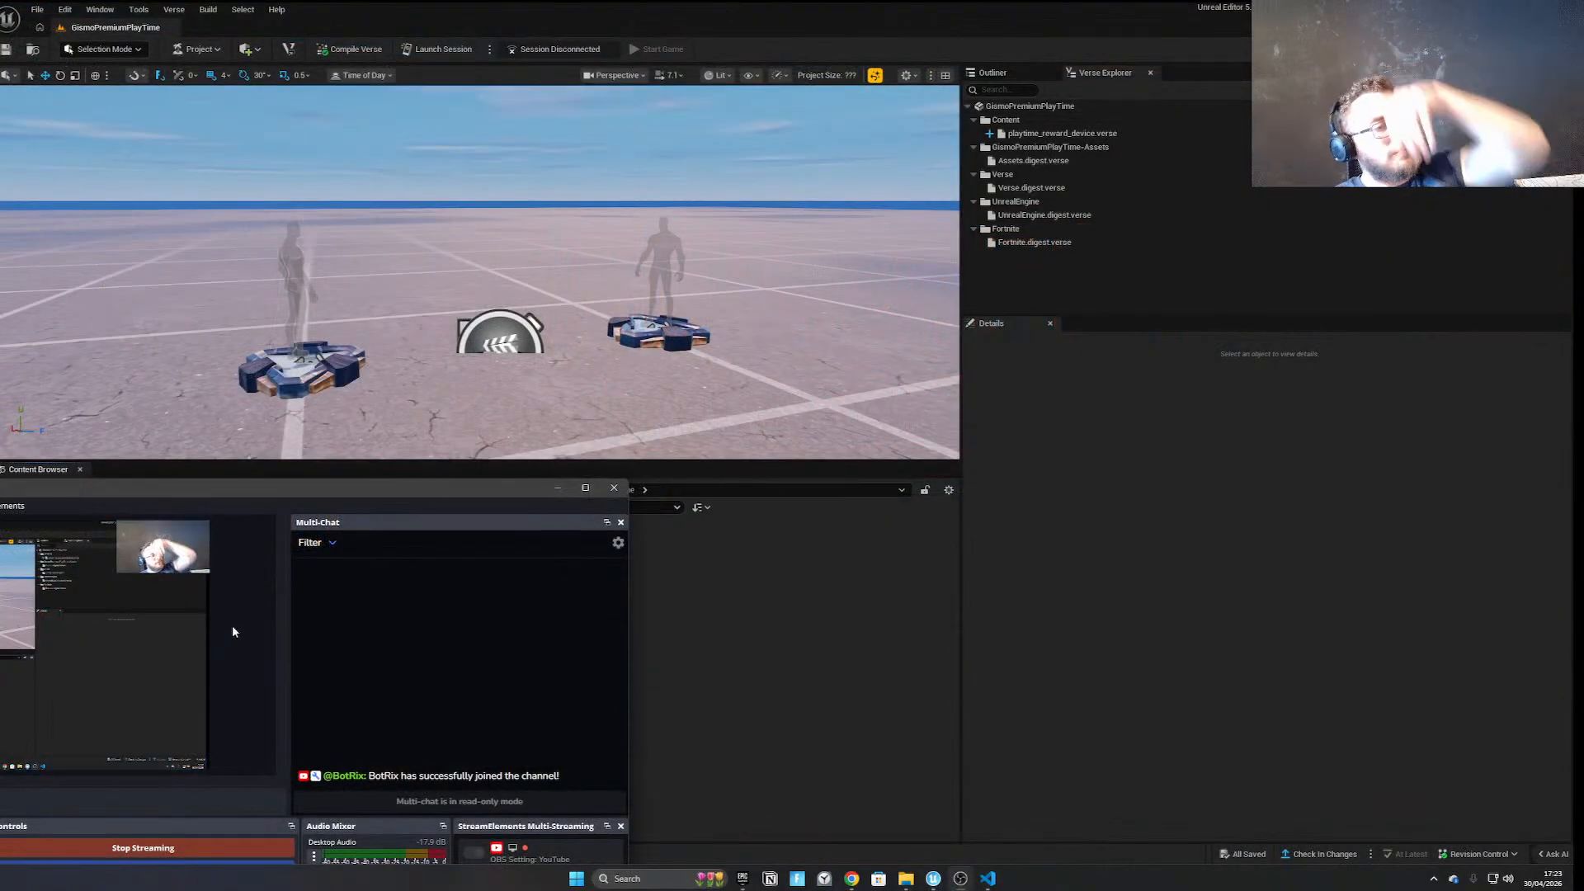
Move the streaming window out of the way and open the PlaytimeRewardWB folder of the project
left_click_drag(367, 492, 0, 511)
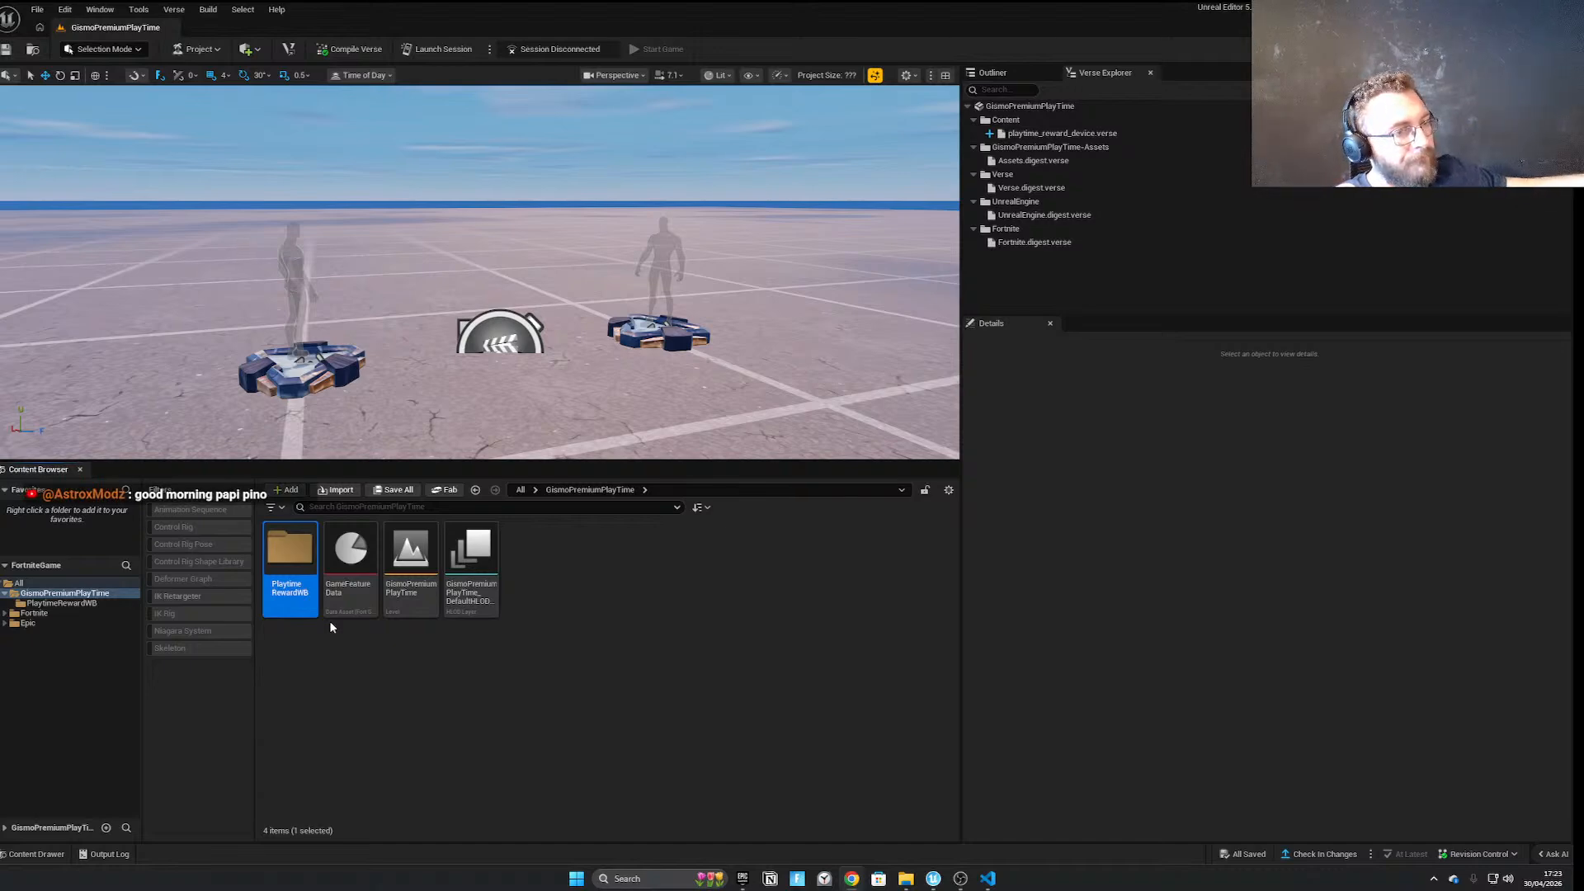
double_click(290, 557)
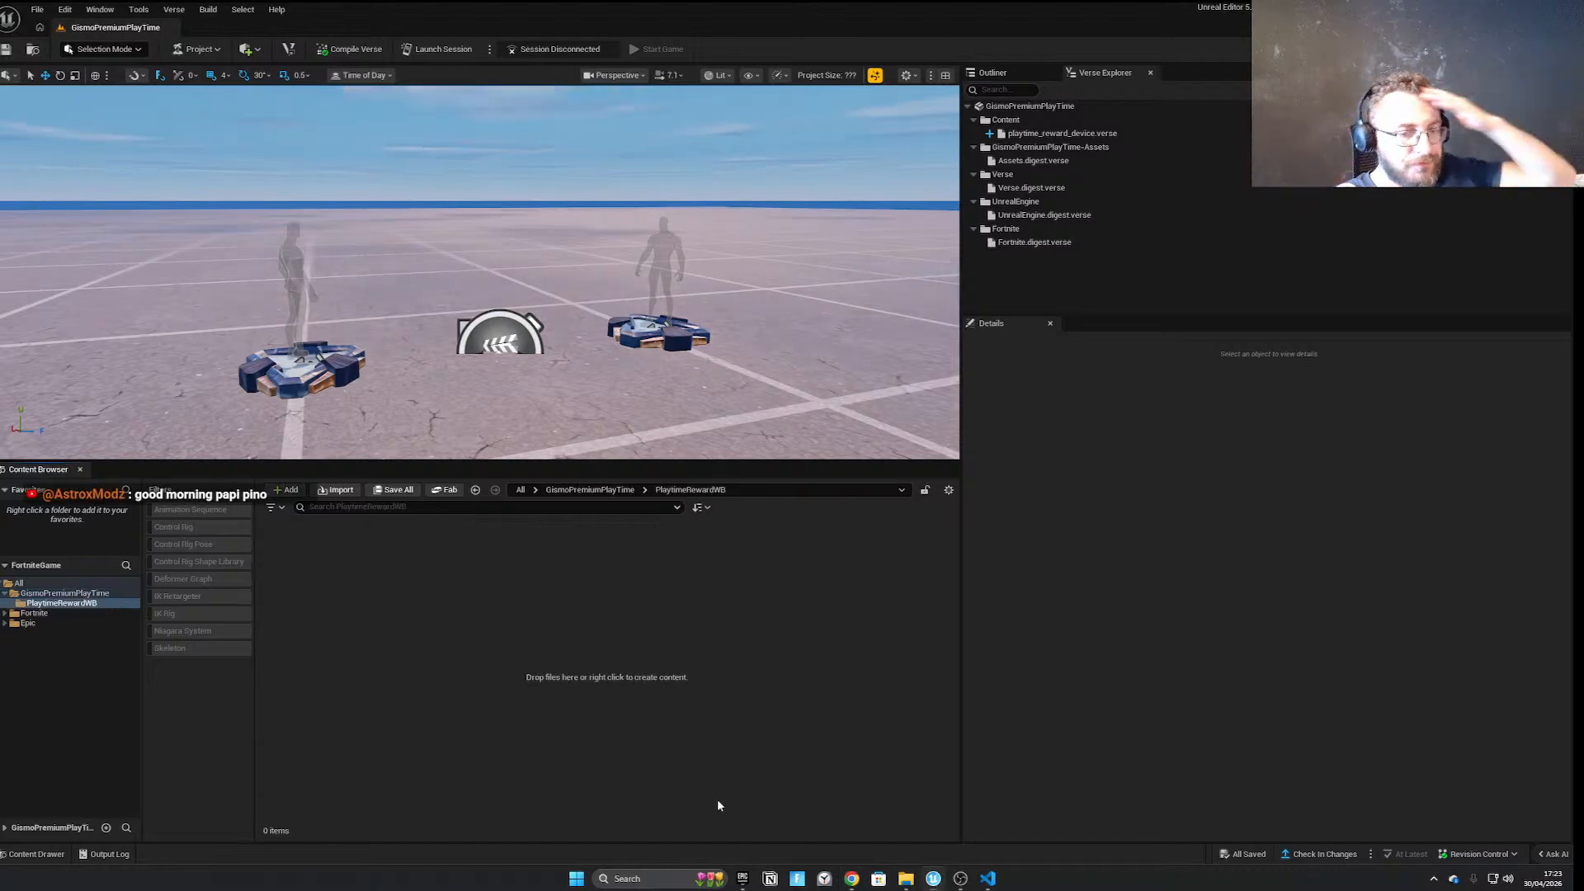
left_click(987, 879)
left_click(995, 883)
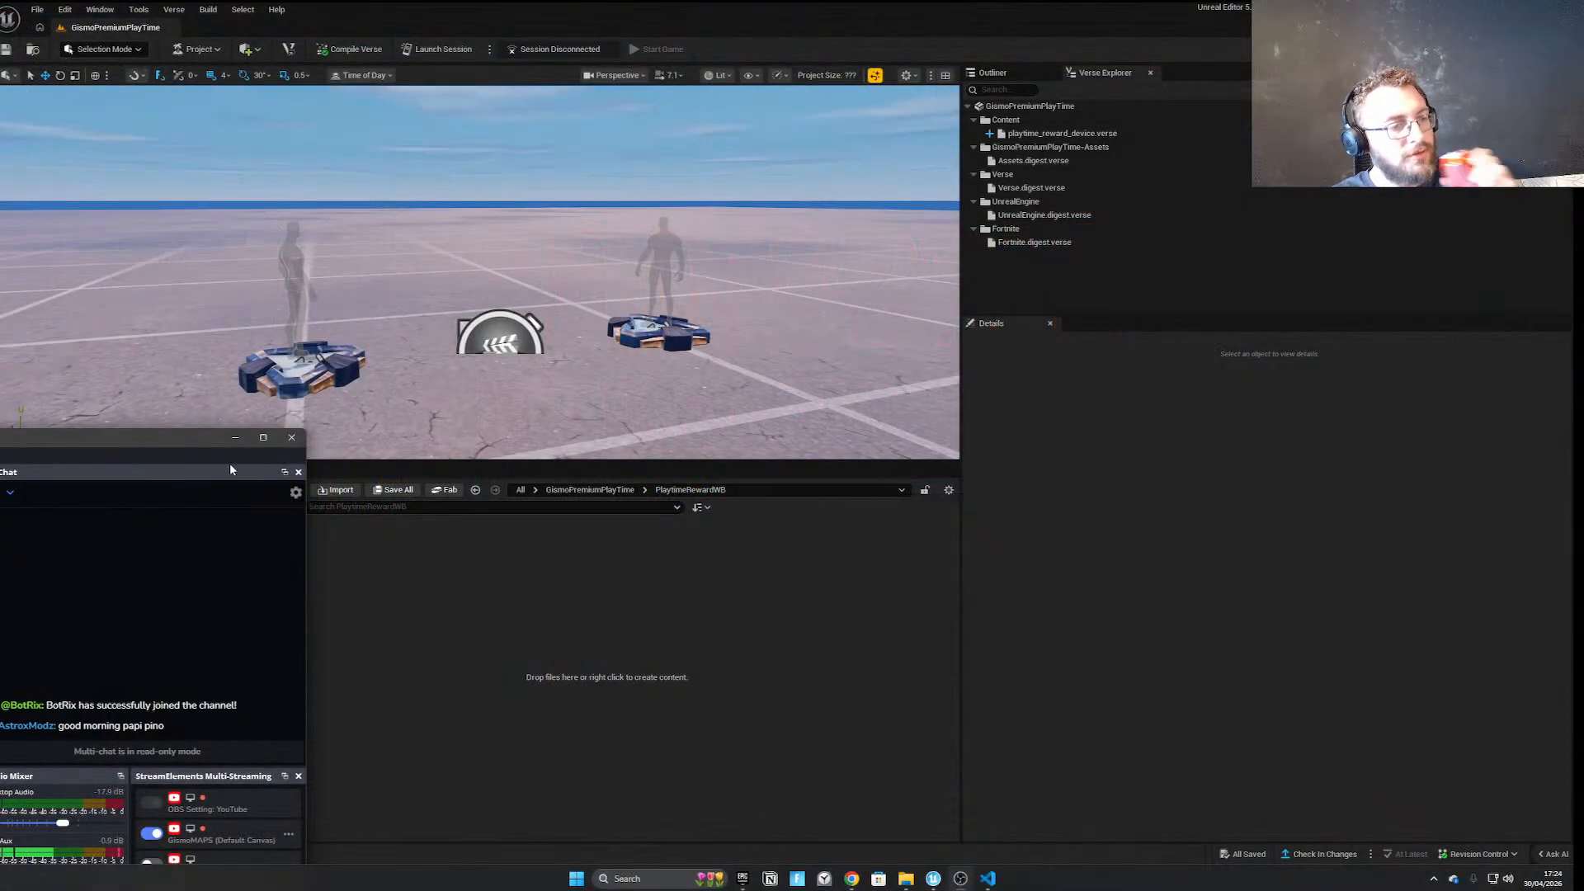
left_click_drag(180, 441, 0, 398)
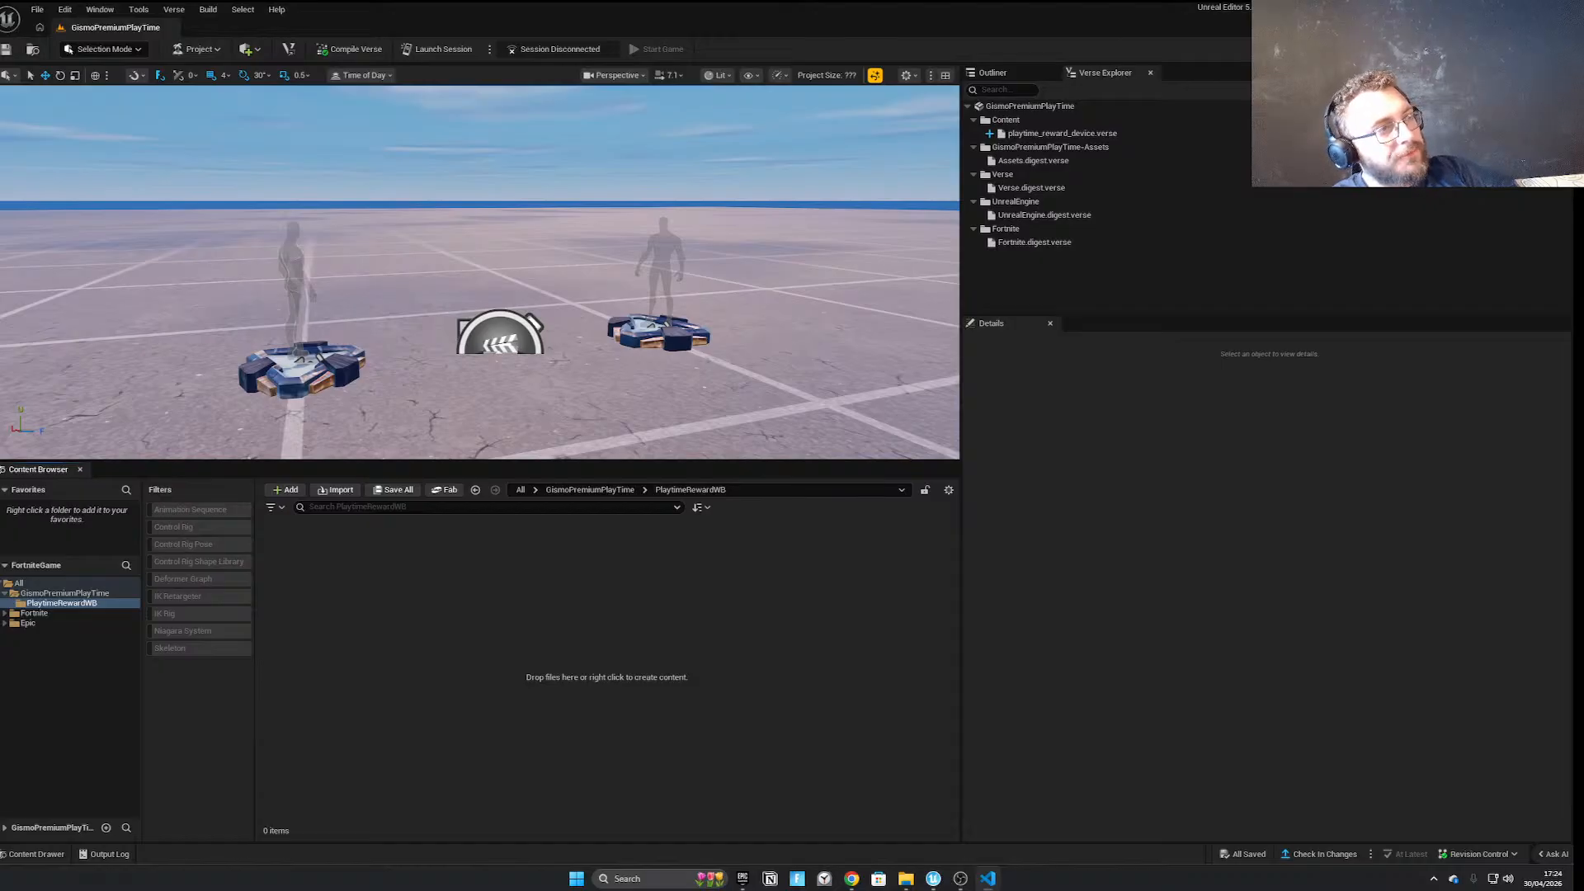
Create a widget blueprint with the User Widget parent class in the PlaytimeRewardWB folder and name it WB_PlaytimeReward
right_click(382, 546)
mouse_move(424, 524)
left_click(542, 535)
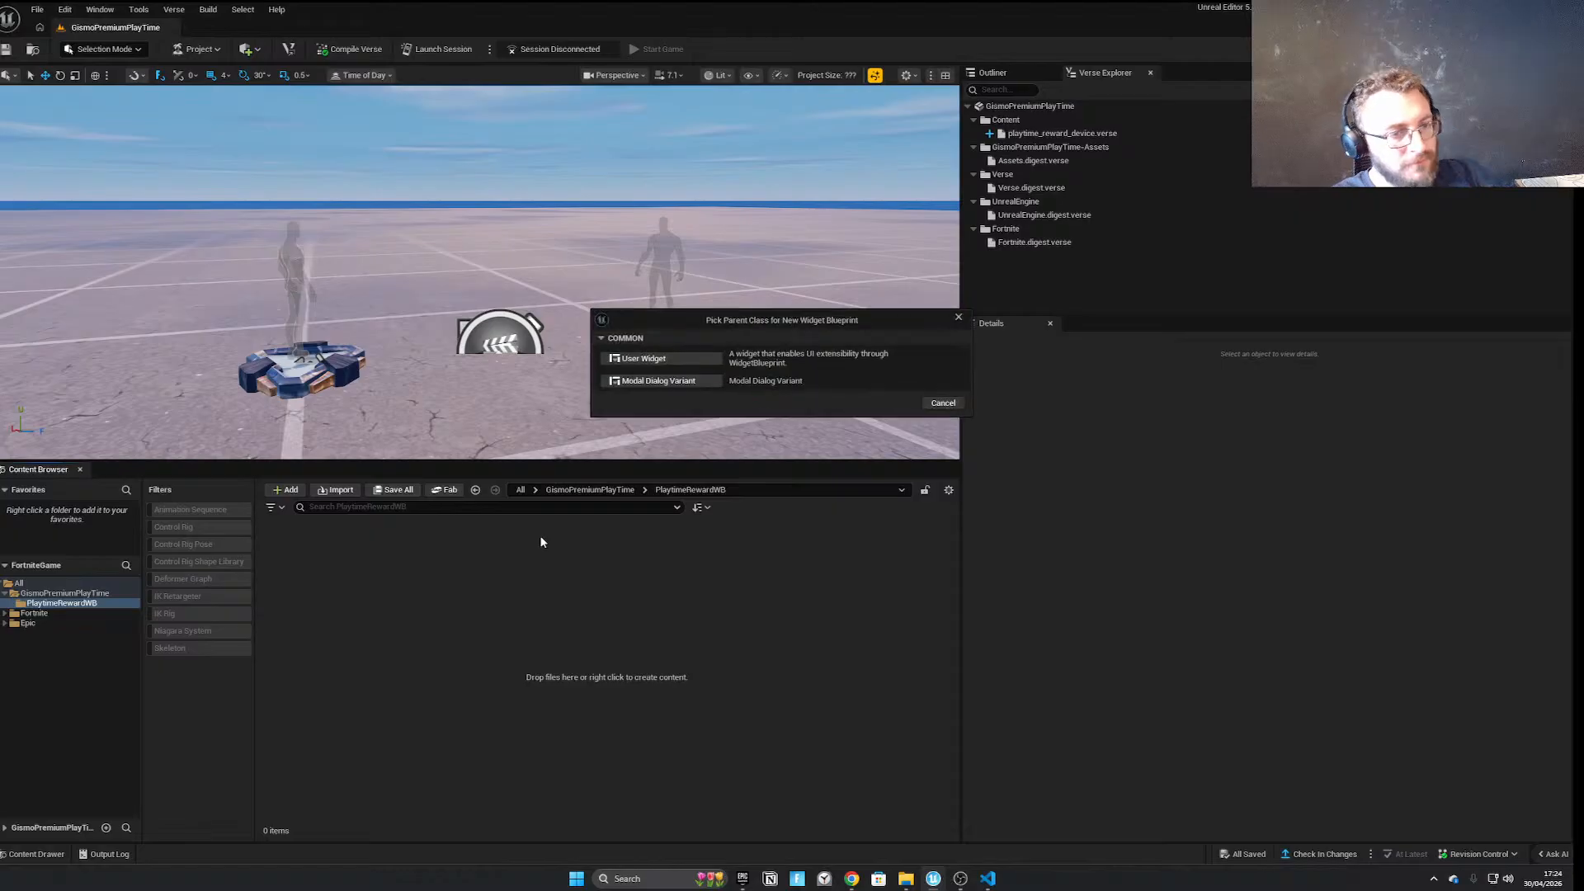
left_click(706, 360)
type("WB_")
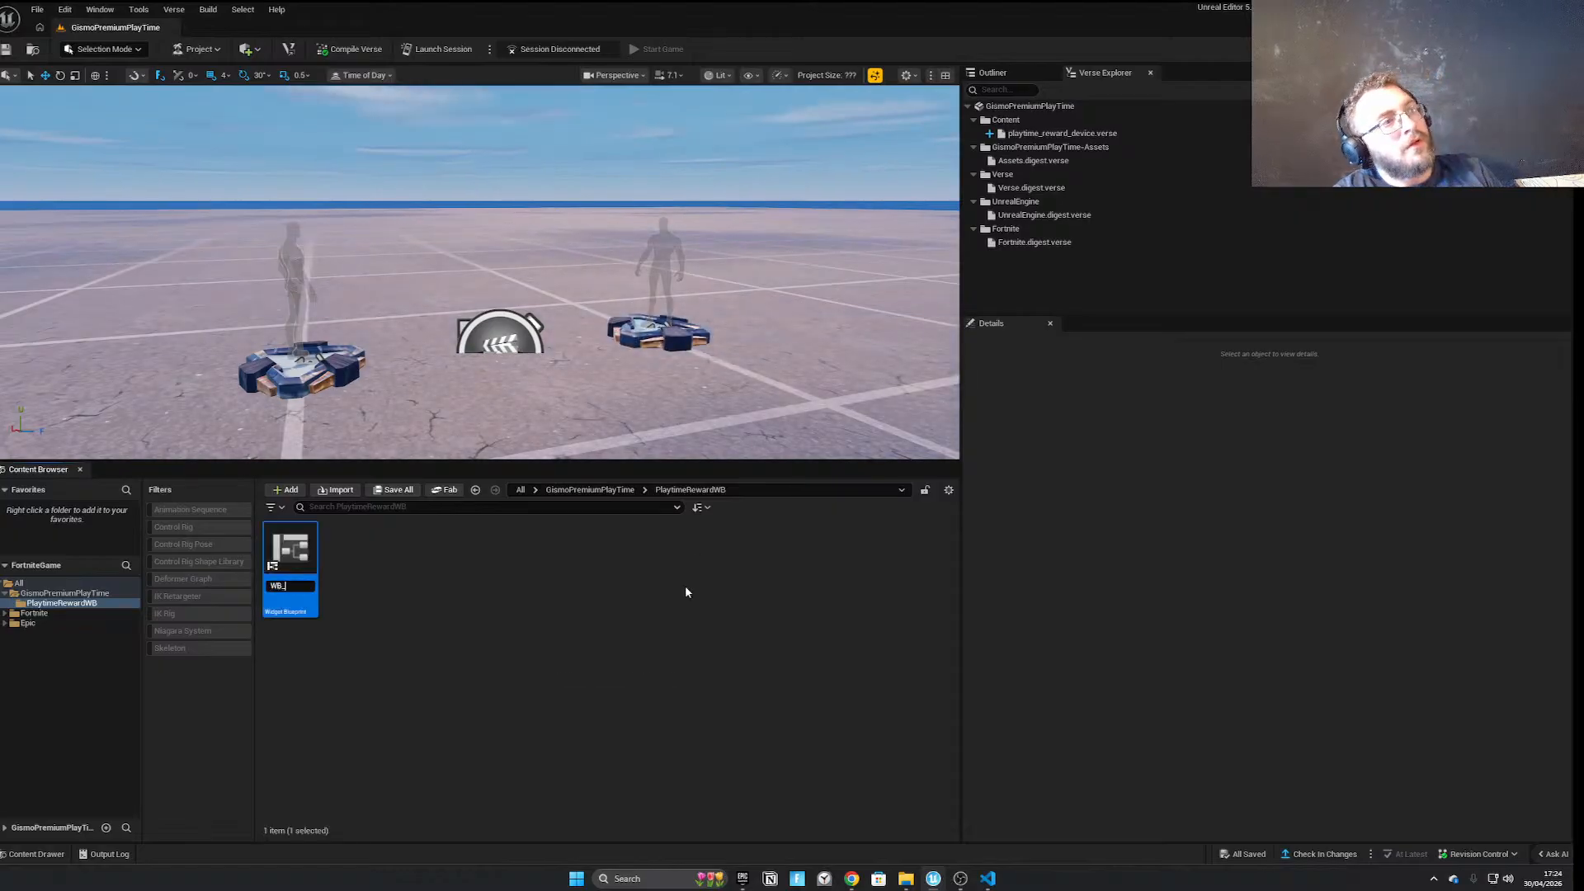
type("Pla")
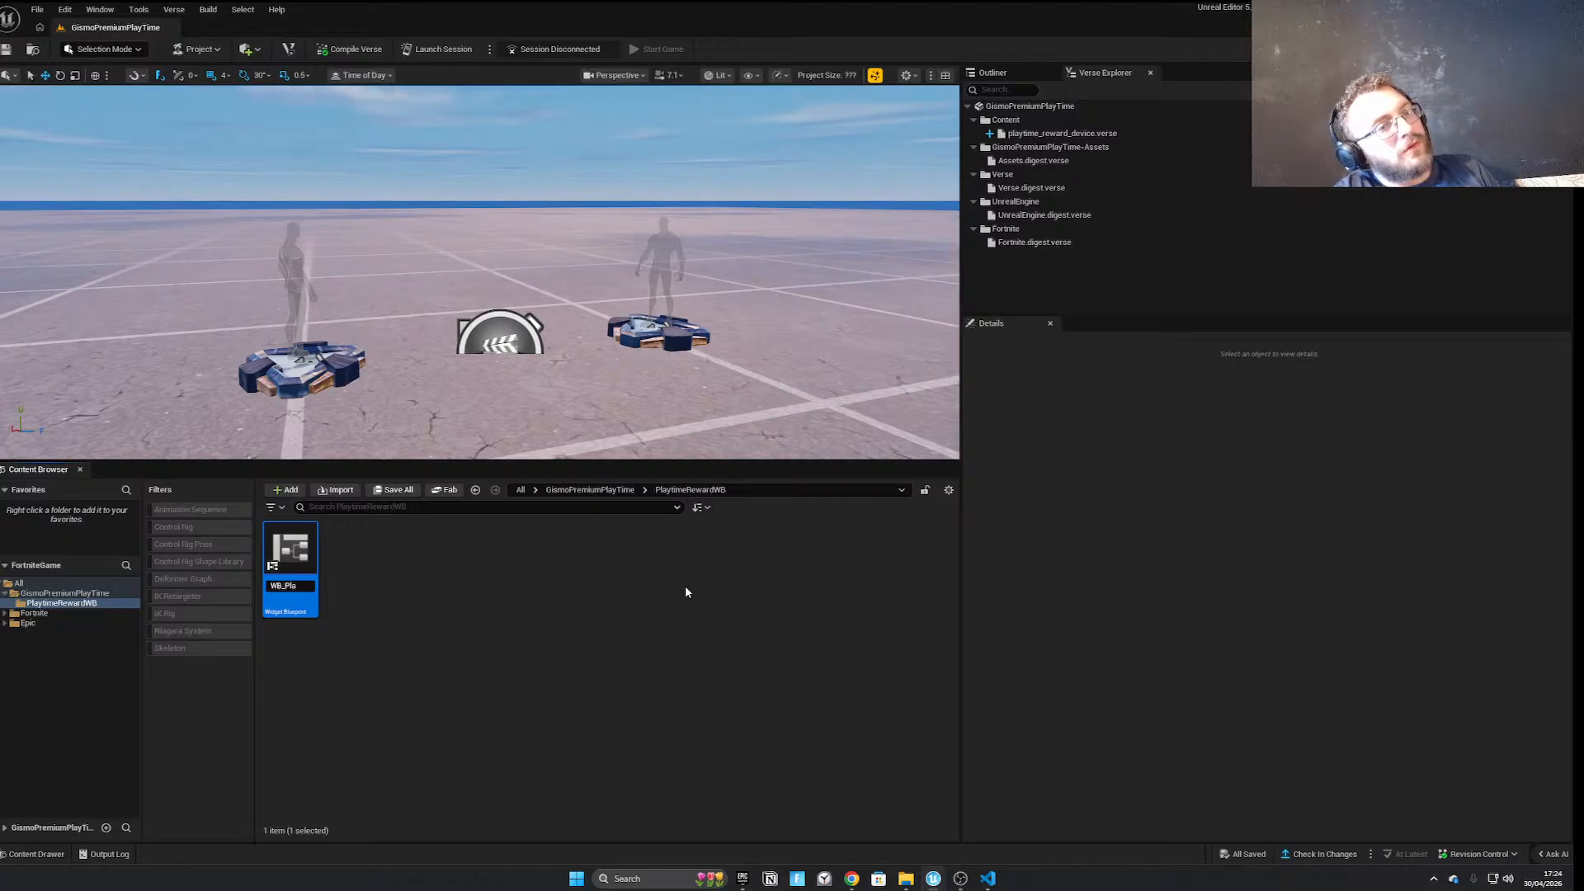
type("ytimeRe")
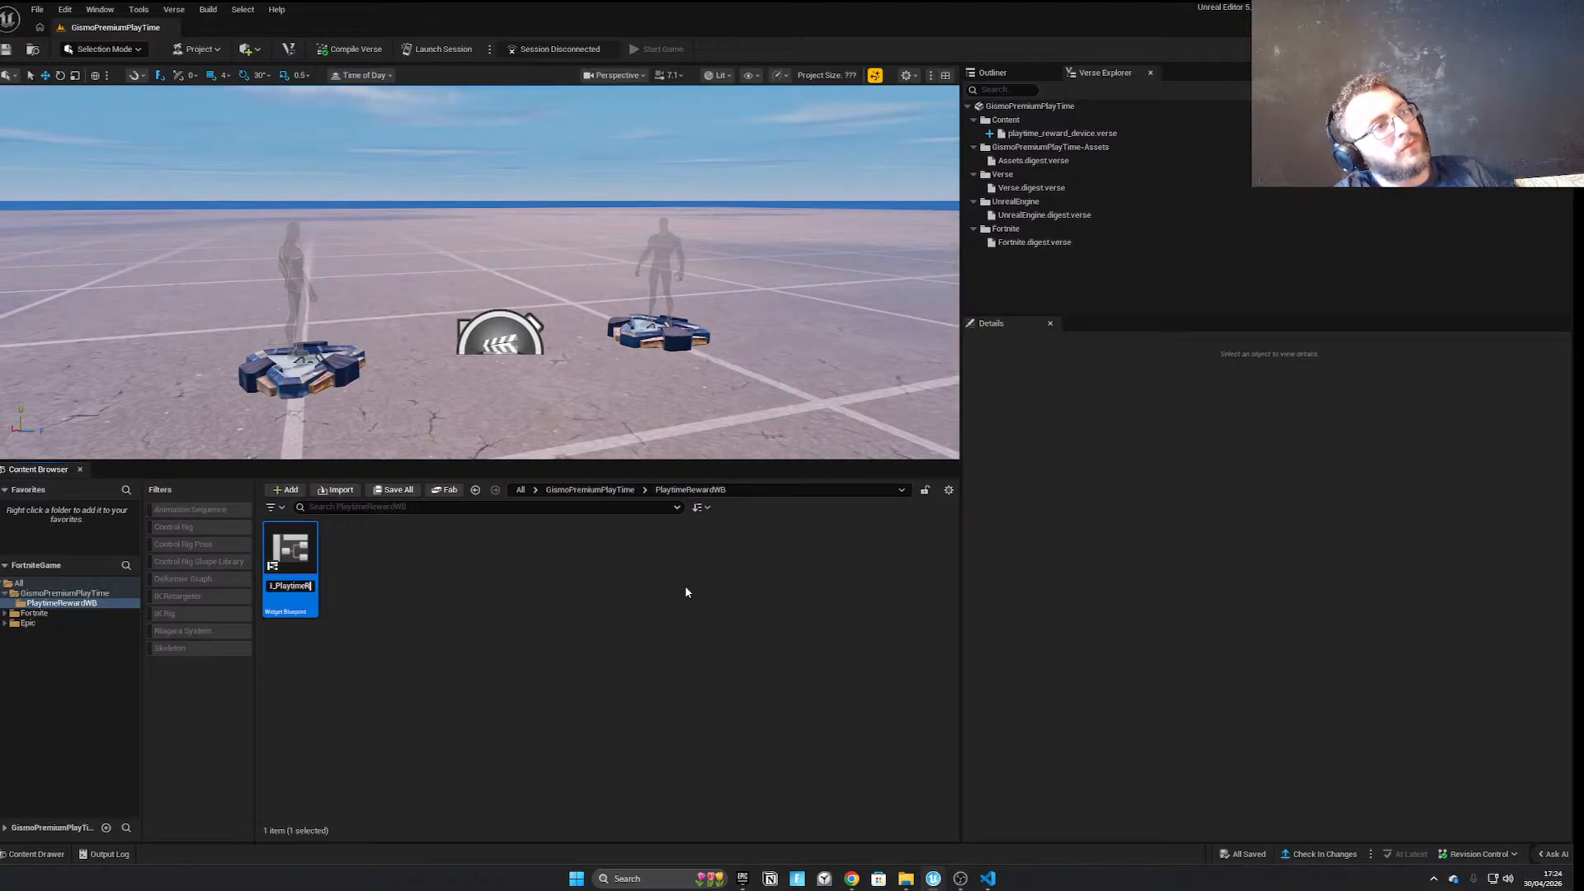
type("ward")
key("Return")
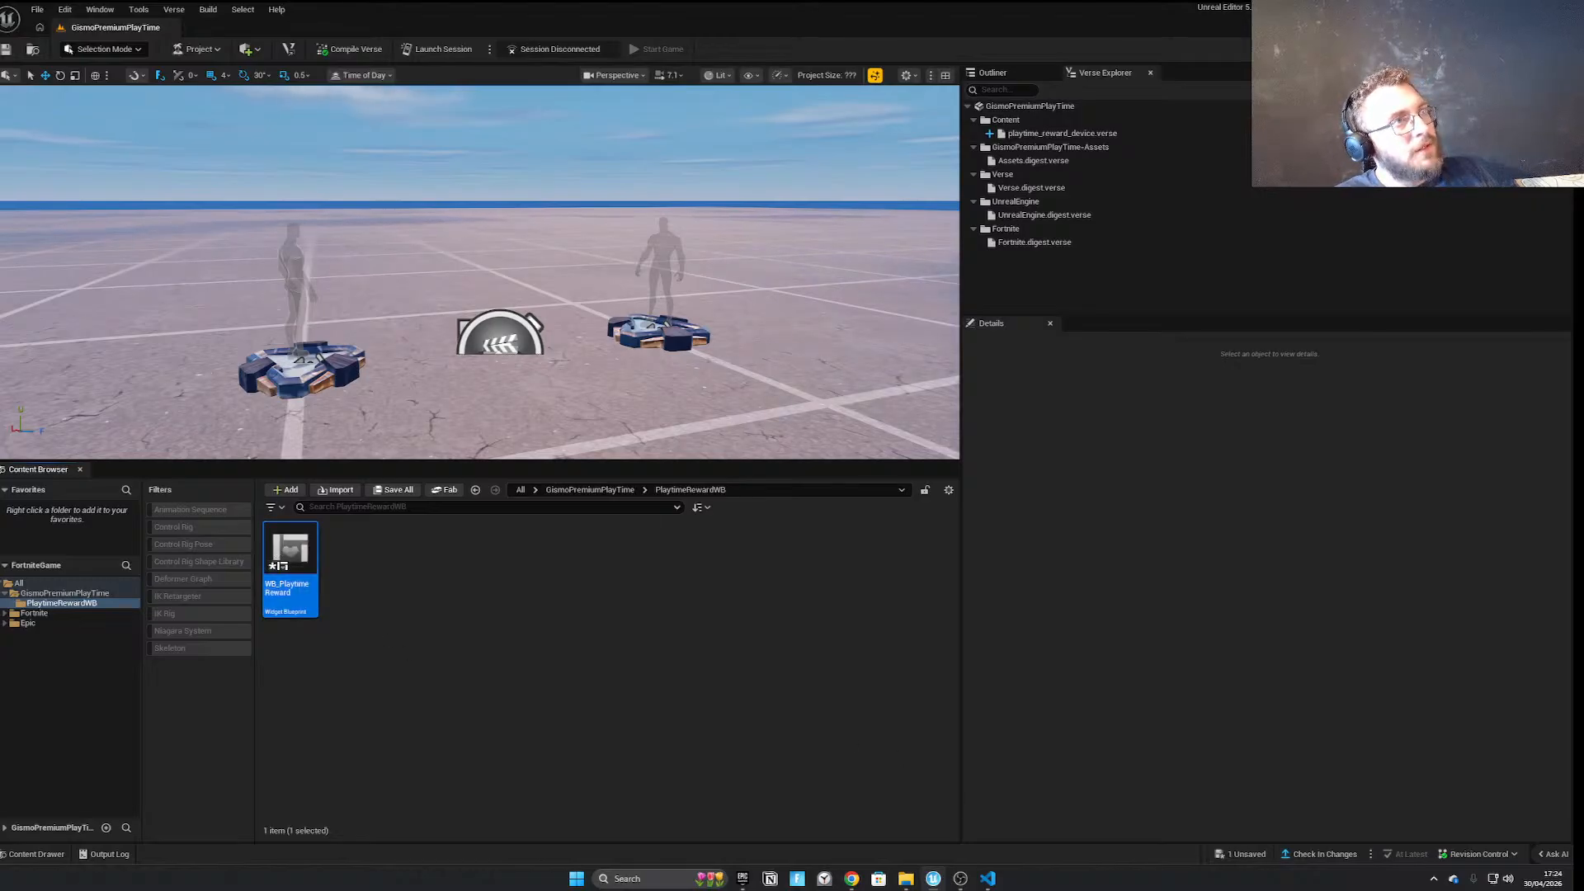
Save the new WB_PlaytimeReward asset and minimize the message log window
key("ctrl+shift+s")
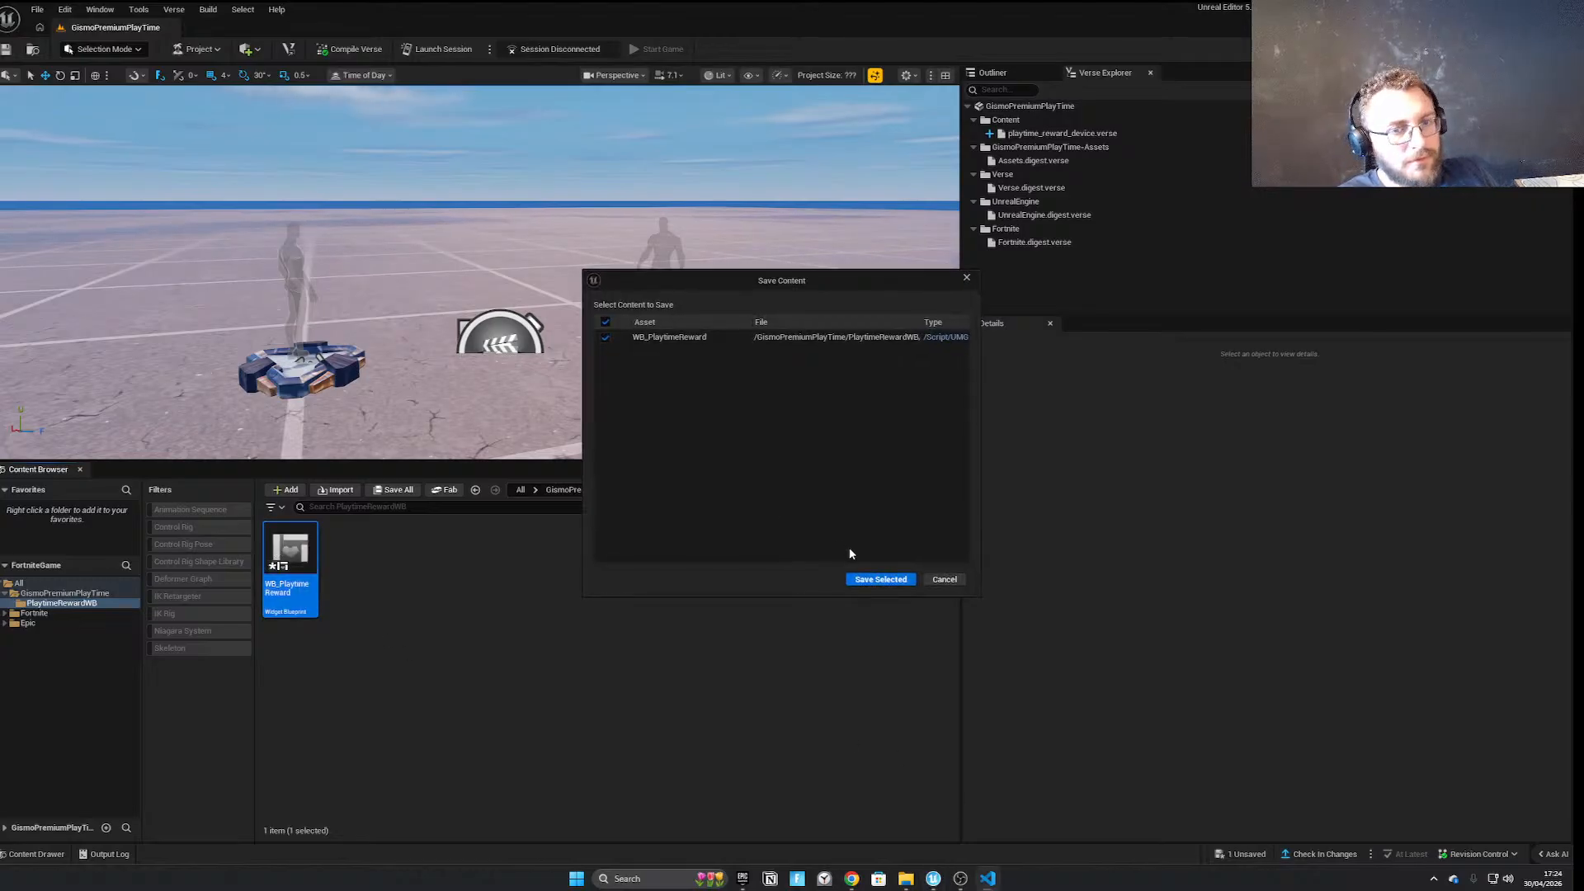
left_click(868, 580)
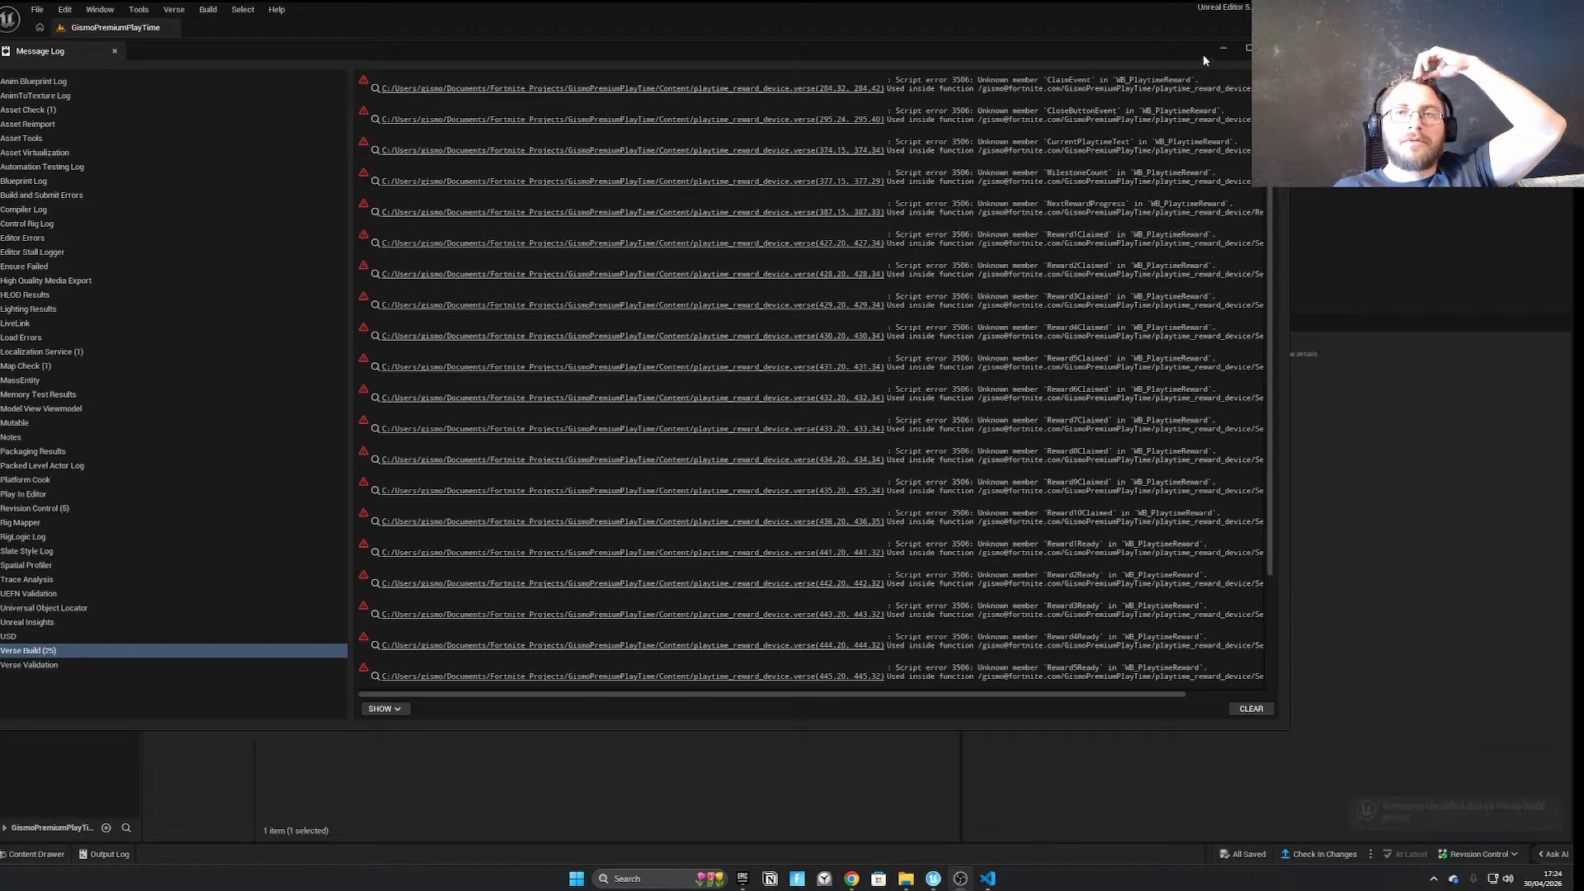
left_click(1223, 50)
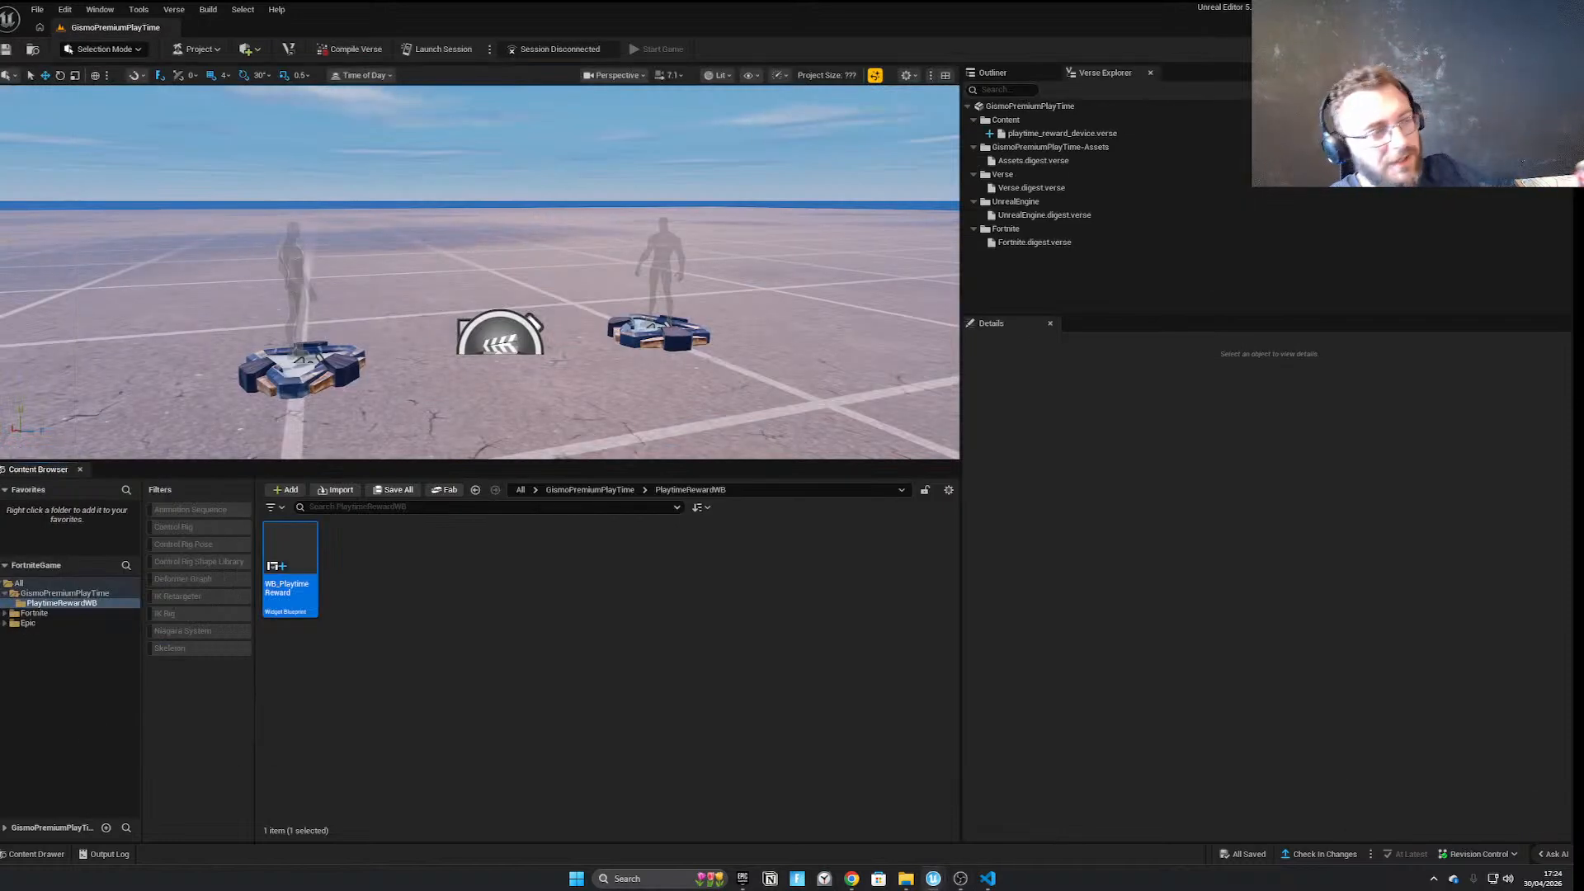
Open WB_PlaytimeReward for editing and add a Canvas Panel as its root
double_click(291, 578)
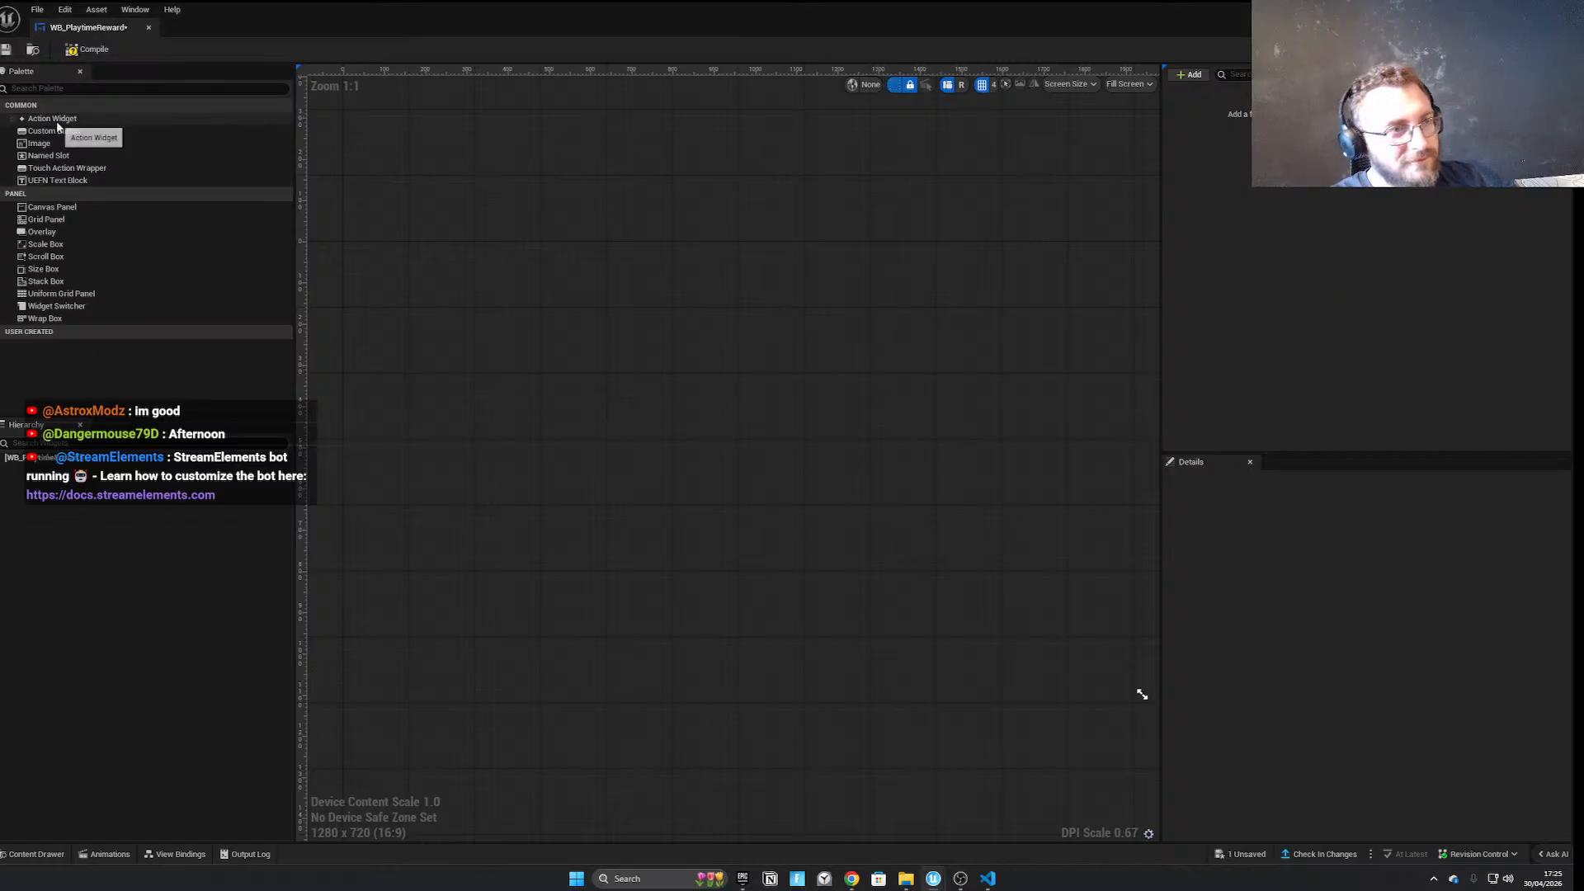
left_click_drag(45, 207, 591, 358)
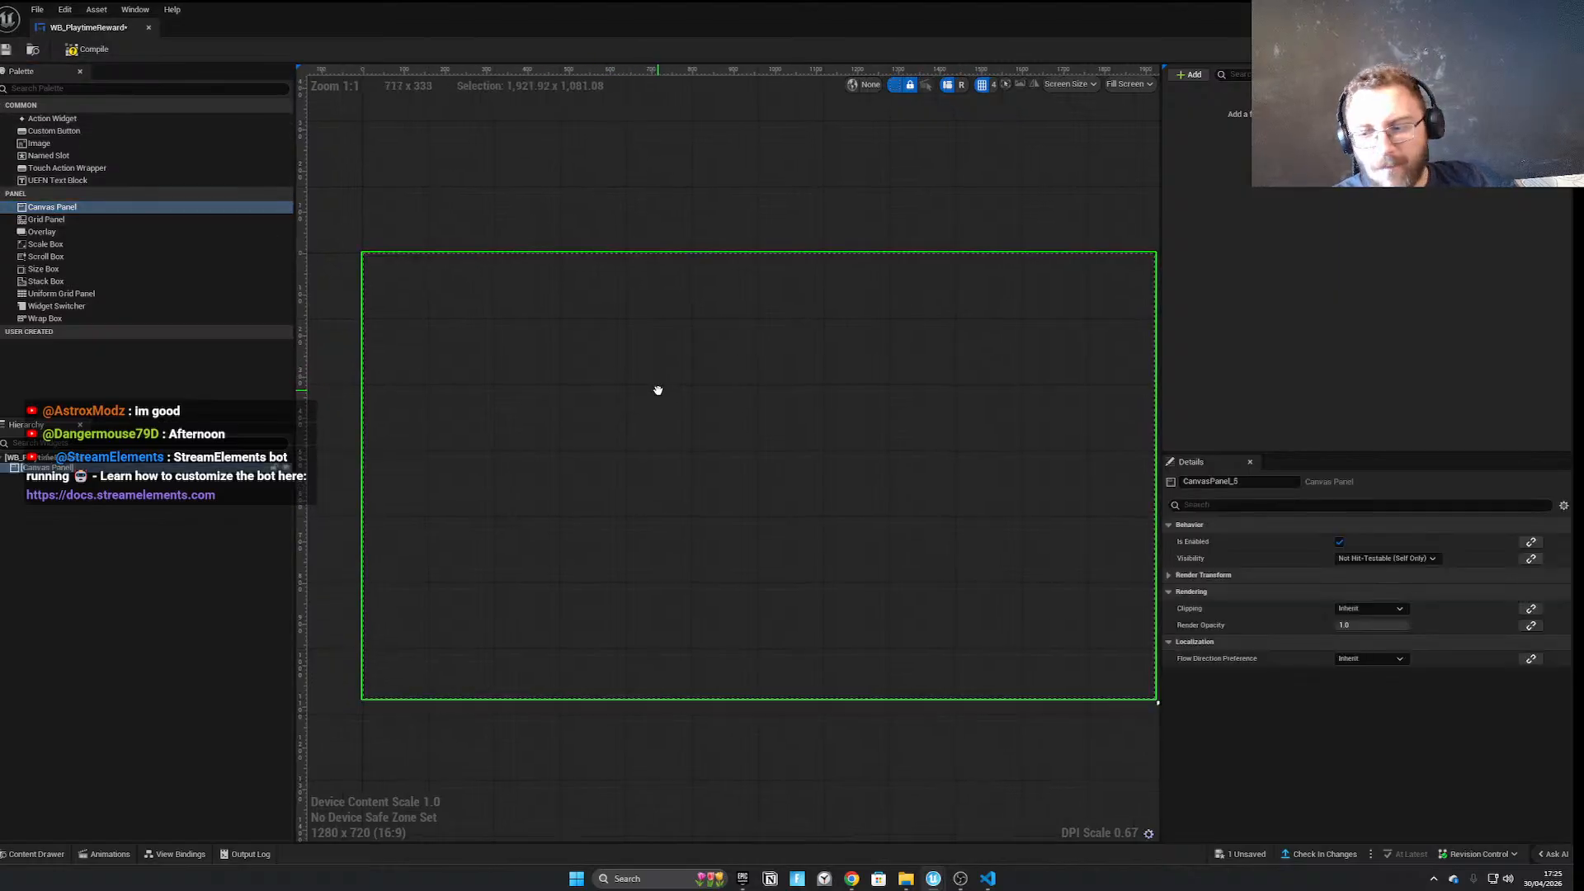
right_click_drag(408, 305, 381, 430)
Move the widget editor aside and switch to the Daily Reward_UI_Figma design in Figma
left_click_drag(315, 8, 515, 205)
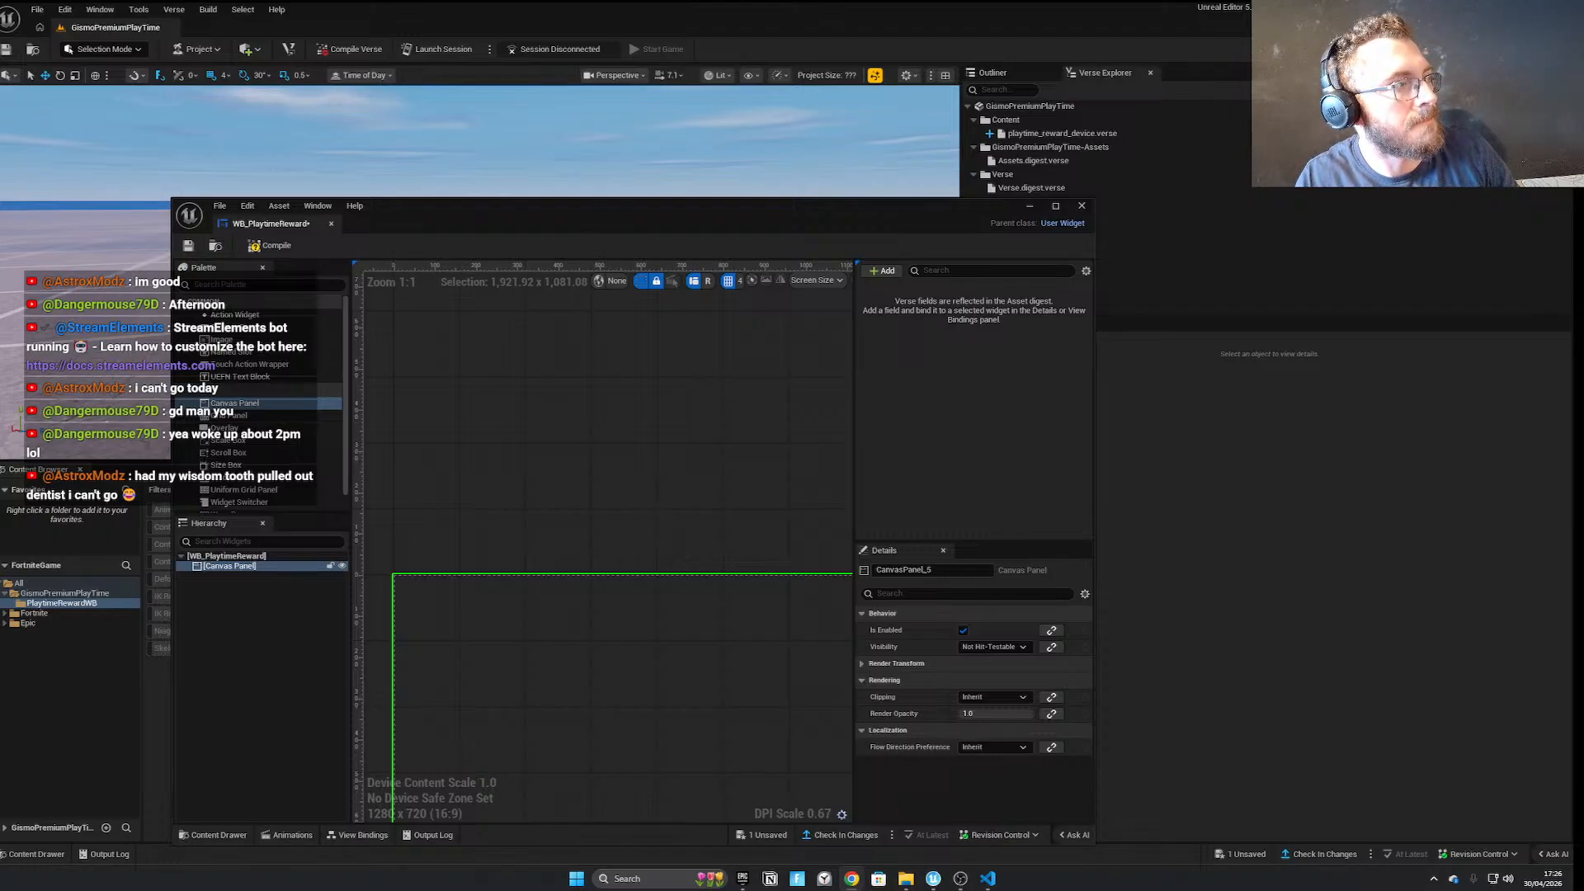
left_click_drag(1, 347, 938, 3)
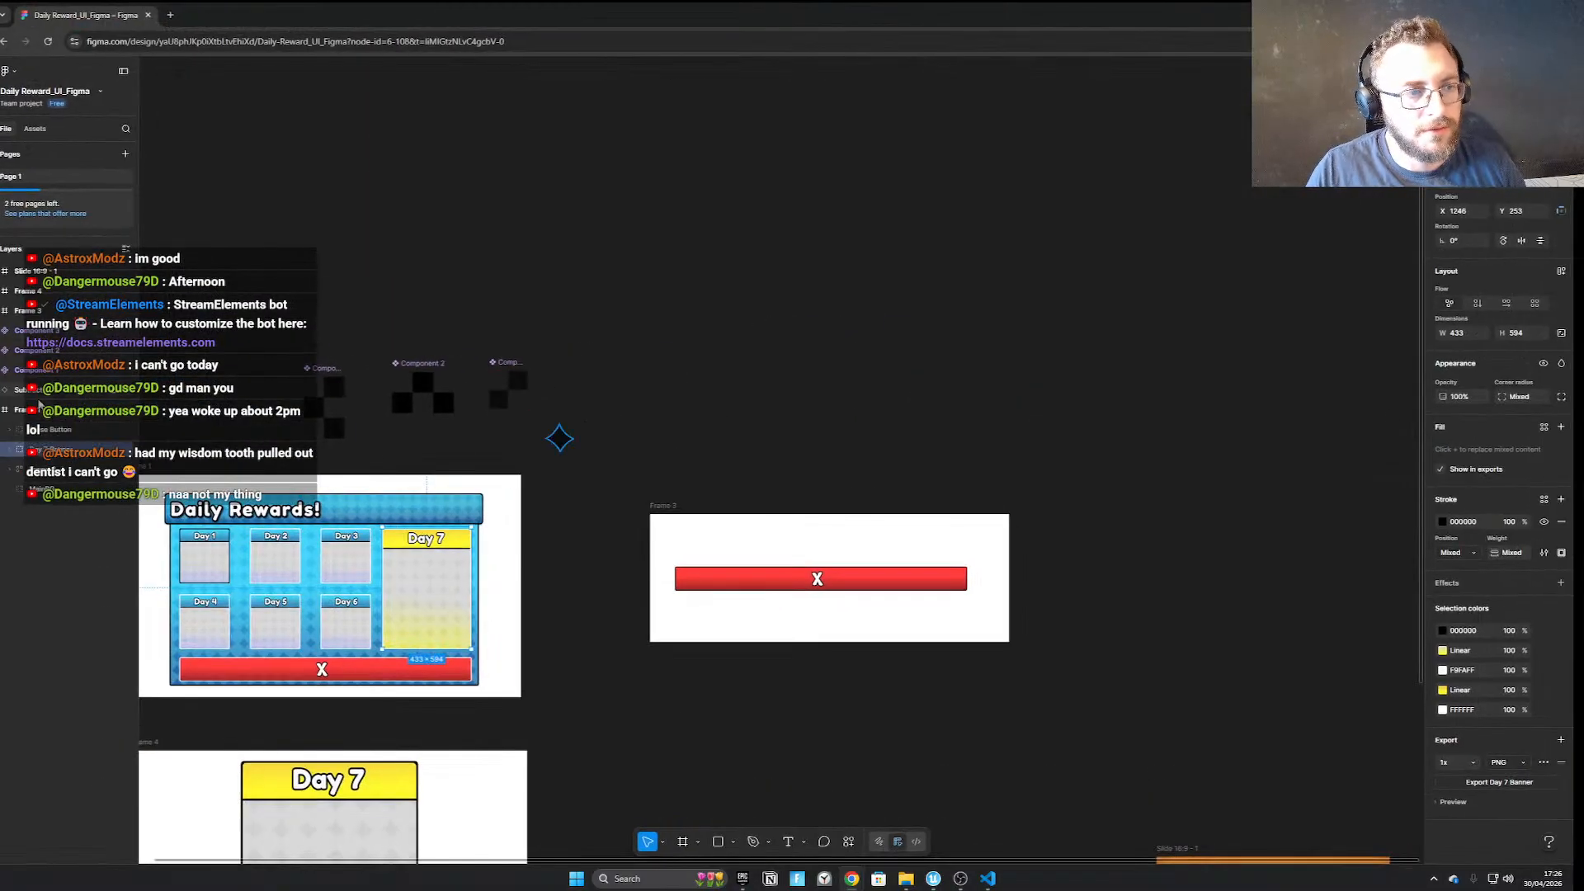
Change the banner title from "Daily Rewards!" to "Playtime Rewards!"
left_click(262, 514)
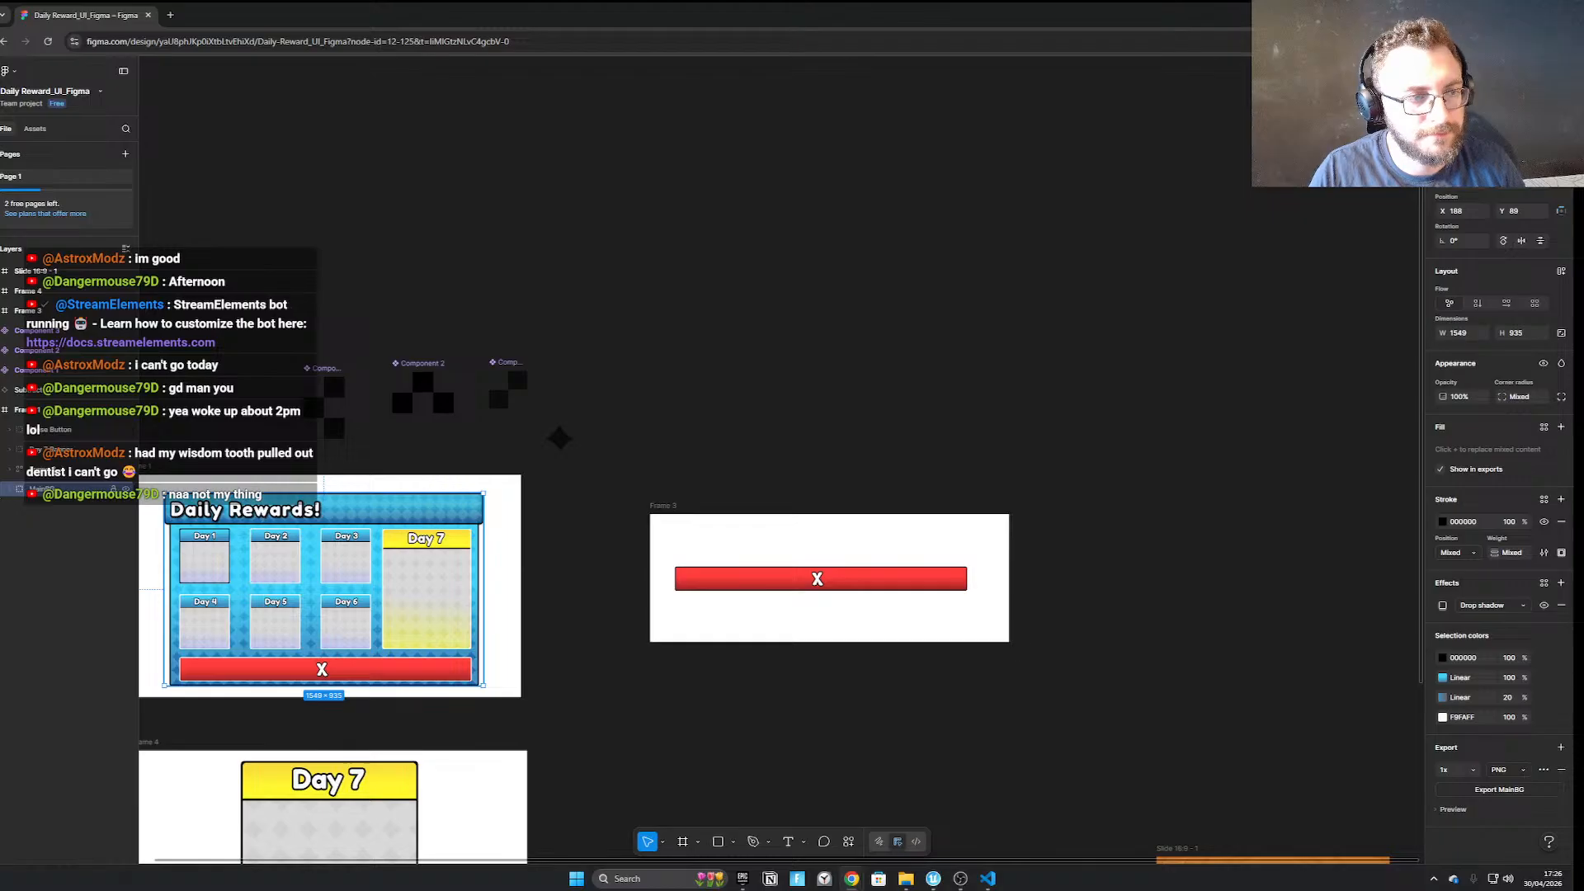
double_click(262, 511)
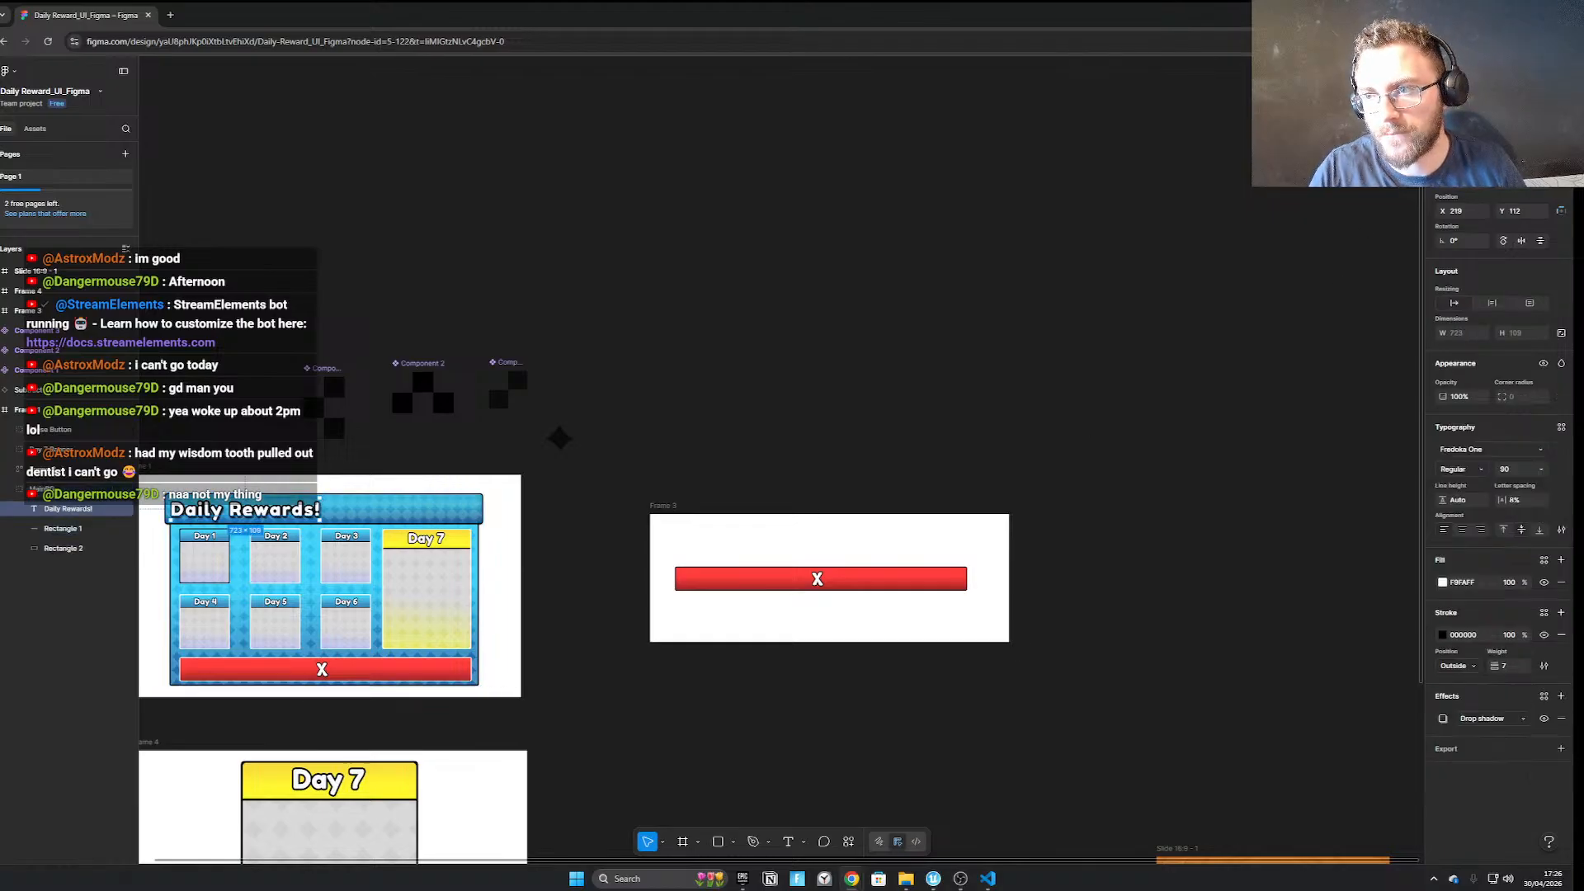
double_click(223, 510)
key("BackSpace")
key("BackSpace")
key("BackSpace")
key("BackSpace")
key("BackSpace")
key("BackSpace")
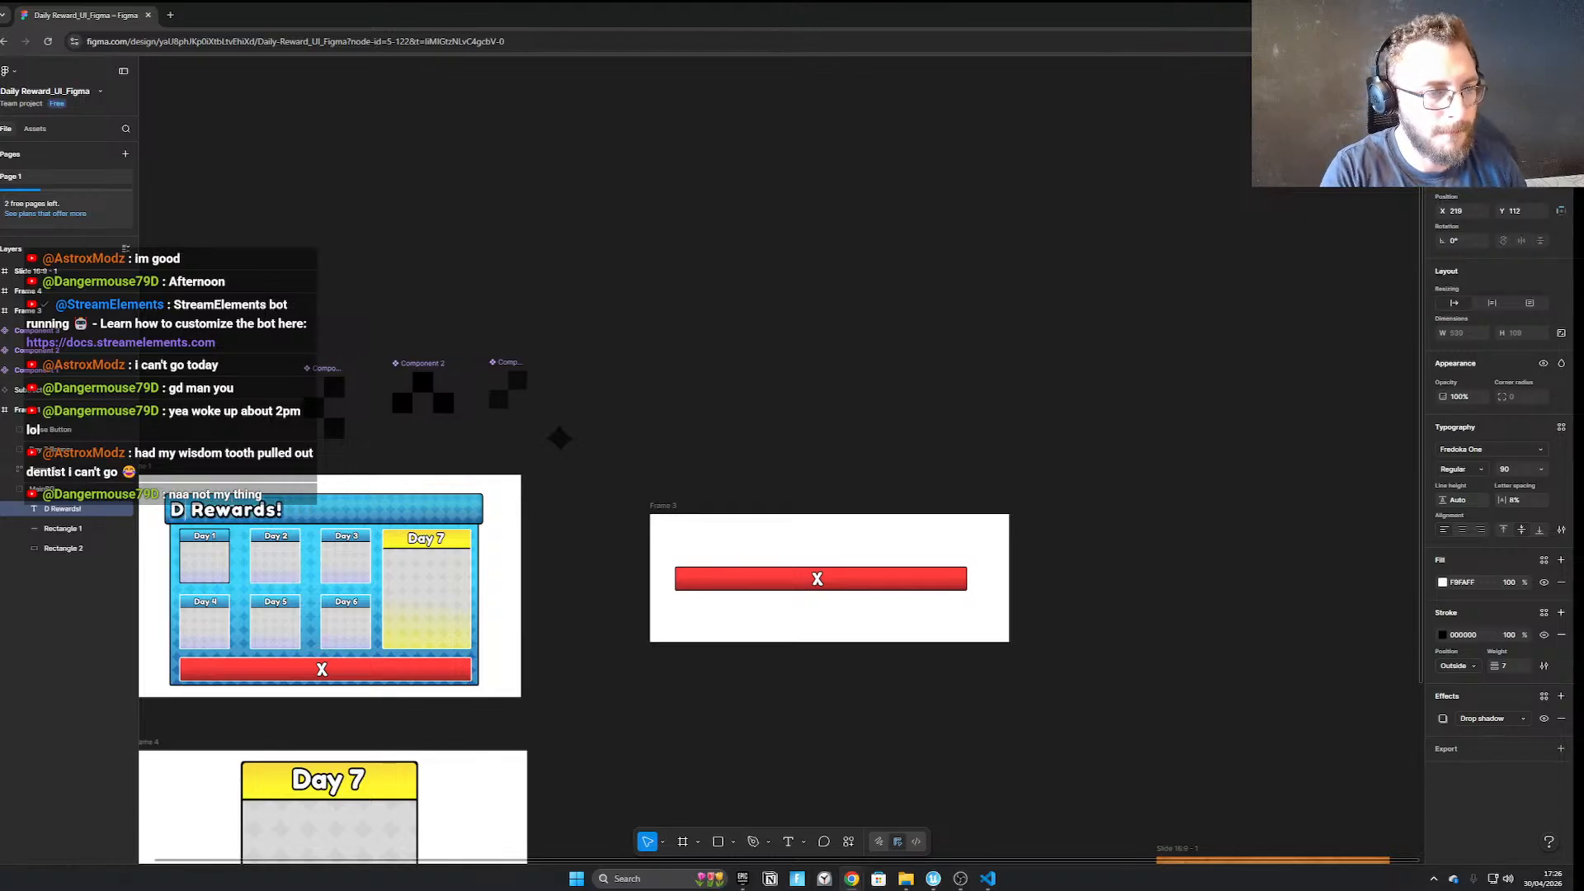
type("Playtim")
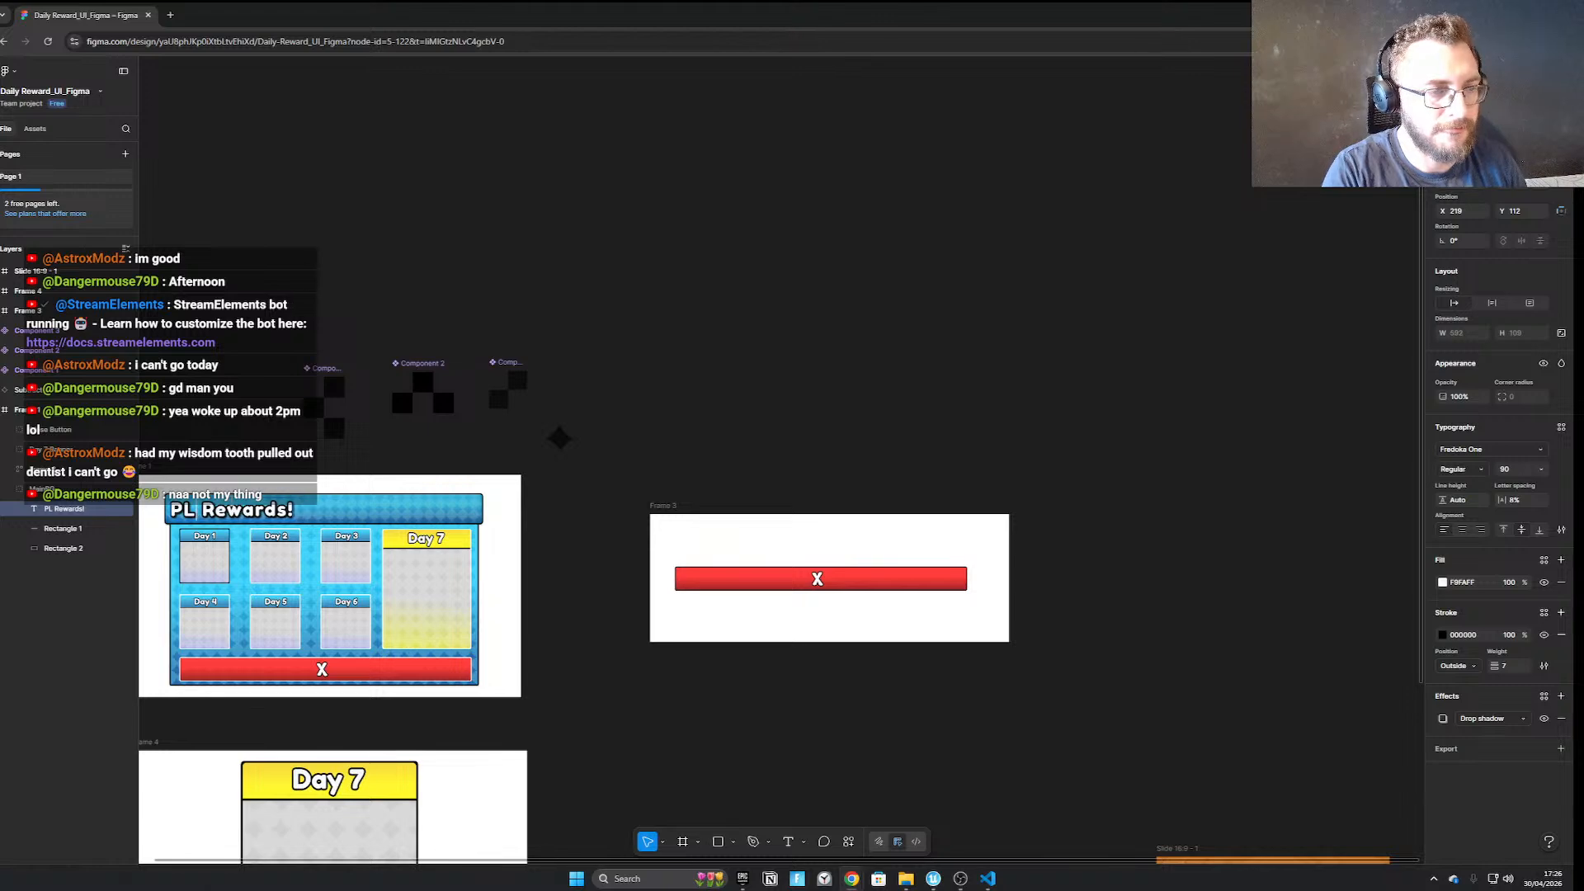
type("e")
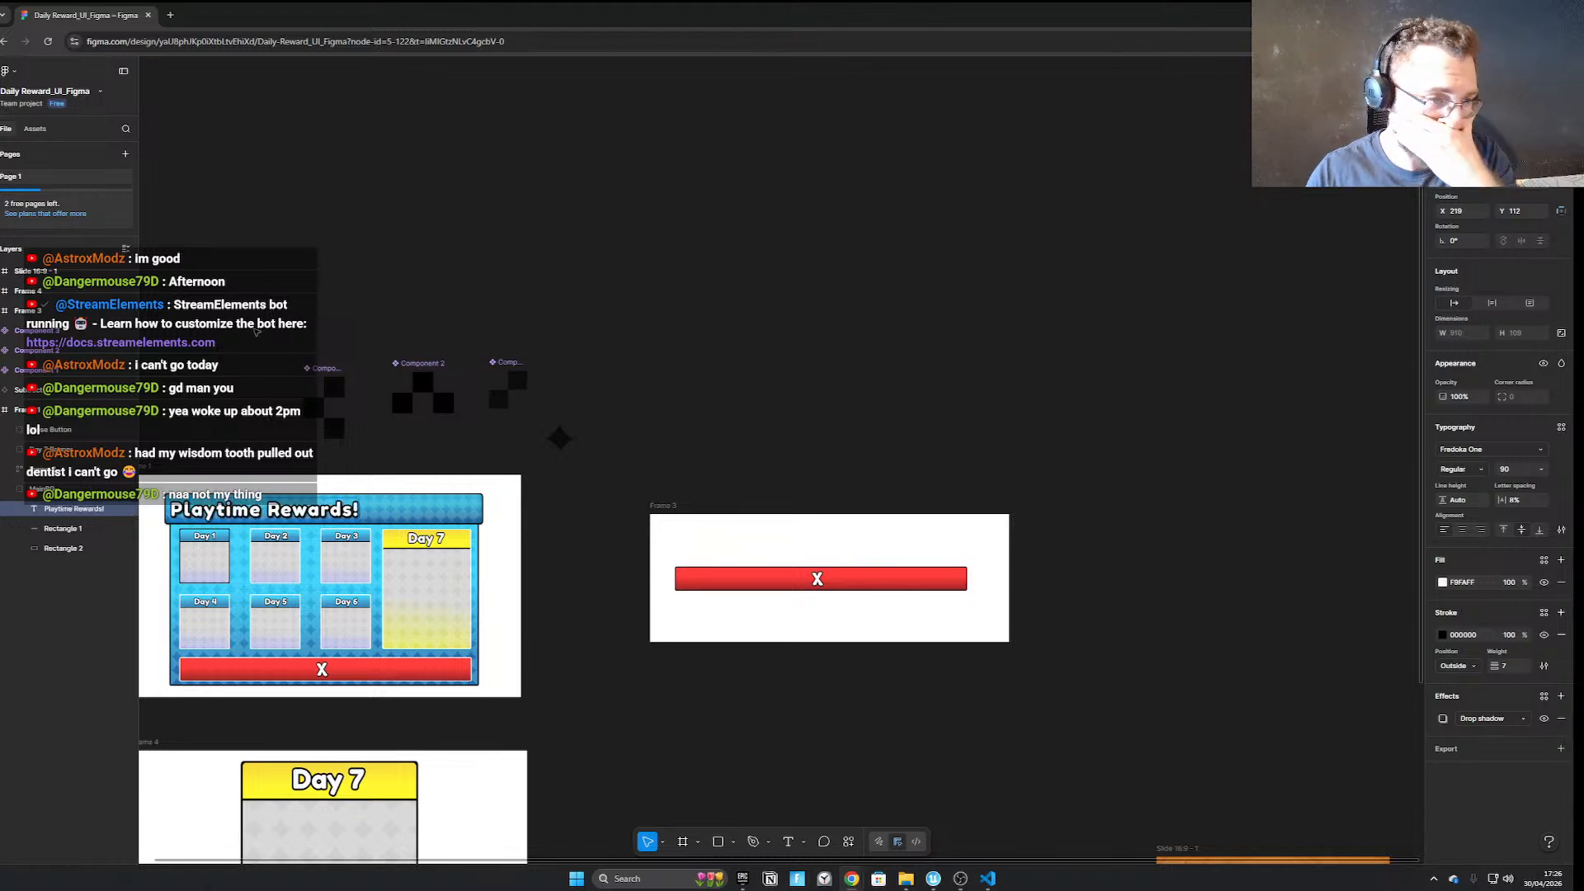
left_click(590, 588)
scroll(591, 591, "up", 1)
right_click(469, 612)
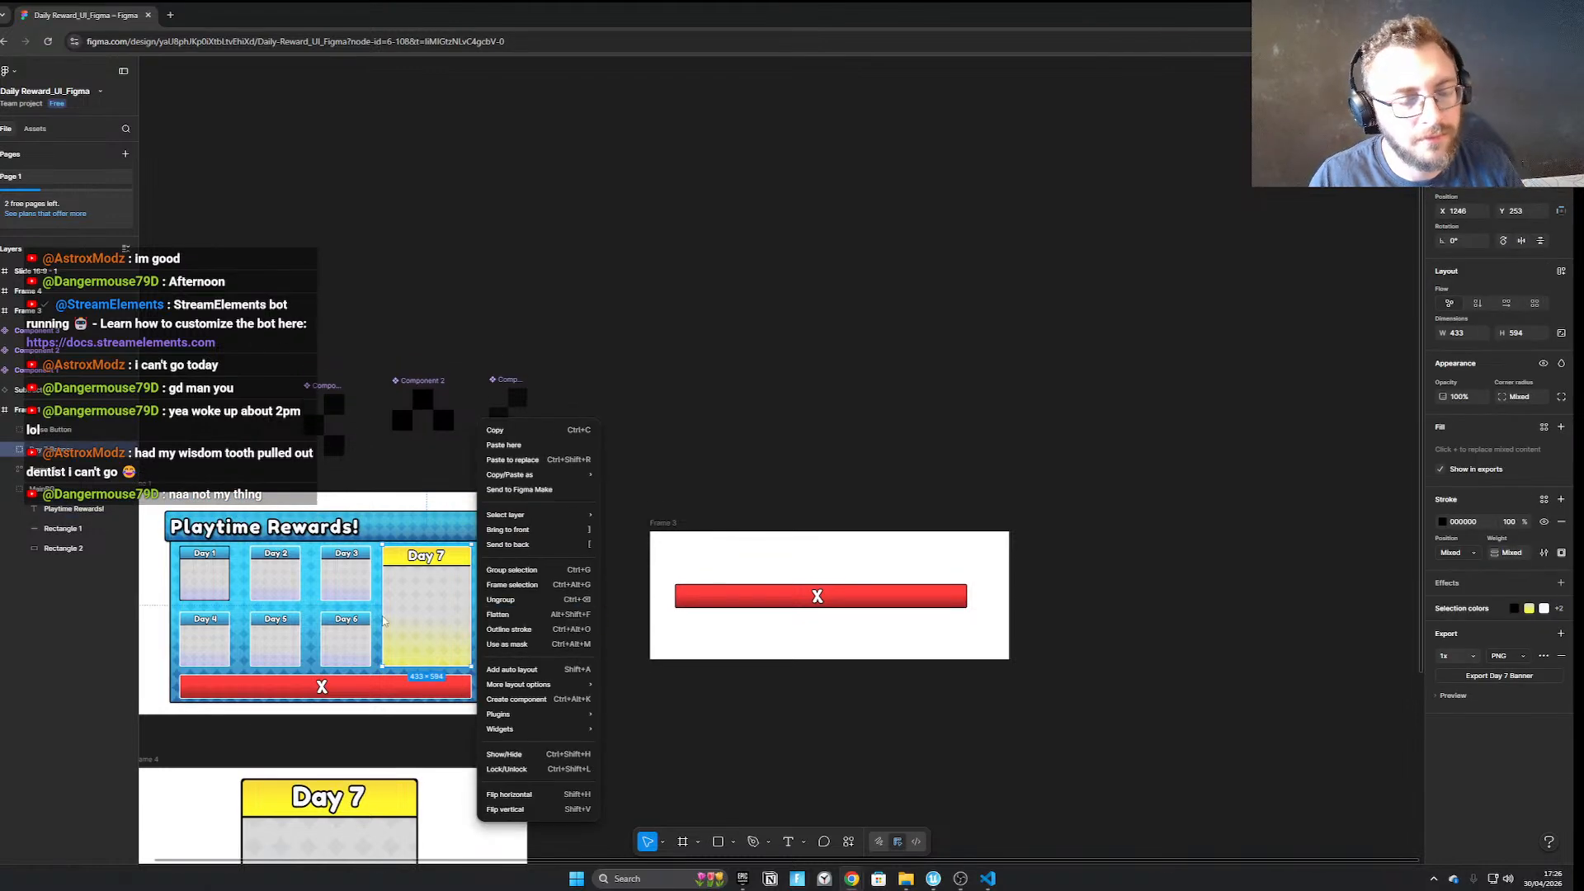
left_click(463, 462)
scroll(386, 530, "up", 2, "ctrl")
right_click(275, 605, "ctrl")
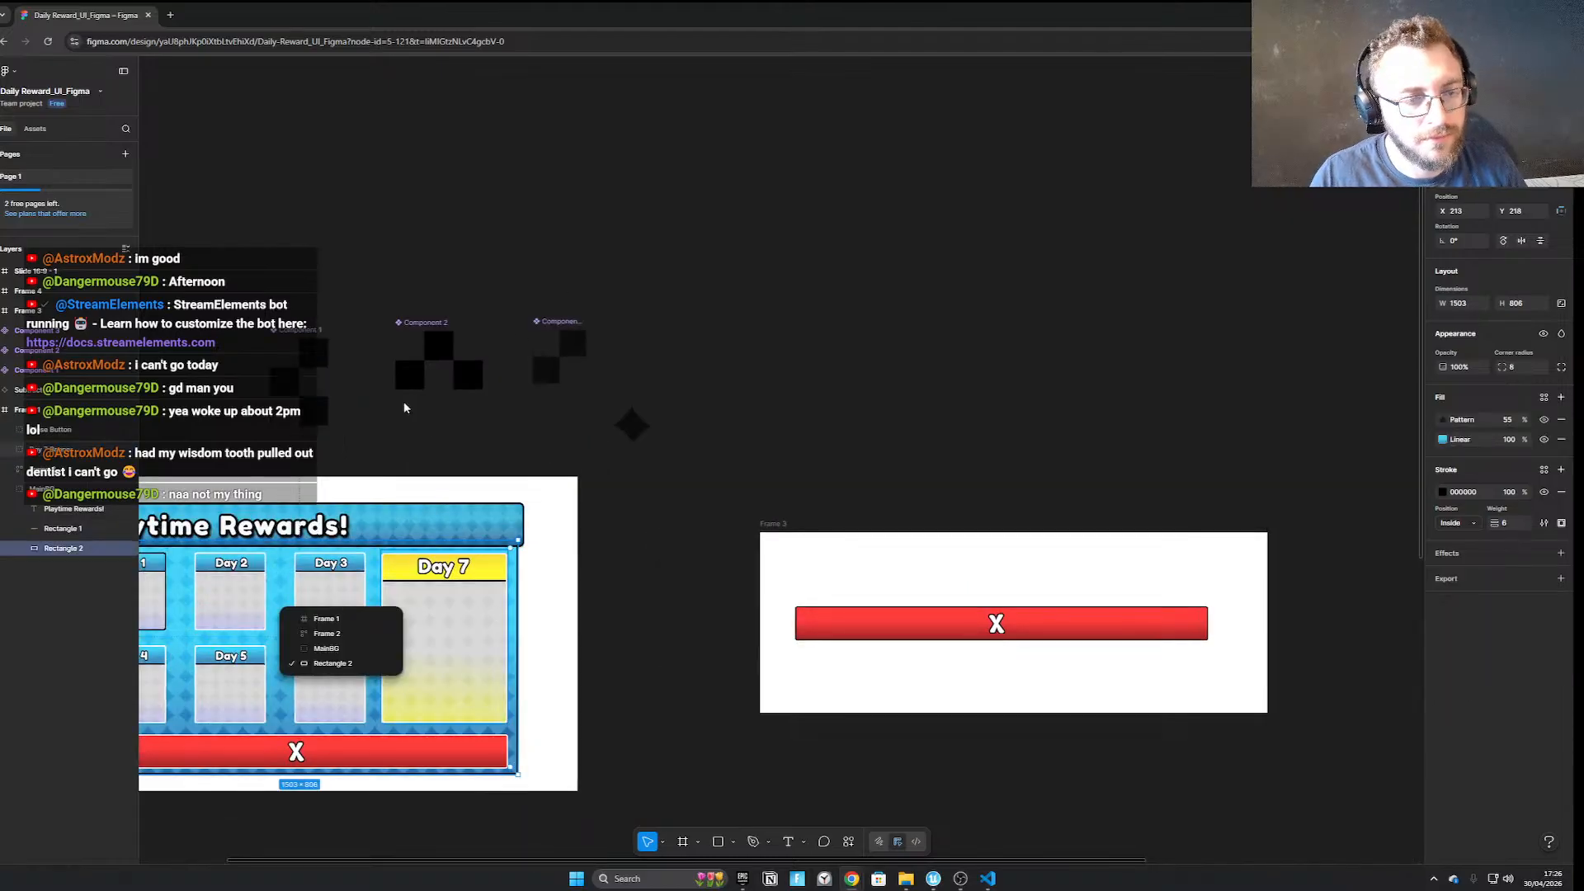
left_click(403, 407)
middle_click_drag(294, 407, 569, 324)
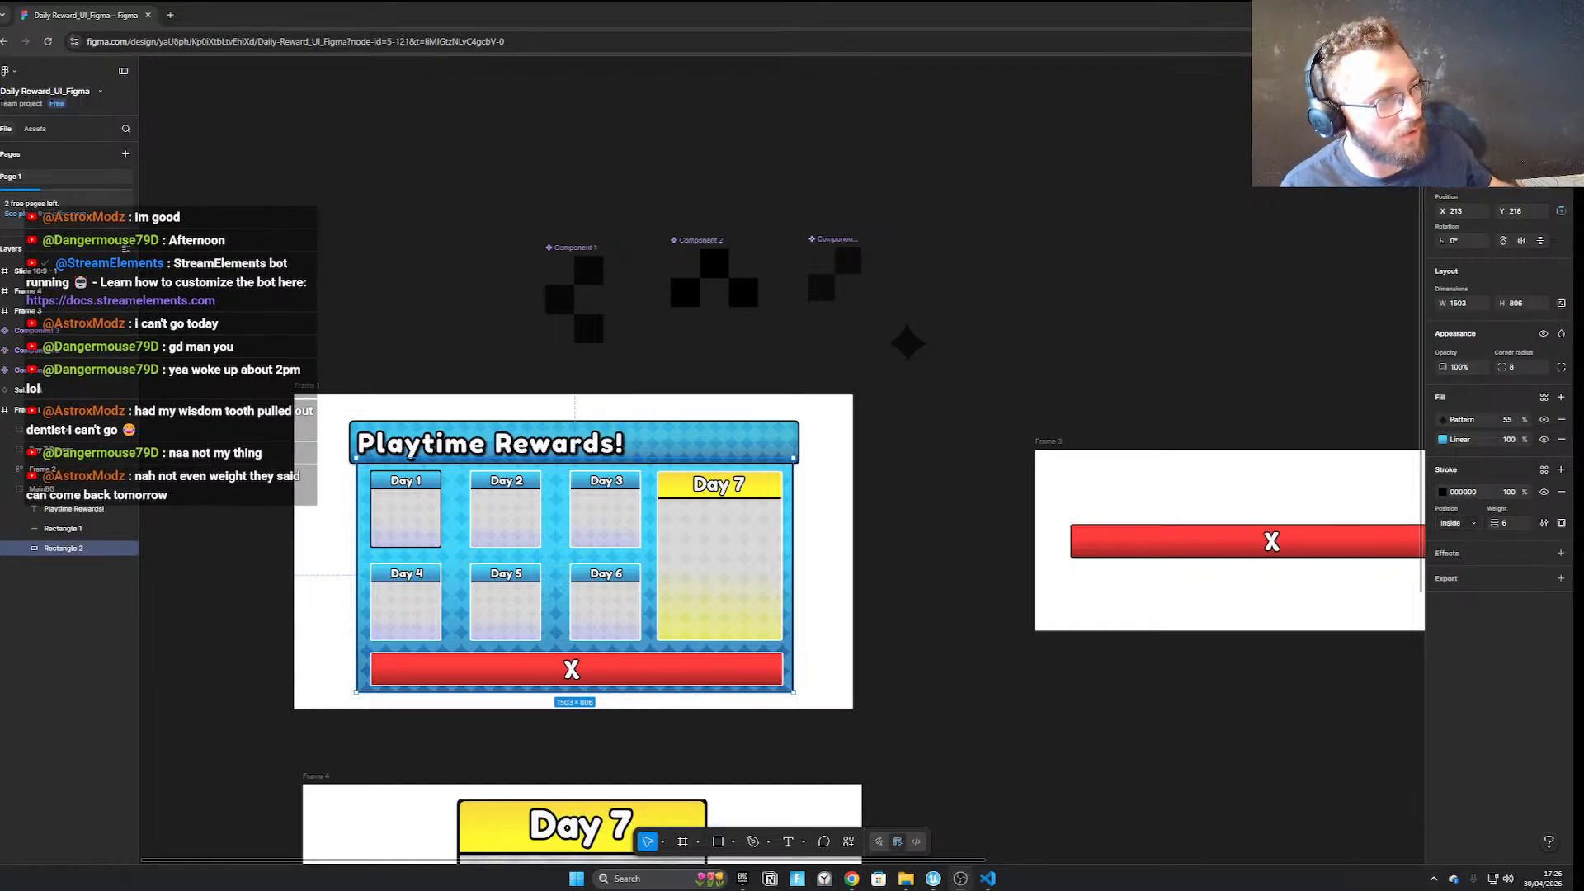
scroll(264, 519, "up", 1)
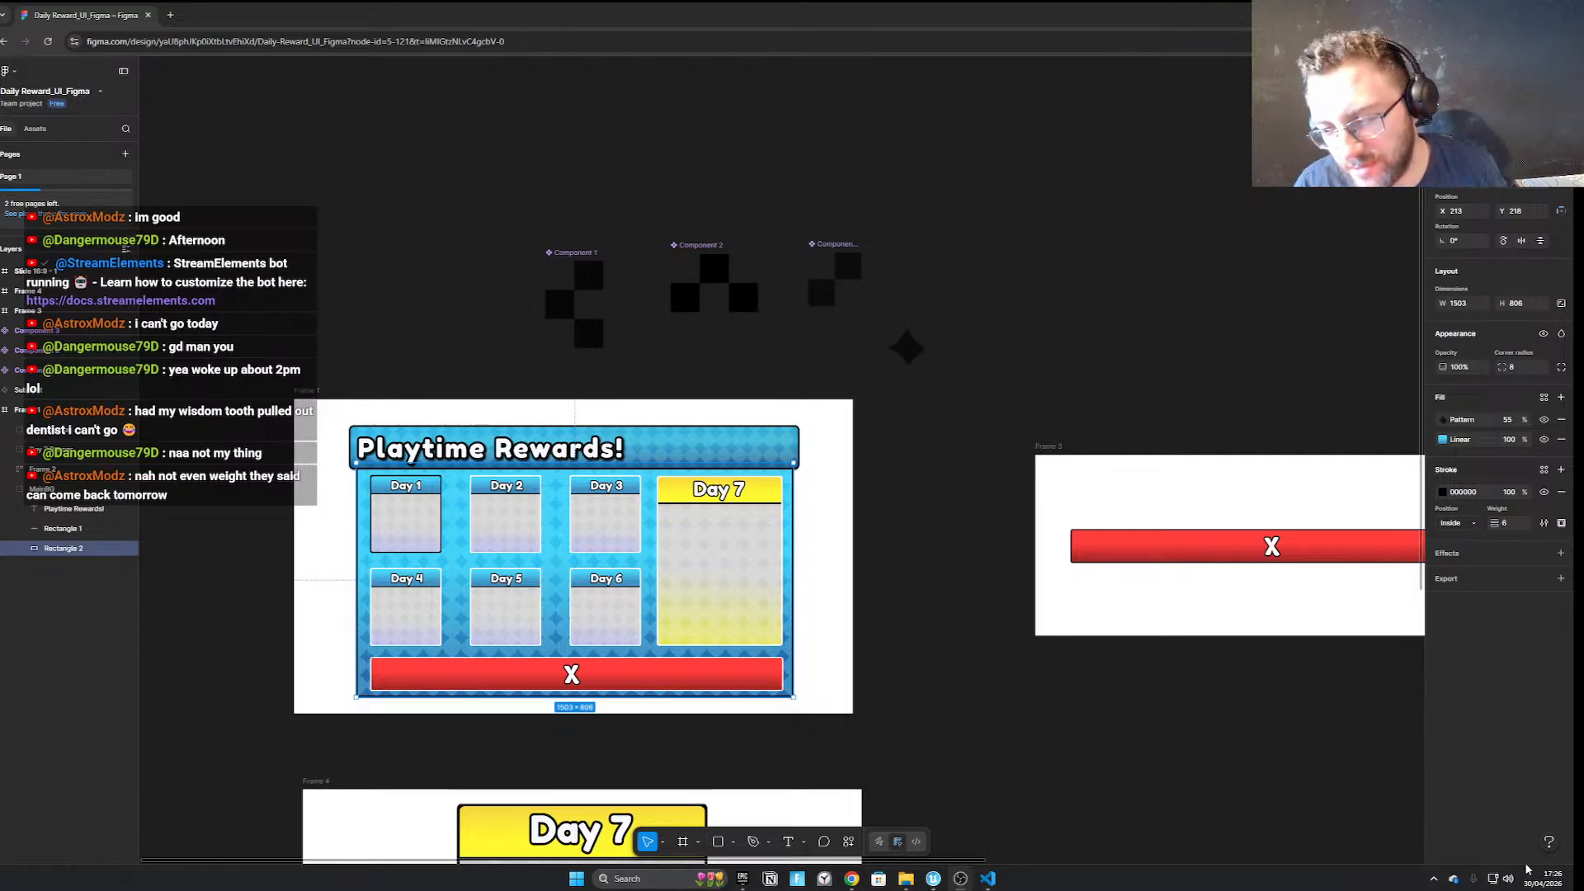
left_click(1536, 881)
left_click(1537, 881)
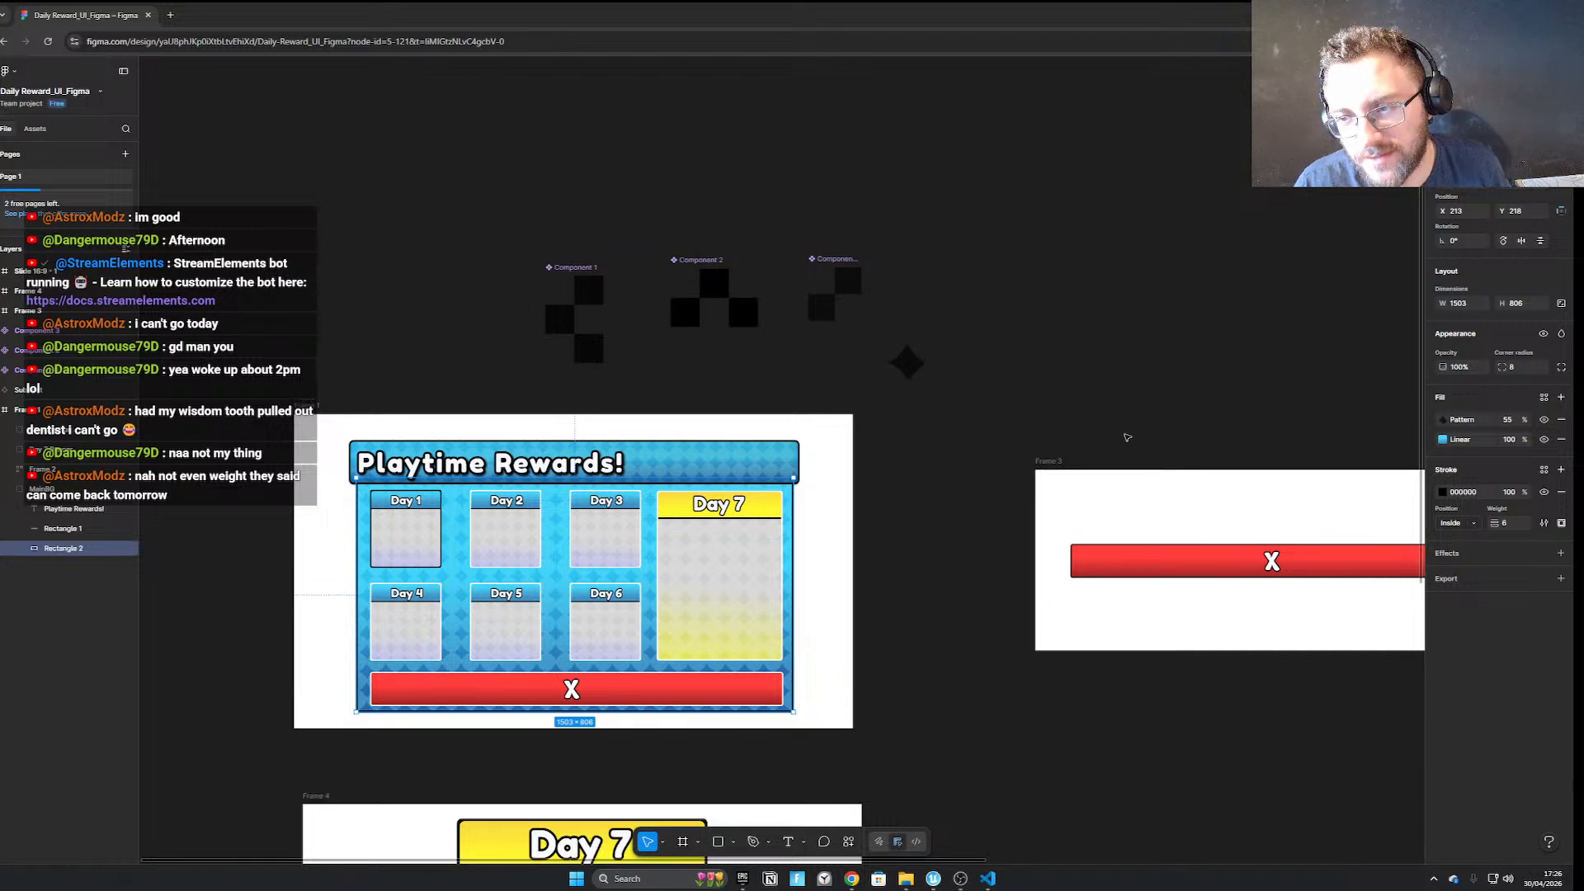
scroll(338, 476, "down", 2)
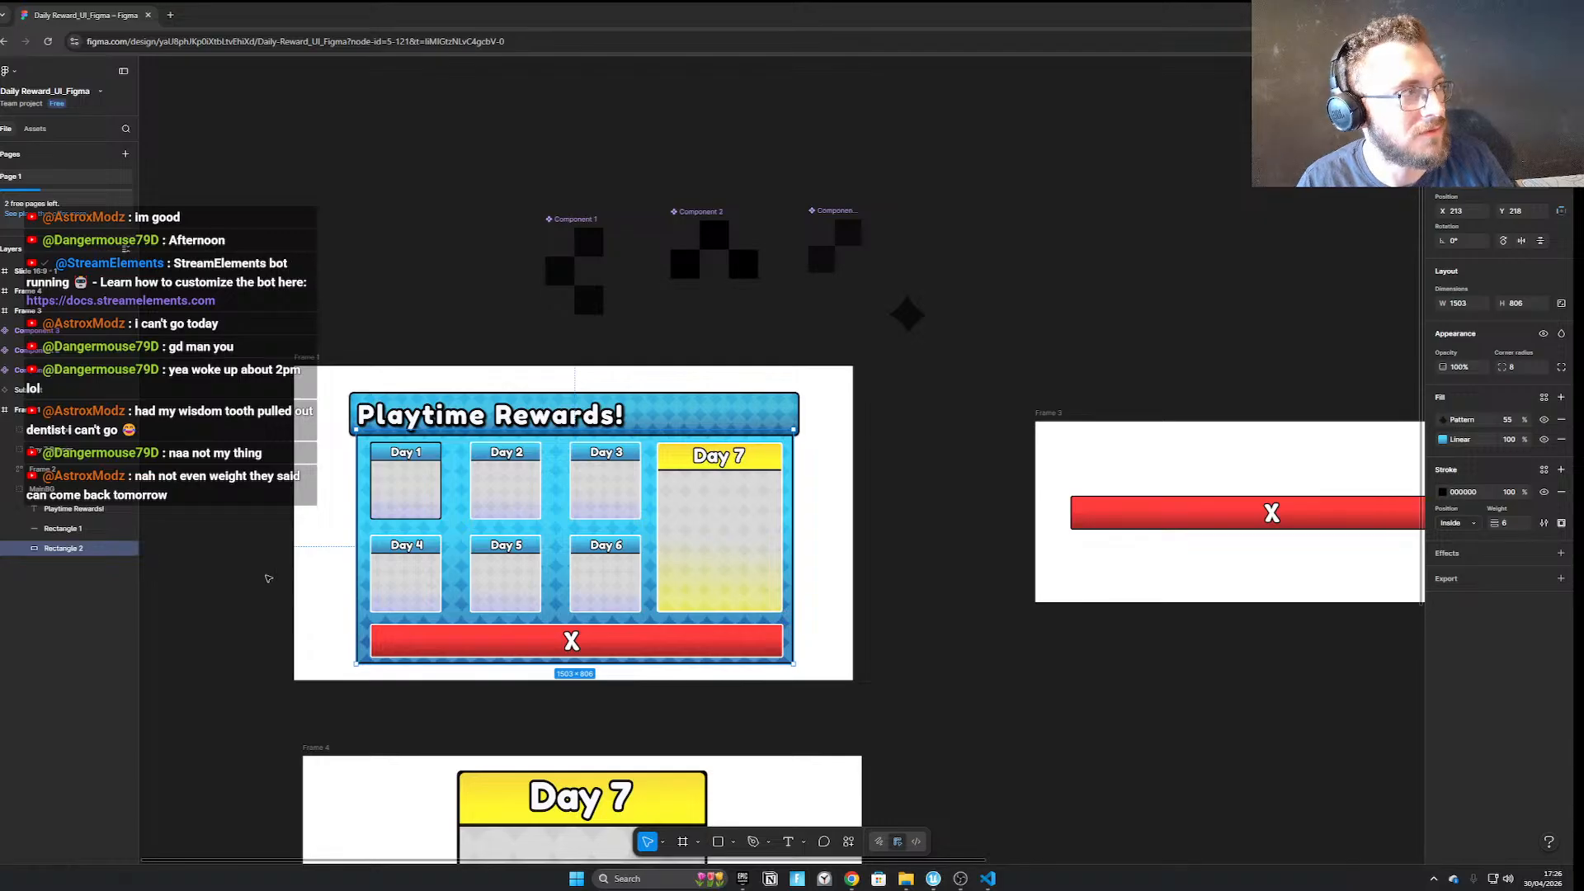
Reveal the day banner layers nested inside Frame 2 and select the Day 1 Banner
left_click(387, 493)
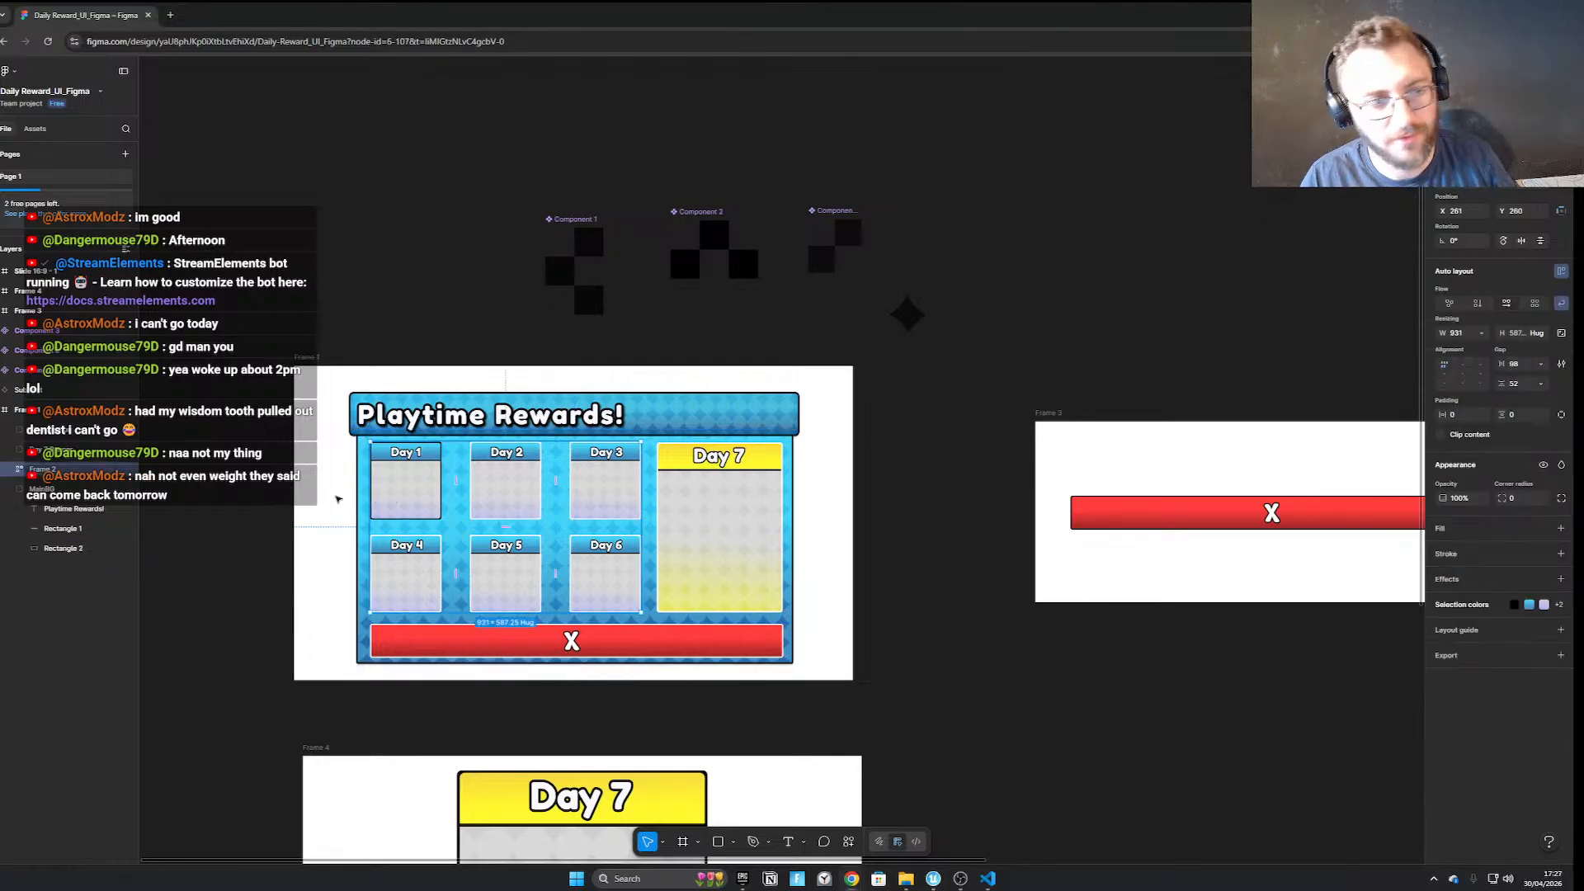
left_click(74, 511)
left_click(79, 526)
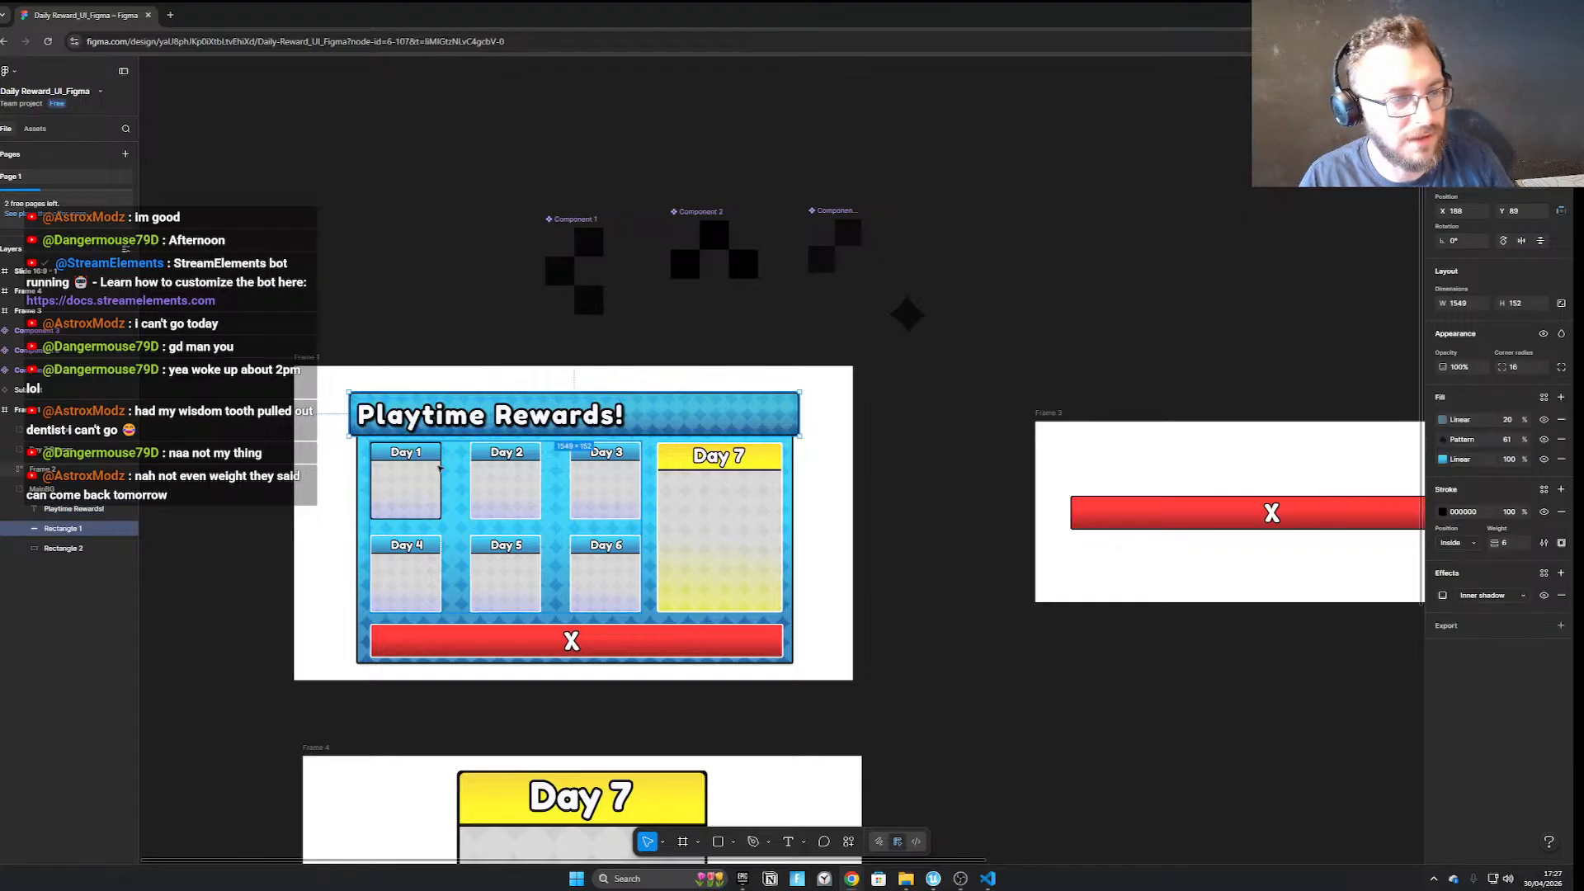
left_click(404, 497)
left_click(10, 474)
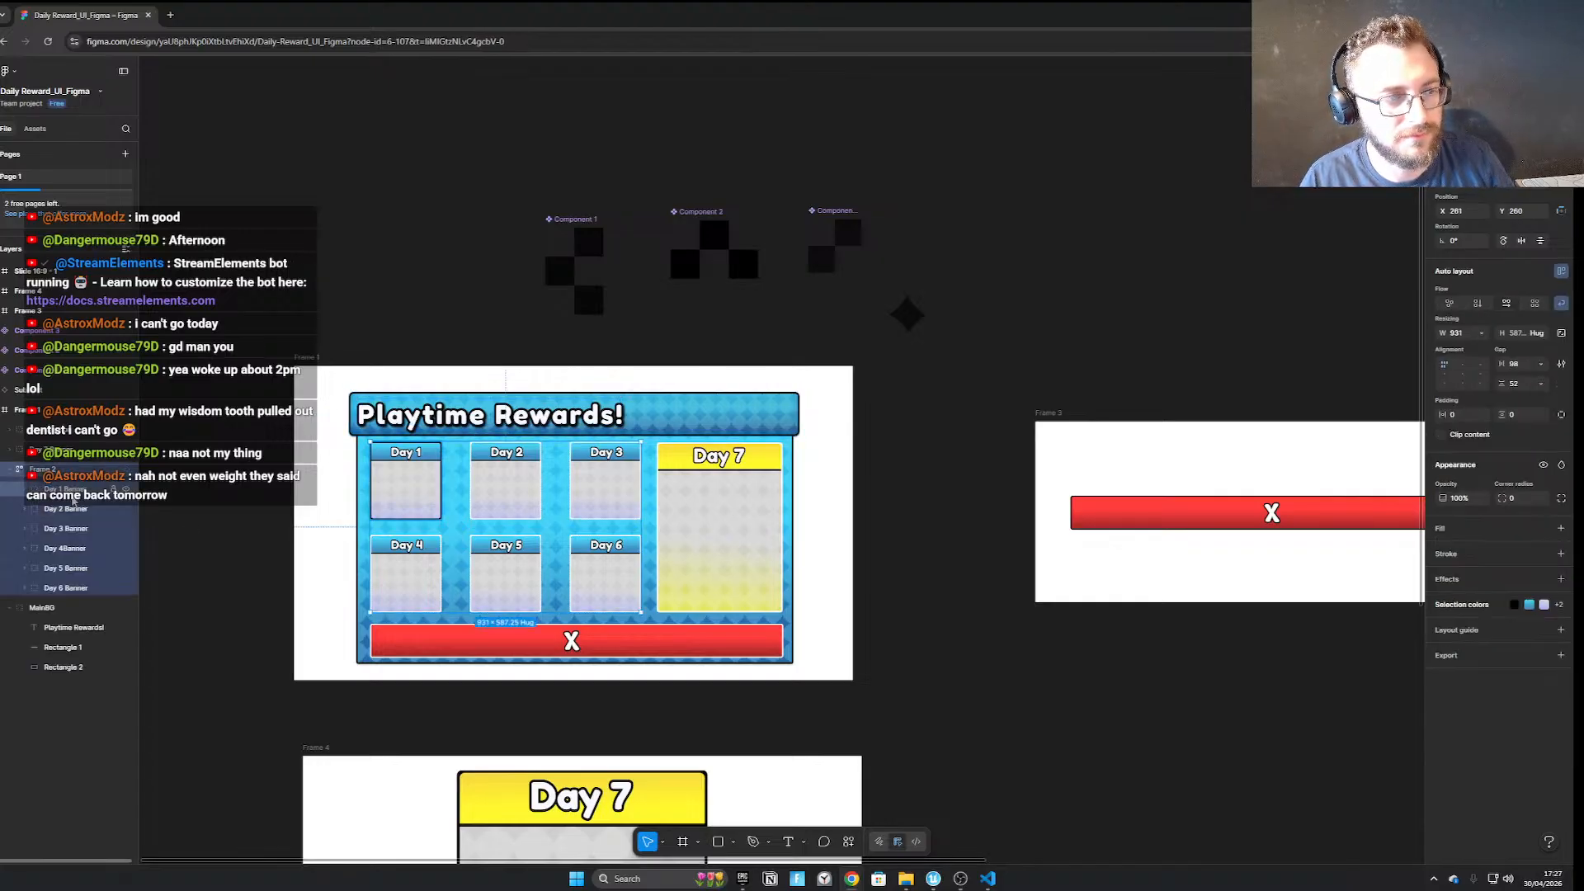
left_click(66, 488)
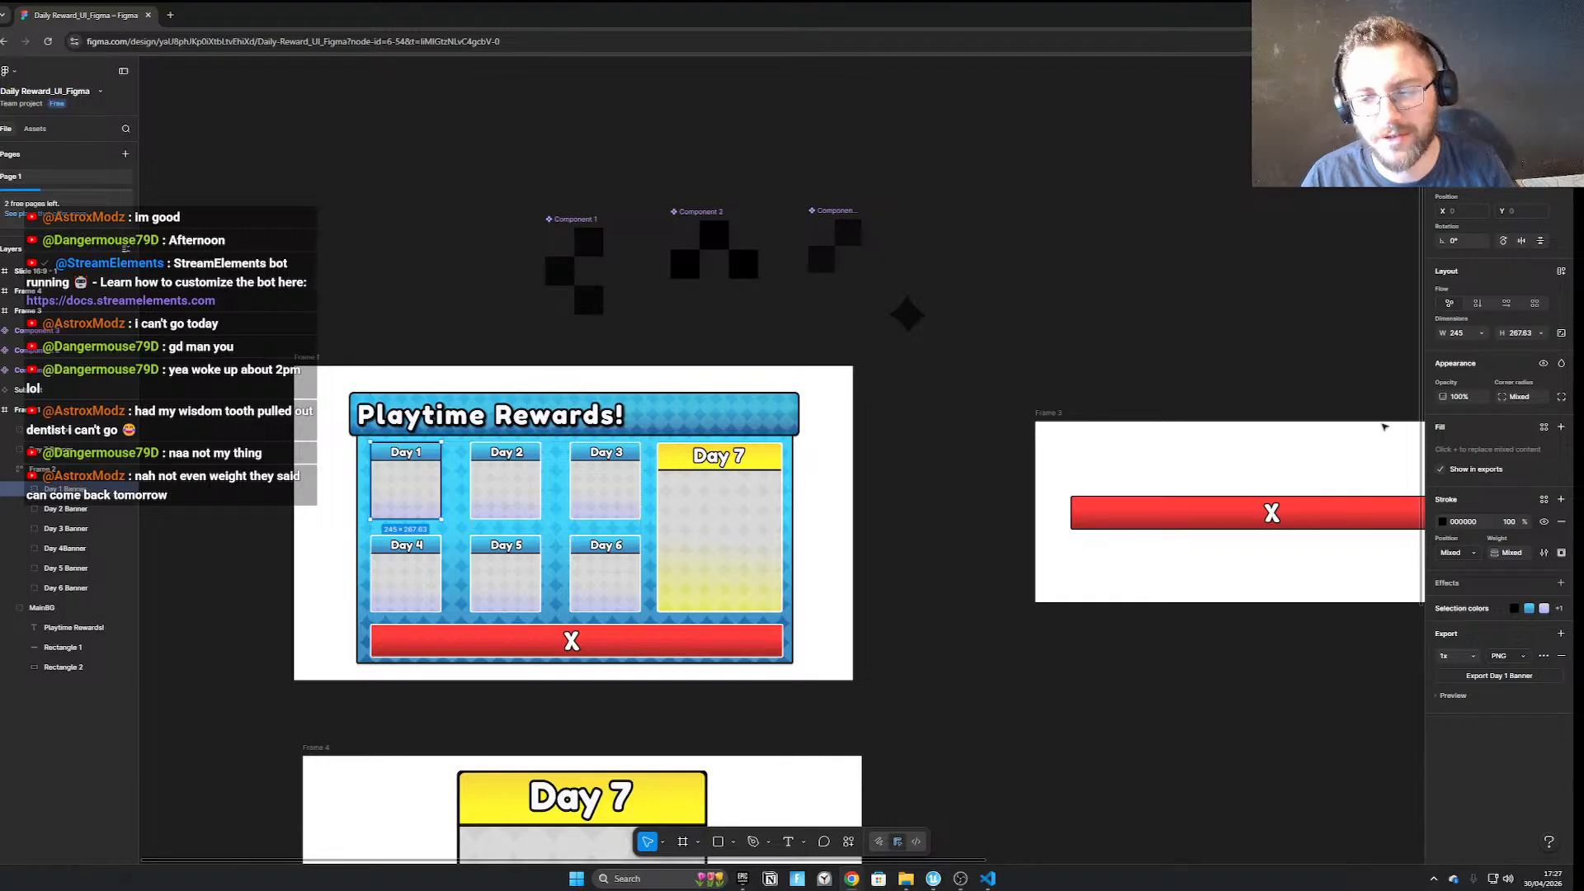
Delete the "Day 2" heading text from inside the Day 2 Banner
scroll(558, 423, "up", 5, "ctrl")
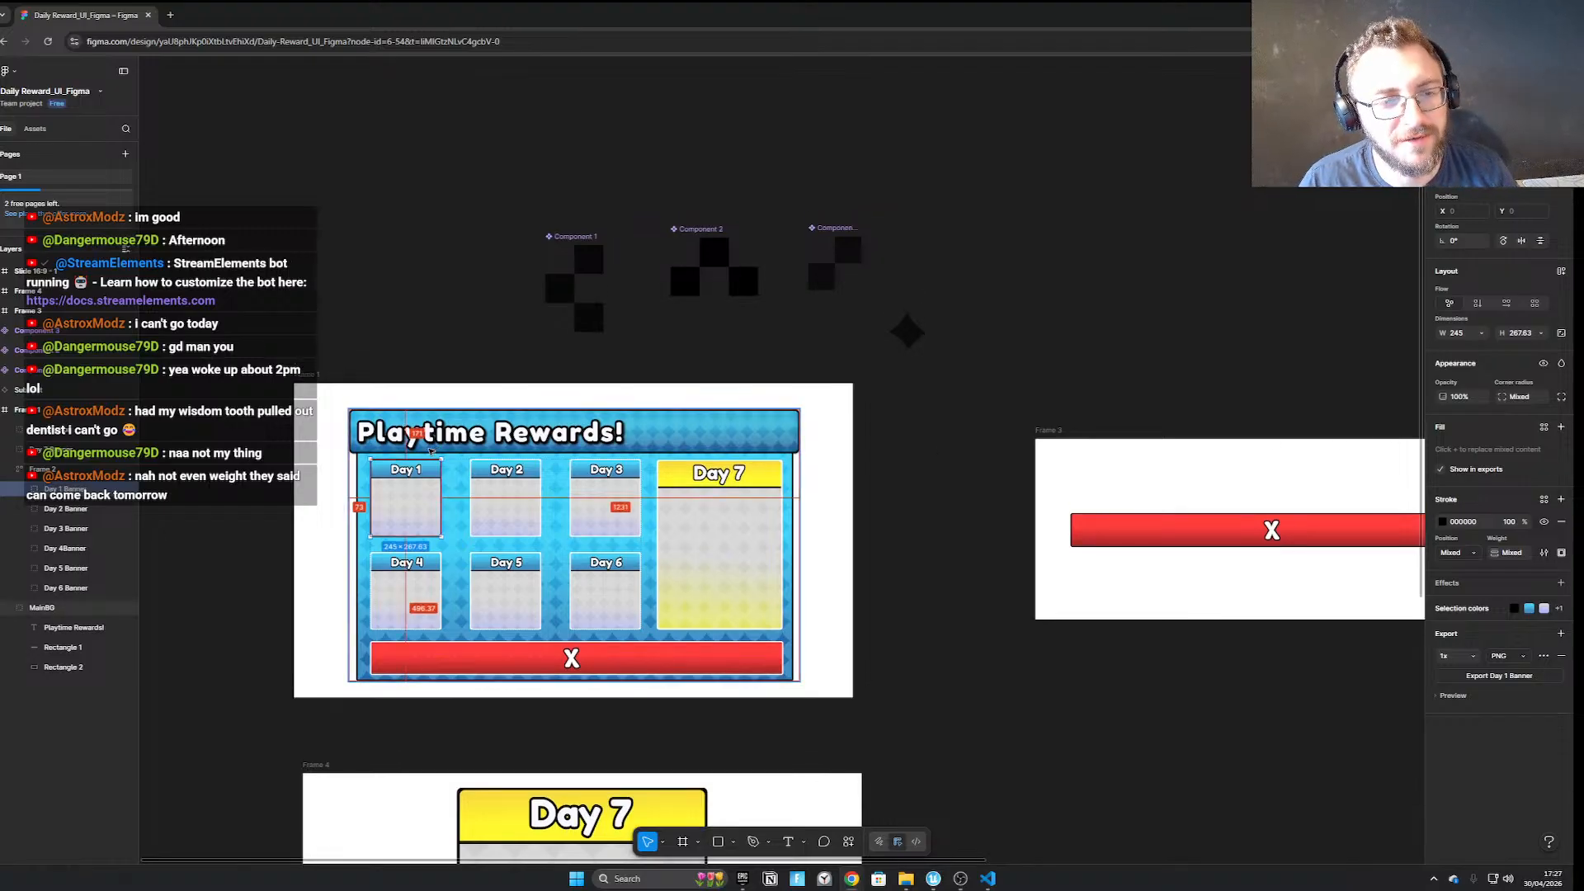
scroll(477, 463, "up", 3, "ctrl")
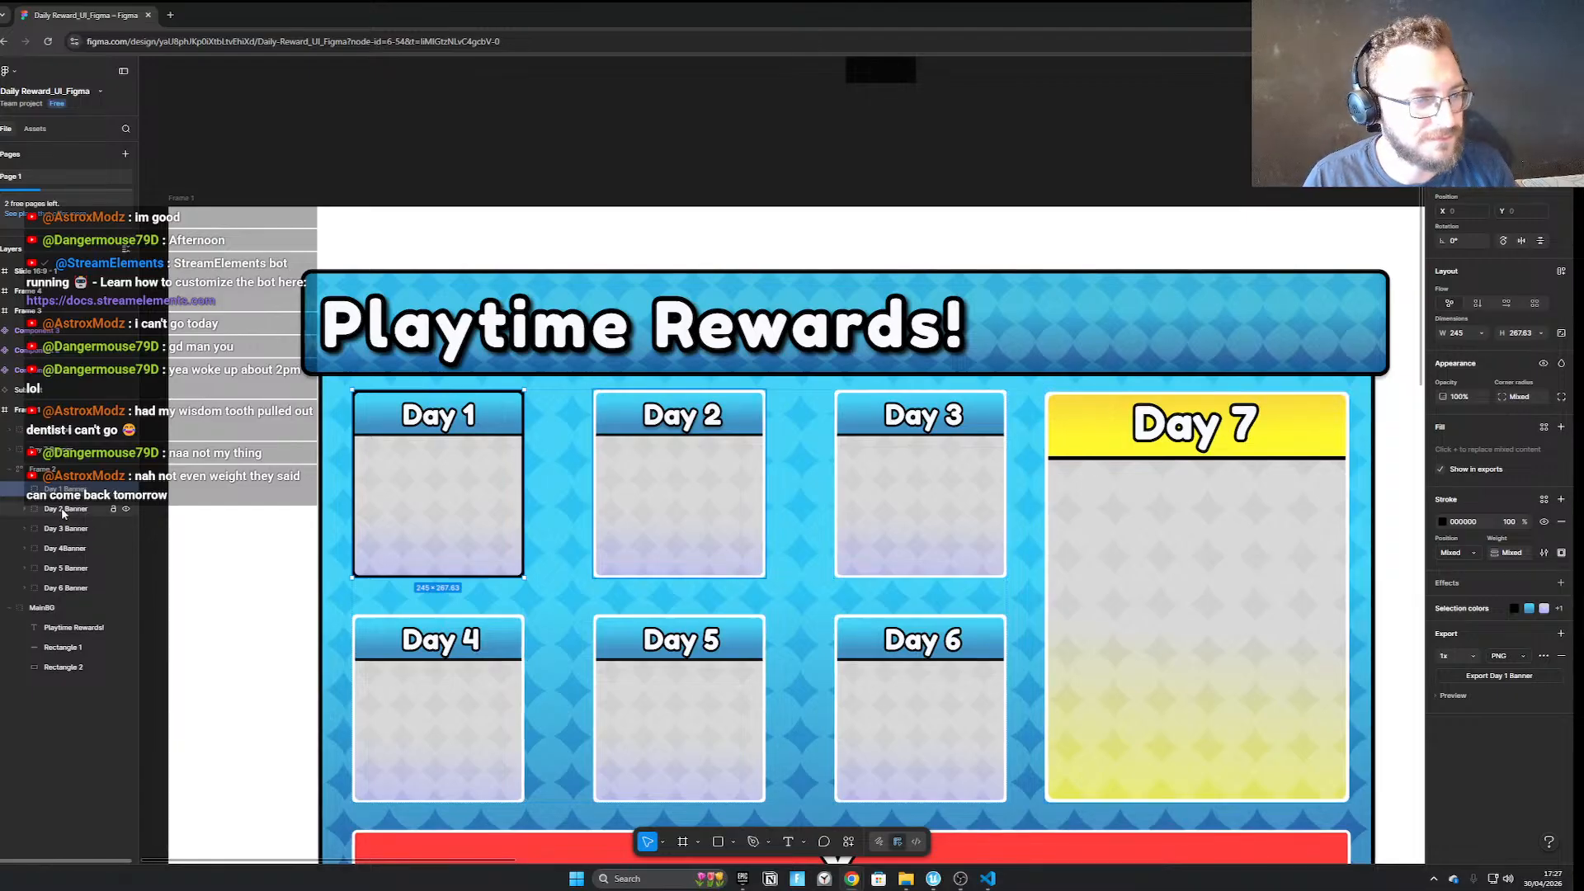
key("Tab")
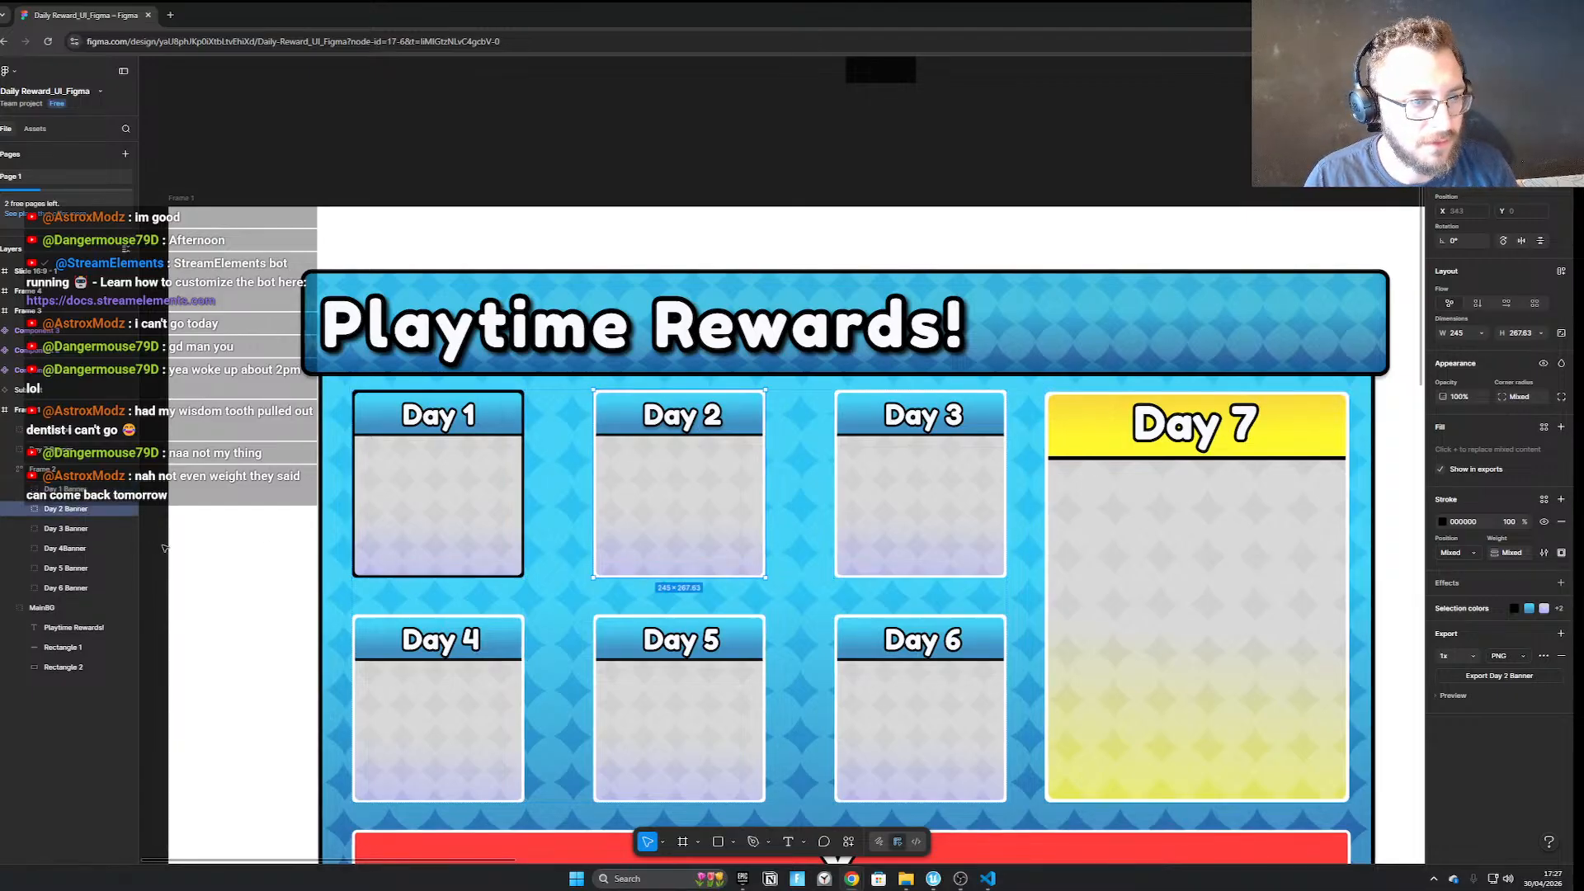
left_click(25, 509)
left_click(72, 530)
key("Delete")
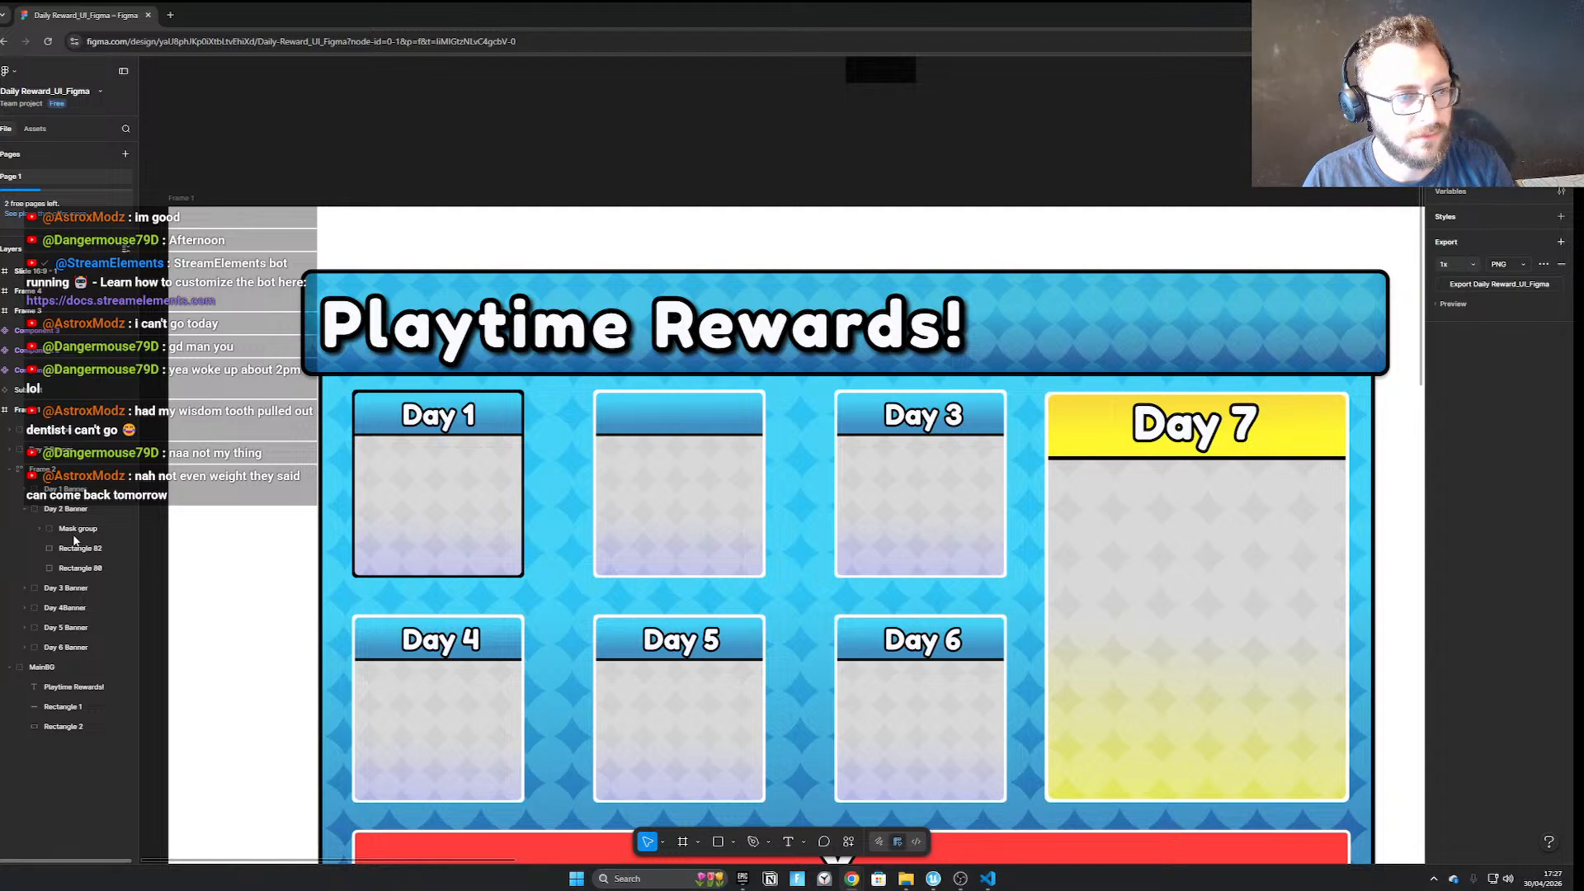
Try removing the Mask group and Rectangle 80 from the Day 2 Banner, undoing each deletion
left_click(77, 529)
key("Delete")
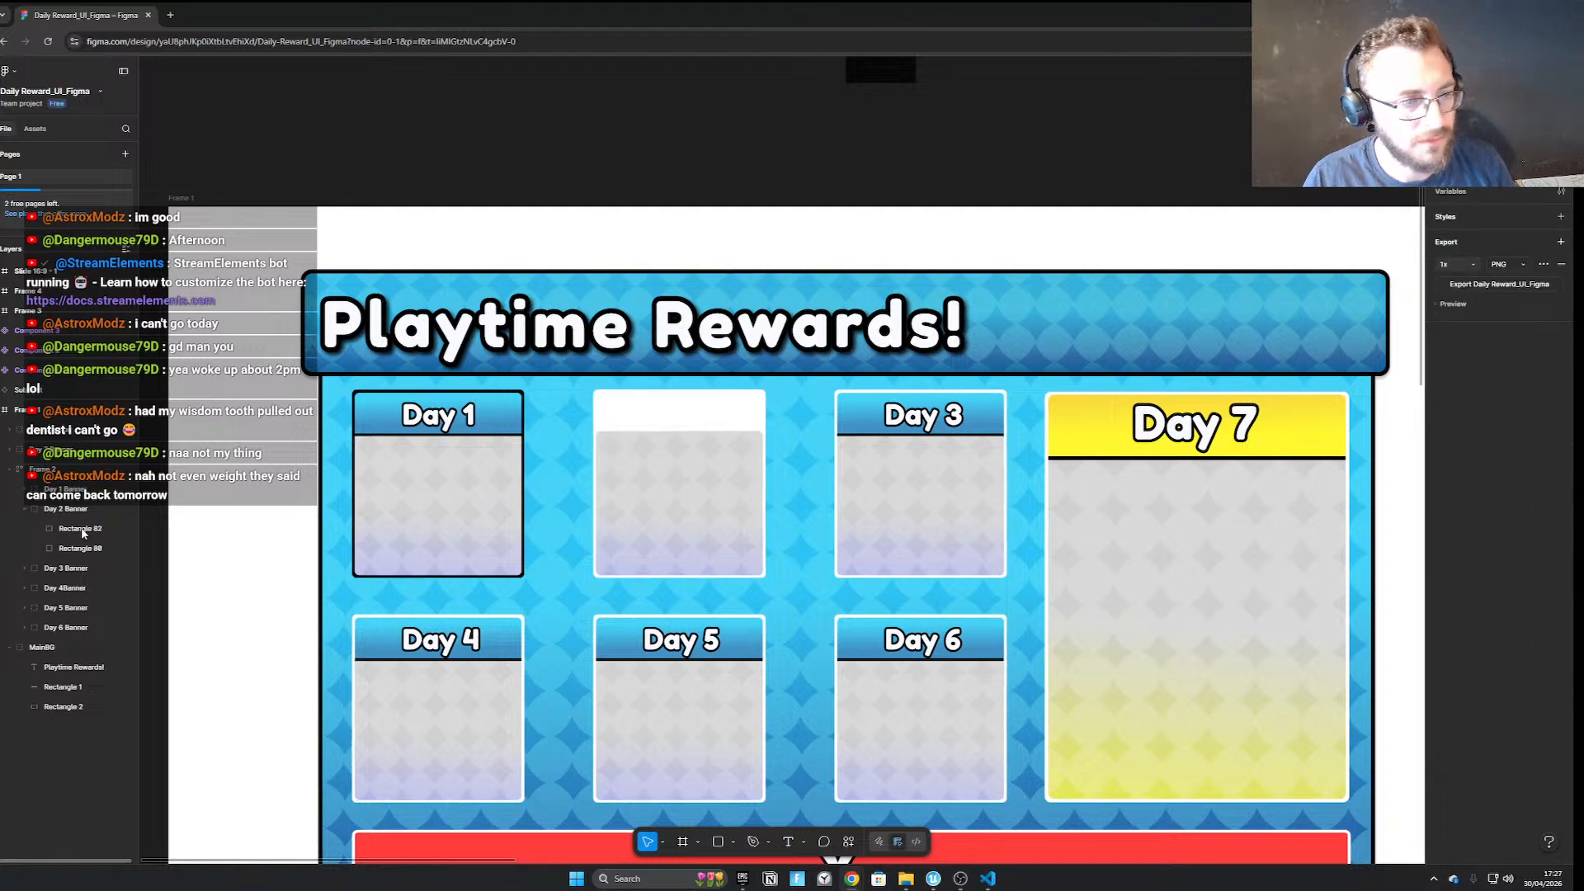
key("ctrl+z")
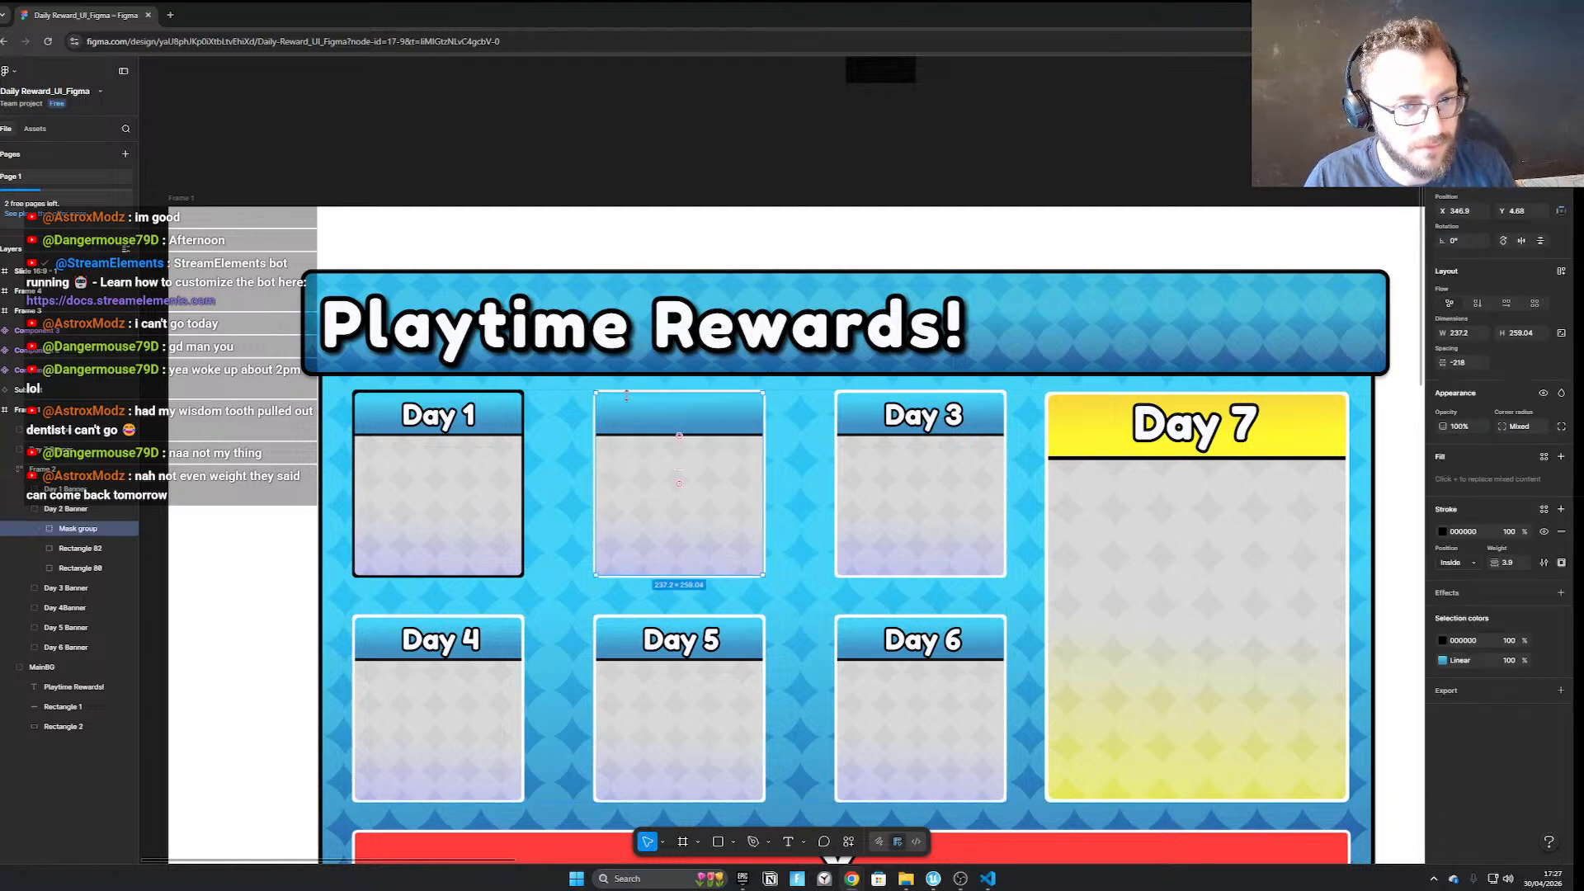
left_click(89, 551)
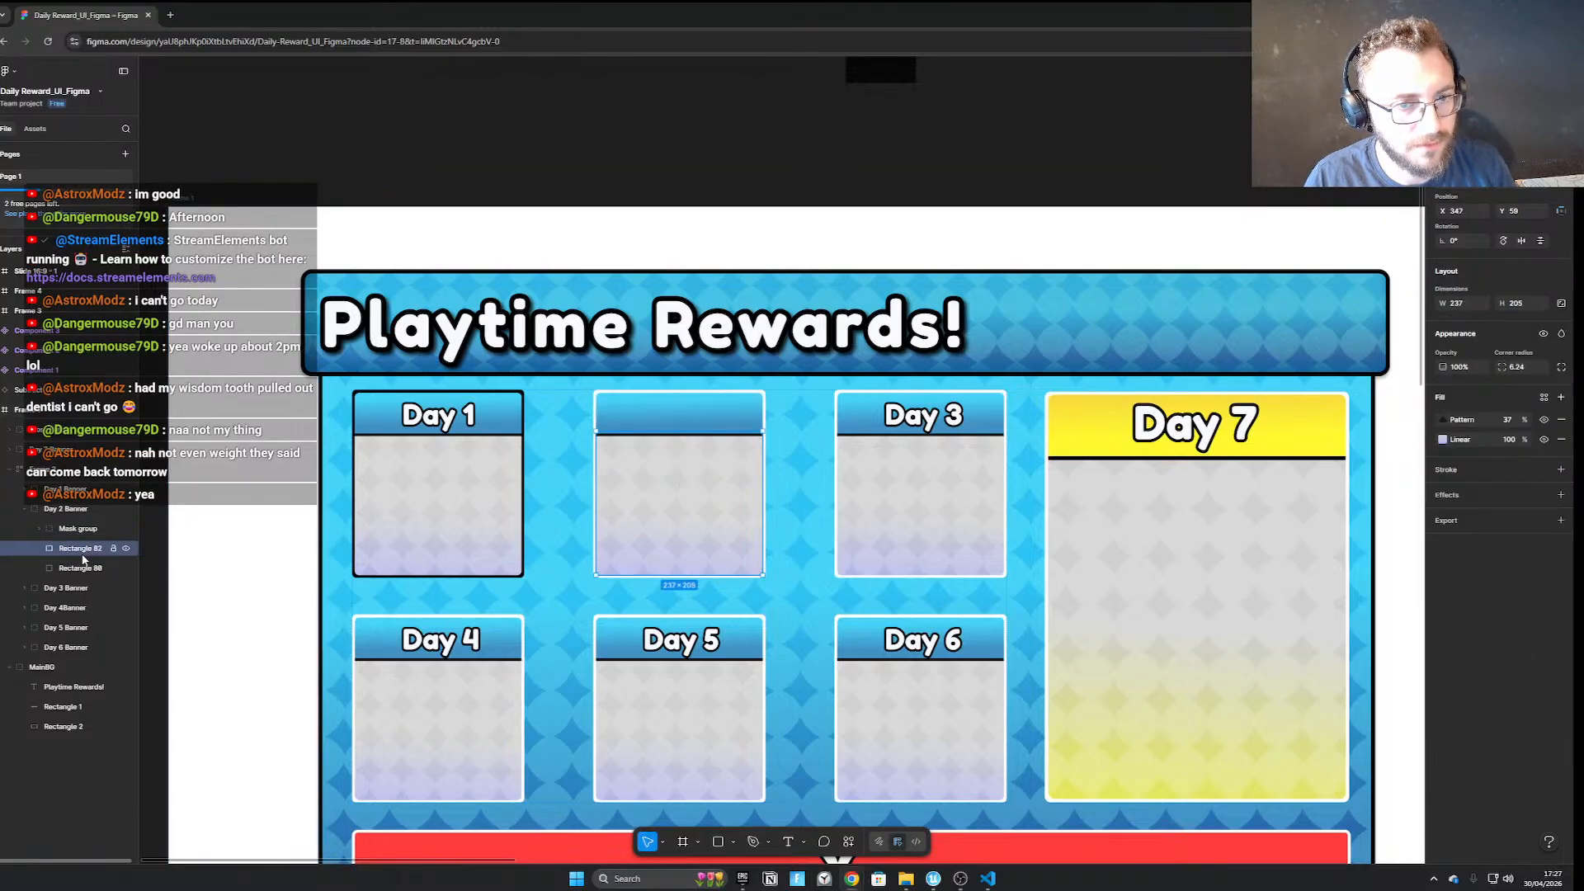
left_click(86, 569)
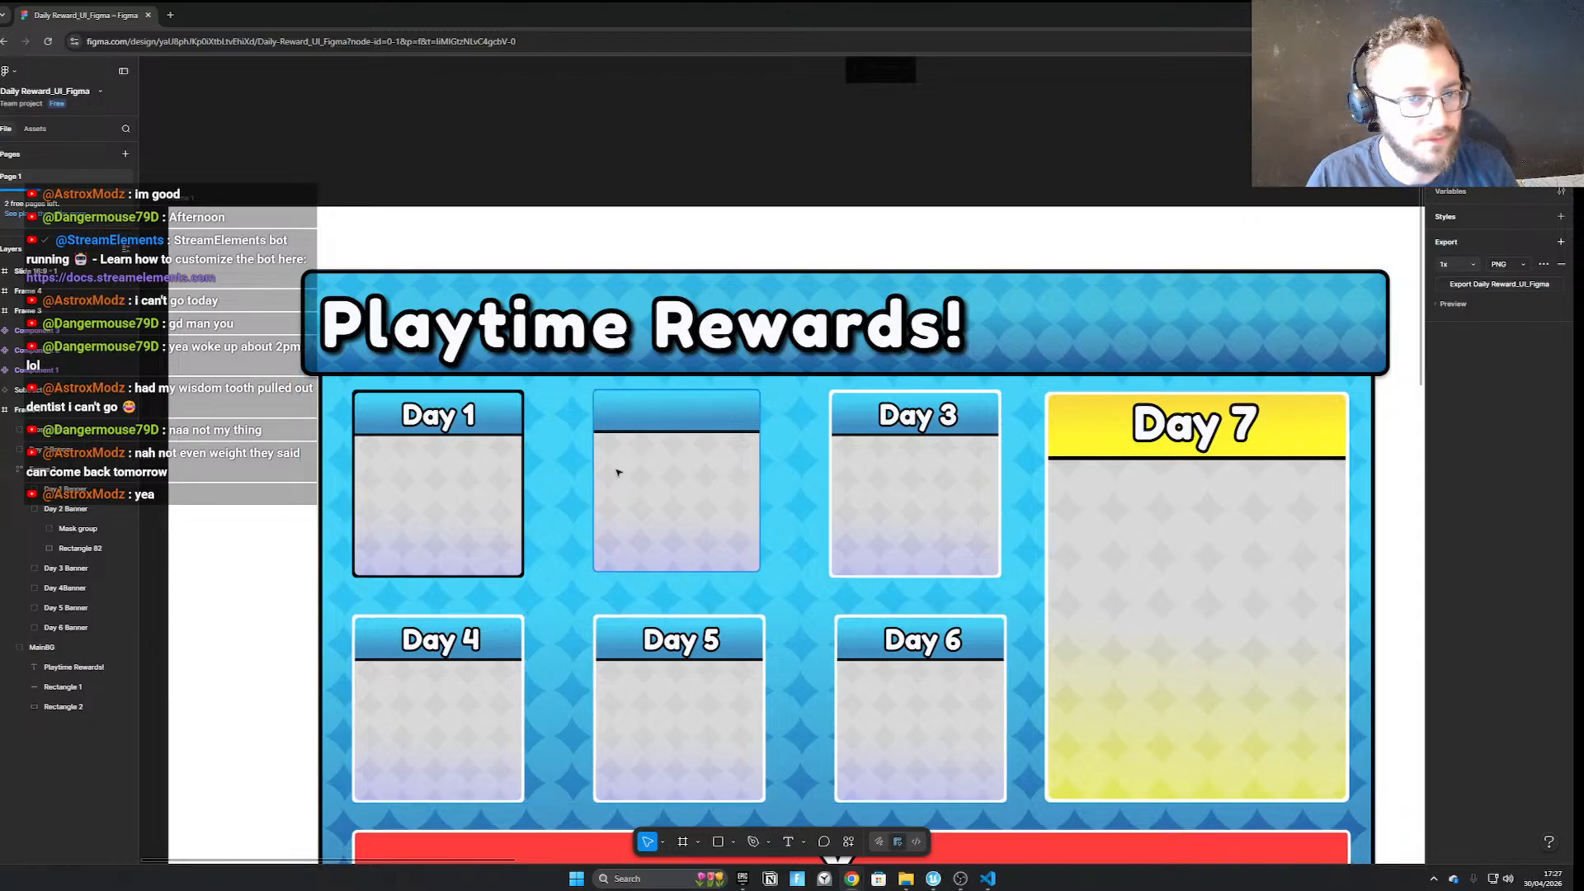
Inspect the linear gradient and black selection colours of the Day 2 Banner's Mask group
left_click(642, 463)
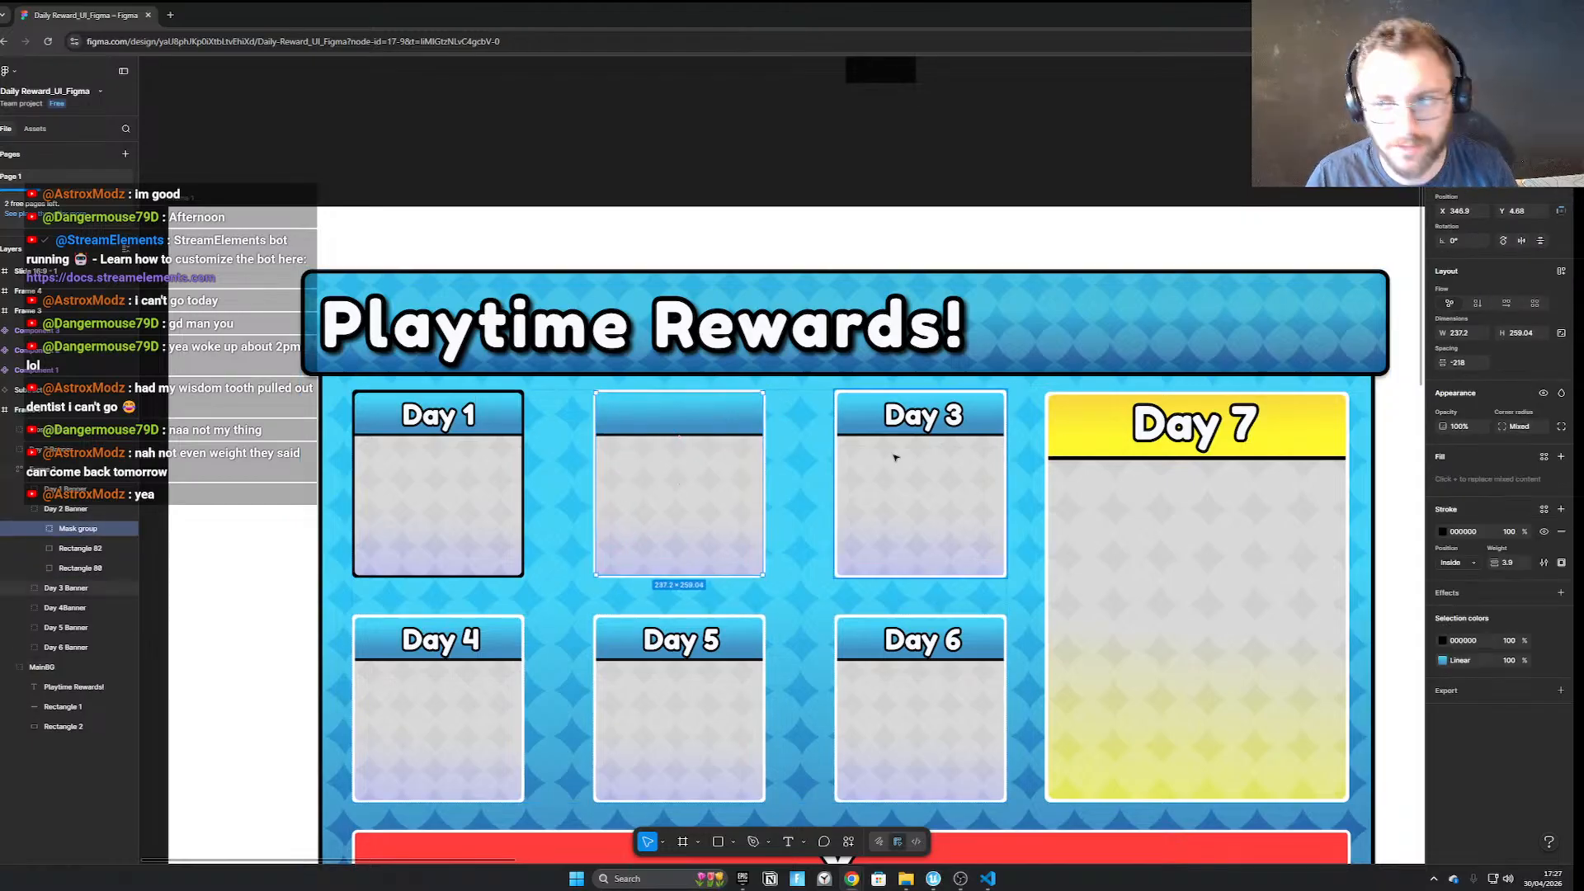
left_click(1443, 662)
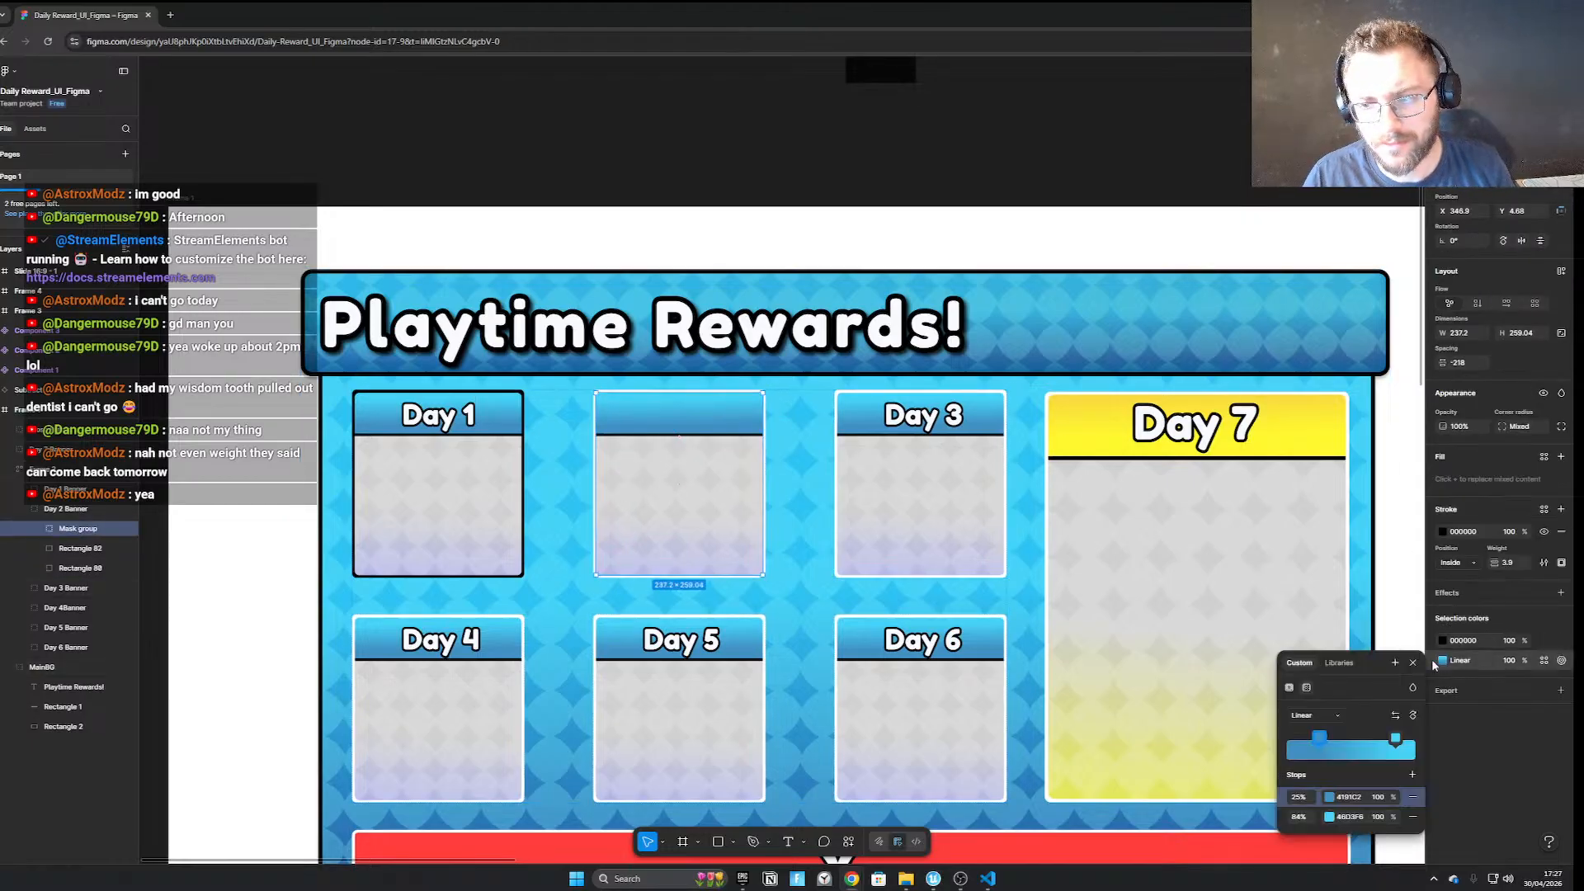
left_click(1457, 641)
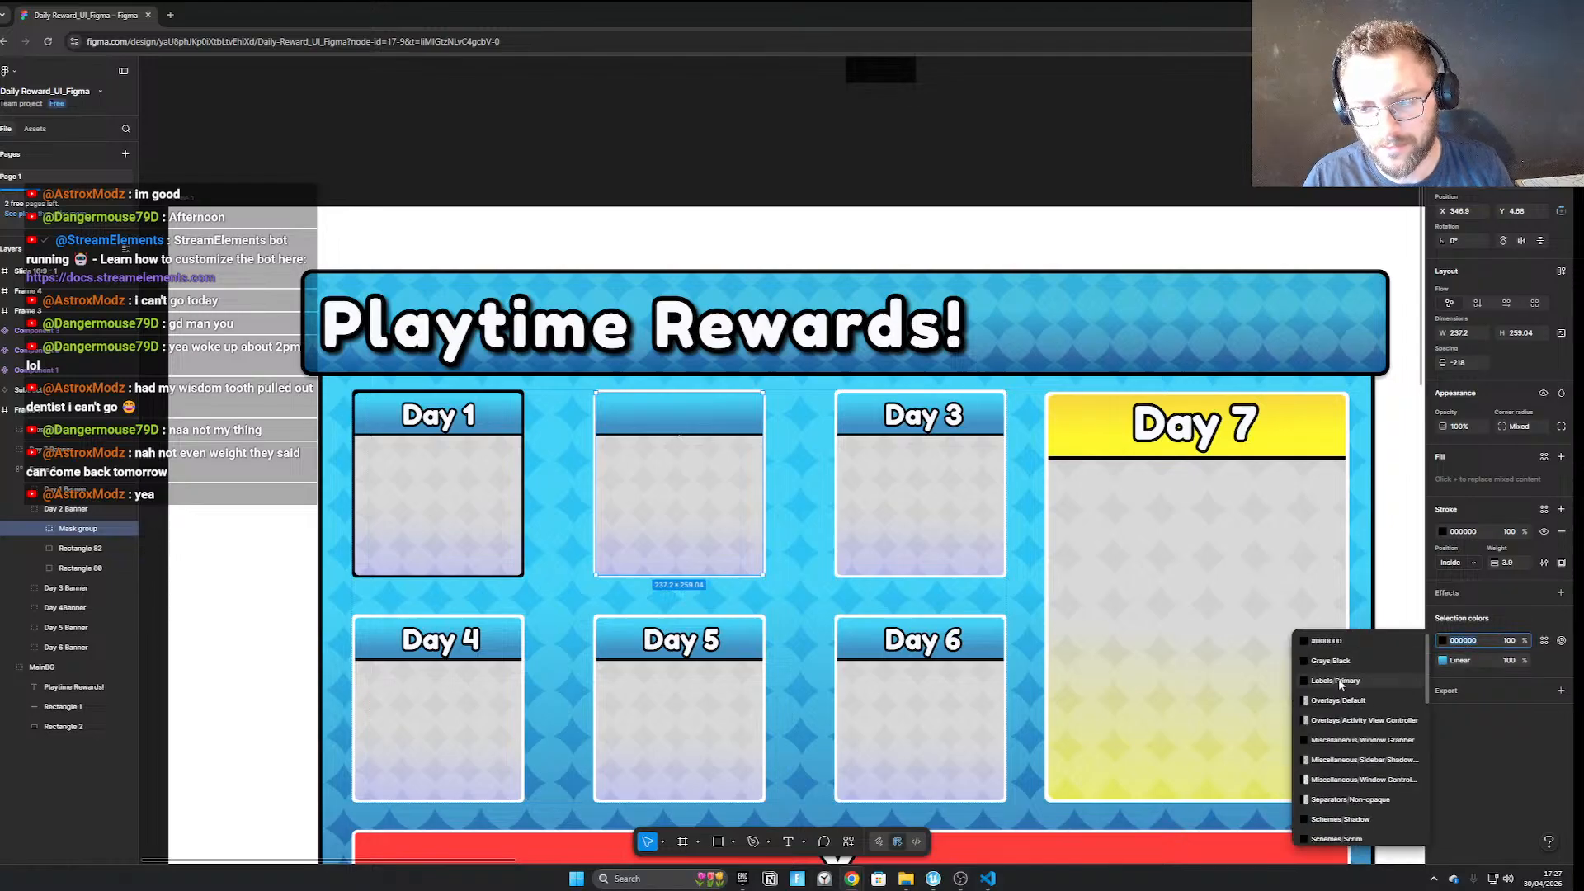
left_click(1456, 661)
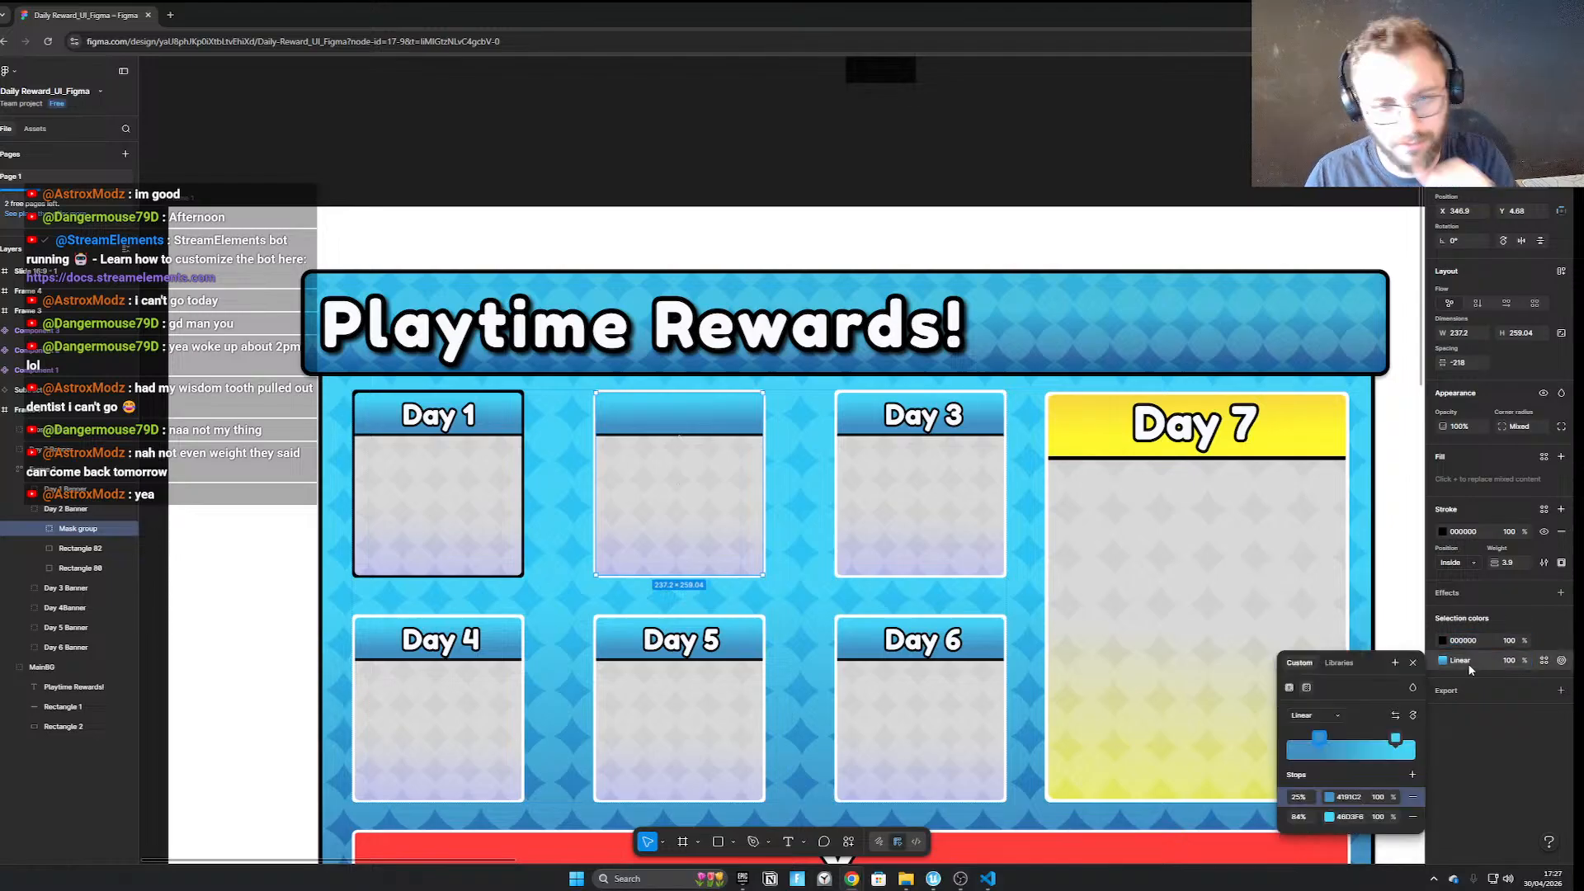
left_click(1412, 663)
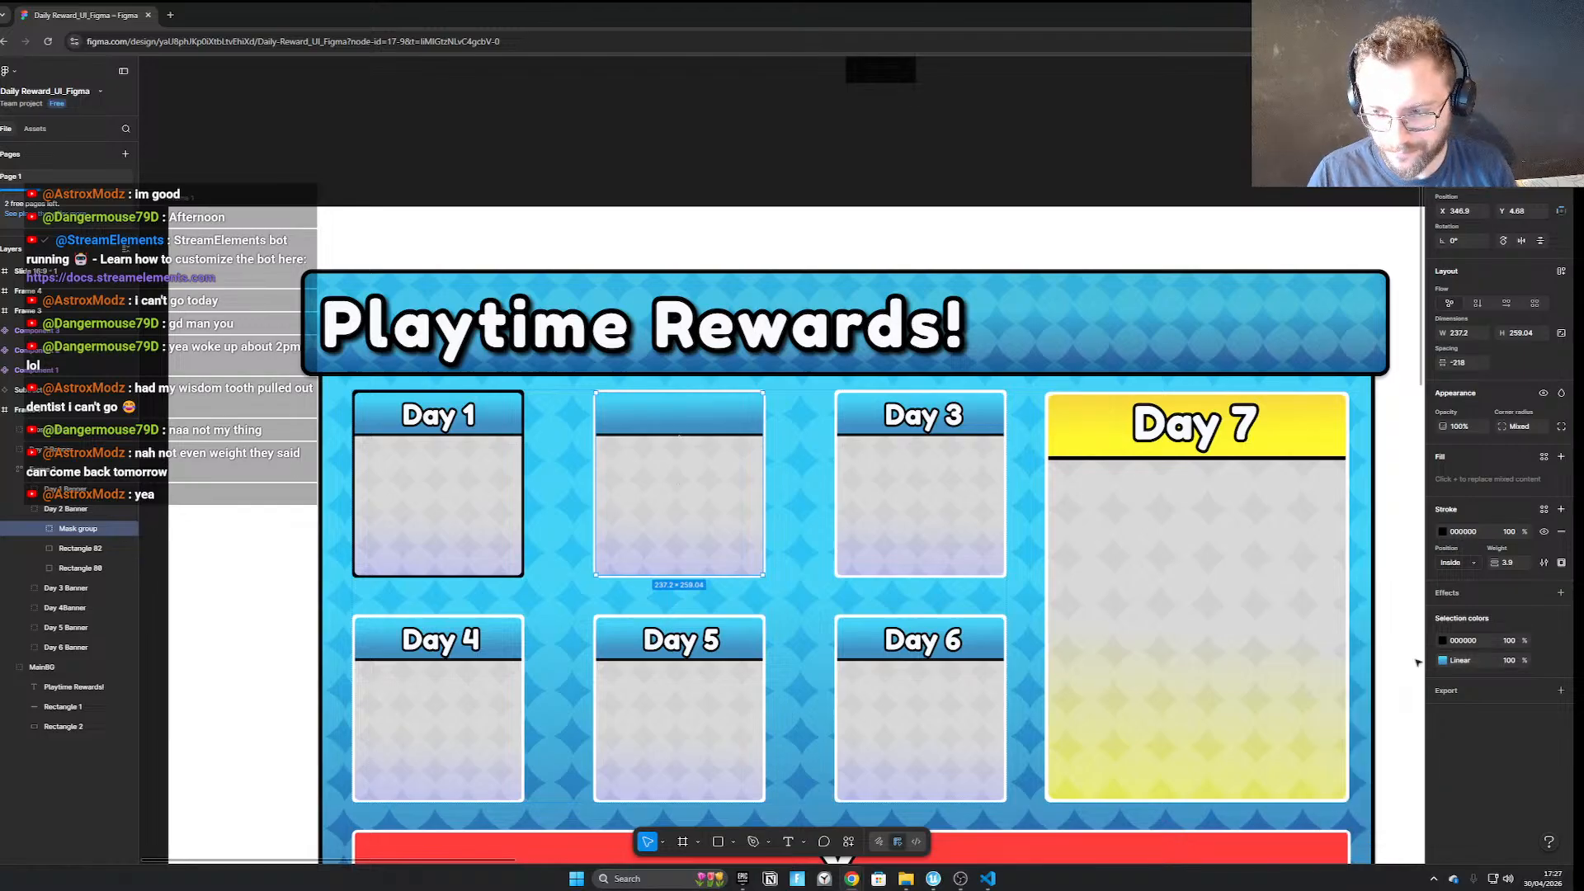
left_click(54, 531)
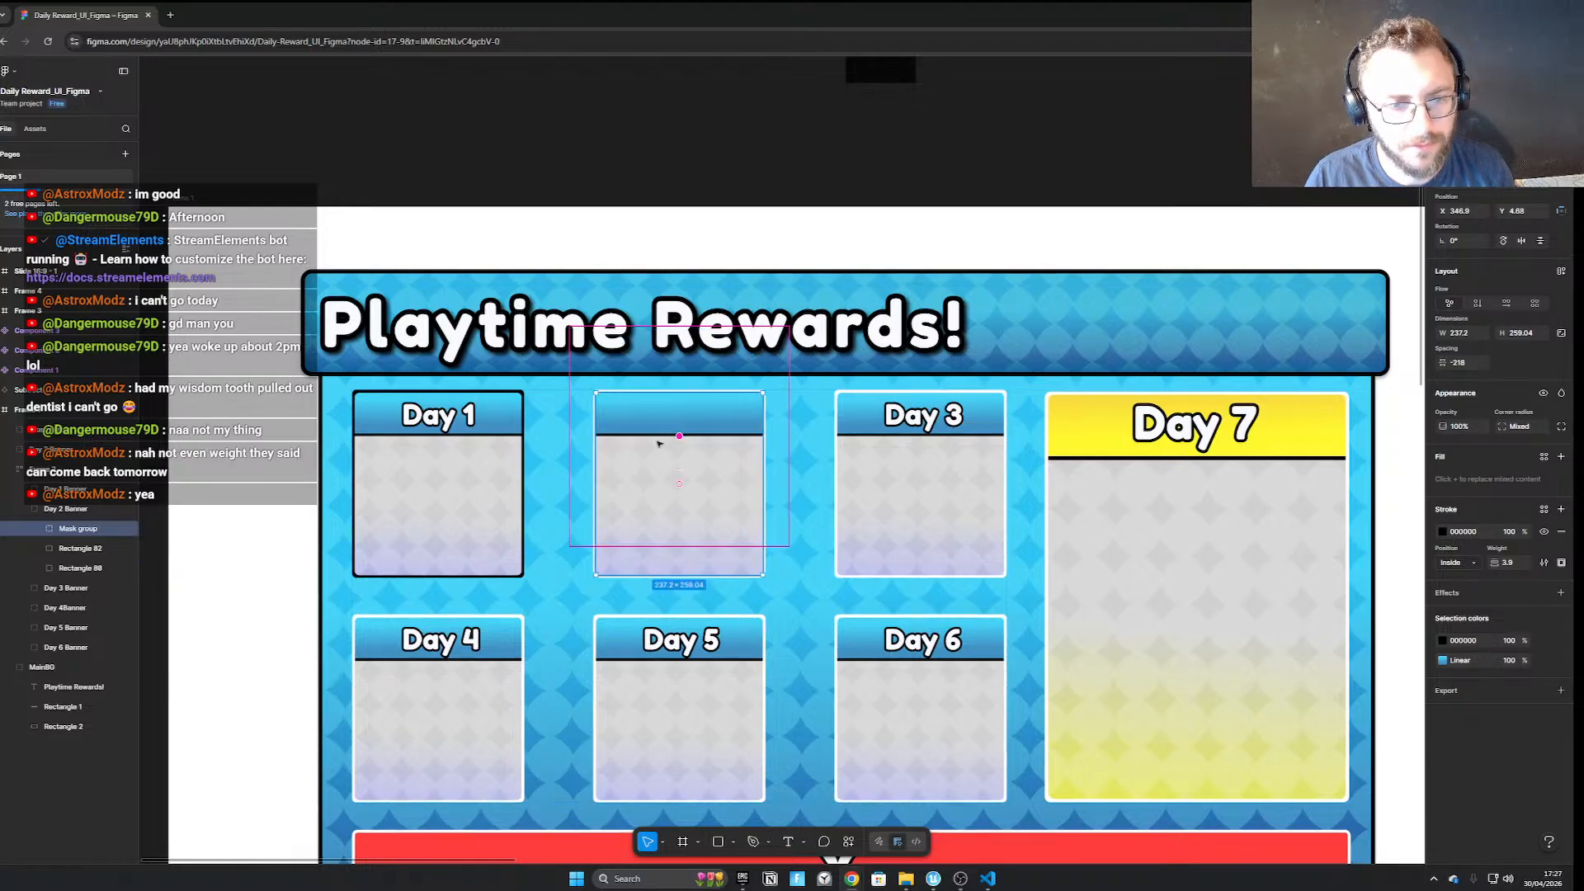
Try to resize the Day 2 Banner from its corner and undo the change
left_click(429, 487)
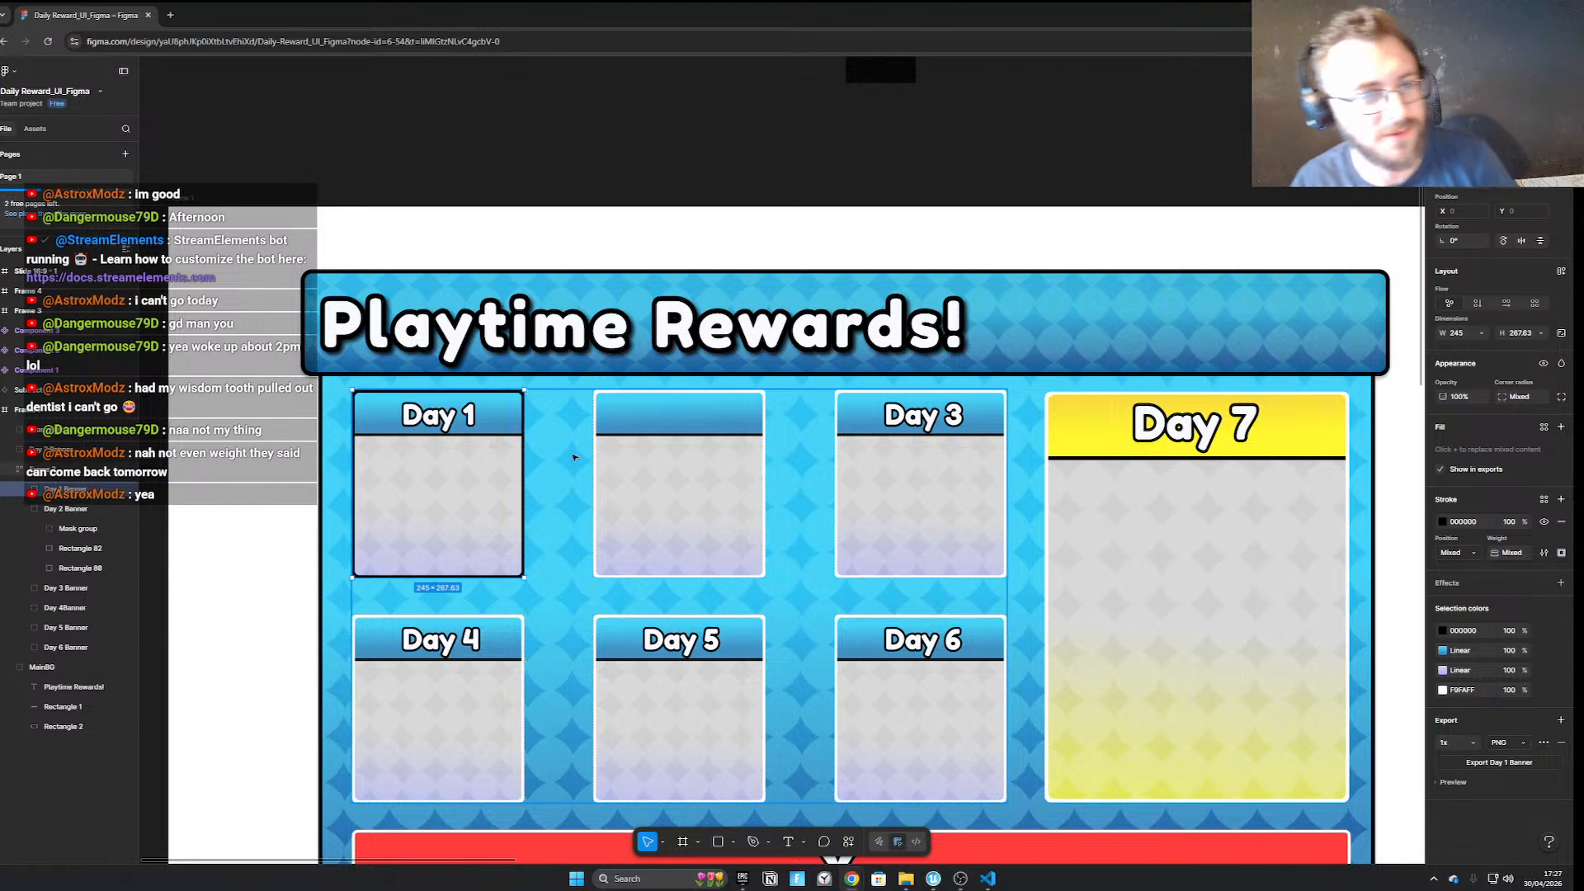
scroll(807, 451, "down", 1)
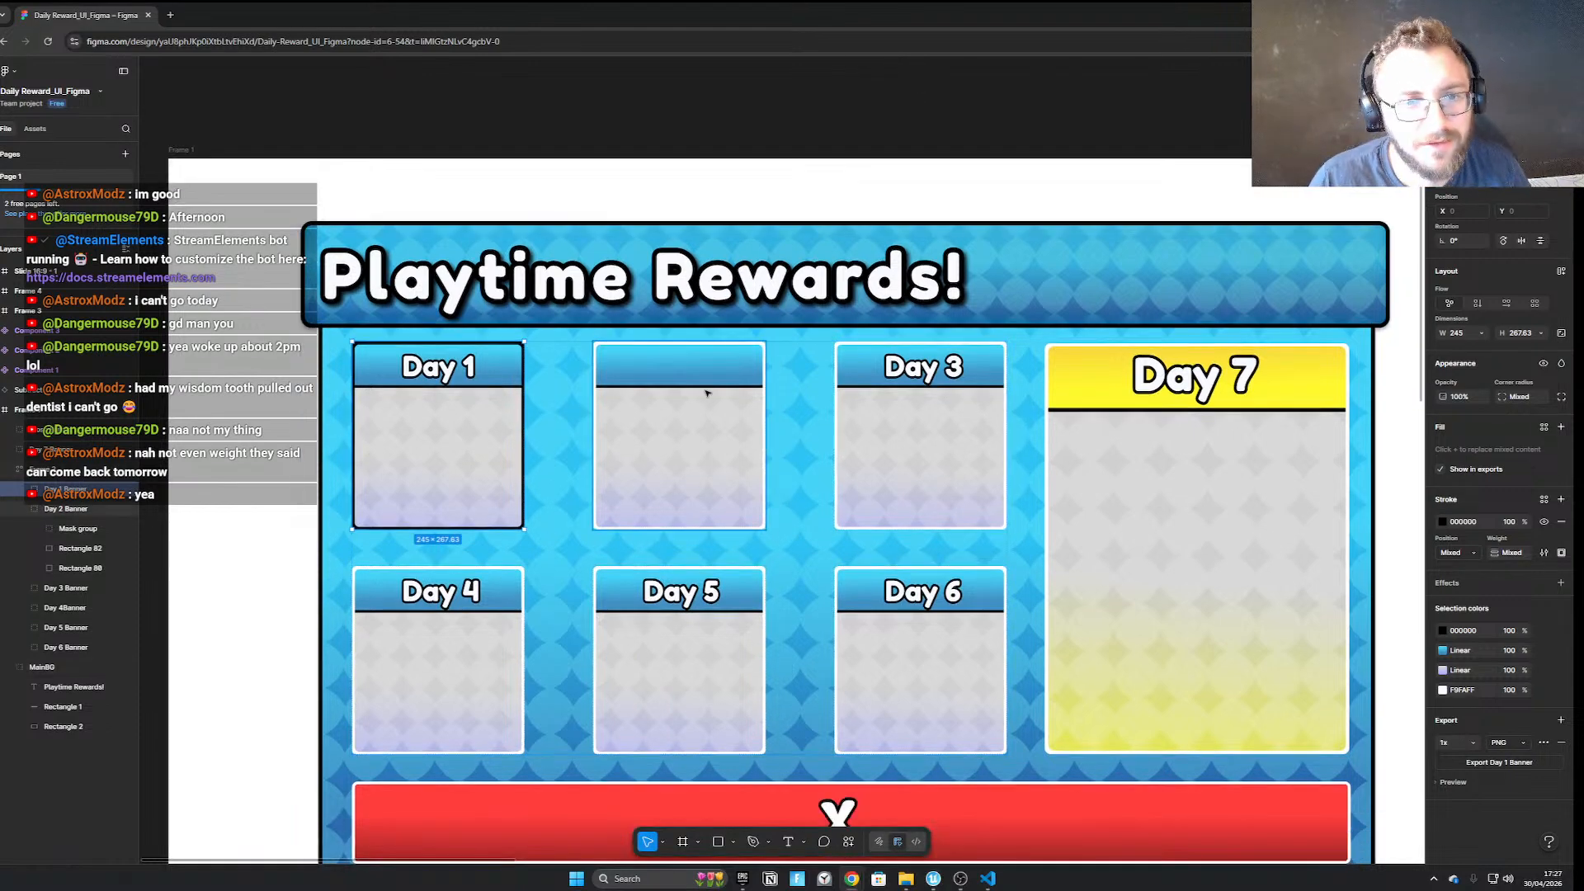
left_click(702, 384)
left_click_drag(766, 342, 849, 306)
key("ctrl+z")
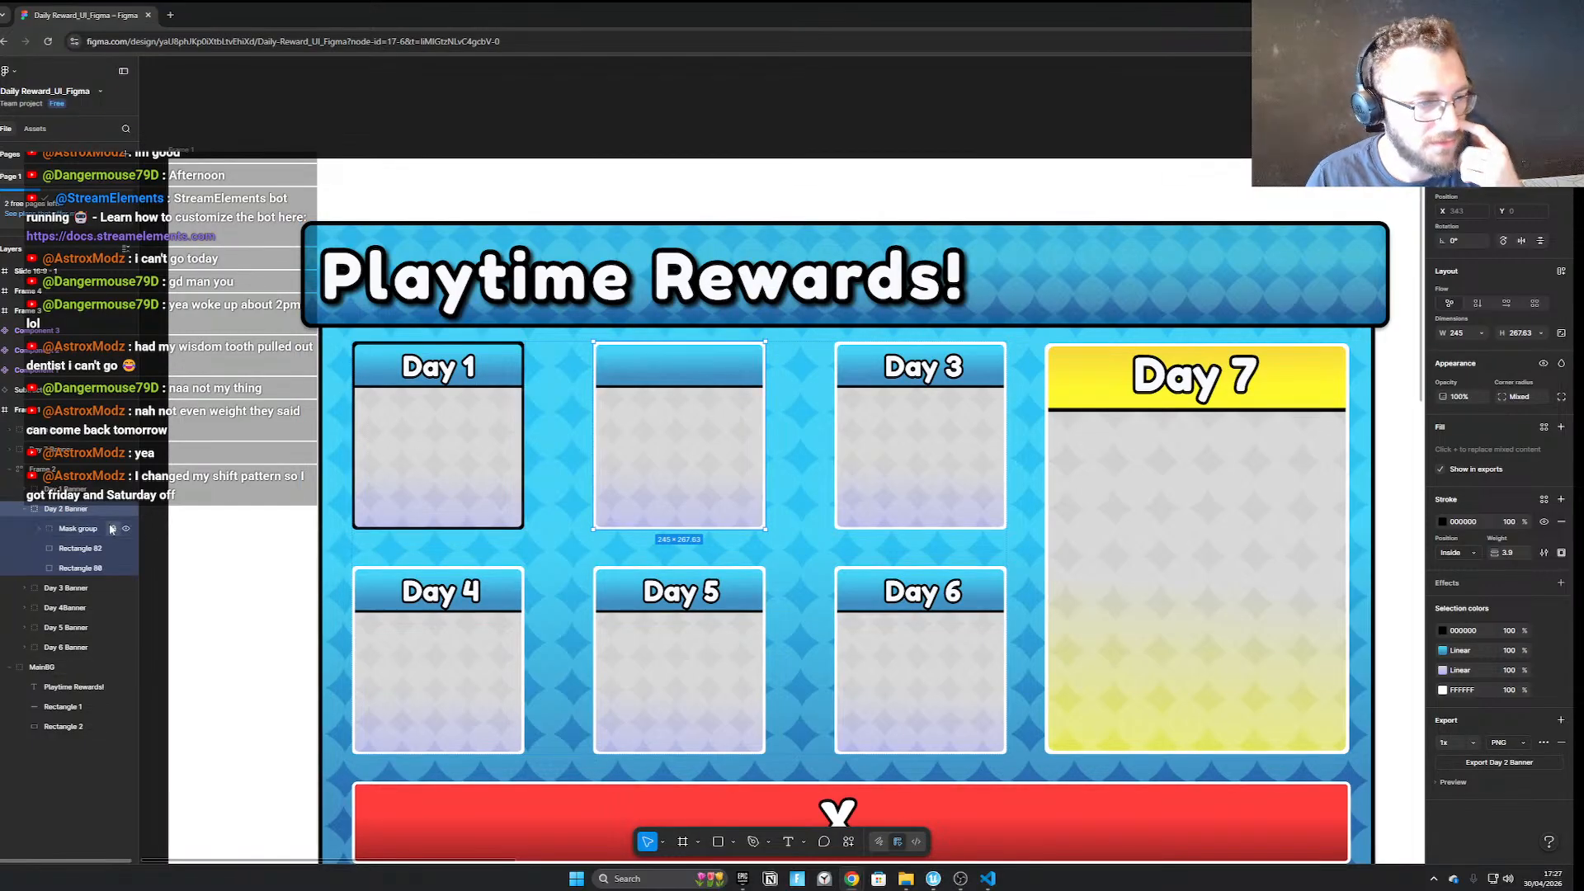
Return to the team project's files and open the Daily Reward_UI_Figma (Copy) design to view its layout
scroll(927, 478, "down", 4)
scroll(850, 545, "down", 3)
scroll(791, 558, "down", 7, "ctrl")
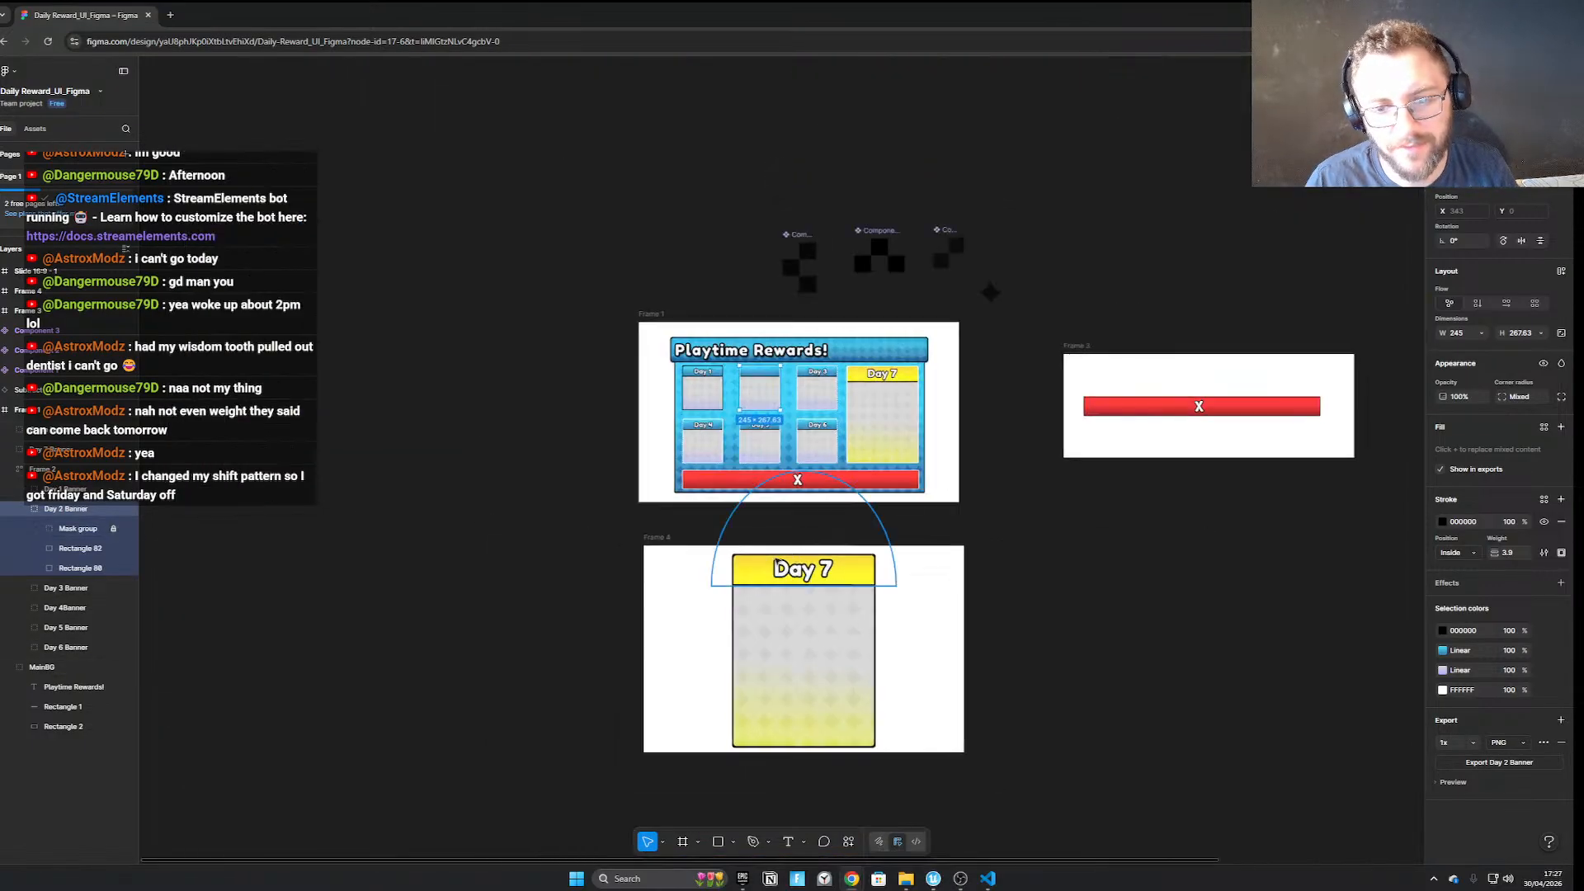
middle_click_drag(790, 545, 556, 522)
left_click(9, 71)
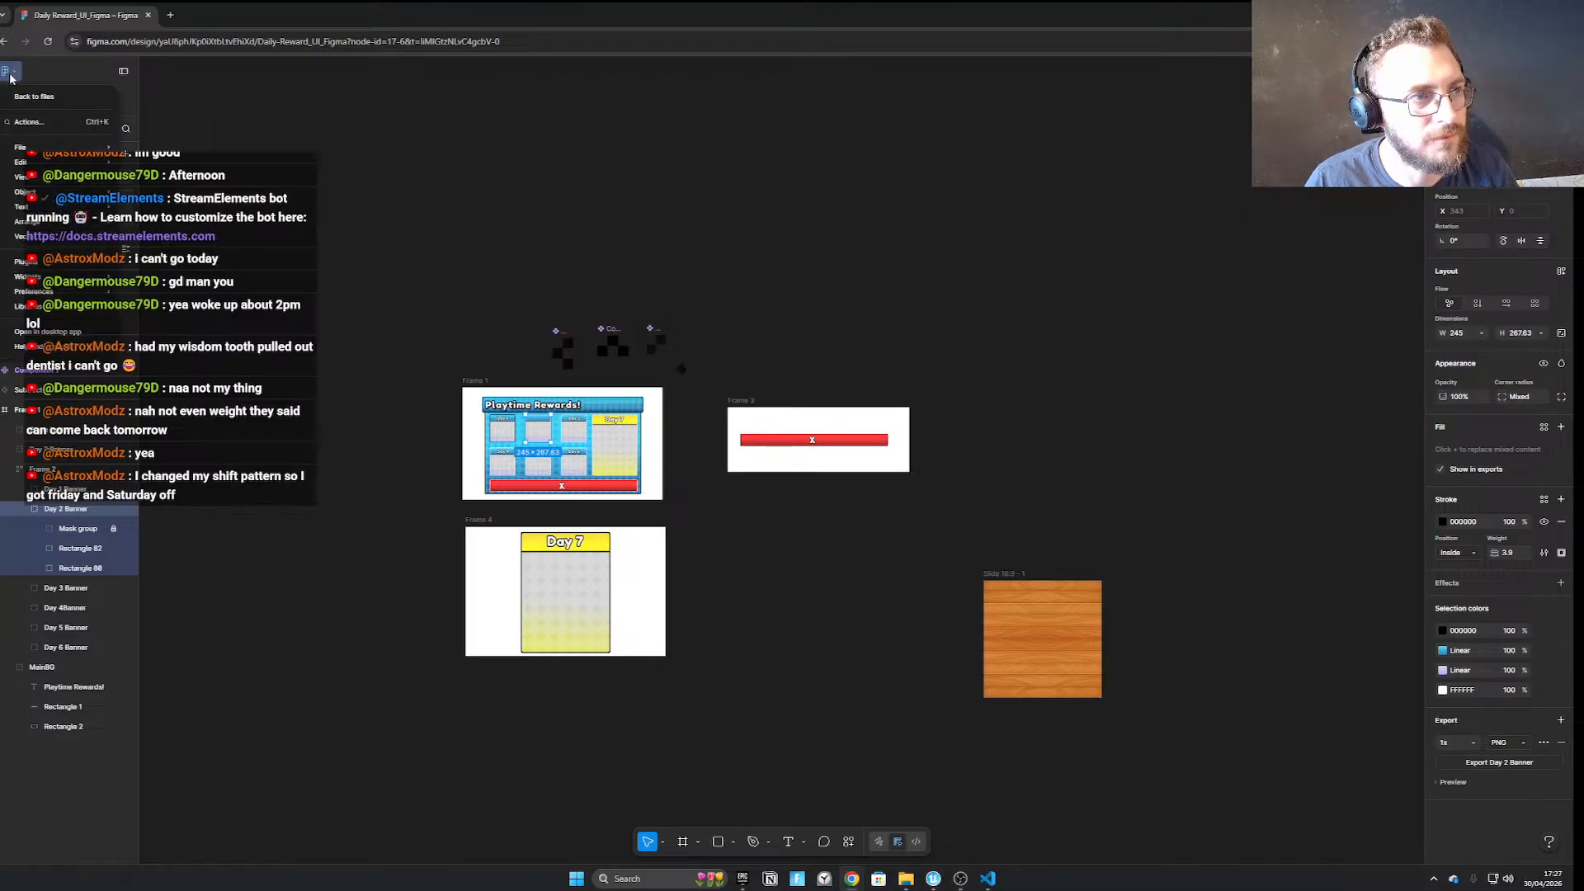
left_click(33, 98)
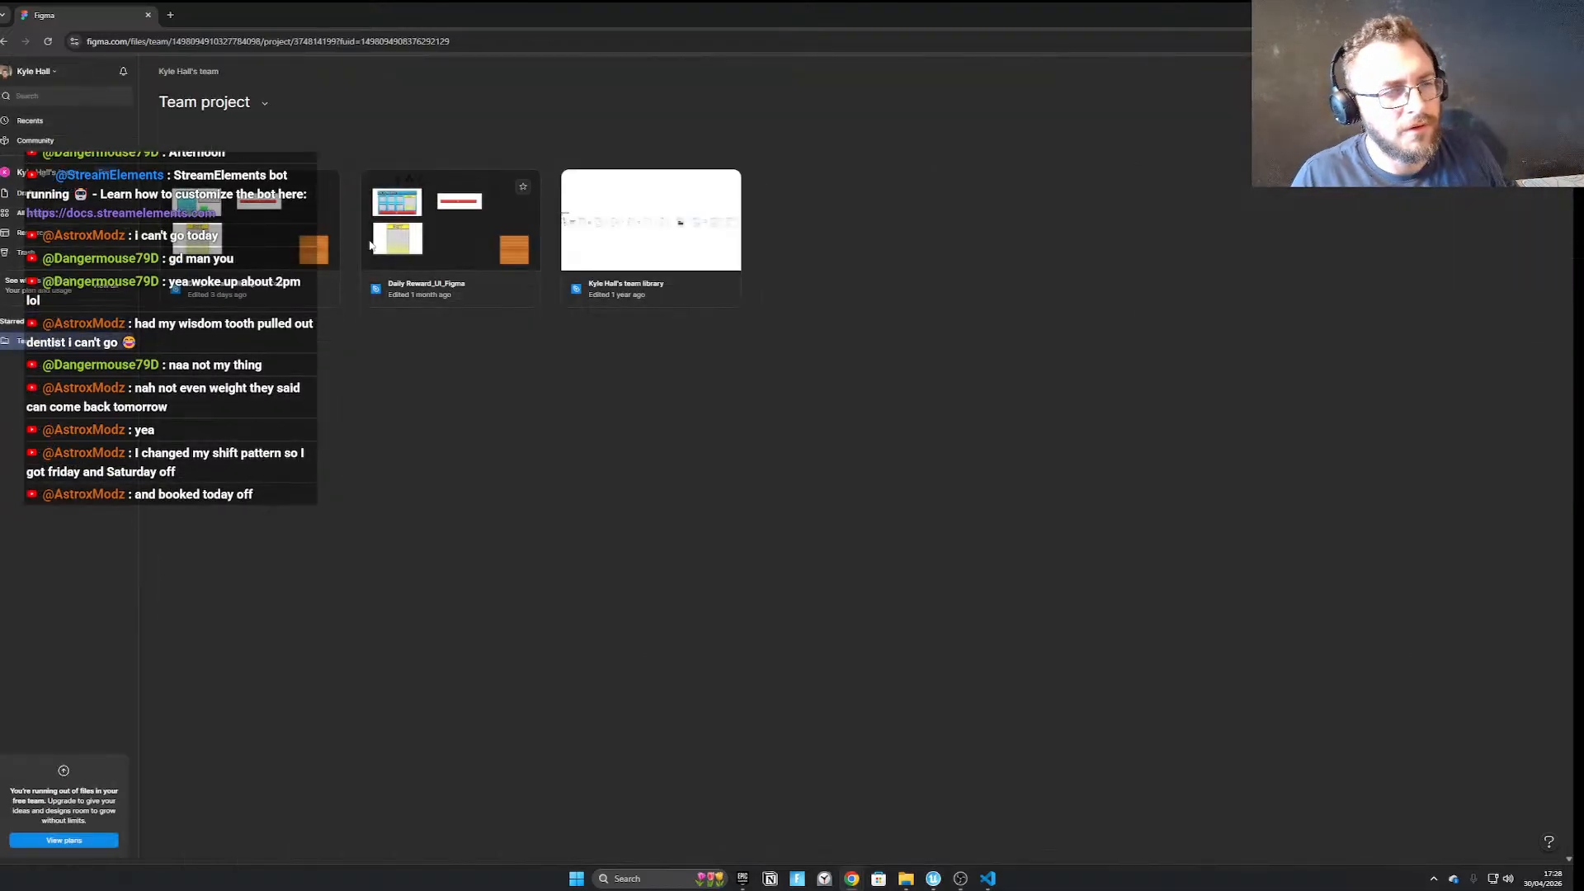
double_click(252, 225)
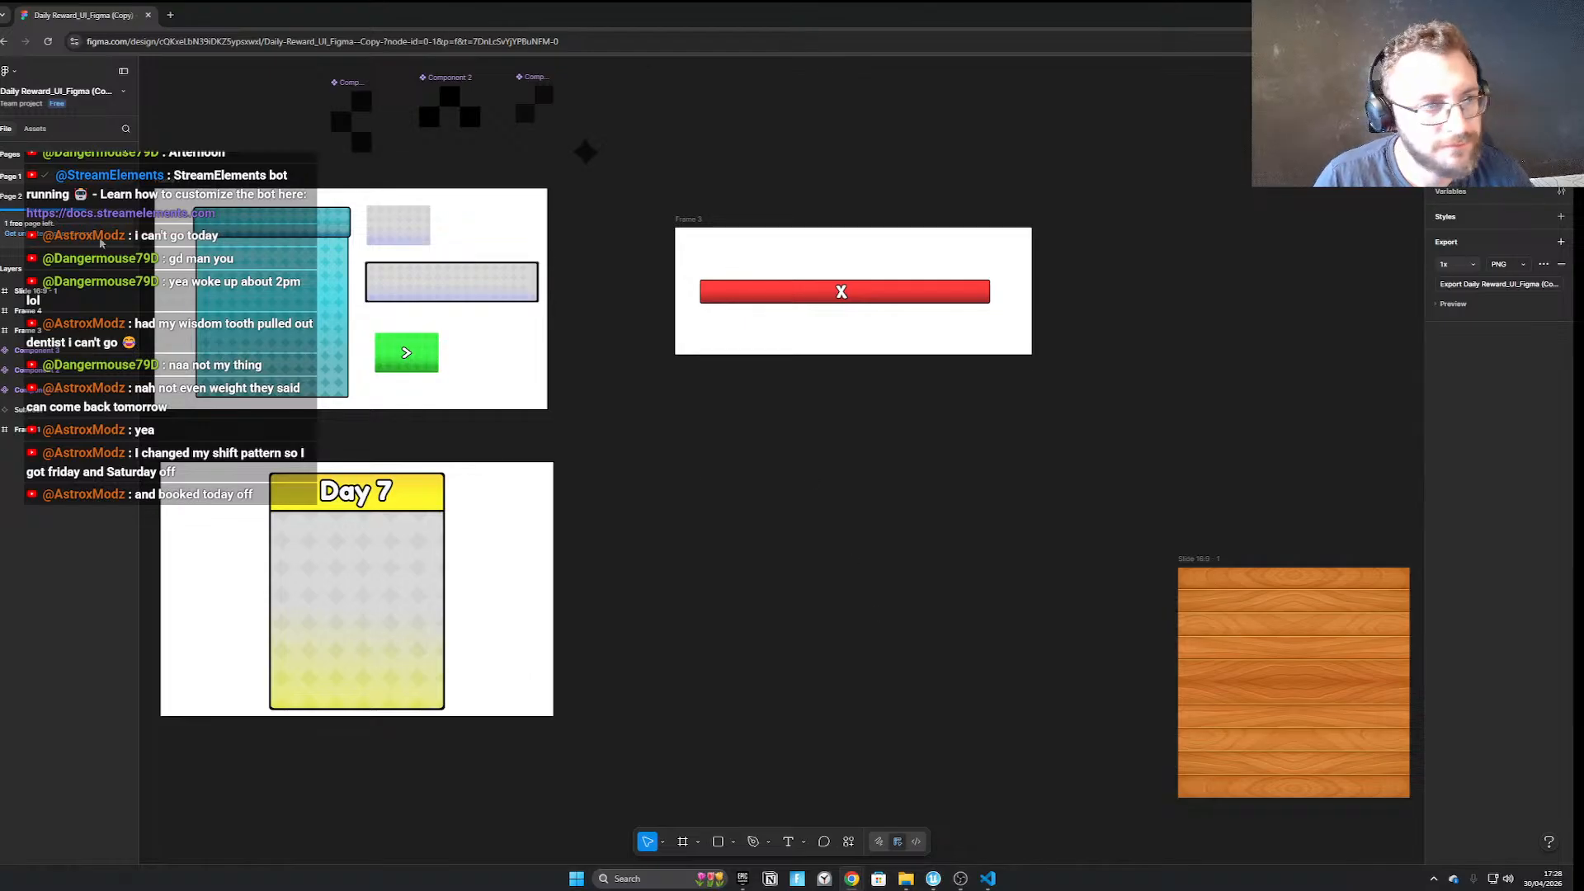
Reopen the original Daily Reward_UI_Figma design and export its MainBG layer as a 1x PNG
left_click(12, 71)
left_click(33, 96)
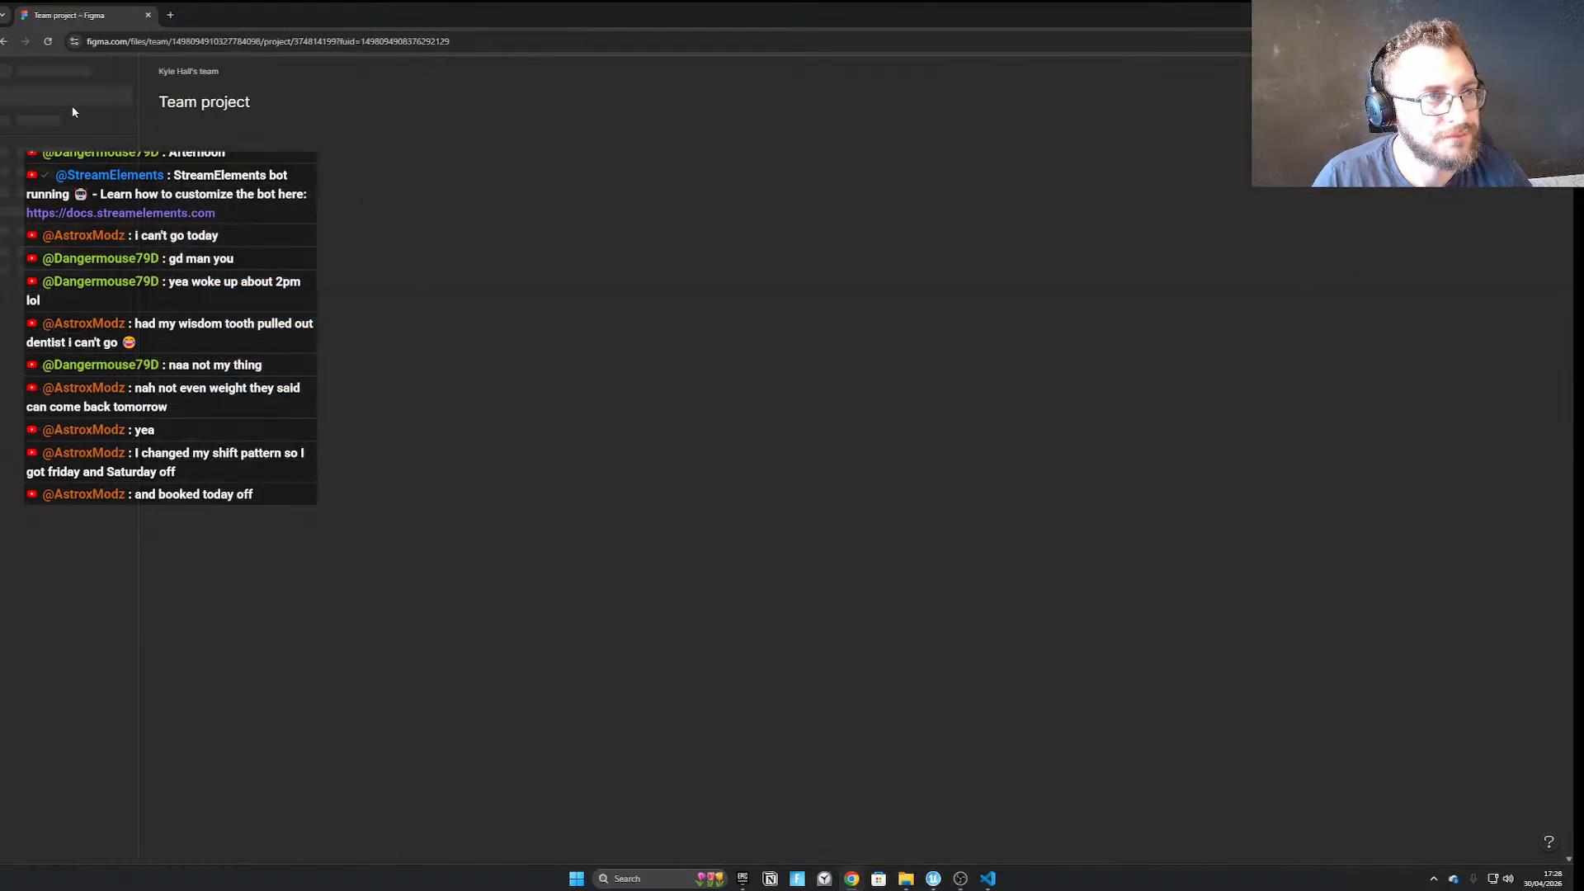
left_click(452, 217)
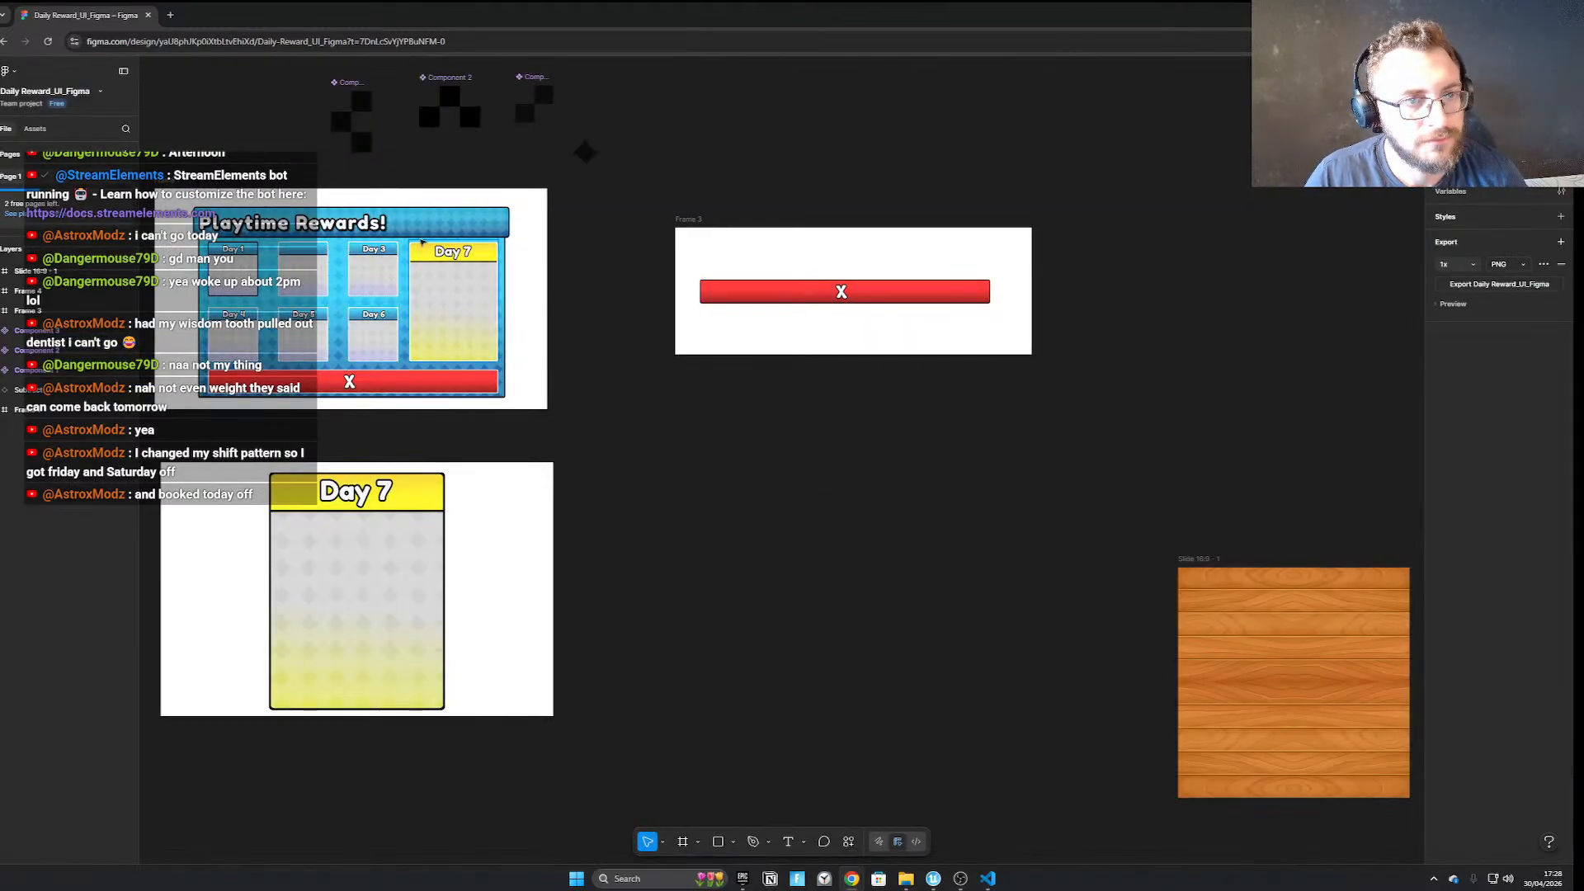
left_click(472, 254)
left_click(1453, 723)
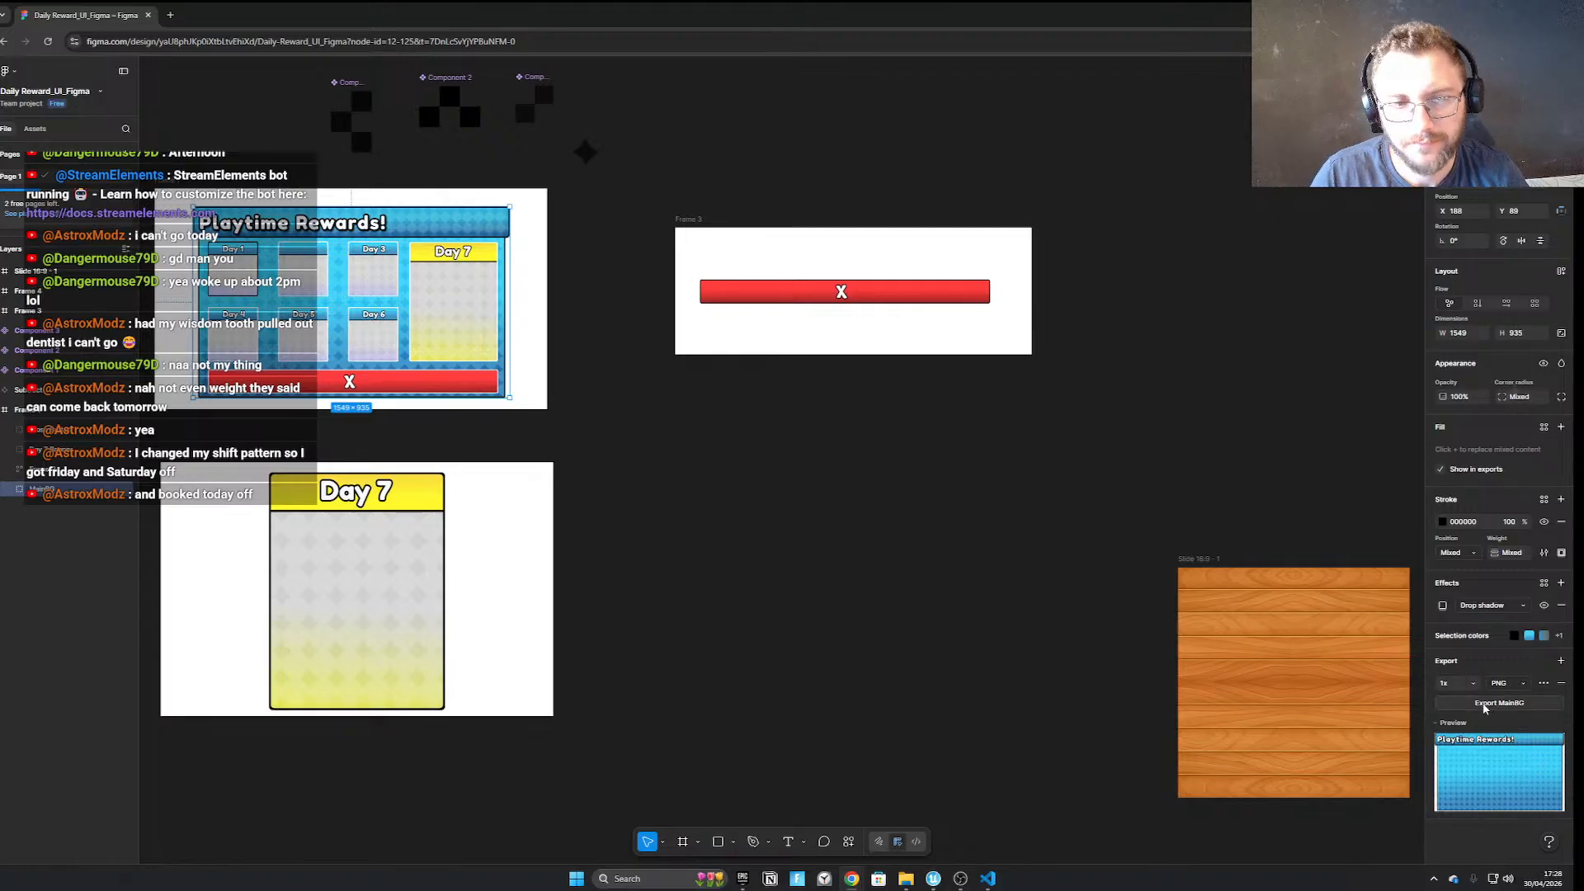
Switch to Unreal Editor and import the exported MainBG image from Downloads into the PlaytimeRewardWB folder
left_click(933, 879)
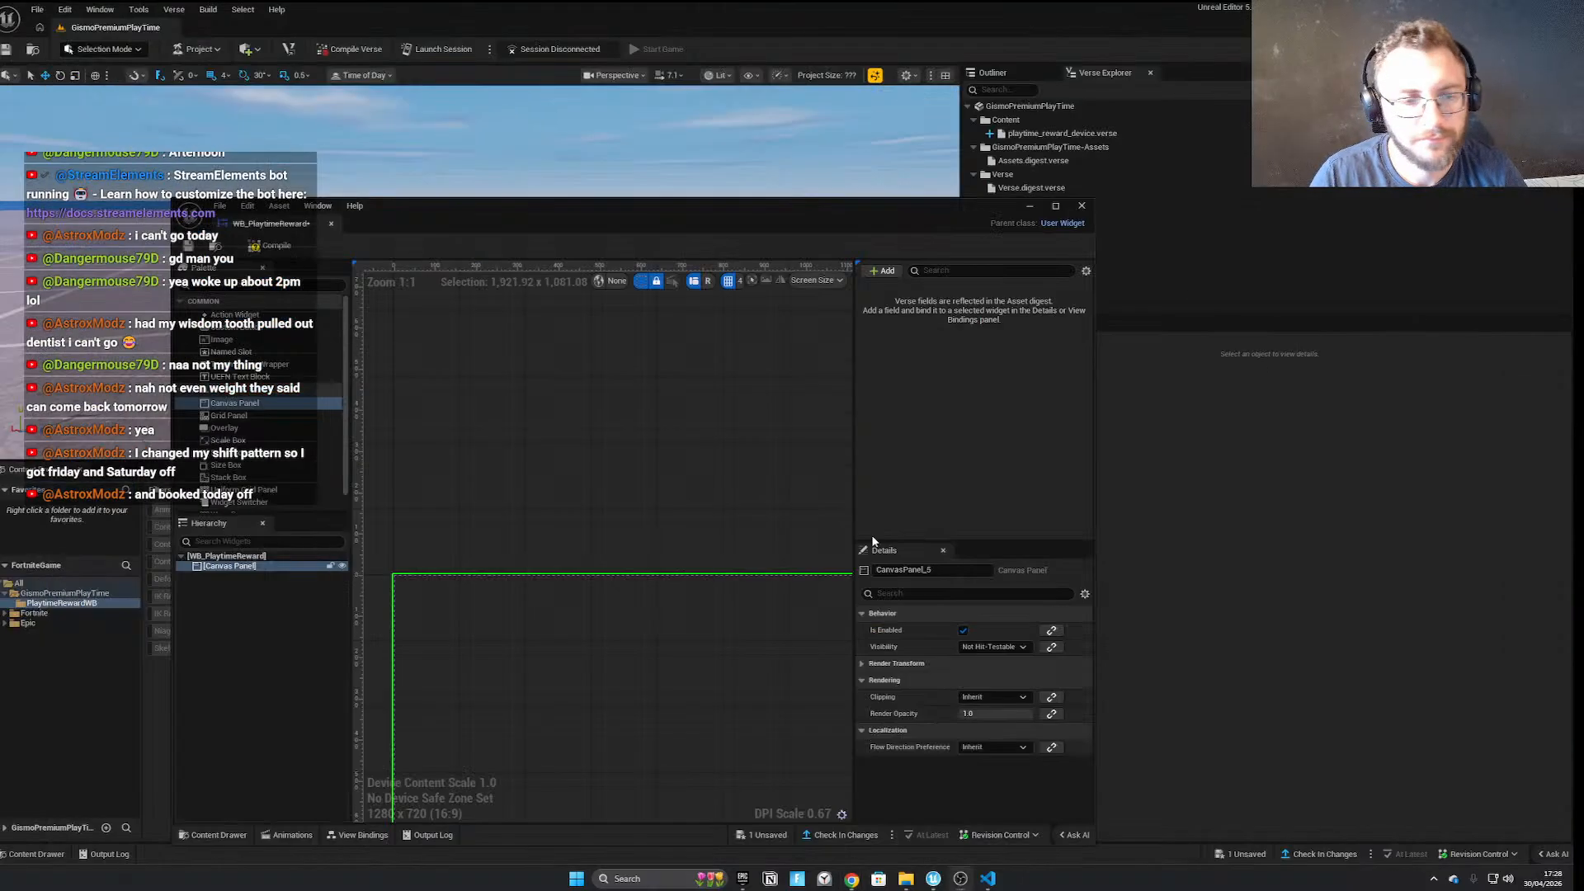
left_click_drag(723, 224, 1074, 270)
left_click(328, 492)
left_click(56, 188)
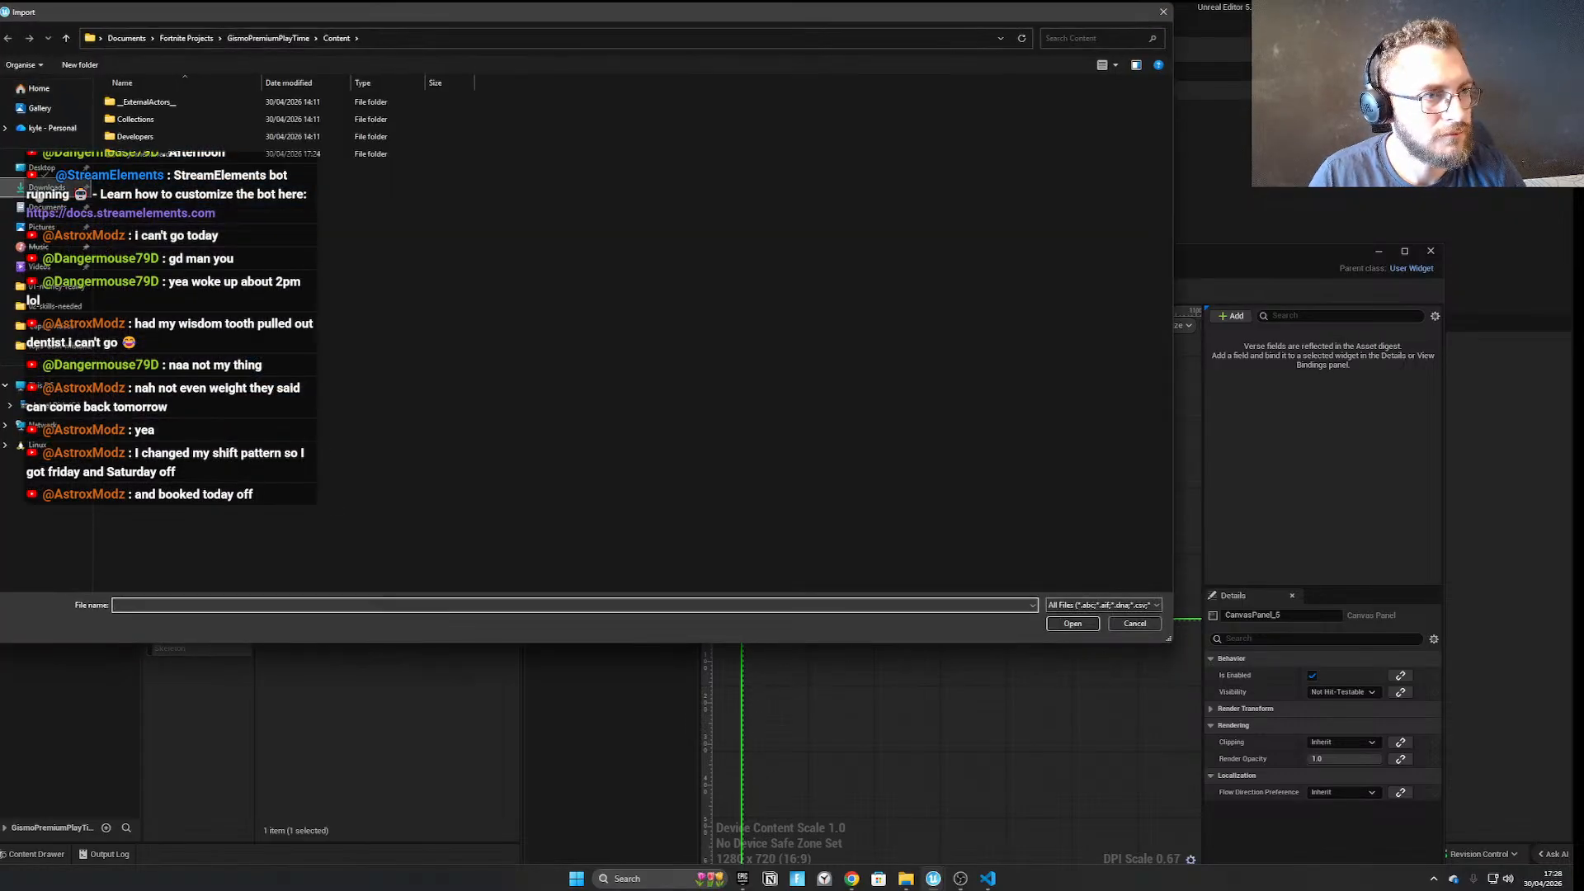
left_click_drag(215, 11, 0, 128)
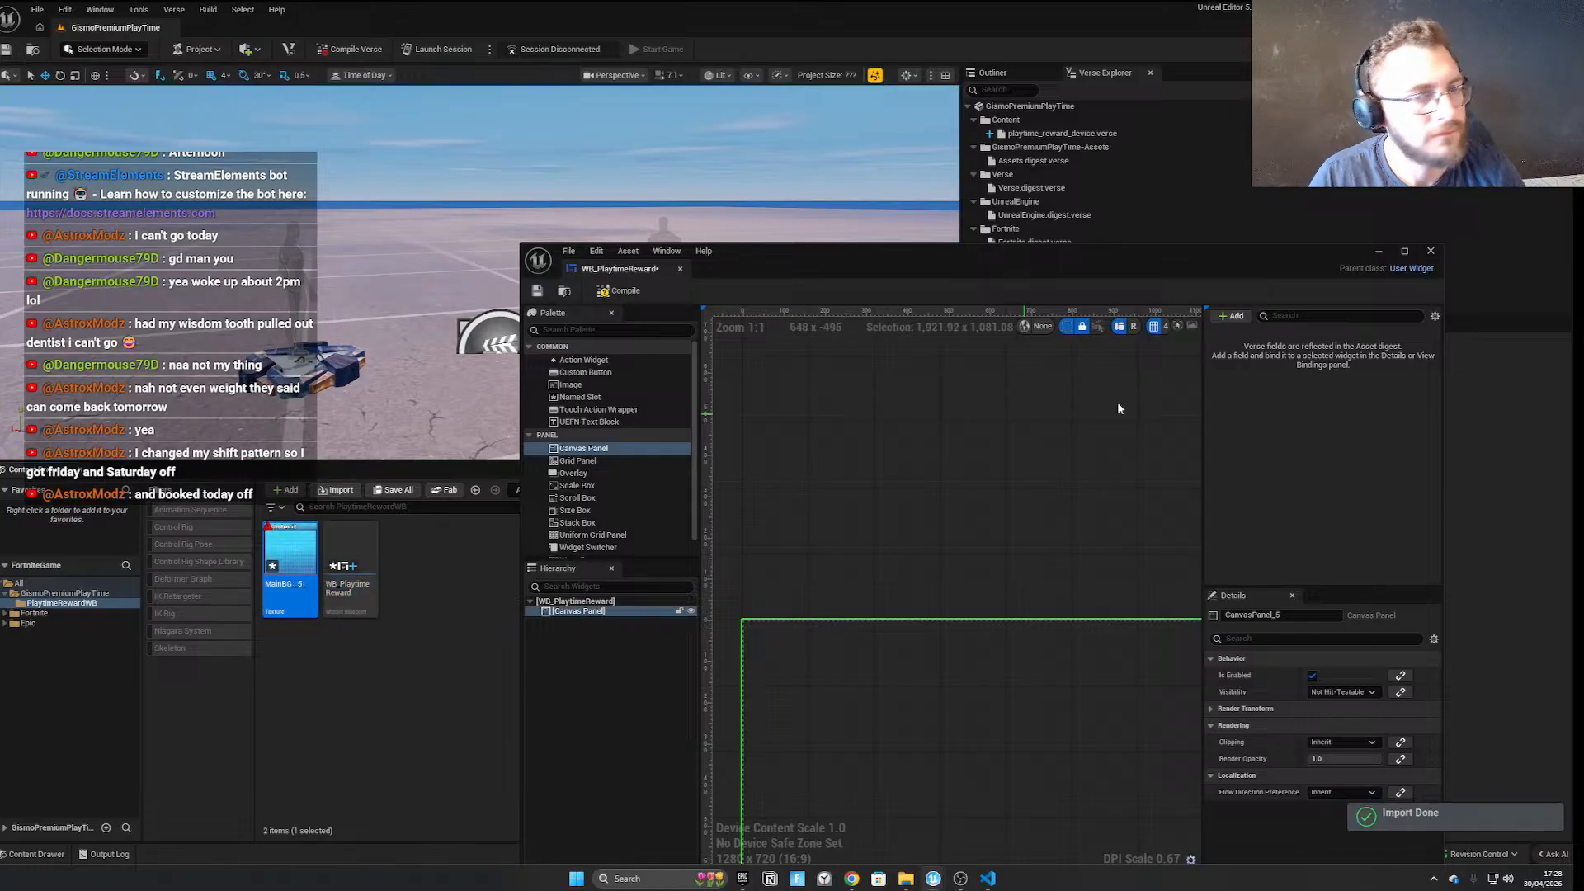
Add the MainBG texture to the WB_PlaytimeReward canvas and anchor it at the centre with matching alignment and position
left_click_drag(303, 539, 876, 654)
left_click_drag(982, 254, 759, 3)
left_click(1365, 541)
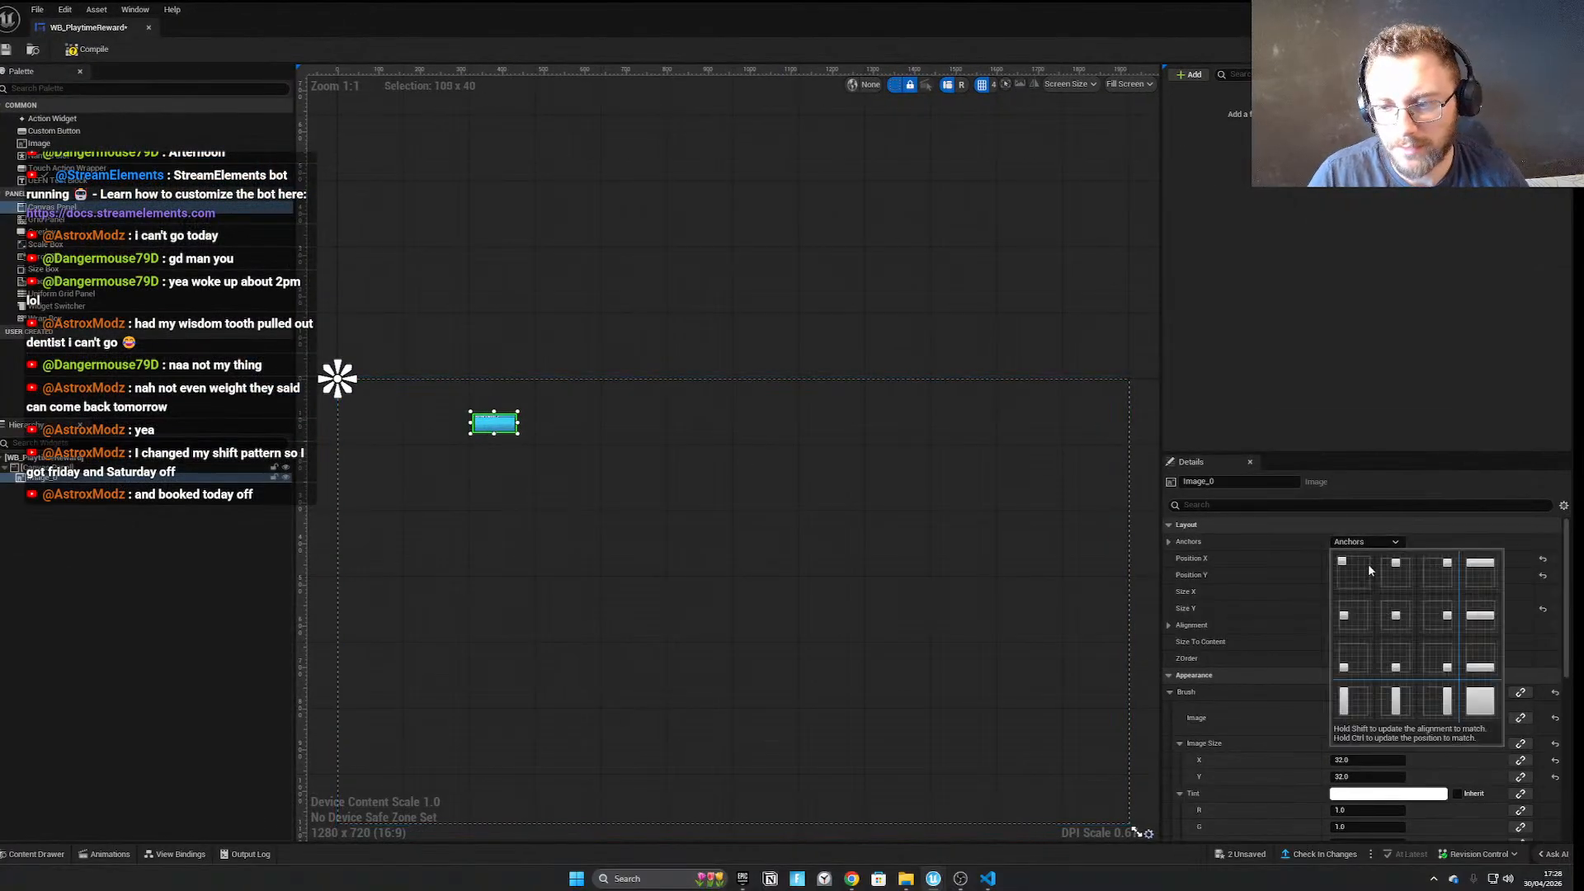
left_click(1395, 619, "ctrl+shift")
right_click_drag(790, 587, 673, 522)
Set the MainBG image's size to 800 by 450
type("800")
left_click(1370, 608)
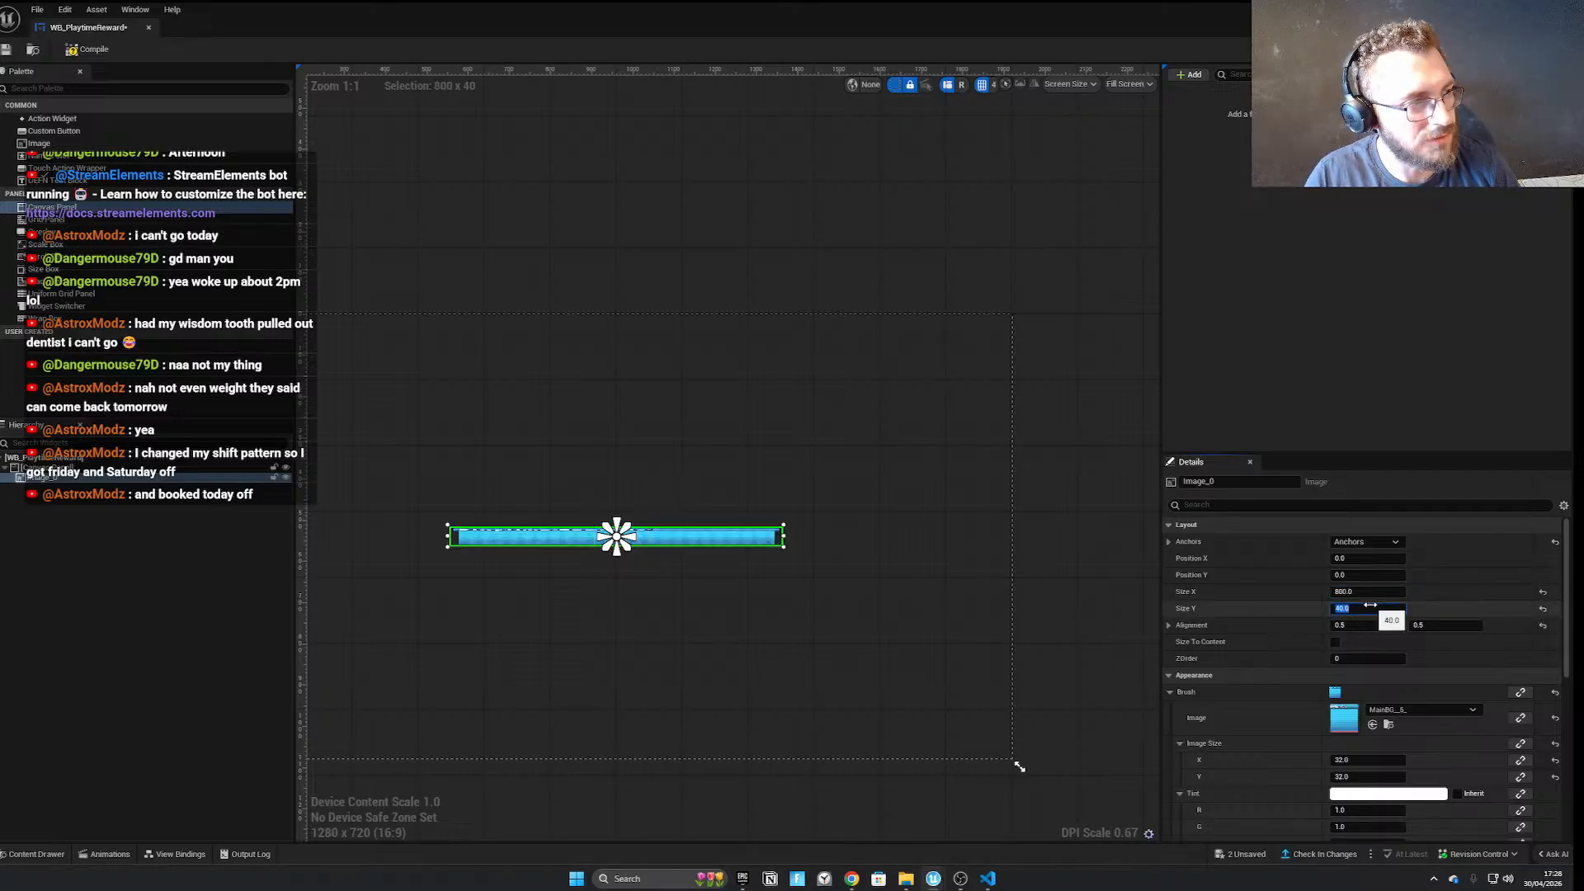
key("Return")
Change the MainBG image's size to 1000 by 700
left_click(1376, 593)
type("100")
key("Return")
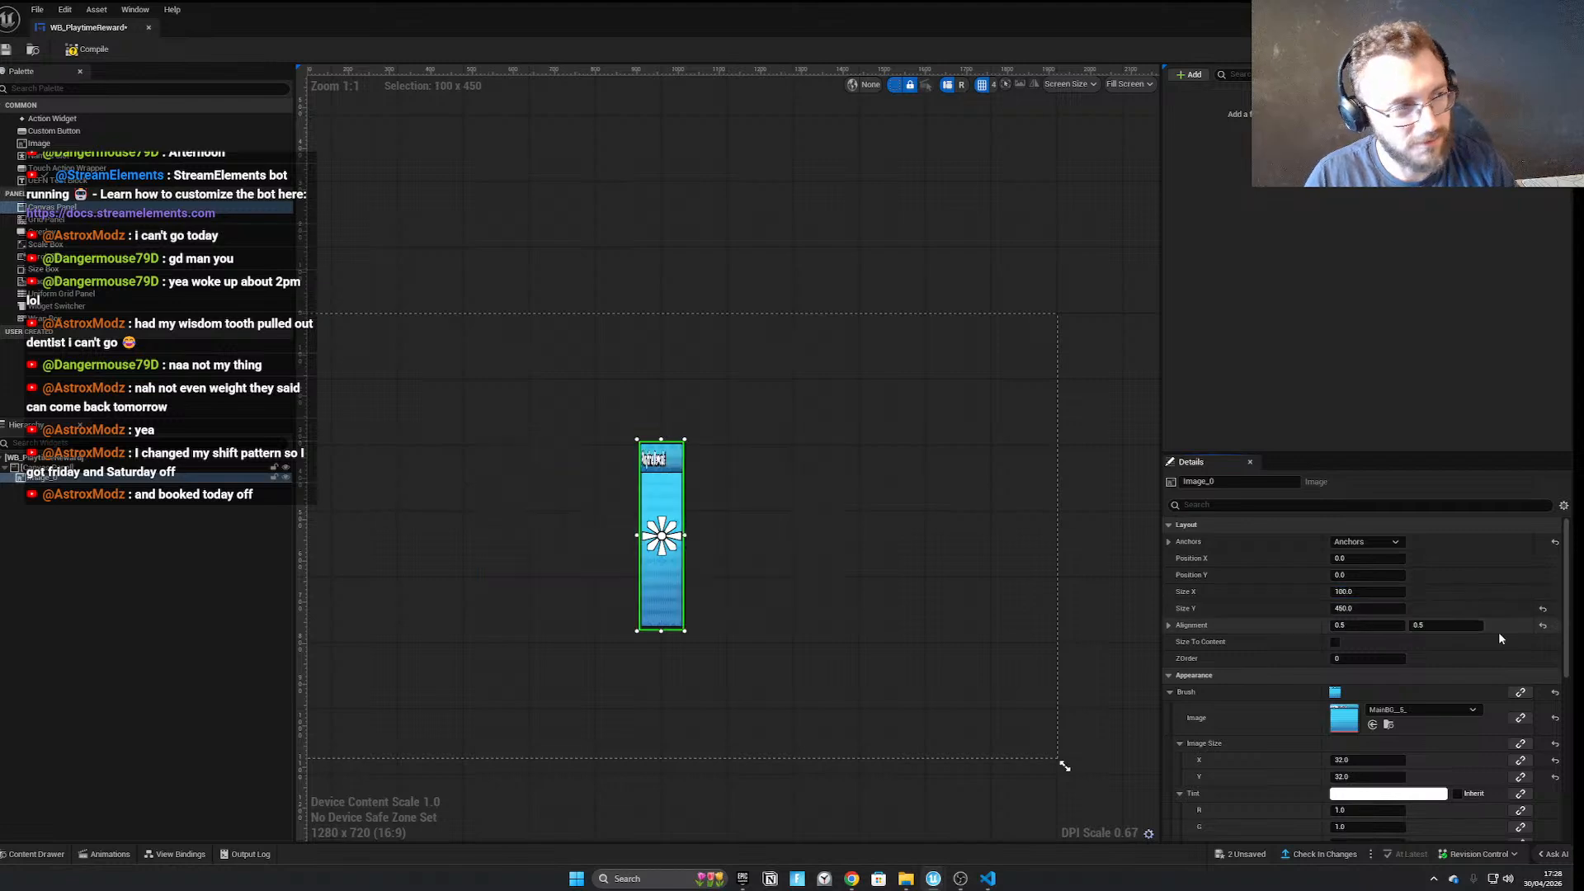
left_click(1380, 614)
type("7")
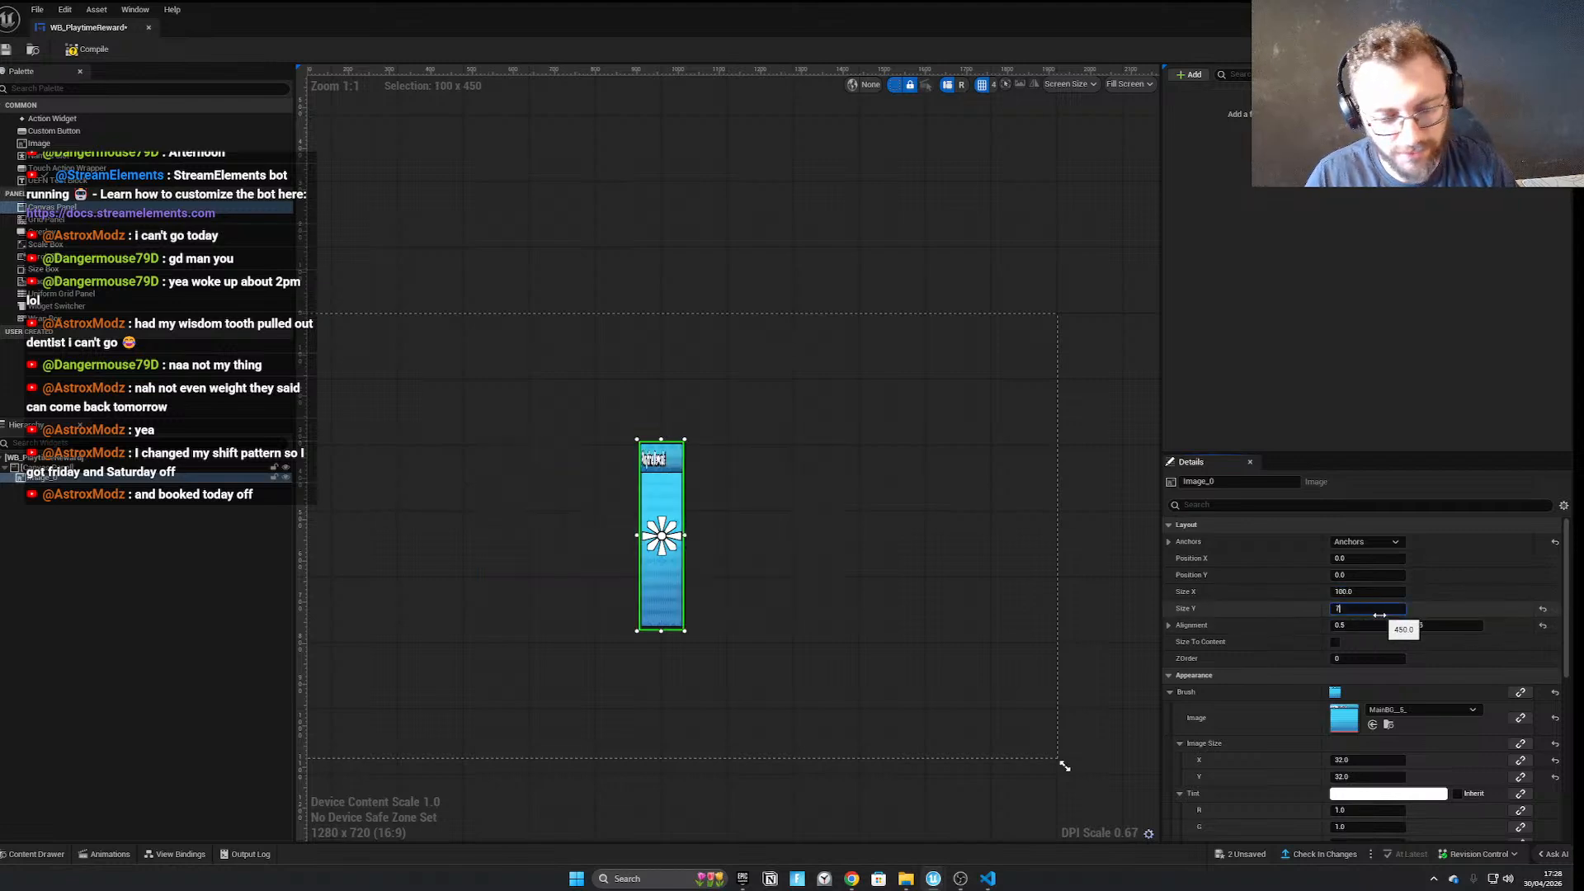
type("00")
key("Return")
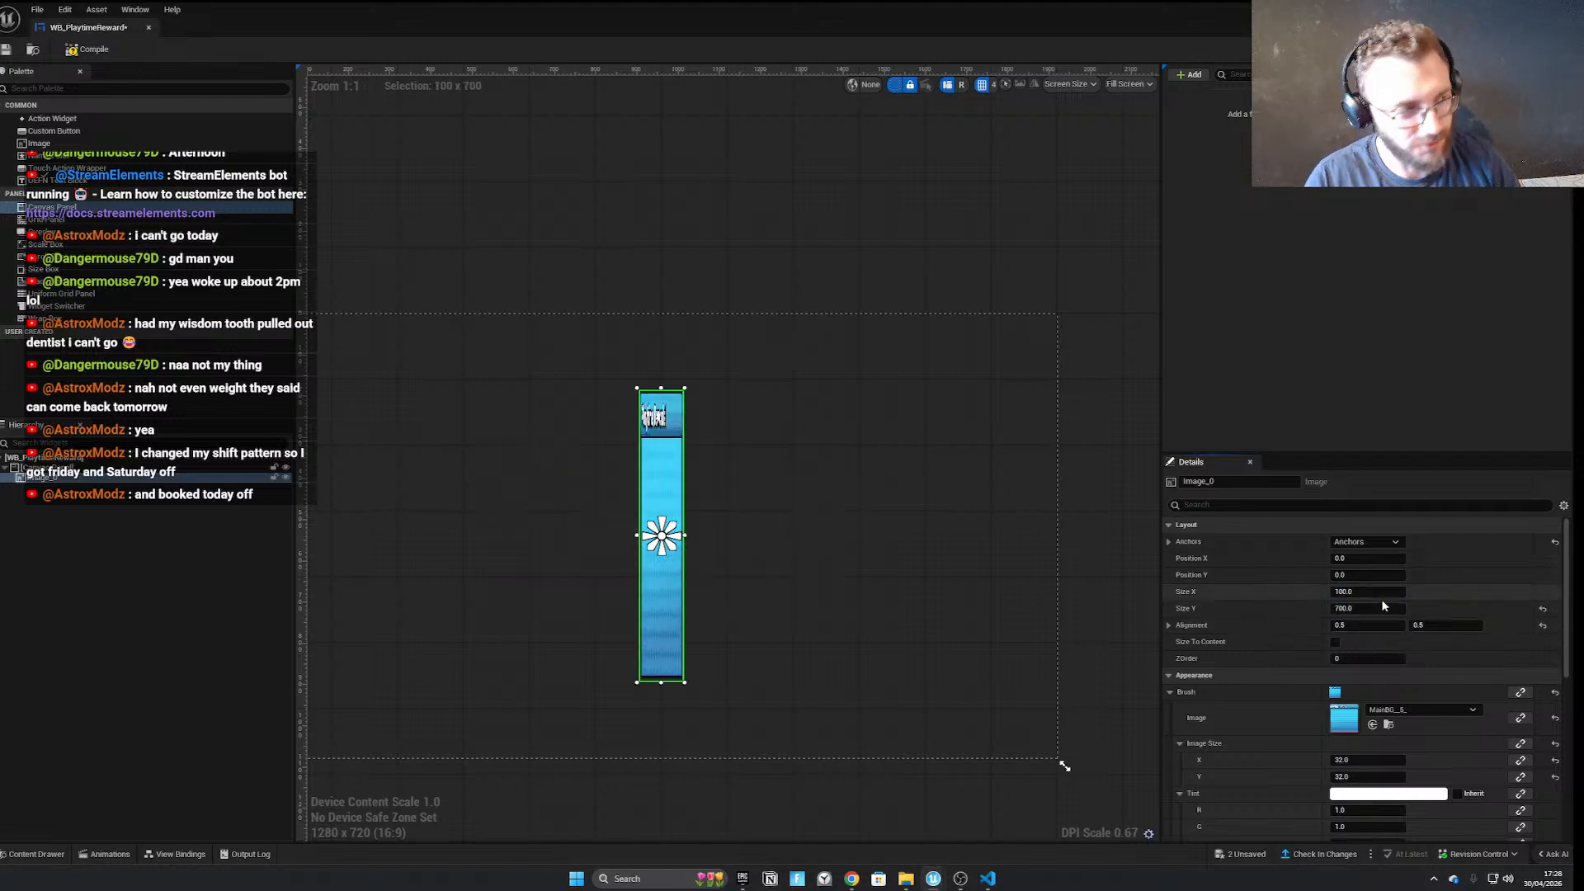
left_click(1375, 593)
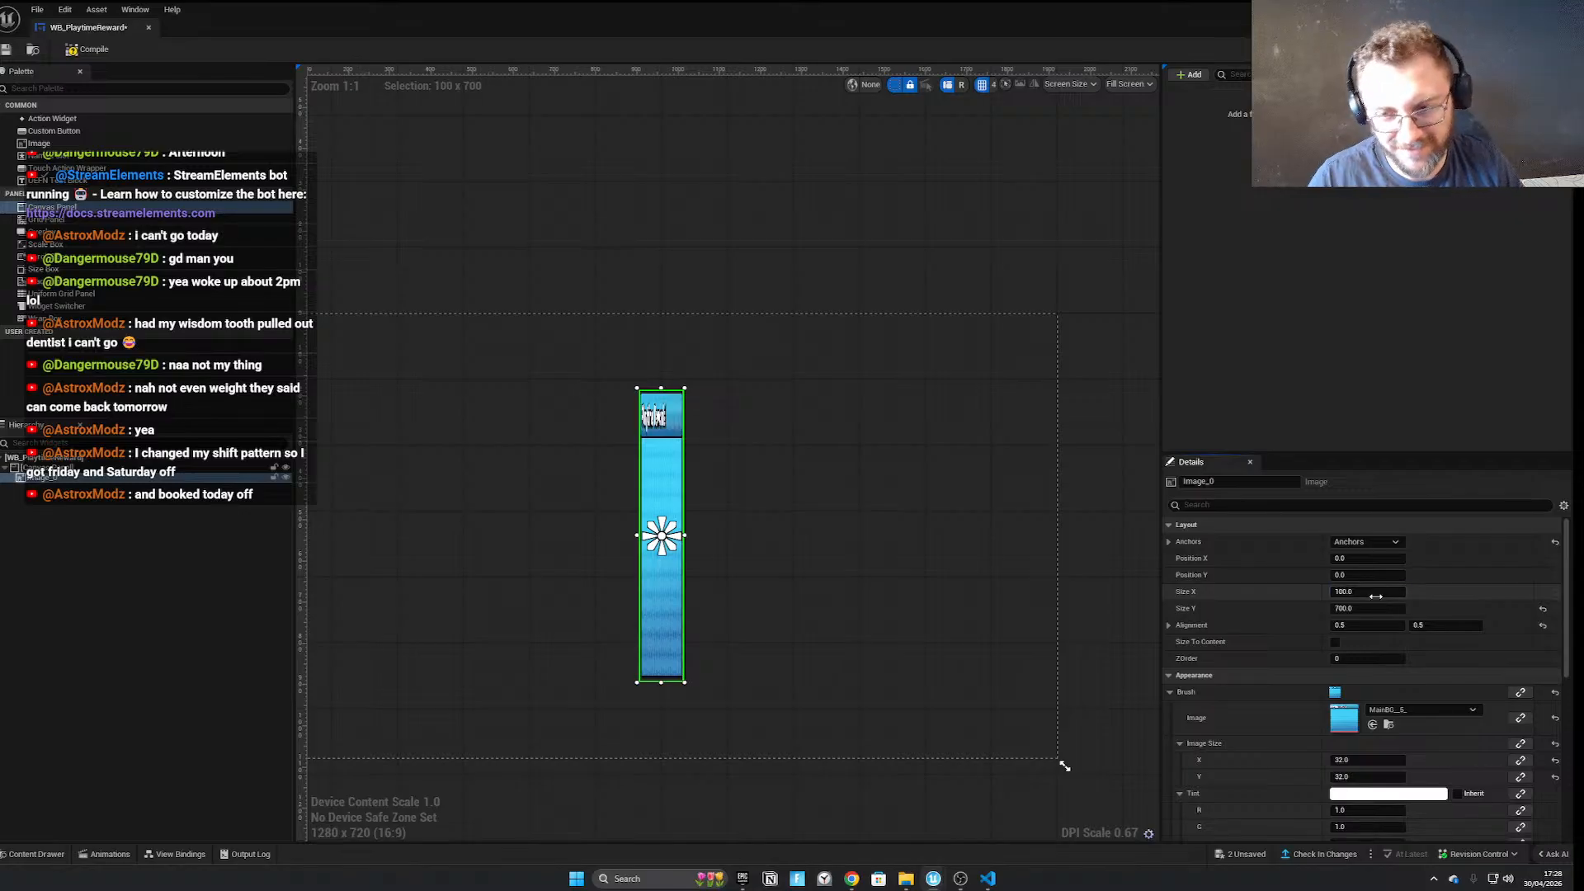
key("Return")
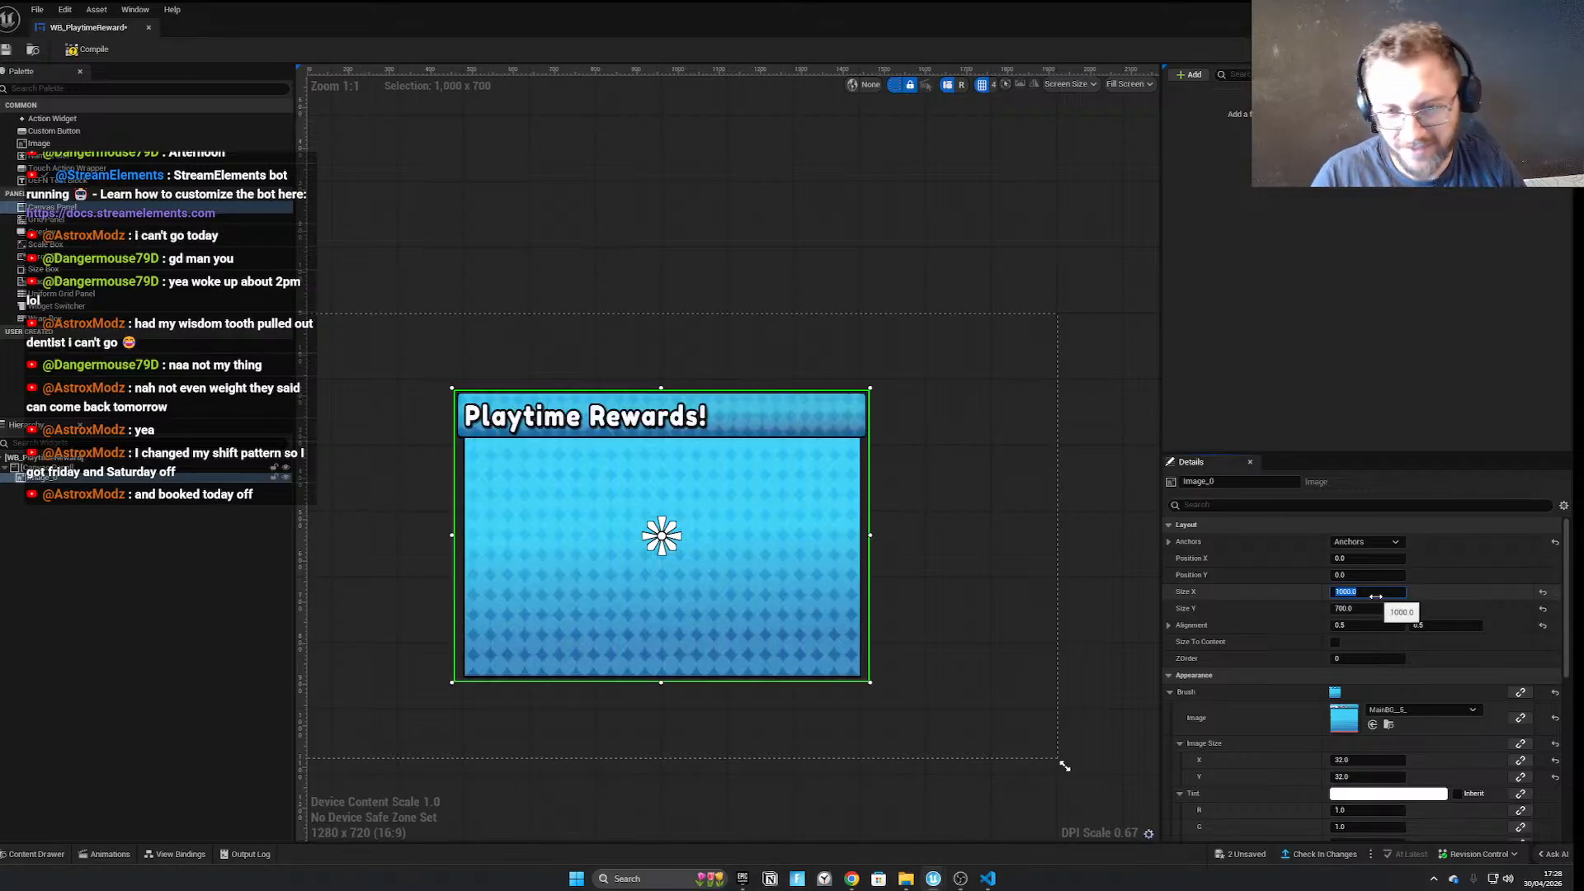
Enlarge the MainBG image on the canvas to 1200 by 800
left_click(1011, 320)
scroll(656, 536, "up", 2)
left_click(611, 539)
scroll(859, 595, "down", 2)
scroll(919, 614, "down", 2)
left_click(1350, 591)
type("1200")
key("Return")
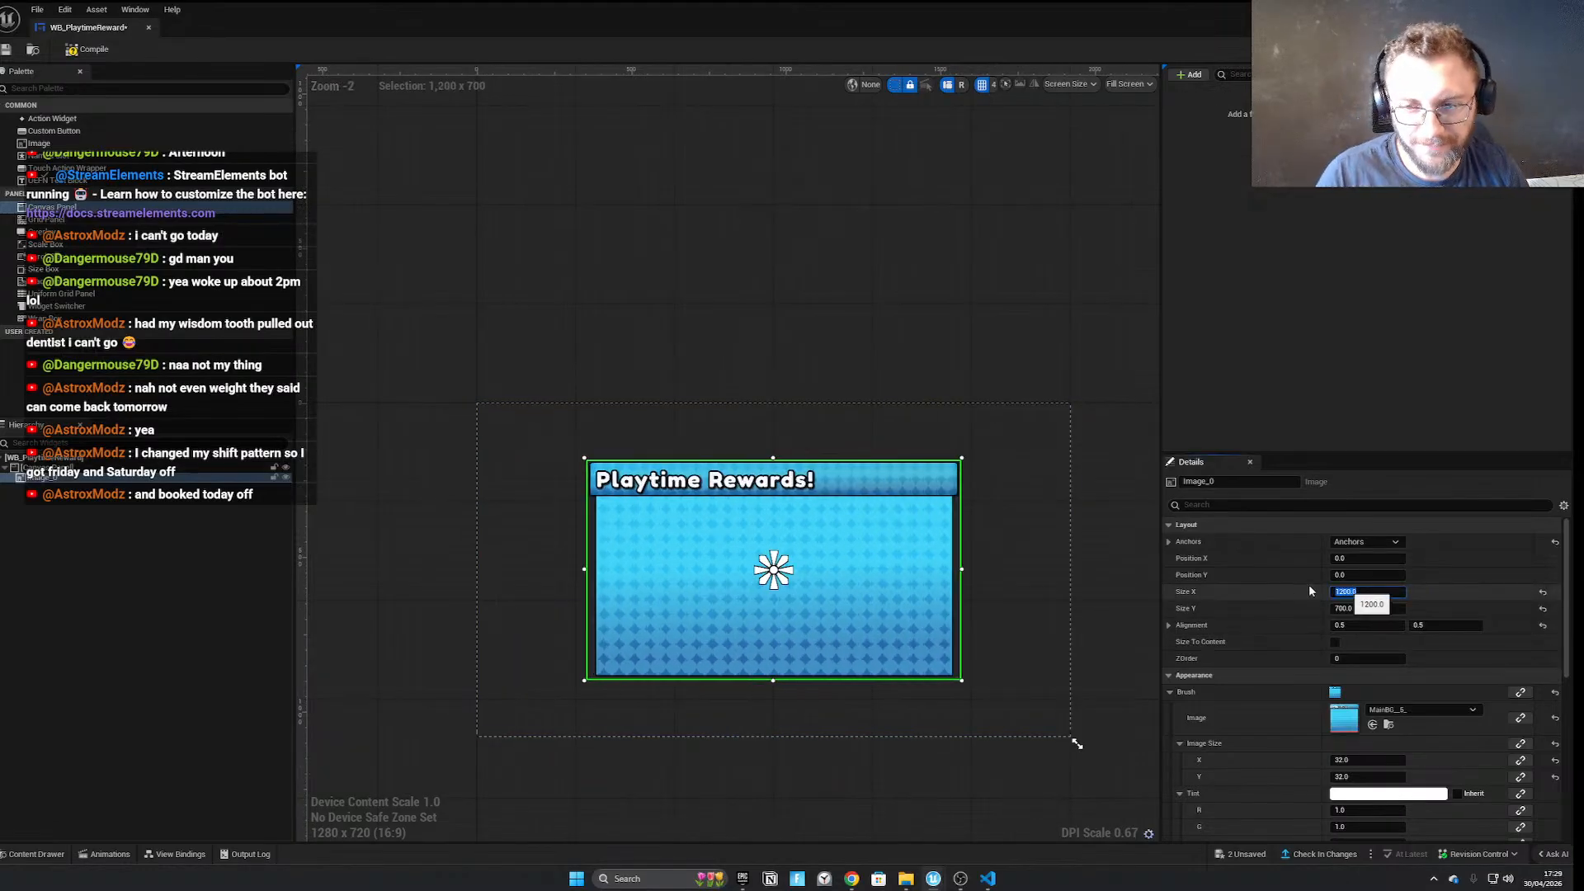
left_click(1352, 609)
type("800")
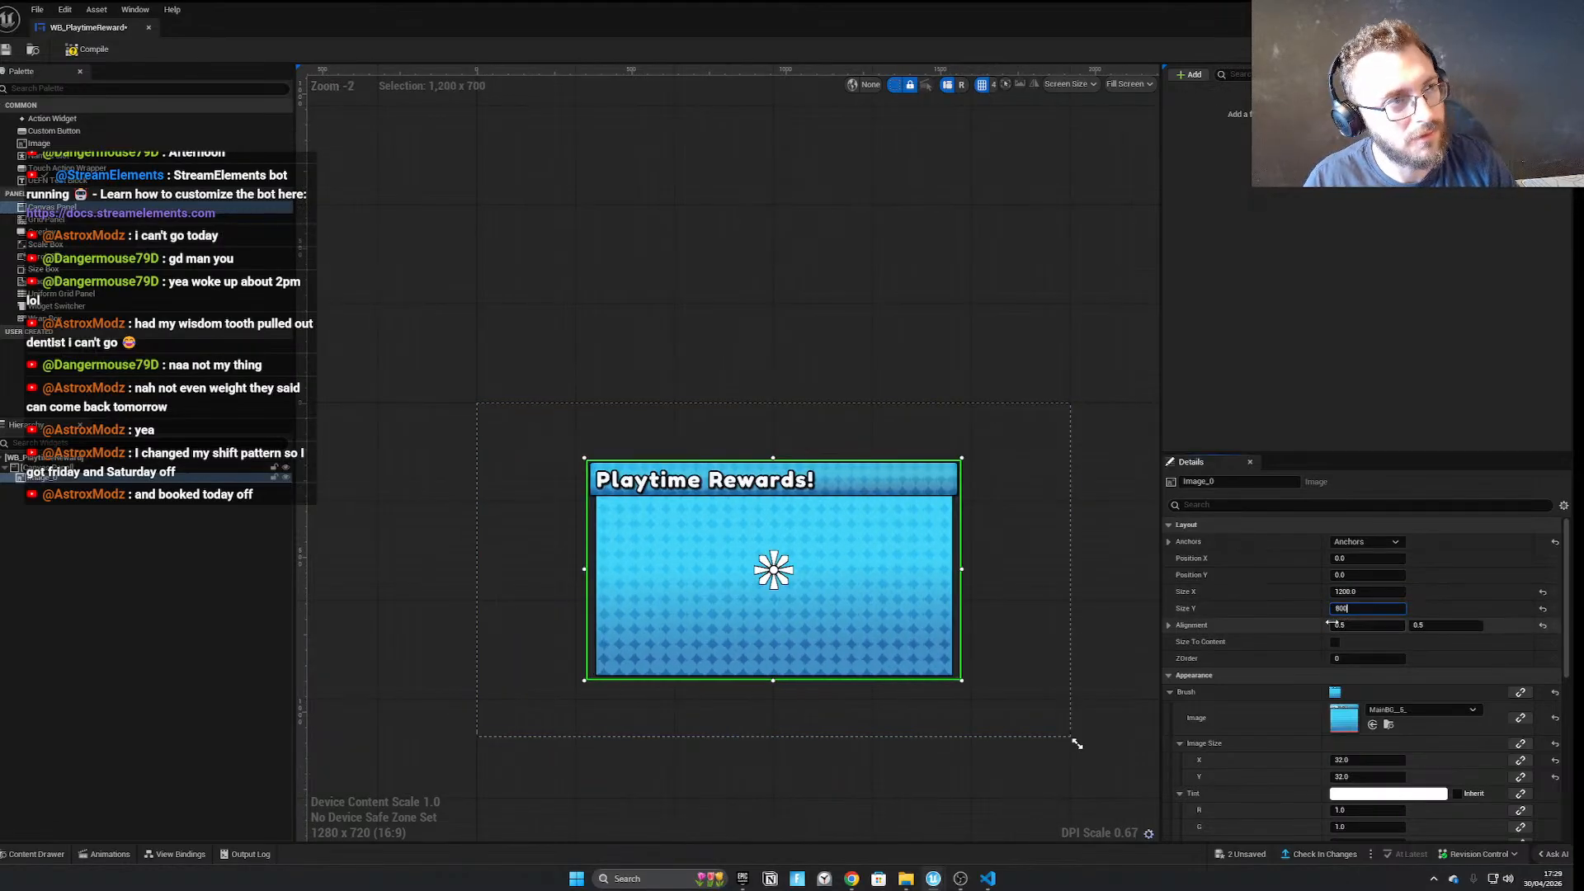
key("Return")
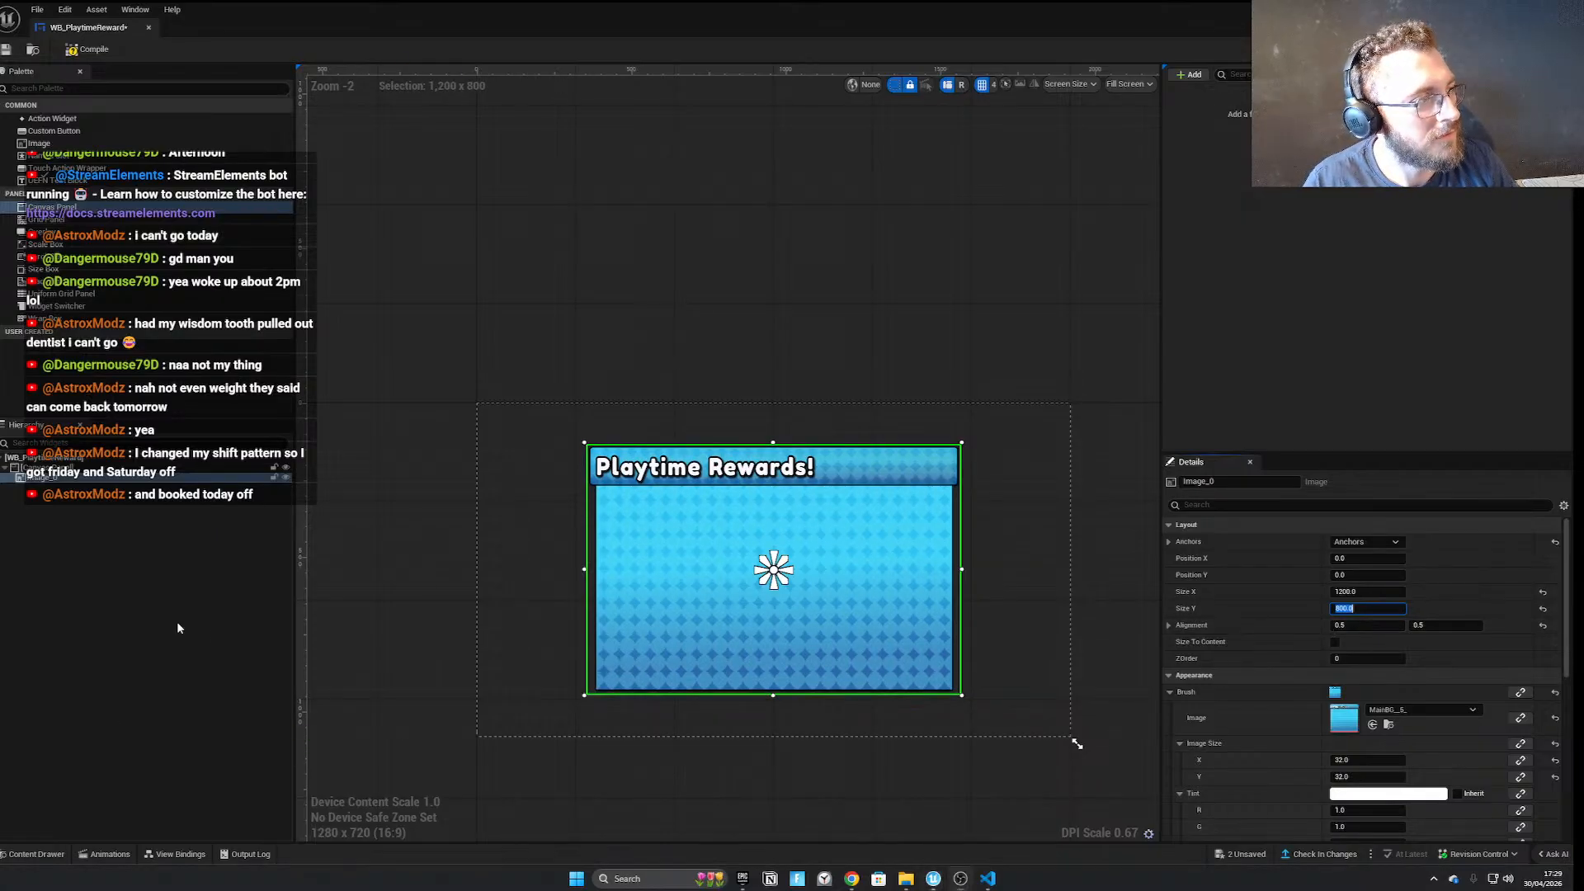
Save all unsaved work in the project and dismiss the message log
left_click(750, 382)
scroll(648, 528, "up", 7)
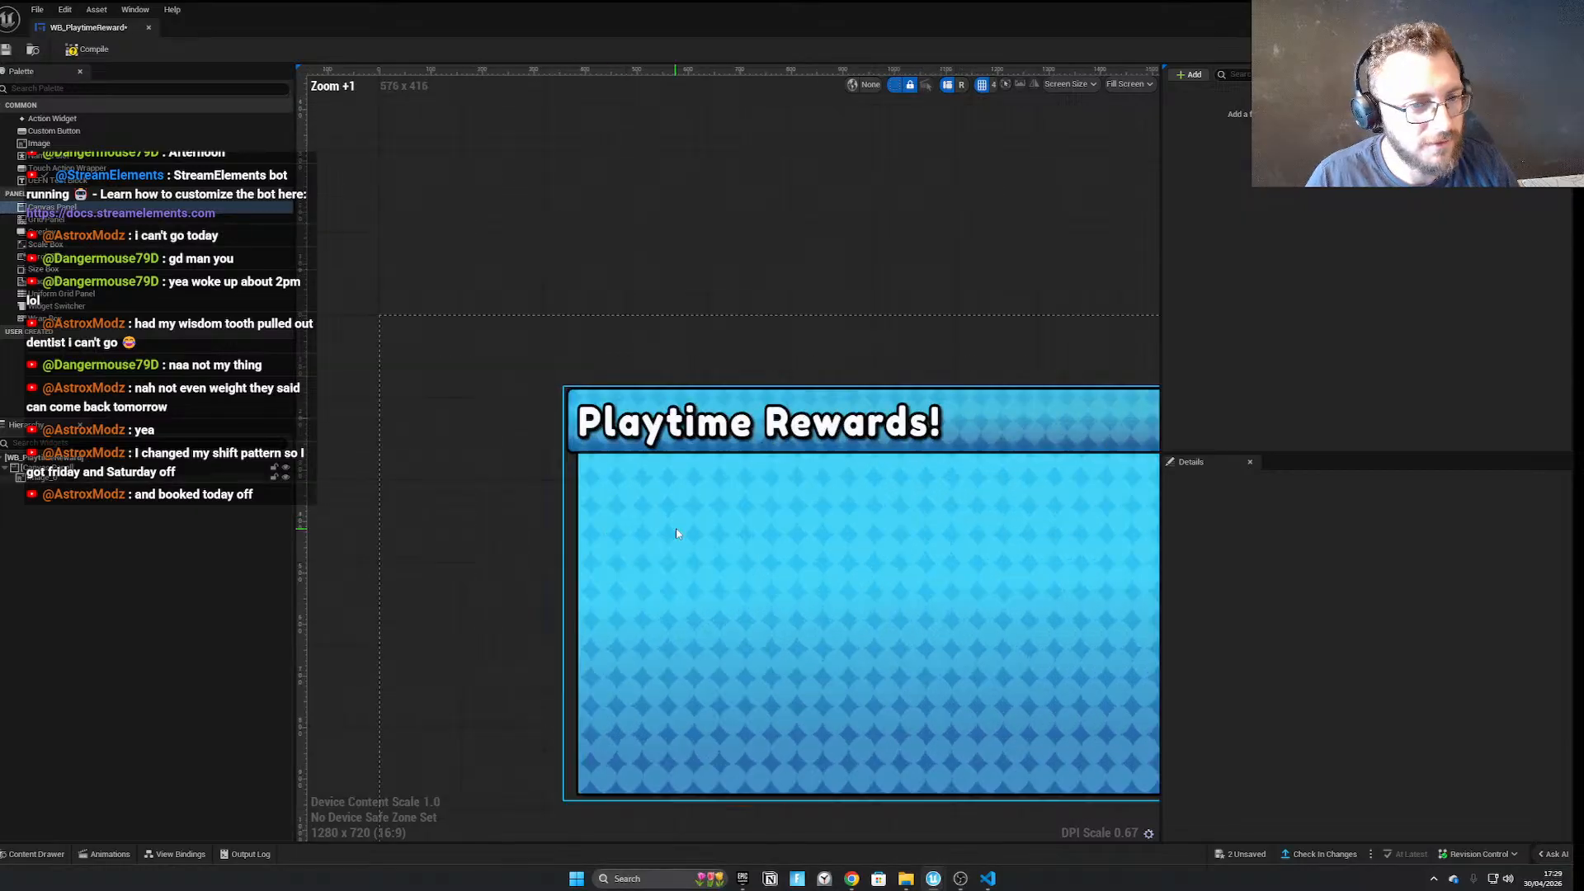
scroll(635, 536, "down", 4)
right_click_drag(636, 549, 431, 434)
left_click_drag(207, 28, 690, 166)
left_click(37, 10)
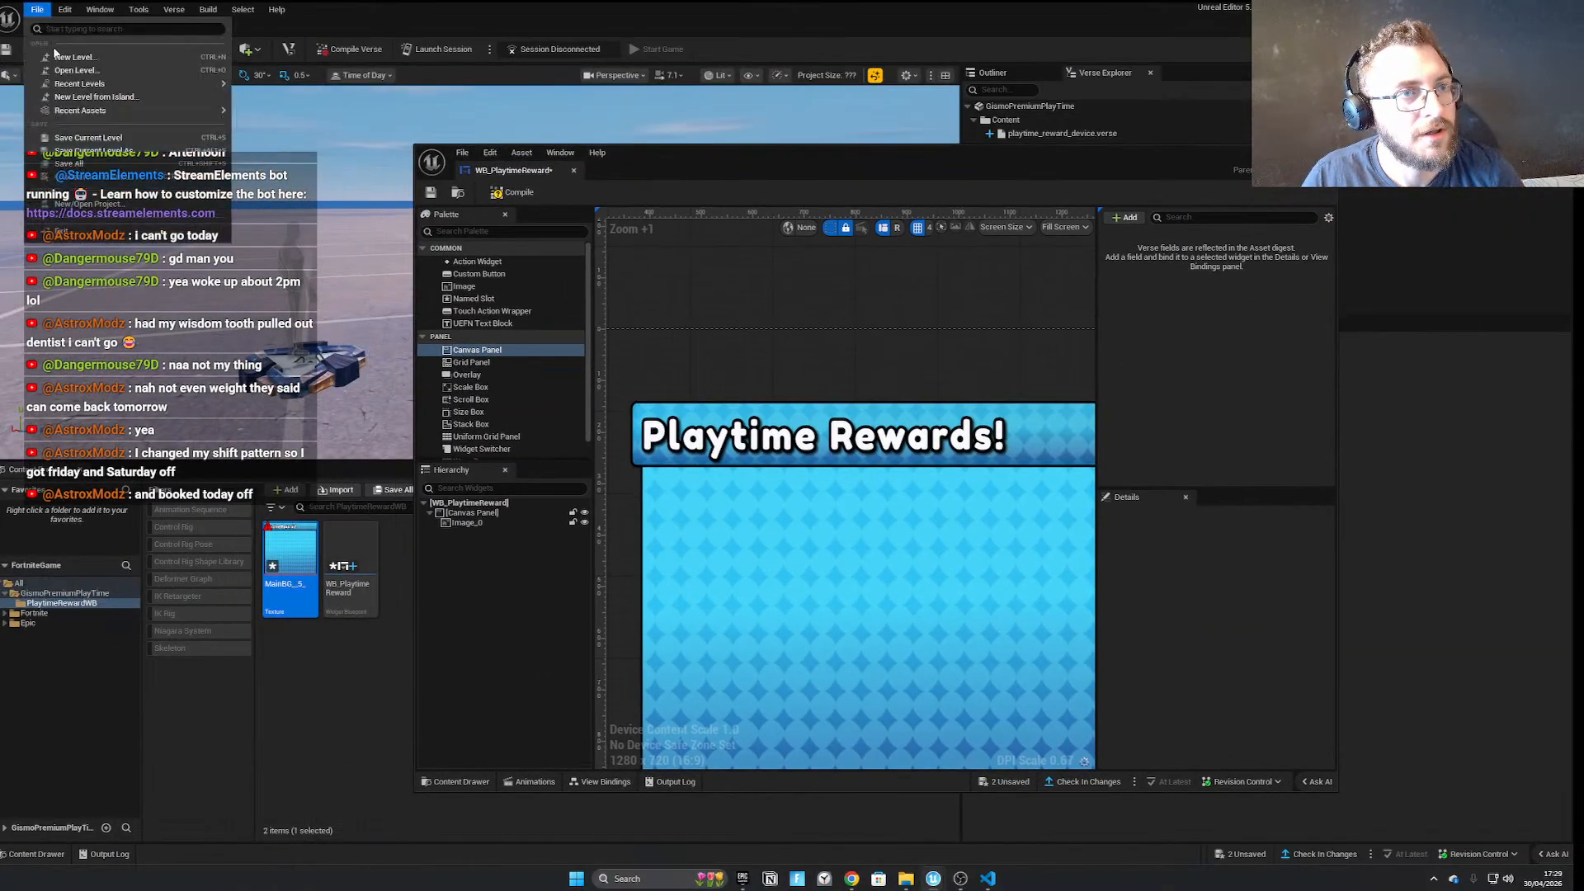
left_click(80, 163)
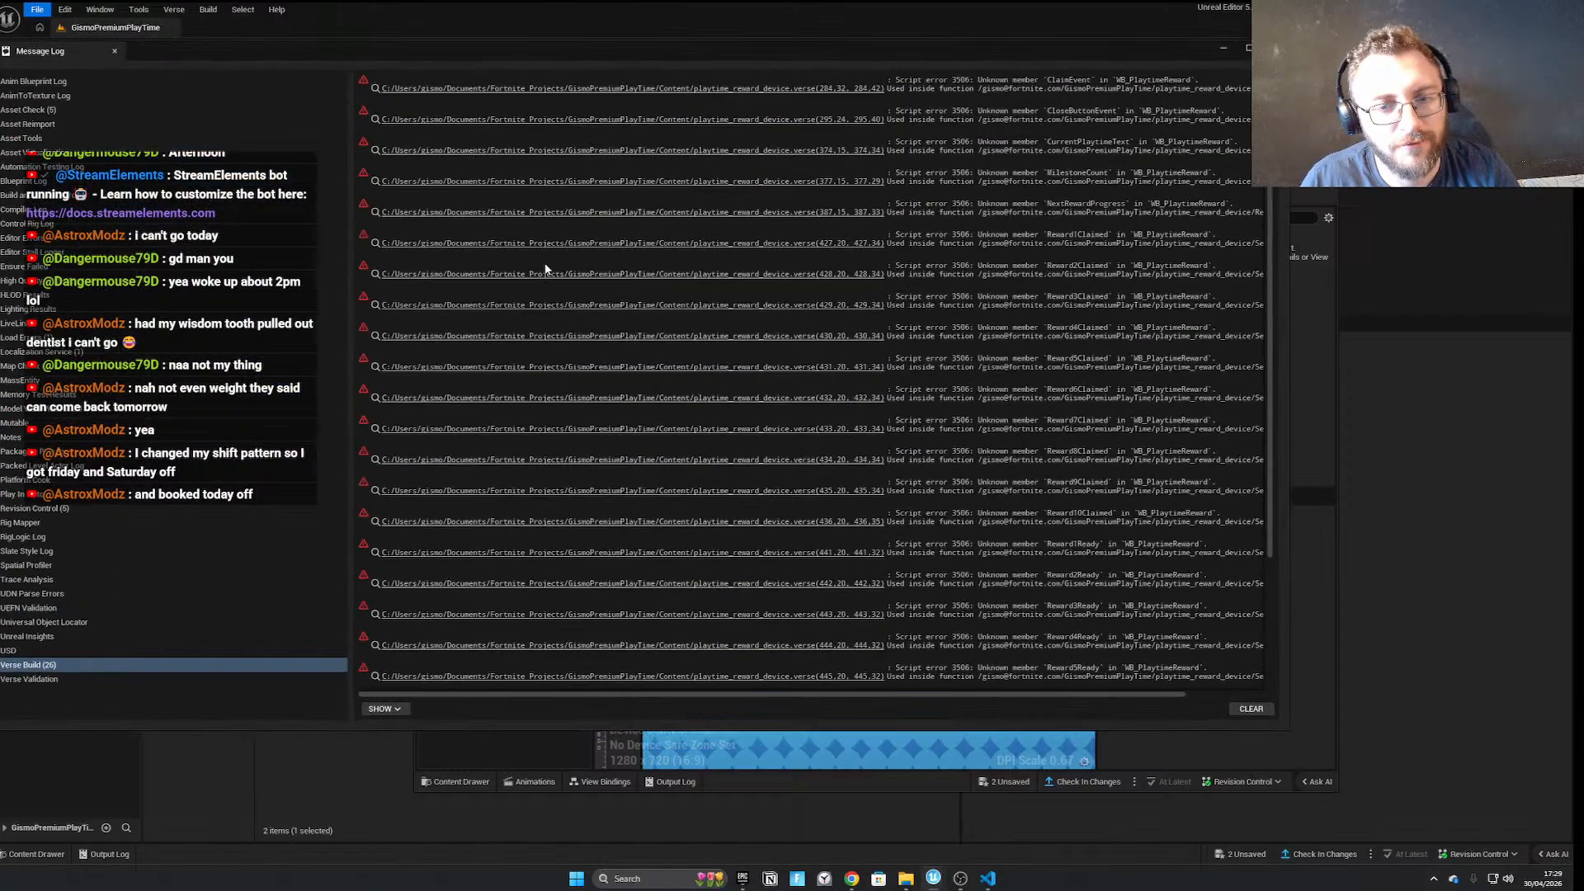
left_click(1225, 51)
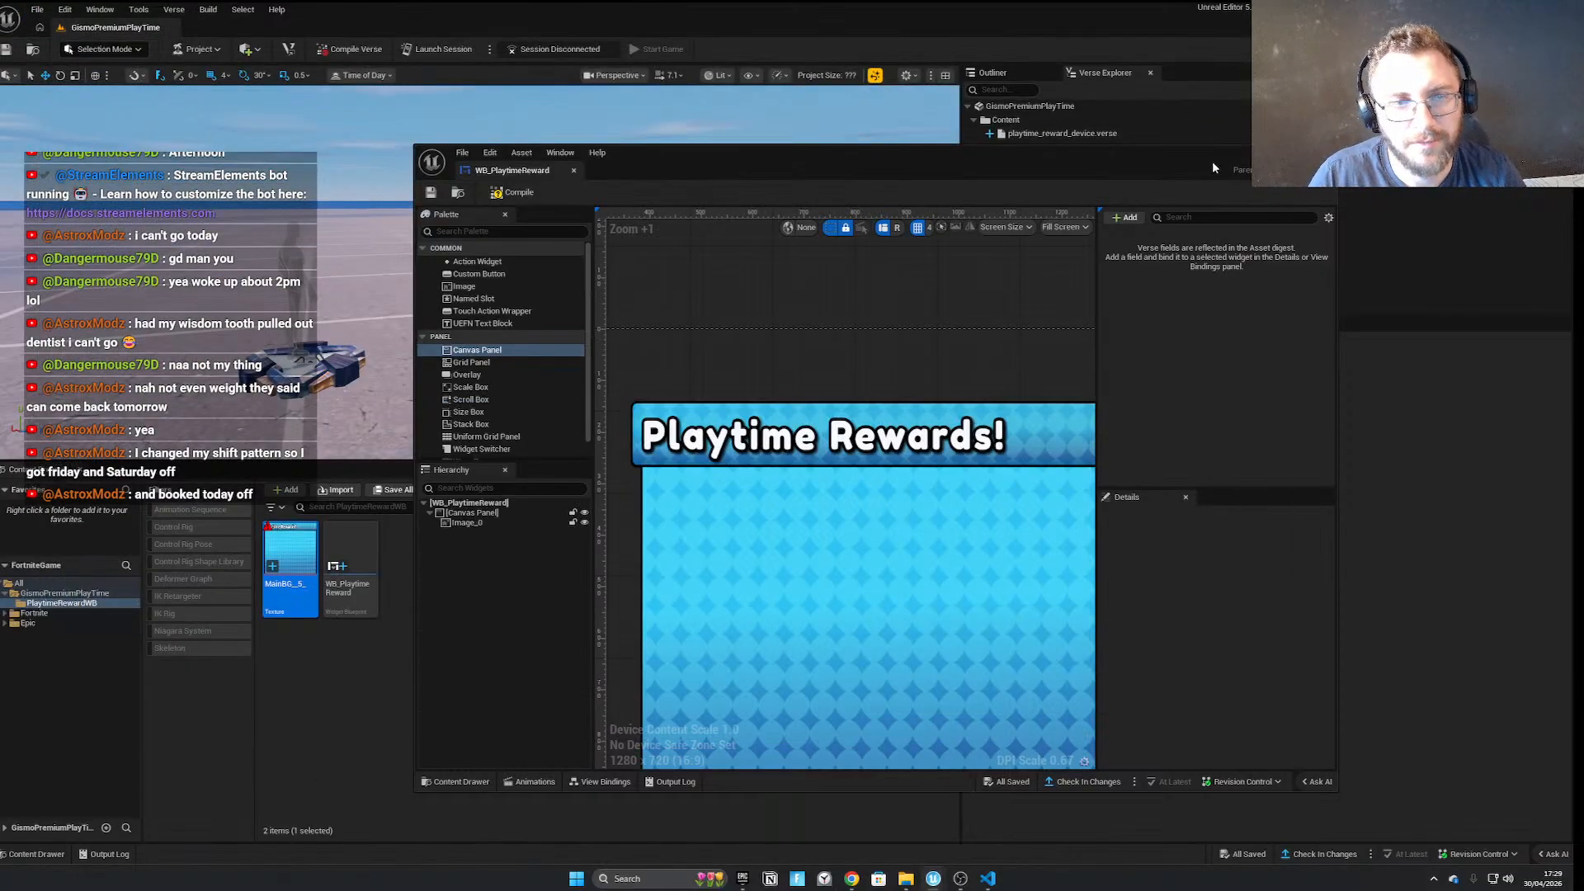
Close the WB_PlaytimeReward editor and open the GismoPremiumPinCode project
left_click(1273, 153)
left_click(38, 9)
left_click(76, 54)
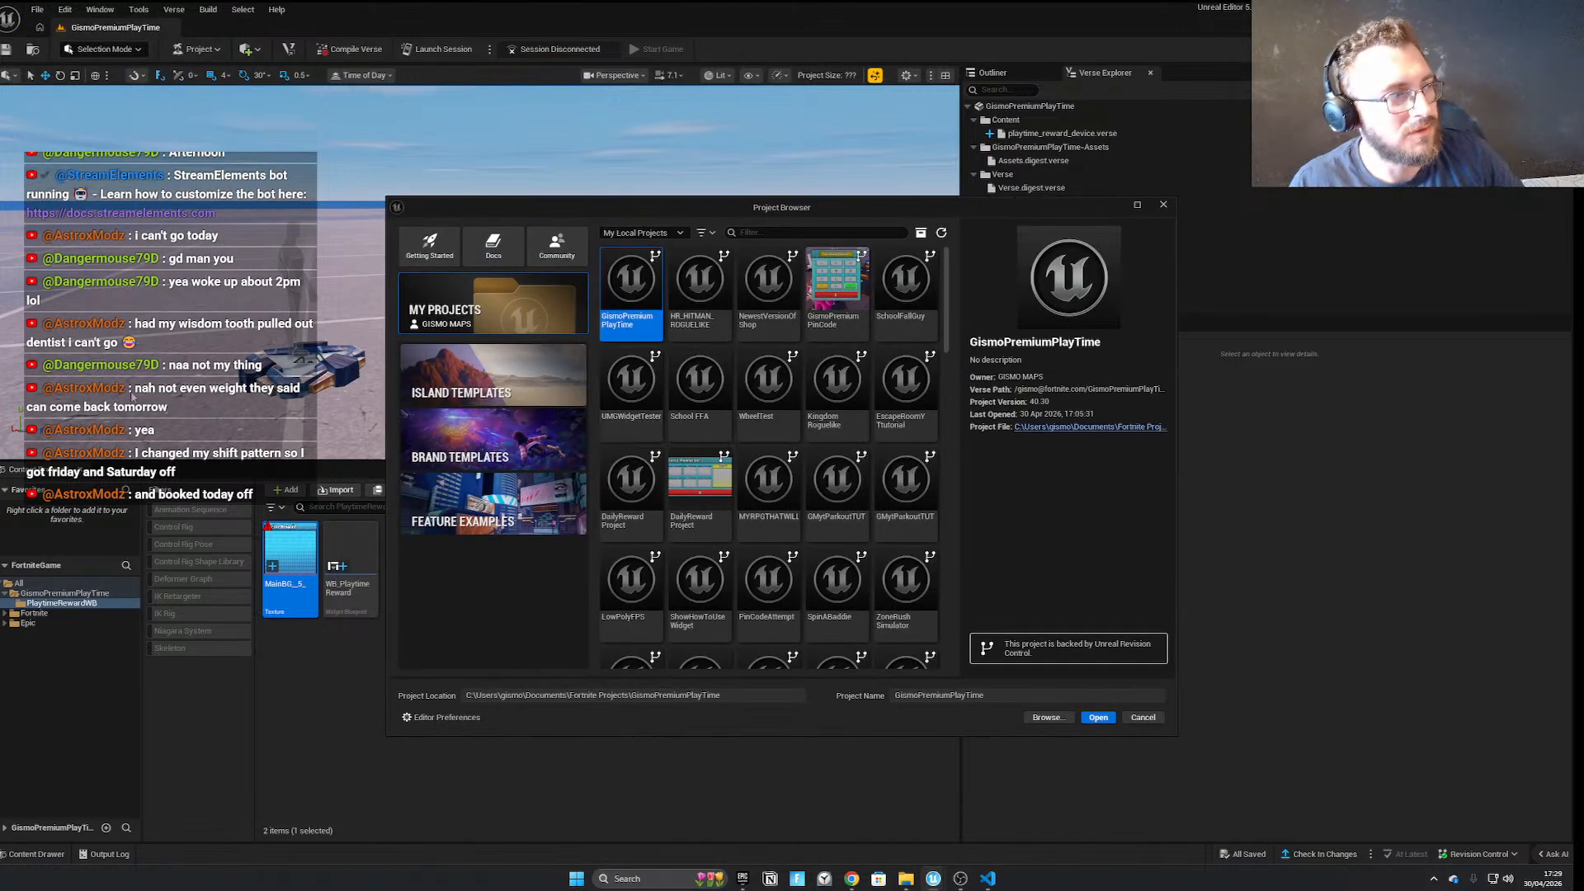
left_click(835, 304)
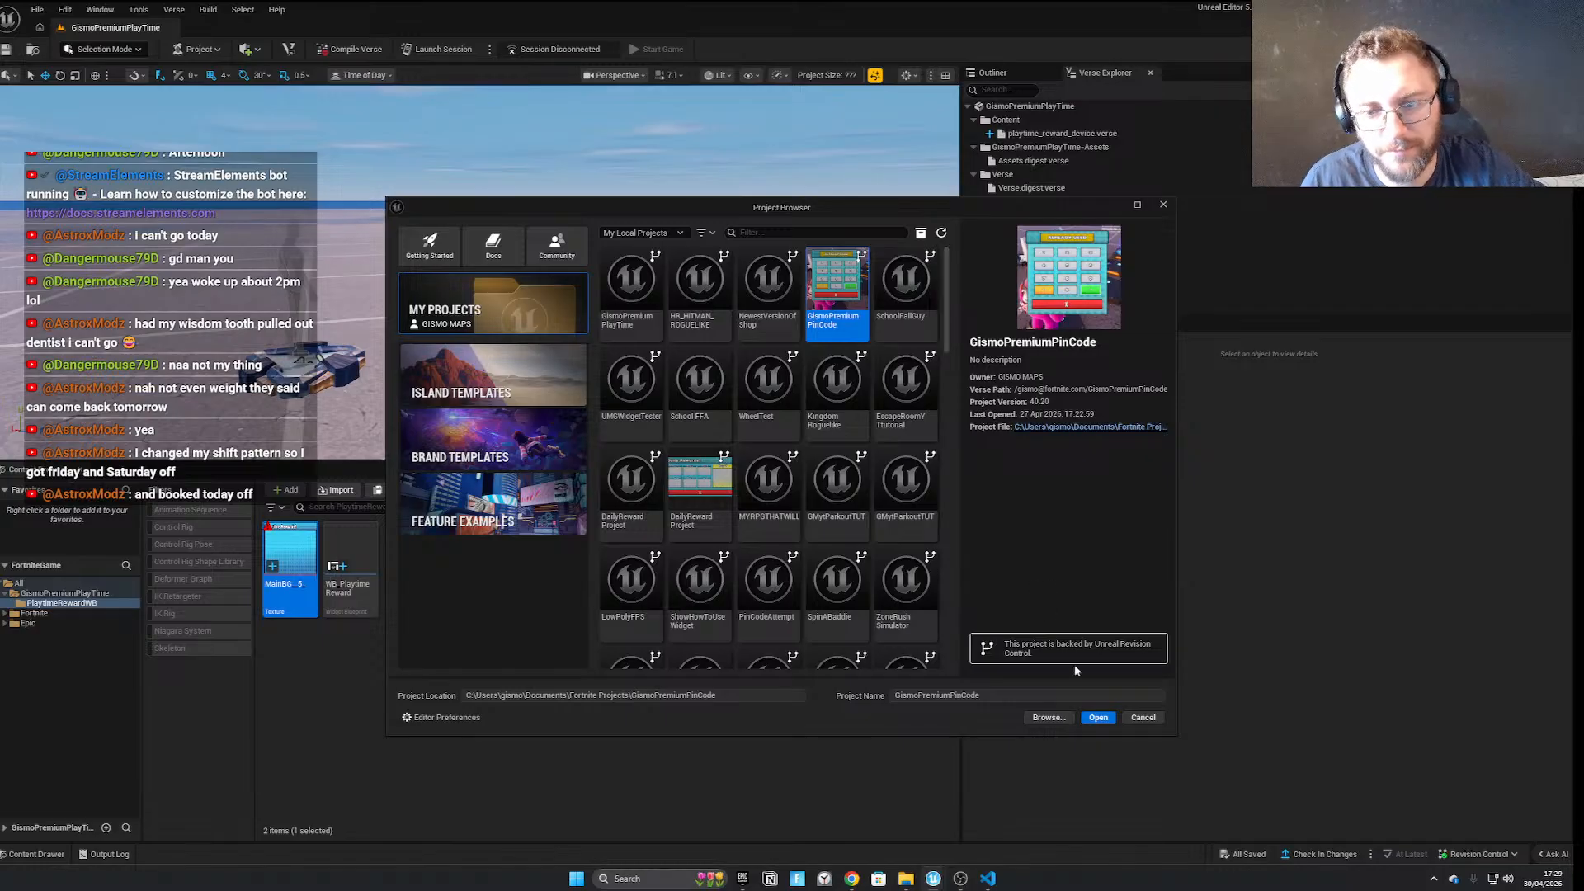
left_click(1098, 717)
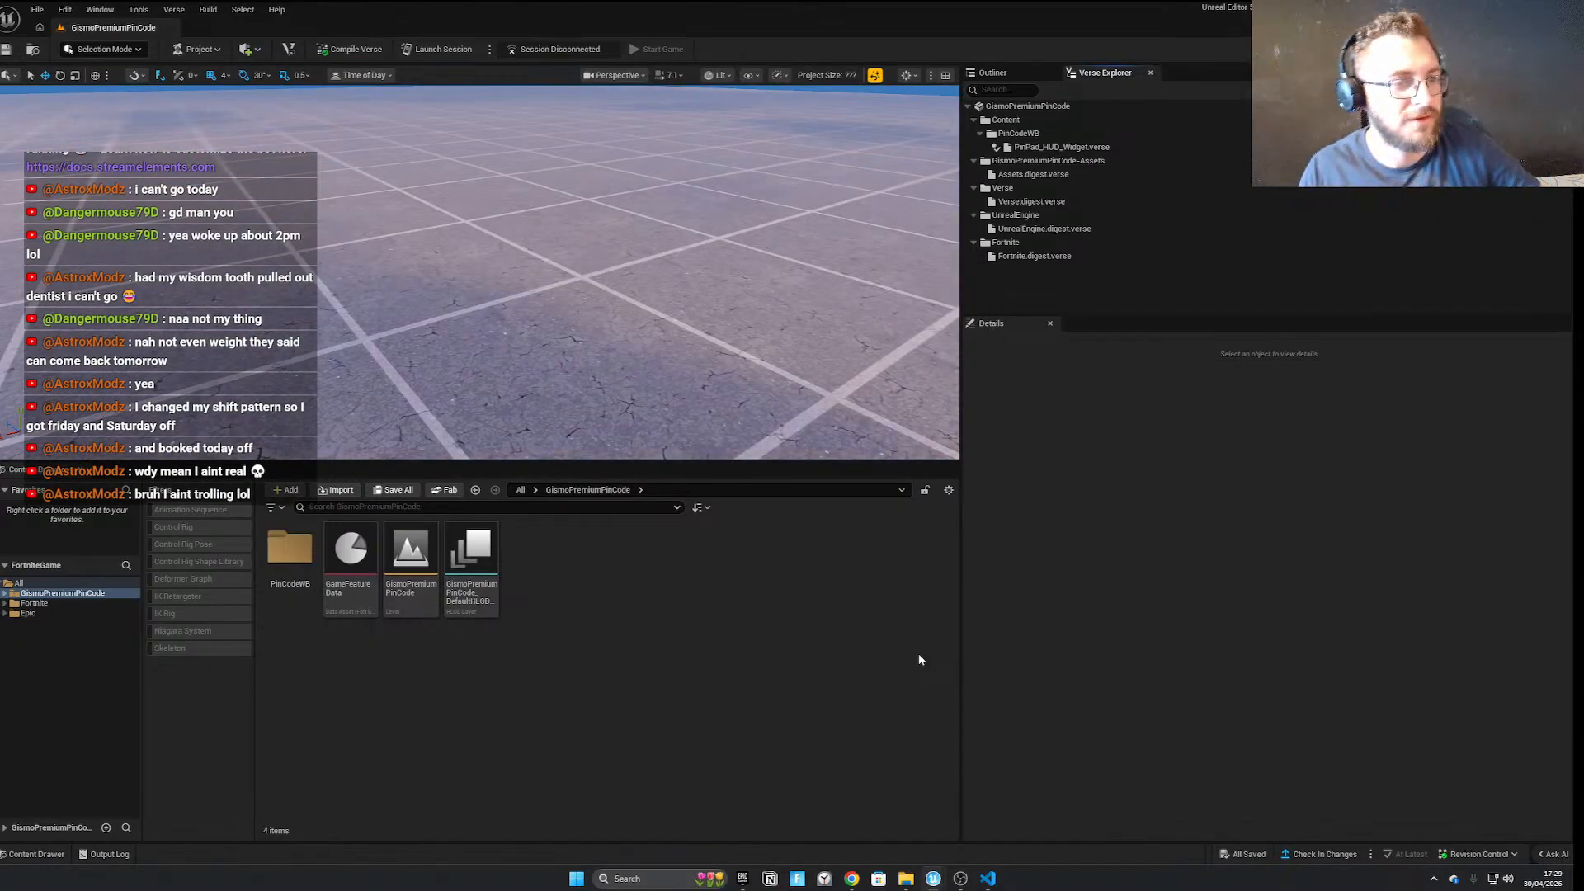
Migrate the WBC_CloseButton and WBC_CustomButtonPins widgets with their dependencies from PinCodeWB to the GismoPremiumPlayTime project
double_click(290, 549)
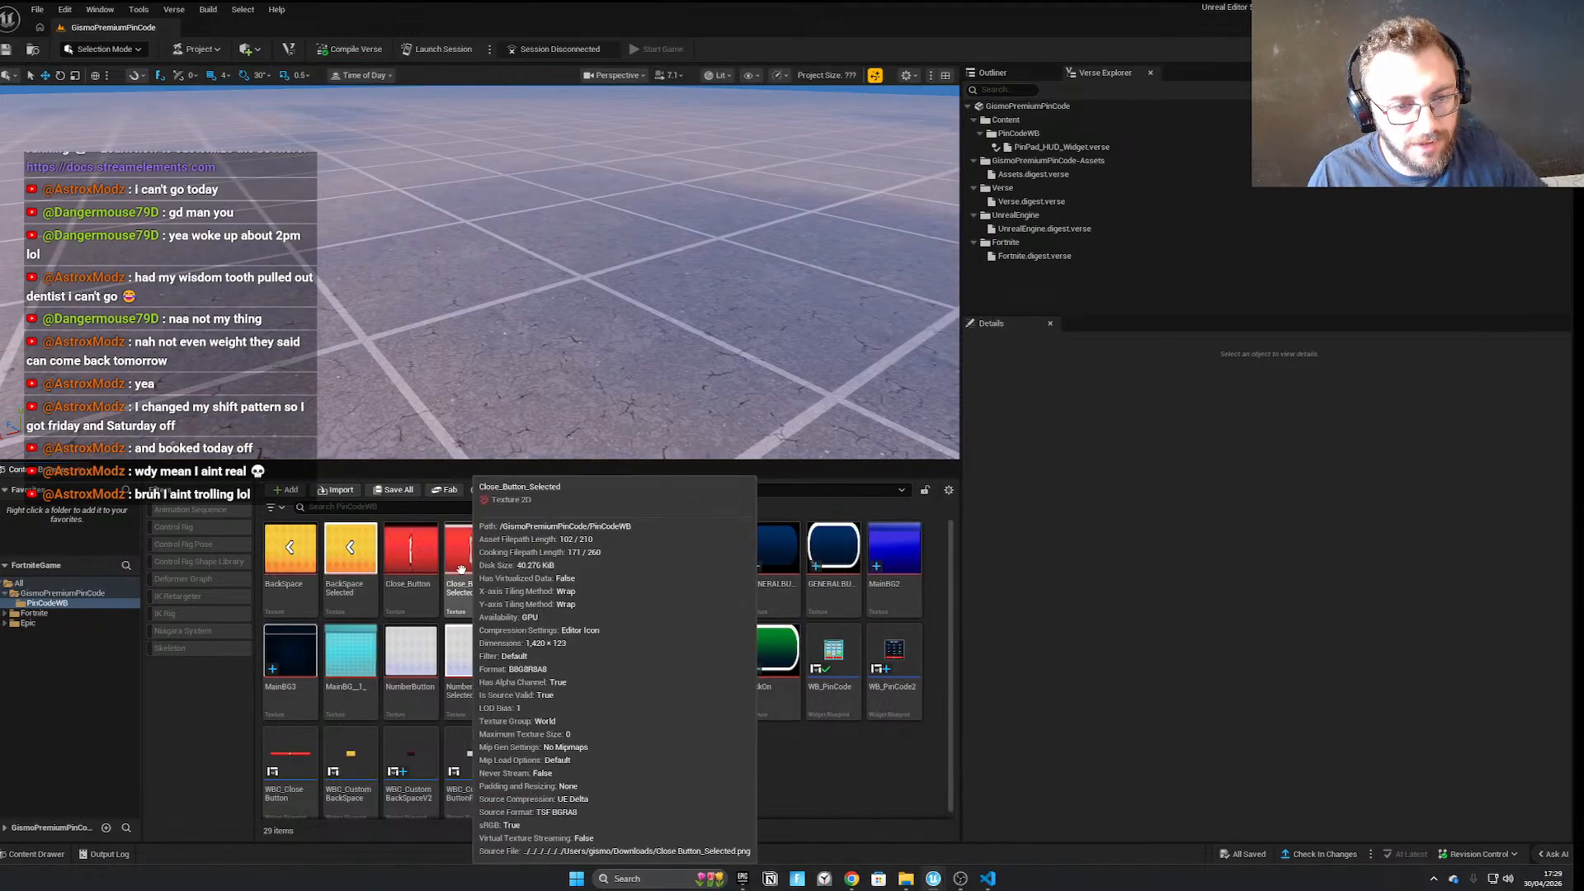
left_click(289, 763)
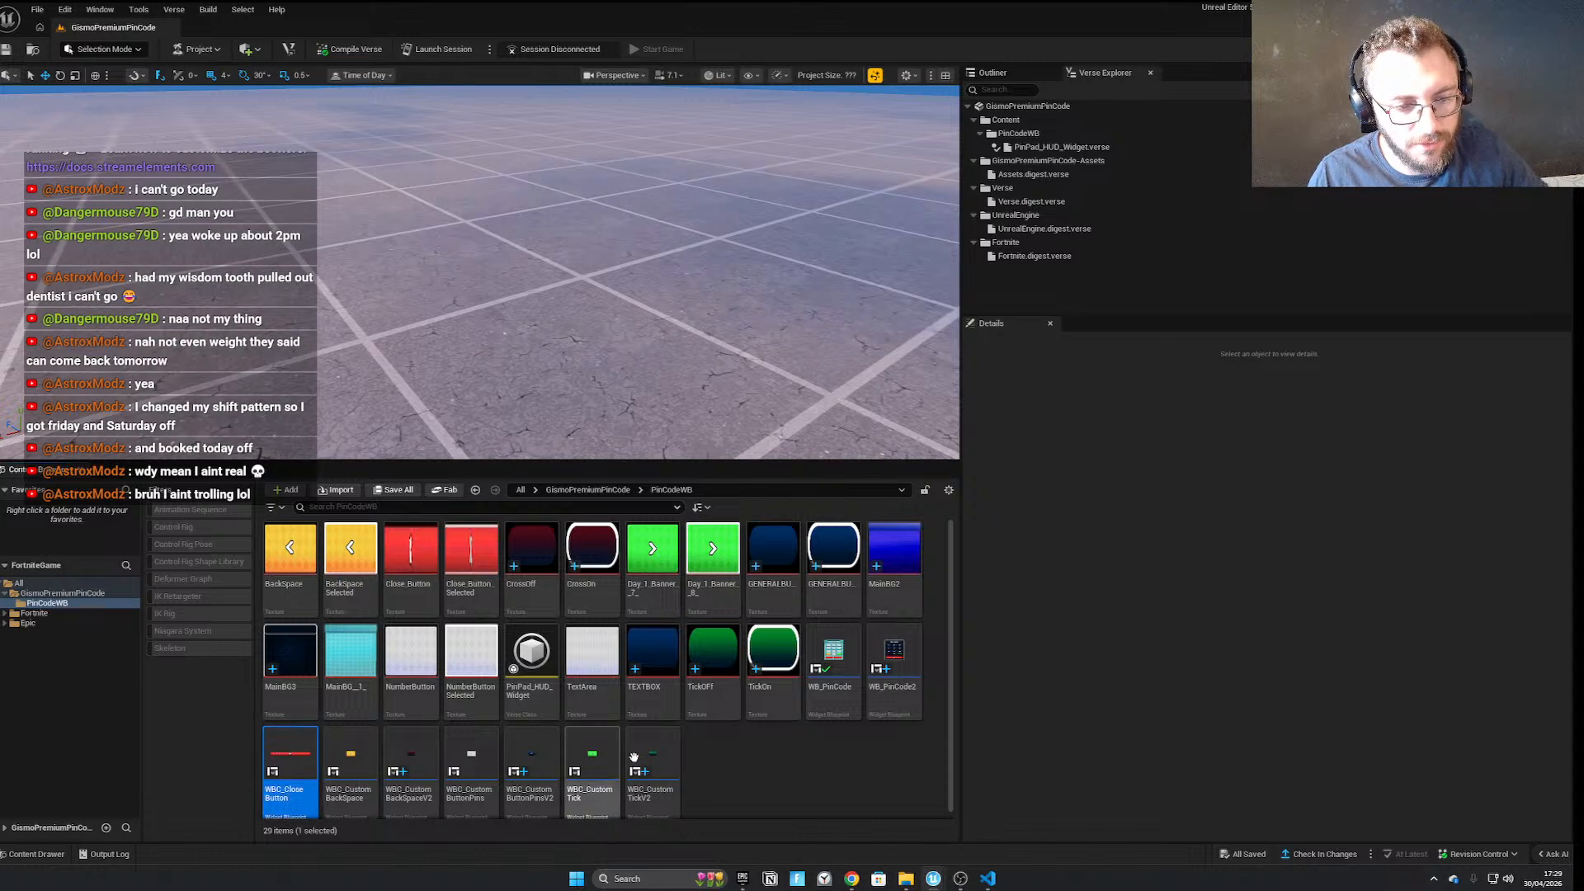
left_click(498, 750, "ctrl")
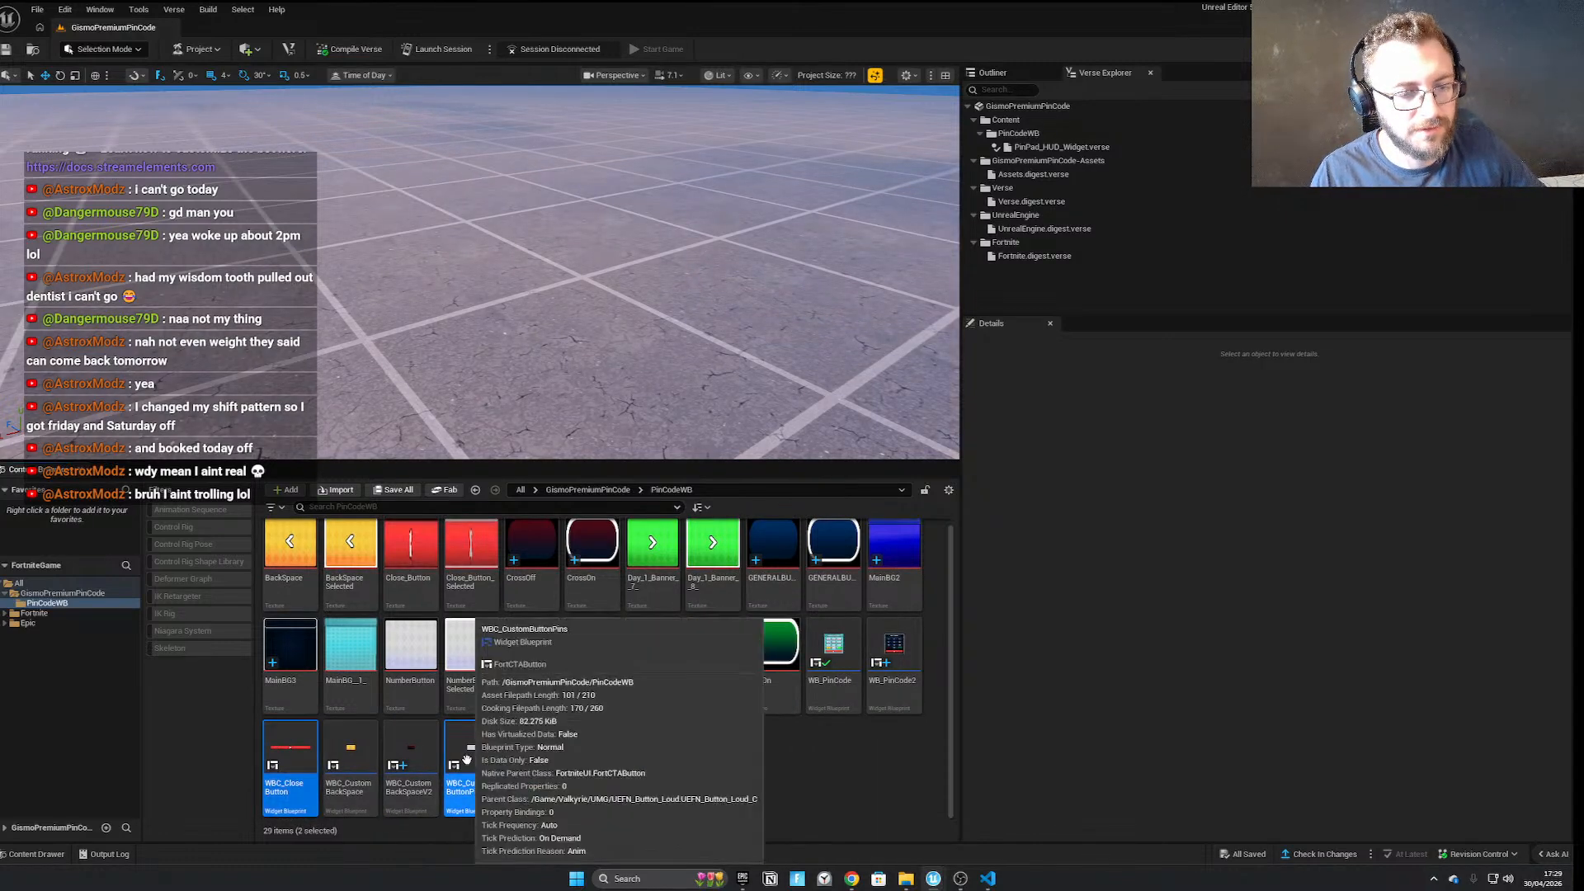
right_click(471, 755)
mouse_move(561, 576)
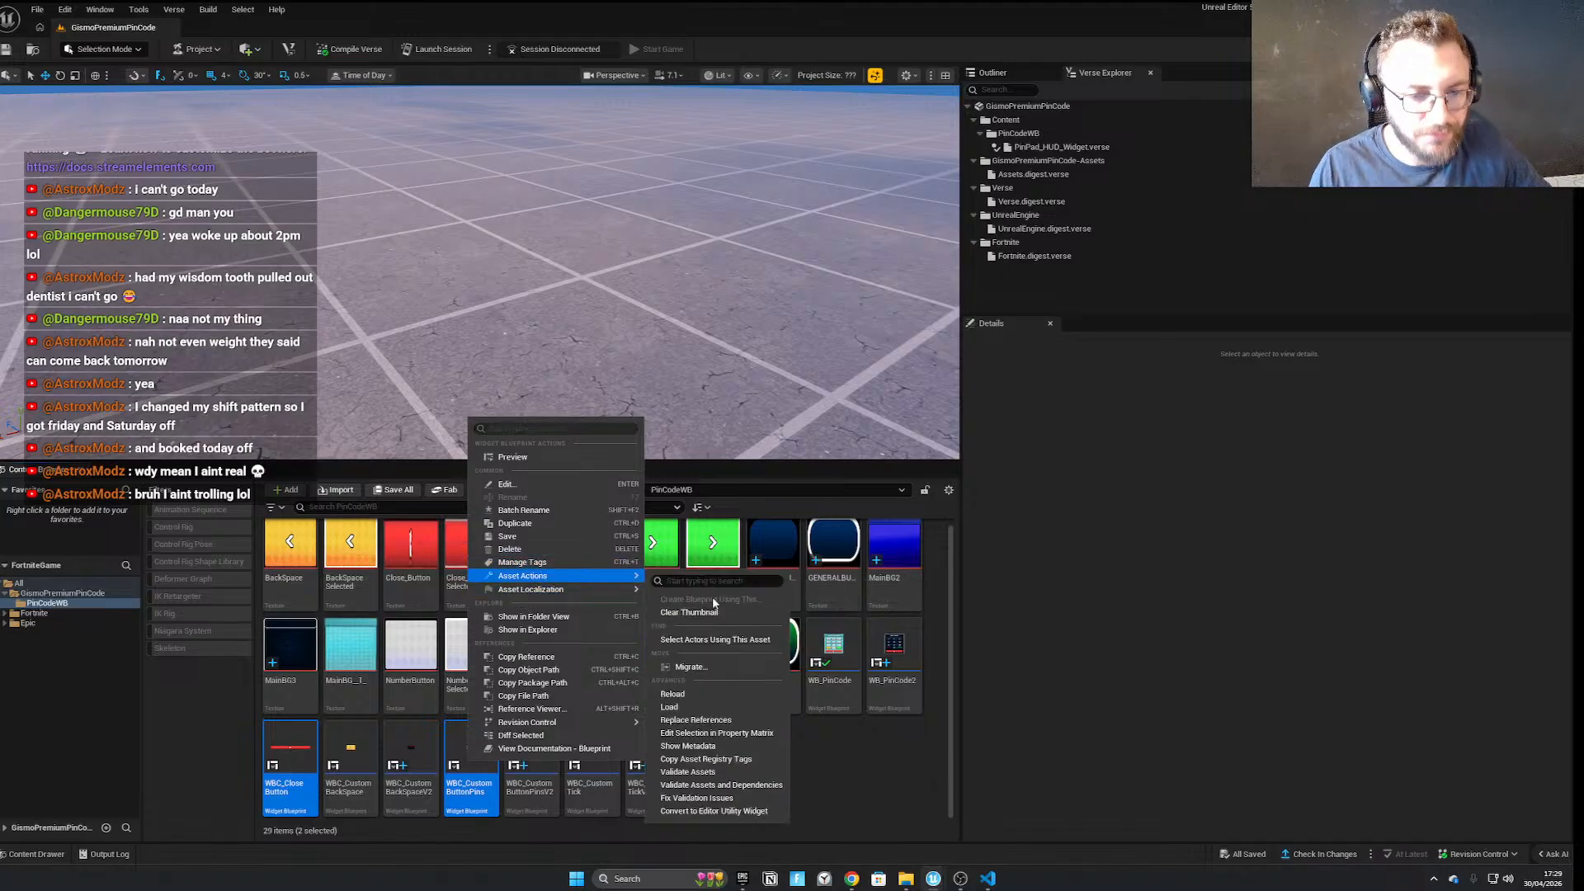
left_click(733, 666)
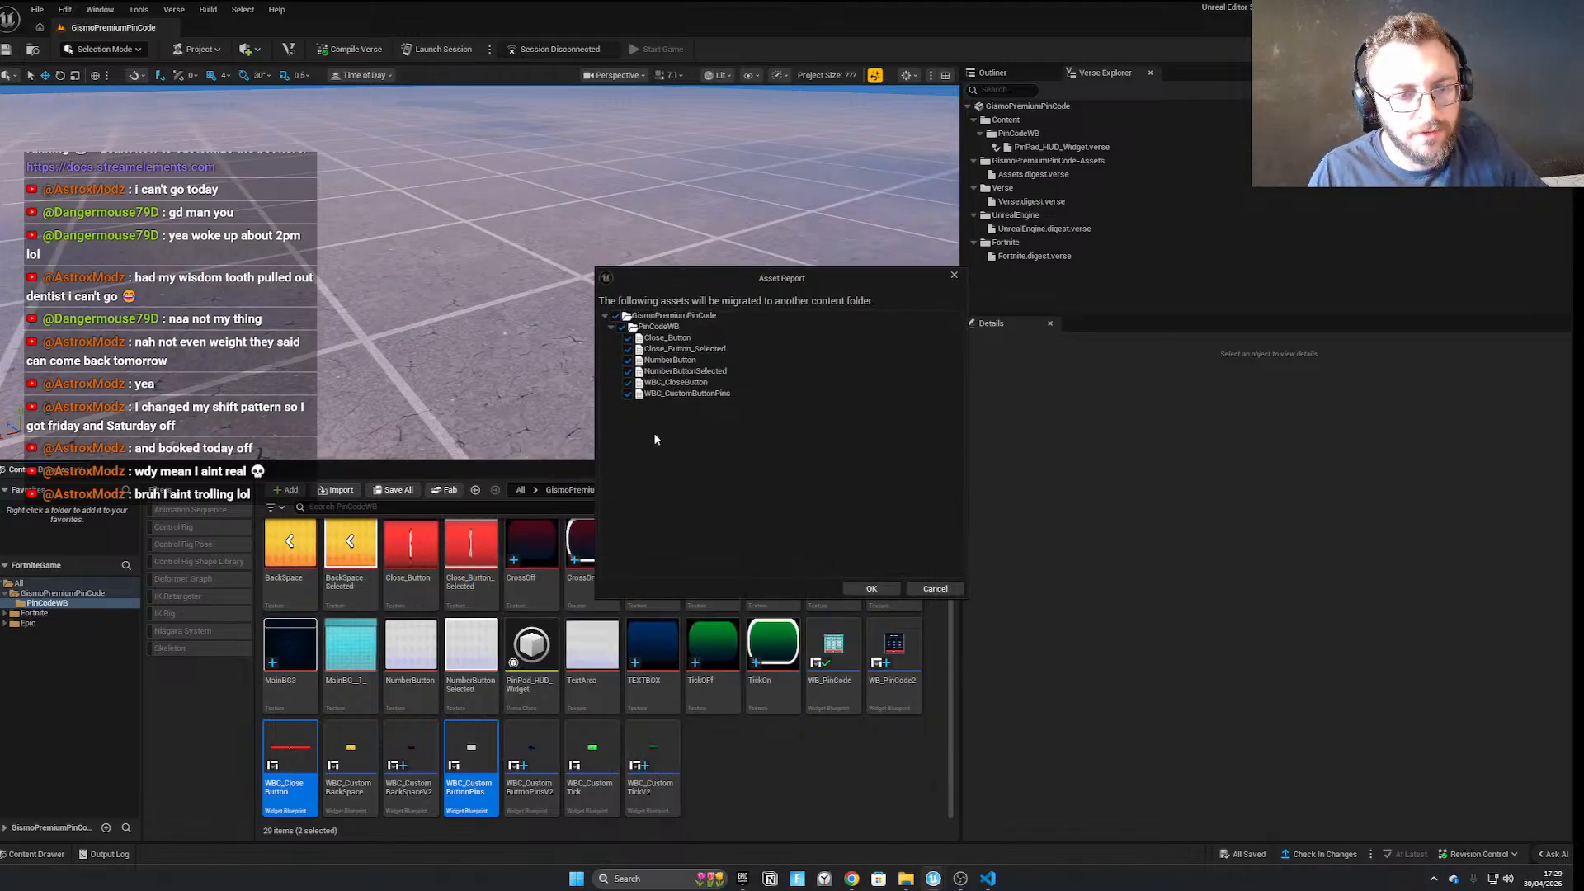
left_click(871, 589)
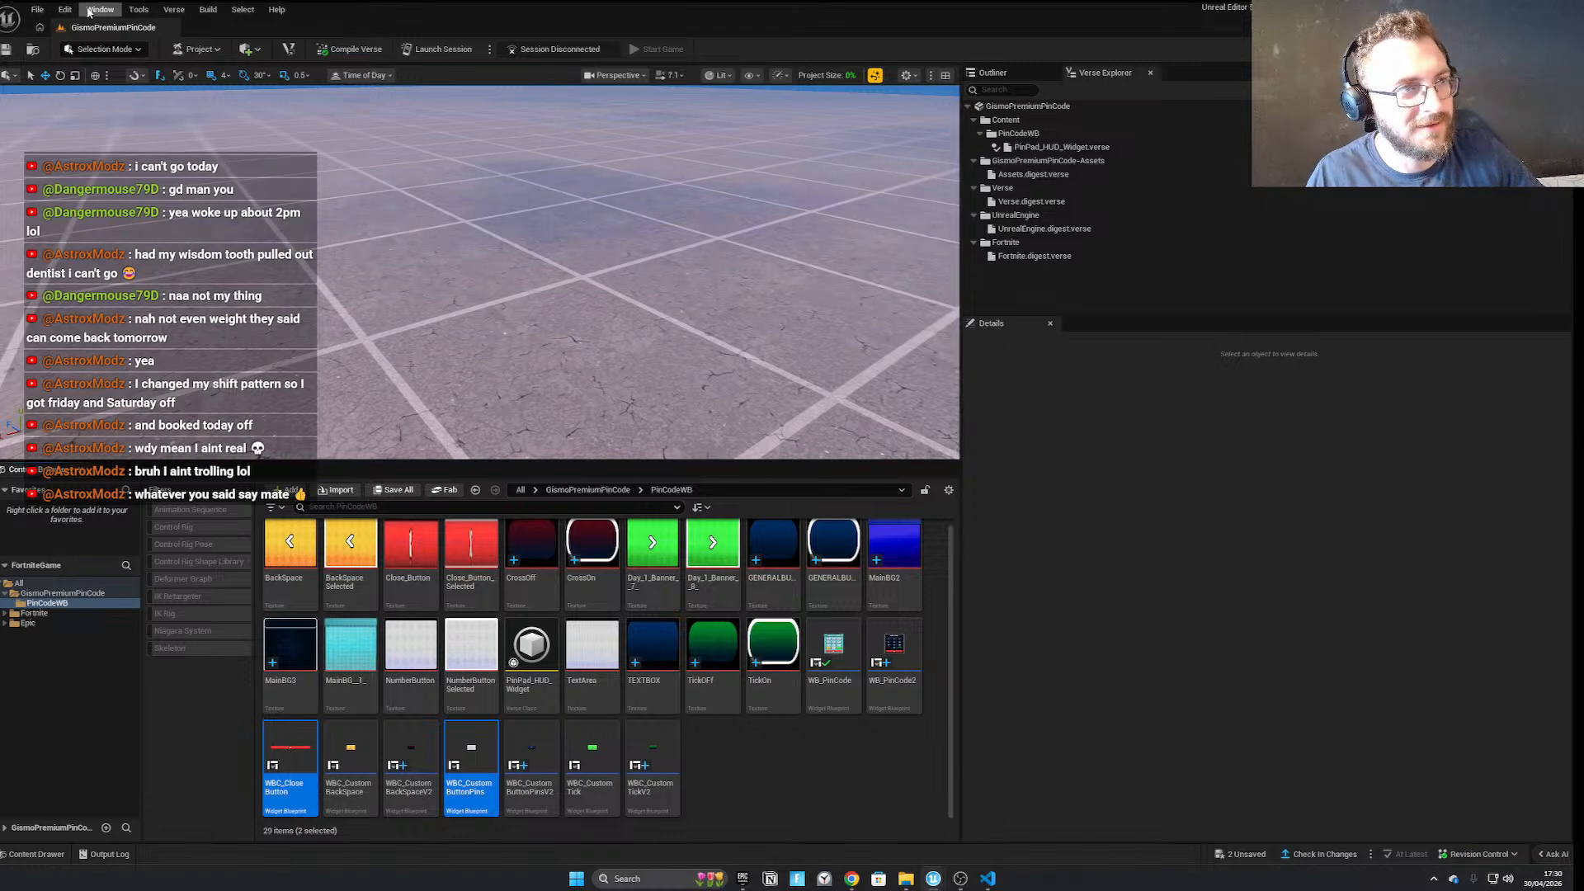
Reopen the GismoPremiumPlayTime project, saving the modified spawn pads of the pin code project
left_click(37, 9)
left_click(103, 193)
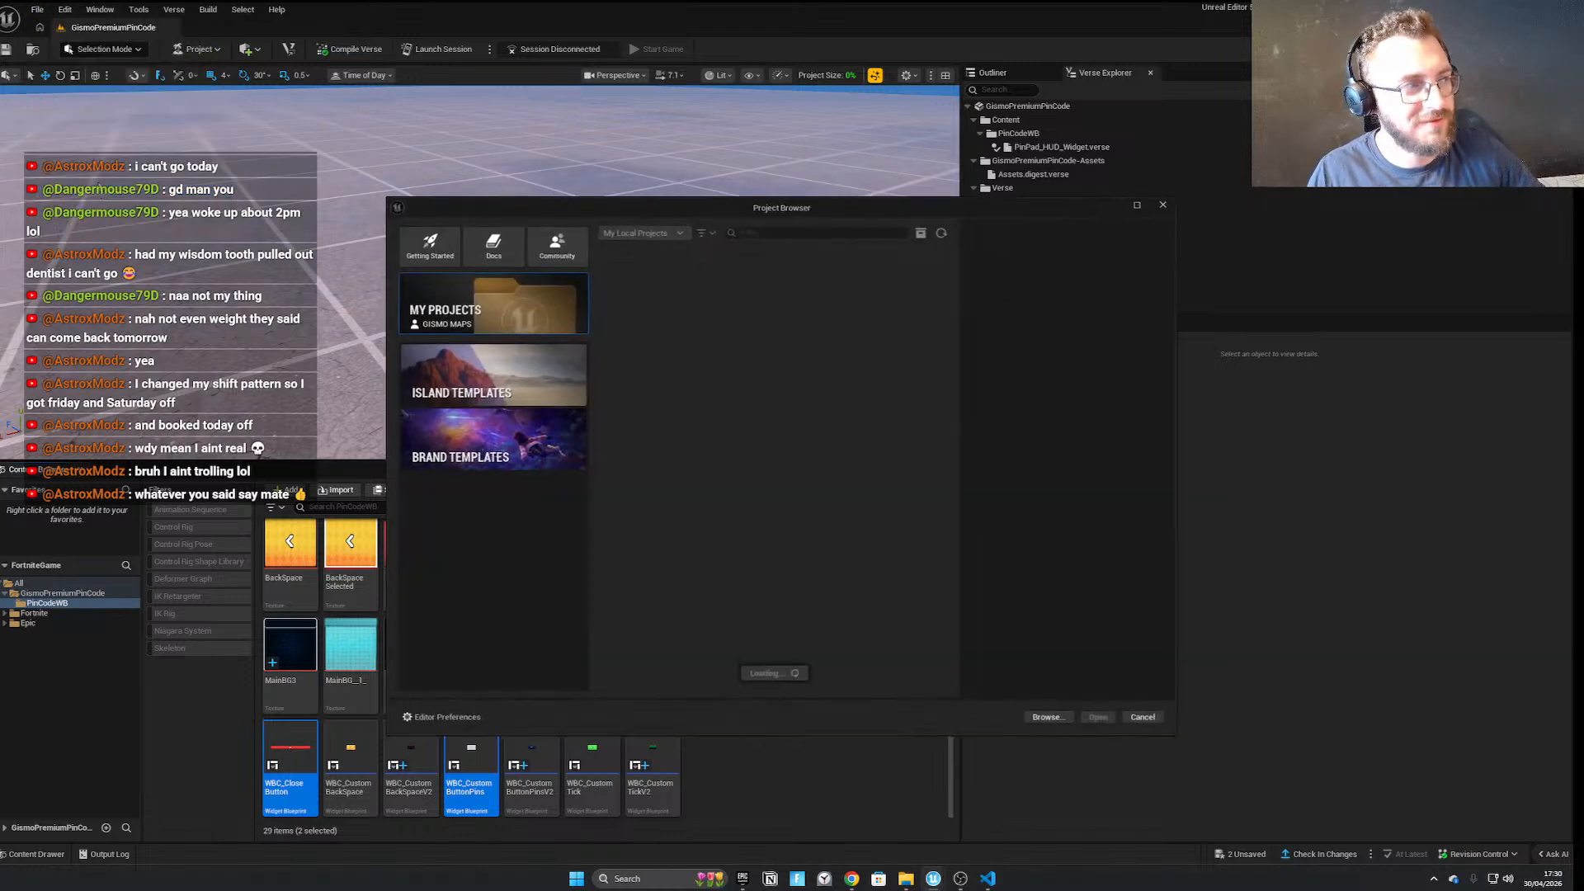
left_click(679, 302)
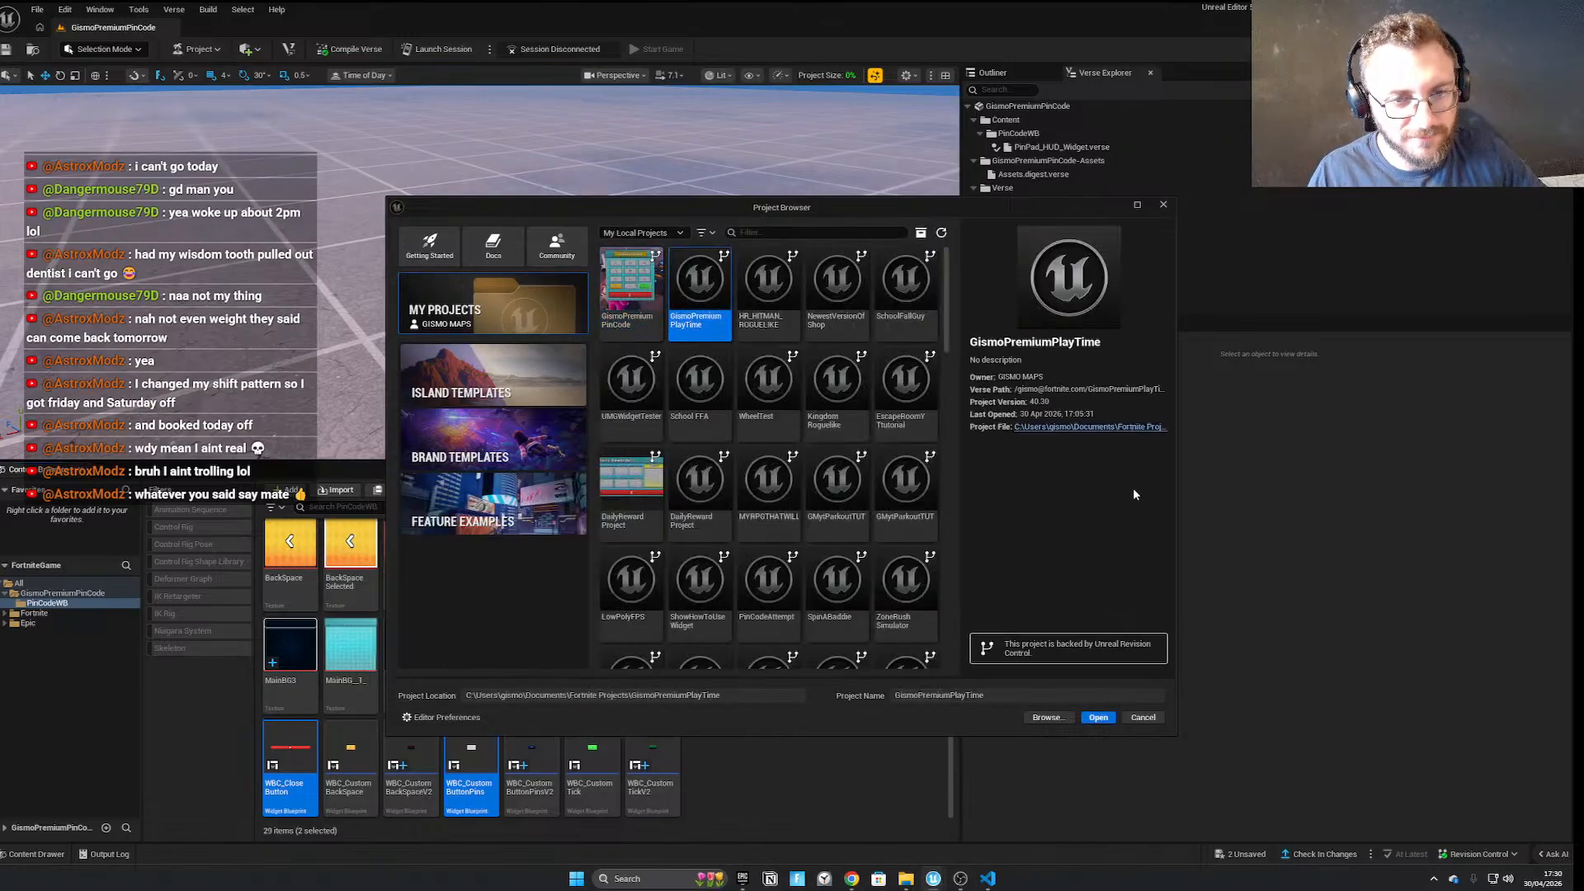
left_click(1098, 717)
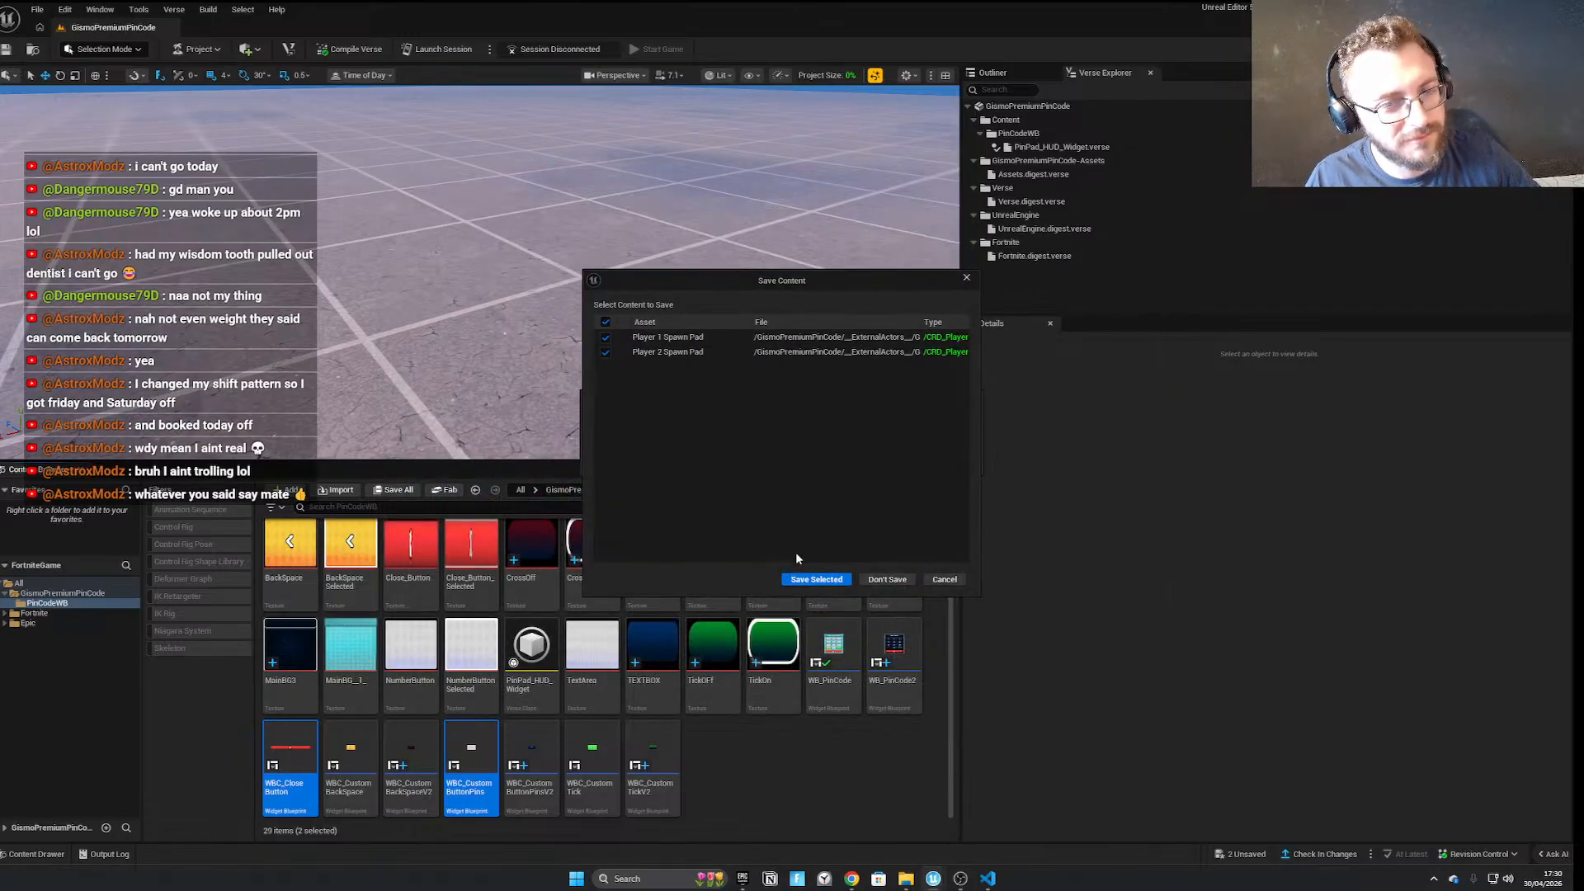
left_click(819, 581)
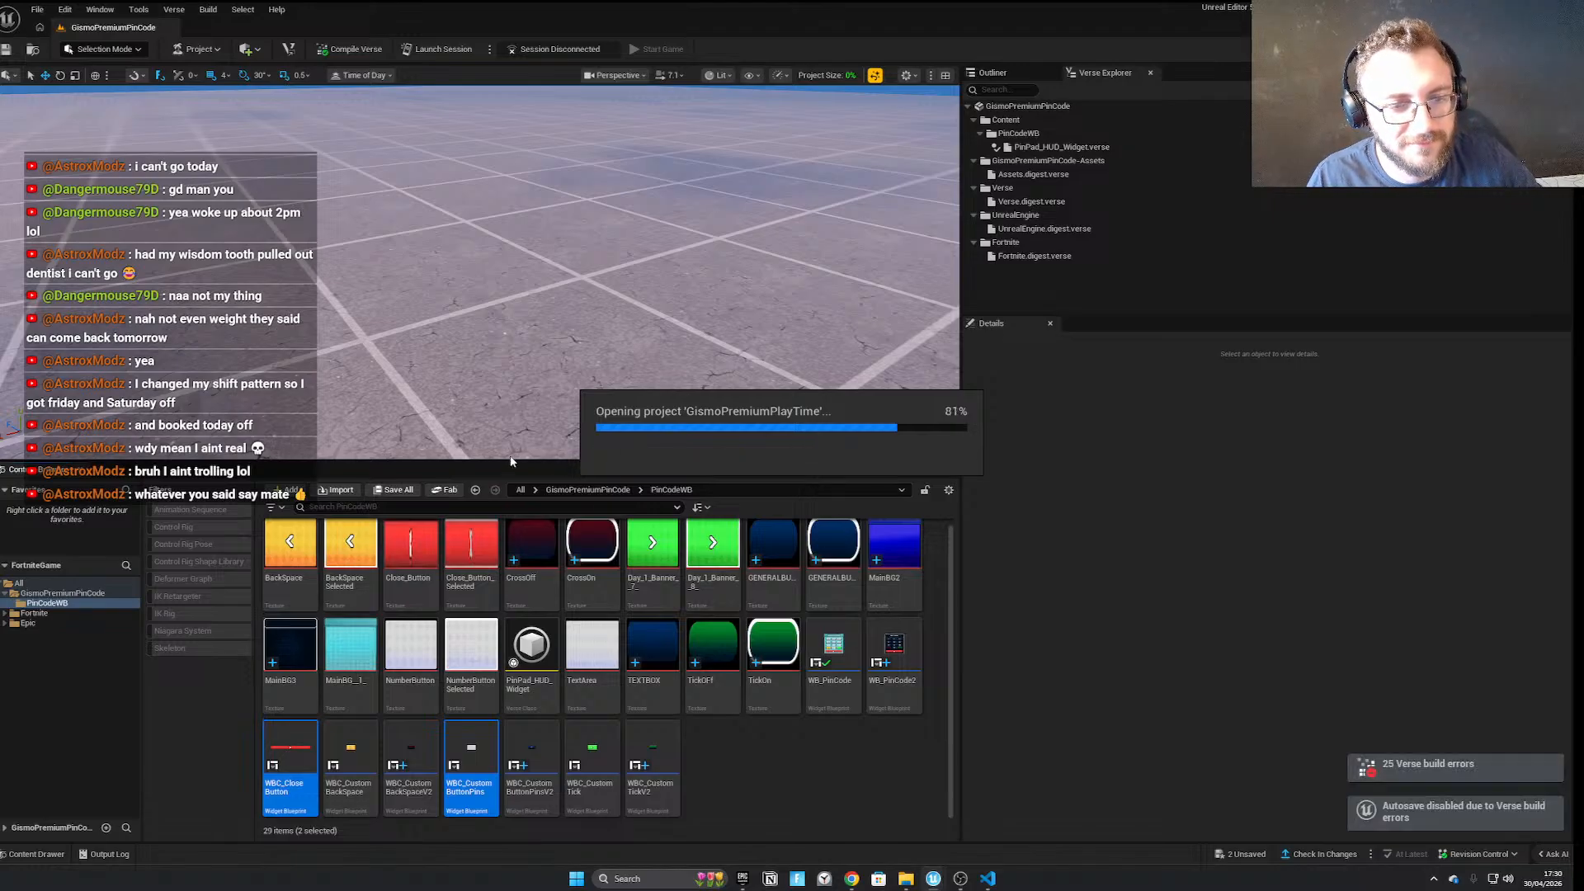
left_click(928, 570)
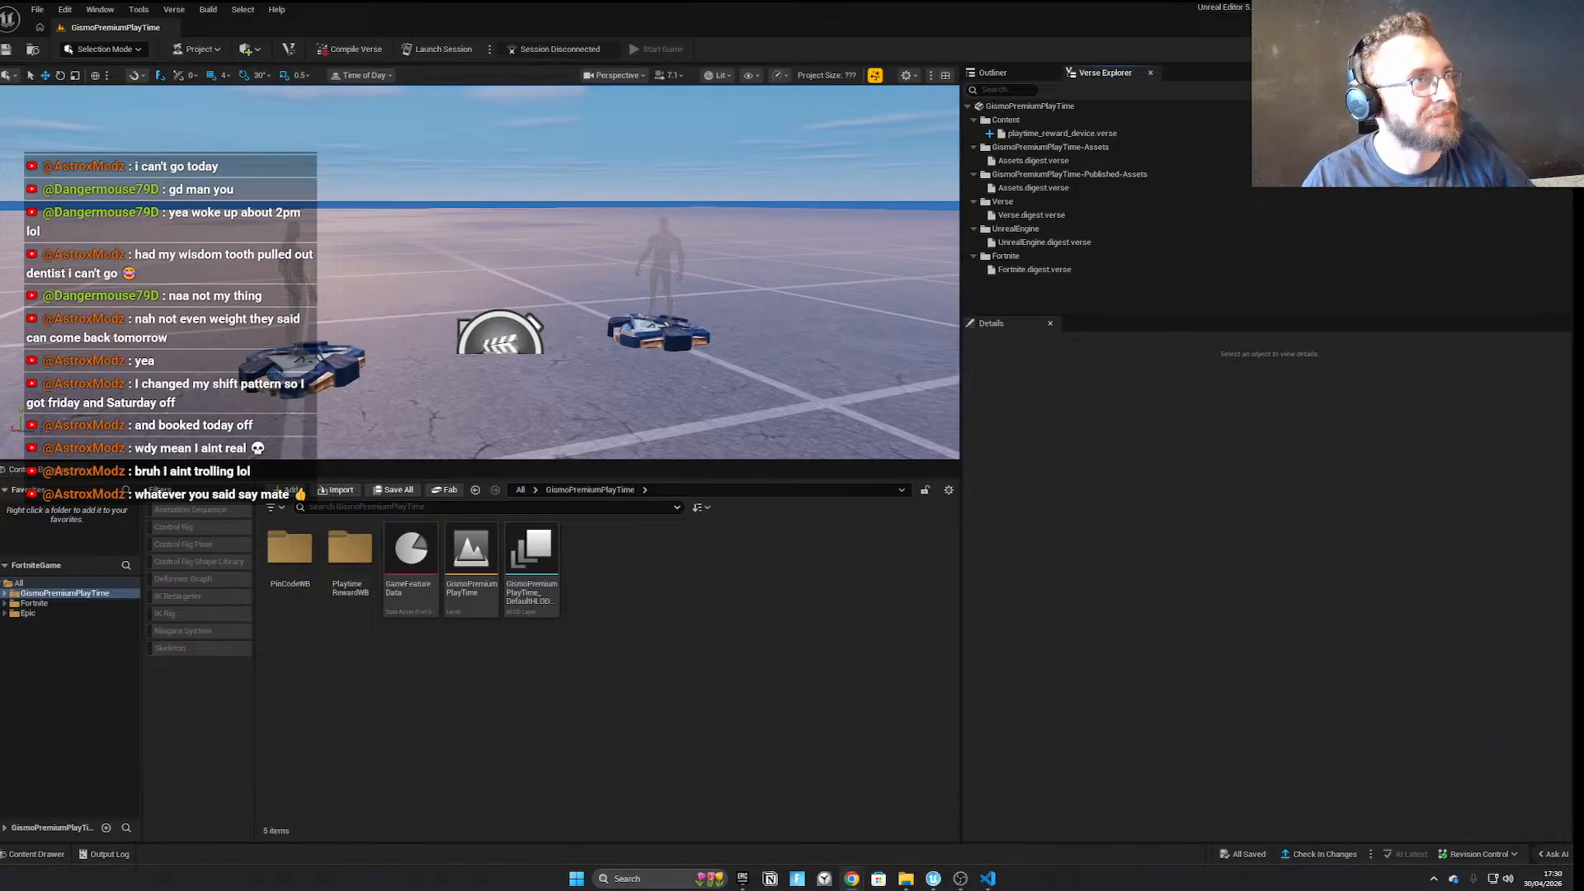
key("s")
mouse_move(270, 374)
right_mouse_down()
mouse_move(276, 401)
mouse_move(274, 383)
right_mouse_up()
key("w")
key("s")
Browse the PlaytimeRewardWB and PinCodeWB folders and review the asset actions available for the two migrated widgets
left_click(357, 549)
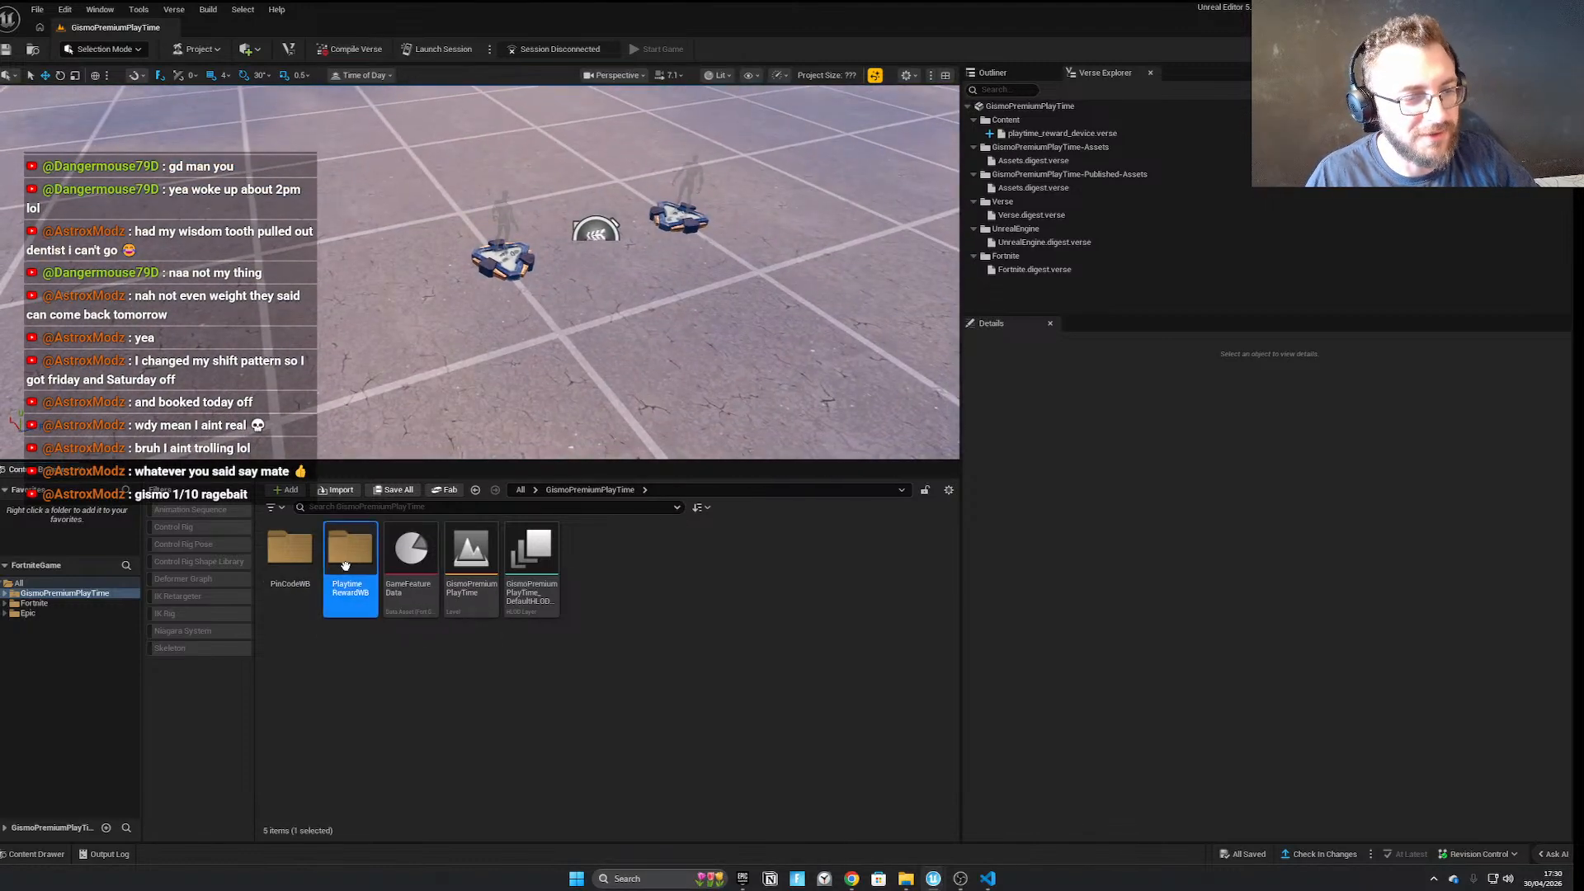
double_click(360, 546)
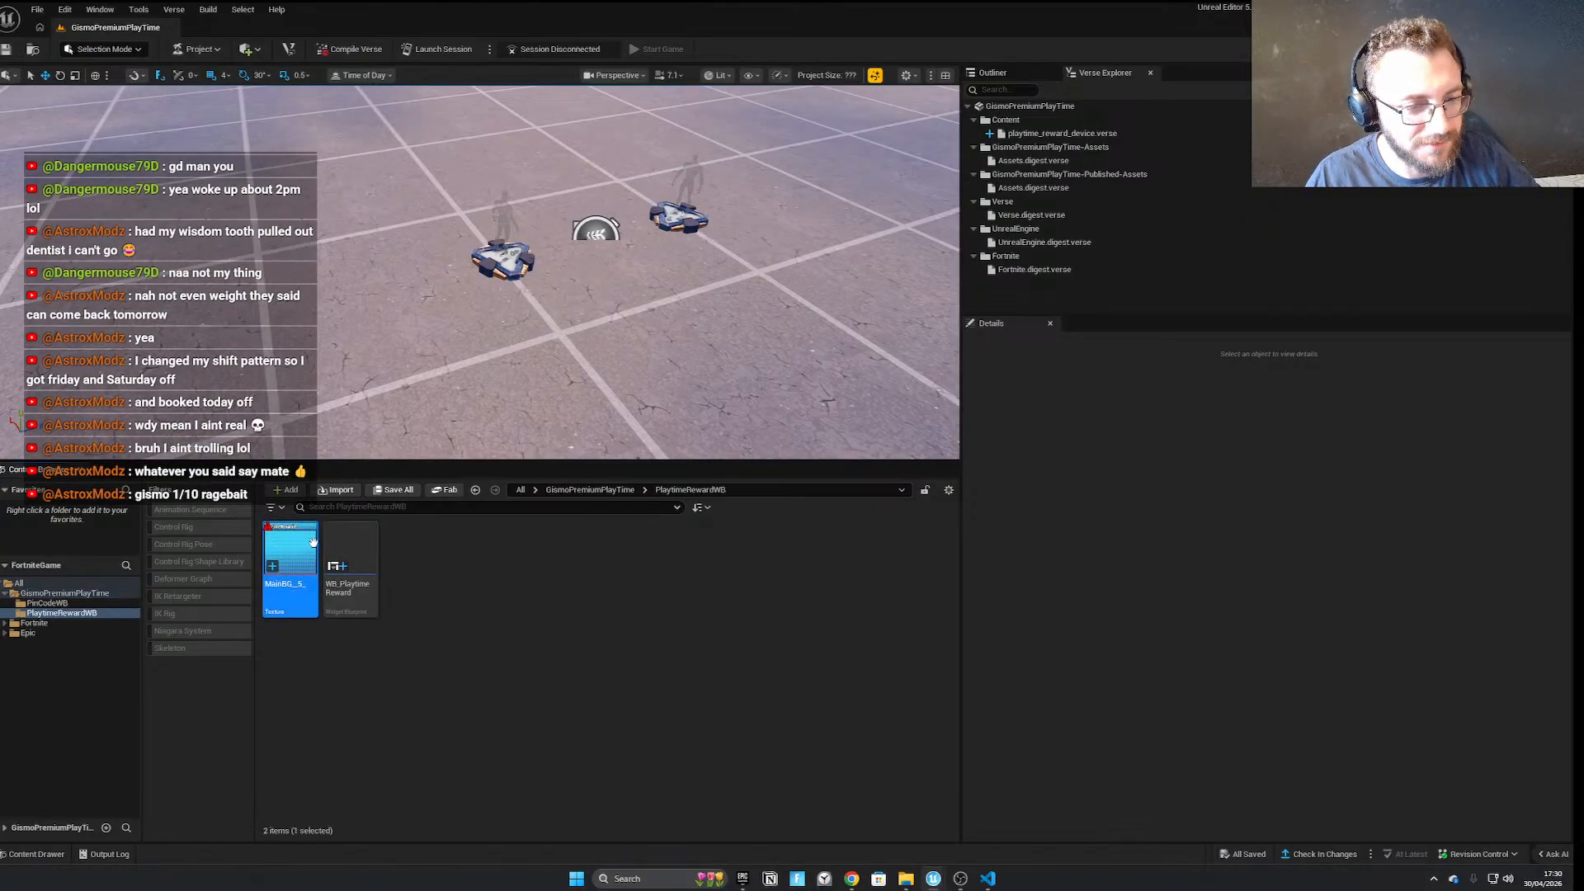
left_click(589, 491)
double_click(289, 549)
key("ctrl+a")
right_click(360, 553)
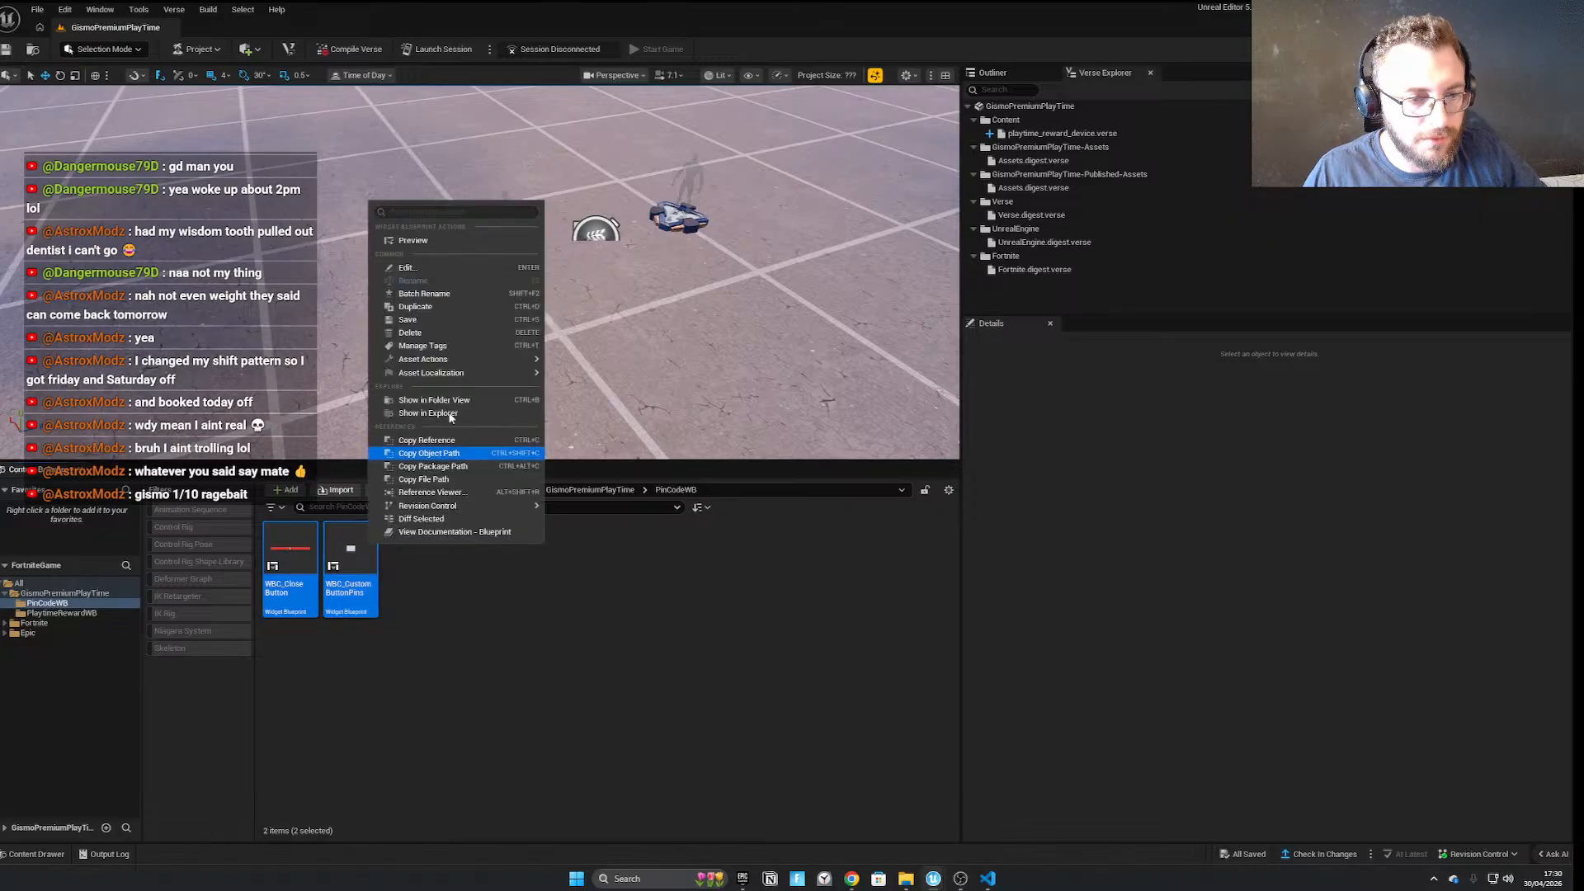
mouse_move(455, 360)
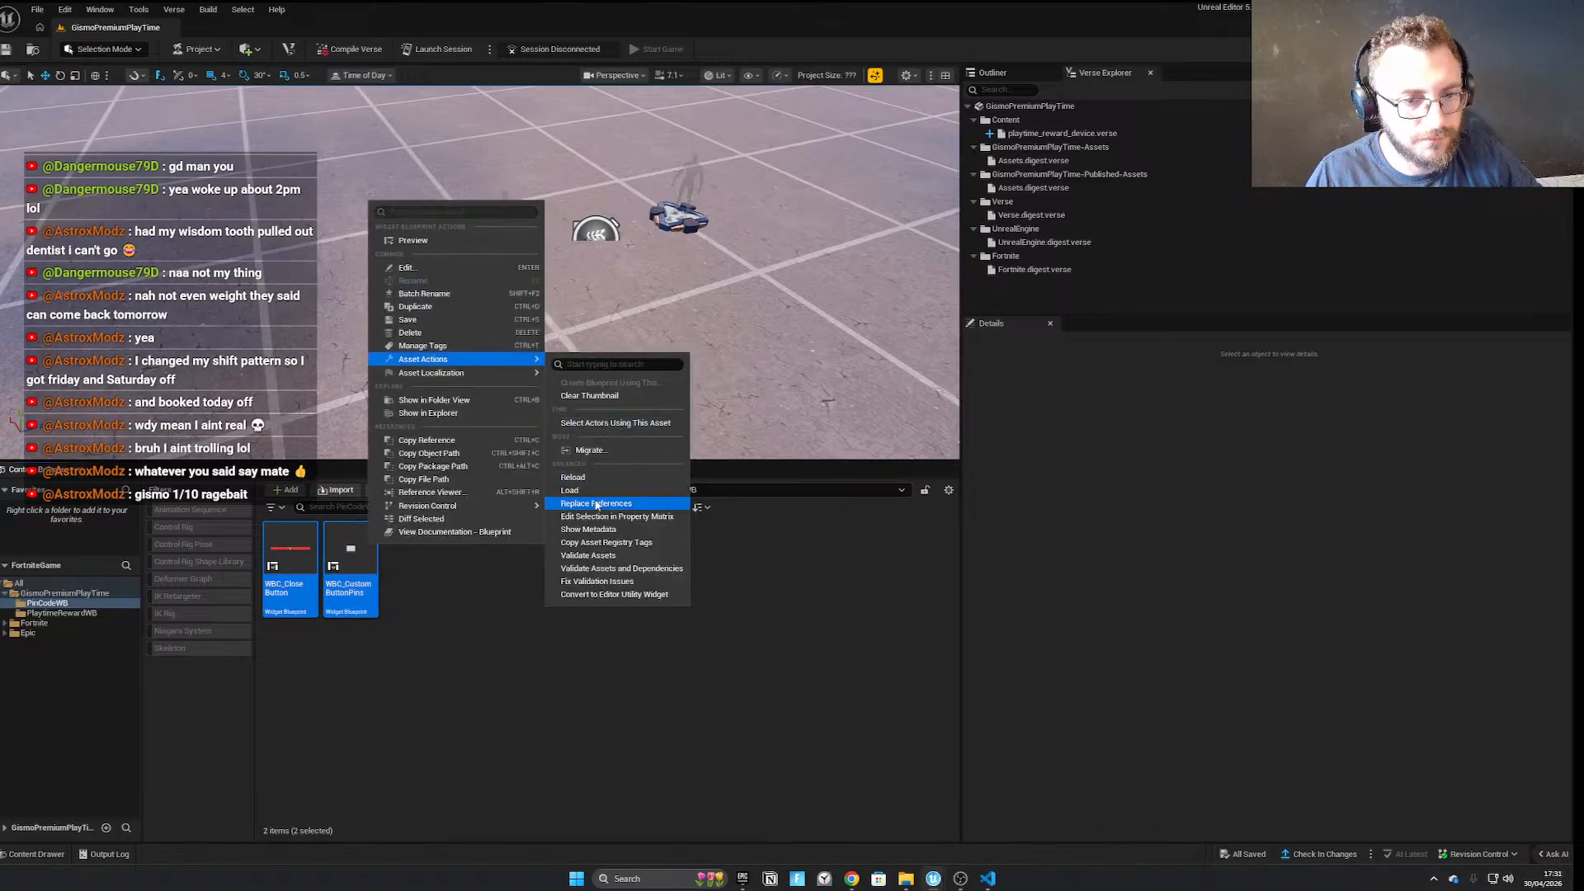
left_click(444, 609)
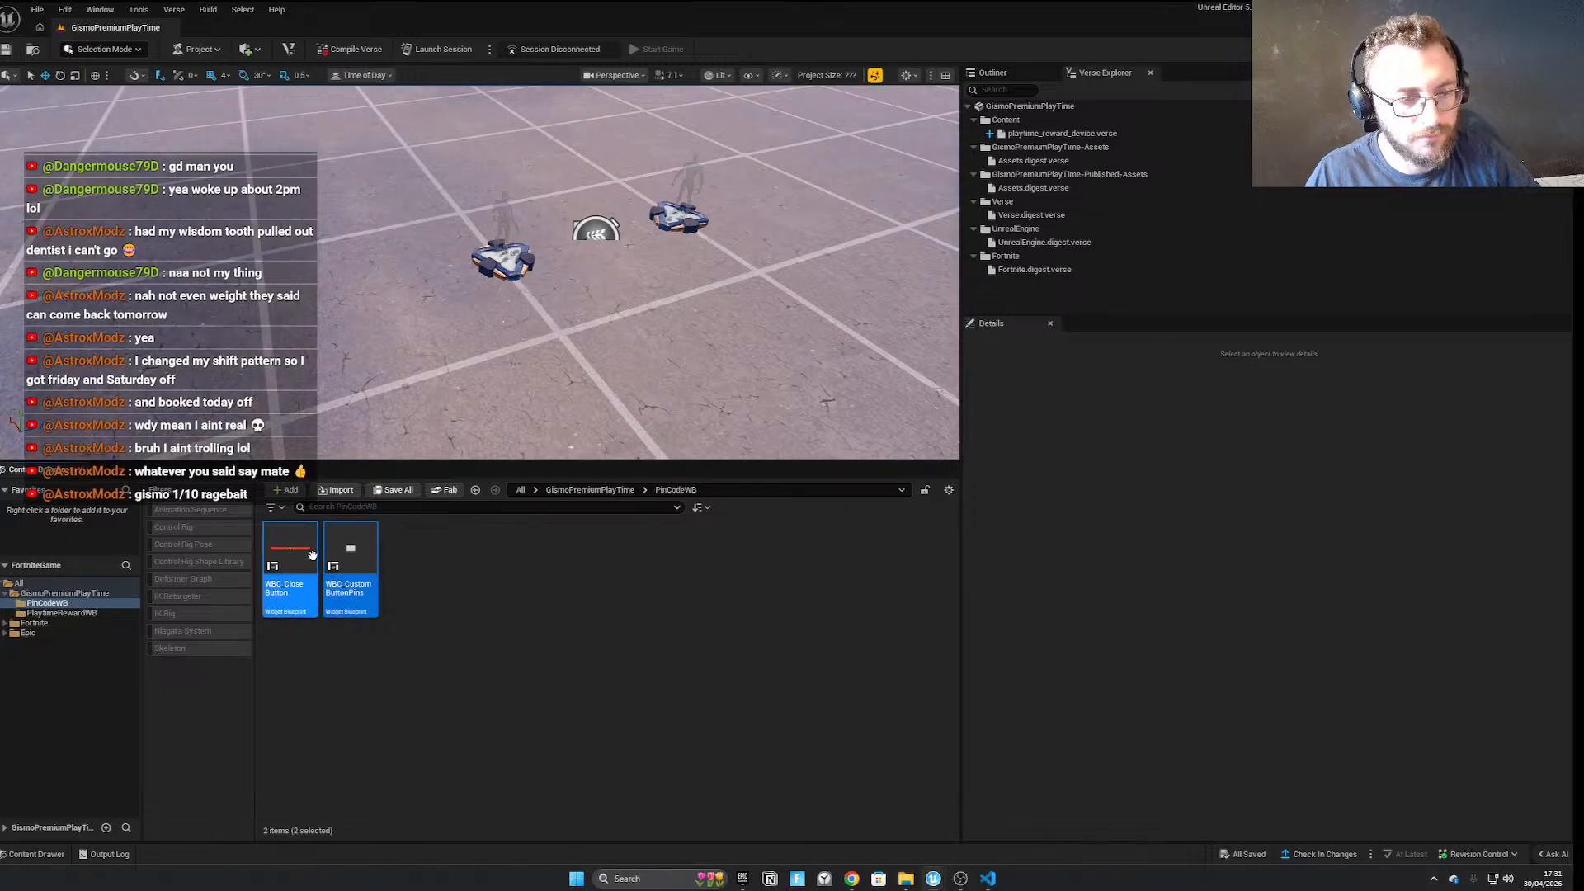
right_click(357, 555)
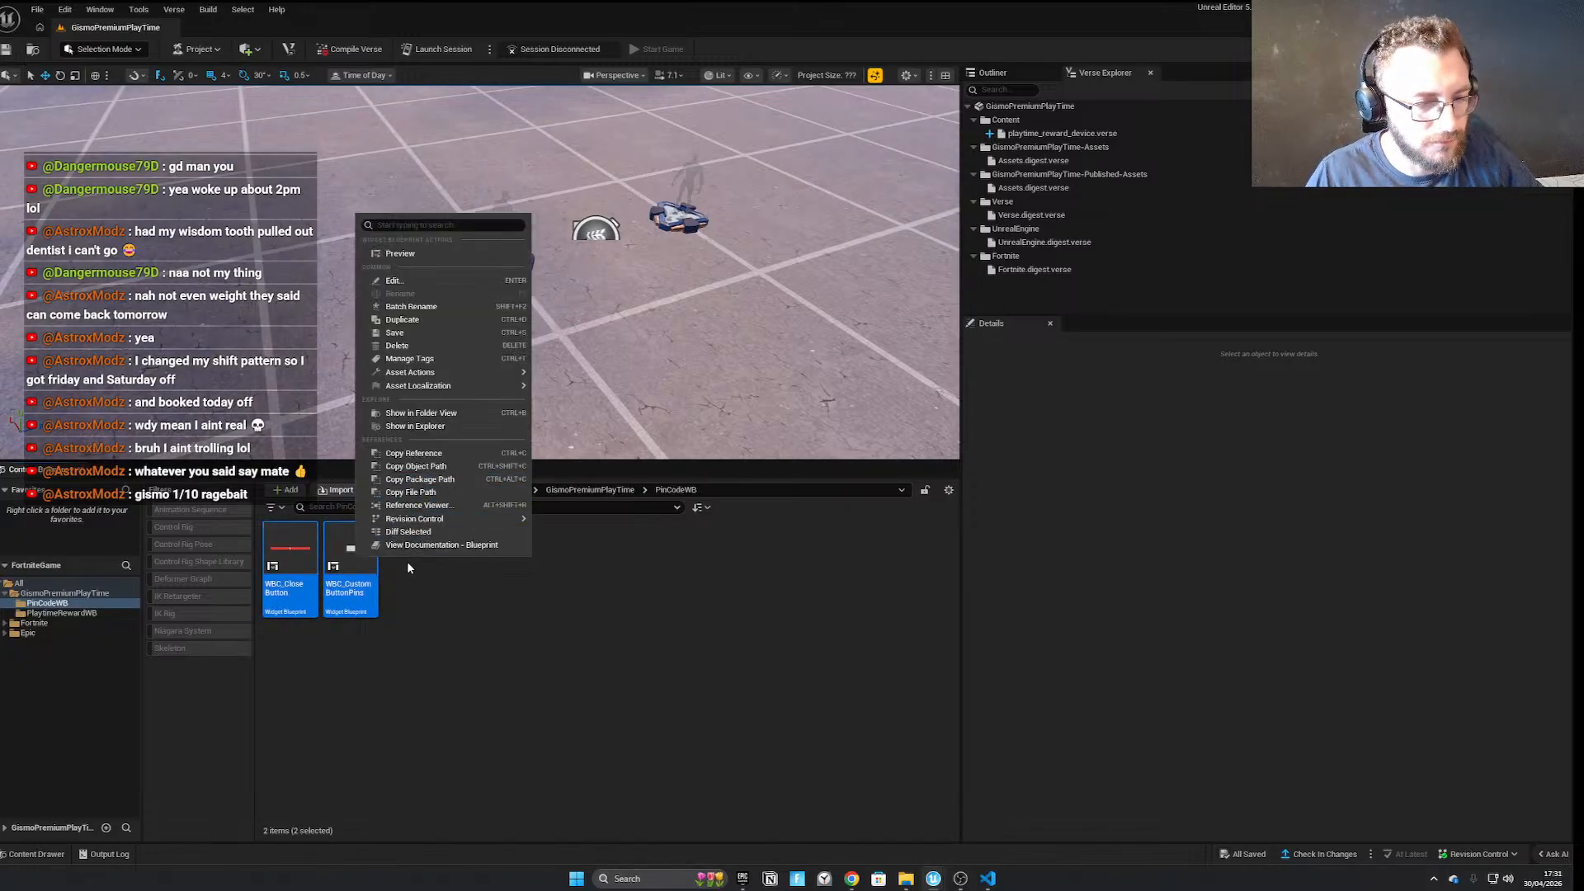
left_click(488, 630)
left_click(590, 489)
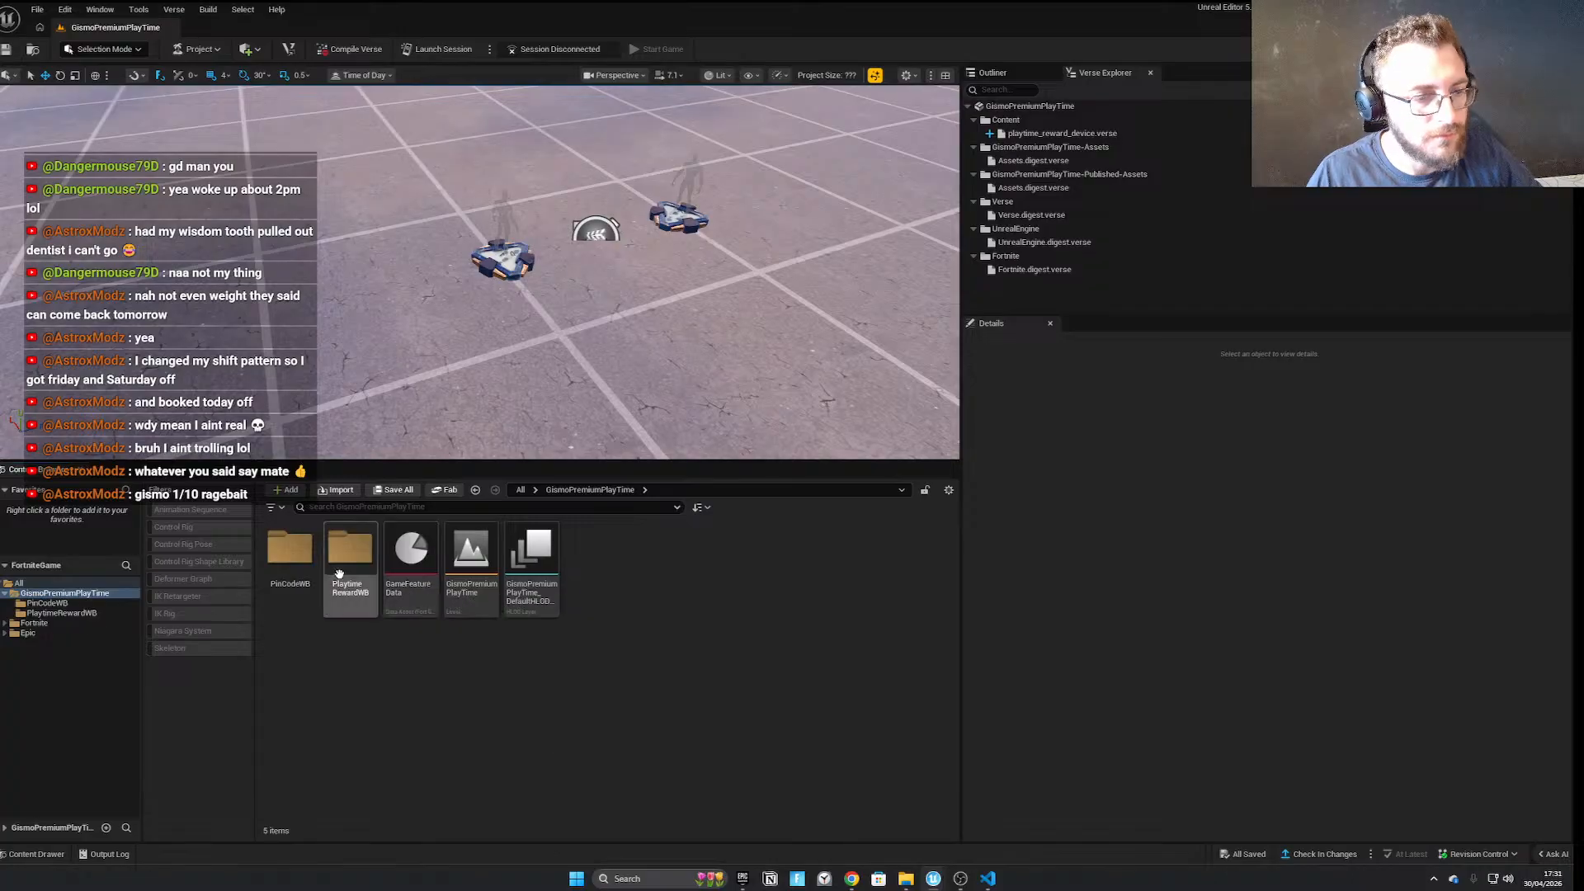
Show the PlaytimeRewardWB folder in a second content browser and open PinCodeWB in the first one
right_click(345, 595)
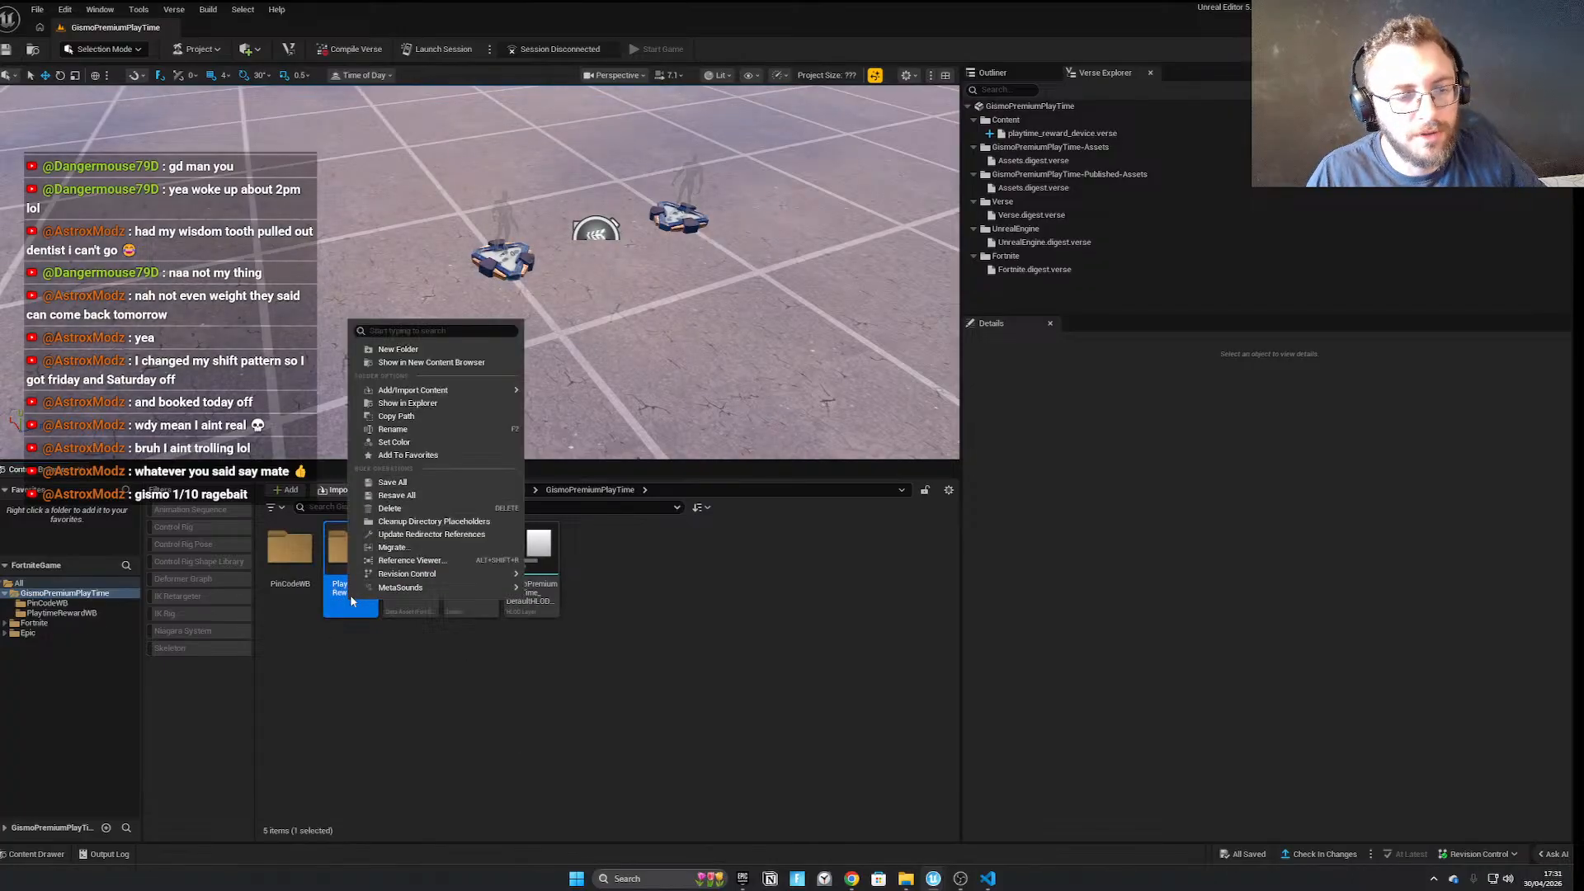
left_click(442, 367)
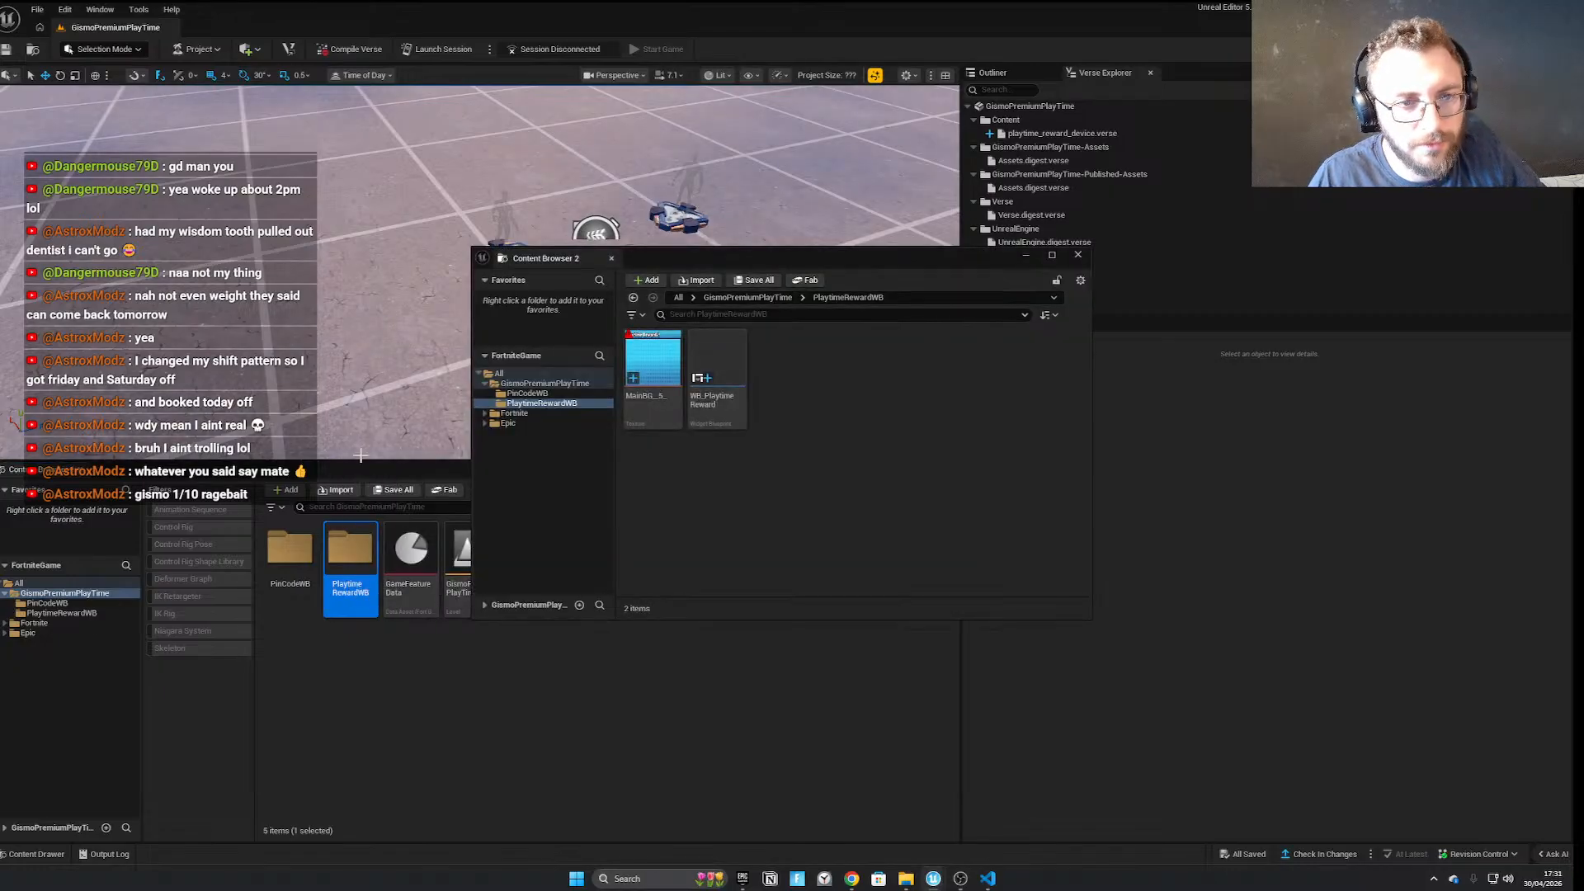
left_click(290, 551)
double_click(290, 551)
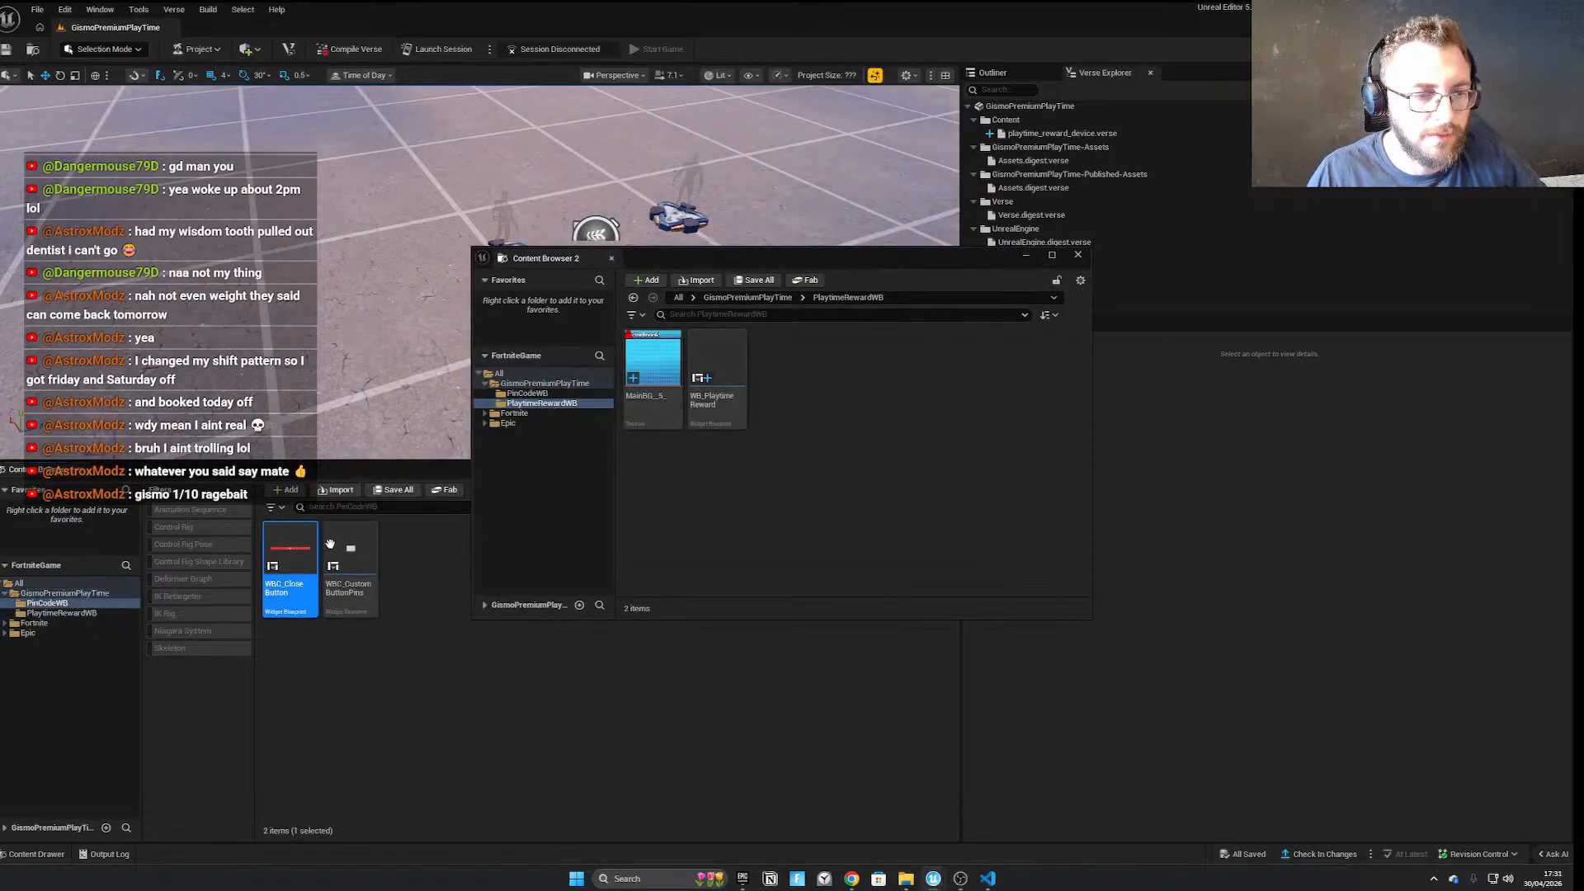
Try to move WBC_CloseButton and WBC_CustomButtonPins from PinCodeWB into the PlaytimeRewardWB folder
left_click(331, 545, "ctrl")
left_click_drag(330, 544, 737, 467)
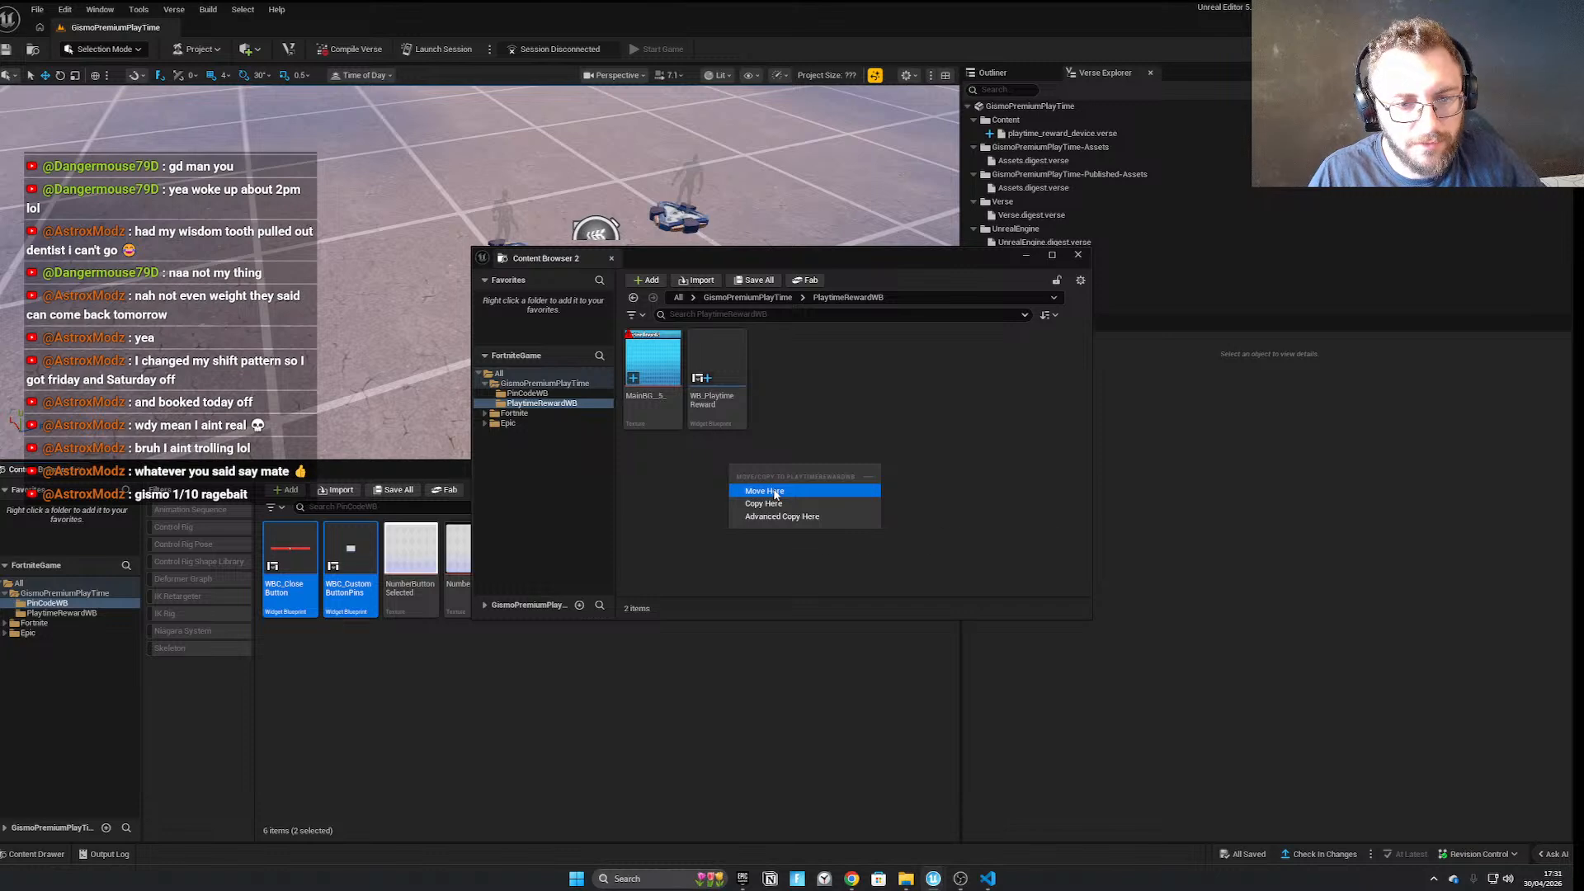
left_click(775, 493)
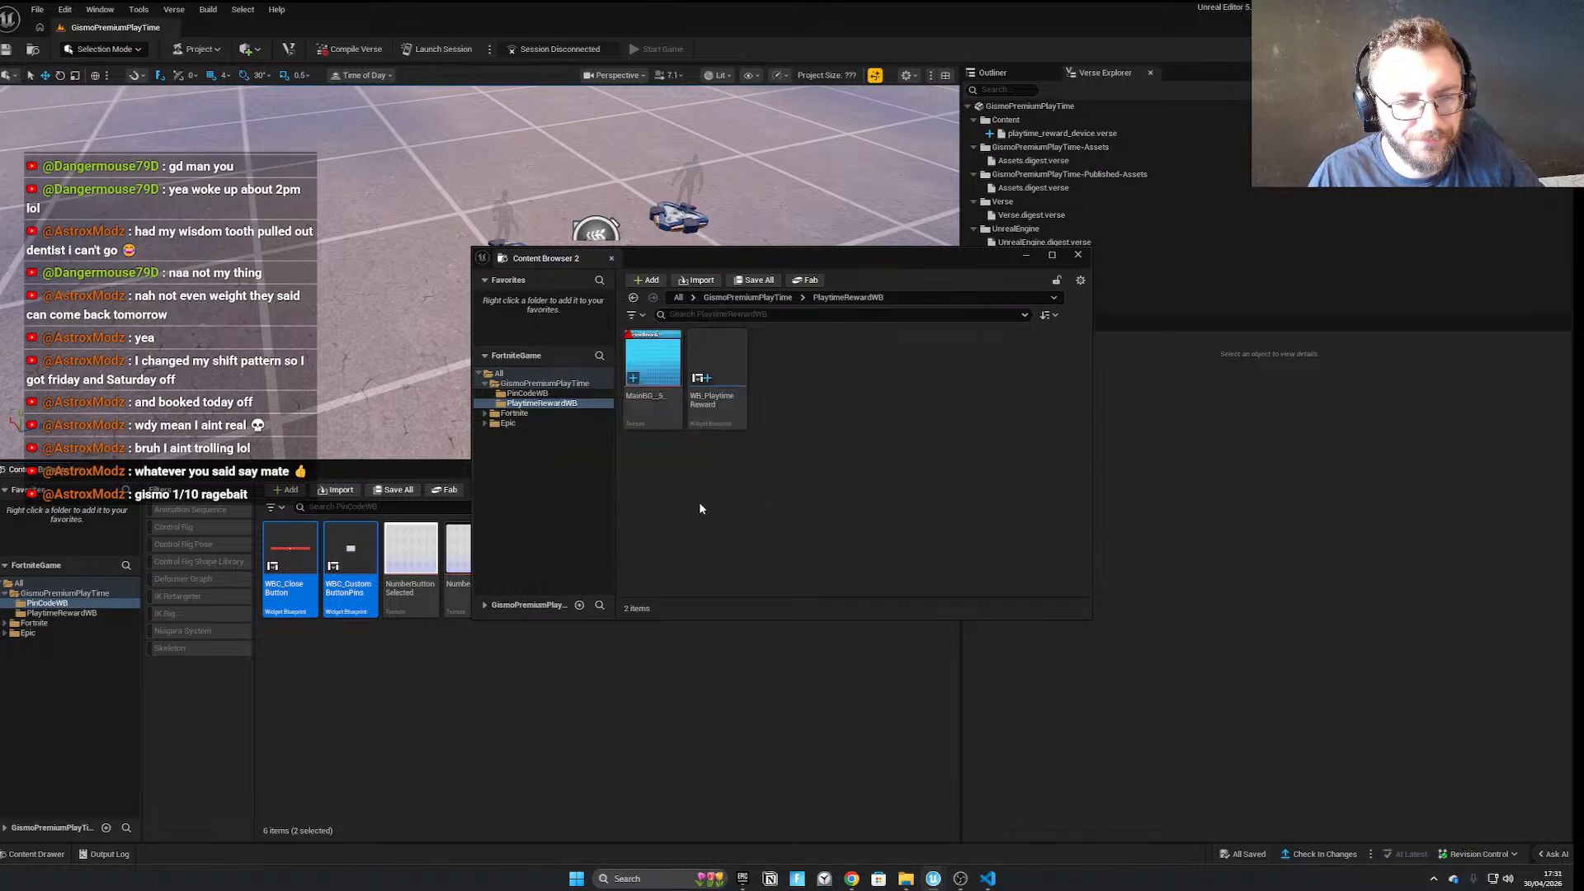
Reopen the PlaytimeRewardWB folder in the second content browser to check for the moved widgets
left_click_drag(765, 259, 811, 440)
left_click(1007, 557)
left_click(812, 481)
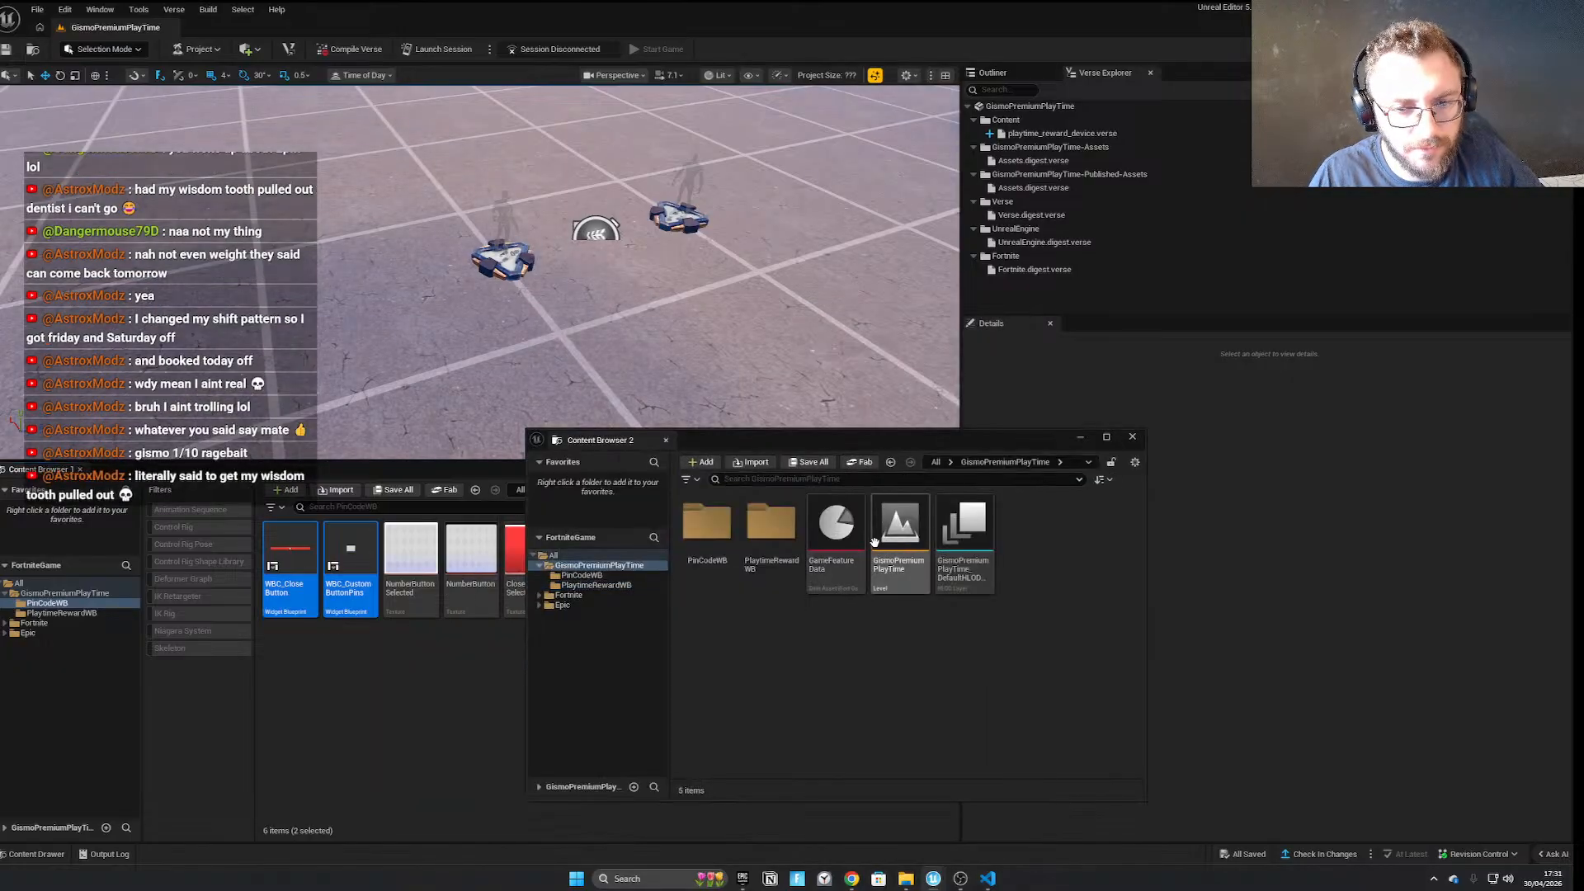
double_click(749, 532)
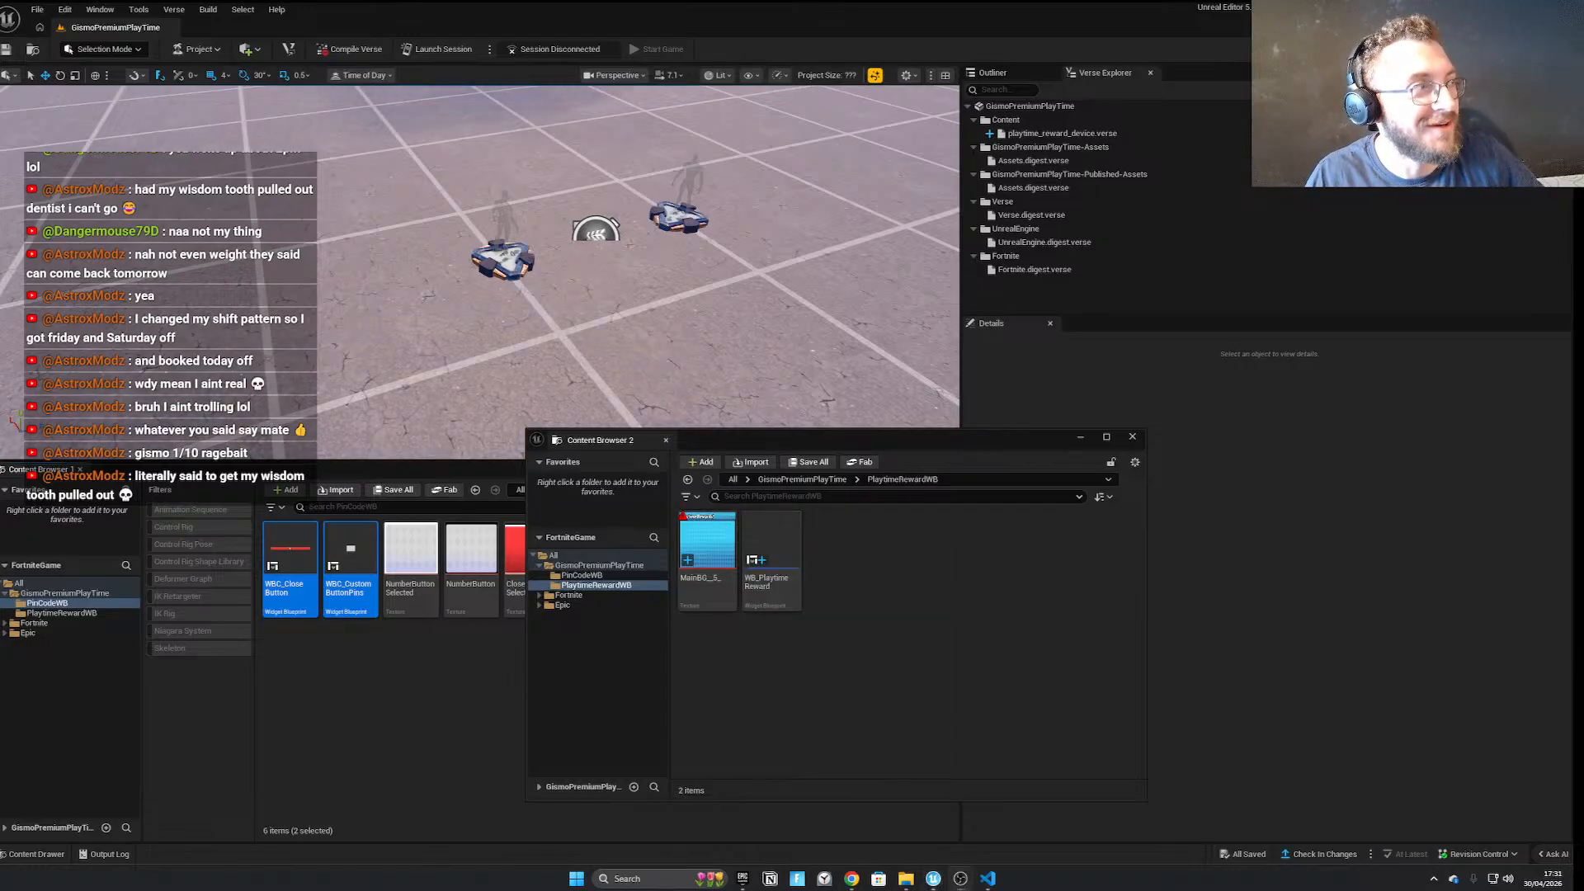
Try once more to transfer WBC_CloseButton and WBC_CustomButtonPins from PinCodeWB to PlaytimeRewardWB, with both content browsers side by side
left_click_drag(820, 440, 868, 403)
left_click(343, 697)
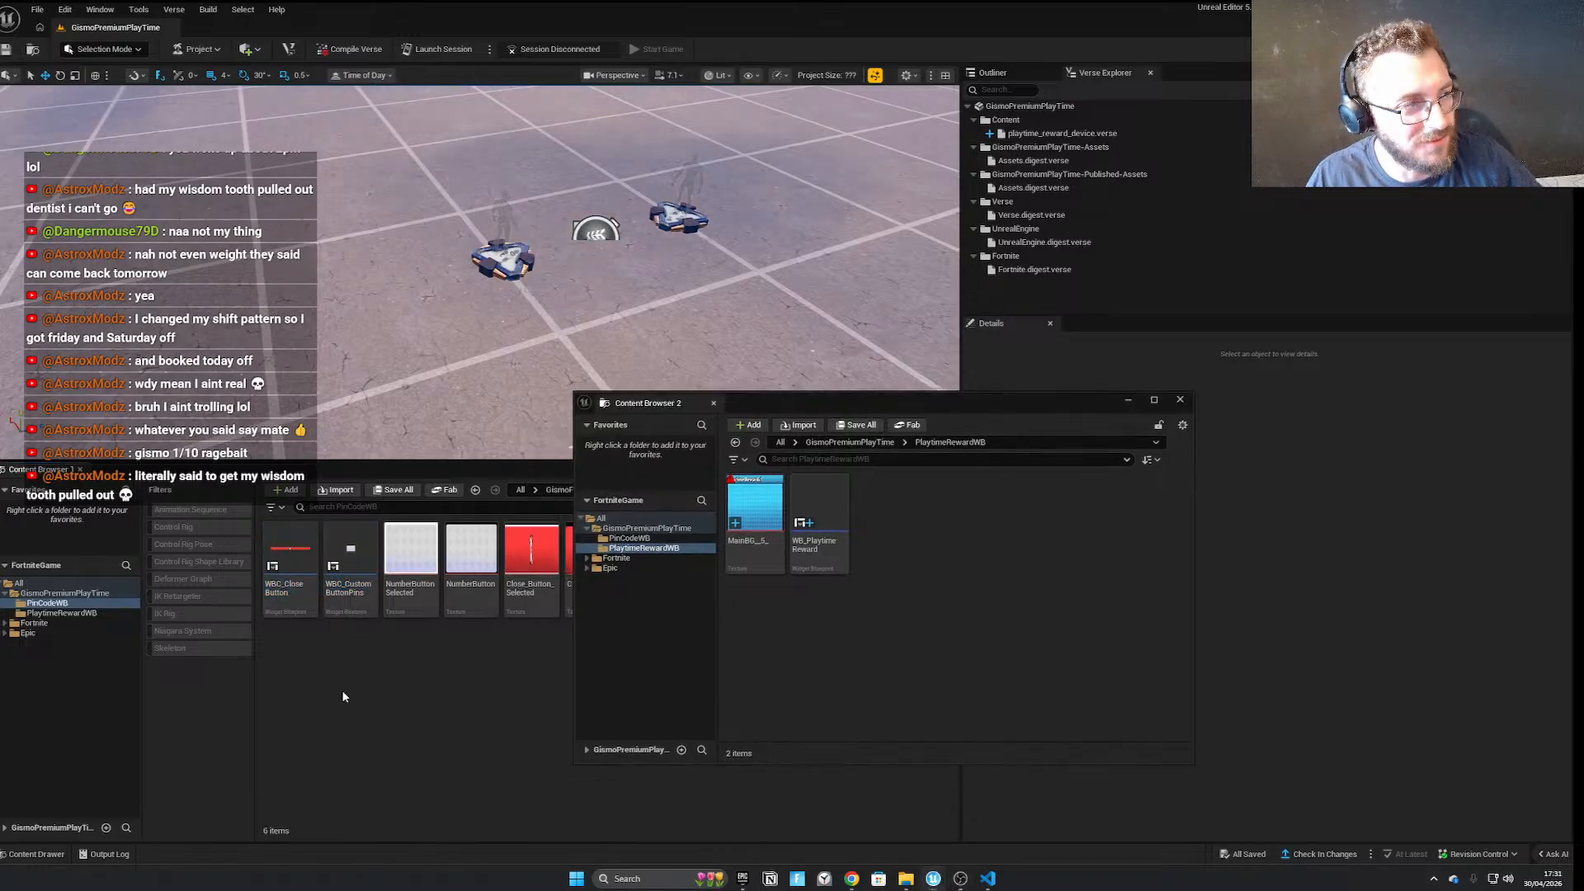
left_click_drag(661, 402, 871, 391)
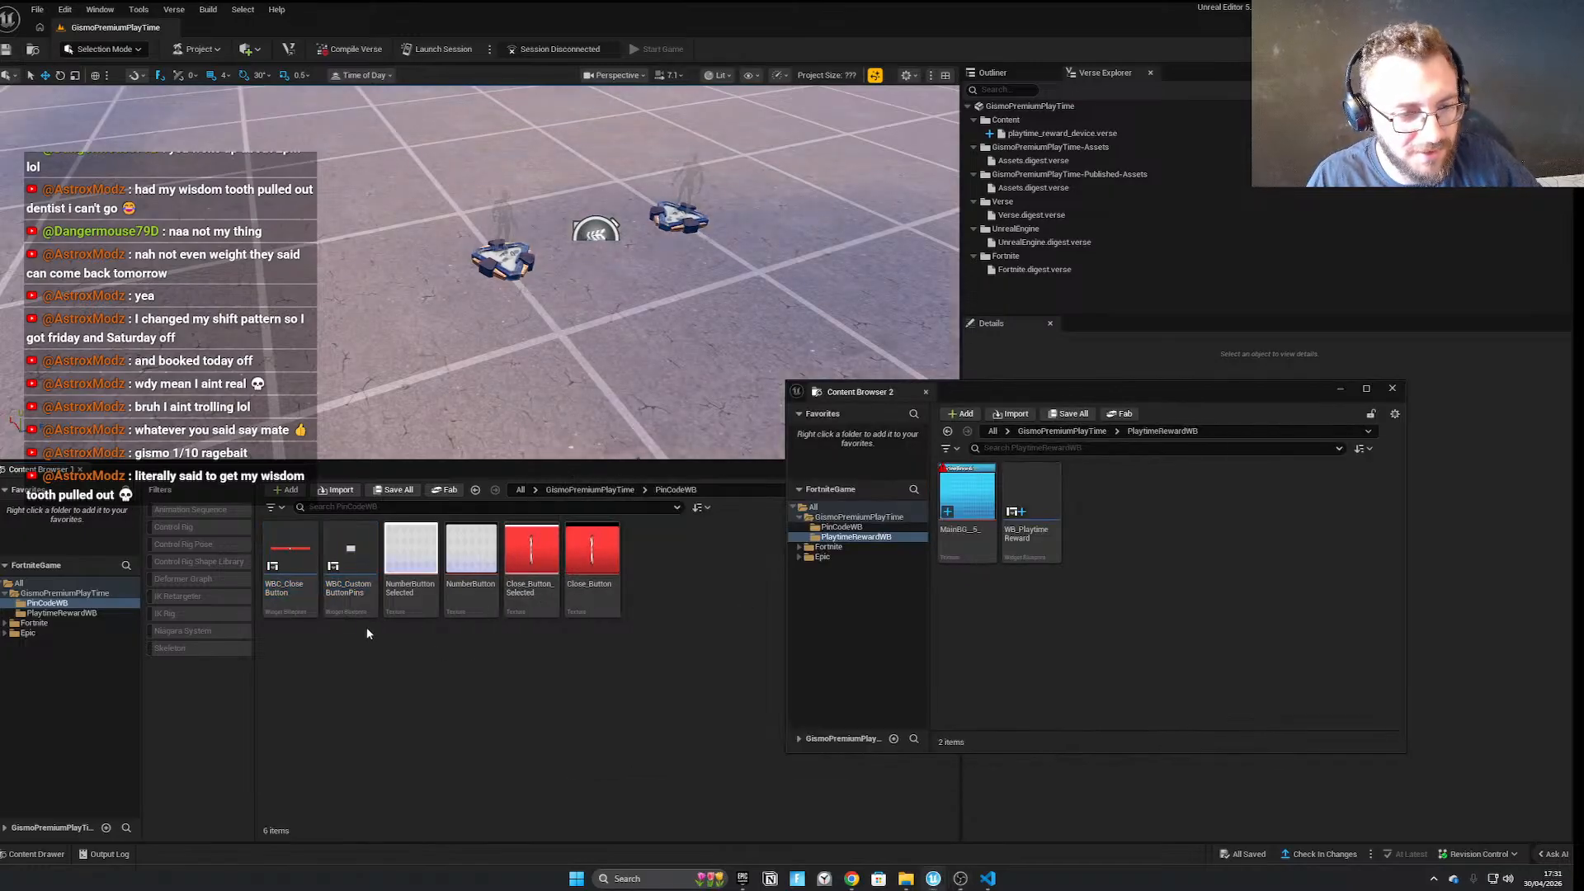
left_click(350, 565)
left_click(291, 565, "ctrl")
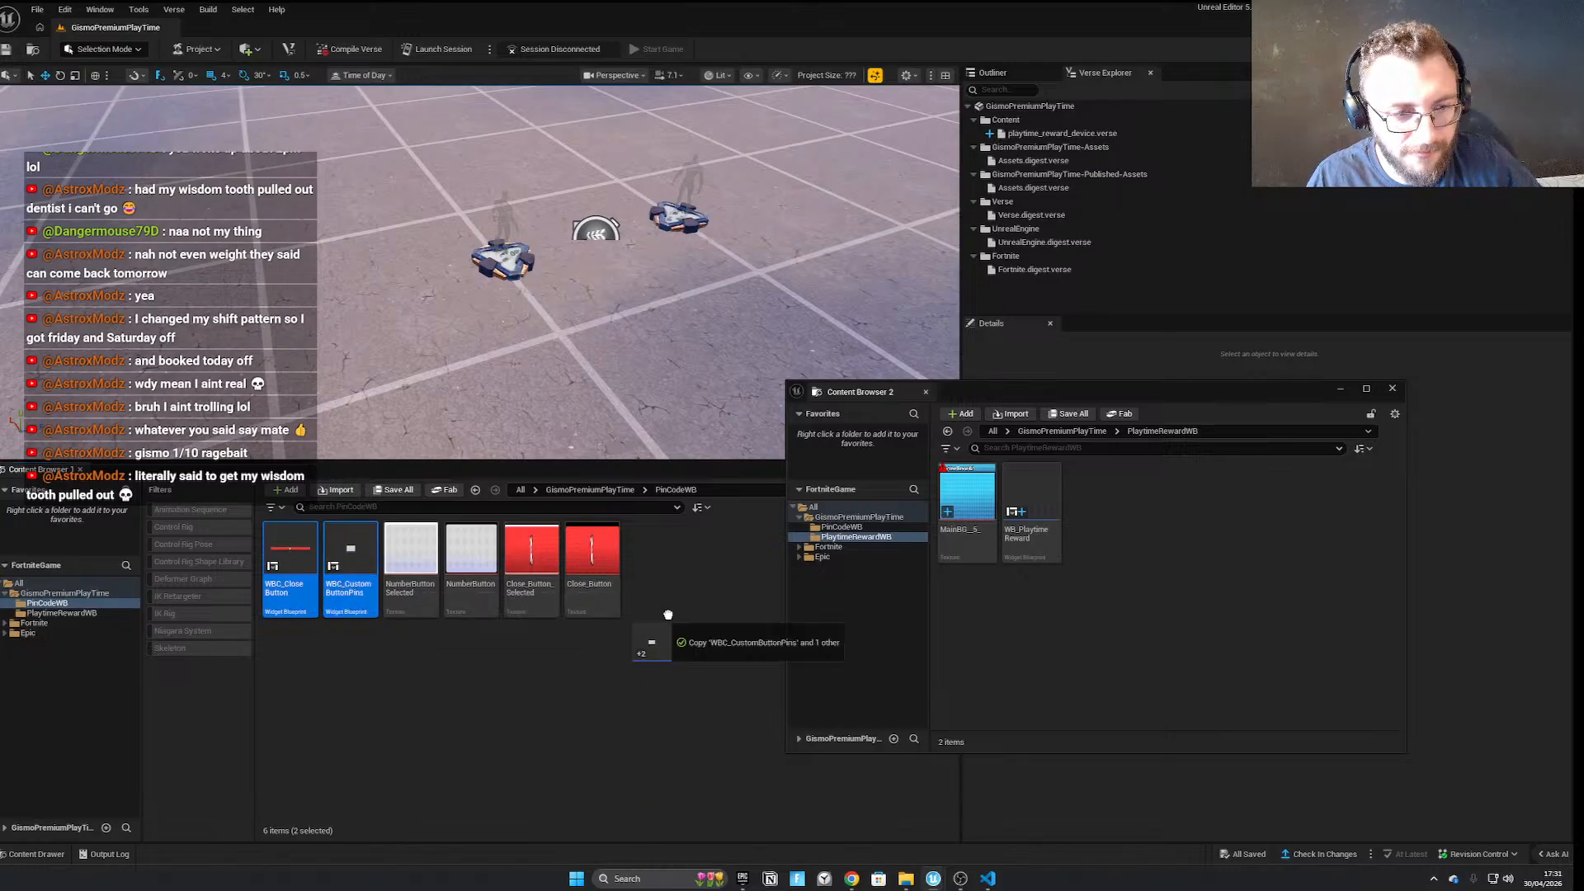
left_click_drag(514, 604, 1060, 618)
left_click(1139, 656)
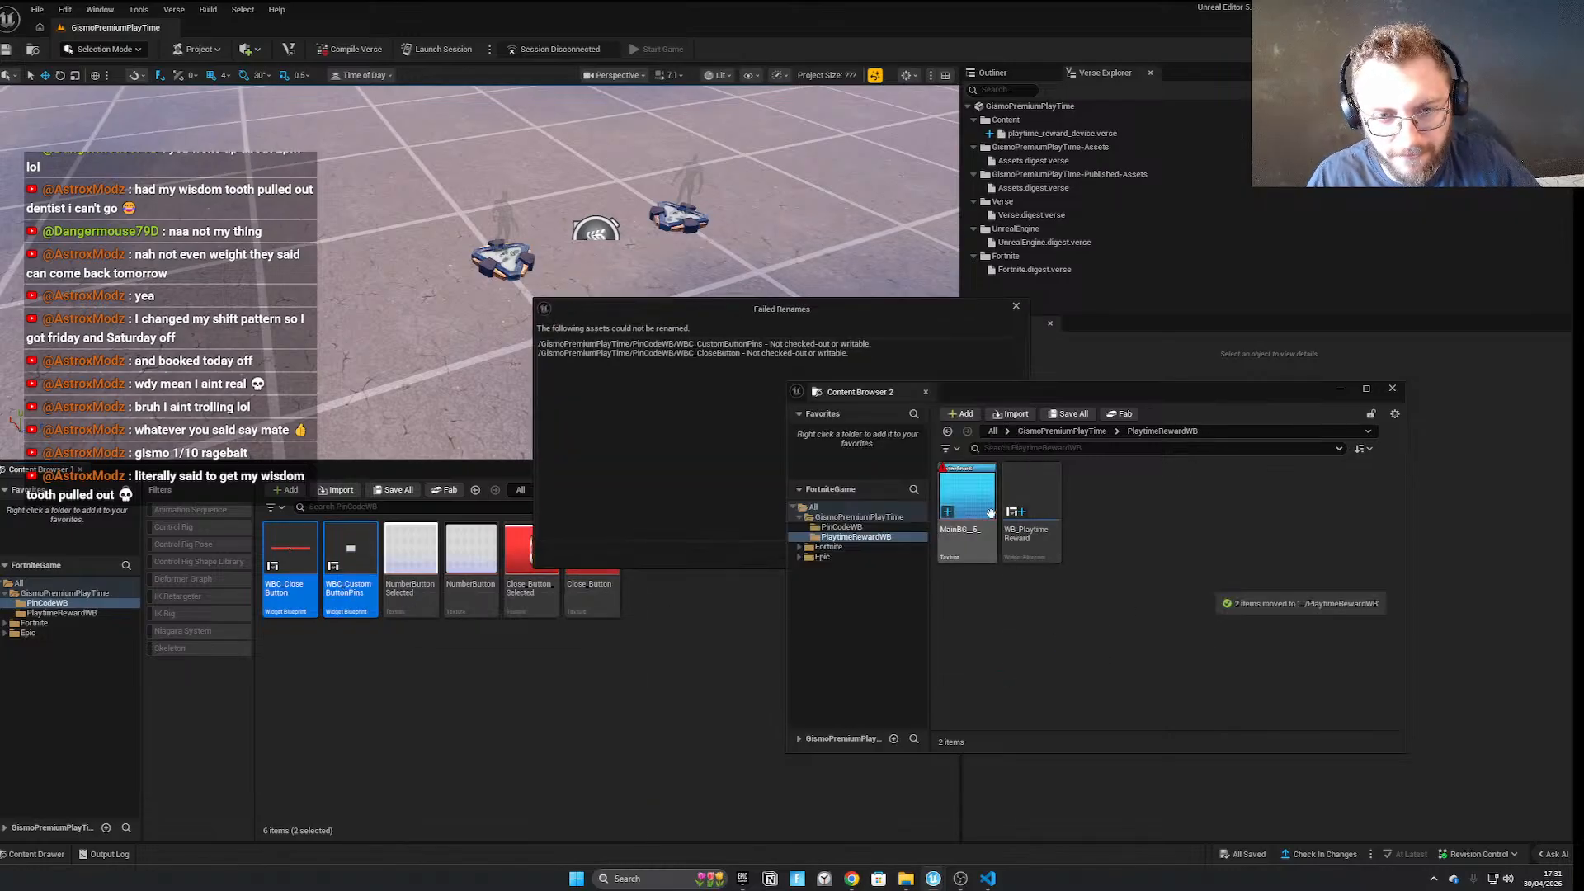
left_click(845, 337)
left_click(1008, 559)
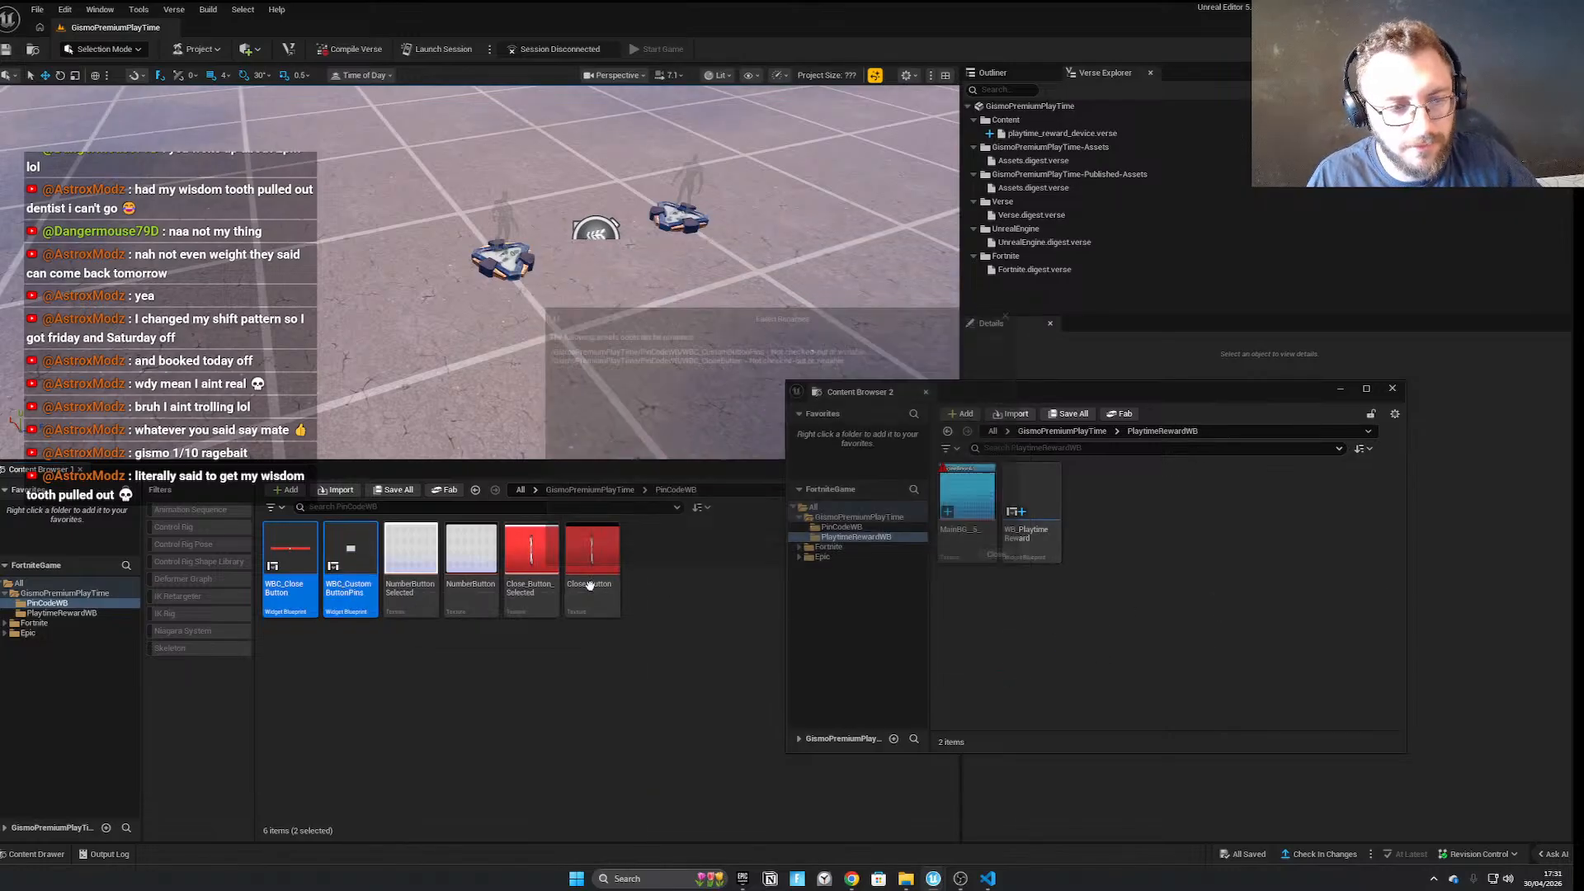
Copy WBC_CloseButton and WBC_CustomButtonPins from PinCodeWB and paste the duplicates into the PlaytimeRewardWB folder
left_click(280, 570)
left_click(324, 570, "ctrl")
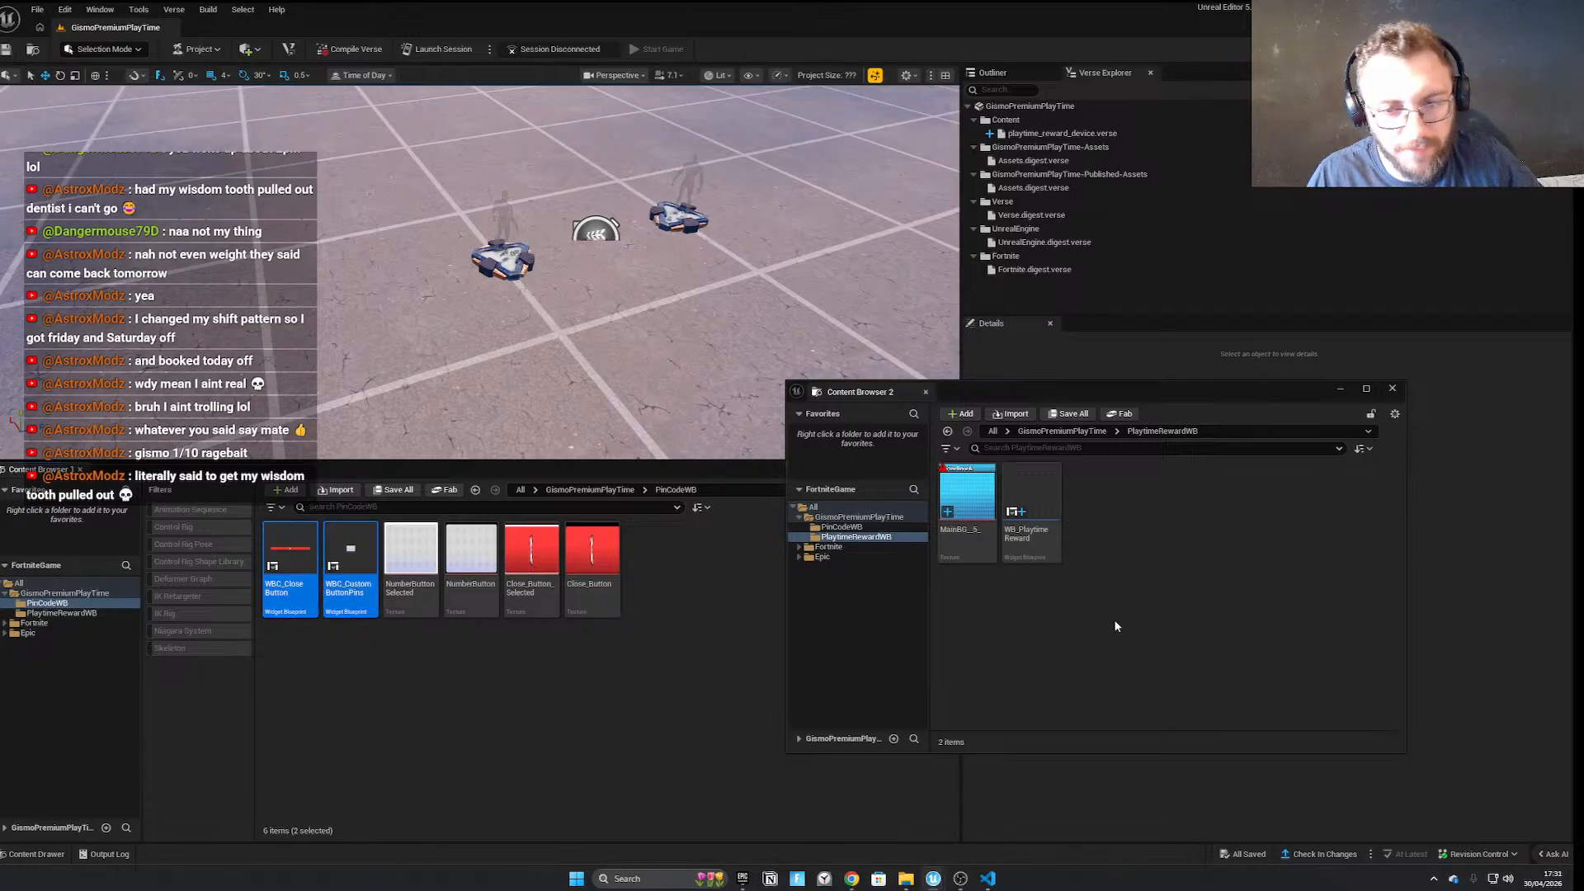
key("ctrl+v")
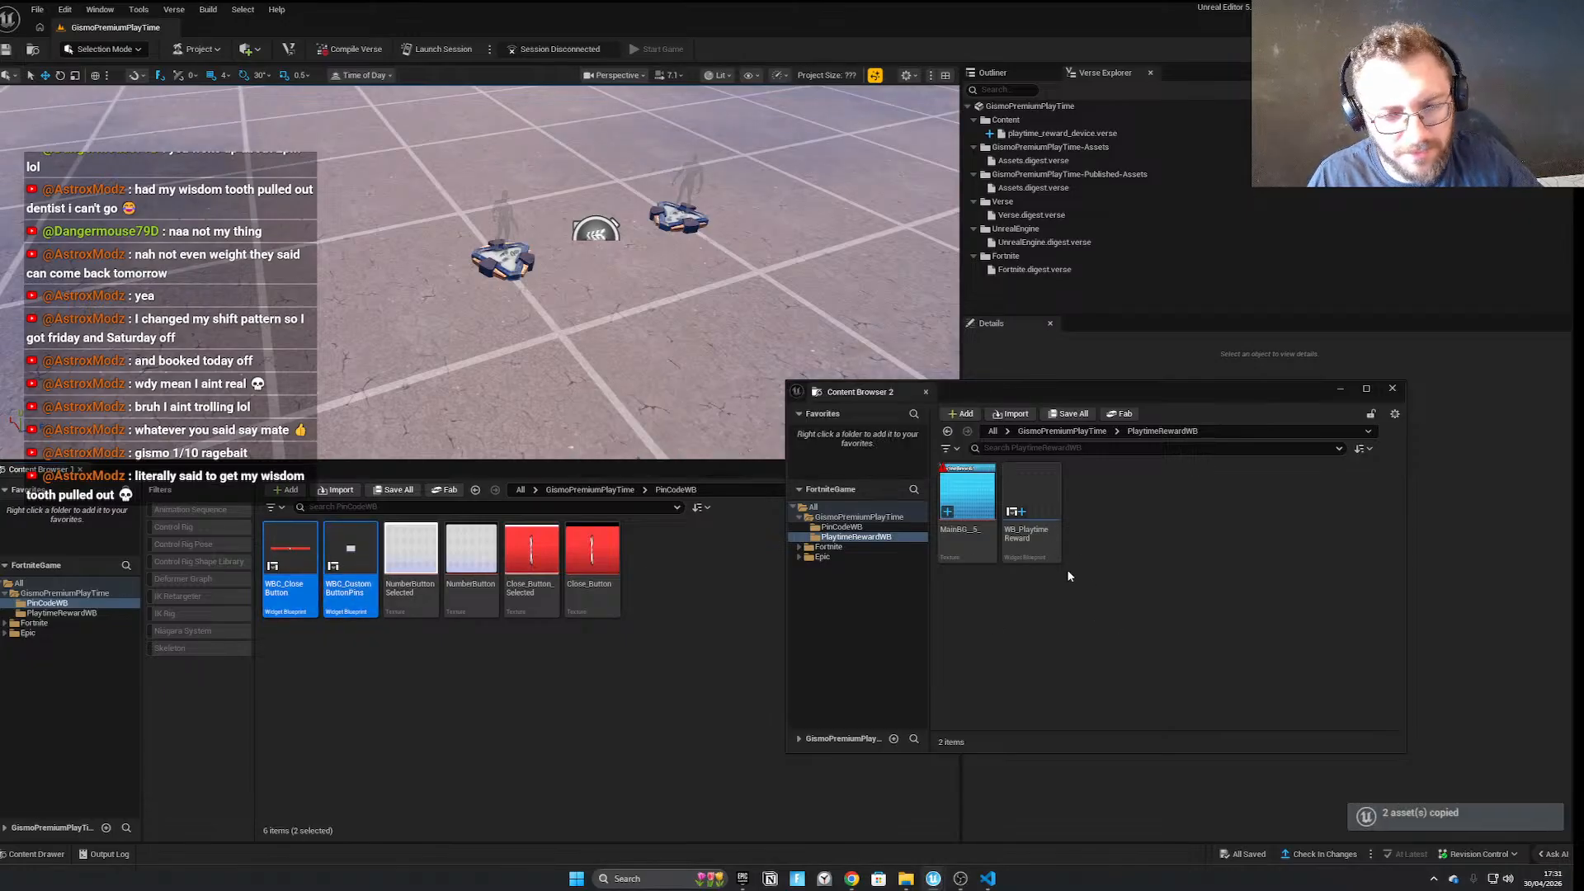
Rename the two pasted widgets in PlaytimeRewardWB to WBC_CloseButtonPT and WBC_CustomButtonPinsPT
left_click(1120, 523)
key("F2")
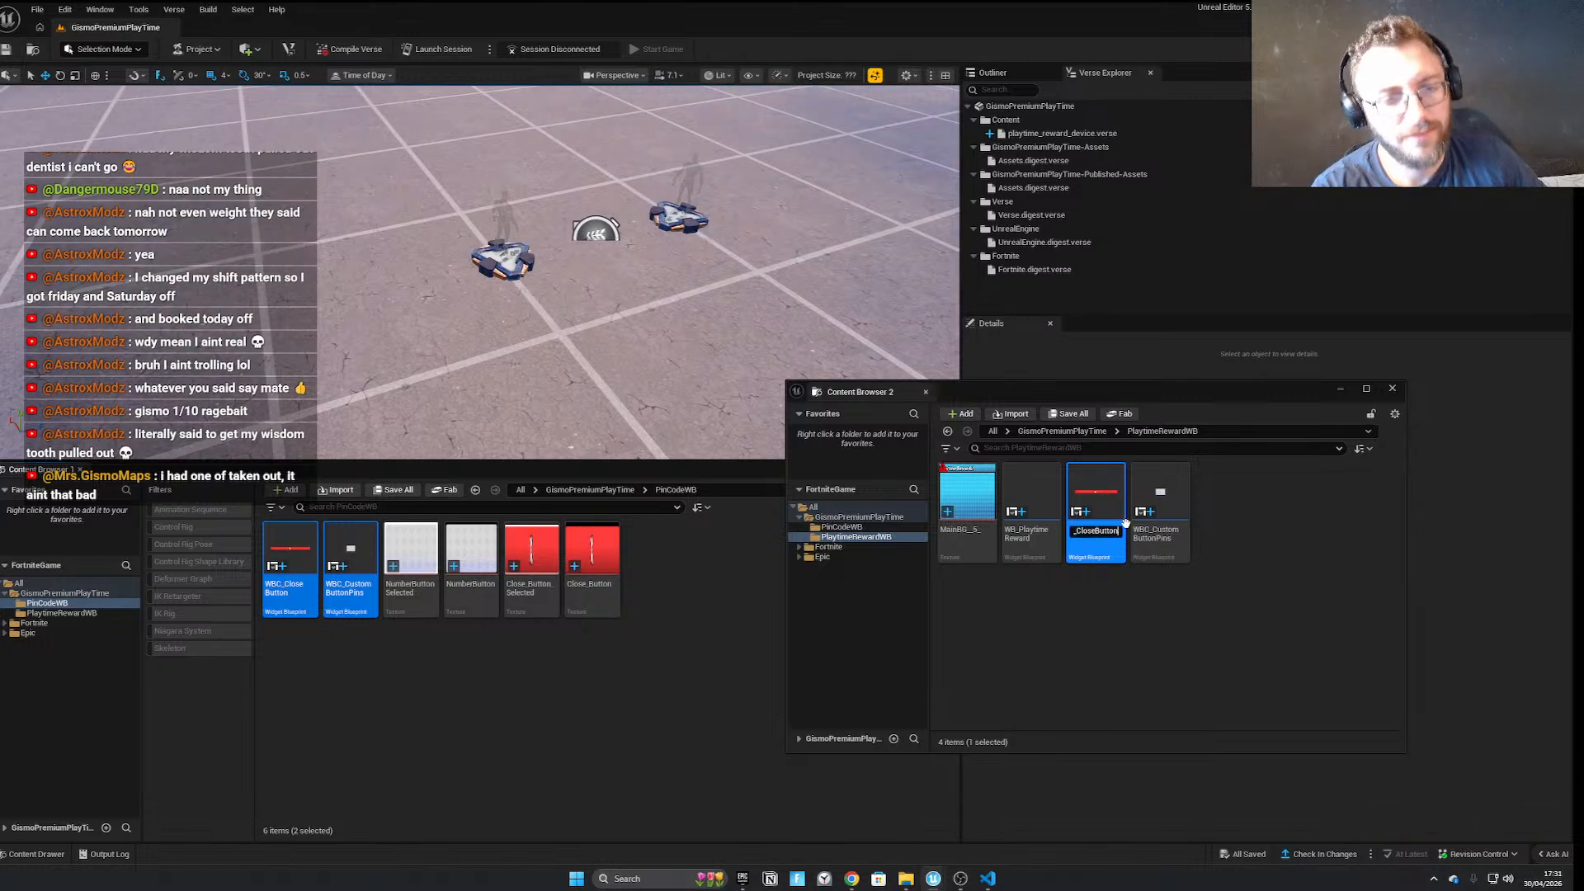
type("PT")
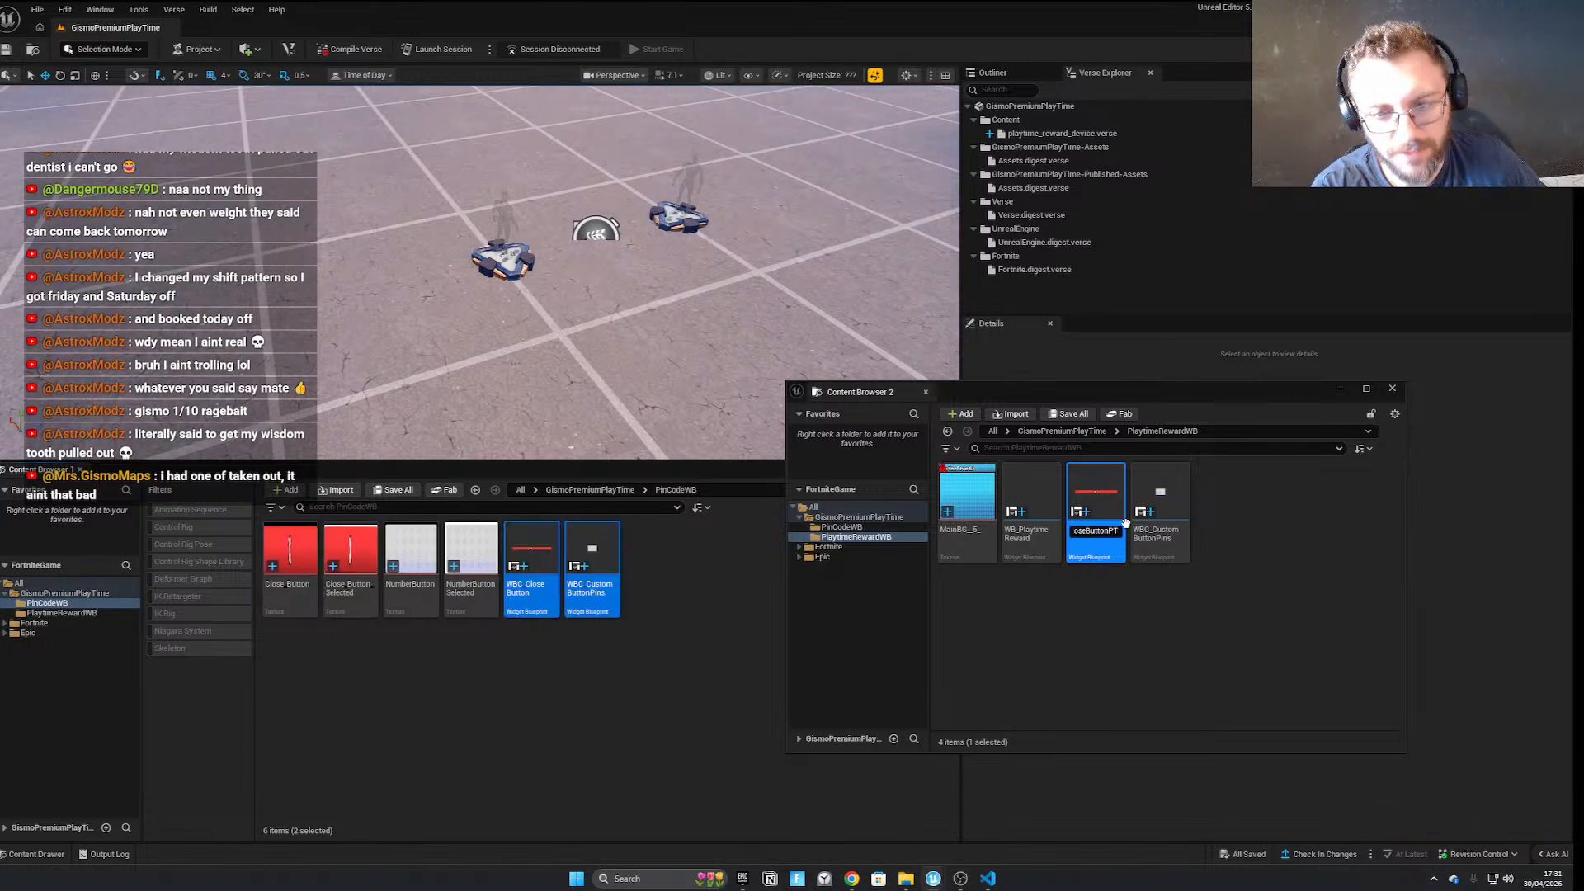
key("Return")
left_click(1160, 486)
key("F2")
key("End")
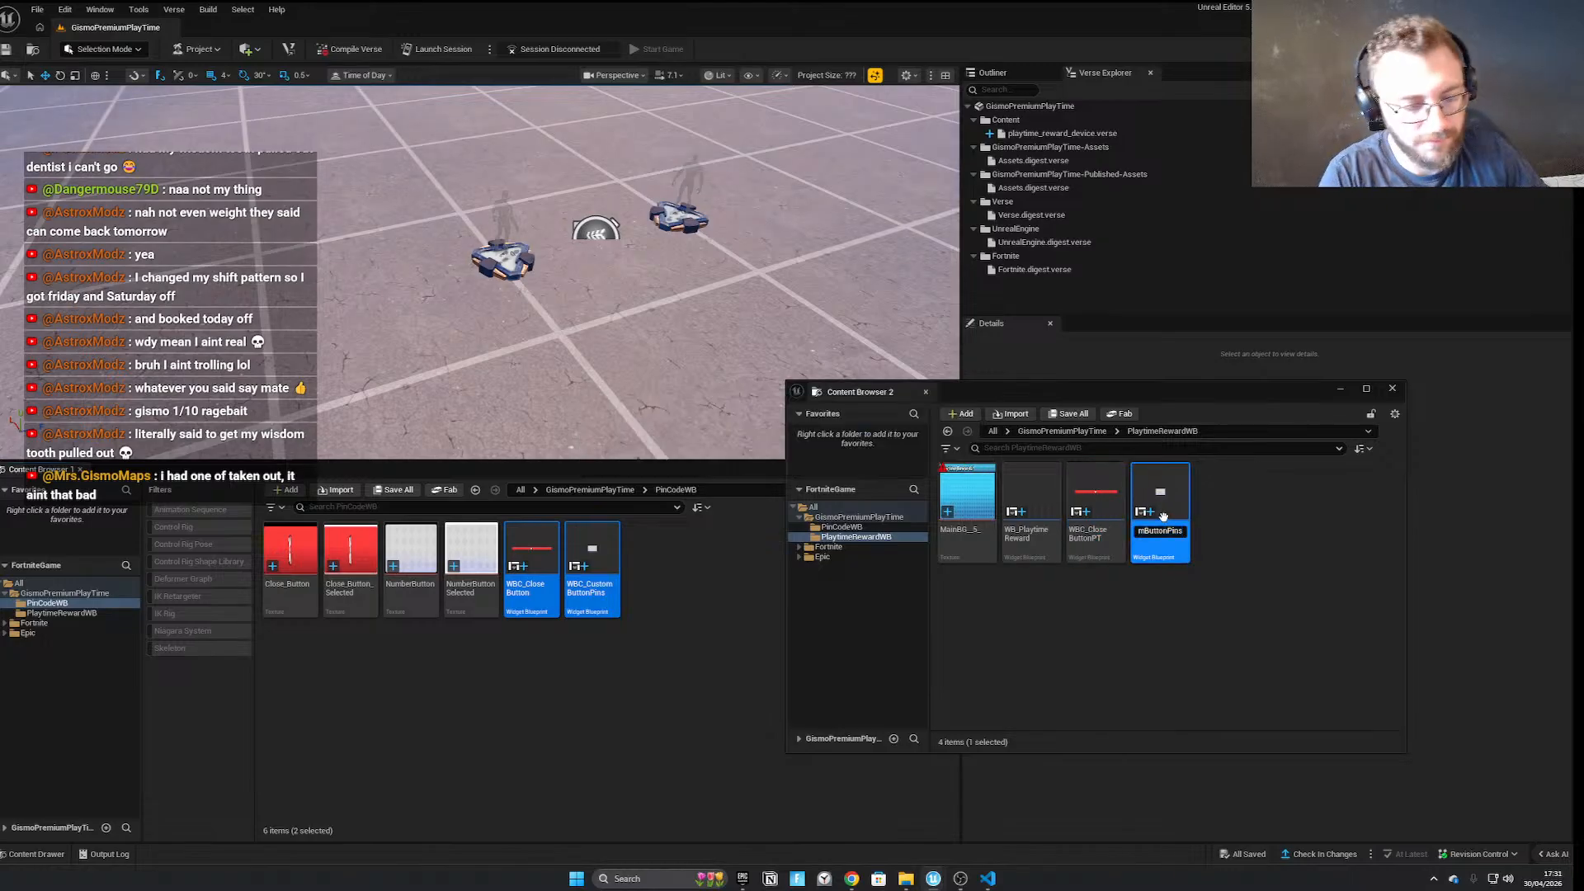
type("PT")
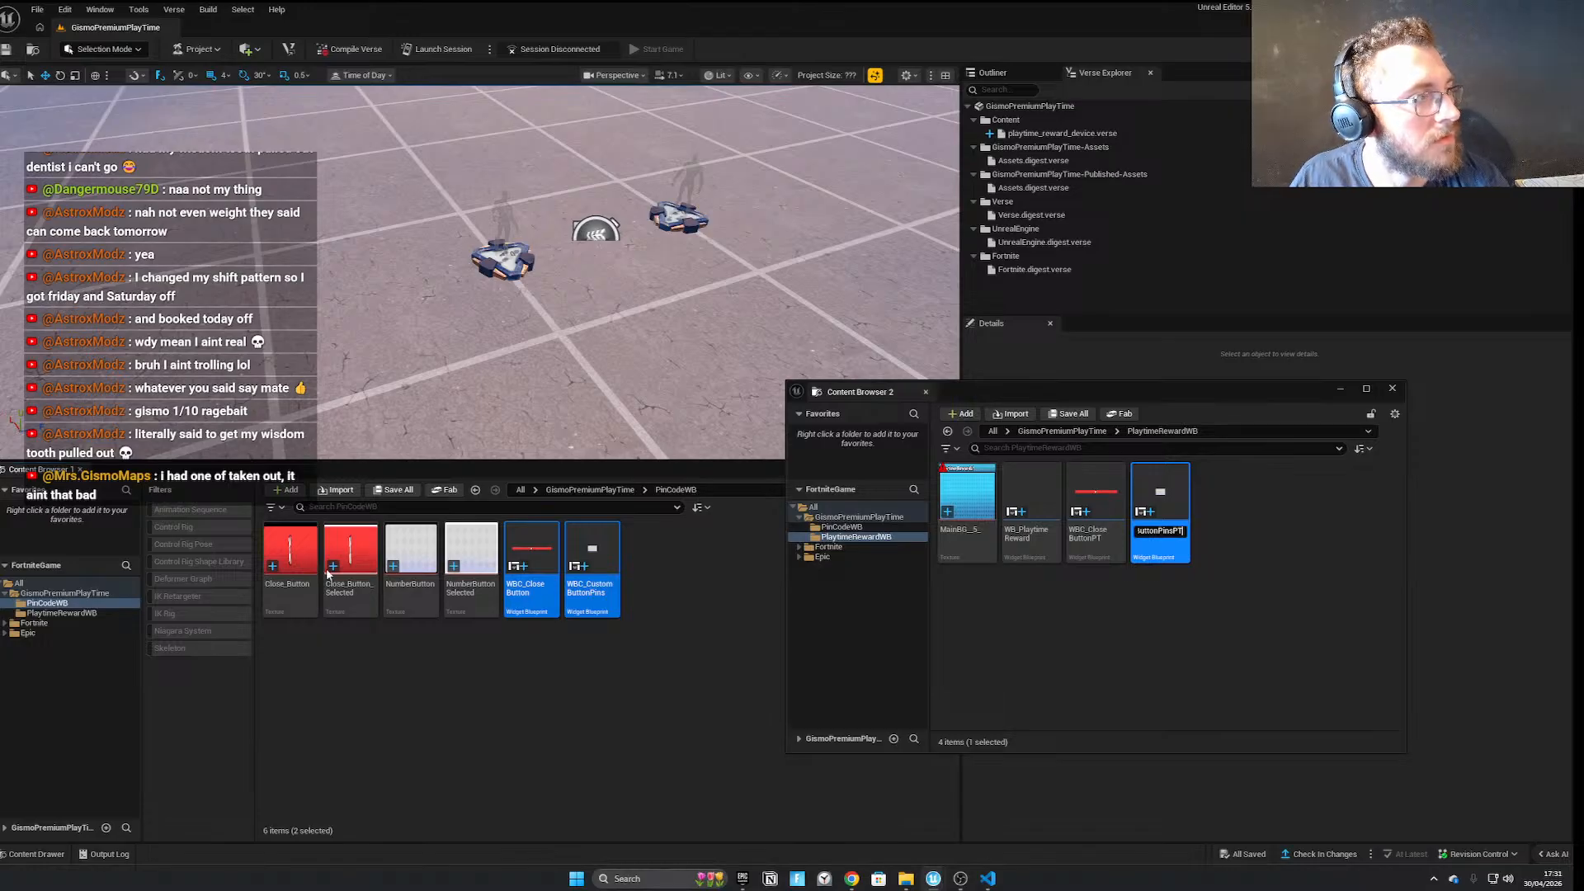
key("Return")
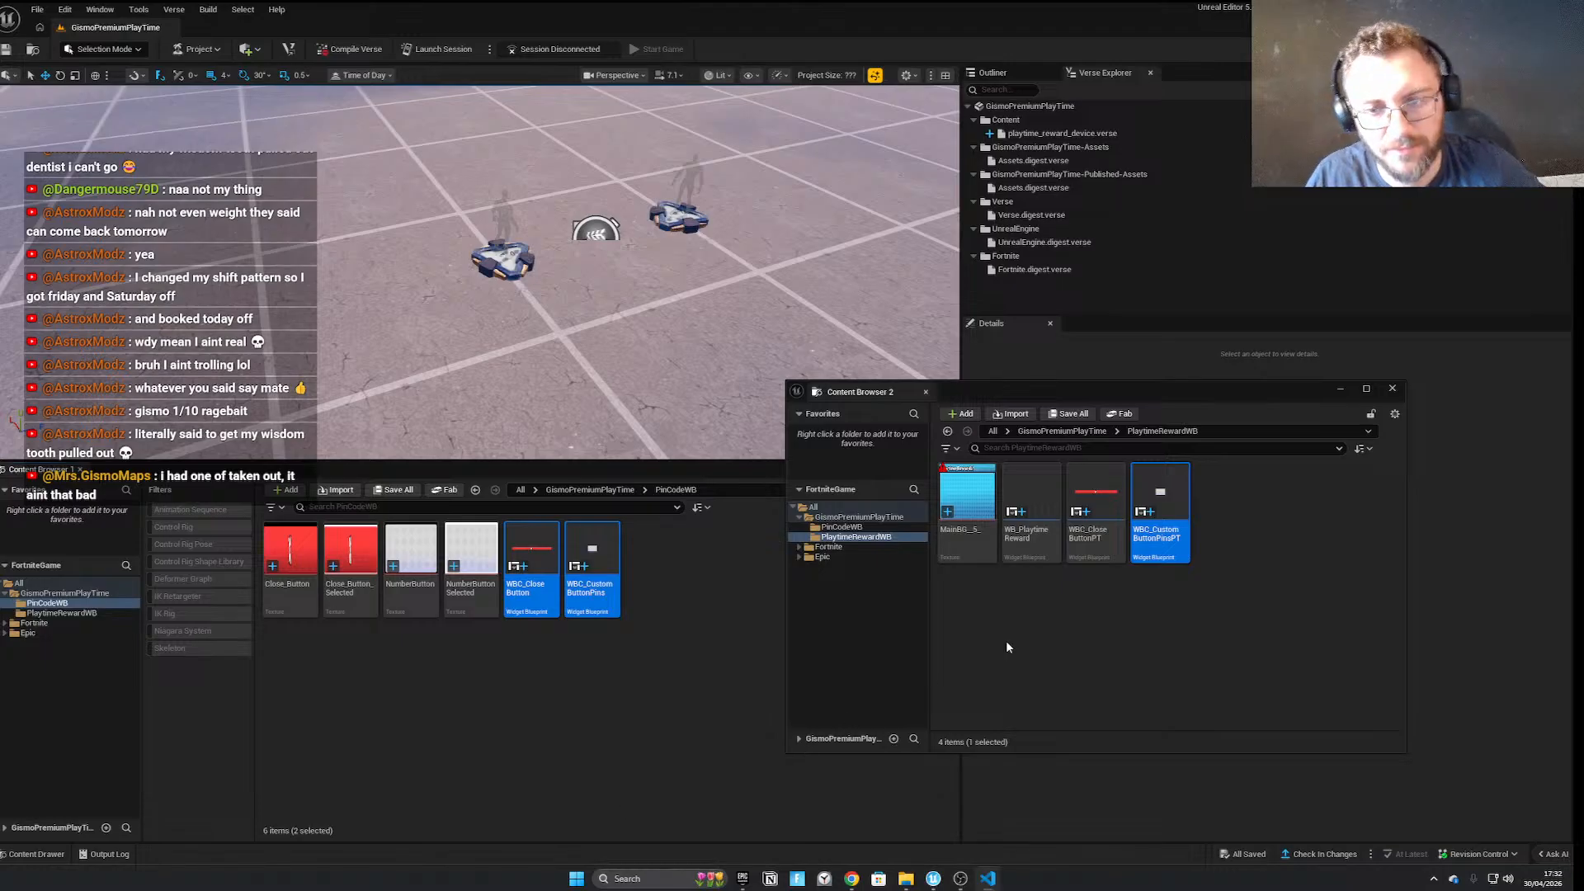
Open WBC_CustomButtonPinsPT and examine the layout and text settings of its "No." text block
double_click(1138, 489)
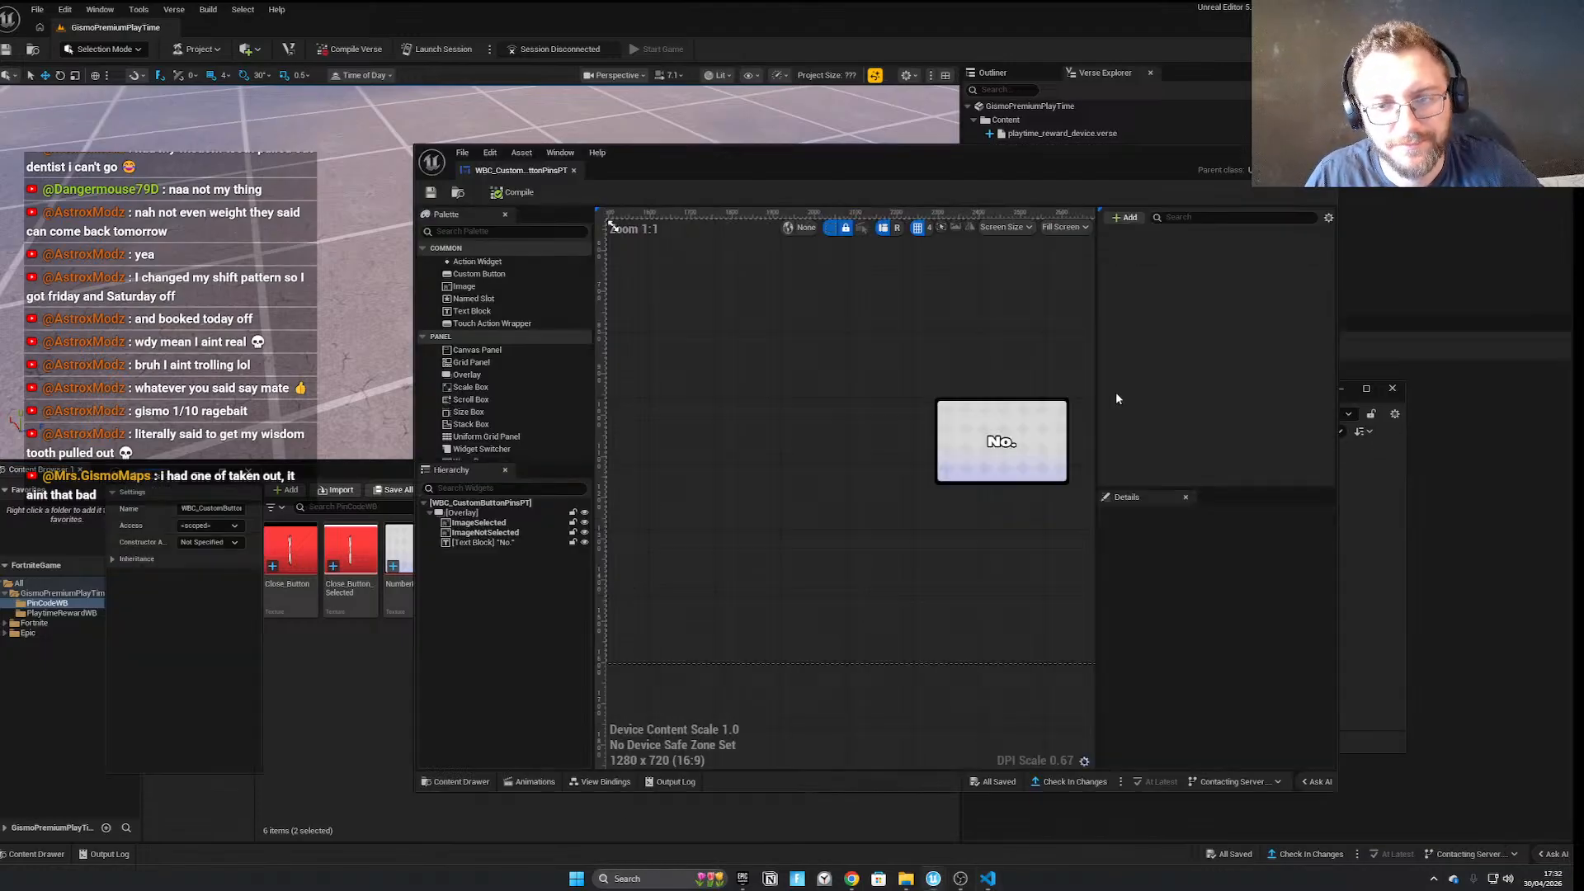
scroll(879, 328, "up", 3)
left_click(847, 506)
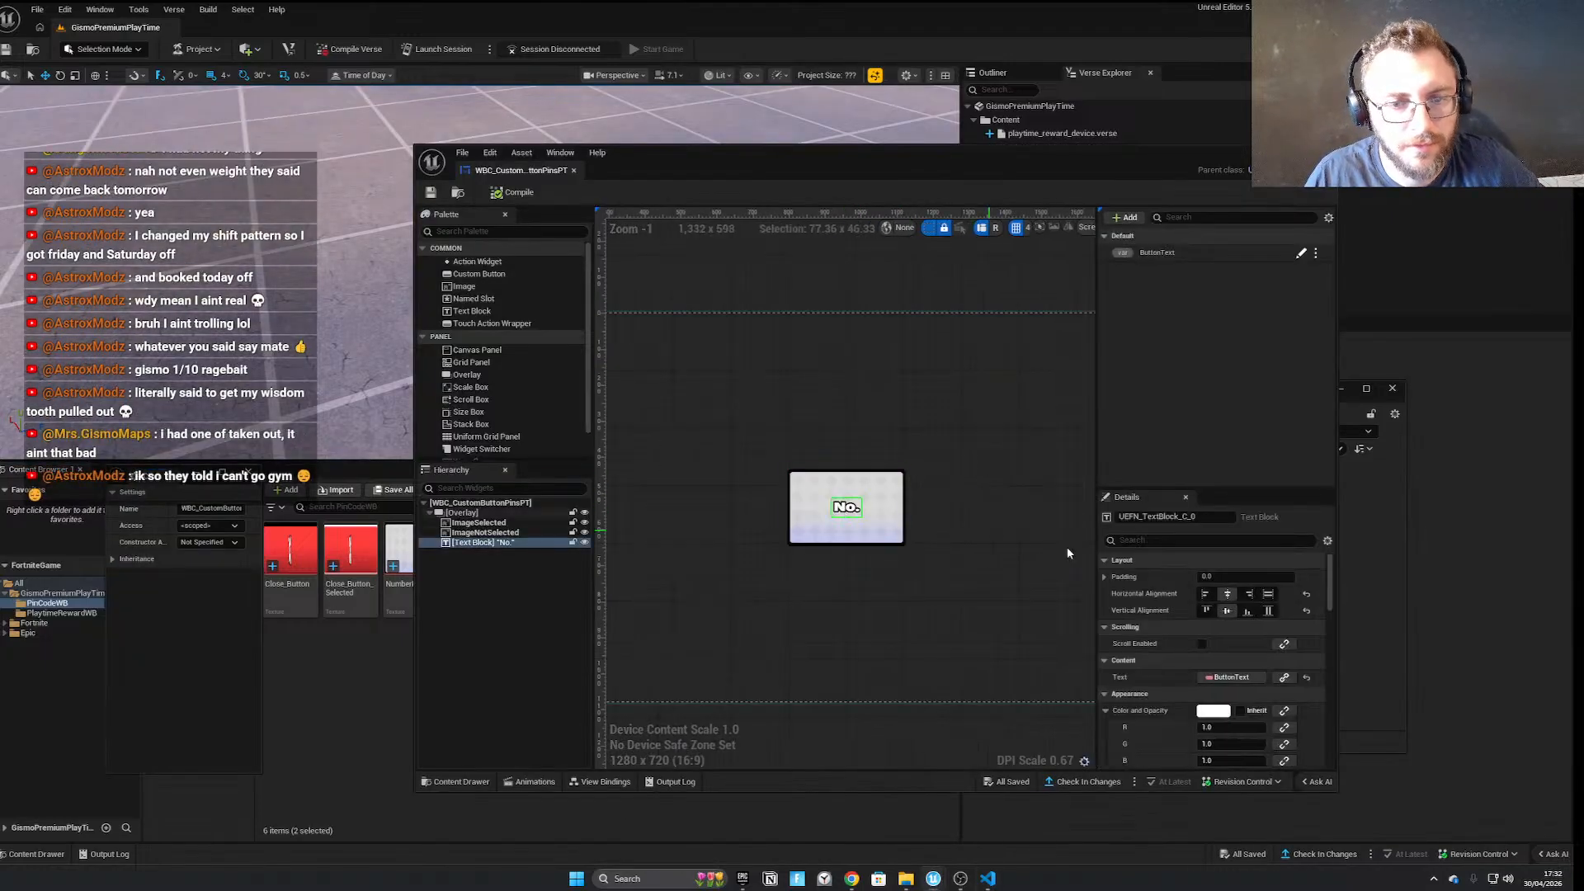
scroll(1252, 715, "down", 2)
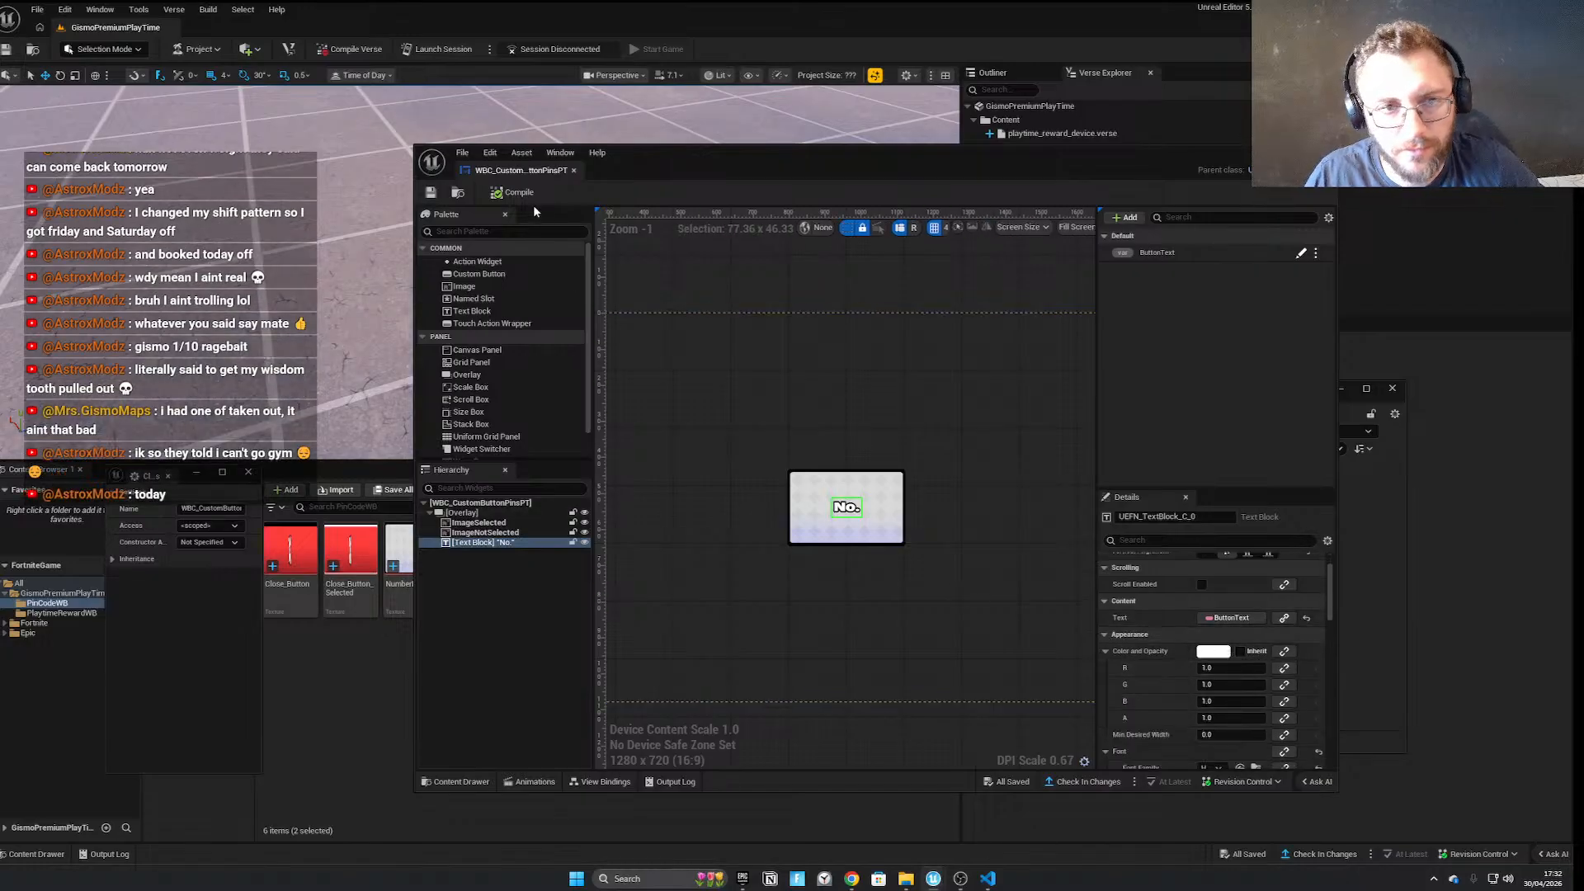
left_click(1324, 153)
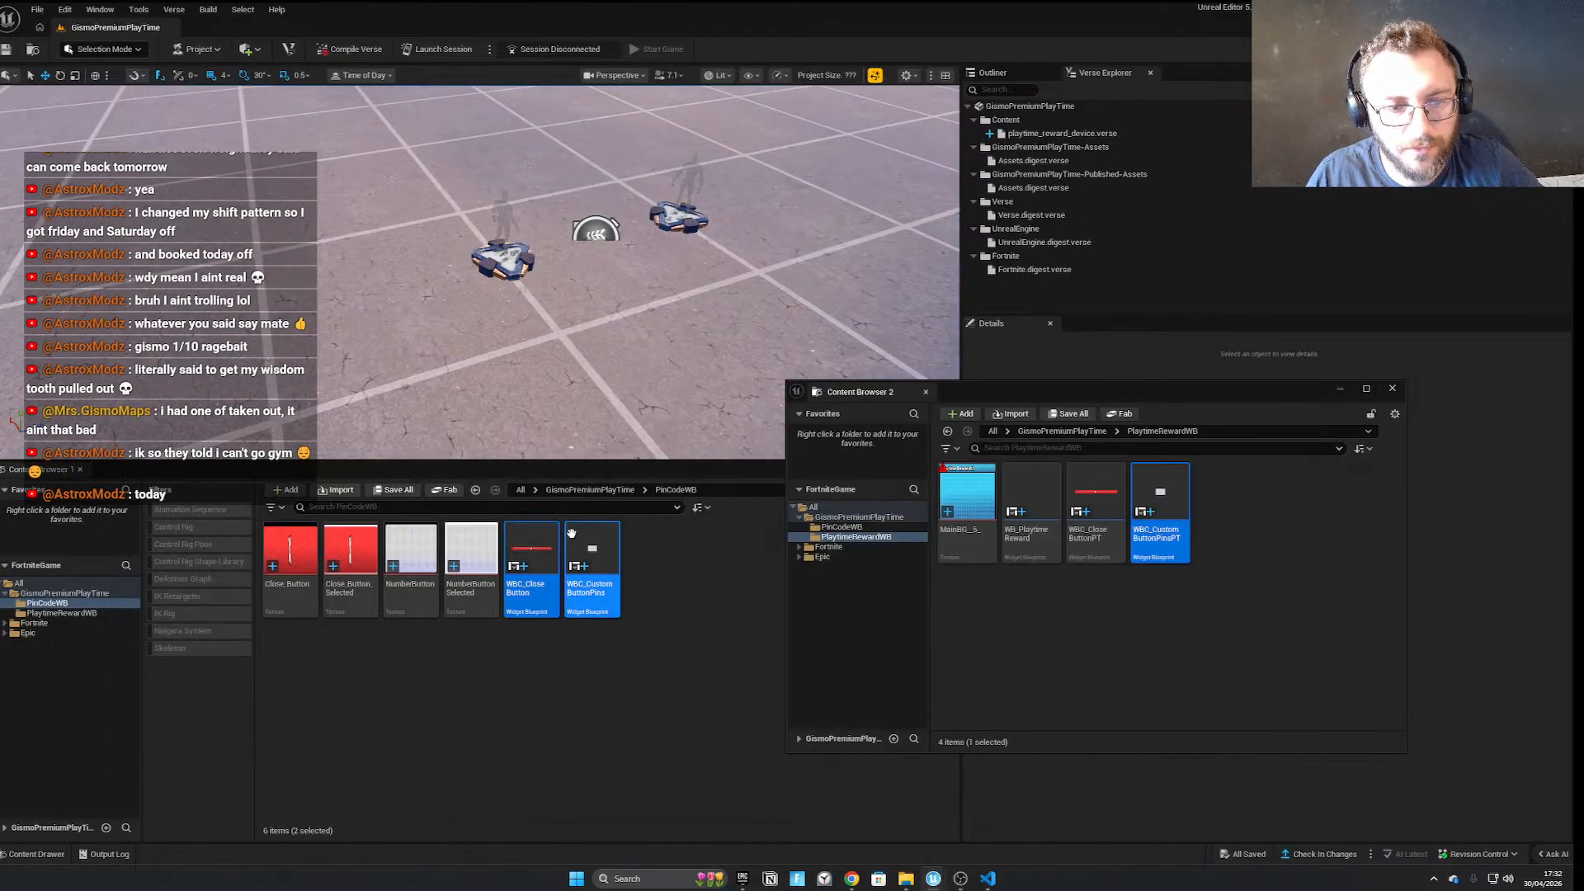
Add a centre-anchored image to the WB_PlaytimeReward canvas and place it in the panel's upper left, at about X -390, Y -121
double_click(1013, 512)
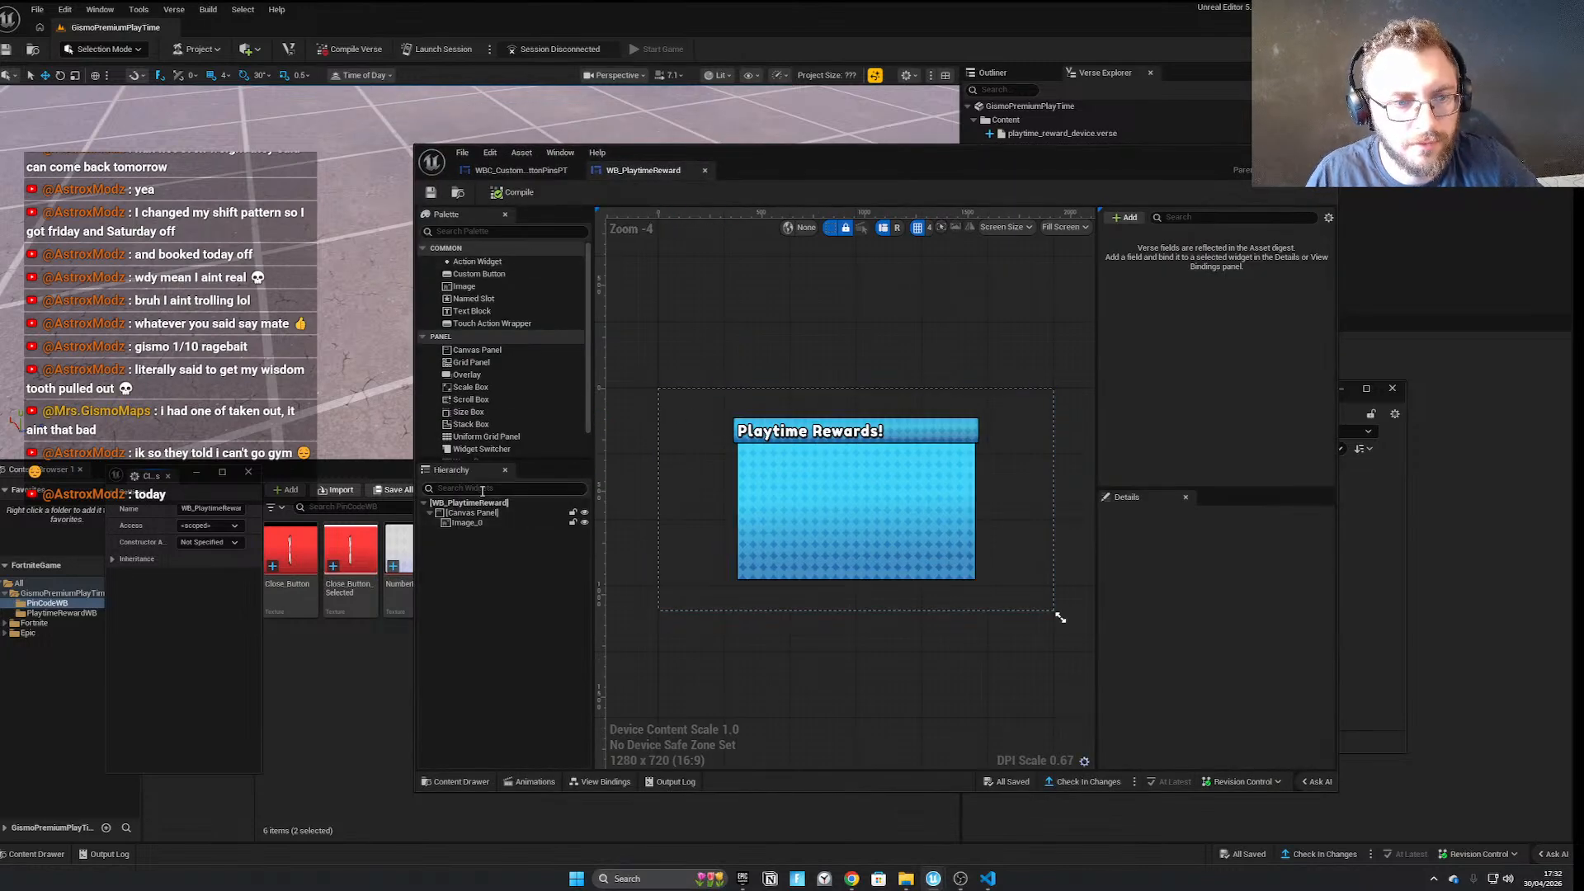
scroll(482, 439, "down", 1)
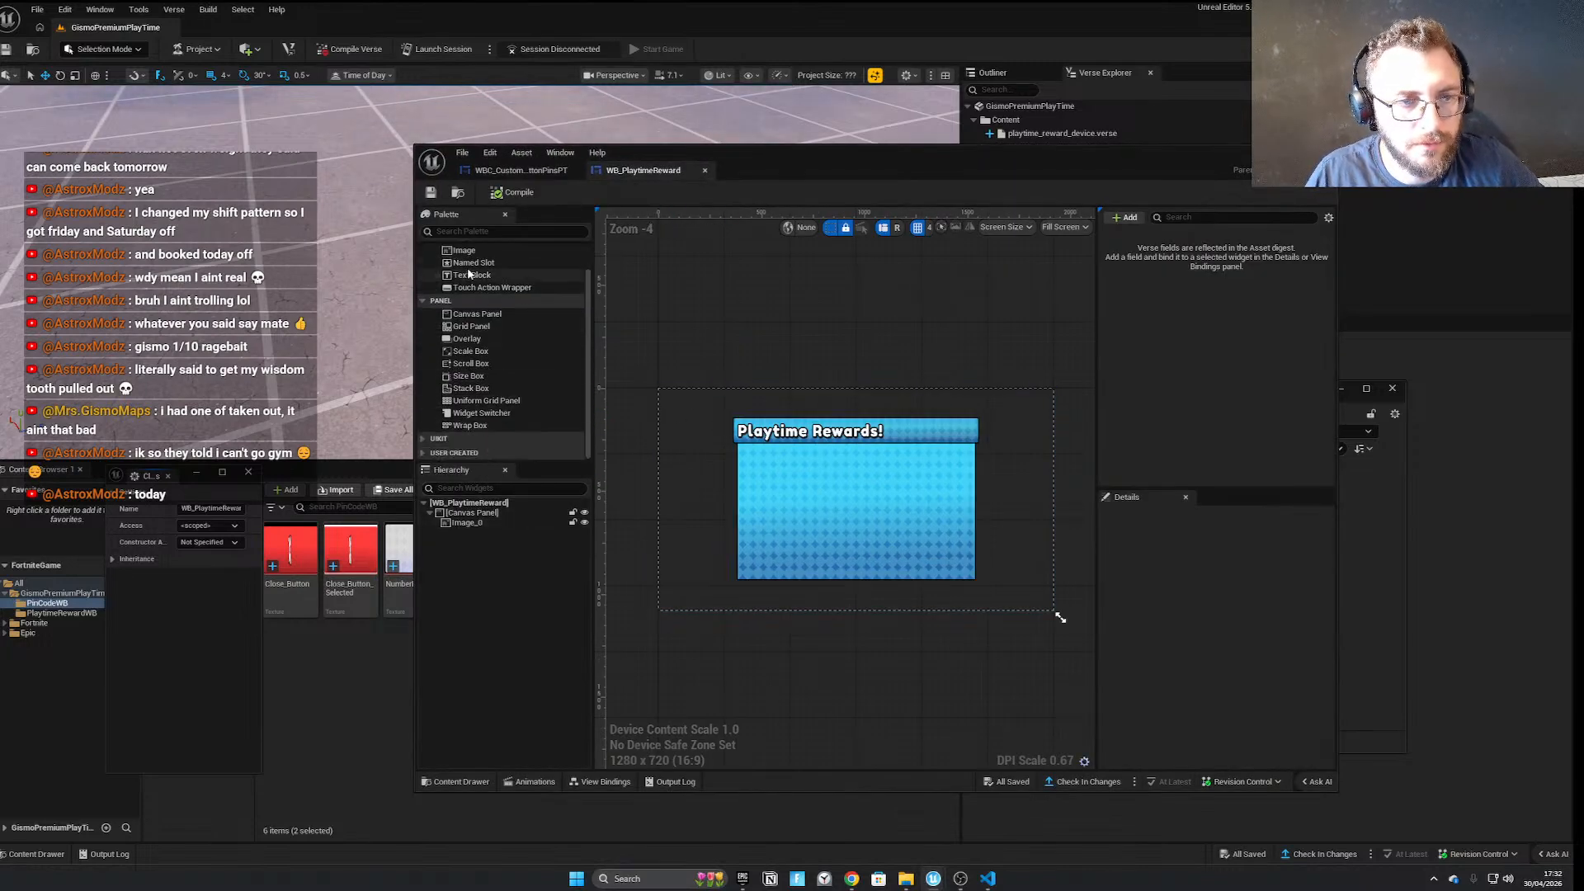
left_click_drag(464, 250, 810, 493)
left_click(1251, 578)
left_click(1271, 653, "ctrl+shift")
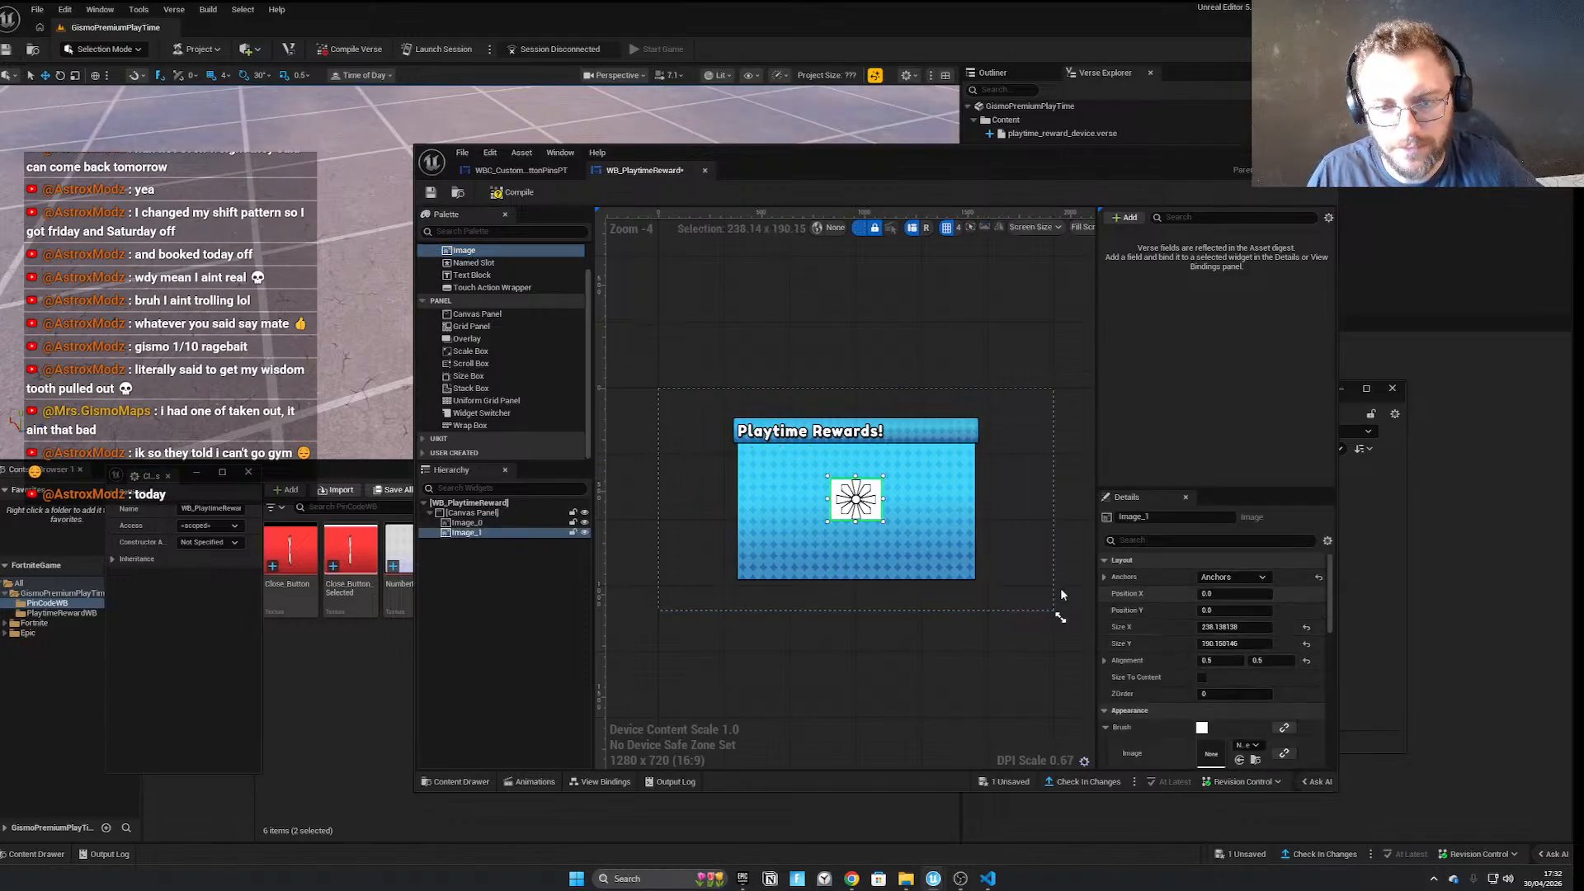
left_click_drag(877, 519, 779, 486)
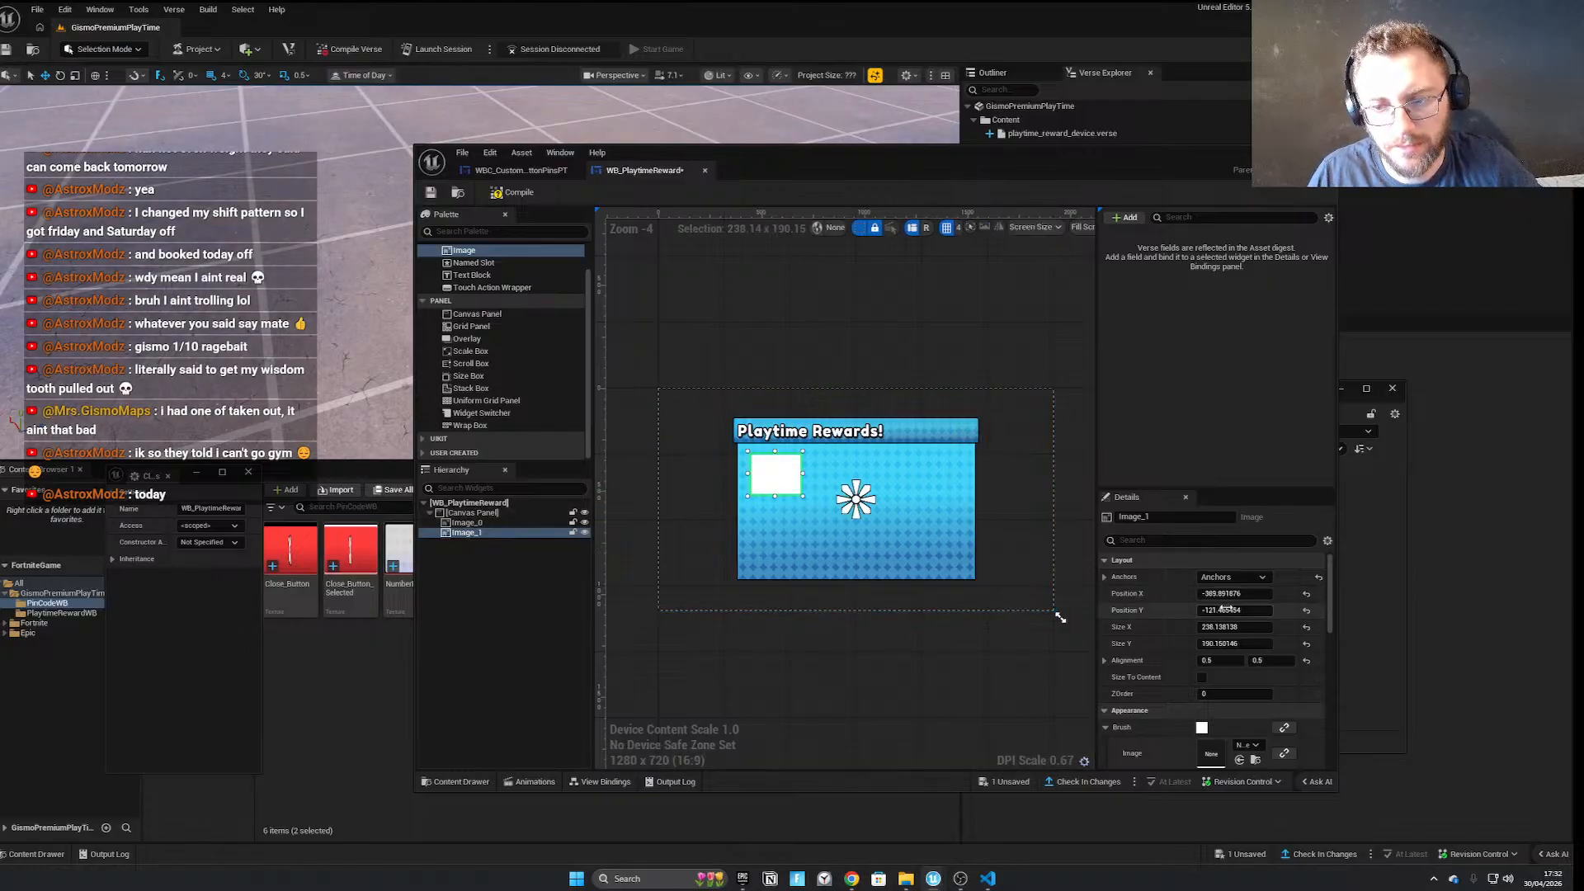
Enlarge the widget editor and search the new image's brush assets for the number button texture
scroll(1223, 611, "down", 2)
left_click(1247, 649)
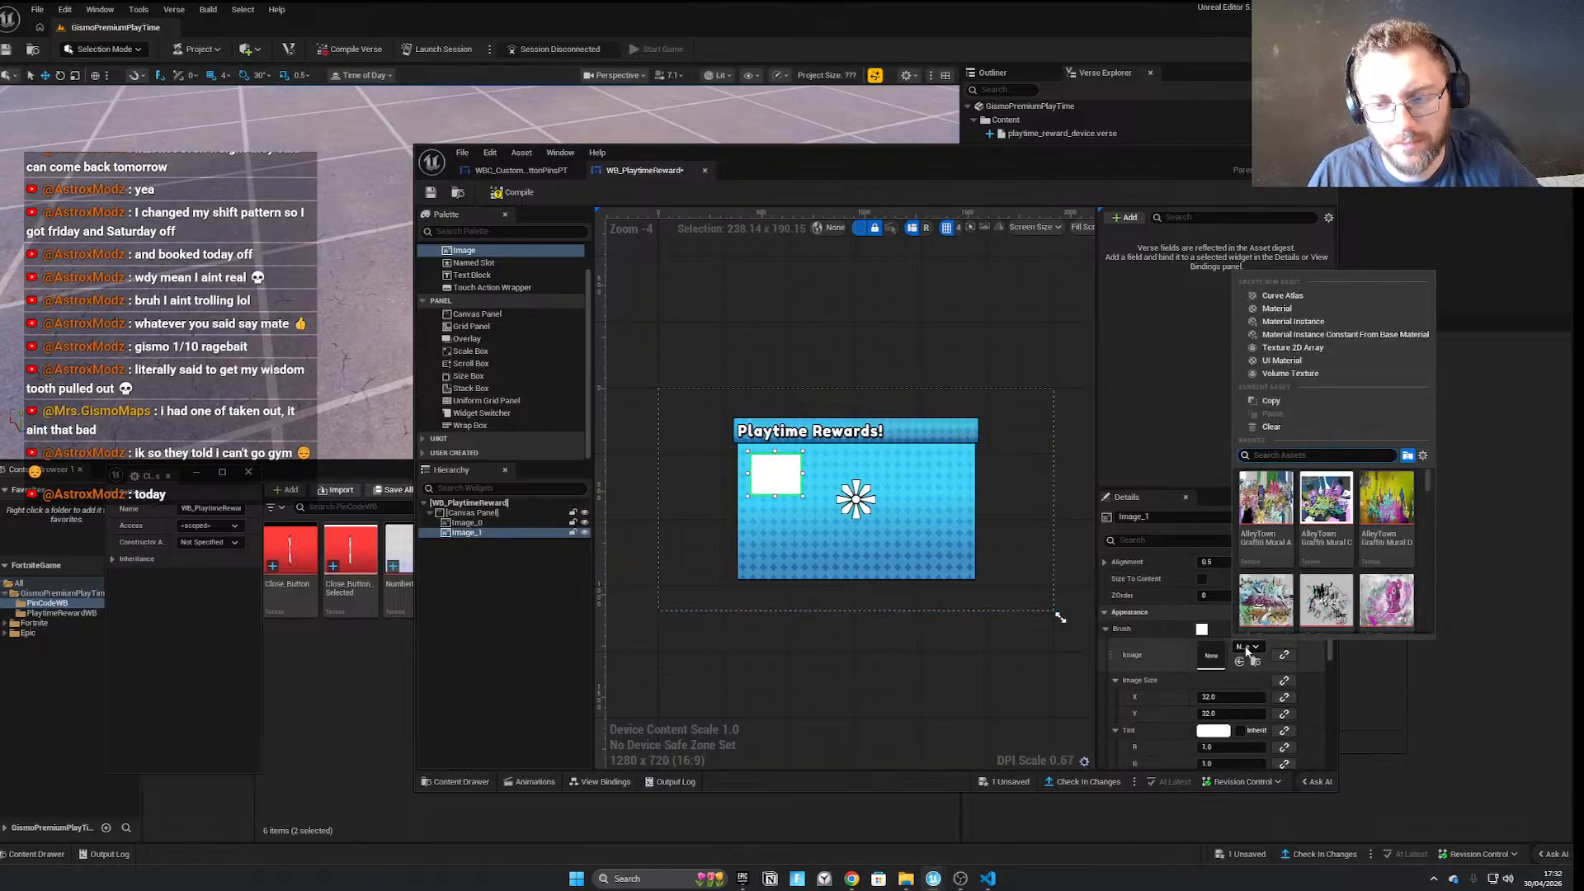
left_click_drag(835, 176, 958, 3)
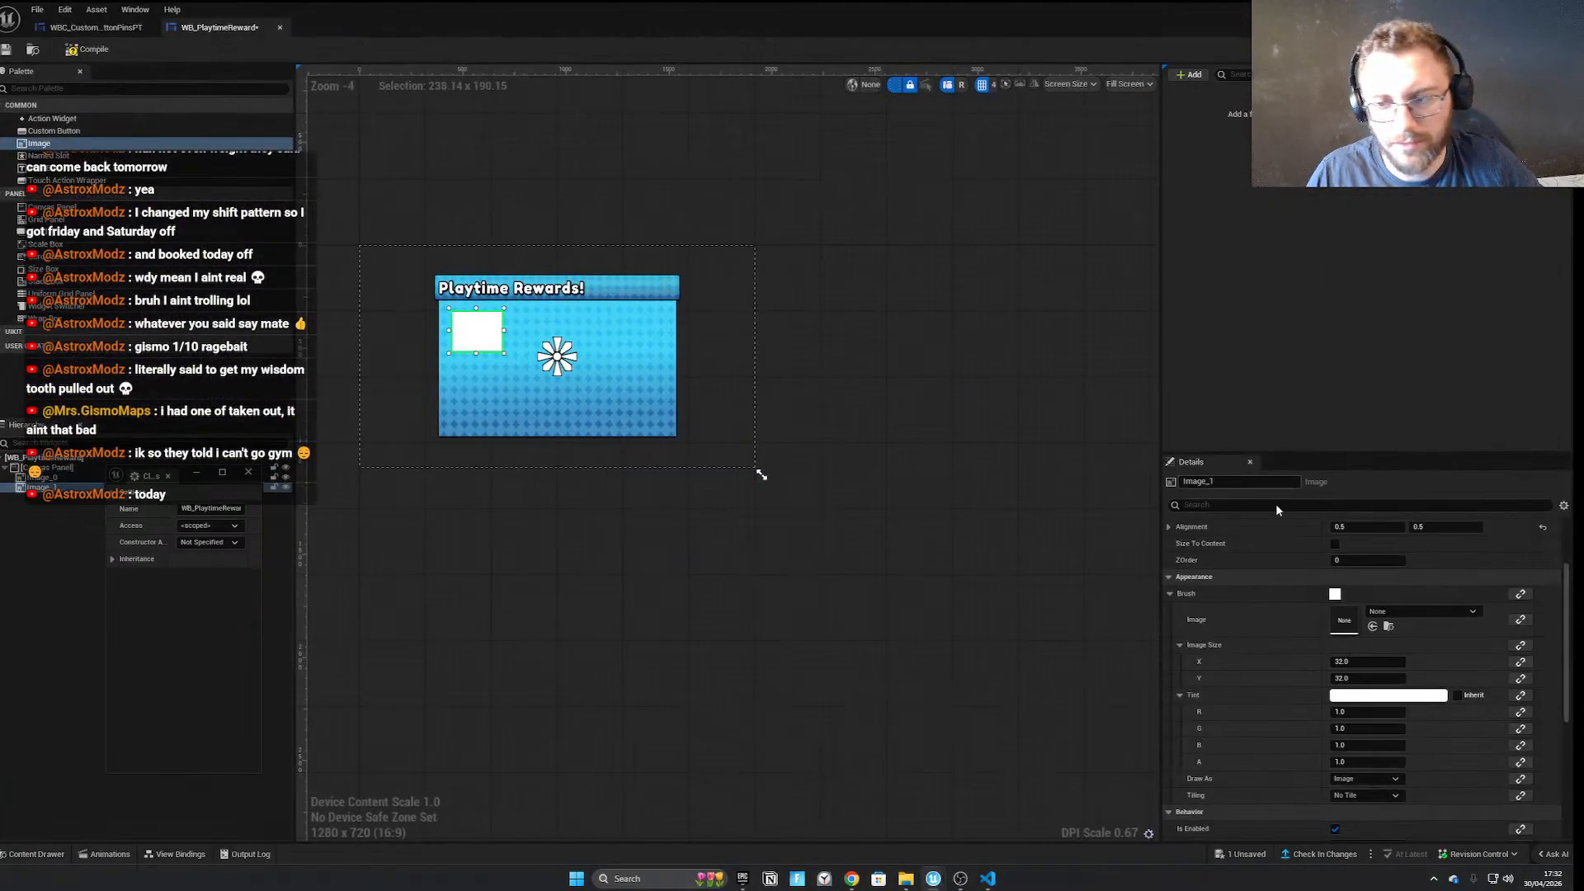
left_click(1421, 610)
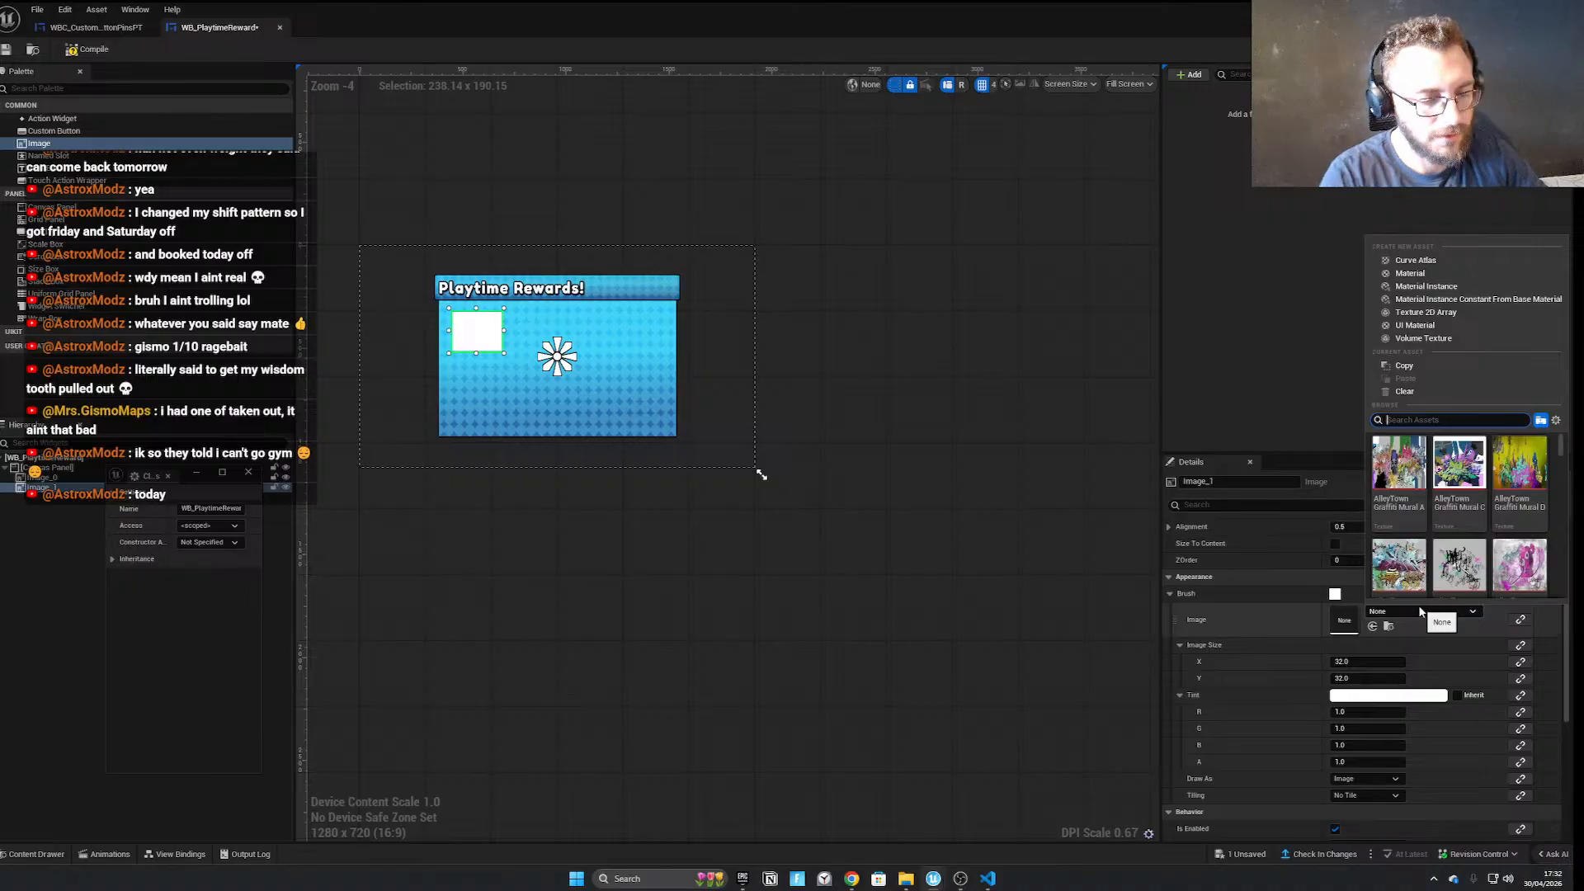
type("numberb")
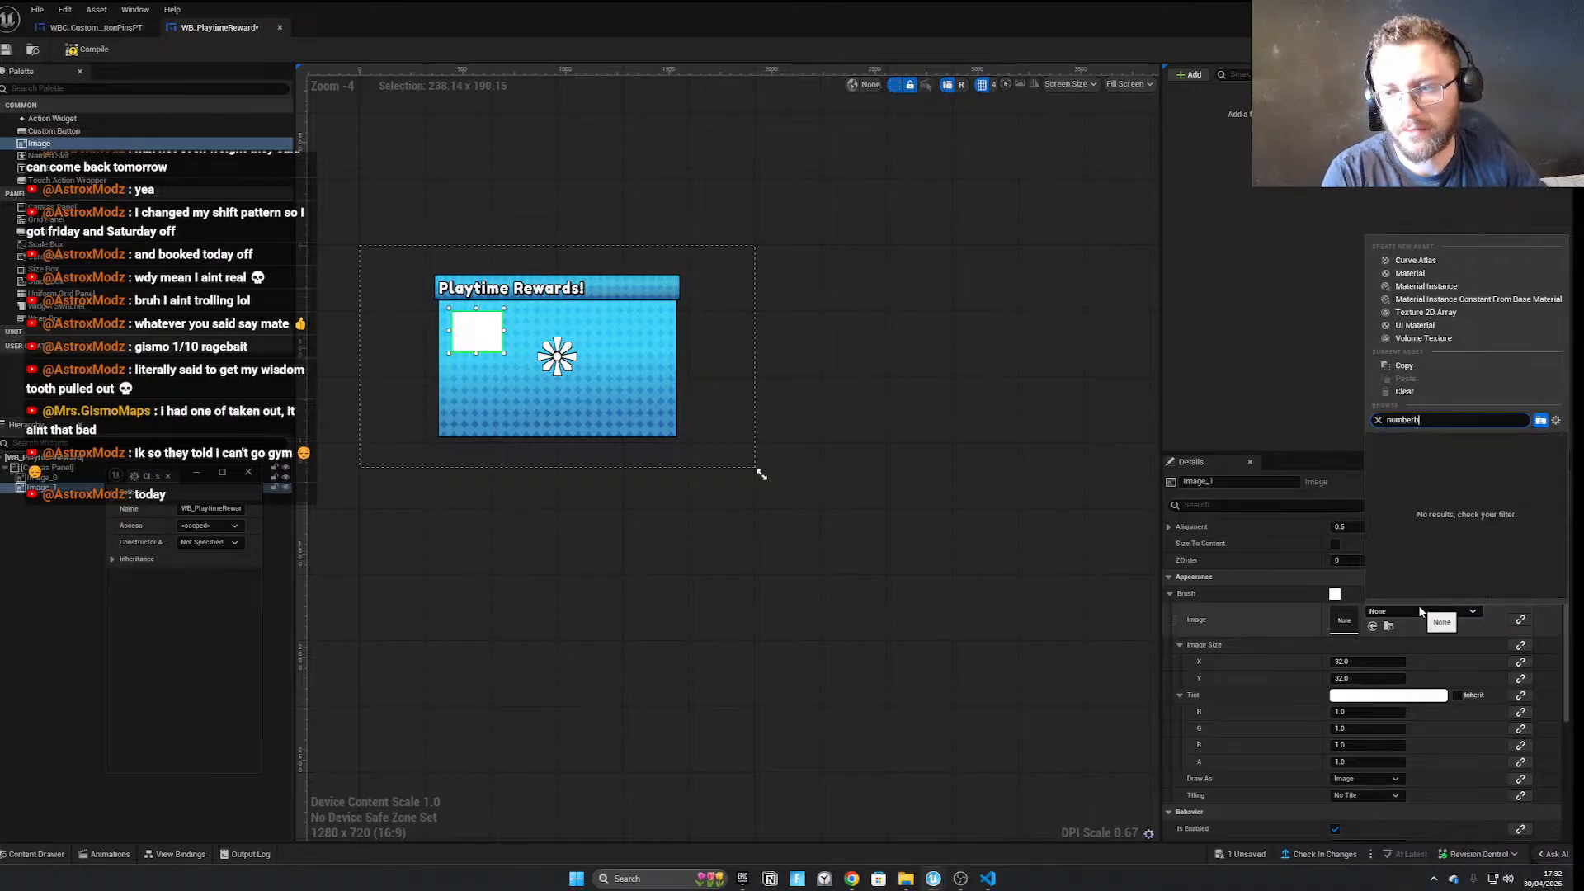
type("uyunu")
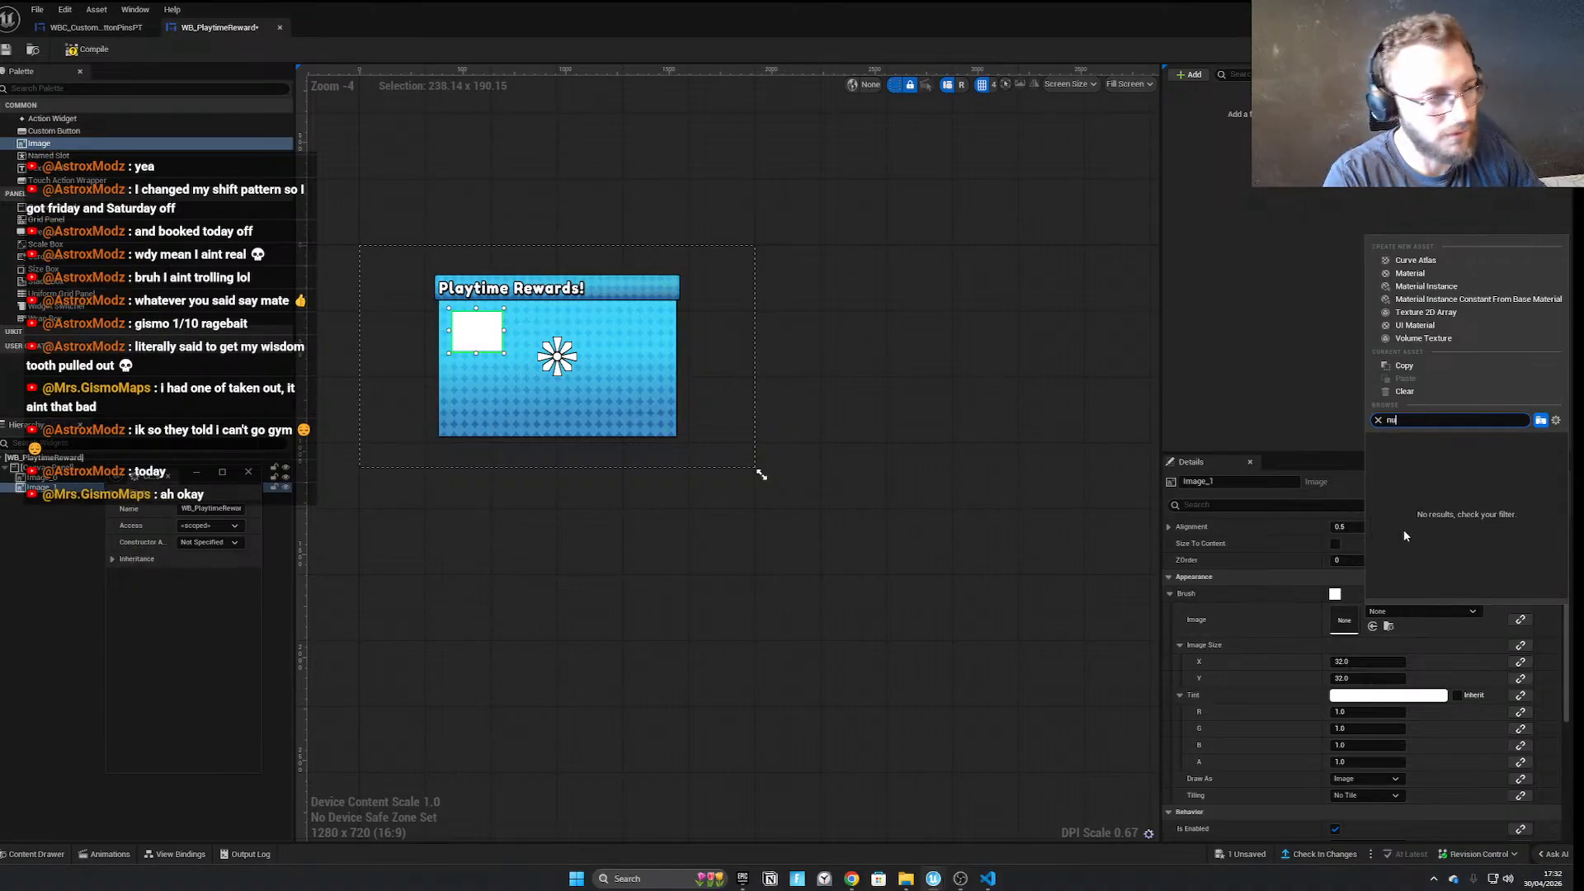
left_click_drag(1121, 24, 1458, 497)
double_click(1432, 493)
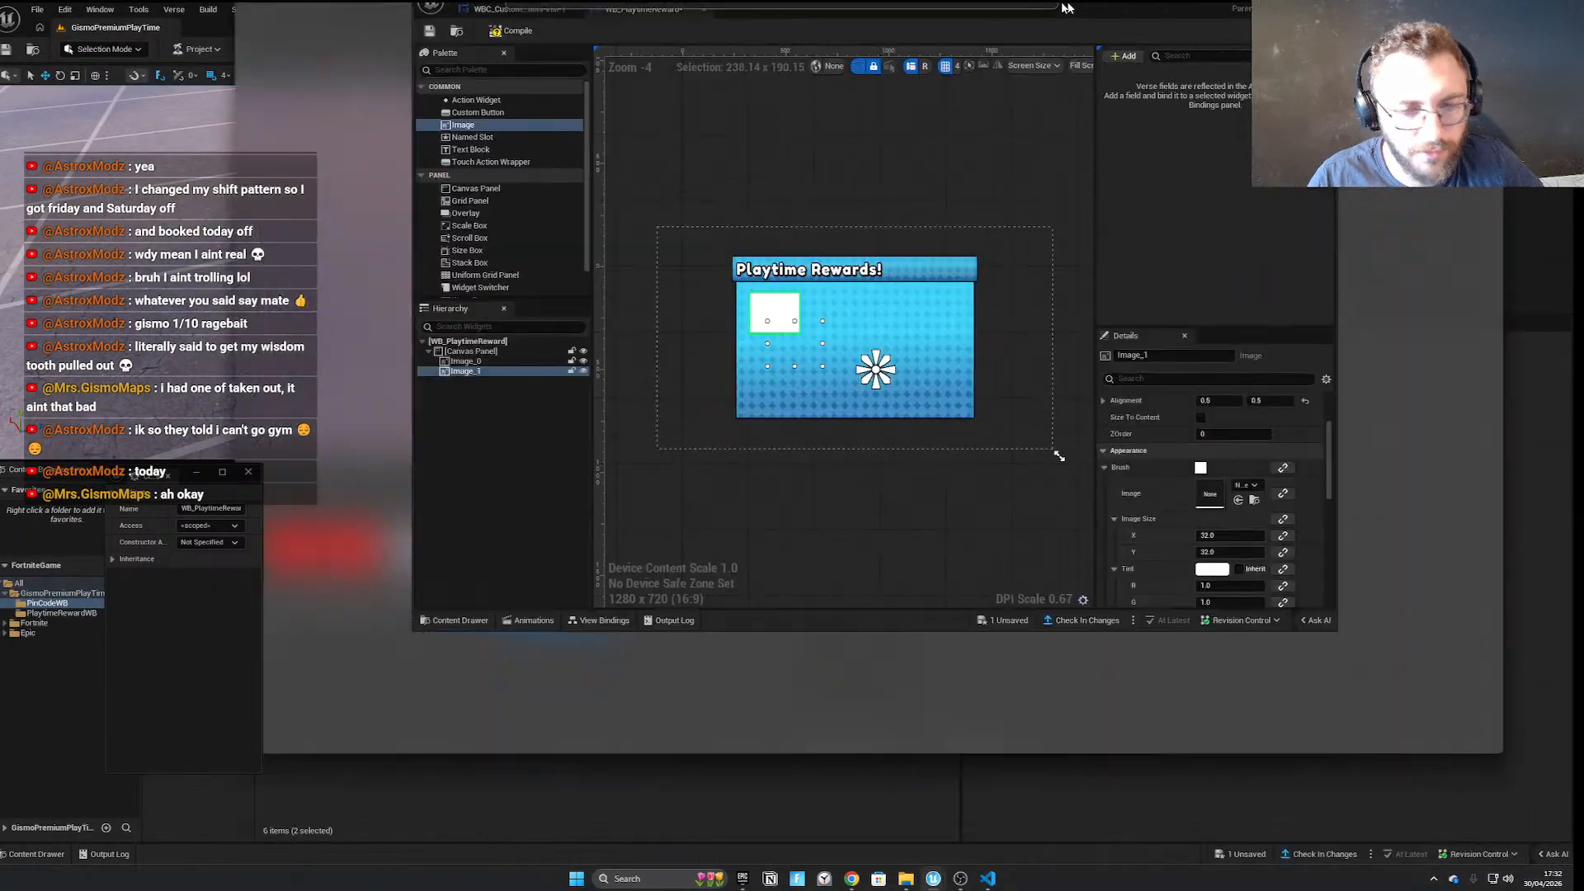
left_click(1401, 616)
type("number")
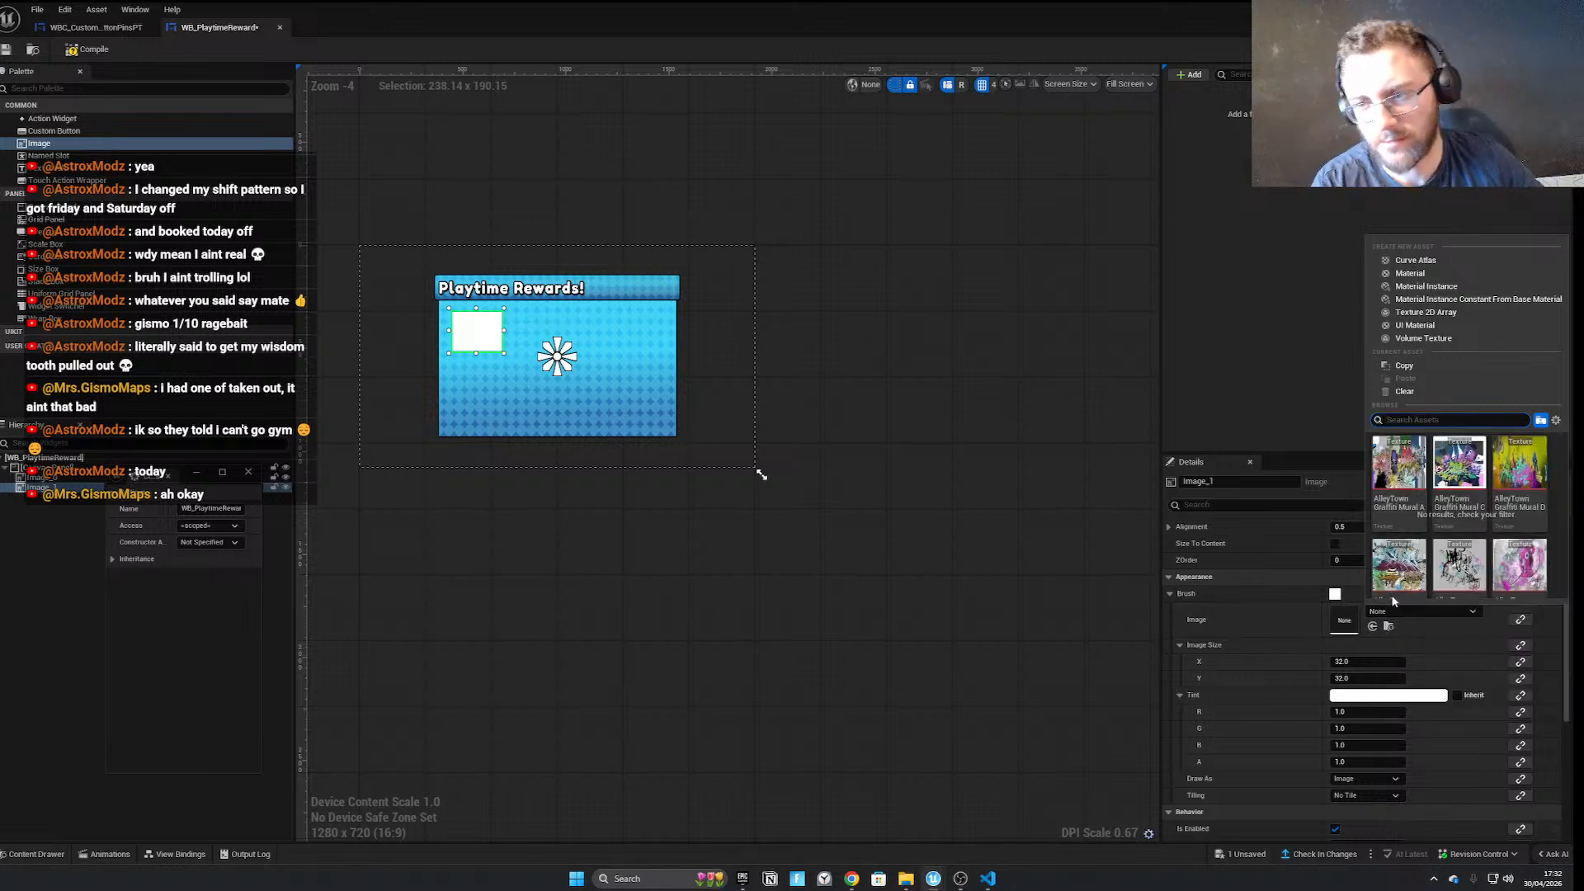
type("nuymb")
key("BackSpace")
key("BackSpace")
key("BackSpace")
key("BackSpace")
key("BackSpace")
type("br")
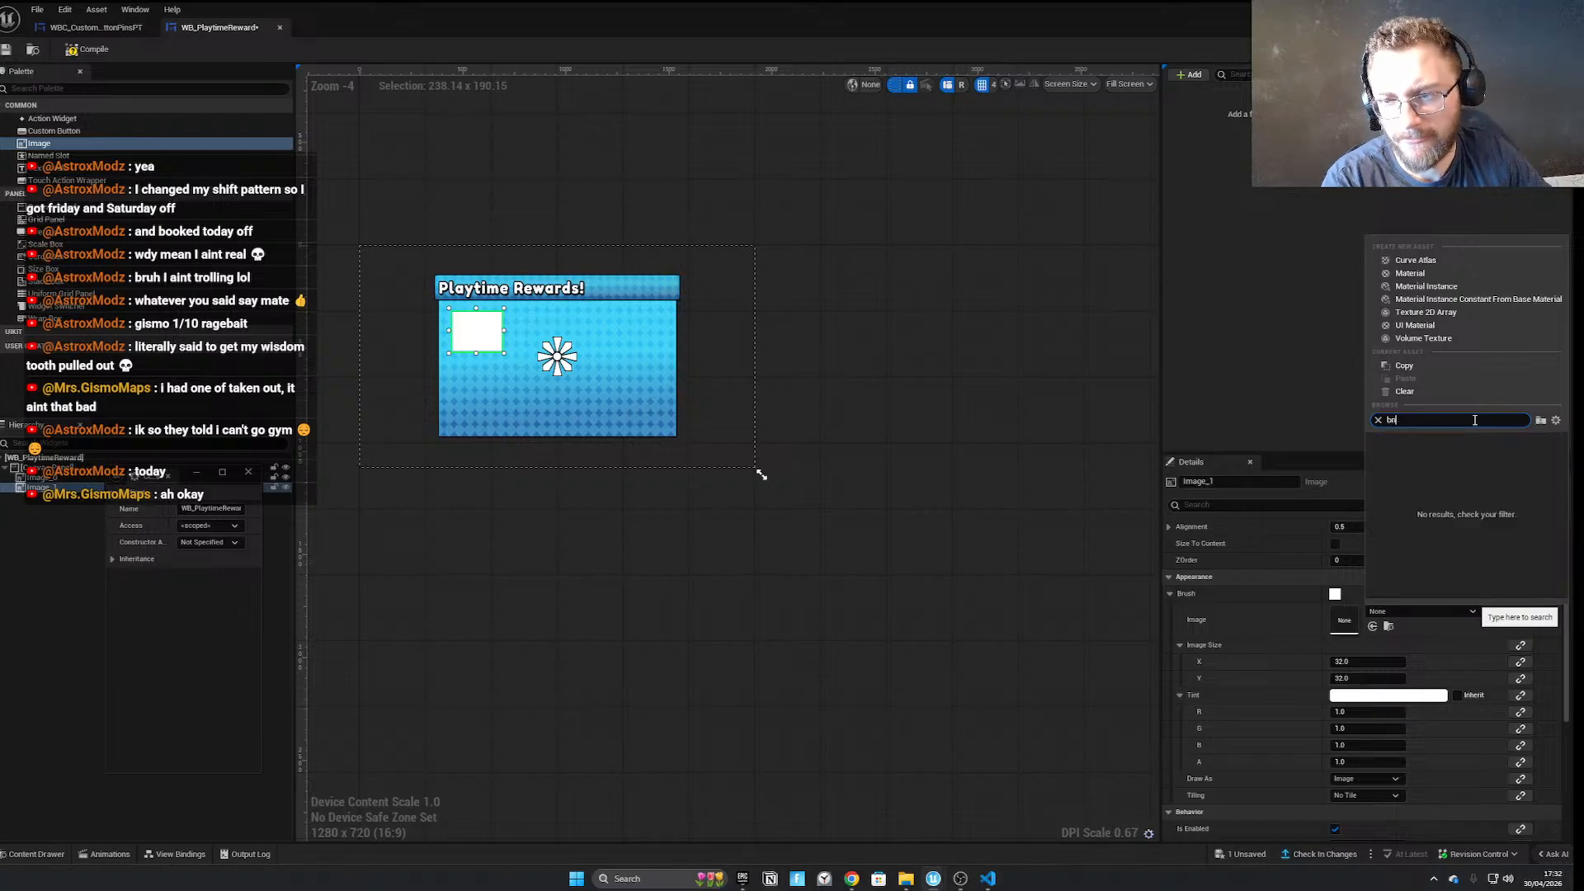
Save WB_PlaytimeReward and search the small image's brush assets again for "number"
left_click(580, 212)
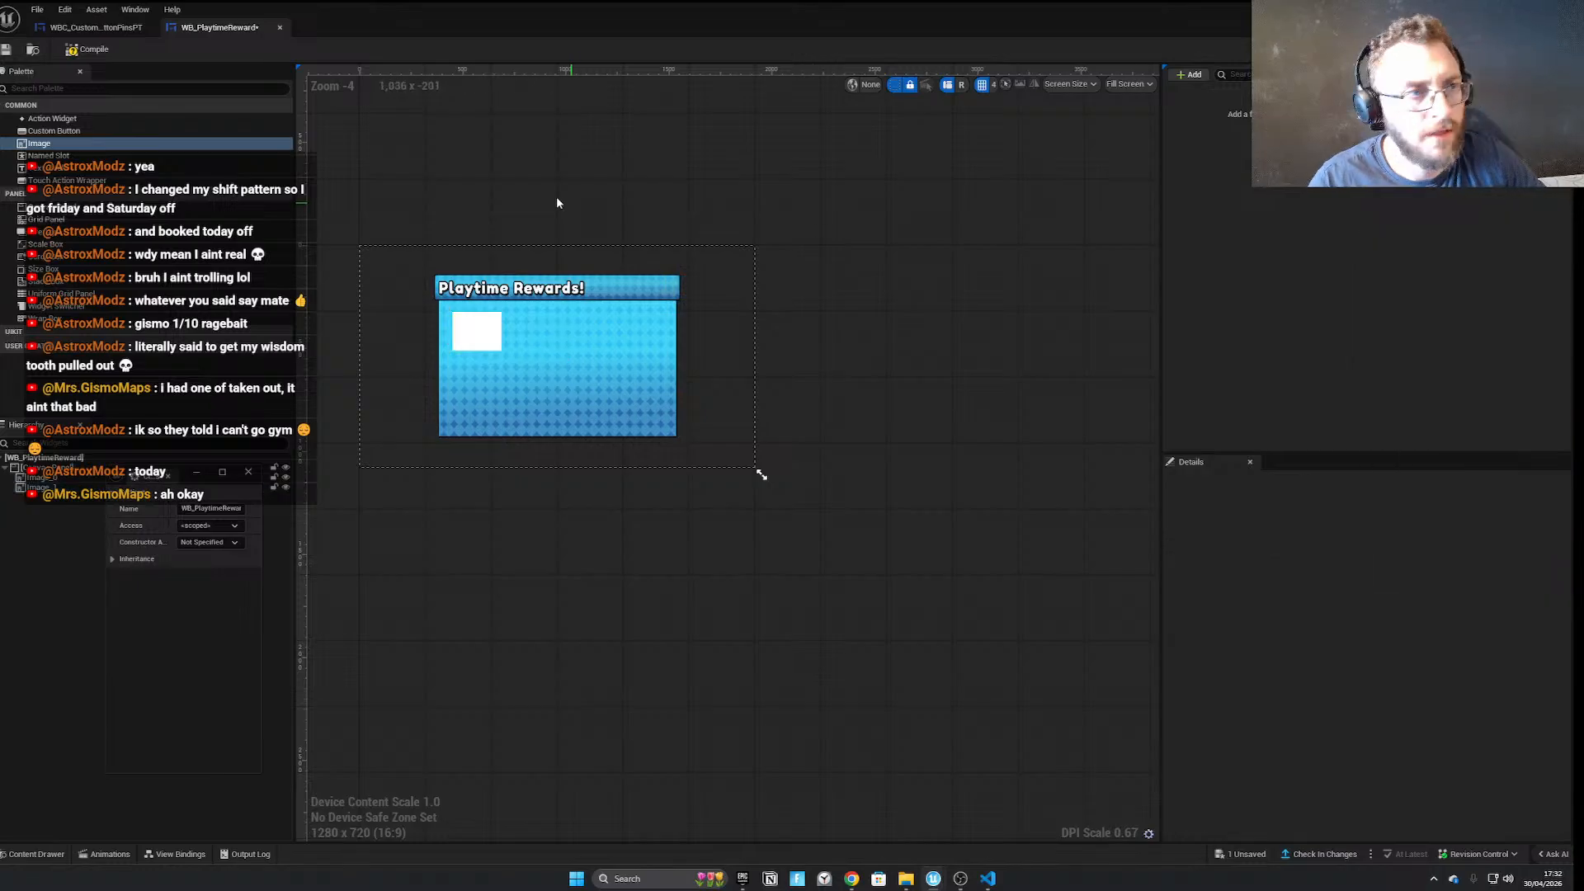
left_click(6, 50)
left_click(33, 487)
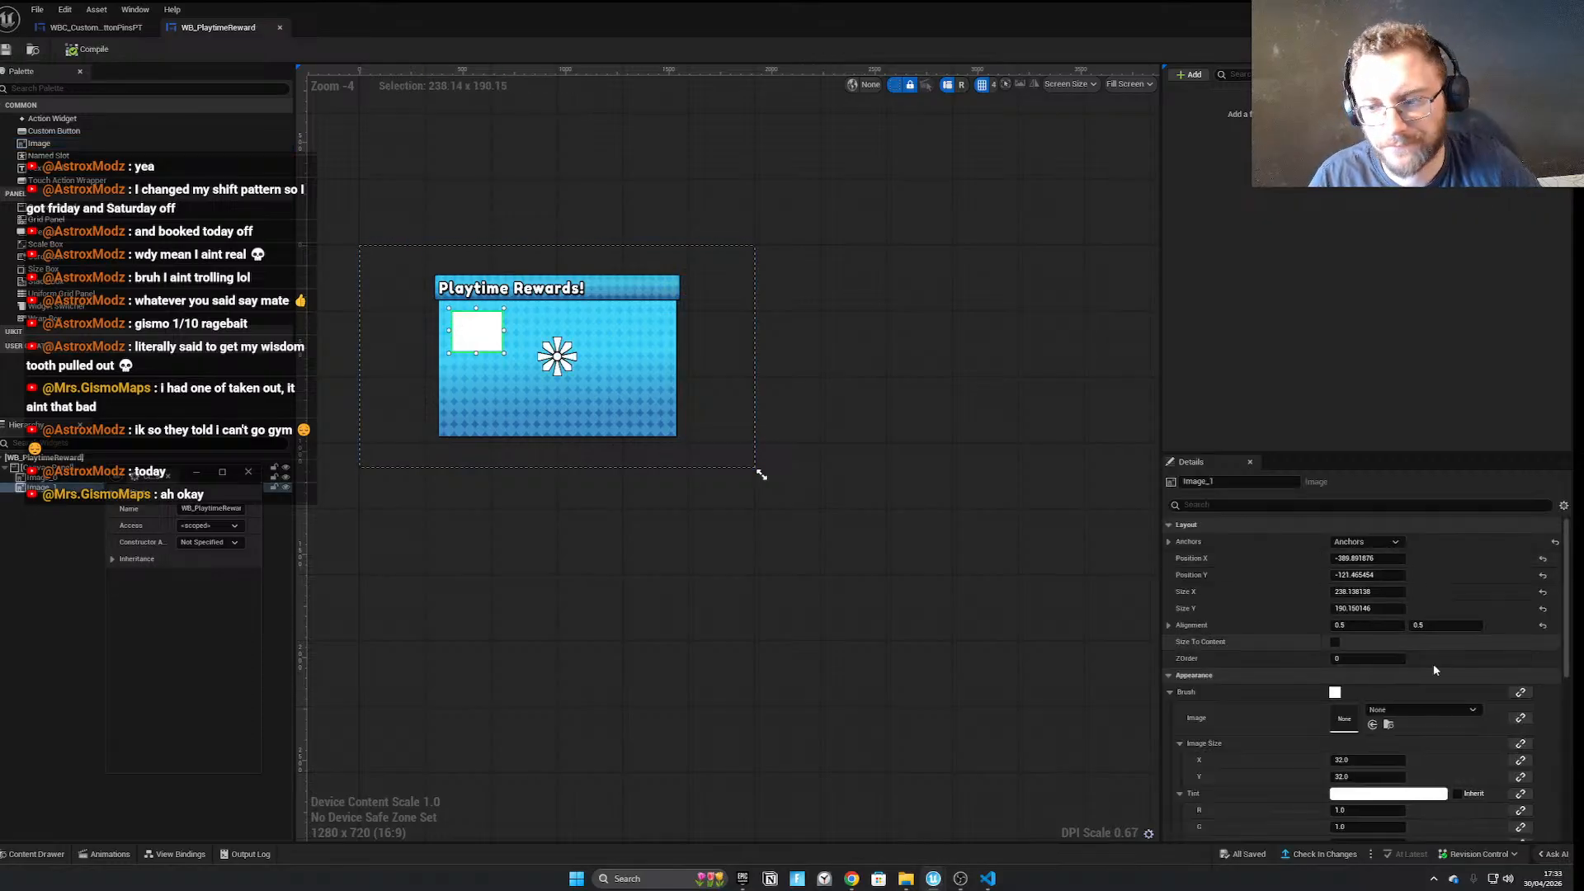
left_click(1421, 708)
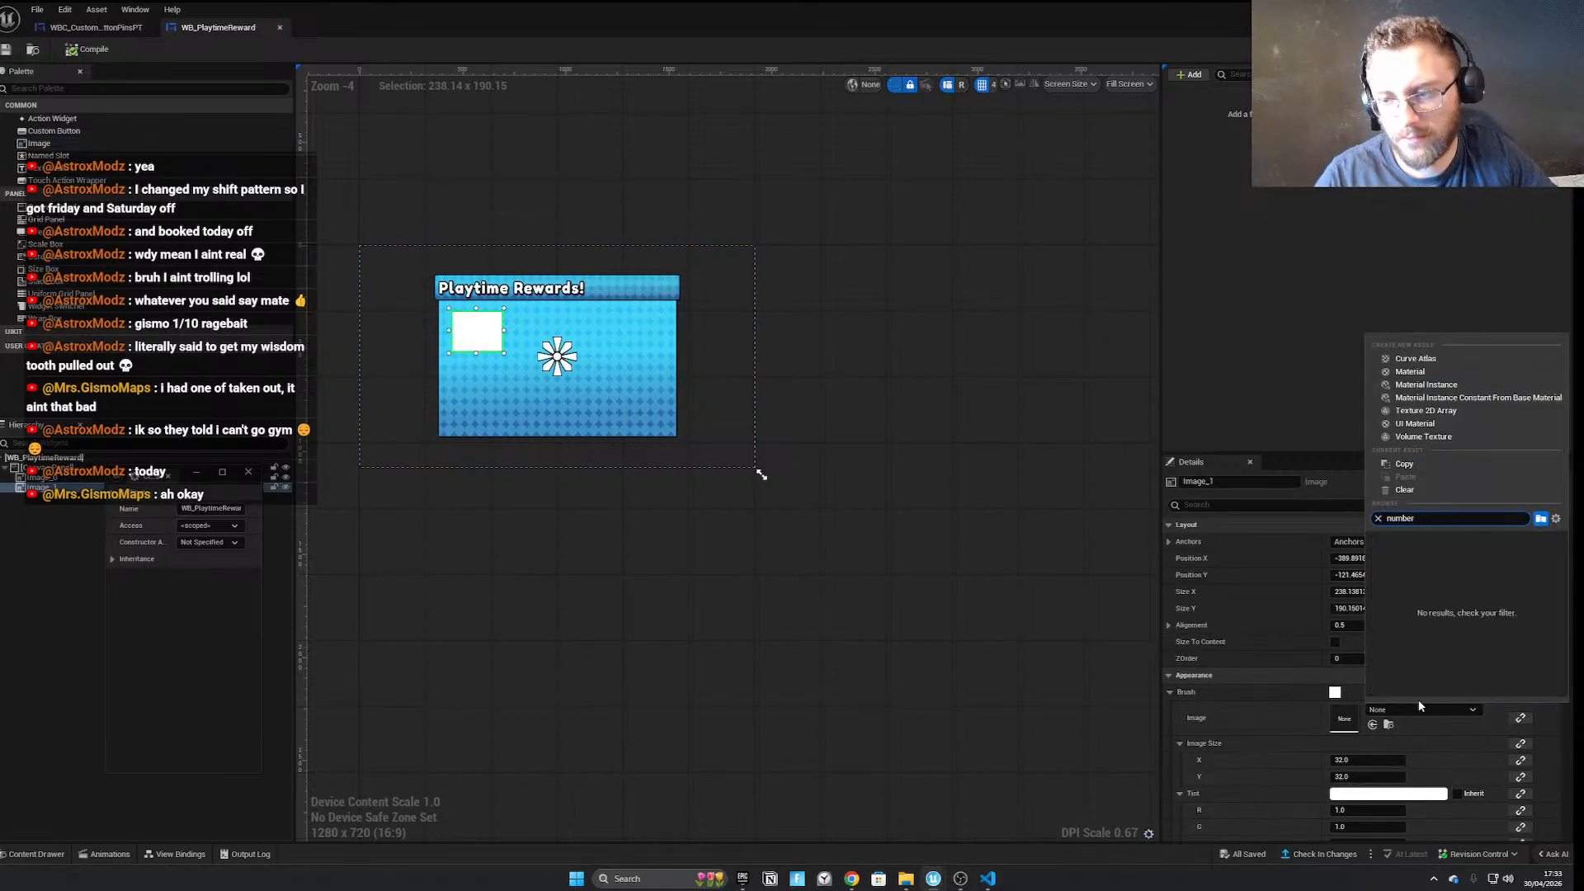
Minimise the widget editor and close the second content browser
left_click(1506, 9)
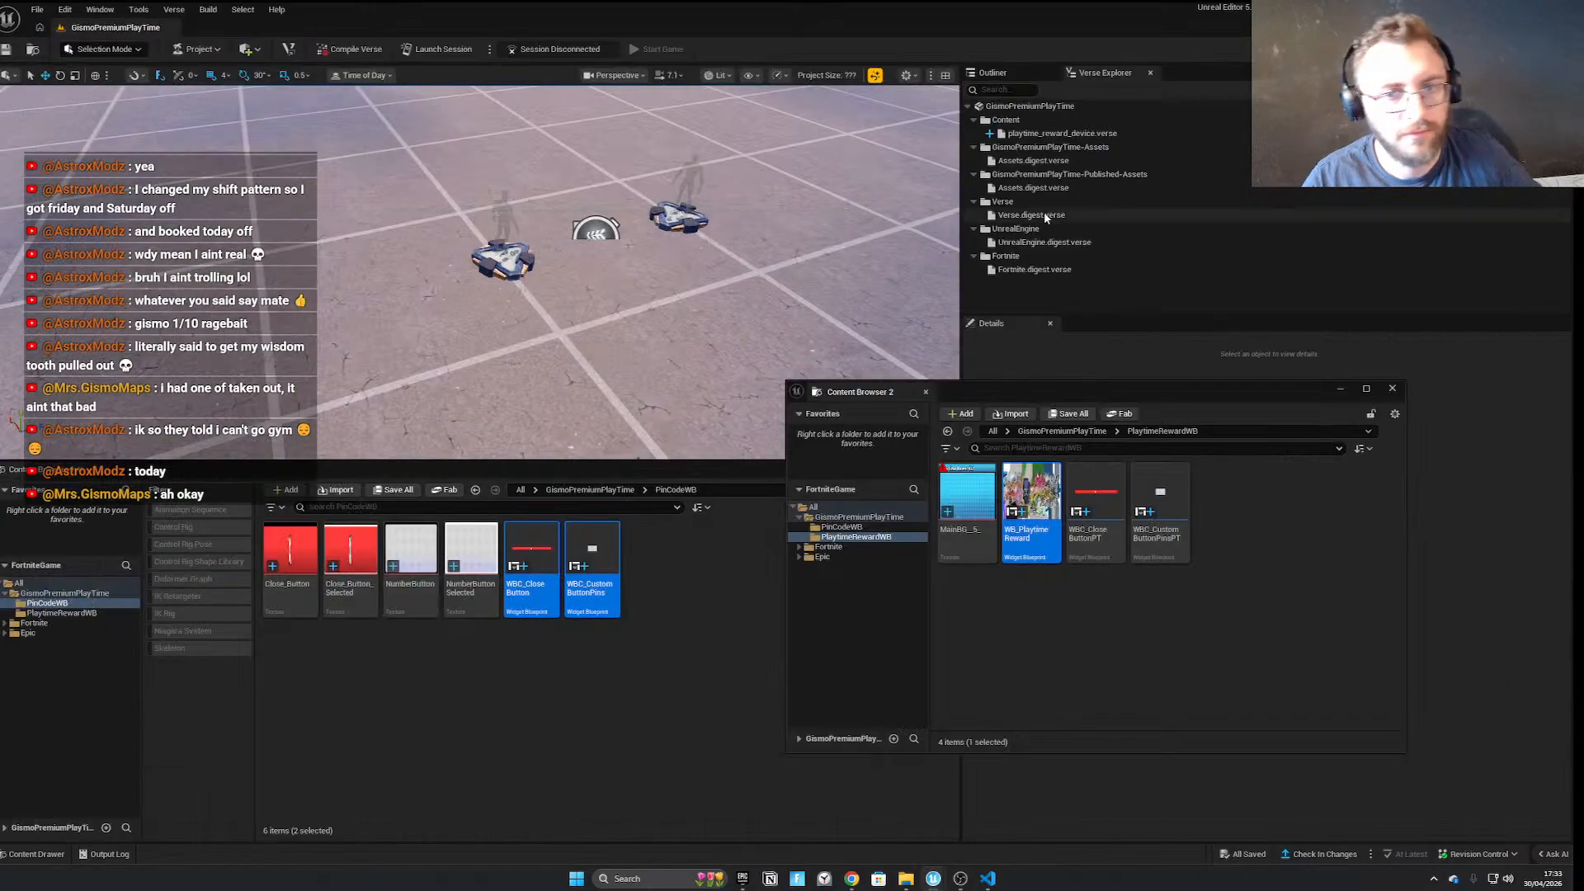
left_click(1393, 388)
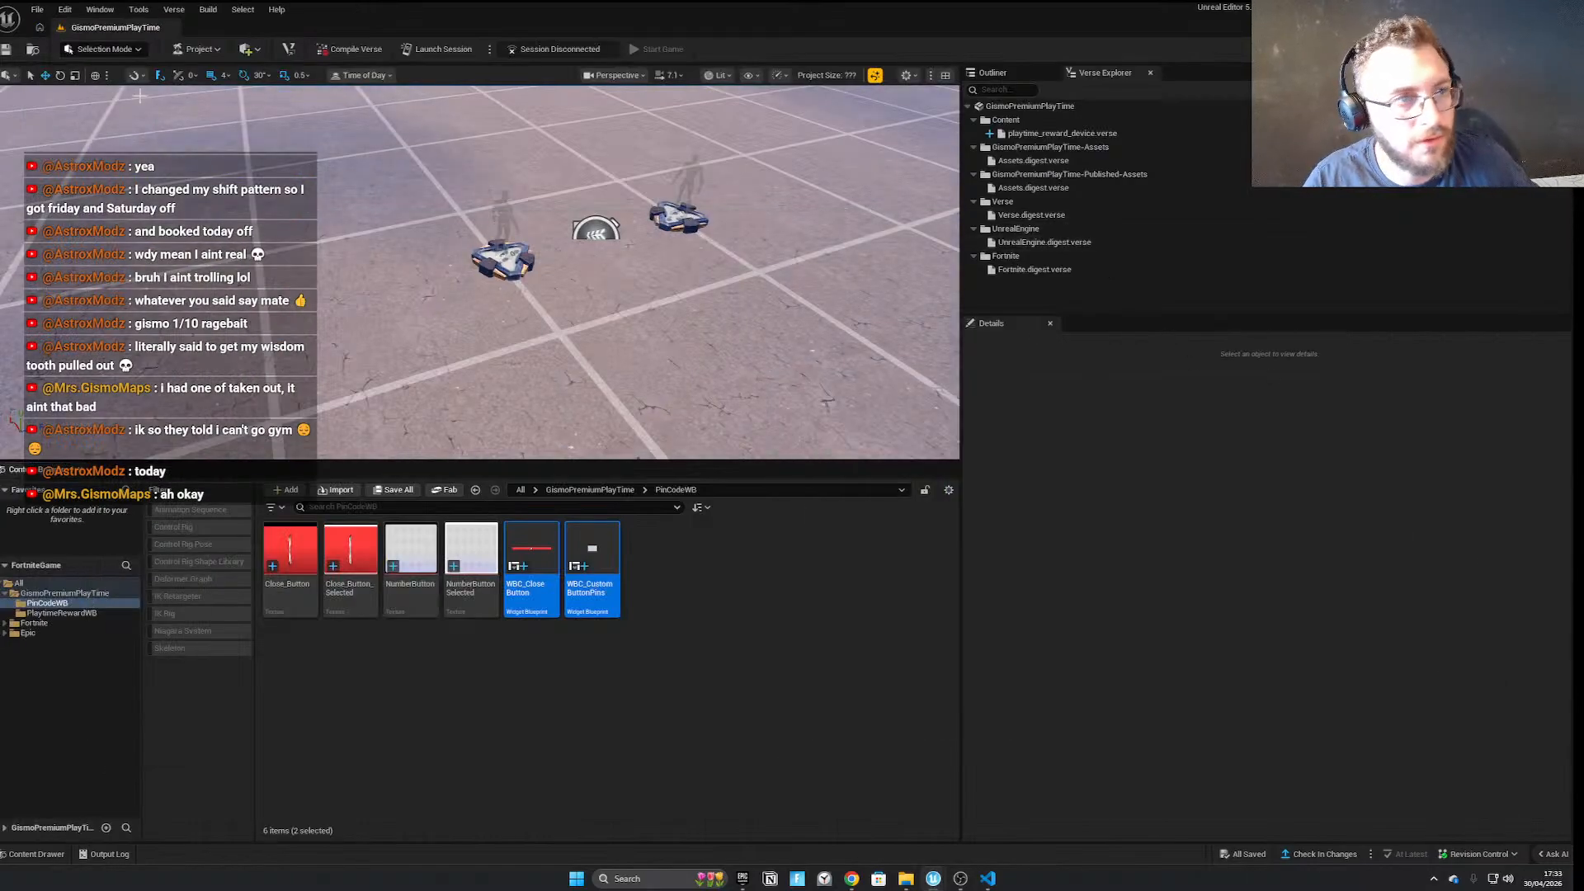
left_click(37, 10)
left_click(73, 163)
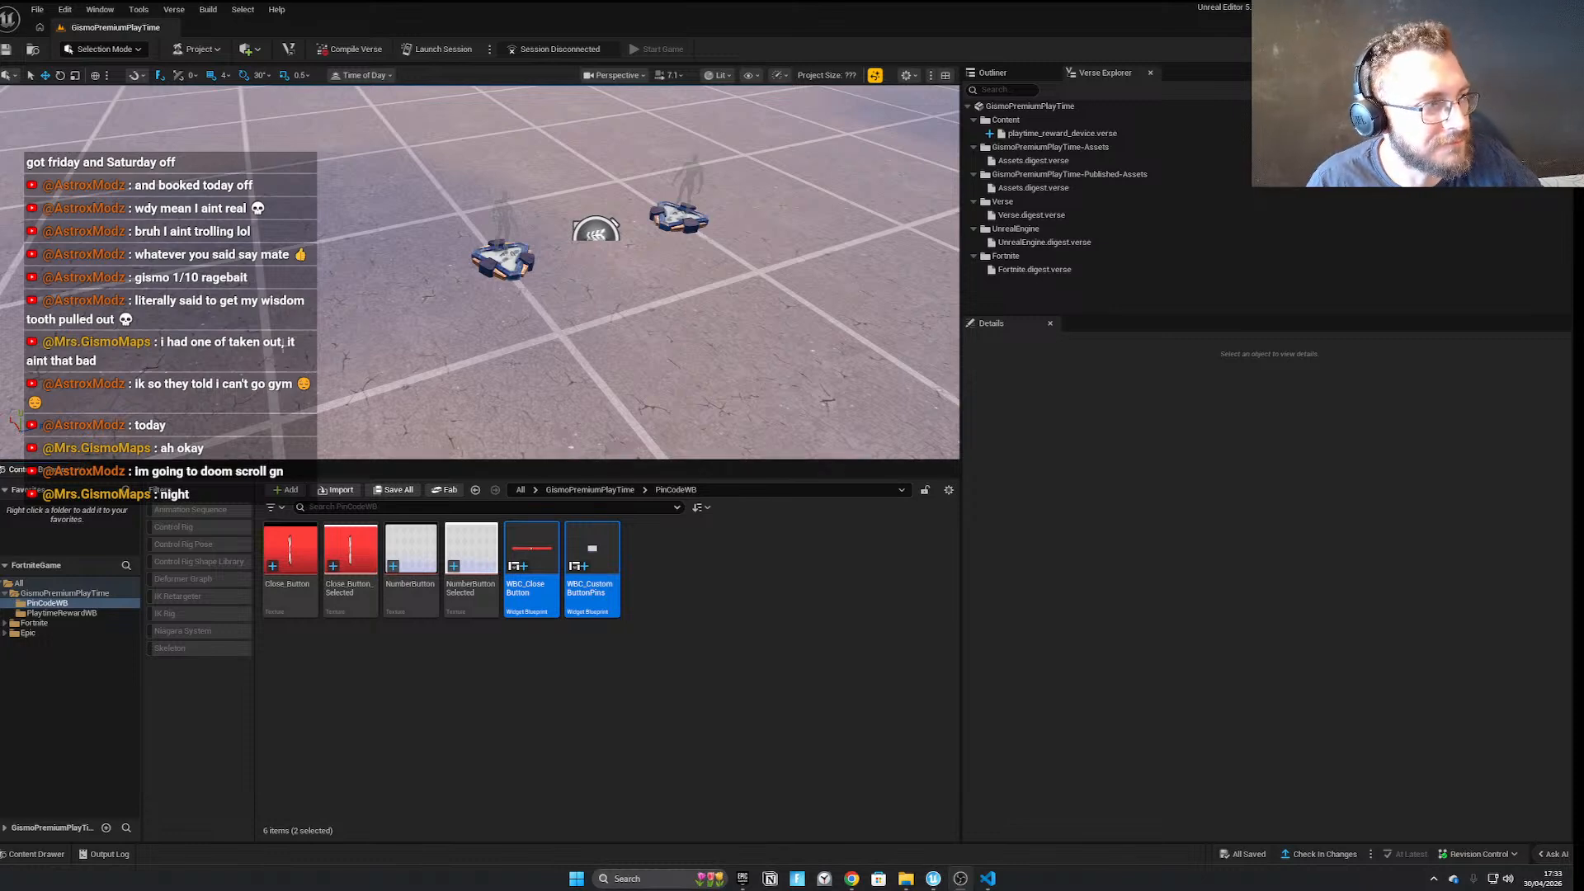
right_click_drag(299, 351, 263, 348)
mouse_move(565, 400)
right_mouse_down()
mouse_move(631, 376)
mouse_move(544, 376)
right_mouse_up()
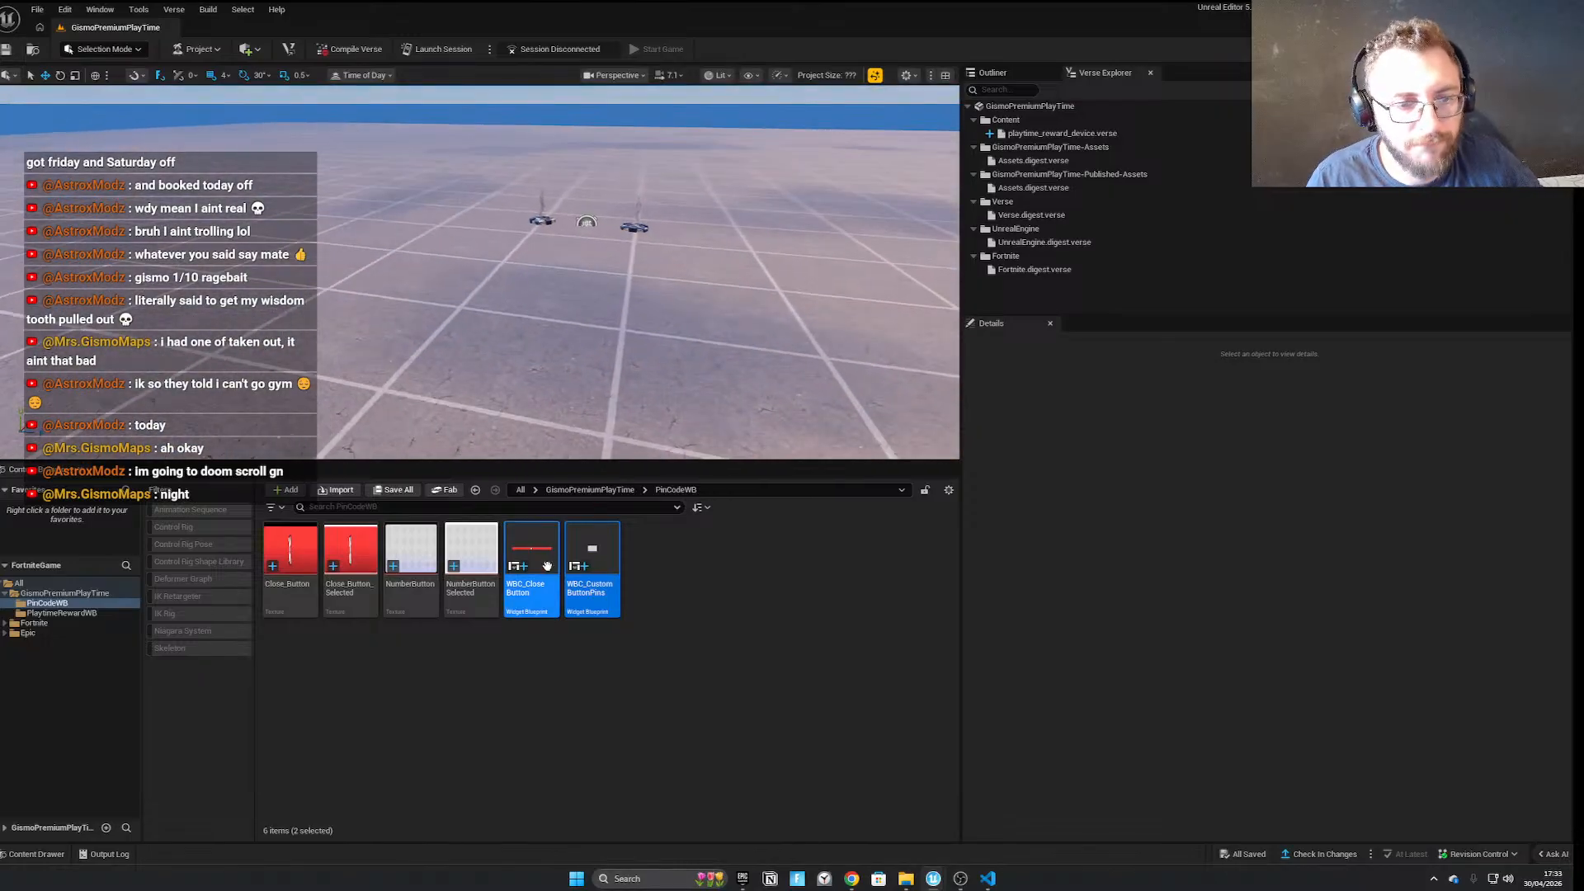
Open the PlaytimeRewardWB folder and search the white placeholder image's brush textures for "number"
left_click(587, 489)
left_click(371, 567)
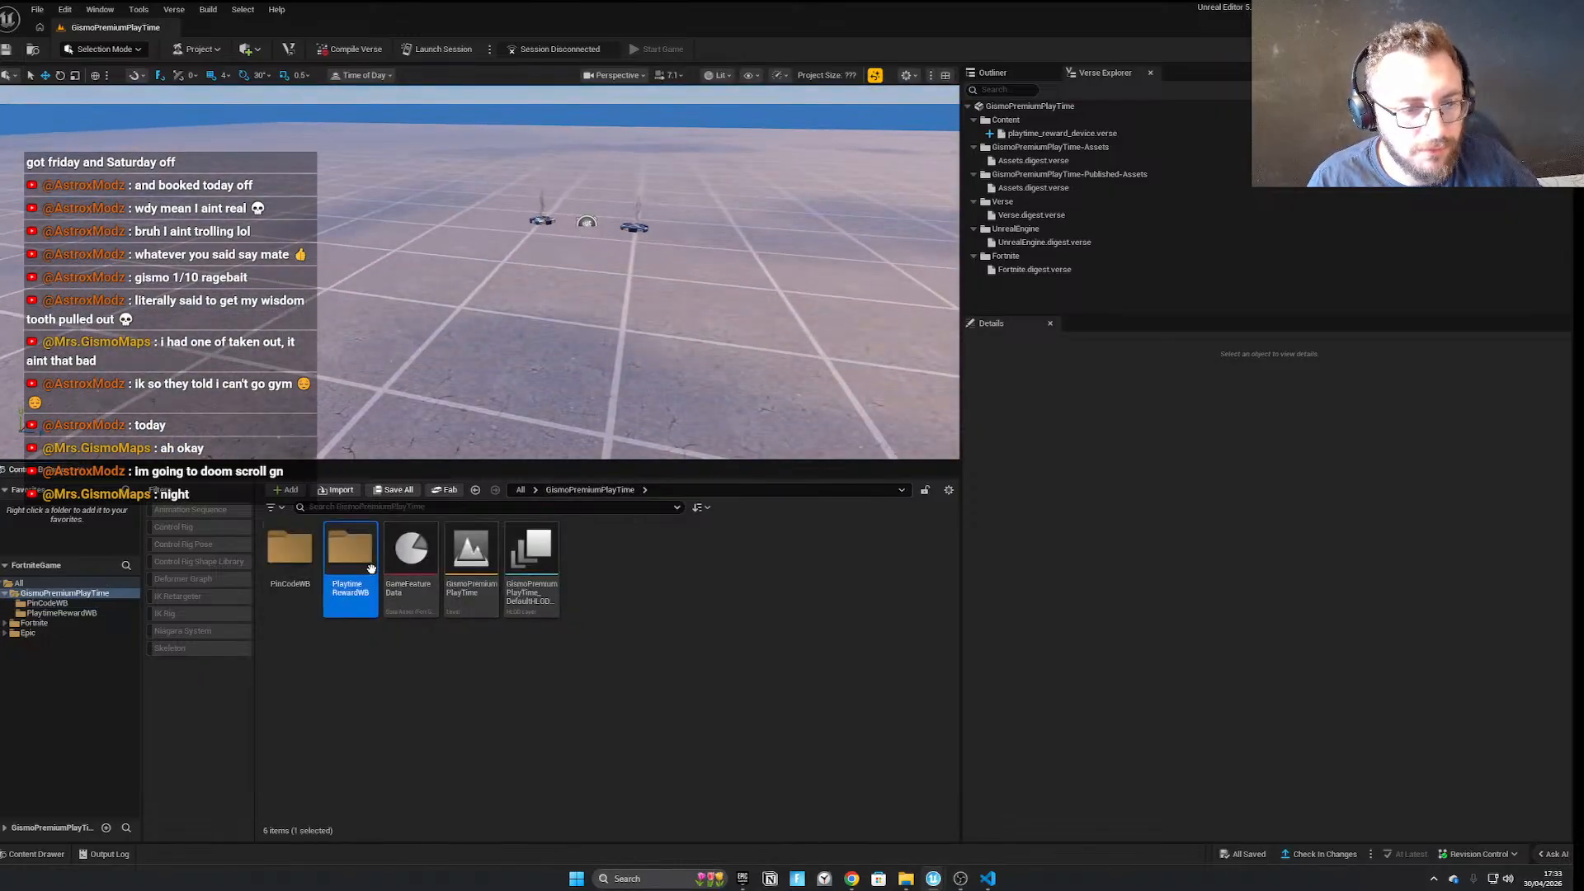
double_click(371, 567)
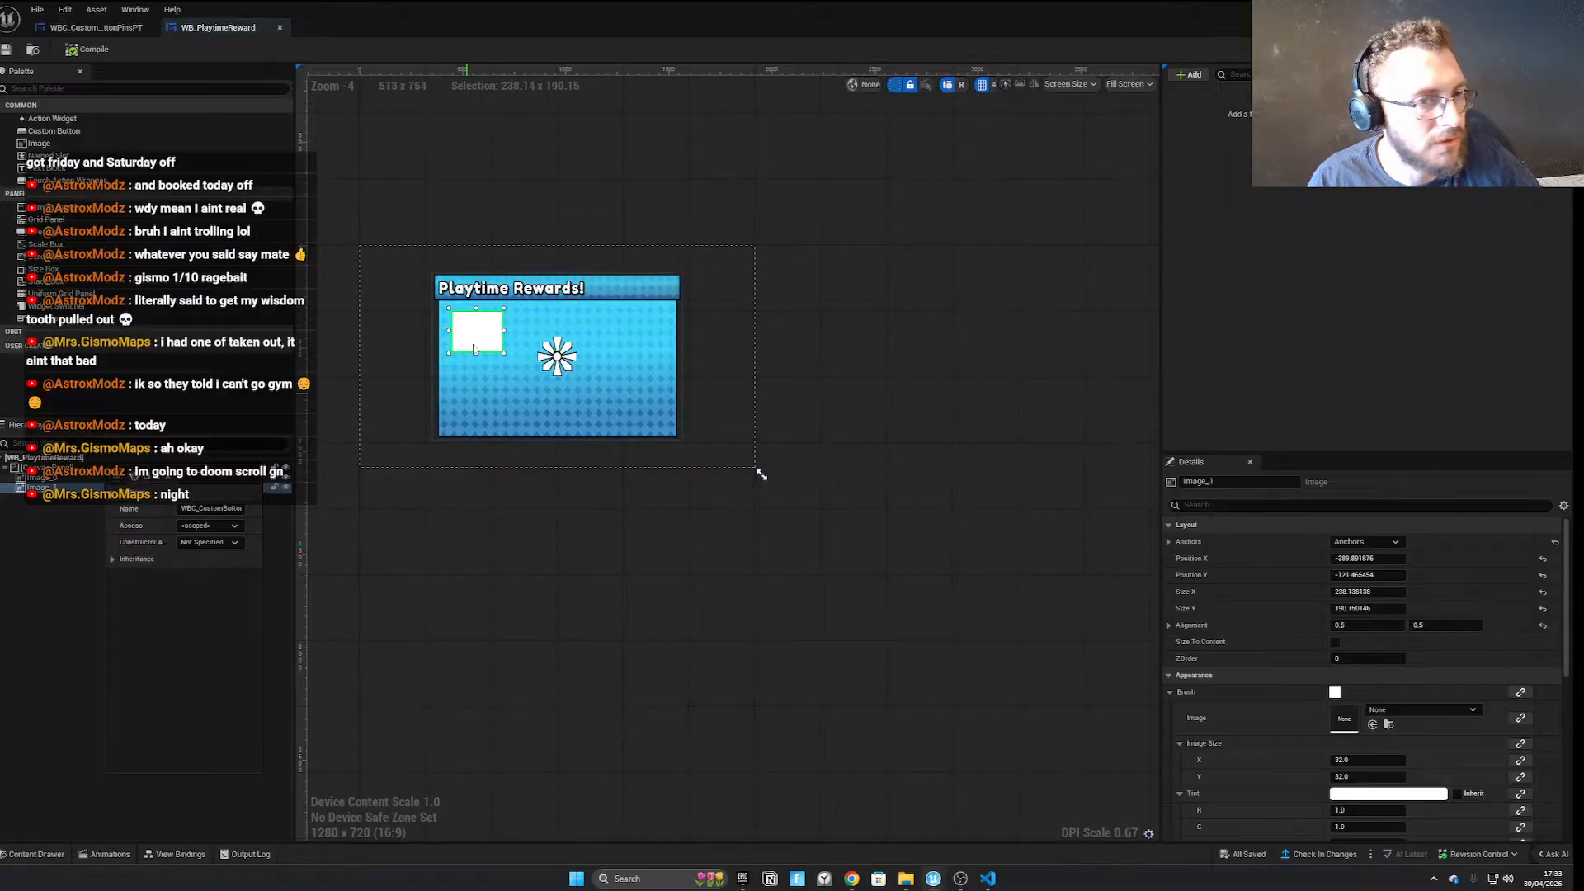
left_click(1399, 710)
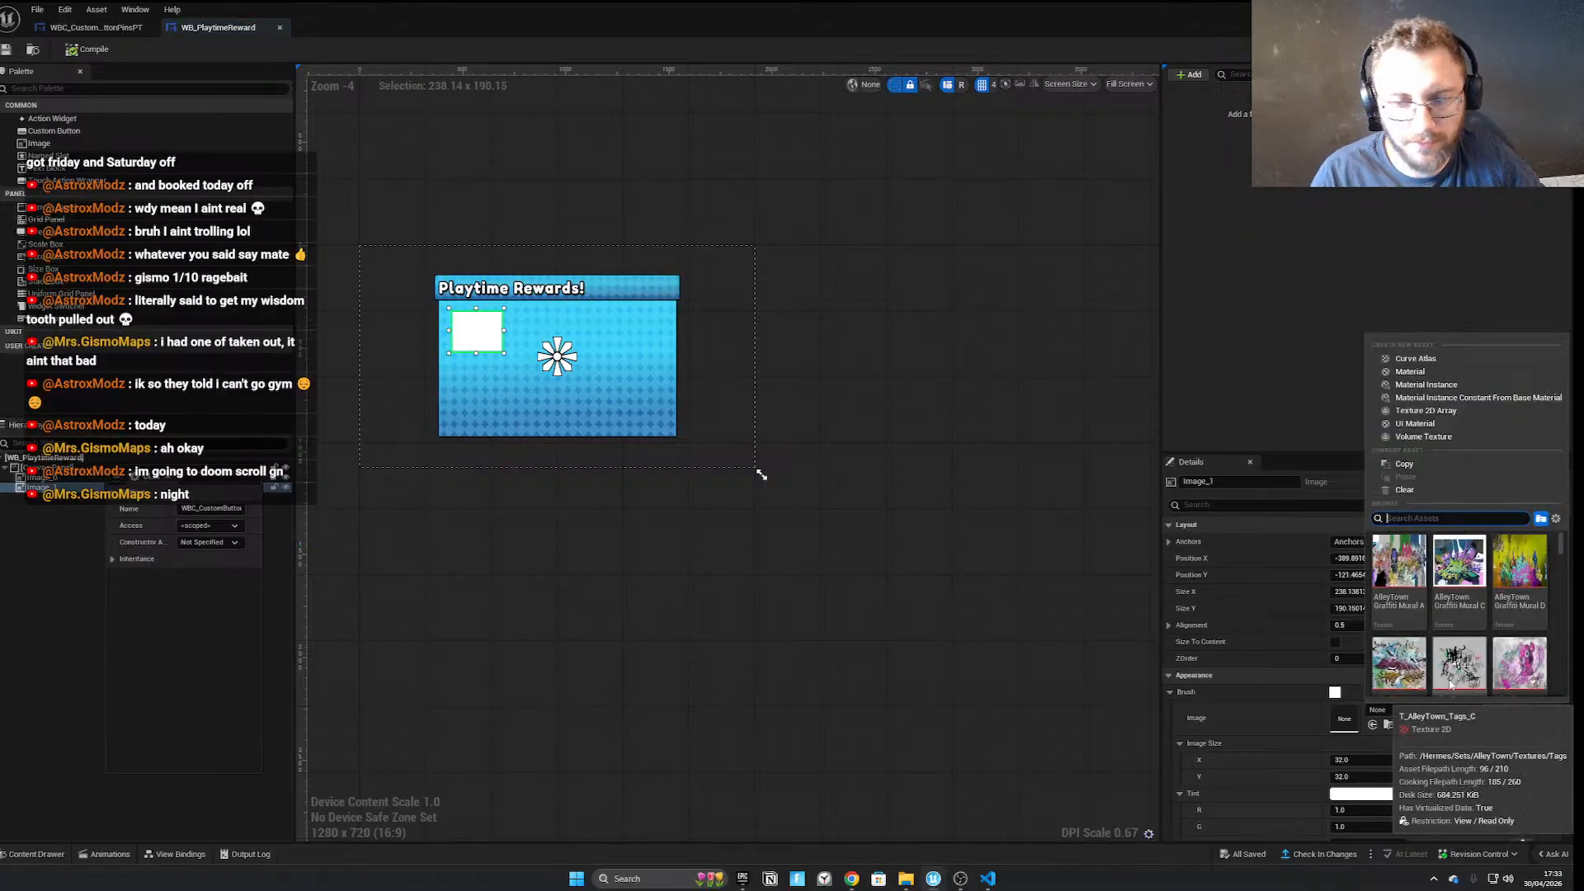
type("number")
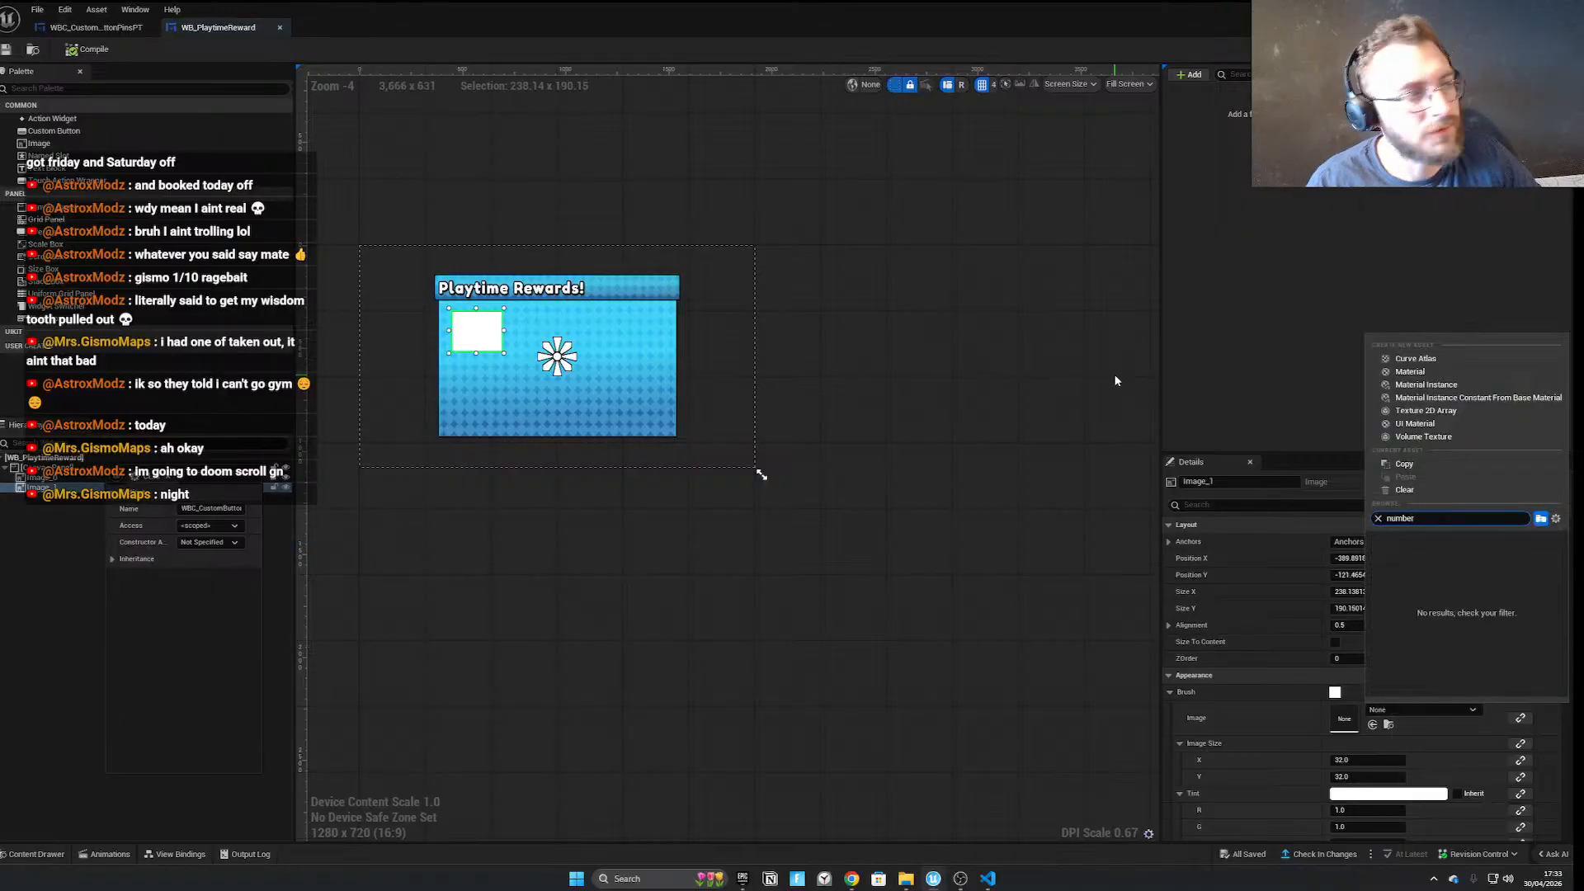
Make the widget editor smaller and add the NumberButton texture from the PinCodeWB folder to the WB_PlaytimeReward canvas as an image
left_click_drag(517, 12, 1100, 189)
left_click(590, 490)
double_click(291, 549)
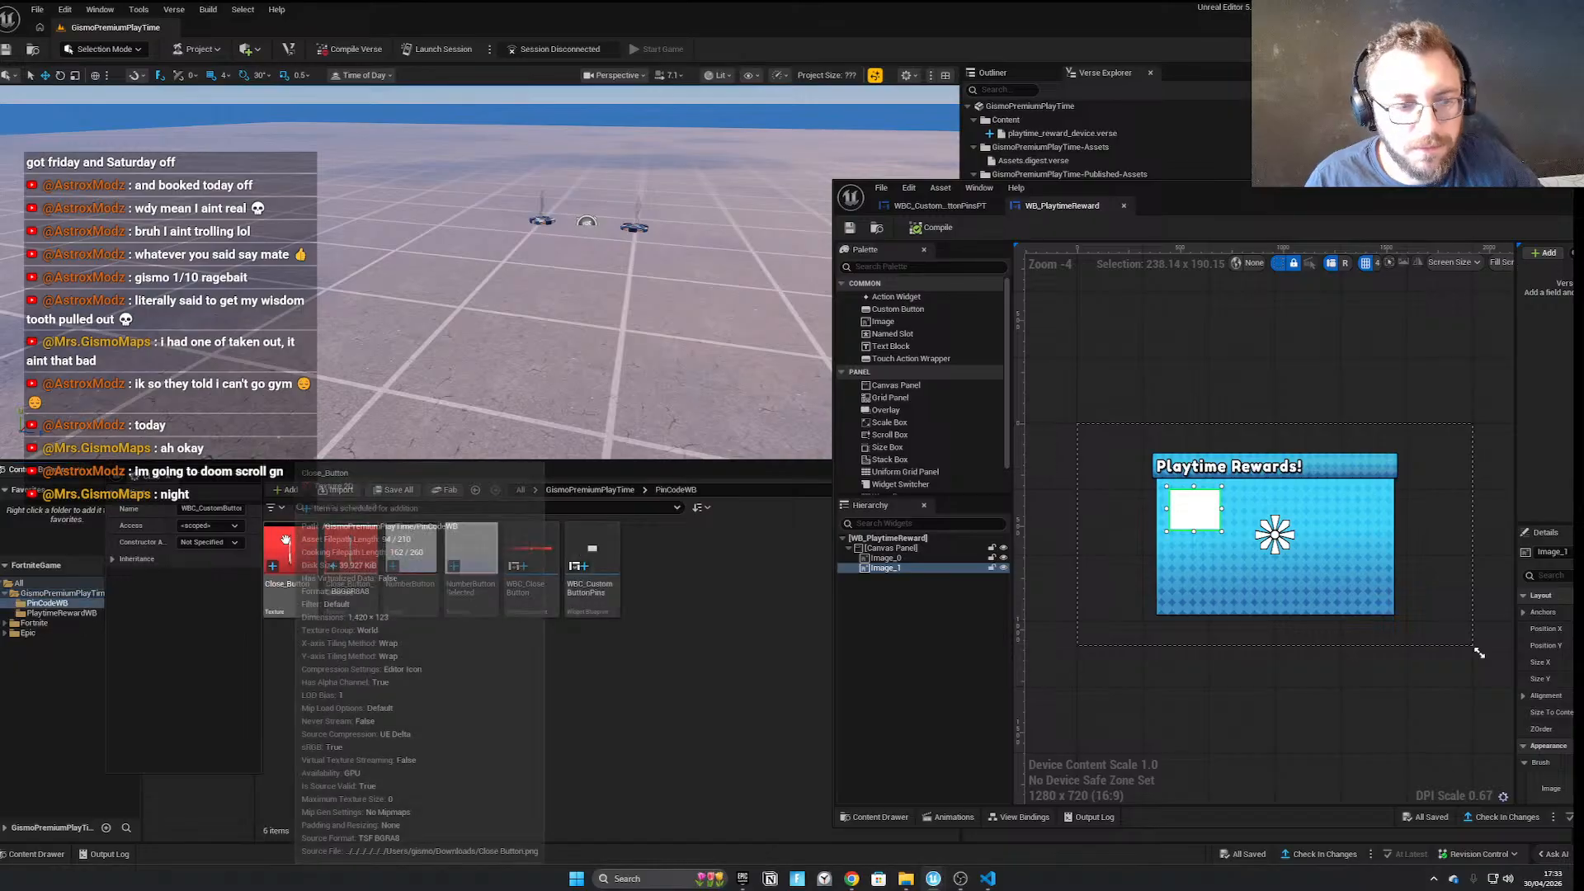
left_click_drag(411, 551, 1237, 489)
scroll(1234, 528, "up", 4)
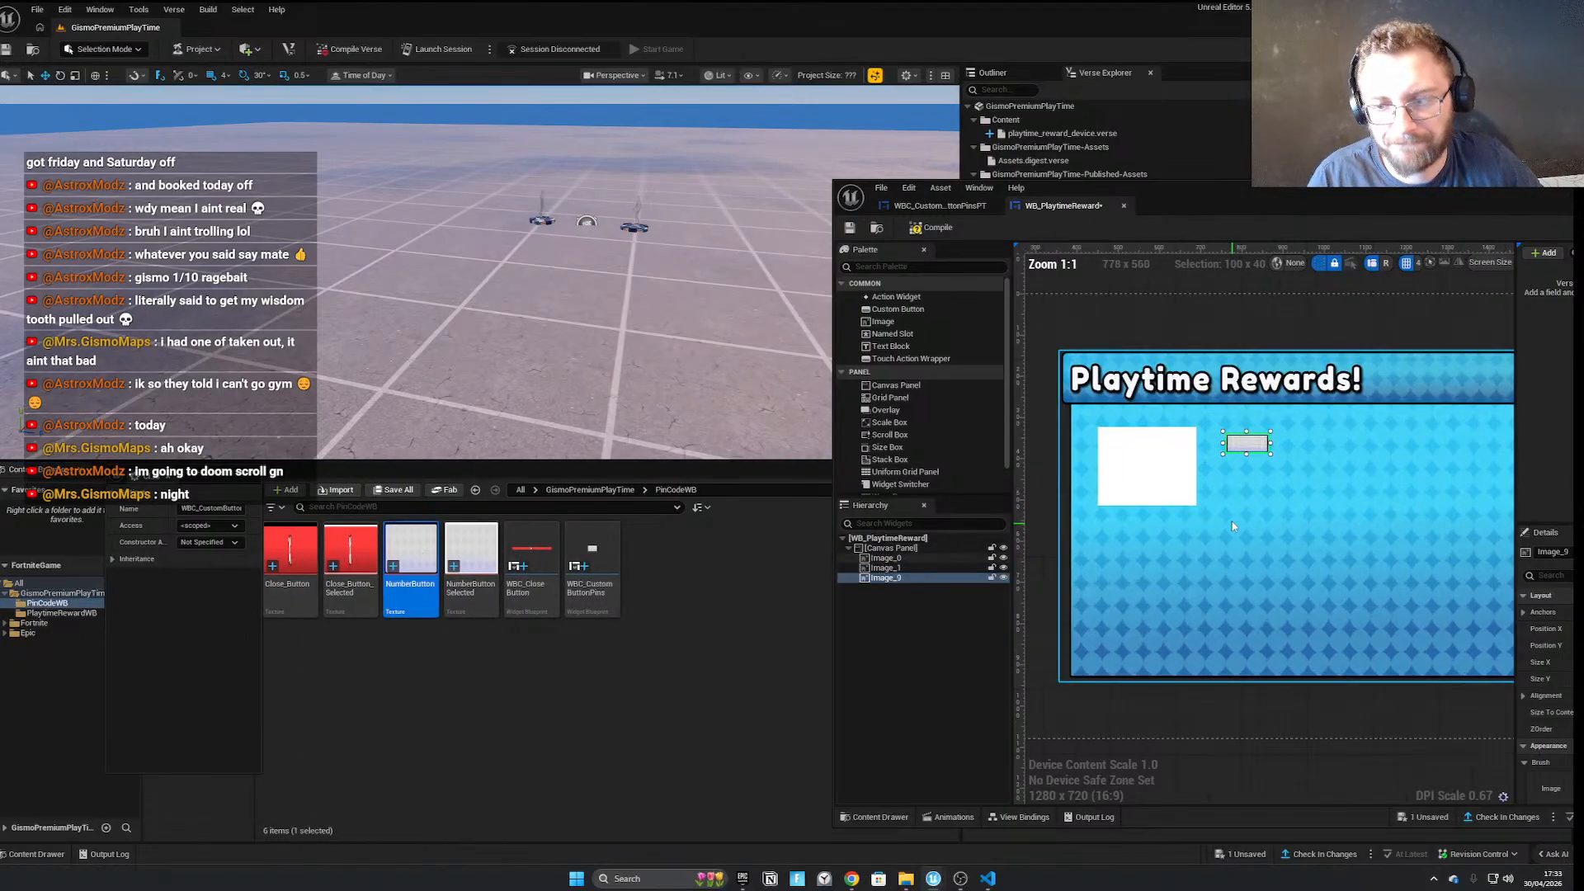
Enlarge the widget editor, delete the white placeholder, and resize the NumberButton image to about 190 × 178 in the panel's upper left
double_click(1147, 188)
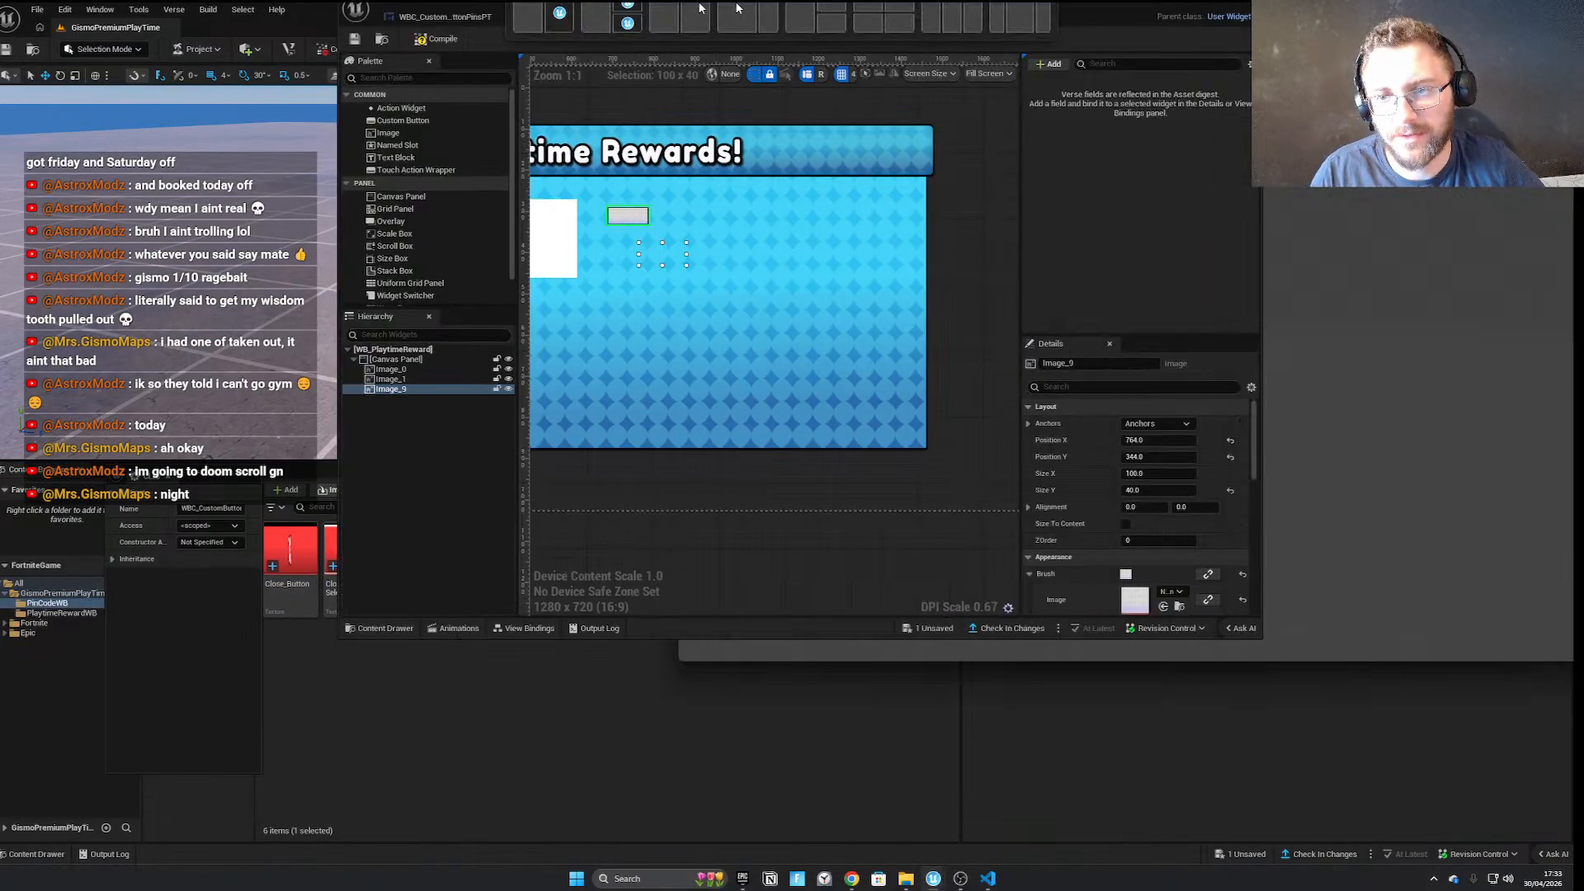
left_click(553, 321)
key("Delete")
left_click(652, 288)
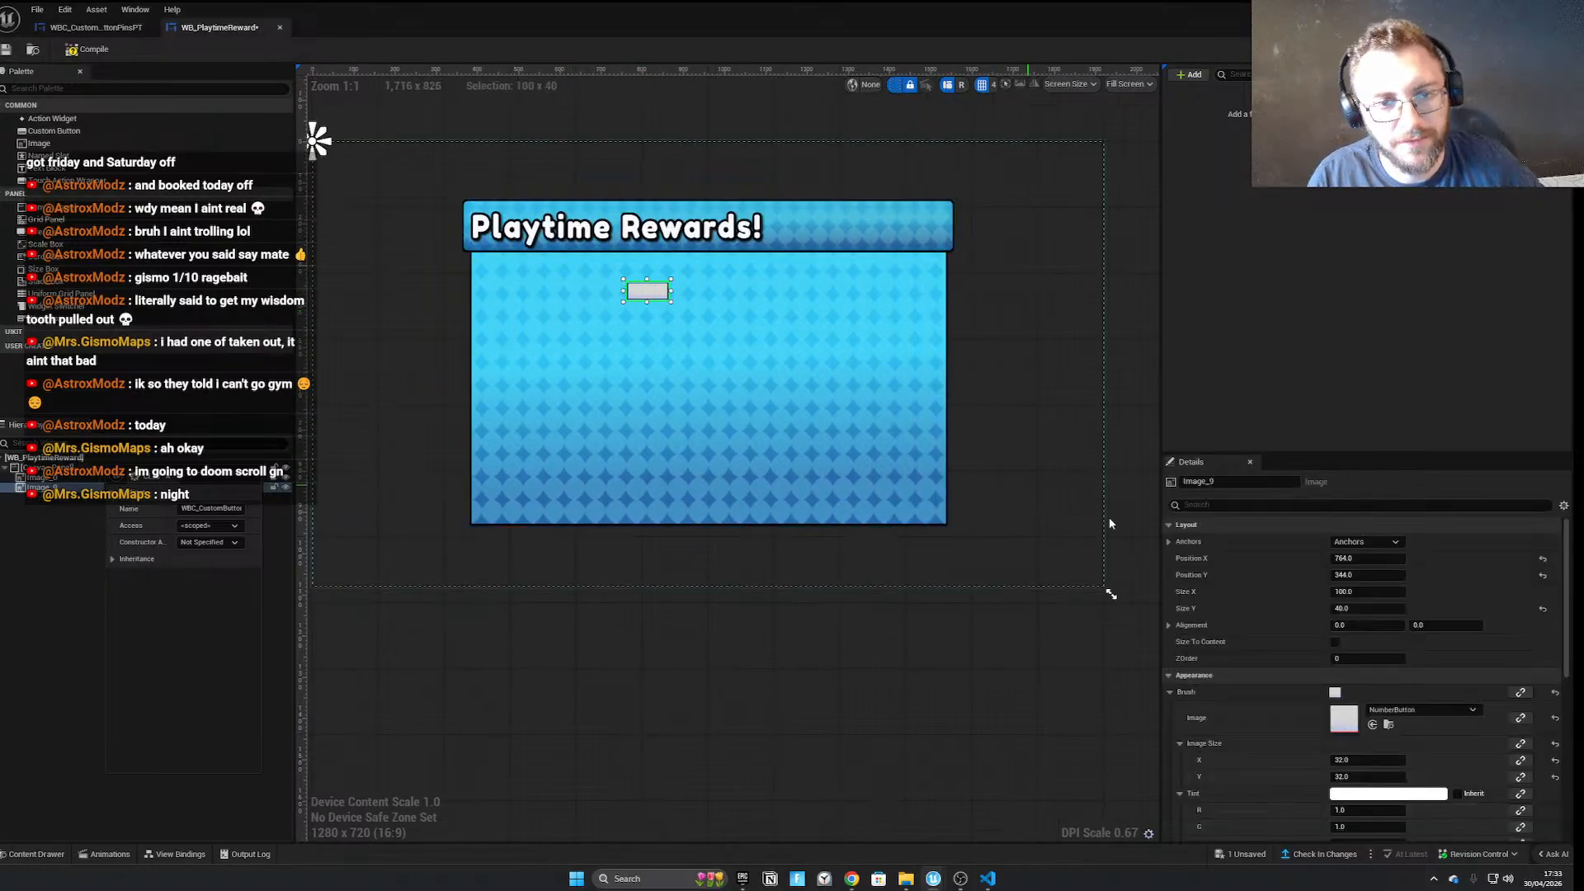
left_click_drag(671, 302, 558, 314)
key("ctrl+d")
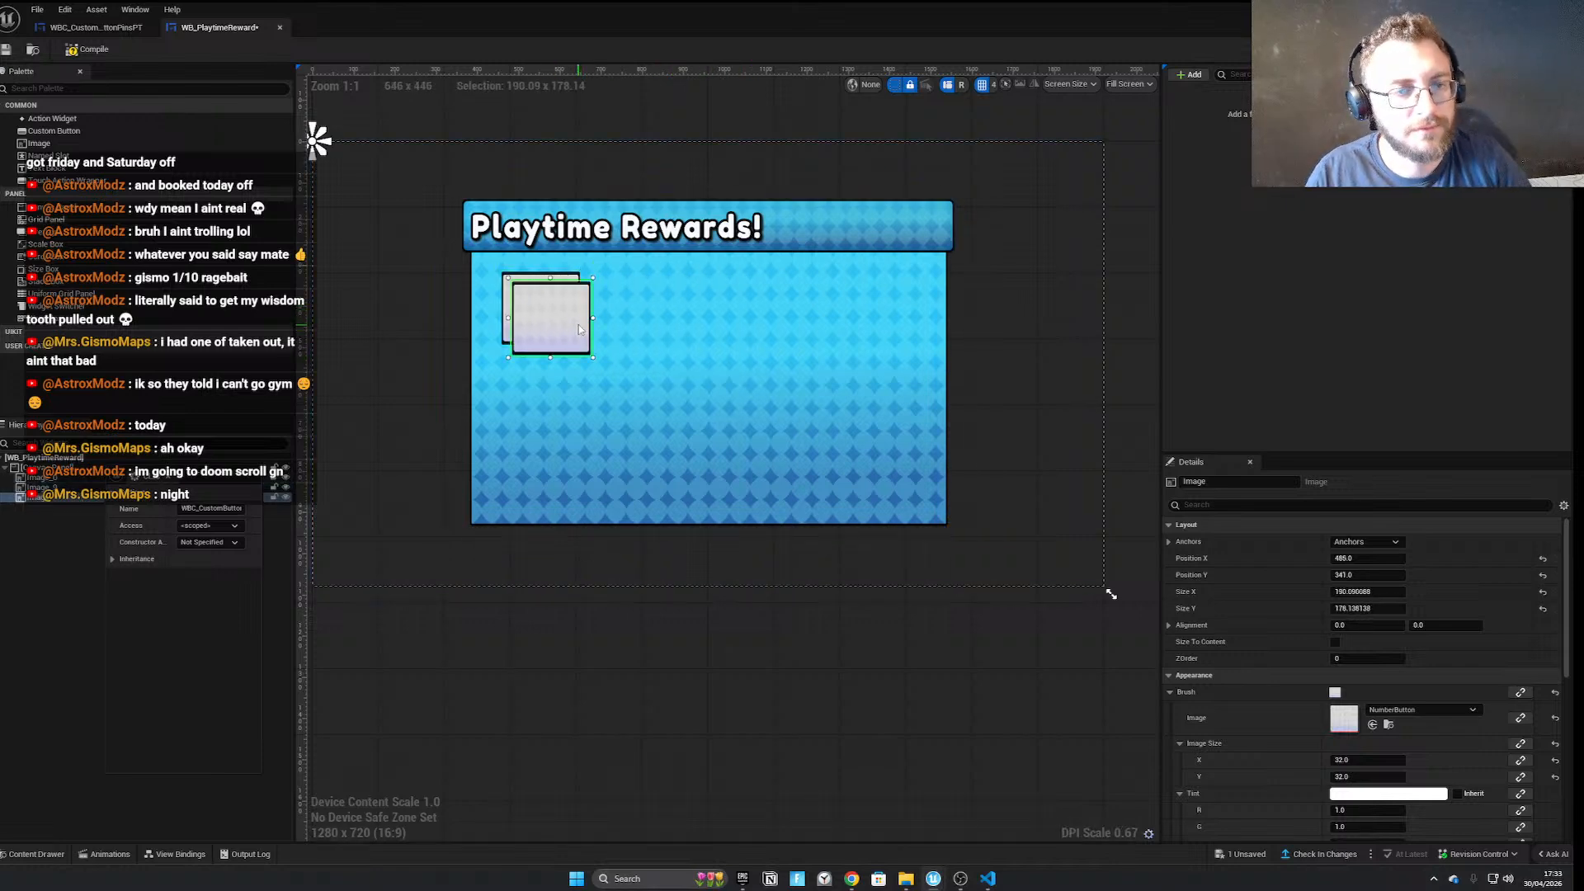
key("ctrl+z")
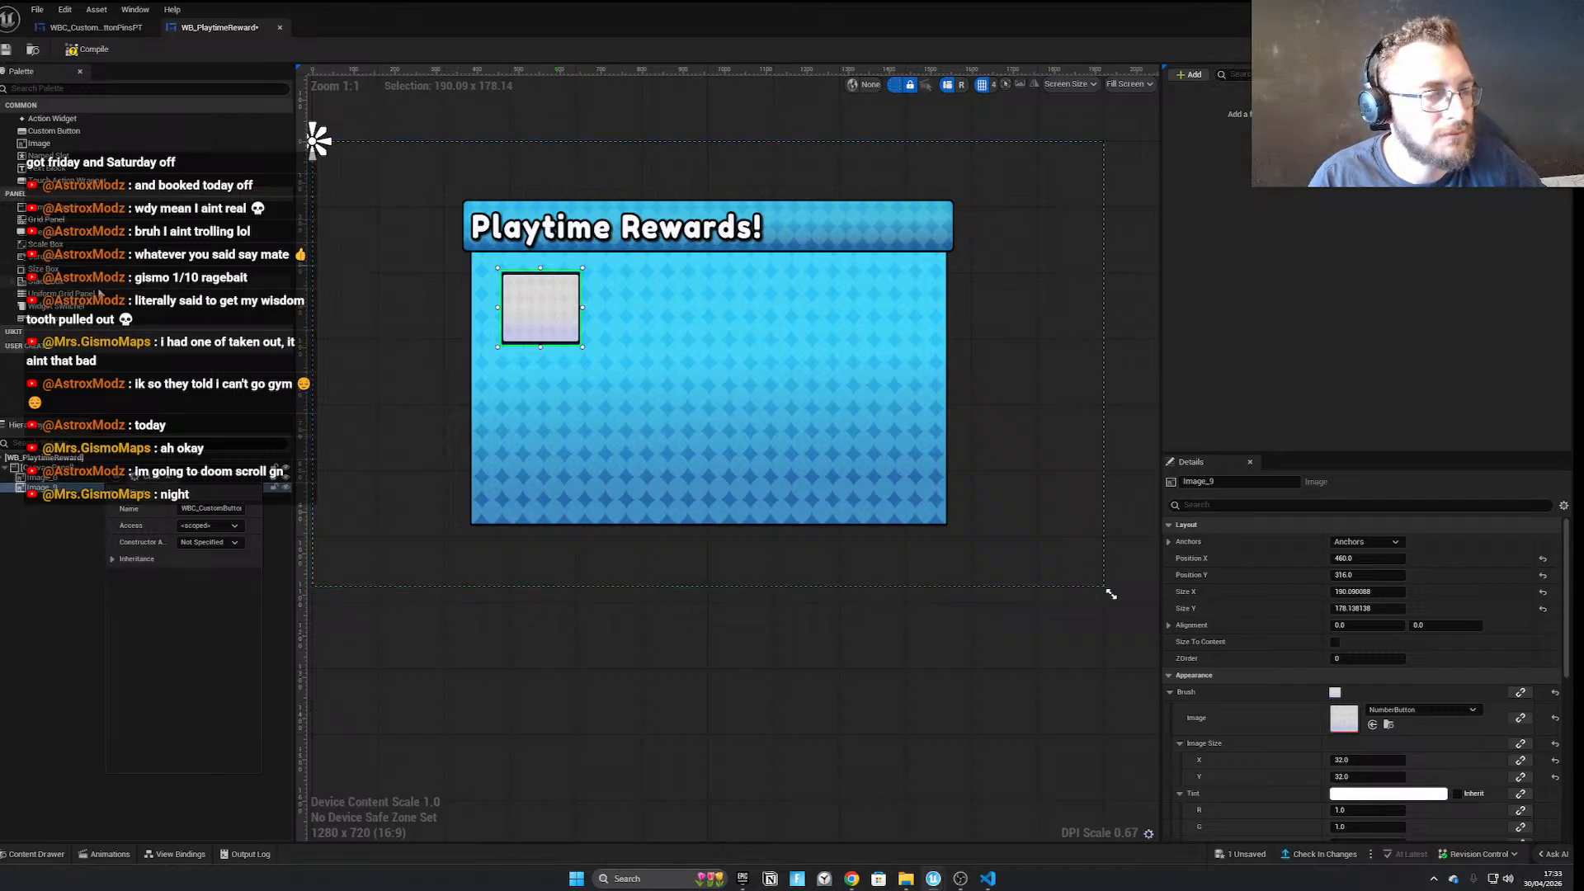
key("ctrl+d")
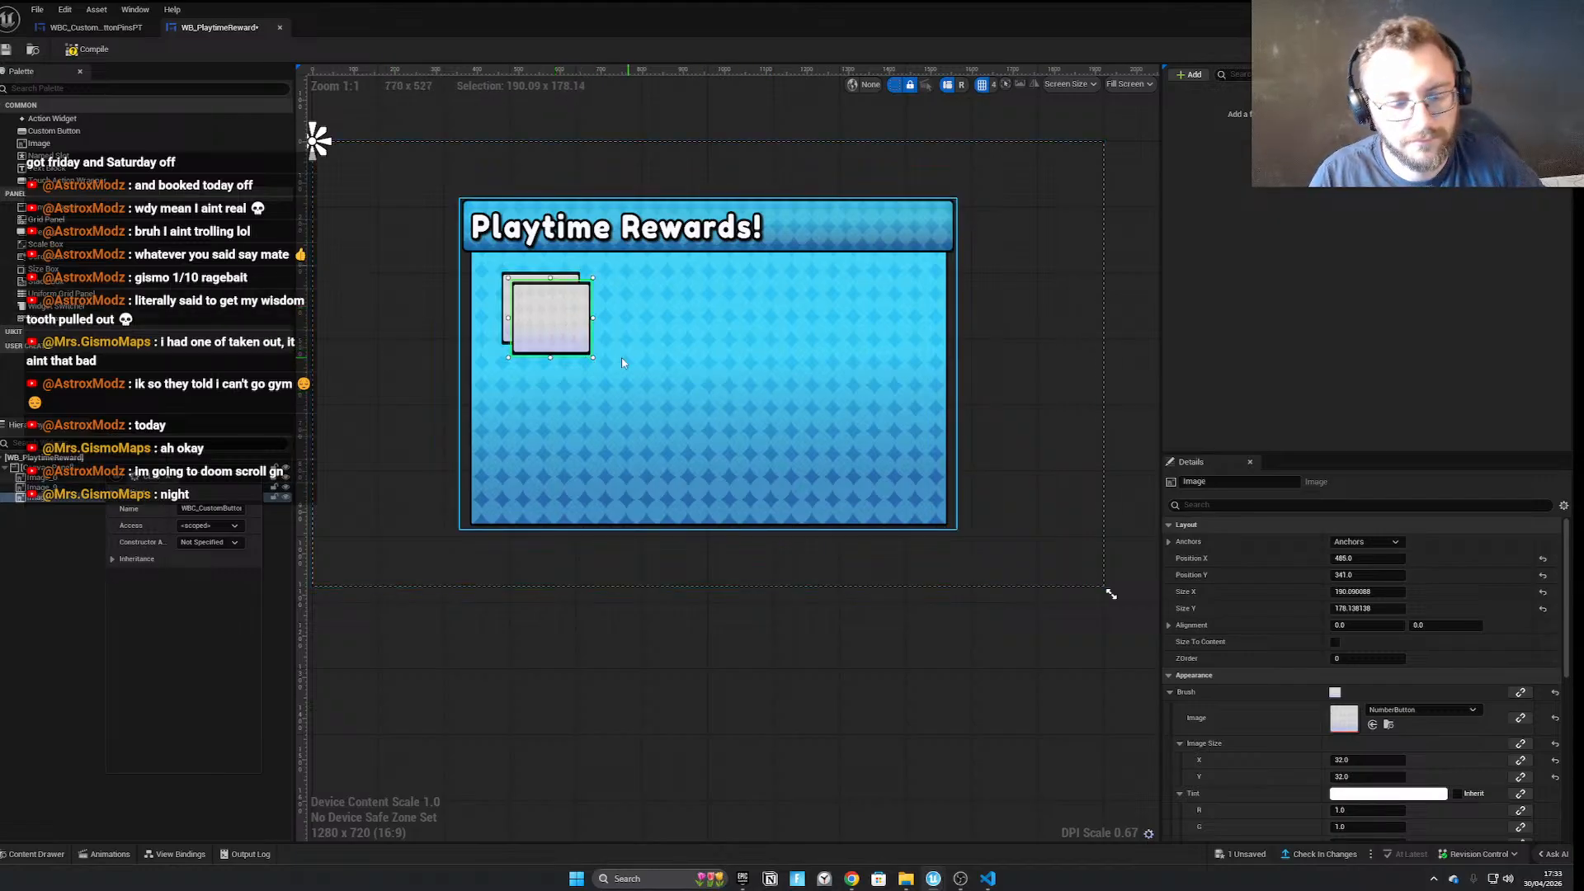
key("ctrl+z")
Anchor the NumberButton image to the canvas centre, enlarge it to about 225 × 223 and place it in the panel's upper left
left_click(1366, 542)
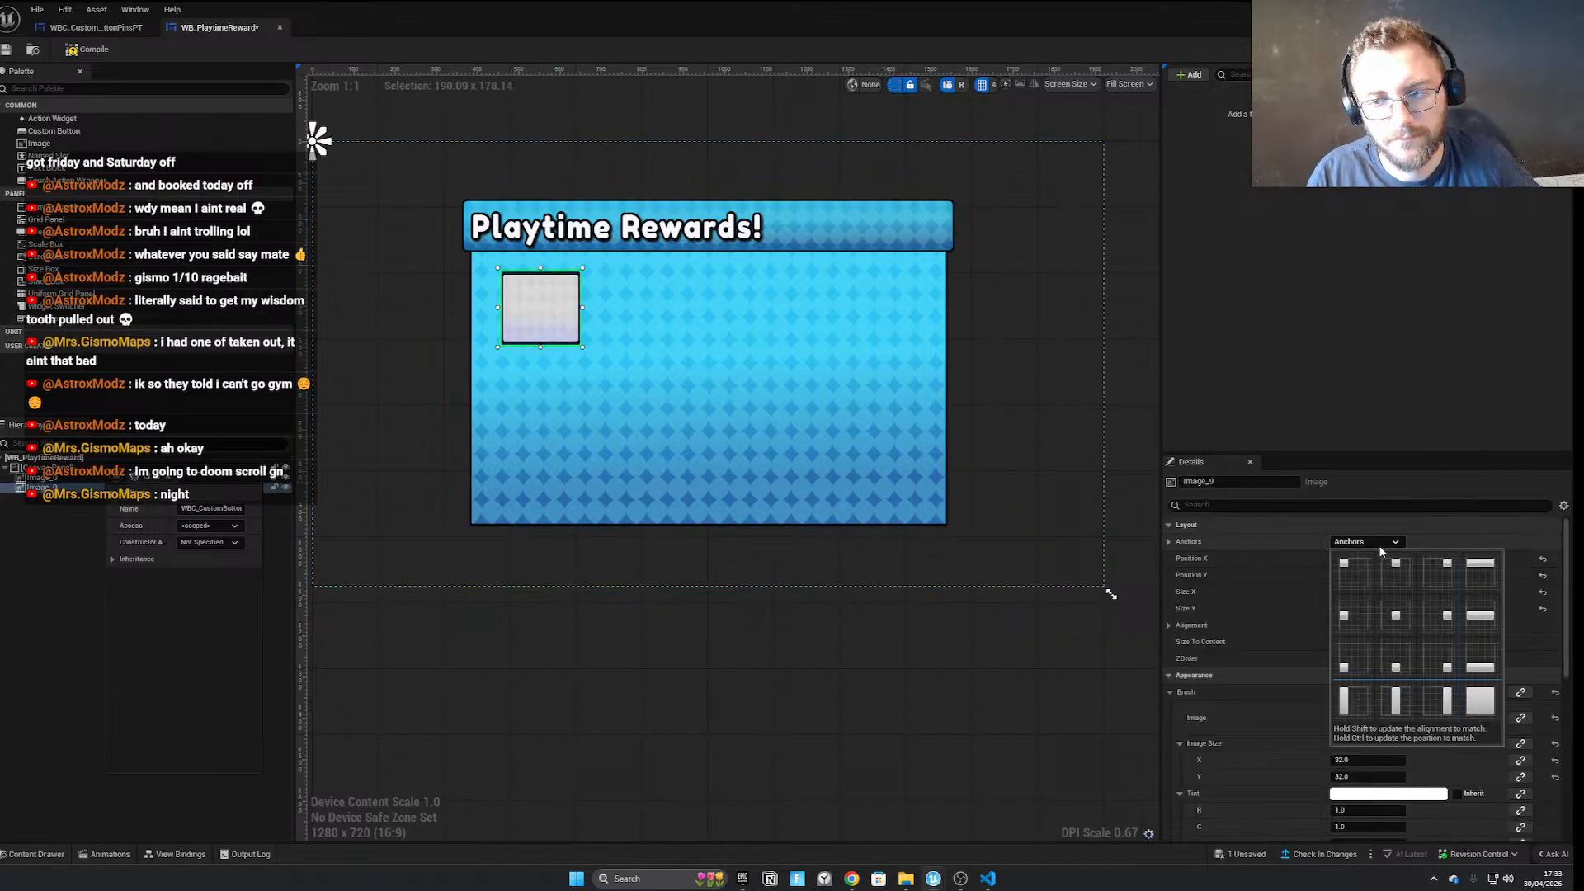
left_click(1399, 619, "ctrl+shift")
left_click(744, 385)
left_click_drag(744, 384, 614, 327)
key("ctrl+z")
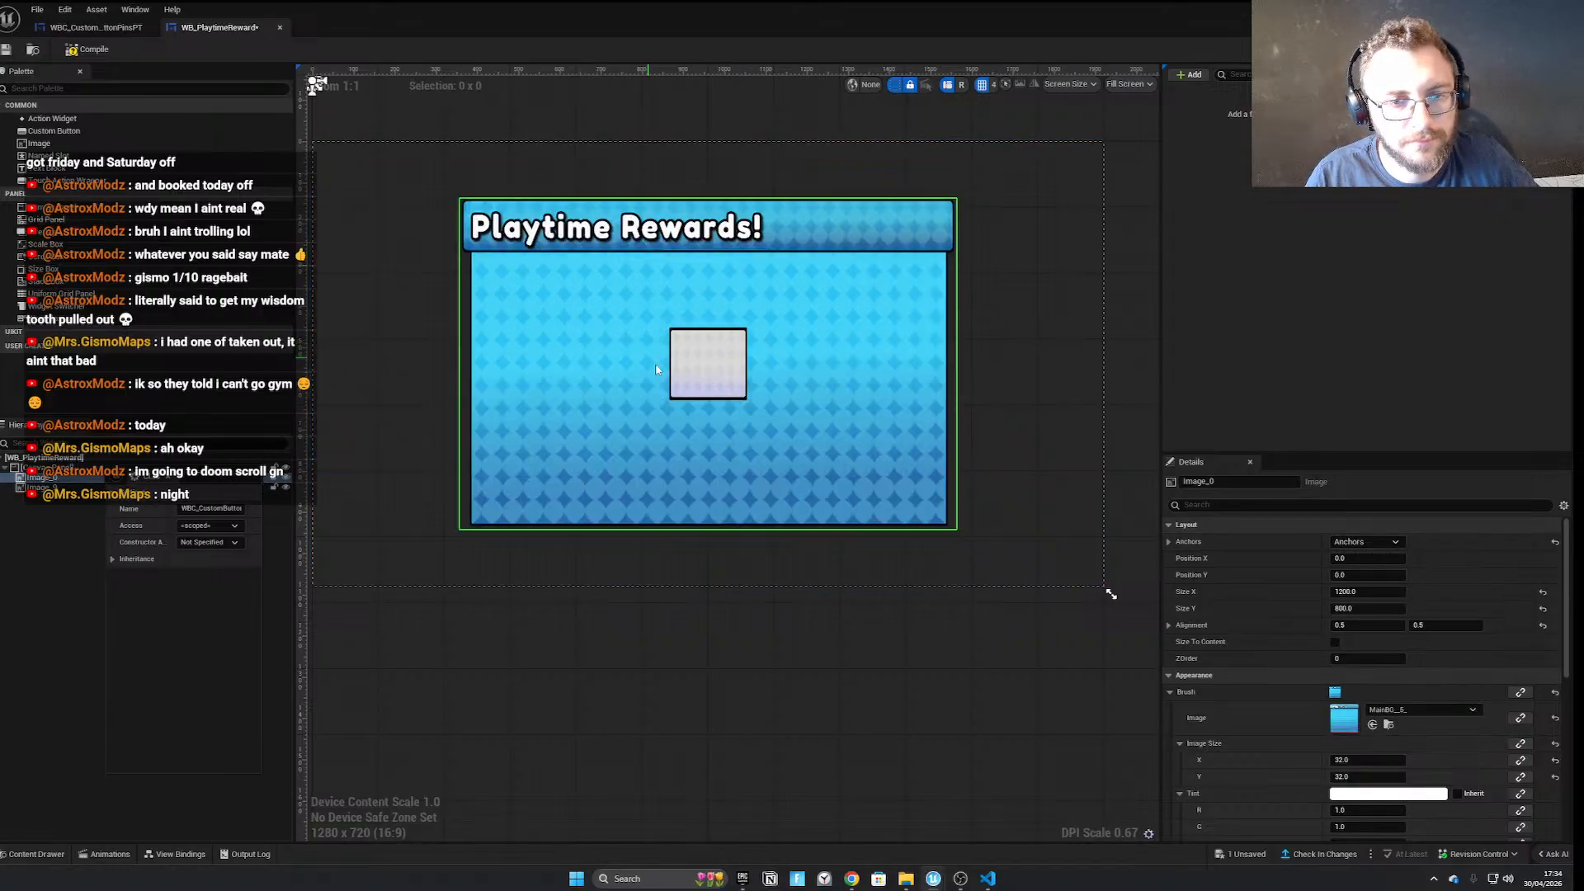
left_click(738, 382)
left_click_drag(738, 382, 762, 339)
Make three copies of the NumberButton image and line them up with the original as an evenly spaced row of four
key("ctrl+c")
key("ctrl+v")
key("ctrl+v")
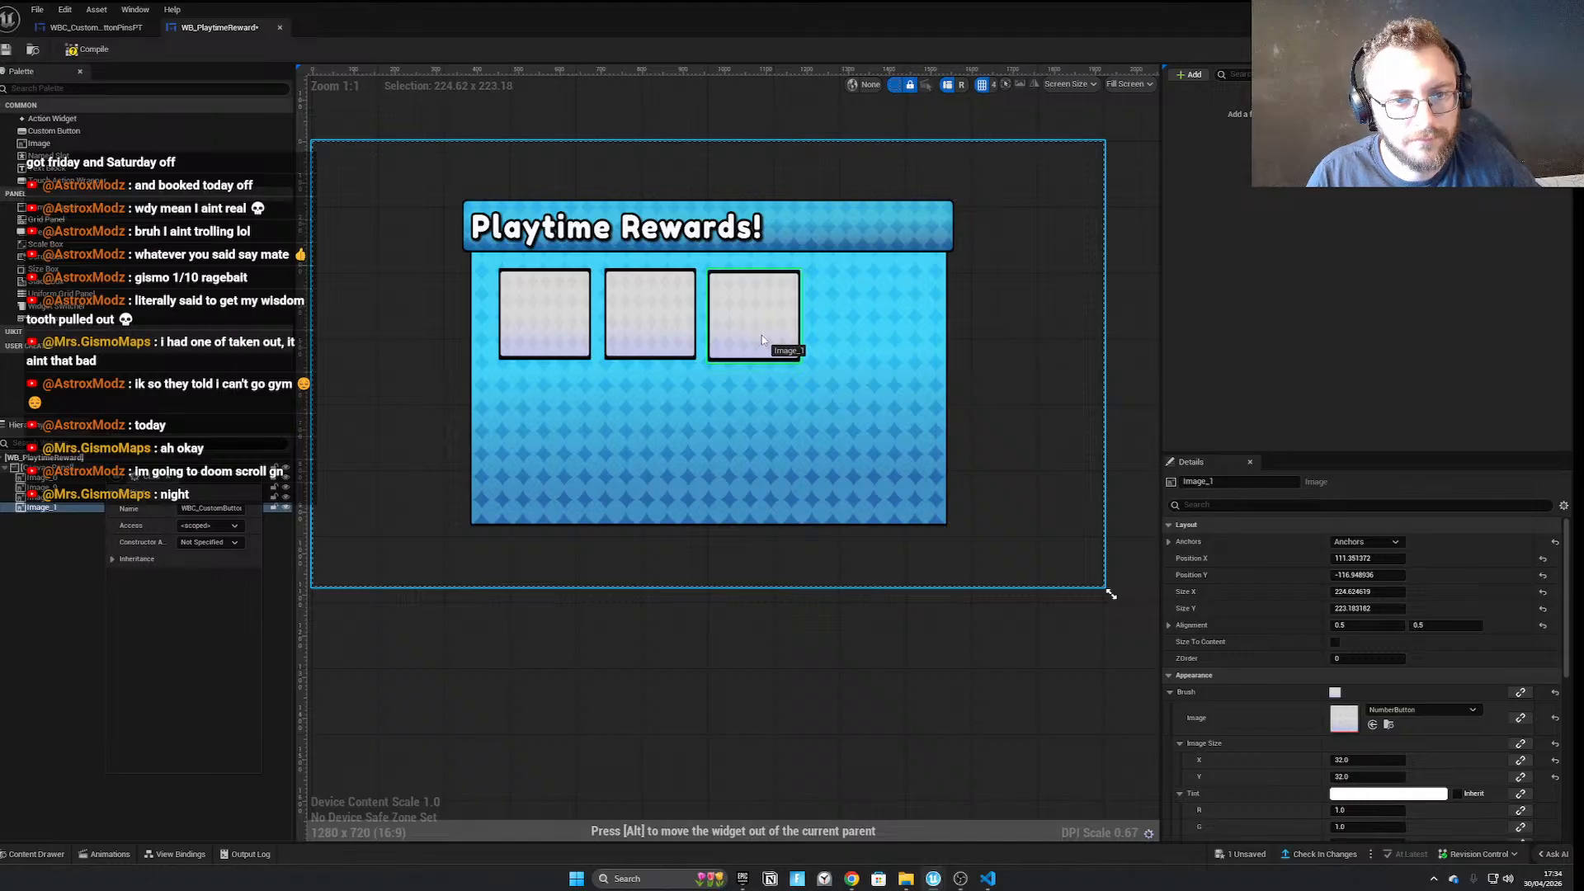
key("ctrl+v")
left_click_drag(801, 400, 851, 342)
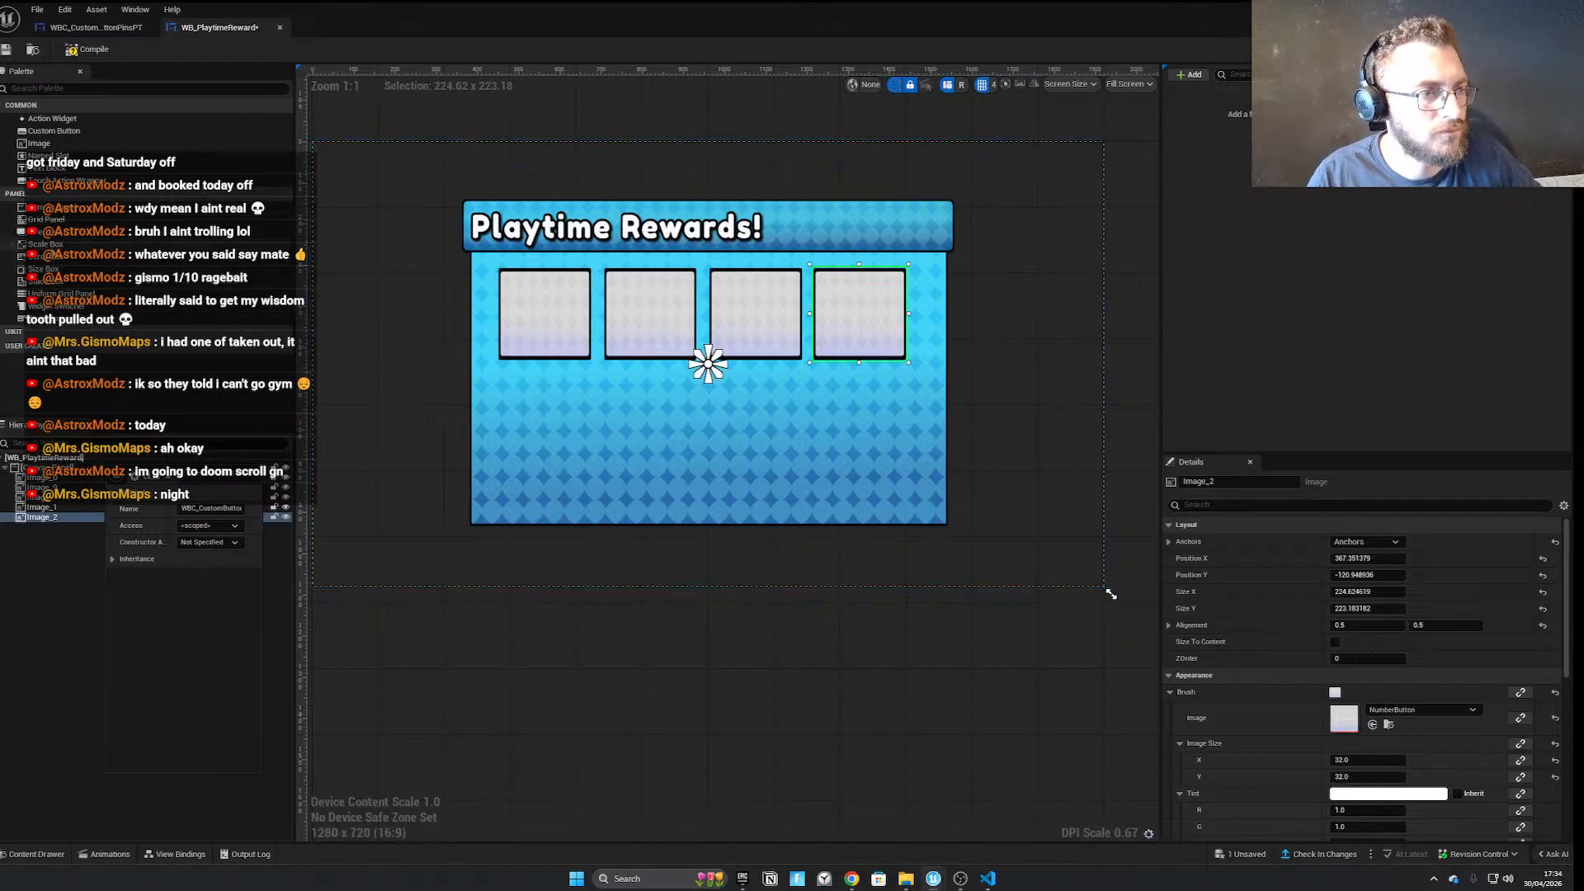
left_click(55, 276)
left_click_drag(51, 477, 52, 484)
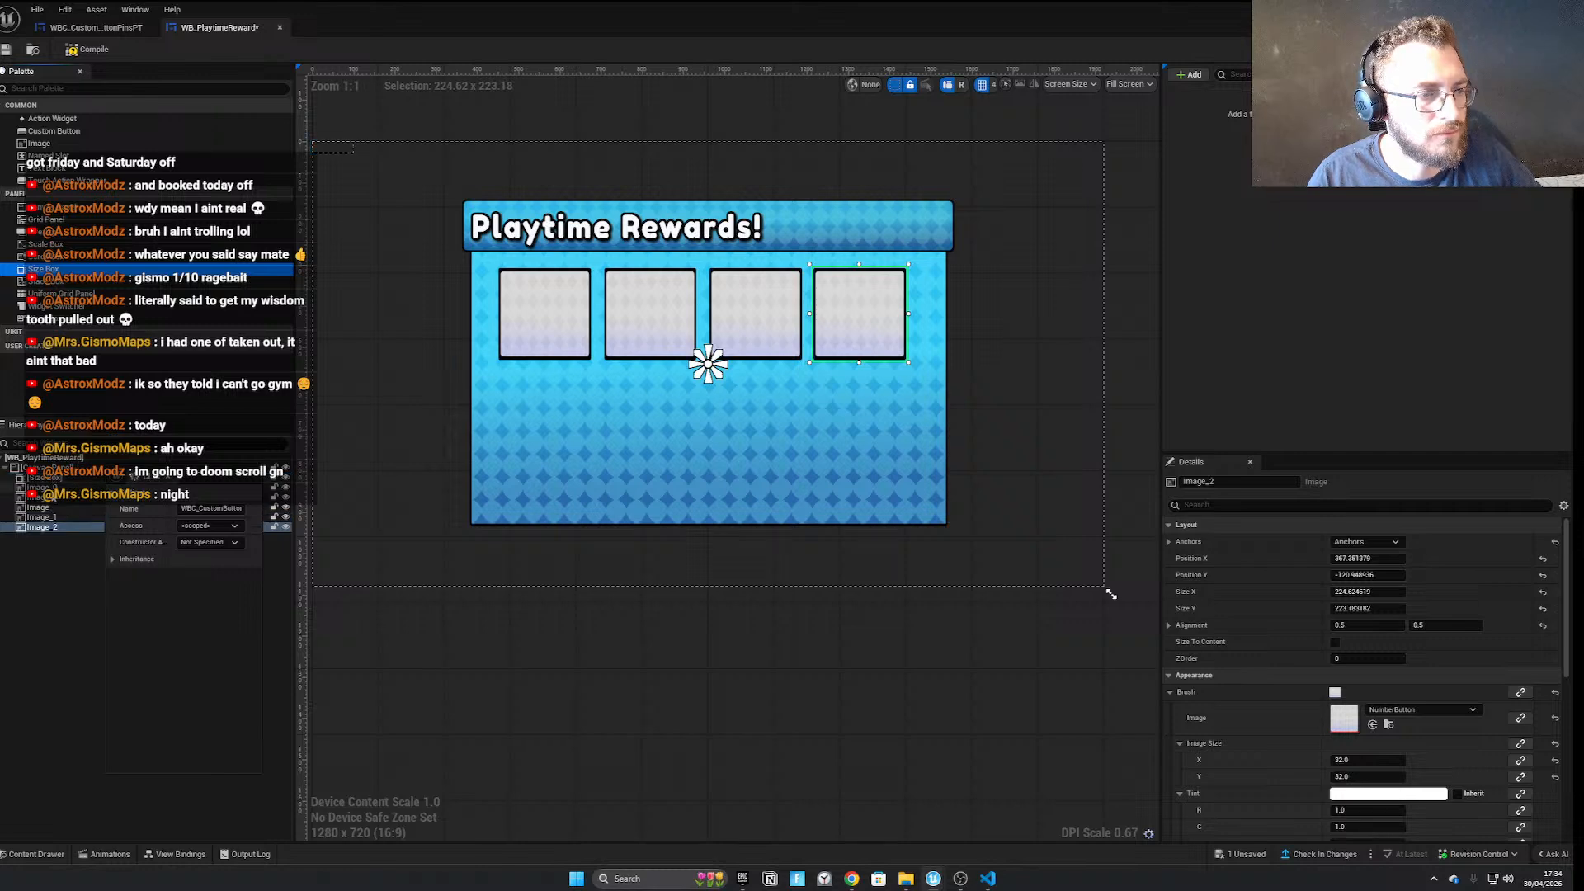
left_click(48, 510, "shift")
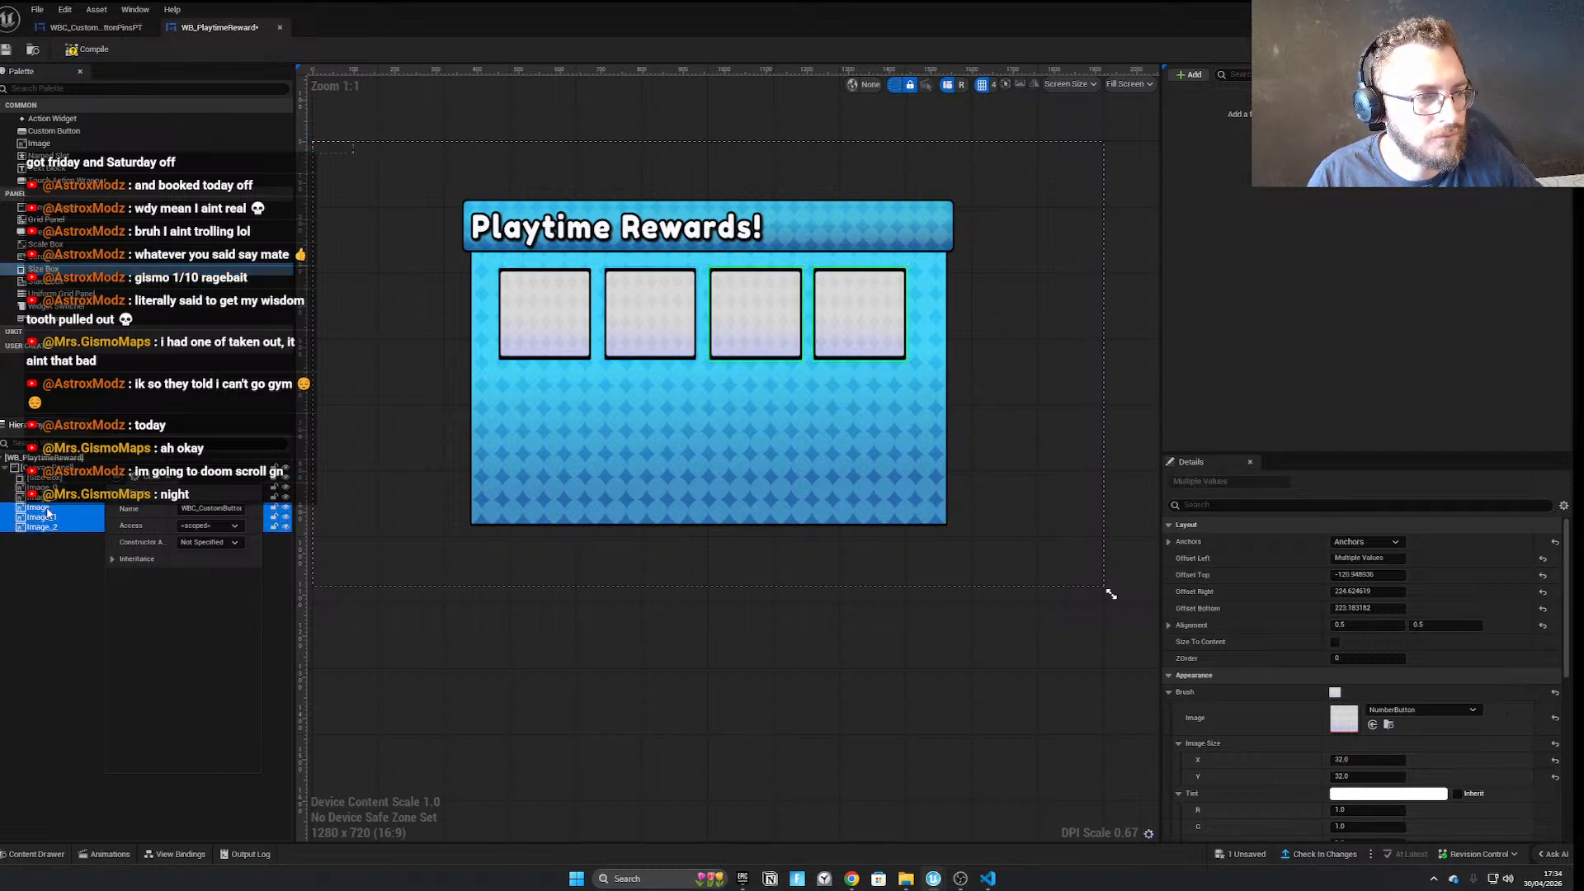
left_click(42, 488)
left_click(40, 507)
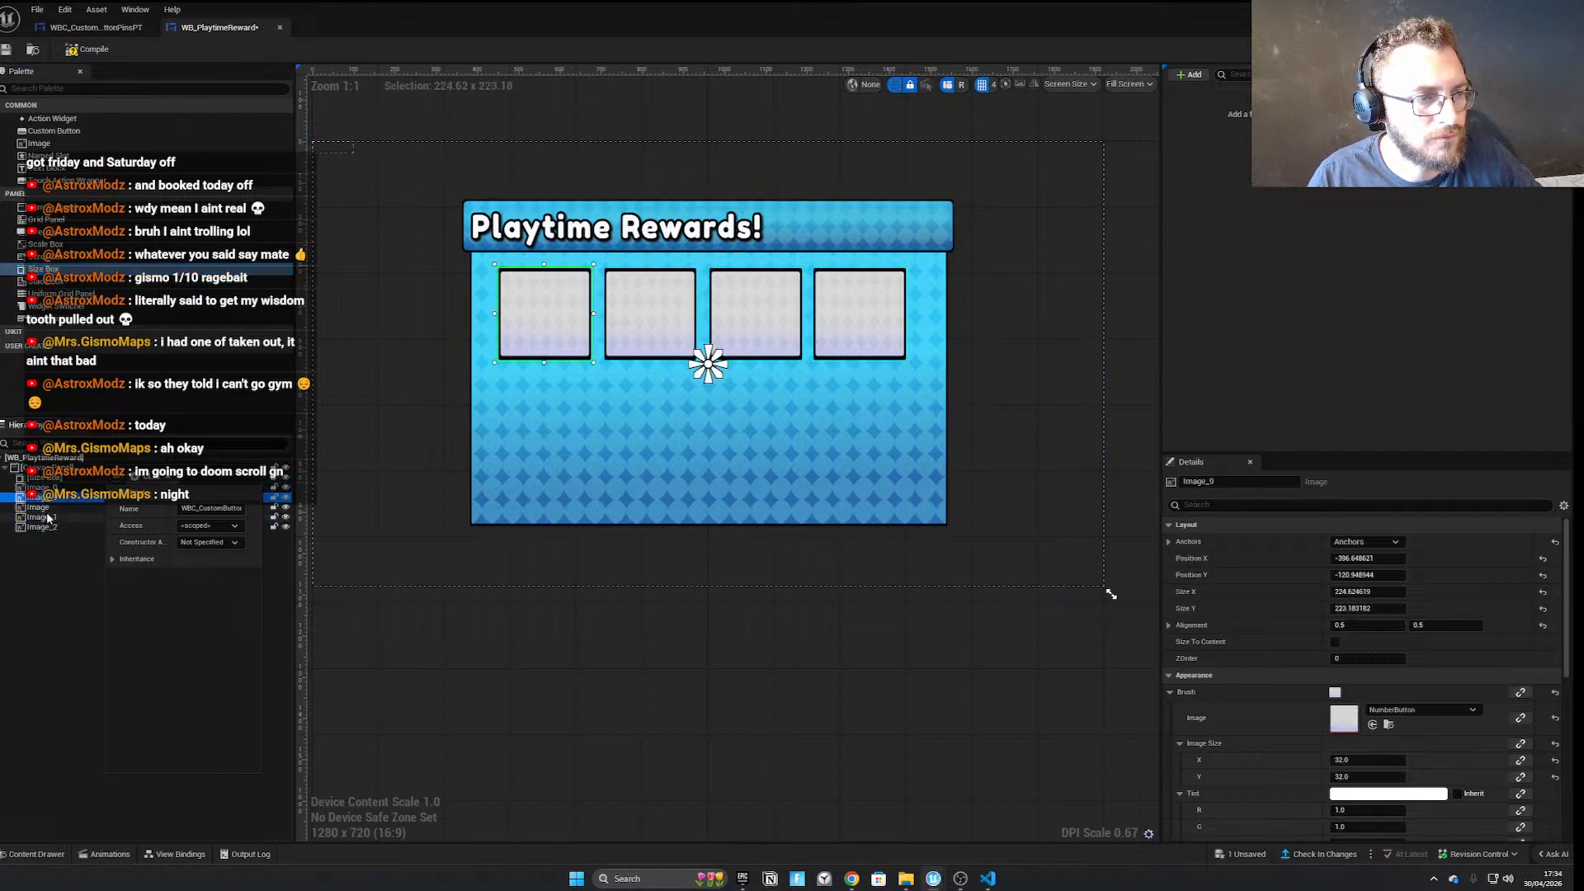
left_click(43, 527, "shift")
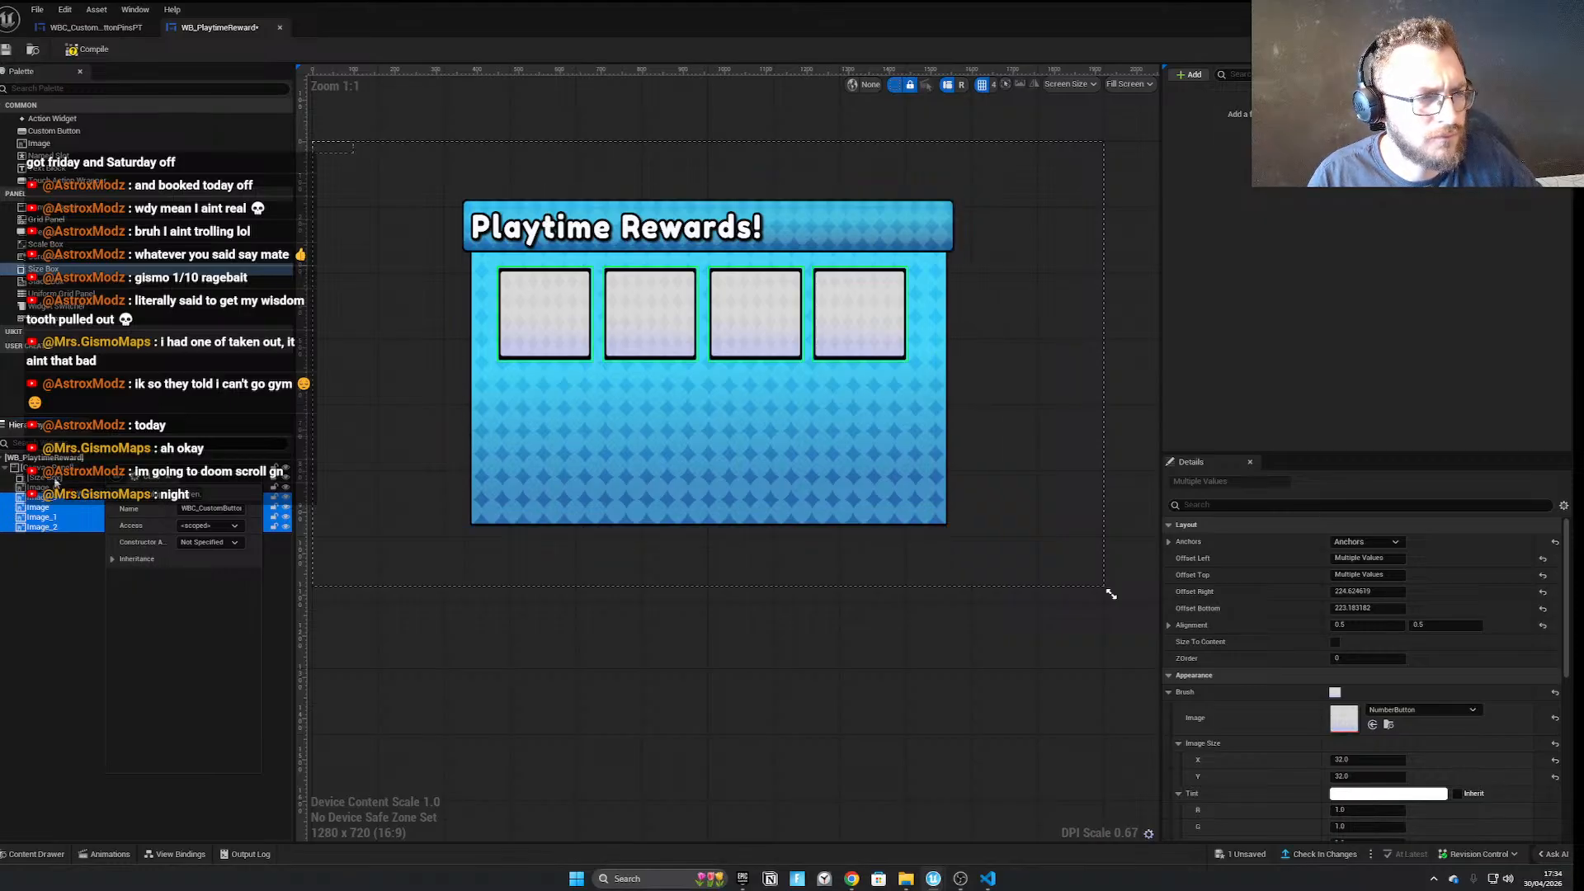
left_click(44, 478)
key("Delete")
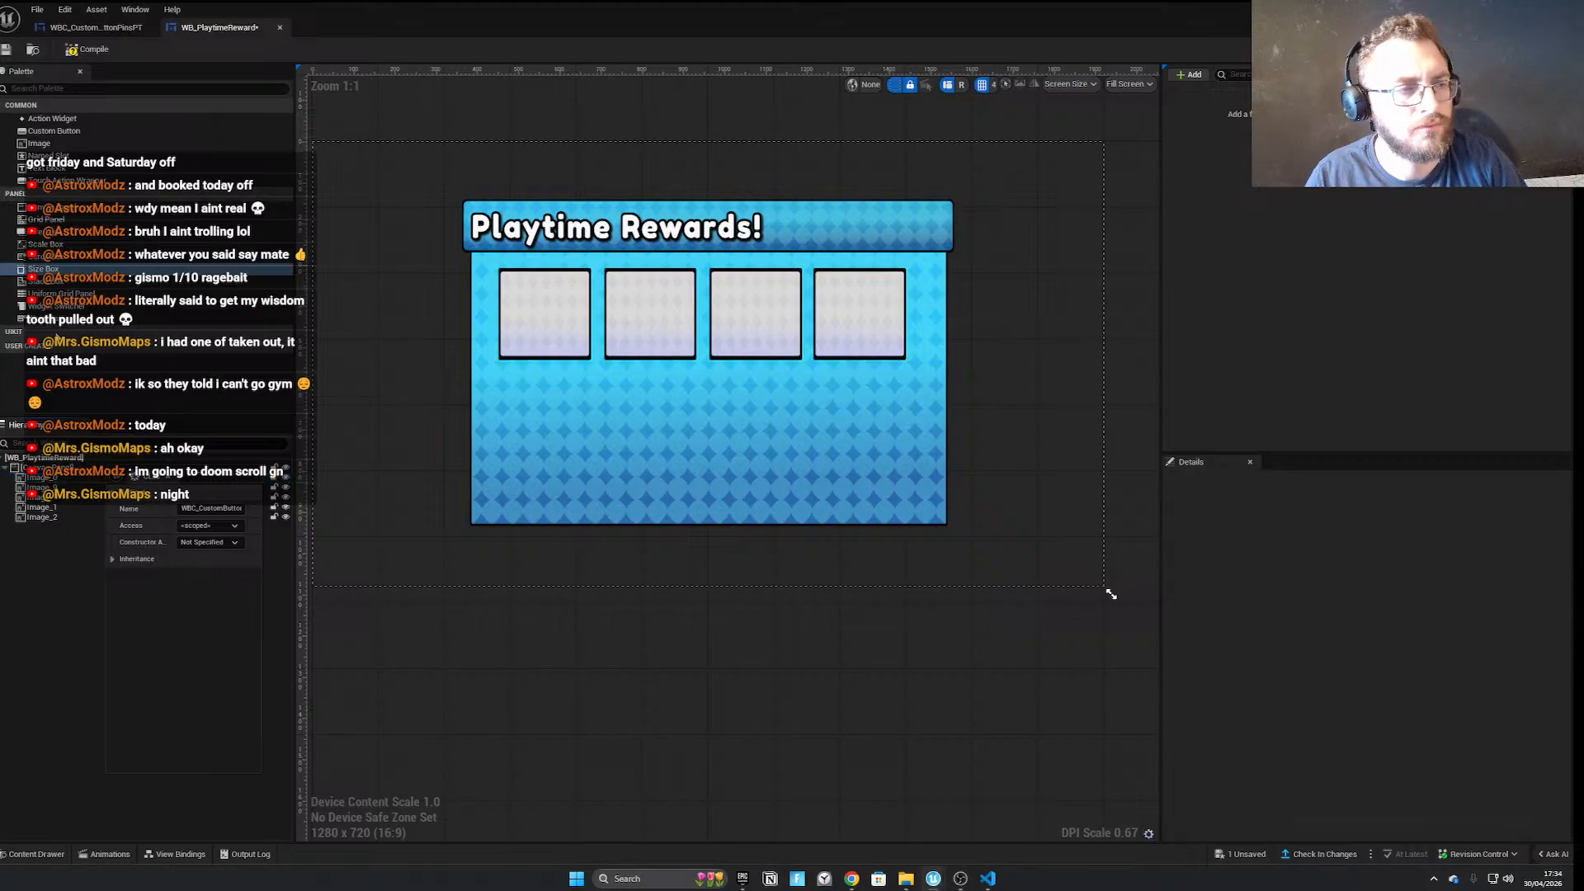
Add a stack box to the canvas, anchor it to the centre and widen it to about 561
left_click_drag(56, 281, 584, 352)
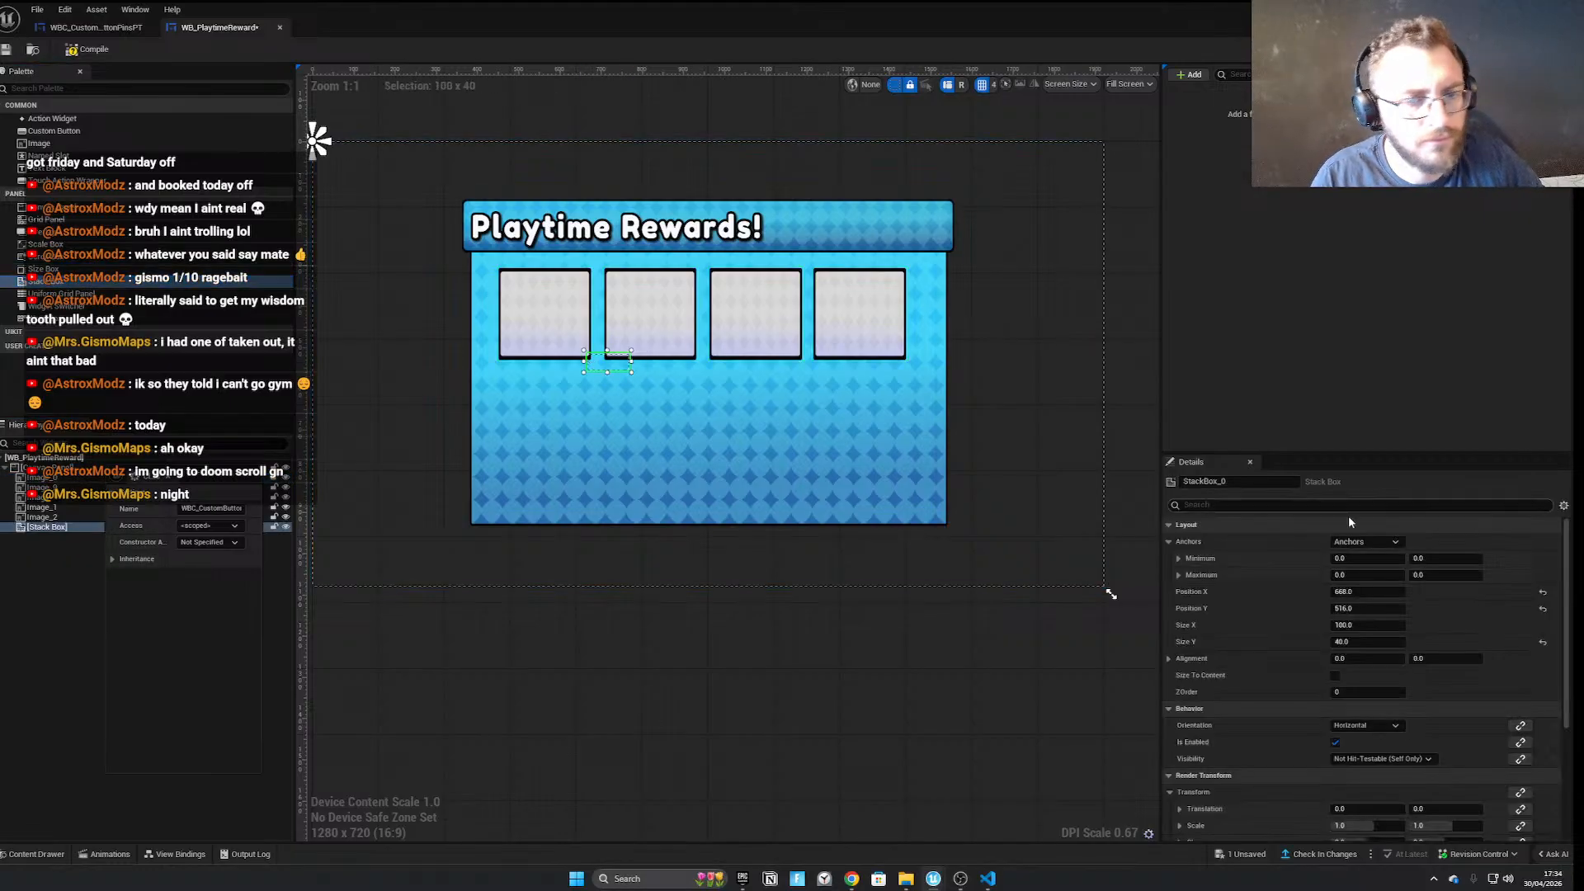
left_click(1368, 548)
left_click(1400, 616, "ctrl+shift")
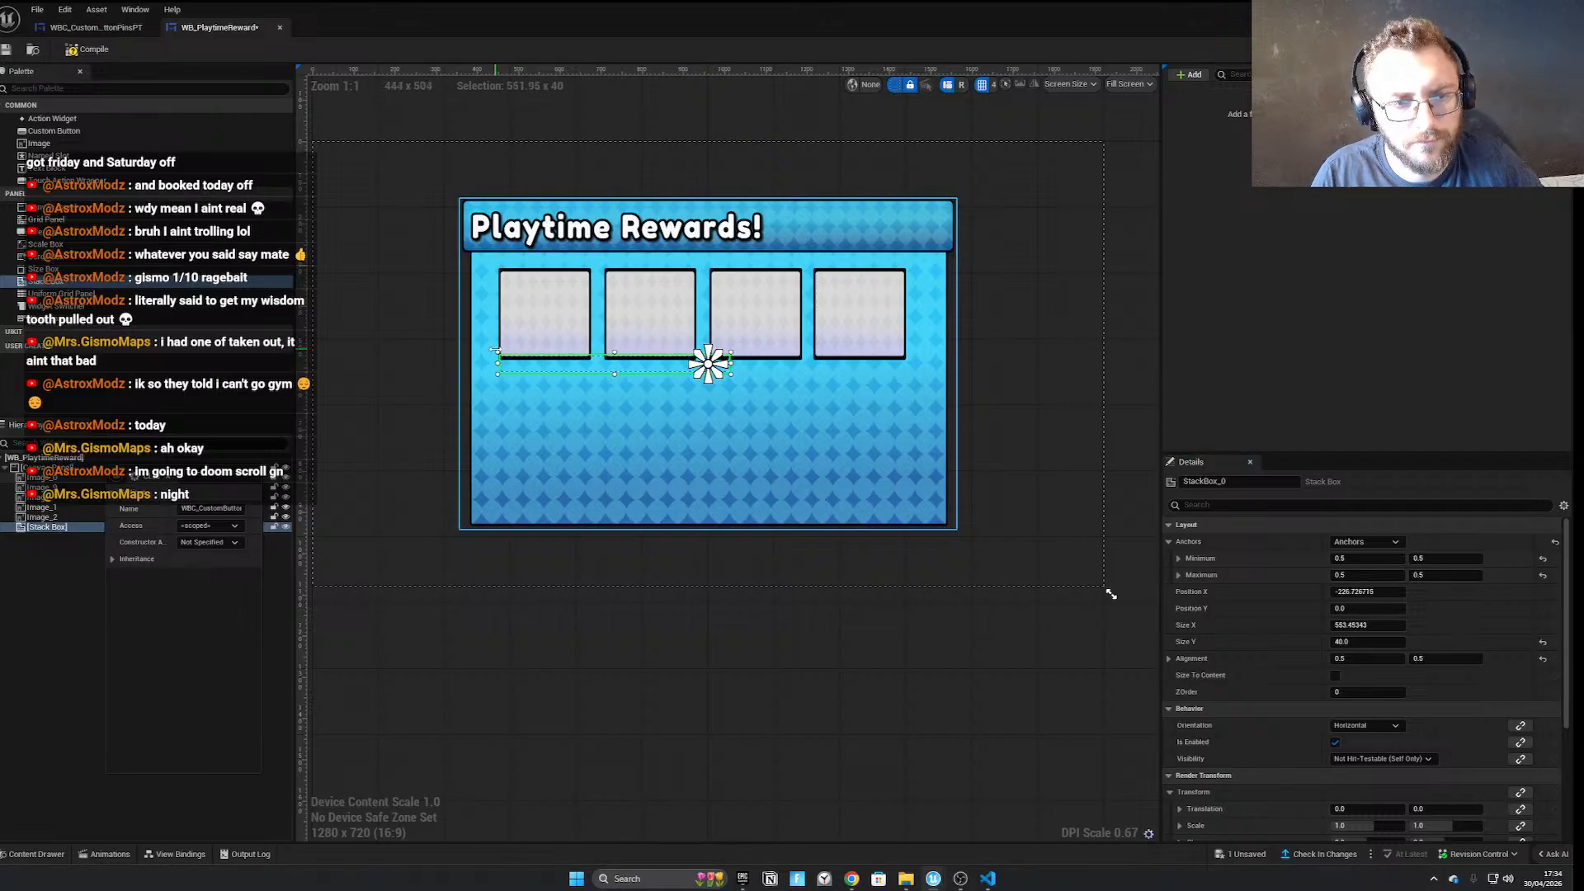
left_click_drag(491, 350, 494, 351)
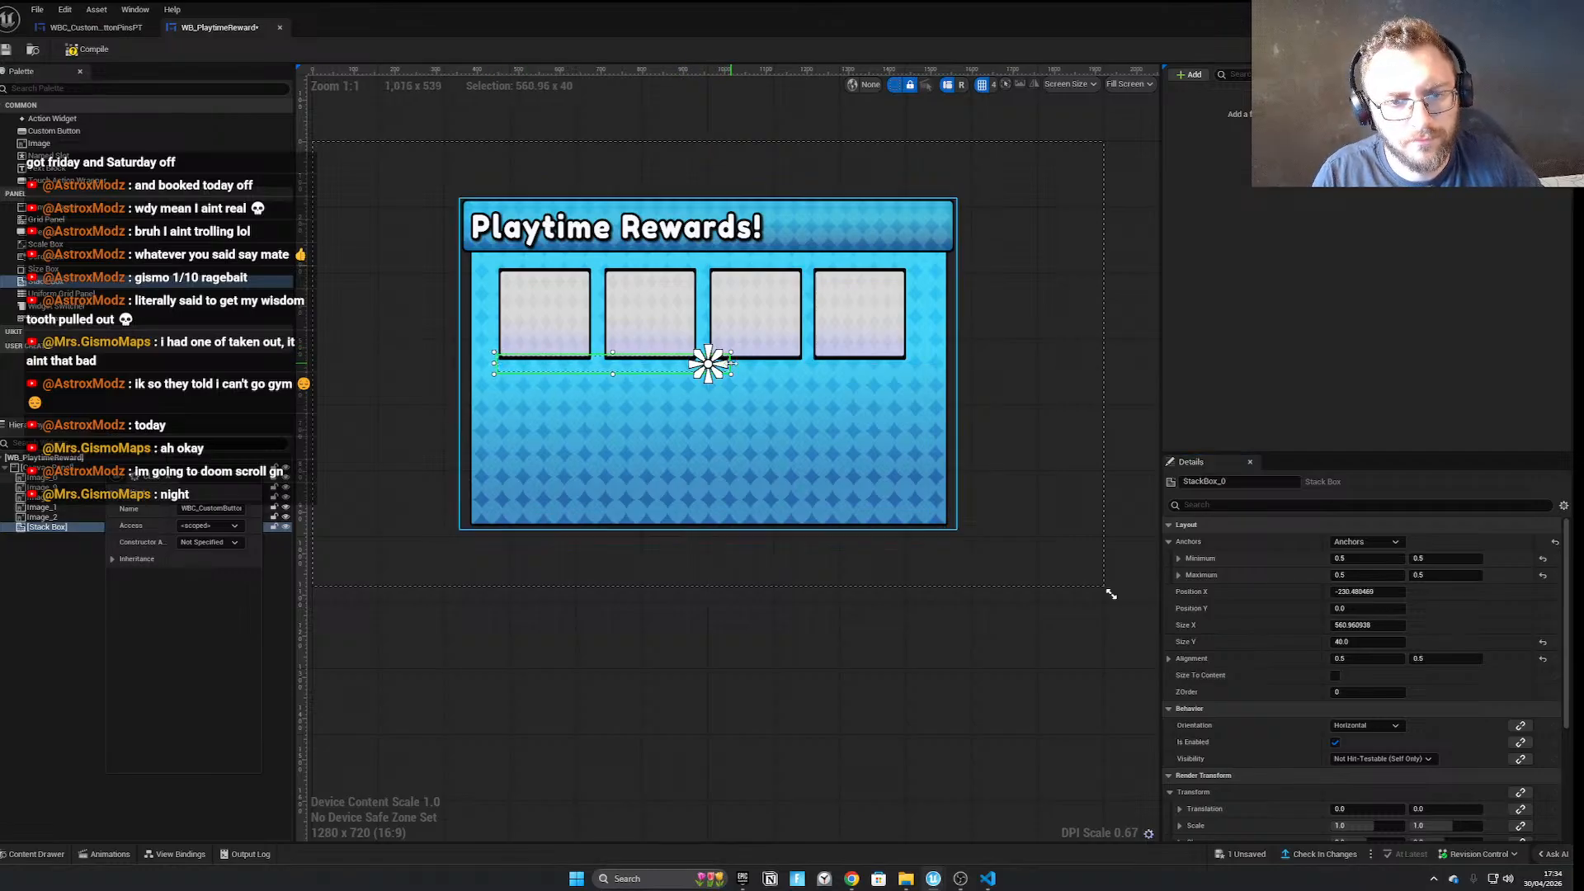
Set the stack box's X position to 0, then fit it over the image row at about 1073 × 202
left_click(1362, 592)
type("0")
key("Return")
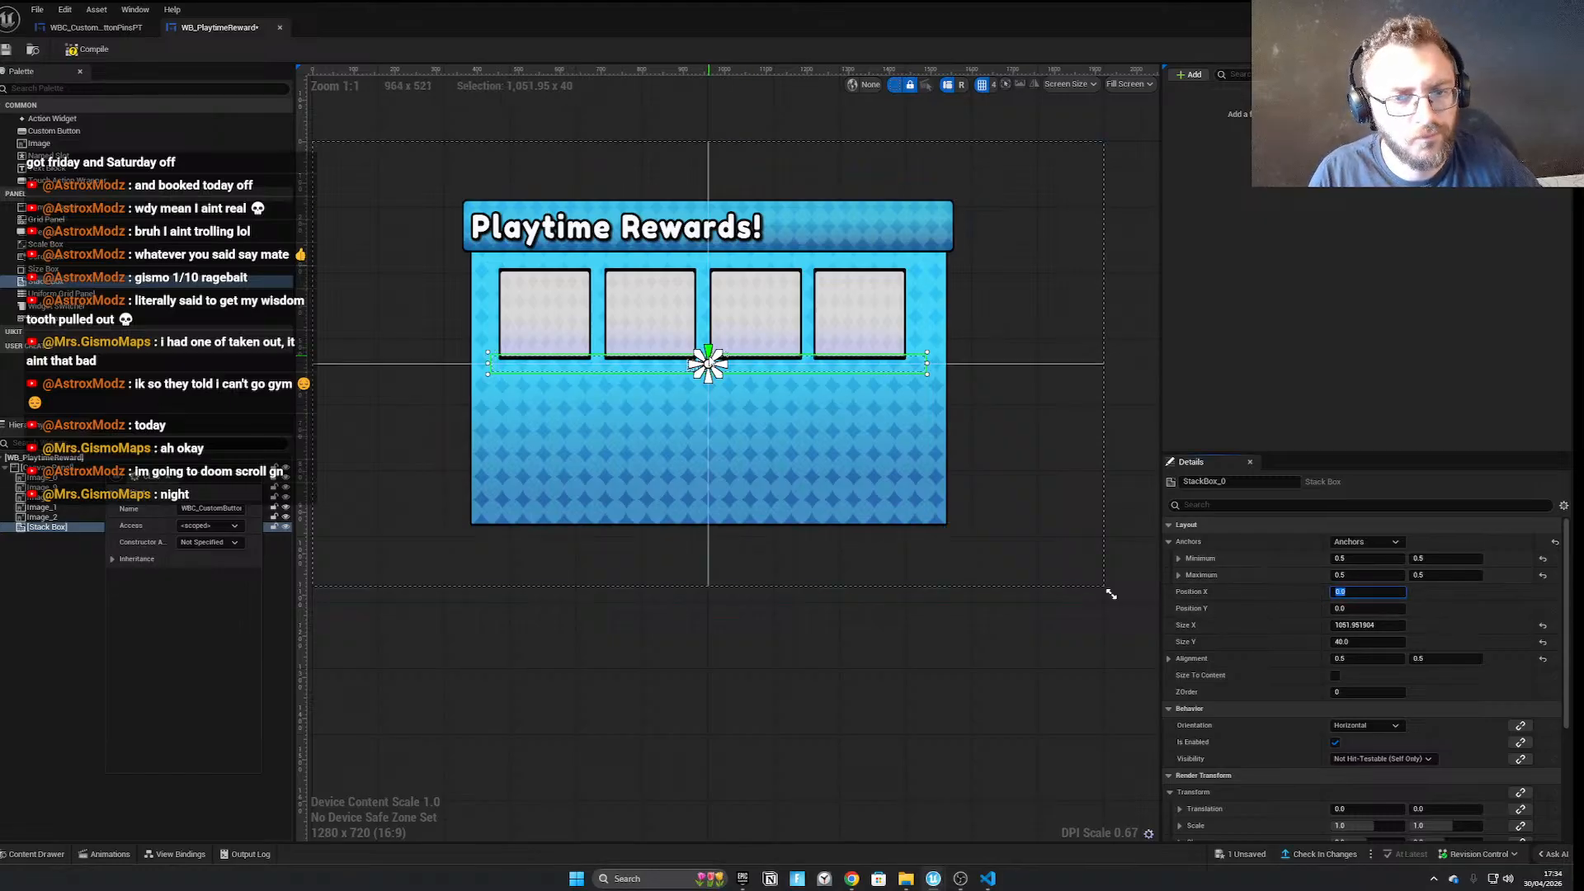
left_click_drag(930, 377, 908, 343)
left_click(707, 364)
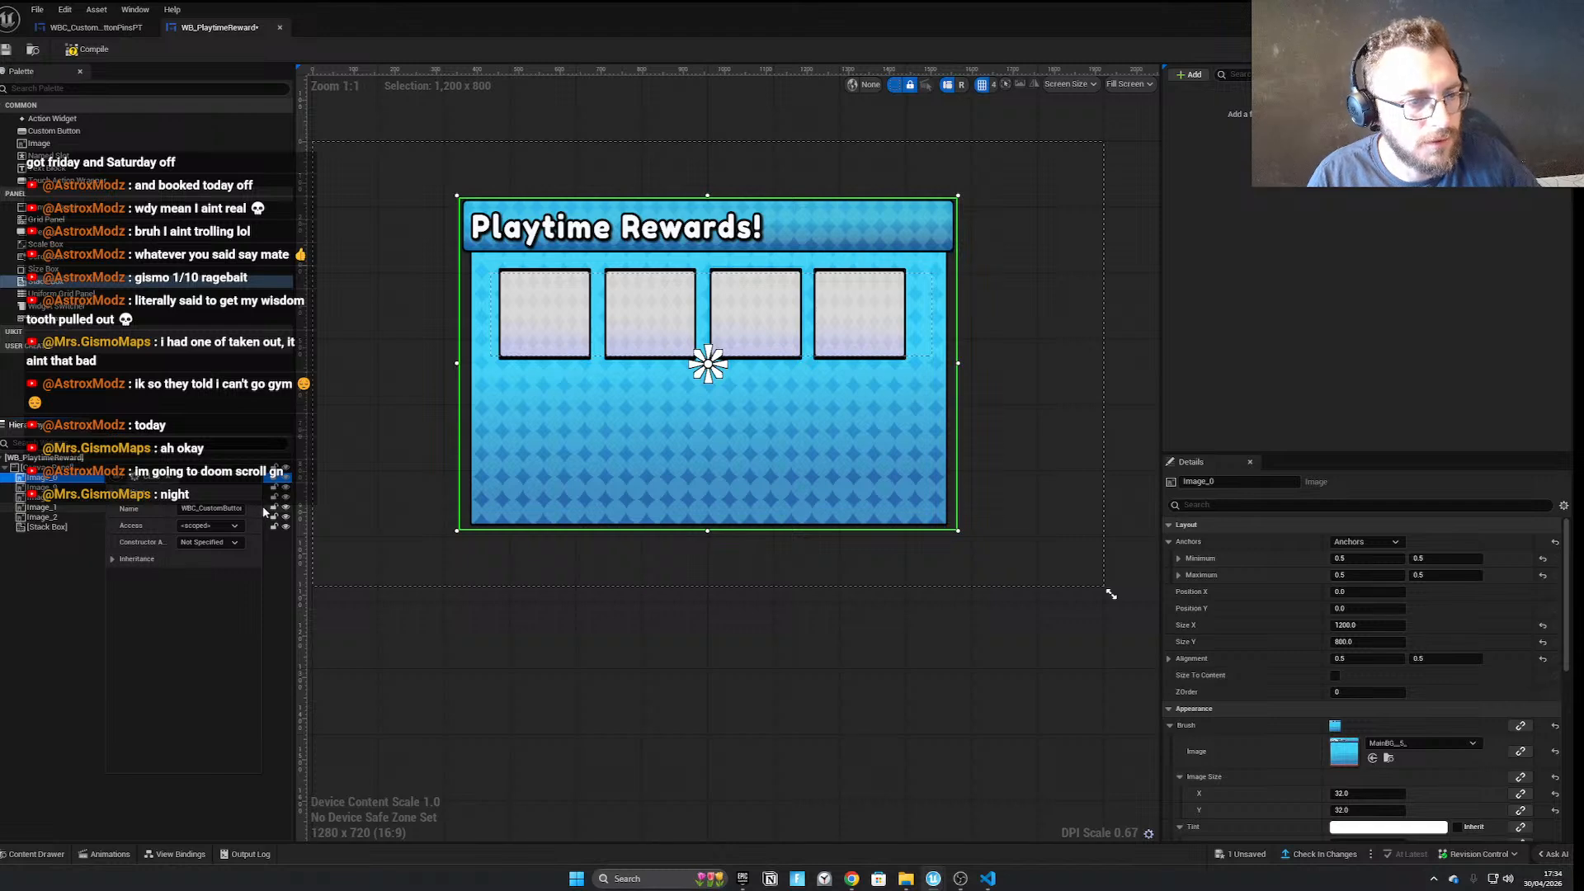
Move the four NumberButton images into the stack box in the hierarchy
left_click(43, 517)
left_click(43, 488, "shift")
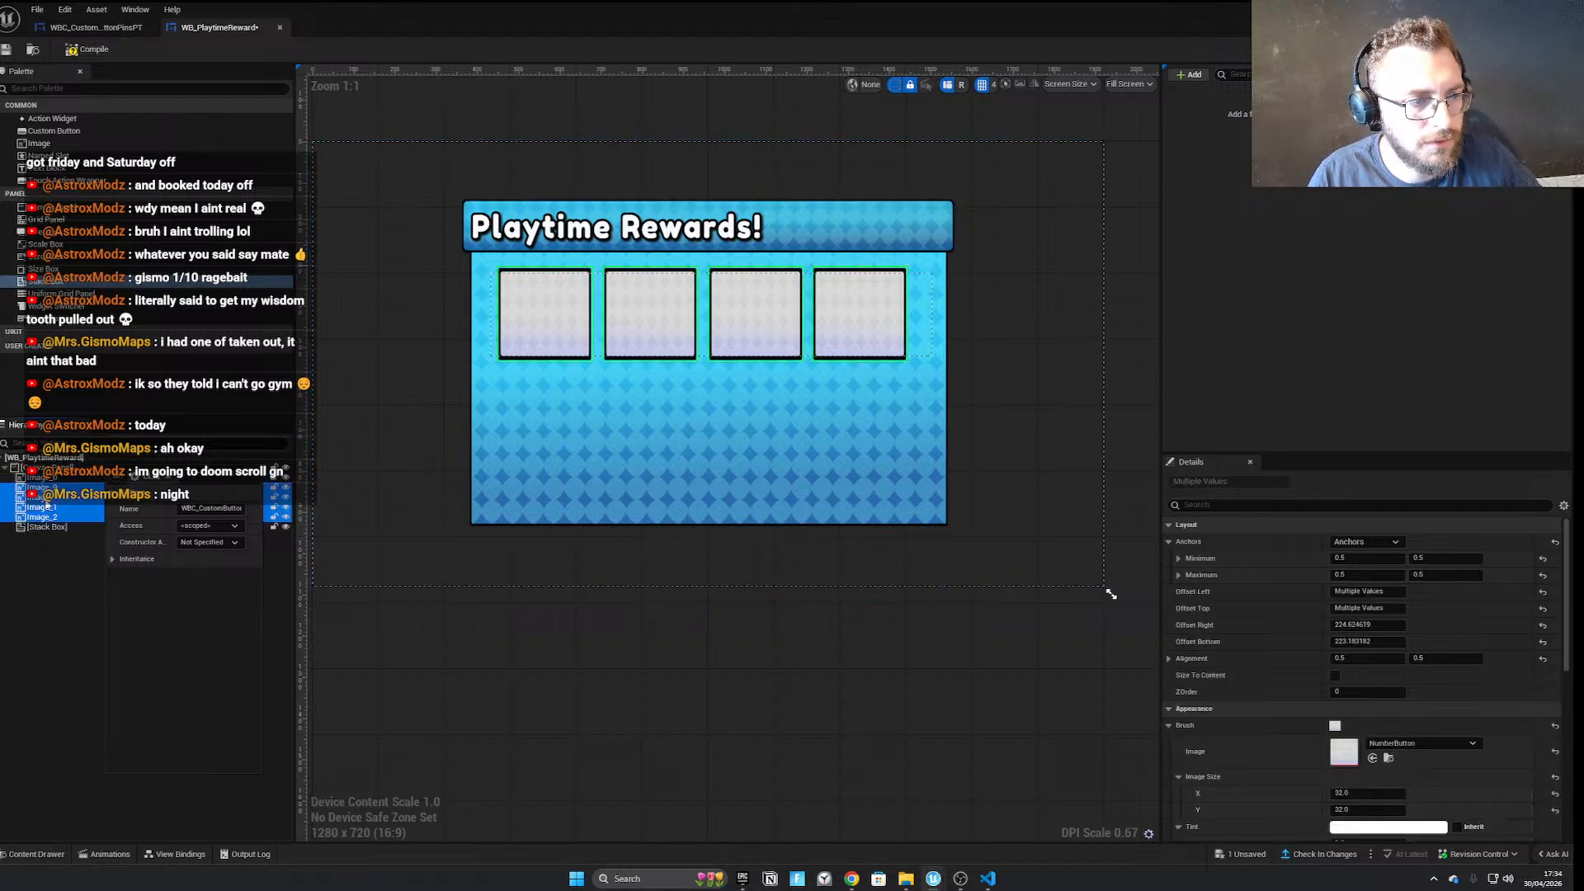
left_click_drag(51, 532, 52, 532)
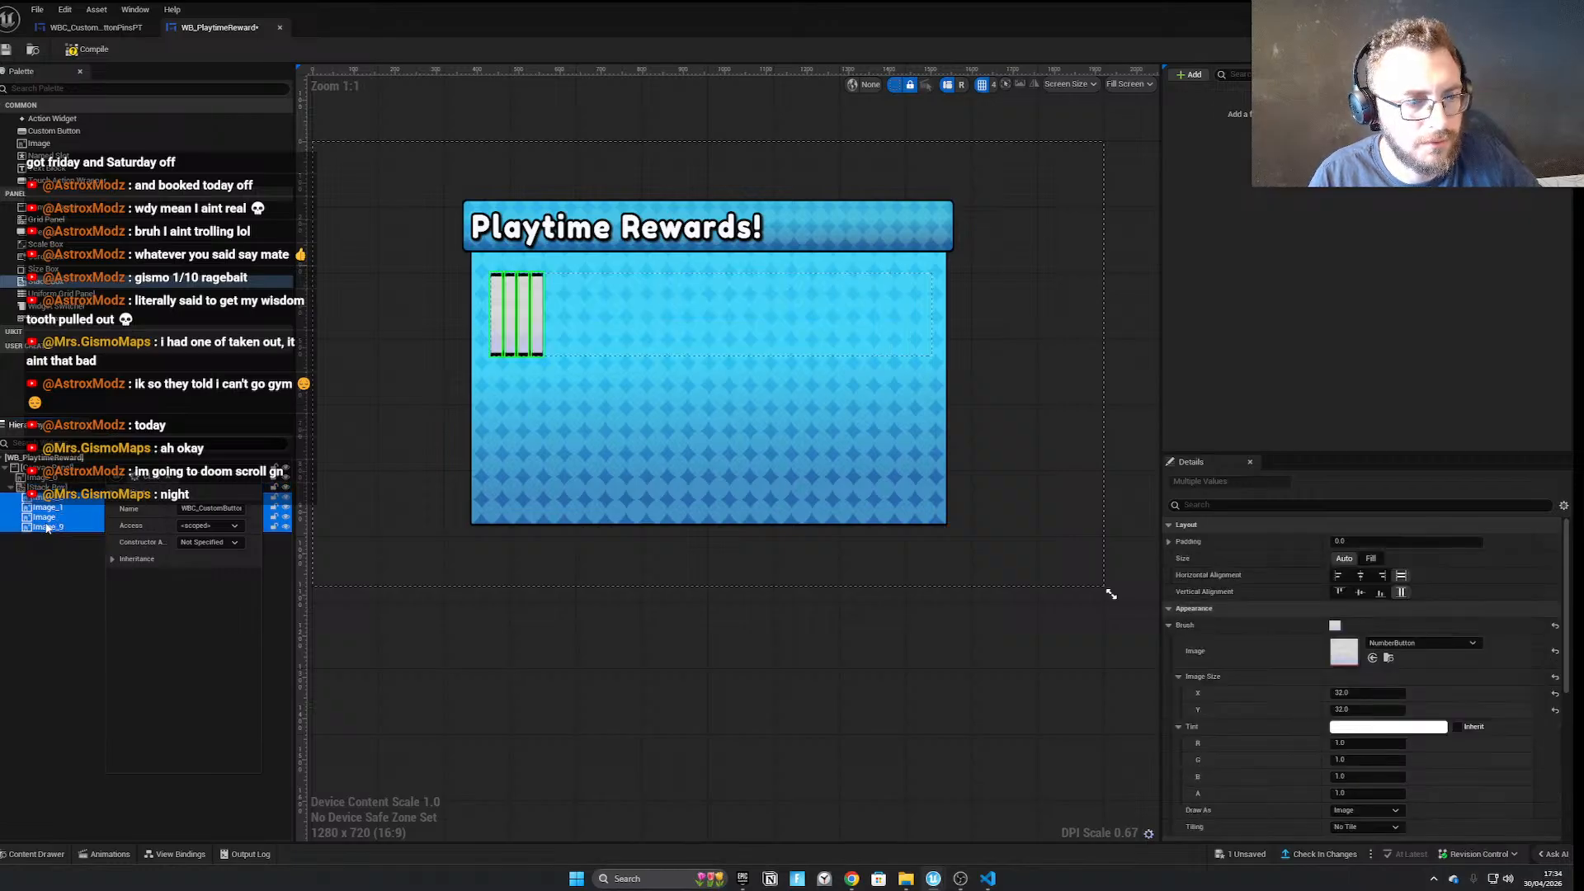
Set the visibility of the four images in the stack box to Not Hit-Testable (Self & All Children)
left_click(48, 488)
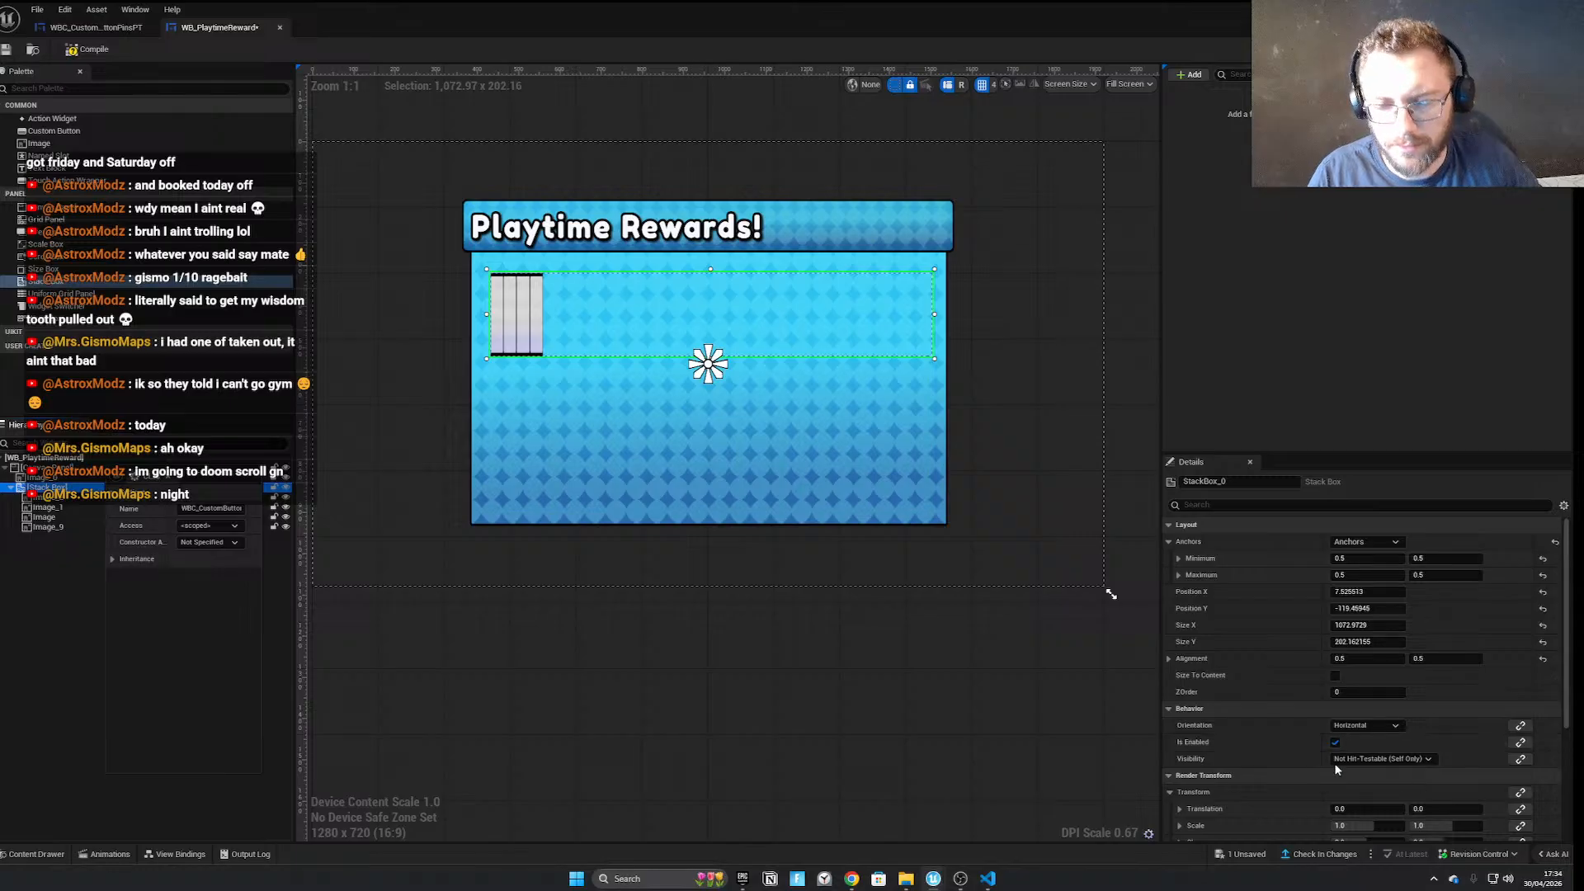
left_click(60, 499)
left_click(56, 528, "shift")
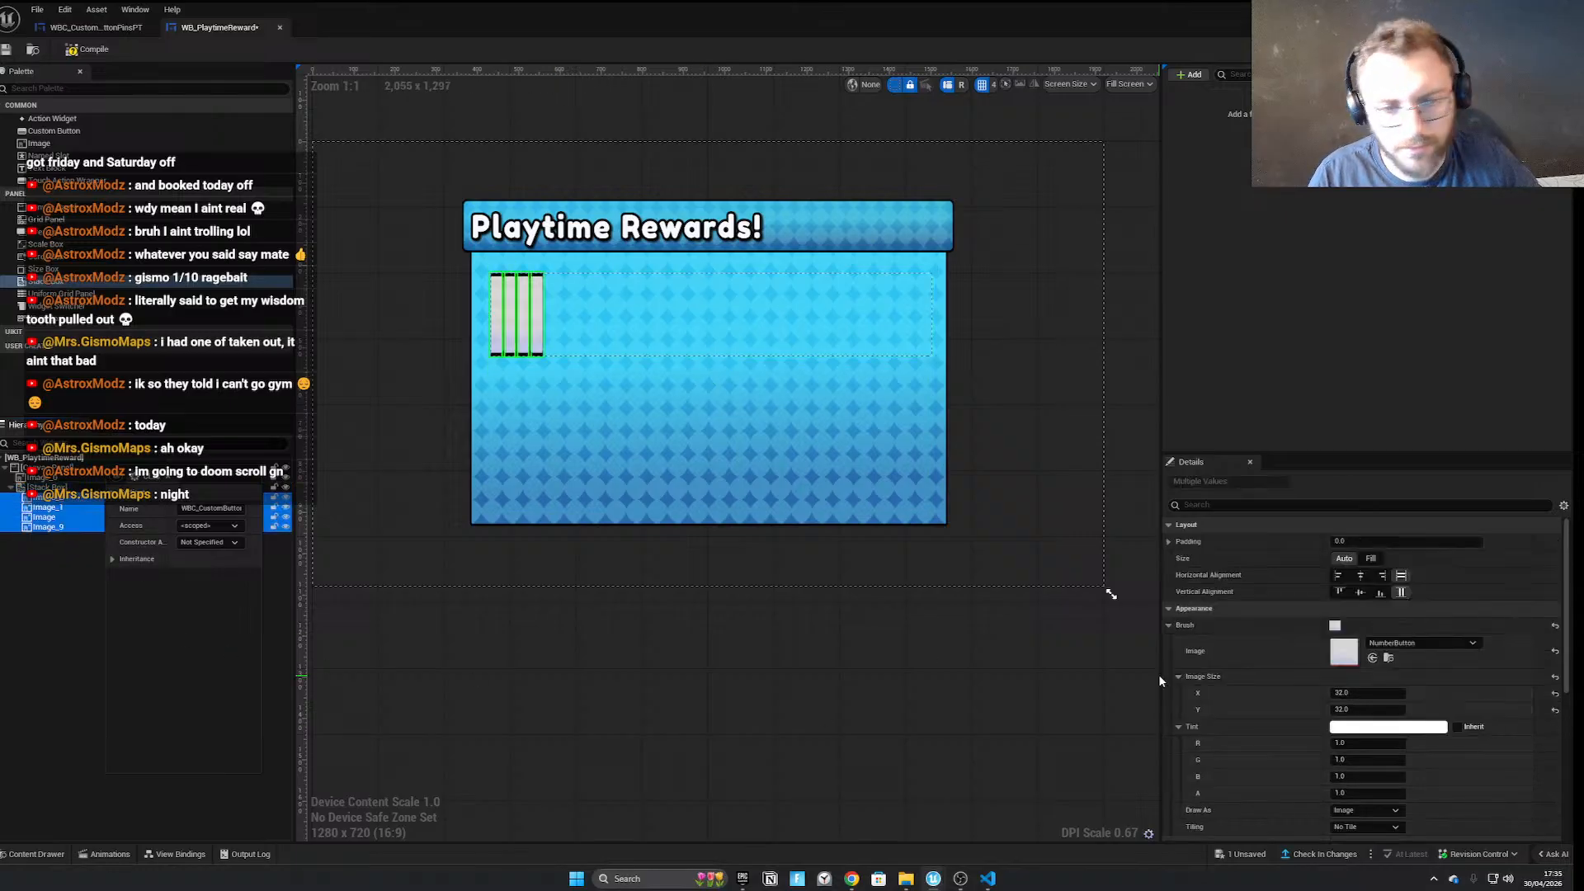
scroll(1515, 780, "down", 5)
left_click(1366, 659)
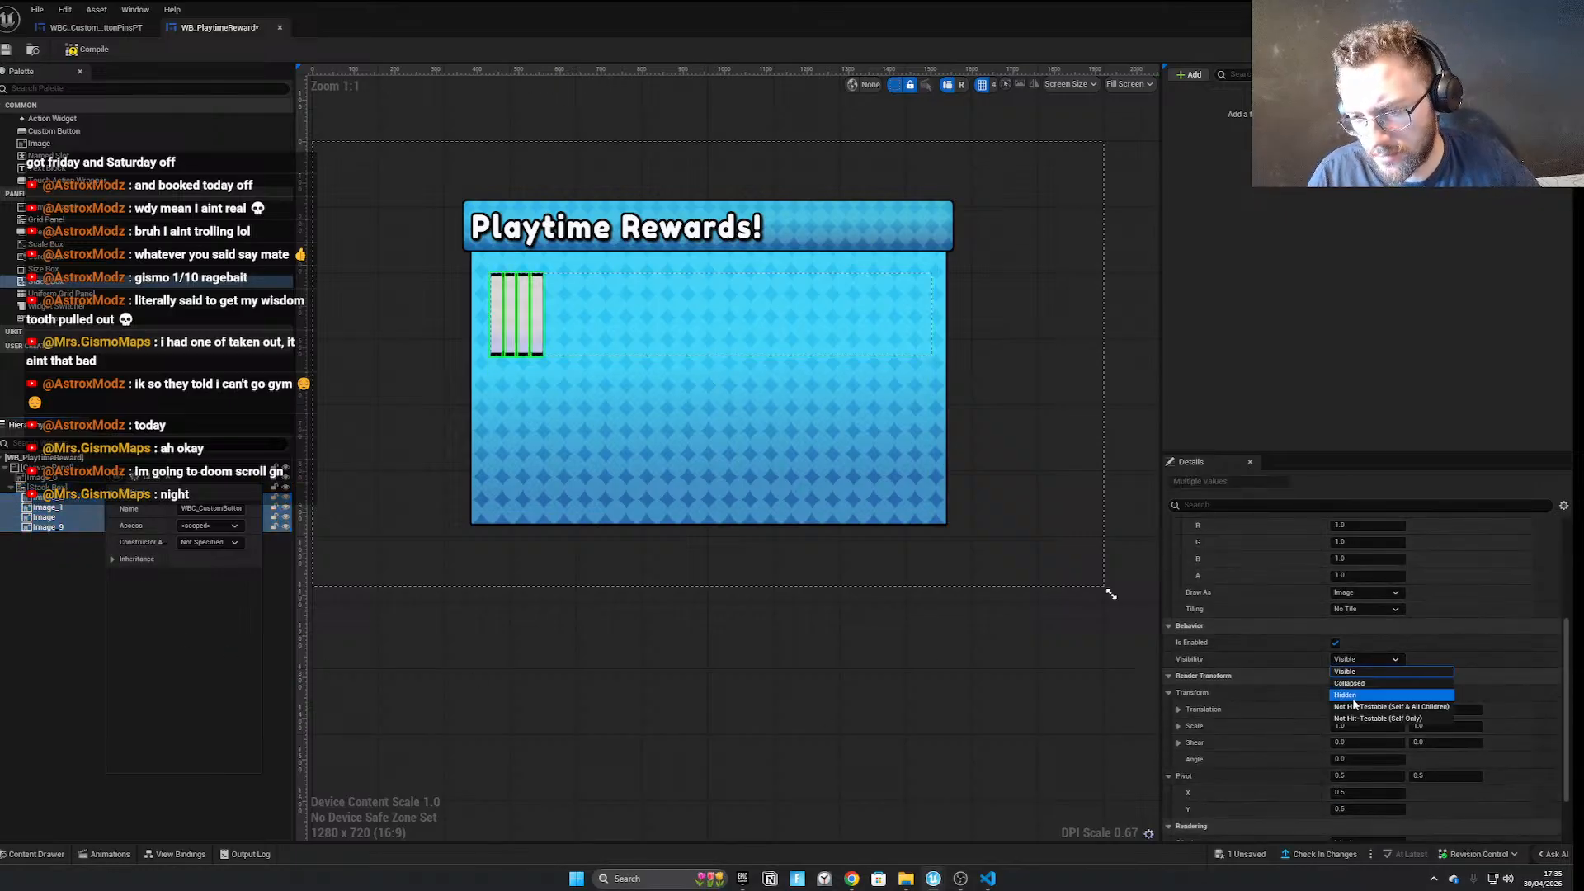
left_click(1366, 711)
scroll(1364, 710, "up", 5)
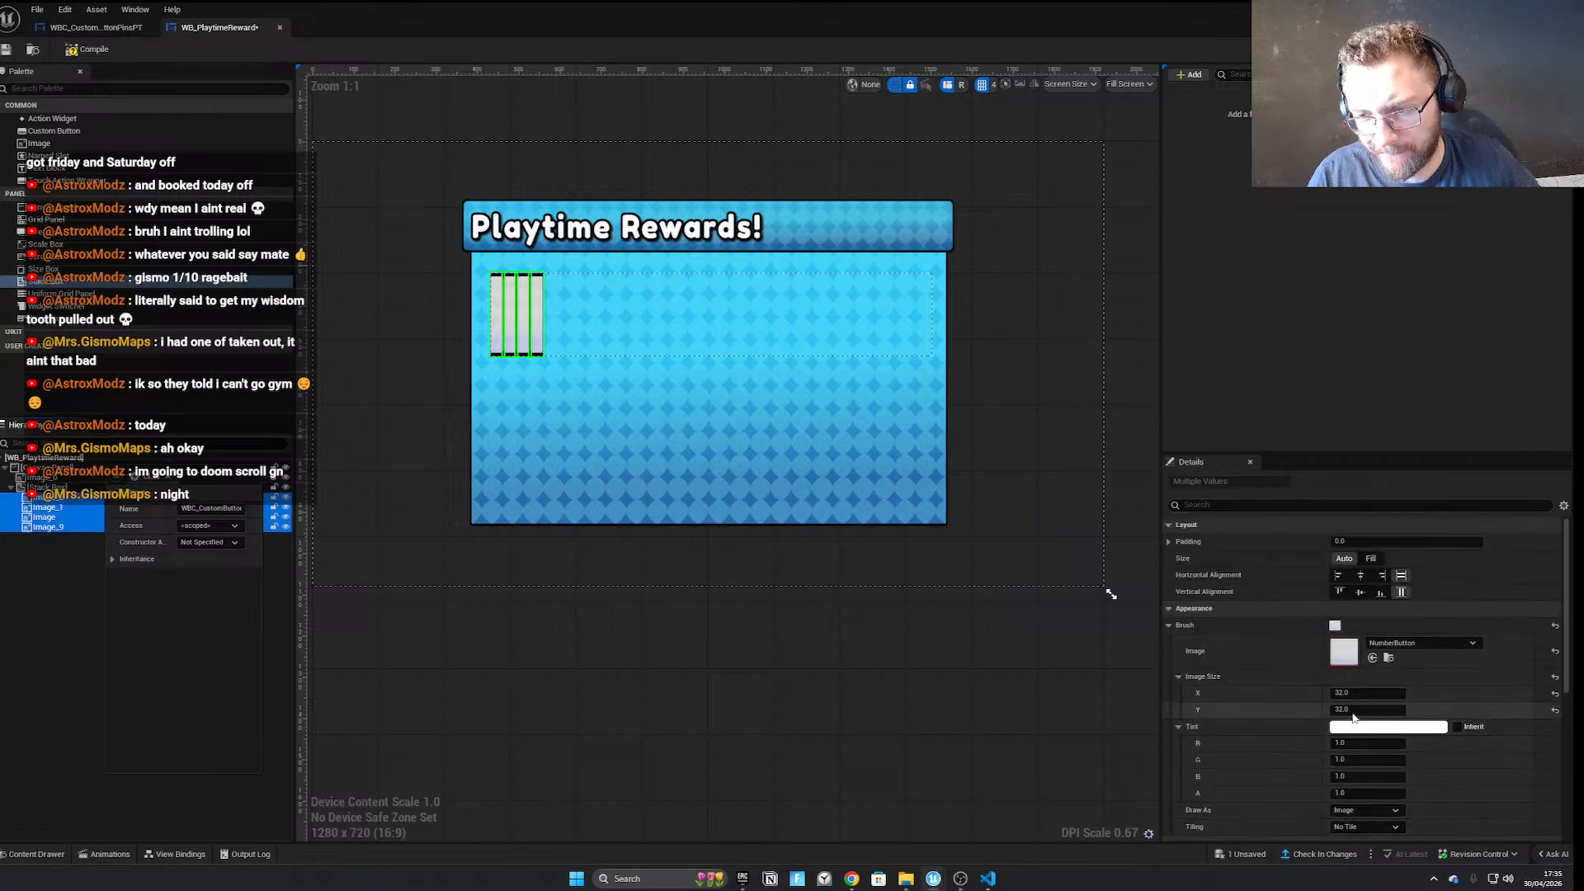
Set the four stacked images to Fill size with left and top padding of 15
left_click(1371, 559)
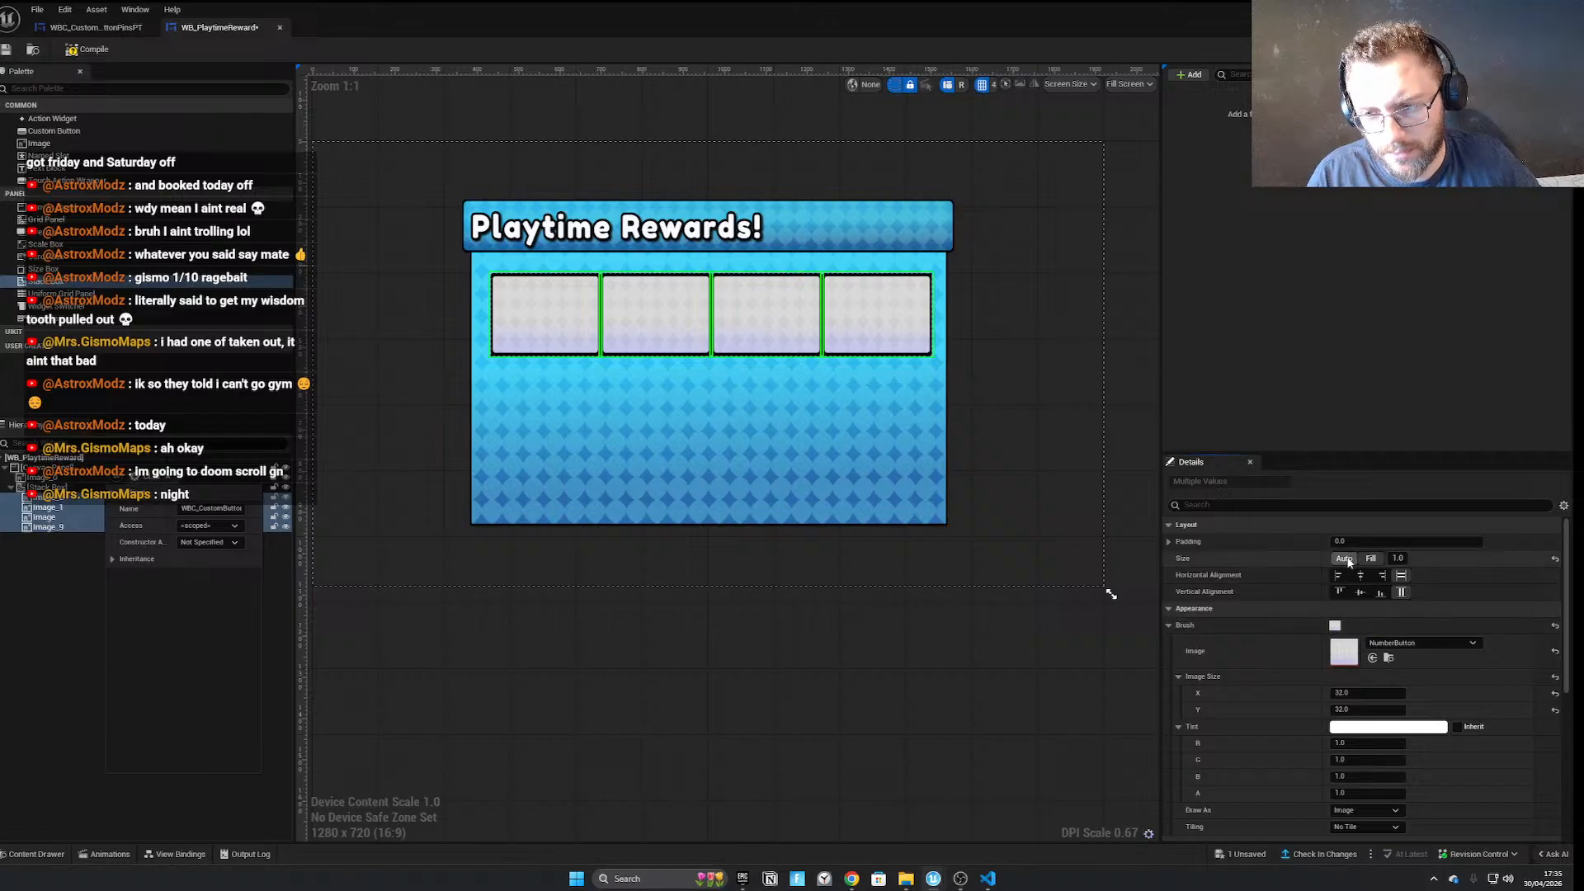
left_click(1169, 543)
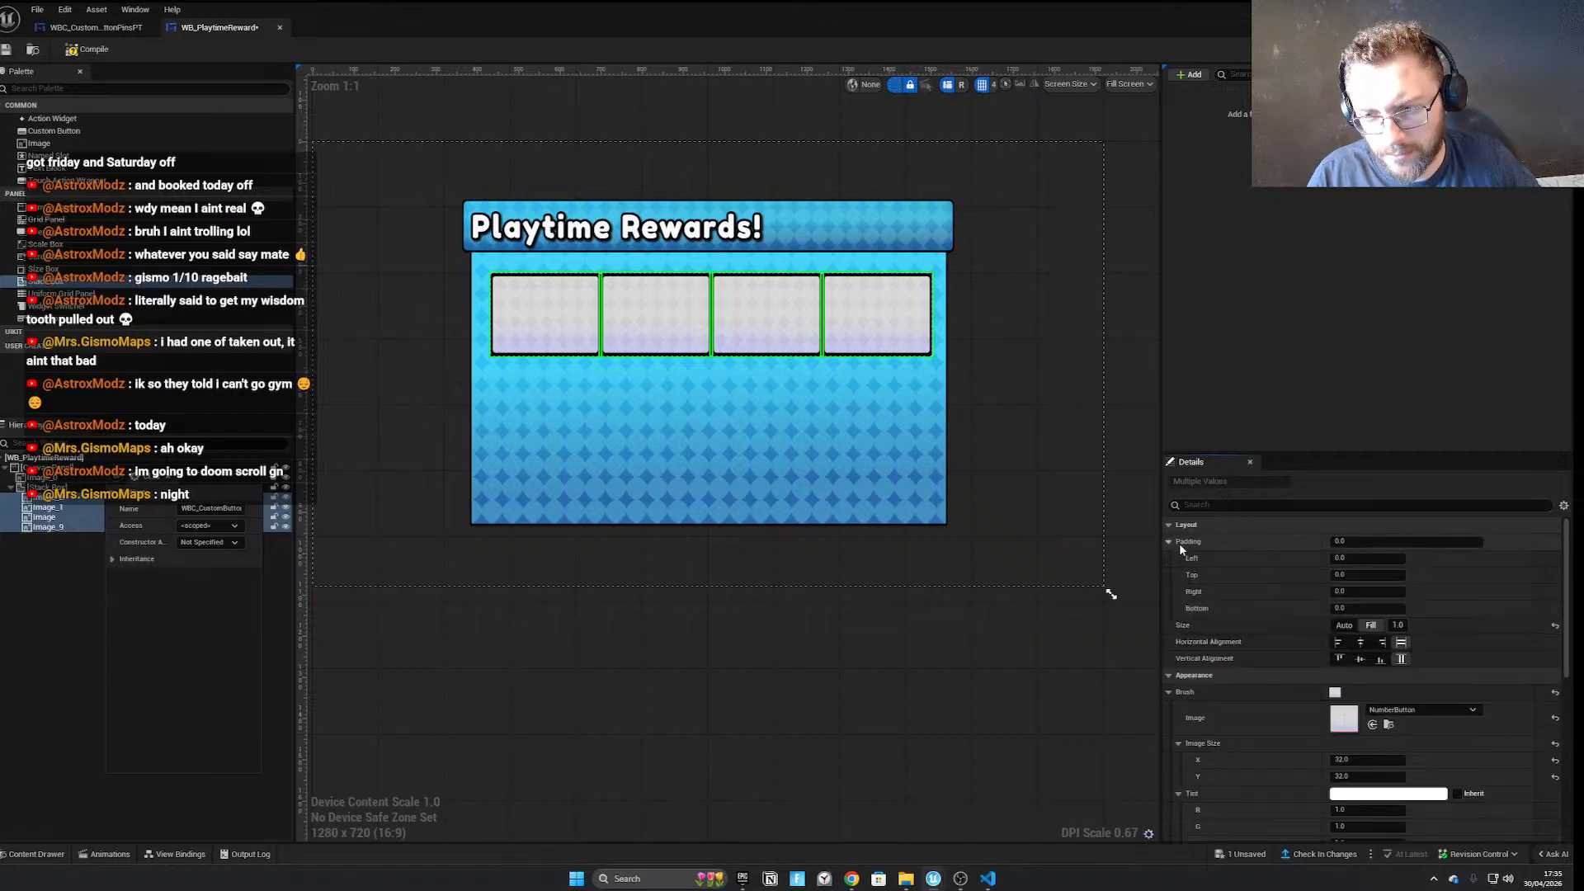
left_click(1335, 556)
type("15")
key("Return")
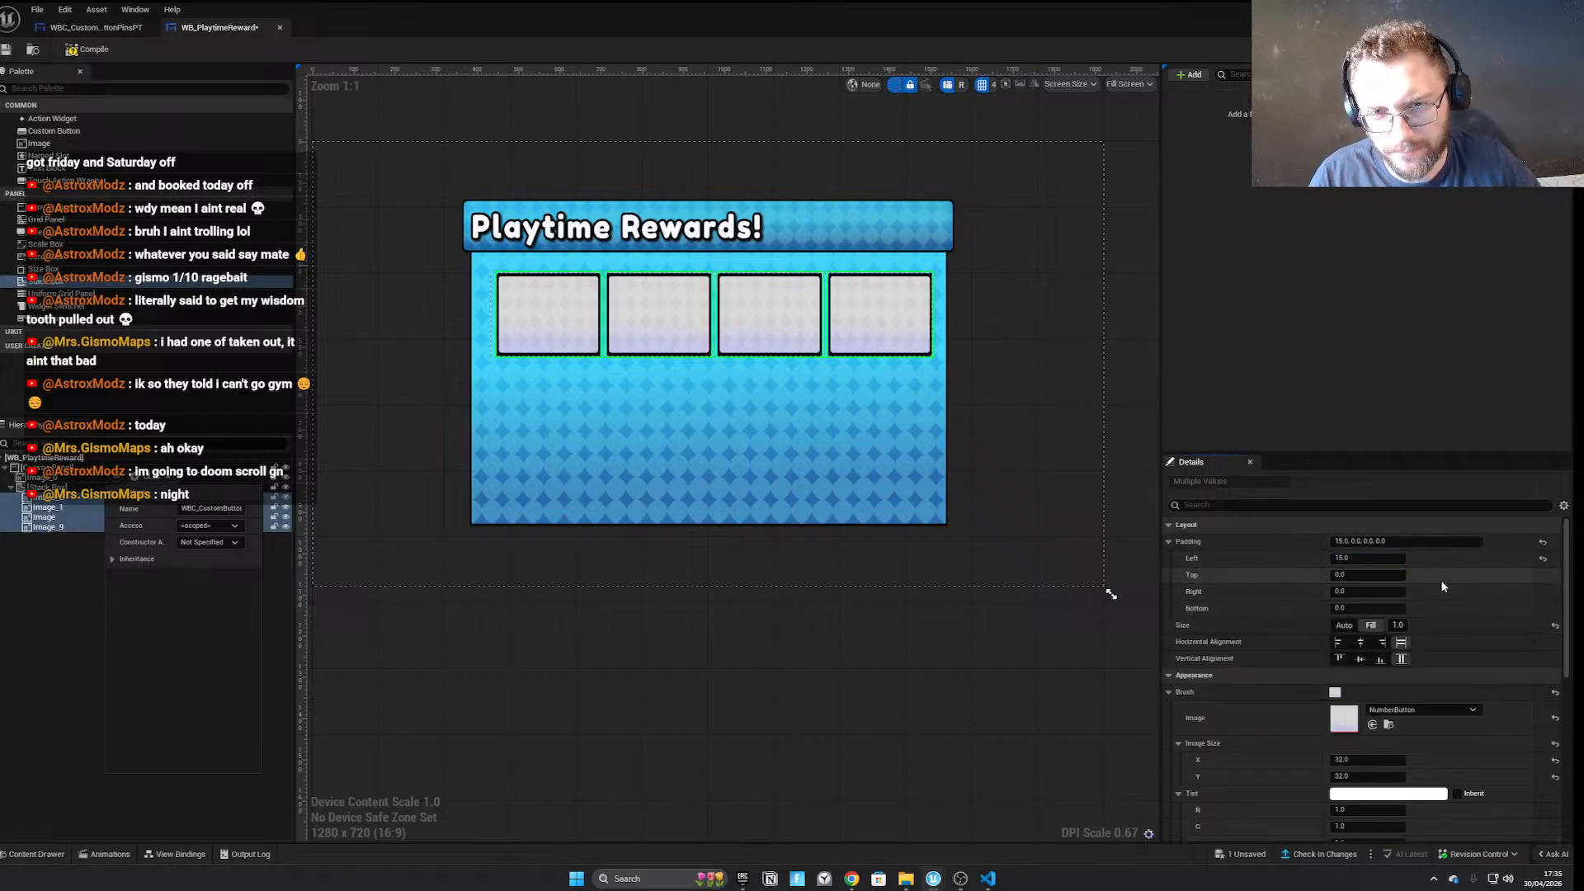
type("15")
key("Return")
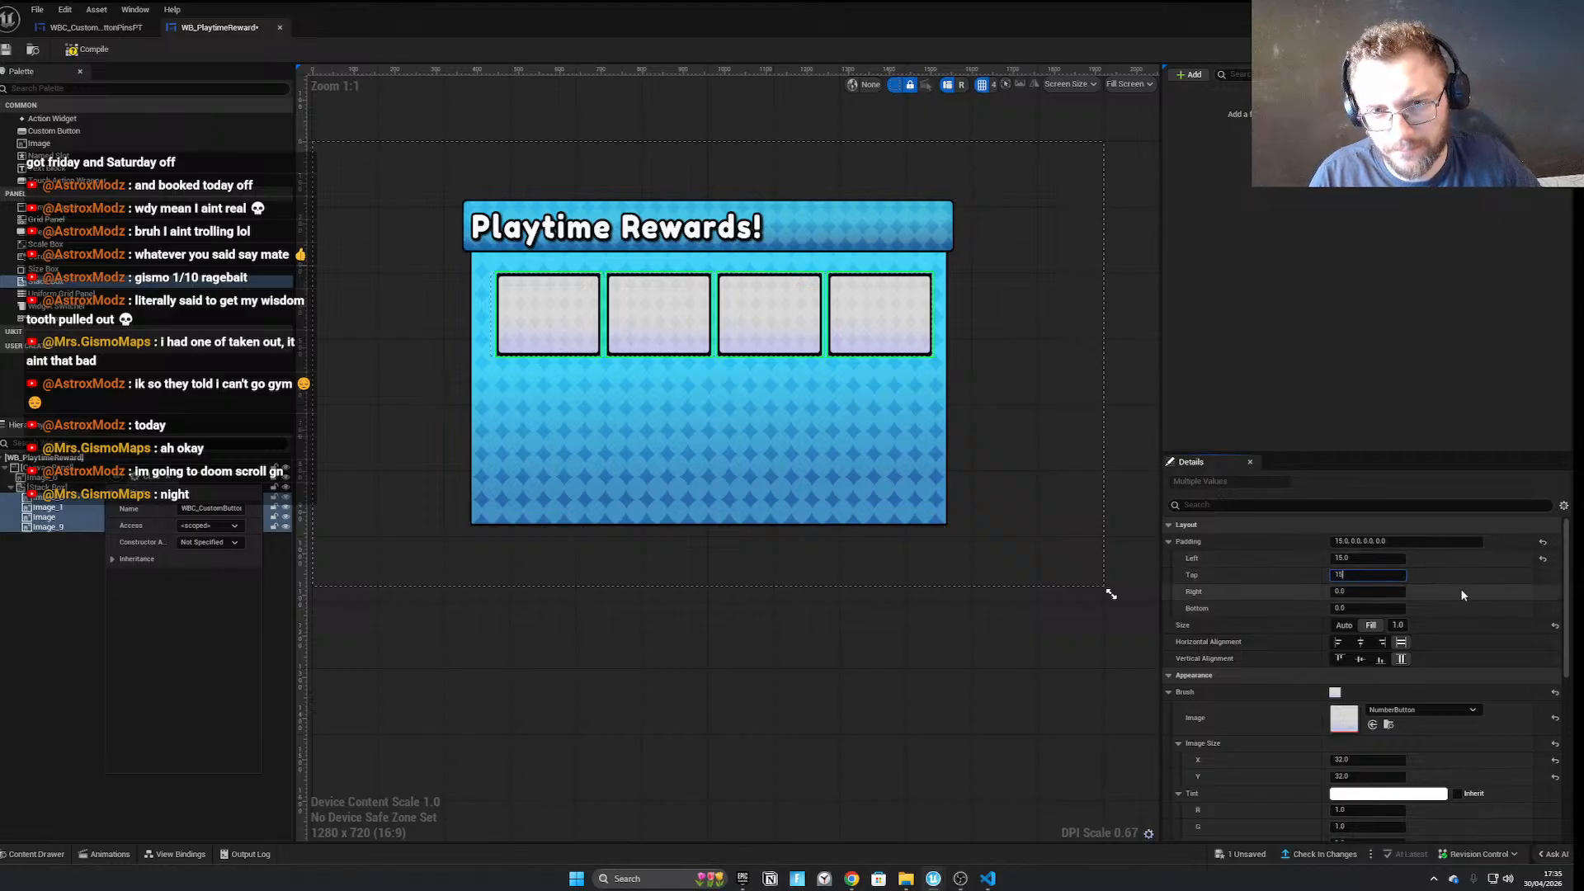
Set the four stacked images' top padding to 0 and right padding to 15
left_click(1373, 575)
type("0")
left_click(1390, 592)
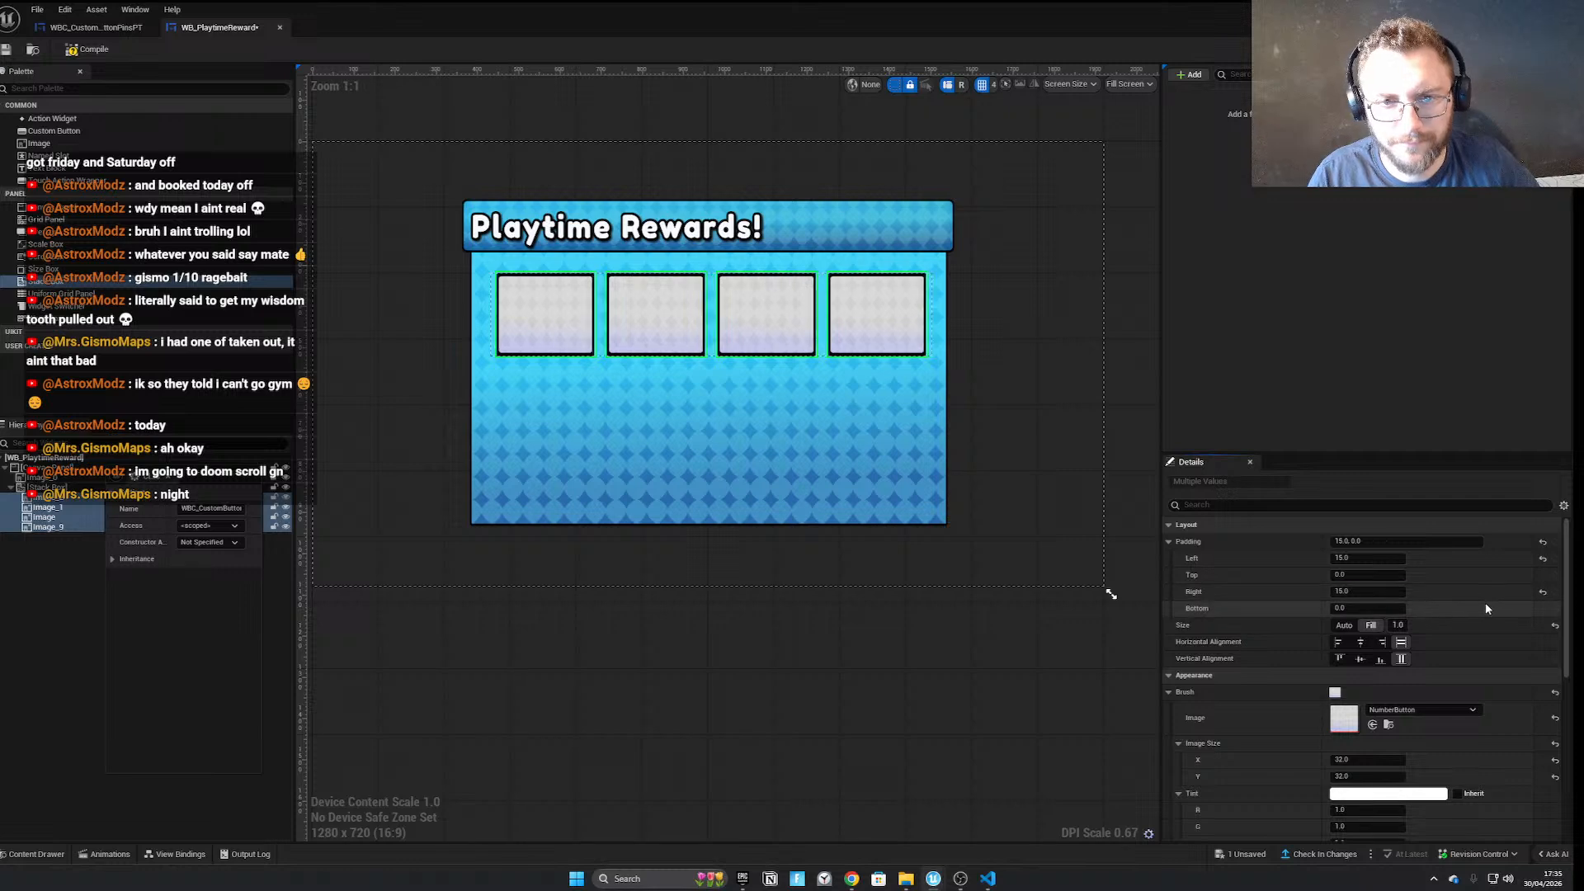
left_click(810, 665)
scroll(787, 670, "down", 2)
scroll(786, 672, "up", 3)
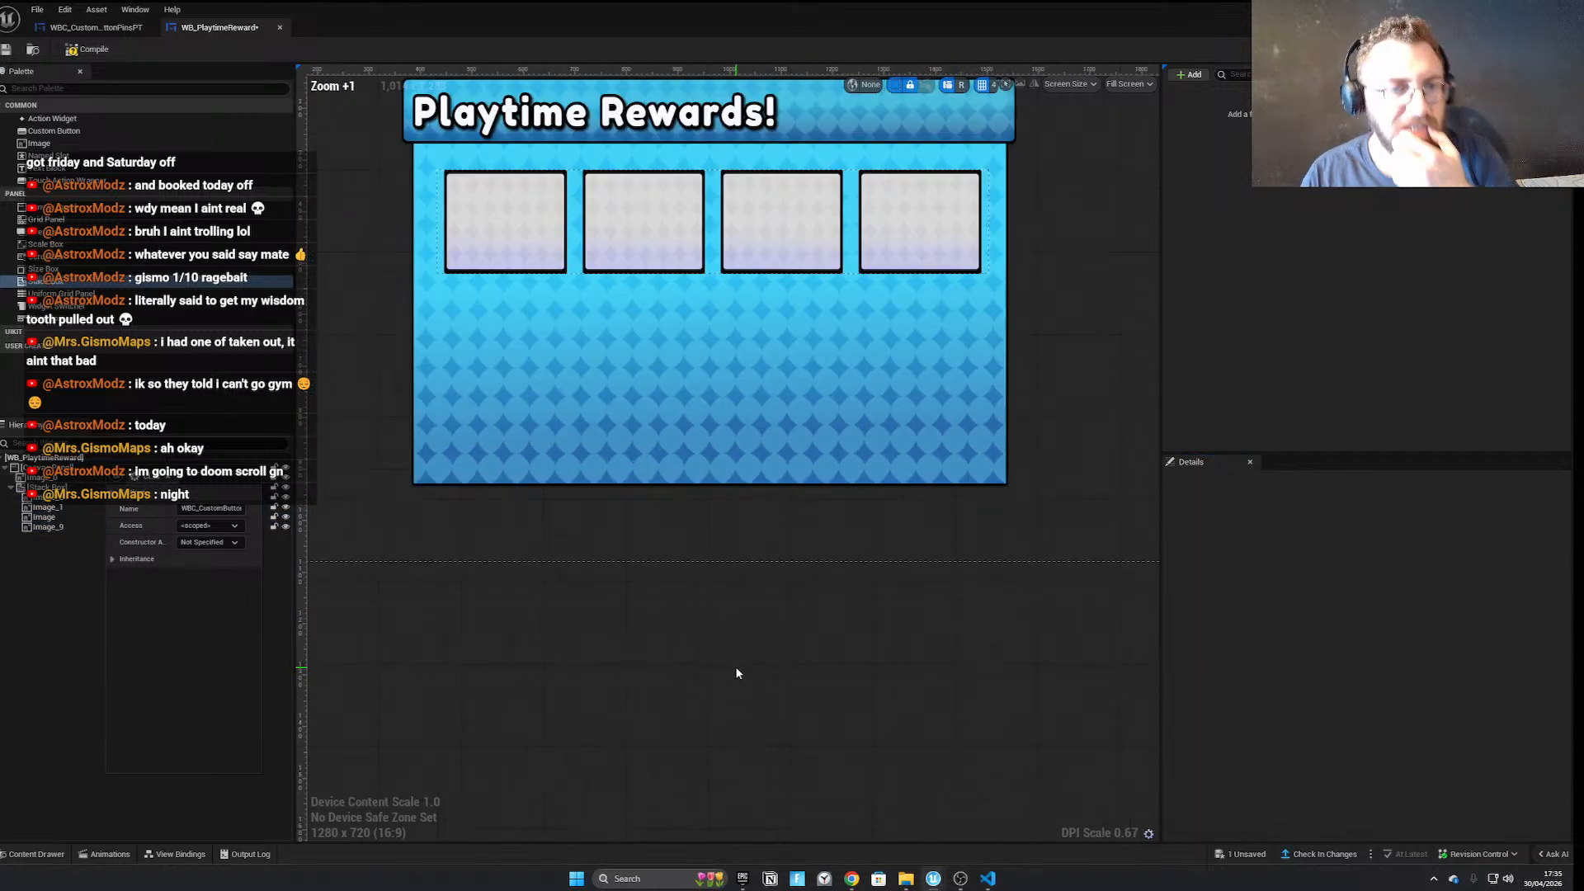
right_click_drag(690, 674, 591, 835)
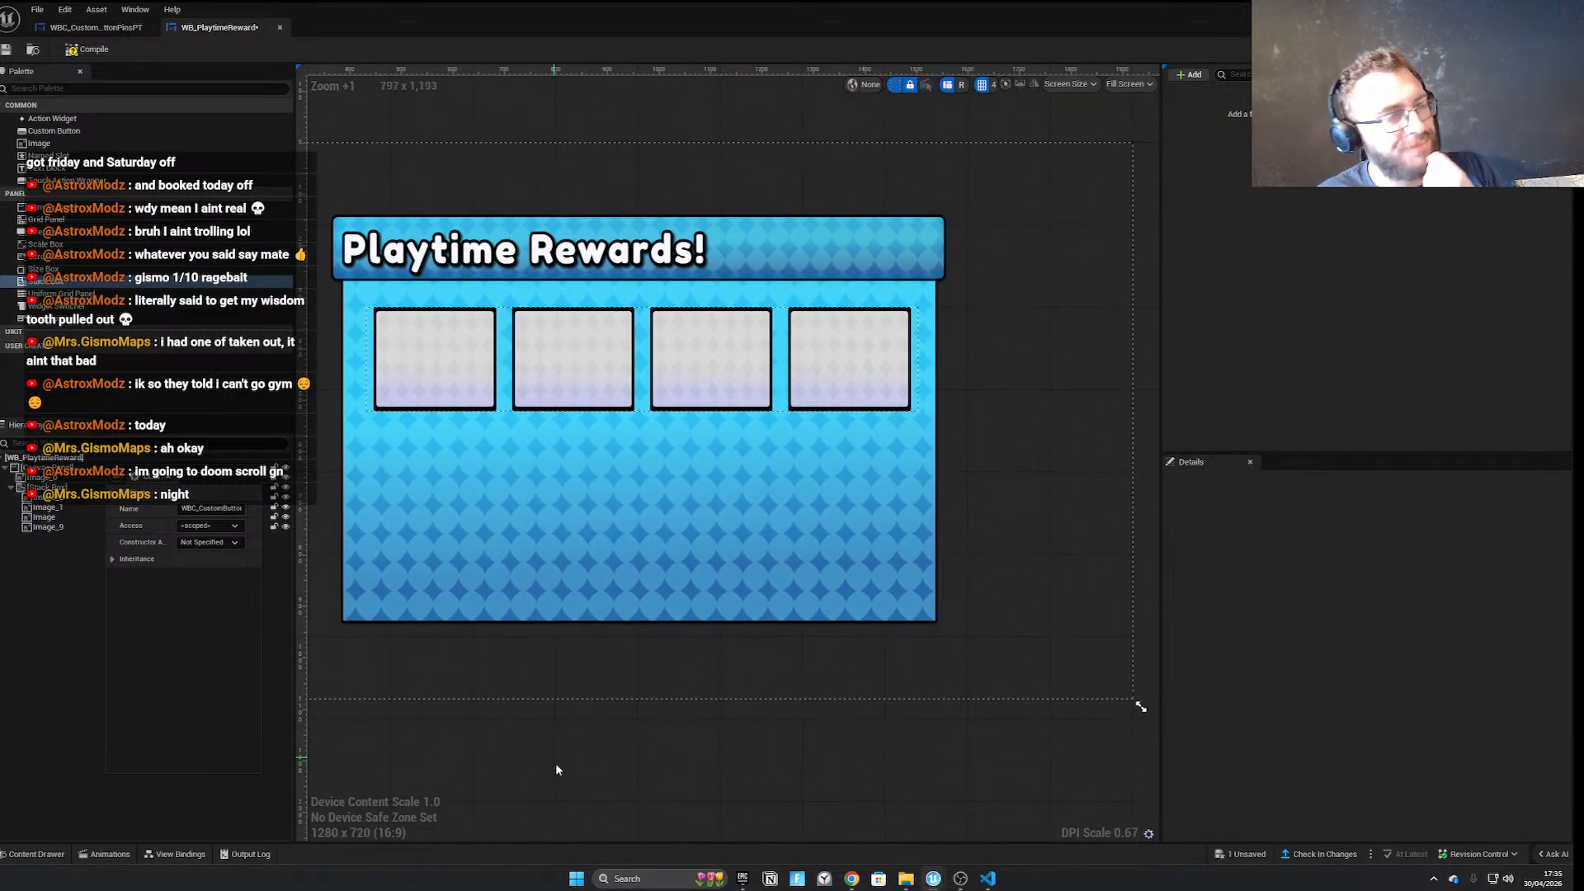
left_click(645, 313)
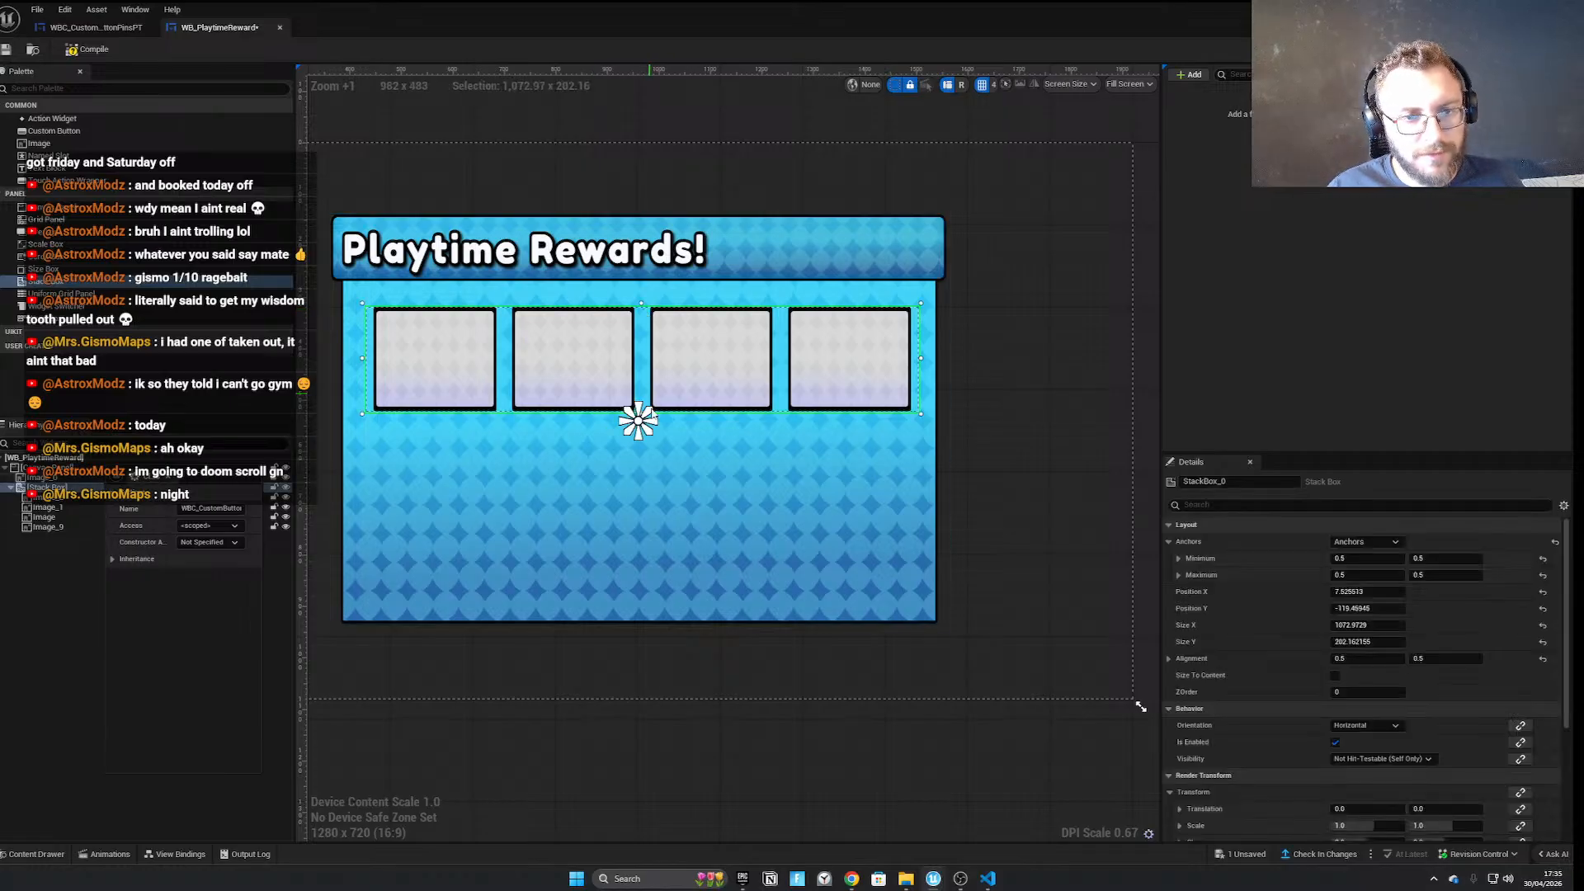
left_click(201, 469)
left_click(195, 479)
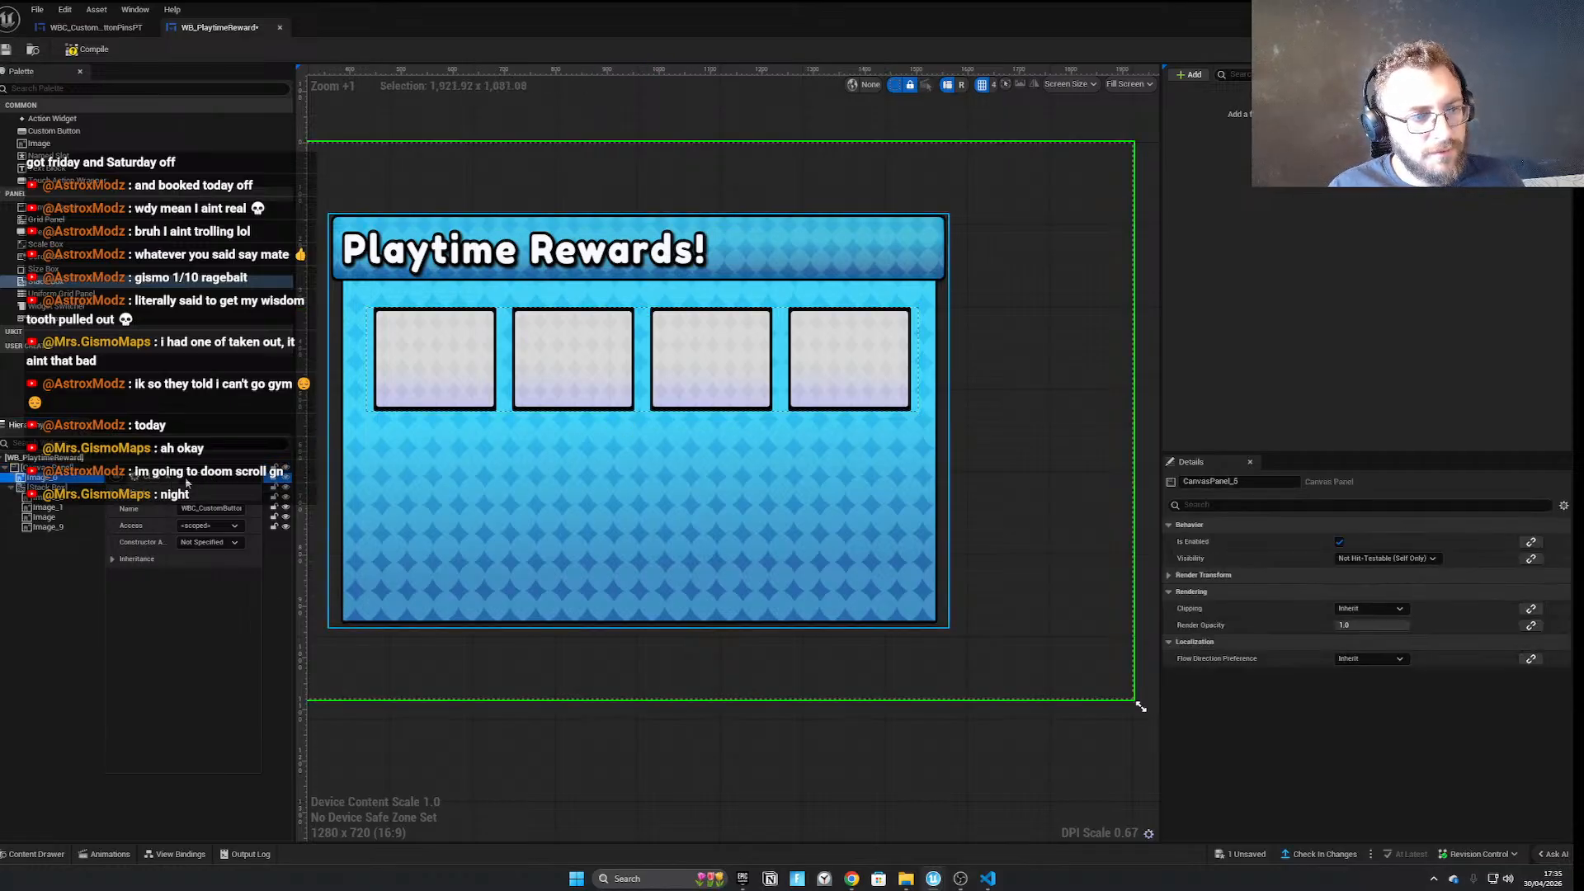
left_click(201, 468)
left_click(207, 482)
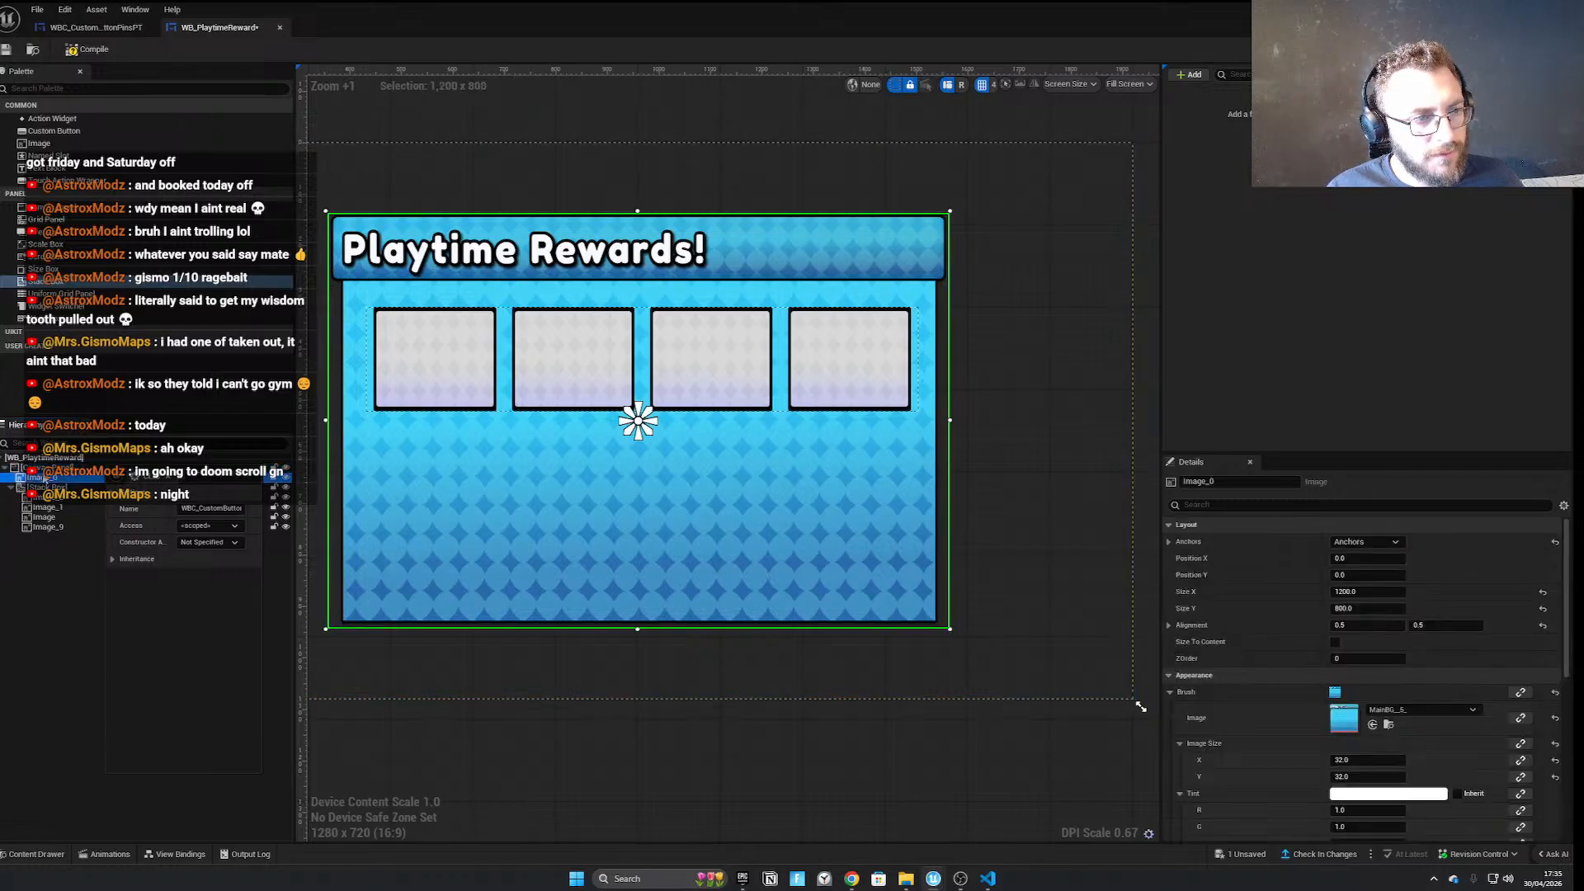
Try the T_AlleyTown_Graffiti_Mural_A texture as the first slot image's brush and undo the change
left_click(50, 487)
left_click(45, 496)
left_click(1394, 644)
left_click(1397, 528)
right_click_drag(756, 472, 805, 524)
scroll(529, 400, "up", 3)
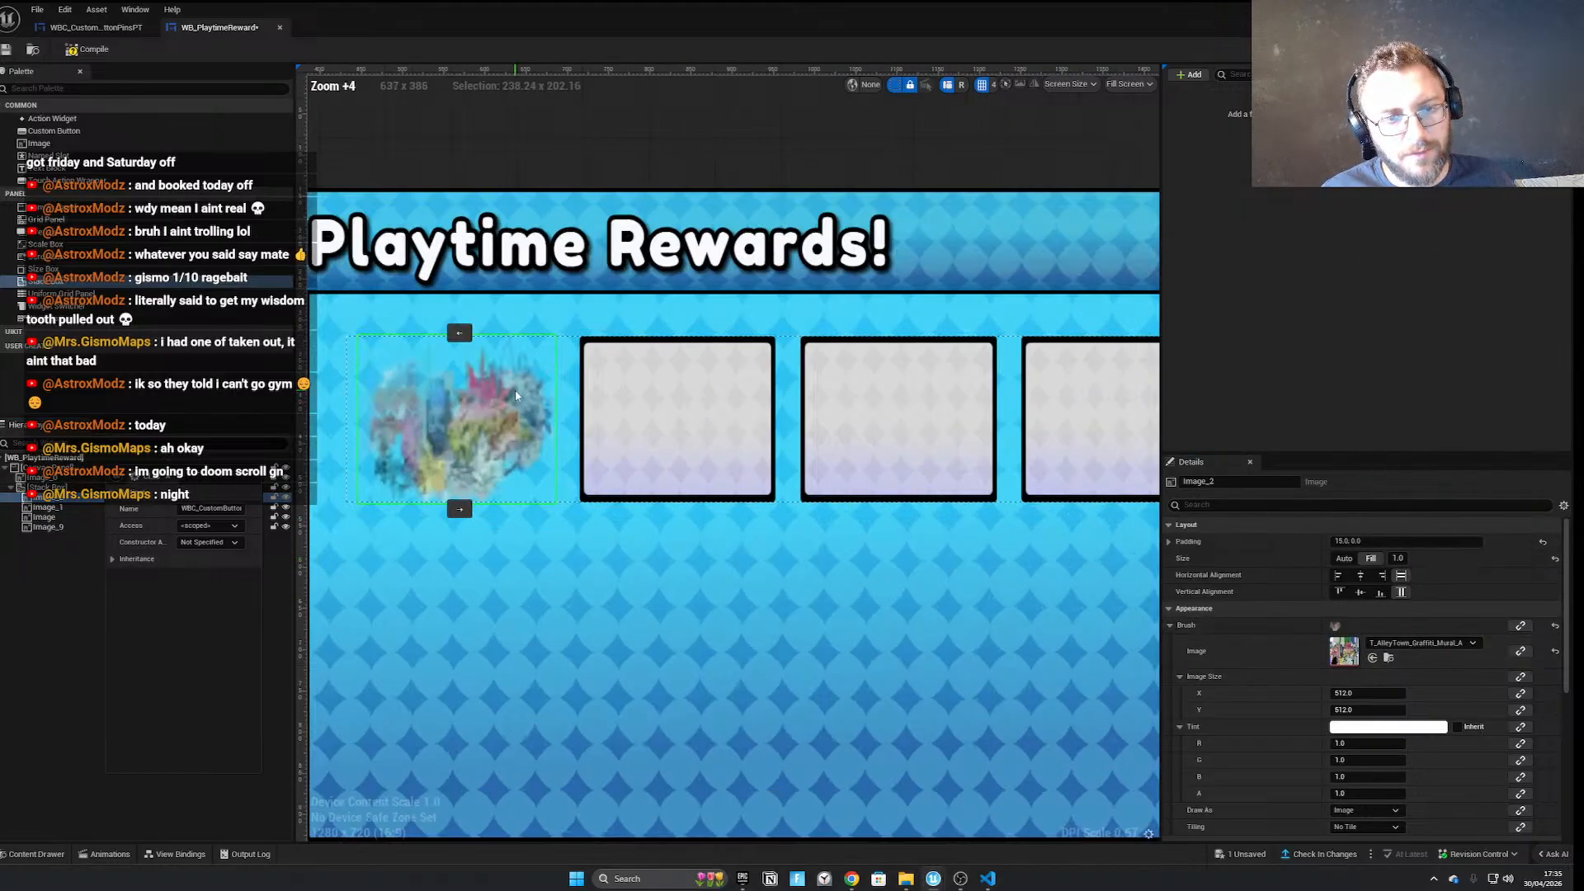
right_click_drag(529, 399, 708, 432)
key("ctrl+z")
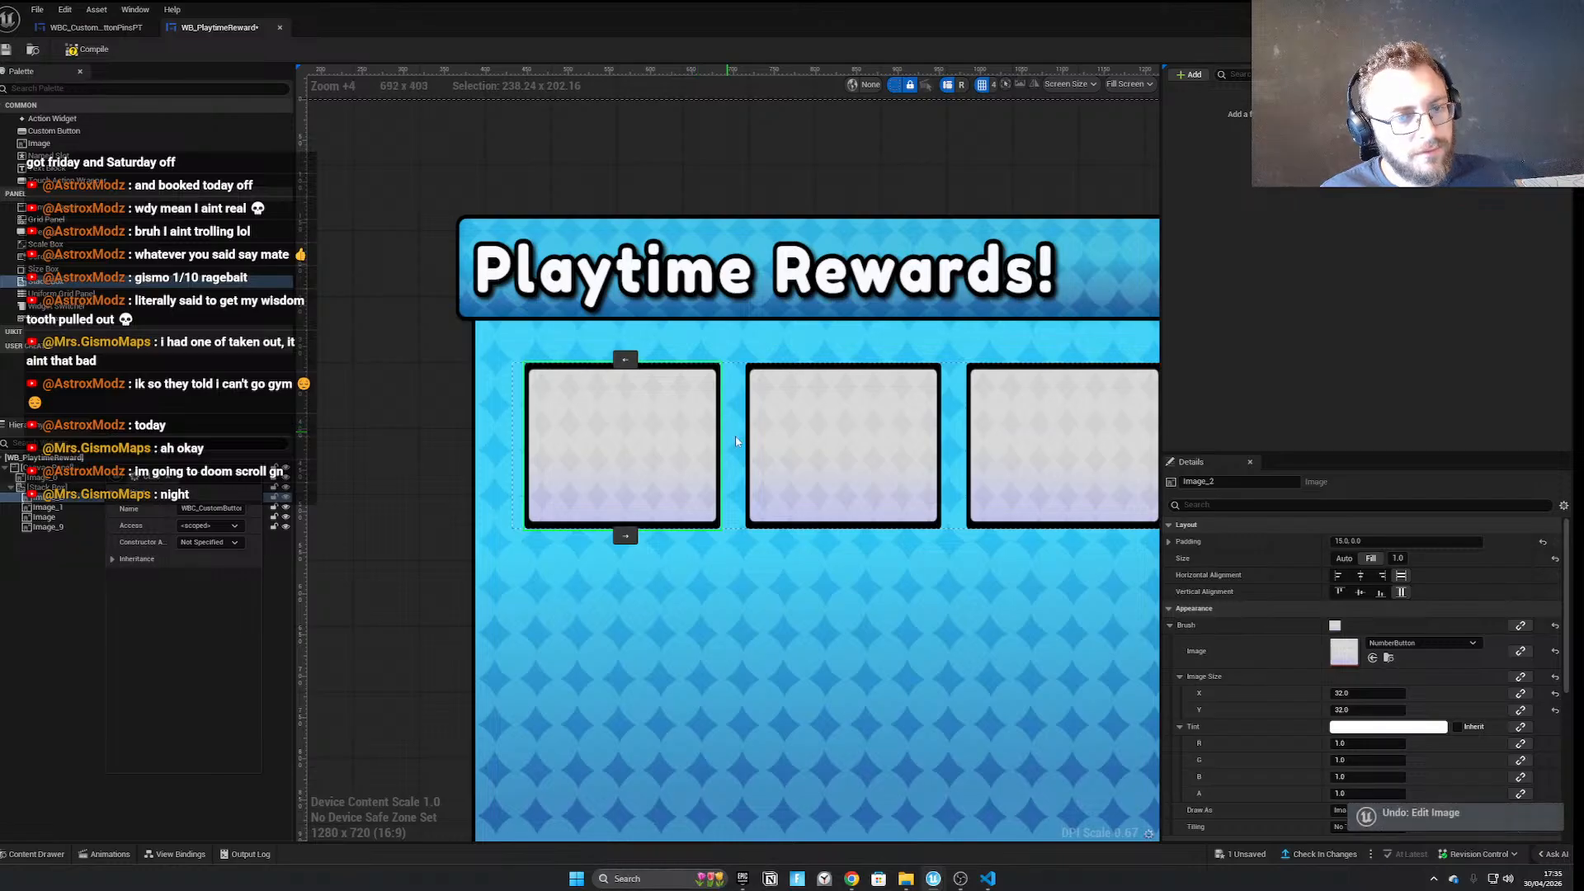
Paste a copy of the stack box with its four images and place it directly under the canvas panel
scroll(648, 570, "down", 2)
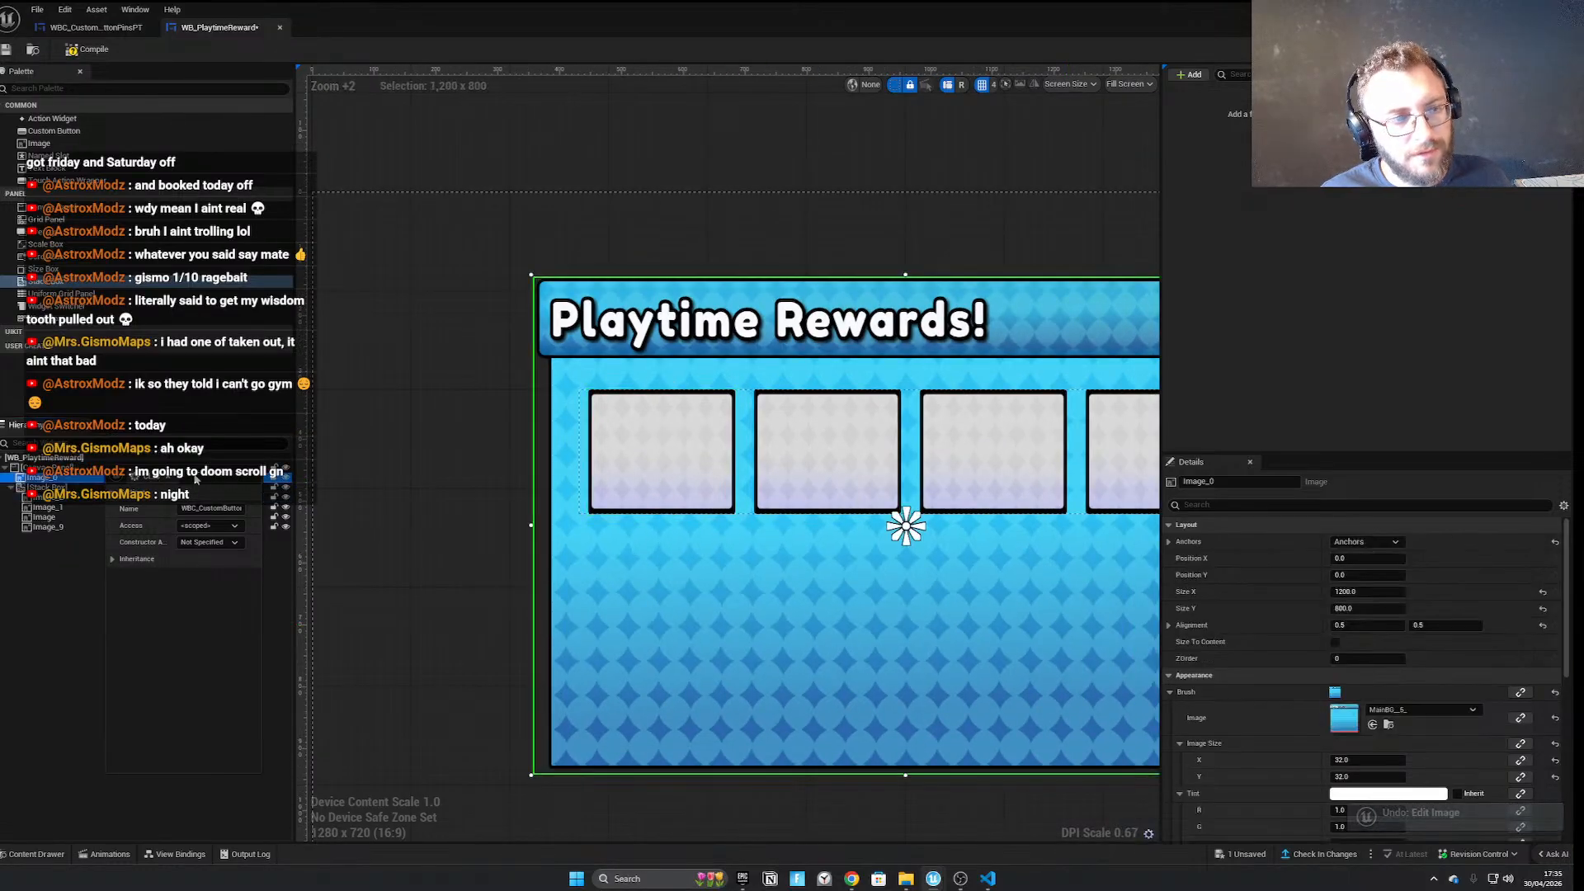
left_click(132, 471)
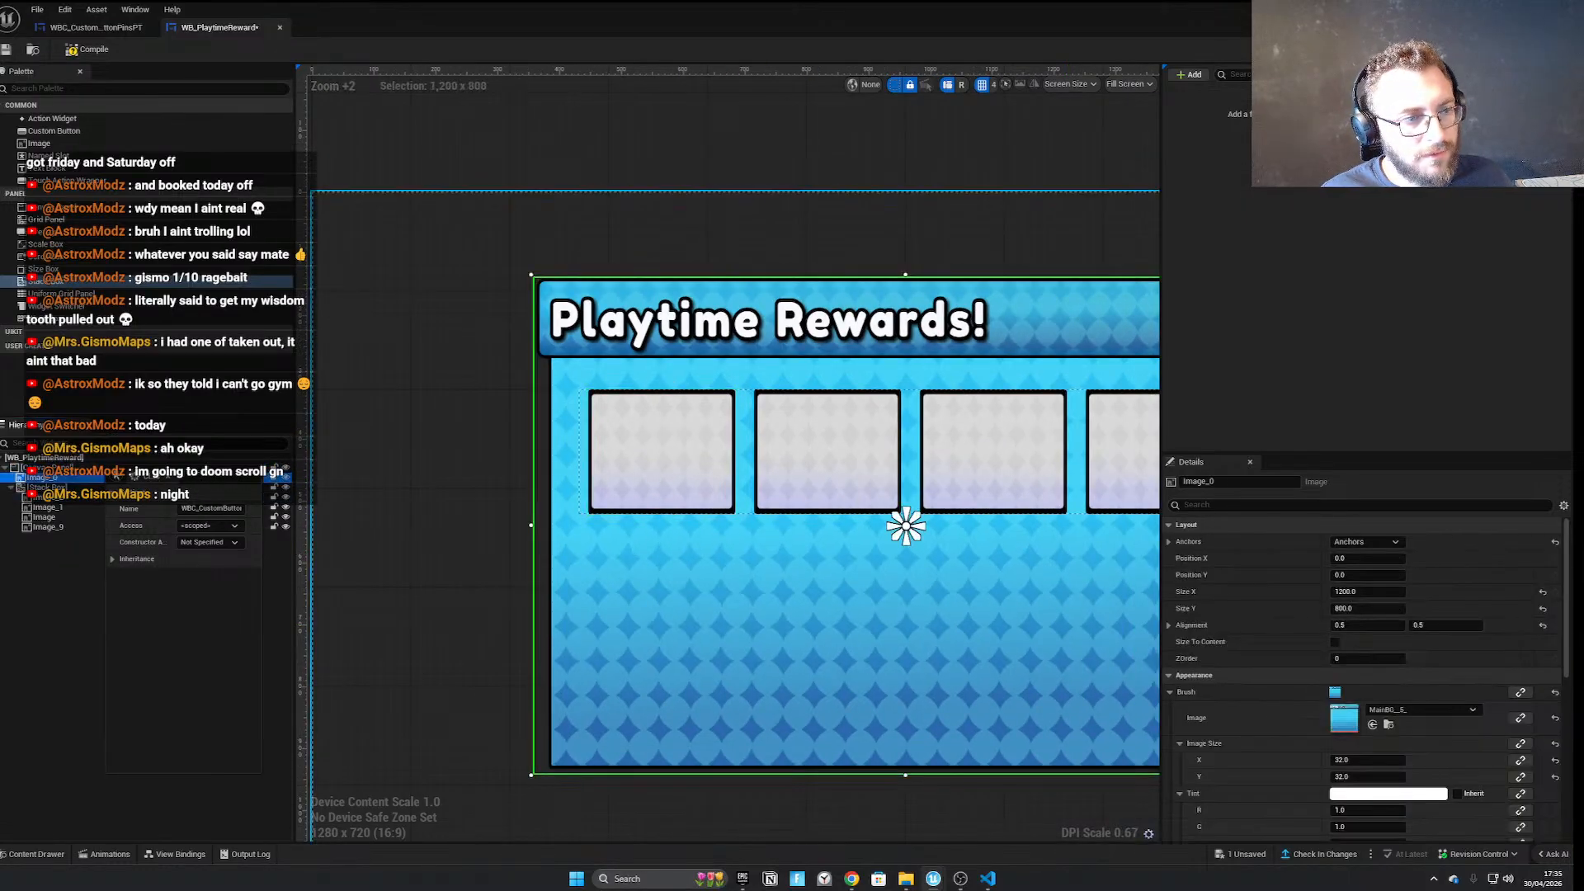
key("F2")
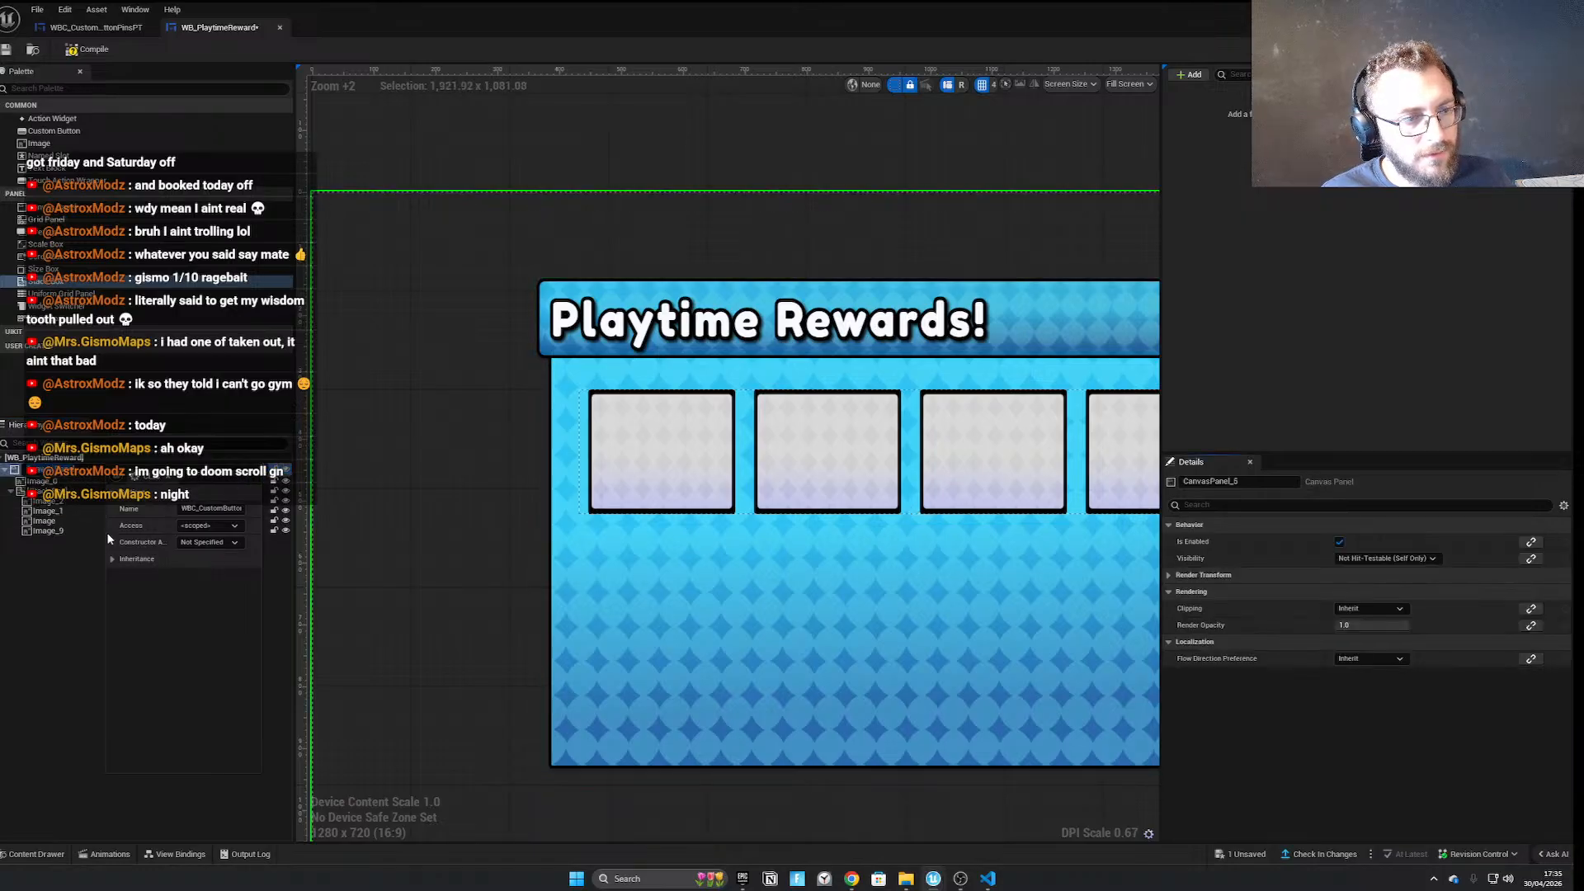
key("ctrl+v")
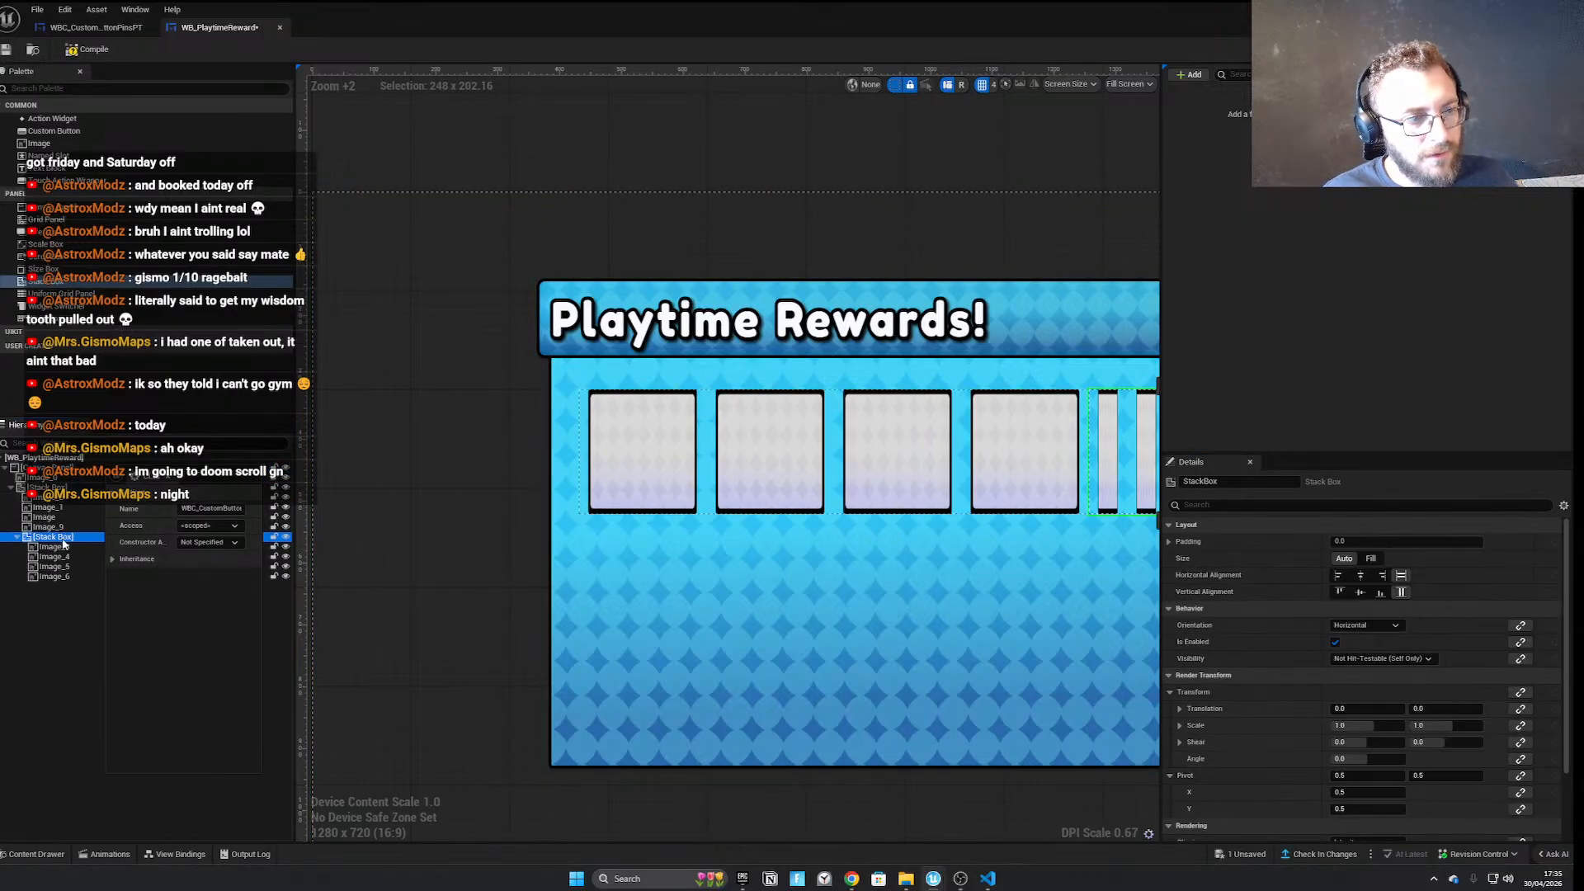
left_click_drag(50, 479, 49, 469)
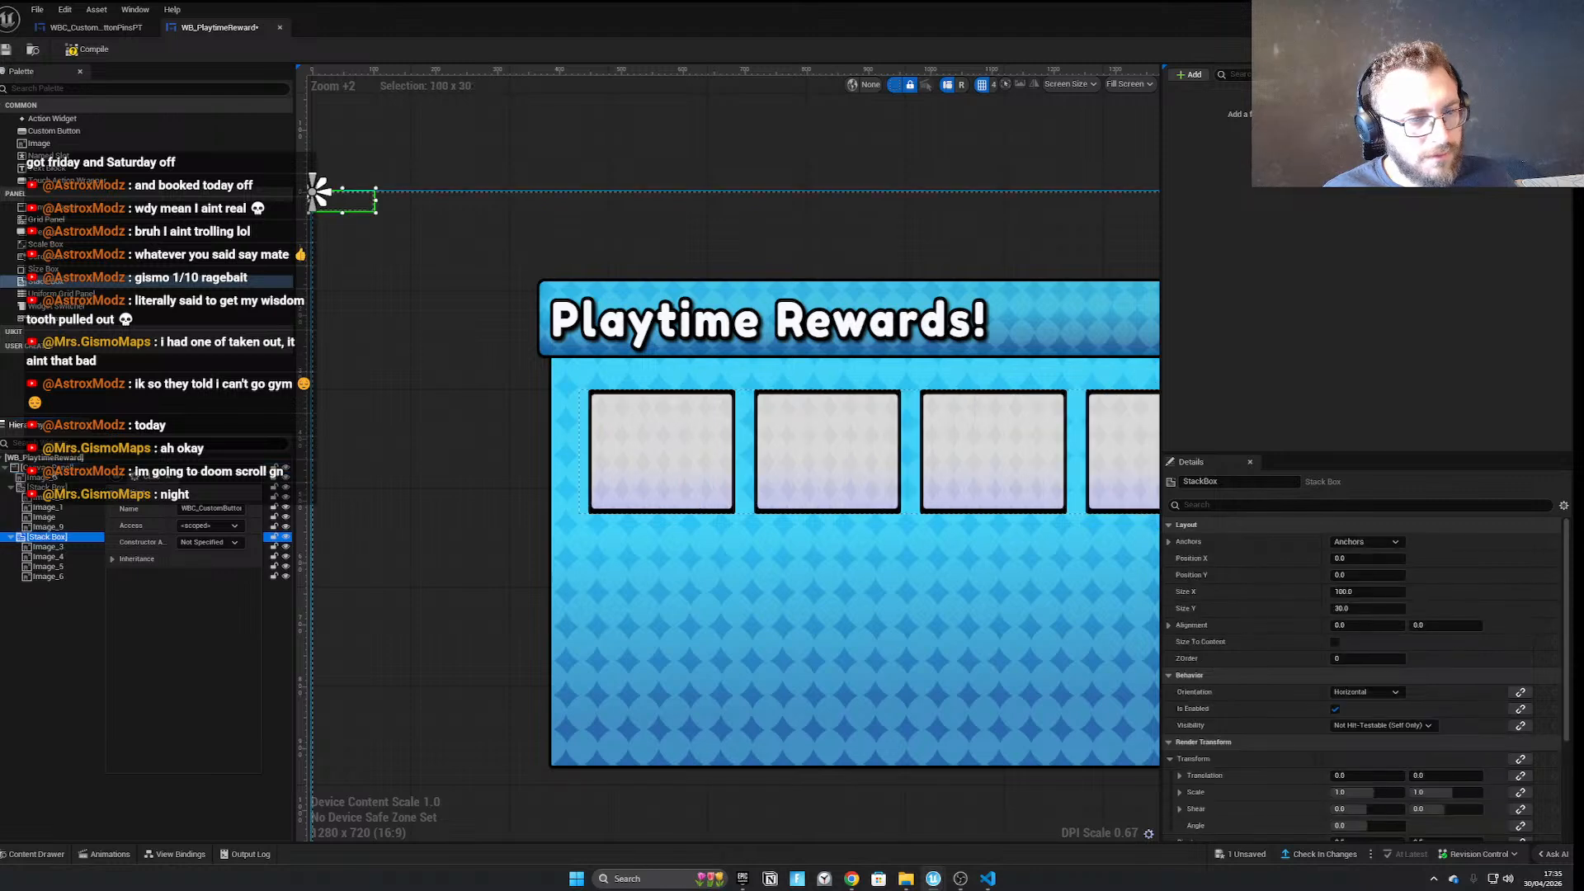
left_click(905, 525)
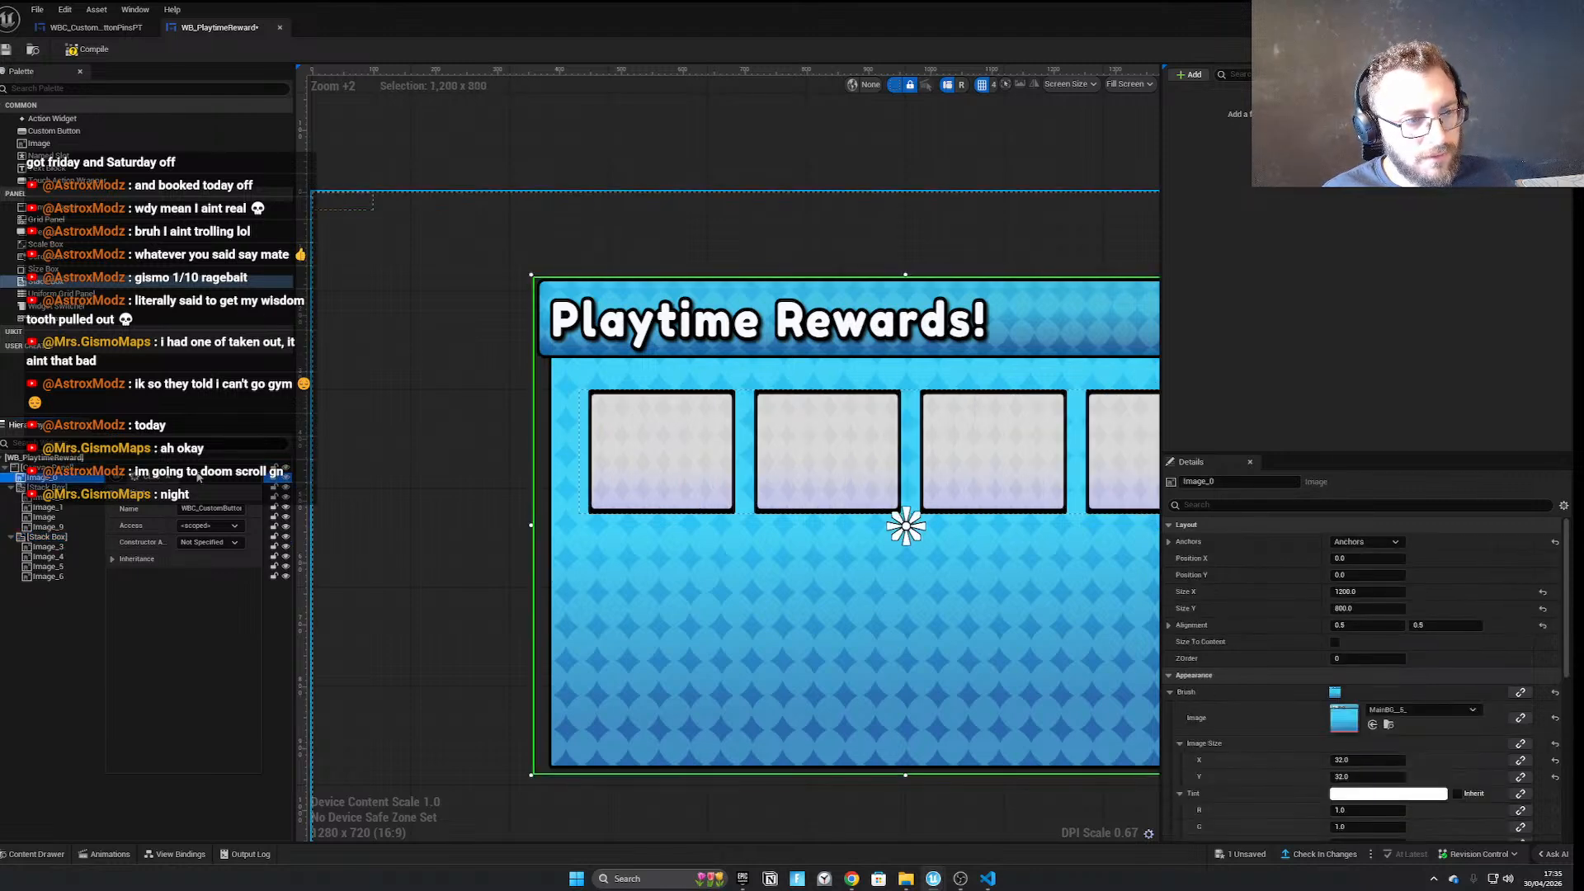
Close the custom button widget's editor and keep the WB_PlaytimeReward editor maximized
left_click_drag(360, 7, 770, 391)
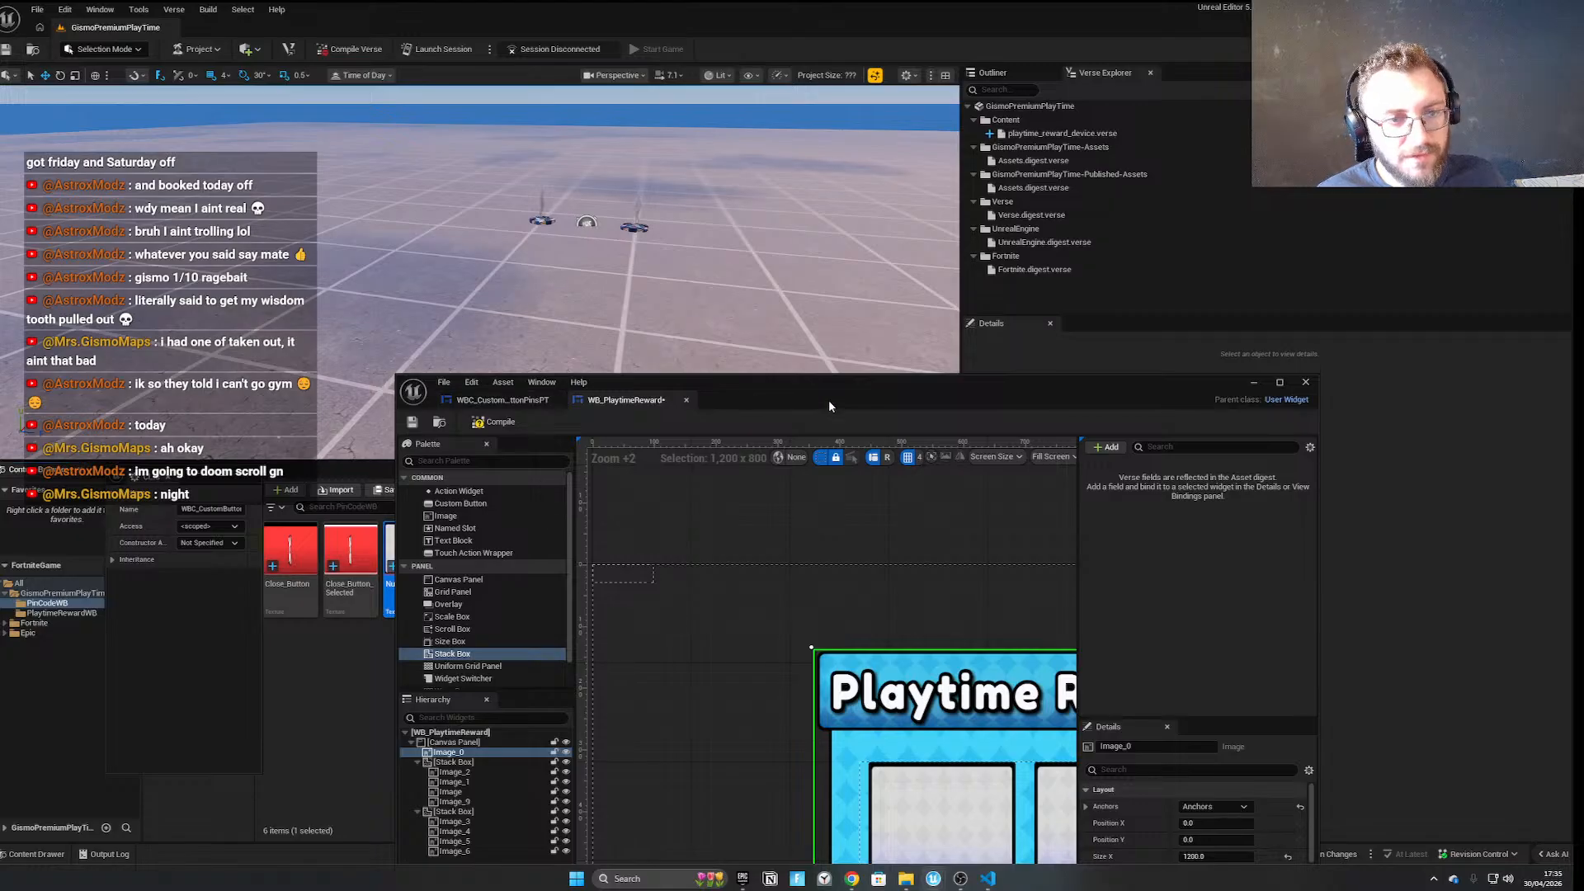
left_click(548, 402)
left_click(555, 400)
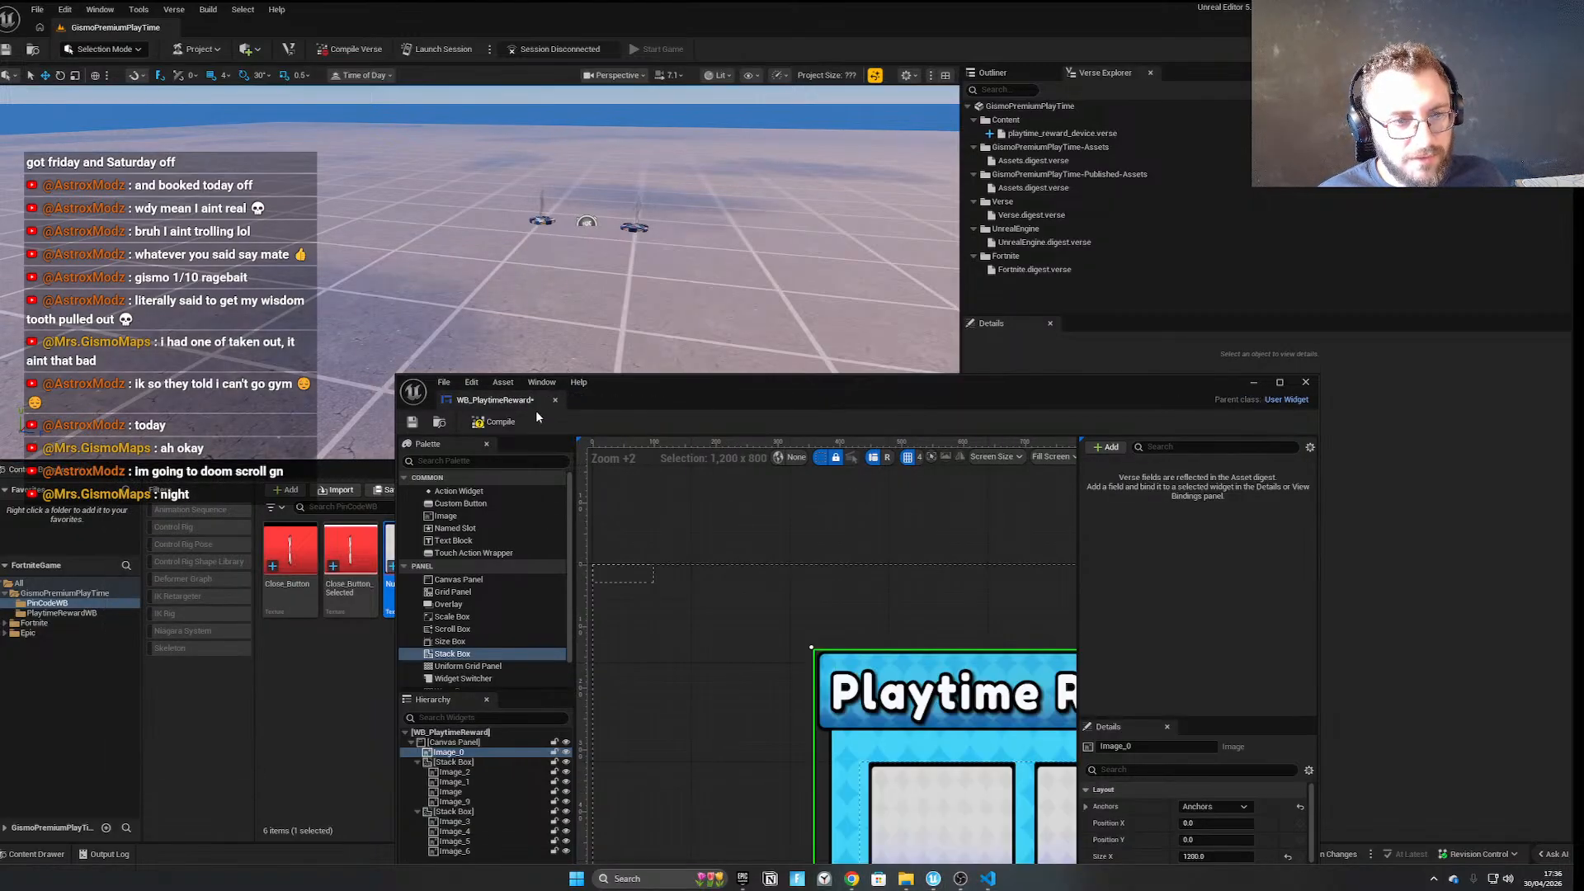
double_click(737, 402)
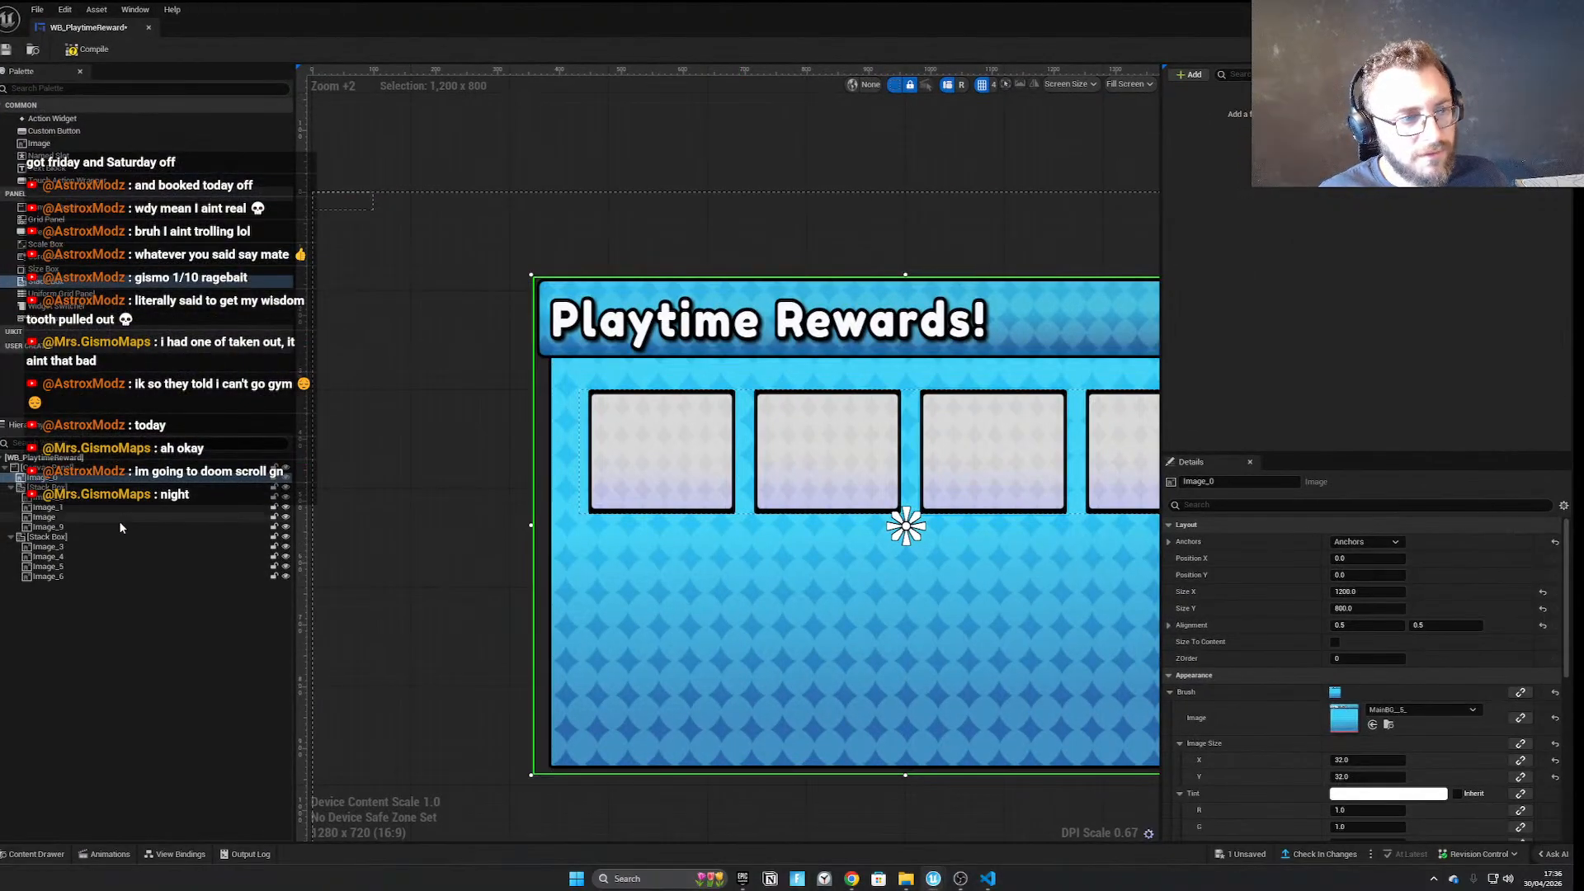
Rename the original stack box as "Stack BoxBackground" in the hierarchy
left_click(47, 537)
left_click(49, 487)
left_click(86, 489)
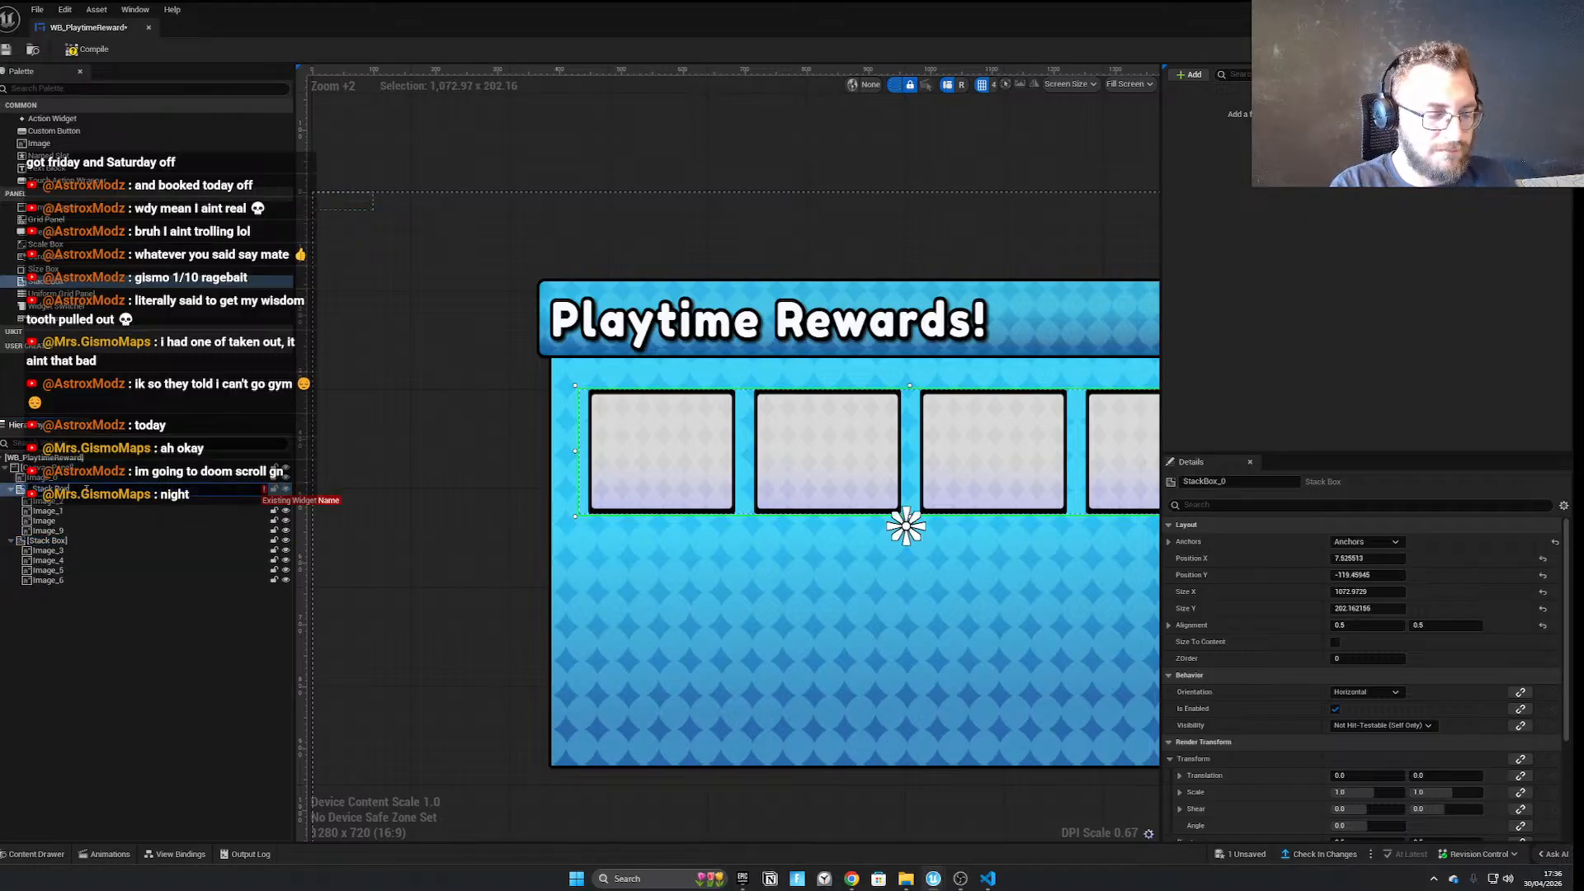
type("Backgr")
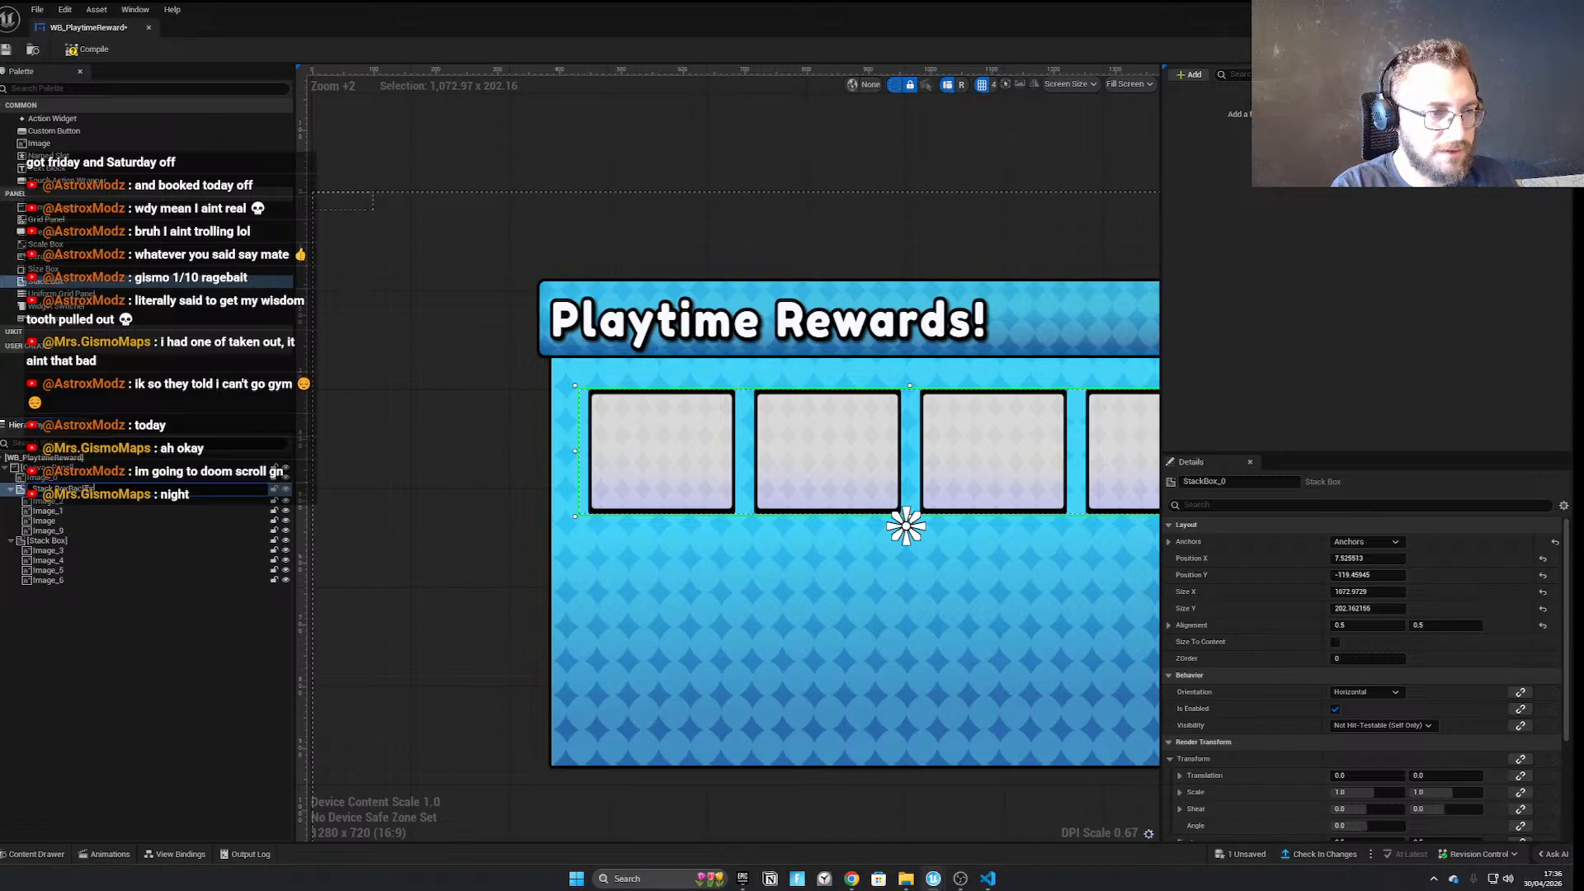
type("ound")
key("Return")
scroll(506, 462, "down", 3)
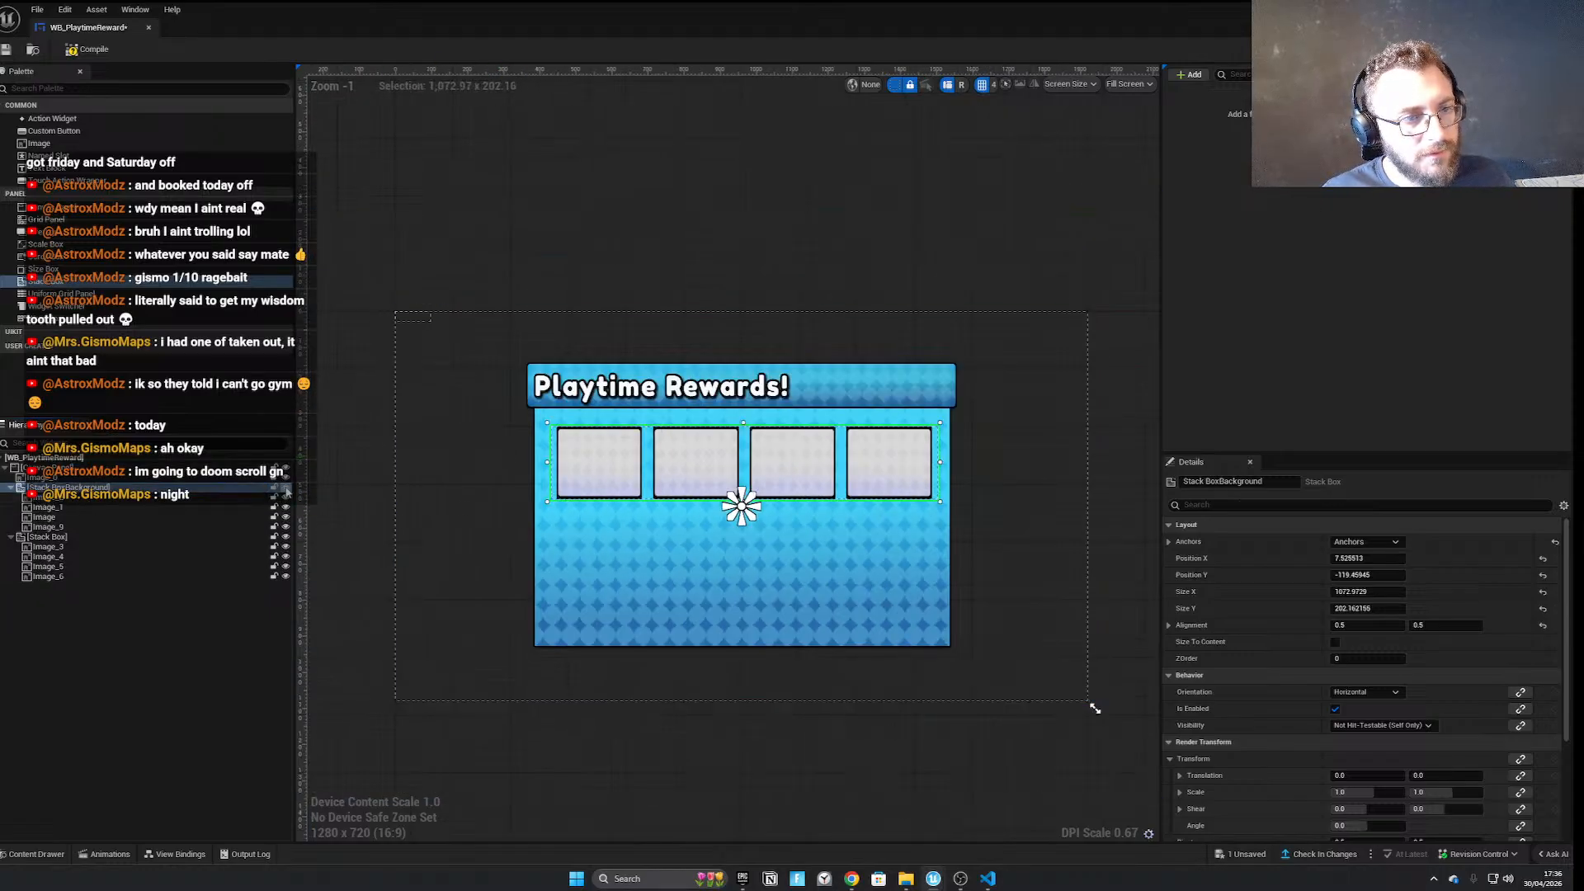
left_click(76, 539)
left_click(76, 548)
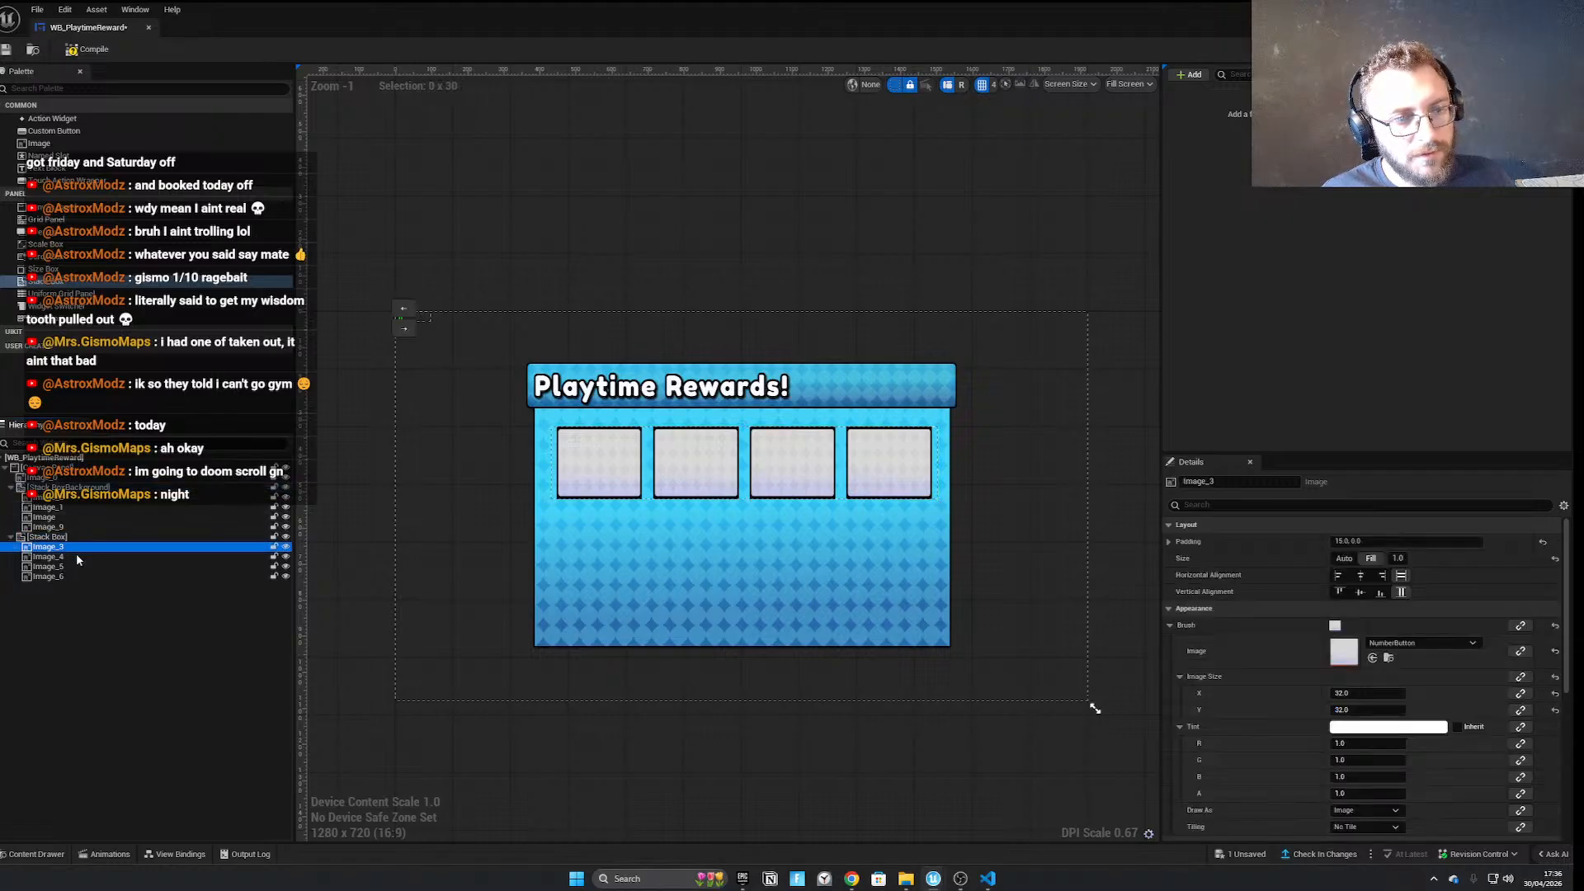
left_click(74, 567, "shift")
left_click(75, 576, "shift")
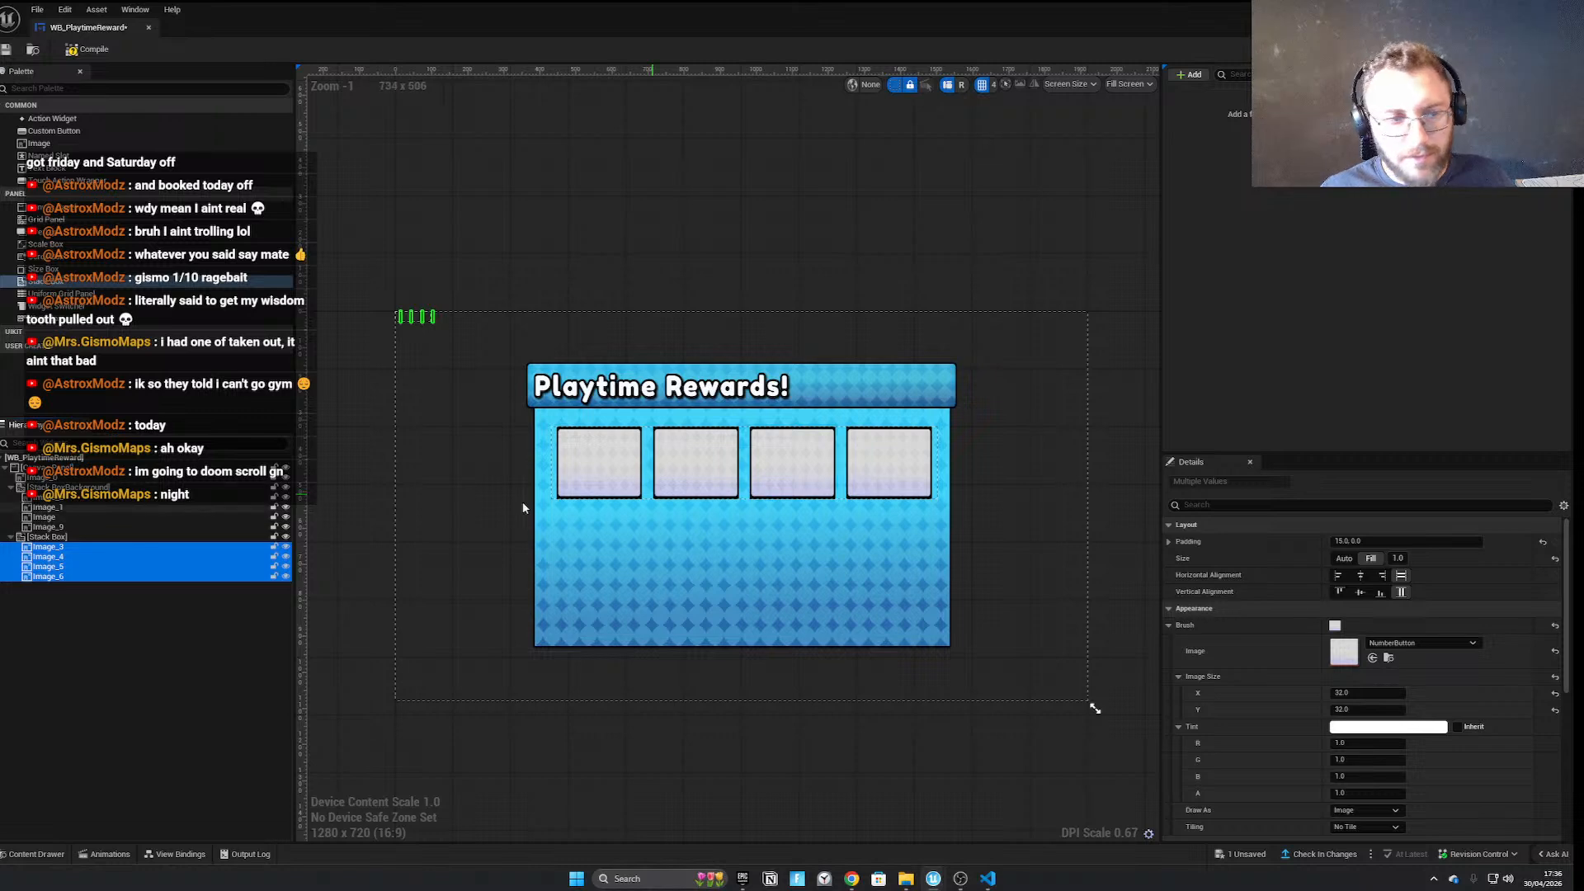
left_click(119, 537)
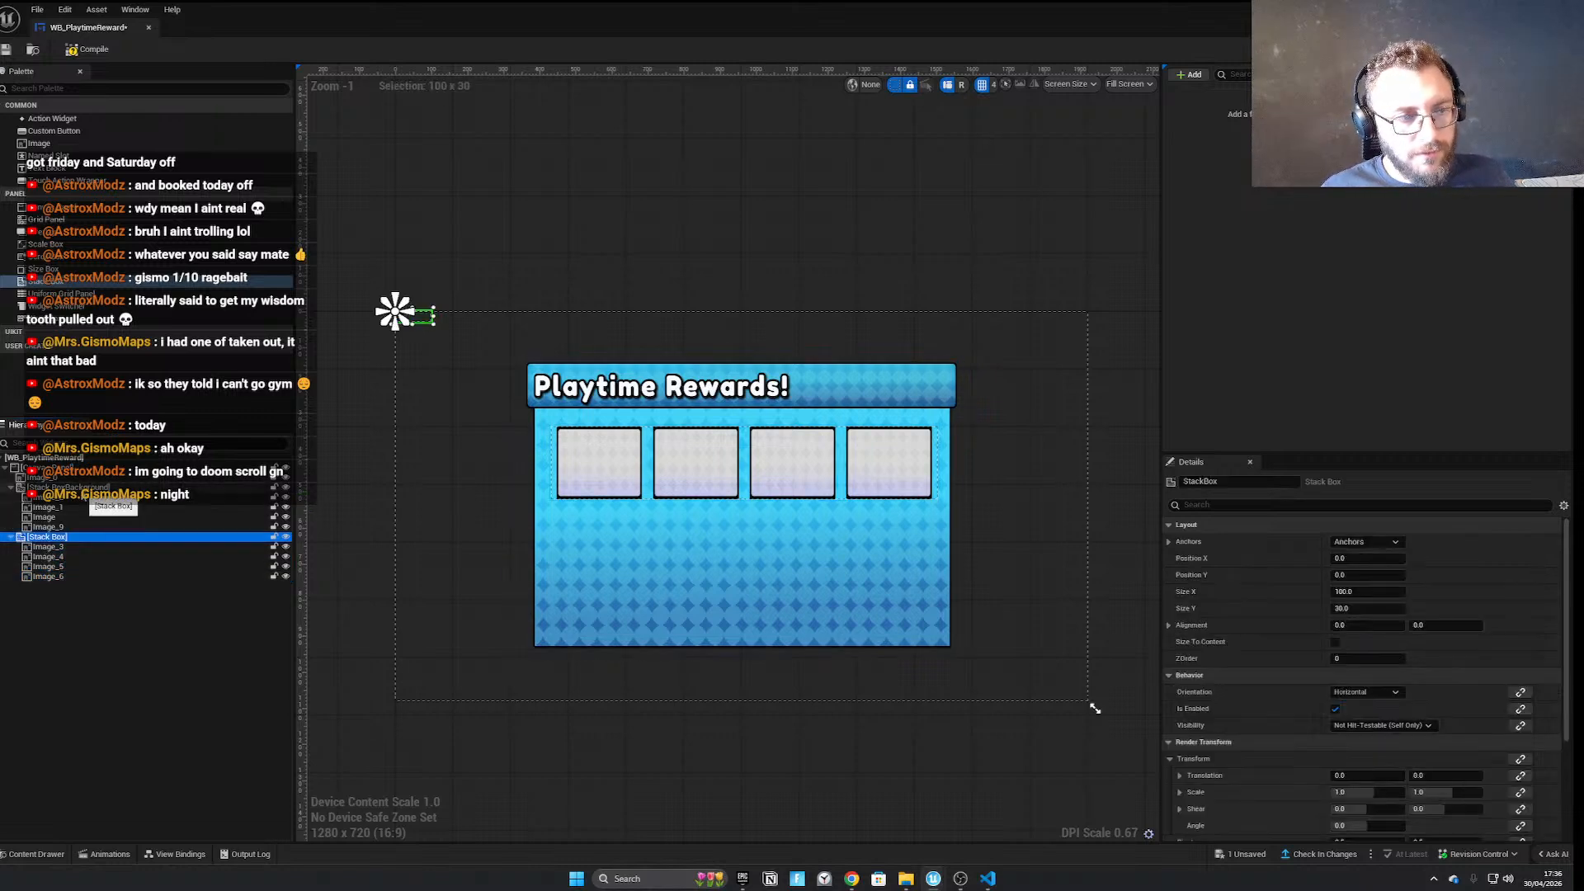
Set Stack BoxBackground's position to X 0, Y -120 and its size to 1080 × 200
left_click(74, 488)
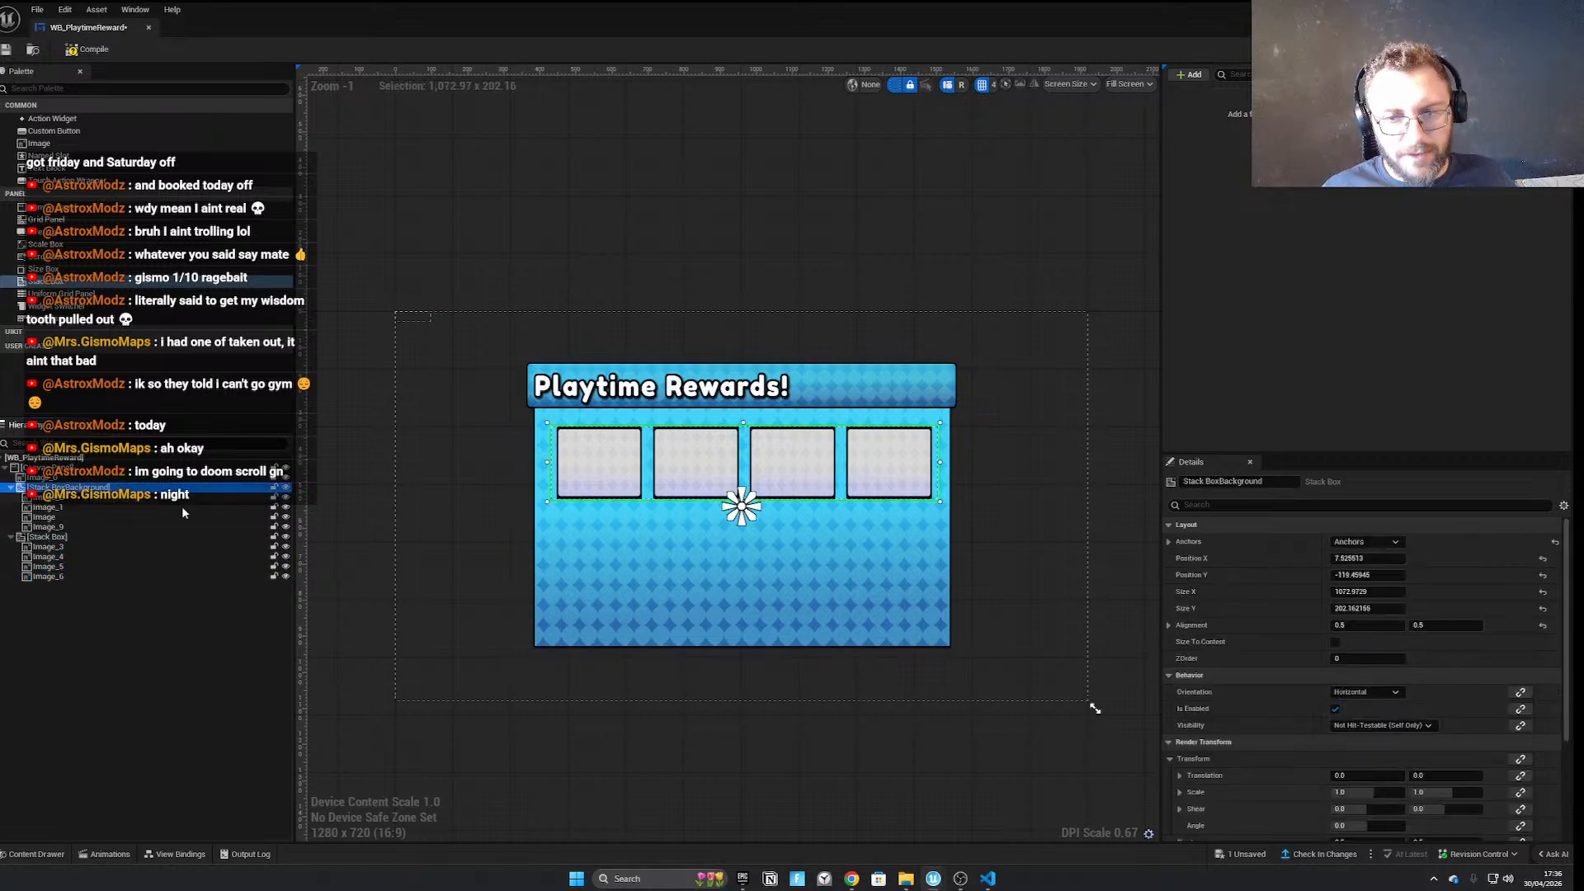
left_click(1362, 559)
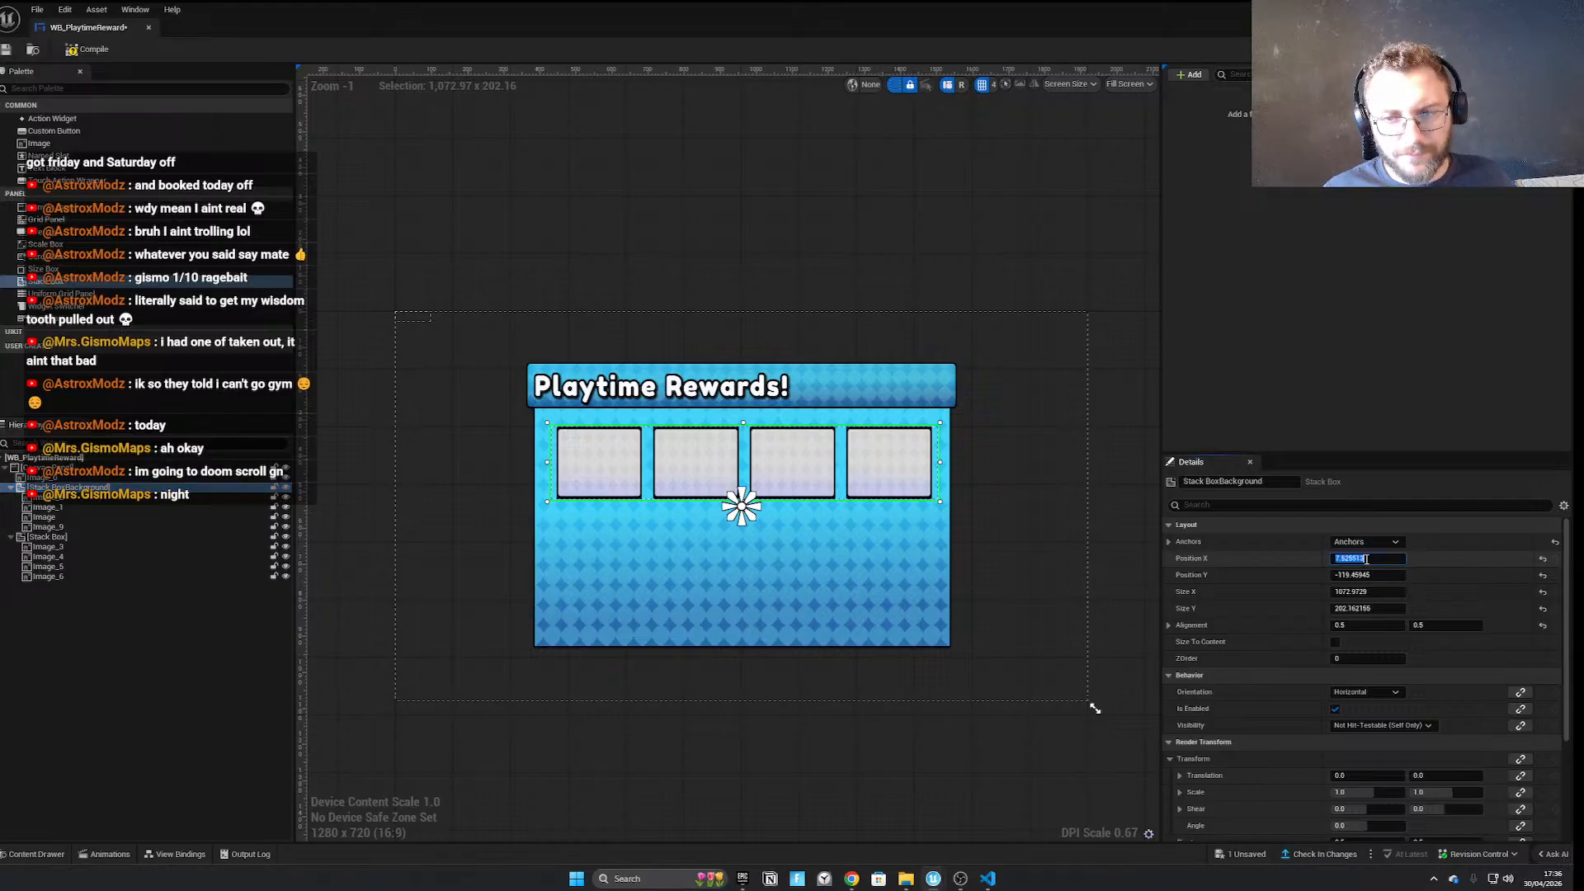
type("0")
key("Return")
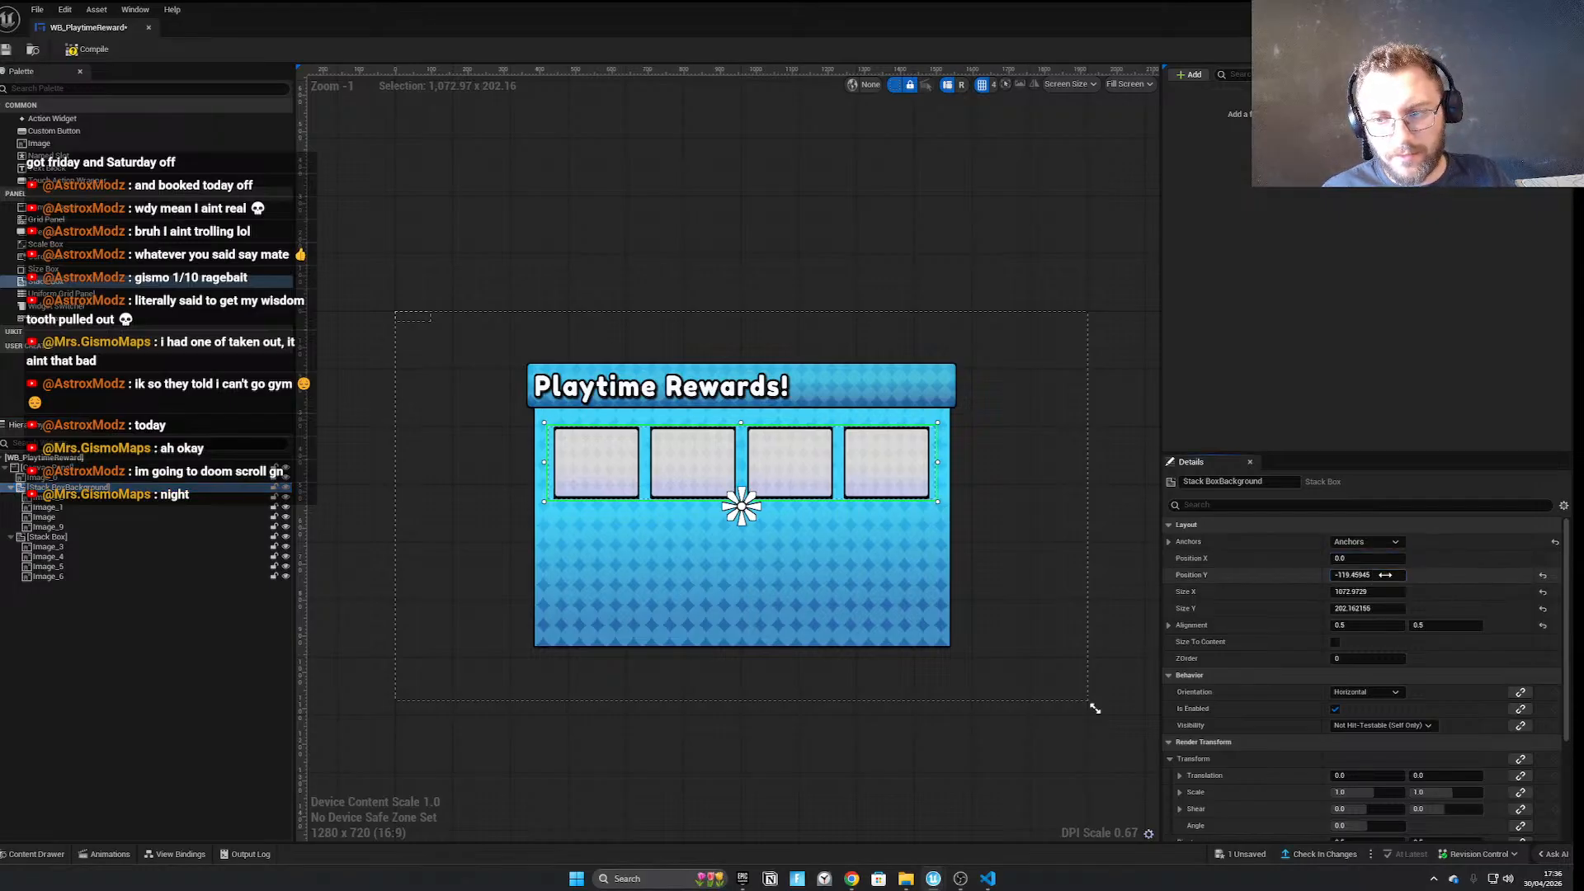
left_click(1388, 575)
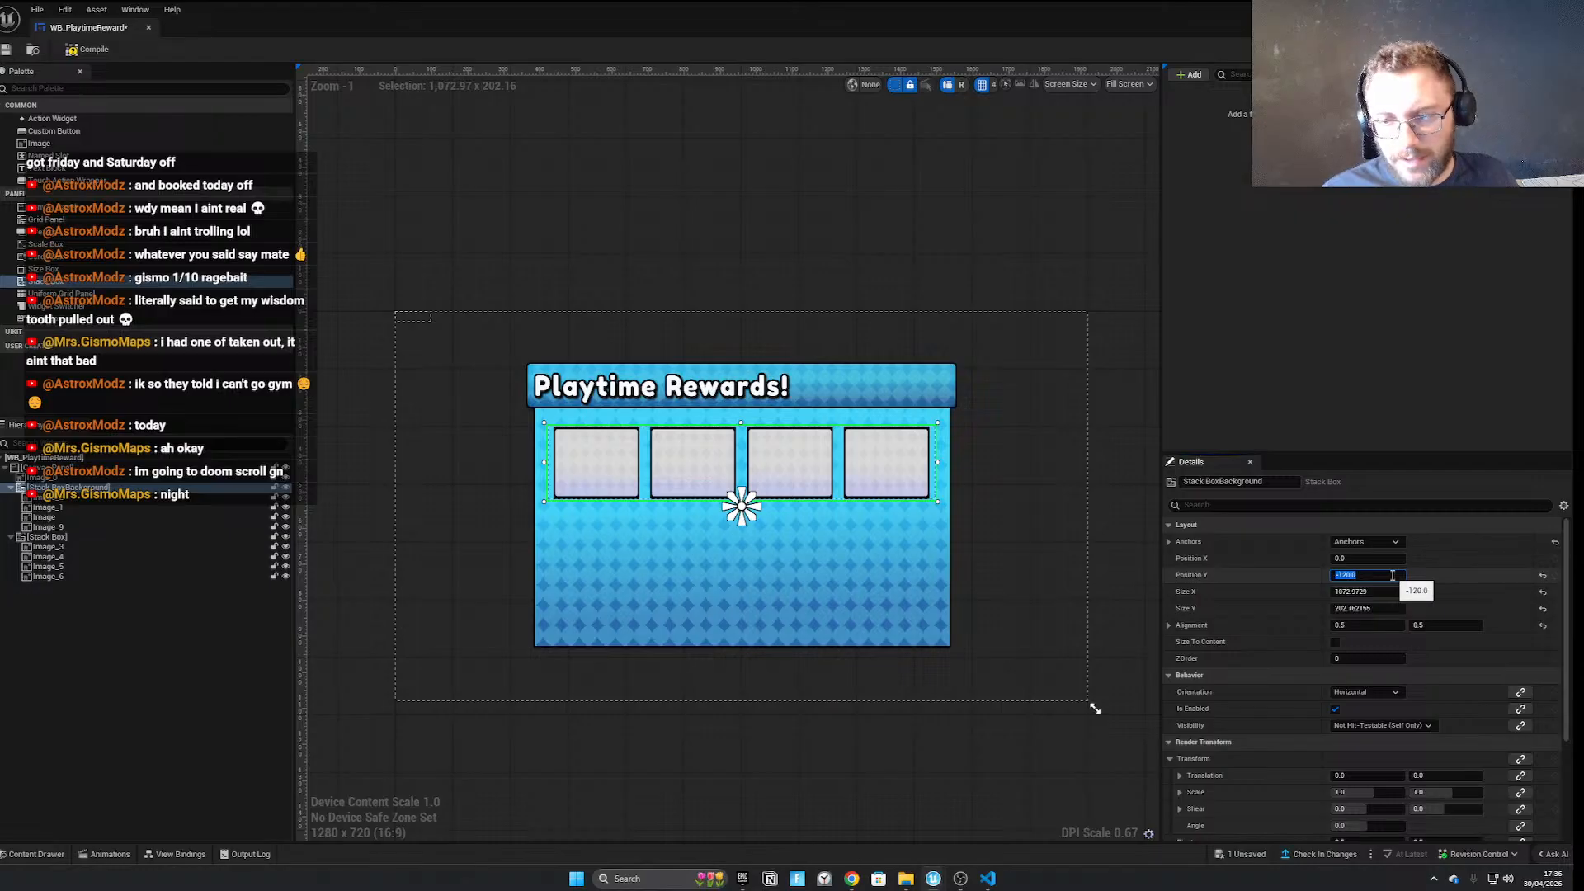
left_click(1382, 591)
left_click(1384, 608)
type("200")
key("Return")
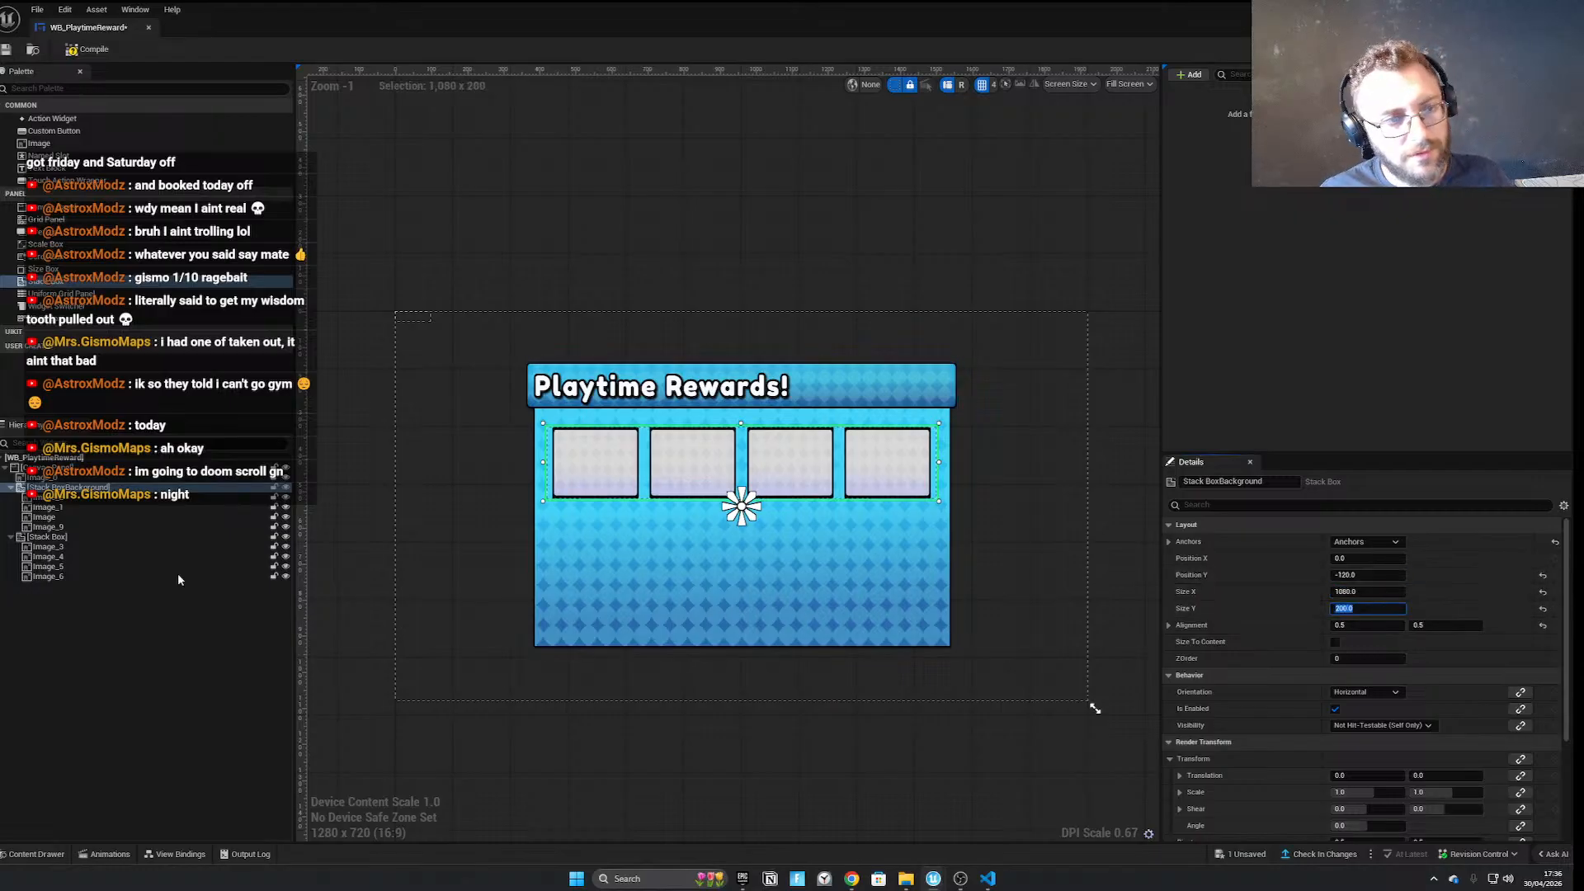
Set the copied stack box's Position Y to -120 and its size to 1080 × 200
left_click(56, 537)
left_click(1357, 576)
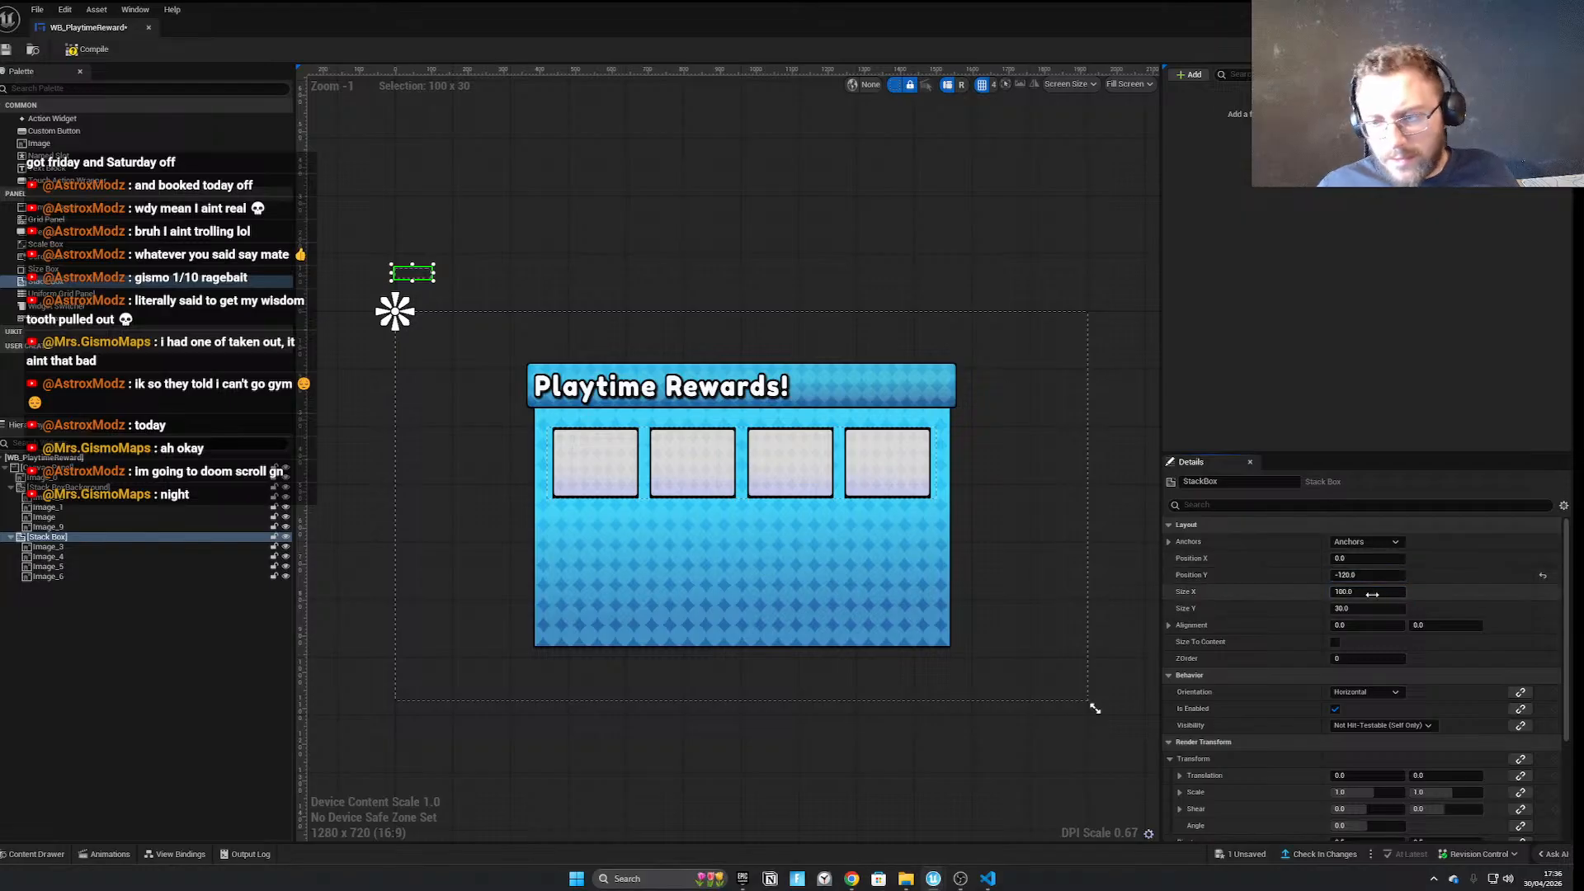
left_click(1370, 597)
type("1080")
key("Return")
left_click(1371, 608)
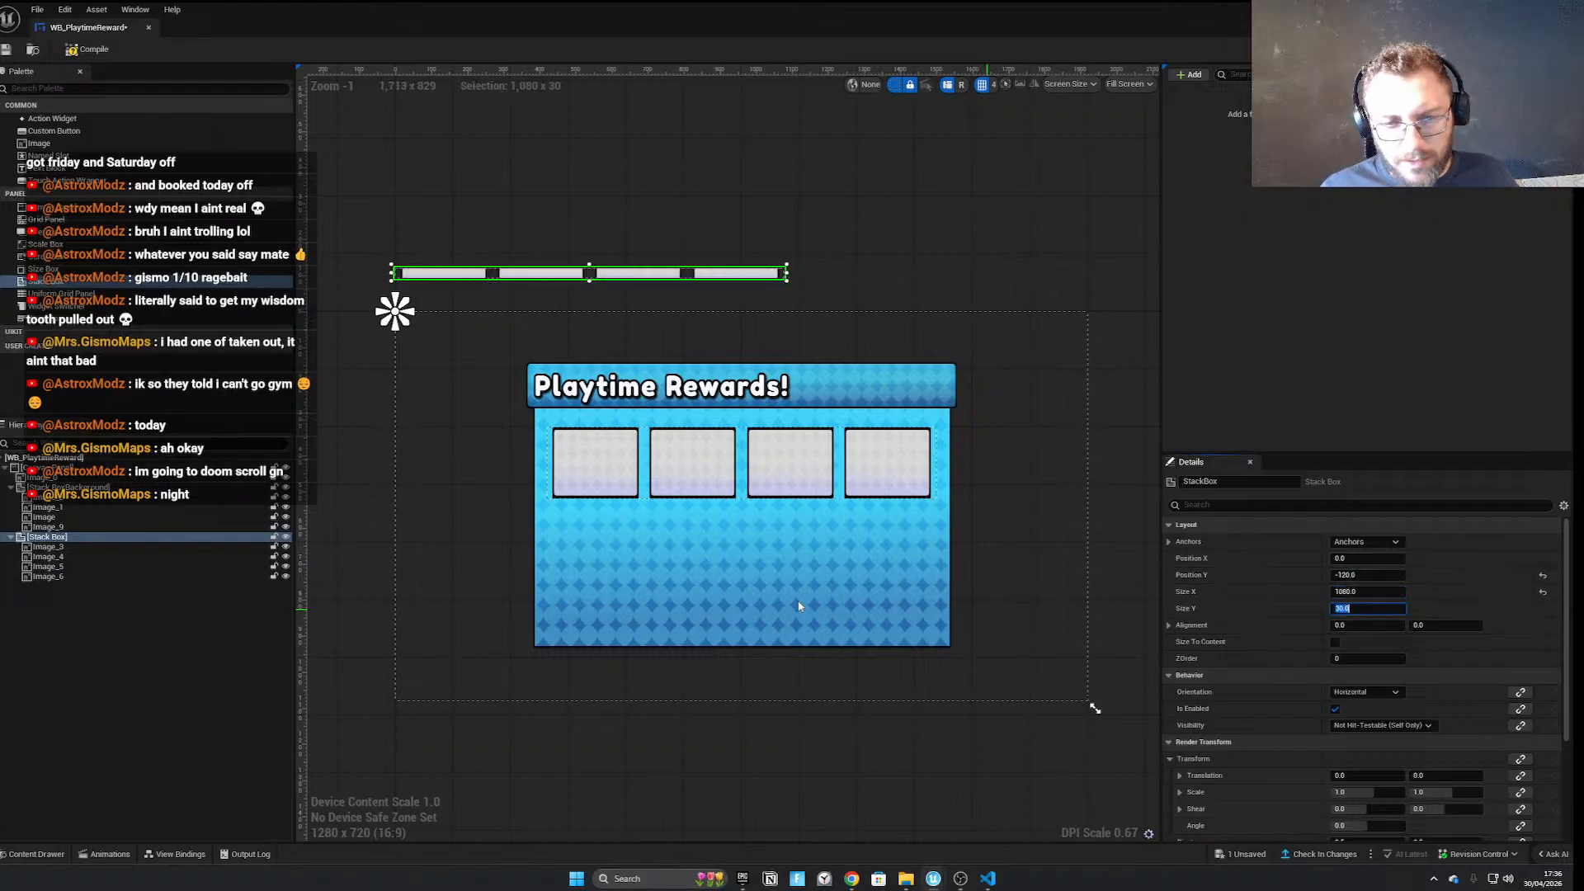
type("200")
key("Return")
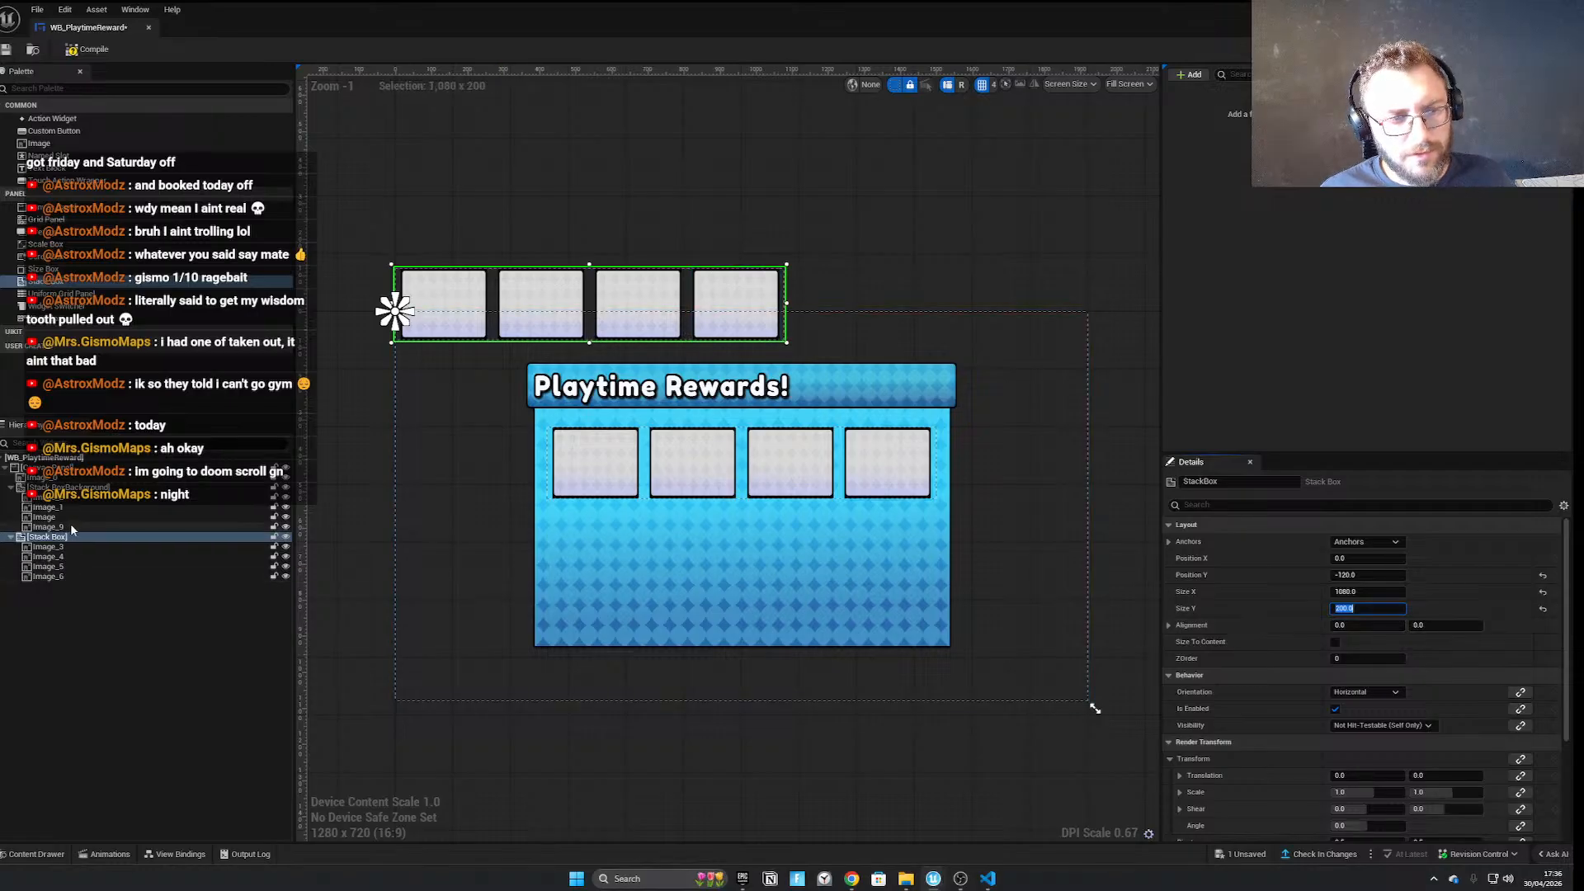
Anchor the copied stack box to the canvas centre with matching alignment and position, and set its Position Y to -120
left_click(62, 487)
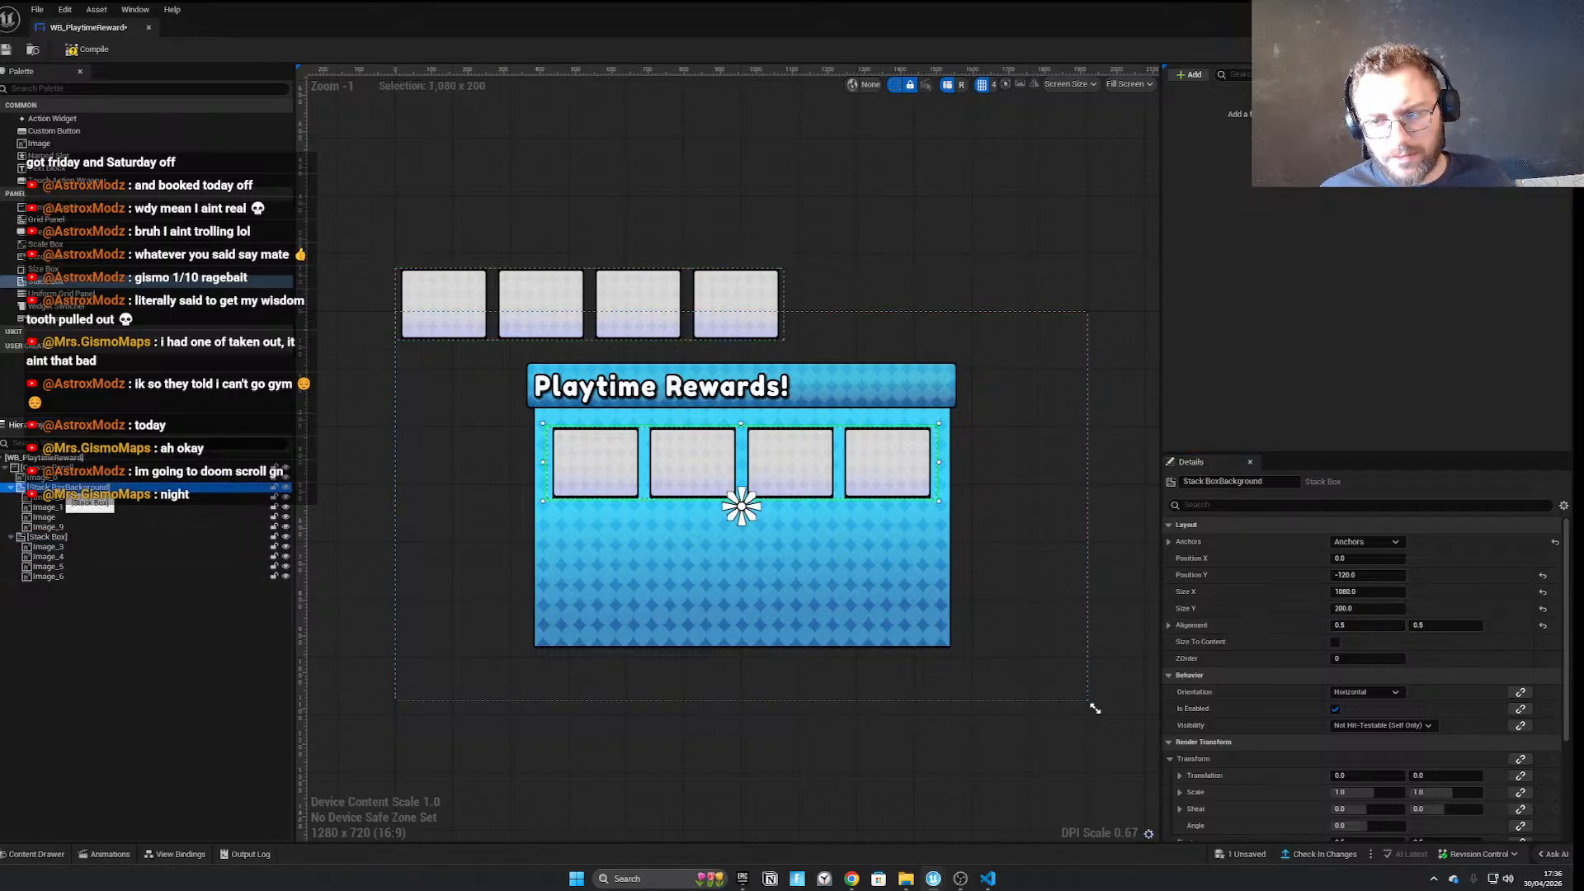
left_click(38, 540)
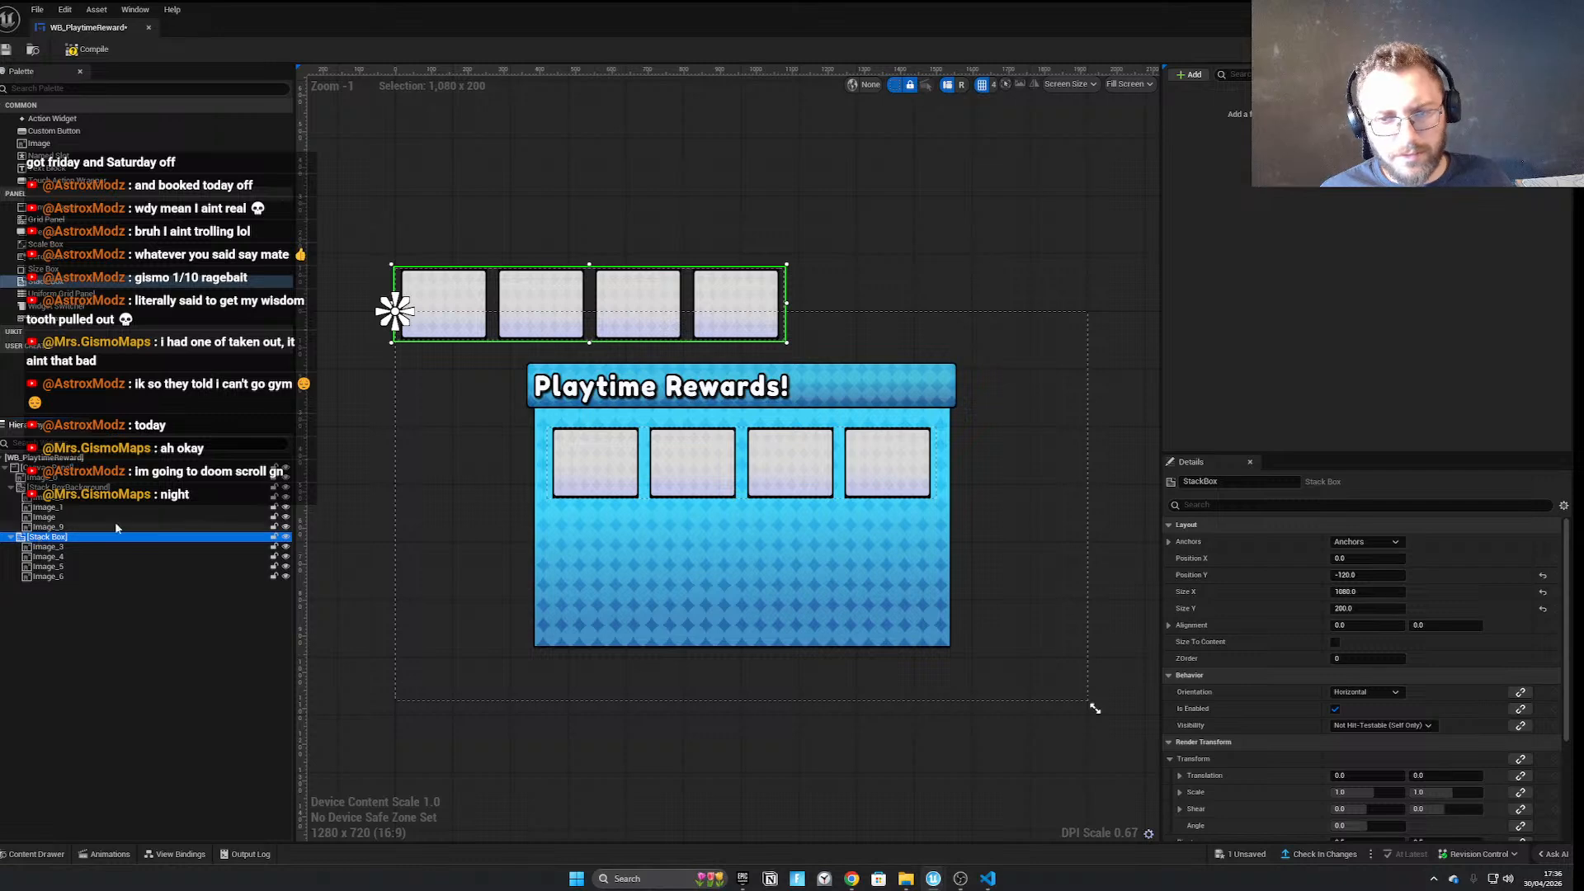
left_click(1383, 543)
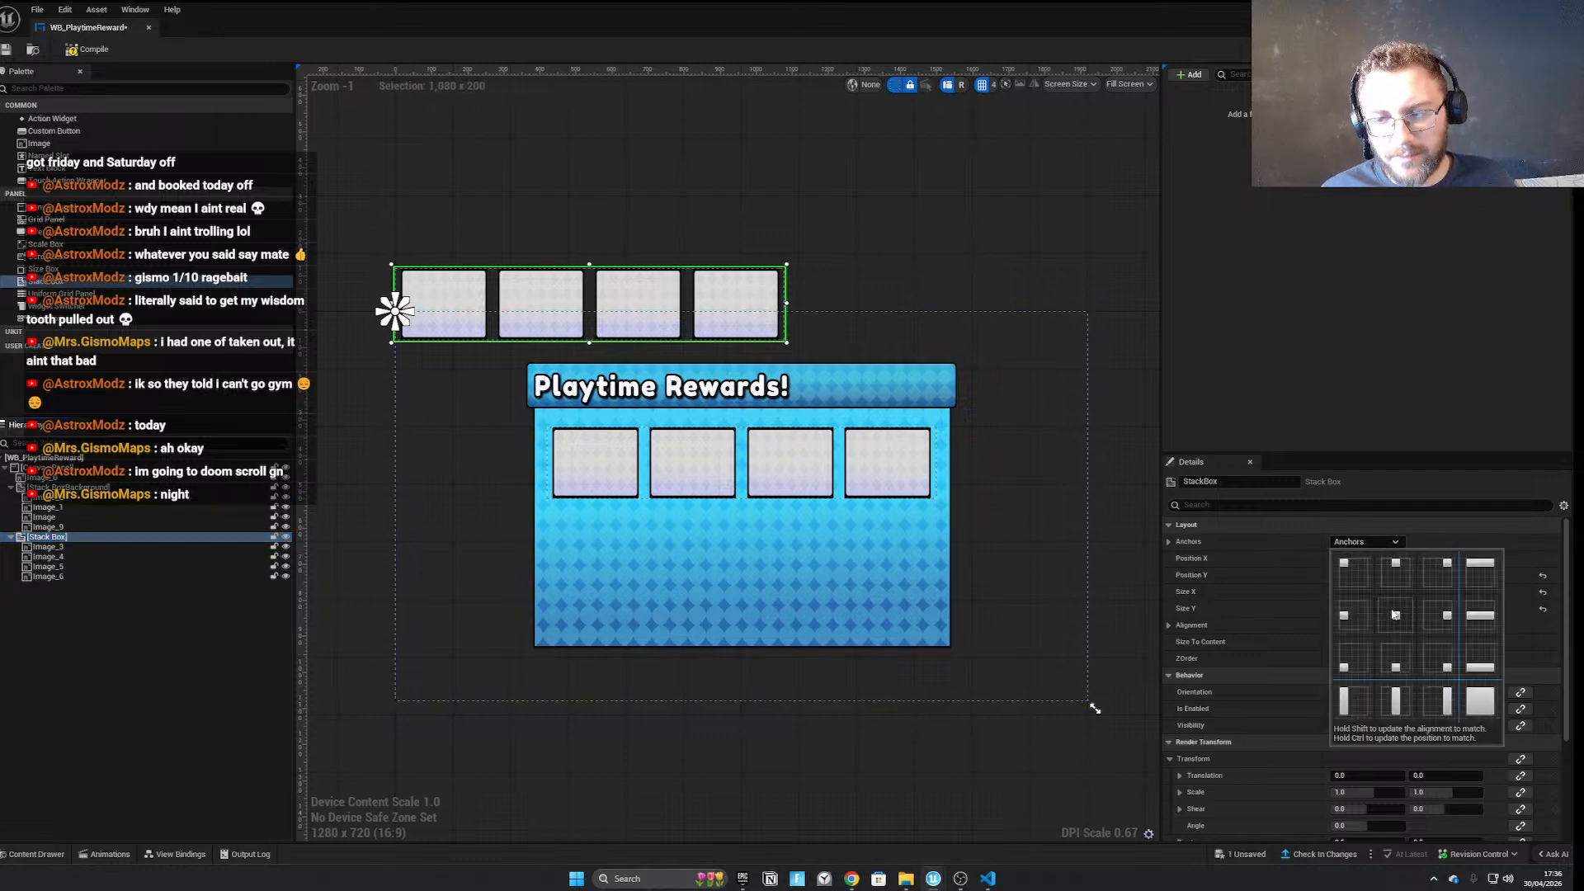
left_click(1395, 615, "ctrl+shift")
left_click(1377, 575)
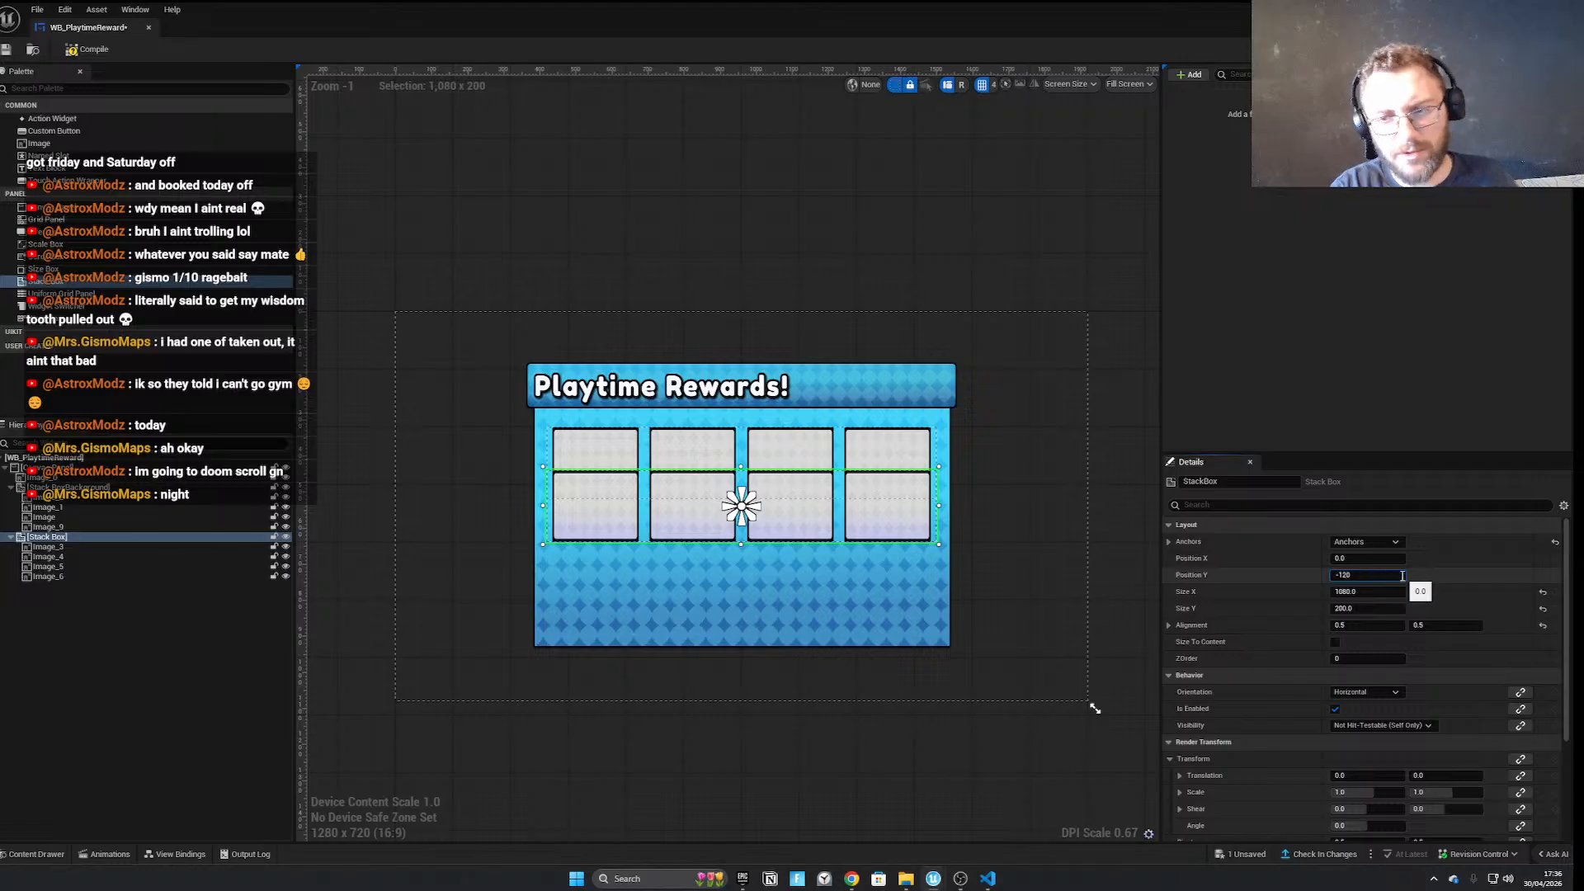
type("-120")
key("Return")
scroll(1378, 668, "down", 2)
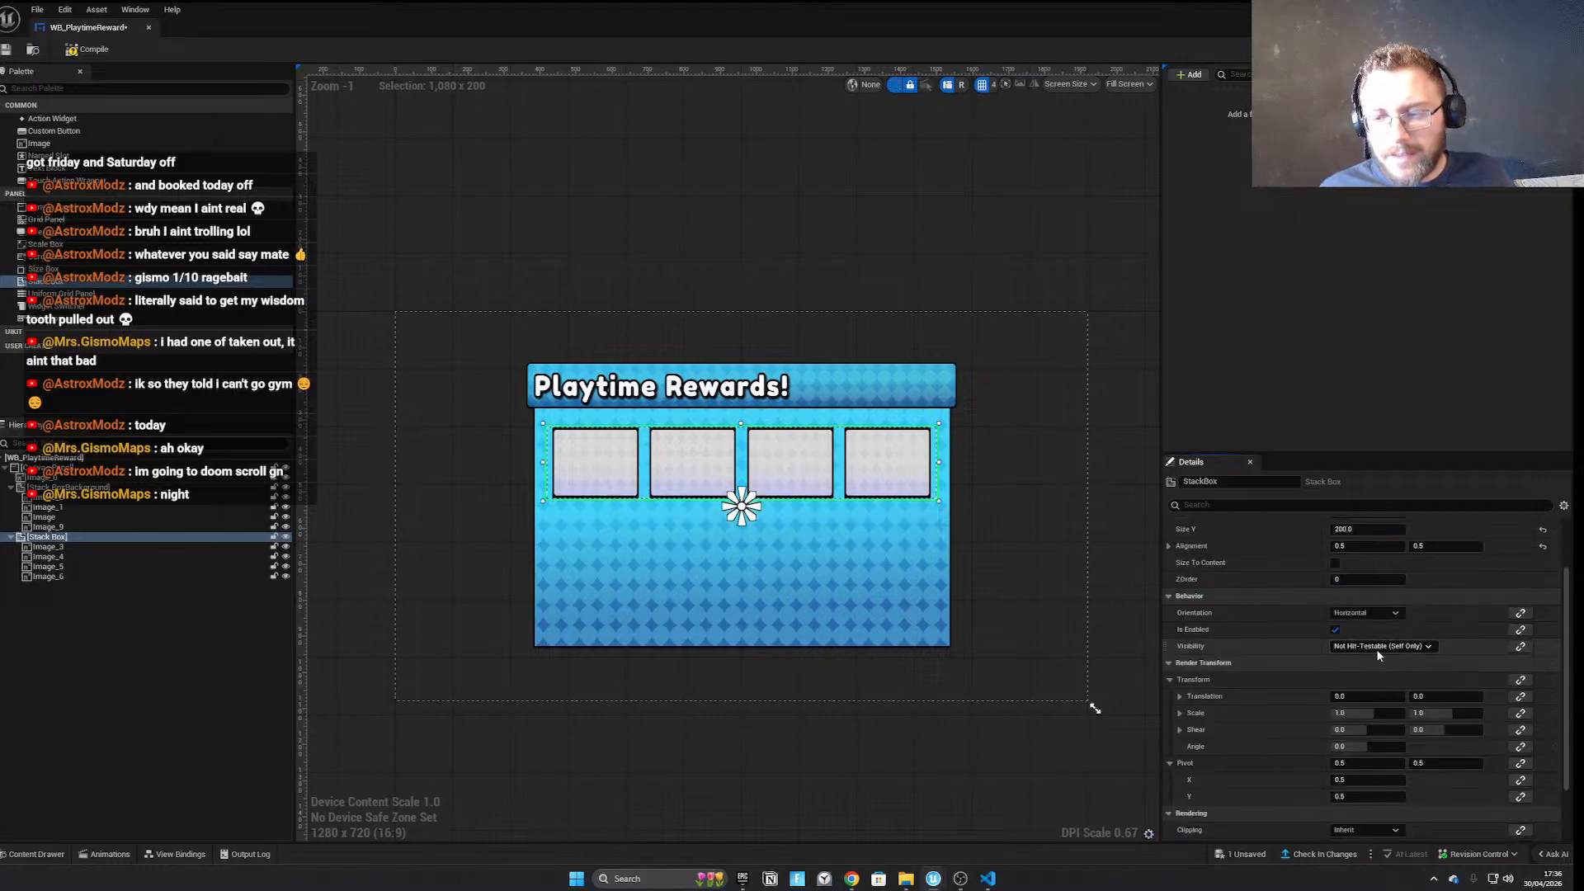
scroll(1380, 653, "up", 2)
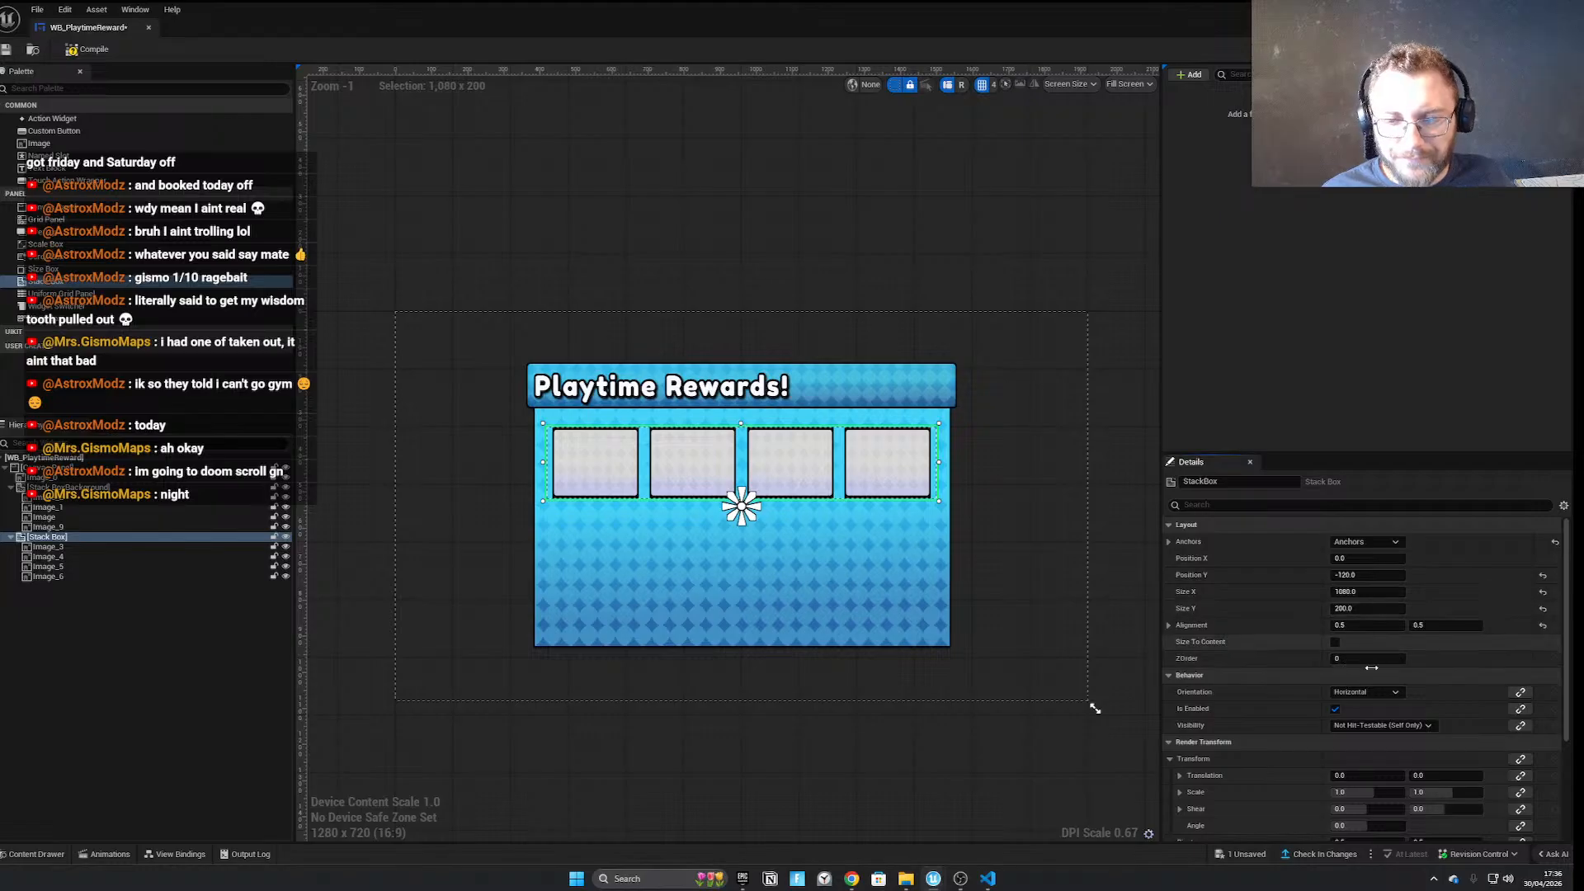
Search the image assets for "icon" and assign the 128 radiation icon to all four images in the copied stack box
left_click(90, 548)
left_click(72, 576, "shift")
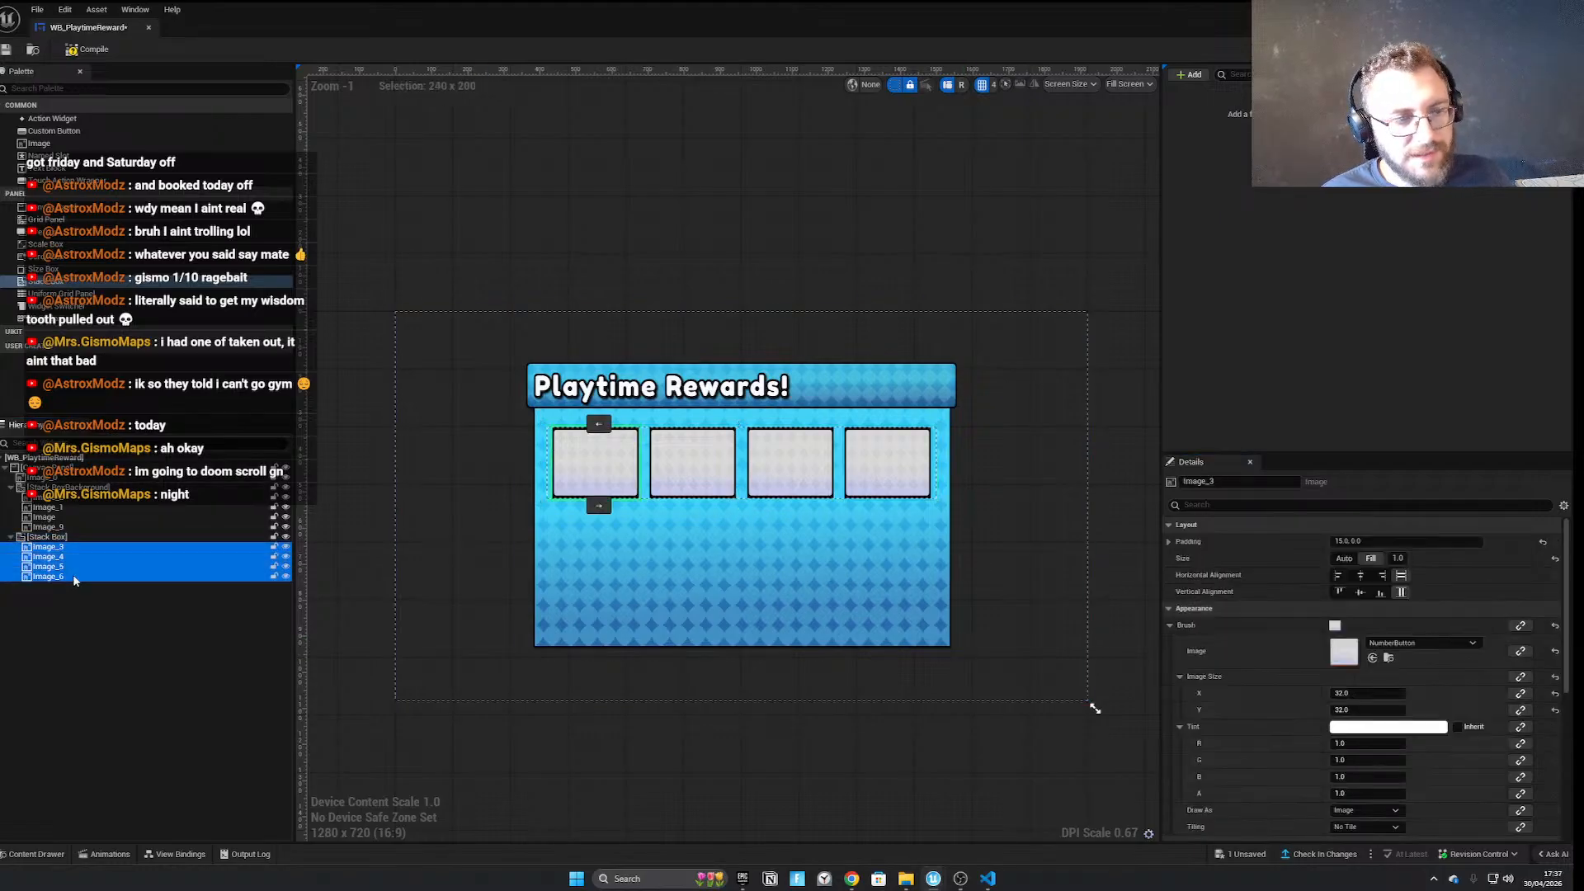
left_click(1392, 645)
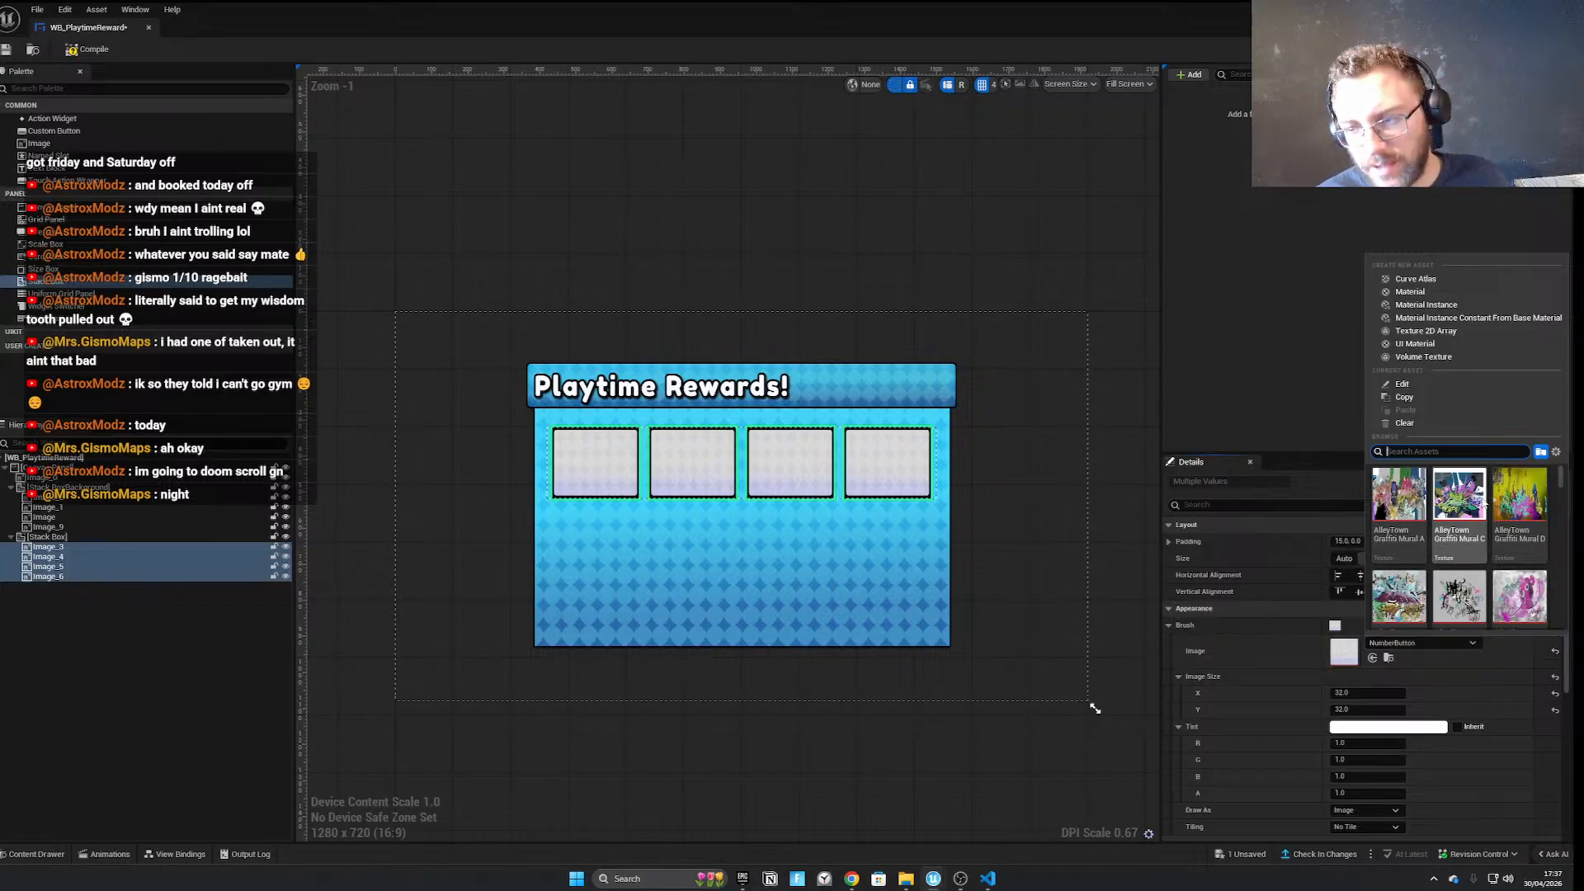
scroll(1409, 548, "down", 5)
scroll(1409, 548, "down", 5)
left_click(1434, 451)
type("radiation")
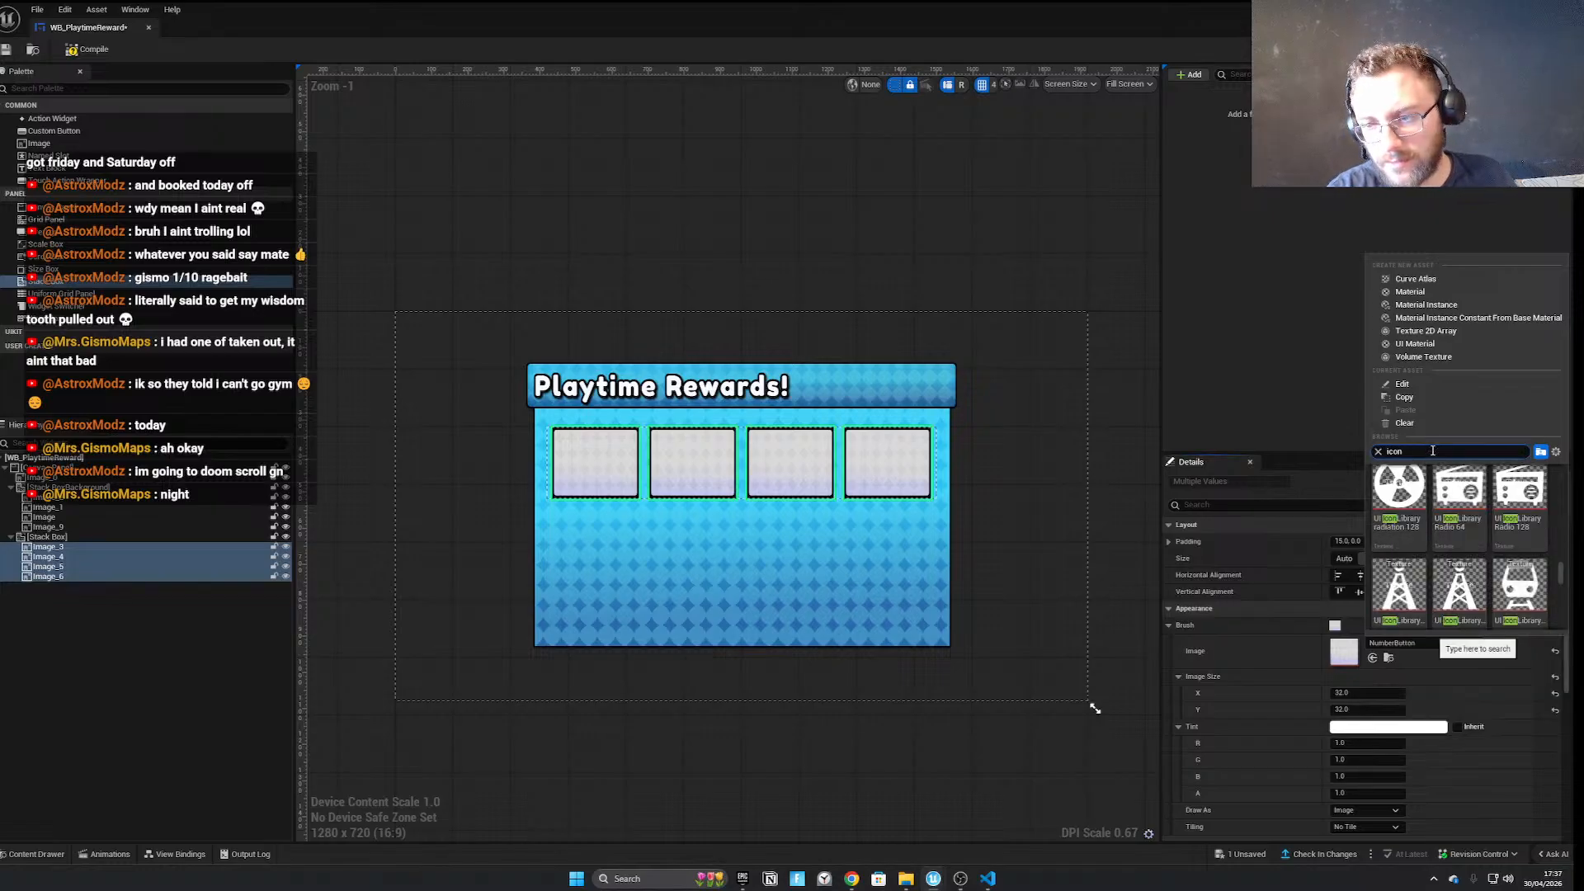
left_click(1400, 495)
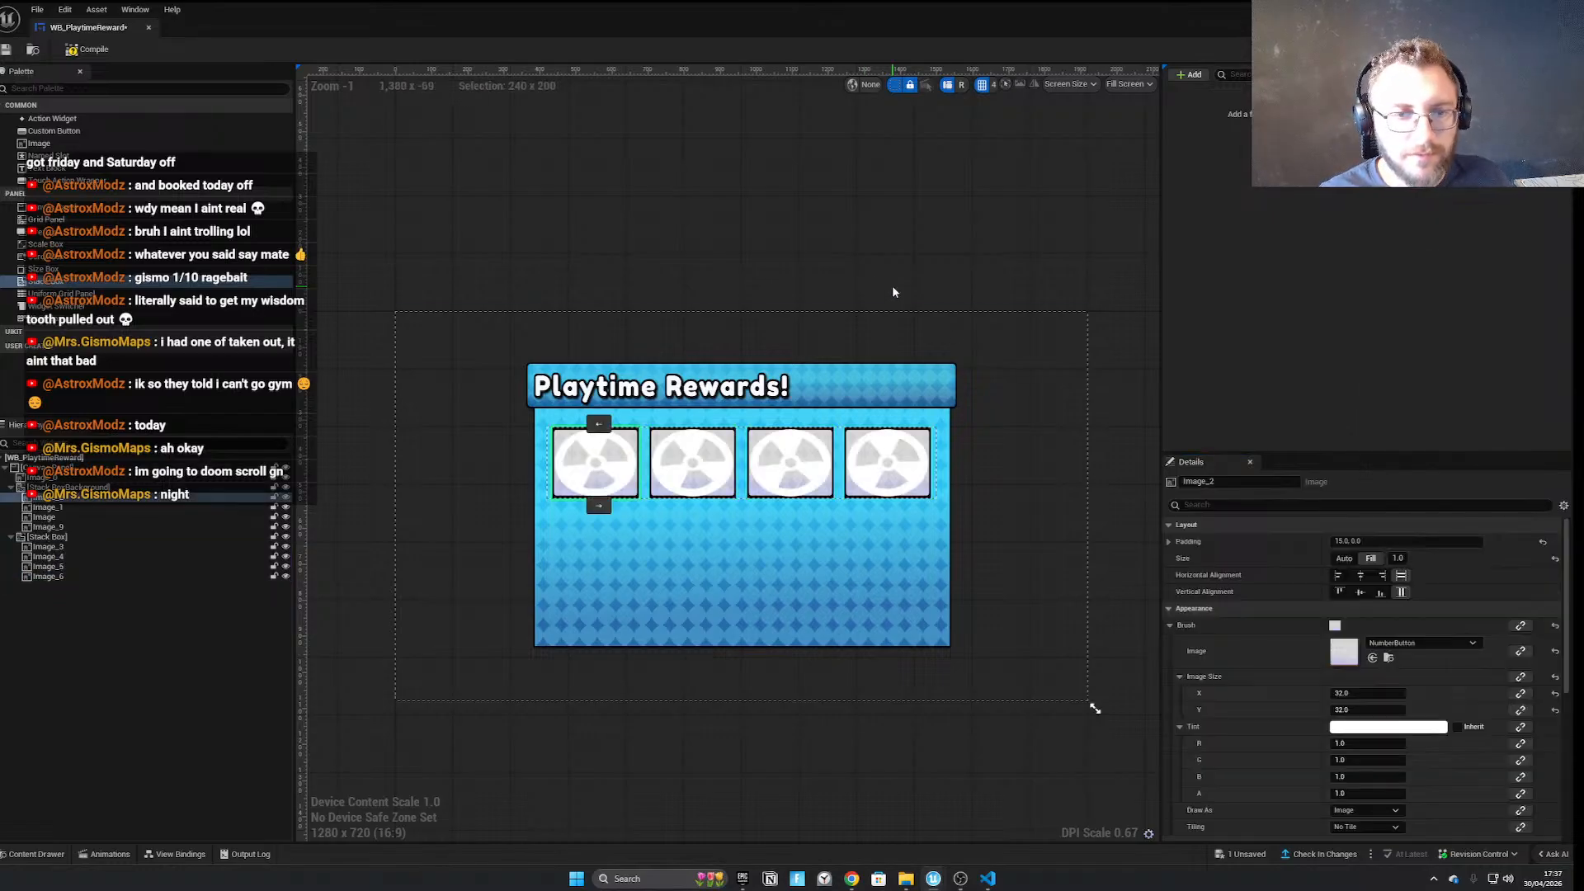
Examine how the radiation icons fit inside the four reward slots
left_click(78, 547)
left_click(76, 557)
left_click(76, 575, "shift")
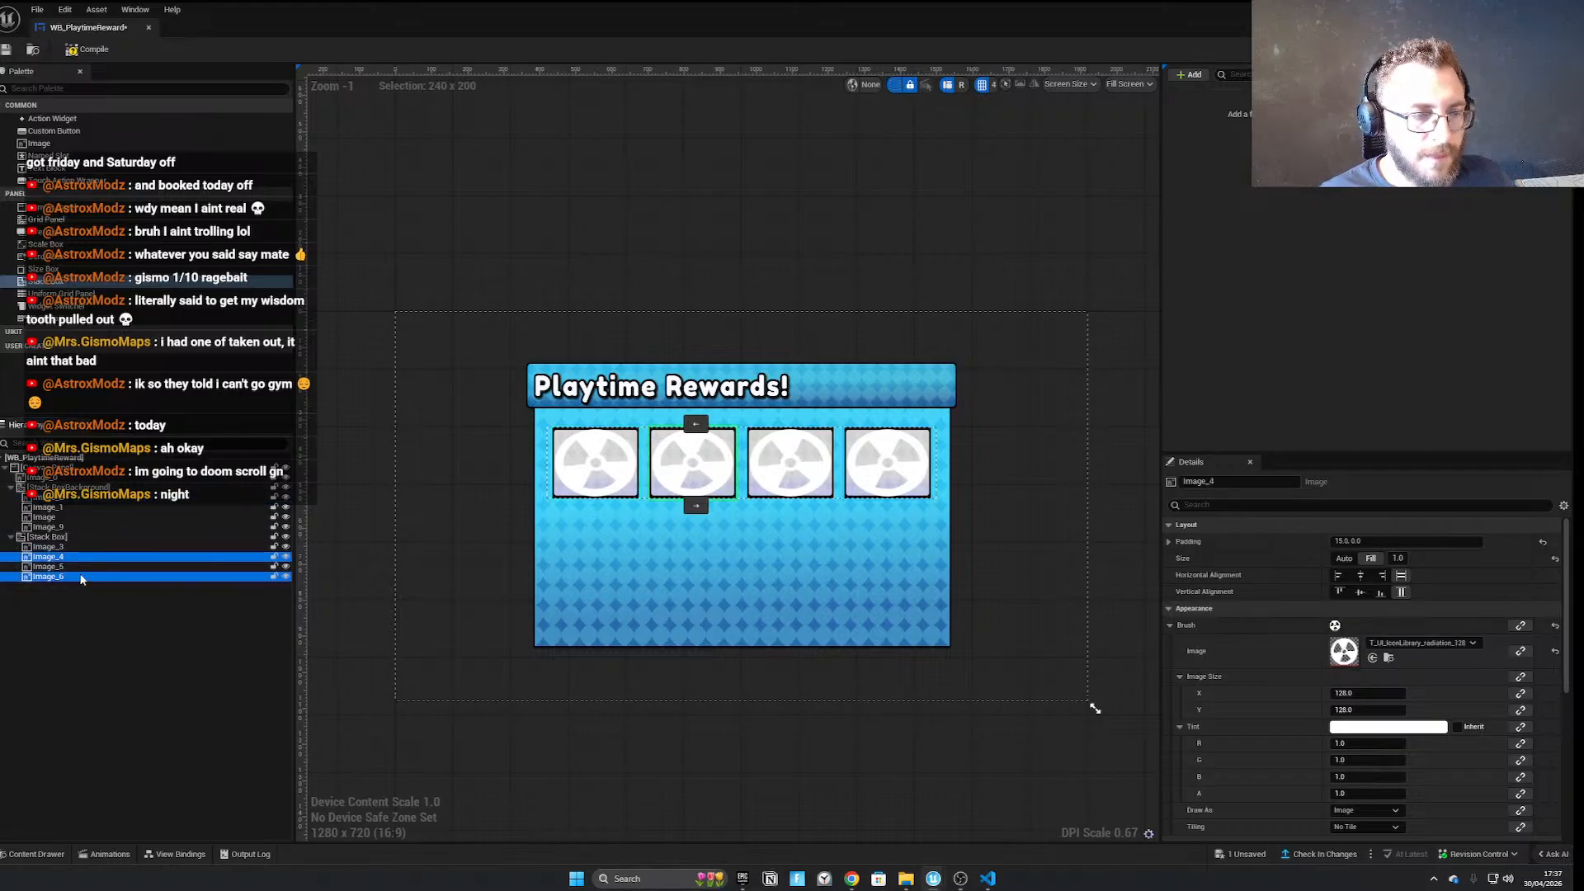
left_click(85, 546, "ctrl")
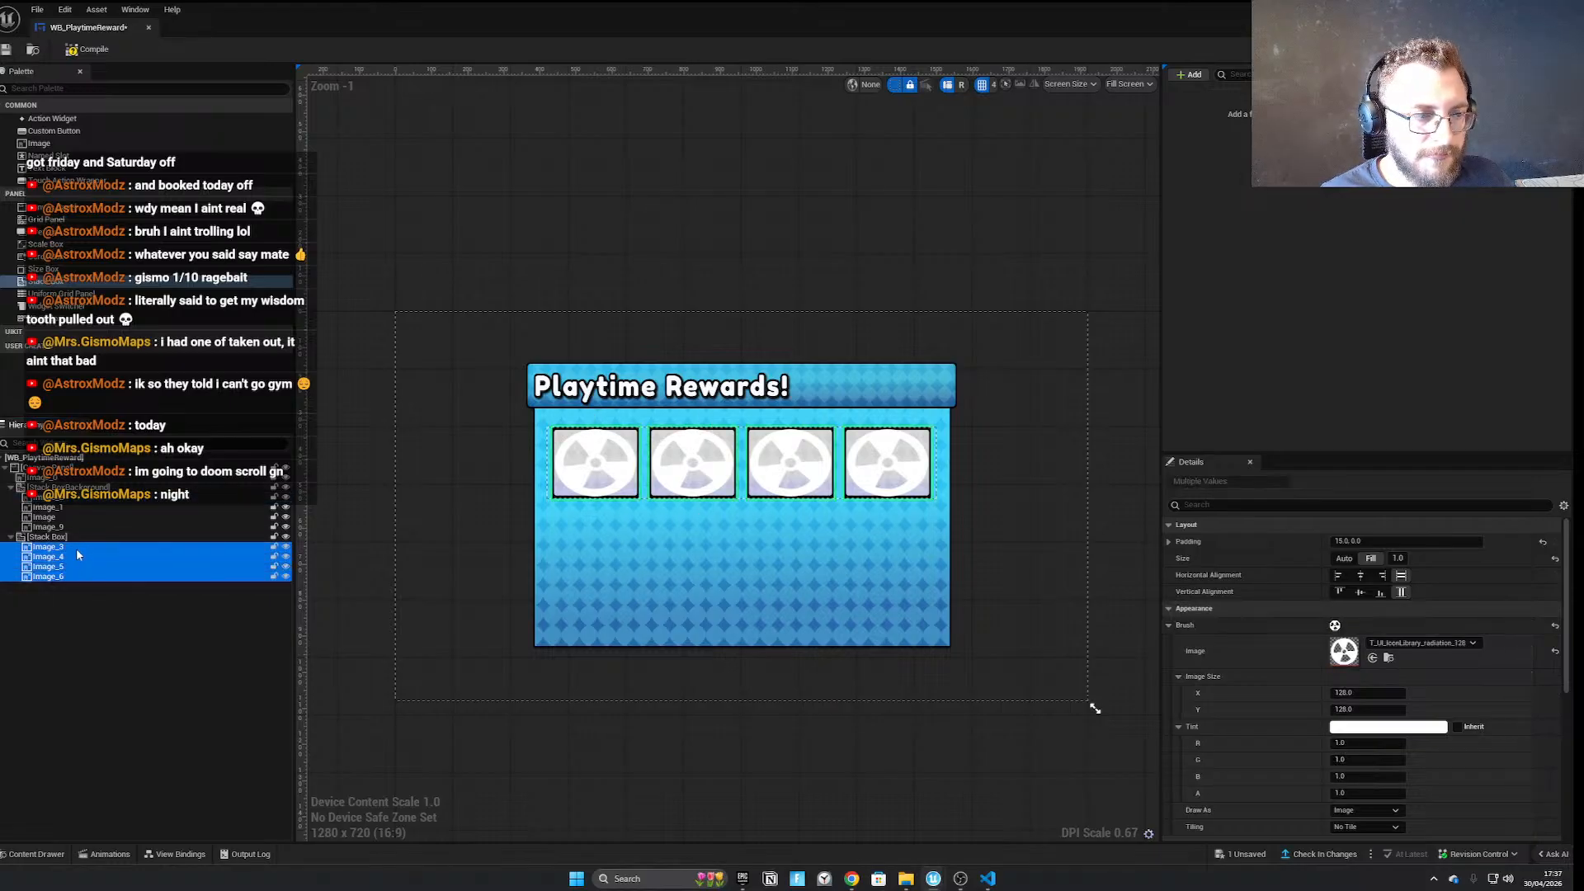
left_click(76, 548)
left_click(67, 576)
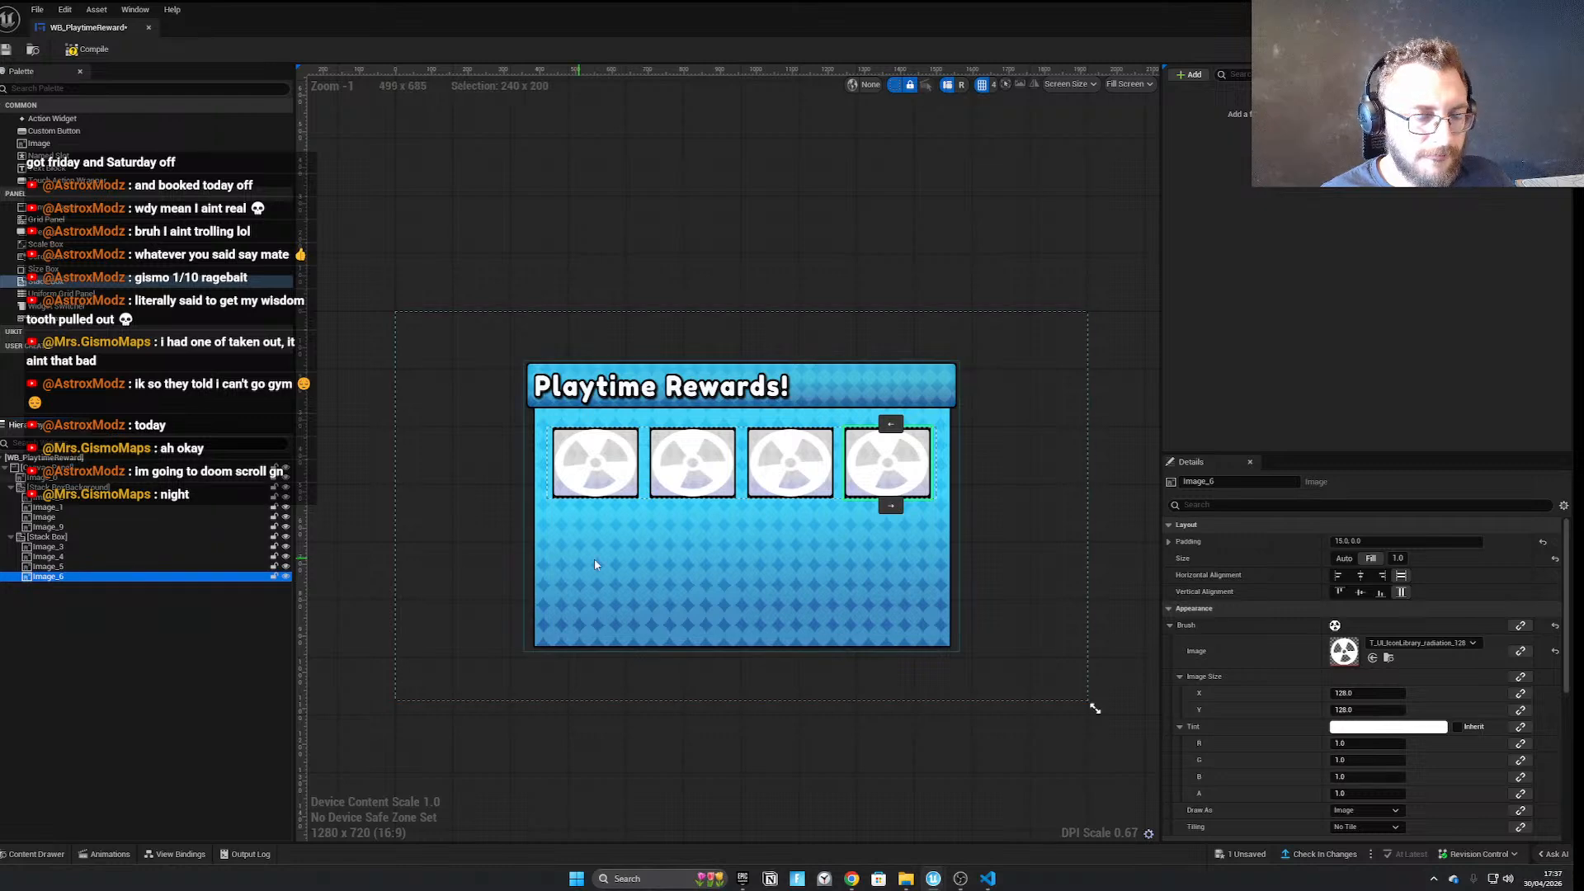
scroll(568, 557, "down", 3)
left_click(614, 287)
scroll(459, 464, "up", 9)
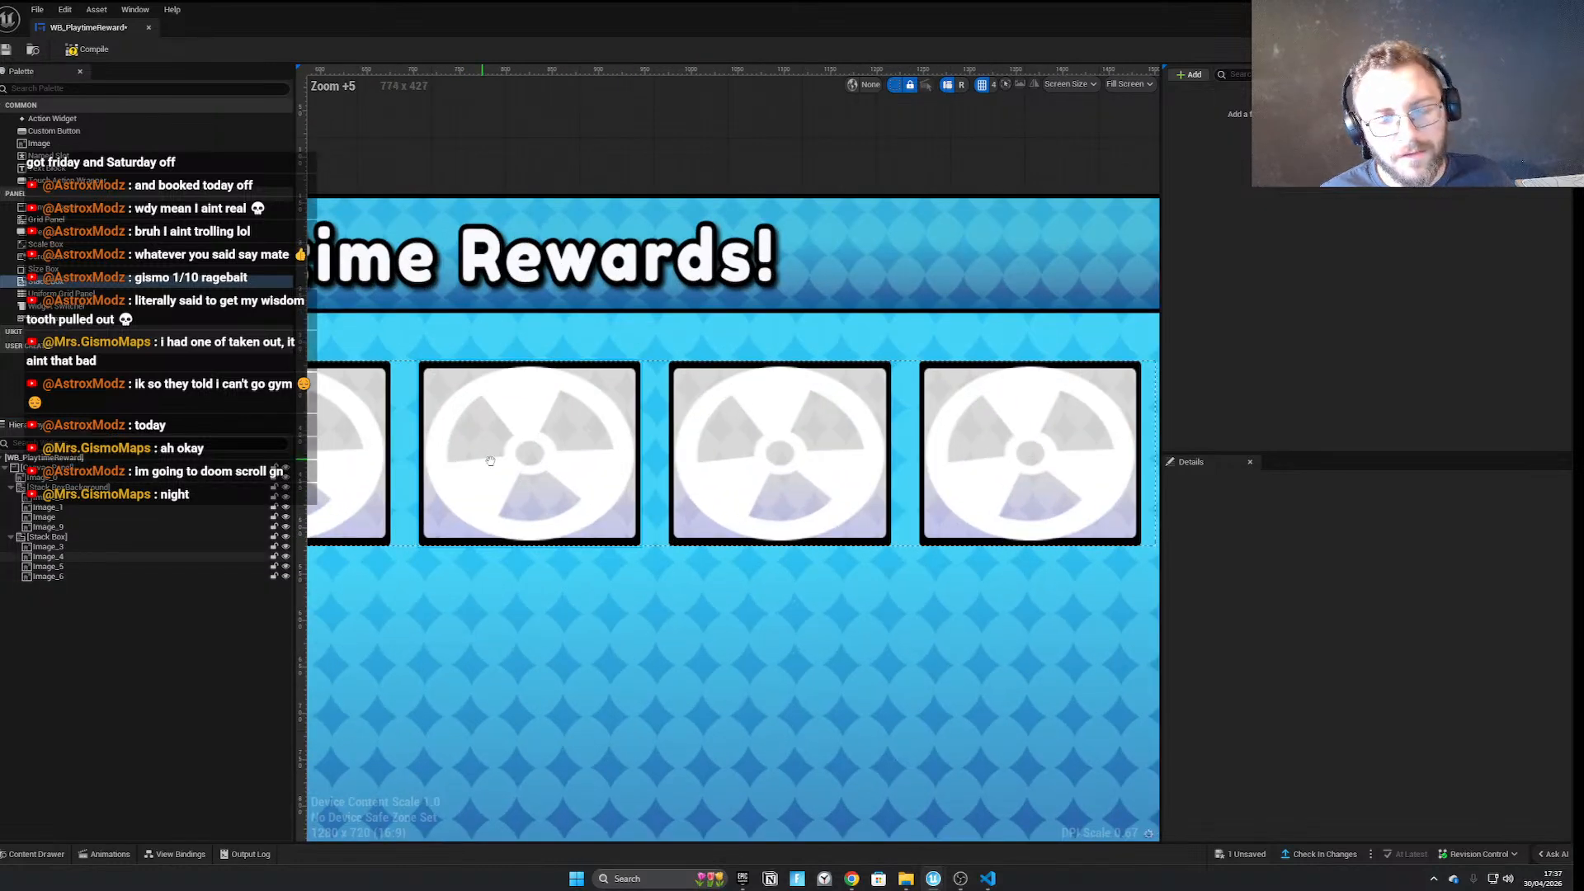
scroll(627, 478, "down", 3)
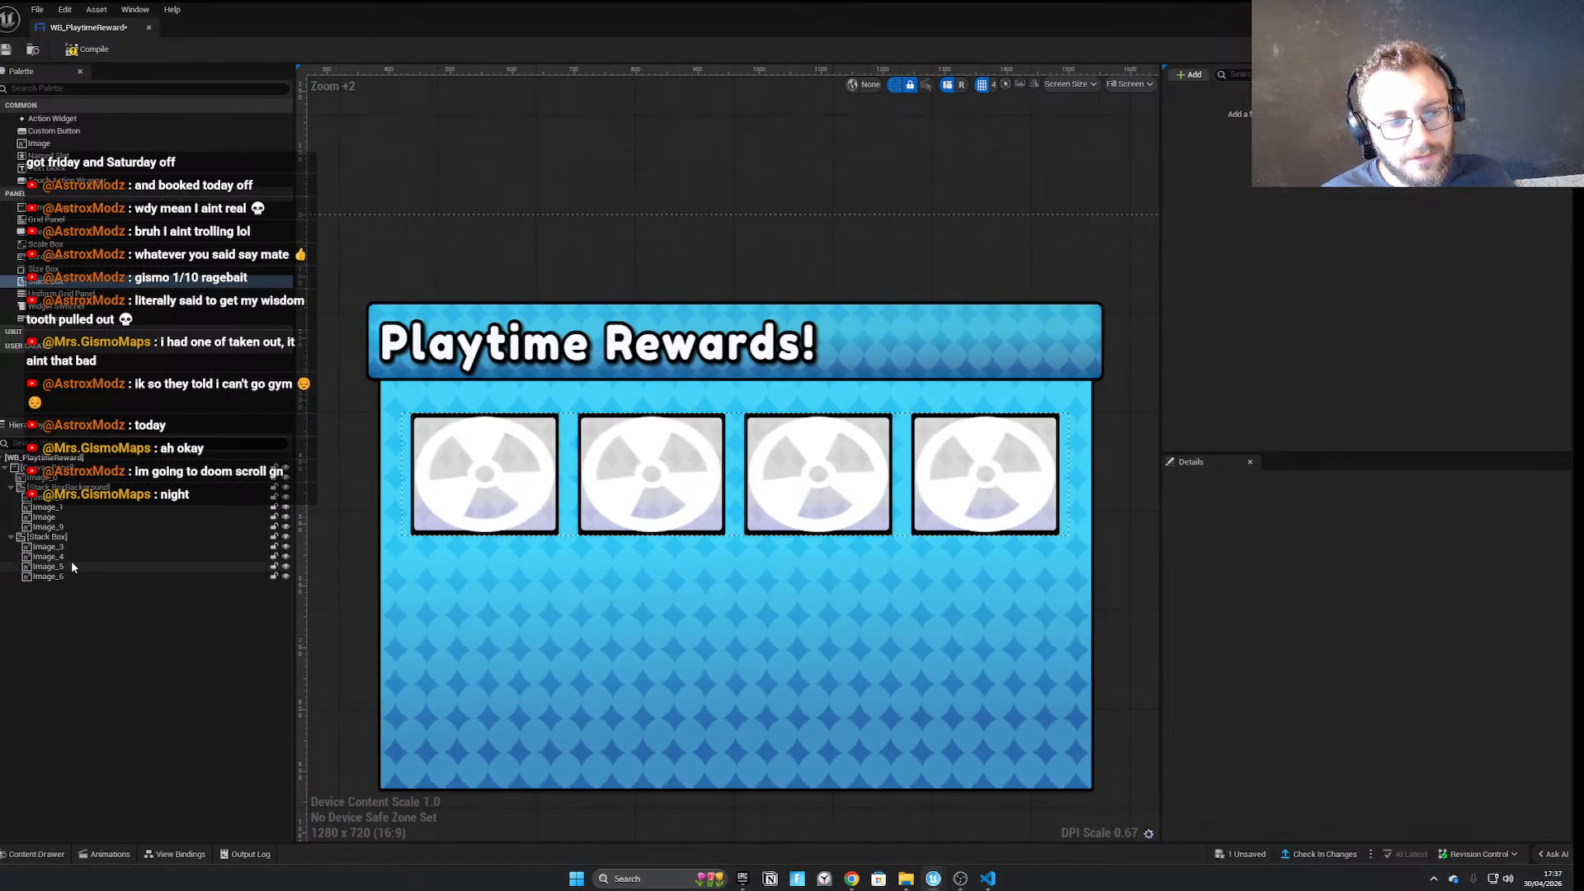
Set the left and right padding of the four radiation icon images to 25
left_click(70, 548)
left_click(67, 578, "shift")
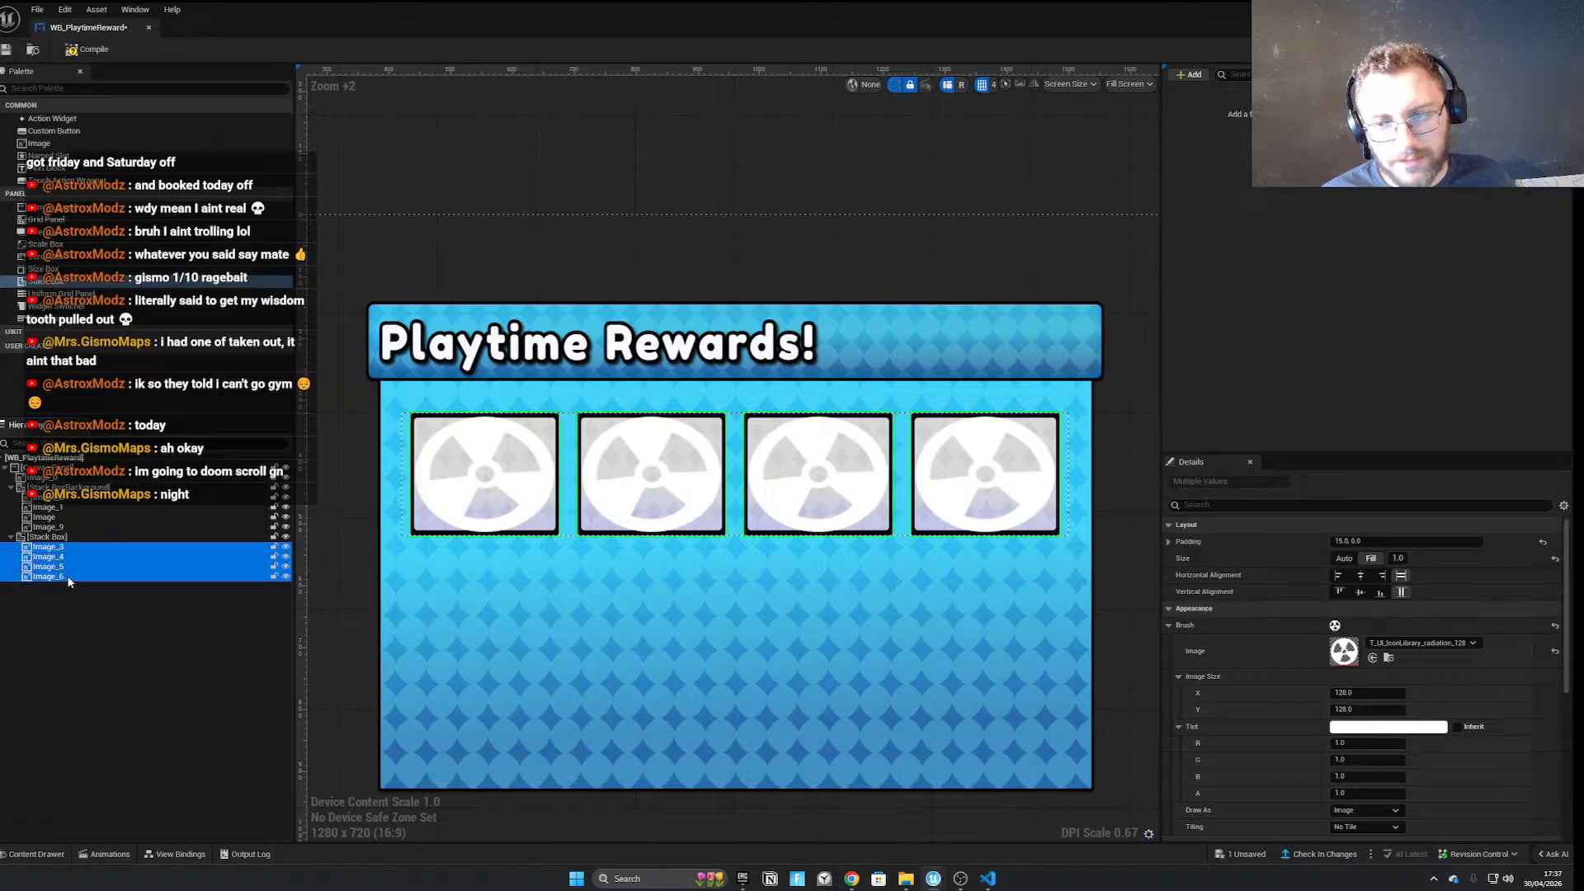
left_click(1217, 541)
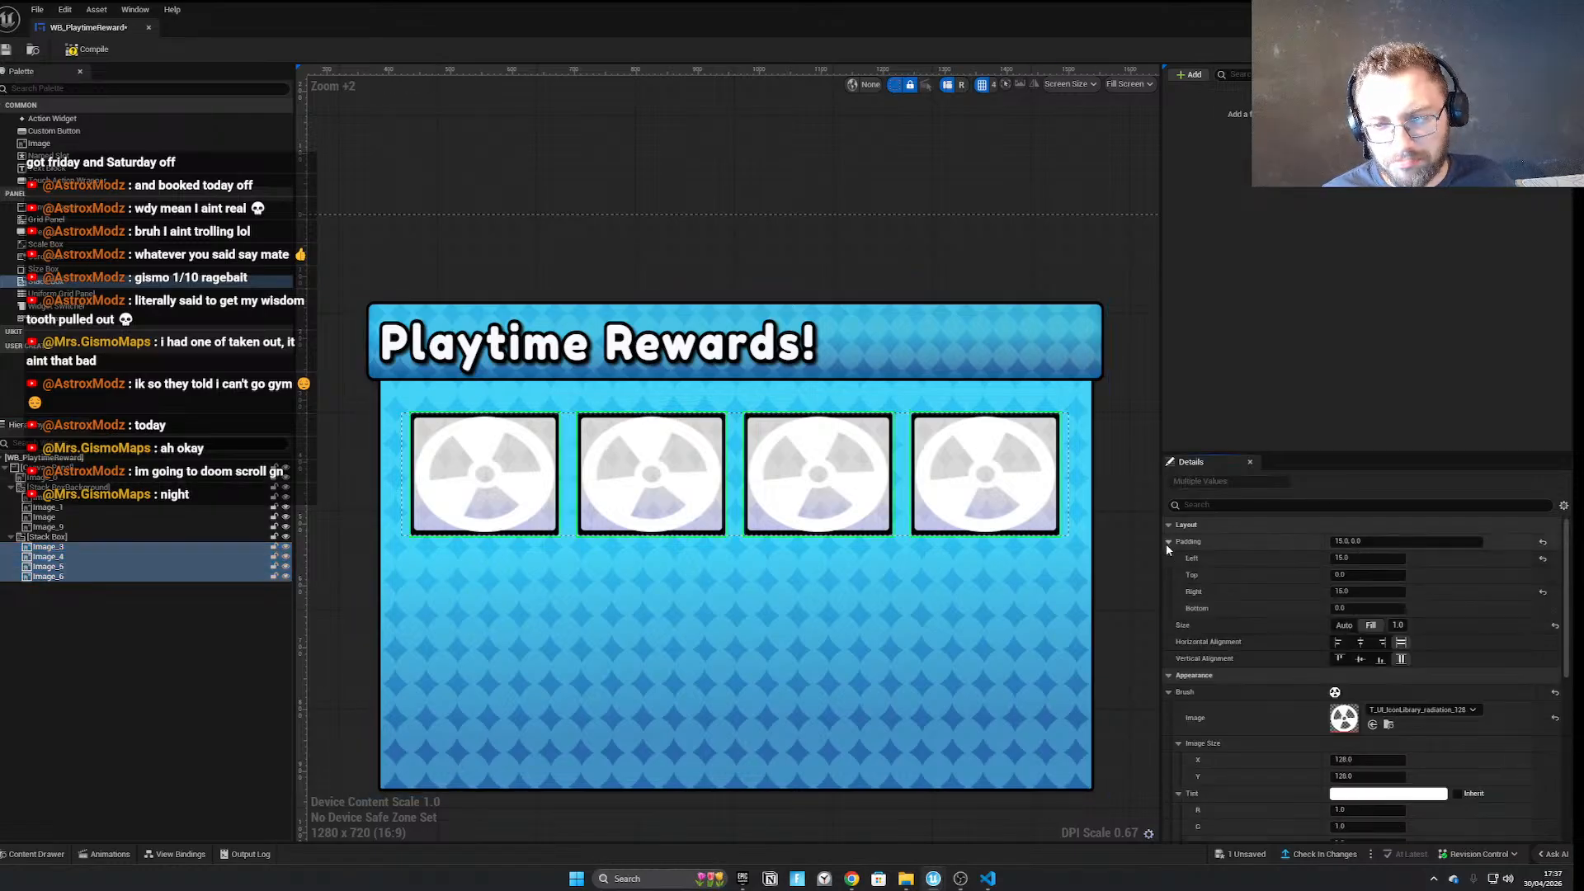
left_click(1368, 558)
type("25")
left_click(1370, 592)
type("25")
key("Return")
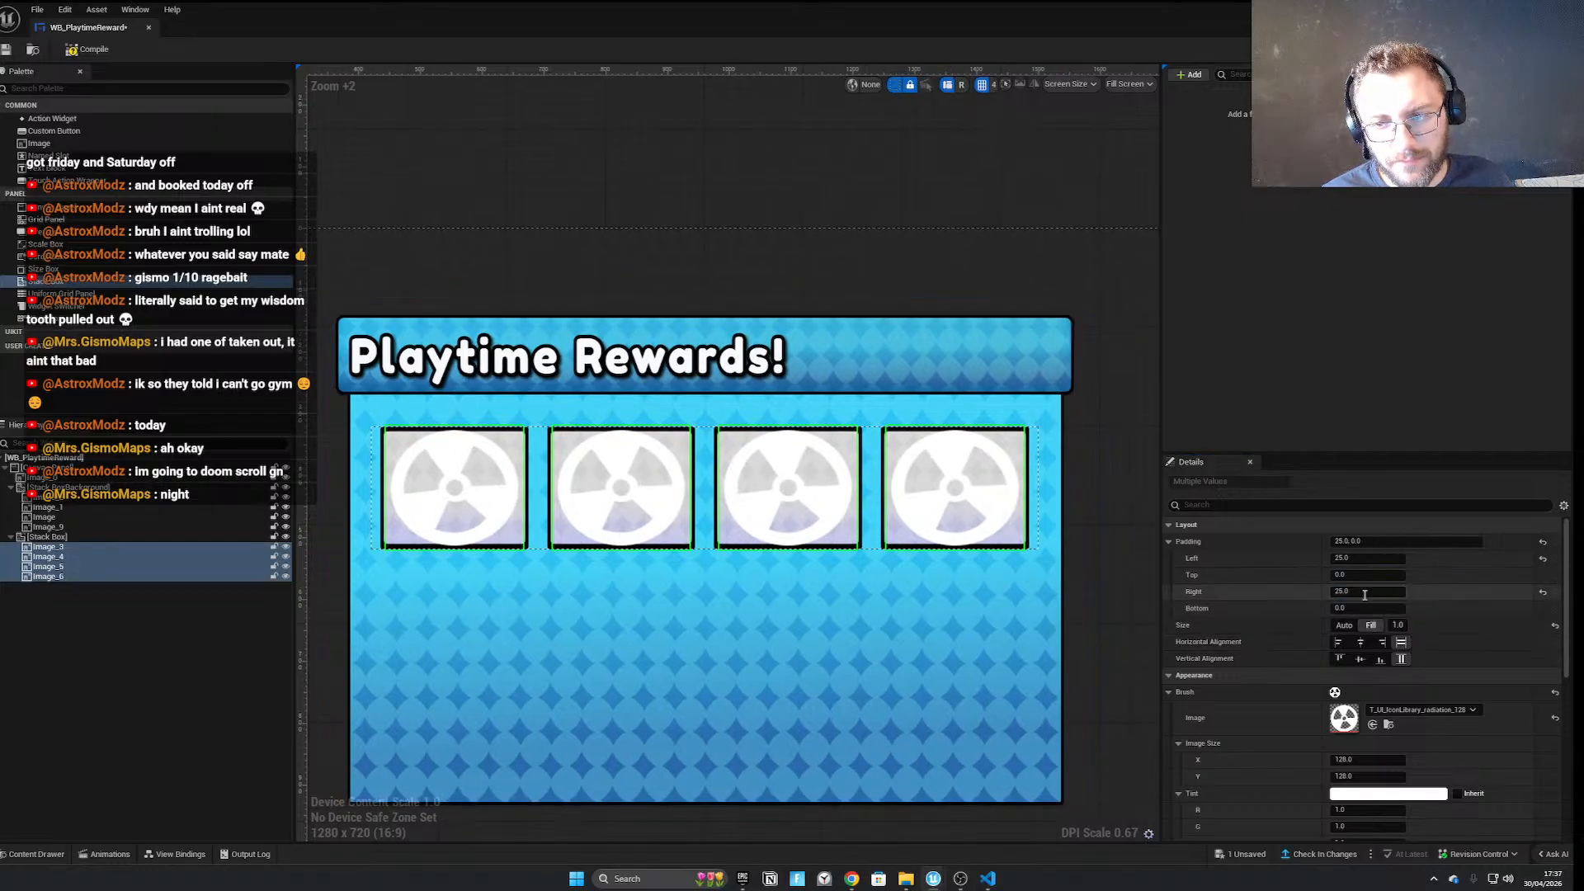
Set the top and bottom padding of the four radiation icon images to 15
type("15")
key("Return")
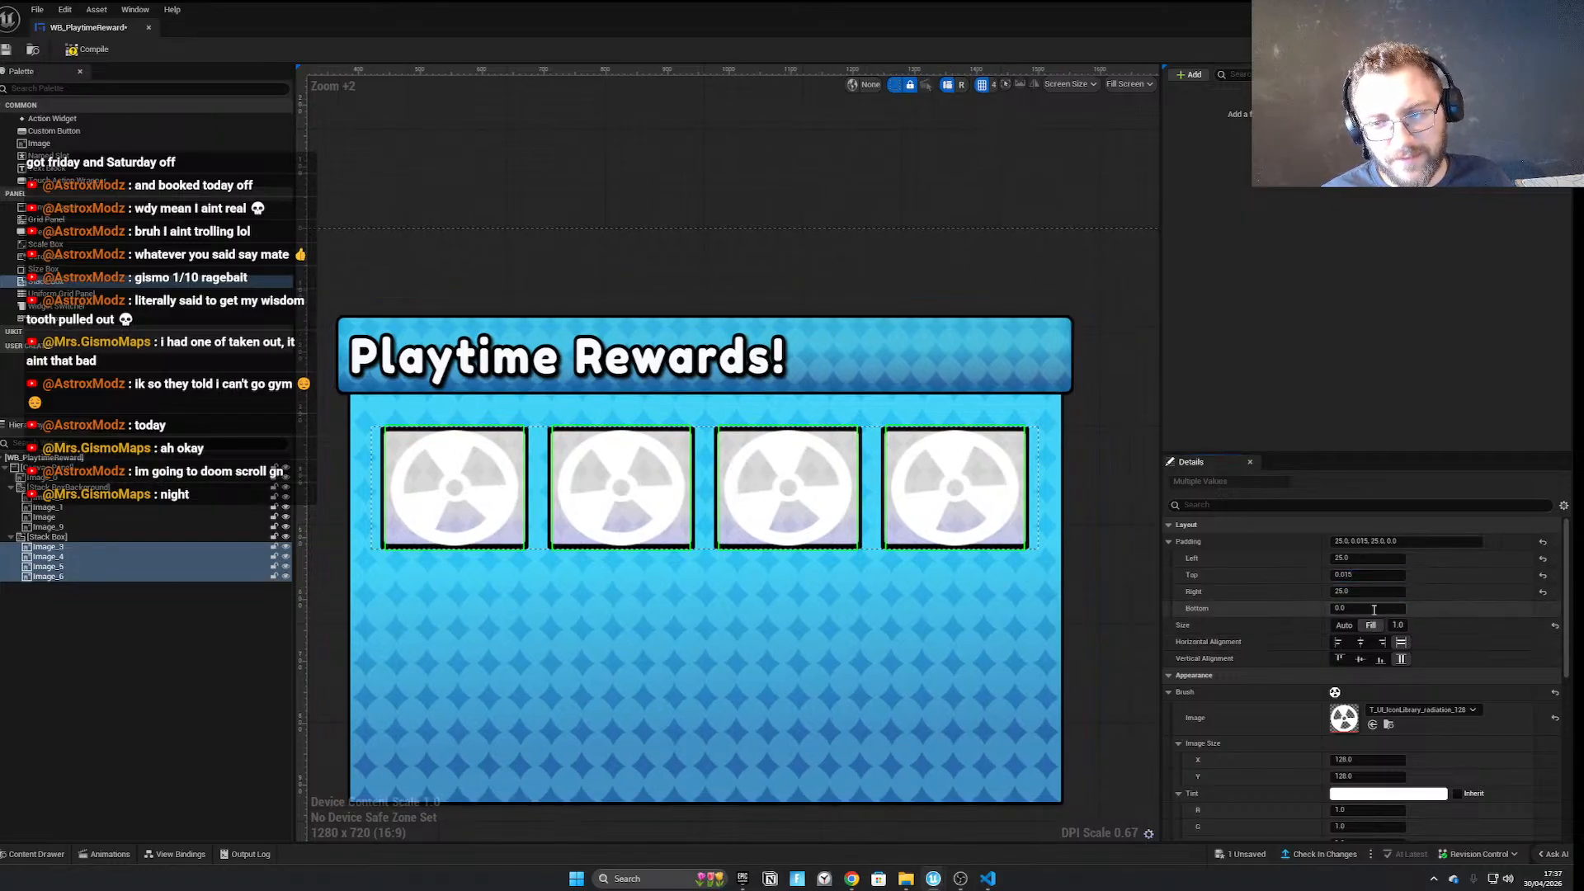
right_click_drag(989, 569, 987, 589)
left_click_drag(1360, 610, 1228, 597)
type("15")
left_click_drag(1356, 575, 1335, 578)
type("15")
key("Return")
right_click_drag(1007, 543, 1008, 550)
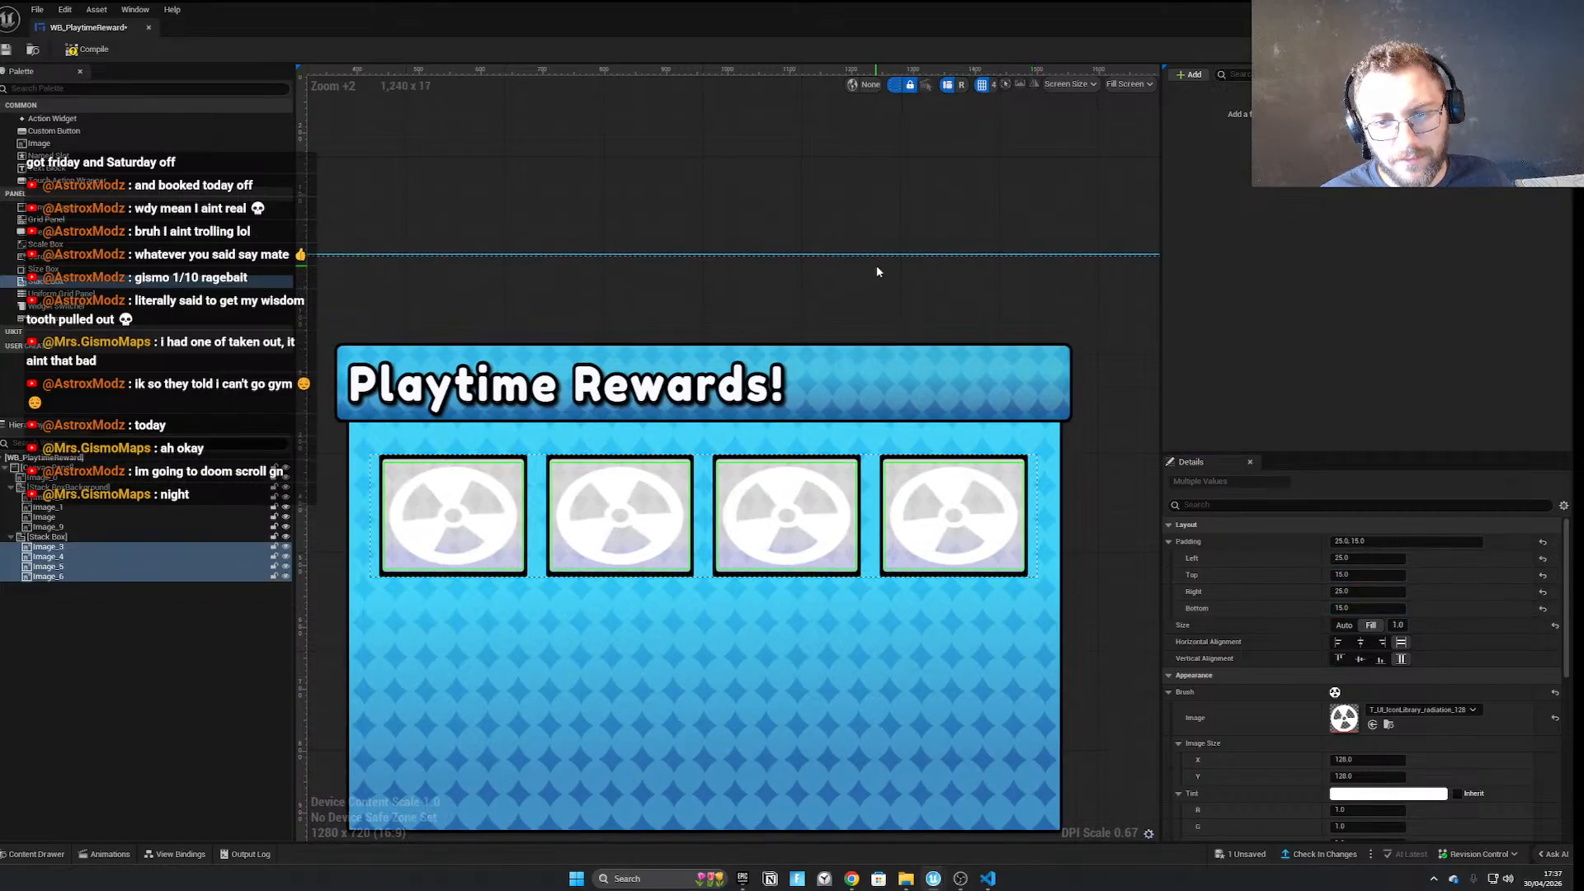
left_click(876, 266)
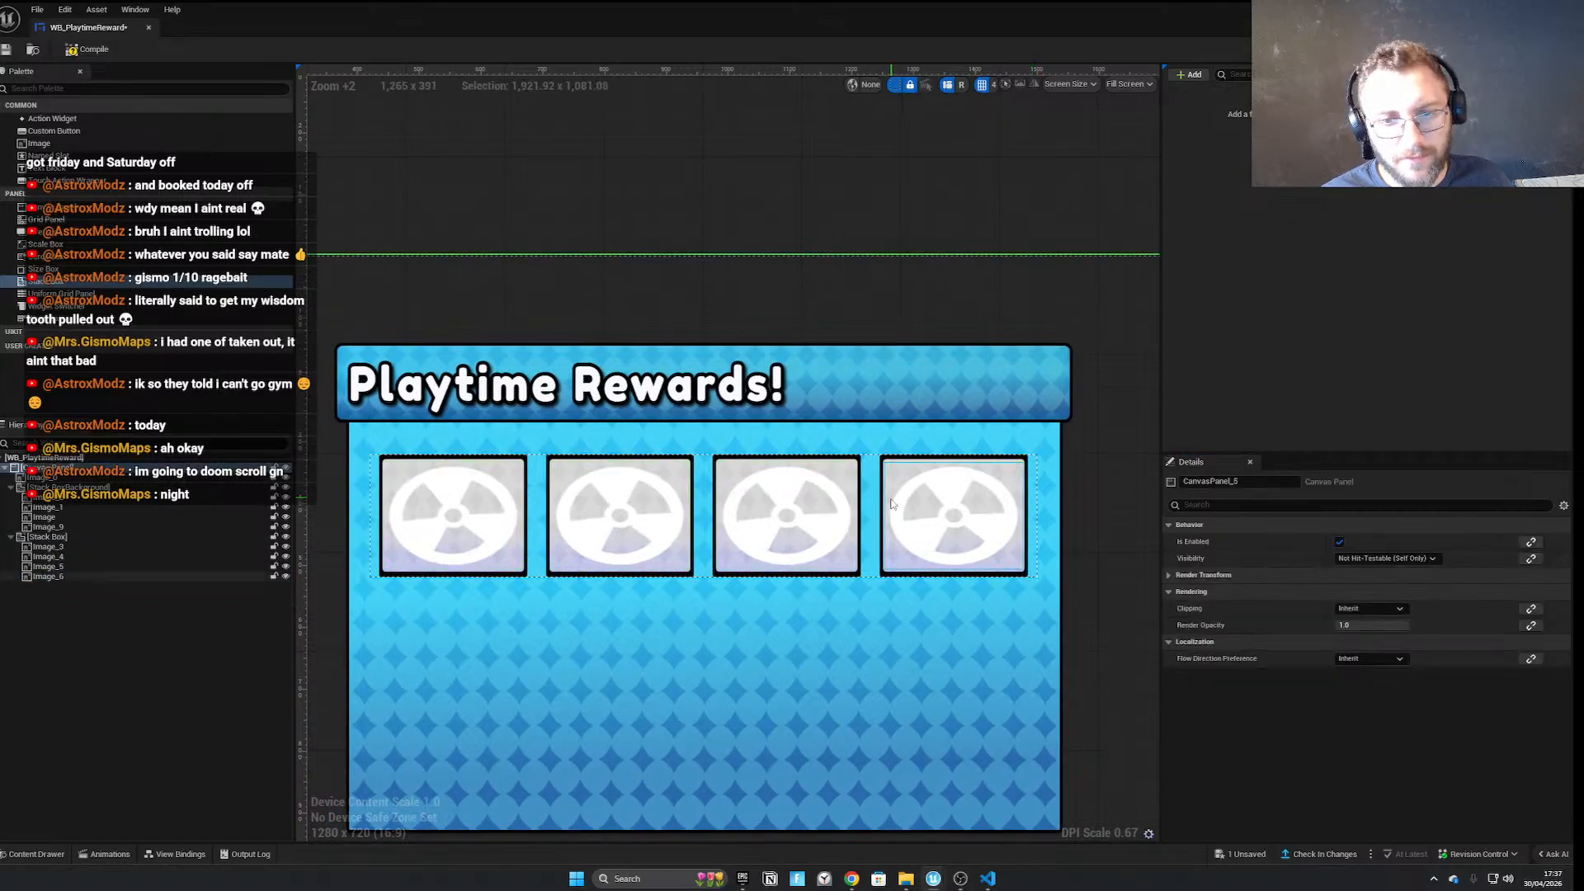
Set the left and right padding of the four radiation icon images to 35
left_click(47, 547)
left_click(49, 577, "shift")
left_click_drag(1367, 559, 1191, 564)
type("35")
left_click(1378, 595)
type("35")
key("Return")
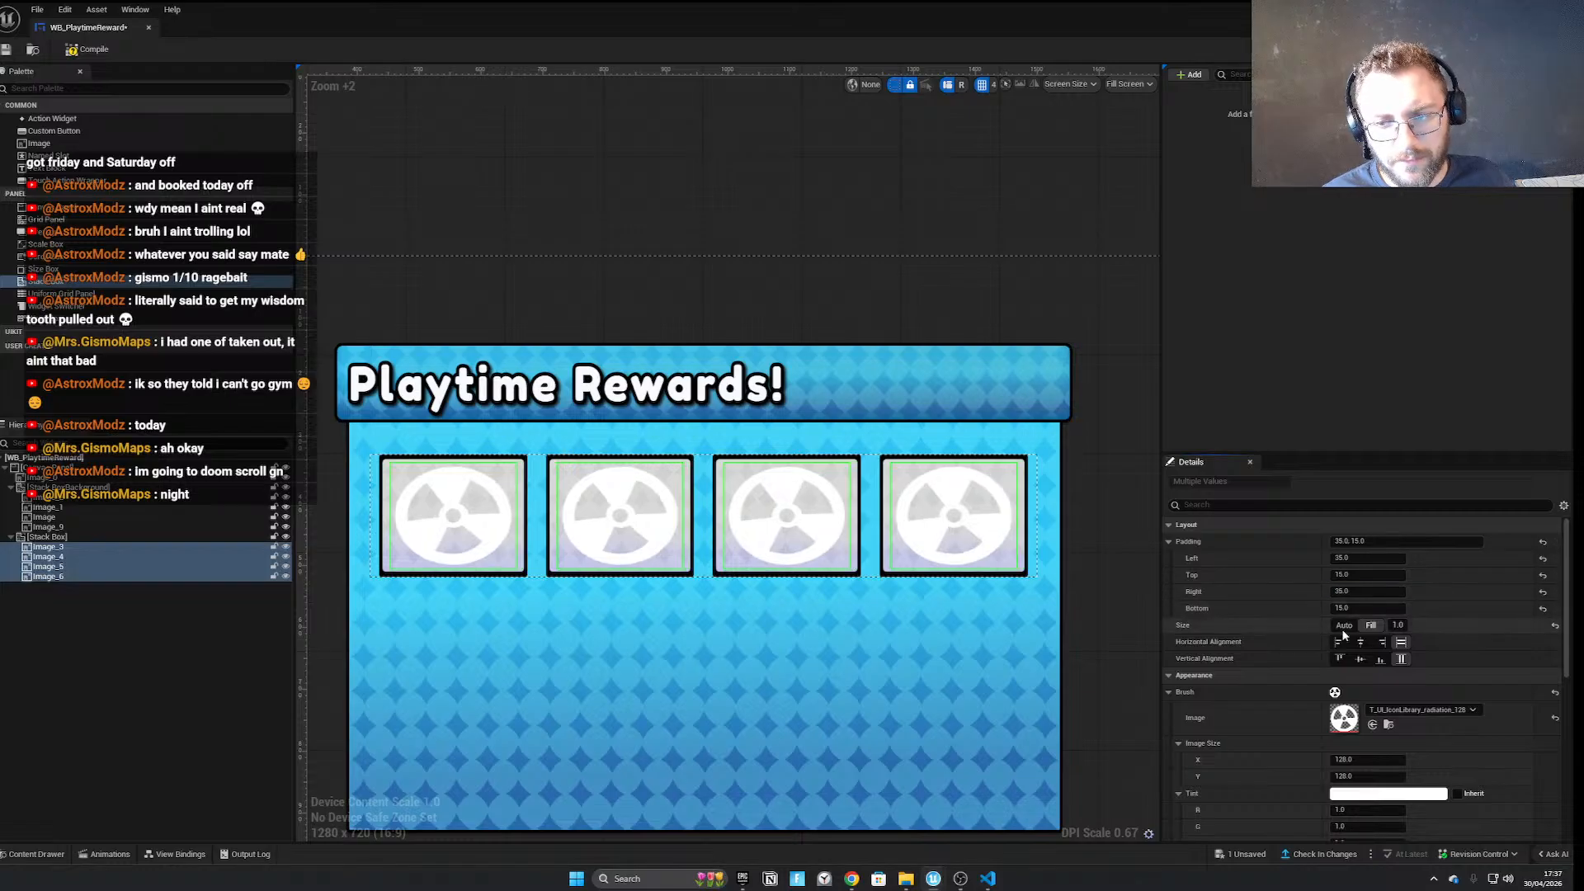
Set the top and bottom padding of the four radiation icon images to 25 and check their fit in the slots
type("25")
left_click(1368, 576)
type("25")
right_click_drag(859, 229, 857, 241)
left_click(904, 549)
scroll(895, 605, "down", 3)
left_click(786, 339)
scroll(726, 570, "up", 2)
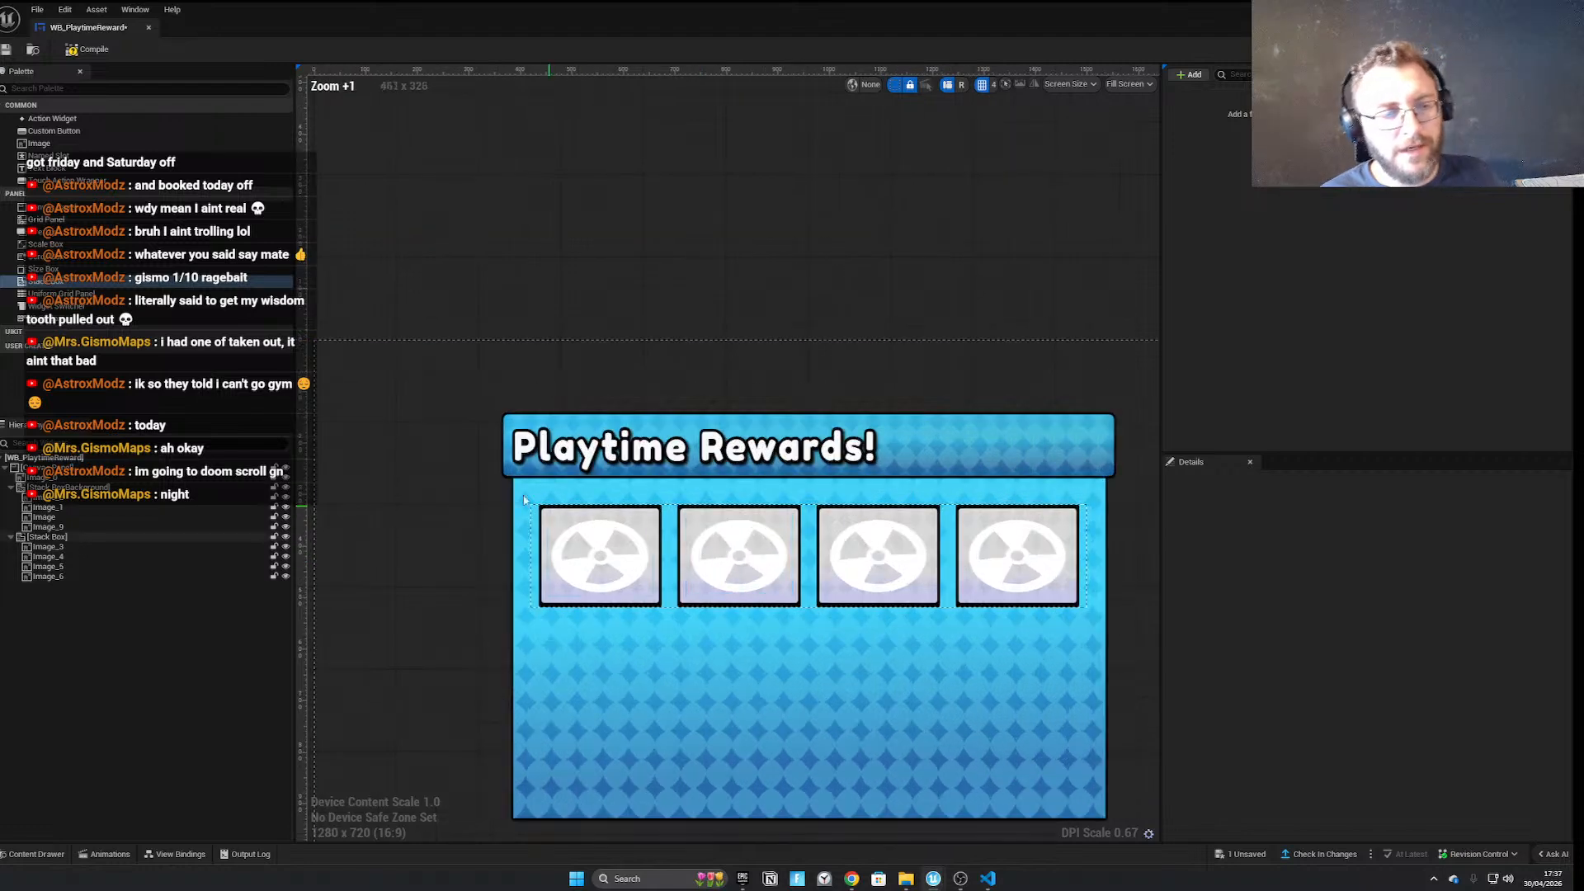
left_click(113, 540)
left_click(568, 172)
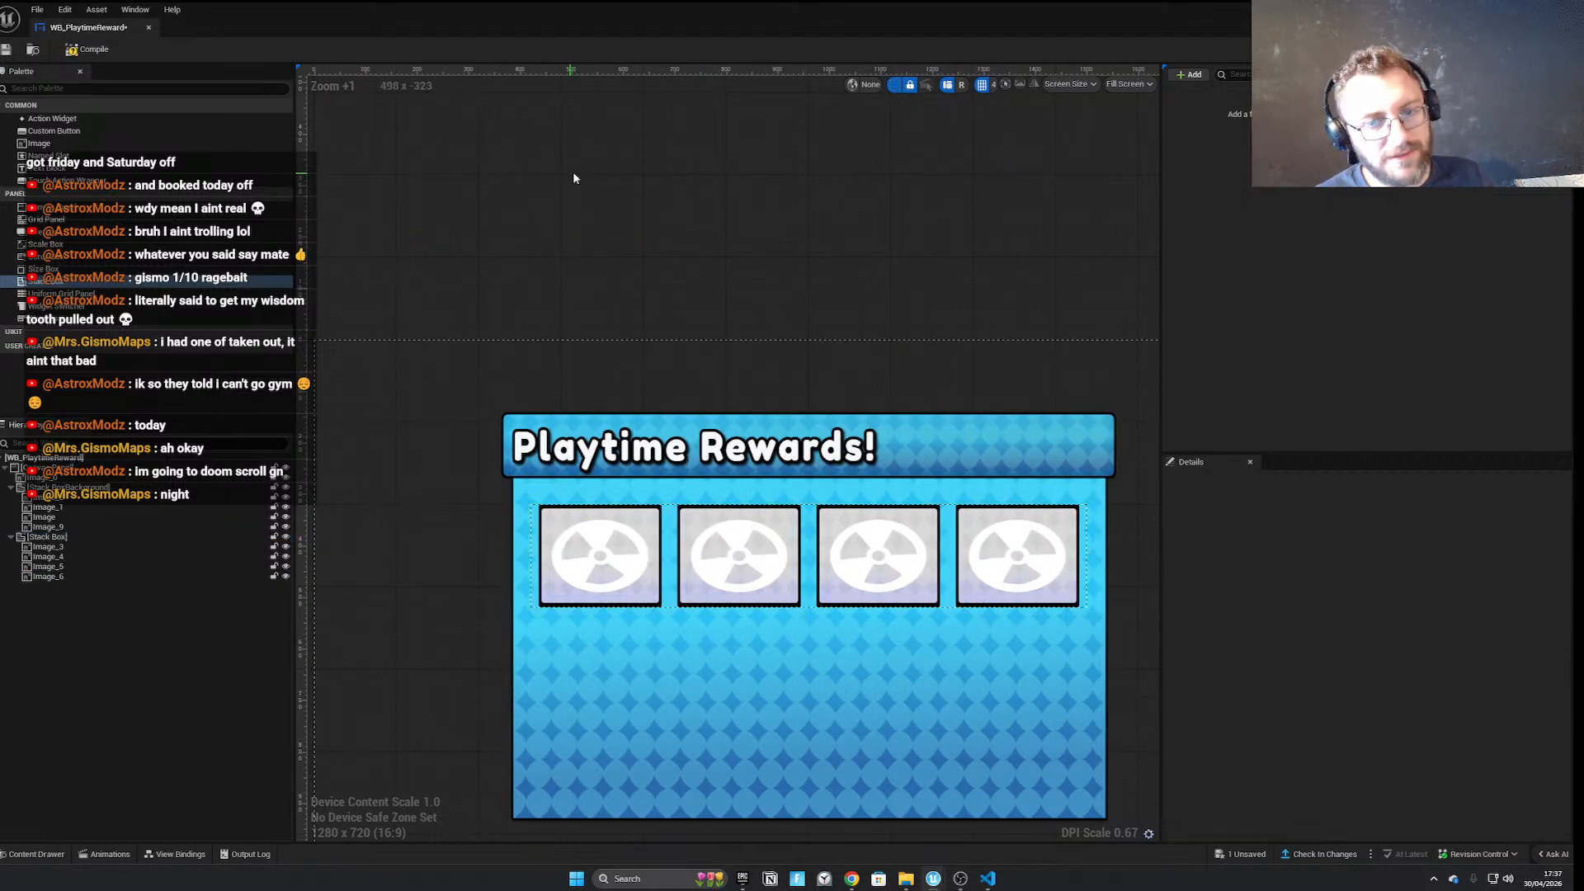
Replace the first slot's radiation icon with the number 1 texture T_UI_IconLibrary_1_128
left_click(120, 549)
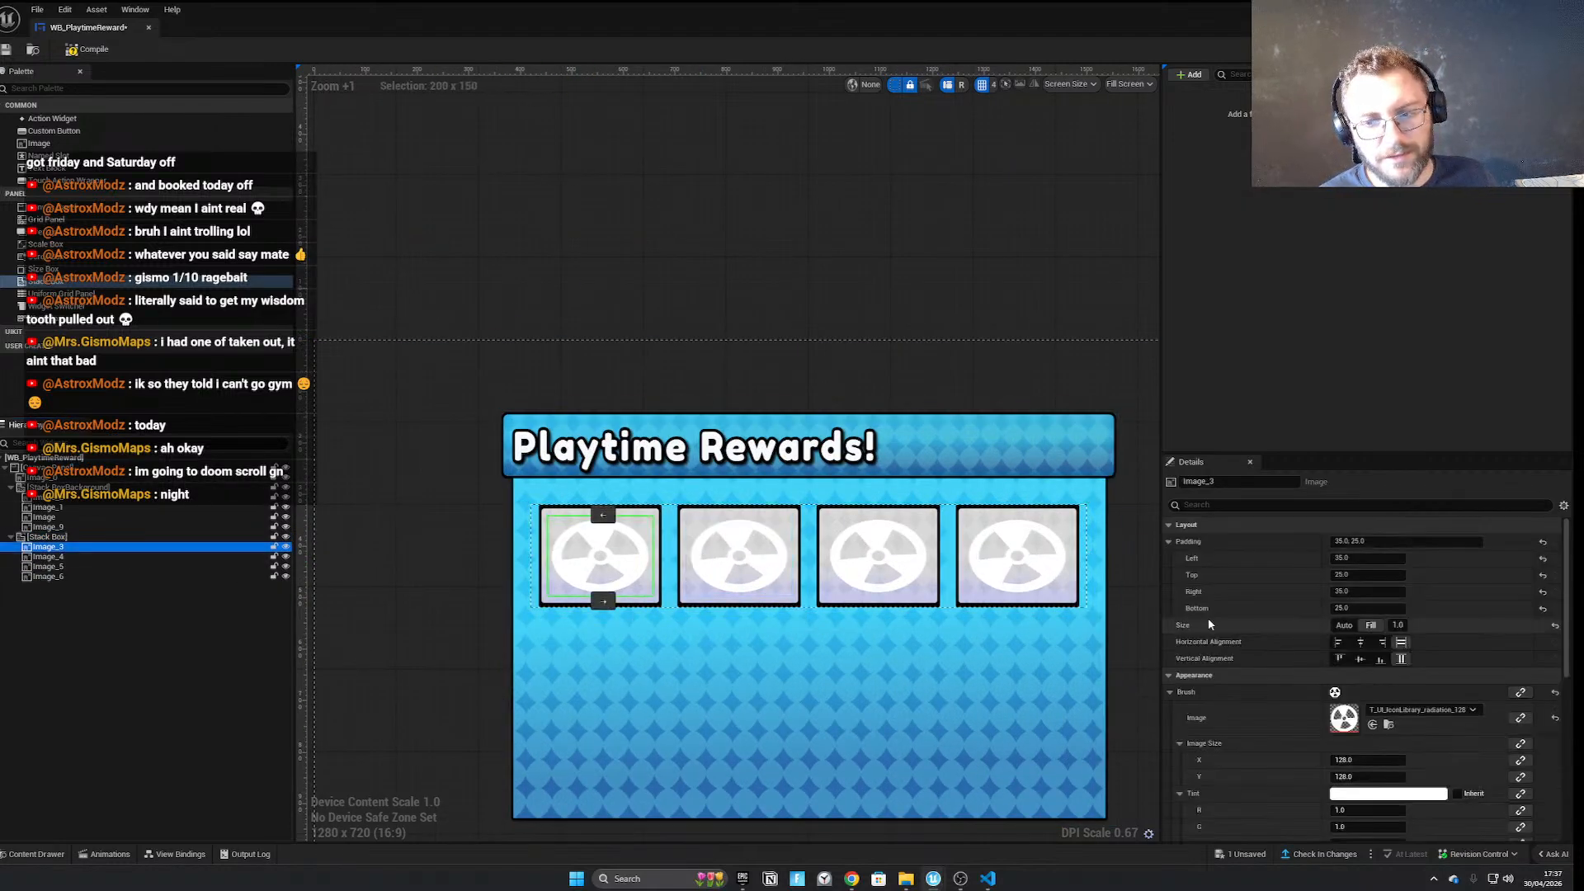
left_click(1407, 711)
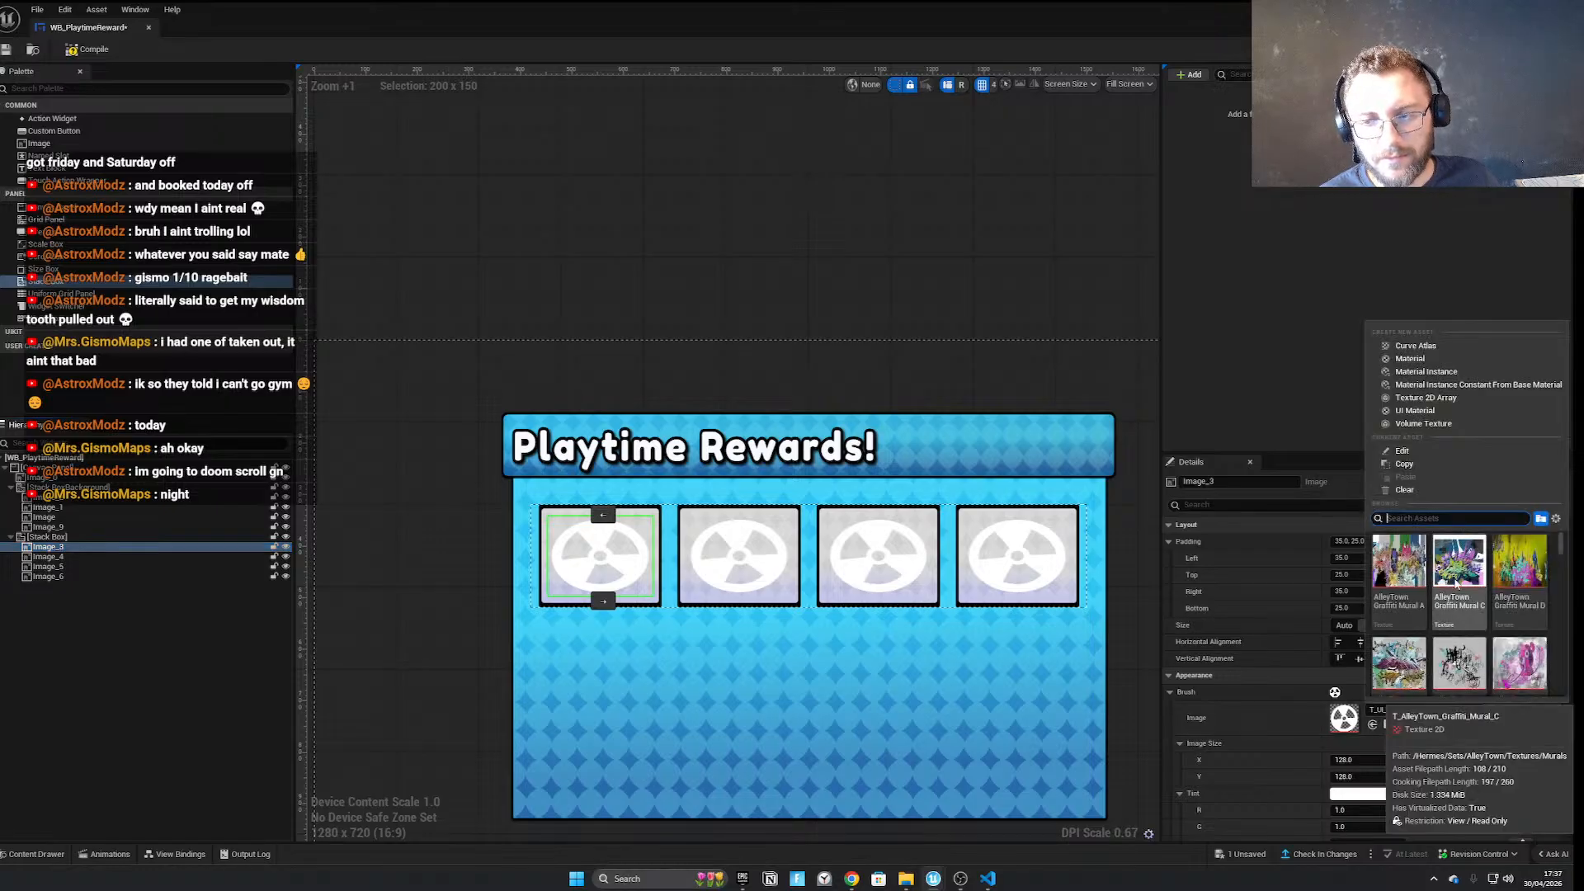
type("skull")
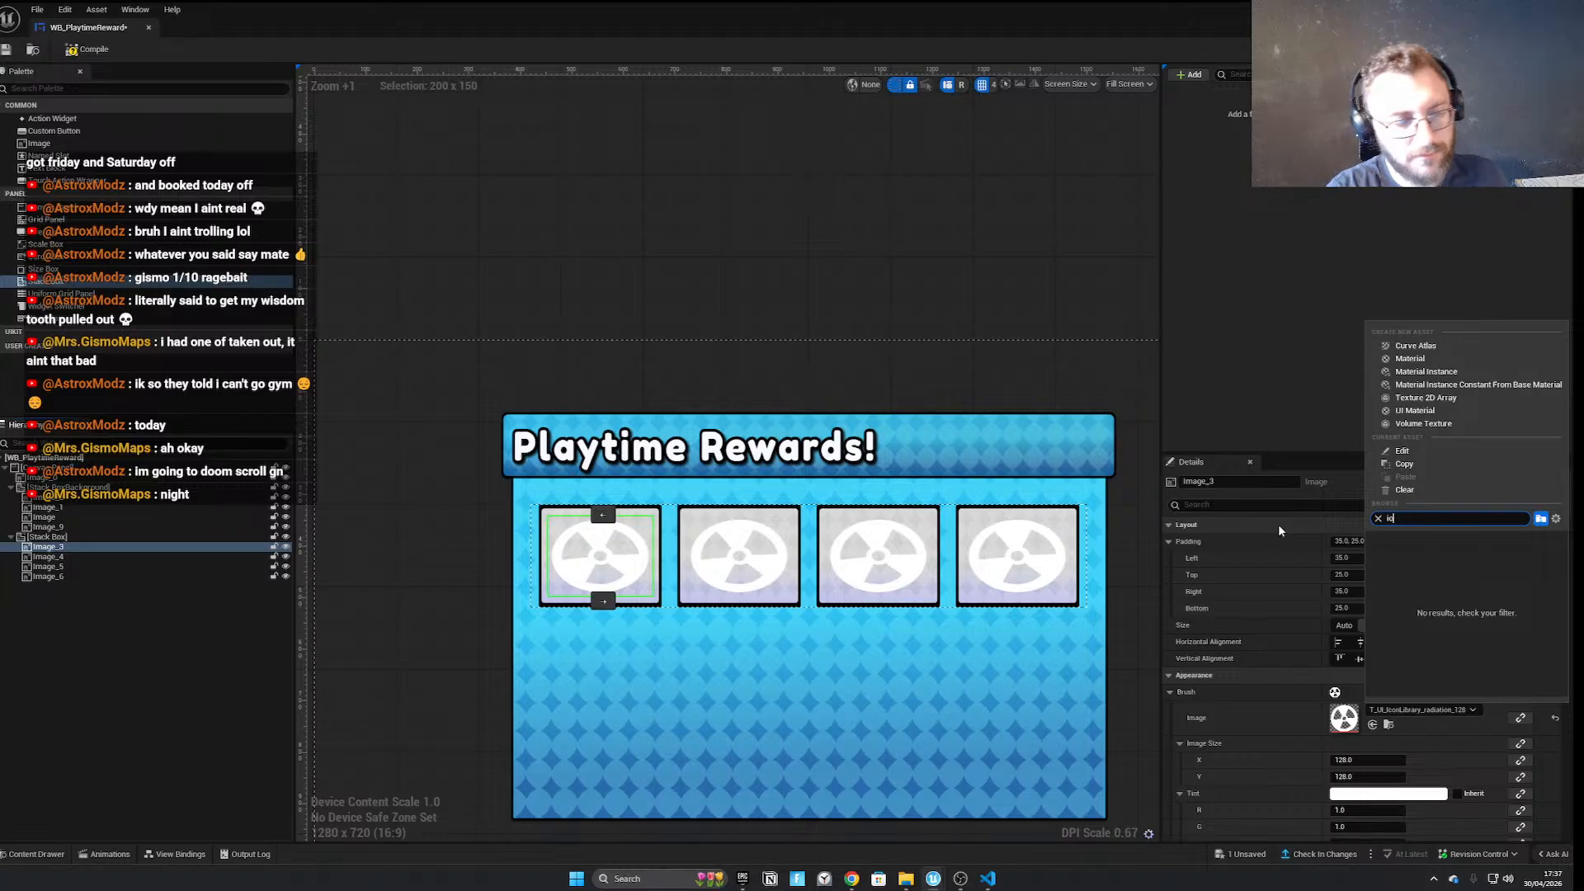
type("icon")
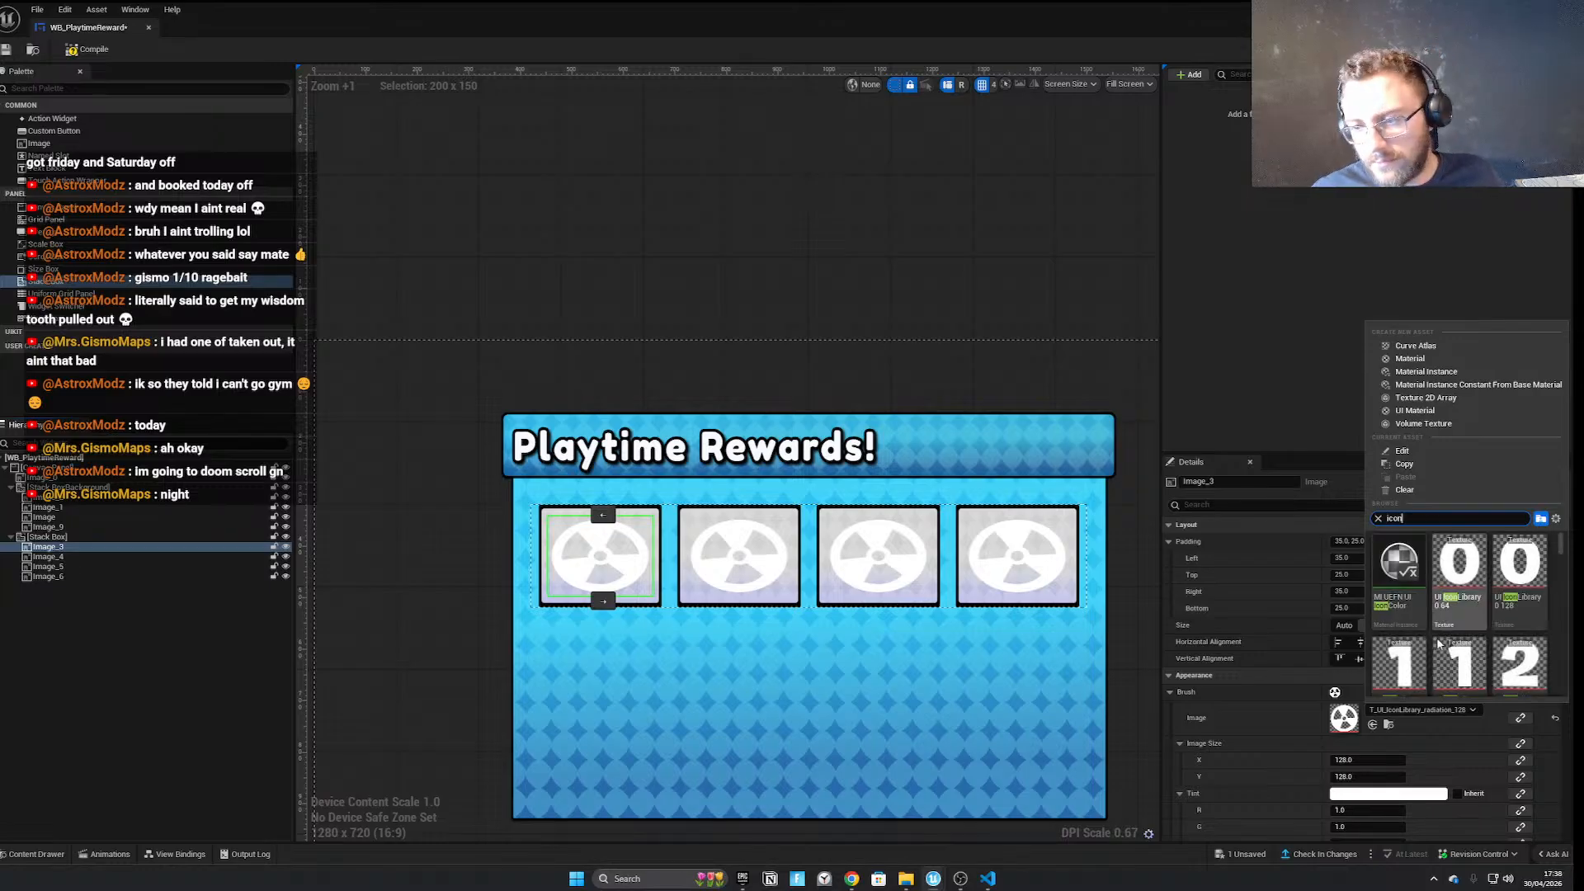
left_click(1459, 666)
left_click(742, 551)
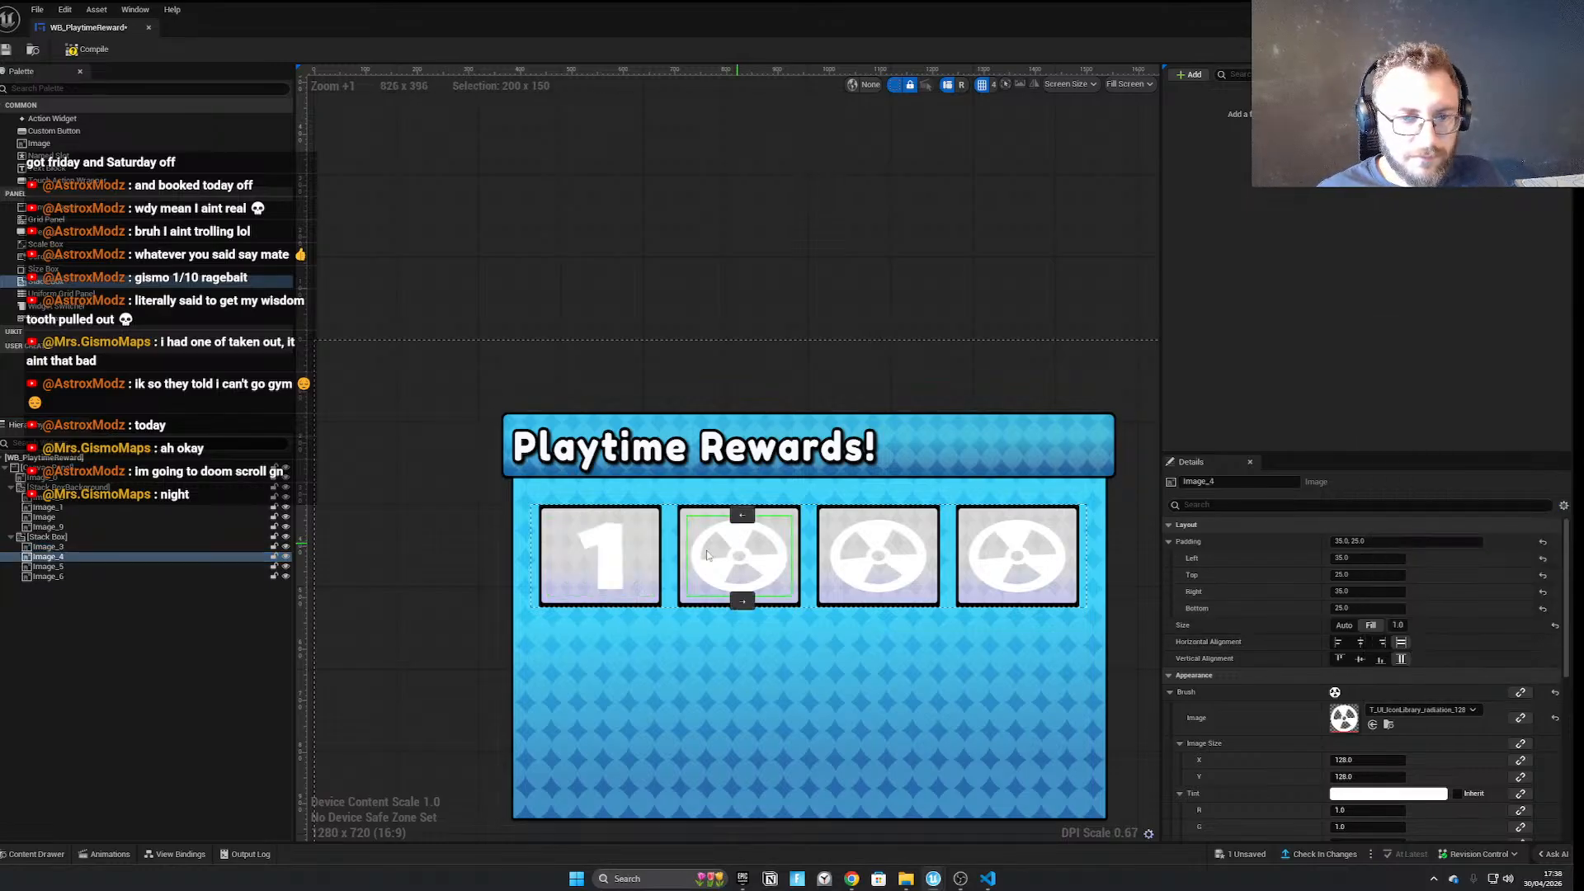
Rename the first image in the copied stack box as RewardOne
double_click(181, 546)
type("Rewrd0")
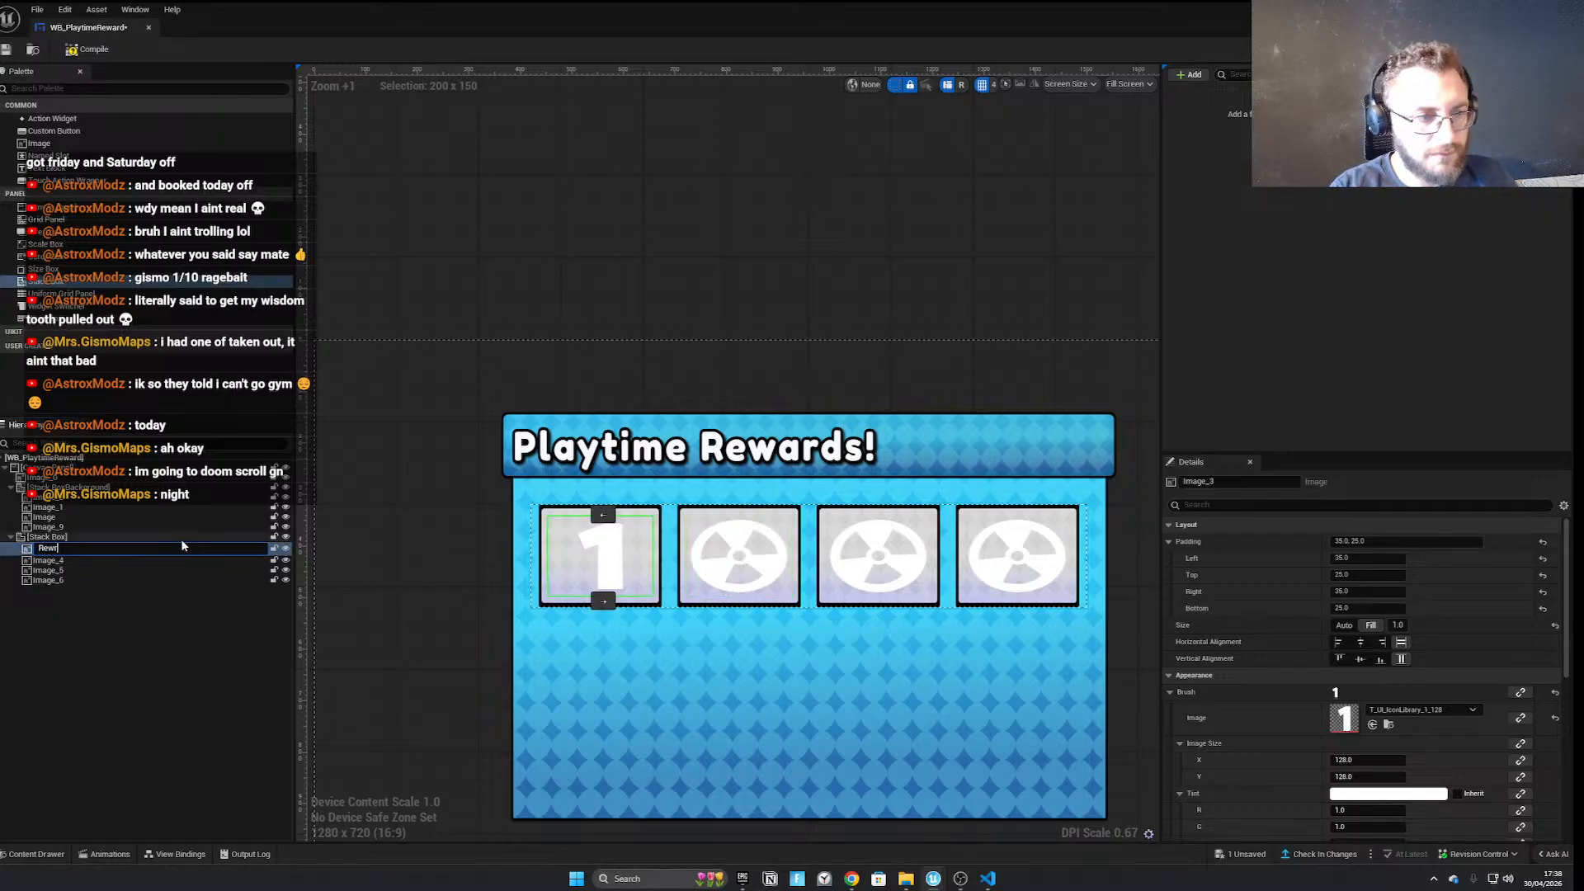
key("BackSpace")
key("BackSpace")
type("ard")
key("BackSpace")
key("BackSpace")
key("BackSpace")
key("BackSpace")
type("ardOne")
key("Return")
Rename the second, third and fourth images in the copied stack box as RewardTwo, RewardThree and RewardFour
double_click(133, 557)
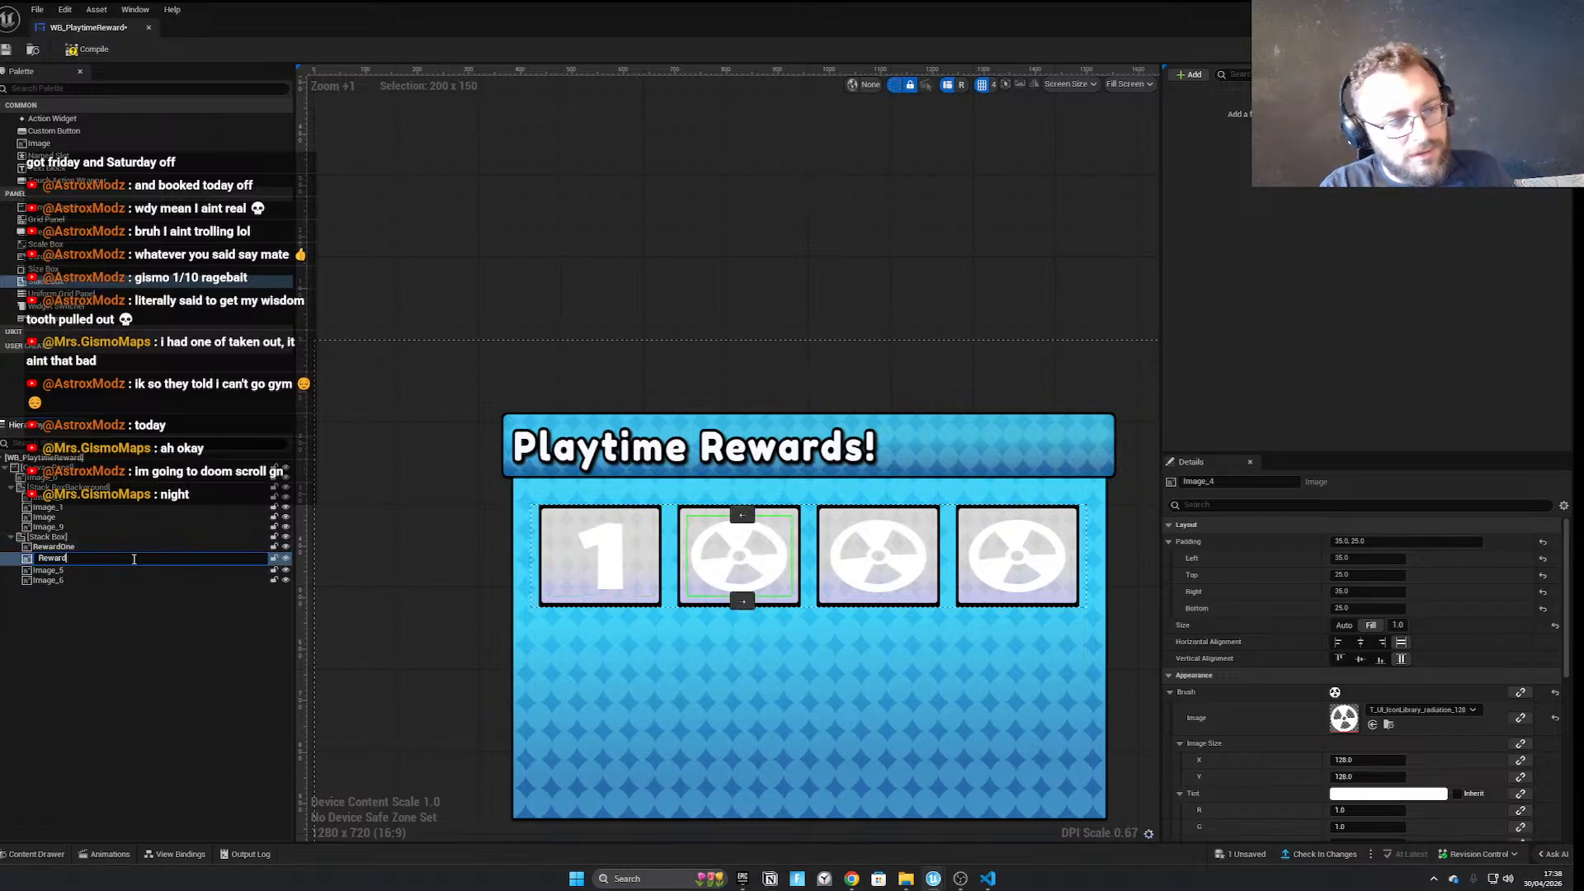
type("RewardTwo")
key("Return")
double_click(179, 569)
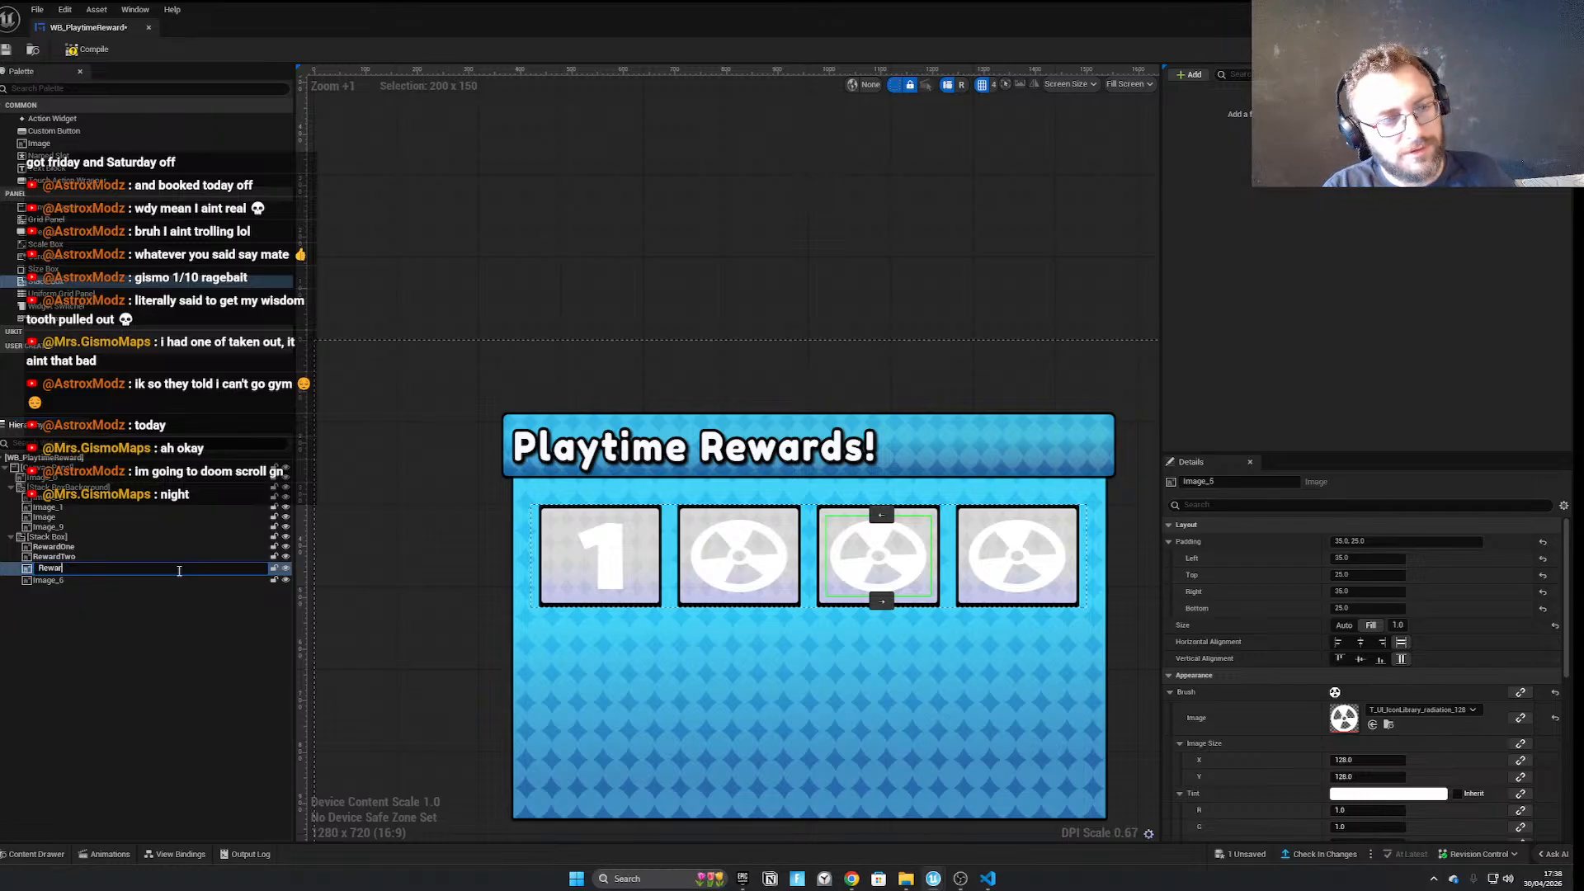
type("RewardThree")
key("Return")
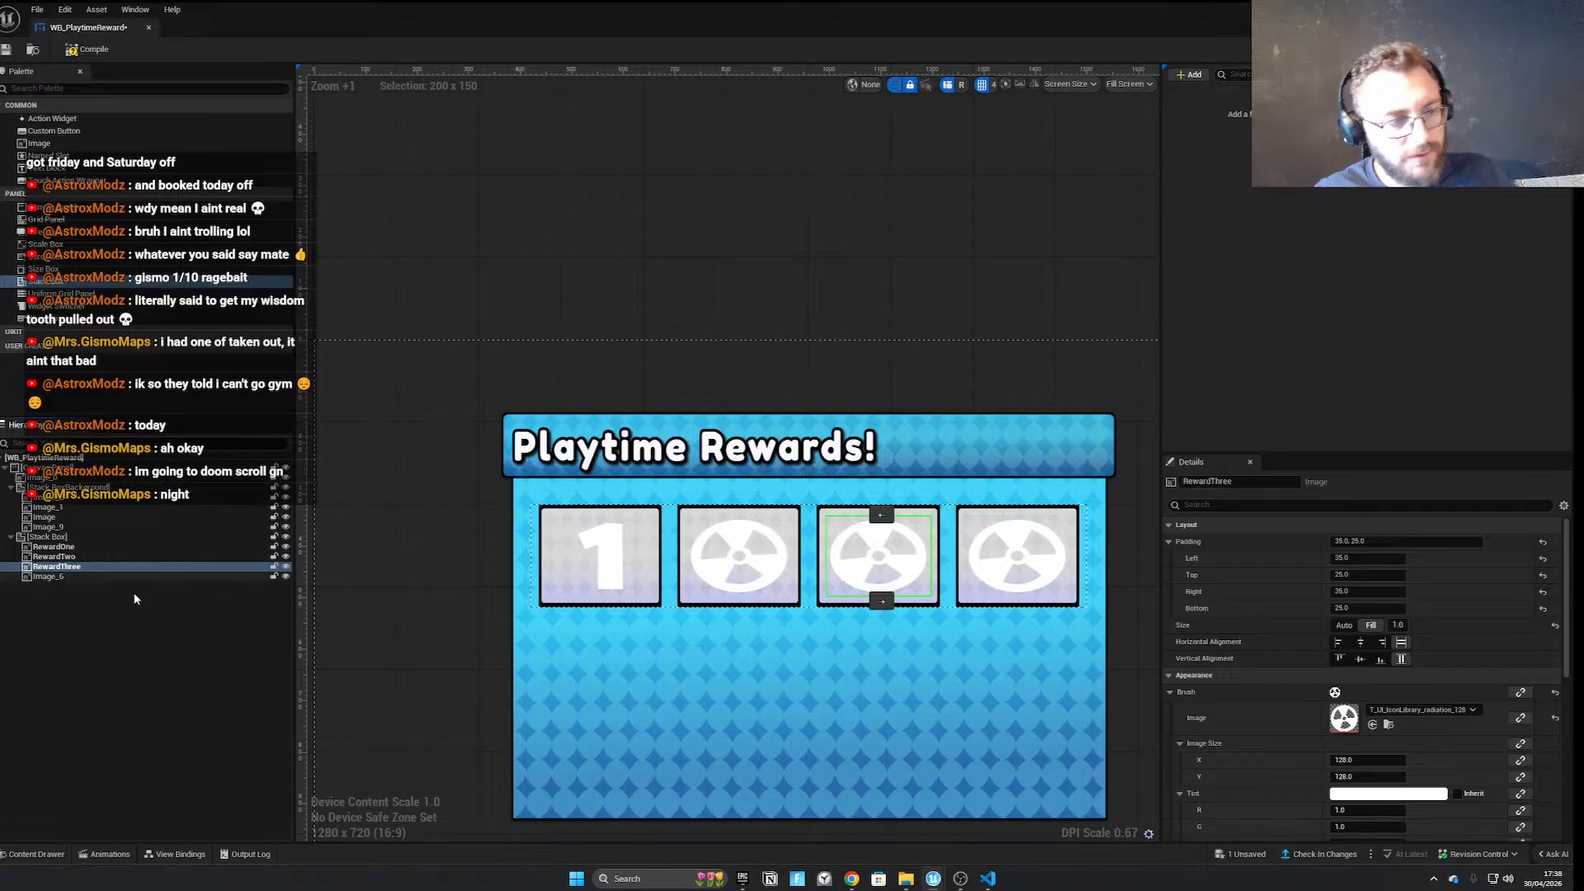
double_click(146, 576)
type("RewardFour")
key("Return")
Replace RewardTwo's radiation icon with the number 2 texture T_UI_IconLibrary_2_64
left_click(54, 548)
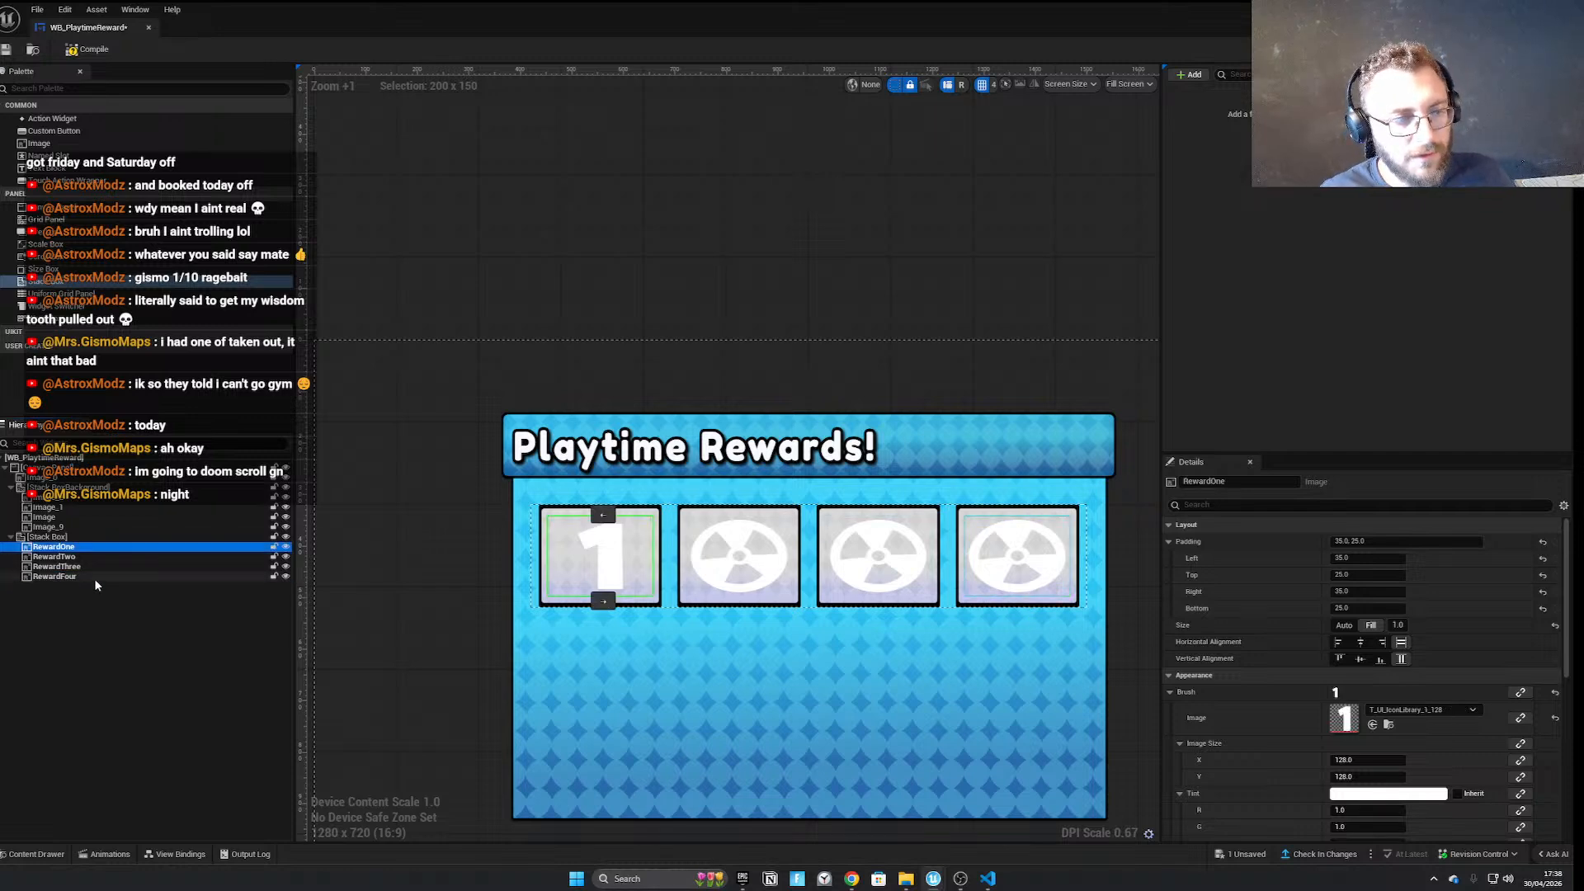
left_click(54, 577, "shift")
left_click(81, 558)
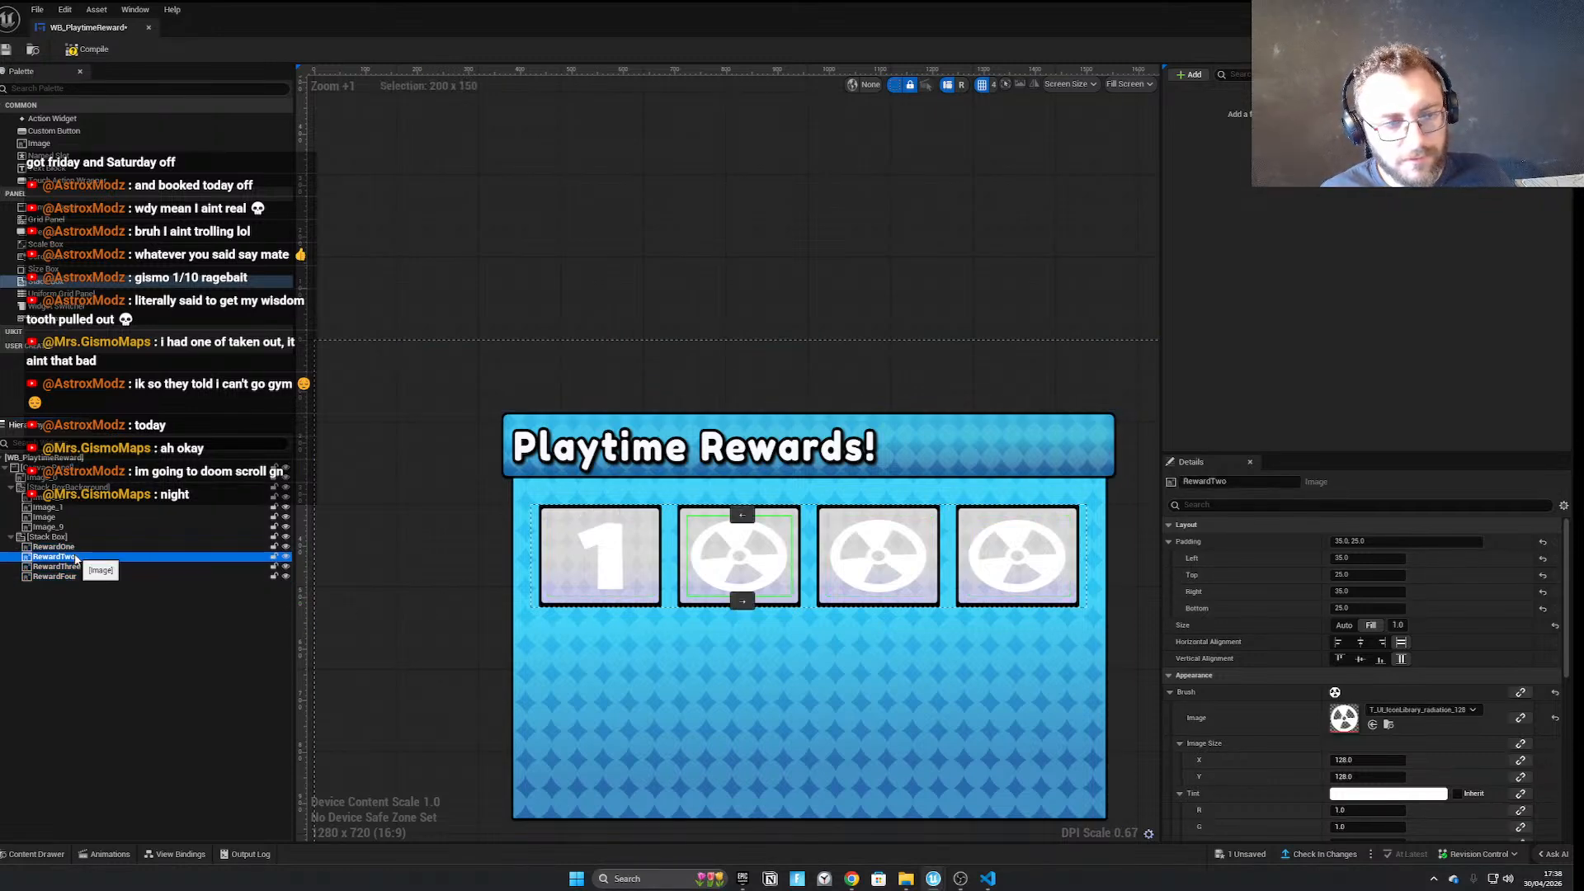
left_click(1421, 710)
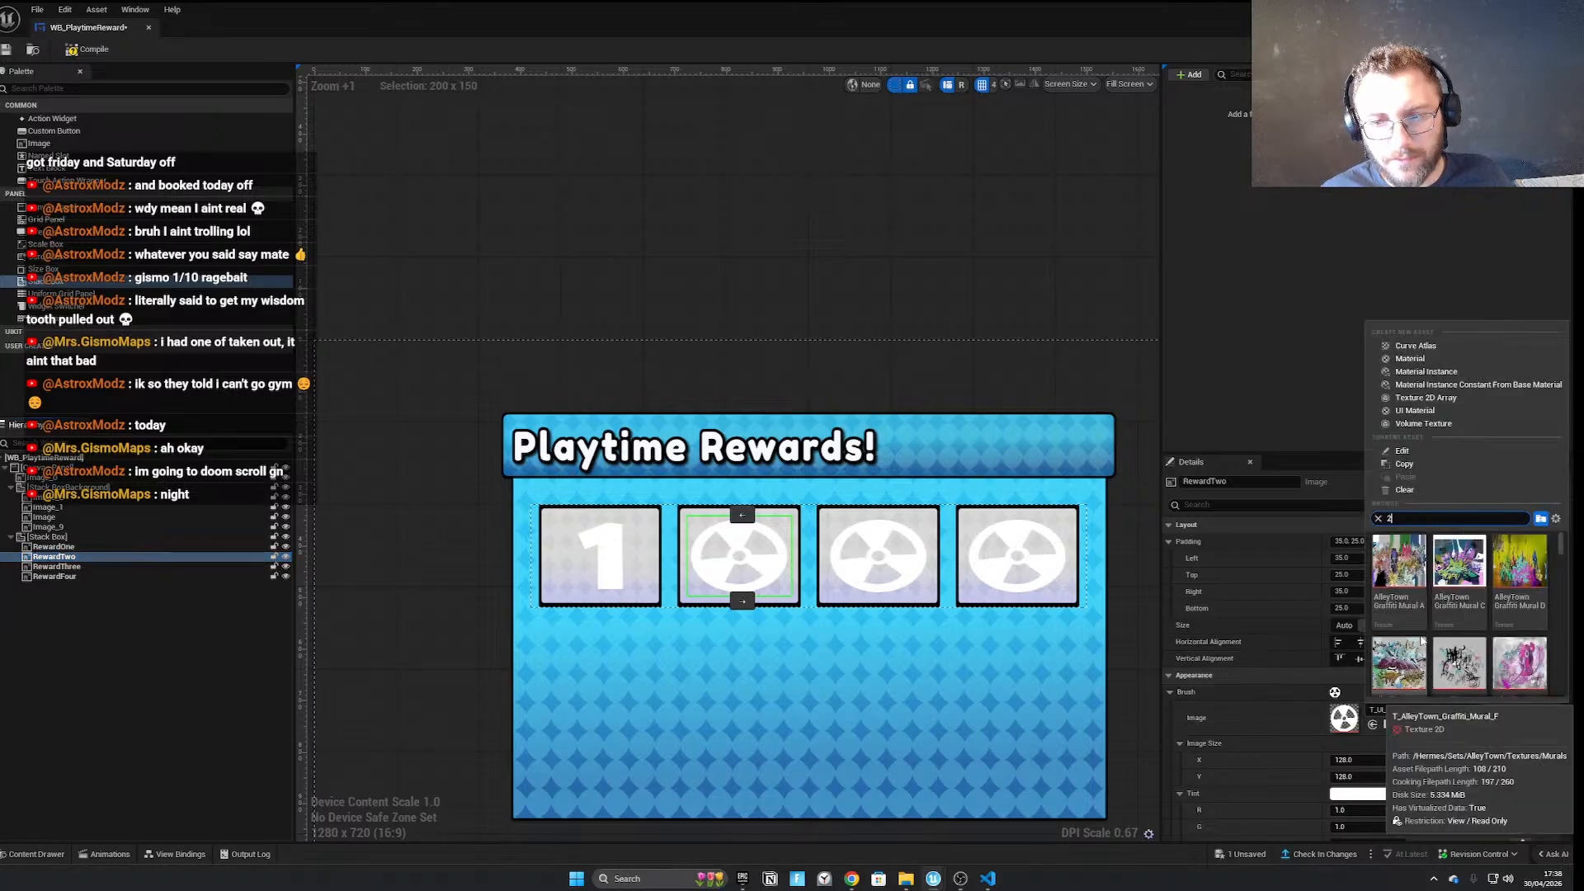
type("2")
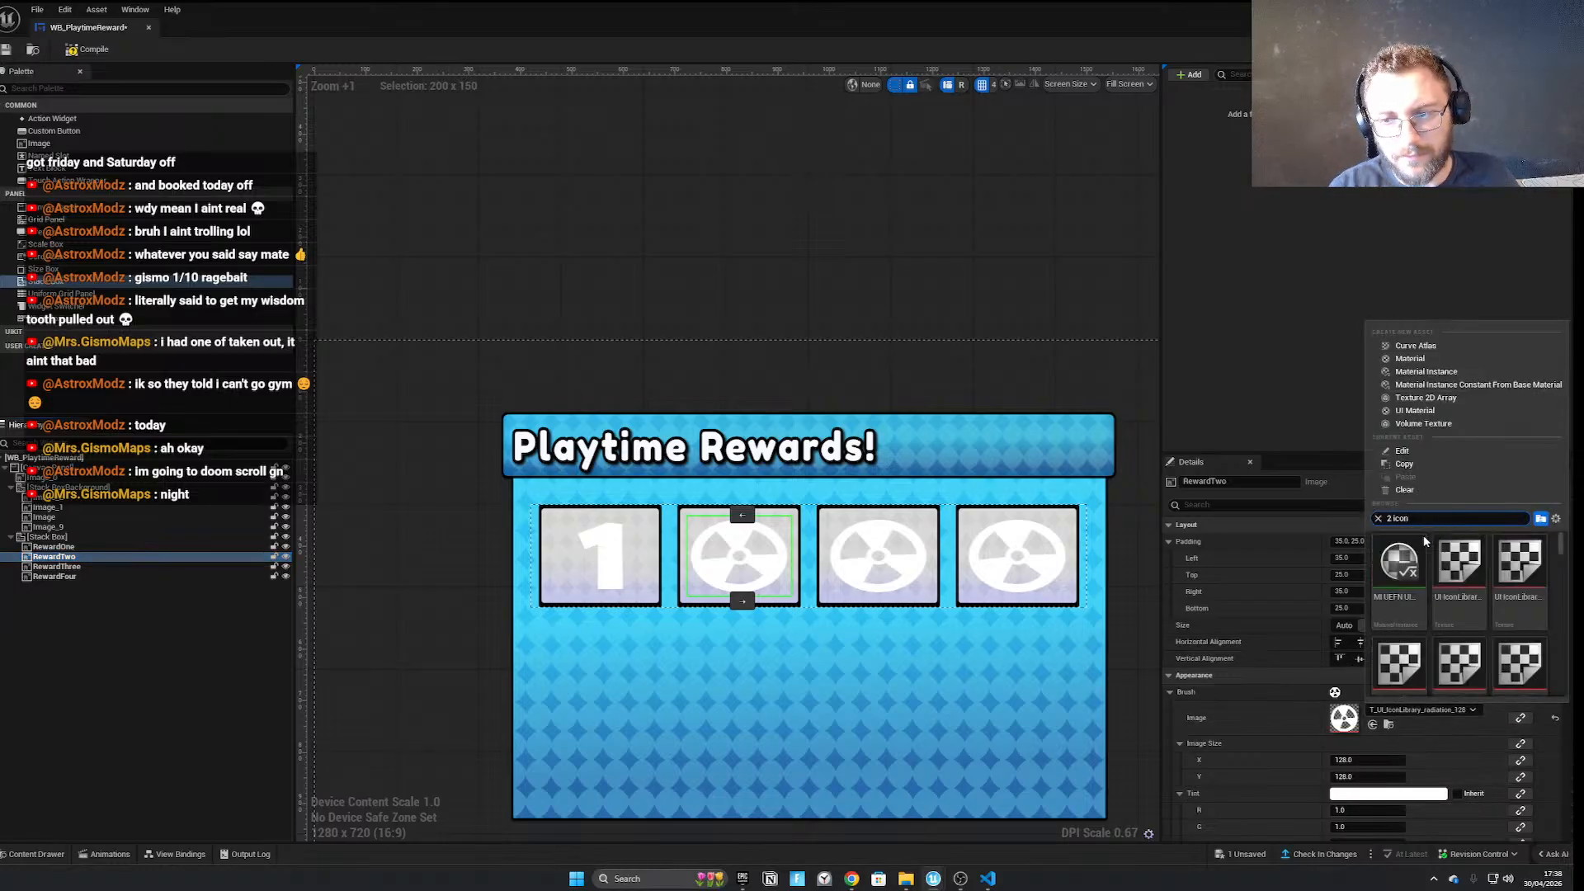
left_click(1519, 667)
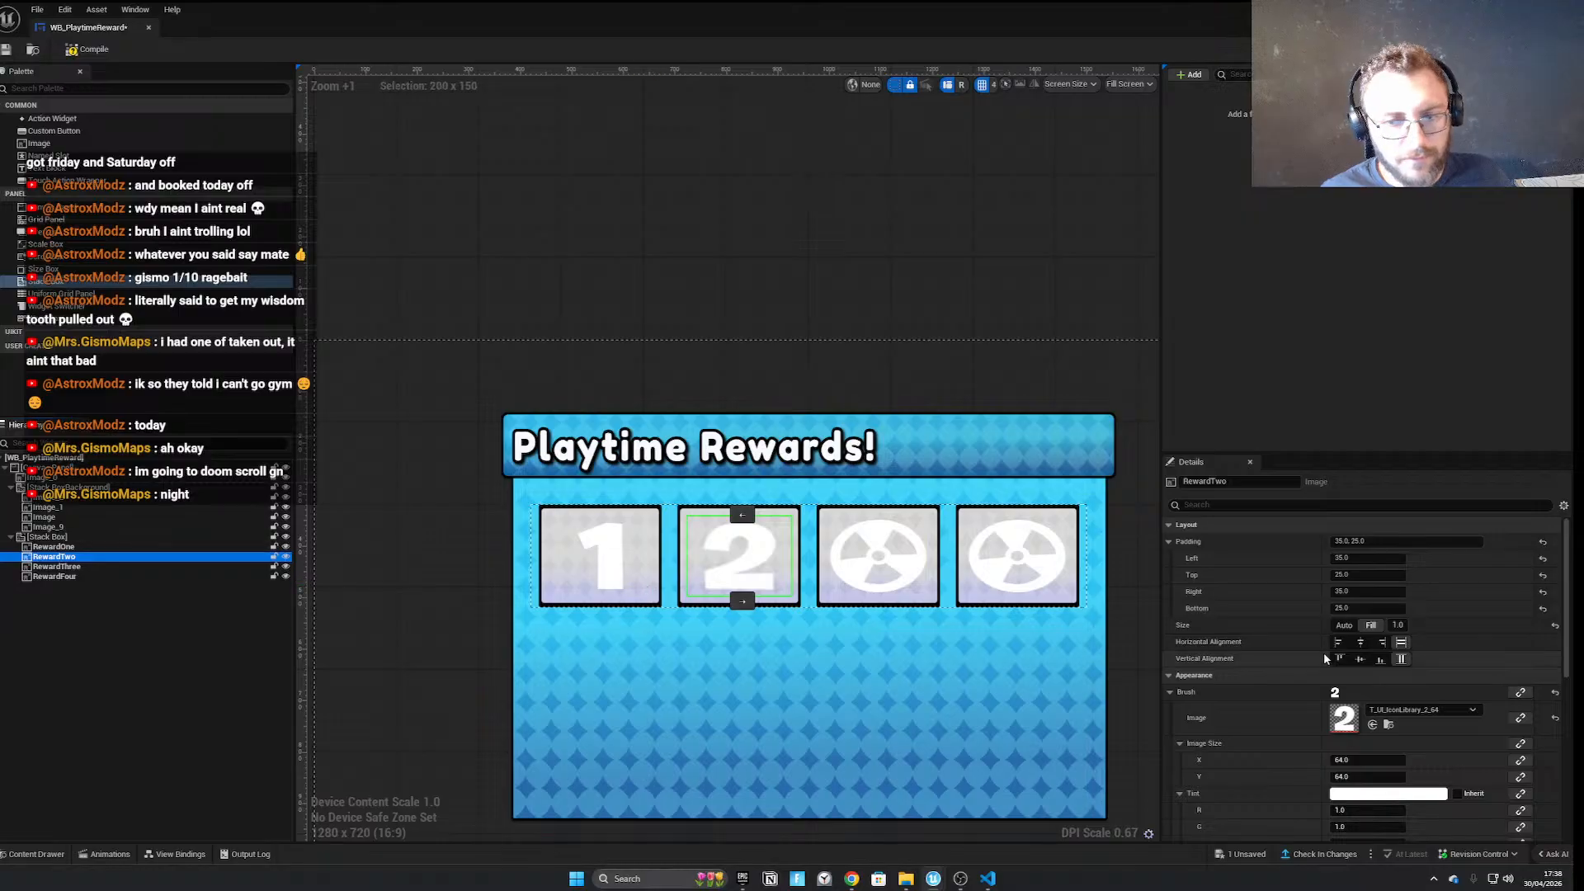
Switch RewardTwo's image to the larger number 2 texture, T_UI_IconLibrary_2_128
left_click(1403, 709)
type("iconm")
key("BackSpace")
type("2")
scroll(1440, 644, "down", 1)
scroll(1440, 644, "down", 1)
left_click(1411, 642)
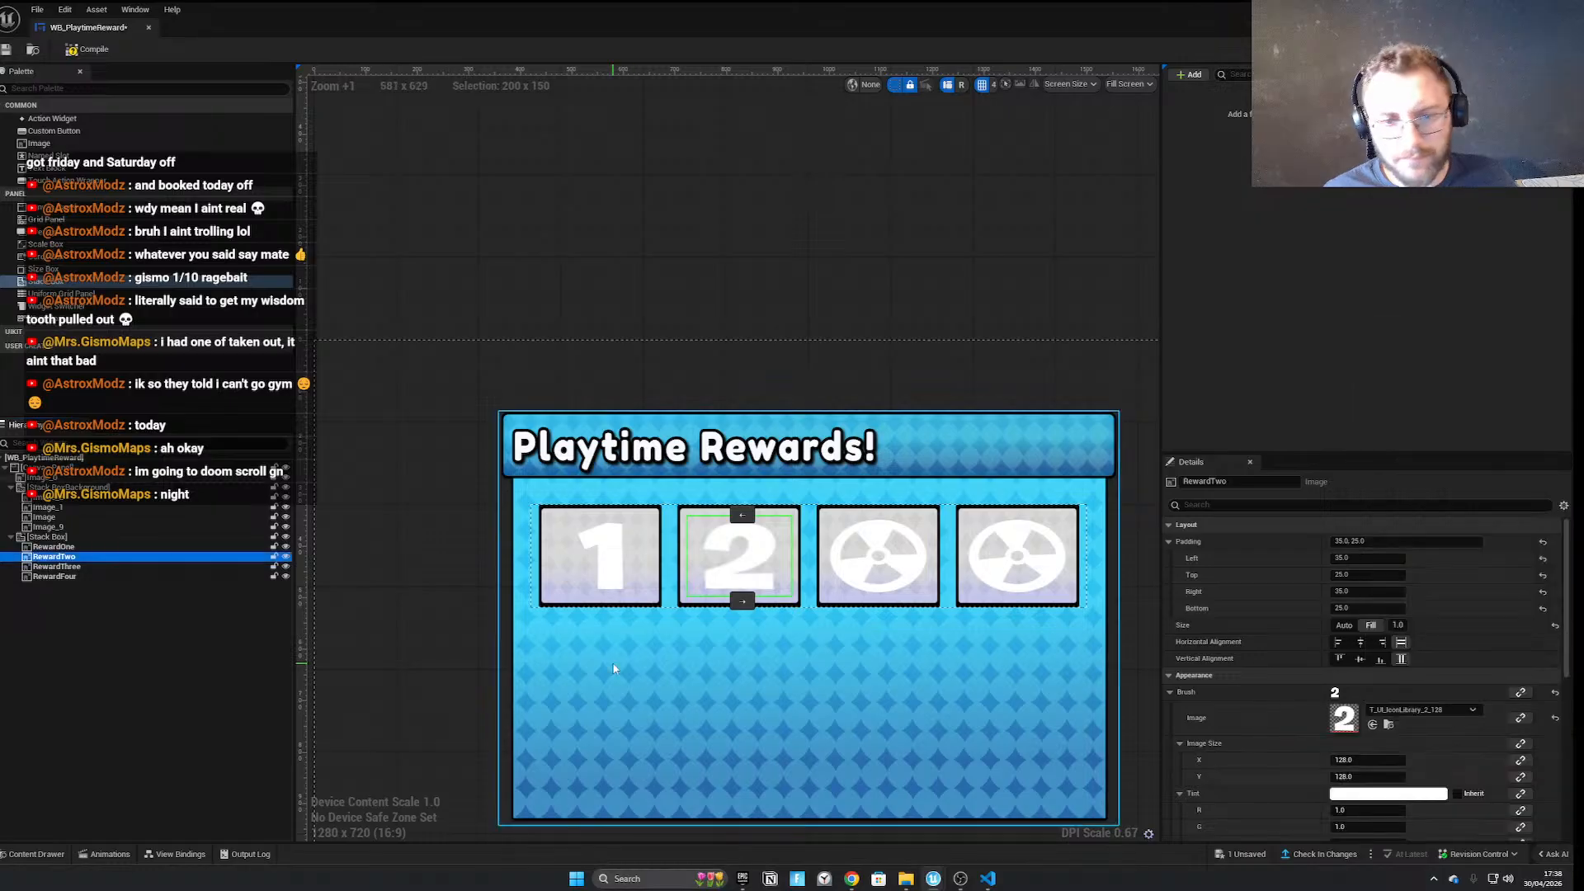
Replace RewardThree's radiation icon with the number 3 texture from the UI icon library
left_click(127, 567)
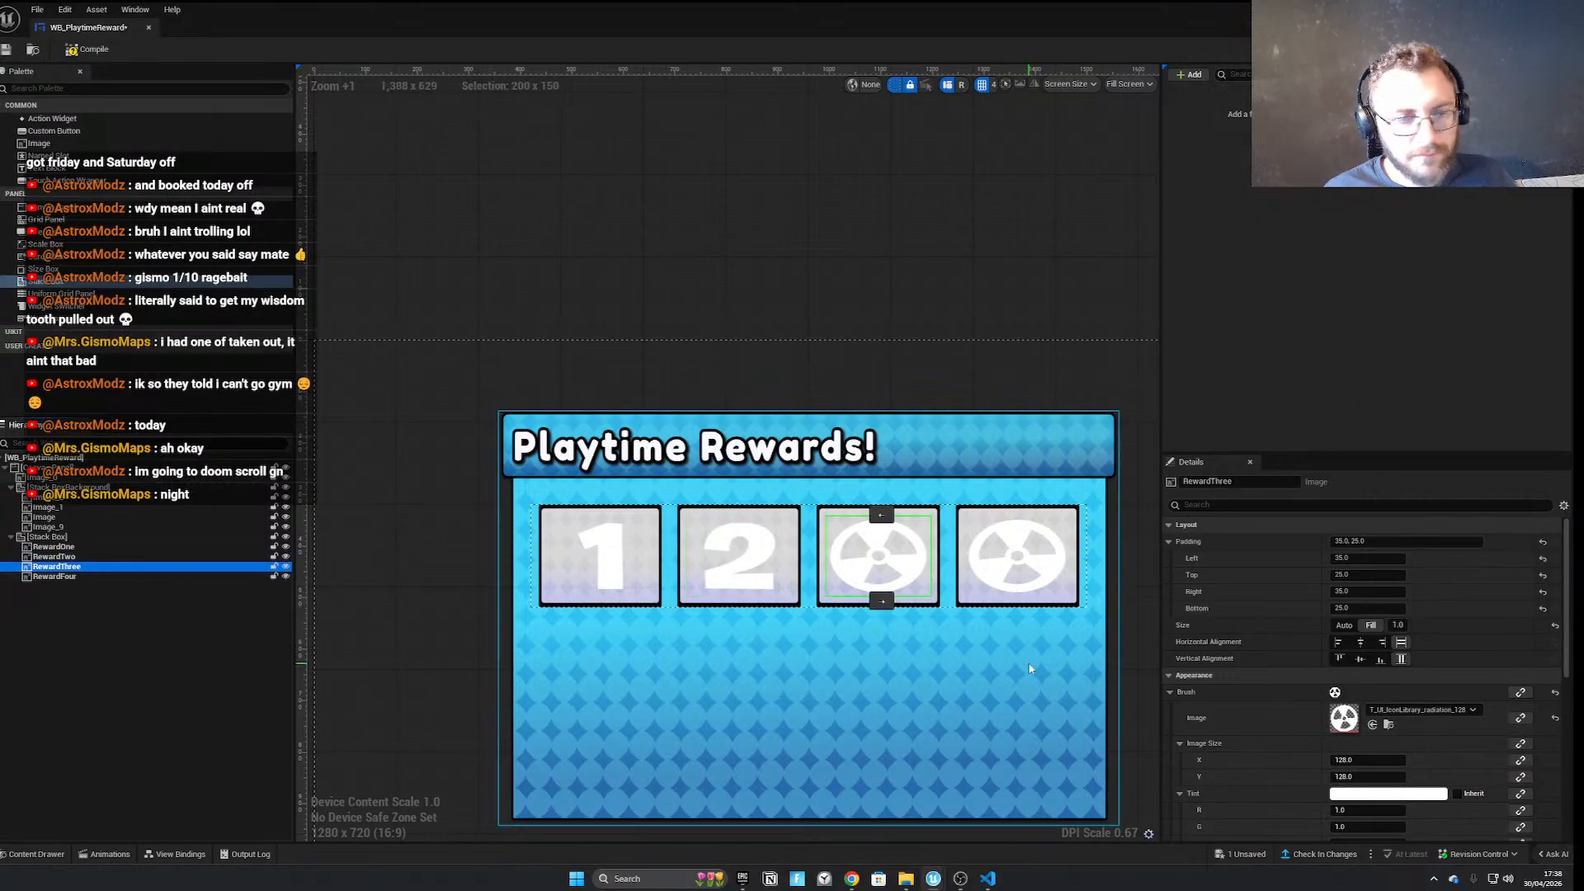
left_click(1410, 713)
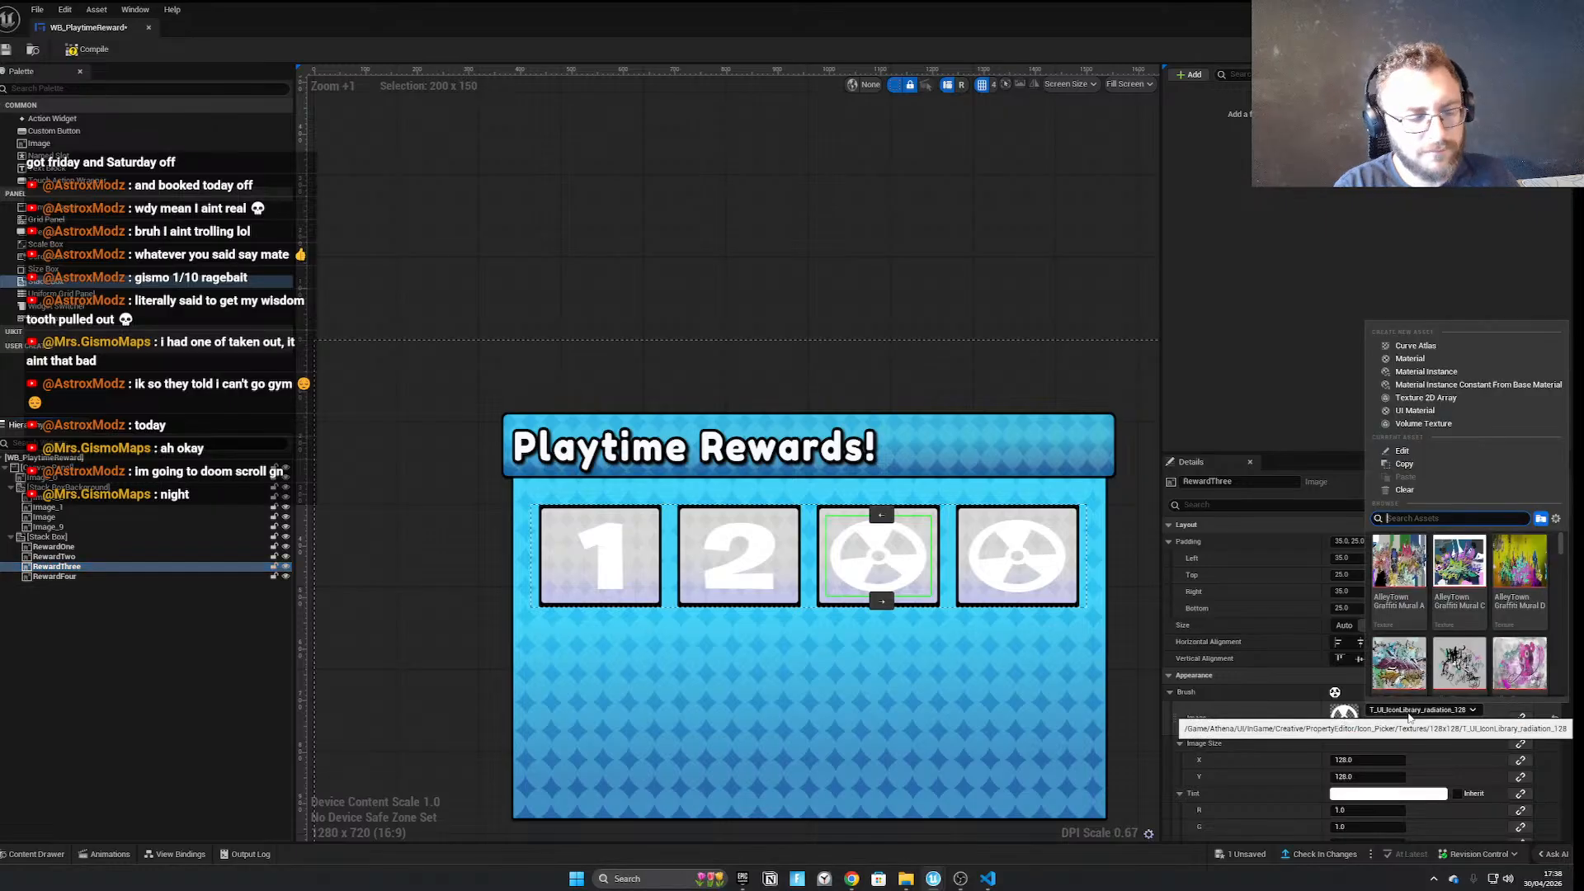
type("icon")
scroll(1459, 611, "down", 2)
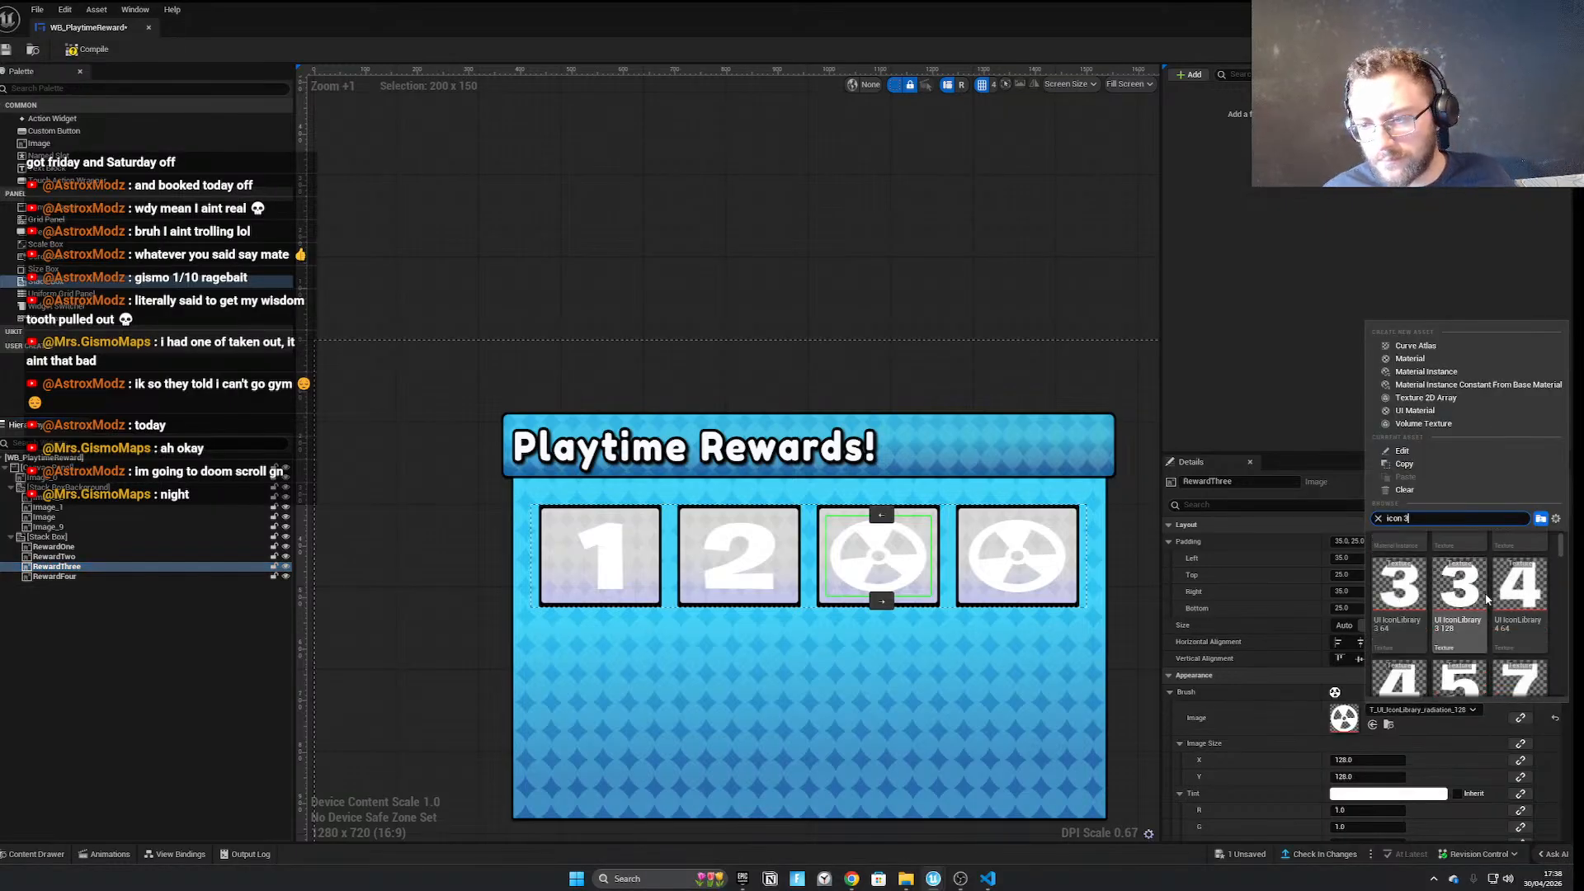
left_click(1399, 561)
Replace RewardFour's radiation icon with the number 4 texture T_UI_IconLibrary_4_128
left_click(1017, 557)
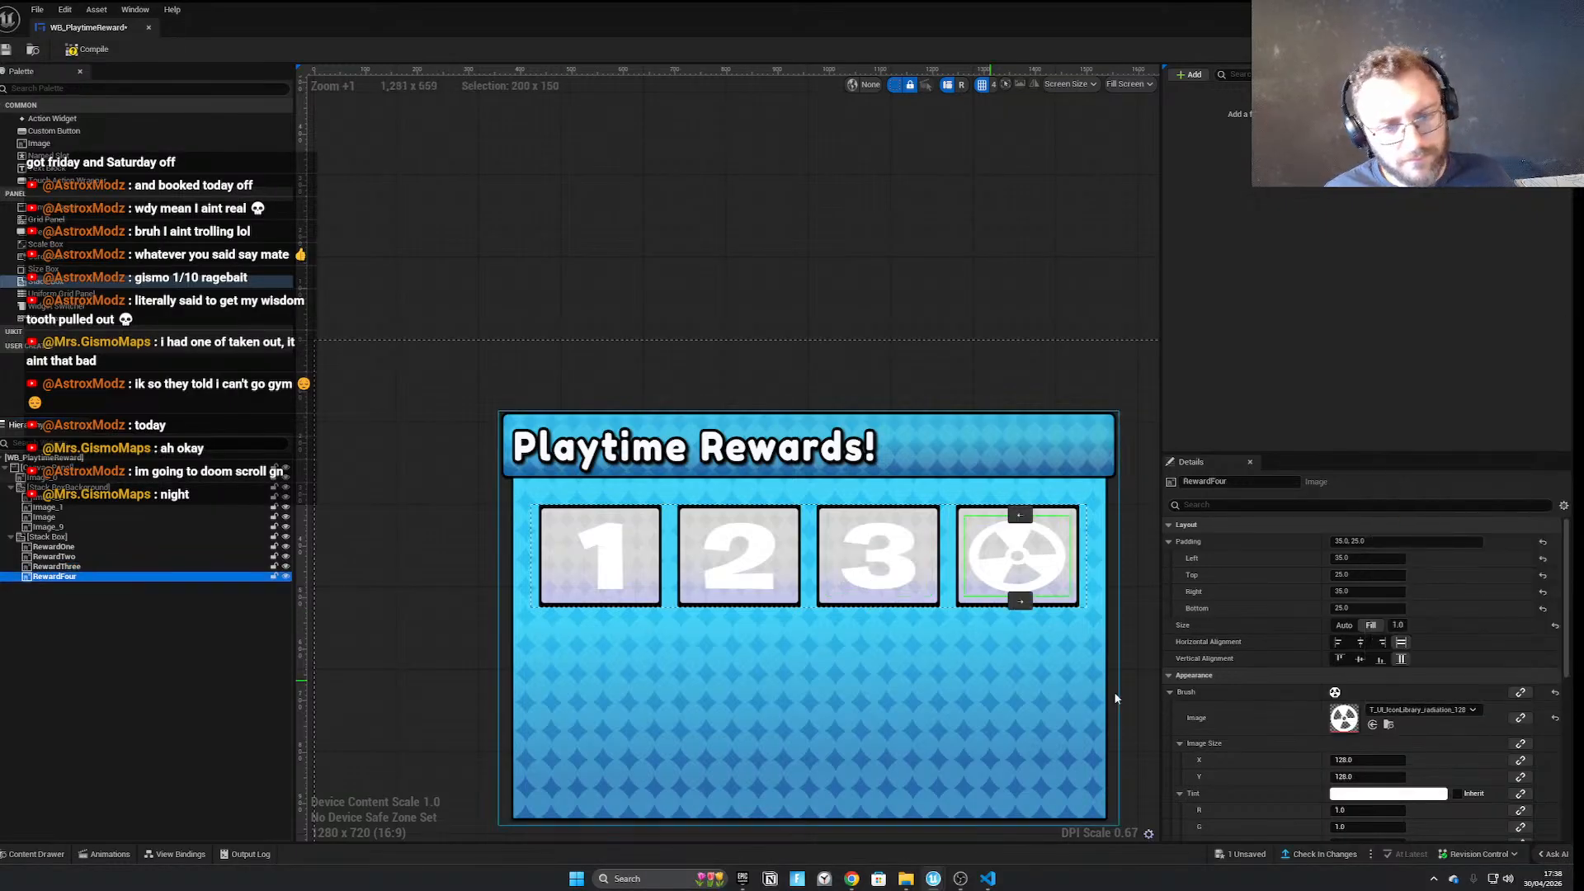
left_click(1409, 711)
type("icon 4")
scroll(1423, 612, "down", 3)
left_click(1422, 612)
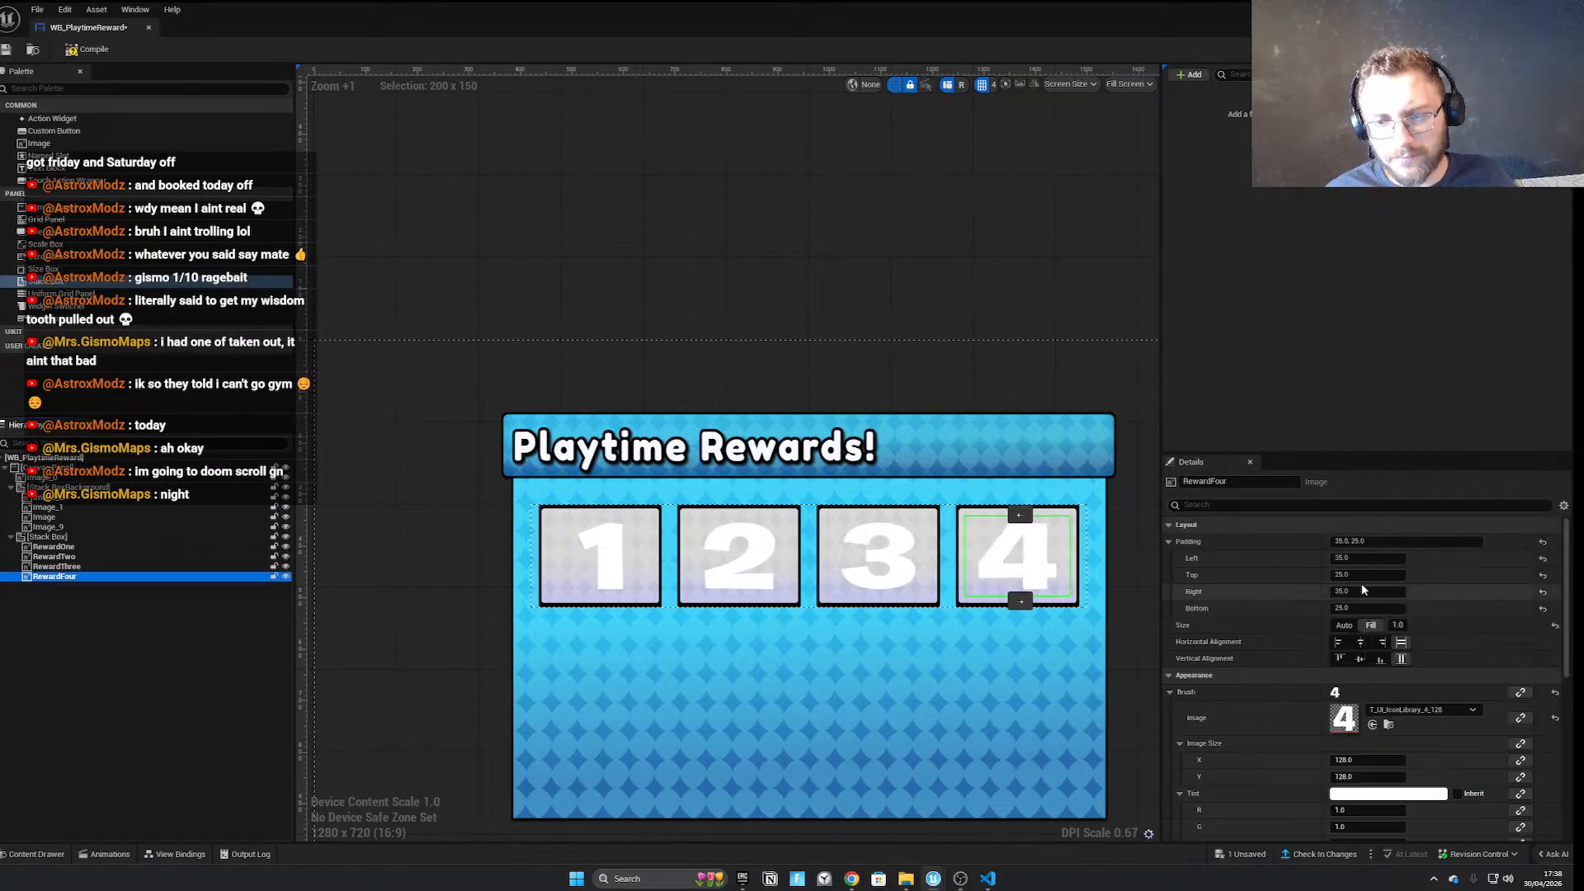
left_click(875, 274)
scroll(696, 575, "down", 2)
scroll(696, 575, "up", 10)
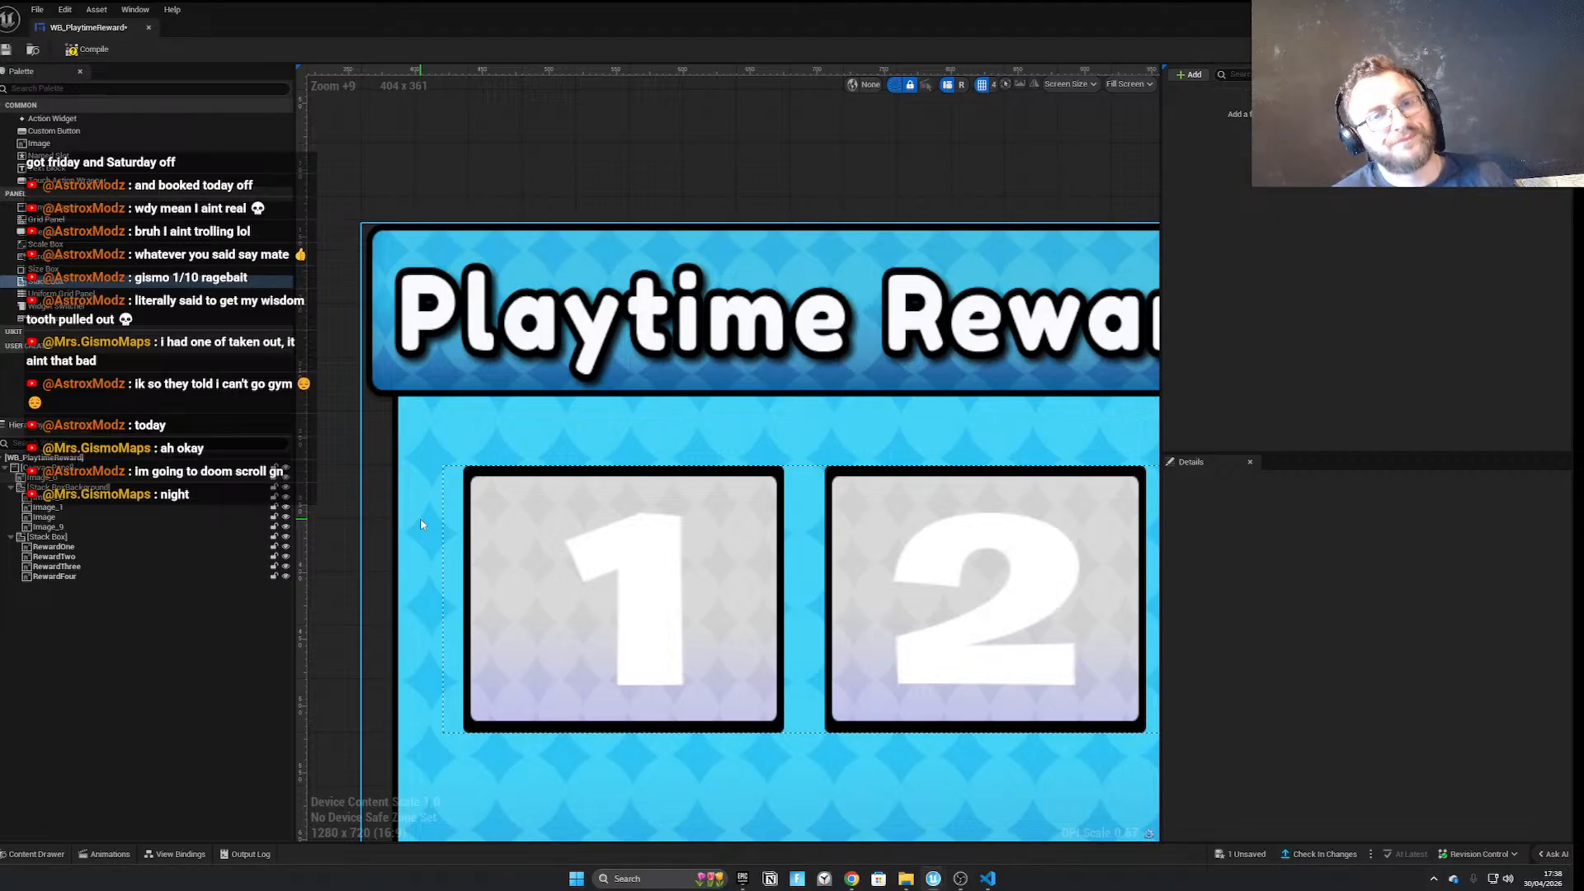
scroll(421, 524, "down", 5)
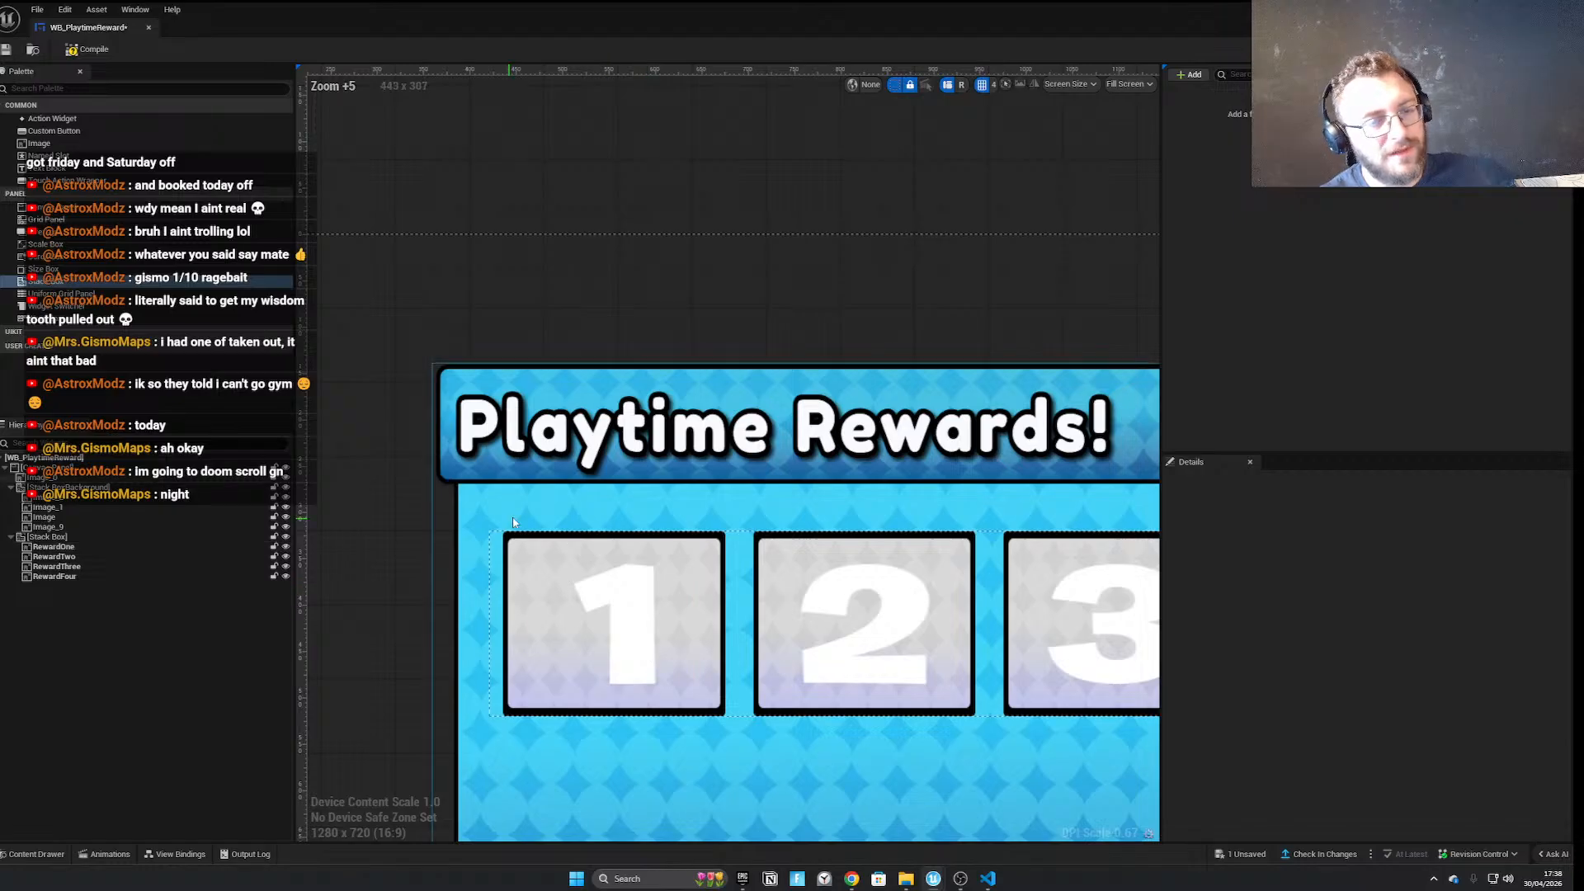
scroll(807, 763, "down", 8)
scroll(807, 763, "up", 3)
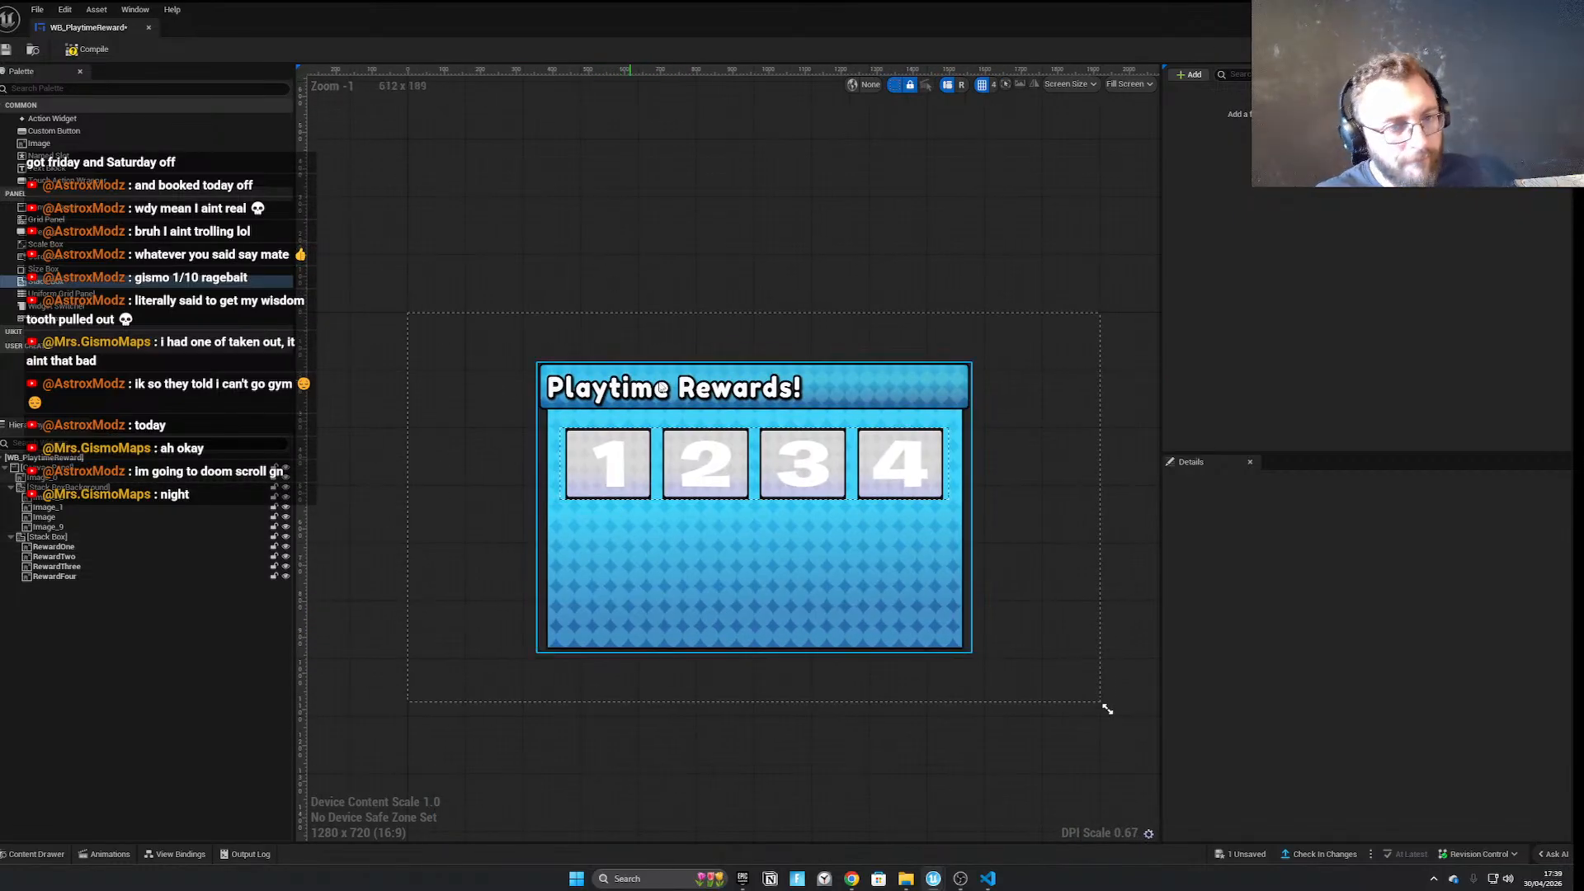
Open the widget's MainBG__5_ background texture, shift its Hue to about 80.64 for a purple look and save it
left_click(620, 386)
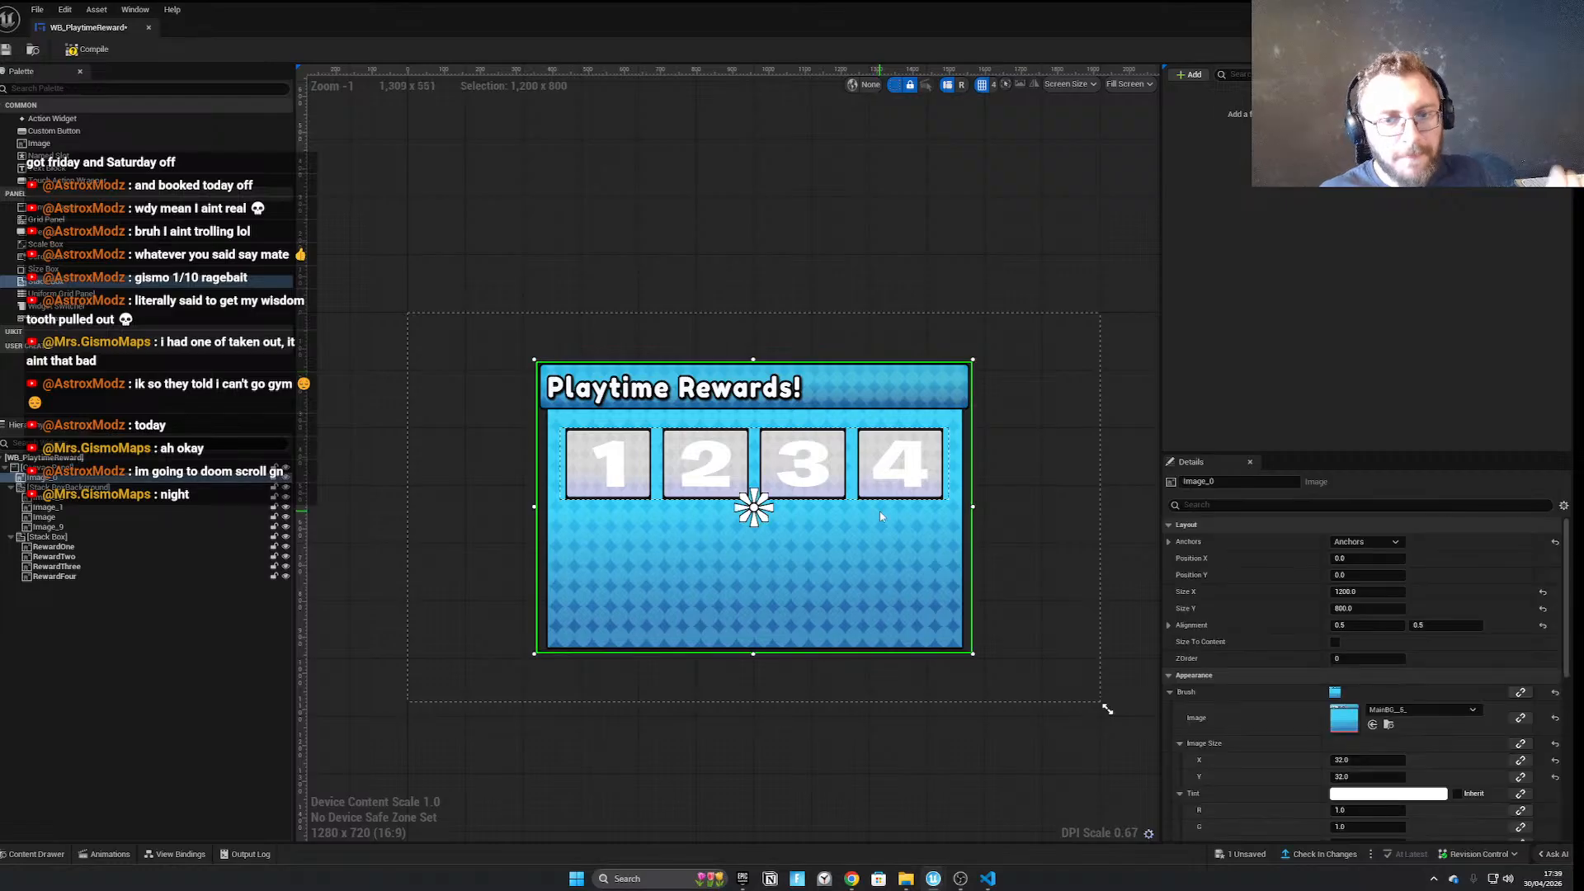
left_click(1389, 723)
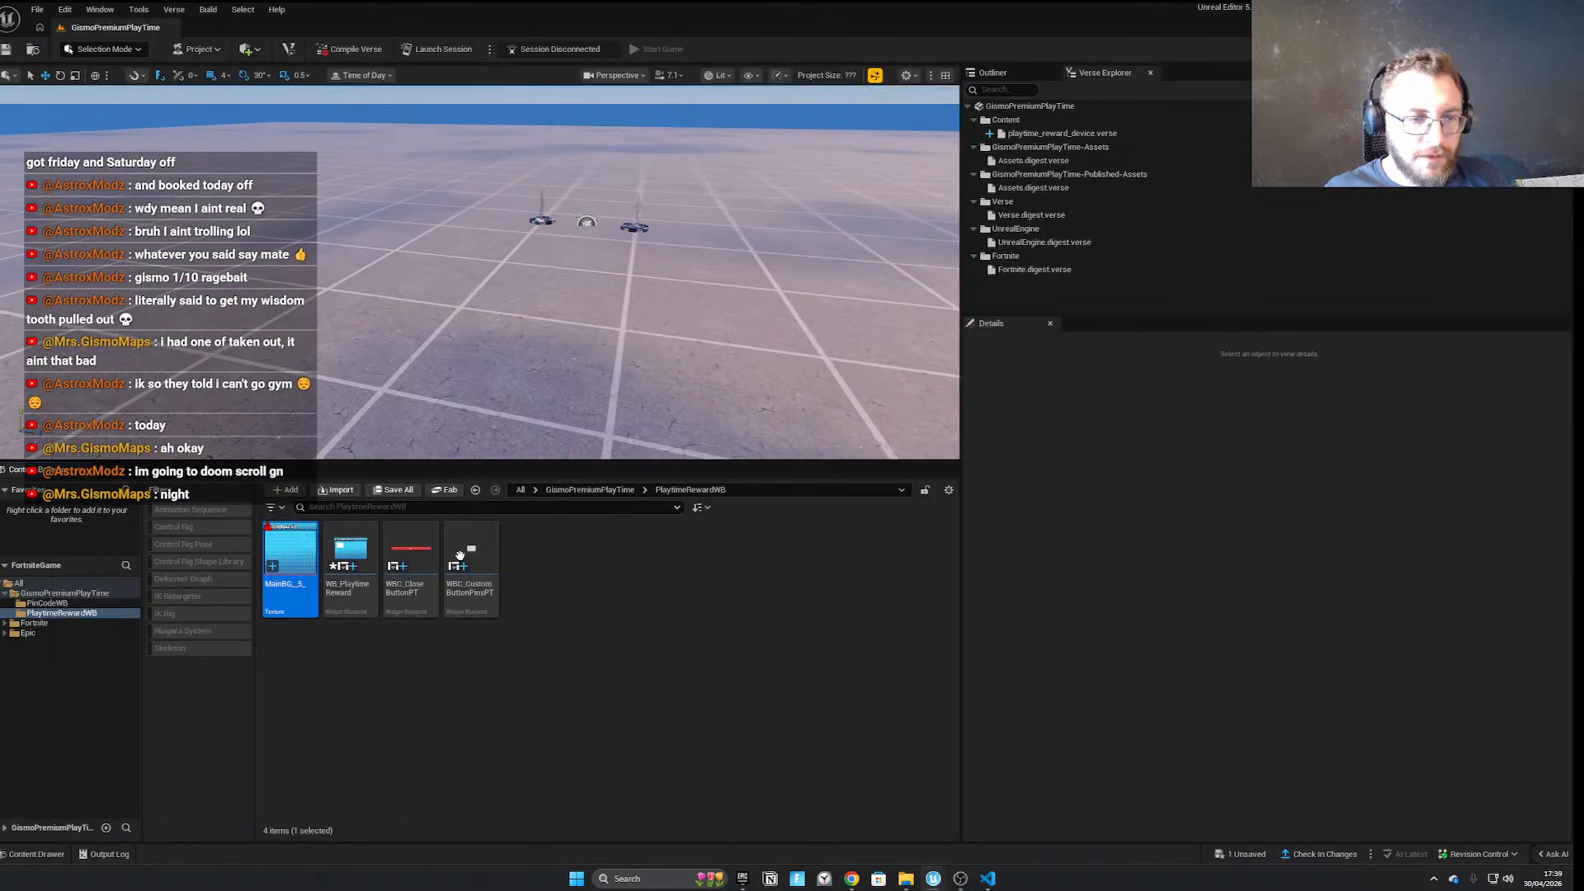
double_click(302, 546)
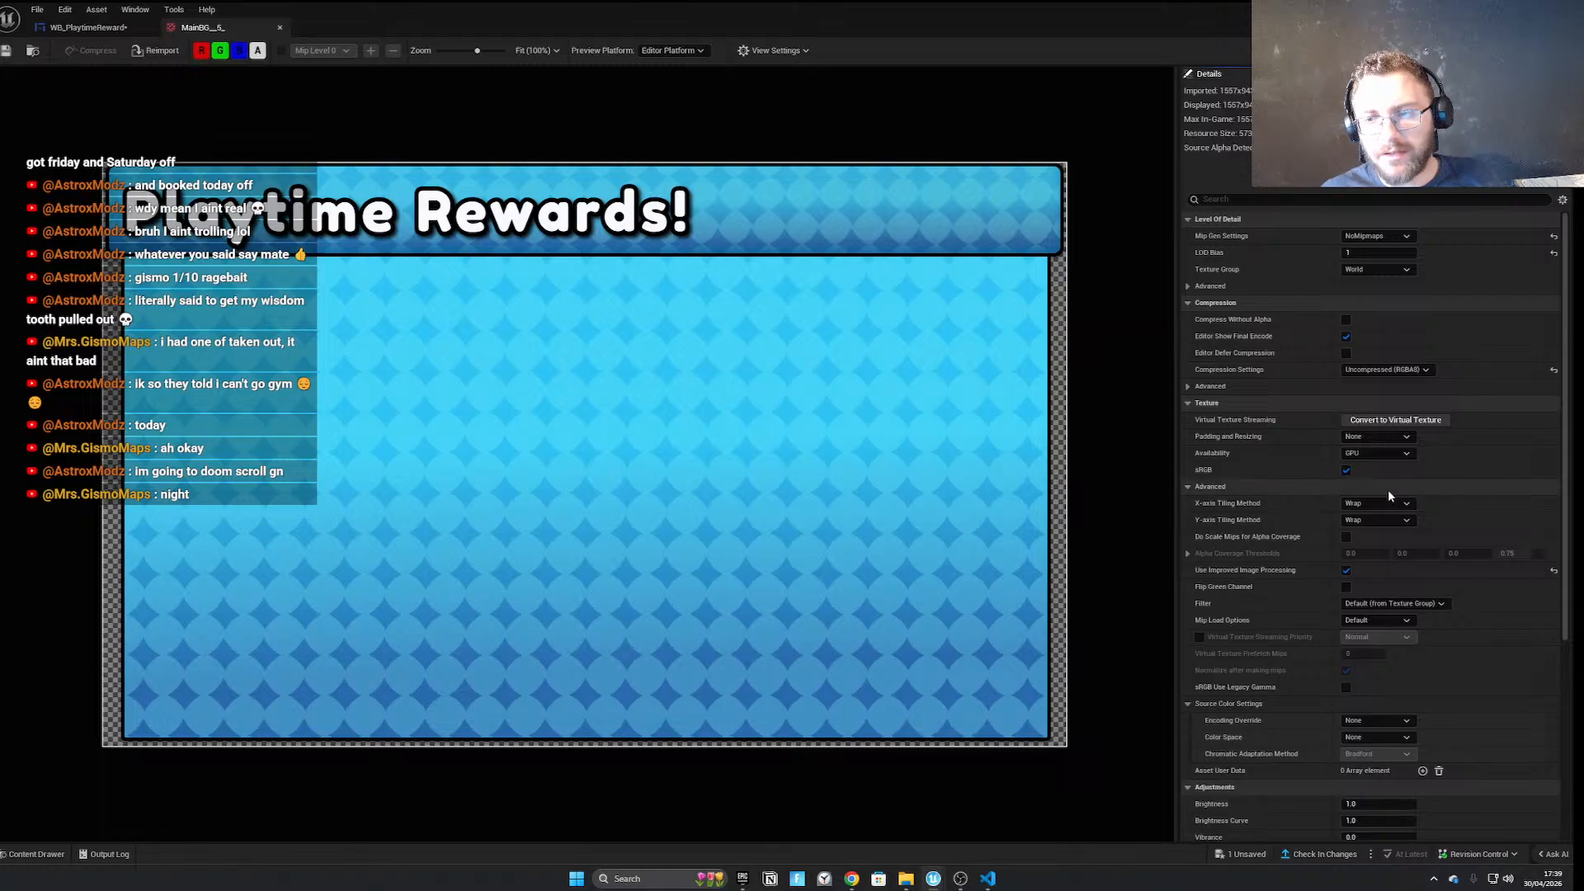
scroll(1374, 617, "down", 3)
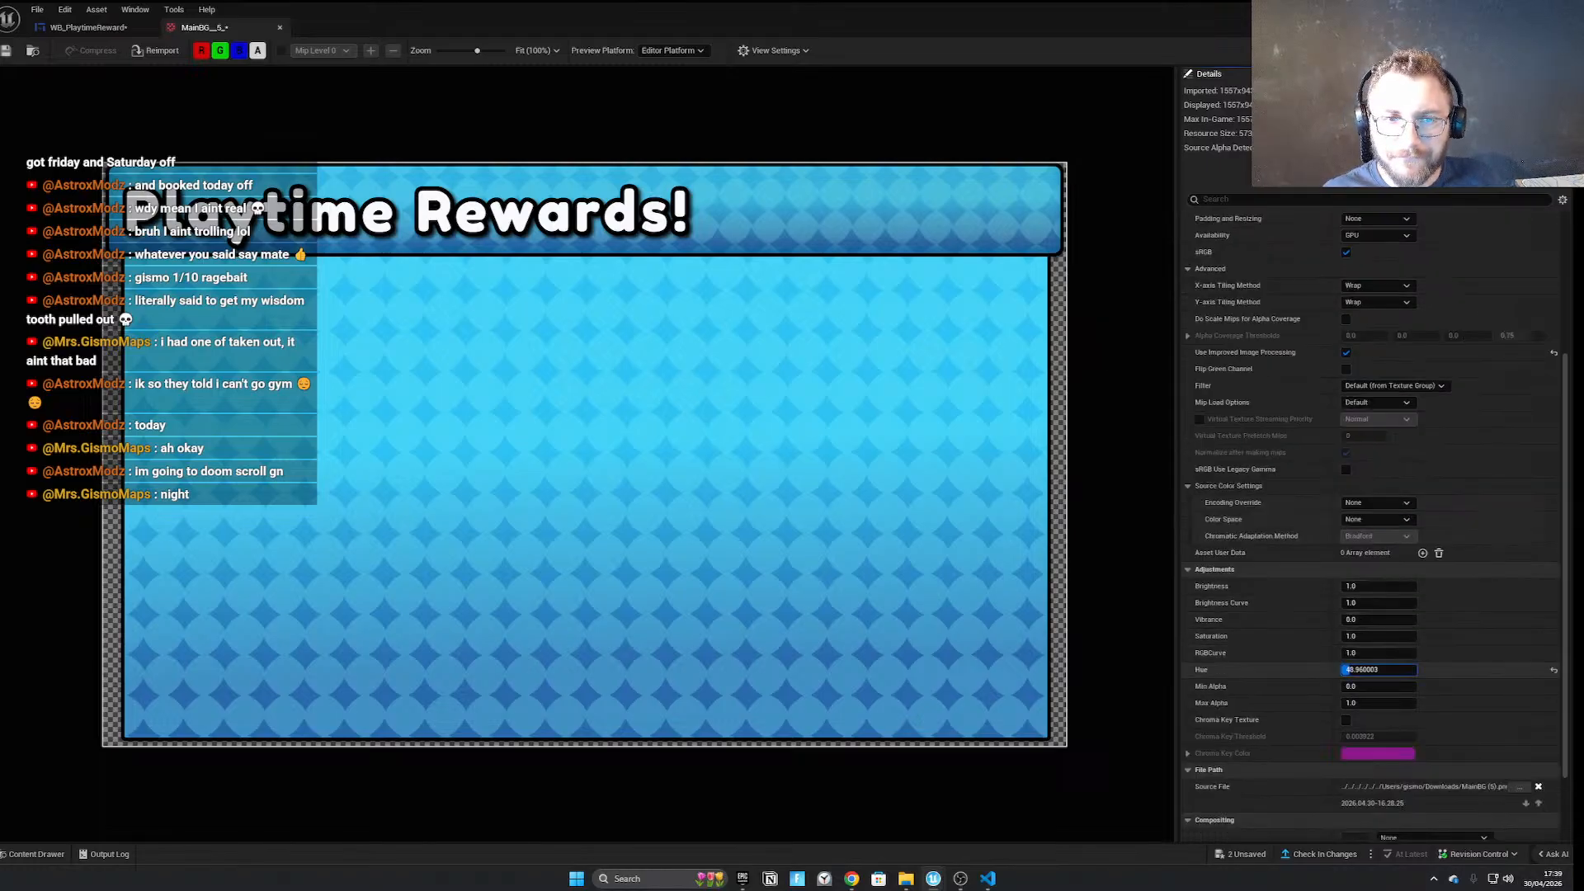
left_click_drag(1378, 669, 1424, 679)
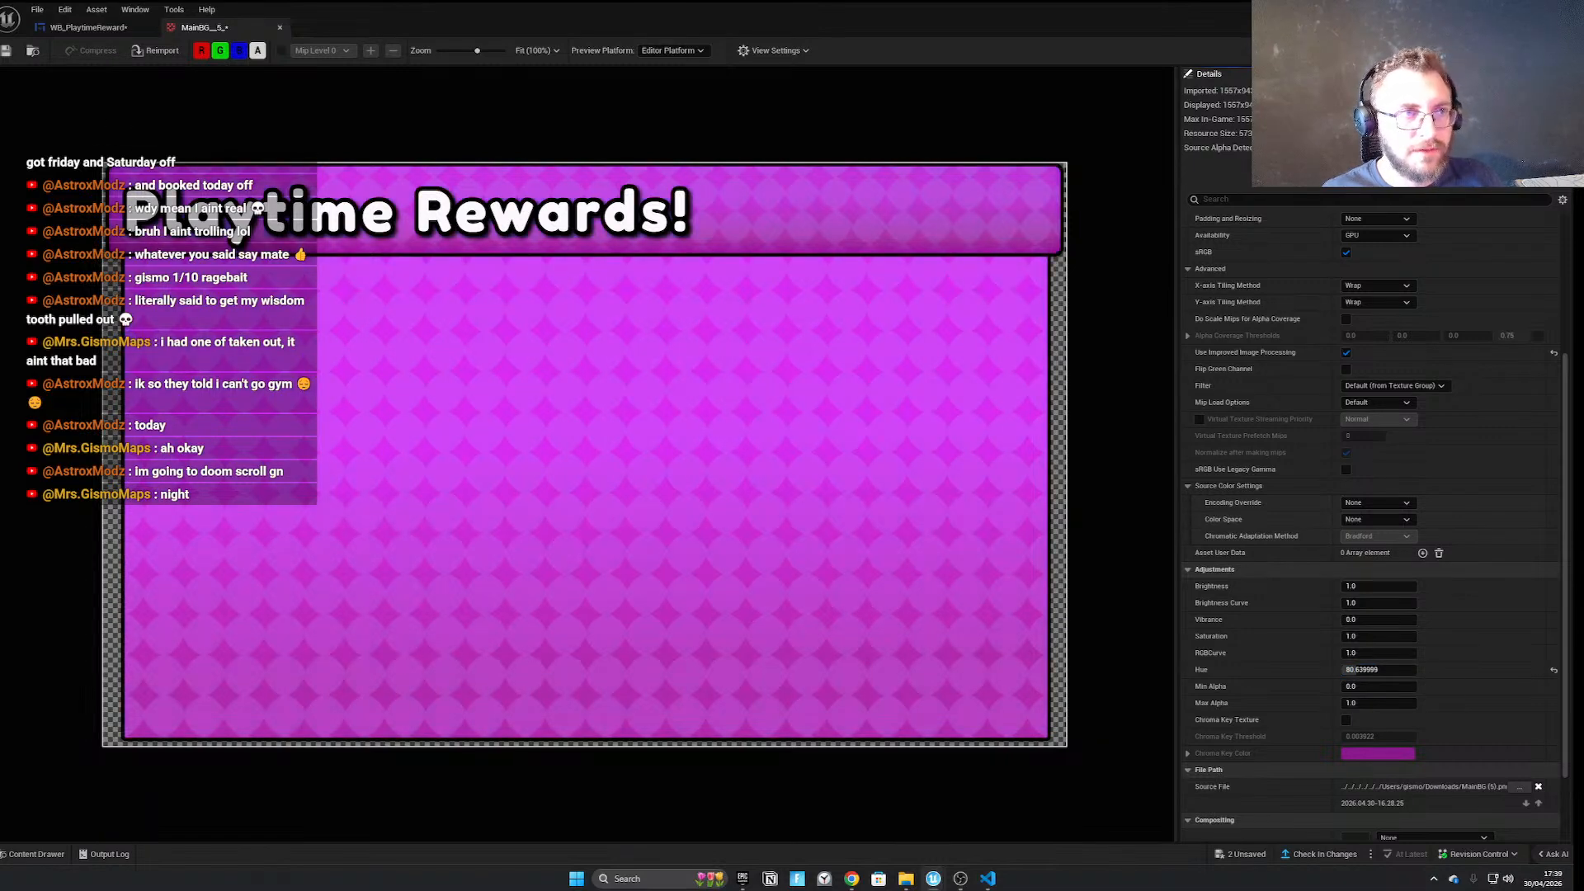
left_click(6, 52)
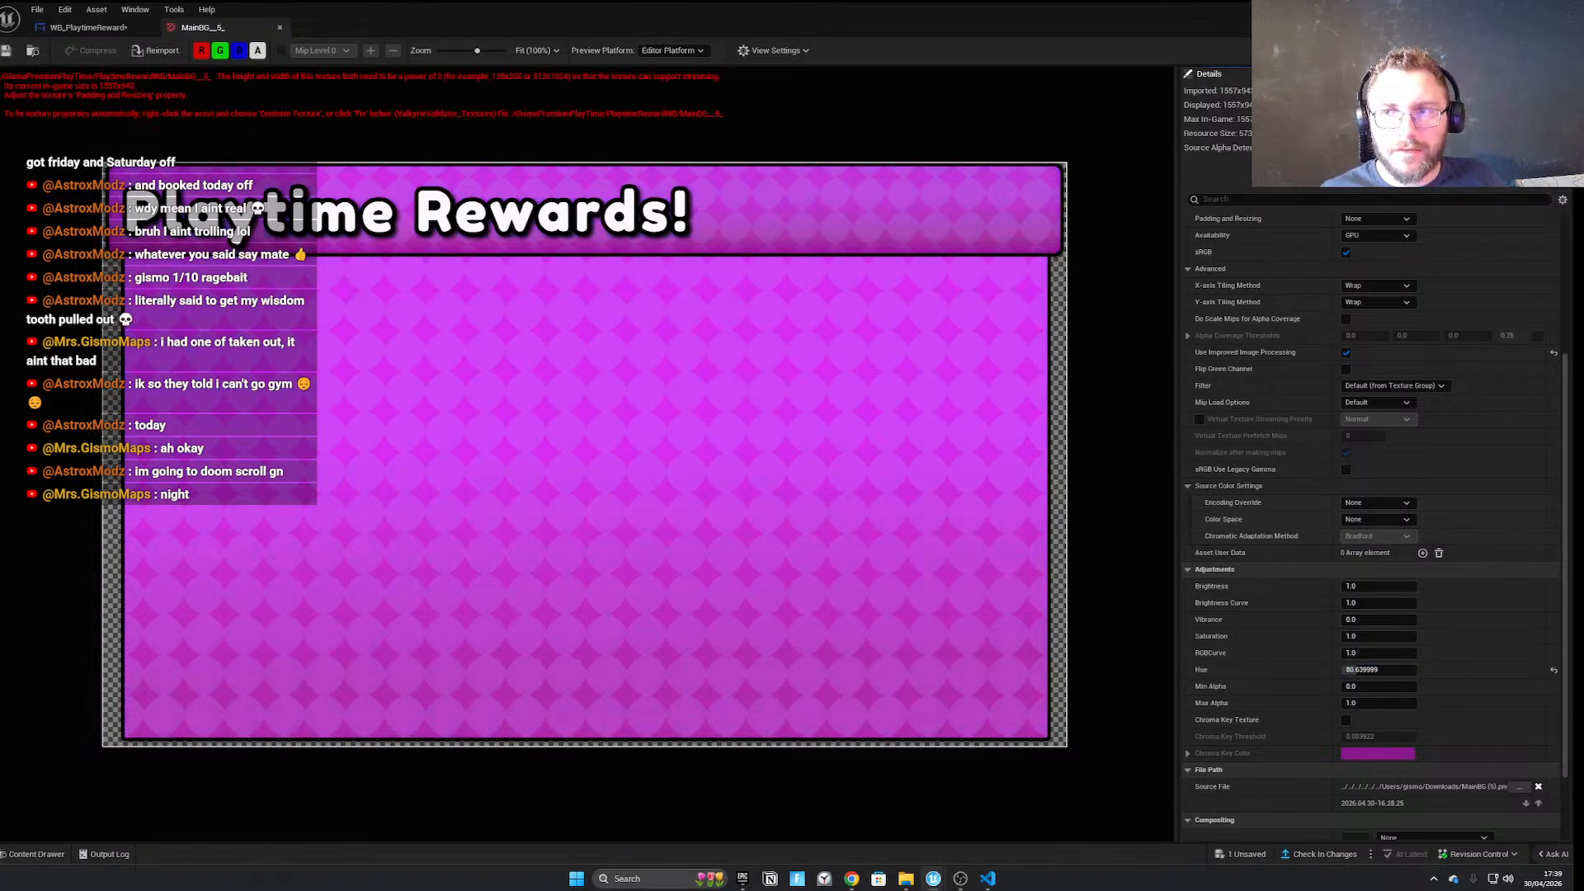
Run Conform Texture on the MainBG__5_ texture and check the background in the WB_PlaytimeReward widget
left_click(1493, 9)
right_click(285, 553)
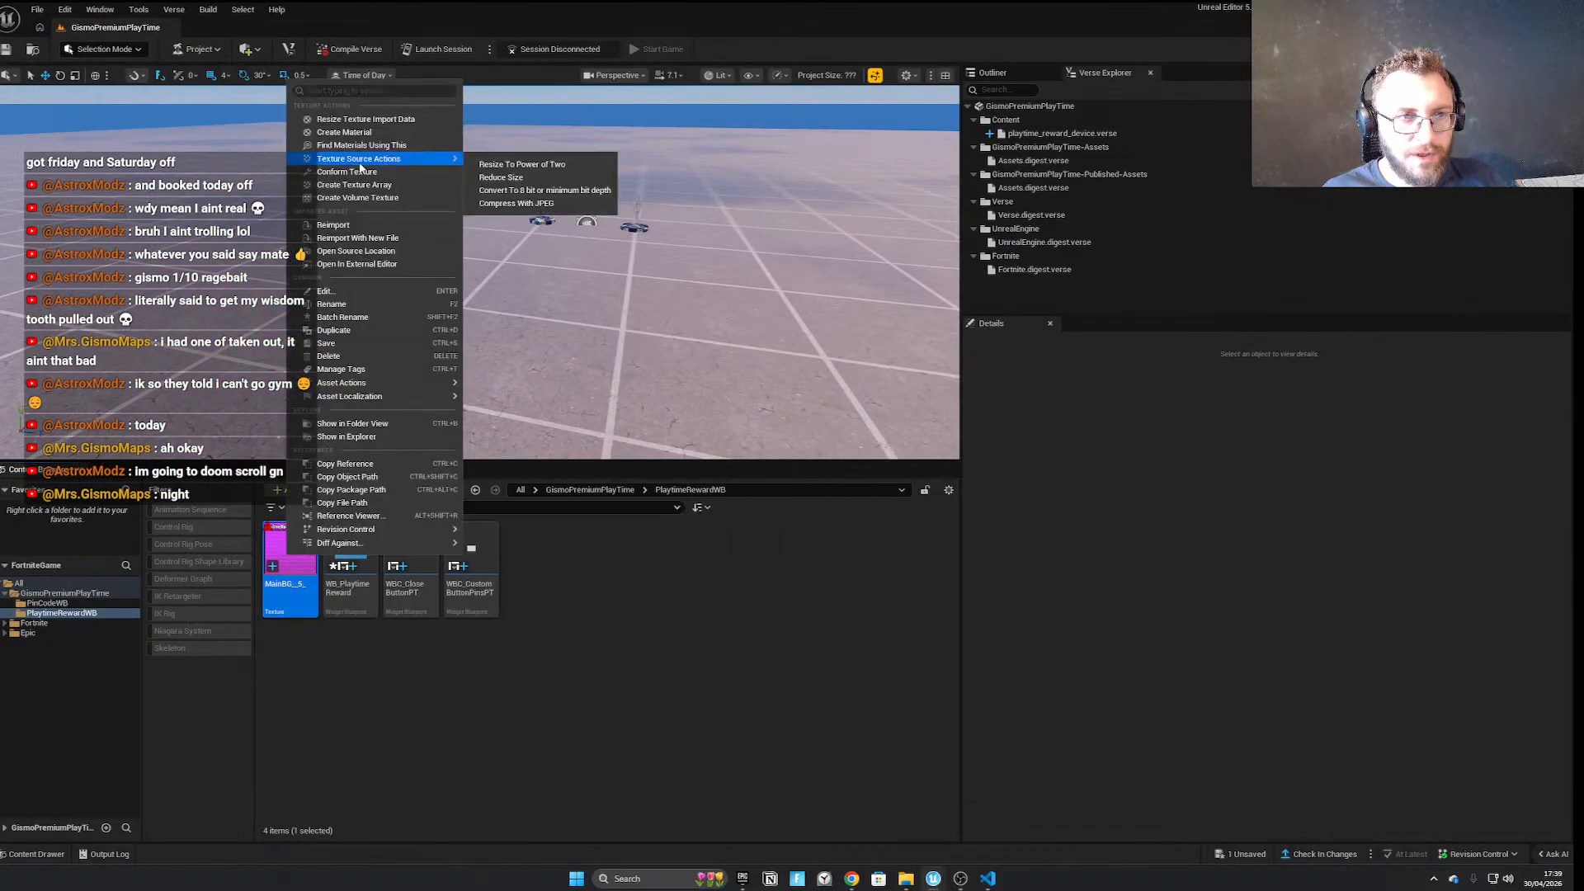
key("Escape")
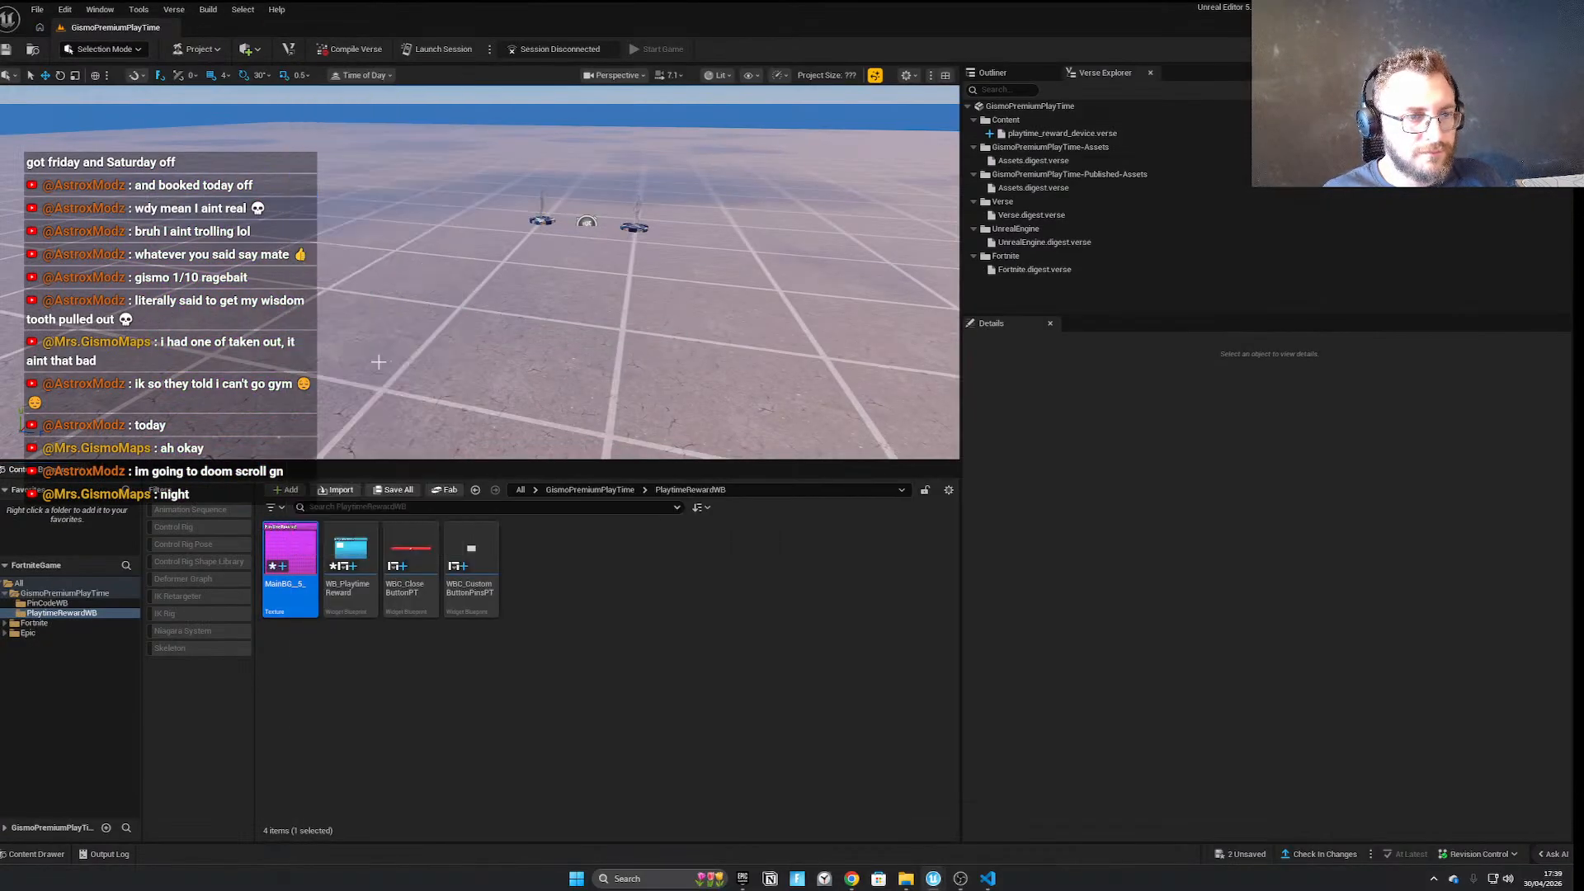
double_click(326, 553)
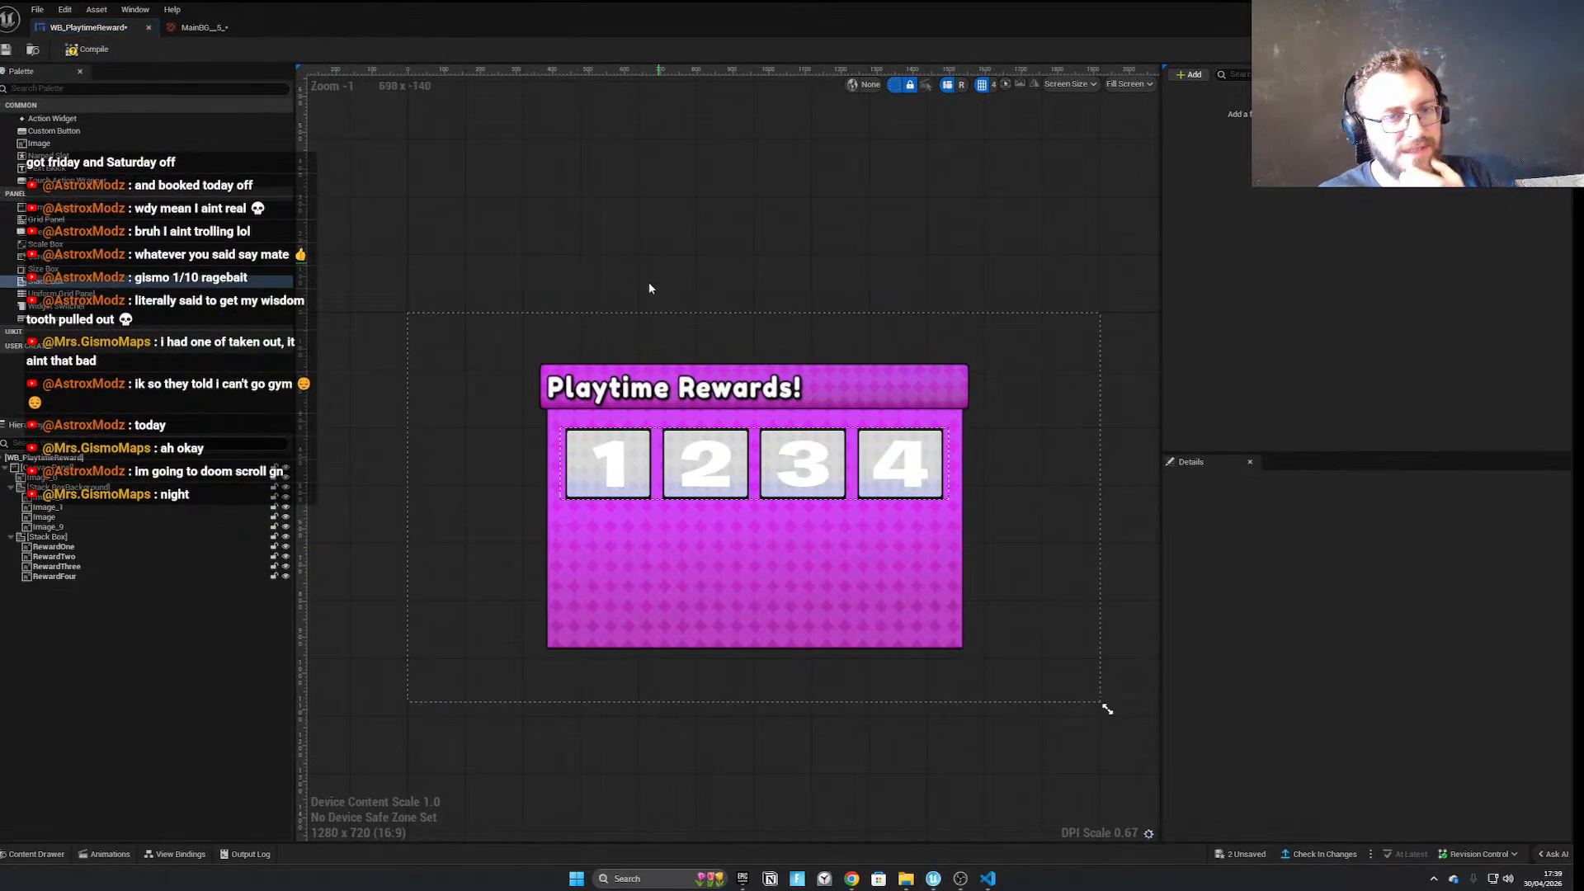
scroll(666, 392, "up", 3)
scroll(1048, 512, "down", 2)
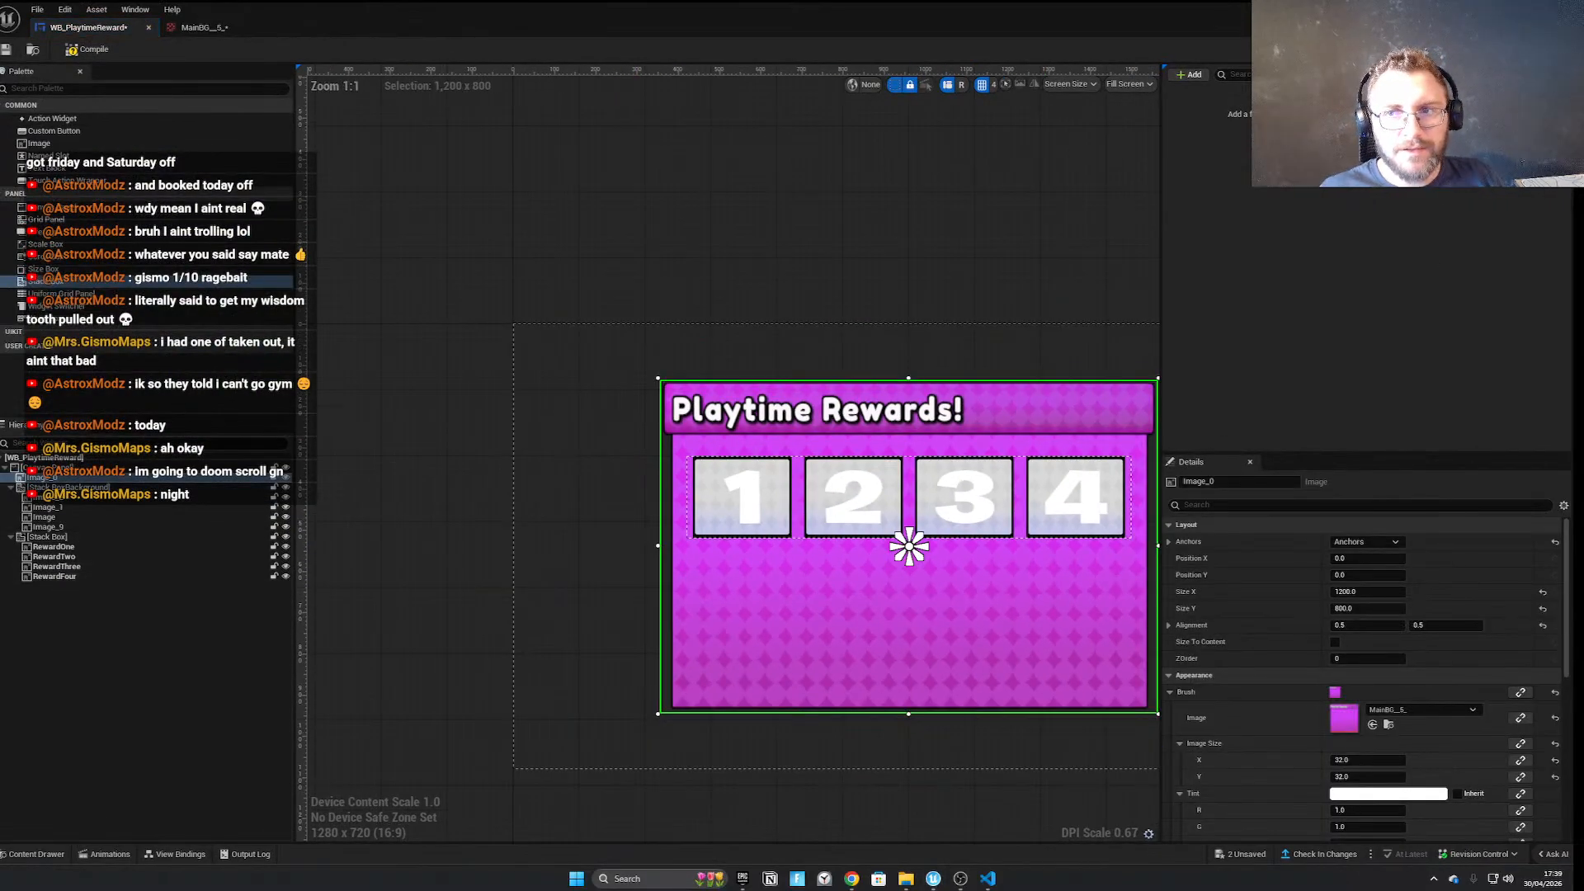
Set the MainBG__5_ texture's Hue to about 207.4 for a yellow look, save it and check the widget
left_click(1483, 9)
double_click(301, 565)
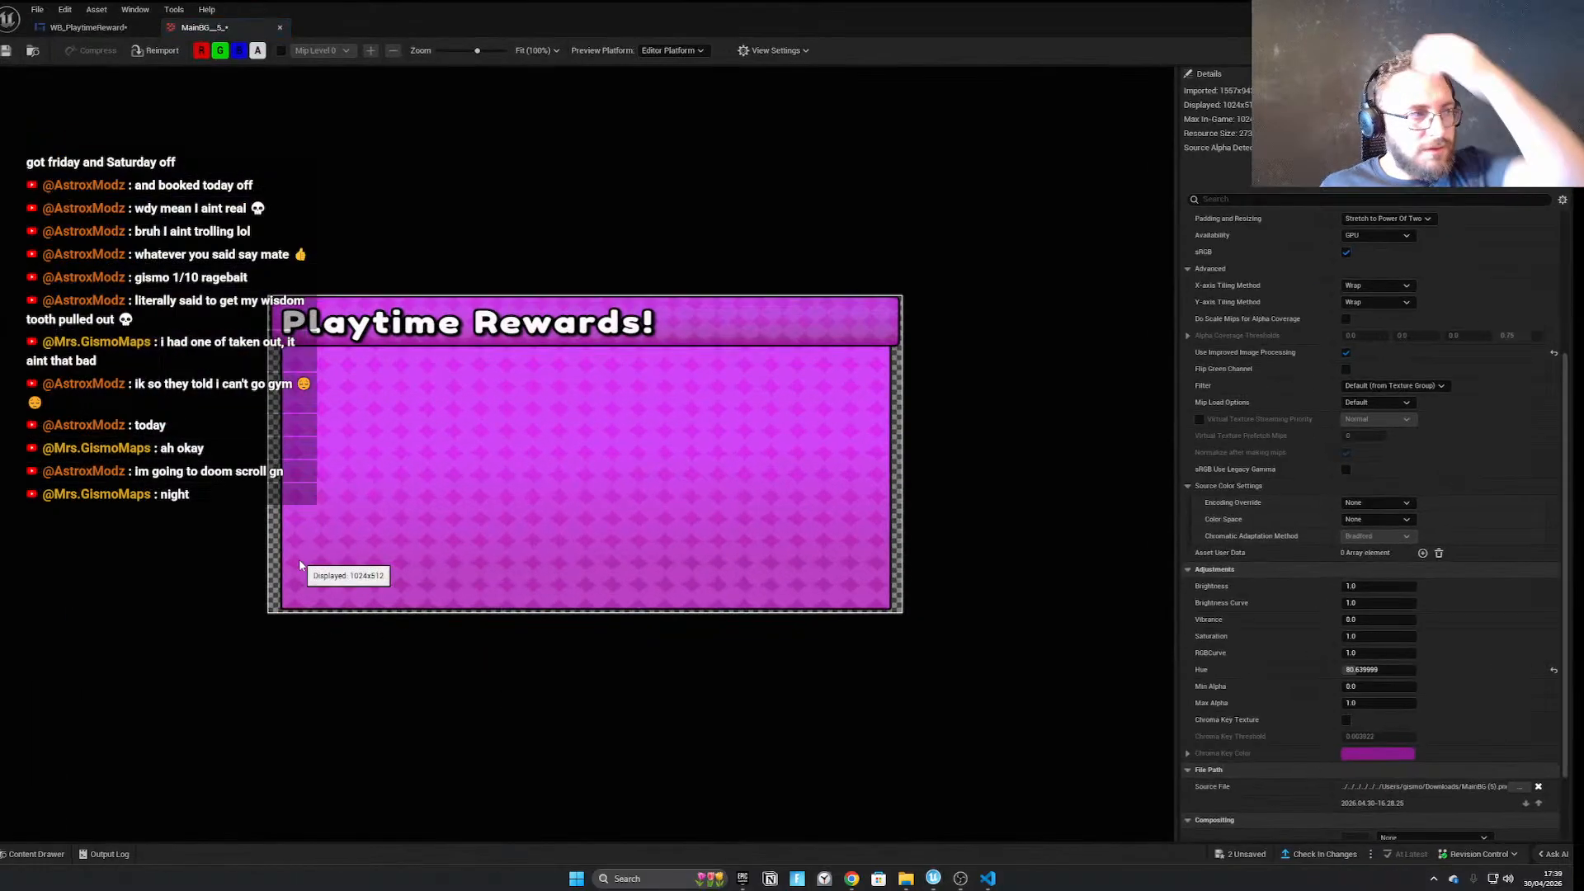
left_click_drag(1394, 666, 1421, 675)
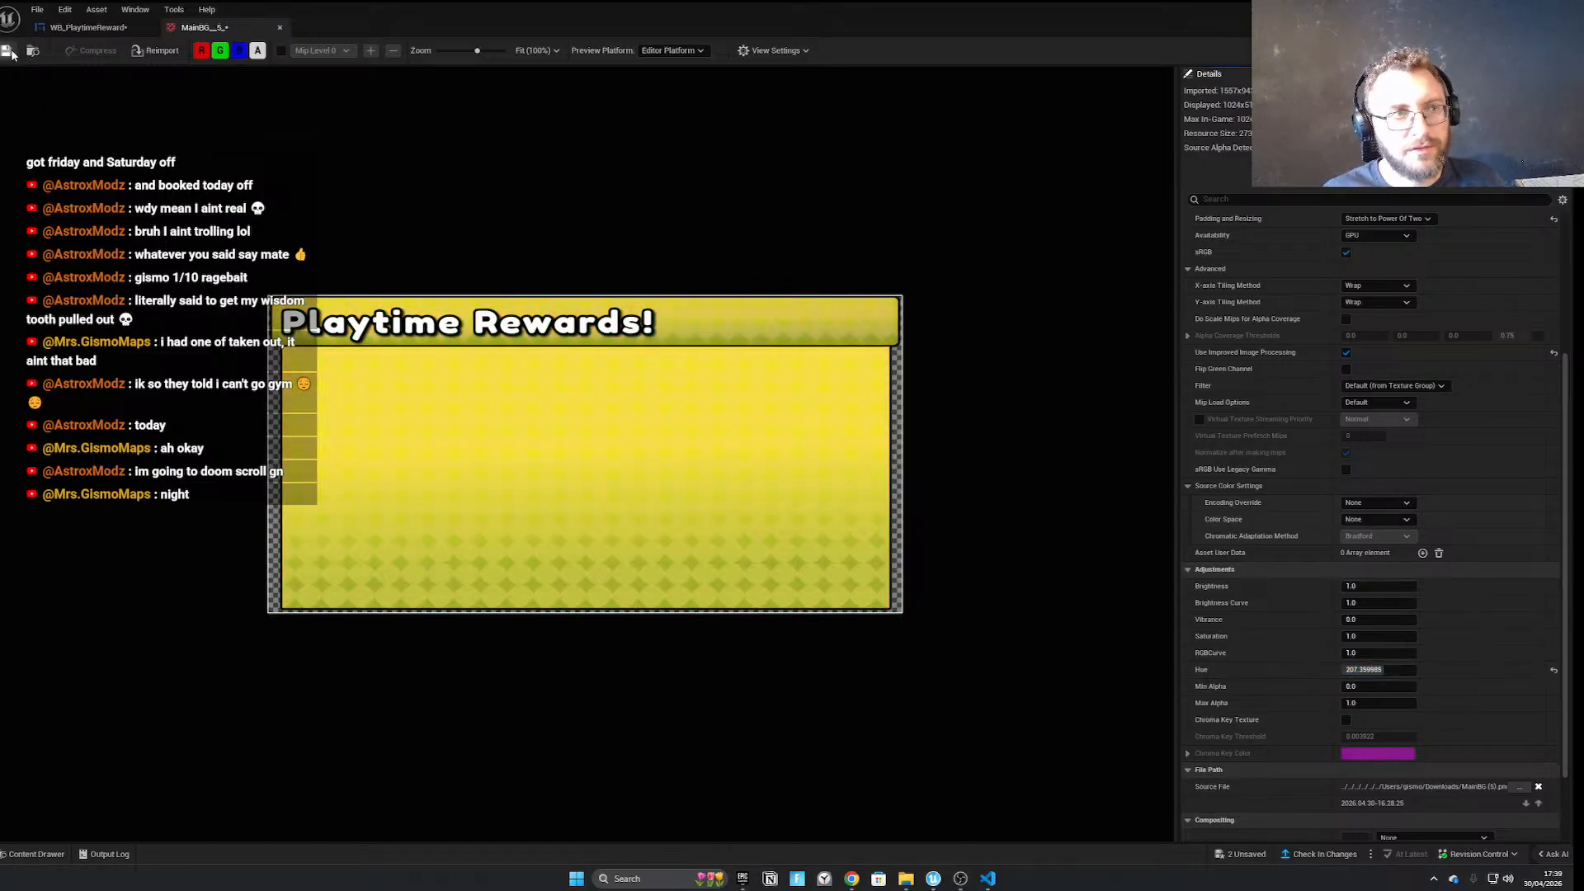
left_click(89, 27)
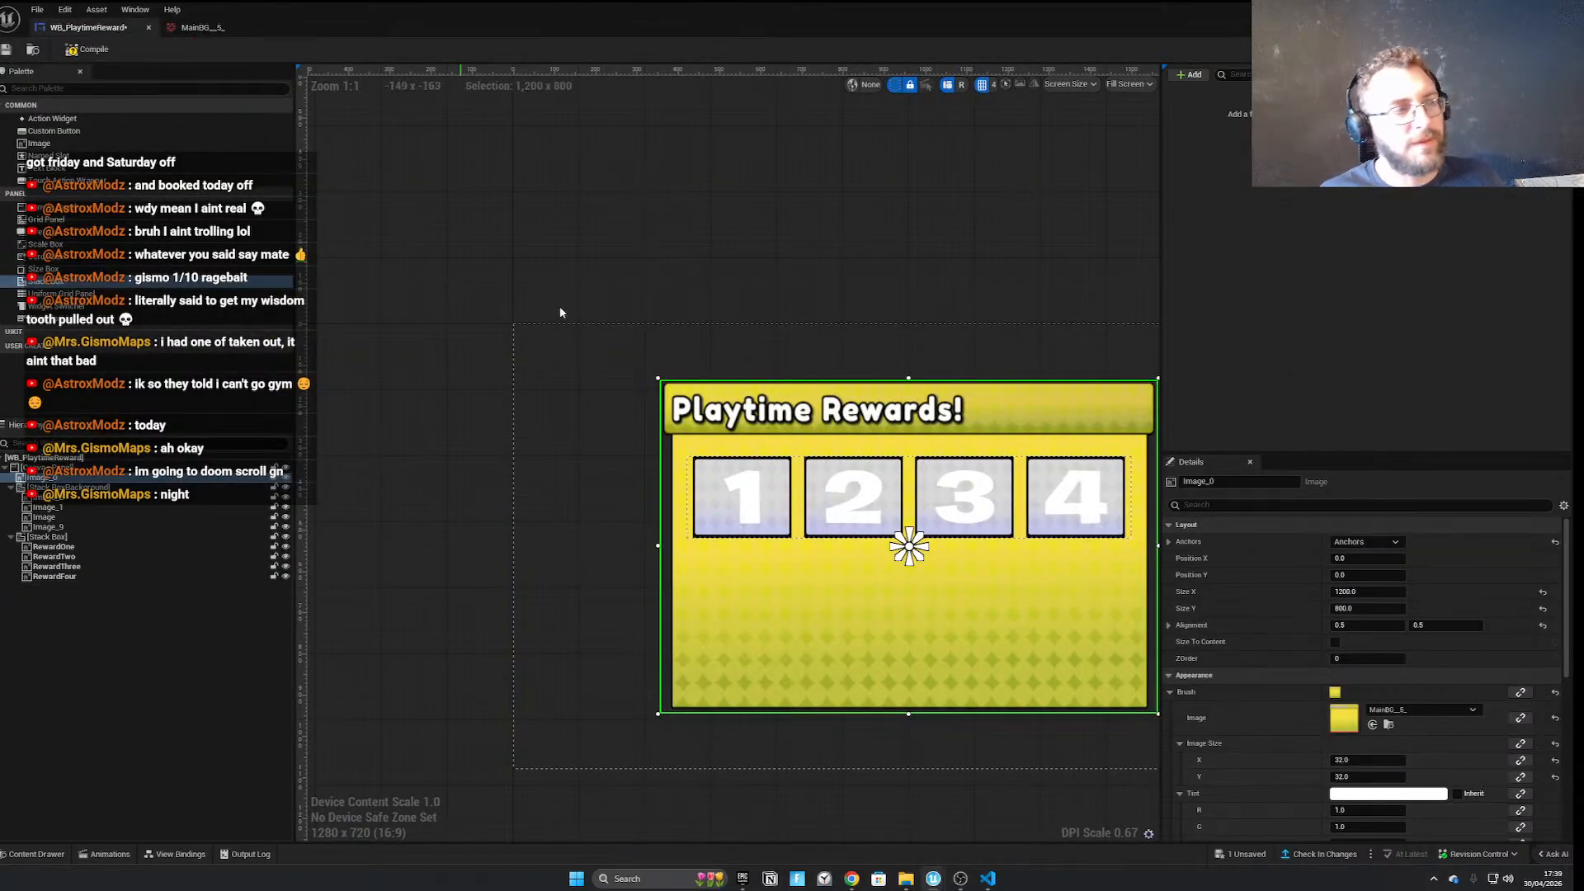
scroll(861, 342, "down", 2)
left_click(862, 342)
scroll(877, 319, "up", 3)
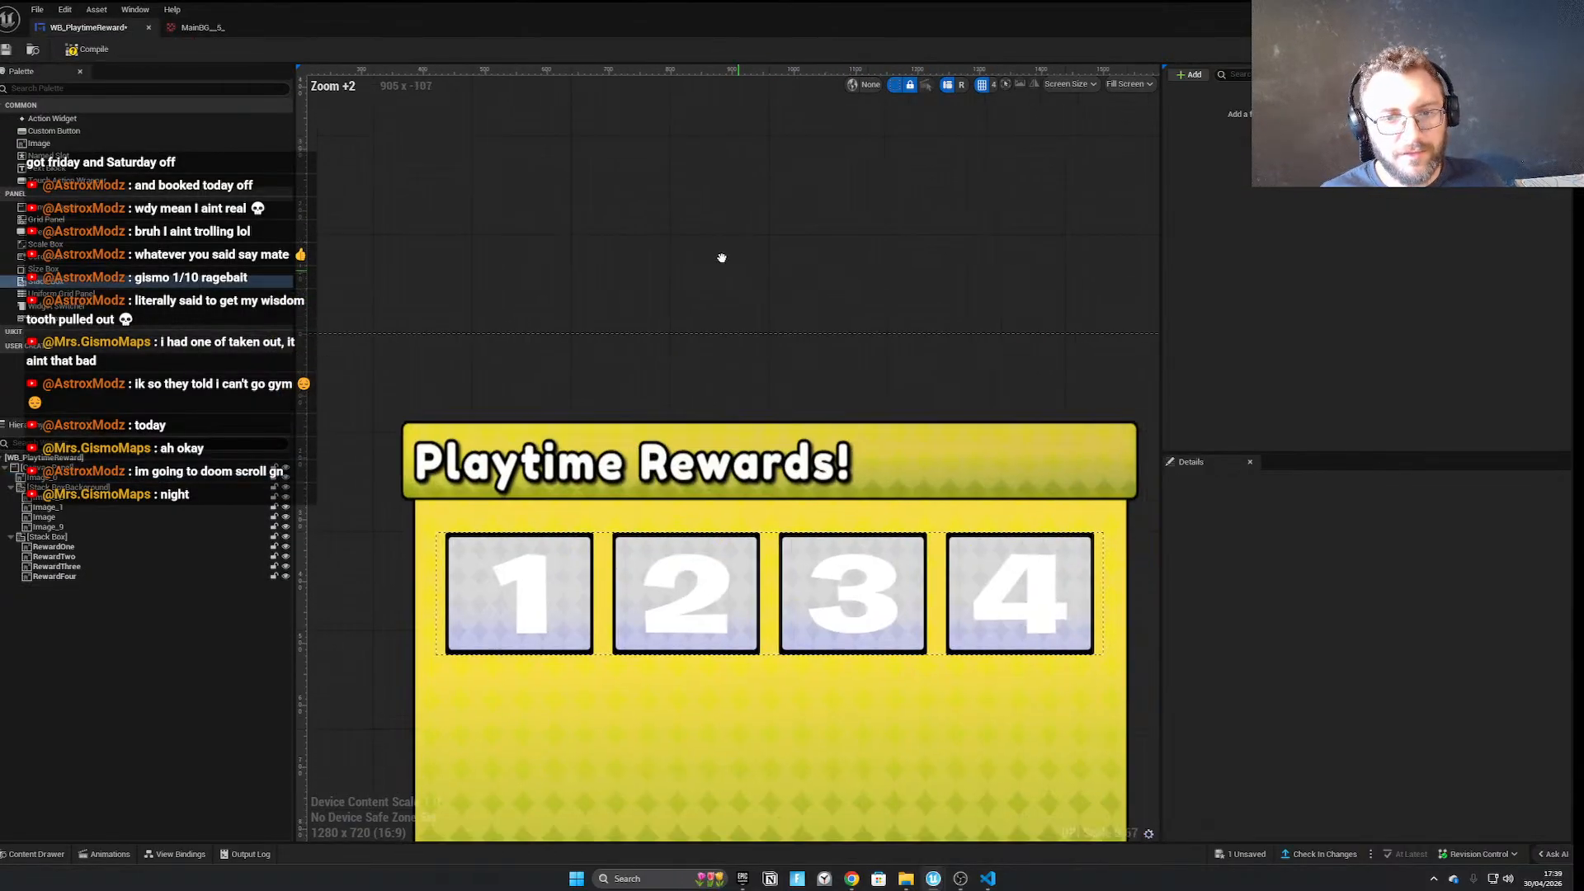
scroll(705, 393, "up", 1)
Rename the stack box holding the four numbered reward images as Stack BoxReward1-4
left_click(54, 546)
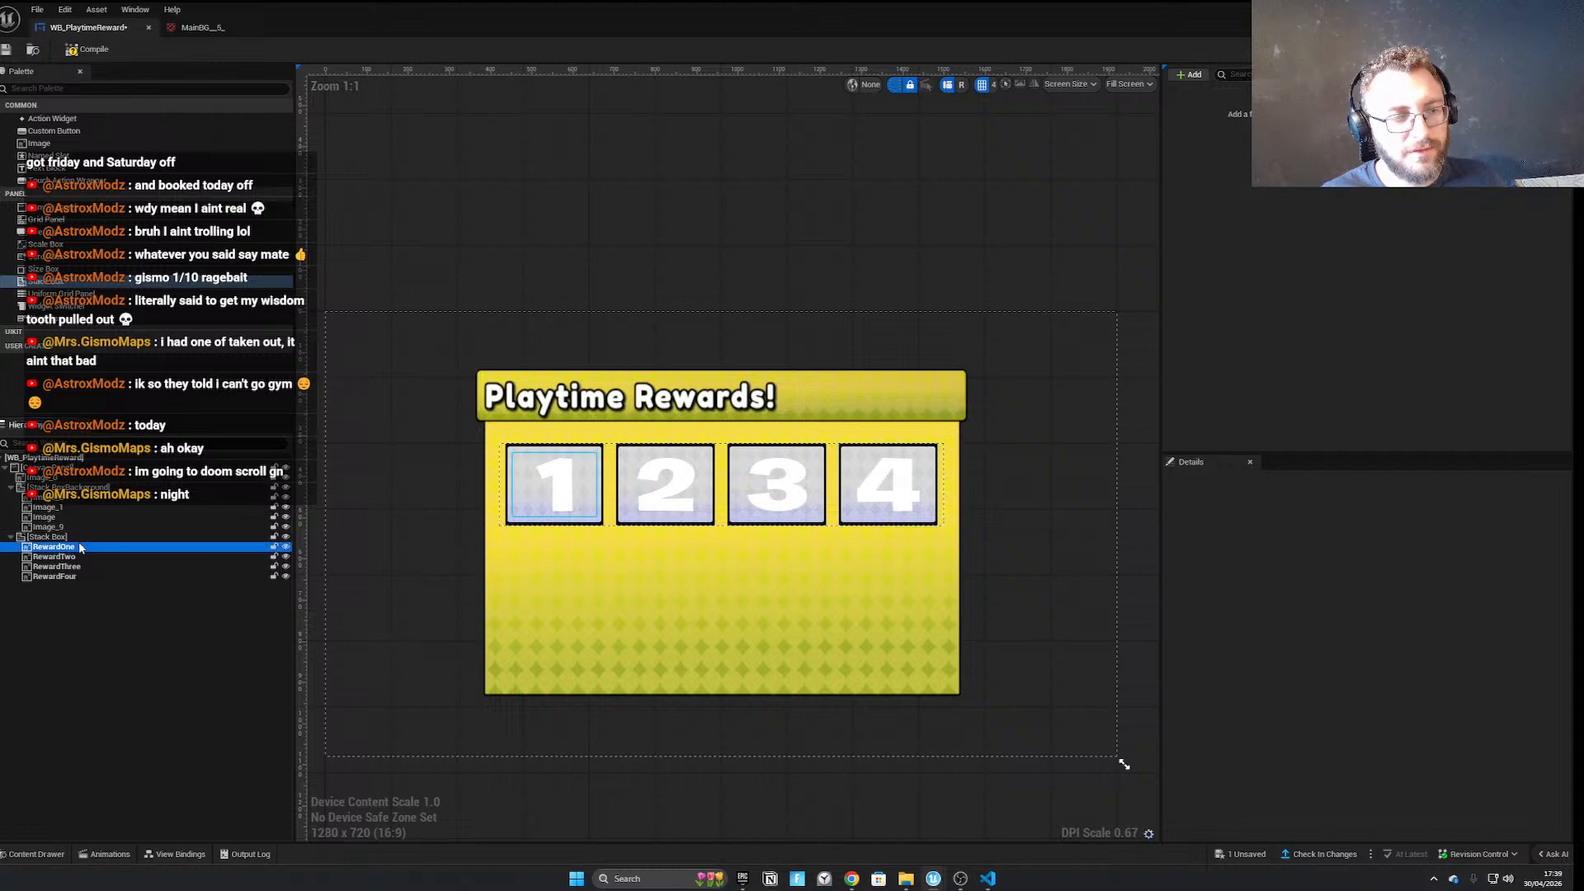
left_click(55, 576, "shift")
double_click(130, 537)
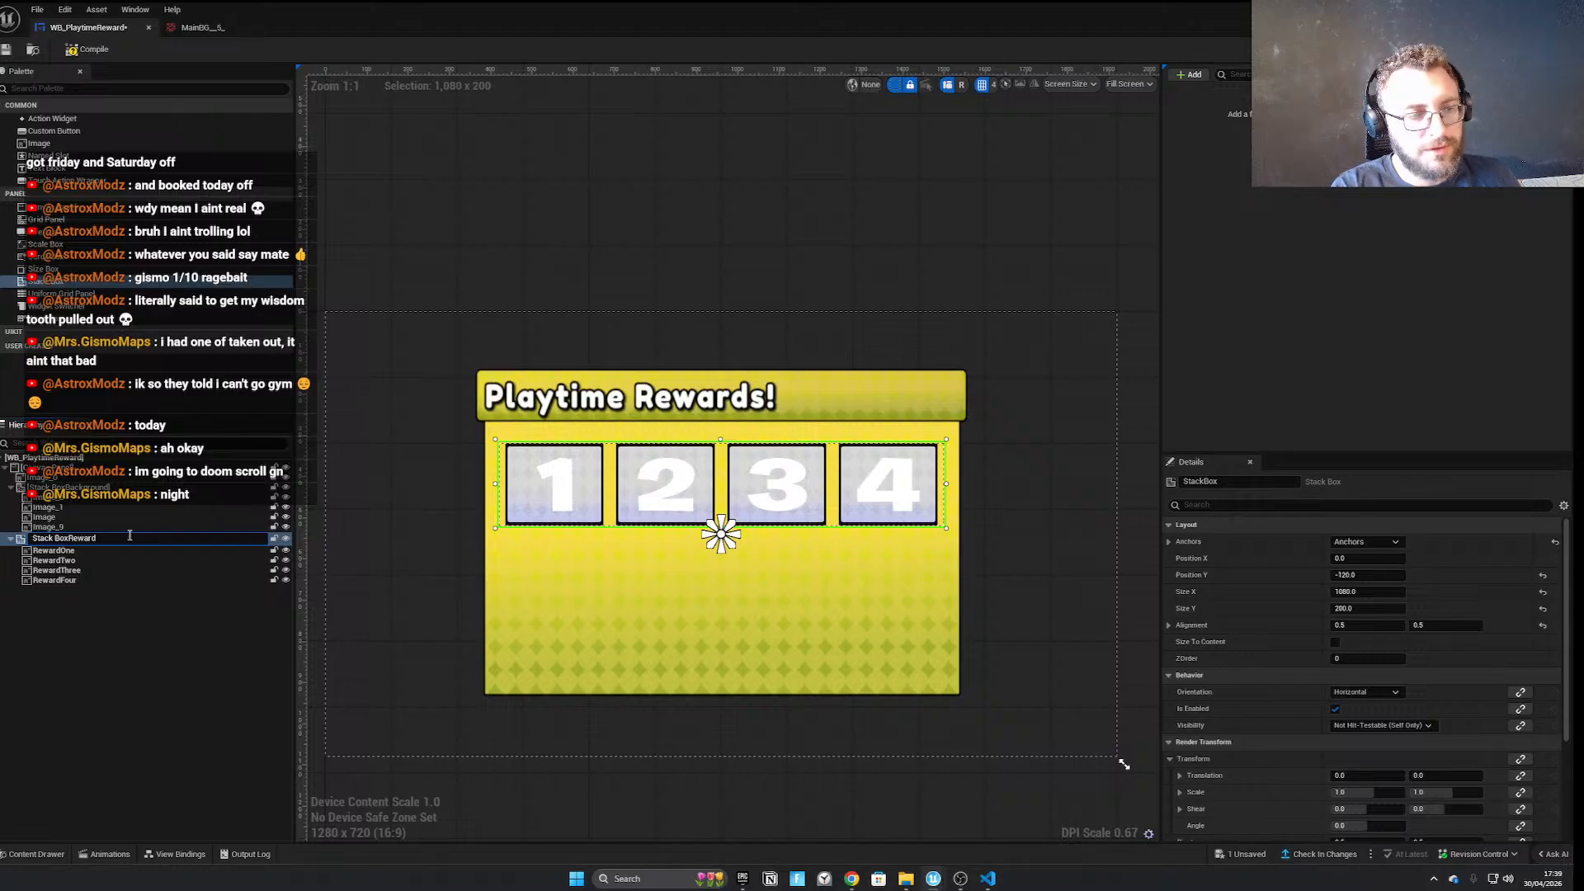
type("Reward1-4")
key("Return")
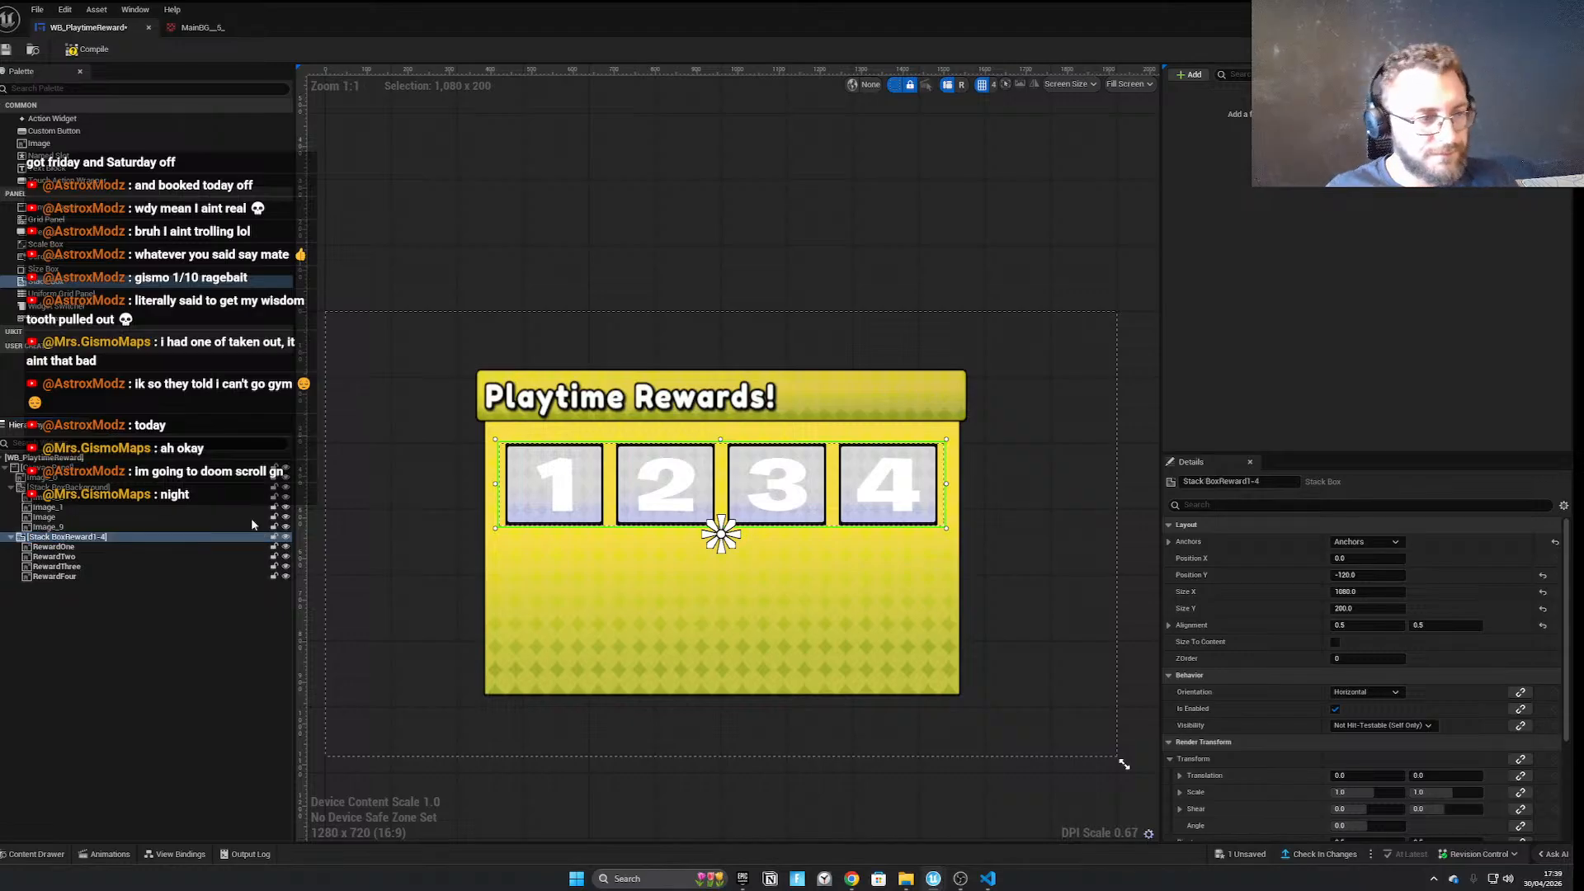
Rename the stack box holding the slot backgrounds as Stack BoxBackground Rewards 1-4
left_click(195, 488)
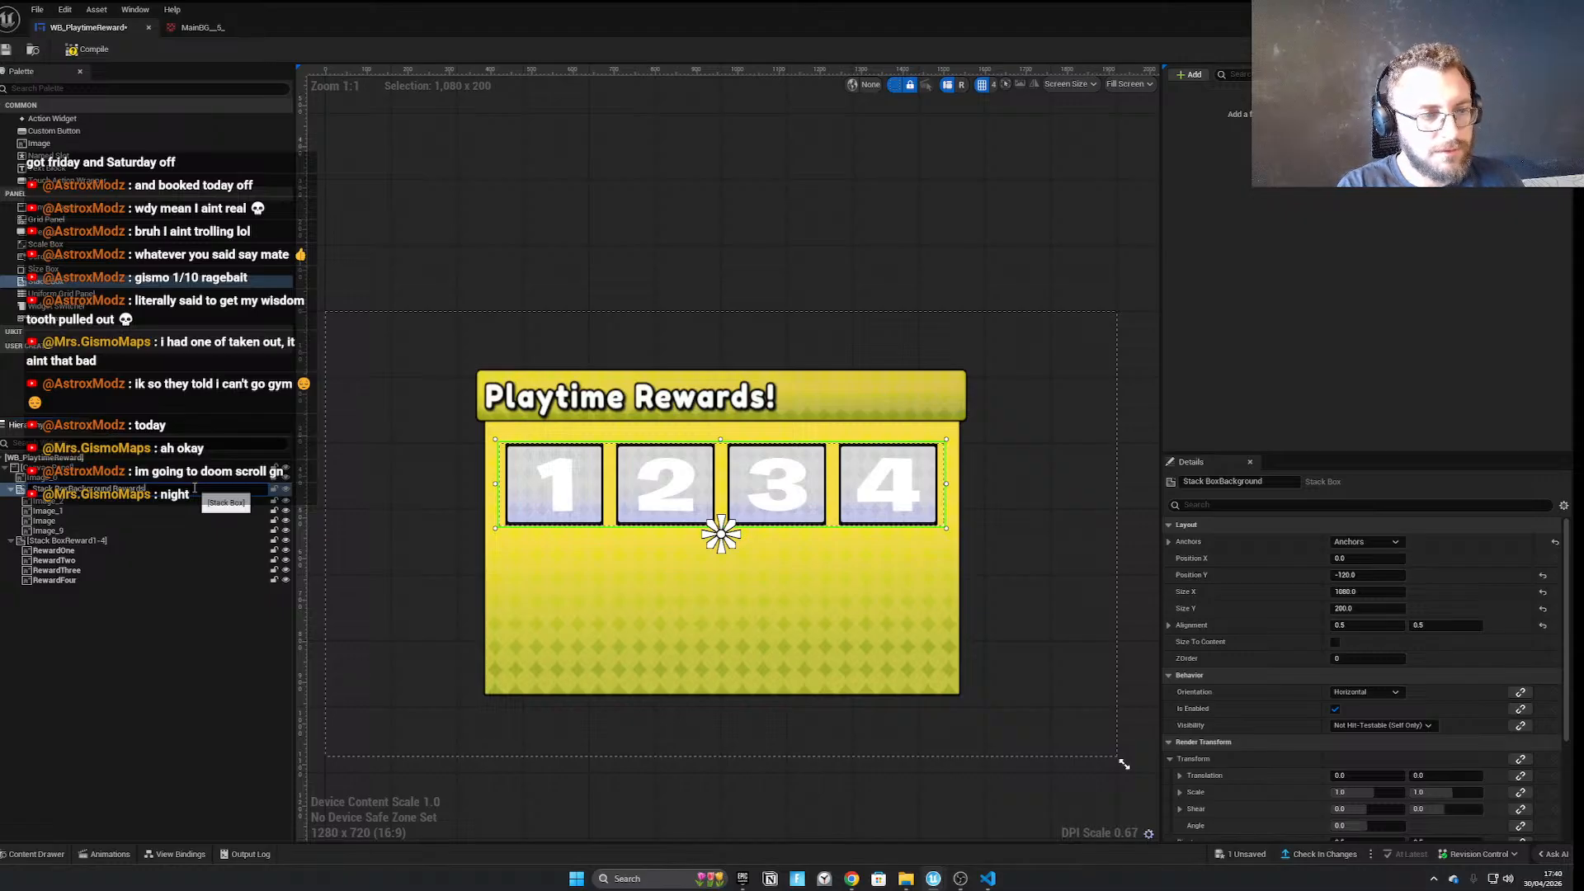
type("Rewards 1-4")
key("Return")
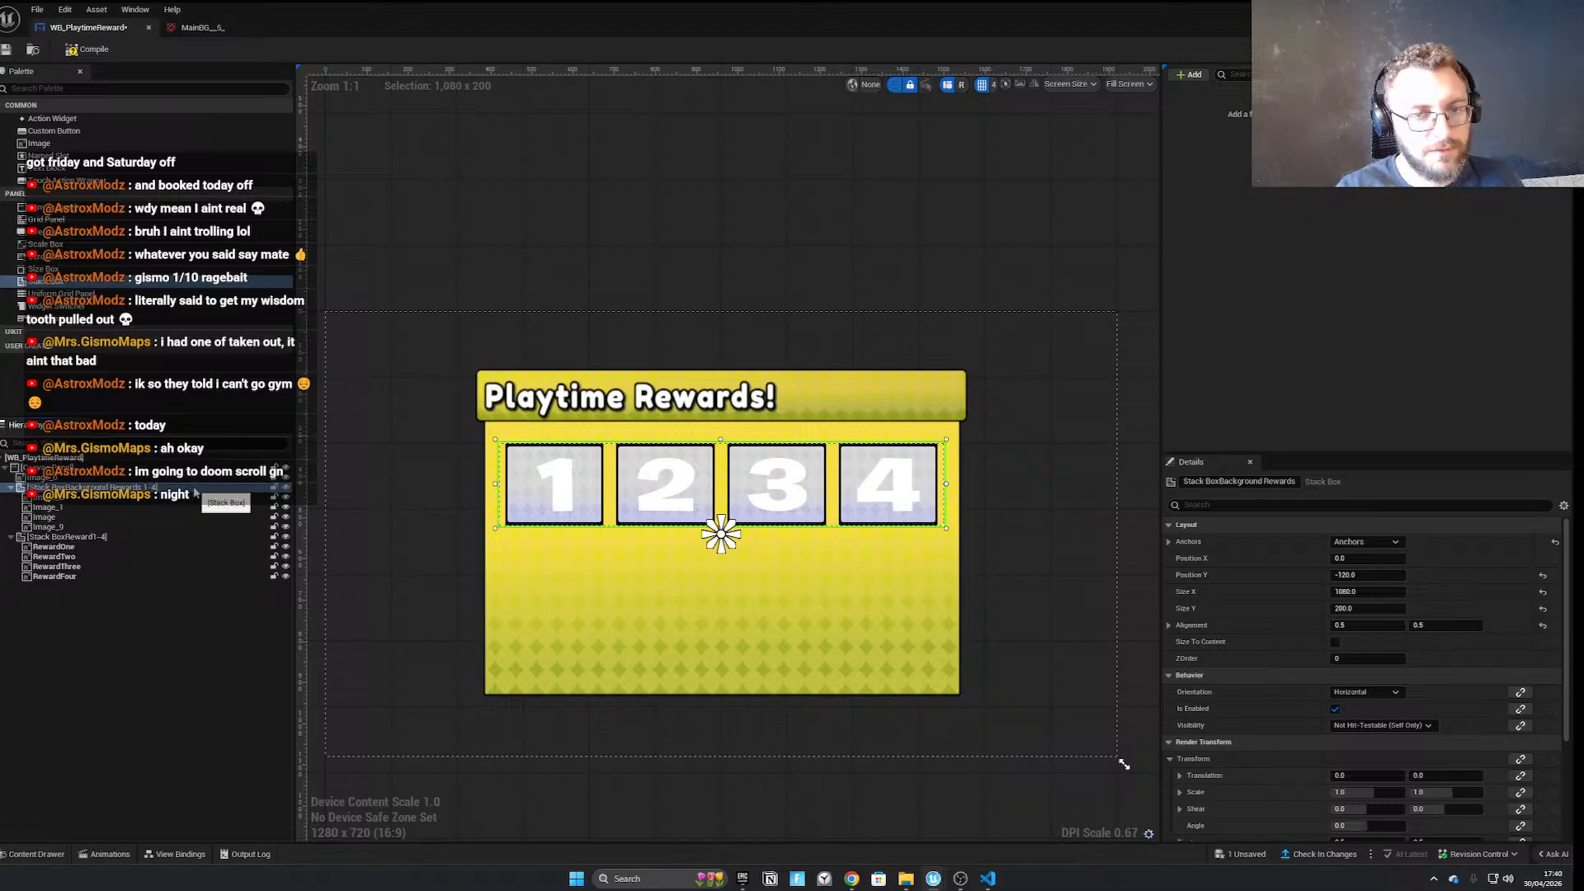
left_click(577, 218)
Capture a screenshot of the yellow MainBG__5_ texture preview and return to the WB_PlaytimeReward widget
scroll(746, 415, "down", 3)
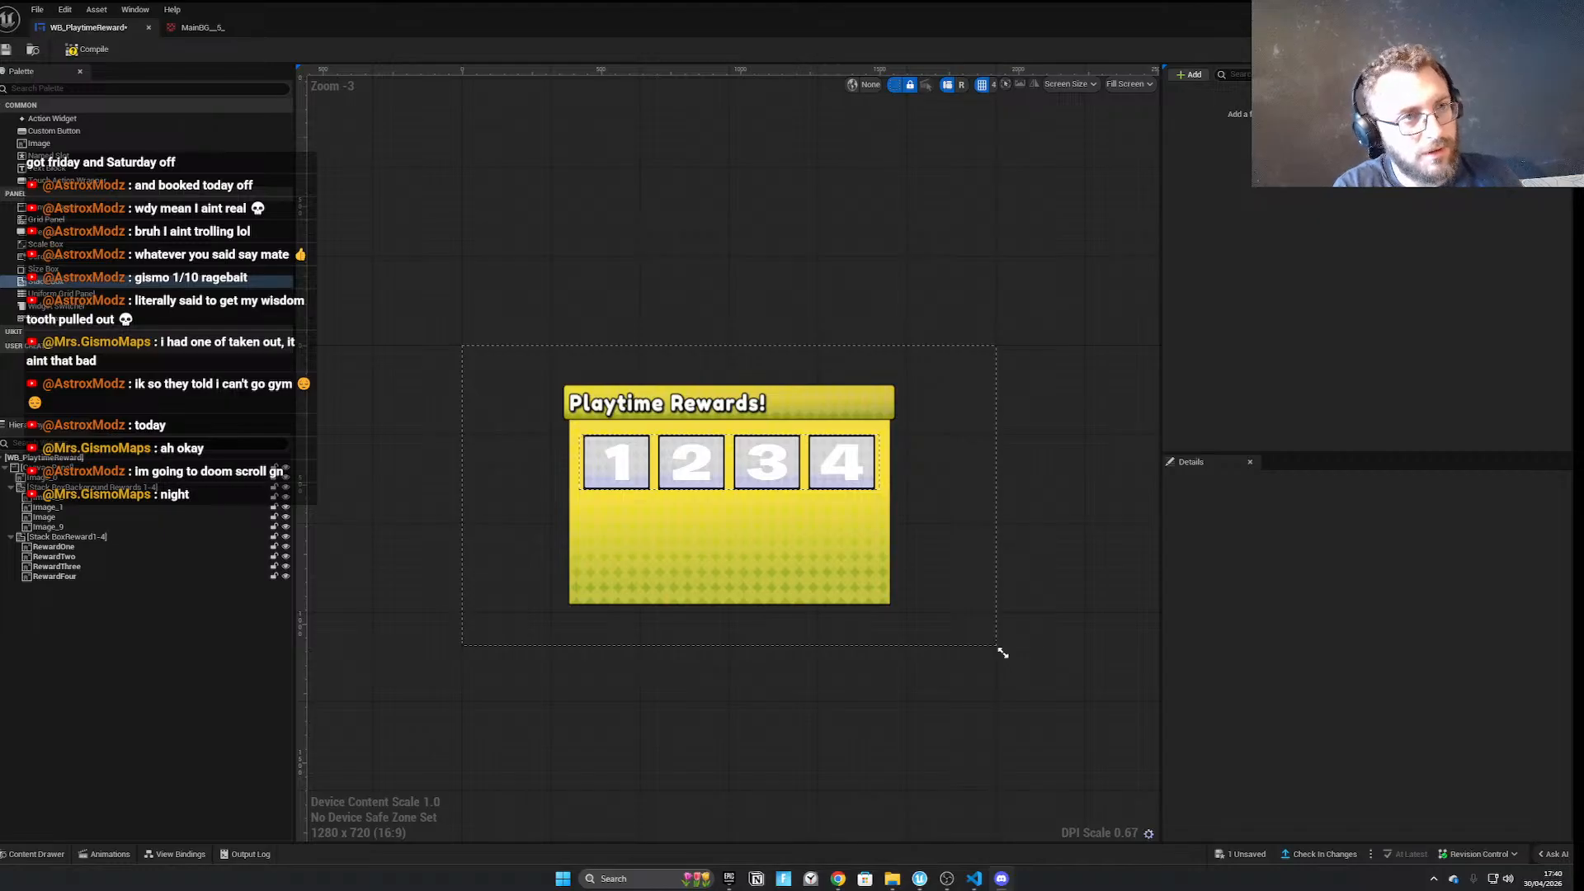
left_click(195, 27)
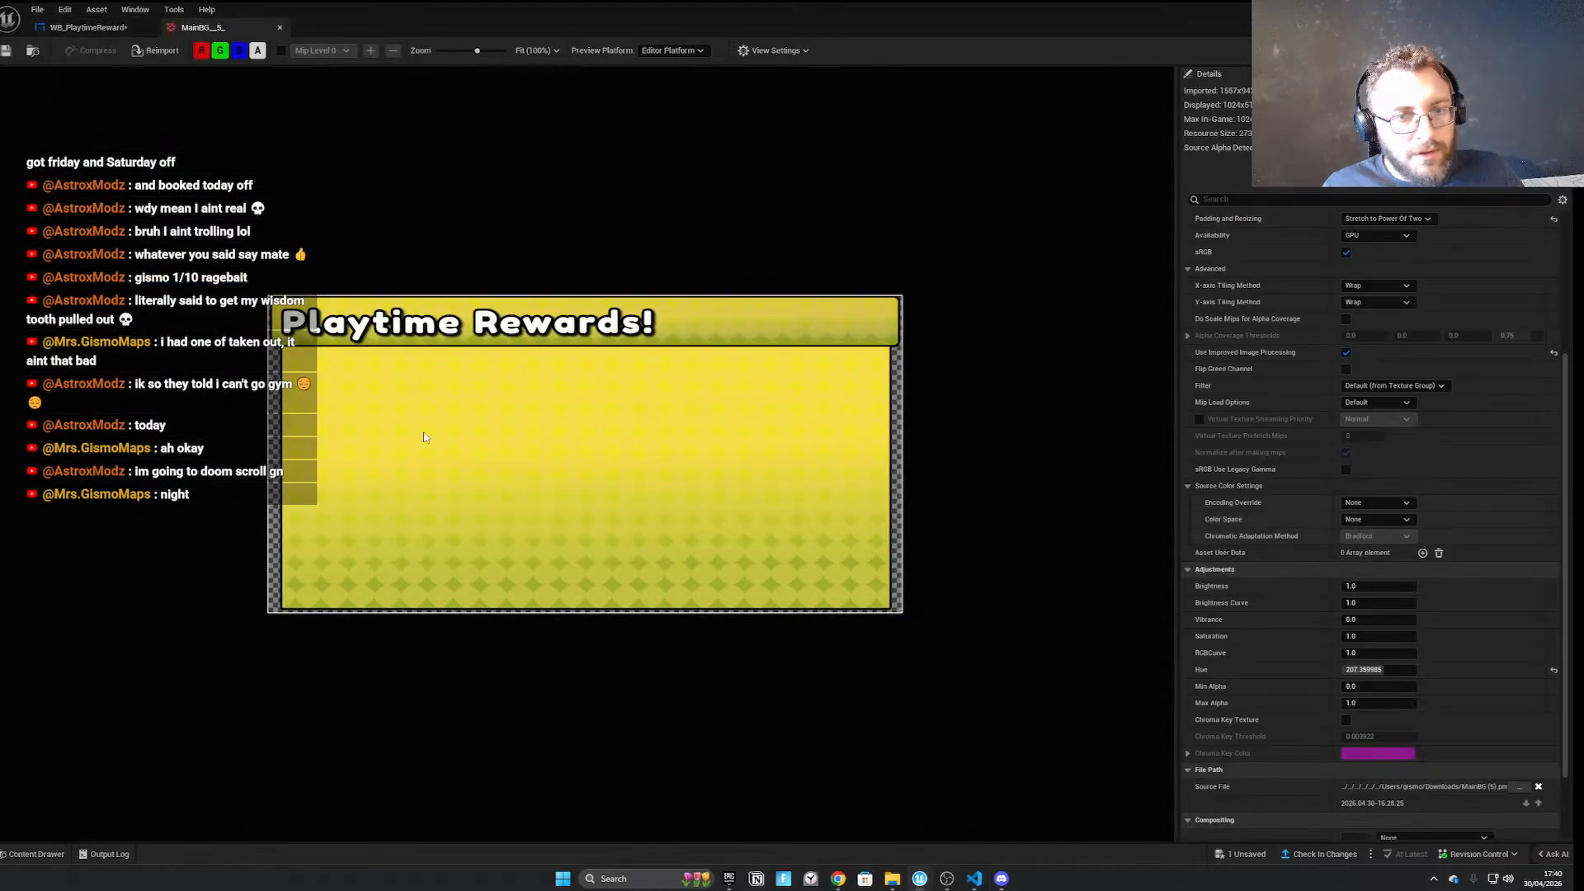
key("super+shift+s")
left_click_drag(132, 148, 1525, 766)
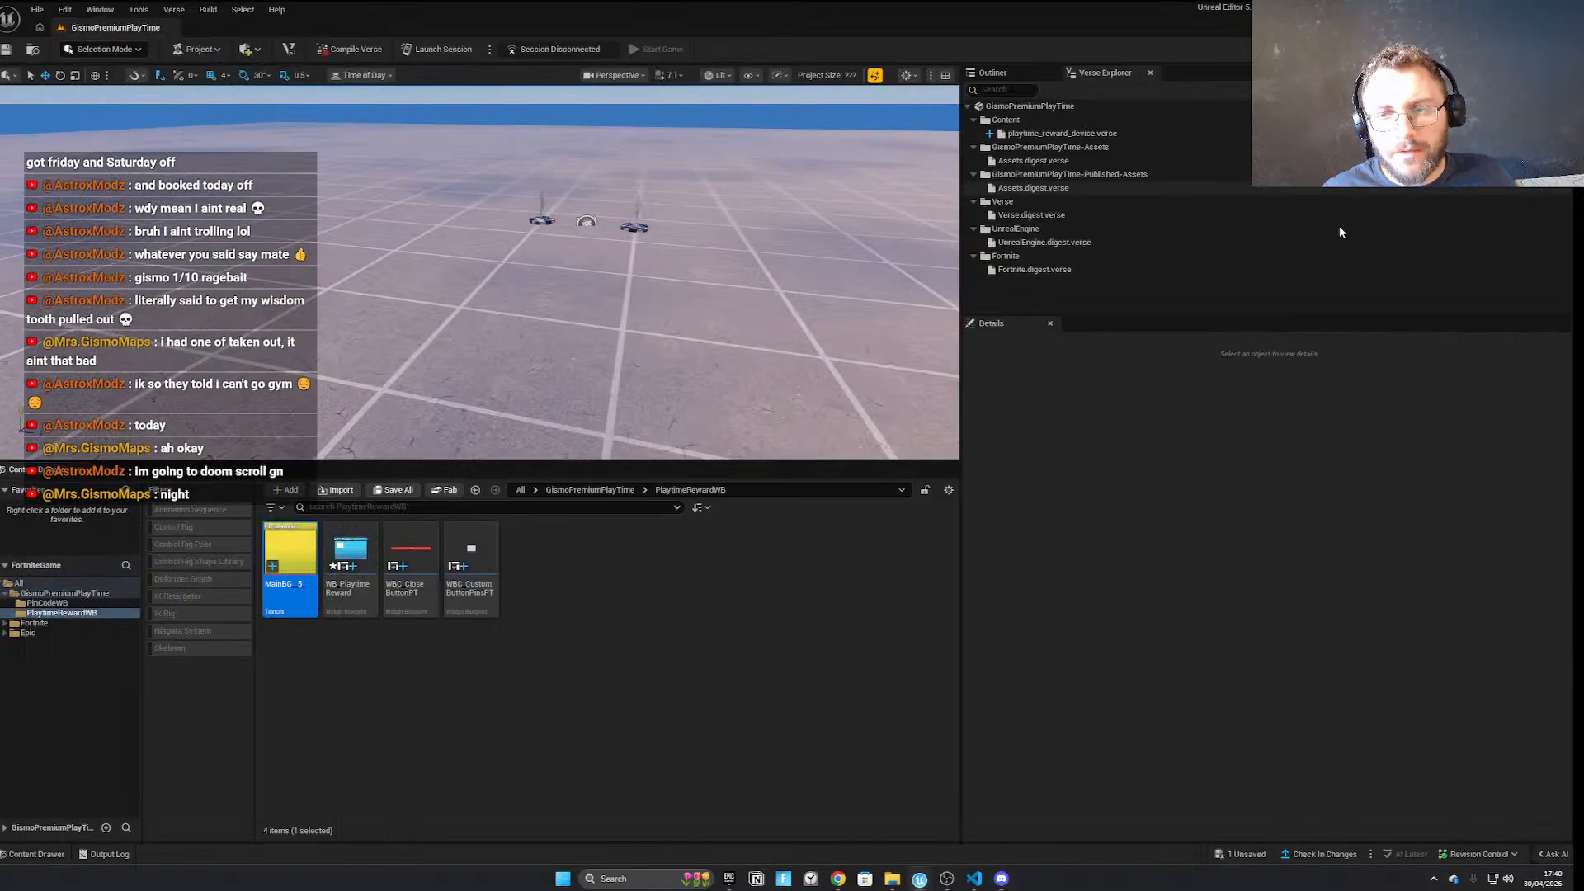
left_click(1485, 10)
left_click(947, 880)
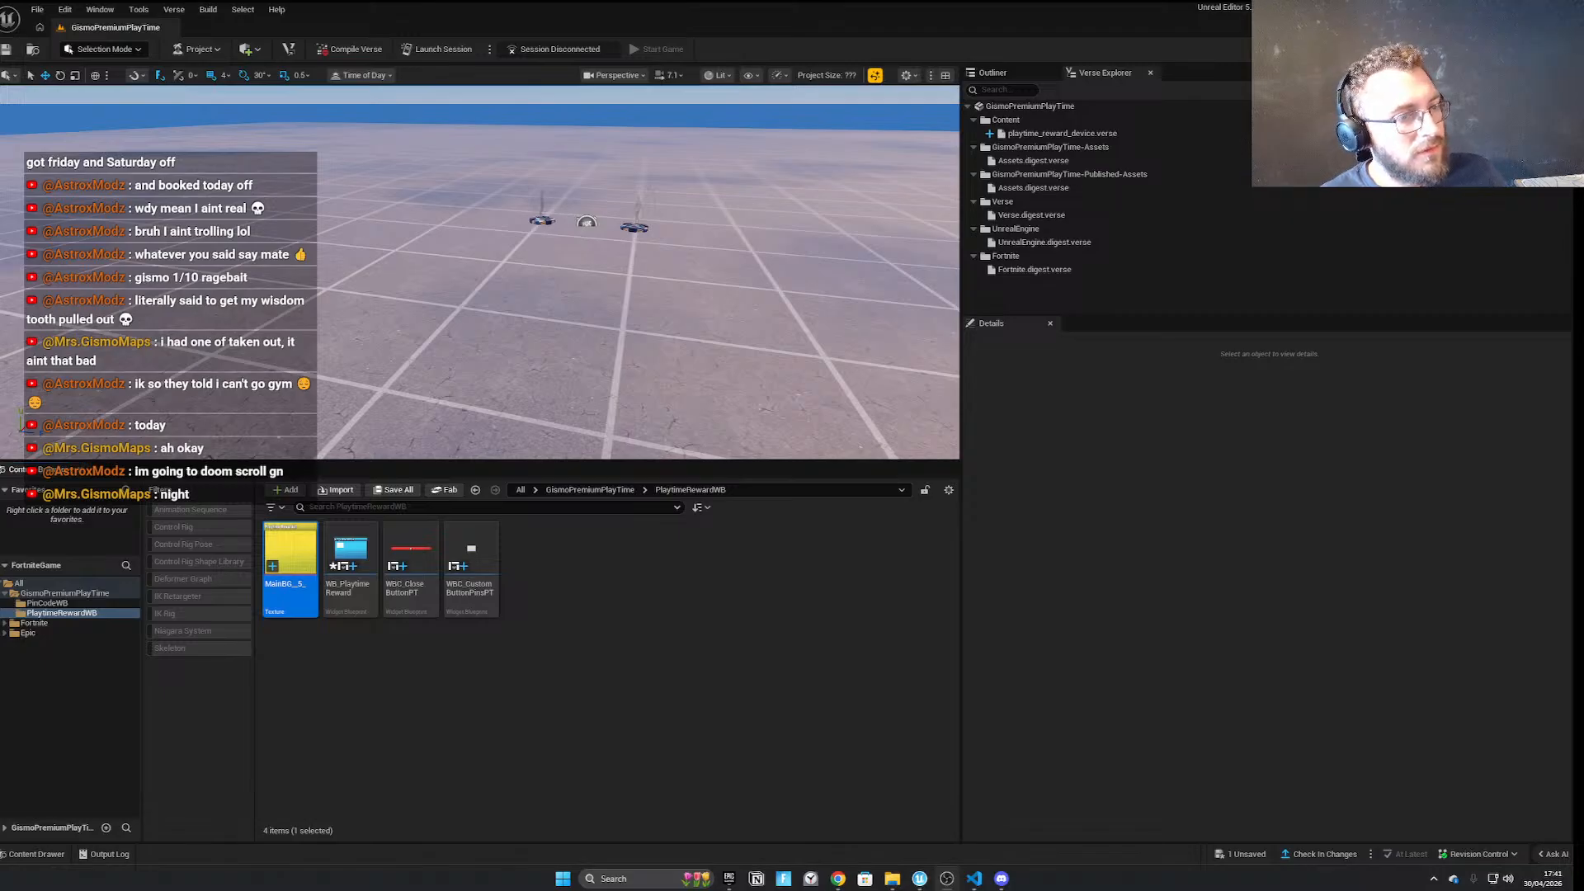
double_click(350, 561)
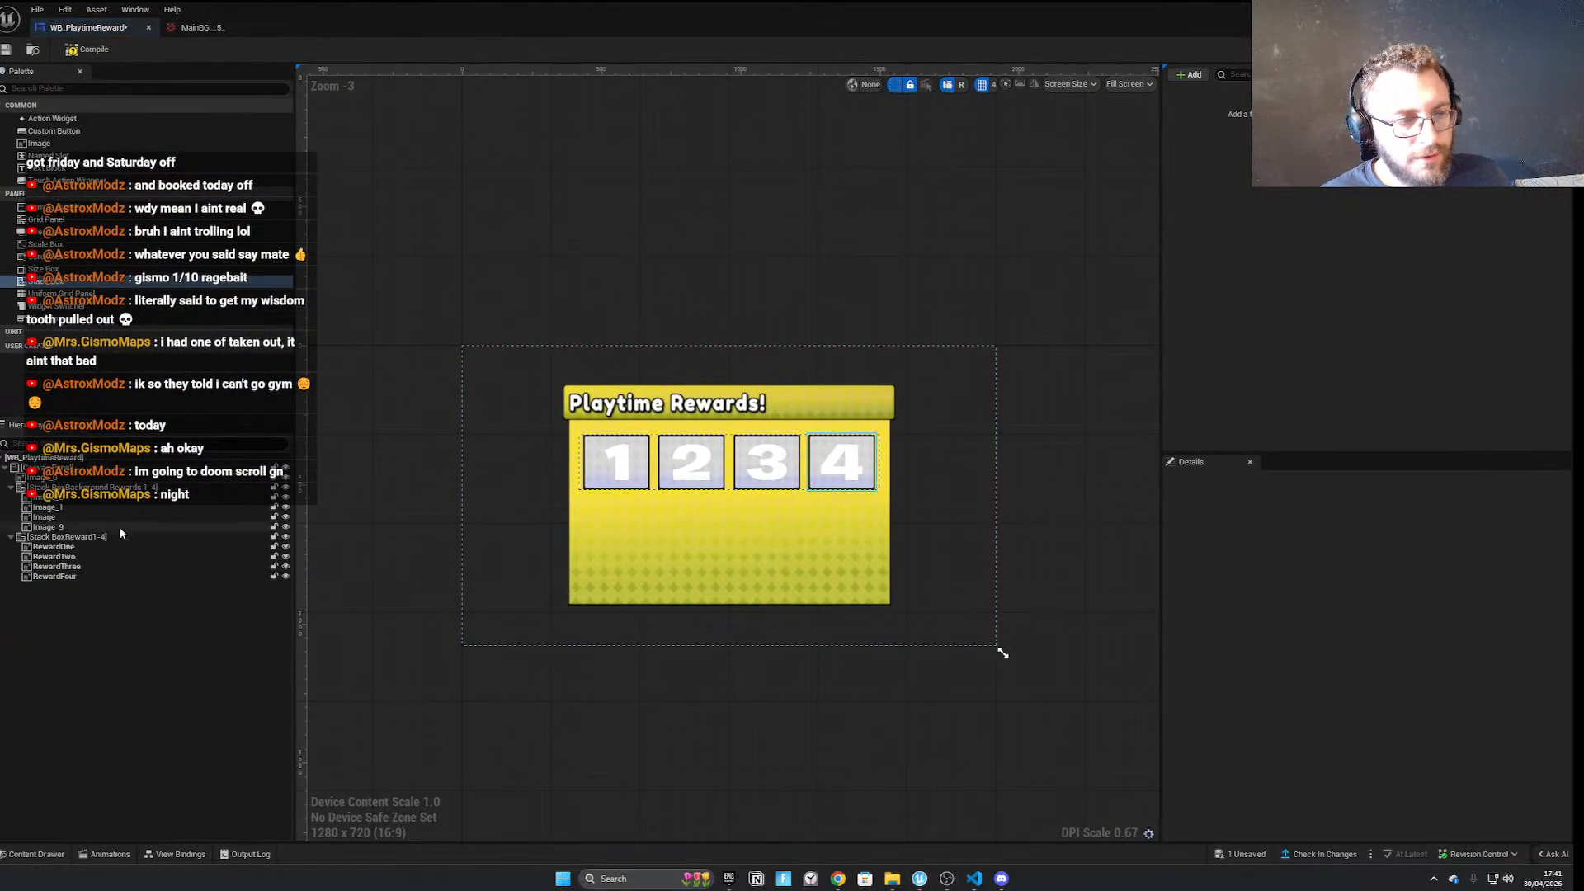
Duplicate both stack boxes with their slot backgrounds and numbered reward images into the canvas
left_click(74, 487)
left_click(72, 576, "shift")
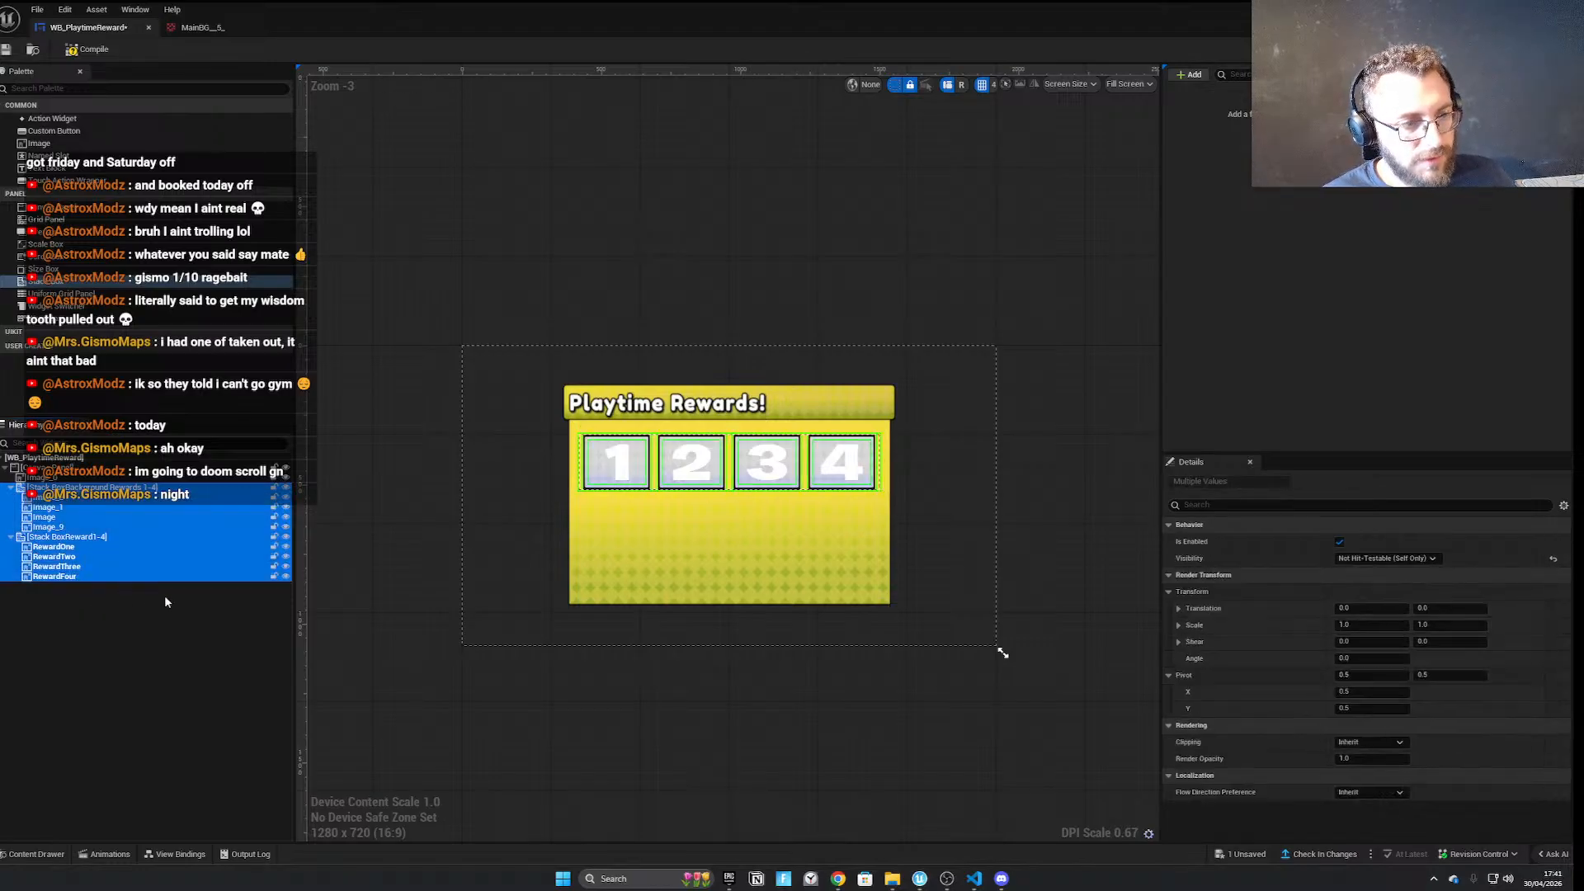
left_click(488, 599)
key("ctrl+v")
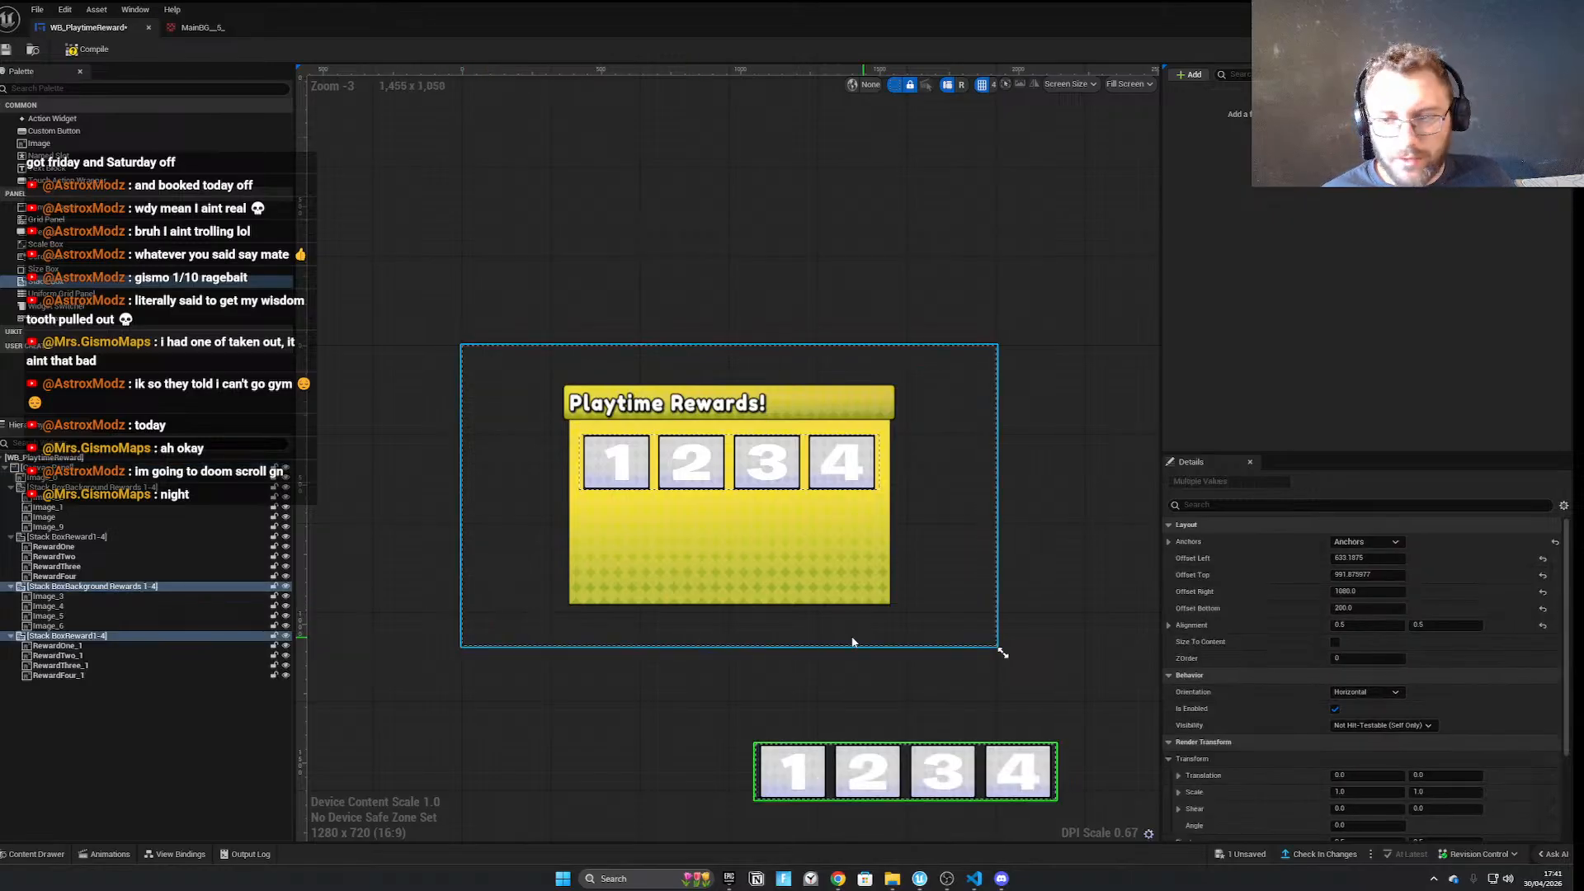
Set the Offset Left of the two duplicated stack boxes to 0 and select both boxes again
left_click(1380, 559)
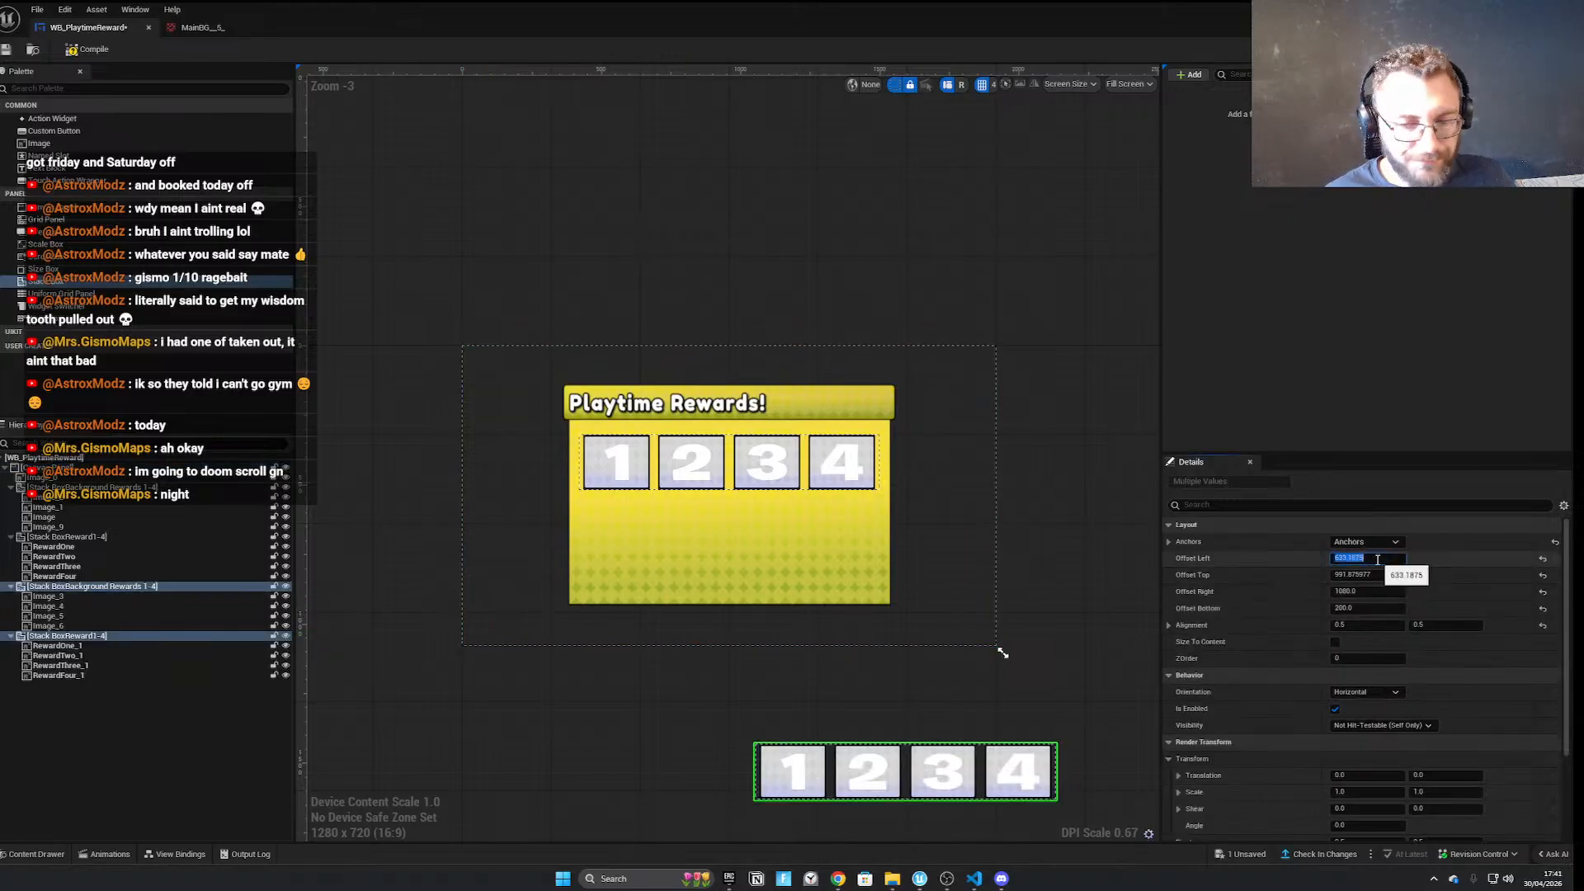
type("0")
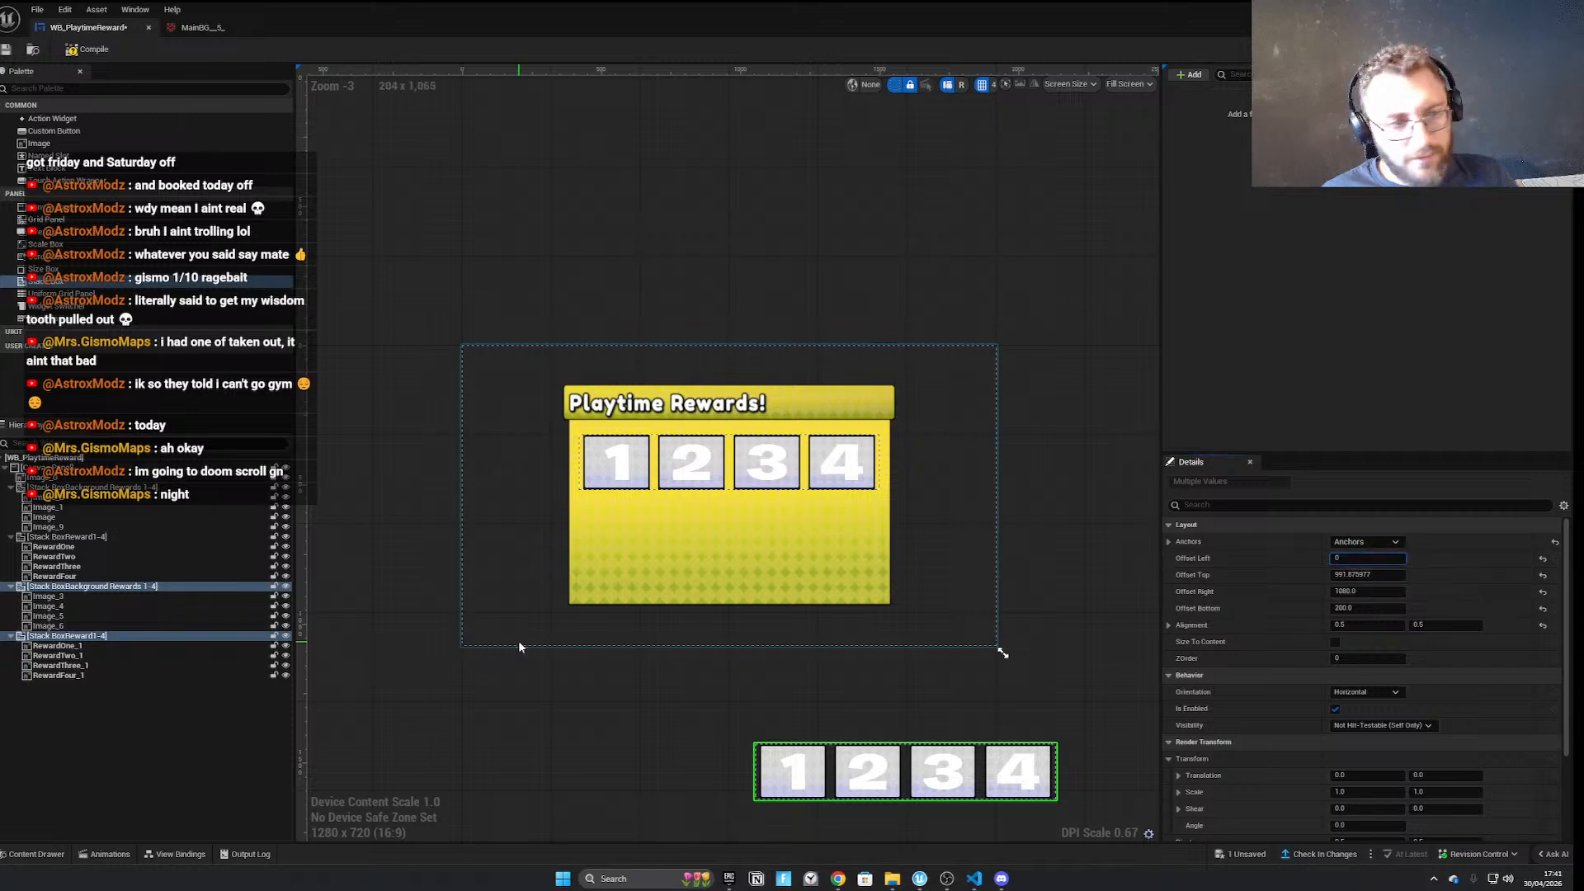
left_click(1119, 591)
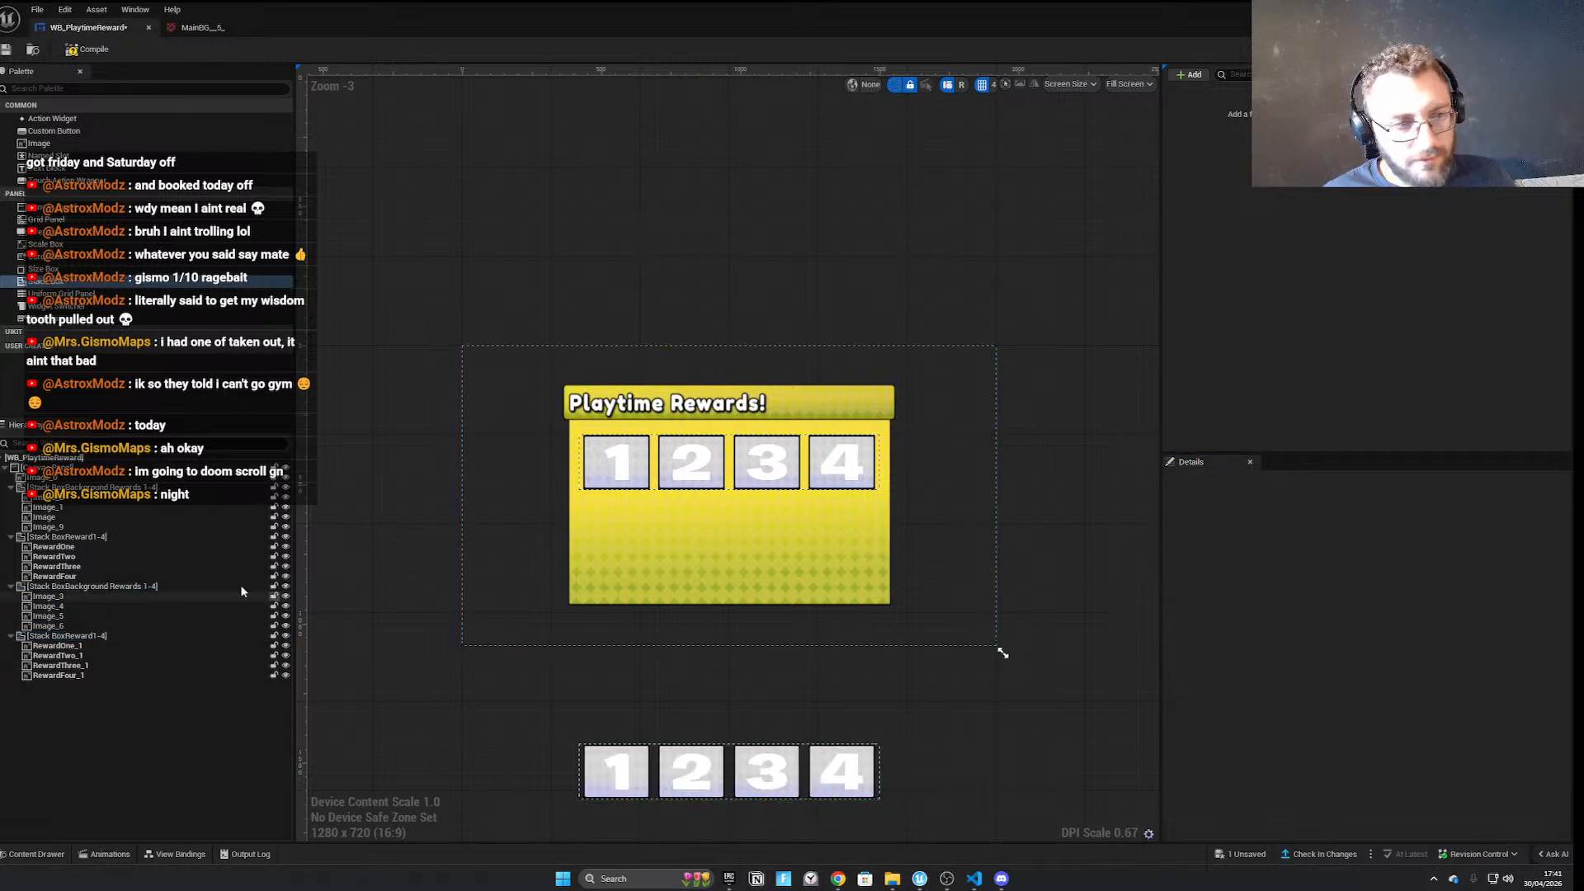
left_click(63, 587)
left_click(64, 637, "ctrl")
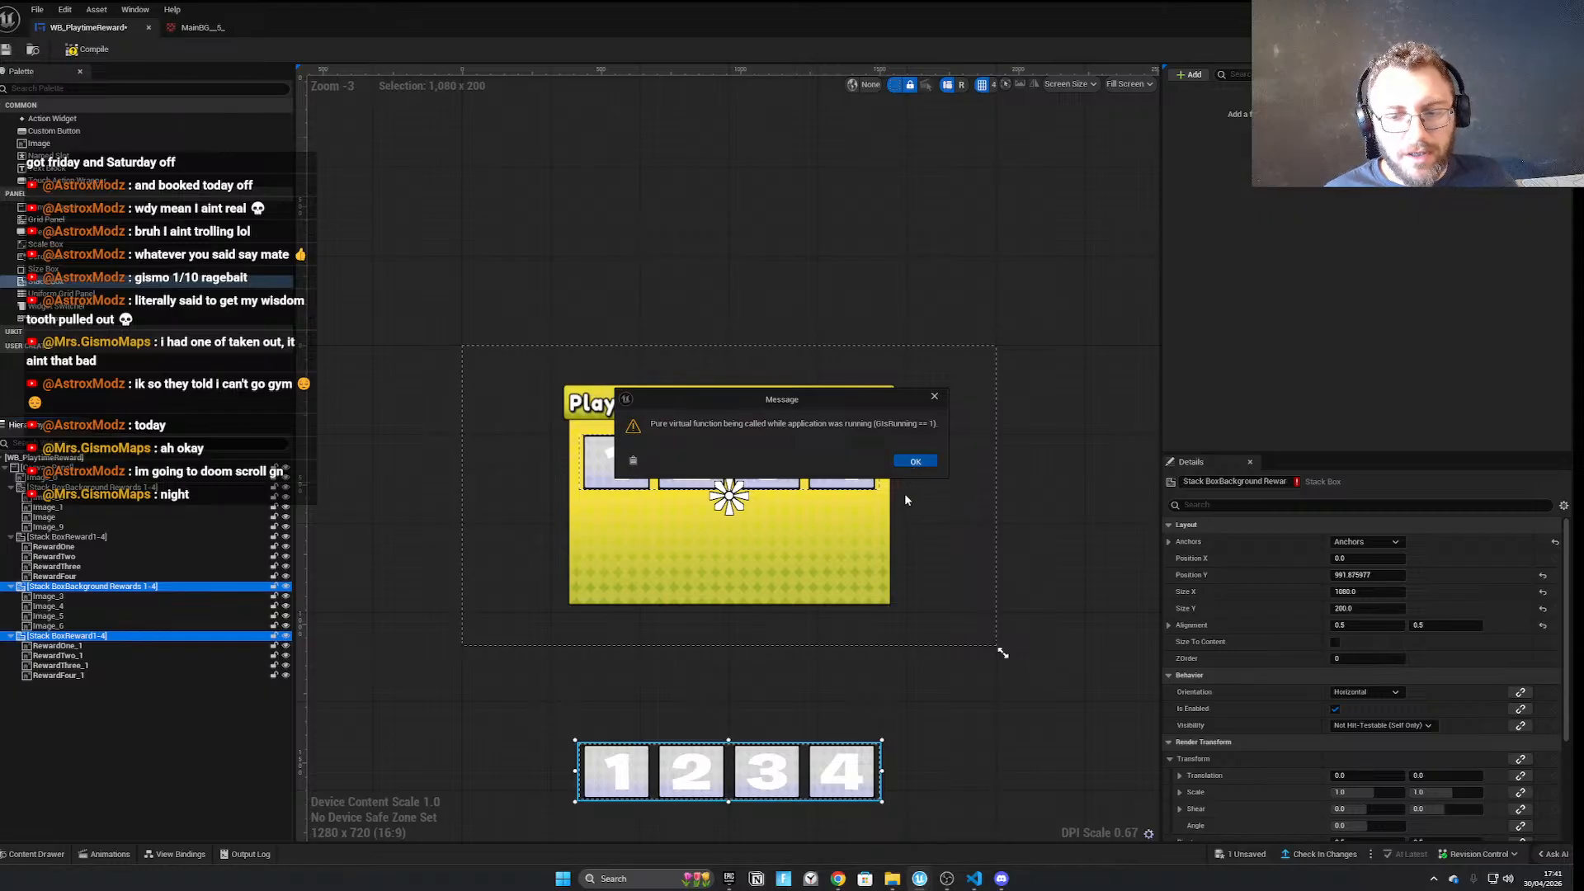
Dismiss the editor's error message and close the Fortnite Crash Reporter
left_click(915, 461)
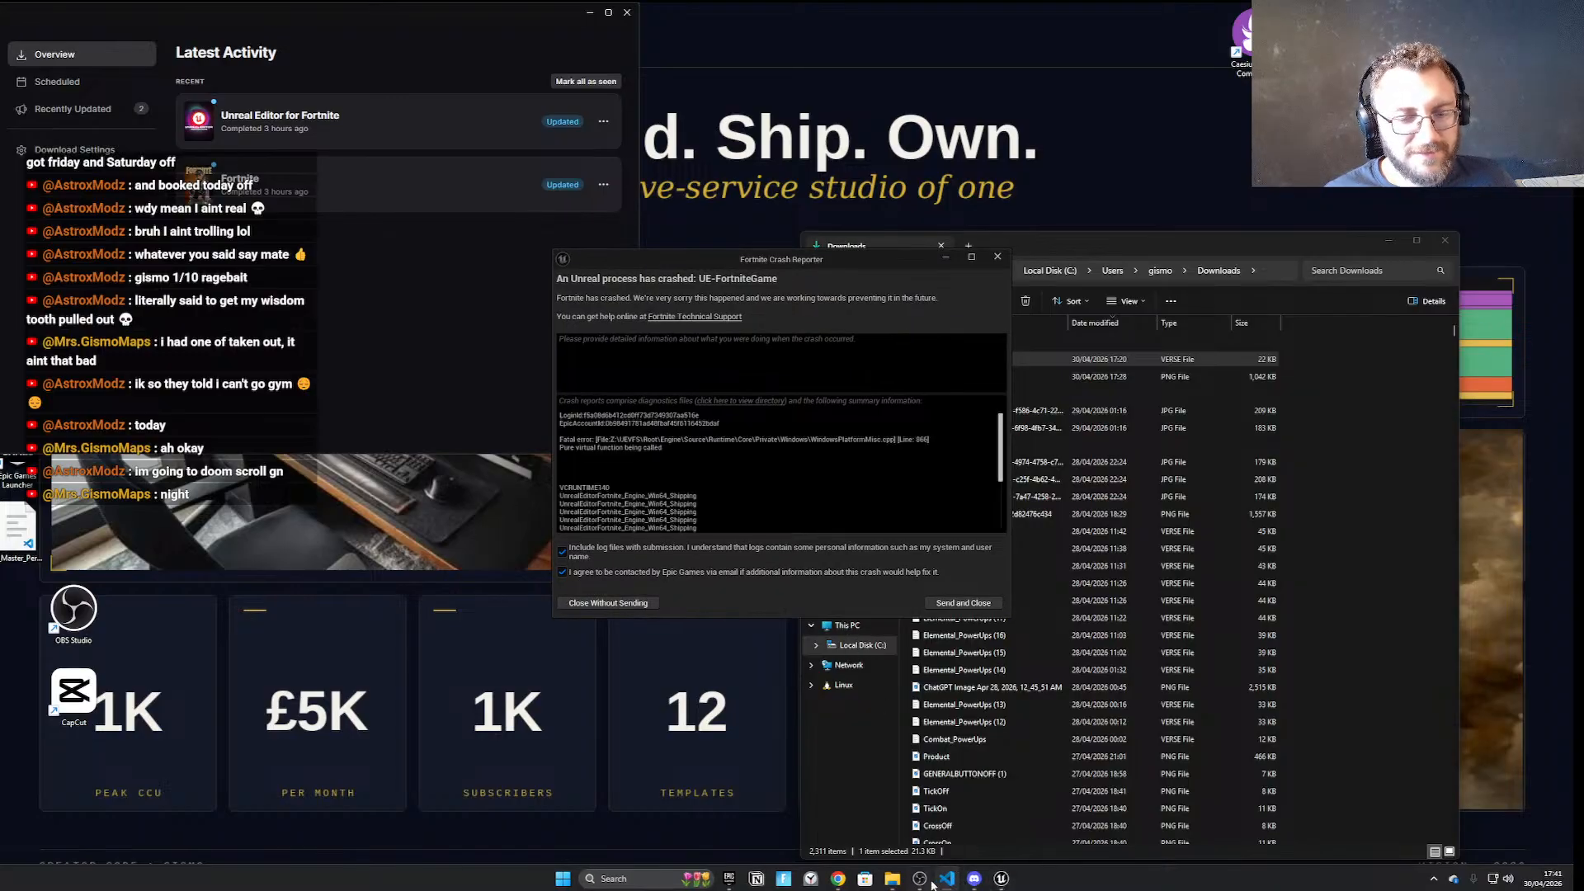
left_click_drag(0, 390, 511, 2)
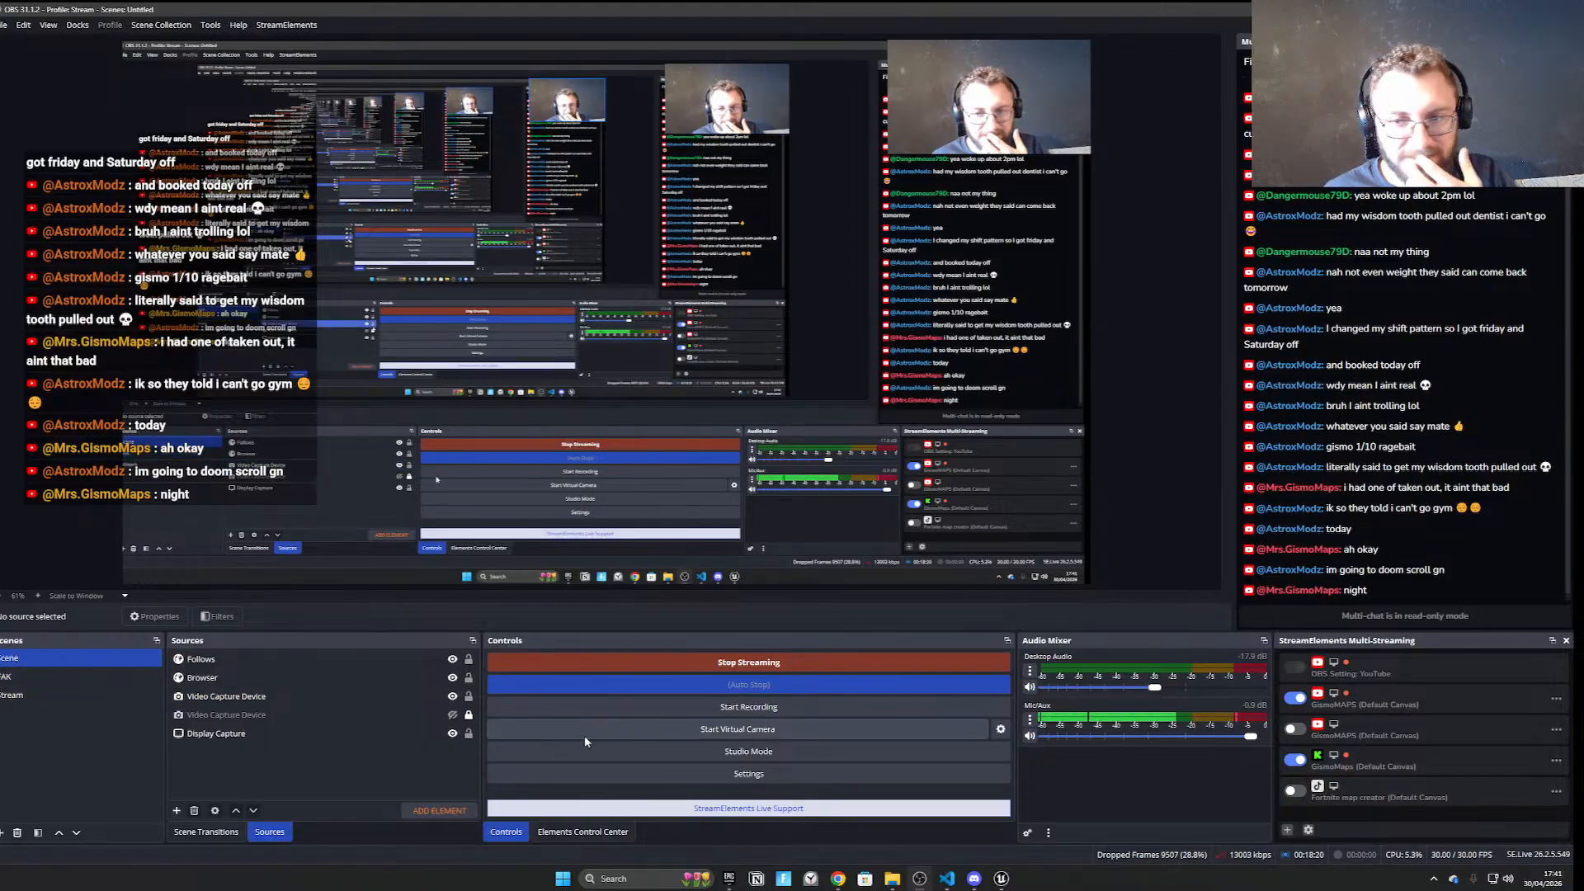
left_click(729, 879)
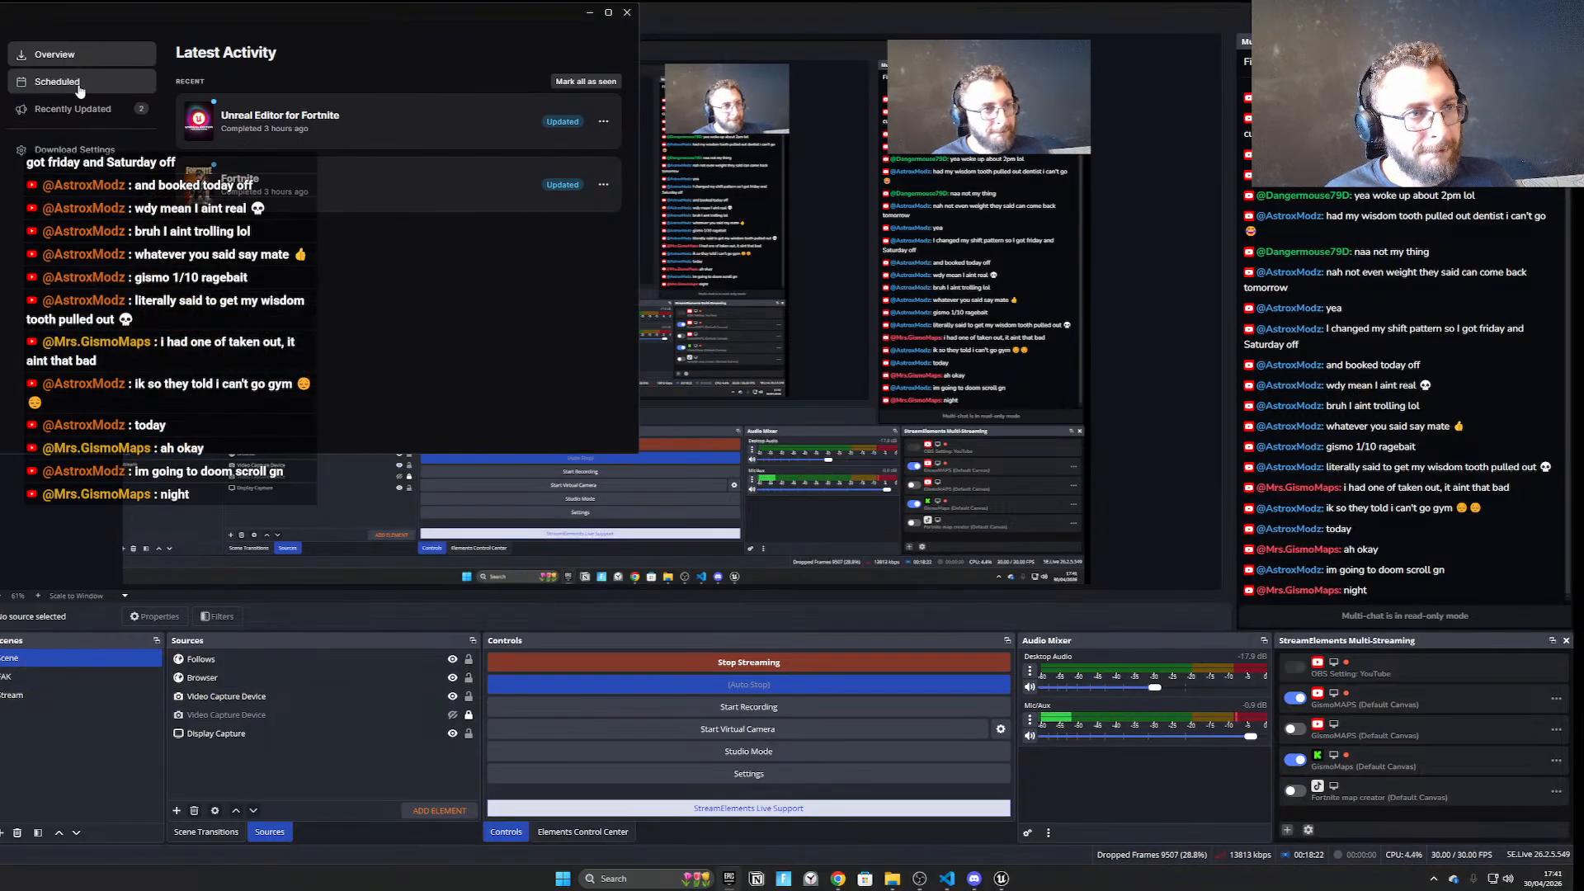
left_click(57, 81)
left_click(73, 109)
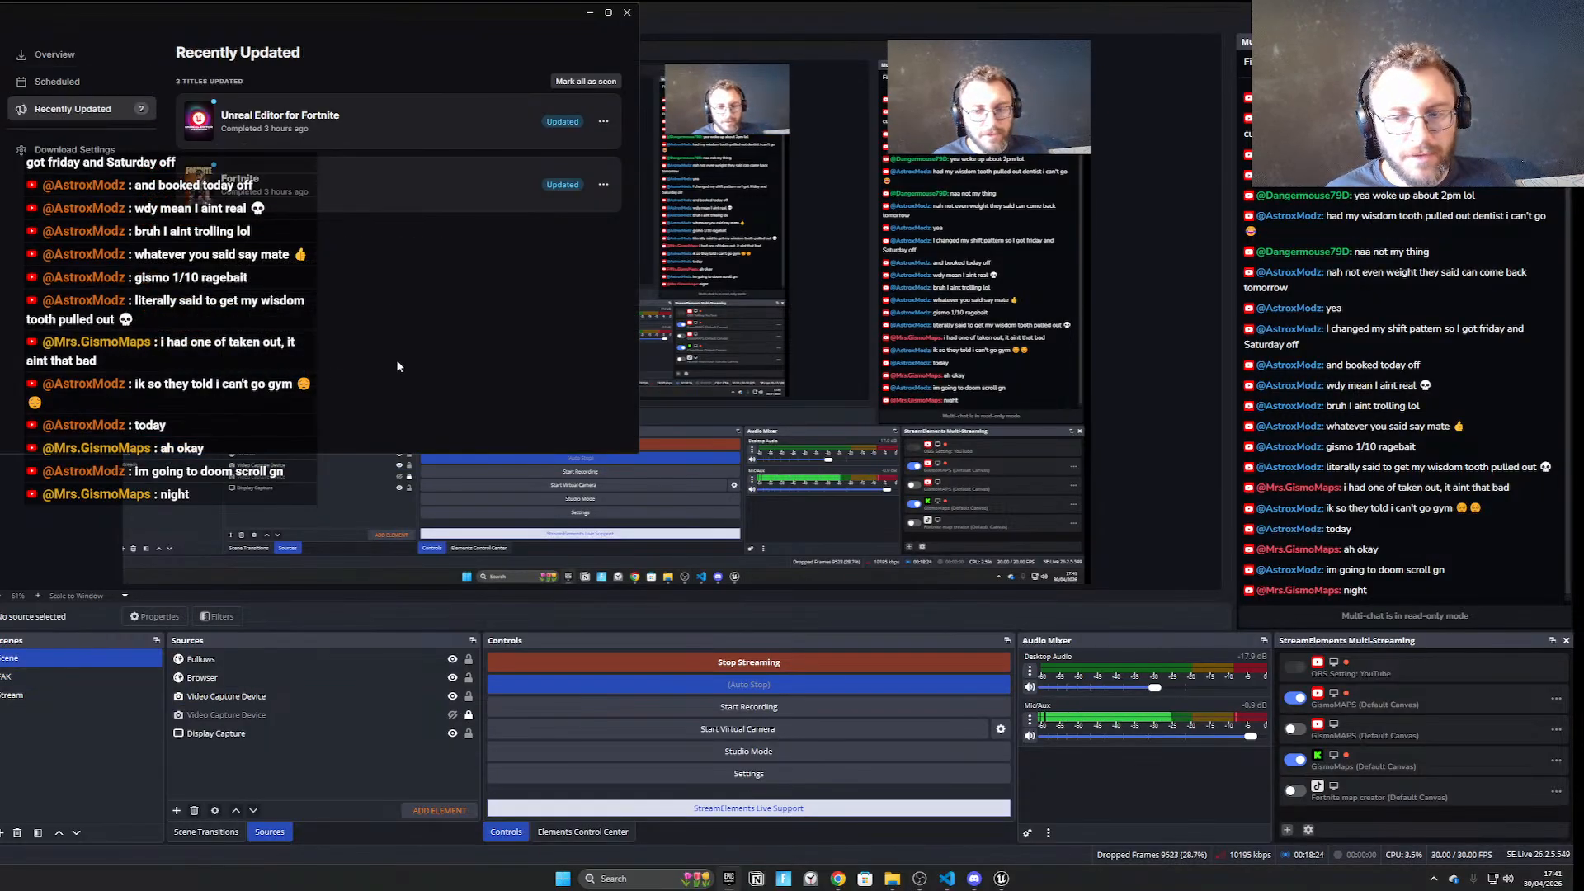
left_click_drag(393, 23, 764, 98)
left_click(467, 170)
left_click(423, 128)
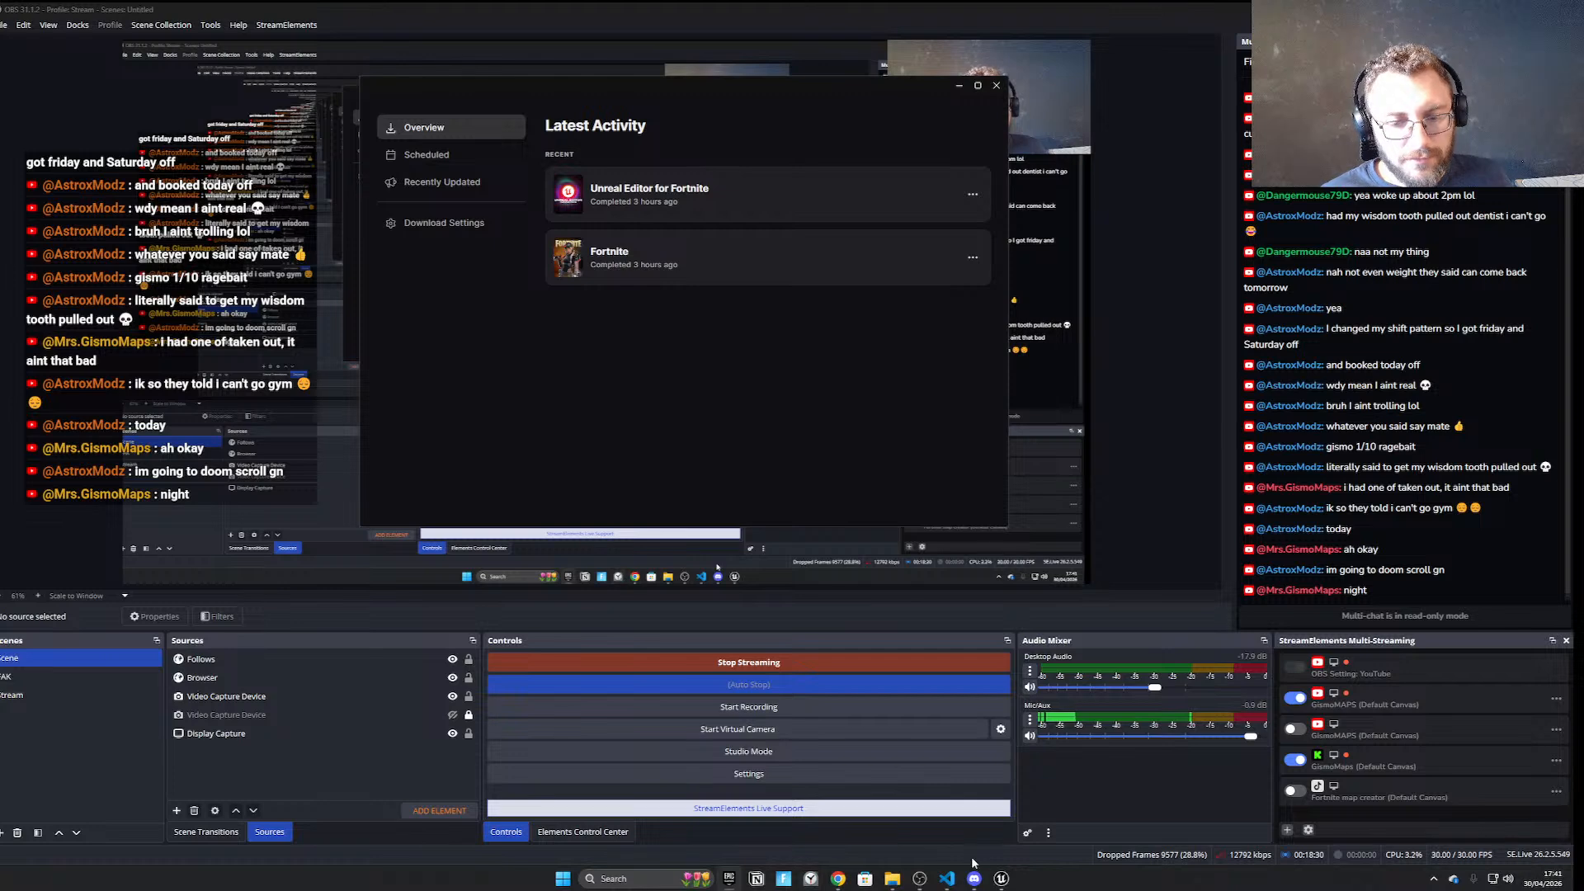
left_click(997, 258)
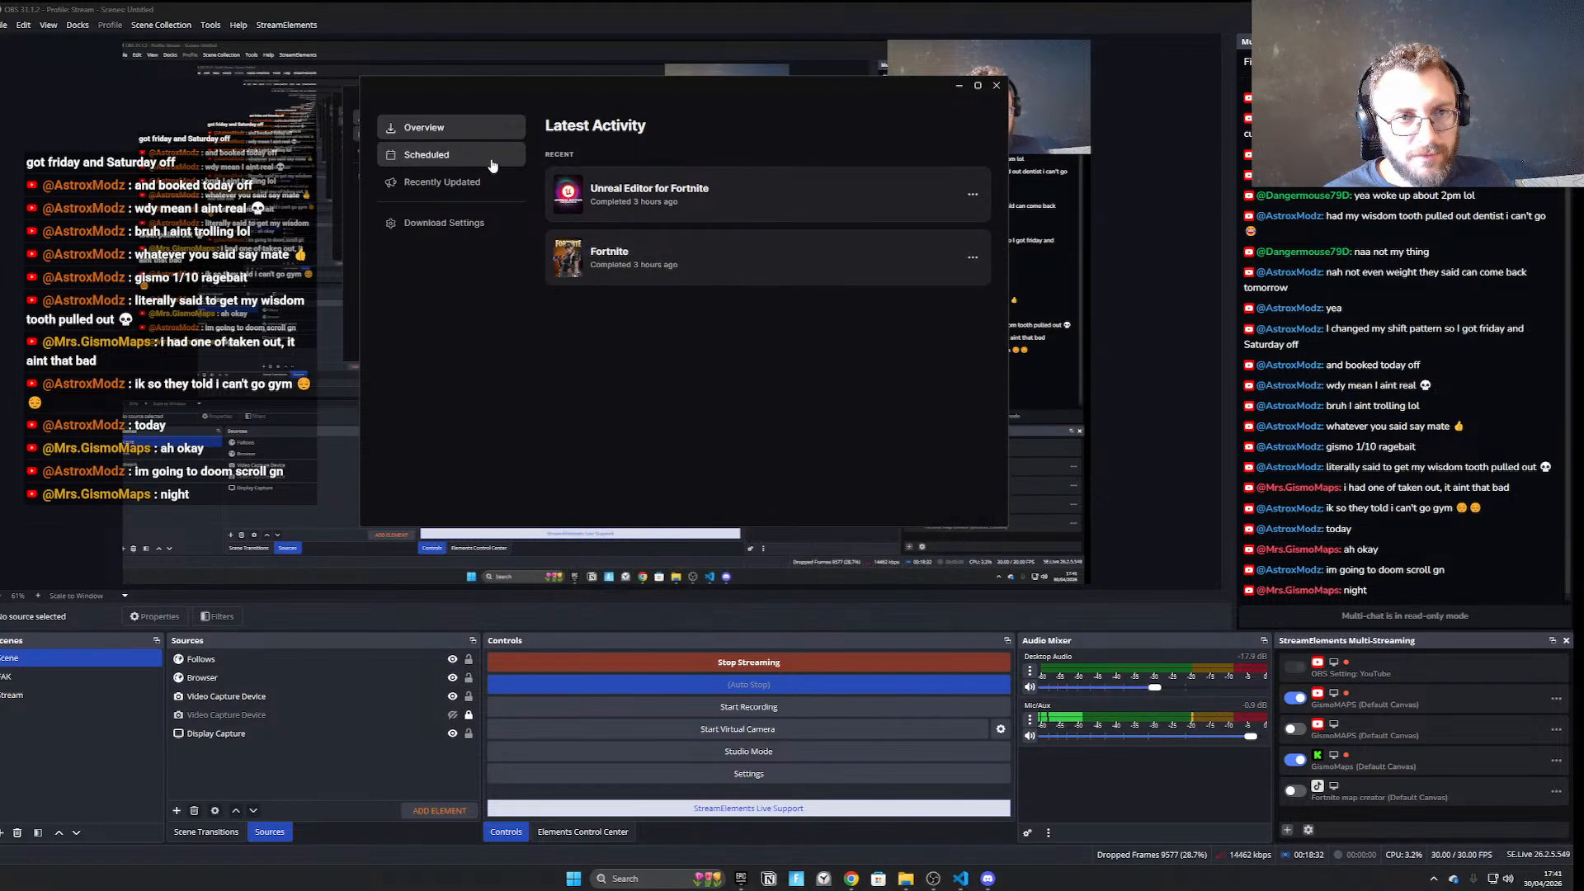
Relaunch Unreal Editor for Fortnite from the Epic Games Launcher and open the GismoPremiumPlayTime project, continuing past the Verse build errors
left_click(462, 155)
left_click(485, 181)
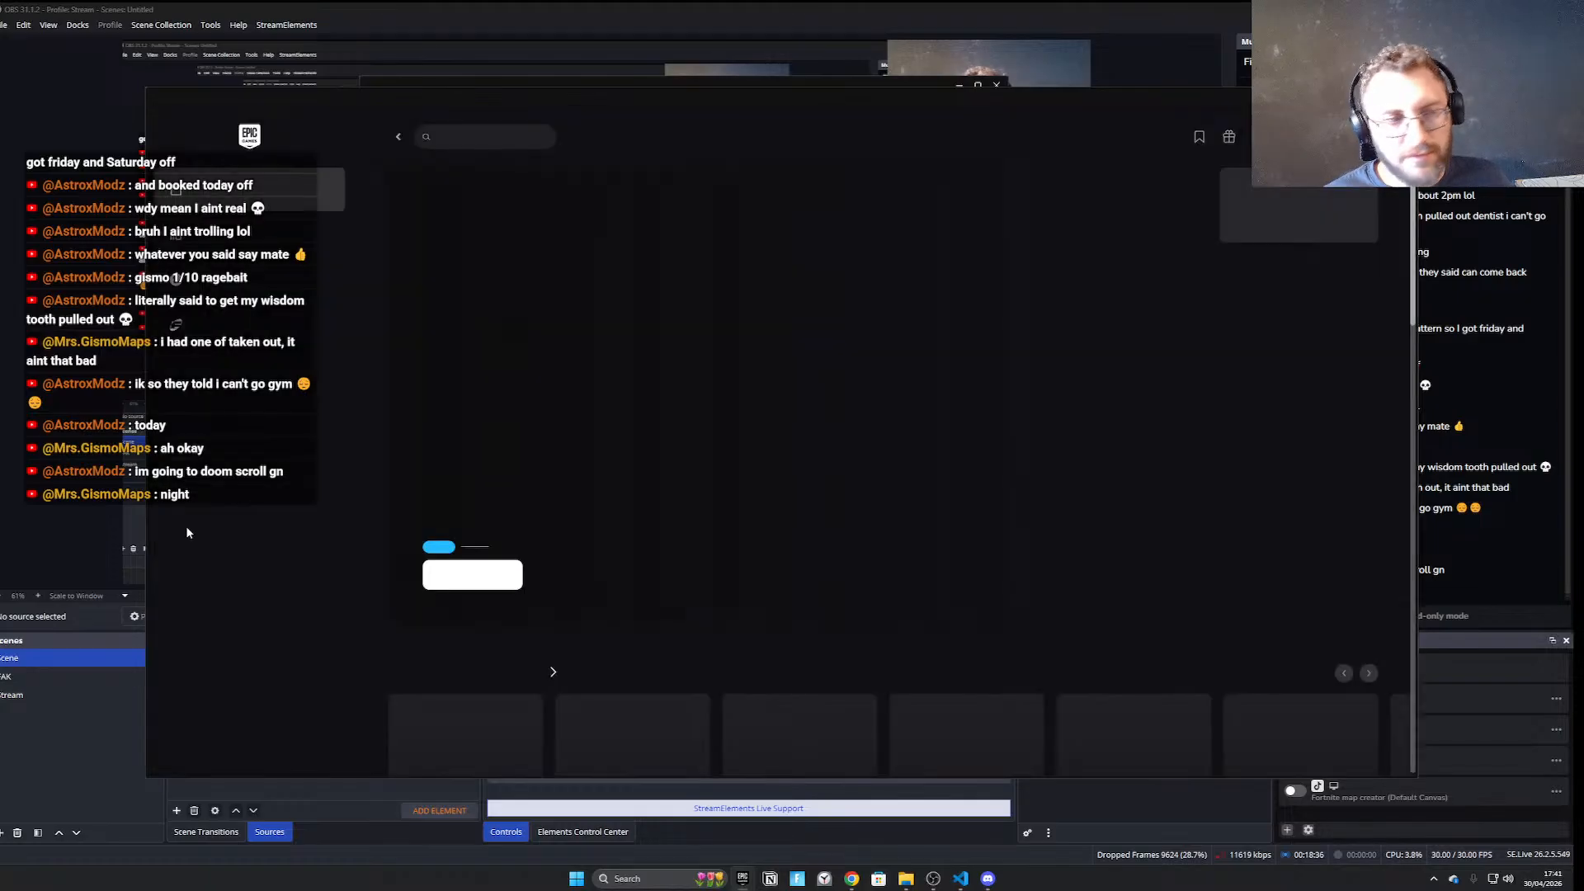
left_click(215, 237)
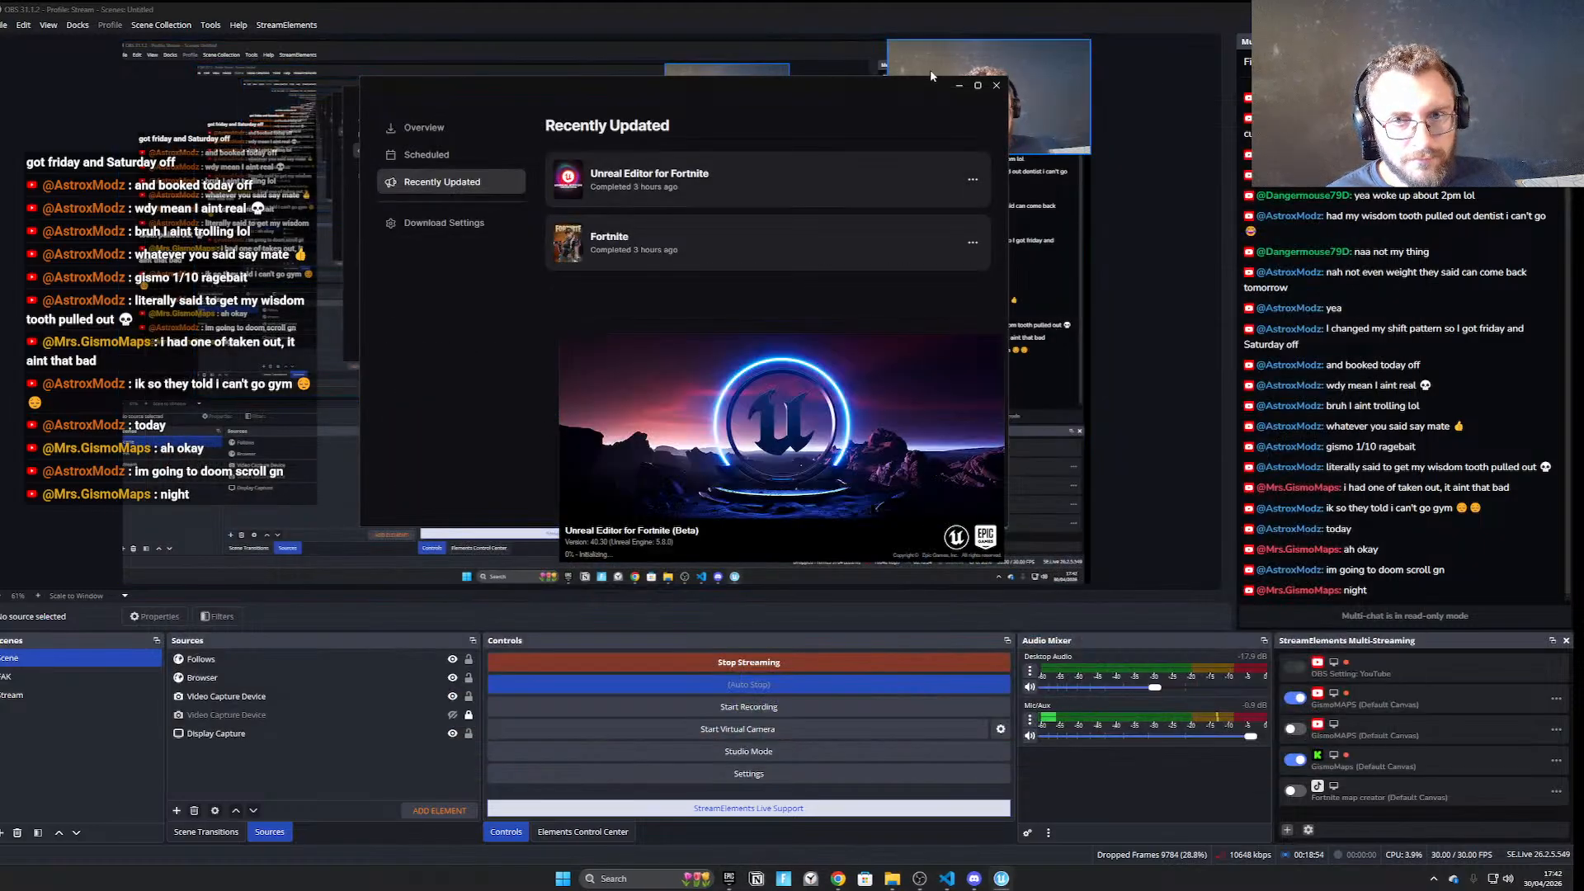
left_click(959, 85)
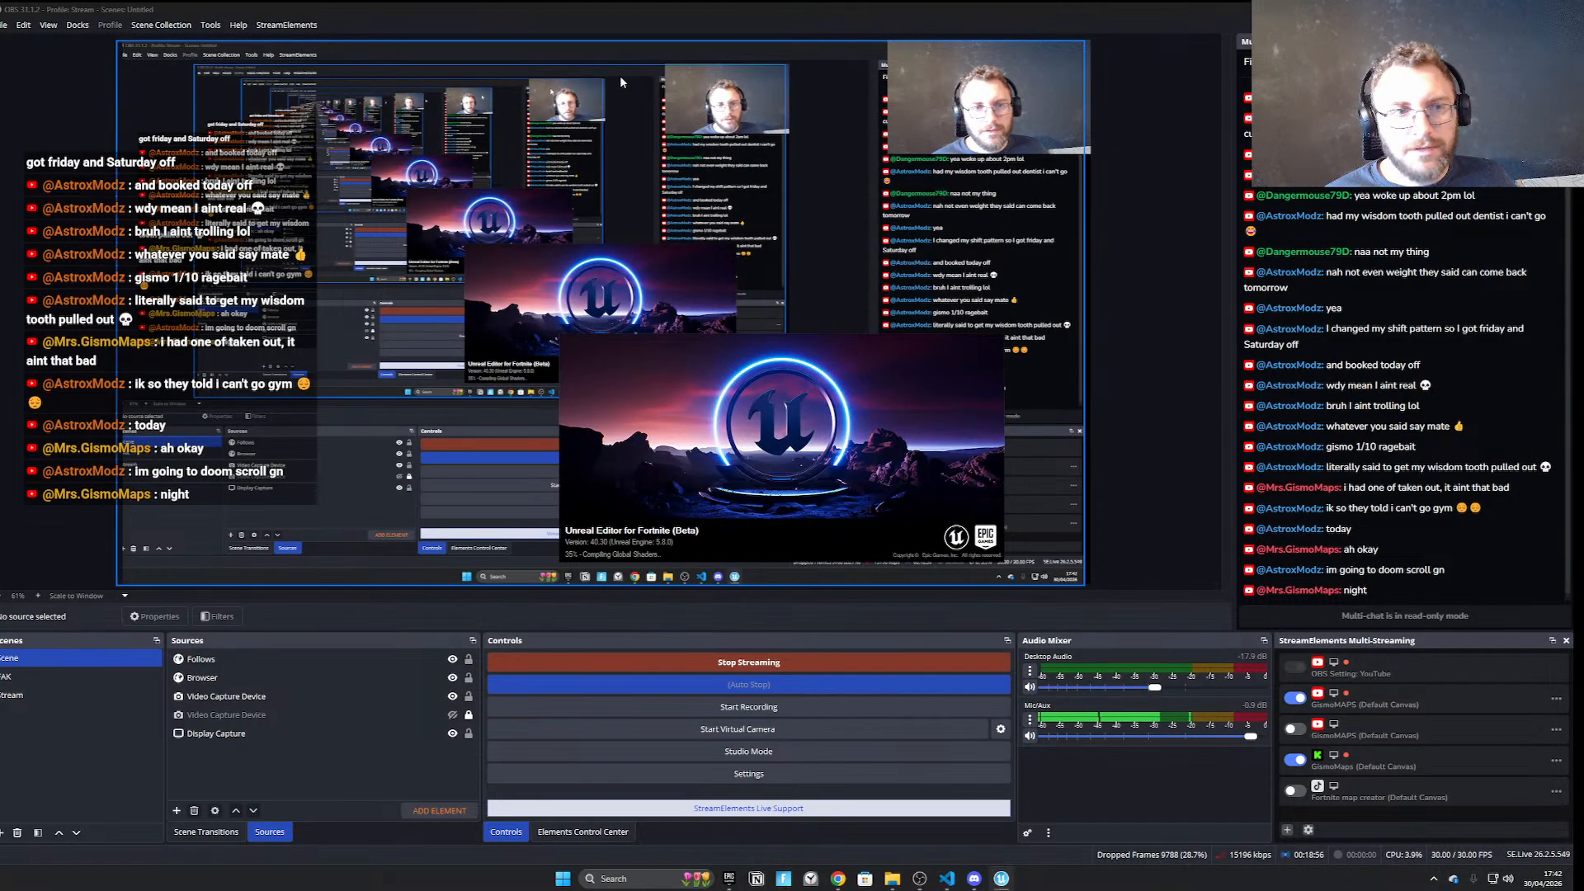
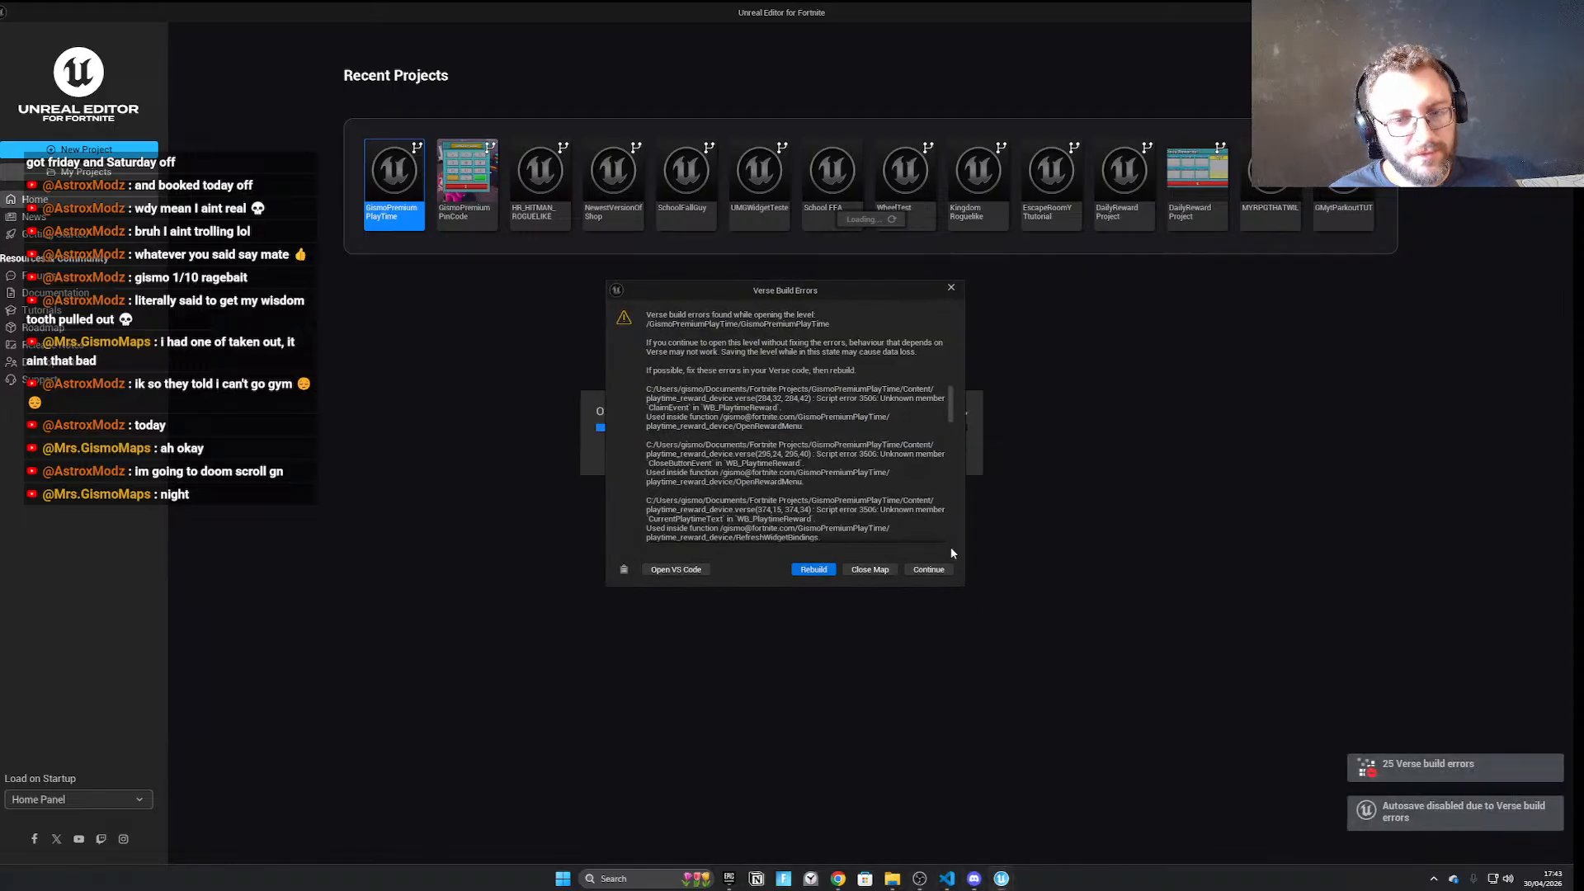
left_click(928, 570)
mouse_move(838, 877)
left_click(875, 817)
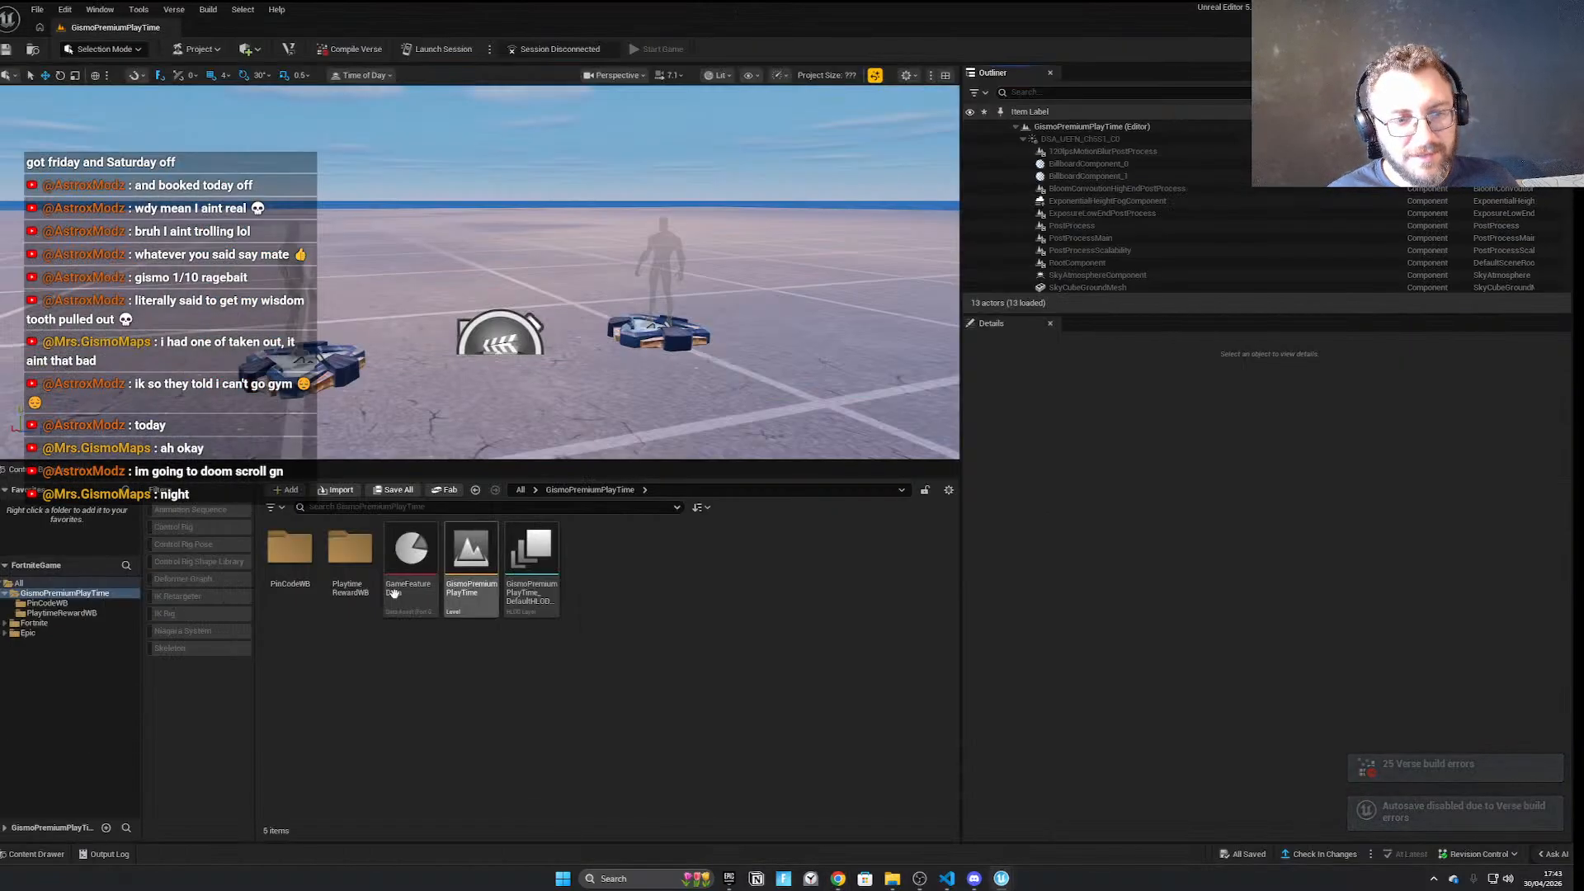
Open the WB_PlaytimeReward widget from the PlaytimeRewardWB folder and select the white placeholder image
left_click(353, 570)
double_click(357, 582)
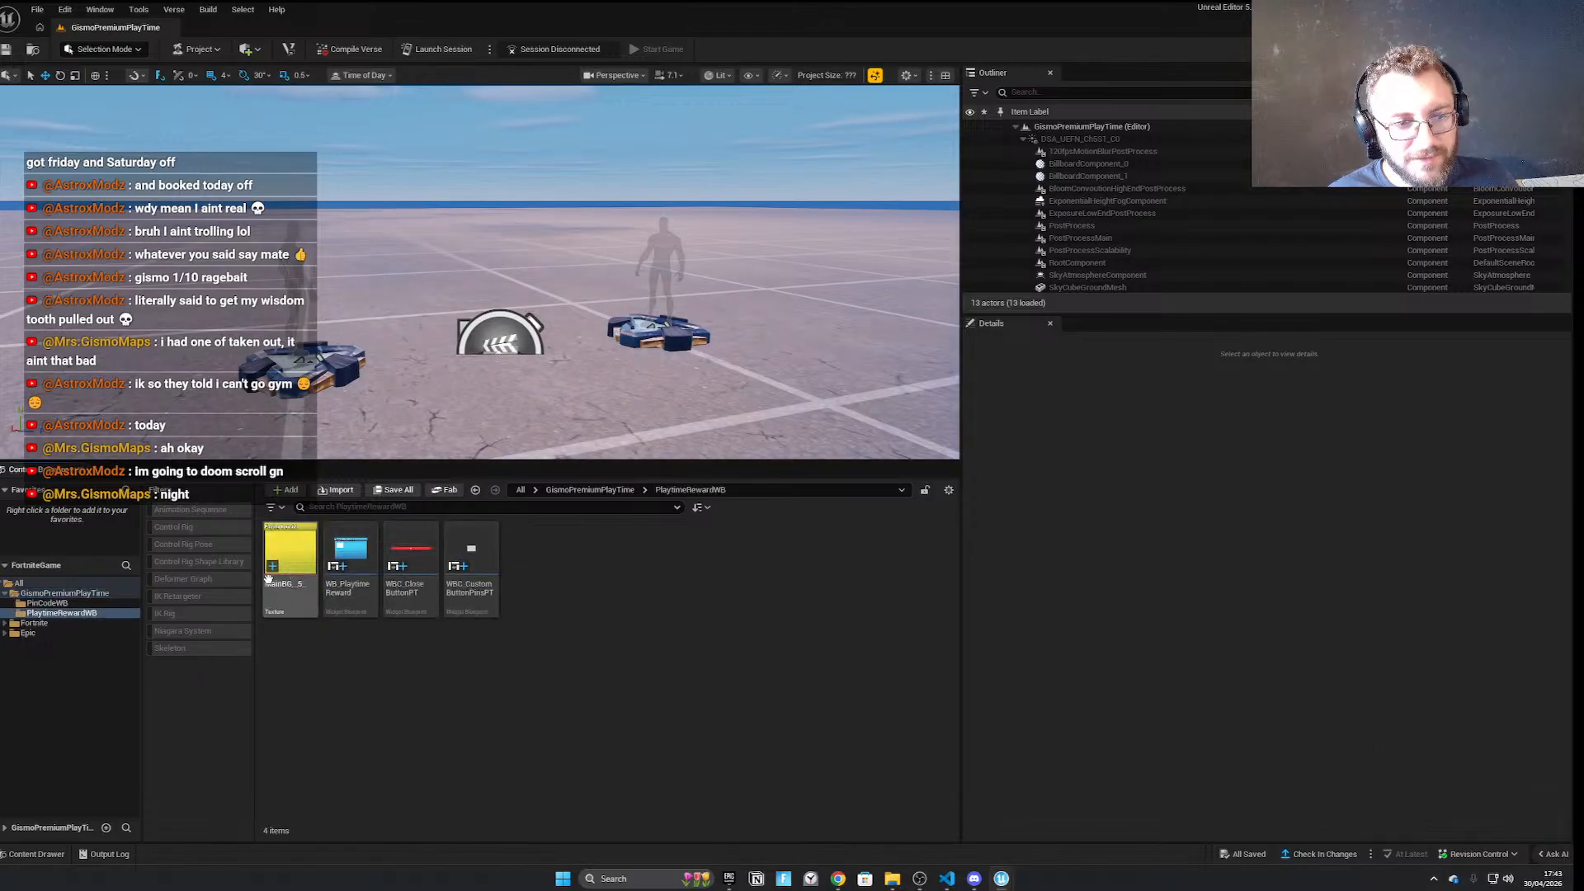
double_click(343, 557)
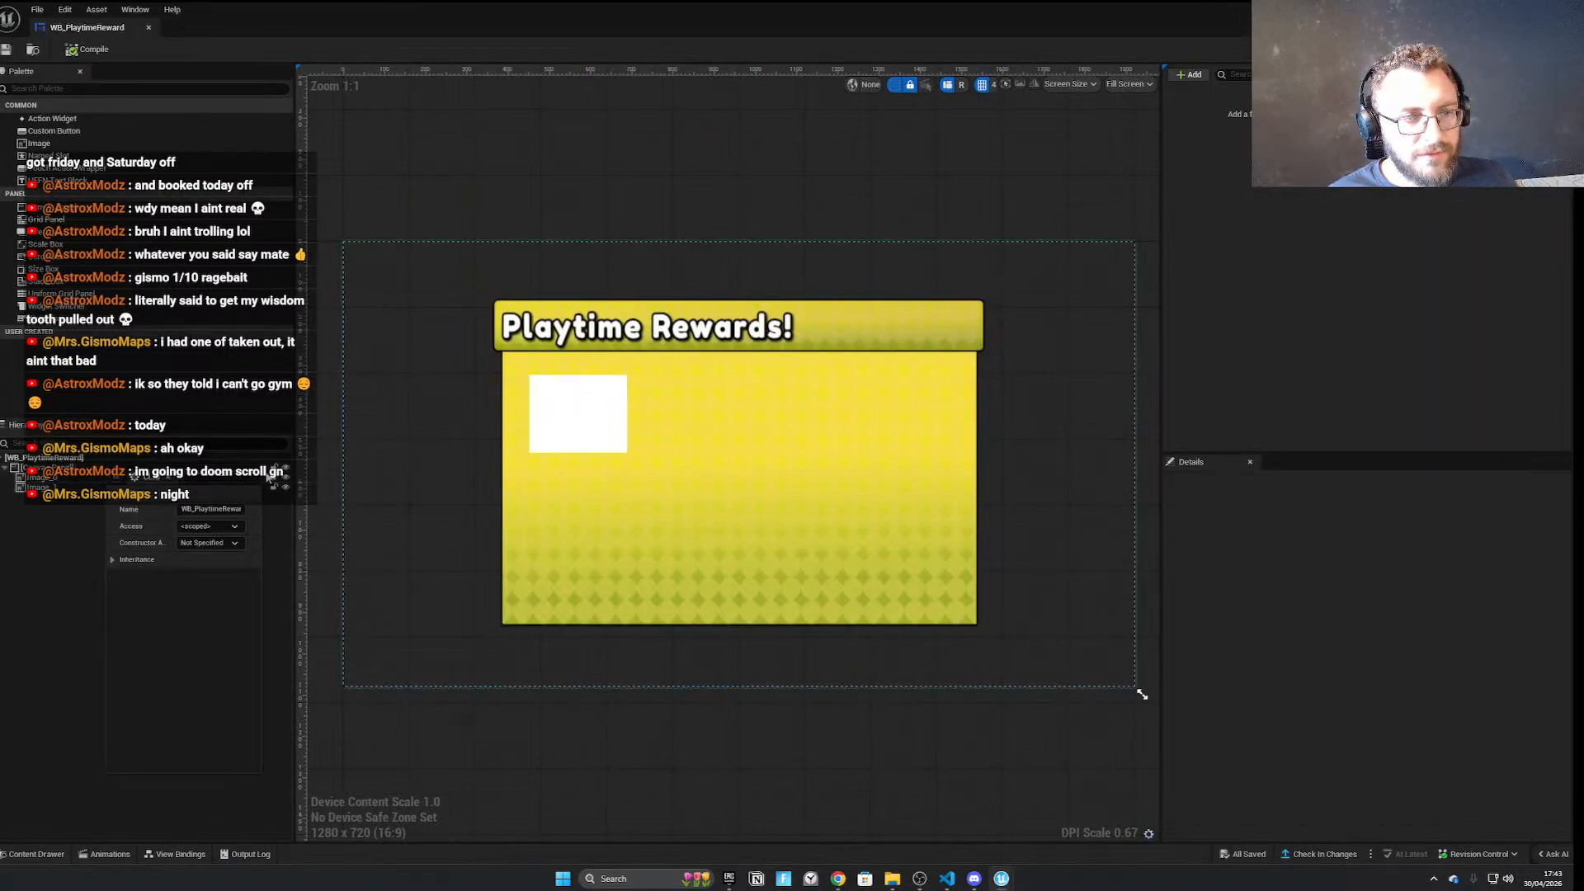
left_click(593, 403)
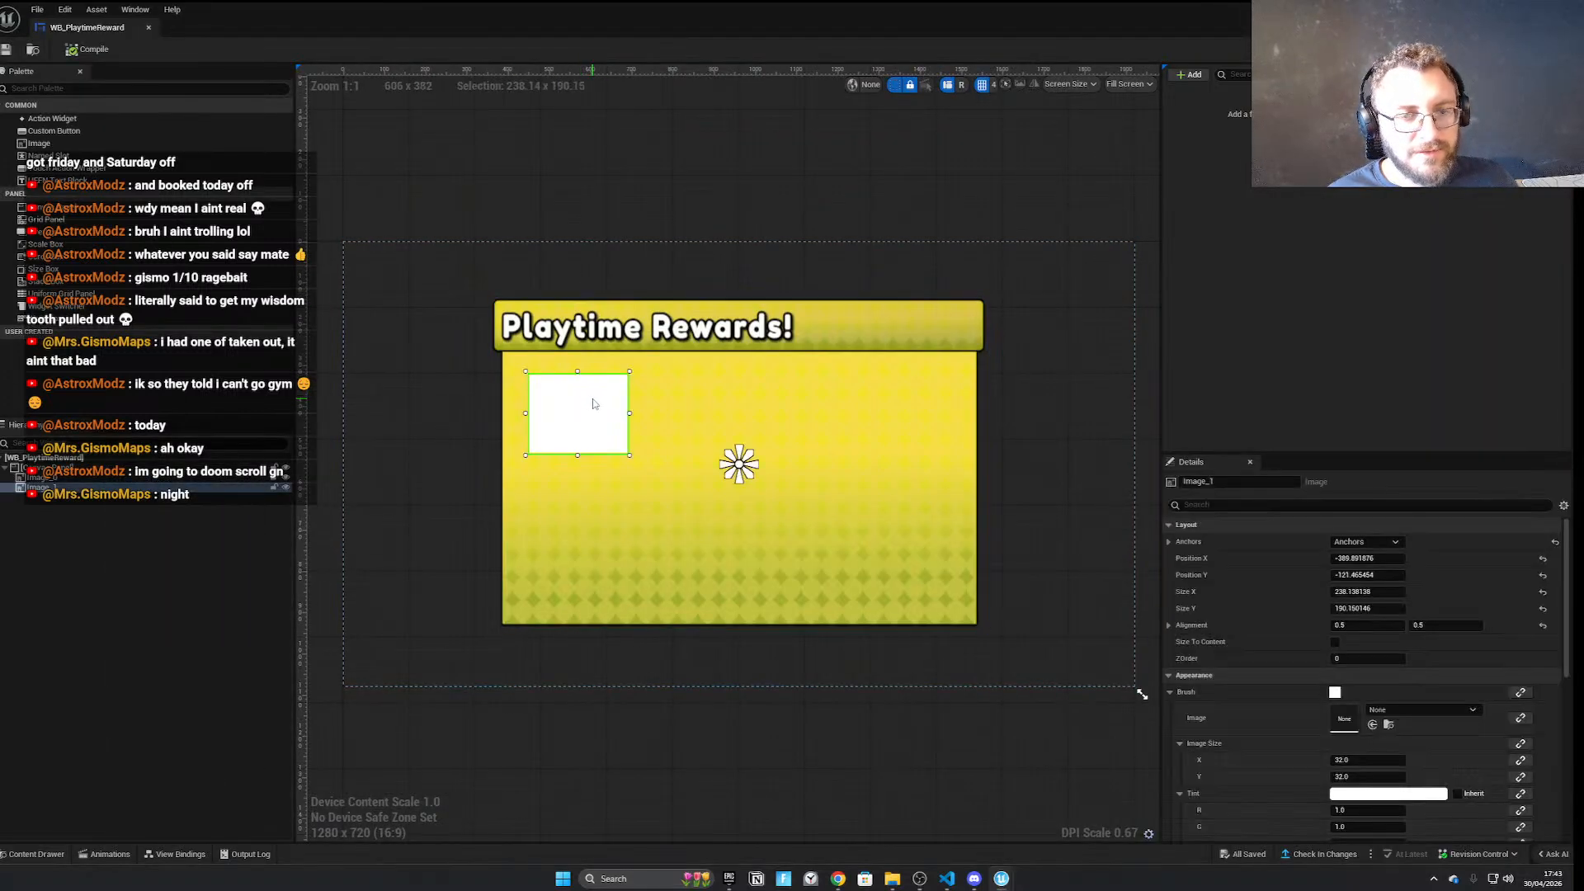
Rename the yellow background image Image_0 as MainBackground
left_click(75, 480)
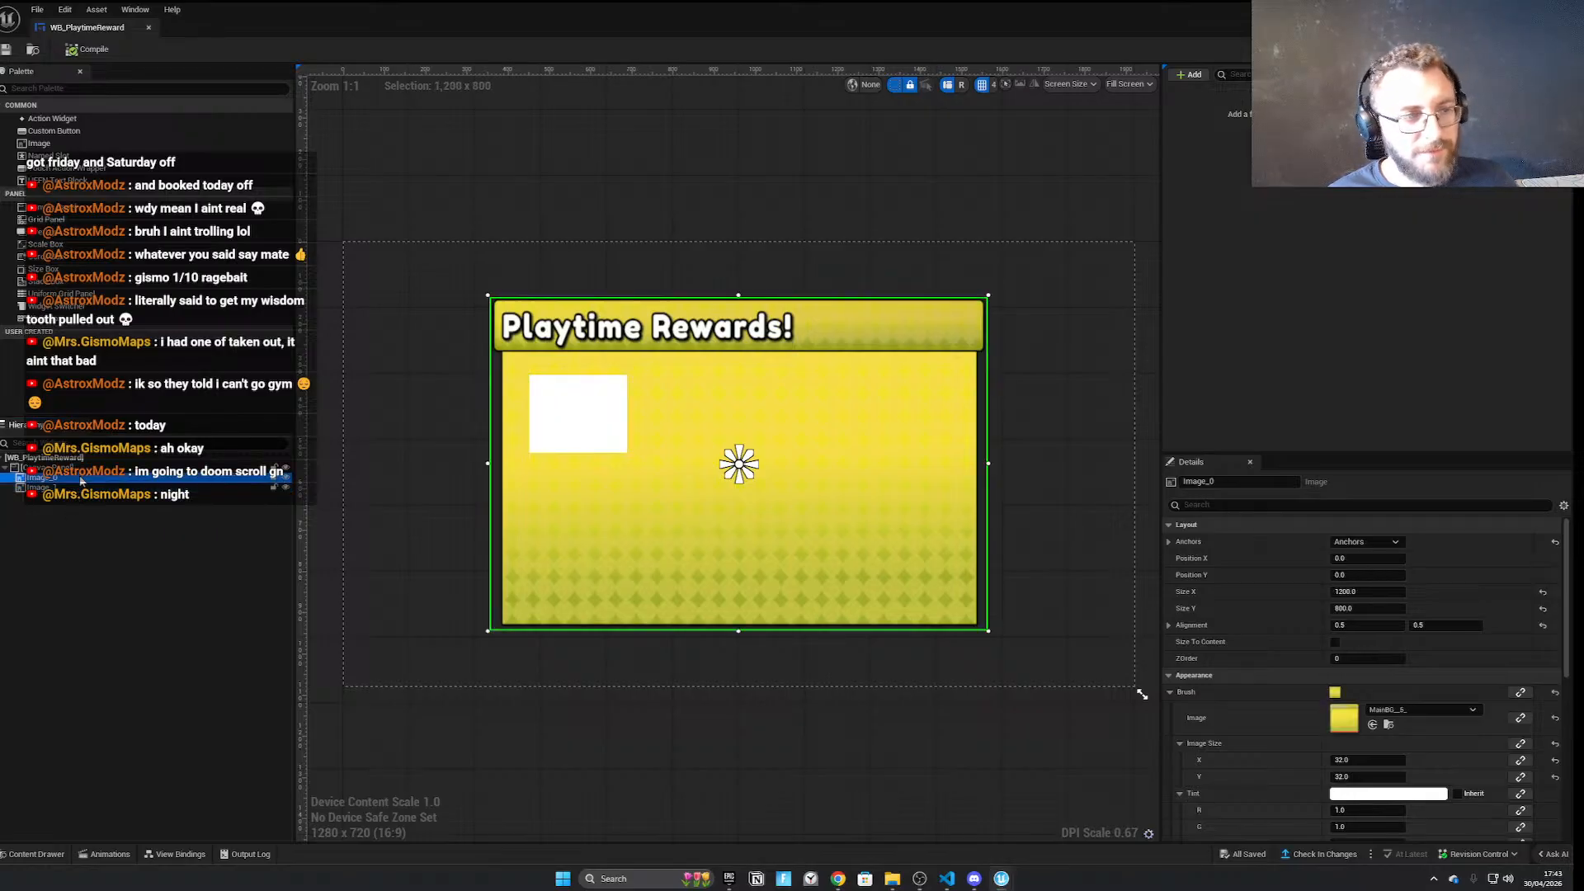
double_click(82, 481)
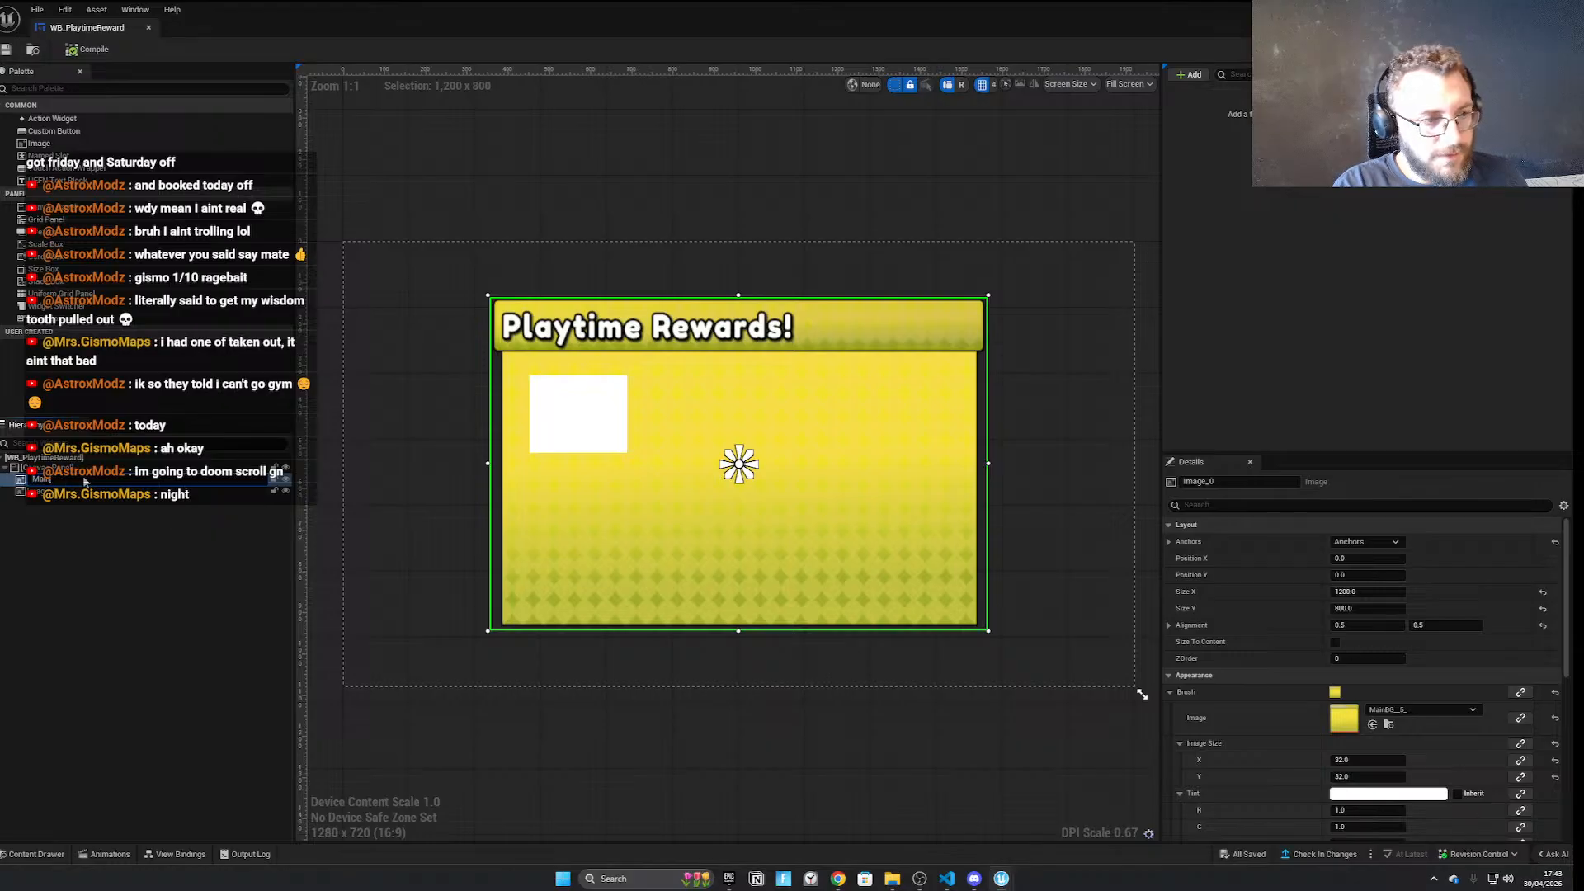
left_click(79, 487)
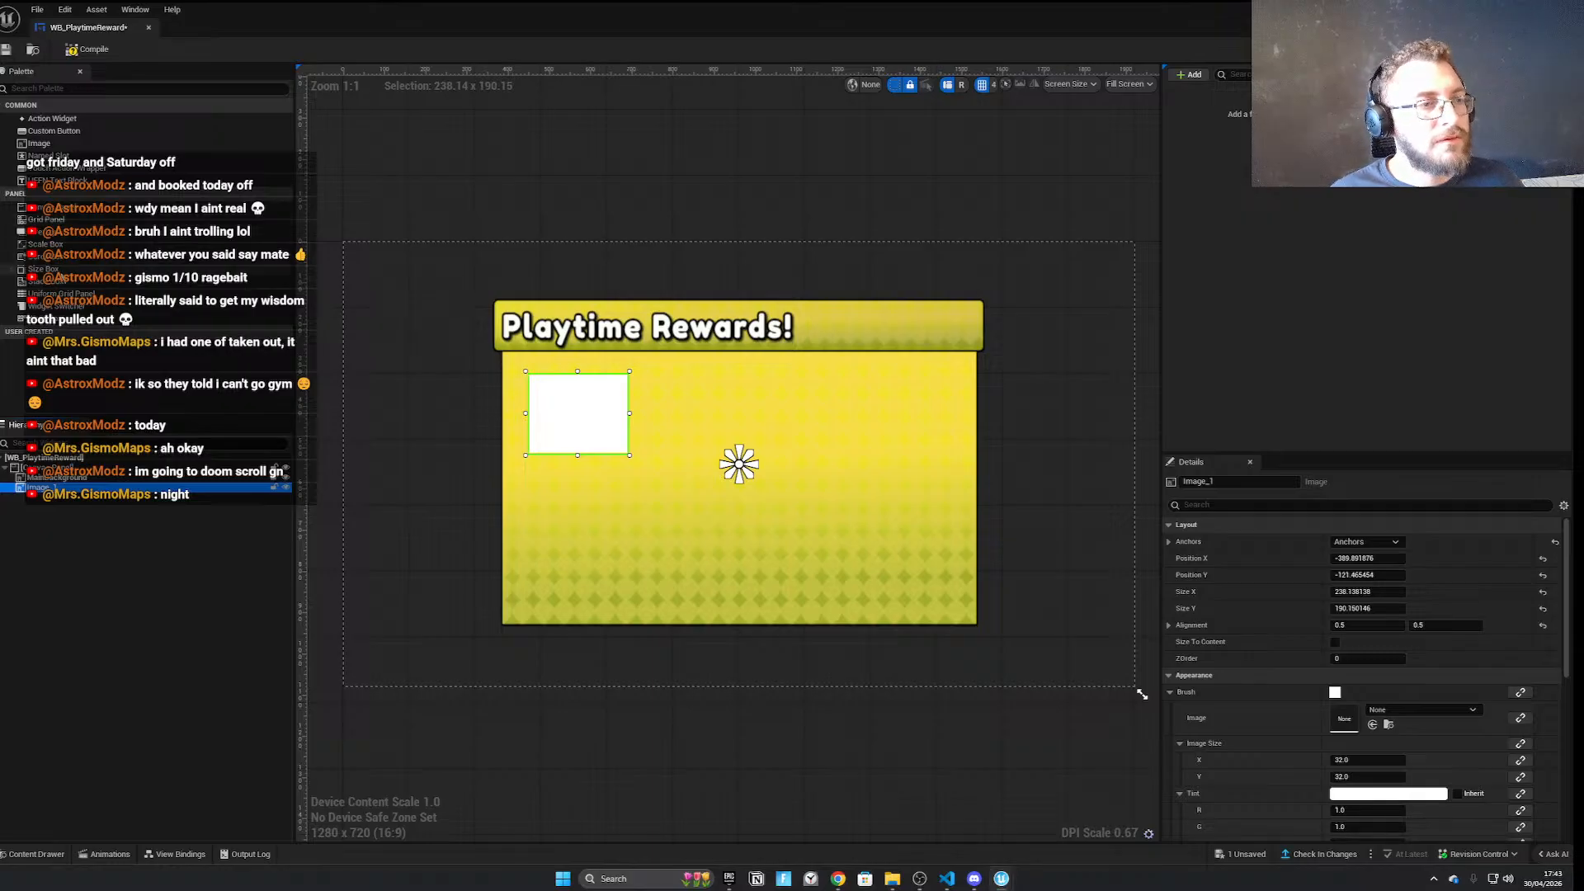
Add a stack box to the canvas with position 0, -120 and size 1080 by 200
left_click(49, 281)
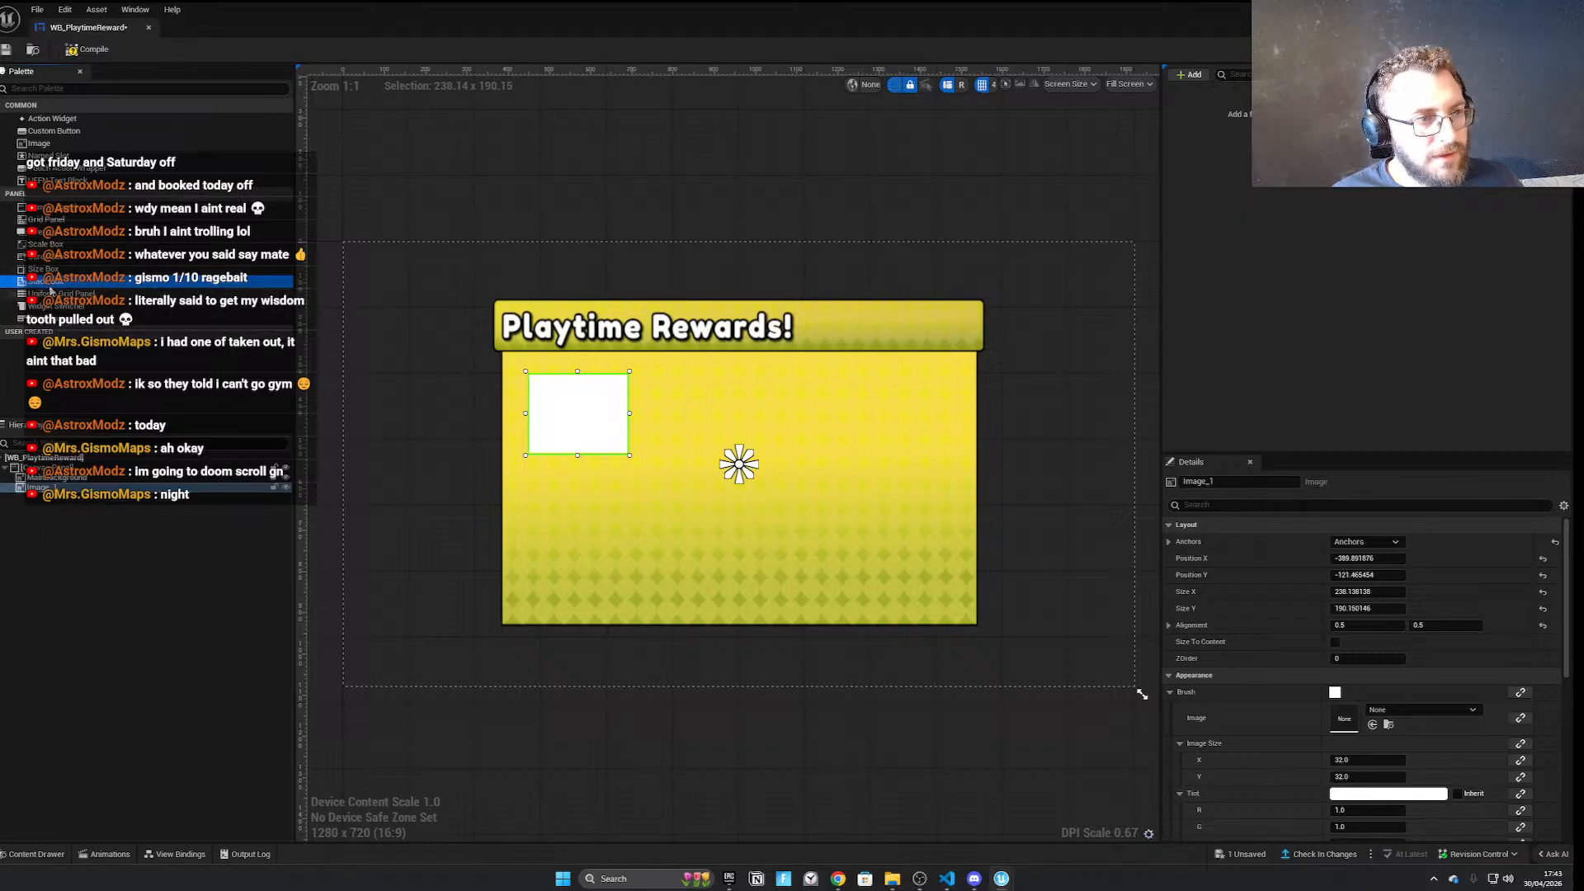
left_click_drag(232, 518, 554, 492)
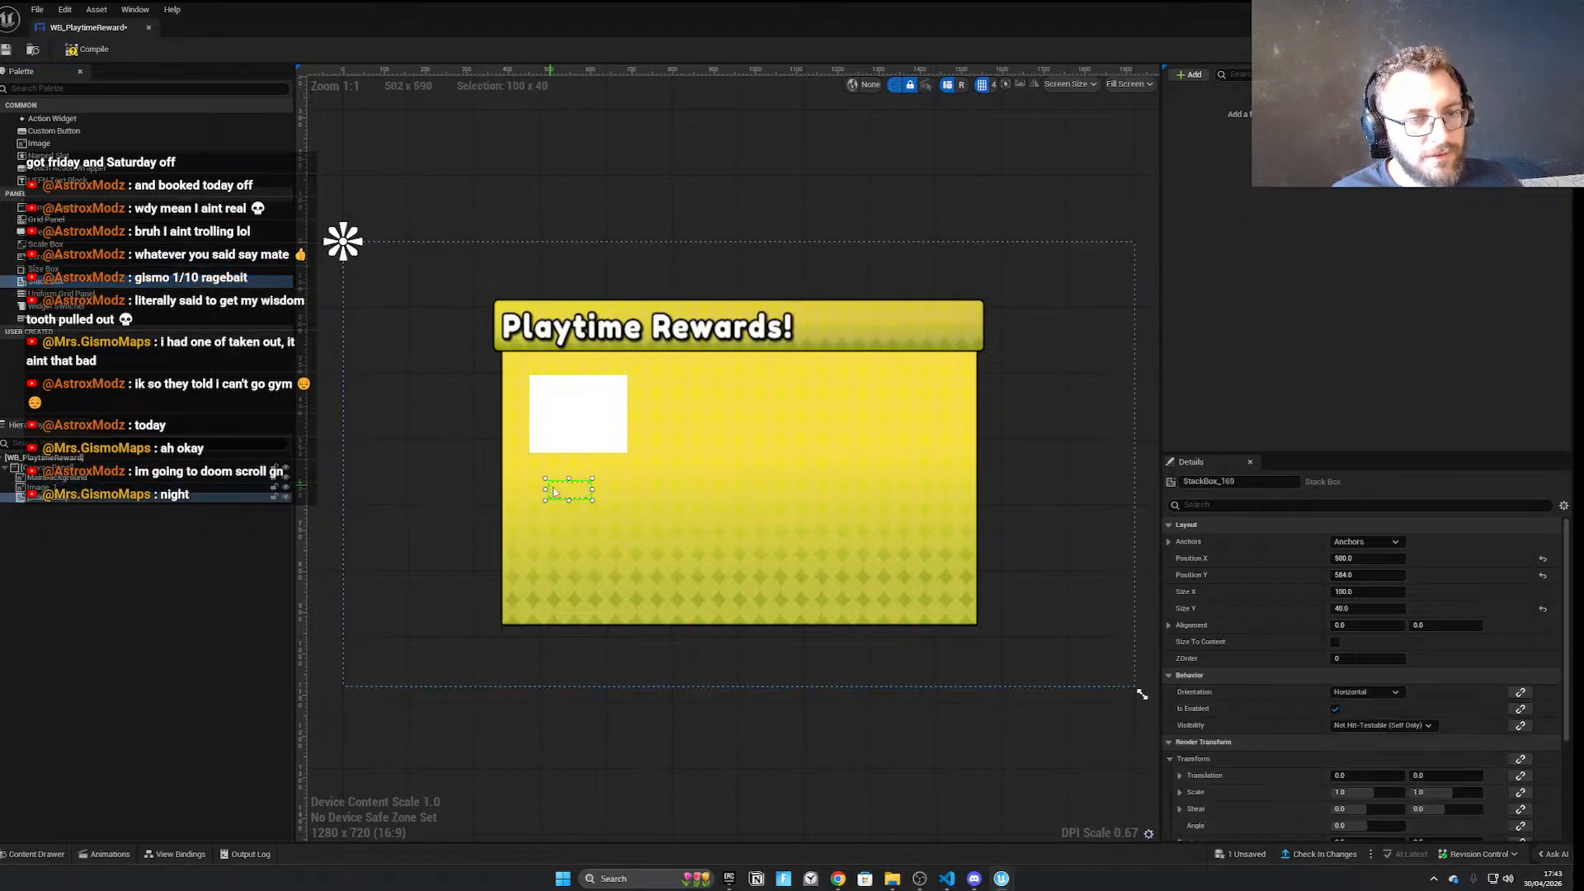
type("0")
key("Return")
left_click(1402, 579)
type("-120")
key("Return")
left_click(1385, 592)
type("1000")
key("Return")
left_click(1401, 608)
type("200")
key("Return")
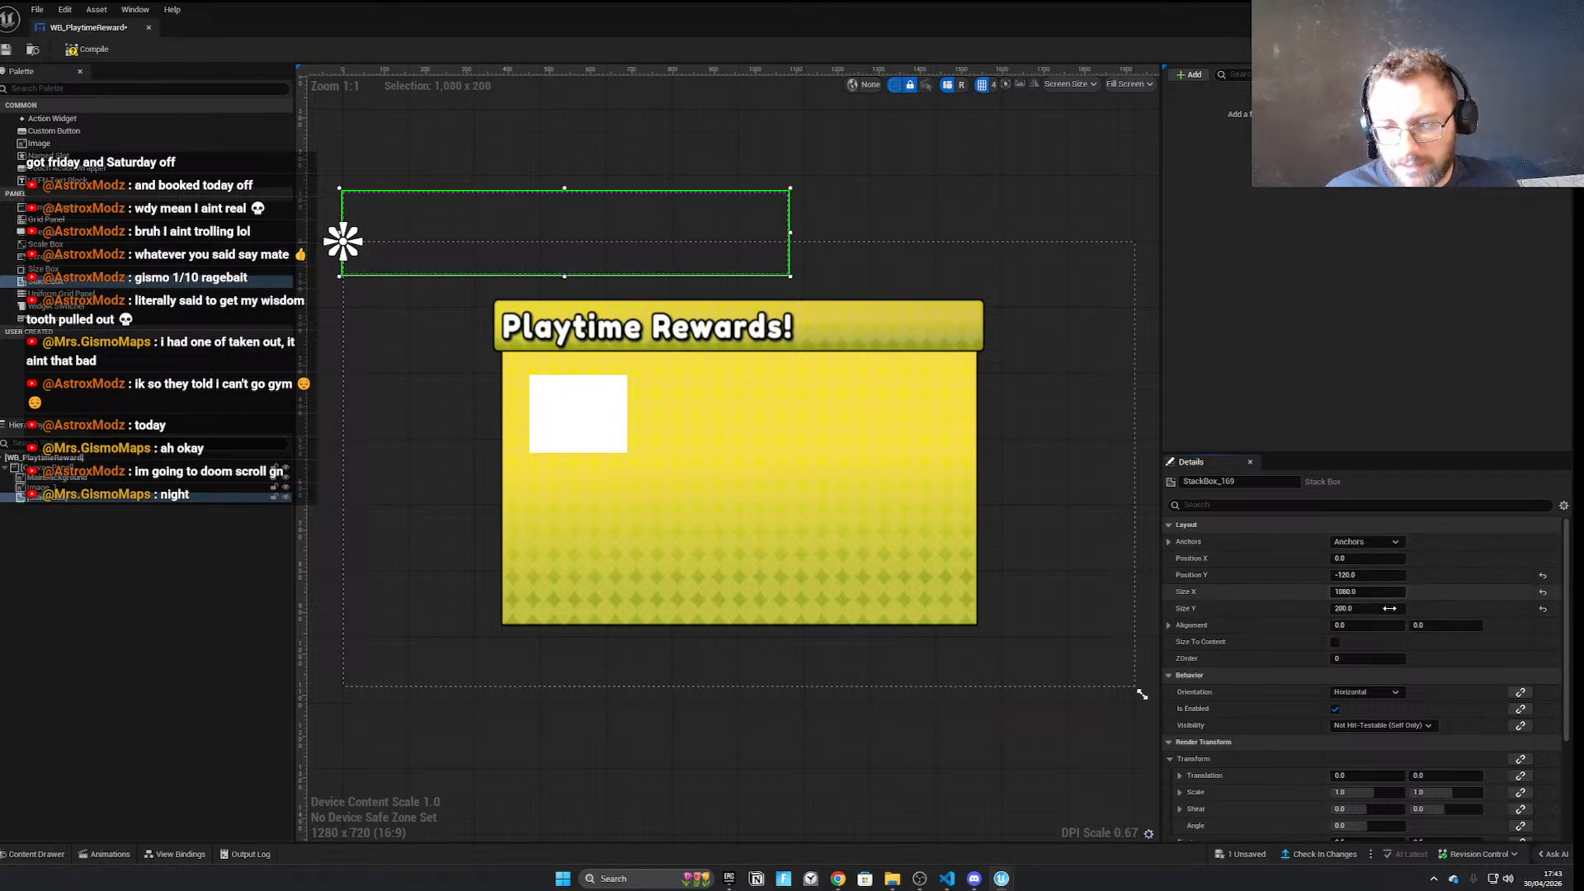
Anchor and align the stack box to the canvas centre and set its Position Y to -120
left_click(1388, 542)
left_click(1387, 615, "ctrl+shift")
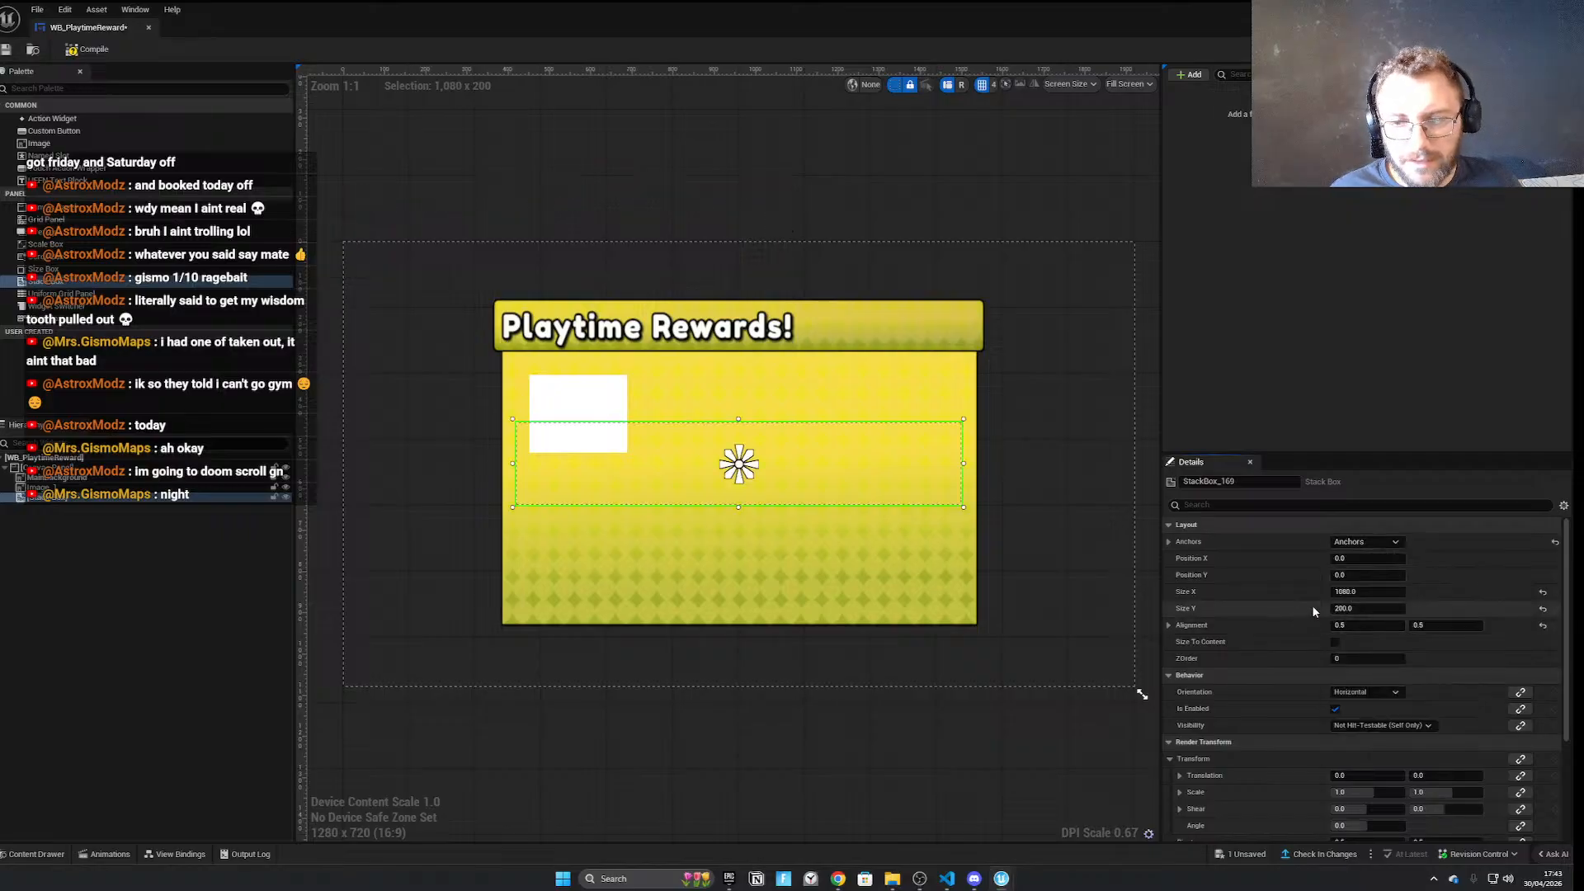
left_click(1370, 575)
type("-120")
key("Return")
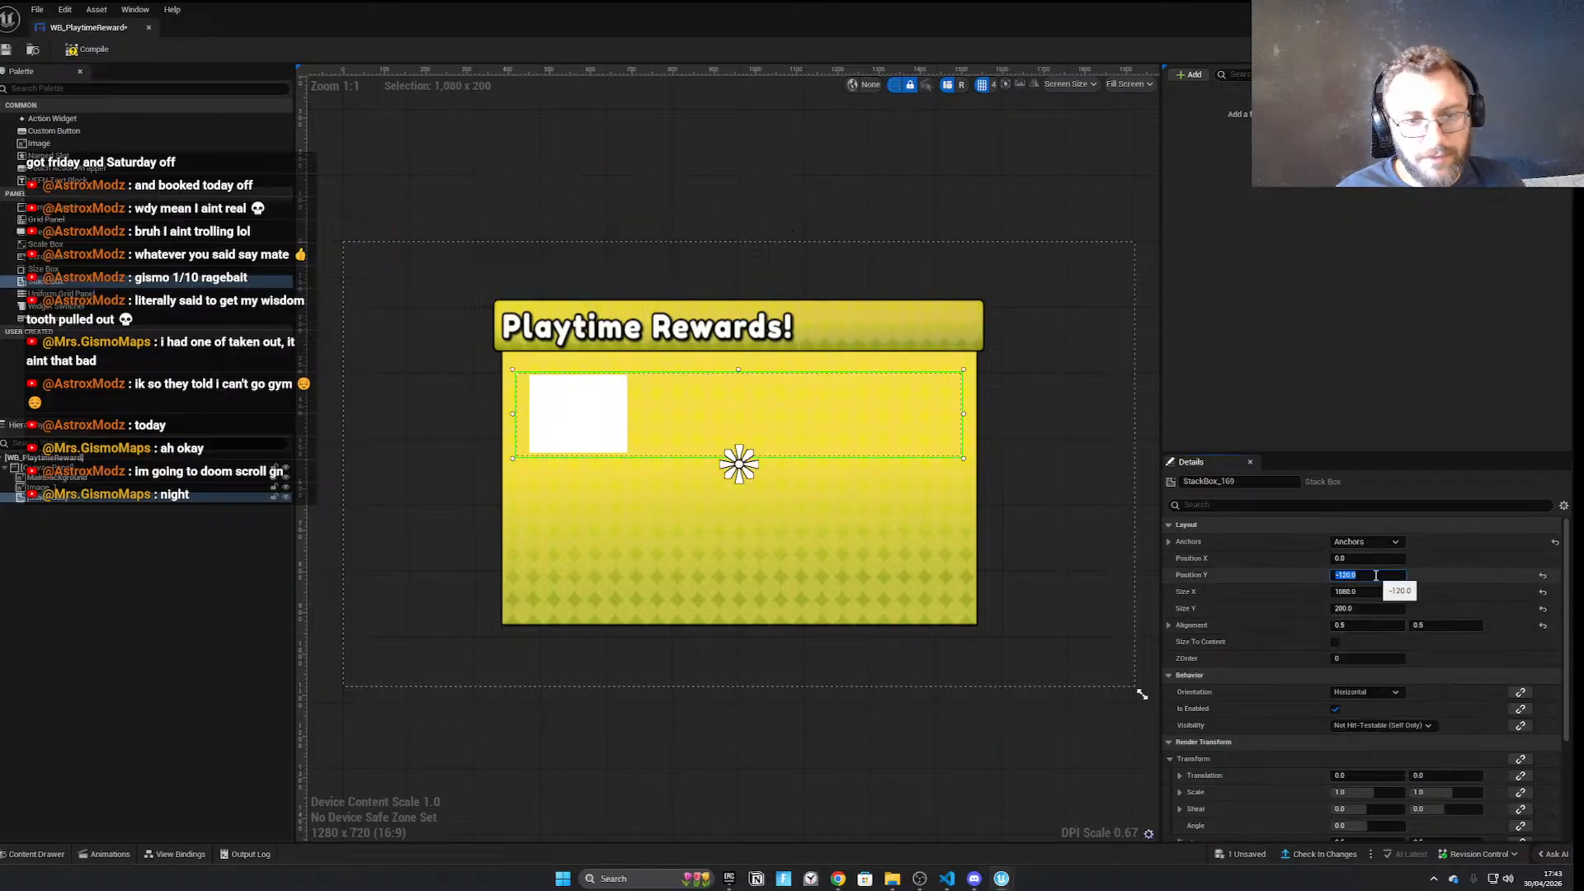
Place the stack box above the white placeholder image in the hierarchy and rename it as the background stack box for 1-4
left_click_drag(86, 488, 85, 502)
double_click(86, 493)
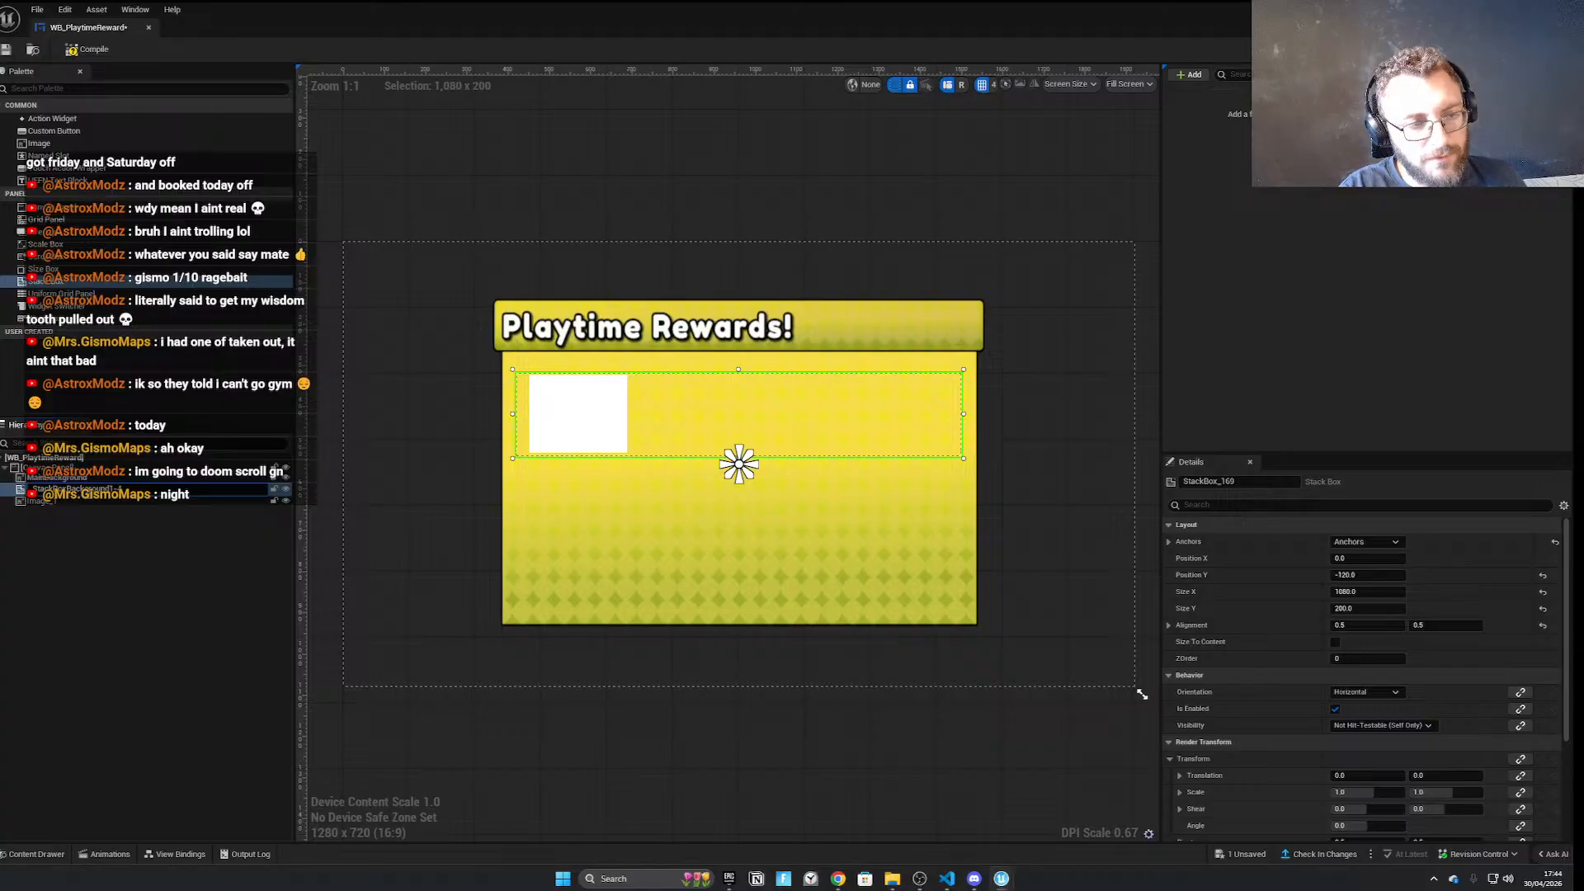
left_click(129, 498)
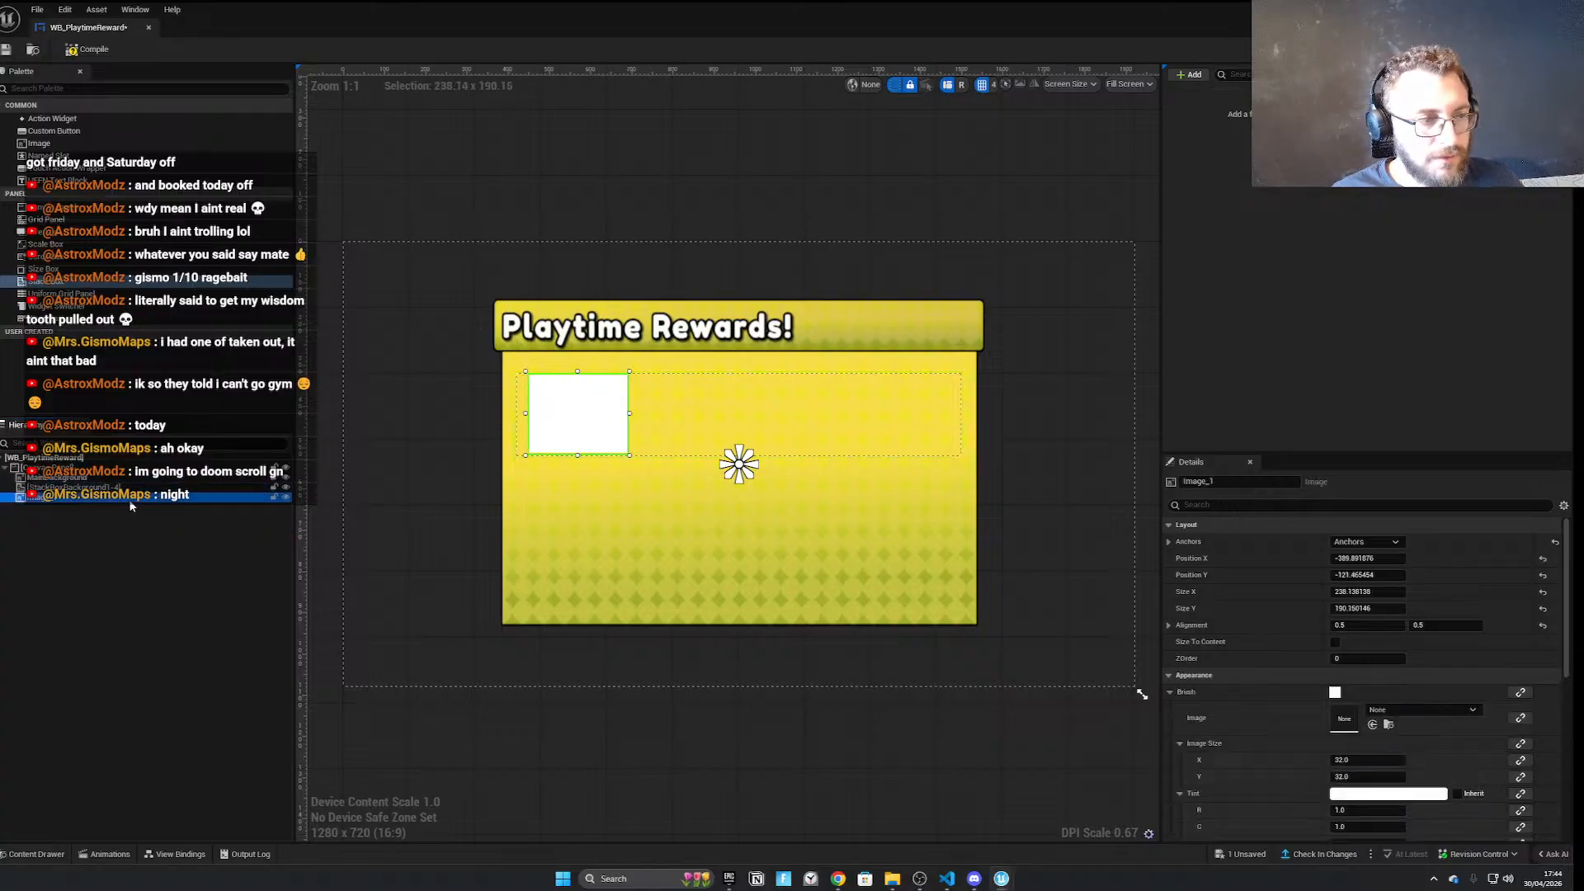
left_click(83, 488)
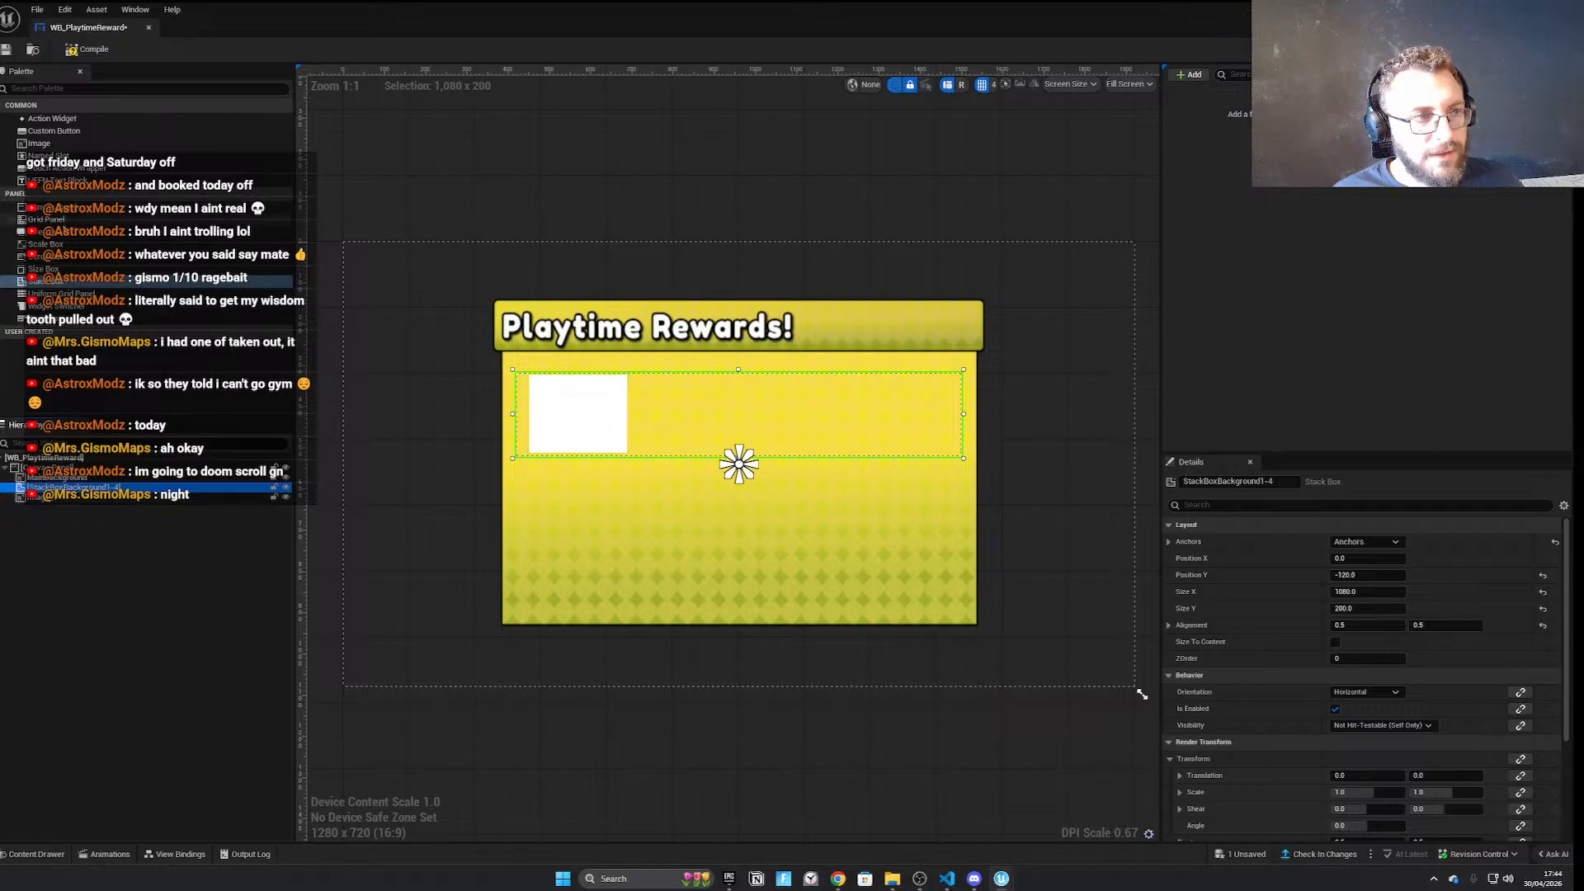
left_click_drag(42, 283, 604, 429)
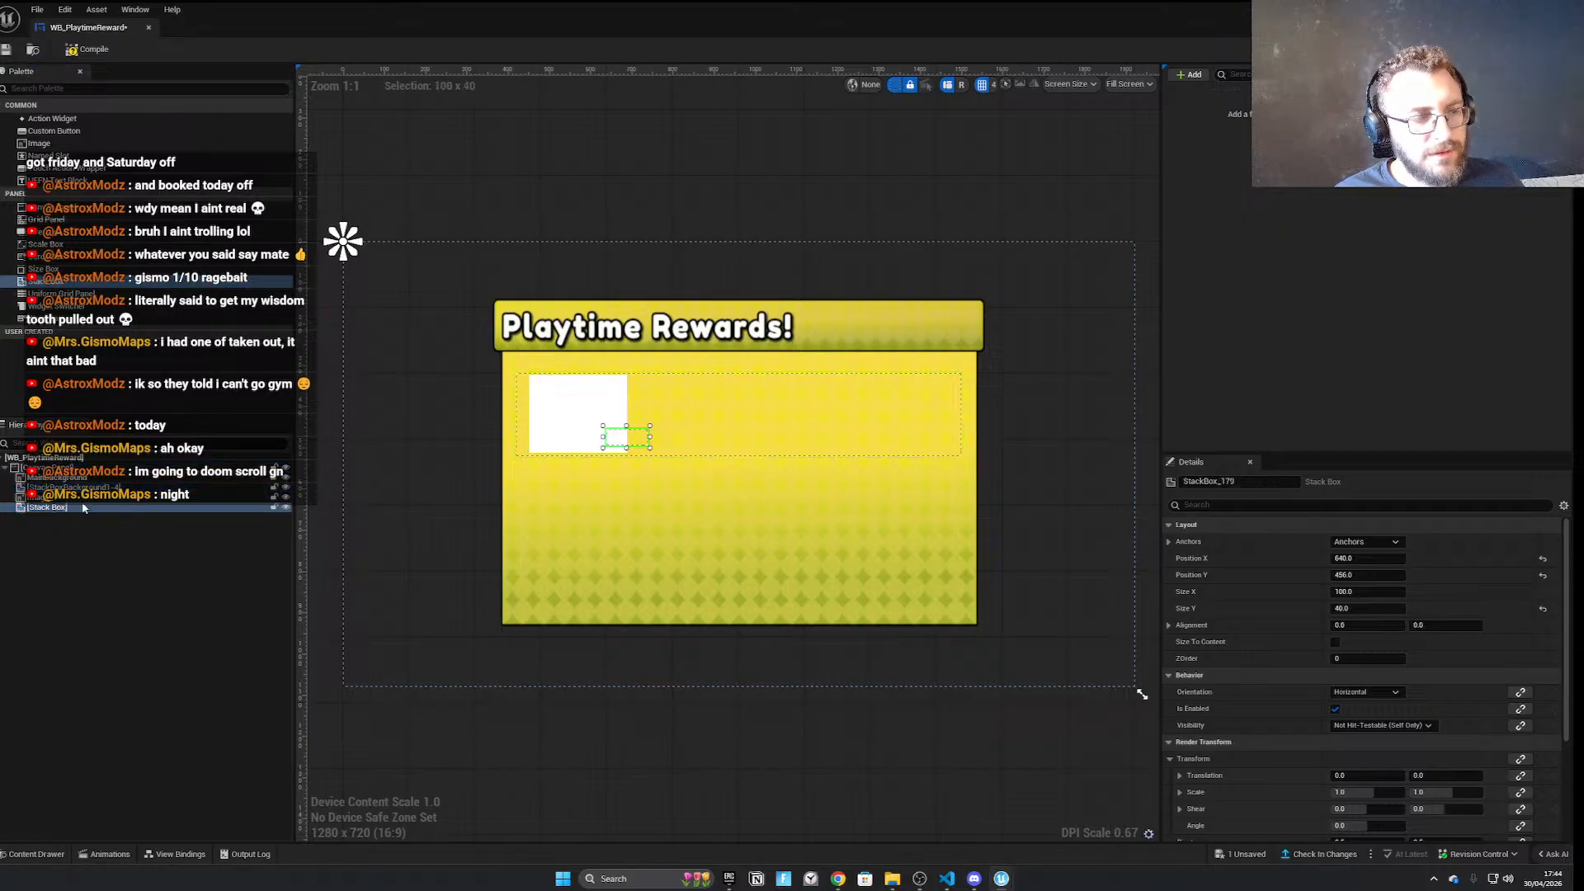
key("Delete")
Nest the white placeholder image inside the background stack box and duplicate it until there are four images
left_click_drag(64, 497, 63, 487)
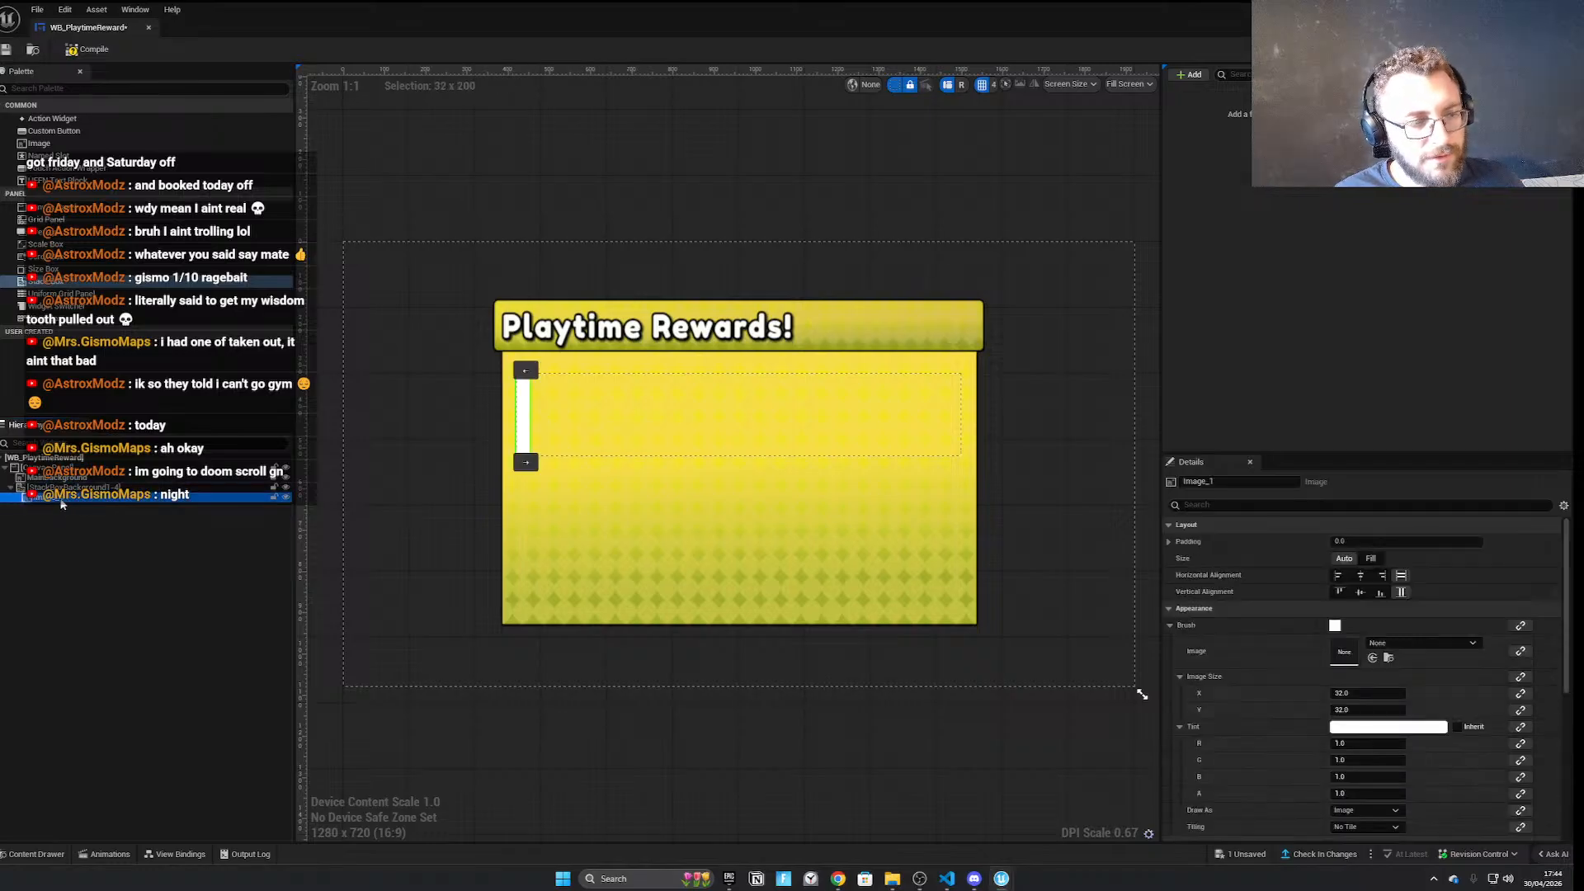
key("ctrl+d")
key("ctrl+d")
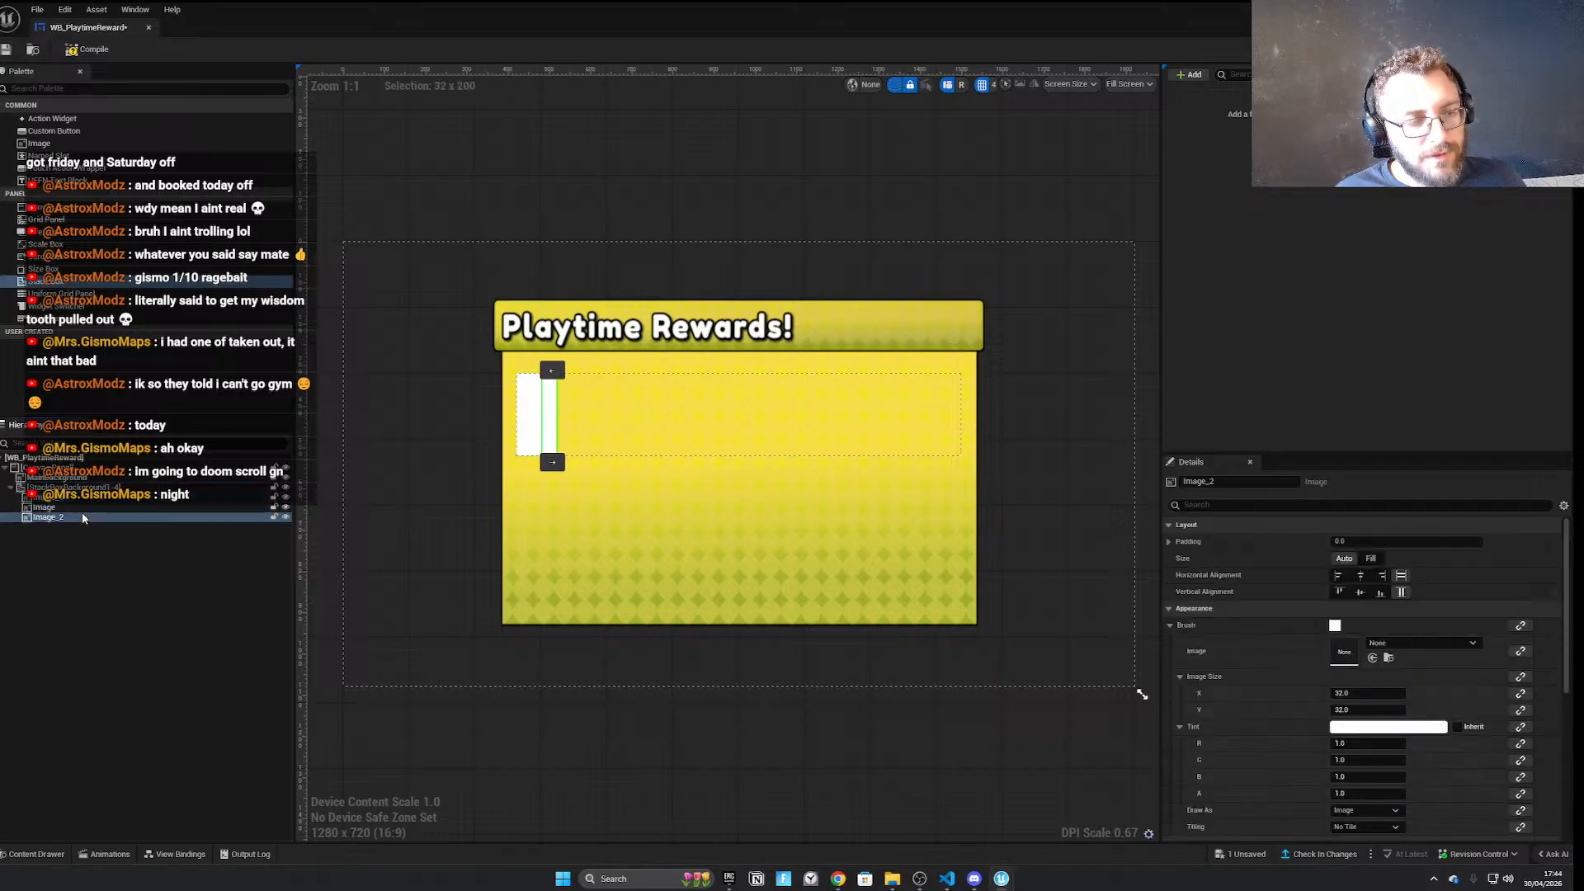
Rename the first two images in the stack box as Background1 and Background2
left_click(73, 505, "shift")
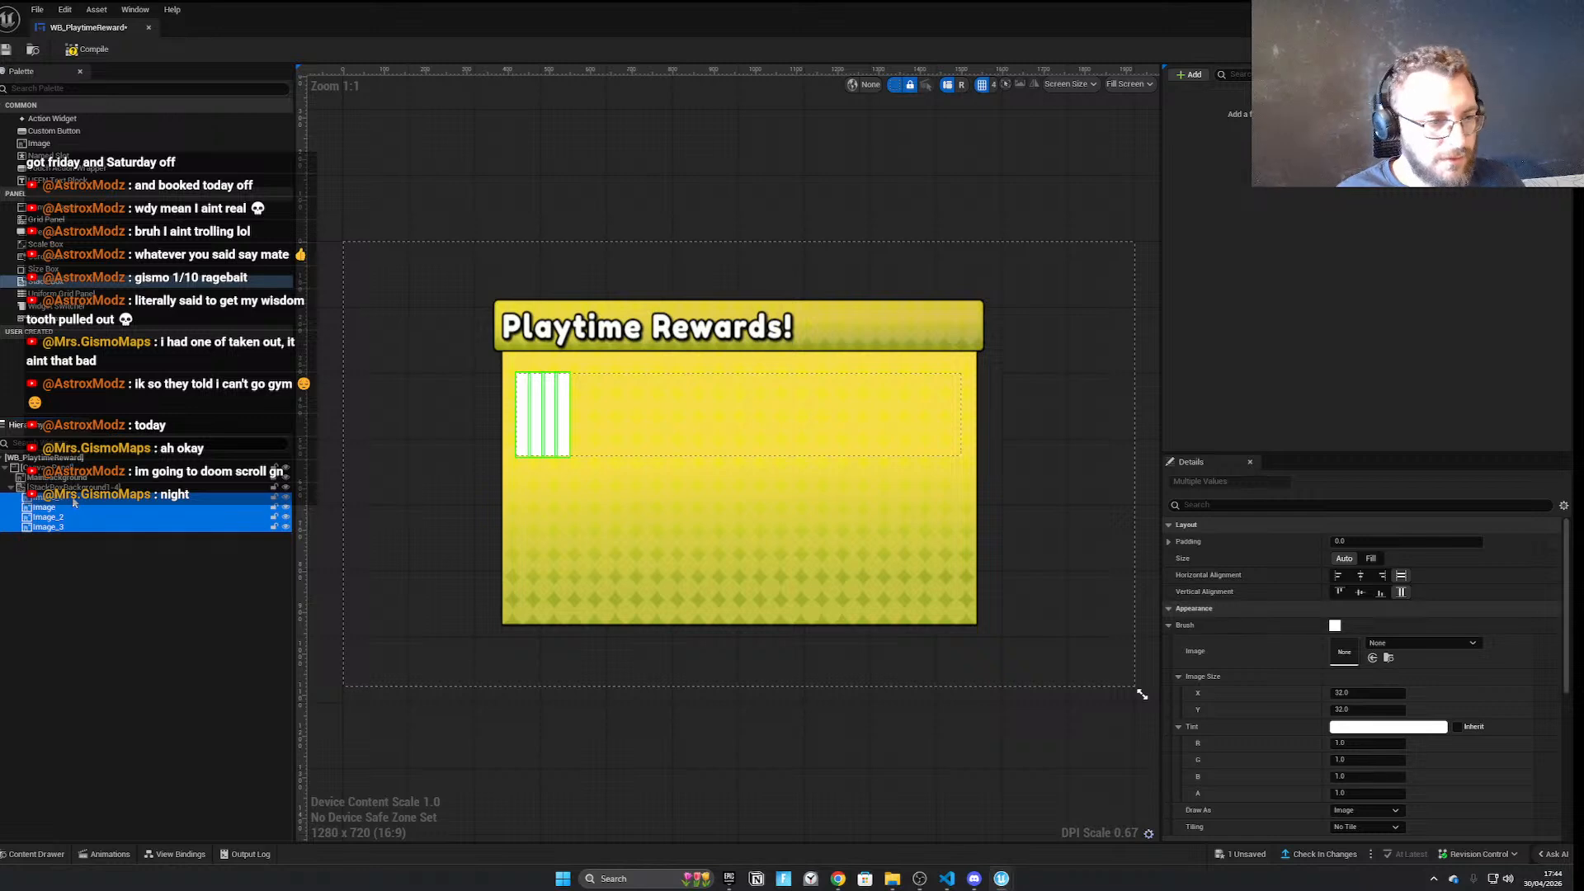
double_click(73, 498)
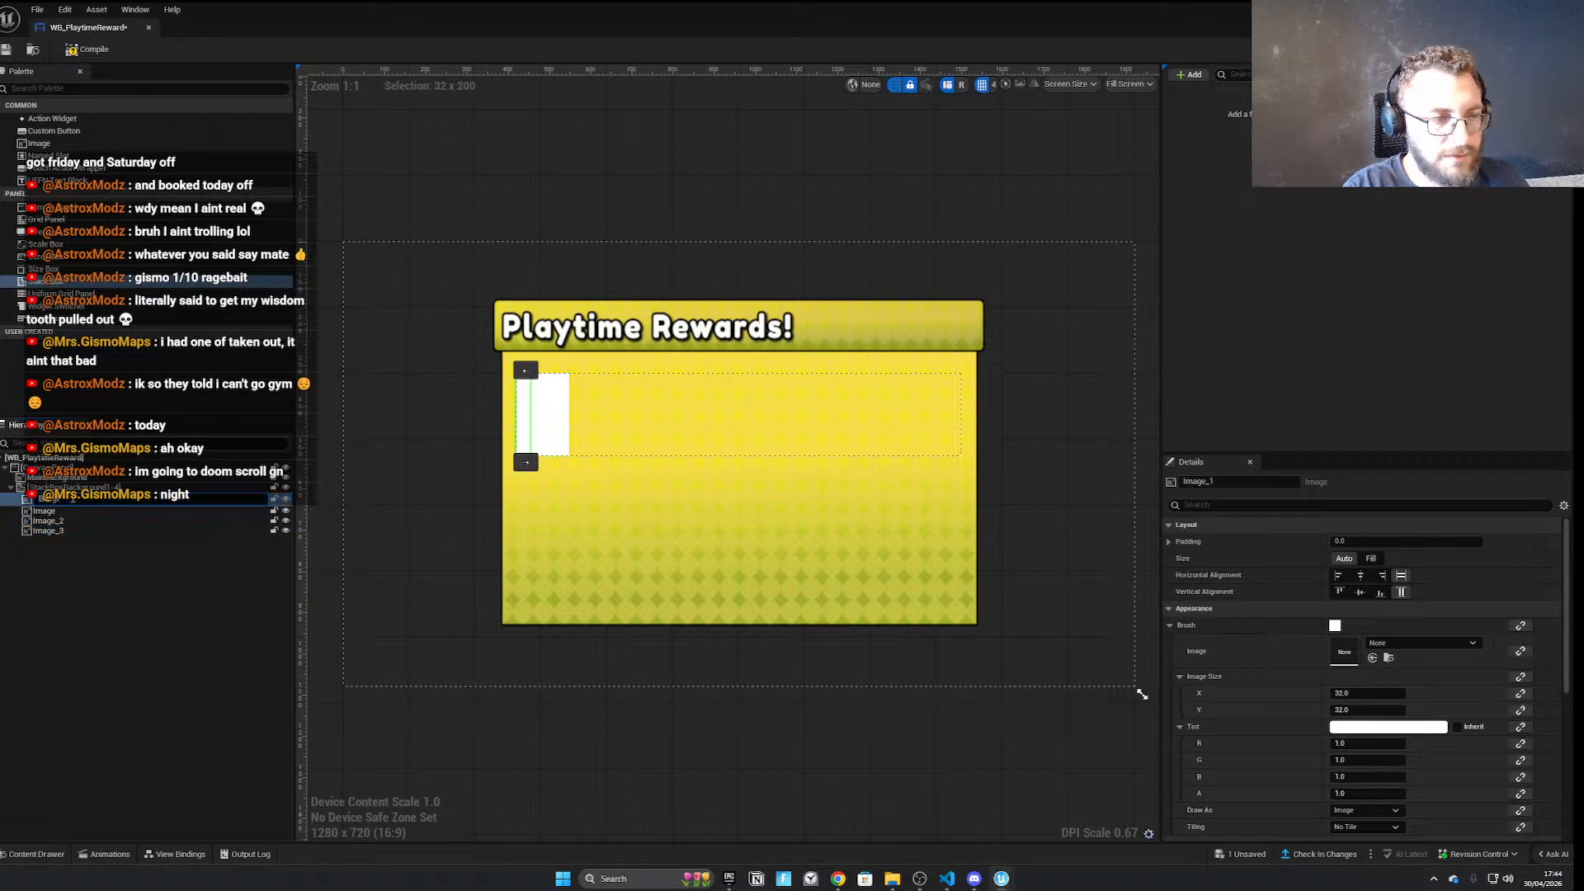
left_click(154, 508)
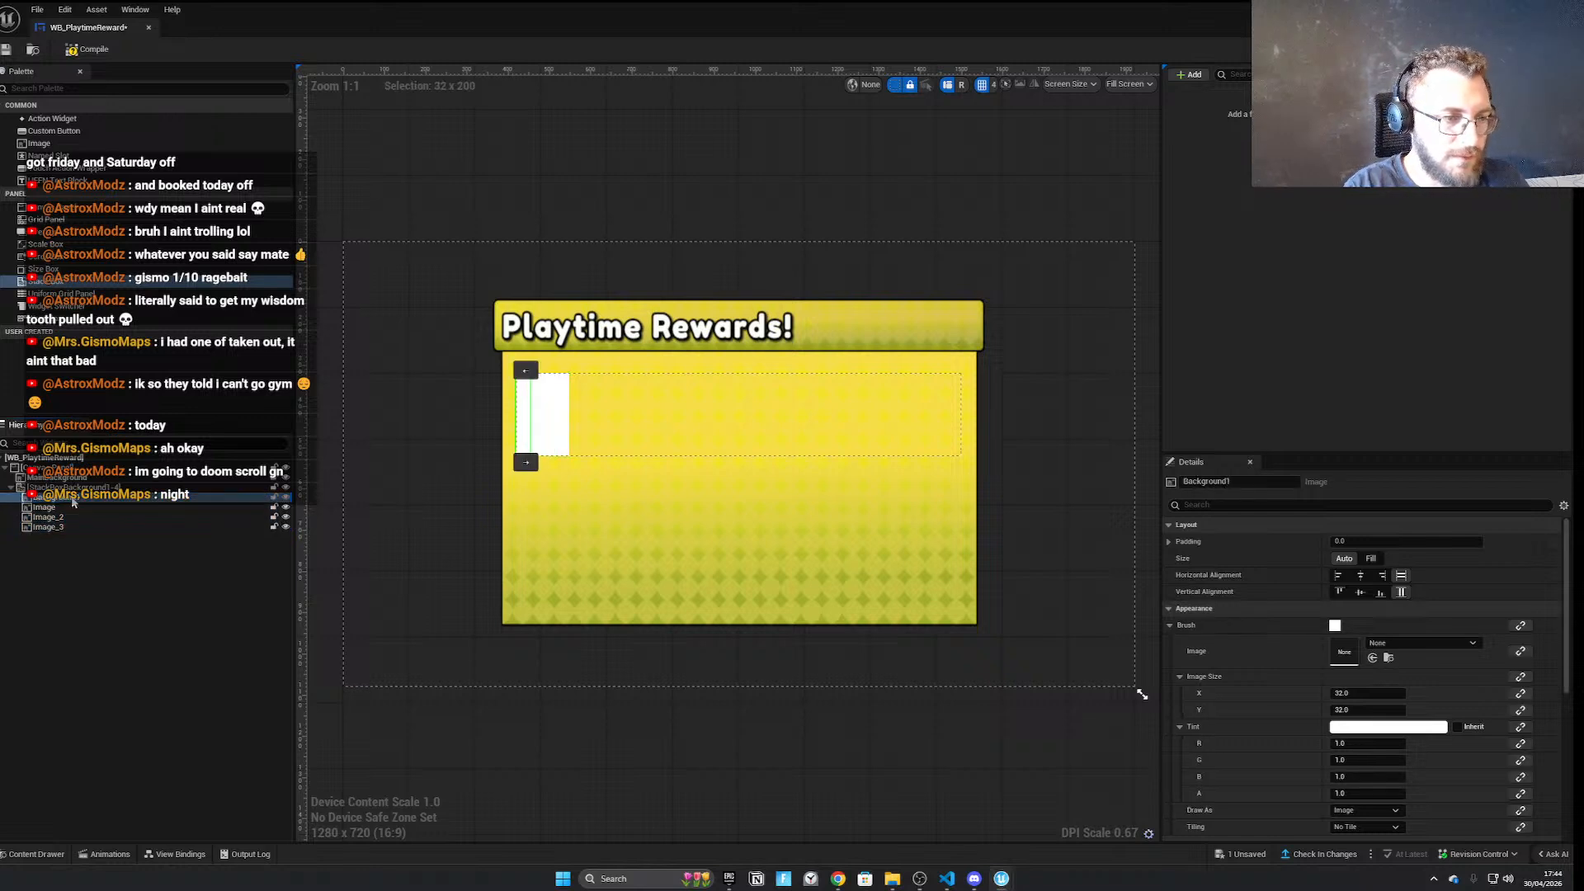
double_click(153, 508)
type("Background")
key("Return")
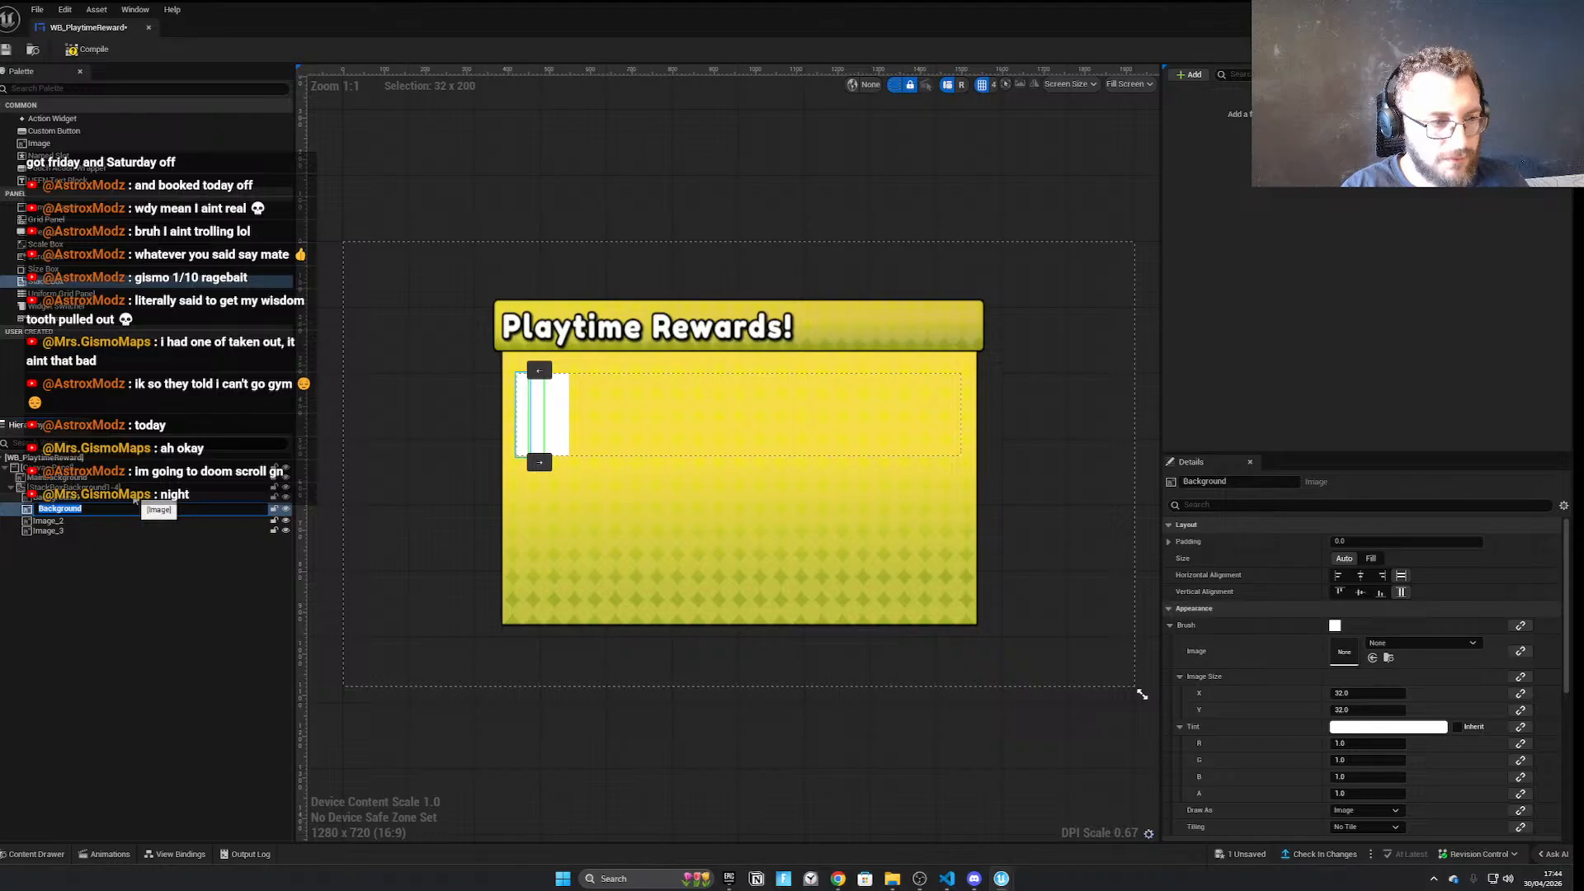
Rename the remaining two images in the stack box as Background3 and Background4
left_click(125, 517)
double_click(126, 517)
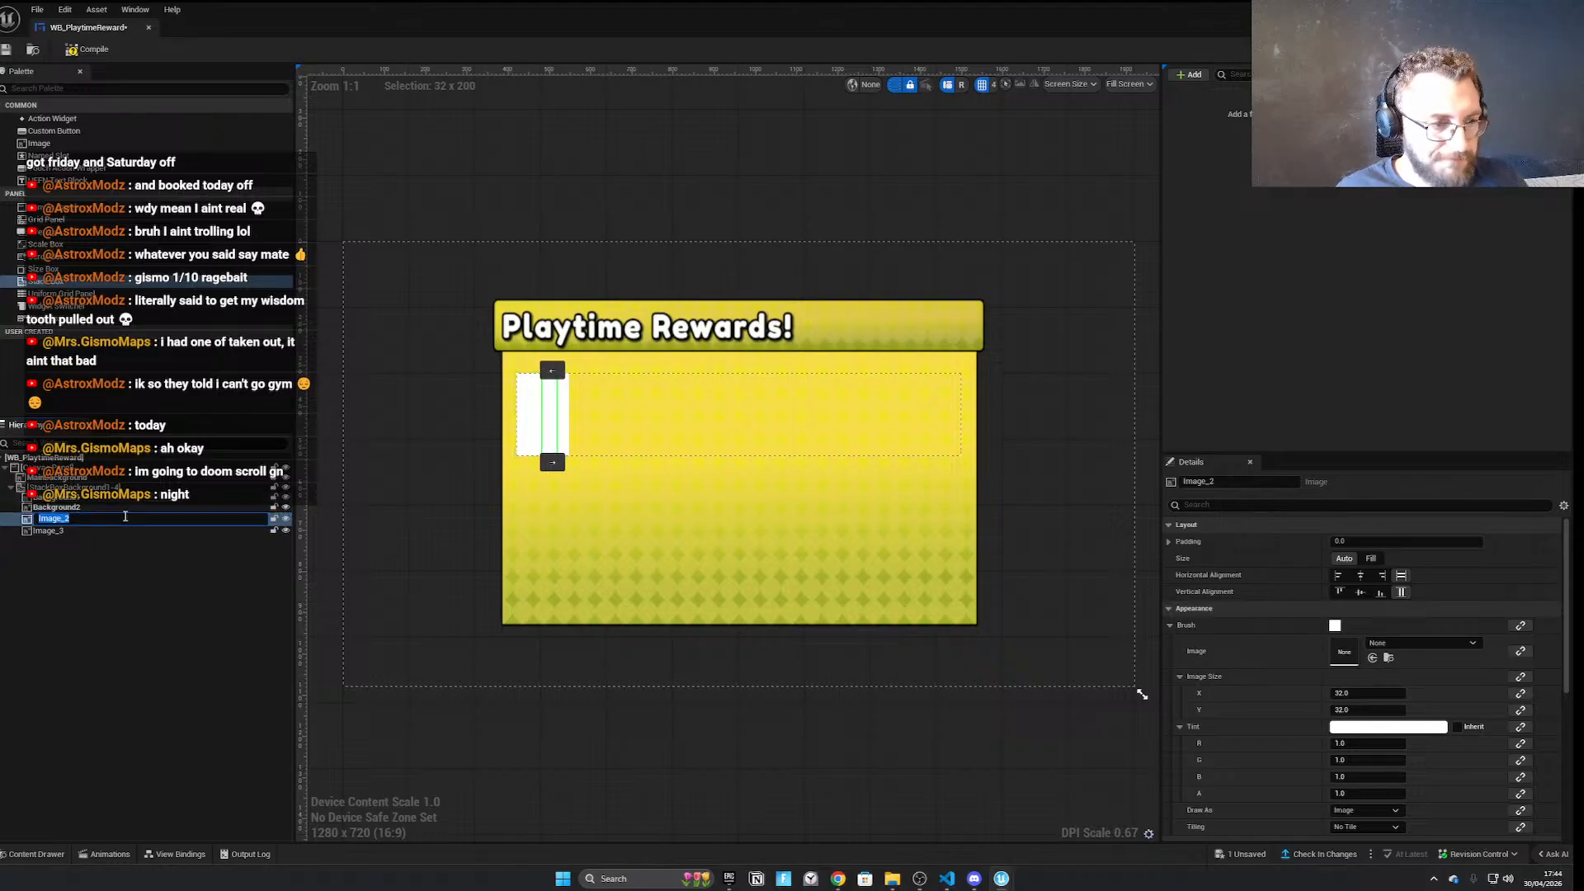
type("Background3")
key("Return")
double_click(130, 528)
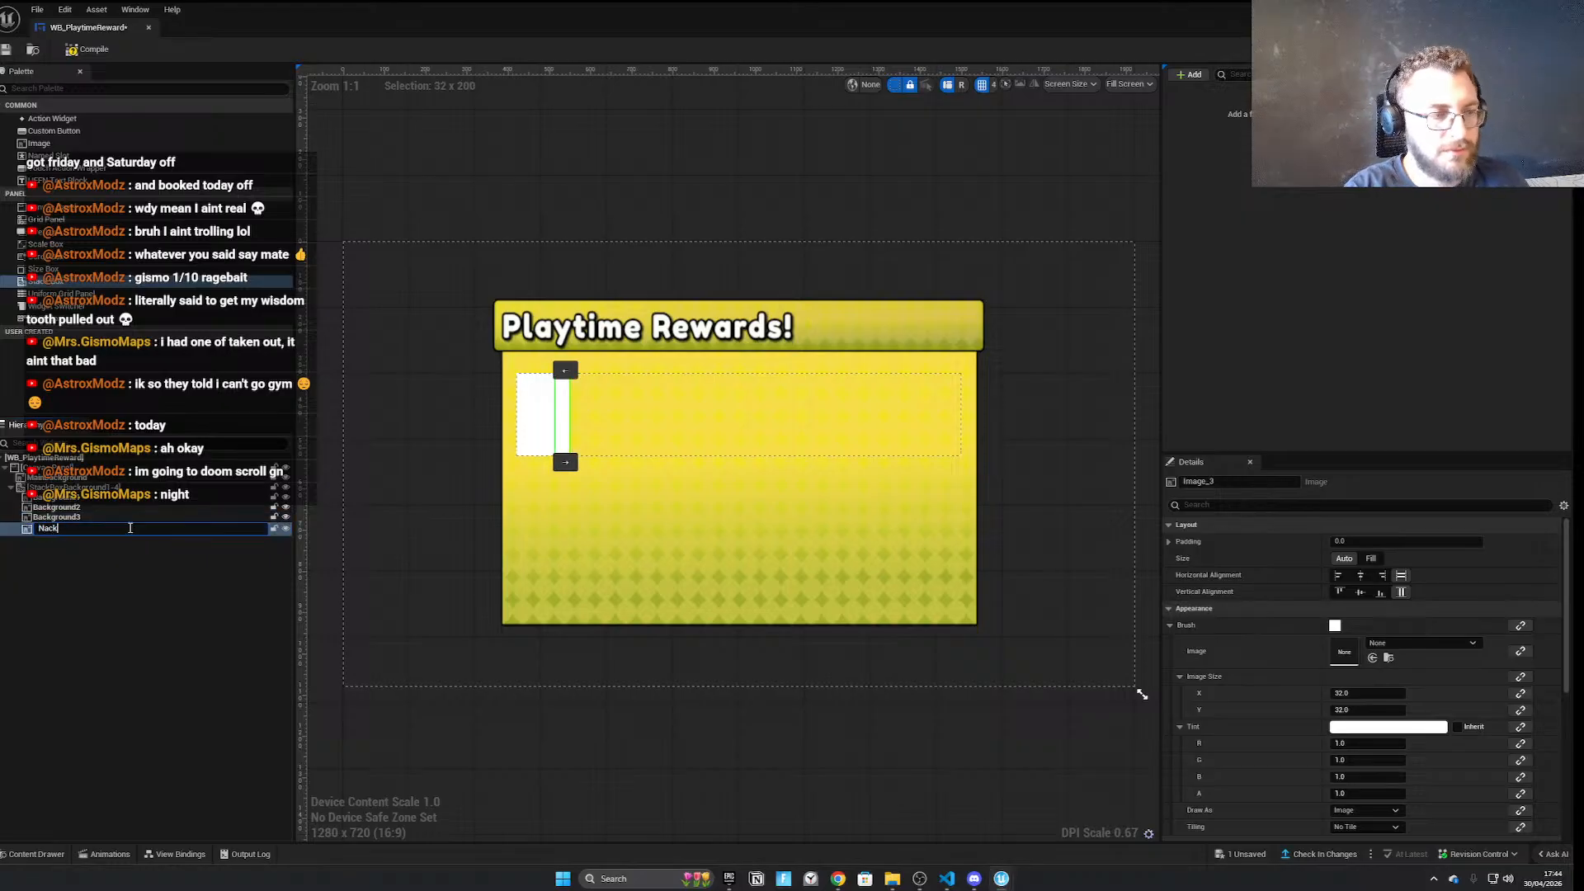
type("Background")
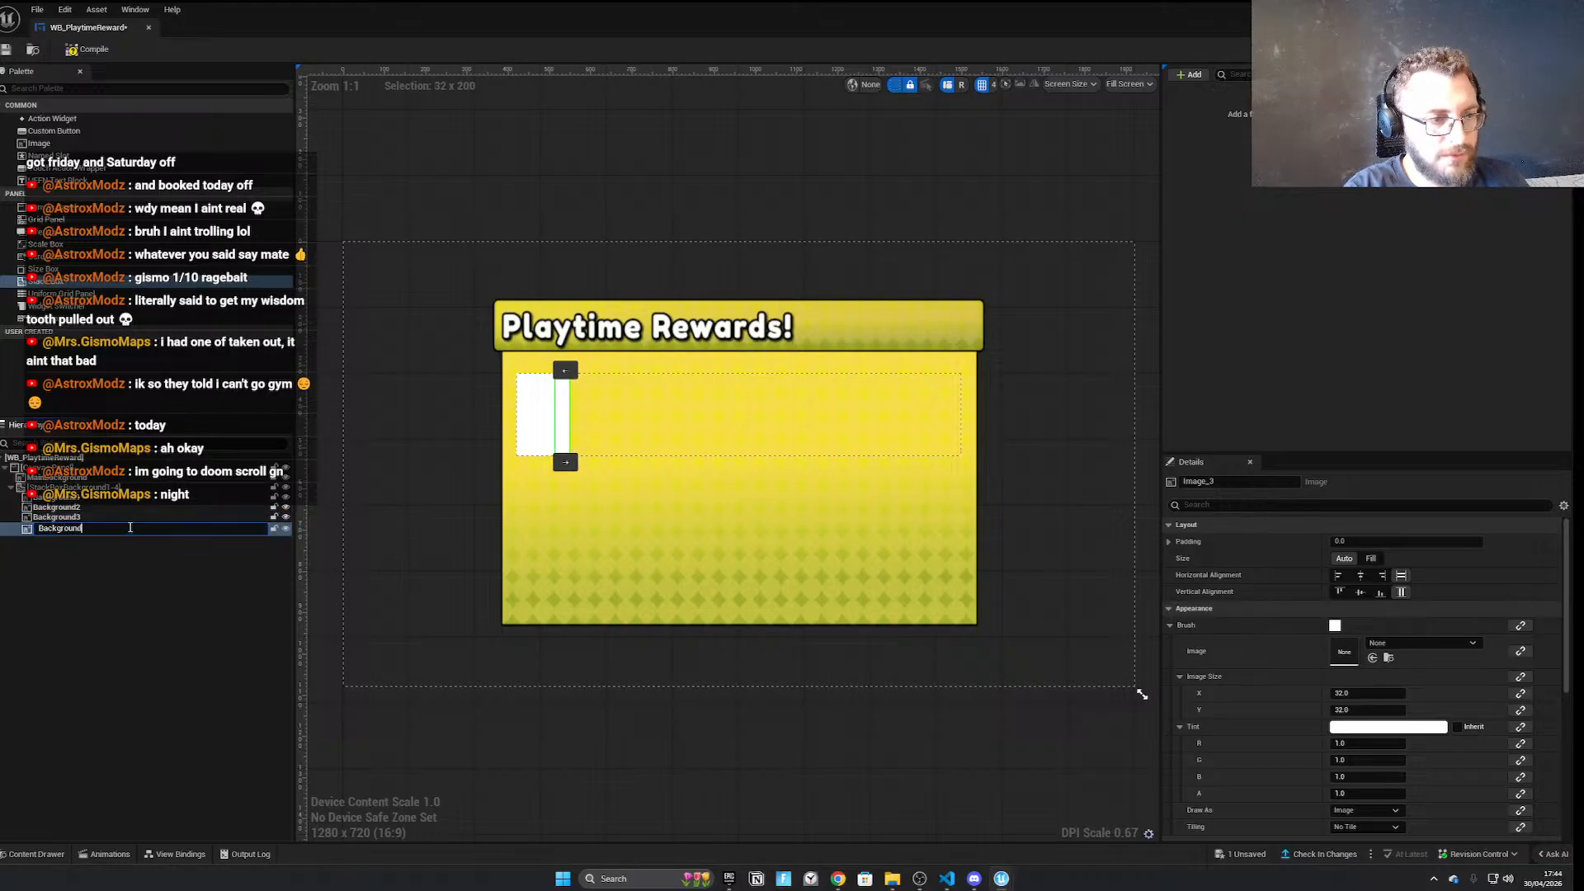
type("4")
key("Return")
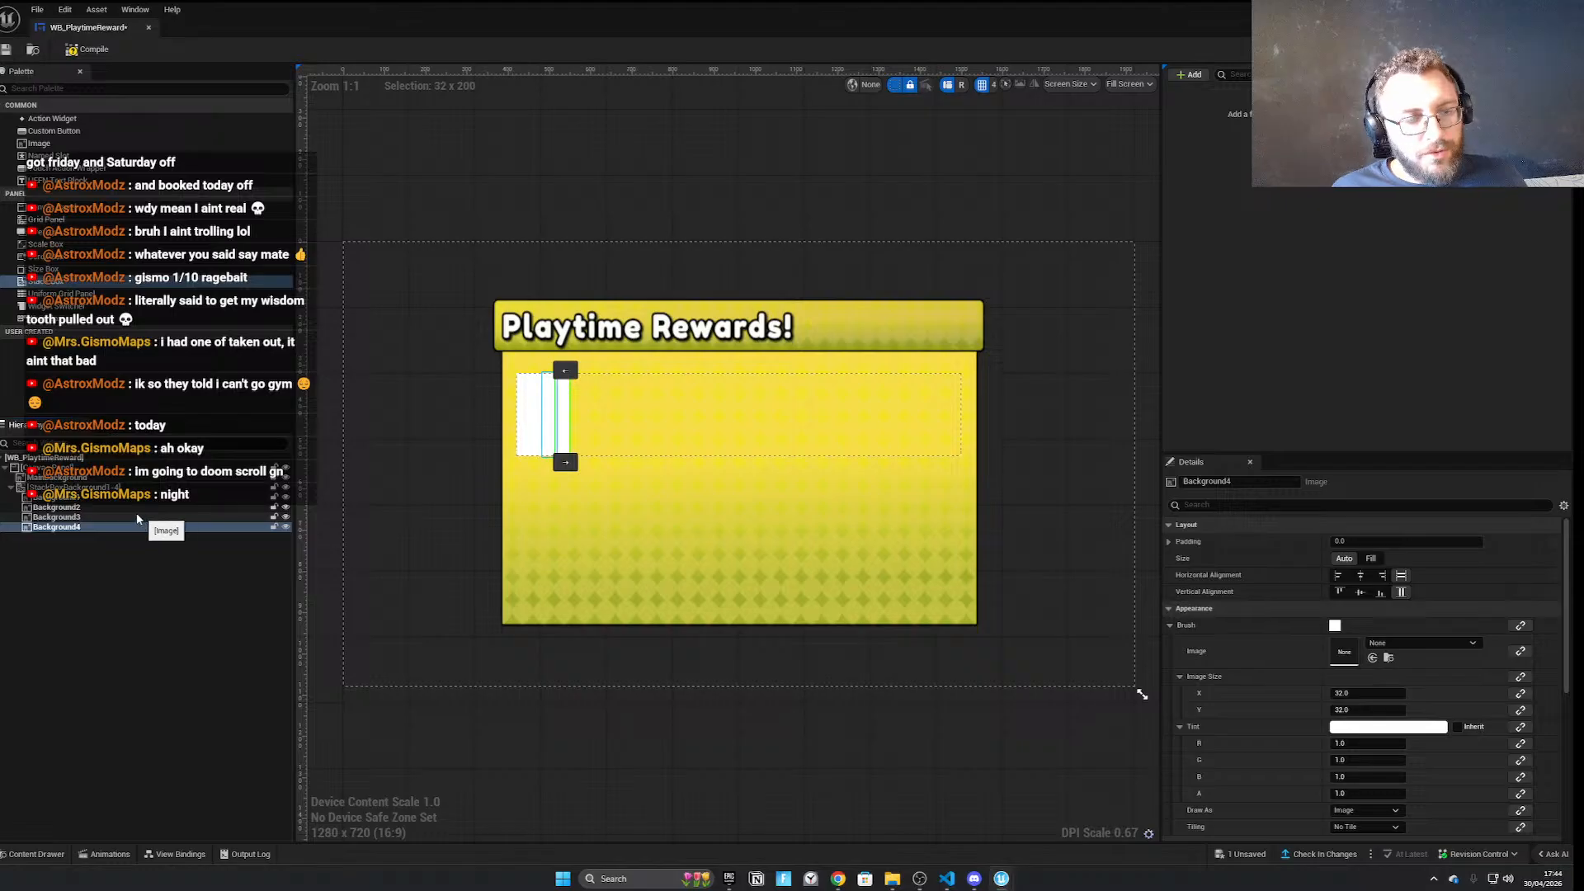
Select the four background images and search the available brush images for "norm"
left_click(132, 508, "shift")
left_click(132, 498, "shift")
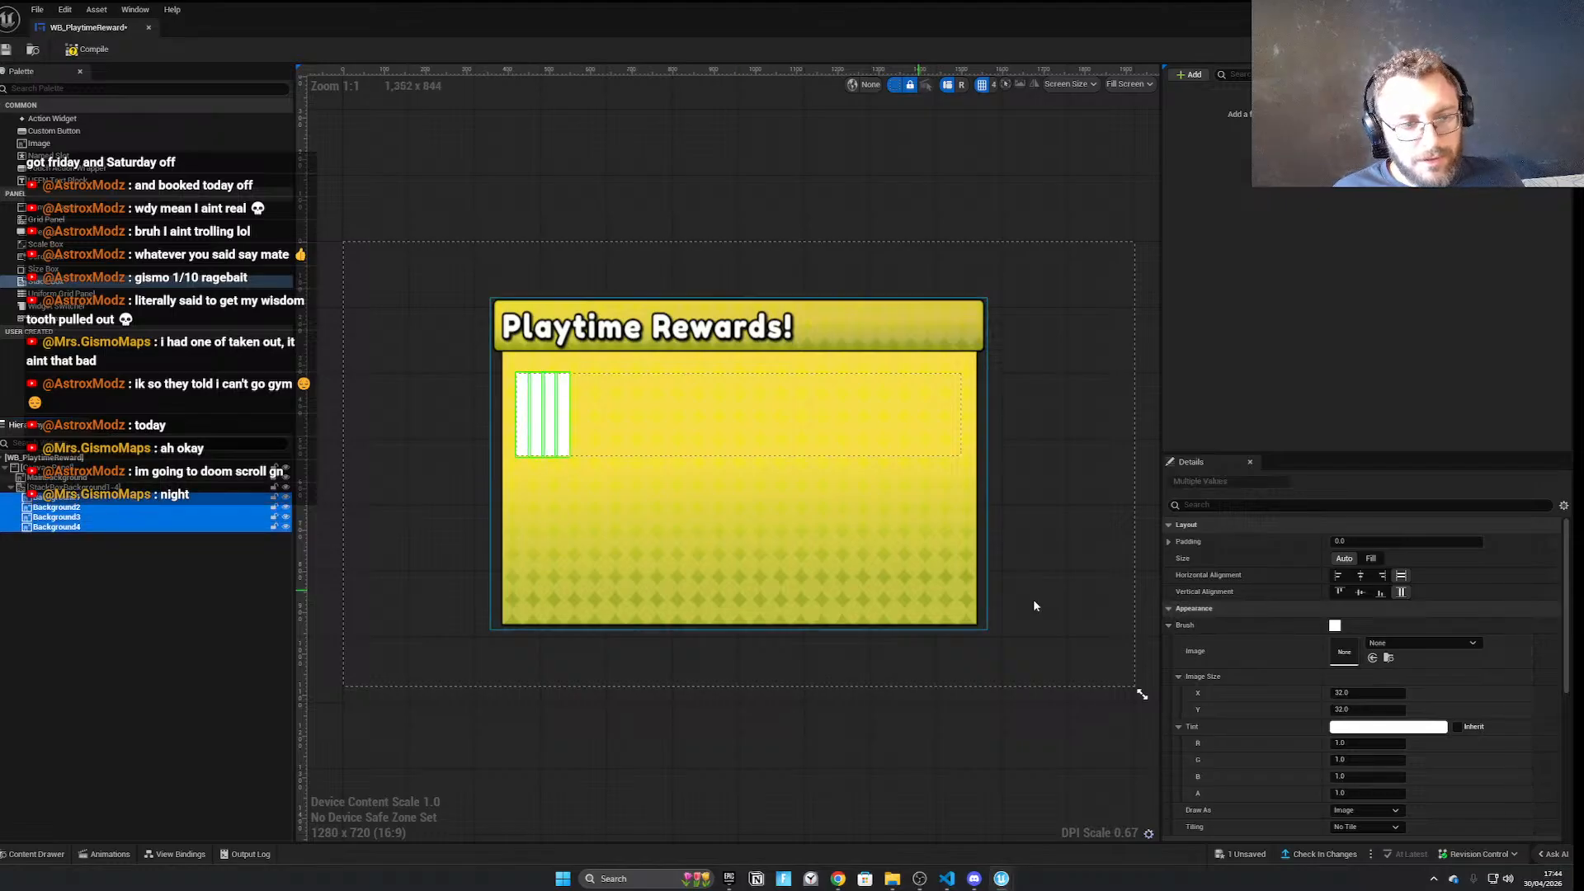
left_click(1375, 633)
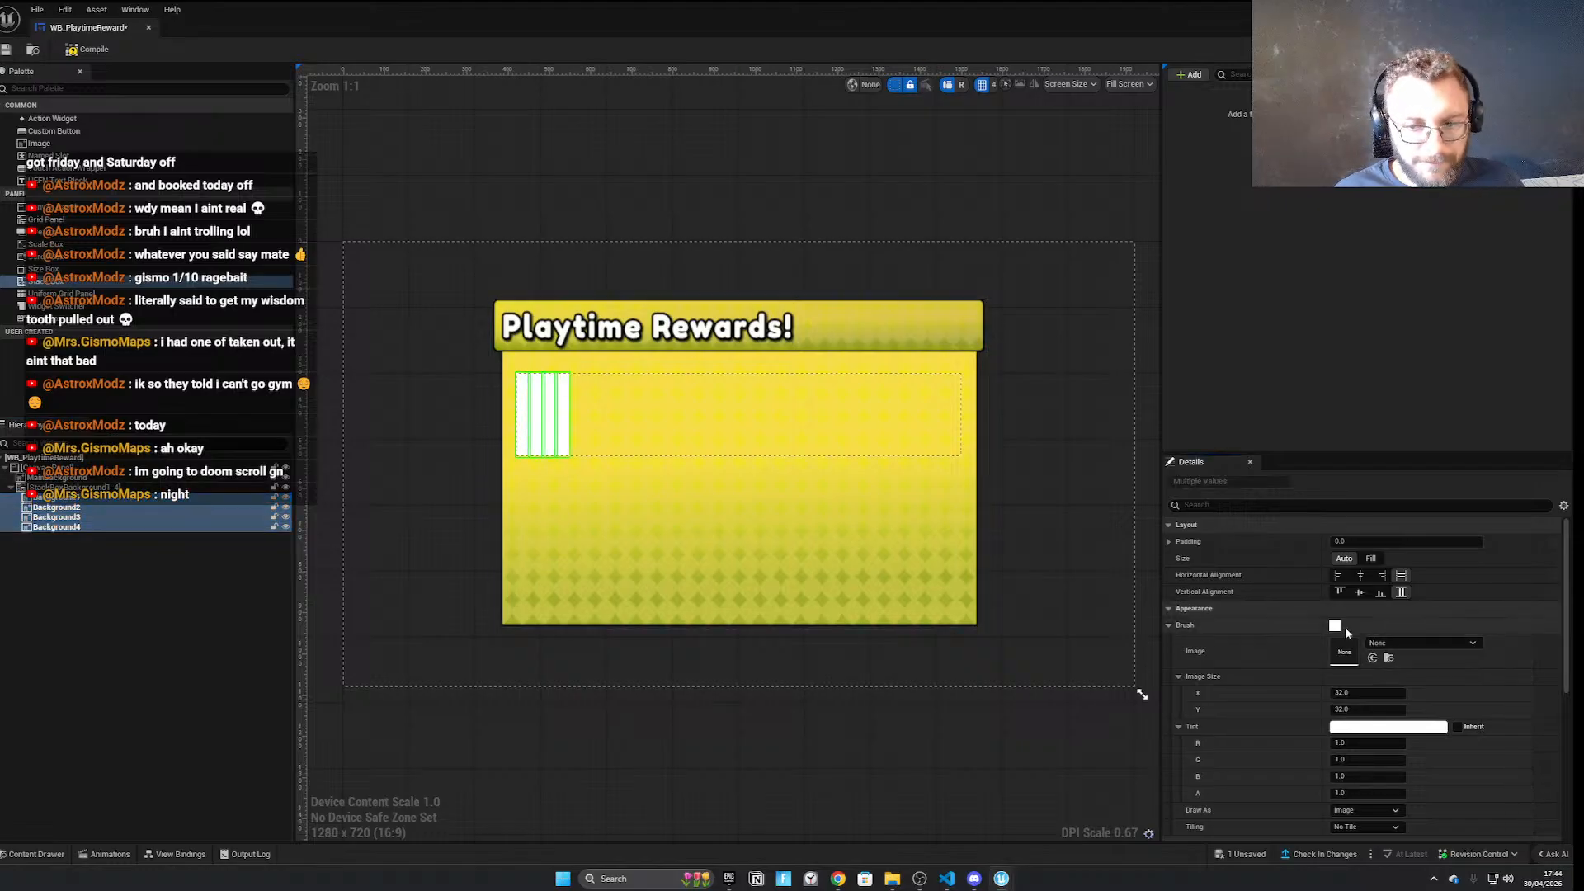
left_click(1393, 643)
type("nora")
key("BackSpace")
key("BackSpace")
key("BackSpace")
key("BackSpace")
type("o")
key("BackSpace")
type("norm")
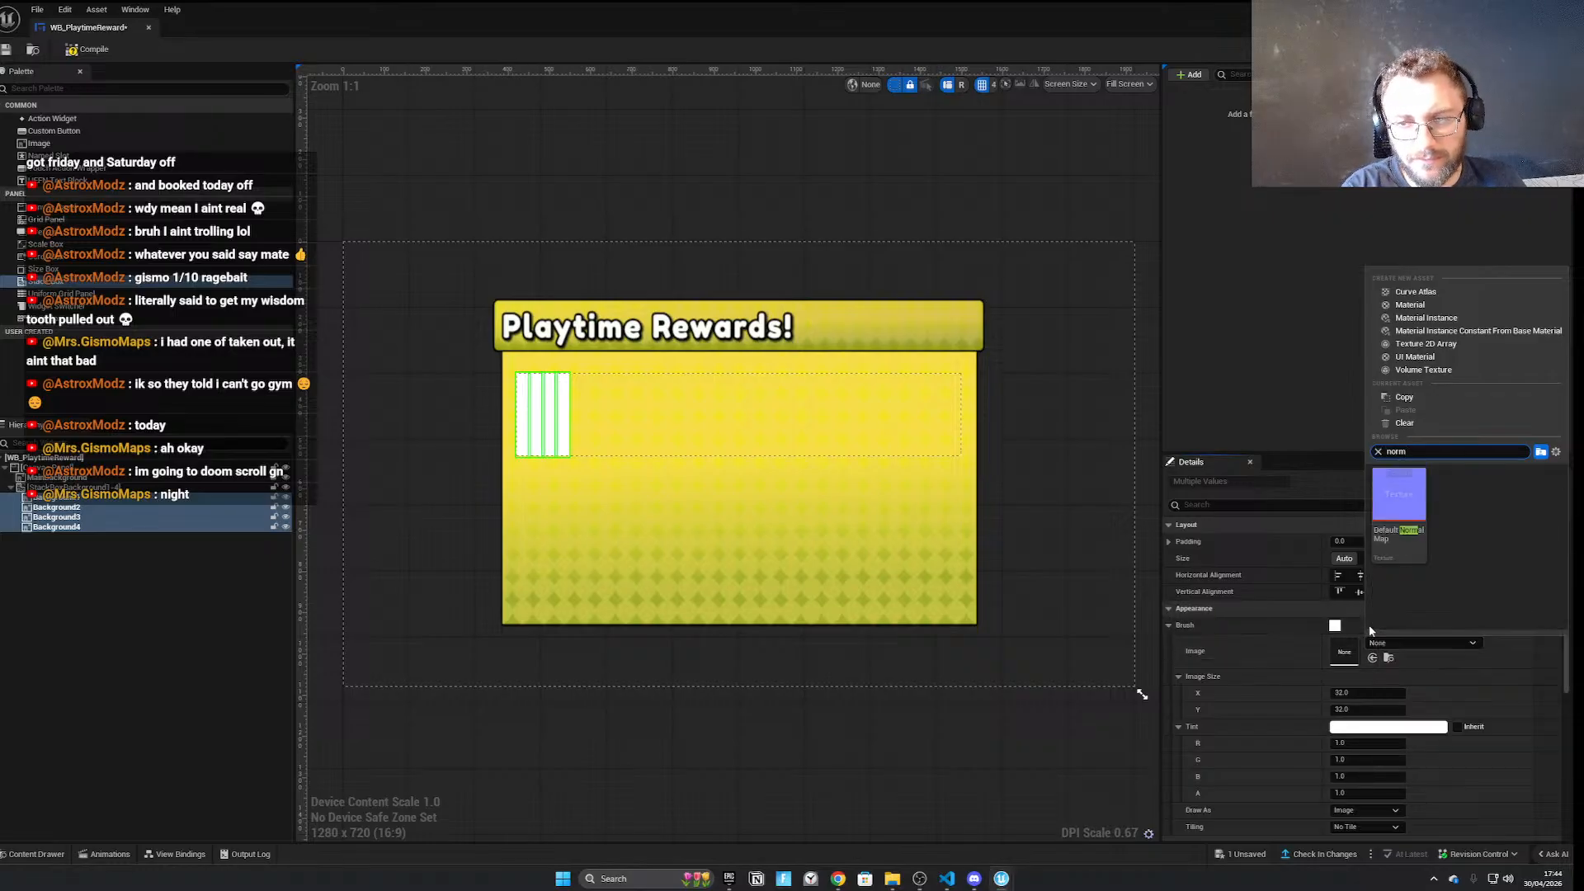
Look through the project's PinCodeWB folder for the button textures, then return to the widget editor
left_click_drag(1056, 14, 1330, 296)
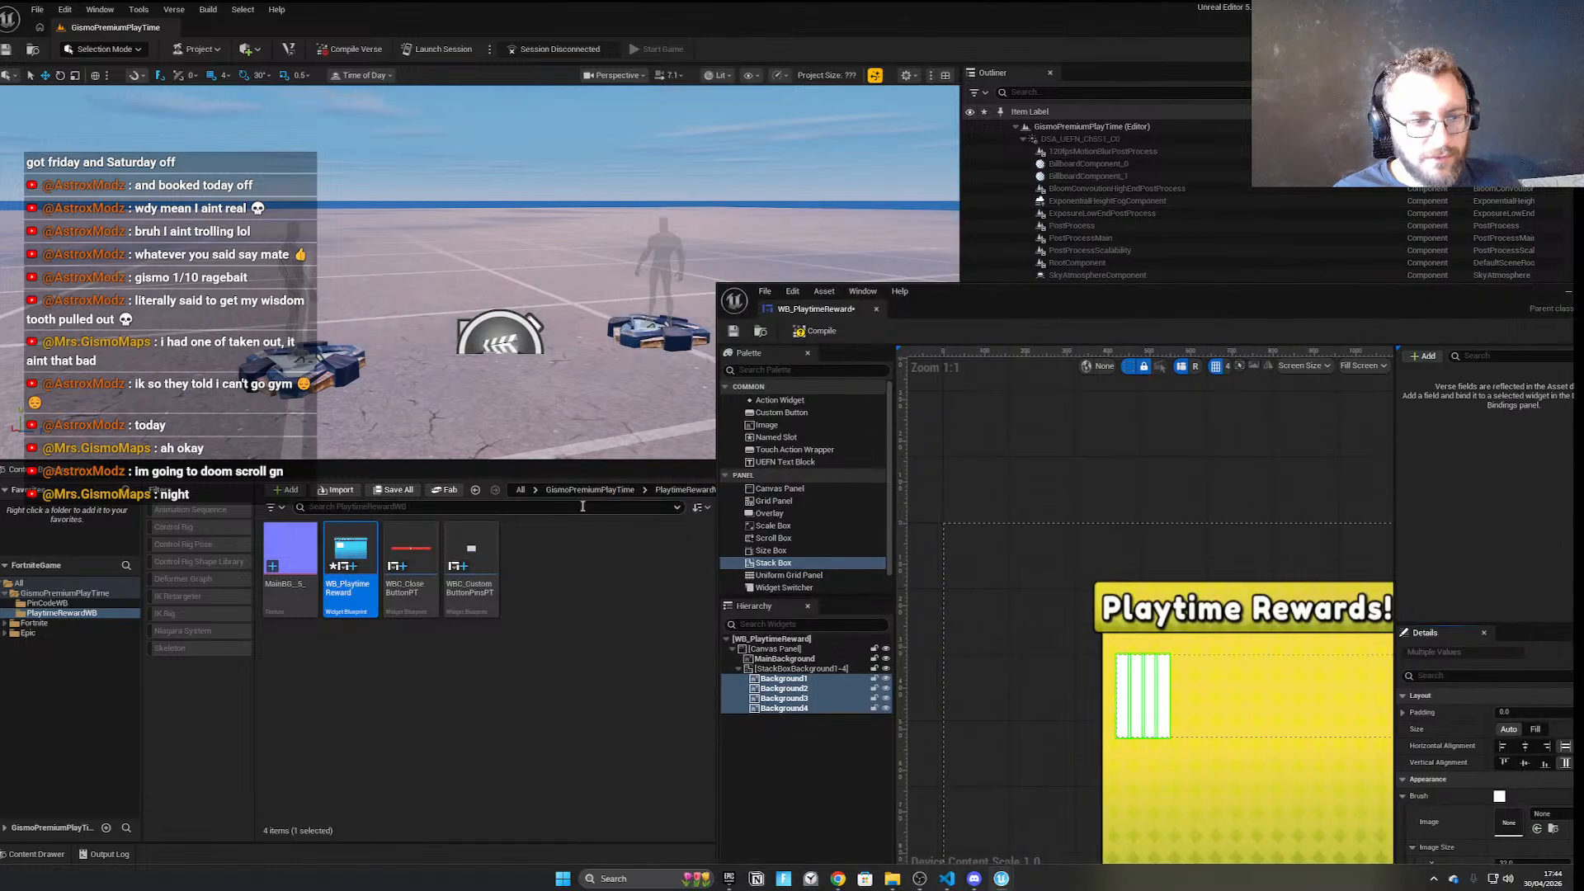
left_click(603, 492)
double_click(346, 562)
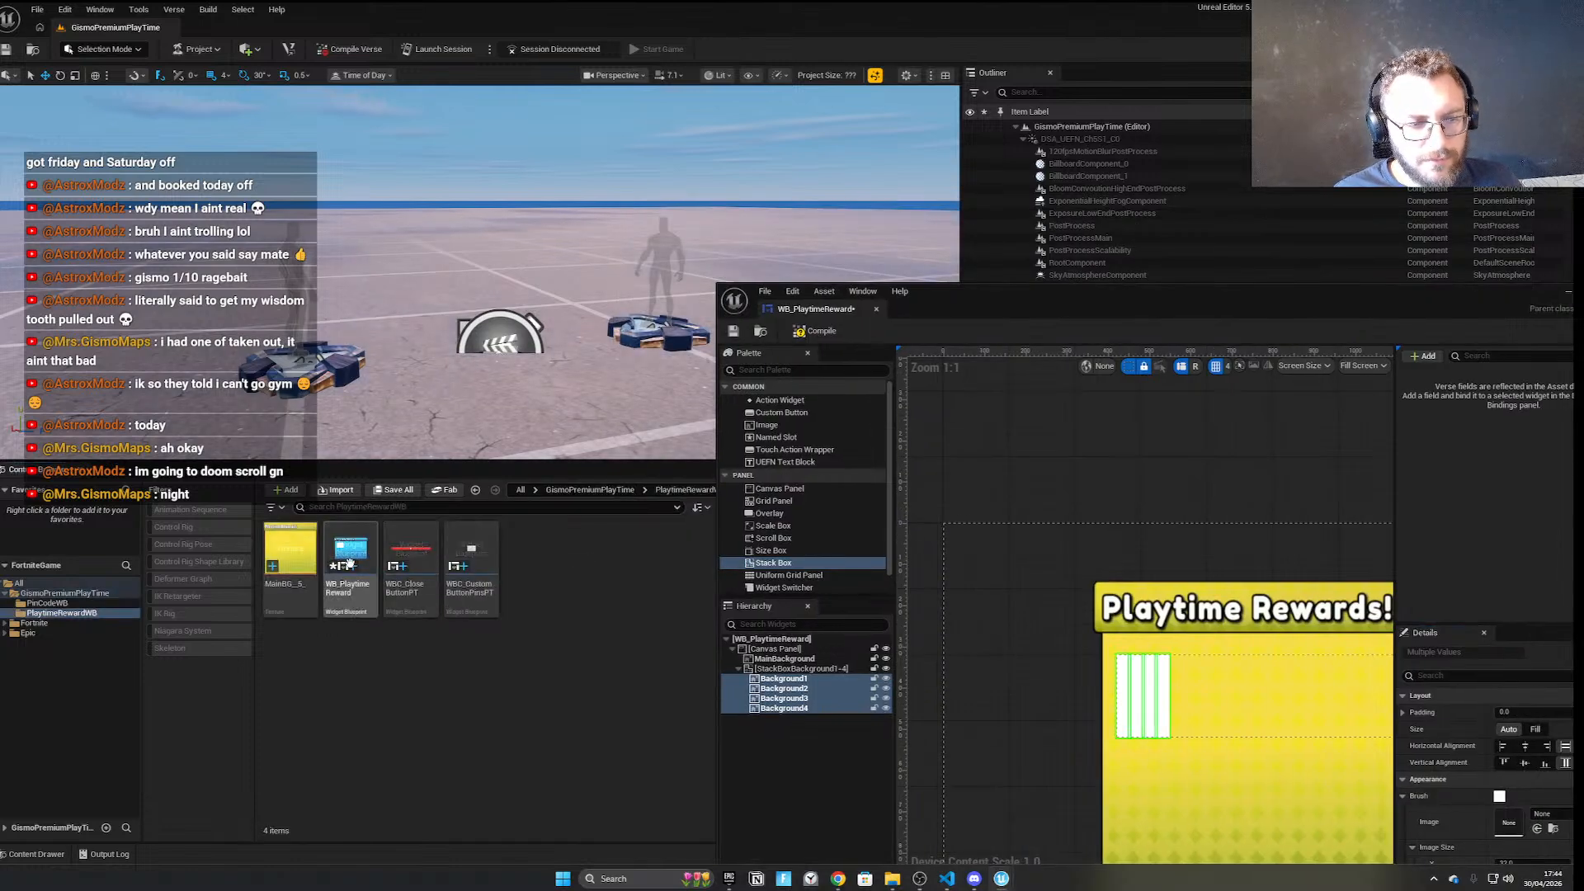
left_click_drag(966, 330, 1180, 311)
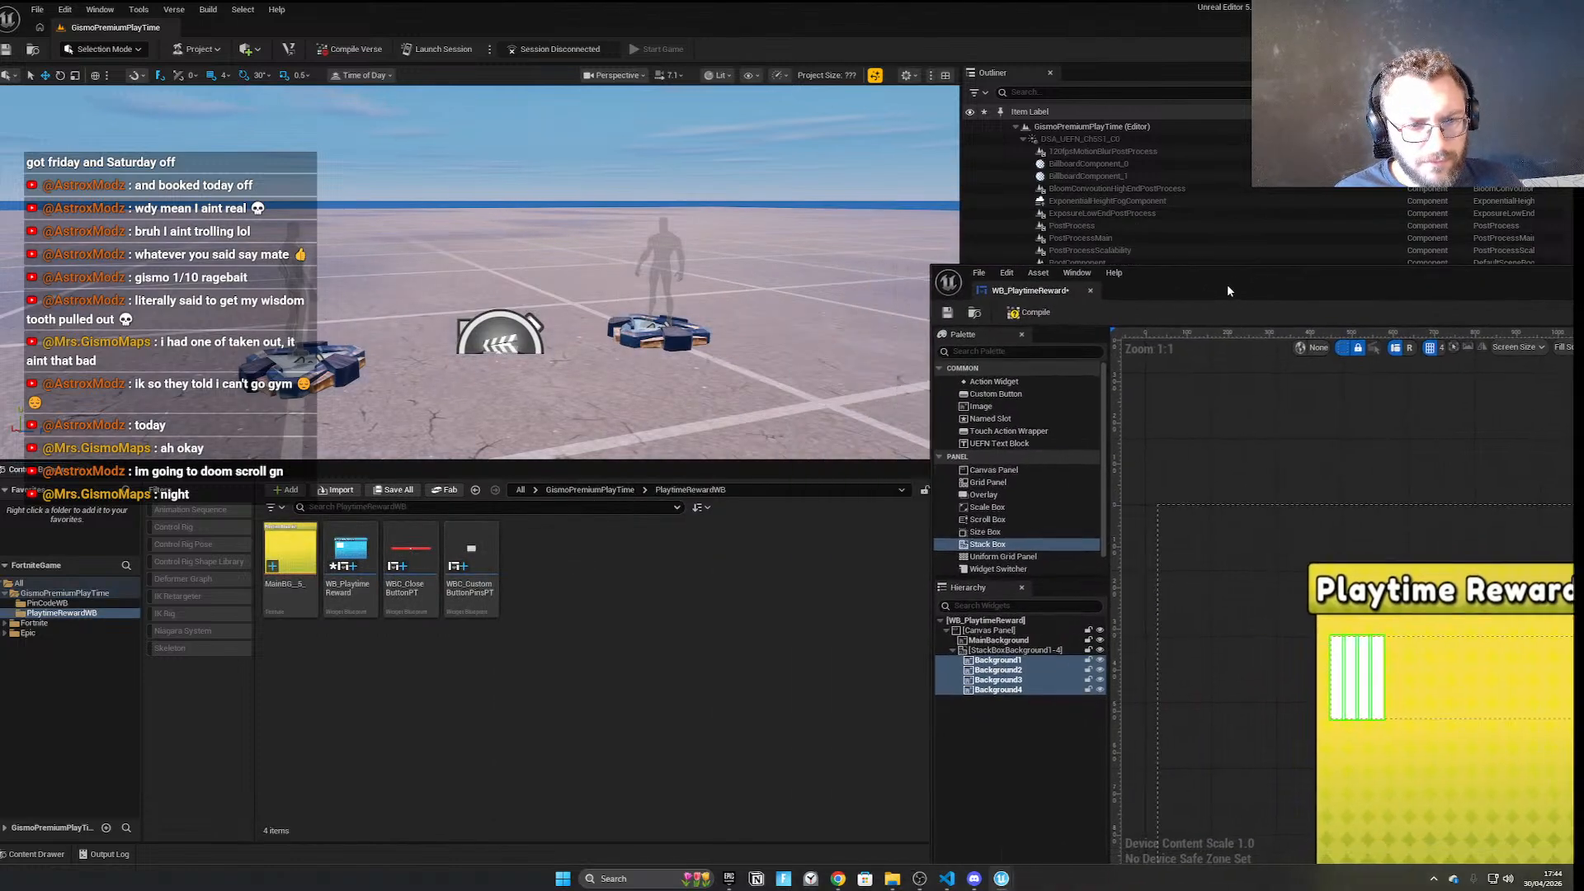
left_click(591, 488)
double_click(300, 564)
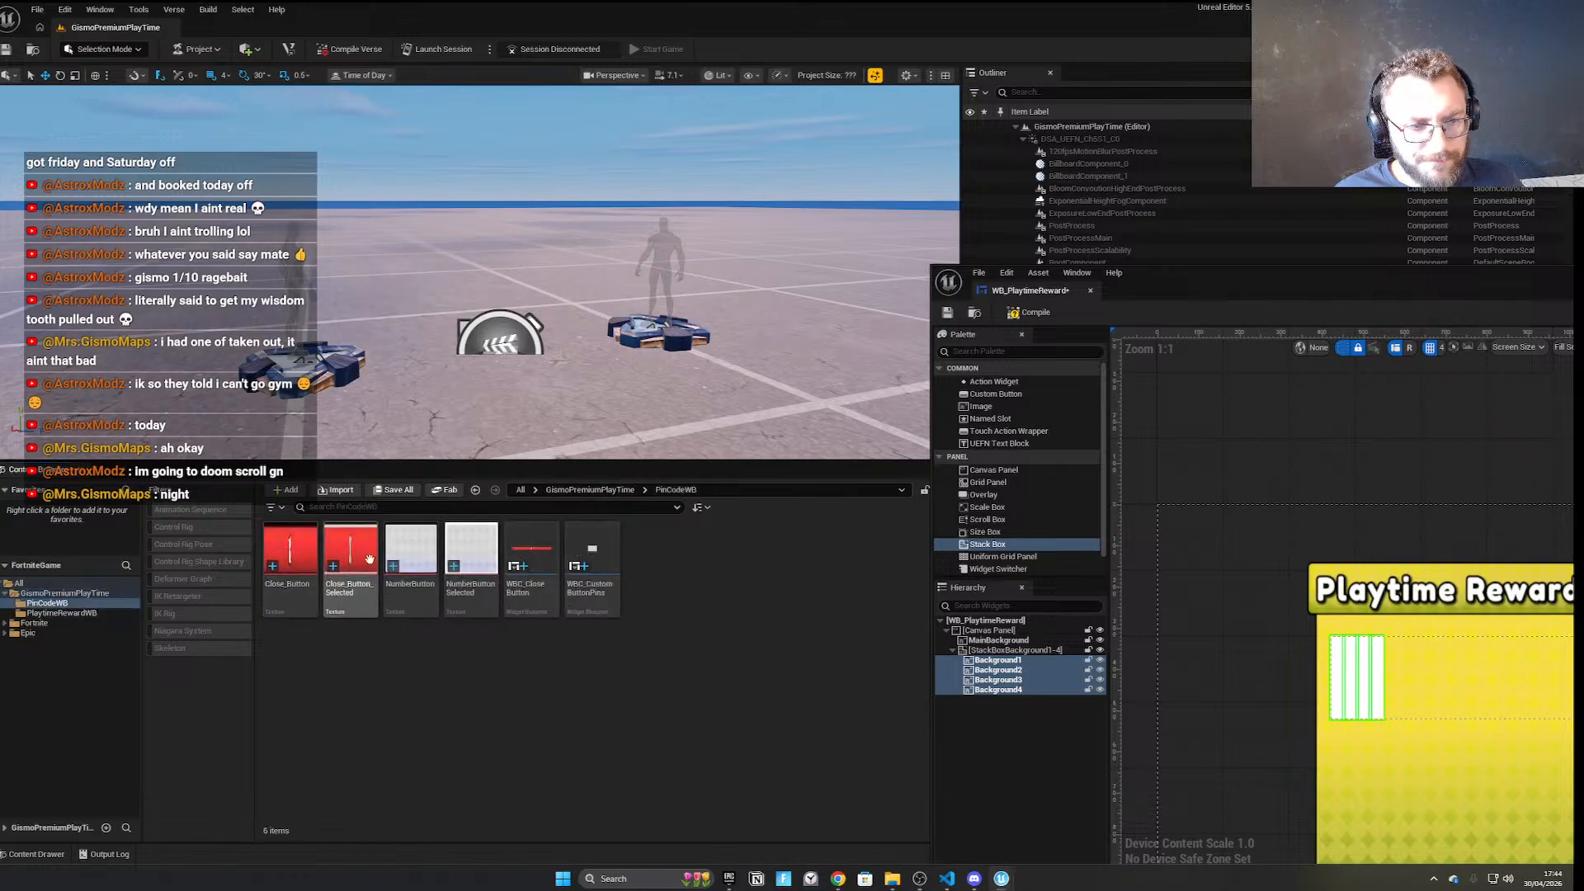
left_click_drag(1295, 304, 805, 2)
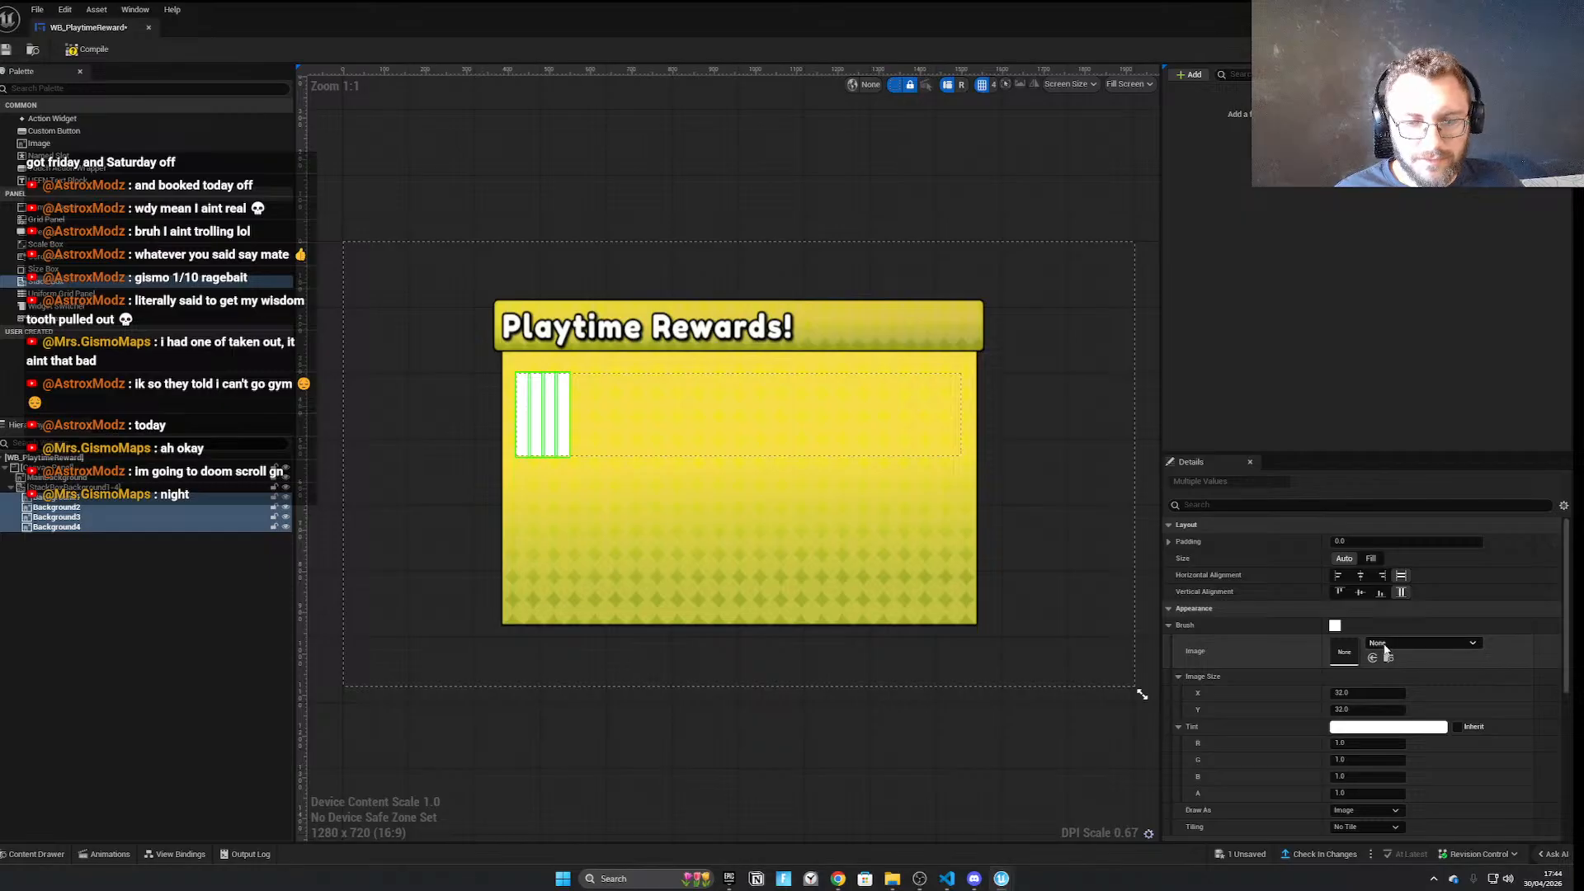
Assign the NumberButton texture to the four background images and set their size to Fill
left_click(1385, 646)
type("number")
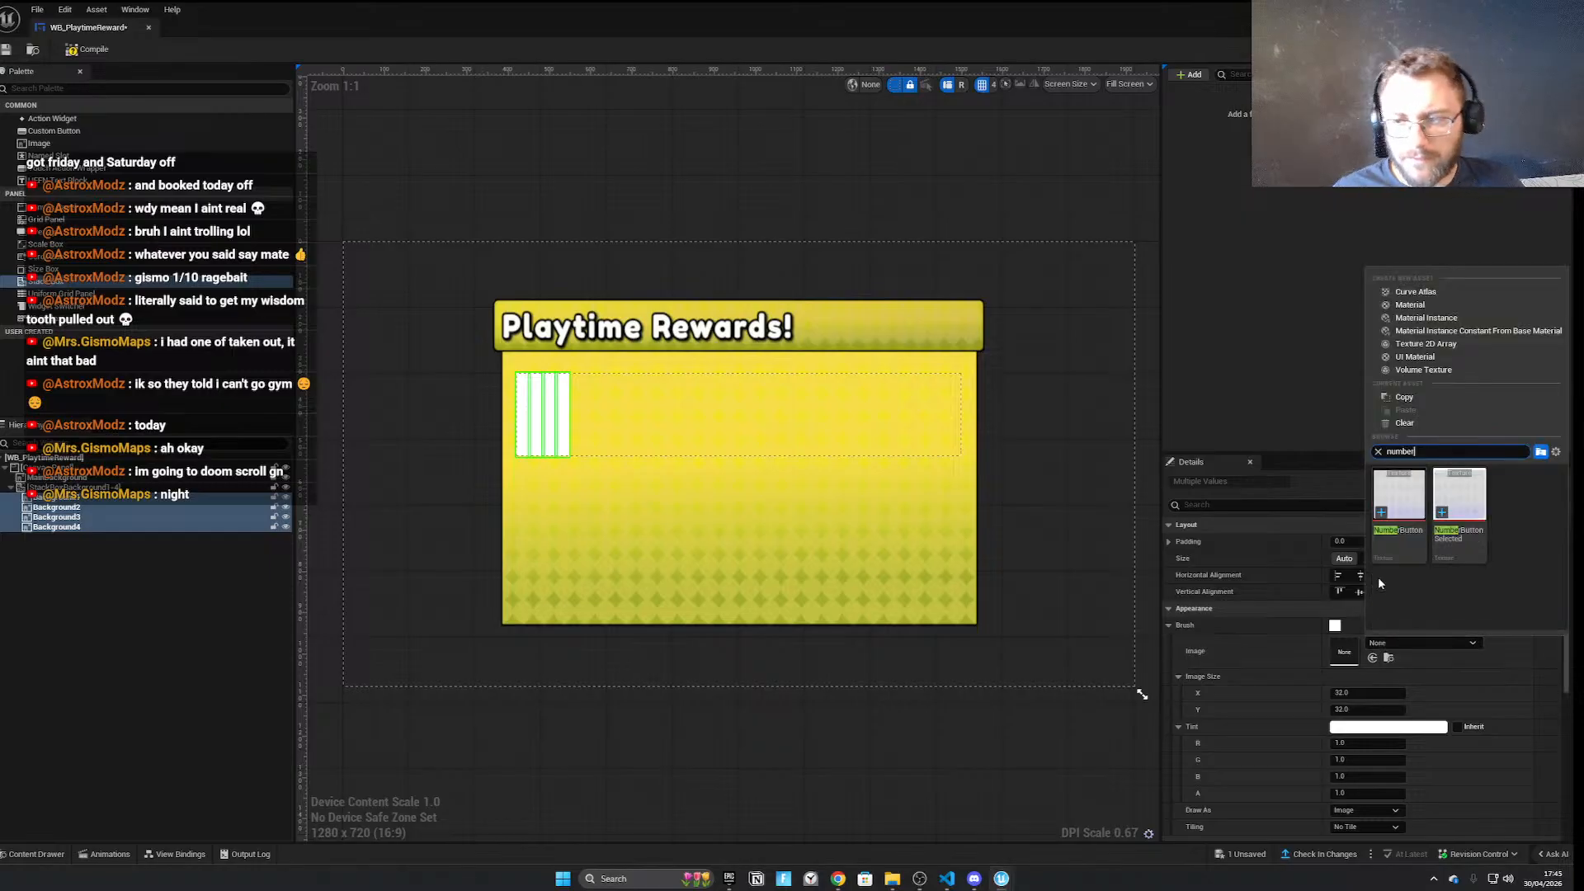
left_click(1399, 504)
left_click(1371, 558)
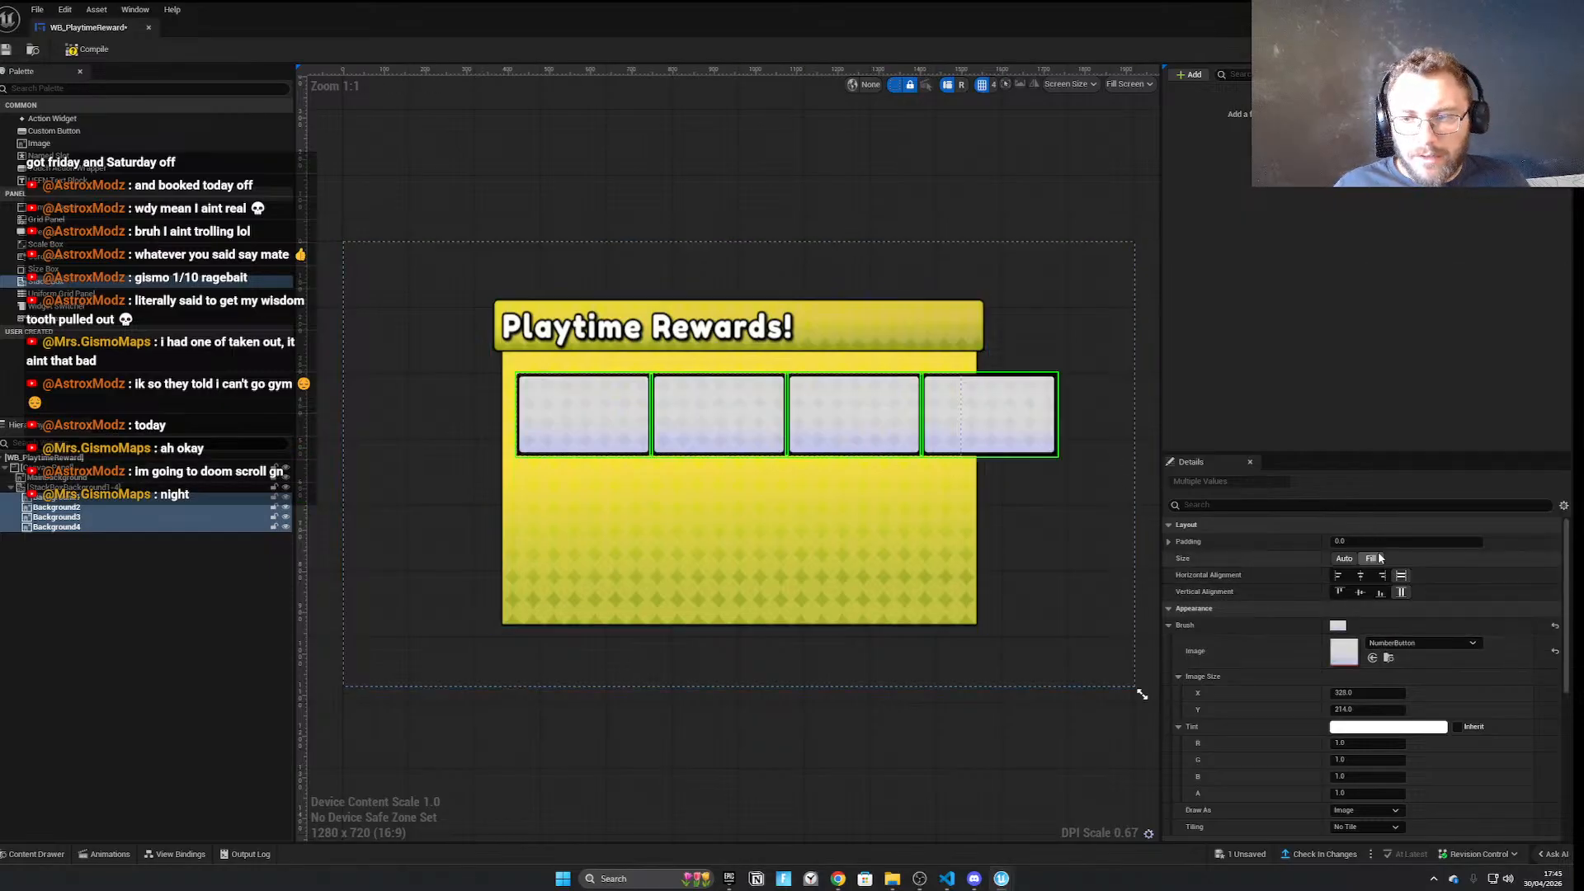
Try padding of 35 left and right, 5 top and 25 bottom on the four background images
left_click(1170, 541)
left_click(1343, 556)
type("35")
left_click(1354, 592)
type("35")
left_click(1359, 574)
type("2525")
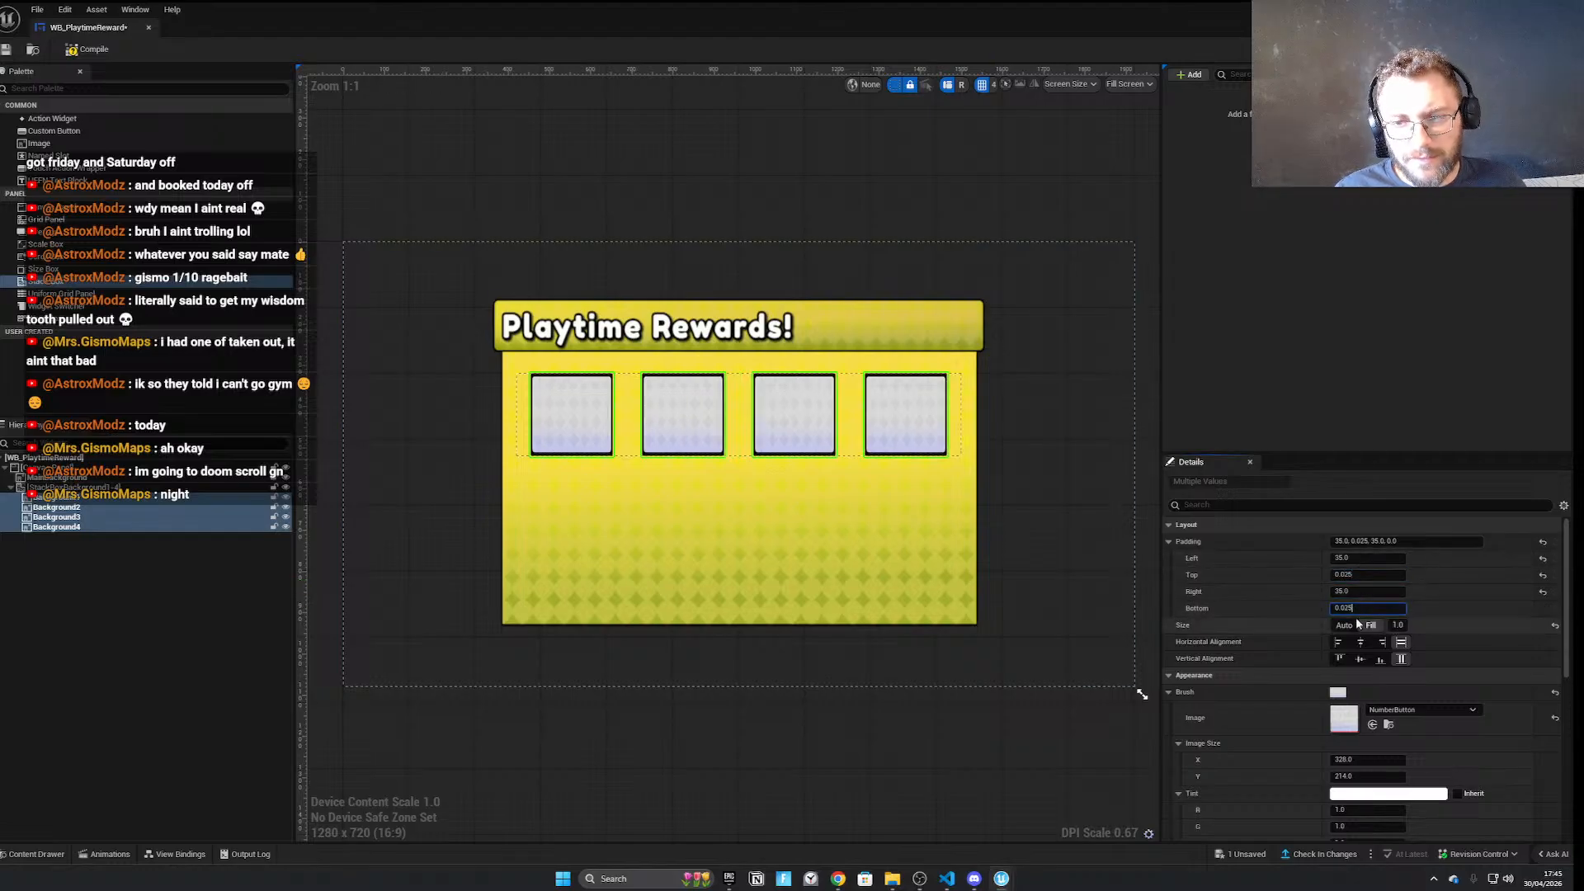
type("25")
left_click(1365, 578)
type("5")
right_click_drag(899, 595, 894, 608)
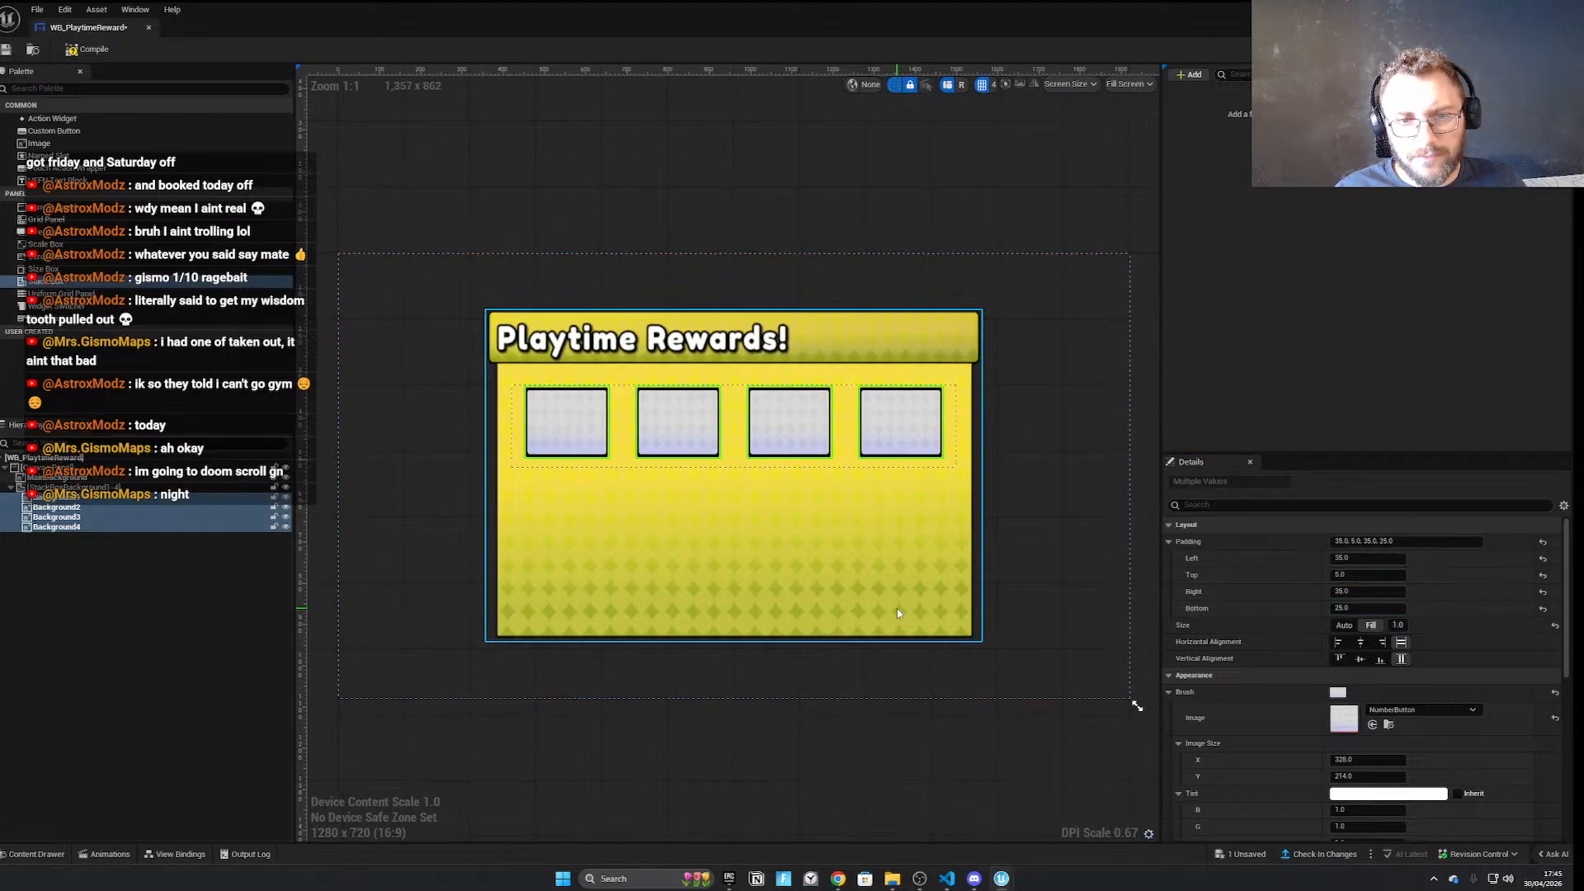
Set the four background images' padding to 15 left and right and 0 top and bottom
type("15")
left_click(1357, 592)
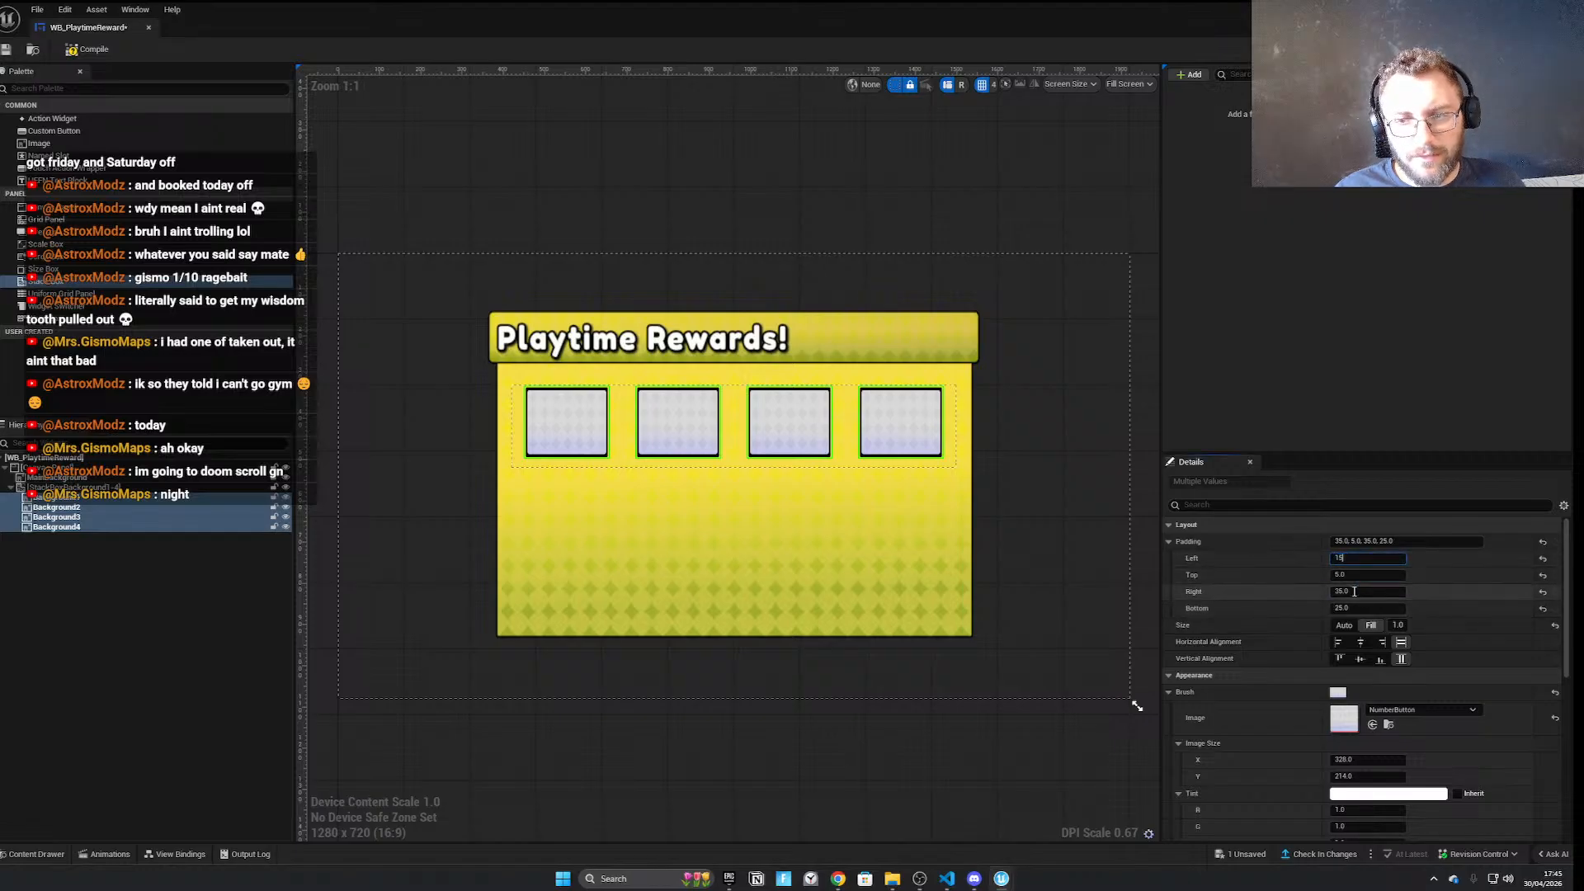
type("15")
type("15")
left_click(1369, 609)
type("0")
left_click_drag(1366, 576, 1300, 585)
type("0")
key("Return")
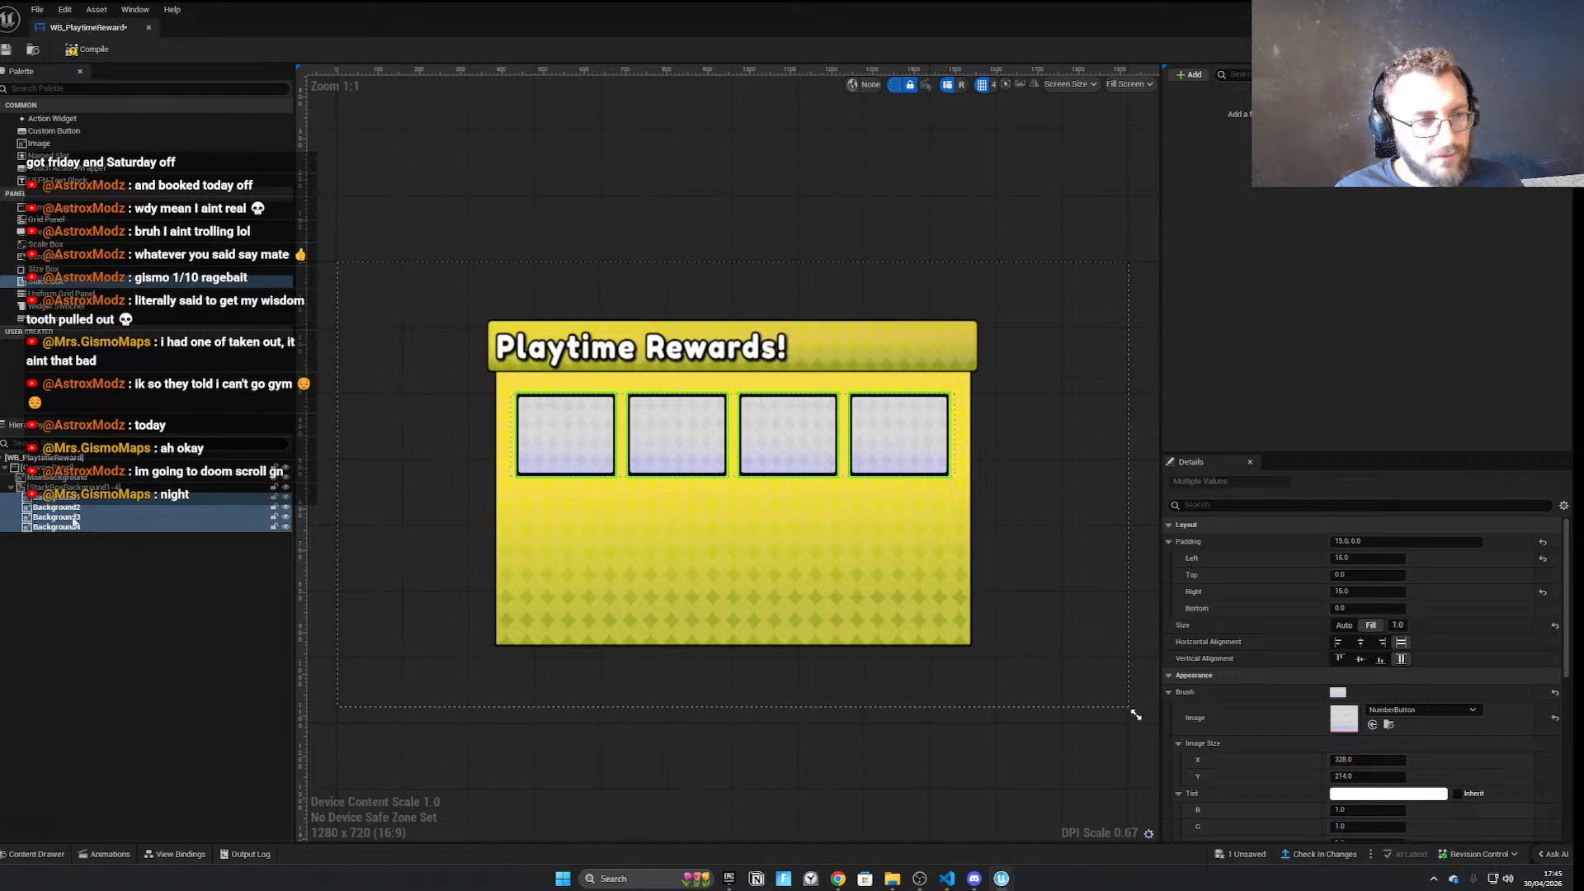
Duplicate the background stack box with its four images and rename the copied stack box as MainImage1-4
left_click(66, 488)
left_click(73, 527, "shift")
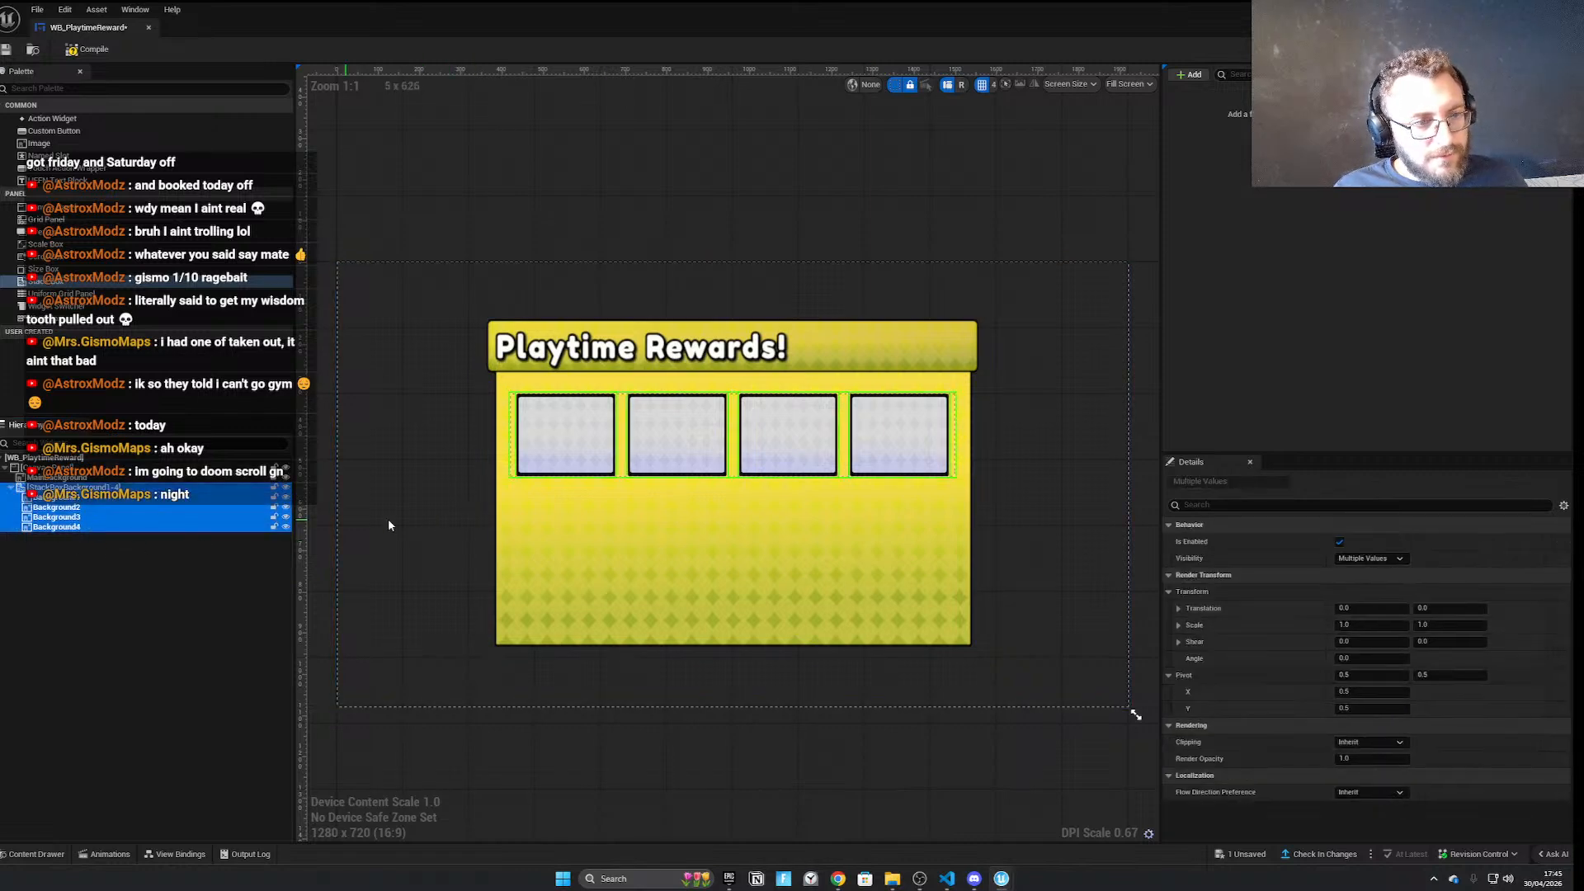
key("ctrl+d")
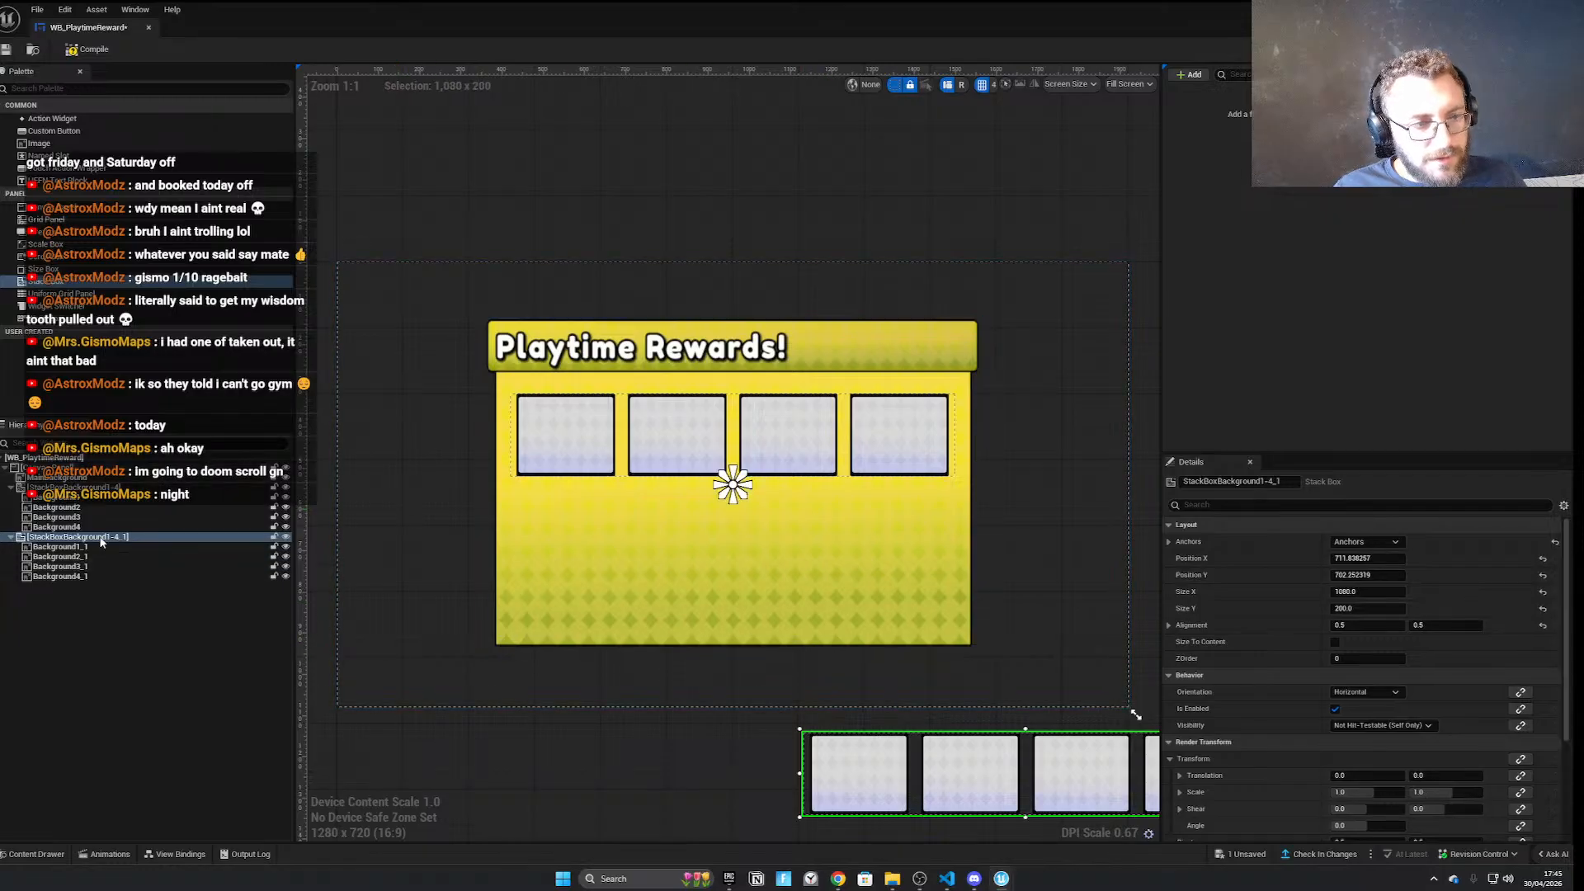
double_click(101, 538)
type("MainImage1-4")
key("Return")
left_click(95, 547)
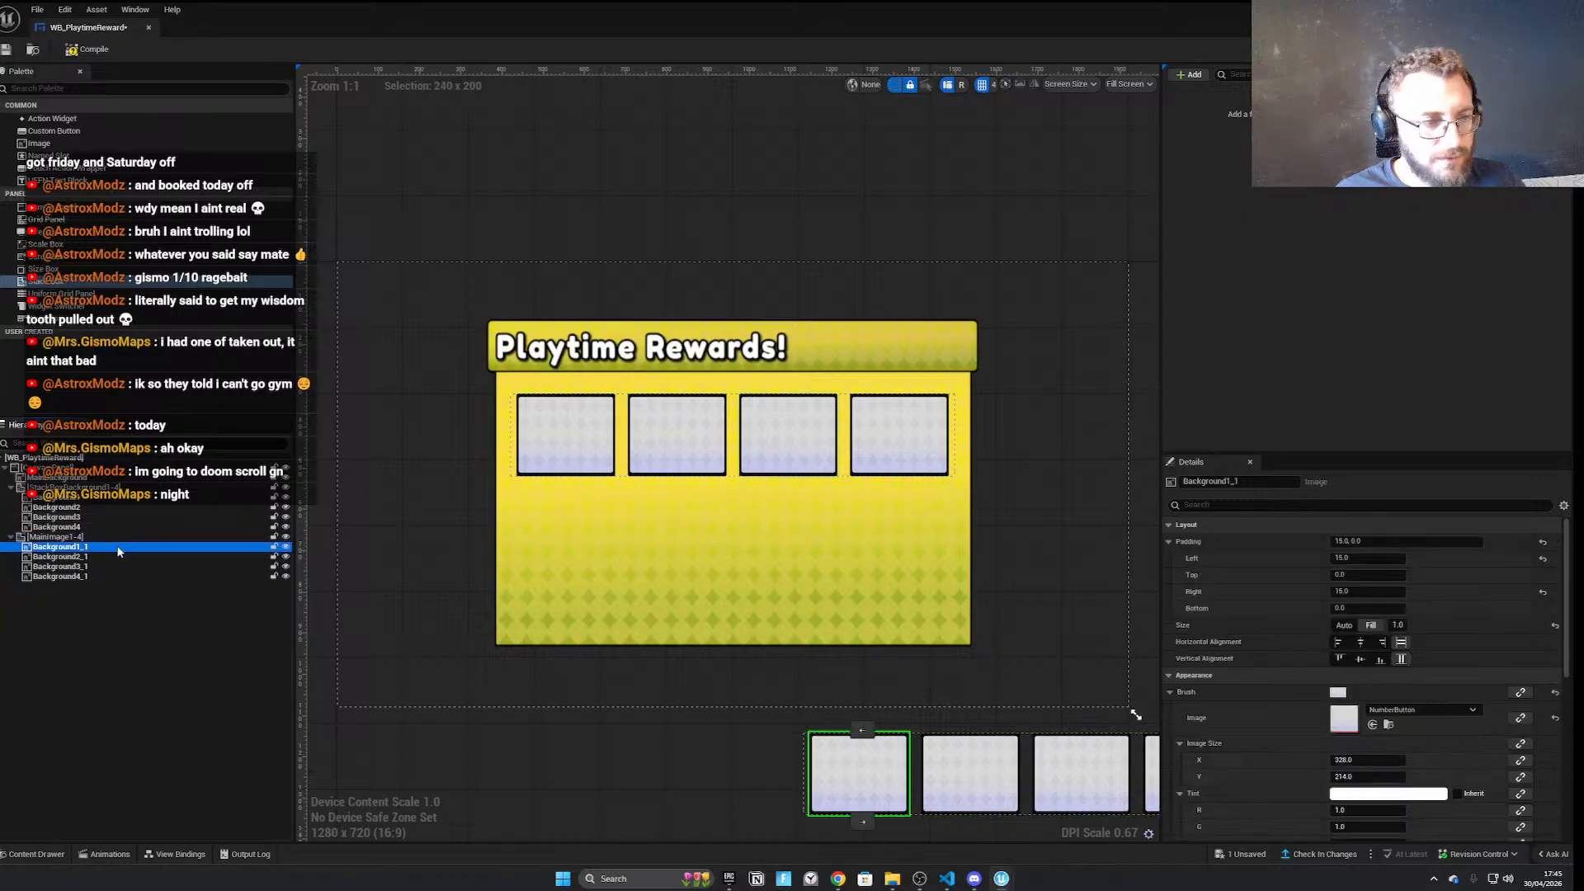
left_click(97, 578, "shift")
right_click(99, 579)
mouse_move(153, 712)
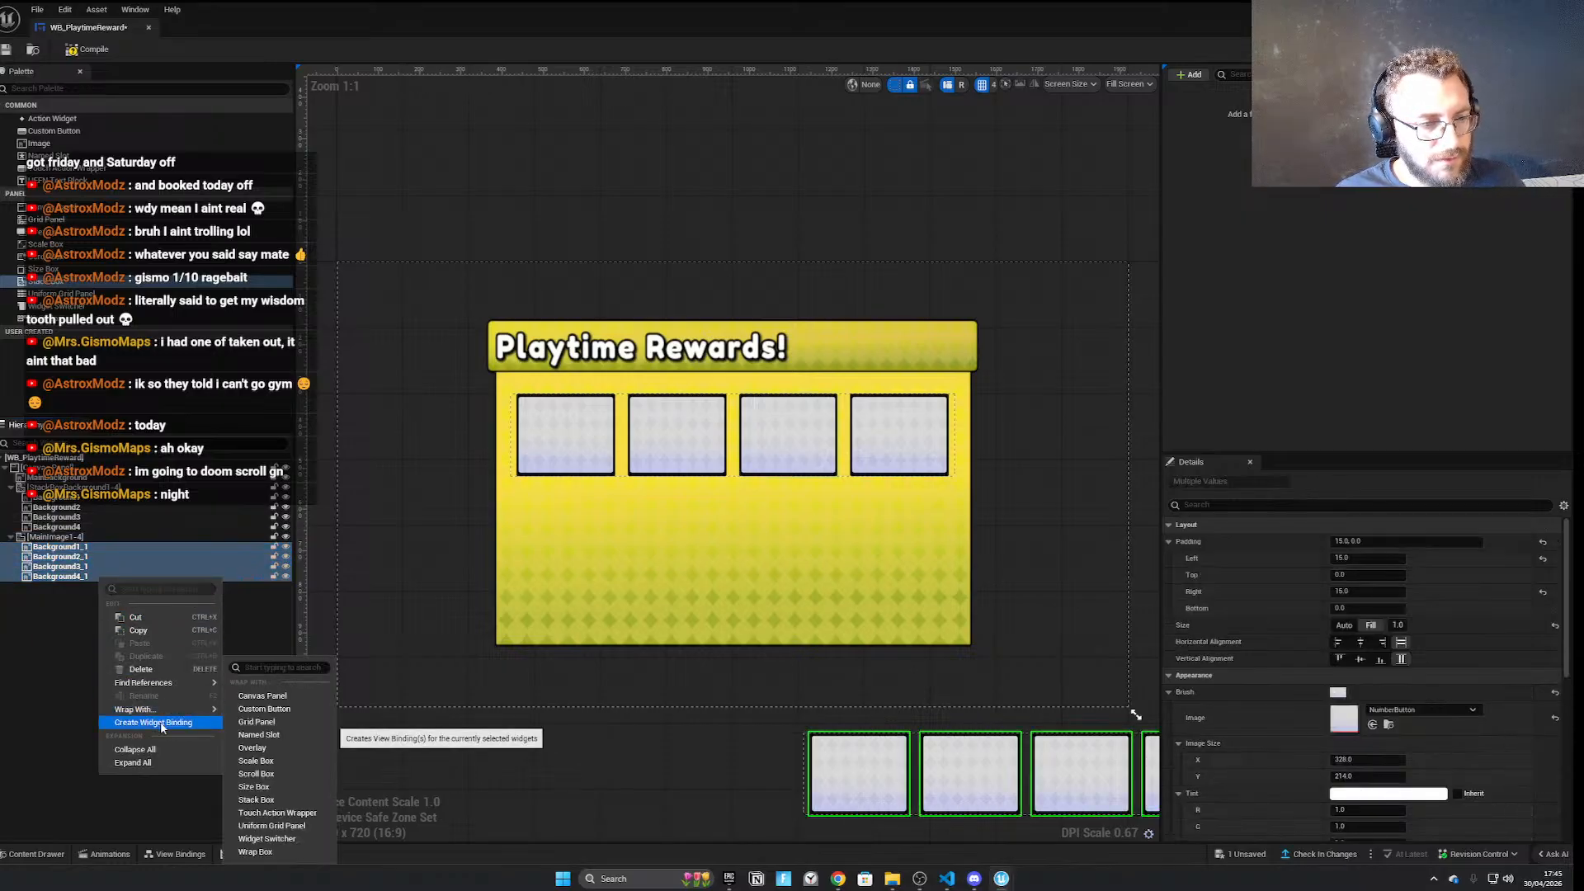
Rename the four copied images in the MainImage1-4 stack box as MainImage1, MainImage2, MainImage3 and MainImage4
double_click(65, 548)
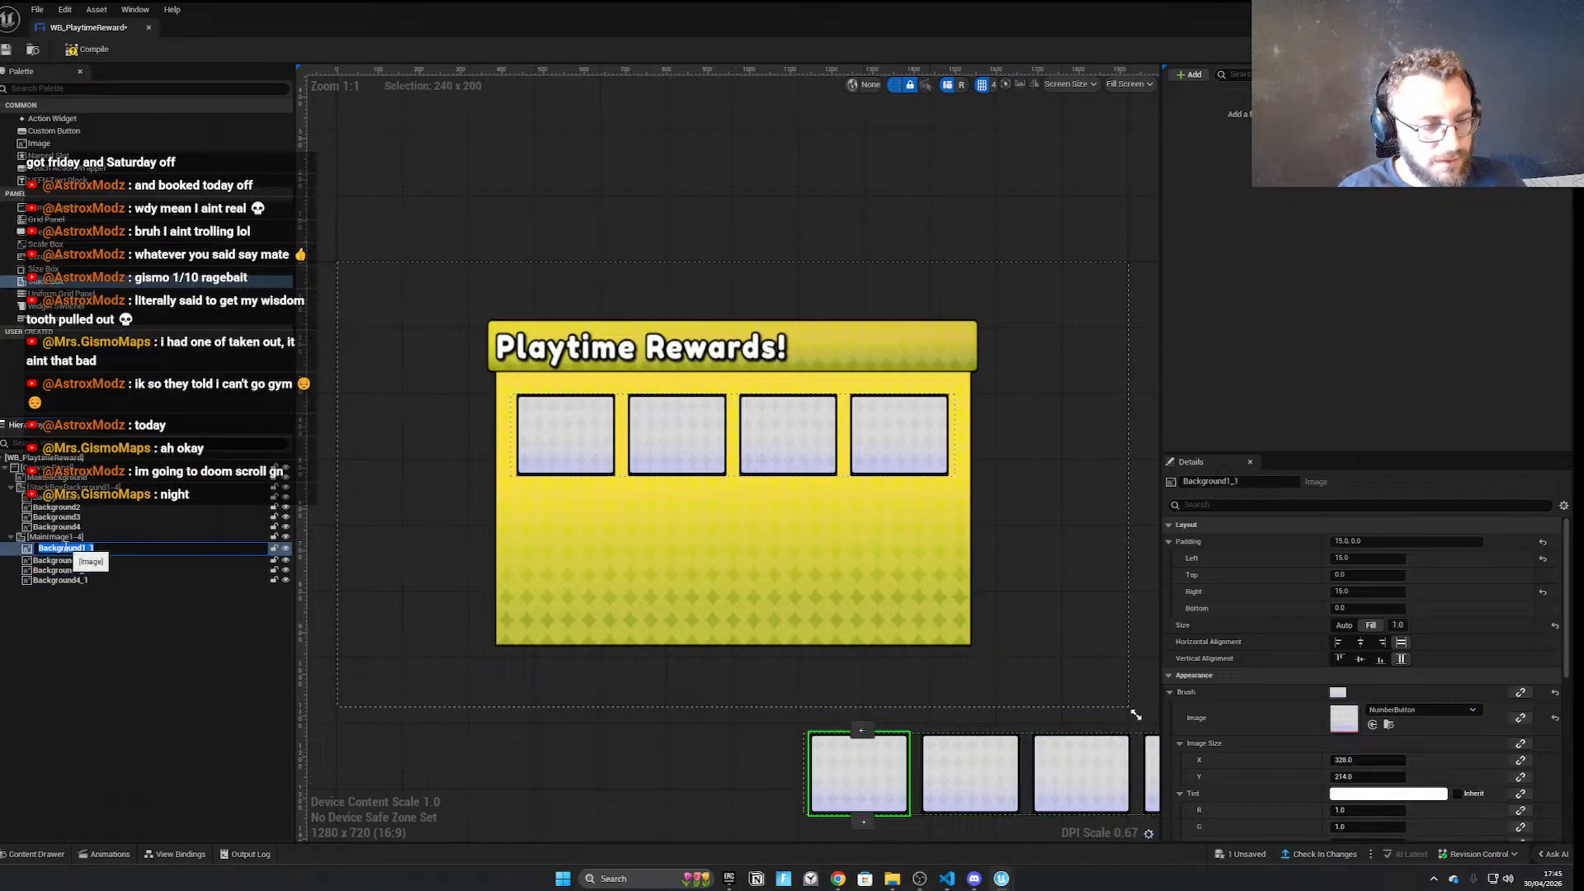
type("MainImage1")
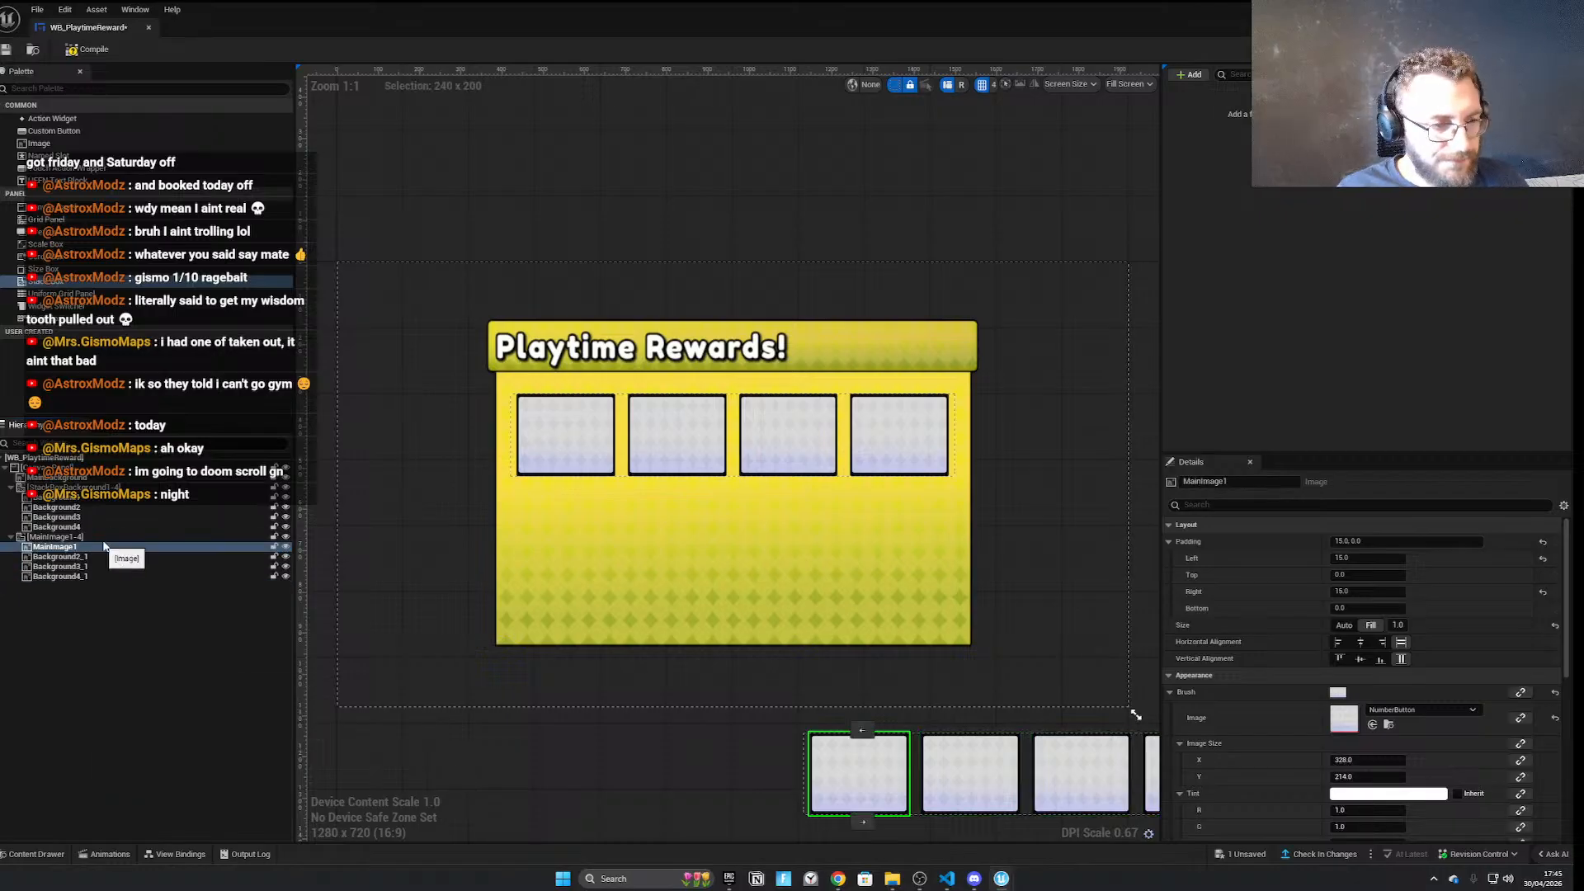
double_click(112, 558)
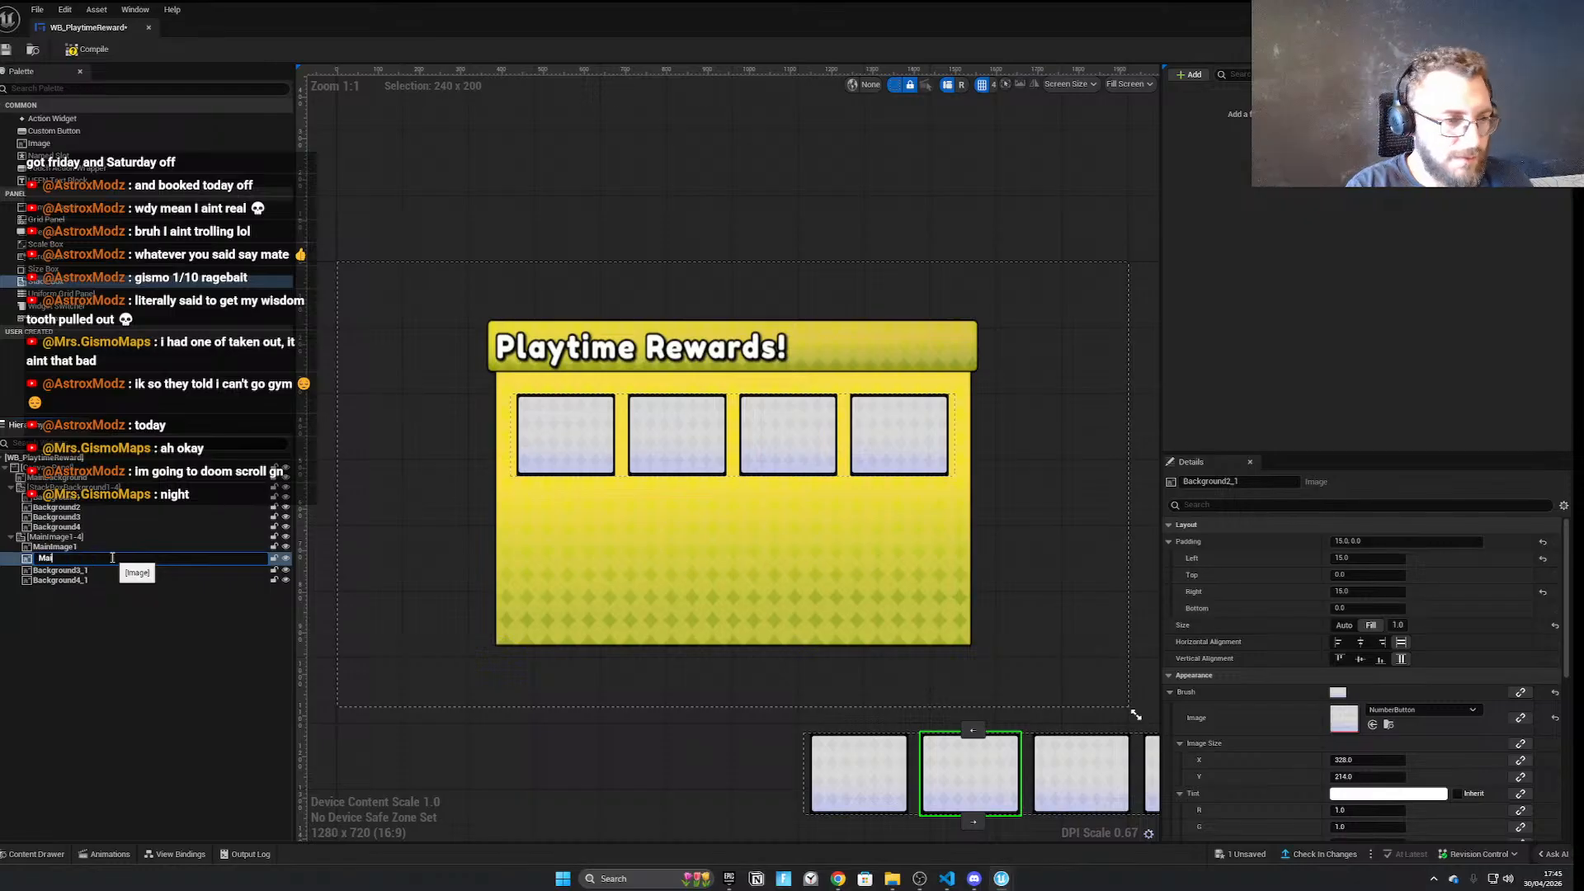
type("MainImage2")
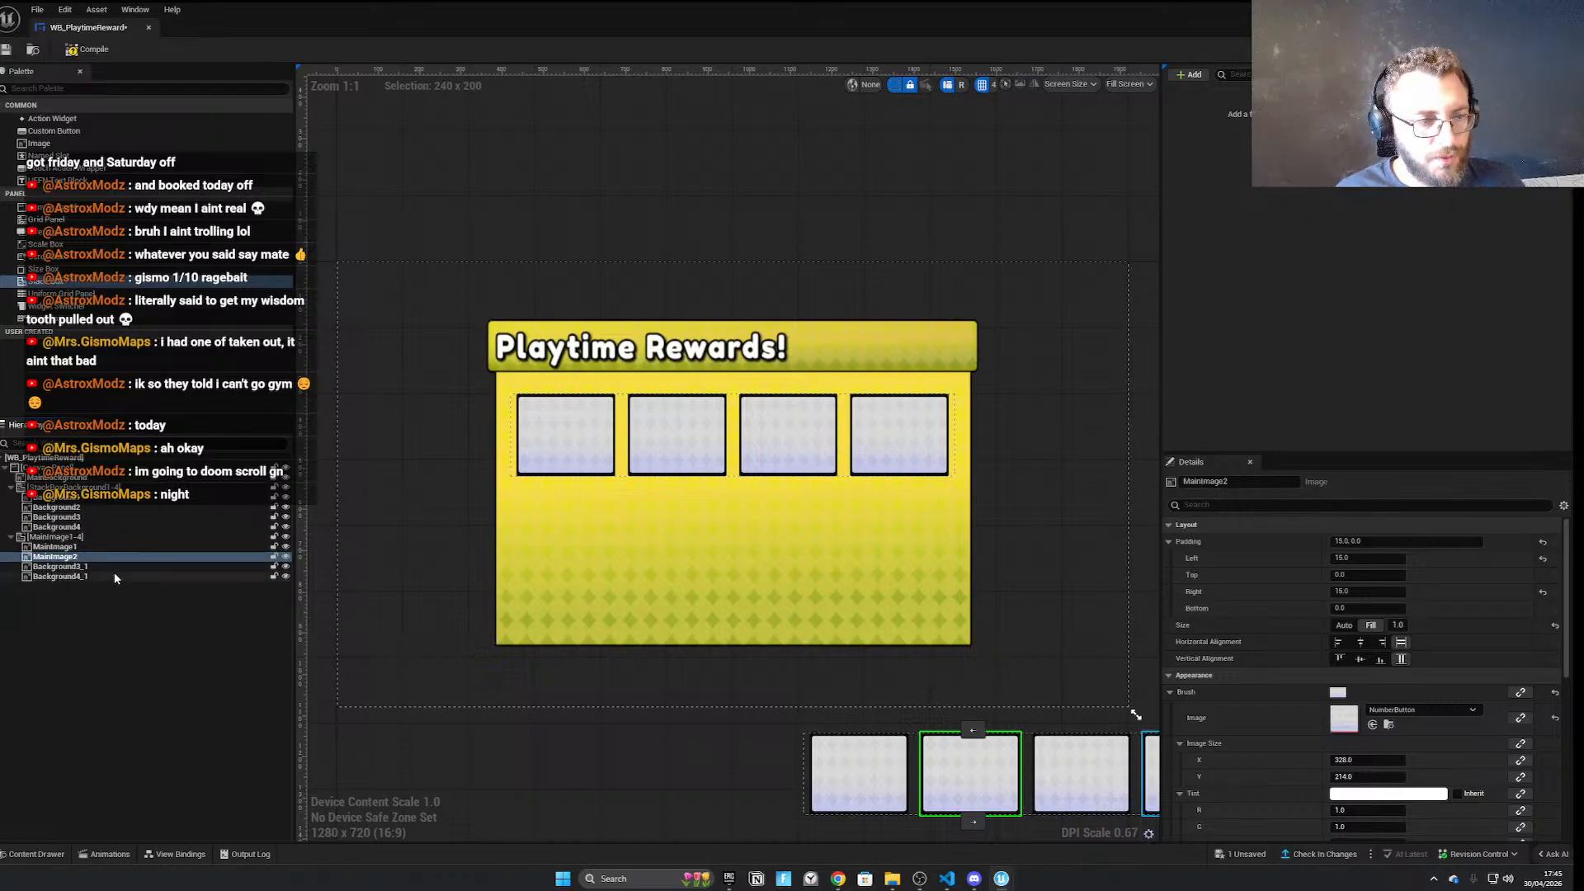
double_click(112, 569)
type("MainImag")
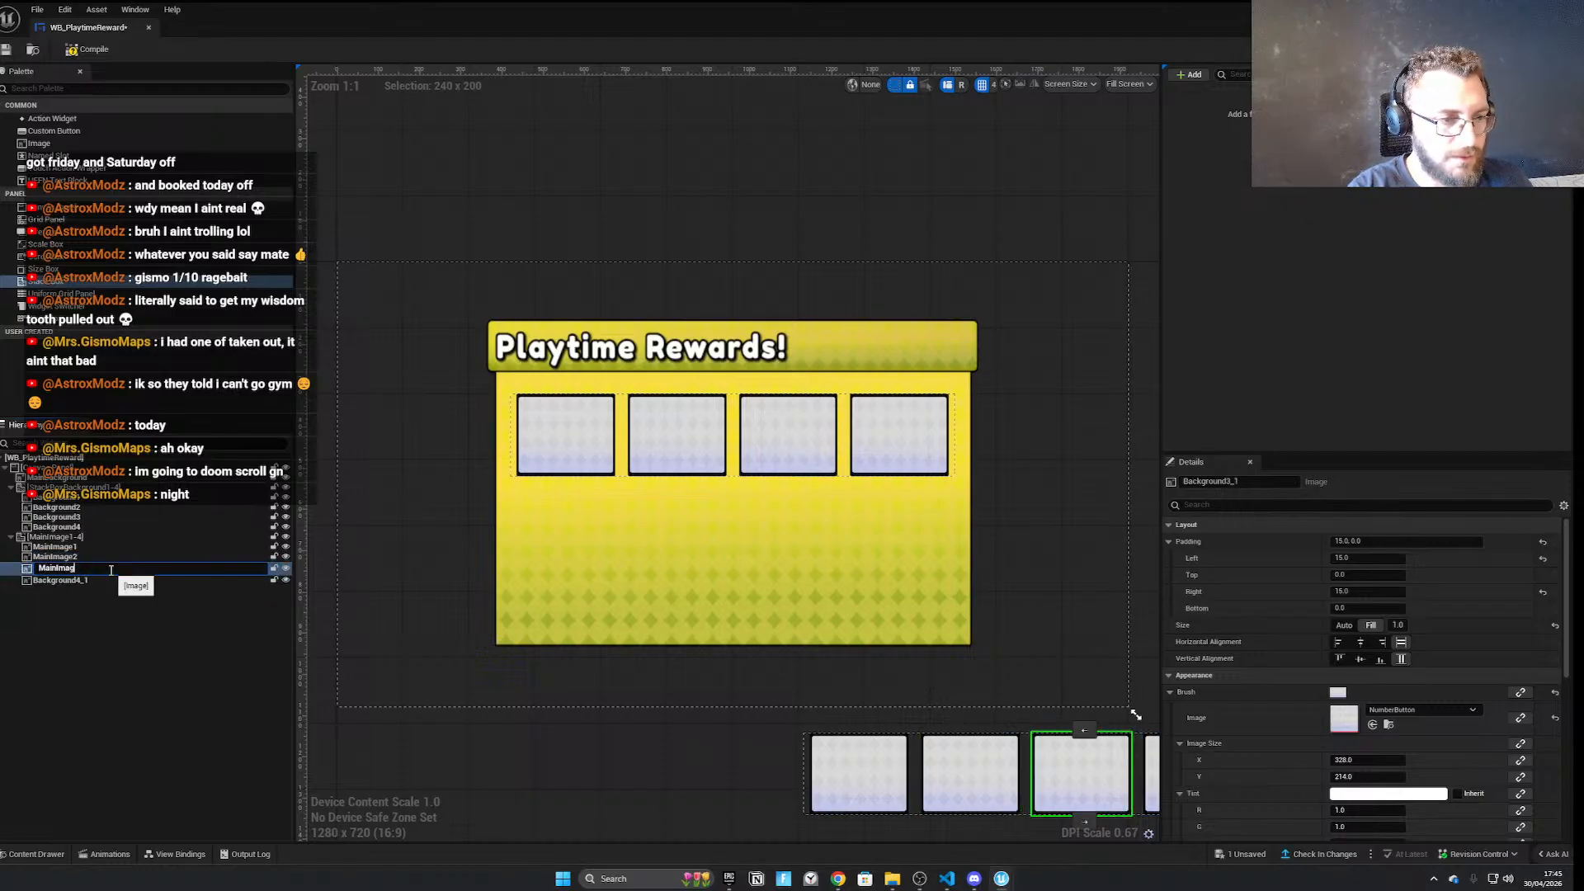
type("e3")
key("Return")
double_click(93, 580)
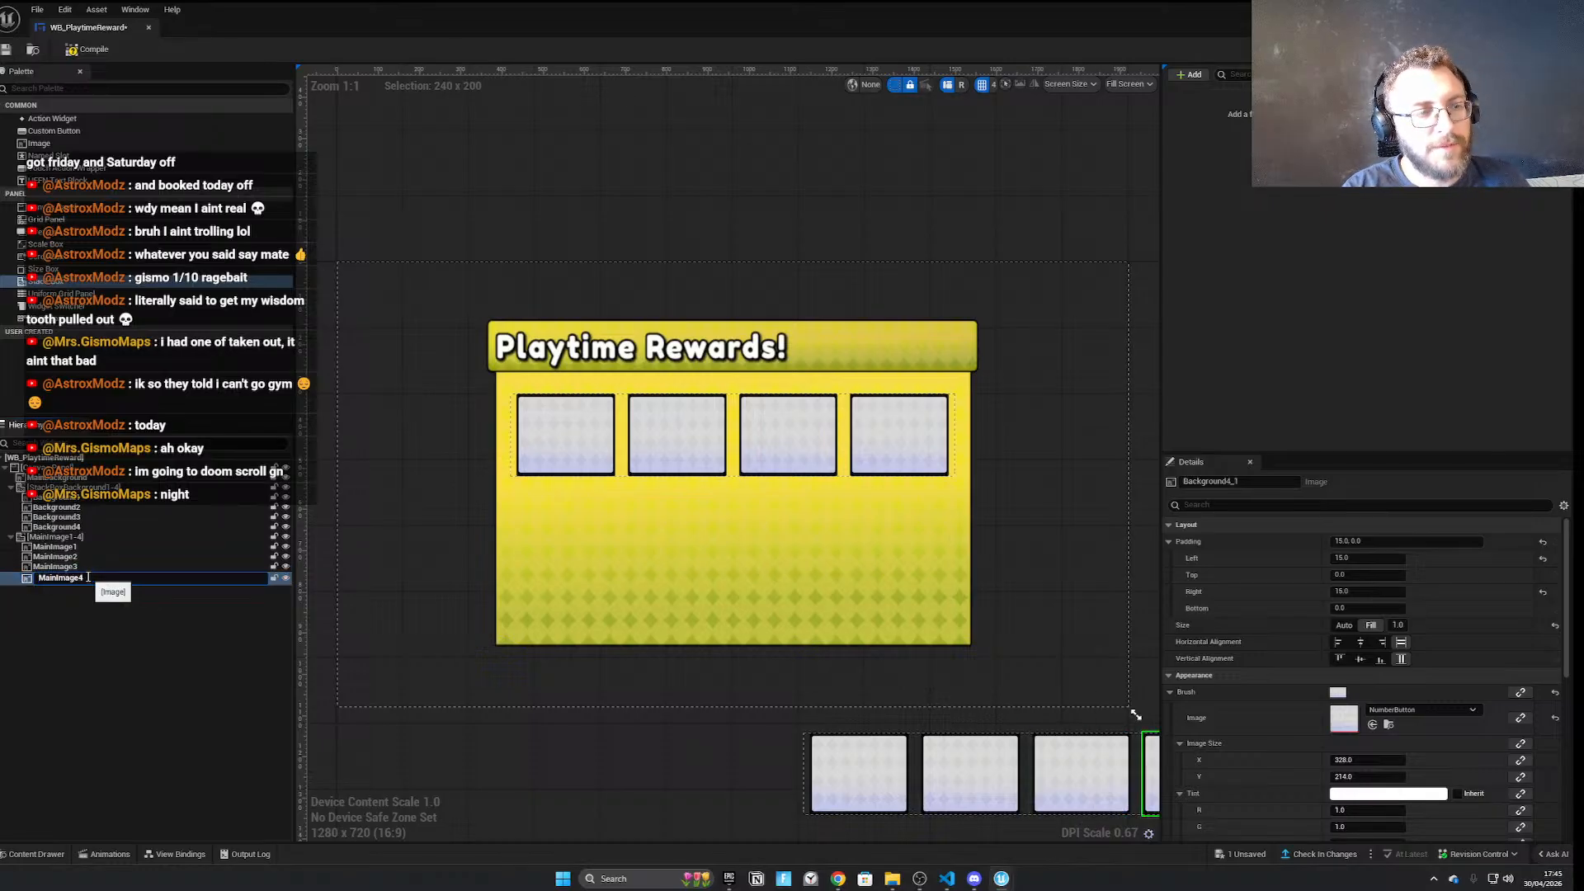
type("MainImage4")
key("Return")
Widen the main background to about 1430 and the stack box holding the four background images to about 1276
left_click(973, 489)
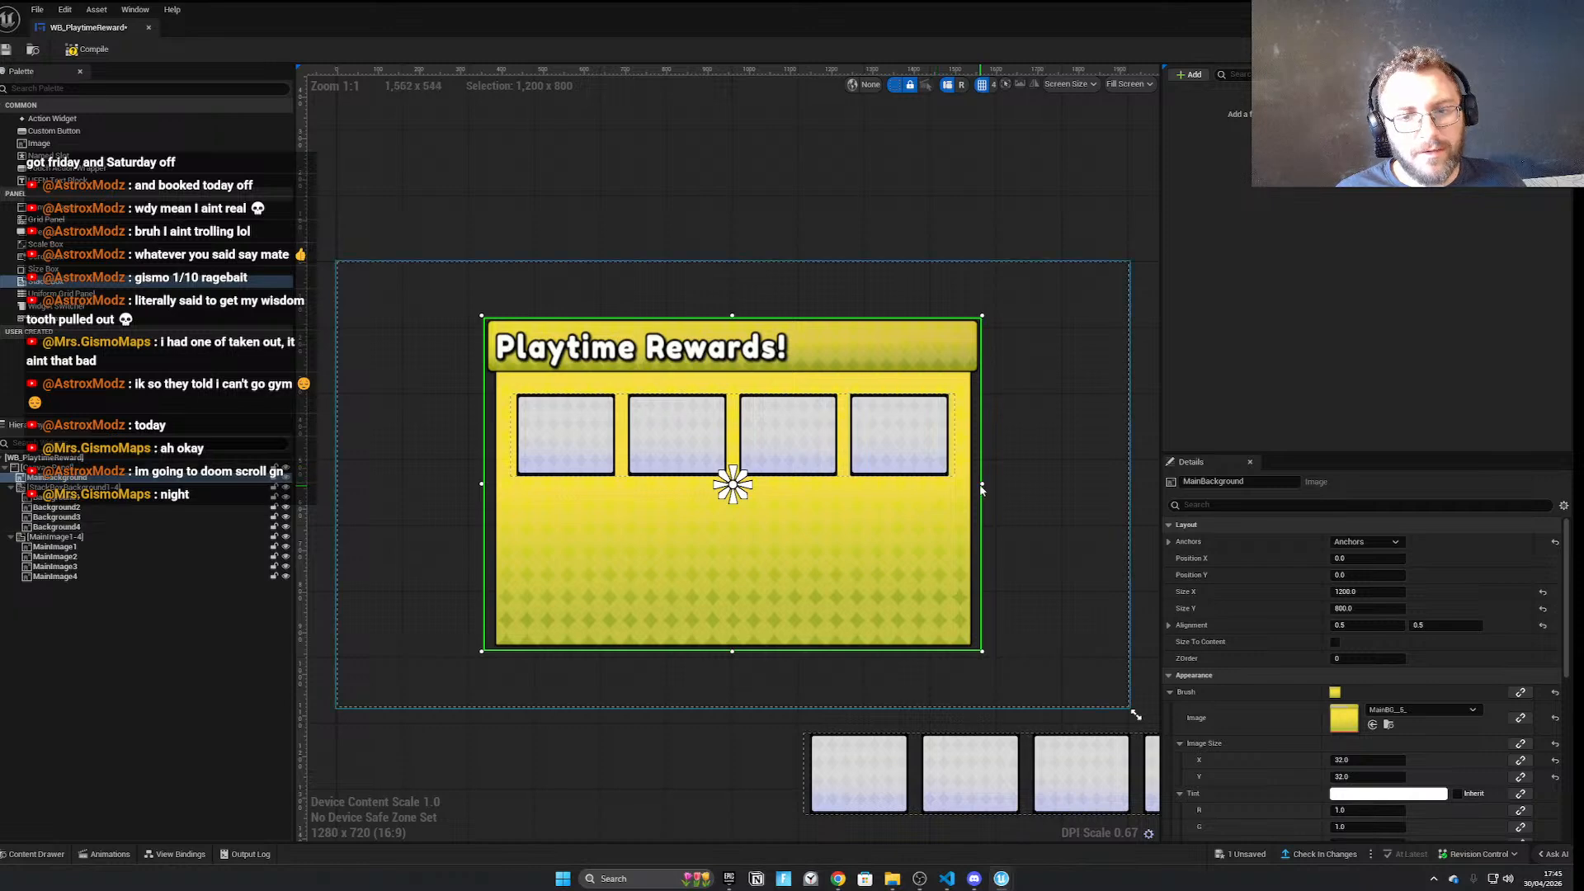
left_click_drag(981, 491, 1077, 497)
scroll(638, 487, "down", 4)
scroll(483, 499, "up", 2)
right_click_drag(483, 498, 249, 534)
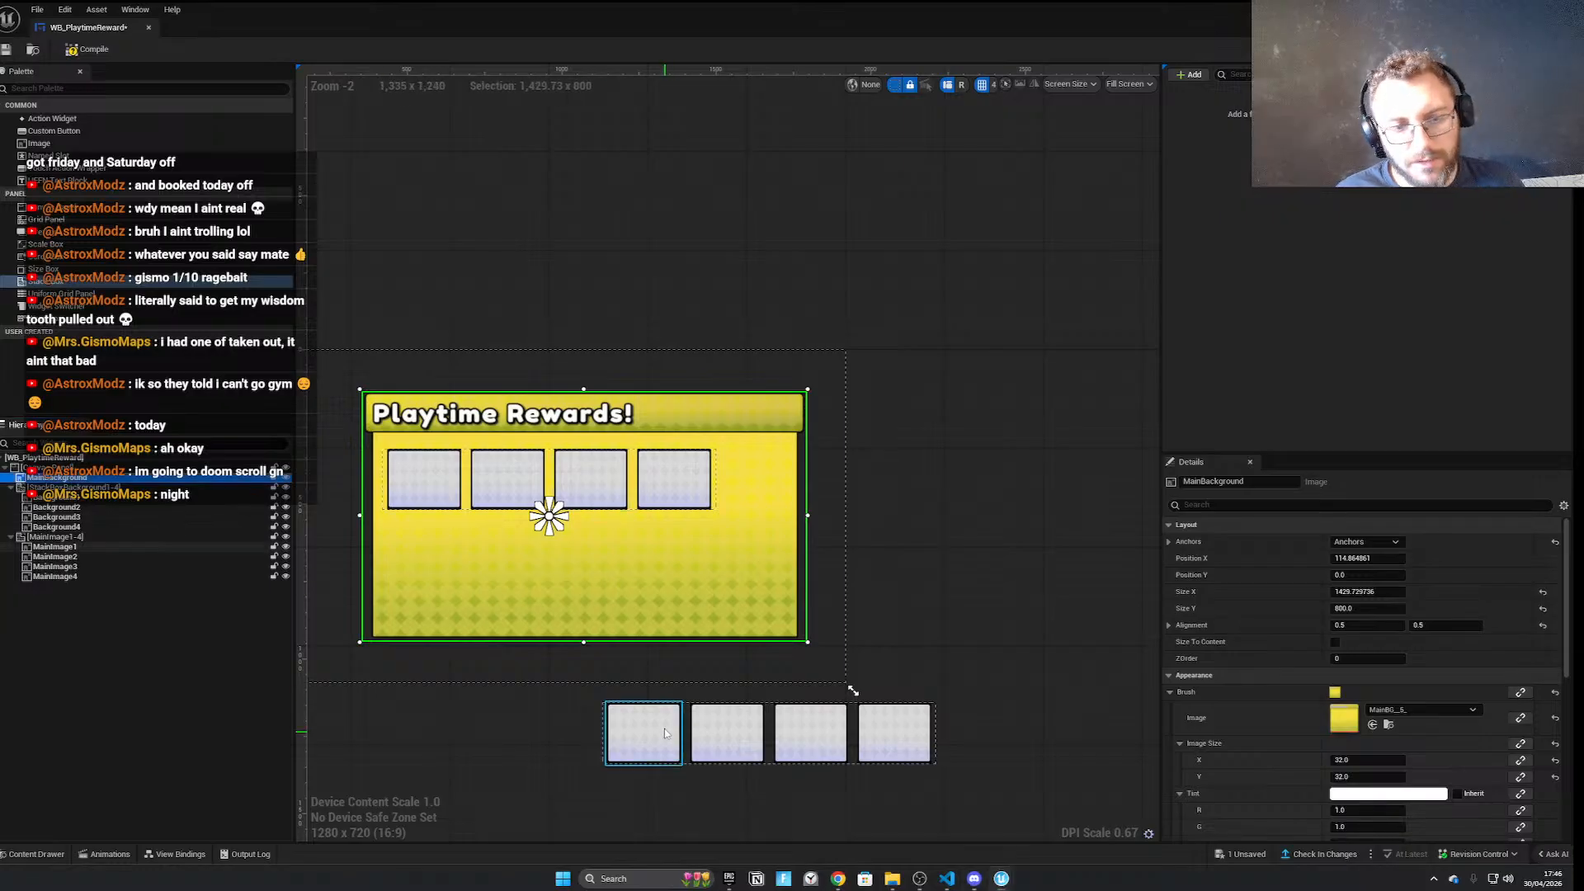
left_click(715, 477)
left_click_drag(716, 476, 775, 477)
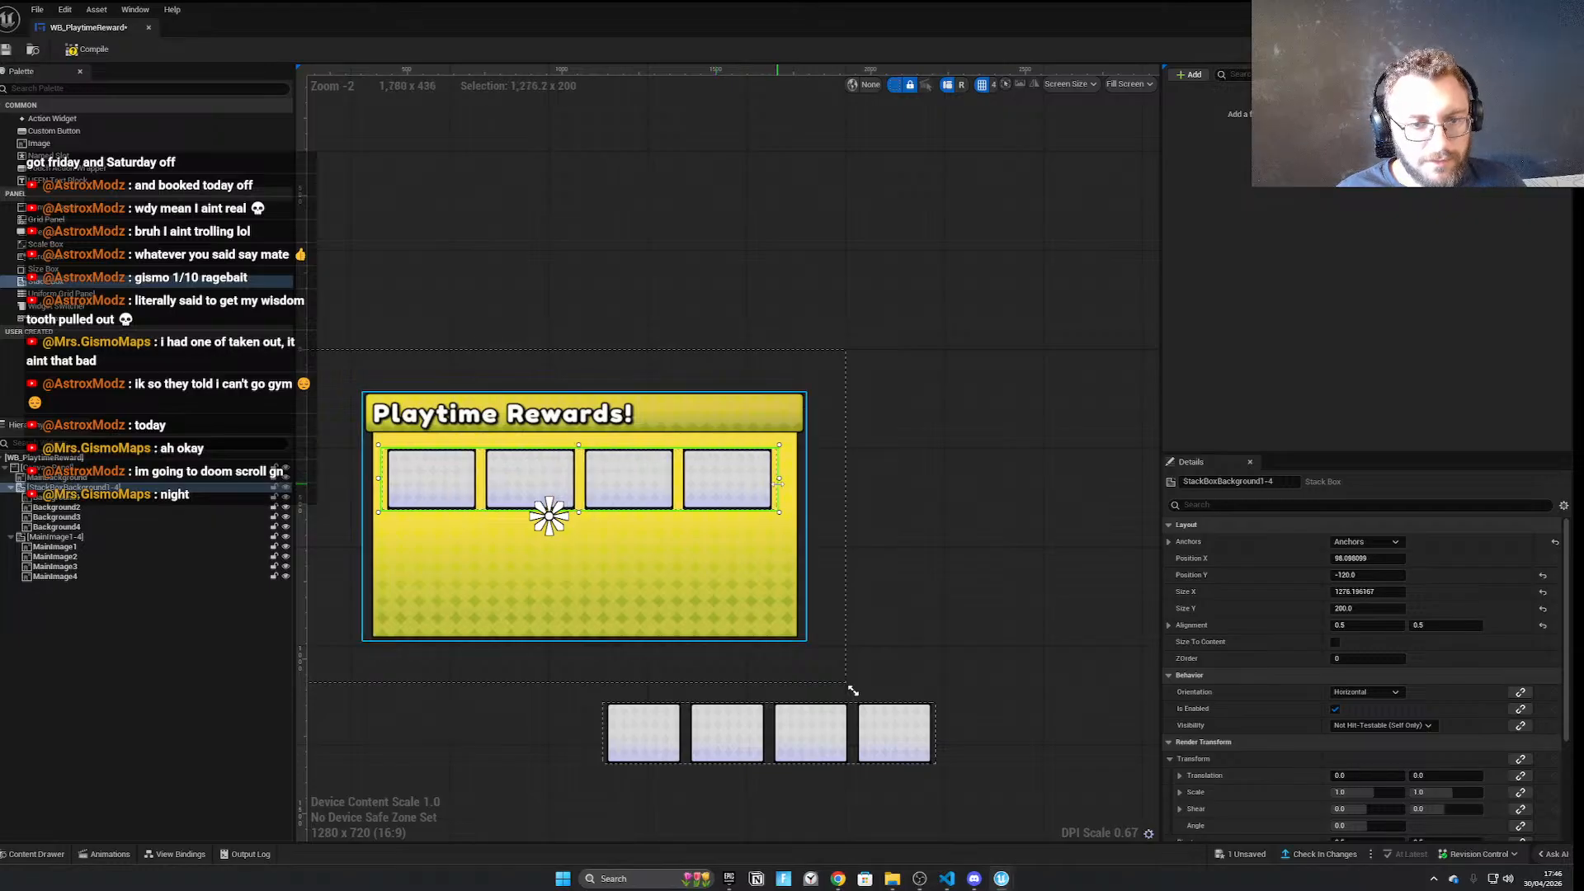
Set the main background's horizontal size to 1500
left_click(696, 591)
left_click(1368, 592)
type("1509")
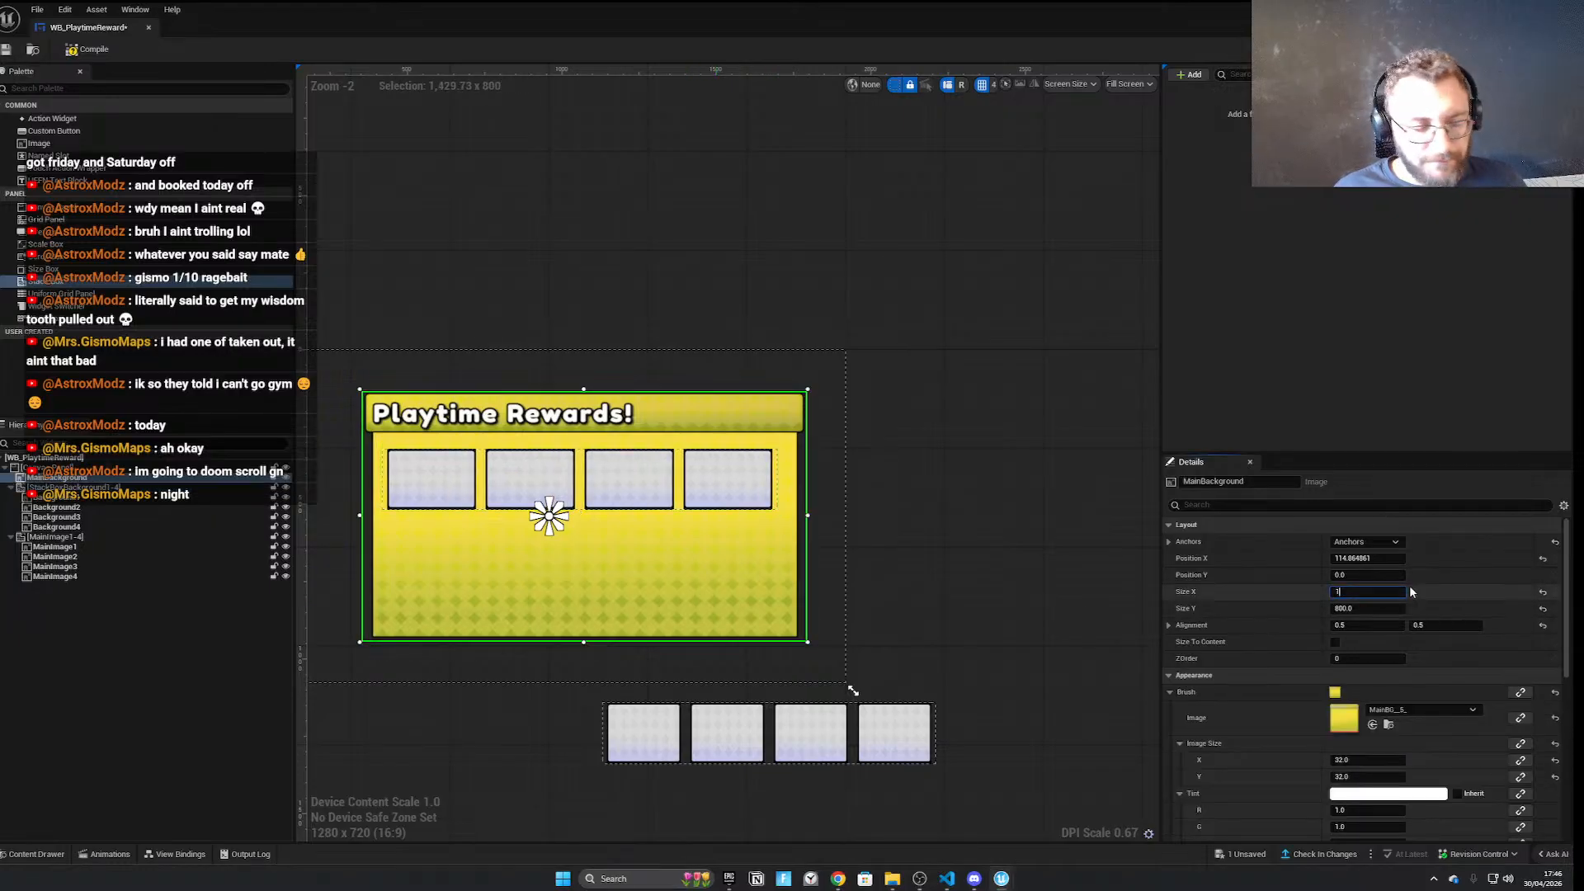
key("BackSpace")
type("0")
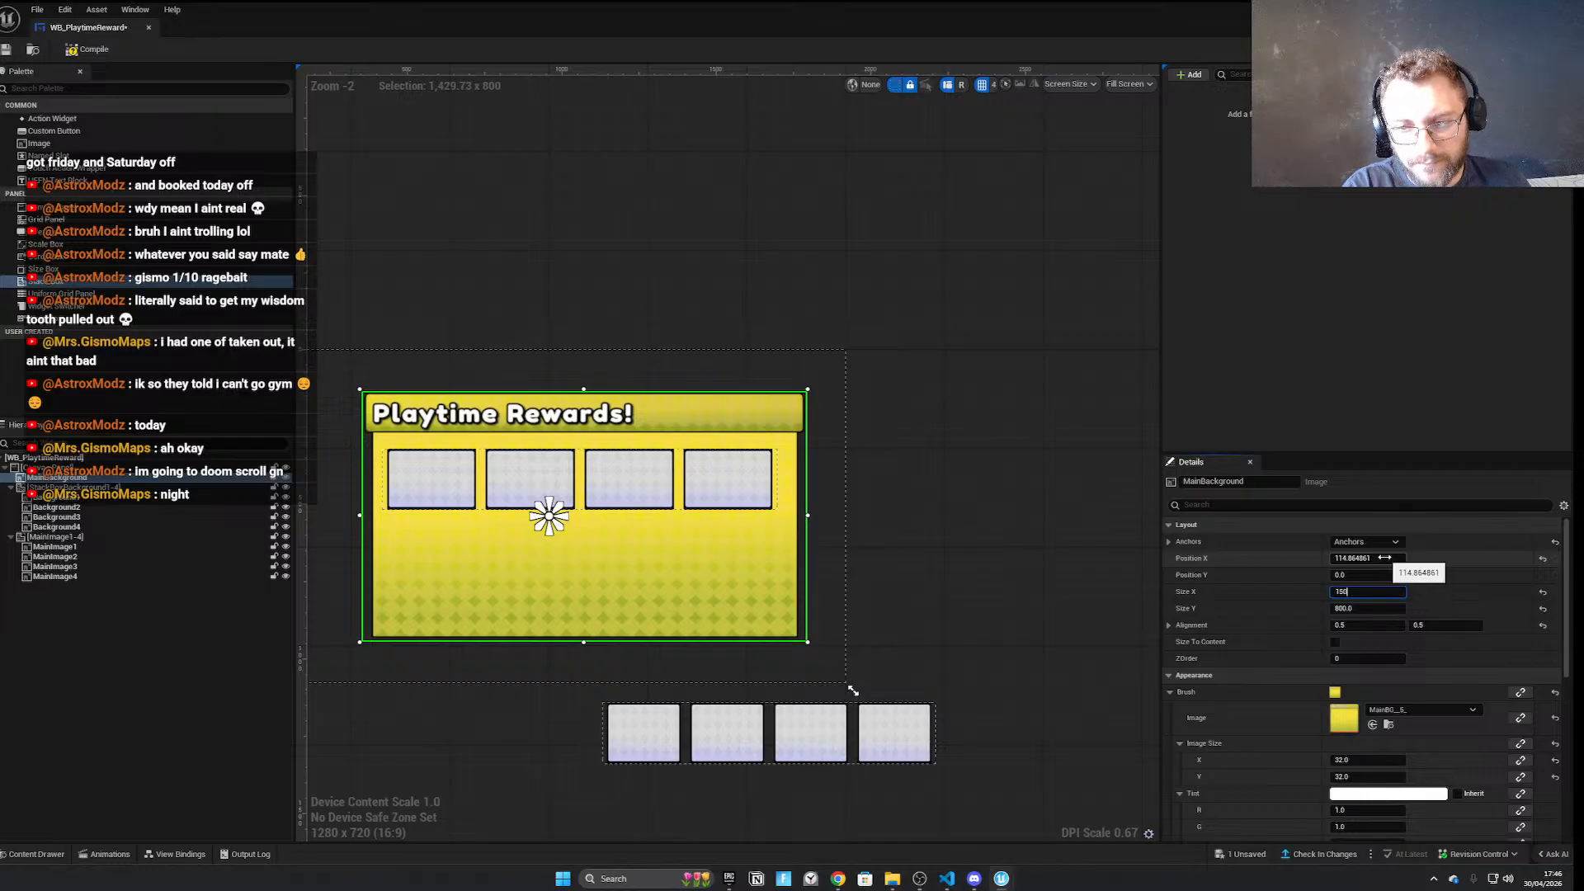
key("Return")
right_click_drag(899, 578, 1065, 577)
left_click(635, 507)
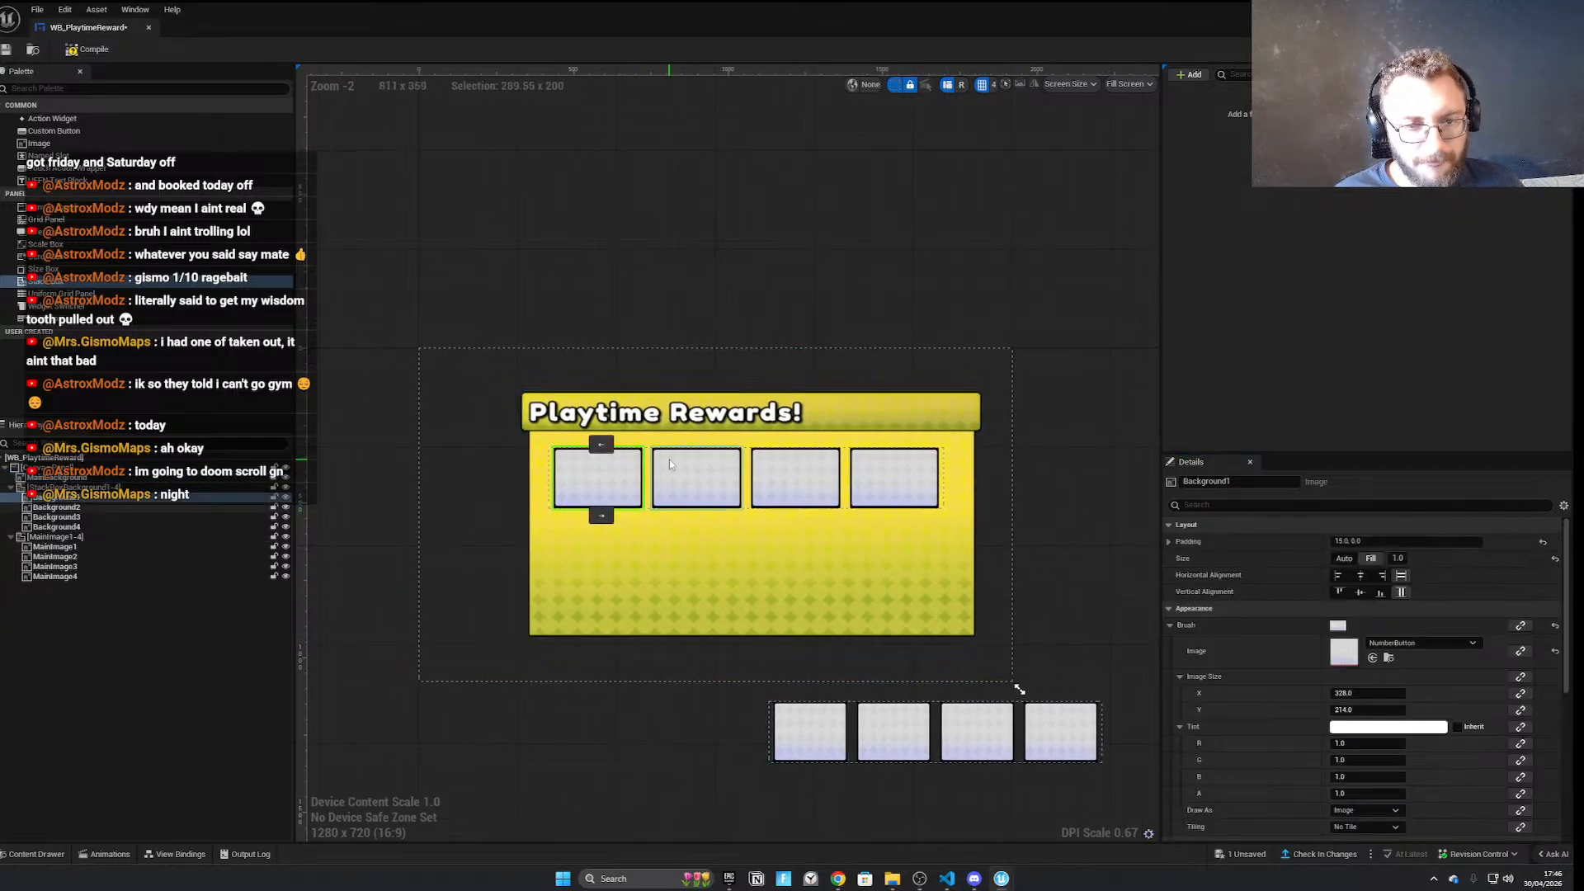
left_click(943, 483)
left_click(1046, 732)
left_click(1016, 699)
left_click(834, 570)
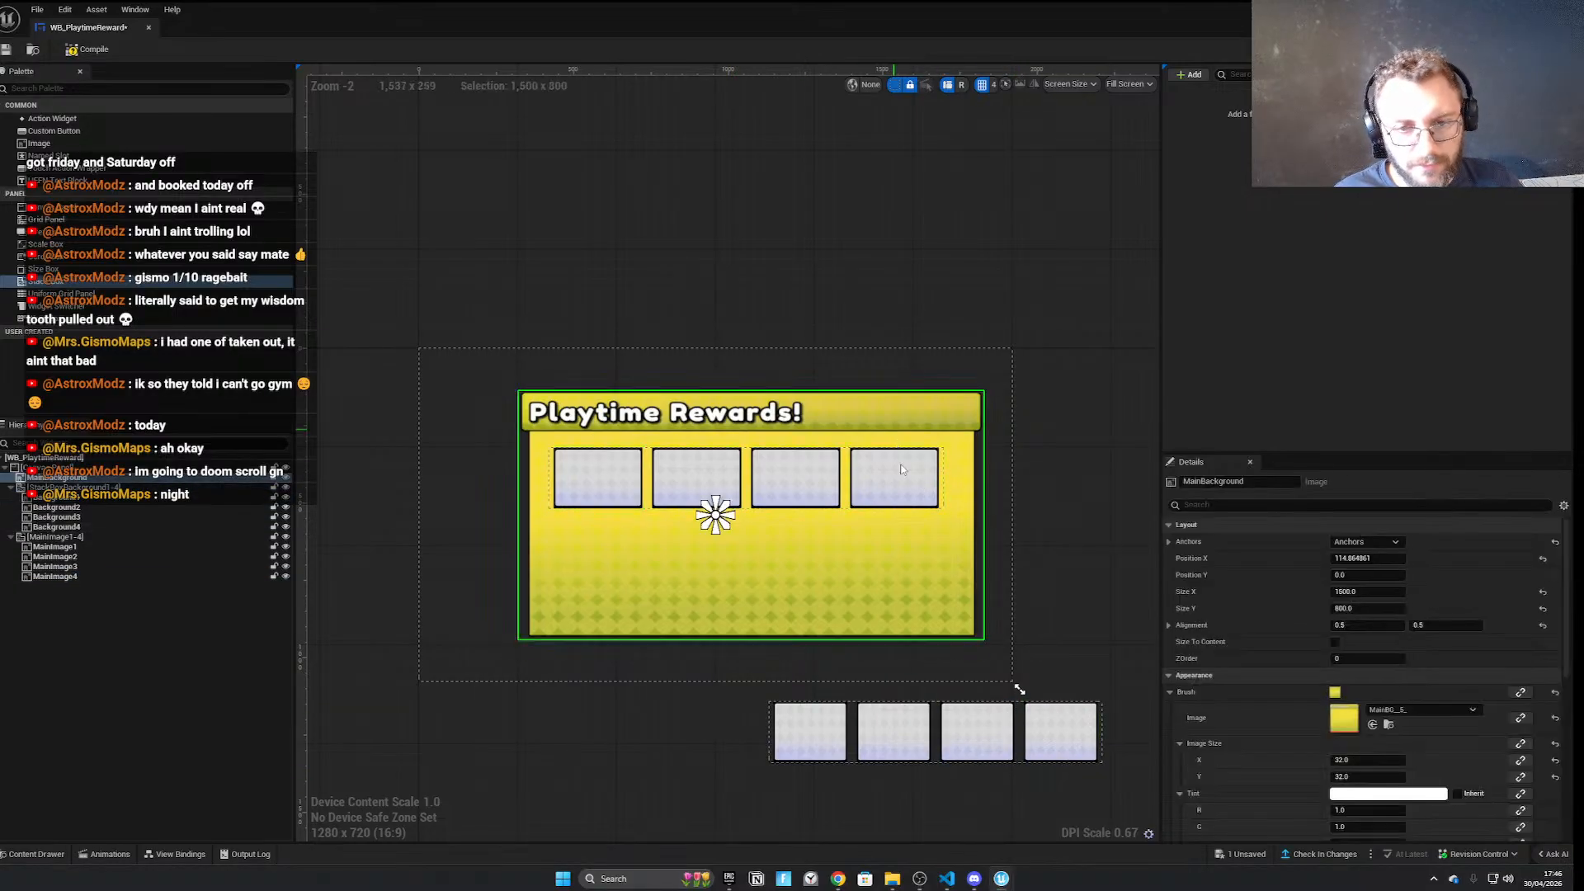
left_click(900, 486)
key("ctrl+z")
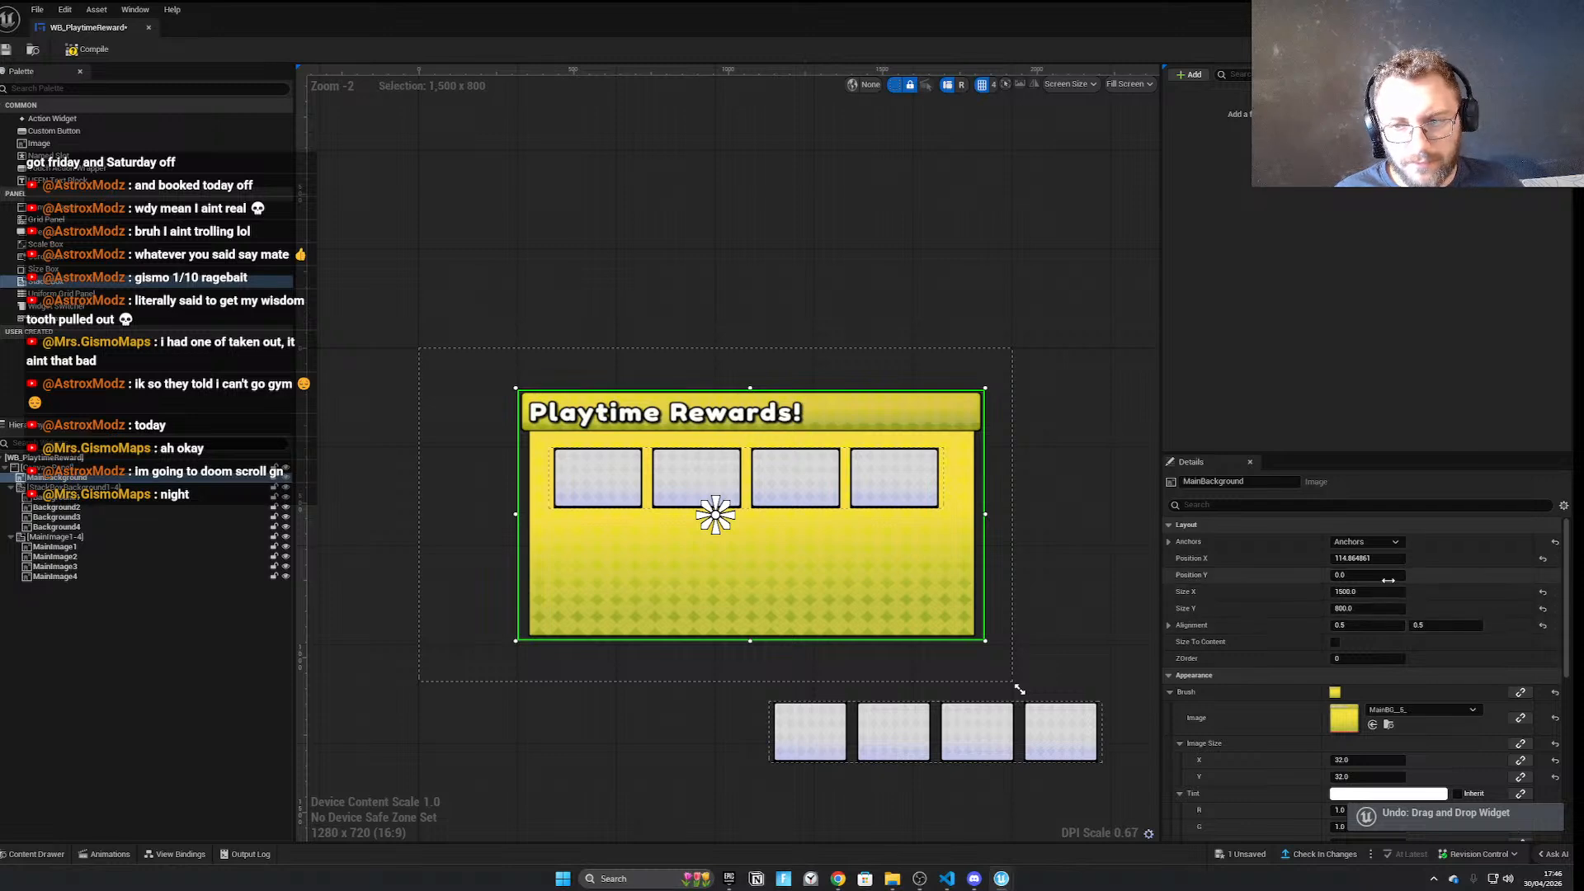
Set the main background's X position to 0
left_click(1360, 558)
type("0")
key("Return")
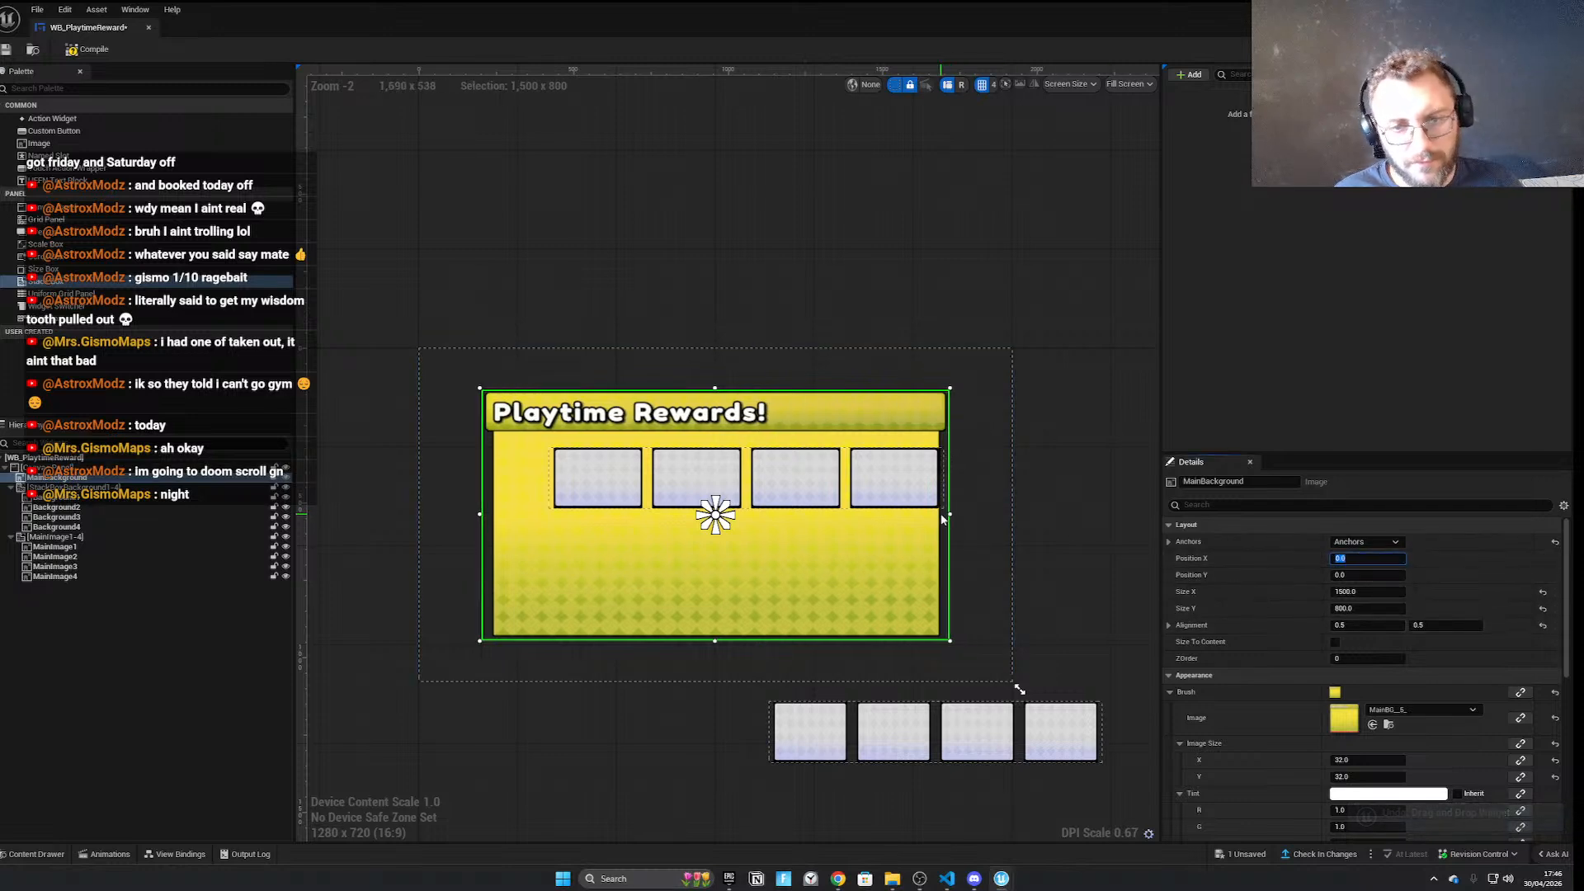
Set the StackBoxBackground1-4 stack box to Position X 0 and Size X 1300
left_click(56, 516)
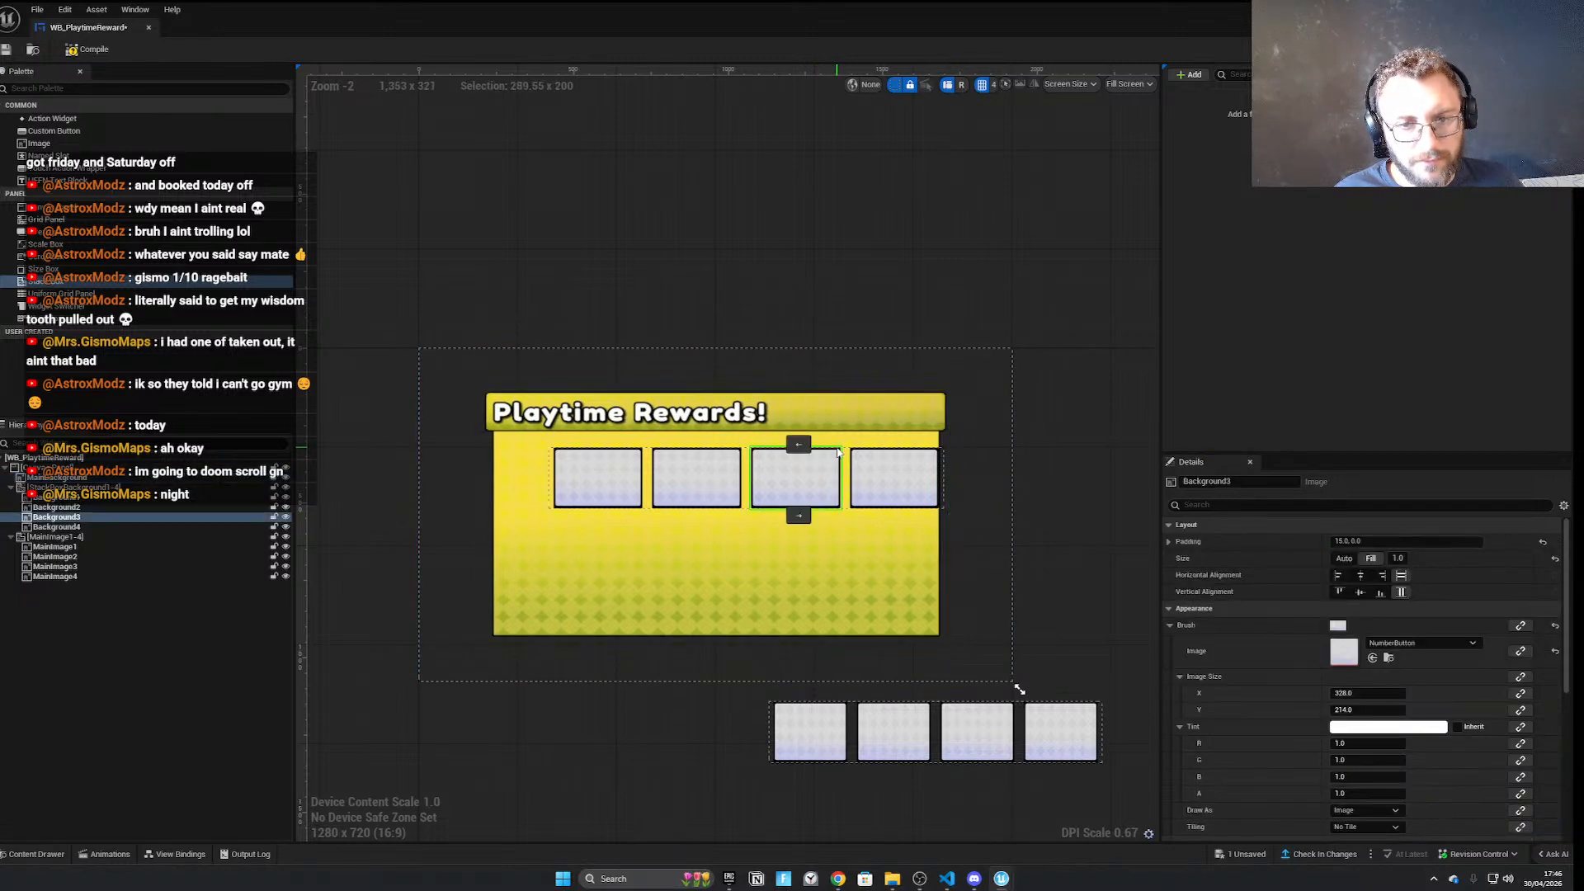
left_click(56, 526)
left_click(58, 487)
left_click(1345, 559)
type("0")
key("Return")
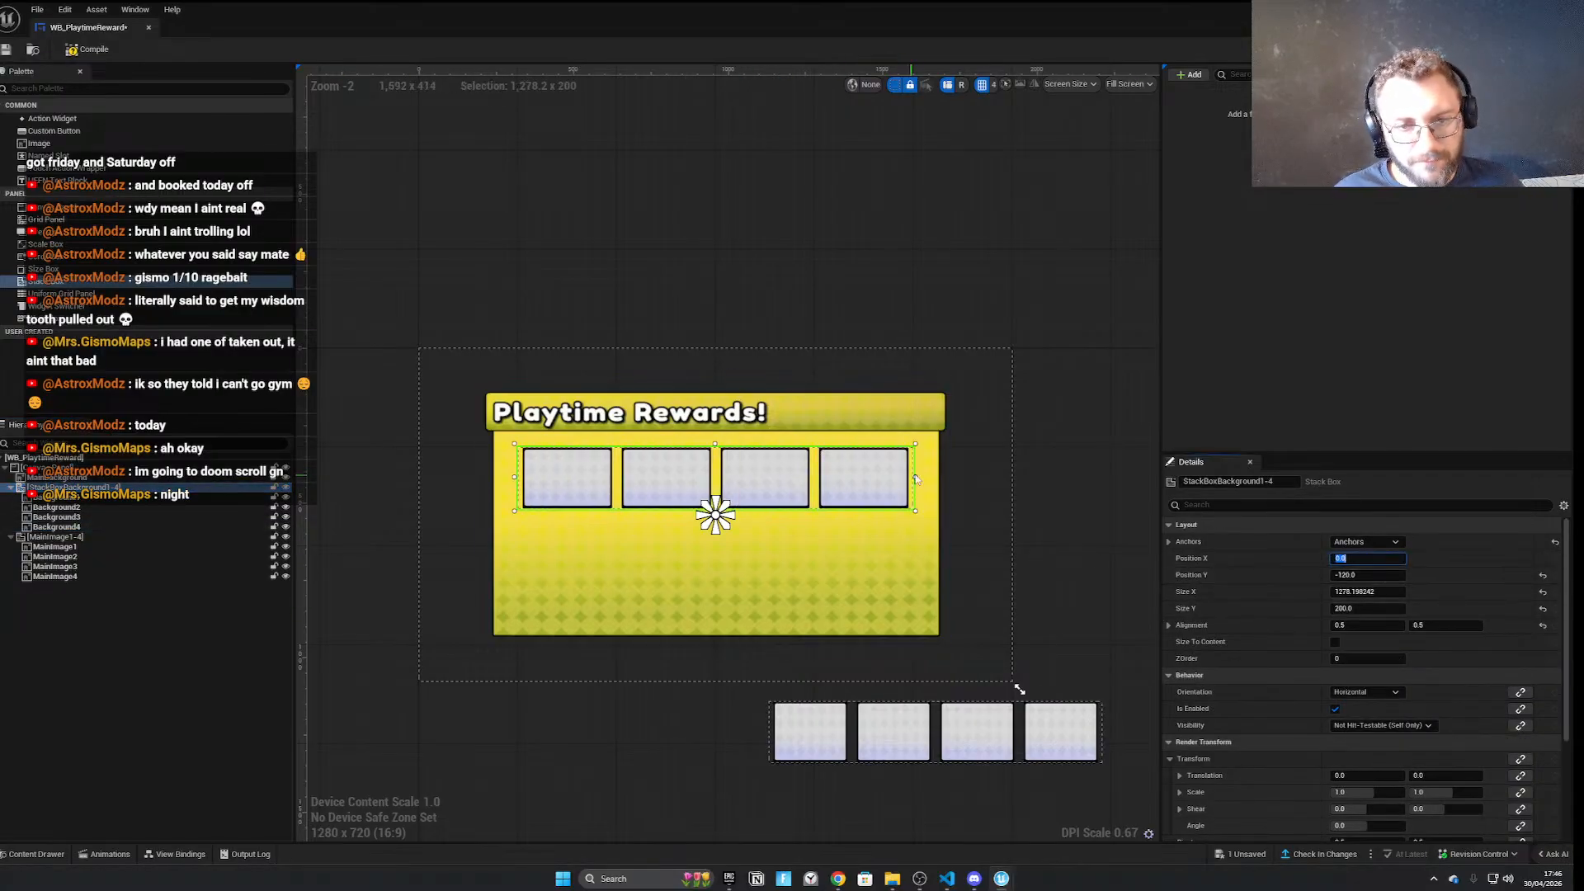
left_click(1360, 592)
type("13")
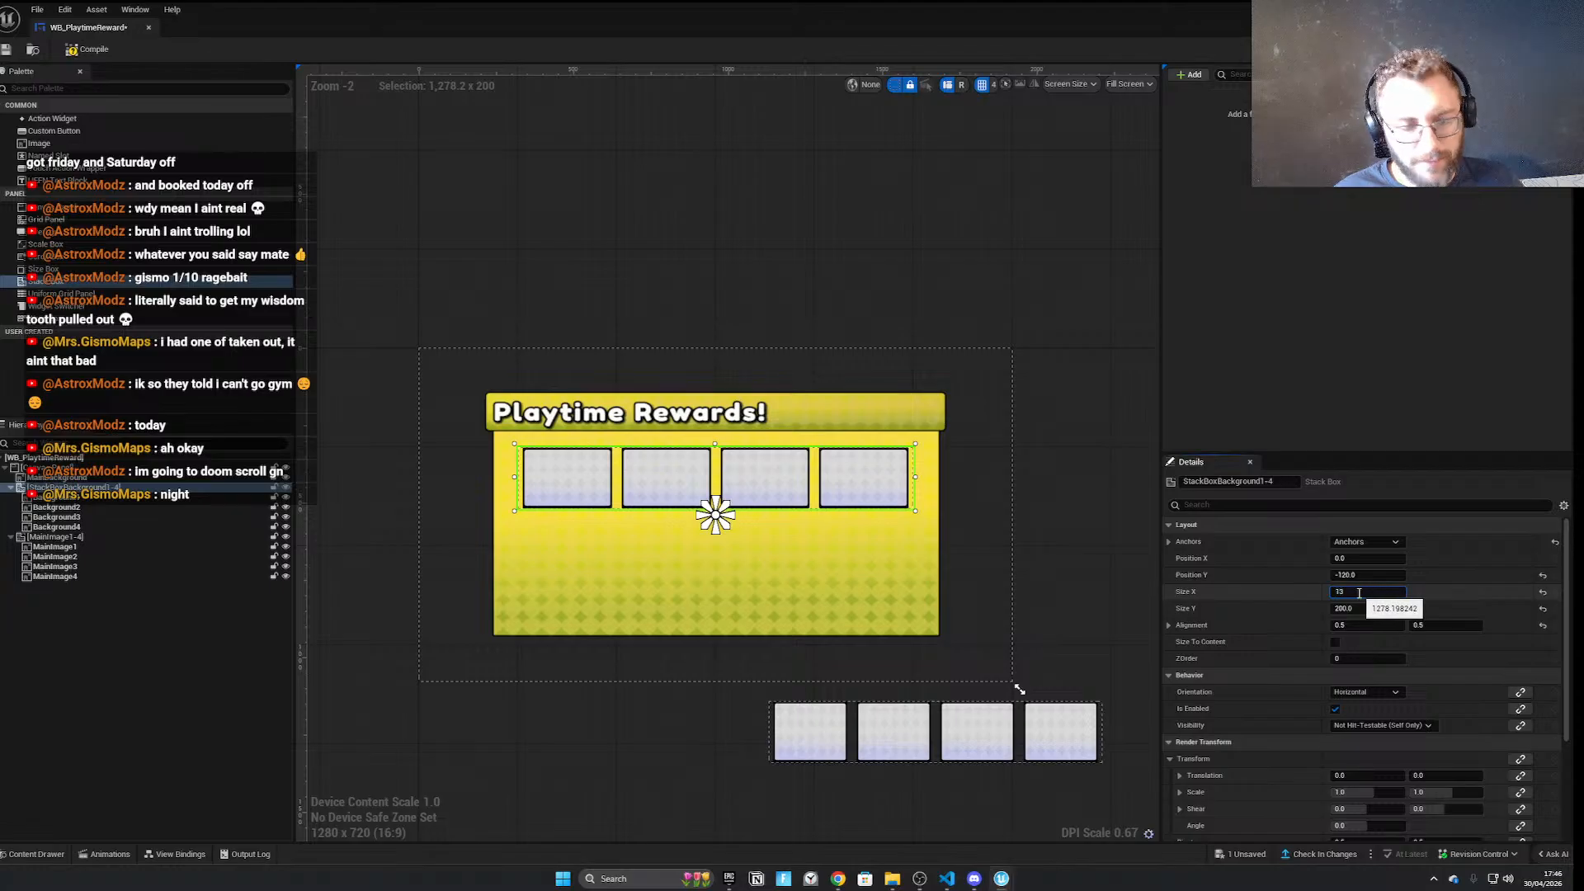
type("00")
key("Return")
Duplicate Background4 inside its stack box to add a fifth background image to the row
left_click(66, 499)
left_click(76, 527)
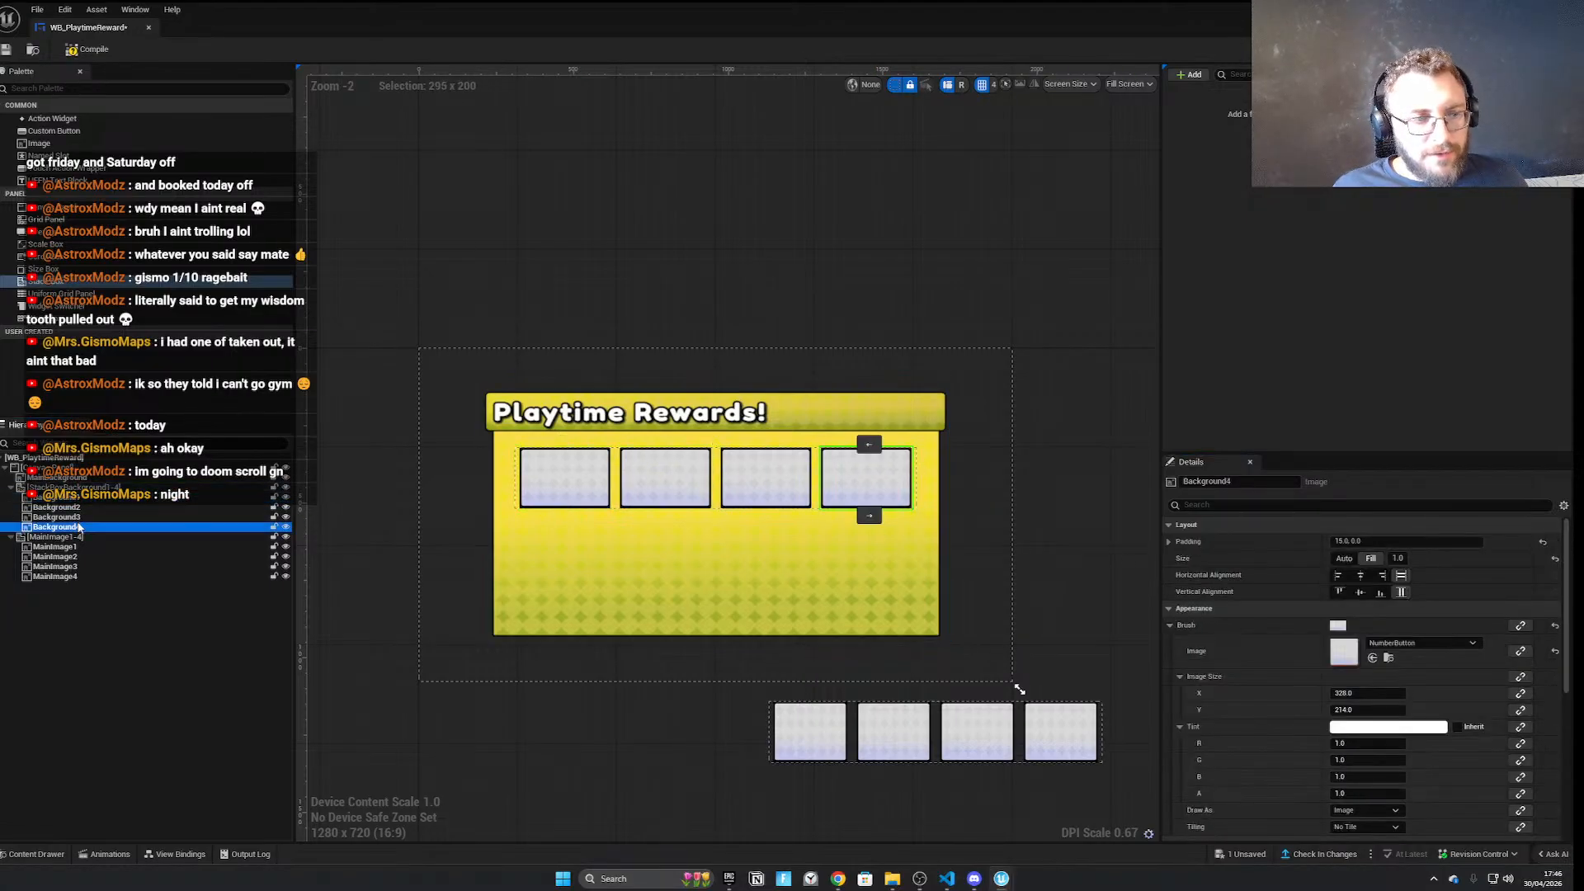
key("ctrl+d")
left_click(452, 569)
Delete the MainImage1-4 stack box together with its four images
scroll(901, 569, "up", 2)
right_click_drag(841, 566, 837, 642)
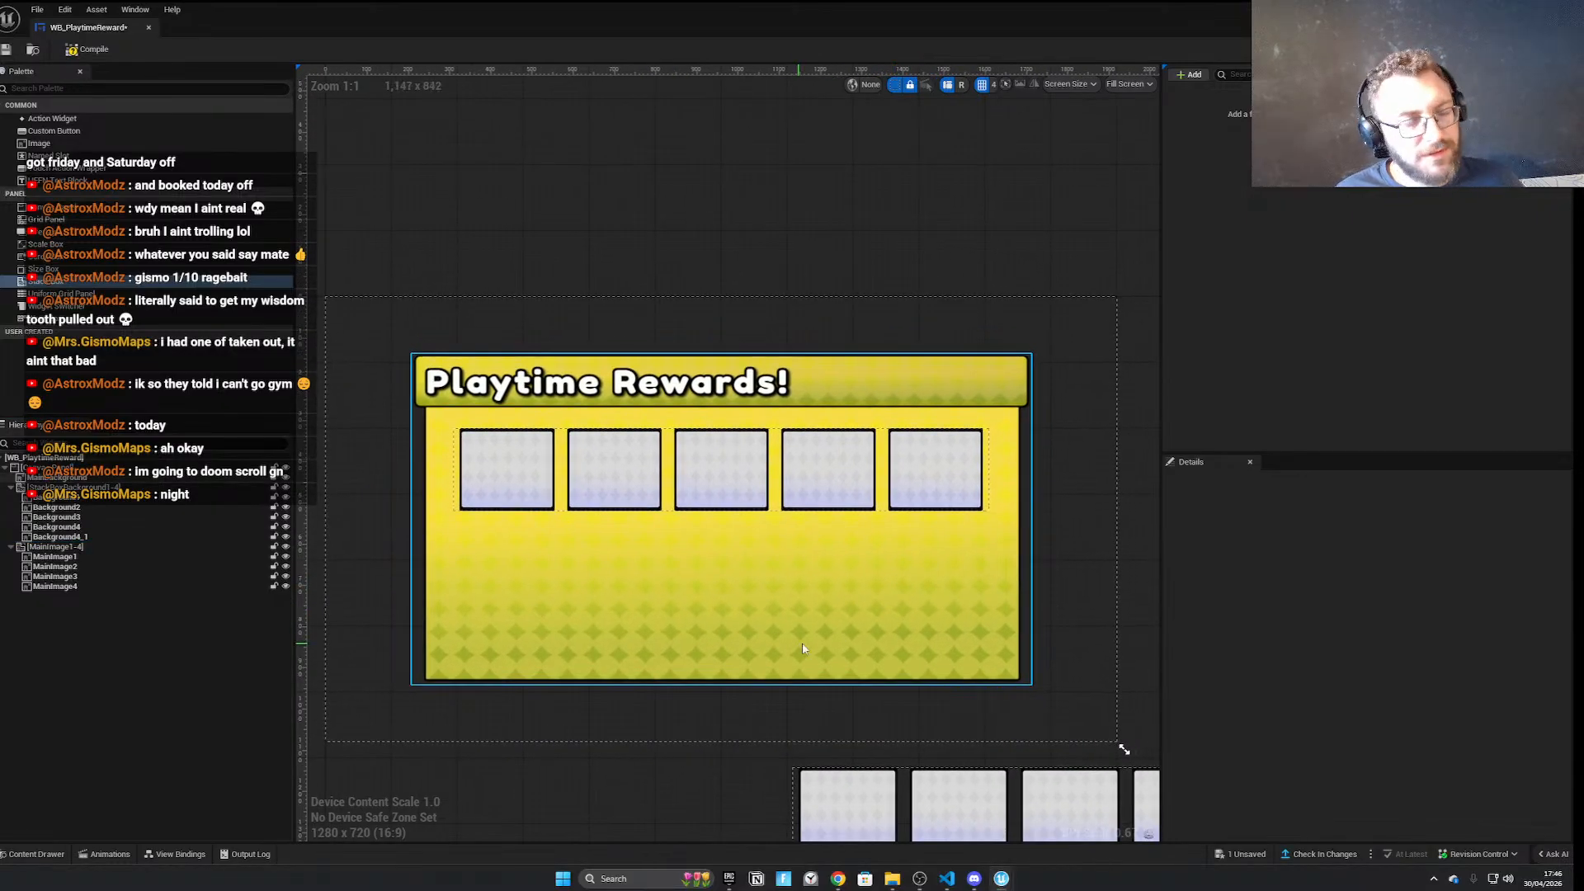
left_click(90, 548)
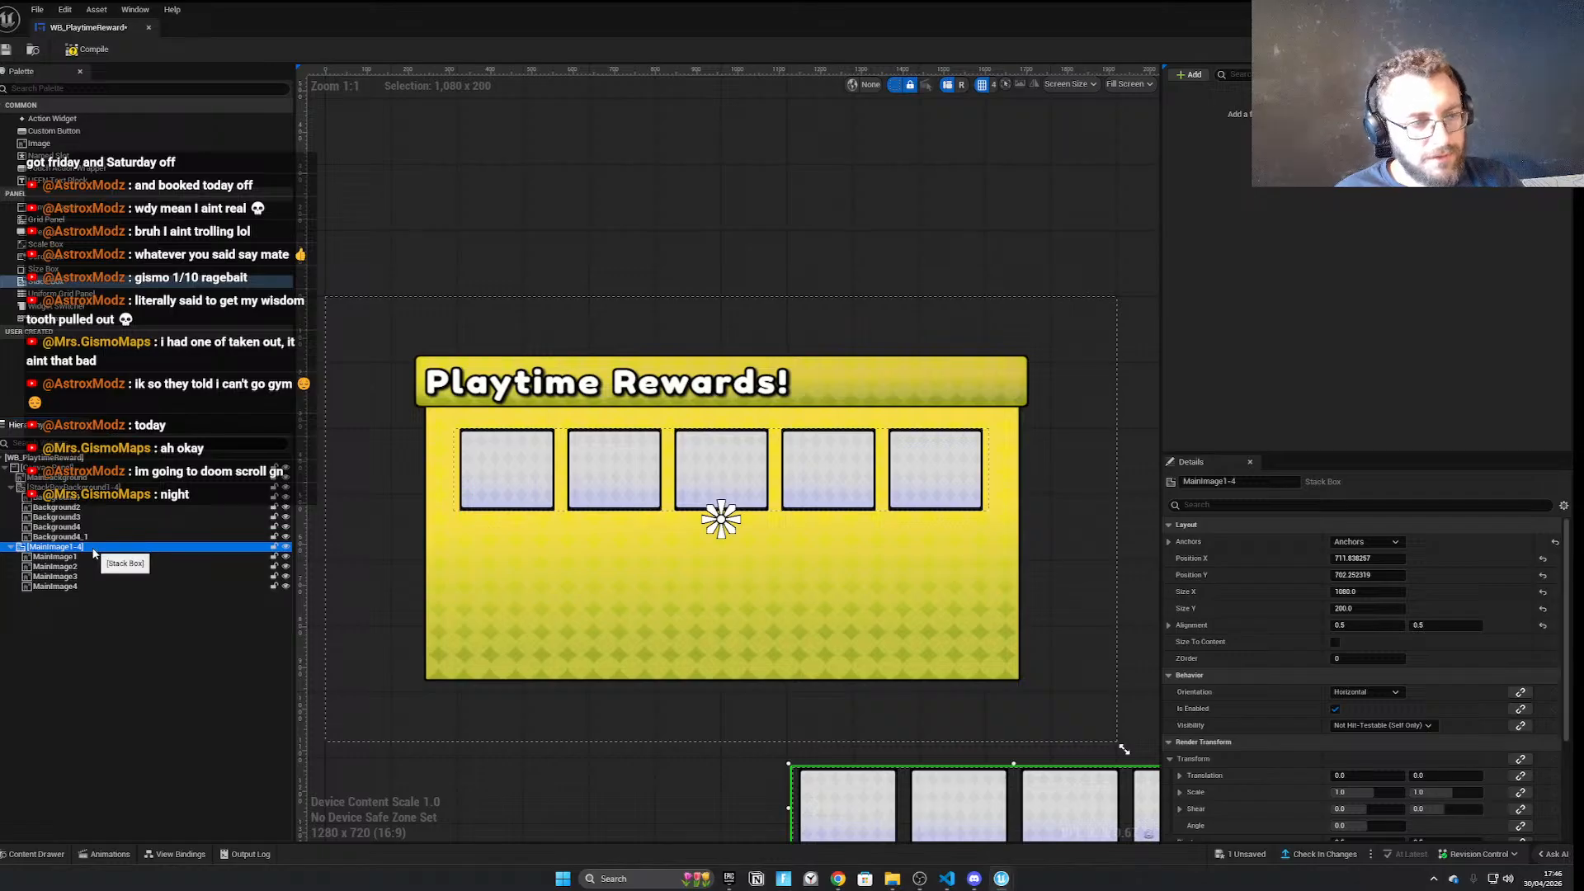
Duplicate the StackBoxBackground1-4 stack box with its five background images
left_click(99, 488)
left_click(91, 539, "shift")
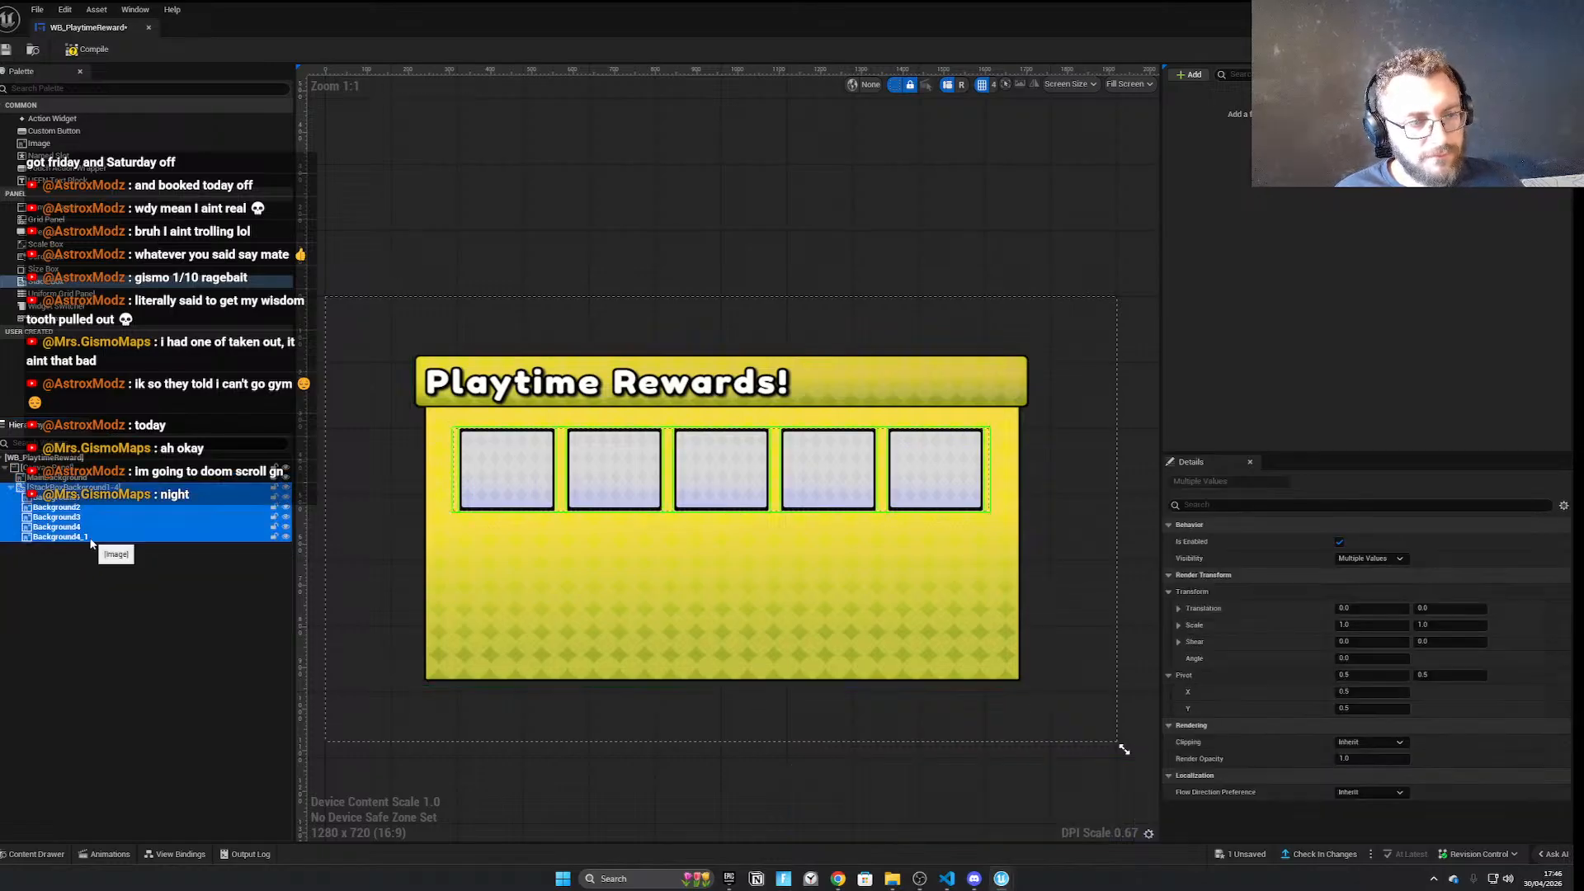
key("ctrl+d")
Set the padding of the duplicated stack box's five images to 35 left and right and 25 top and bottom
left_click(104, 556)
left_click(62, 596, "shift")
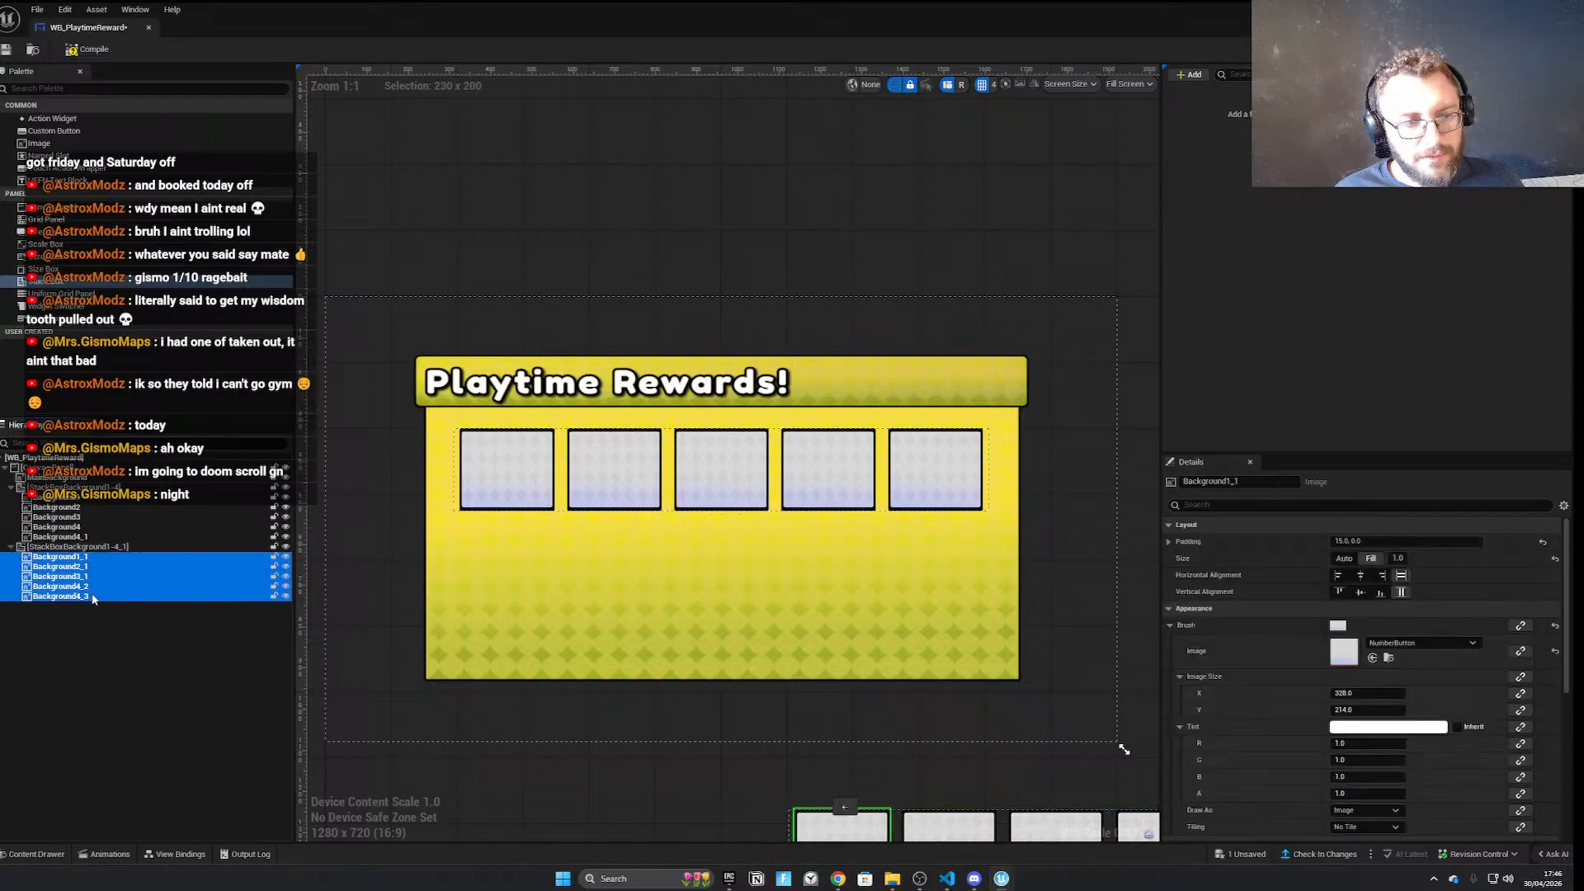
left_click(1168, 541)
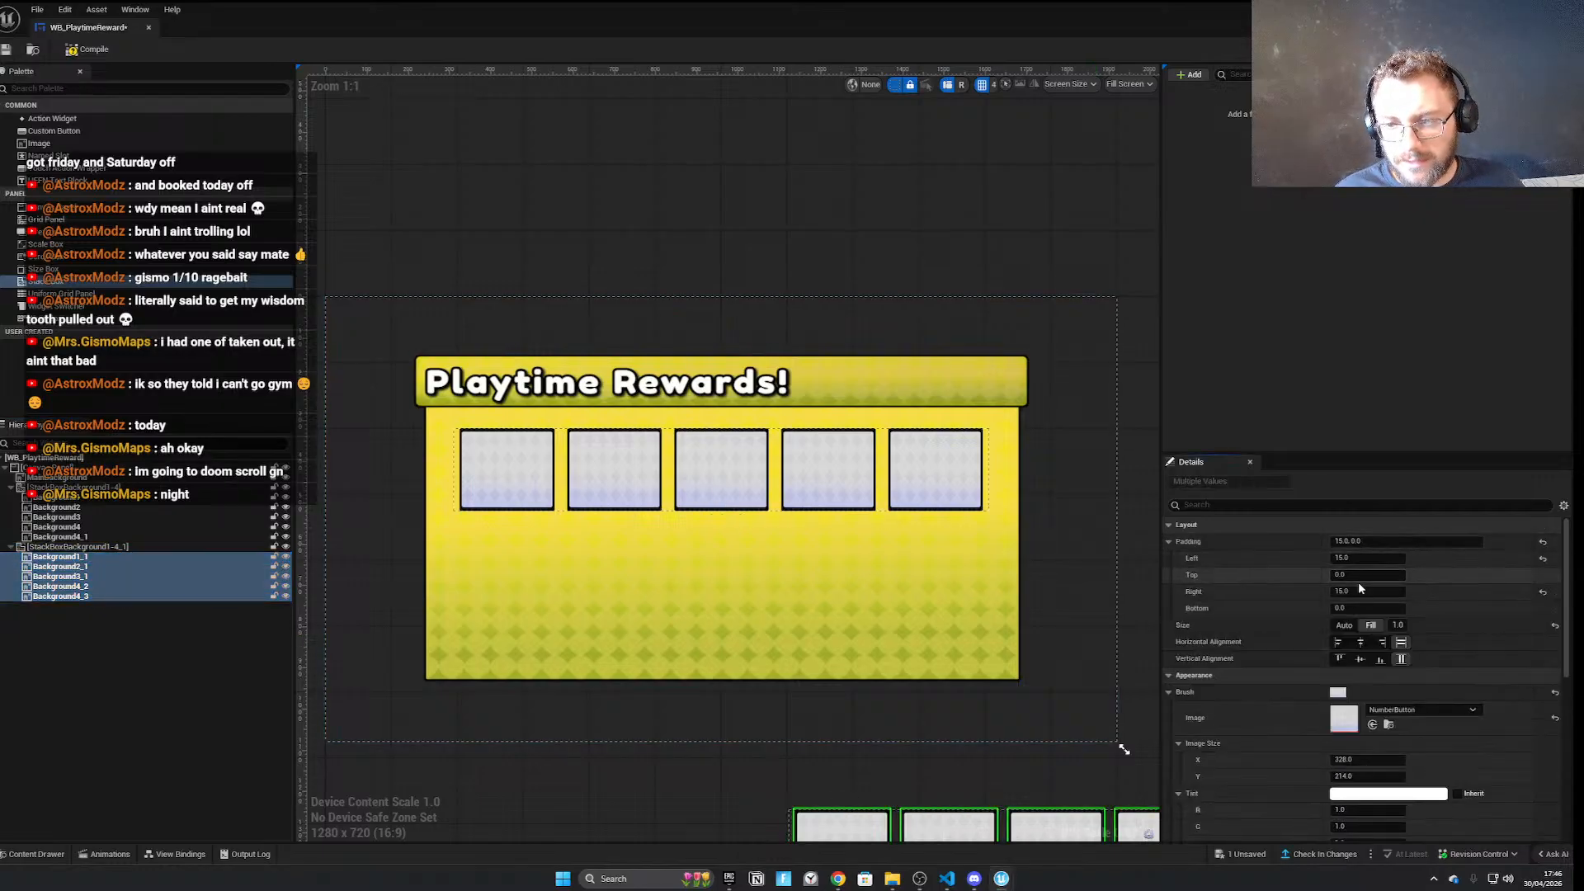
type("35")
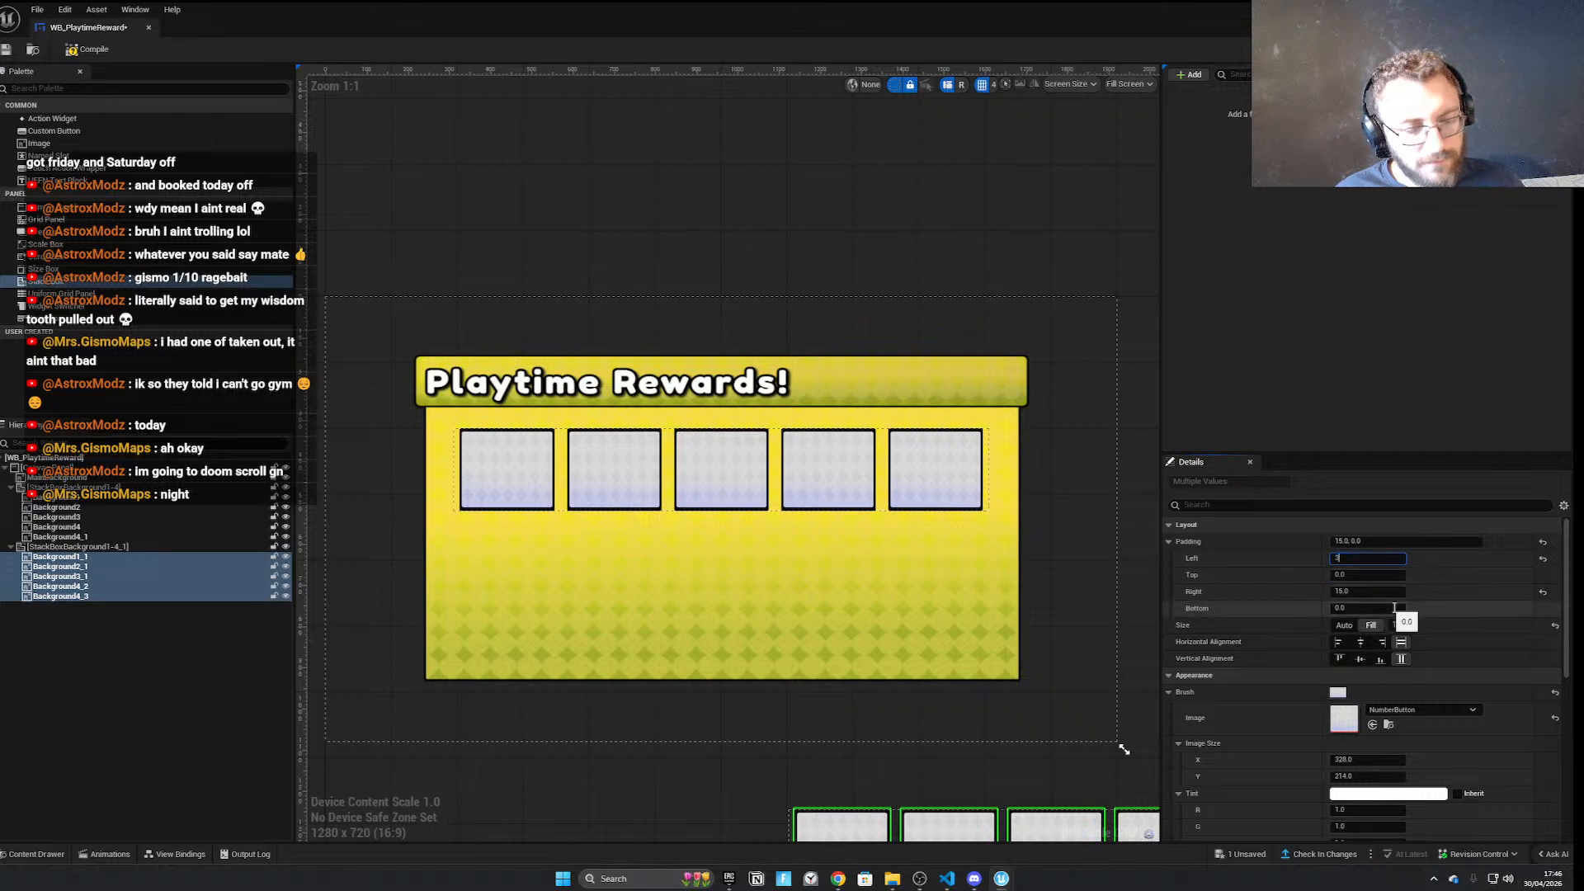
left_click(1358, 576)
type("25")
key("Tab")
key("Tab")
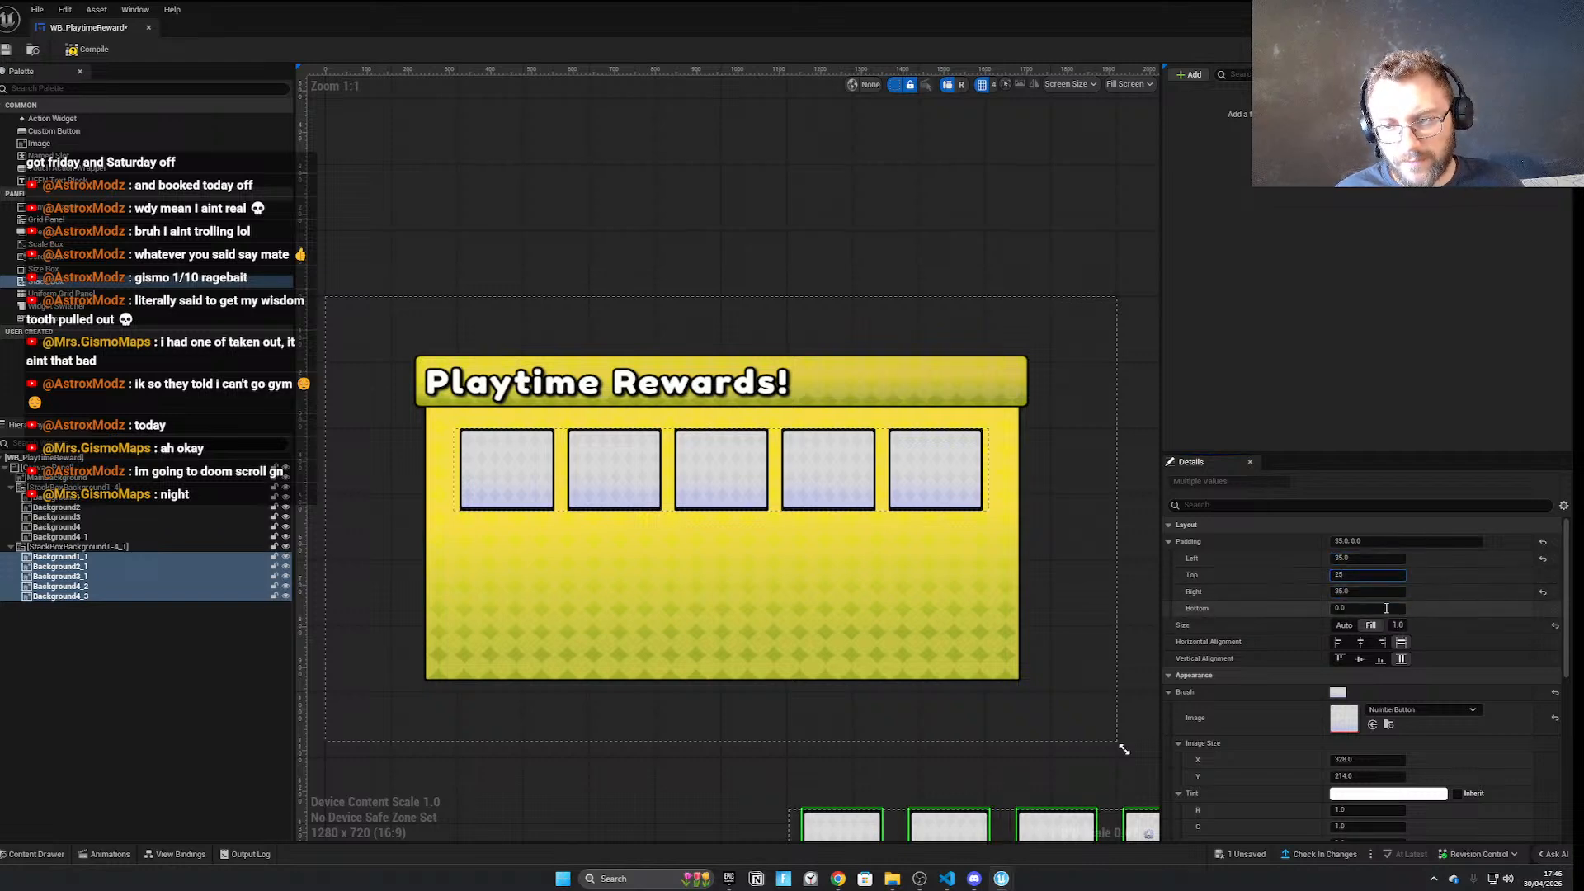
type("25")
key("Return")
Place the duplicated stack box over the original row with Position X 0 and Position Y -120
scroll(1007, 552, "down", 3)
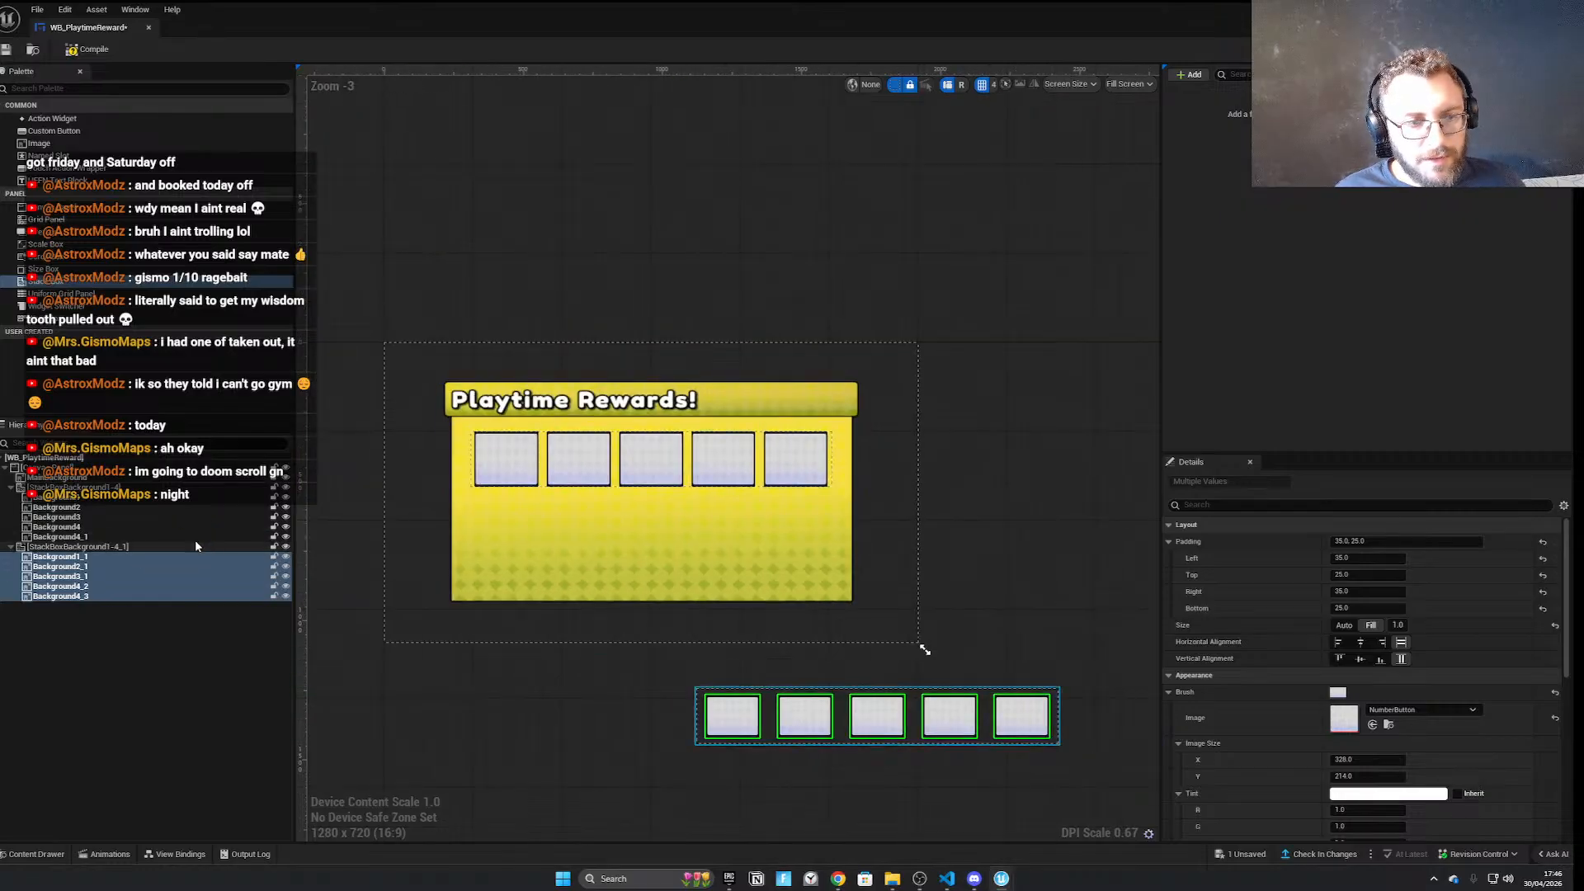
left_click(123, 547)
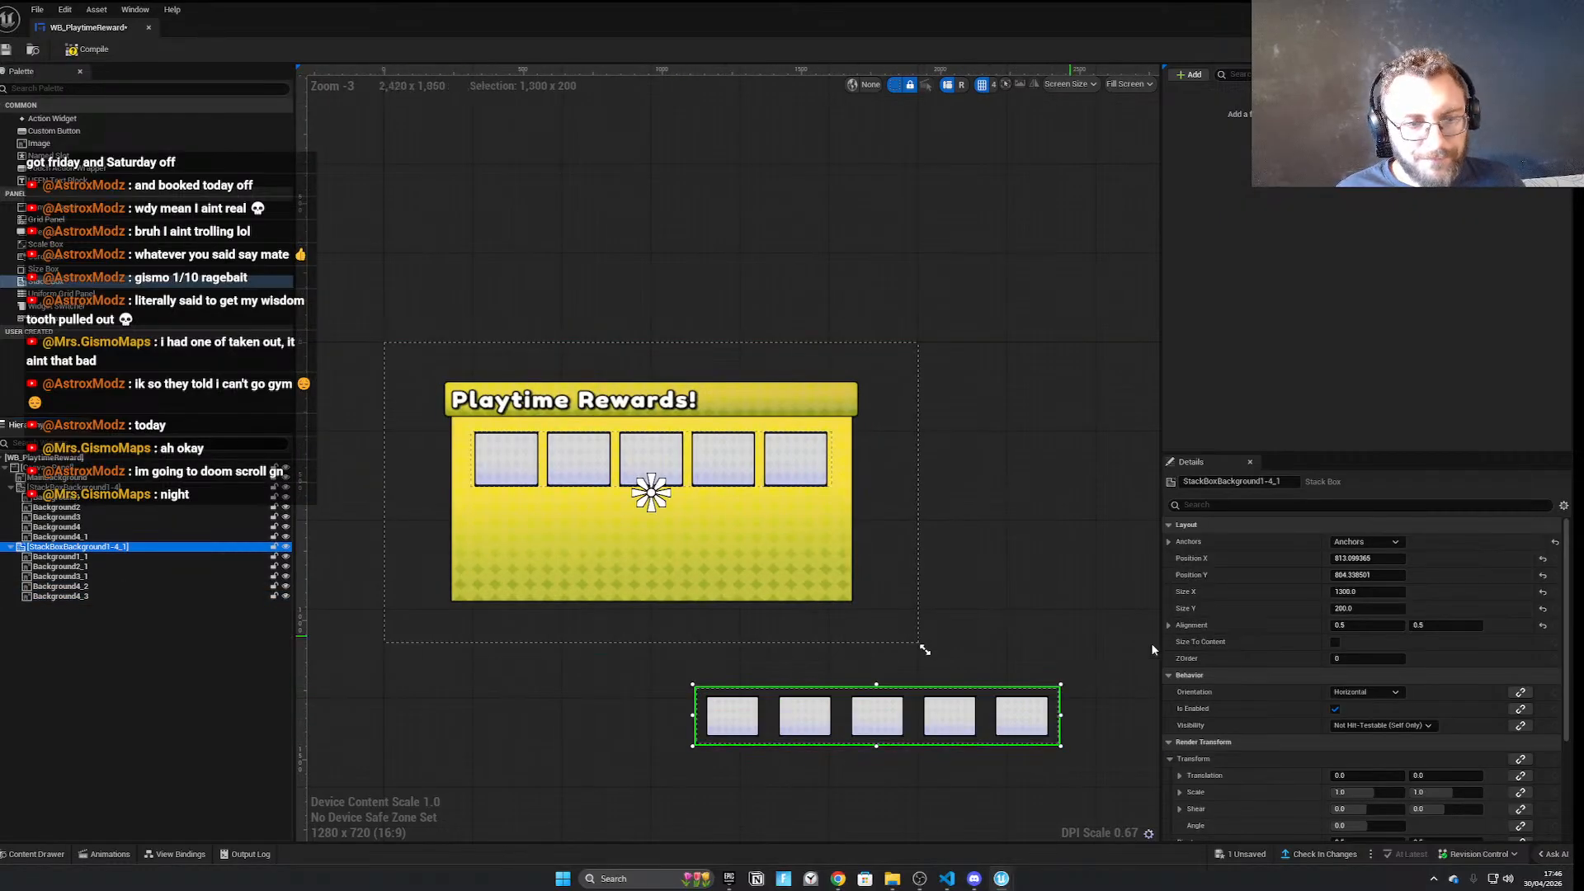
left_click(1382, 558)
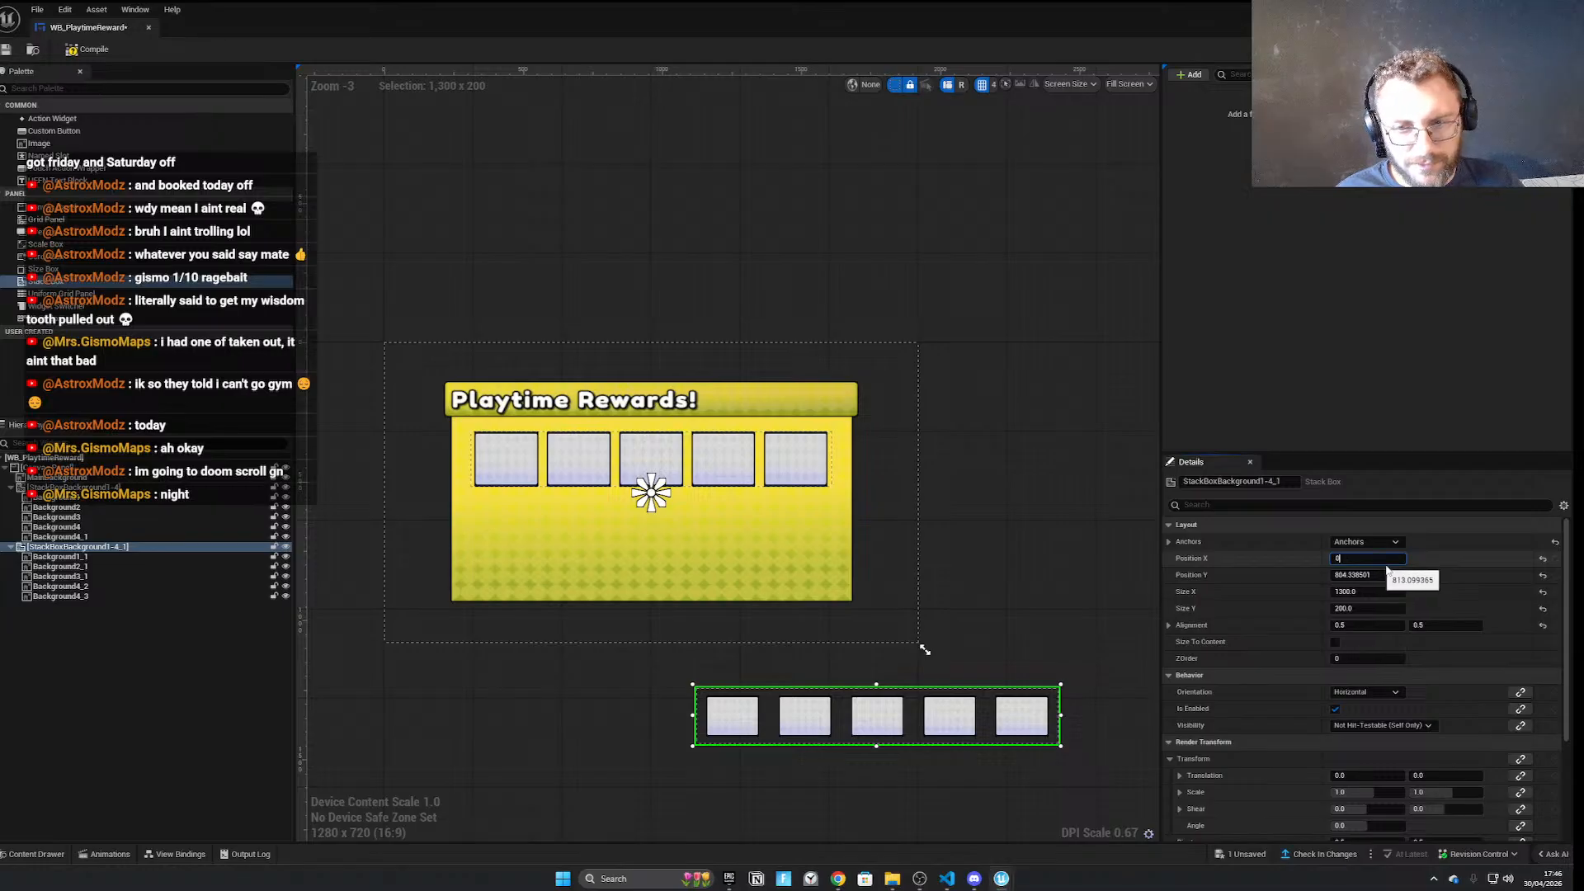
type("0")
key("Return")
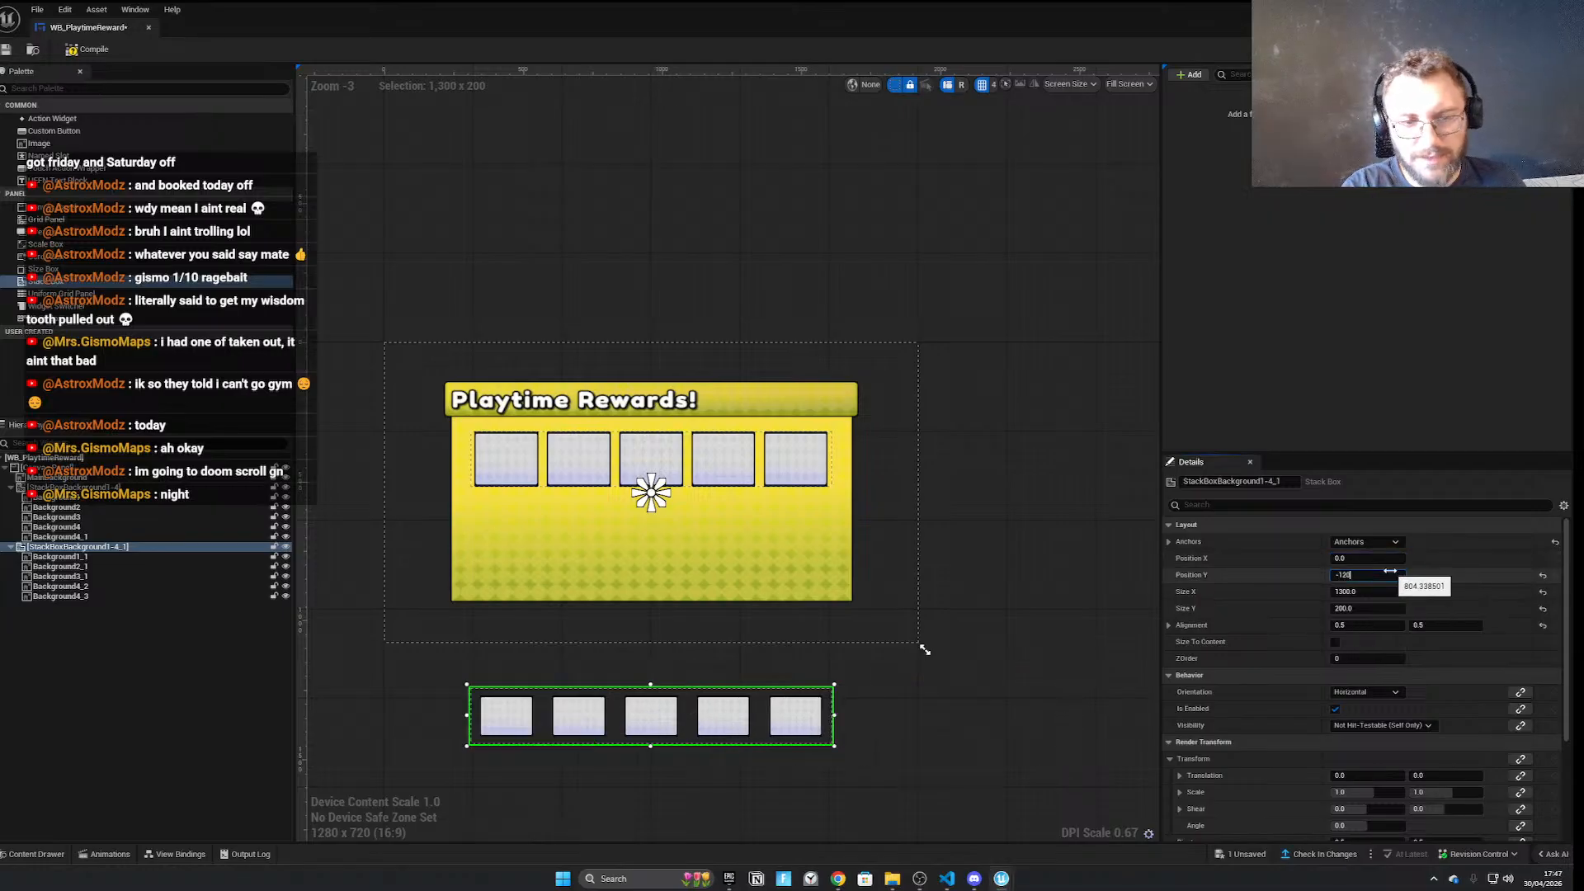
key("Return")
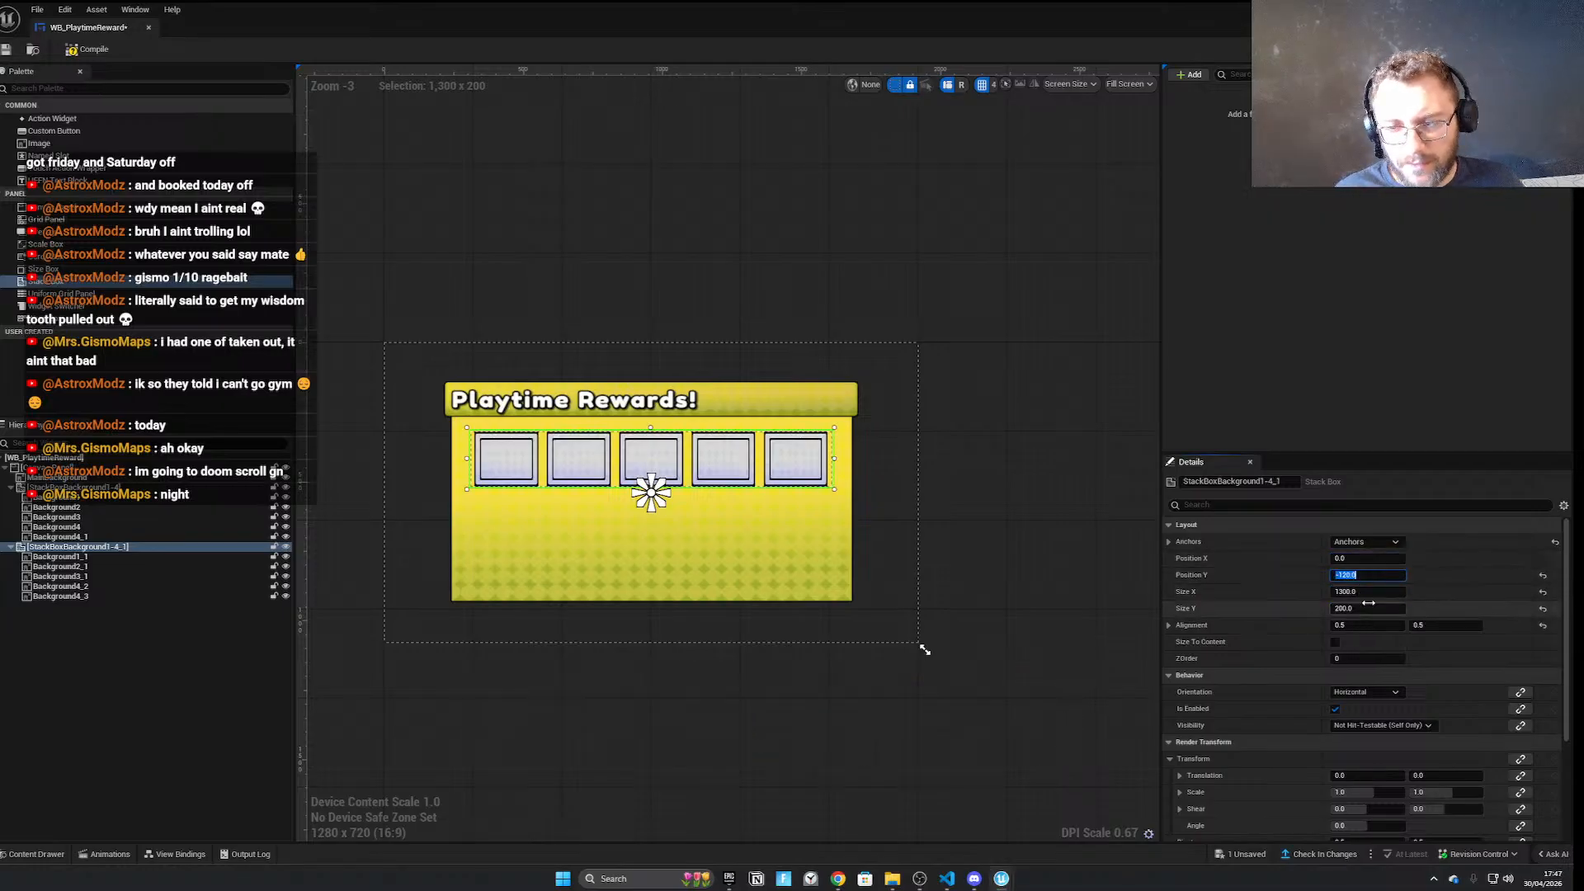
Set the brush image of the five duplicated images to the T_UI_IconLibrary_0_64 texture
scroll(507, 517, "up", 2)
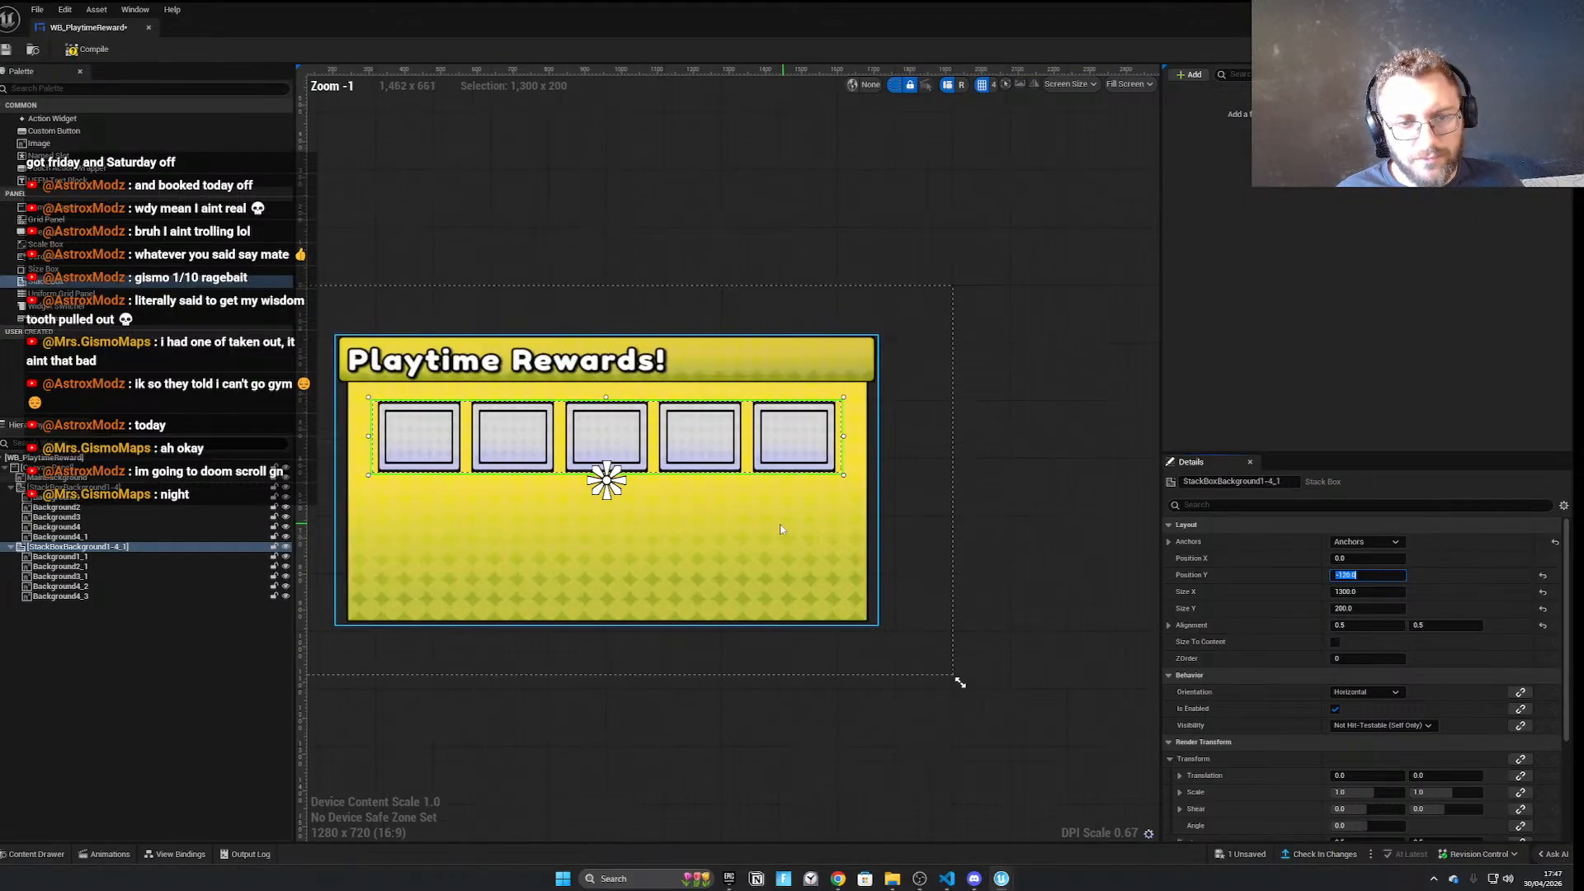
left_click(71, 557)
left_click(60, 596, "shift")
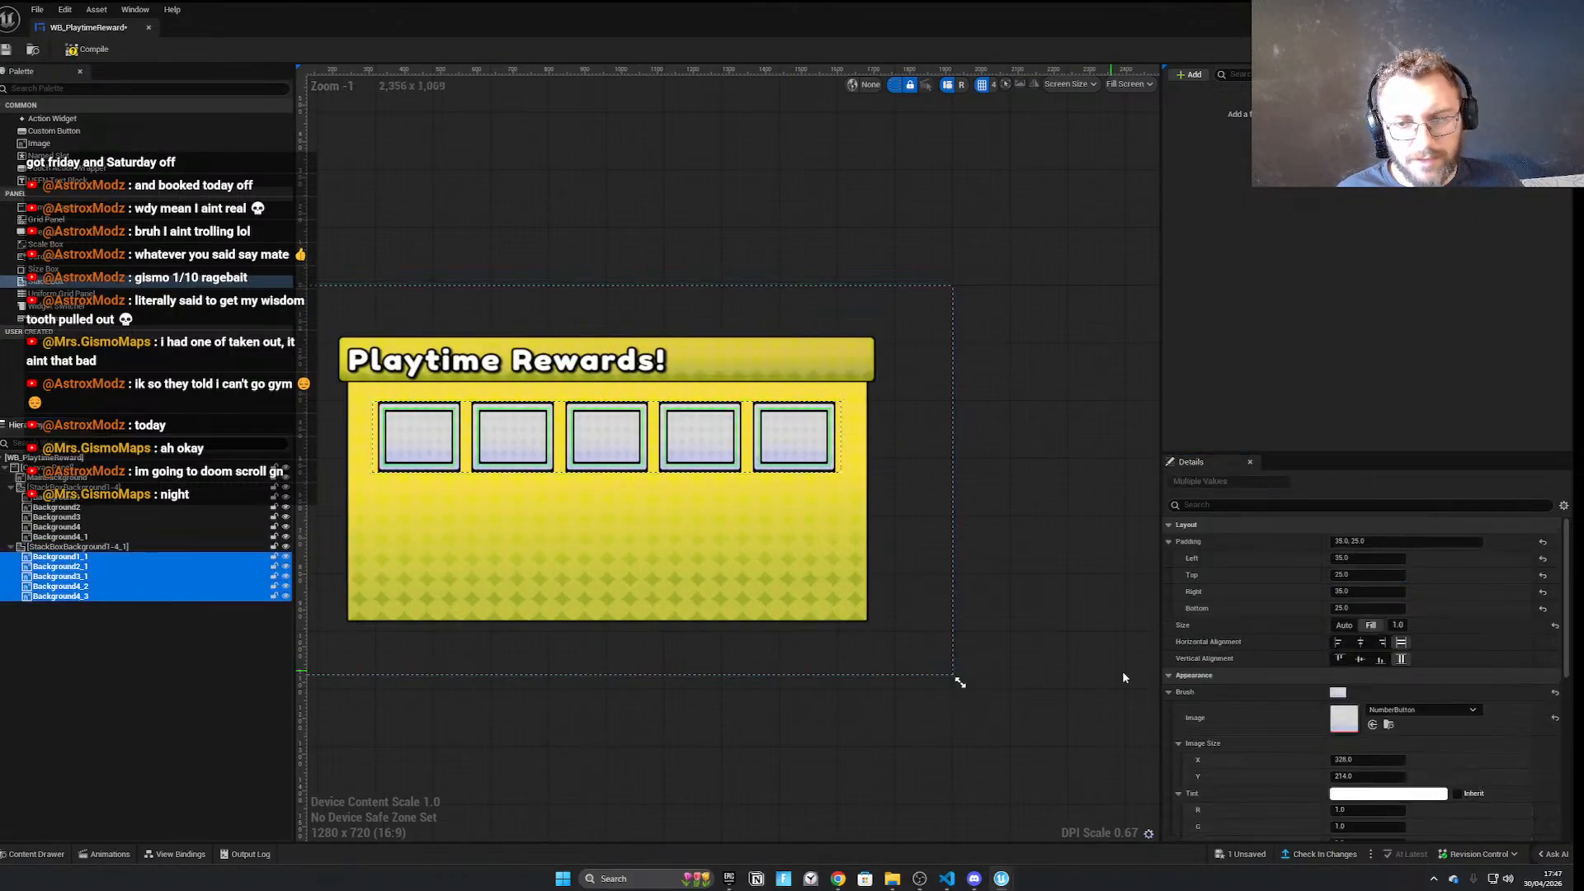
left_click(1393, 711)
type("icon")
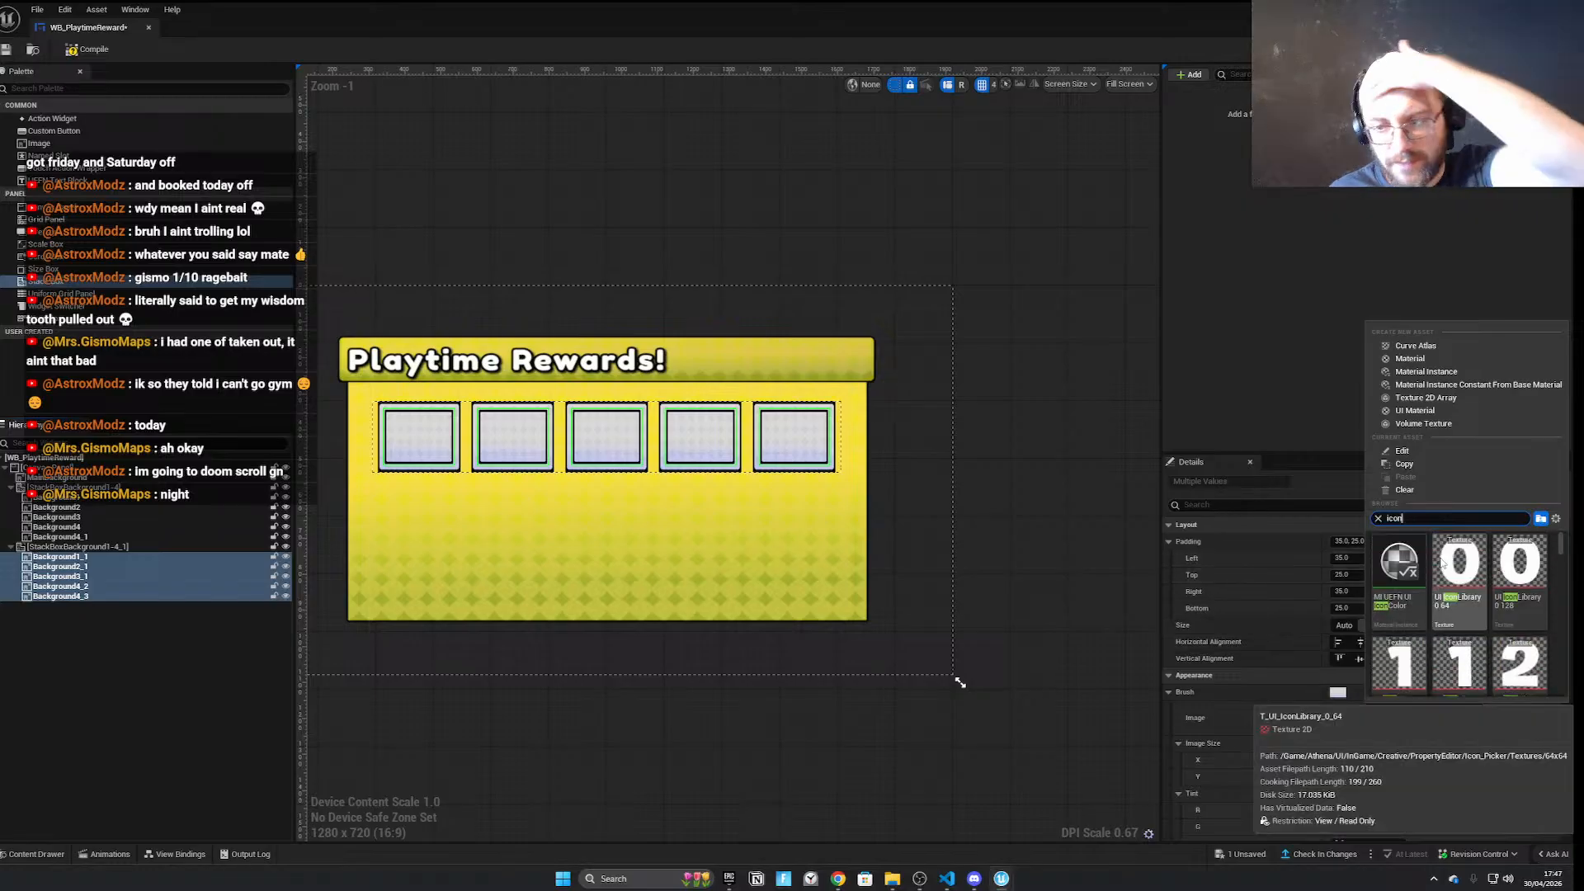
left_click(1403, 568)
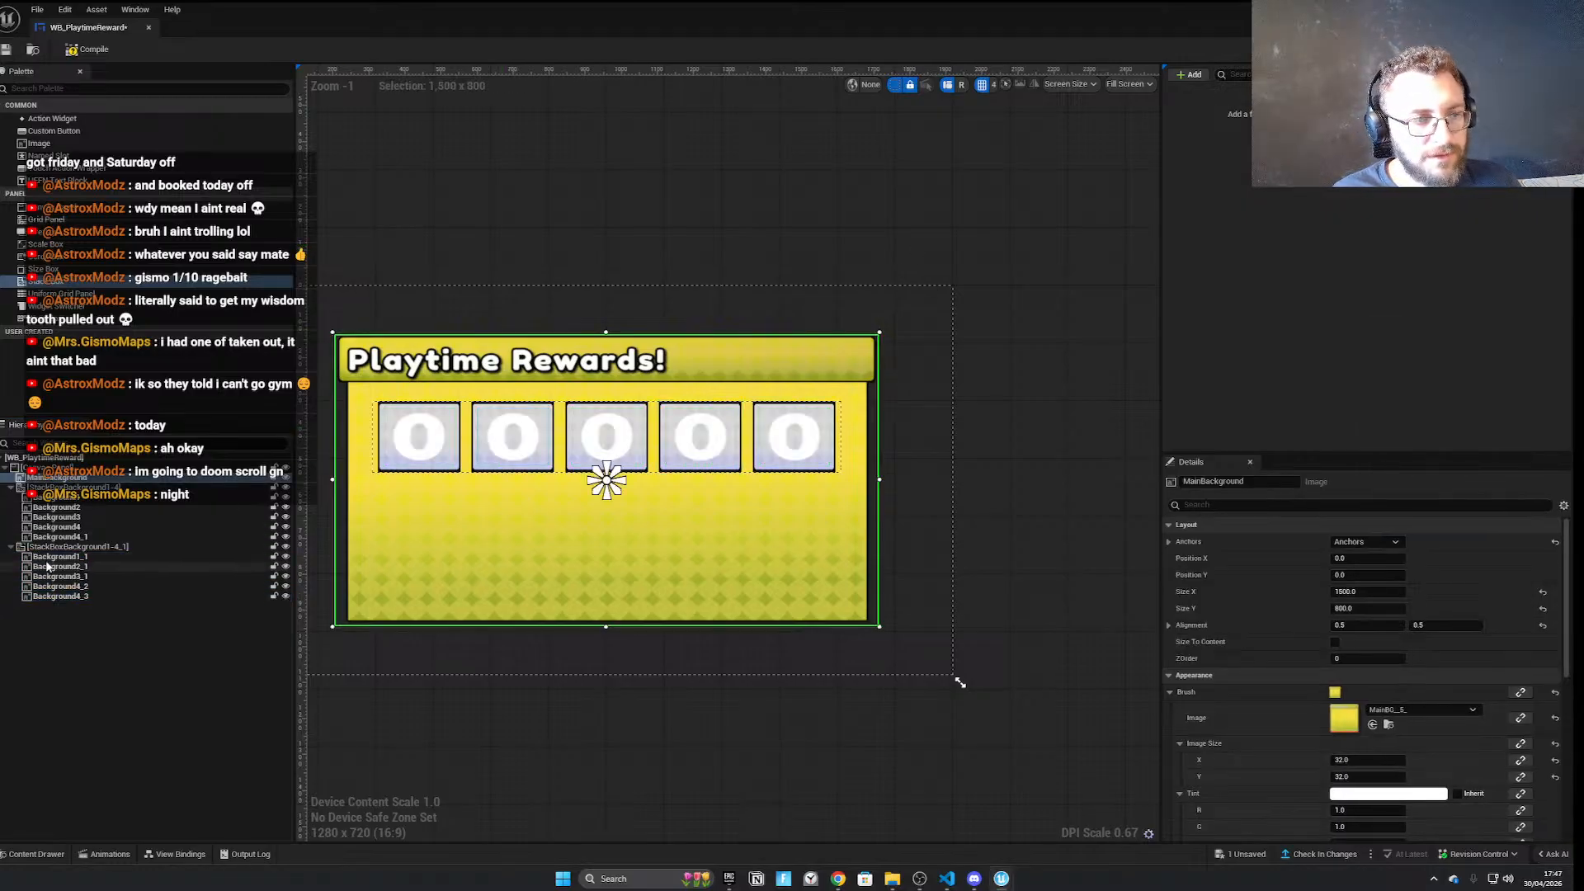
Rename the first two icon images in the duplicated stack box to Reward1 and Reward2
left_click(123, 558)
key("F2")
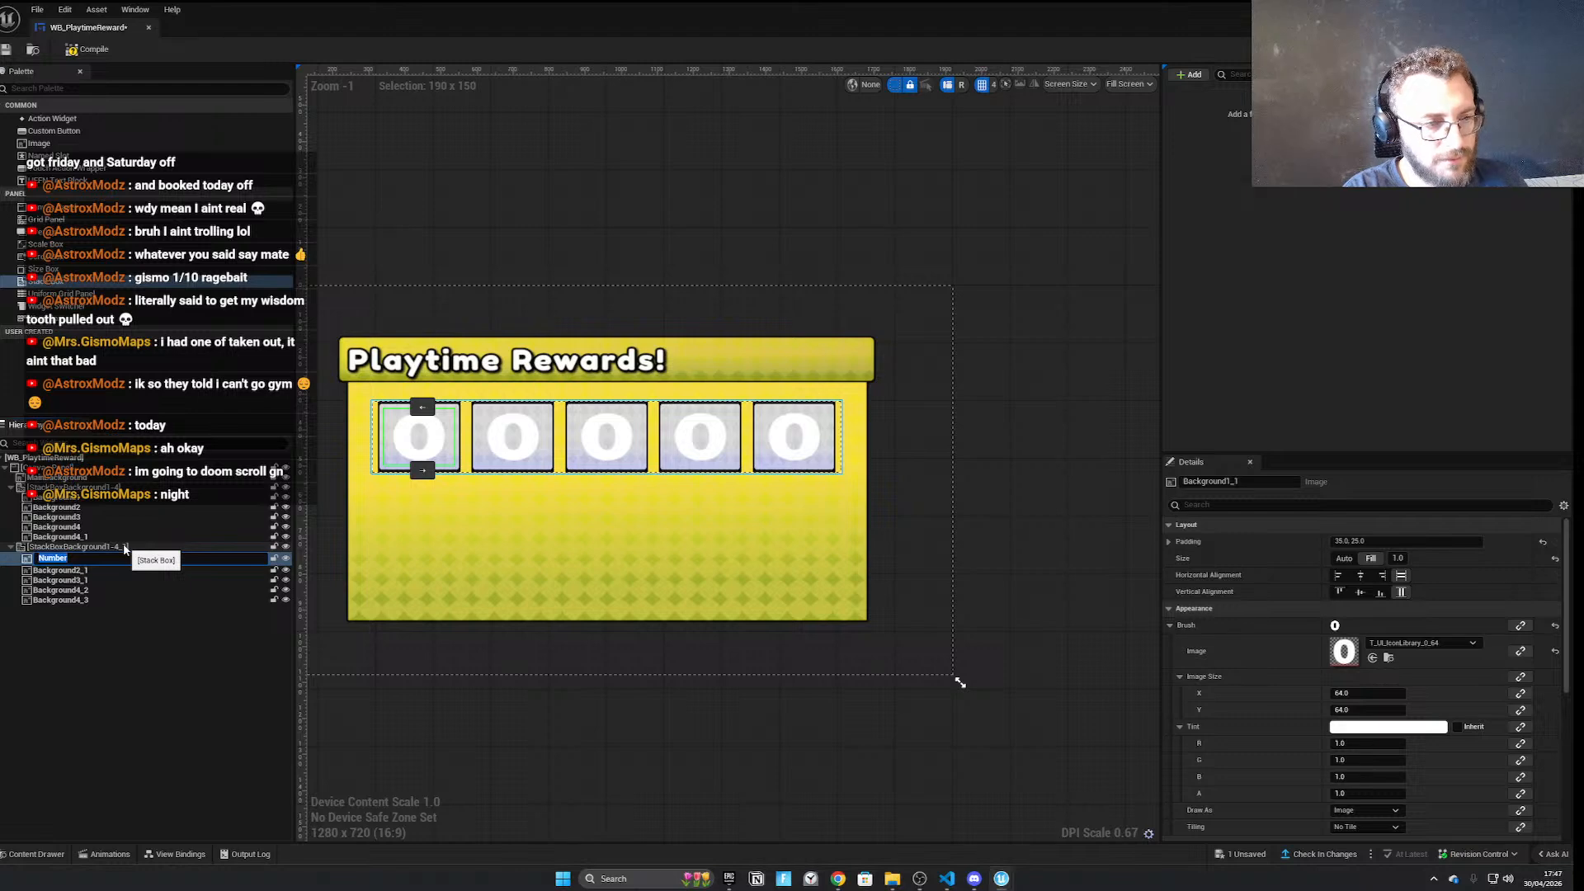
type("Reward1")
key("Return")
left_click(123, 568)
key("F2")
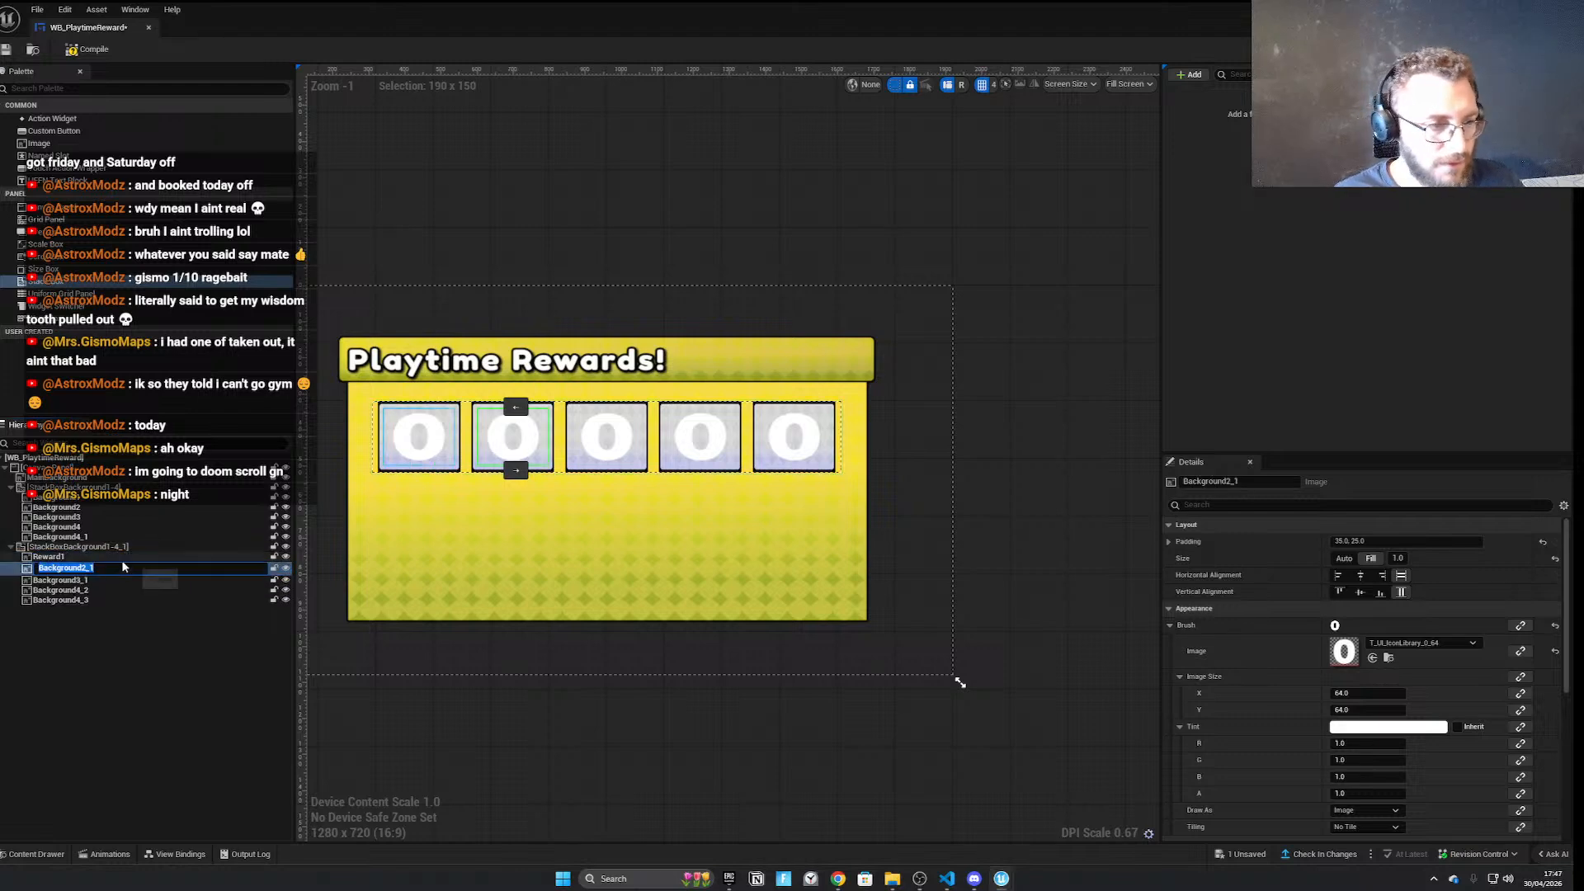
type("Reward2")
key("Return")
Rename the remaining three icon images in the stack box to Reward3, Reward4 and Reward5
left_click(103, 576)
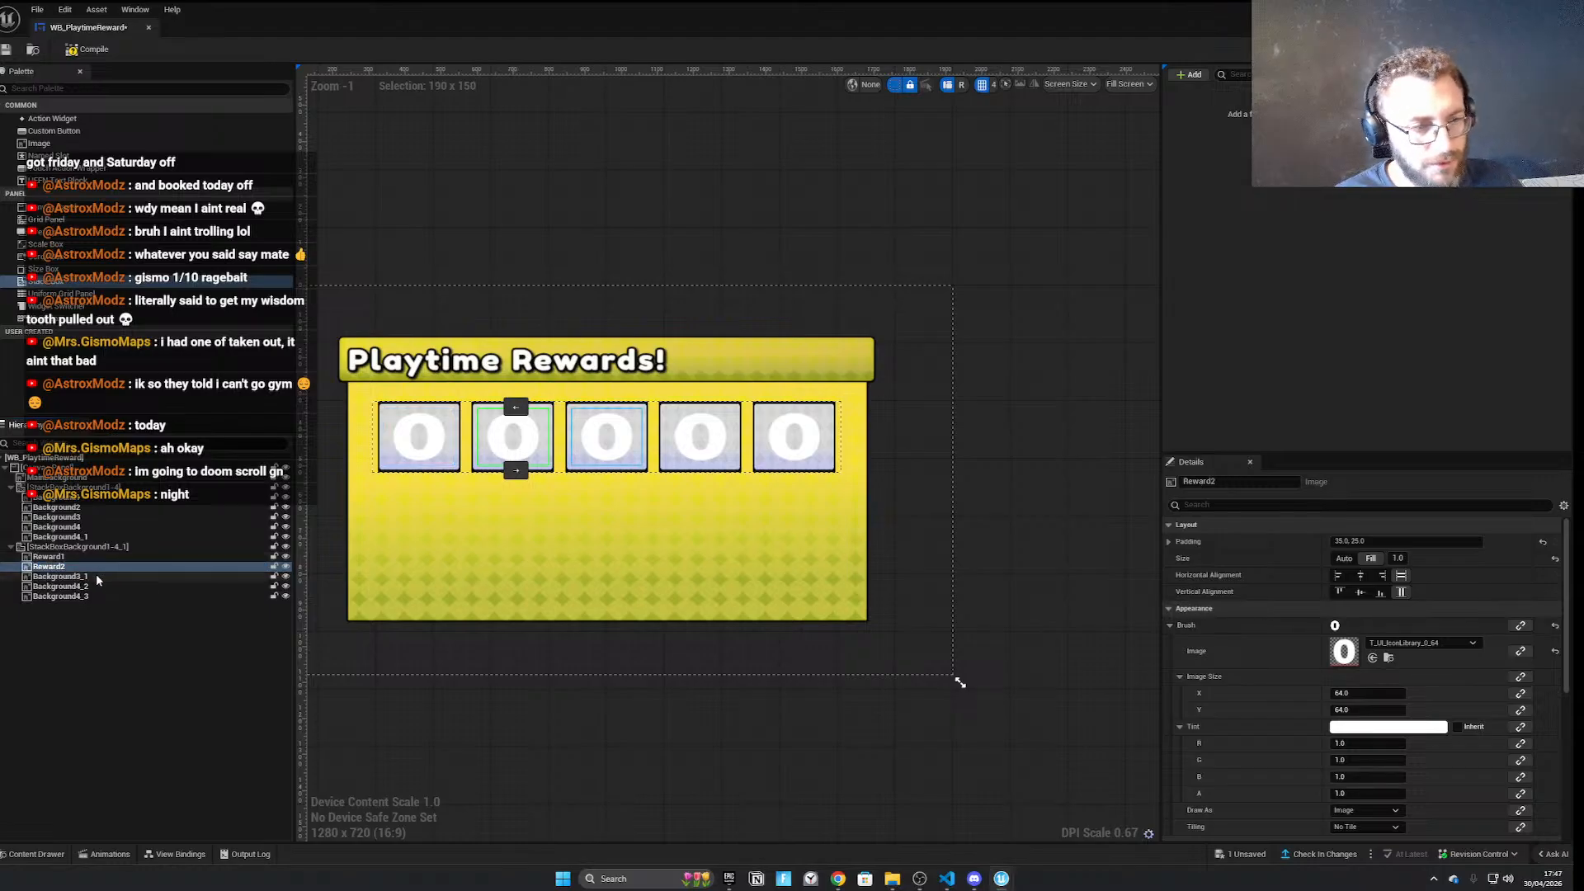
key("F2")
type("Reward3")
key("Return")
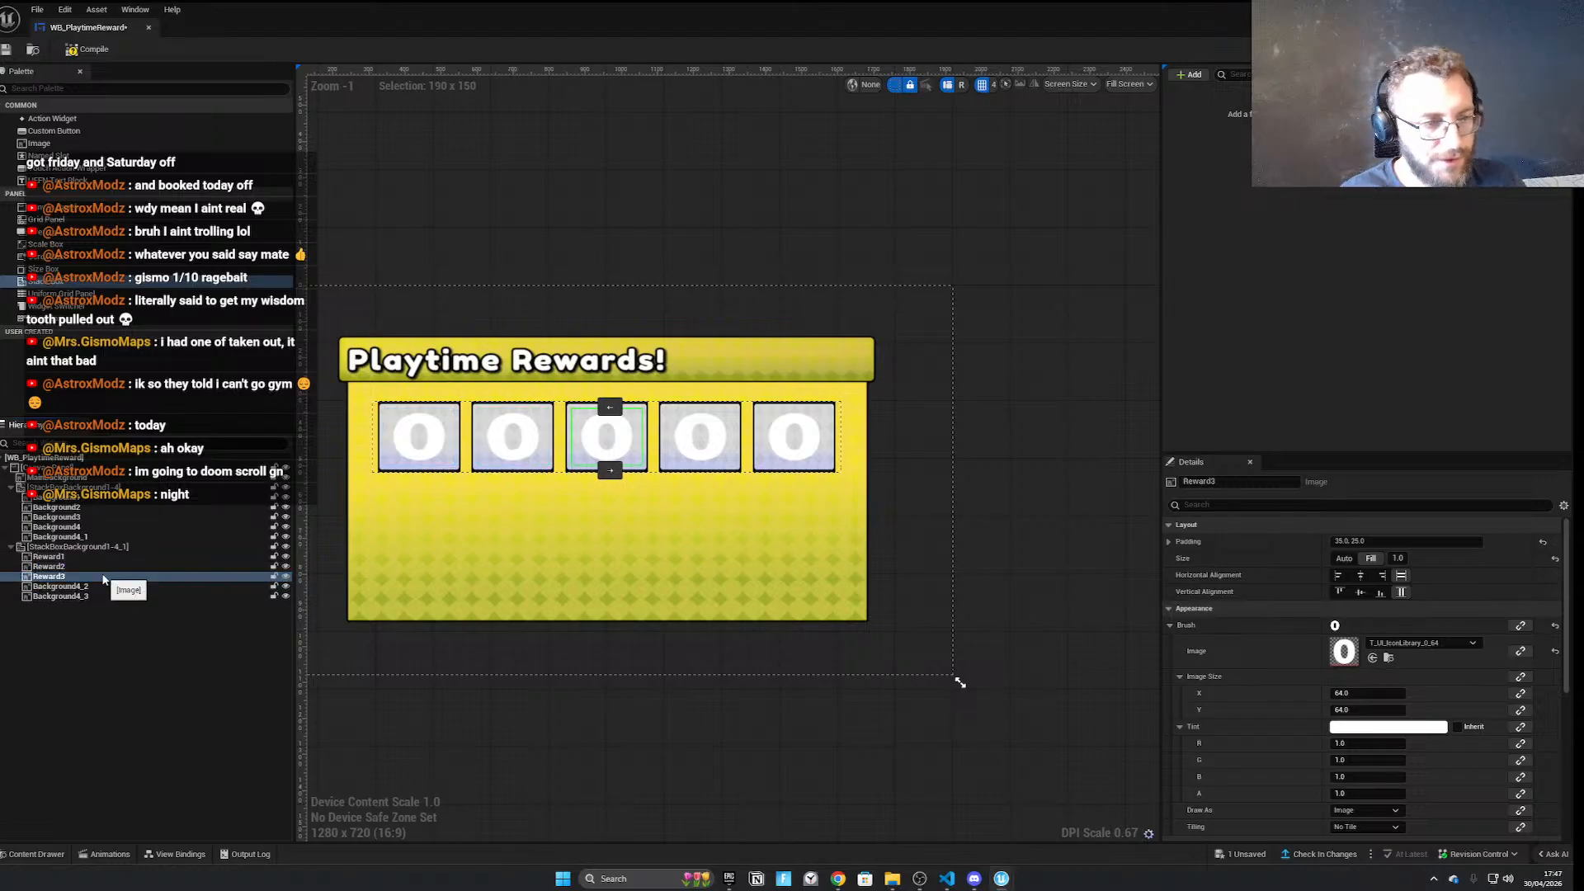
left_click(101, 587)
key("F2")
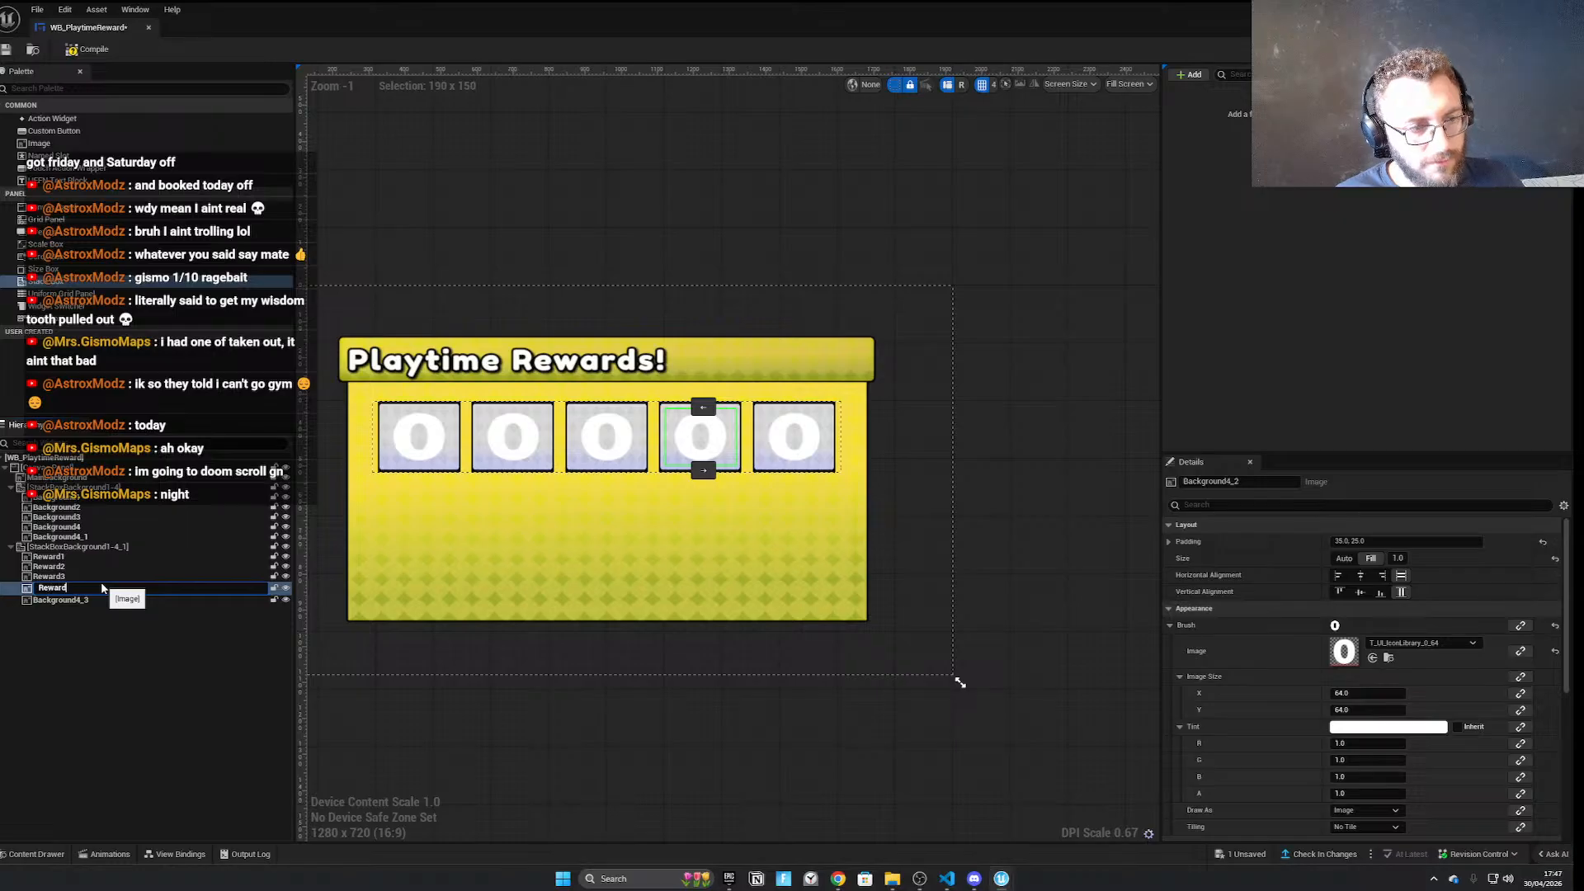
type("Reward4")
key("Return")
left_click(98, 598)
key("F2")
type("Reward5")
key("Return")
left_click(450, 733)
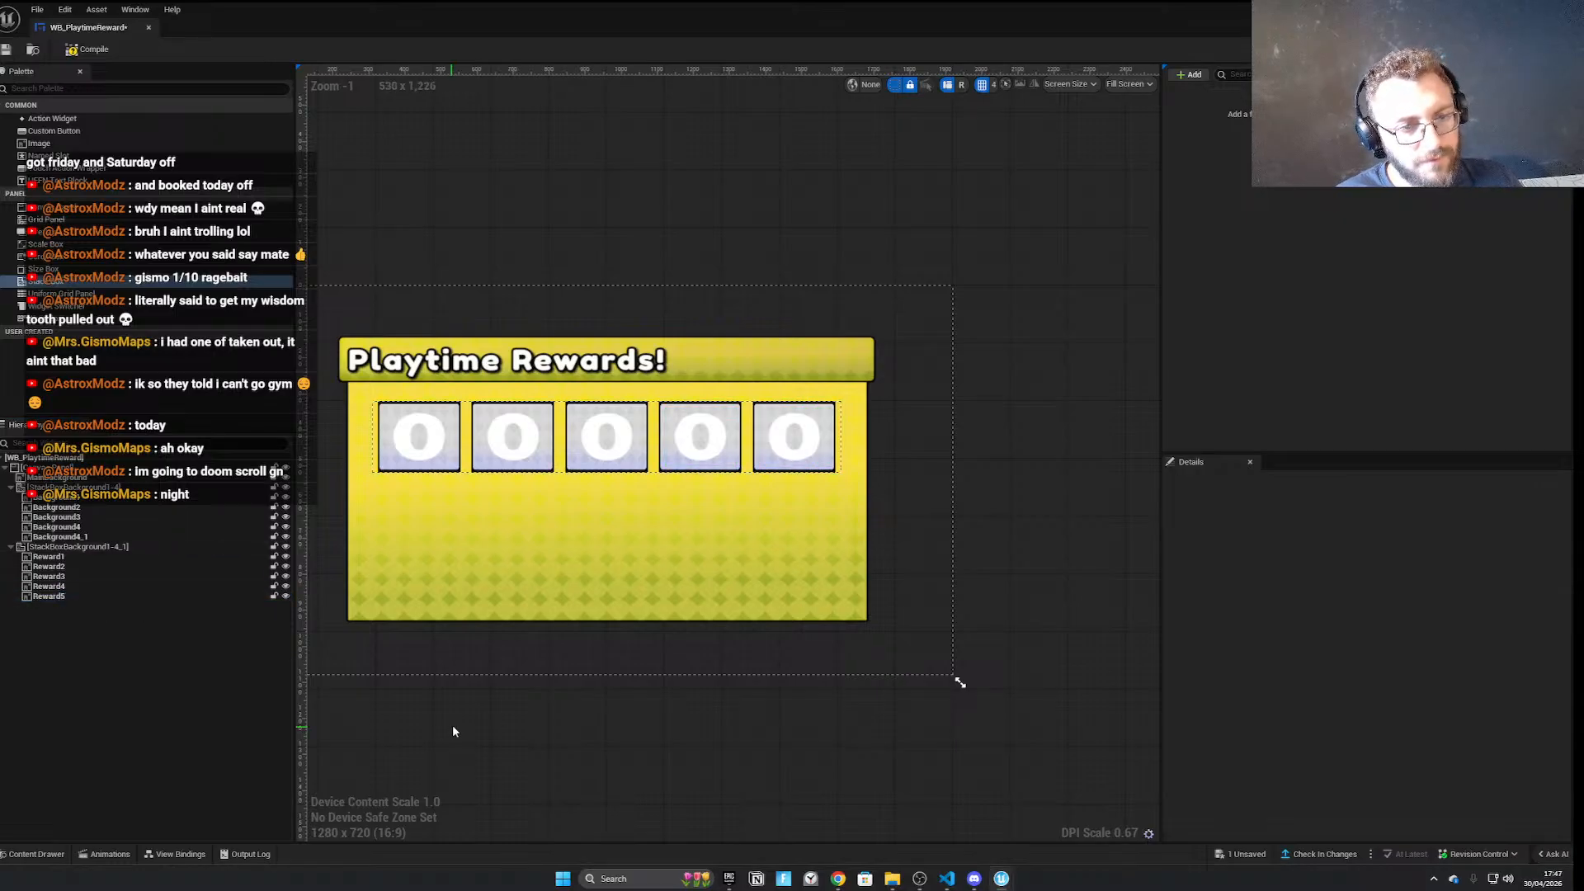
Duplicate both the background stack box and the reward icon stack box with all their images
scroll(572, 656, "down", 3)
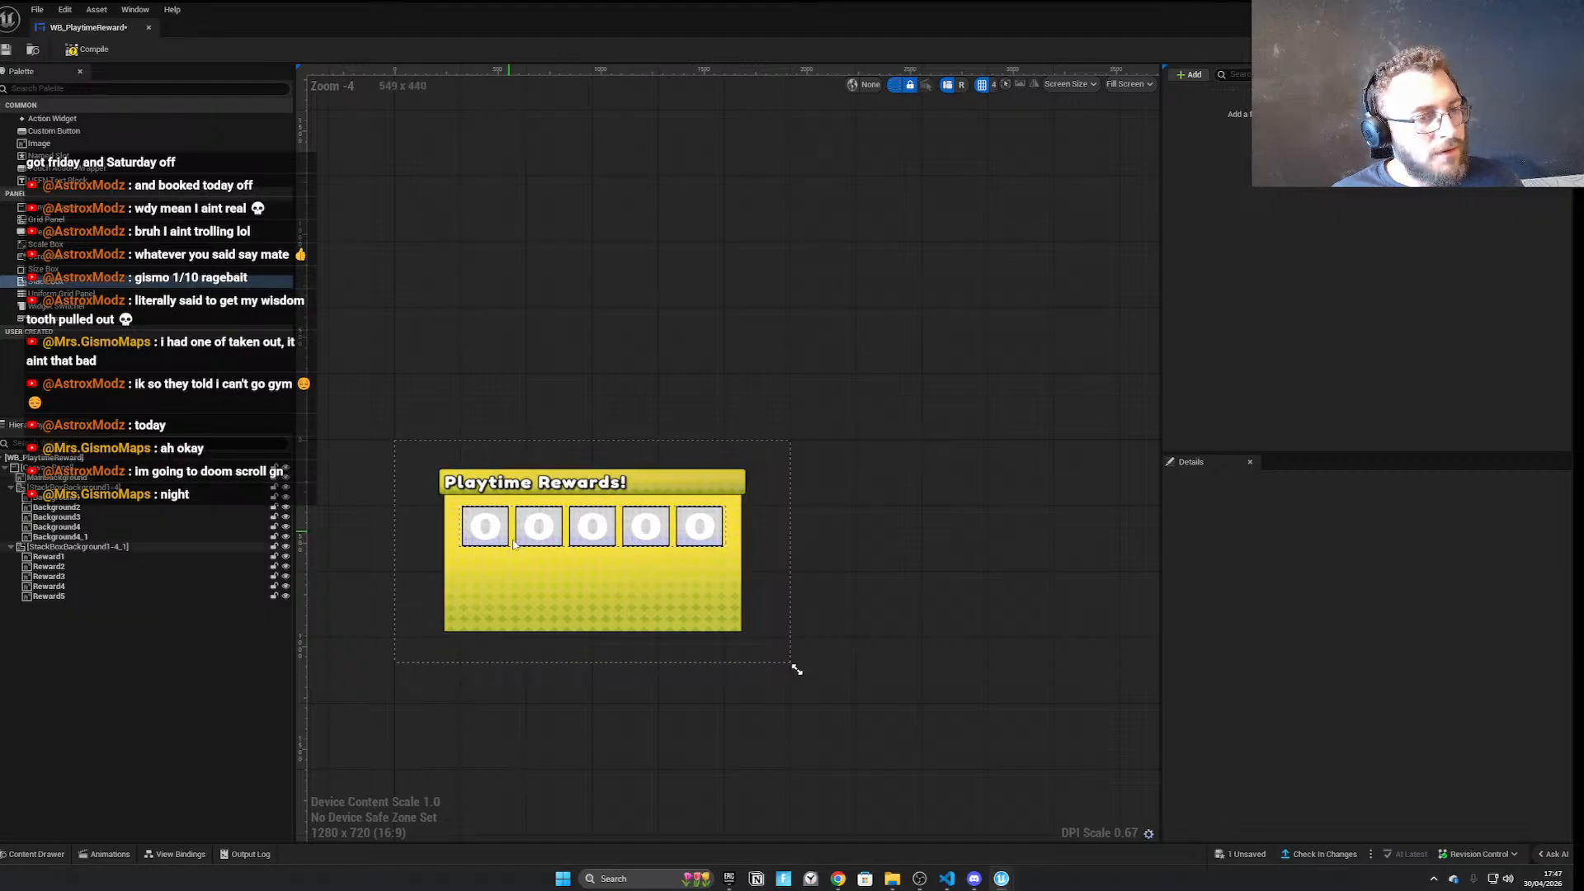
left_click(590, 540)
left_click(69, 598, "shift")
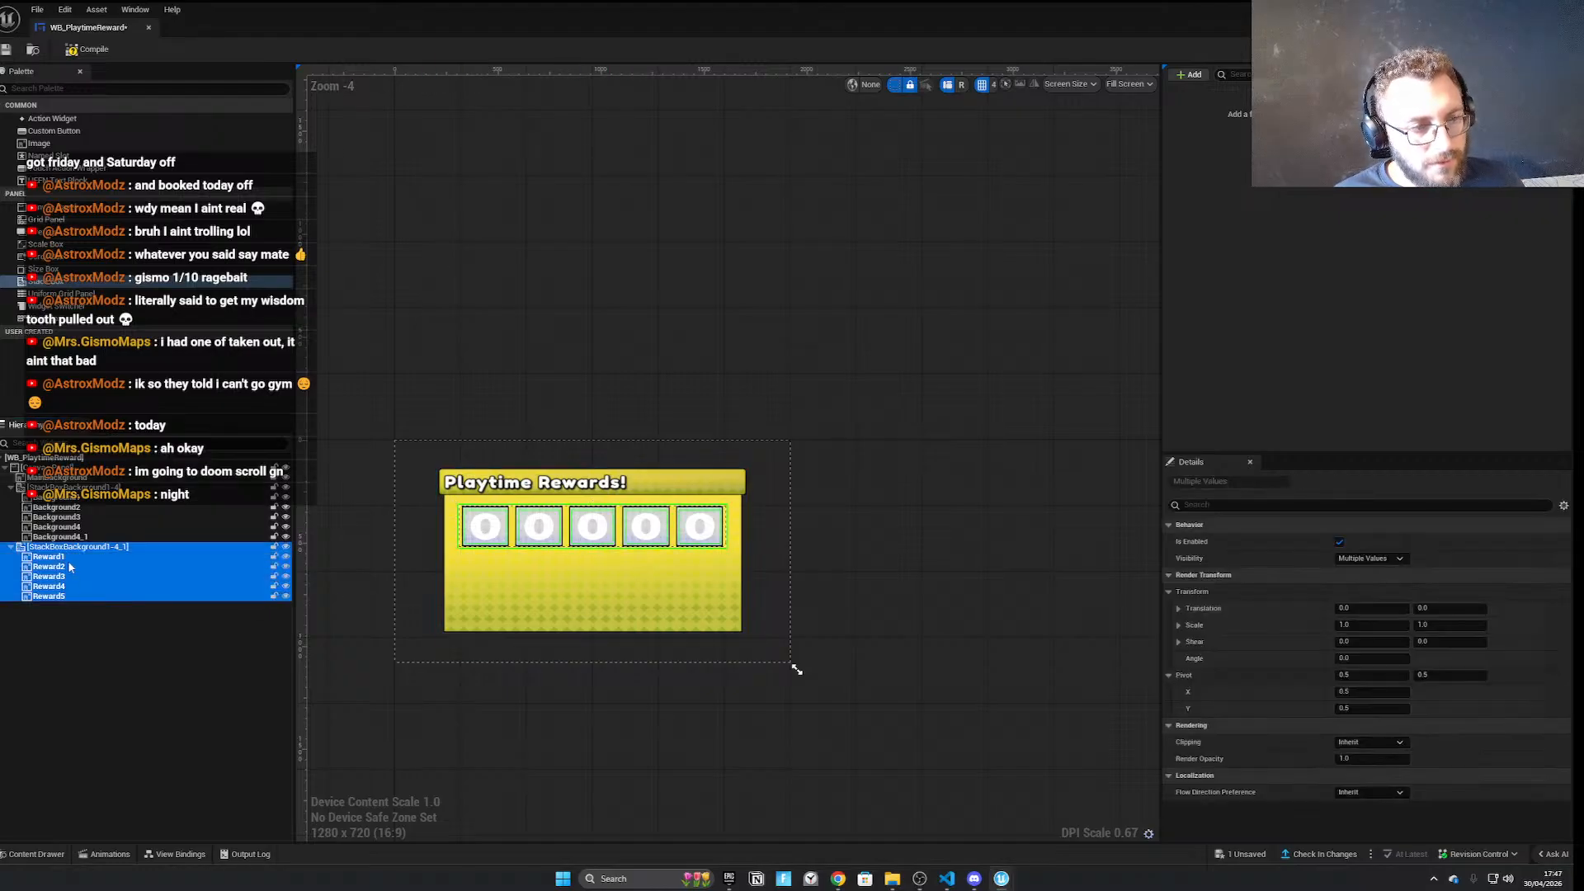
left_click(81, 549)
left_click(76, 487)
left_click(70, 595, "shift")
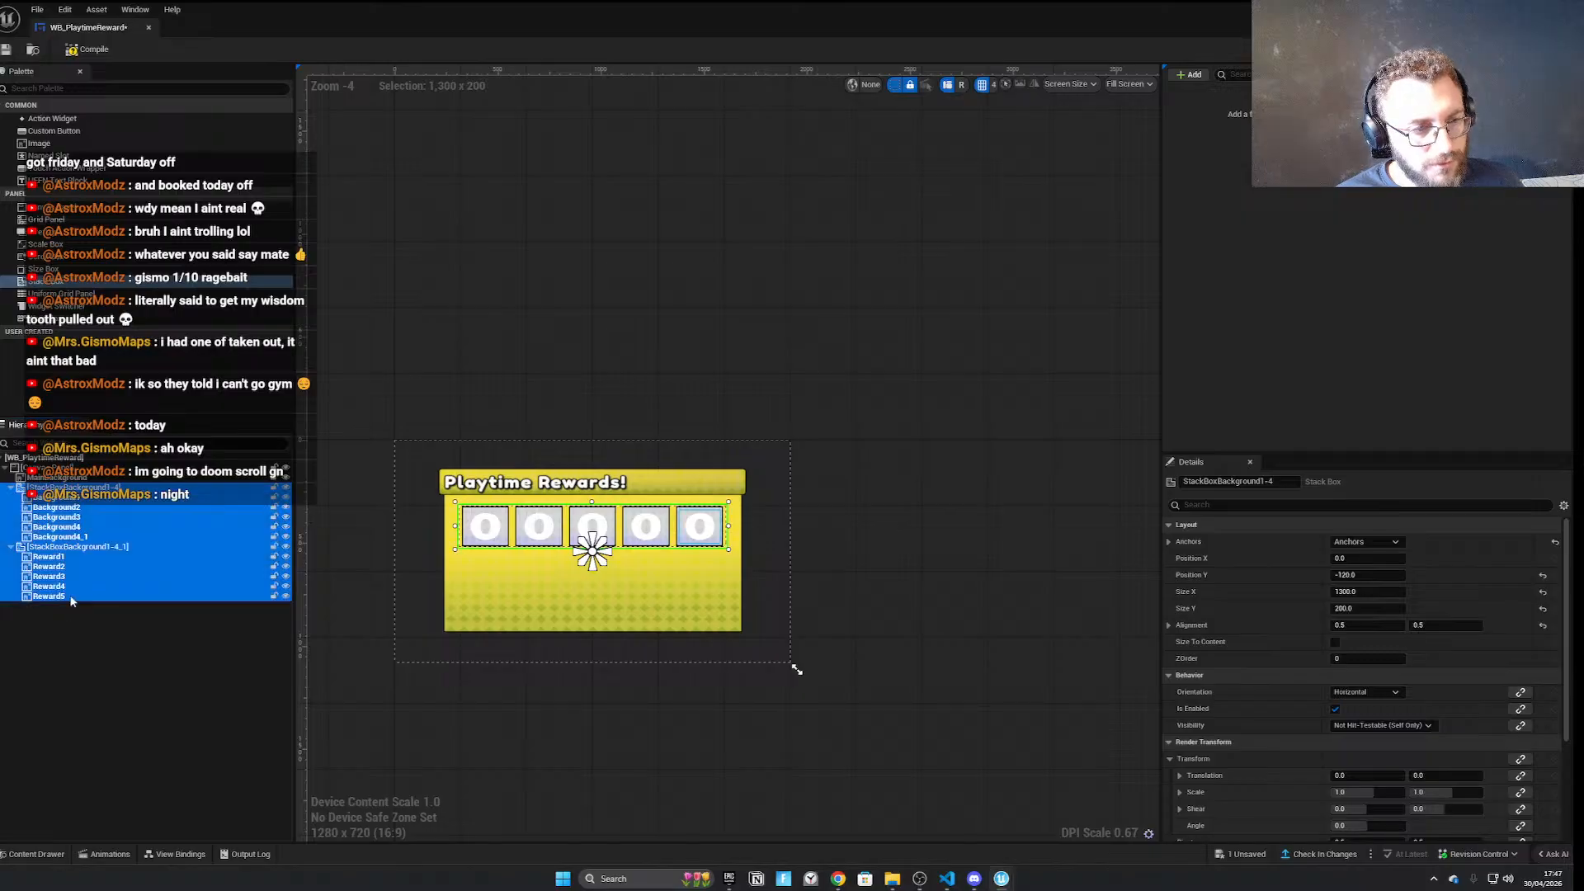
key("ctrl+d")
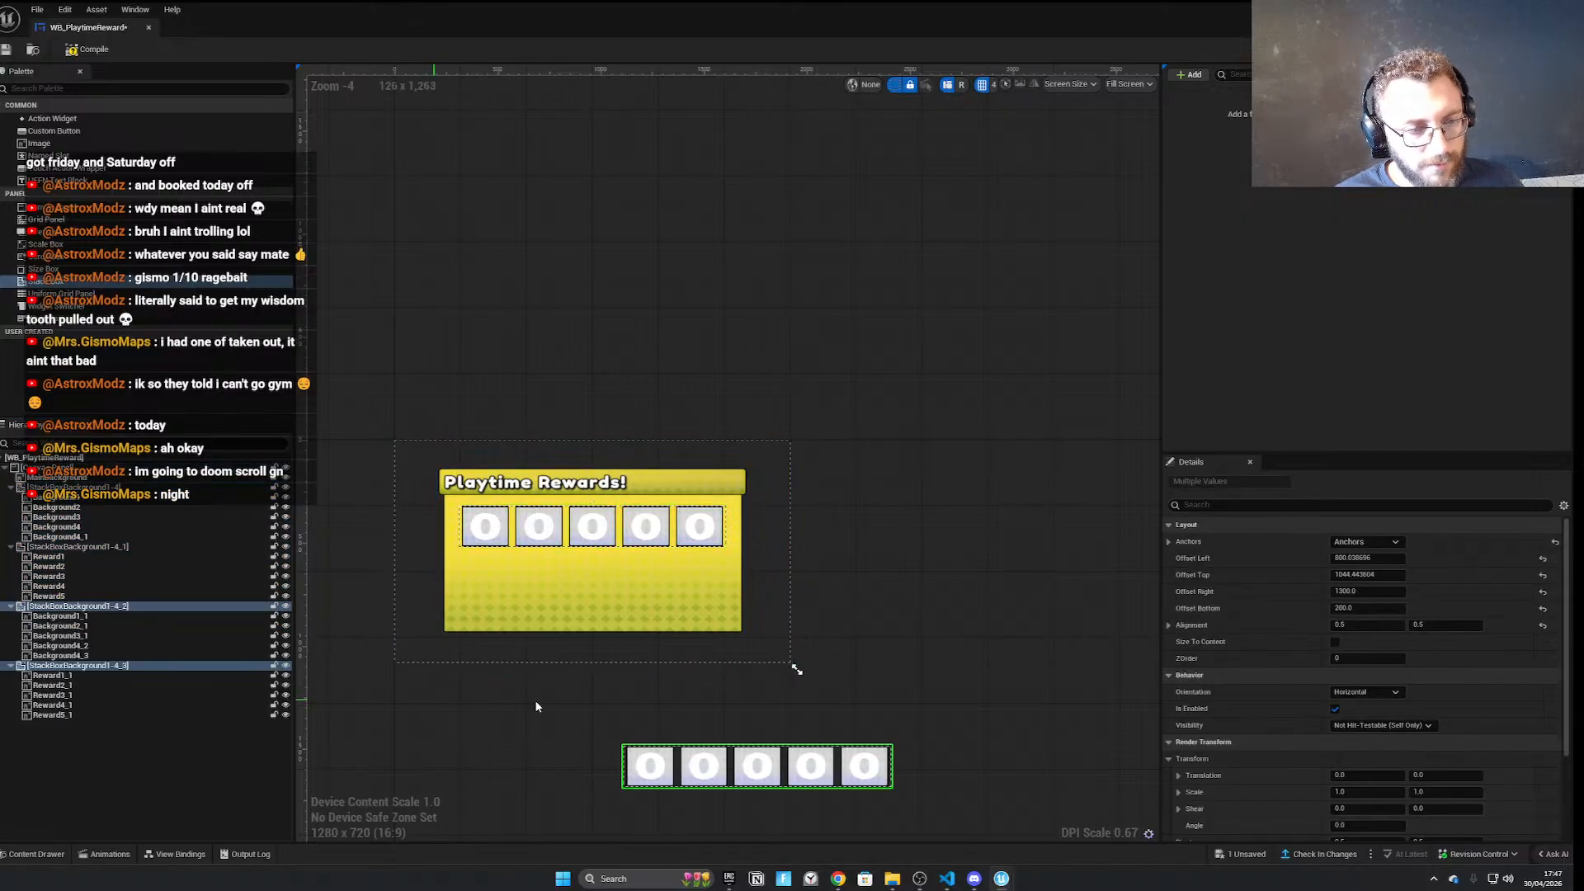
Set the two duplicated stack boxes to Offset Left 0 and apply the center anchor with matching alignment and position
right_click_drag(421, 706, 387, 599)
left_click(1385, 561)
type("0")
key("Return")
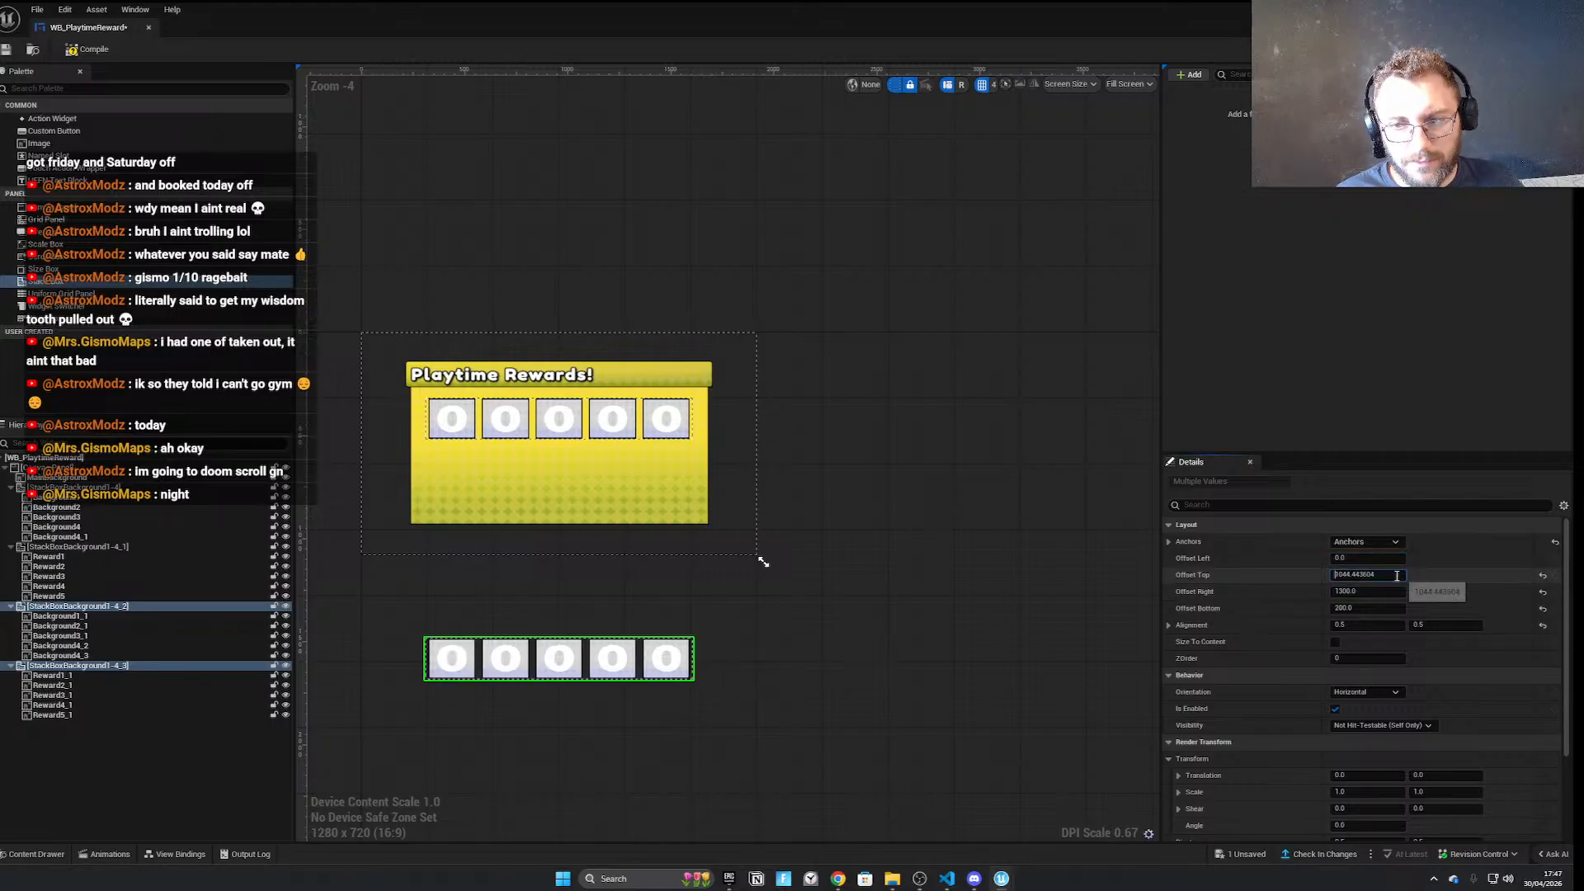
left_click(1366, 541)
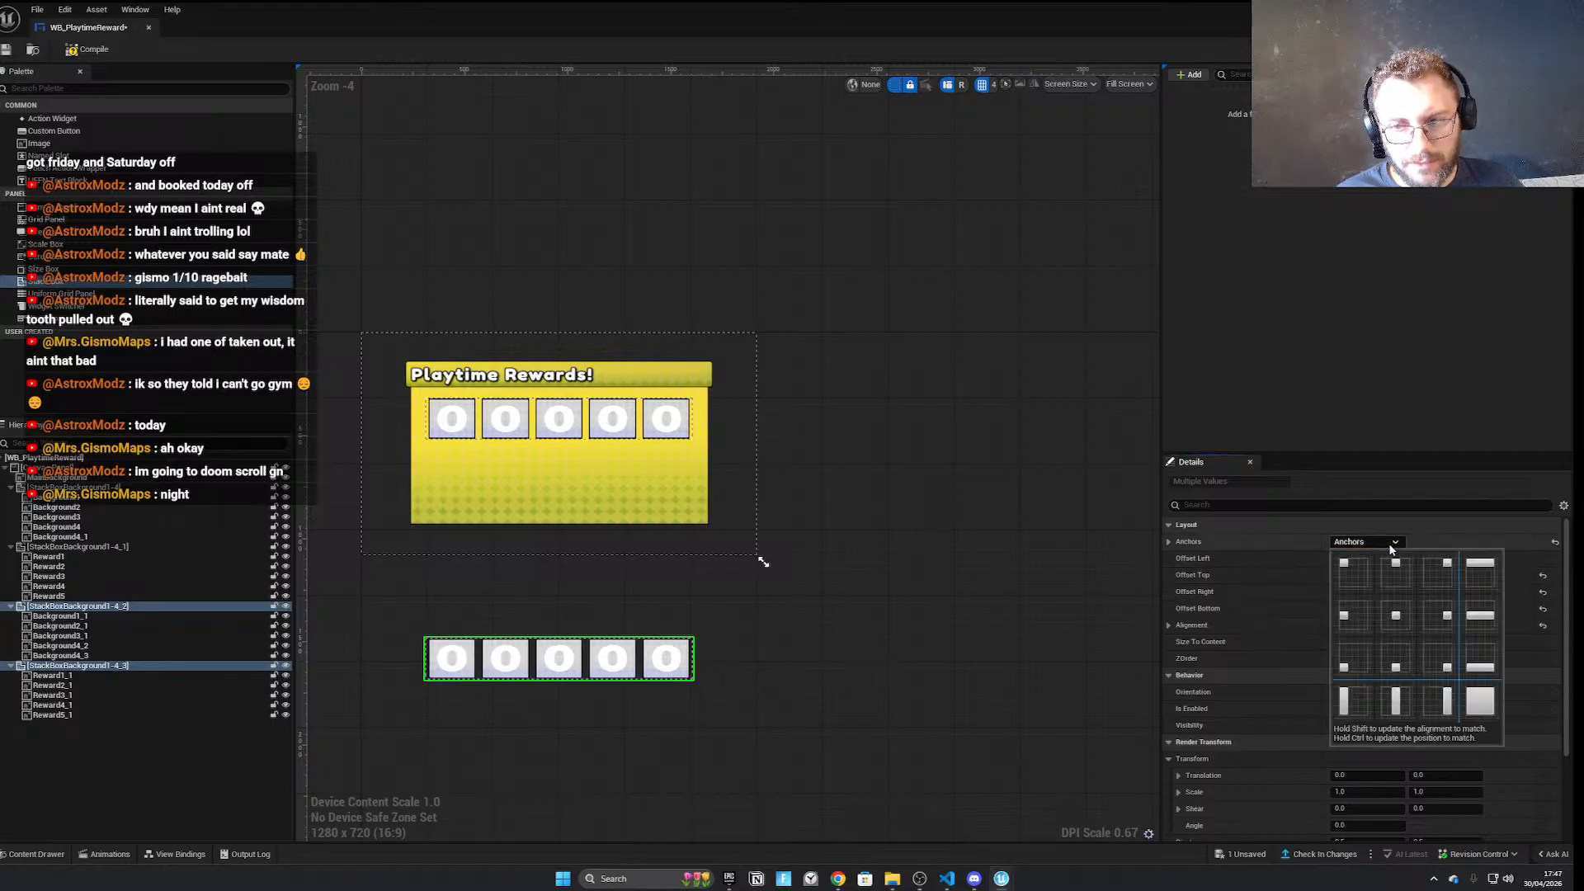
left_click(1394, 617, "ctrl+shift")
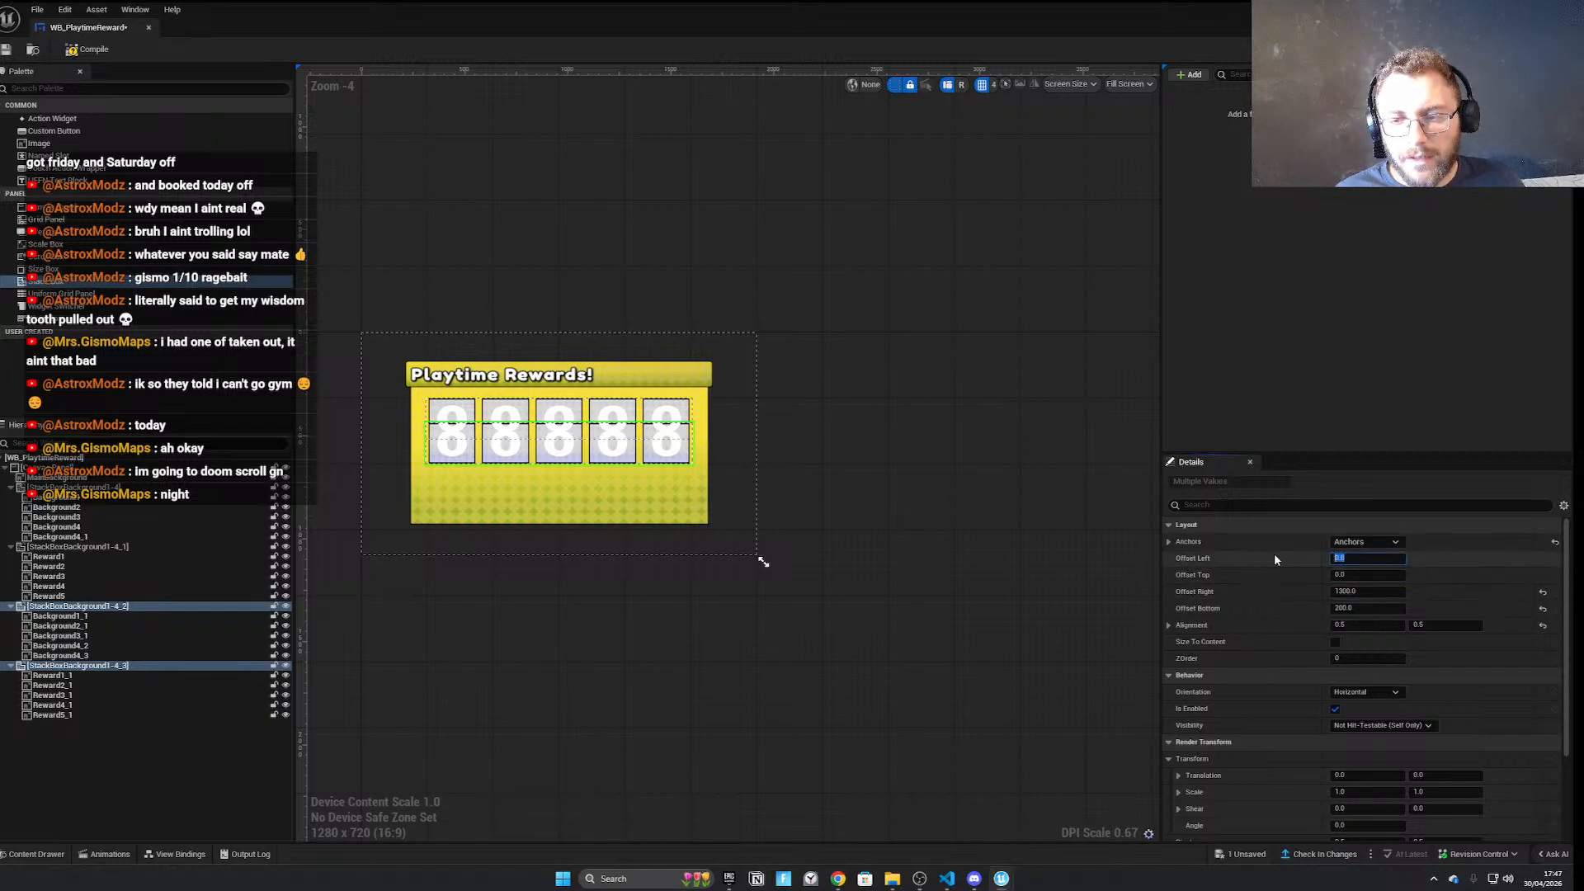
Try an Offset Left of 25 on the two duplicated stack boxes and reset it to the default
type("25")
key("Return")
left_click(1542, 559)
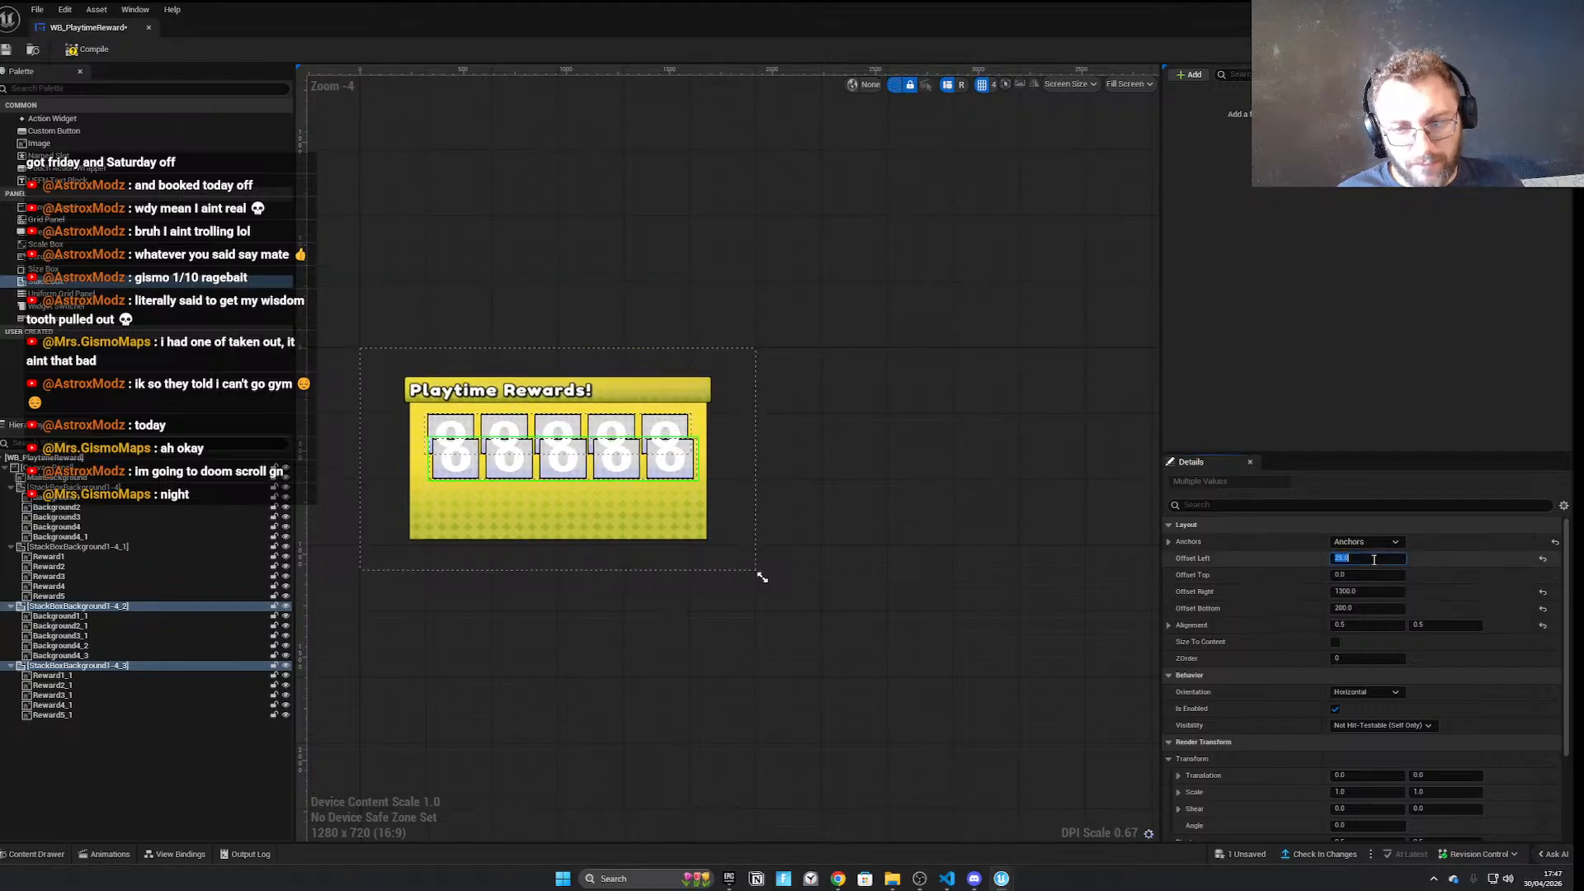
Set the Offset Top of the two duplicated stack boxes to 125 to form a second row below the first
type("200")
key("Return")
type("150")
key("Return")
type("125")
key("Return")
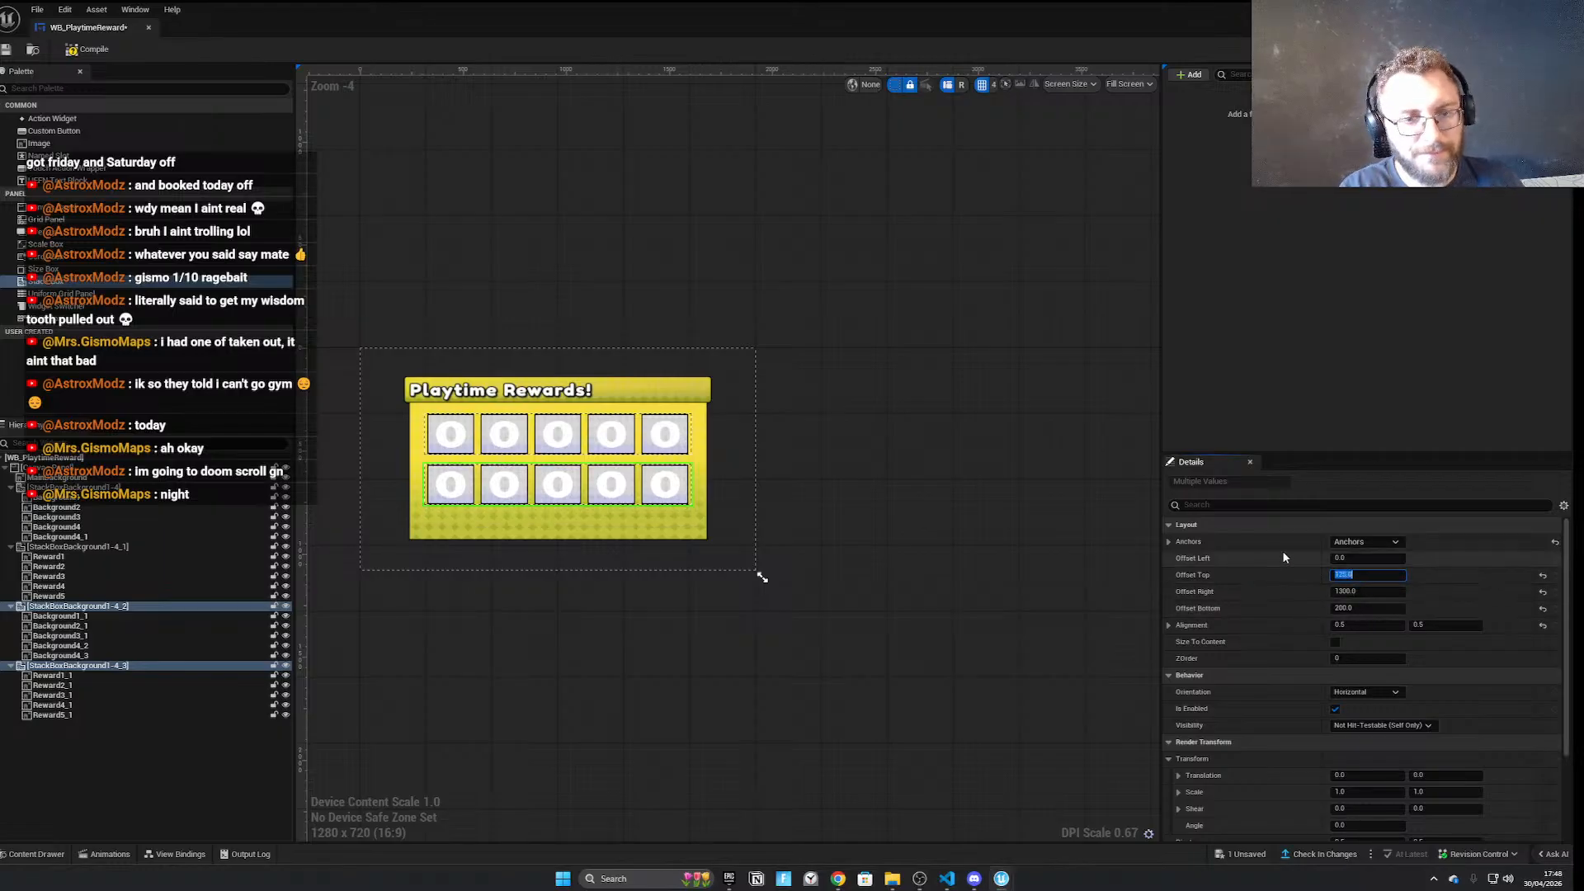
Try stretching the main background to about 850 high with a Position Y of 25, and reset Position Y to 0
left_click(635, 352)
scroll(656, 545, "up", 1)
right_click_drag(659, 549, 891, 575)
scroll(760, 559, "up", 2)
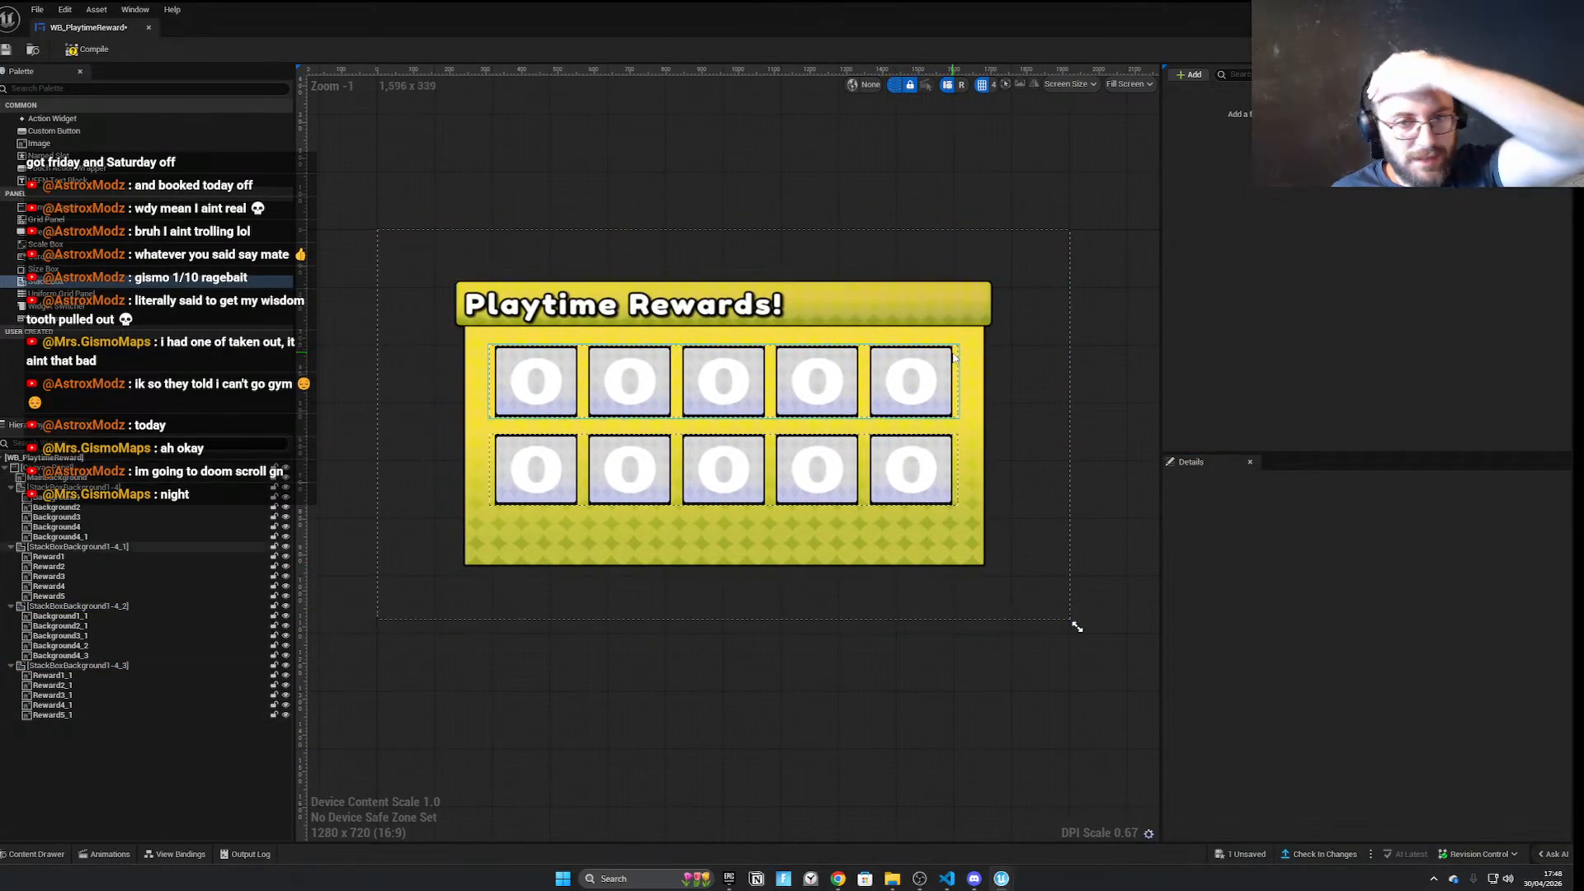
left_click(607, 546)
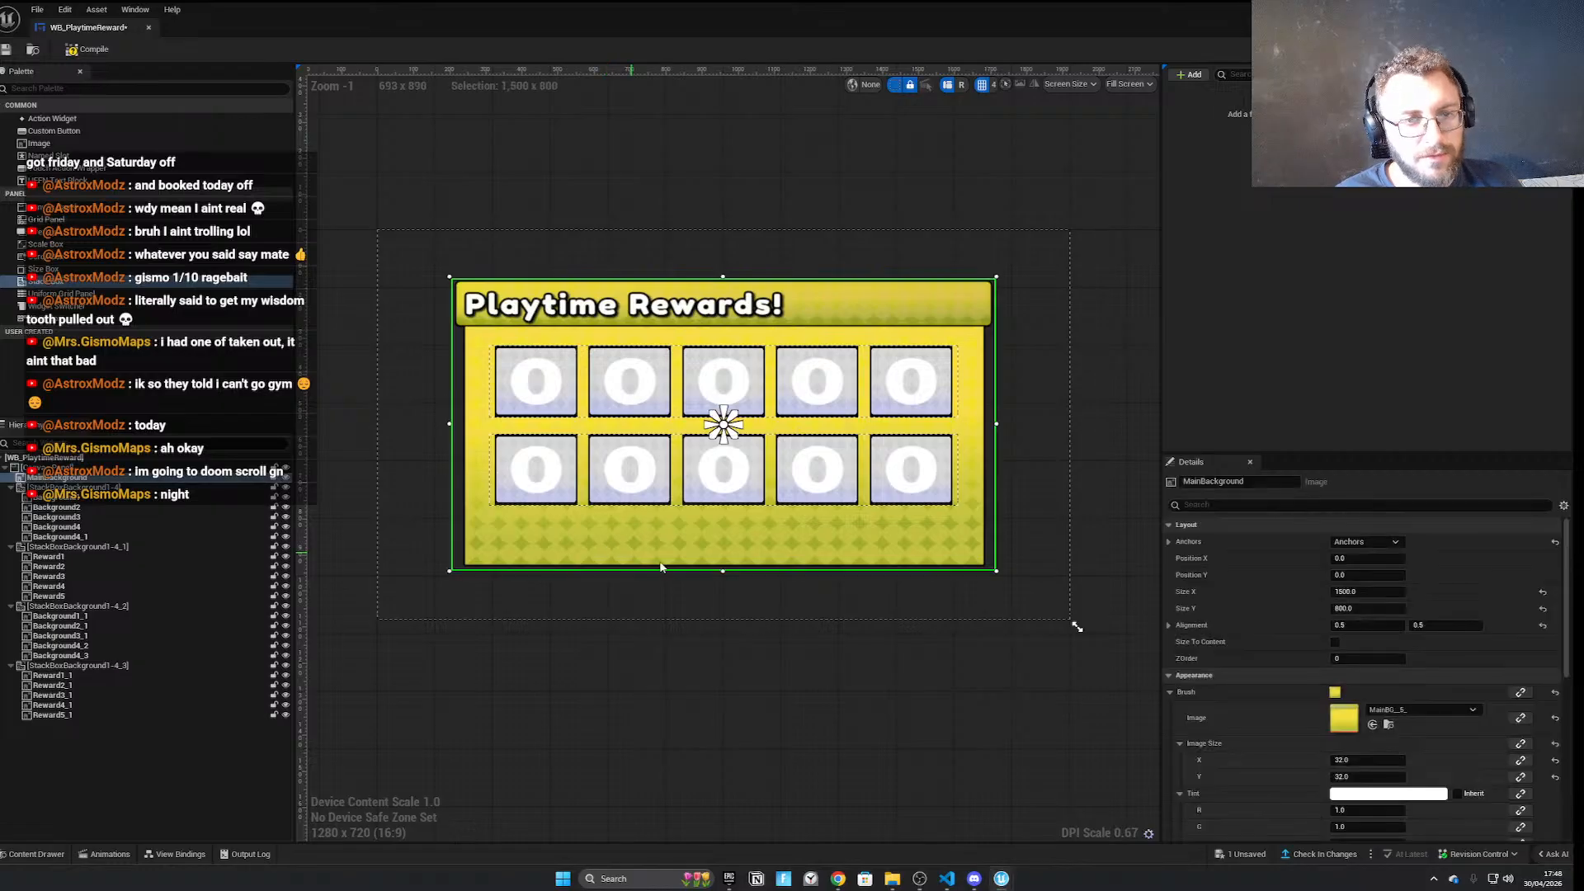
left_click_drag(723, 569, 723, 588)
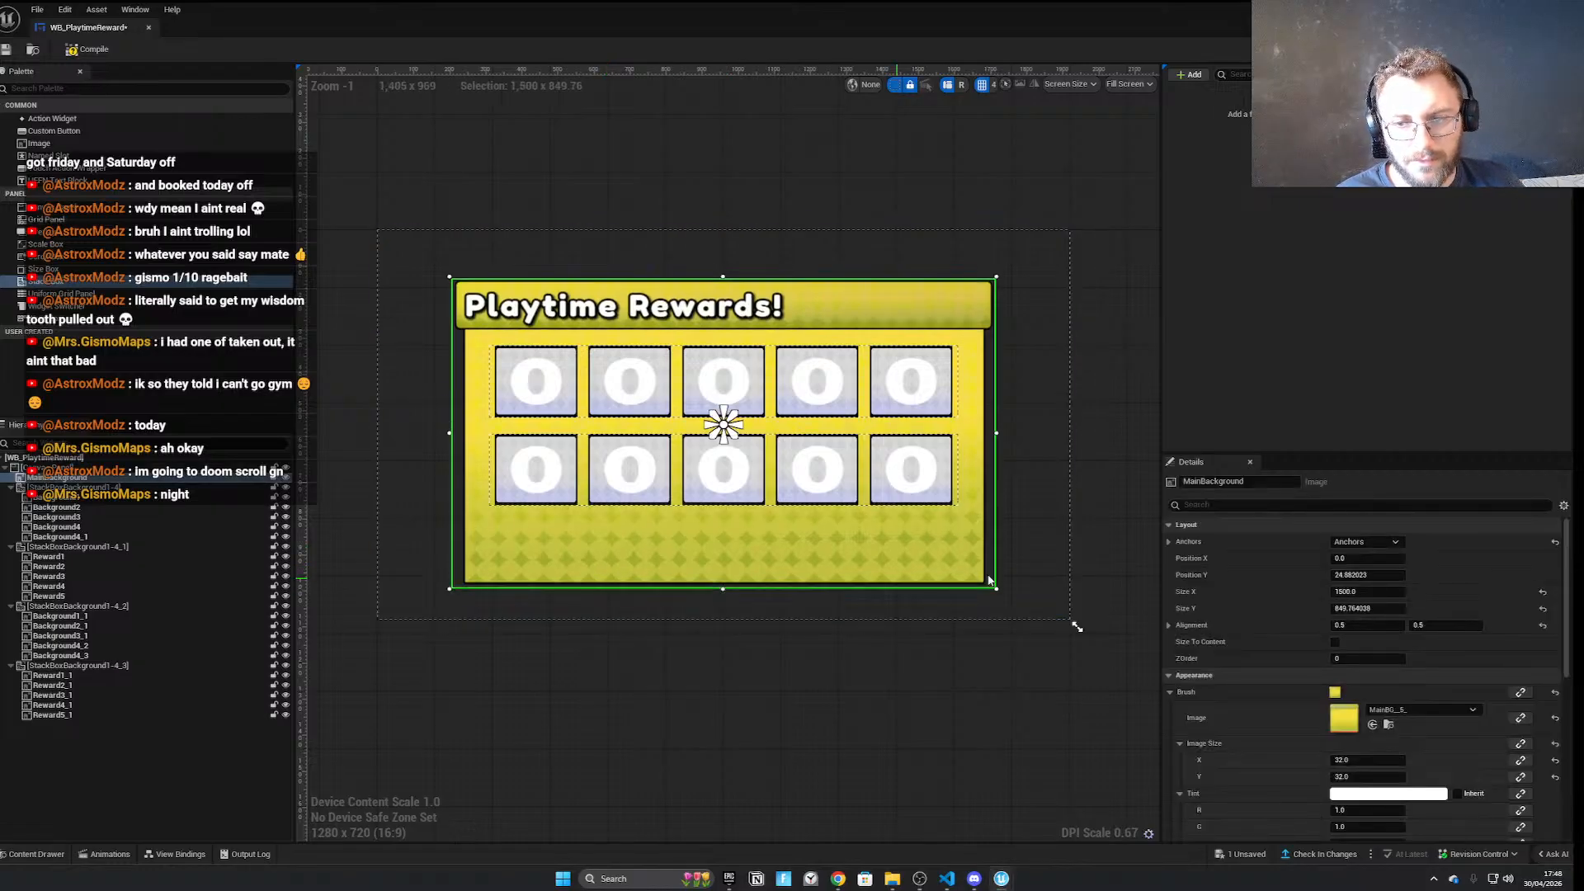
left_click(1368, 576)
type("25")
key("Return")
left_click_drag(1370, 576, 1392, 577)
key("ctrl+z")
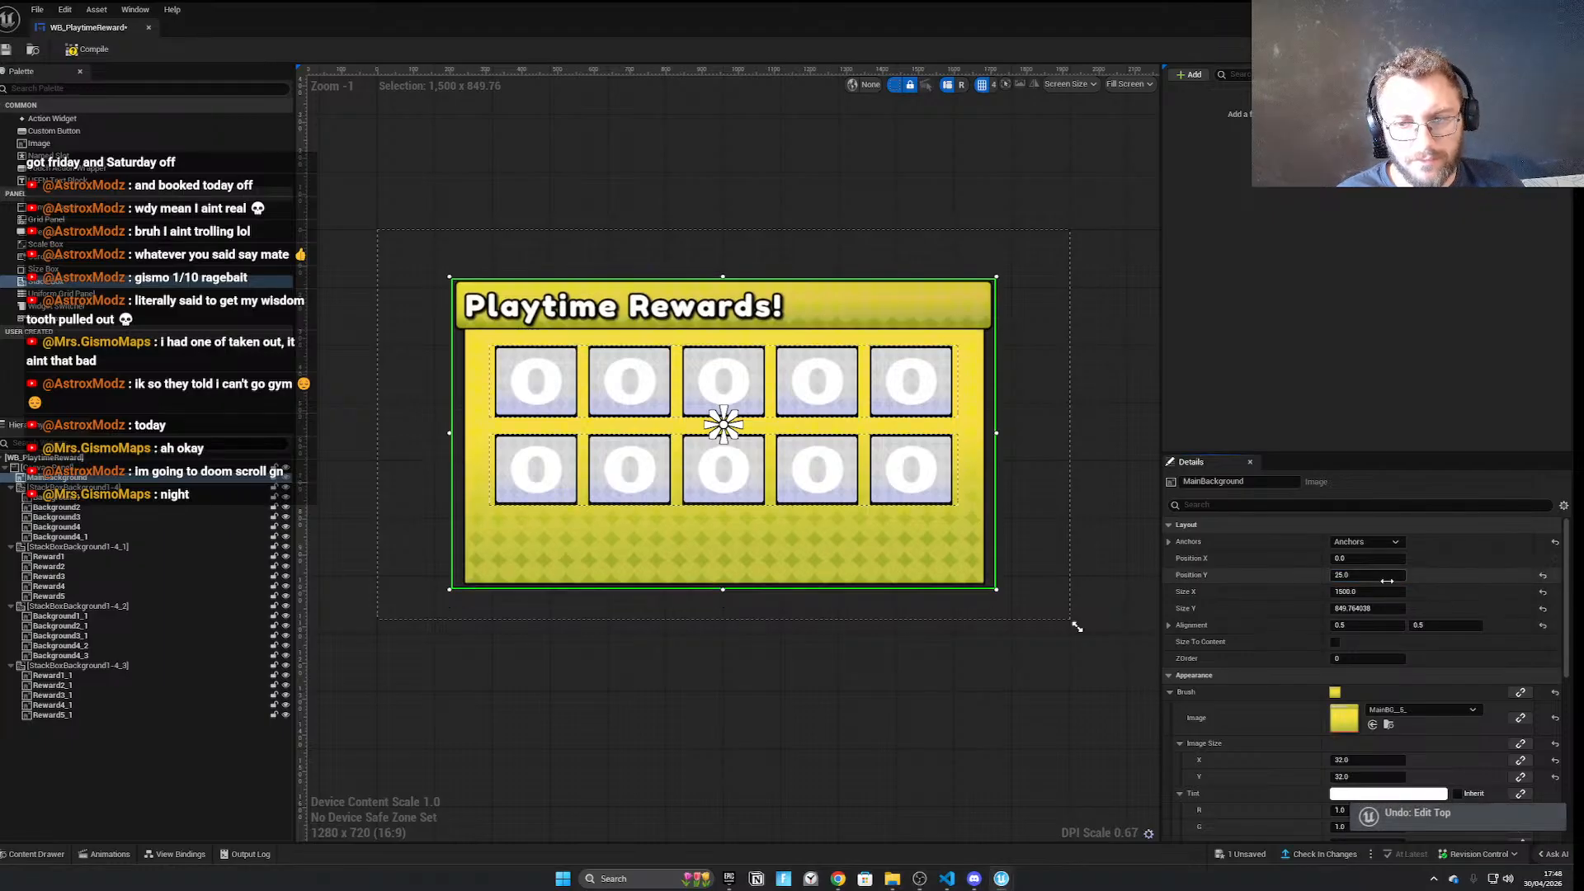
key("Return")
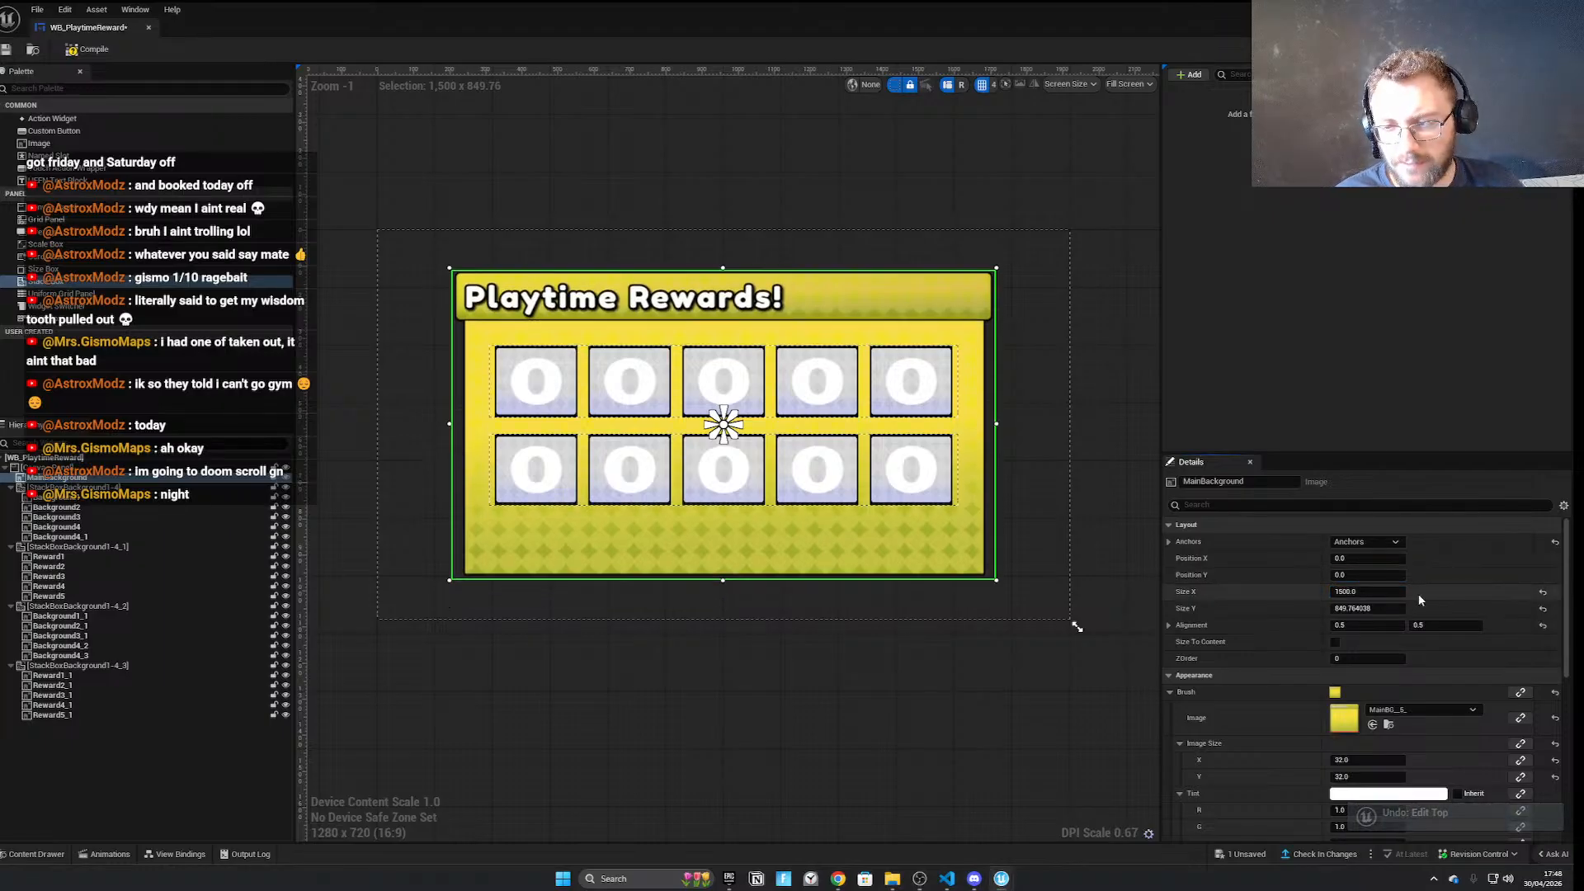
Try main background heights of about 948 and 875, and restore its Size Y to 800
mouse_move(1379, 609)
left_mouse_down()
mouse_move(1419, 609)
mouse_move(1387, 610)
left_mouse_up()
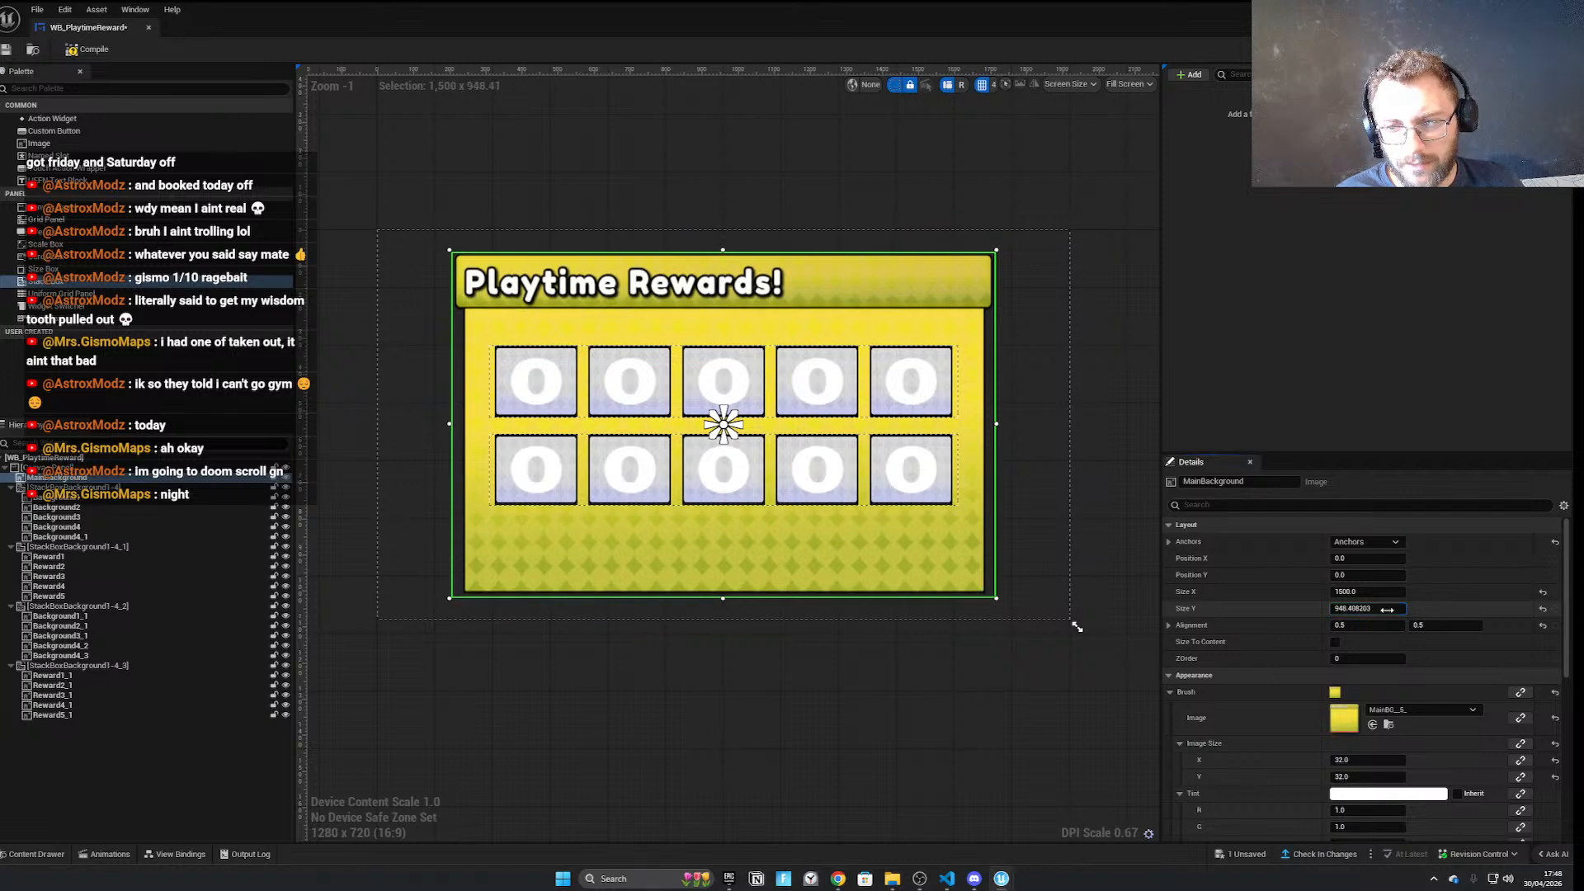
left_click(1381, 613)
type("875")
key("Return")
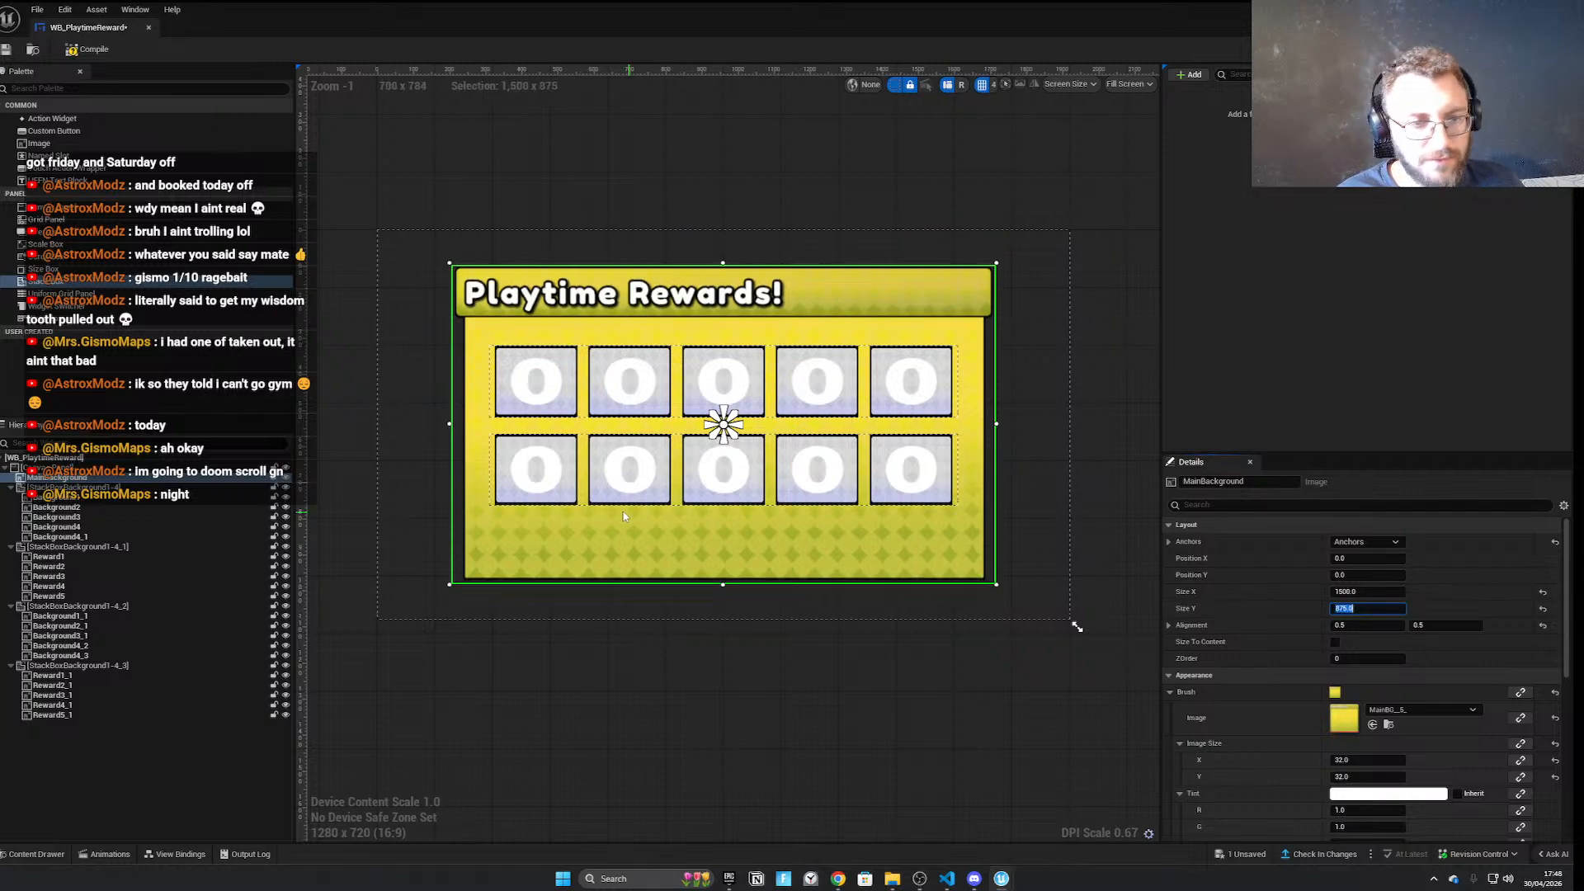
type("800")
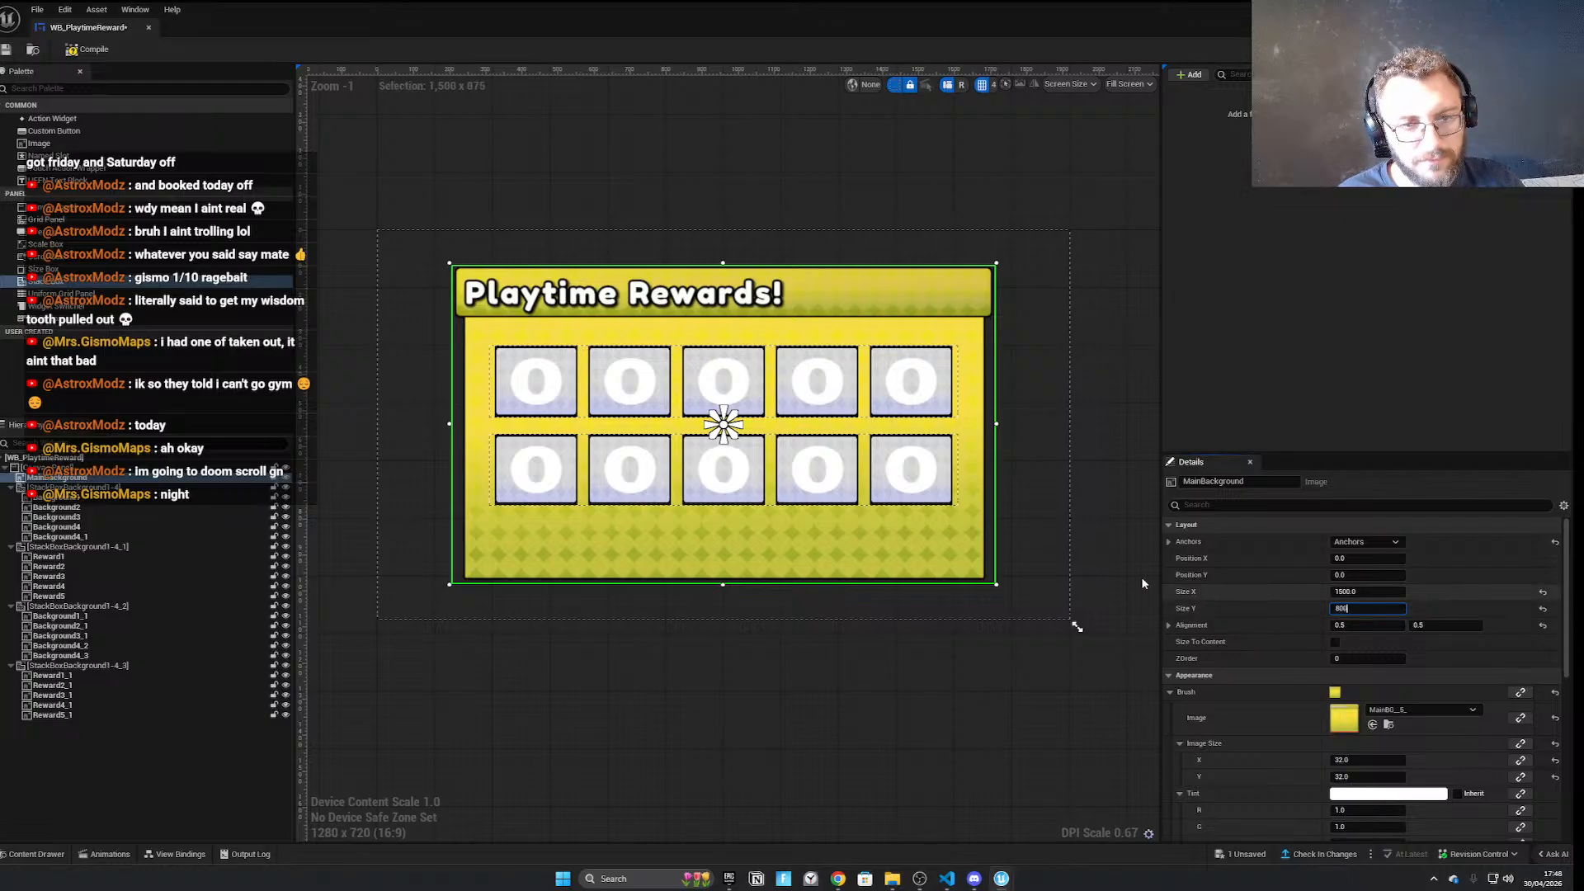
key("Return")
left_click(733, 651)
scroll(602, 695, "down", 2)
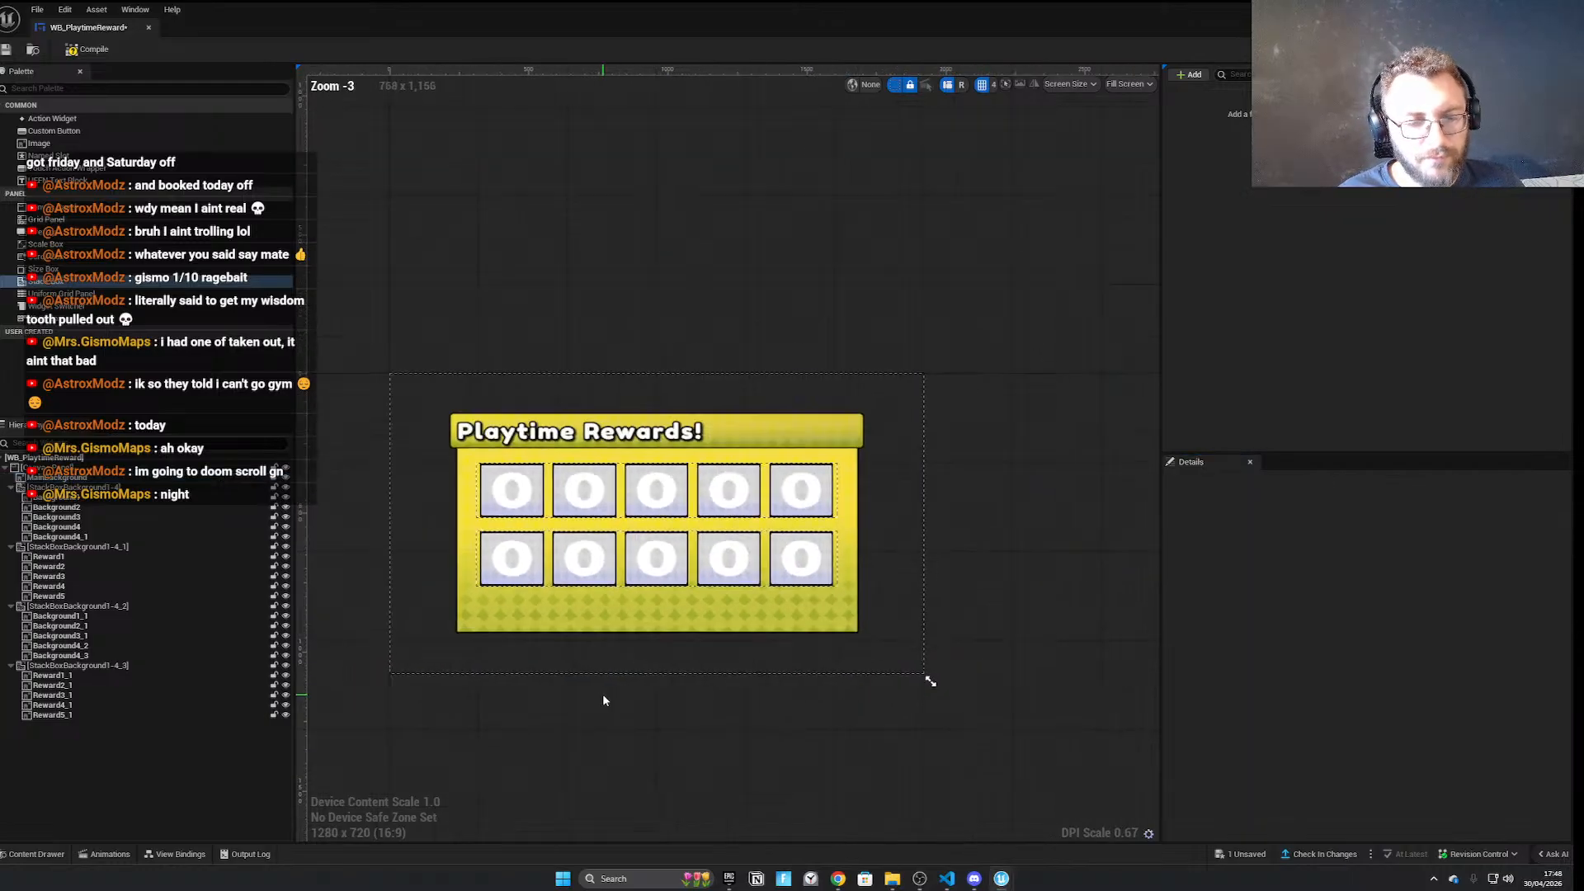
Add the WBC_CloseButtonPT widget to the canvas and place it along the bottom of the rewards panel, about 1420 by 123
scroll(414, 533, "up", 5)
left_click_drag(265, 33, 873, 318)
double_click(873, 318)
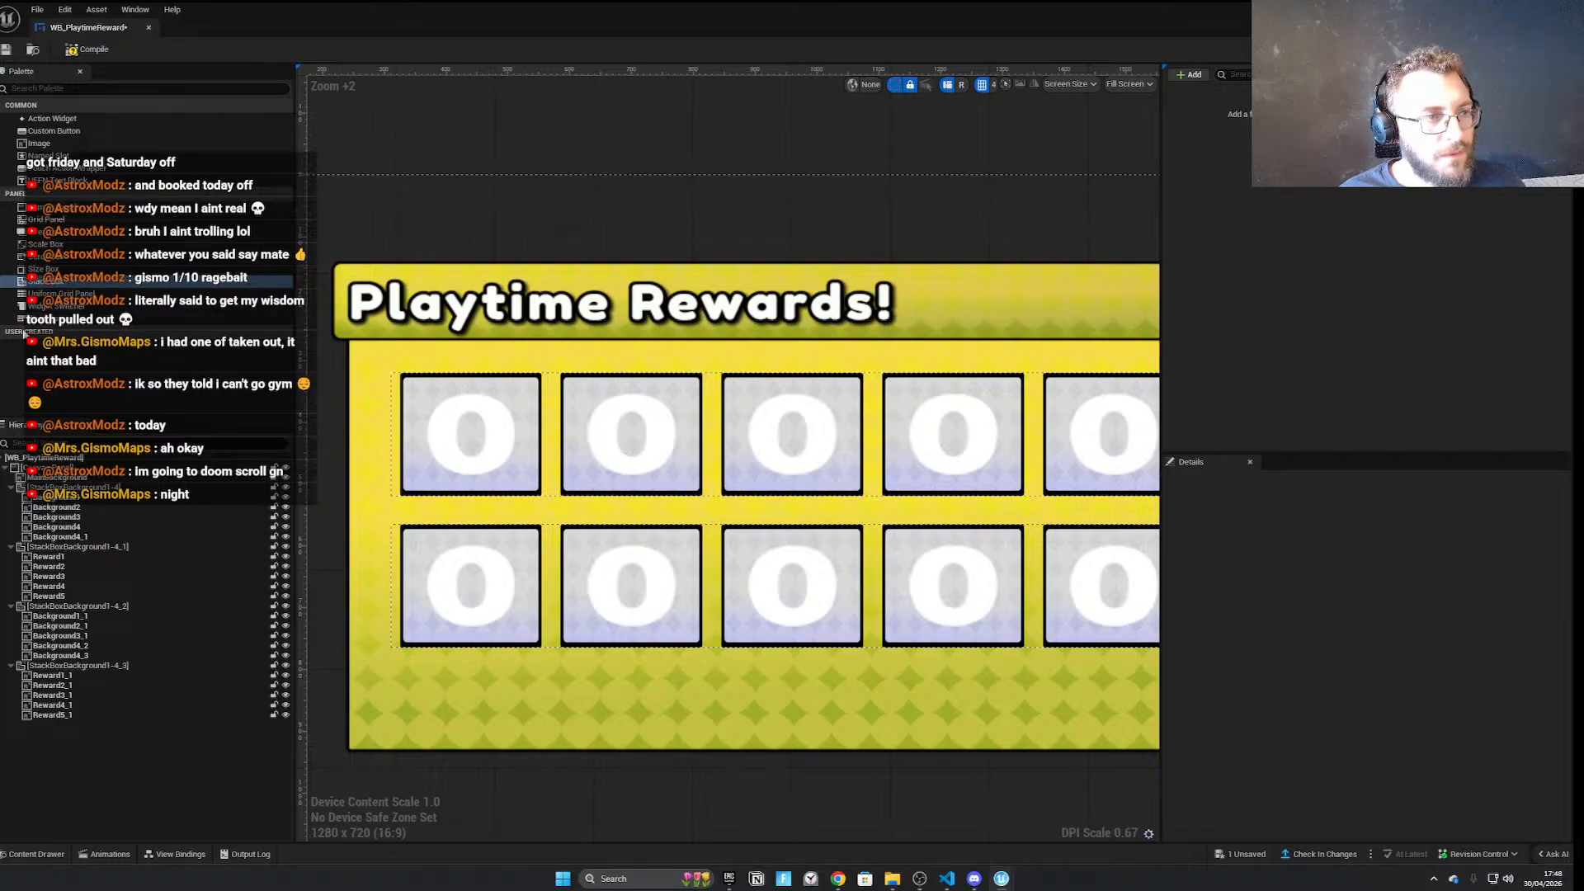
scroll(122, 406, "down", 1)
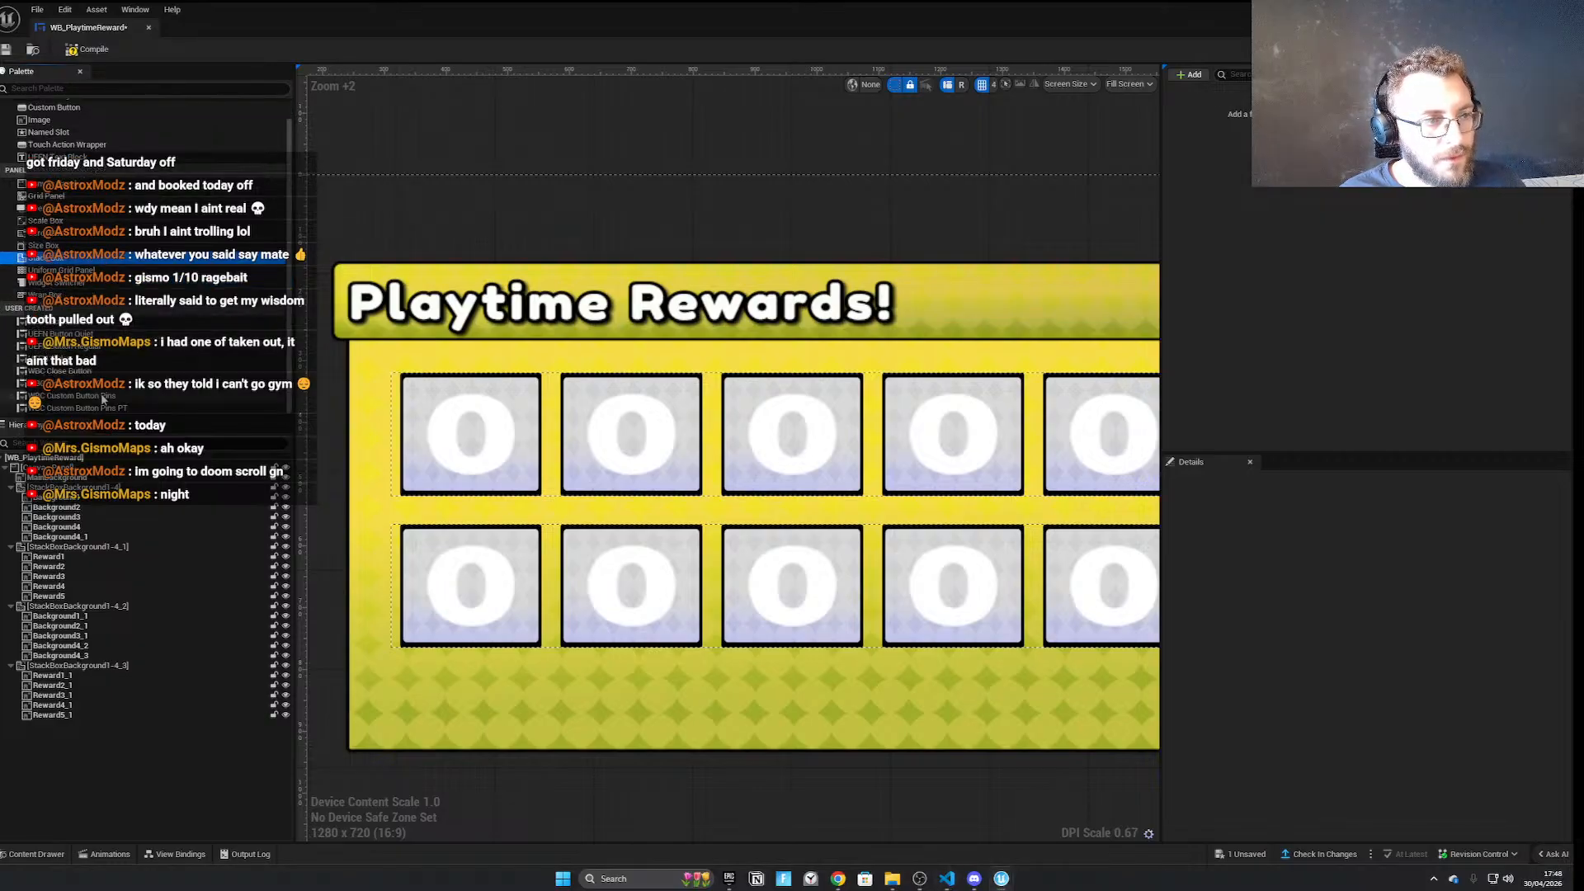
left_click_drag(106, 388, 562, 670)
scroll(568, 671, "down", 5)
scroll(673, 683, "up", 3)
right_click_drag(681, 684, 757, 669)
left_click_drag(745, 673, 634, 682)
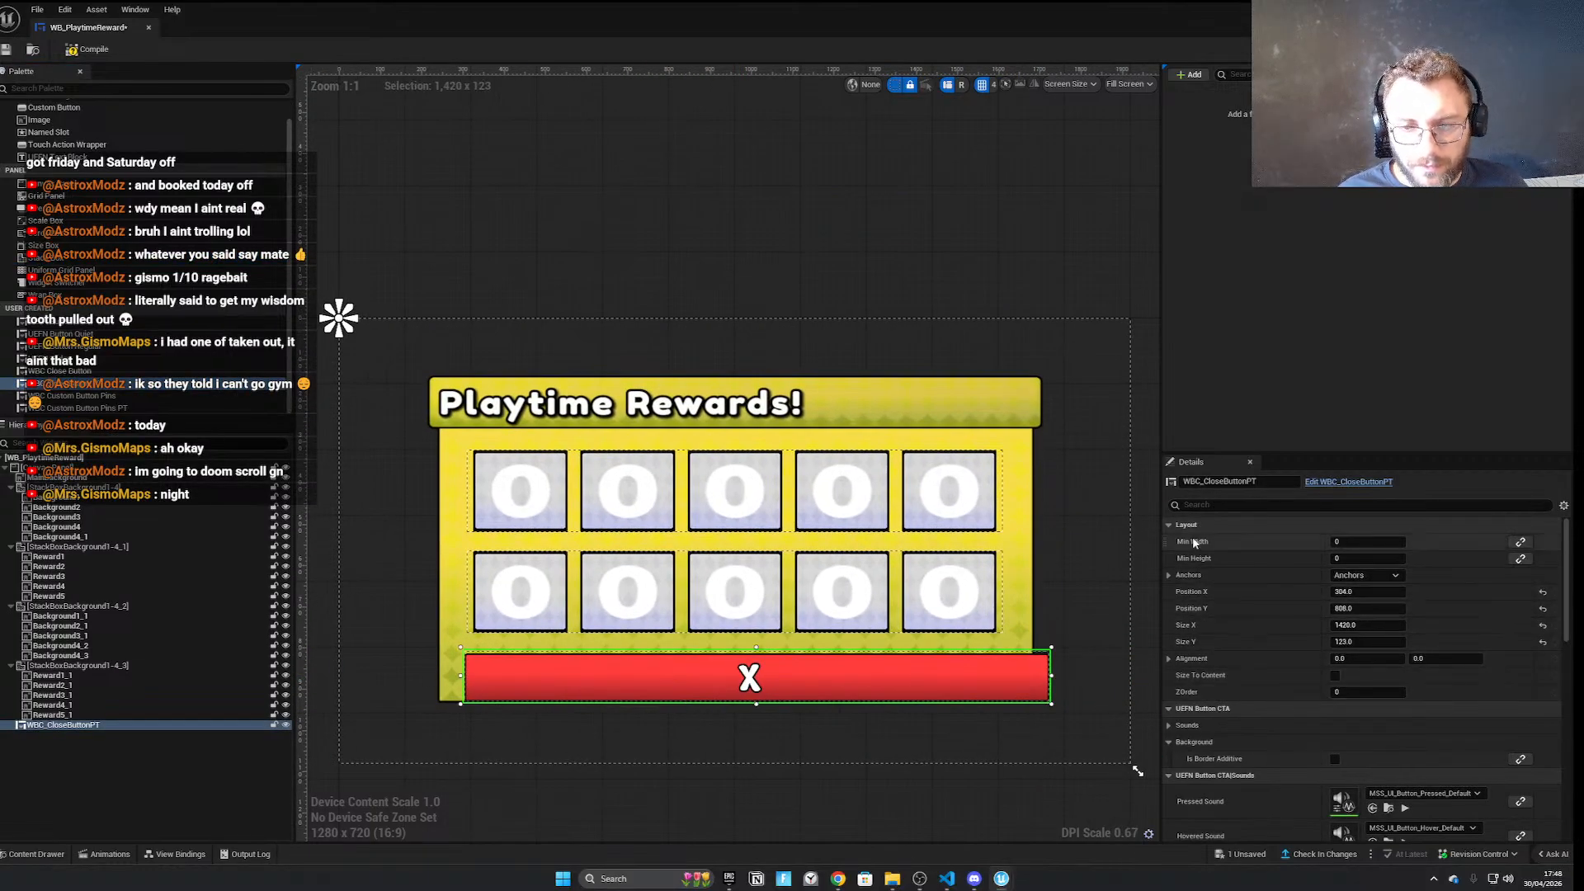
Center-anchor the close button with matching alignment and place it below the rows at Position Y about 306, sized about 1353 by 101
left_click(1367, 575)
left_click(1403, 645, "ctrl+shift")
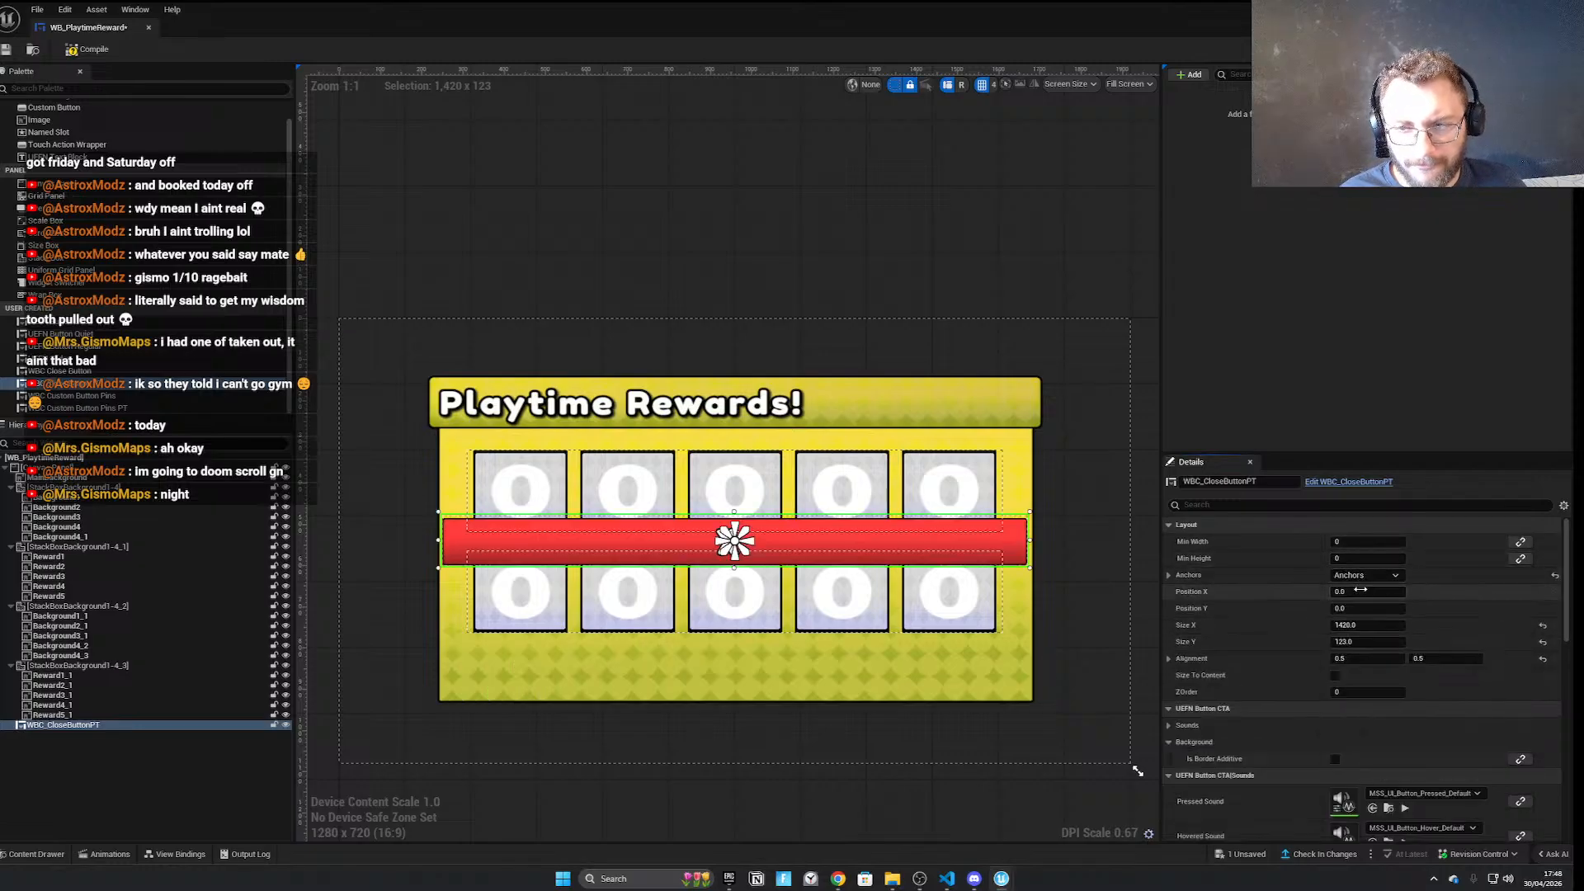
left_click_drag(1363, 592, 1350, 641)
type("0")
key("Return")
key("ctrl+z")
Shift all four stack boxes together by changing their Offset Top by -50 and by +25
left_click(1003, 459)
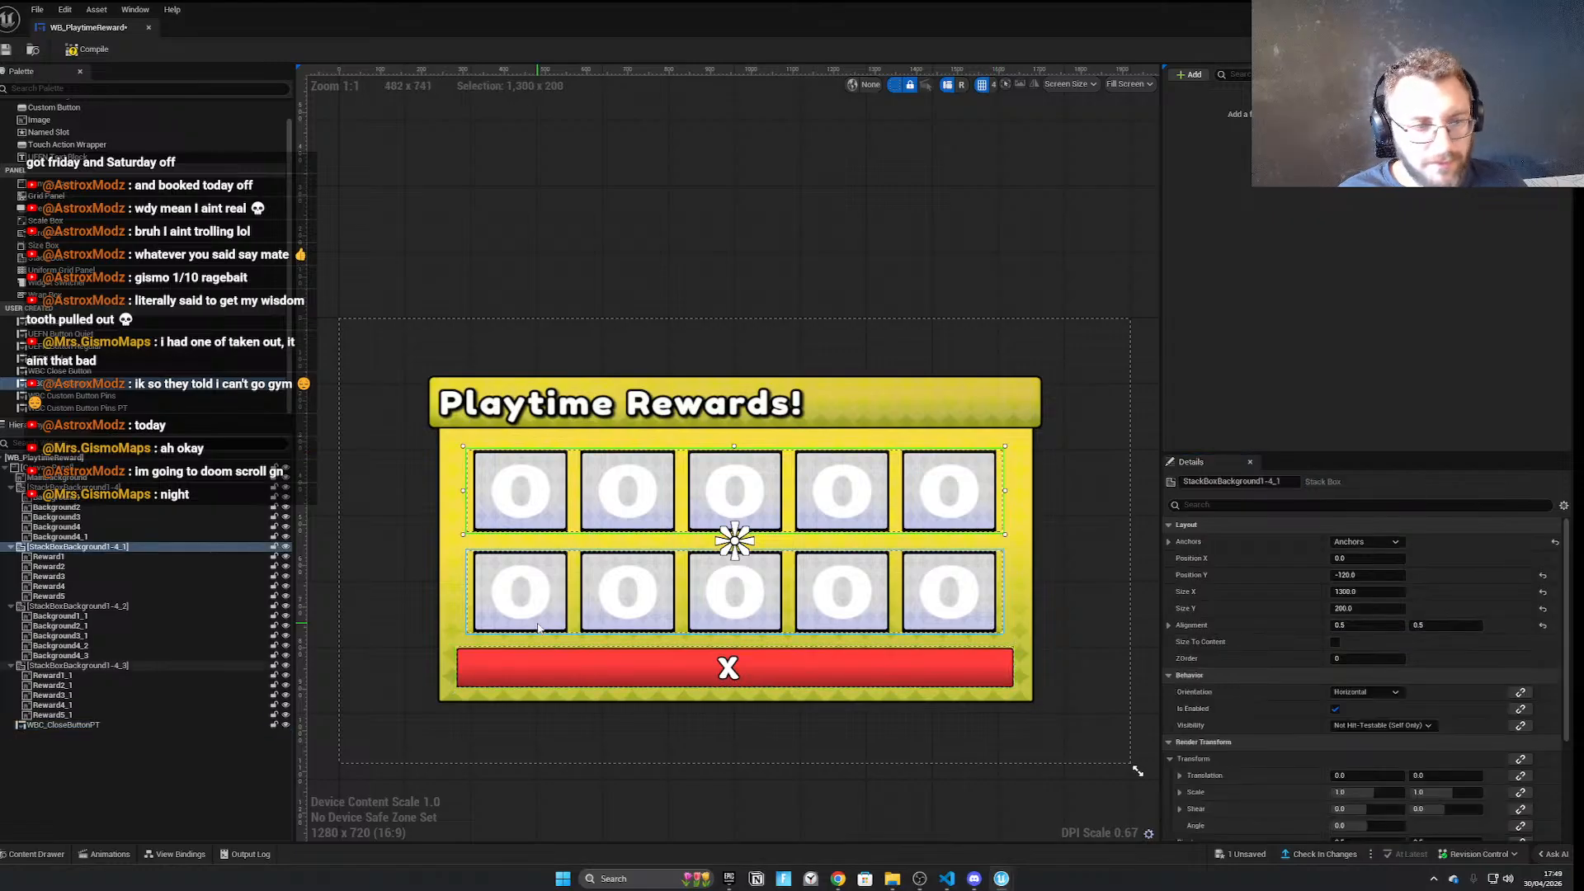
left_click(79, 606, "ctrl")
left_click(78, 546, "ctrl")
left_click(99, 665, "ctrl")
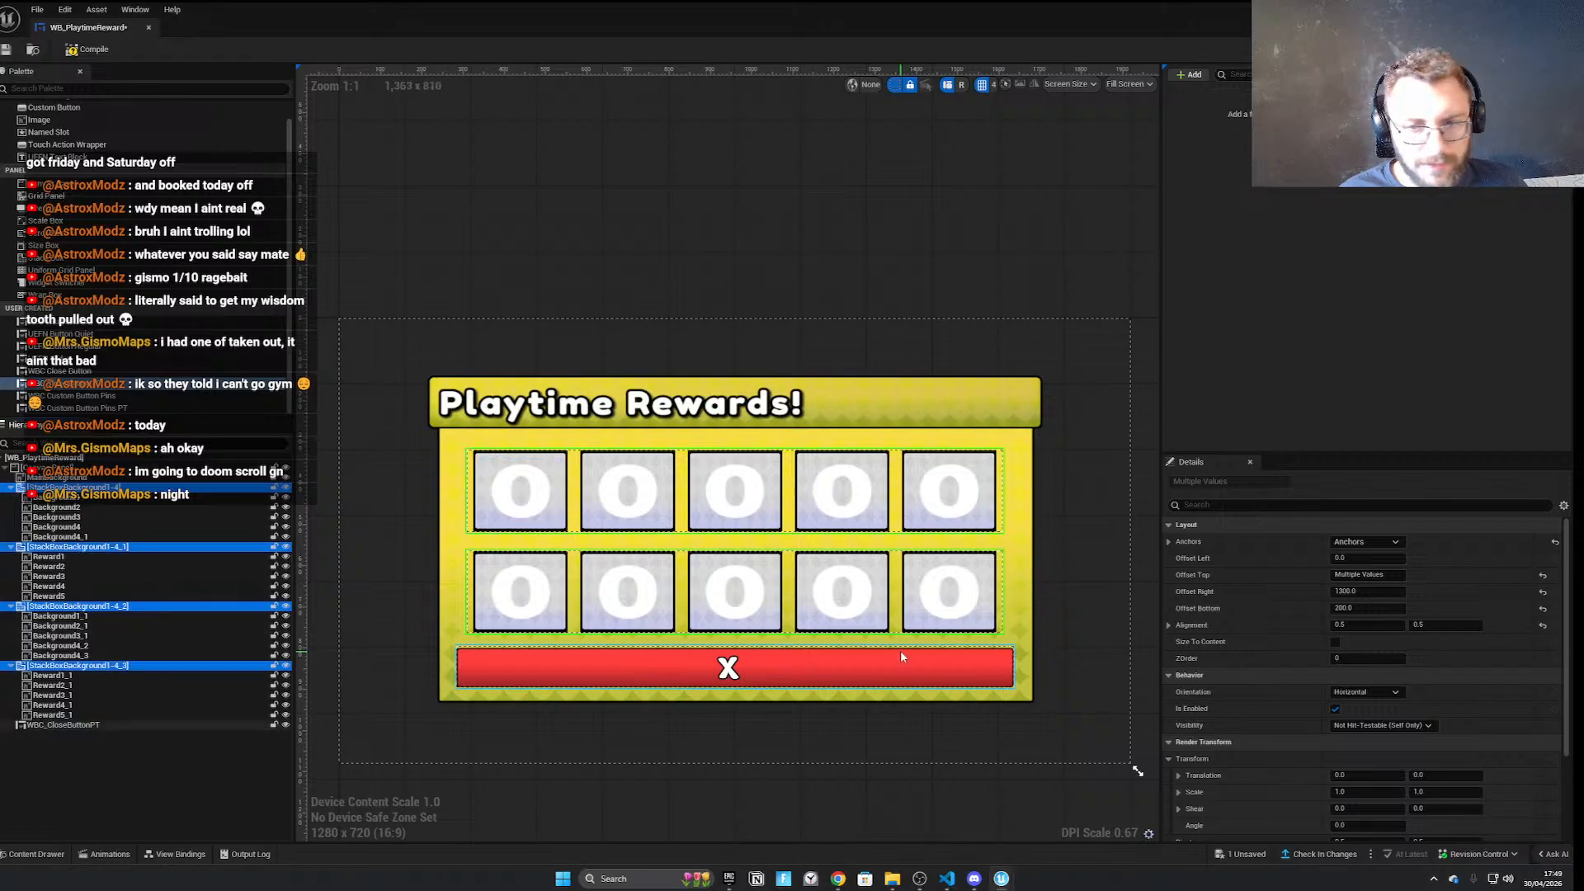
left_click(1397, 575)
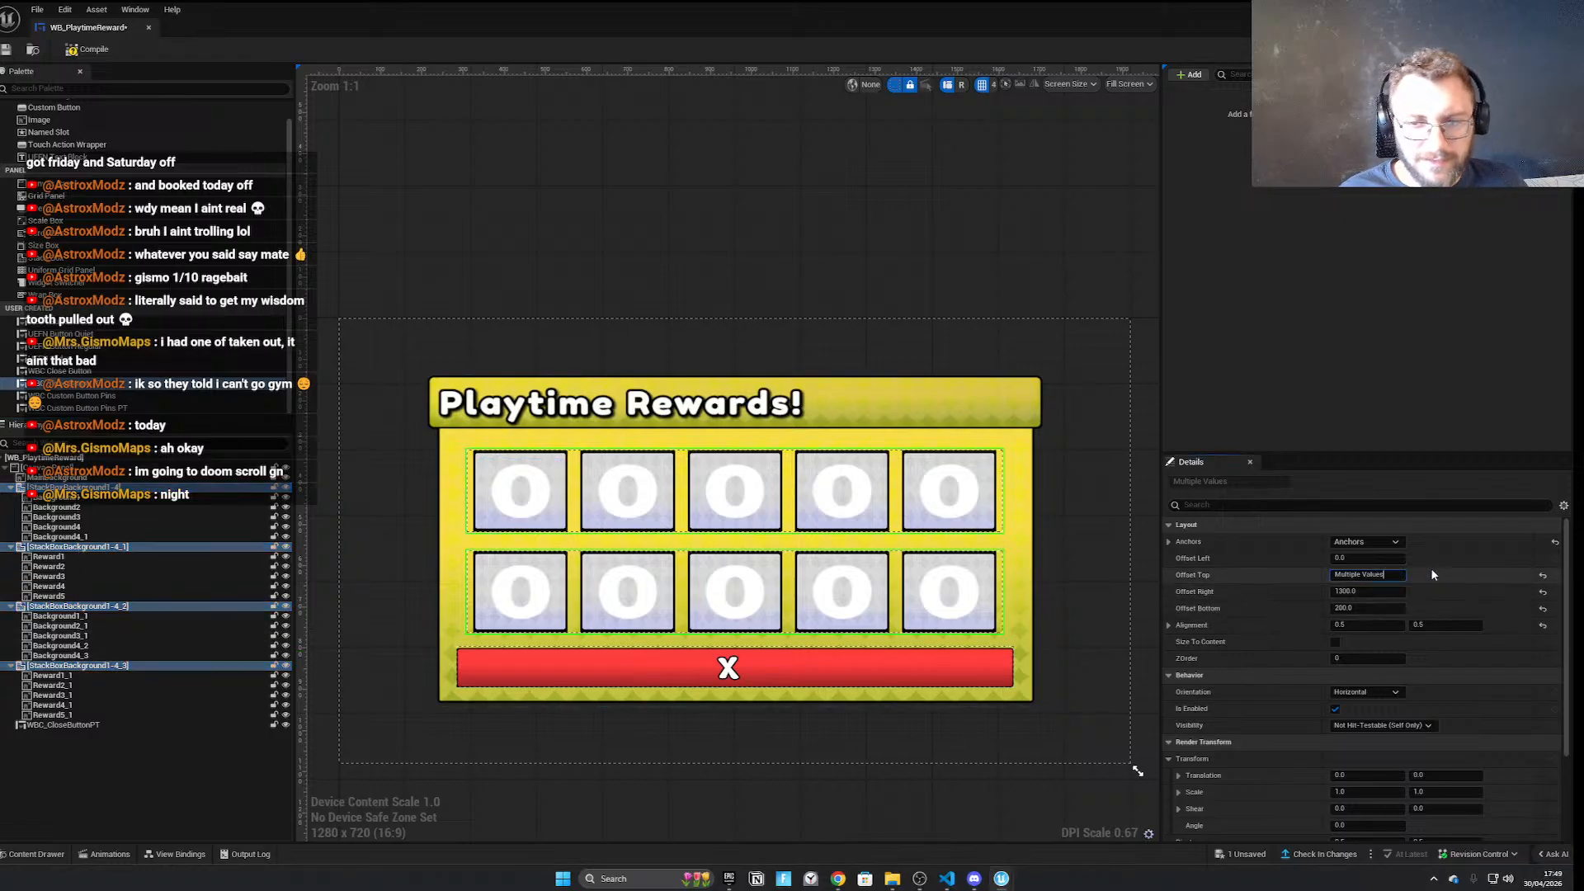
type("-50")
key("Return")
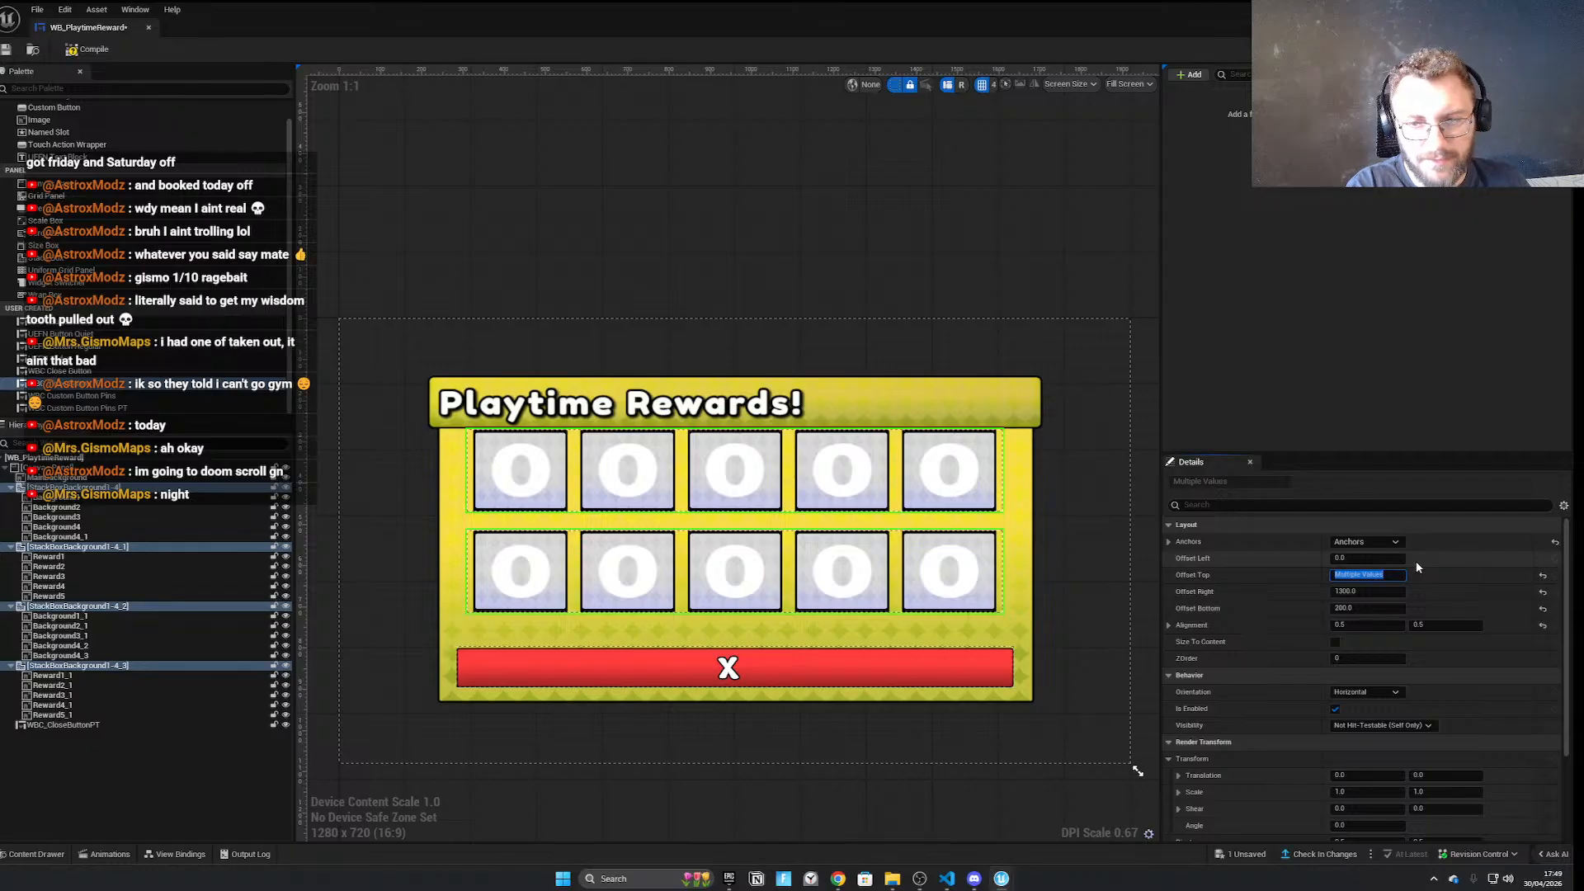
key("Right")
type("+25")
key("Return")
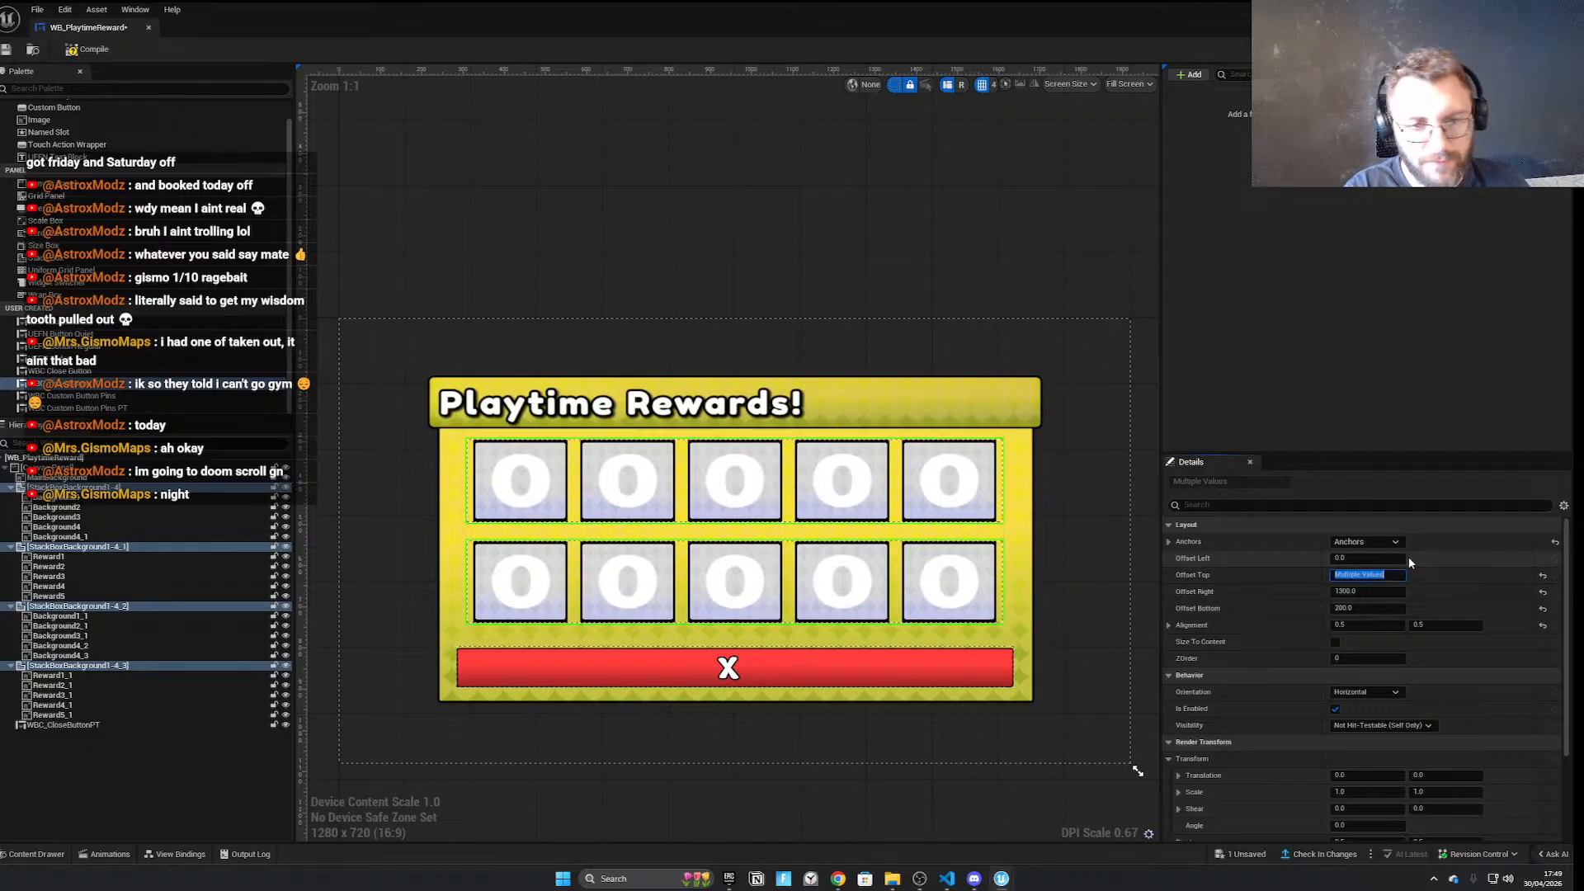
Try a Position Y of 75 on the second-row reward stack box alone and undo it
left_click(743, 670)
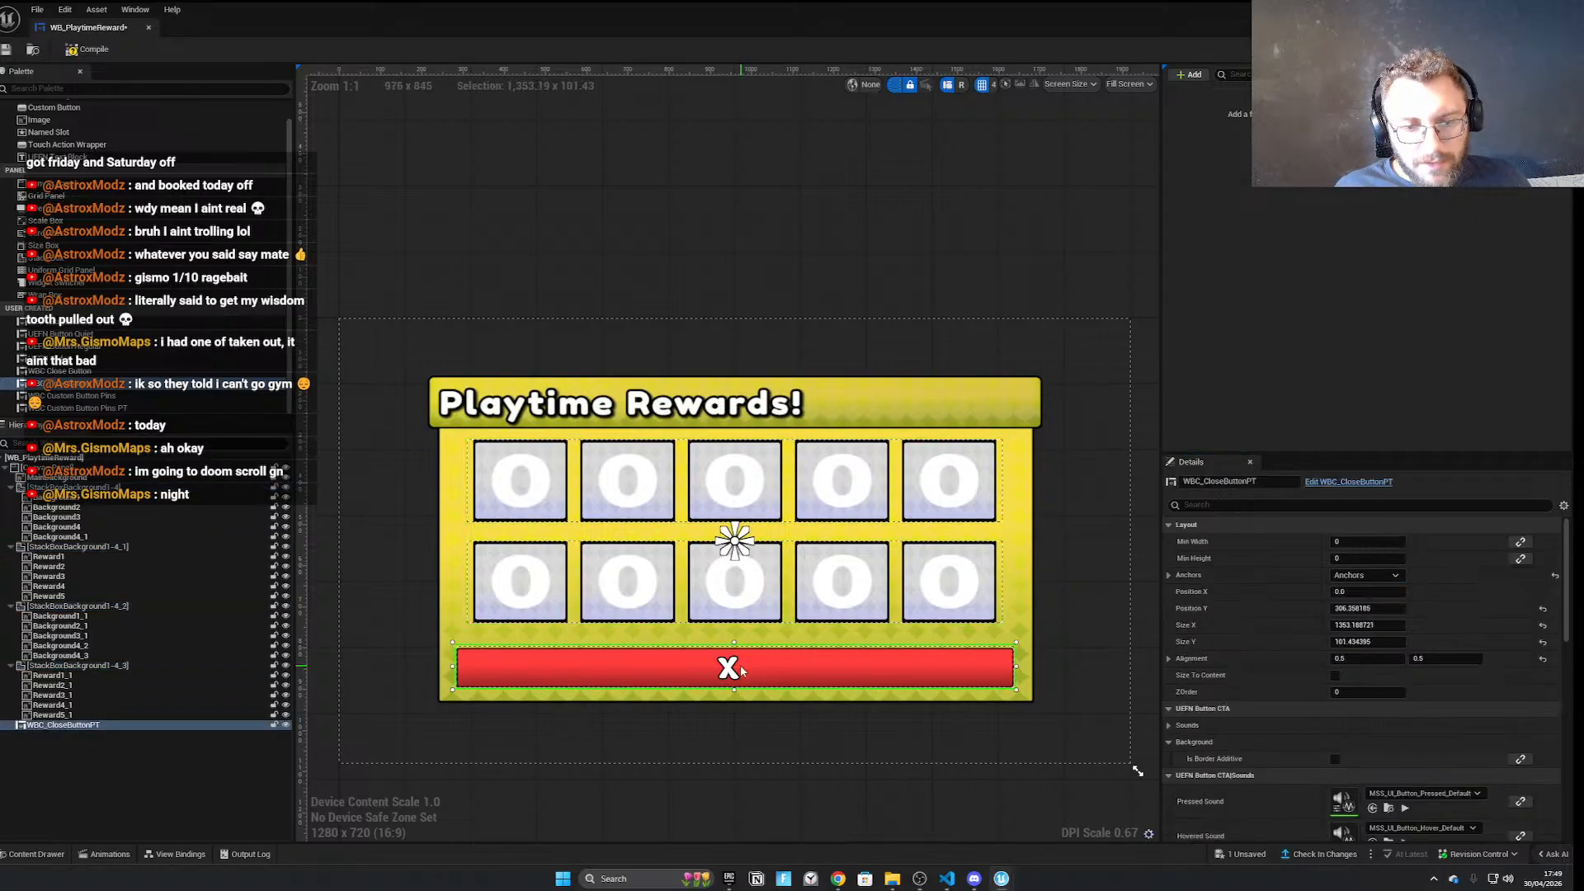
left_click(682, 546)
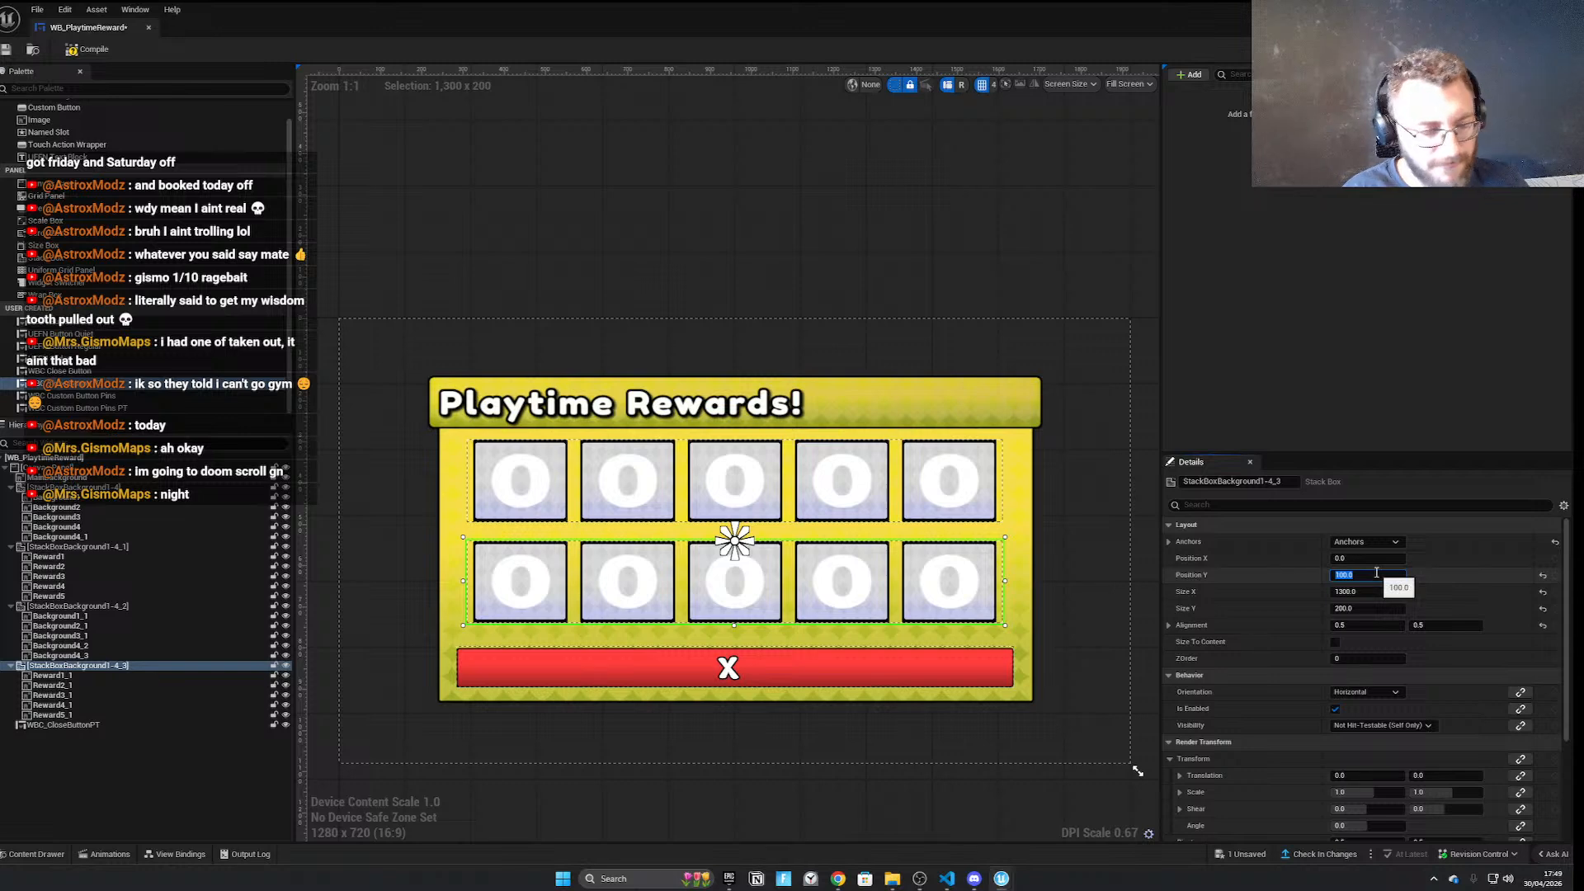
key("Return")
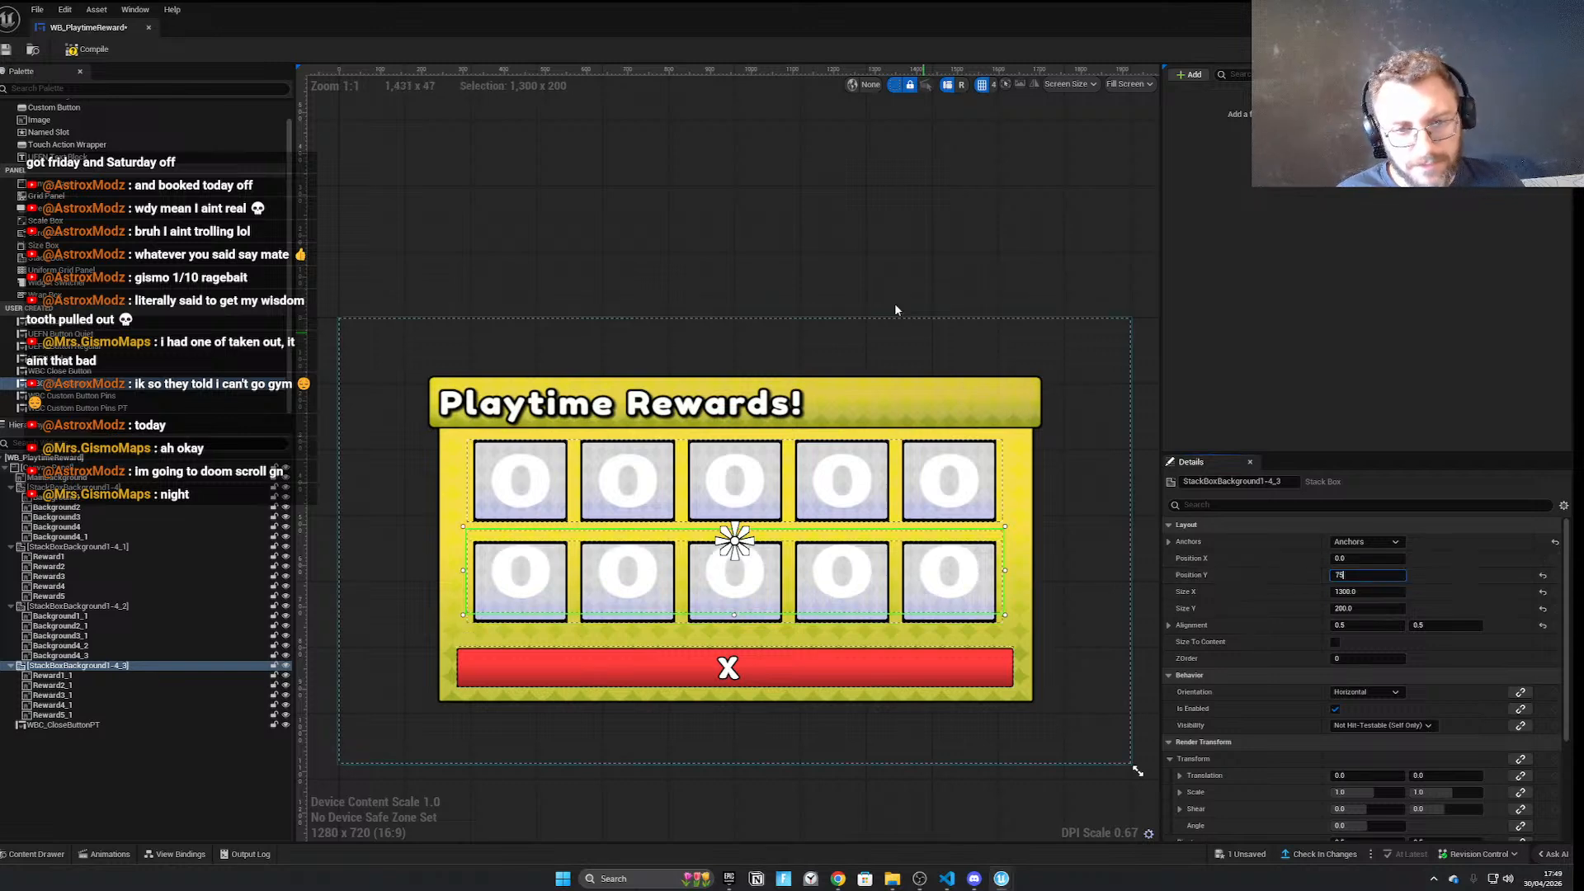
right_click_drag(820, 288, 784, 283)
key("ctrl+z")
Set the Offset Top of both second-row stack boxes to 75
left_click(78, 606, "ctrl")
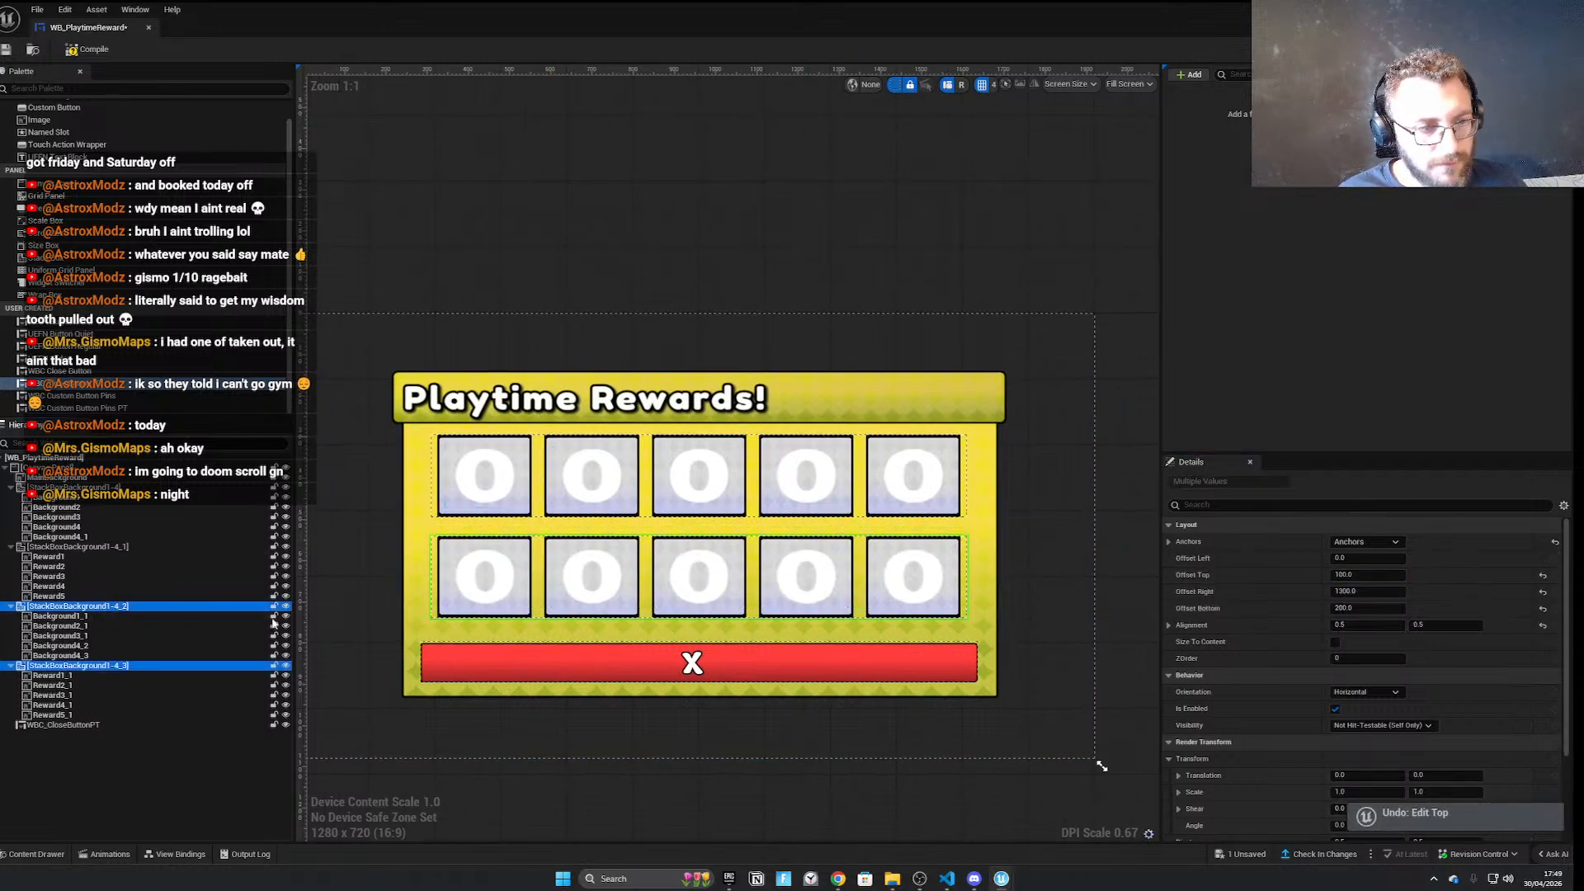
left_click(1370, 574)
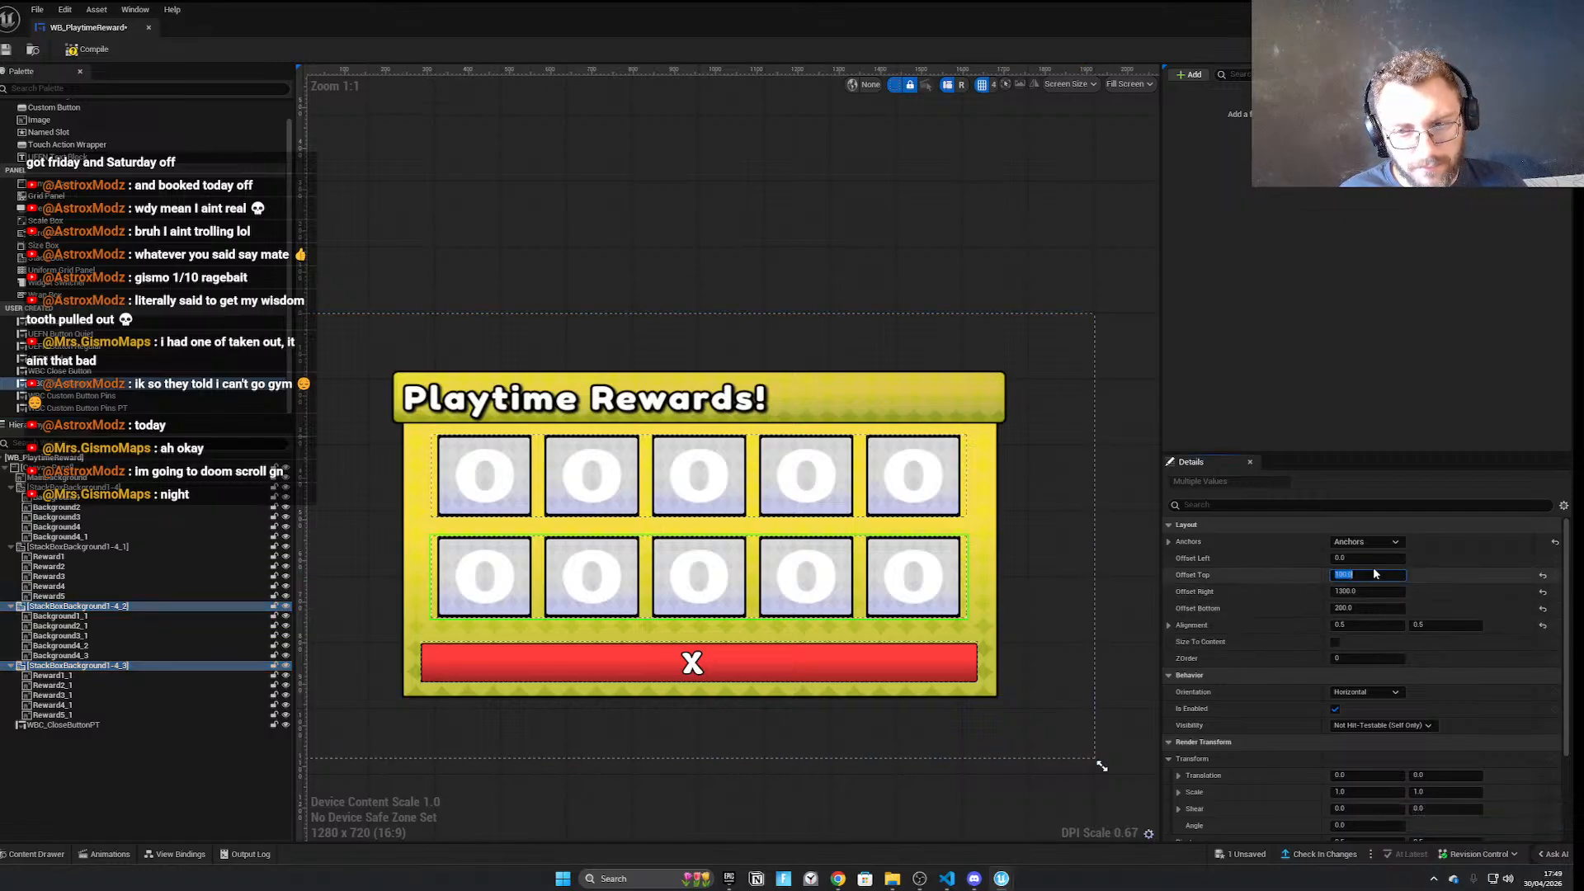
left_click(1342, 574)
type("75")
key("Return")
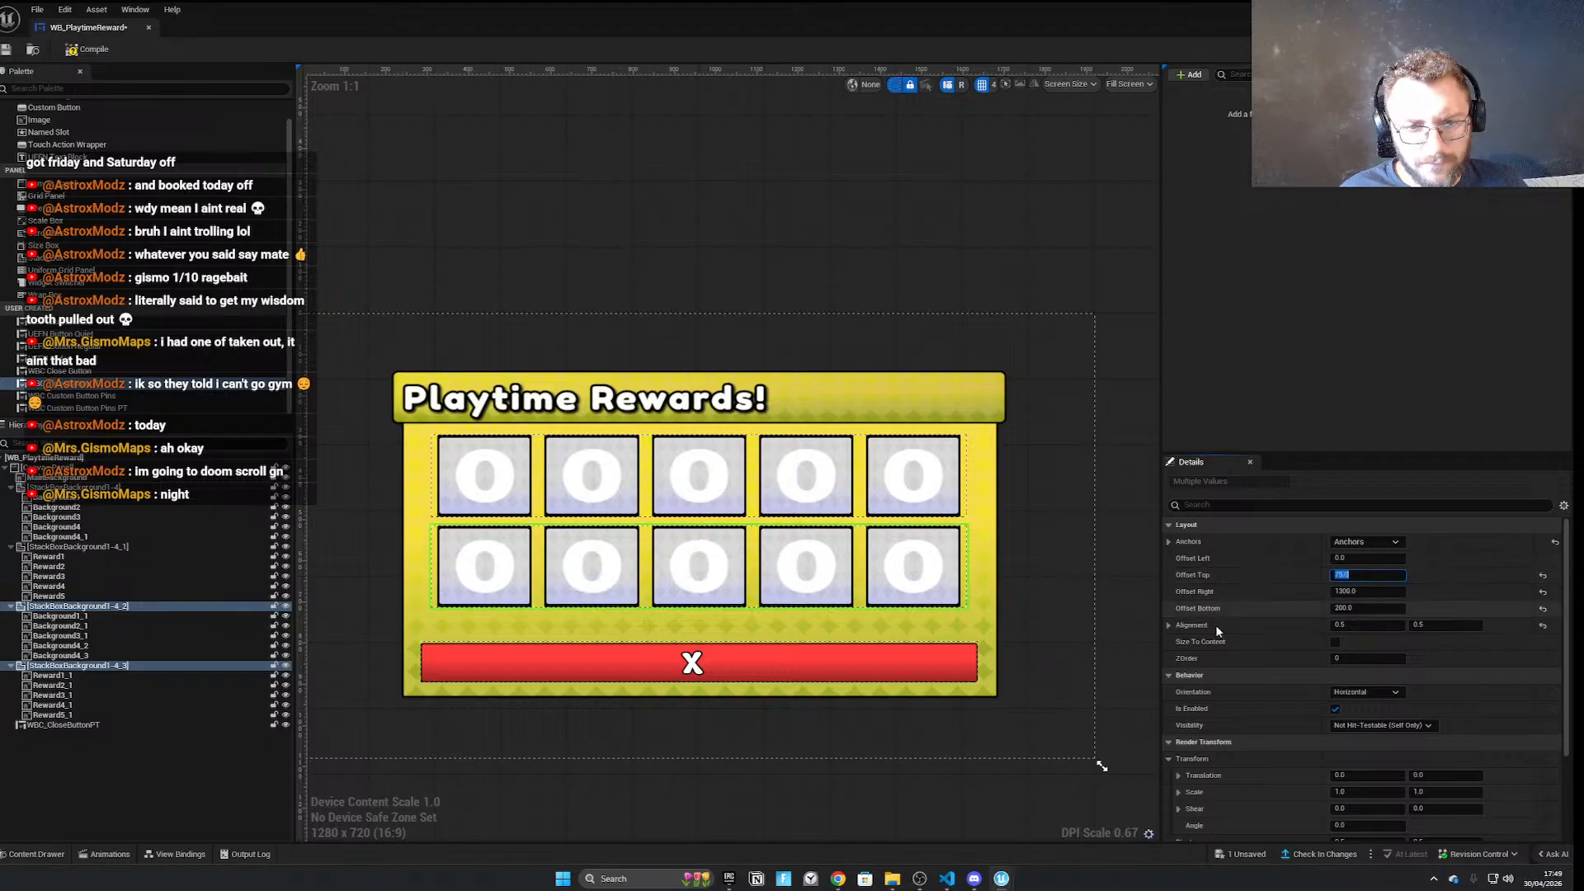
left_click(1138, 590)
Make the close button slightly shorter, keeping it centered near the panel's bottom edge
left_click(736, 661)
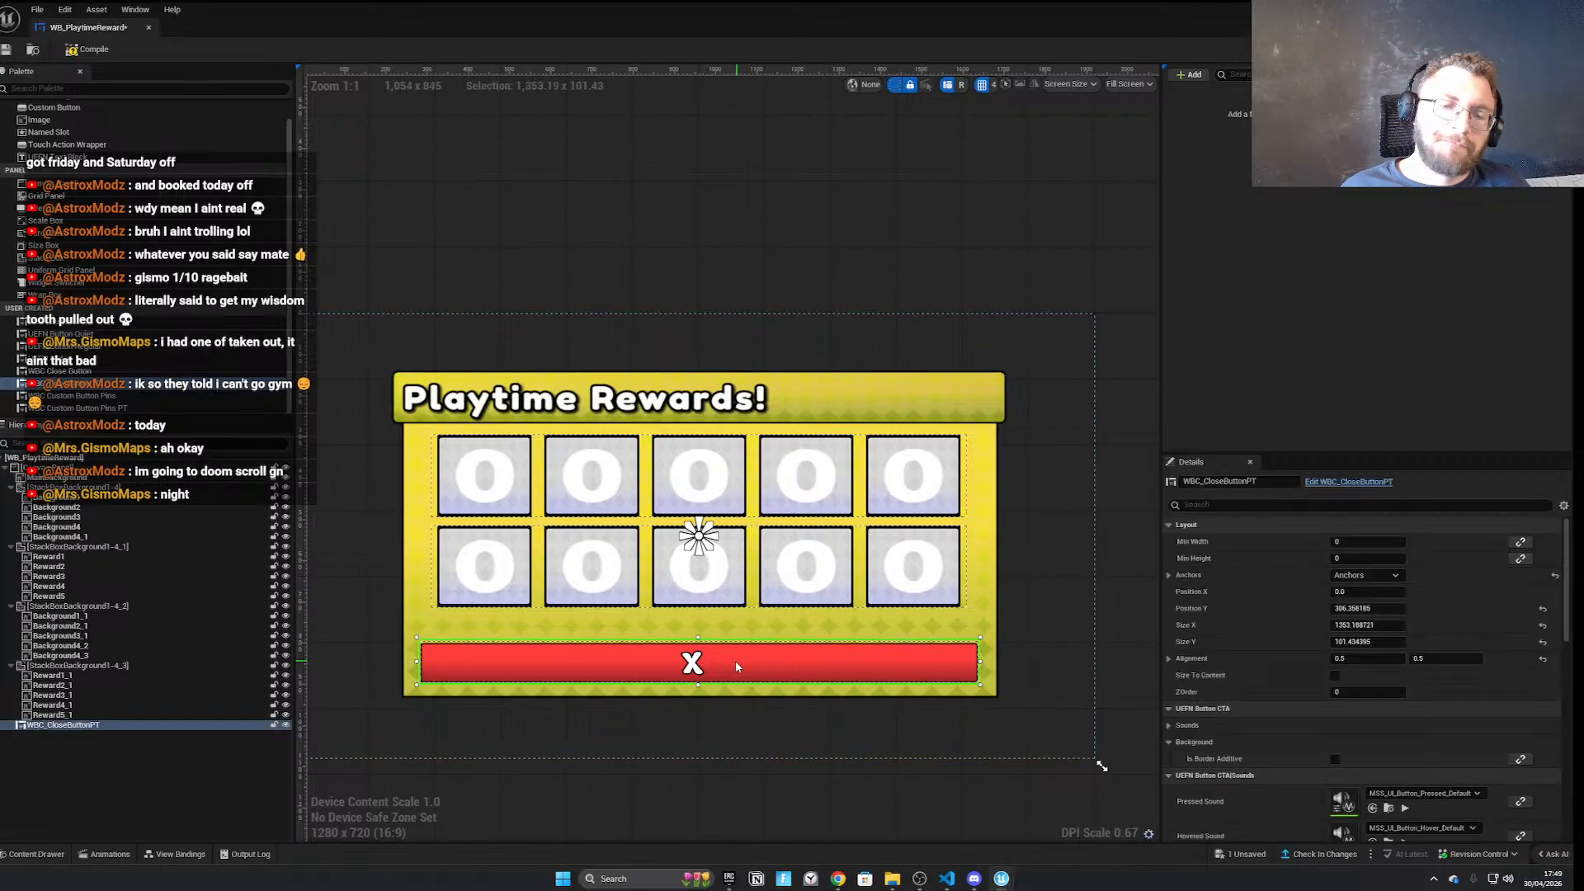
left_click_drag(1380, 610, 945, 668)
left_click(819, 289)
scroll(781, 570, "down", 3)
scroll(772, 623, "up", 4)
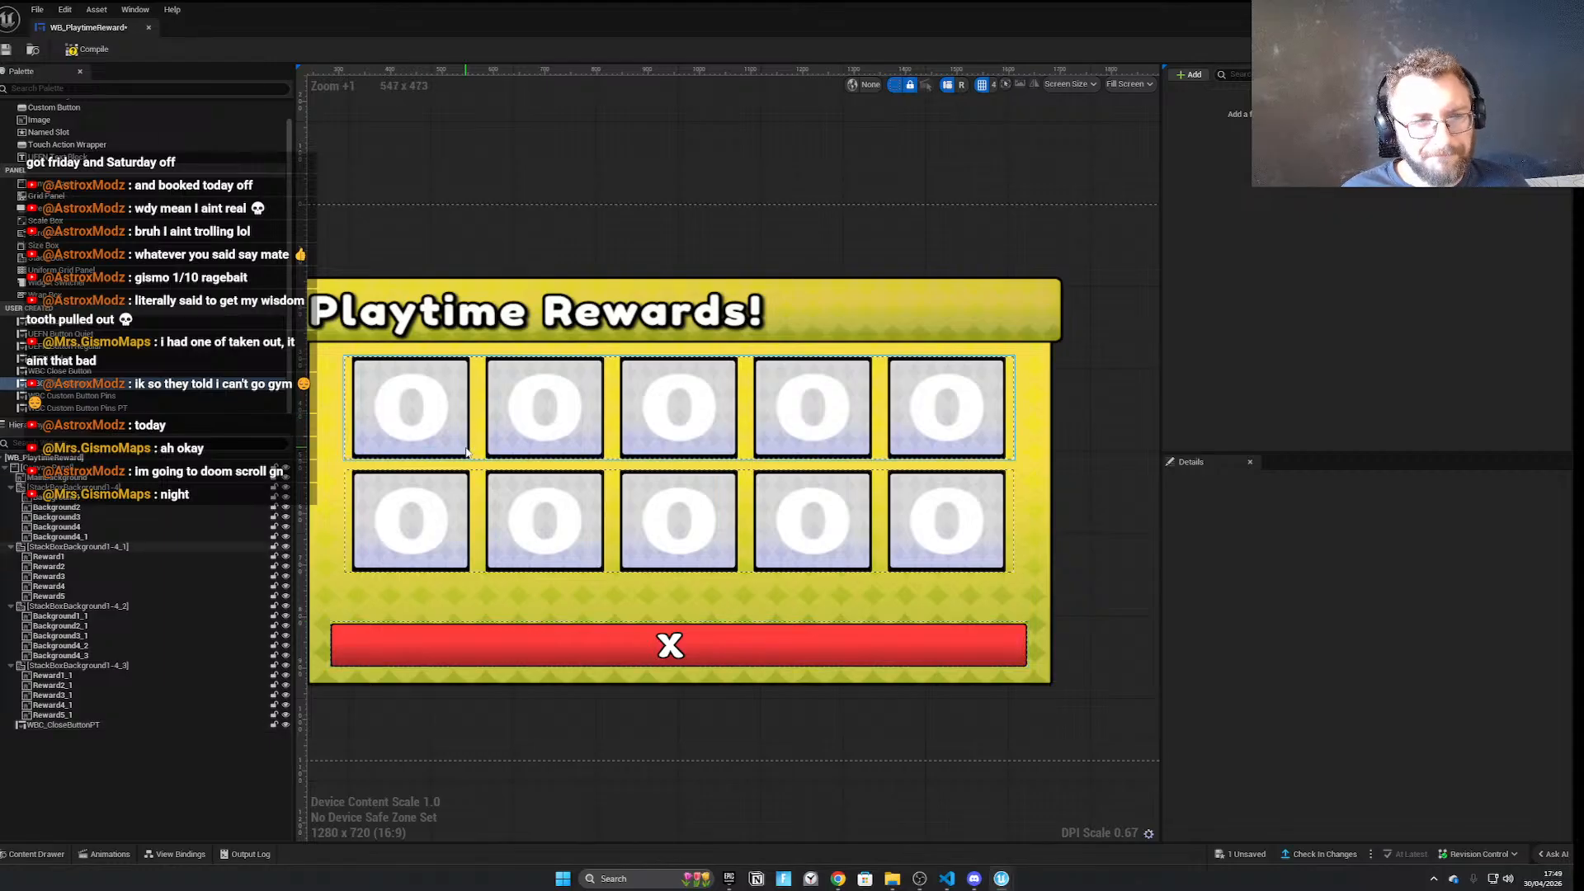
Try adding a WBC_CustomButtonPinsPT button between the rows and the close button, resized to about 2615 by 76, and delete it
left_click_drag(409, 13, 726, 1)
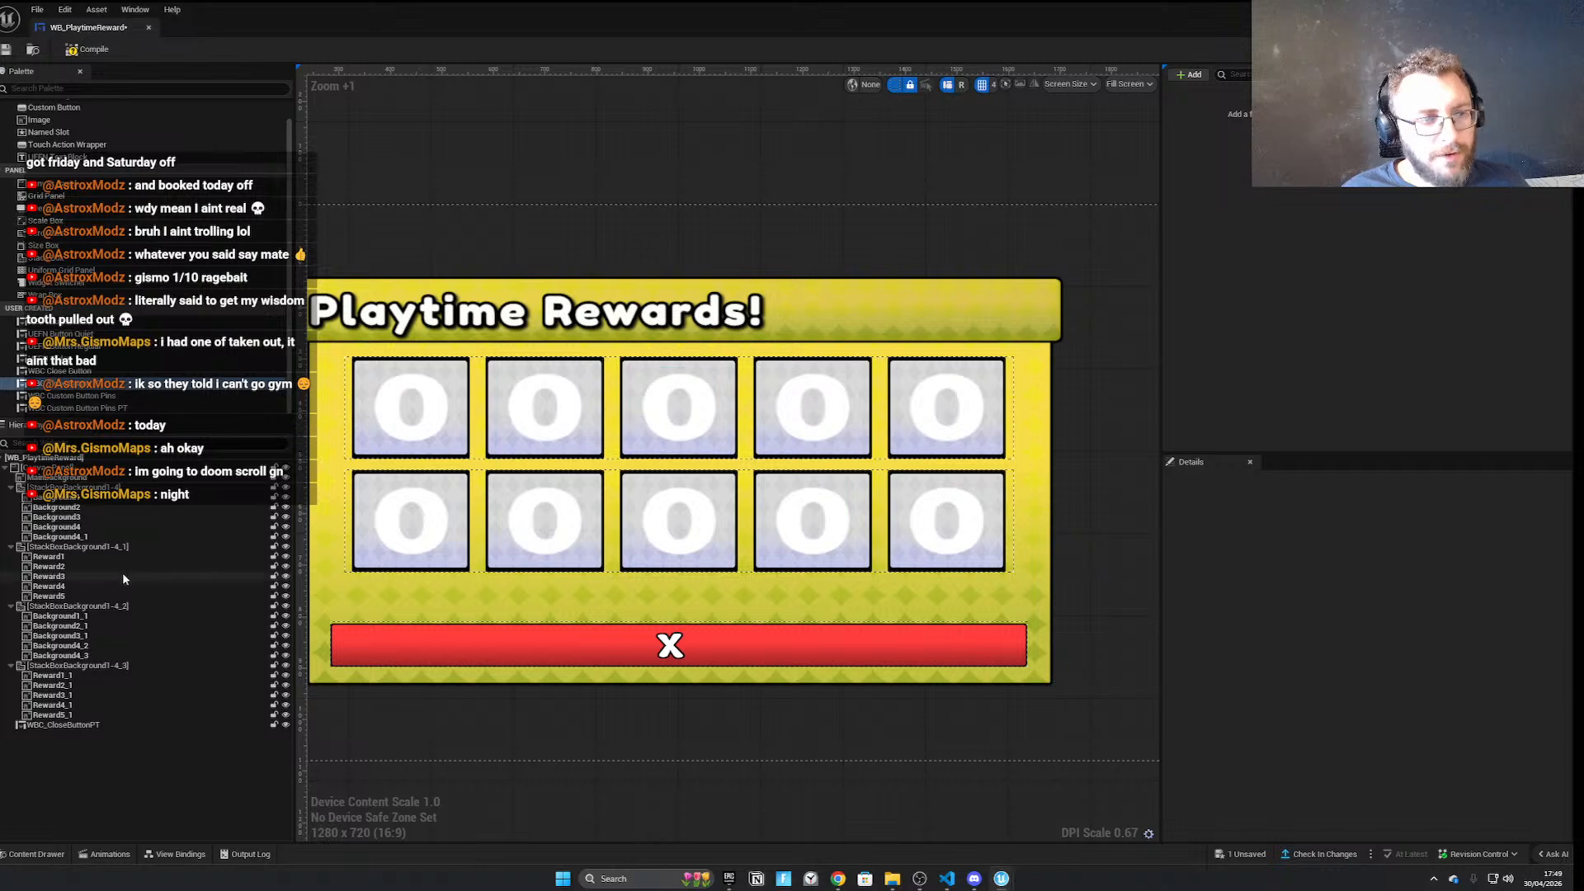
left_click_drag(118, 408, 70, 644)
scroll(506, 677, "down", 4)
right_click_drag(506, 677, 618, 654)
left_click_drag(714, 638, 980, 638)
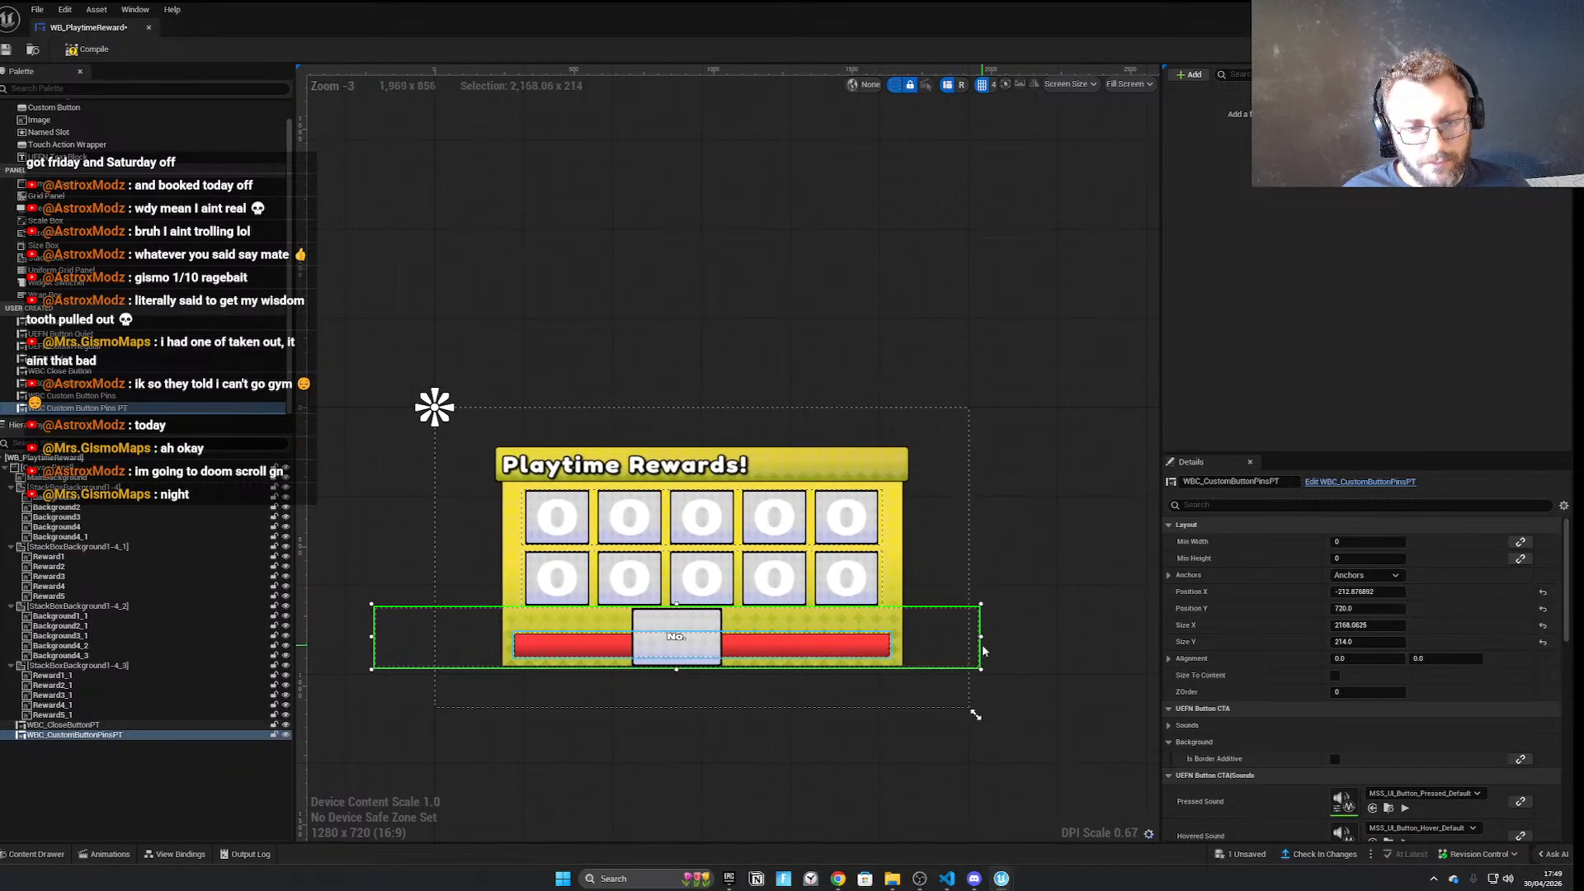
left_click_drag(676, 668, 676, 630)
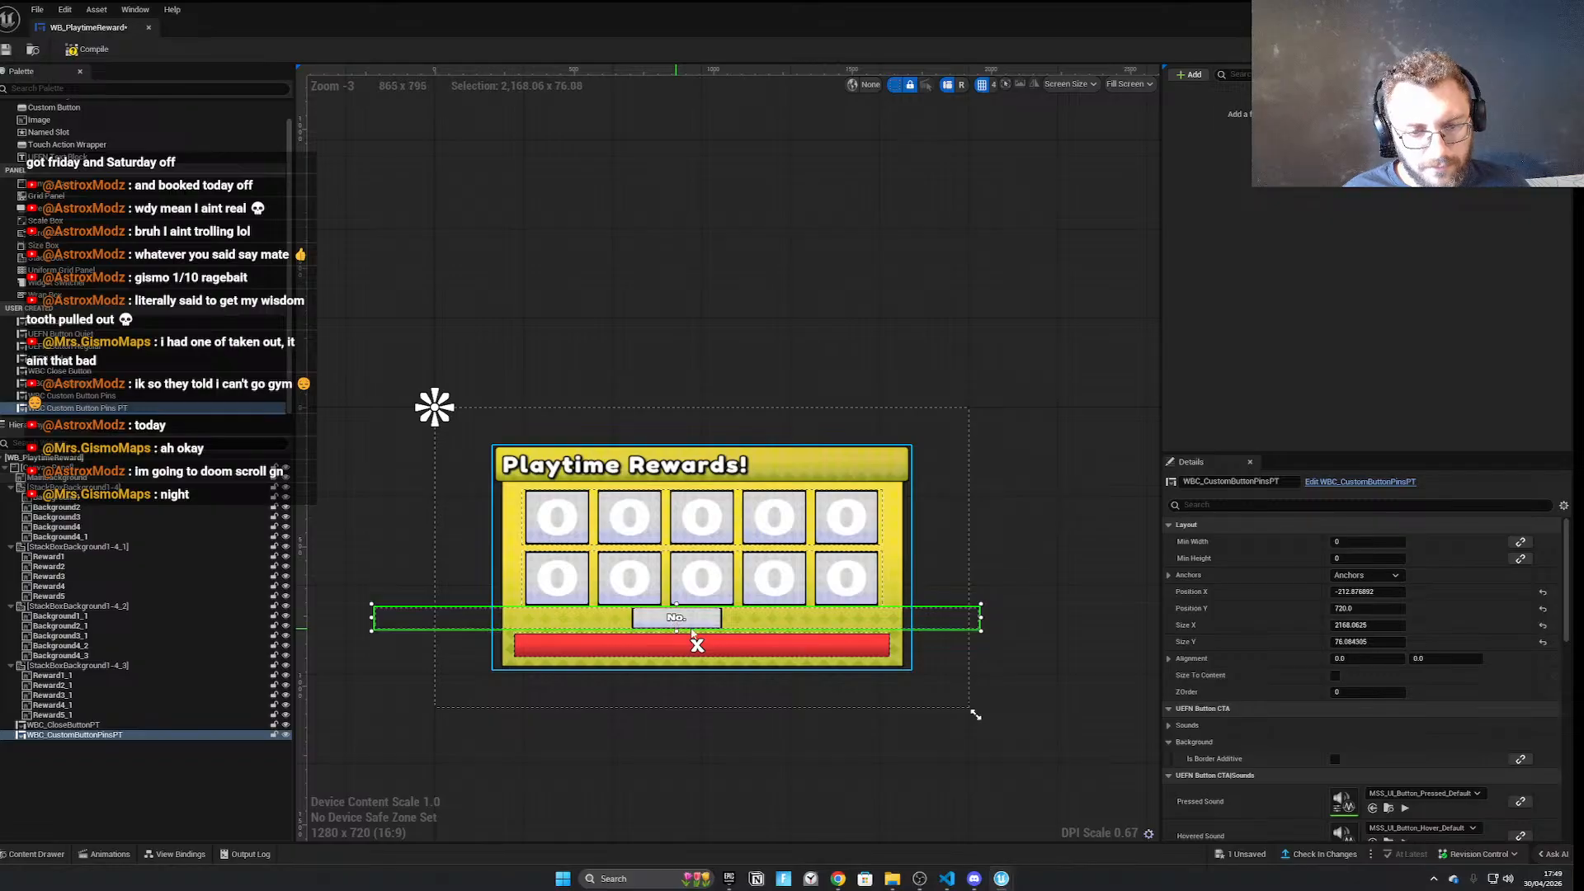
left_click_drag(980, 616, 1127, 632)
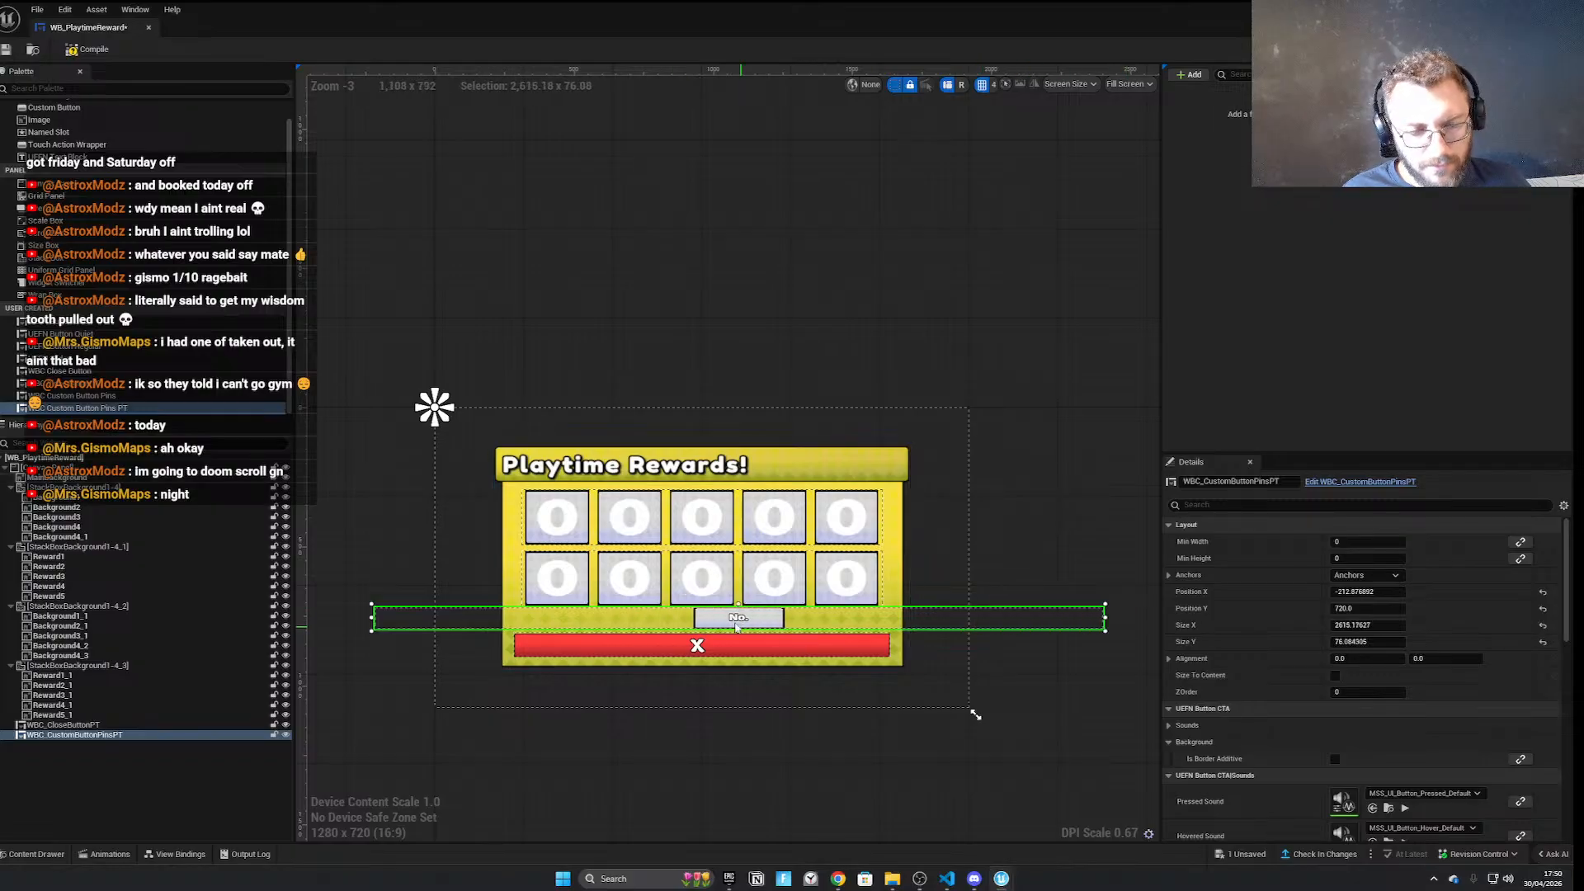
key("Delete")
Open the WBC_CustomButtonPins widget from the PinCodeWB folder for a look and return to the project's content
left_click(1512, 8)
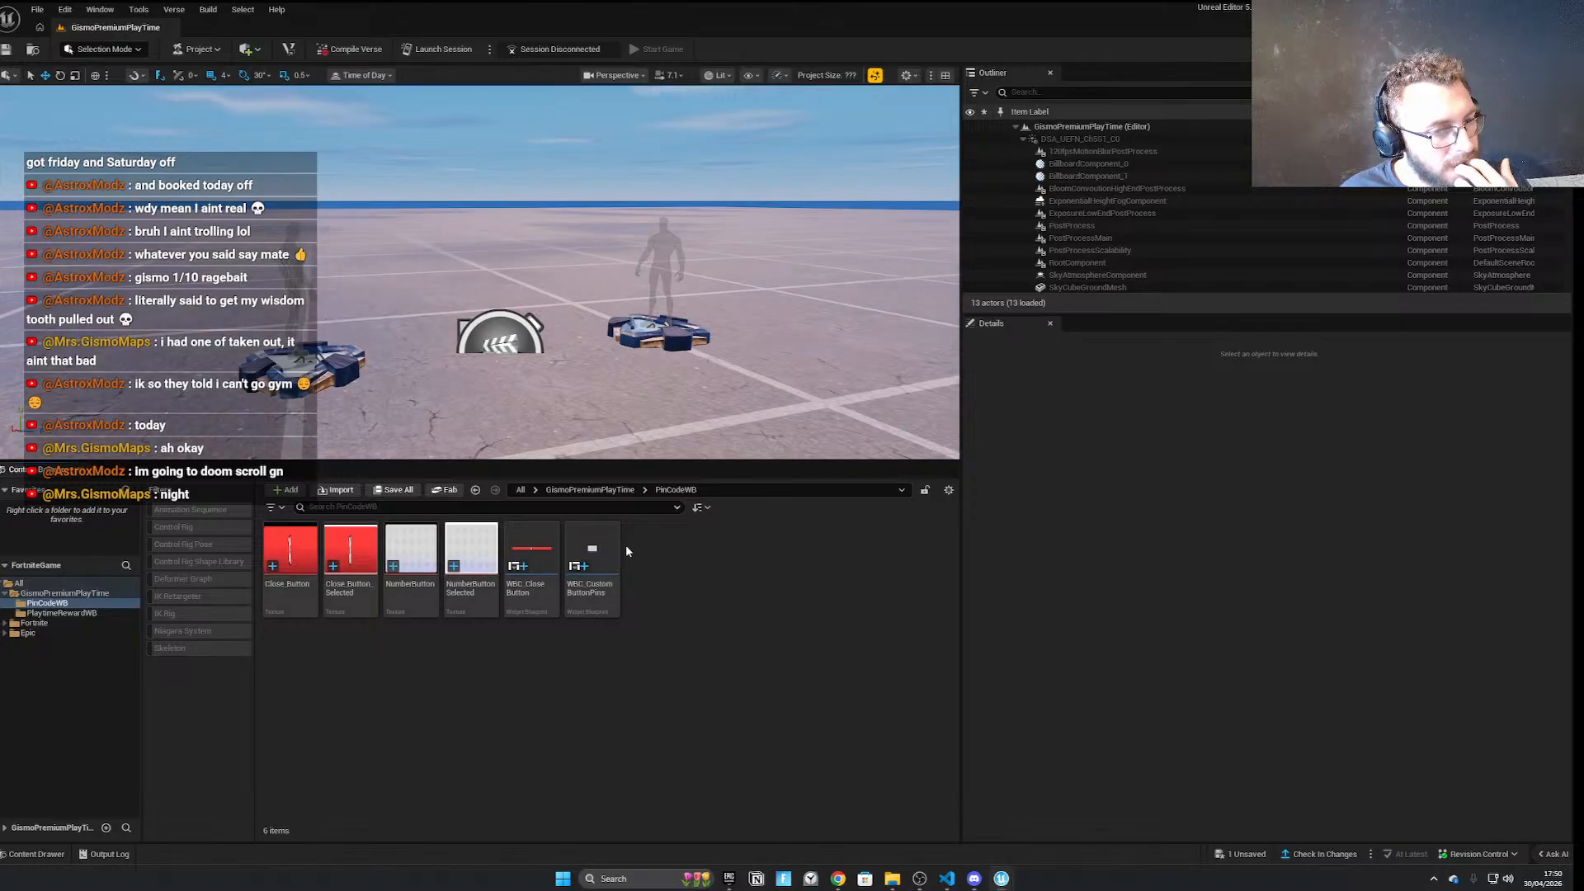
left_click(537, 551)
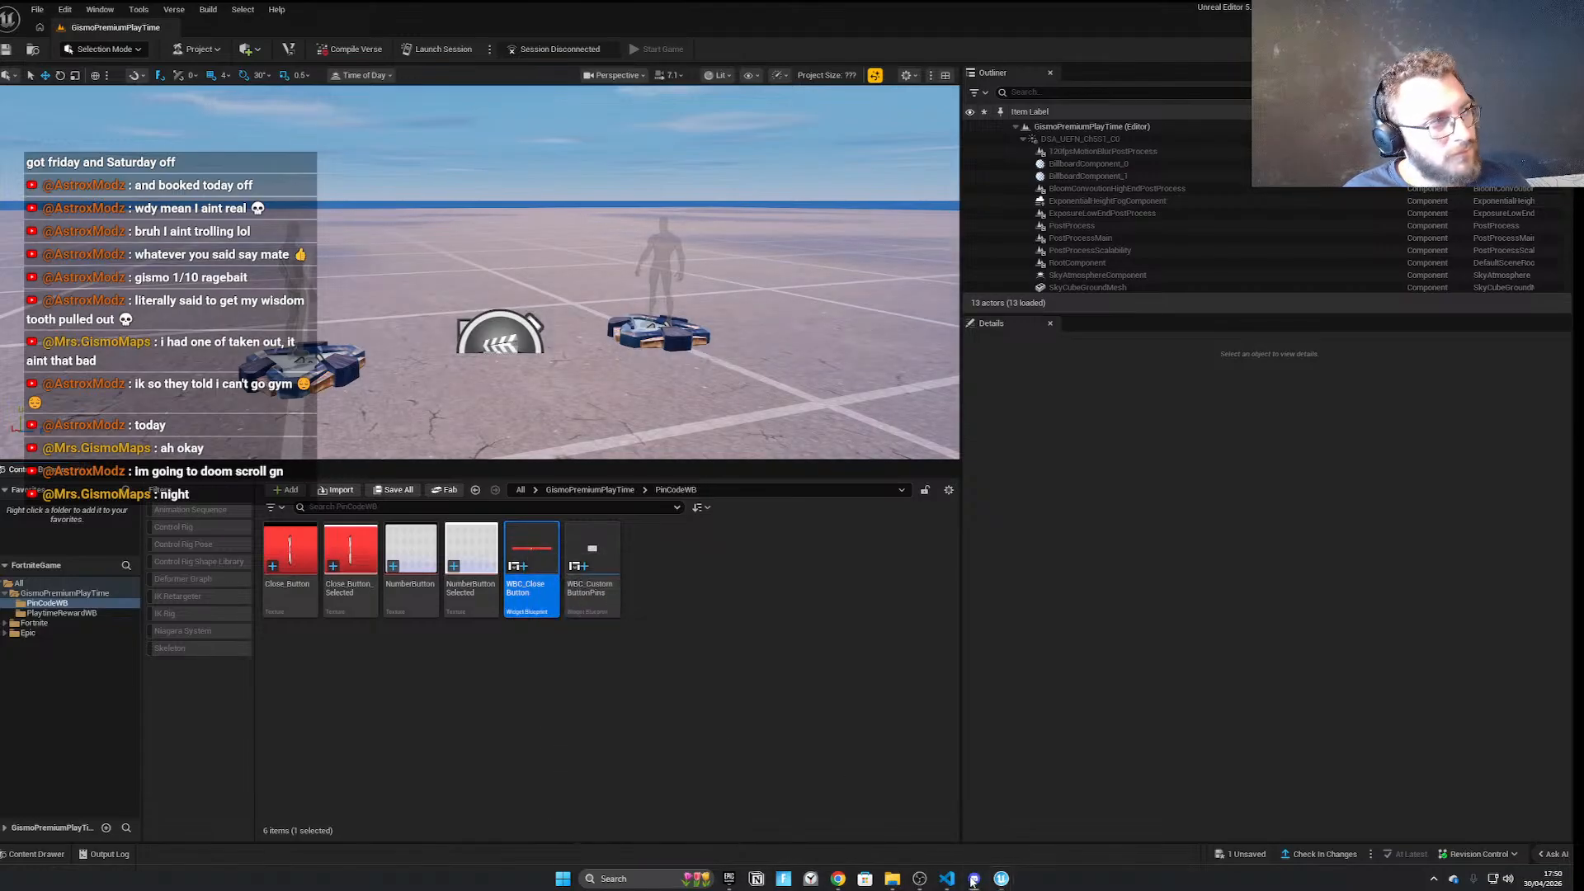
double_click(592, 549)
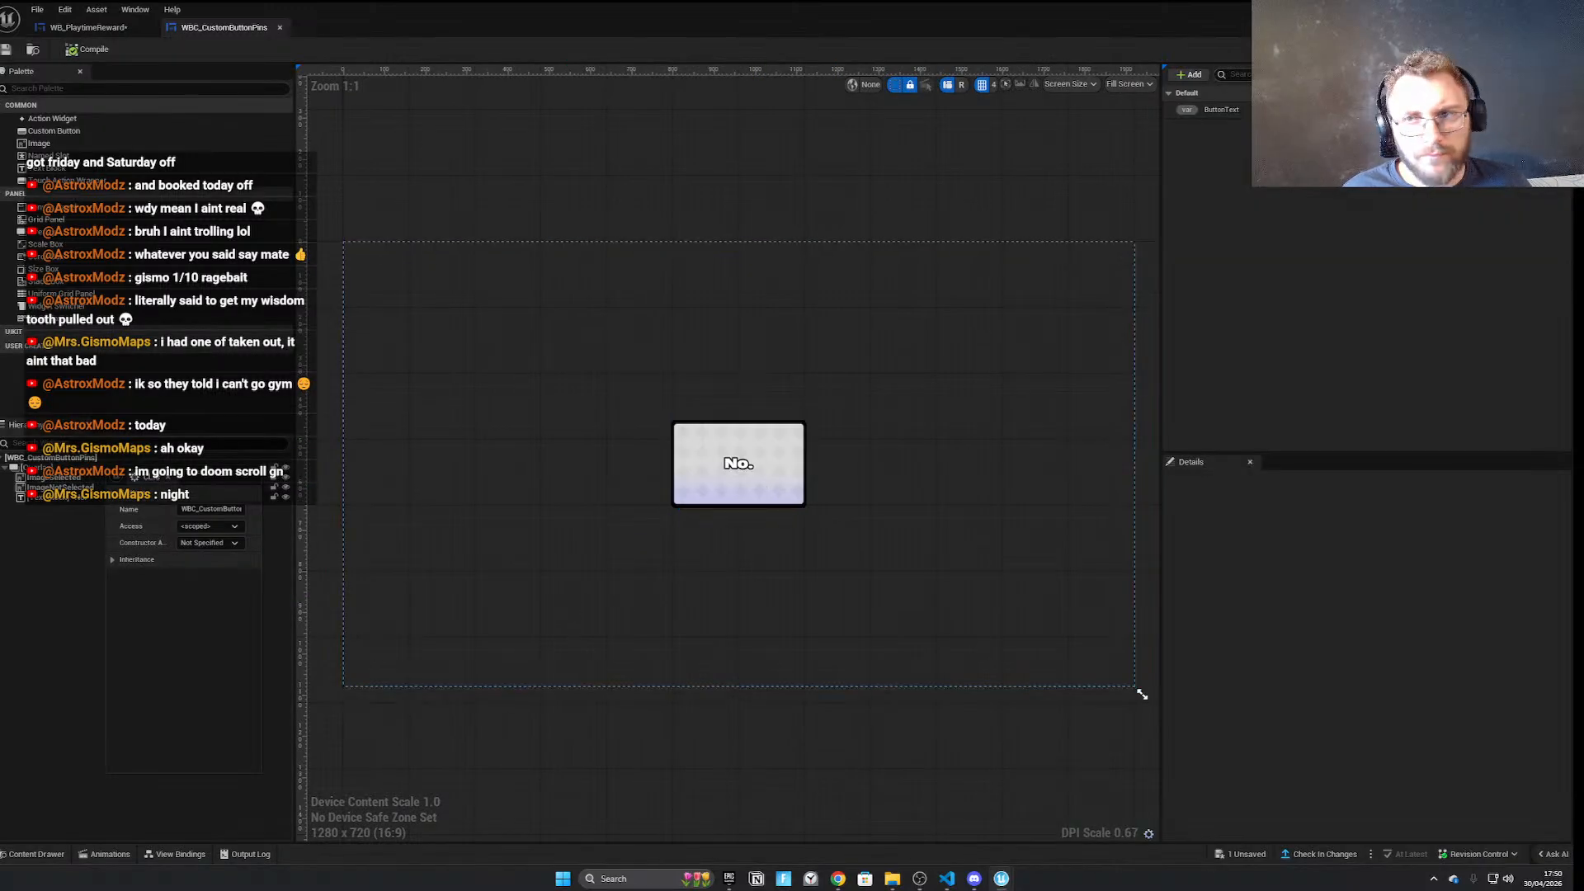
key("alt+Tab")
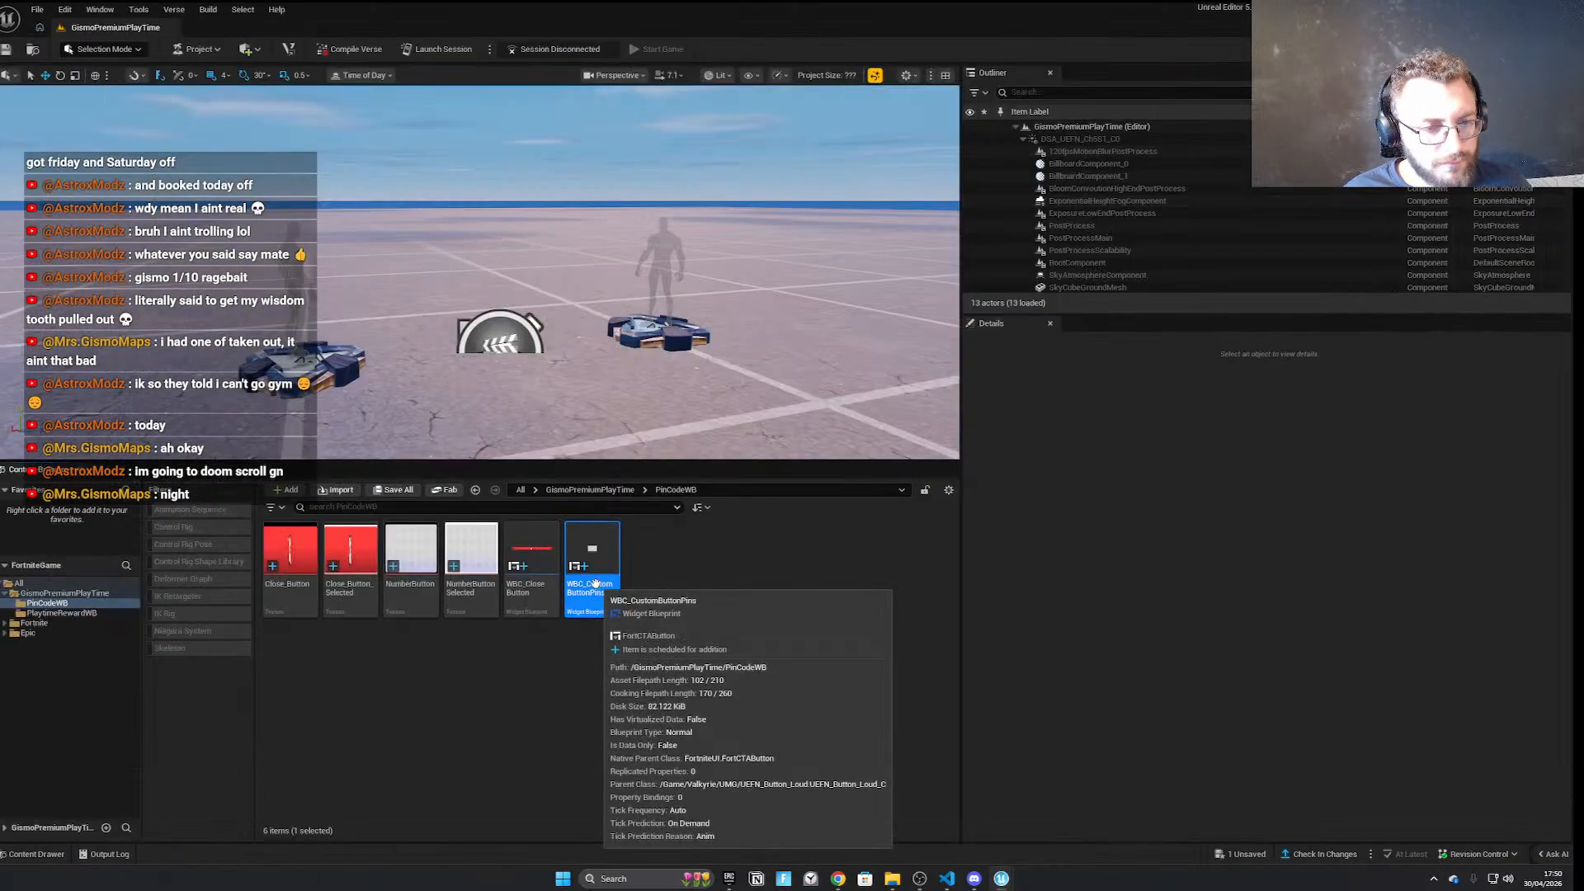
Open the WBC_CustomButtonPinsPT widget from the PlaytimeRewardWB folder
left_click(611, 490)
double_click(351, 552)
double_click(458, 572)
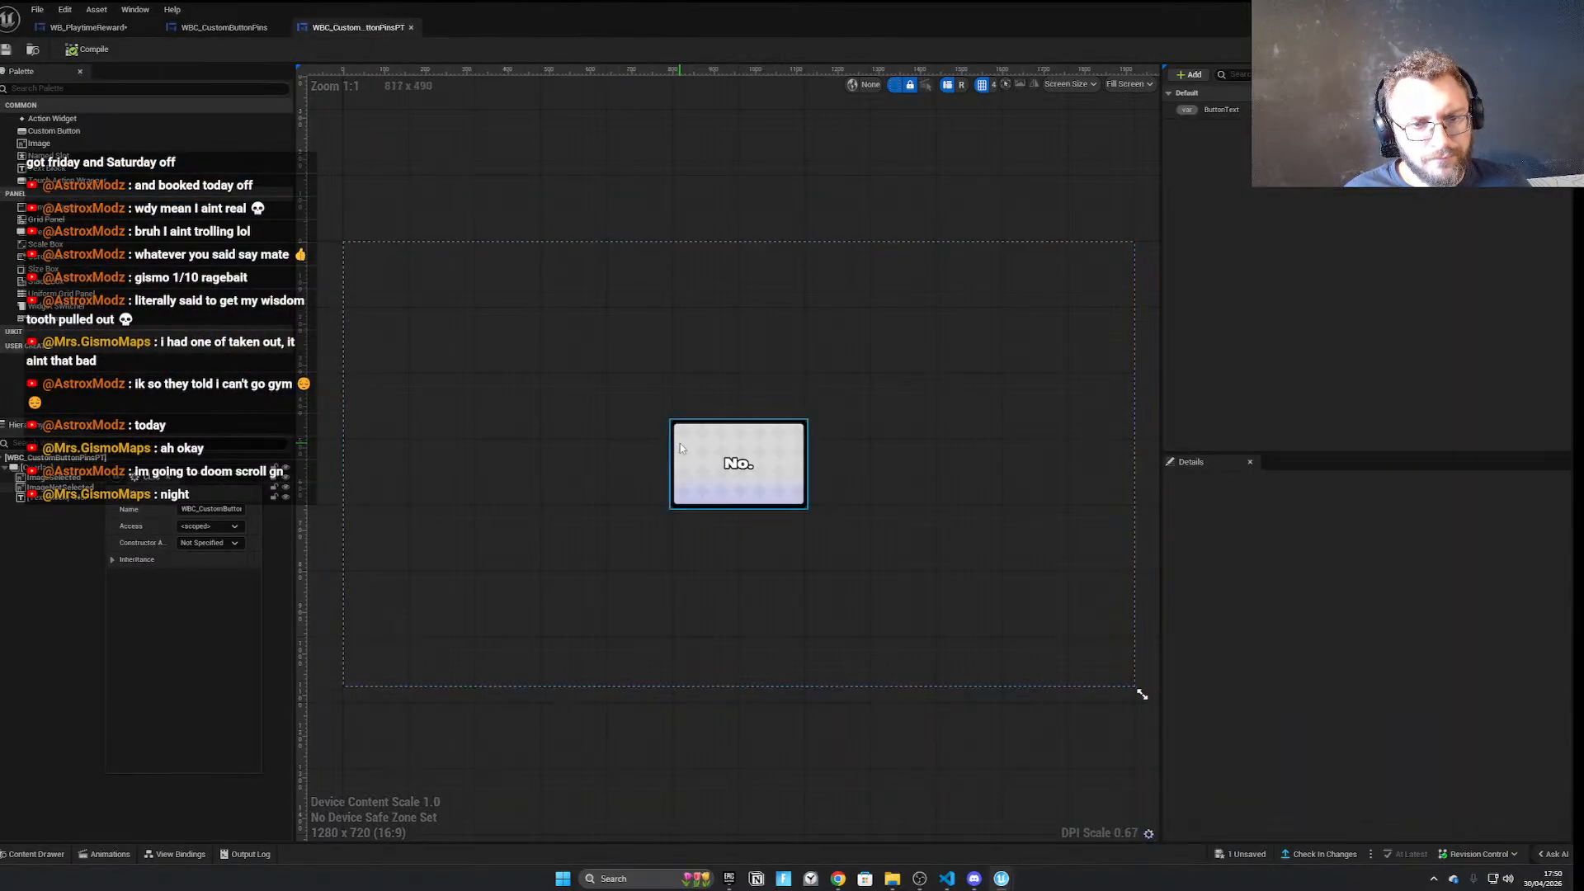
Try changing the image size of the ImageNotSelected button background and undo the edit
left_click(680, 447)
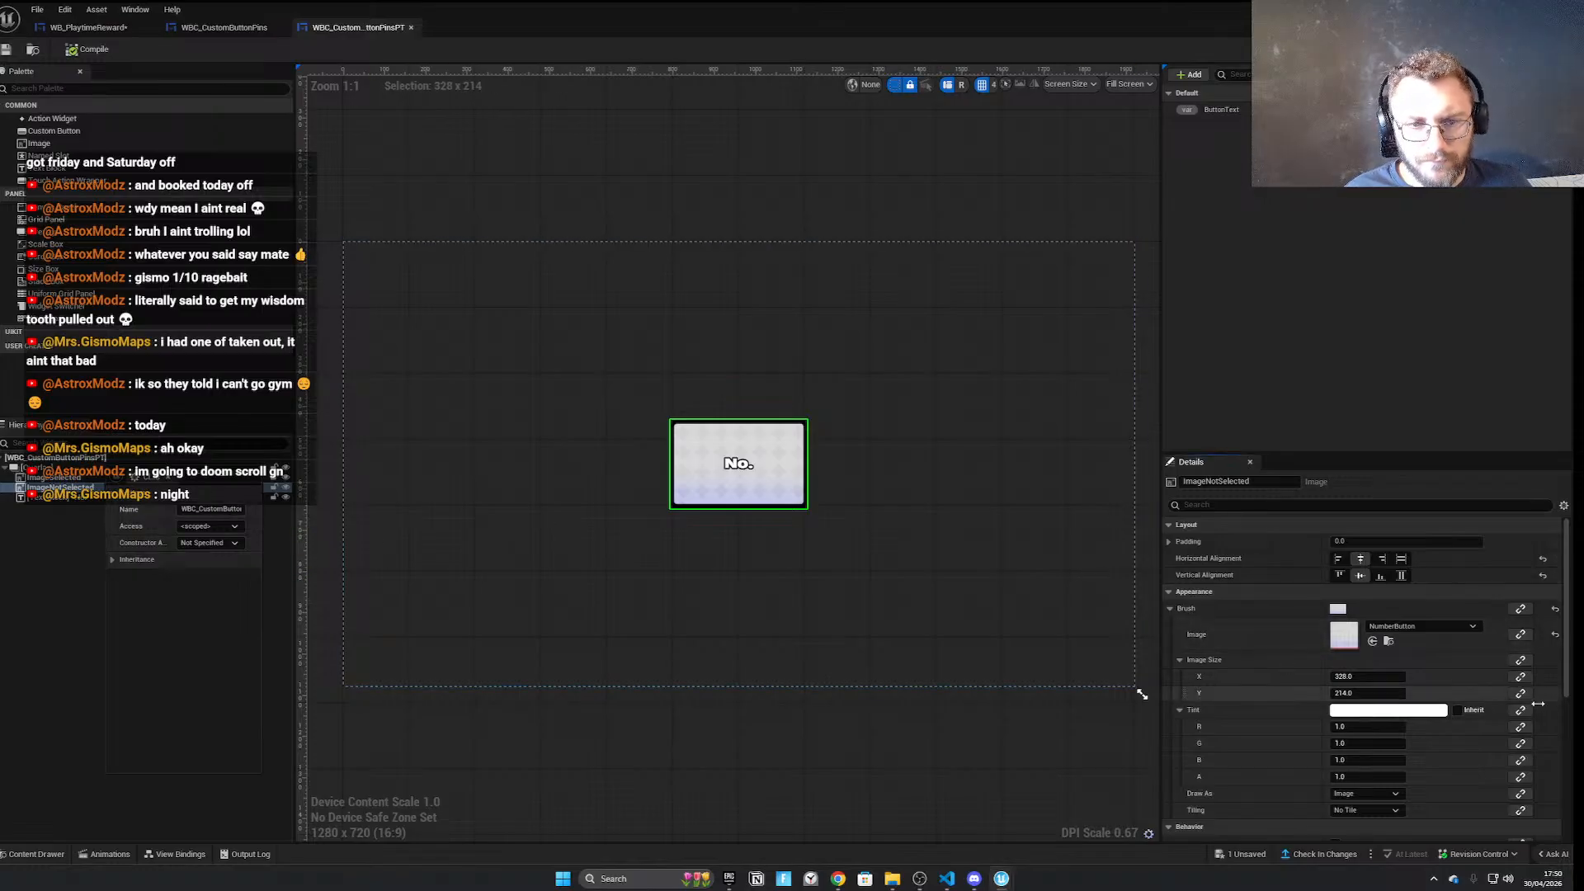
left_click_drag(1389, 691, 1491, 675)
key("ctrl+z")
key("Escape")
key("ctrl+z")
scroll(706, 462, "up", 8)
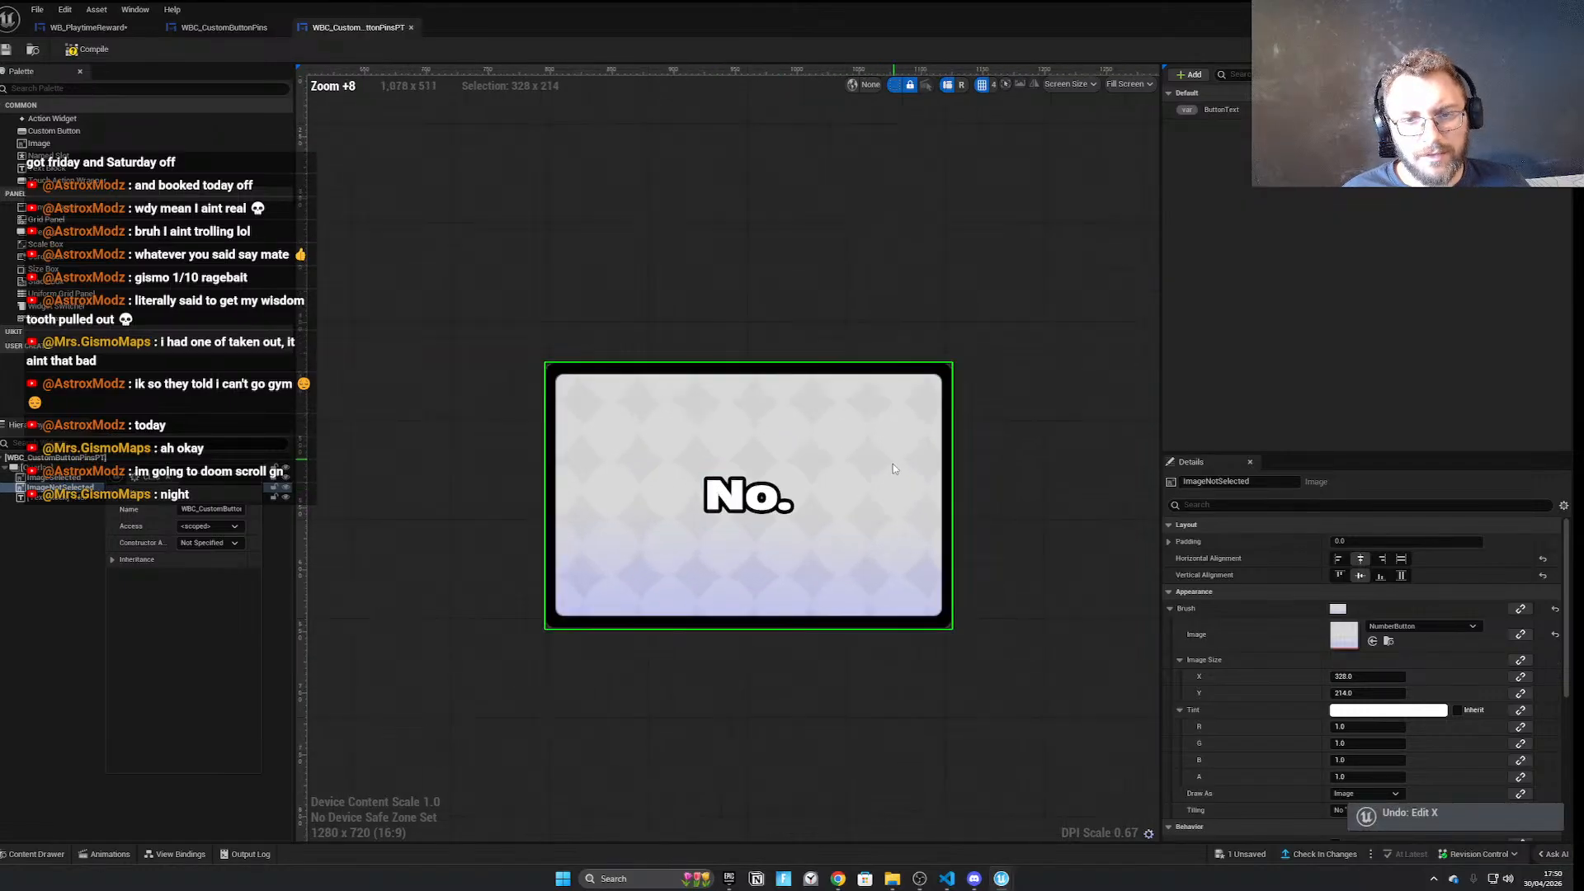
scroll(908, 462, "up", 6)
scroll(1097, 429, "down", 4)
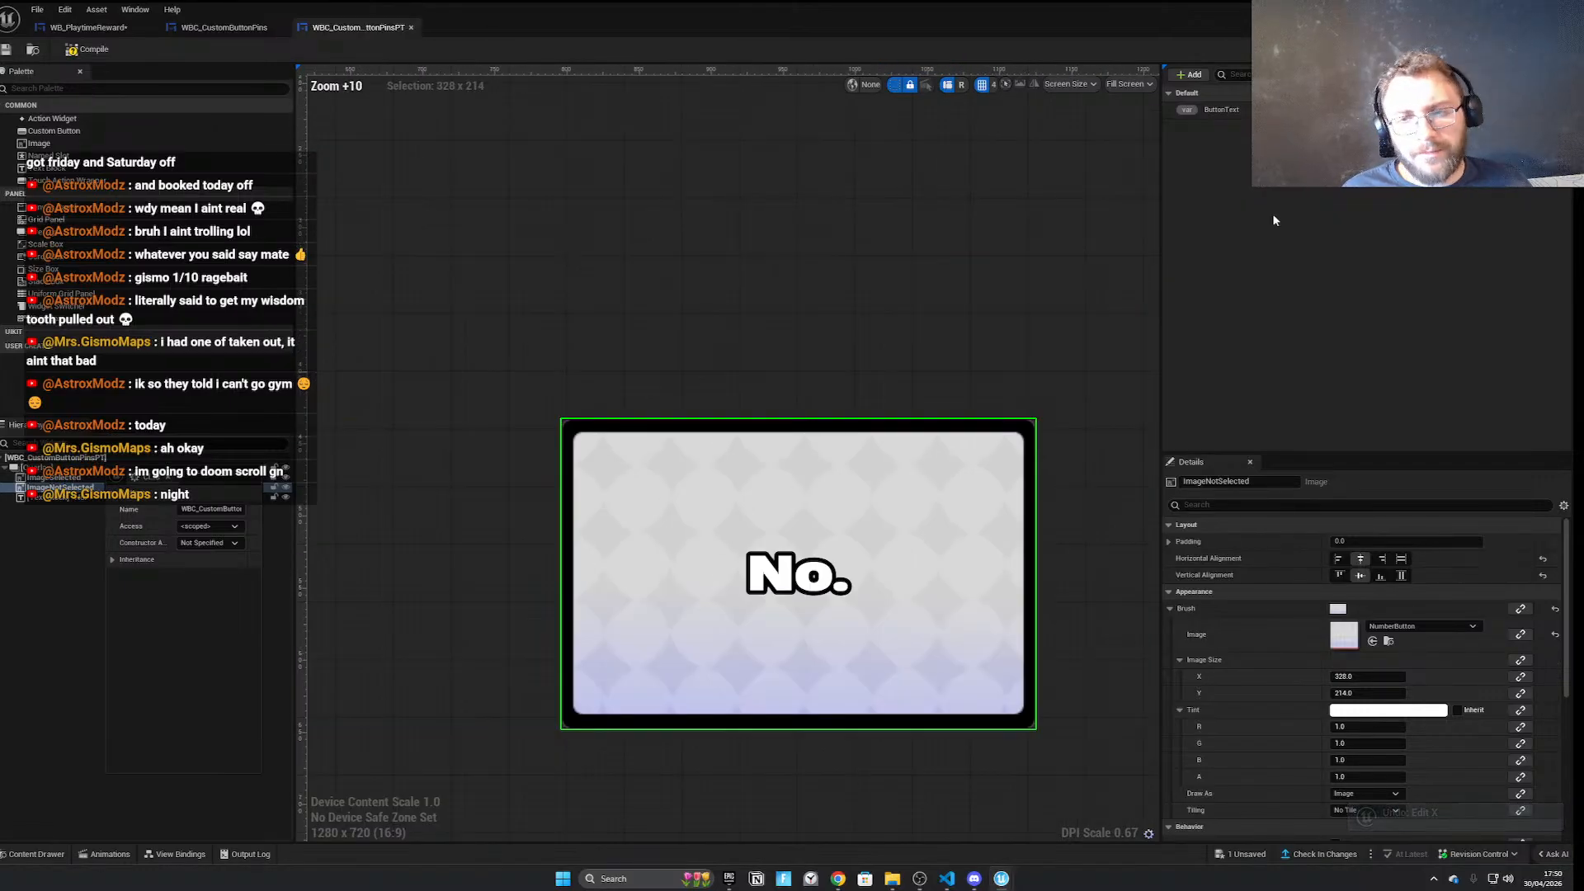
Switch to the Daily_Reward_UI_Figma file in the browser and duplicate the red close button just below the original in Frame 3
left_click(1483, 10)
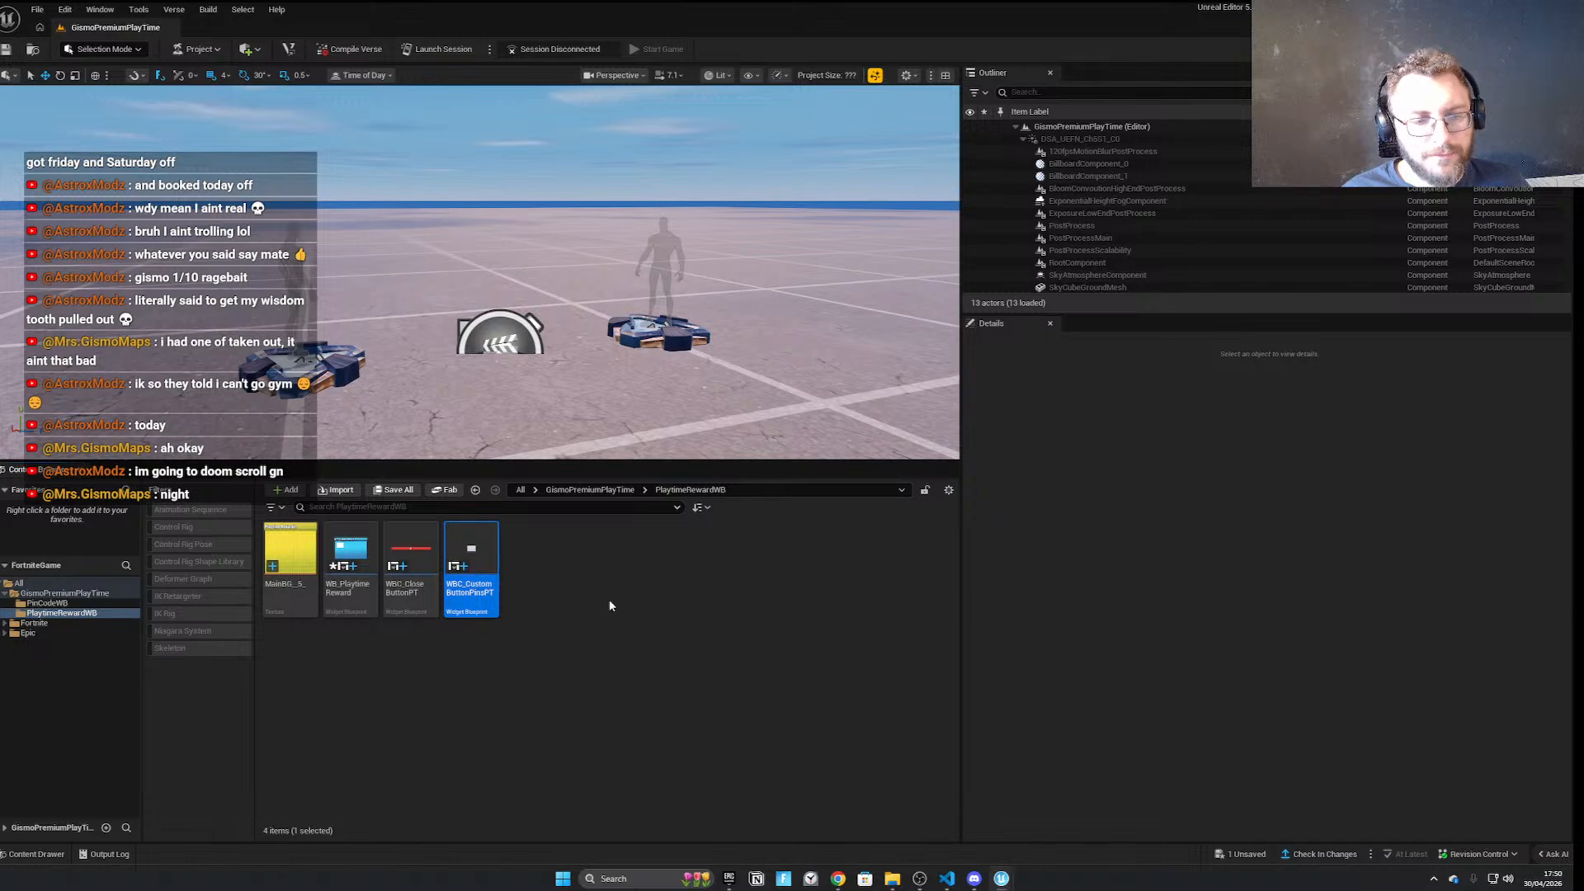
mouse_move(837, 878)
left_click(866, 813)
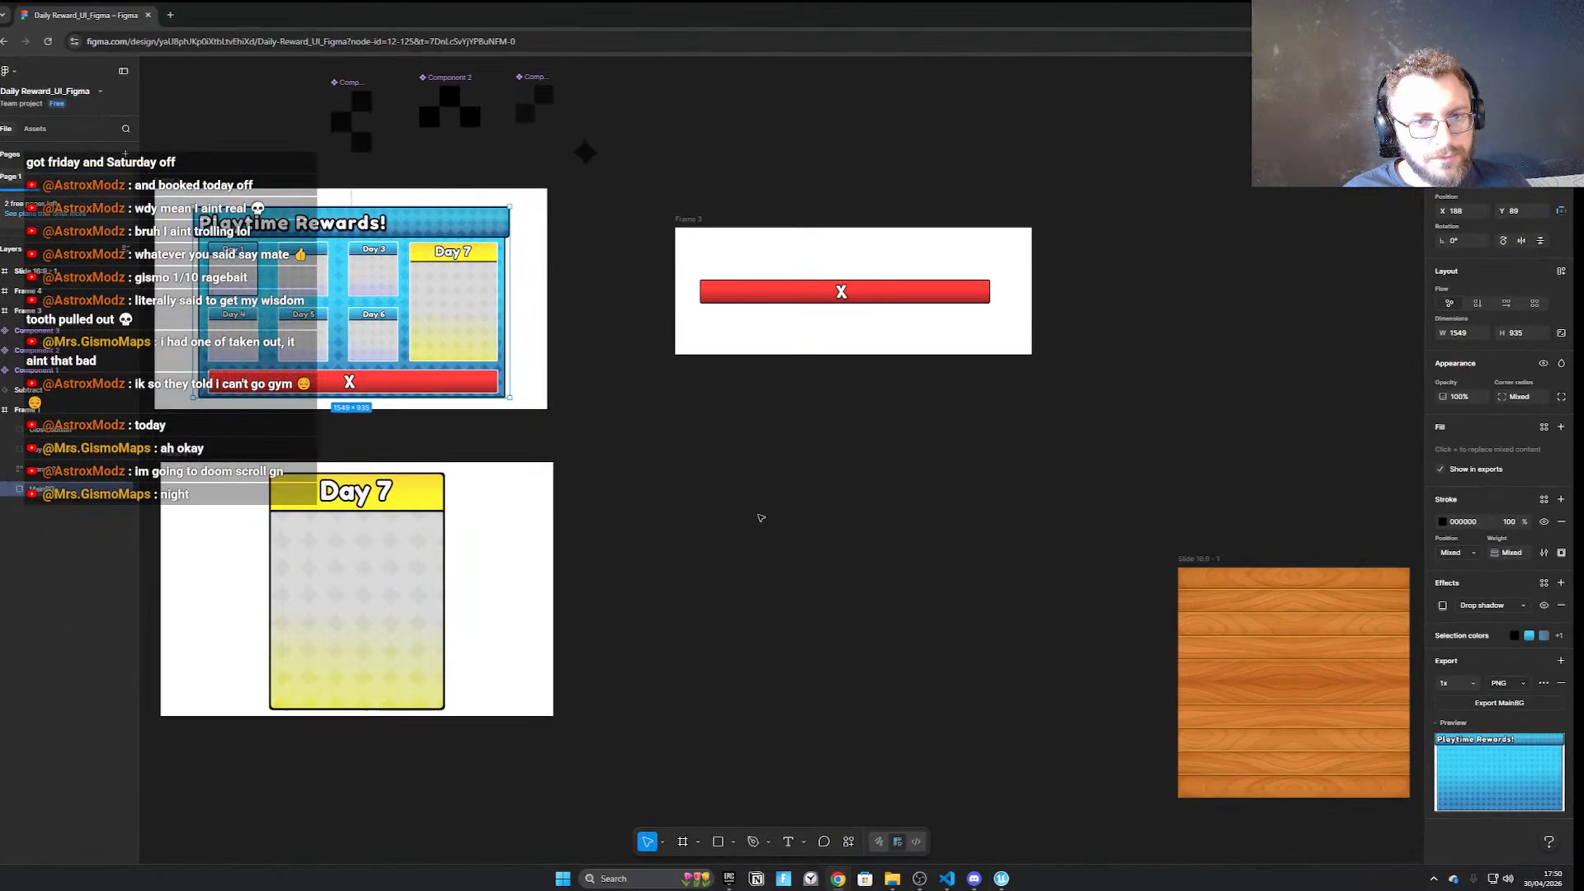
left_click(840, 296)
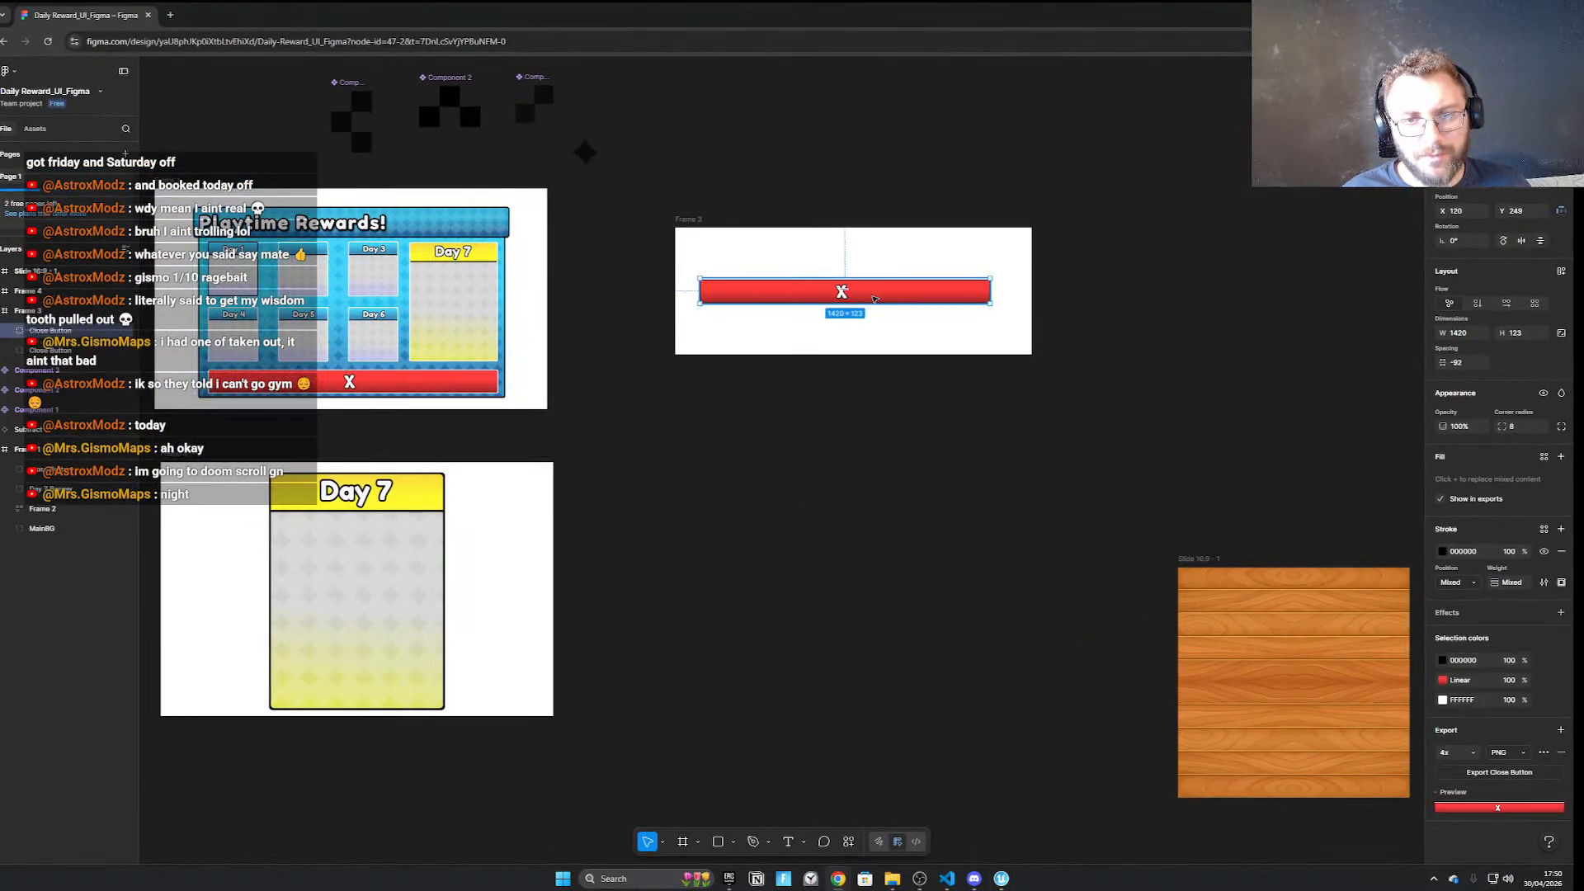
left_click_drag(904, 296, 907, 327)
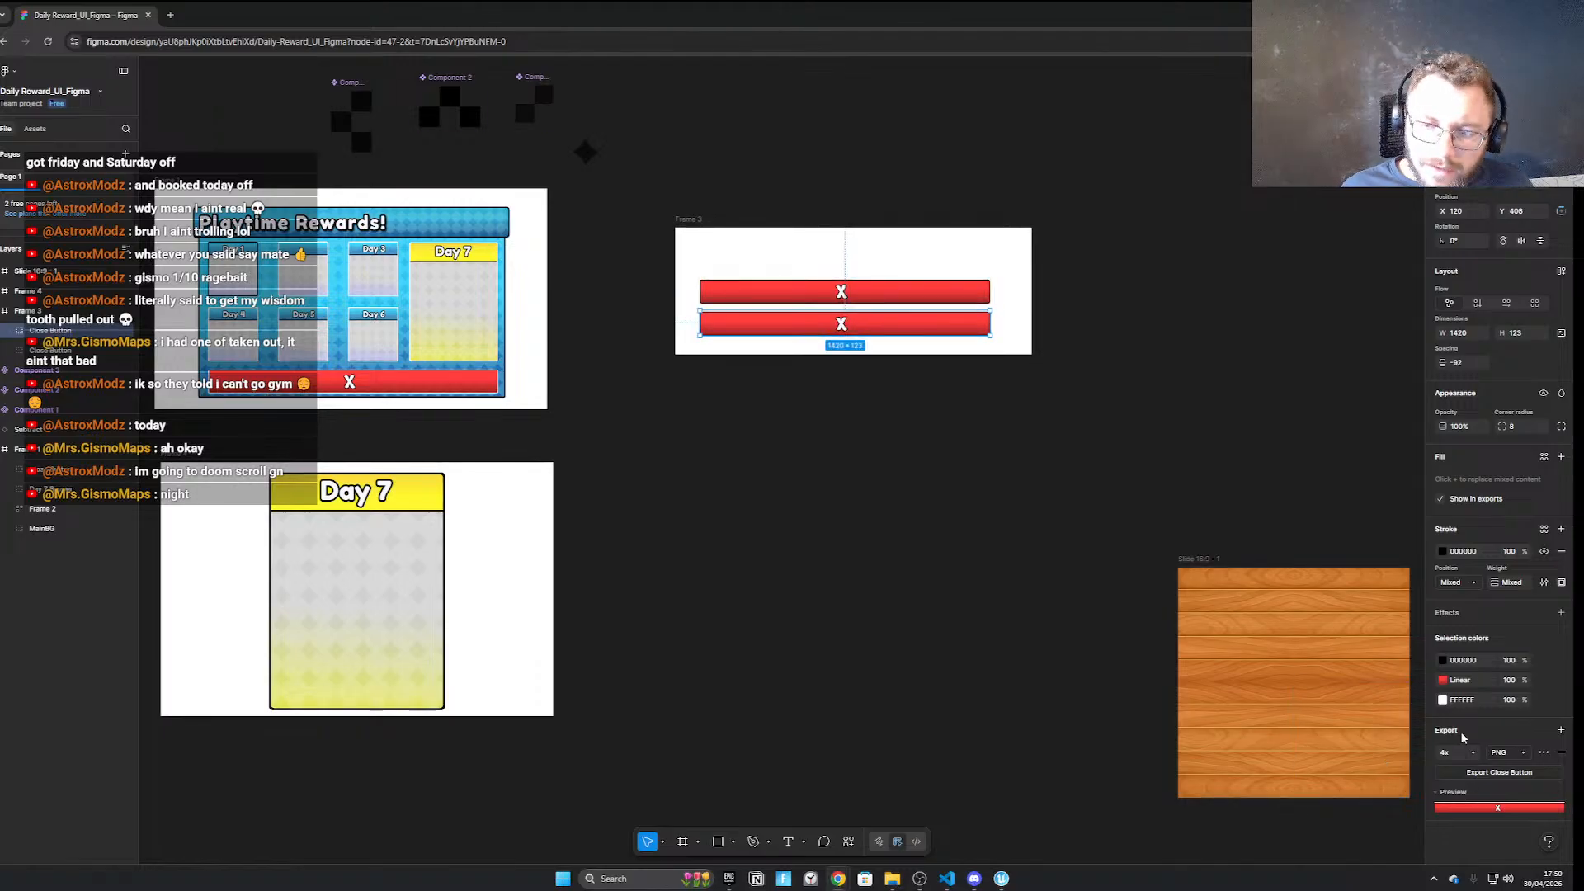
Recolor the duplicated button's linear gradient from bright green 3DFF67 to a darker green
left_click(1458, 678)
left_click(1330, 817)
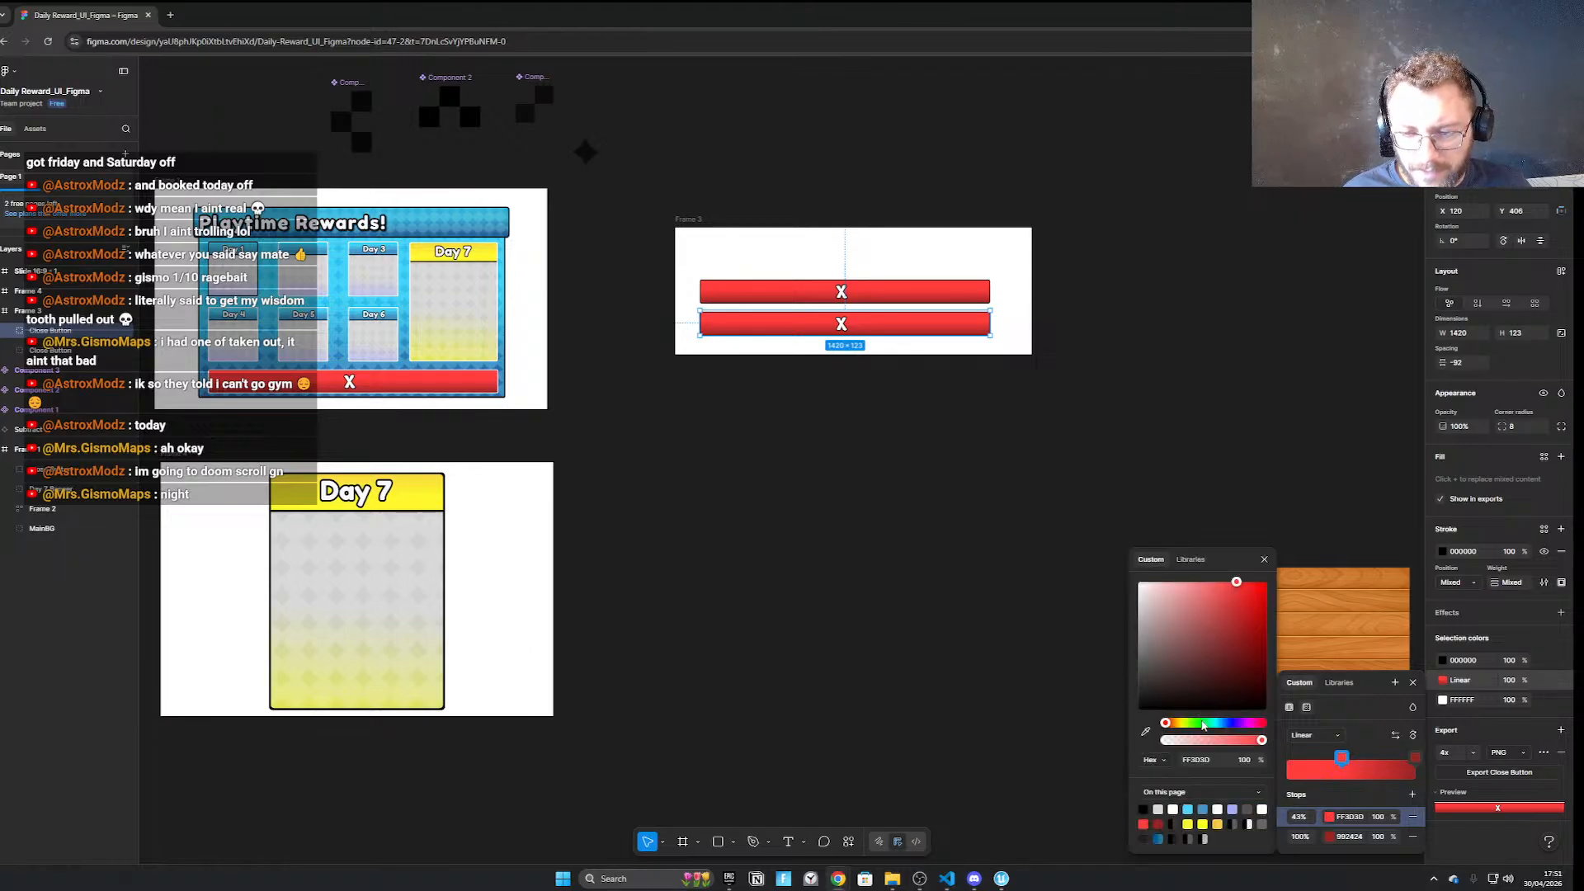
left_click(1203, 724)
left_click(1330, 837)
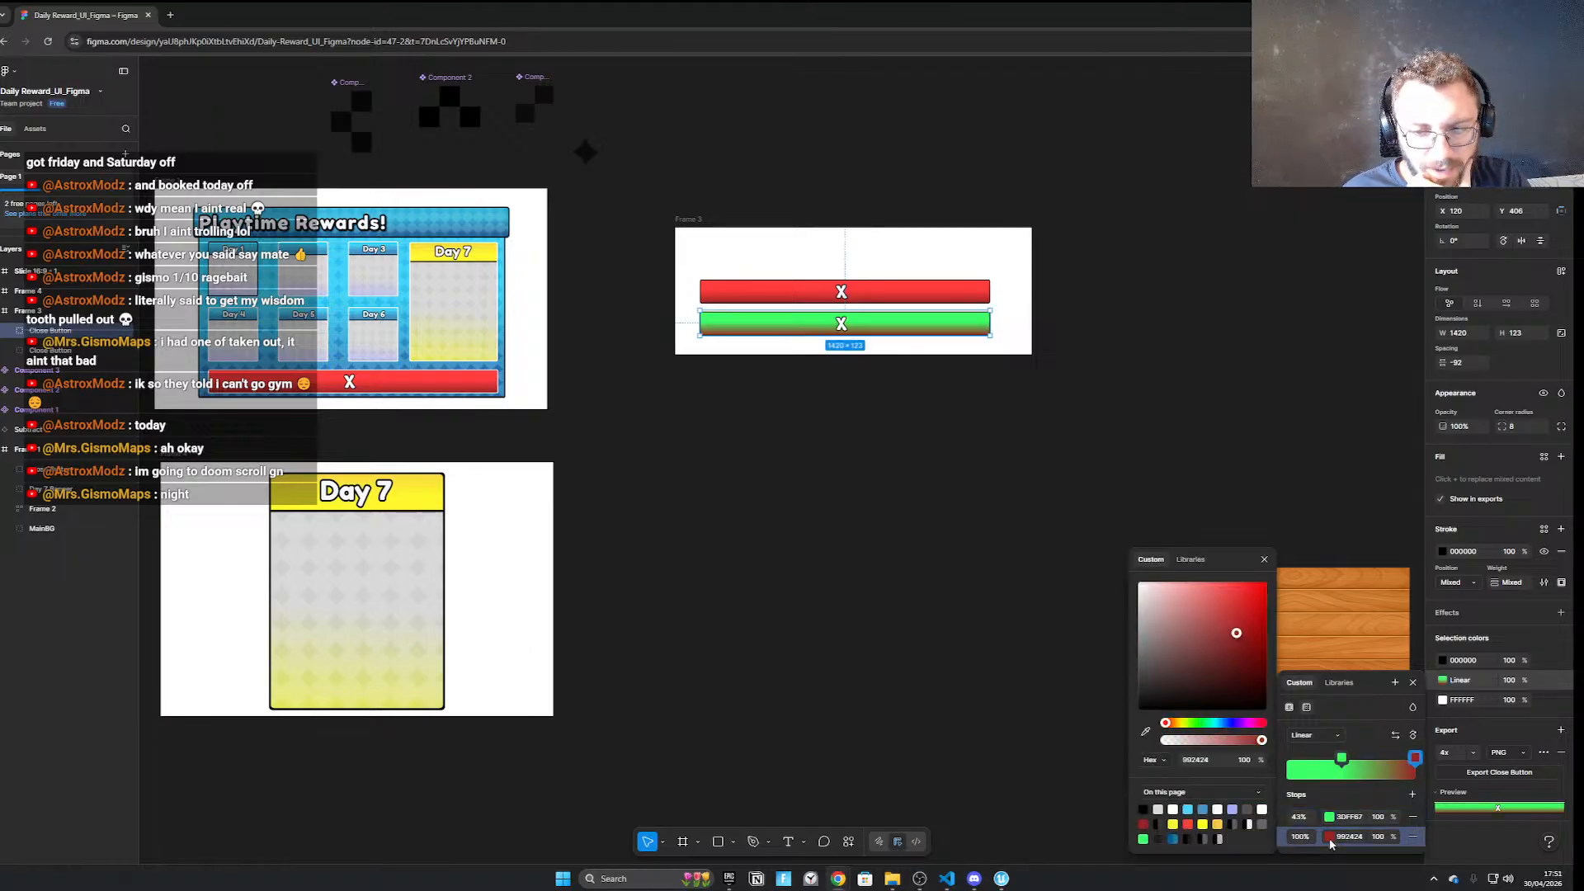
left_click(1144, 838)
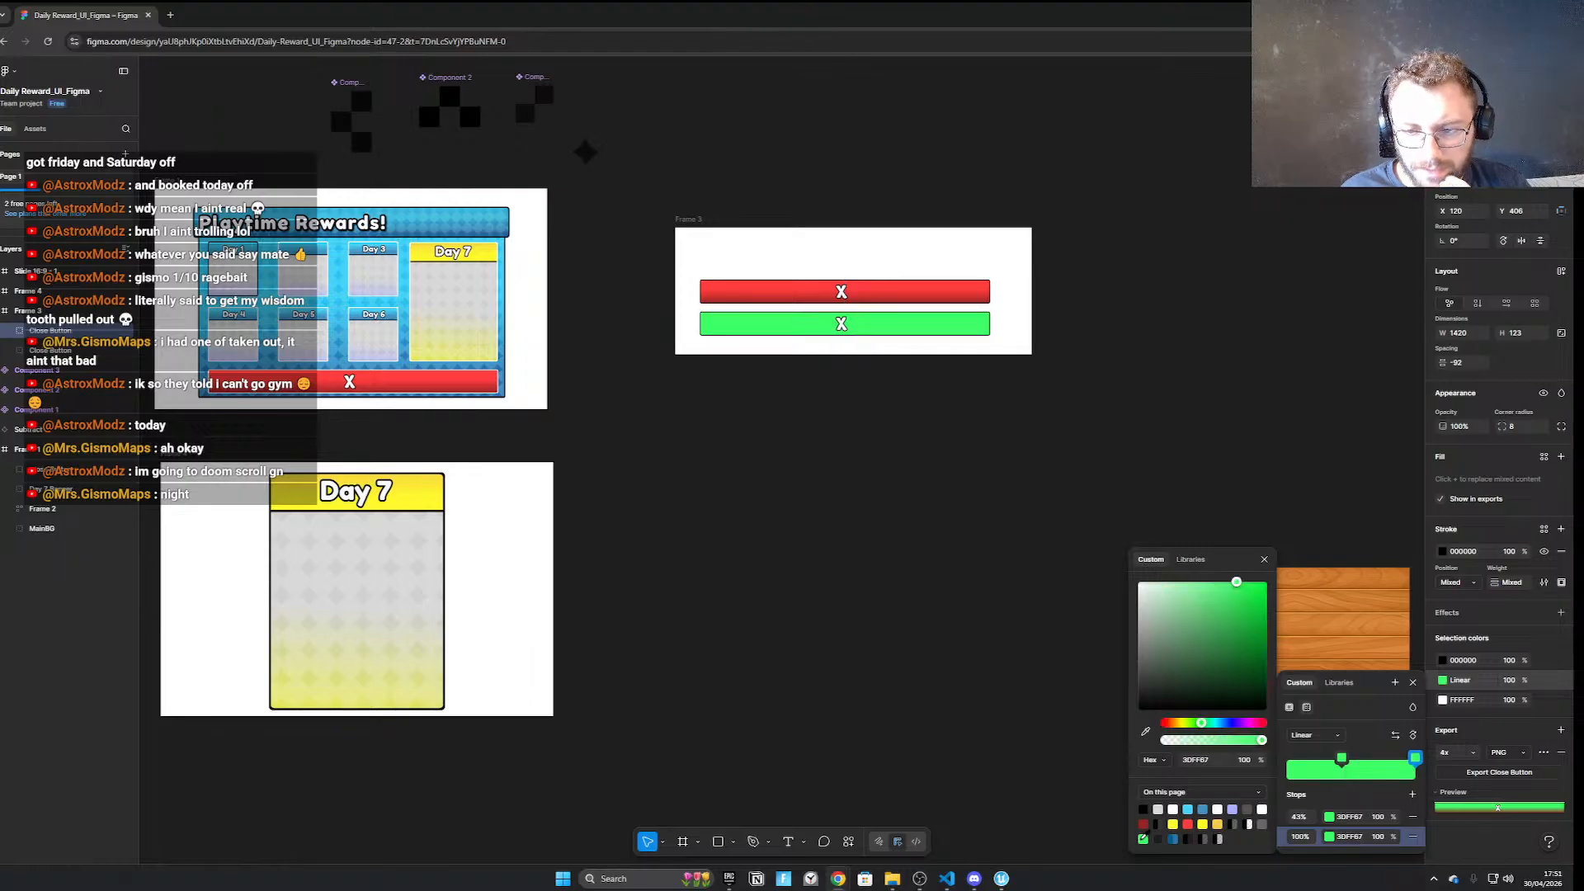
mouse_move(1277, 648)
left_mouse_down()
mouse_move(1275, 615)
mouse_move(1268, 644)
left_mouse_up()
left_click(1100, 403)
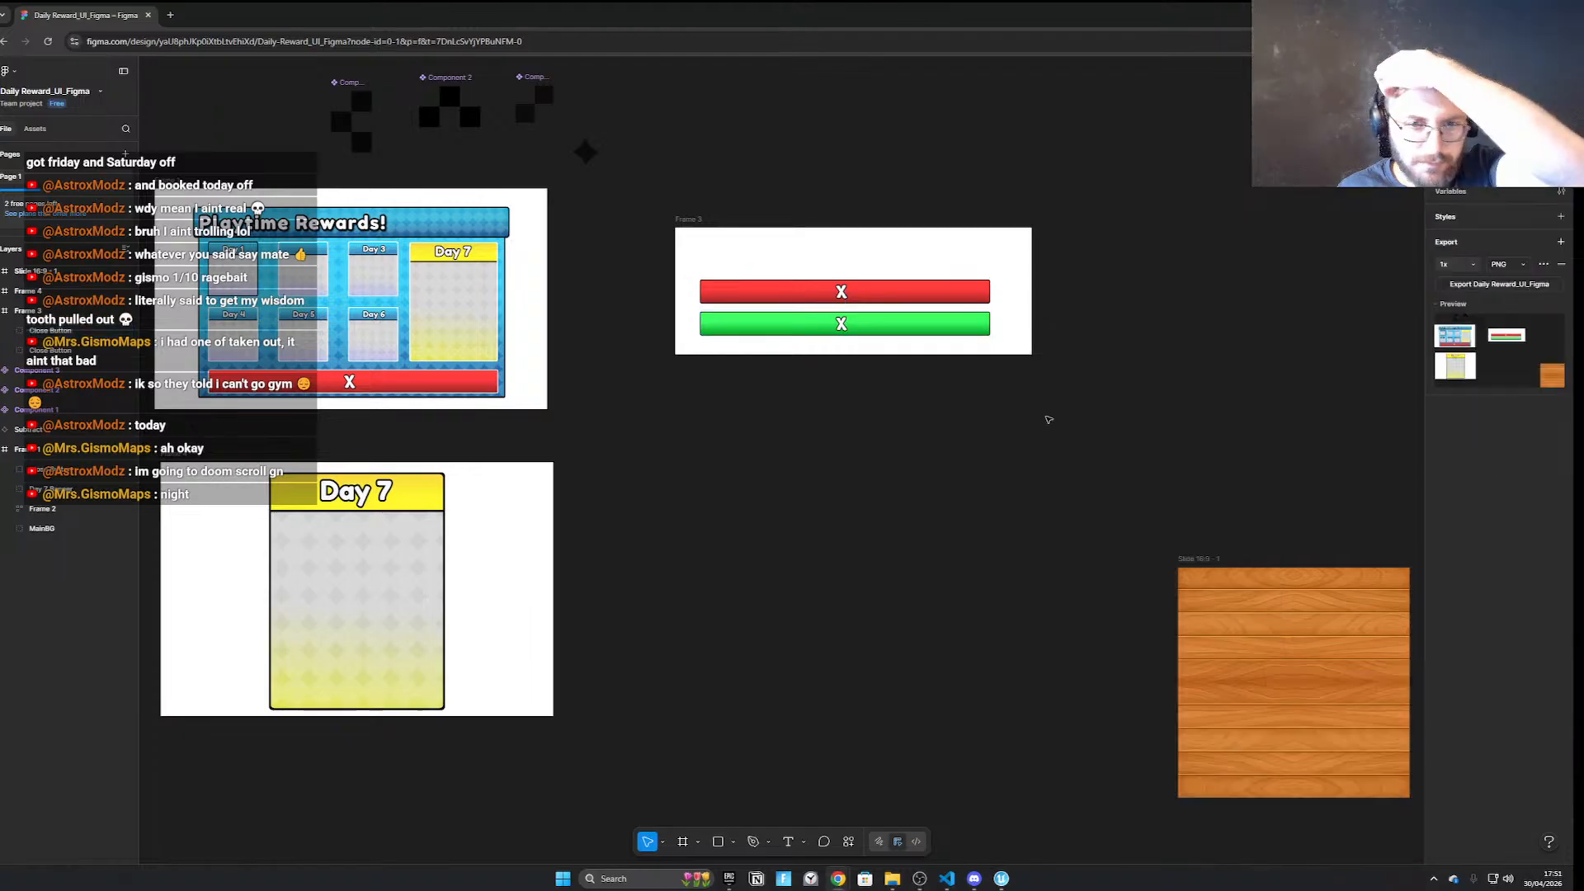
Try replacing the X text in the green button with a heavy check mark character
scroll(824, 345, "up", 1)
left_click(824, 336)
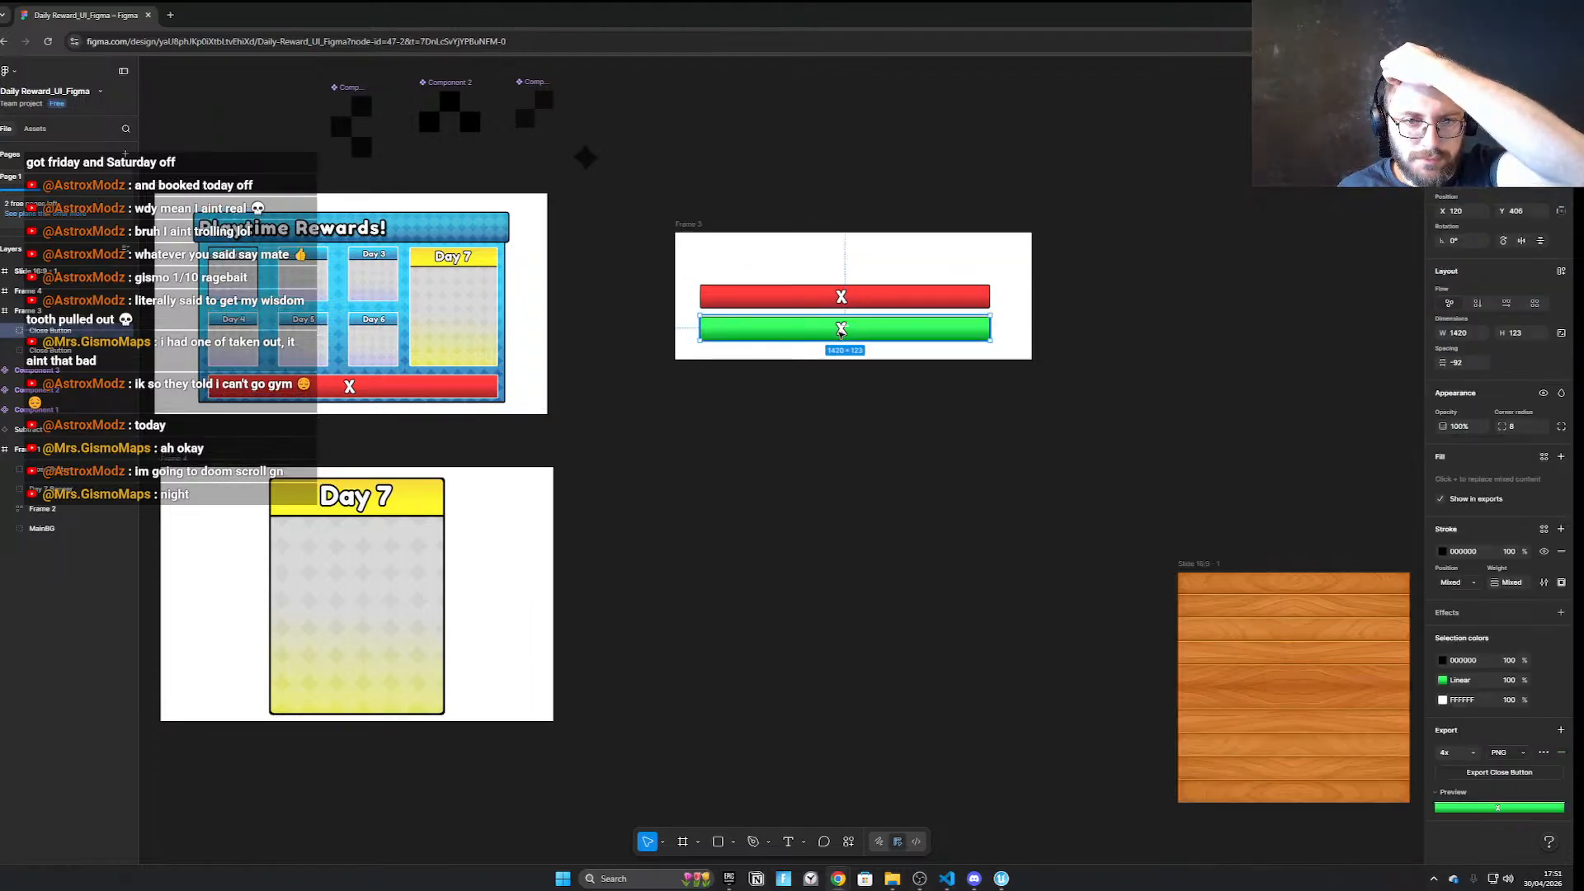
left_click(7, 332)
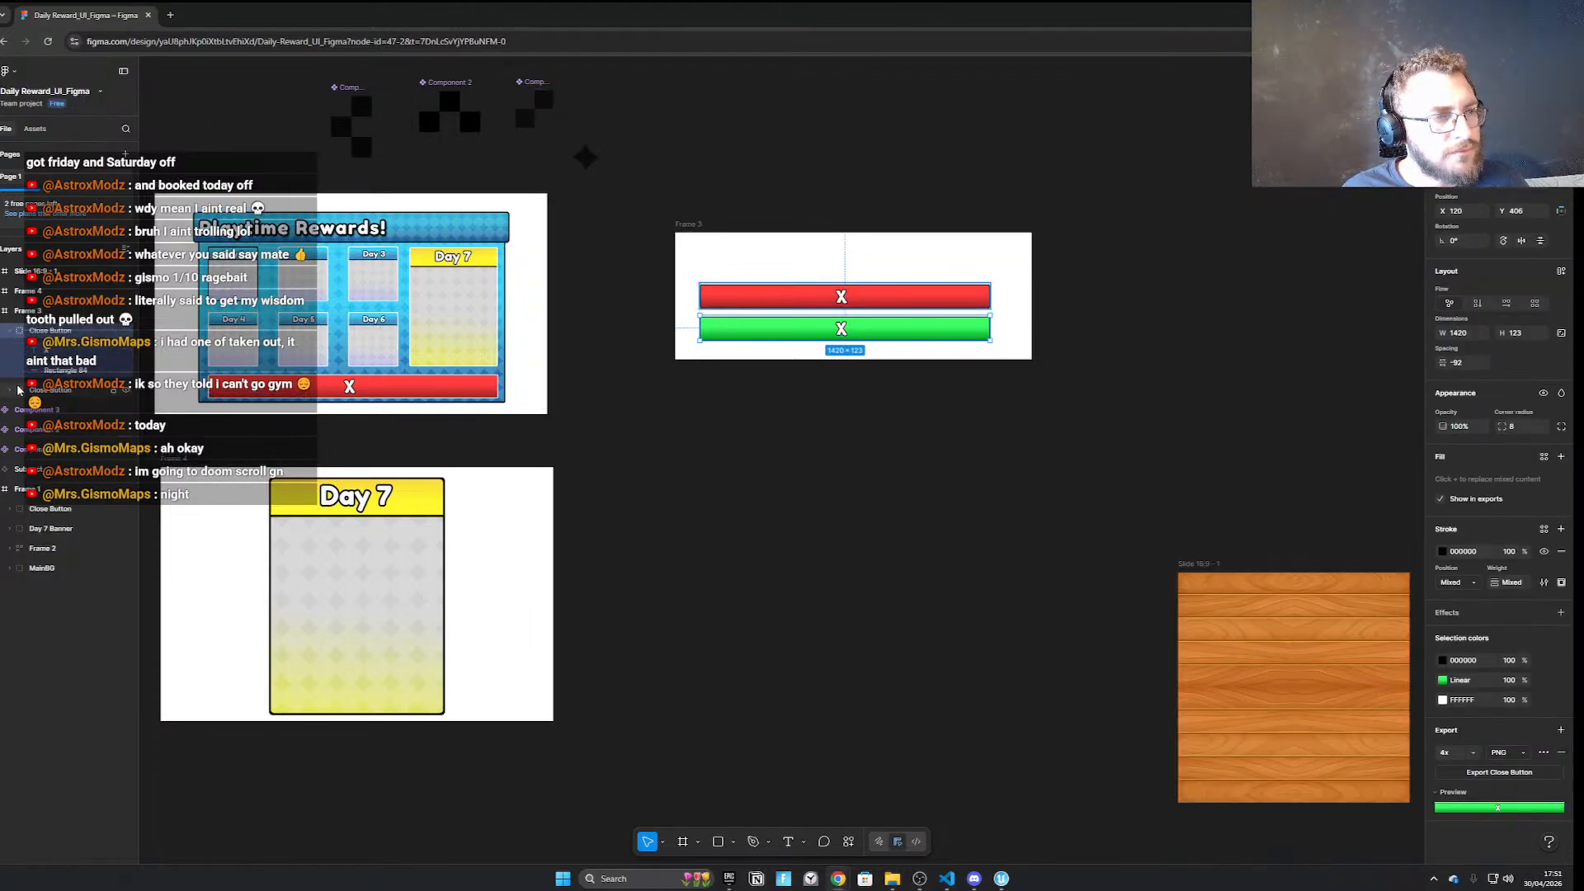
left_click(6, 399)
left_click(37, 349)
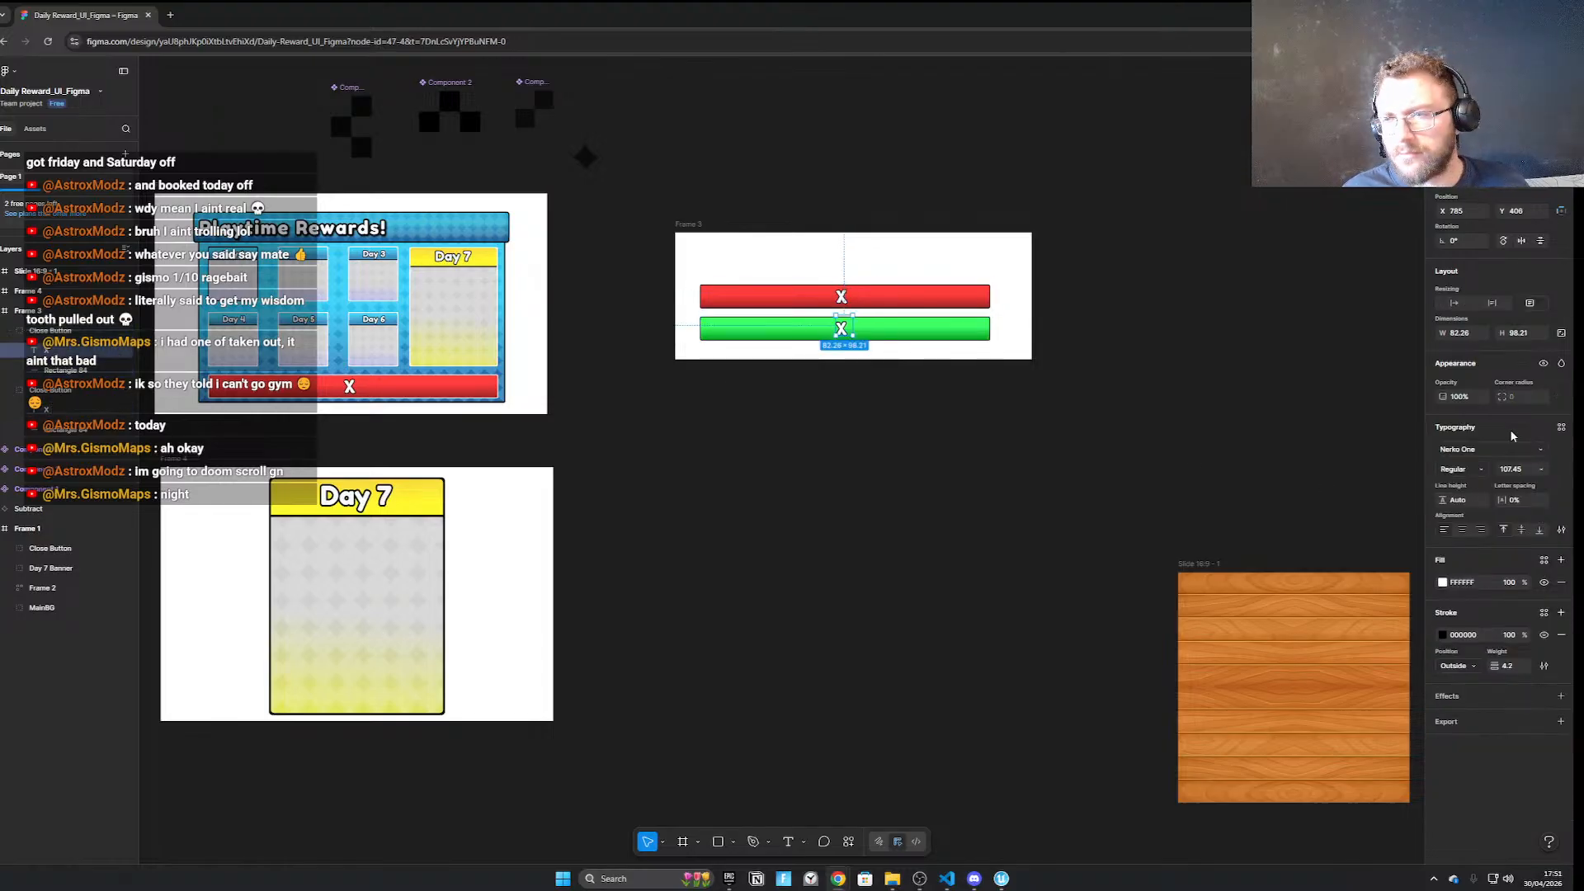
left_click(170, 15)
left_click_drag(172, 15, 0, 18)
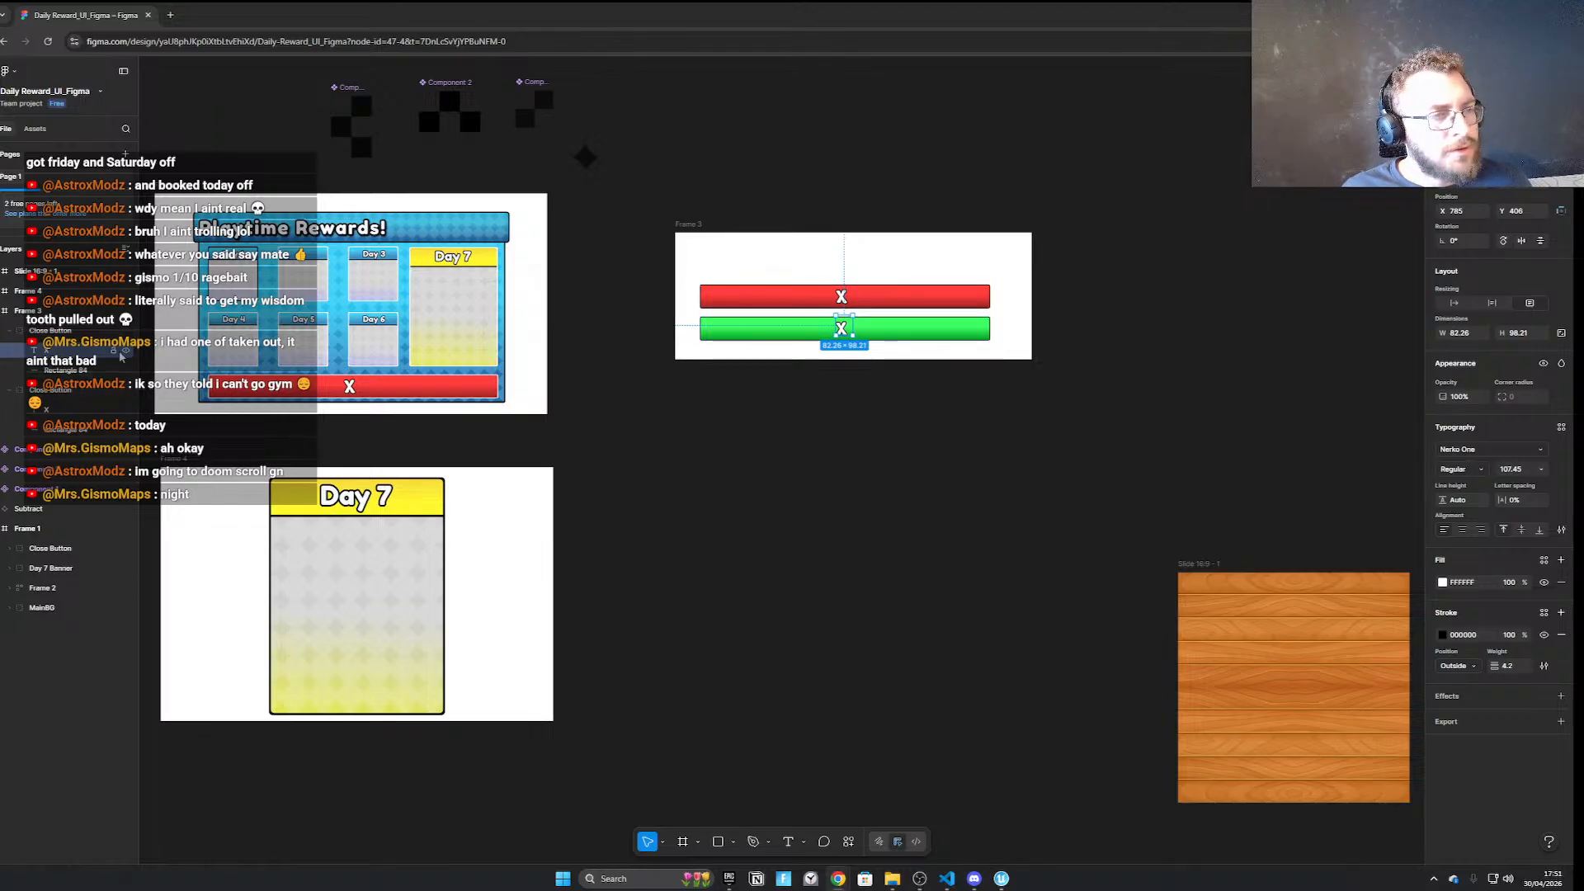
key("Return")
right_click(842, 393)
left_click(812, 433)
scroll(825, 462, "up", 4)
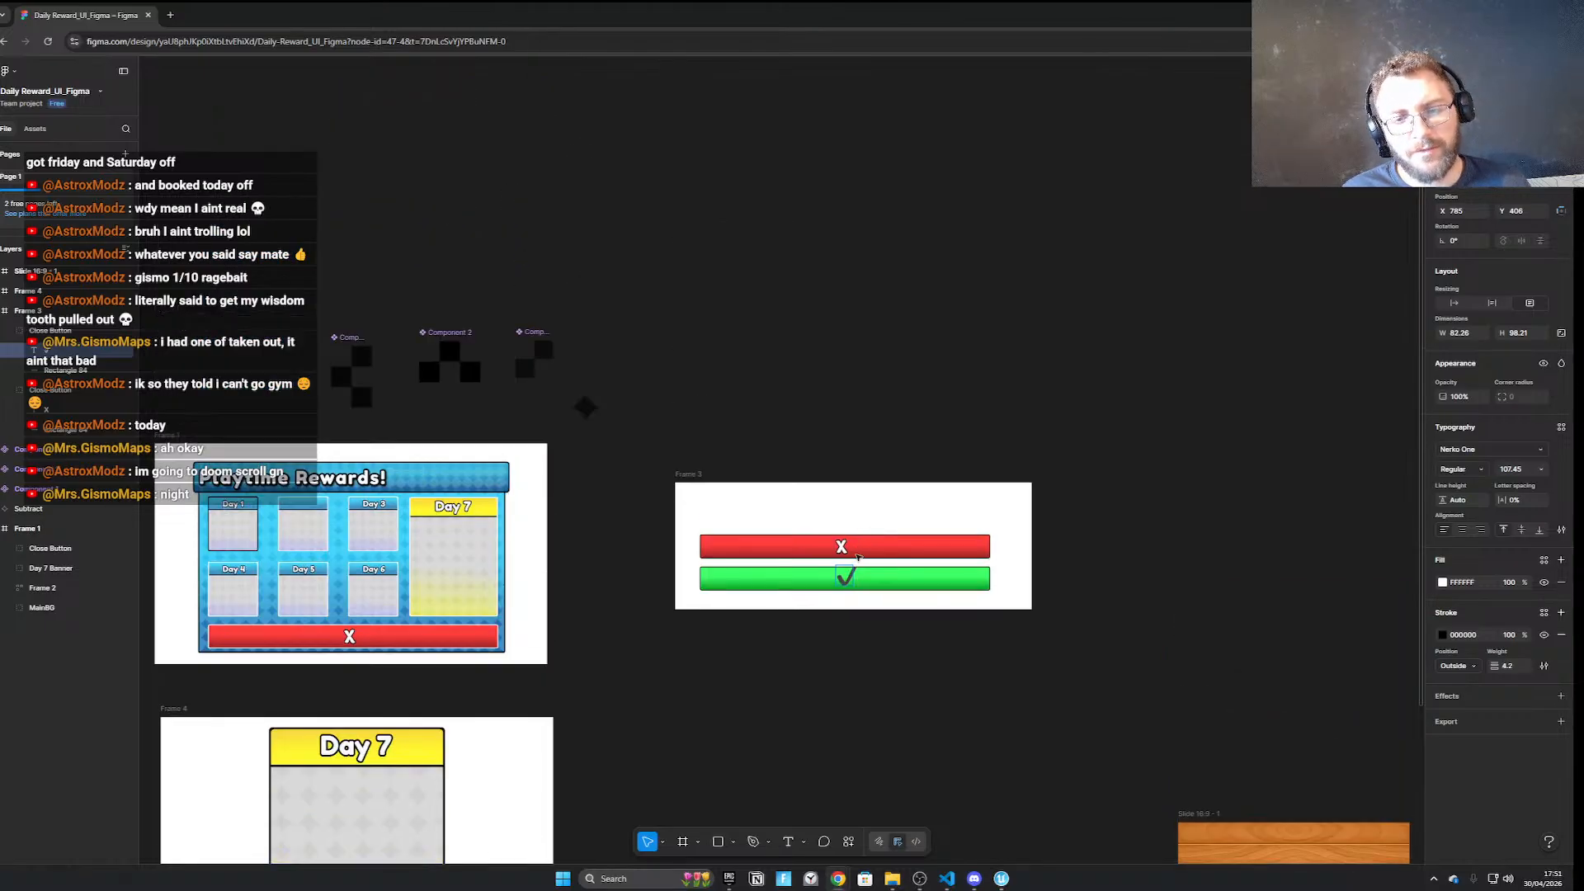
Try making the check mark white by setting its stroke color to FFFFFF
scroll(864, 566, "down", 2, "ctrl")
scroll(836, 619, "up", 9, "ctrl")
left_click(913, 275)
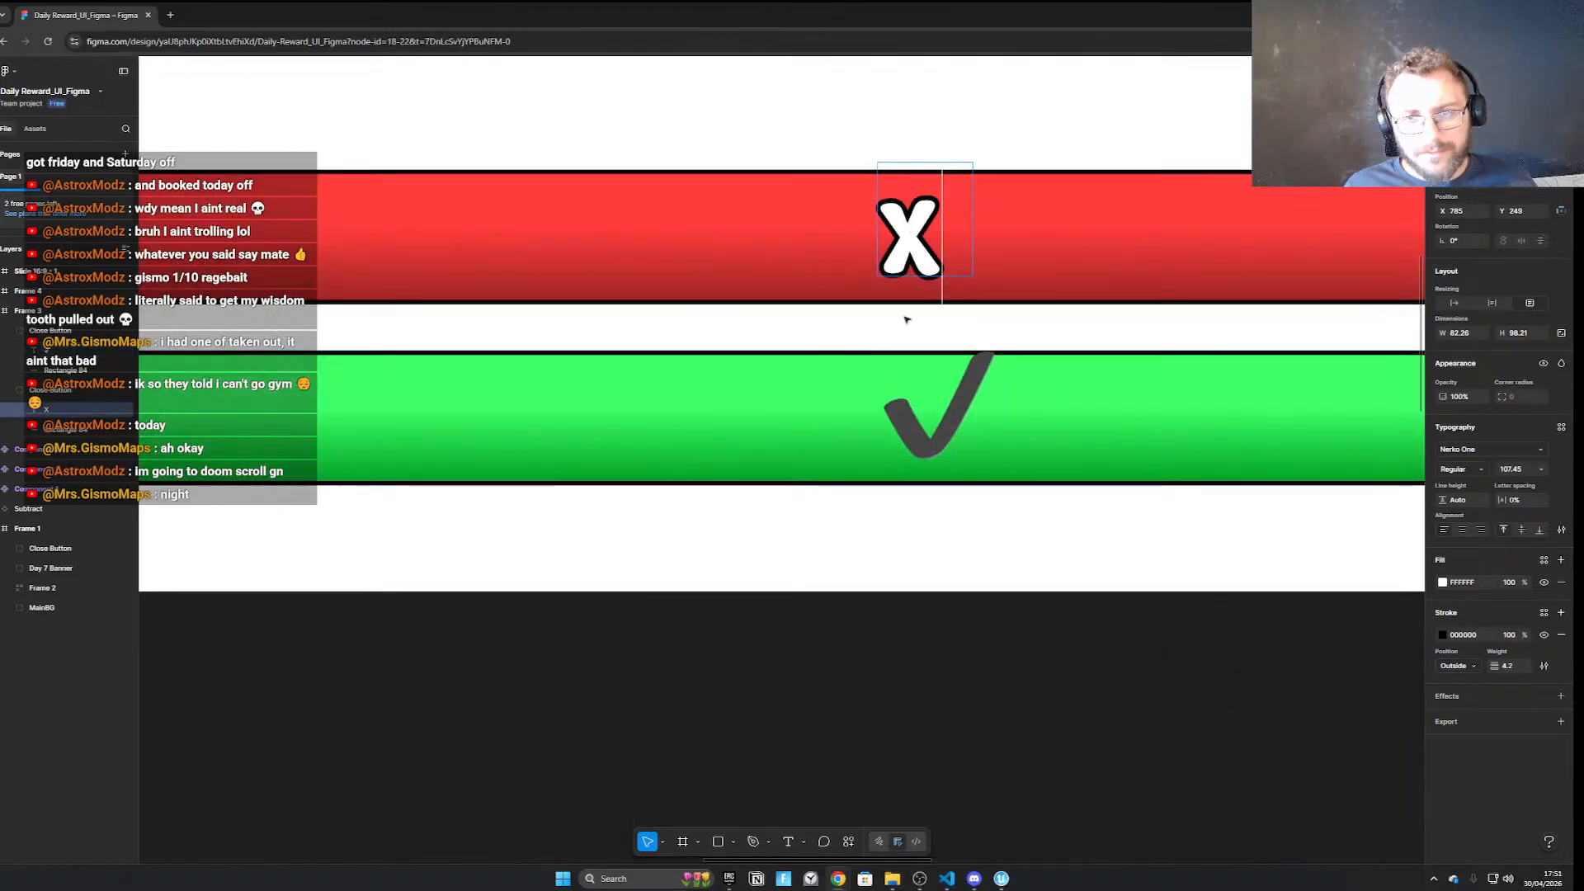
left_click(940, 417)
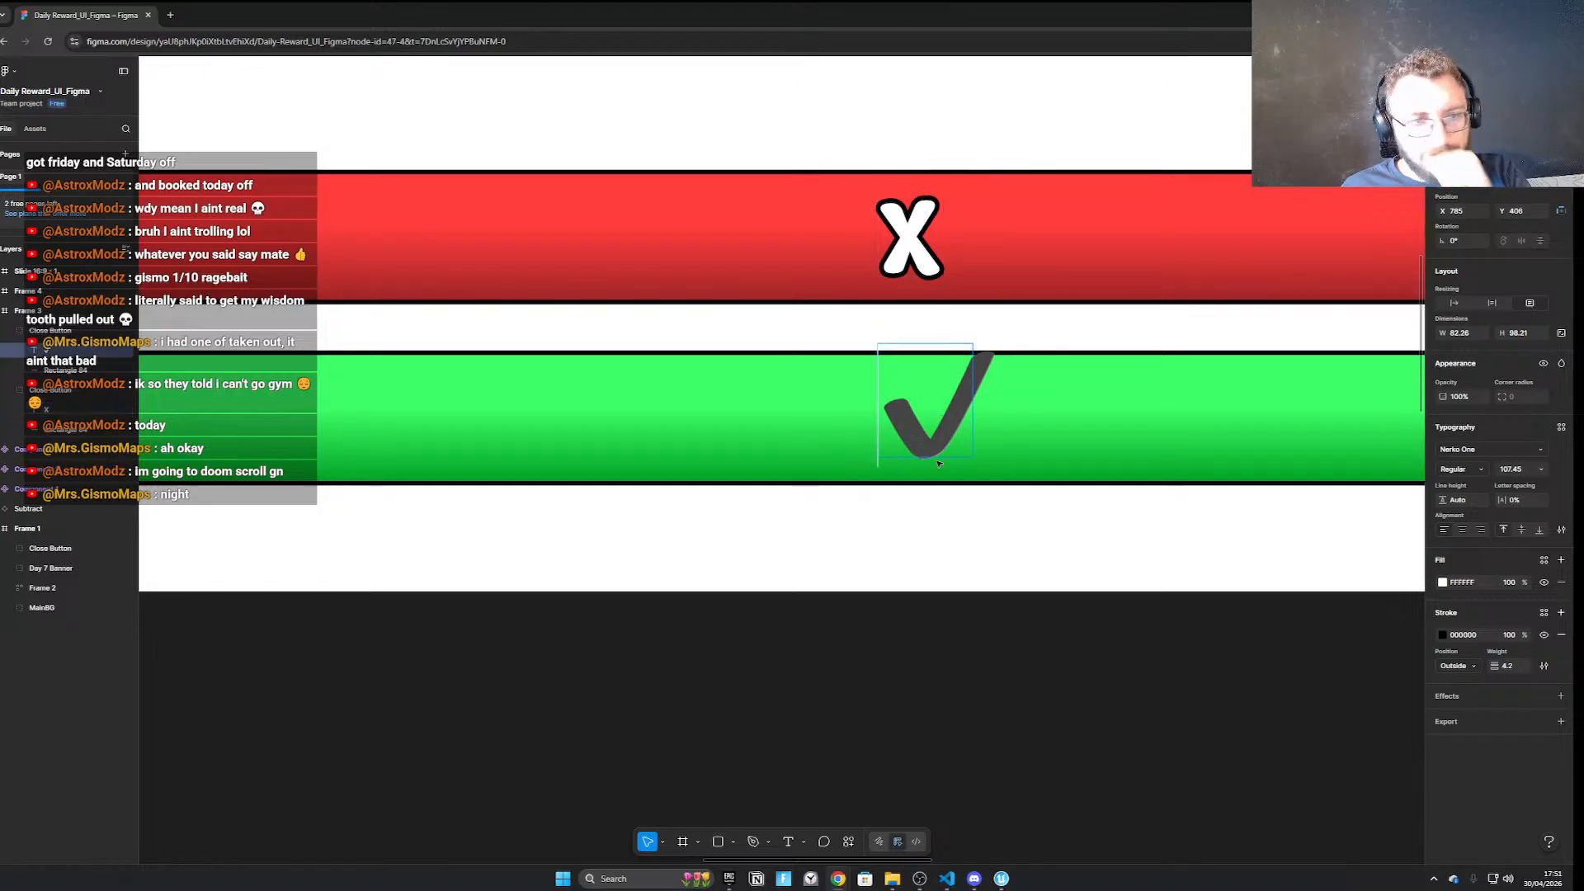
double_click(888, 434)
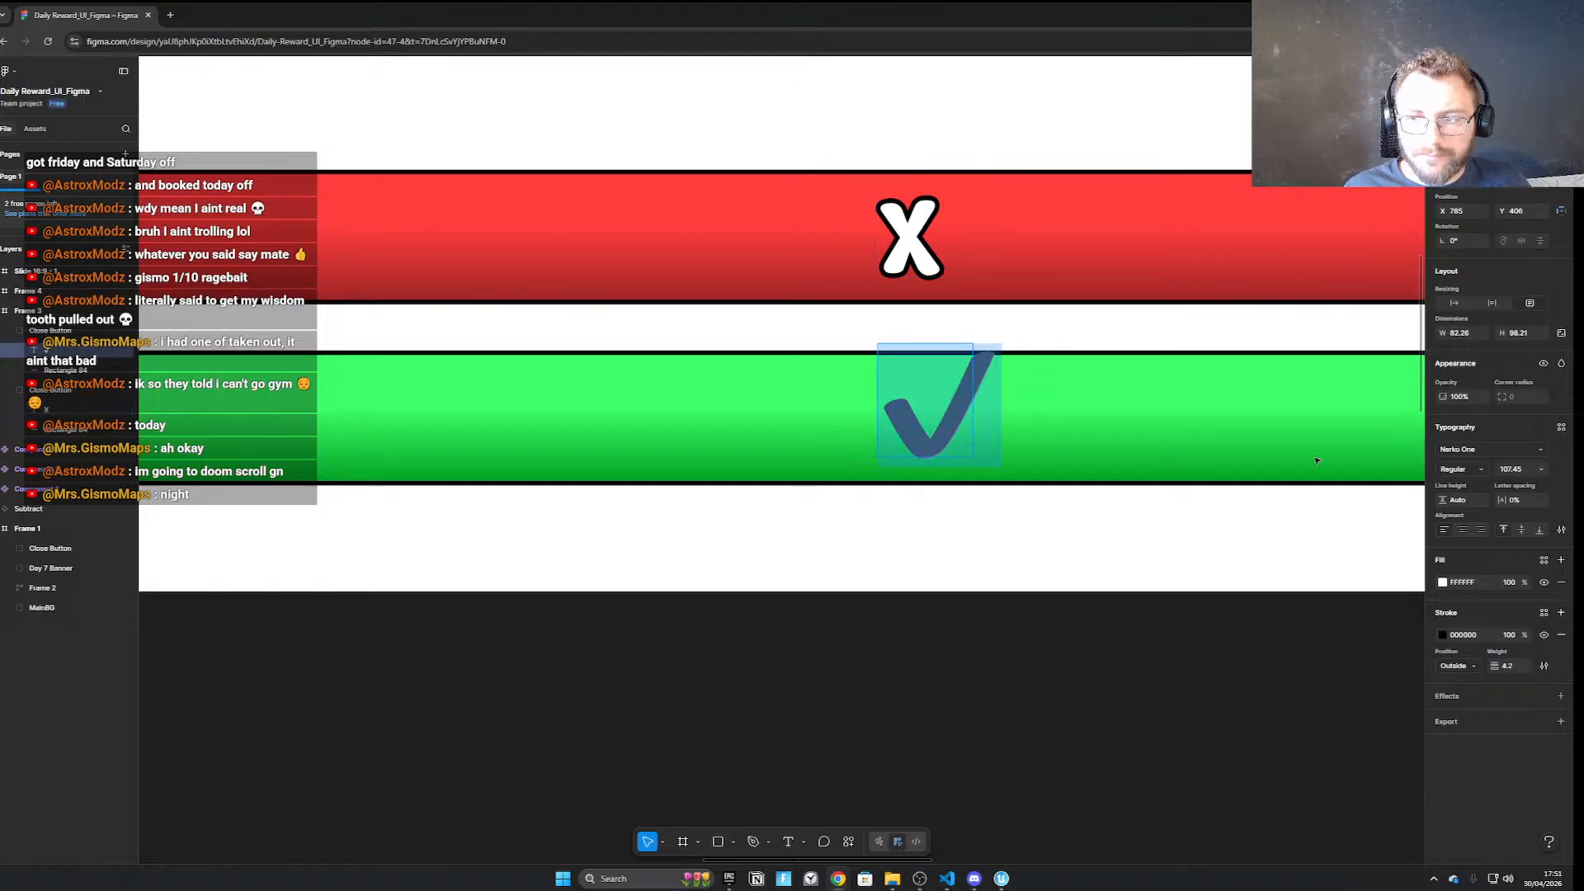
left_click(1442, 635)
left_click_drag(1345, 652, 1170, 534)
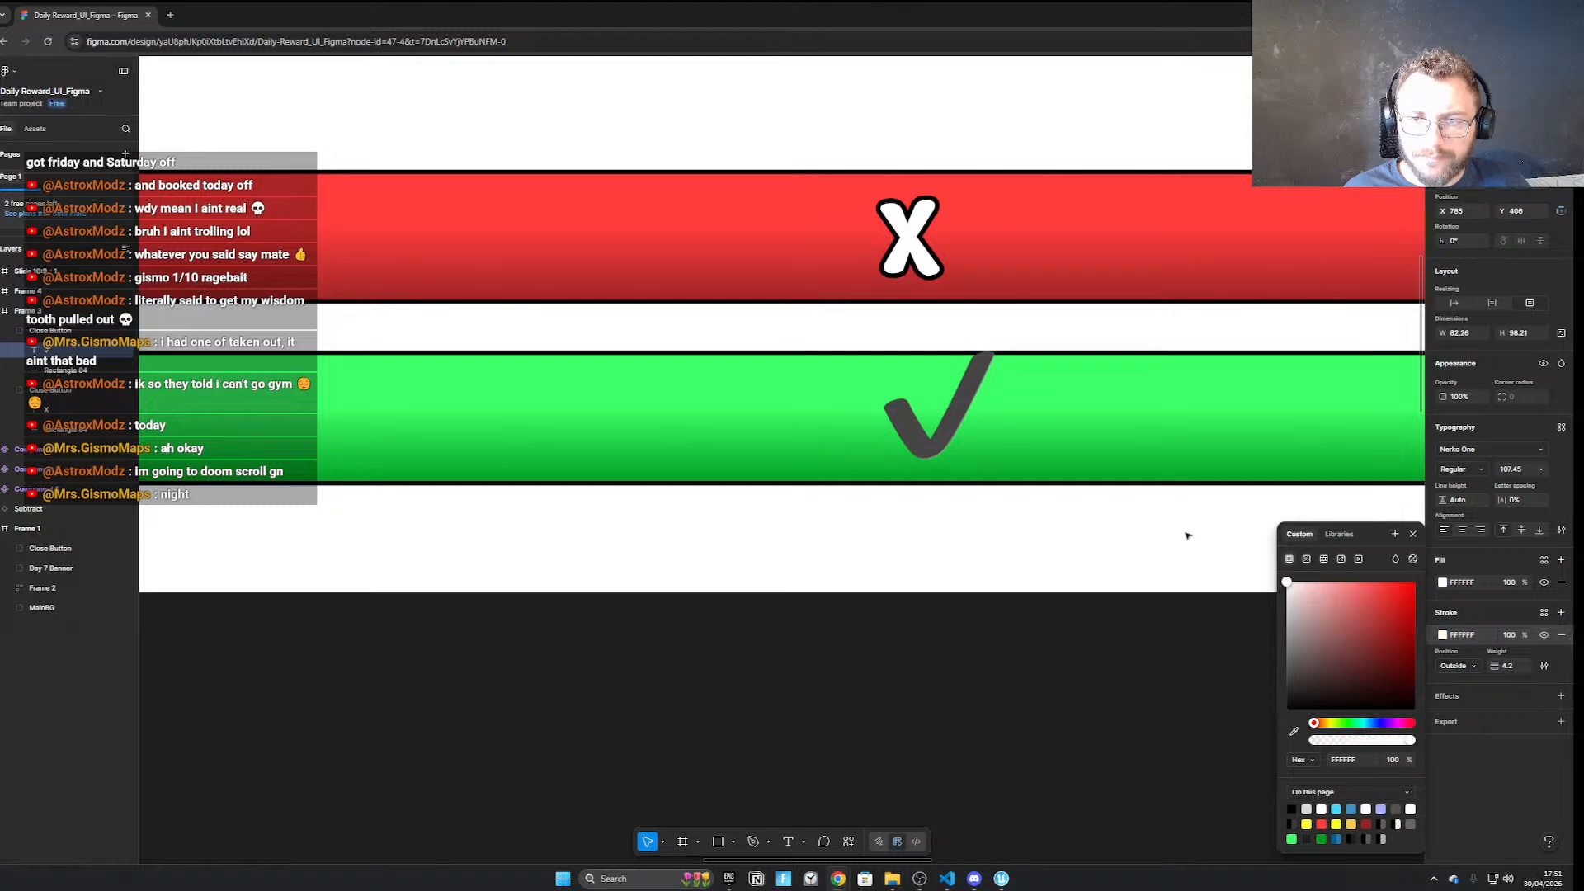
left_click(1413, 534)
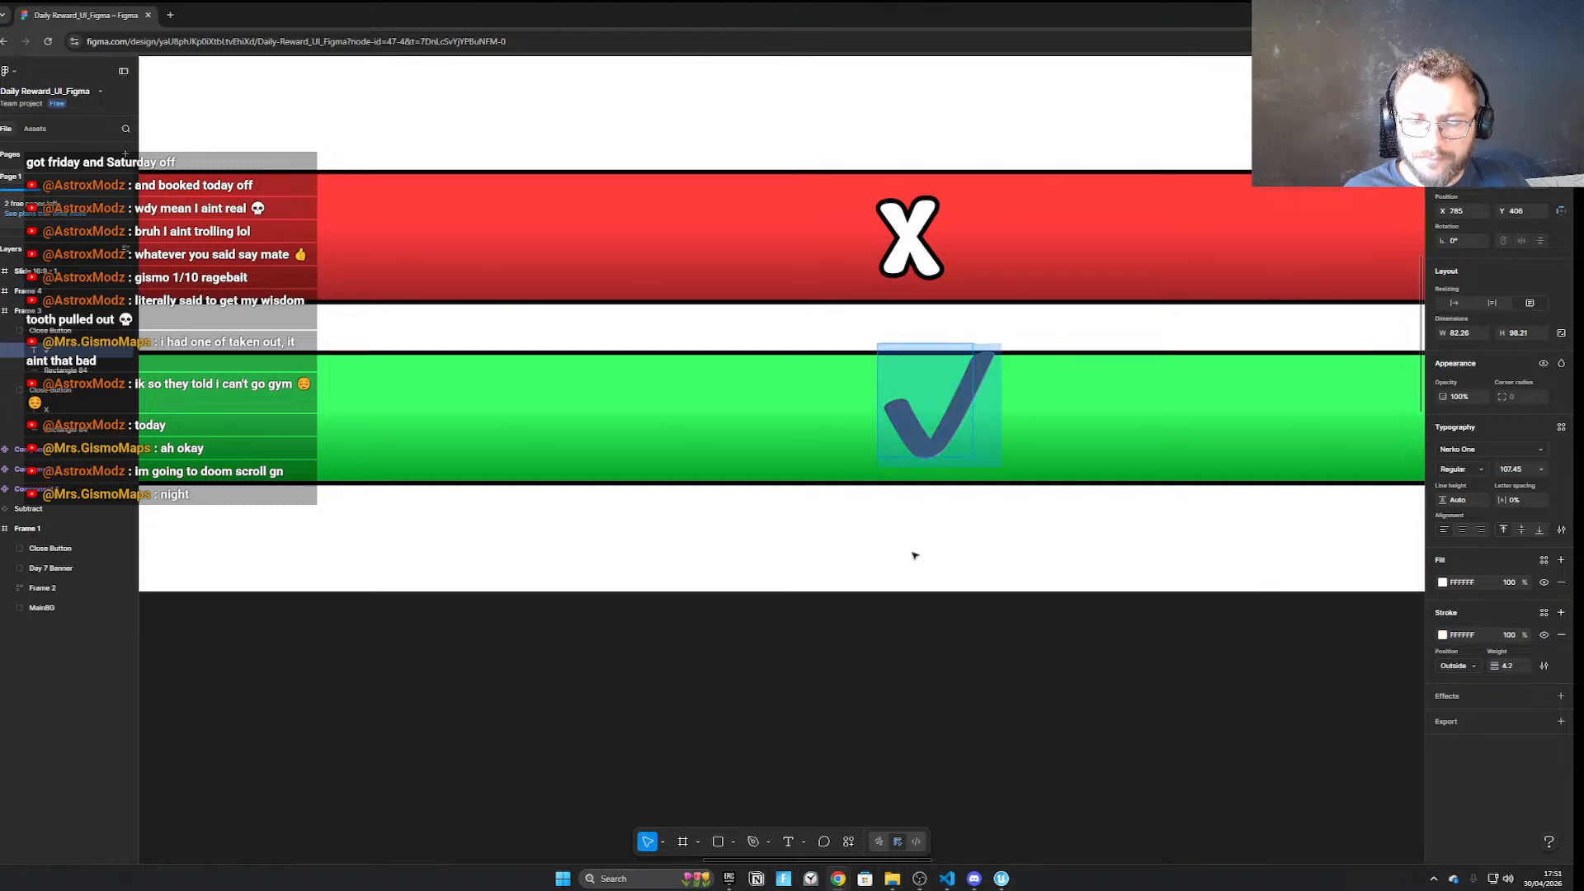
Undo the stroke color change and the check mark replacement in the green button
scroll(914, 555, "down", 3, "ctrl")
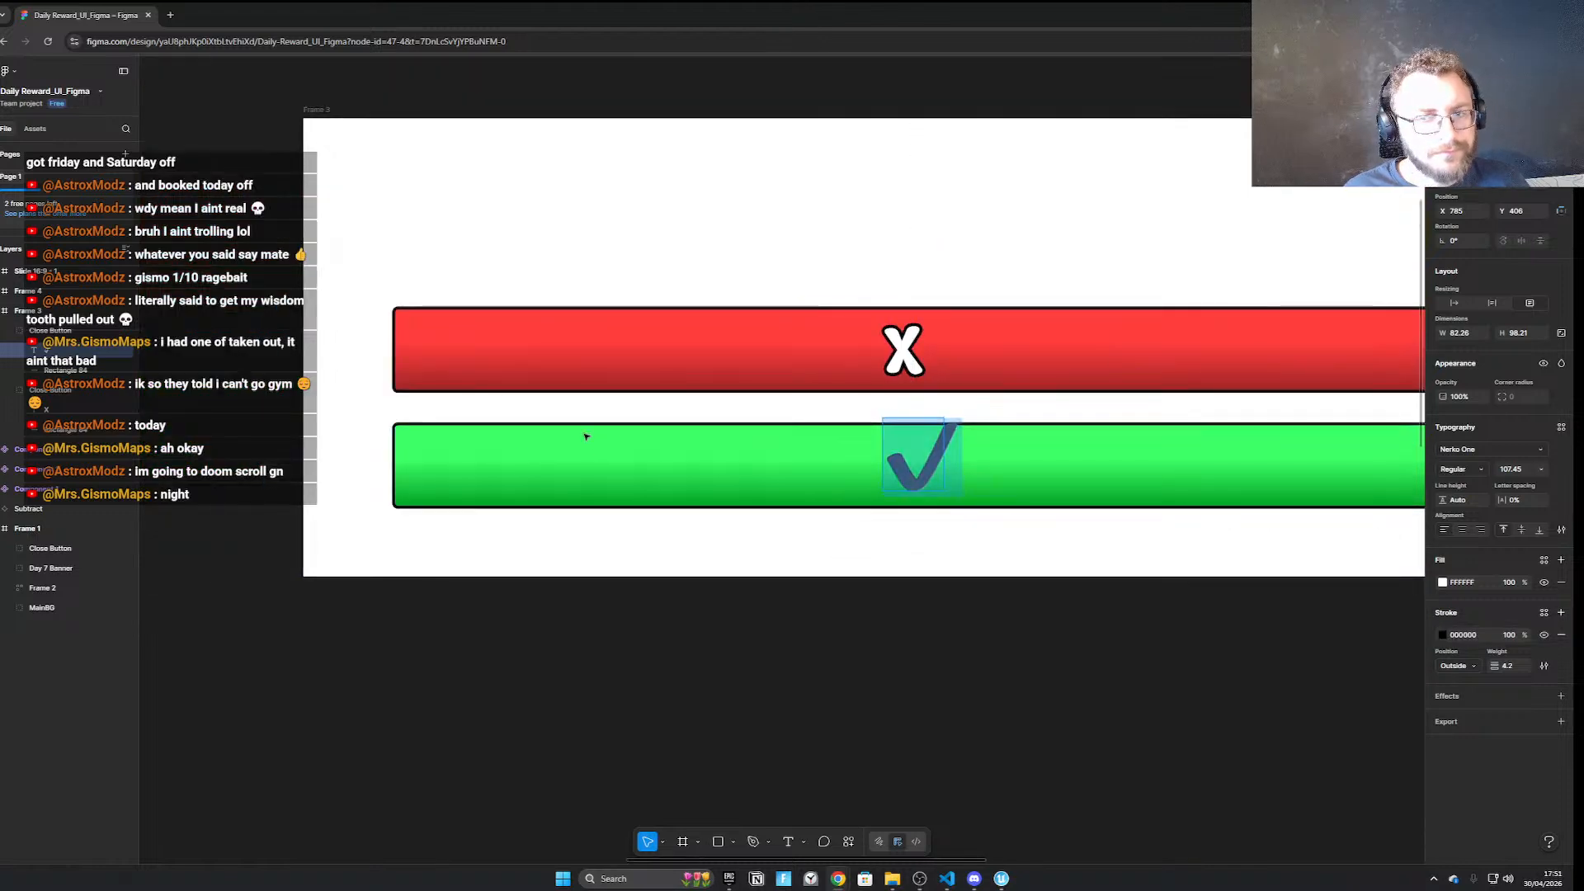
key("ctrl+z")
key("ctrl+z")
key("ctrl+z")
key("ctrl+z")
key("ctrl+z")
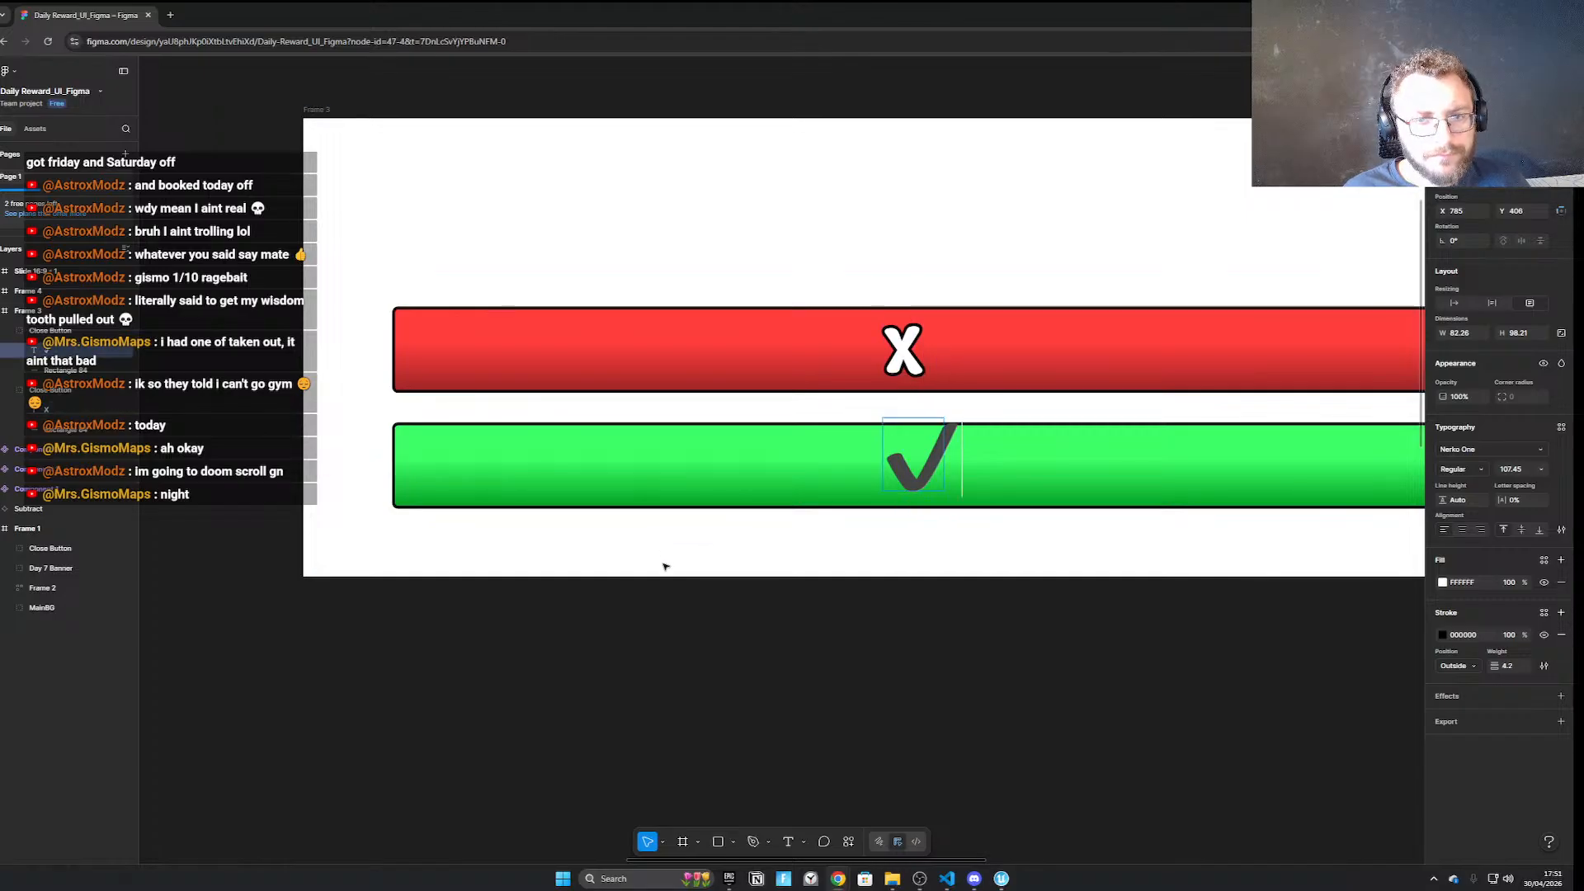
key("ctrl+z")
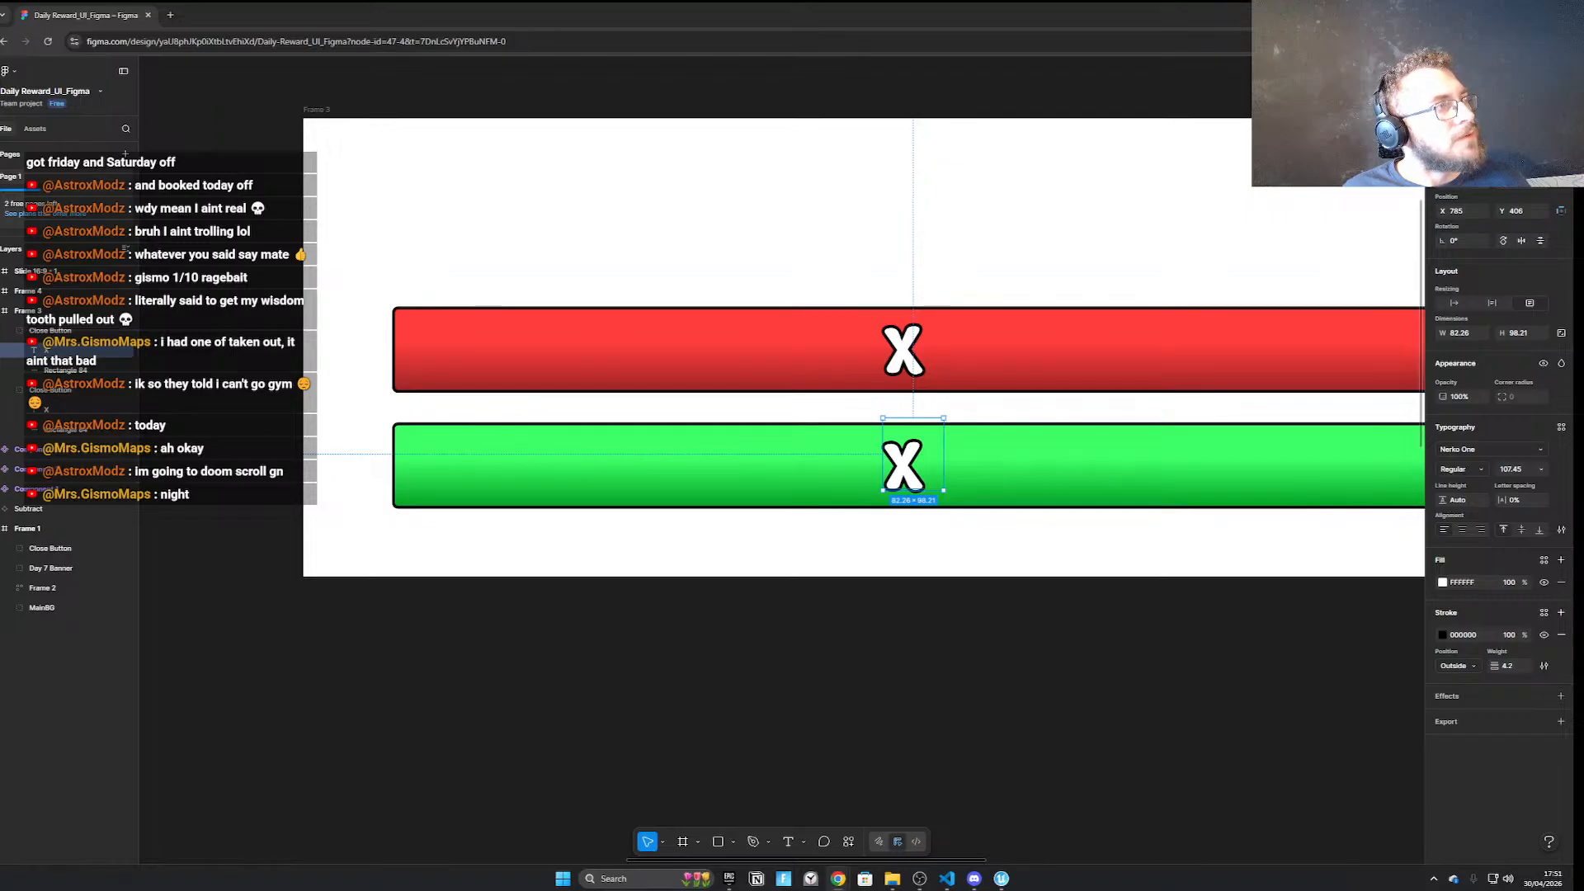
Replace the green button's X with a white, black-outlined check mark and move it slightly lower, undoing a trial resize of its text box
key("ctrl+shift+z")
key("ctrl+shift+z")
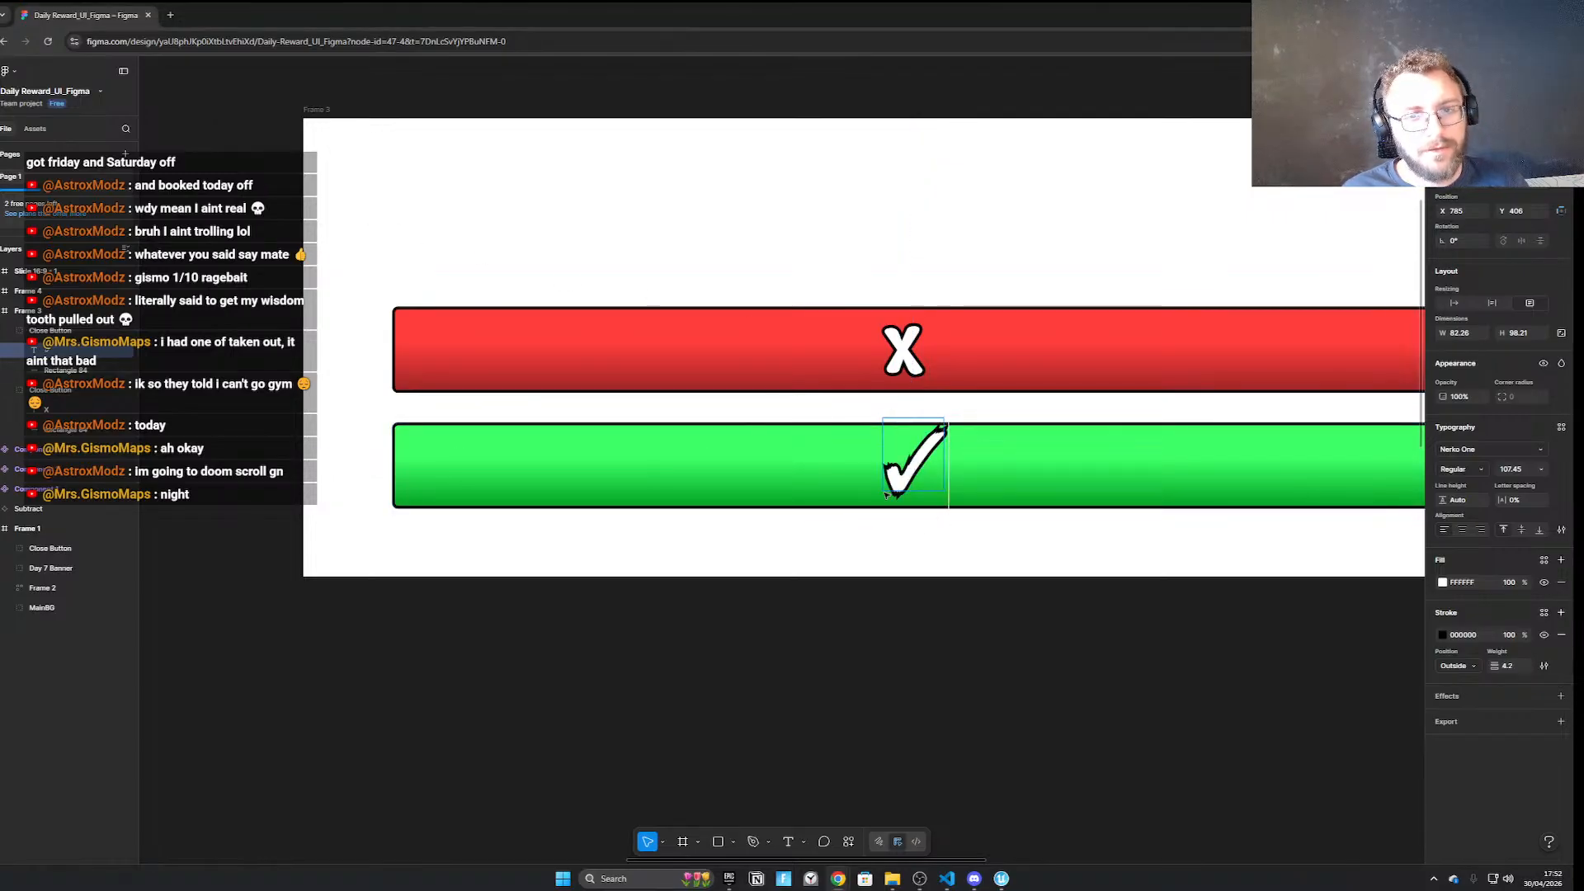
left_click(917, 464)
left_click_drag(944, 491, 935, 493)
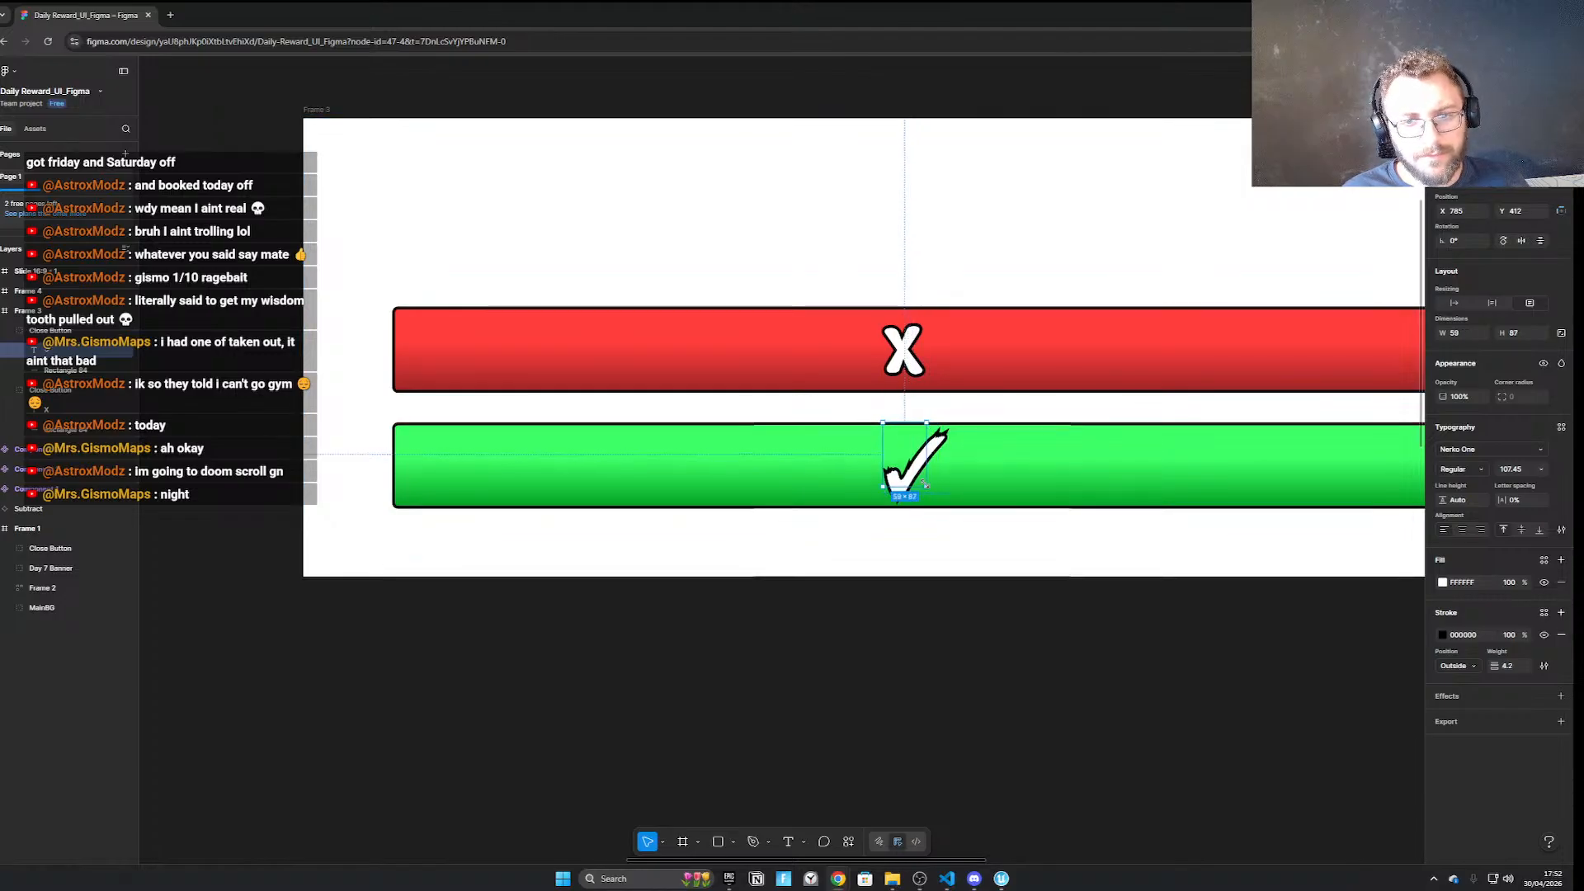
key("ctrl+z")
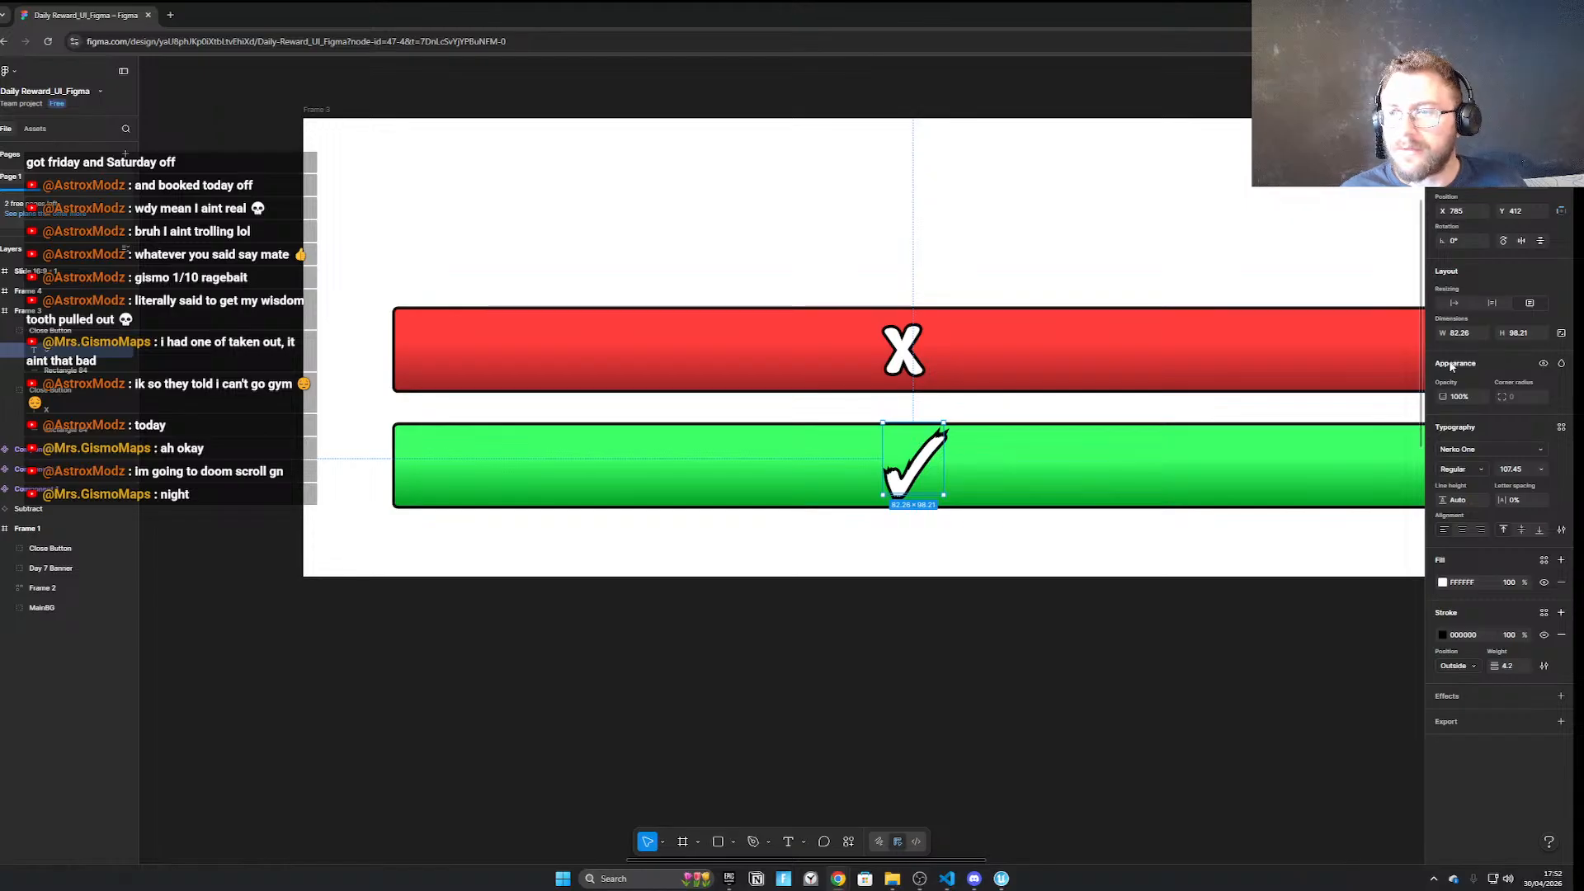
Set the check mark's font size to 94 and move it down to Y 422 within the green button
left_click(1539, 470)
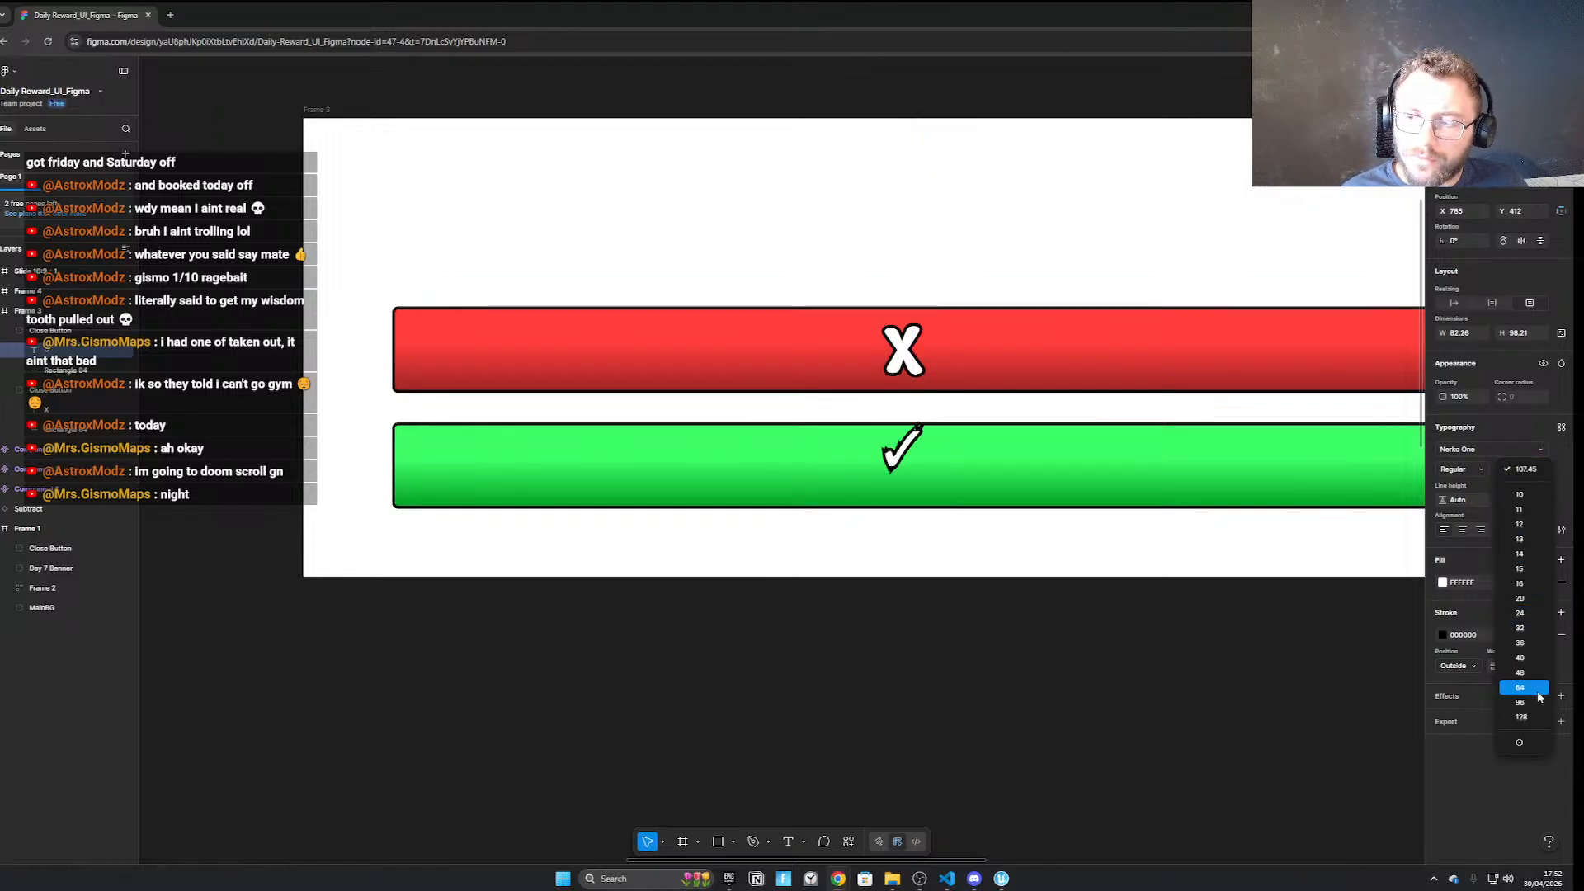
left_click(1527, 469)
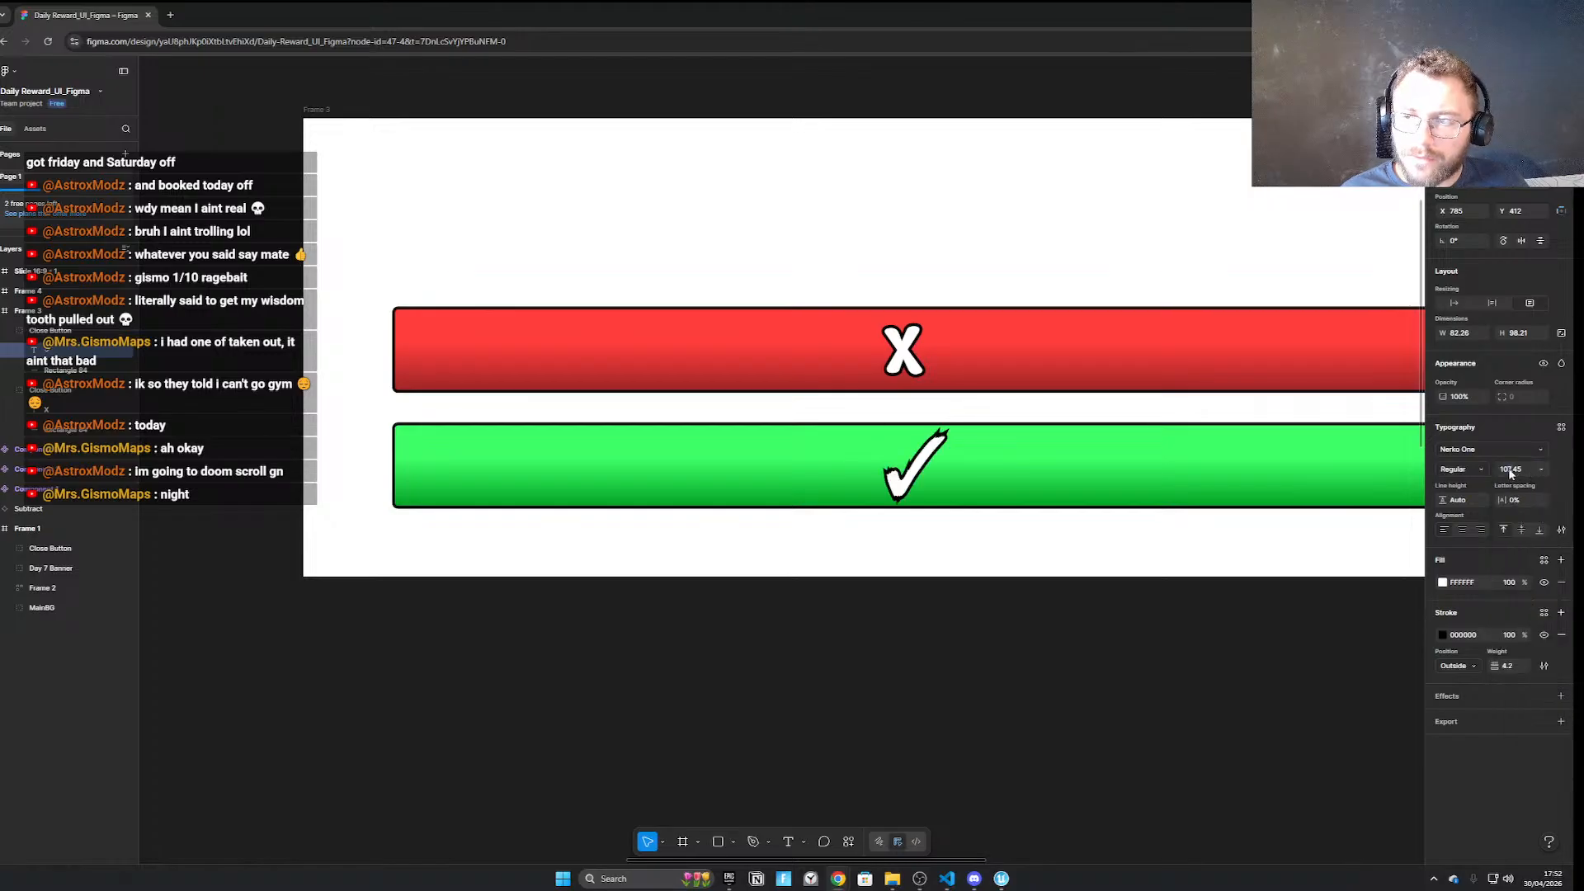
type("0")
key("Return")
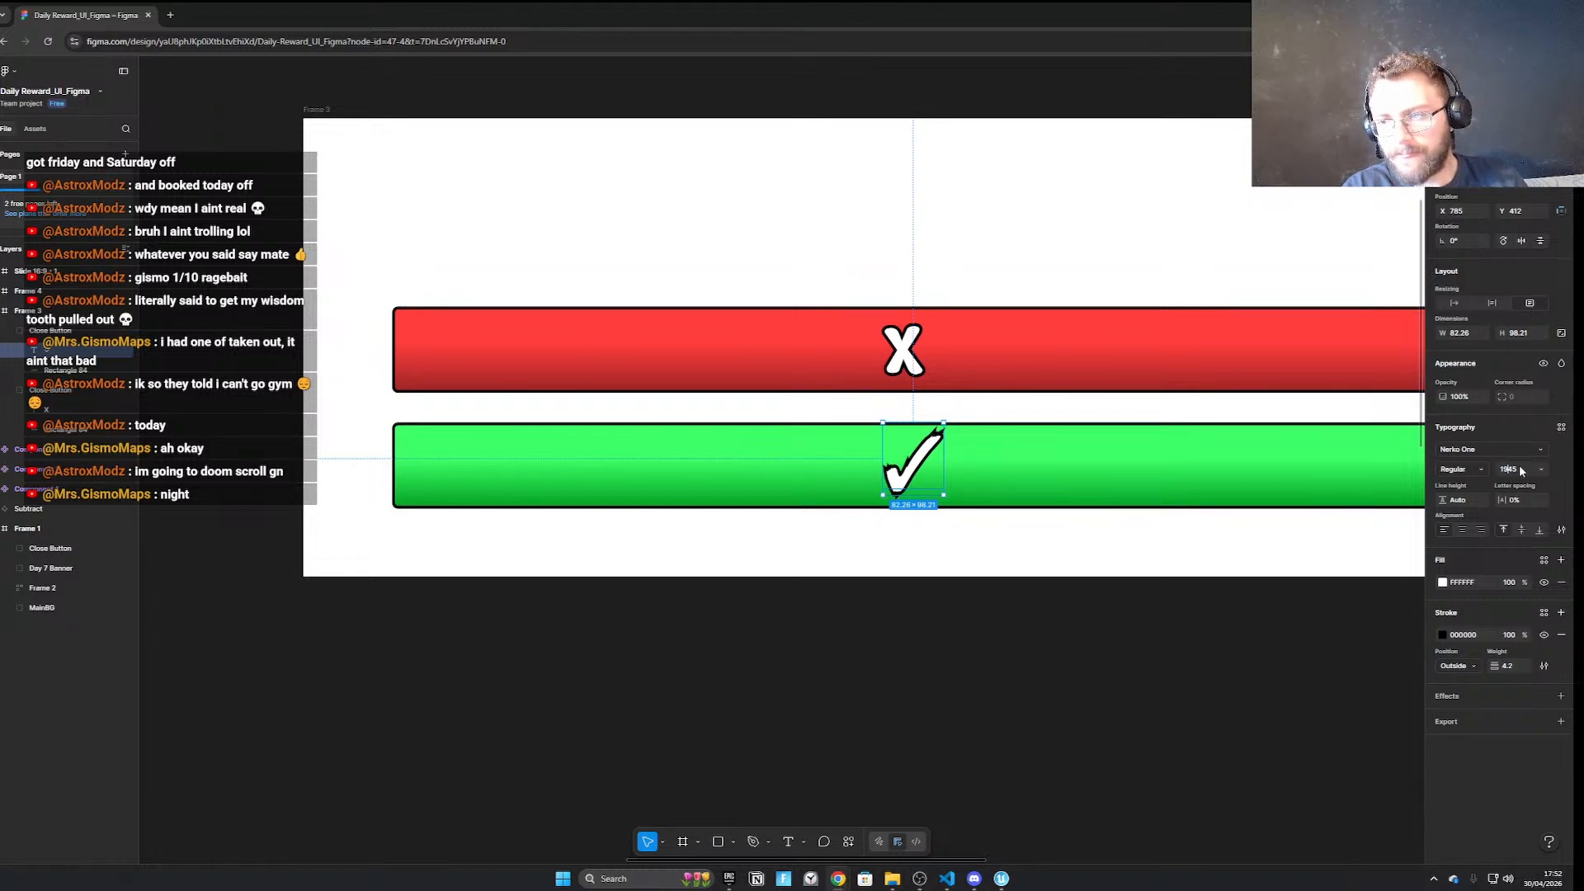
key("Delete")
key("Return")
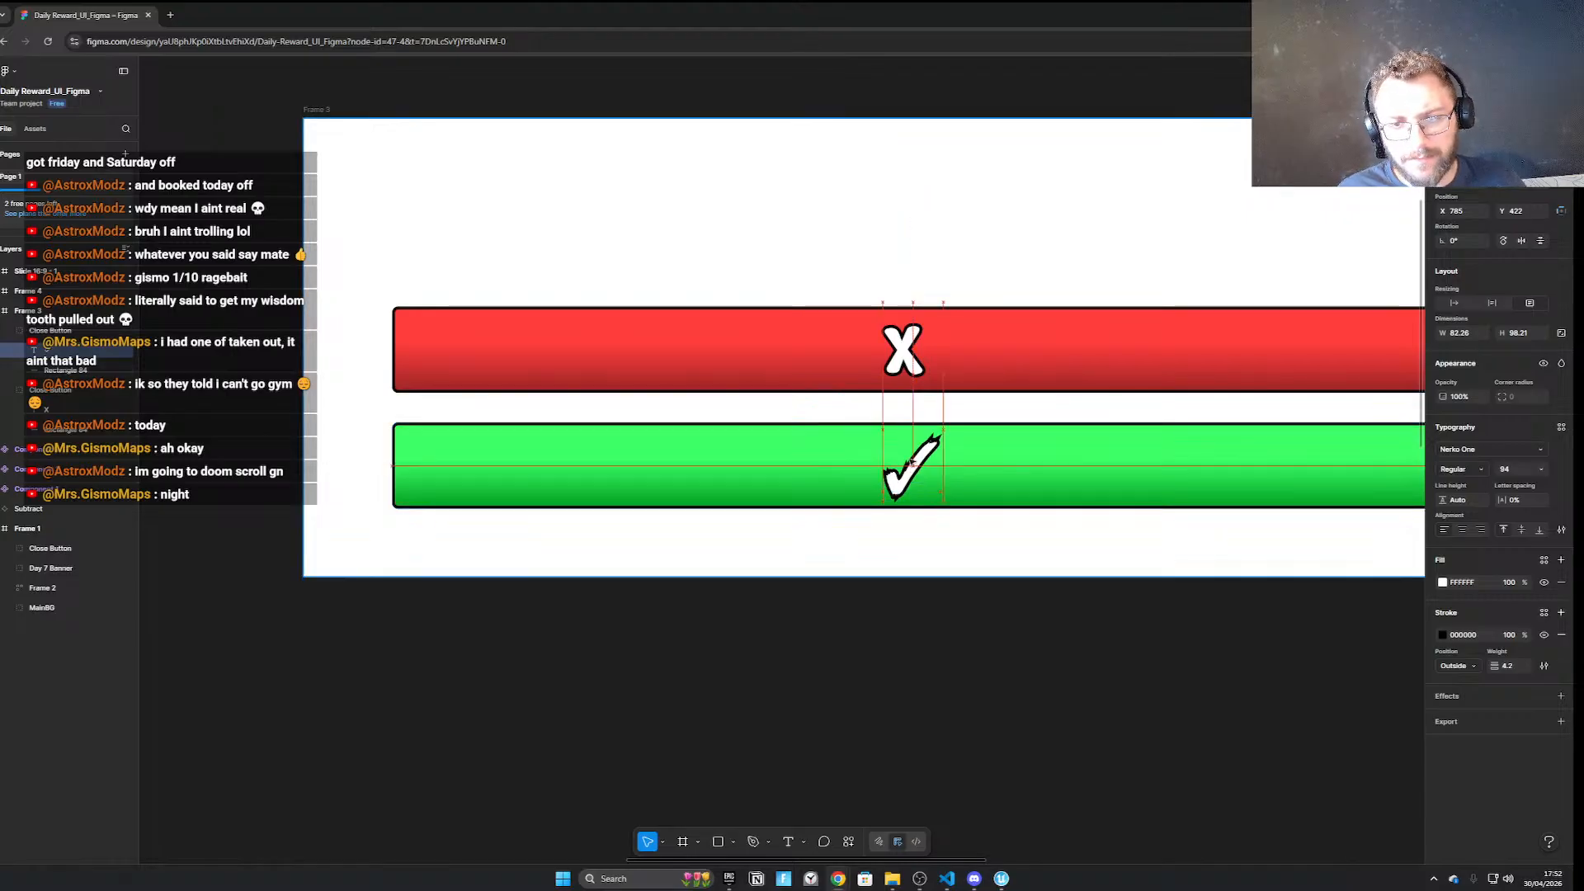
Deselect the check mark and examine its outline up close on the green button
scroll(1002, 569, "down", 3)
left_click(997, 601)
scroll(859, 551, "down", 2)
scroll(883, 554, "up", 1)
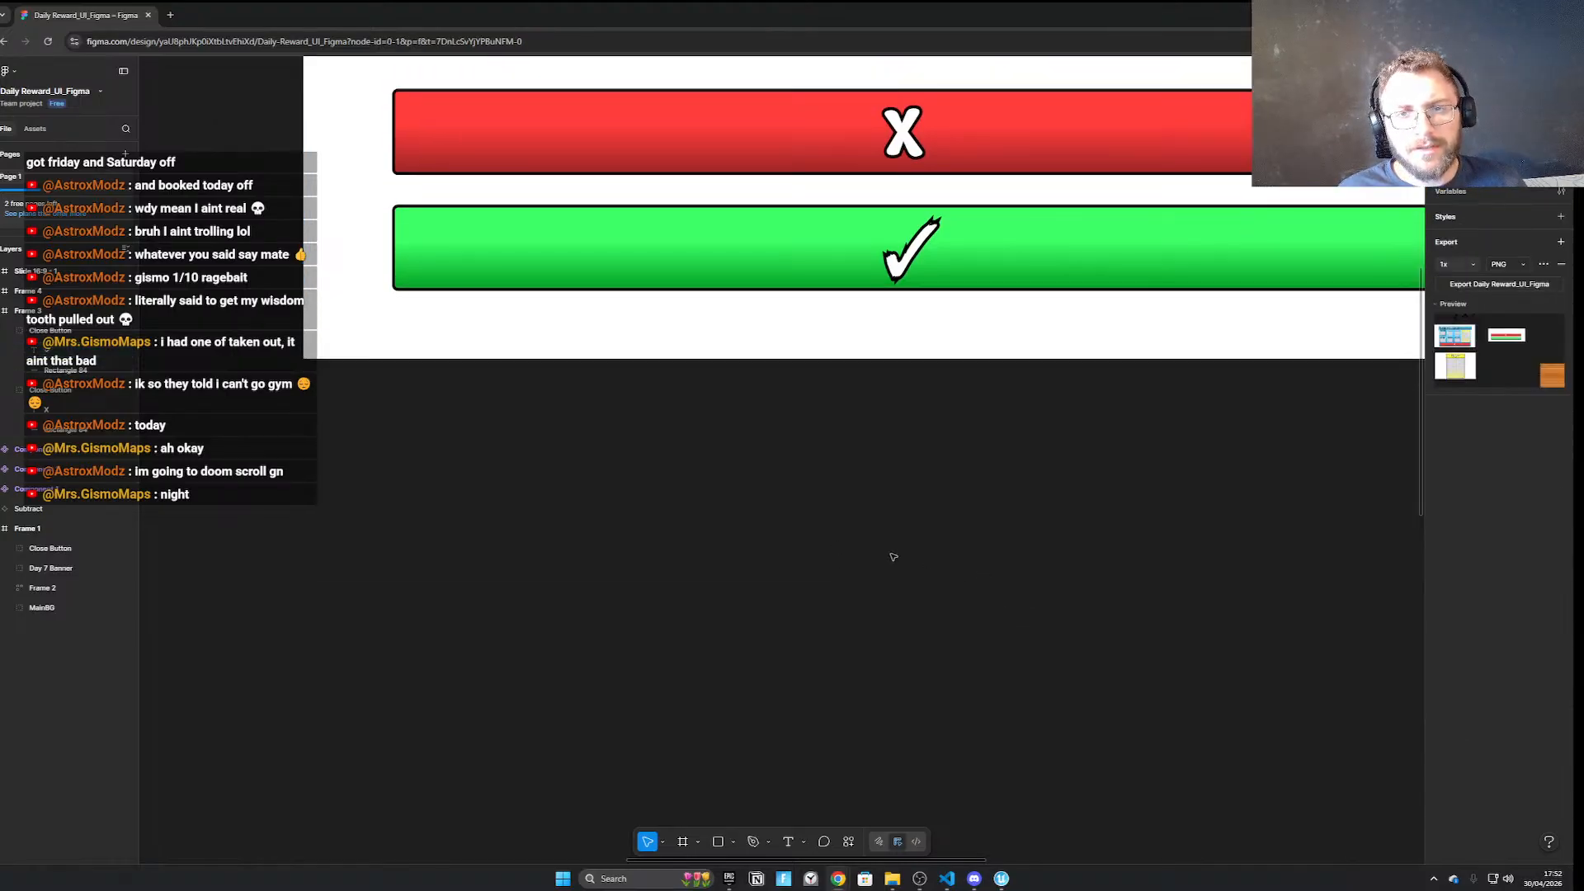
scroll(888, 553, "down", 2, "ctrl")
middle_click_drag(1030, 530, 940, 650)
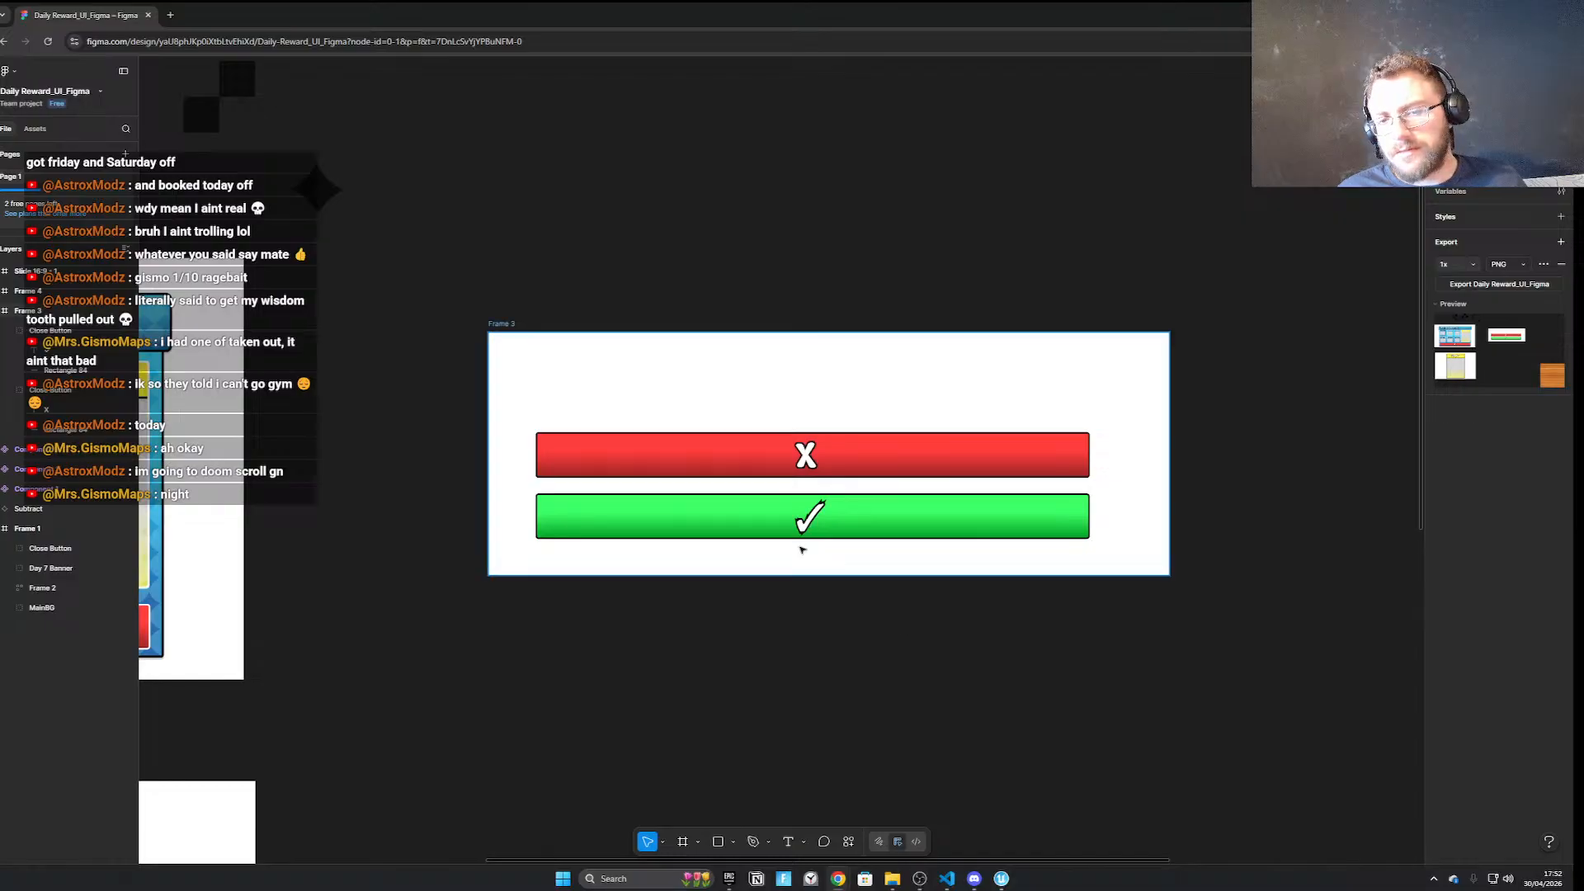
scroll(801, 548, "up", 10, "ctrl")
scroll(797, 536, "up", 3, "ctrl")
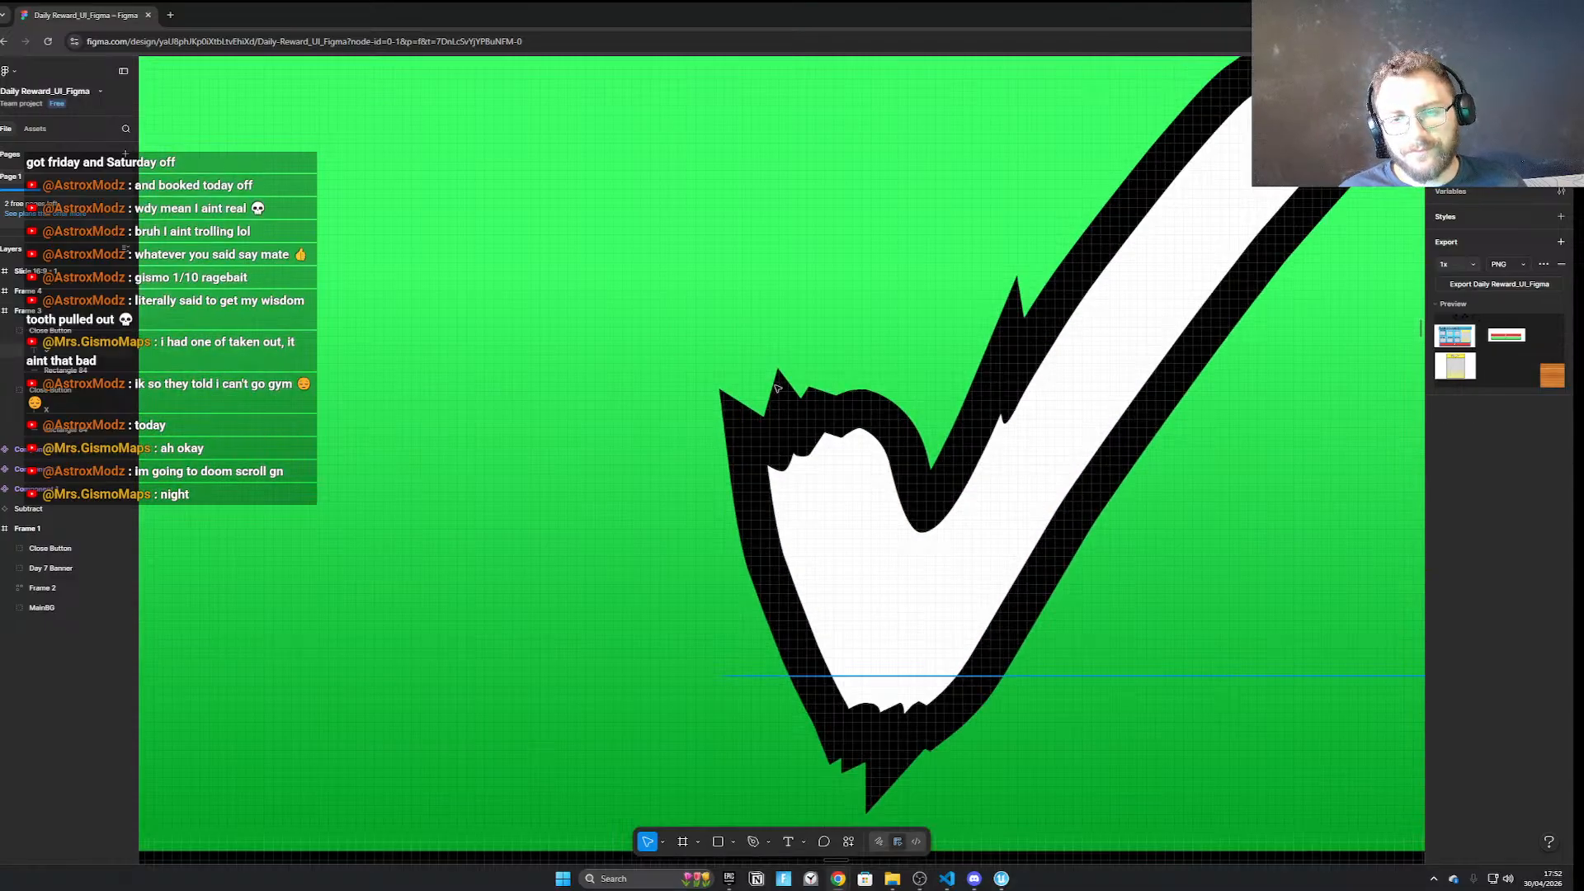
scroll(840, 460, "down", 5, "ctrl")
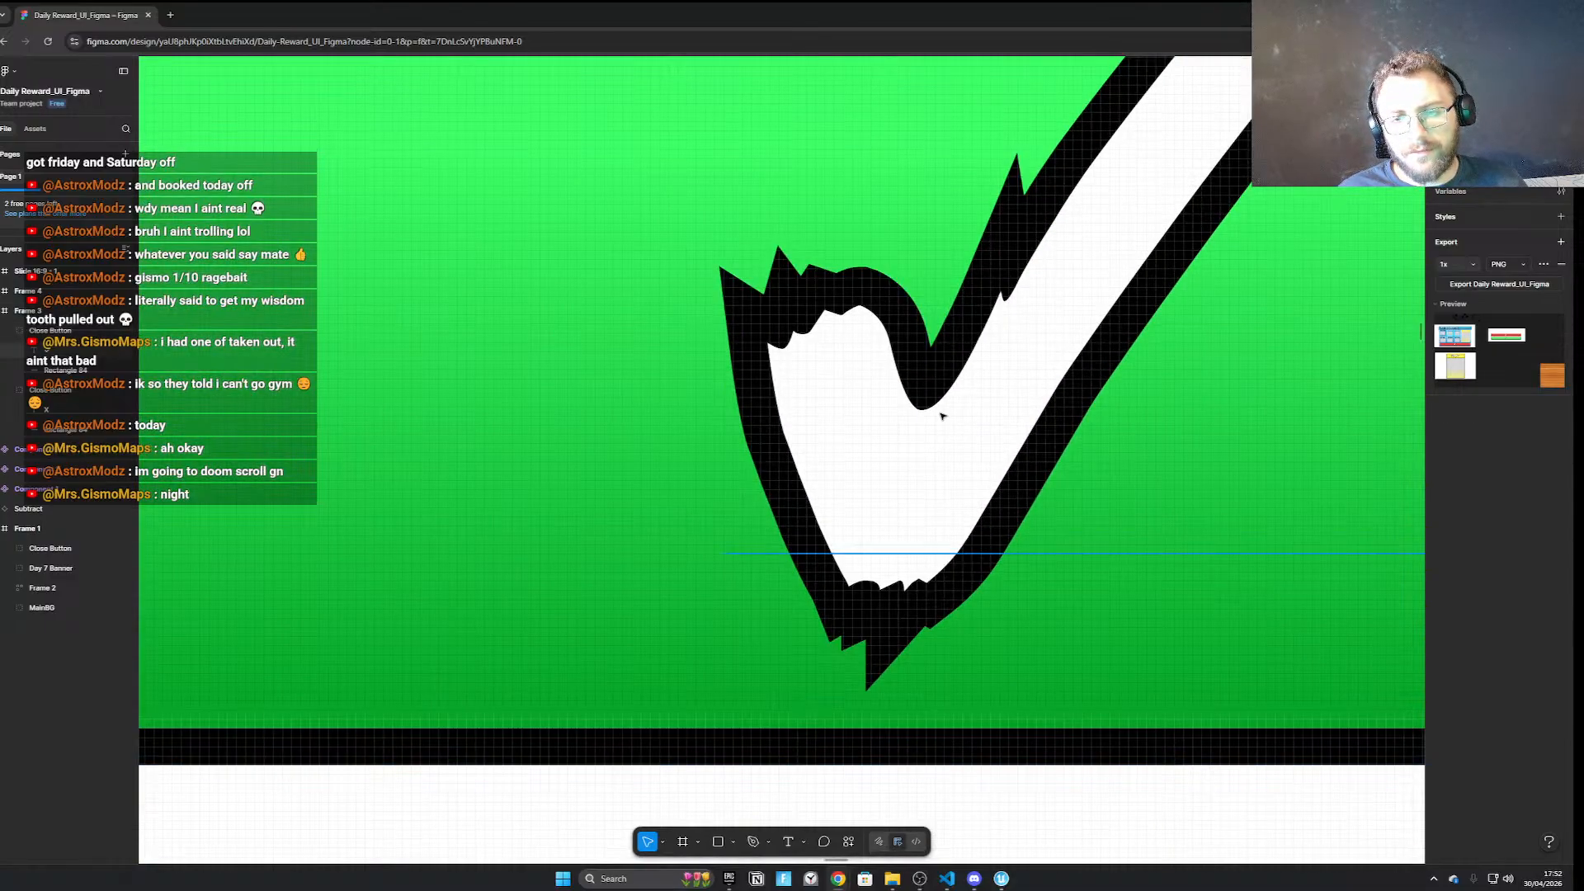
Inspect the ends of the green button's check mark up close and compare it with the red X button and neighbouring frames
scroll(984, 365, "up", 2, "ctrl")
scroll(937, 340, "up", 10, "ctrl")
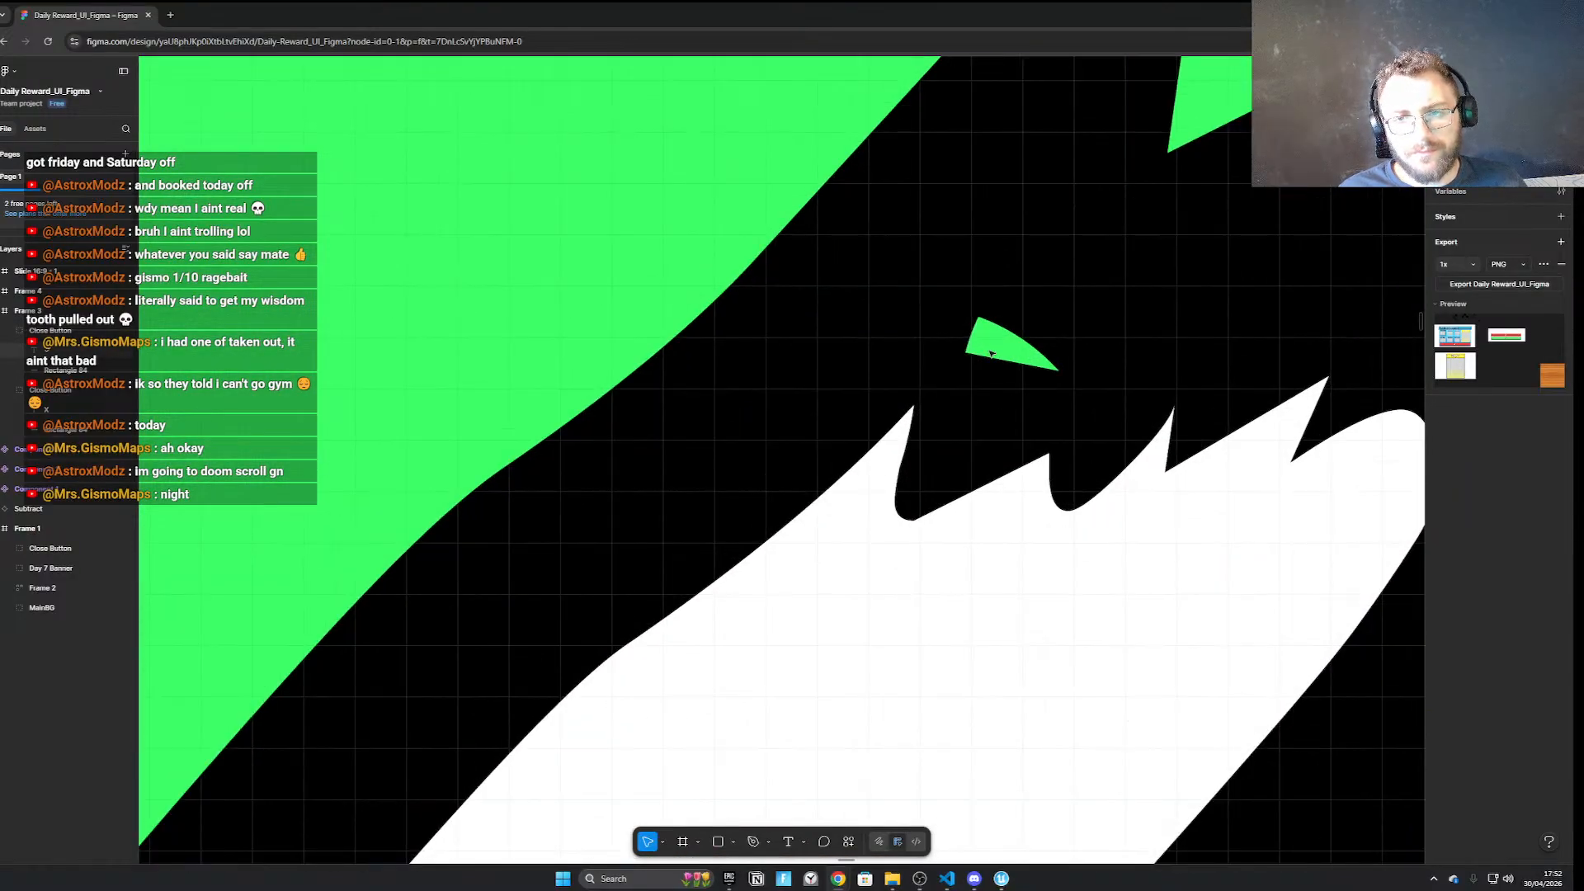
scroll(1014, 367, "down", 10, "ctrl")
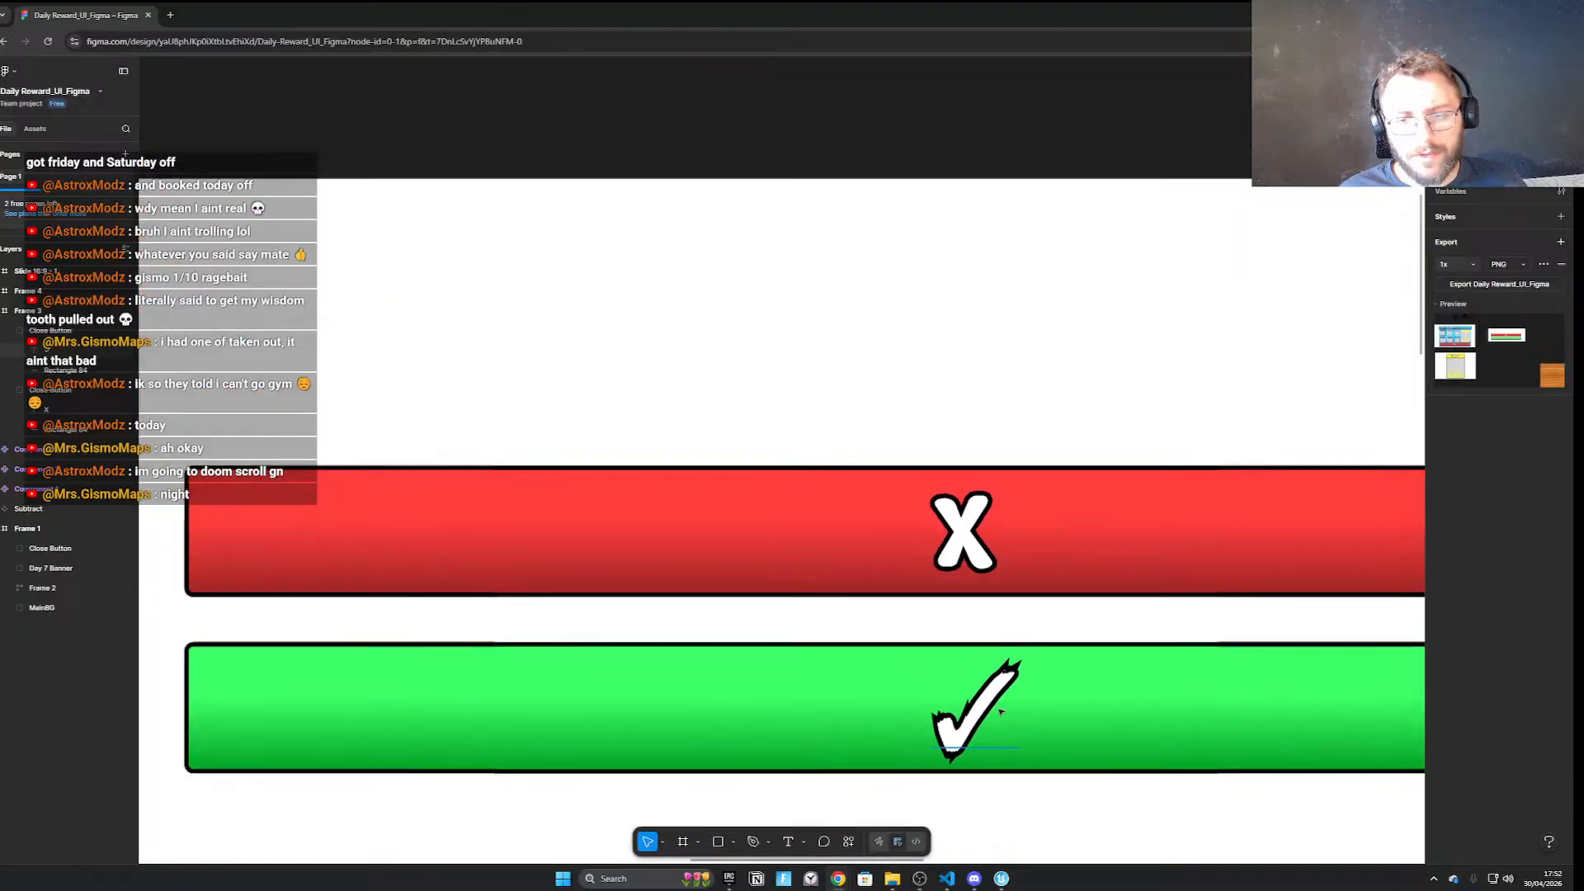
scroll(1001, 711, "down", 5, "ctrl")
scroll(949, 641, "down", 3, "ctrl")
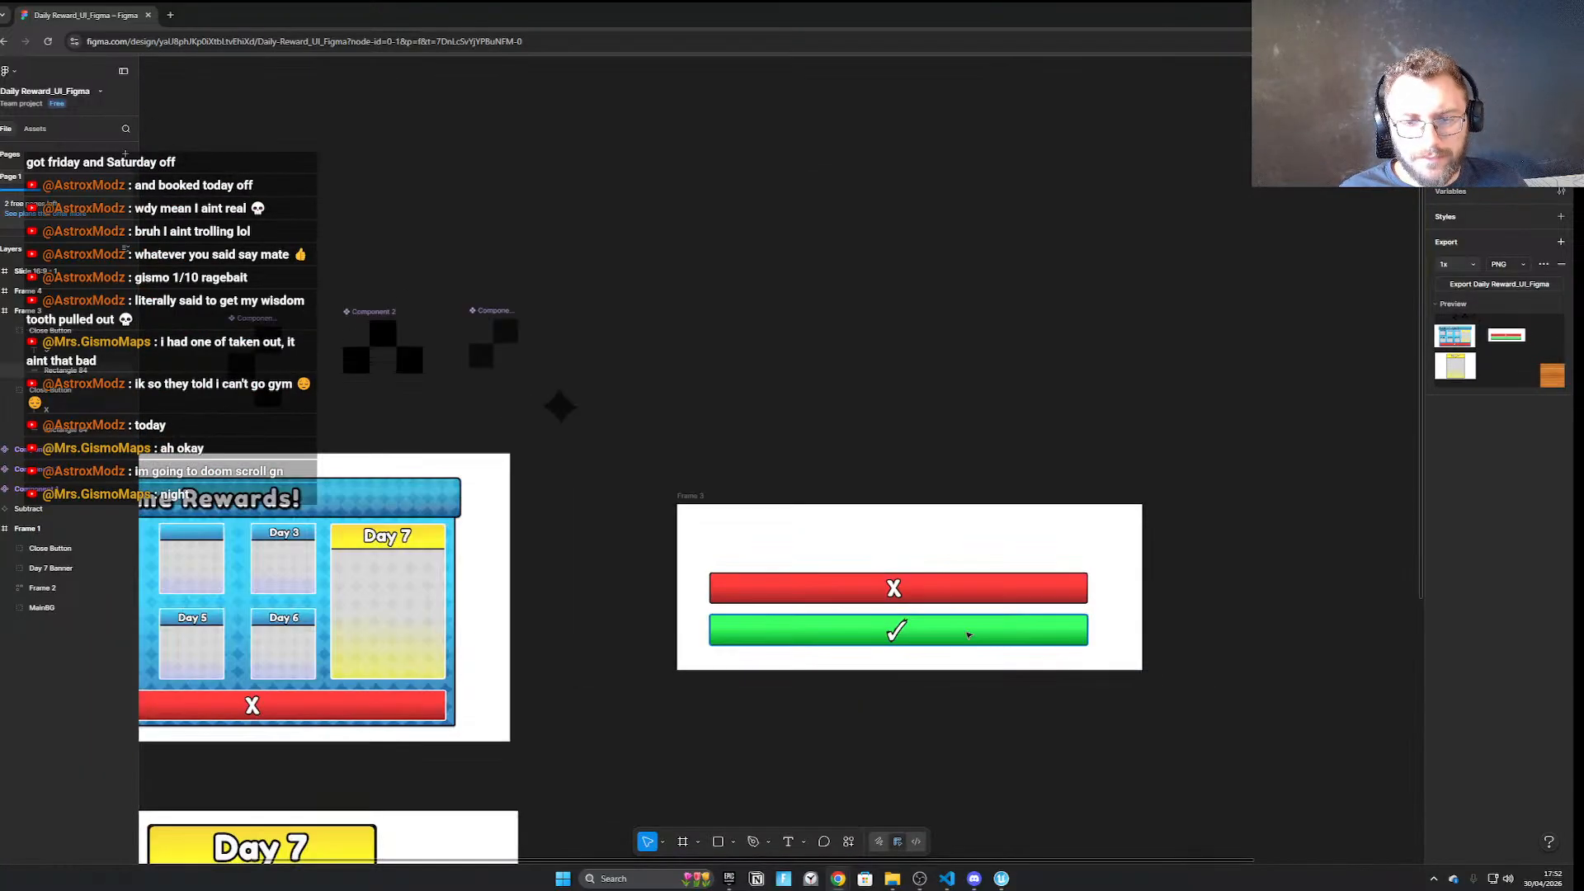
scroll(1031, 660, "down", 3, "ctrl")
scroll(1129, 690, "up", 5, "ctrl")
middle_click_drag(945, 585, 982, 672)
scroll(964, 674, "down", 5, "ctrl")
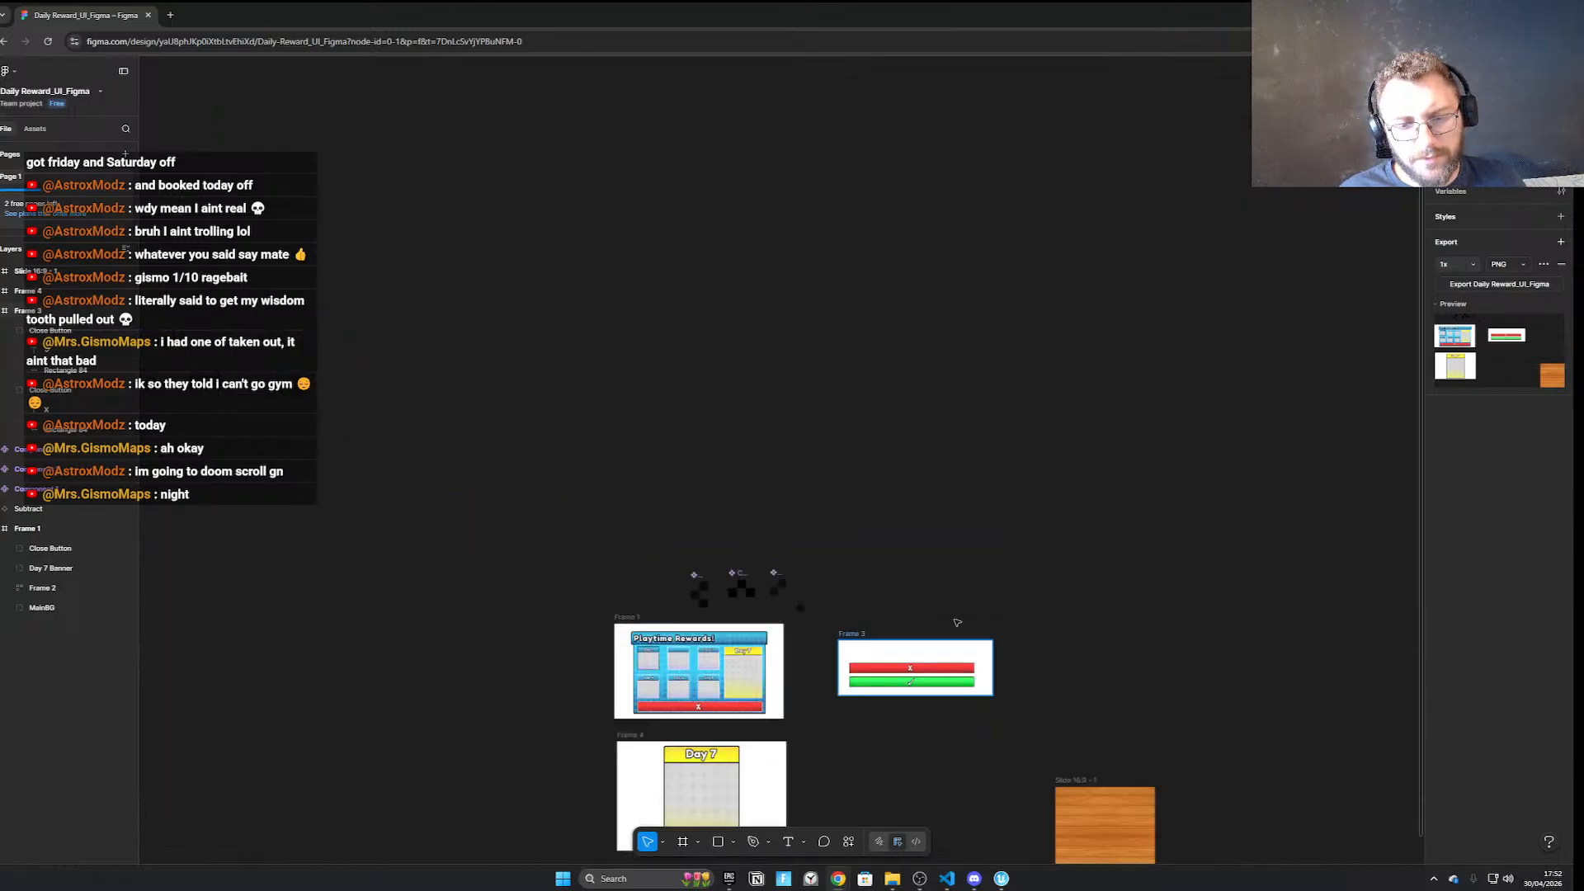
middle_click_drag(976, 570, 901, 669)
scroll(938, 796, "up", 10, "ctrl")
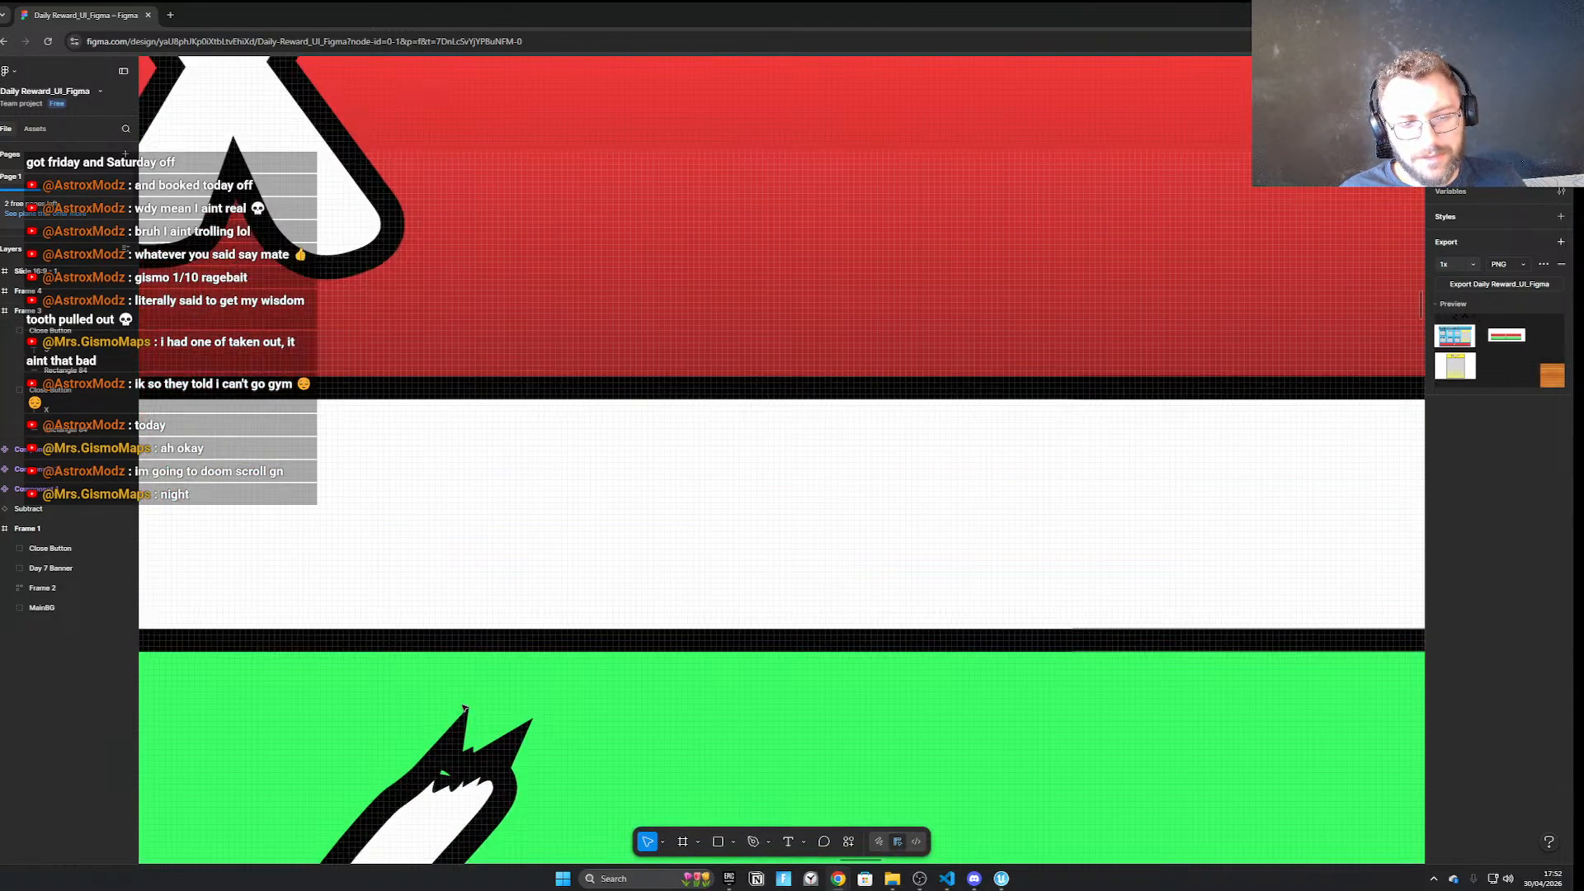
scroll(464, 708, "up", 5, "ctrl")
middle_click_drag(463, 708, 618, 364)
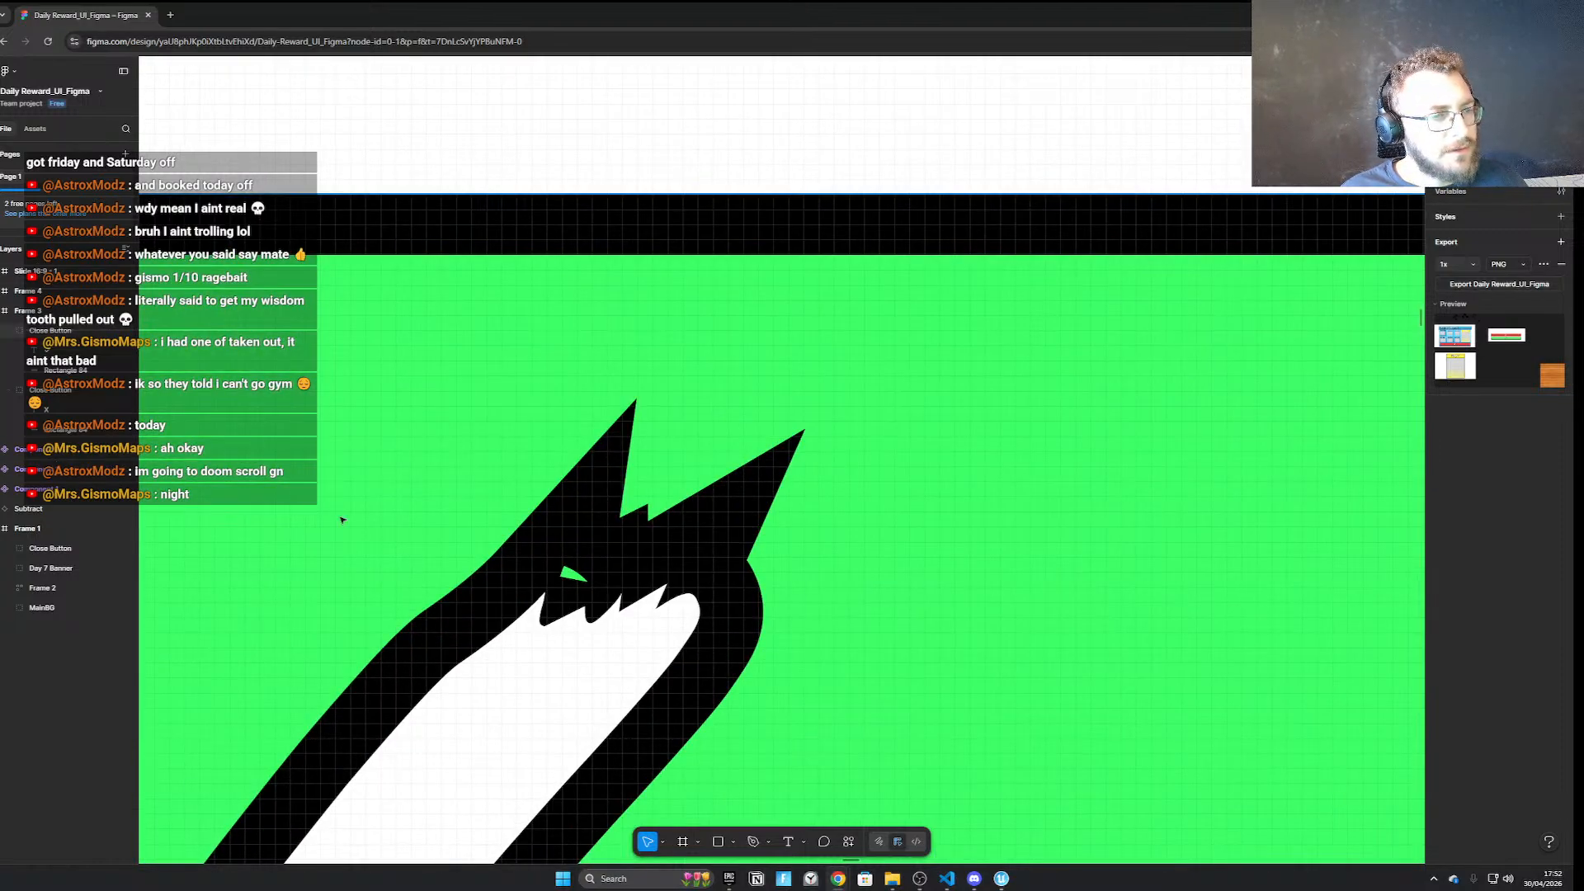
scroll(548, 500, "down", 12, "ctrl")
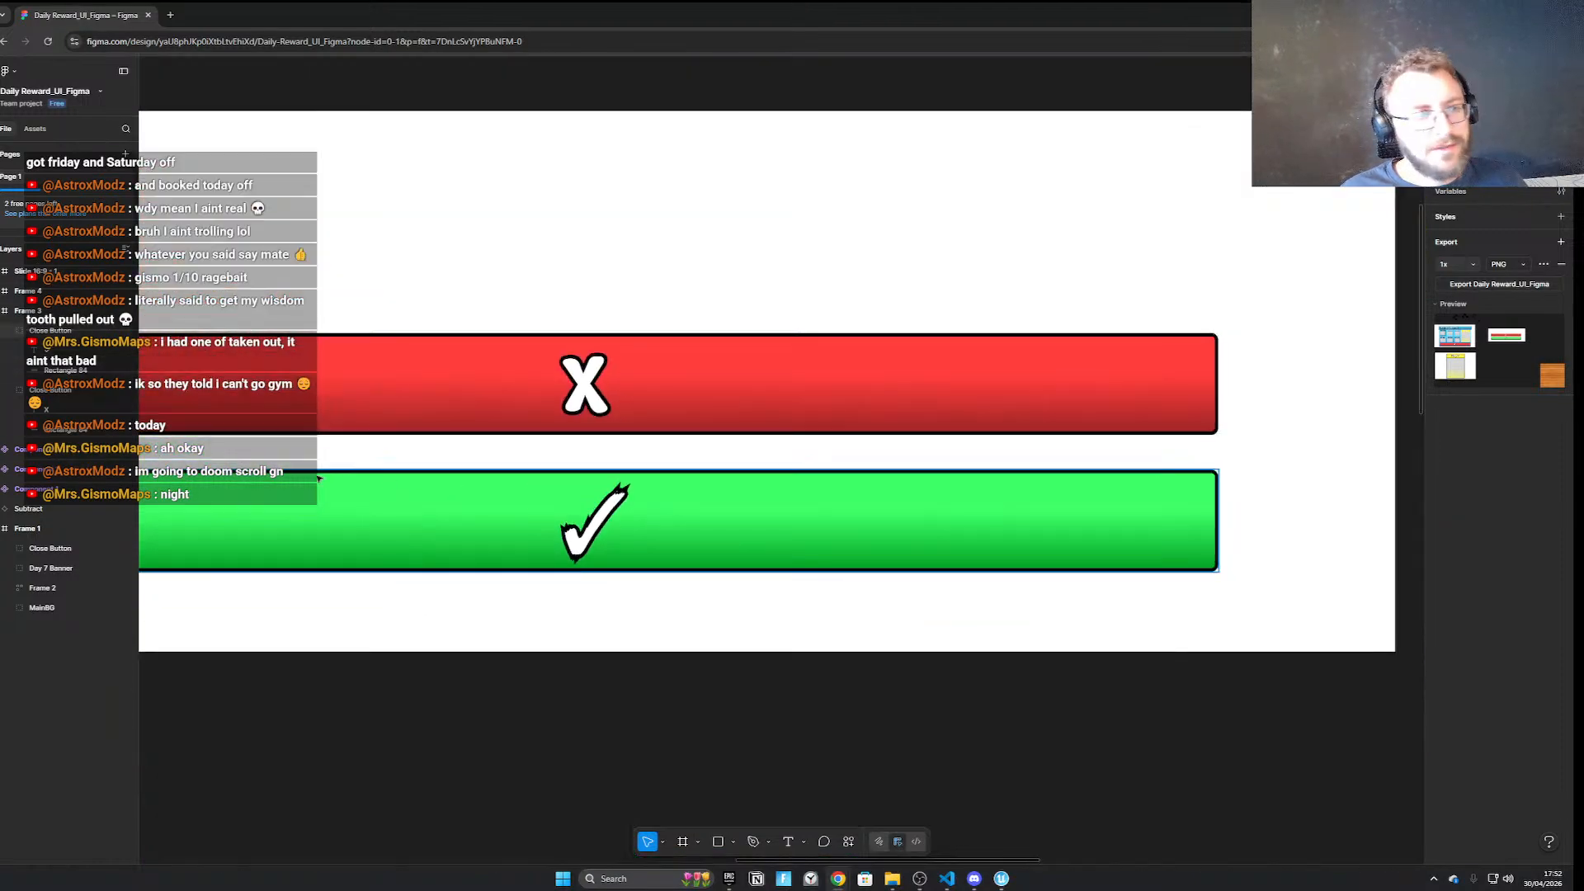
Rename the green button's group in Frame 3 as Accept Button
left_click(49, 394)
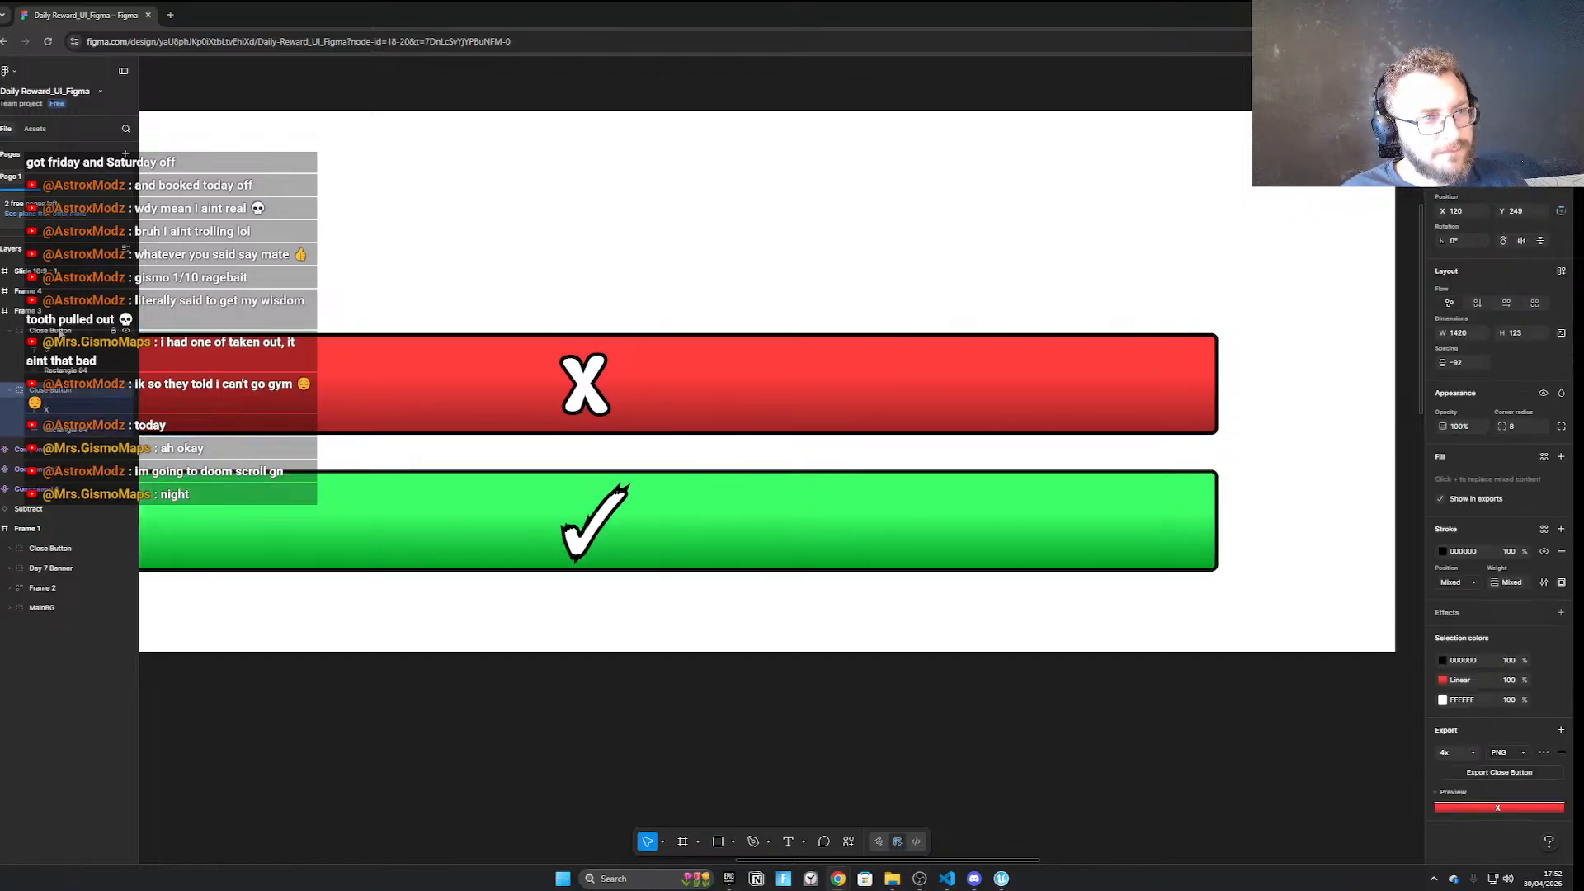
left_click(59, 331)
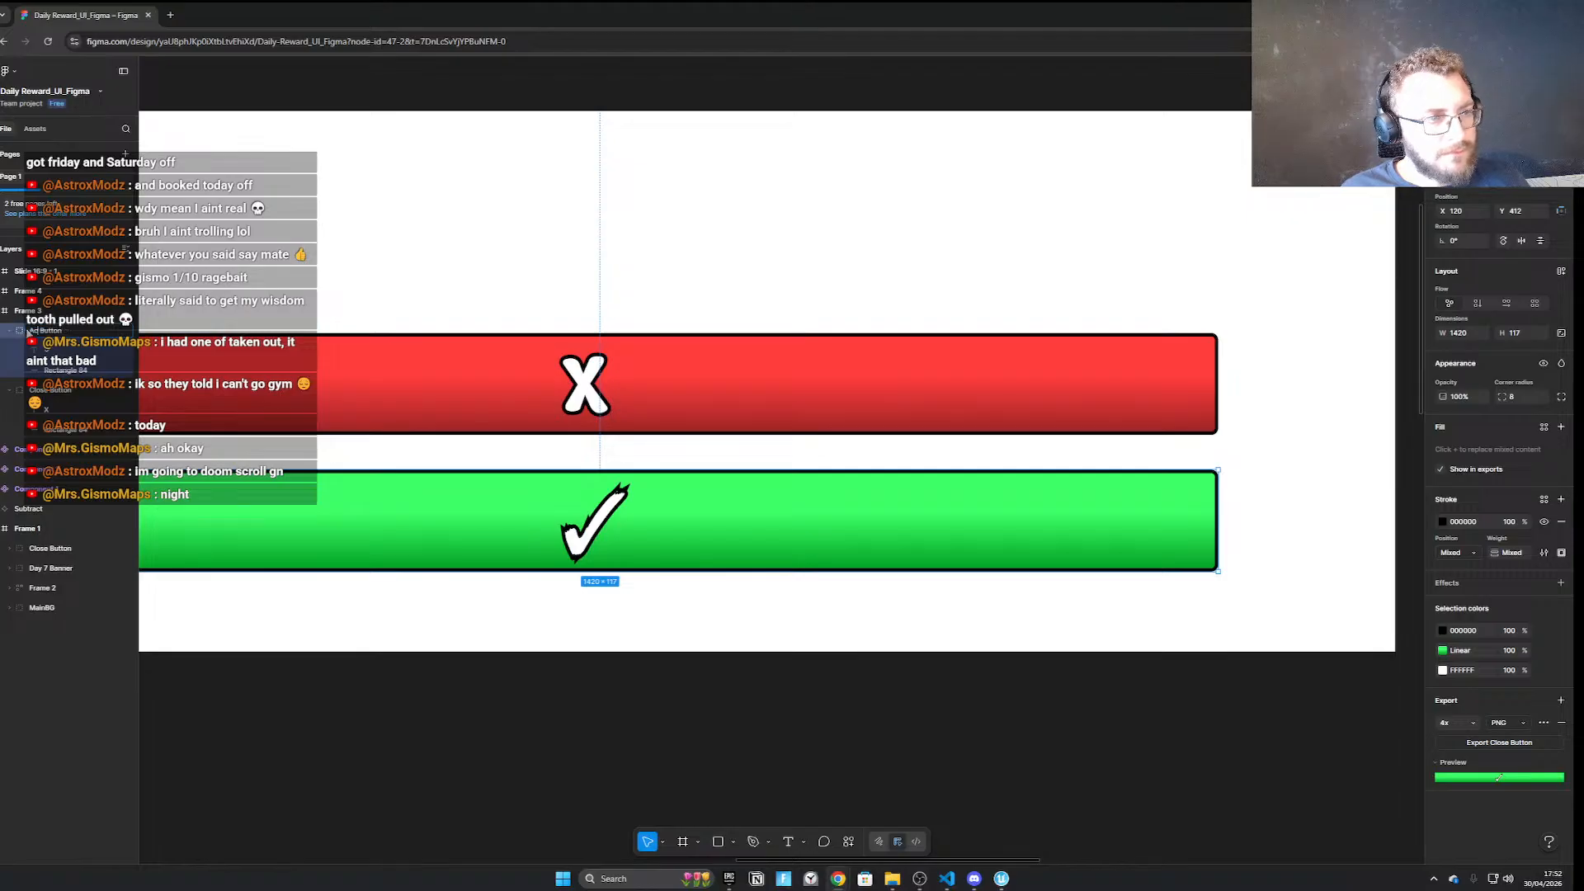
type("pt")
key("Return")
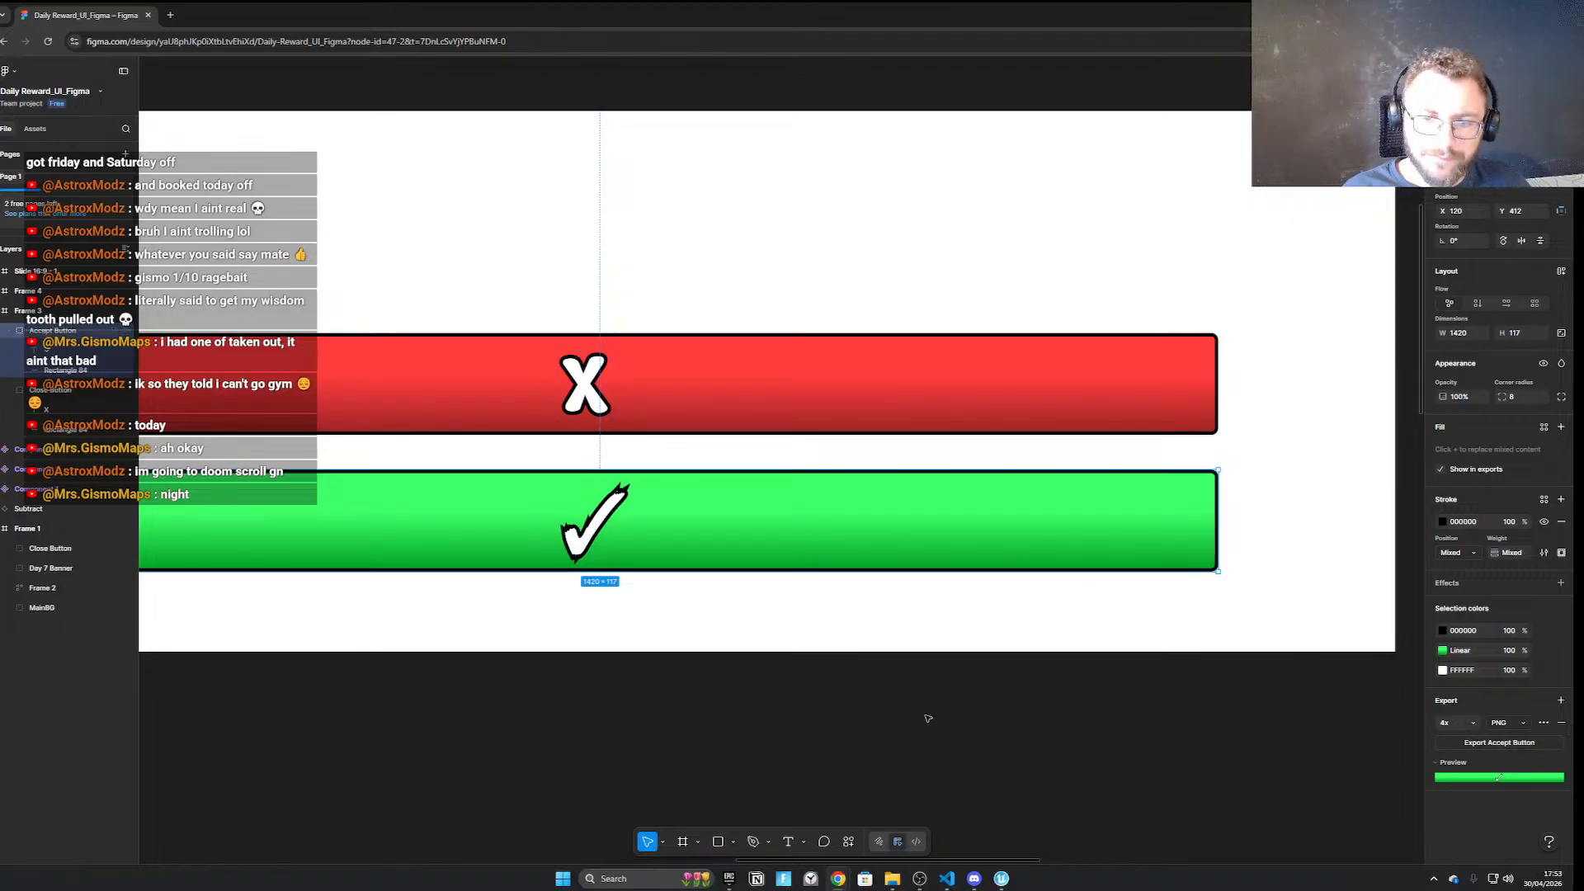
Export the Accept Button group as a PNG and import Accept Button.png into the PlaytimeRewardWB folder in Unreal Editor
left_click_drag(1235, 14, 1221, 302)
left_click(1305, 326)
left_click_drag(1203, 384, 533, 690)
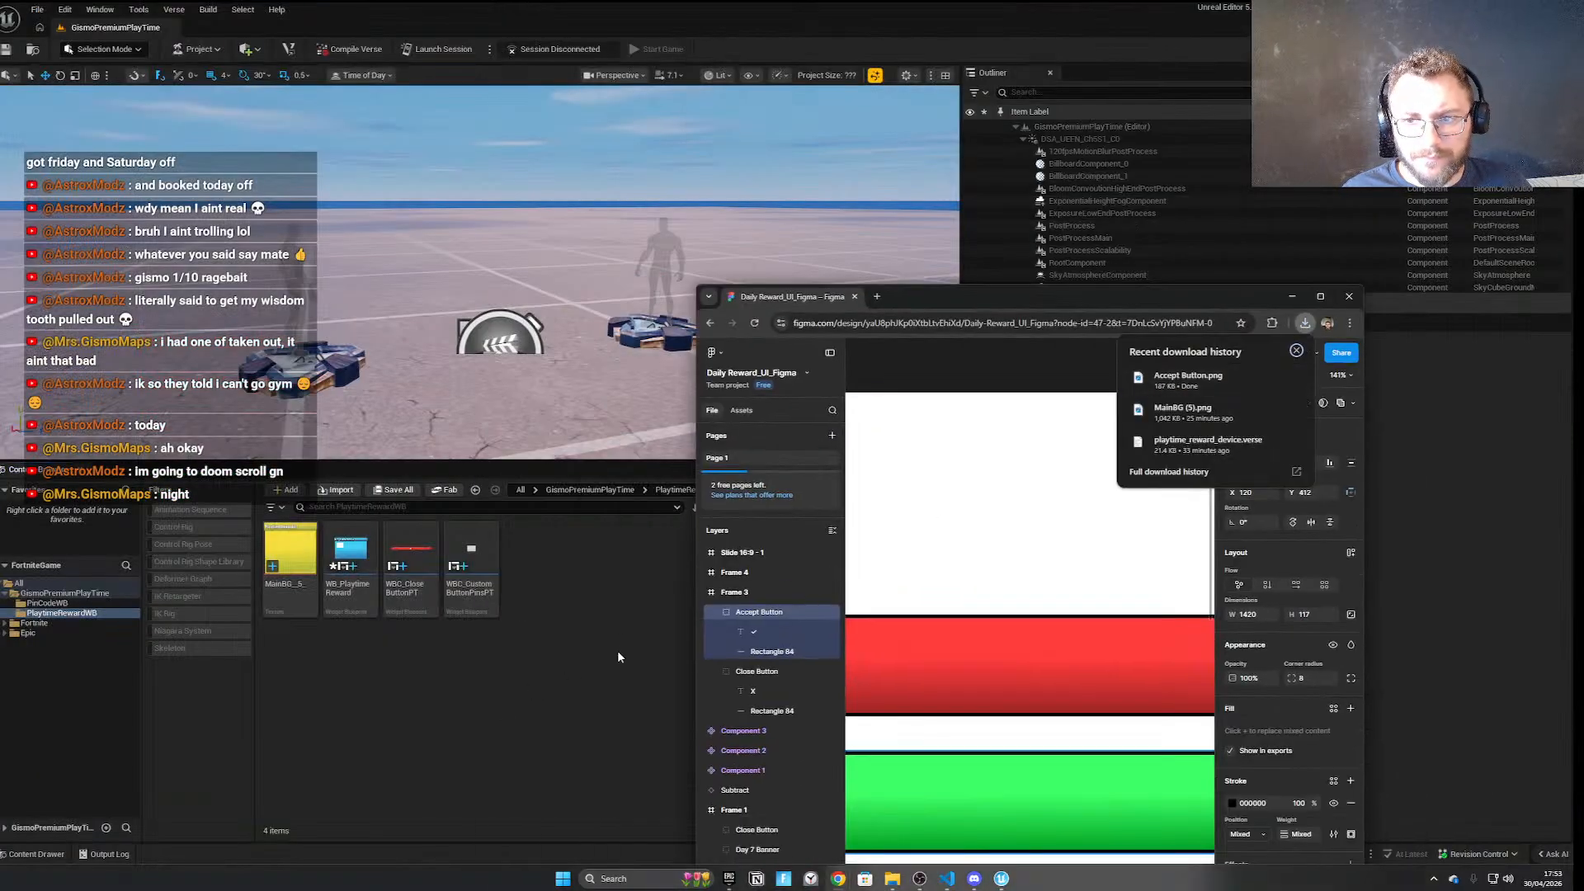
left_click(1292, 297)
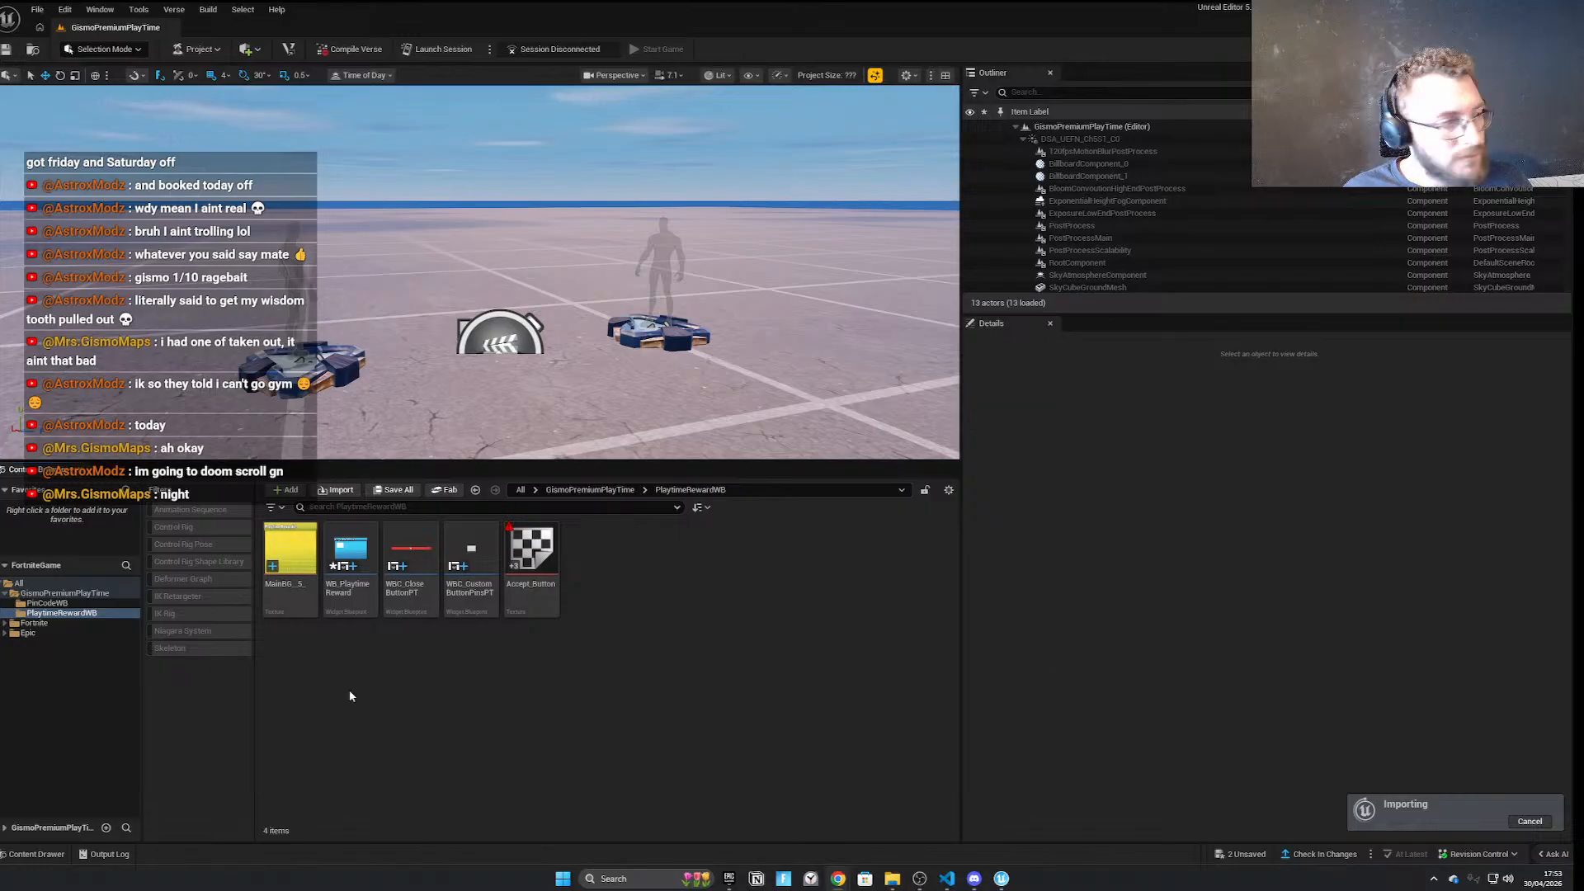
key("alt+Tab")
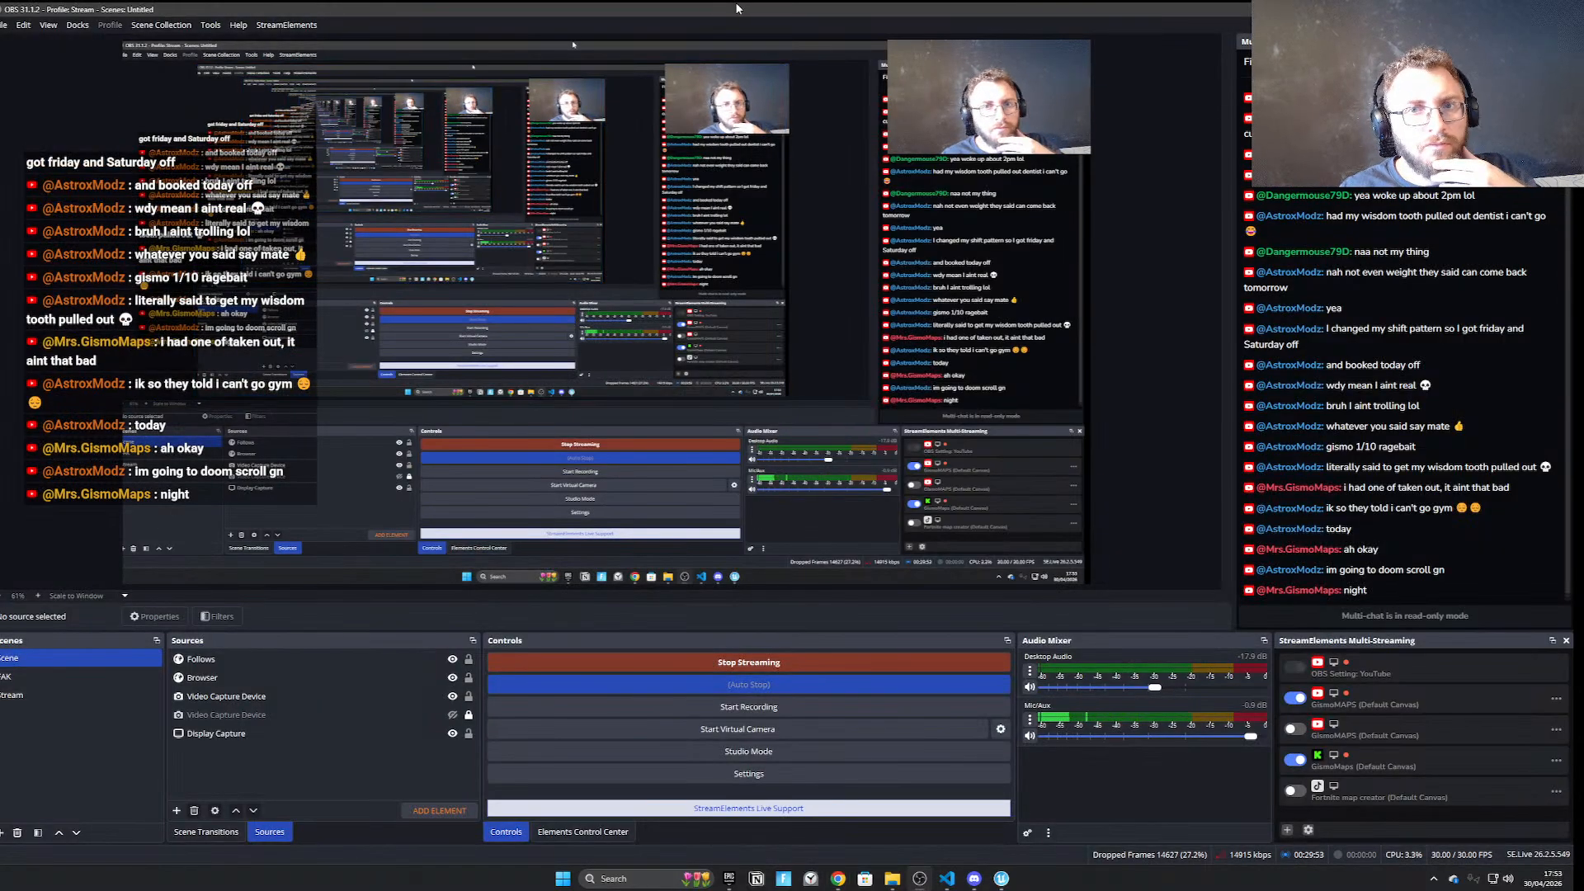
key("alt+Tab")
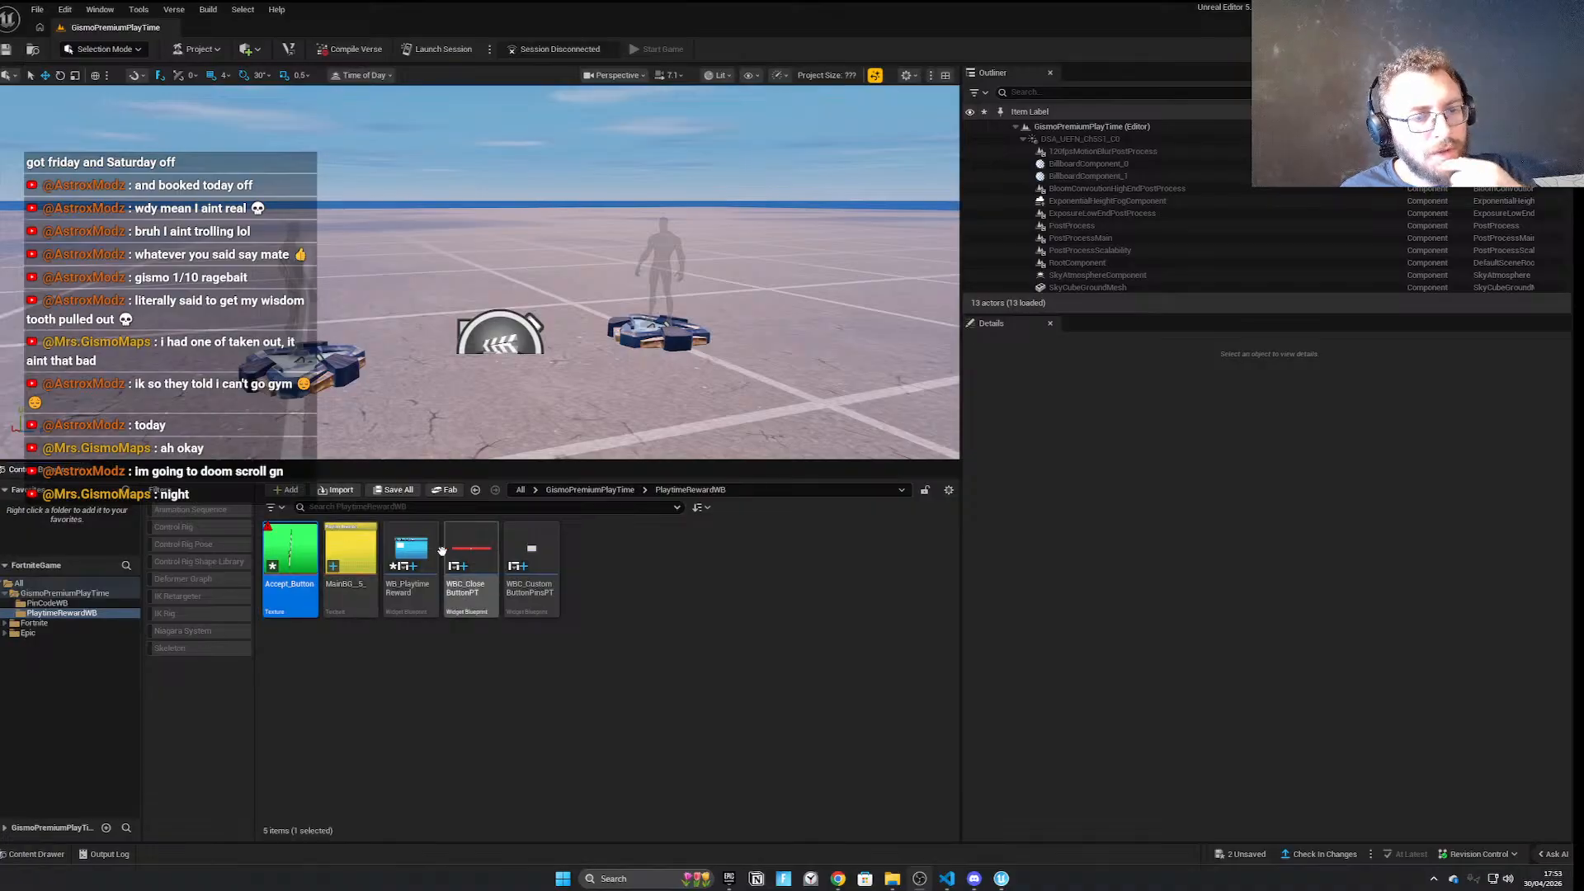
Resize the source of the Accept_Button texture using a different texture size threshold
right_click(289, 557)
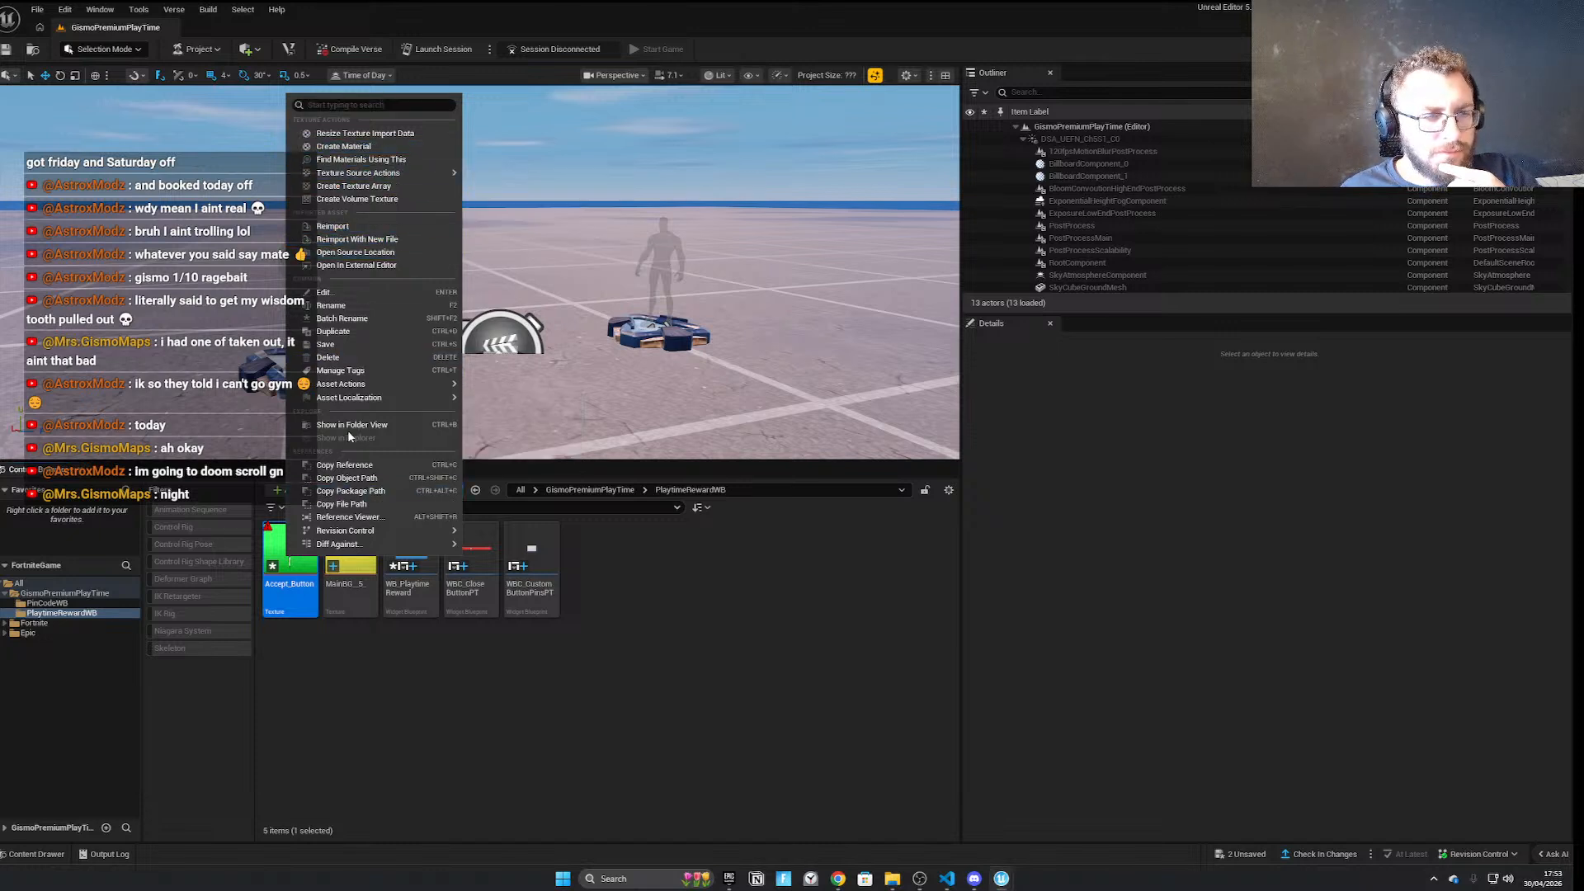
right_click(274, 569)
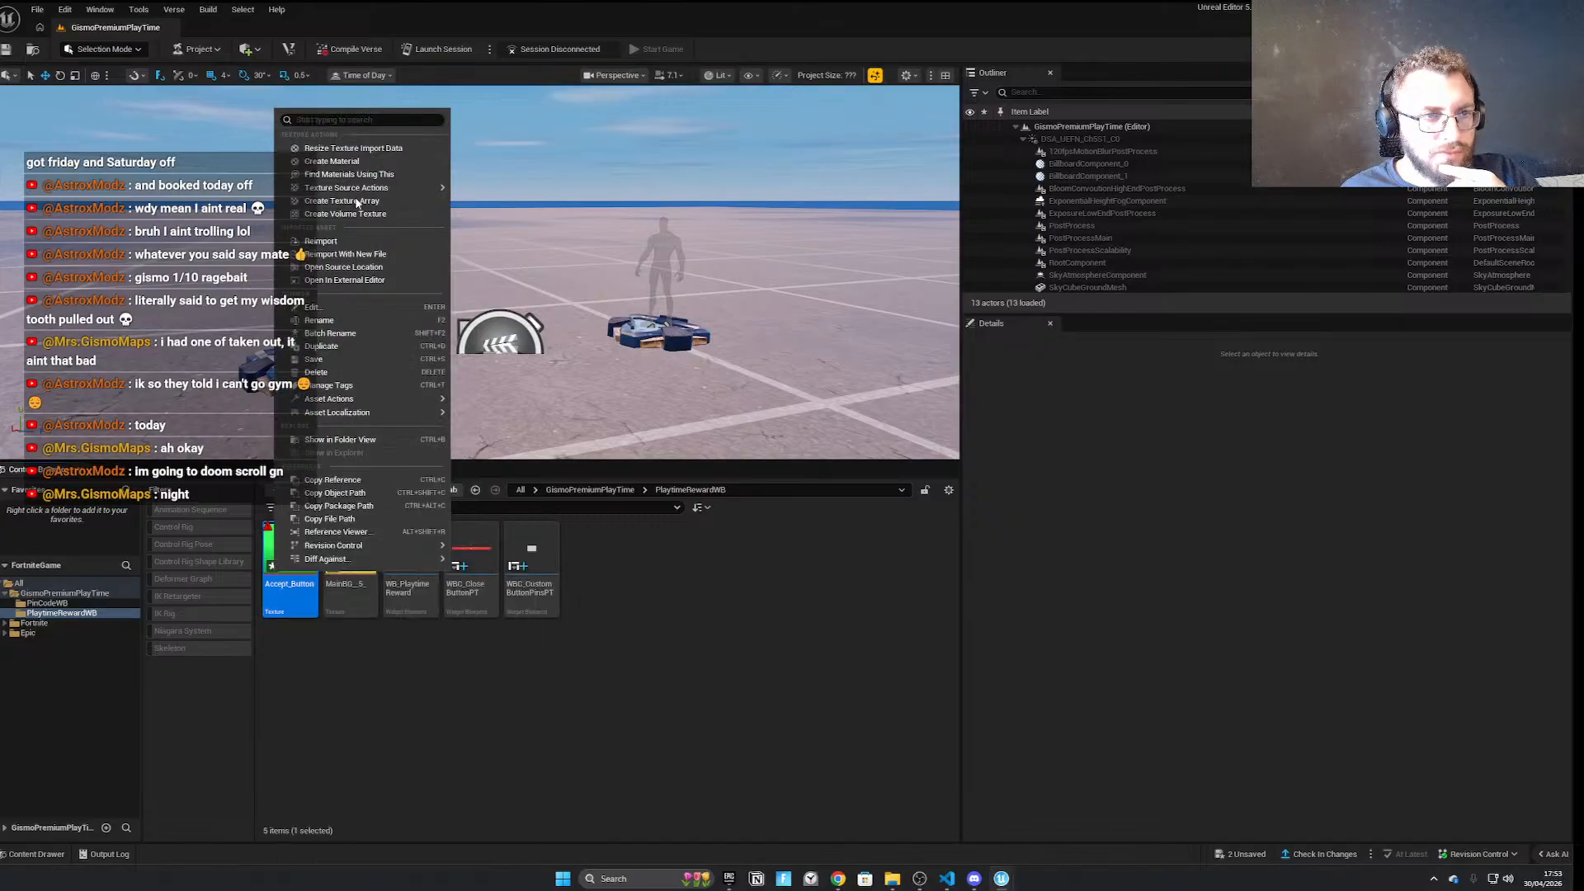
left_click(329, 652)
right_click(303, 569)
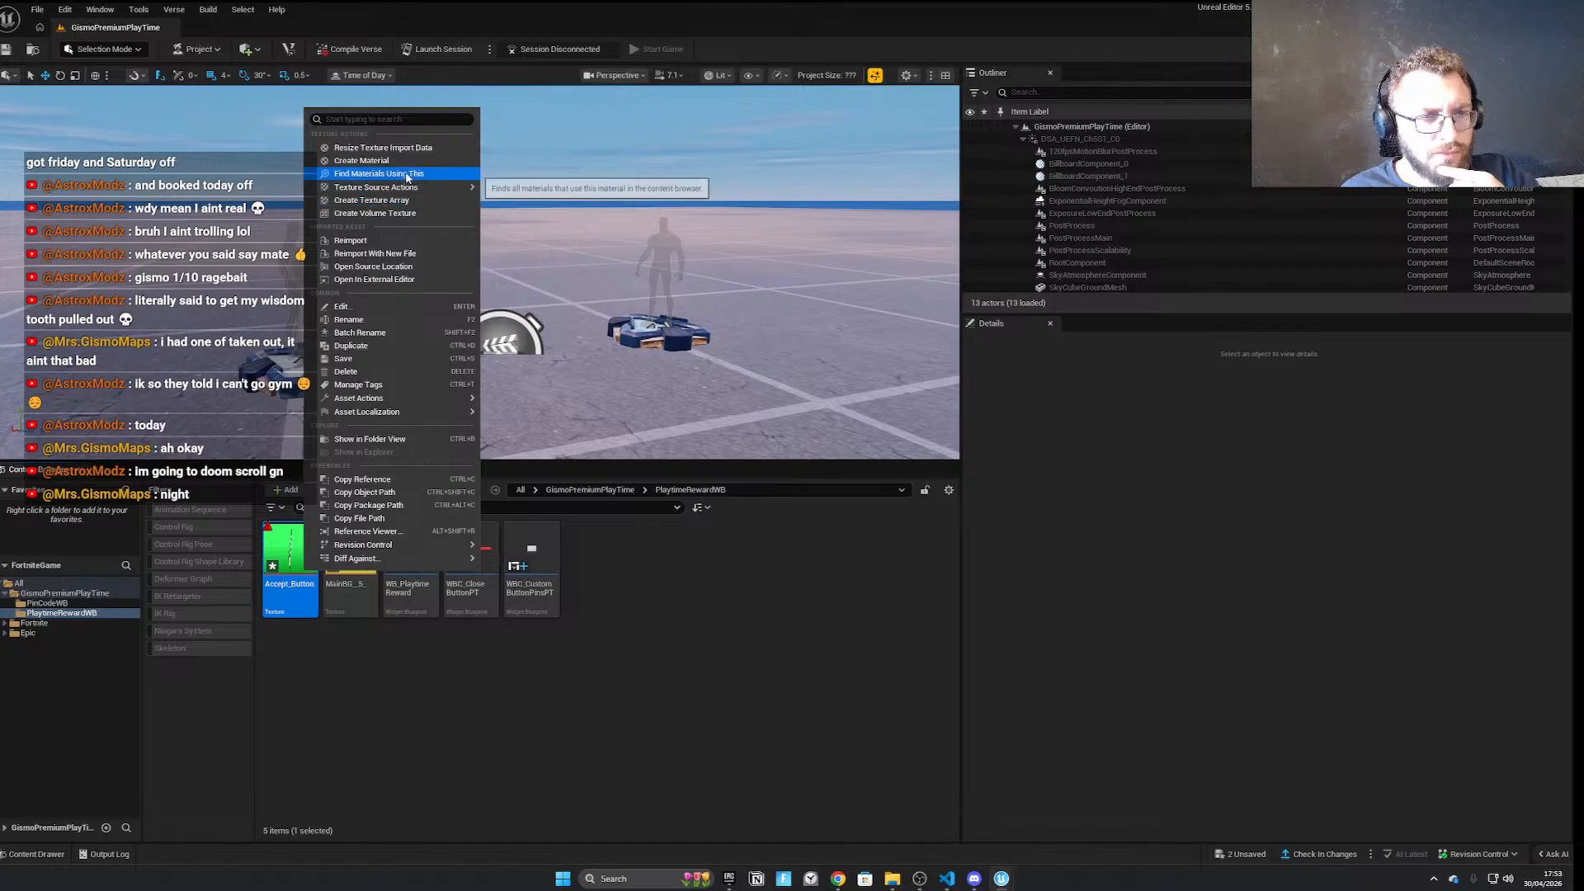
mouse_move(295, 588)
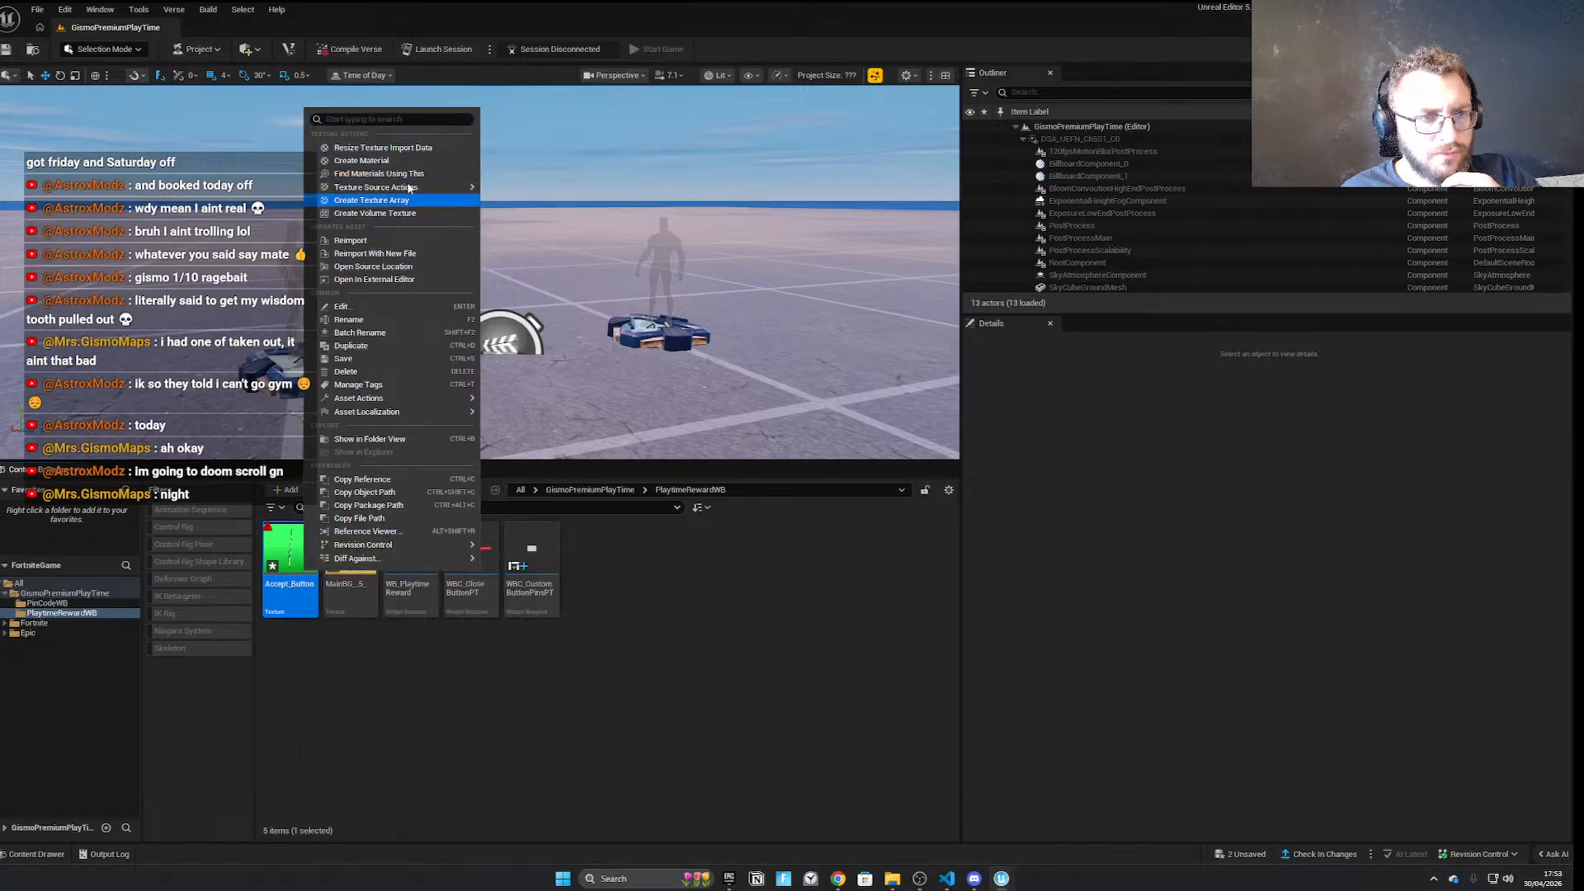
mouse_move(410, 189)
left_click(536, 209)
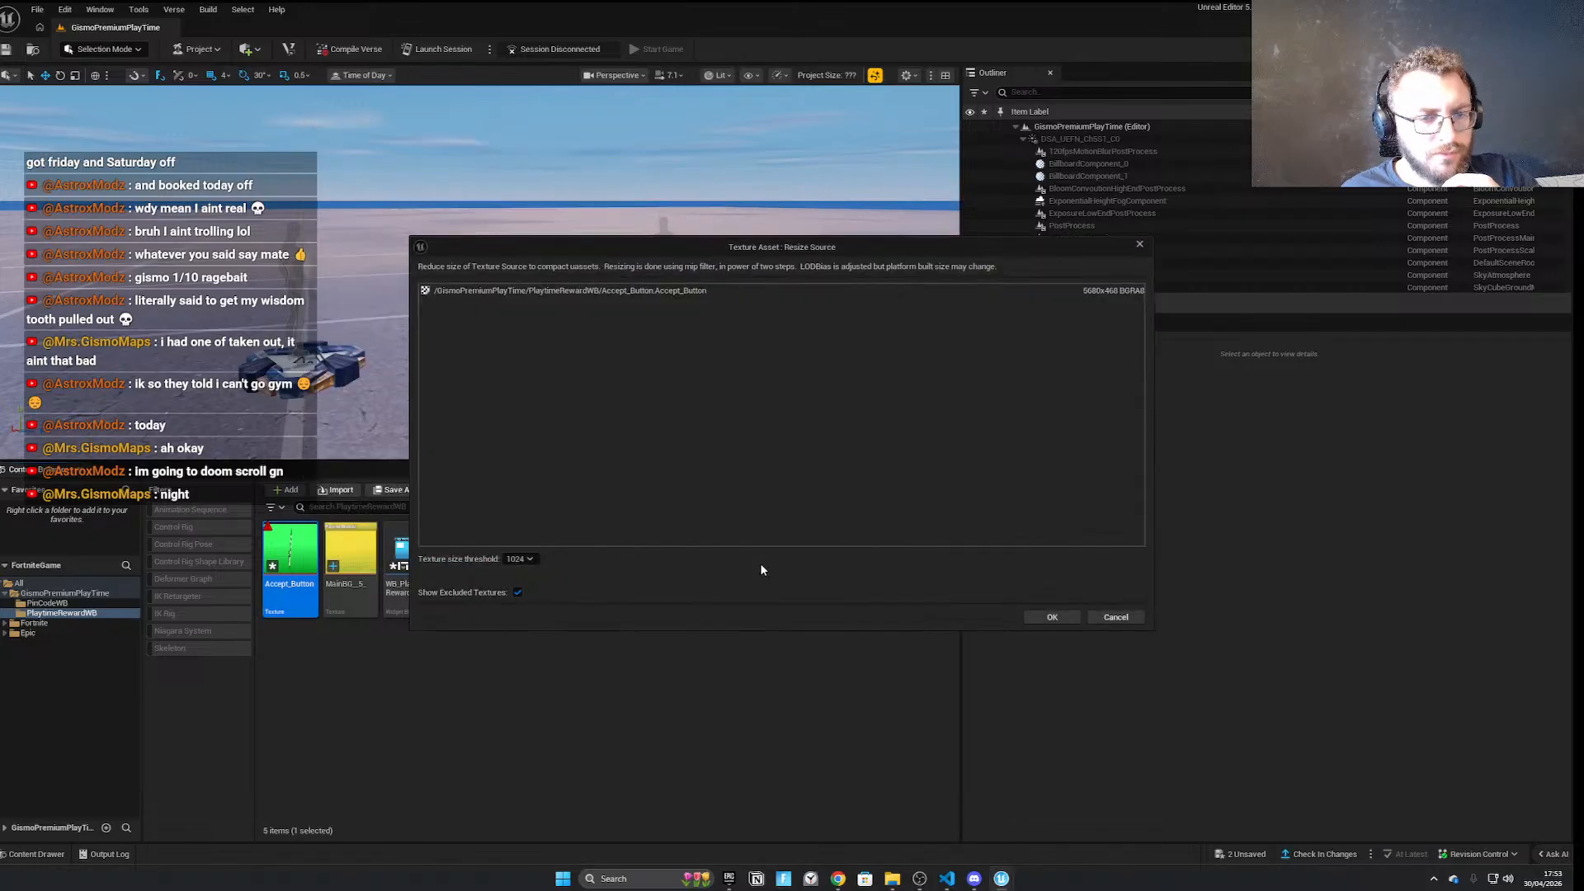
left_click(518, 561)
left_click(521, 715)
left_click(1052, 618)
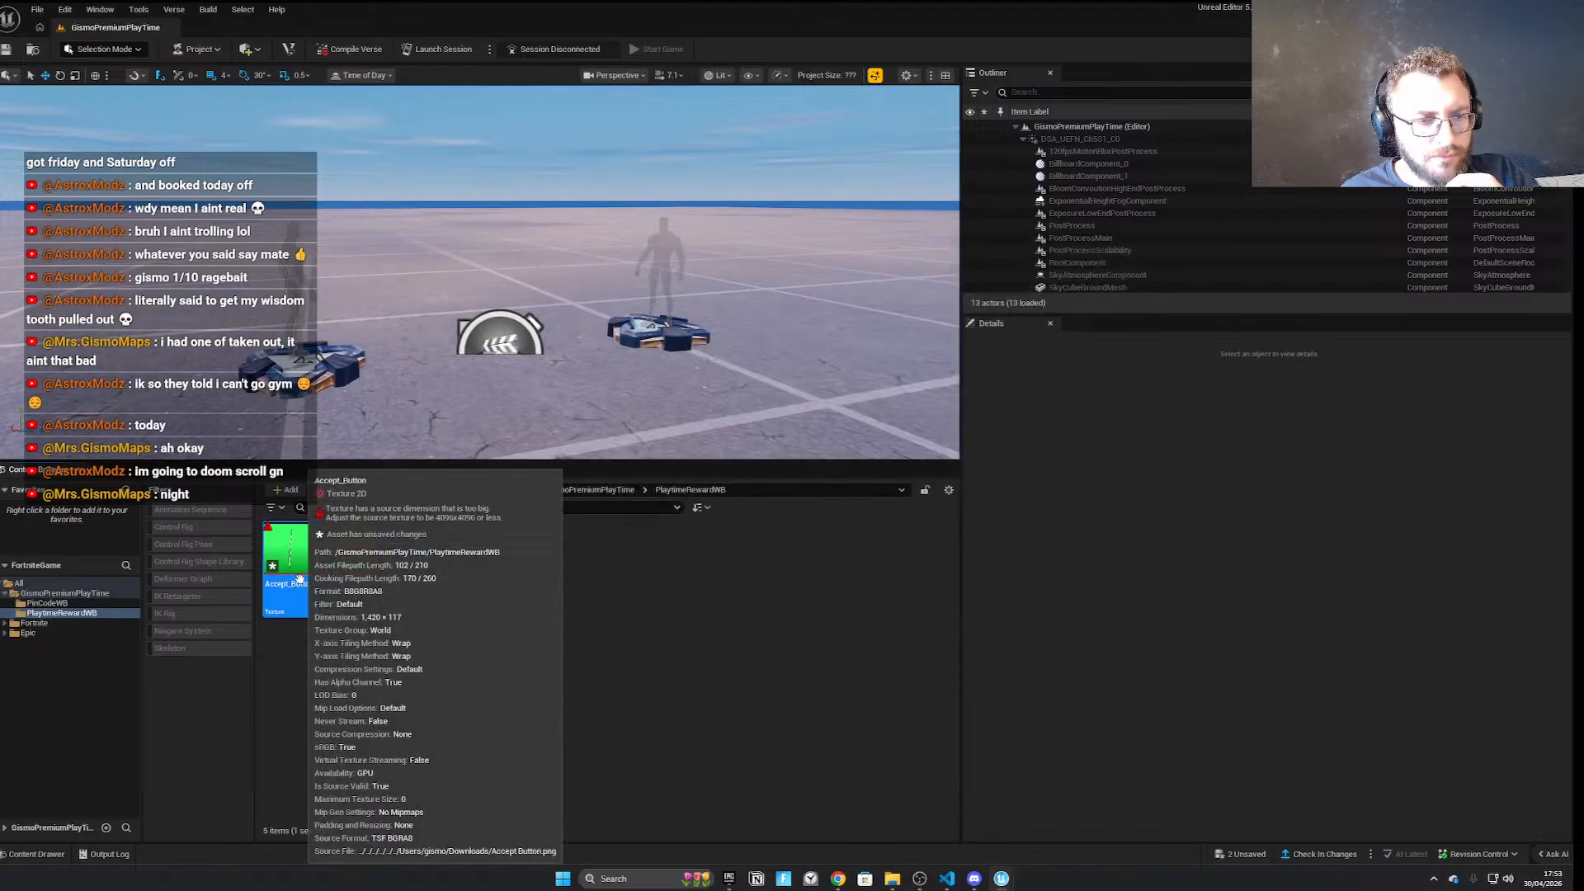
left_click(353, 643)
Save all unsaved project assets and put away the message log
left_click(48, 8)
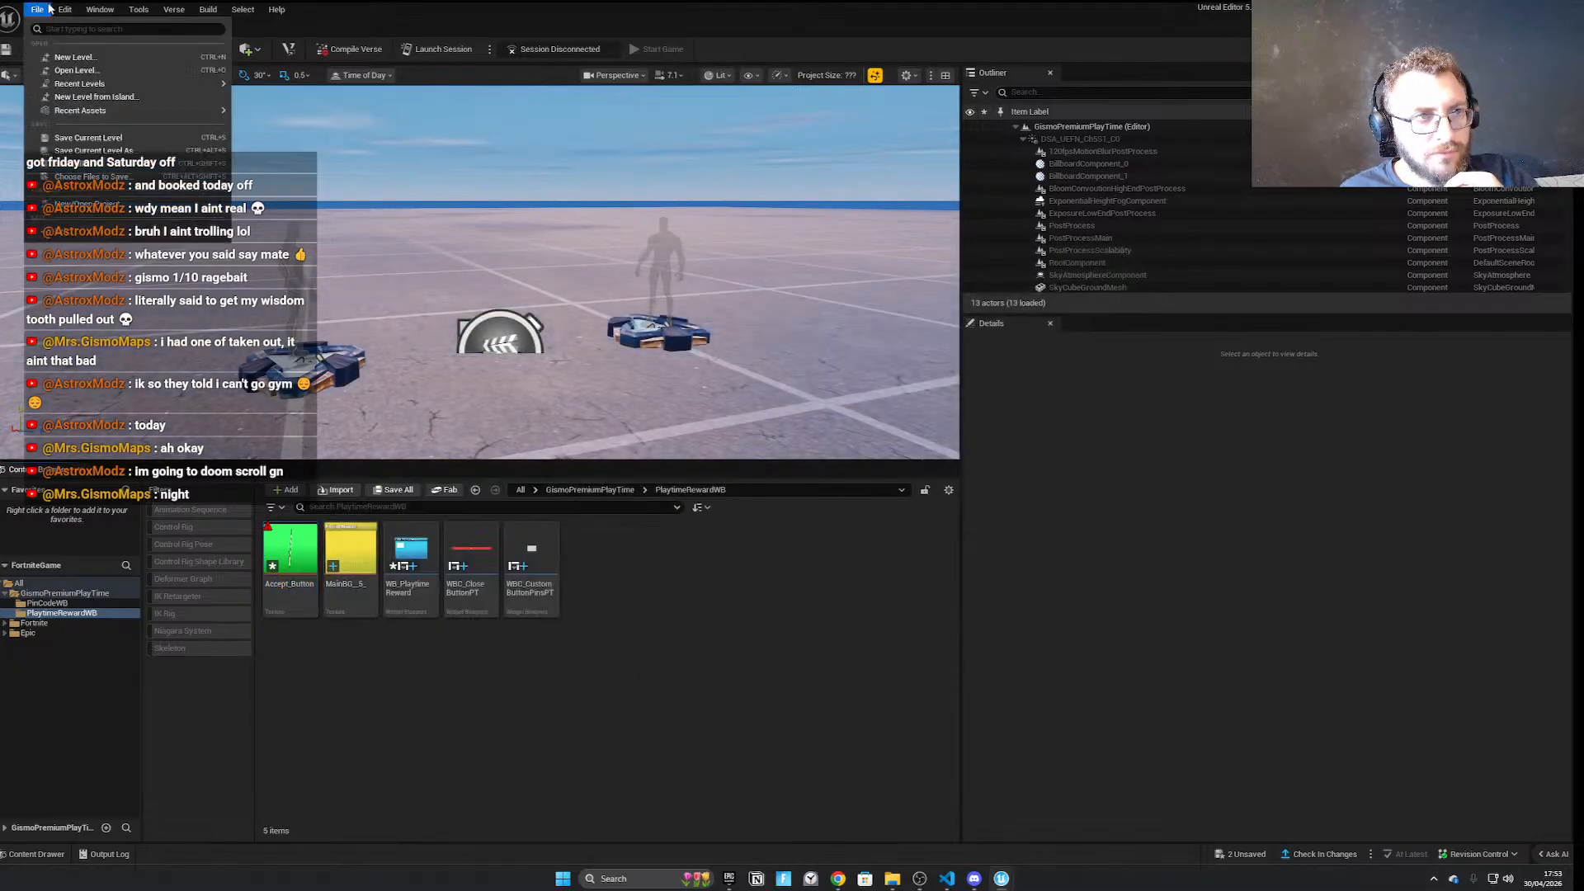
left_click(83, 174)
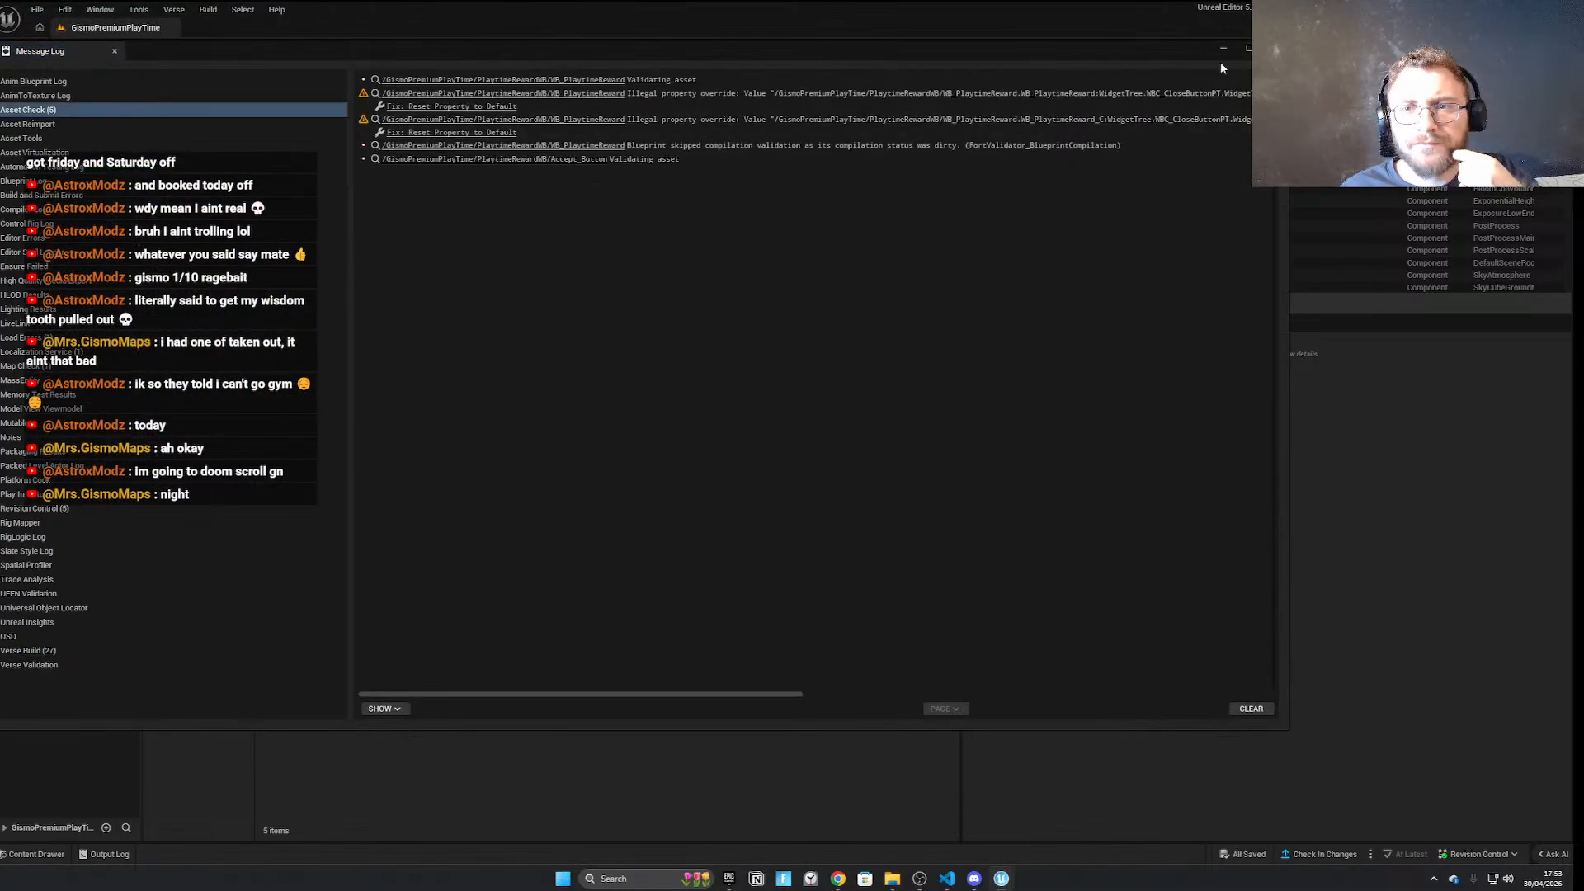
left_click(1222, 50)
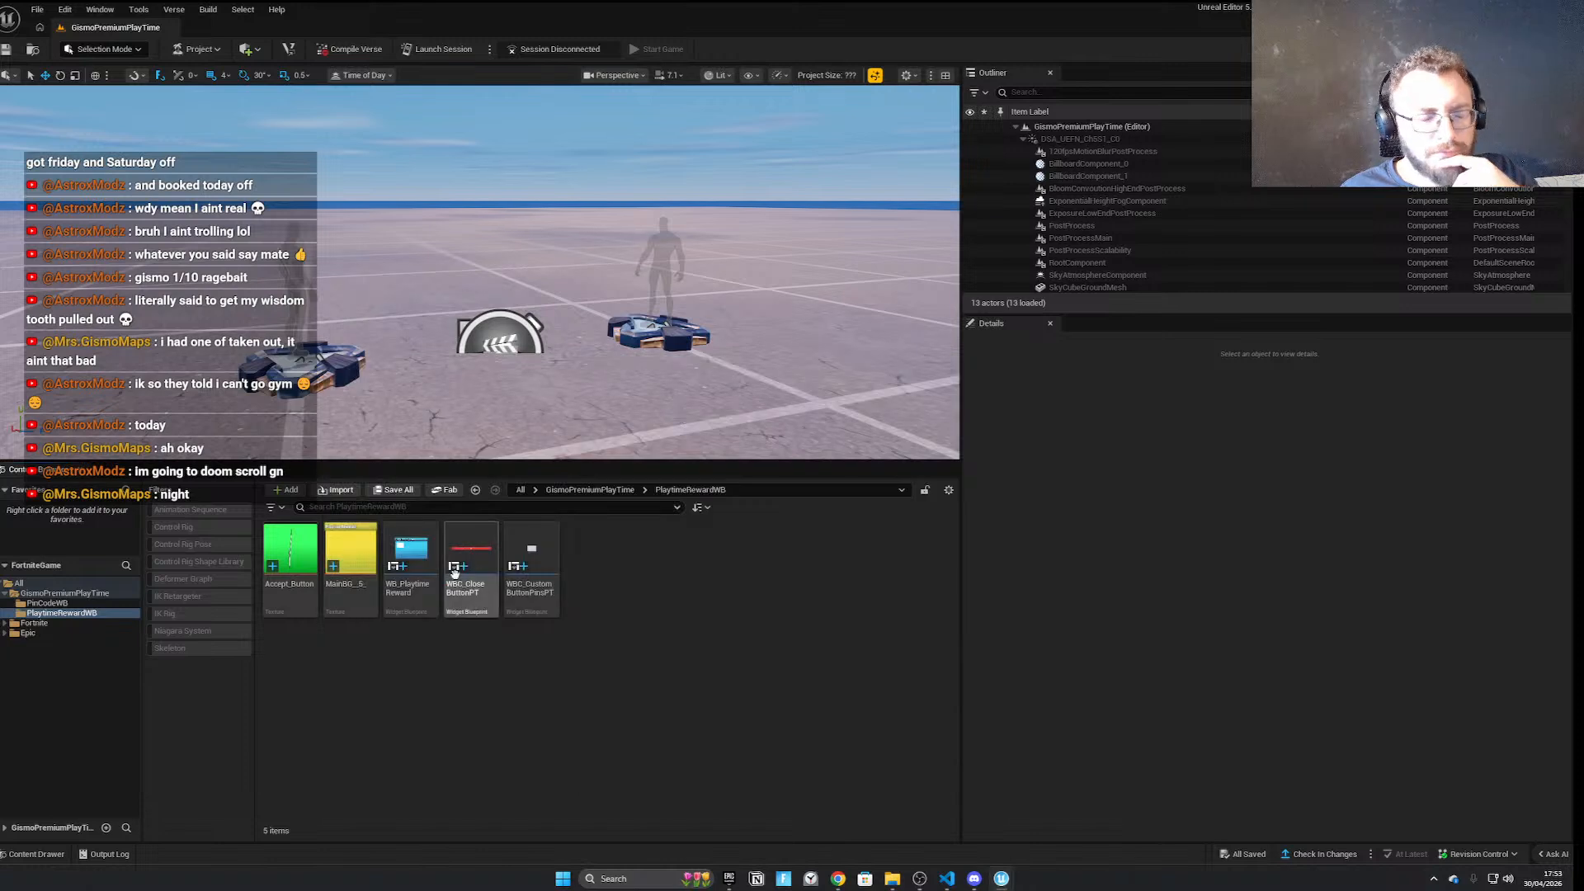
Duplicate the WBC_CloseButtonPT widget and name the copy WBC_AcceptButtonPT
left_click(471, 569)
key("ctrl+d")
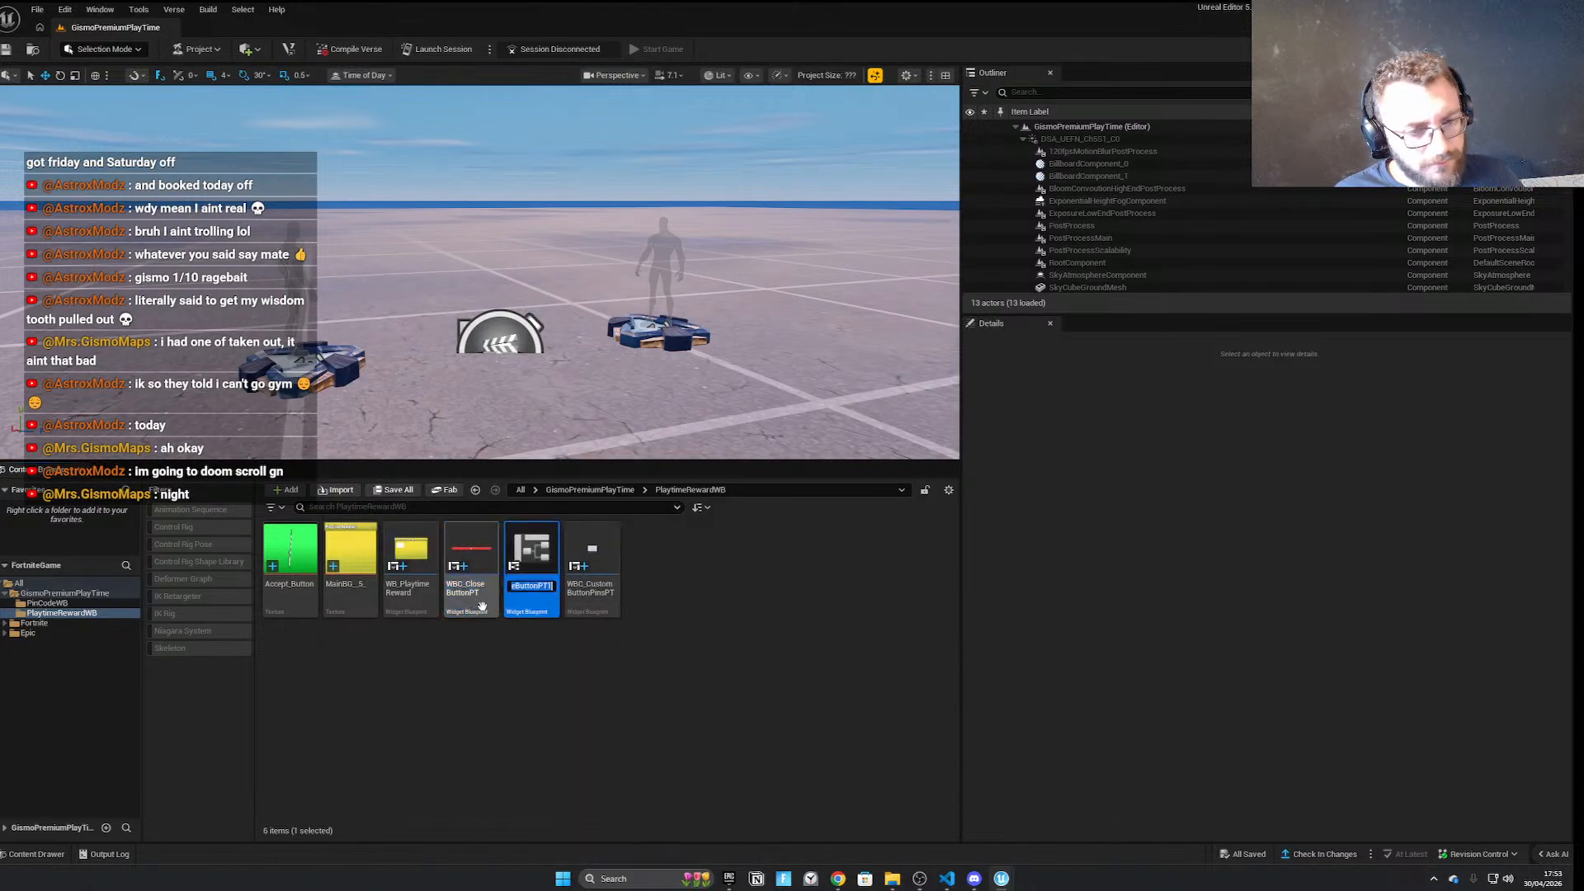
key("BackSpace")
key("BackSpace")
key("BackSpace")
type("on")
key("BackSpace")
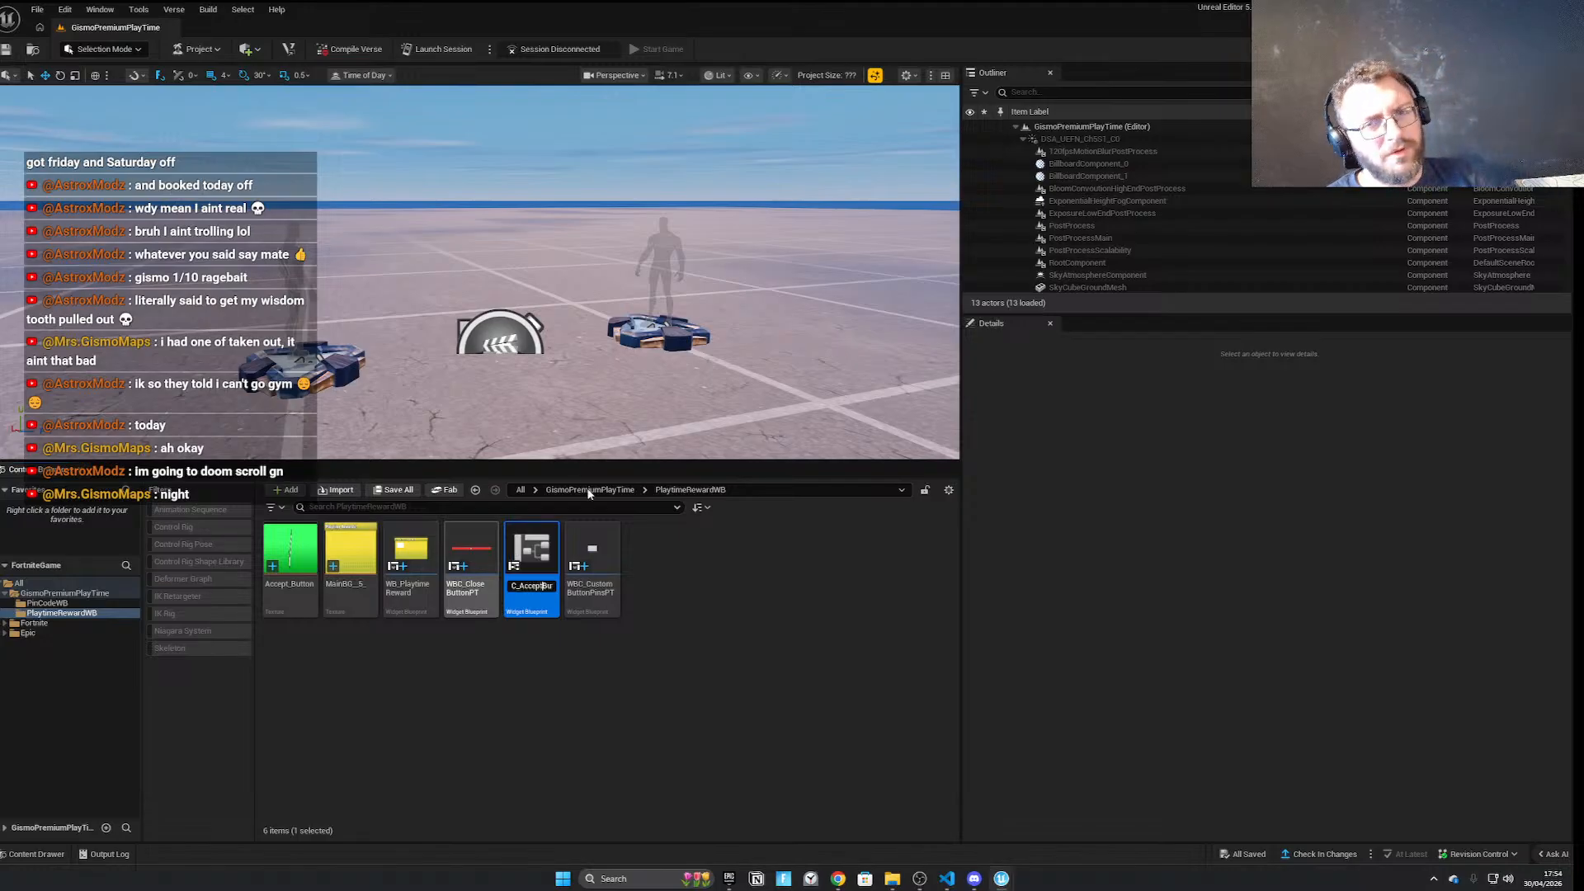
left_click(587, 641)
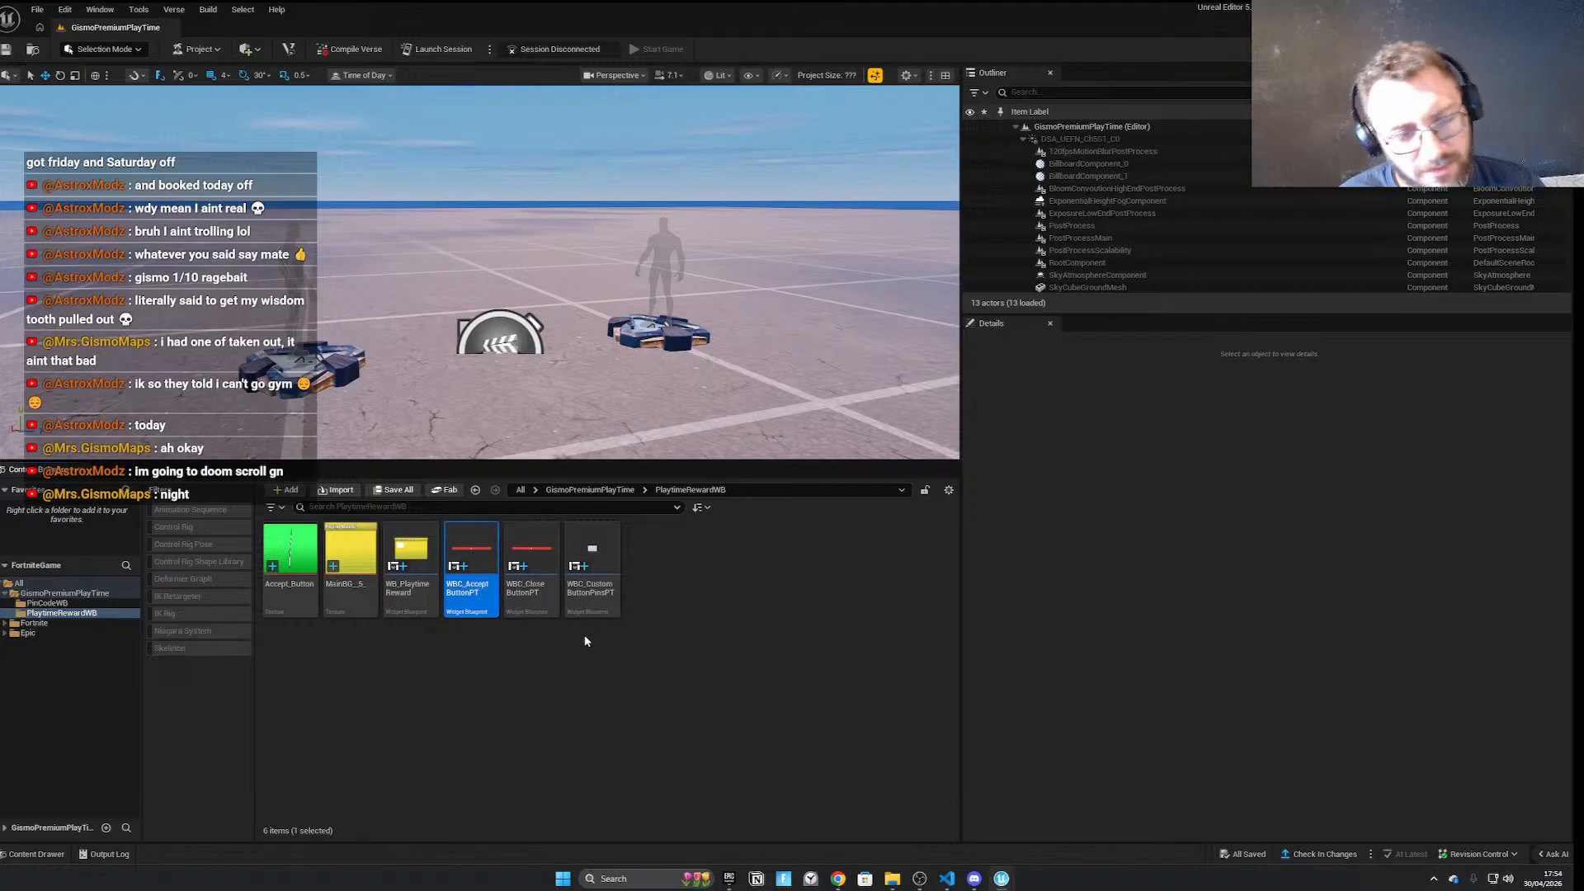
Open the WBC_AcceptButtonPT widget for editing and switch back to the Daily_Reward_UI_Figma design in Figma
double_click(474, 549)
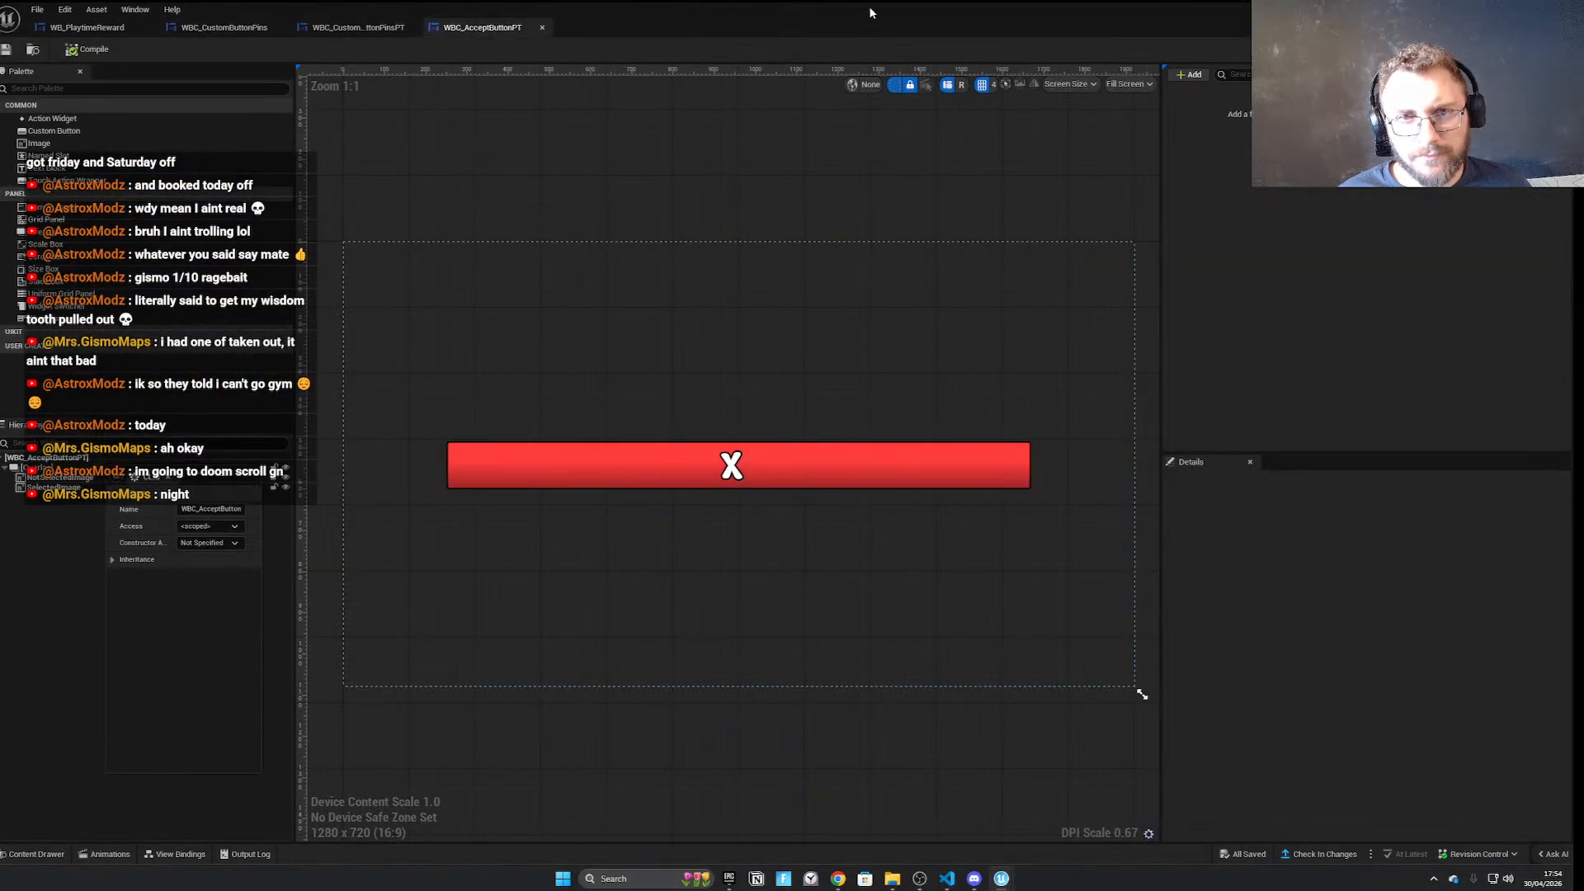
double_click(871, 12)
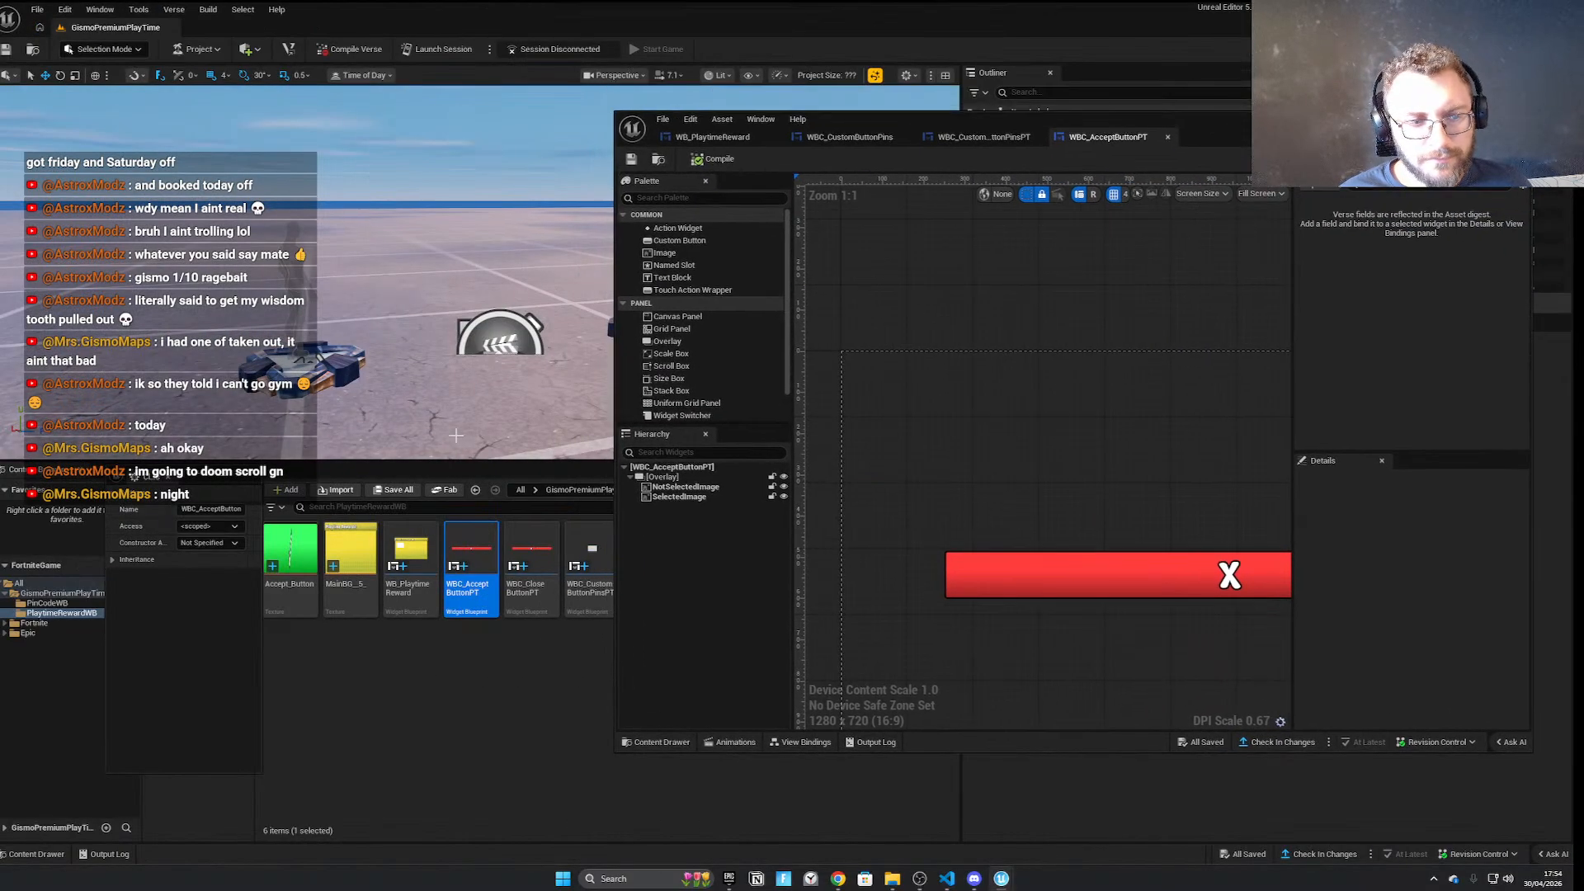
mouse_move(838, 876)
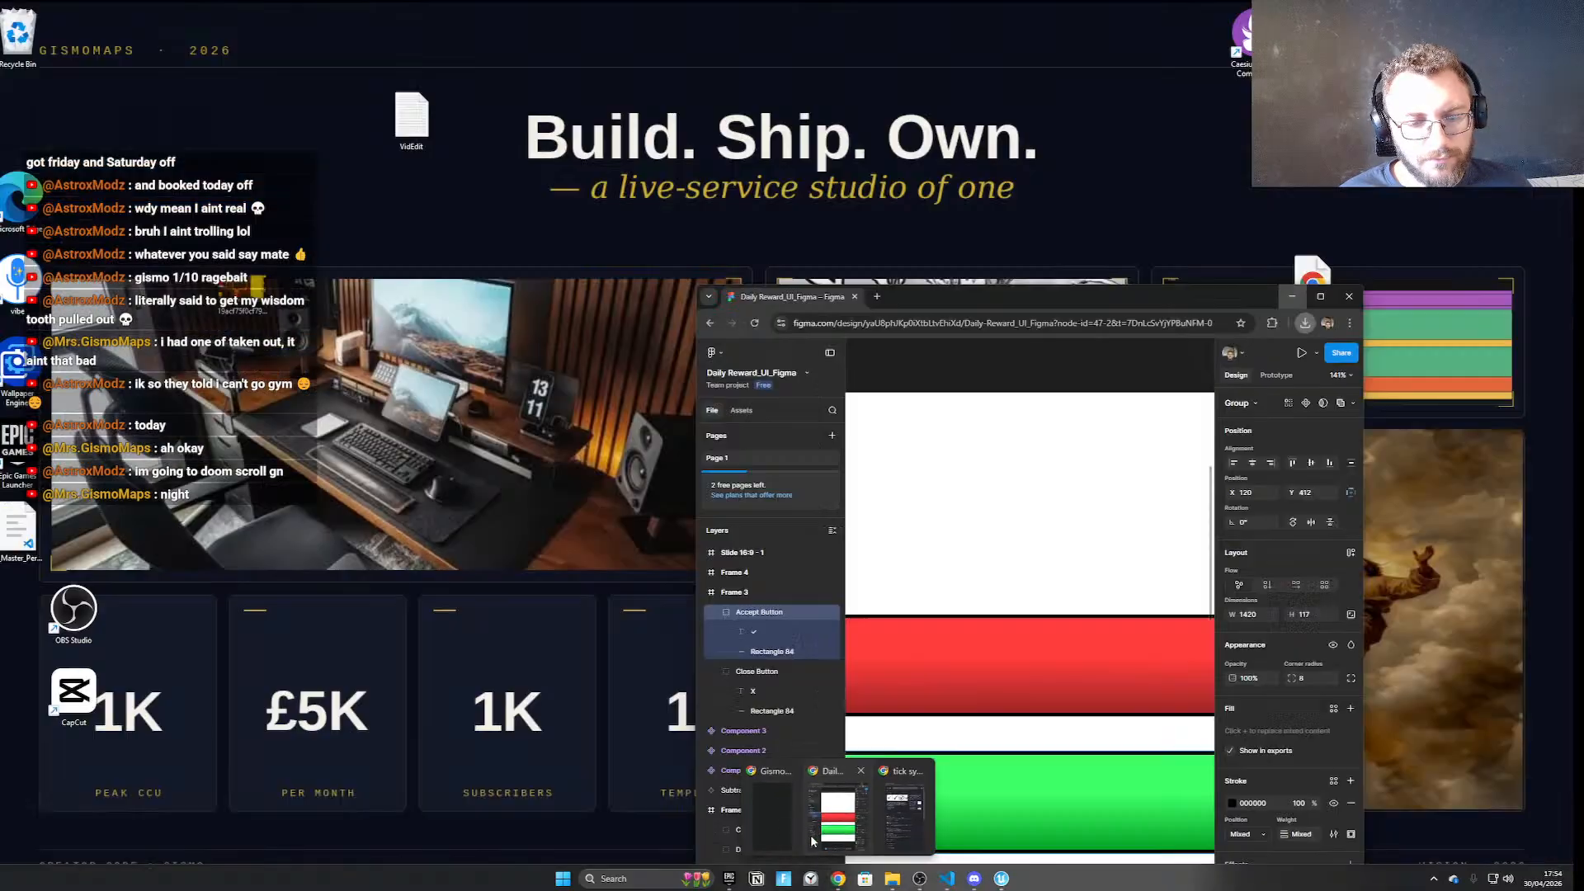
left_click(813, 840)
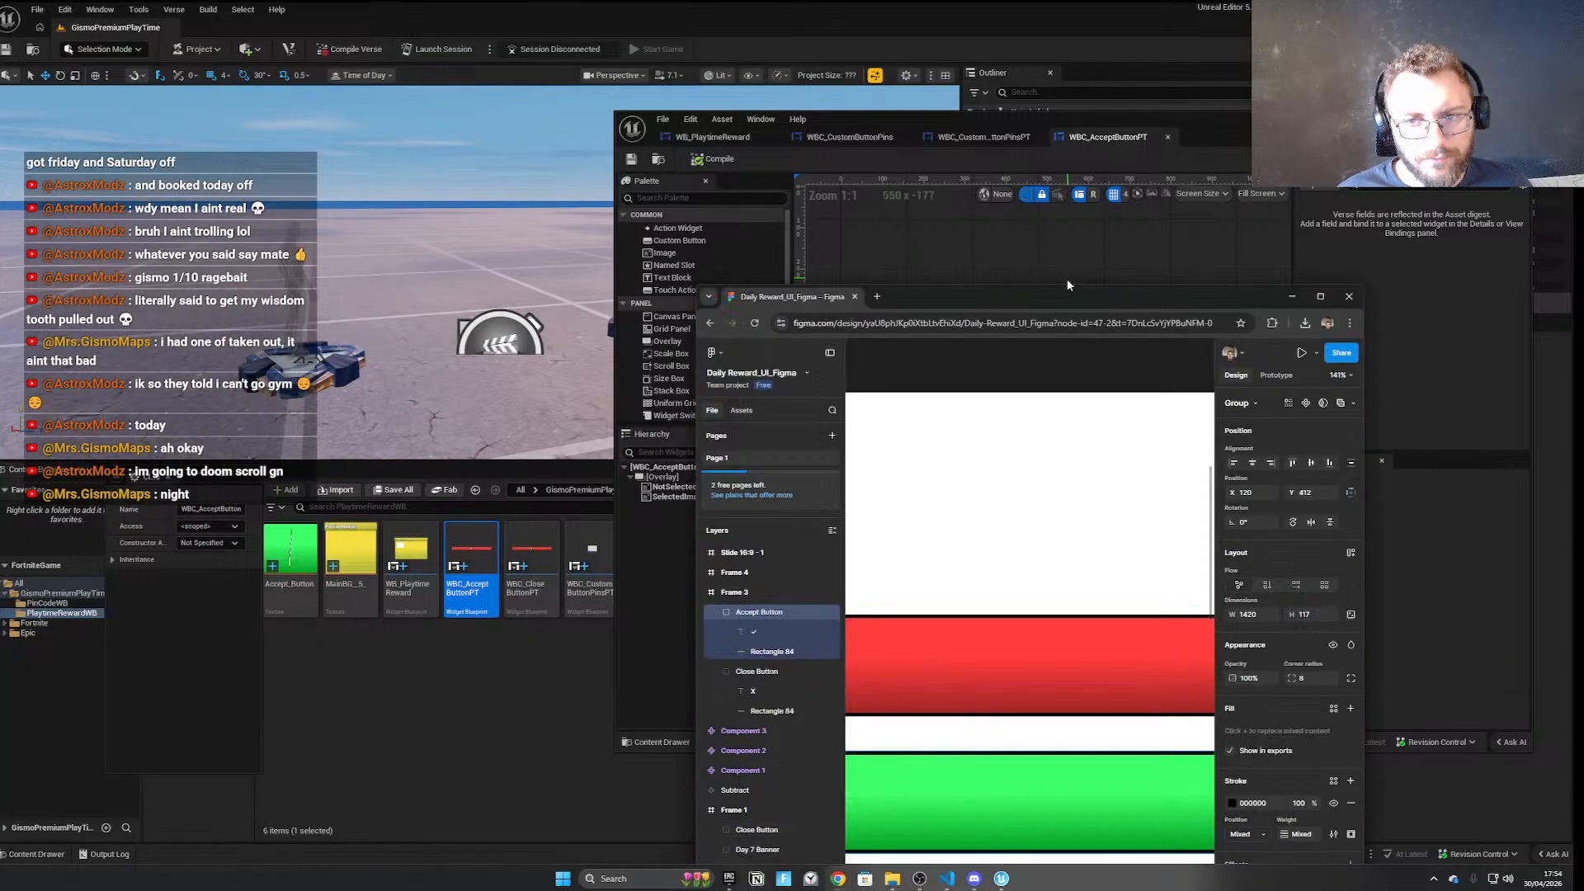
double_click(1073, 296)
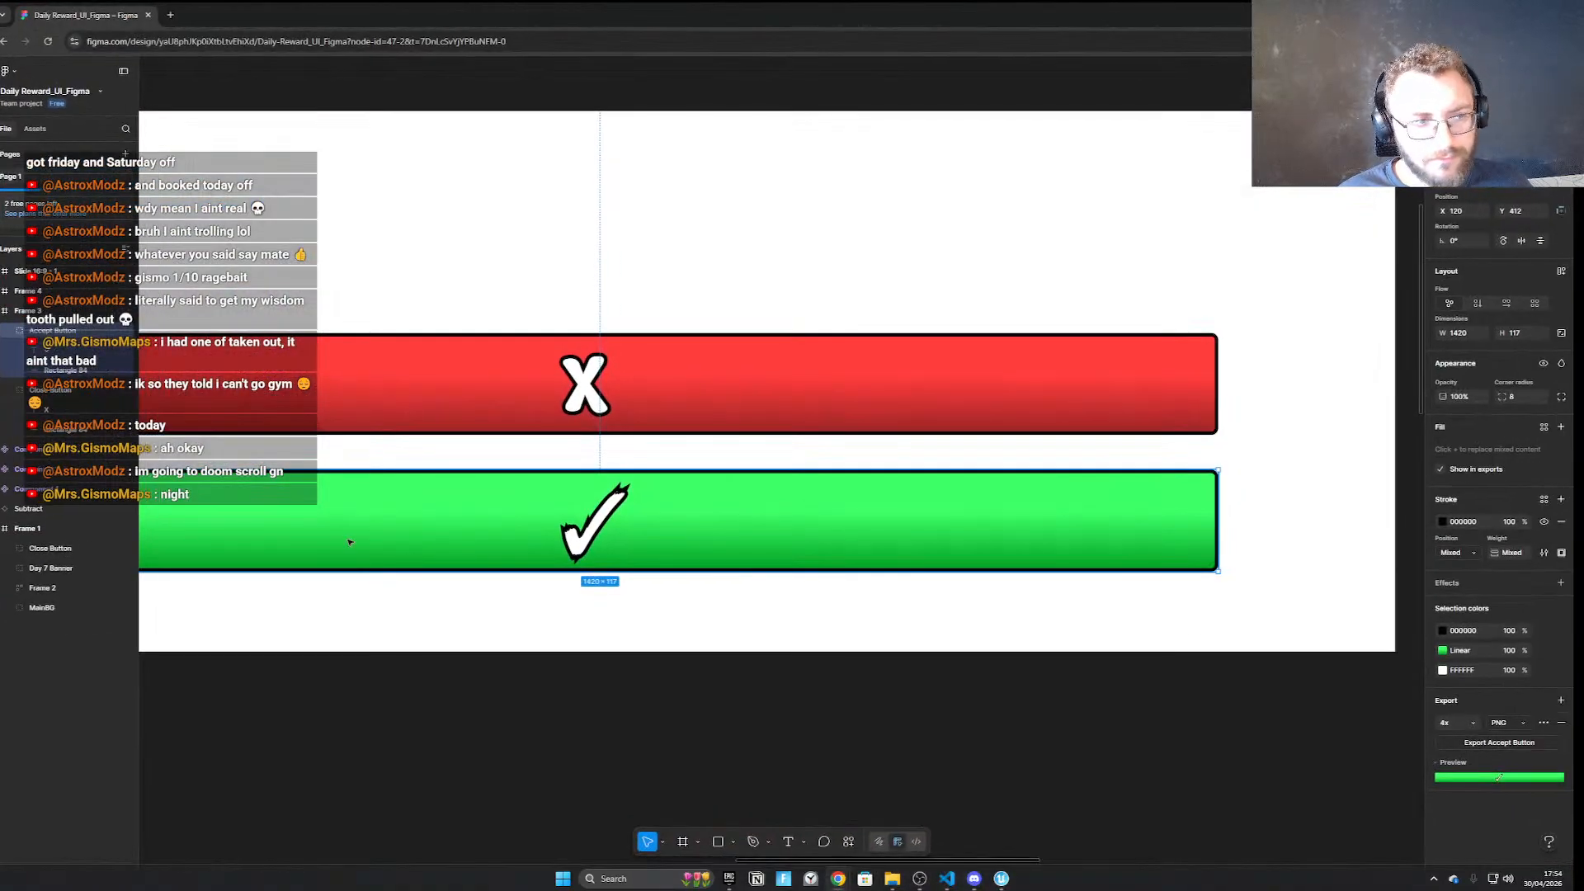
Give the green button's rectangle a white (FFFFFF) stroke and a 1x PNG export setting, and reselect the Accept Button group
left_click(80, 371)
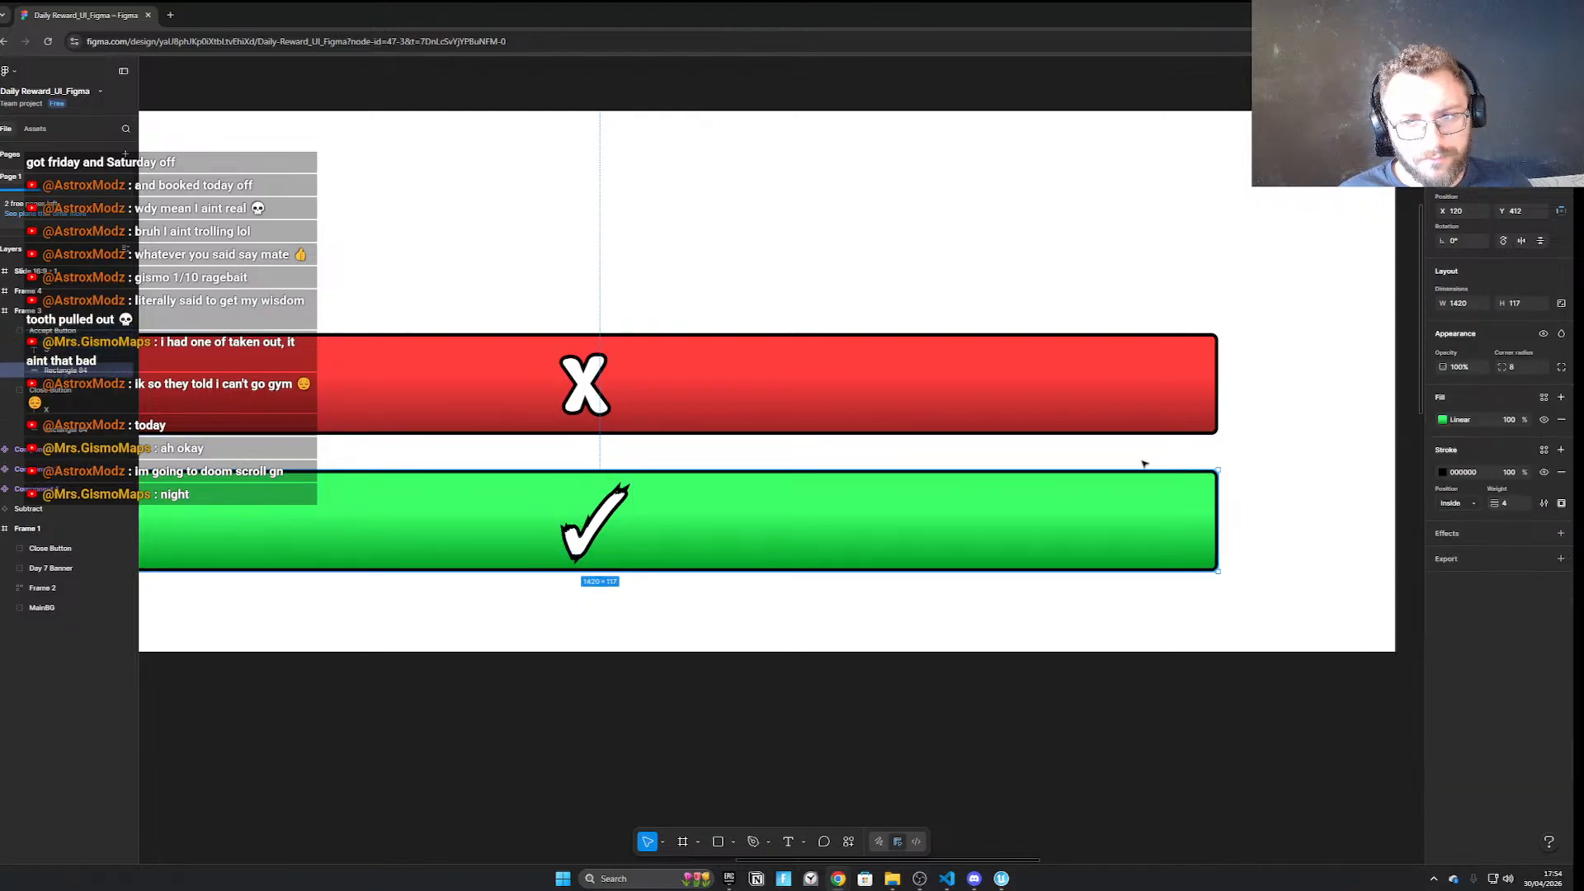
left_click(1444, 473)
left_click_drag(1332, 621, 1286, 523)
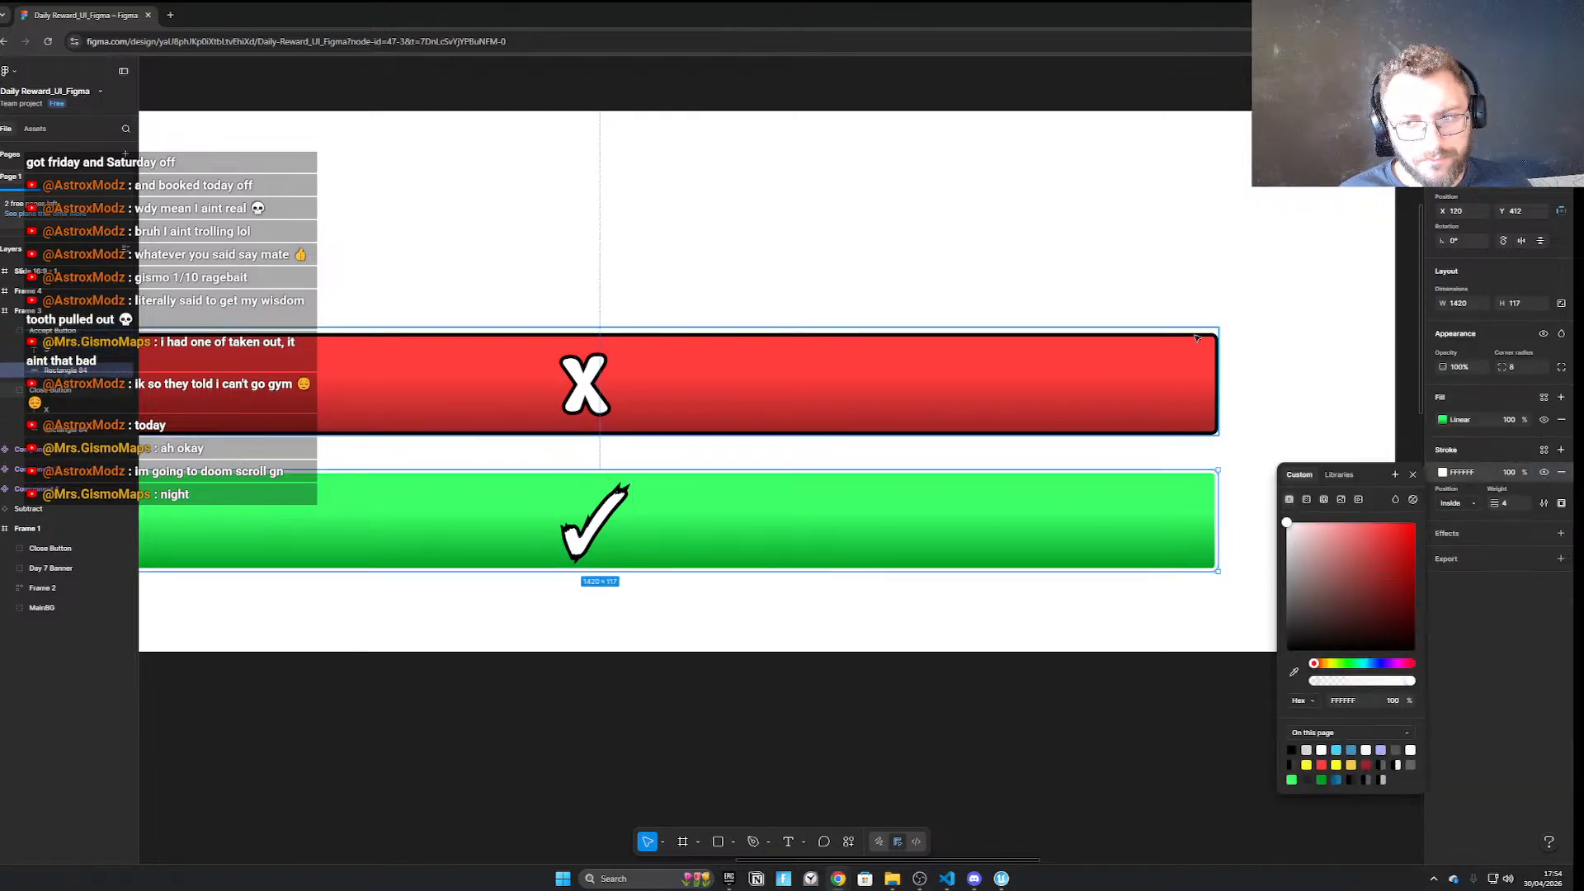
left_click(1484, 557)
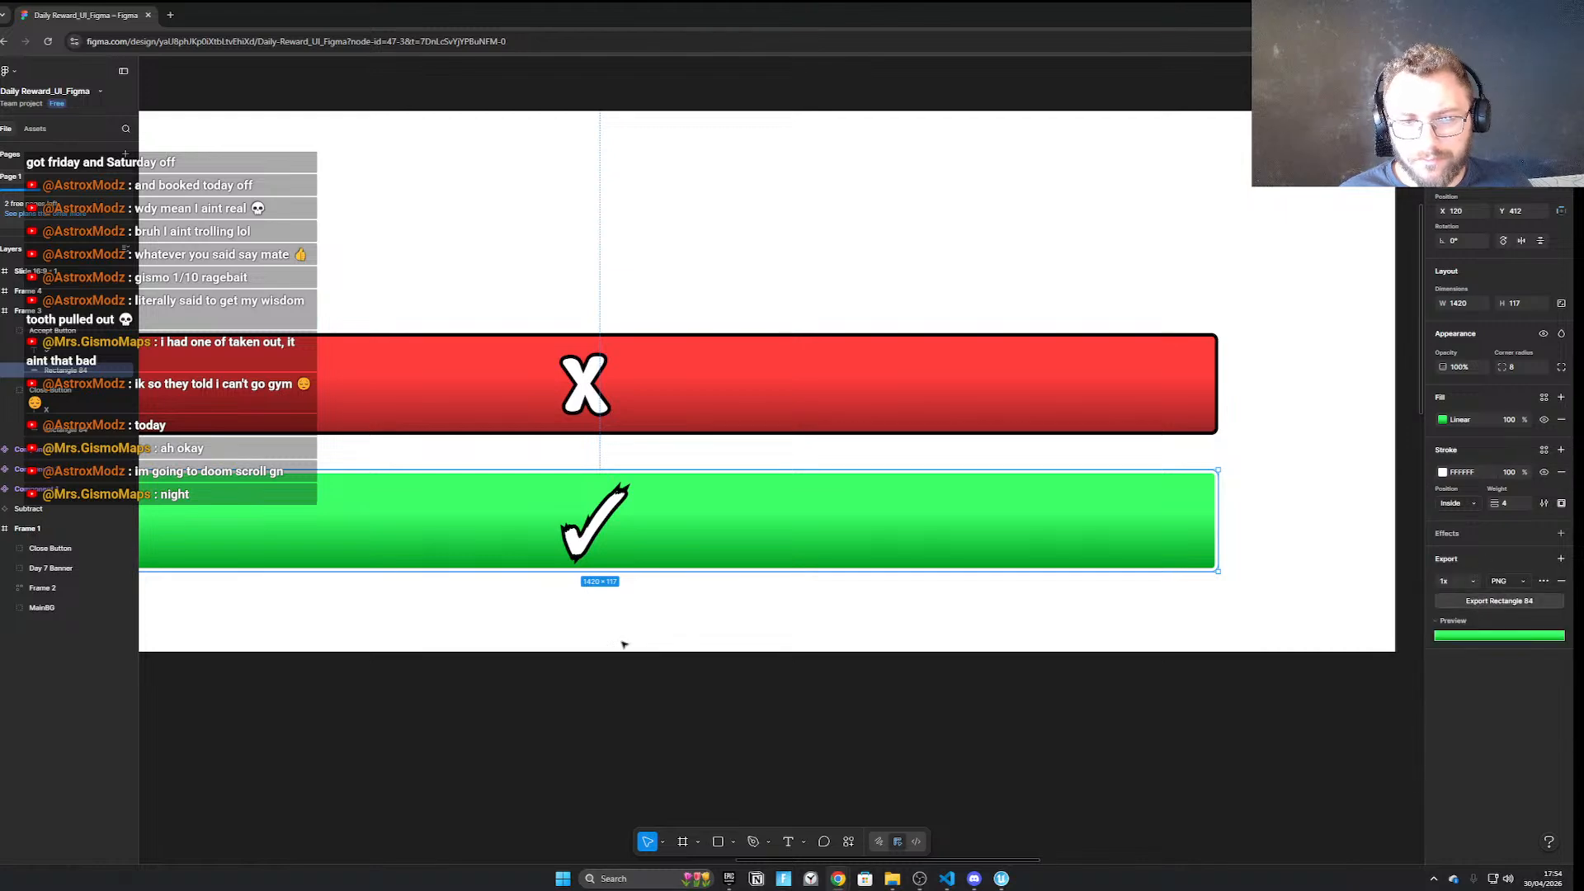
left_click(60, 331)
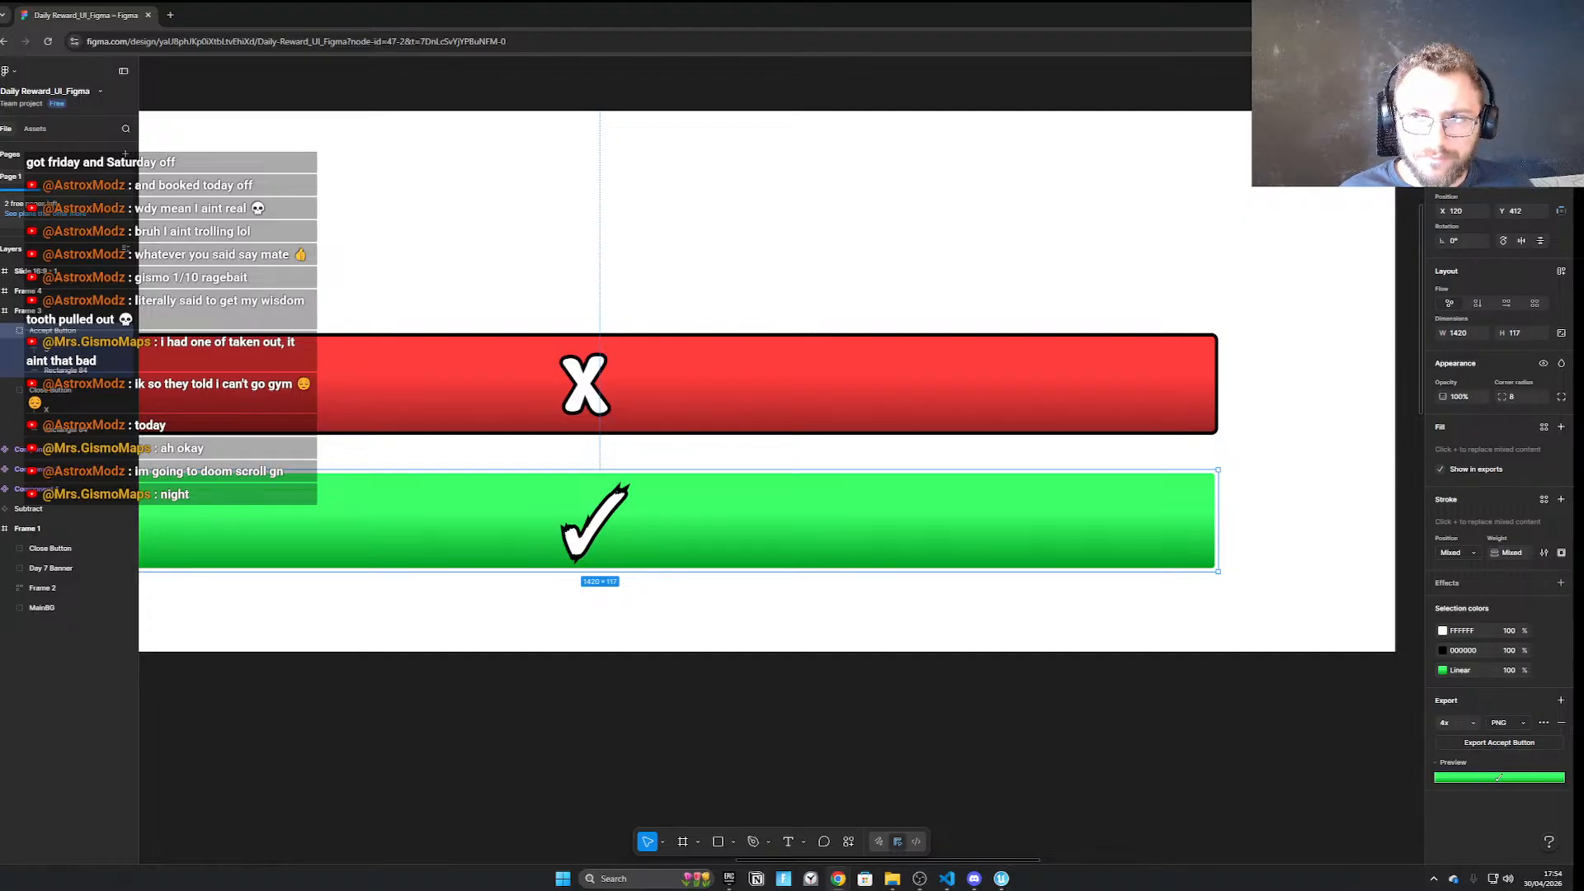
Return to the Unreal editor, name the imported white-outlined green button texture Accept_Button_Selected in PlaytimeRewardWB, and put away the message log
left_click(1500, 13)
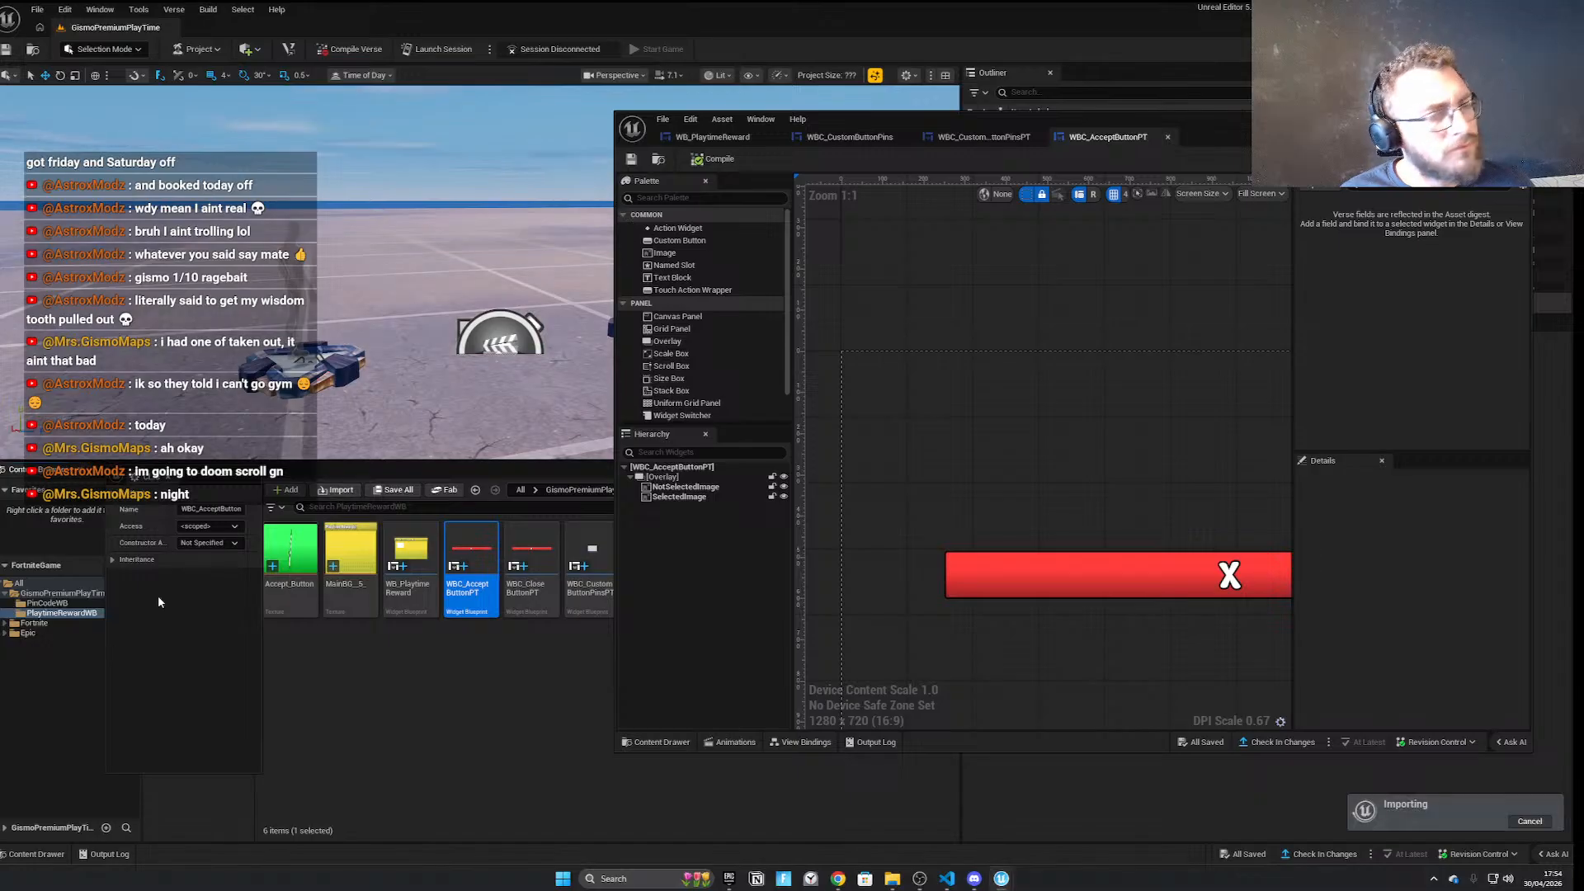
left_click(346, 584)
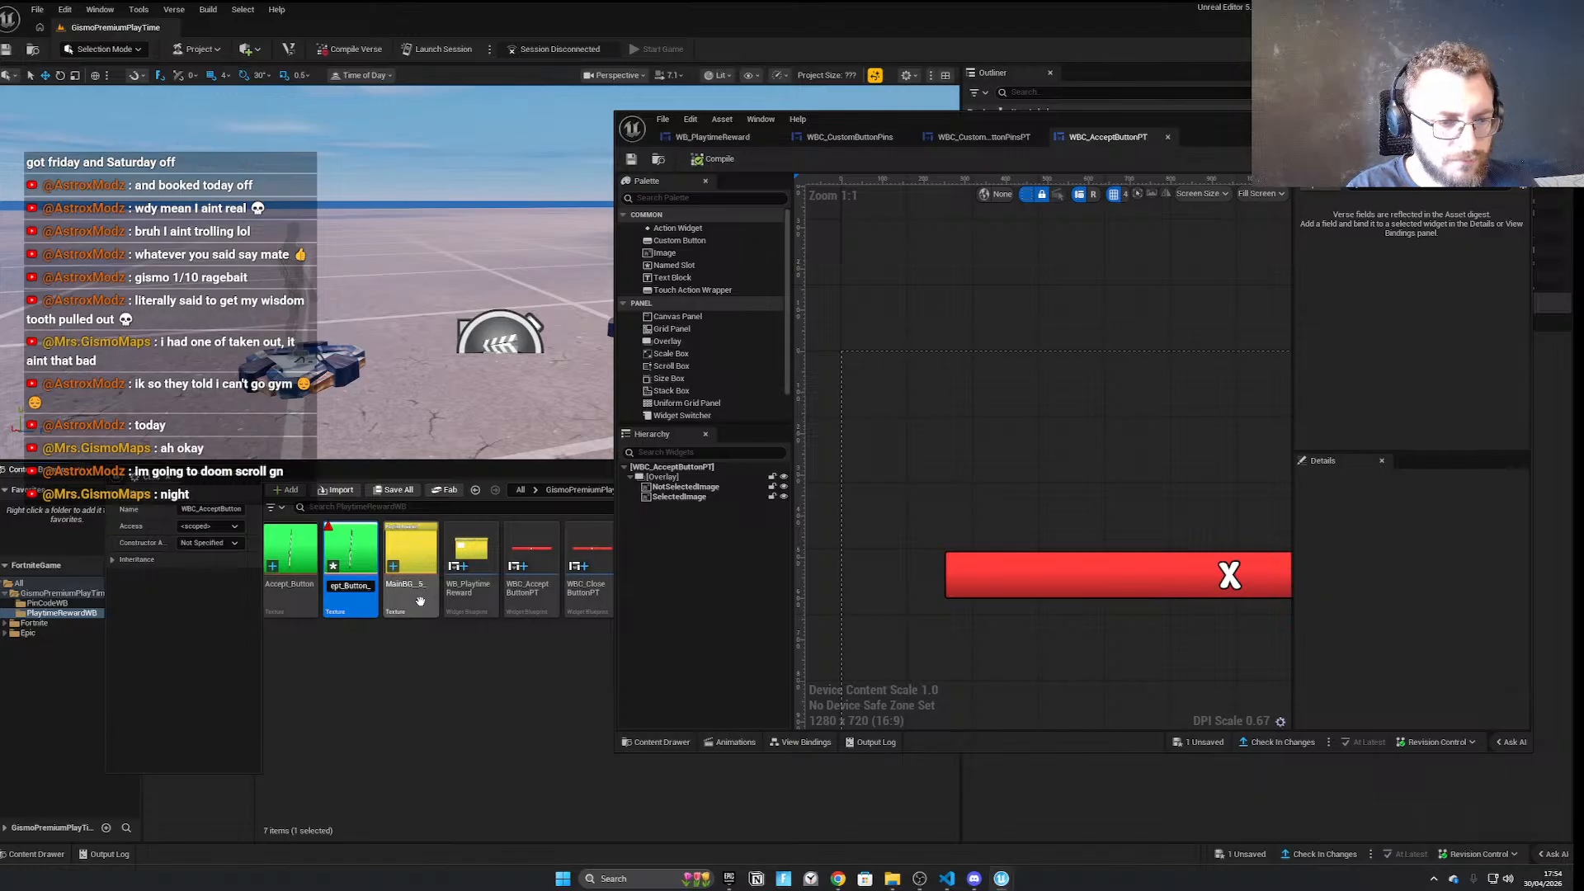
type("Selected")
key("Return")
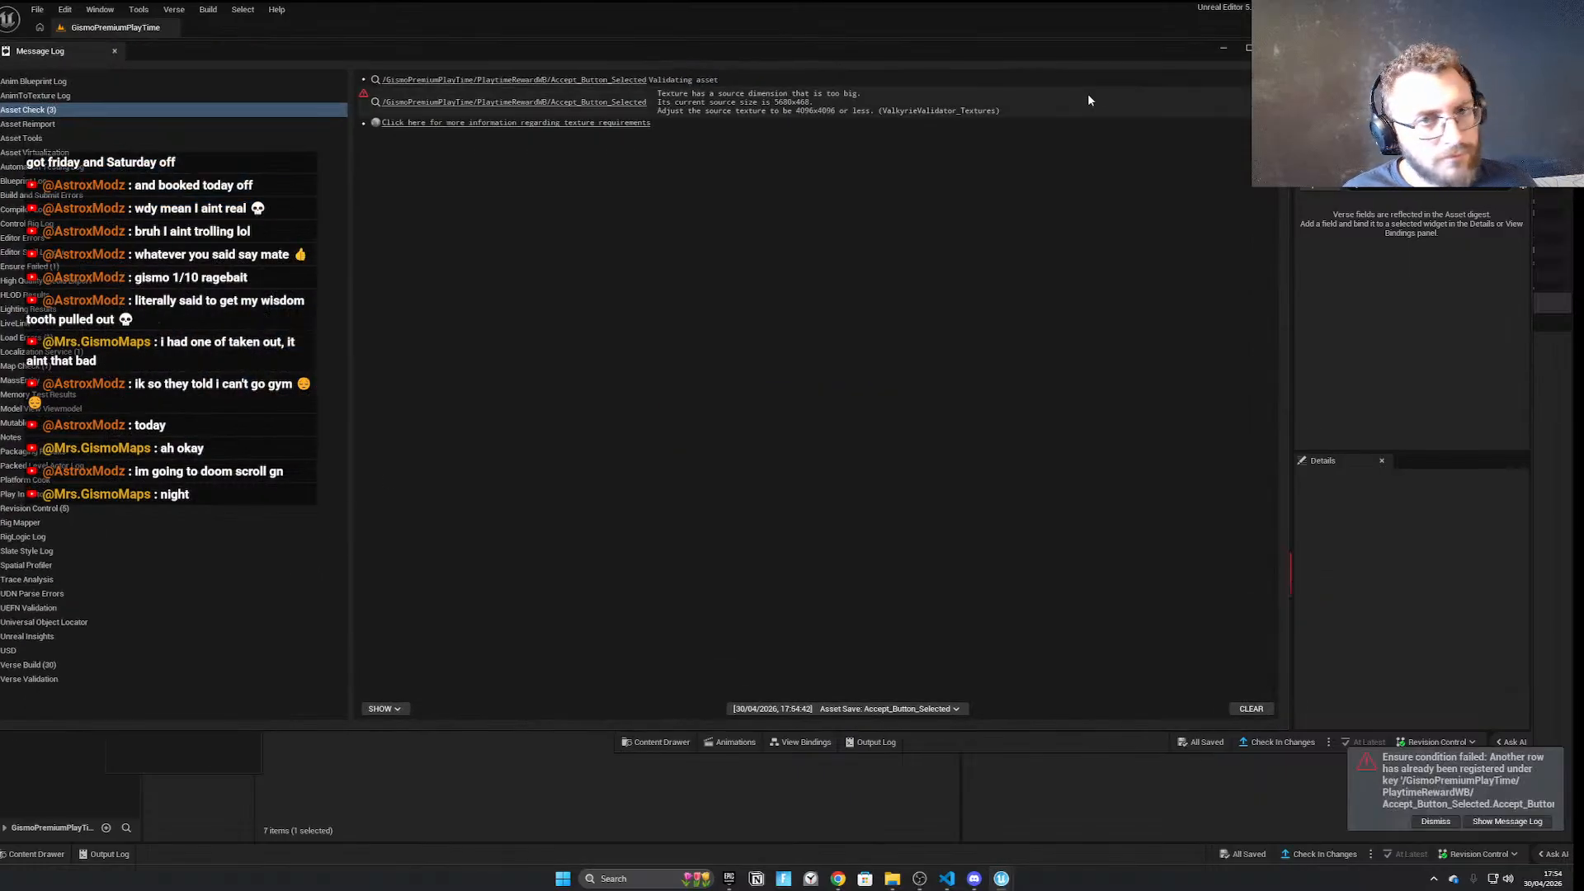
left_click(1223, 47)
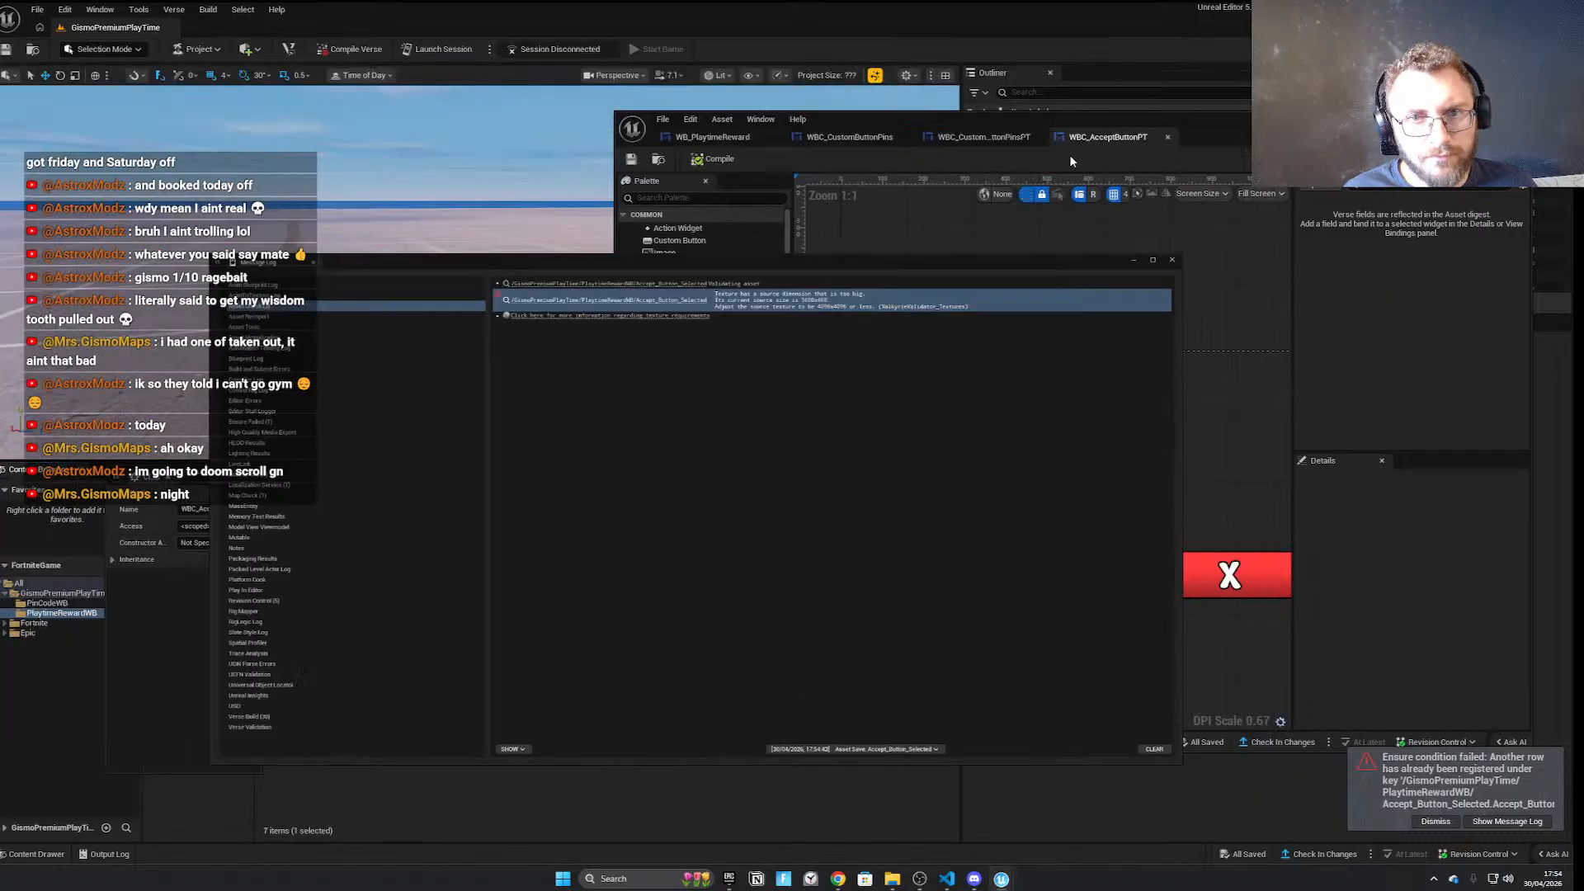
Resize the source of the Accept_Button_Selected texture using a texture size threshold of 2048
right_click(363, 572)
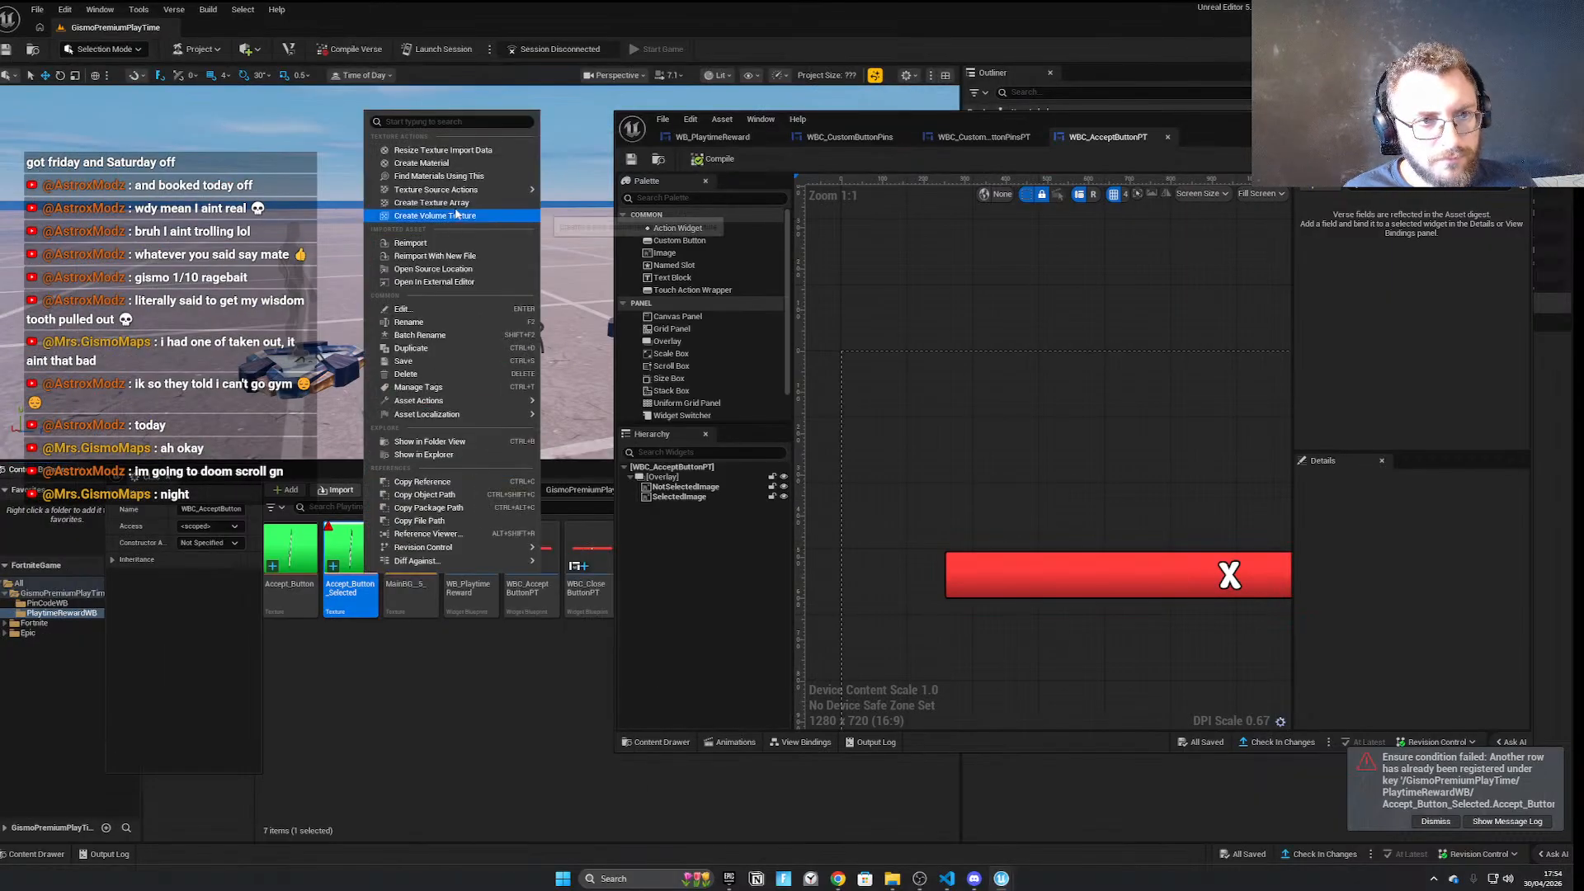
mouse_move(479, 190)
left_click(603, 196)
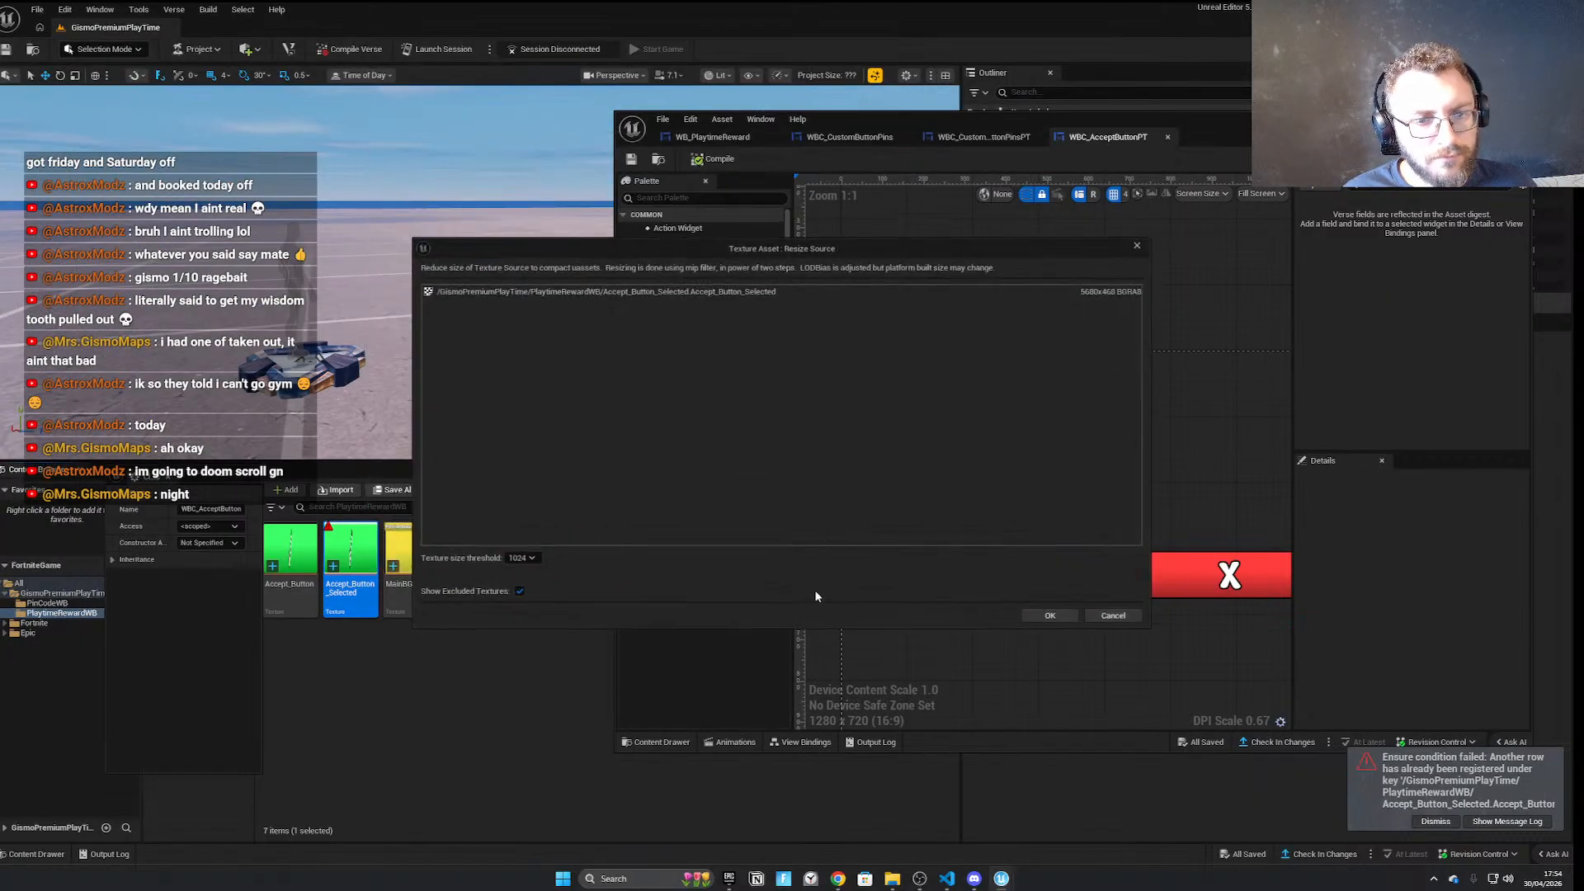
left_click(518, 558)
left_click(520, 689)
left_click(1052, 618)
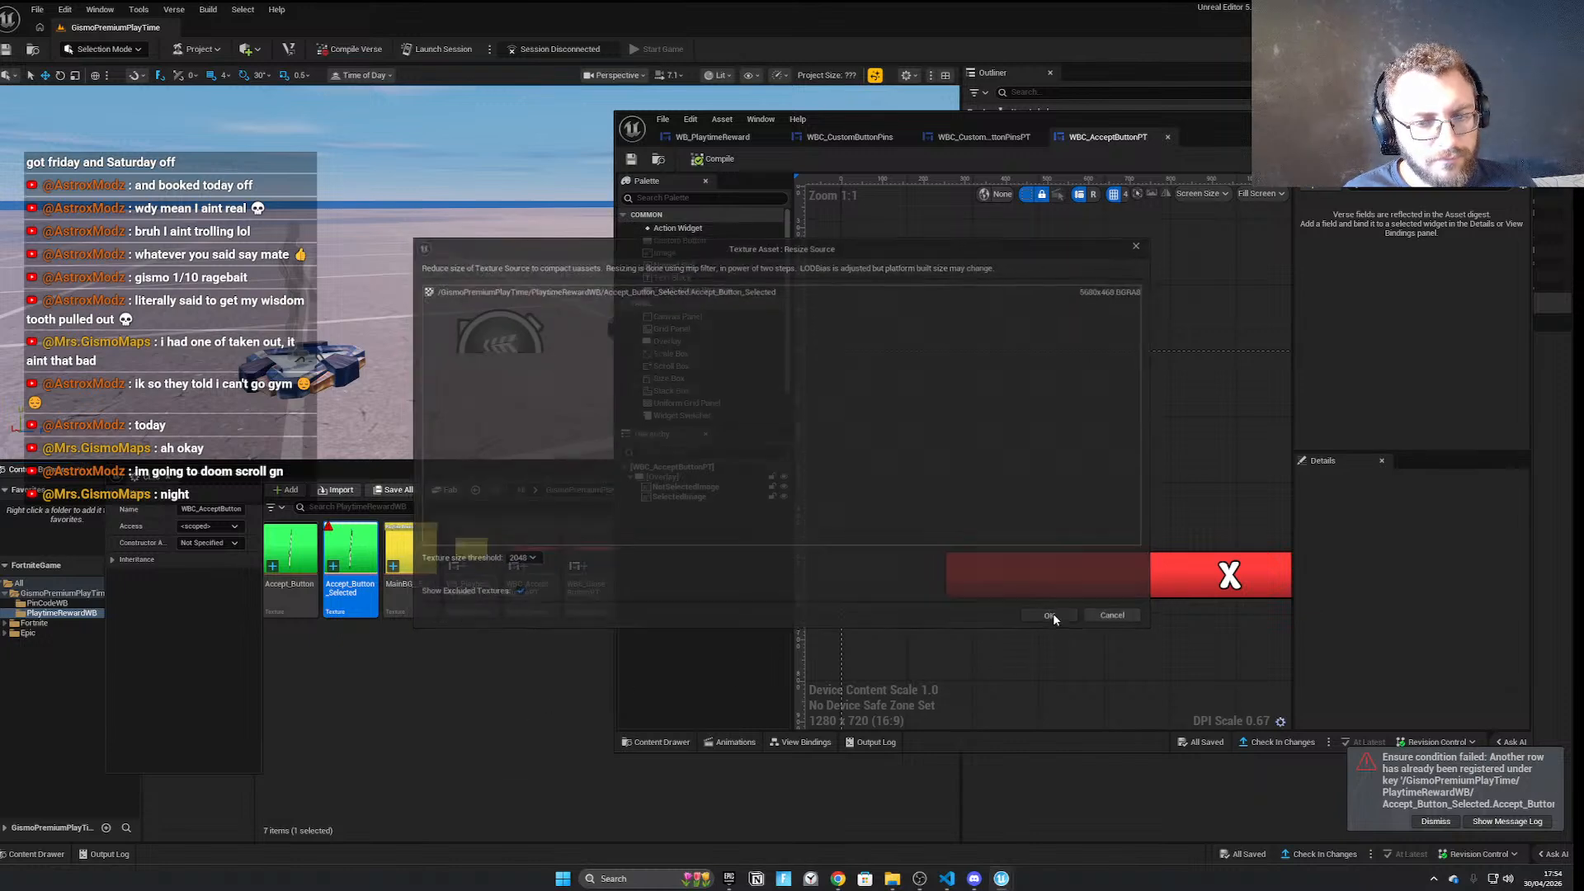
Rename the Accept_Button texture as Accept_Button_Unselected
left_click(306, 570)
key("F2")
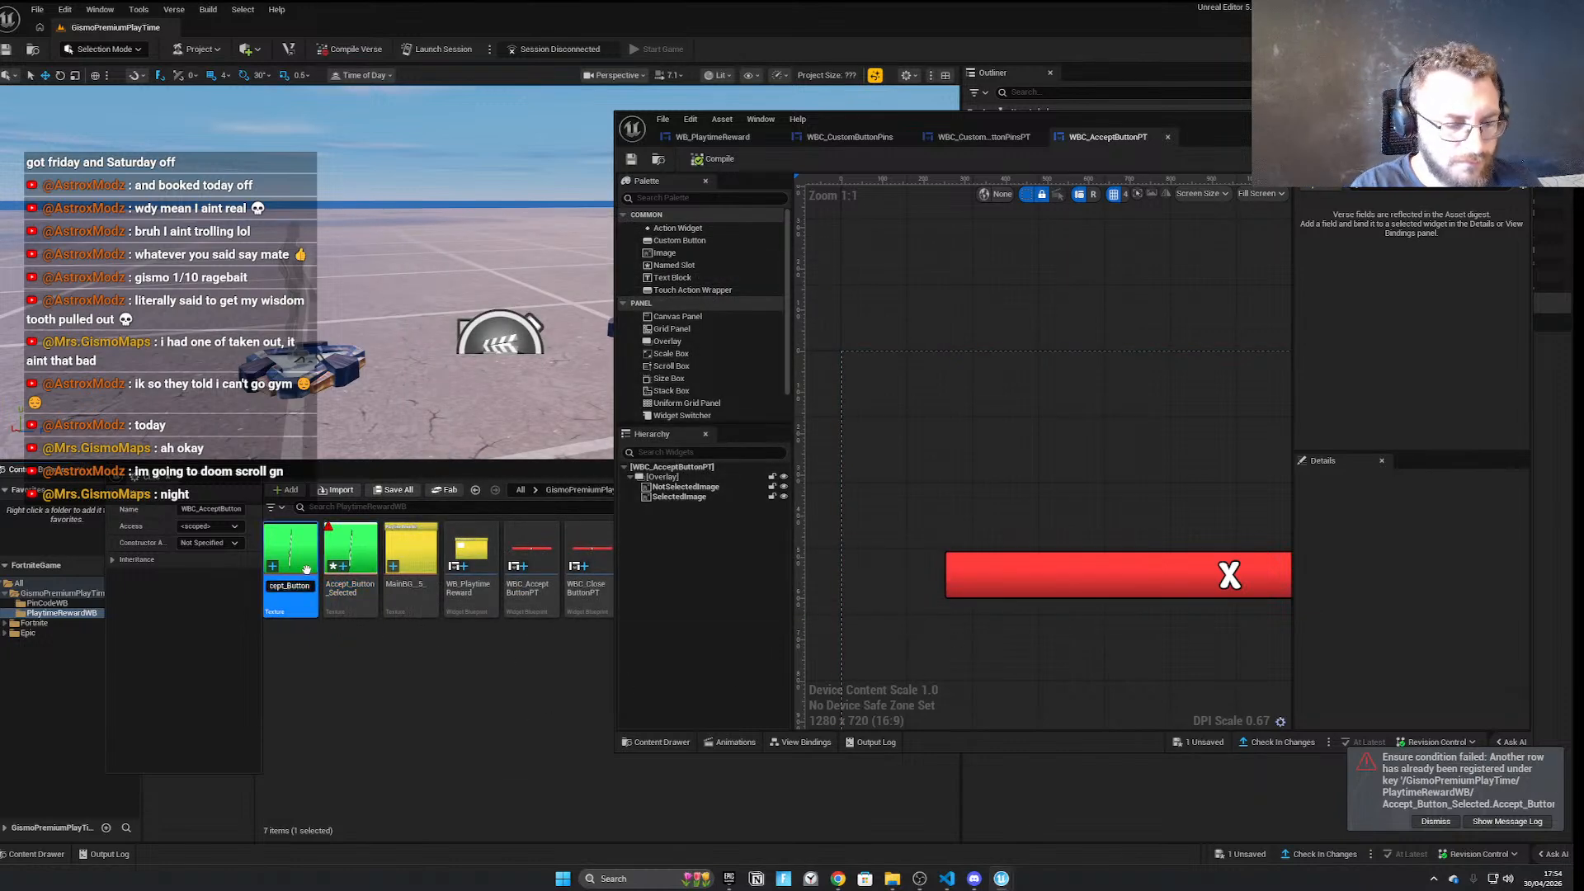
type("_Unselected")
key("Return")
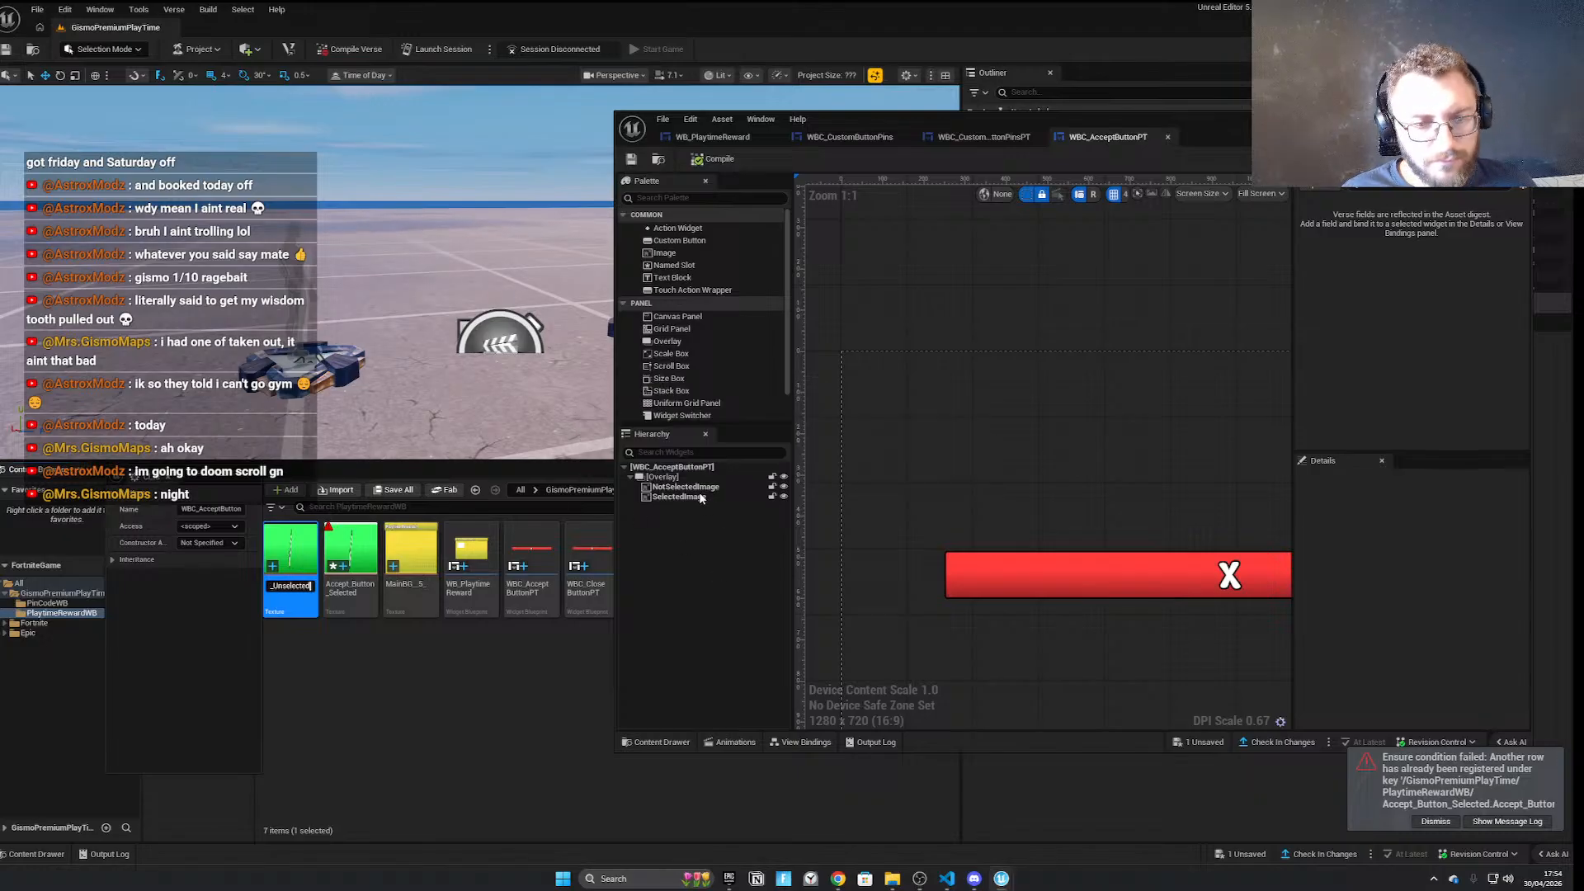
Assign the Accept_Button_Unselected texture to NotSelectedImage and Accept_Button_Selected to SelectedImage in WBC_AcceptButtonPT
left_click(689, 487)
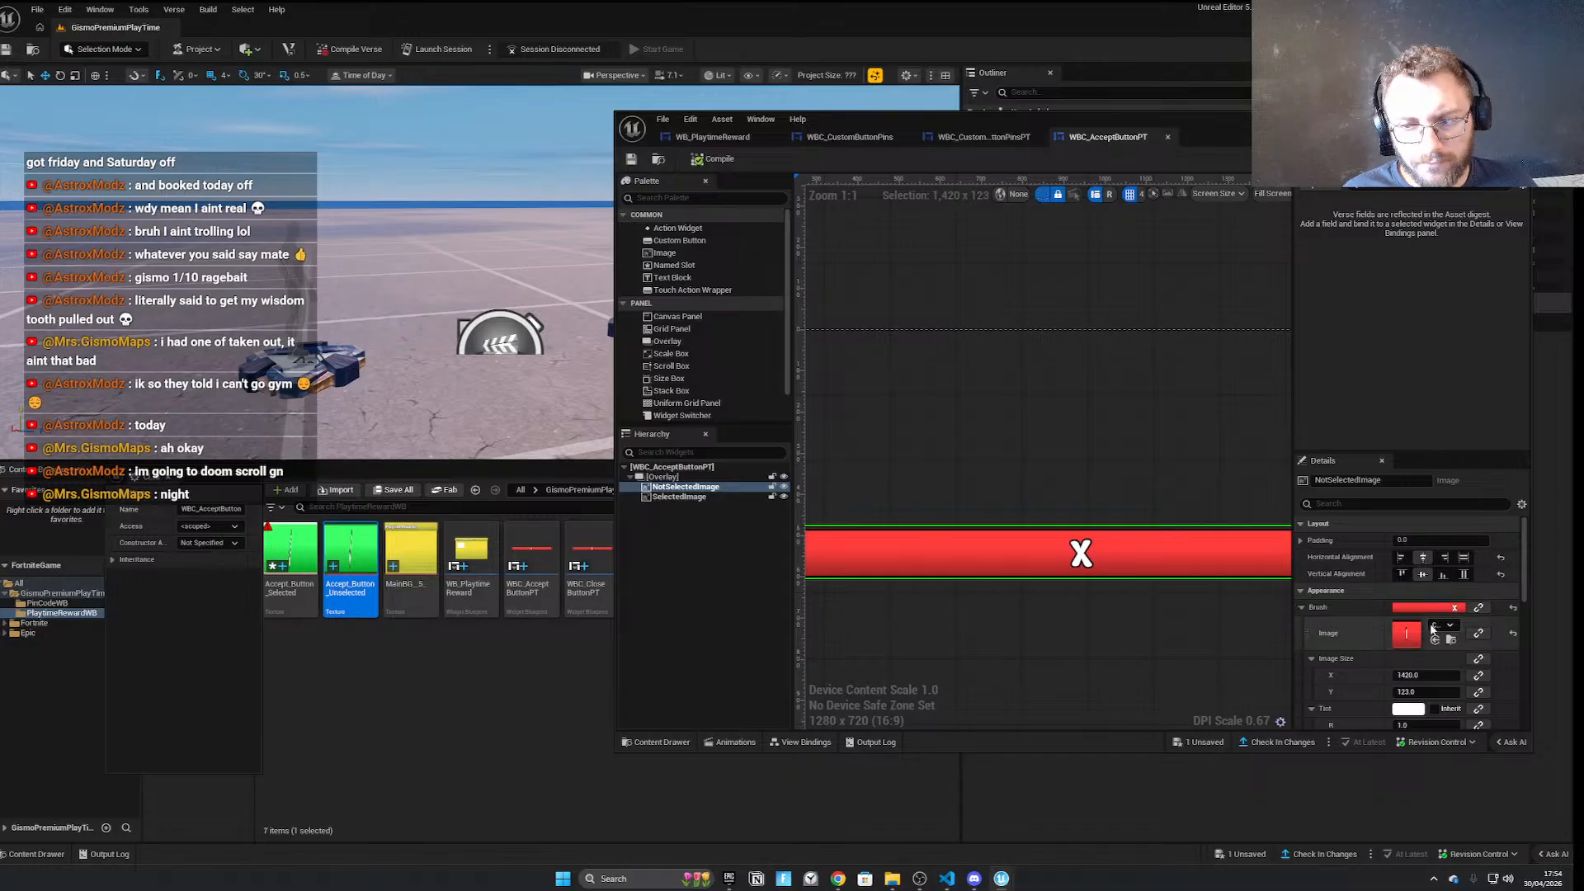
left_click(1403, 633)
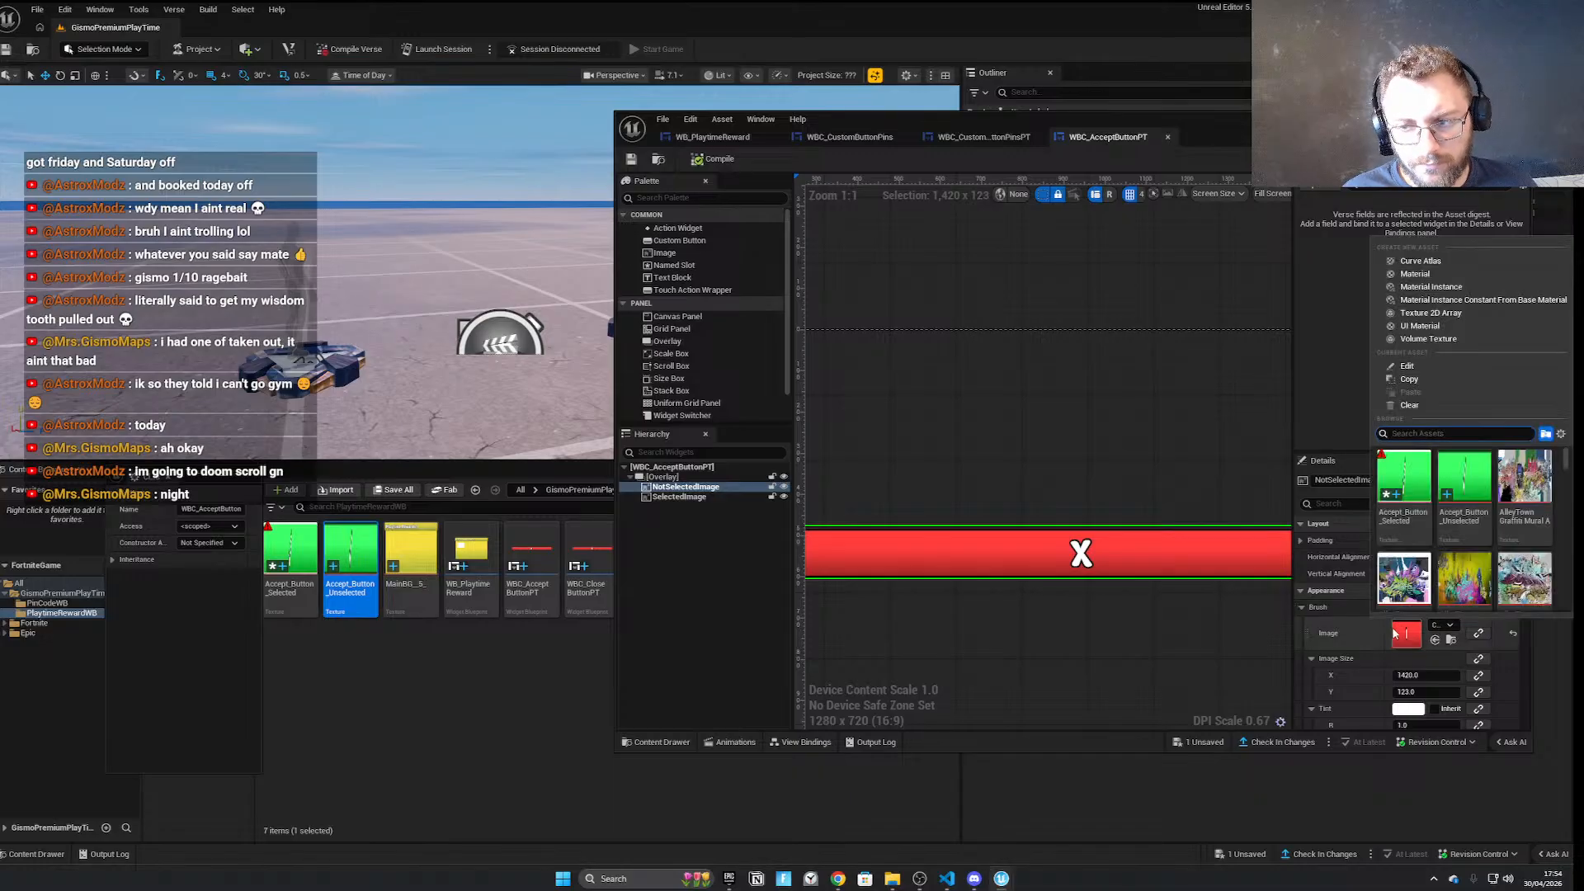
left_click(1446, 492)
left_click(736, 496)
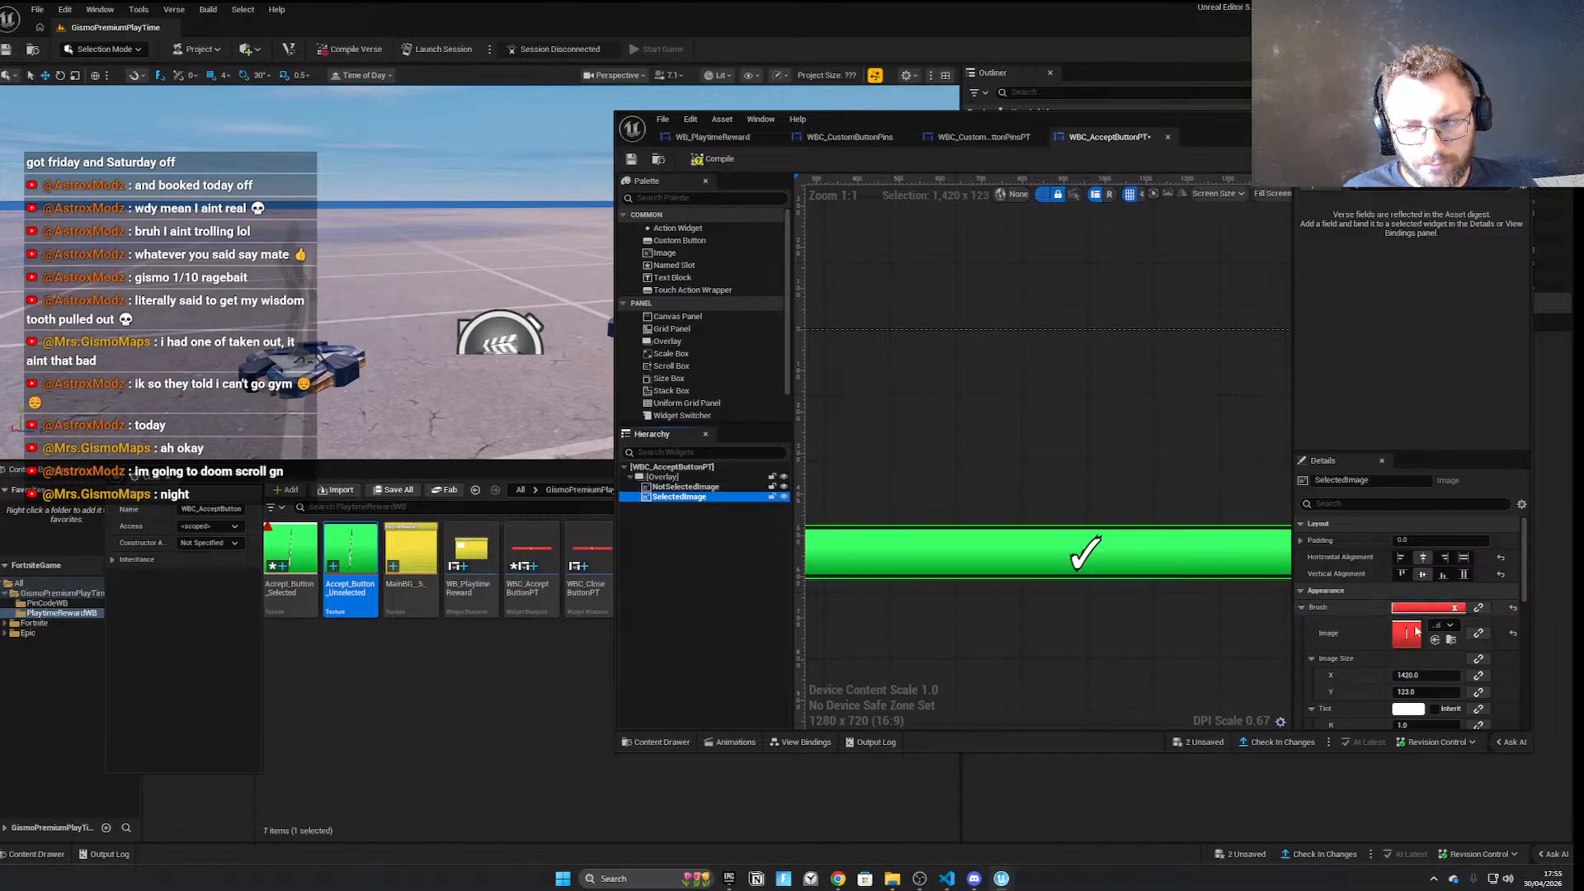
left_click(1445, 627)
type("sele")
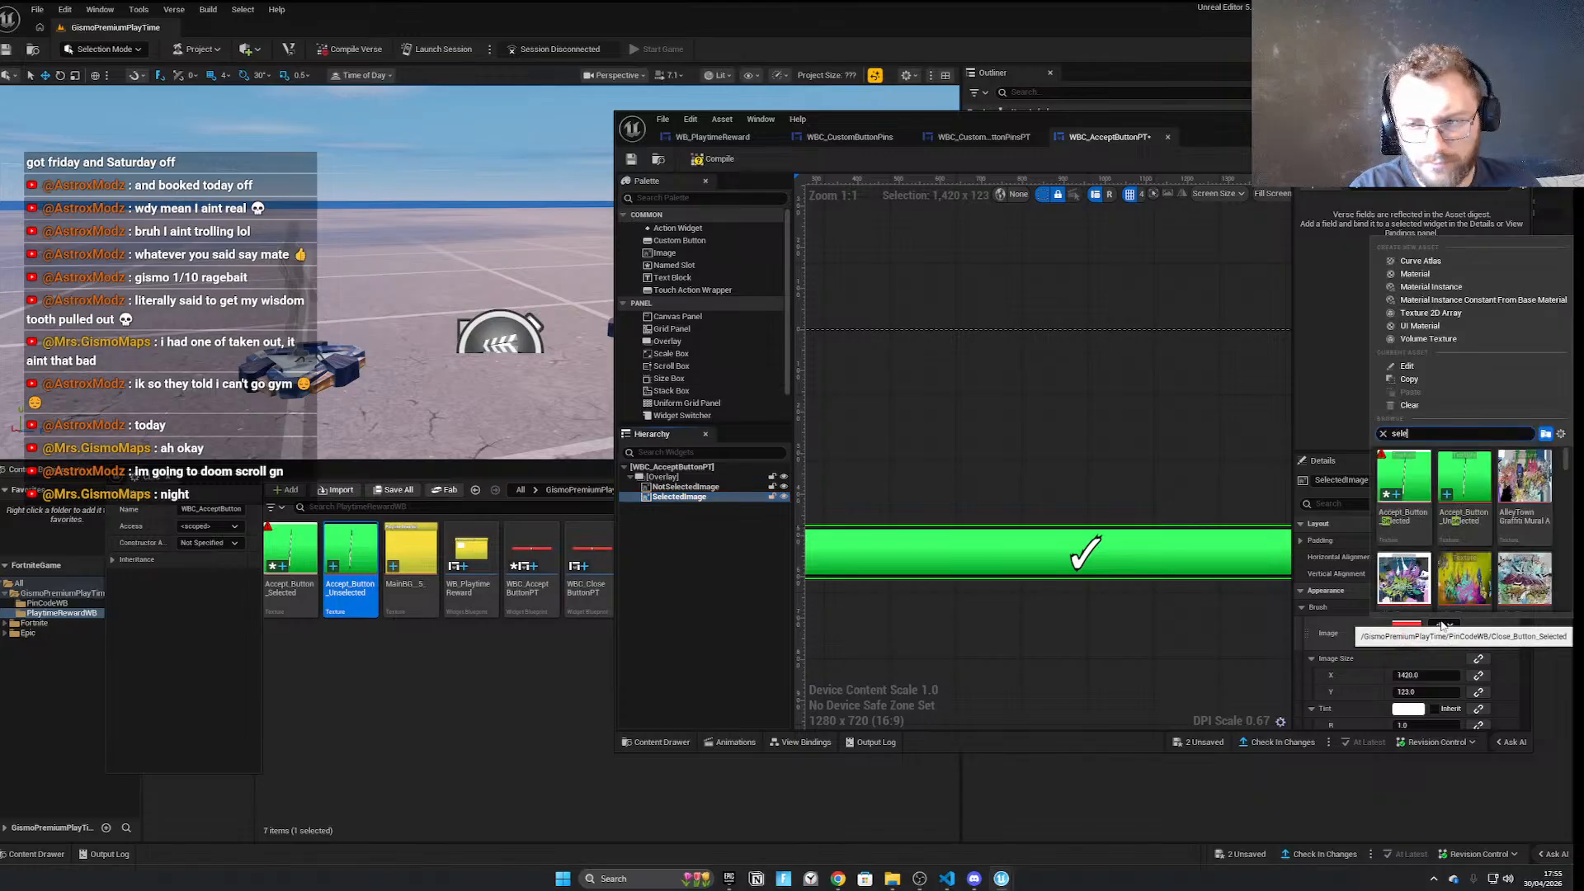
type("cted")
left_click(1393, 463)
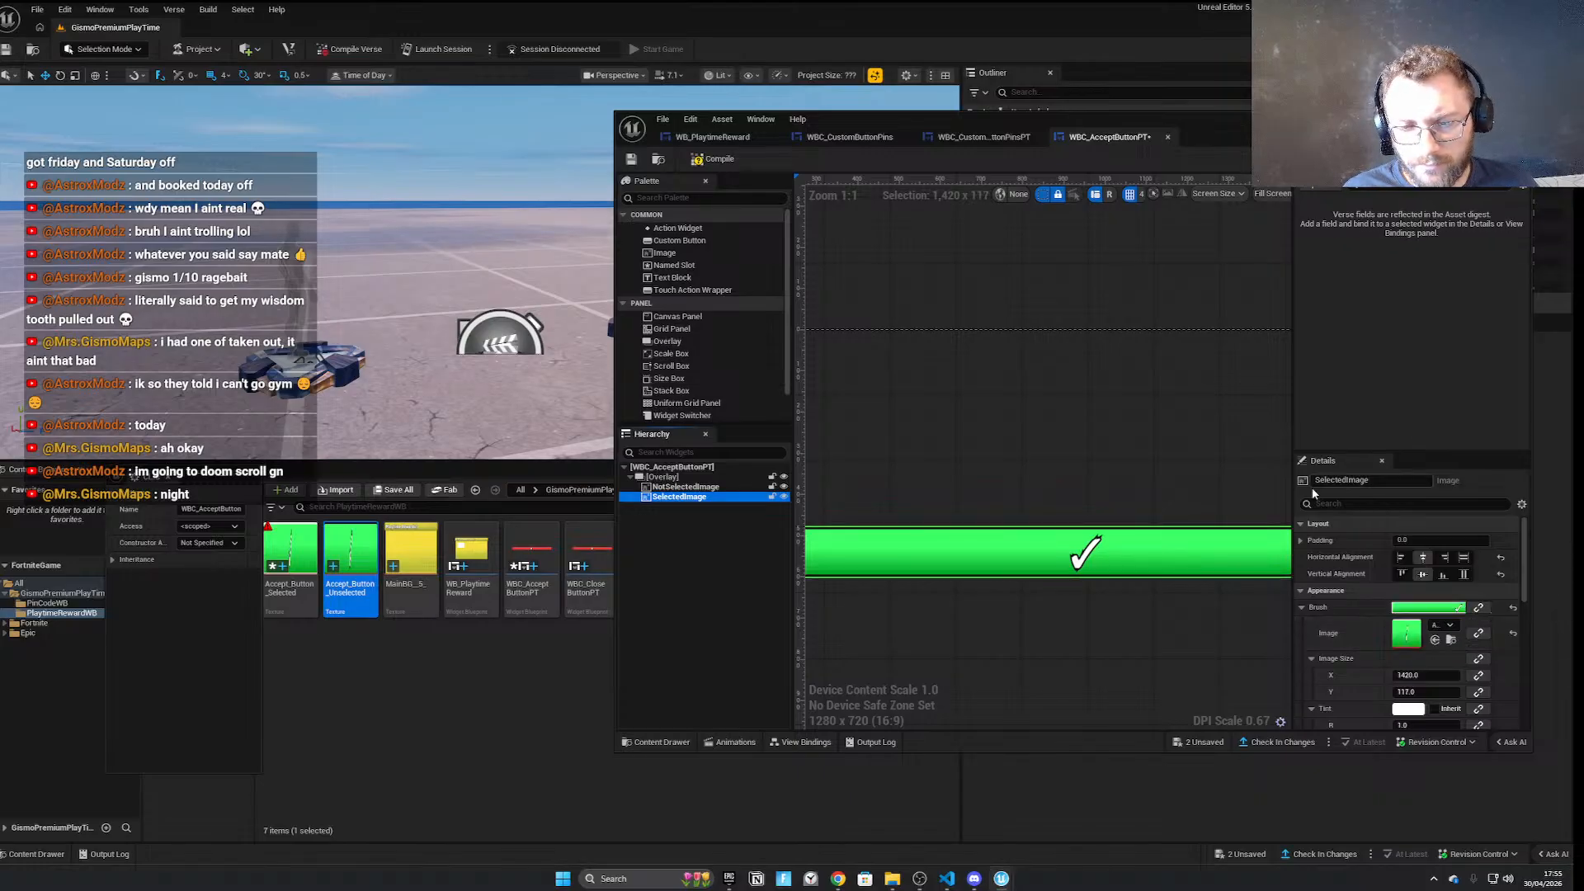
Toggle the editor visibility of the accept button's images to check both button states
left_click(1122, 488)
left_click(784, 496)
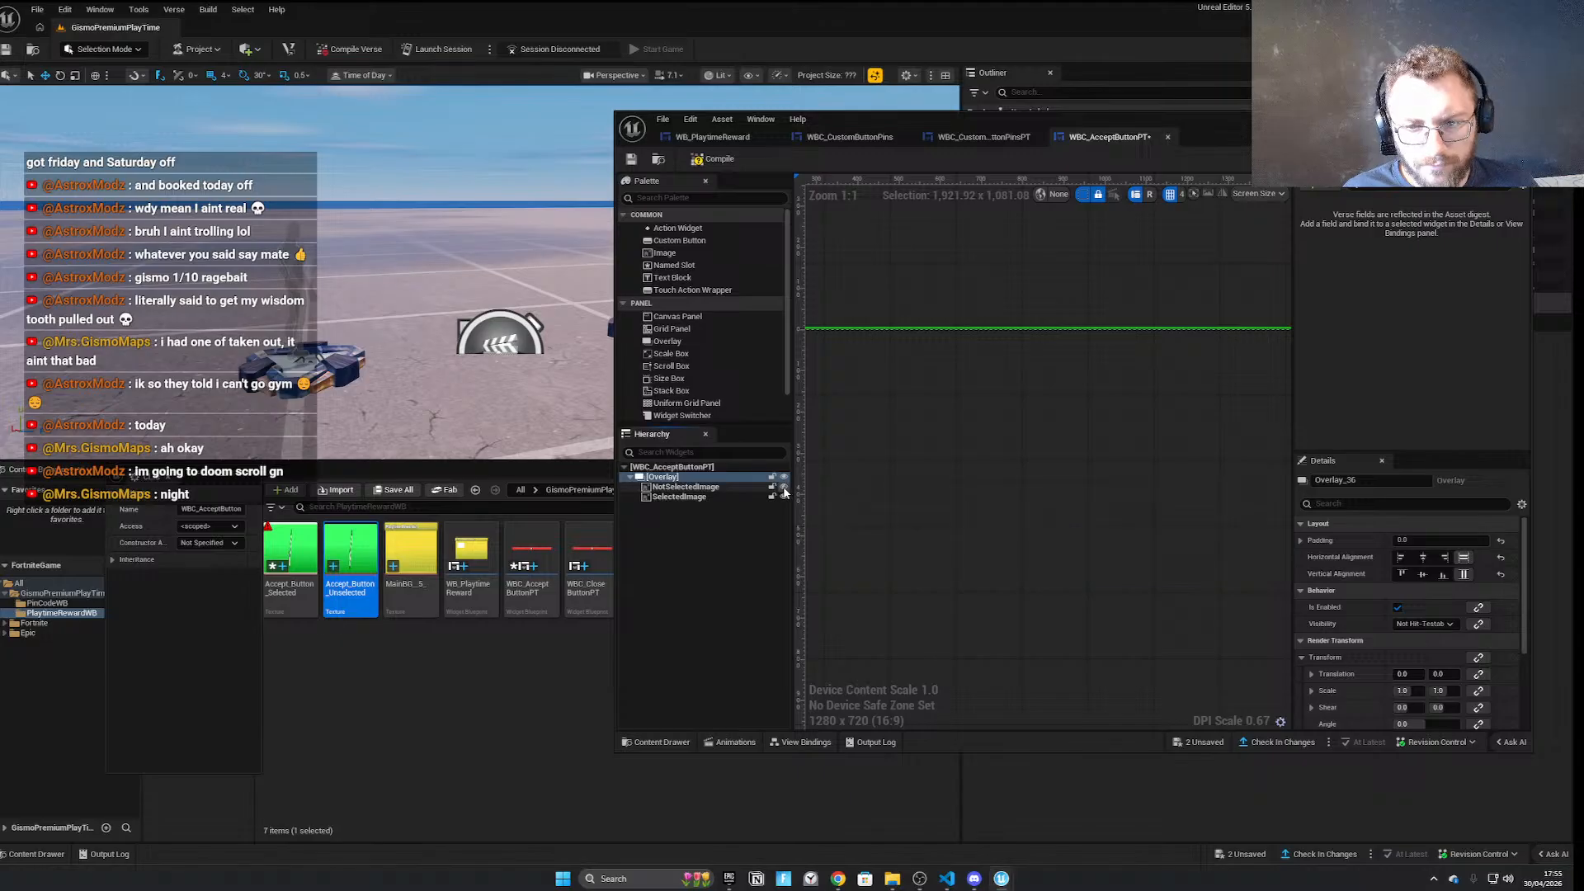
left_click(784, 496)
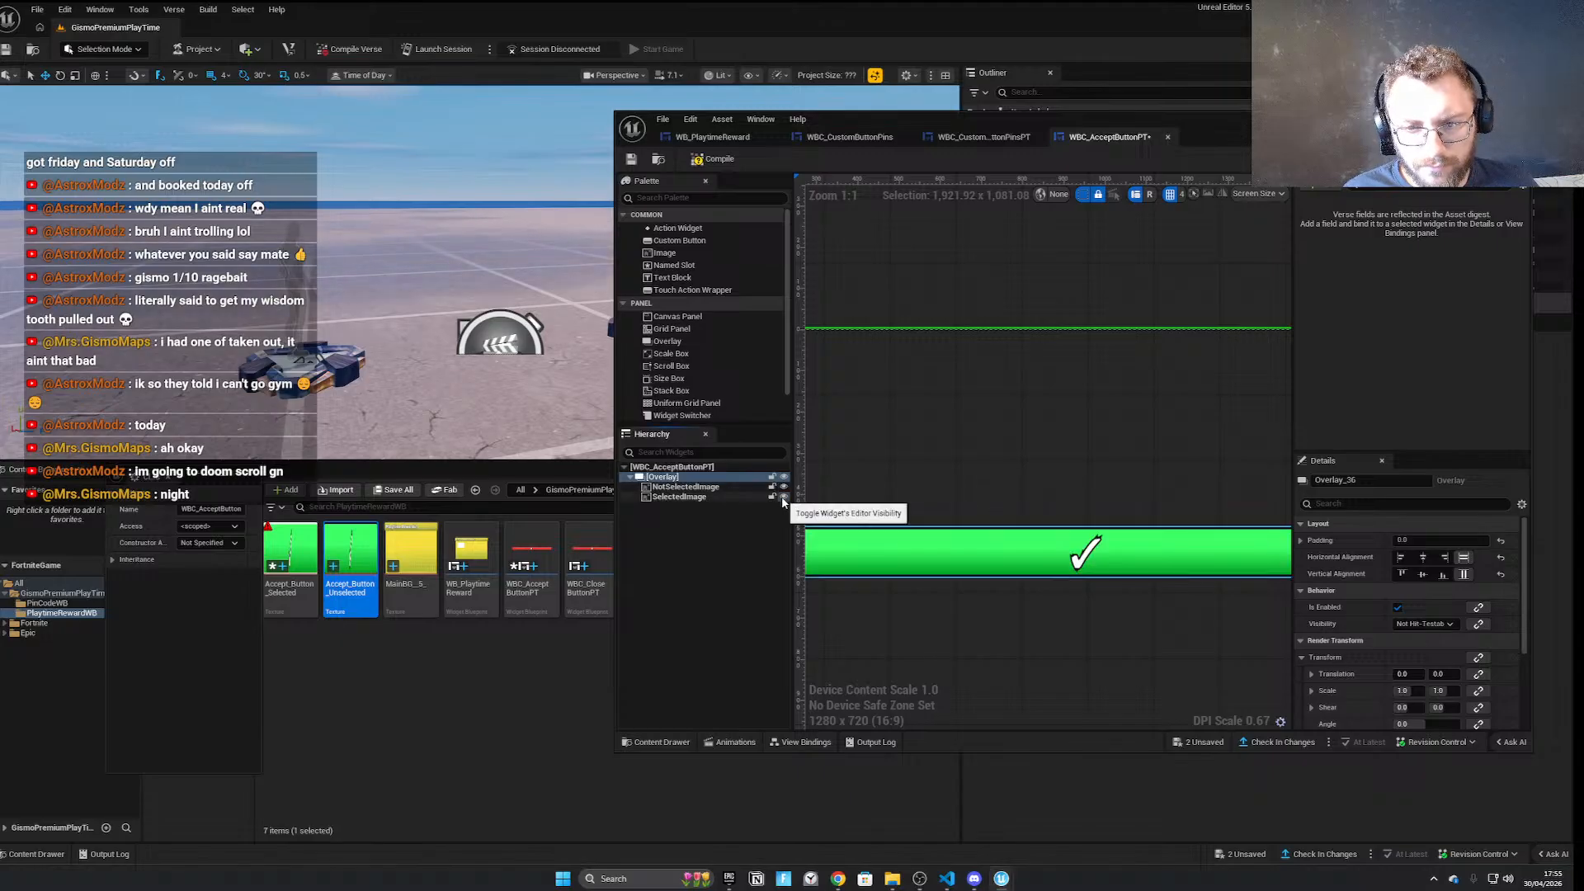
scroll(1014, 542, "down", 2)
left_click(705, 518)
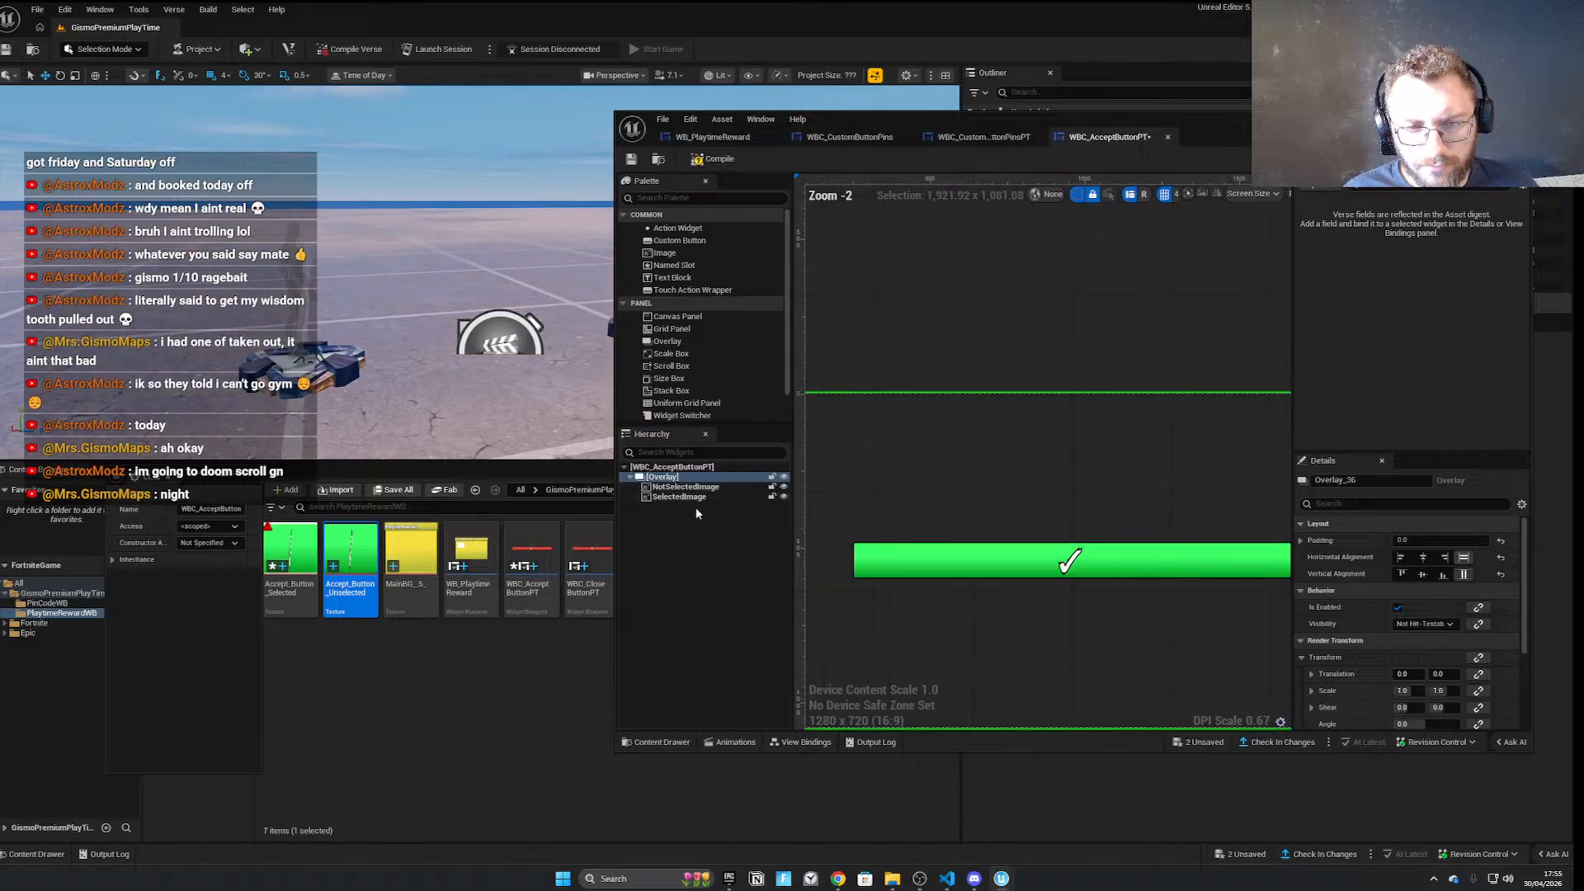
Play the OnClicked animation of the accept button and save WBC_AcceptButtonPT
left_click(730, 742)
left_click(651, 633)
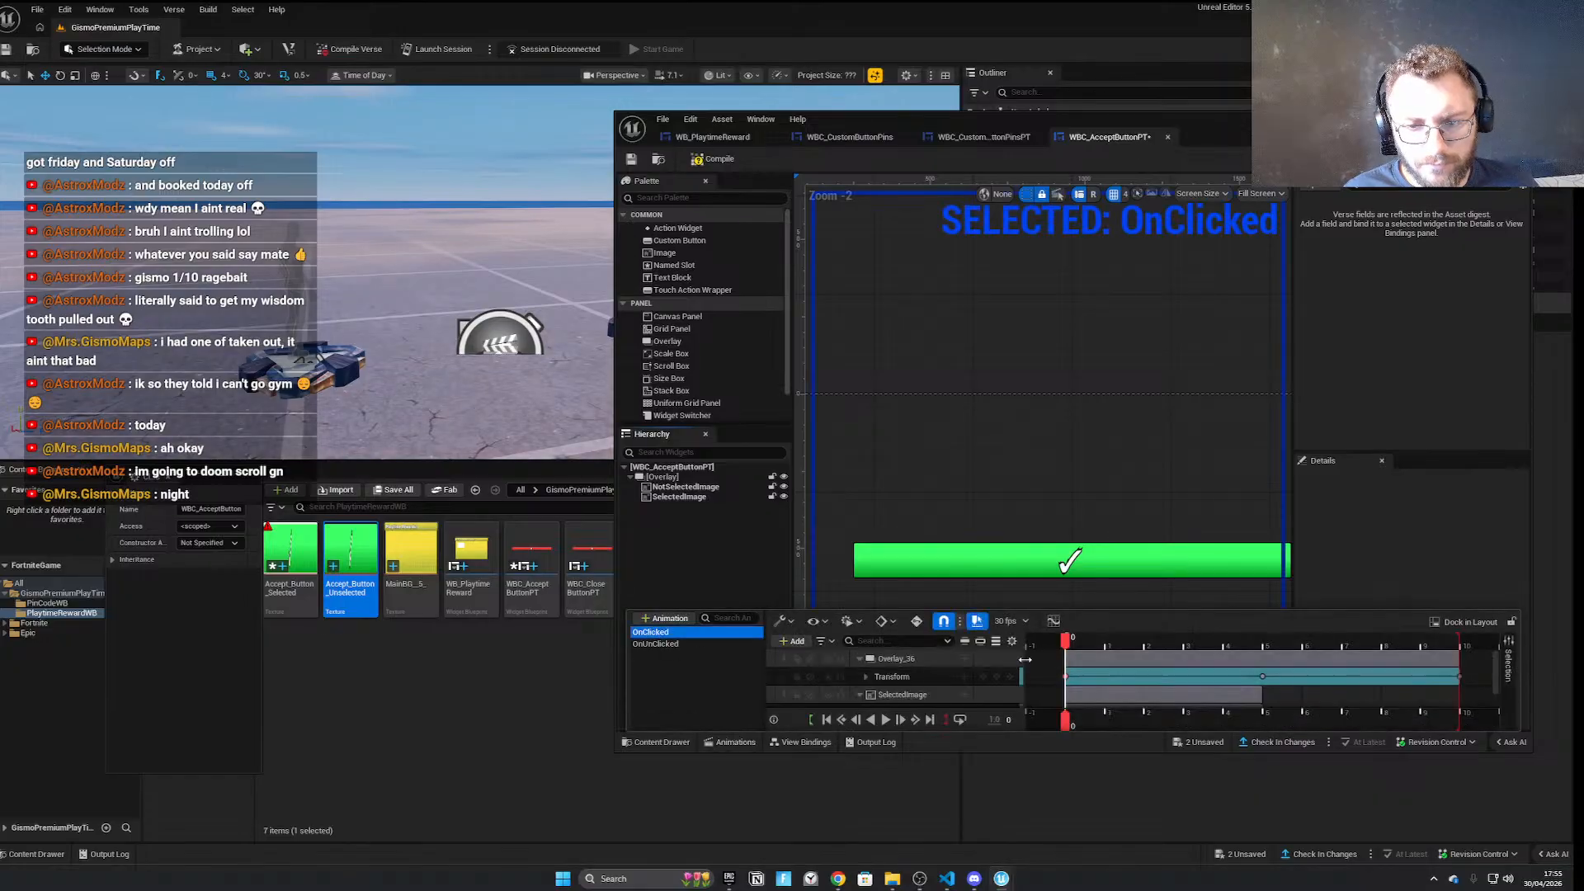
key("space")
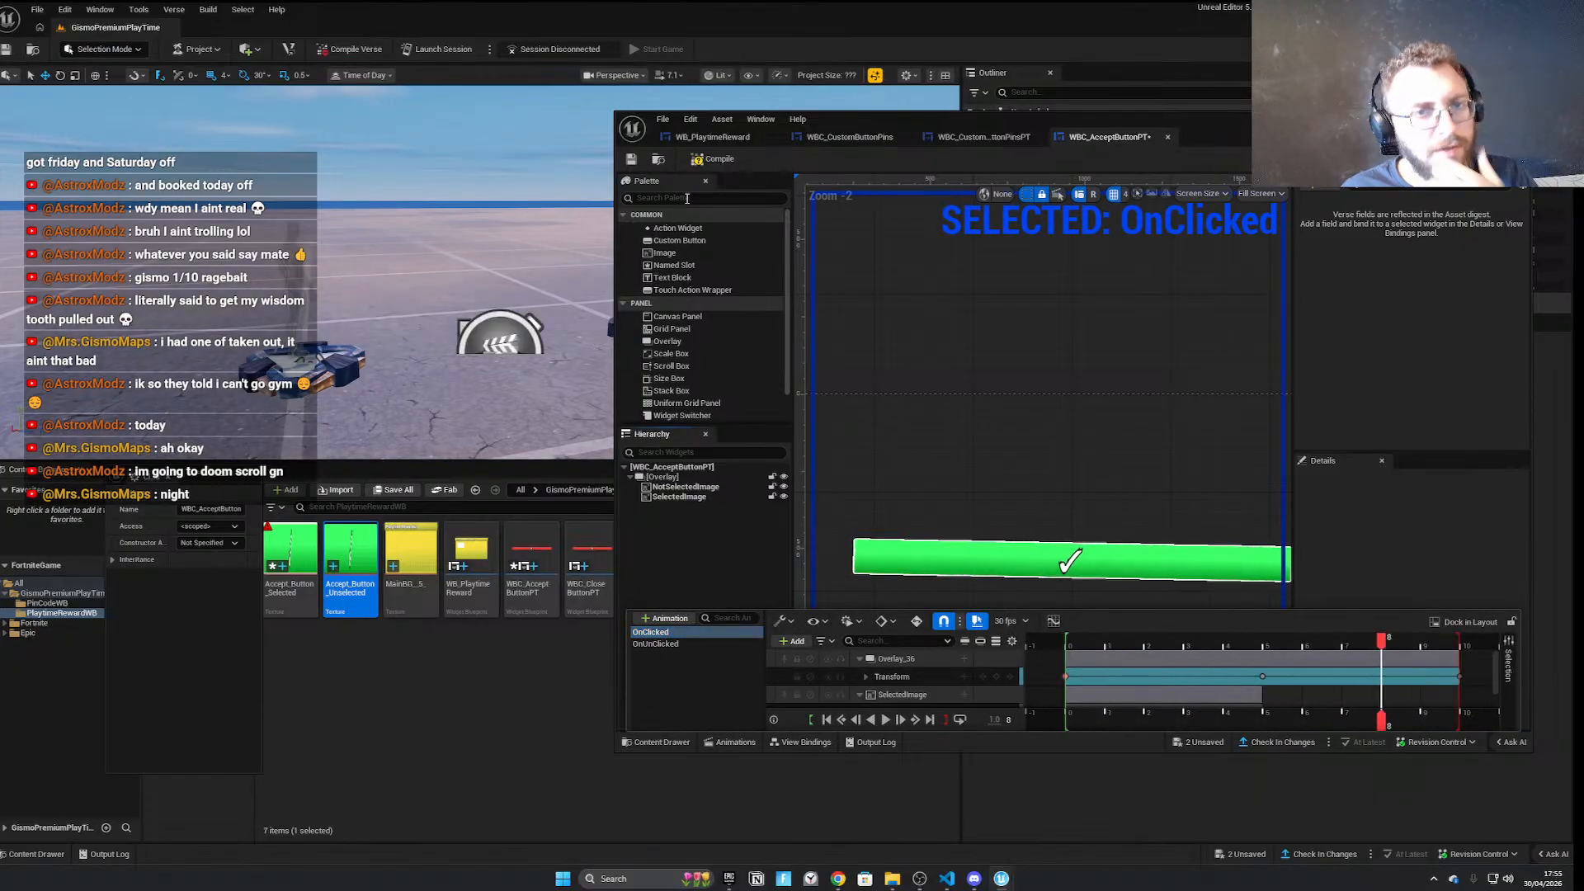
left_click(632, 160)
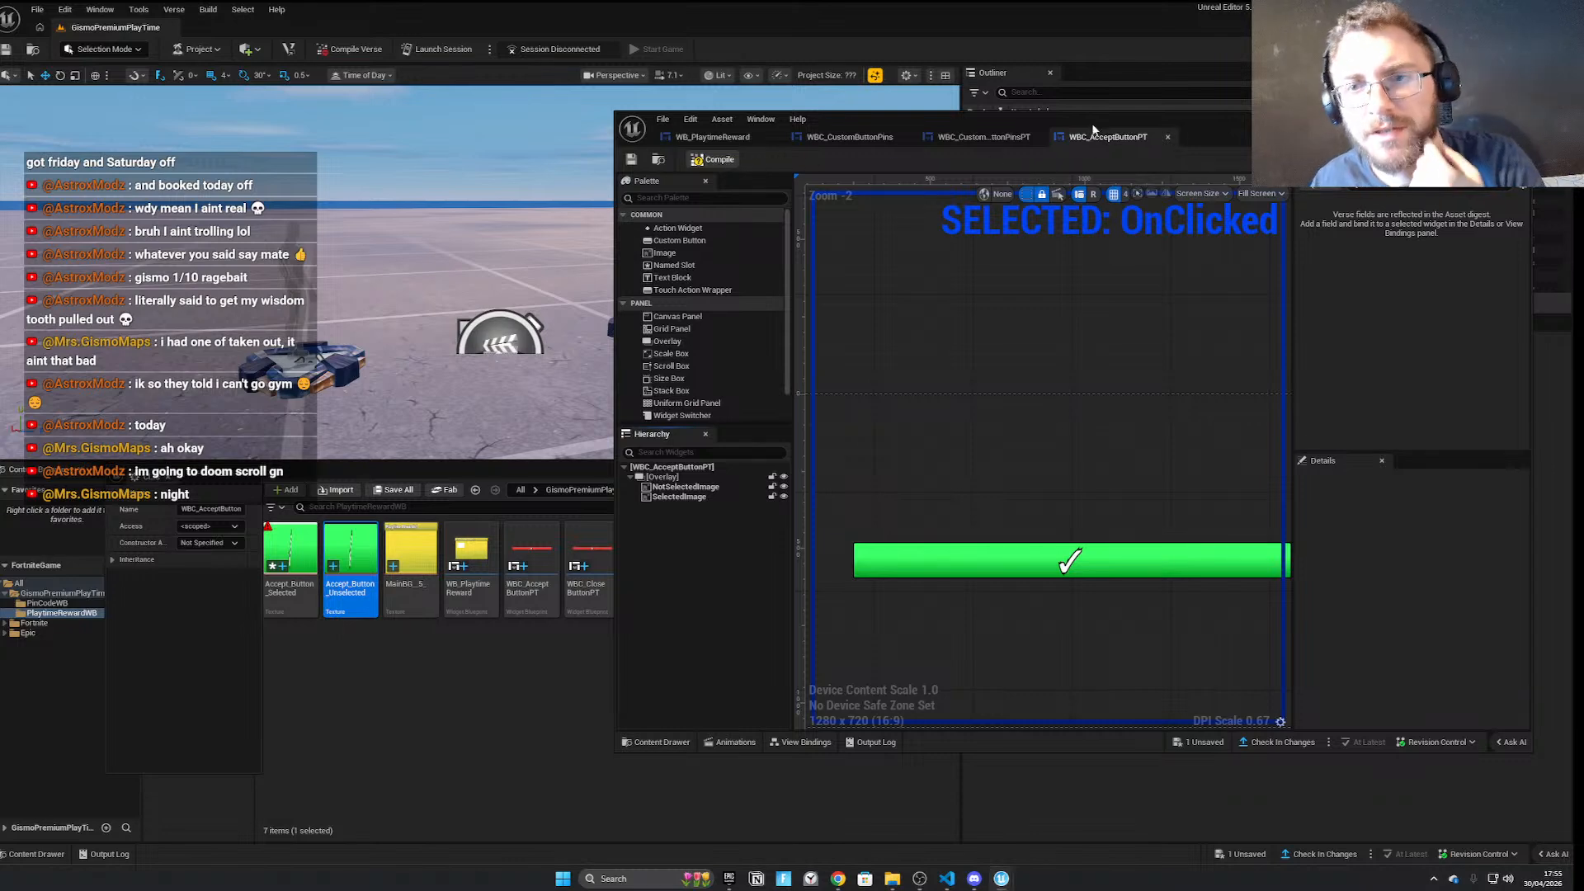
Return to WB_PlaytimeReward and place a WBC Accept Button PT over the red close button at about X 344, Y 784
left_click(959, 137)
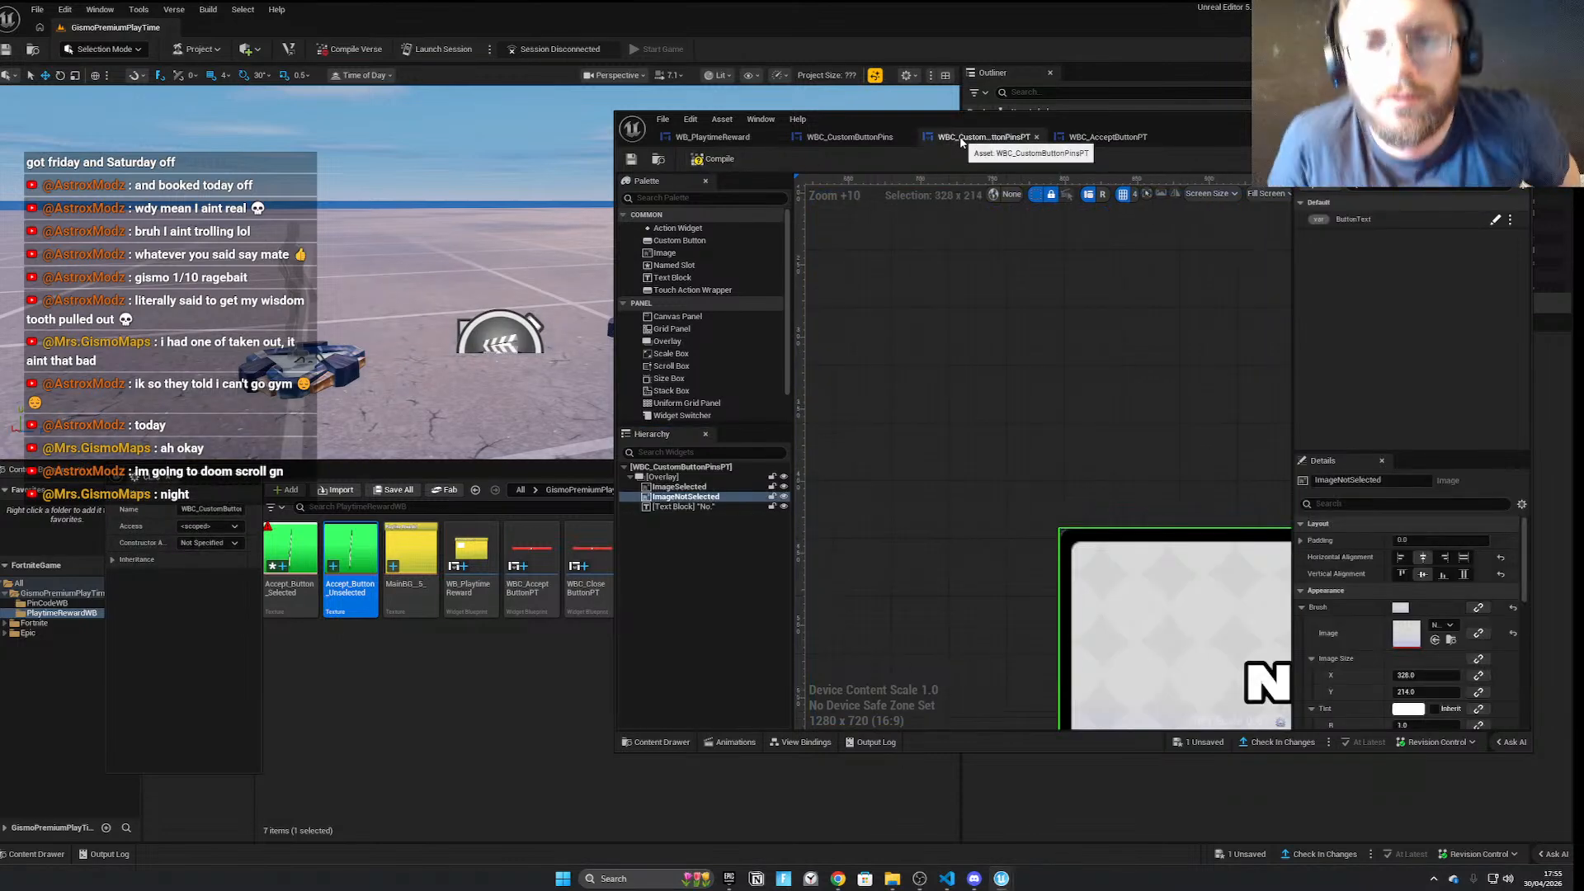
left_click(854, 138)
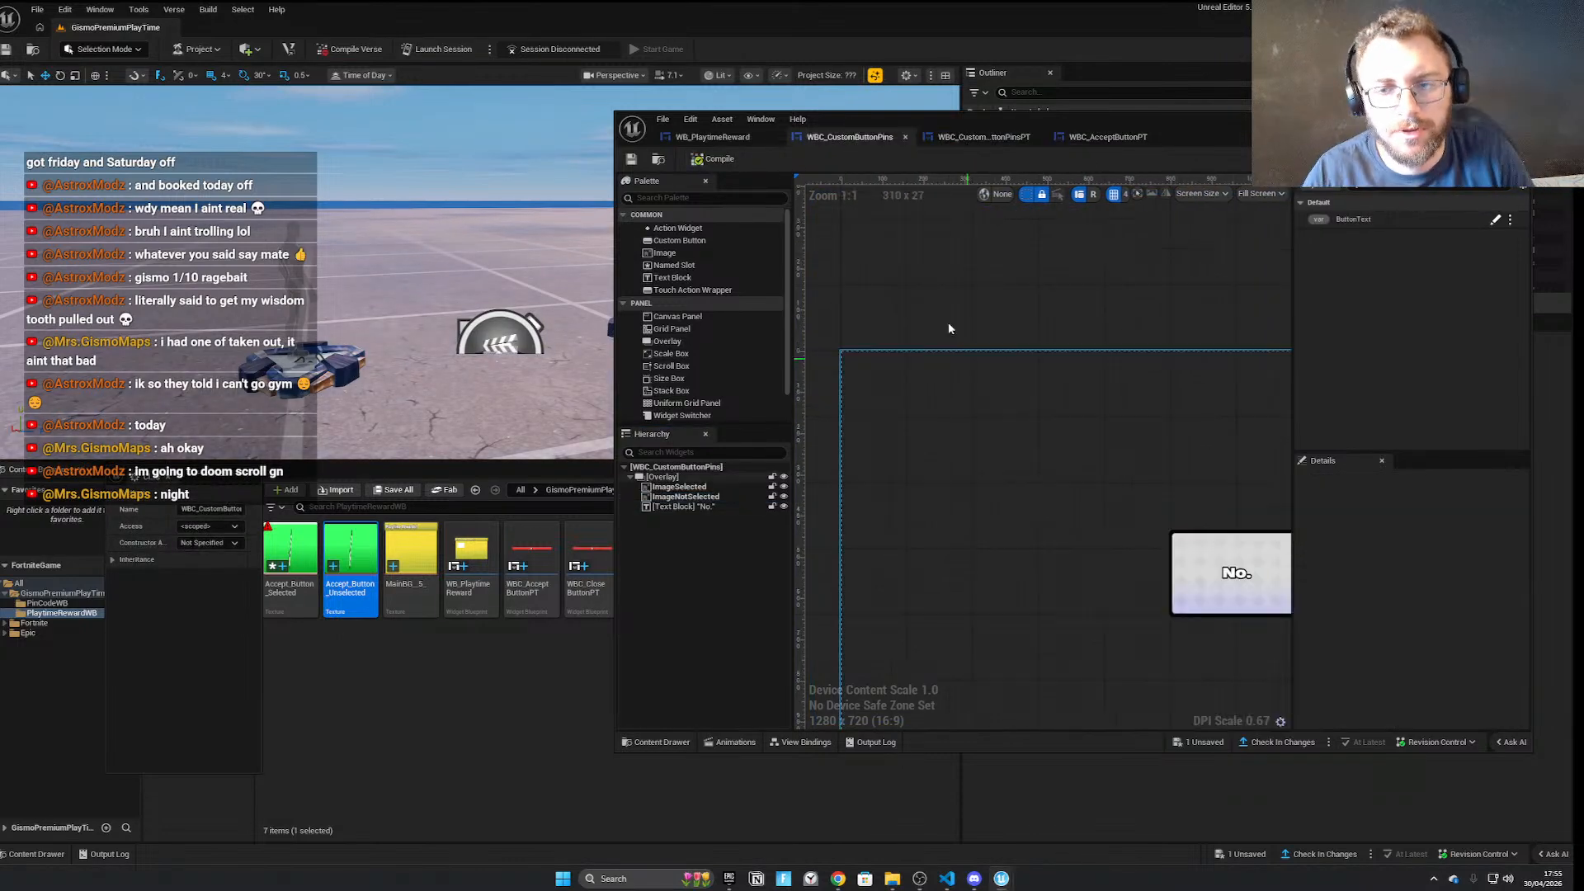
left_click(712, 137)
scroll(927, 383, "down", 4)
scroll(991, 472, "up", 4)
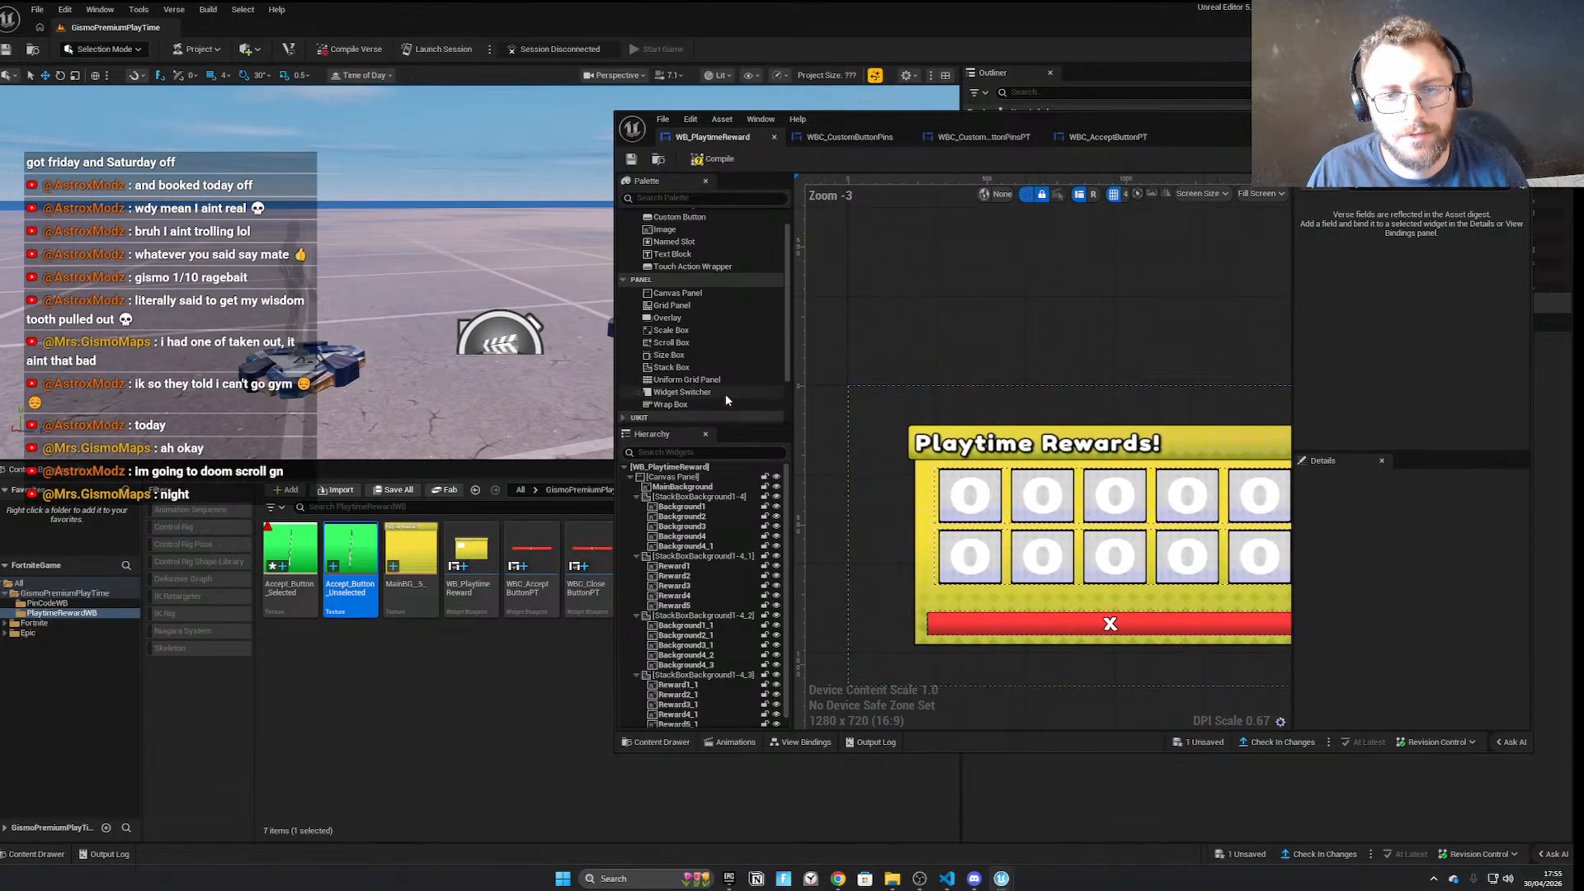
scroll(718, 643, "down", 1)
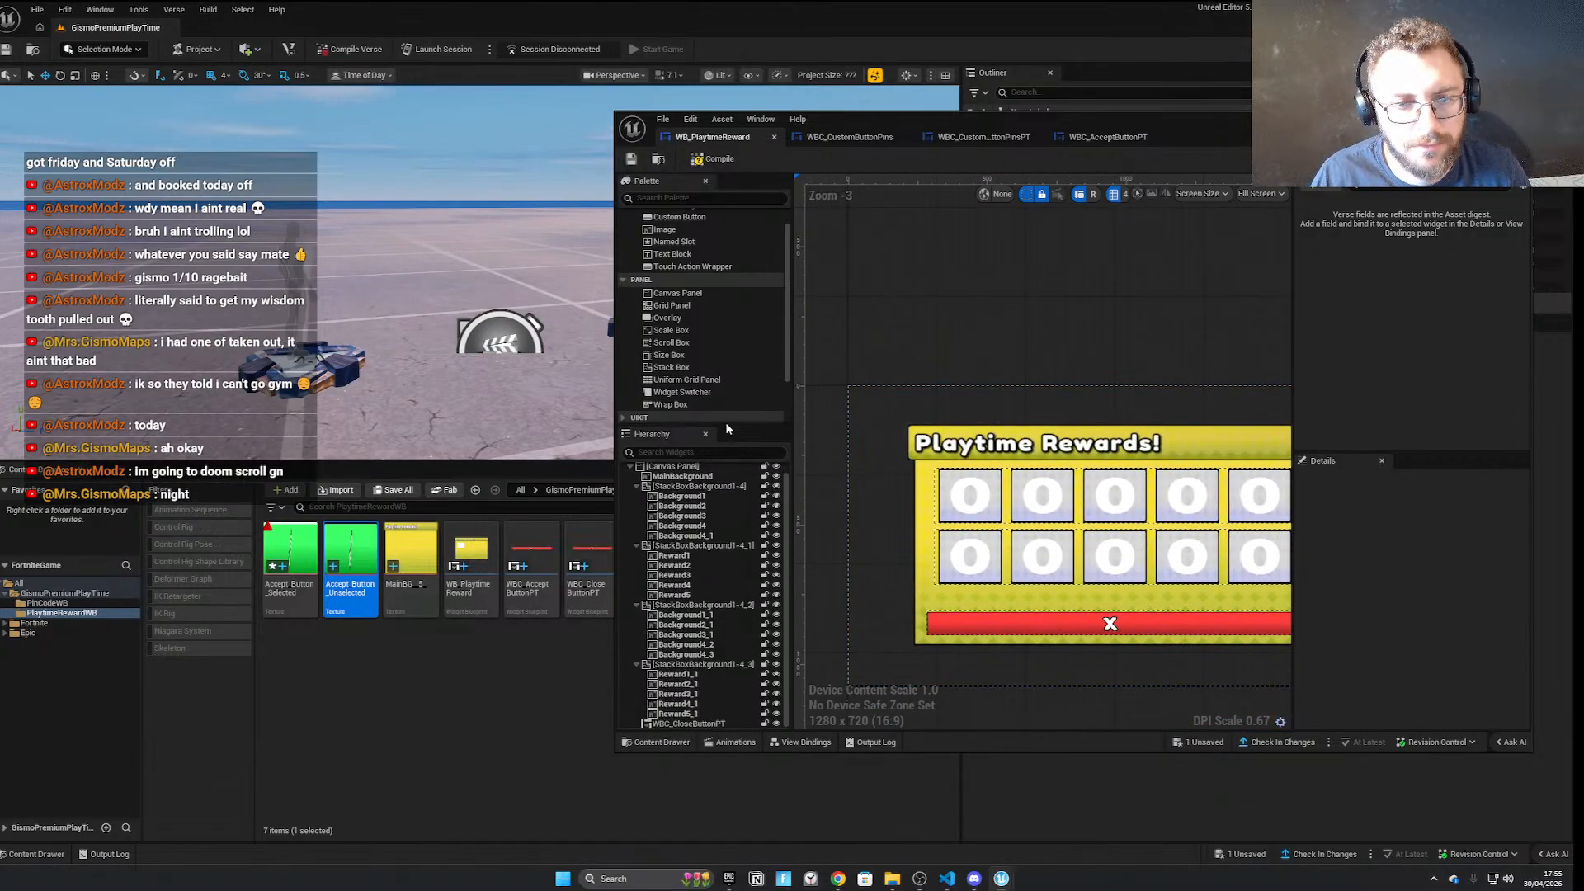
left_click_drag(727, 425, 719, 600)
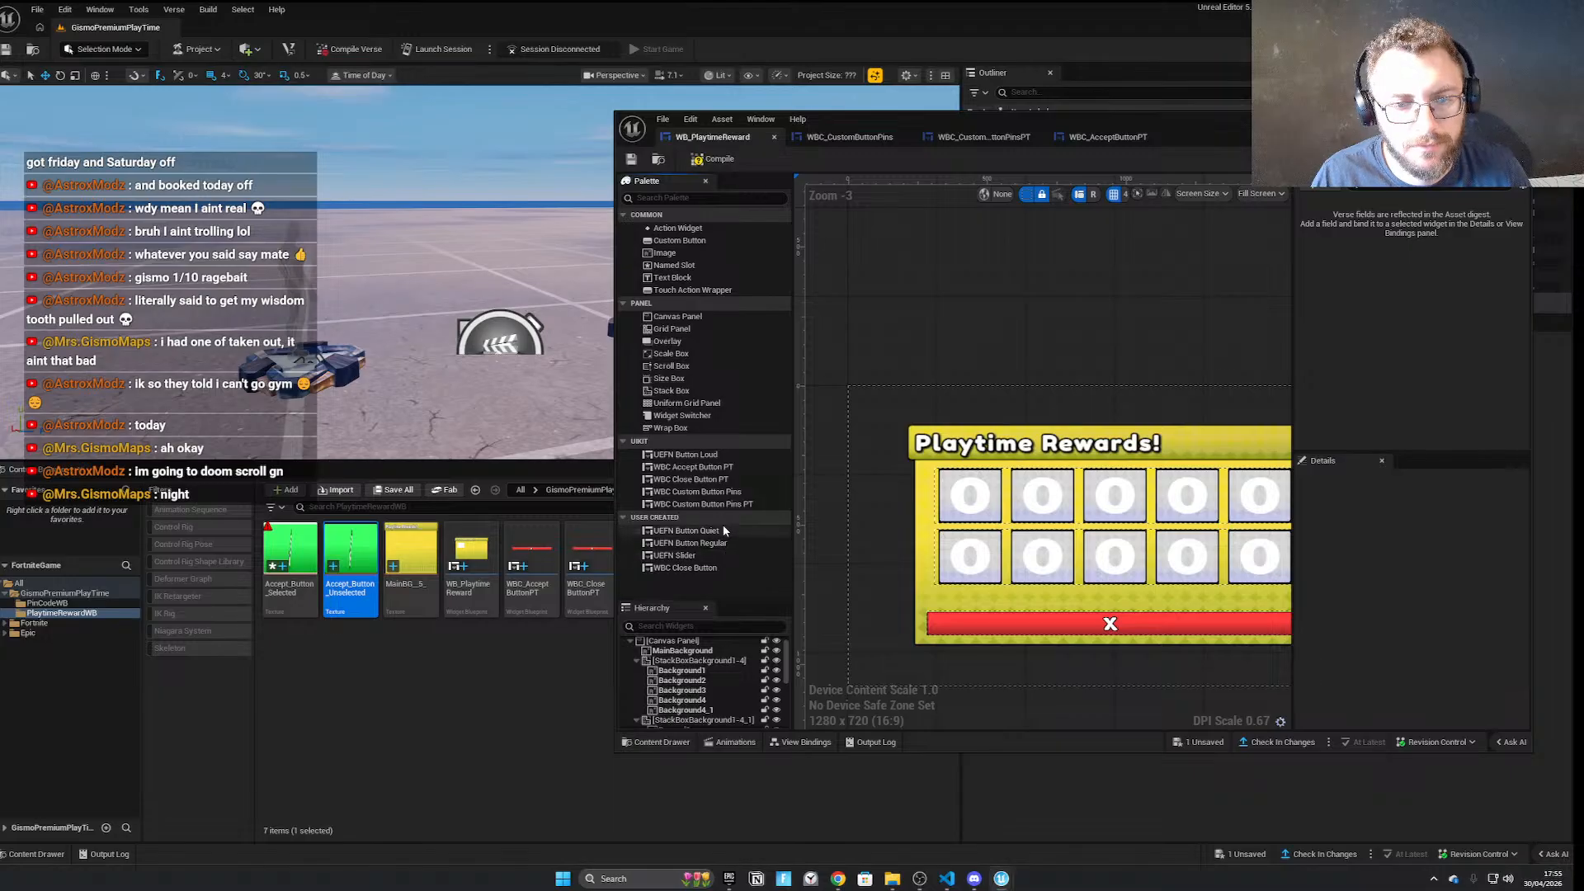
left_click_drag(711, 468, 953, 614)
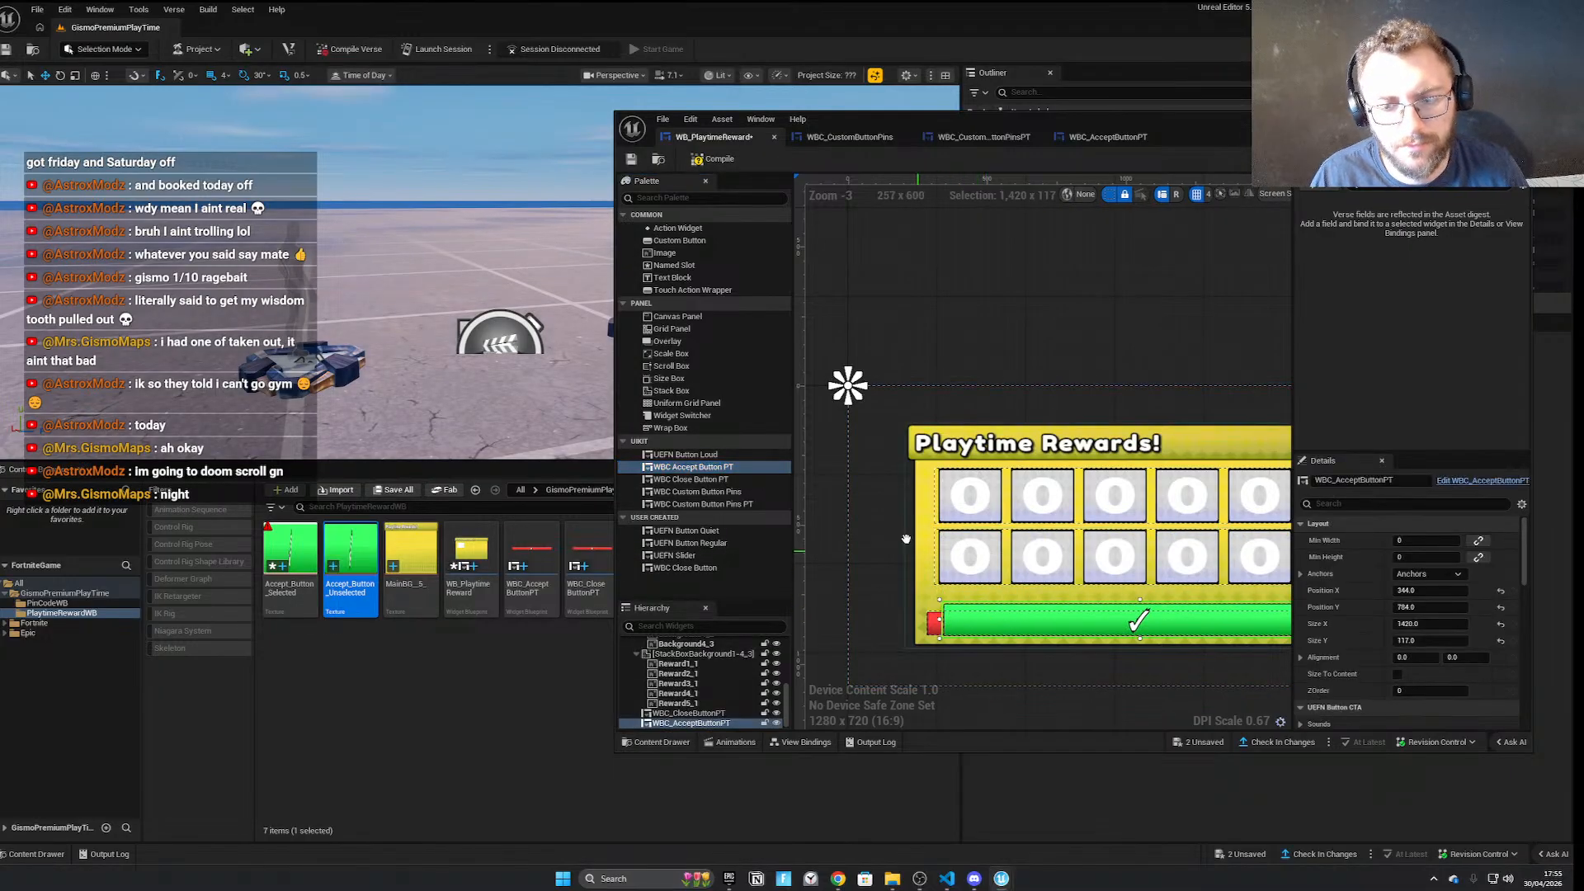
Set WBC_CloseButtonPT's vertical position to 320 and its size to 1350 by 90
right_click_drag(920, 553, 862, 500)
left_click(878, 570)
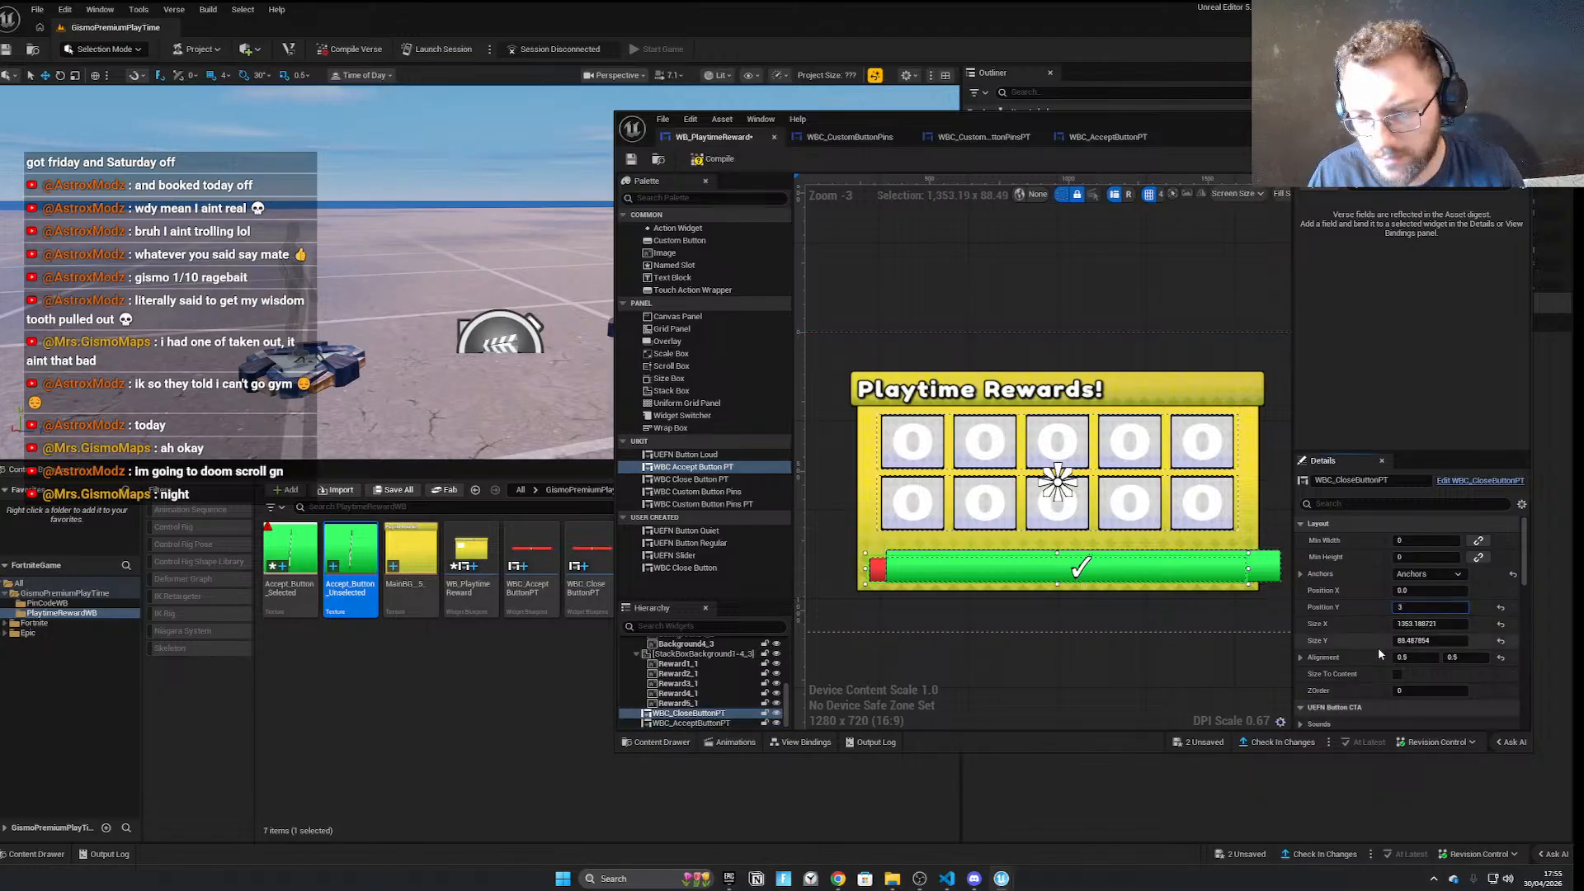
key("Return")
key("ctrl+z")
left_click(1436, 608)
type("320")
left_click(1439, 624)
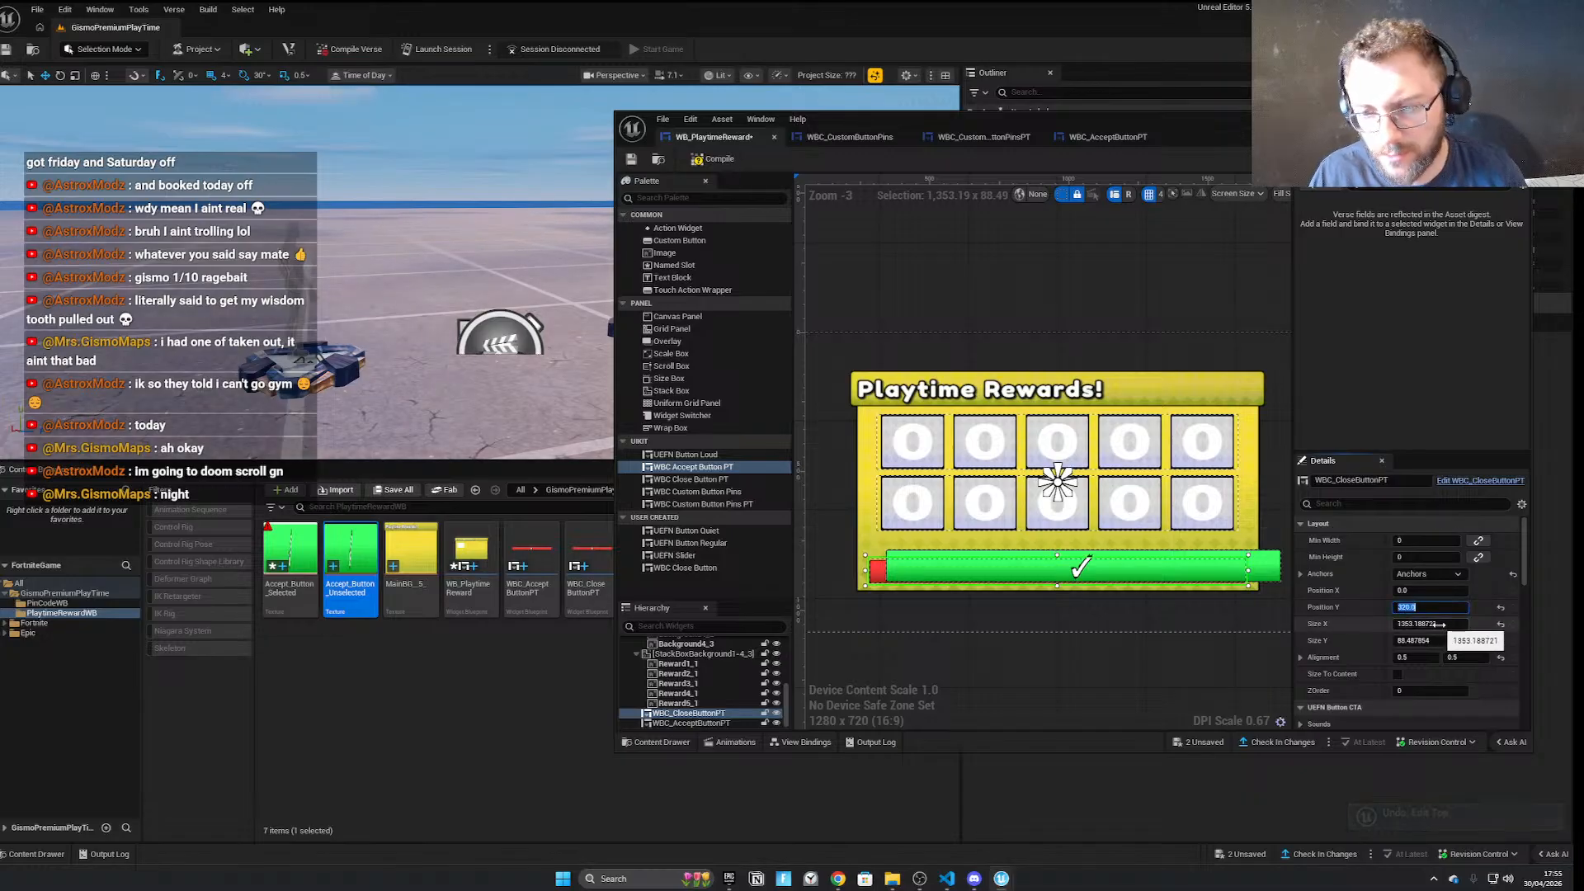
type("1350")
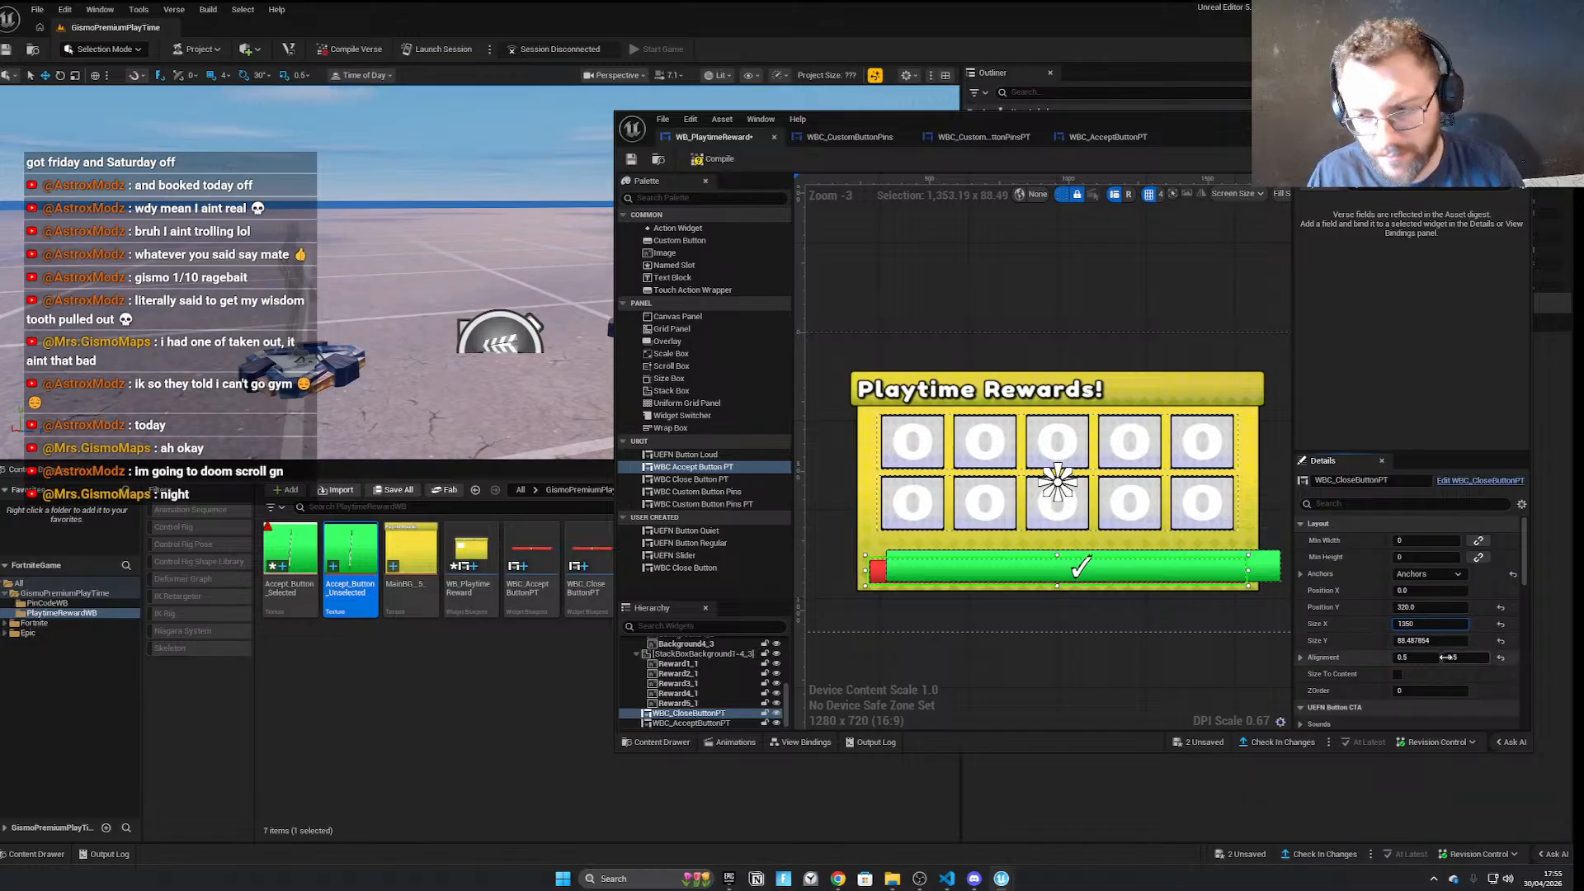
left_click(1441, 642)
Give WBC_AcceptButtonPT a size of 1350 by 90
left_click(1281, 577)
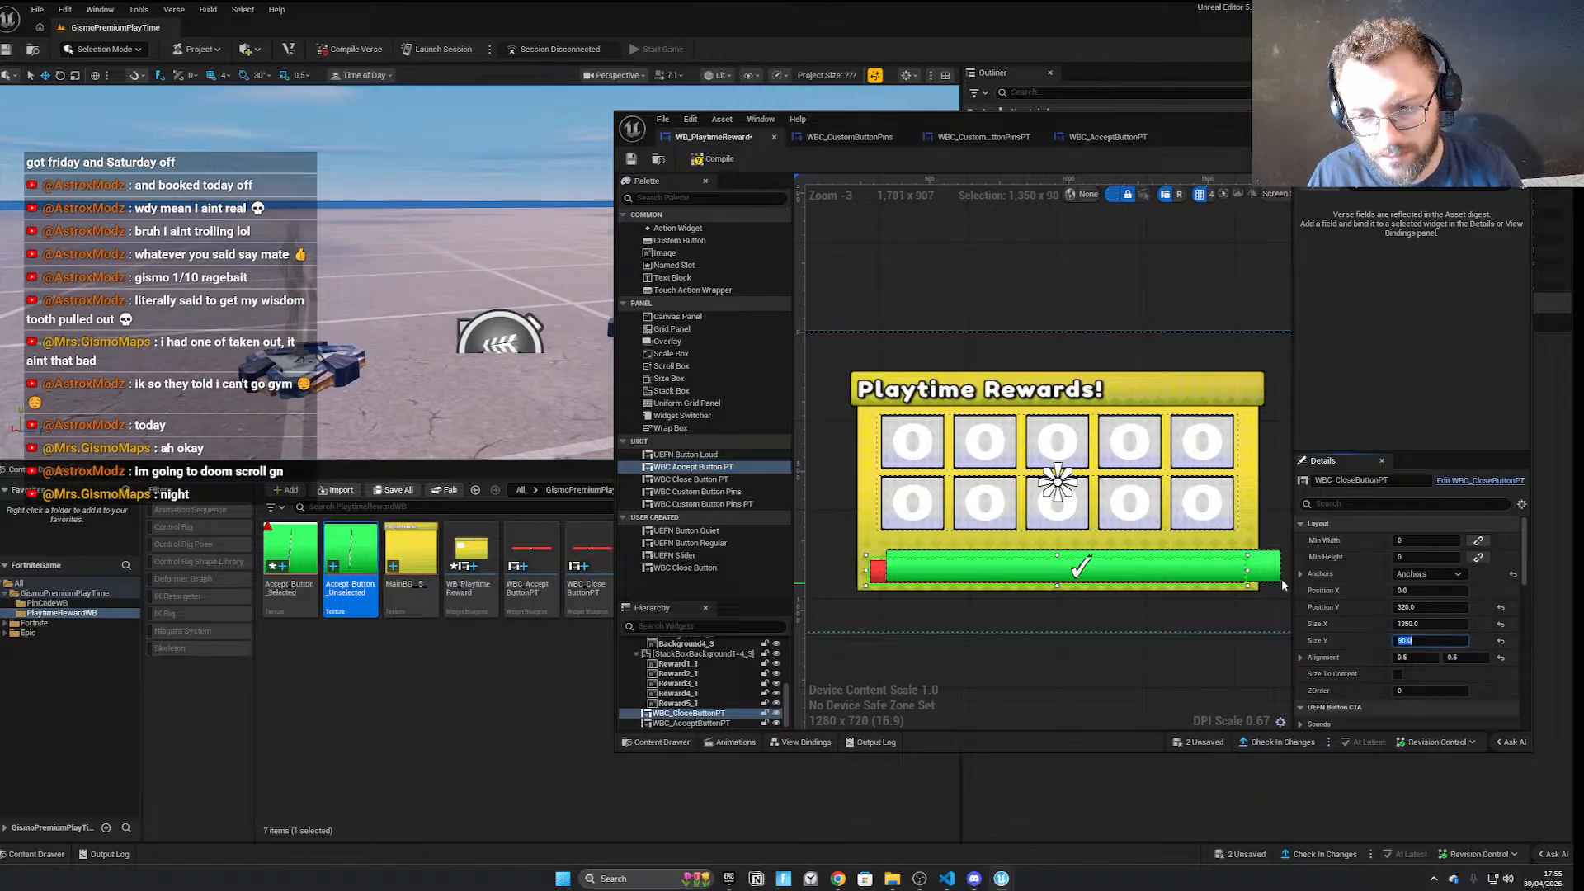
left_click(1417, 642)
type("90")
key("Return")
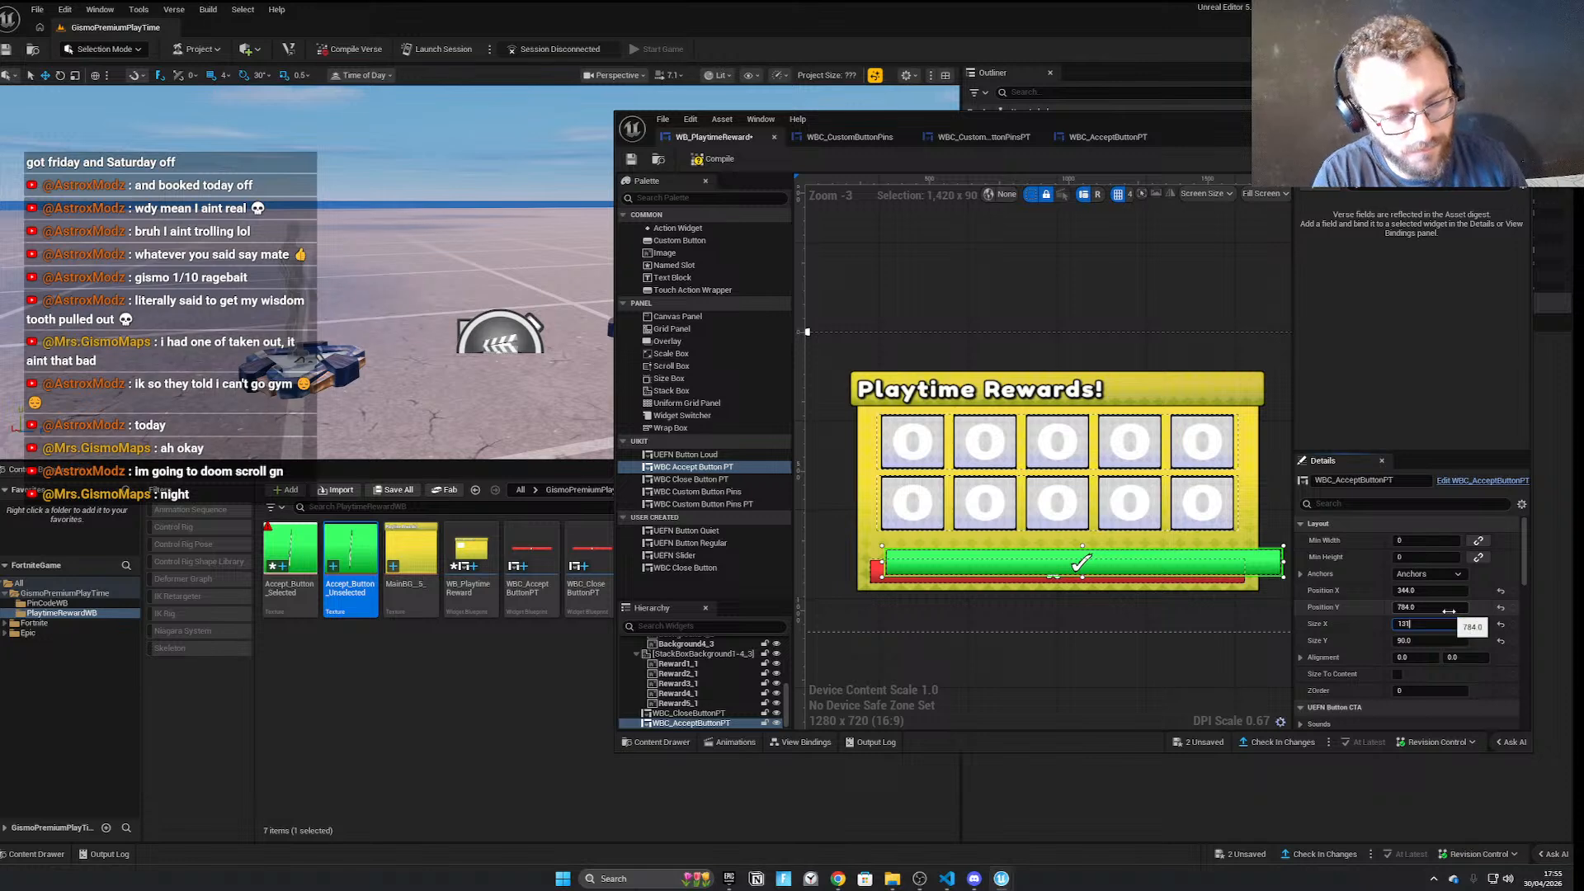
type("50")
key("Return")
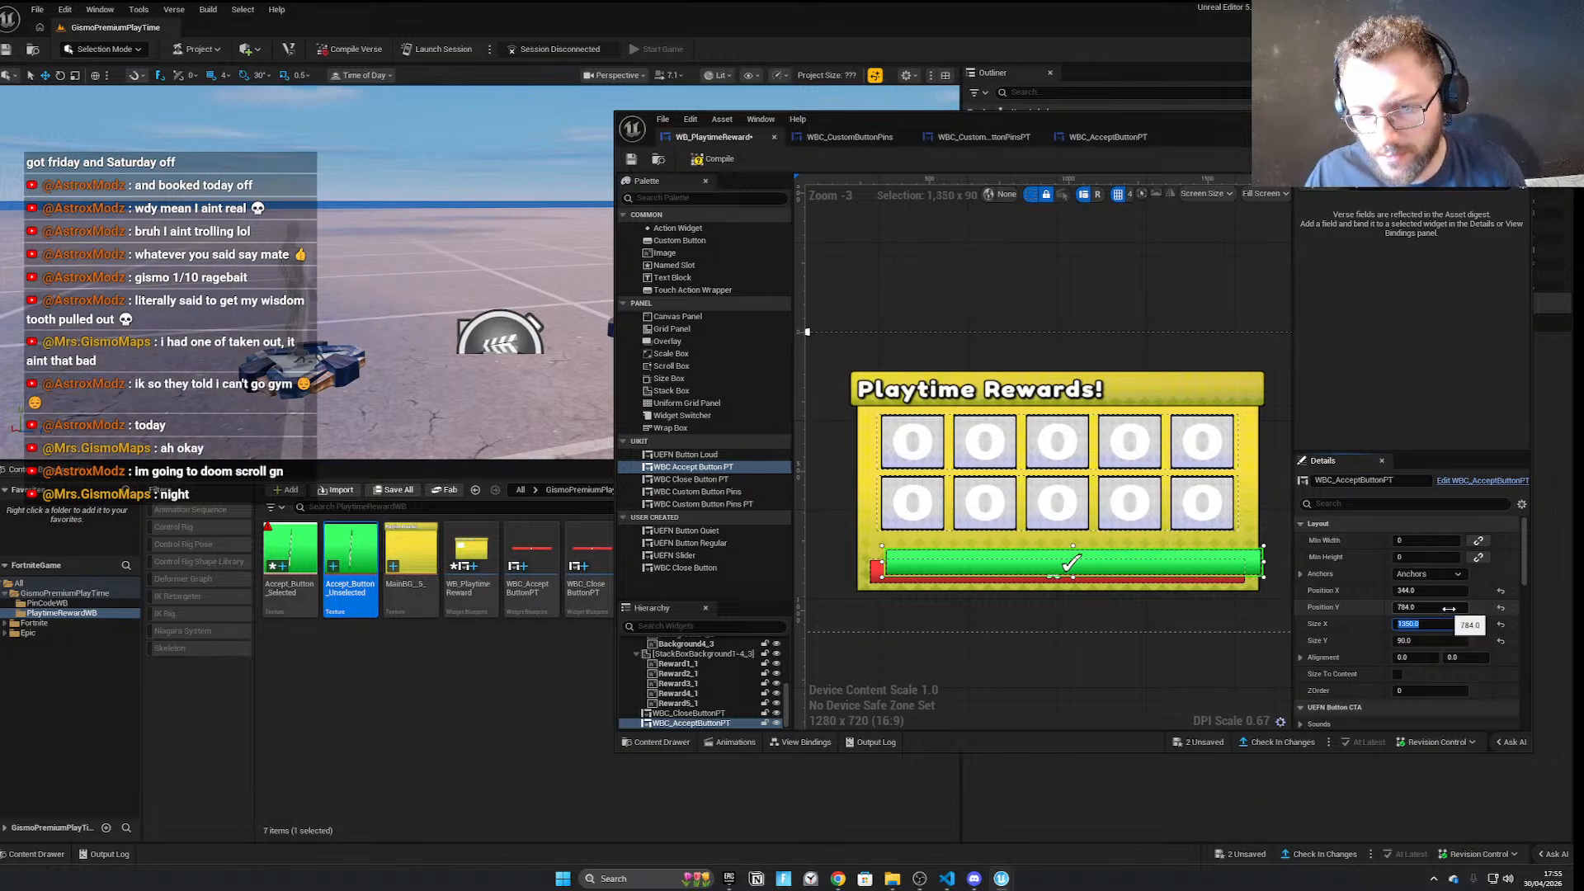
Anchor and align the accept button to the canvas centre, then lower it to about Y 228, just above the close button
left_click(1427, 573)
left_click(1455, 654, "ctrl+shift")
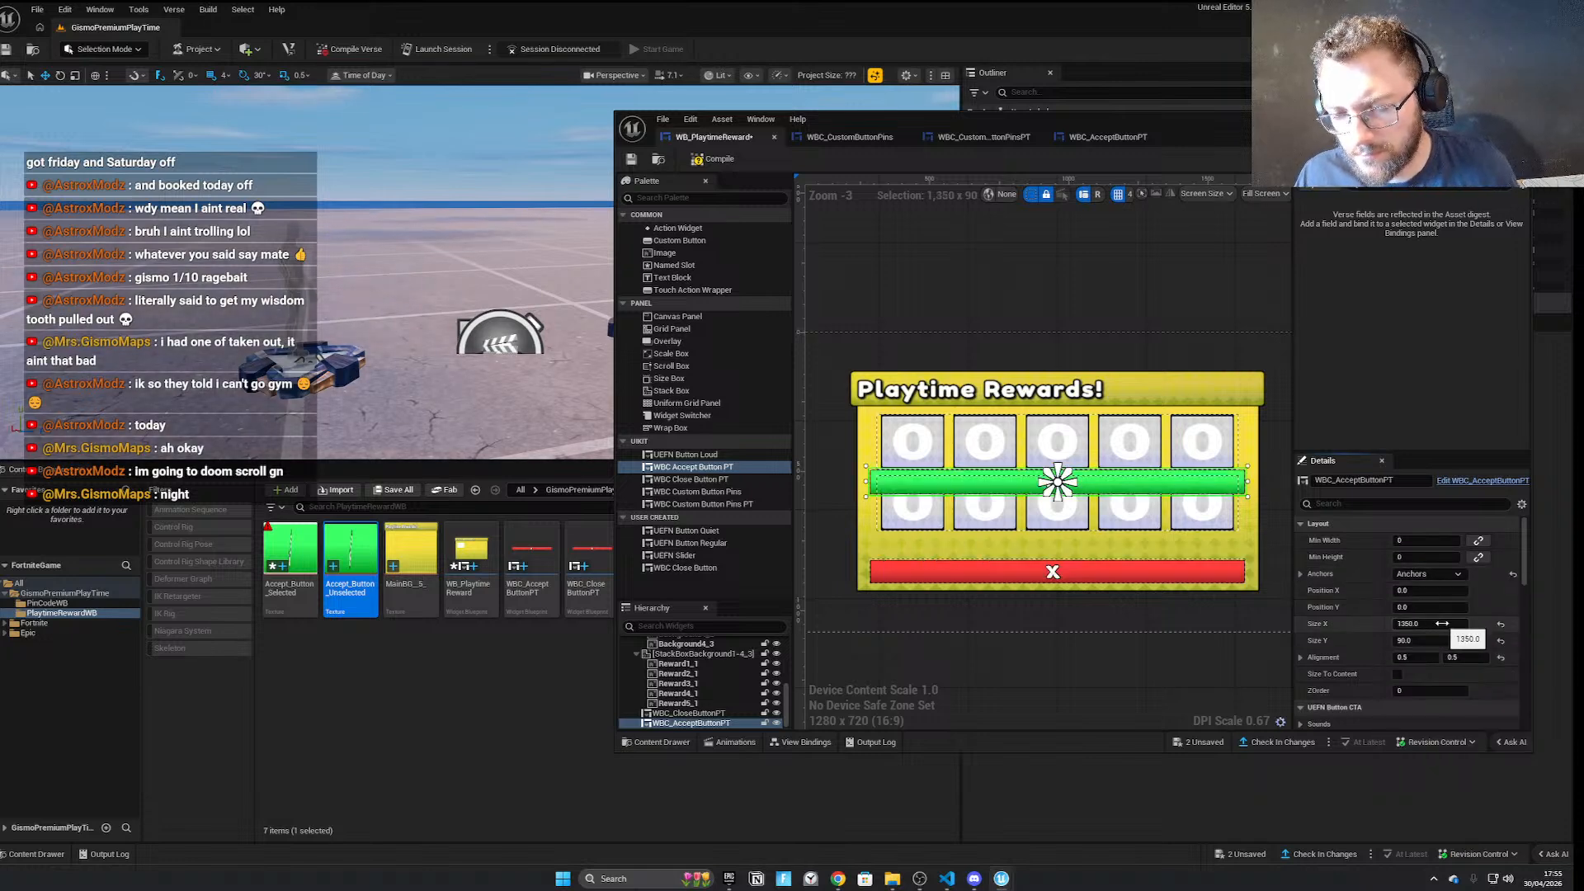
left_click_drag(1432, 607, 1506, 606)
scroll(957, 582, "up", 4)
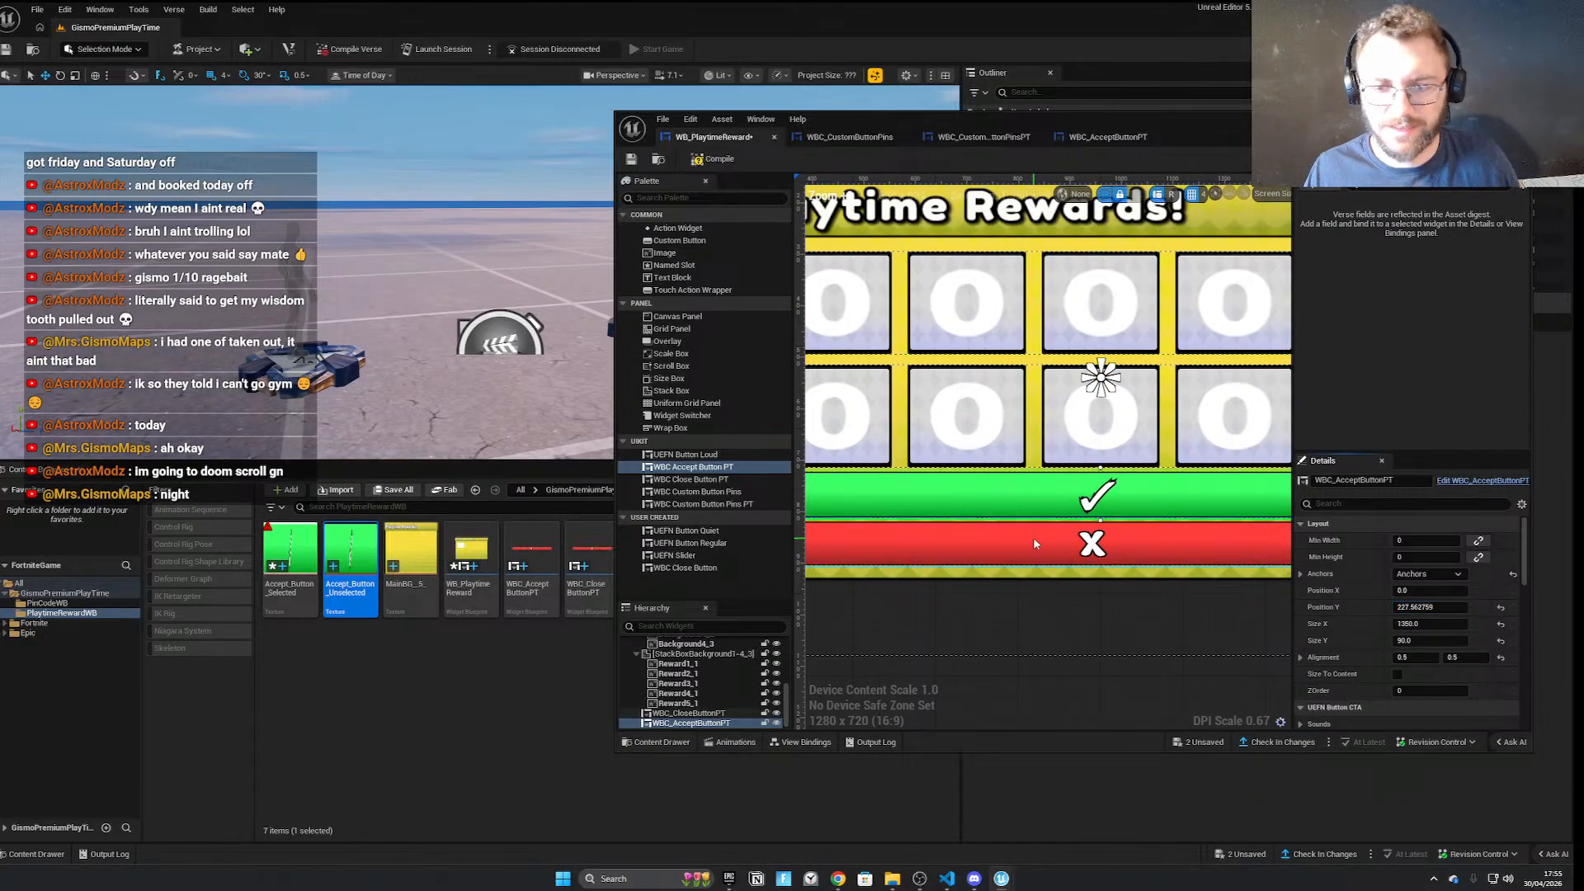
Set the red close button's height to 80 and select the green accept button
left_click(1033, 537)
left_click(1437, 642)
type("80")
left_click(1221, 500)
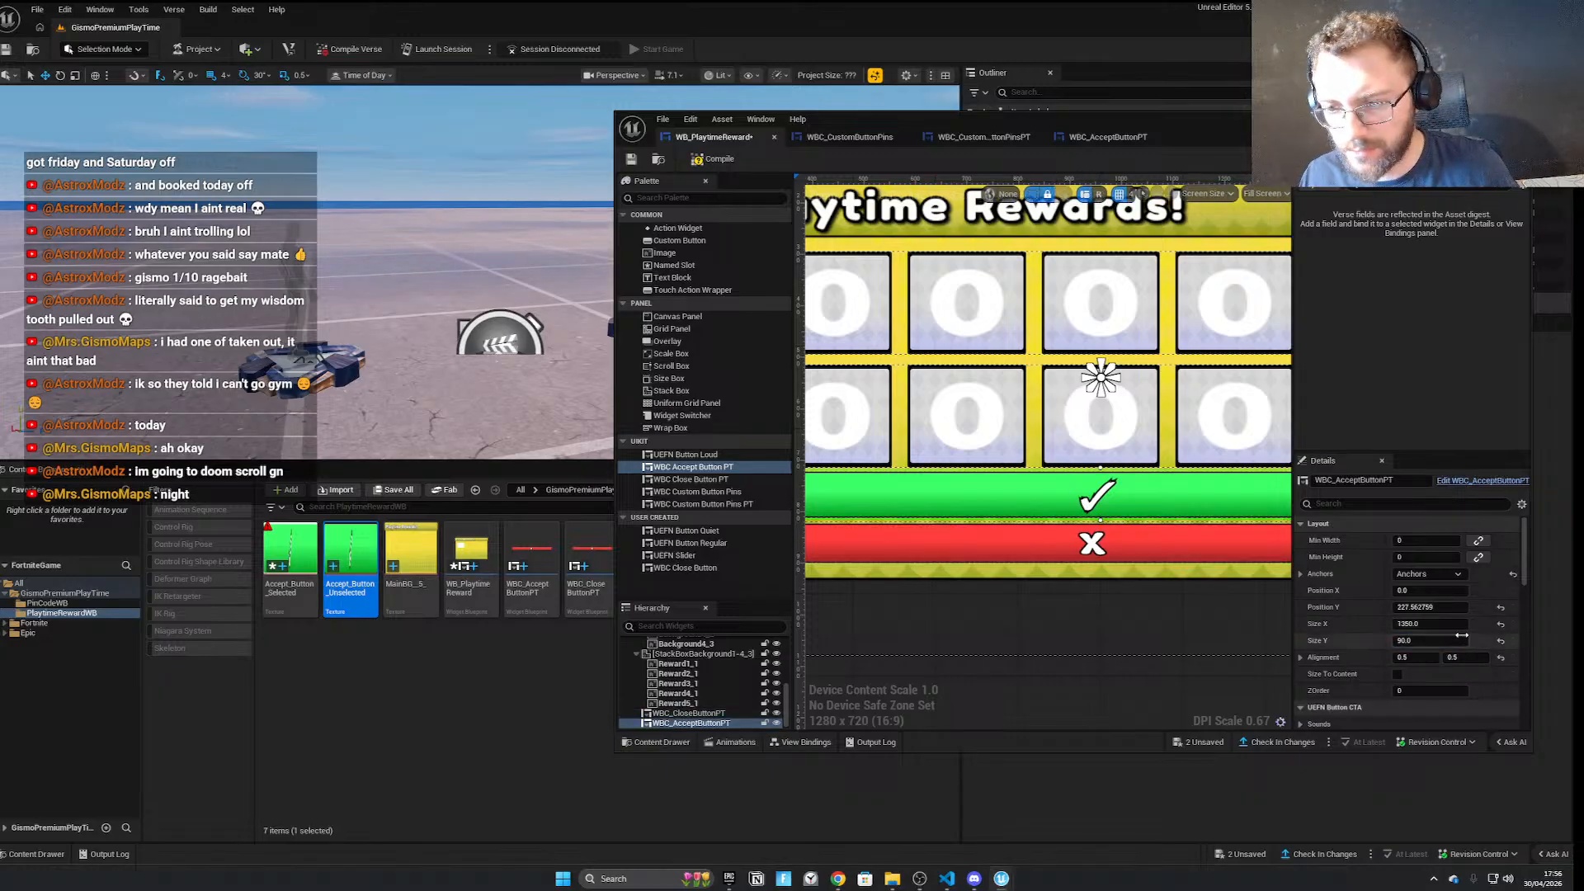
Set WBC_AcceptButtonPT's height to 80, clear the button selection and check the complete widget layout
left_click(1093, 616)
scroll(994, 635, "down", 5)
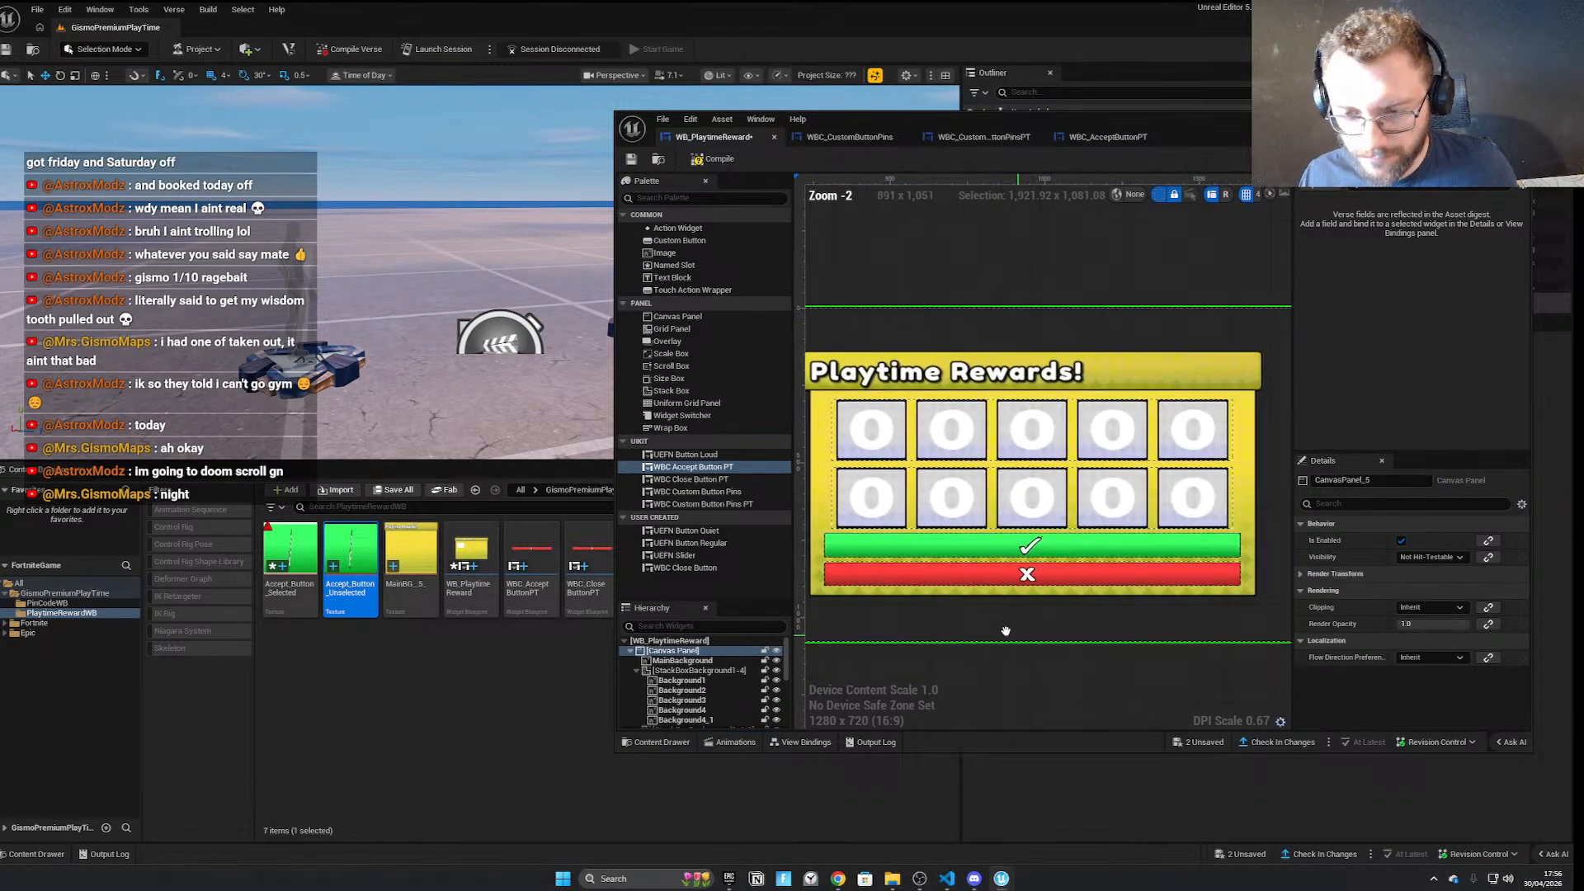
scroll(993, 635, "up", 2)
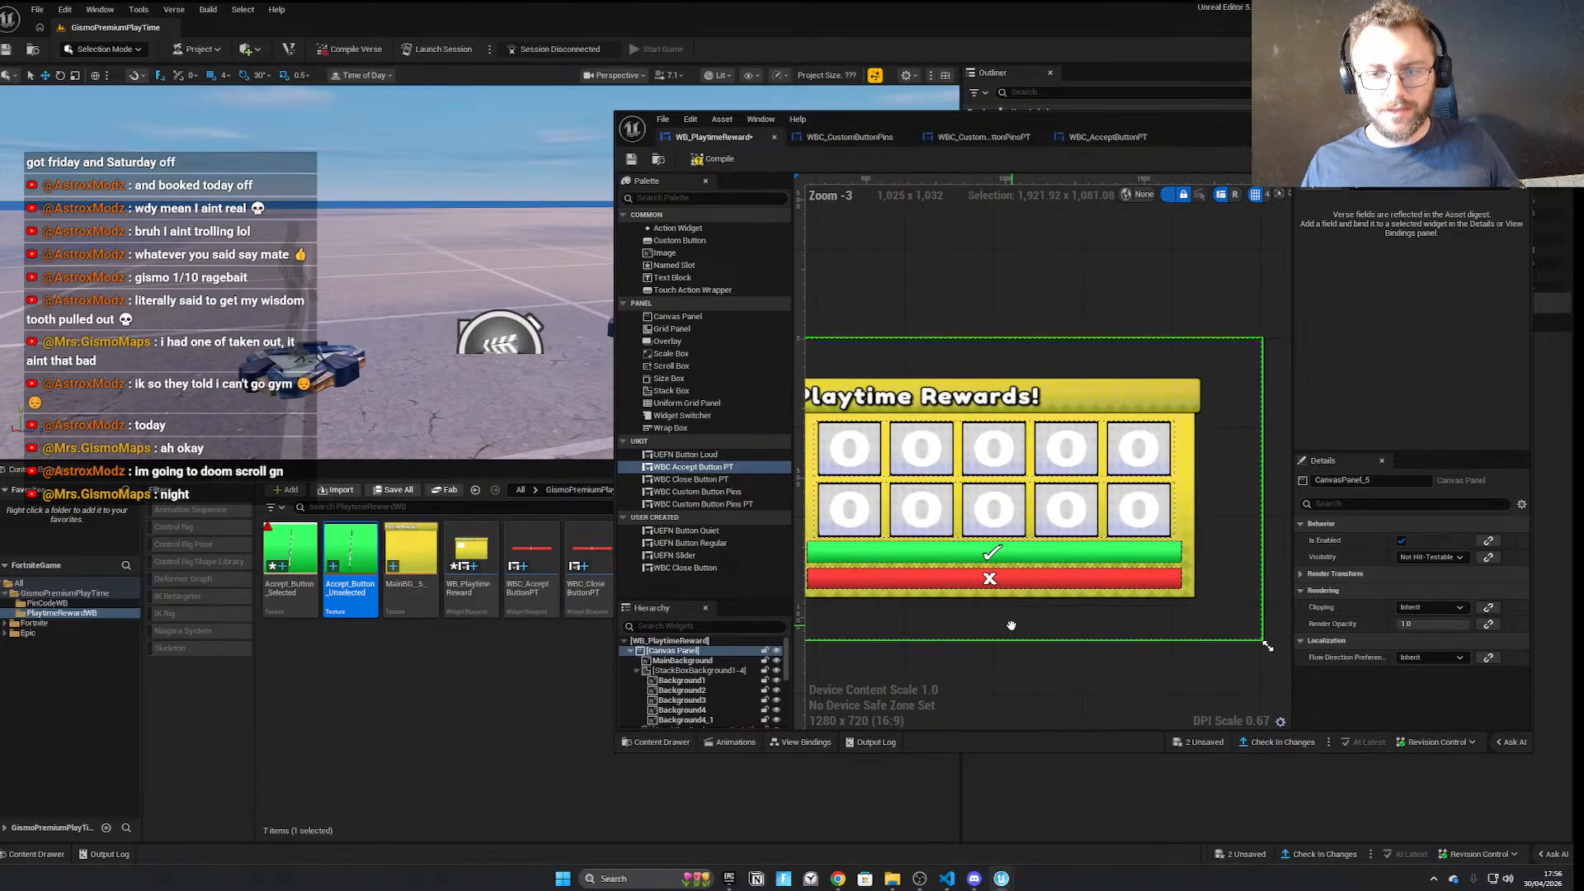
scroll(1042, 638, "up", 1)
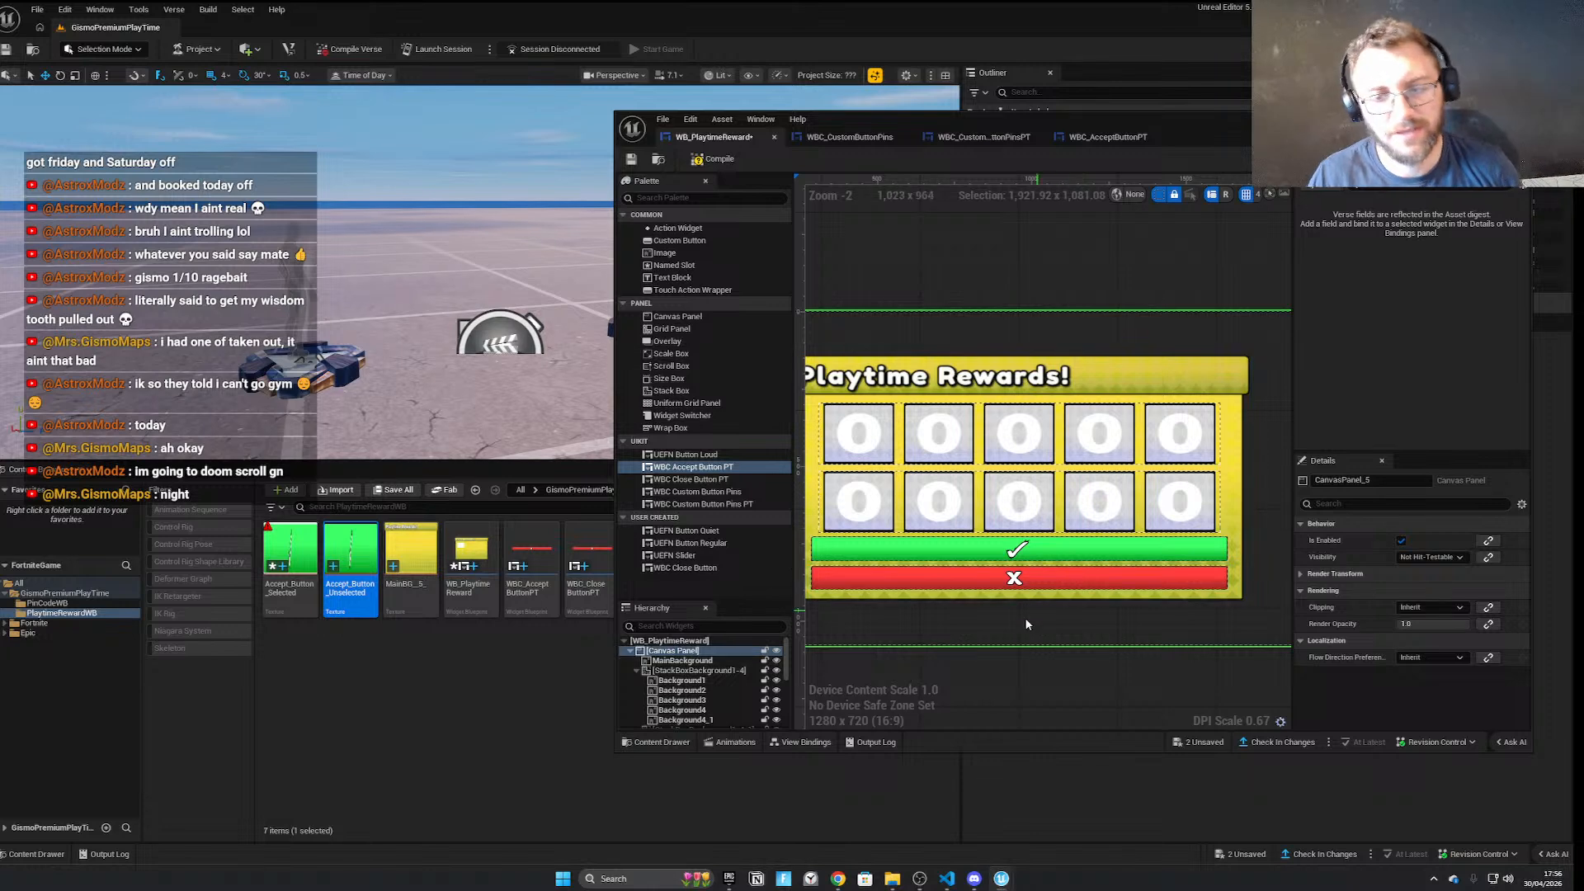
Switch to the Daily Reward UI design in Figma and delete the check mark from the green accept button
mouse_move(837, 877)
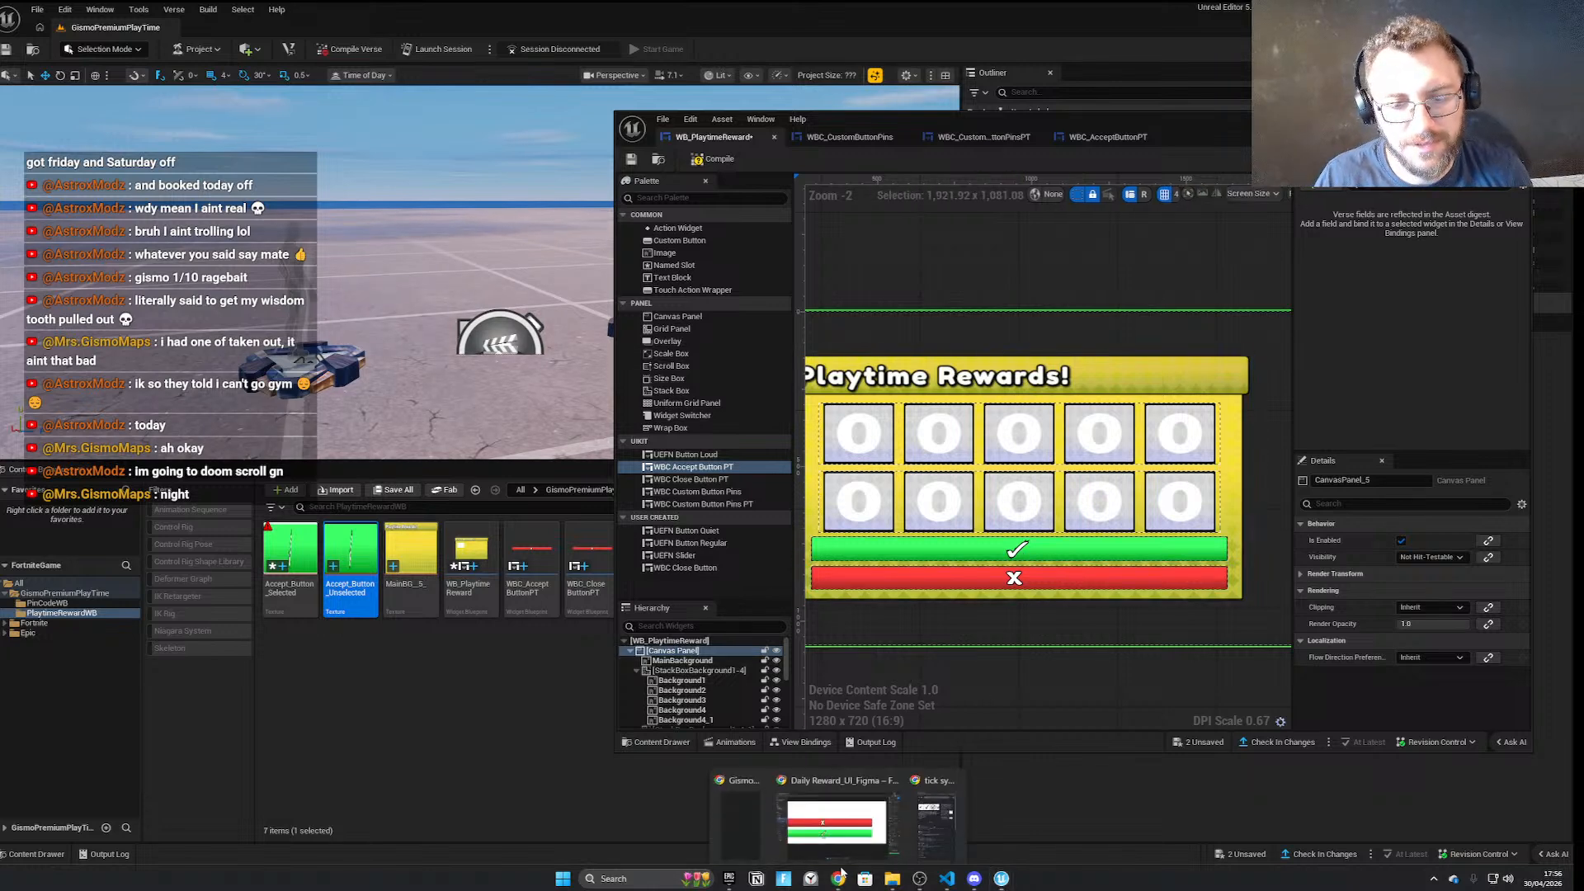
left_click(826, 829)
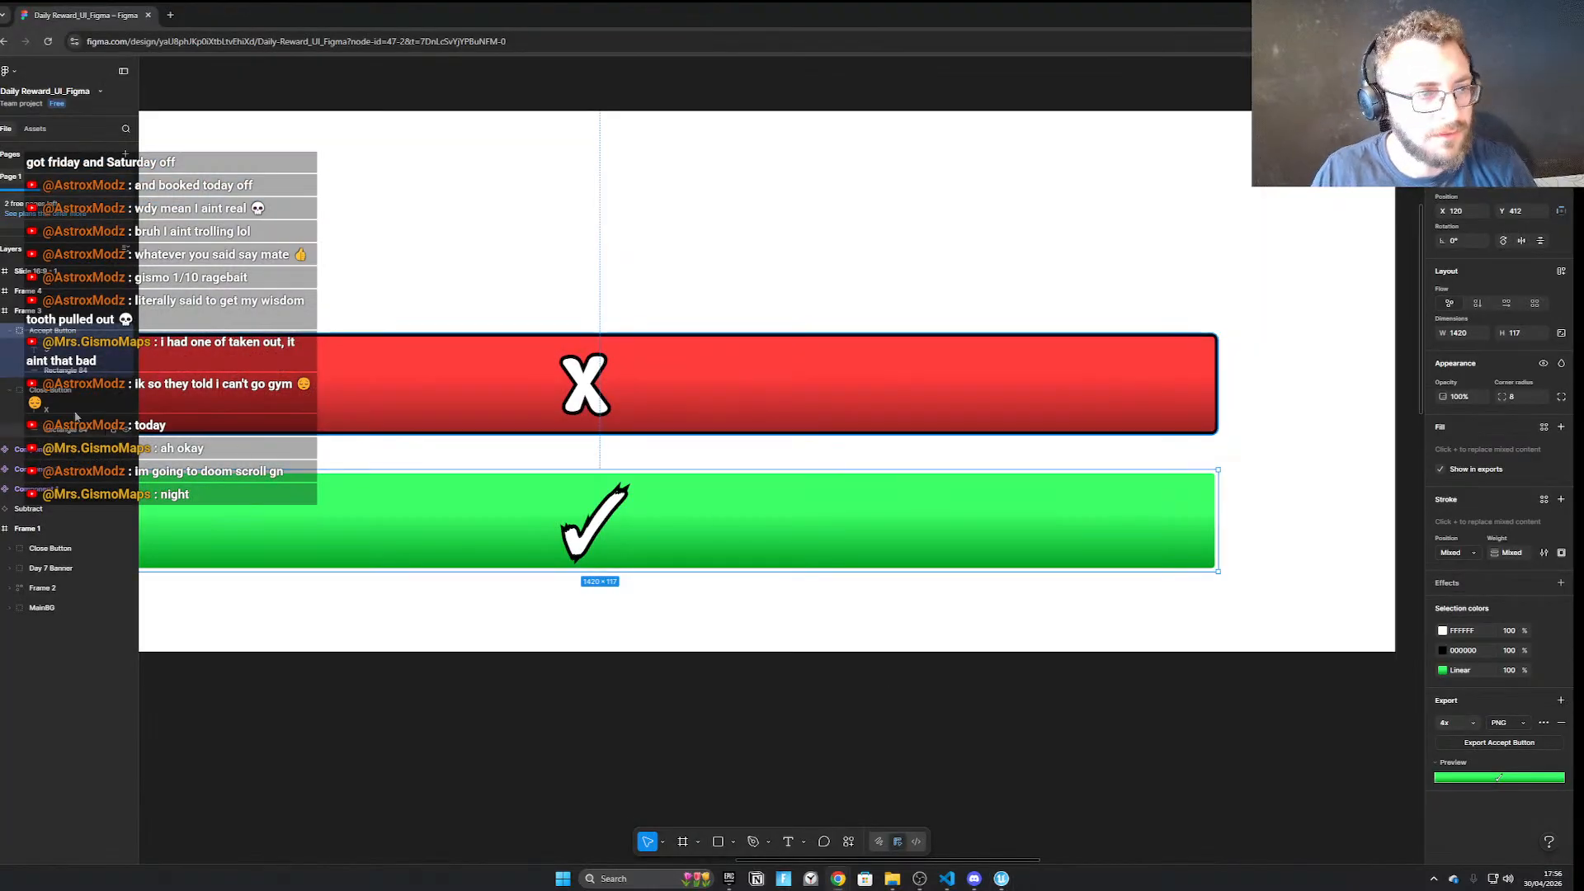
double_click(596, 537)
key("Delete")
left_click(1546, 72)
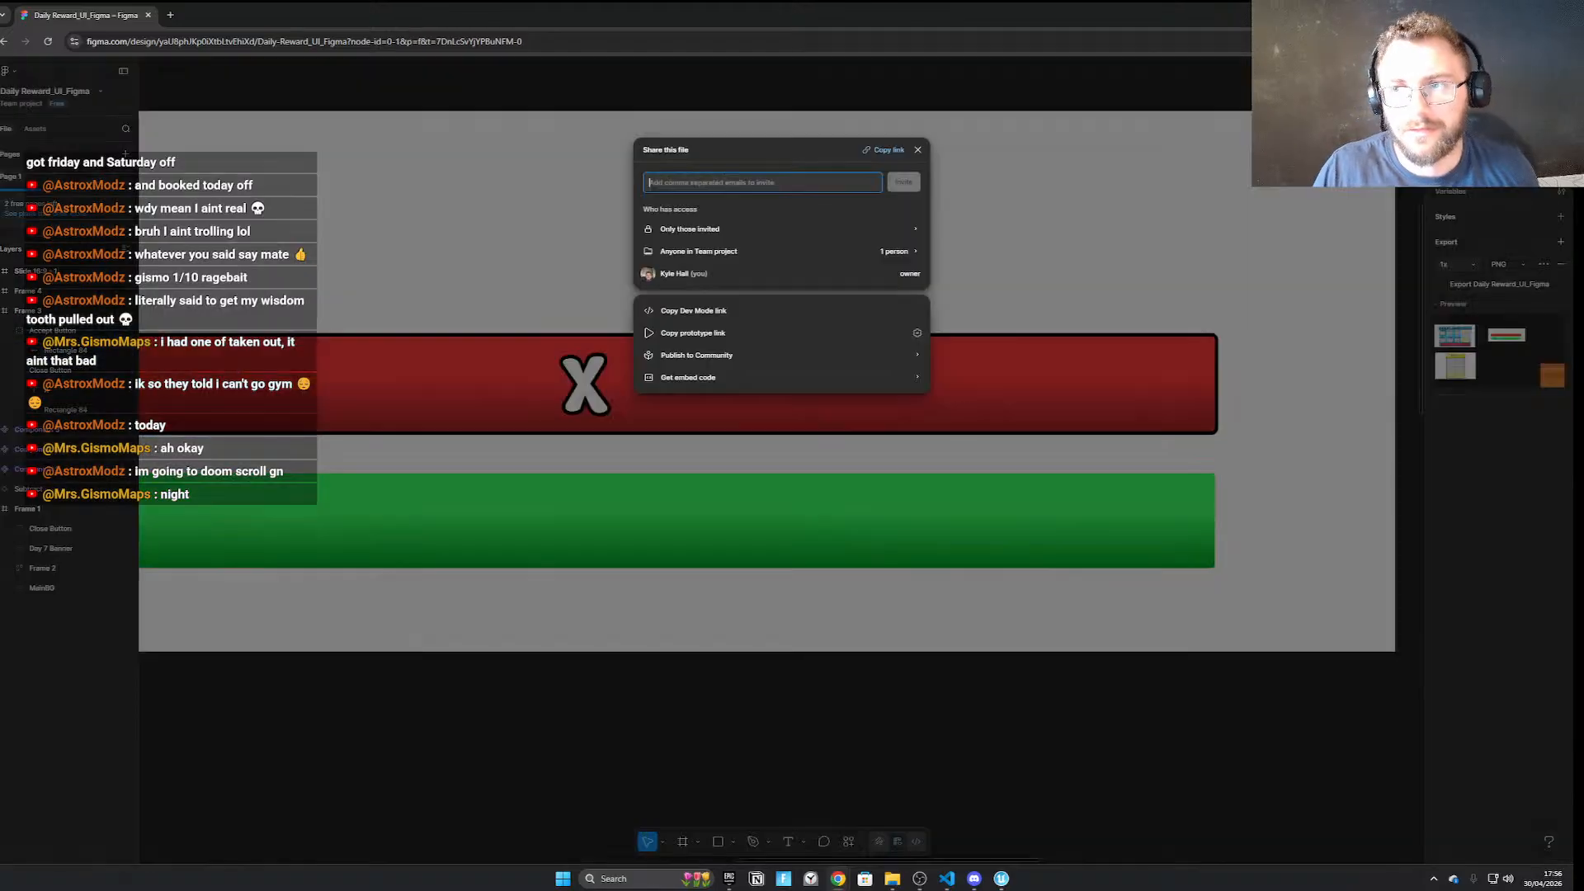
left_click(948, 137)
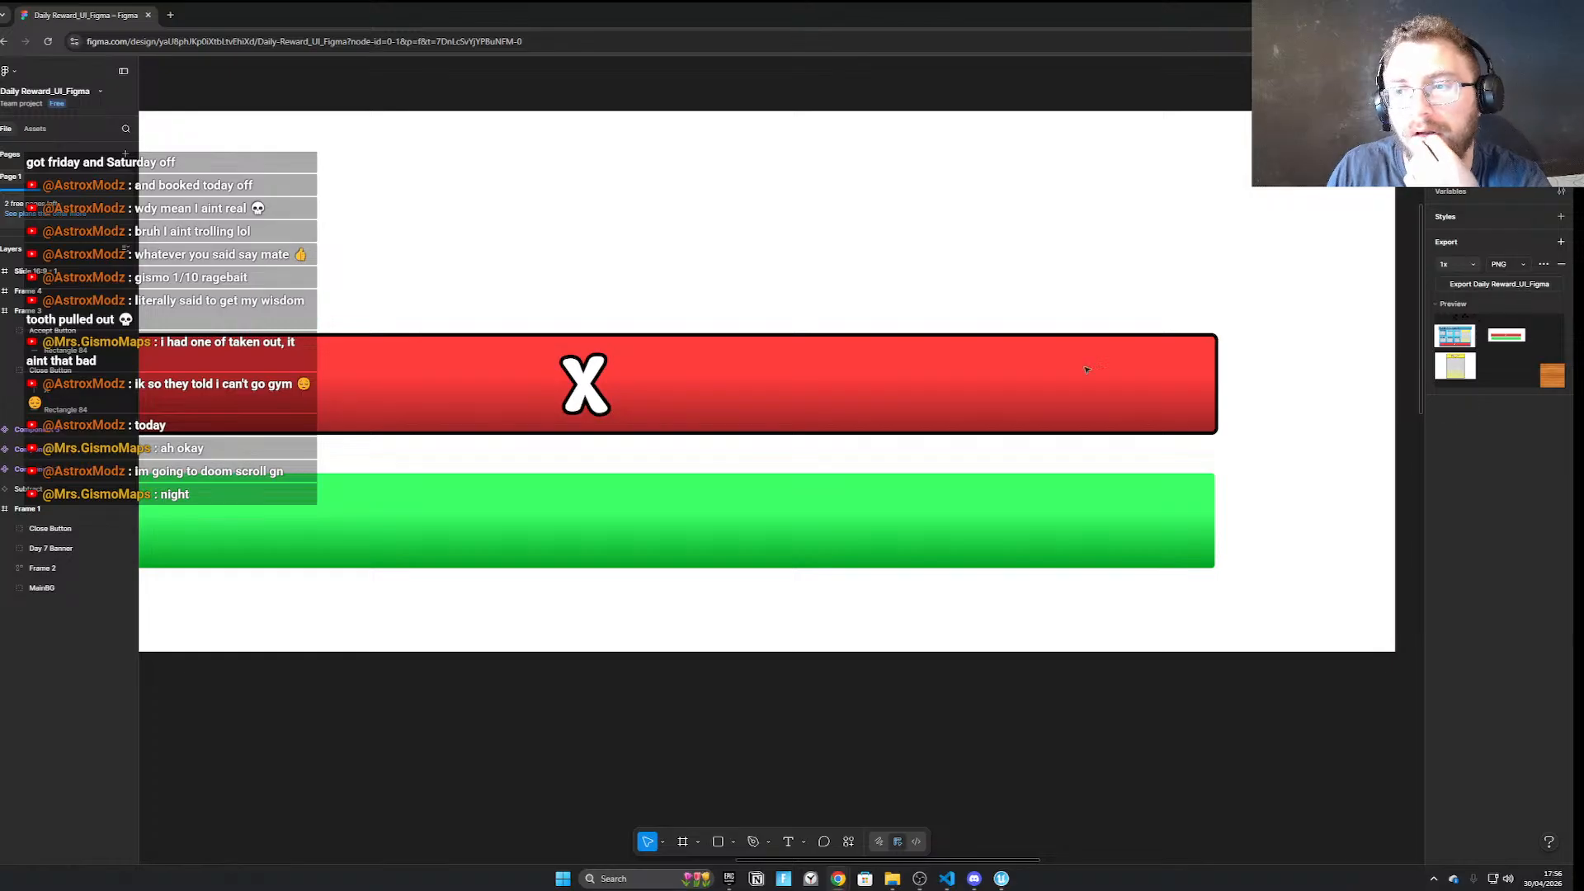
Change the green accept button's white stroke to black (000000) and export the Accept Button frame as a 4x PNG
left_click(1138, 517)
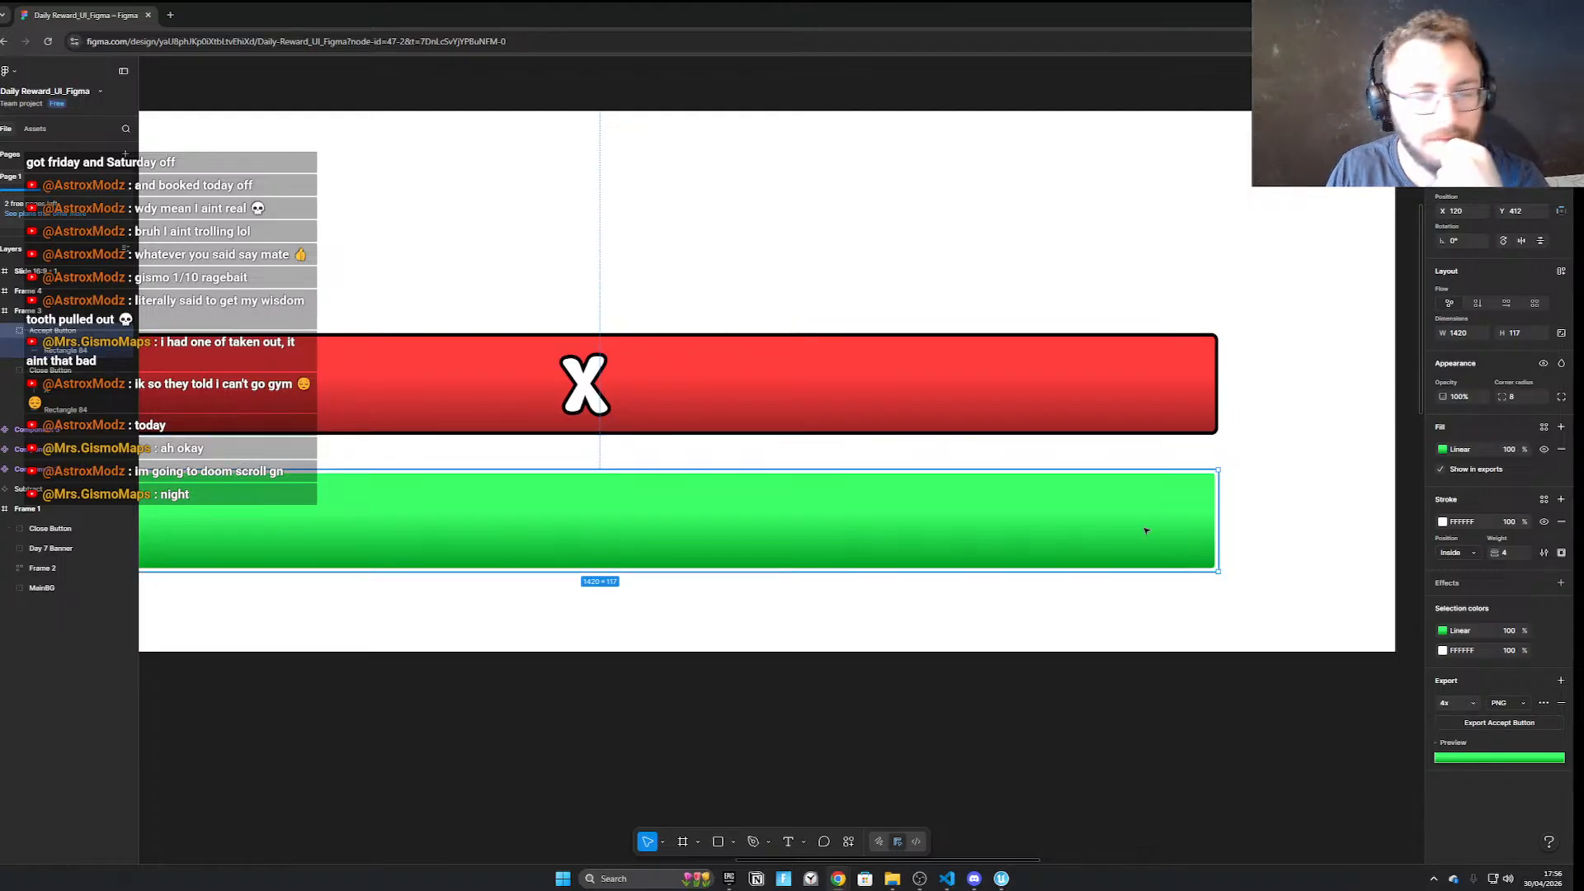
left_click(1442, 651)
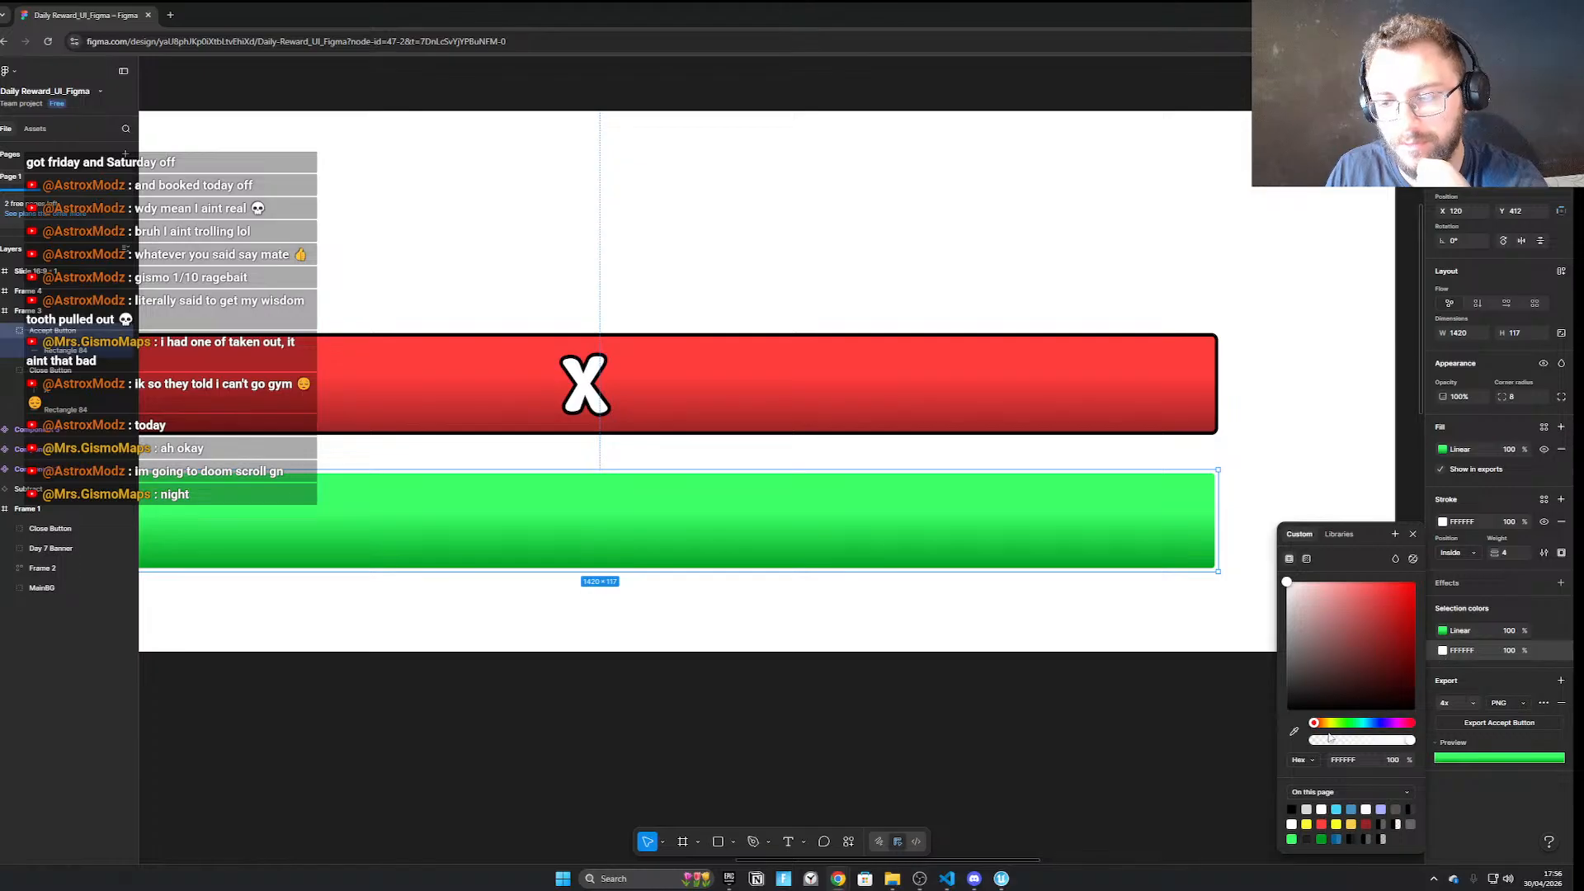
left_click(1294, 810)
left_click(1165, 678)
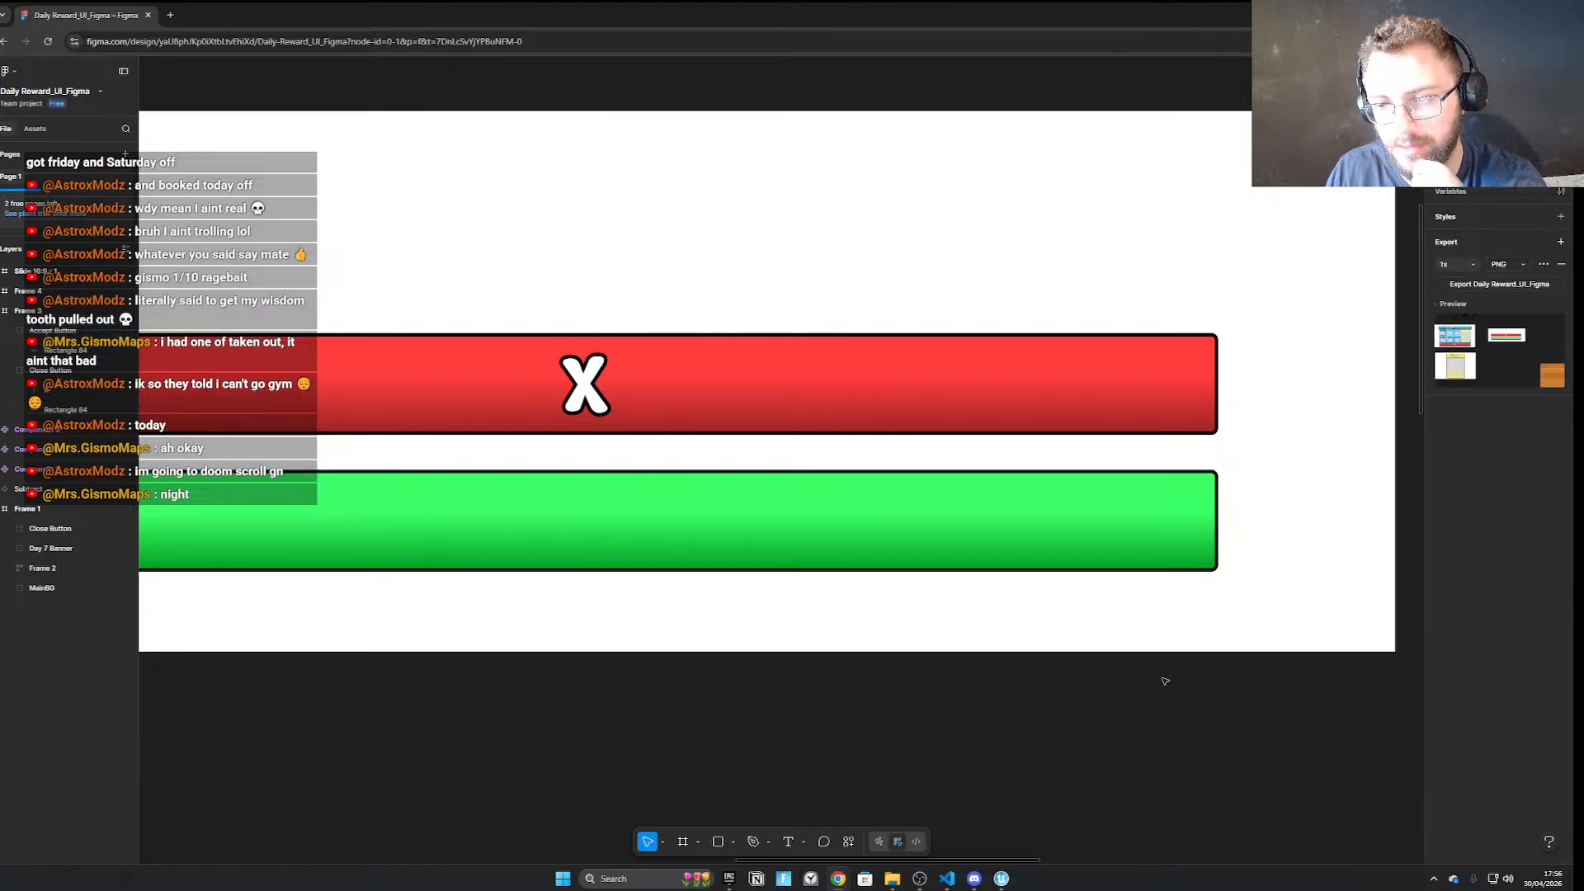
left_click(57, 331)
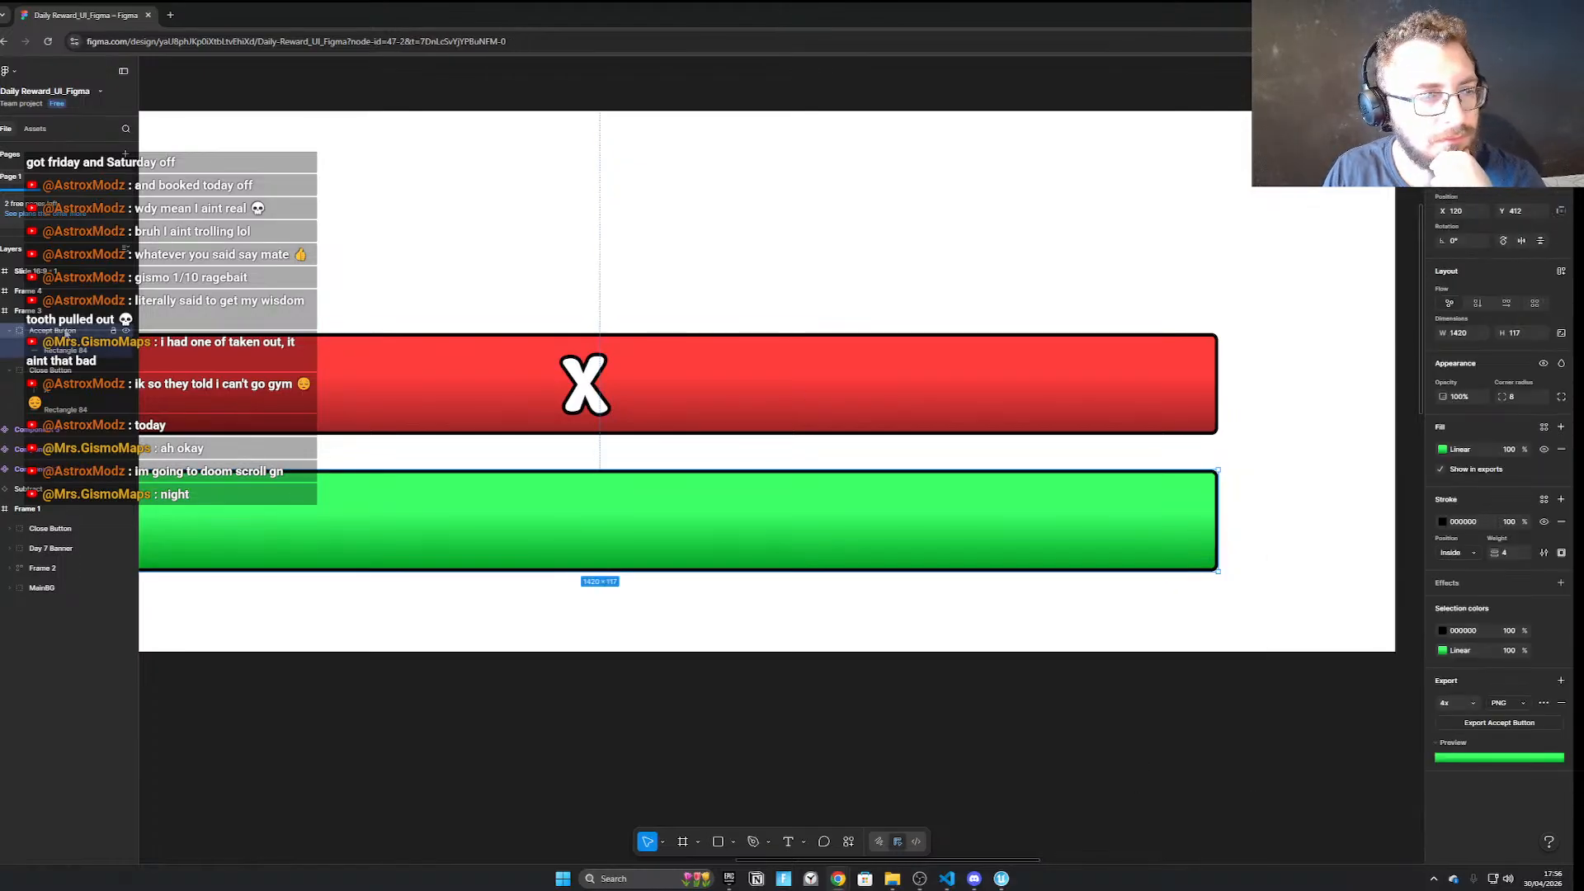
left_click(1486, 724)
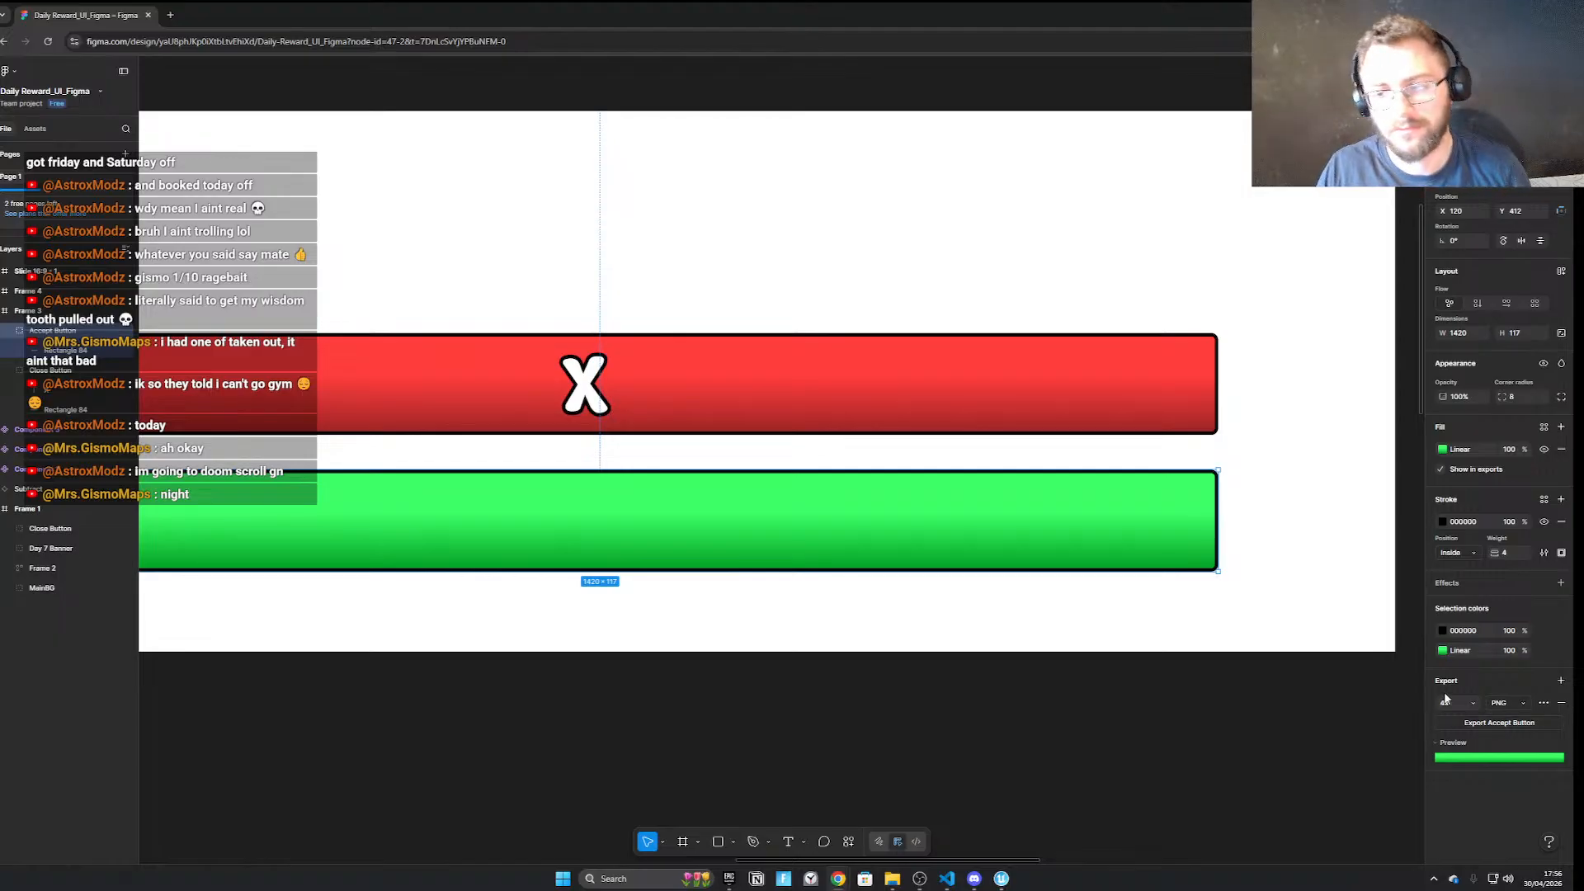
Return to the Unreal editor and reimport the Accept_Button_Unselected texture from a new file
key("alt+Tab")
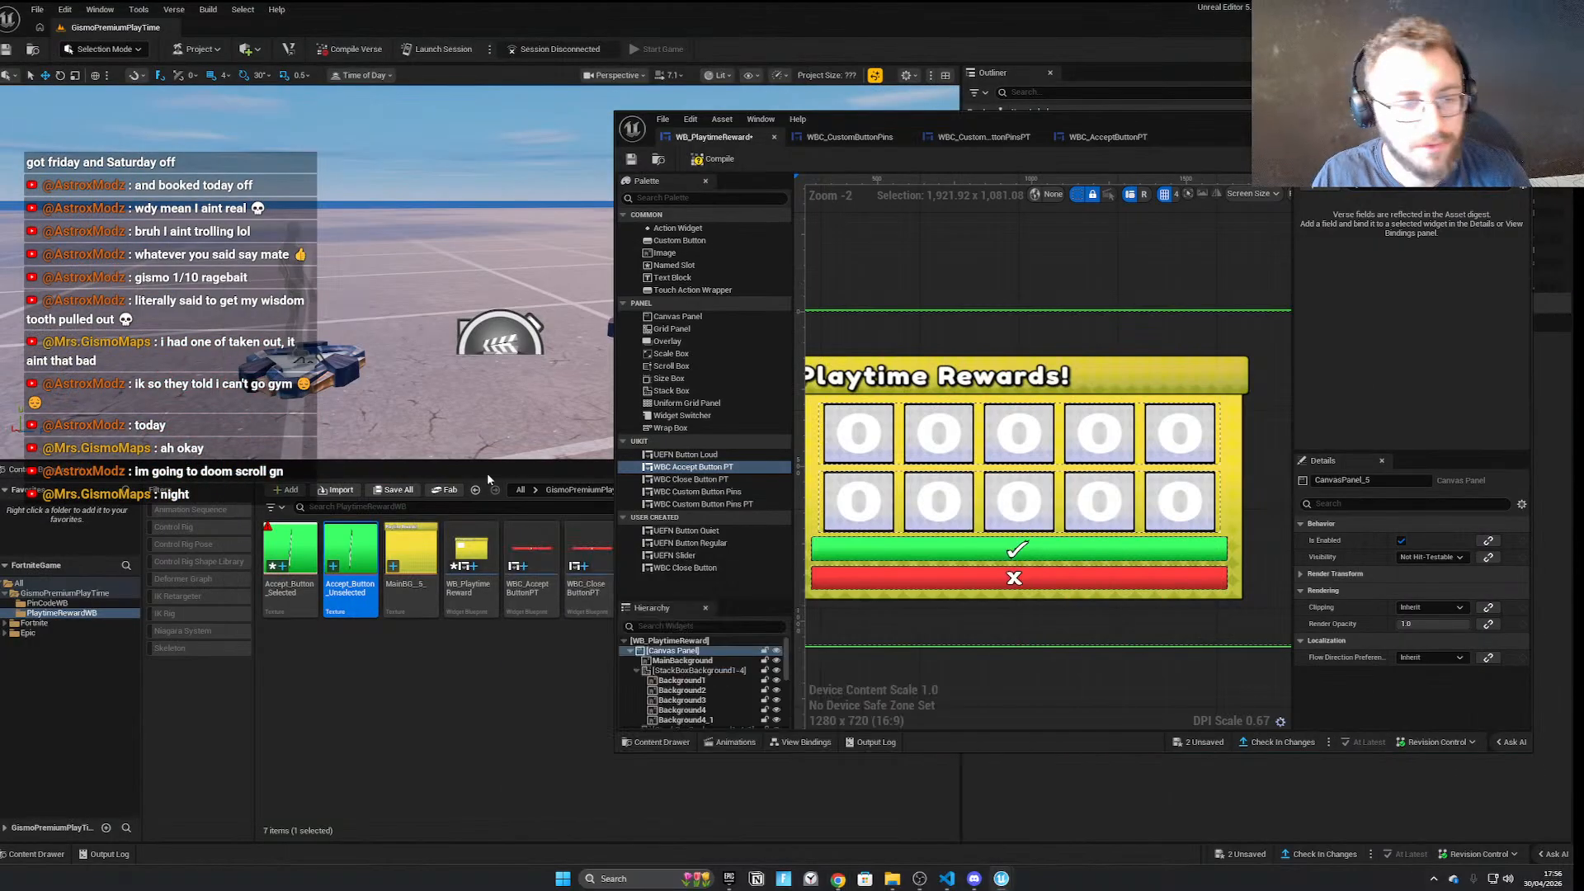
right_click(346, 549)
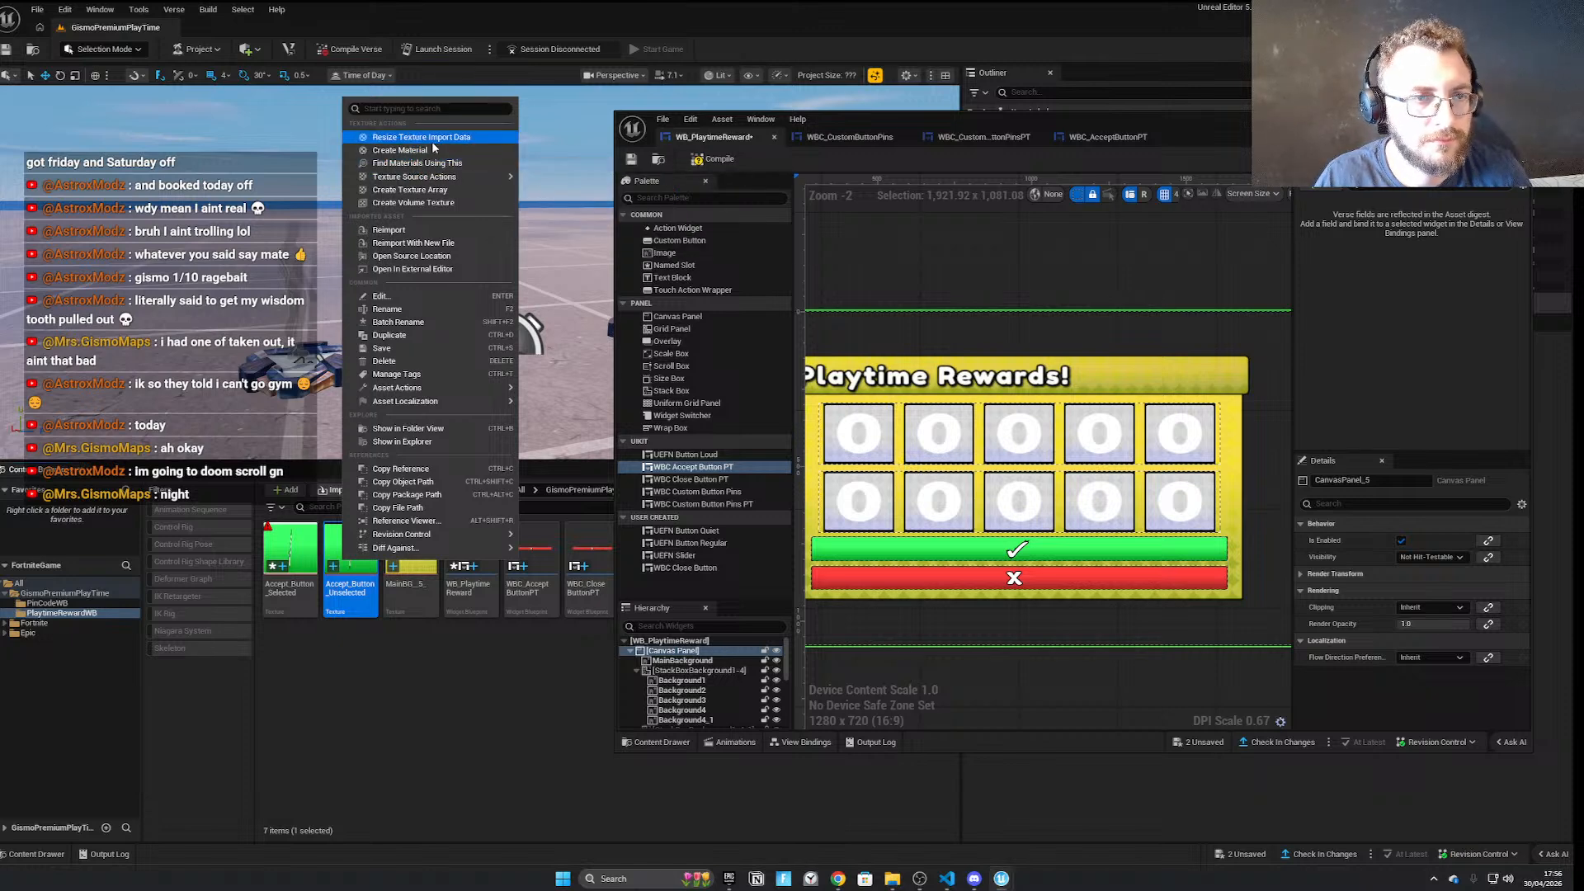
left_click(428, 243)
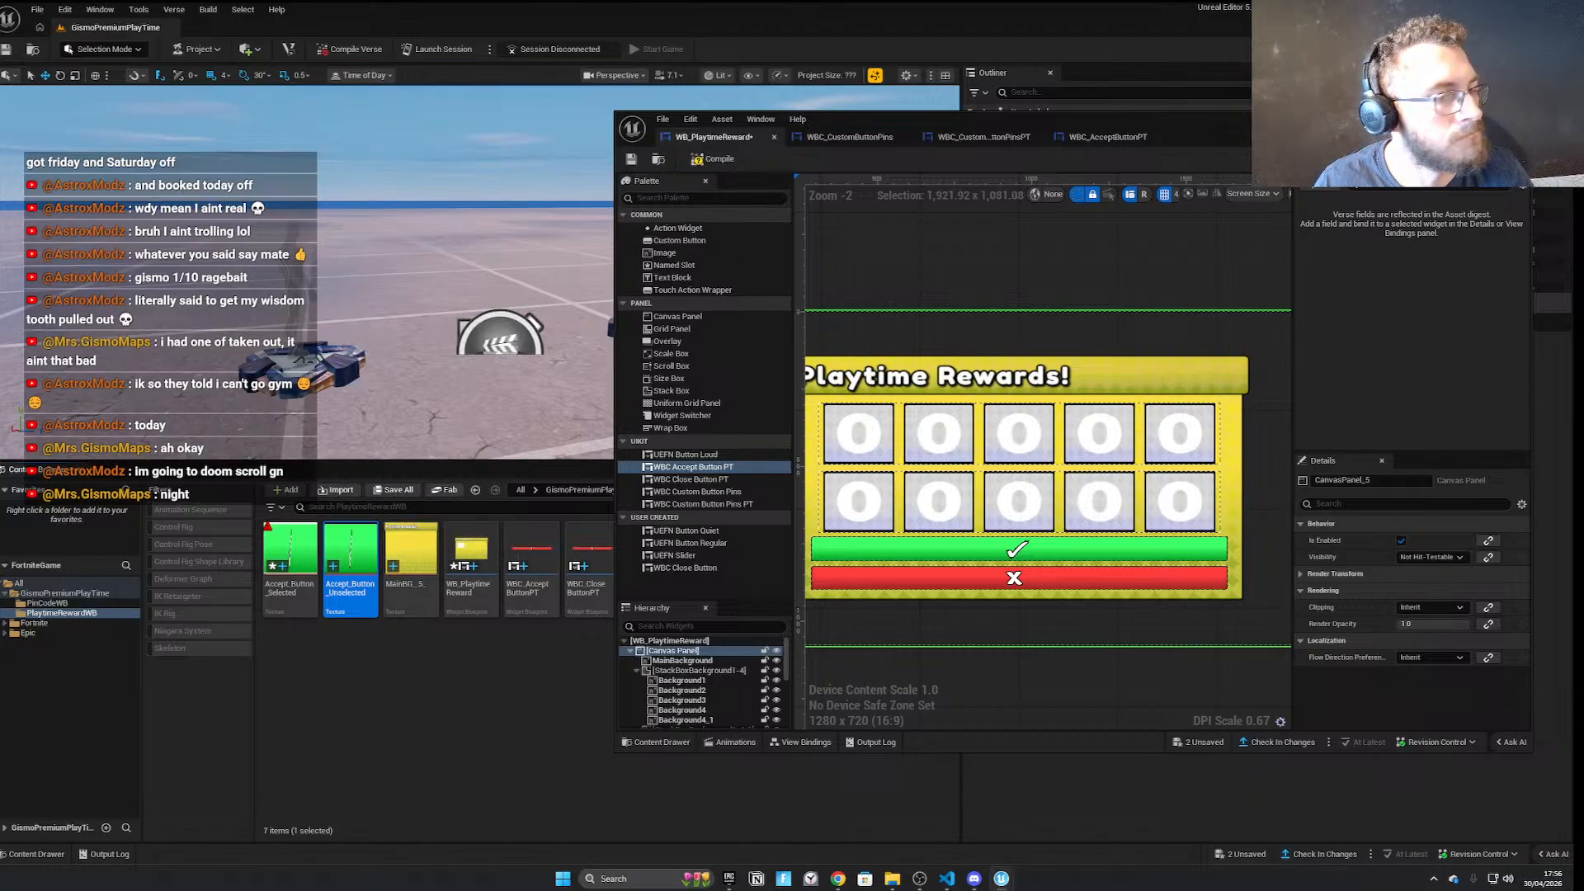
right_click(289, 553)
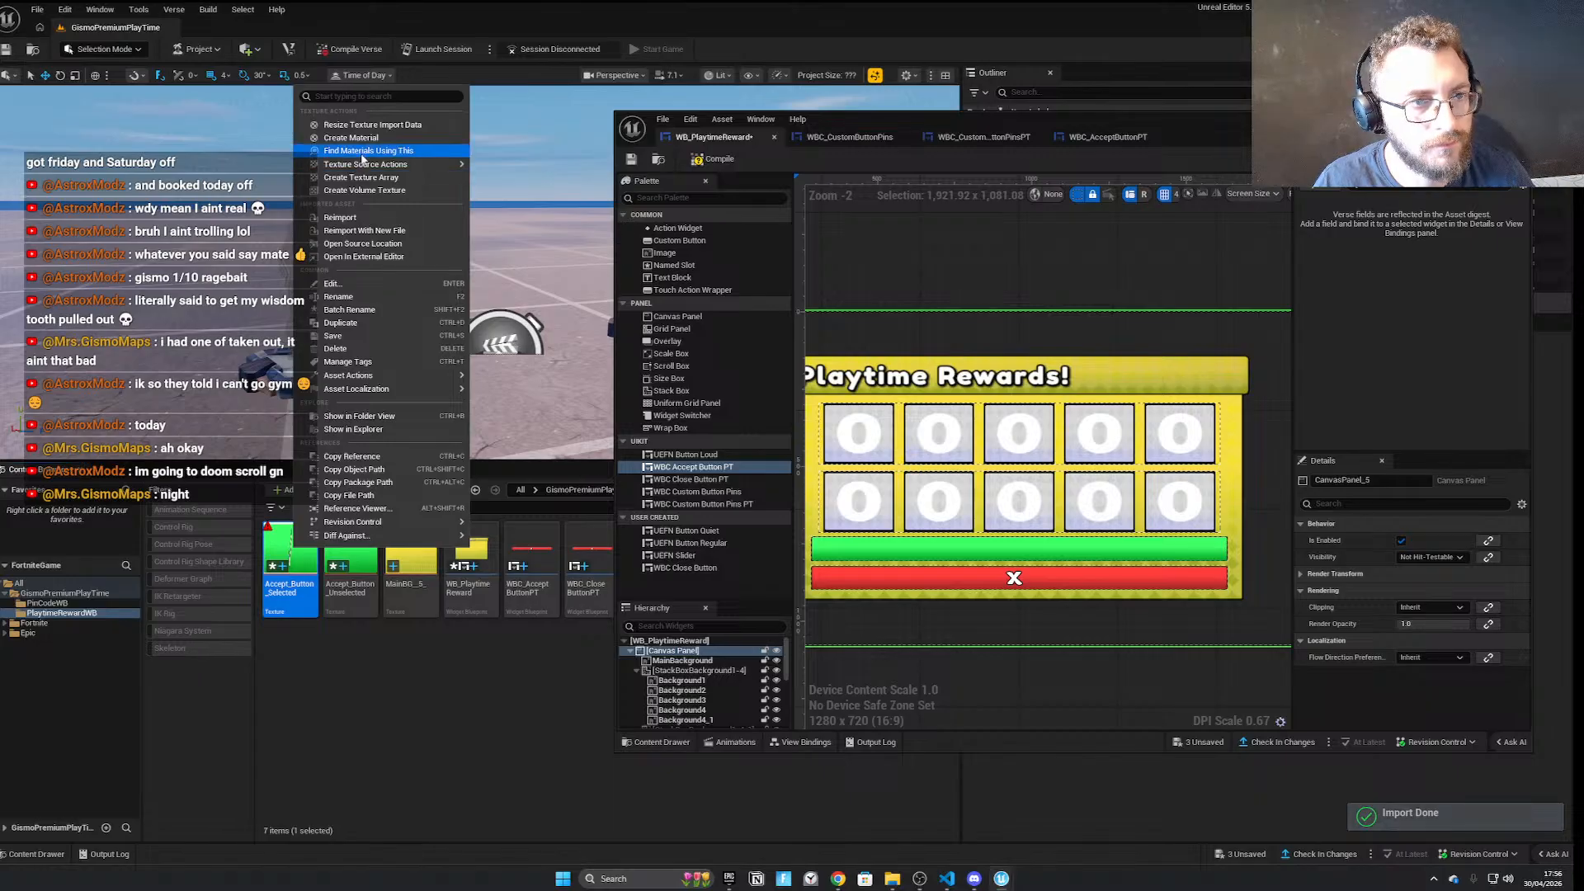
mouse_move(371, 164)
left_click(525, 180)
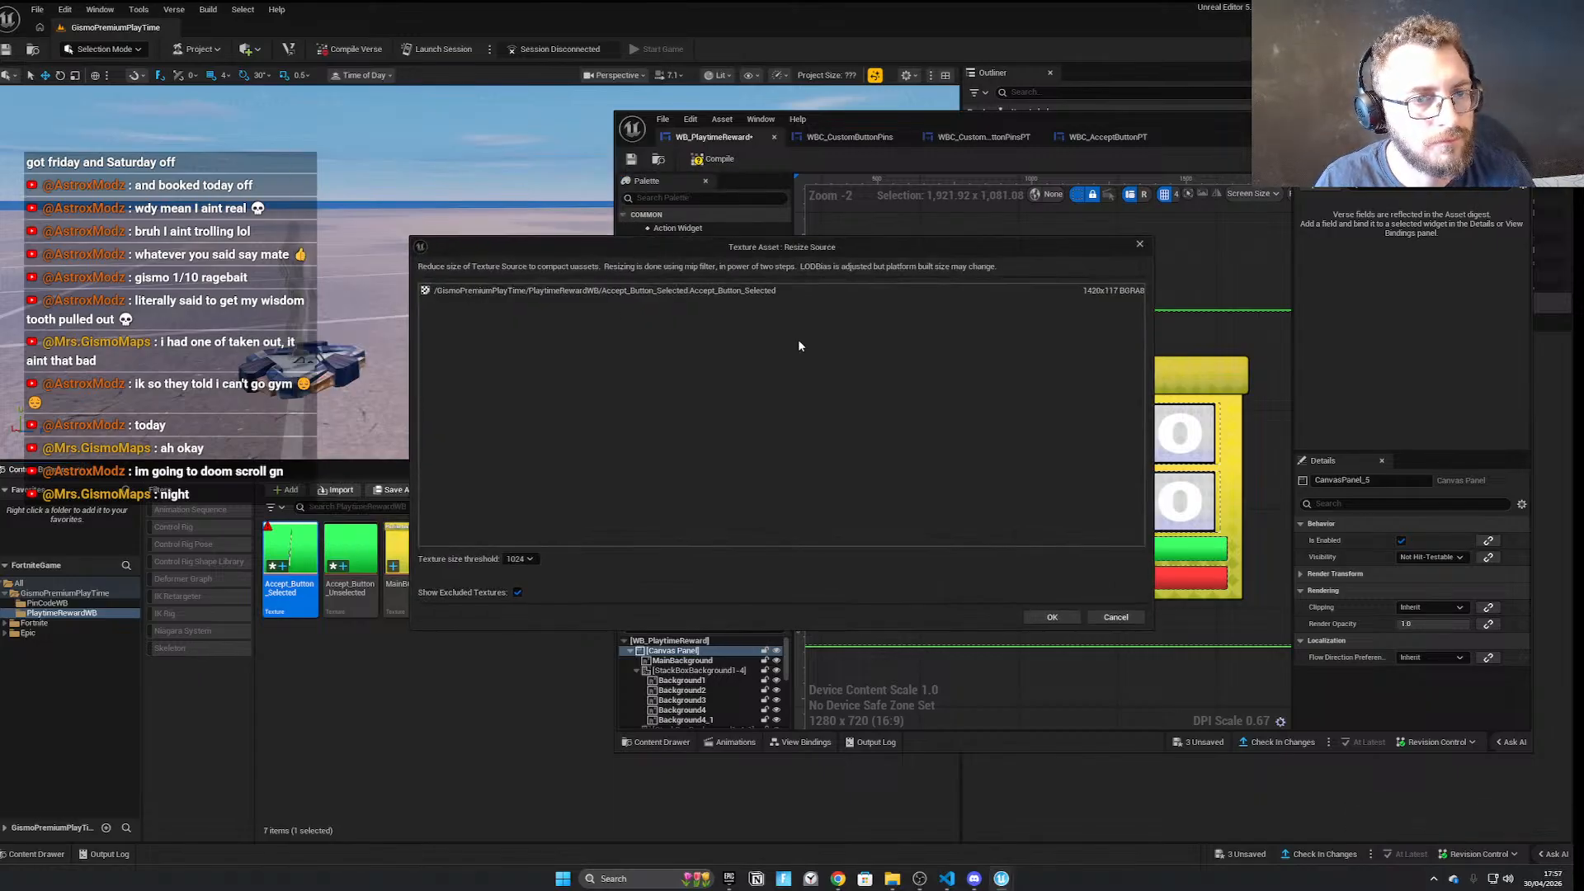
left_click(1115, 617)
Reimport the Accept_Button_Selected texture from a new file and check the accept button in the widget preview
right_click(289, 570)
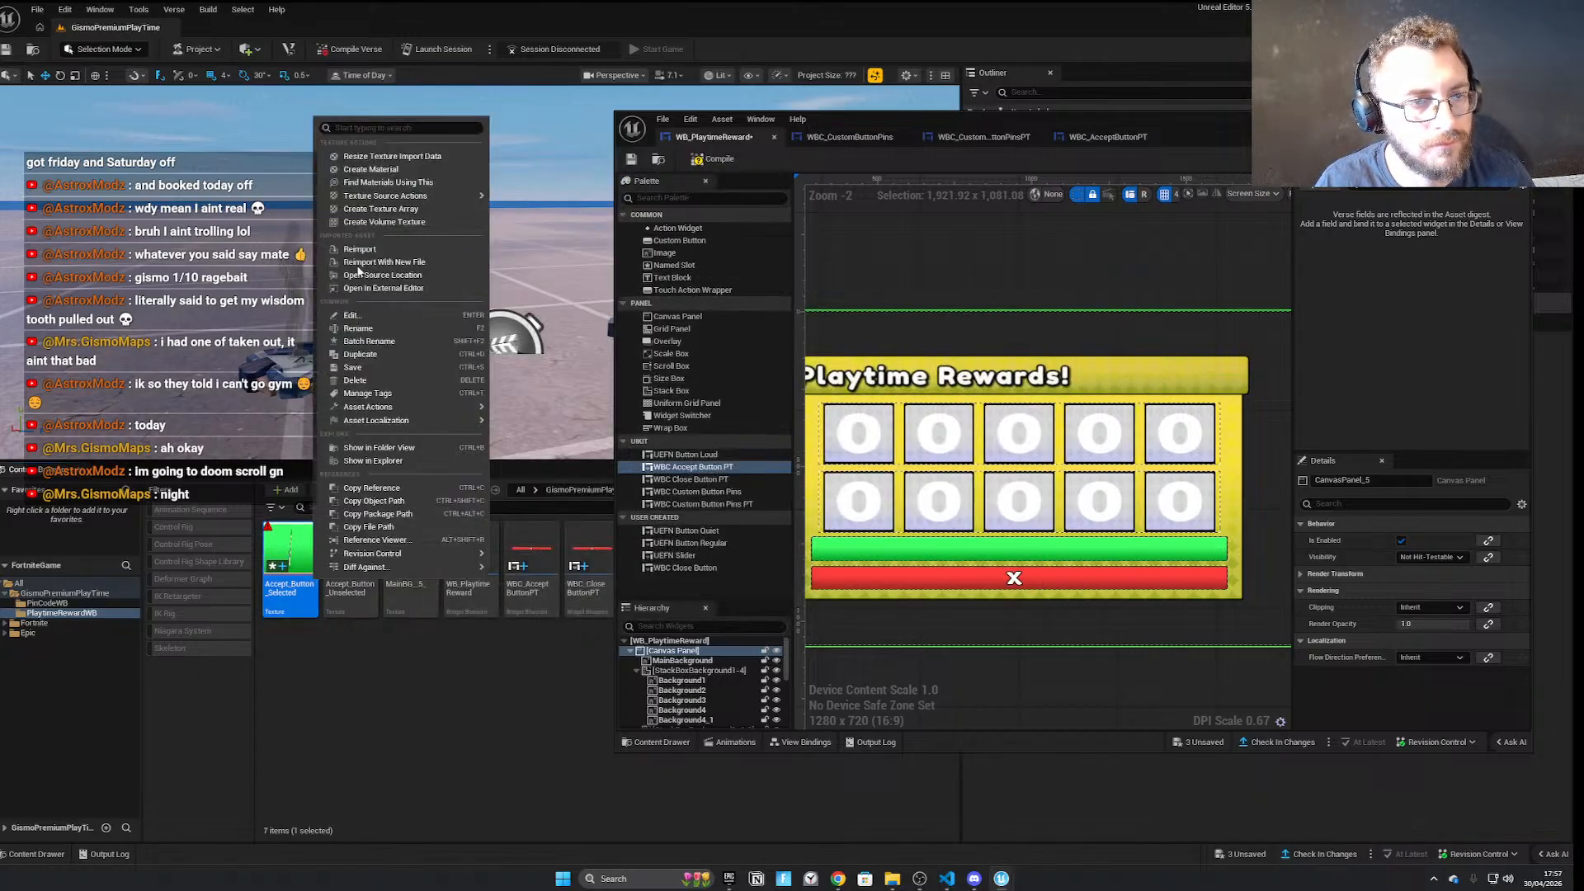
left_click(382, 258)
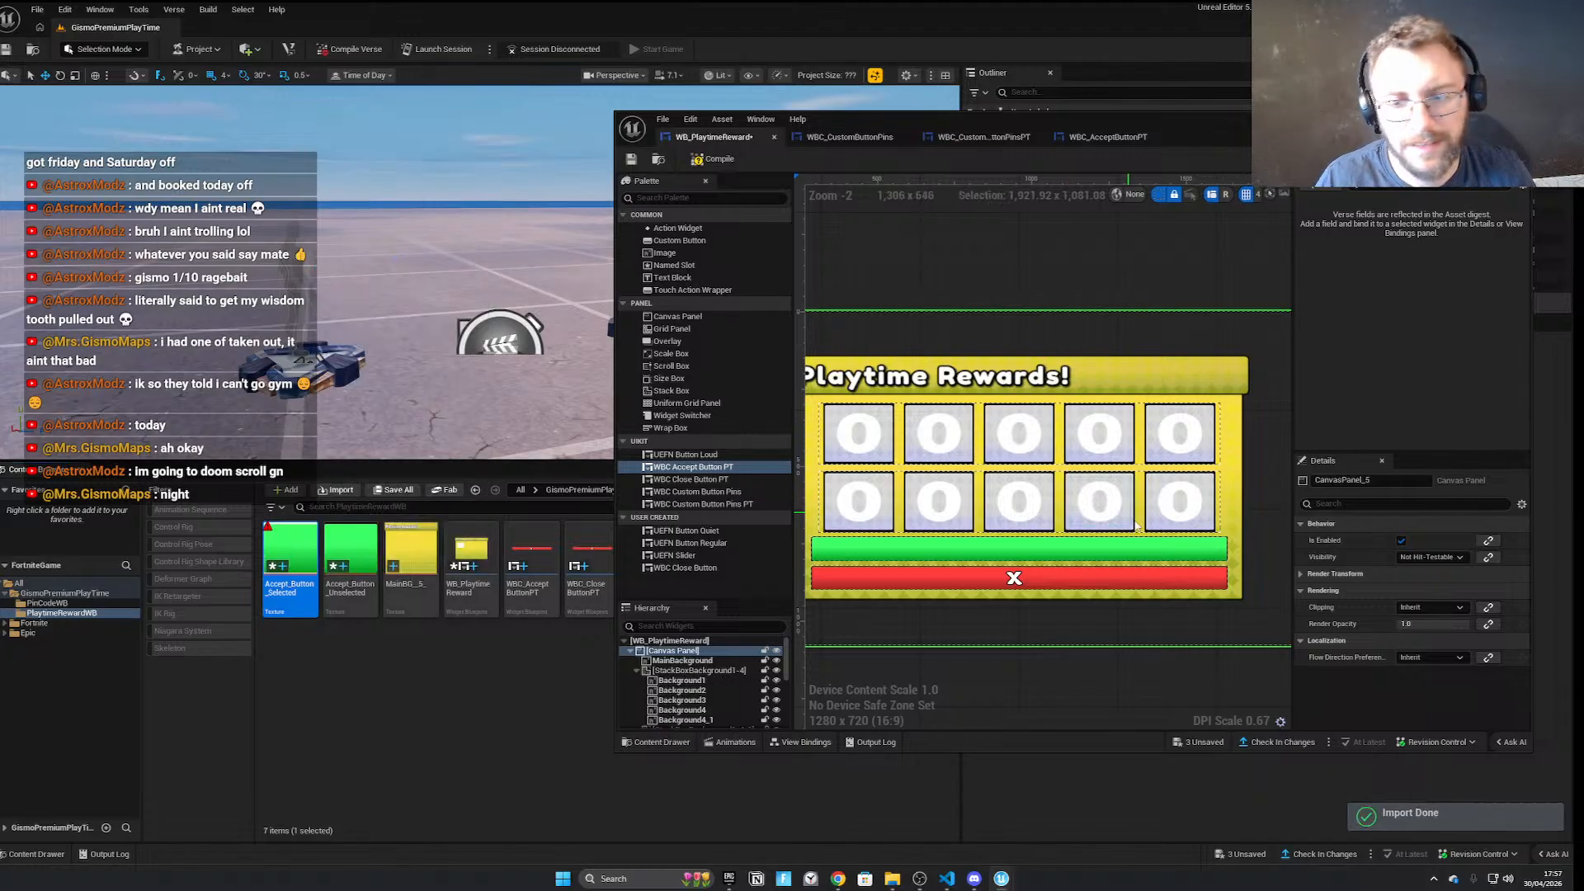
left_click(1023, 549)
mouse_move(1026, 610)
right_mouse_down()
mouse_move(1104, 603)
mouse_move(939, 601)
mouse_move(1012, 623)
right_mouse_up()
scroll(1045, 615, "up", 1)
left_click(1044, 615)
scroll(1032, 611, "down", 1)
scroll(1072, 589, "up", 3)
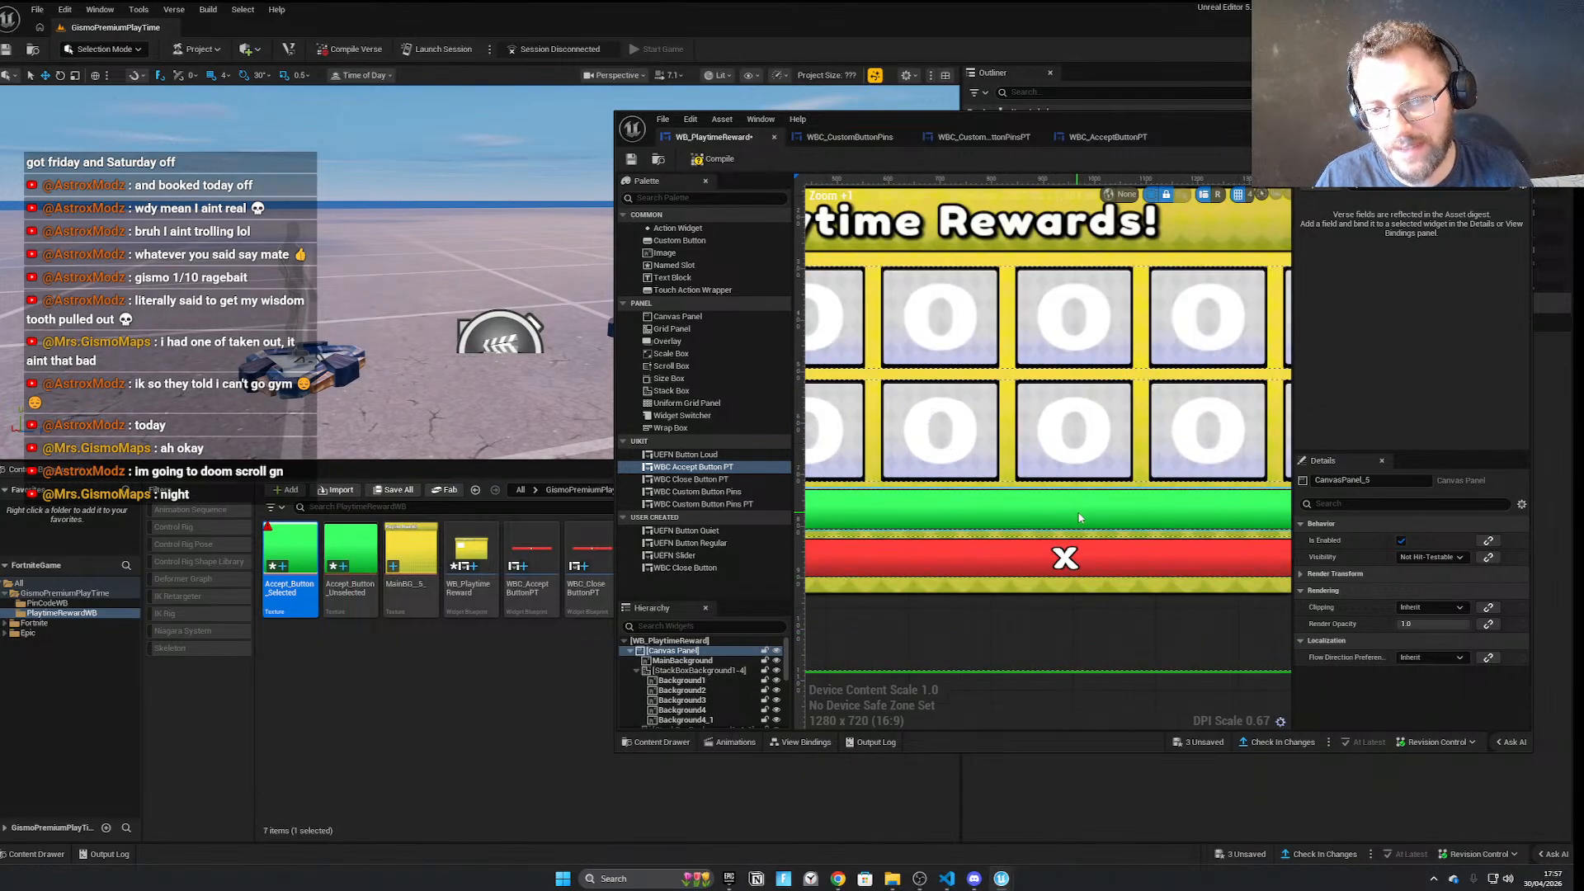
Add a text block to WBC_AcceptButtonPT's overlay and centre it horizontally and vertically over the green bar
left_click(982, 137)
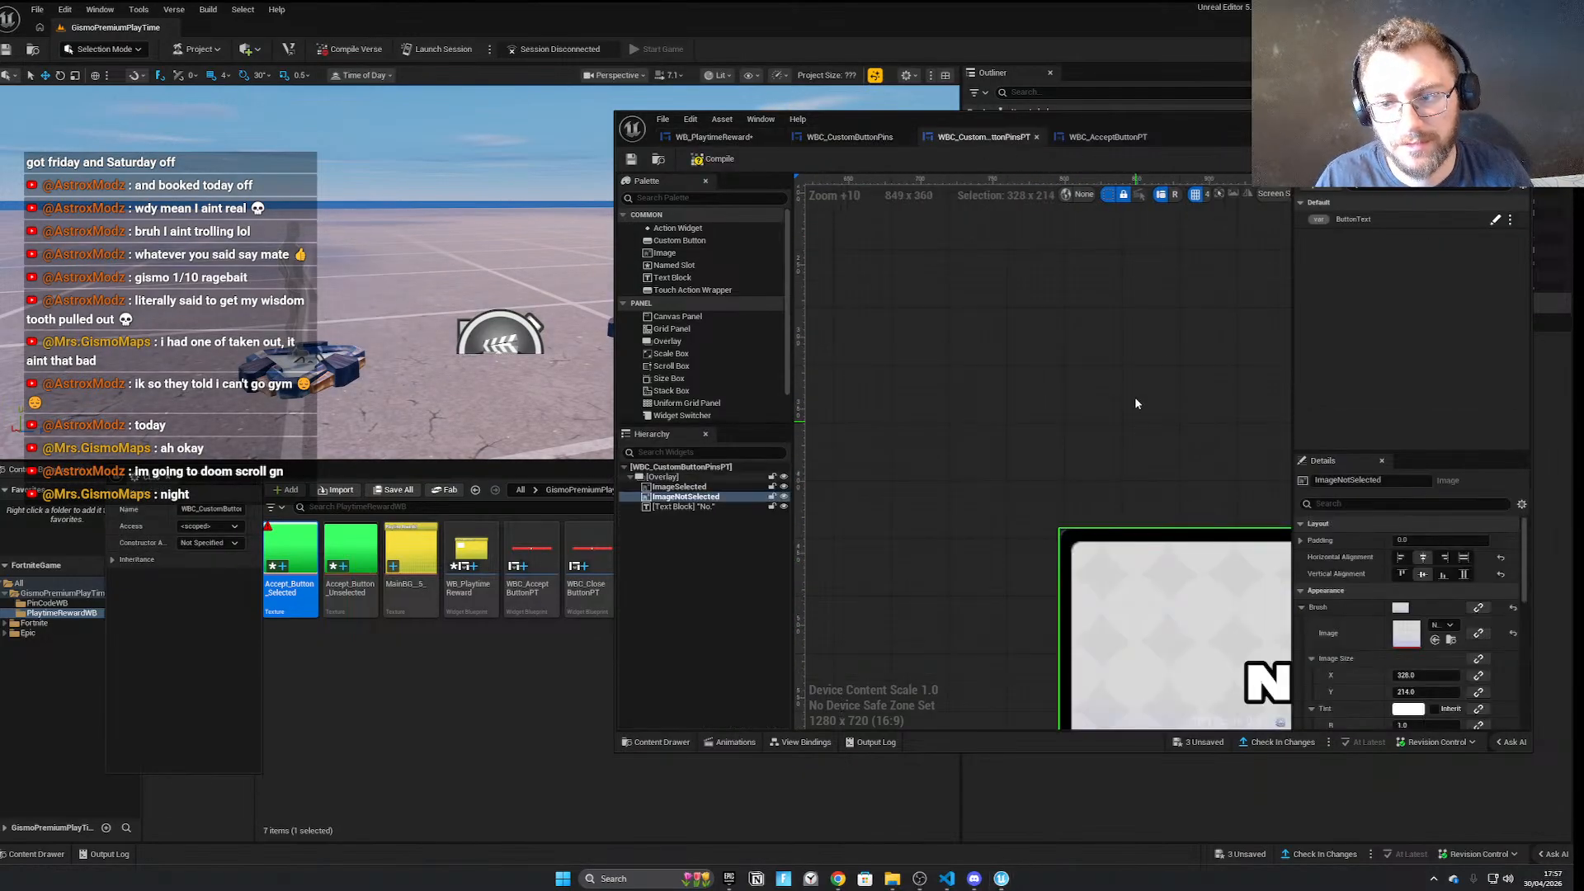
left_click(1106, 139)
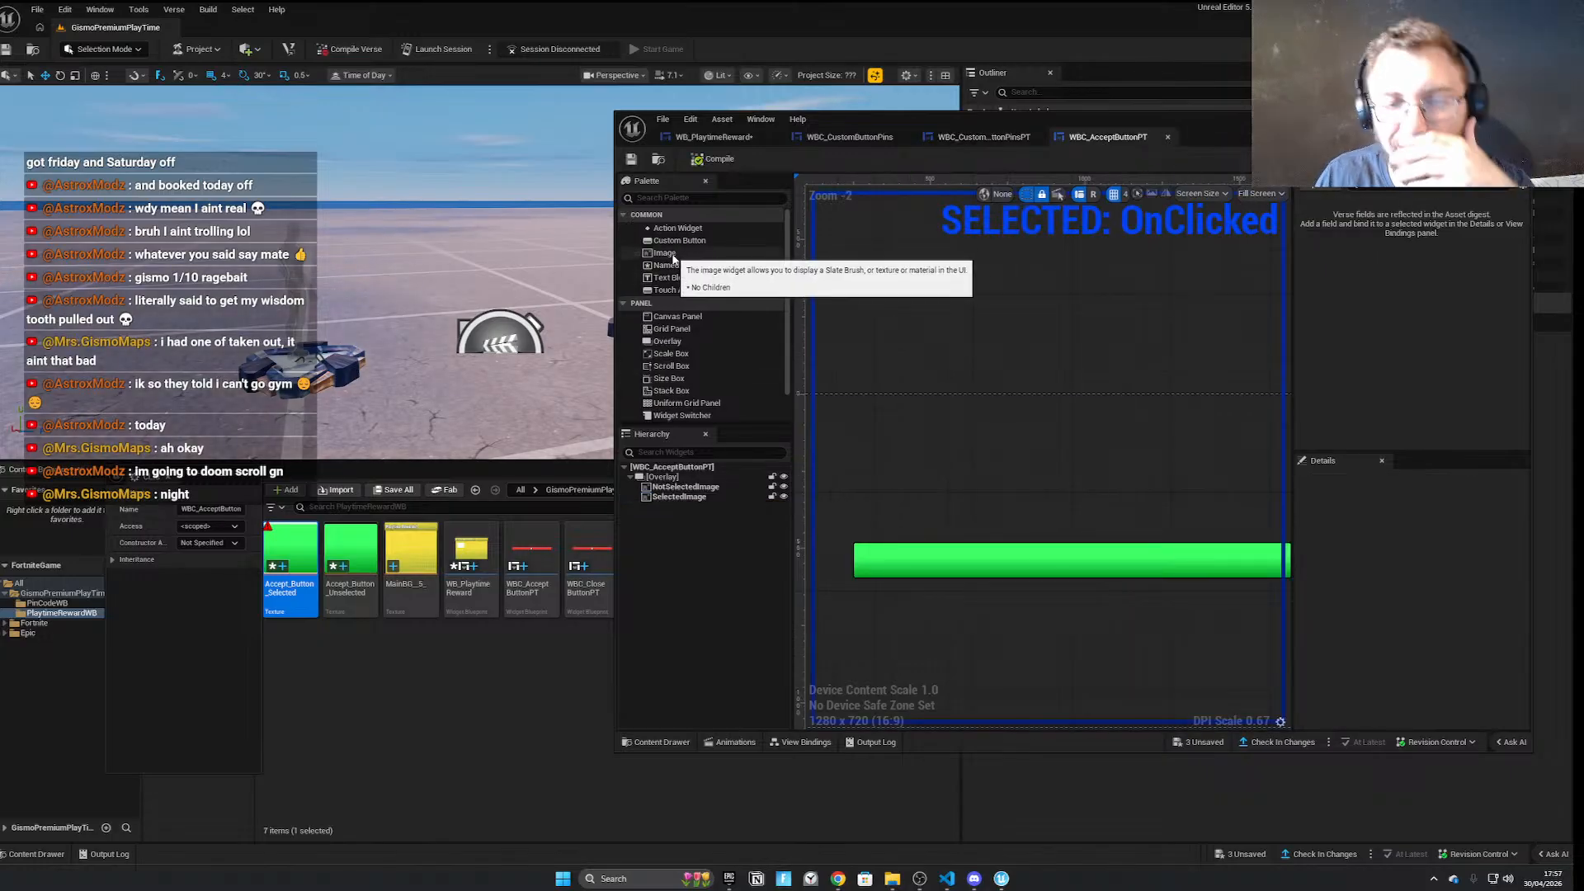
left_click_drag(667, 277, 1084, 567)
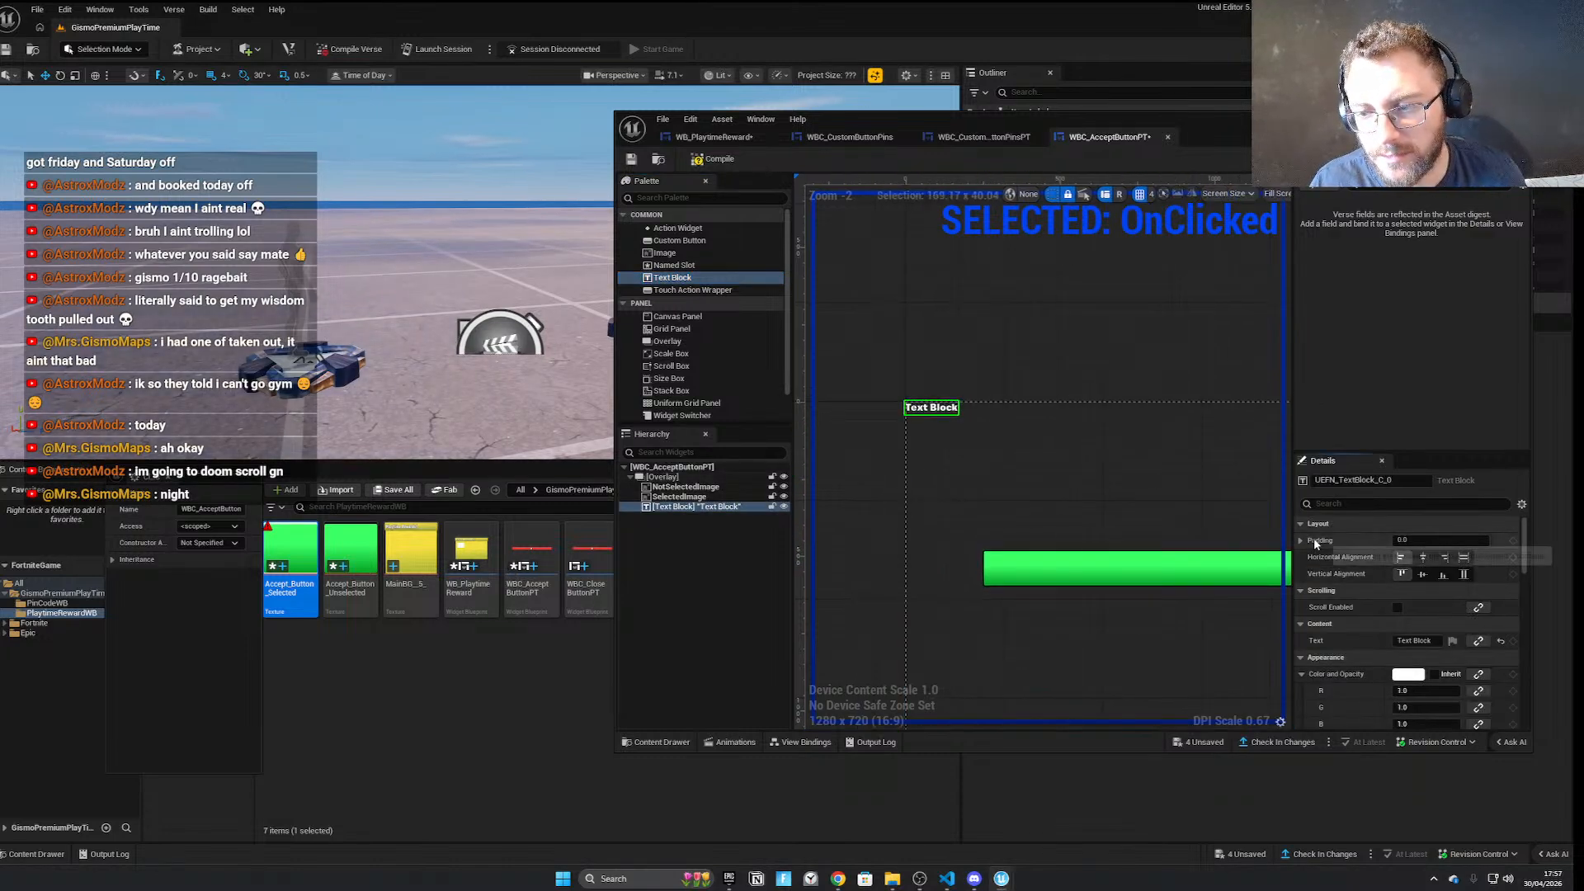
left_click(1423, 557)
left_click(1423, 574)
Set the new text block's content to CLAIM on a single line
scroll(1372, 621, "down", 1)
left_click(1435, 601)
left_click_drag(1427, 601, 1284, 581)
type("CLAIM")
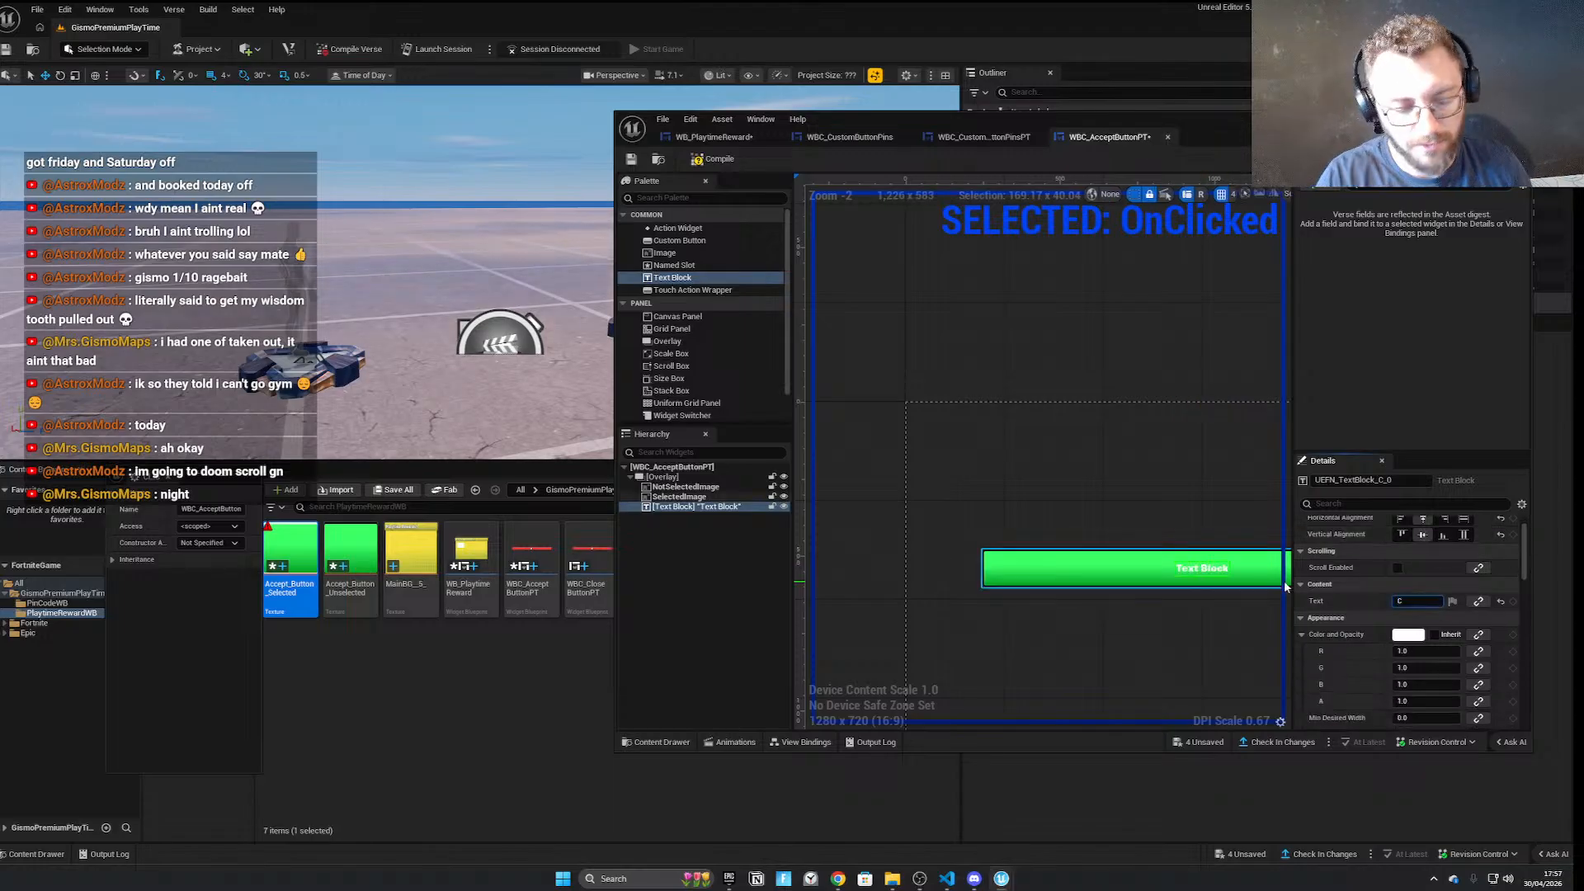
key("shift+Return")
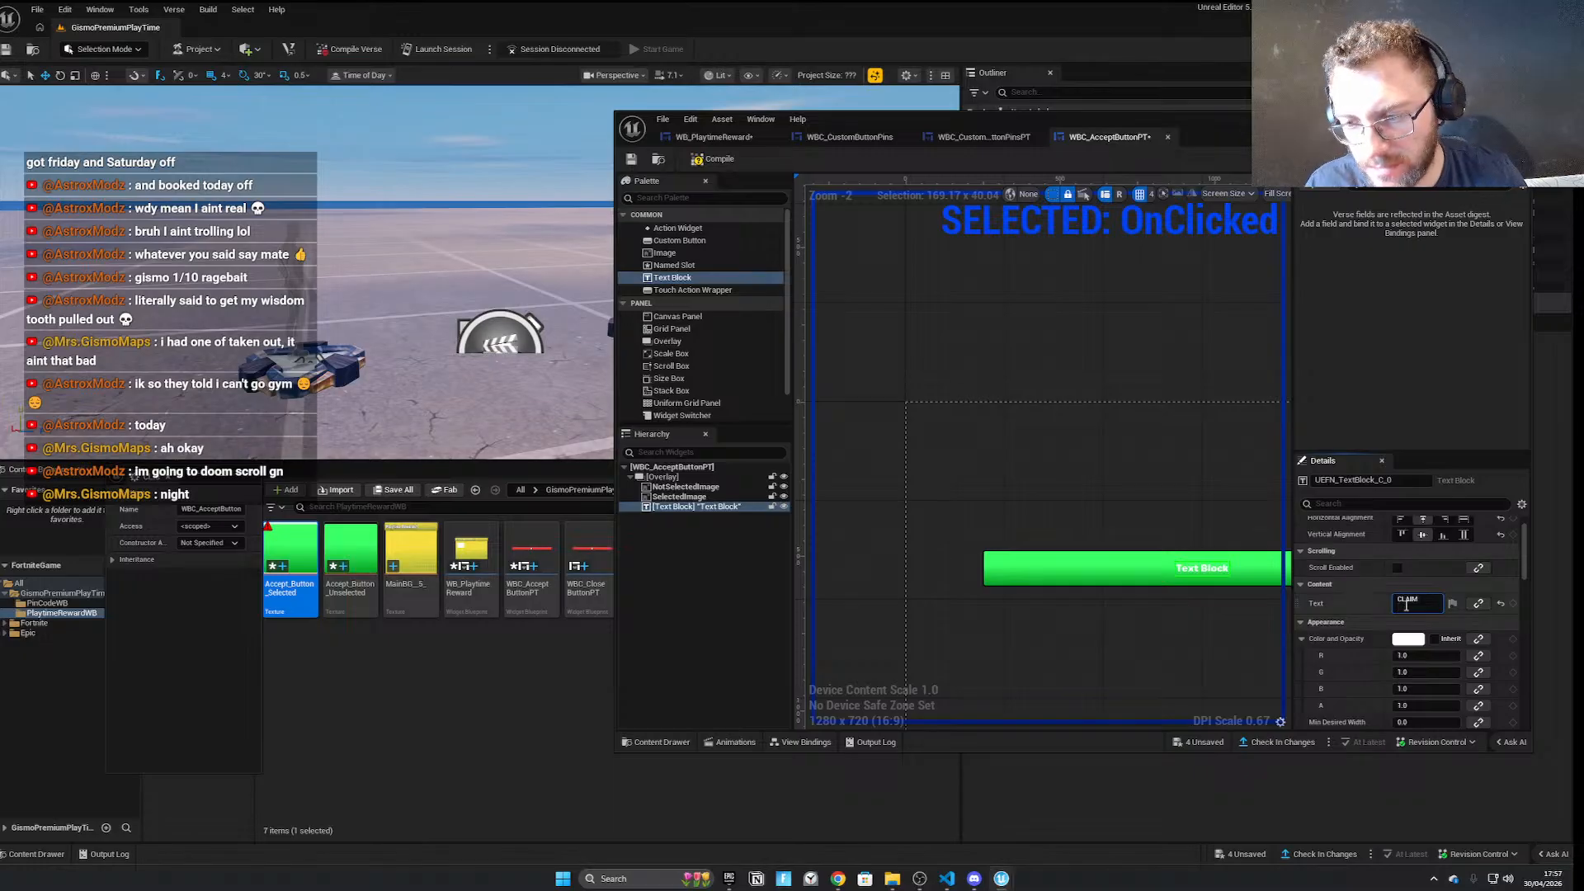
key("BackSpace")
left_click(709, 506)
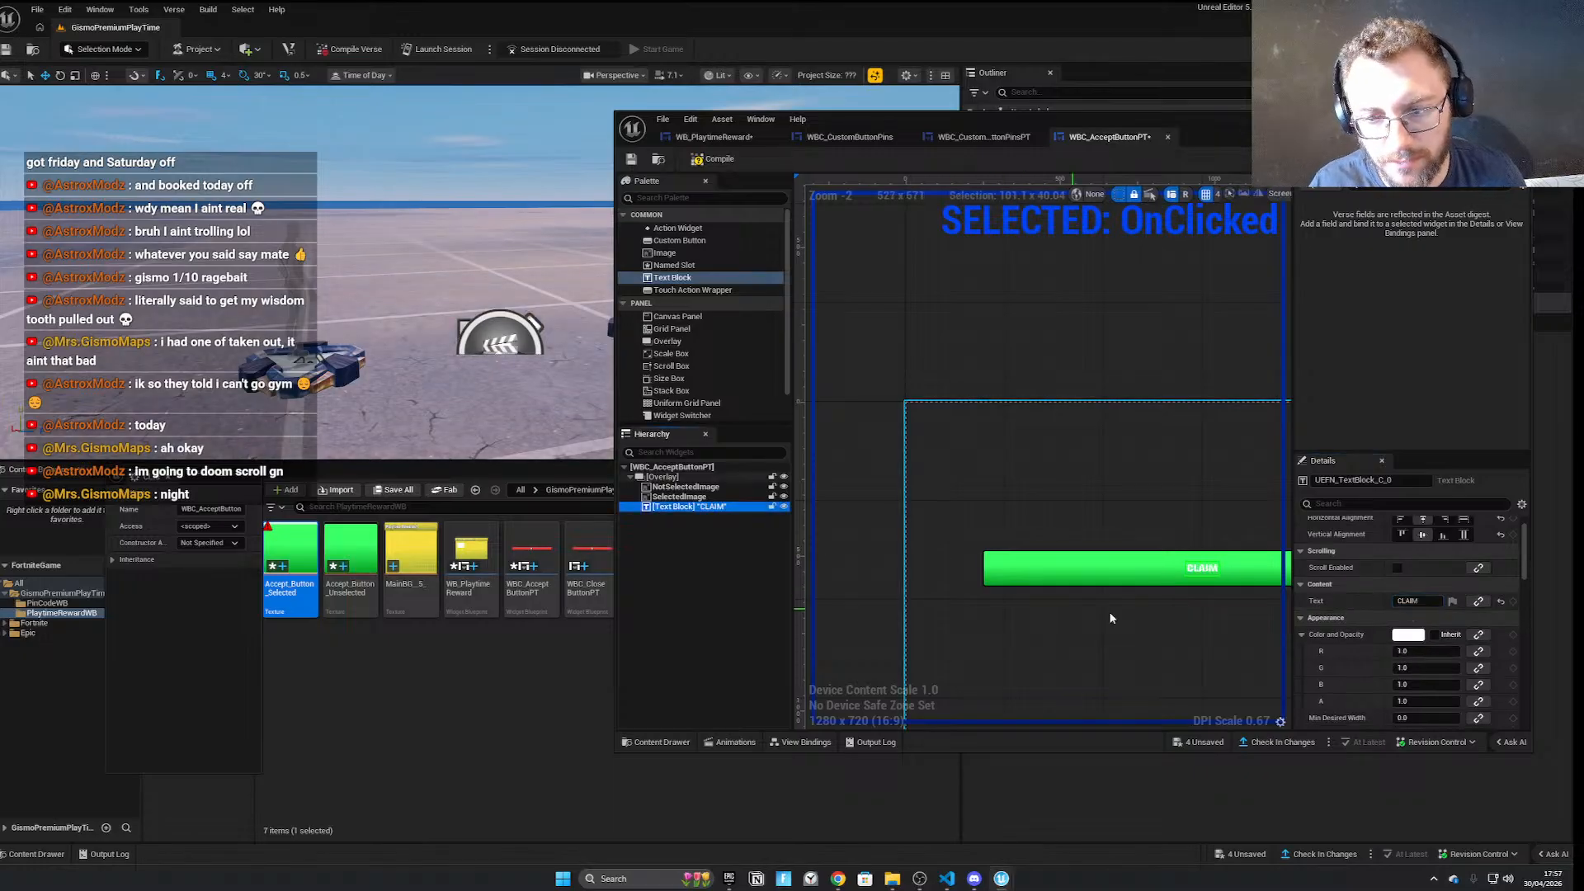
Change the CLAIM text's font family to HeadingNow
scroll(1419, 641, "down", 3)
left_click(1413, 634)
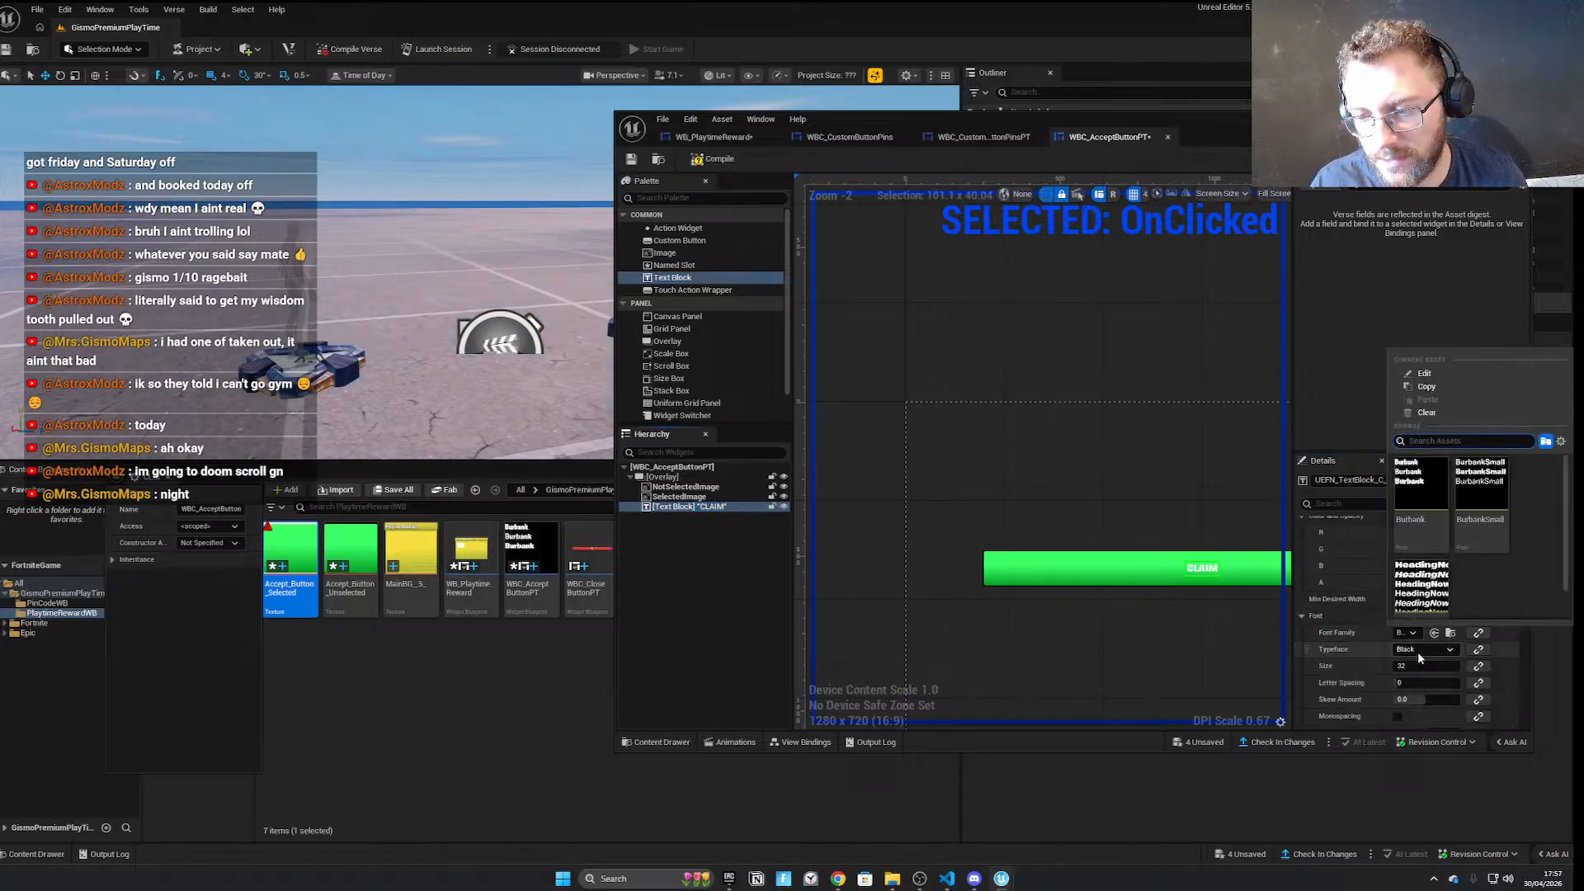
left_click(1423, 570)
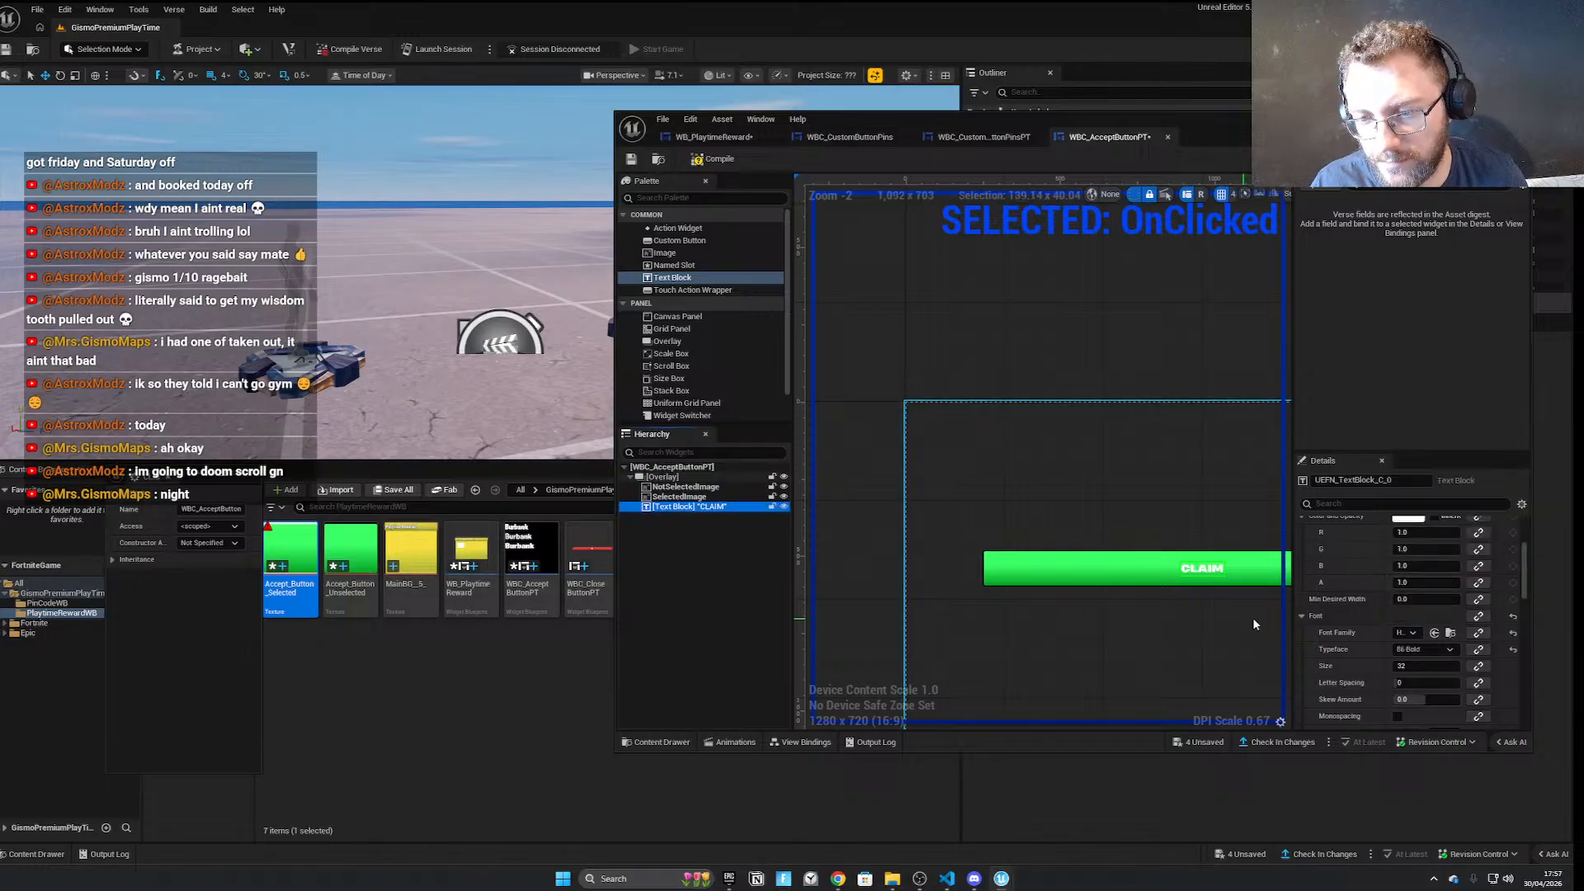
scroll(1430, 611, "down", 2)
left_click(1430, 611)
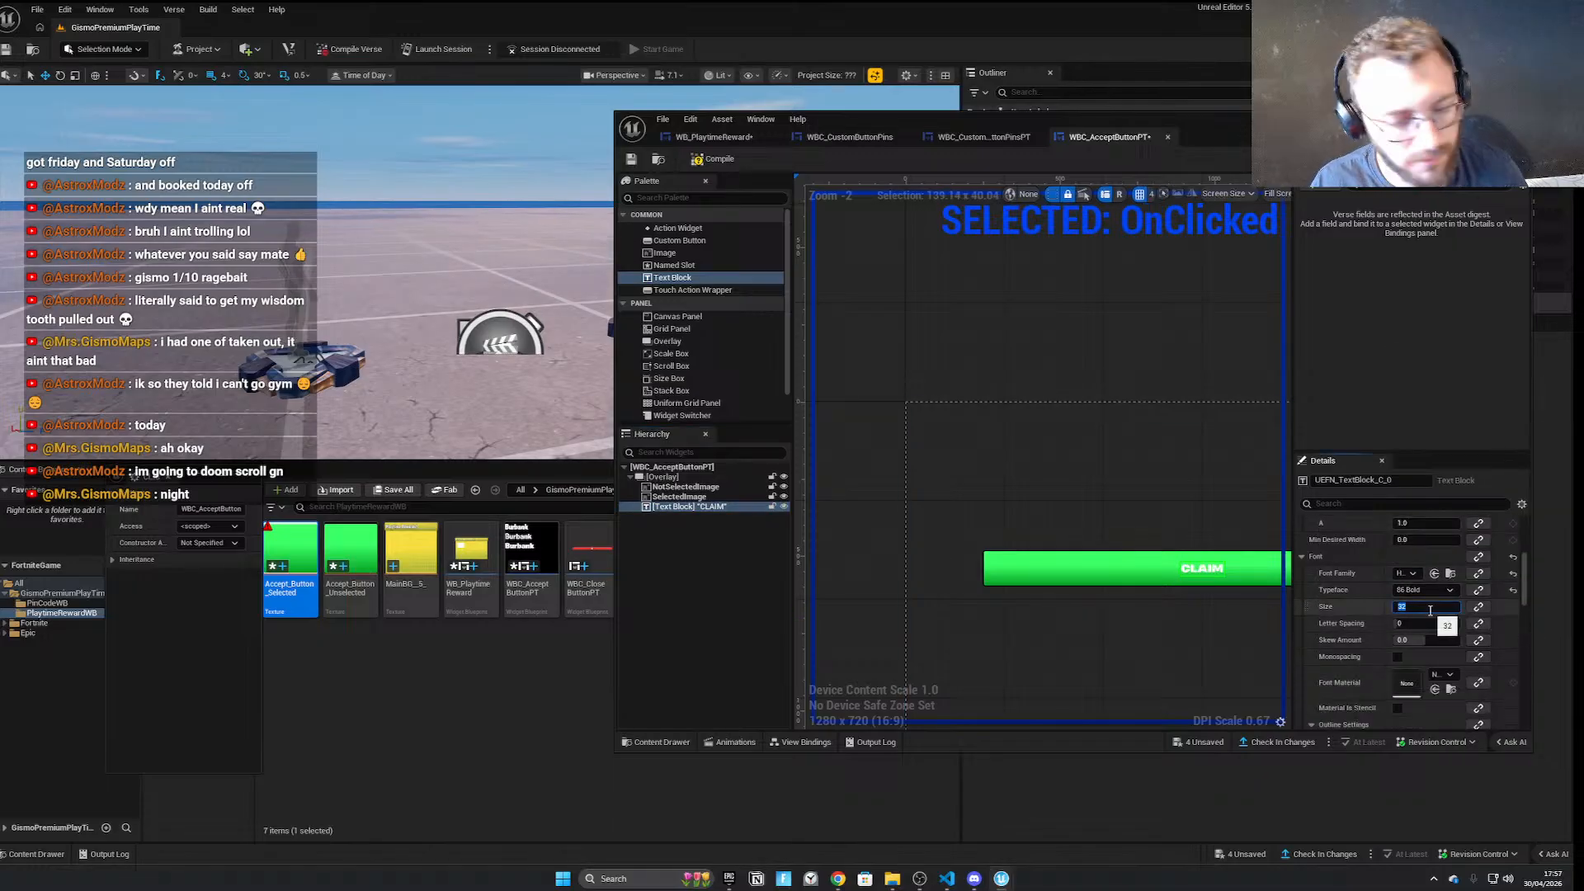
Give the CLAIM text a black outline of size 2
scroll(1409, 686, "down", 4)
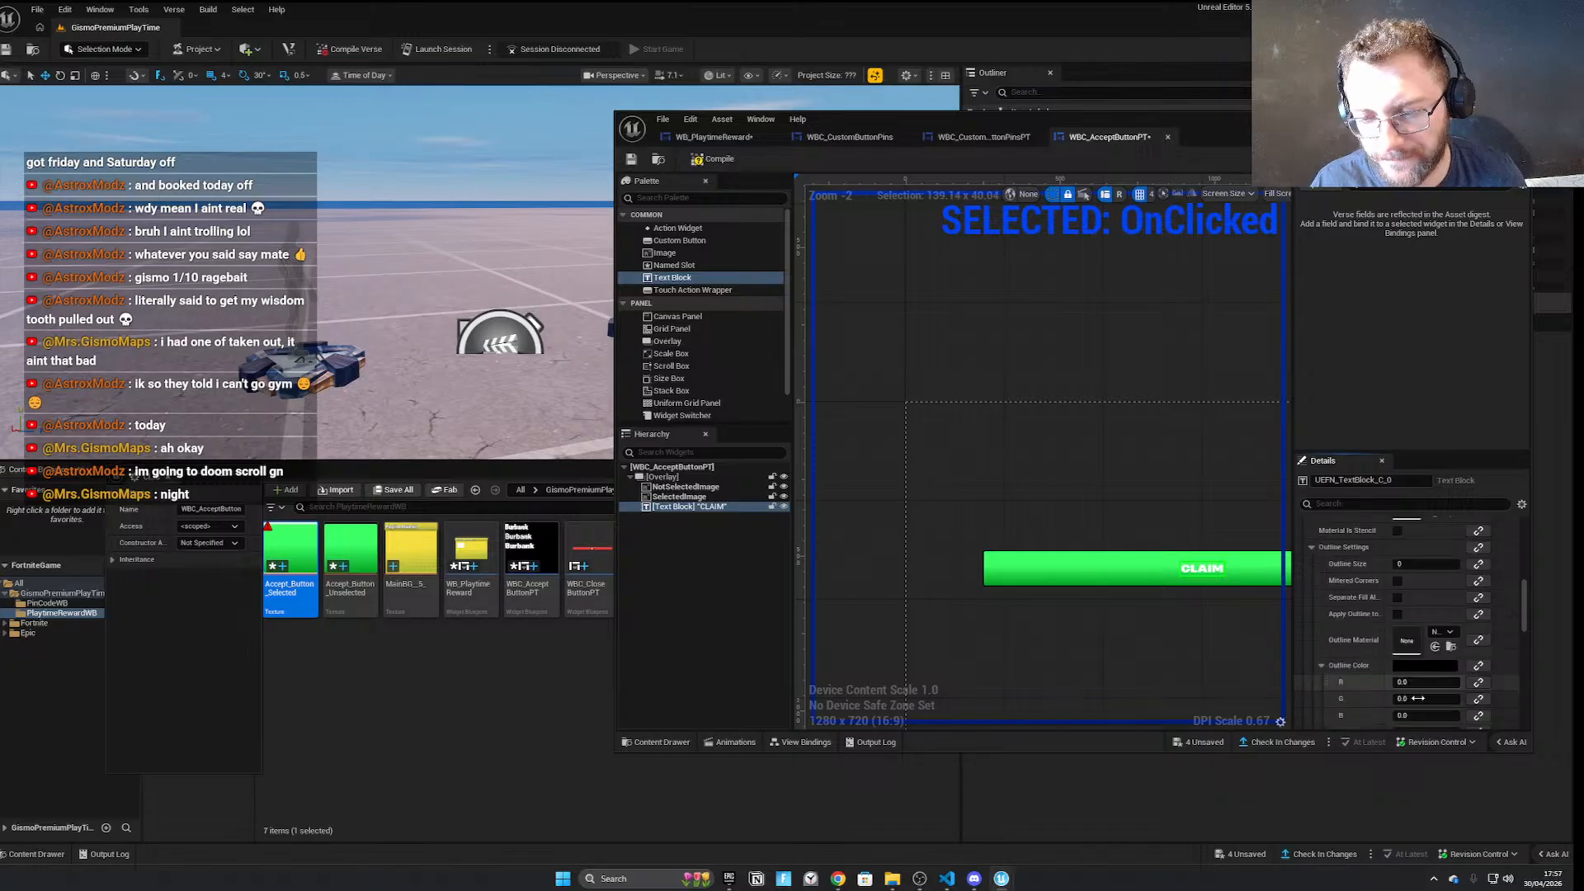
type("outline")
left_click(1411, 550)
type("2")
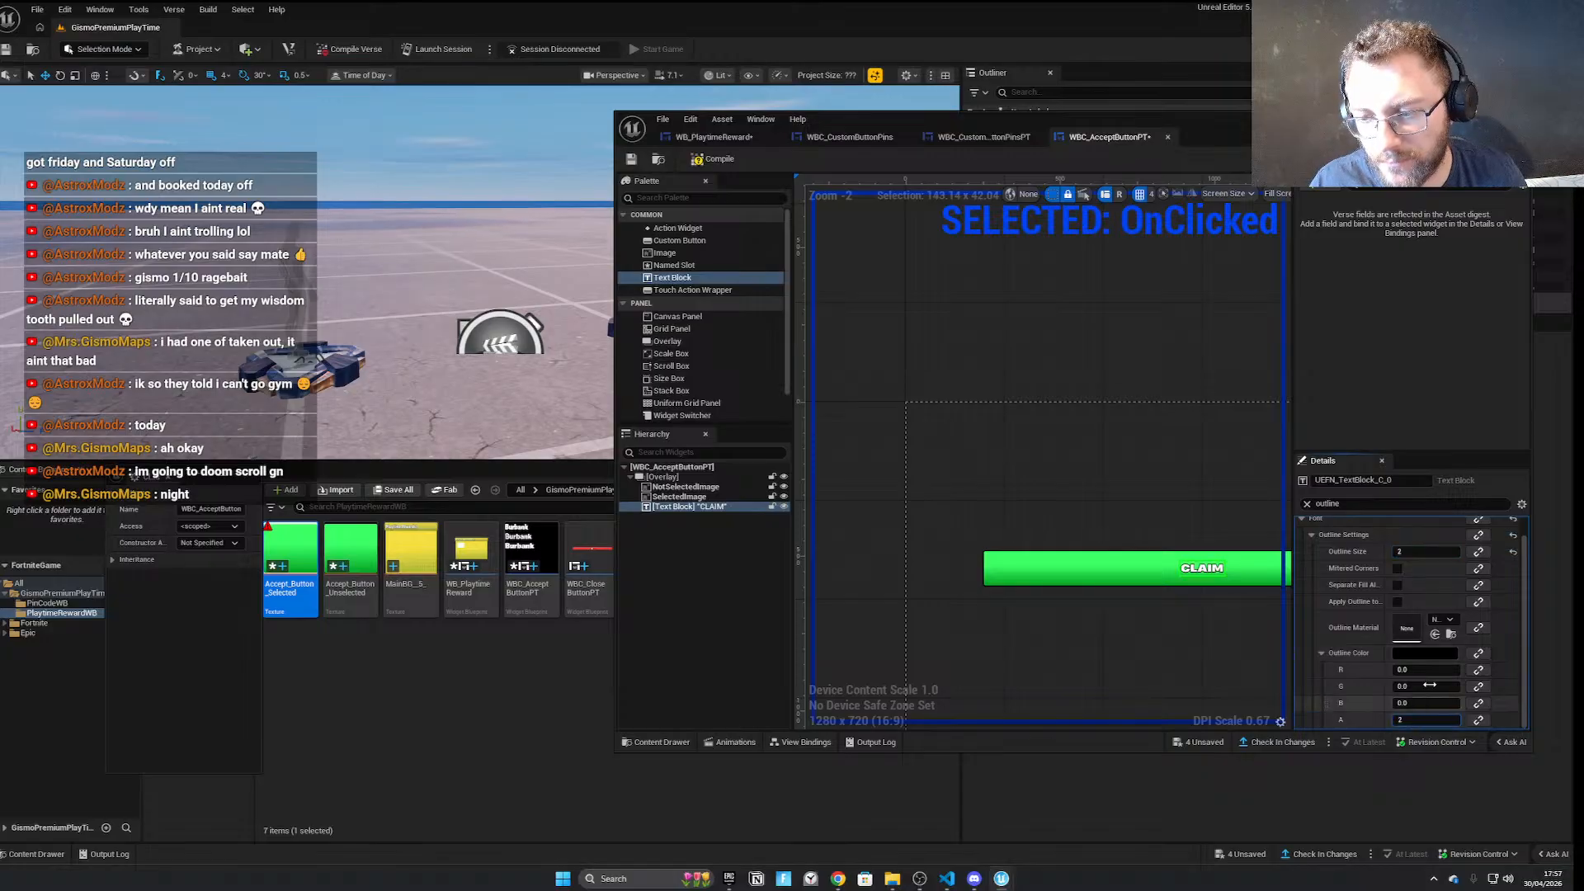
left_click(1155, 612)
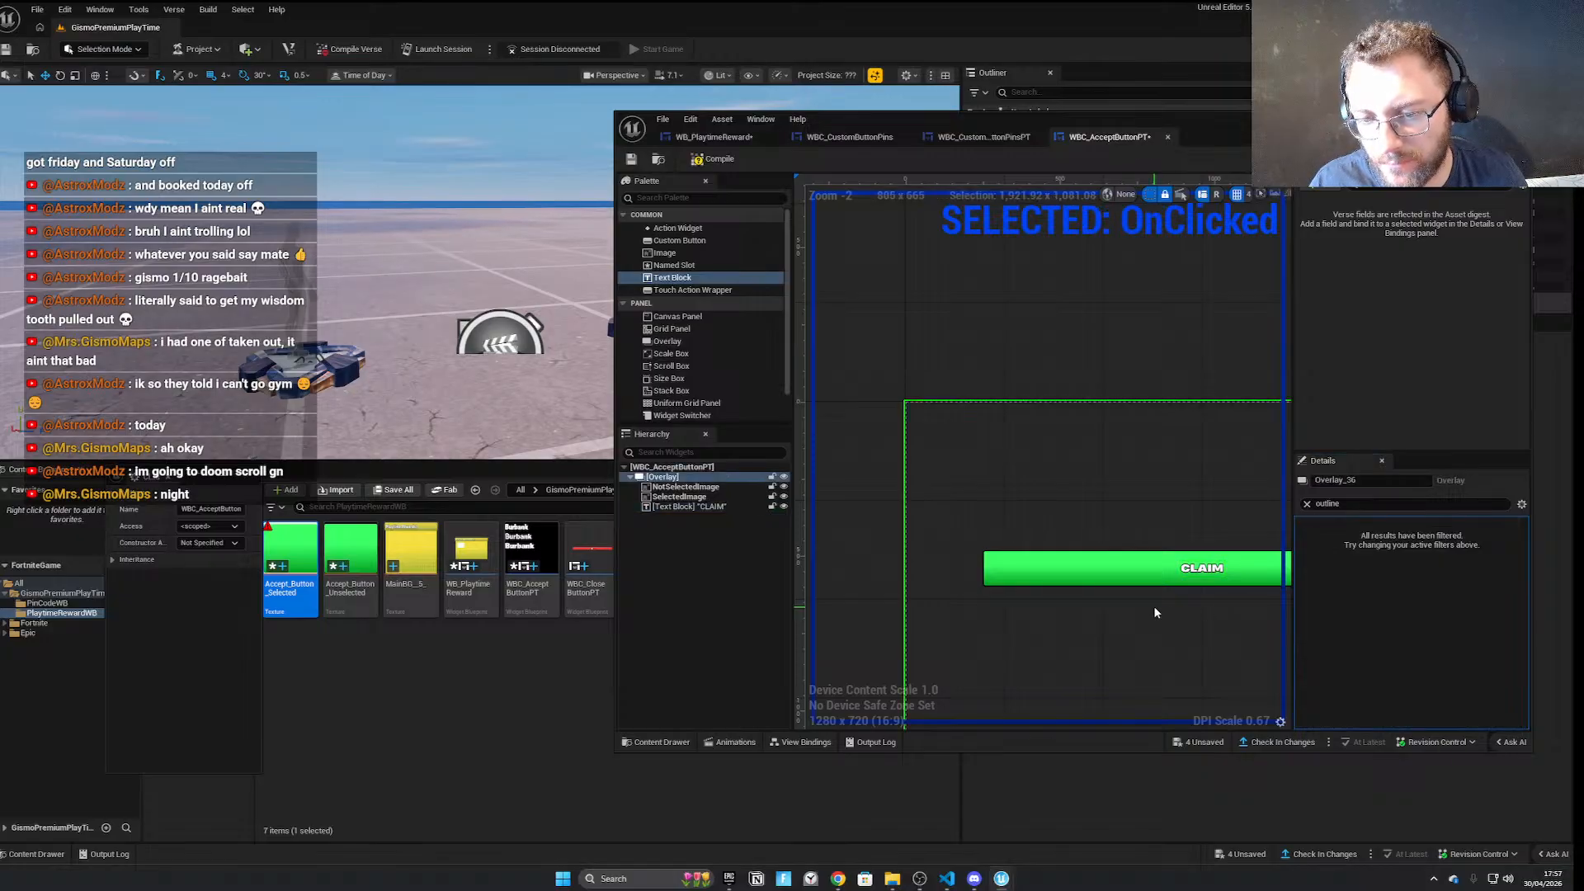
Examine in WB_PlaytimeReward how the CLAIM text on the accept button compares with the close button's X
left_click(720, 138)
scroll(1082, 607, "down", 4)
scroll(1091, 640, "up", 8)
scroll(1073, 600, "down", 8)
left_click(1090, 559)
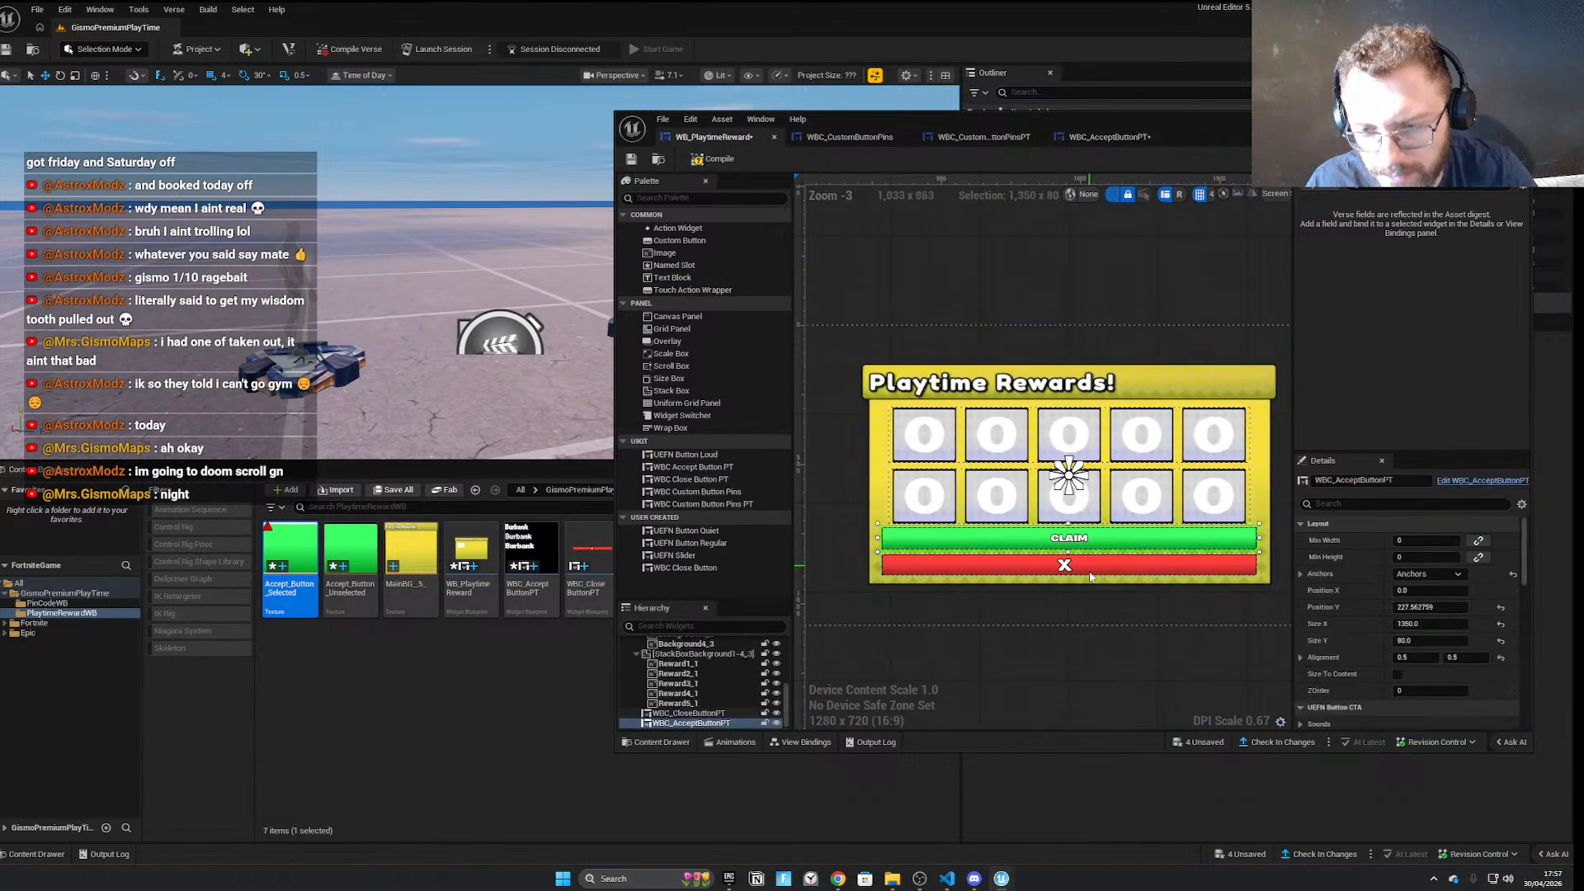
scroll(1060, 591, "up", 3)
left_click(1066, 589)
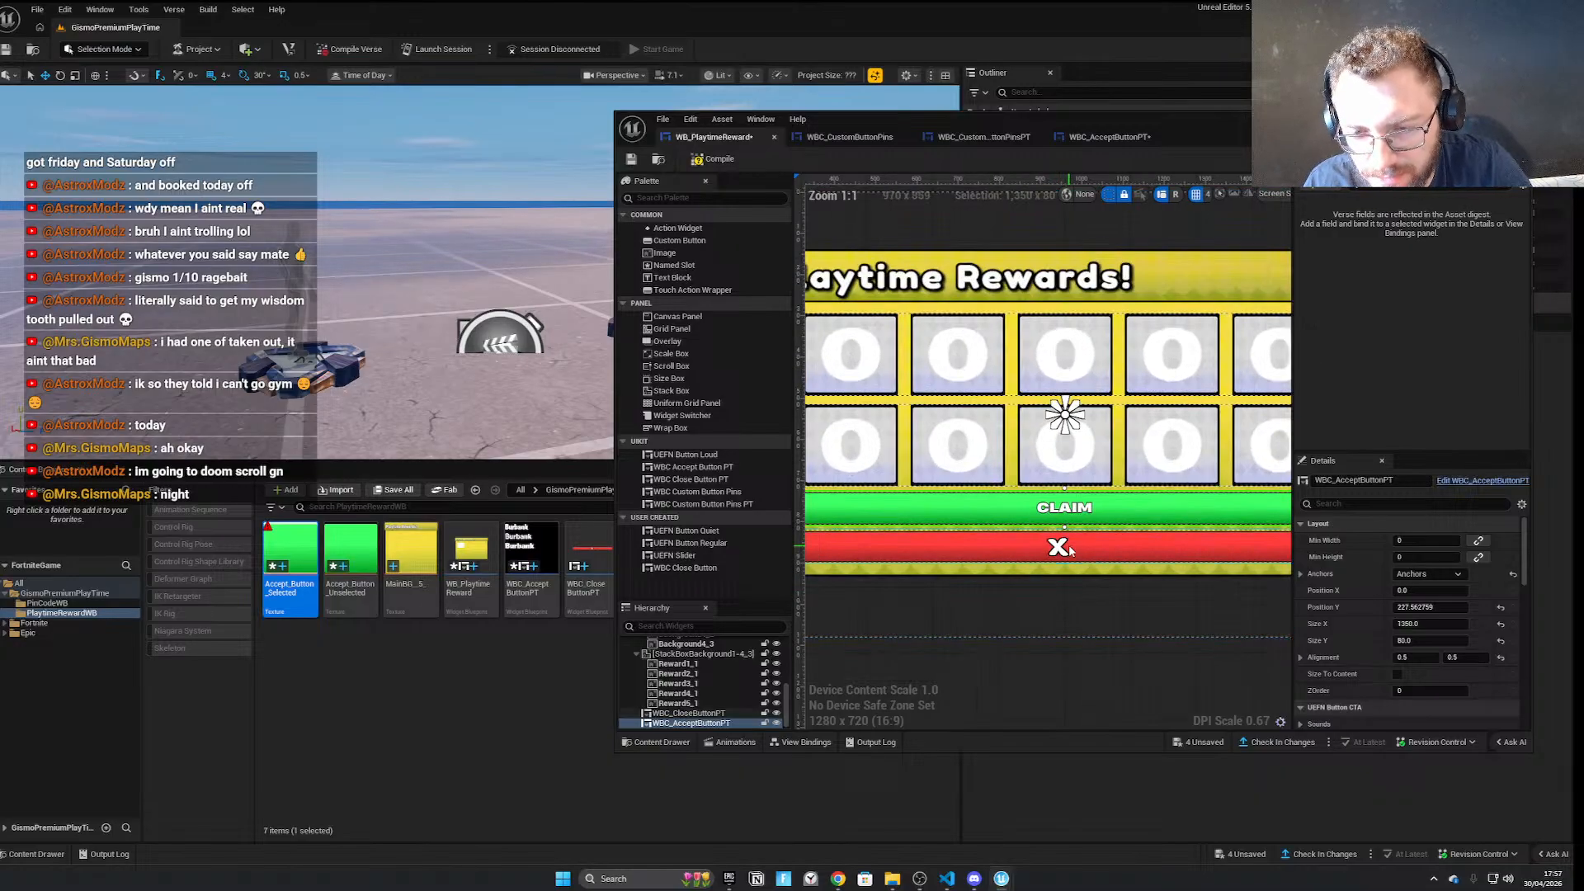
scroll(1086, 619, "down", 2)
scroll(1000, 649, "up", 2)
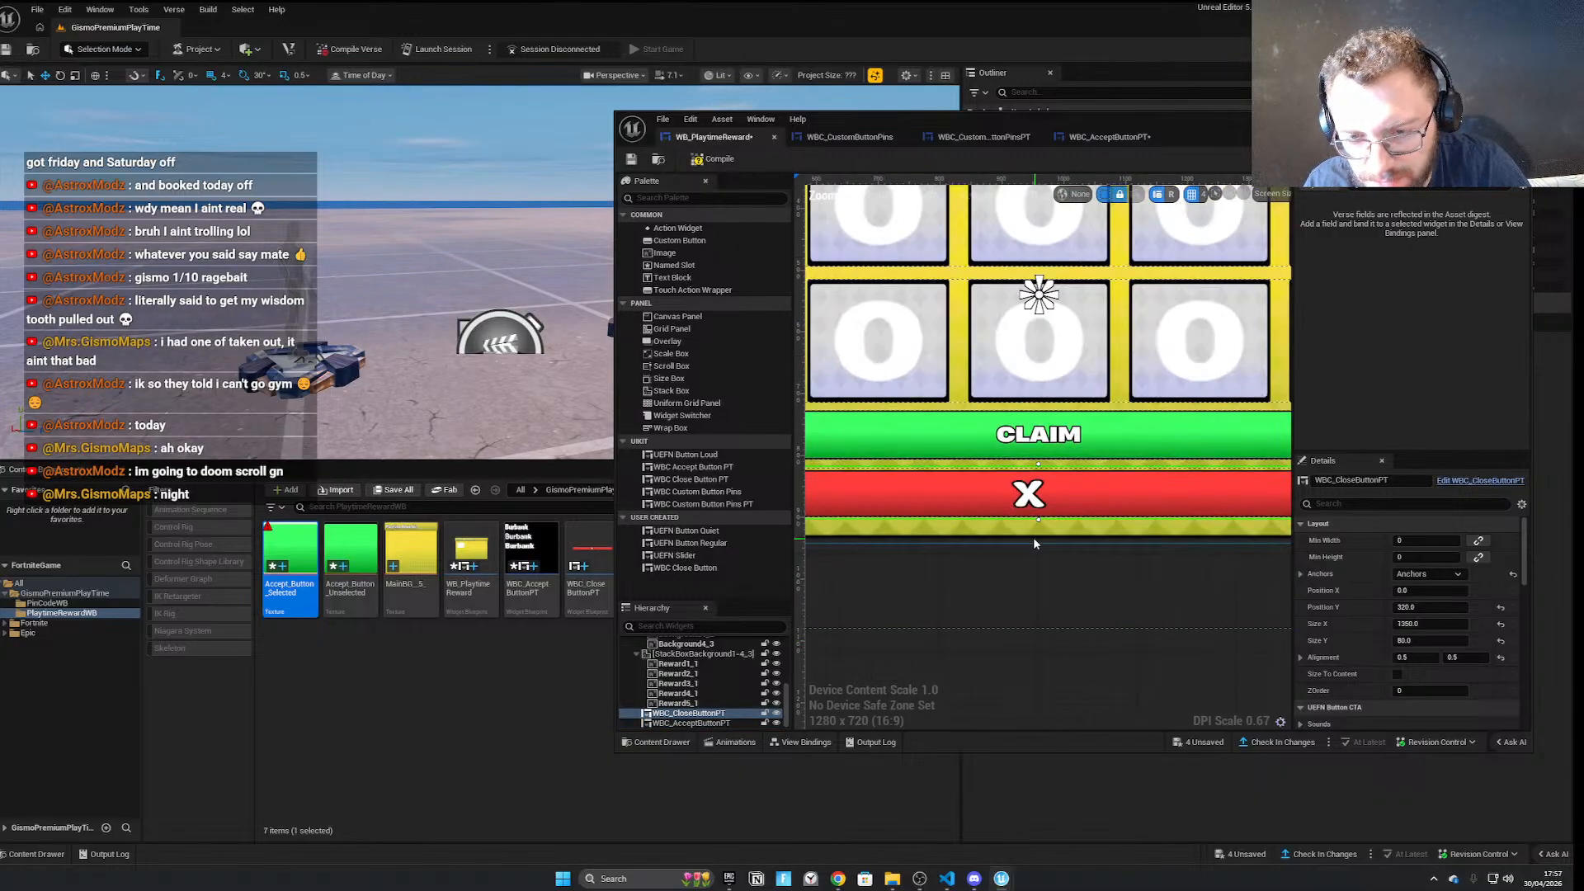
Examine the horizontal alignment of the CLAIM and X labels on the stacked buttons, and look at the WBC_CustomButtonPins widget
scroll(1029, 505, "up", 2)
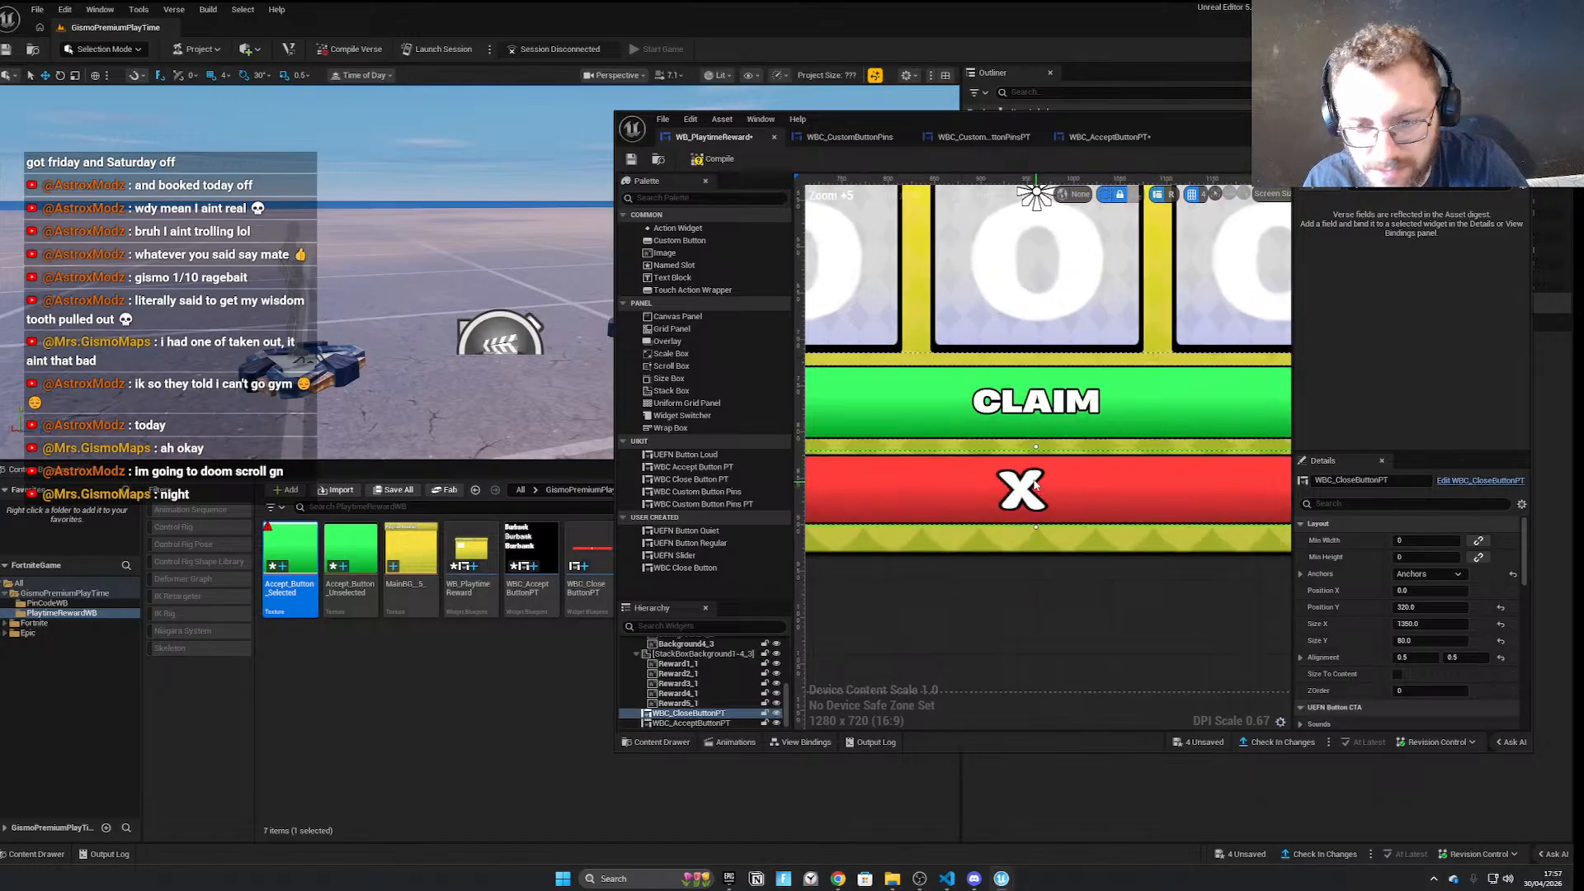
scroll(1021, 567, "down", 7)
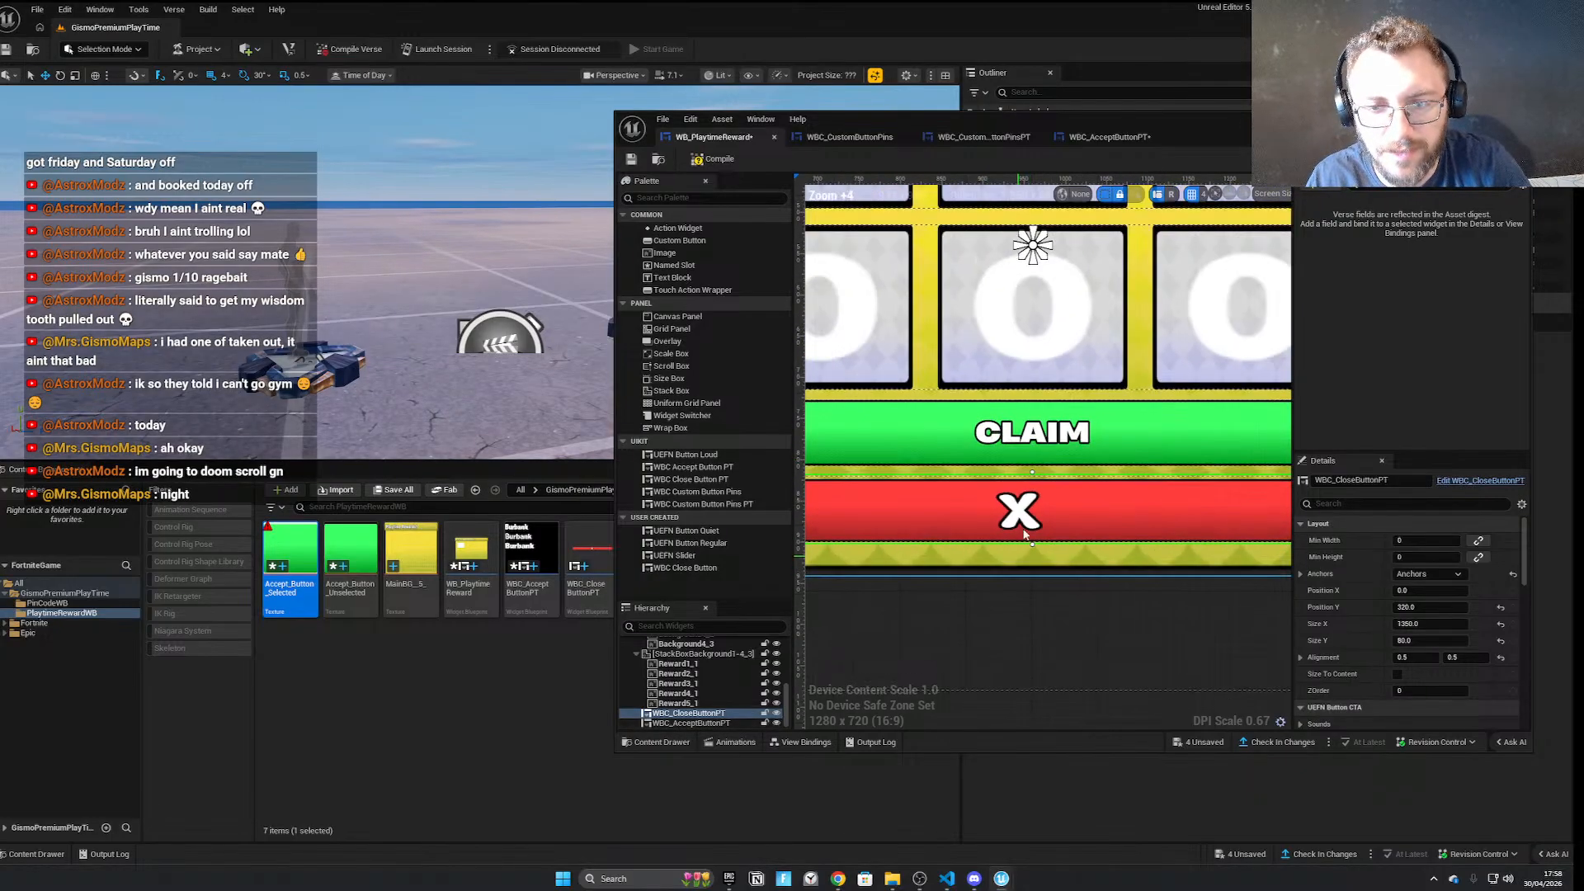
scroll(1038, 462, "up", 4)
left_click(1045, 463)
scroll(1059, 634, "down", 4)
left_click(1064, 647)
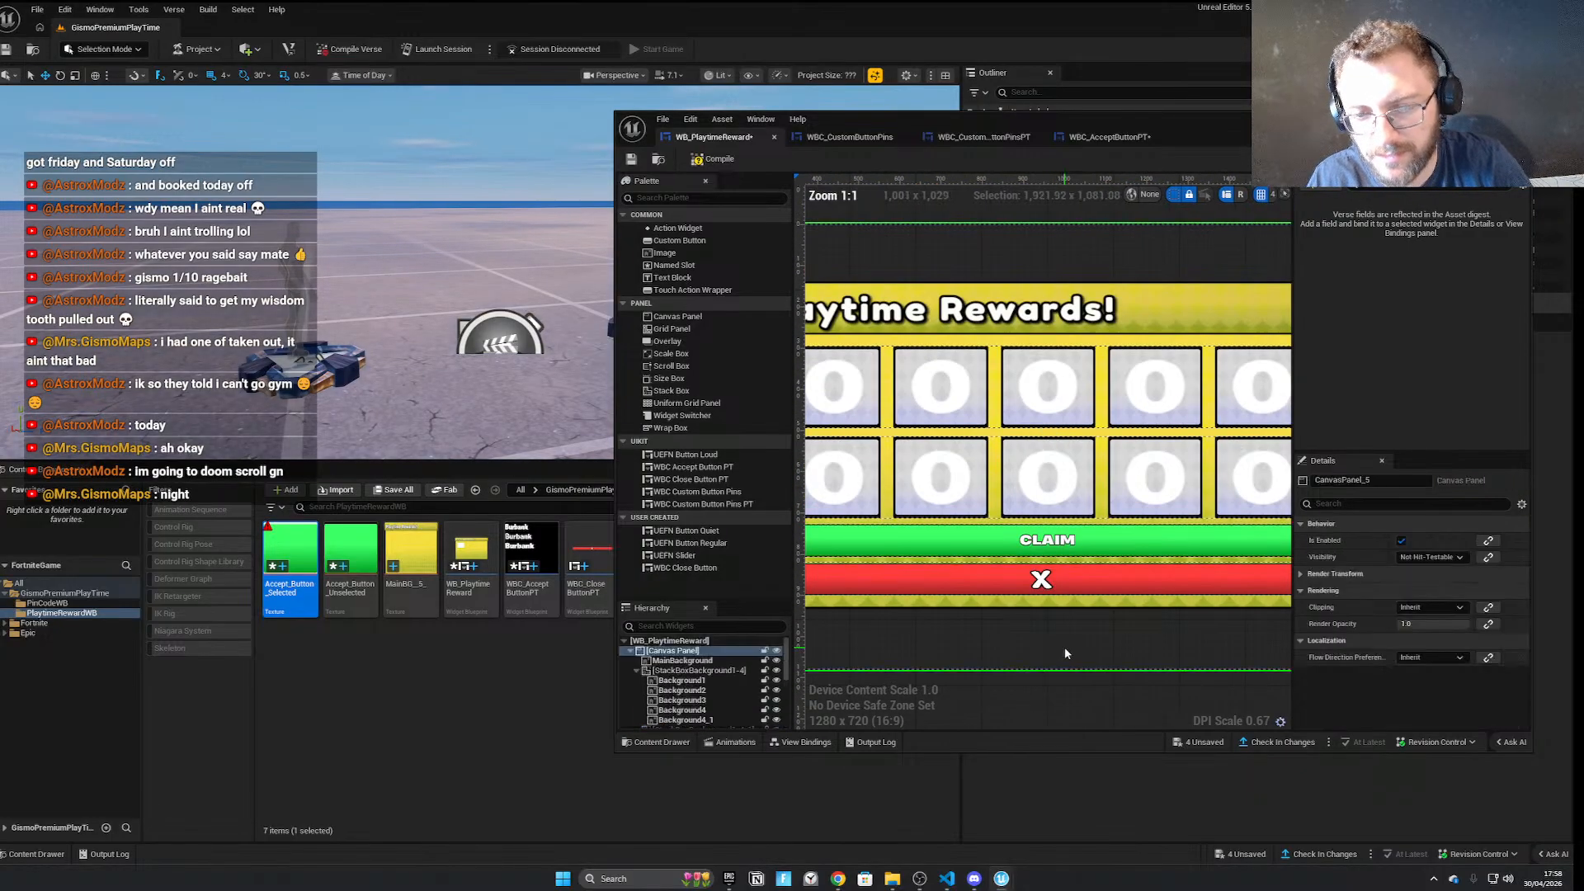
scroll(1094, 667, "down", 5)
scroll(1143, 631, "up", 3)
right_click_drag(1127, 603, 1159, 506)
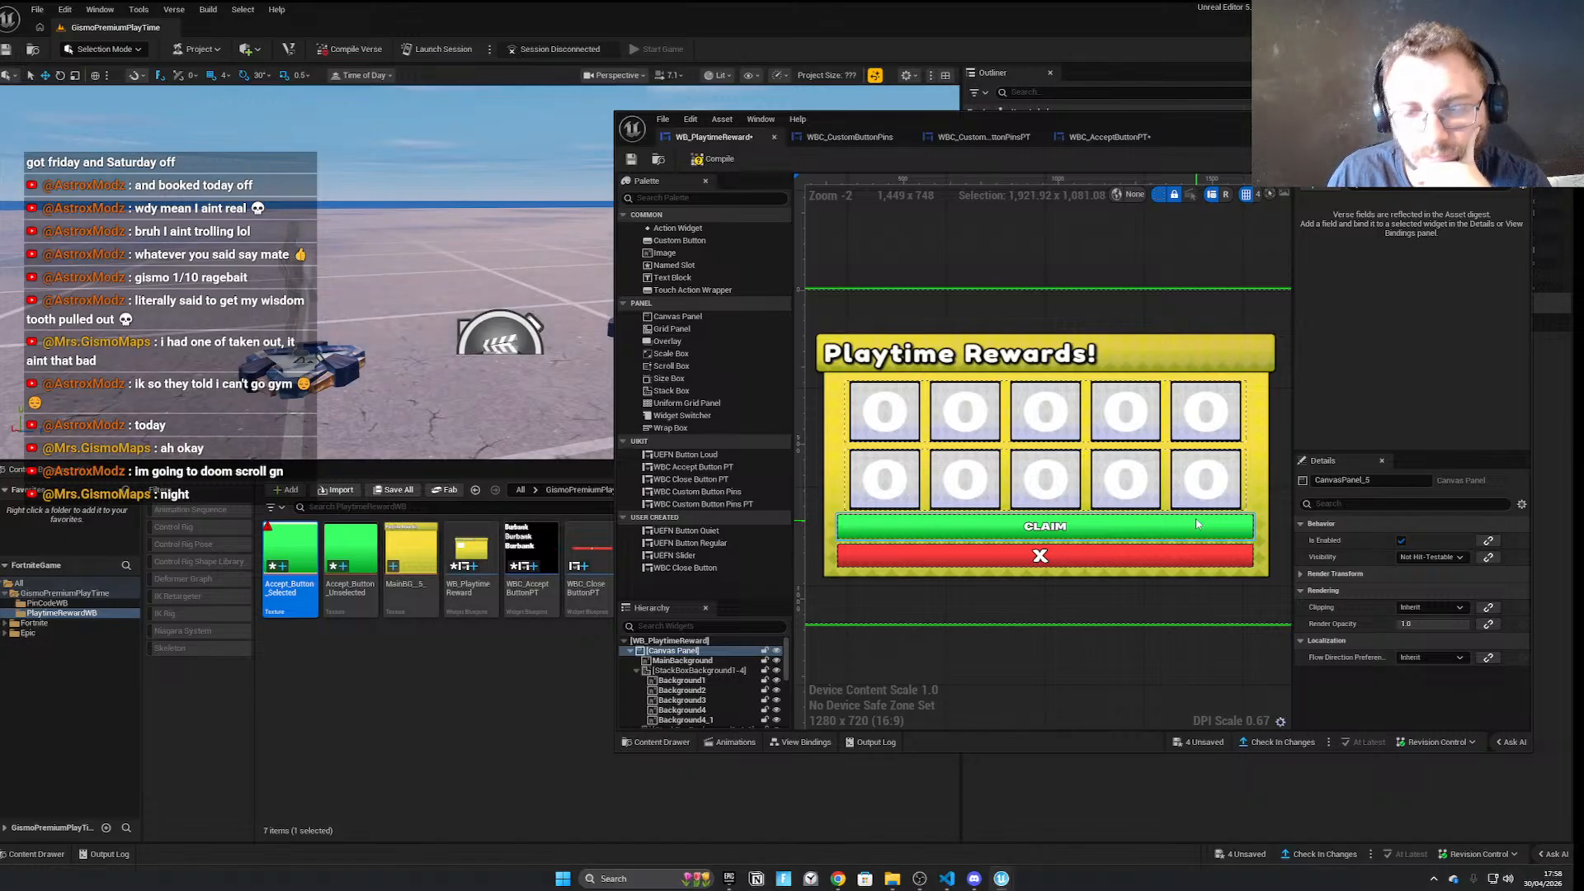
left_click(859, 138)
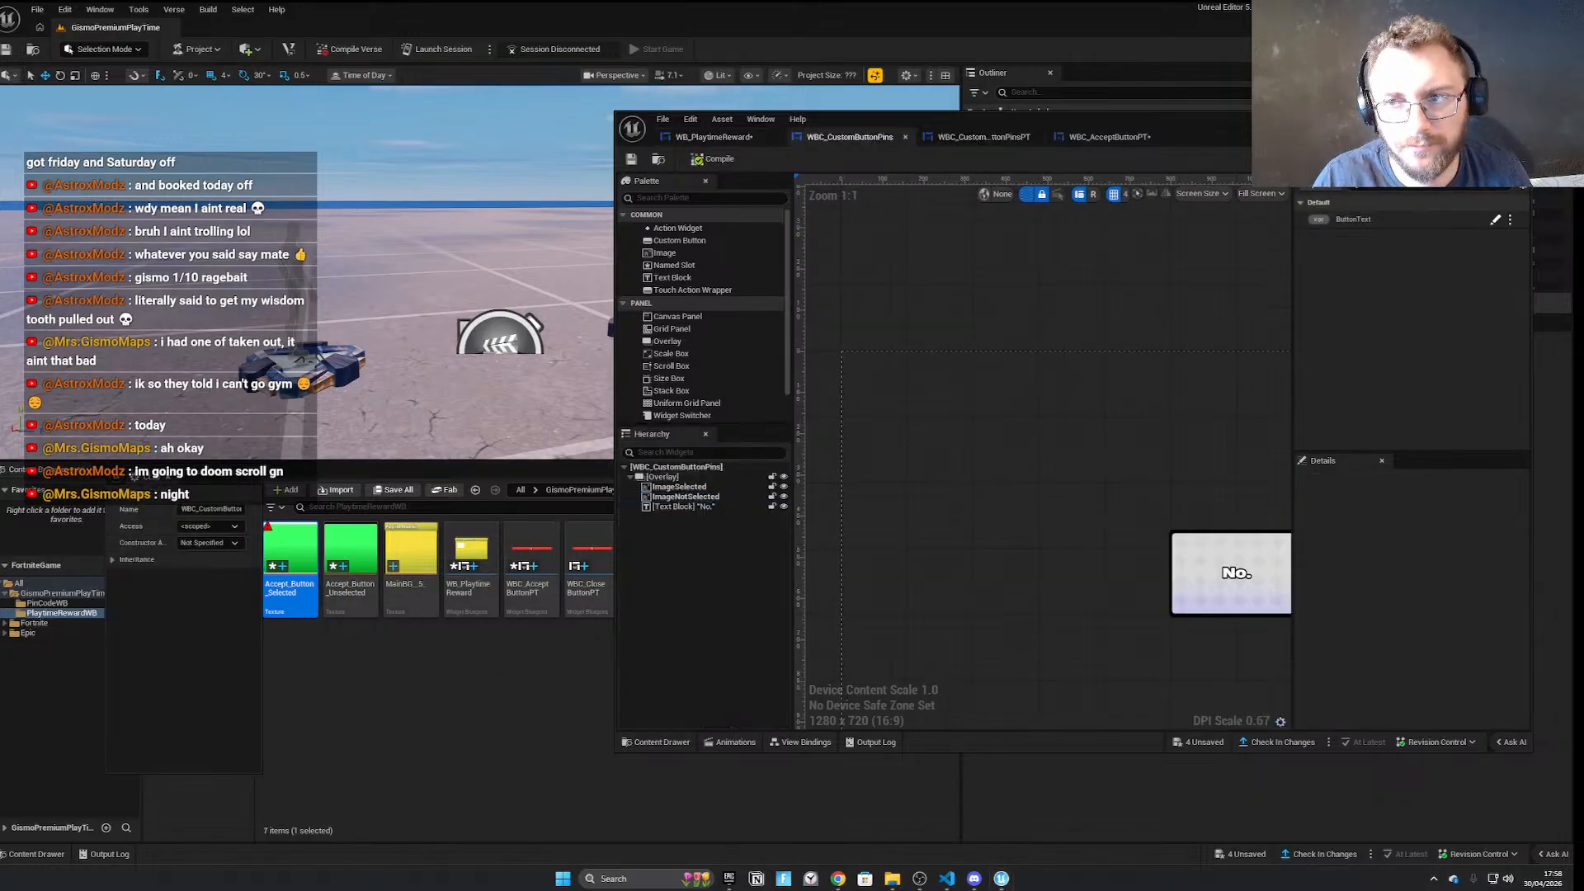
left_click(1464, 120)
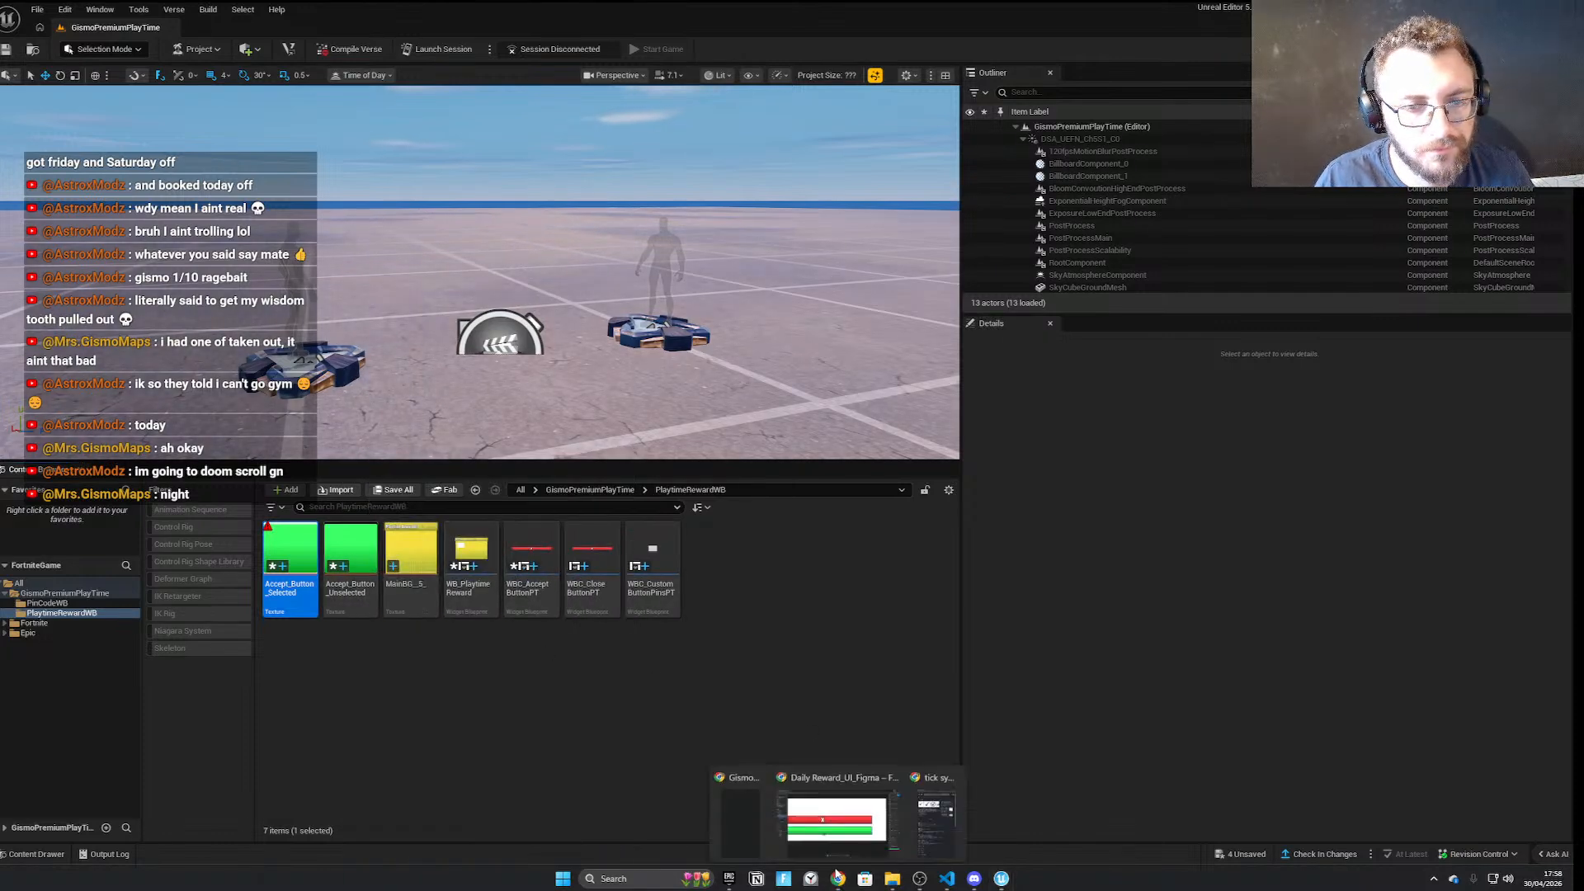
Switch to the Daily Reward_UI_Figma file in Figma and try shifting the X slightly right on the red Close Button
left_click(838, 878)
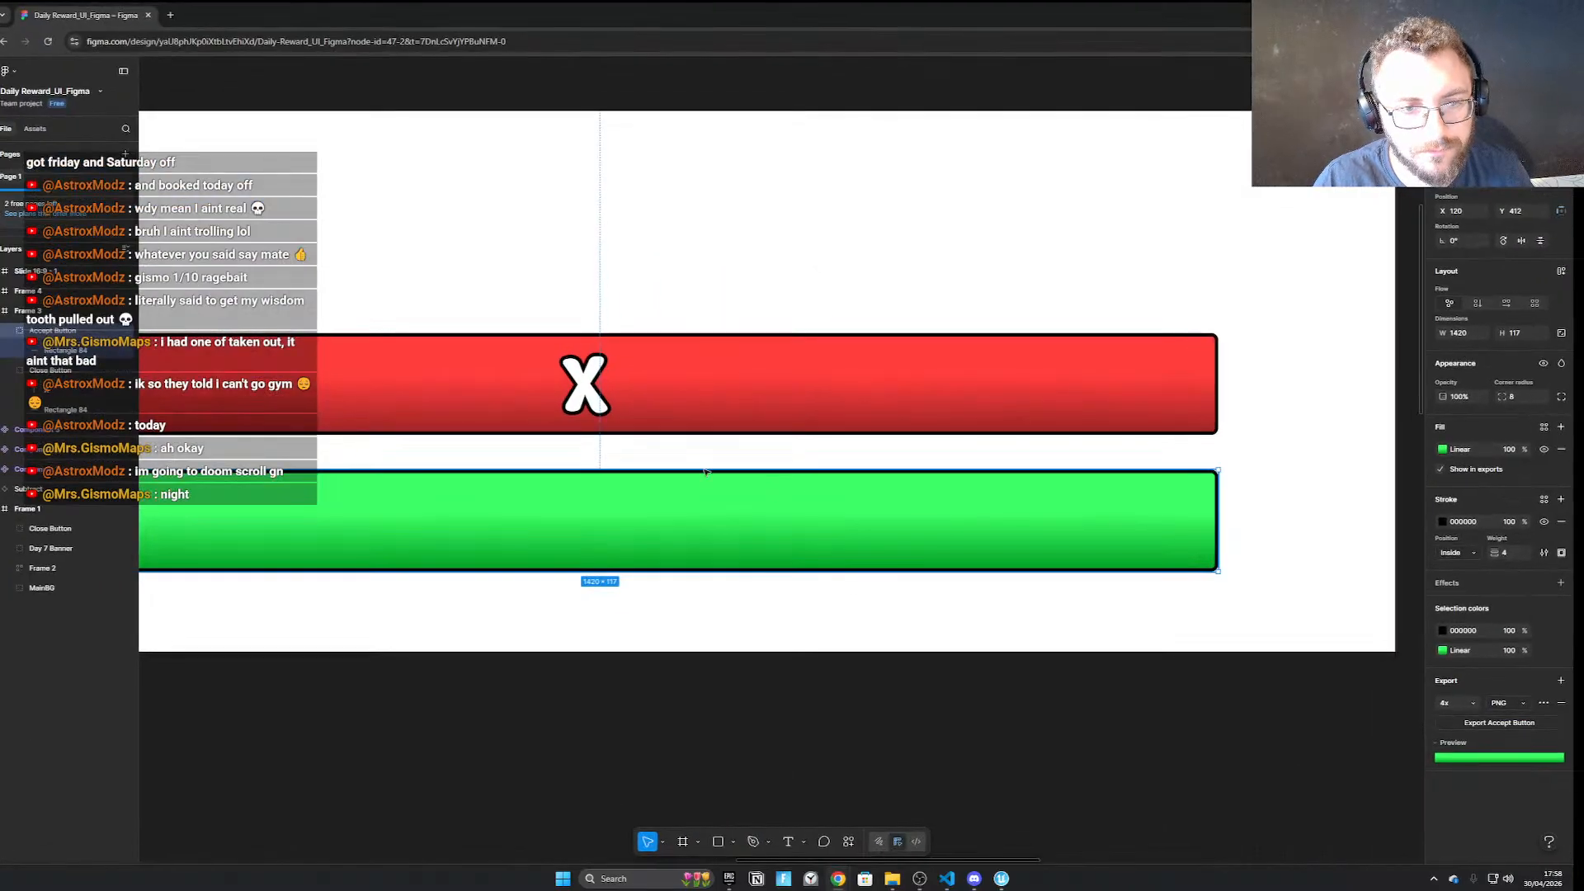
left_click(598, 383)
scroll(598, 460, "down", 5, "ctrl")
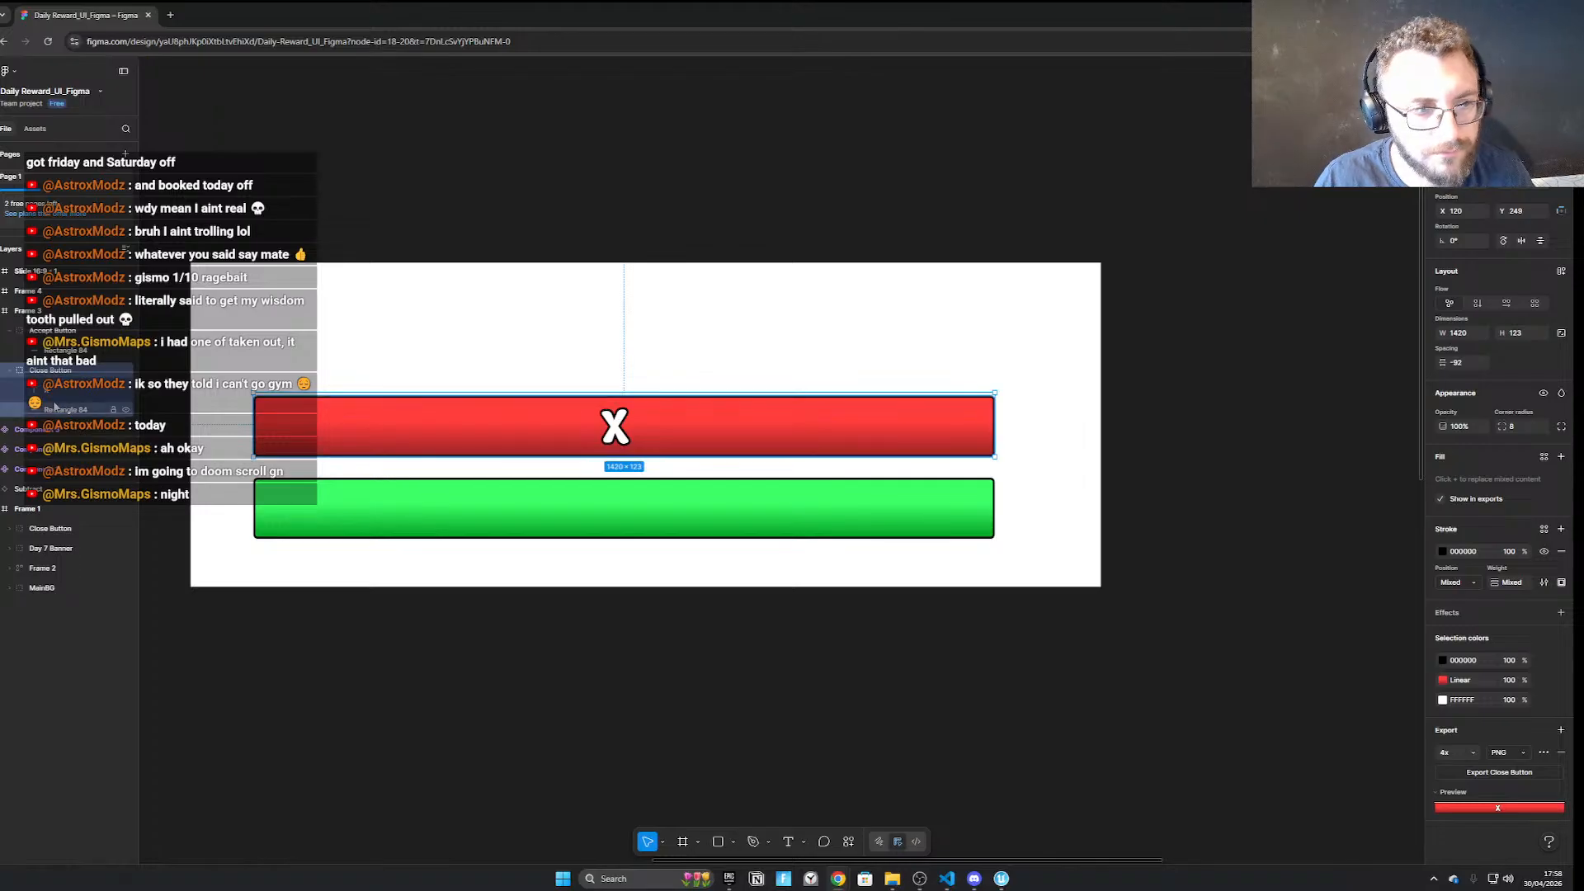
double_click(620, 424)
left_click_drag(622, 423, 637, 429)
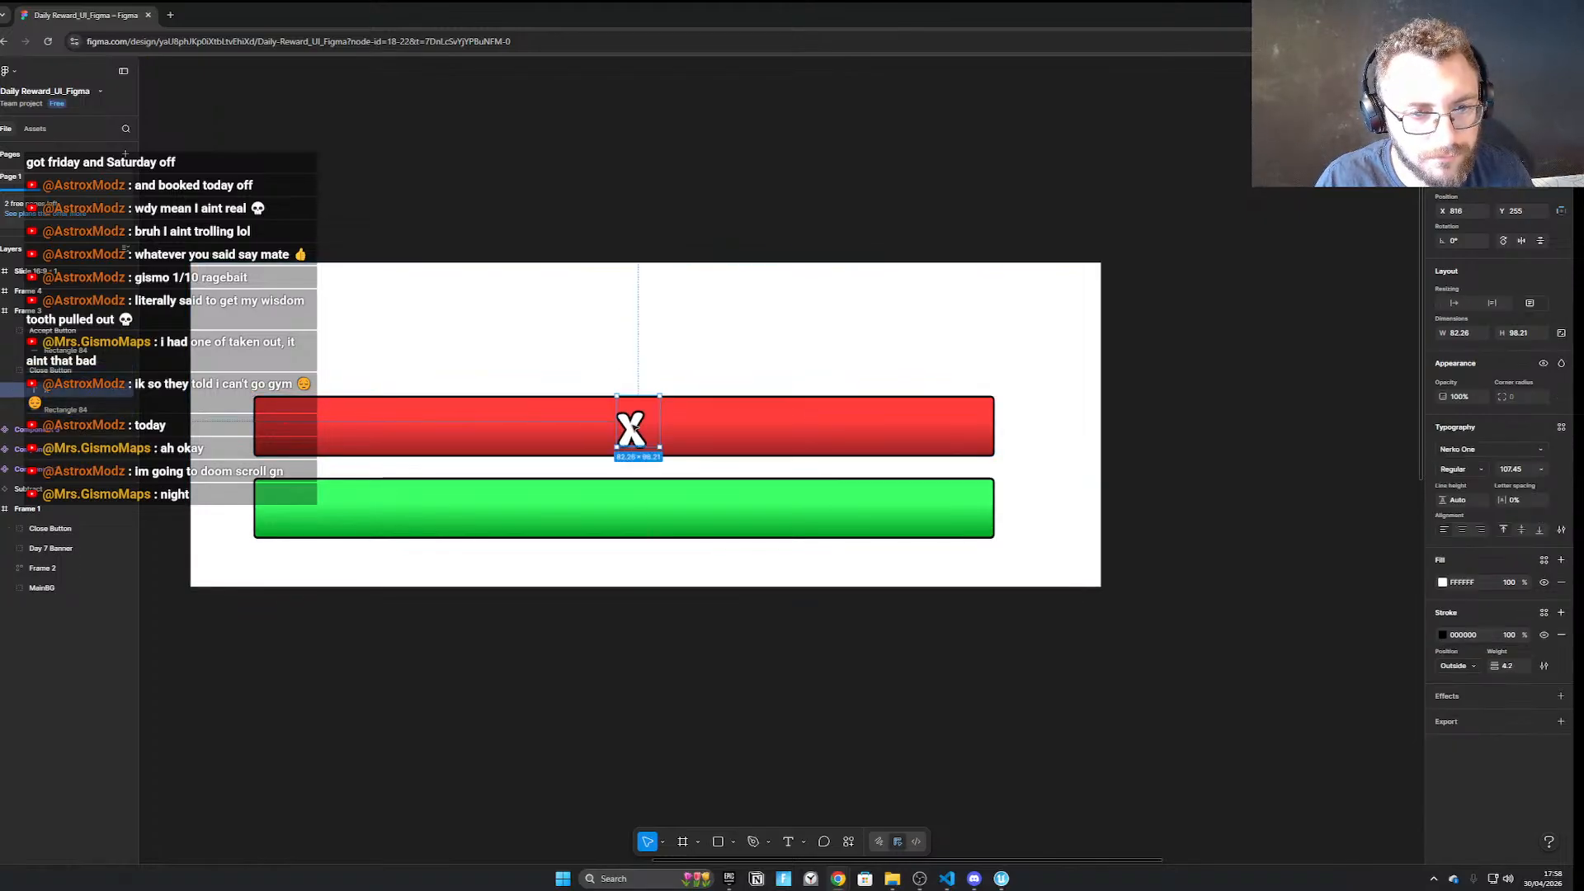
scroll(670, 495, "down", 1)
left_click(701, 681)
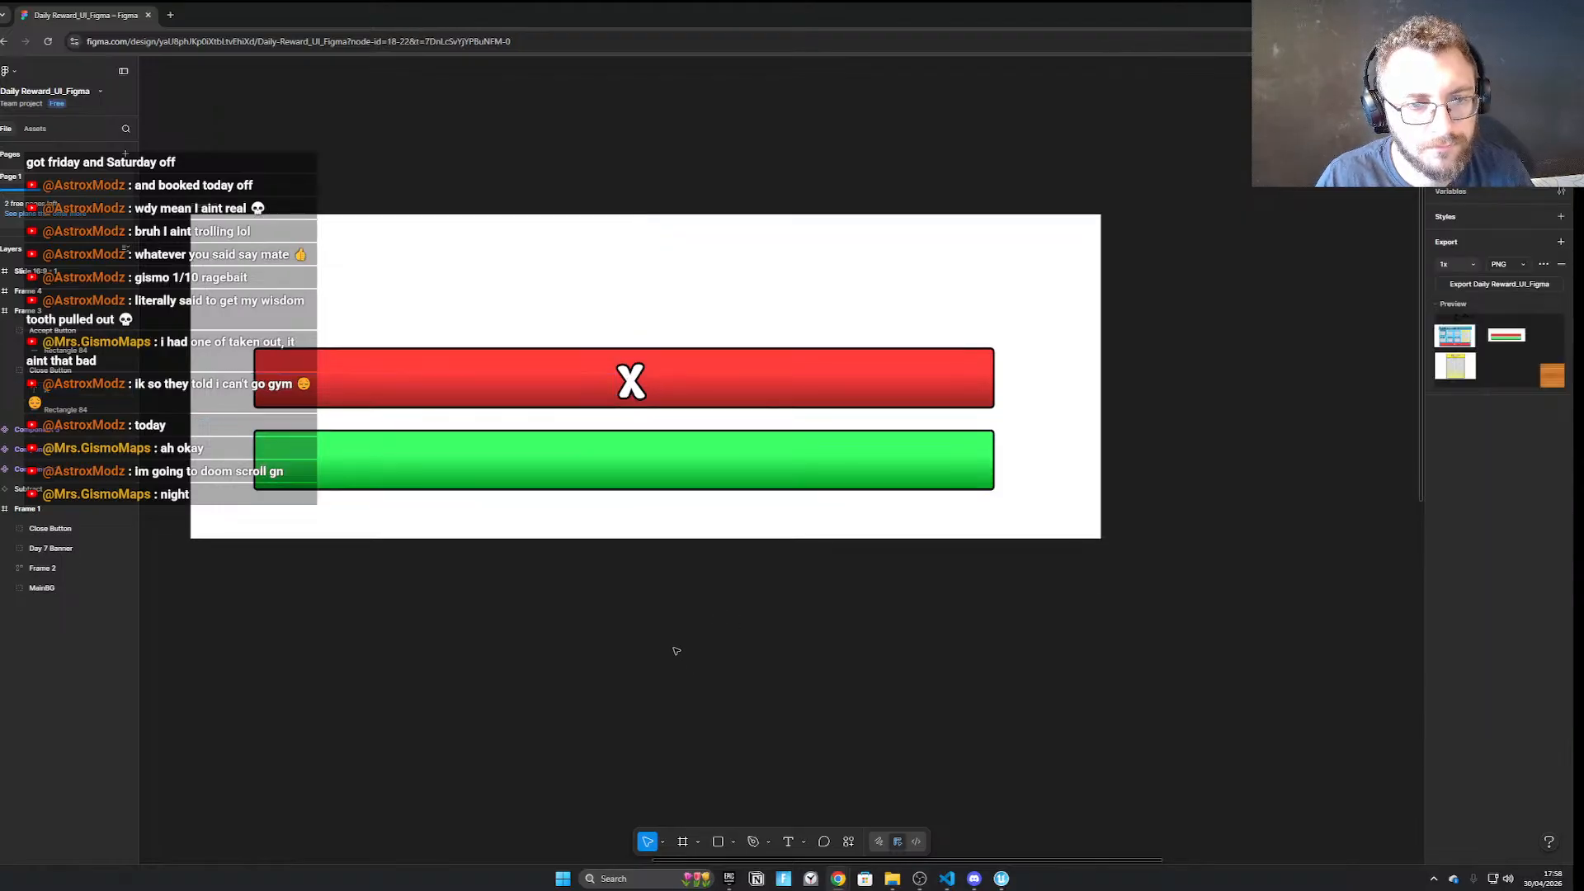
Undo the latest repositioning of the X on the red Close Button and clear the selection
key("ctrl+z")
key("ctrl+z")
left_click(760, 221)
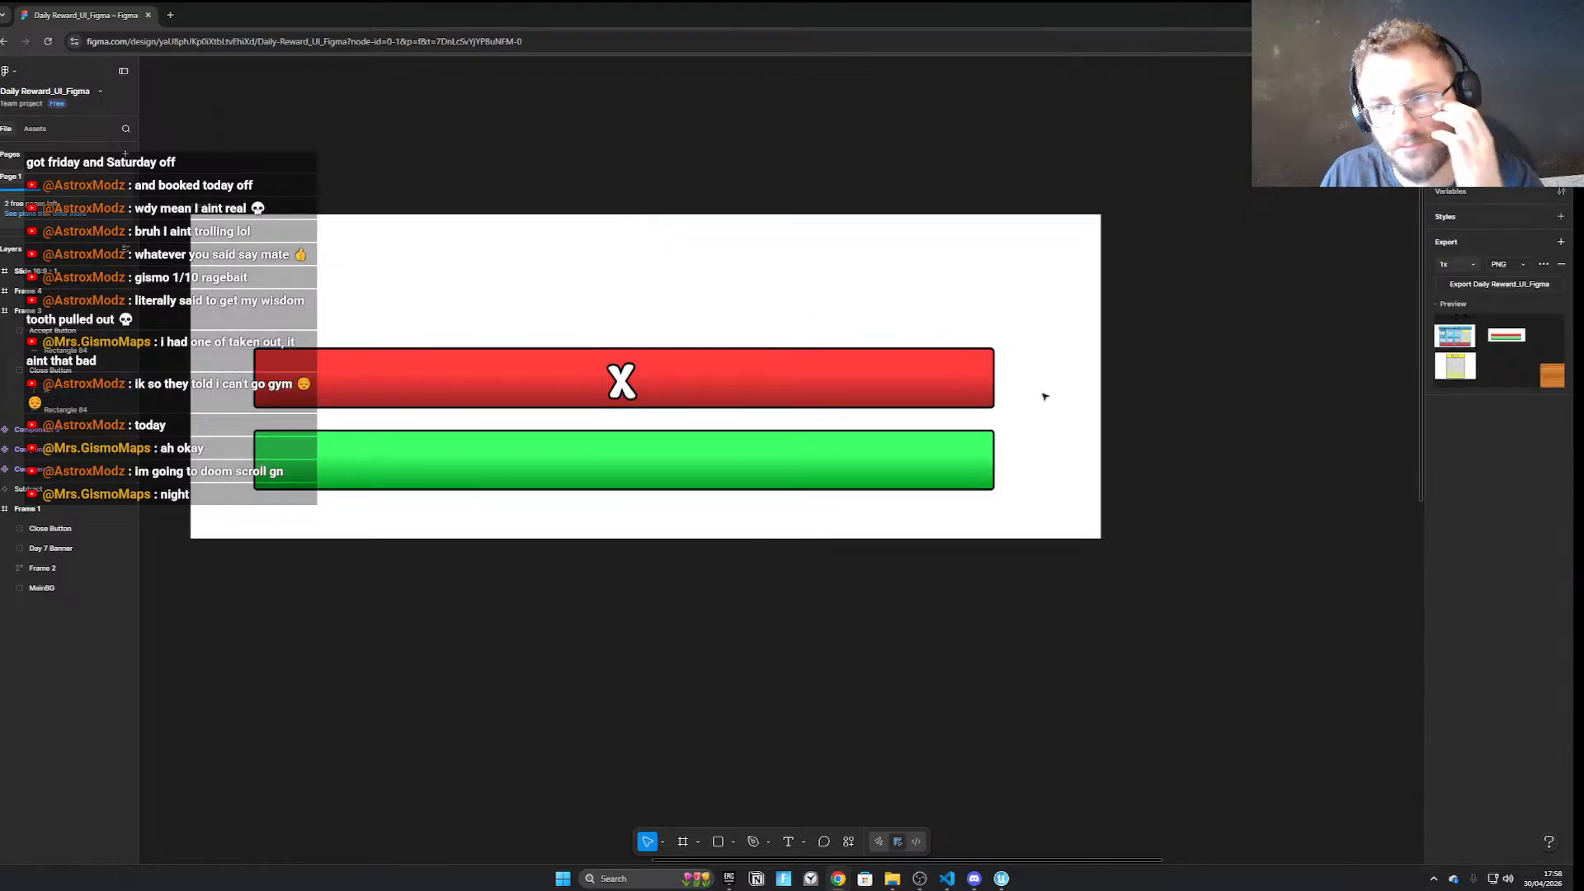
Switch back to Unreal Editor, reopen WB_PlaytimeReward and examine the full Playtime Rewards layout and the spacing of its two buttons
key("alt+Tab")
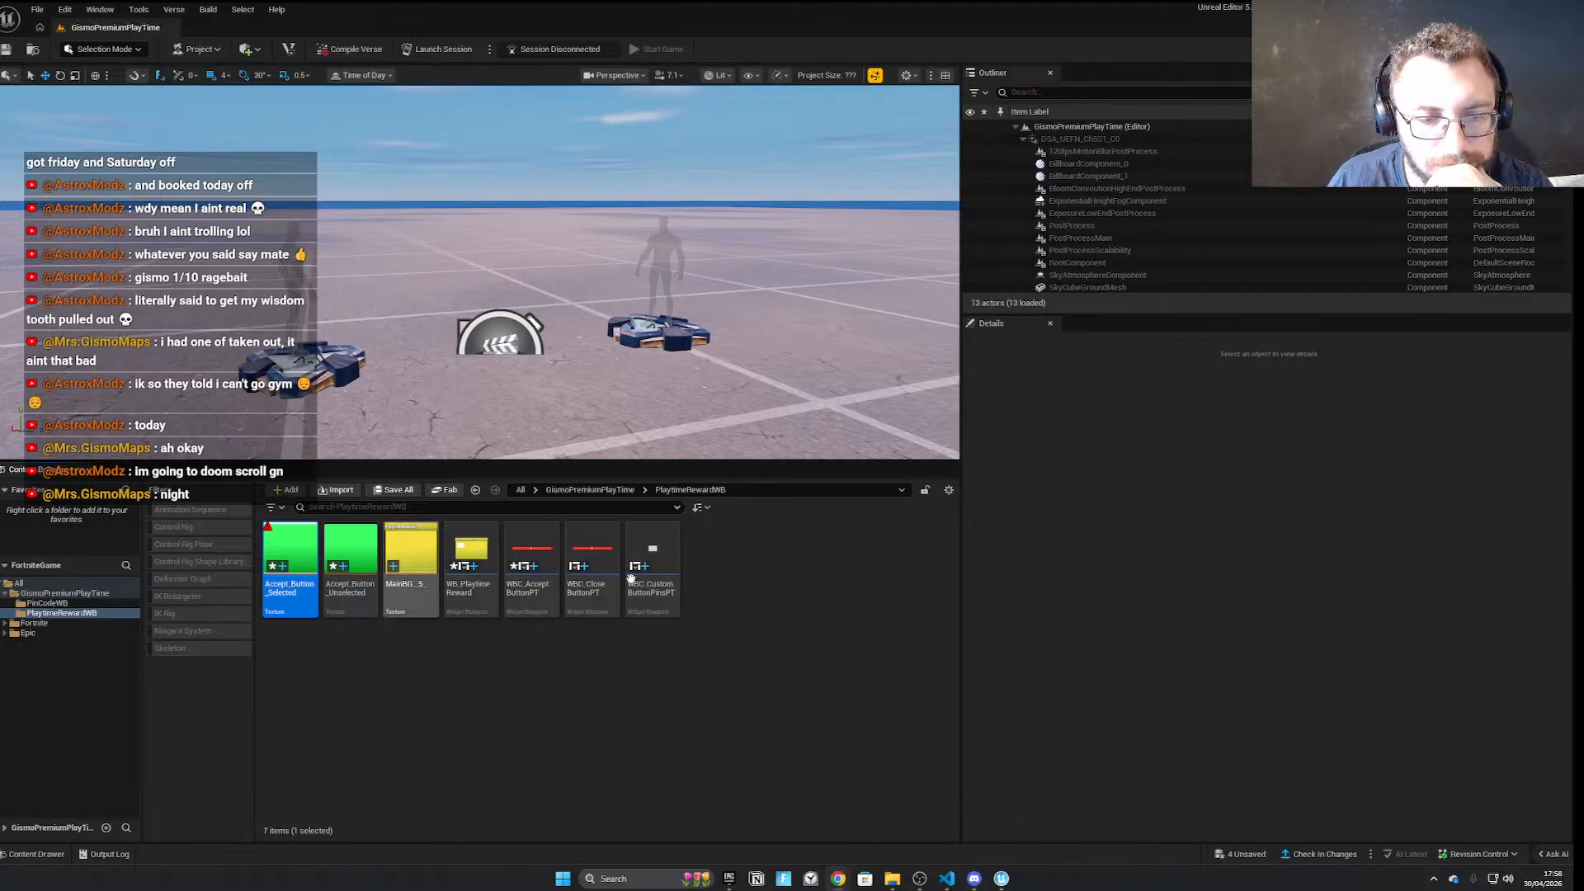
double_click(477, 583)
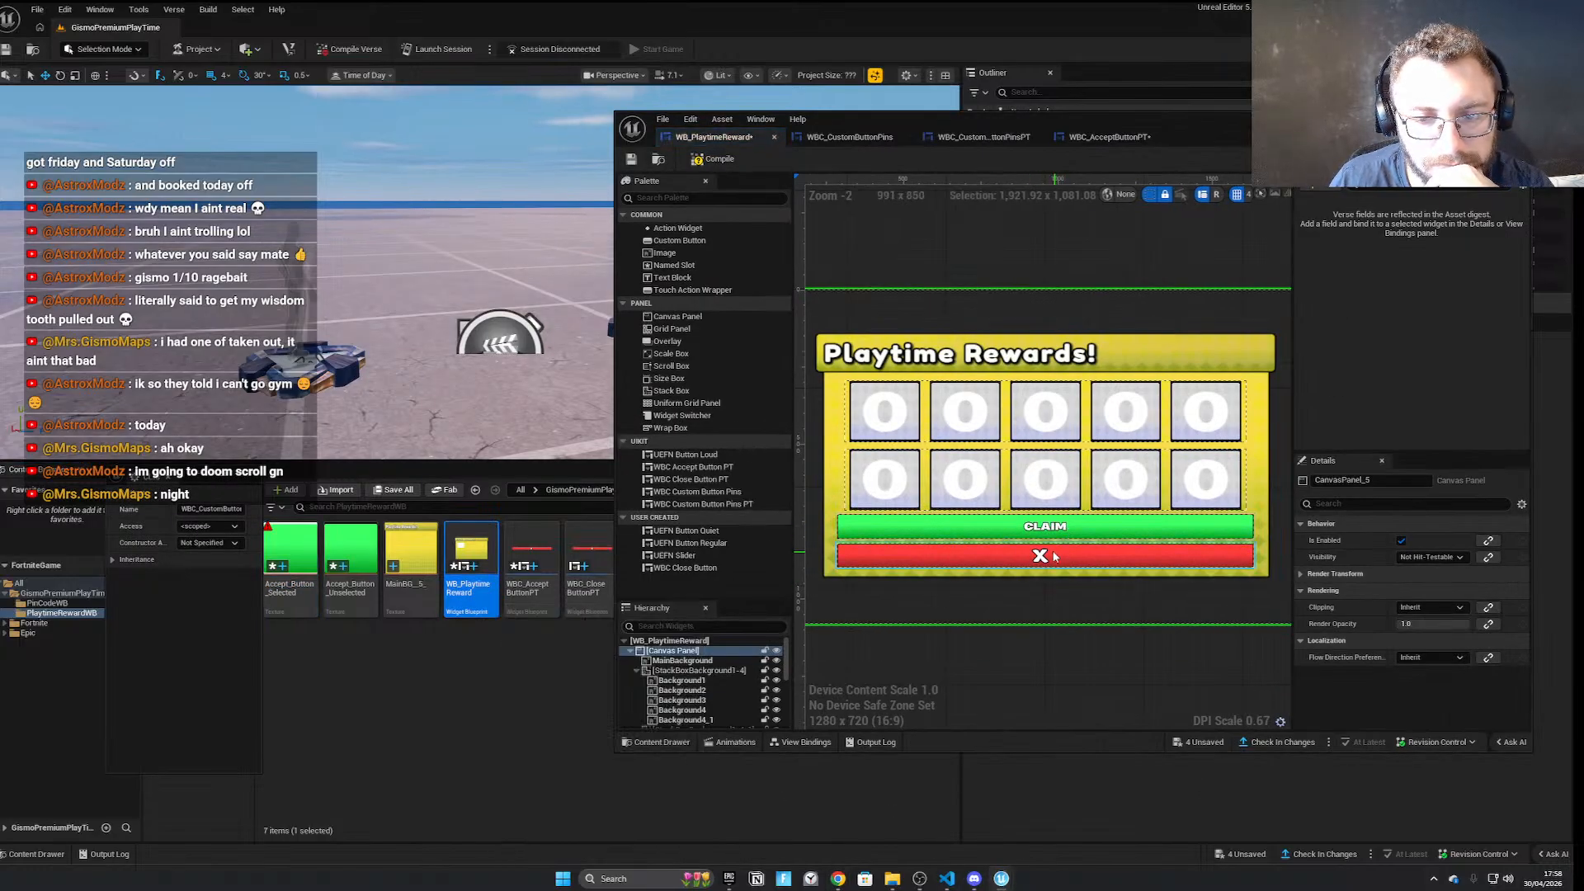
scroll(1202, 627, "down", 2)
right_click_drag(1027, 619, 1075, 618)
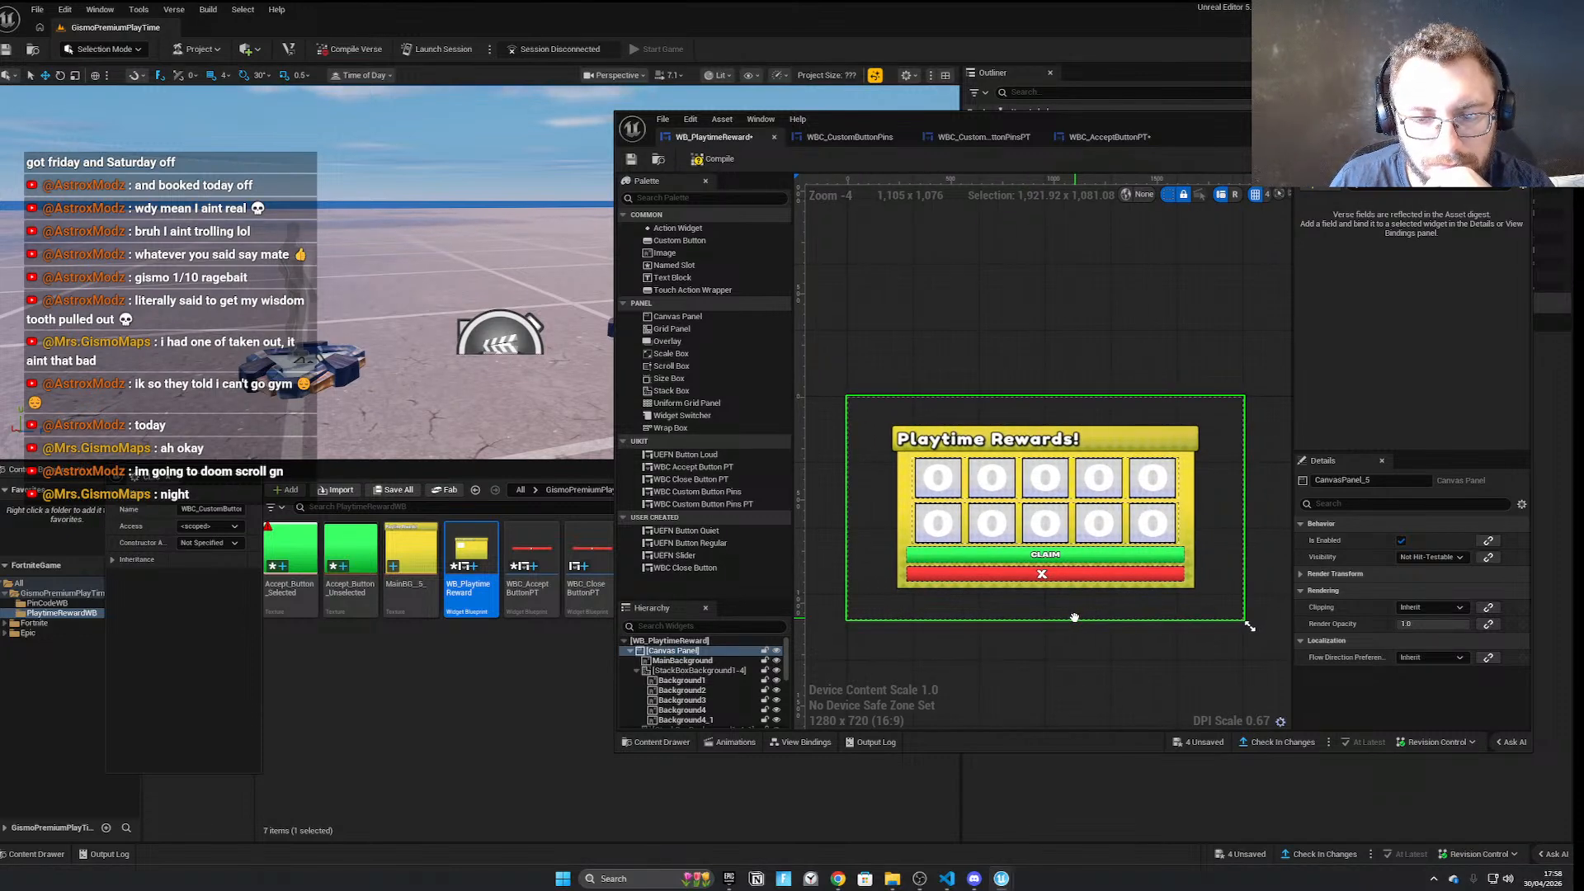
scroll(1074, 618, "up", 1)
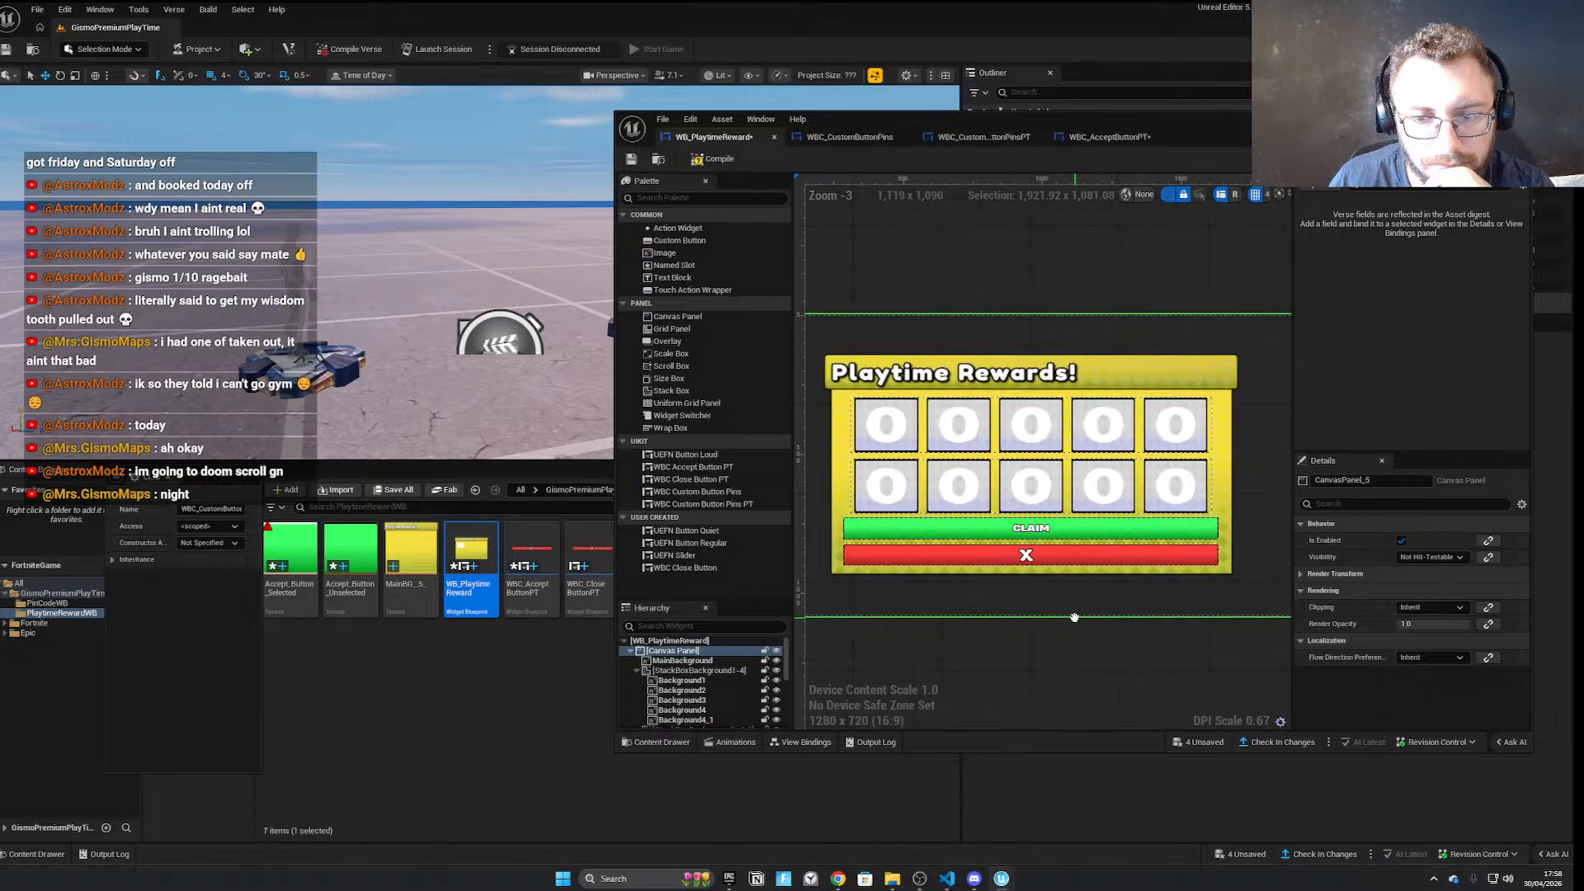
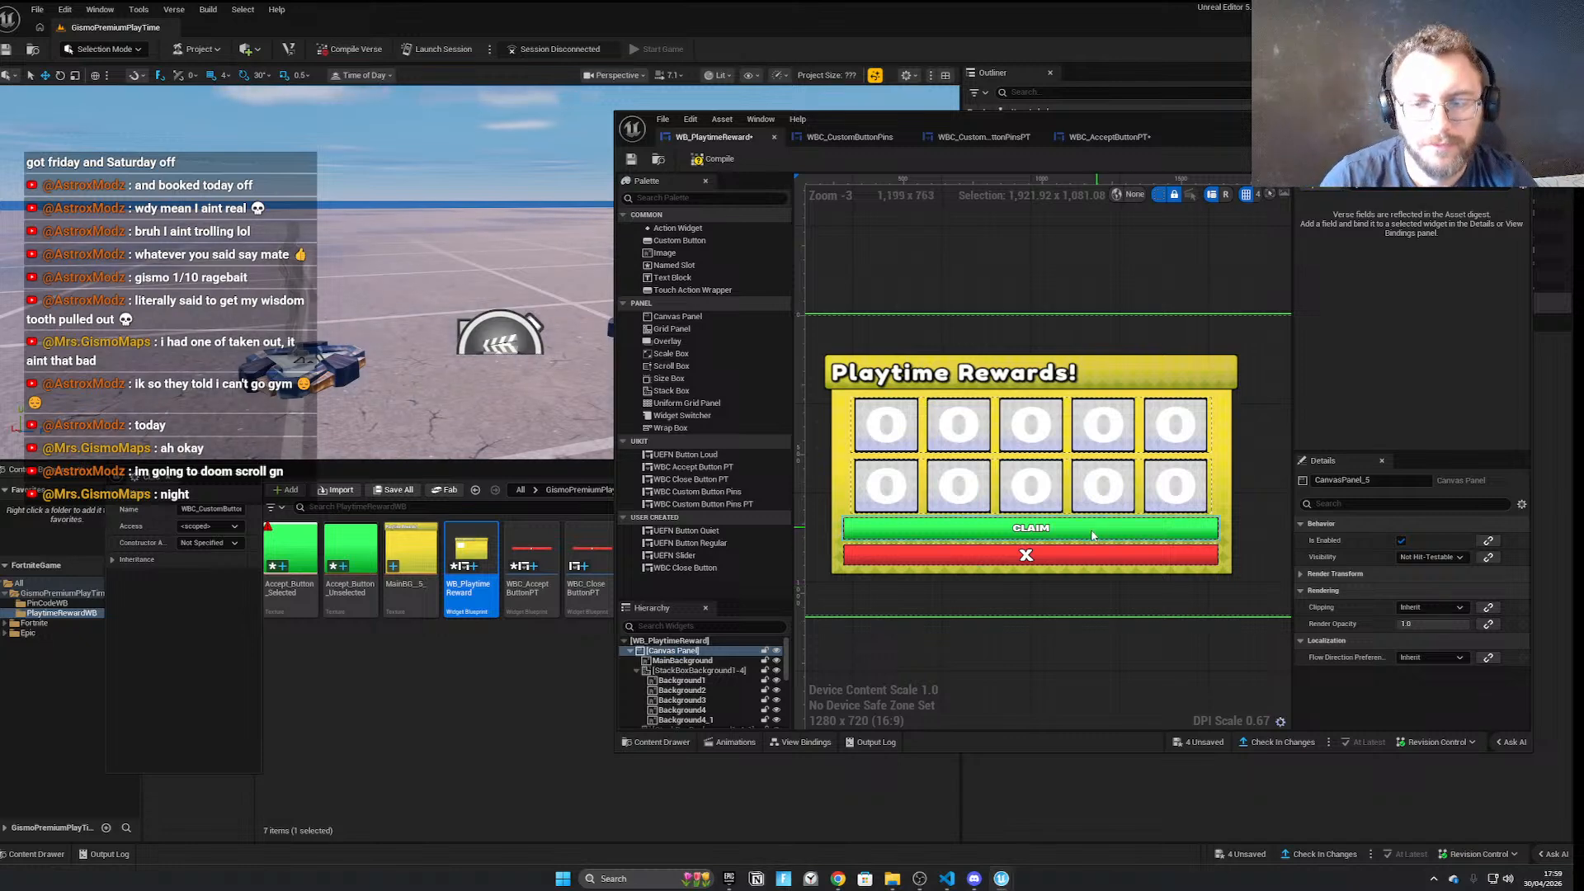
scroll(1000, 585, "up", 3)
scroll(1001, 585, "up", 1)
right_click_drag(1076, 579, 1112, 610)
scroll(1113, 610, "down", 4)
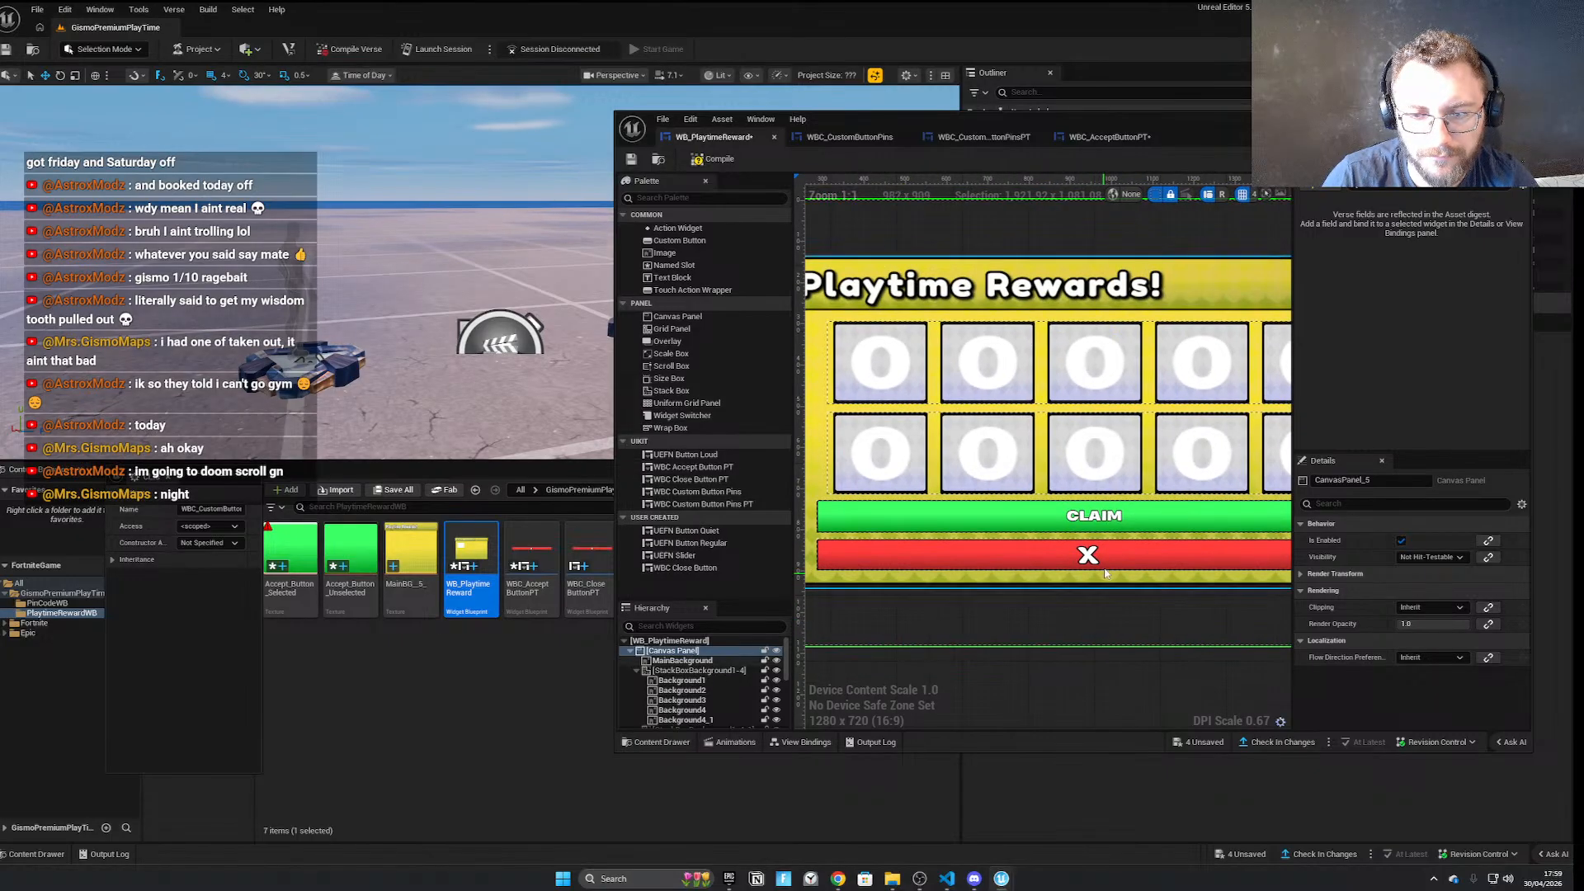
left_click(1112, 523)
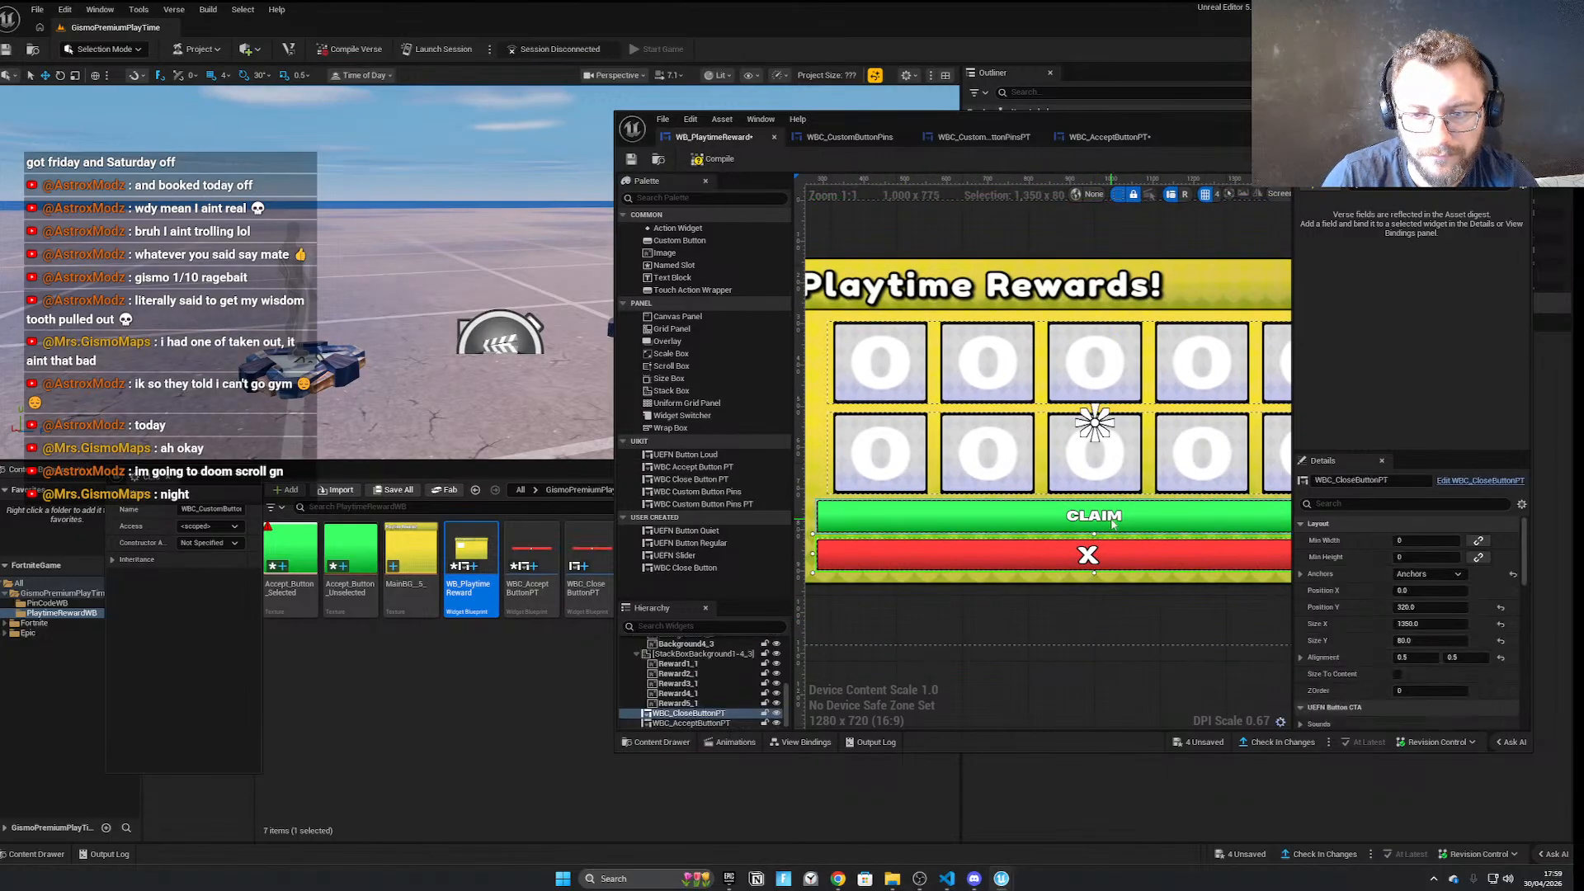
left_click(1082, 612)
Switch to Figma and undo the remaining earlier changes to the Close Button's X
mouse_move(850, 884)
left_click(866, 826)
left_click(629, 383)
left_click(656, 176)
key("ctrl+z")
key("ctrl+z")
key("ctrl+z")
key("ctrl+z")
key("ctrl+z")
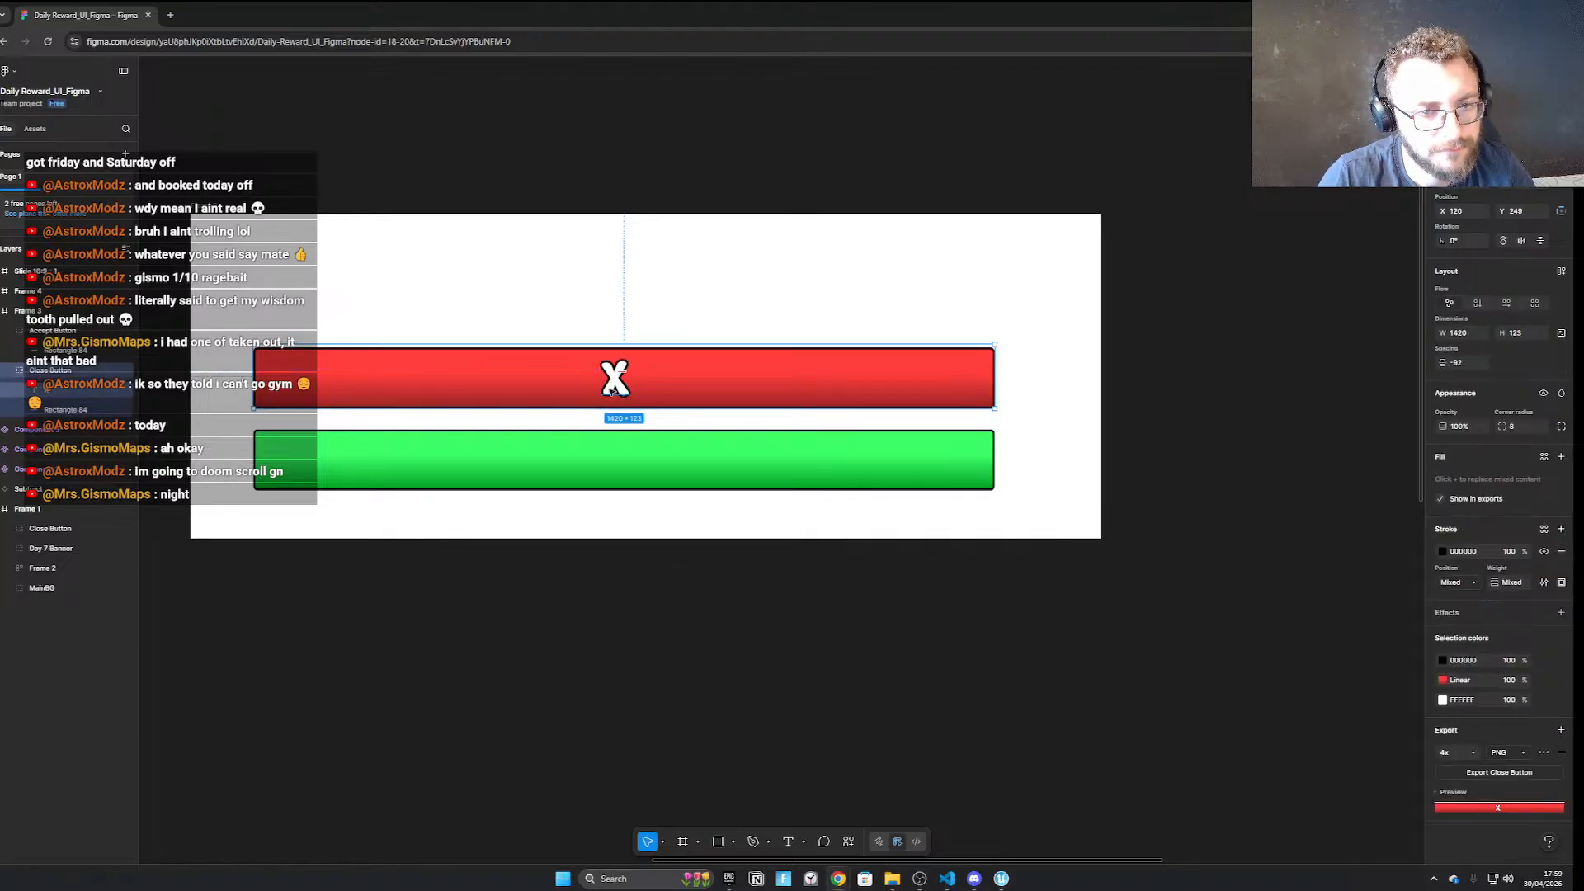
Move the Close Button's X text right onto the frame's vertical centre line, keeping it within the red bar's height
left_click(56, 331)
left_click(70, 391)
left_click_drag(626, 381, 654, 386)
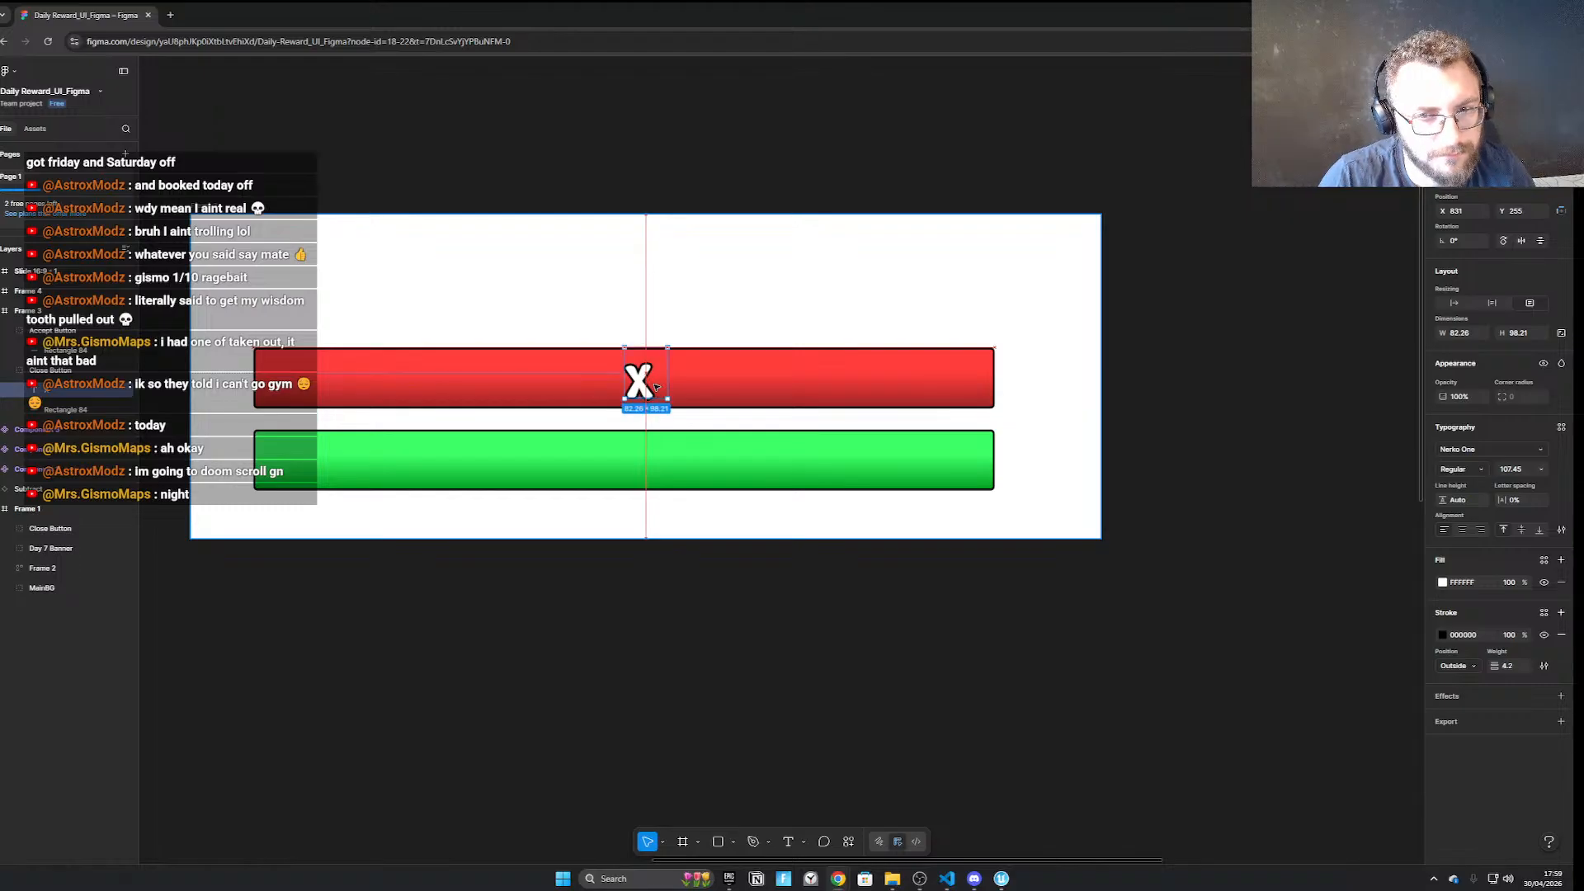
mouse_move(654, 386)
left_mouse_down()
mouse_move(636, 386)
mouse_move(654, 384)
left_mouse_up()
left_click(725, 618)
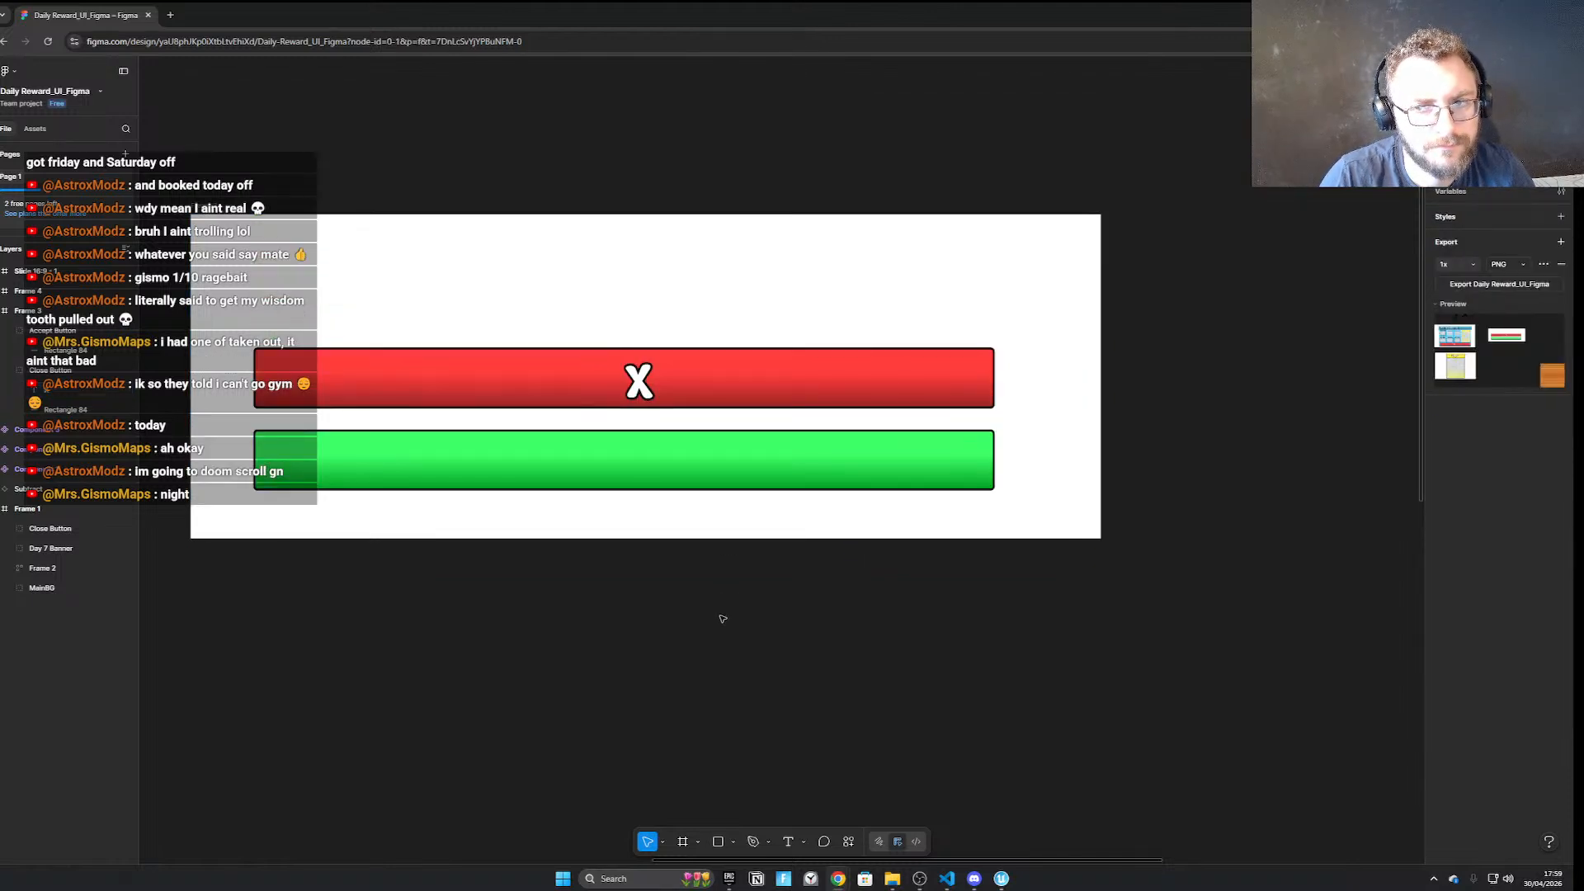
left_click(638, 401)
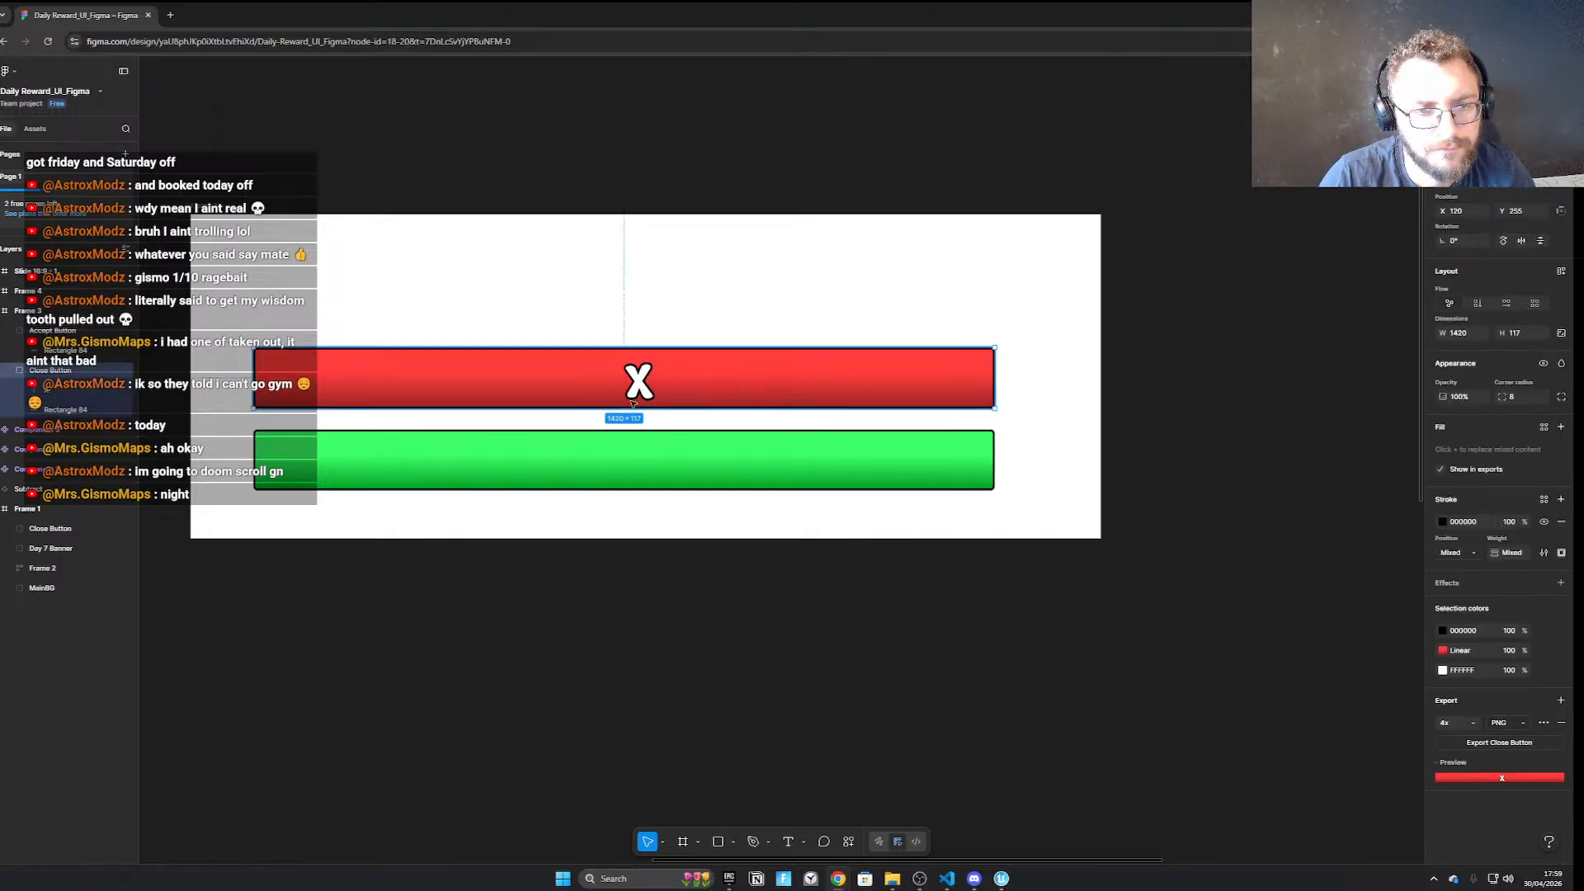
left_click(655, 641)
Switch to Unreal Editor, save all modified assets, dismiss the Message Log and save the WB_PlaytimeReward widget
mouse_move(1001, 878)
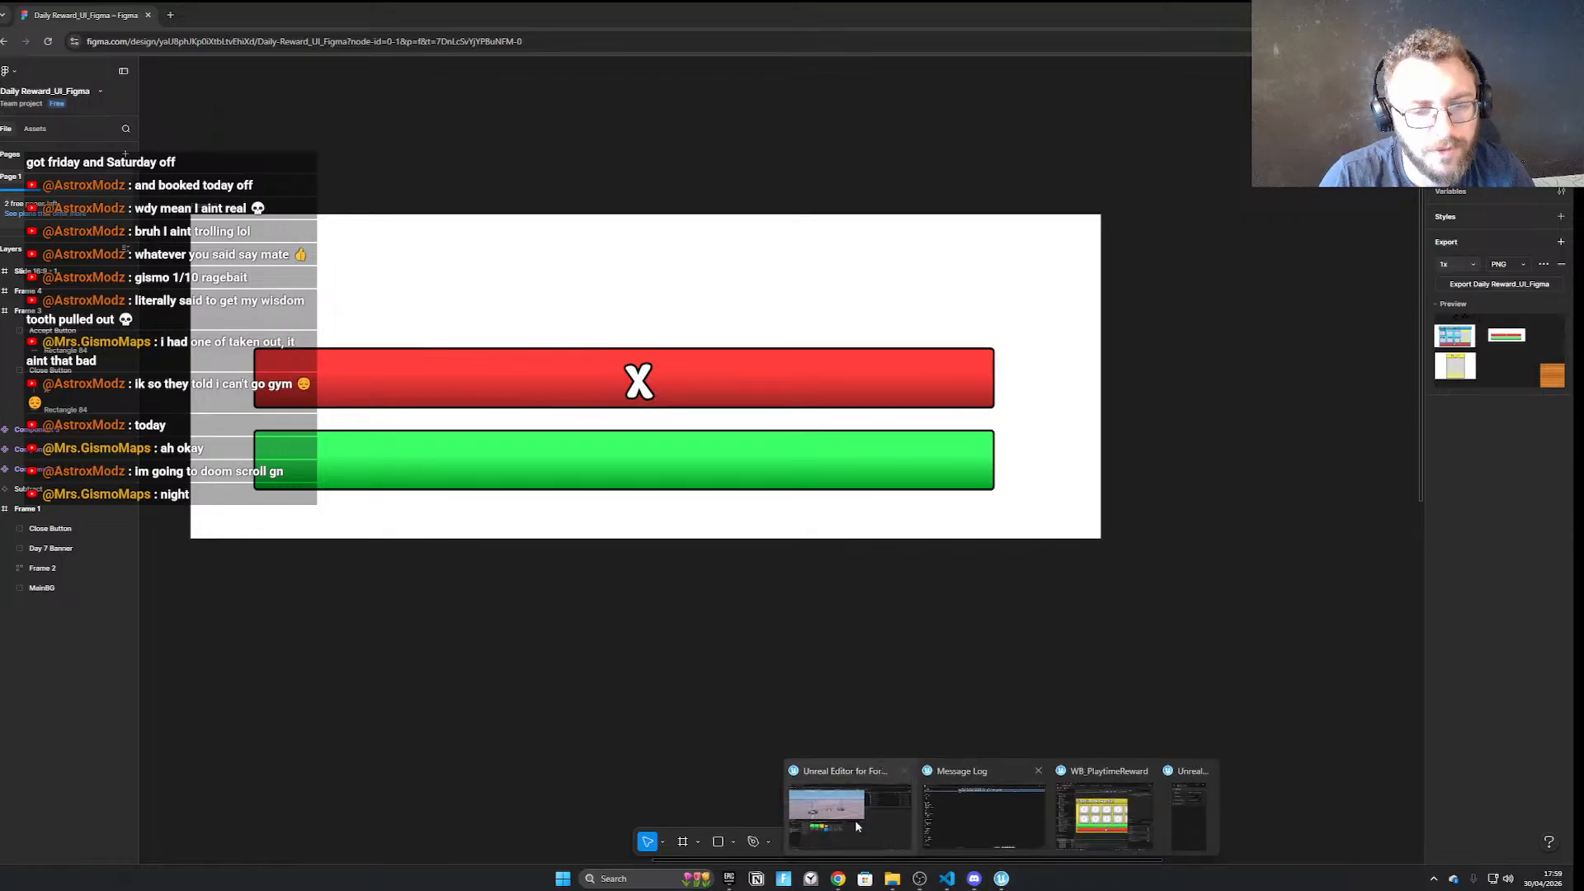
left_click(857, 826)
left_click(37, 9)
left_click(107, 166)
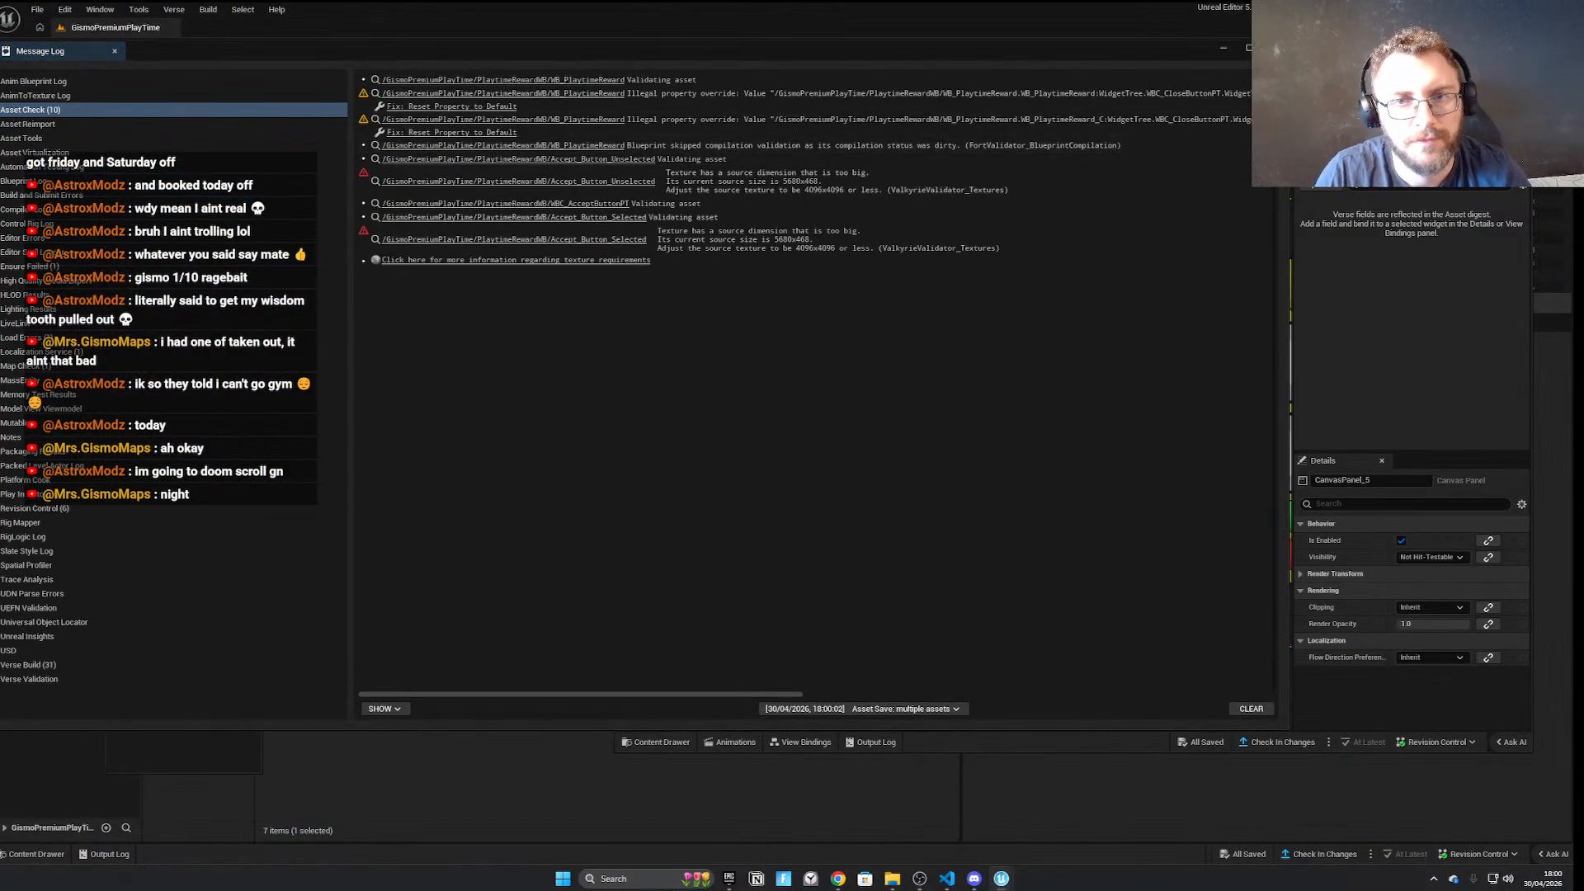
left_click(1222, 49)
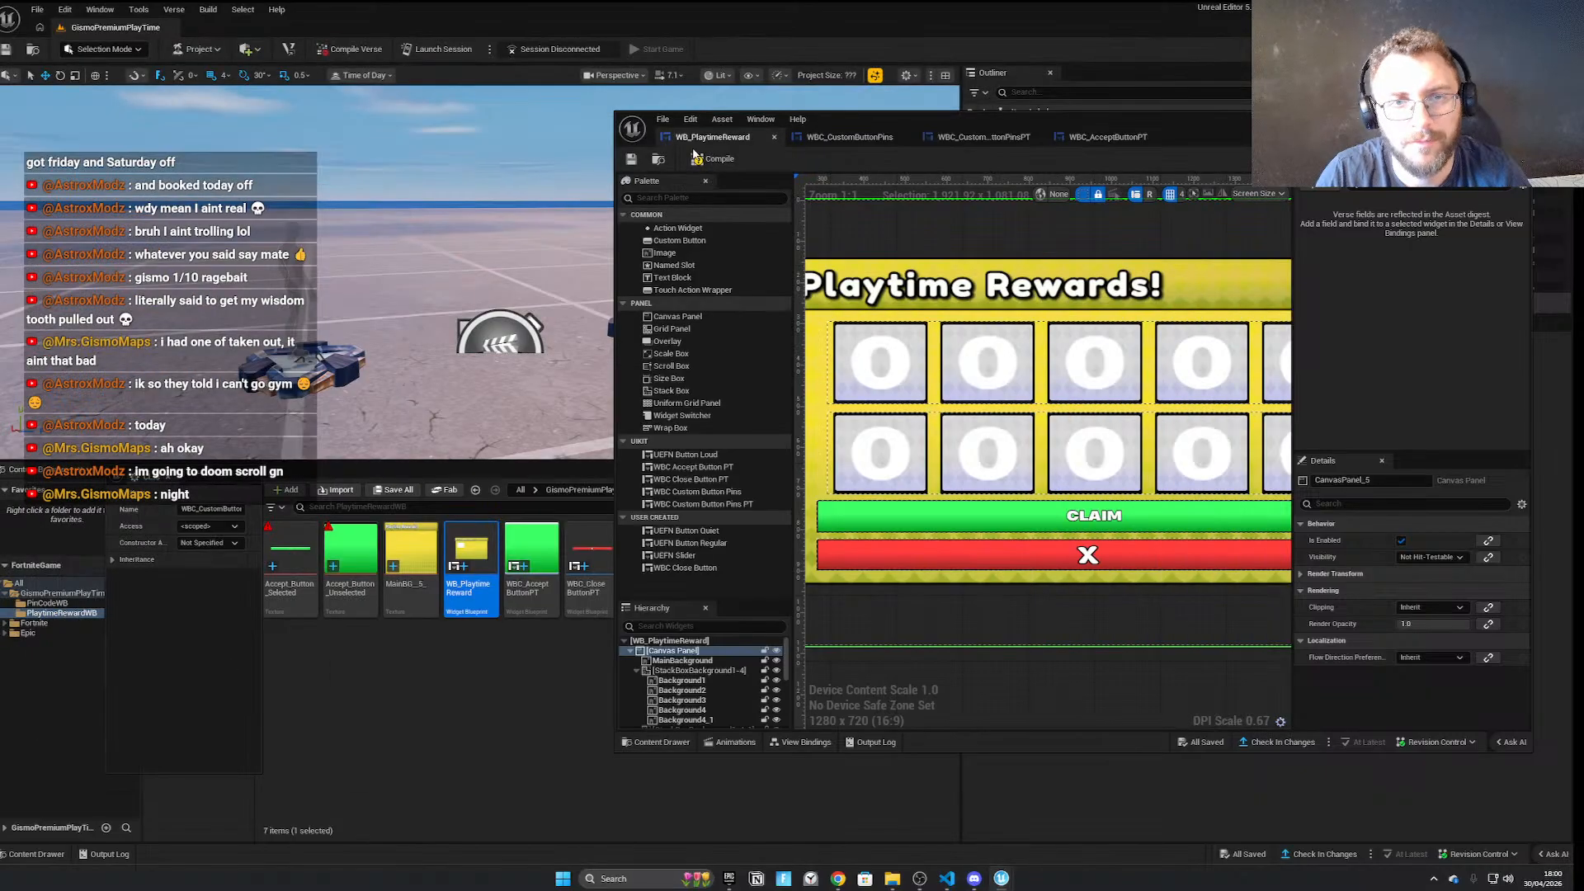
left_click(636, 160)
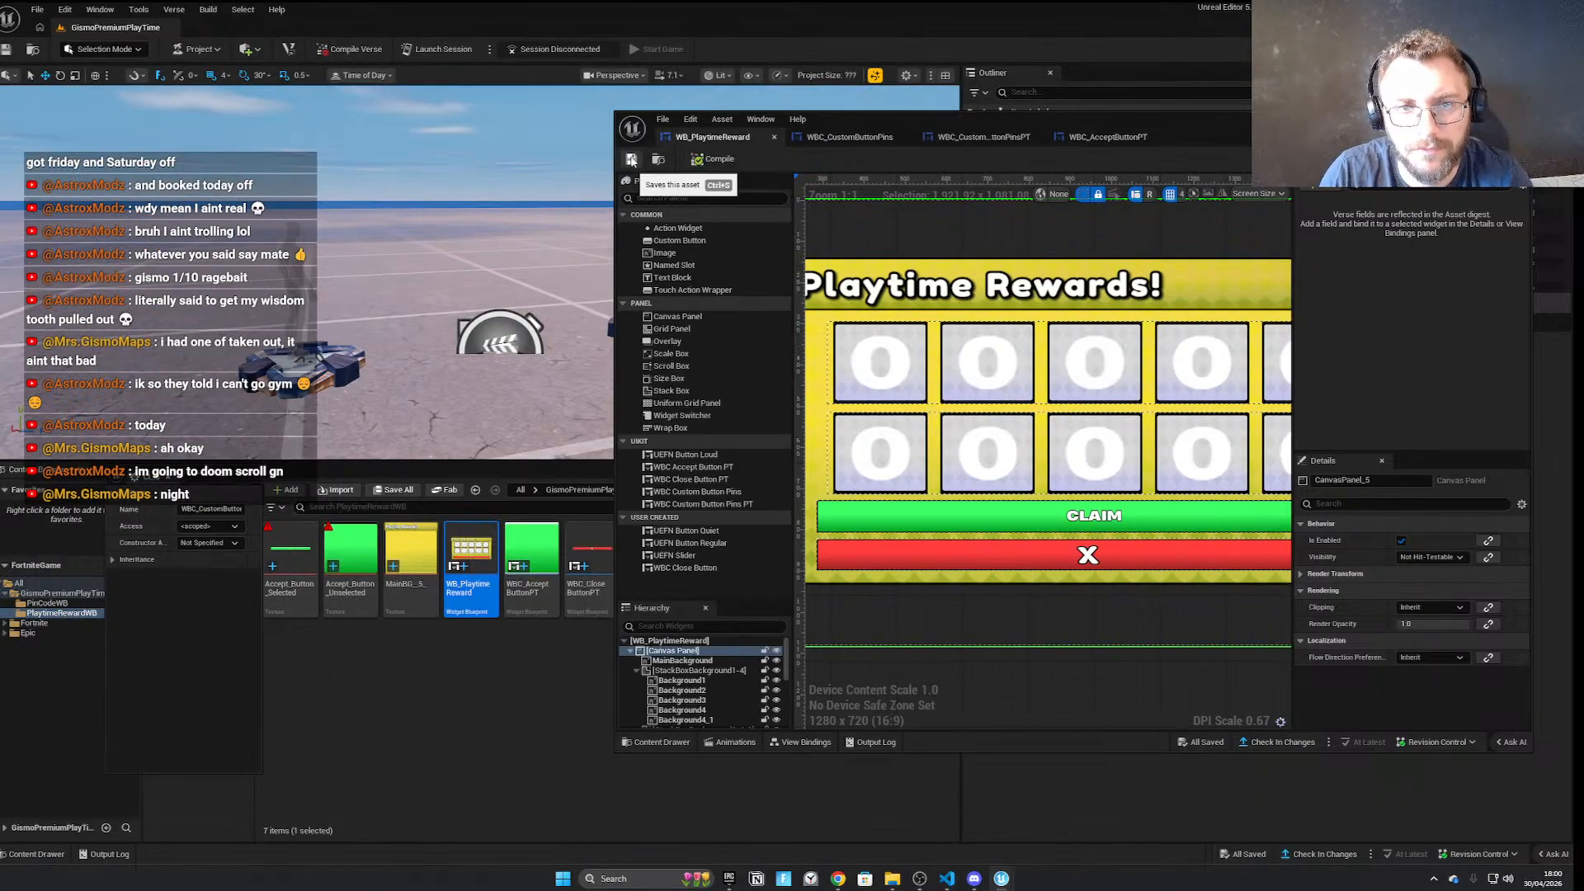
Examine the saved widget's accept and close buttons up close, comparing the placement of the CLAIM text and the X
scroll(1017, 502, "down", 2)
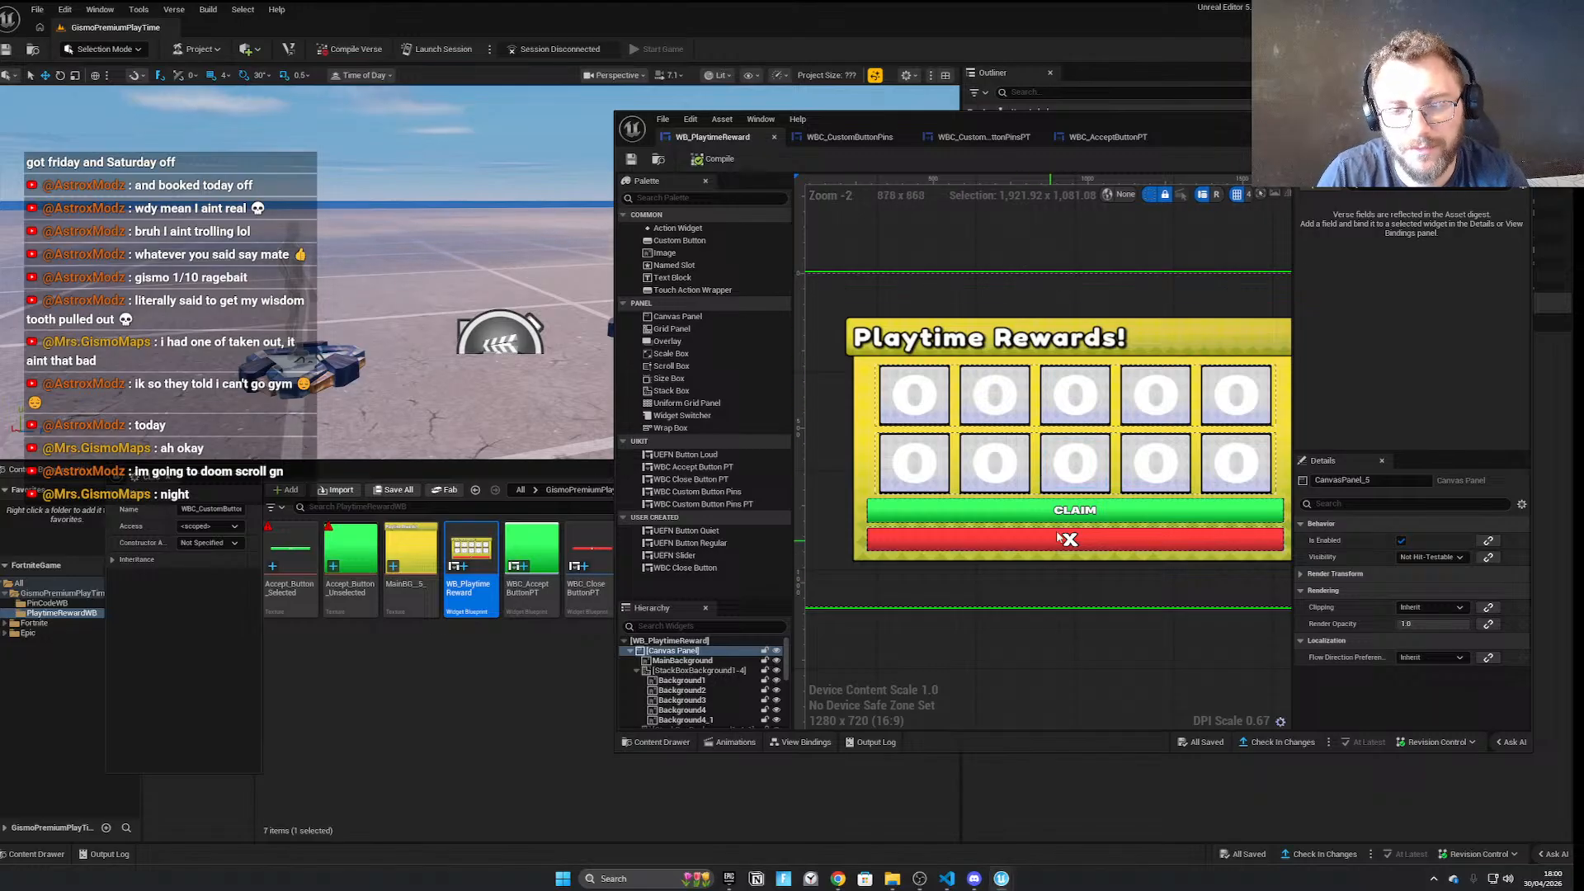
scroll(1069, 541, "up", 3)
scroll(1067, 540, "up", 2)
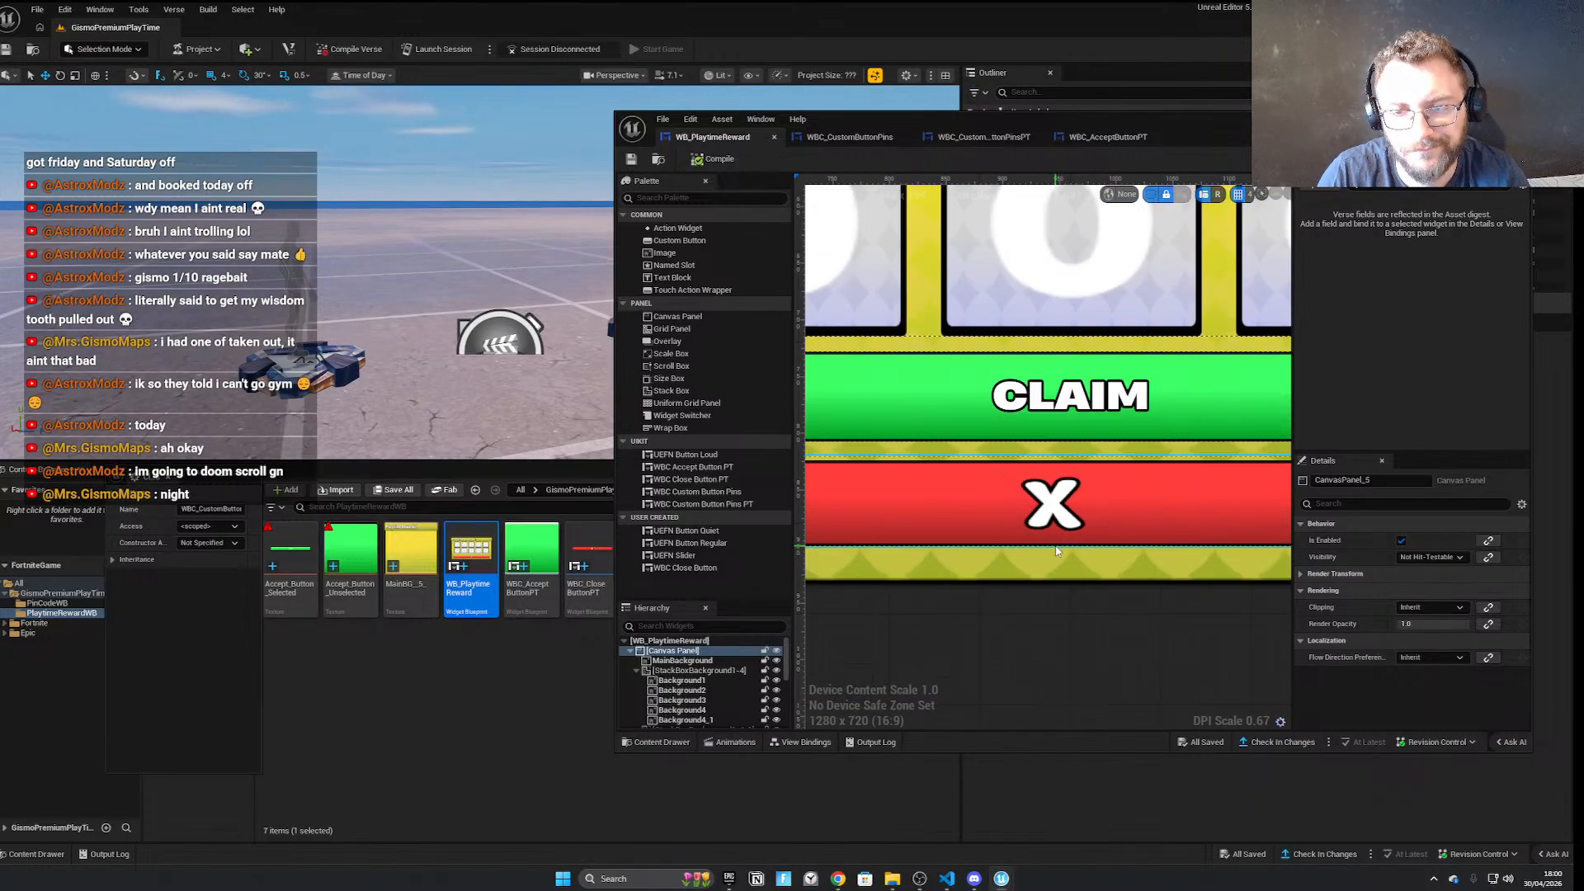
left_click(1081, 382)
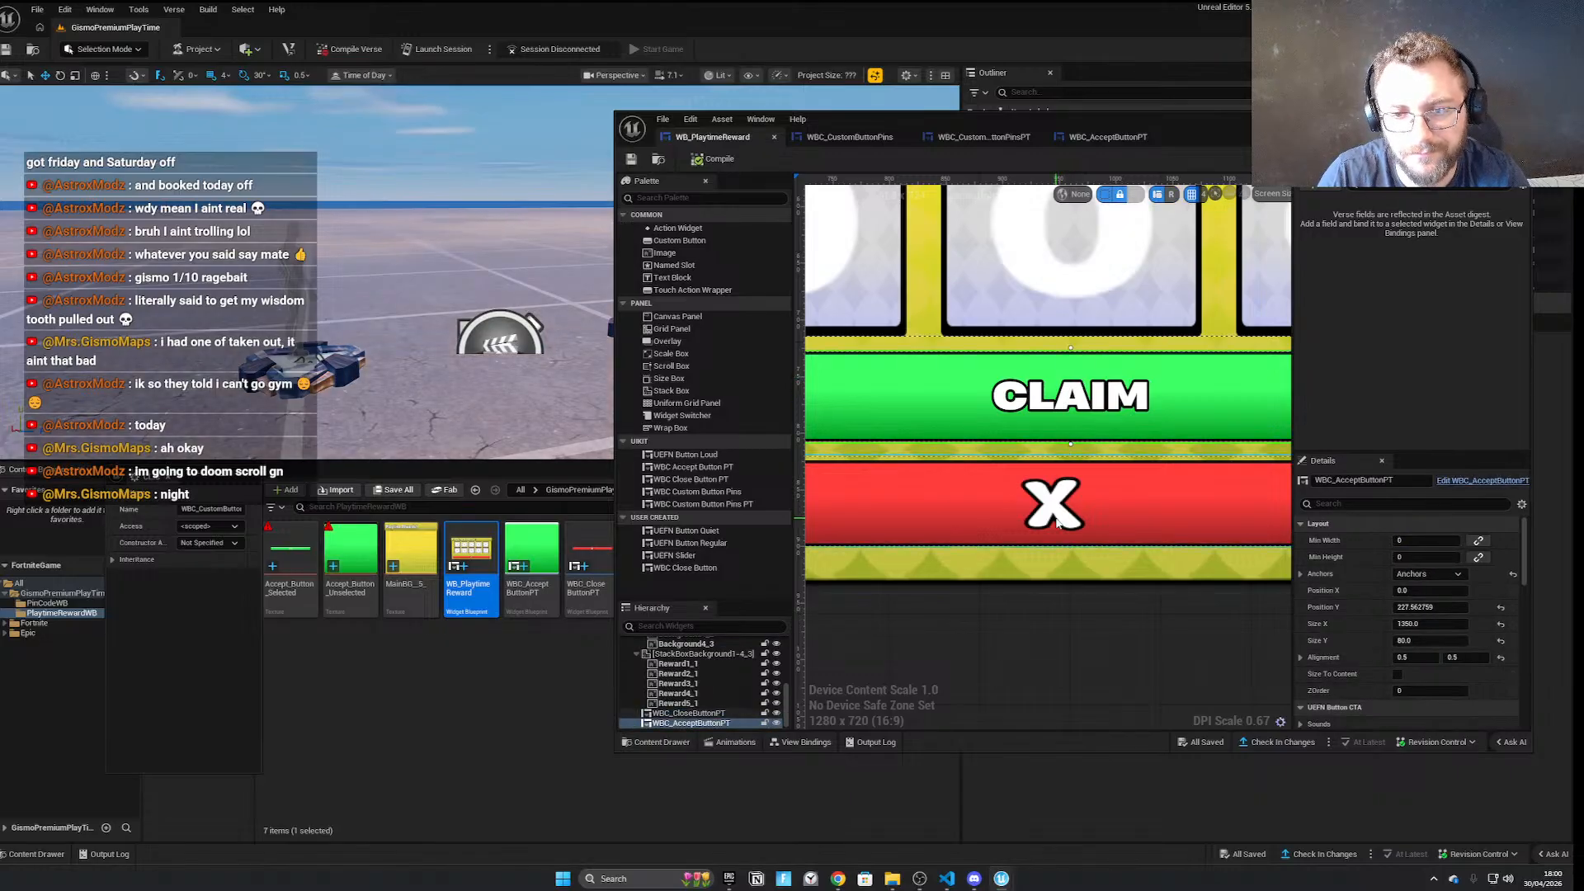
scroll(1048, 620, "down", 3)
left_click(1073, 616)
scroll(1072, 615, "down", 4)
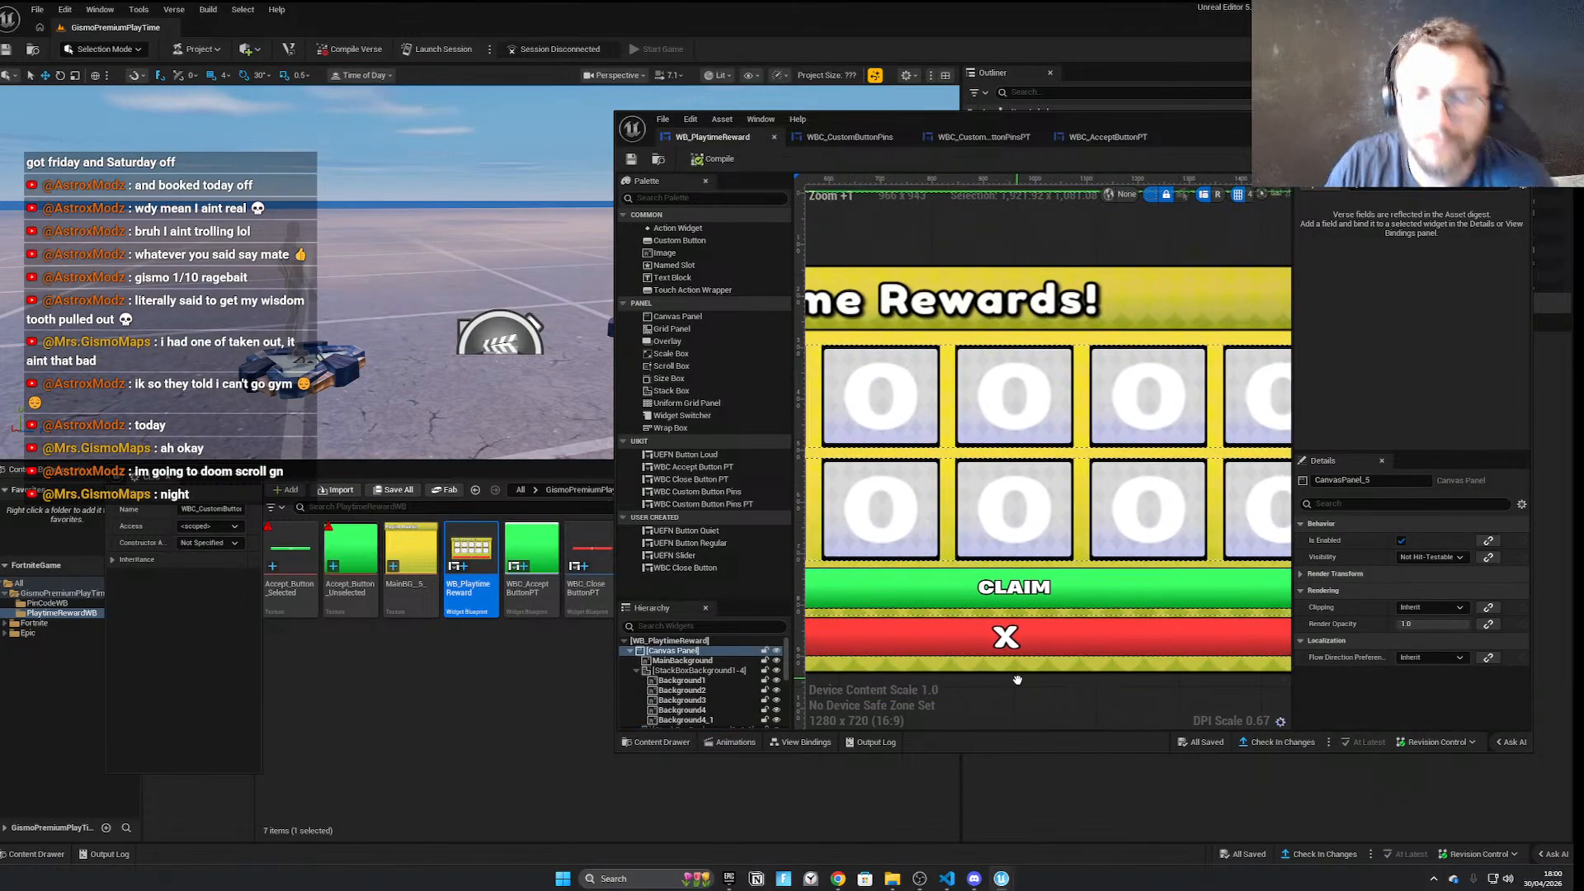
scroll(974, 635, "up", 2)
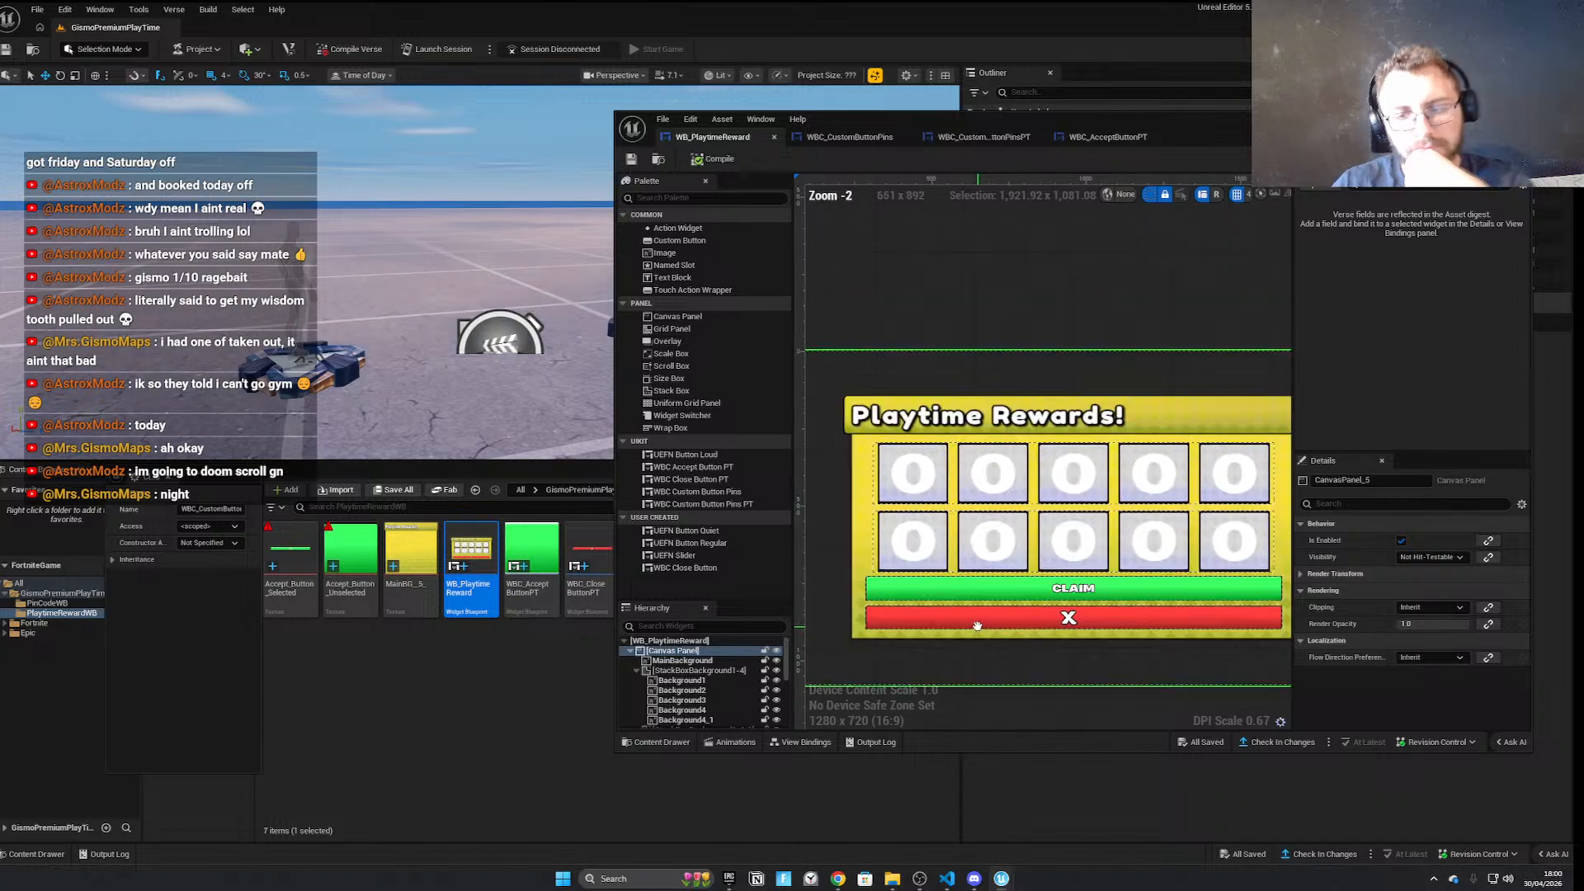
Reduce the source size of the Accept_Button_Unselected texture with a texture size threshold of 2048
left_click(499, 726)
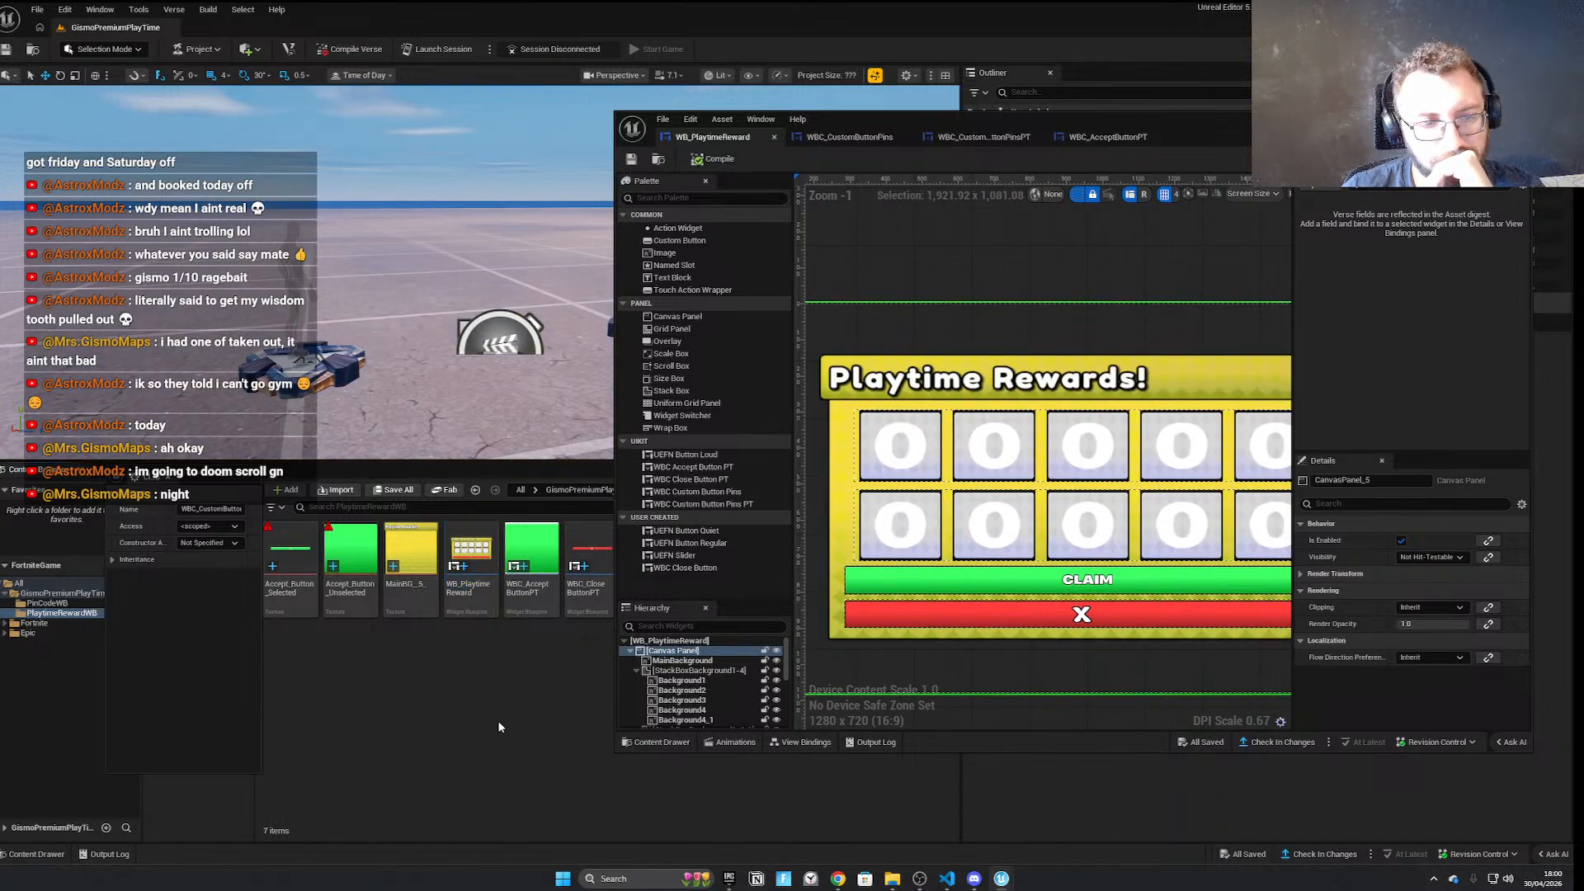
right_click(356, 549)
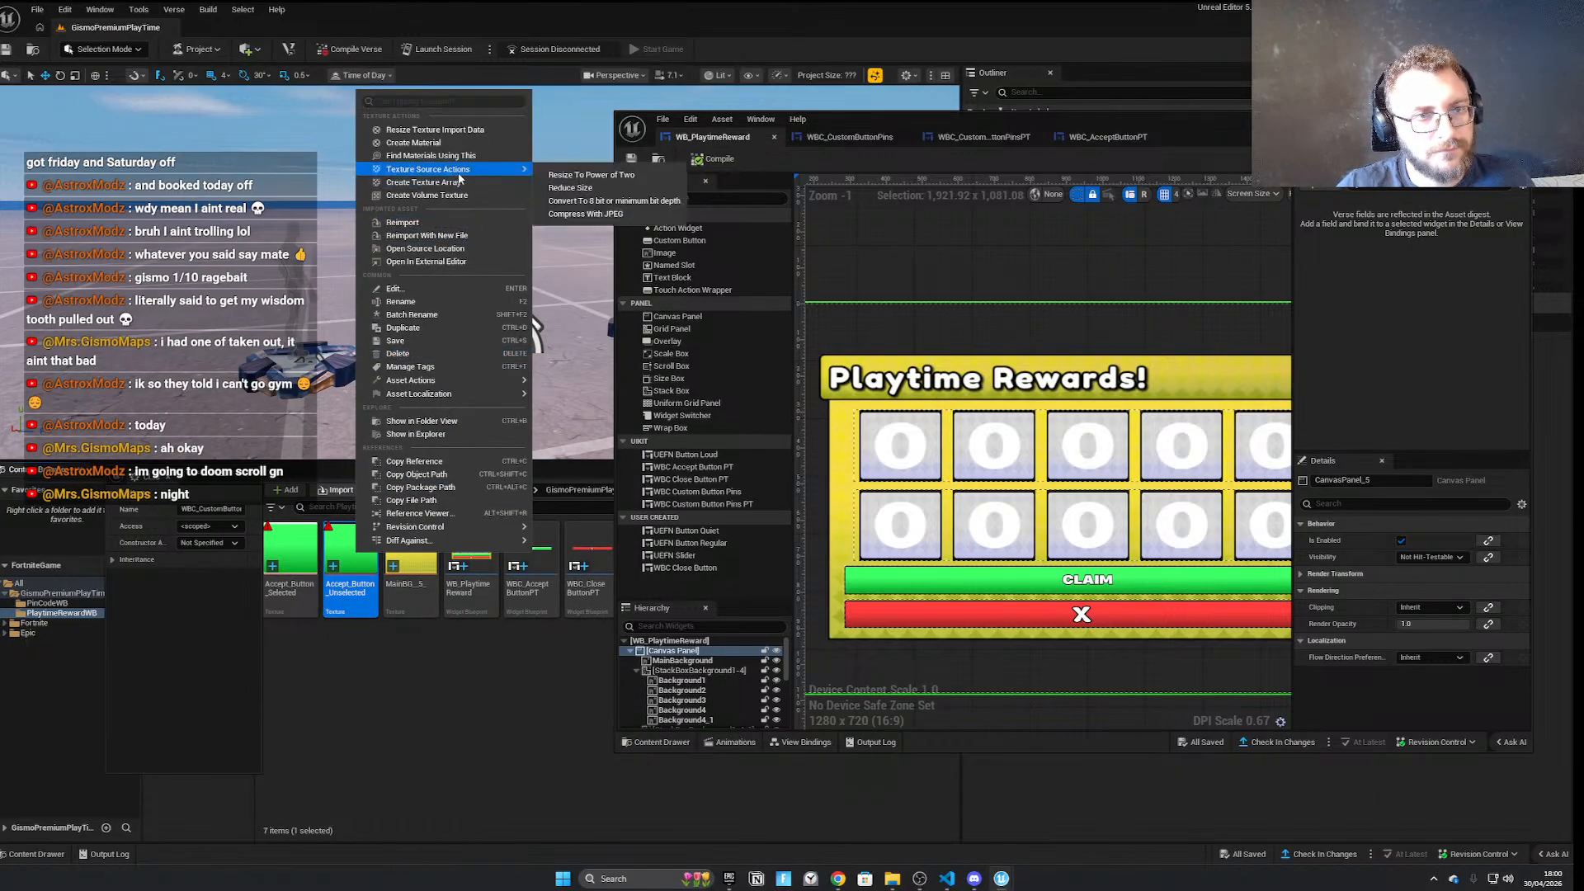
mouse_move(464, 174)
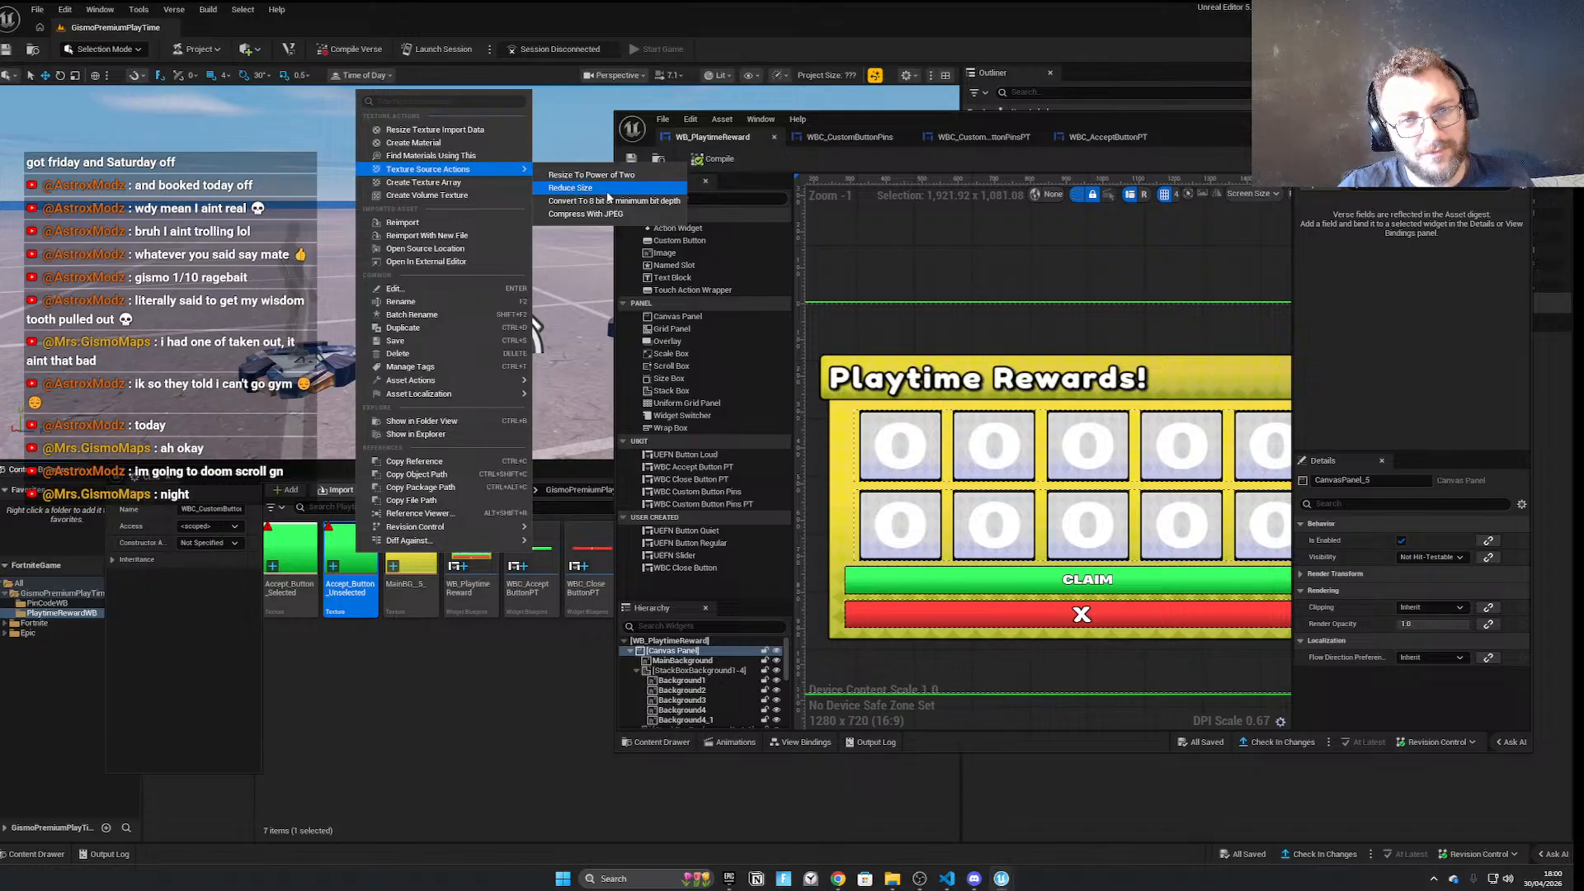
left_click(570, 187)
left_click(530, 559)
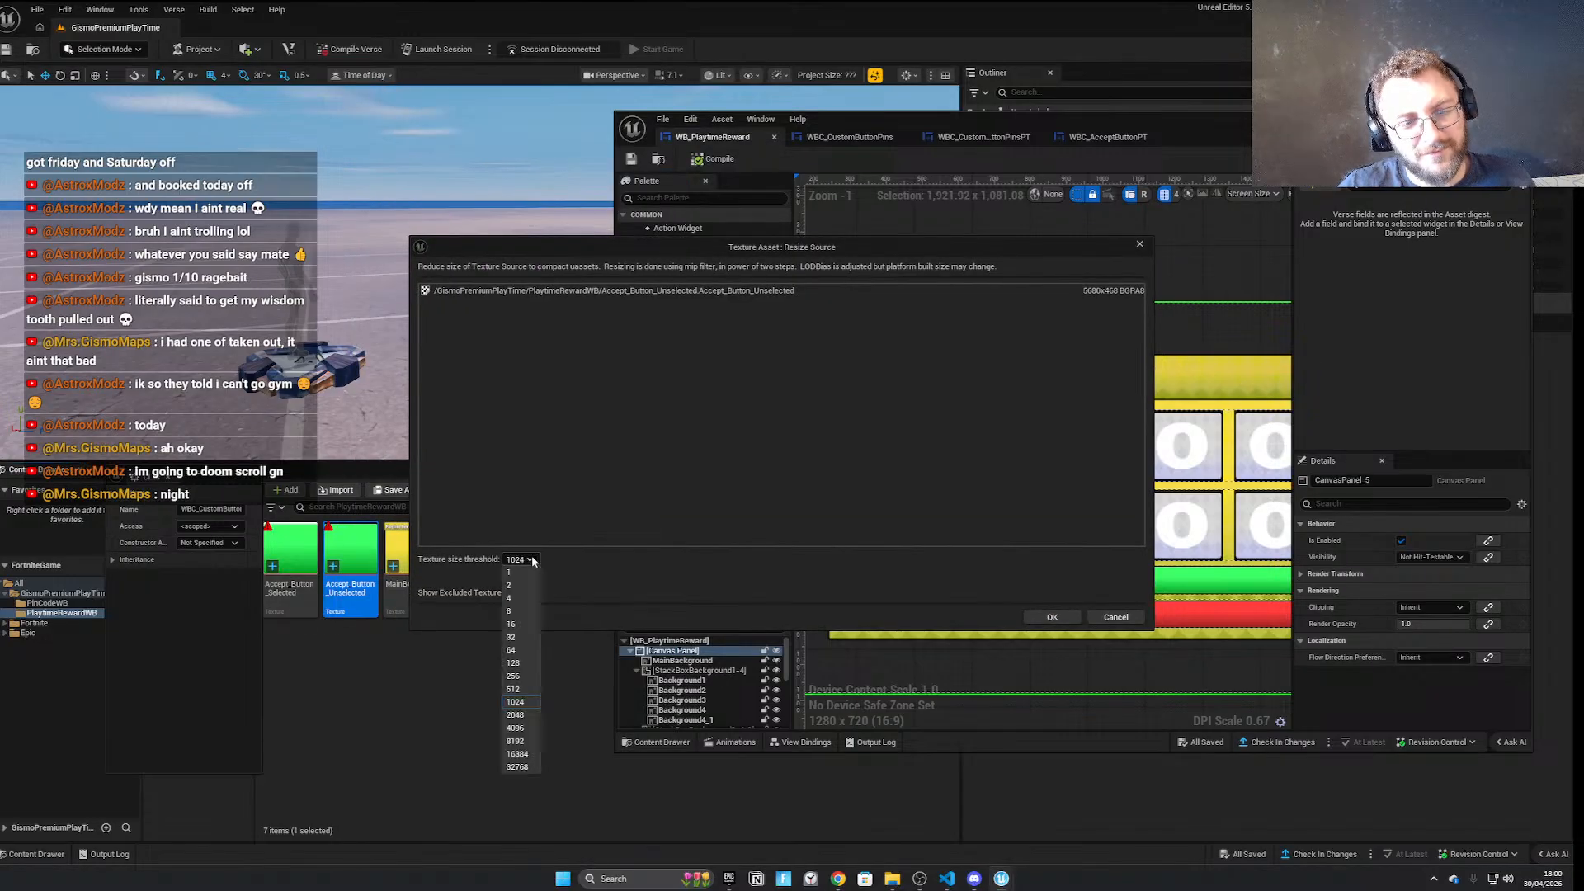
left_click(515, 715)
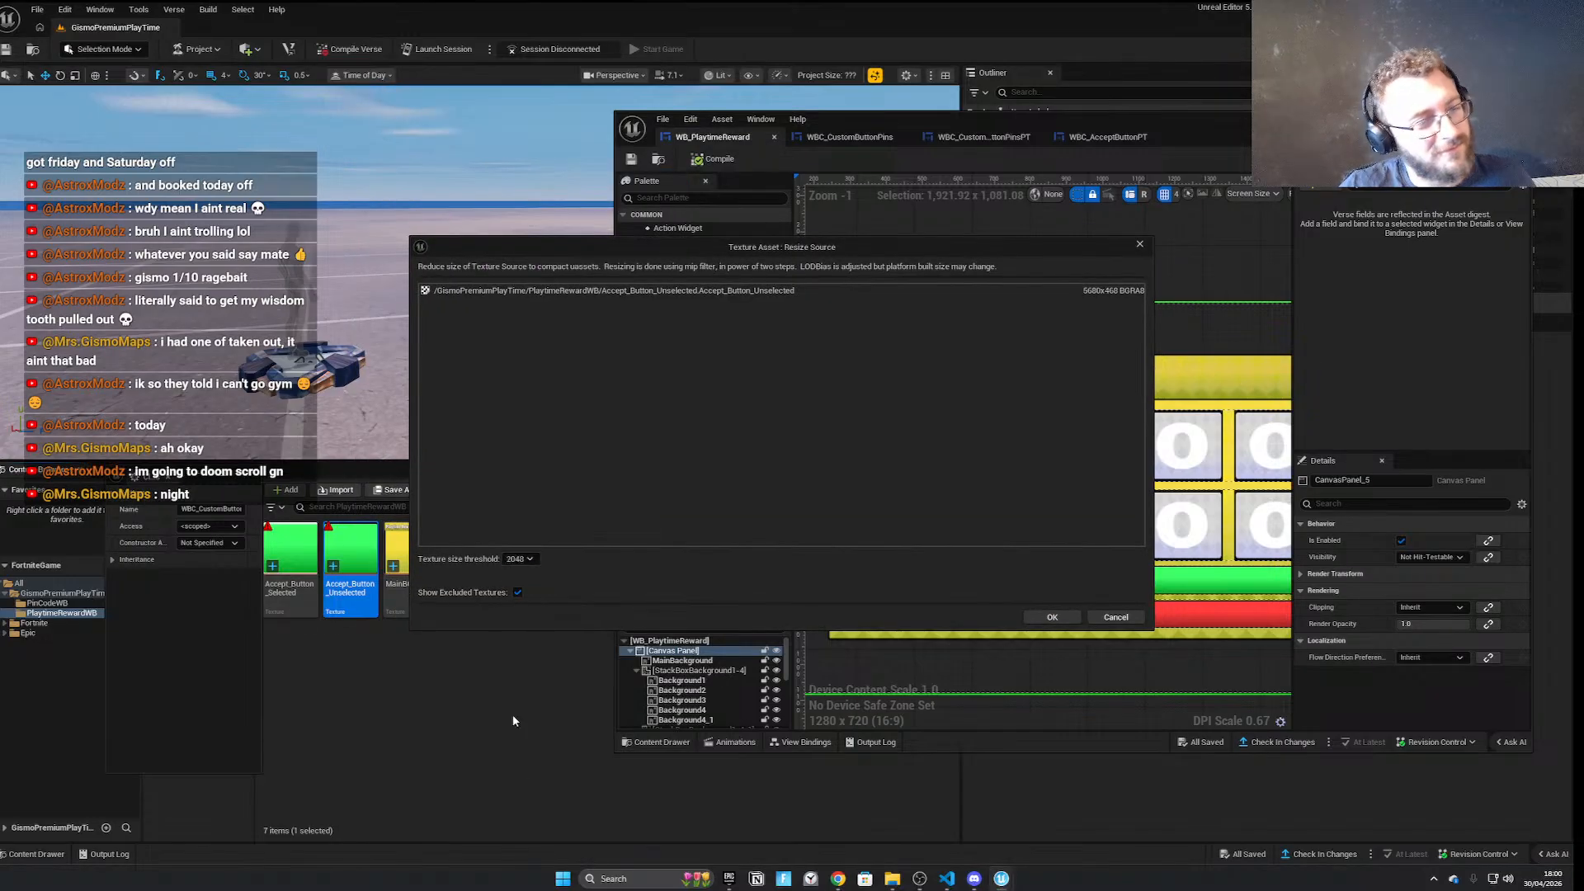
left_click(1075, 618)
Reduce the source size of the Accept_Button_Selected texture with a texture size threshold of 2048
right_click(289, 561)
mouse_move(373, 188)
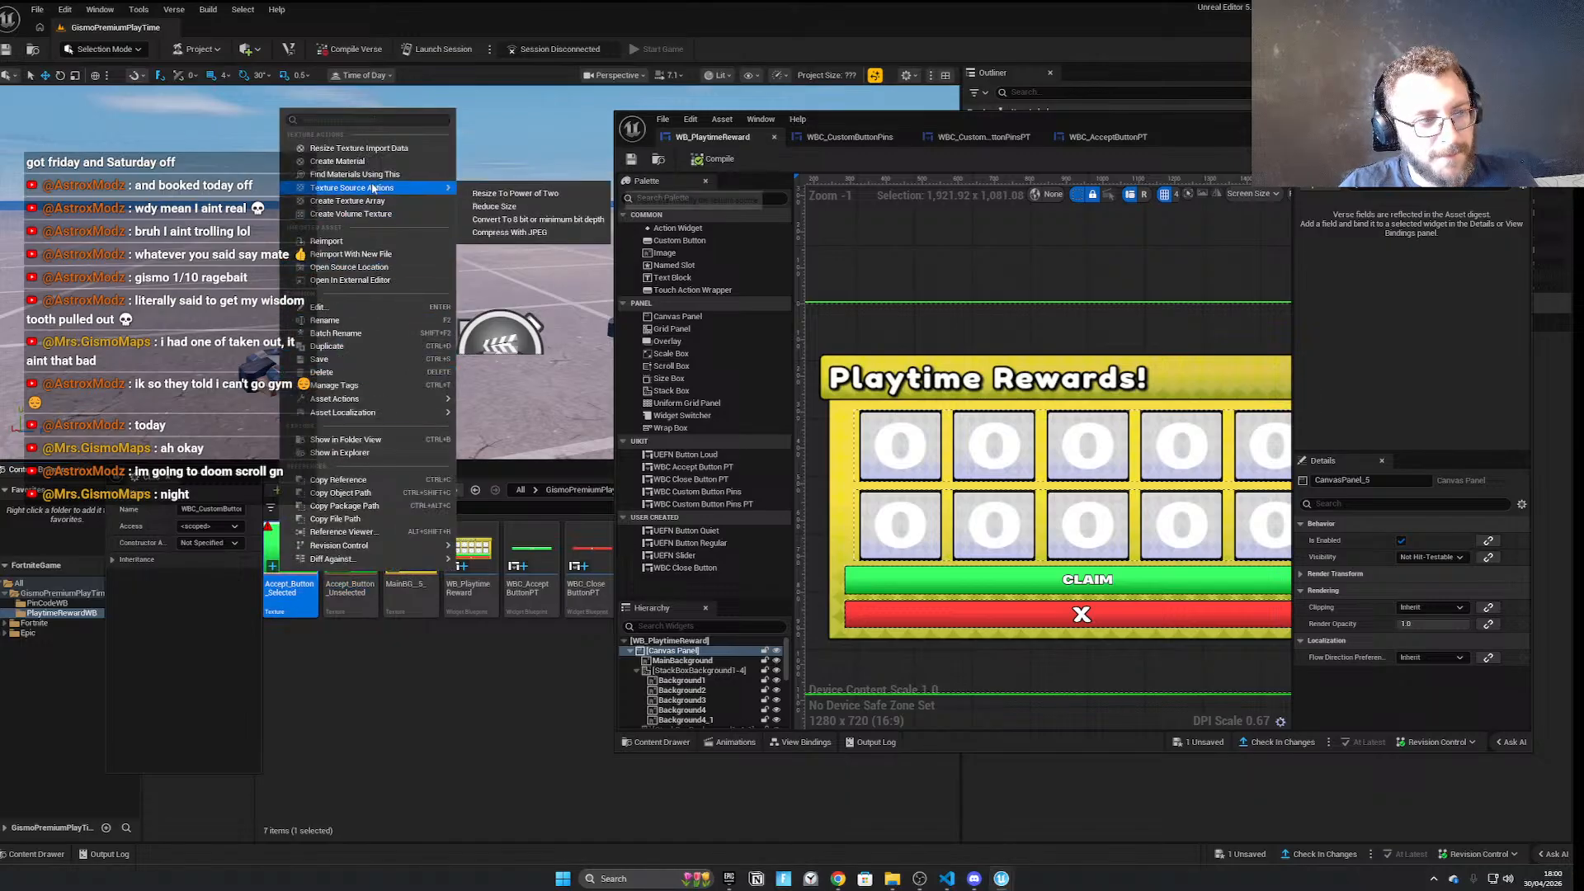
left_click(517, 207)
left_click(519, 558)
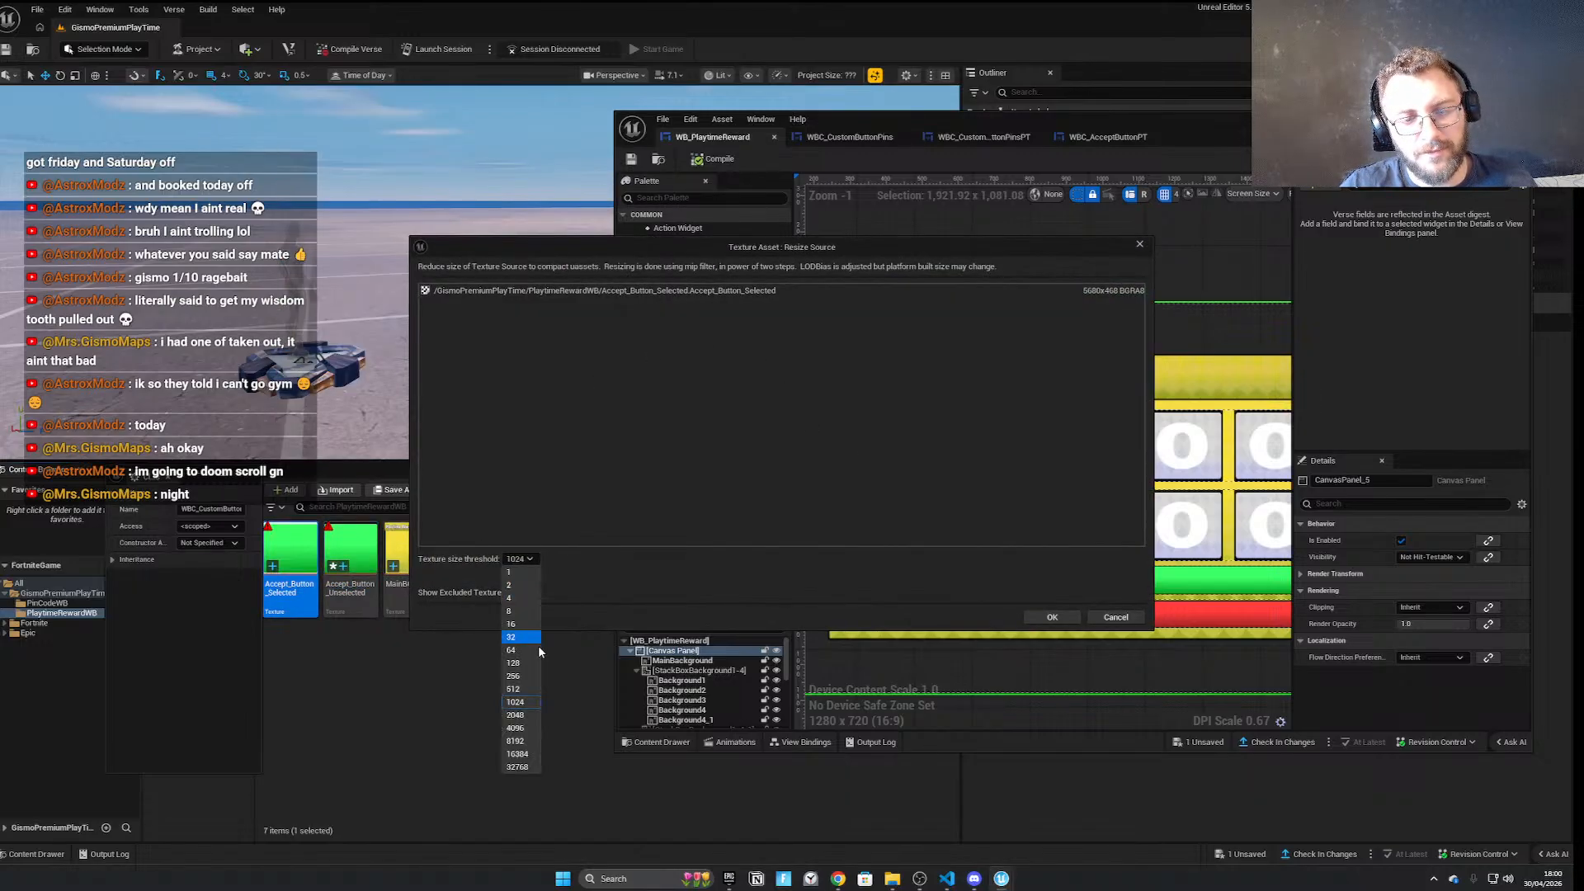
left_click(532, 714)
left_click(1052, 617)
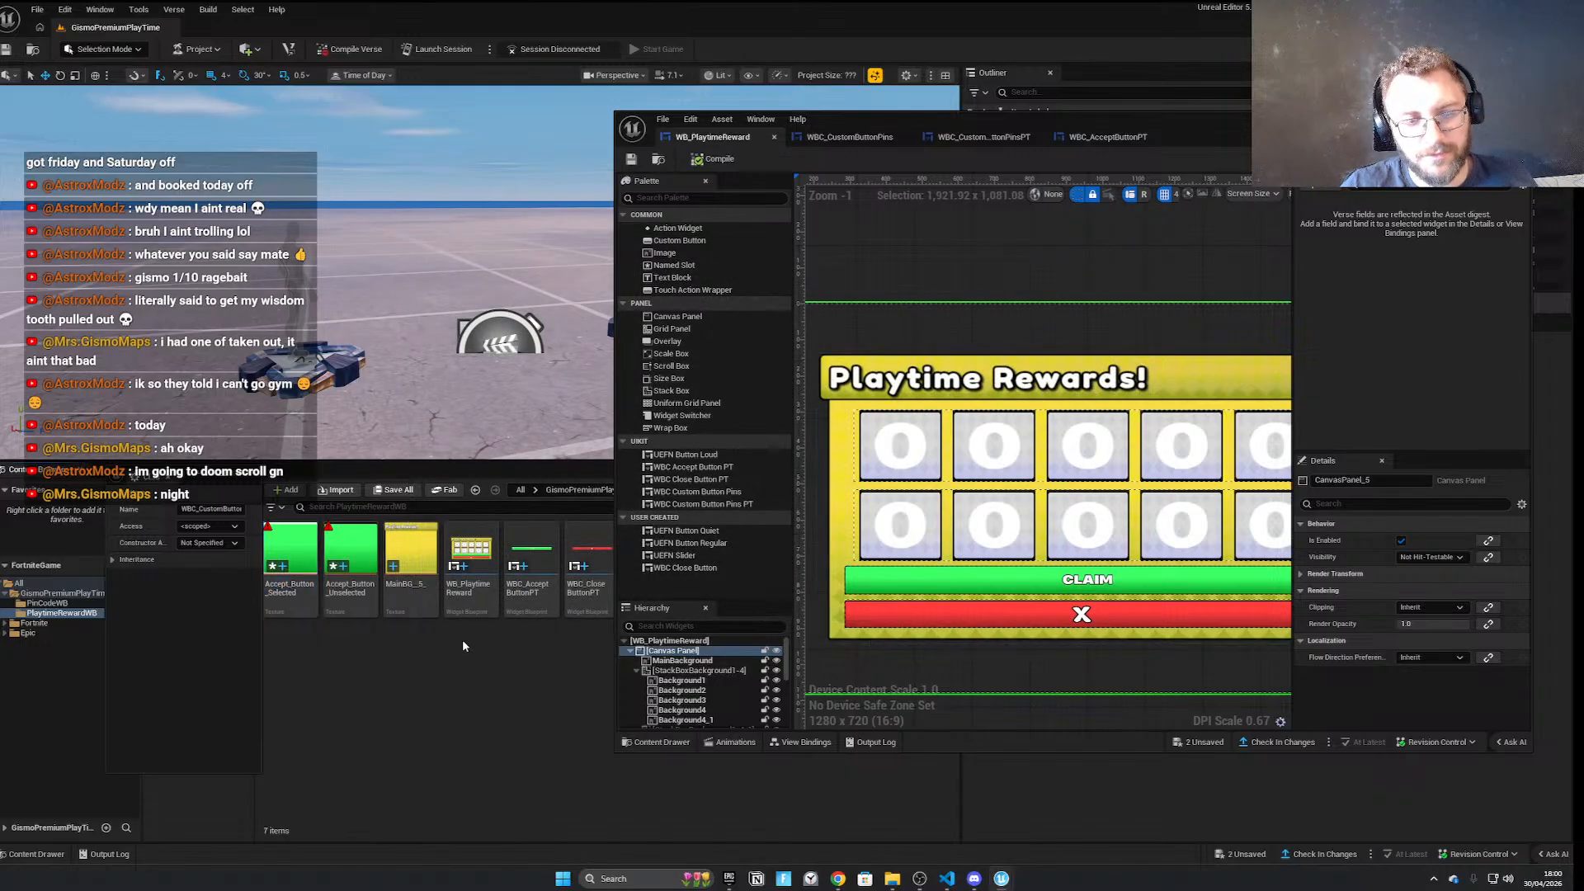
scroll(864, 632, "down", 2)
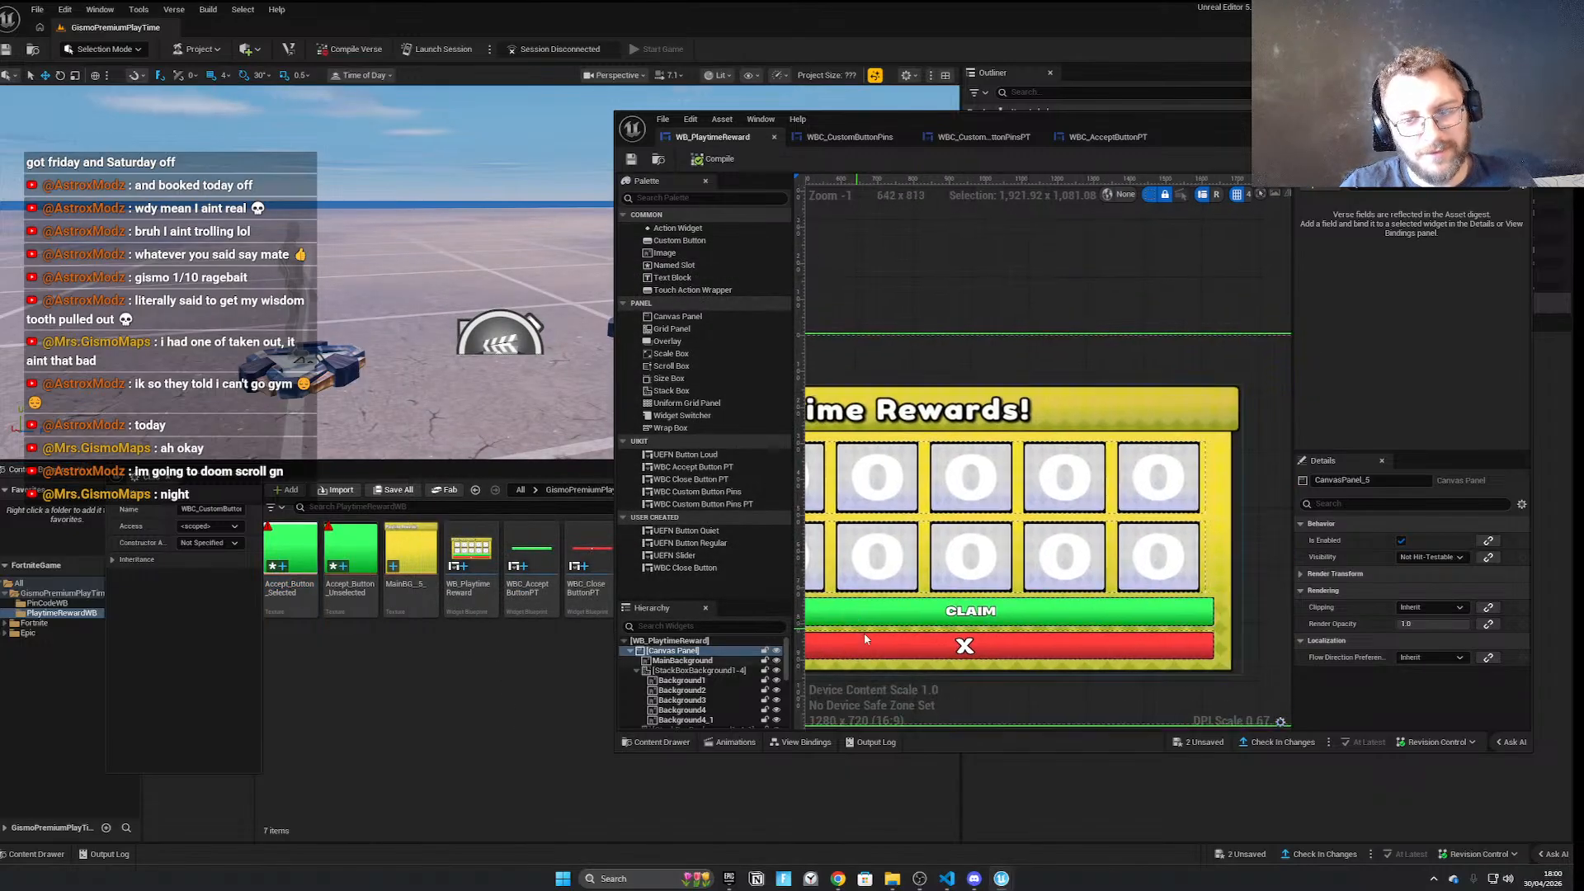
right_click_drag(1013, 673, 1064, 676)
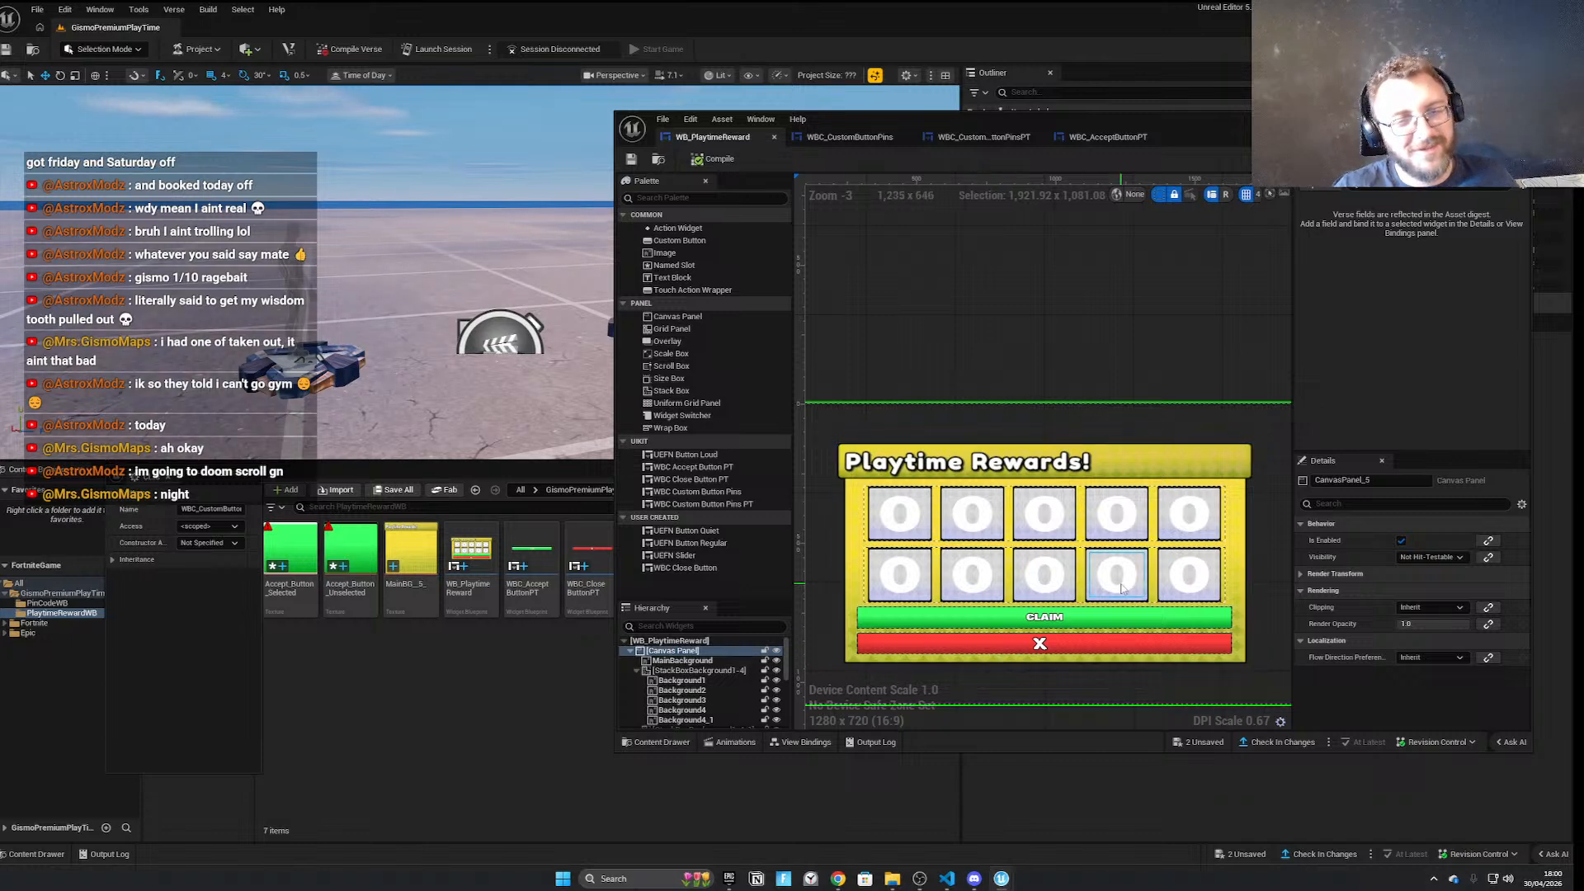
right_click_drag(998, 377, 1004, 419)
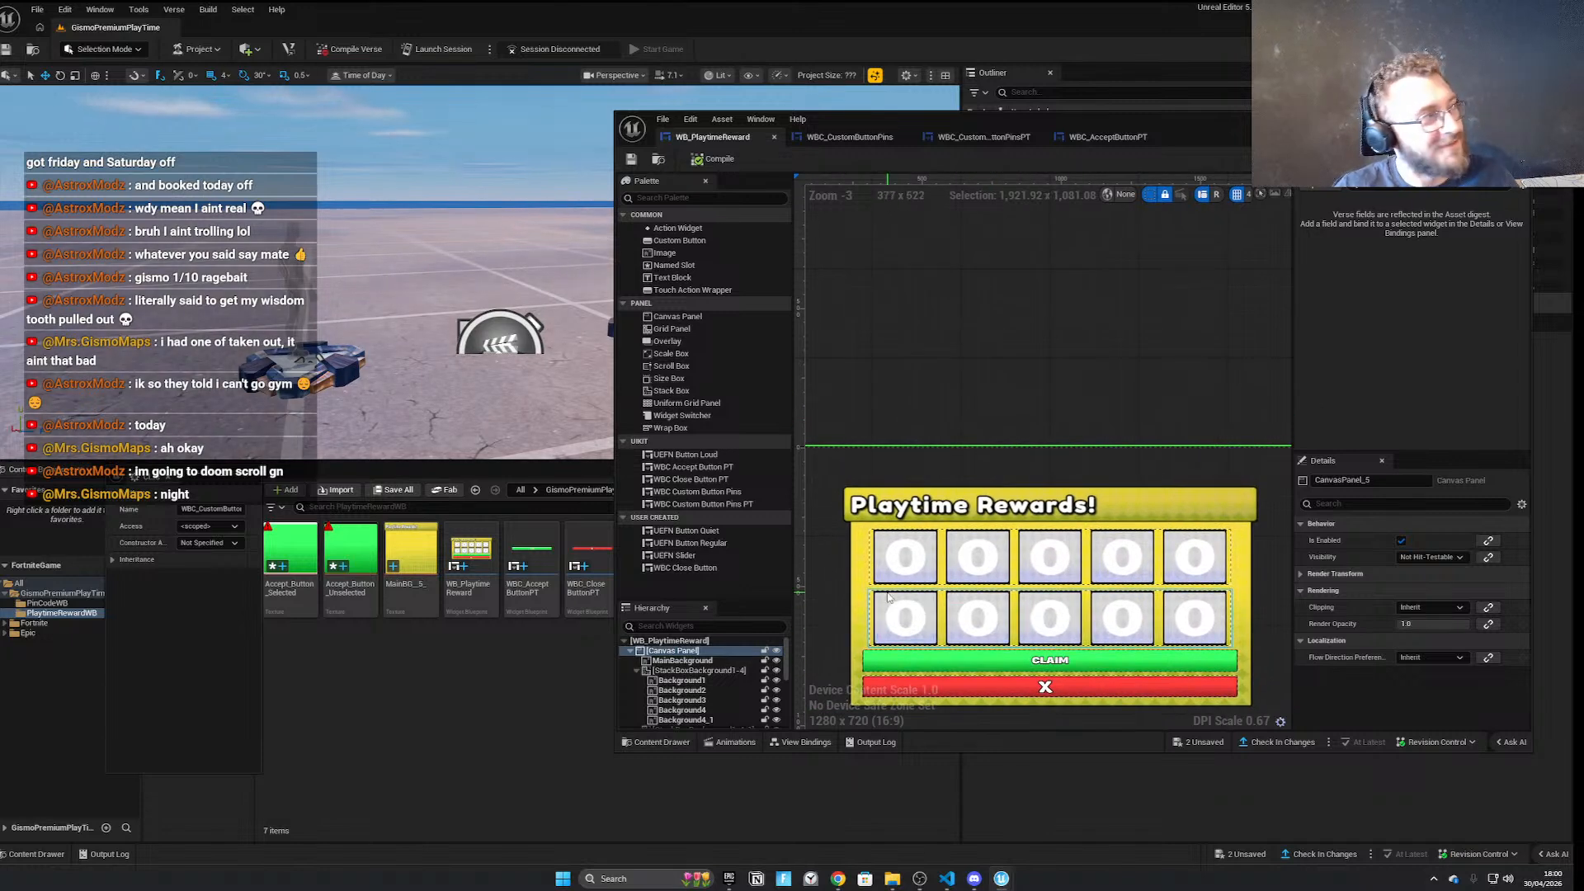
scroll(891, 598, "up", 1)
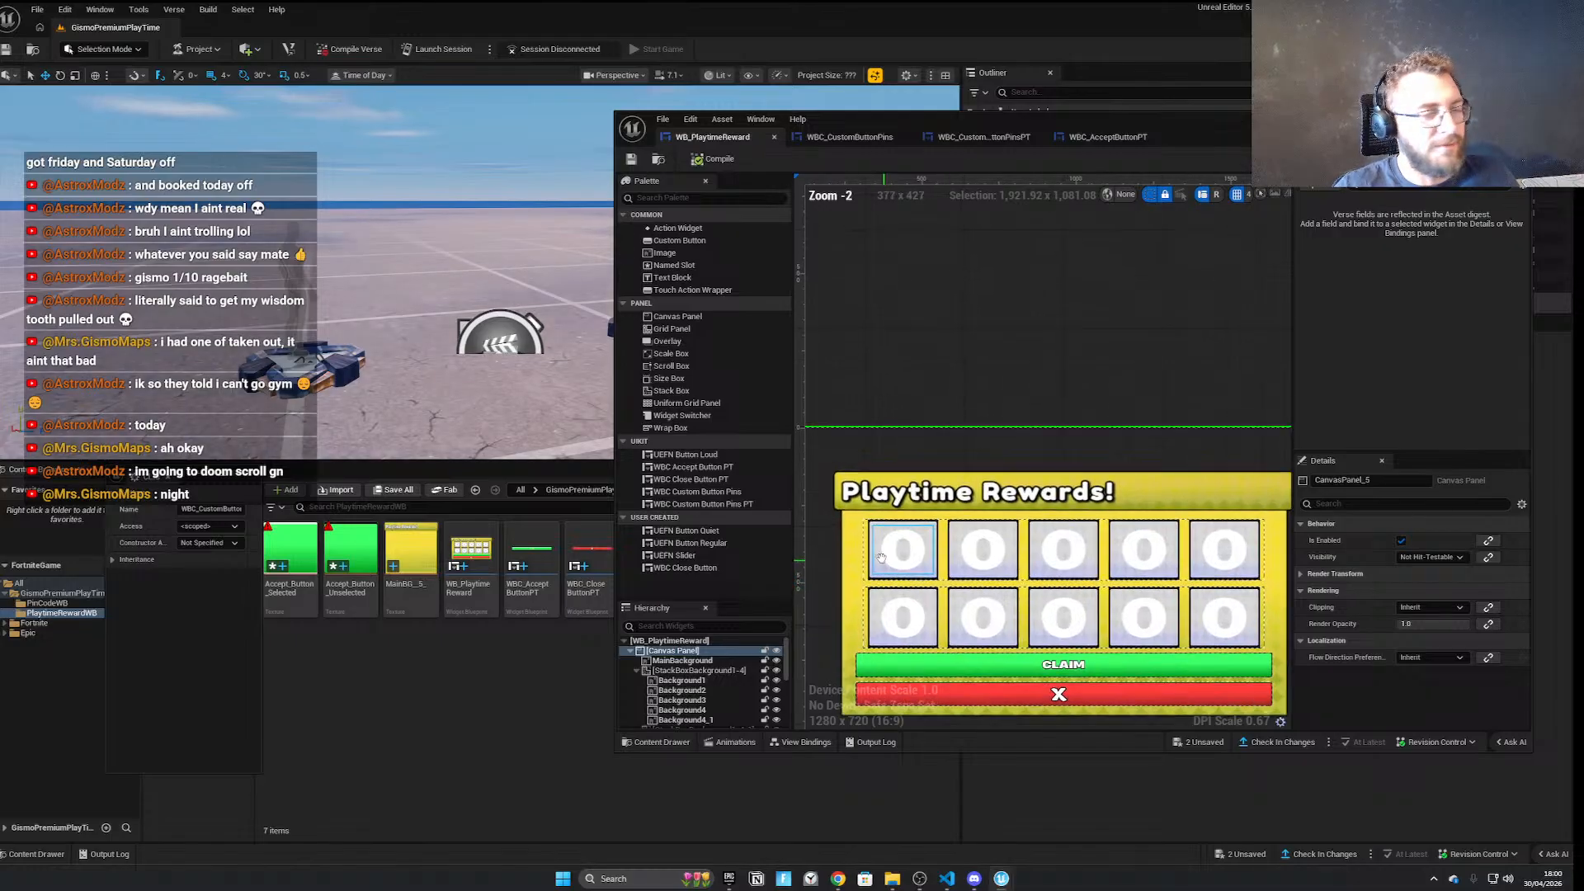
left_click(881, 534)
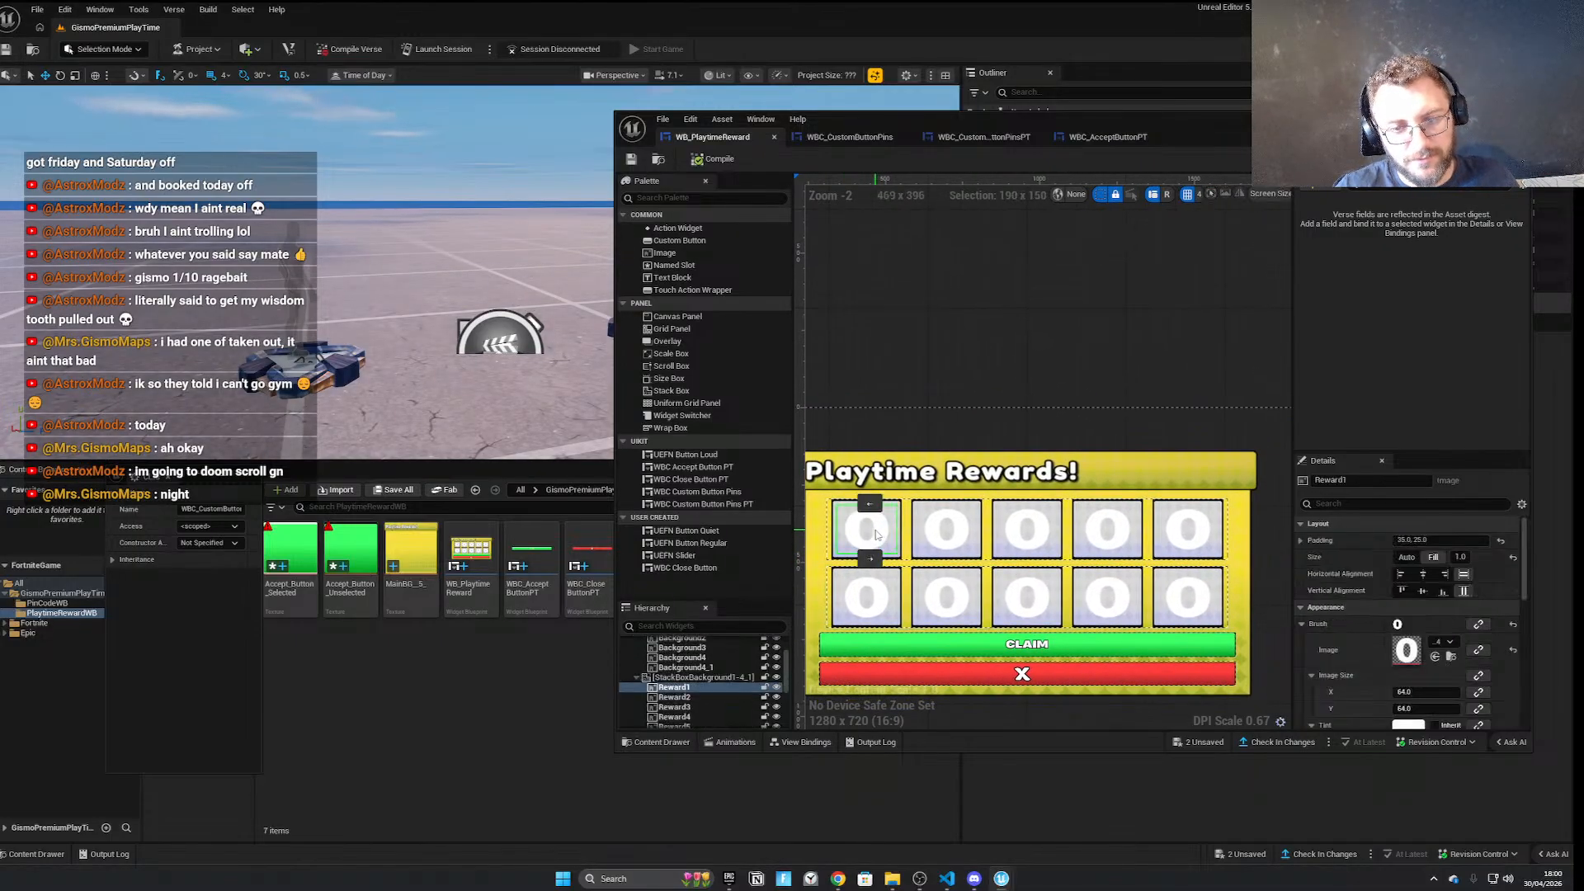
left_click(1089, 364)
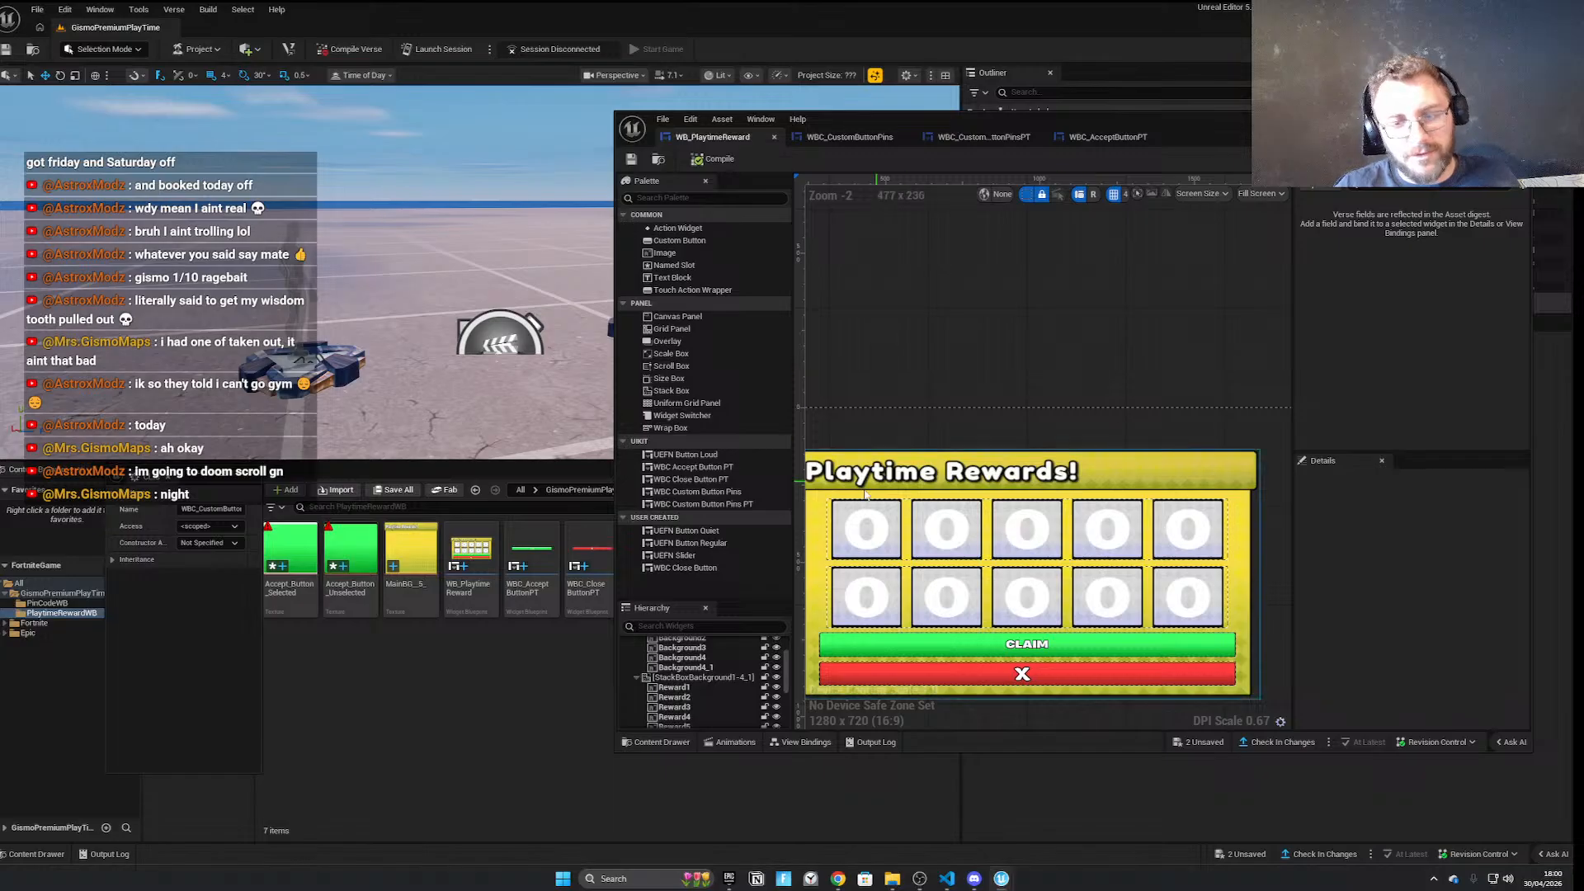
Maximize the WB_PlaytimeReward editor window and close the custom button and accept button widgets open beside it
left_click_drag(932, 126, 911, 0)
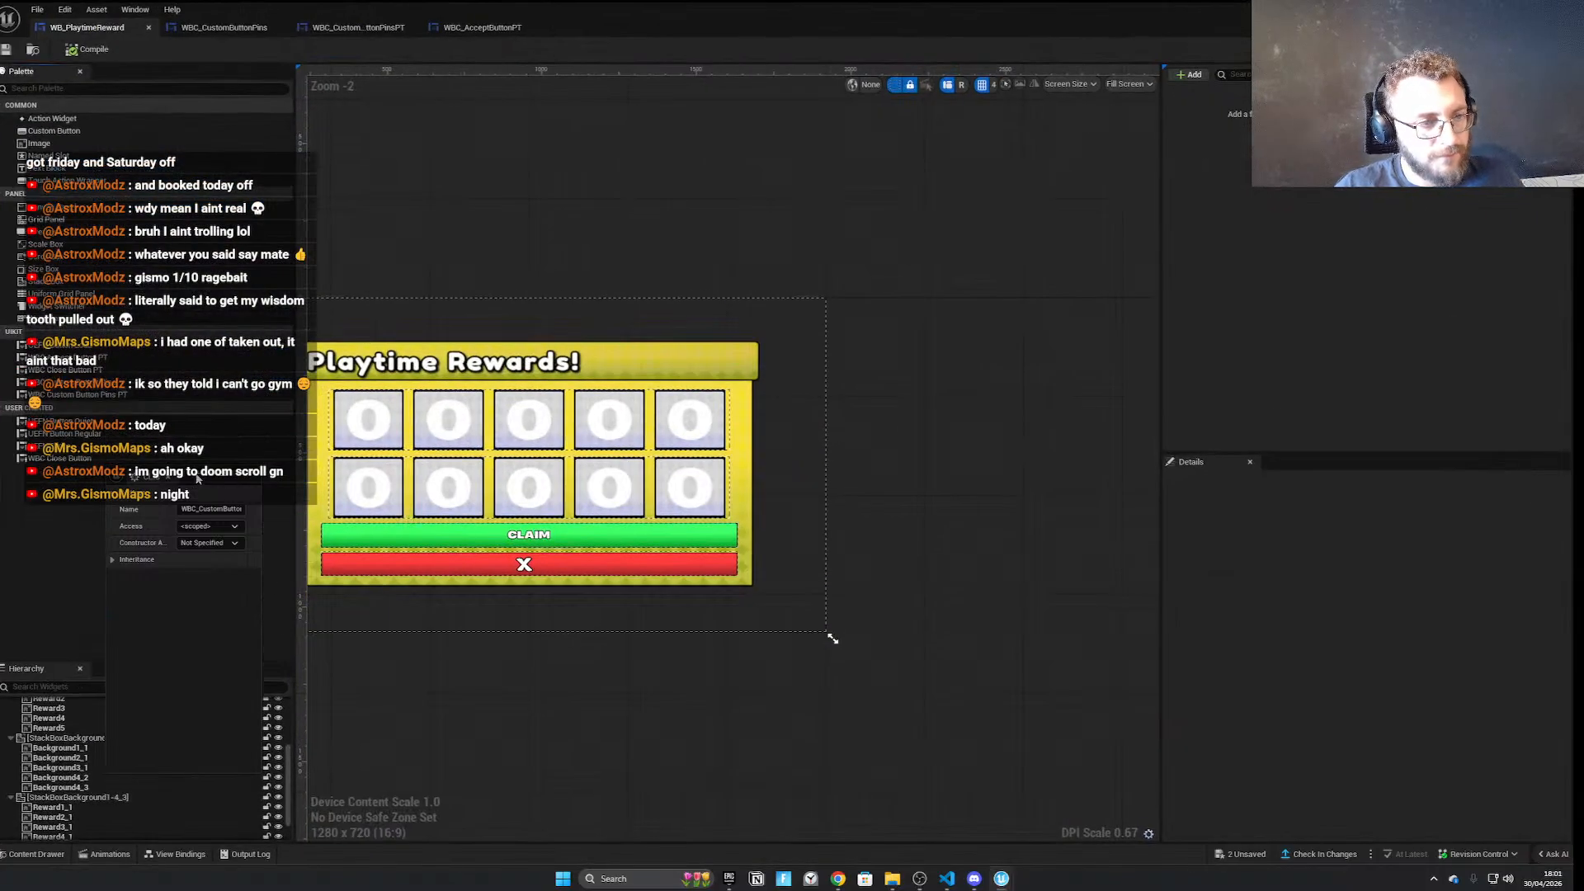
left_click(218, 29)
left_click(281, 28)
left_click(280, 28)
left_click(281, 28)
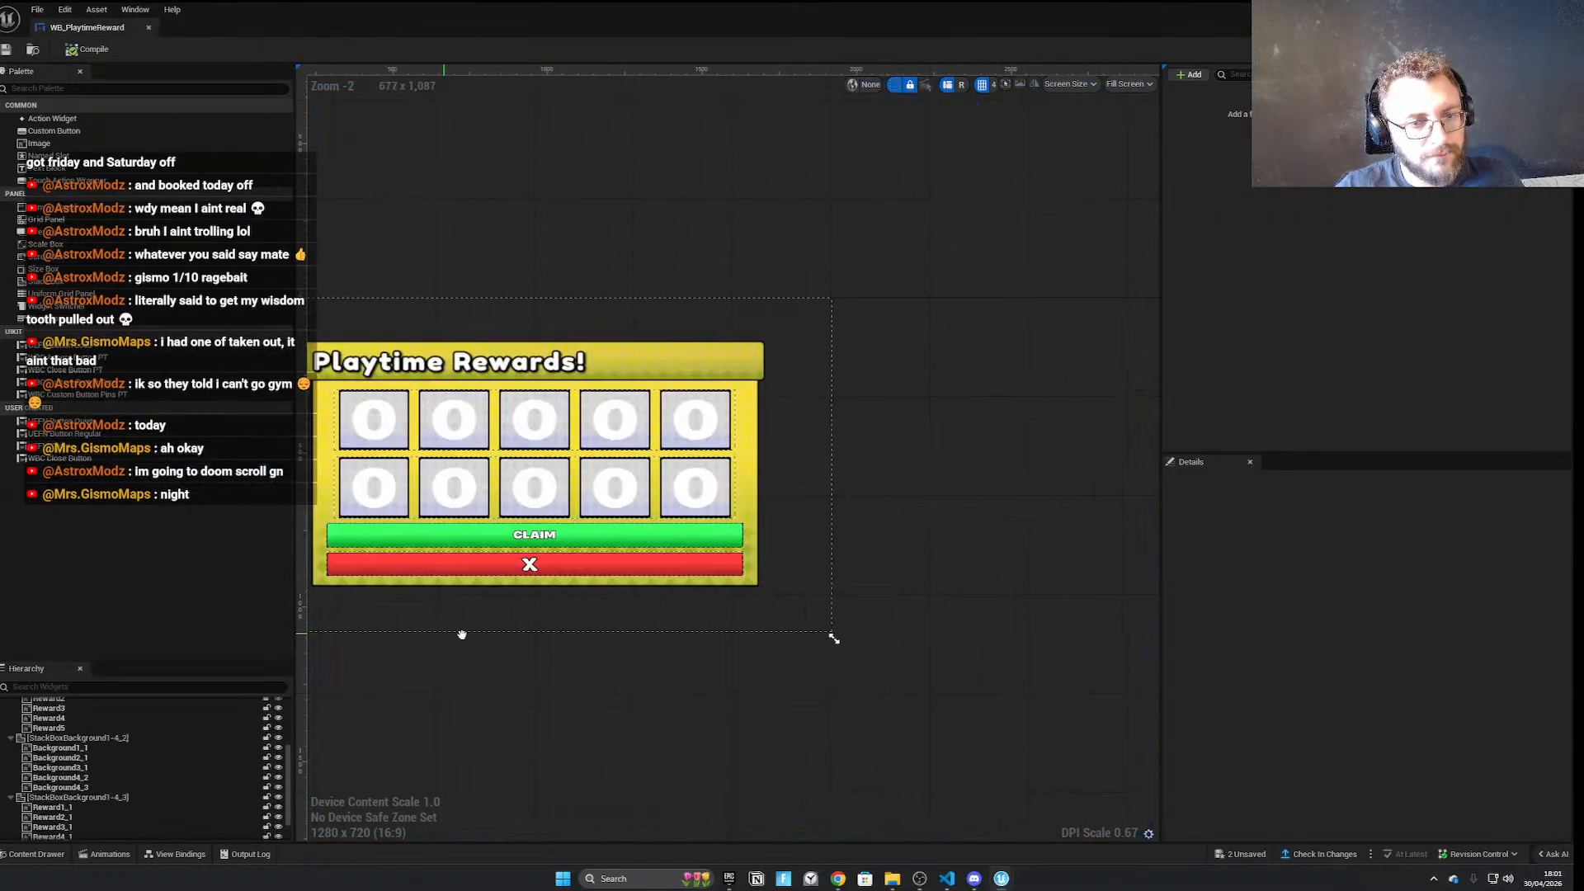
Compare the X placement on the widget's close button with the Close Button design in Figma, and return to Unreal Editor
scroll(518, 637, "up", 3)
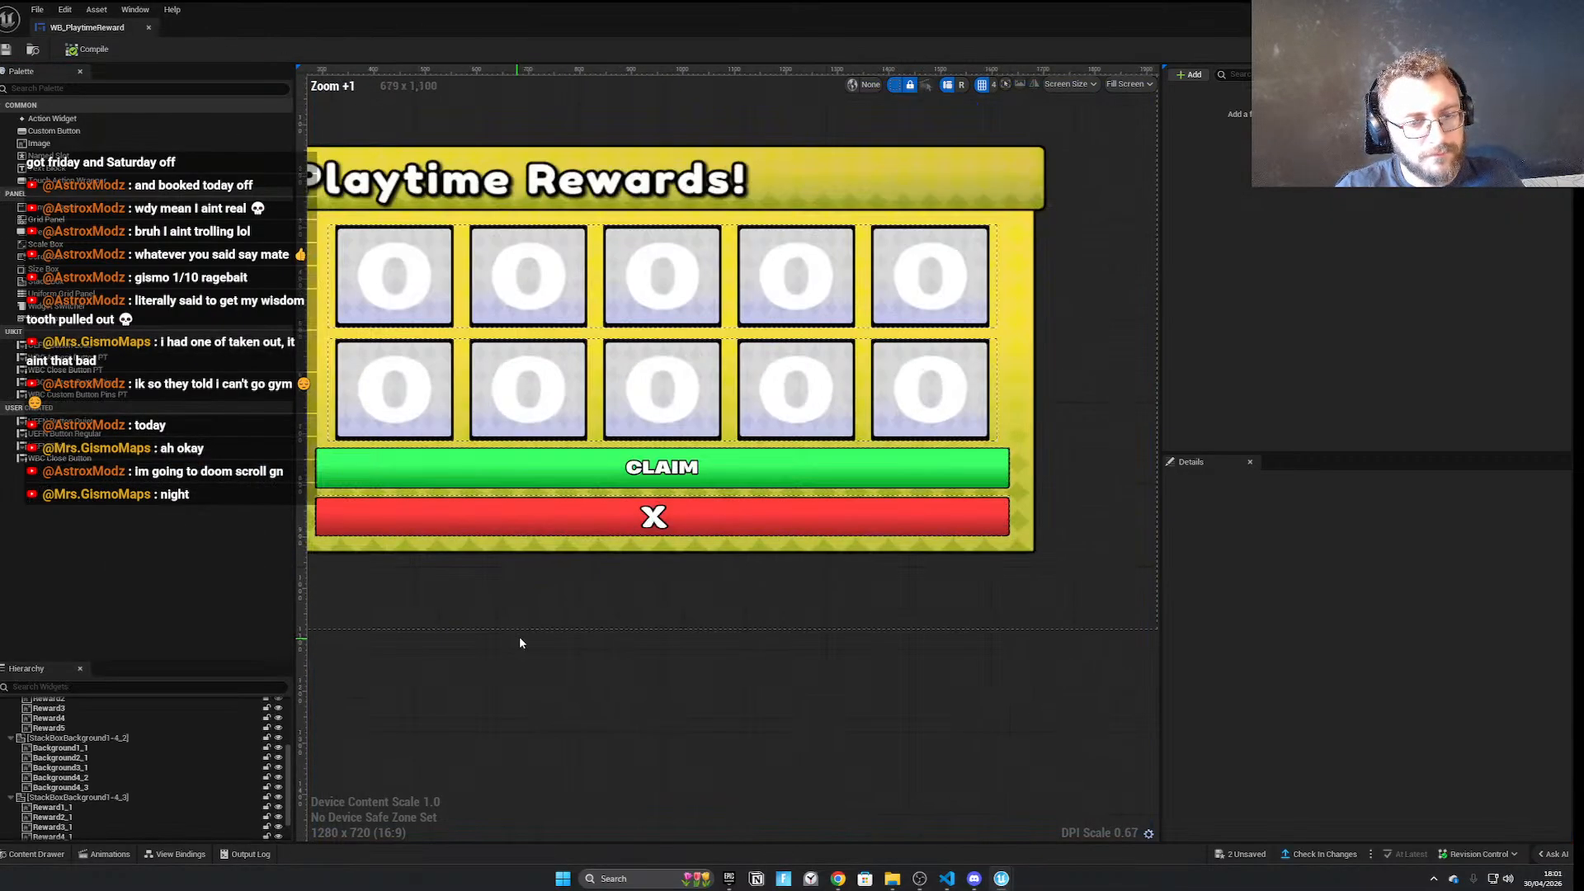
left_click(677, 515)
left_click(701, 675)
key("ctrl+z")
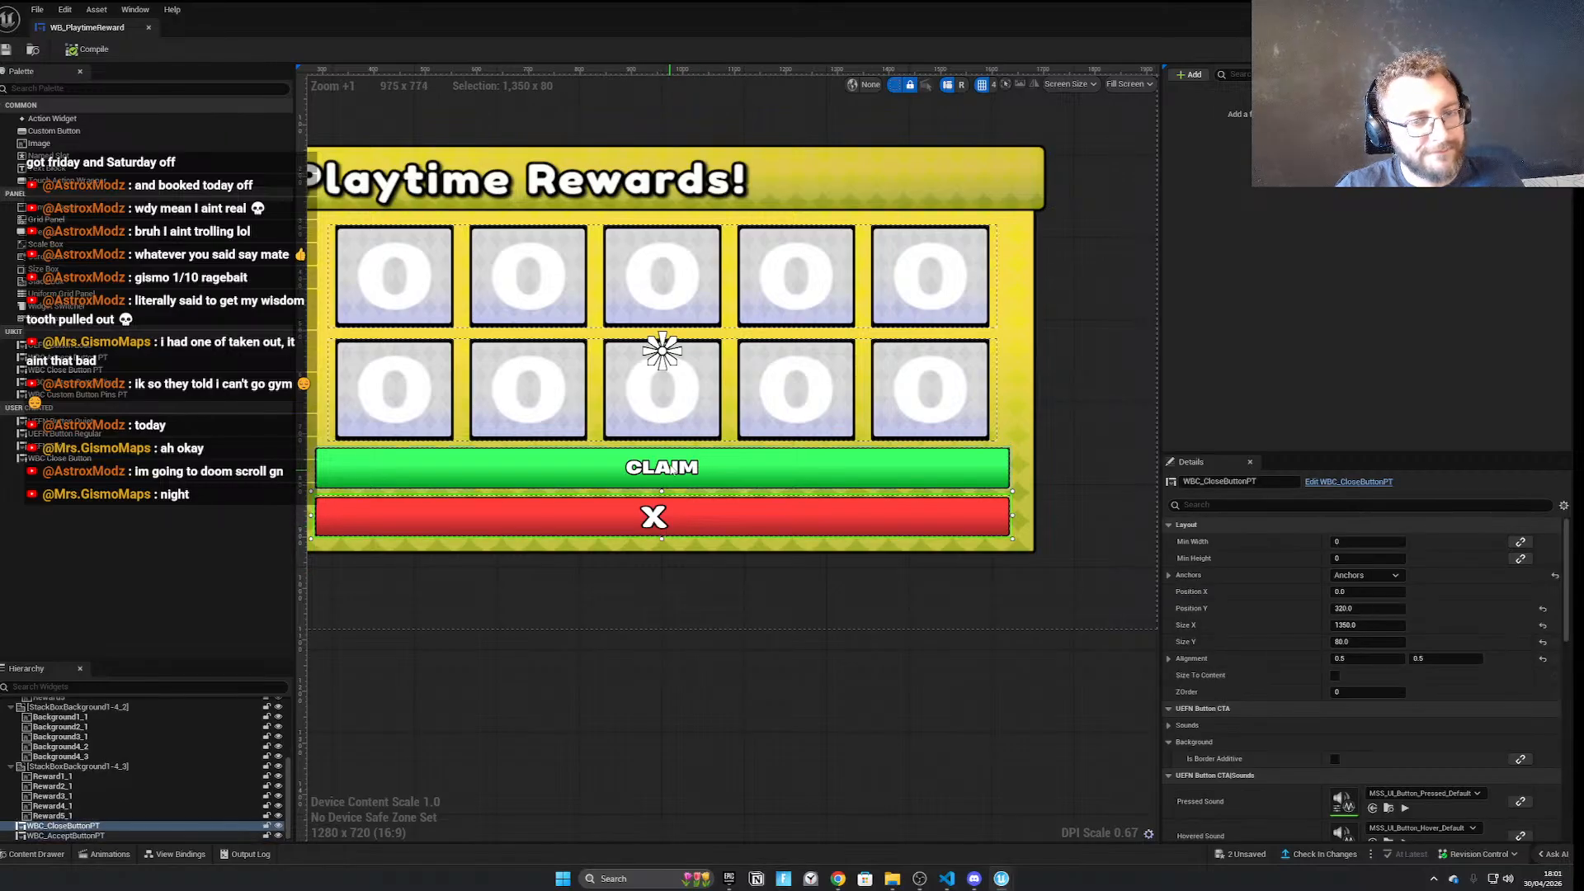
mouse_move(854, 885)
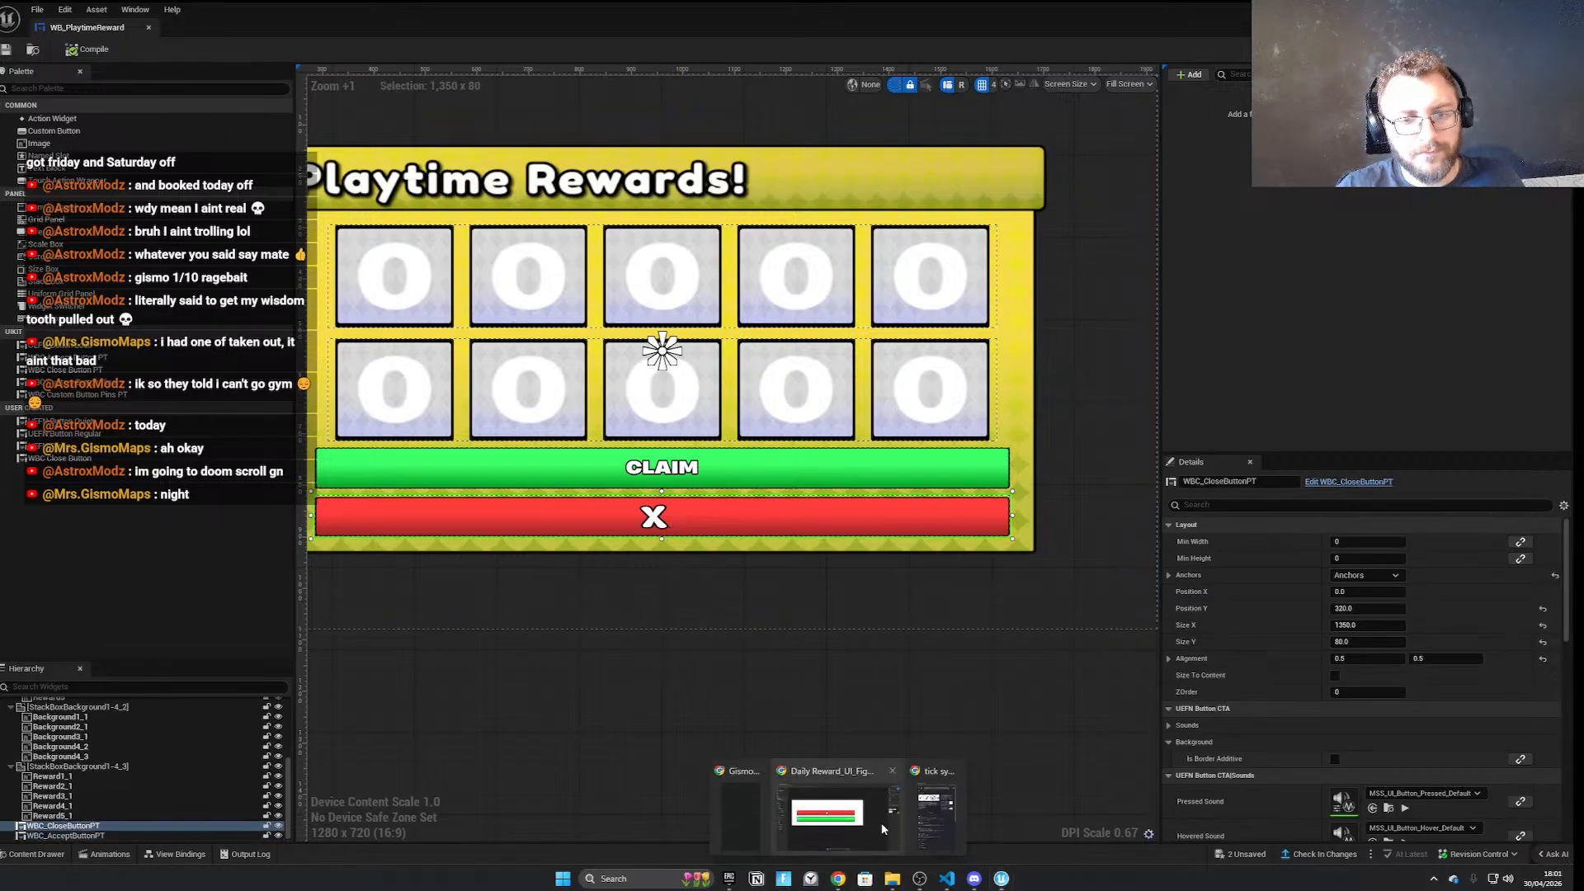
left_click(842, 813)
left_click(652, 392)
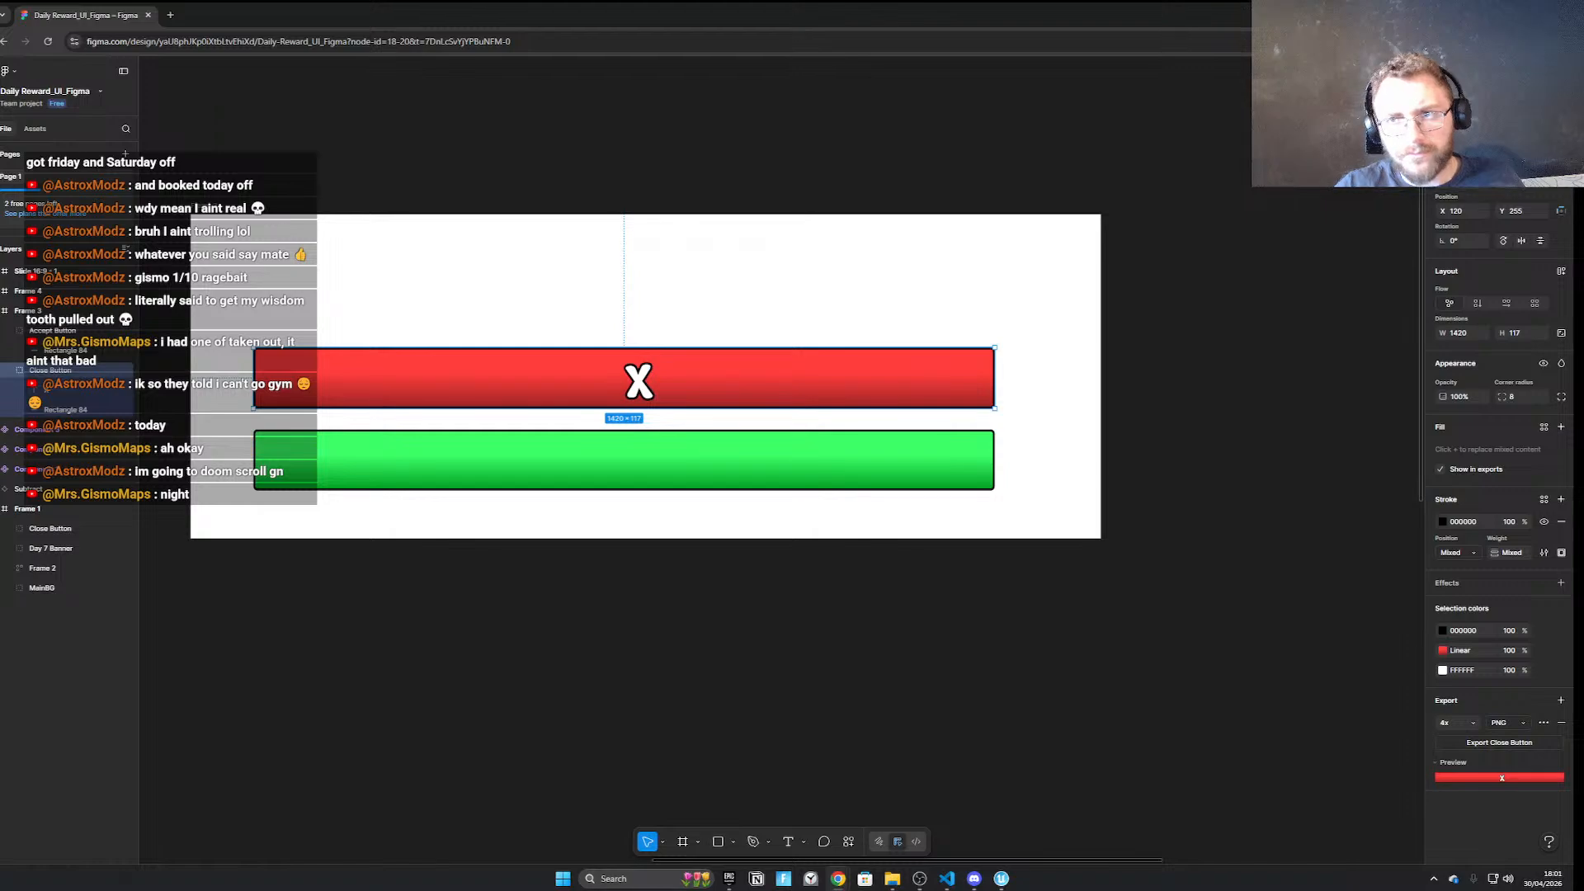
key("alt+Tab")
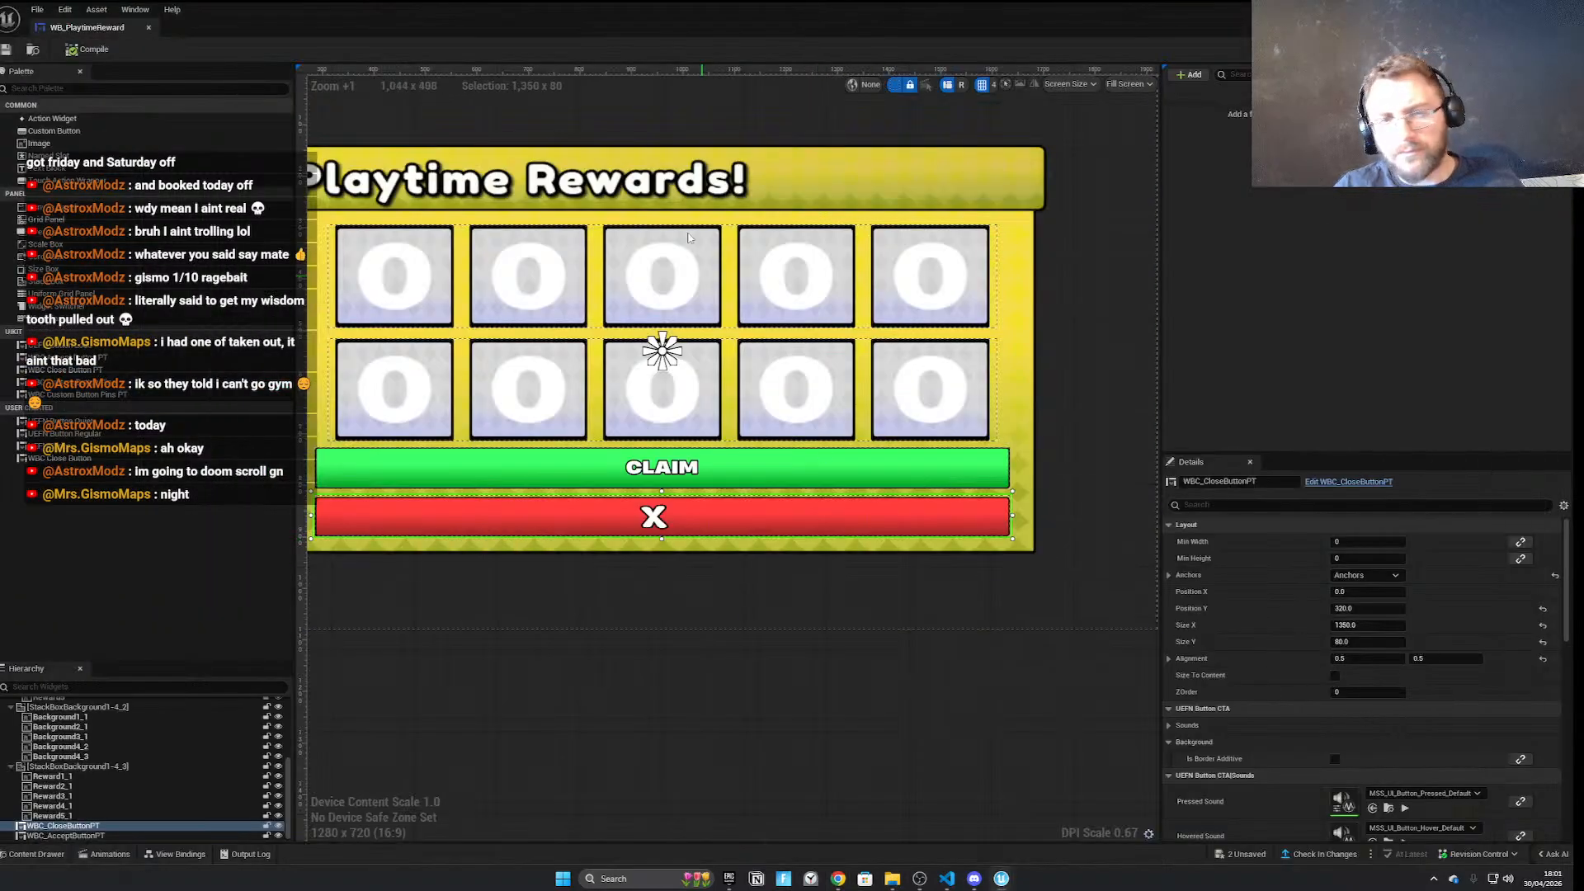
Restore the widget editor window clear of the project's assets and open the PinCodeWB folder
left_click_drag(624, 20, 599, 630)
left_click(567, 494)
double_click(353, 565)
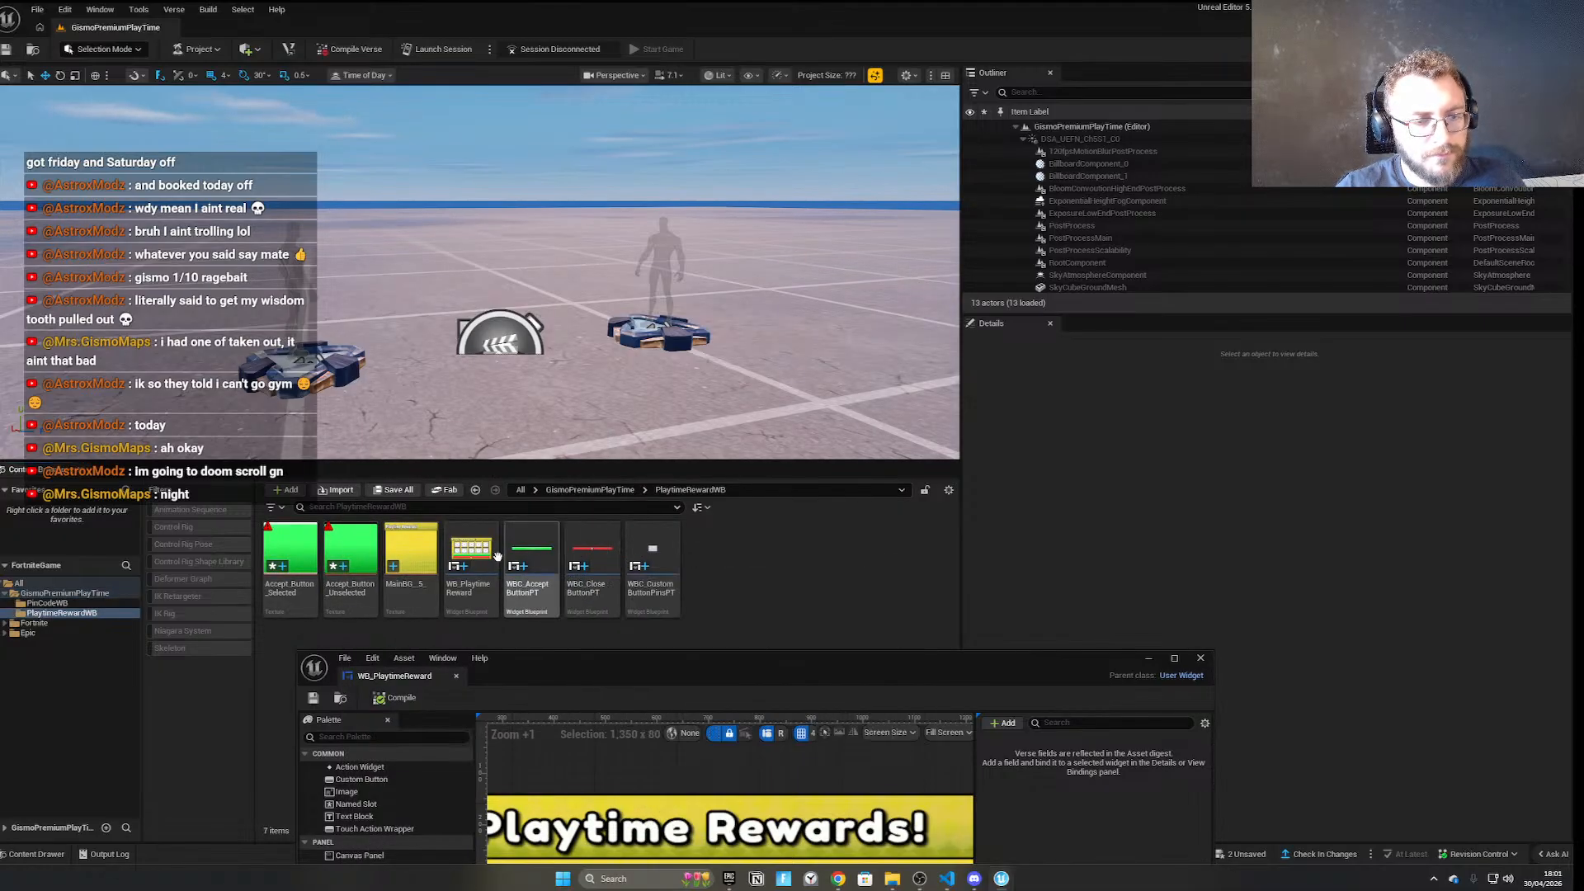
left_click(600, 492)
left_click(307, 553)
double_click(307, 553)
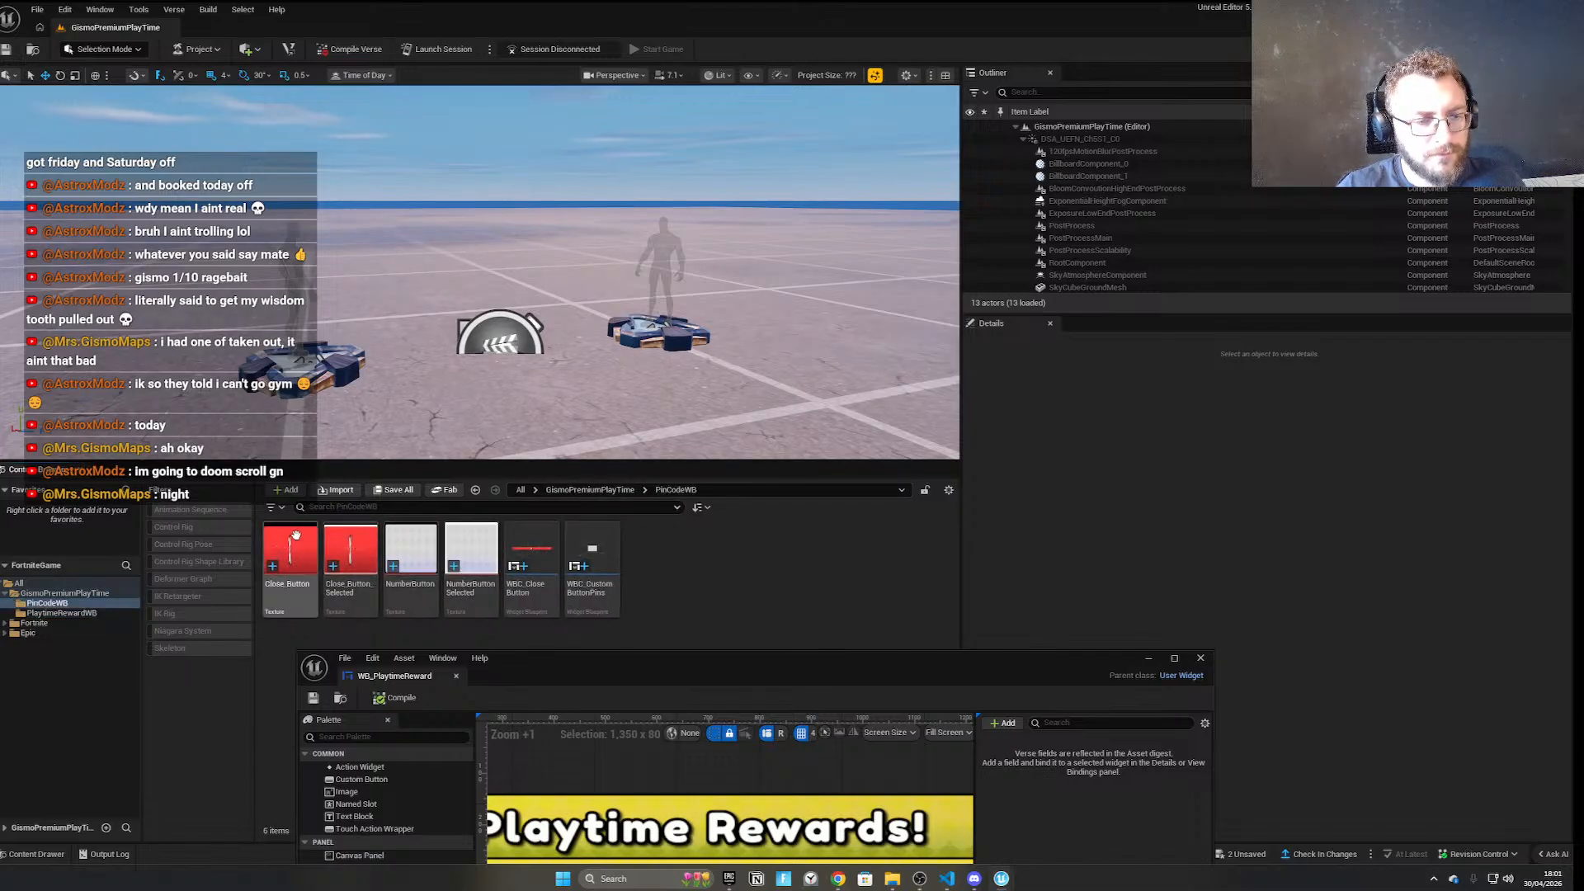
Check the PlaytimeRewardWB and PinCodeWB folders for the close button textures and widgets
right_click(366, 547)
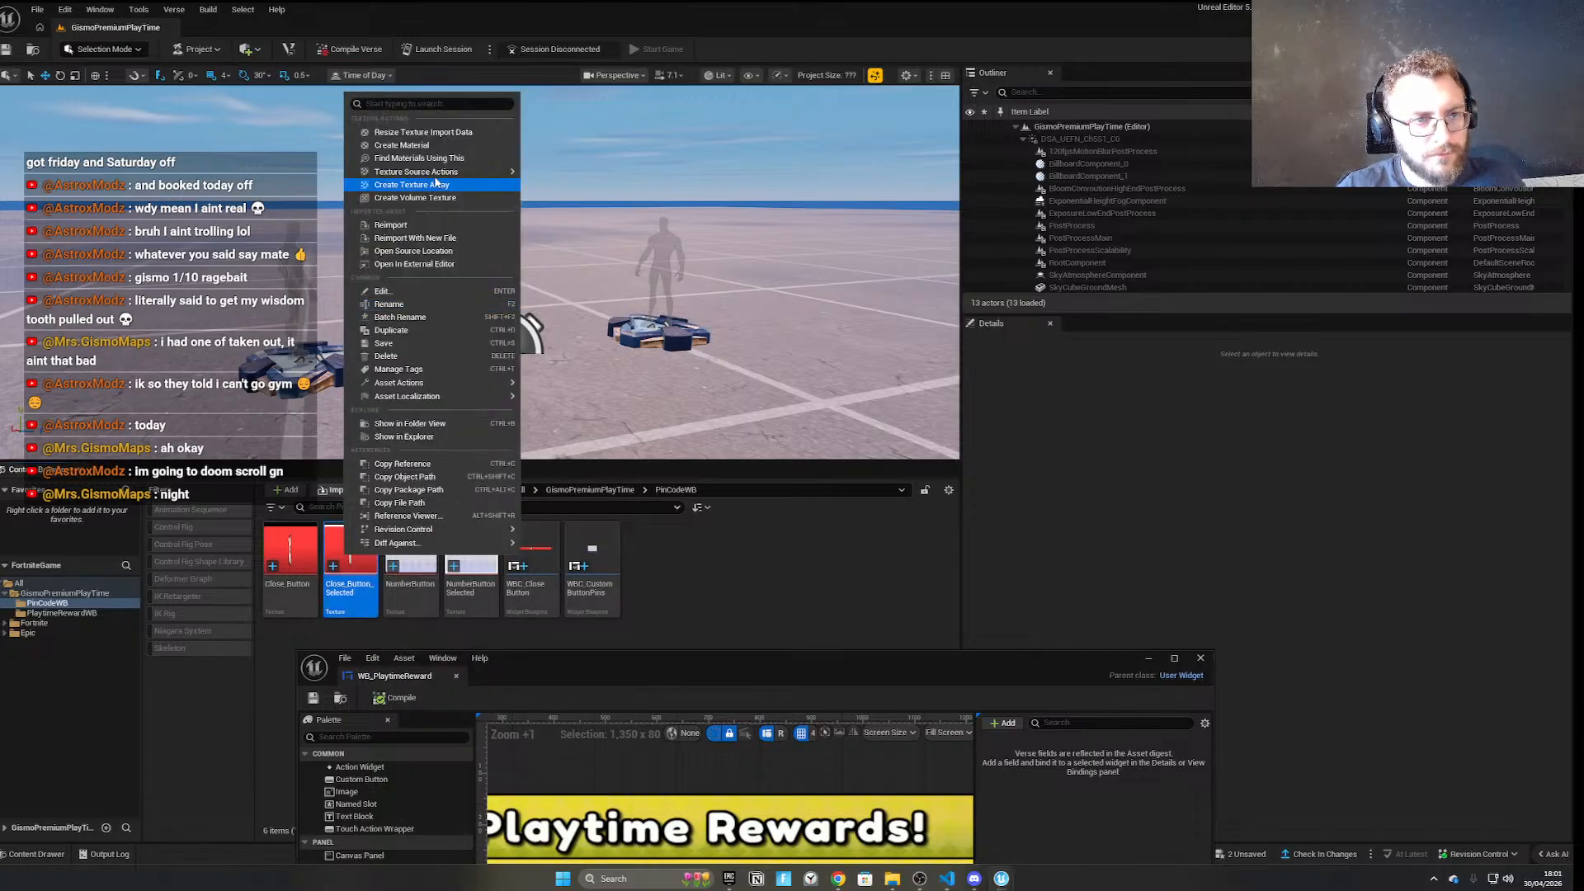
left_click(582, 489)
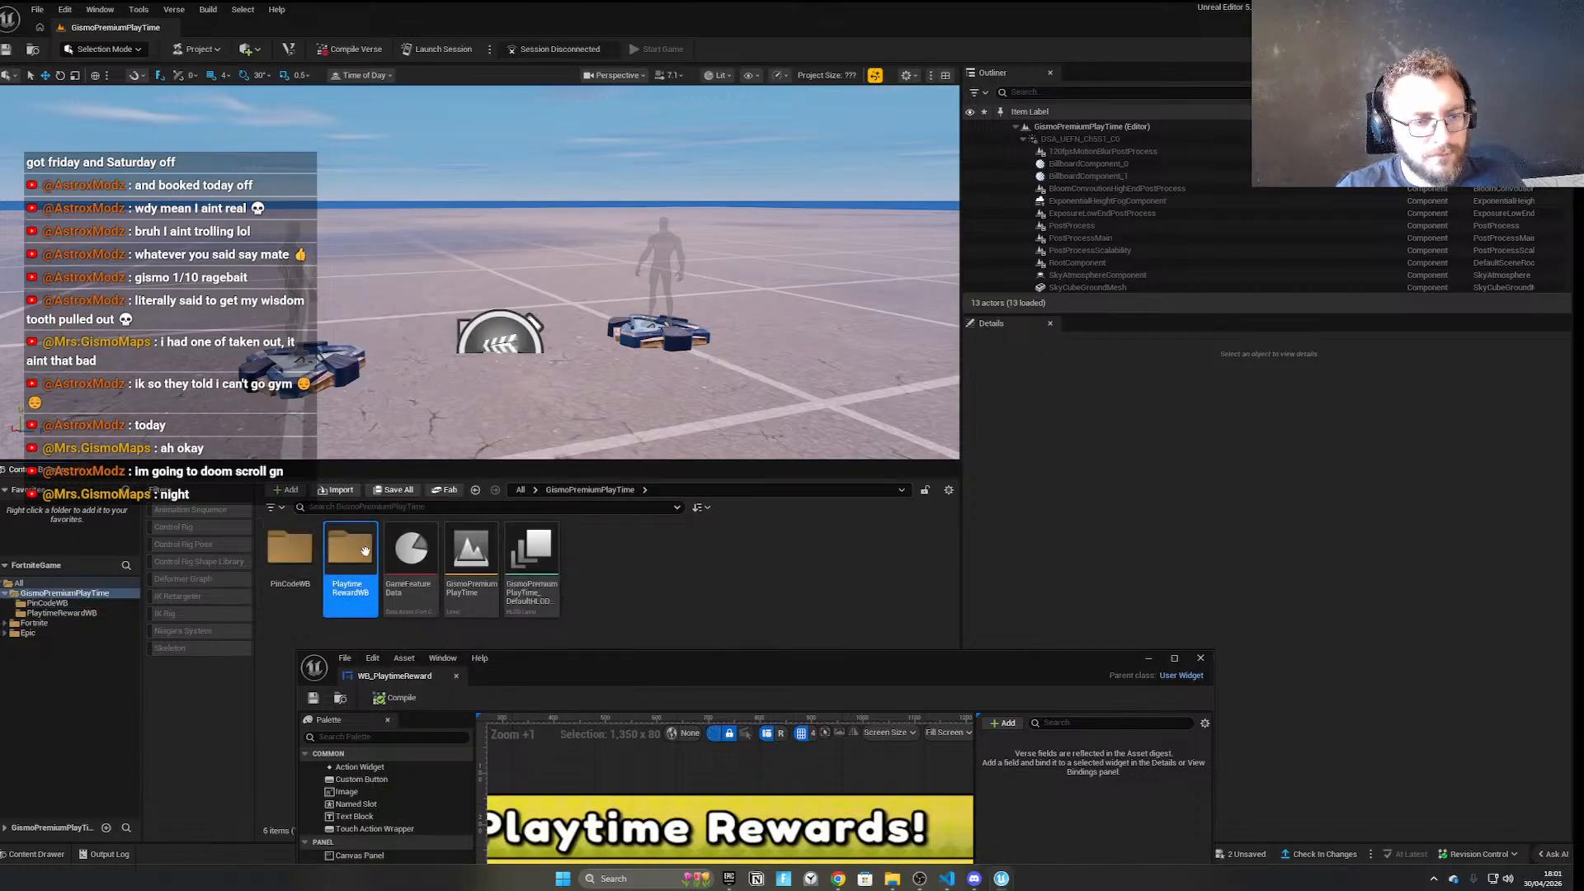
double_click(350, 549)
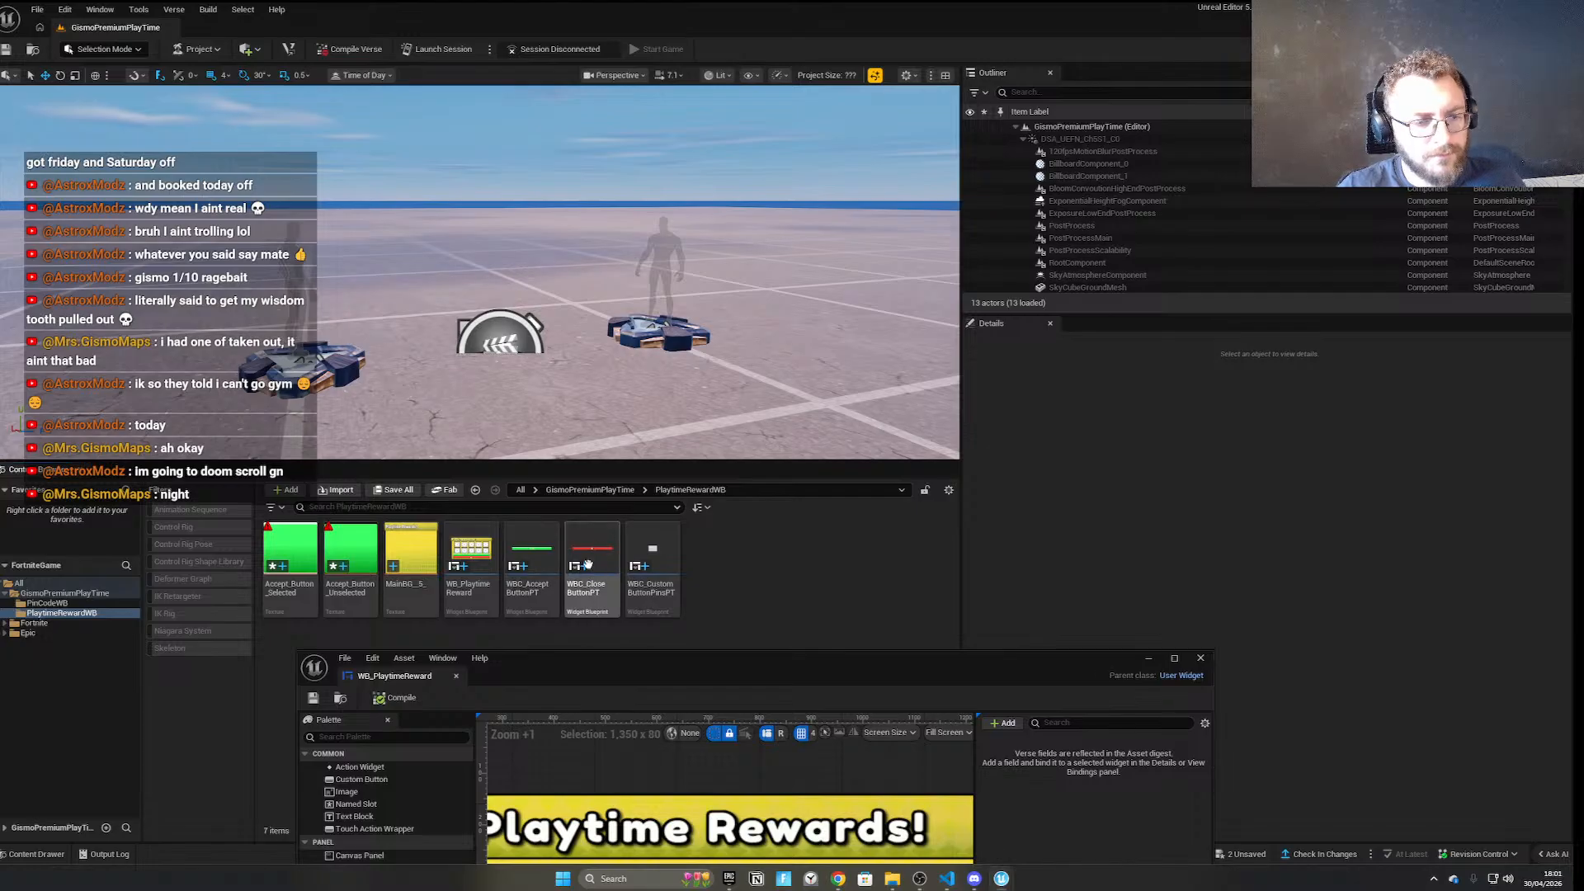
left_click(588, 489)
left_click(299, 548)
double_click(300, 548)
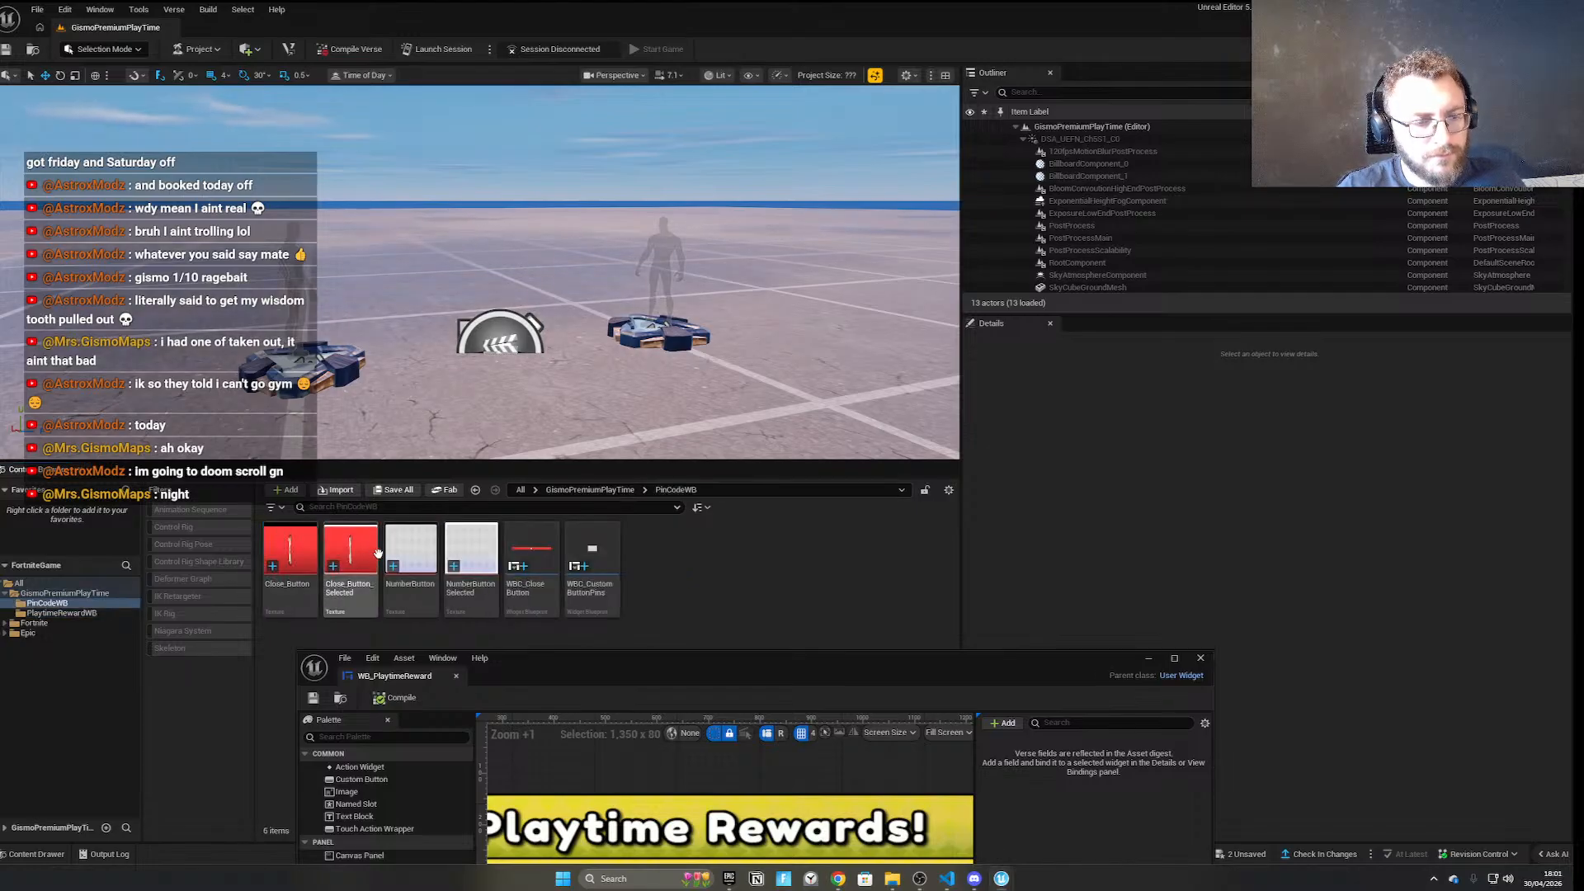
left_click(532, 551)
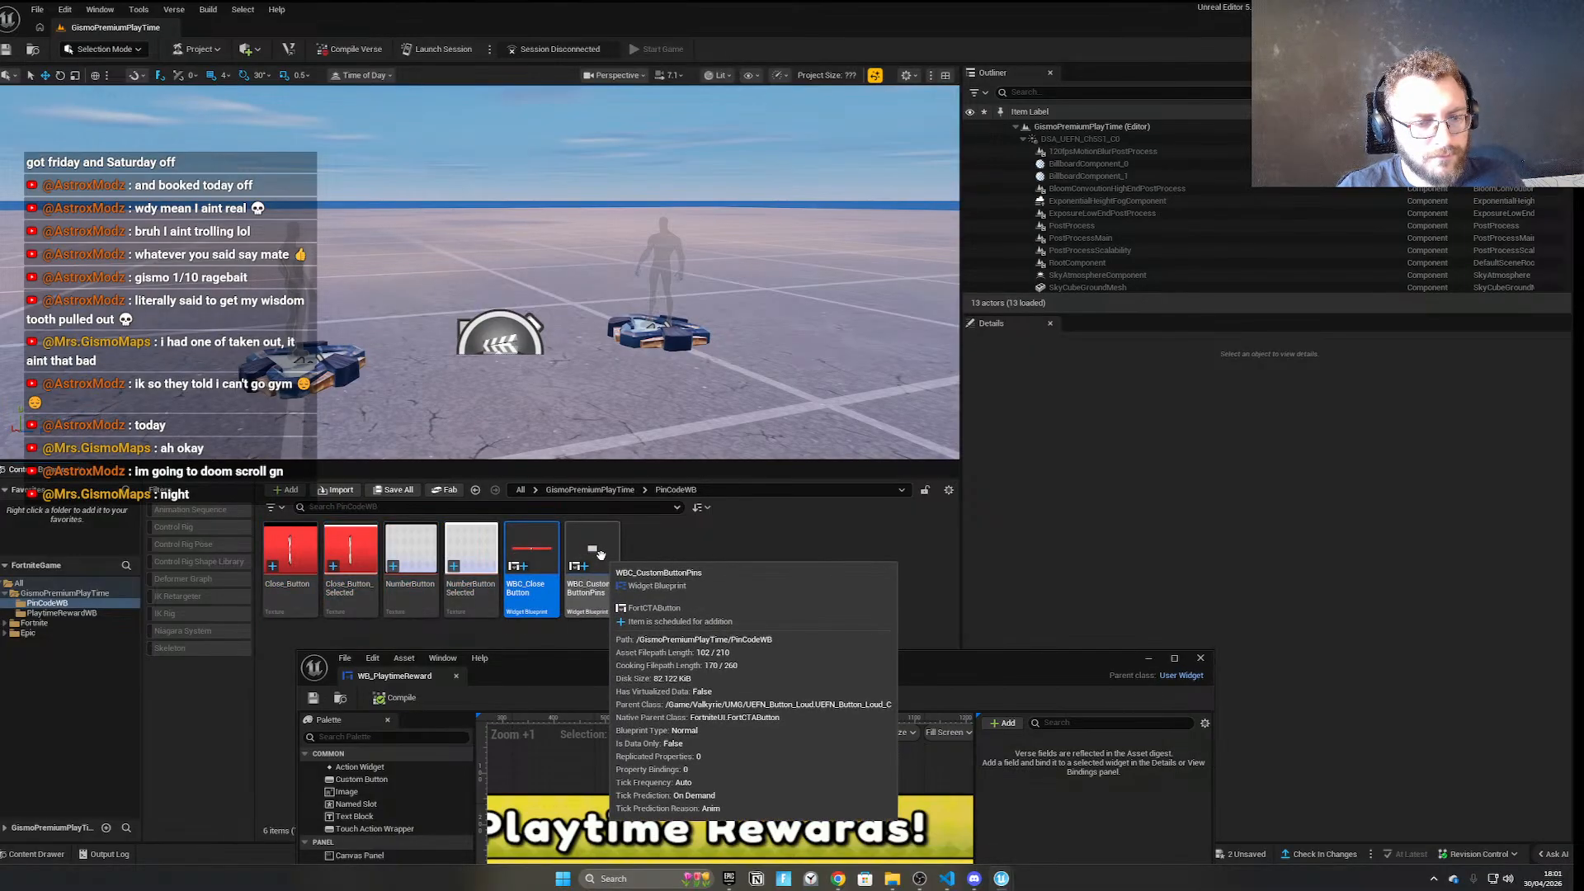
left_click(600, 553, "shift")
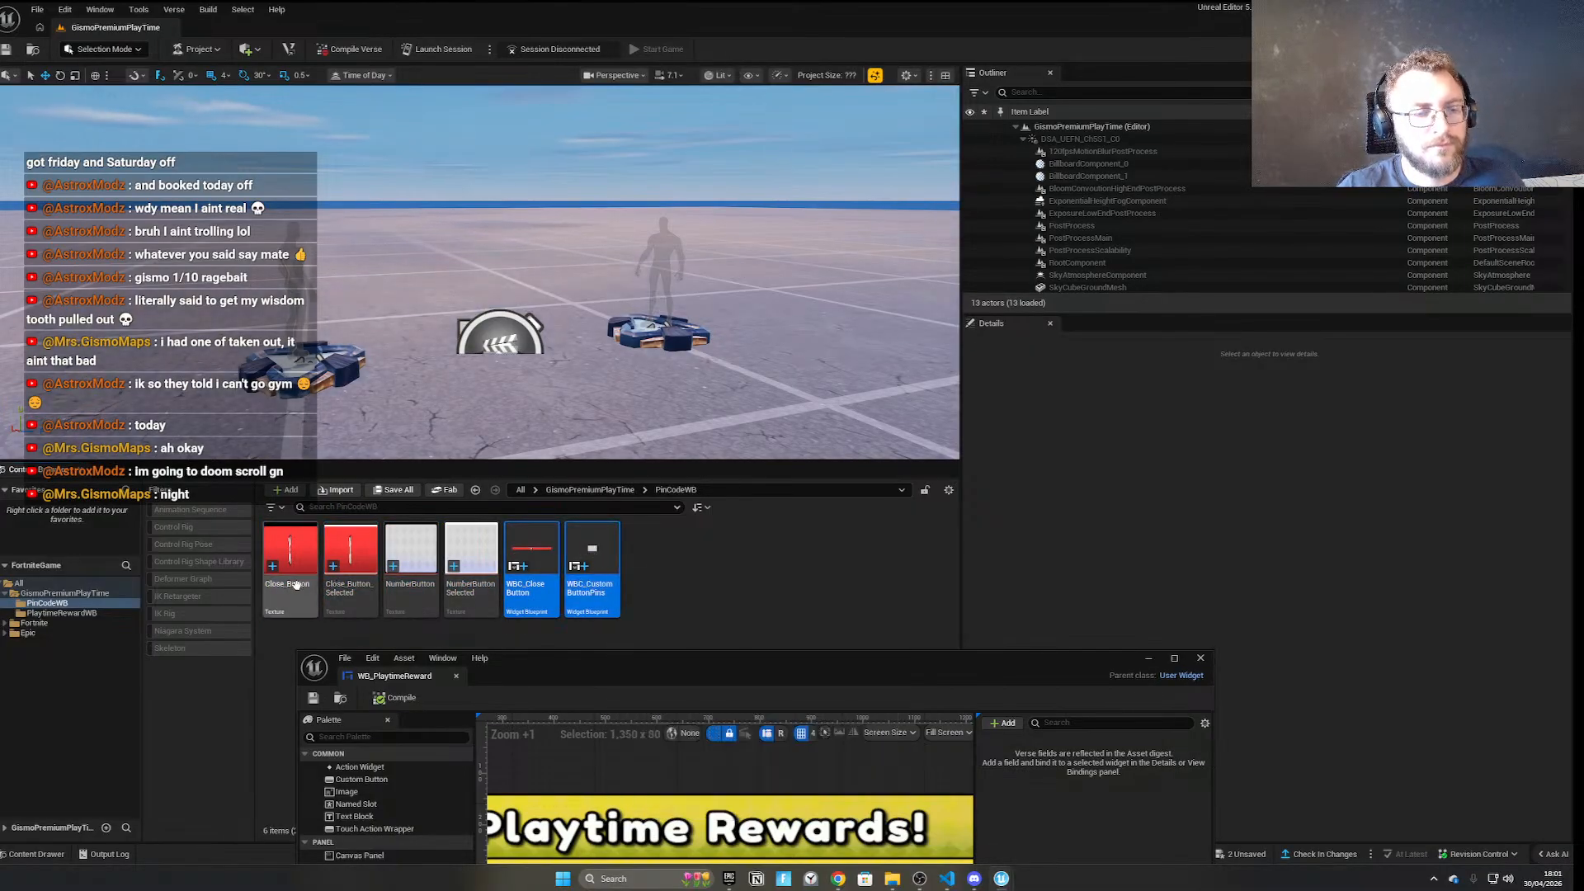
Rename the Close_Button and Close_Button_Selected textures in PinCodeWB by adding PT to the end of each name
left_click(308, 571)
key("F2")
type("PT")
key("Return")
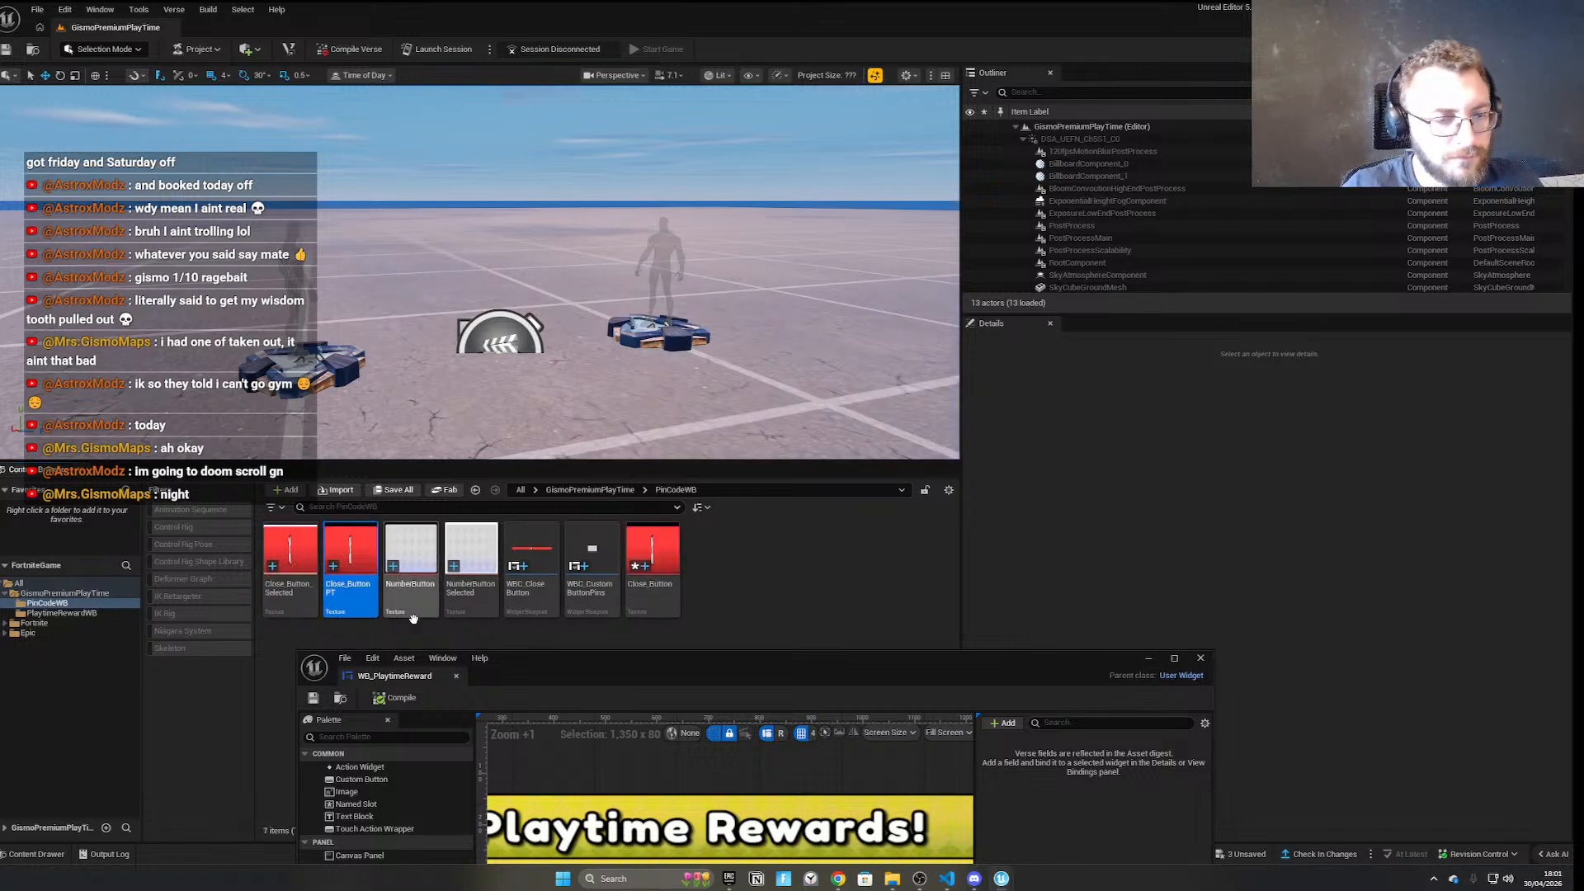
key("Left")
key("F2")
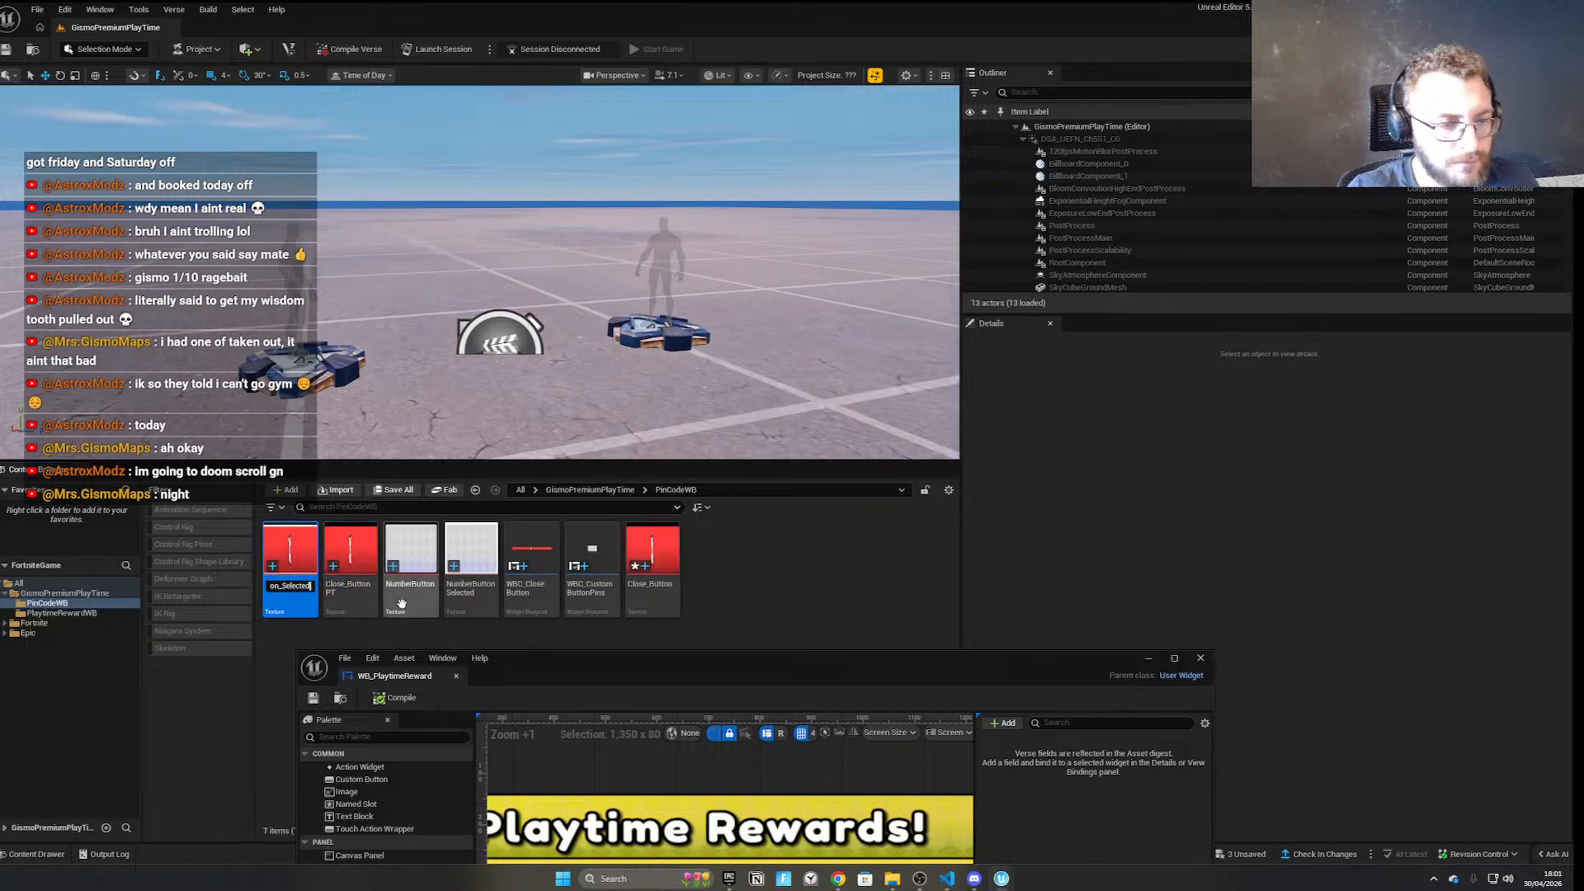
type("PT")
key("Return")
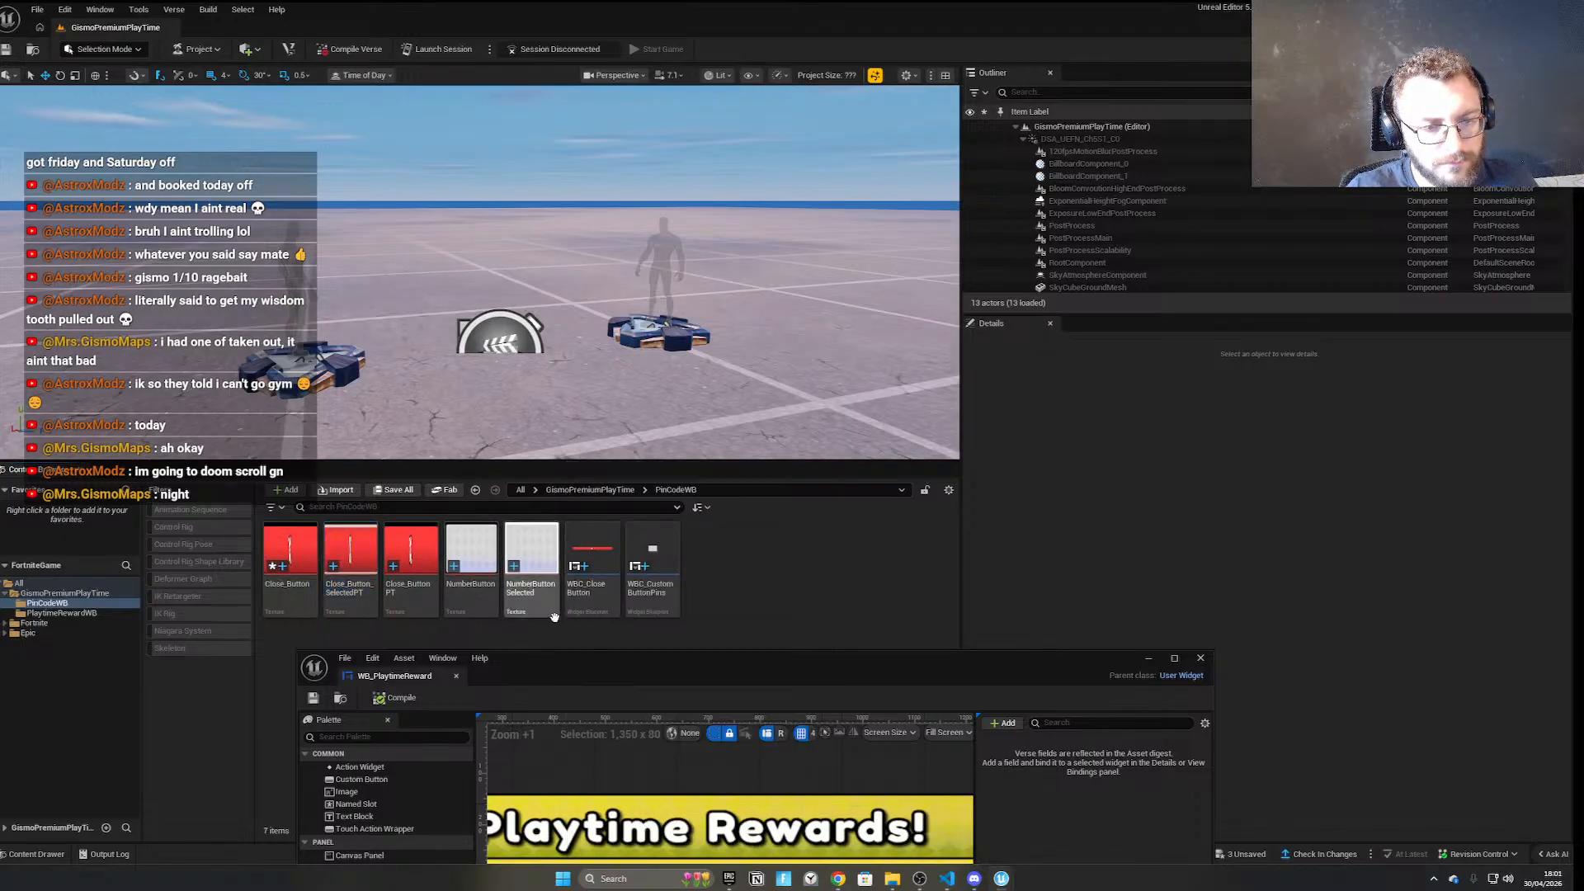
left_click_drag(778, 682, 864, 717)
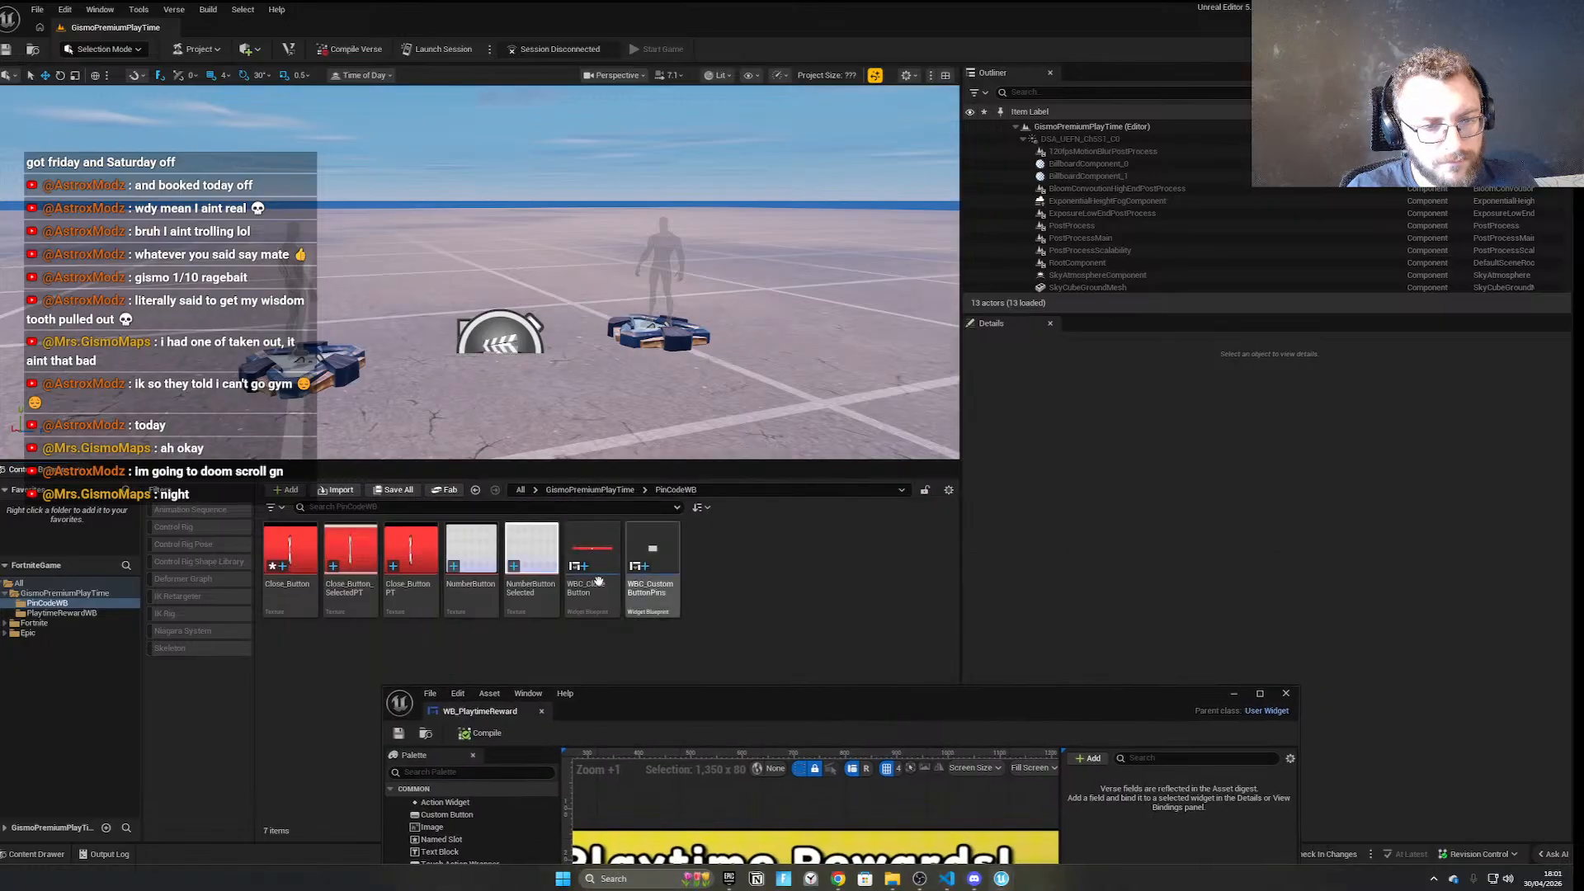
left_click(652, 567)
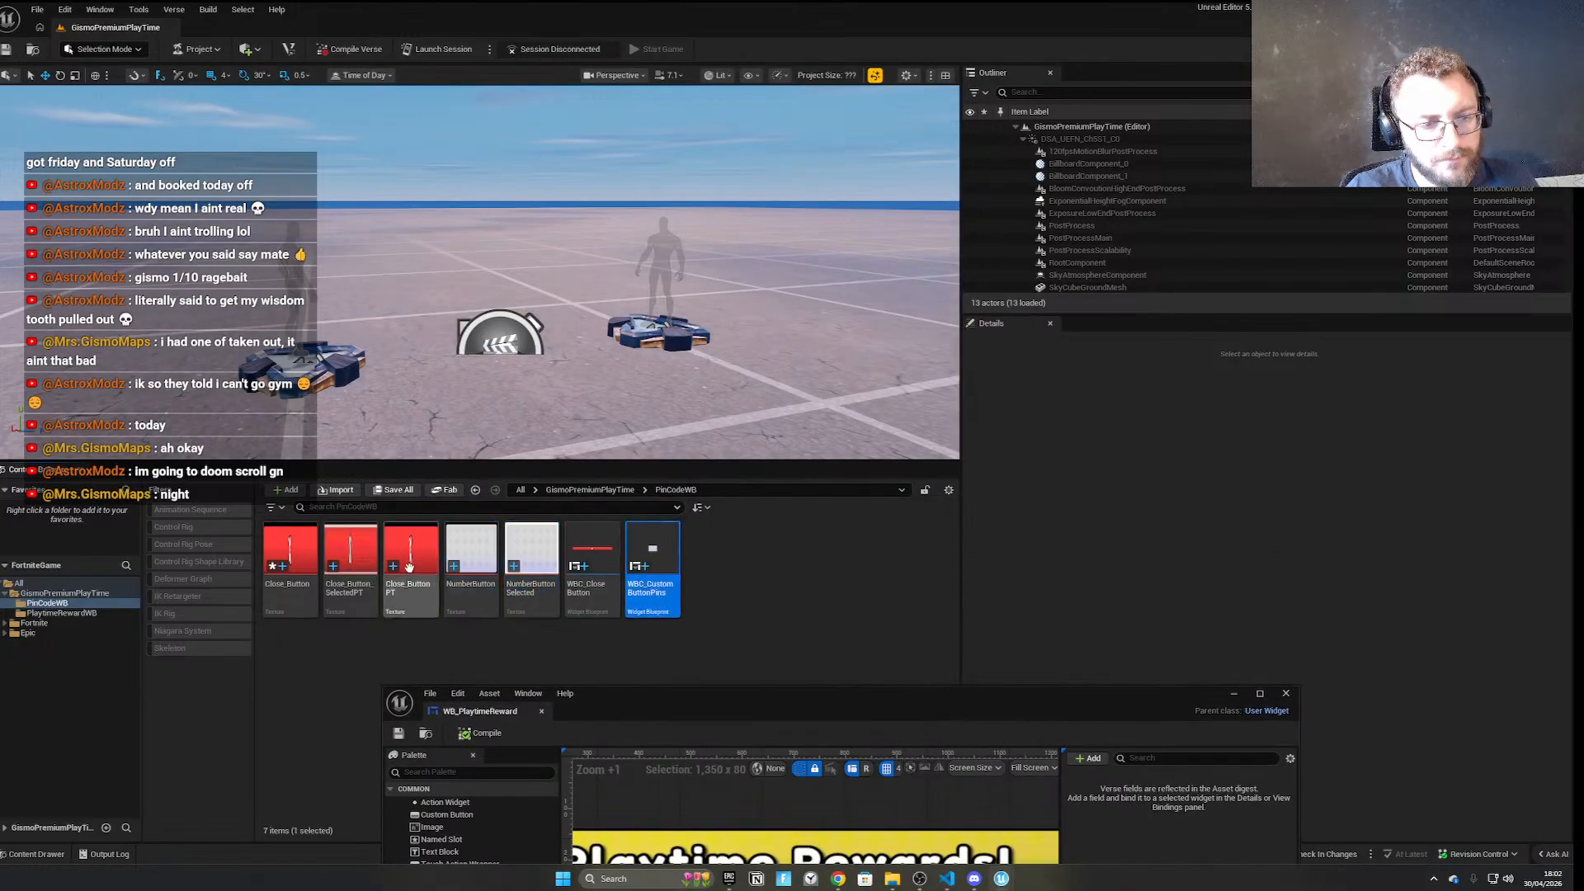
left_click(408, 572)
left_click(652, 568)
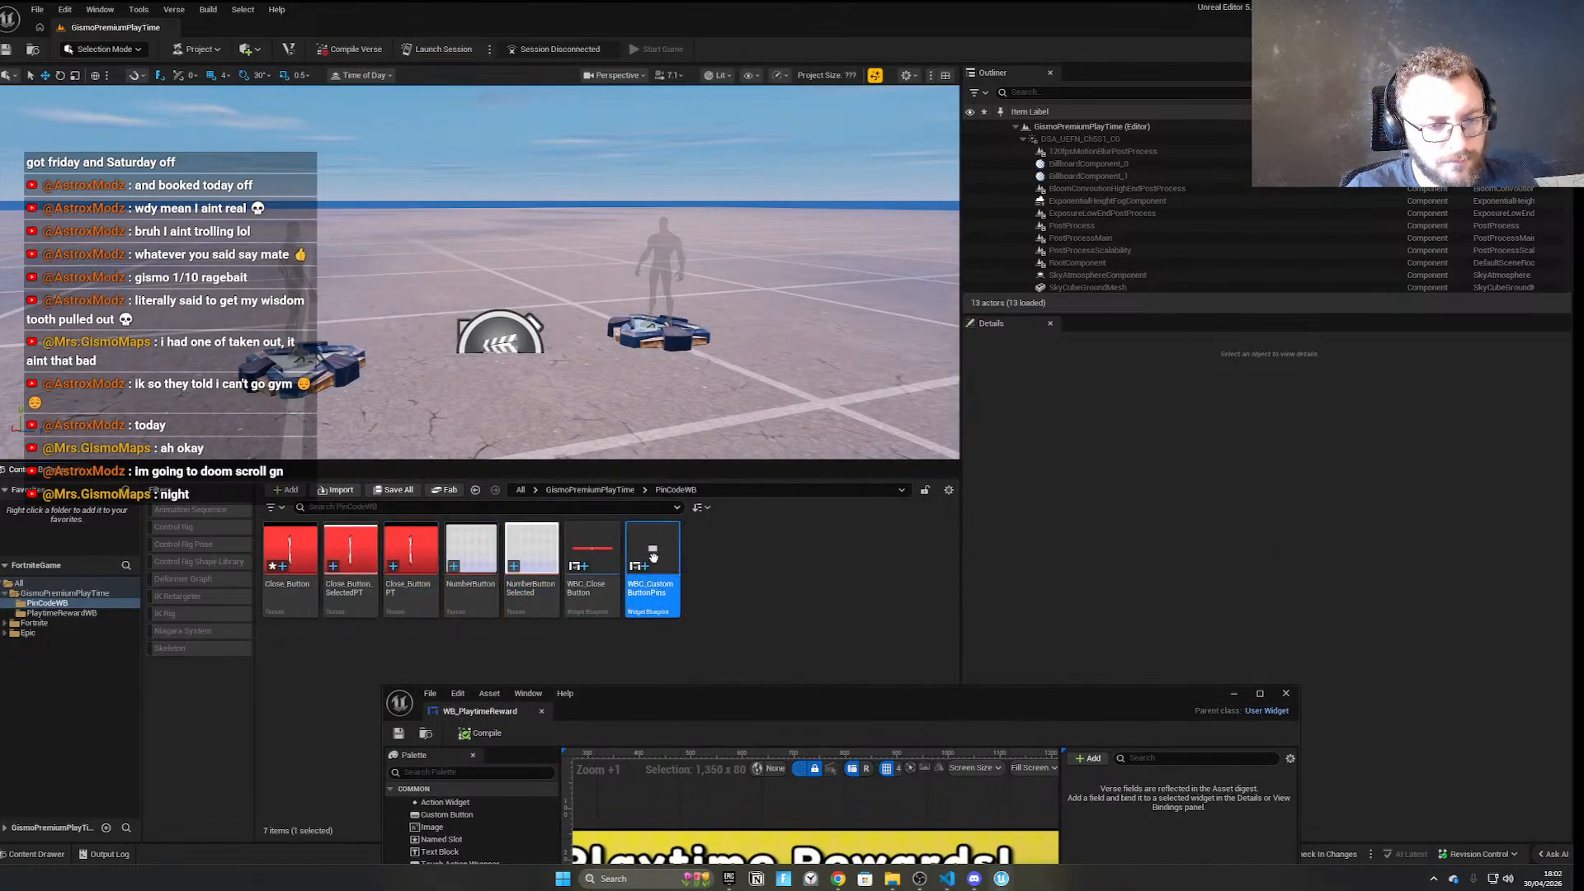
left_click(408, 571)
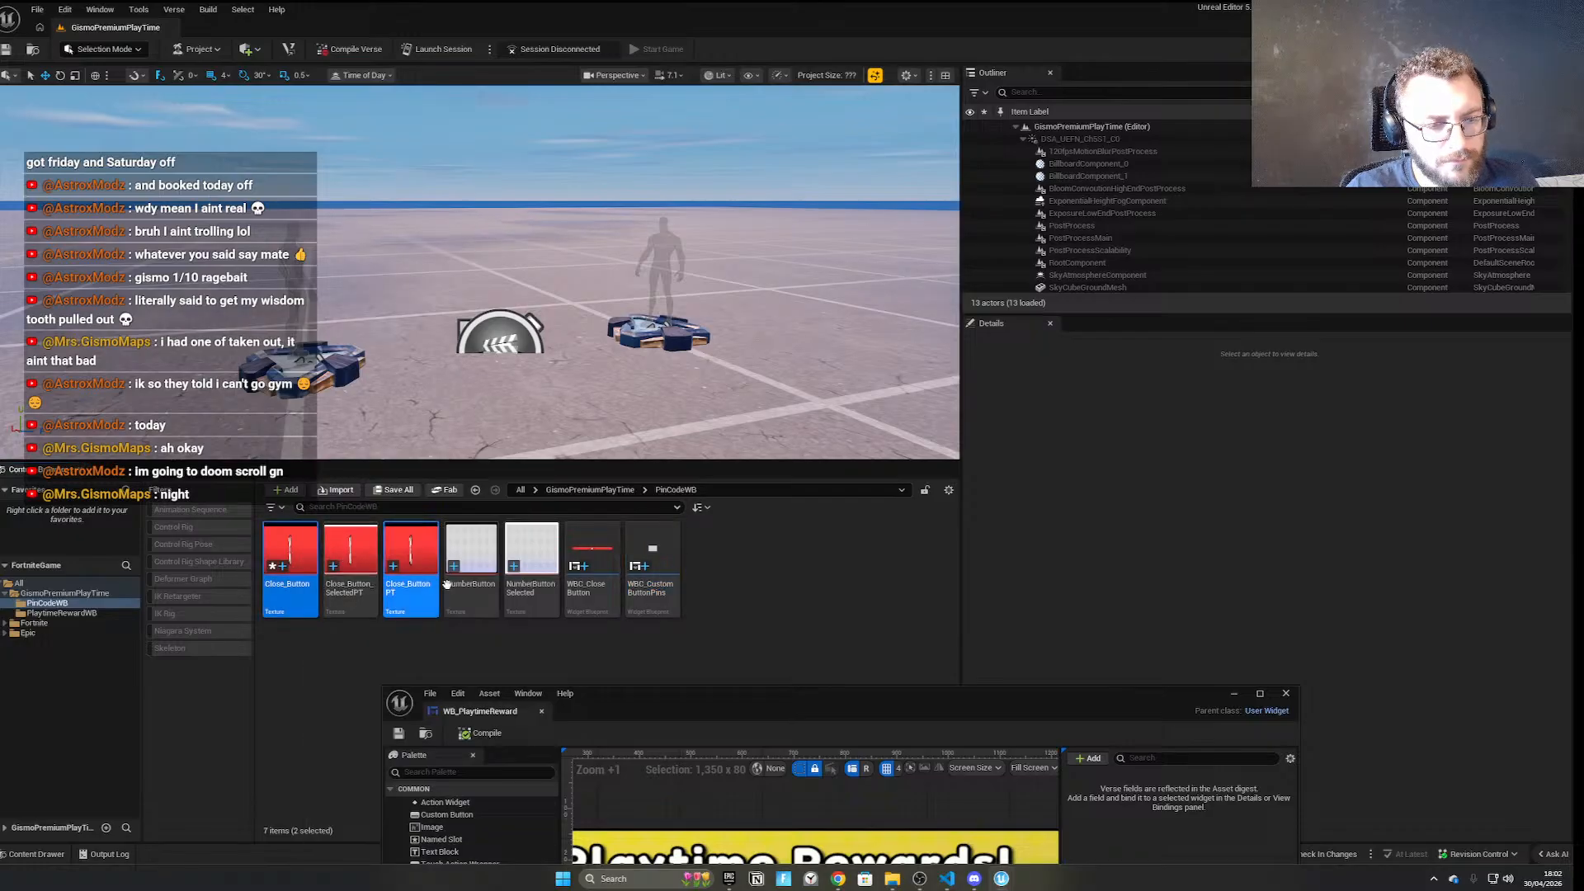
left_click(353, 670)
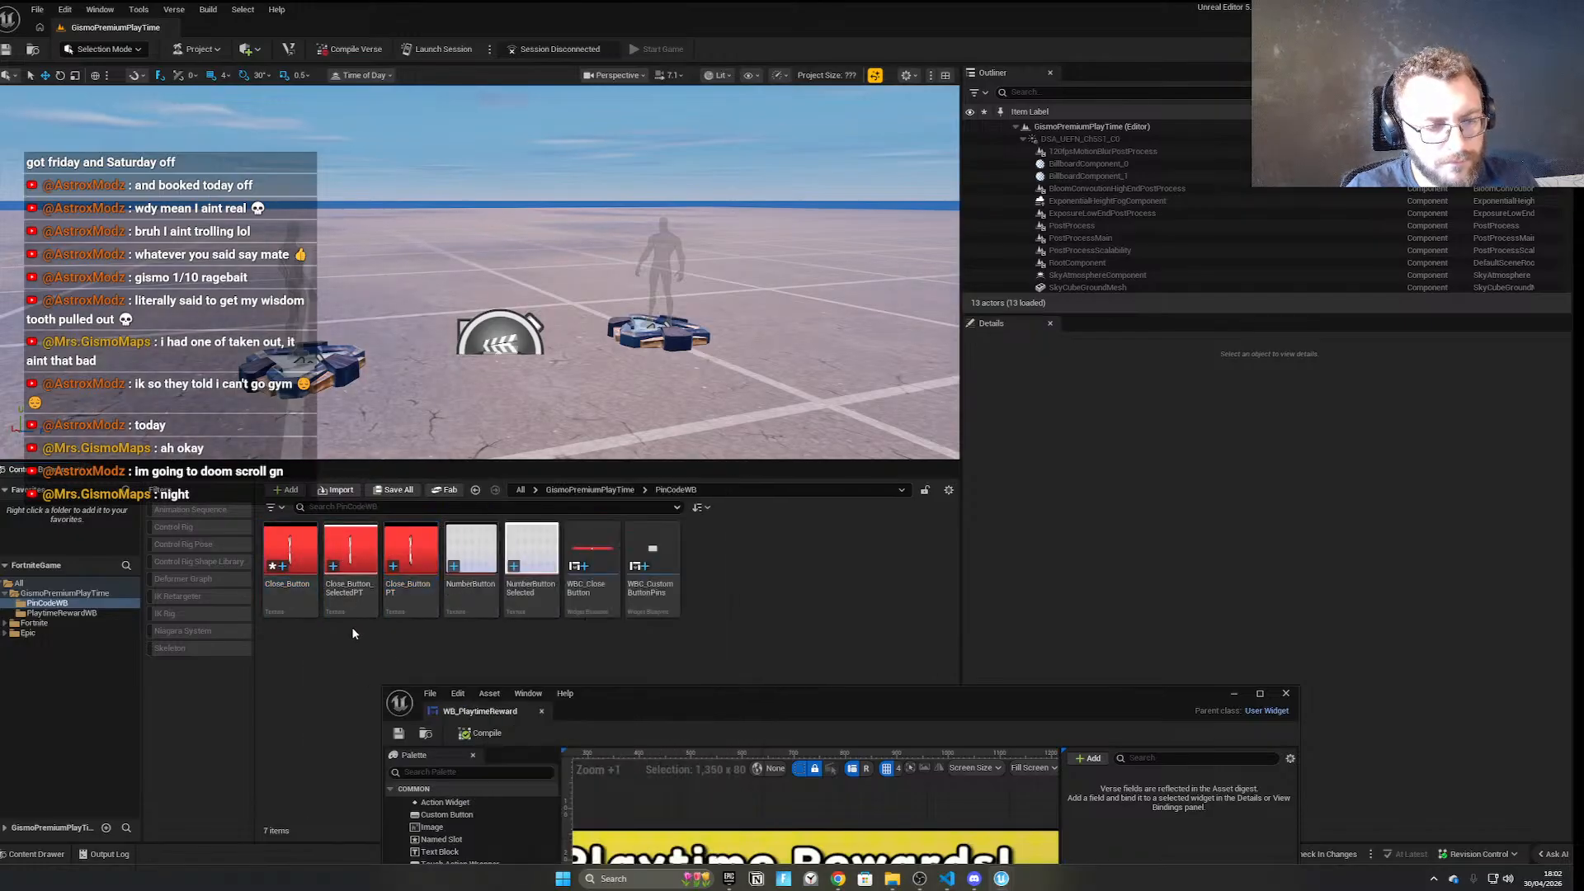
Reimport the Close_ButtonPT texture in PinCodeWB with a new file
right_click(418, 548)
left_click(408, 639)
right_click(421, 555)
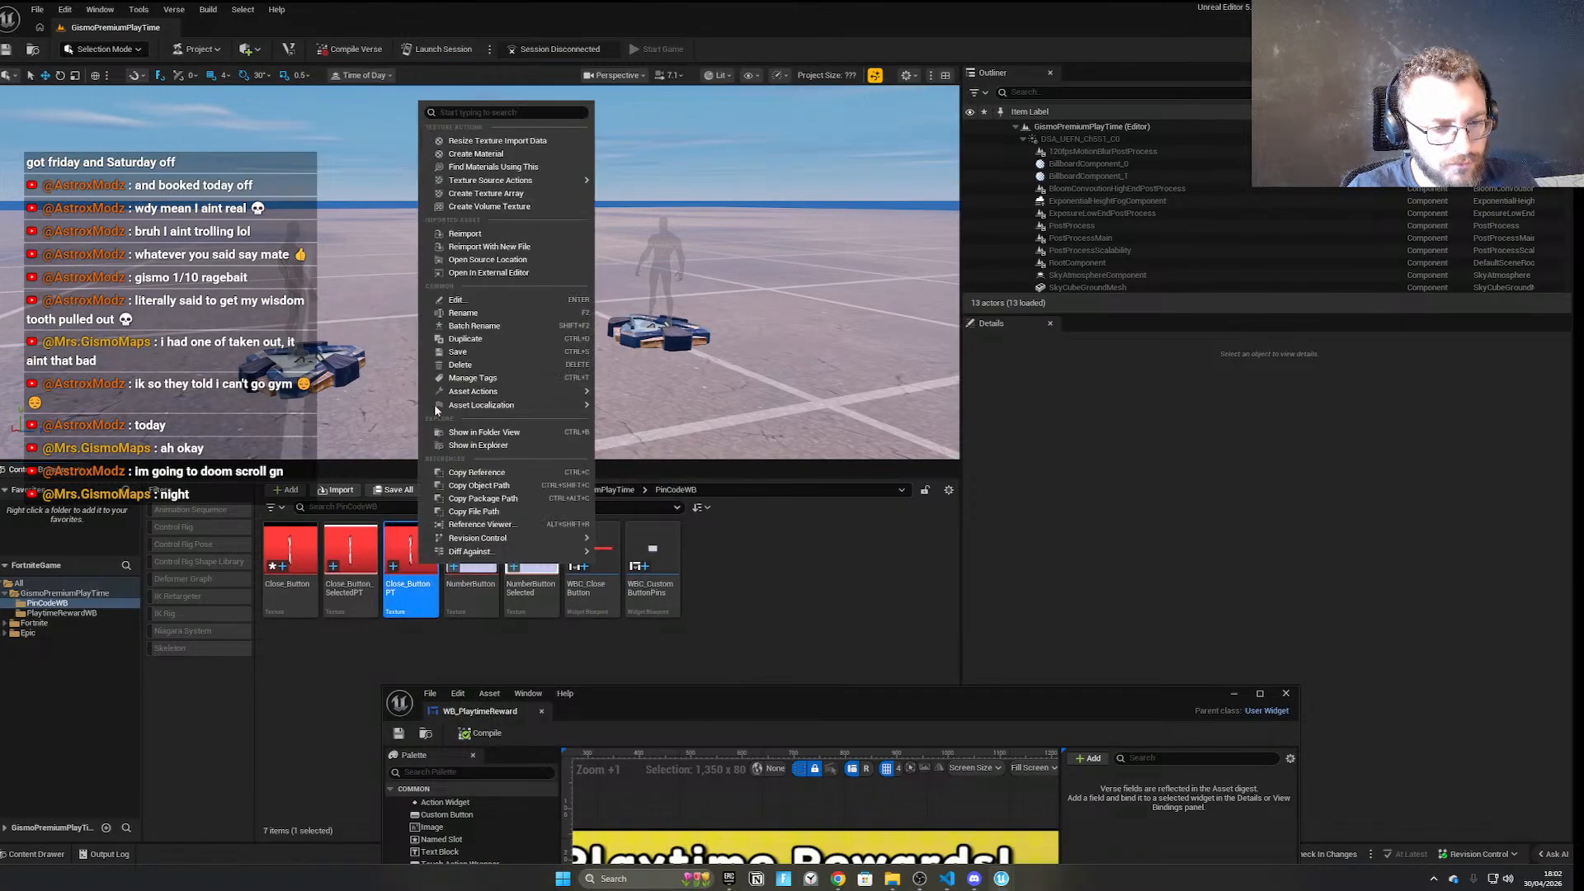
left_click(501, 258)
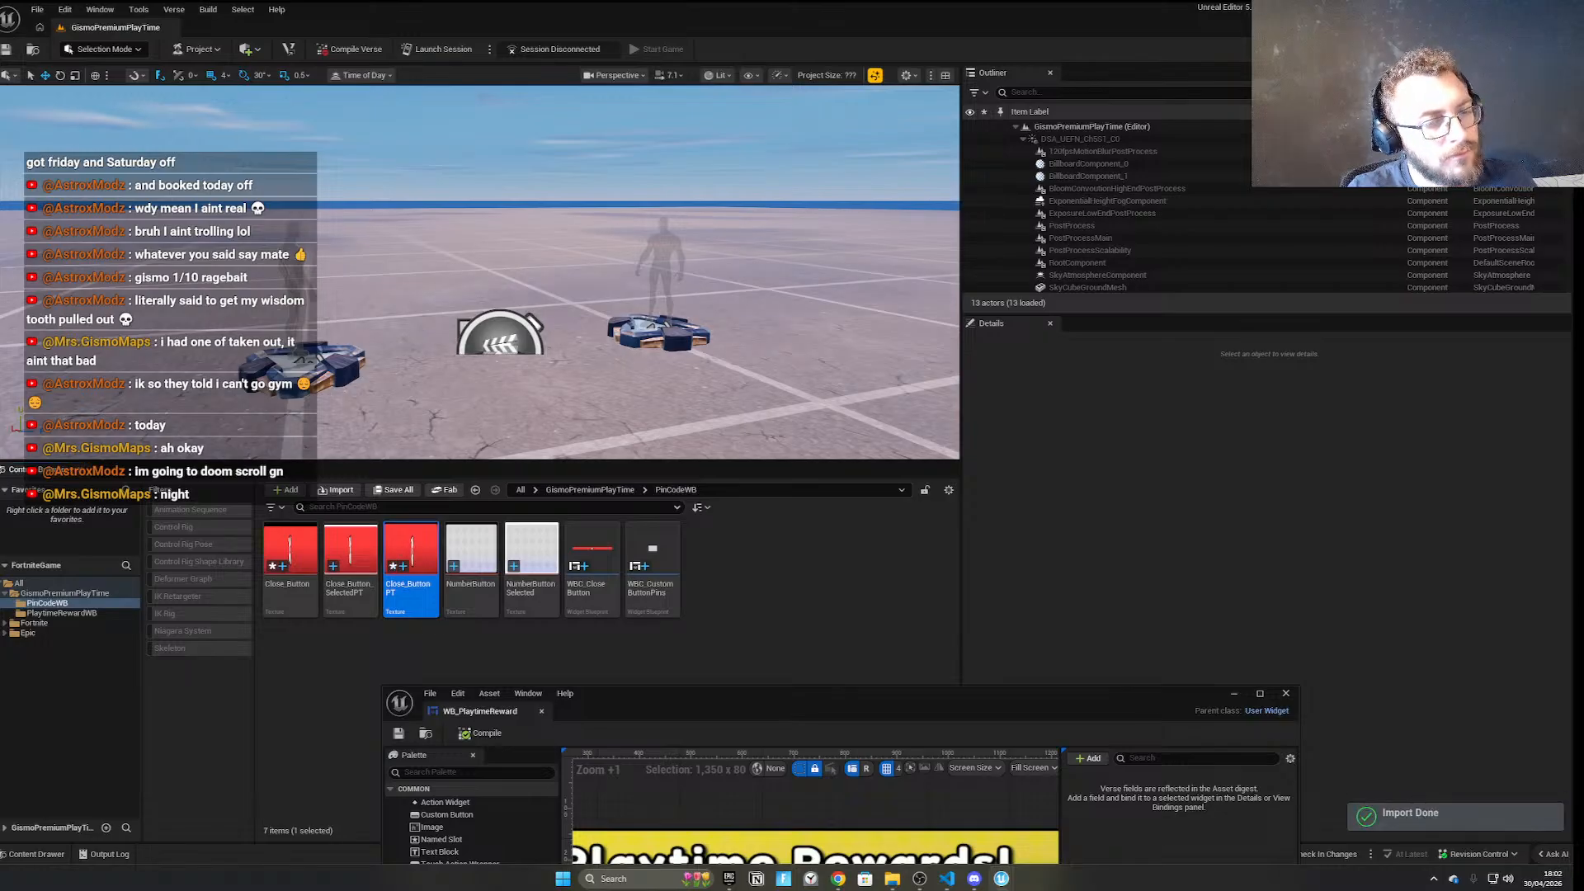
Bring the WB_PlaytimeReward editor back into view and check the X placement on the red close button
left_click_drag(674, 703, 520, 195)
scroll(765, 733, "down", 1)
right_click_drag(755, 731, 684, 706)
scroll(684, 706, "up", 3)
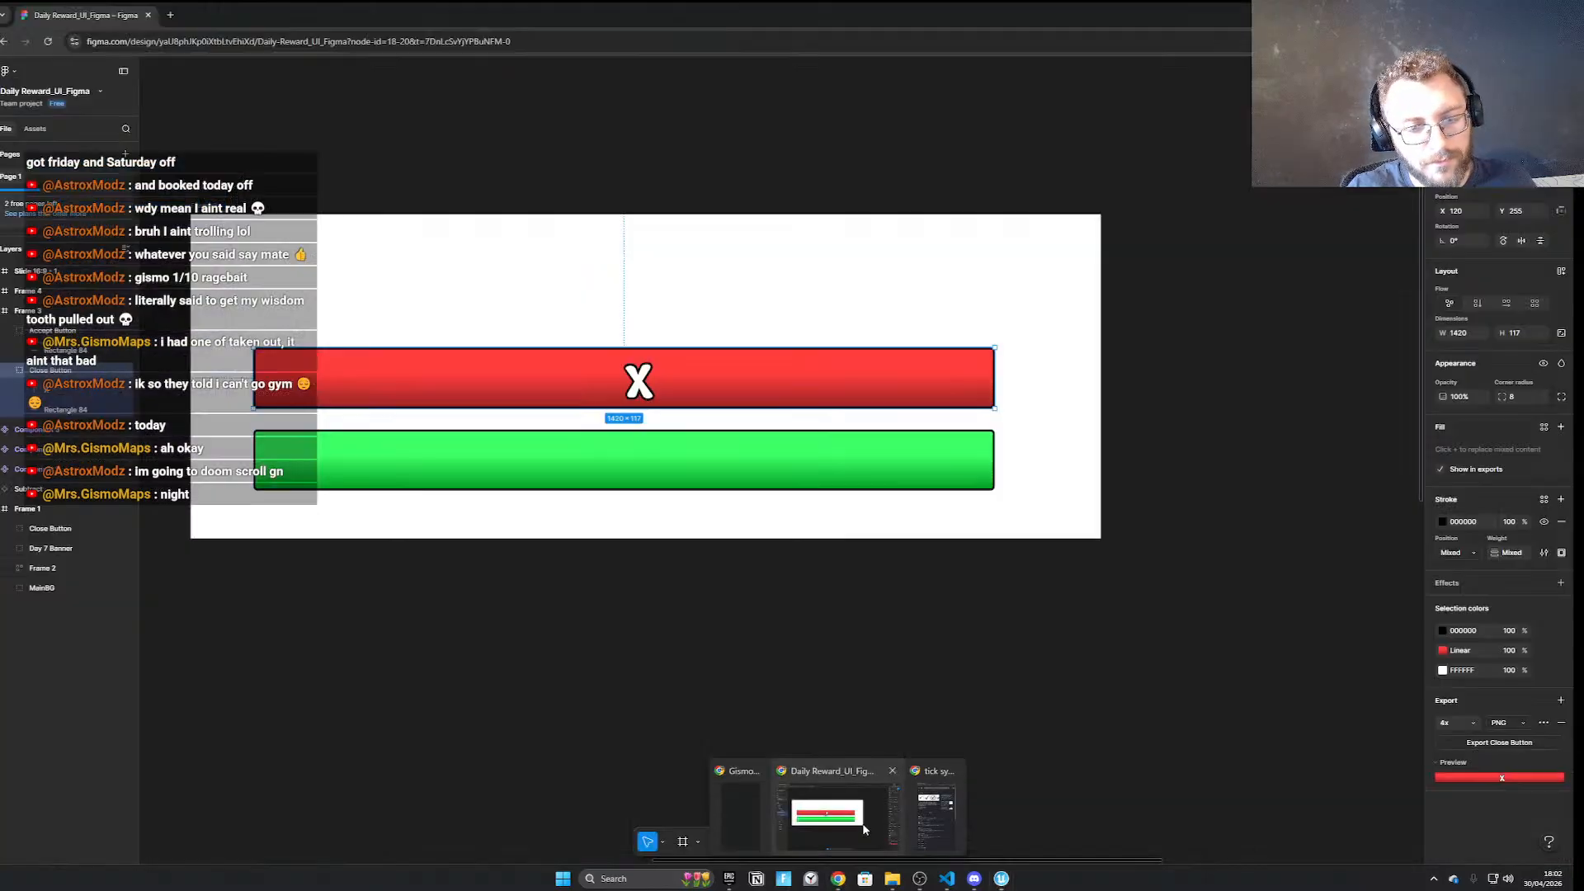
Switch to Figma, delete the X text from the Close Button and export the button as a 4x PNG
left_click(830, 813)
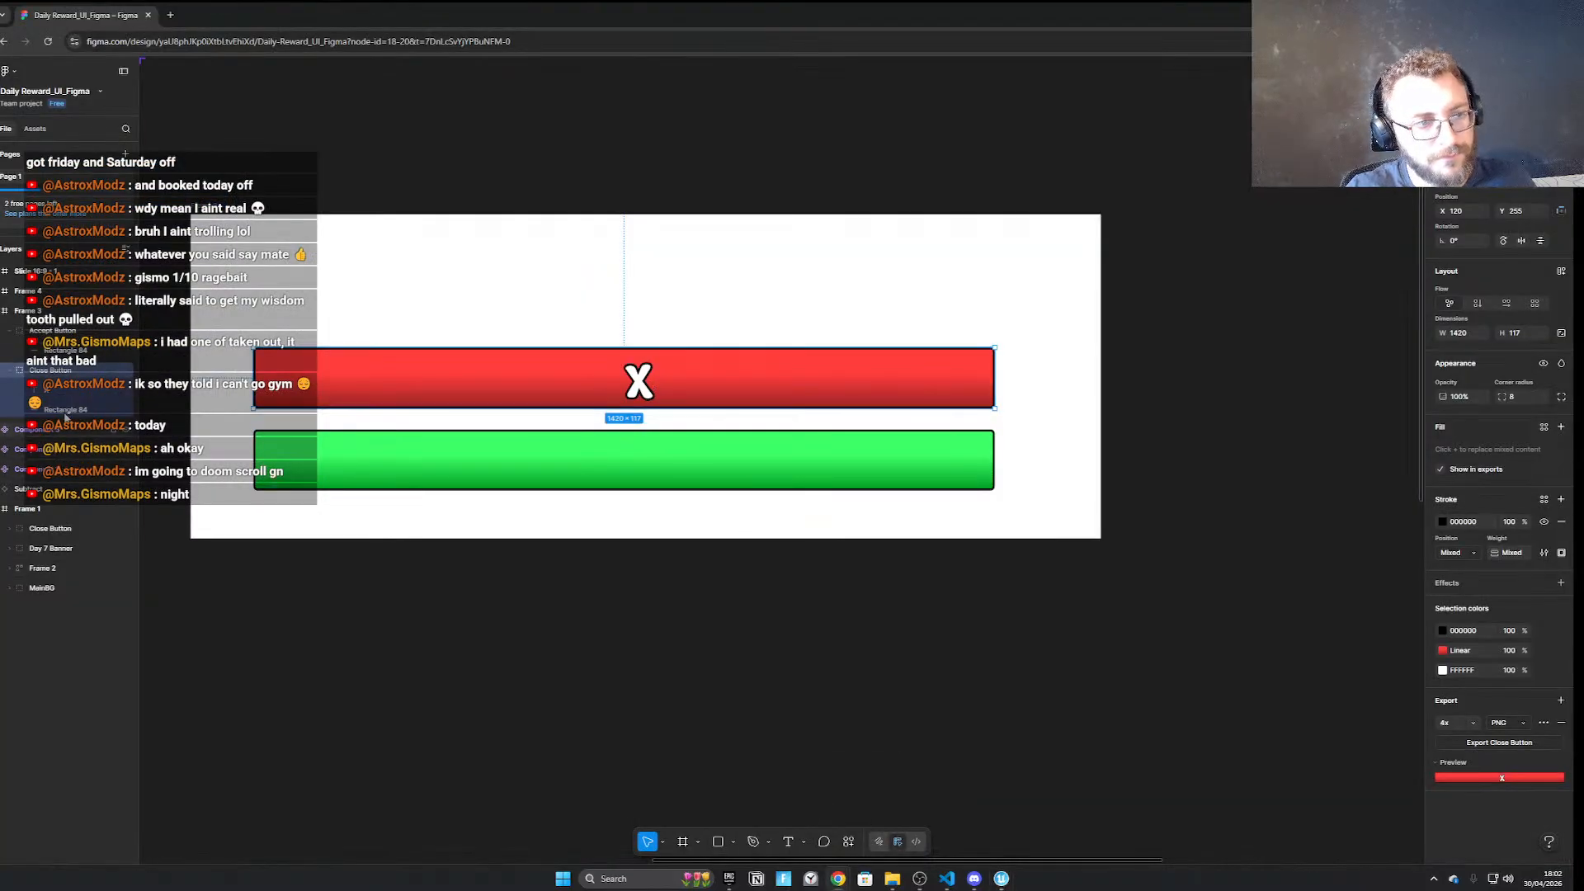
left_click(61, 413)
left_click(68, 396)
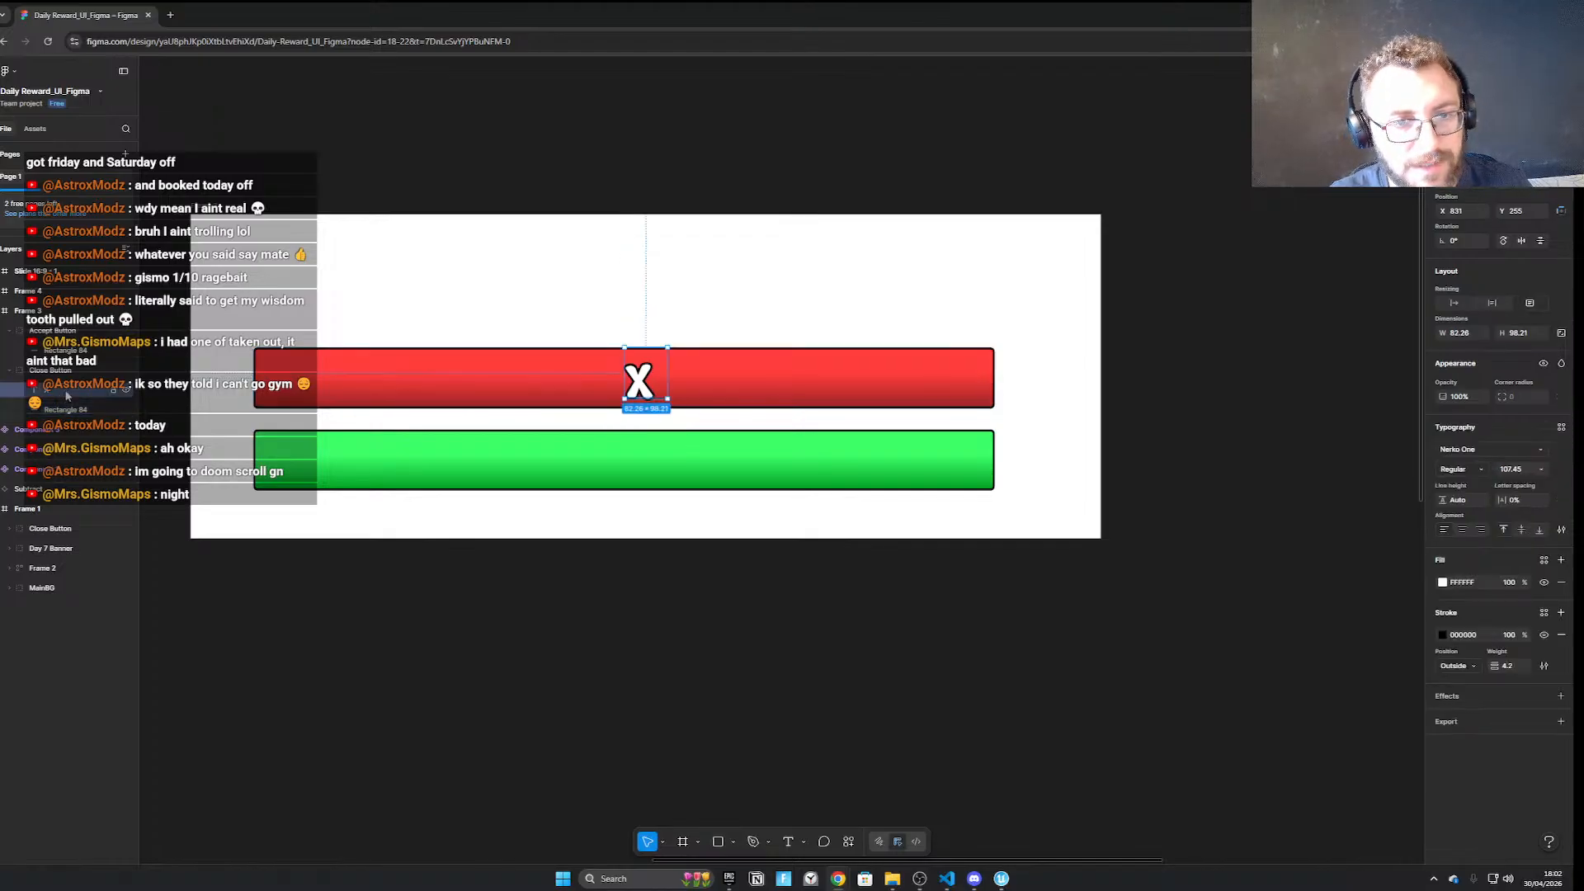
key("Delete")
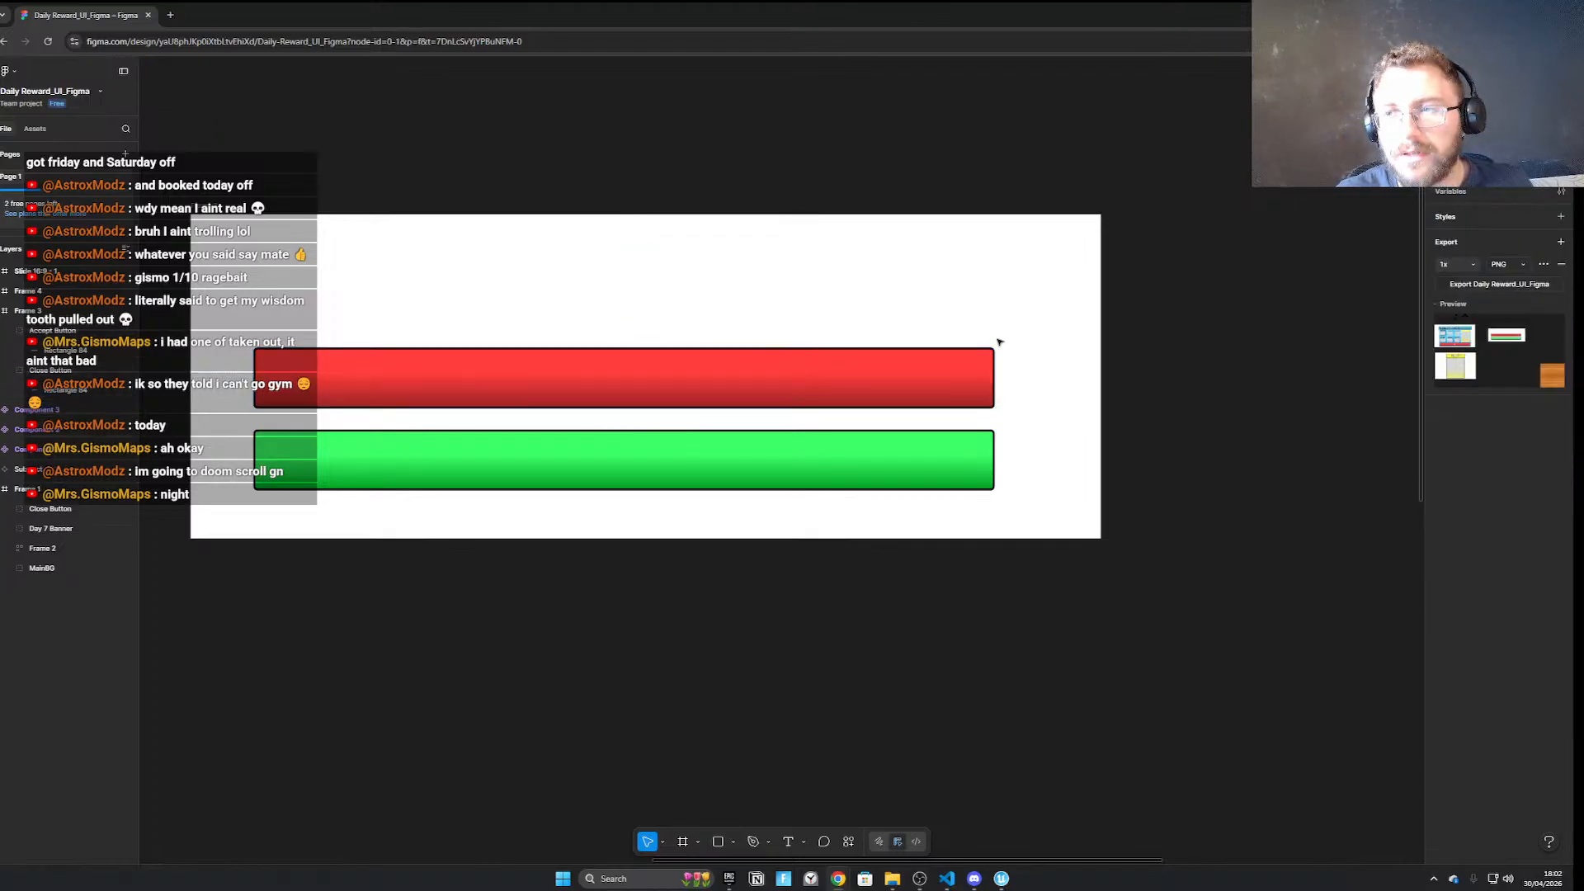
left_click(62, 373)
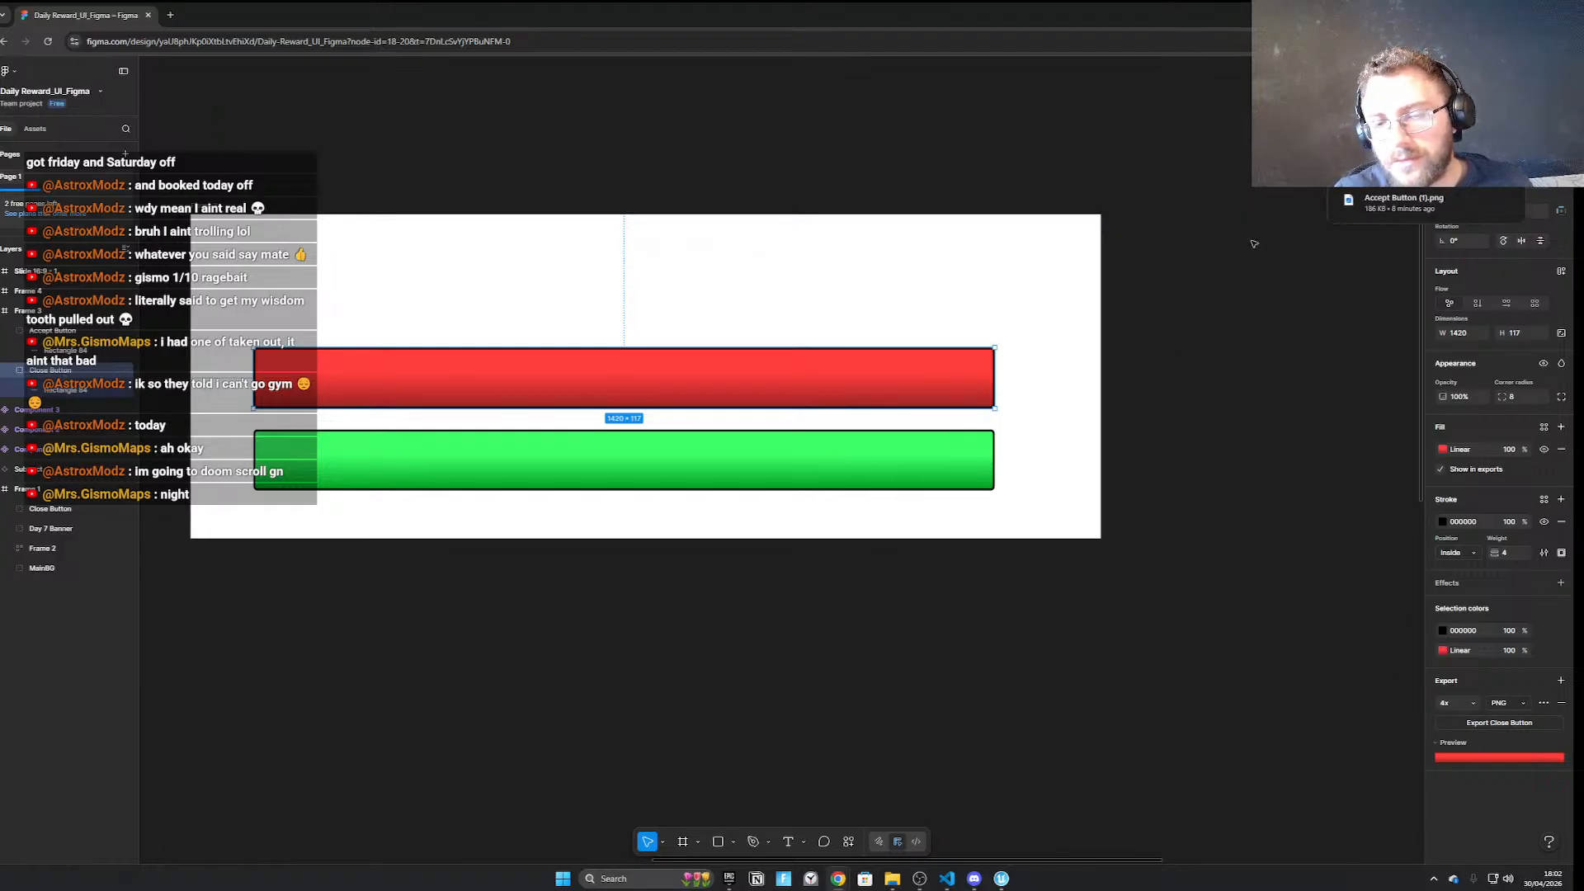
Change the Close Button's stroke colour to white (FFFFFF) and select the whole button for export
left_click(1446, 631)
left_click(1322, 811)
left_click(1345, 414)
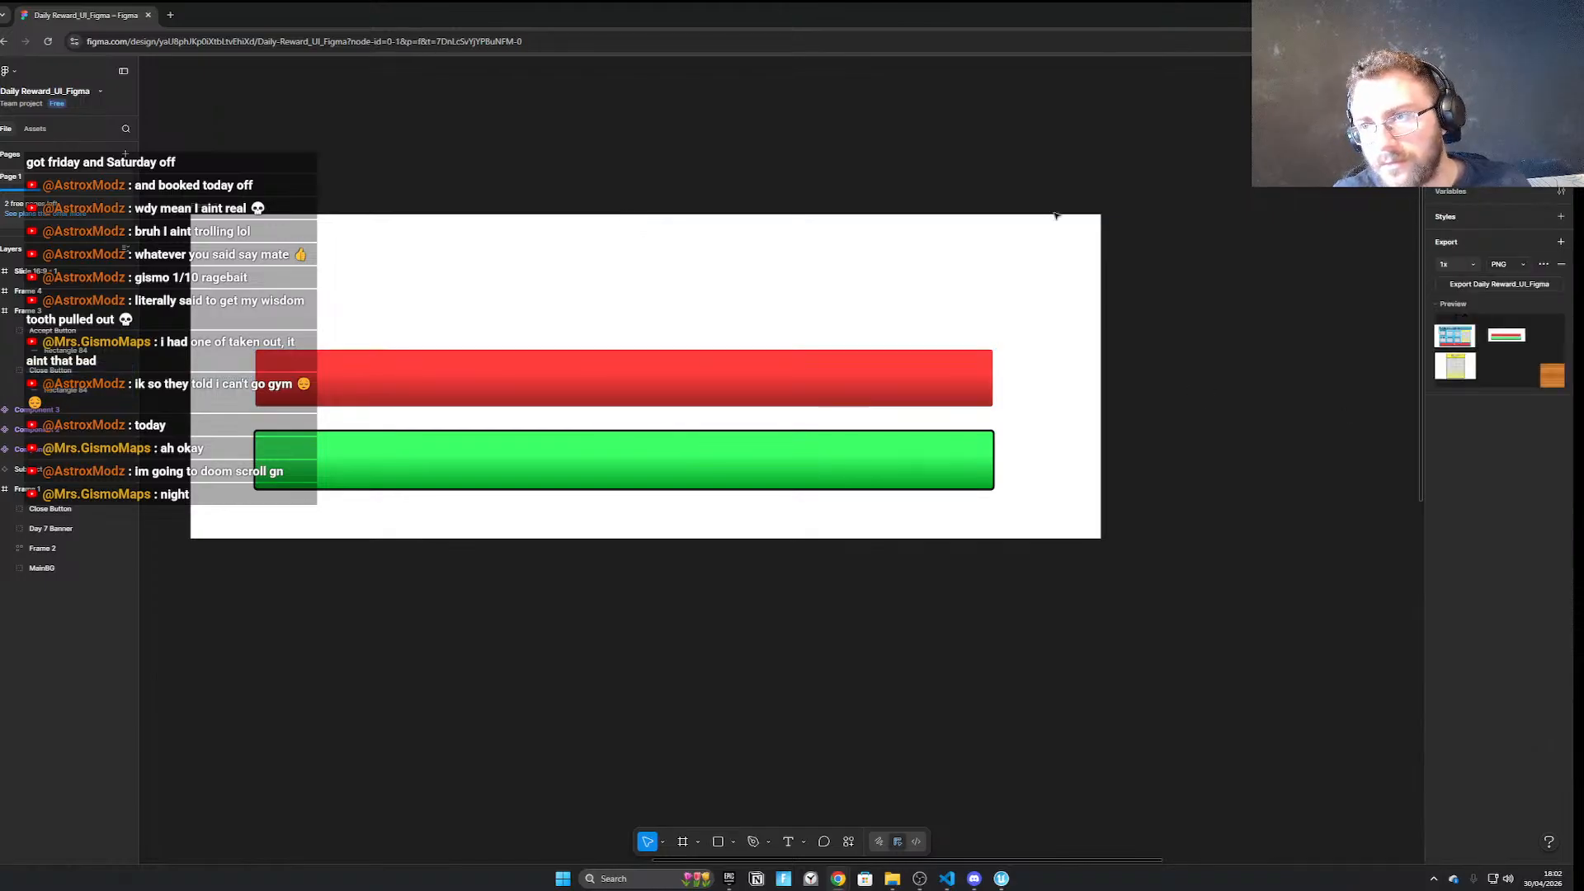
left_click(933, 379)
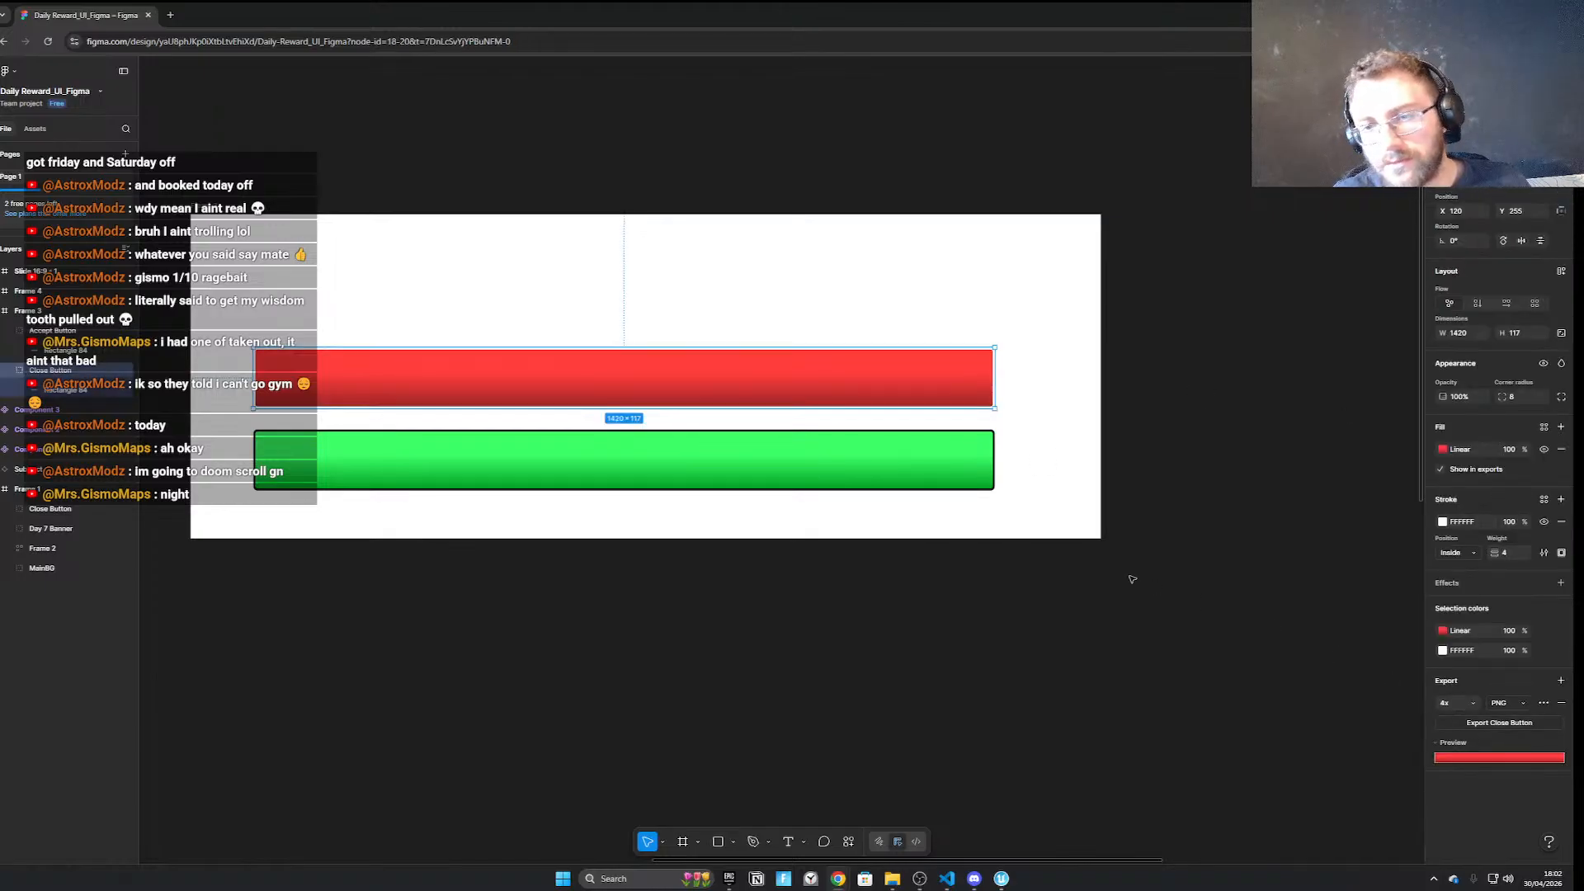
Return to Unreal Editor and move the WB_PlaytimeReward window clear of the PinCodeWB assets
key("alt+Tab")
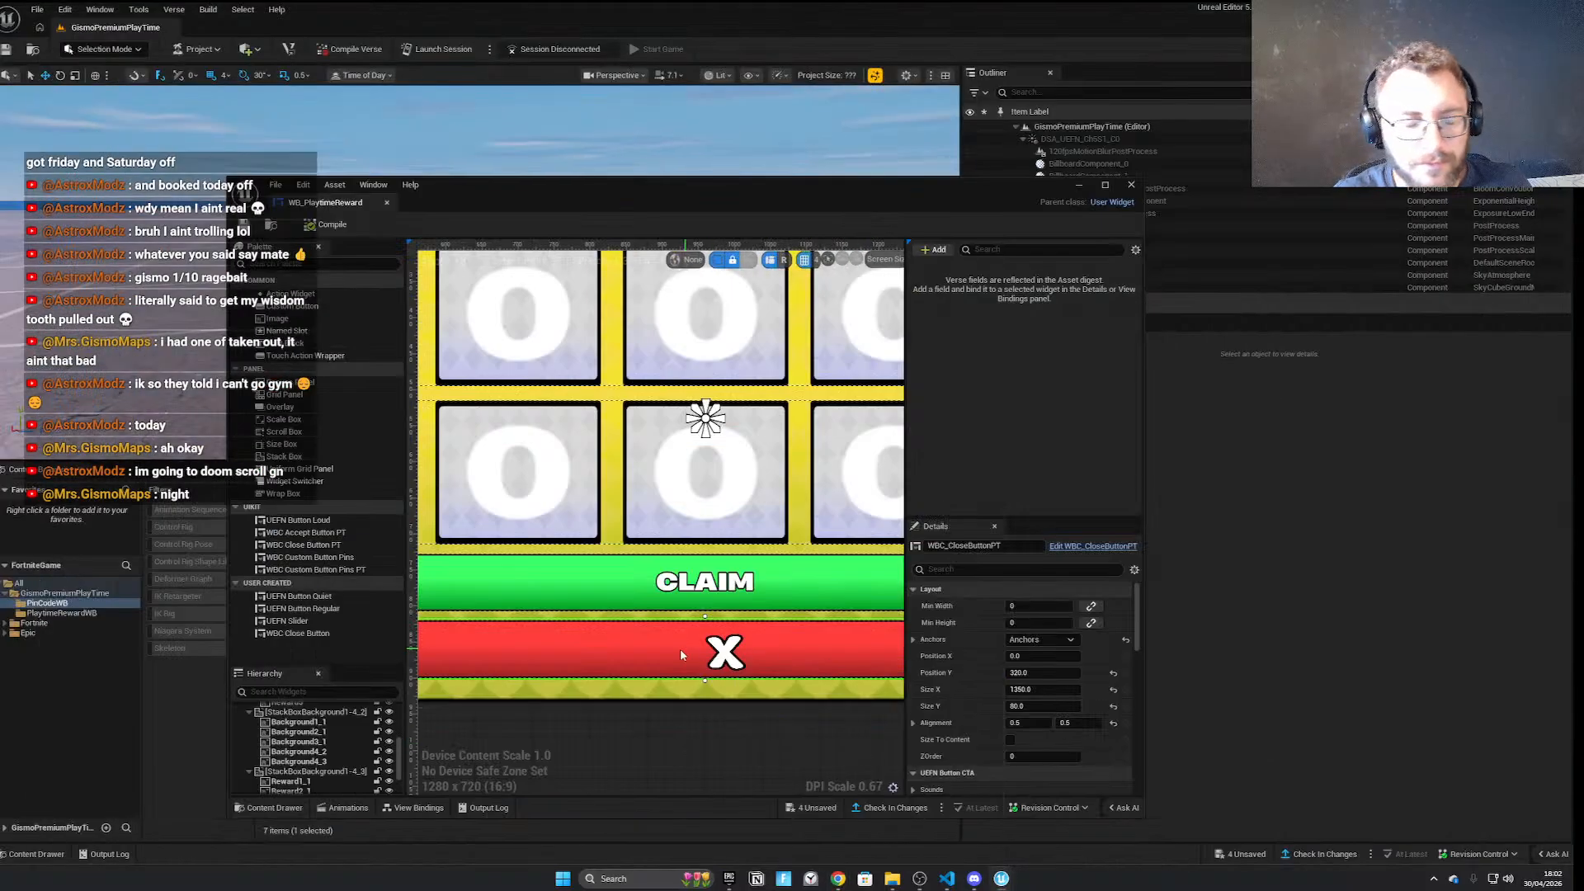
left_click_drag(521, 204, 951, 241)
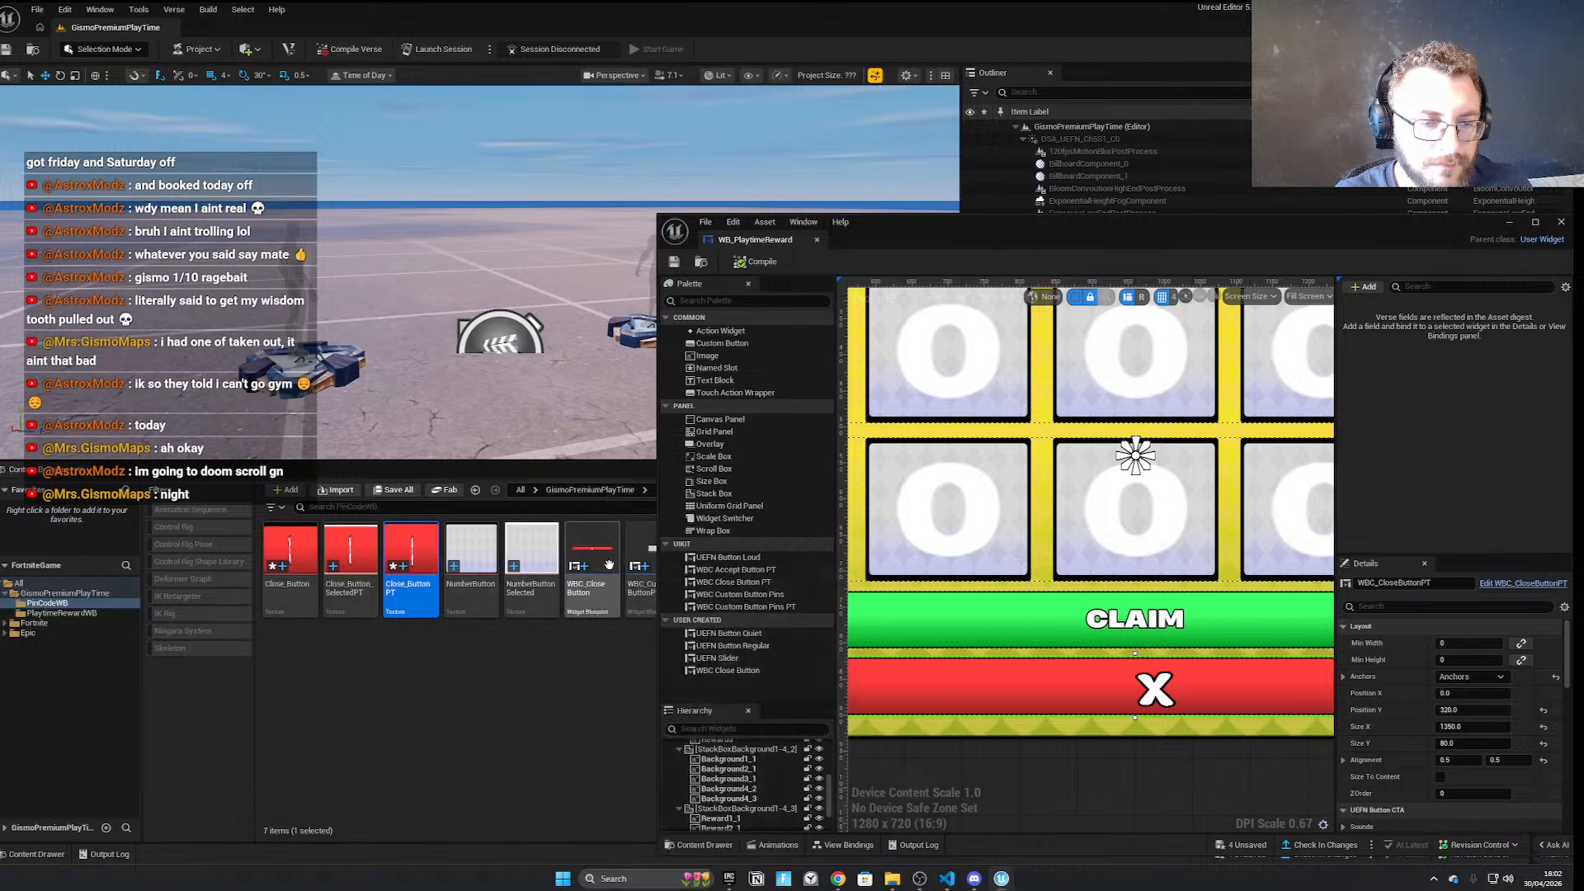
left_click_drag(929, 219, 1093, 237)
left_click(639, 539)
left_click(591, 551, "ctrl")
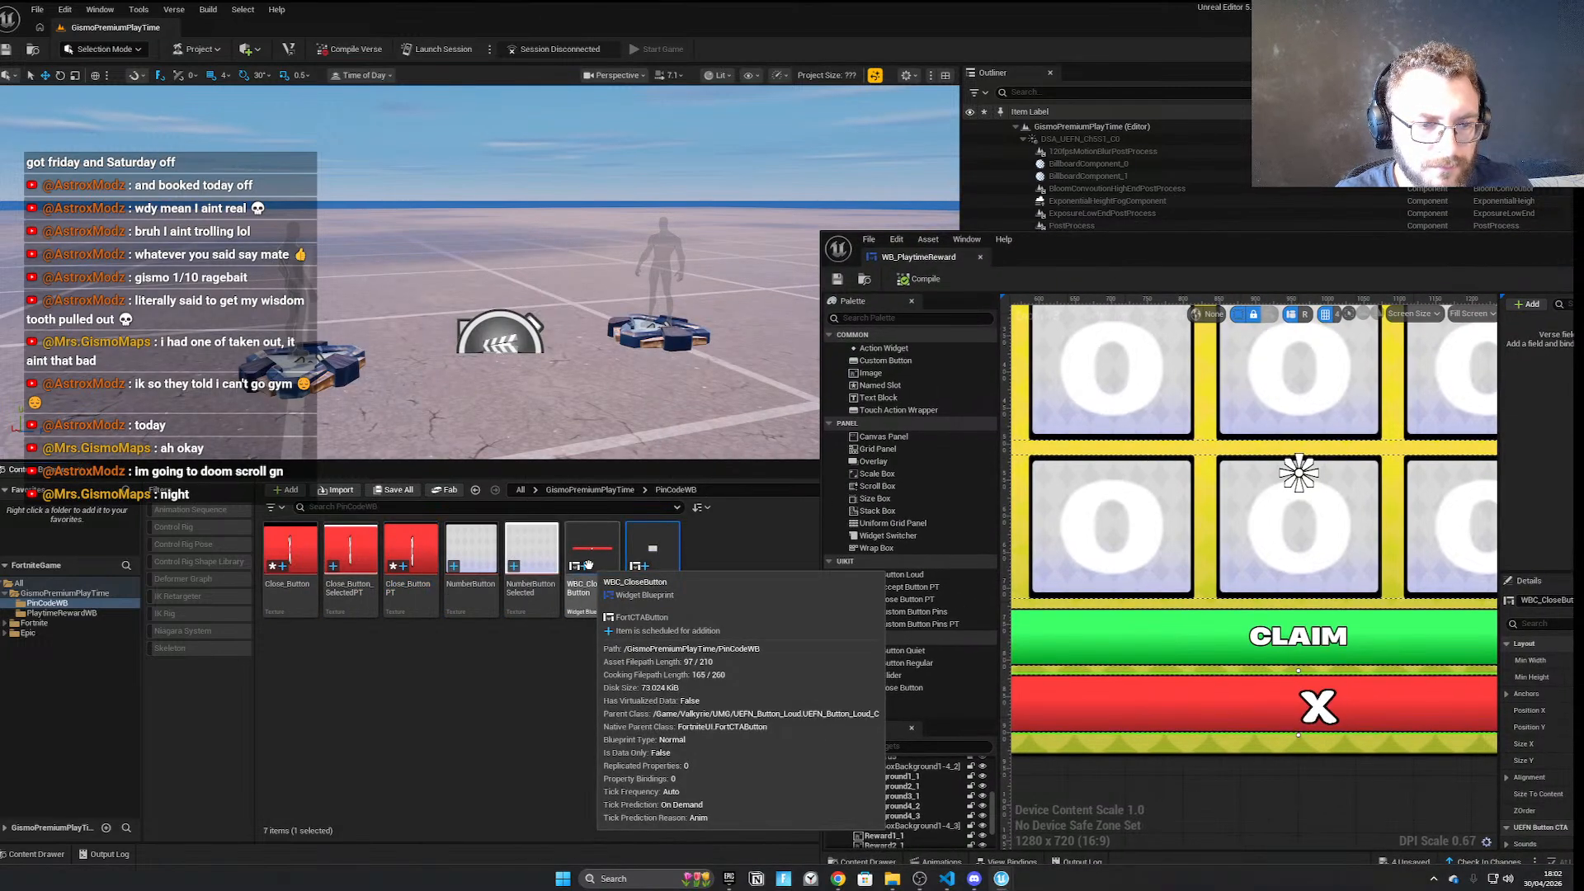
left_click(407, 549, "ctrl")
left_click(350, 549, "ctrl")
left_click(289, 549, "ctrl")
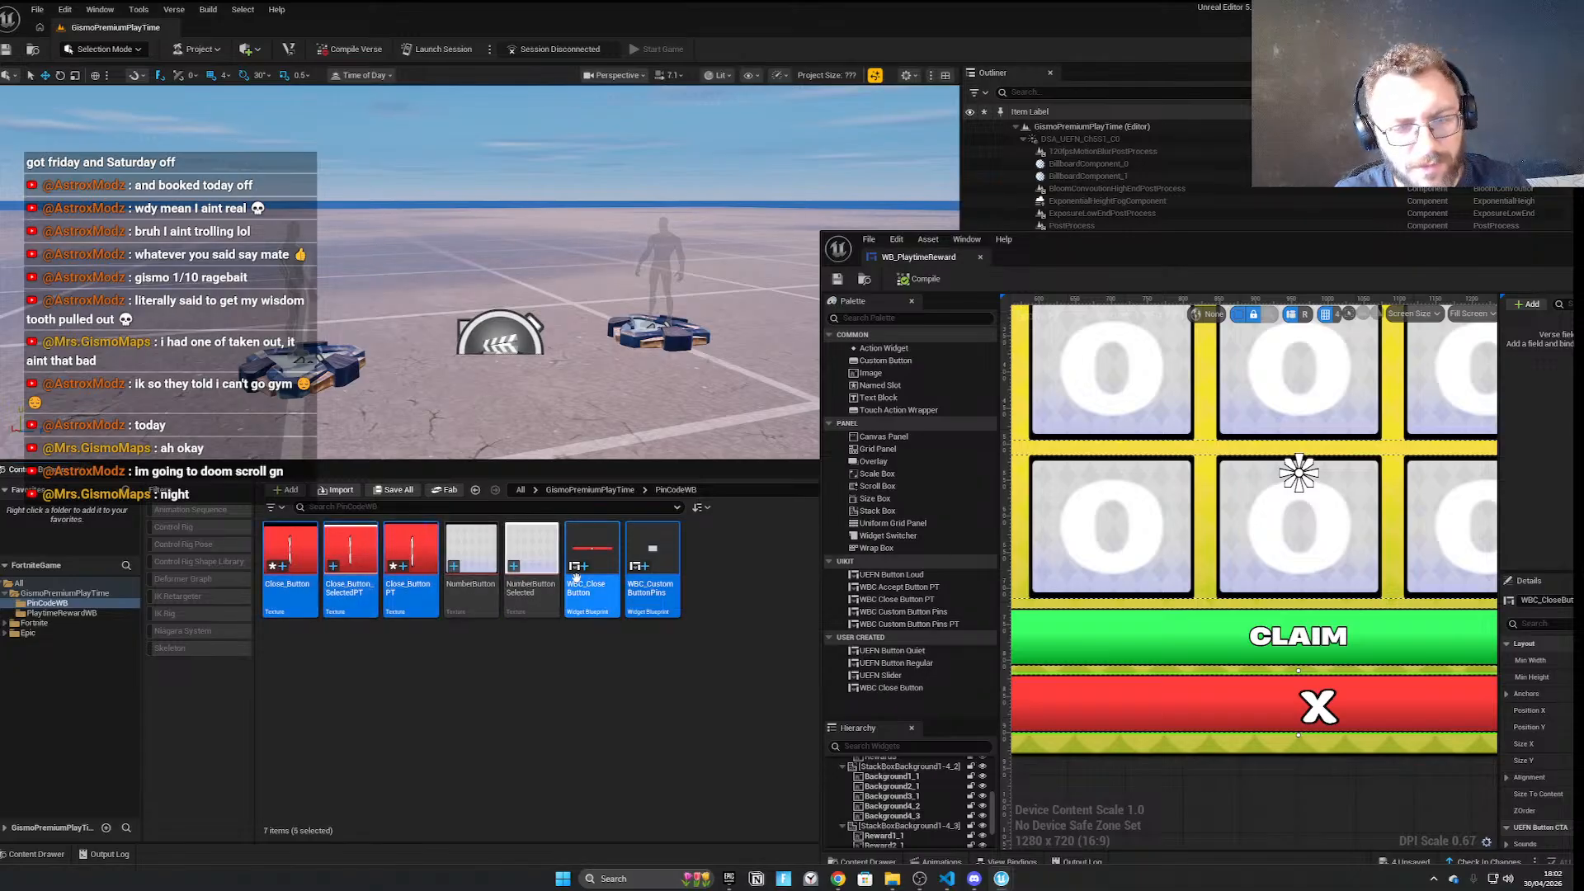
key("Delete")
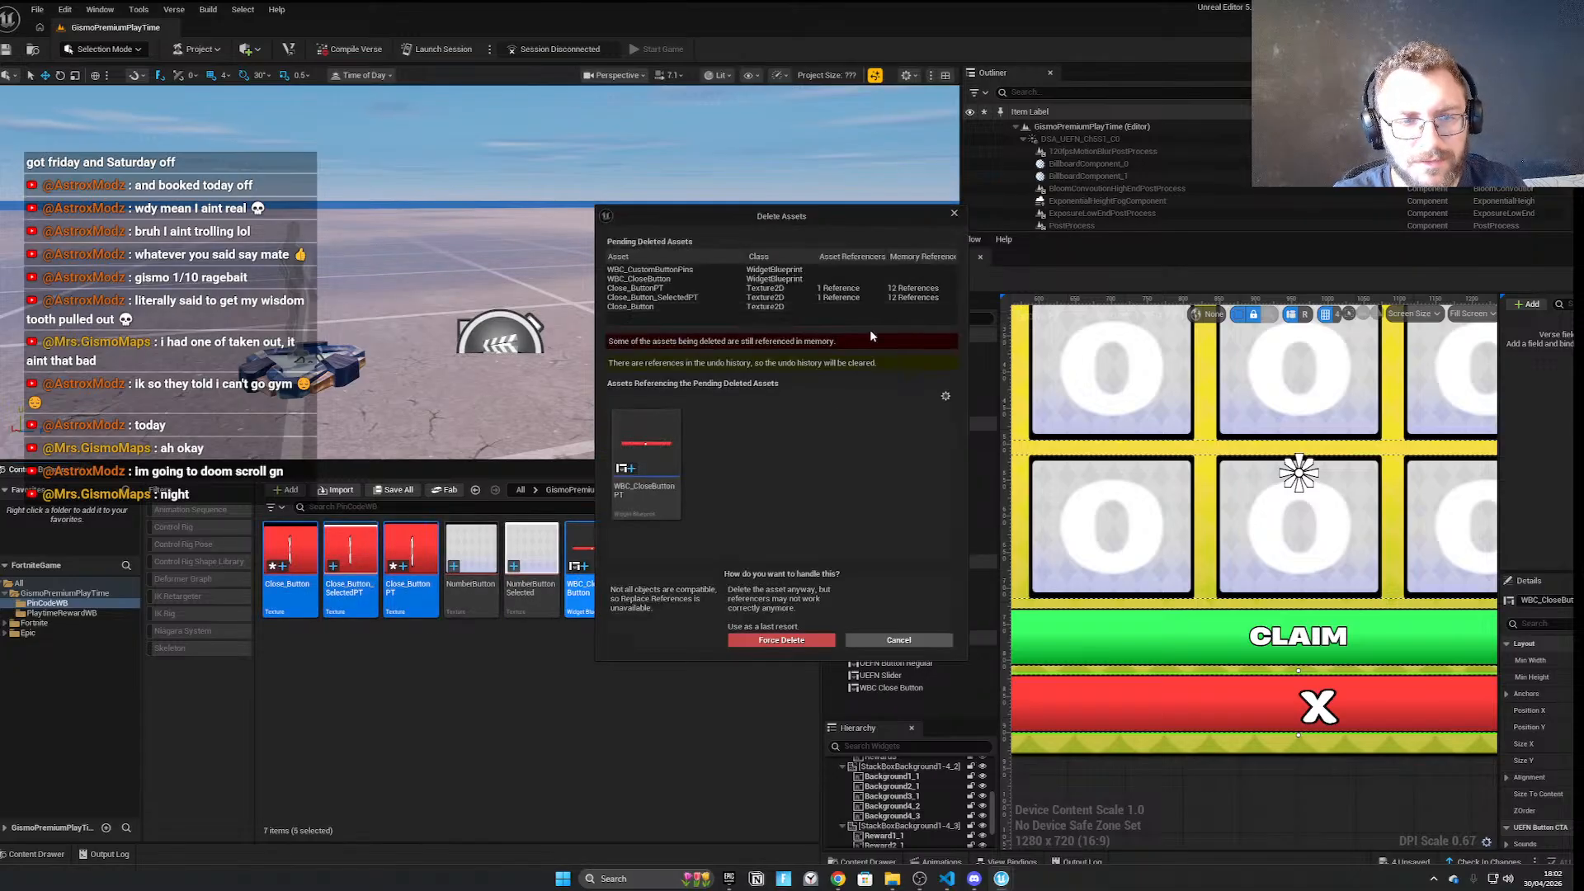
left_click(775, 639)
Go to the PlaytimeRewardWB folder and open the WBC_CloseButtonPT widget for inspection
left_click(591, 490)
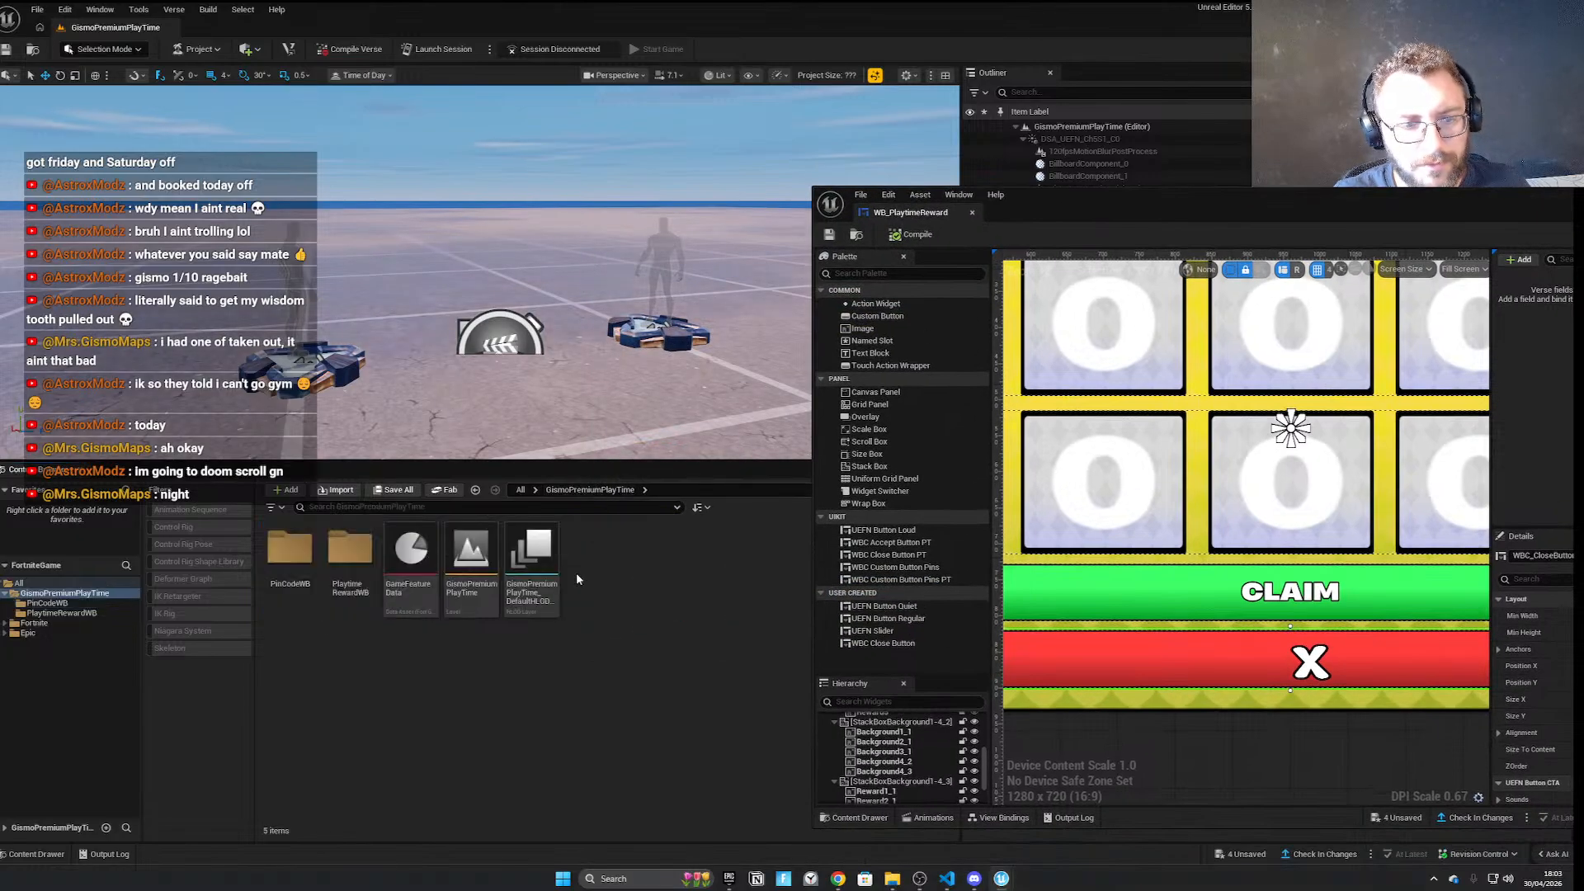
double_click(355, 559)
double_click(587, 571)
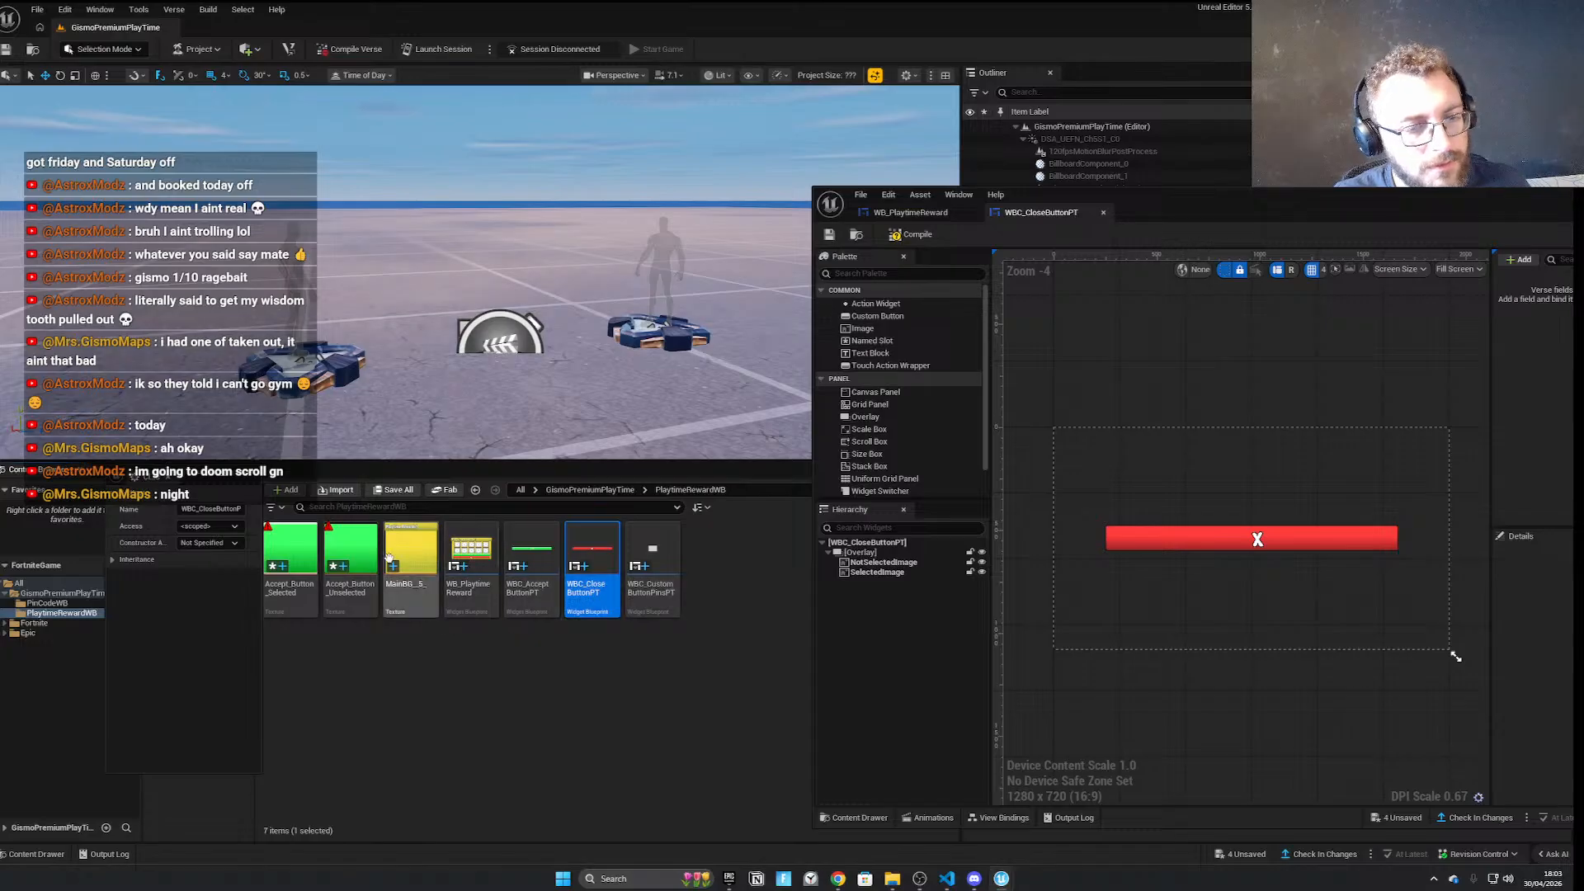
left_click(386, 672)
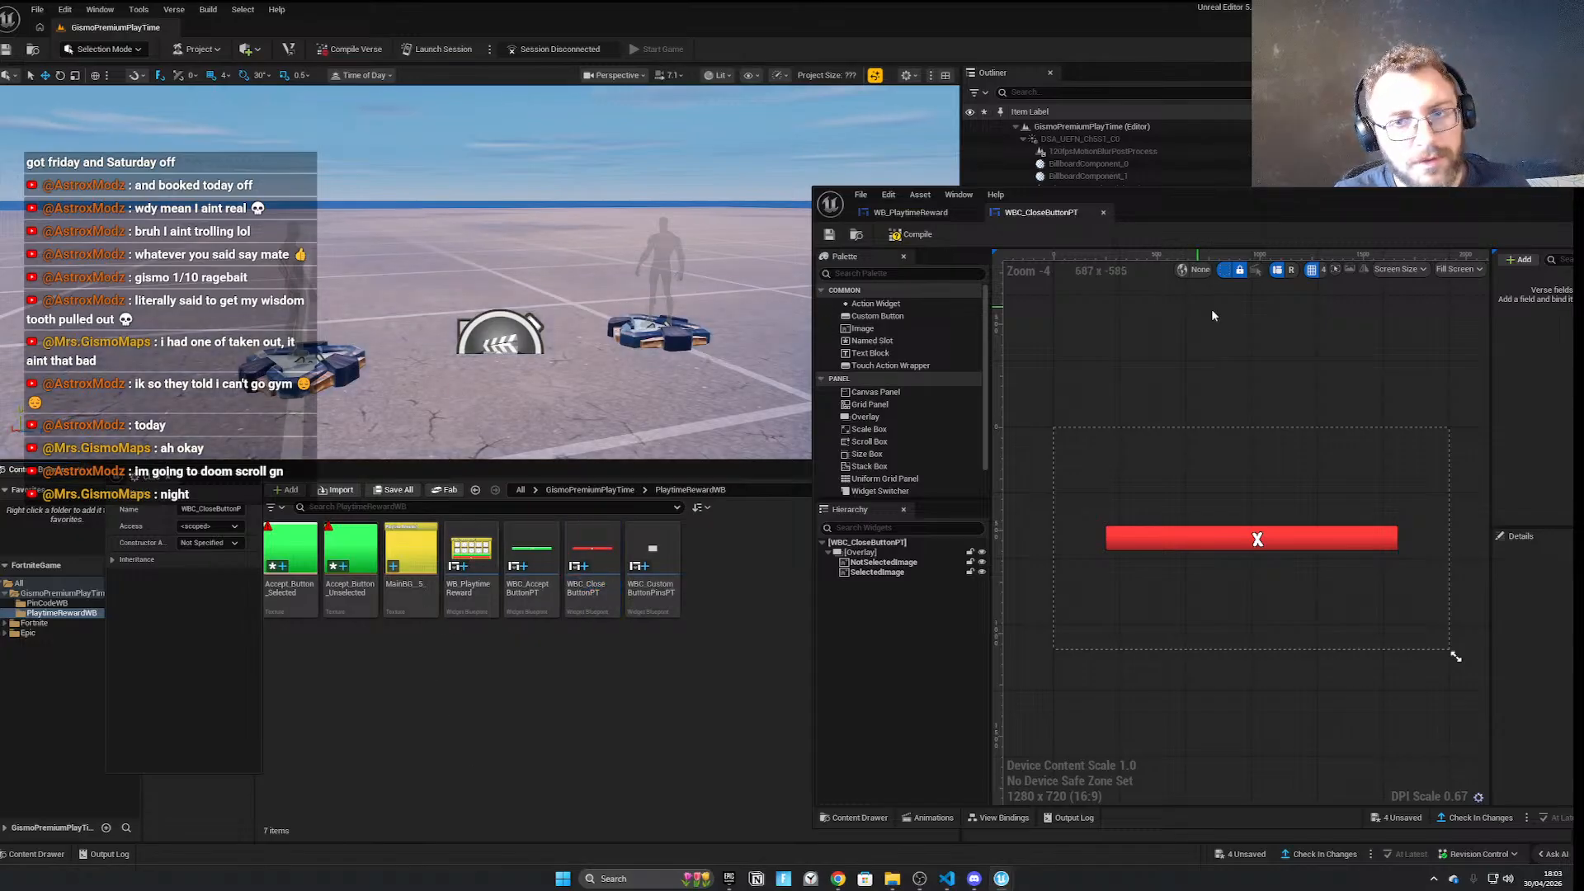
Inspect the Close_ButtonPT texture in PinCodeWB, close its editor and reimport the texture with a new file
left_click(590, 491)
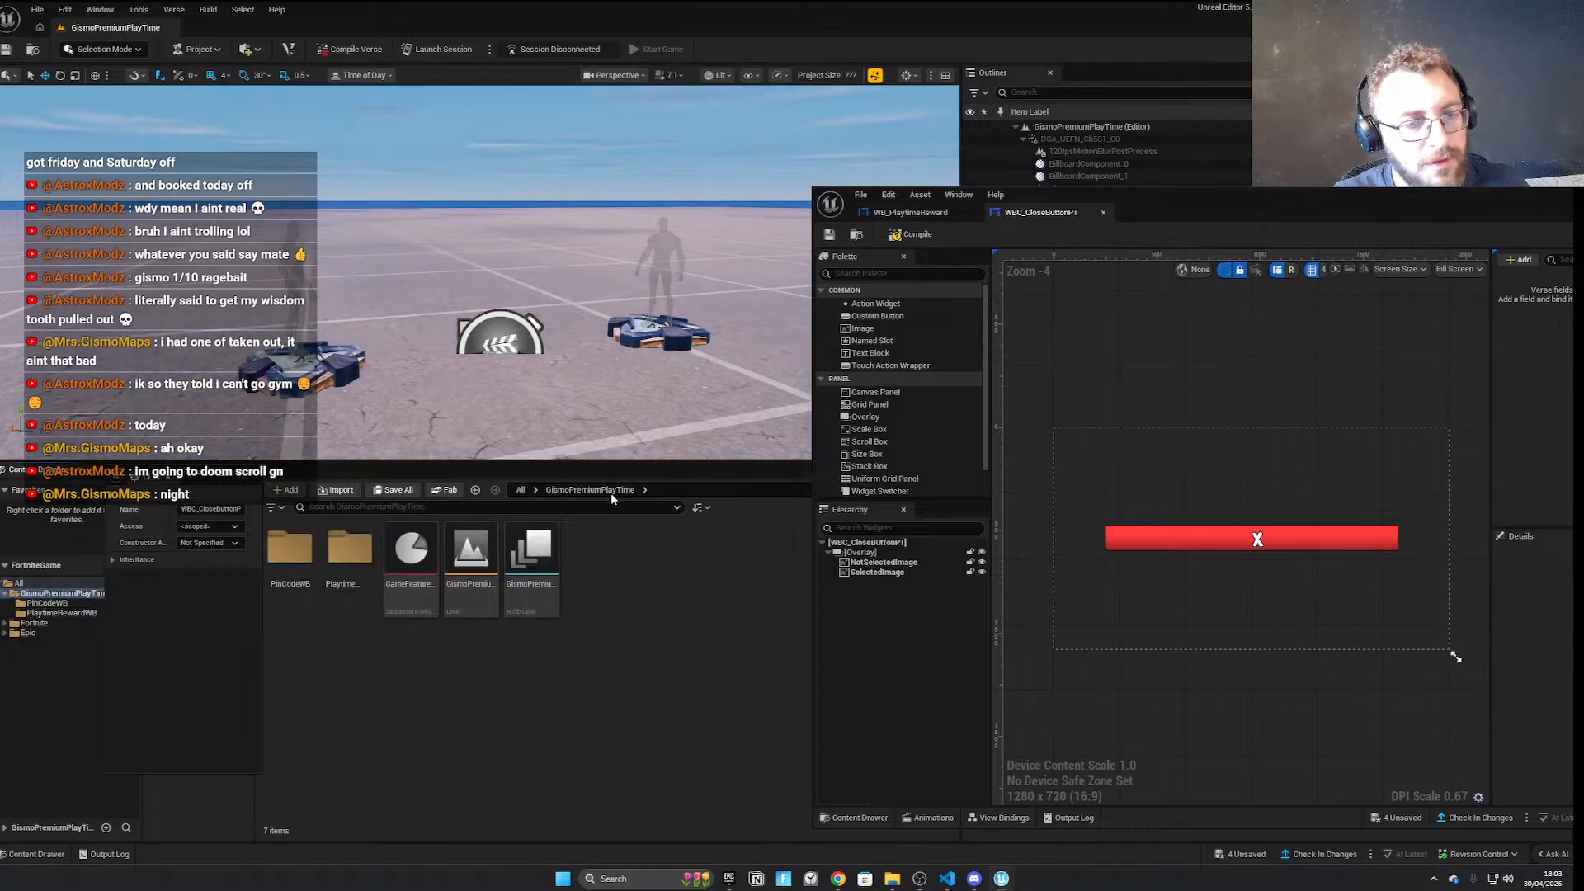
double_click(291, 549)
double_click(429, 555)
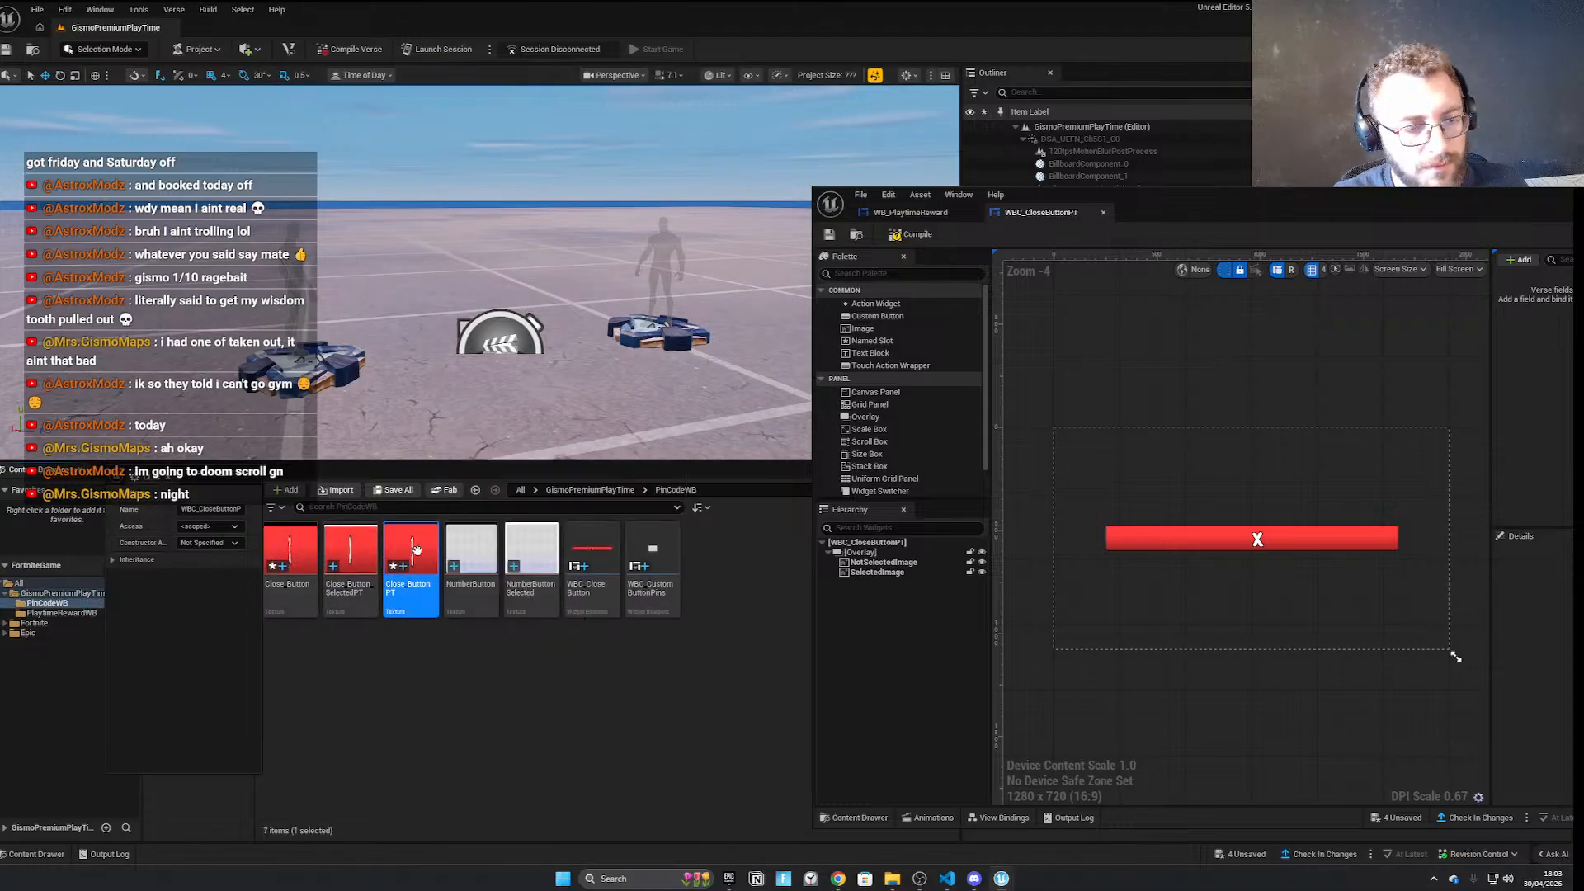
left_click_drag(1474, 209, 1153, 193)
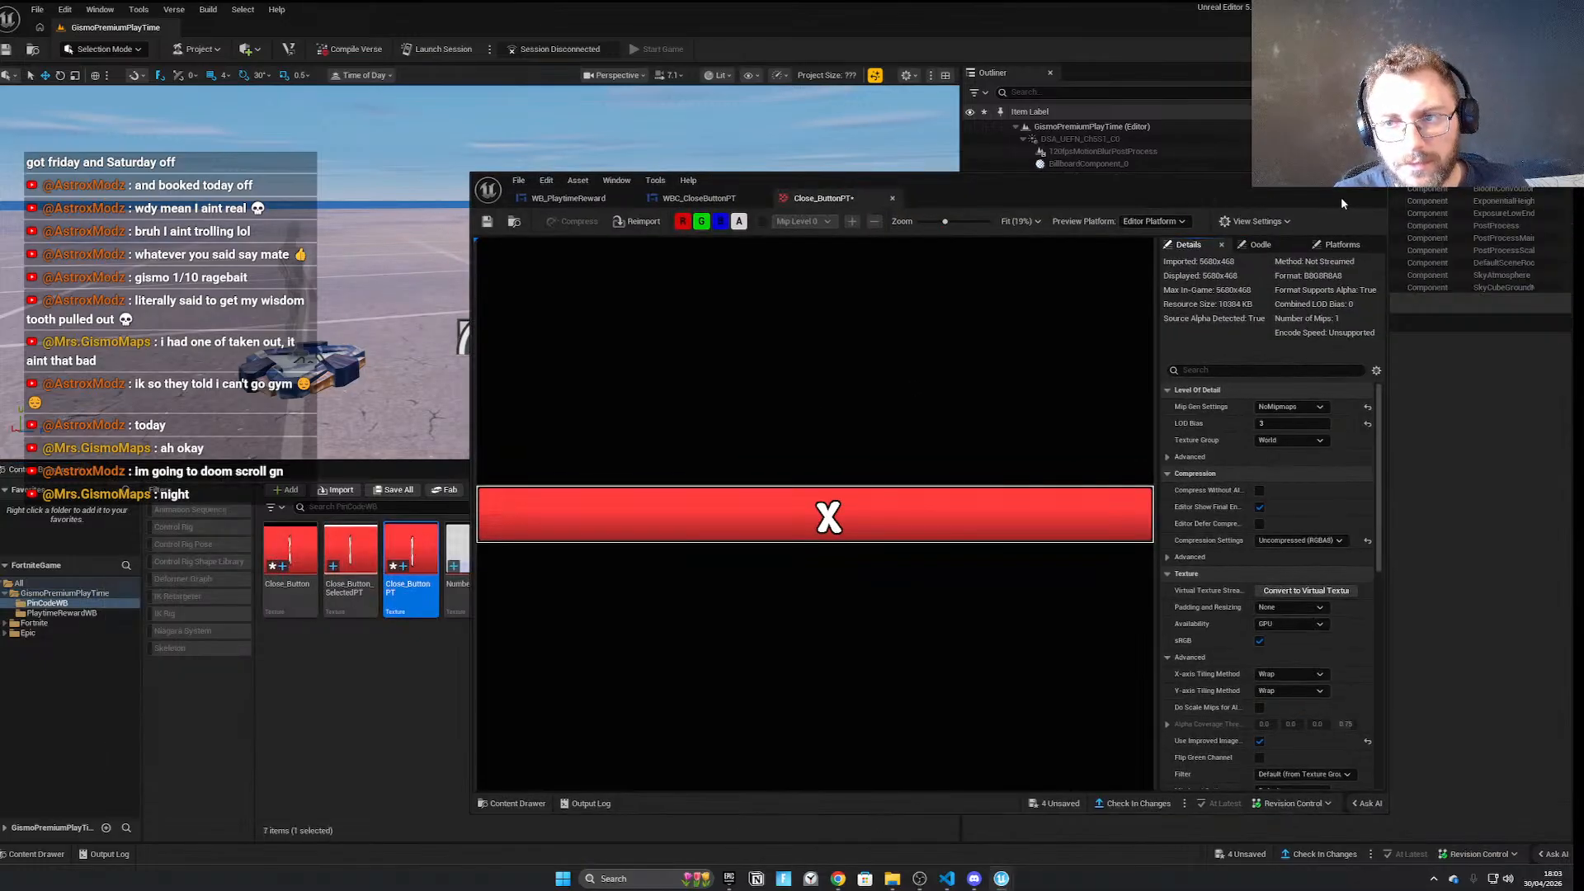
left_click(1316, 186)
right_click(418, 561)
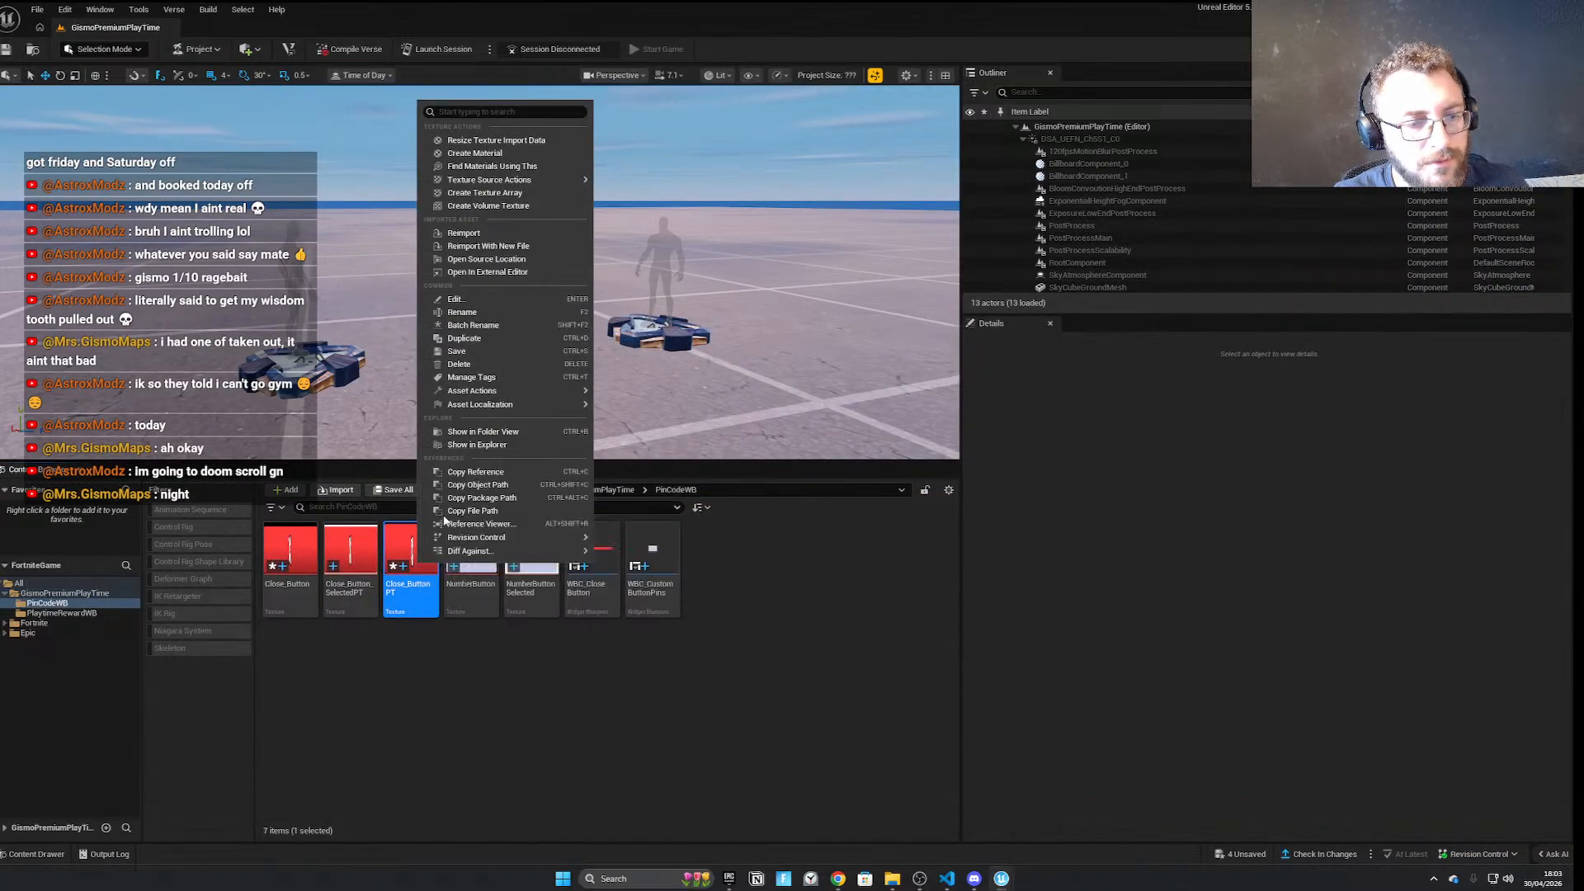
left_click(519, 247)
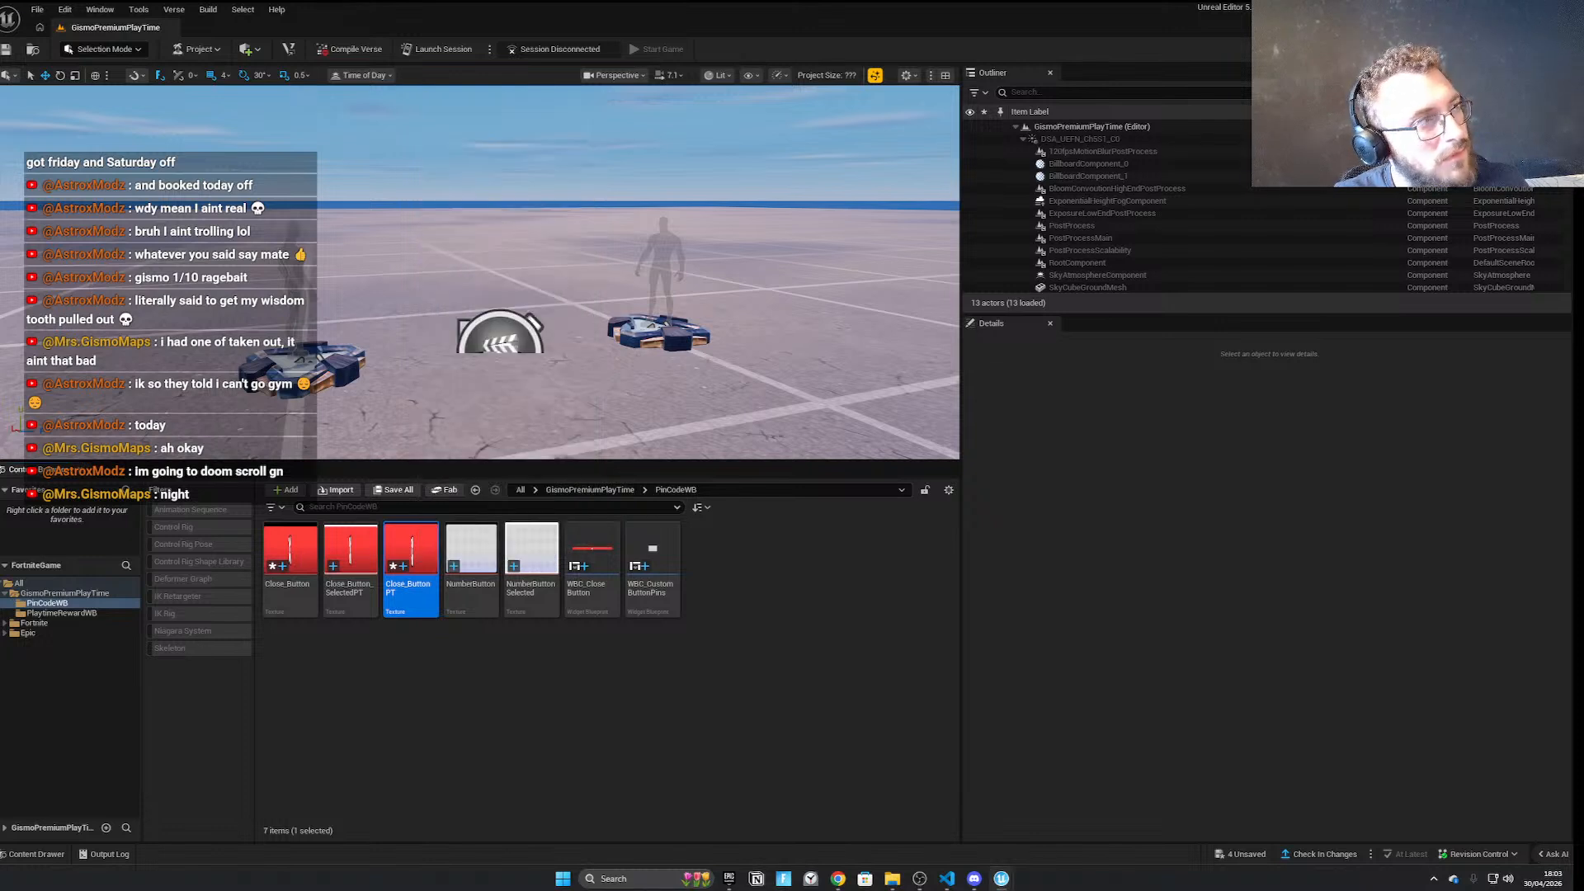
right_click(368, 551)
mouse_move(462, 538)
left_click(594, 598)
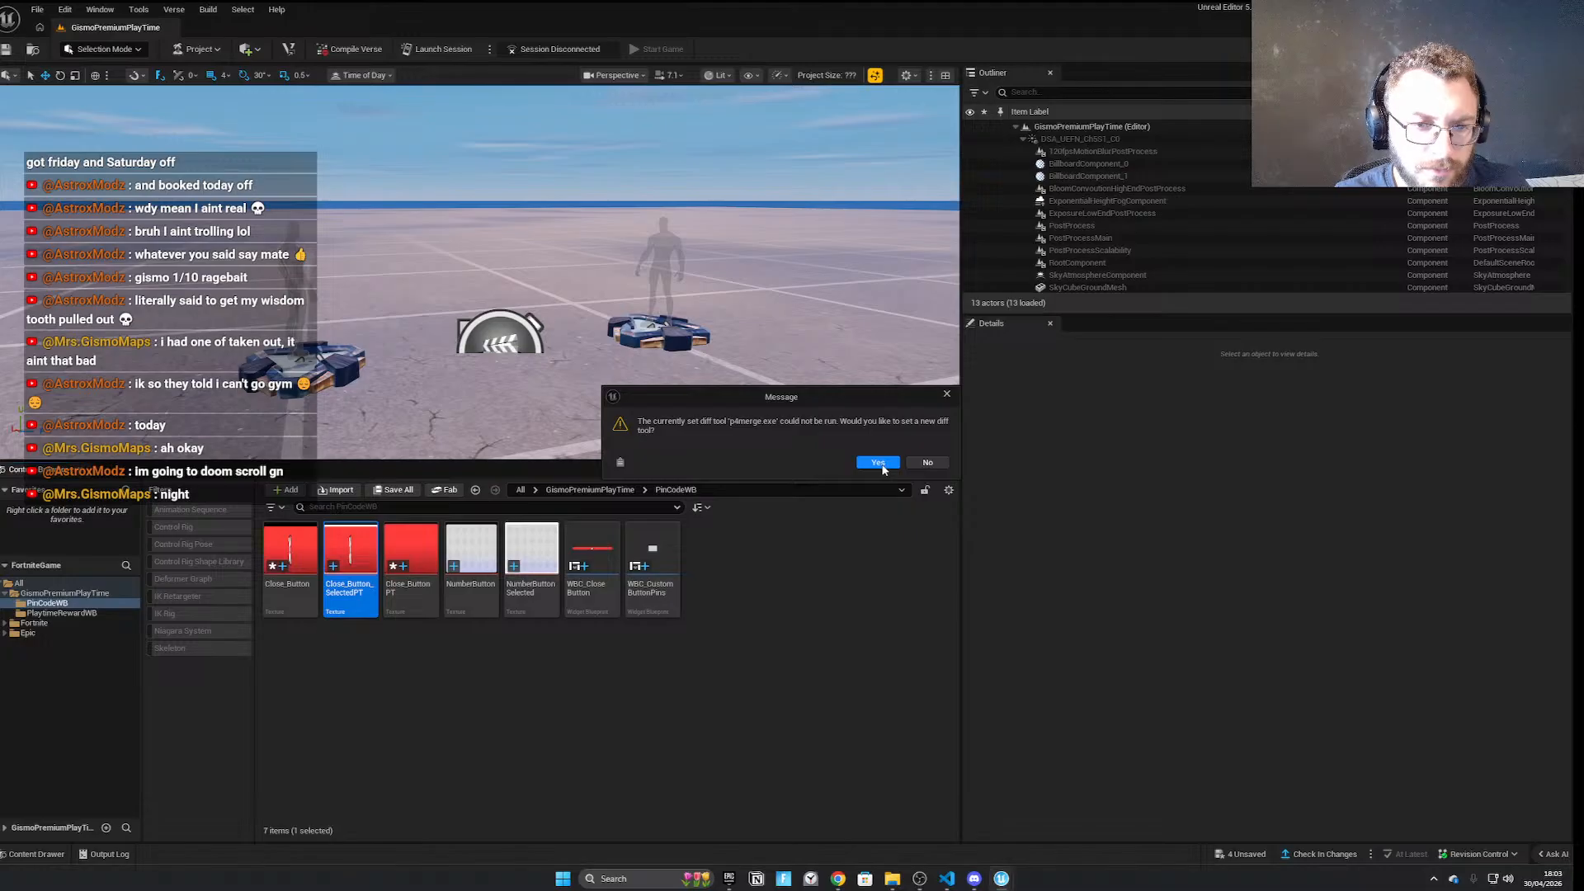
left_click(942, 396)
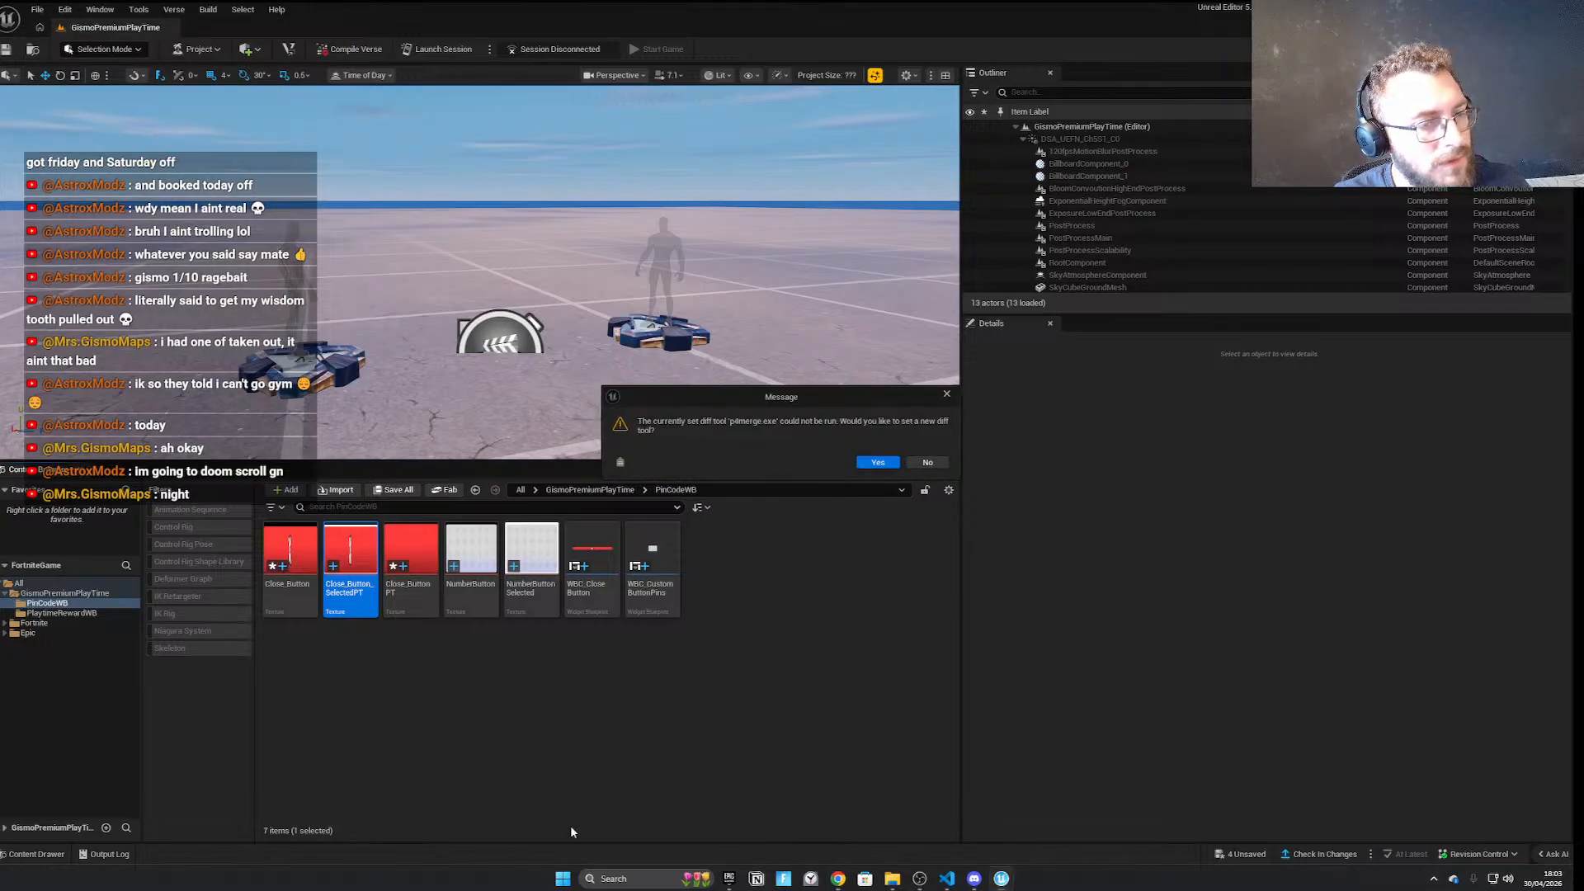
left_click(929, 463)
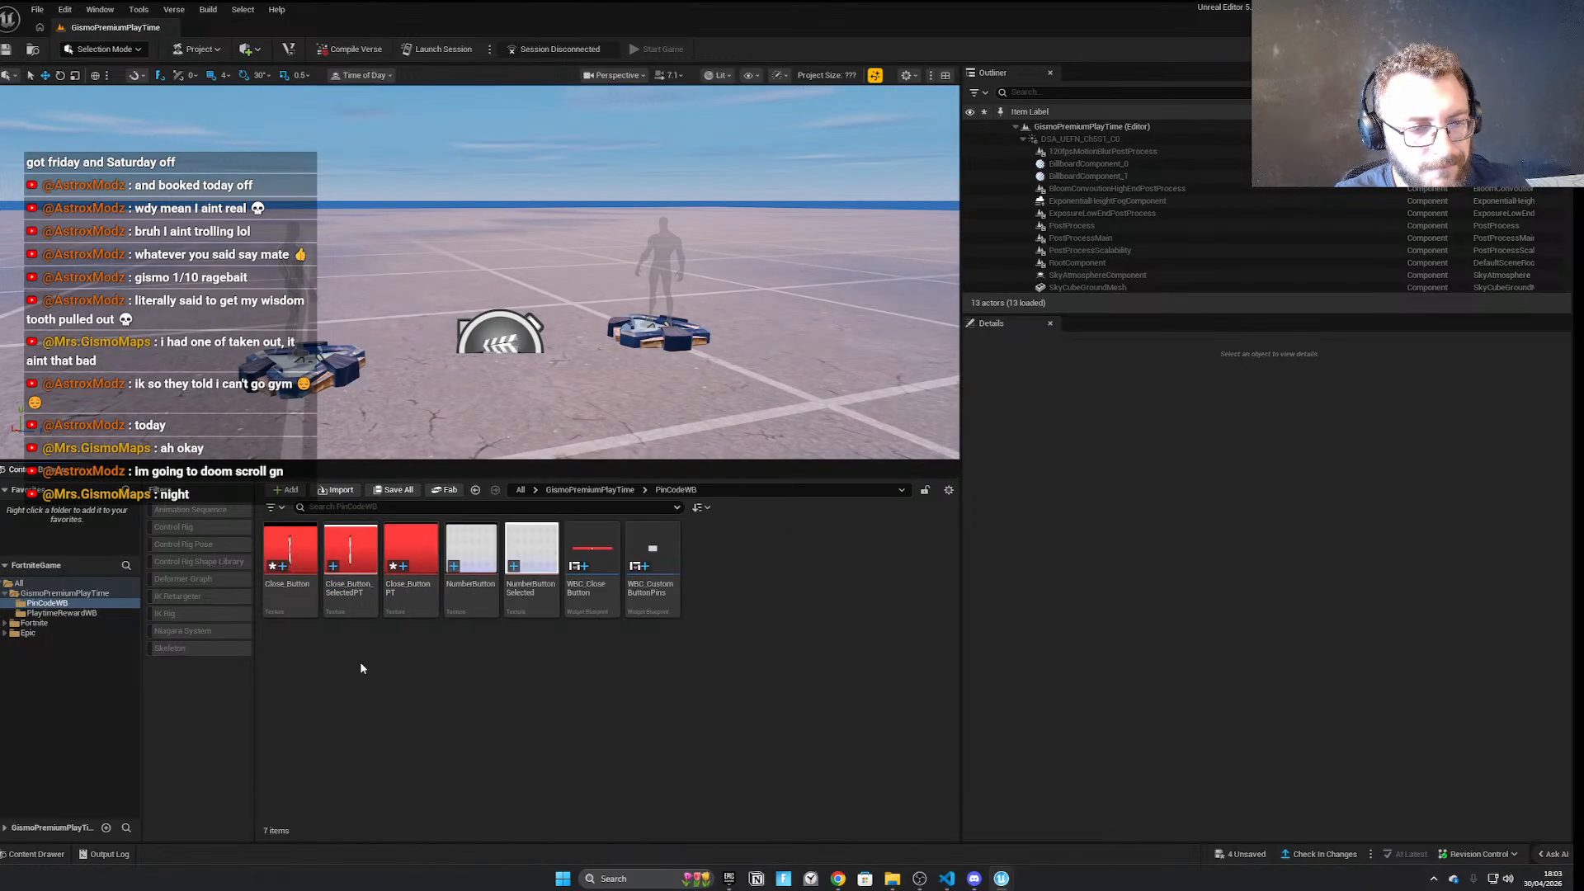
Duplicate the Close_Button_SelectedPT texture within the PinCodeWB folder
left_click(366, 581)
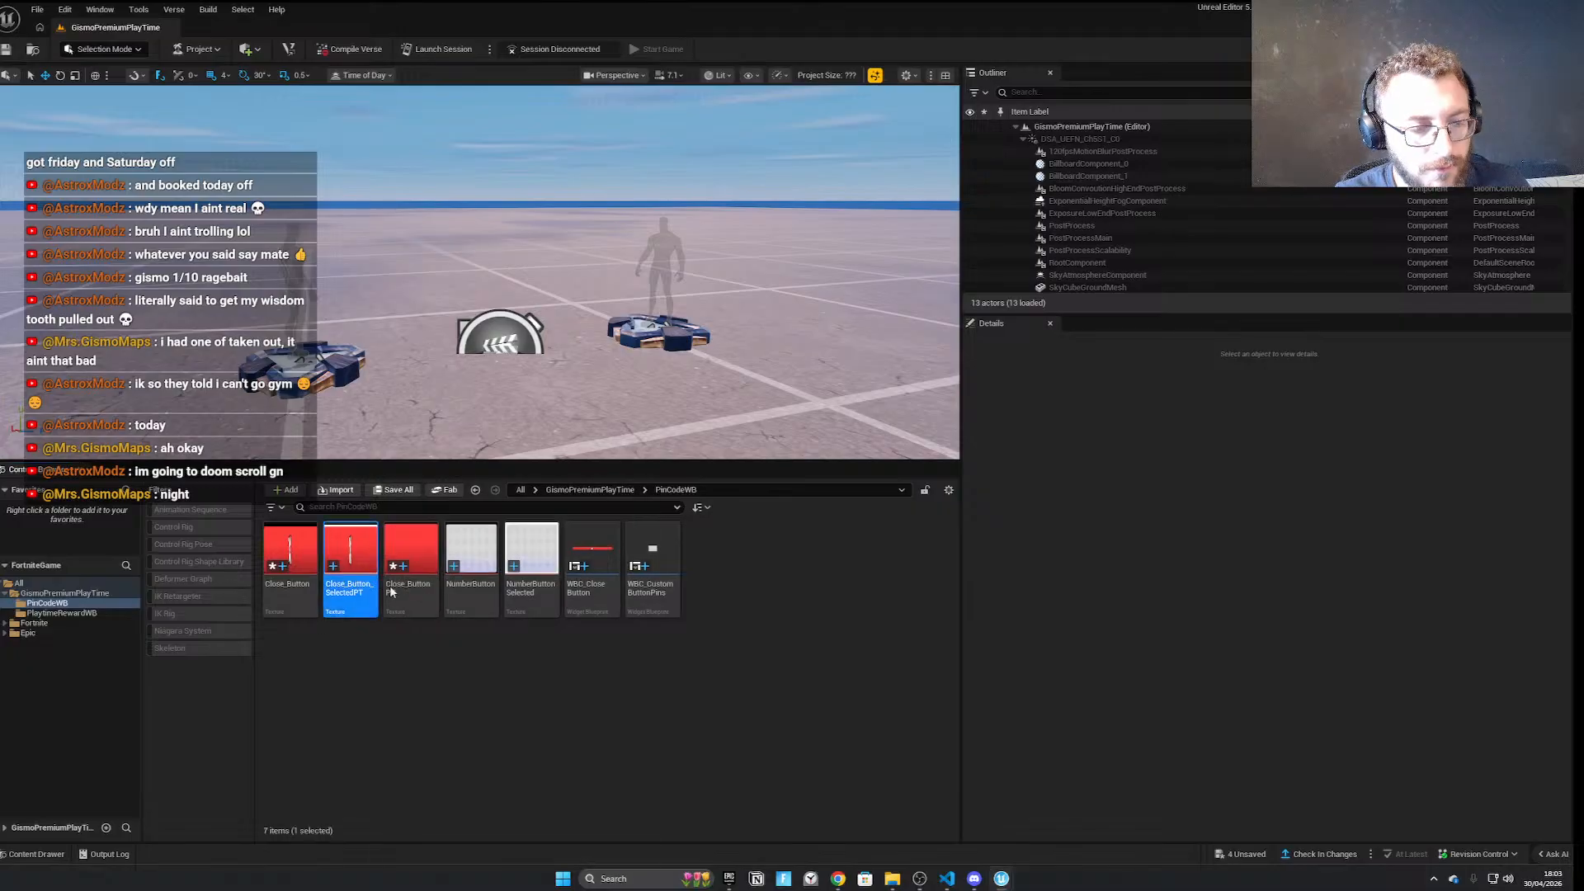
right_click(365, 581)
left_click(385, 605)
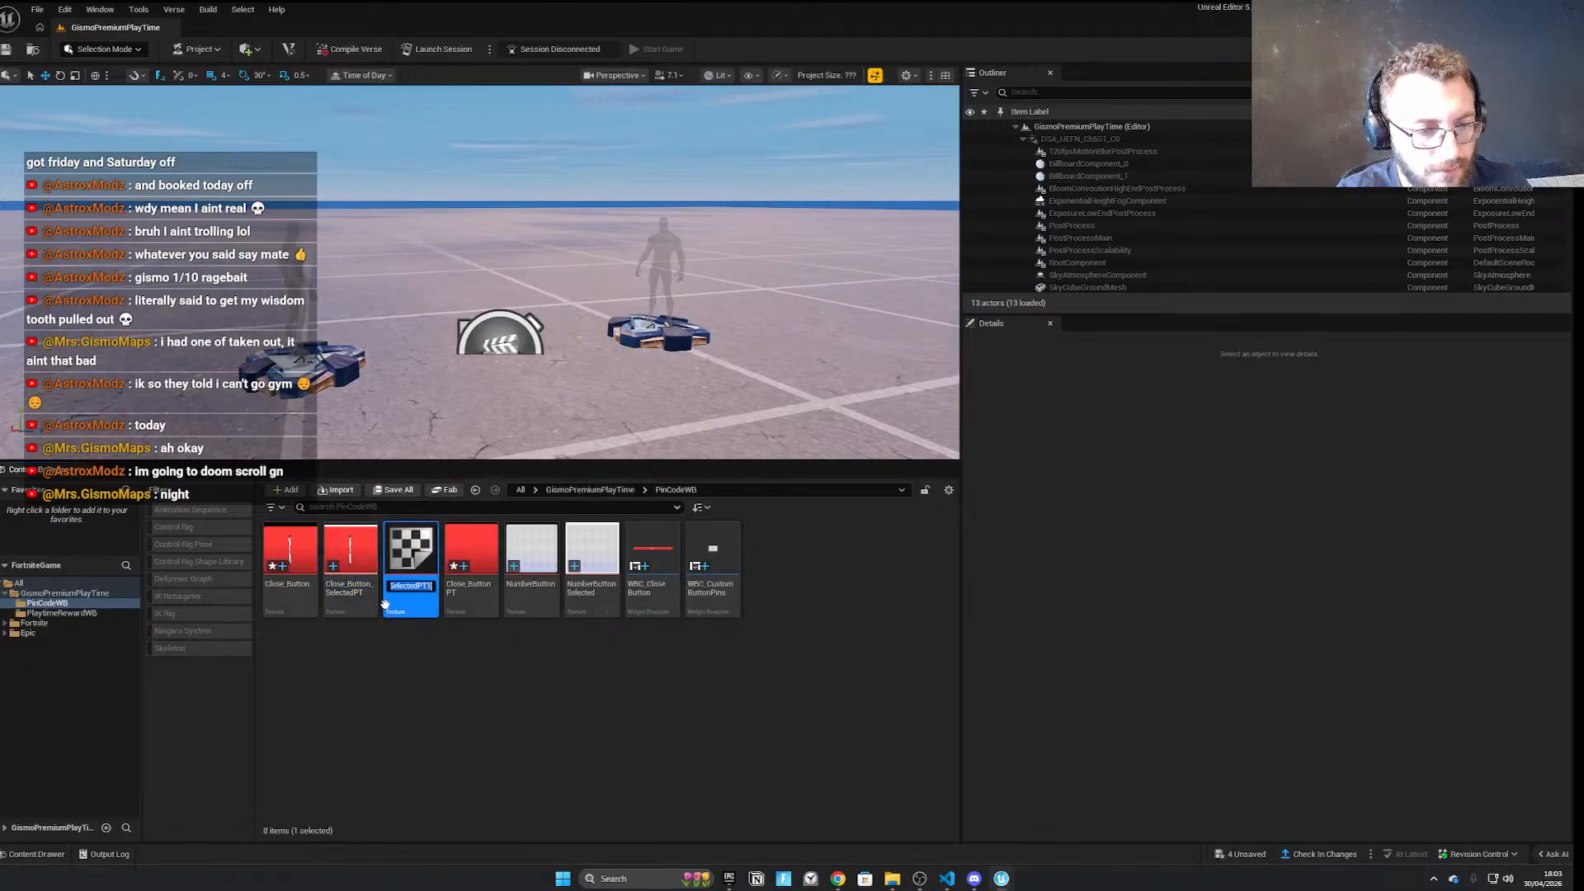
left_click(424, 676)
Rename the original Close_Button_SelectedPT texture as Close_Button_Selected
left_click(373, 601)
key("F2")
key("Right")
key("BackSpace")
key("BackSpace")
key("Return")
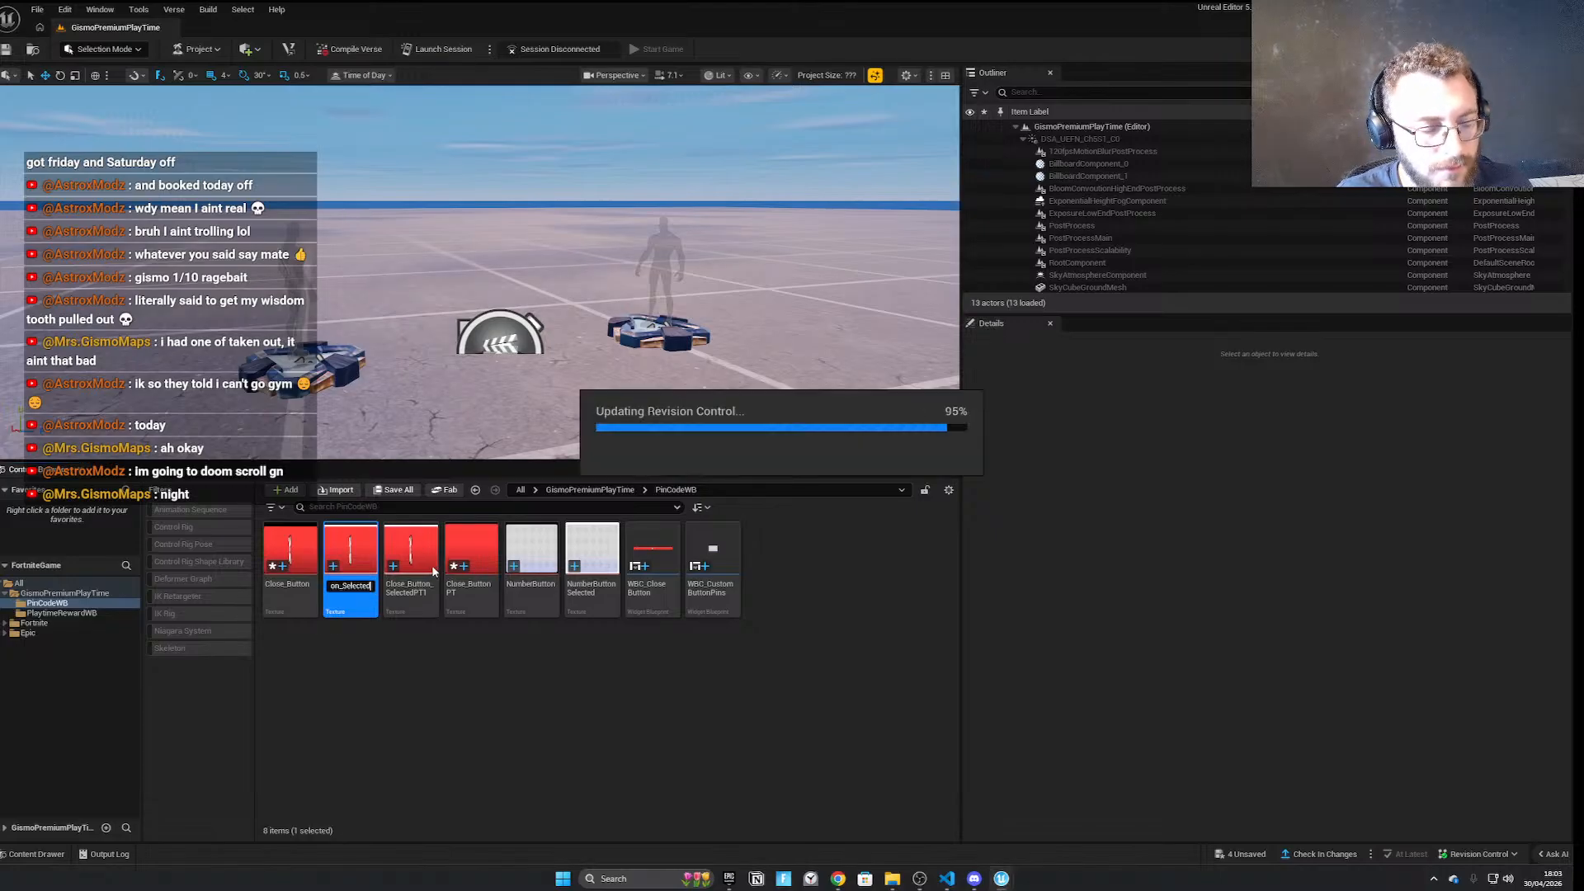
Rename the duplicated texture as Close_Button_SelectedPT and open it in the texture editor
left_click(429, 565)
key("F2")
key("Right")
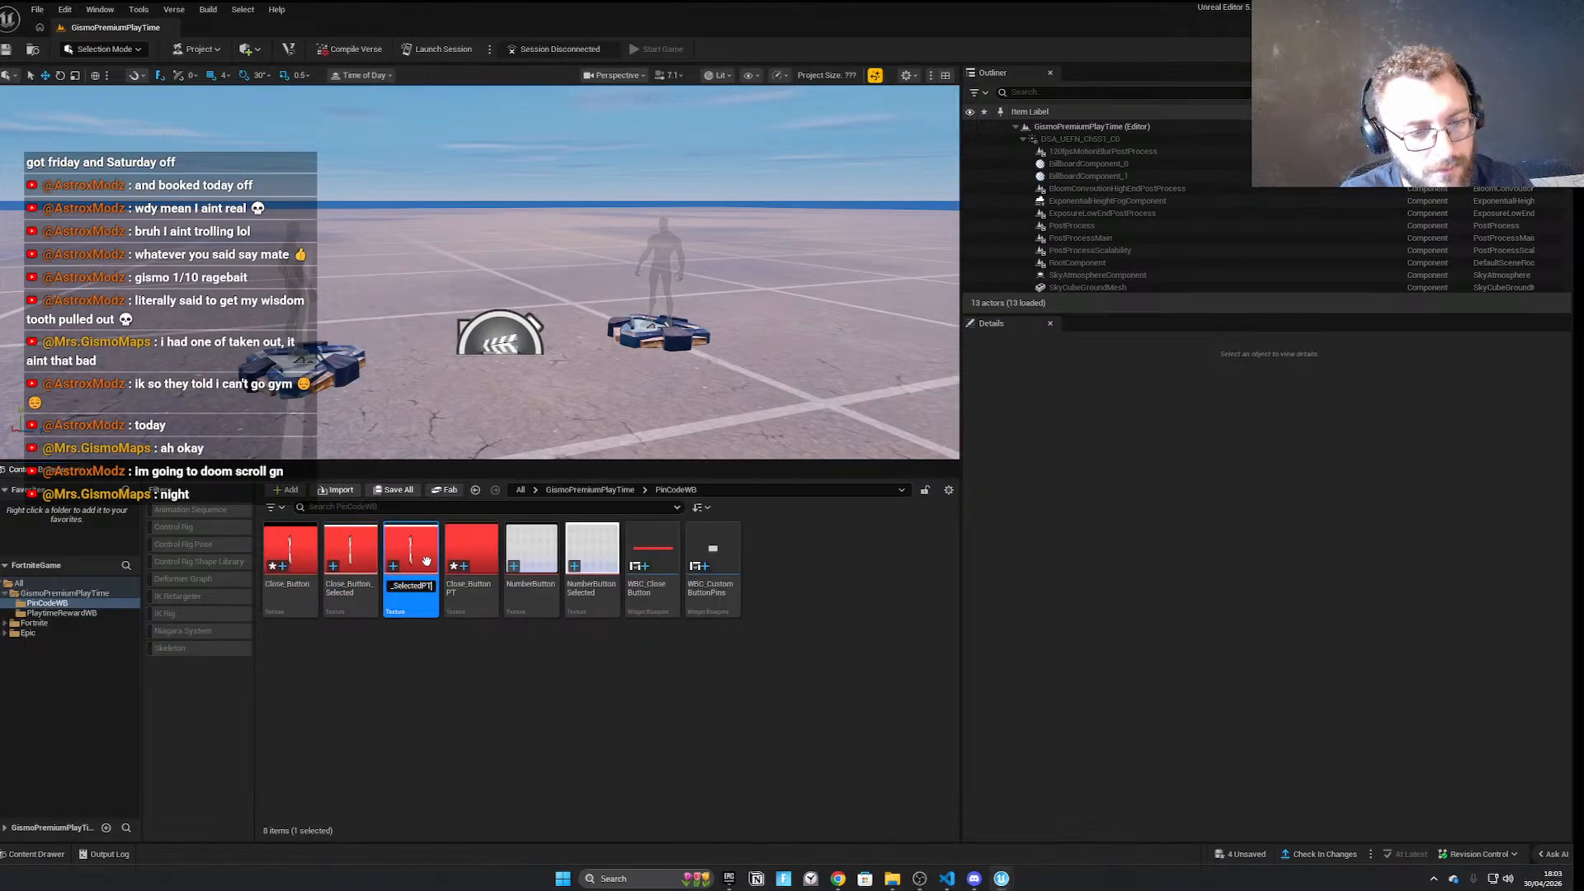
key("BackSpace")
key("Return")
left_click(476, 698)
double_click(410, 555)
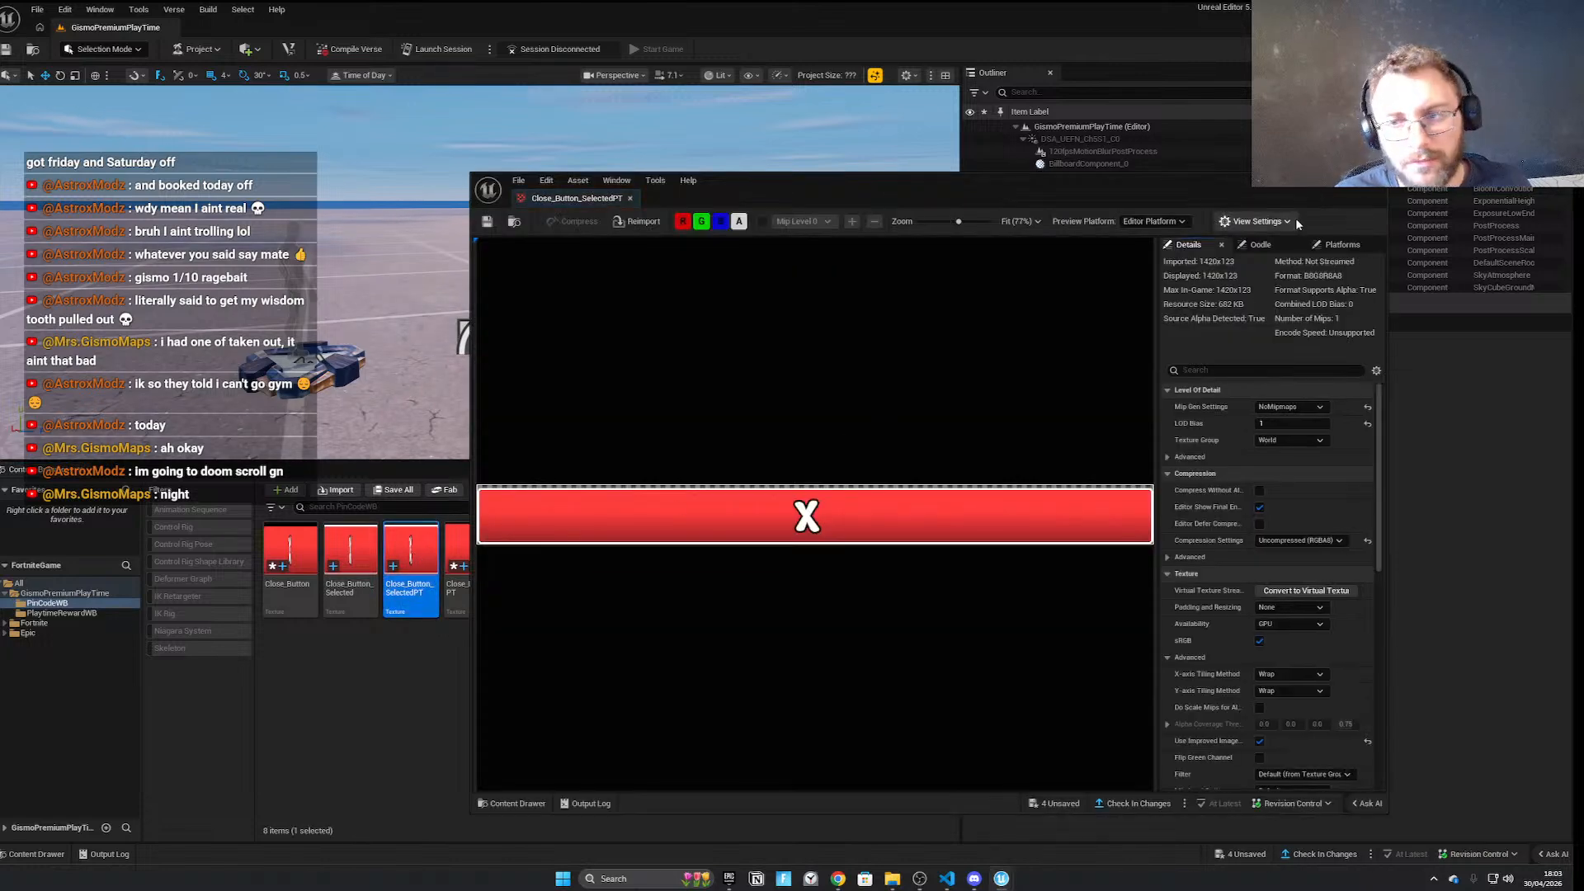
left_click(1377, 180)
right_click(413, 561)
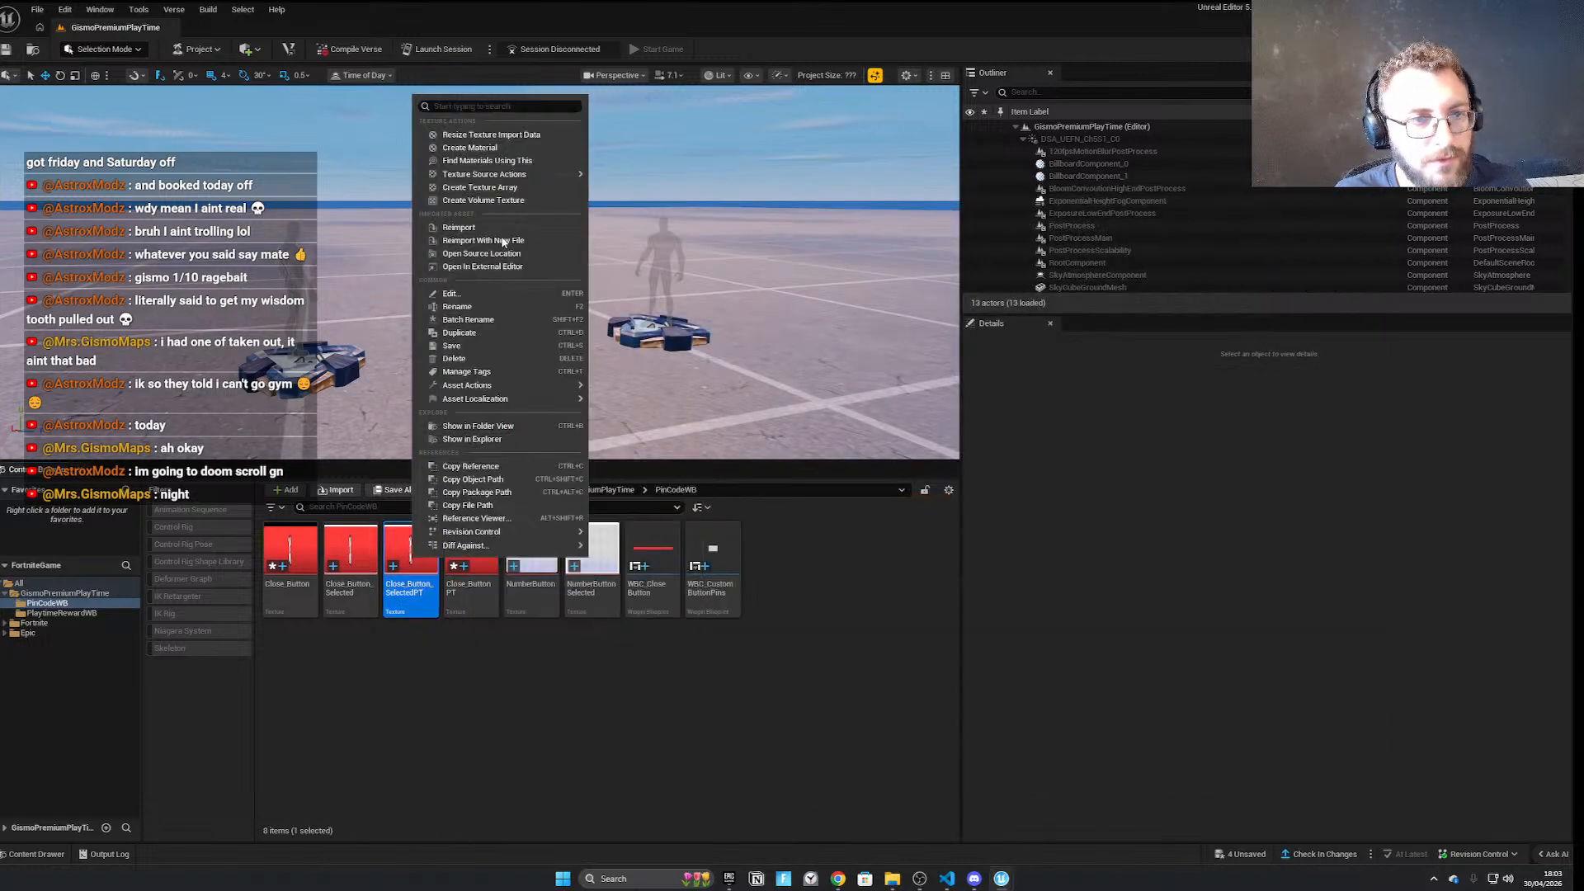
mouse_move(527, 175)
left_click(652, 195)
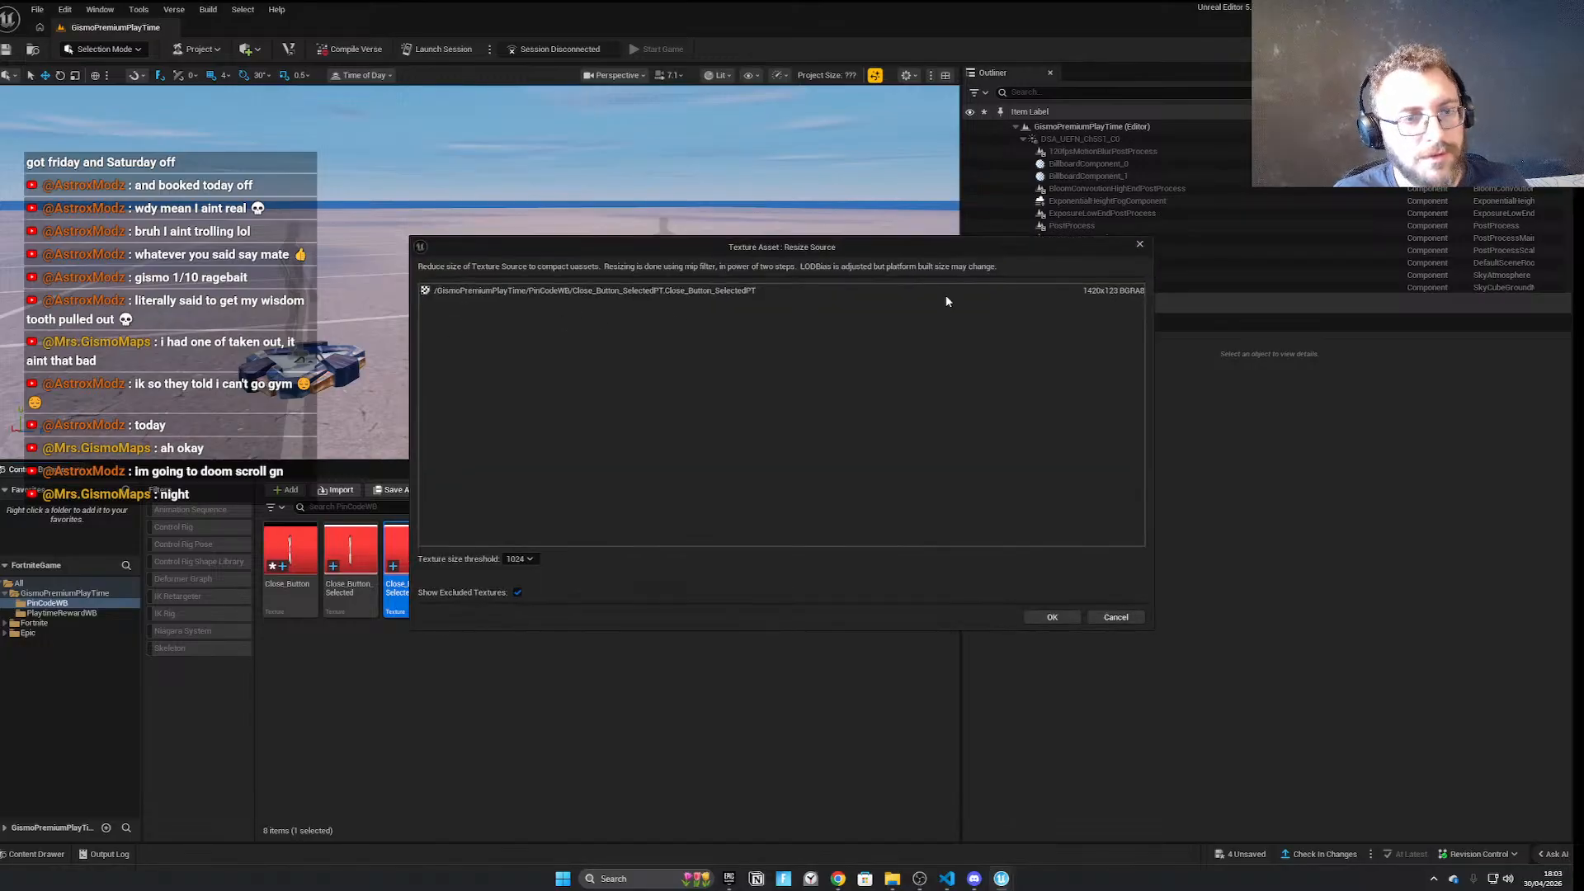
left_click(1140, 245)
right_click(420, 562)
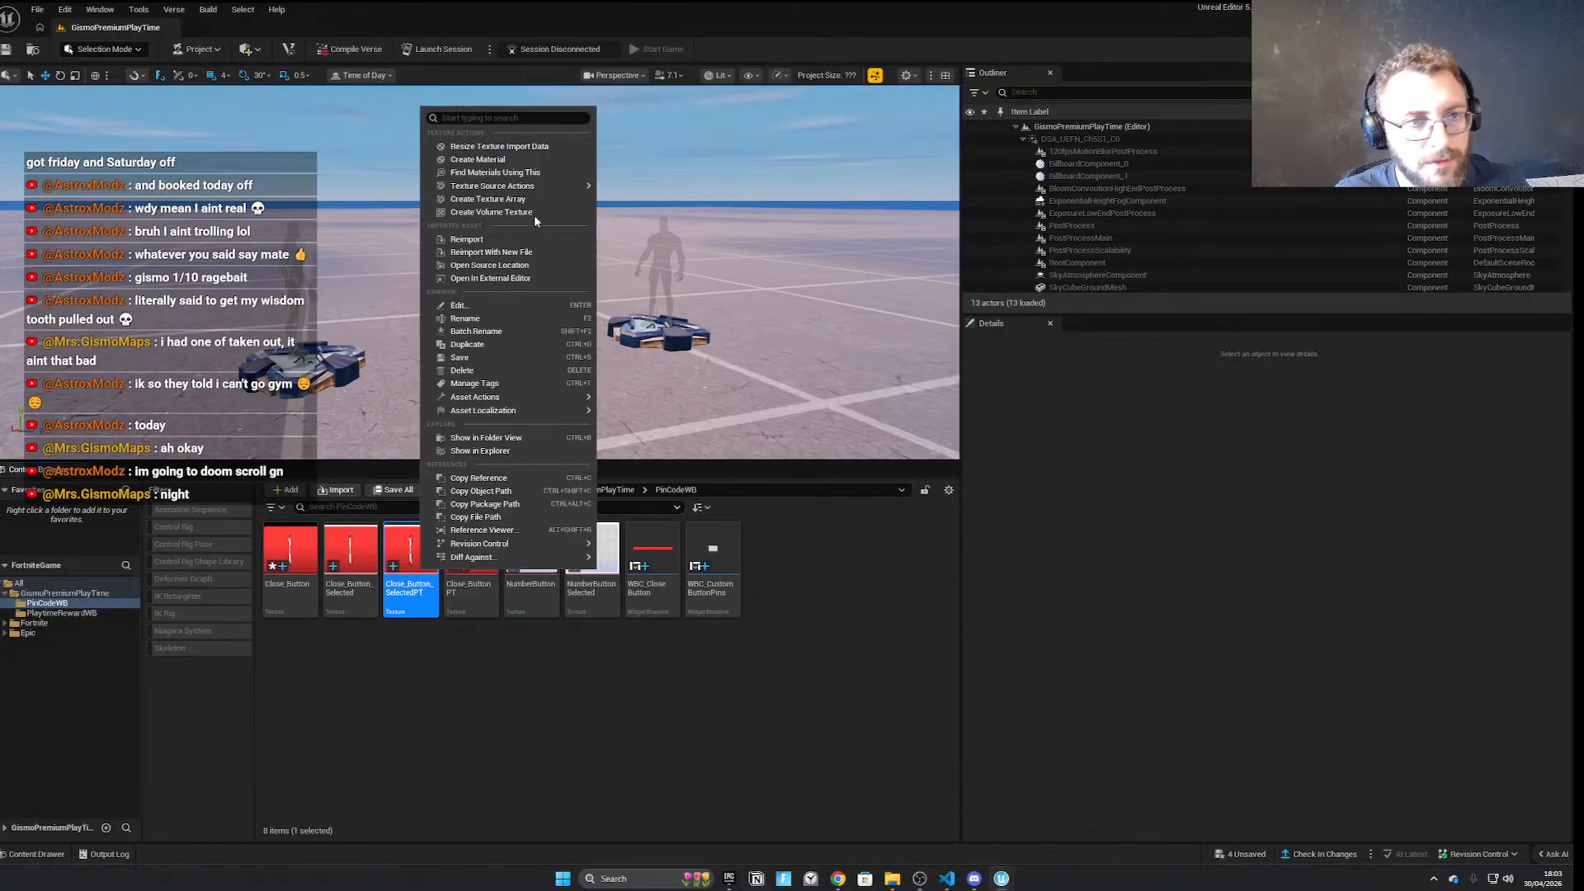
mouse_move(495, 186)
left_click(652, 204)
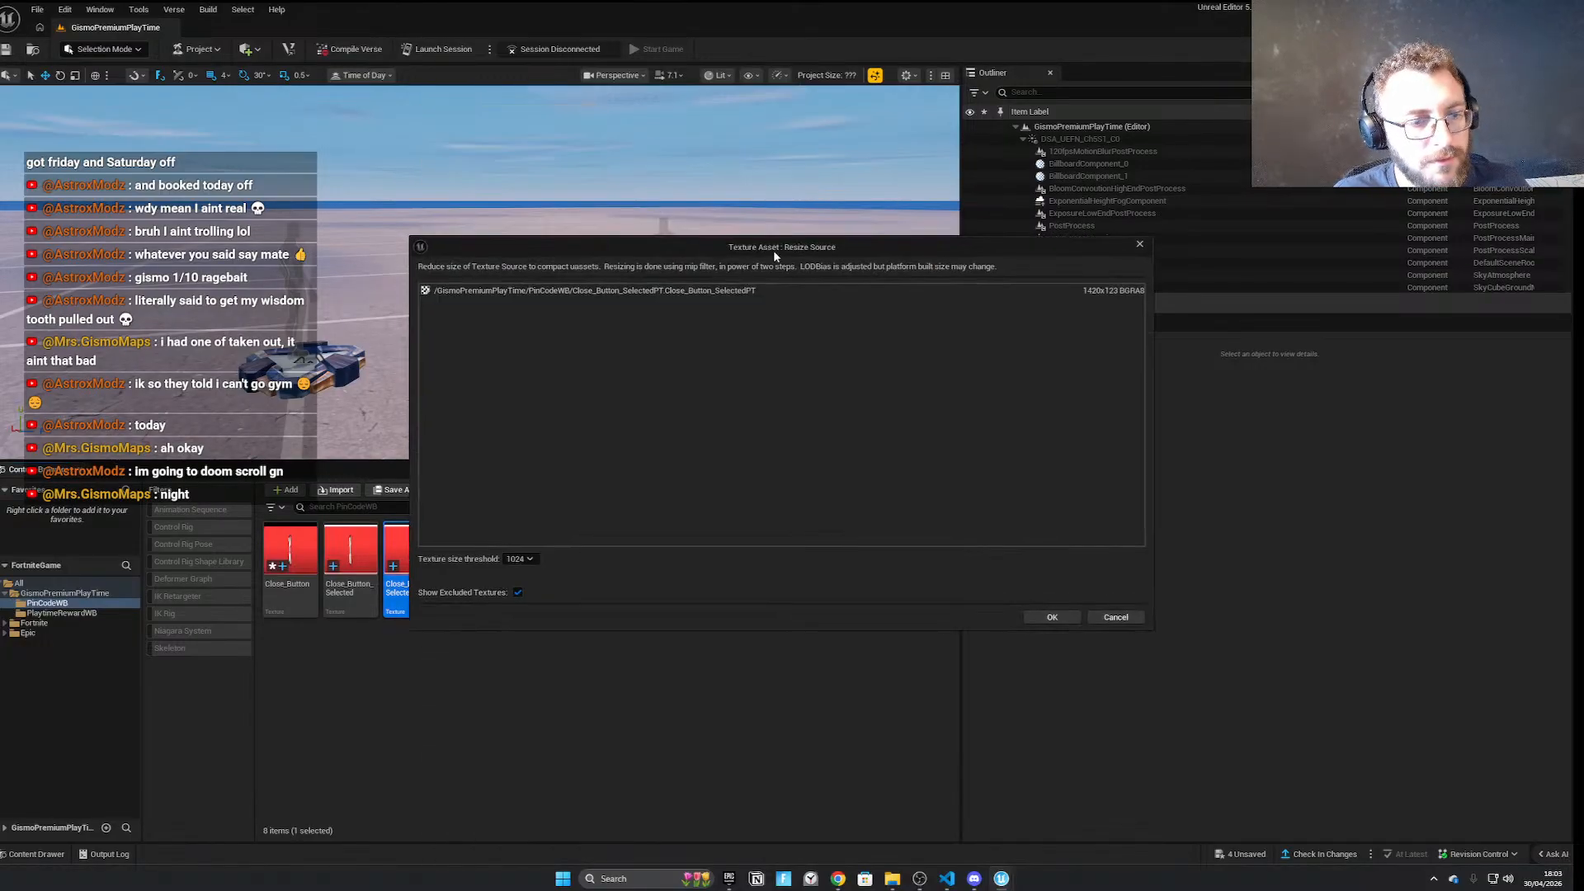
left_click(1140, 245)
Reimport the Close_Button_SelectedPT texture with the new file Close Button (3).png
right_click(417, 564)
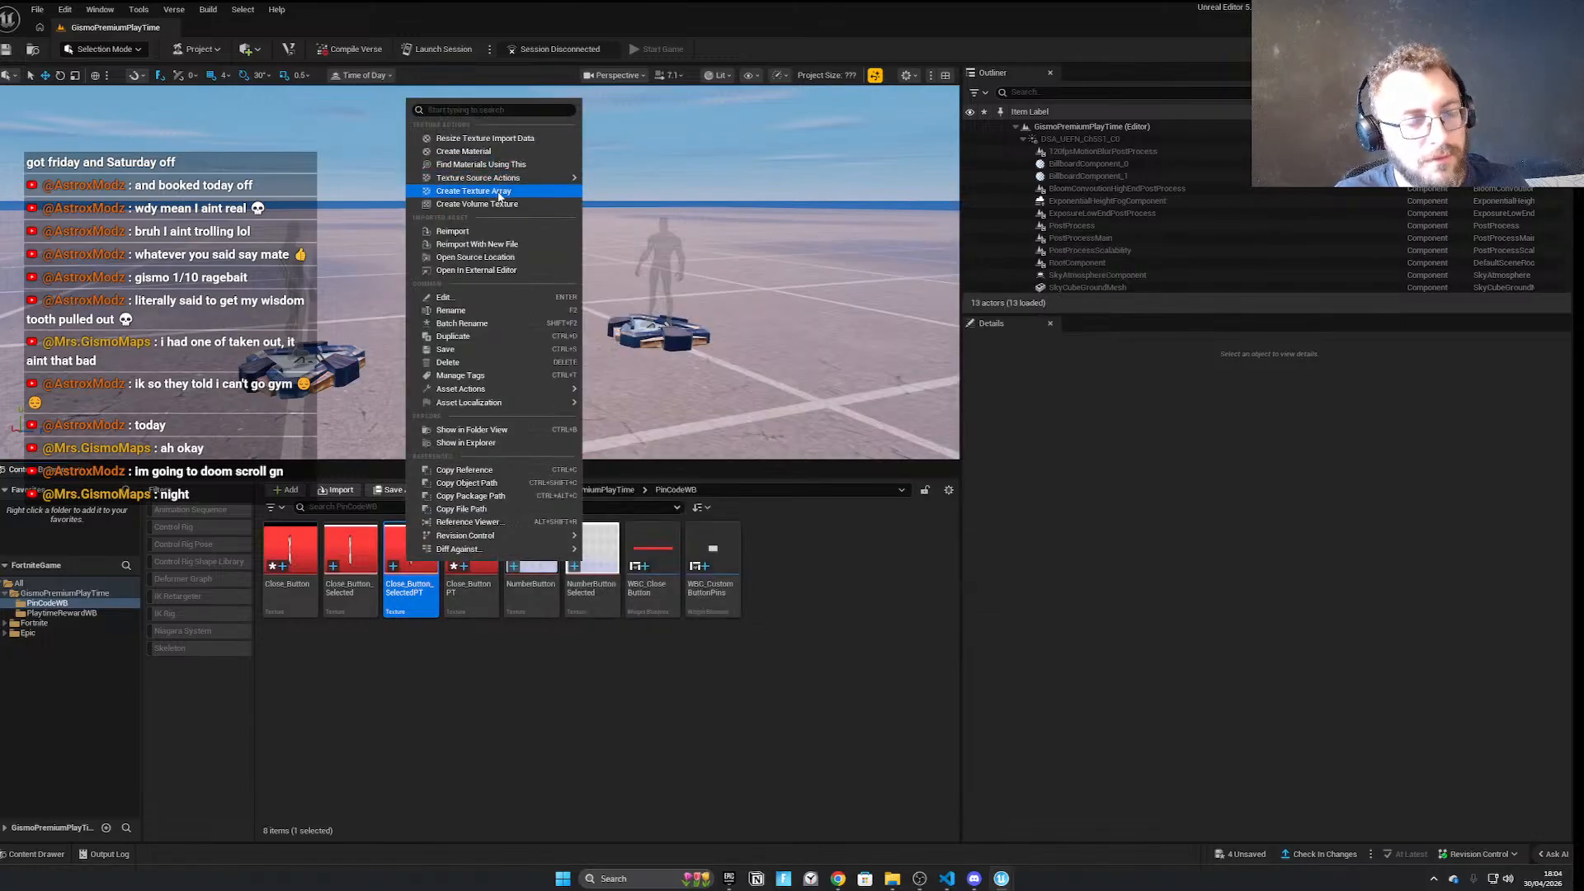
left_click(477, 244)
double_click(185, 111)
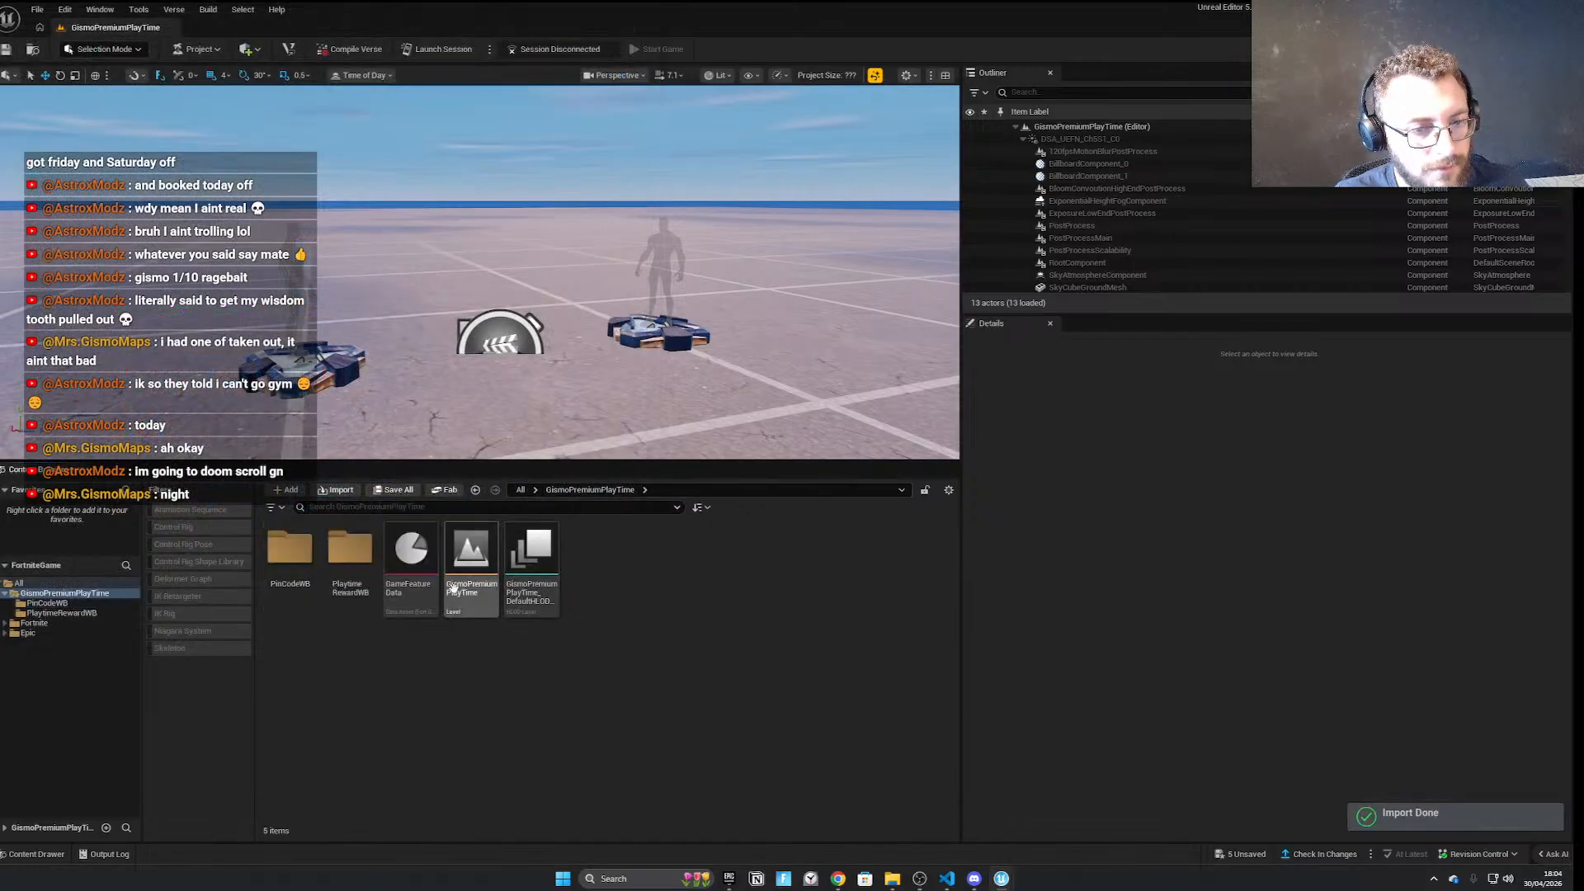
Open WBC_CloseButtonPT from the PlaytimeRewardWB folder and inspect which texture the SelectedImage brush uses
double_click(350, 549)
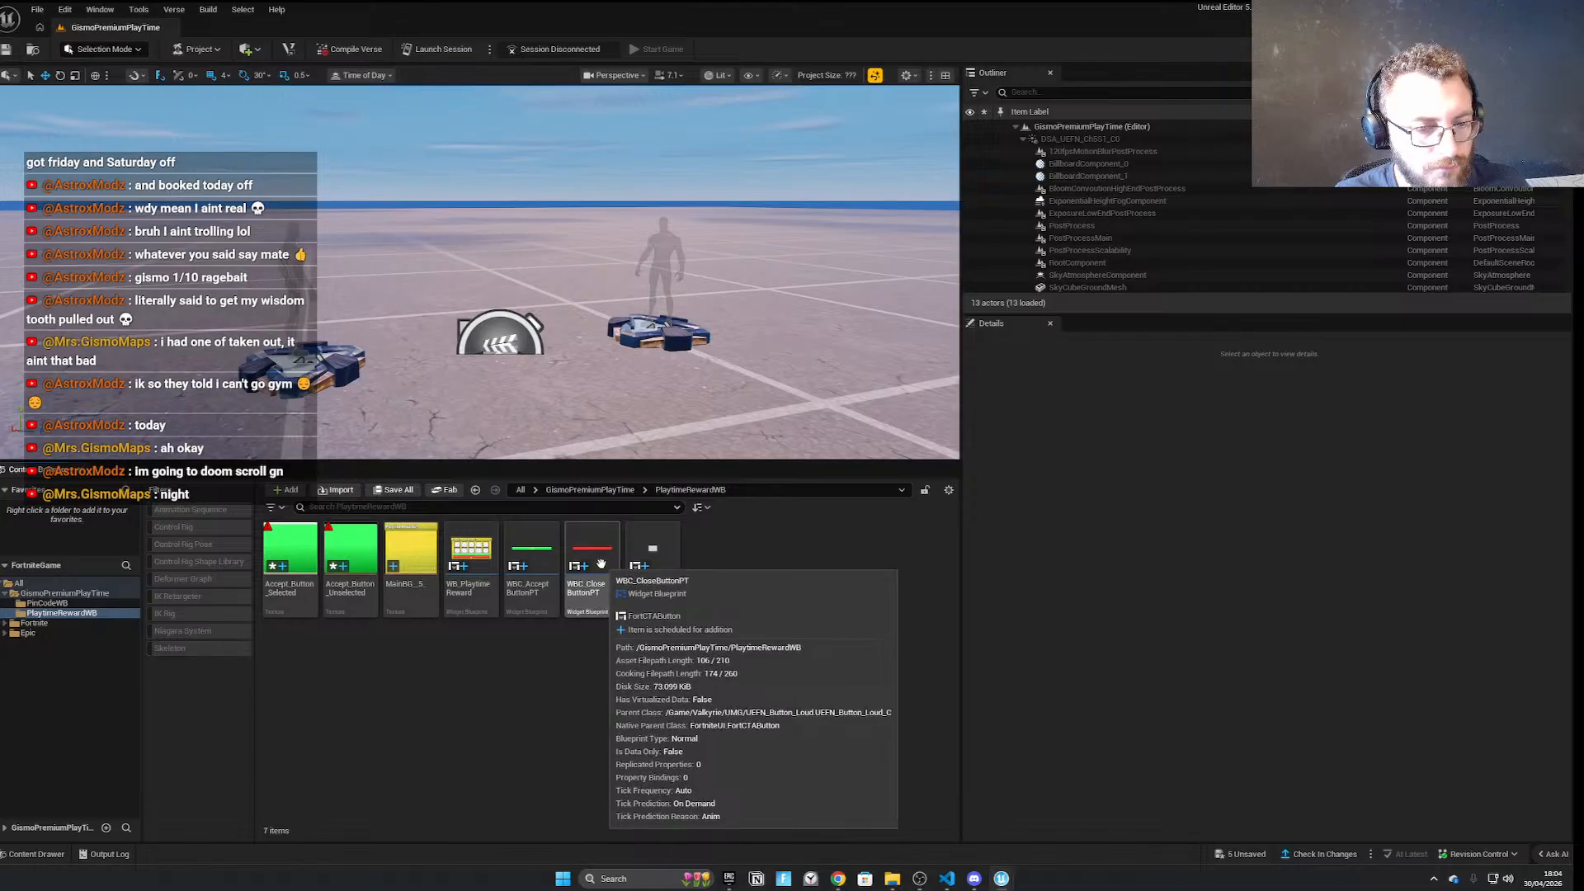
double_click(601, 564)
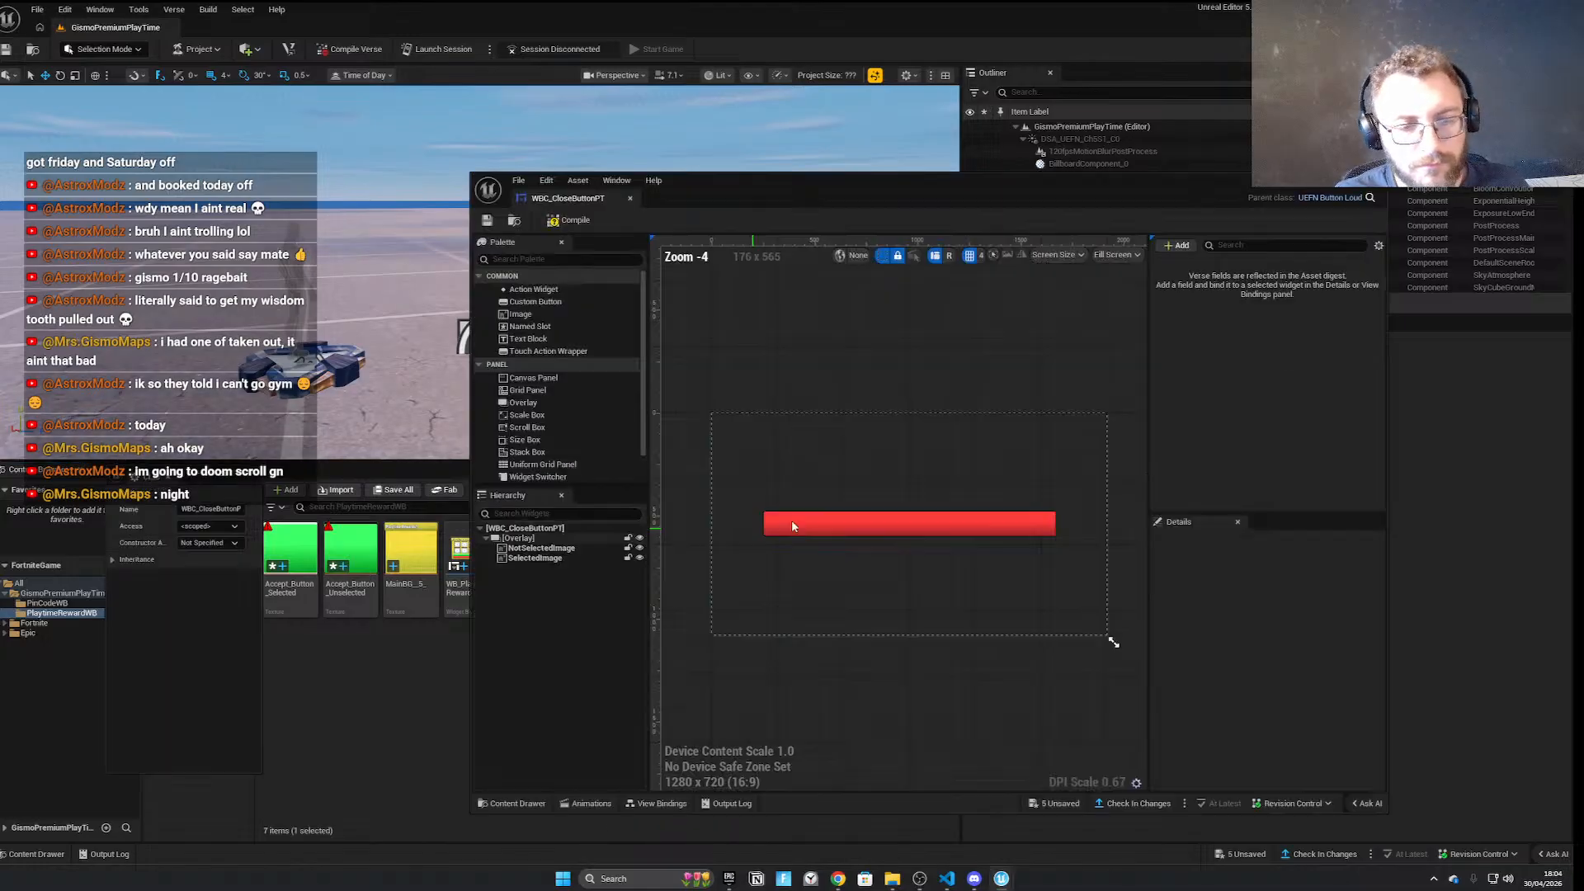
left_click(826, 524)
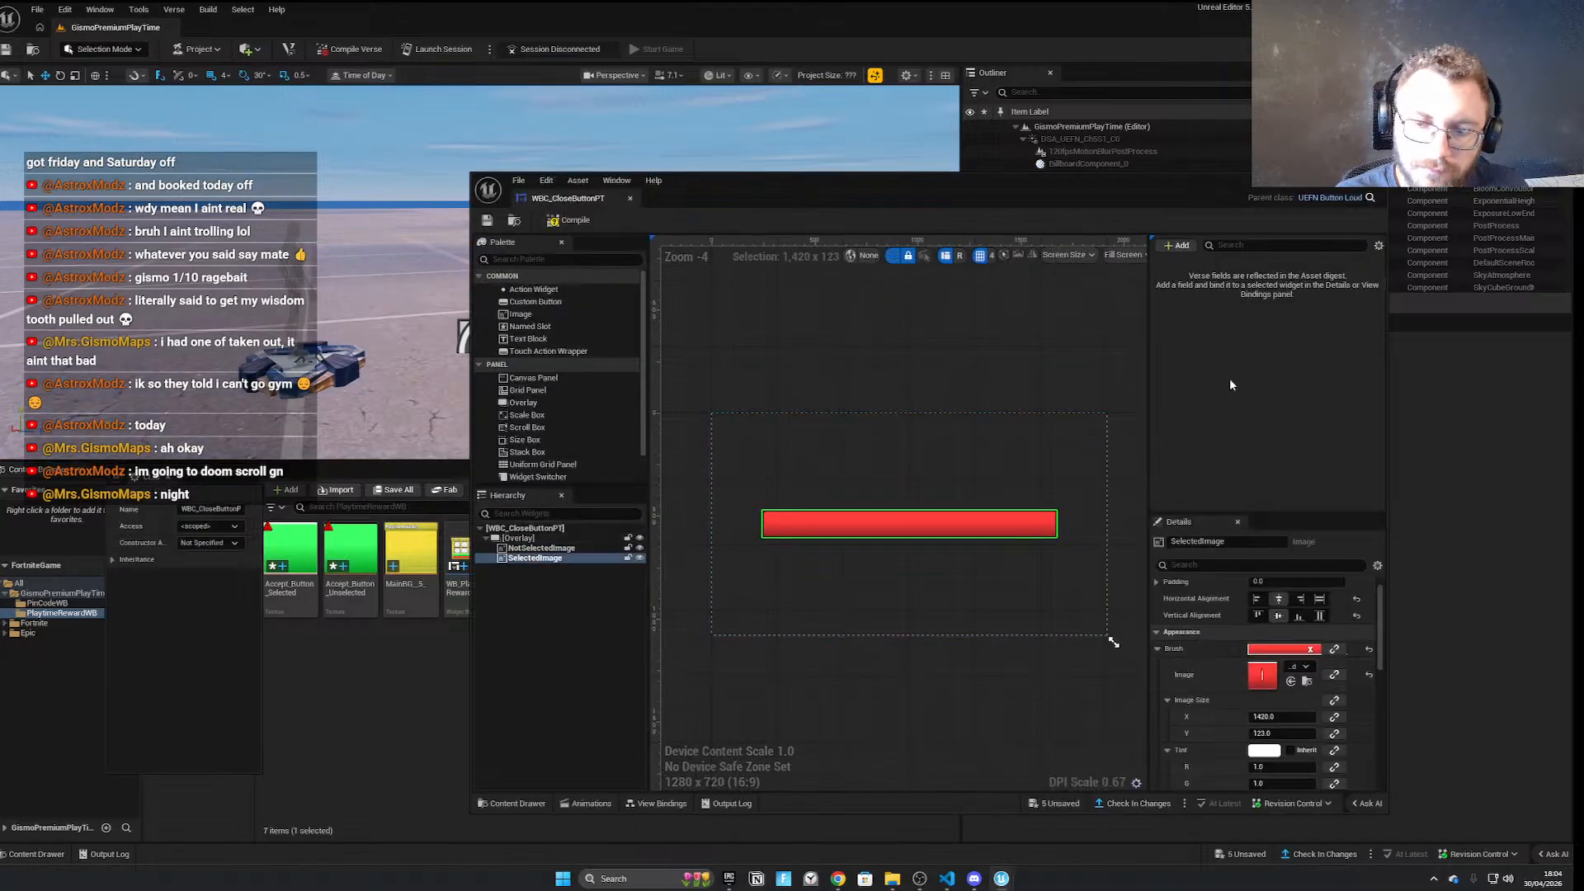
double_click(1205, 205)
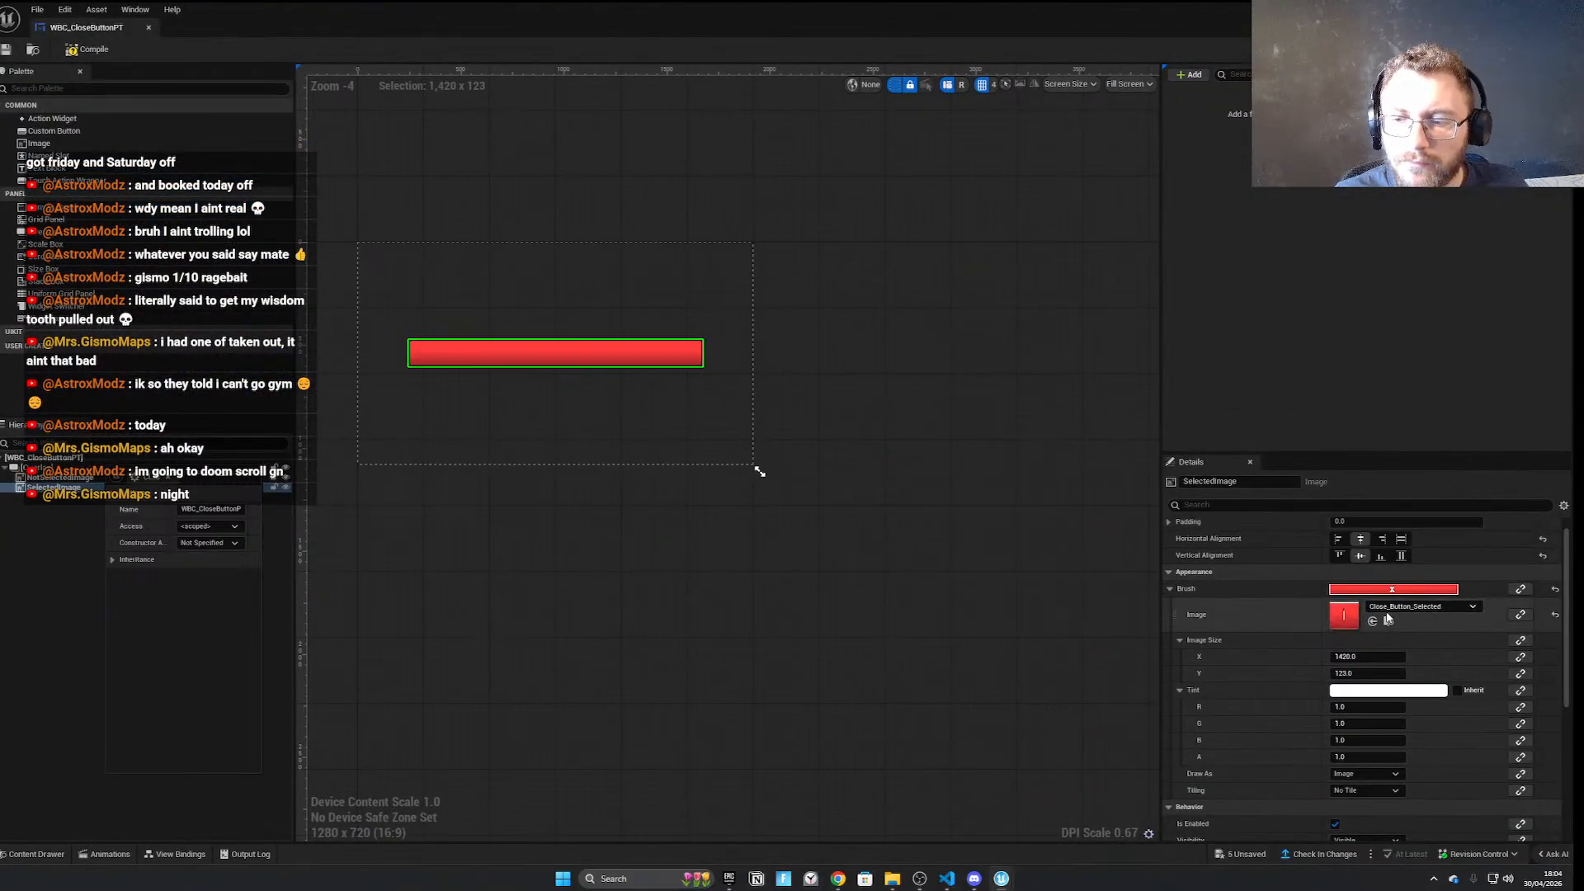
left_click(1405, 609)
scroll(1453, 512, "down", 1)
scroll(1452, 511, "up", 1)
Try to delete the Close_Button and Close_Button_Selected textures from the PinCodeWB folder
double_click(1052, 25)
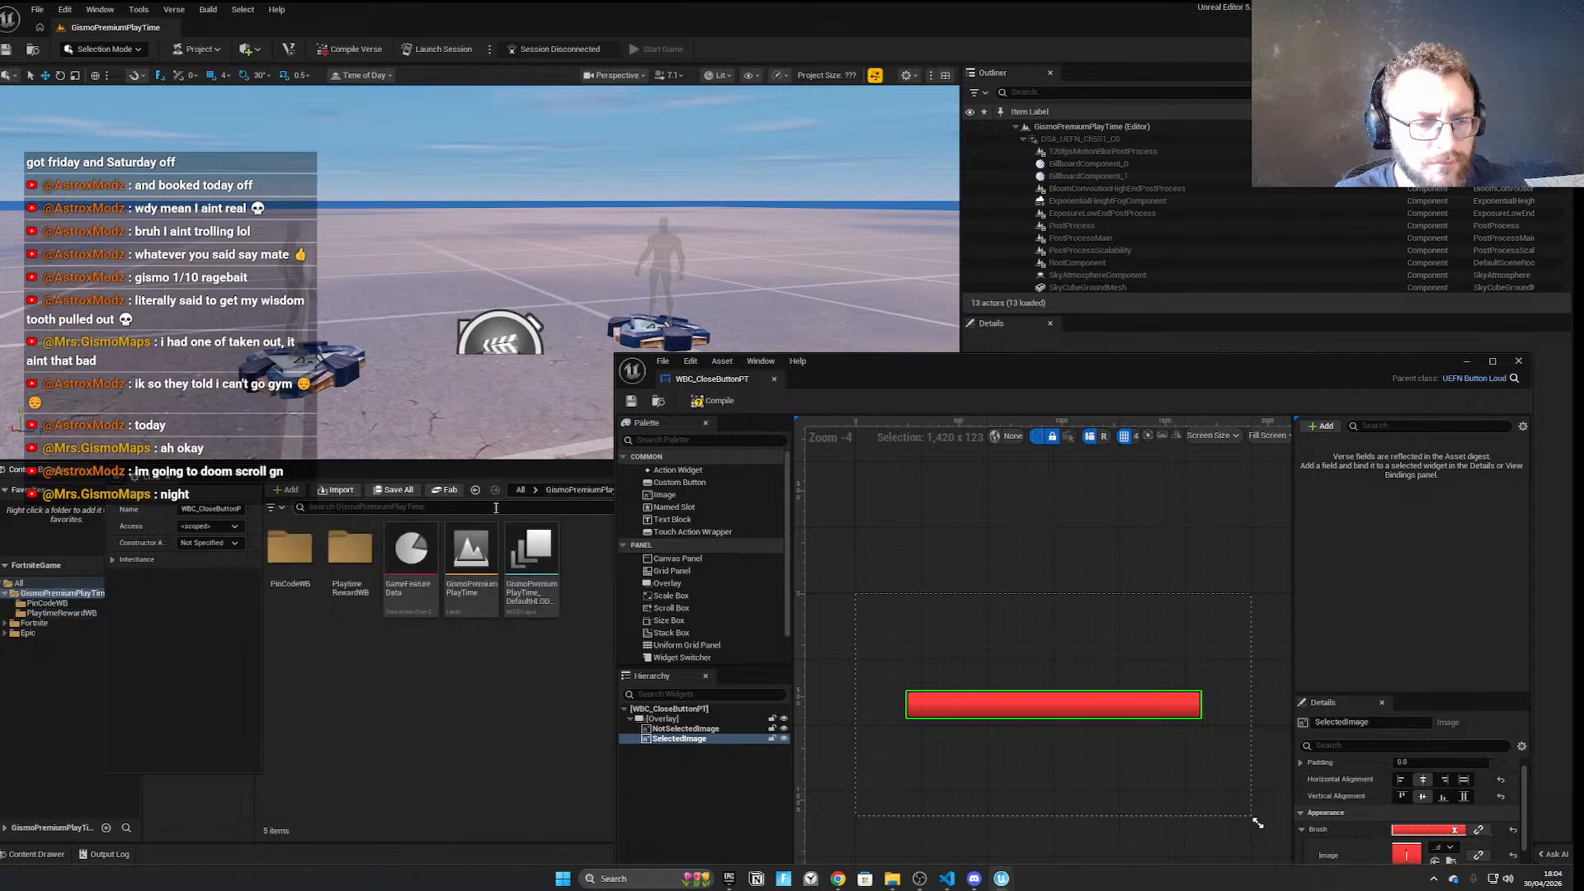
double_click(325, 545)
left_click_drag(936, 375, 1117, 381)
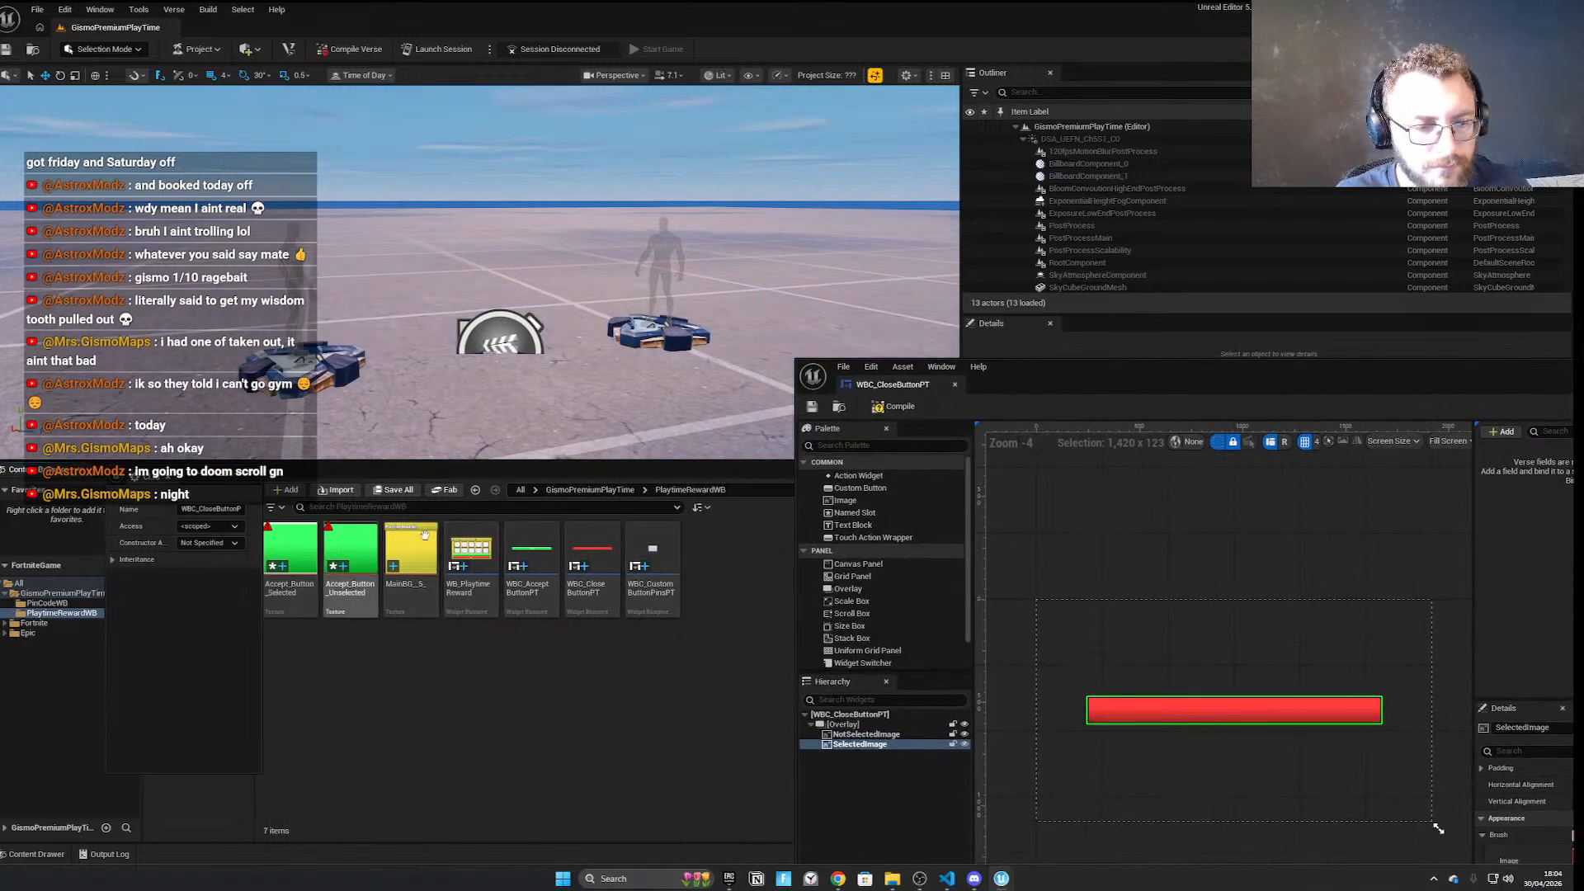
key("alt+Left")
double_click(297, 561)
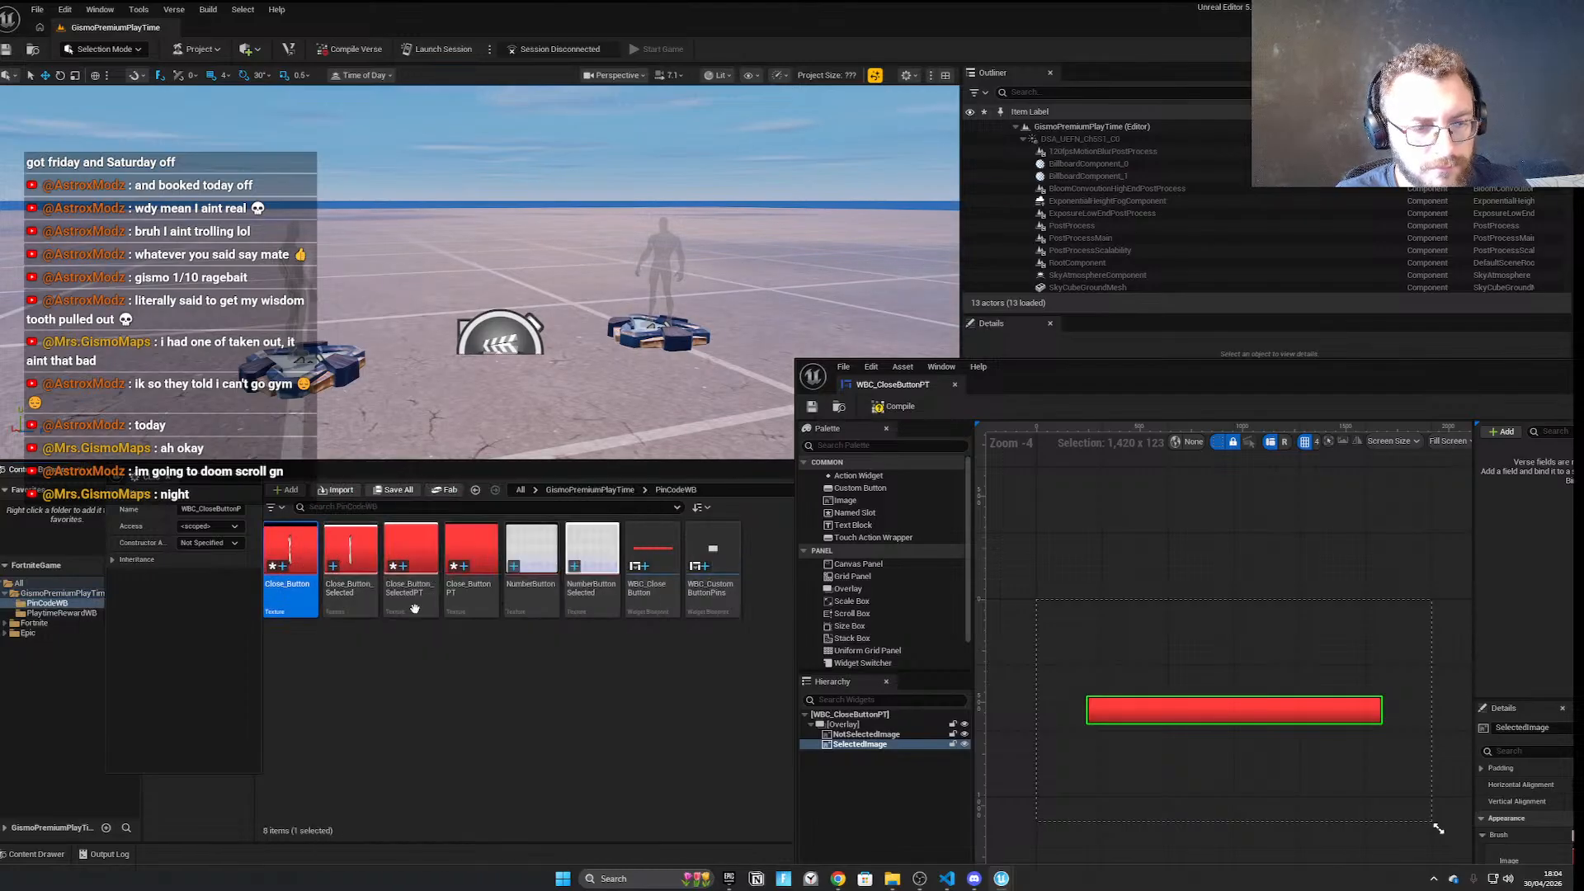
key("Delete")
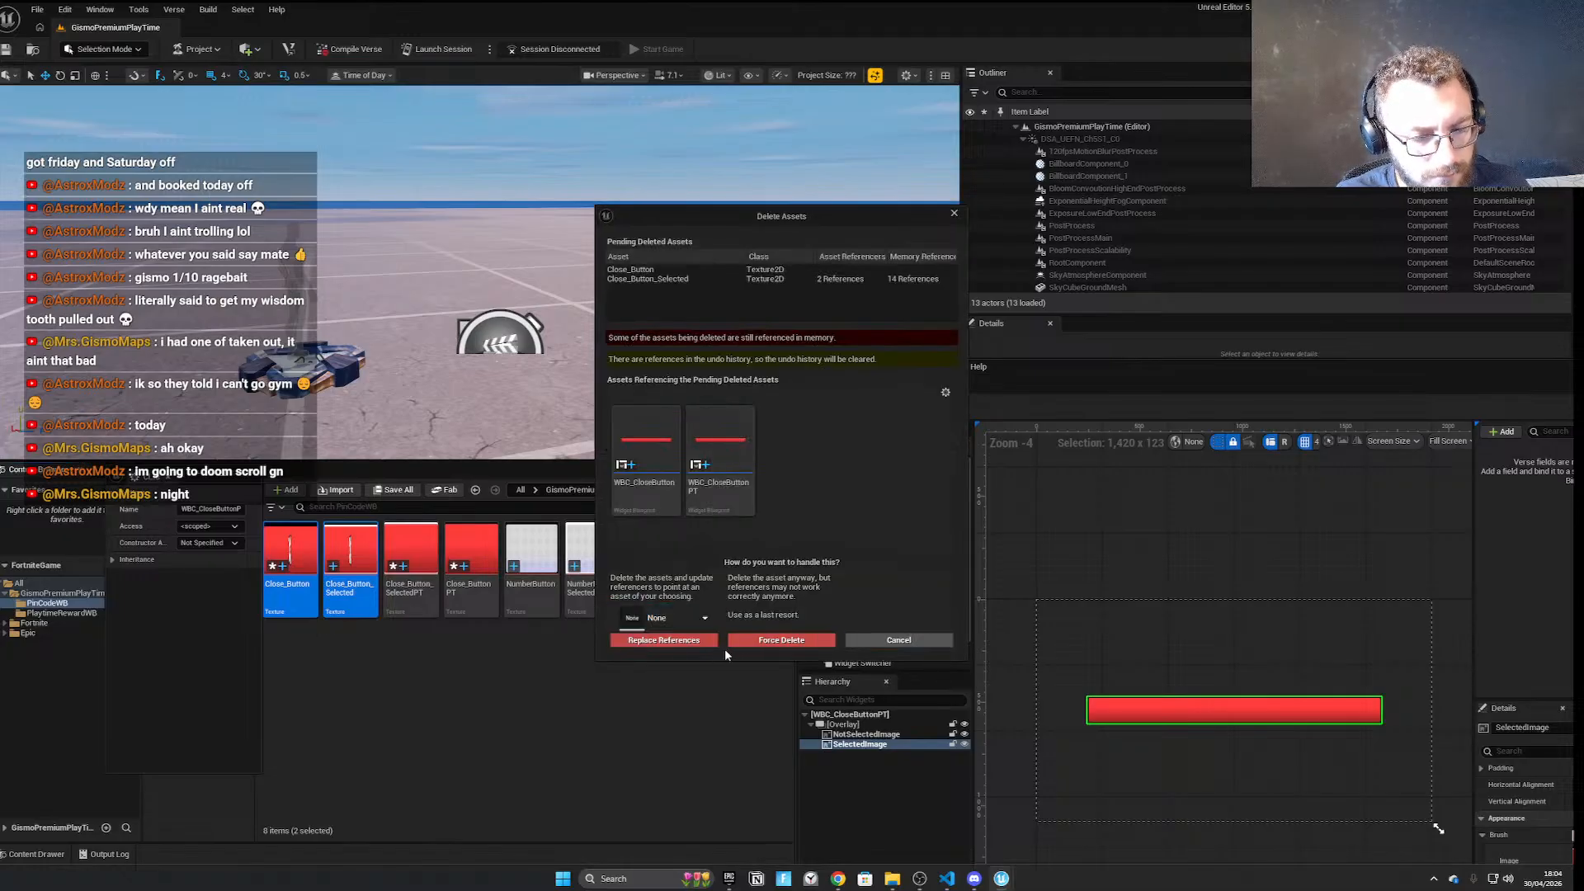
left_click(954, 215)
Inspect the Close_Button_Selected texture in the texture editor and close the editor window
double_click(350, 555)
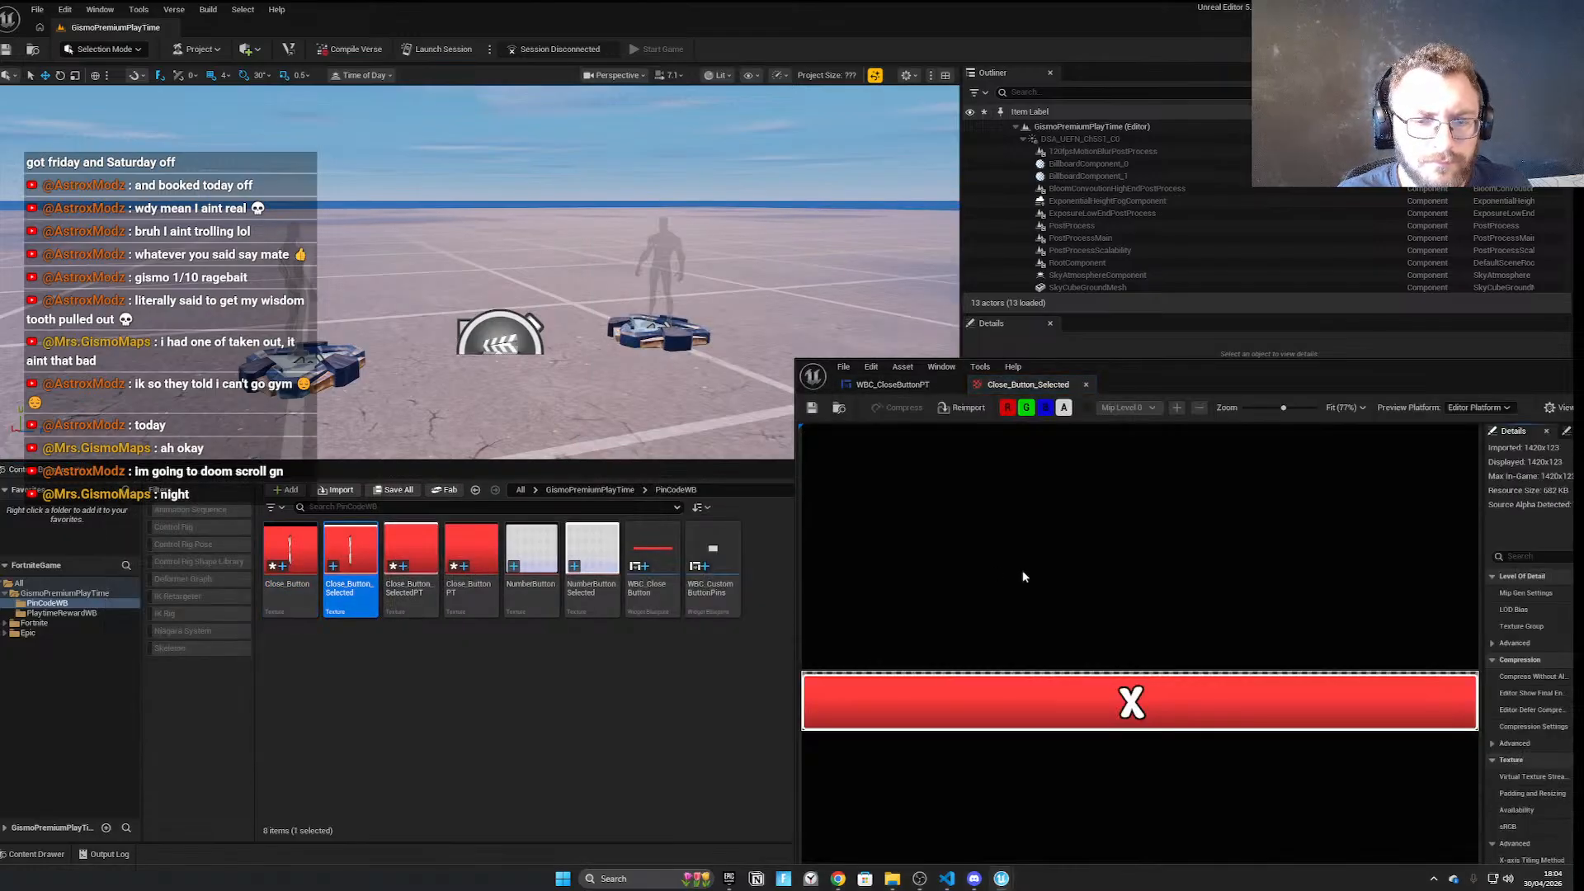
left_click_drag(1237, 373, 912, 361)
left_click(1361, 360)
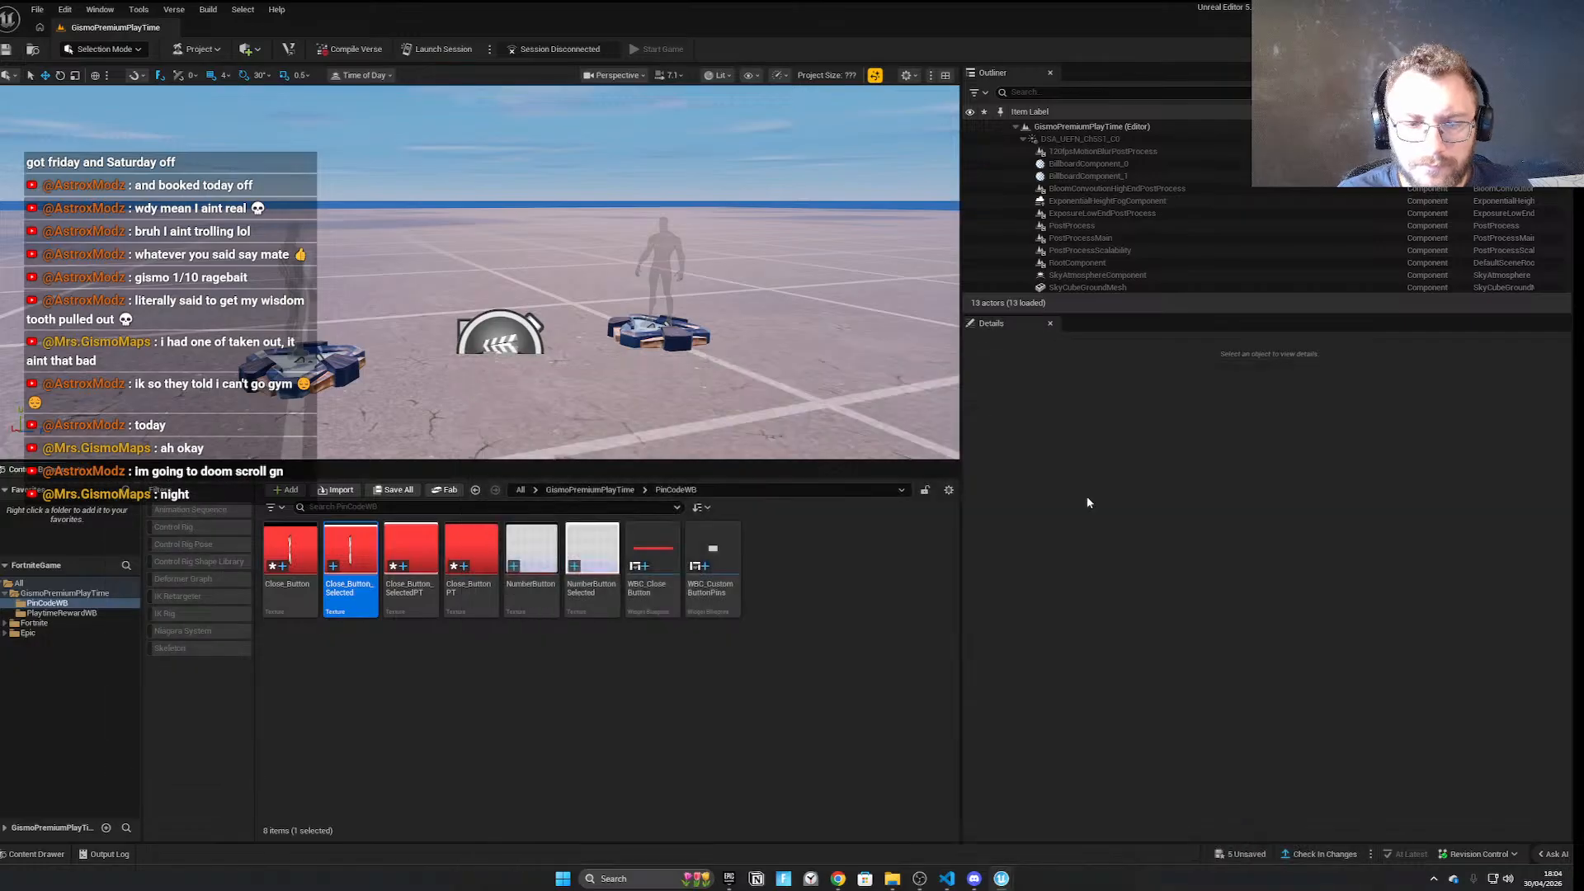
Open the WB_PlaytimeReward widget from the PlaytimeRewardWB folder in a maximised editor and select its red close button
left_click(600, 490)
double_click(350, 551)
double_click(471, 557)
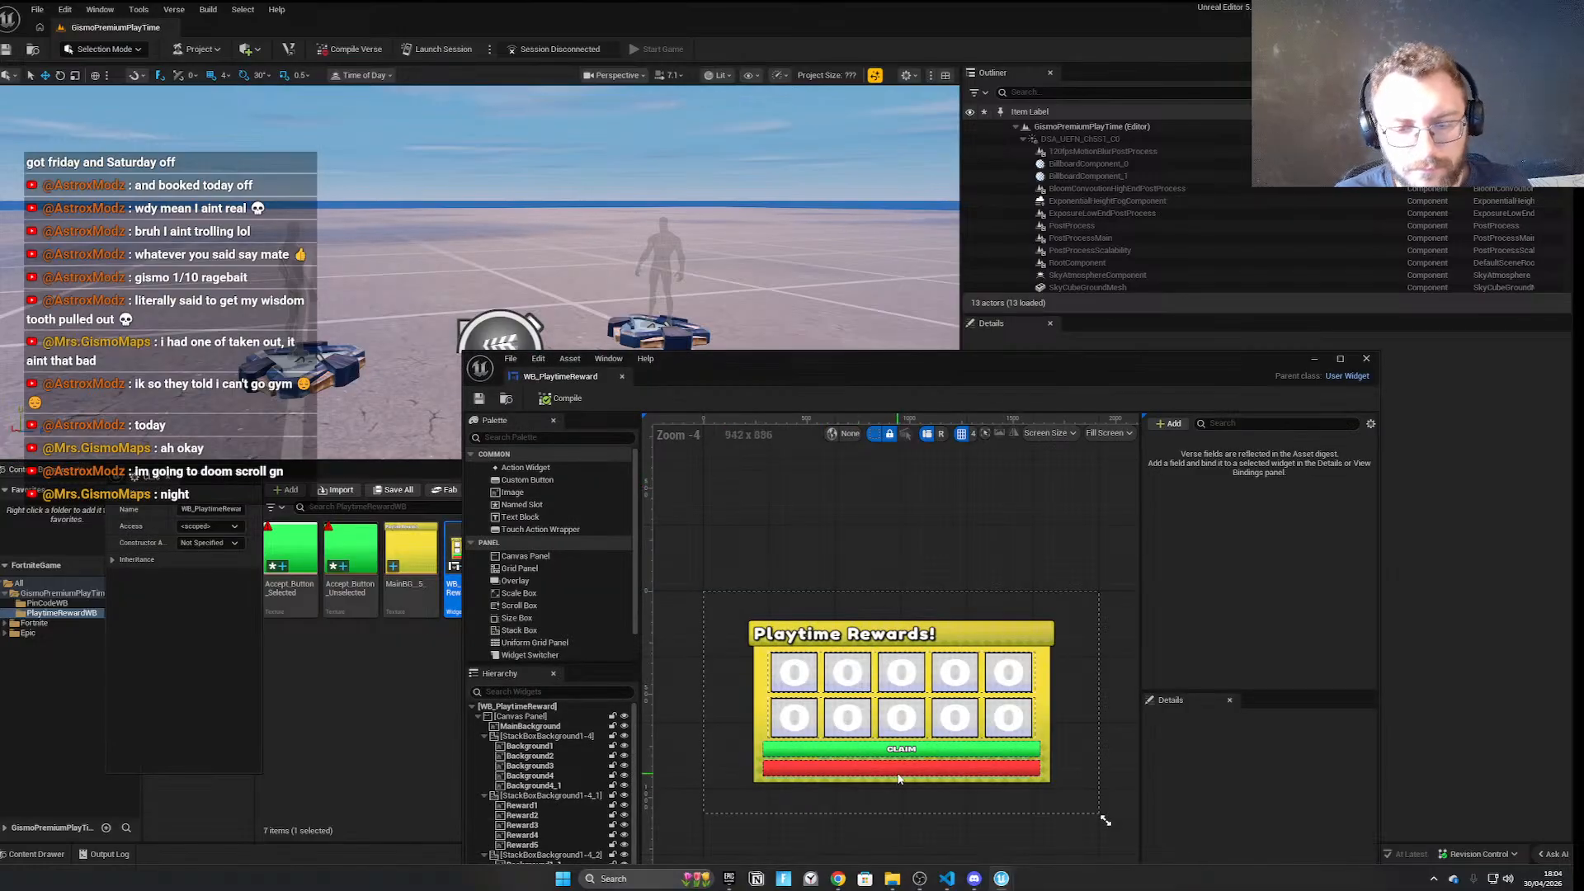
left_click(899, 779)
double_click(1006, 373)
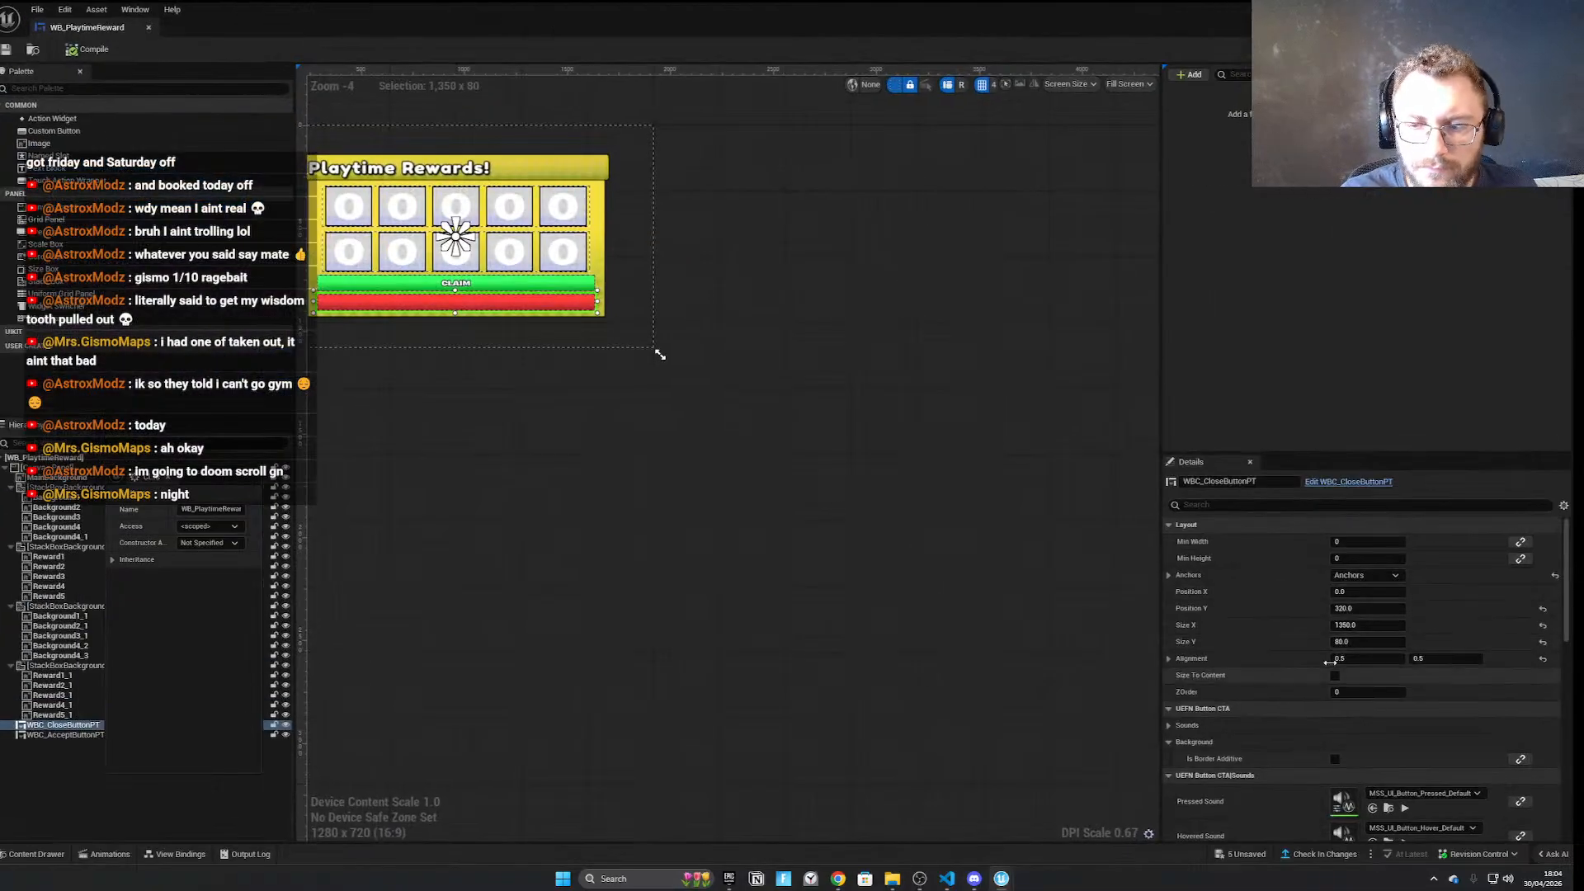
Widen the close button's details area and open WBC_CloseButtonPT for editing from WB_PlaytimeReward
left_click_drag(1163, 430, 656, 432)
scroll(1015, 713, "down", 5)
scroll(1052, 758, "up", 3)
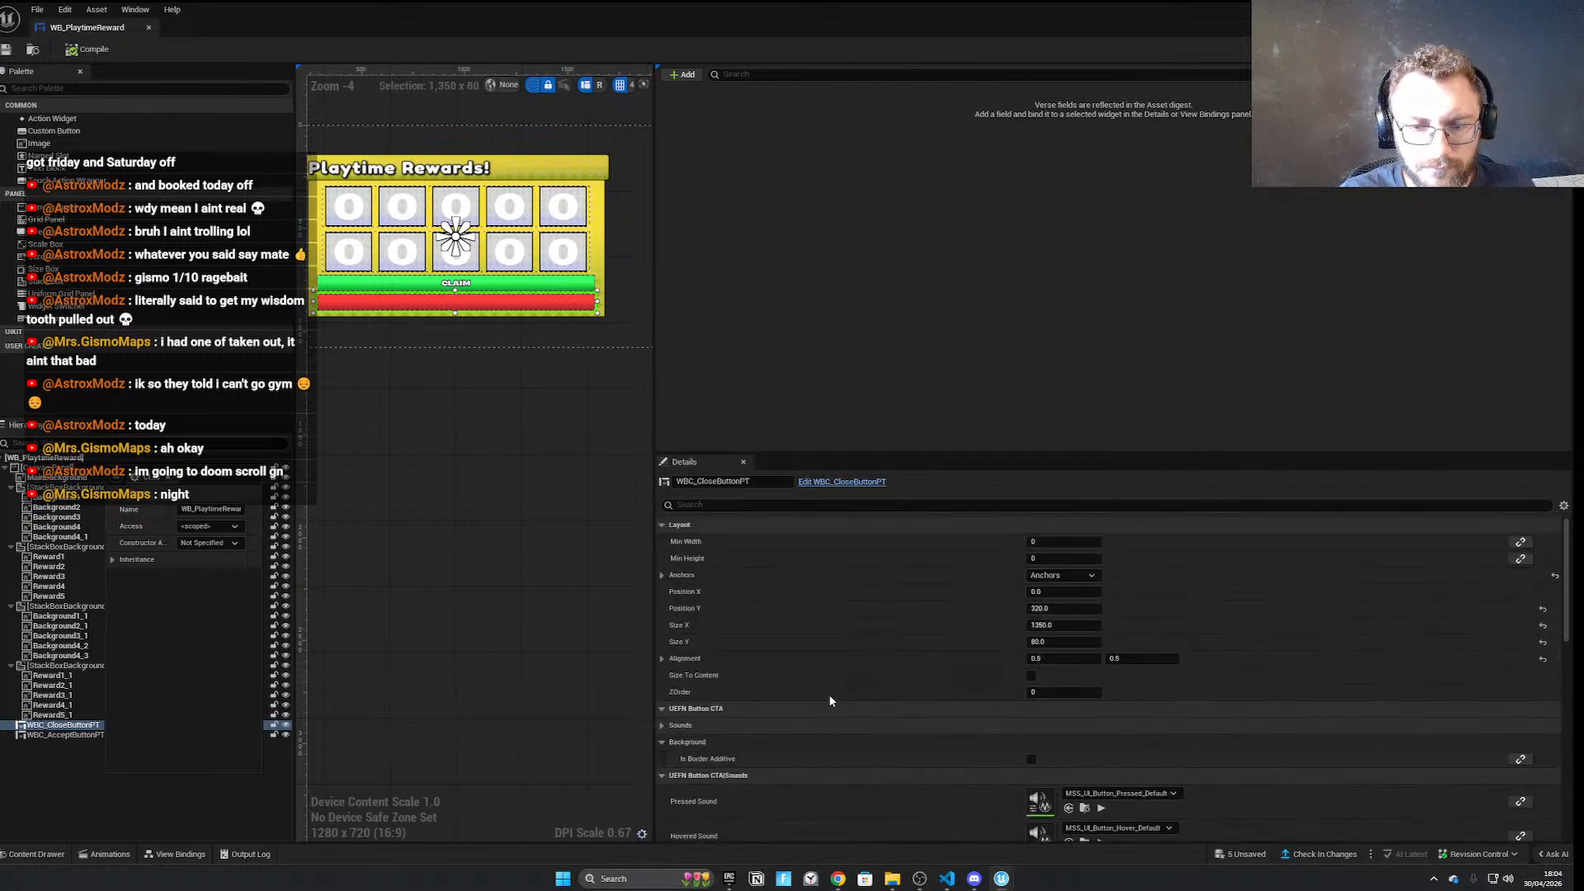
left_click(98, 726)
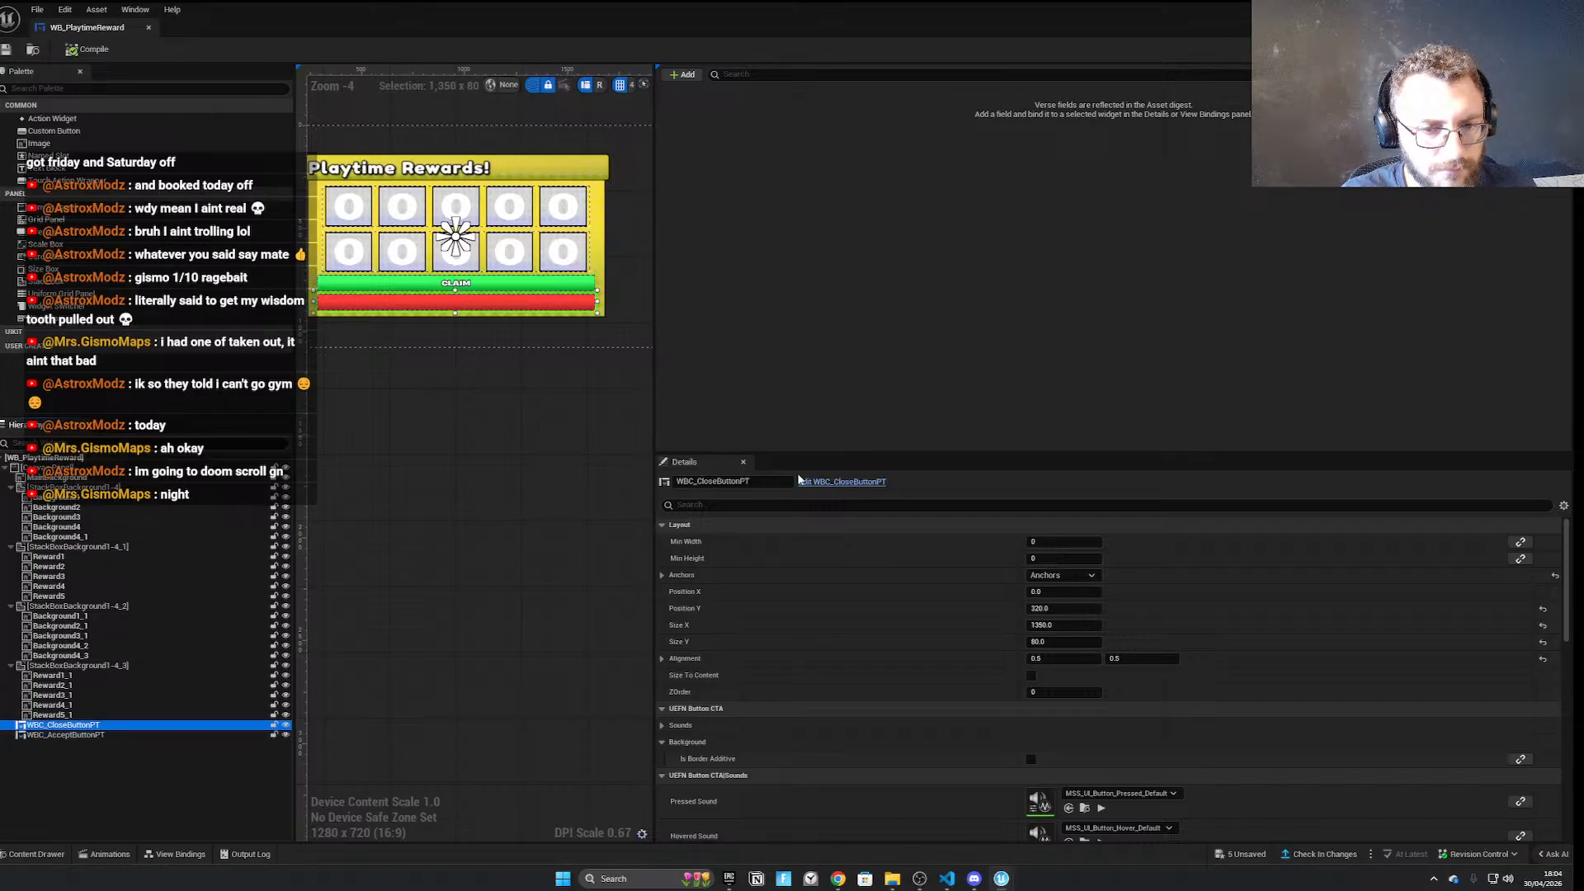
left_click(844, 479)
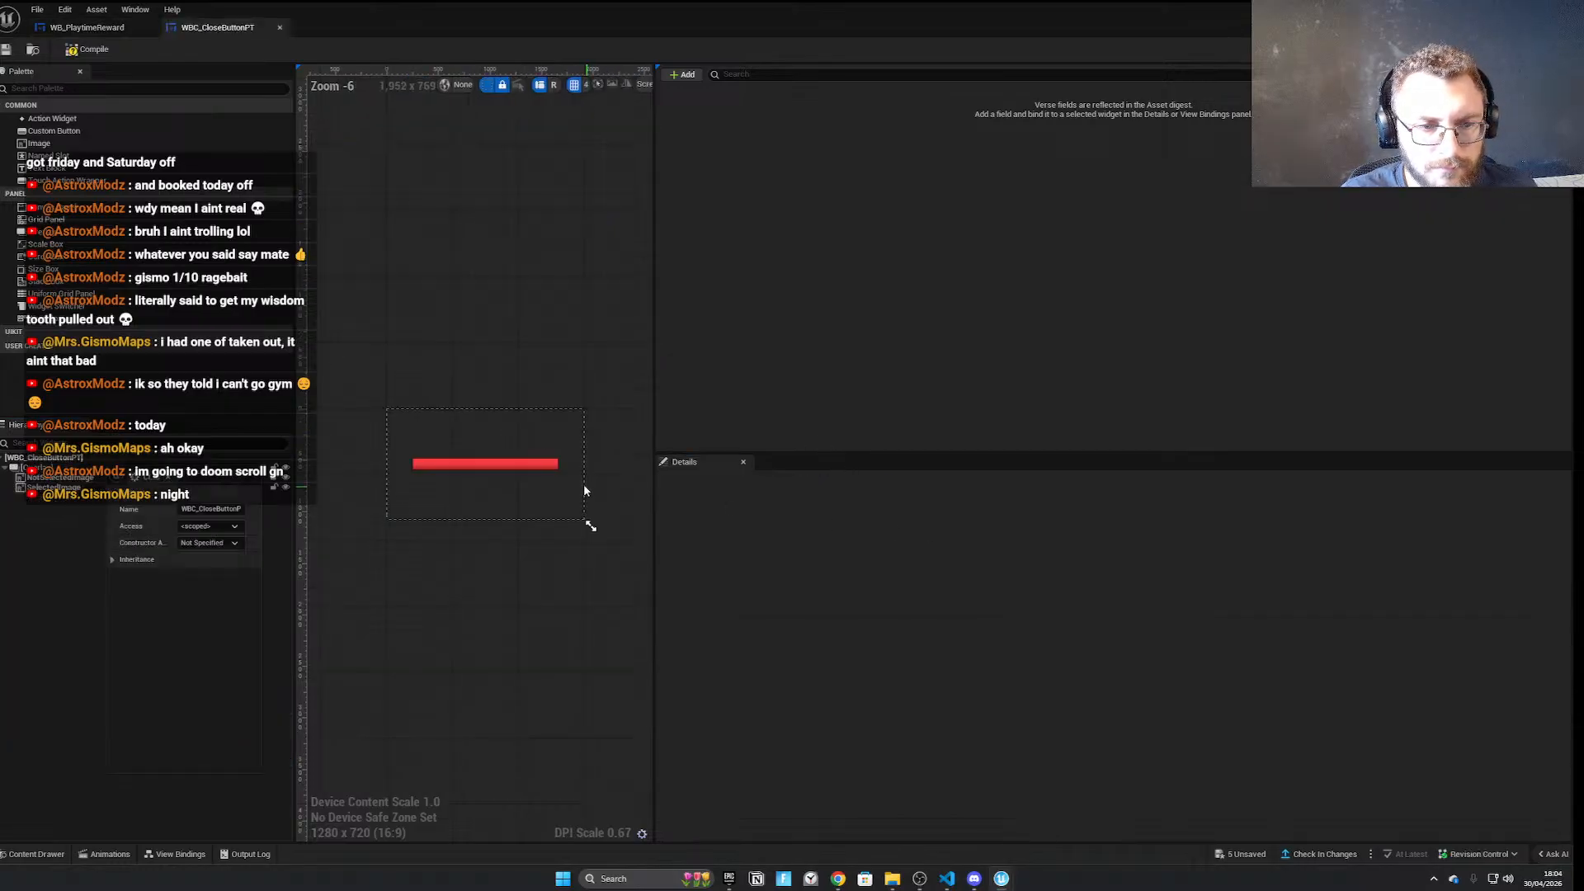
Try to assign a close button texture to the SelectedImage brush and undo that image edit
left_click(1139, 626)
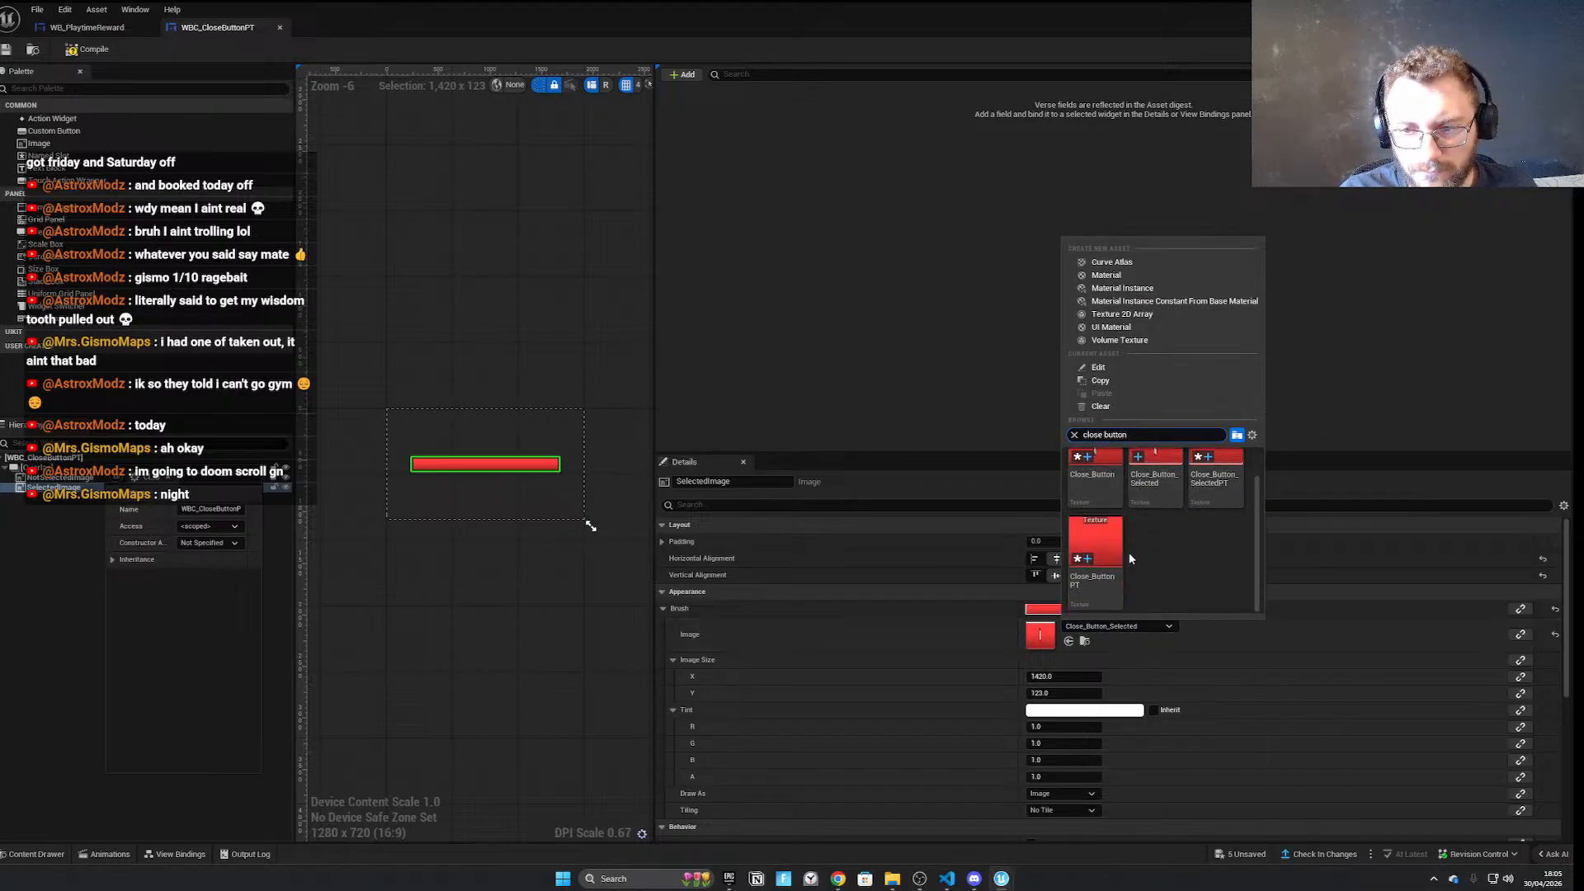
left_click(1155, 483)
key("ctrl+z")
Search the image assets for "close button" and assign Close_Button_SelectedPT to the SelectedImage brush
scroll(528, 508, "up", 4)
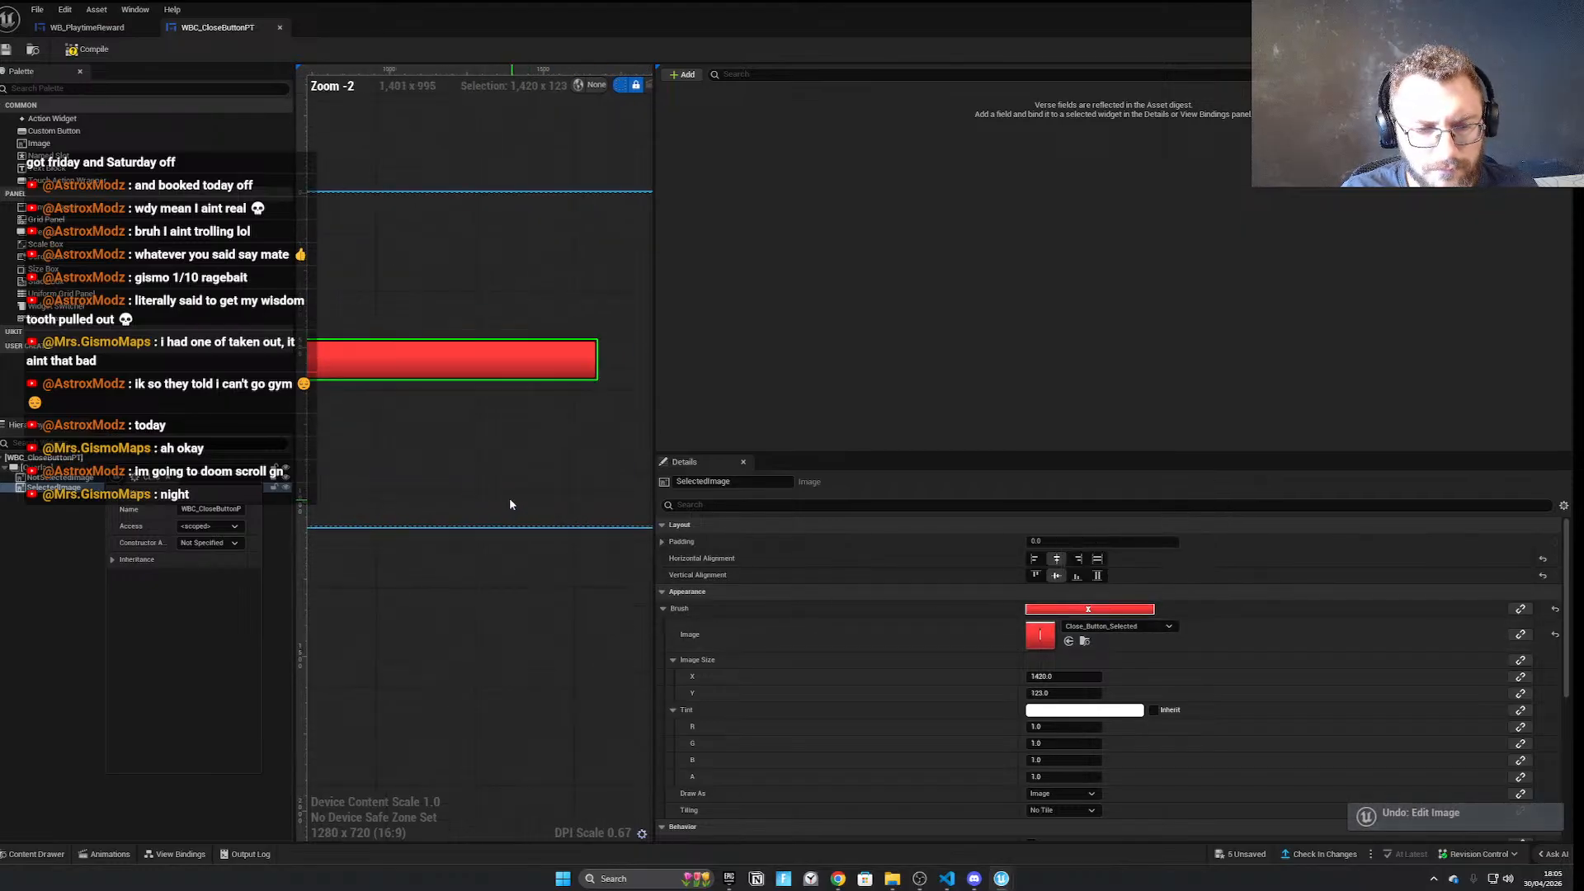
scroll(528, 524, "down", 1)
mouse_move(548, 515)
right_mouse_down()
mouse_move(519, 527)
mouse_move(545, 546)
right_mouse_up()
left_click(1118, 628)
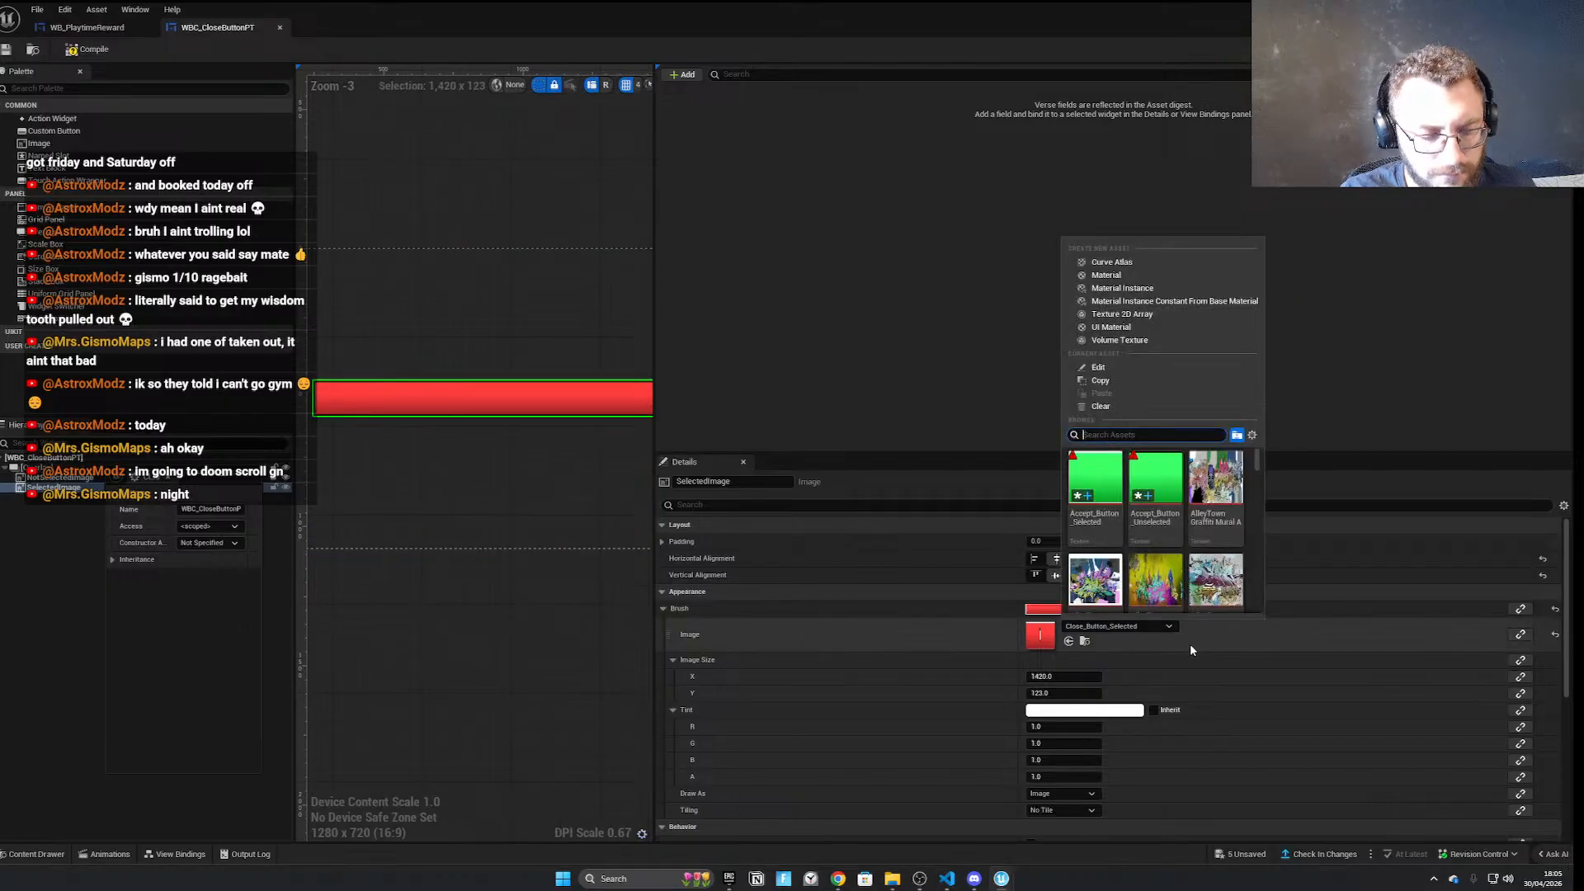
type("blose bu")
key("BackSpace")
key("ctrl+a")
type("close button")
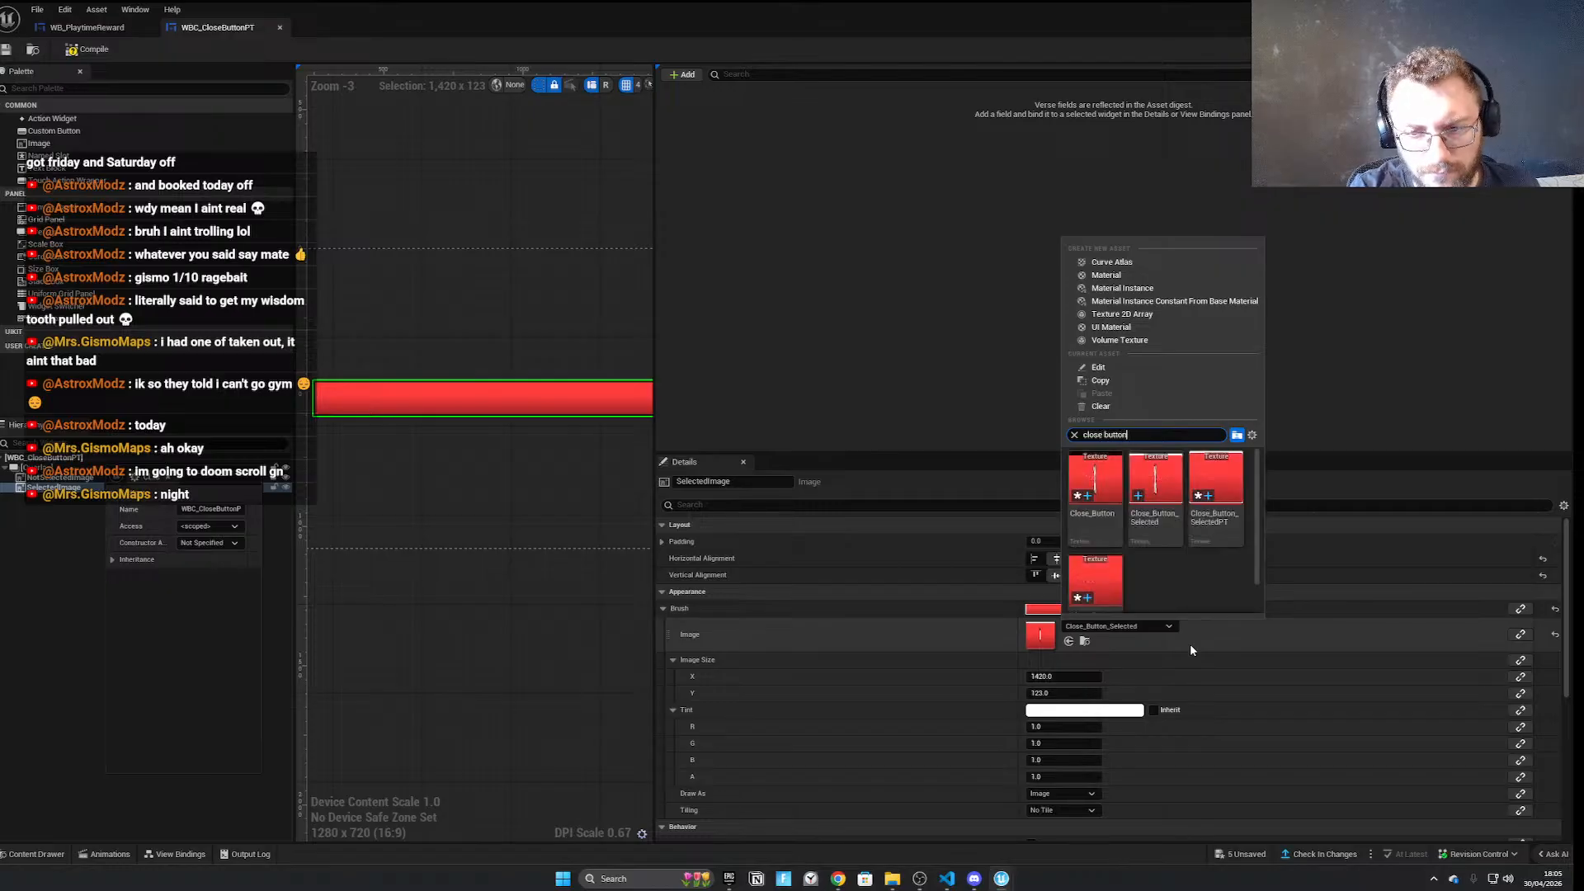
left_click(1208, 531)
scroll(578, 503, "down", 2)
right_click_drag(627, 512, 618, 512)
left_click(204, 479)
right_click_drag(545, 548, 500, 557)
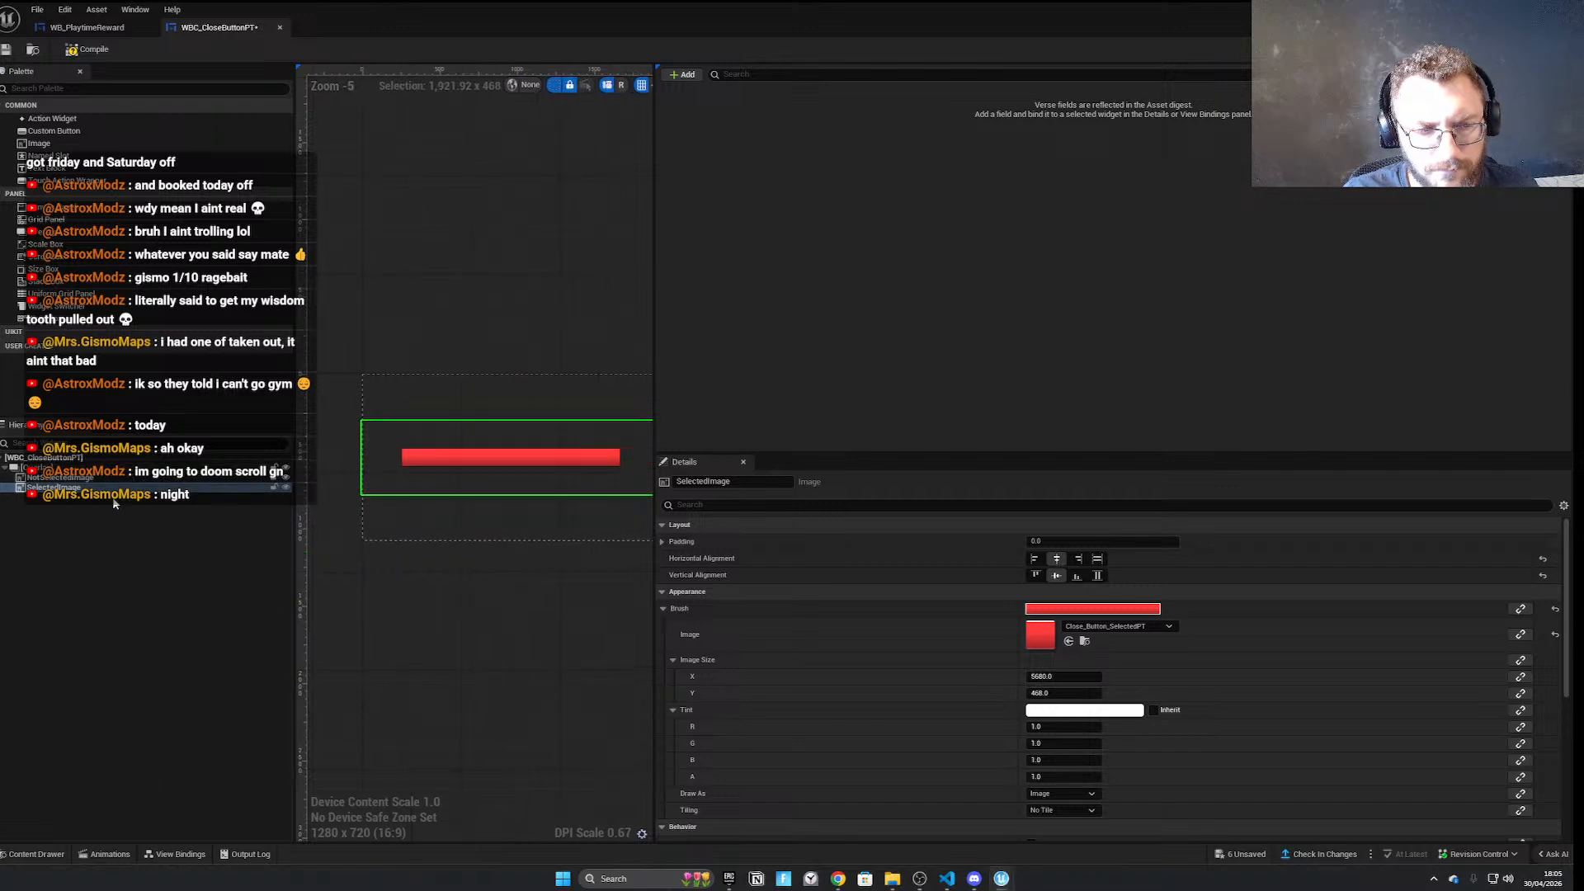
Select NotSelectedImage and choose Close_ButtonPT as its brush image, filtering the assets by "close"
left_click(83, 478)
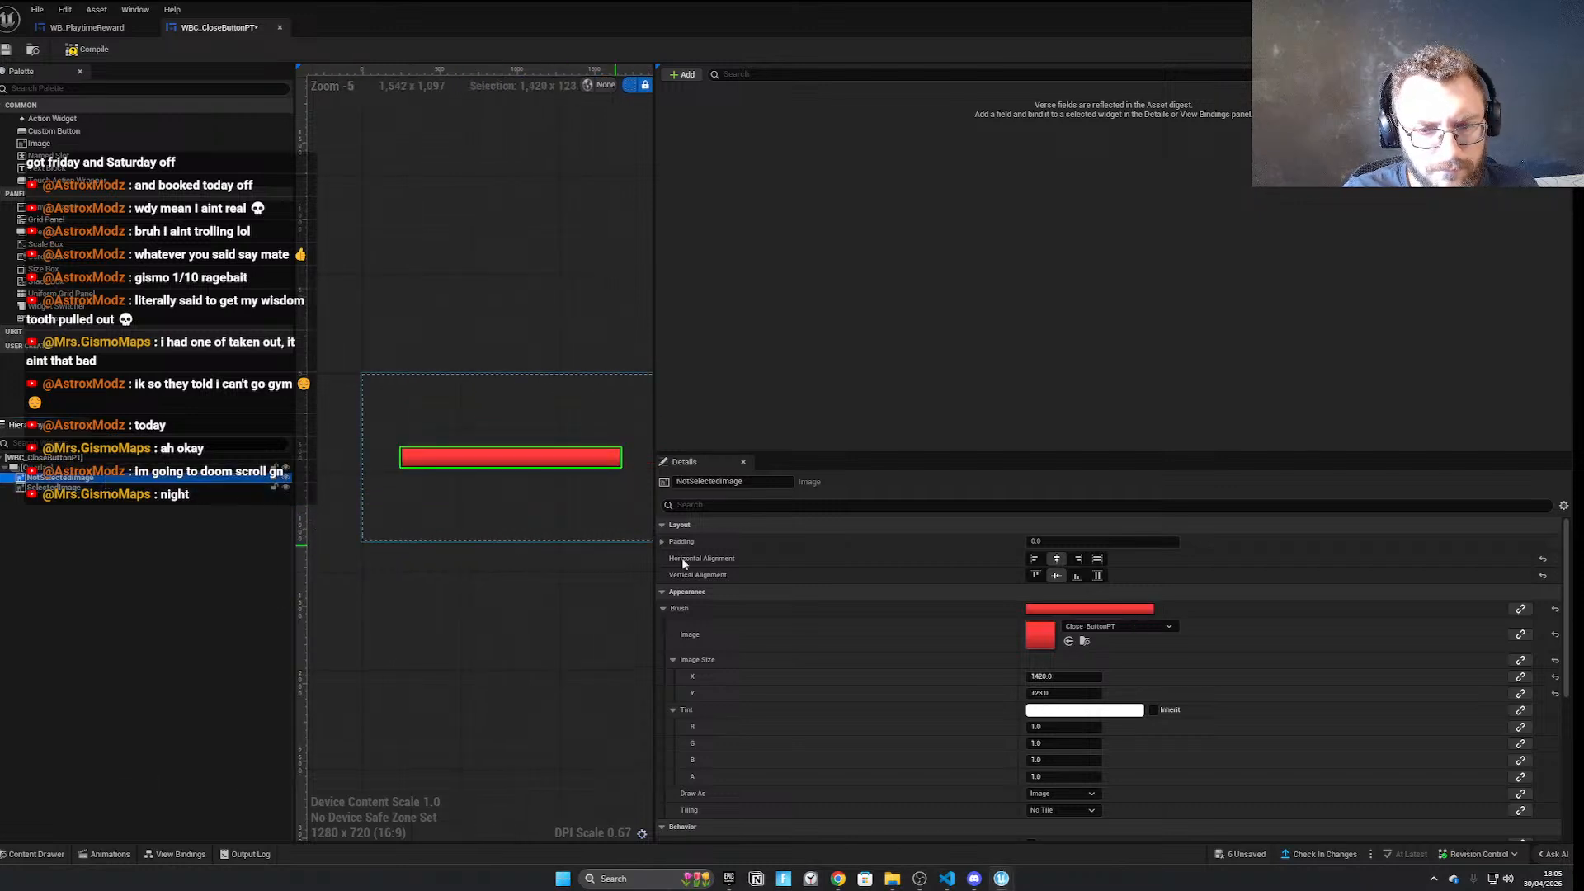
left_click(1170, 627)
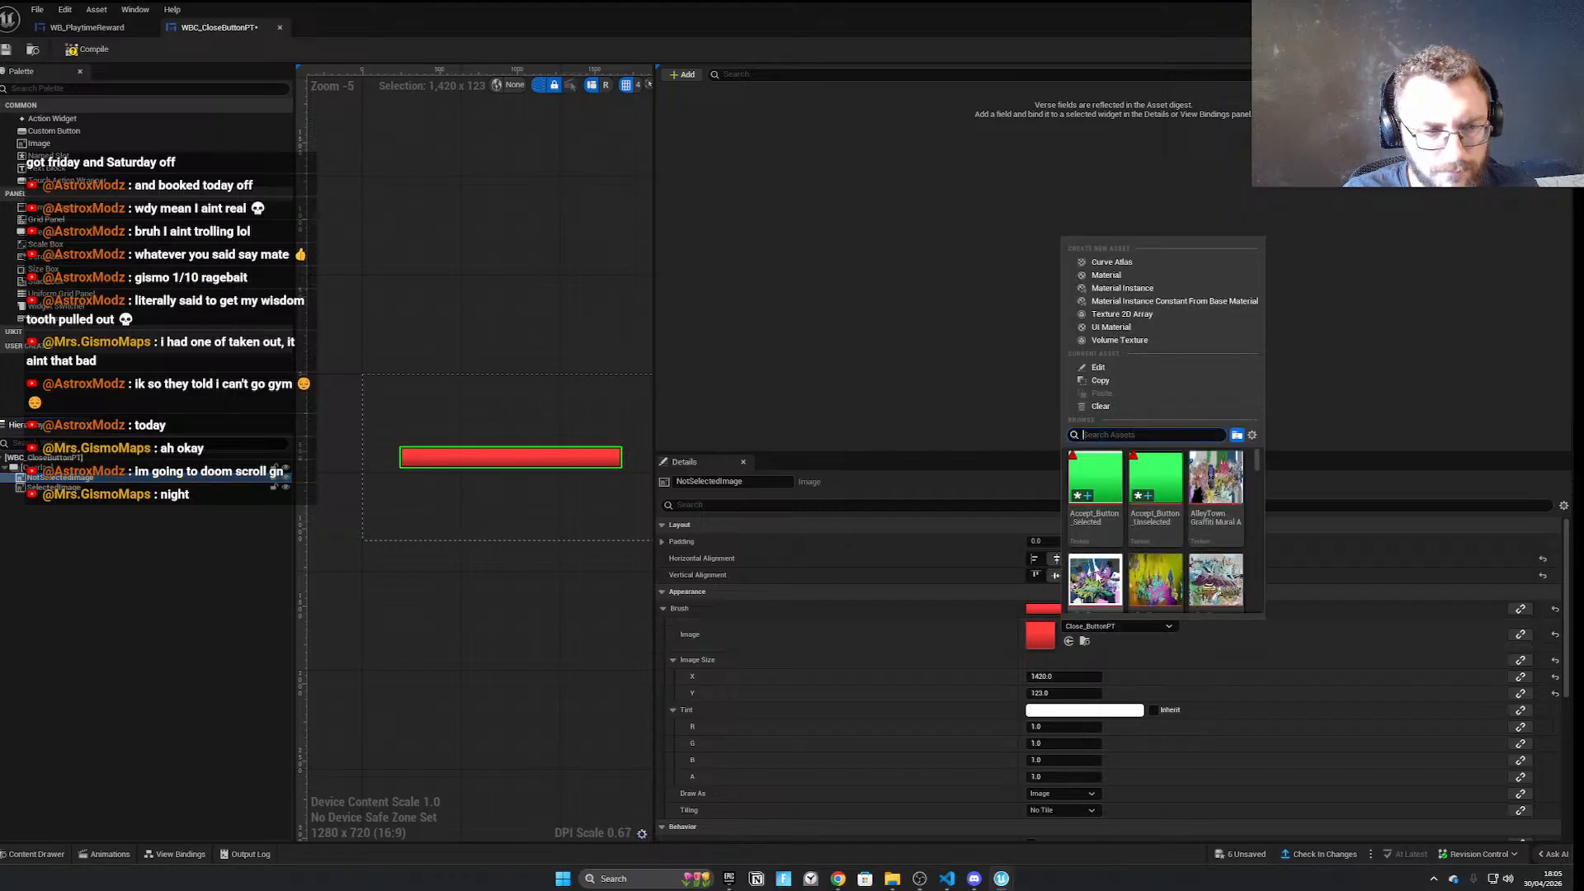
type("close")
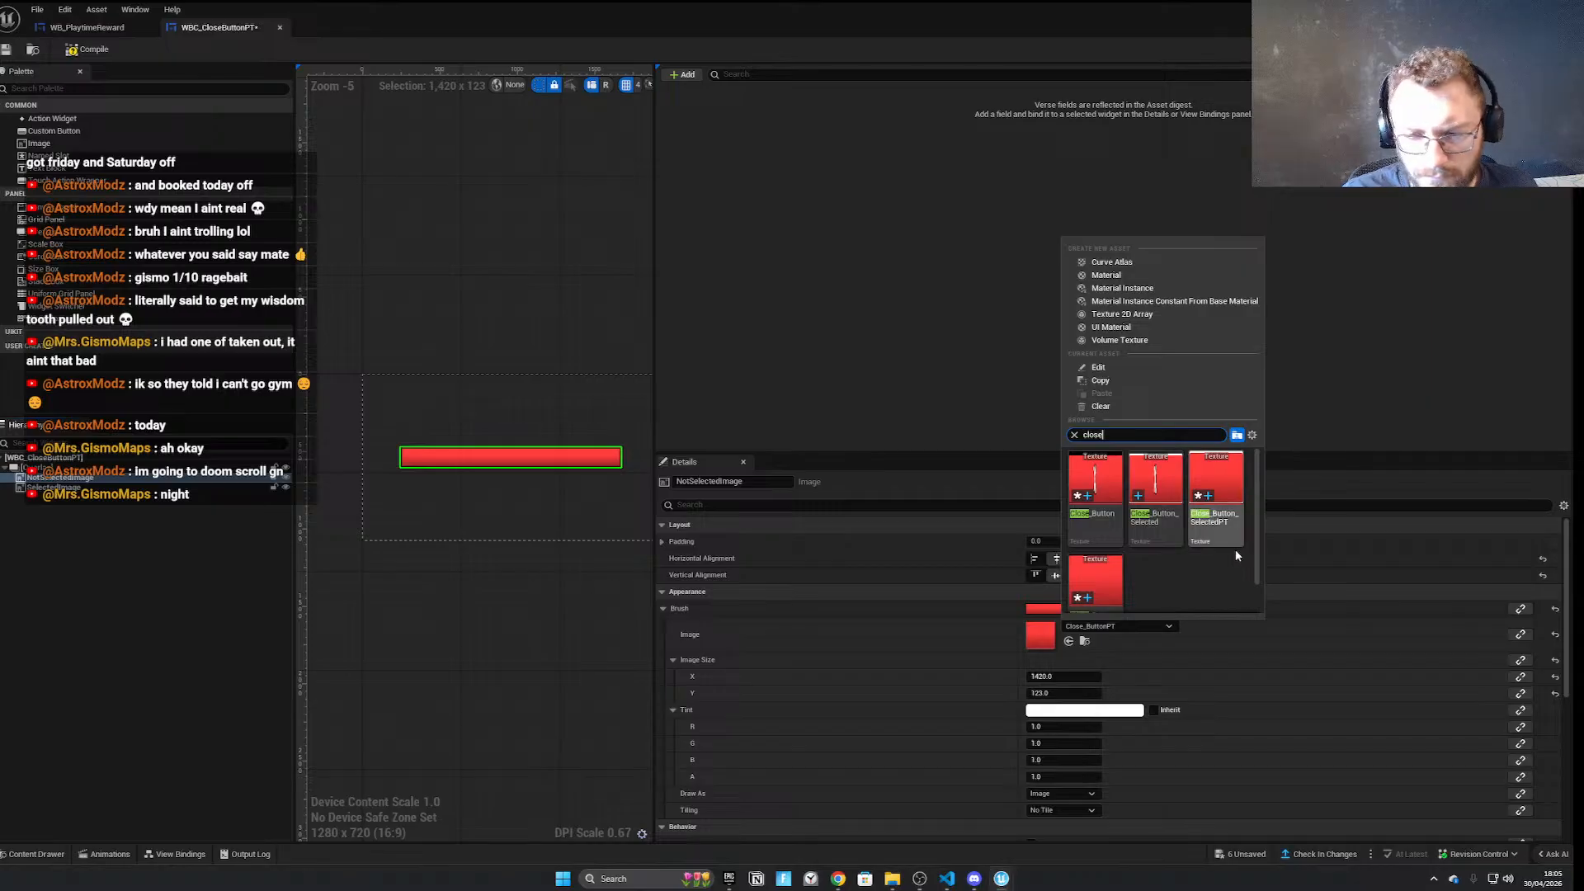
scroll(1191, 561, "down", 1)
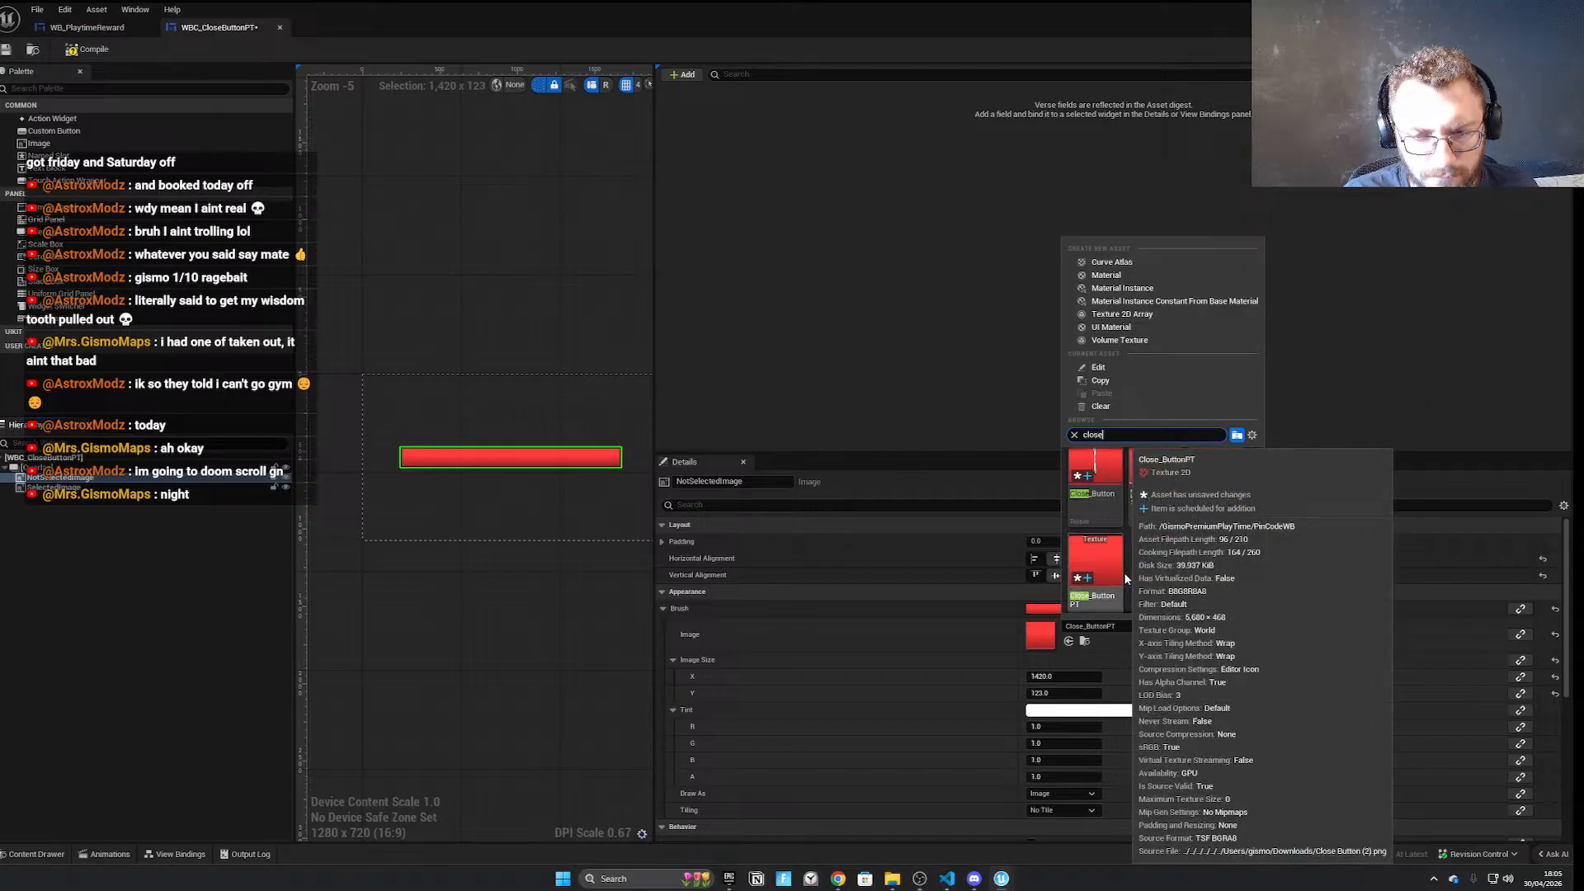
scroll(1206, 569, "up", 1)
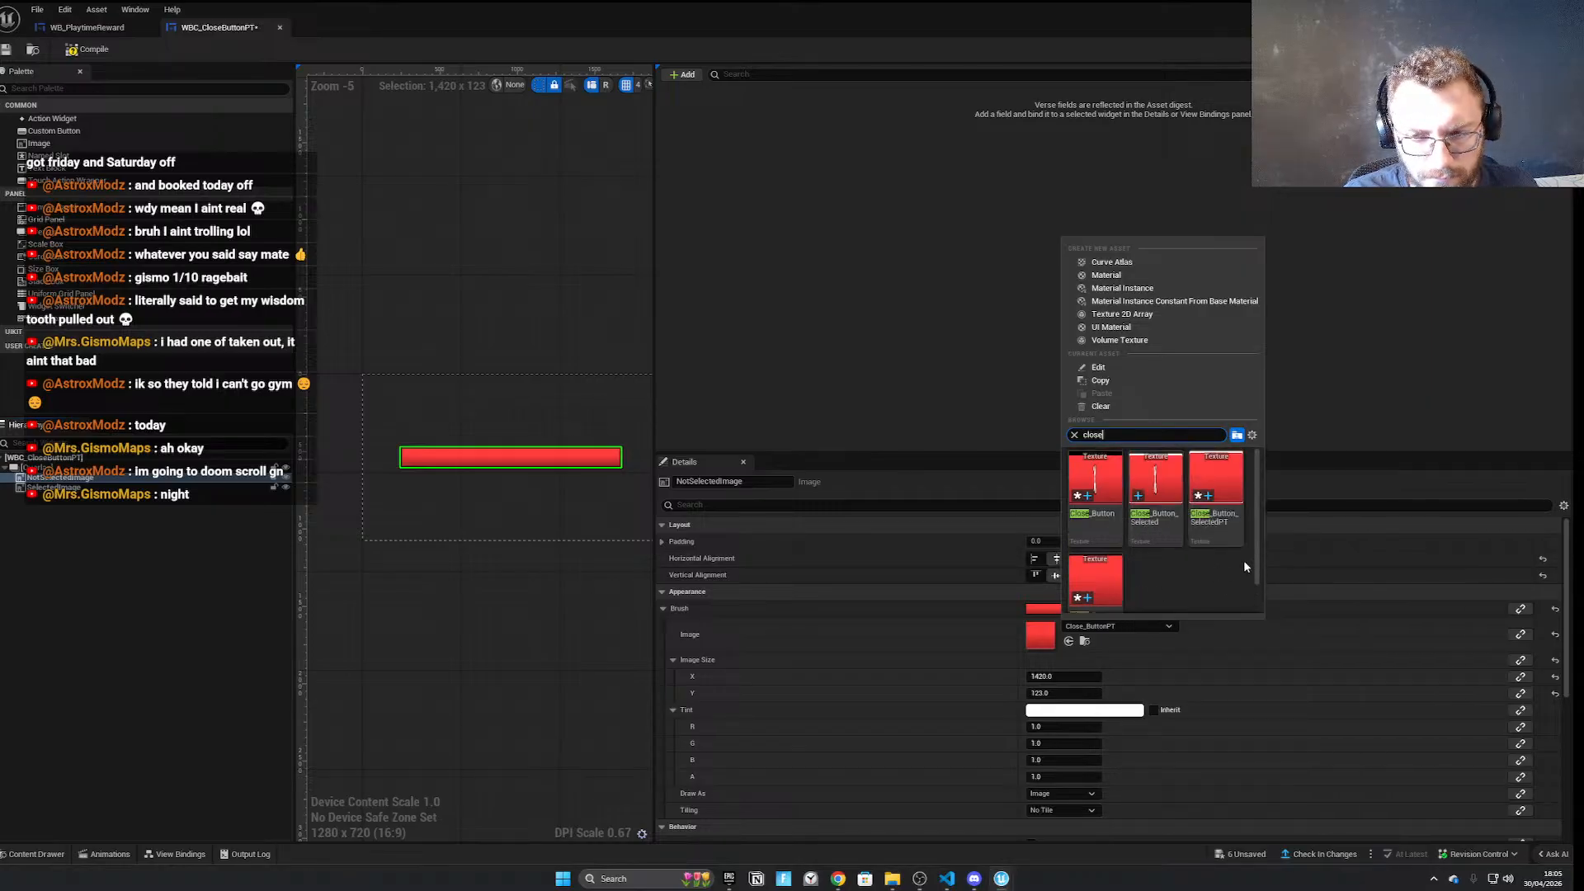
left_click(1095, 576)
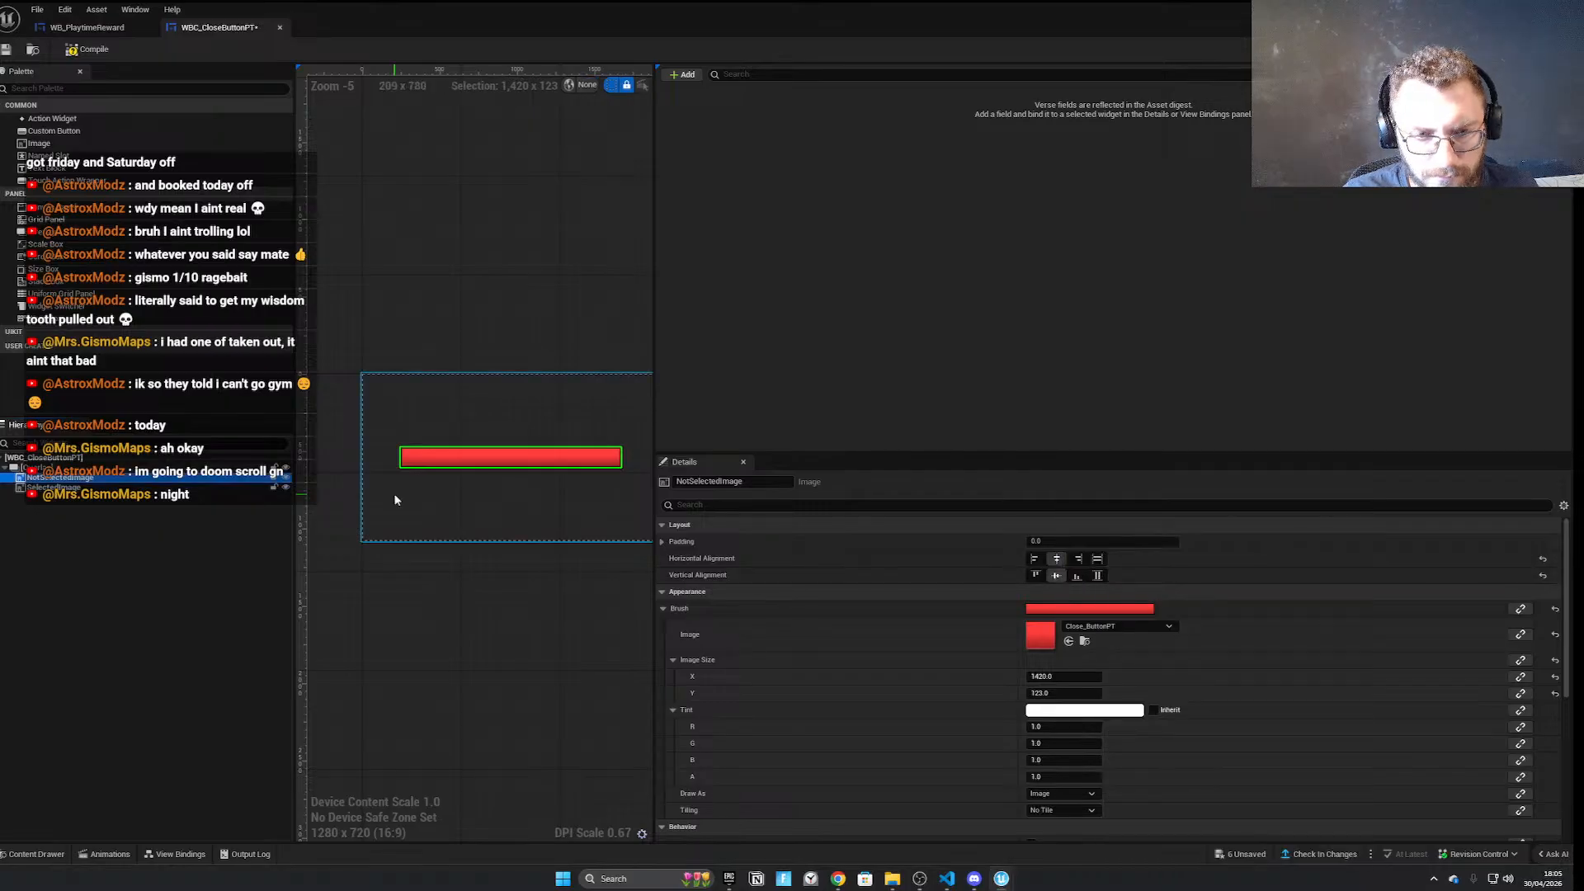
Reselect SelectedImage and pick Close_Button_SelectedPT again as its brush image, filtering the assets by "close button"
left_click(54, 488)
left_click(1118, 626)
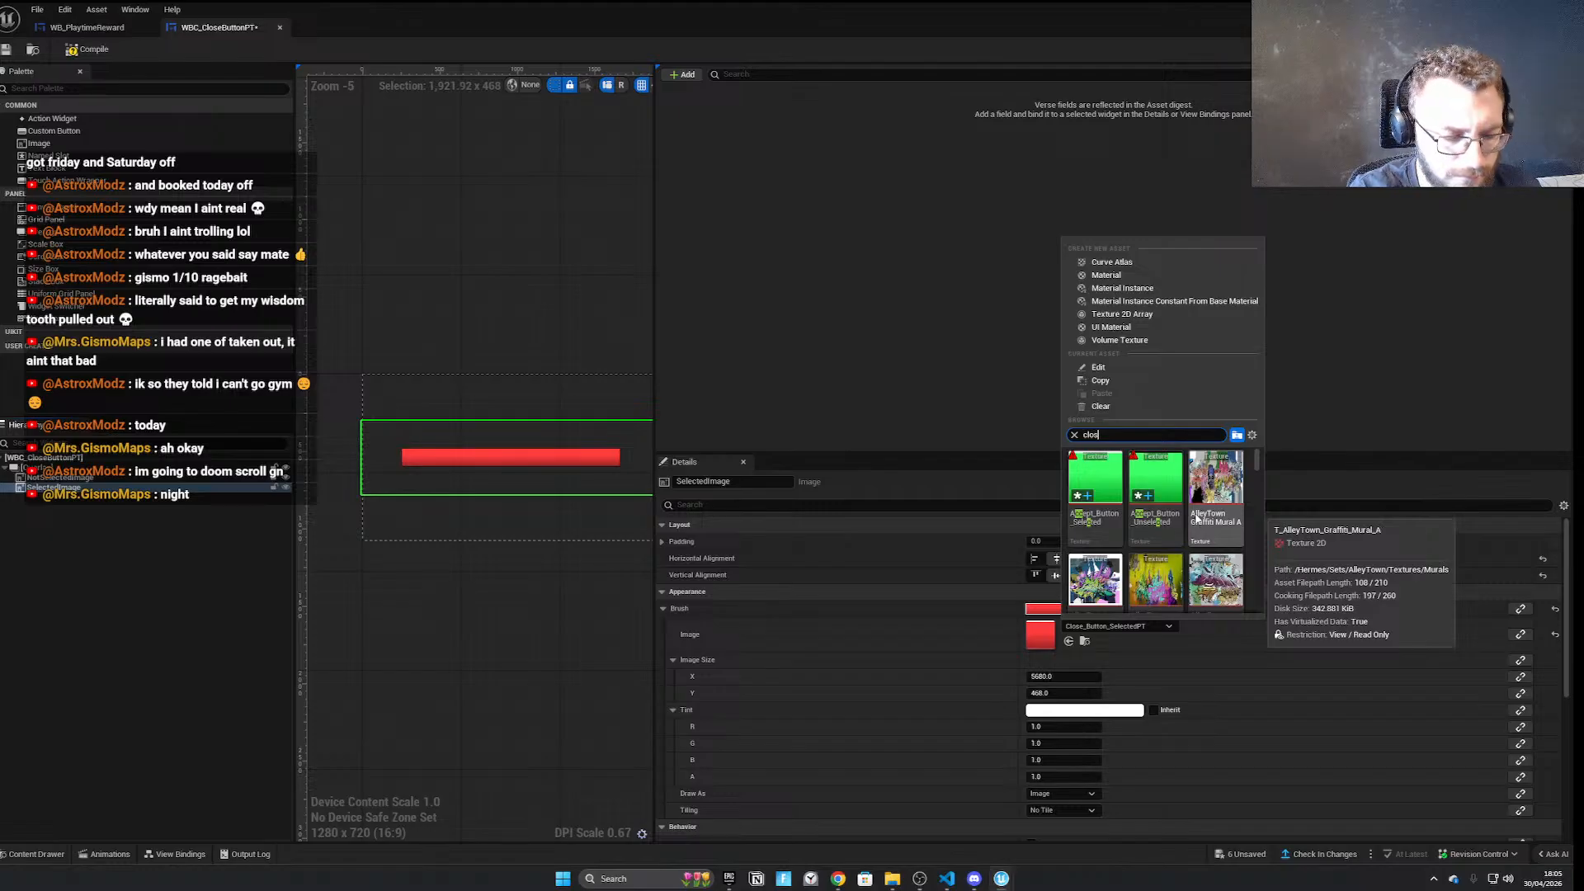
key("BackSpace")
key("BackSpace")
key("BackSpace")
key("BackSpace")
key("BackSpace")
key("BackSpace")
key("BackSpace")
key("BackSpace")
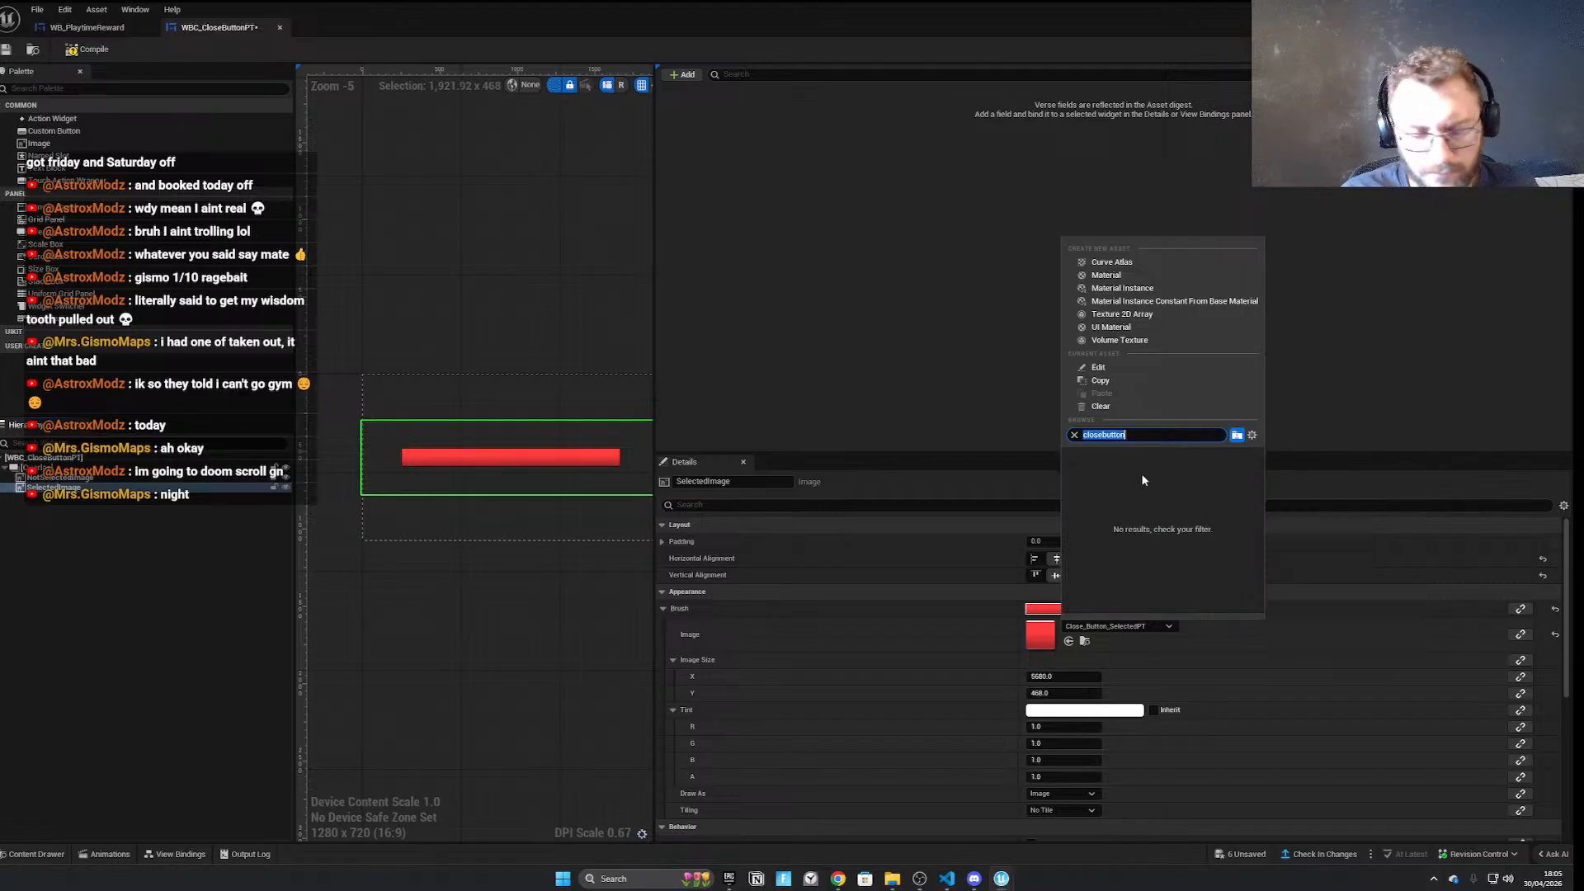
type("se buyt")
key("BackSpace")
key("BackSpace")
type("tton")
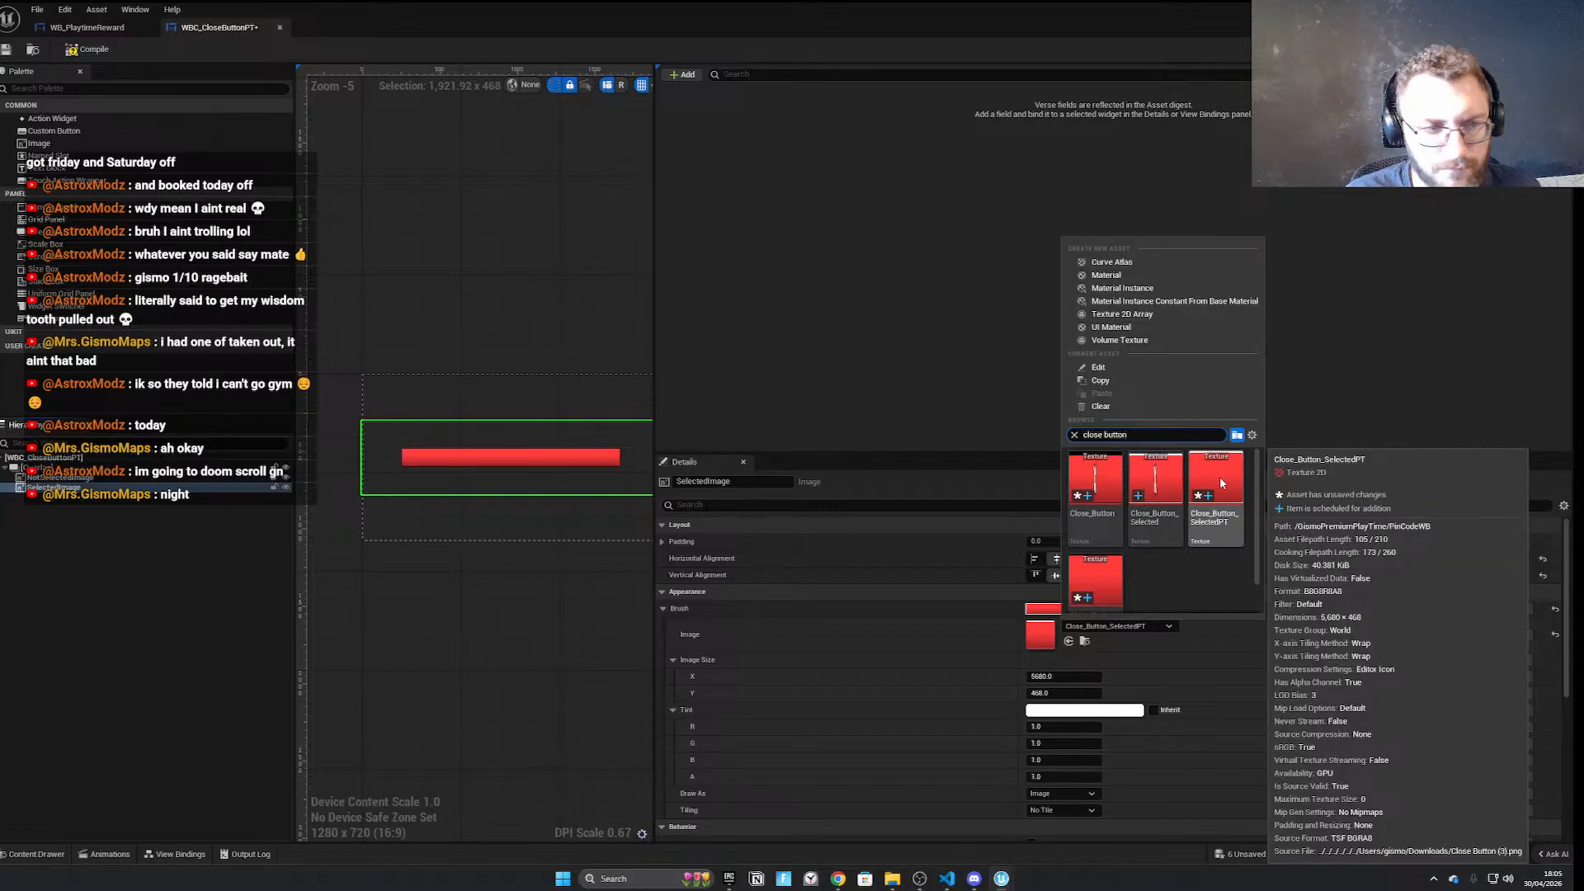
left_click(1220, 477)
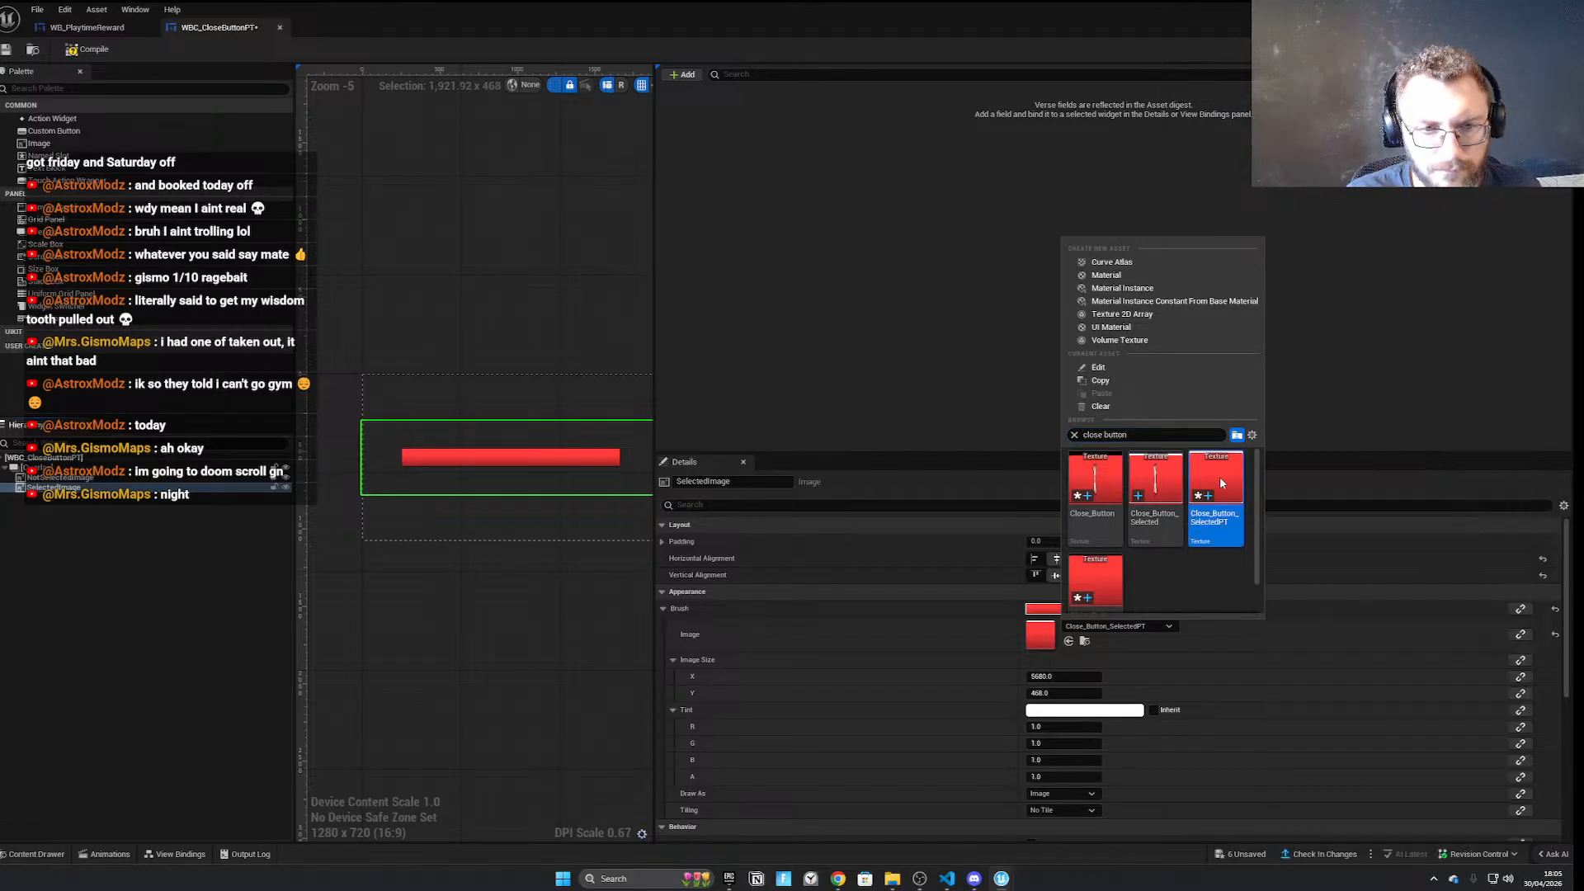
Save WBC_CloseButtonPT, check the close button in WB_PlaytimeReward and return to the button's editor
left_click(216, 478)
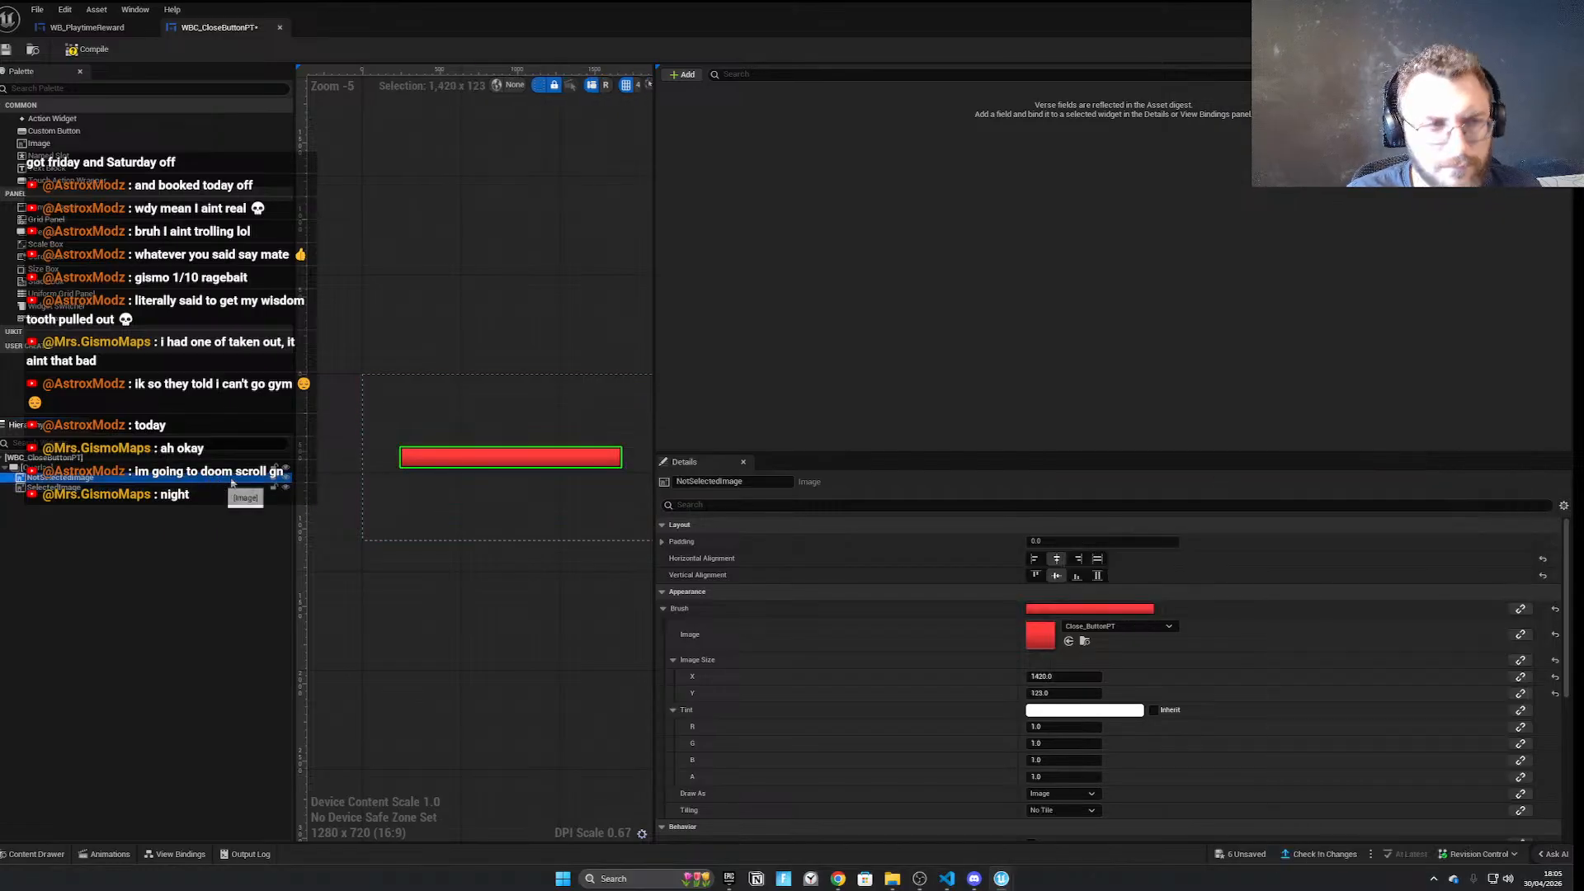
left_click(6, 51)
left_click(87, 27)
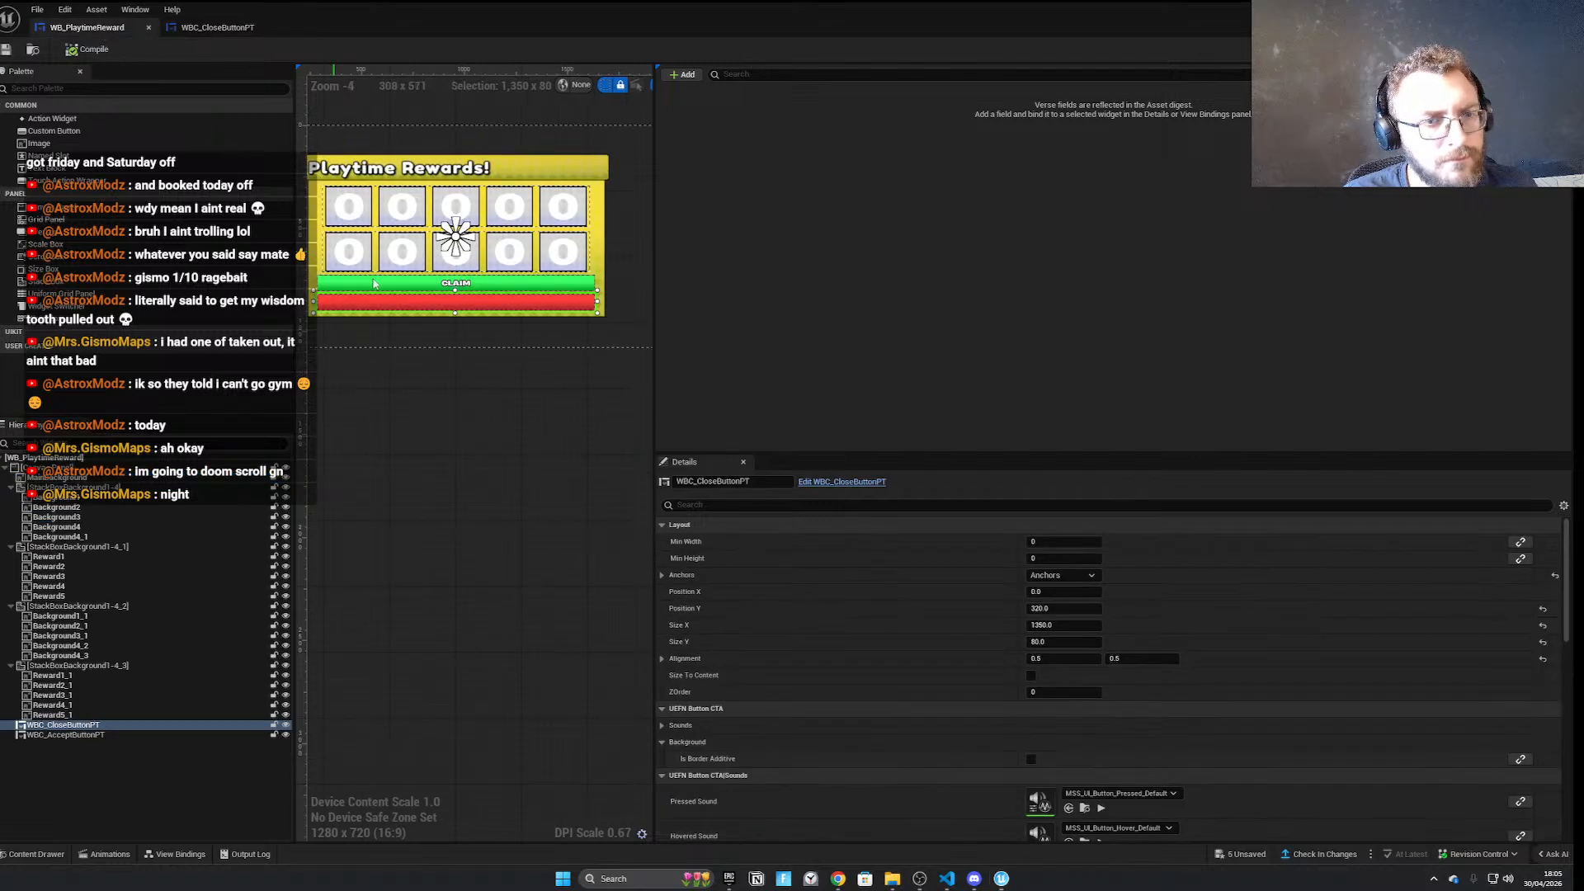
left_click(239, 25)
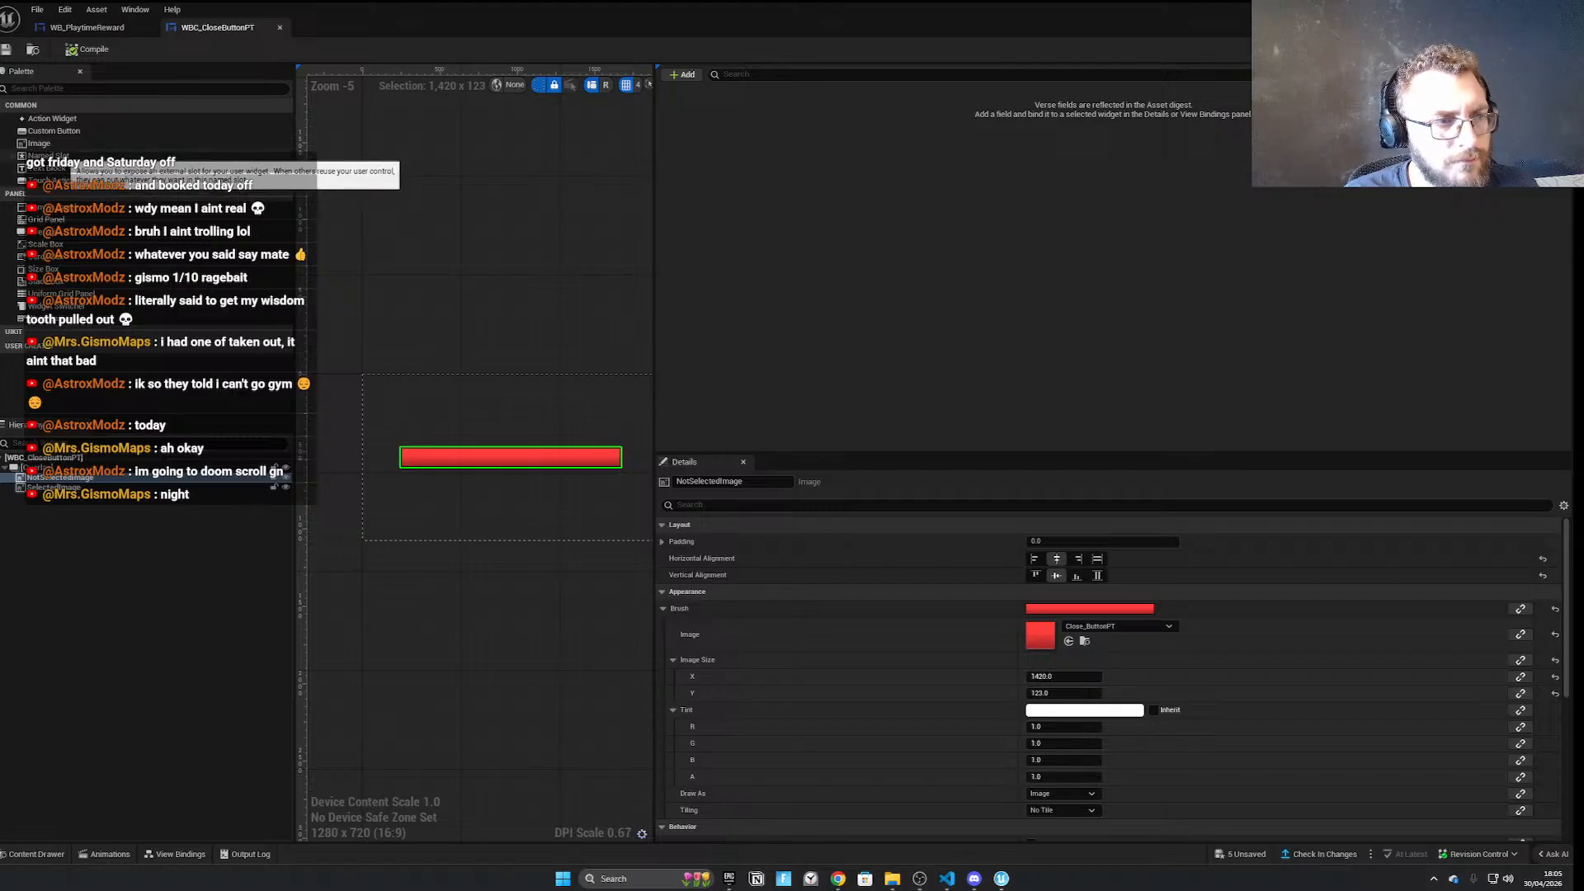
Add a text block over the red image of the close button widget and centre it horizontally and vertically
left_click_drag(51, 172, 462, 452)
left_click(1058, 575)
left_click(1064, 542)
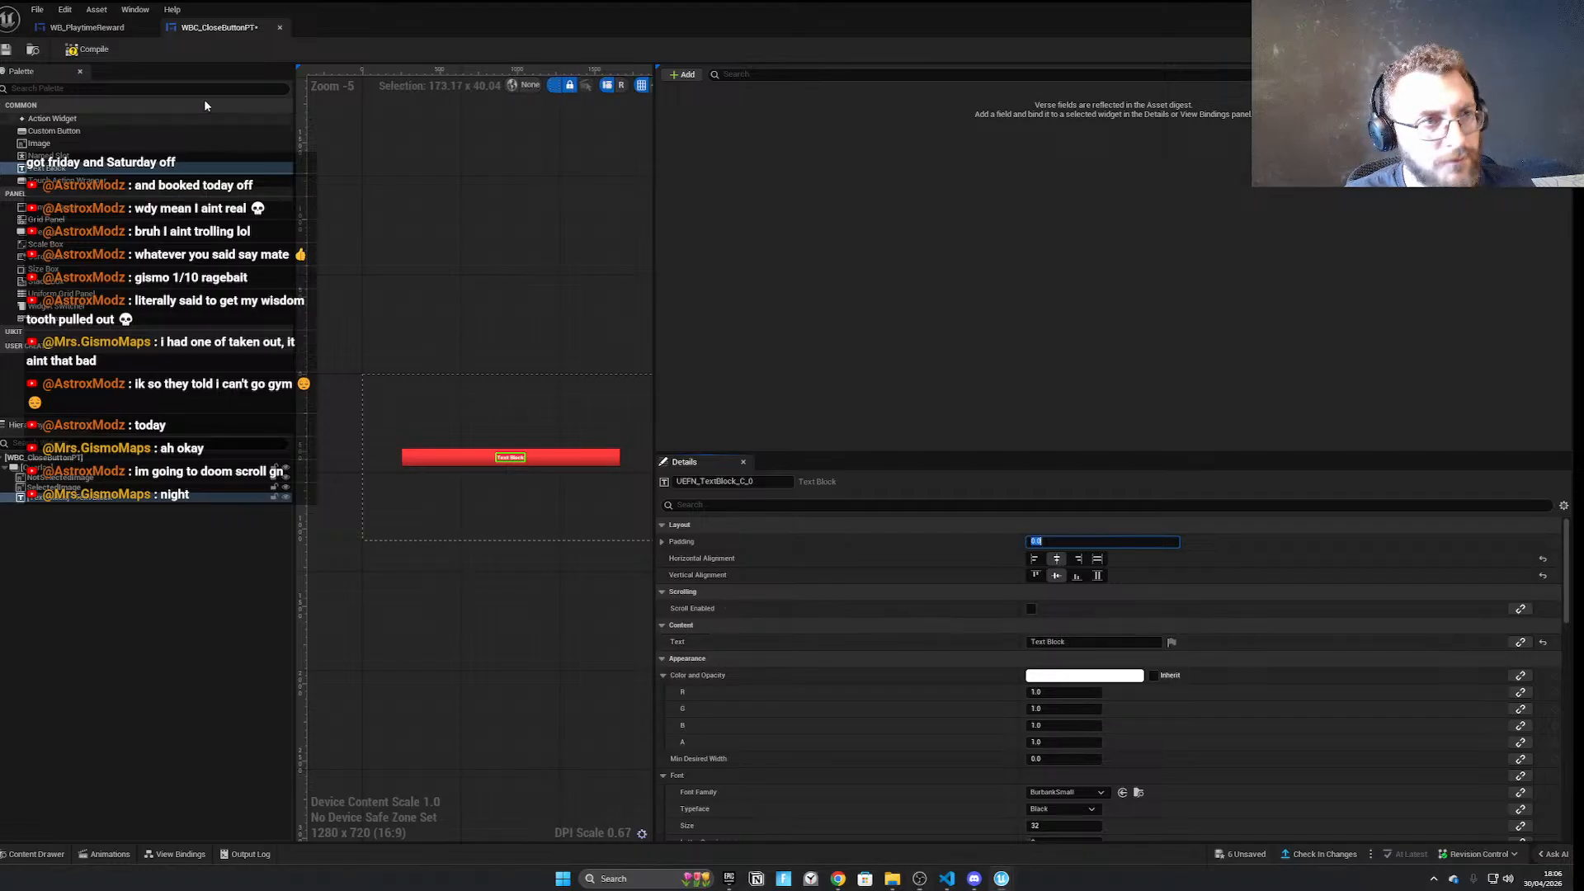
Open WBC_AcceptButtonPT from WB_PlaytimeReward and examine the font settings of its CLAIM text
left_click(113, 27)
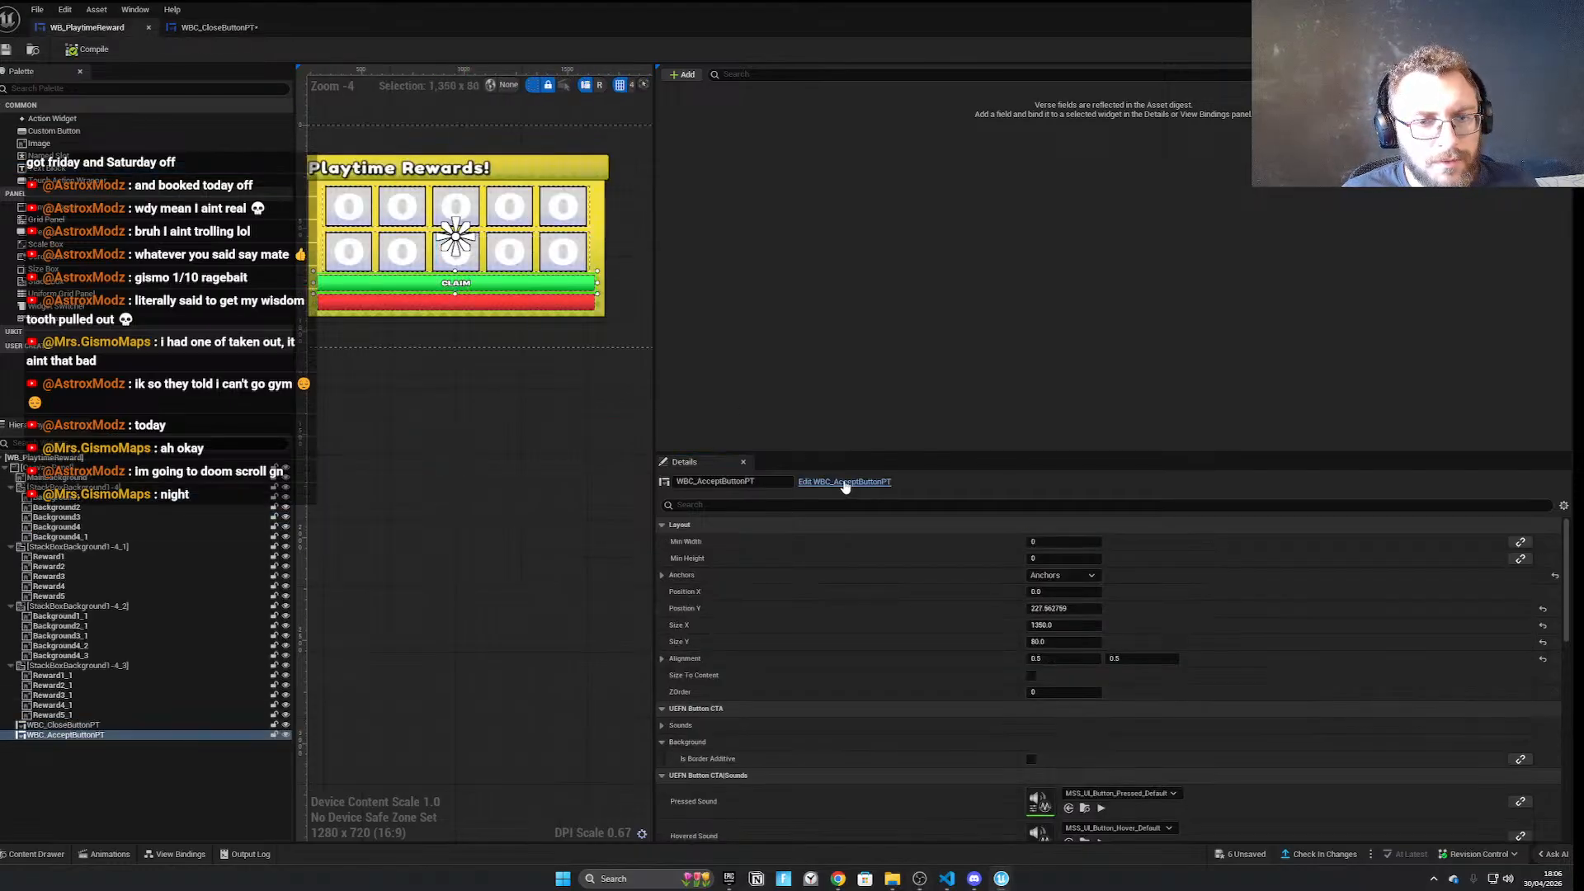
left_click(822, 481)
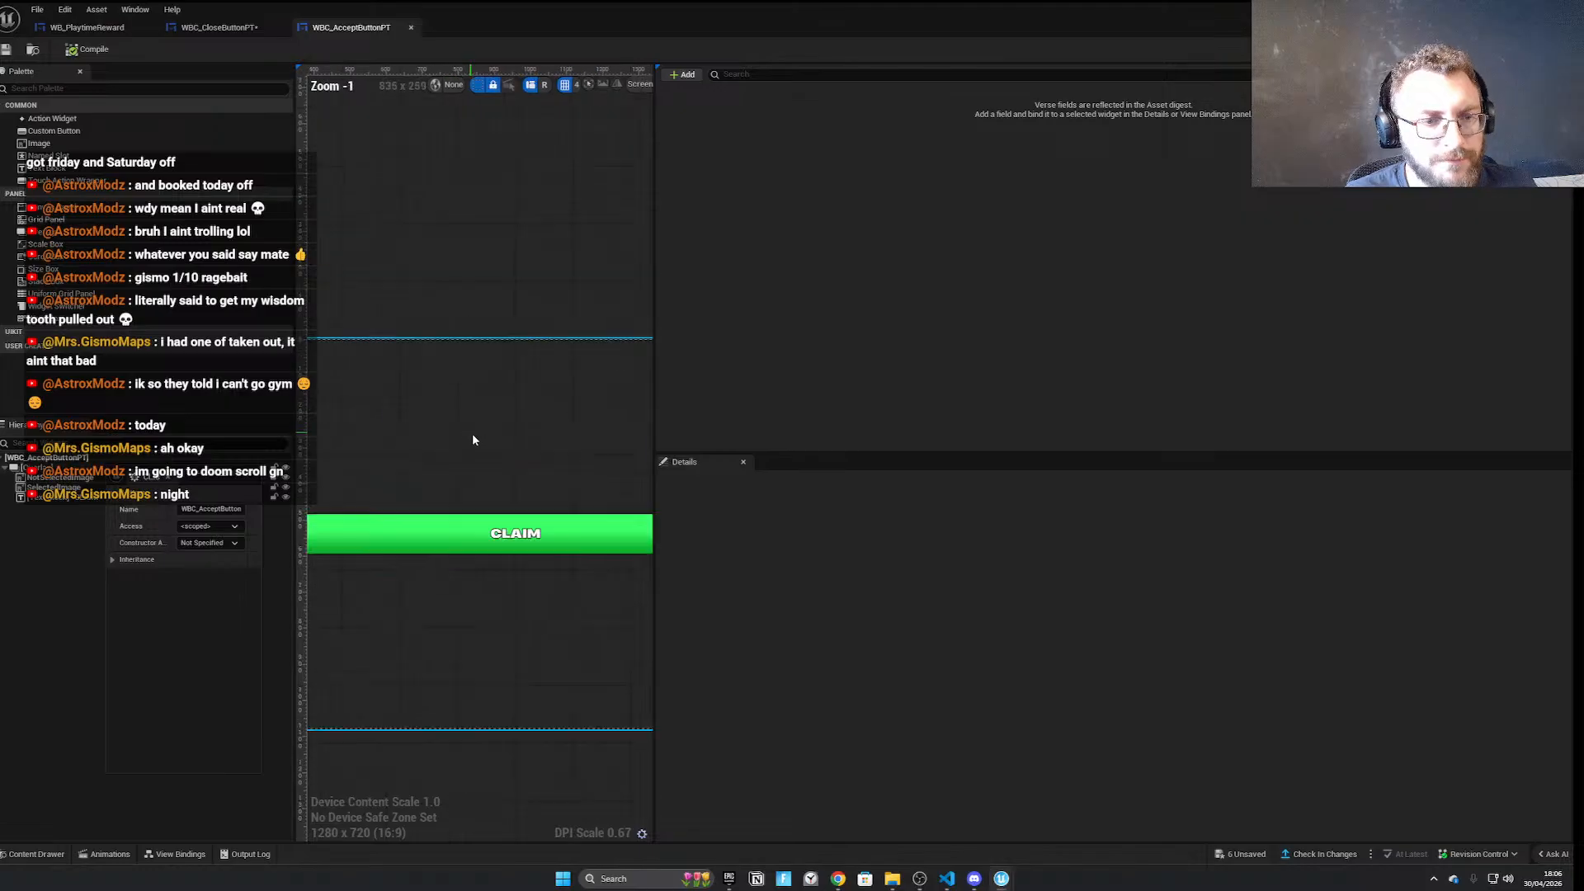
left_click(512, 534)
scroll(933, 689, "down", 2)
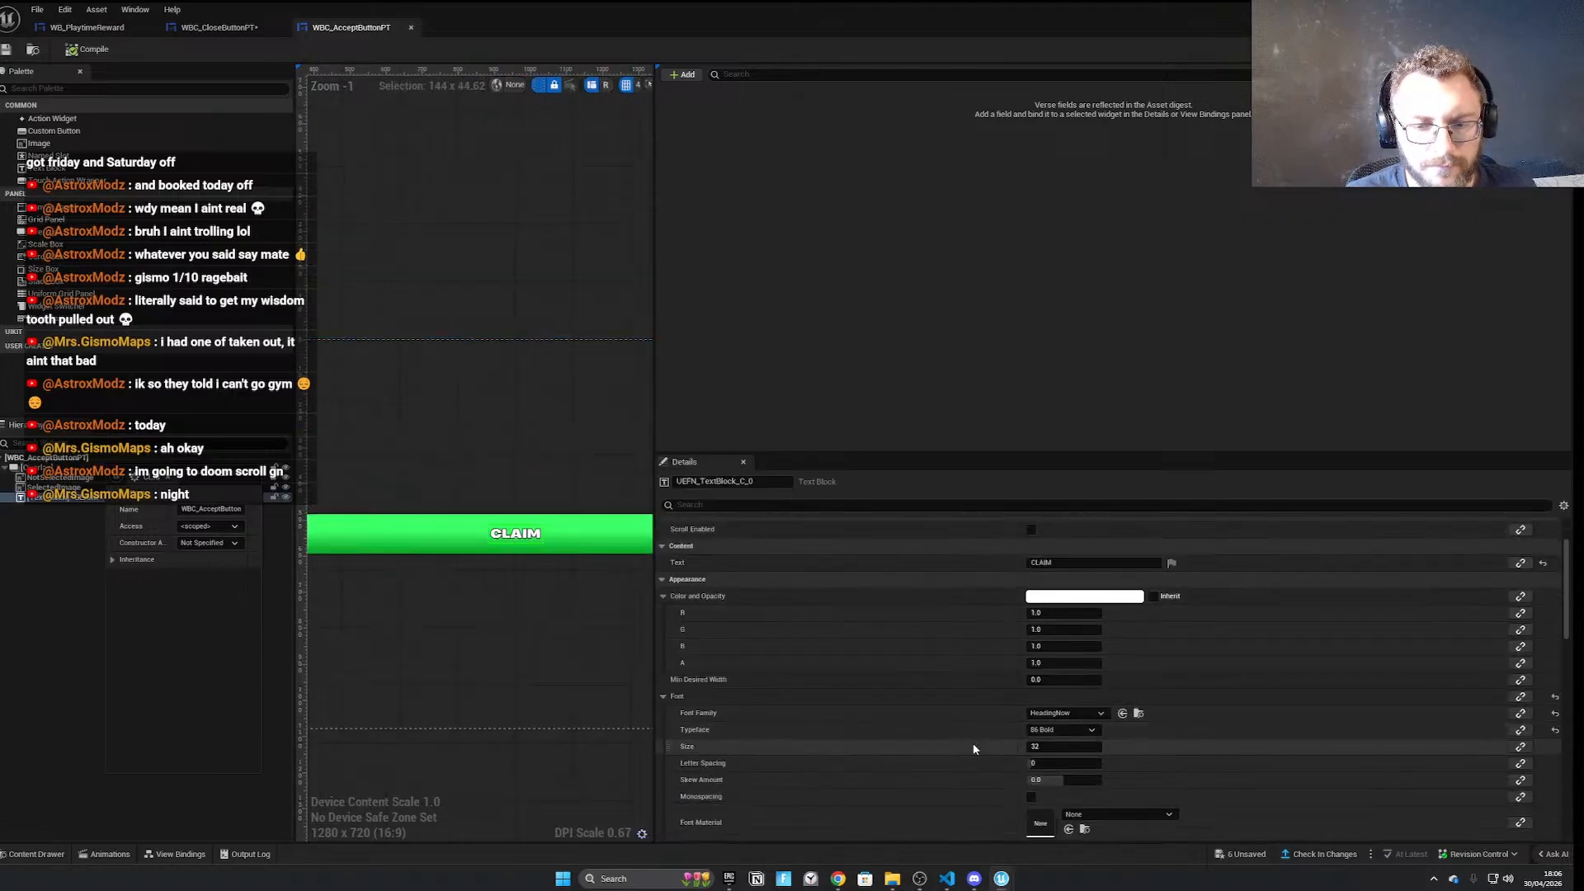
In WBC_CloseButtonPT, set the text block's font family to HeadingNow and its text to CLOSE
left_click(231, 29)
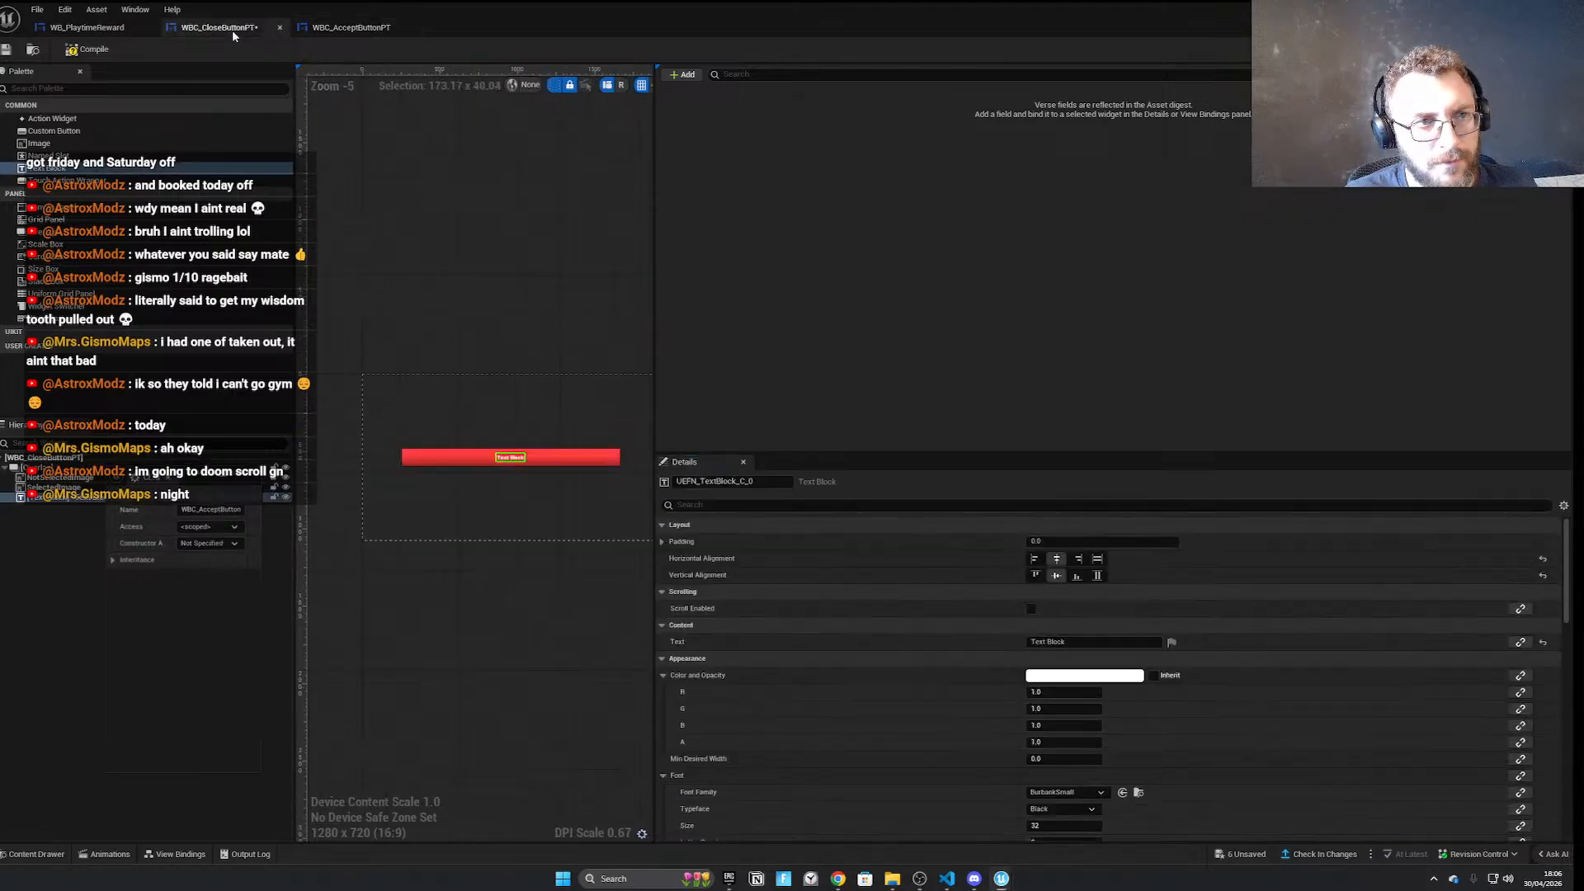
scroll(1064, 736, "down", 1)
left_click(1063, 753)
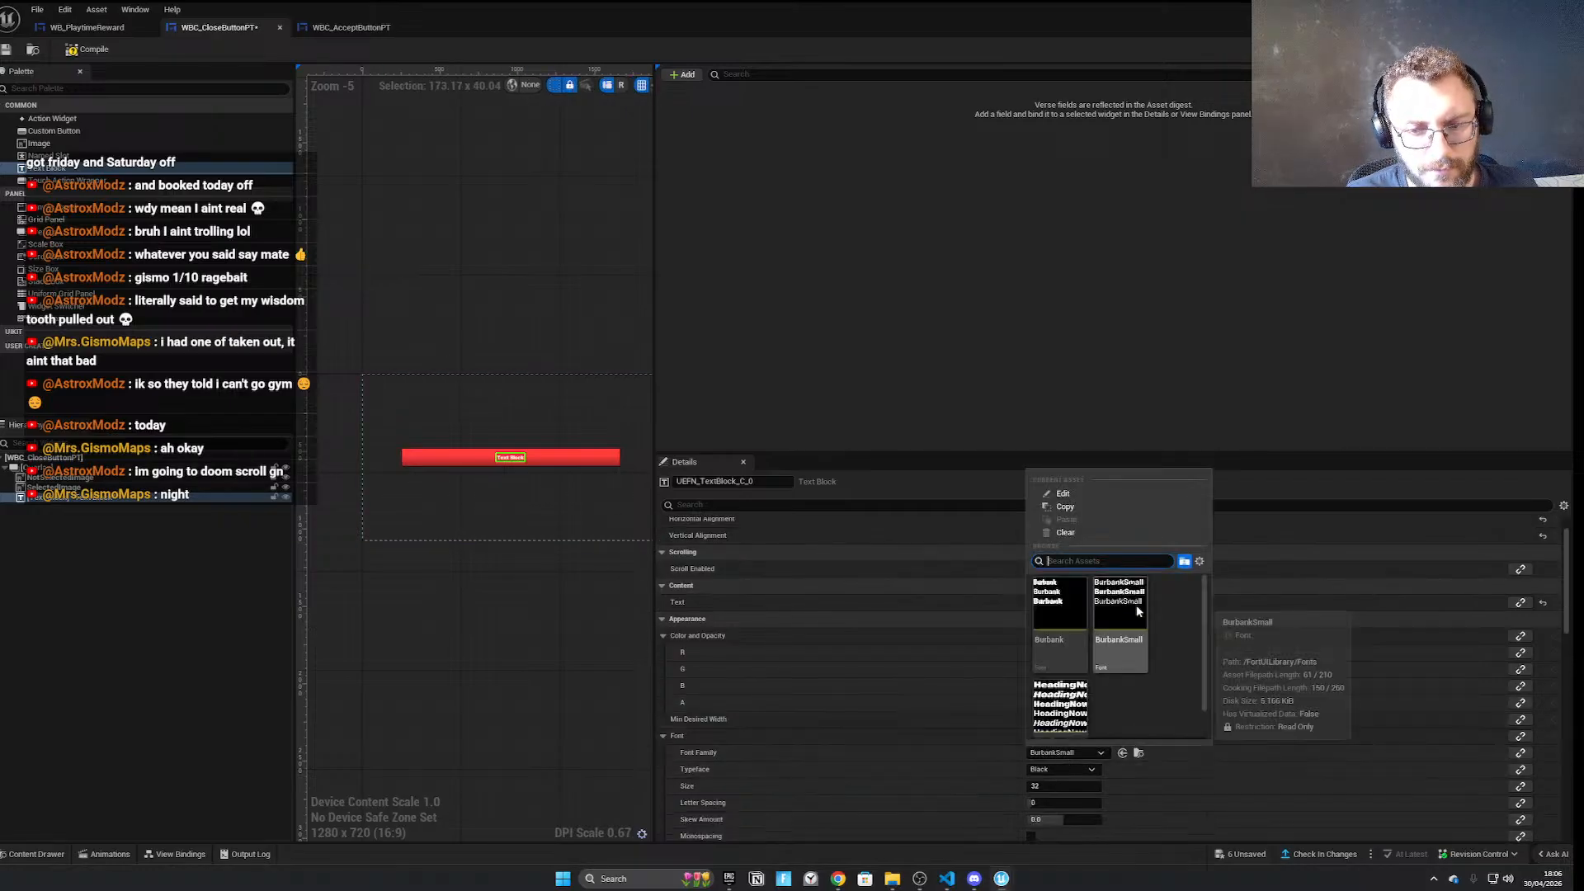
left_click(1066, 714)
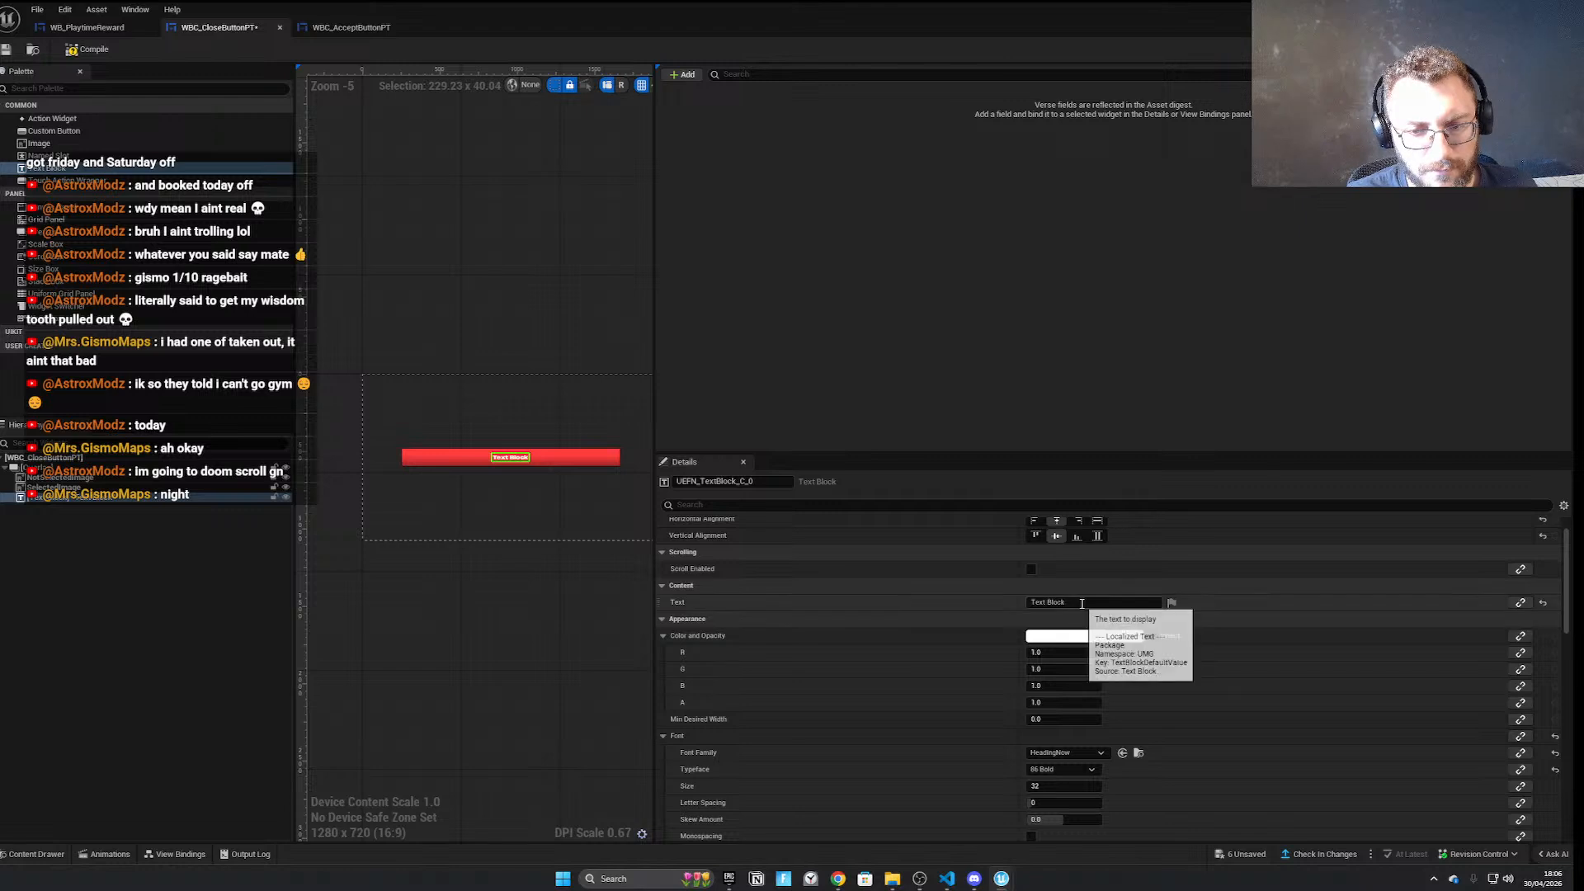
scroll(1082, 603, "down", 2)
left_click(1073, 524)
type("CLOSE")
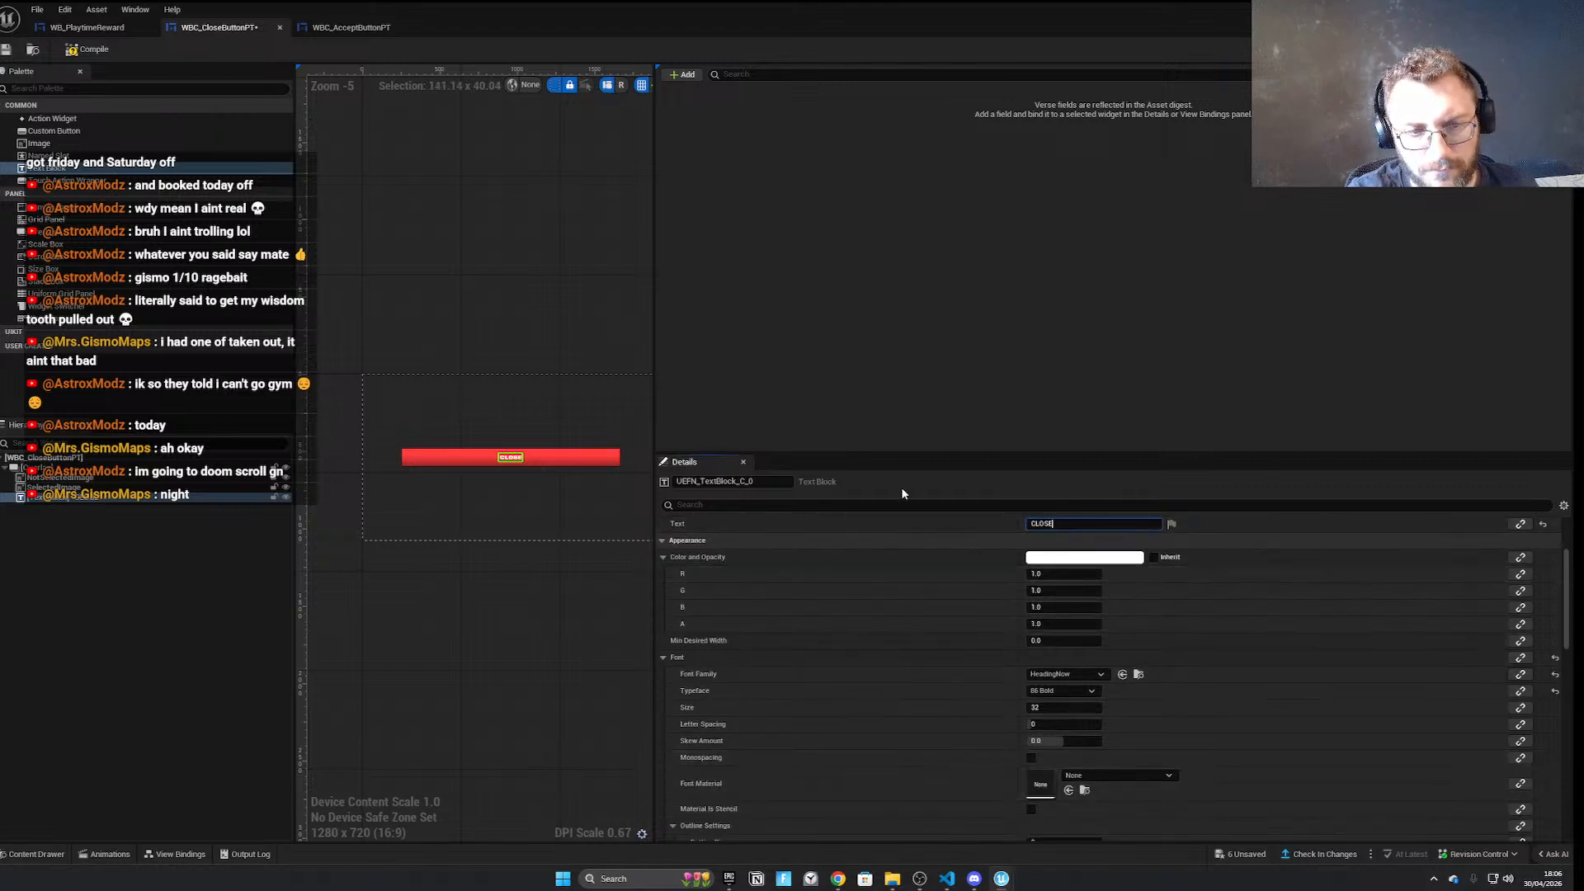
Give the CLOSE text a black outline with a size of 2
scroll(1137, 791, "down", 5)
left_click(1060, 742)
type("2")
key("Return")
left_click(1058, 793)
type("2")
left_click(1061, 744)
type("1")
key("Return")
type("0")
key("Return")
left_click(1065, 624)
type("2")
key("Return")
scroll(1122, 754, "down", 2)
left_click(541, 529)
scroll(541, 544, "up", 7)
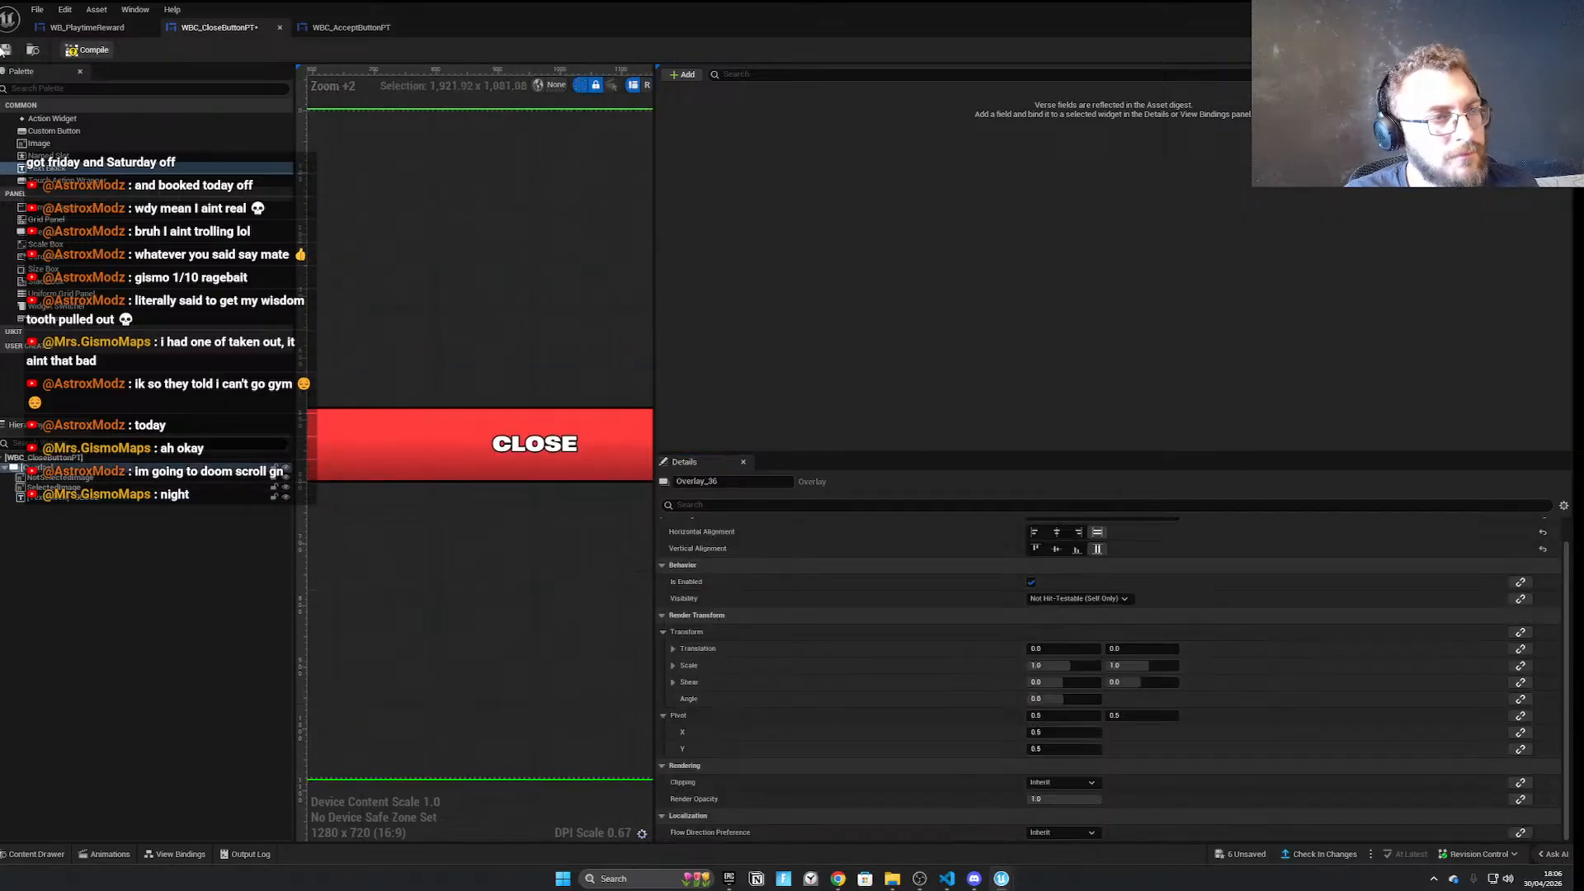
Return to WB_PlaytimeReward, widen the designer area and check the CLAIM and CLOSE buttons in the full layout
left_click(88, 29)
scroll(503, 418, "down", 3)
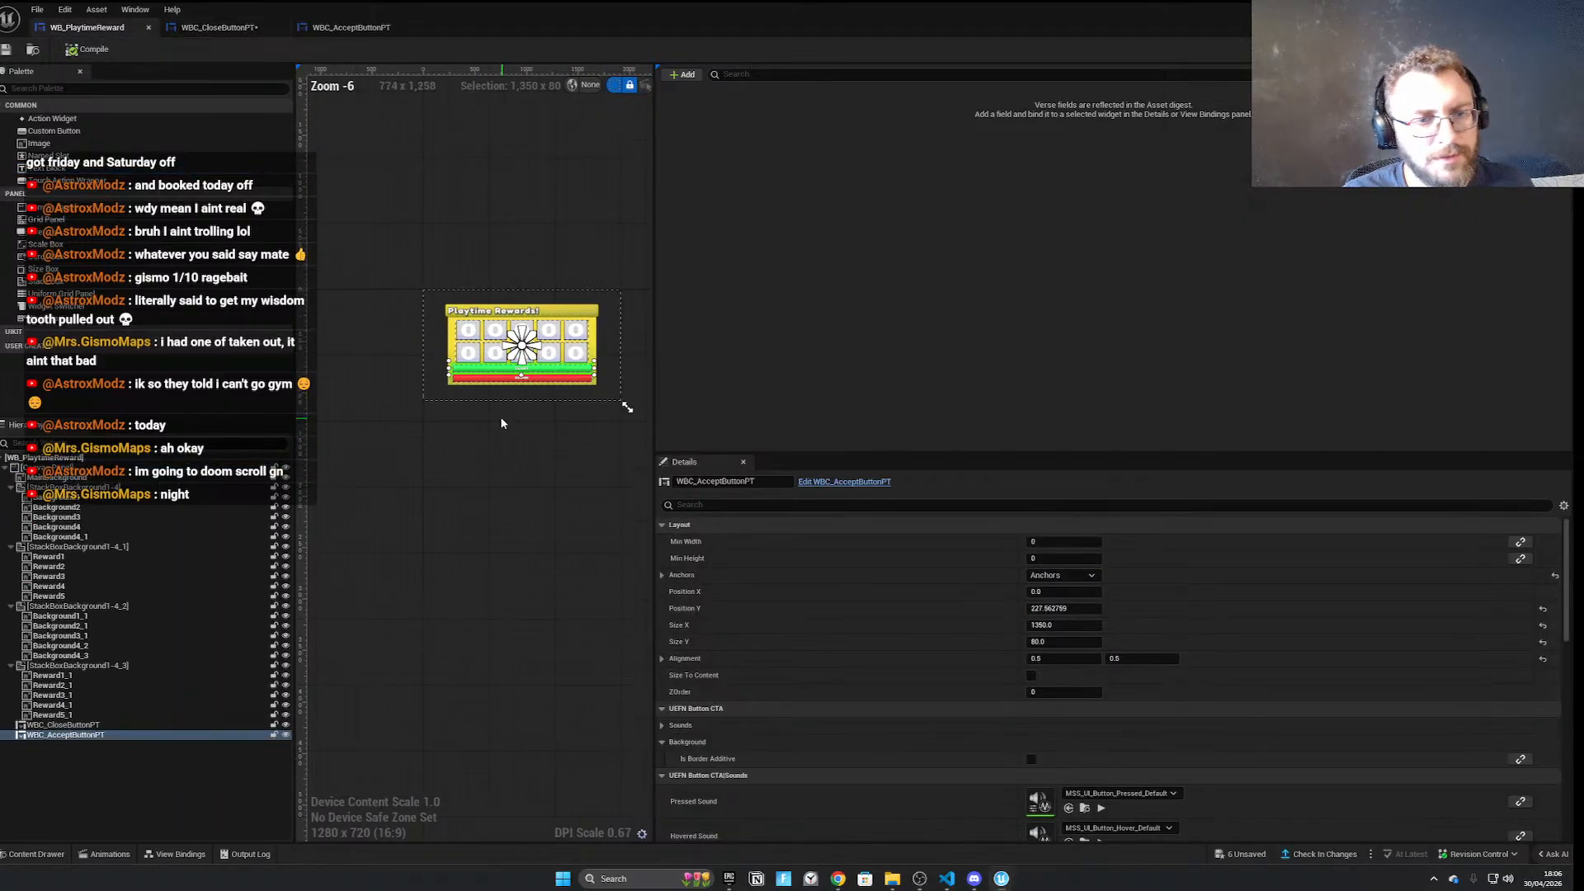
scroll(497, 414, "up", 4)
scroll(495, 425, "up", 1)
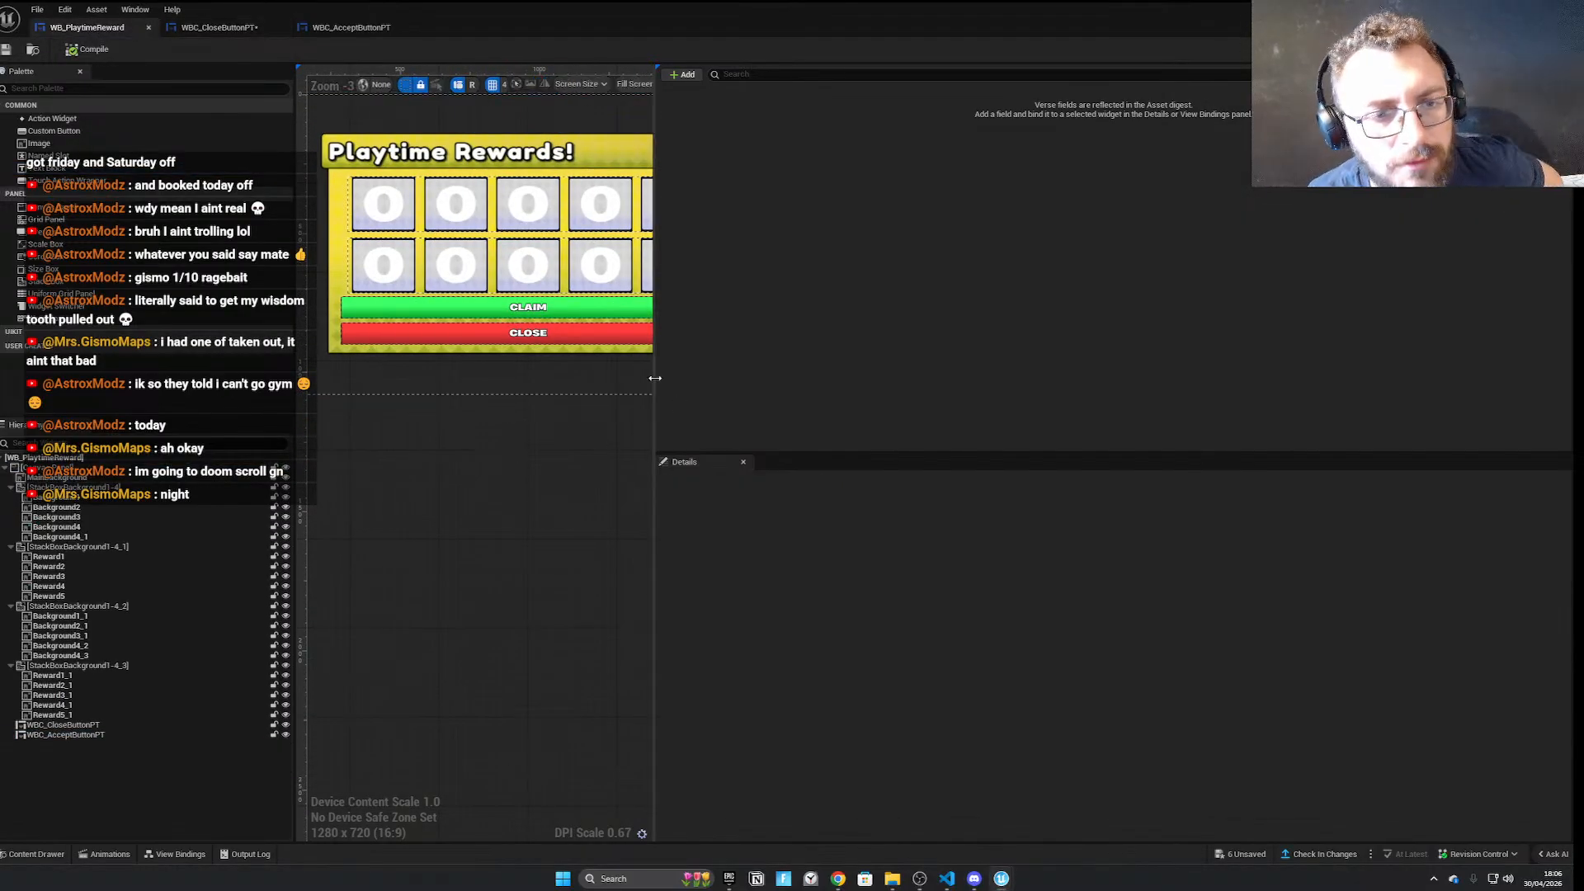
scroll(504, 456, "up", 1)
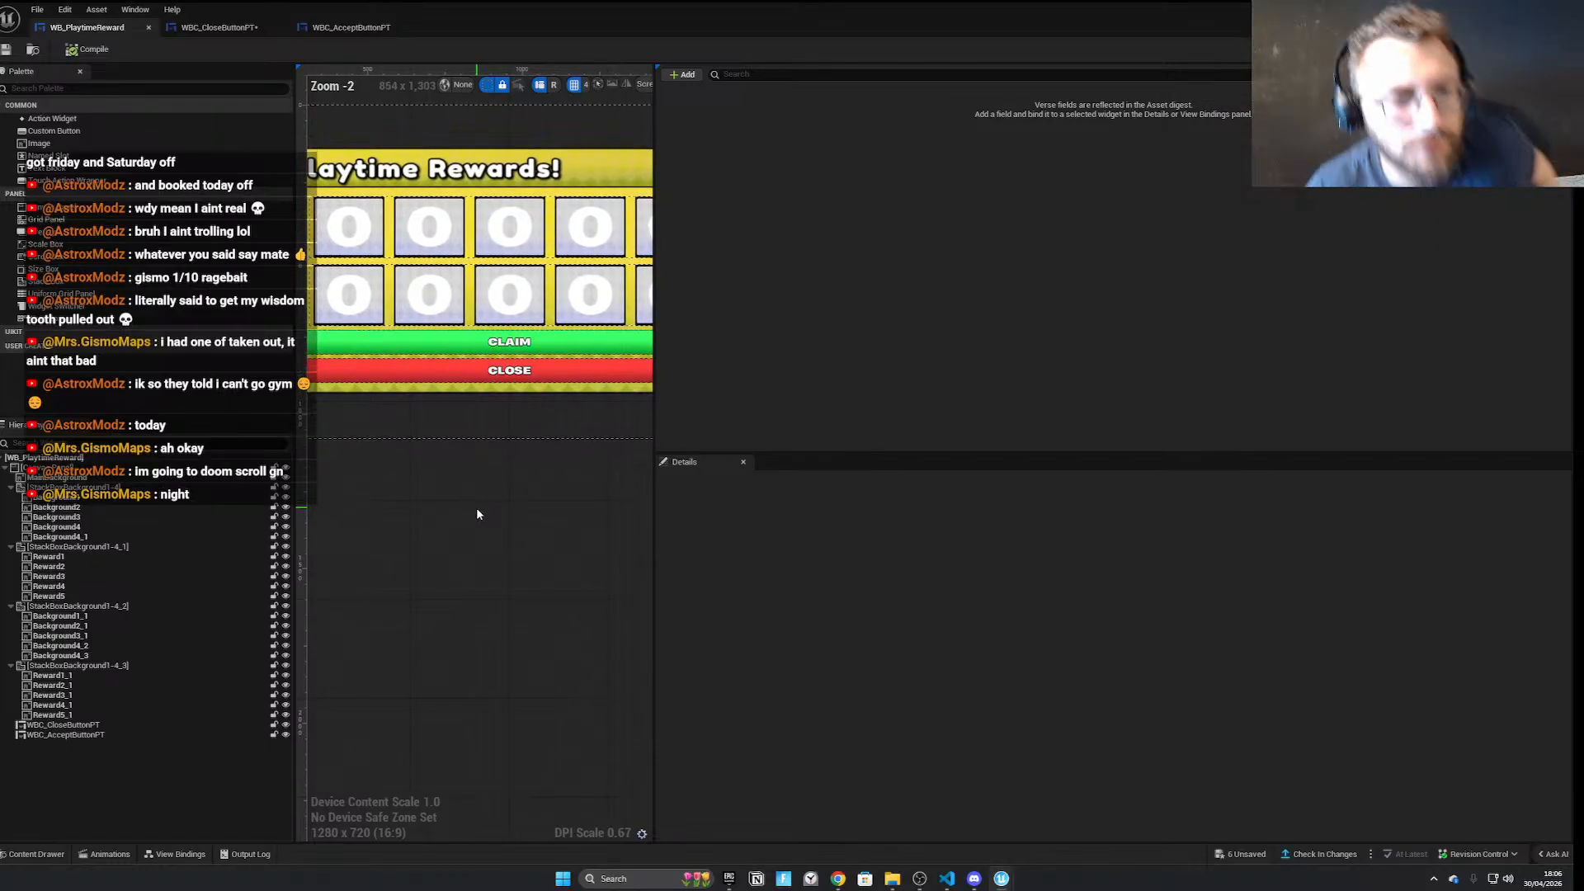
left_click_drag(653, 122, 1145, 124)
right_click_drag(940, 457, 1011, 486)
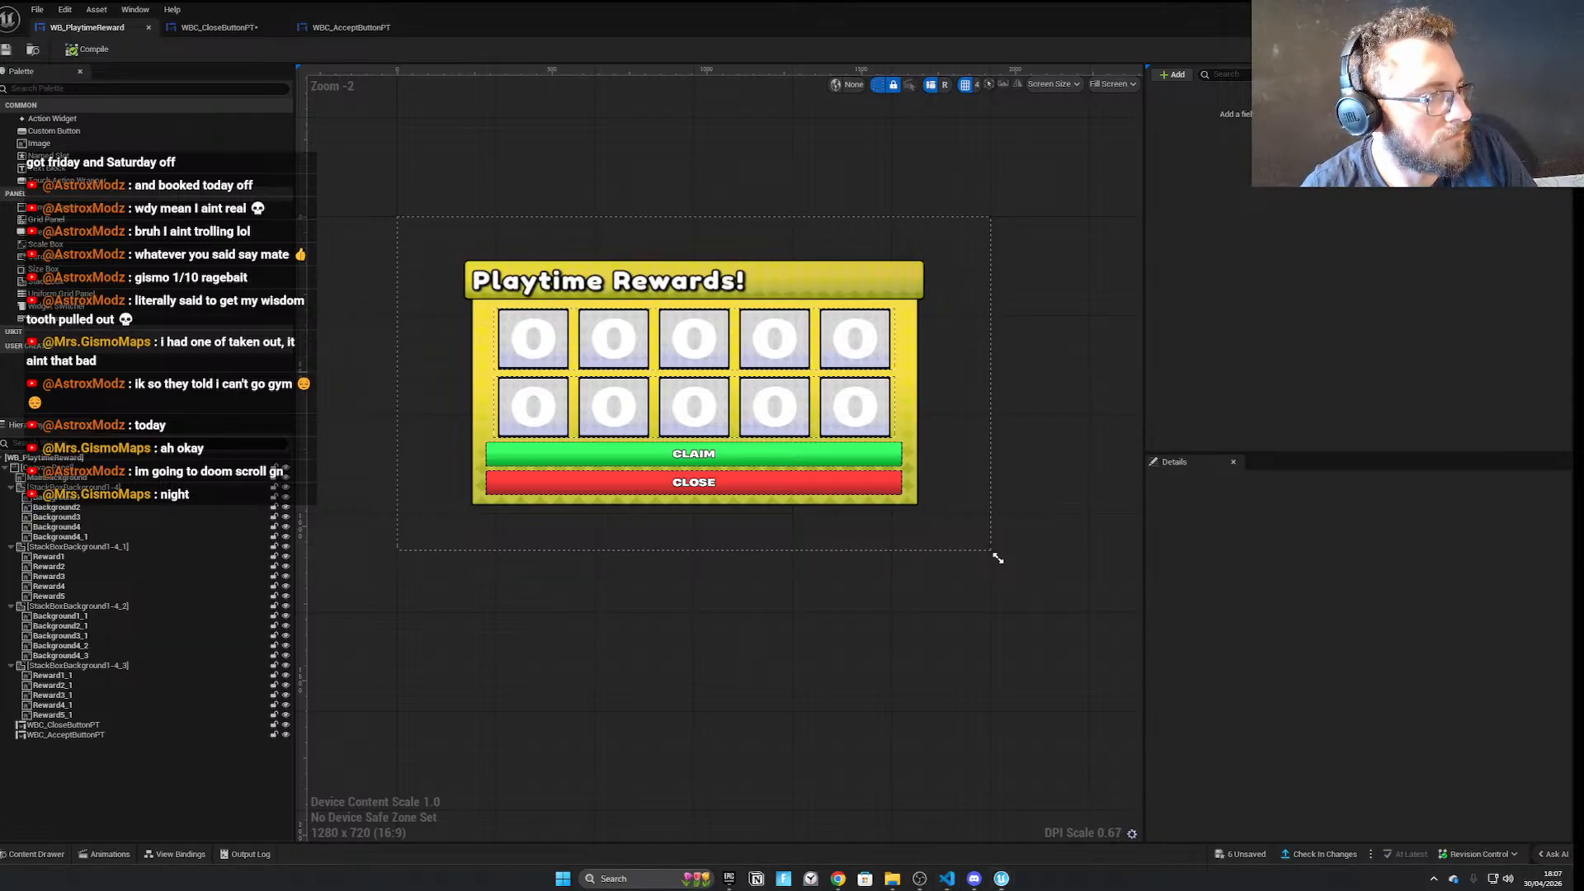
Switch to the browser, move the Canva design tab out of the window, and return to the widget editor
key("alt+Tab")
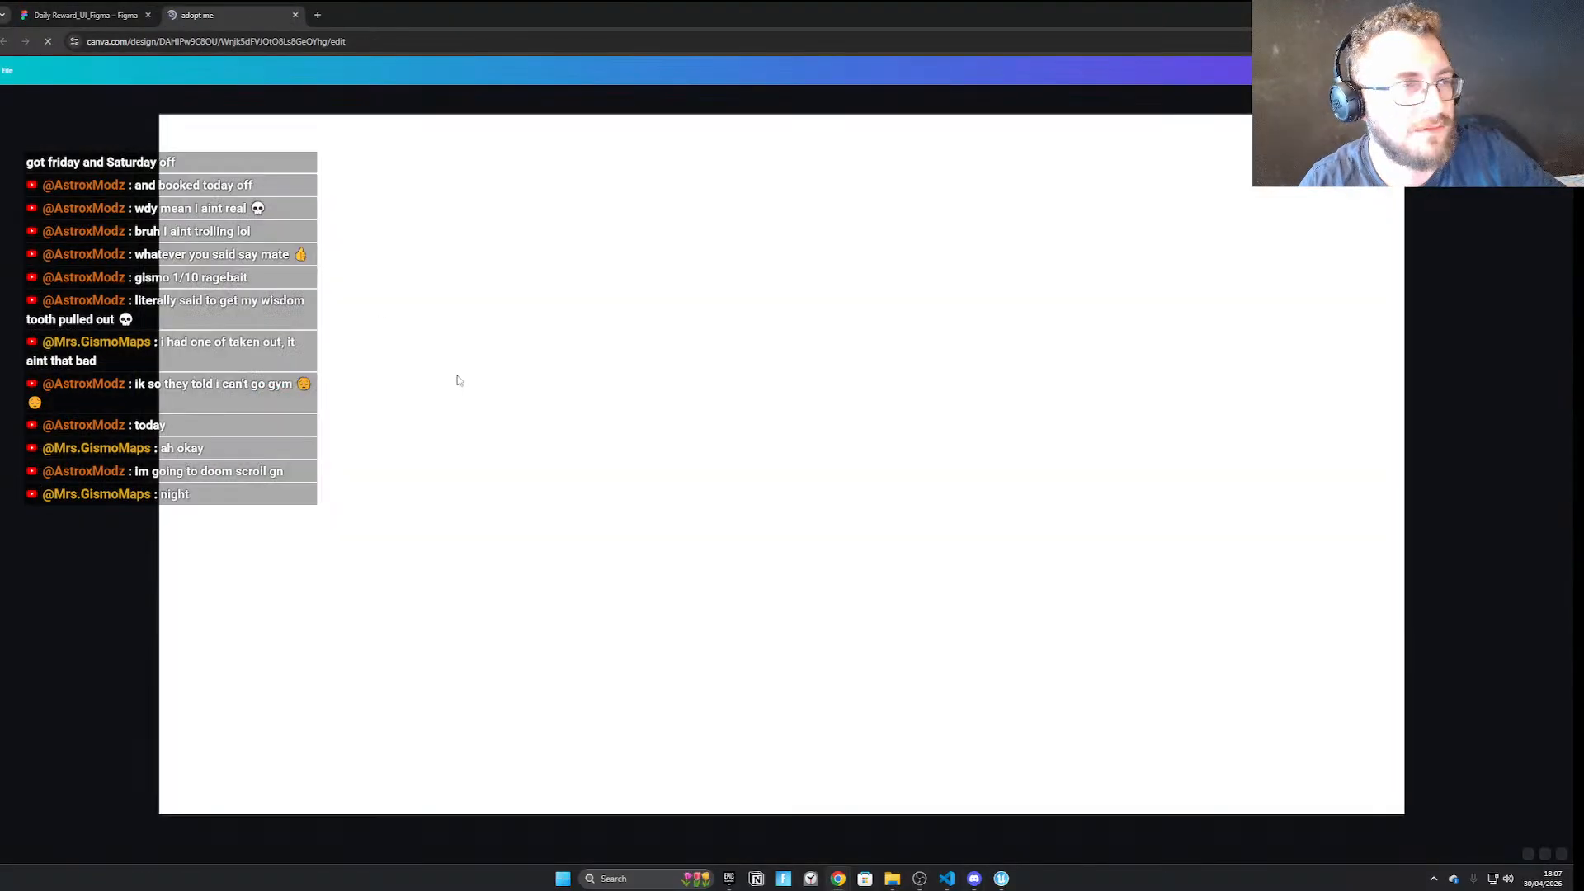
left_click_drag(252, 18, 0, 280)
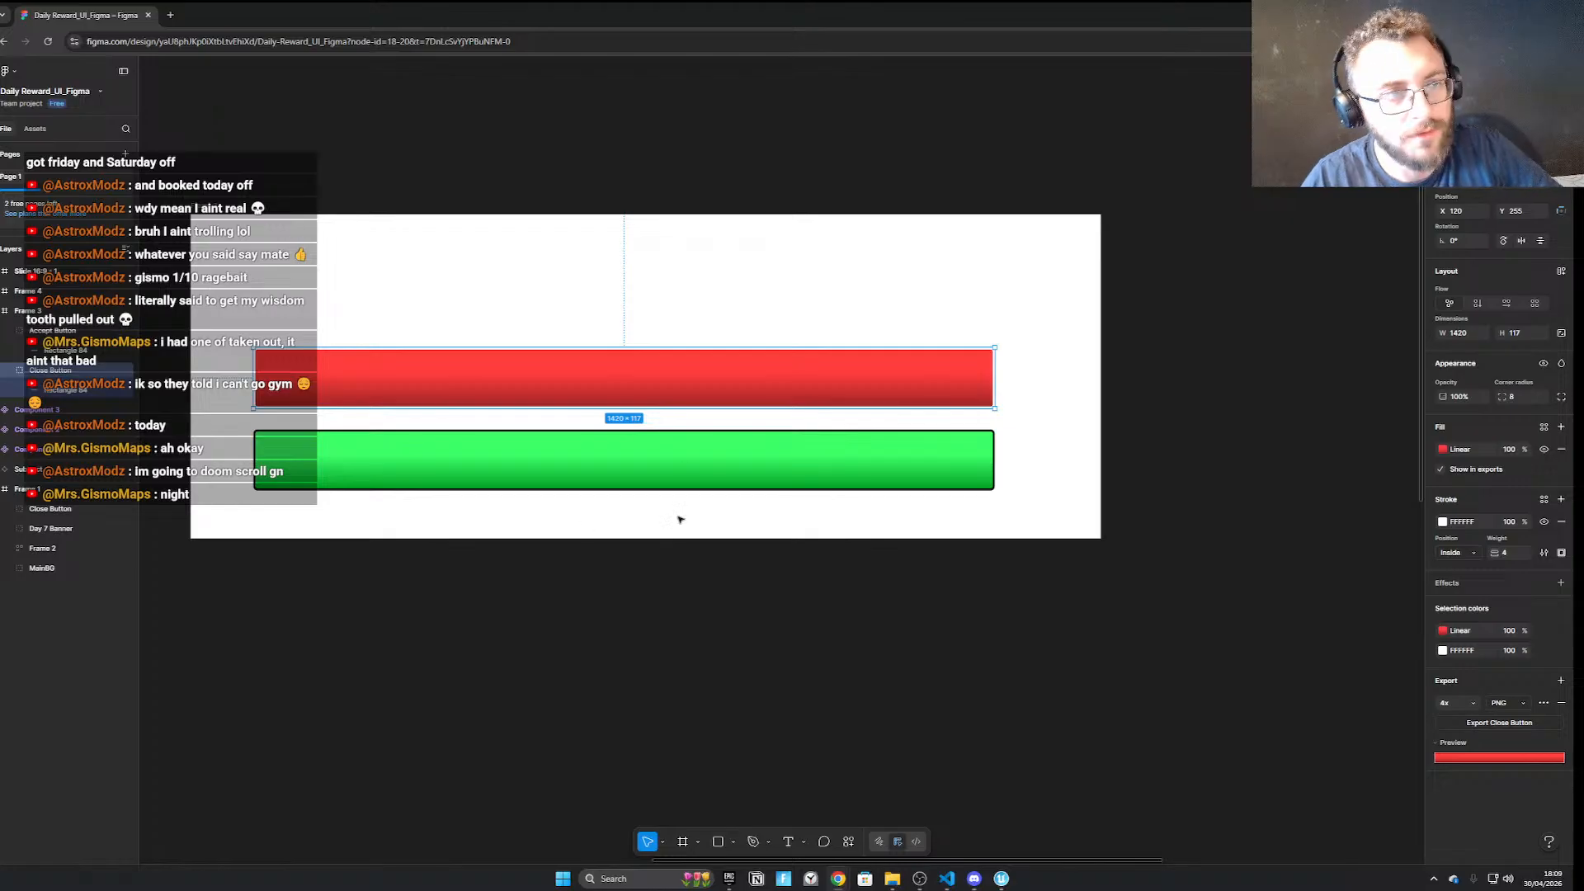
key("alt+Tab")
scroll(865, 490, "down", 1)
scroll(723, 511, "up", 4)
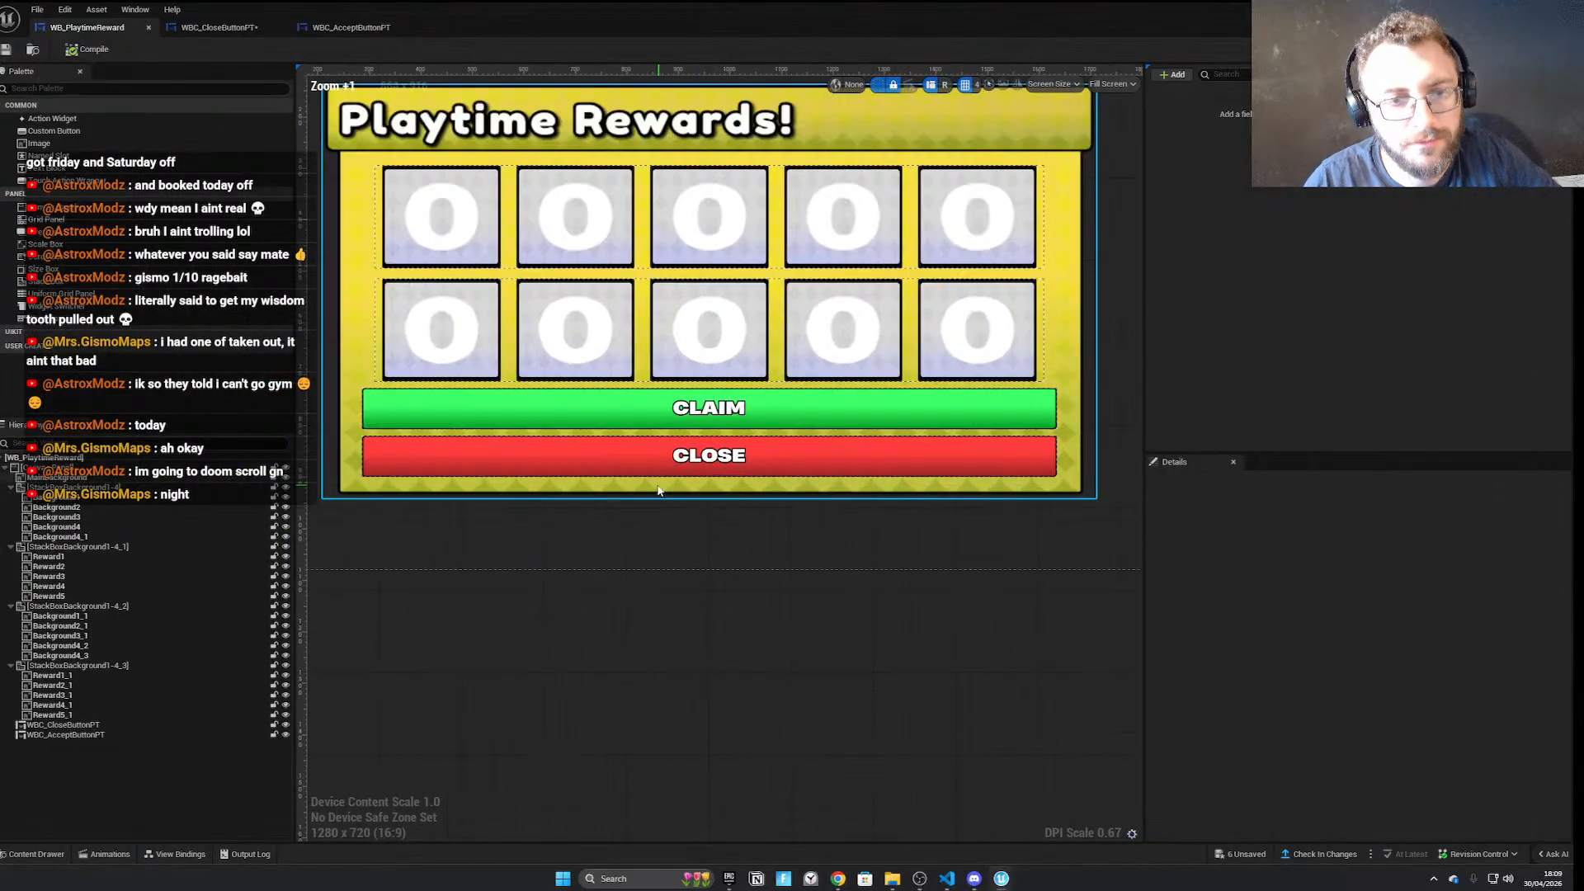
left_click(662, 489)
scroll(750, 588, "down", 4)
scroll(749, 593, "up", 4)
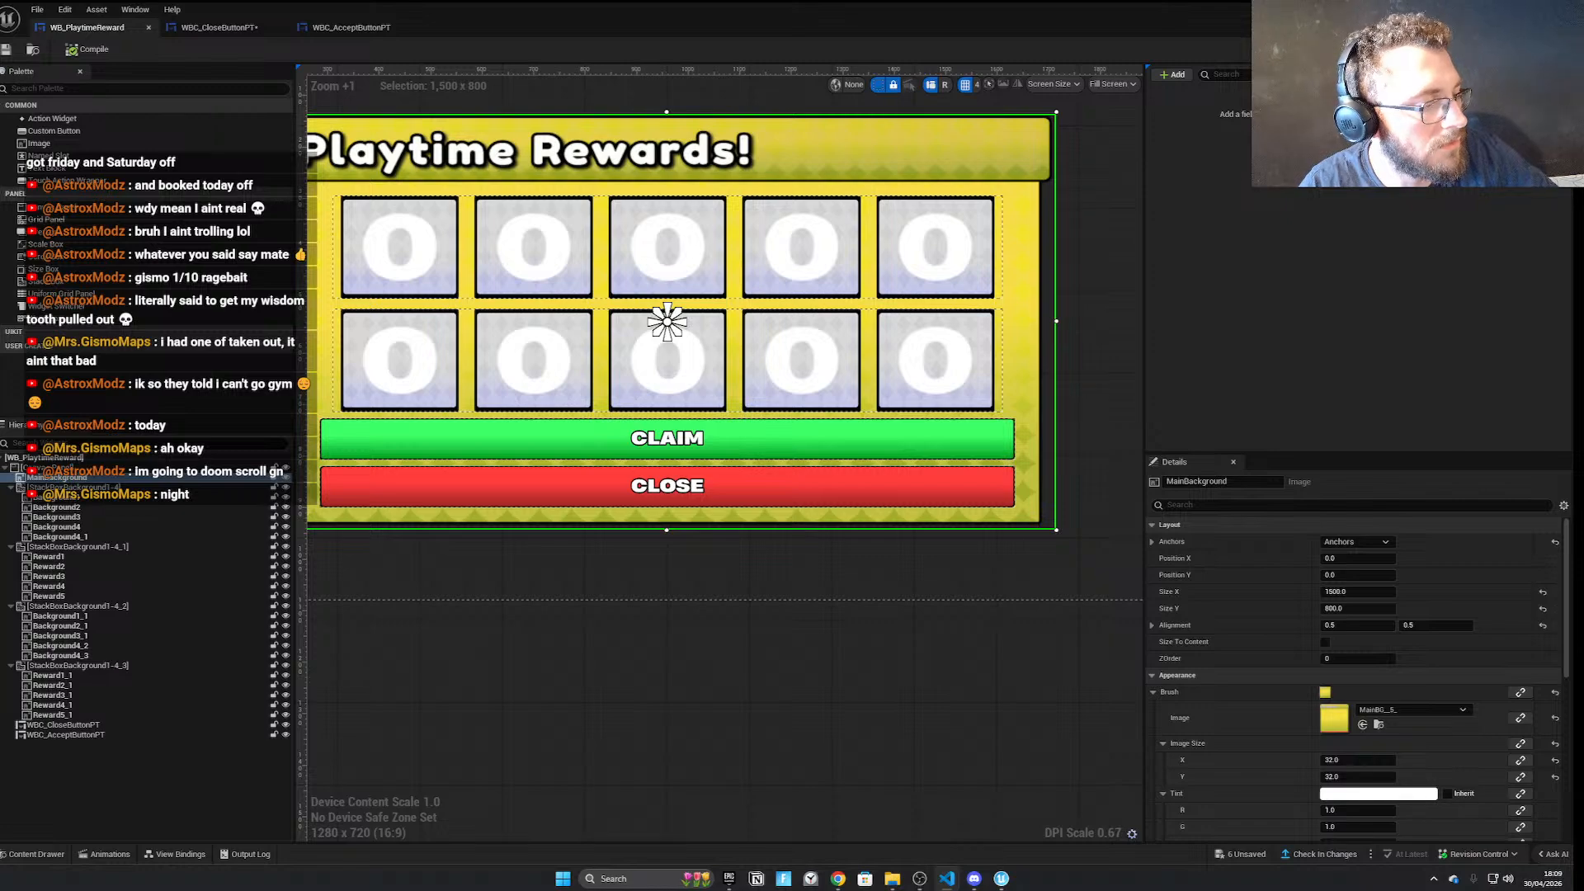
key("super+d")
key("super+d")
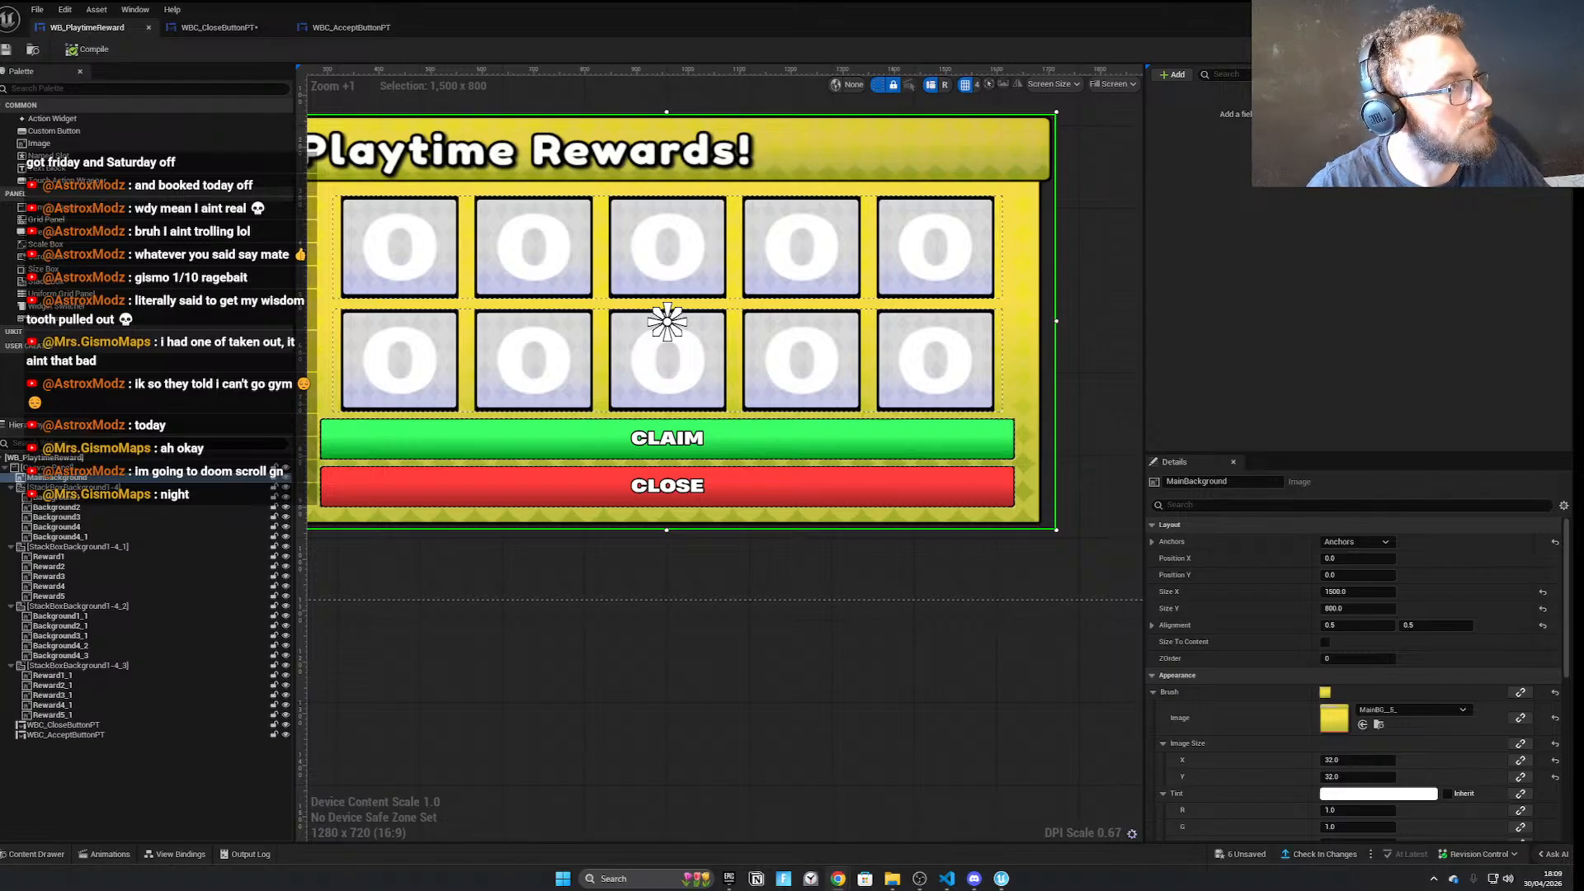
key("super+shift+s")
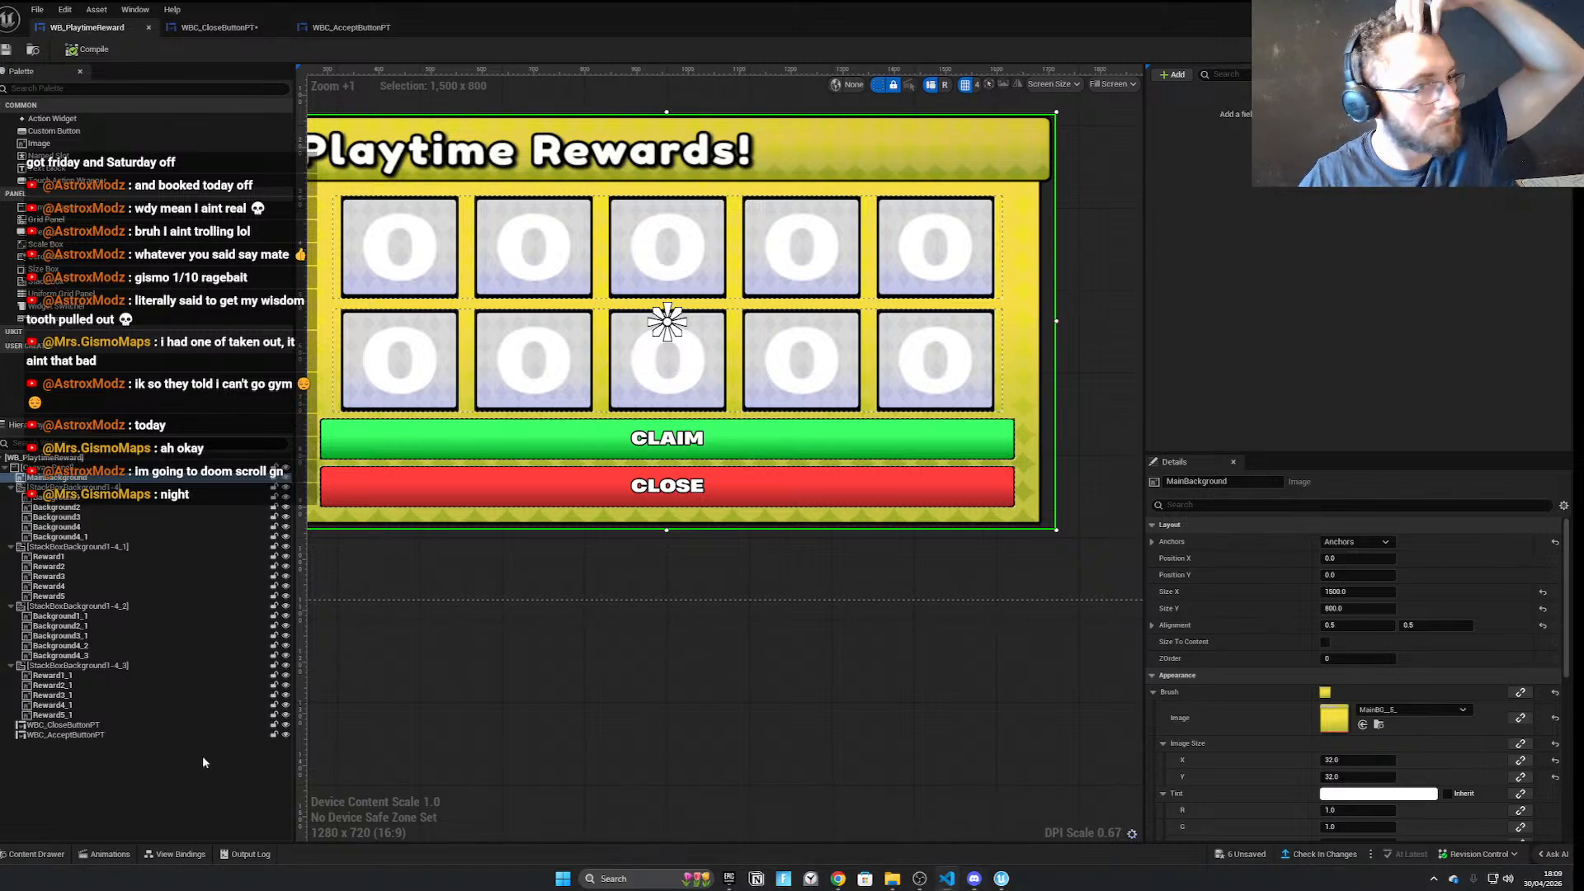
right_click_drag(537, 664, 651, 716)
left_click(651, 716)
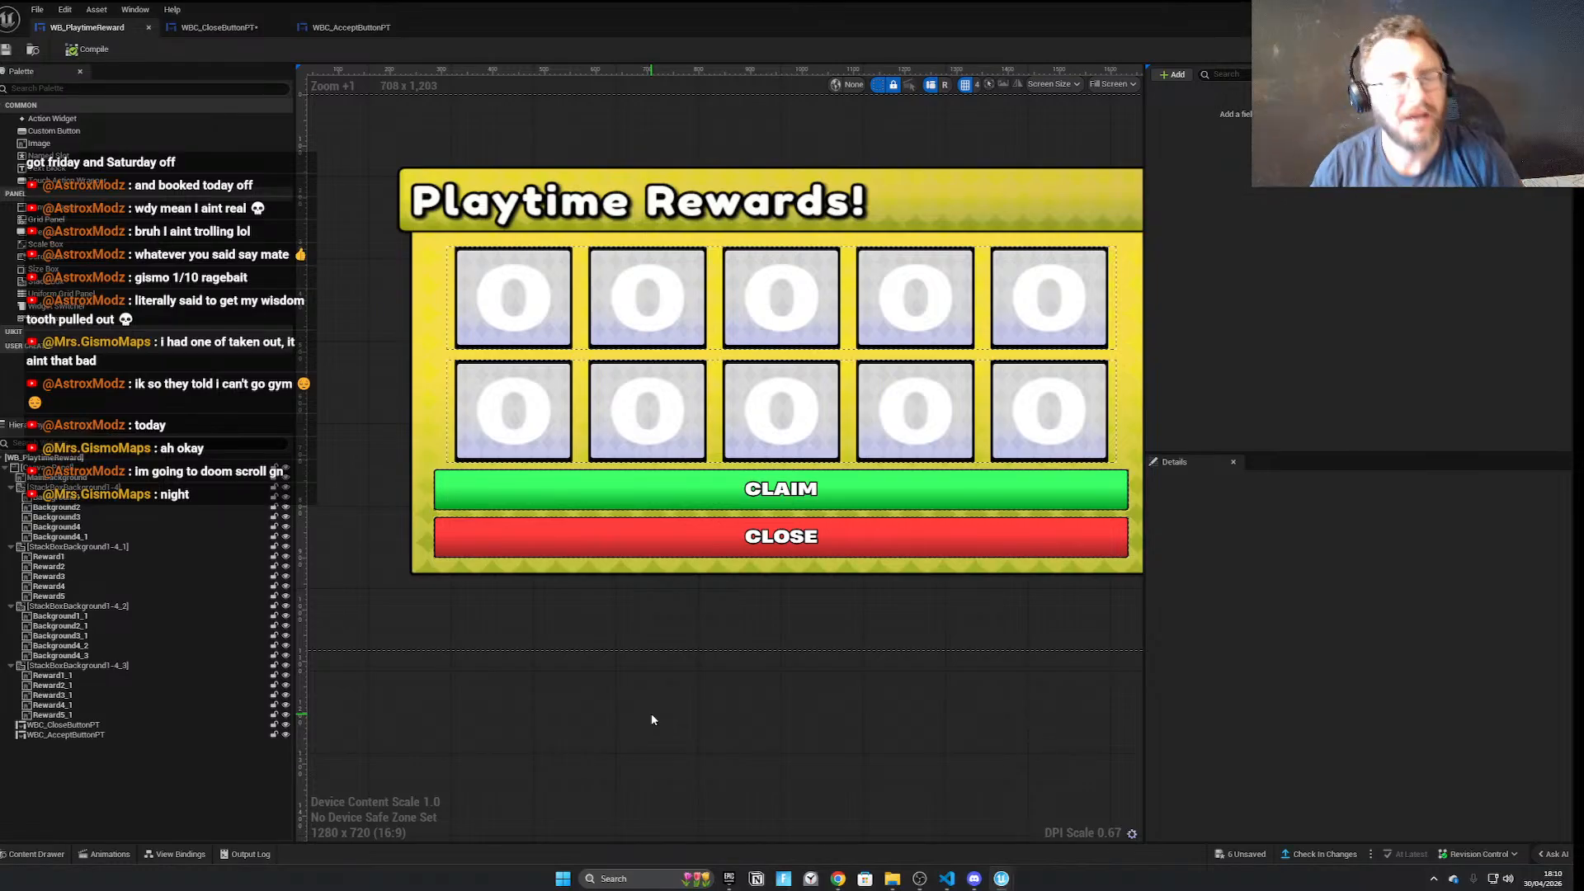
scroll(652, 720, "down", 2)
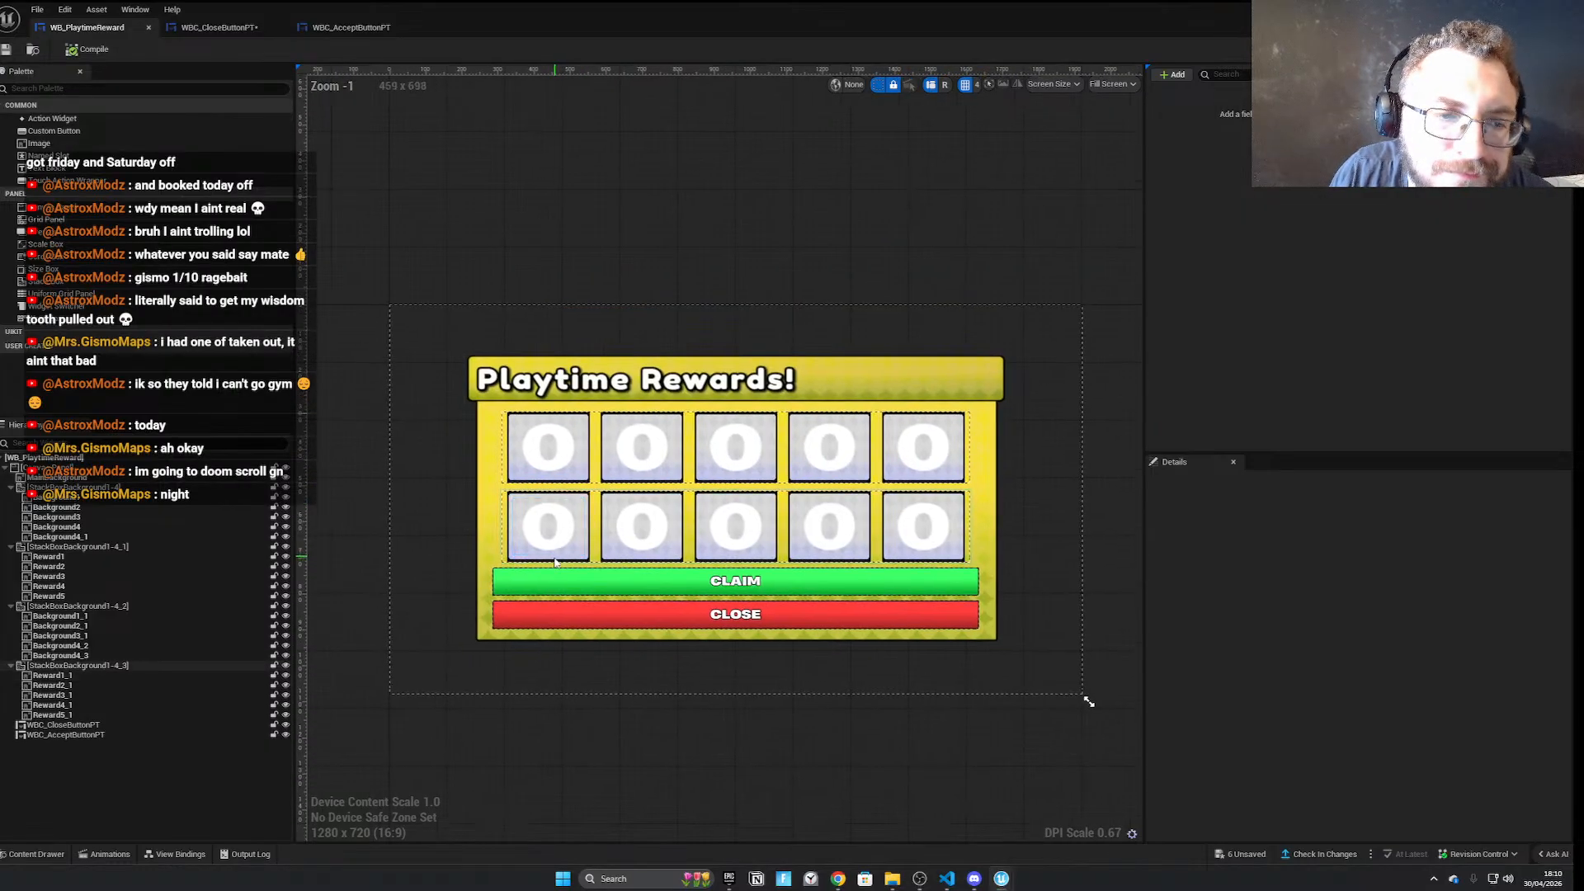
Select the reward slot images in both rows one after another to examine them
scroll(554, 563, "up", 2)
left_click(521, 266)
left_click(573, 289)
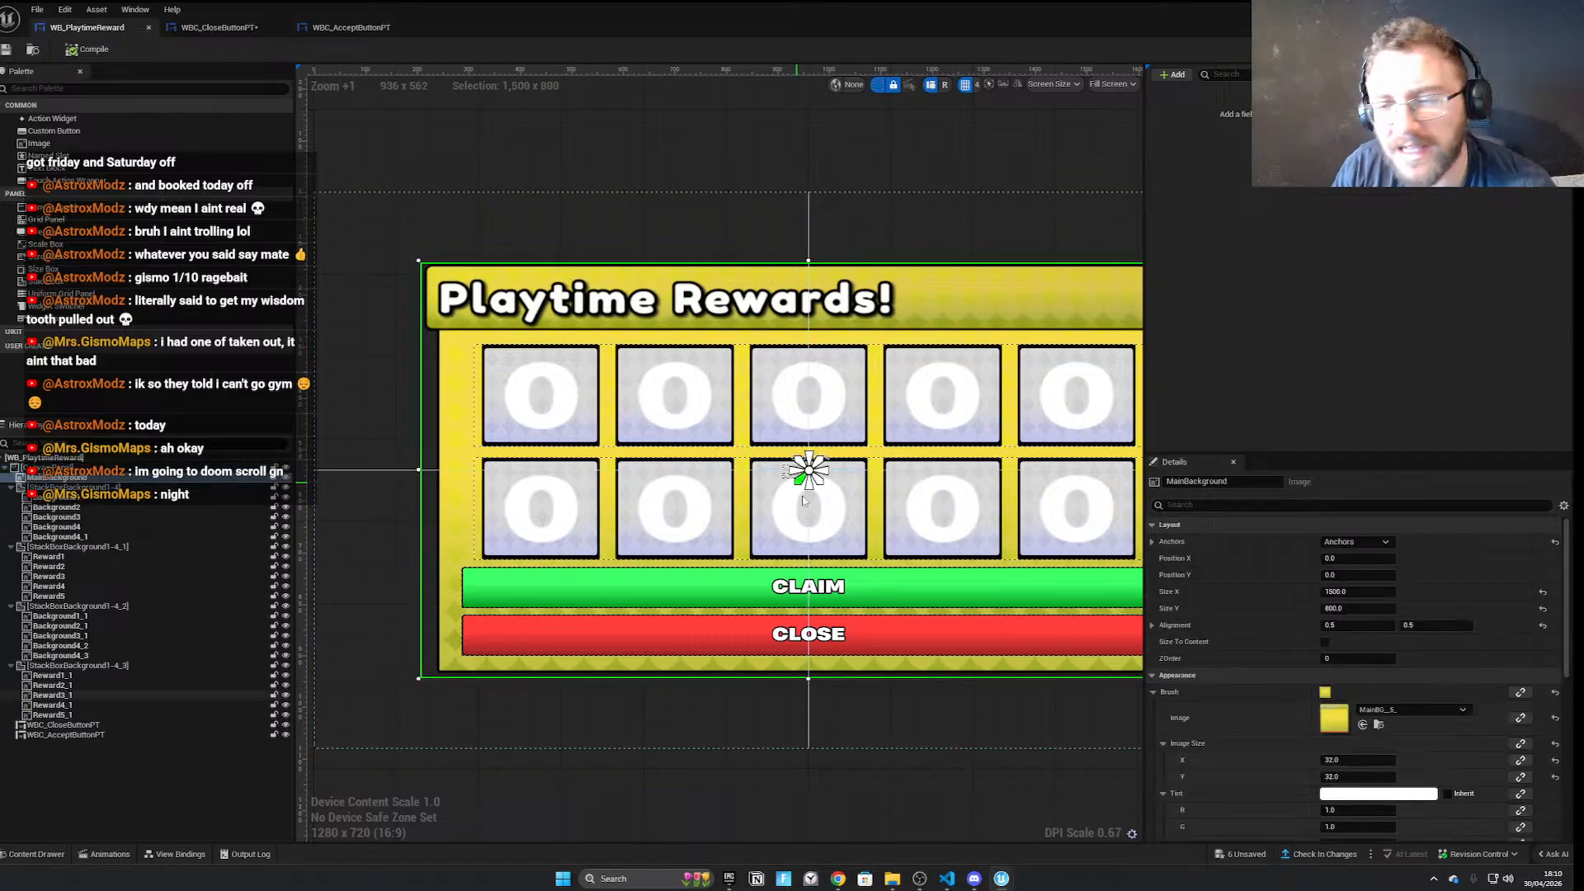
left_click(656, 400)
left_click(650, 495)
left_click(551, 502)
left_click(551, 406)
left_click(664, 405)
left_click(797, 497)
left_click(813, 406)
left_click(936, 404)
left_click_drag(961, 498, 994, 505)
left_click(1067, 406)
left_click(941, 404)
left_click(940, 503)
left_click(808, 503)
left_click(809, 404)
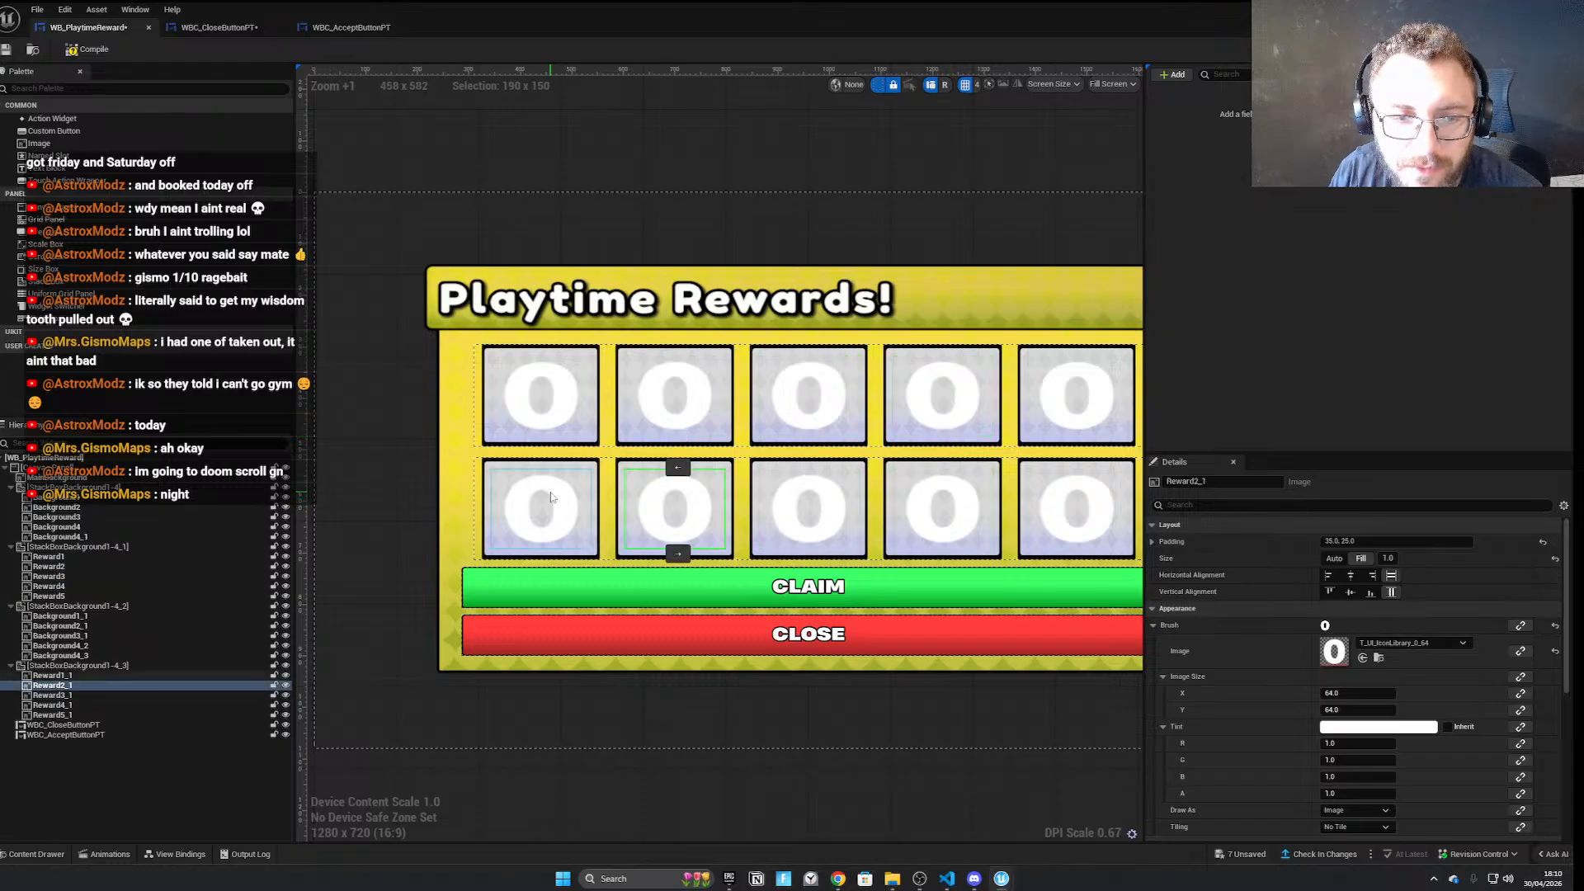
left_click(807, 460)
left_click(615, 206)
scroll(649, 455, "down", 2)
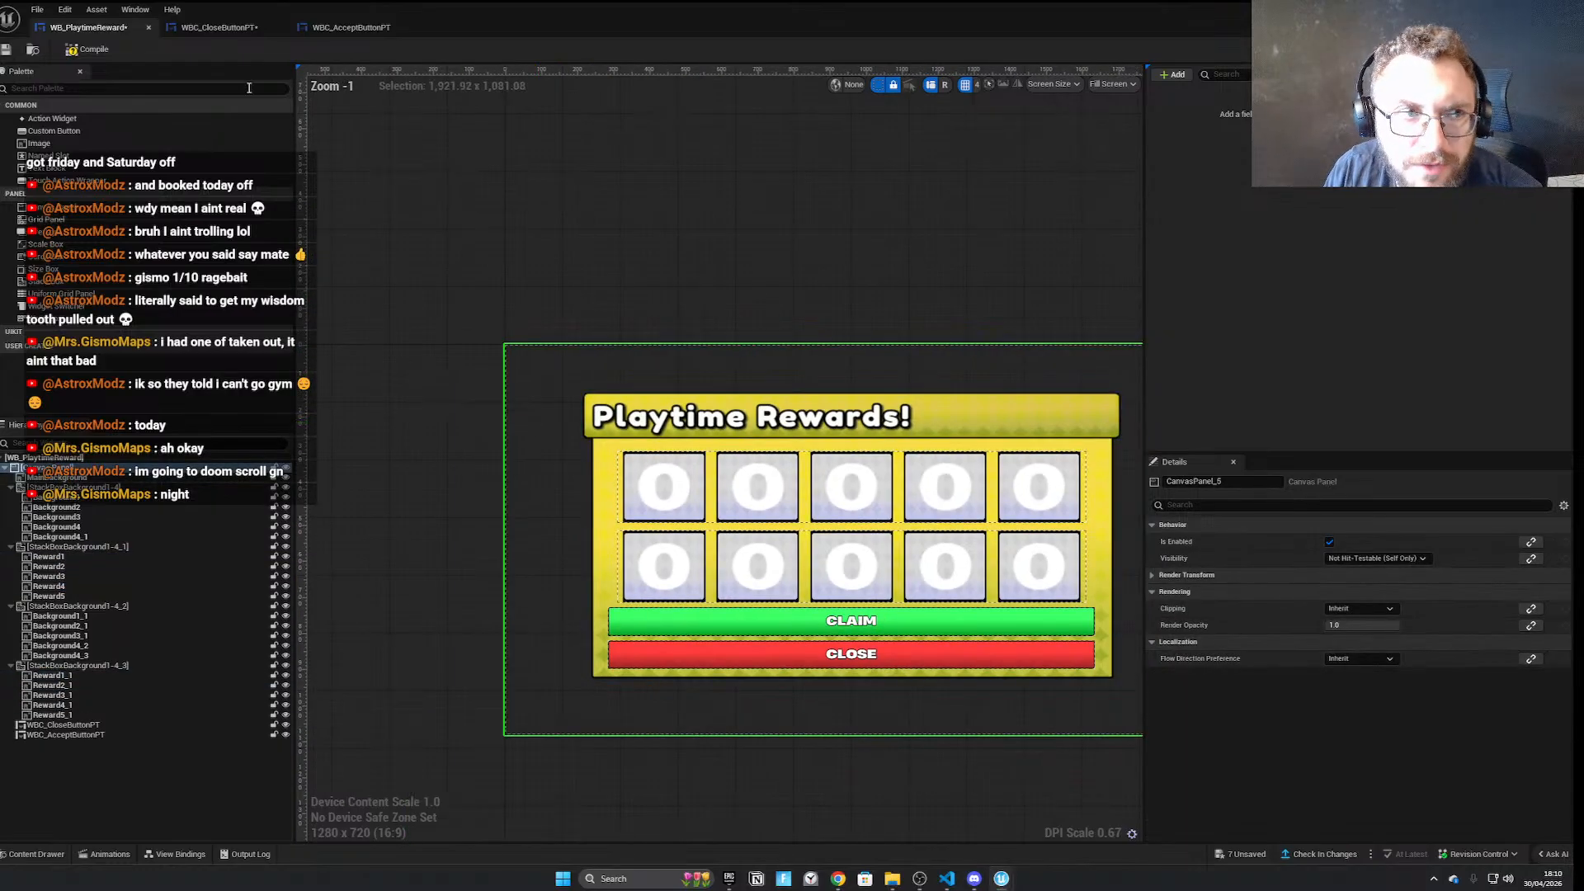
left_click(224, 29)
left_click(89, 27)
left_click(352, 28)
left_click(92, 27)
left_click(1488, 8)
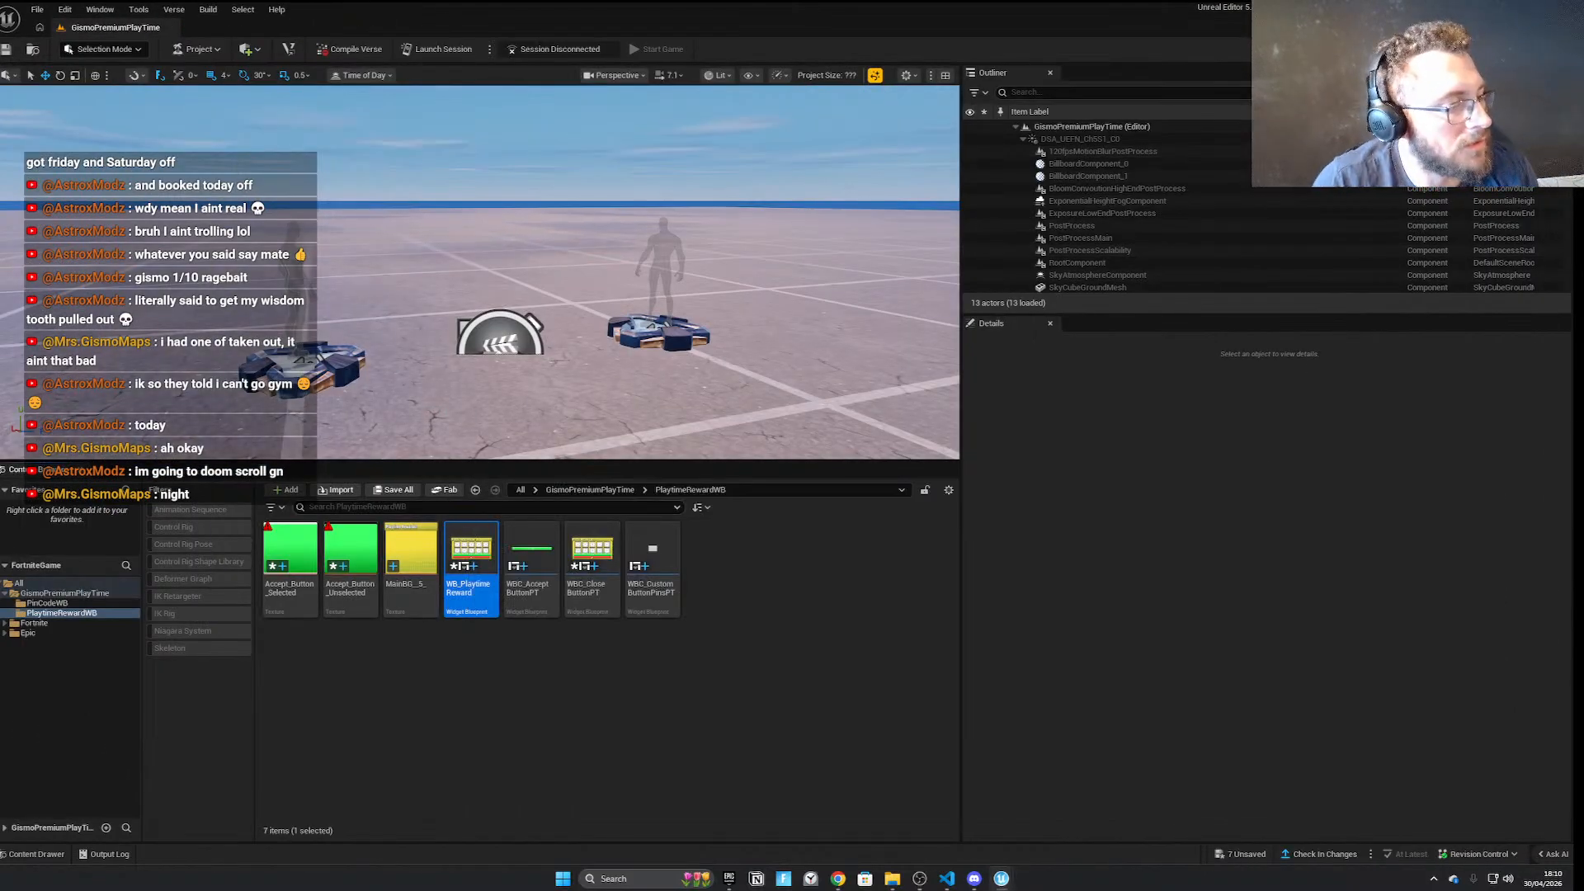
left_click(839, 879)
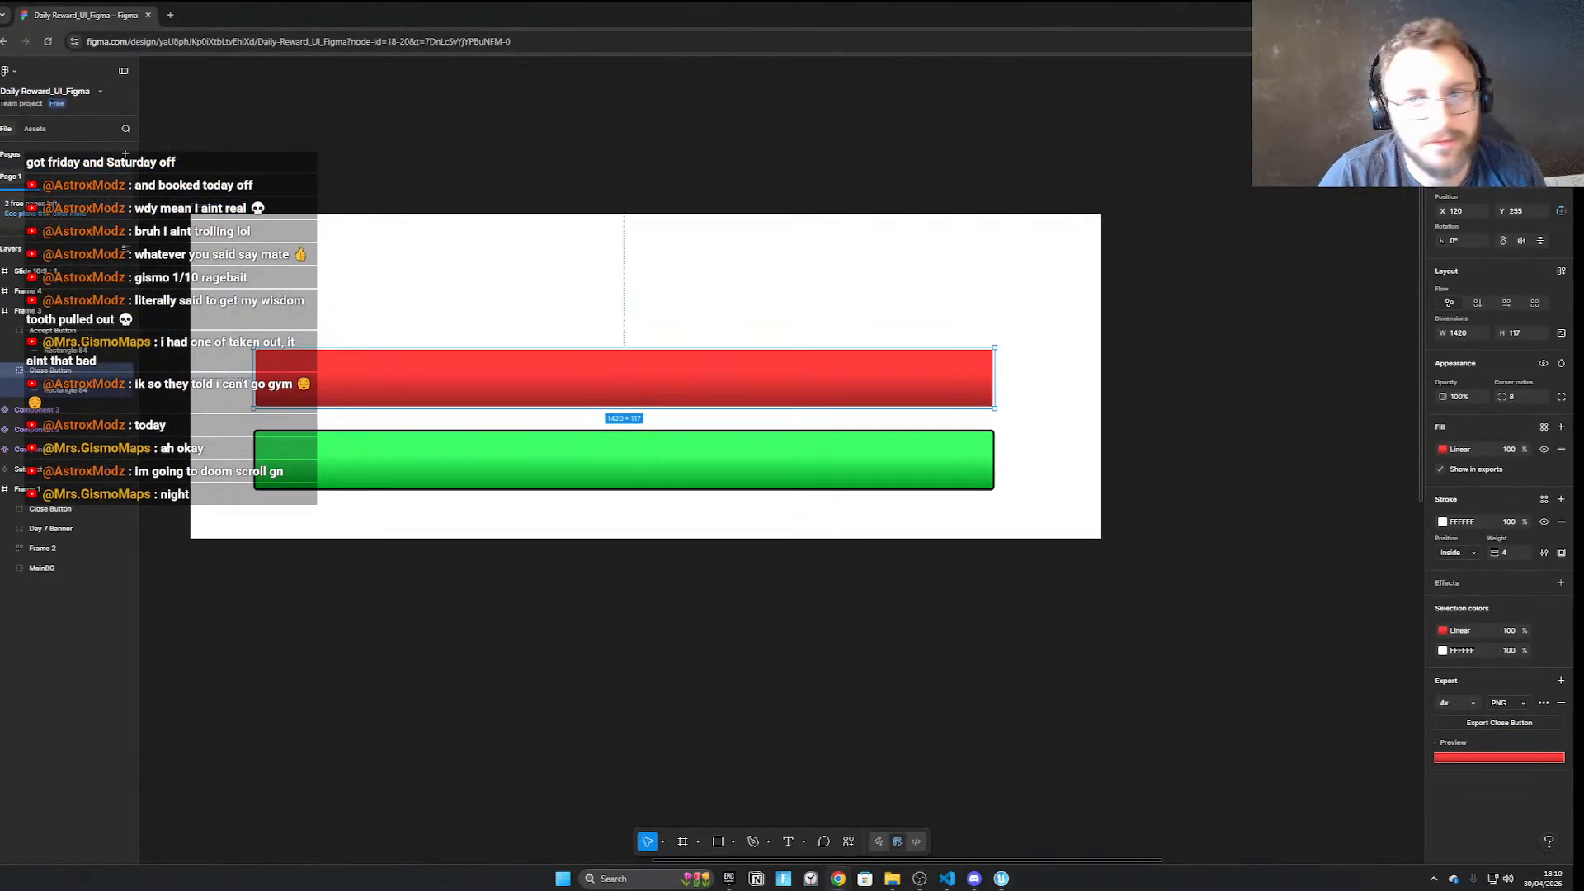
left_click(1483, 10)
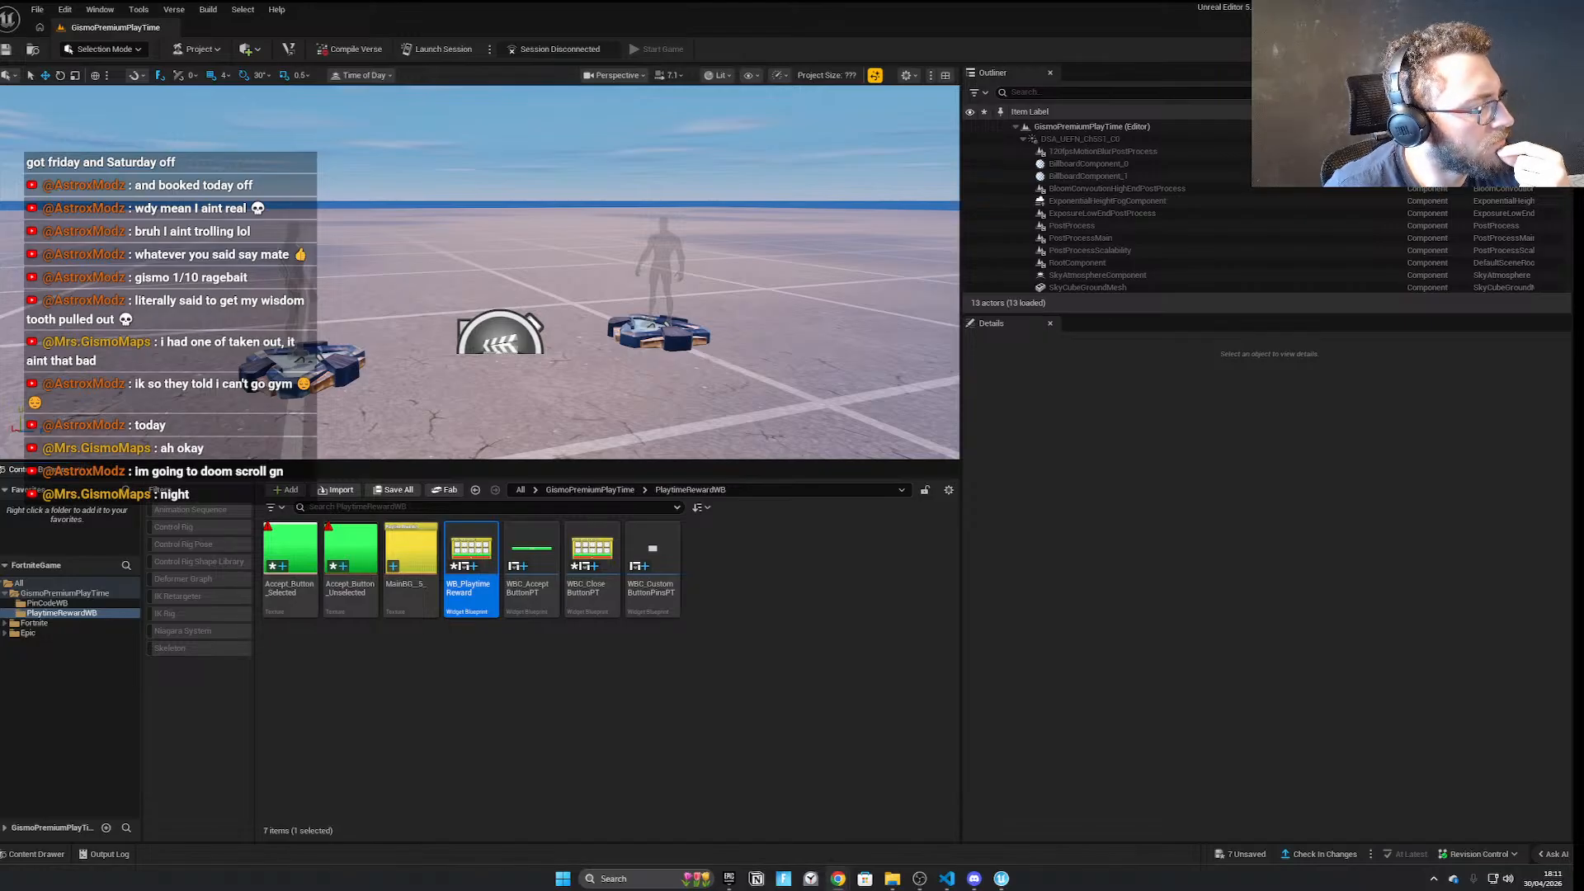
Reopen WB_PlaytimeReward, select the Reward1 image and check which properties its tint alpha can be bound to
double_click(471, 561)
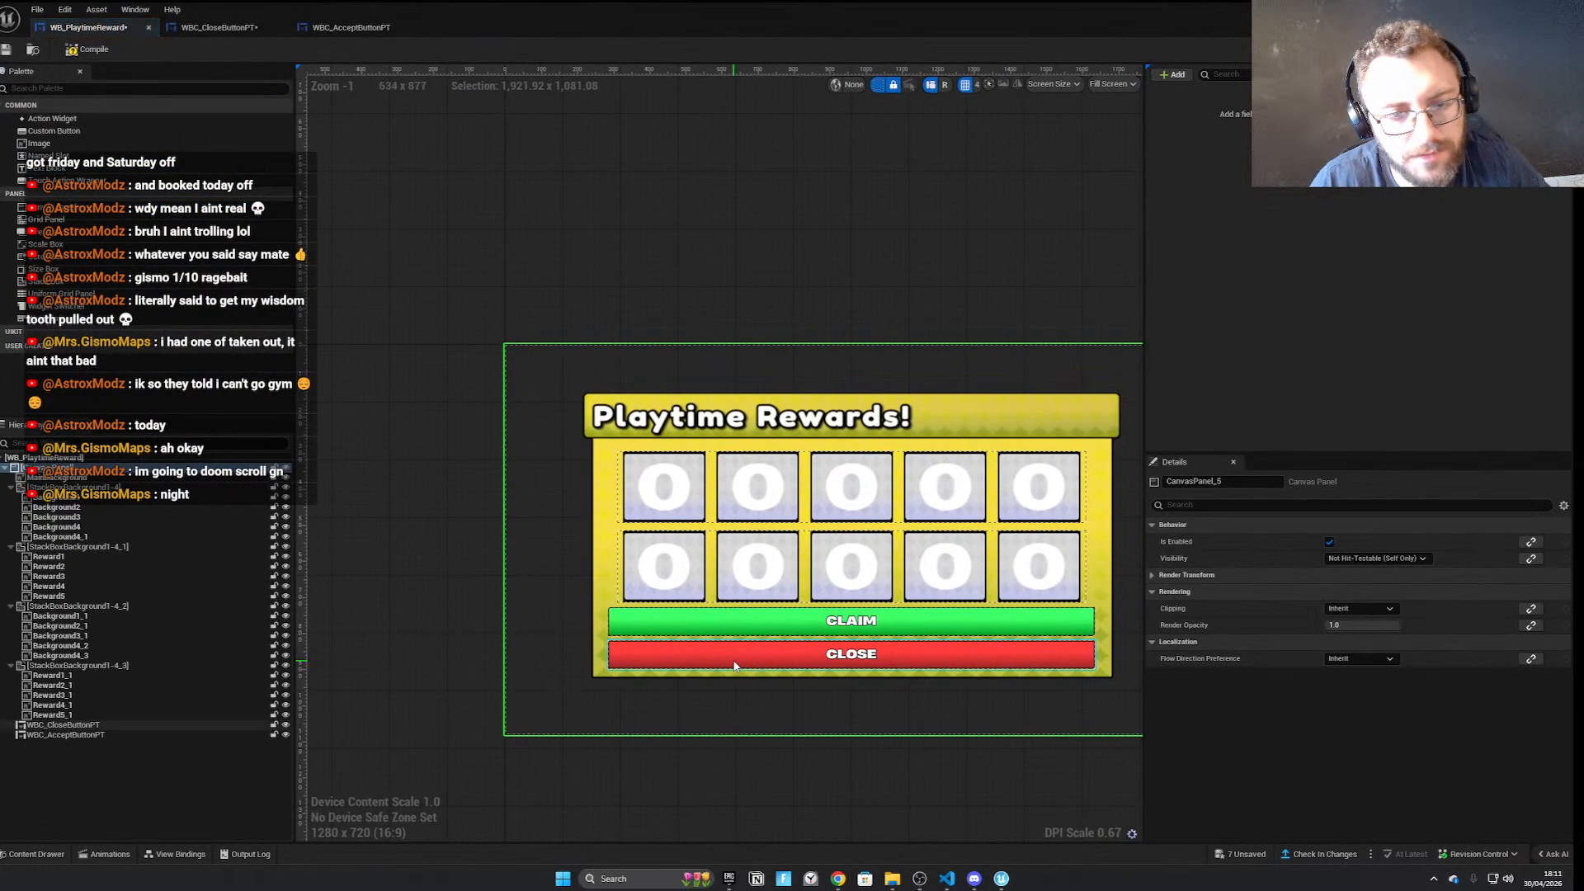
left_click(684, 477)
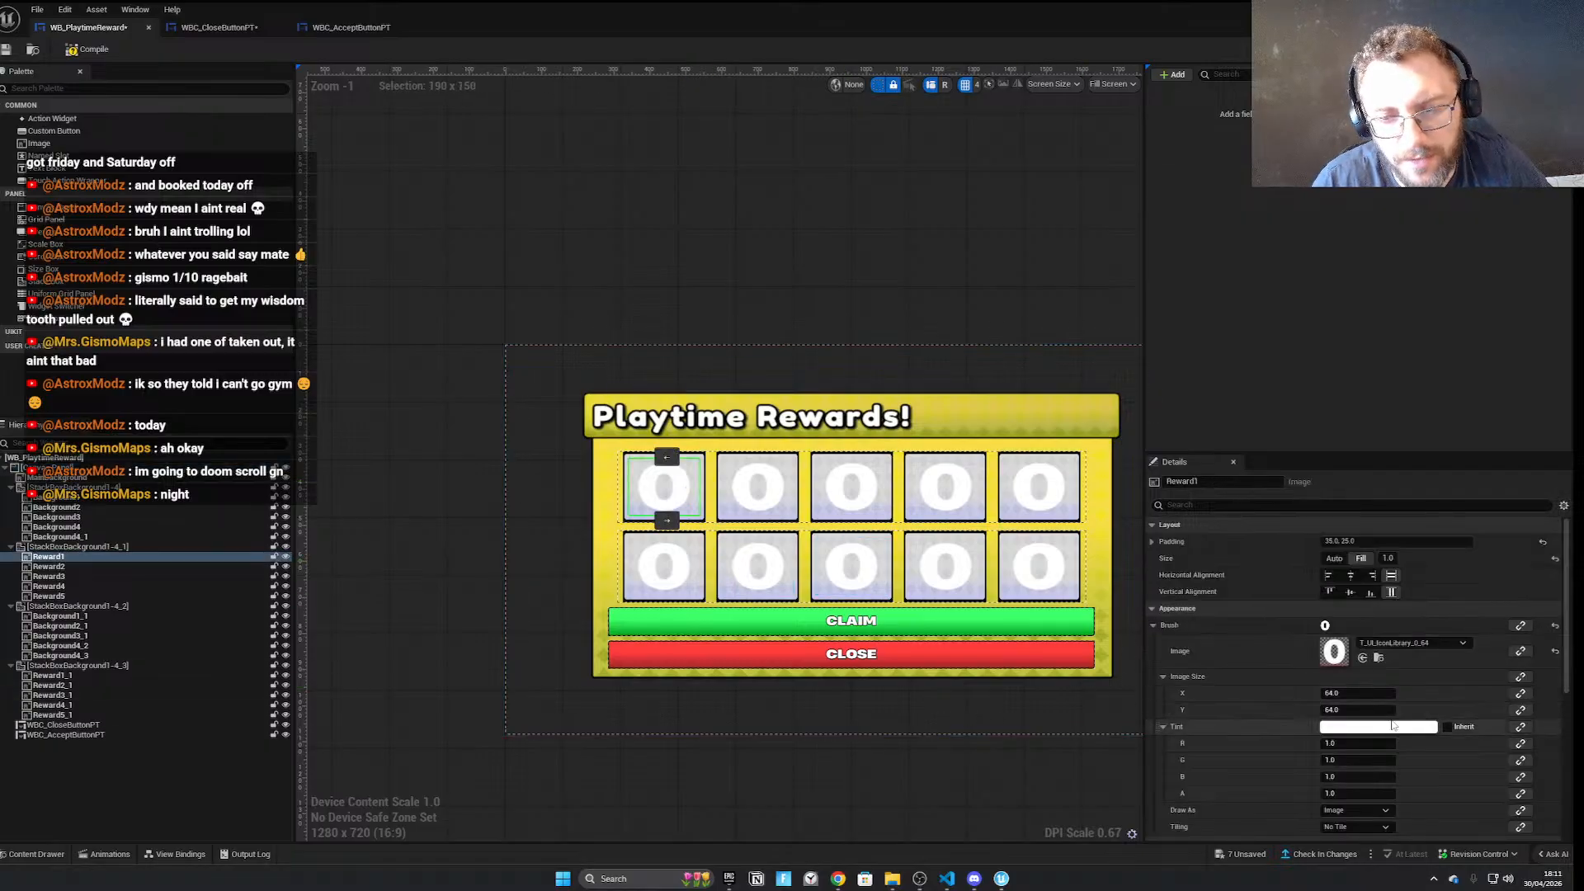
scroll(1431, 629, "down", 3)
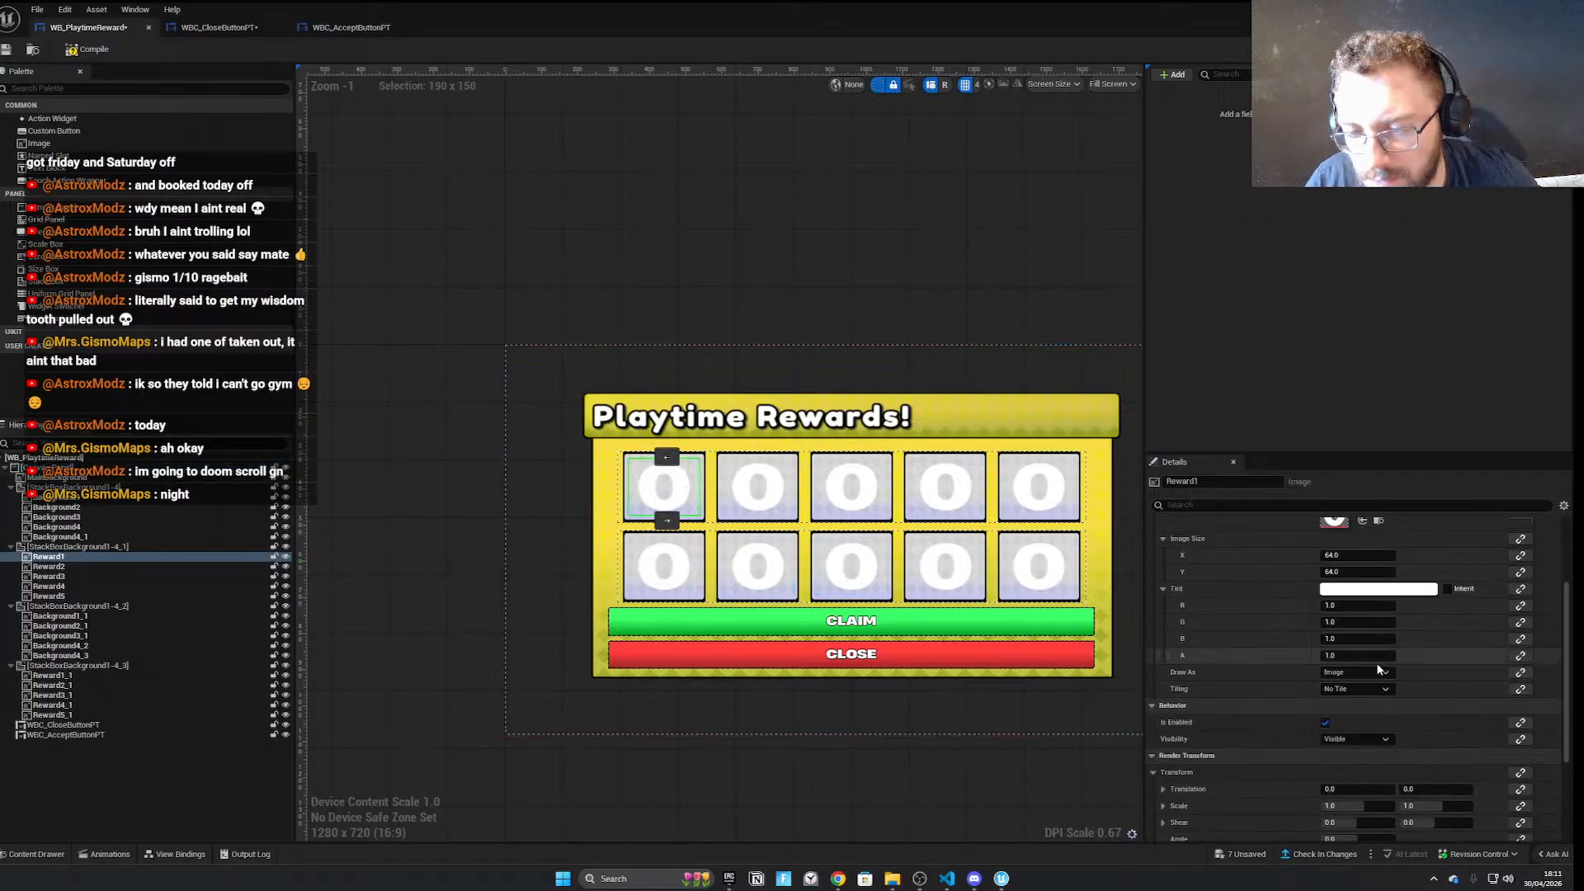
left_click(1521, 658)
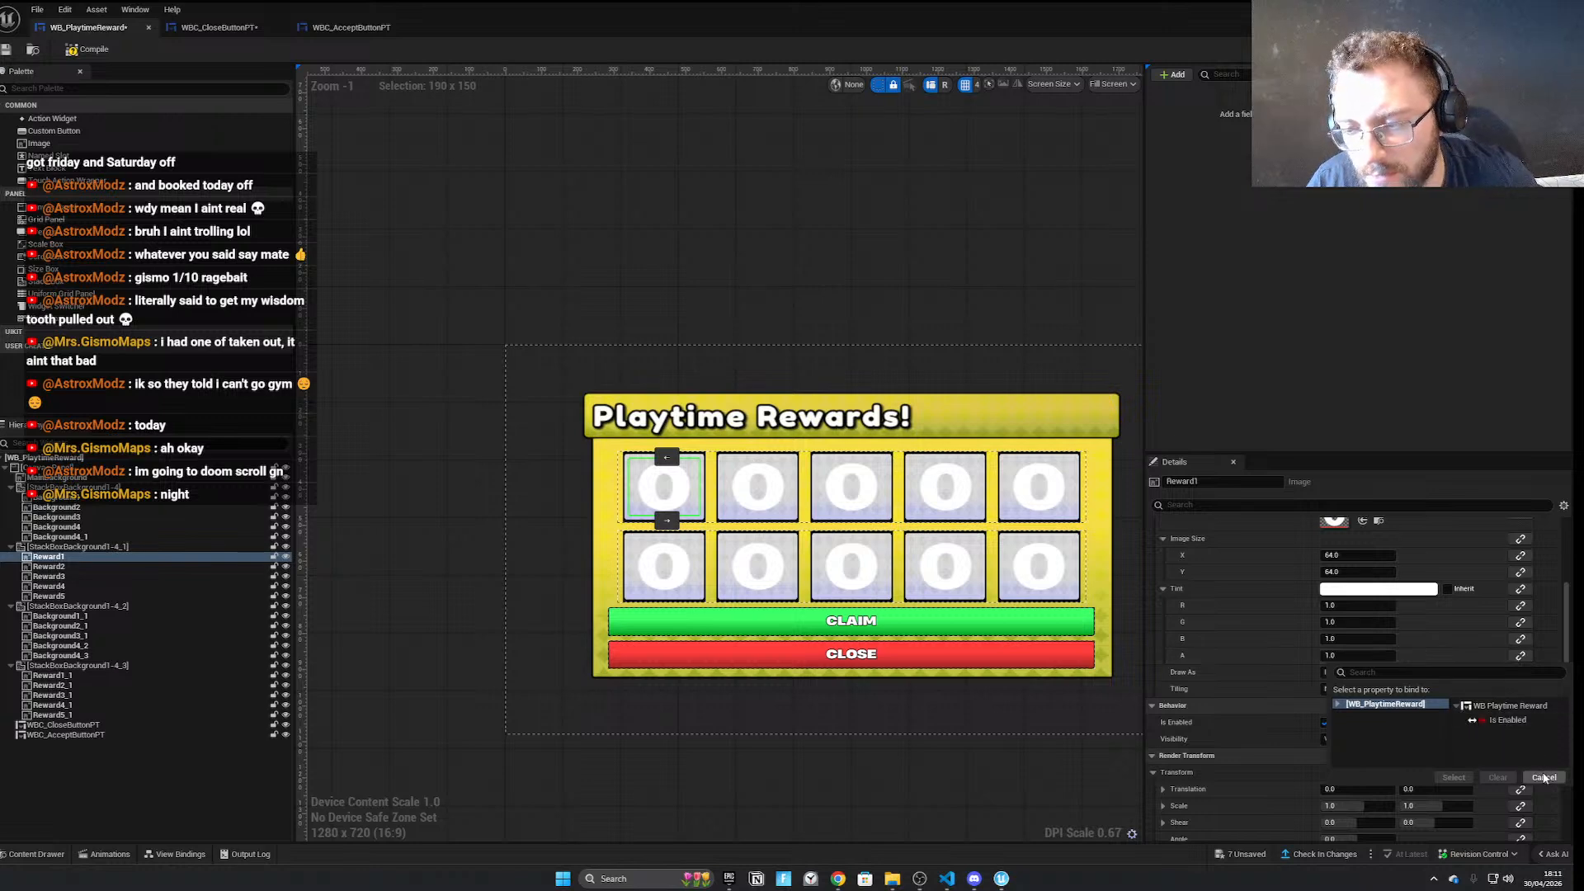
left_click(1544, 777)
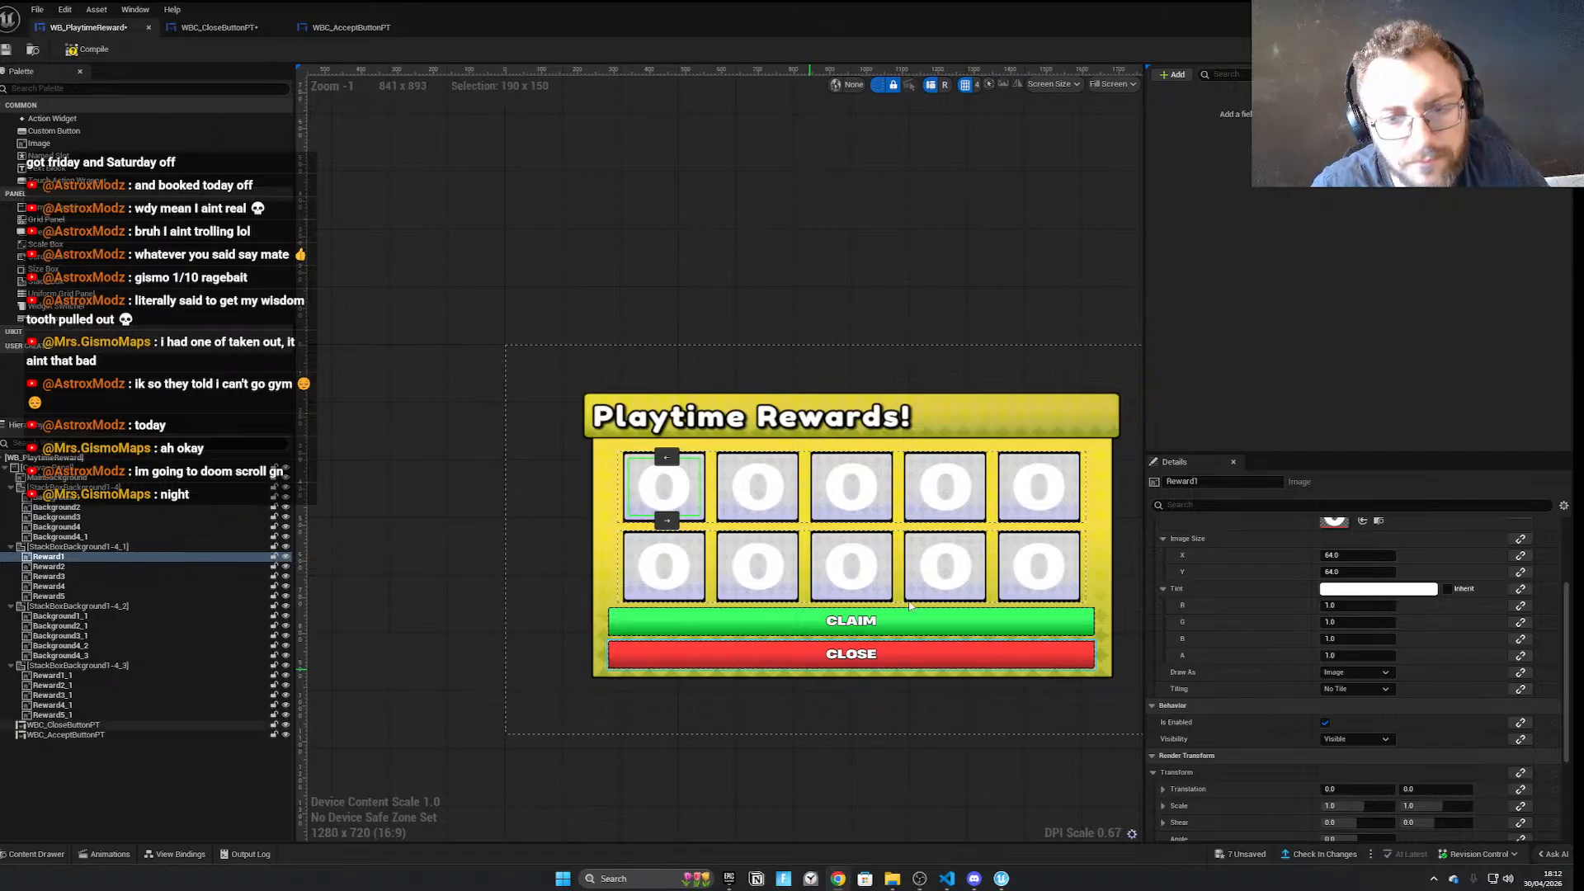
Check which WB_PlaytimeReward properties the Render Opacity of Reward1 can be bound to
scroll(1409, 655, "up", 3)
scroll(1320, 726, "down", 5)
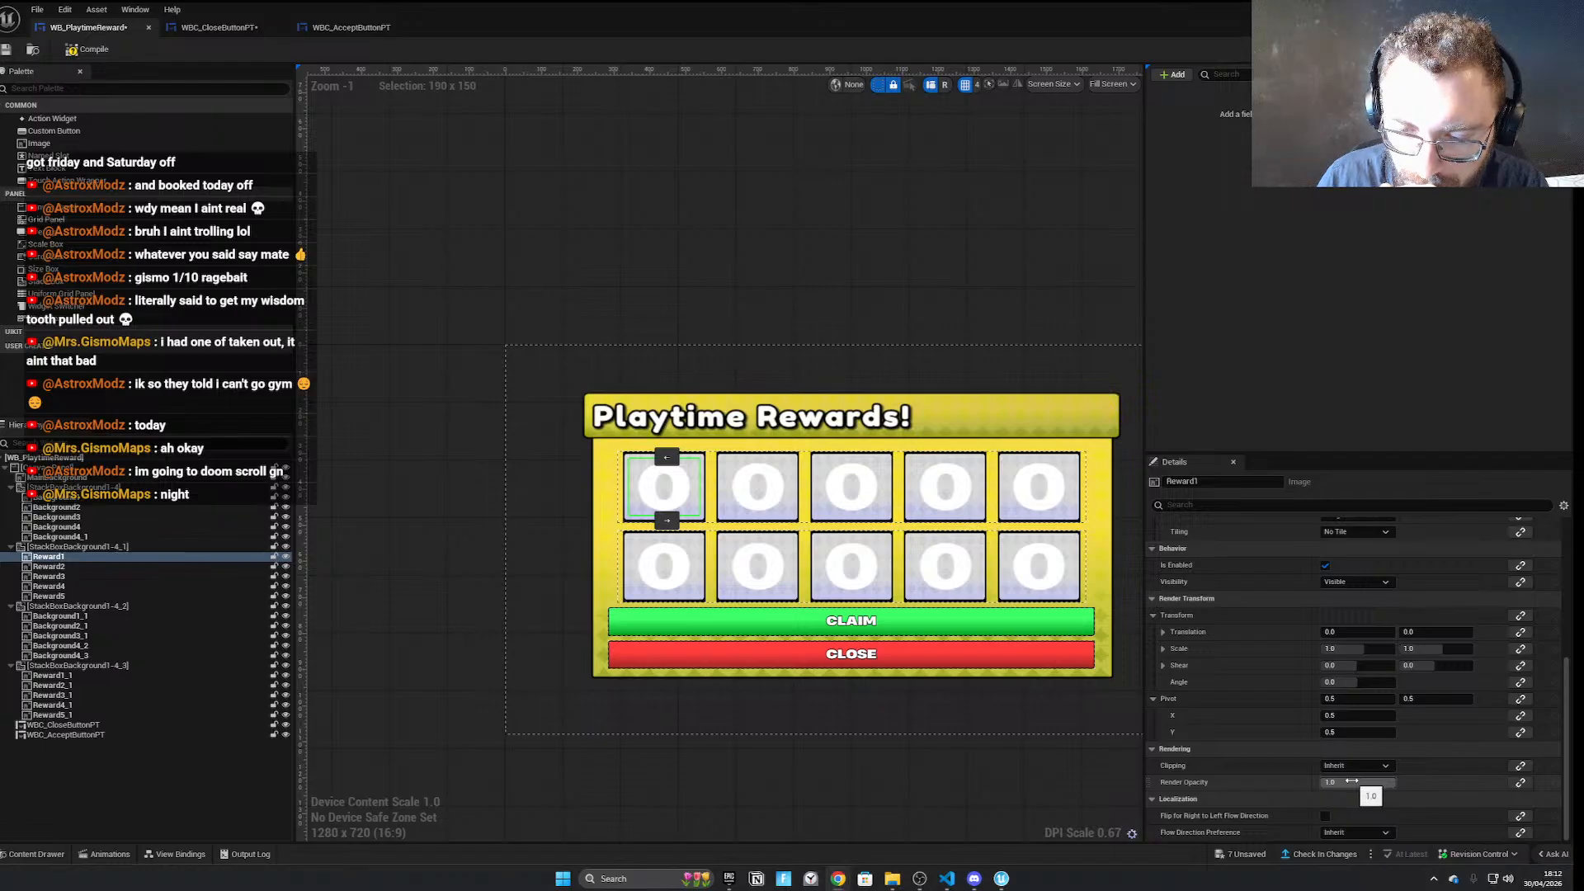
left_click(1521, 782)
double_click(1365, 697)
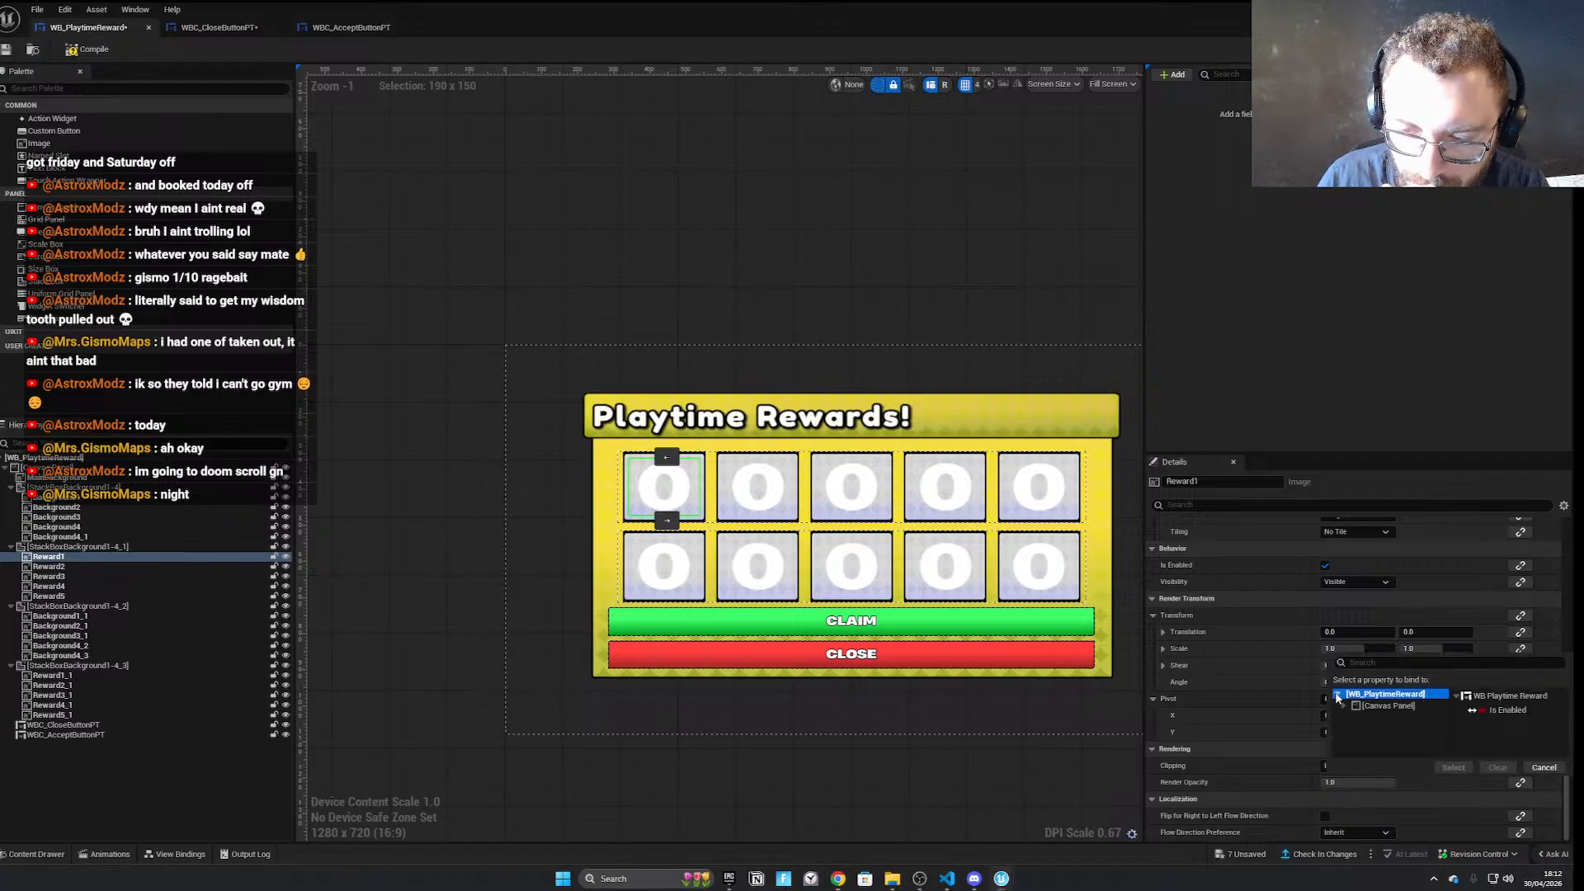
Add a Verse field to the widget, change its type and name it Reward1Transparency
left_click(1176, 74)
left_click(1248, 92)
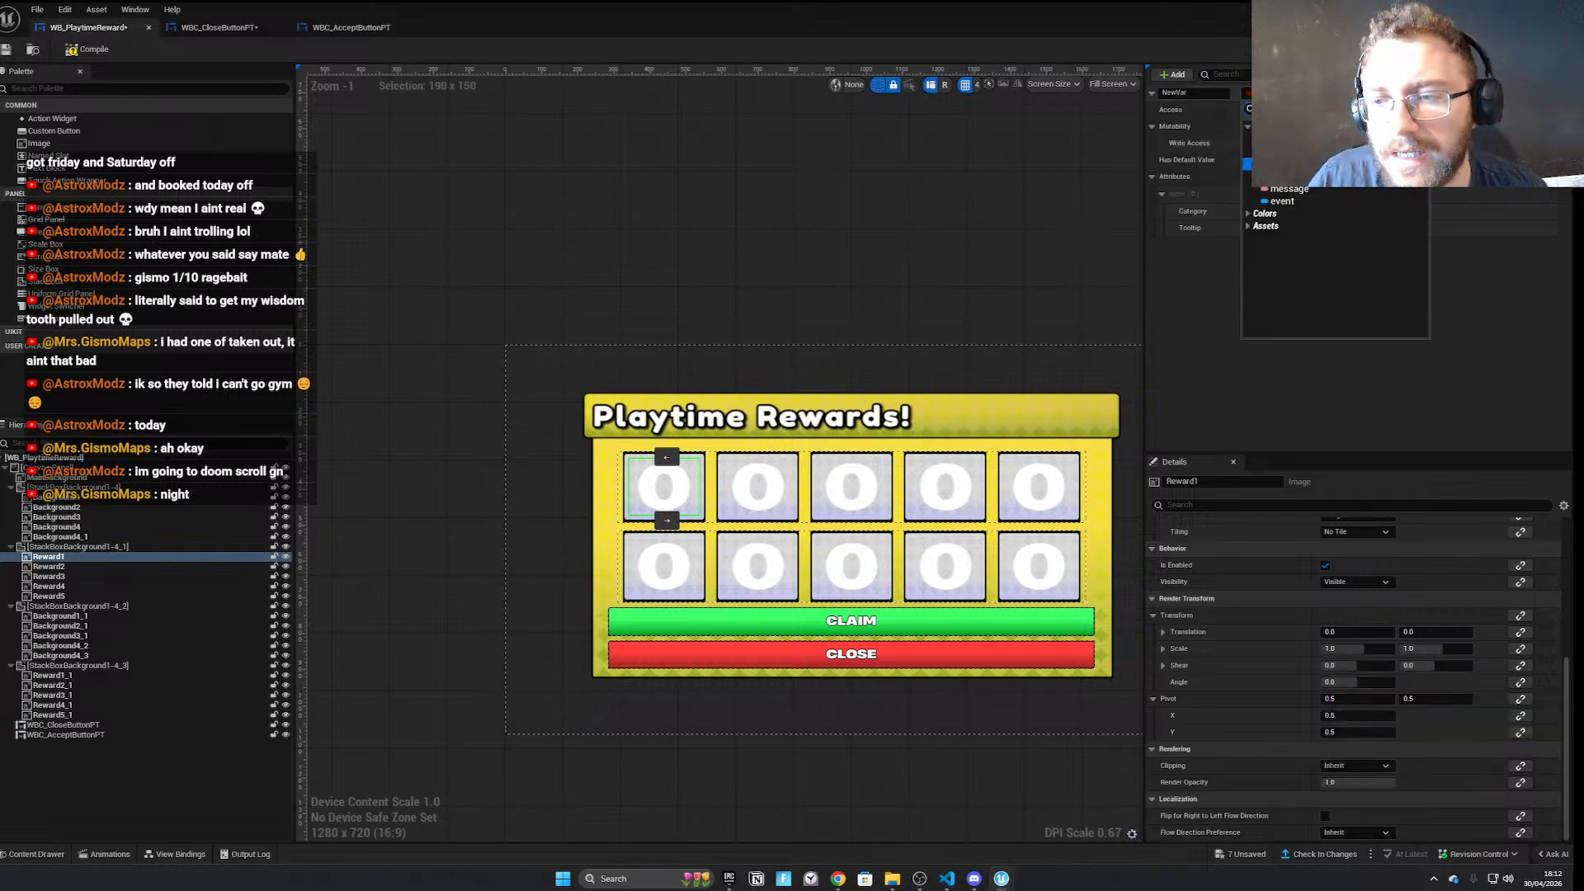
left_click(1280, 163)
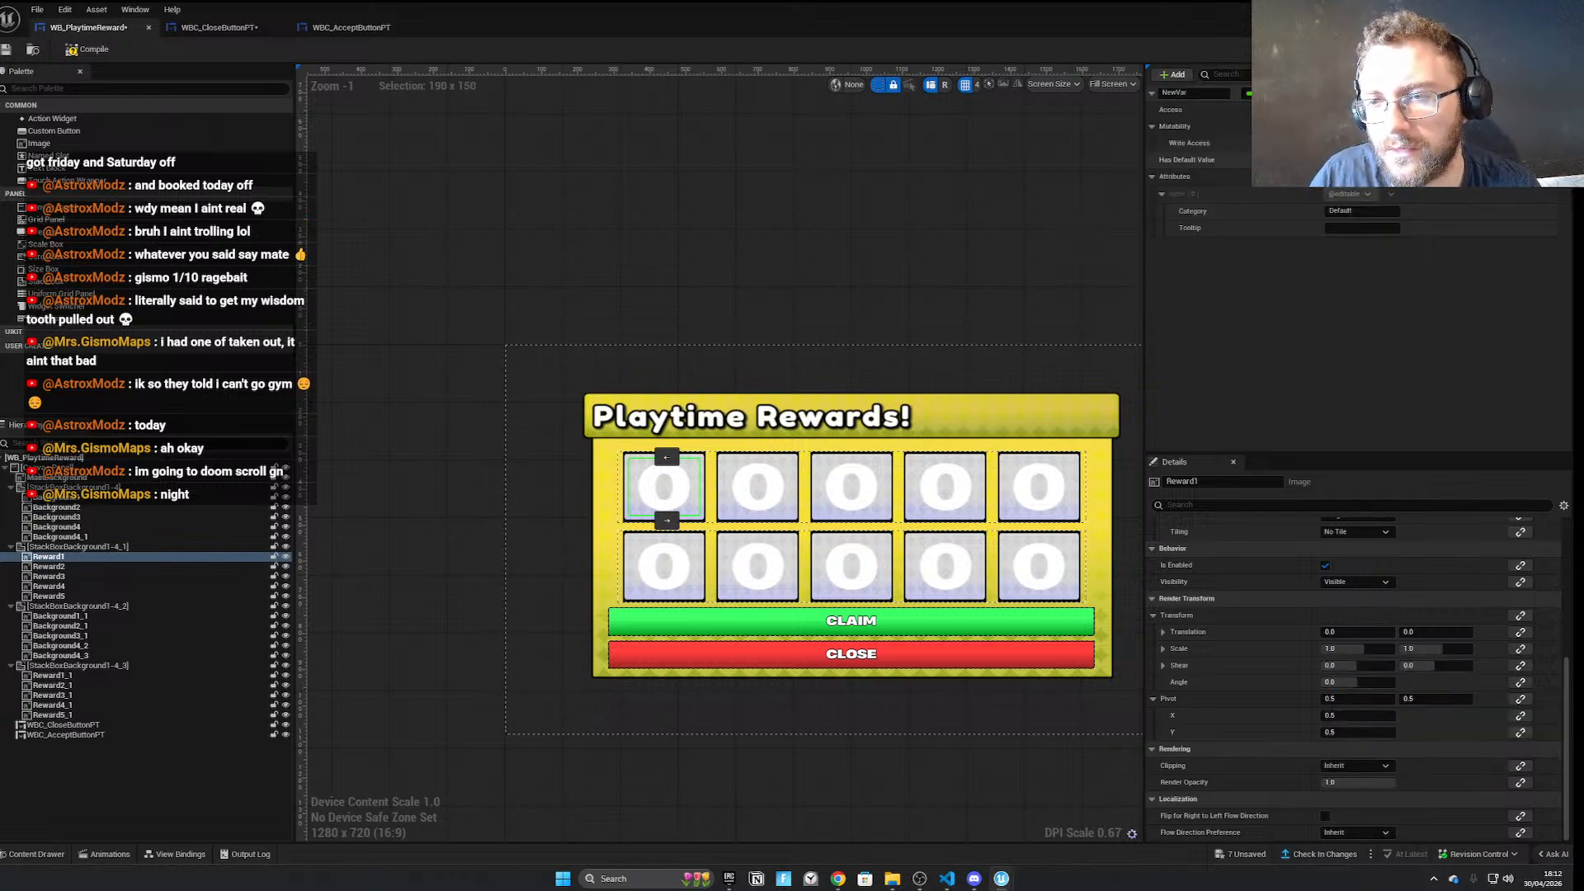
left_click(1206, 93)
left_click_drag(1189, 93, 996, 74)
type("\\")
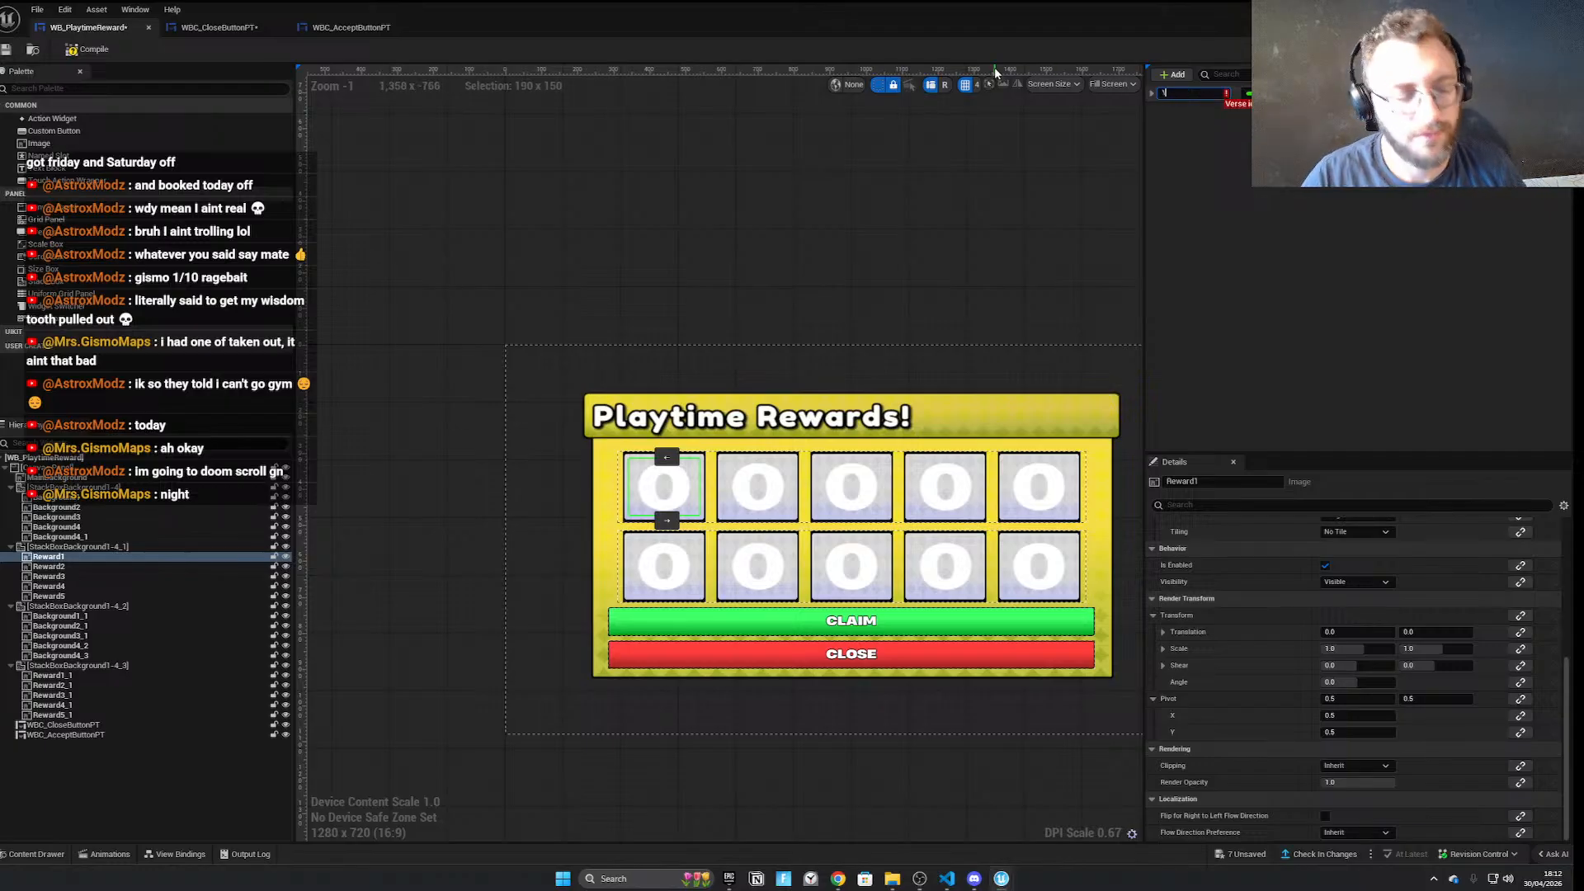
key("BackSpace")
type("Rewa")
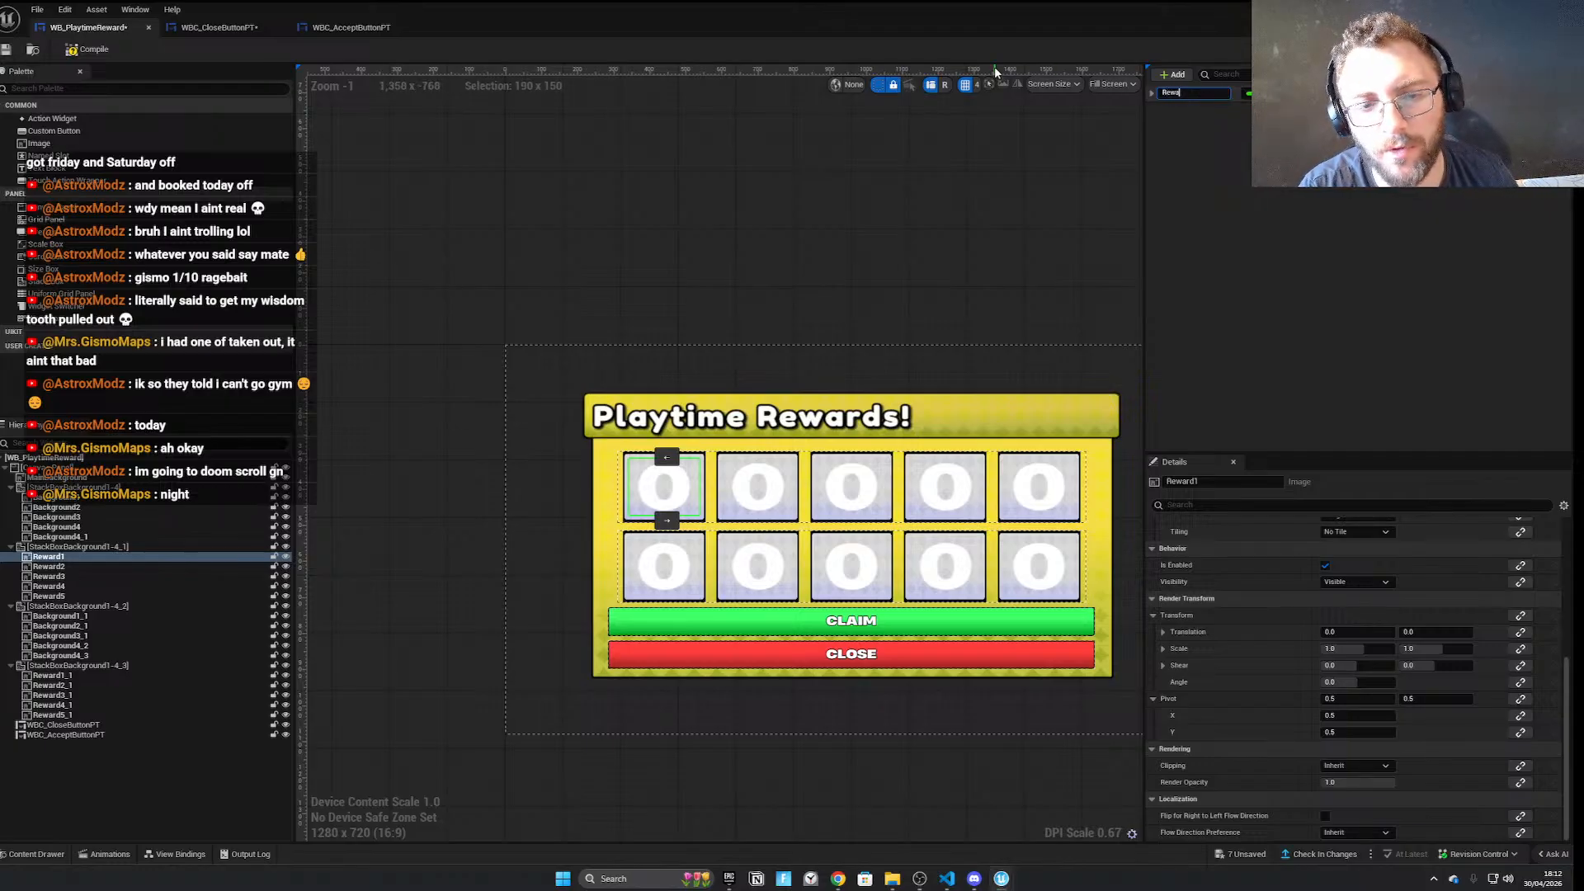
type("rd1Transpare")
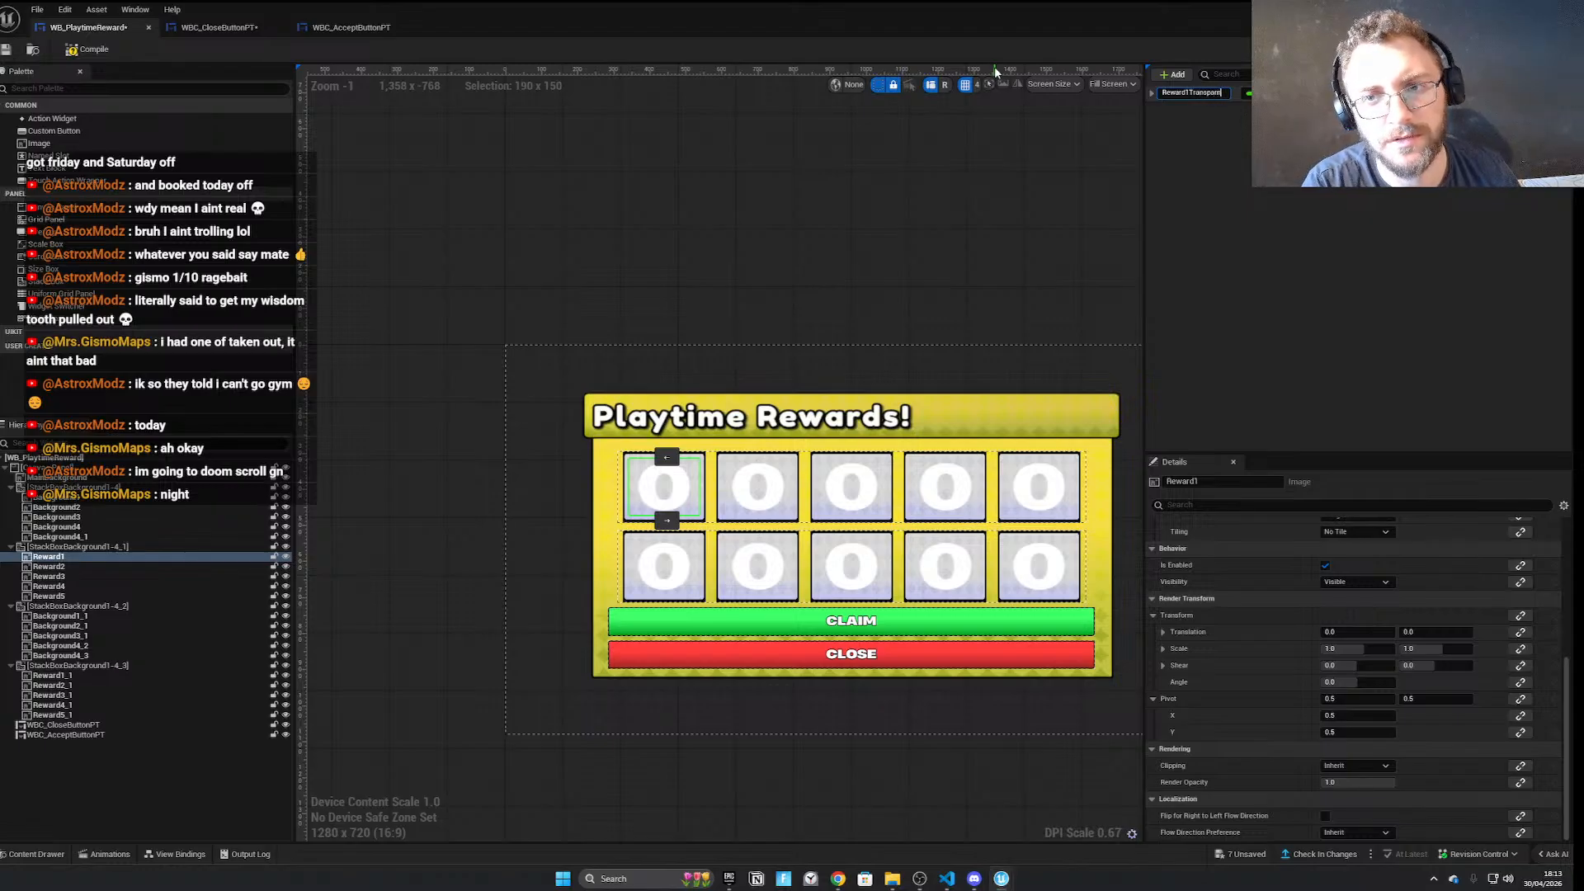
type("ncy")
key("Return")
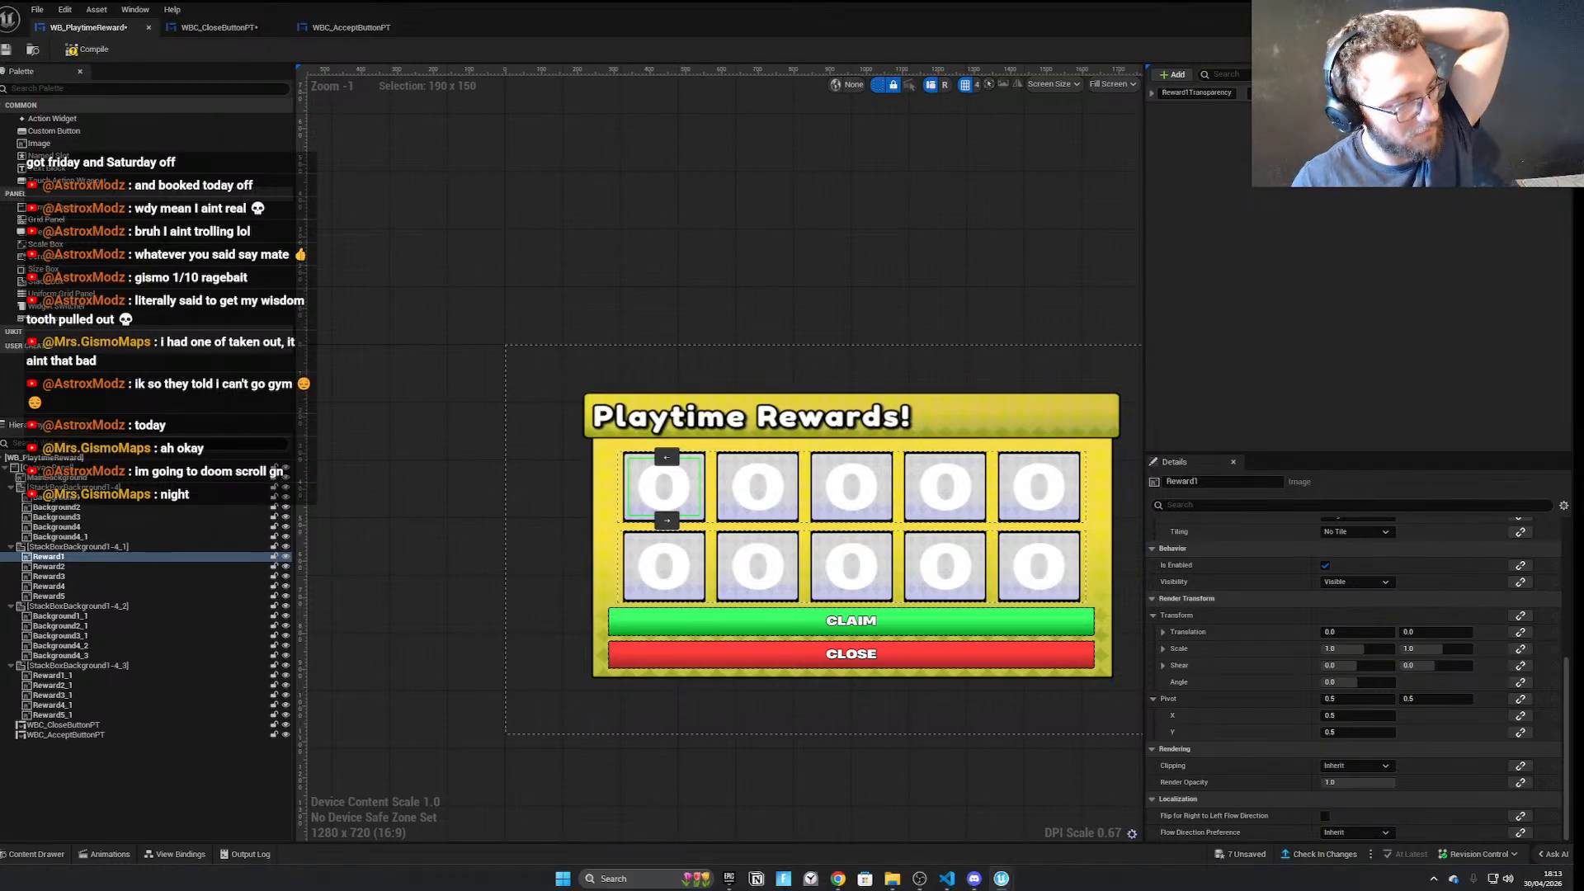
Try to give the Reward1Transparency field a different name
key("F2")
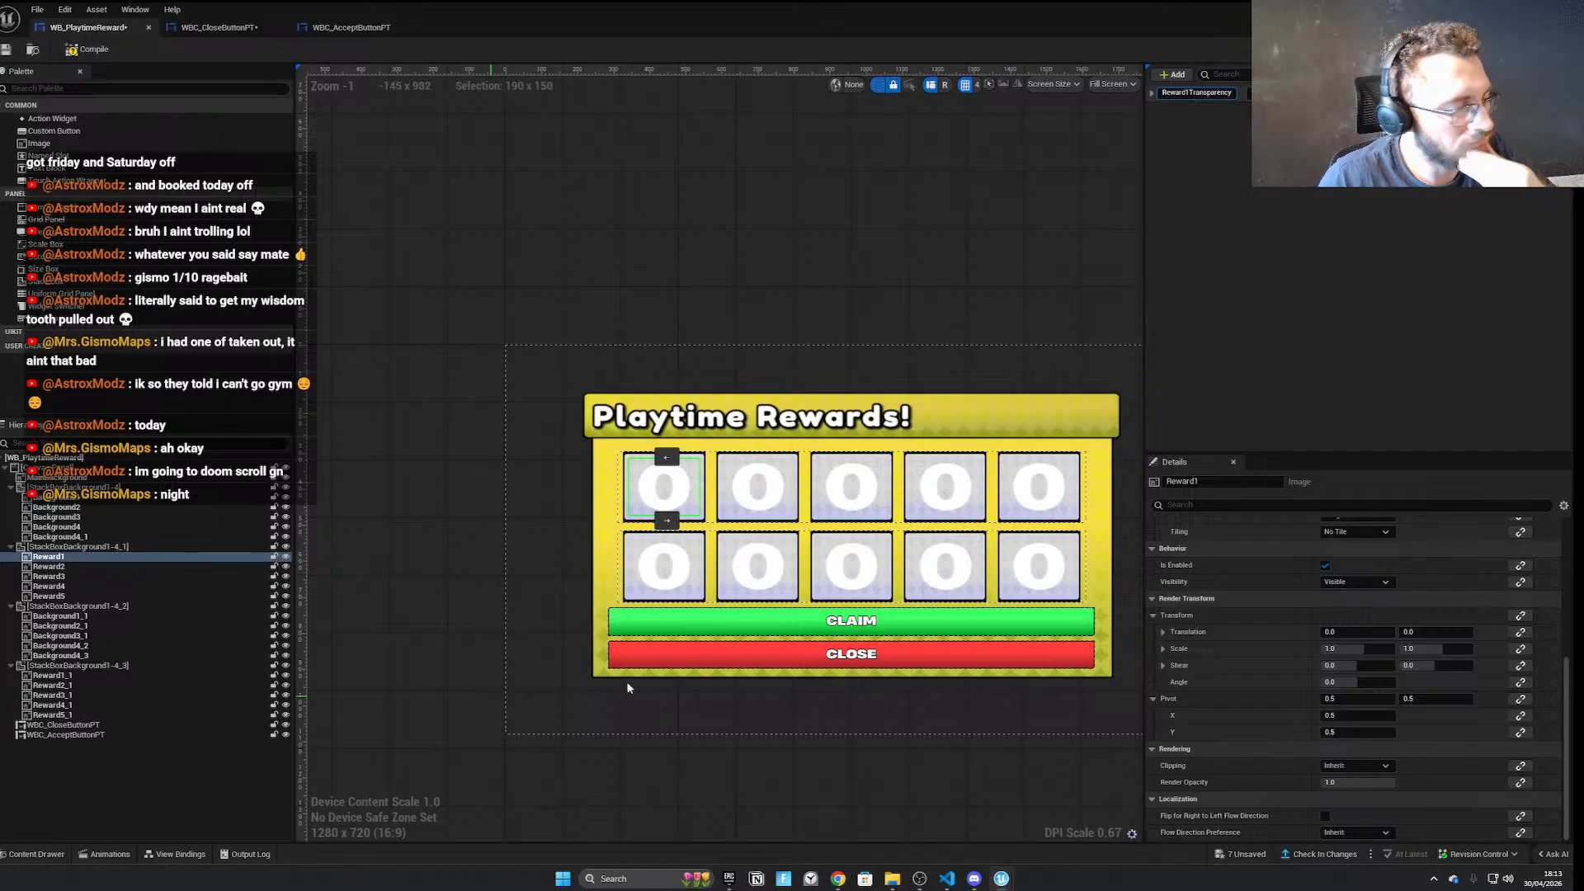
left_click_drag(1190, 93, 1247, 94)
type("Rew")
key("BackSpace")
key("BackSpace")
type("dy")
key("Return")
Add a Verse field named Reward1Ready, change its type to suit an opacity binding and save it
left_click(1172, 75)
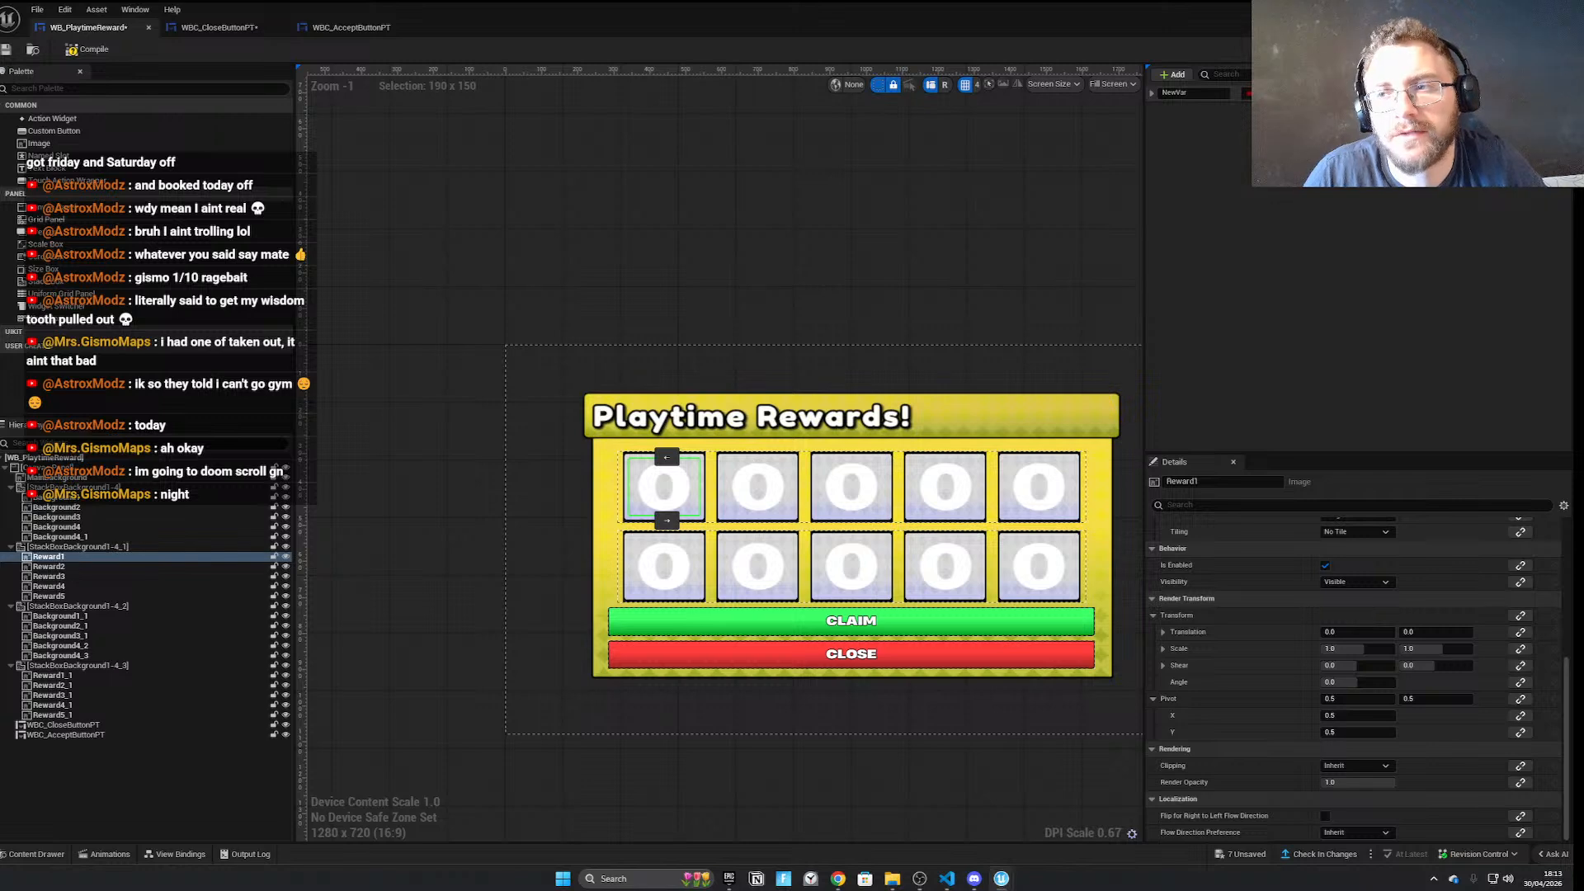
left_click(1152, 92)
left_click(1247, 93)
left_click(1247, 163)
left_click(1188, 93)
type("Reward1rea")
type("d")
type("ad")
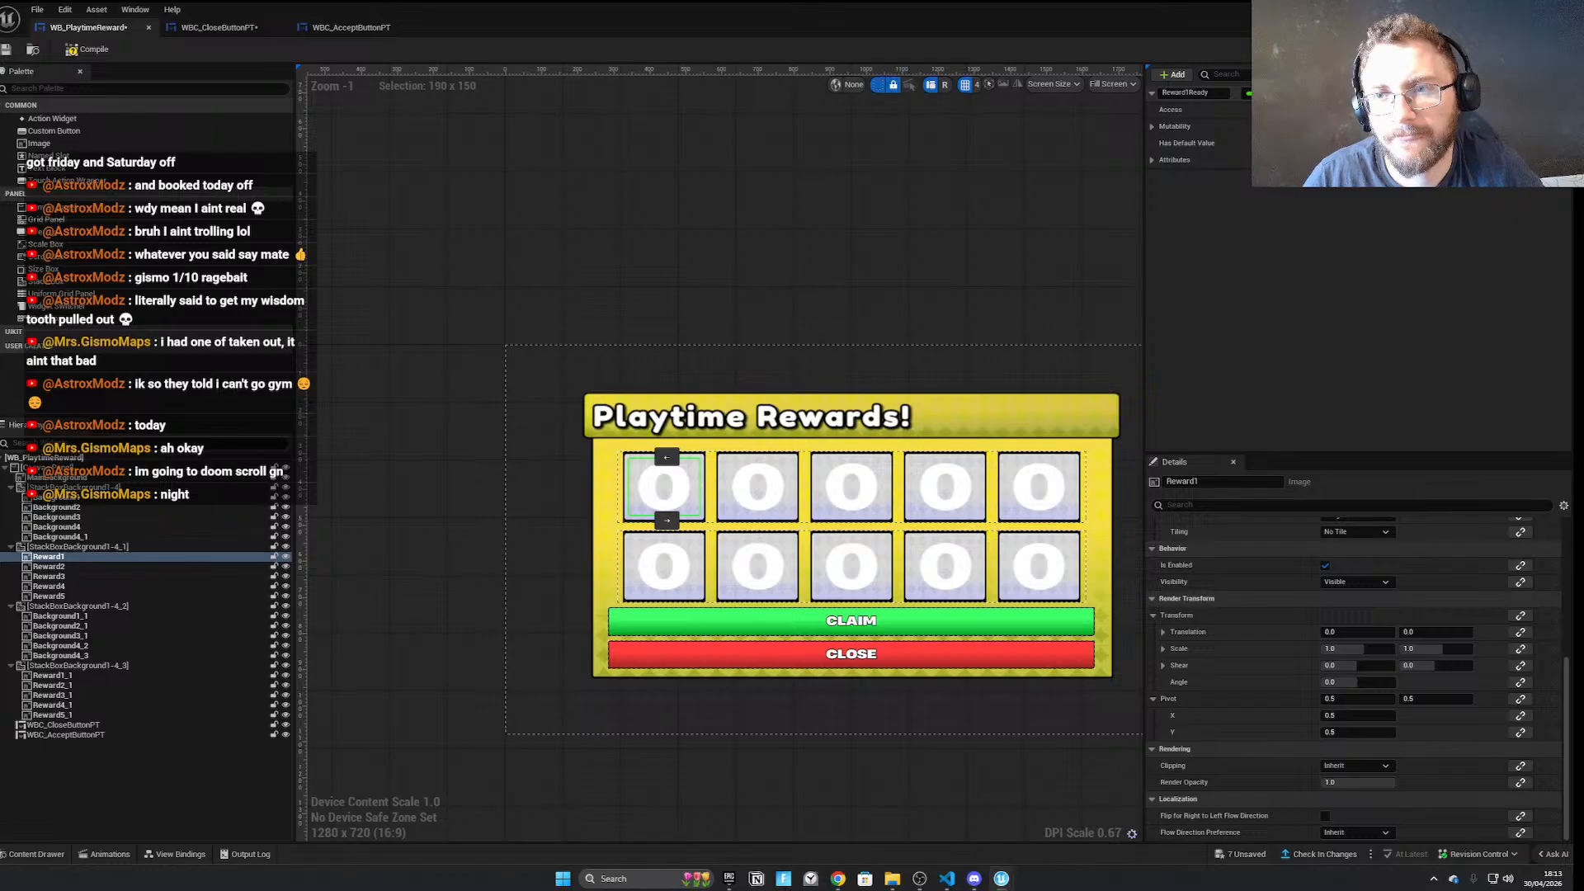
left_click(1540, 92)
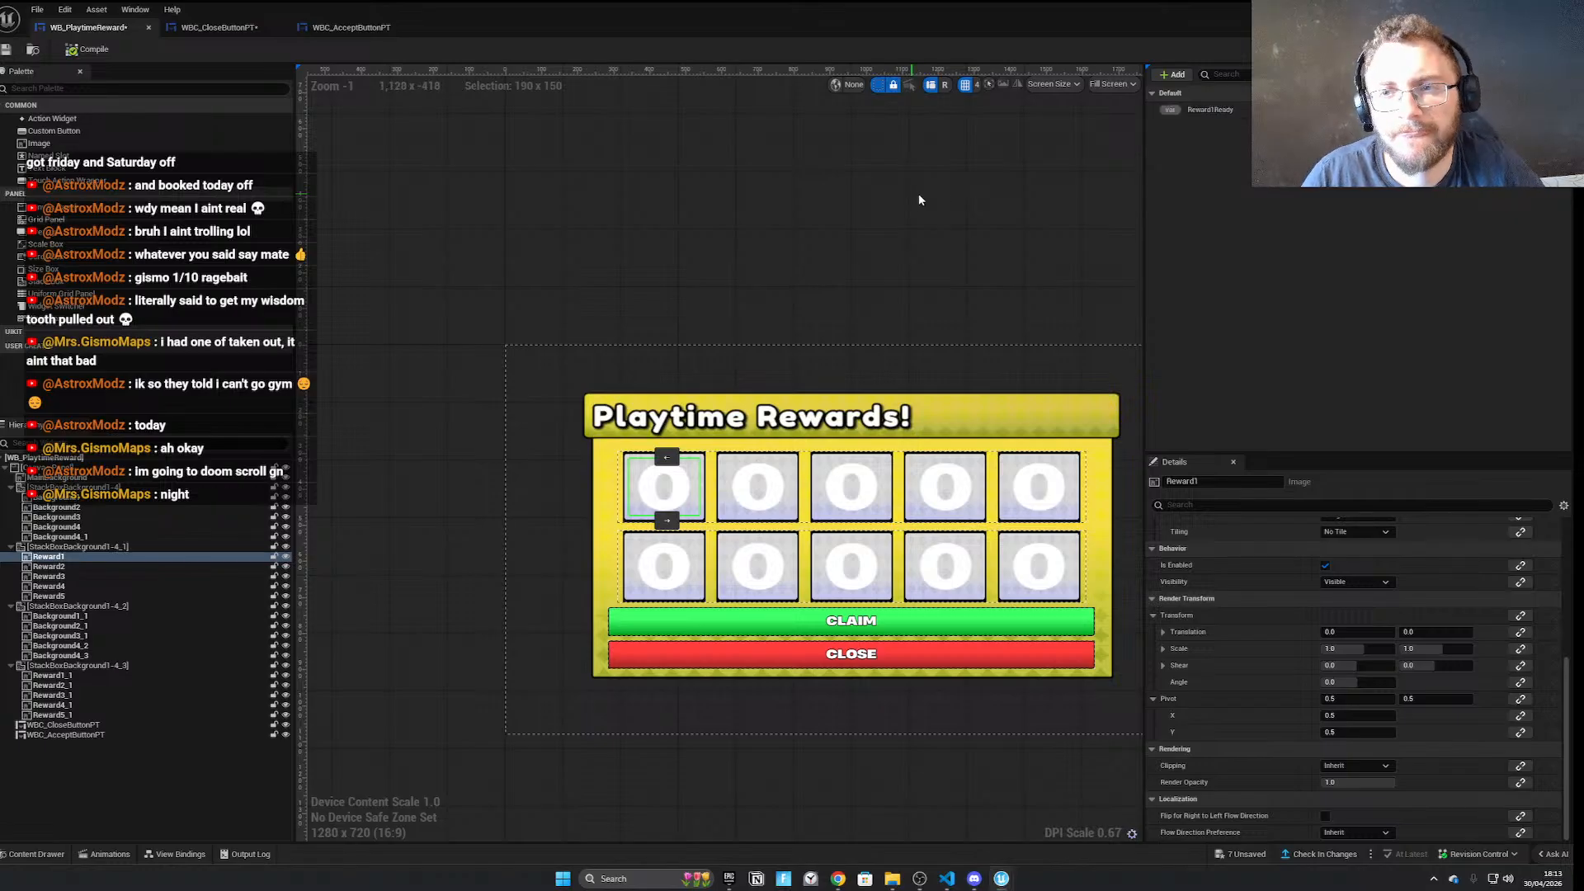
Compile the widget and bind the Render Opacity of the Reward1 image to the Reward1Ready field
left_click(93, 52)
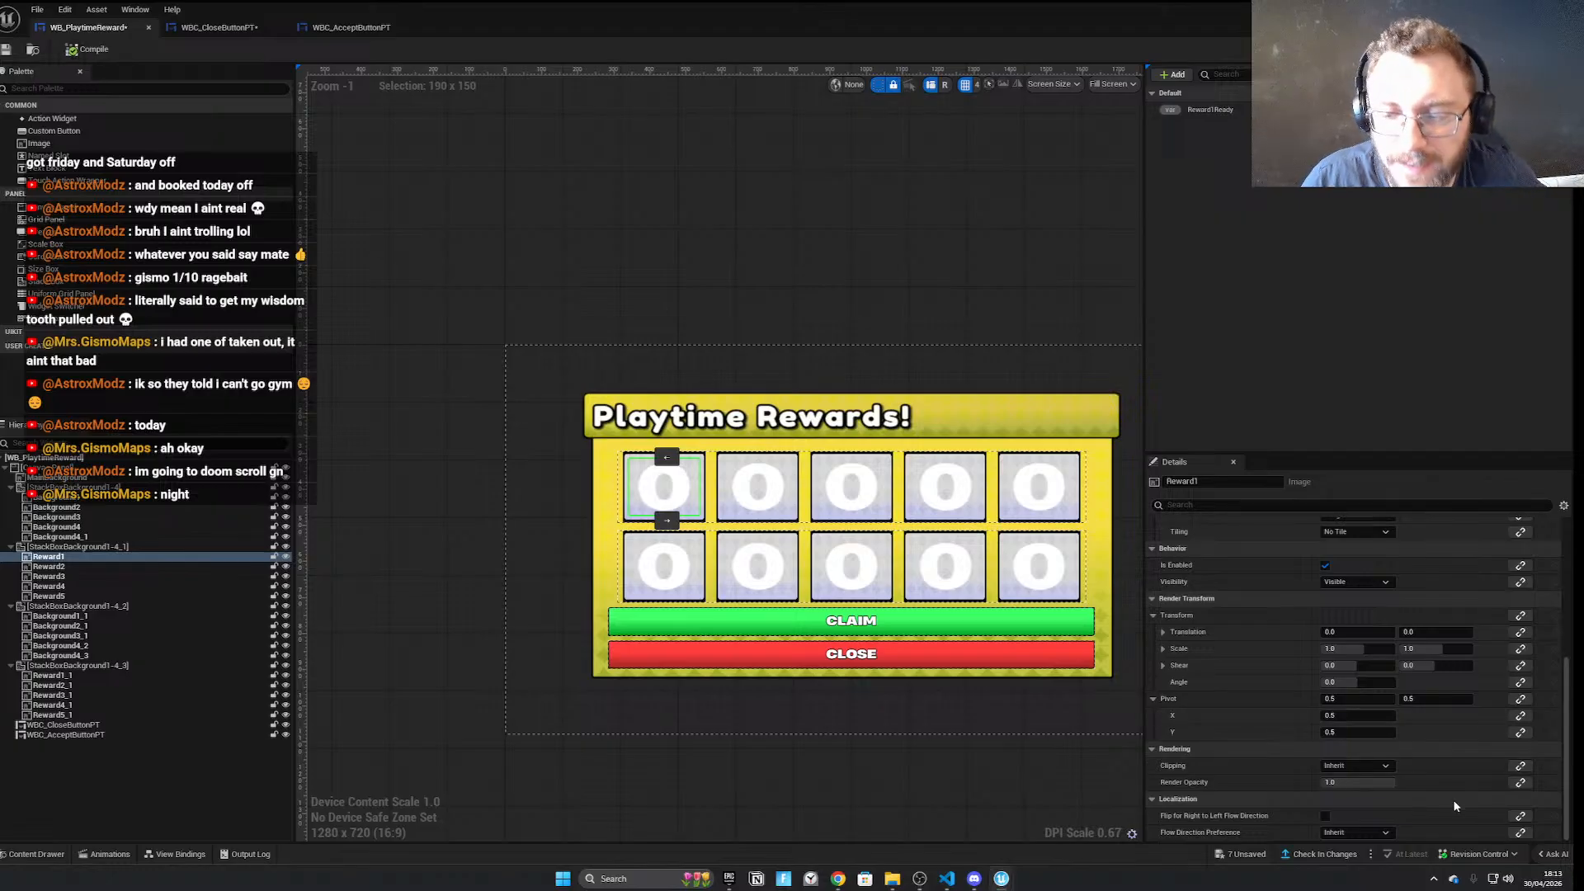
left_click(1520, 782)
left_click(1440, 767)
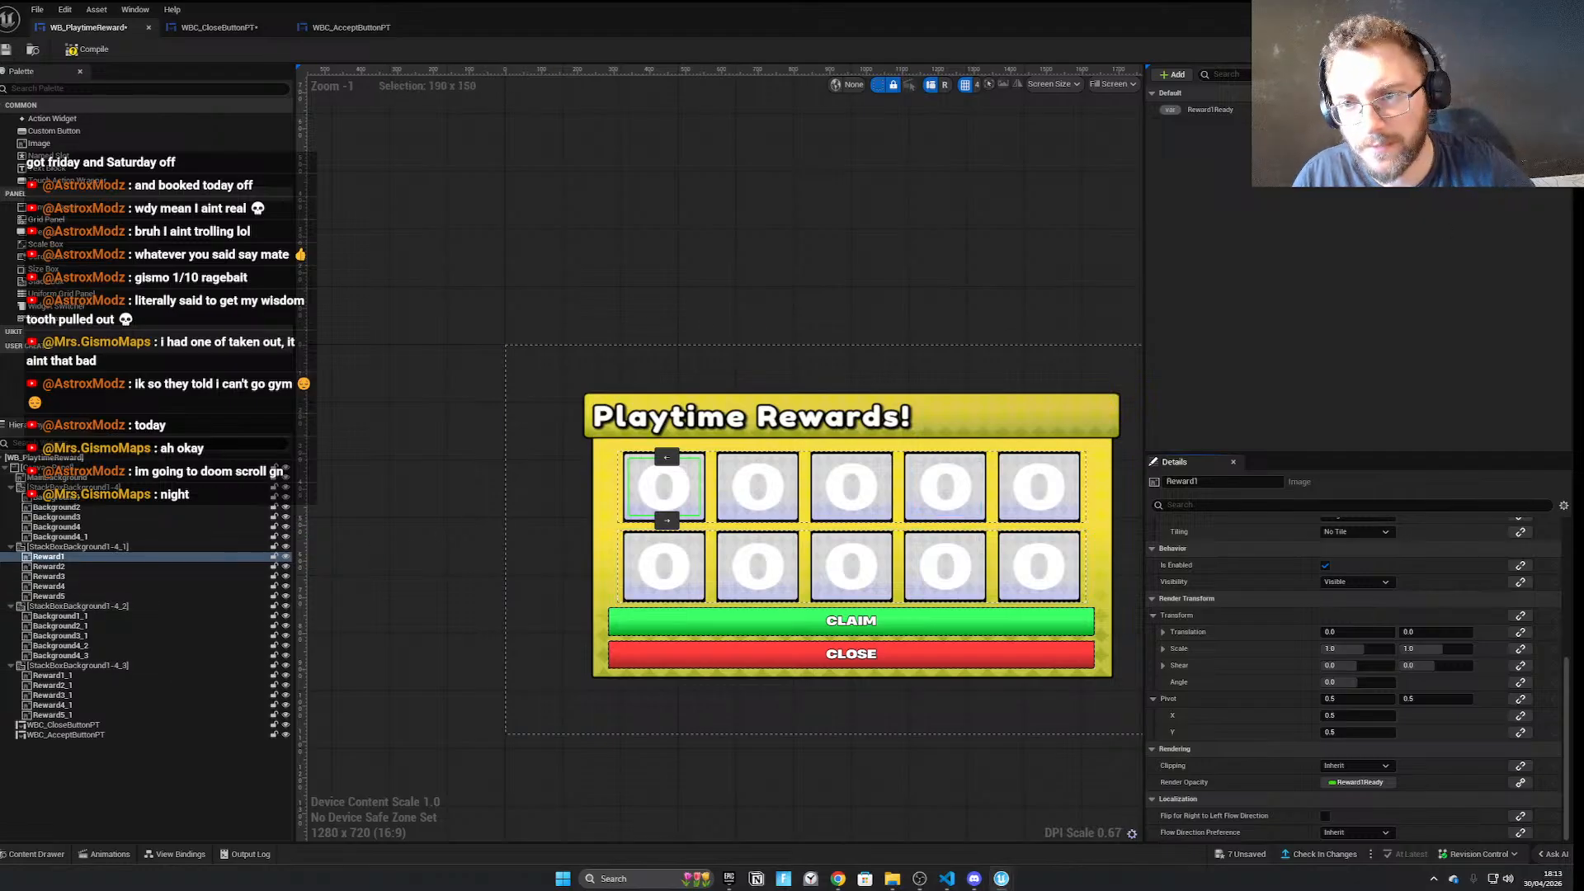
Add a second Verse field of the same type as Reward1Ready, named Reward1Claimed
left_click(1175, 75)
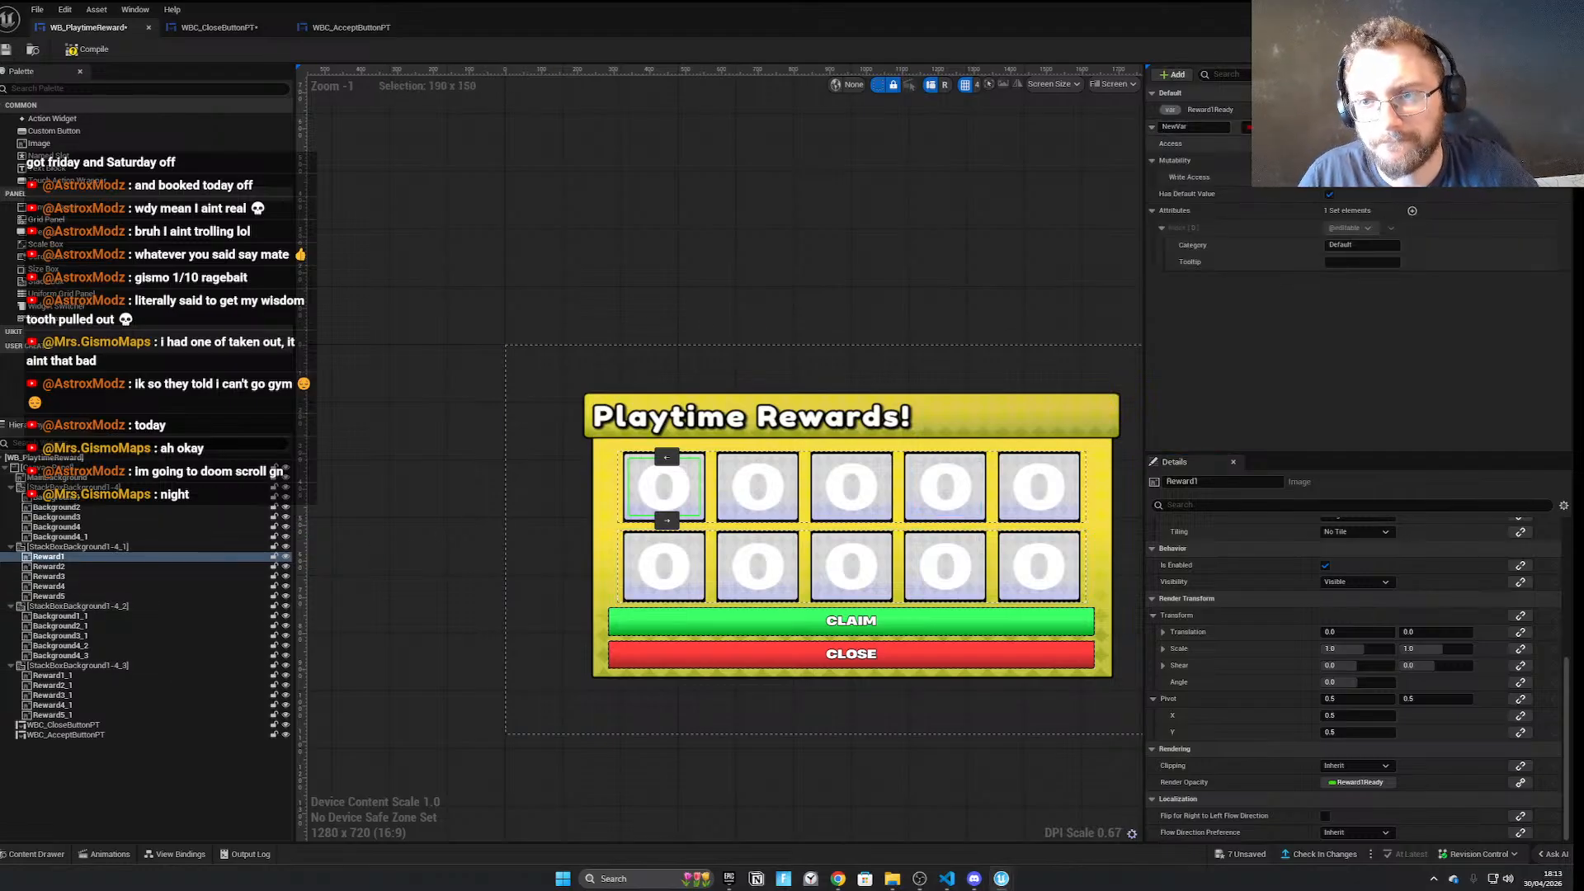
left_click(1248, 126)
left_click(1280, 198)
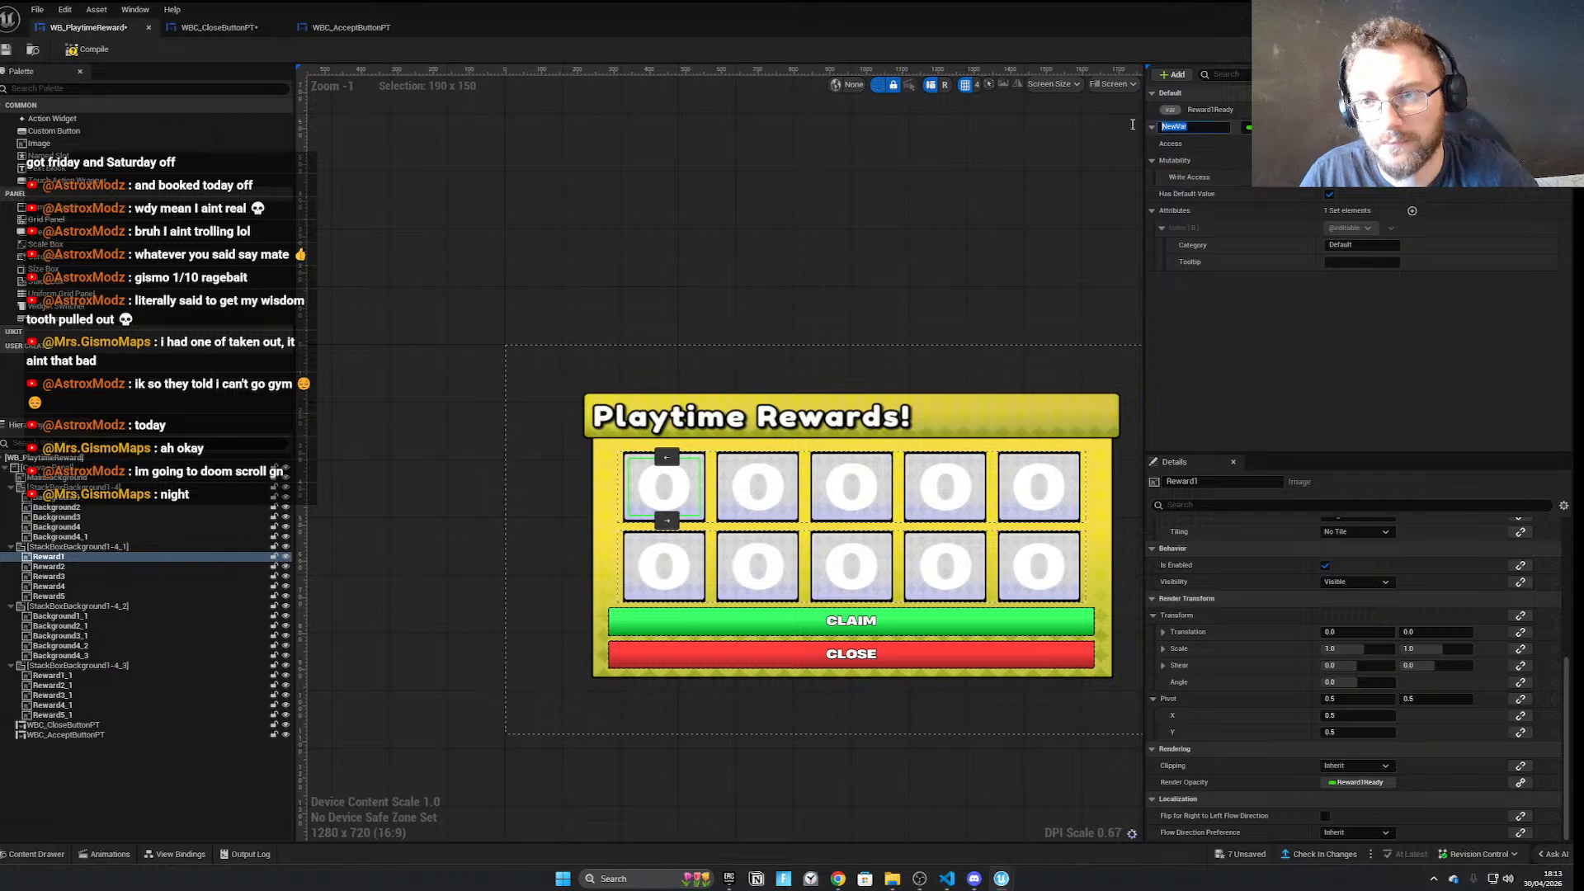
type("Read")
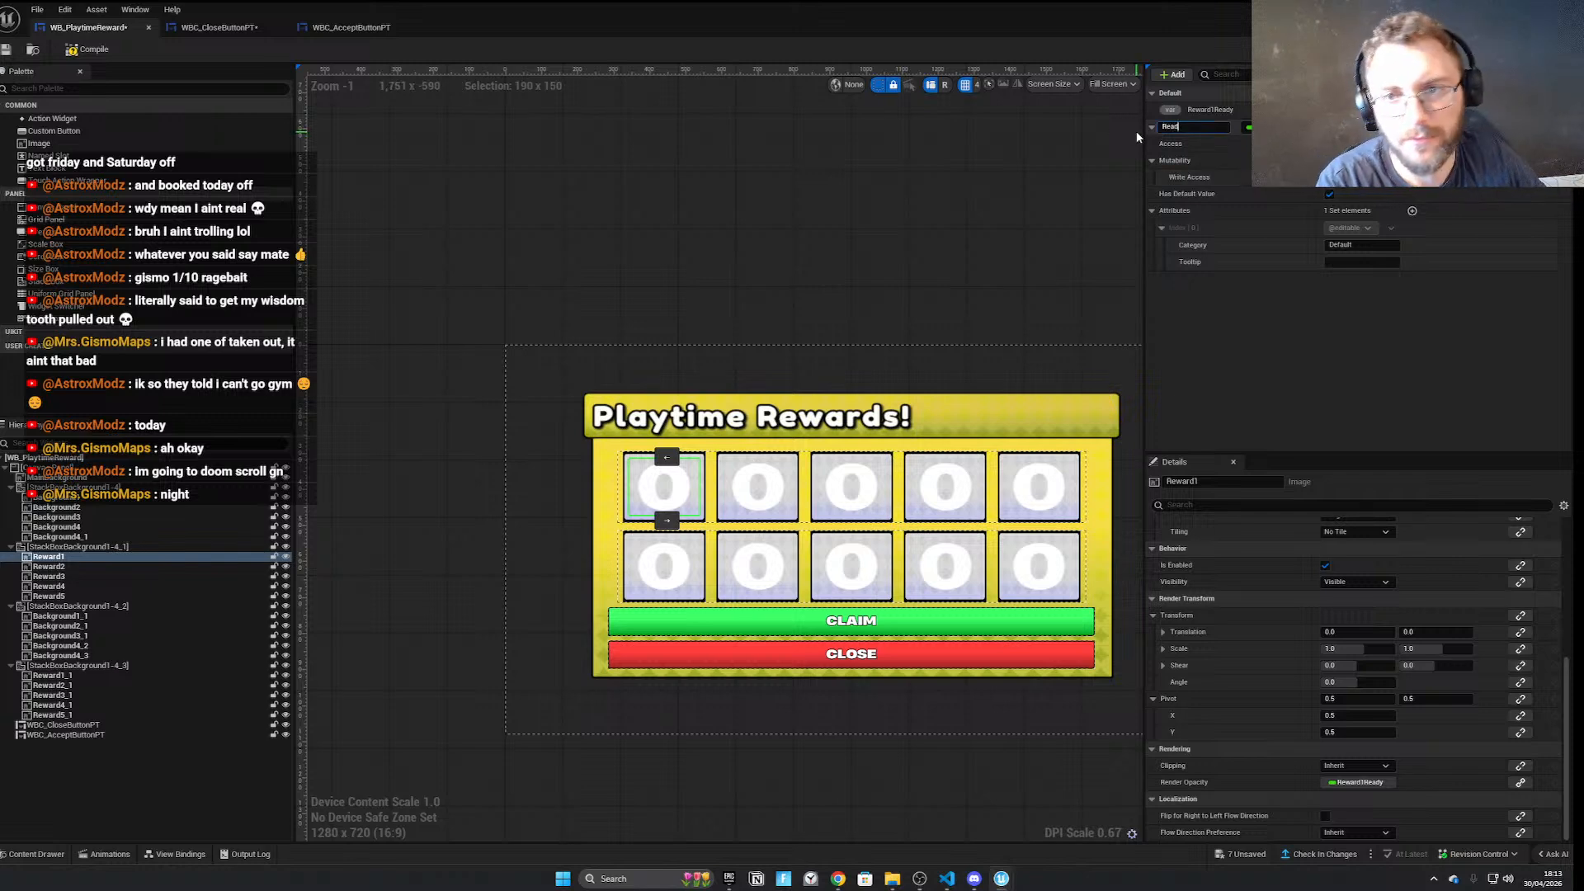
key("BackSpace")
type("ward")
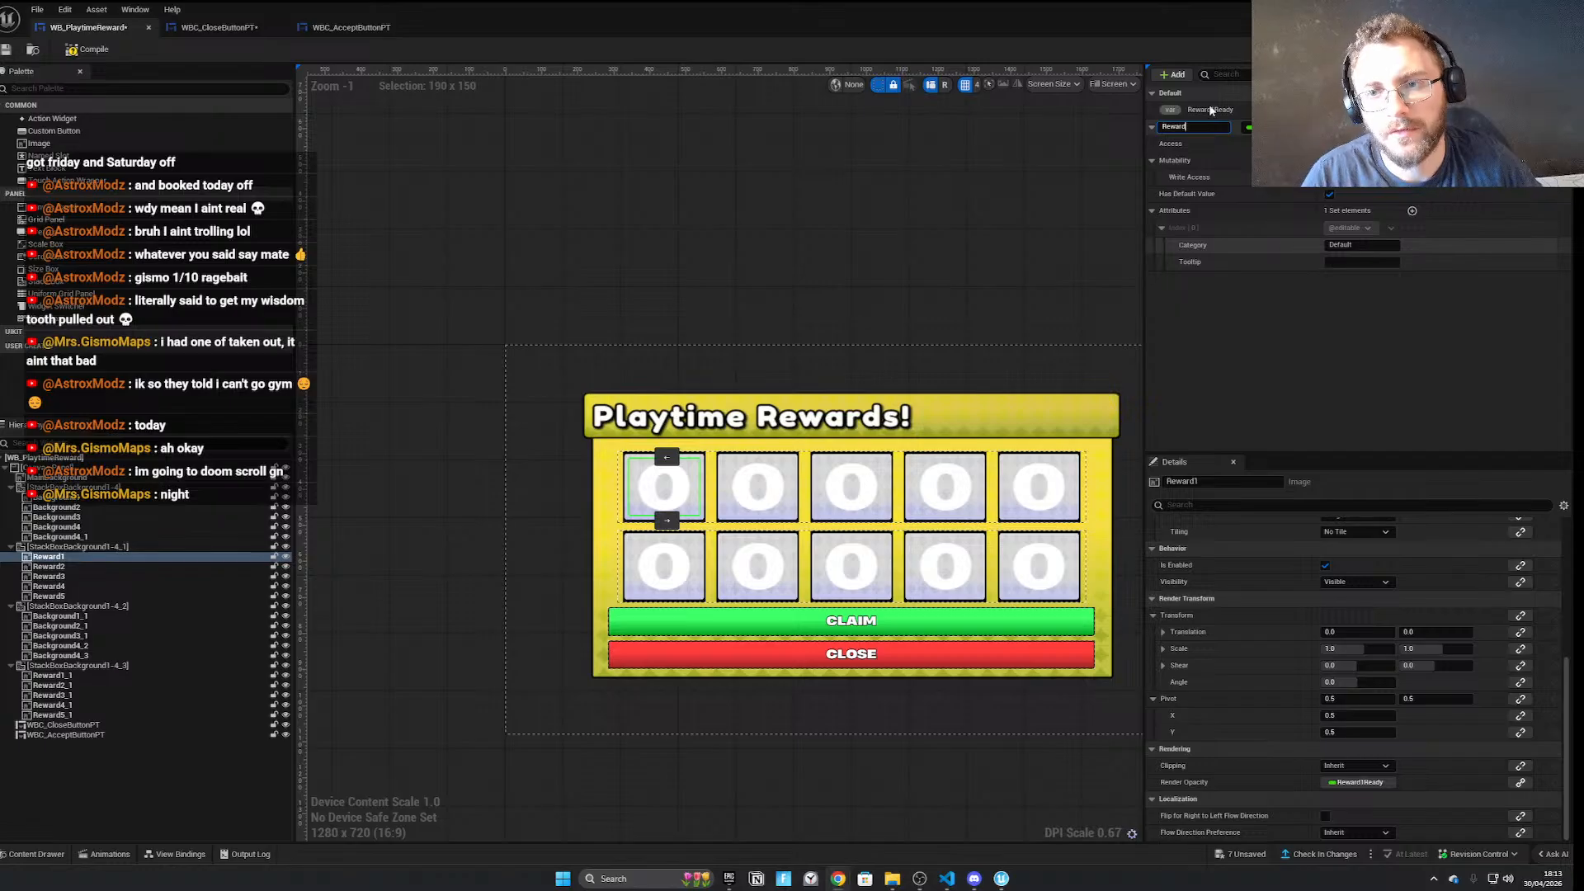
type("1Claimed")
key("Return")
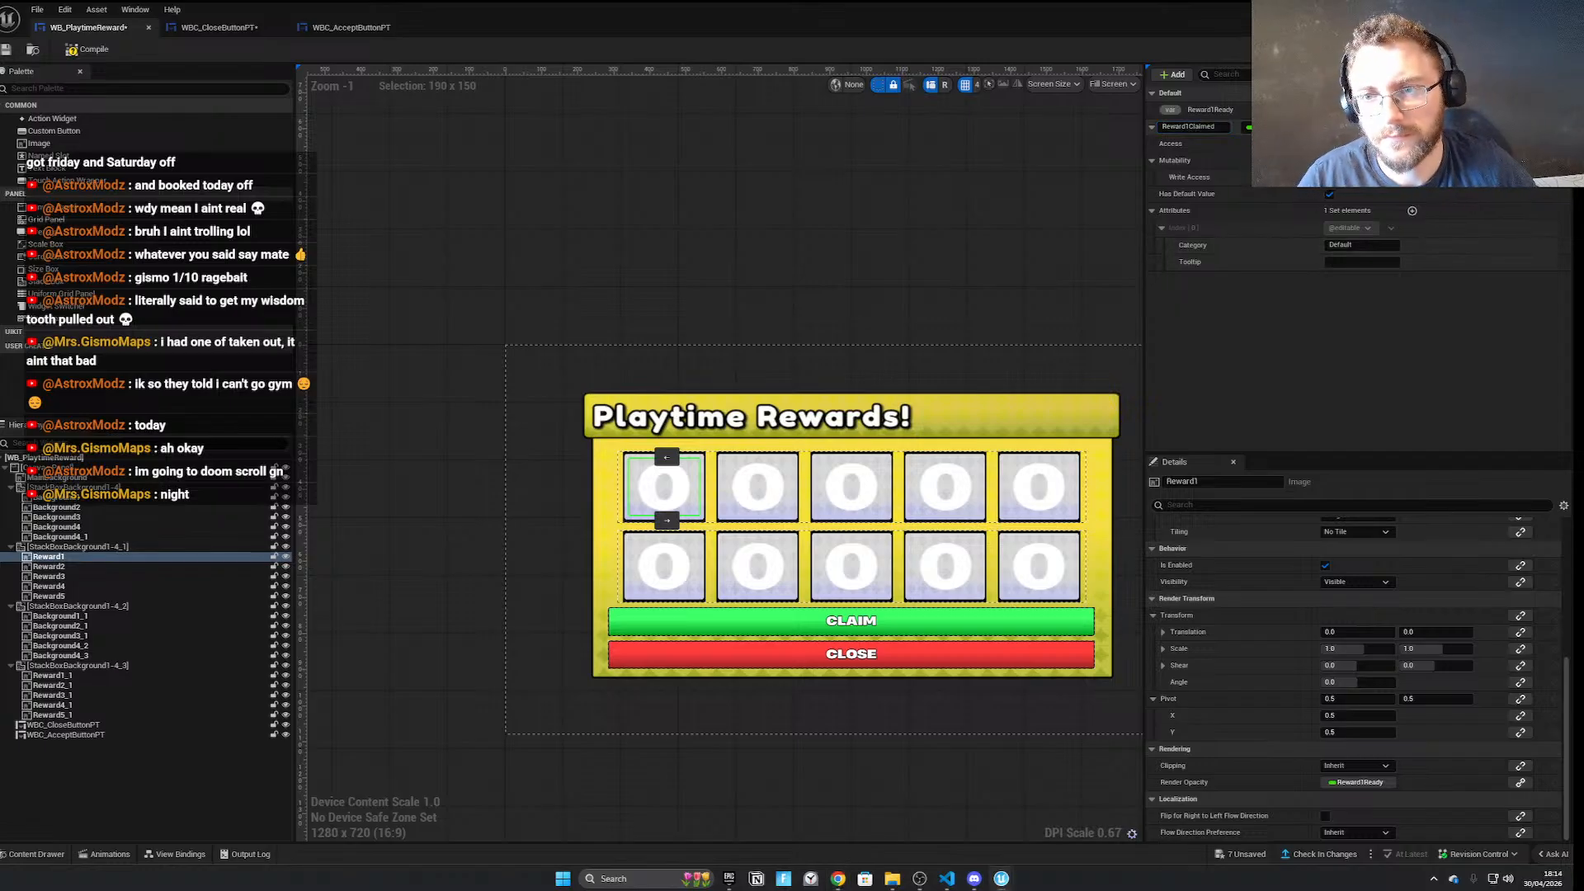
left_click(1315, 408)
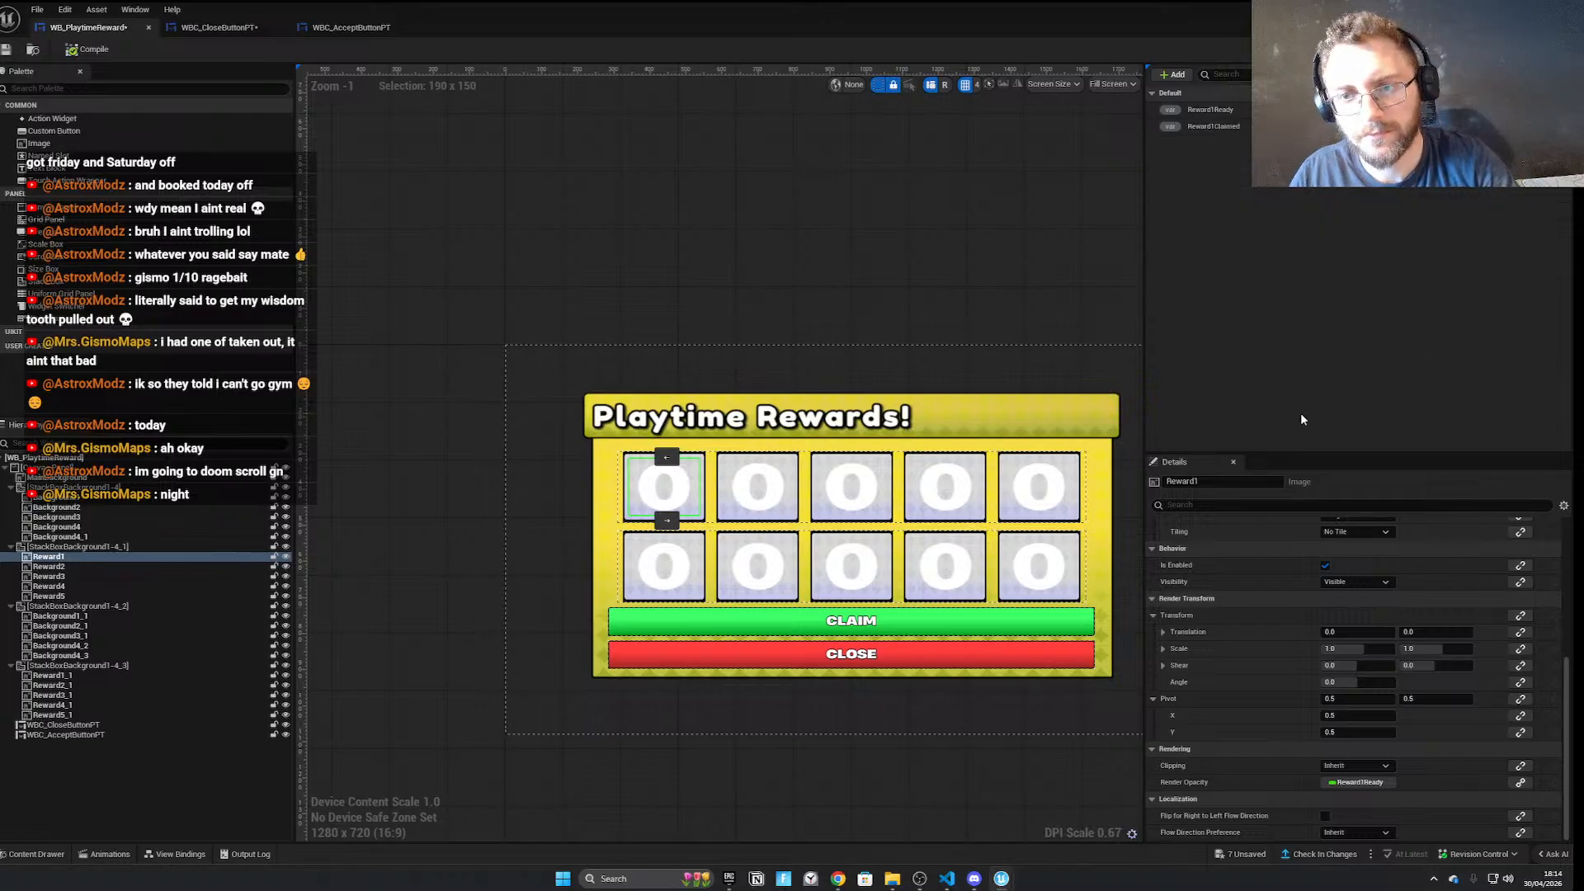
Take a screen snip of the Verse field list and switch to the browser
key("super+shift+s")
left_click_drag(1127, 49, 1555, 212)
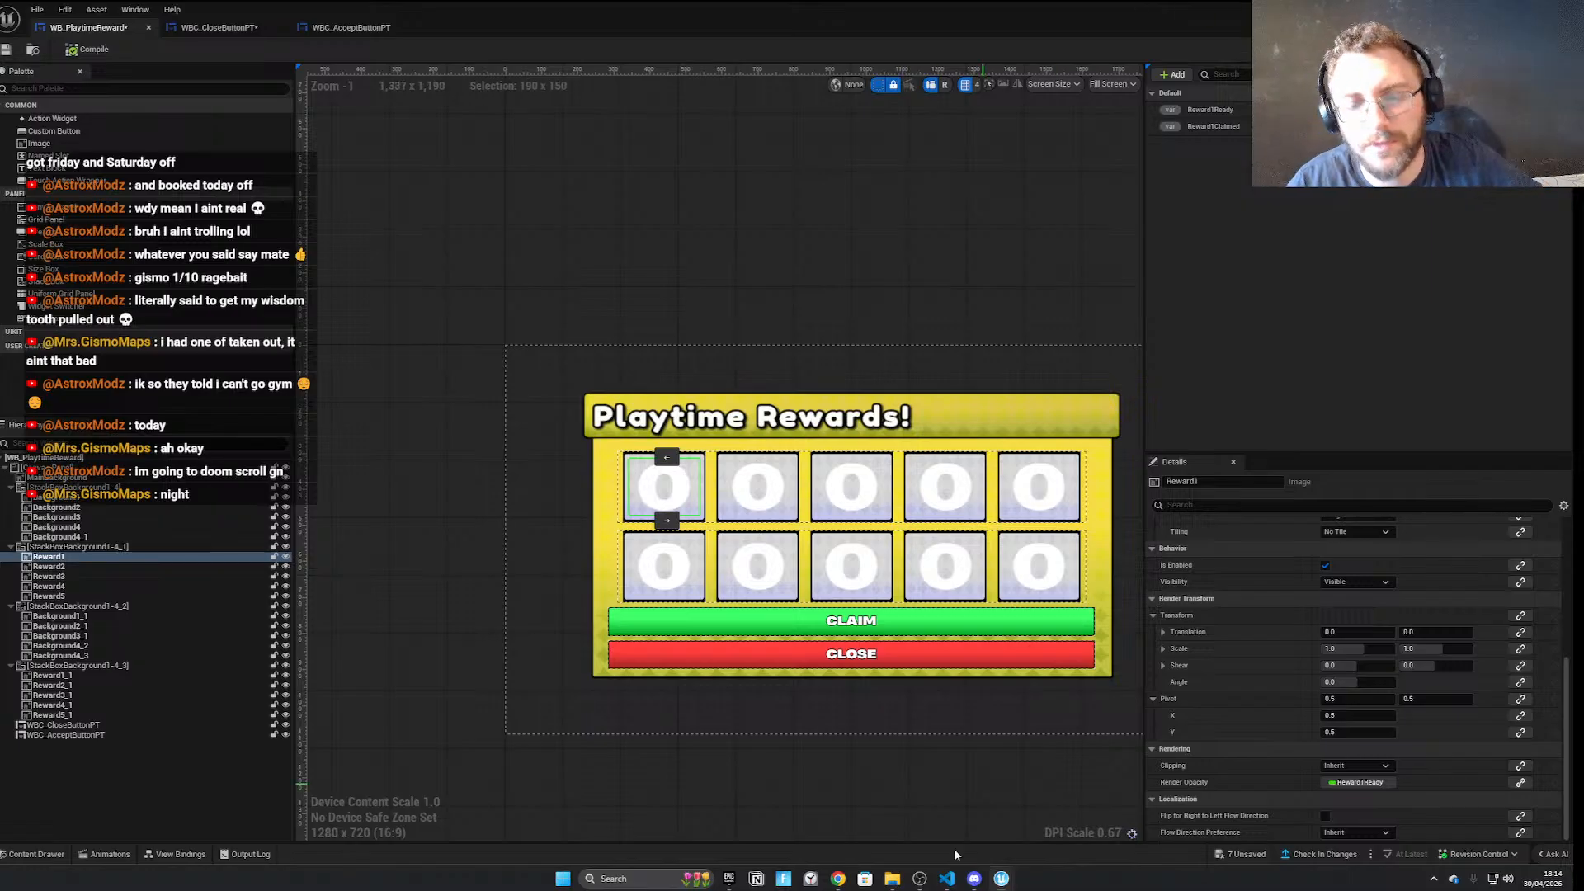
left_click(839, 879)
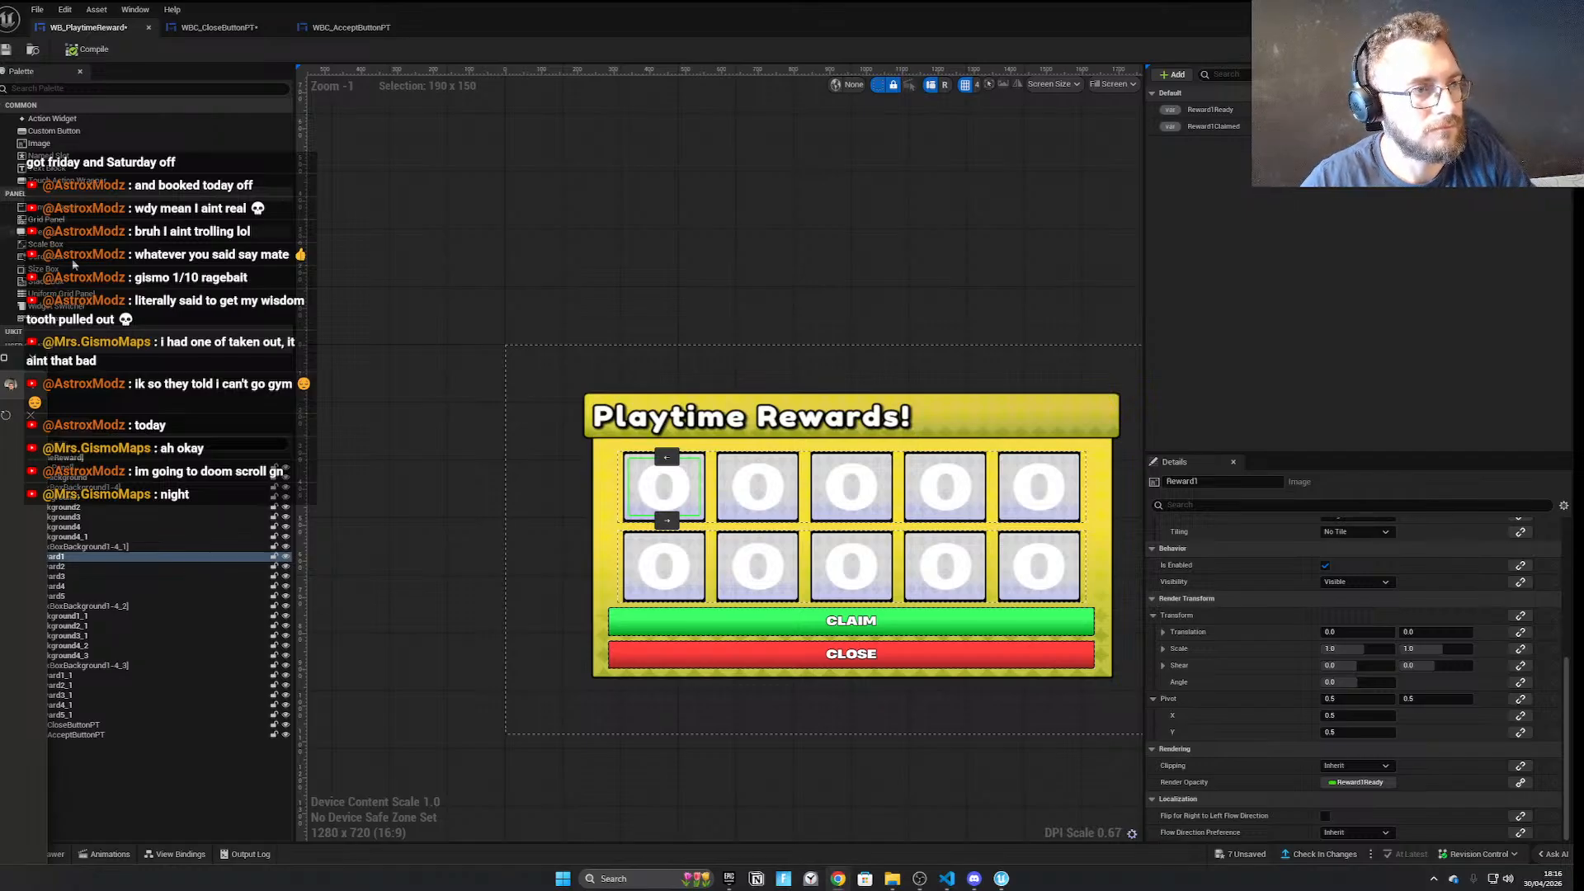
Add a text block beside the Playtime Rewards! title, widen it to about 448 by 41 and set its typeface to Bold
left_click_drag(50, 169, 991, 418)
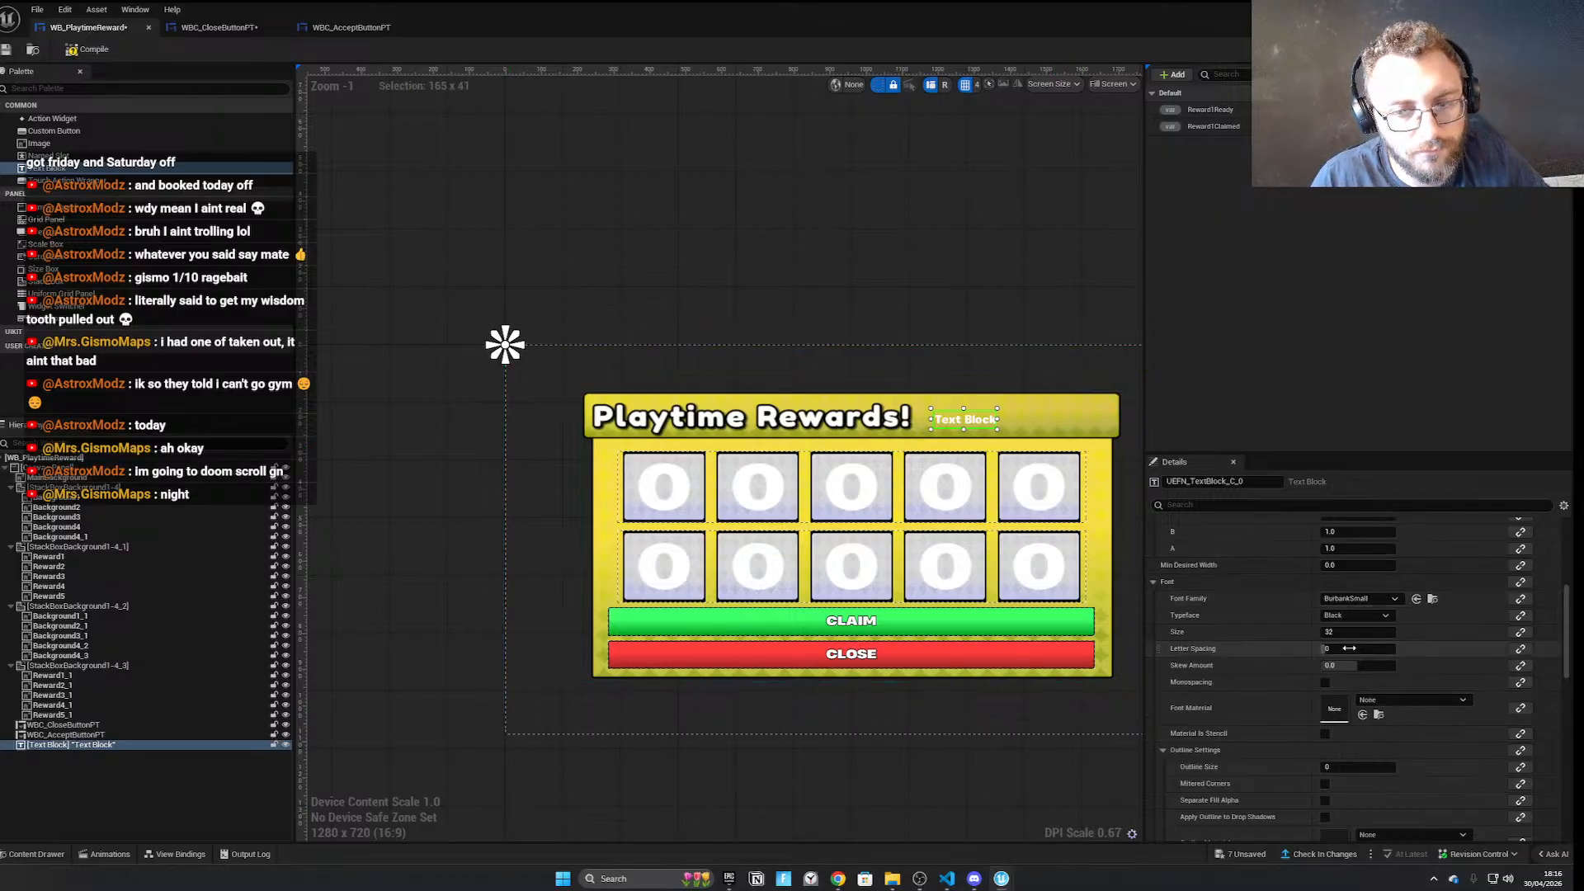
left_click_drag(998, 419, 1099, 419)
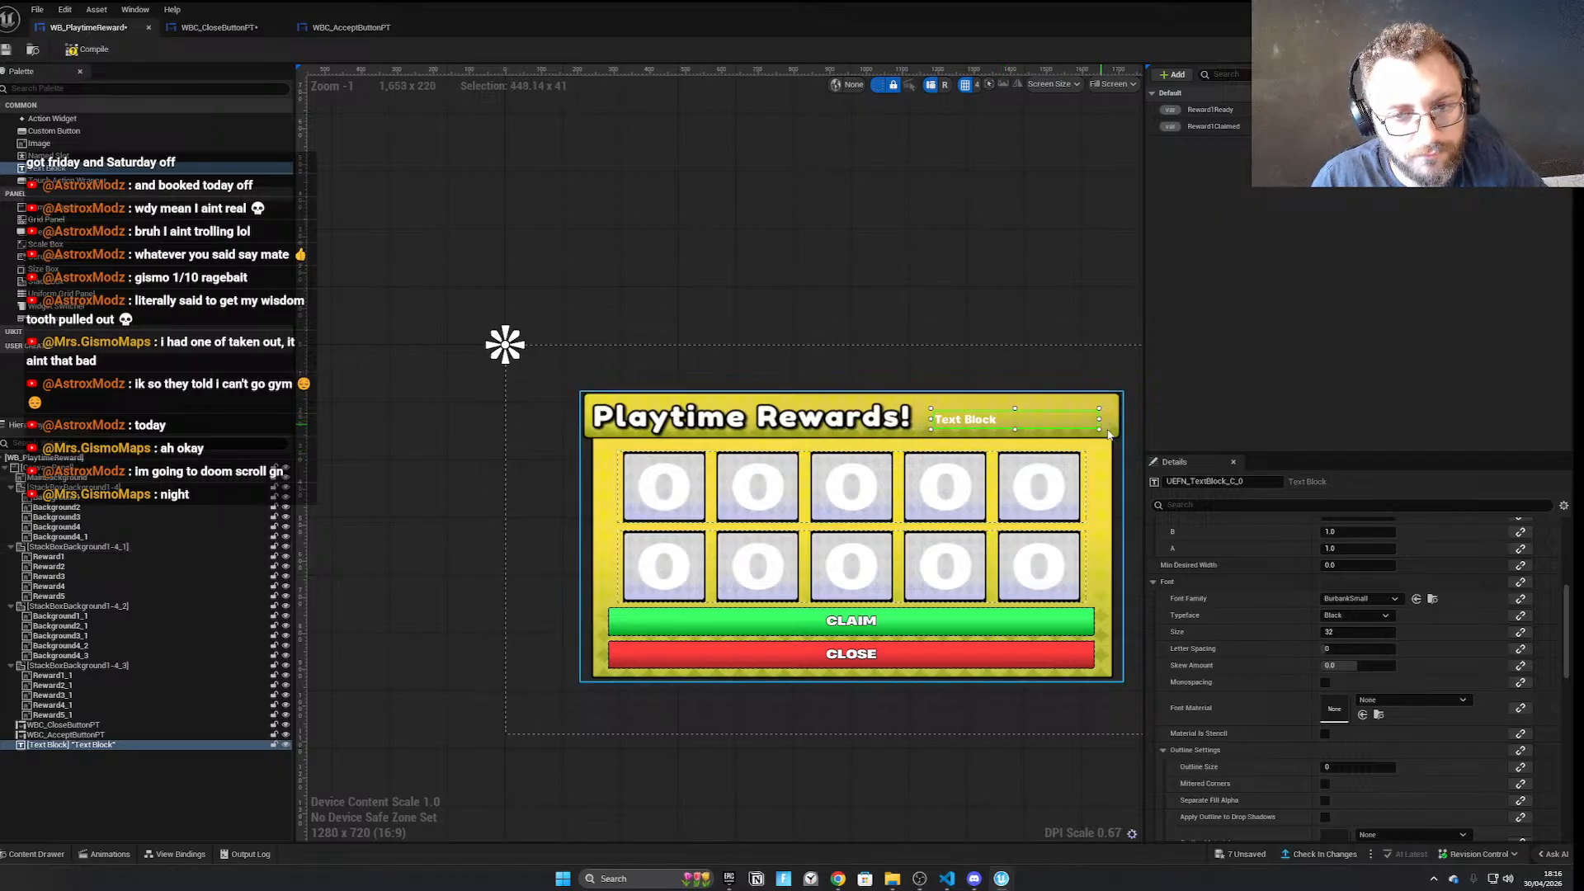
scroll(1359, 625, "up", 3)
scroll(1395, 702, "down", 1)
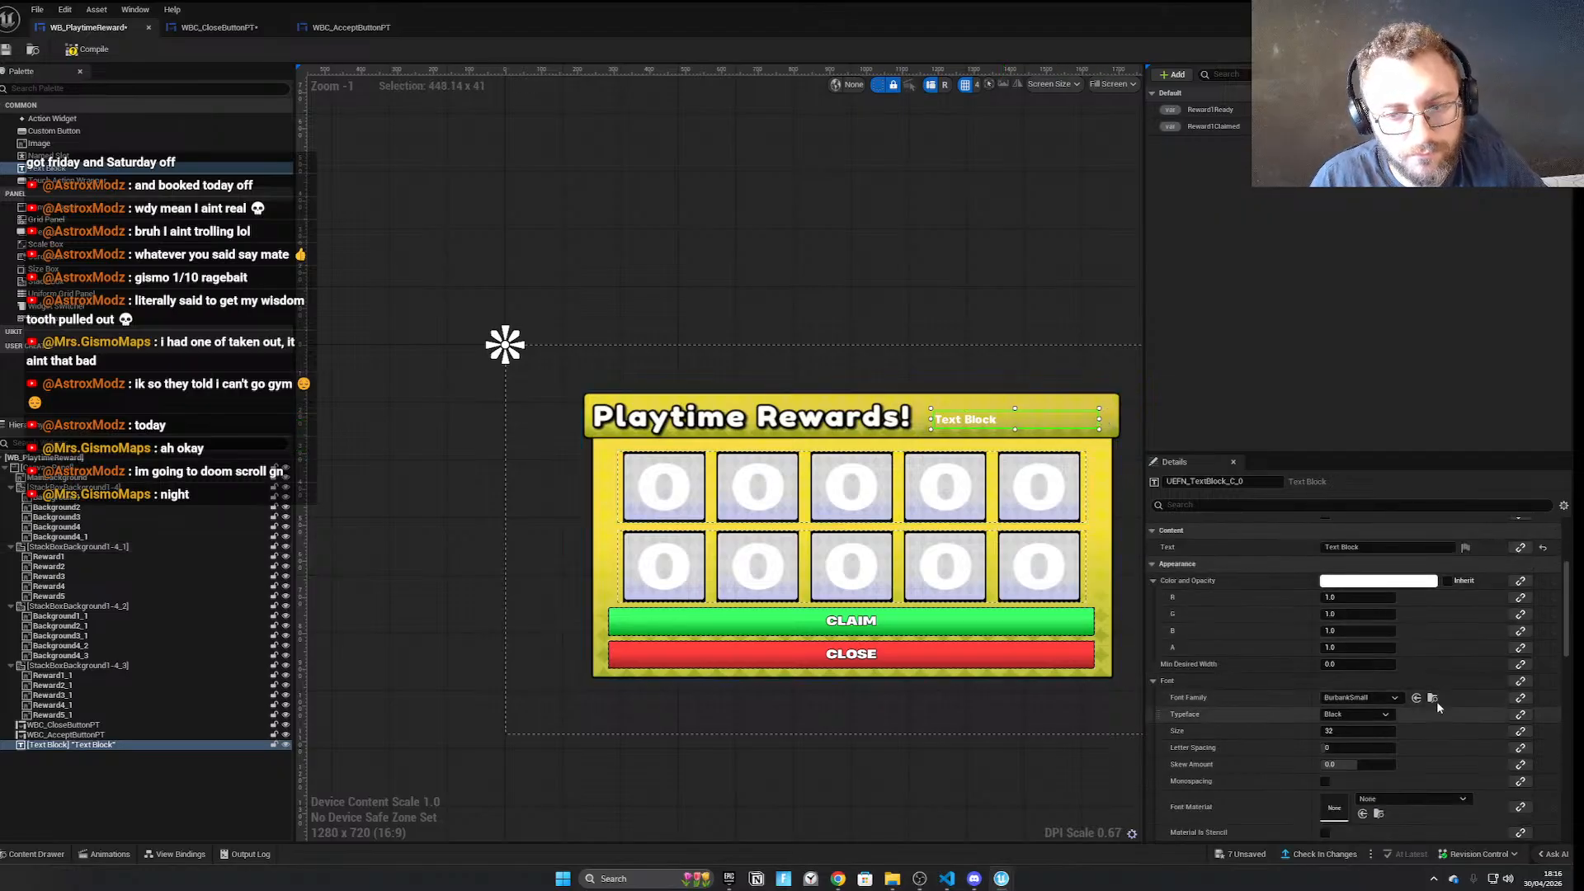
left_click(1359, 715)
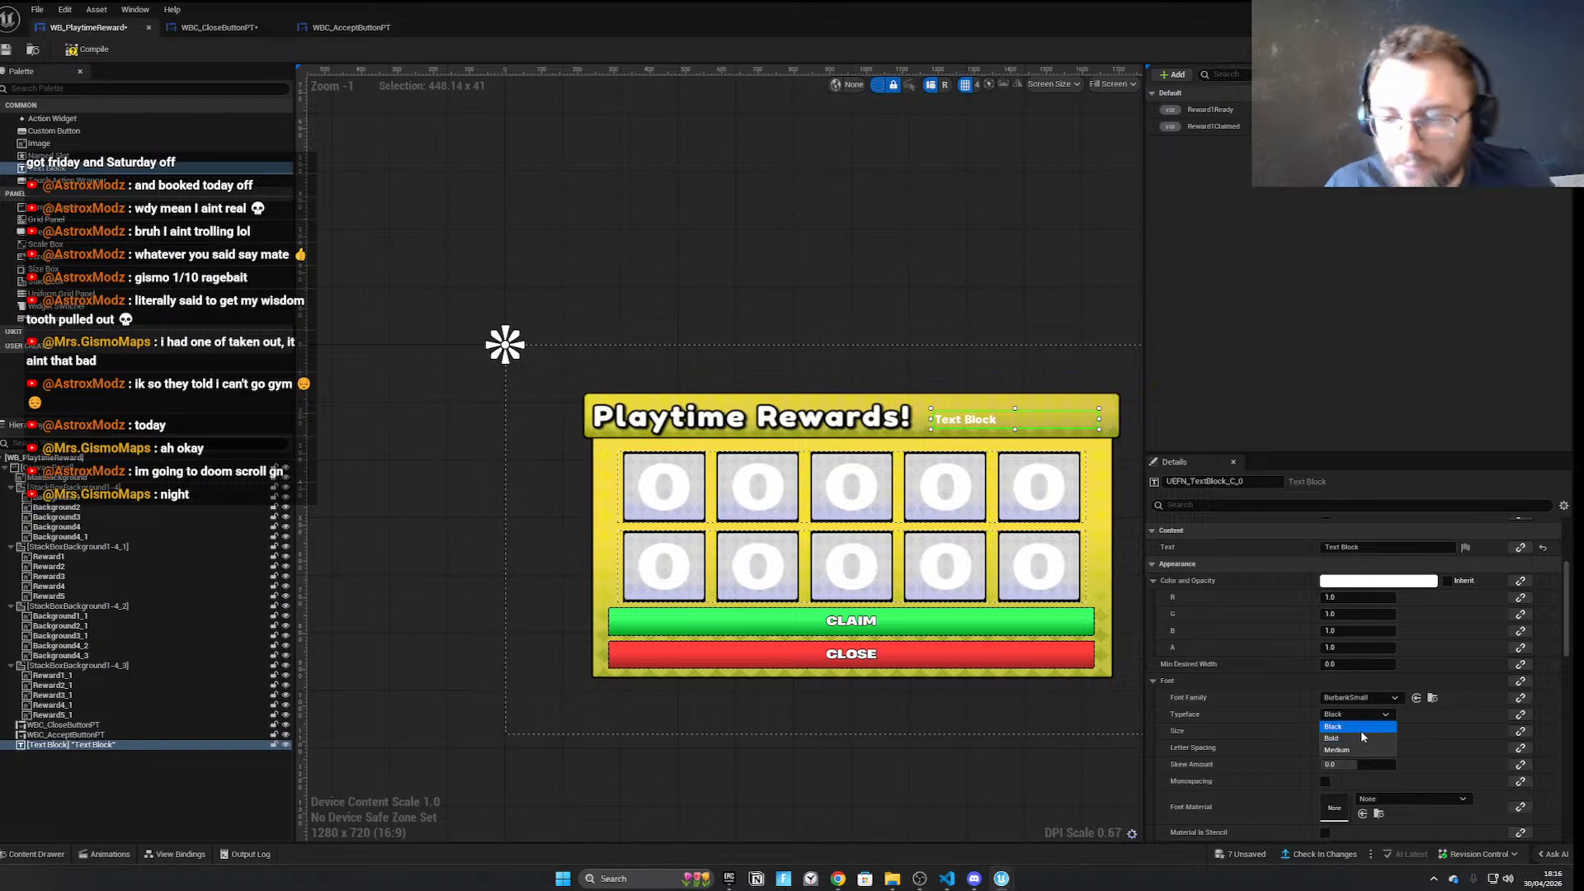
left_click(1354, 737)
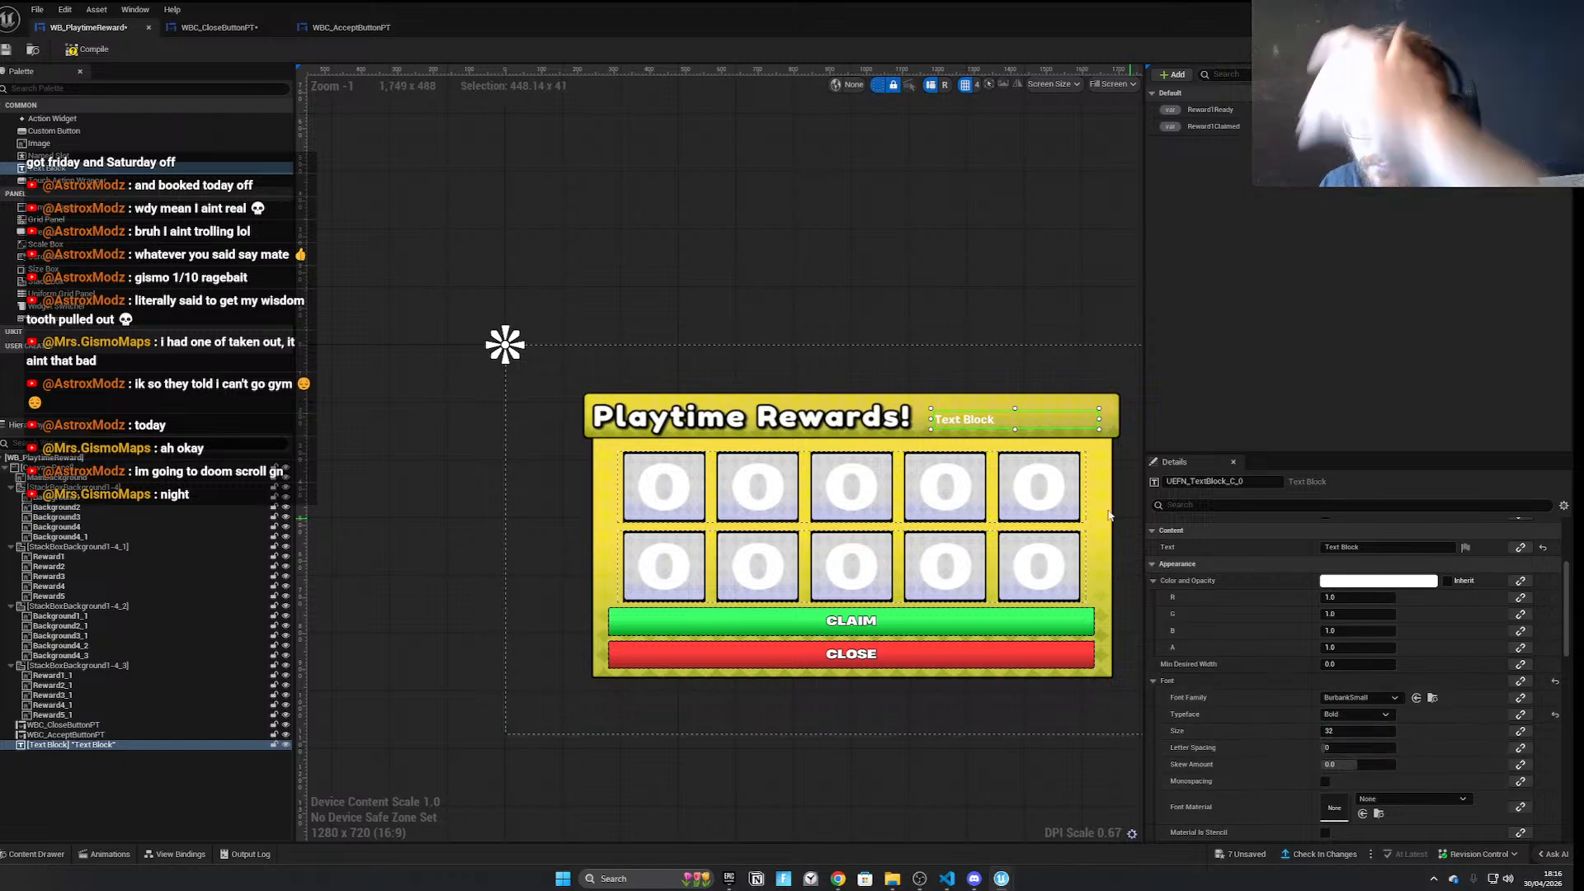
Anchor the text block to the canvas centre with centred alignment and position, and move it back into the header beside the title
scroll(945, 422, "up", 1)
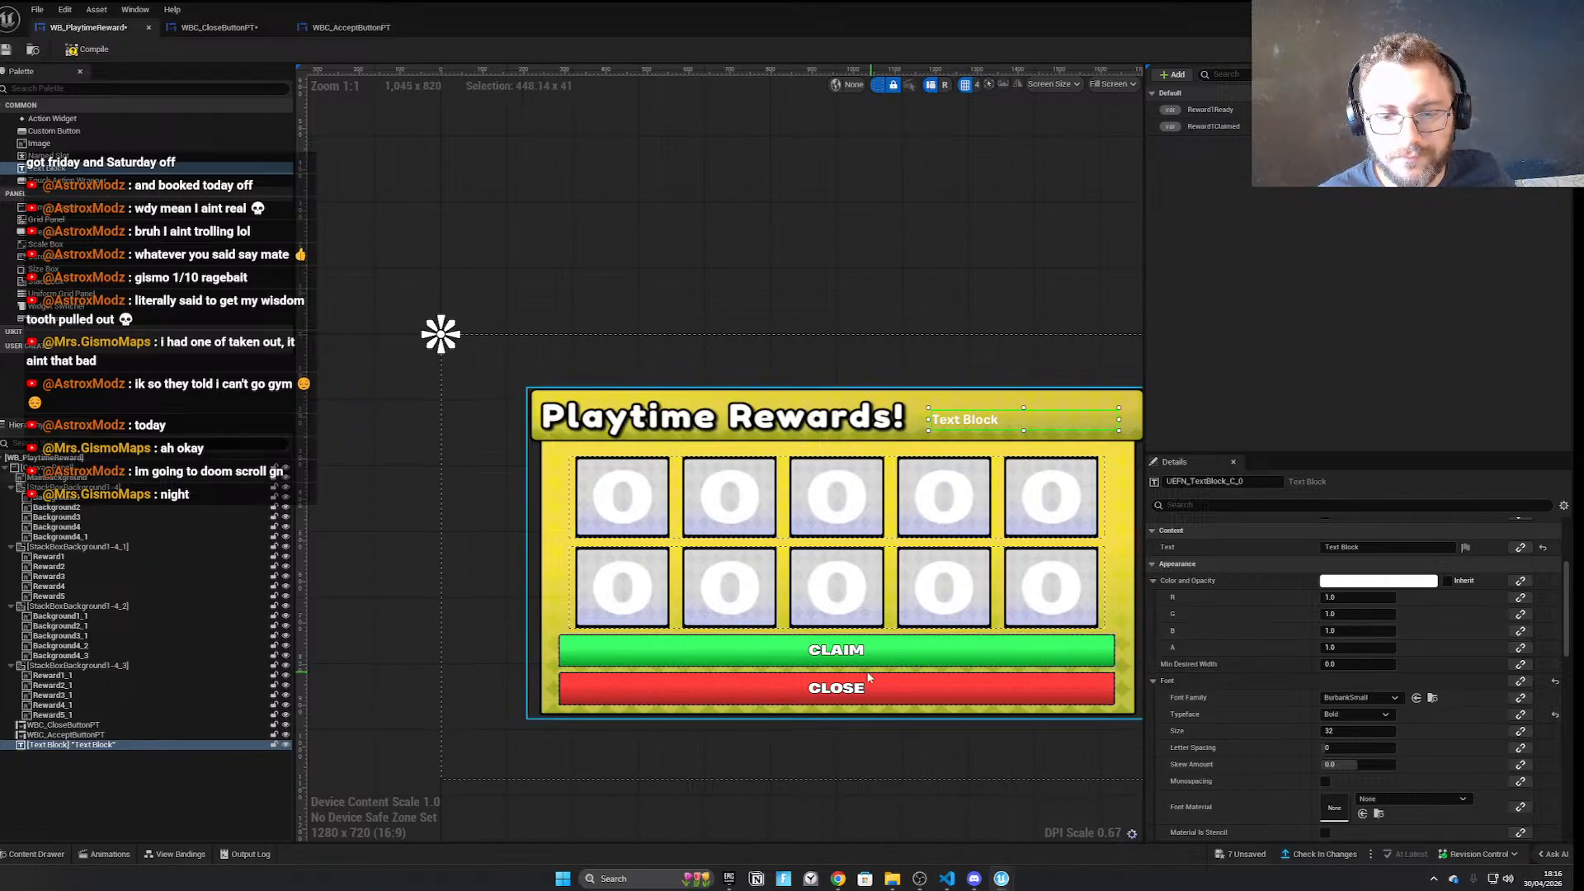
scroll(1374, 552, "up", 4)
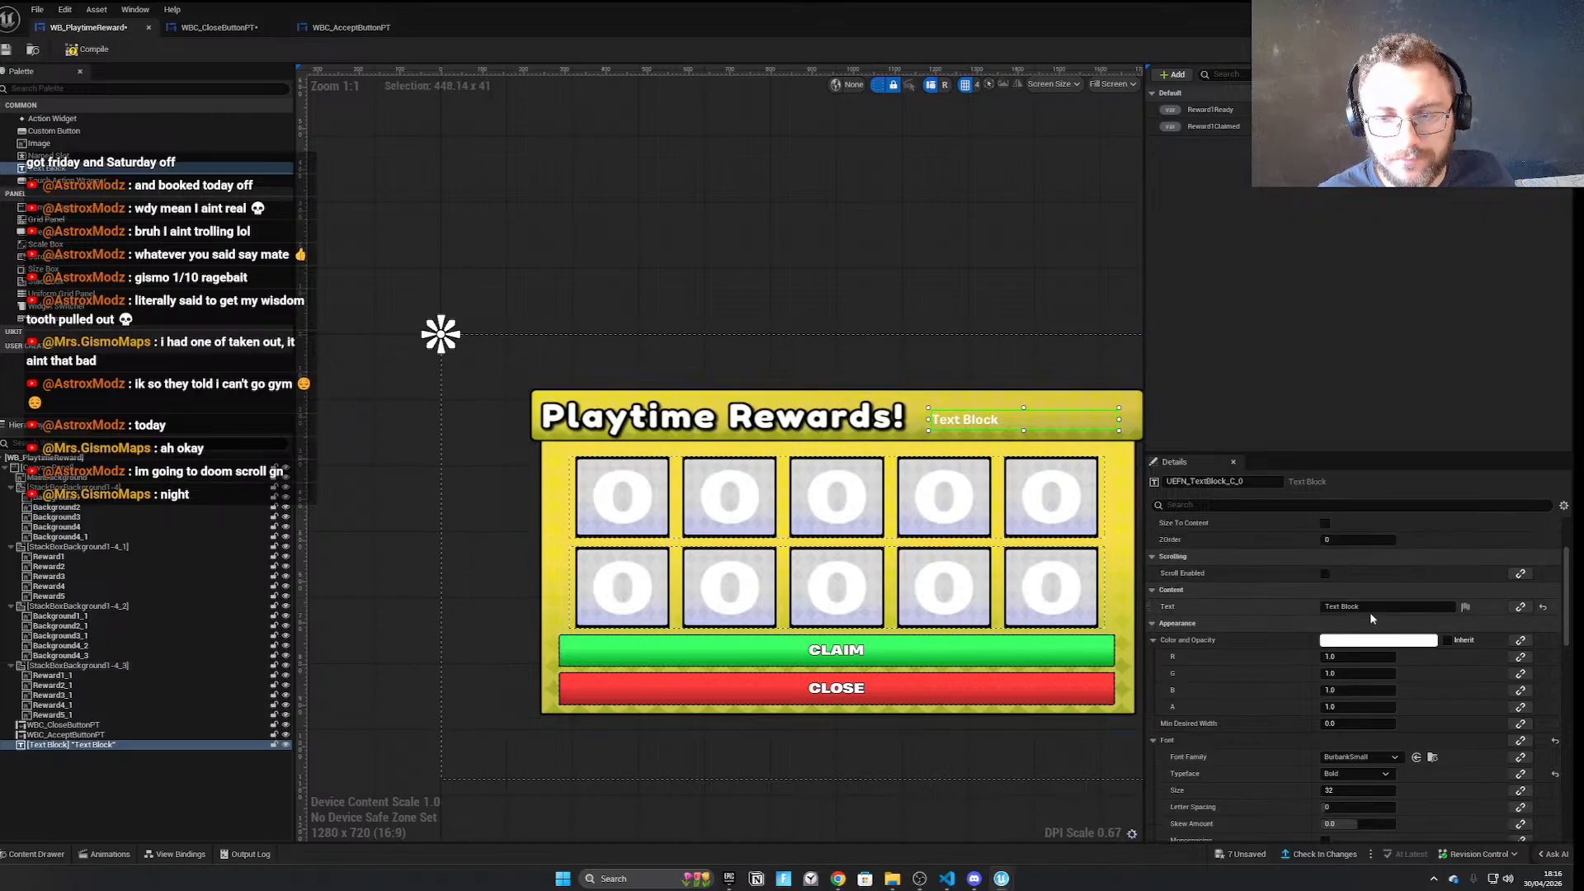
left_click(1374, 542)
left_click(1387, 614, "ctrl+shift")
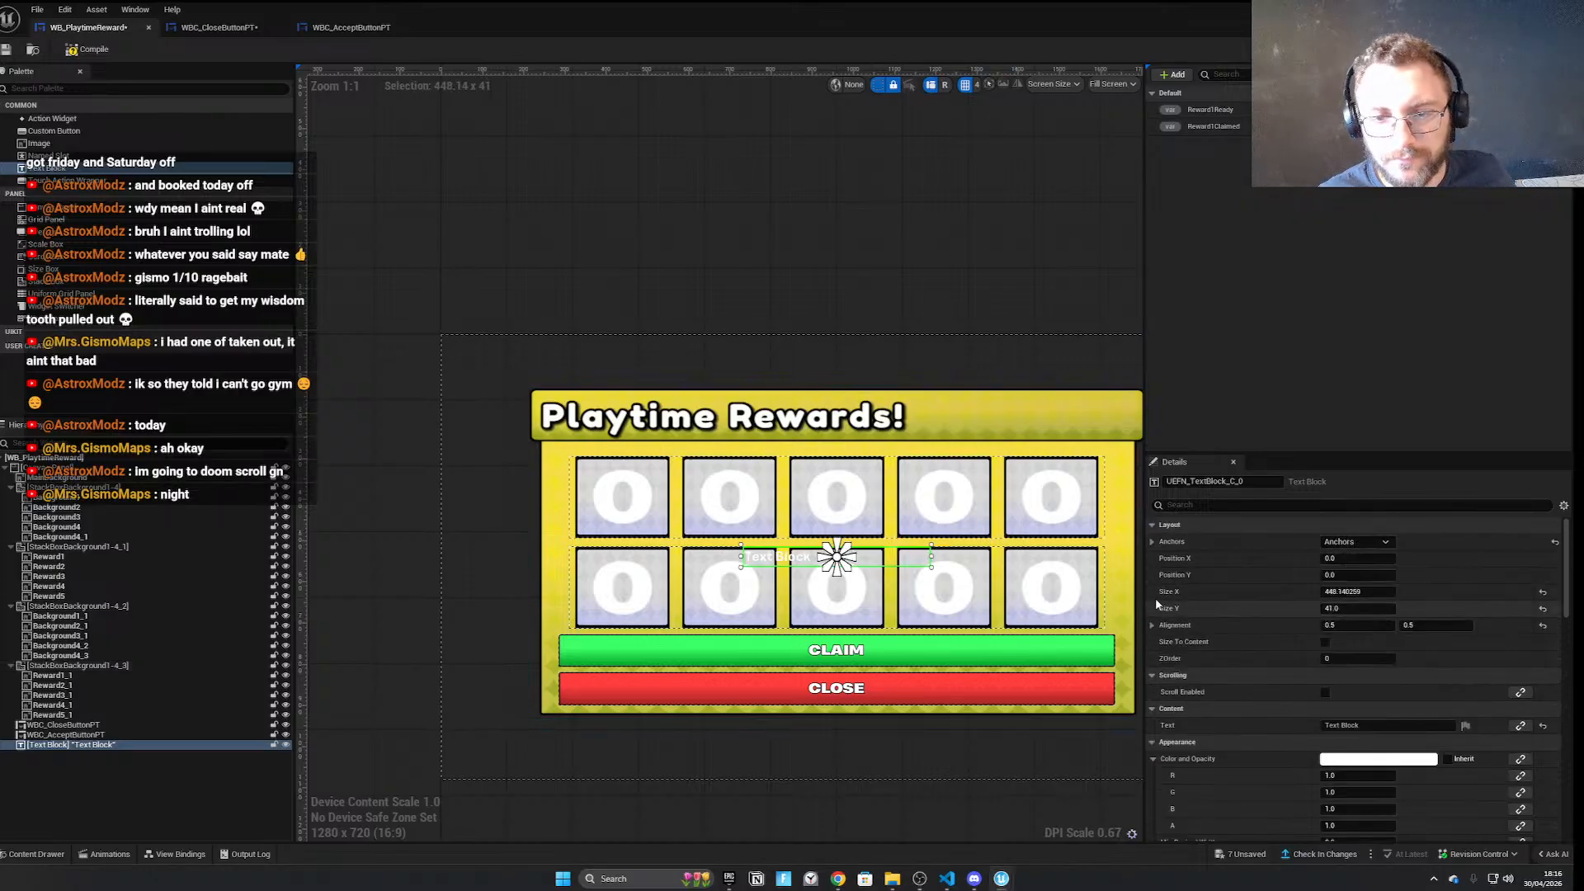
left_click_drag(866, 561, 1046, 418)
Set the text block's visibility to Not Hit-Testable (Self Only)
scroll(1372, 742, "down", 3)
scroll(1372, 758, "down", 8)
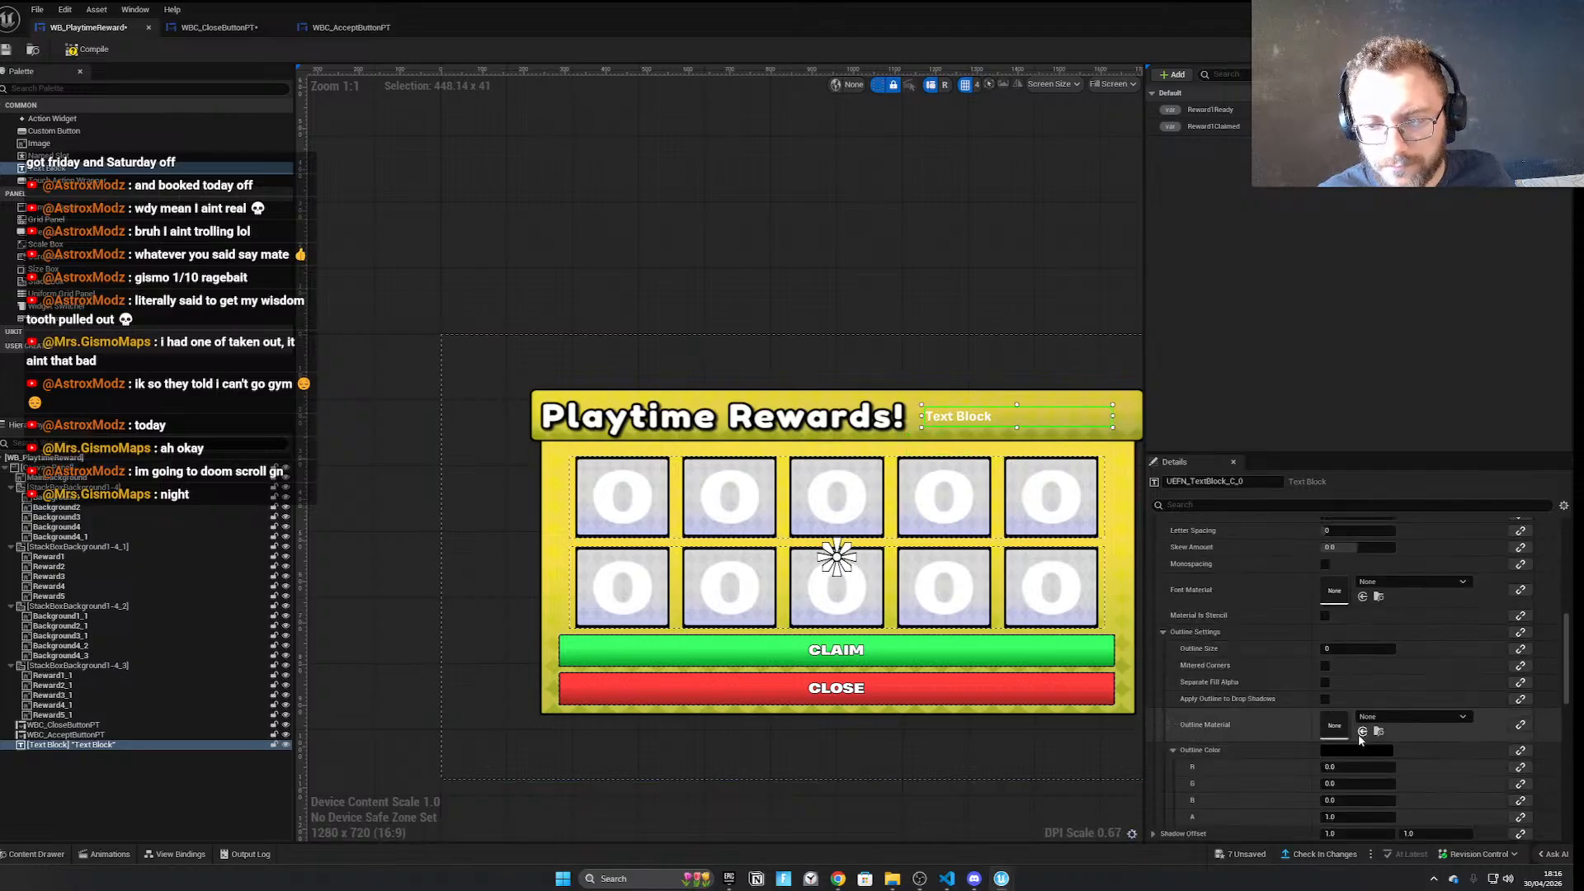
scroll(1353, 747, "down", 5)
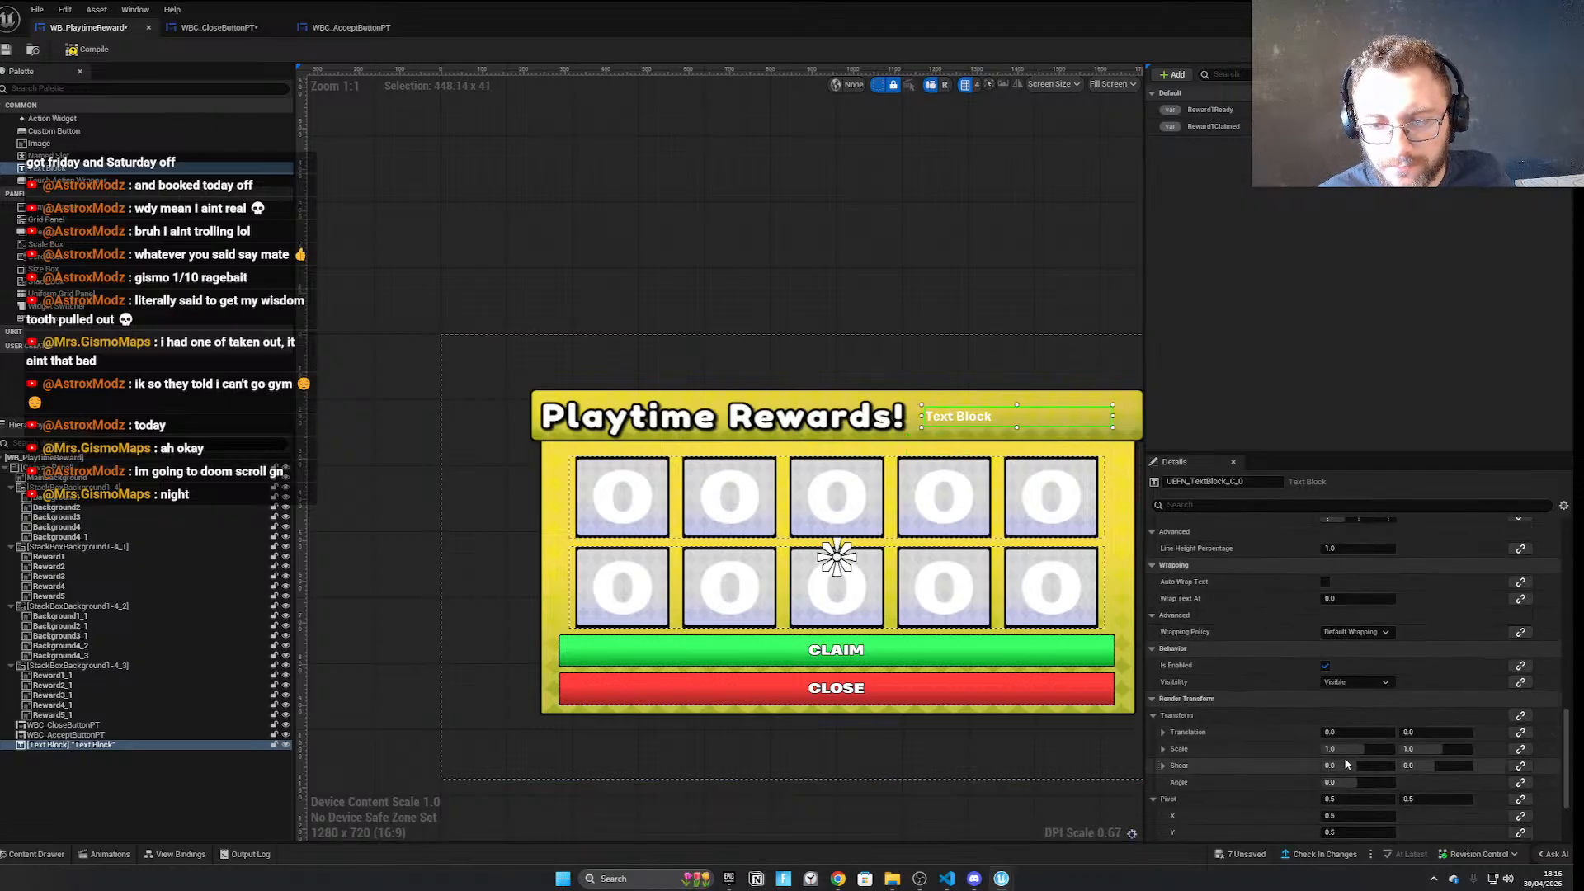
left_click(1356, 682)
left_click(1358, 741)
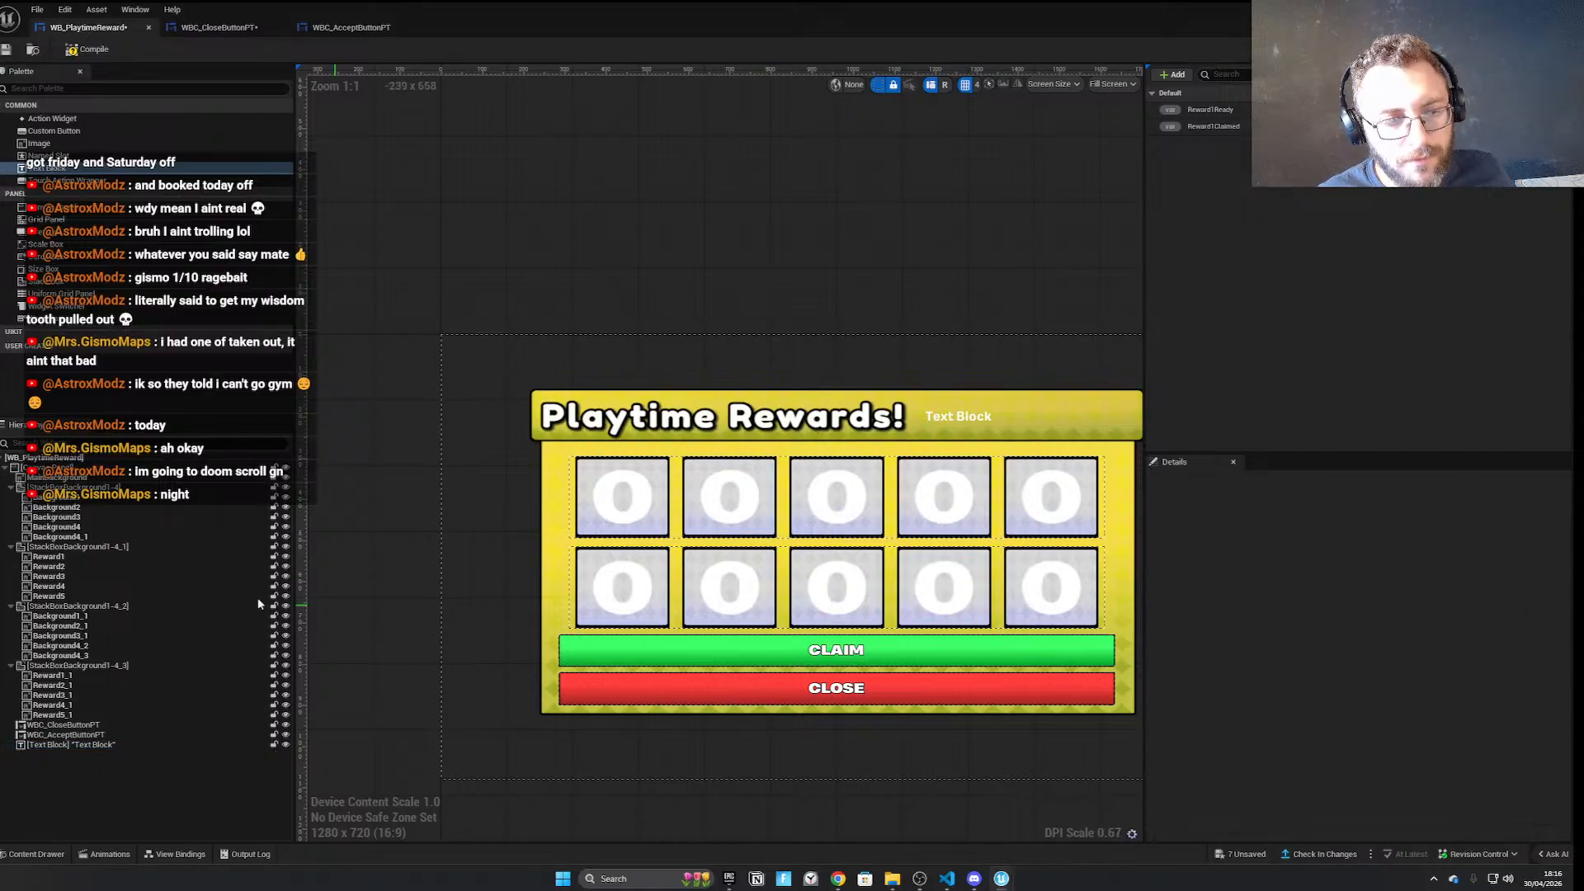
Select all four stack boxes with their background and reward images and set their visibility to Not Hit-Testable (Self Only)
left_click(89, 707)
left_click(74, 487, "shift")
left_click(1362, 747)
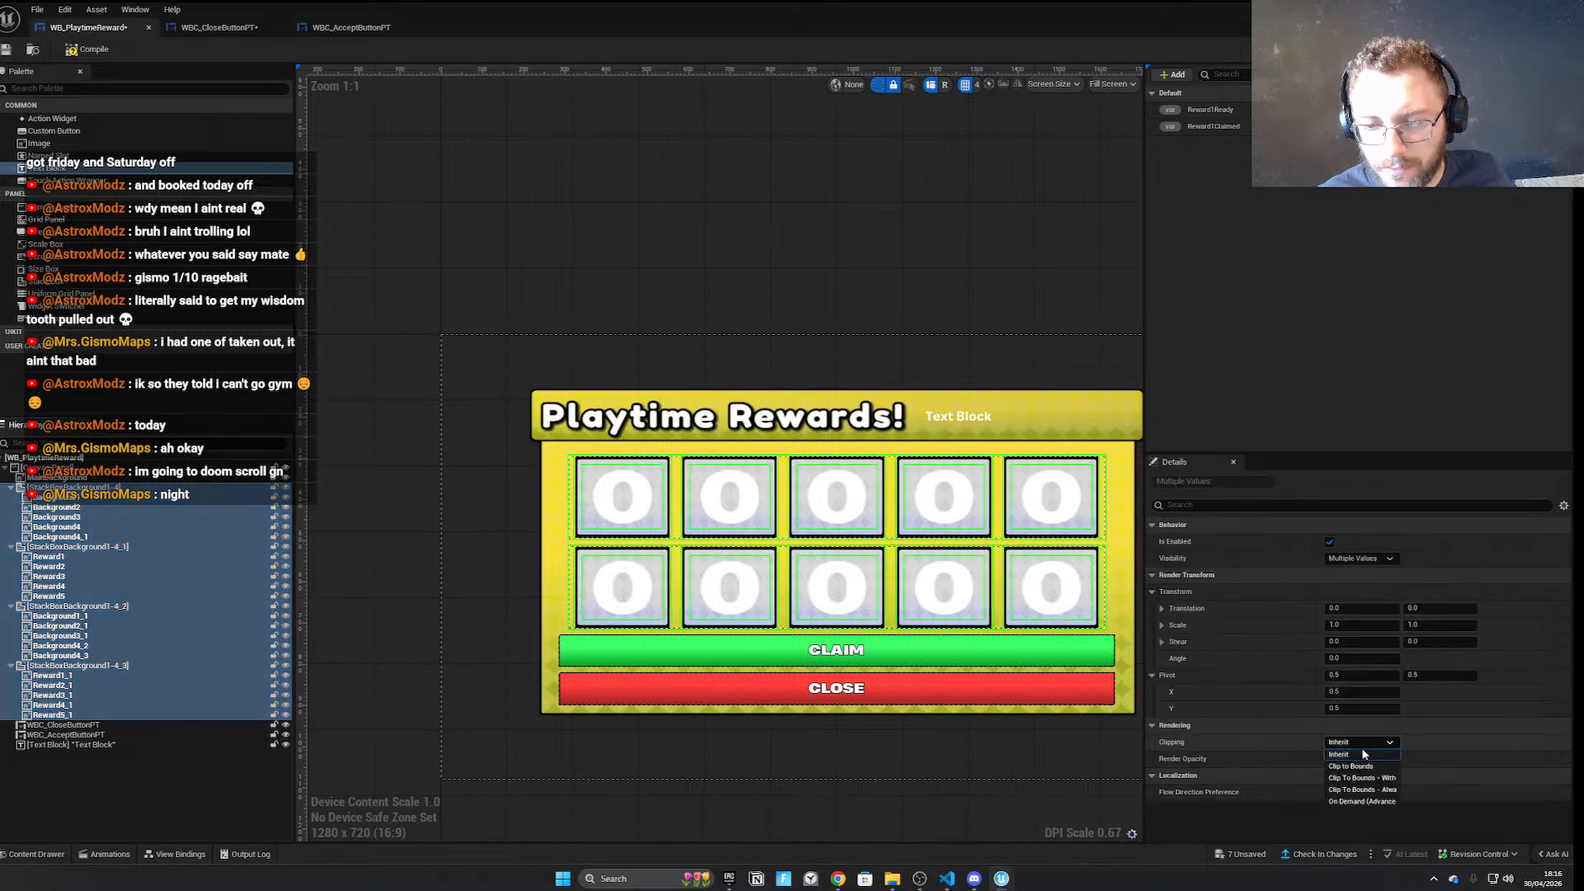
left_click(1365, 792)
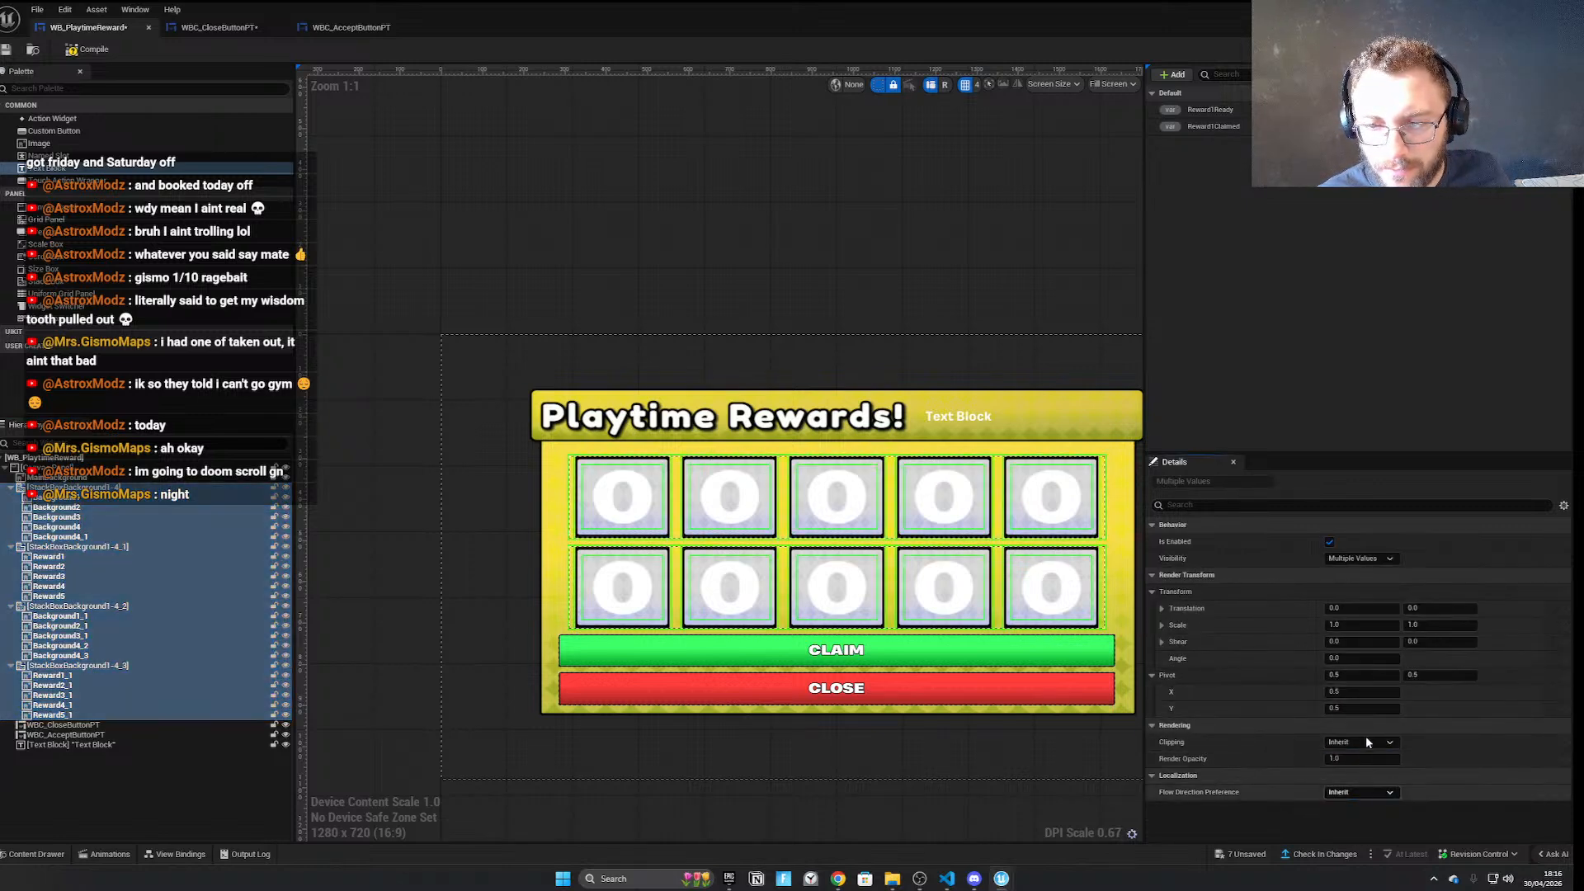
left_click(1358, 558)
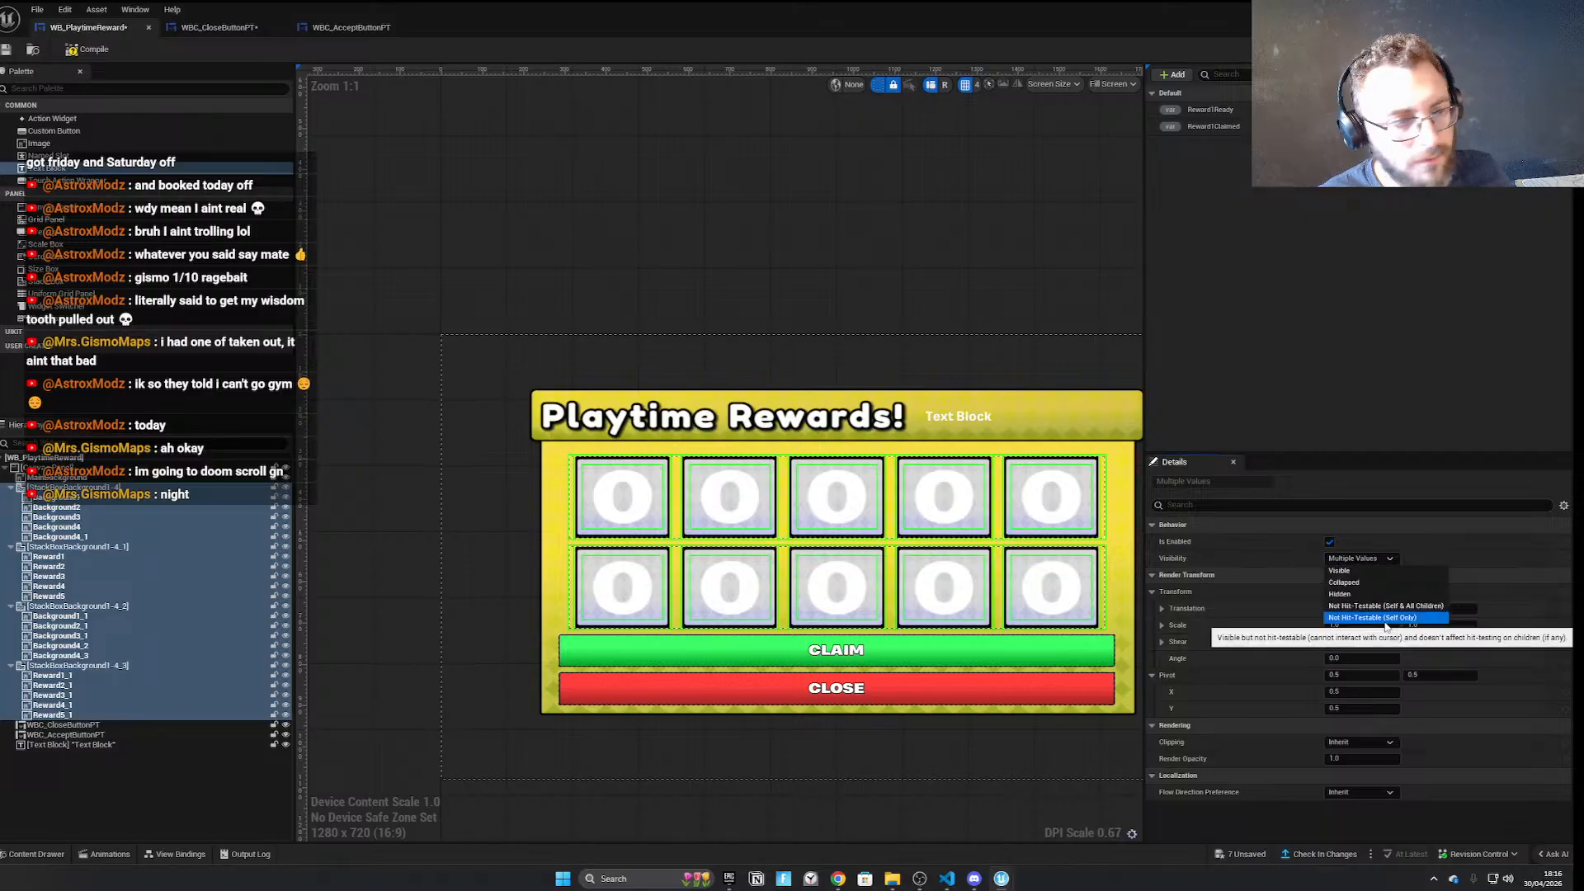
left_click(1386, 627)
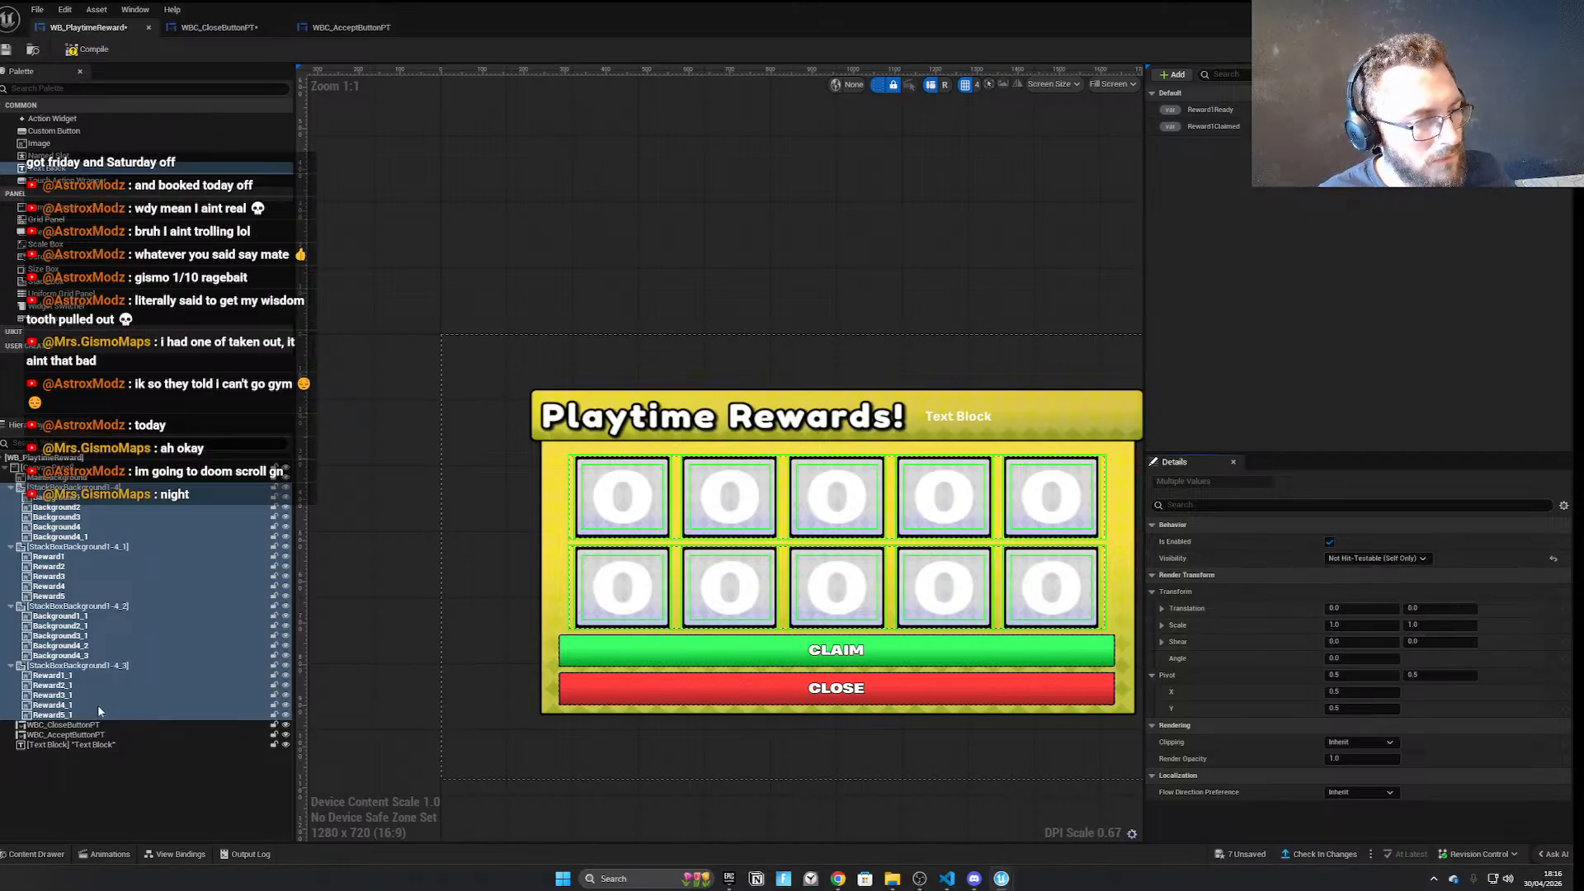
Make the root WB_PlaytimeReward widget focusable and set its desired focus widget to WBC_AcceptButtonPT
left_click(141, 747)
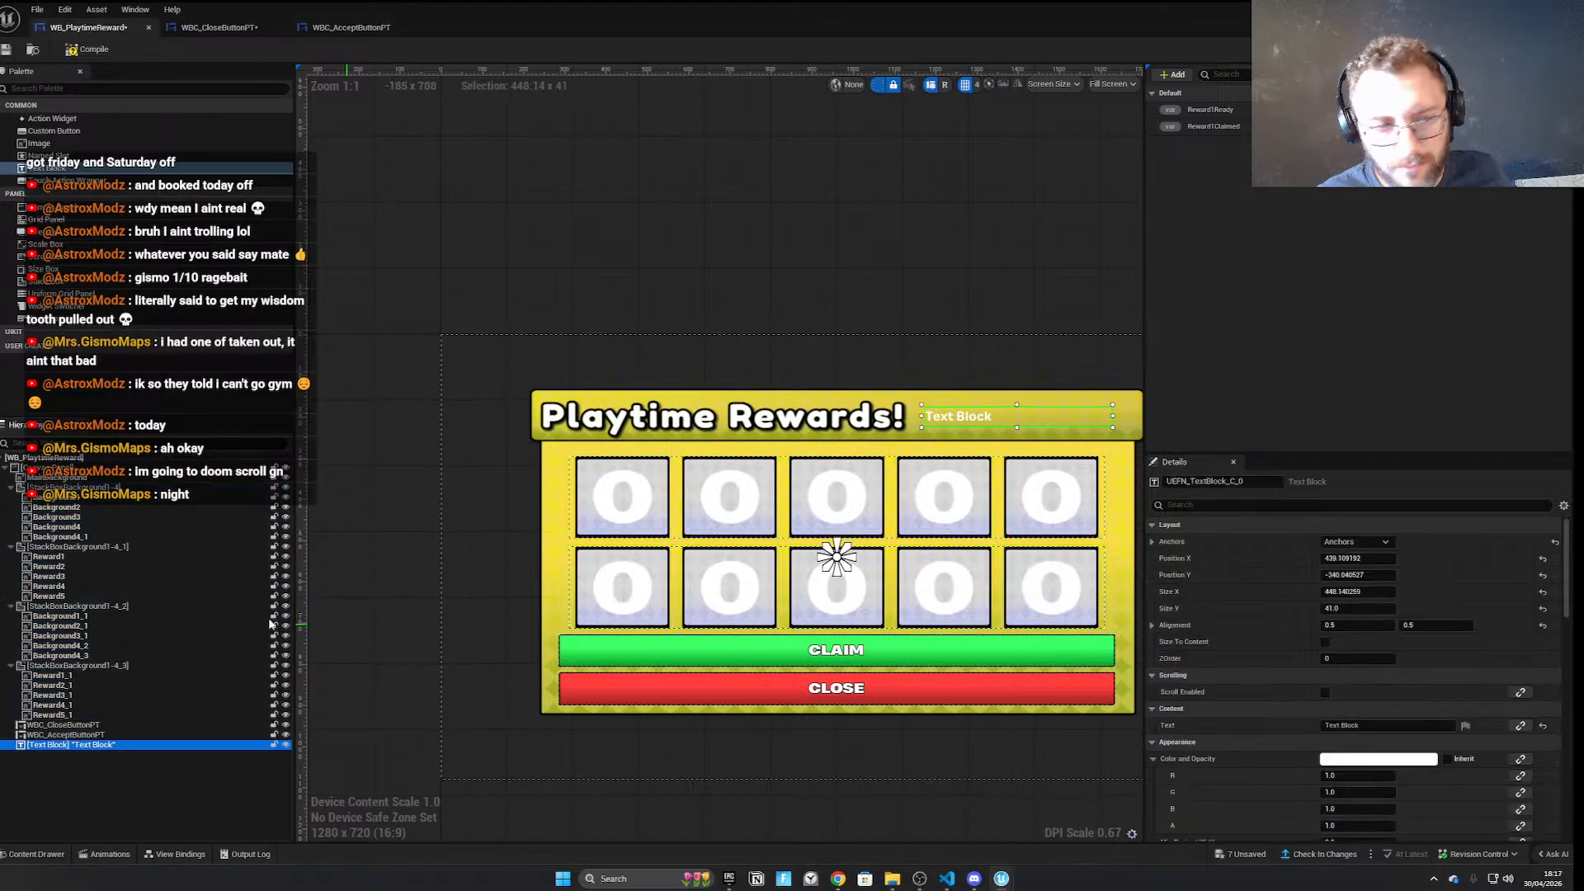
left_click(109, 458)
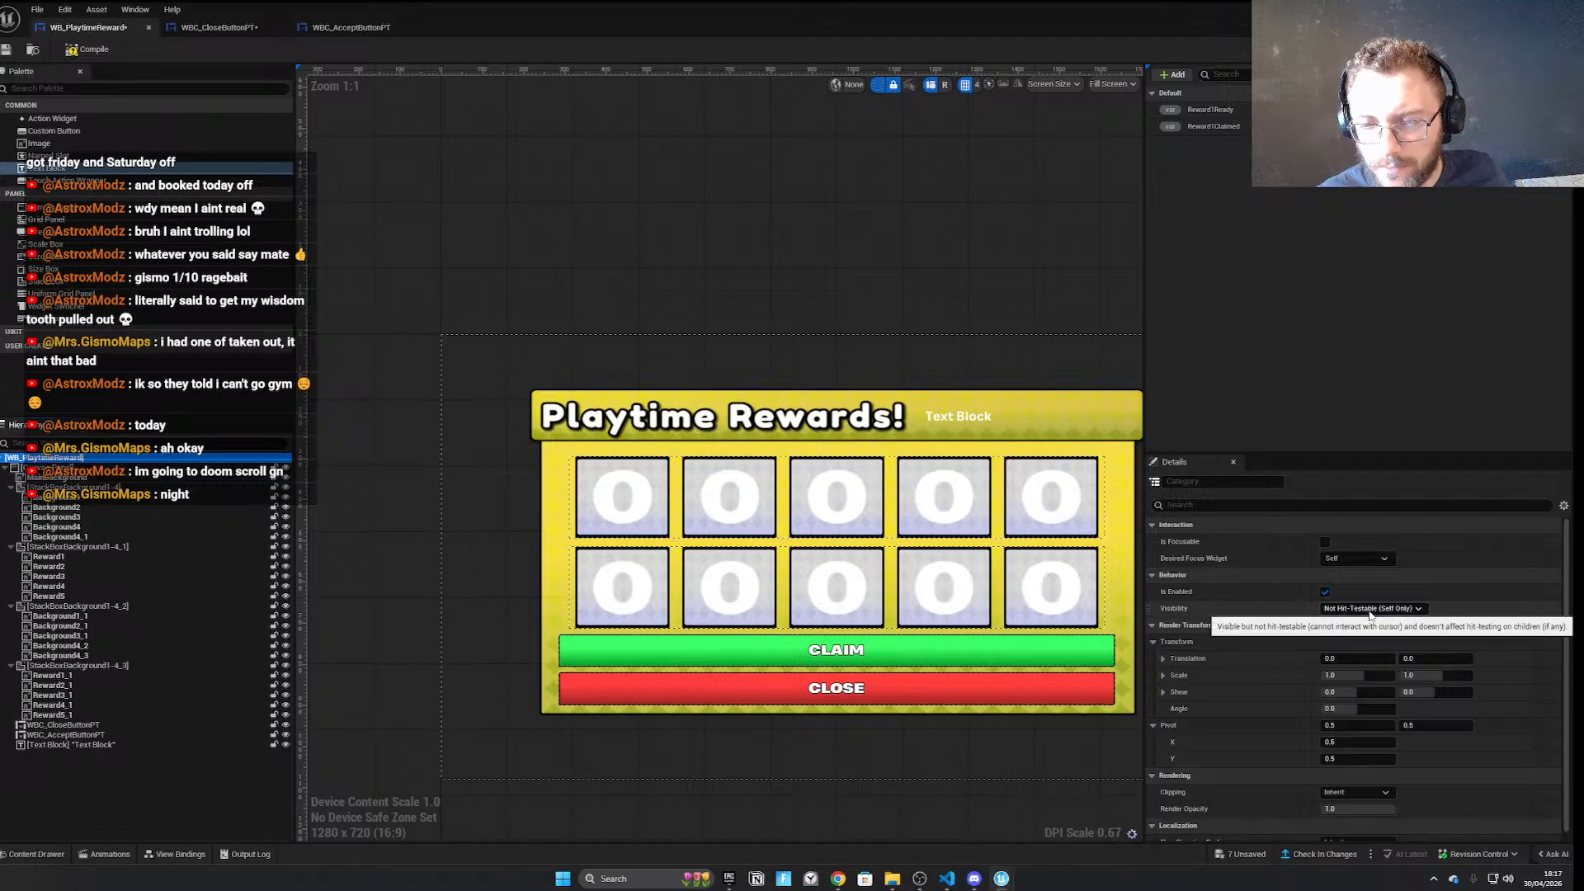
left_click(1325, 542)
left_click(1333, 556)
left_click(1386, 530)
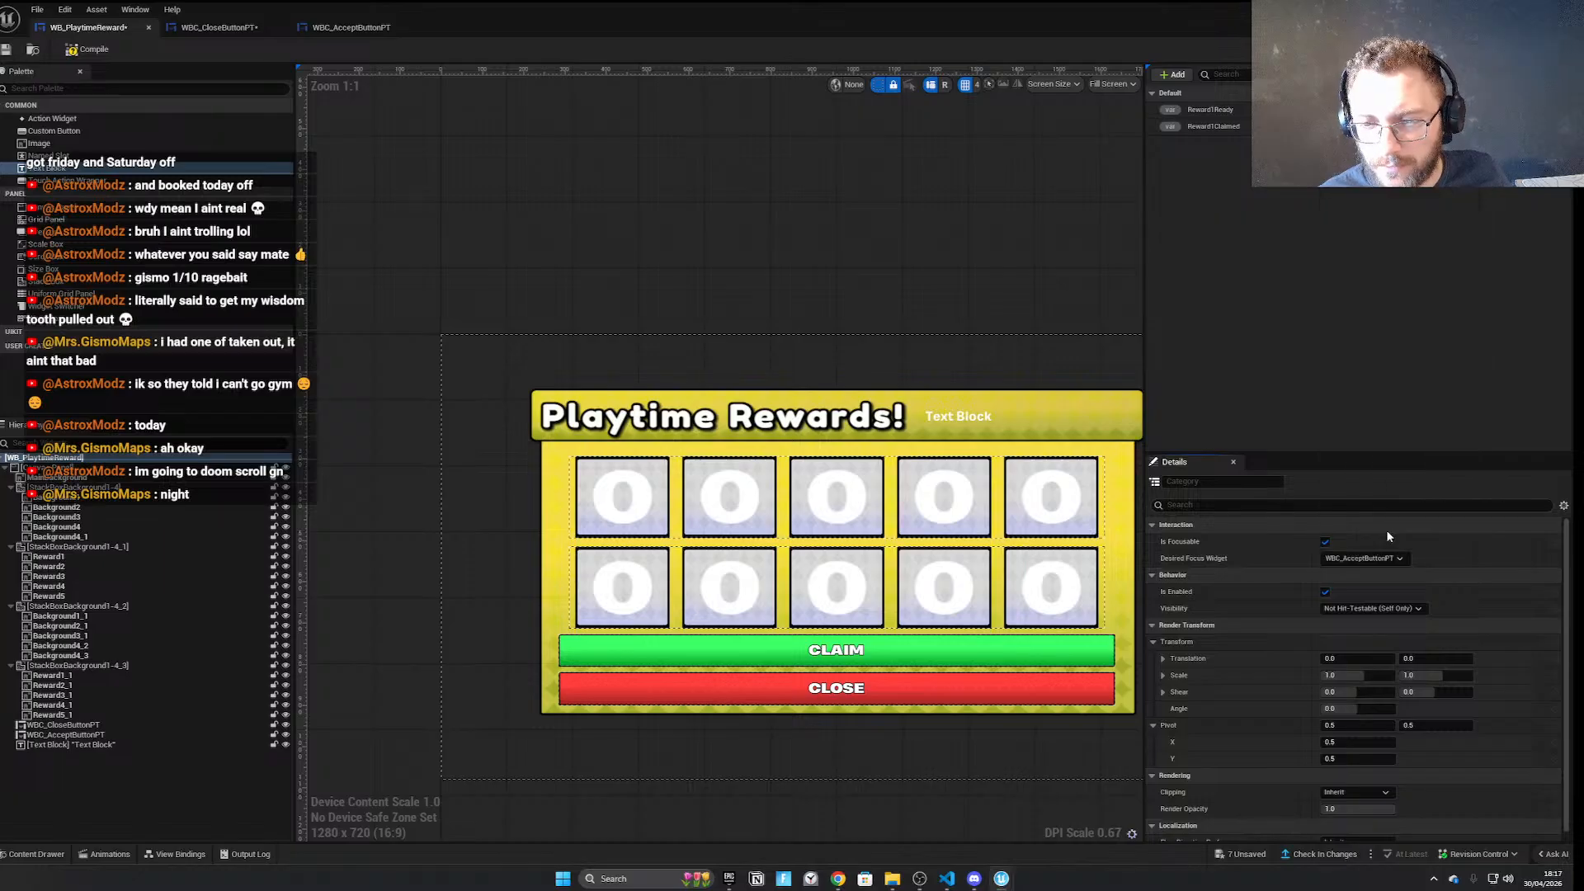
Select the header text block and add a new Verse field named CurrentPlaytimeText
right_click_drag(891, 473, 717, 417)
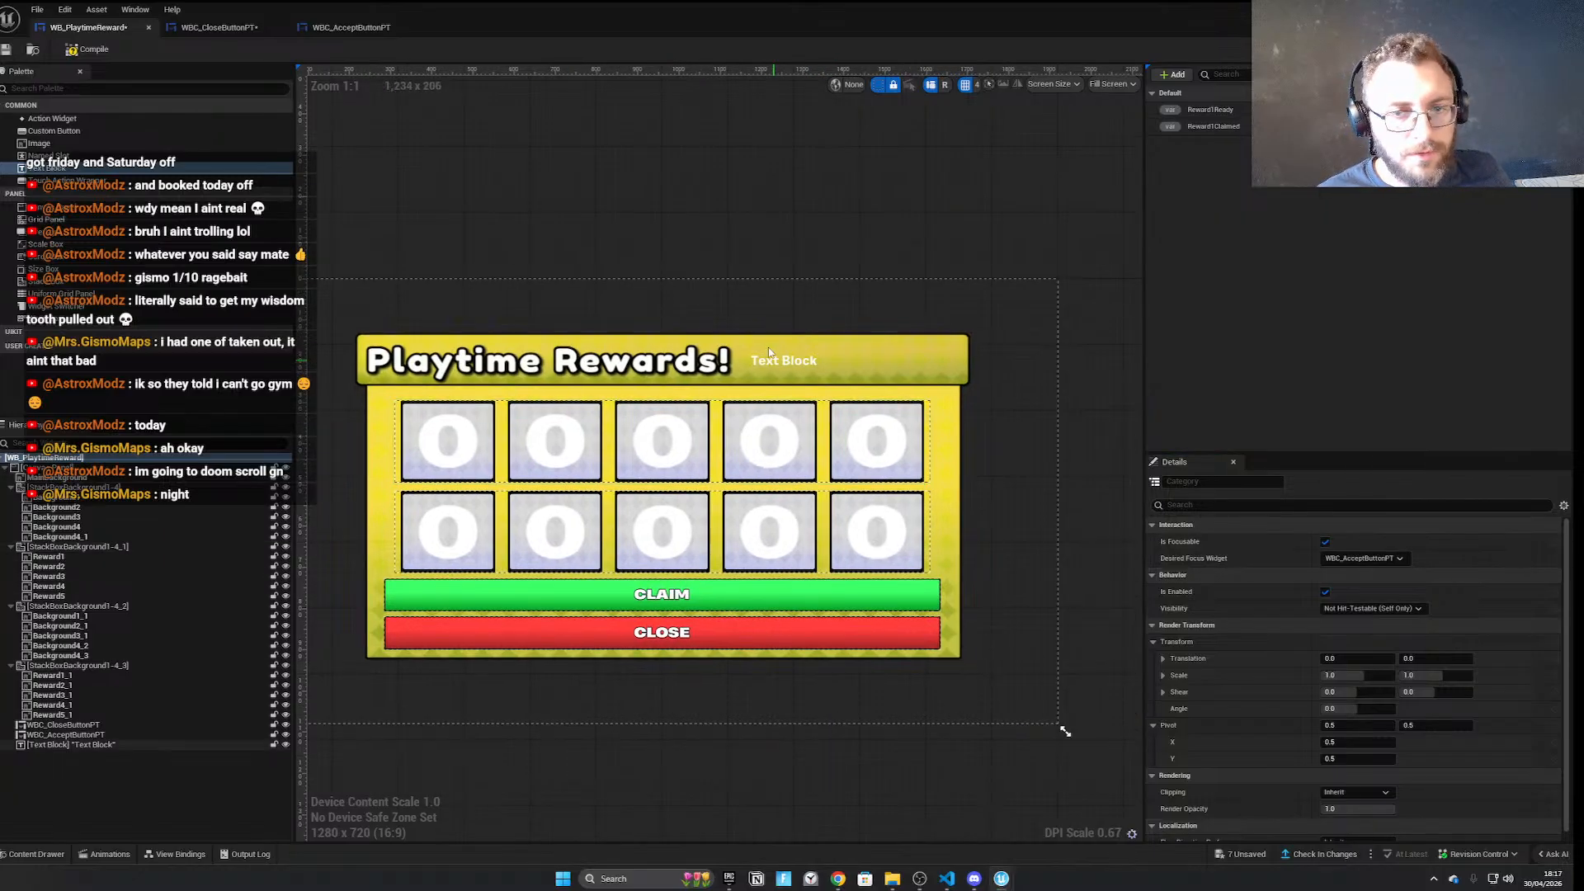
left_click(773, 363)
scroll(1353, 652, "down", 2)
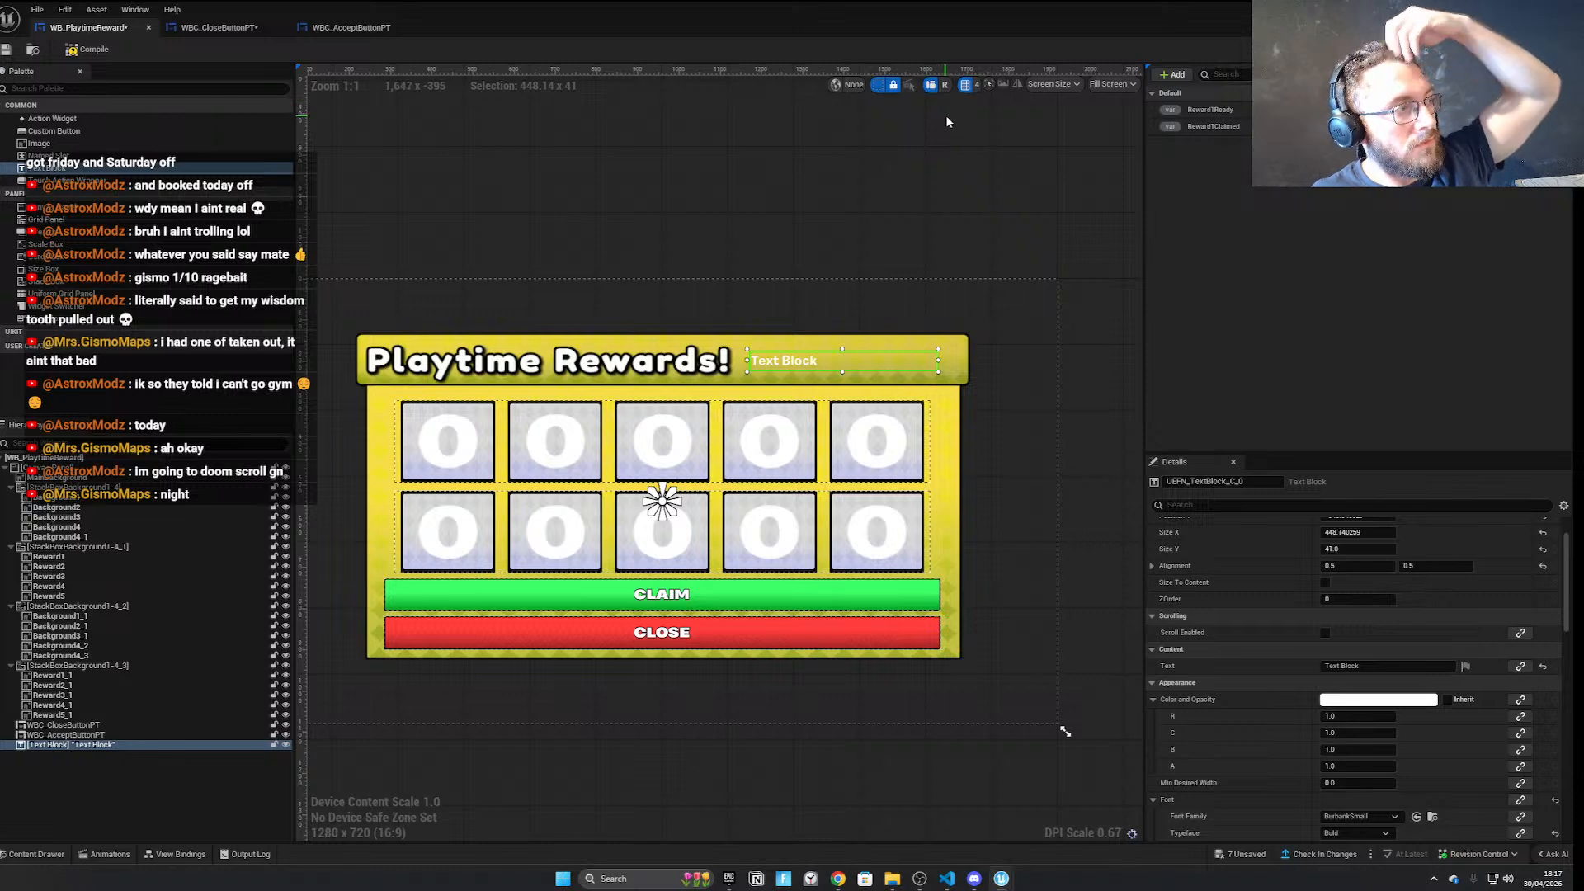
left_click(1179, 77)
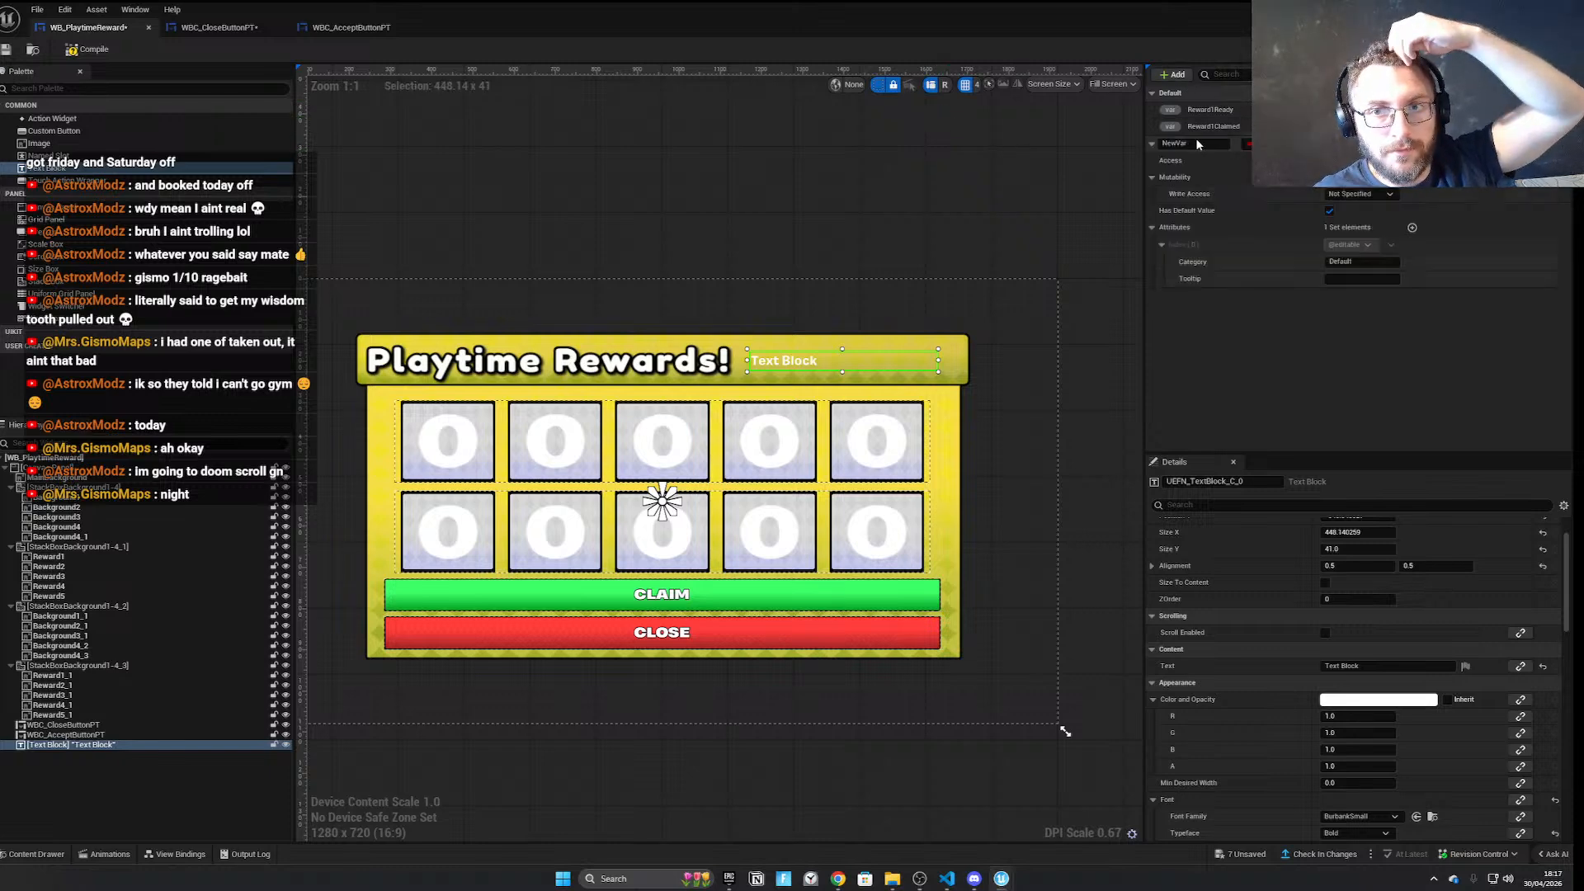
type("CurrentPLayT")
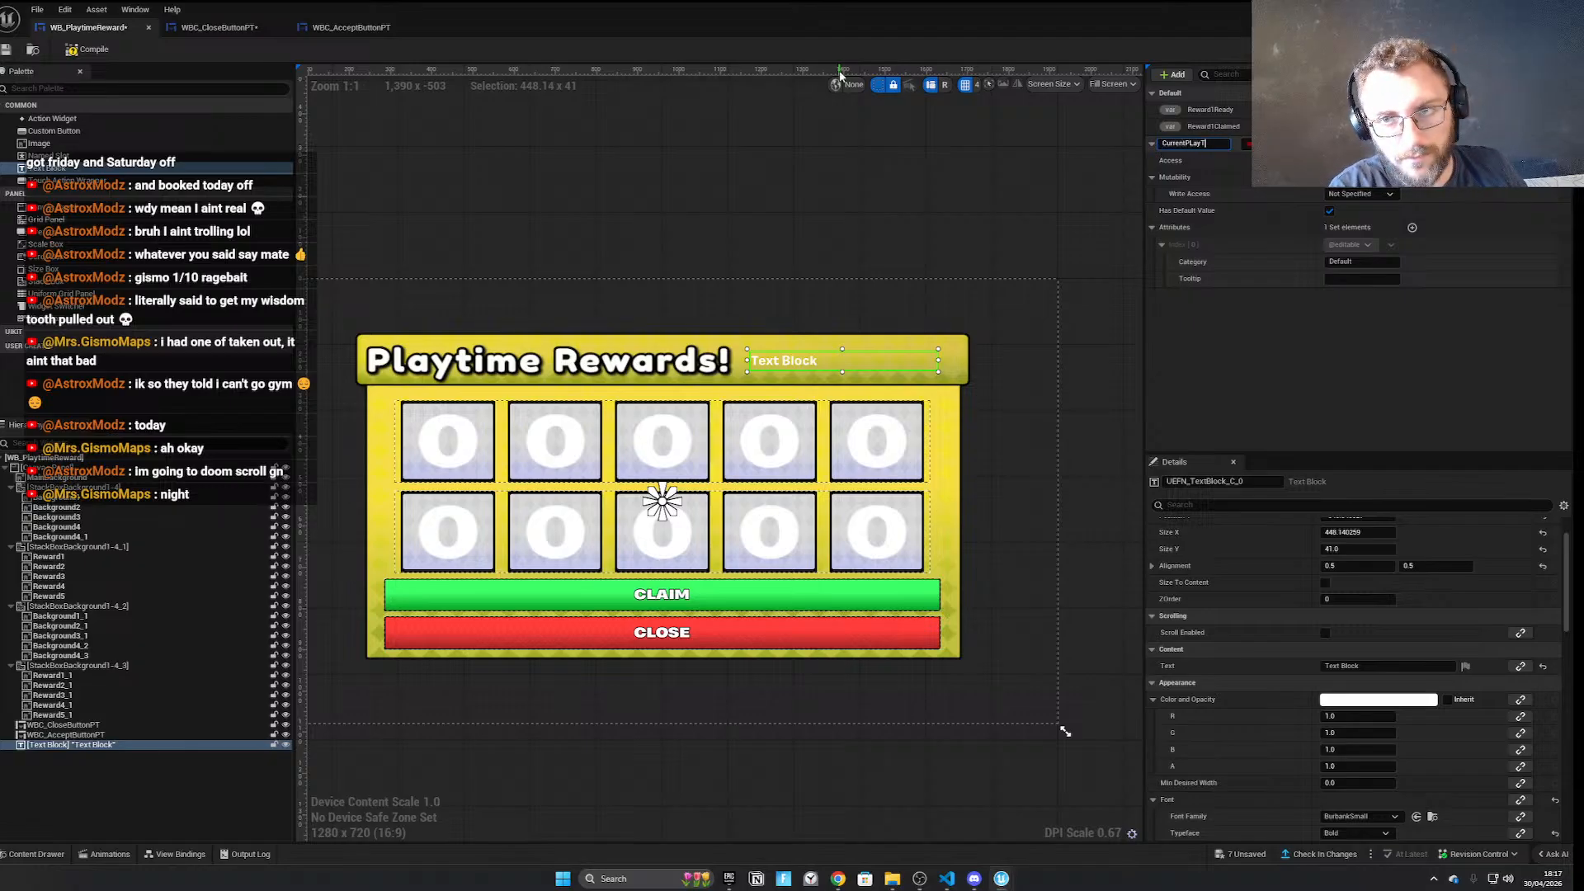
key("BackSpace")
key("BackSpace")
key("BackSpace")
type("la")
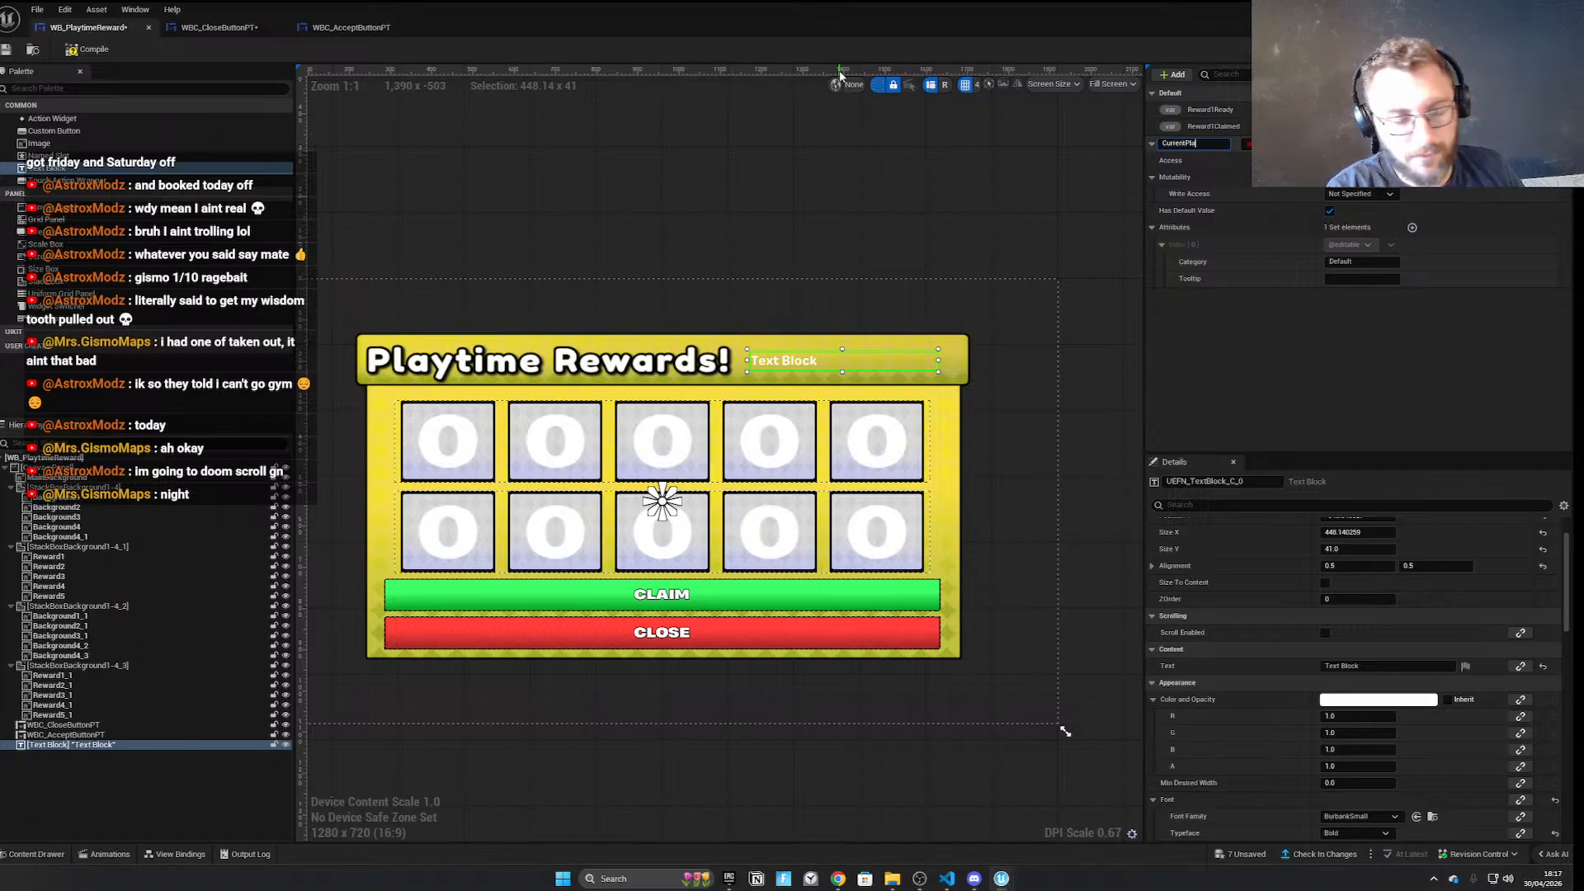
type("ytimeText")
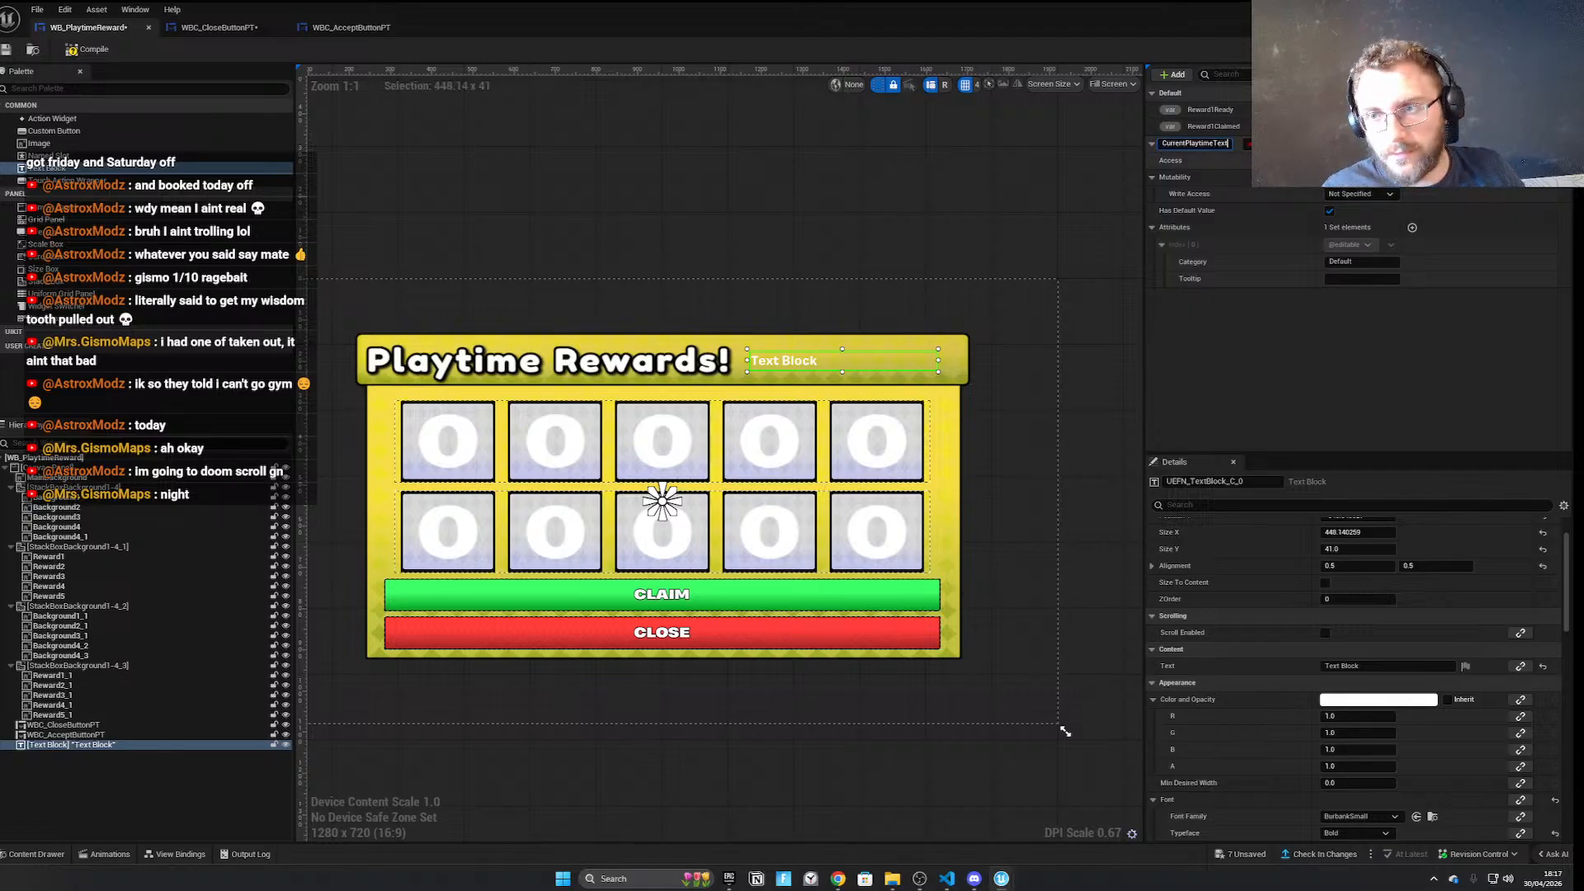
key("Return")
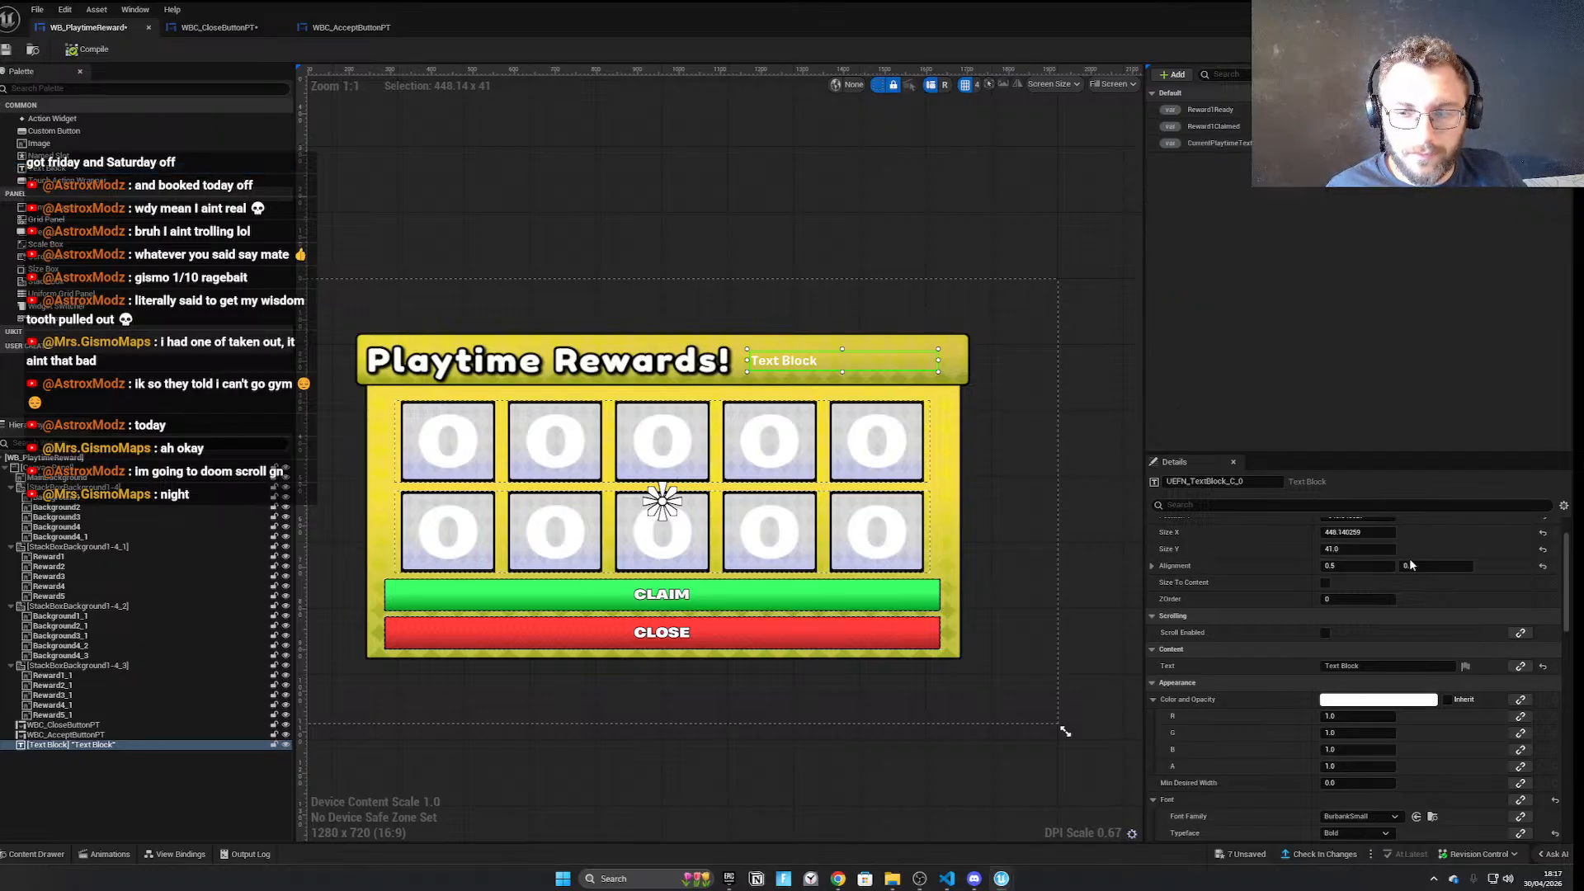
Bind the header text block's text to the CurrentPlaytimeText field
left_click(1521, 666)
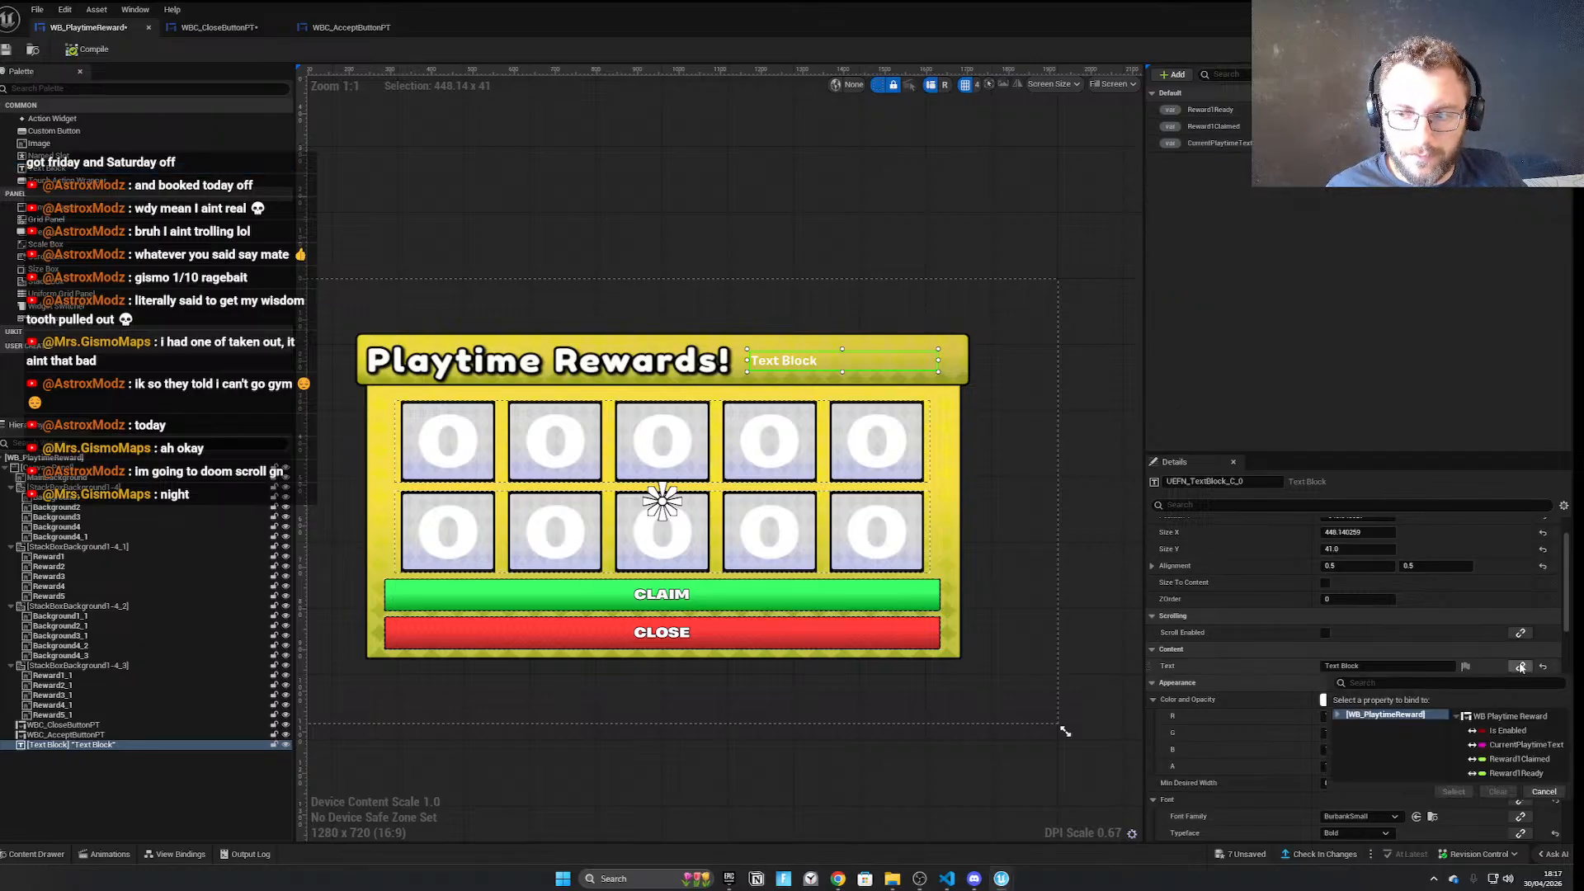
left_click(1525, 745)
left_click(1454, 792)
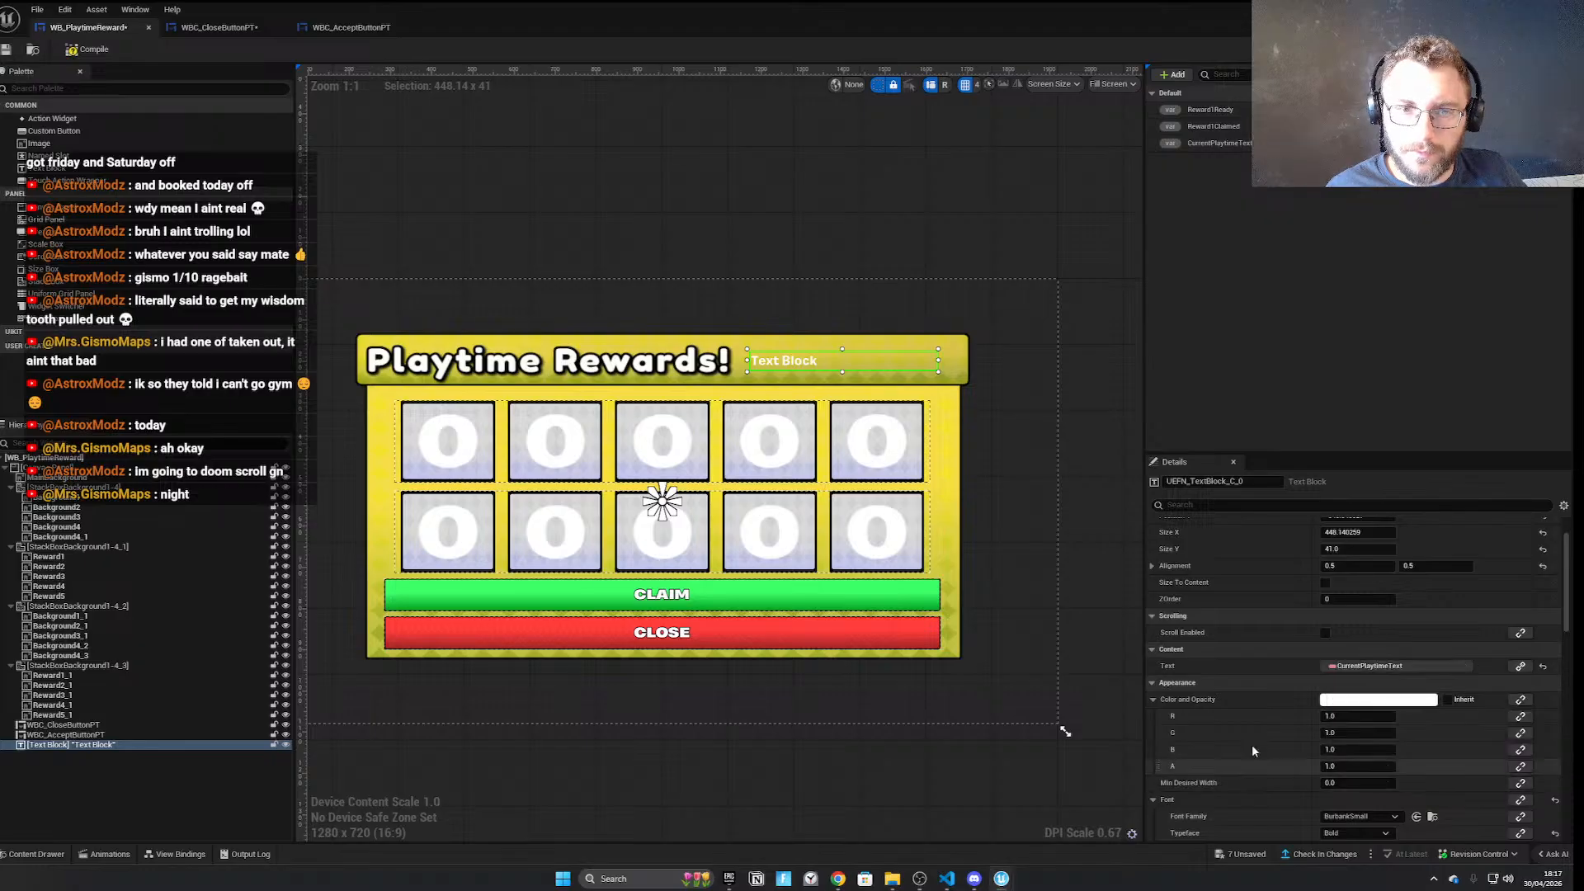
Compile and save the WB_PlaytimeReward widget
left_click(814, 301)
left_click(72, 50)
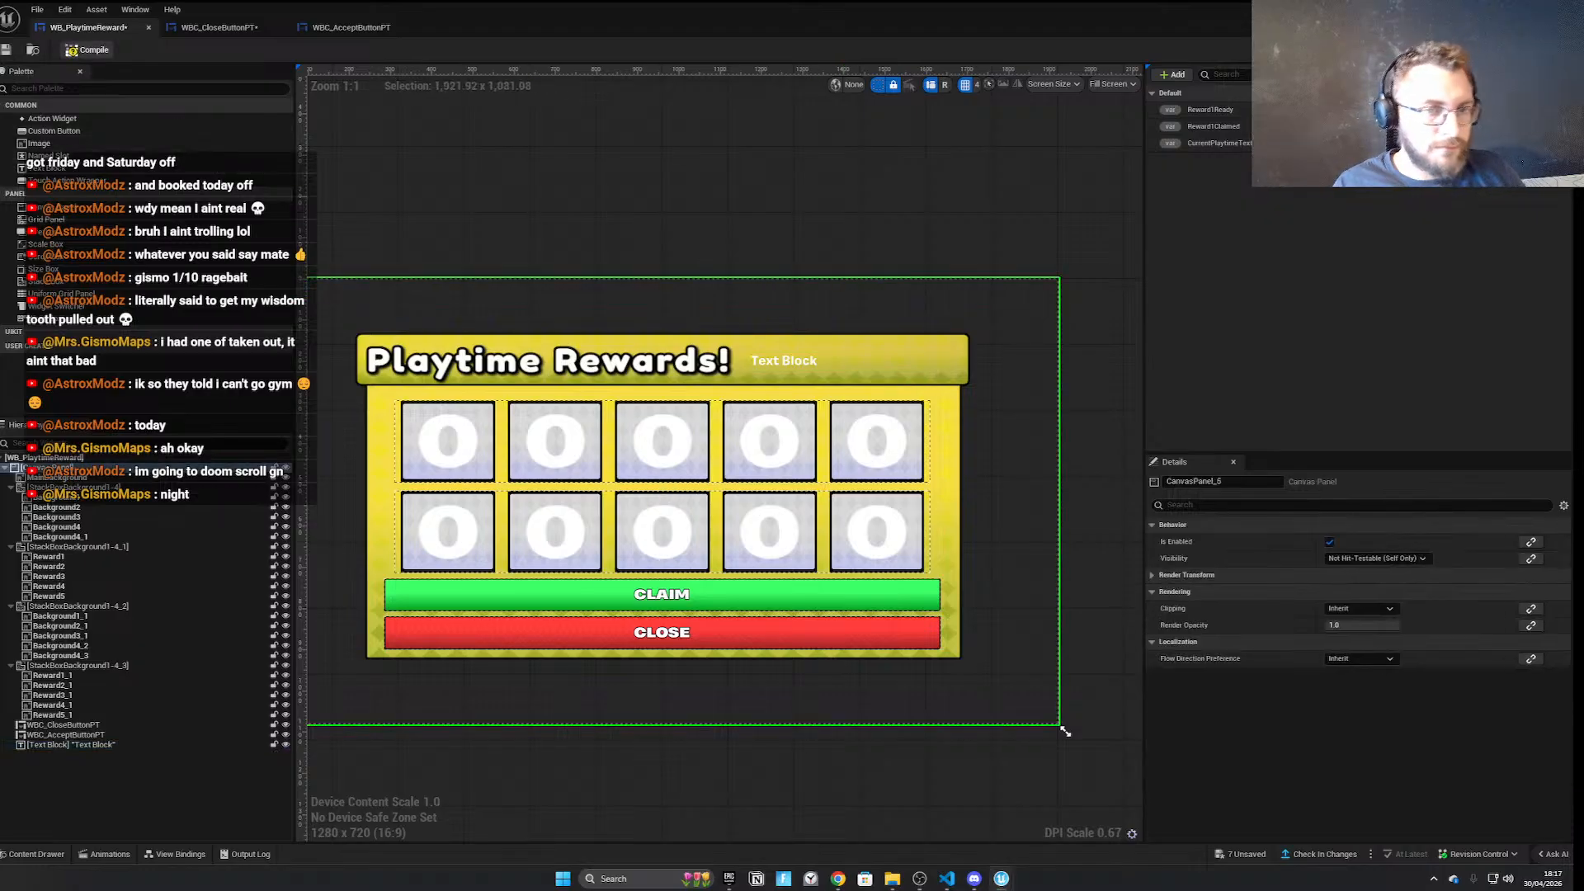
left_click(6, 51)
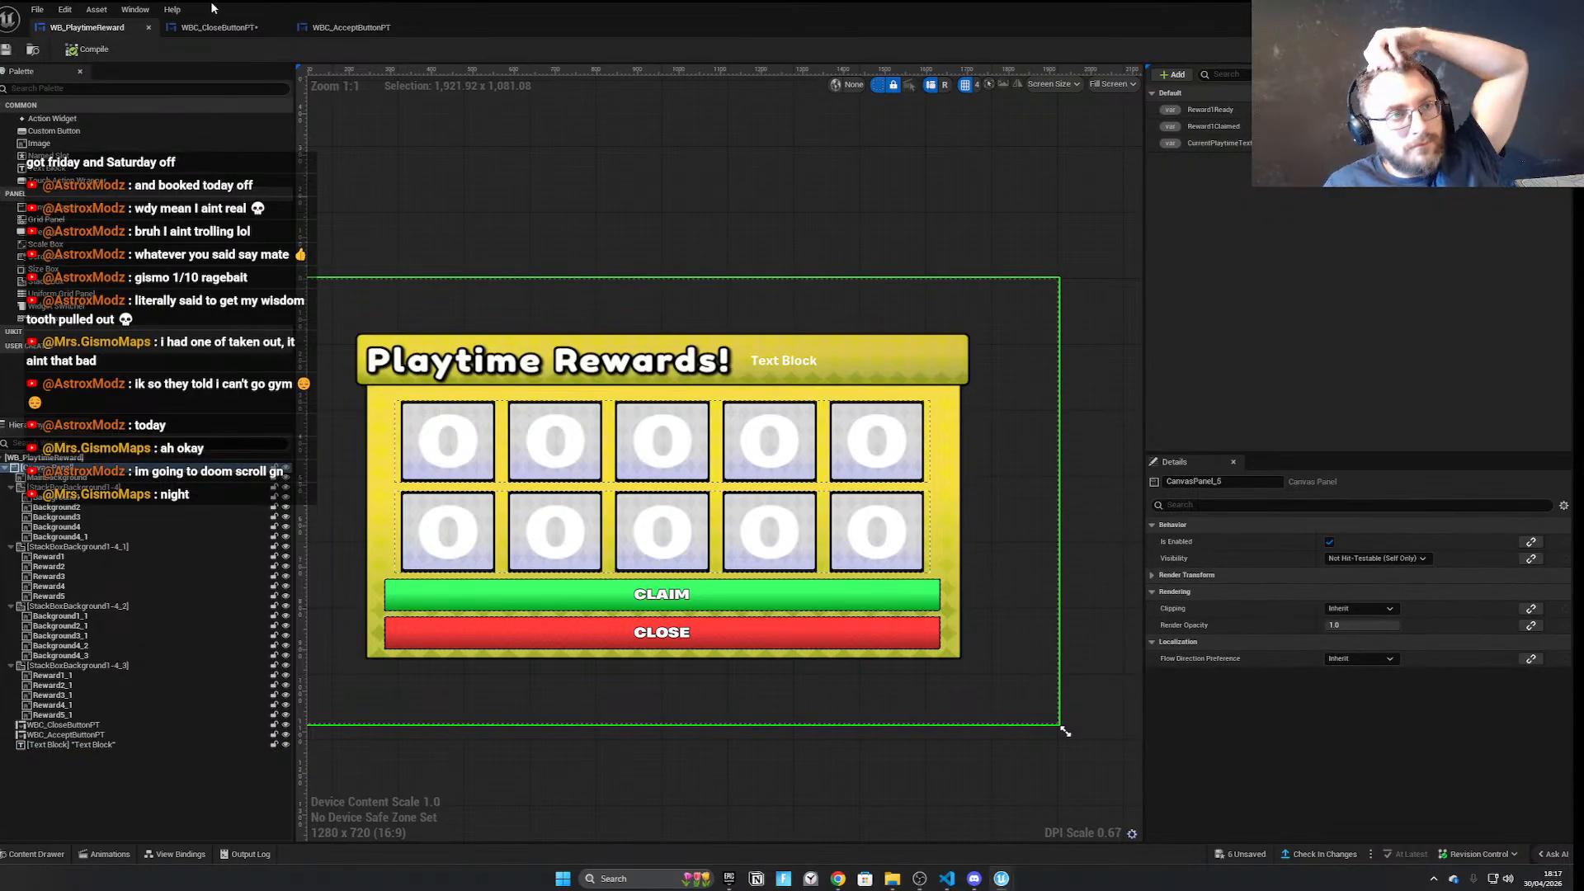
left_click(210, 28)
left_click(101, 31)
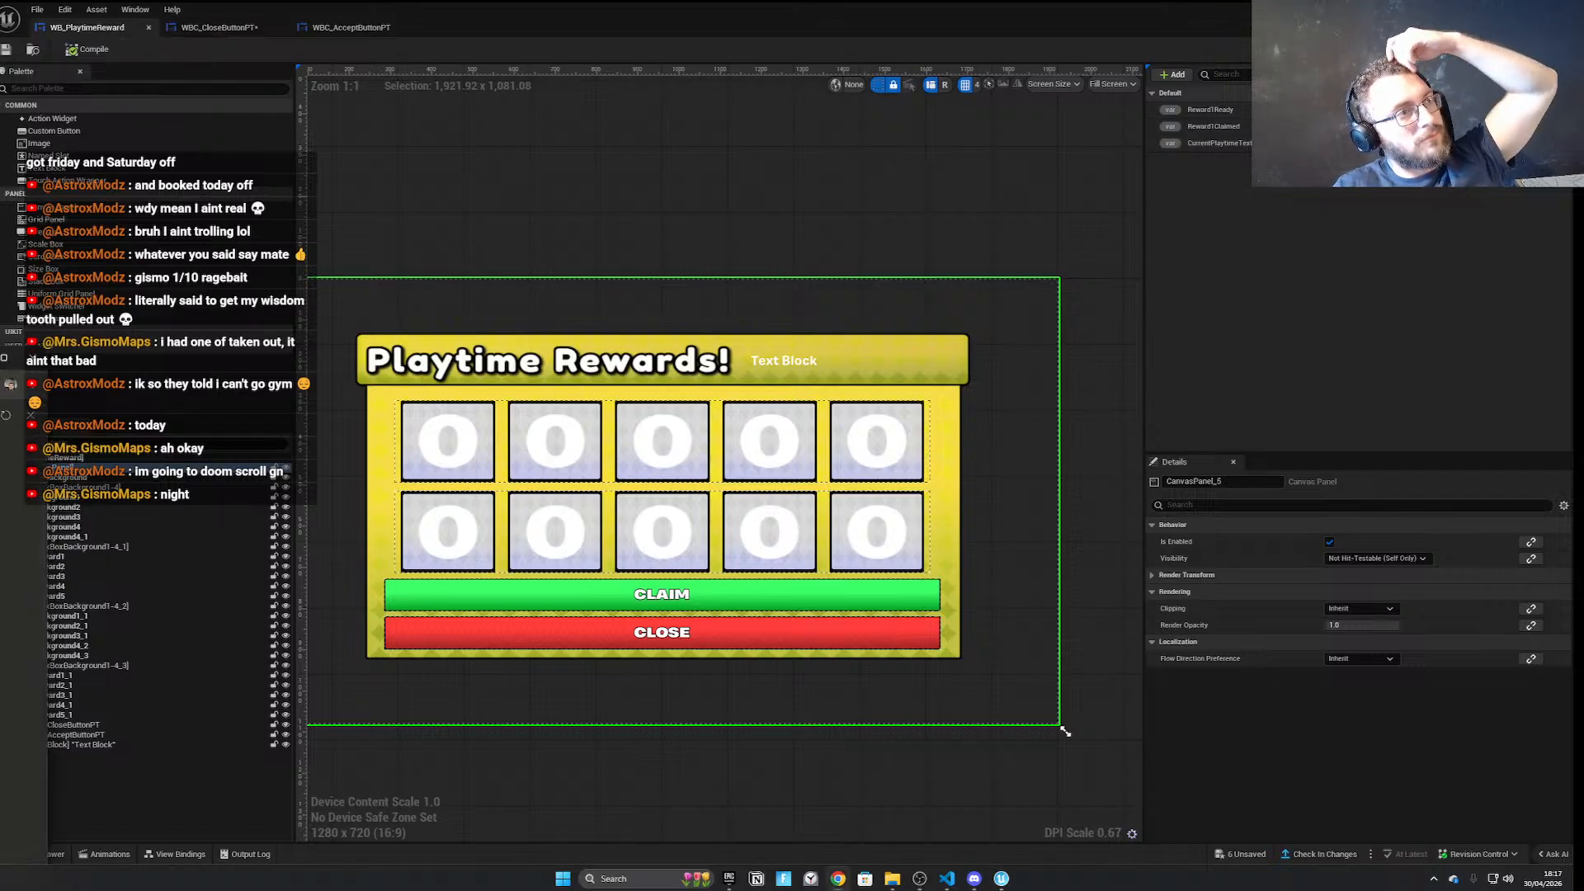
left_click(426, 439)
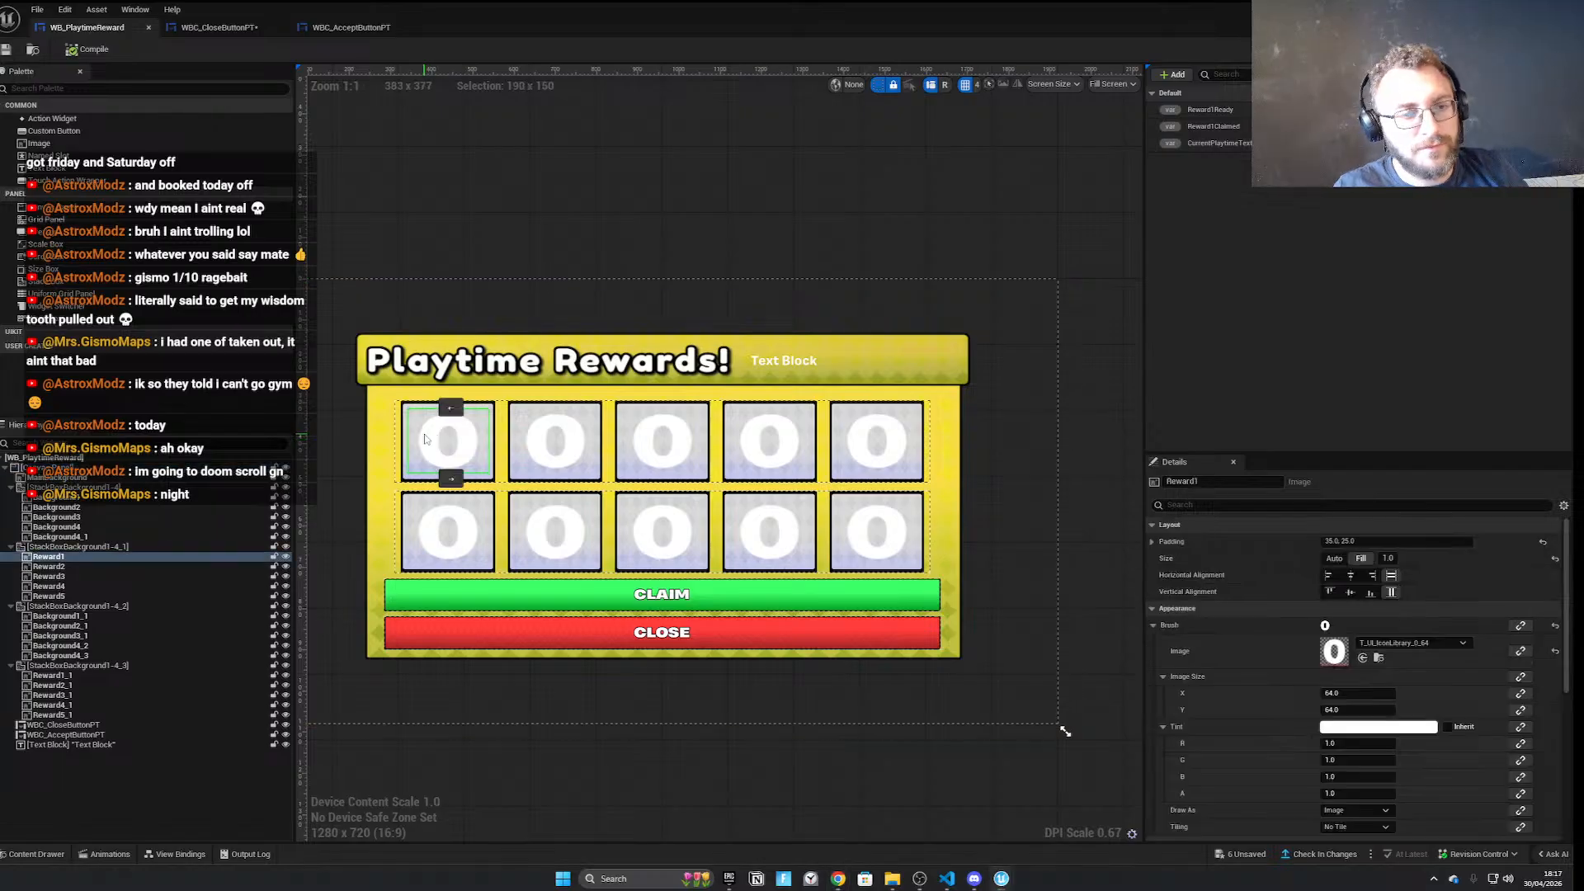
left_click(1421, 649)
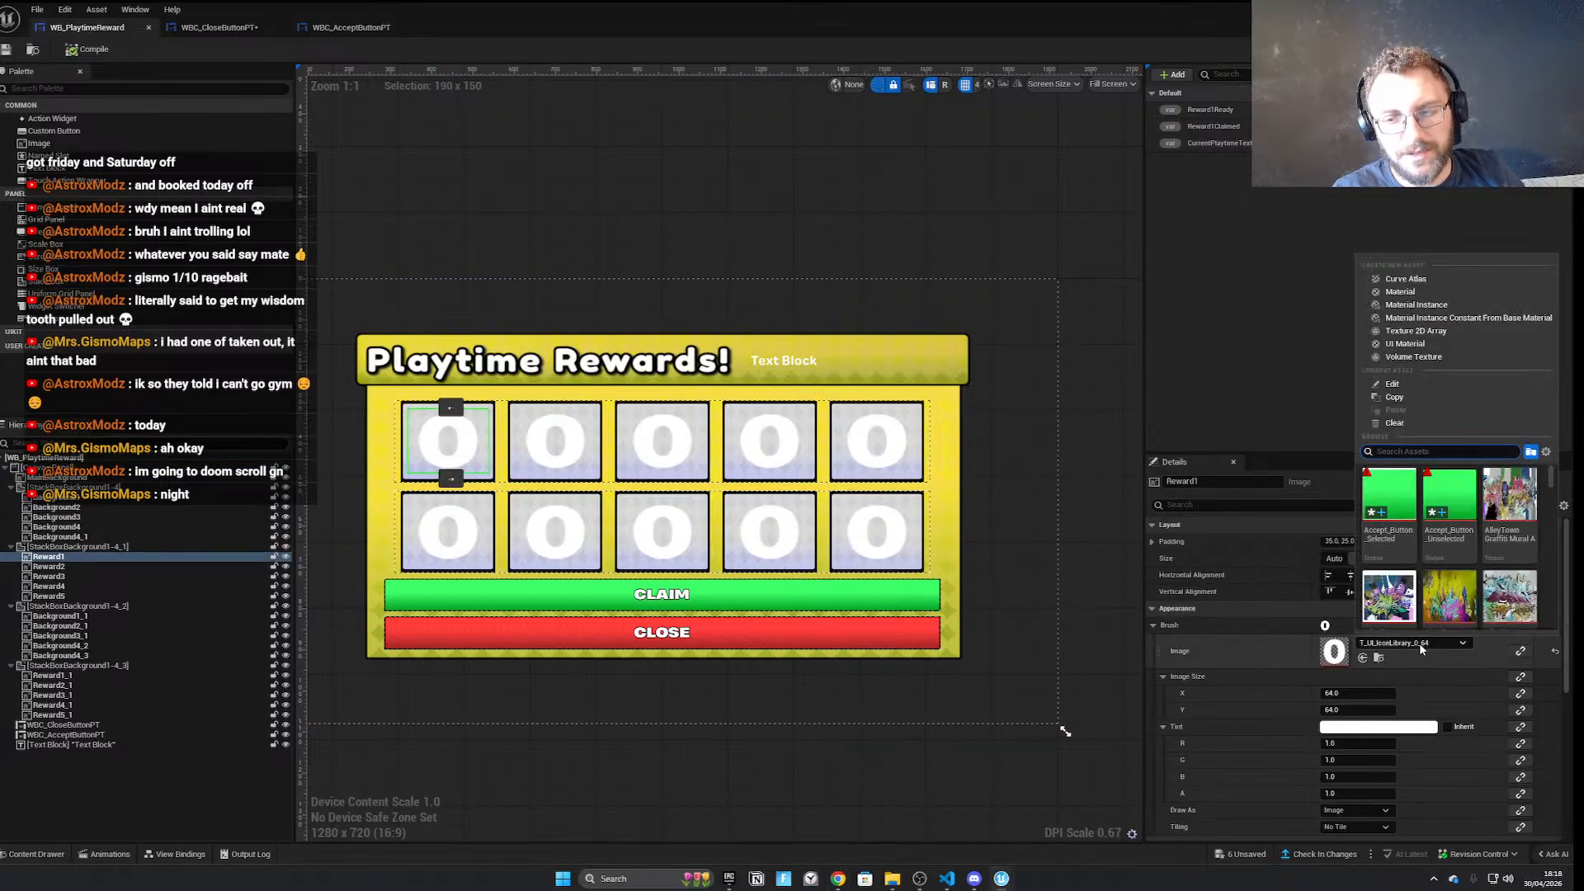
left_click(1421, 649)
left_click(1421, 644)
left_click(1524, 500)
key("ctrl+z")
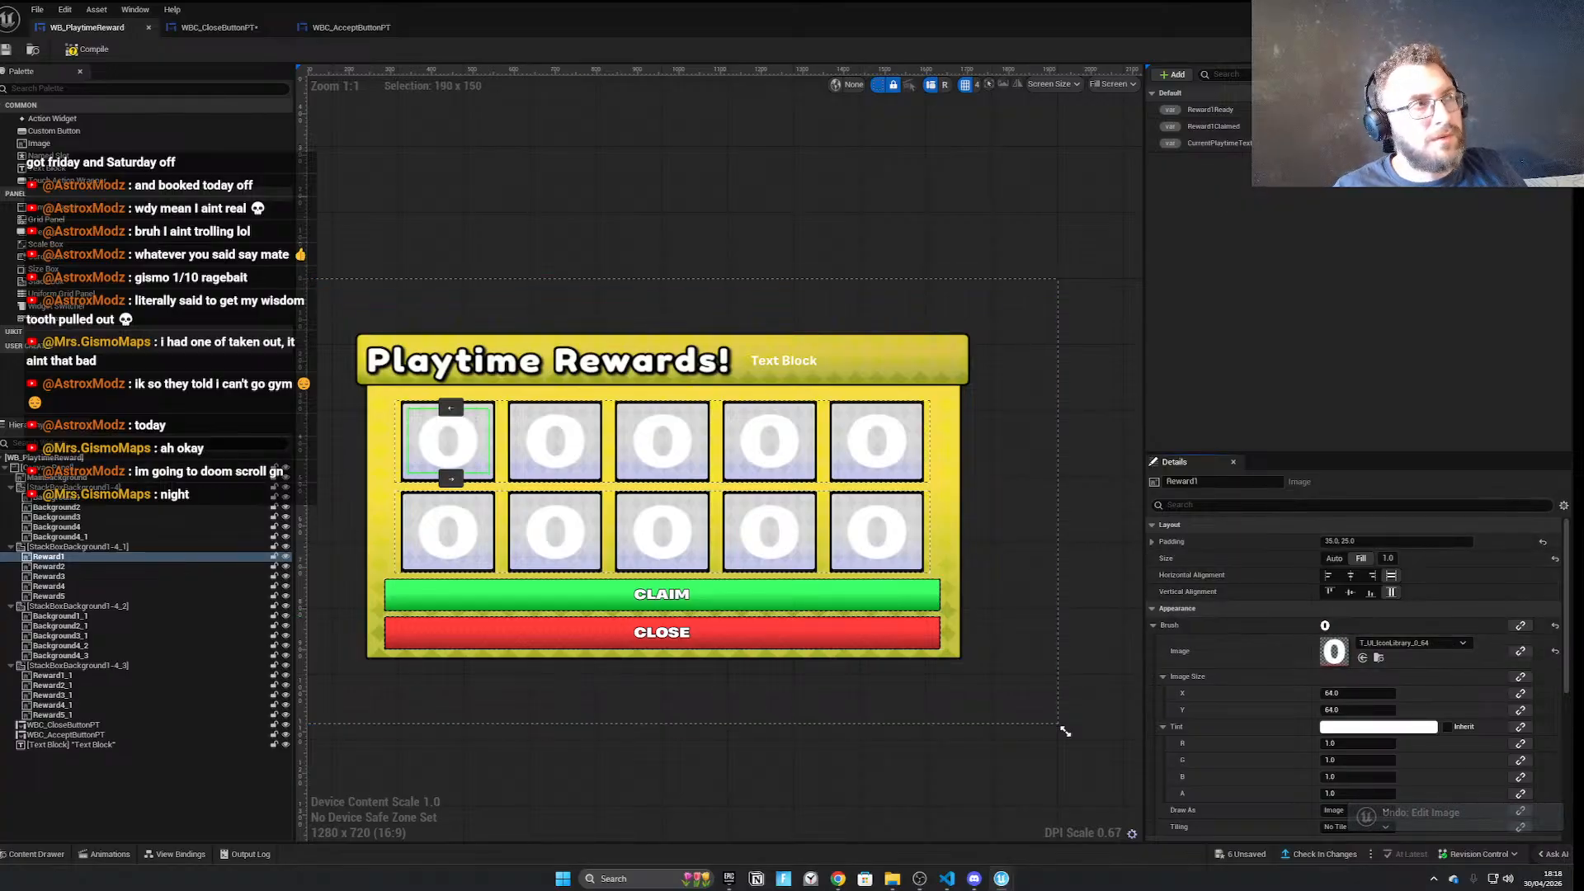
Examine the Reward1 image, the reward slot grid, the header text and the buttons across the widget's layout
scroll(845, 571, "up", 5)
scroll(1368, 631, "down", 2)
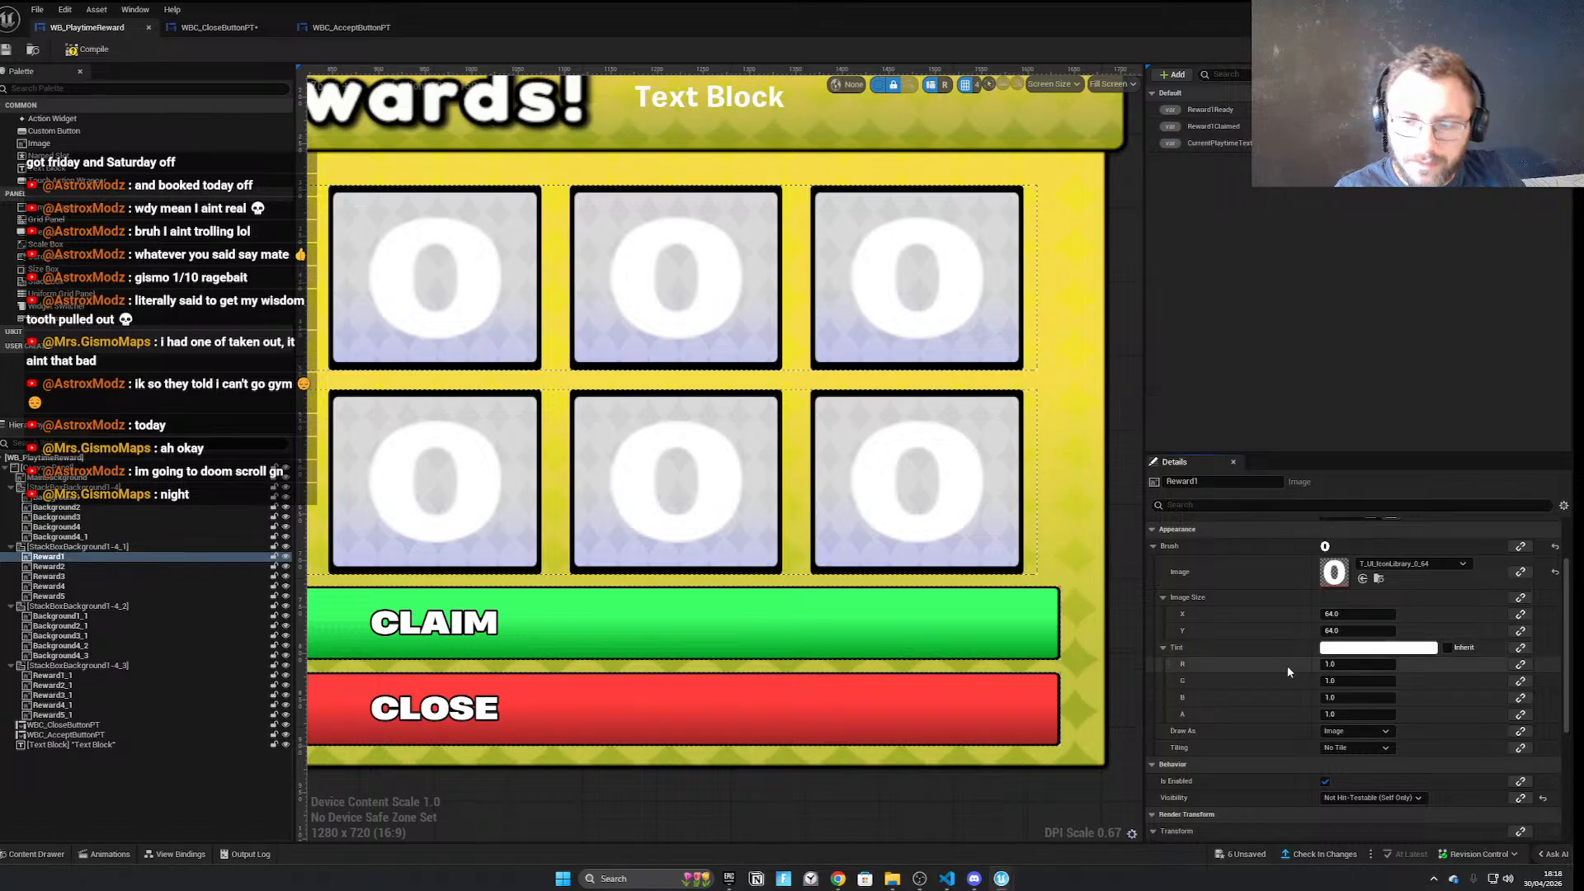
scroll(1288, 665, "up", 2)
scroll(581, 525, "down", 5)
right_click_drag(476, 472, 742, 503)
scroll(617, 442, "up", 5)
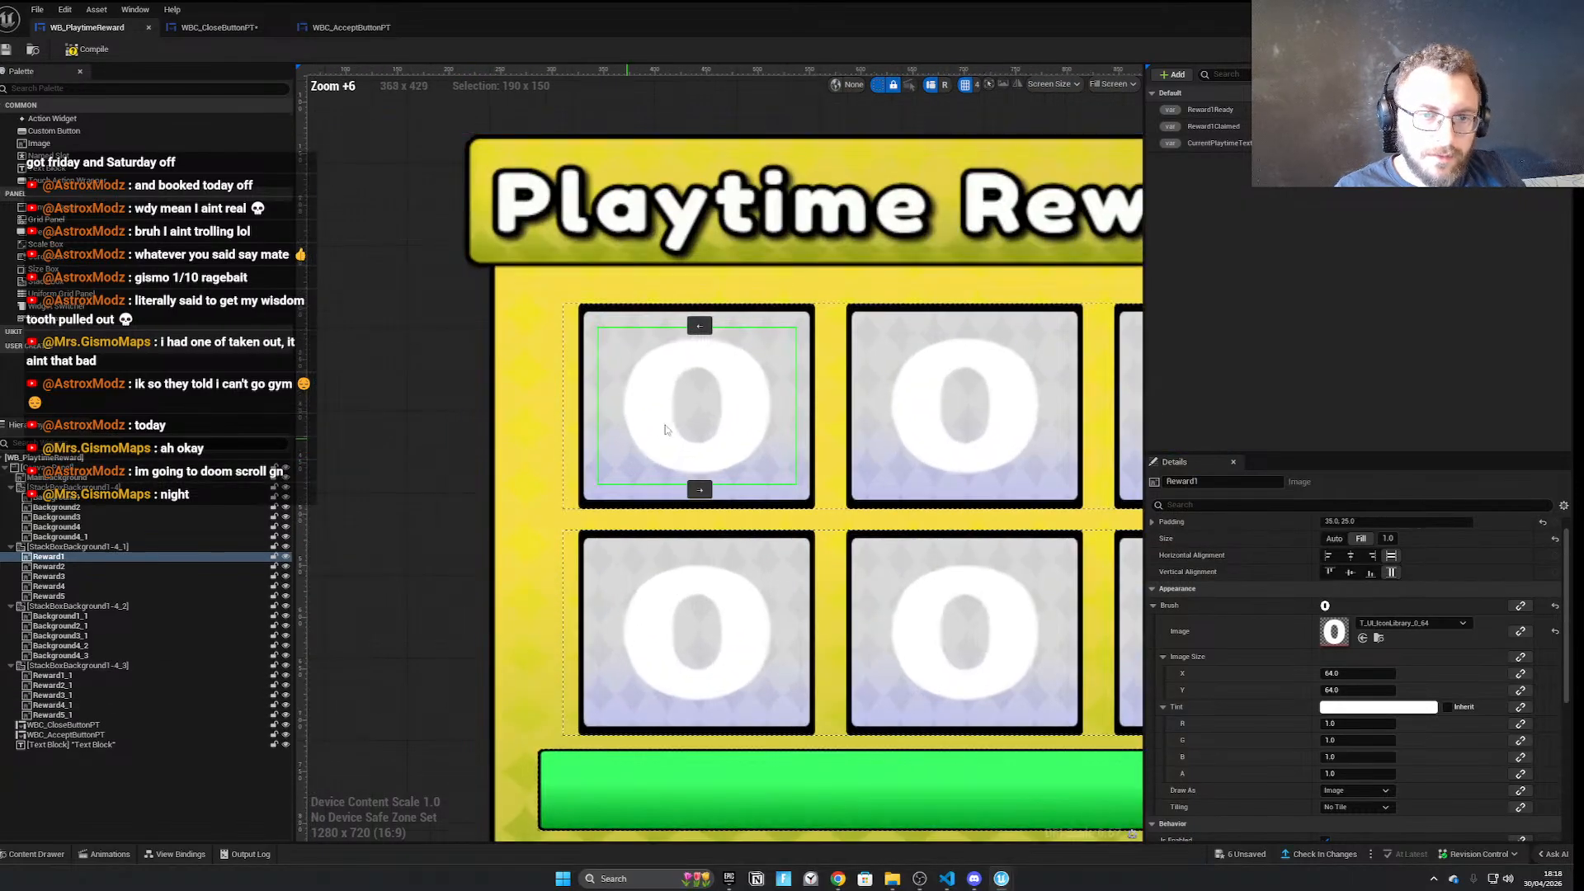
scroll(619, 470, "down", 4)
right_click_drag(617, 470, 526, 521)
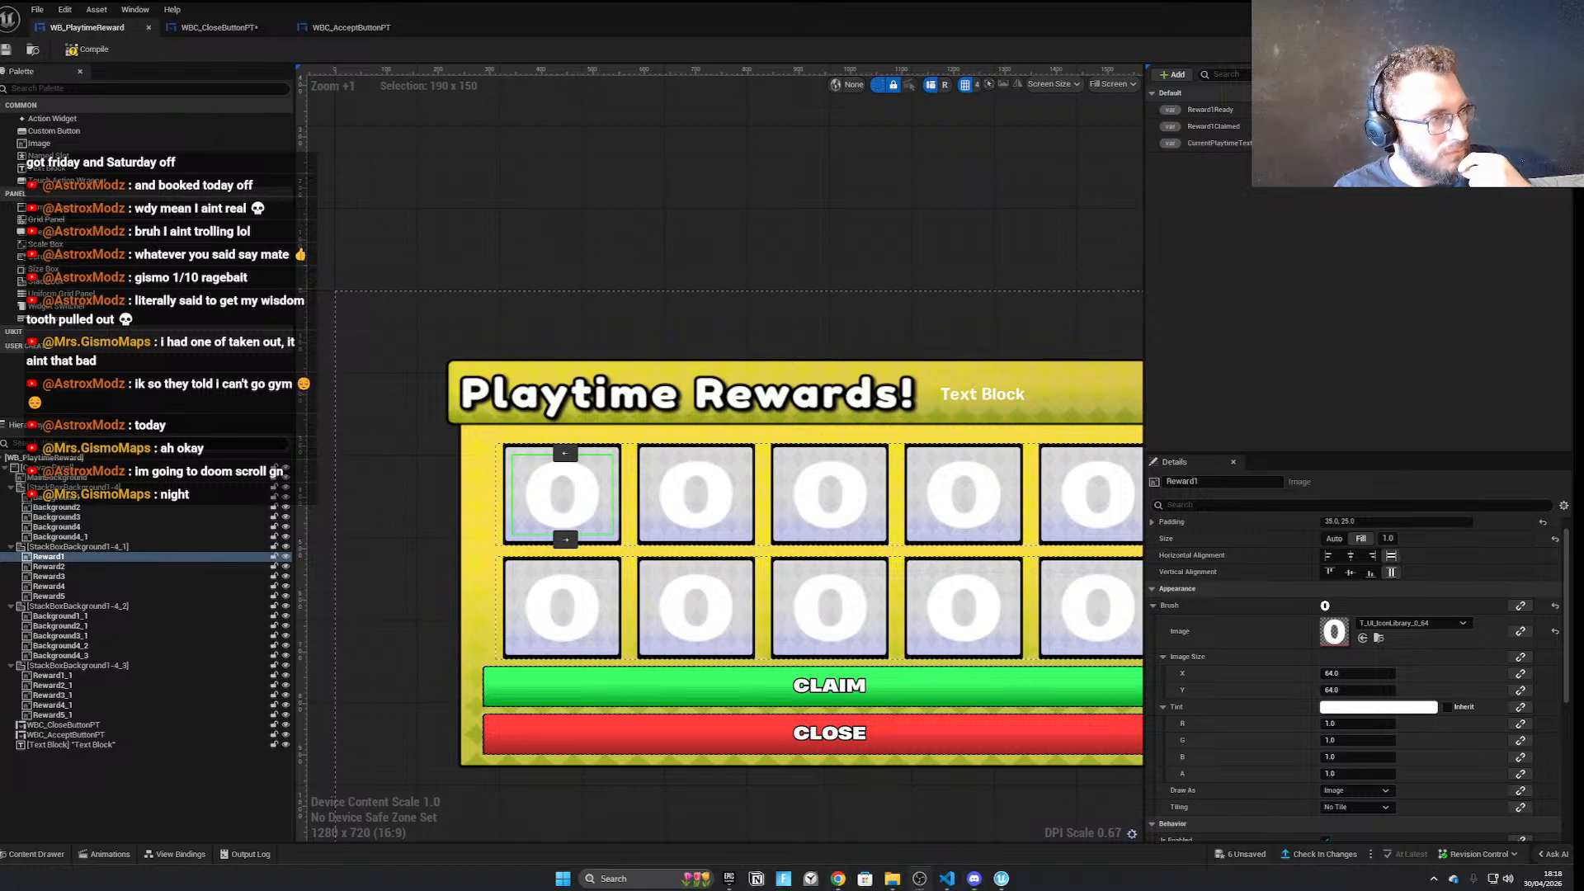
scroll(563, 513, "down", 3)
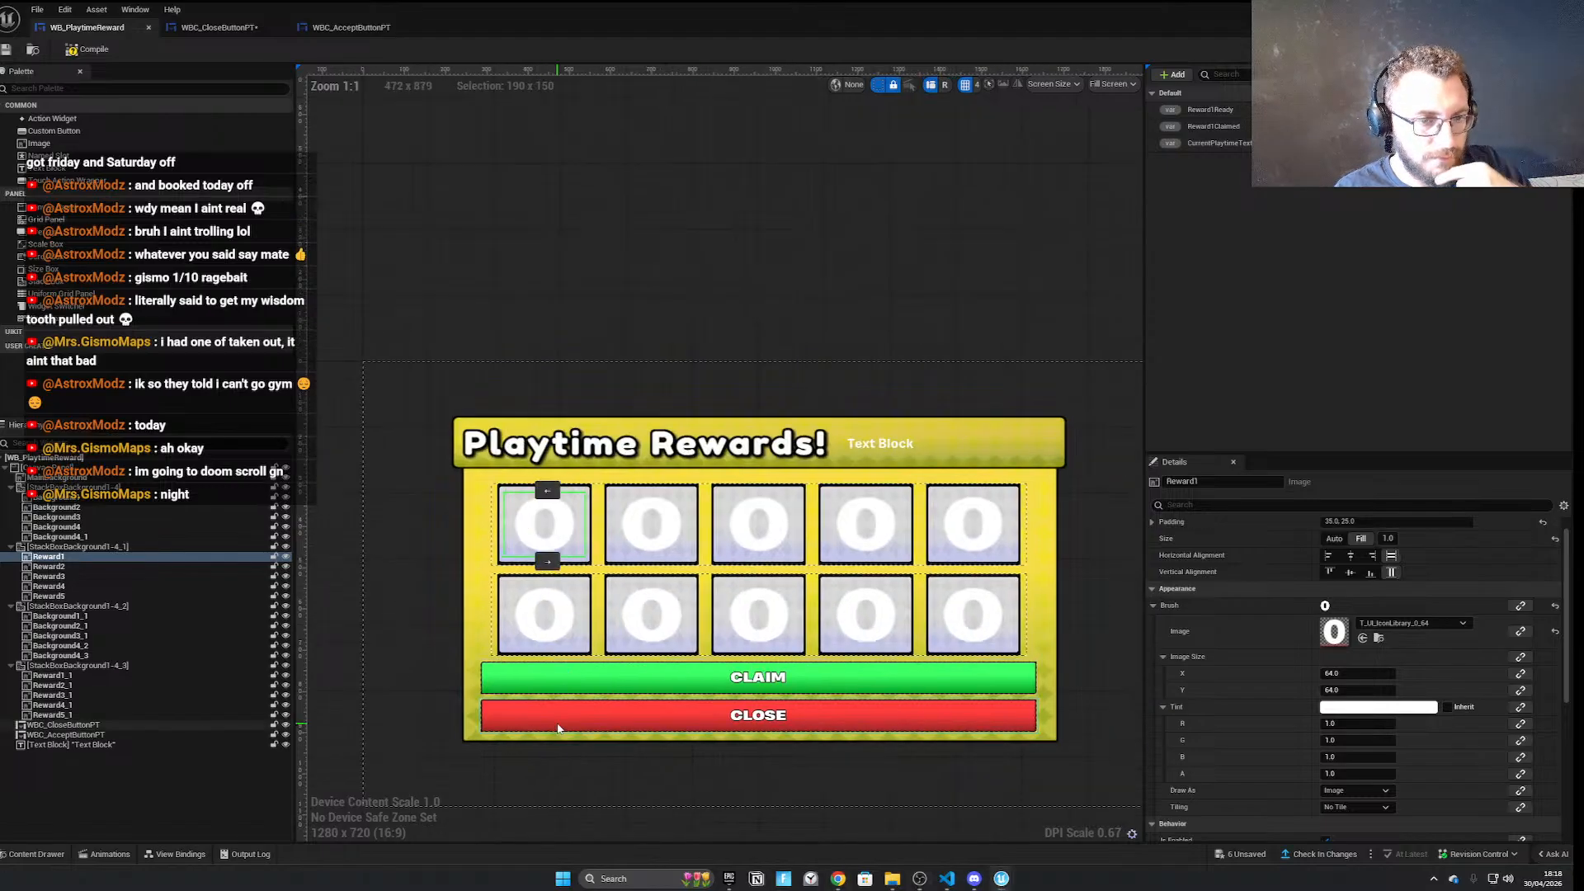
left_click(569, 788)
scroll(576, 791, "up", 3)
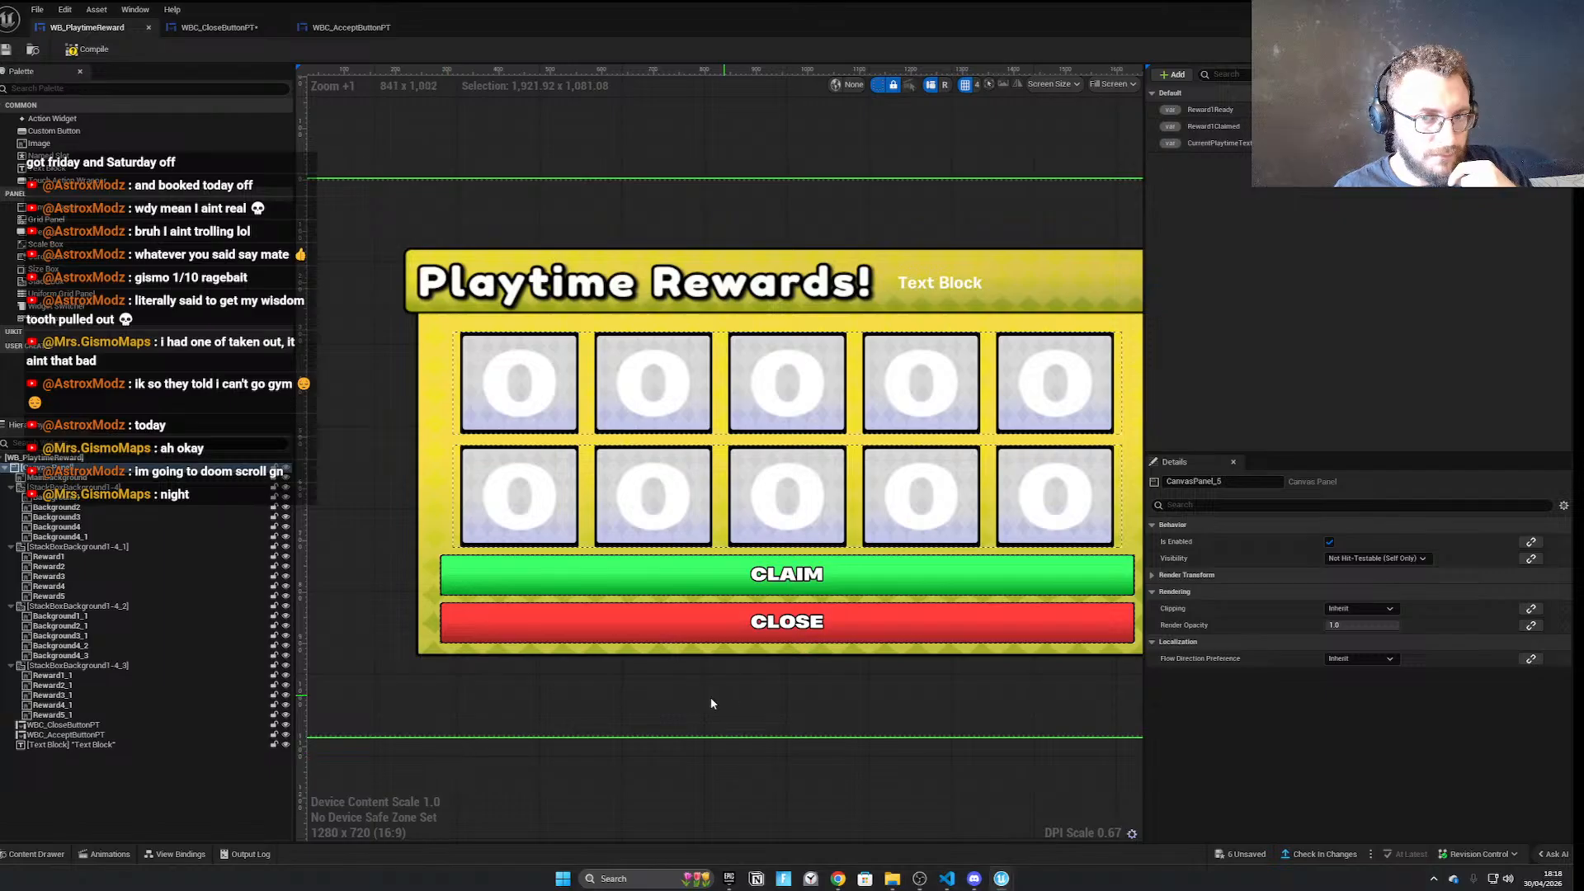
scroll(480, 730, "up", 3)
right_click_drag(969, 497, 850, 728)
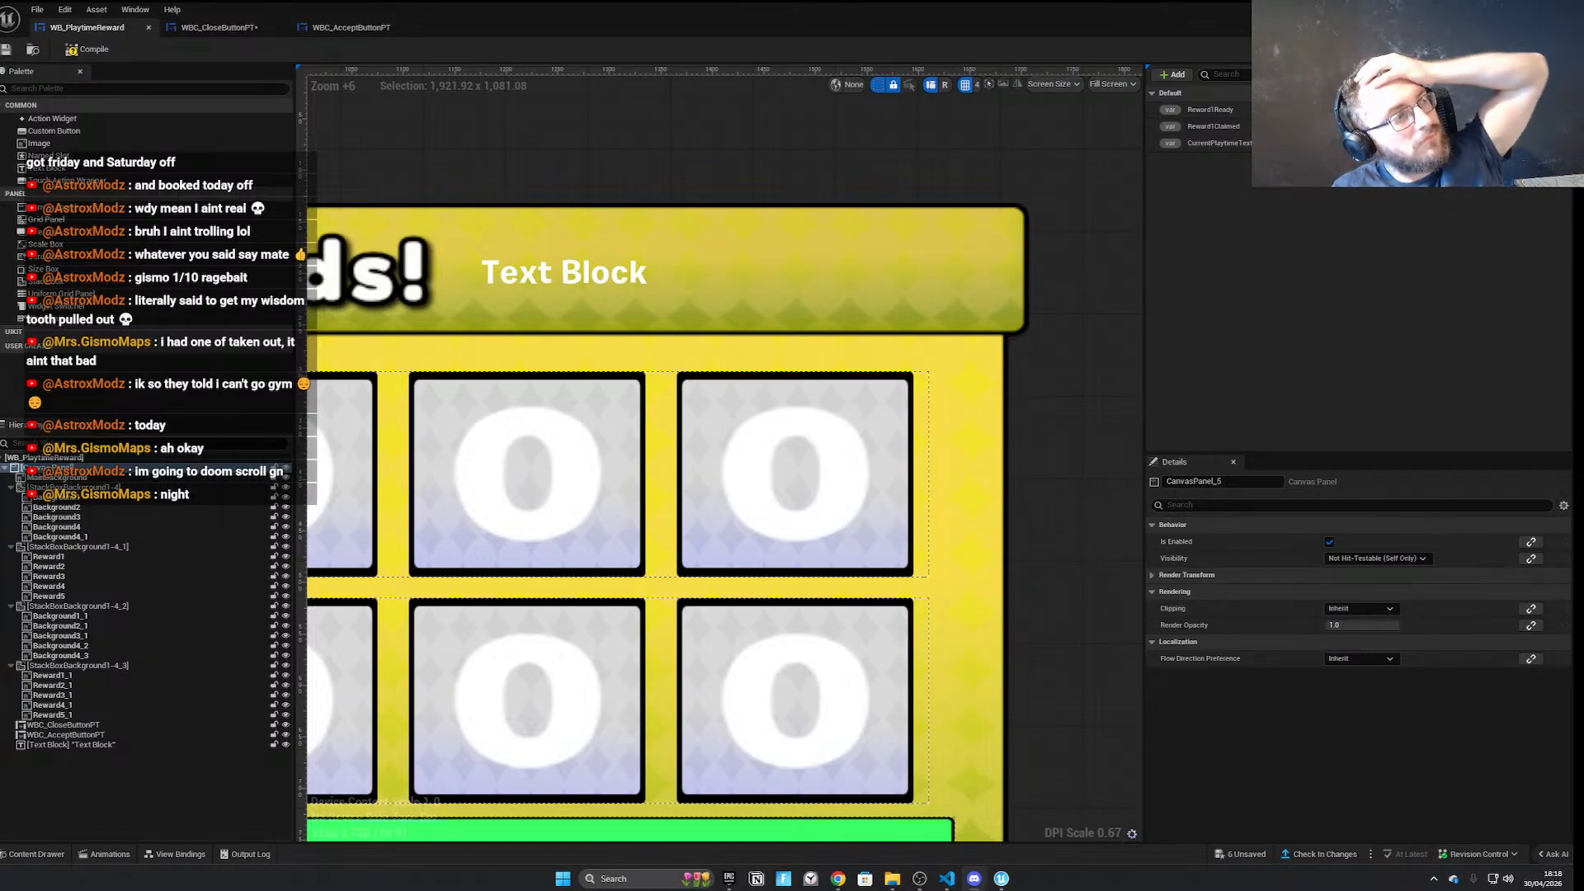
scroll(1053, 422, "down", 3)
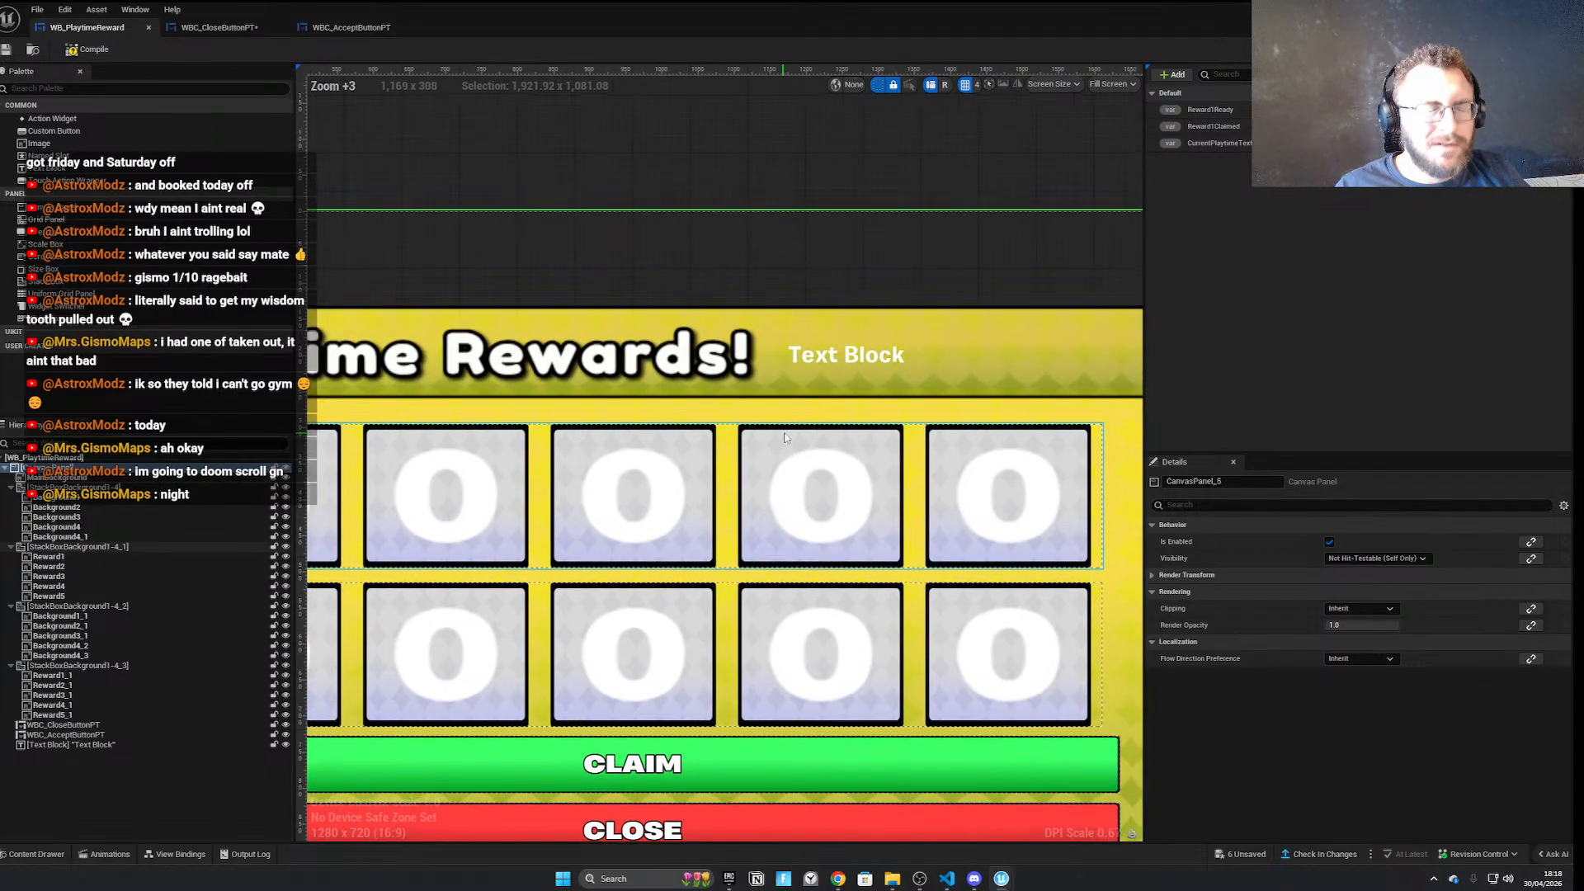
left_click(490, 505)
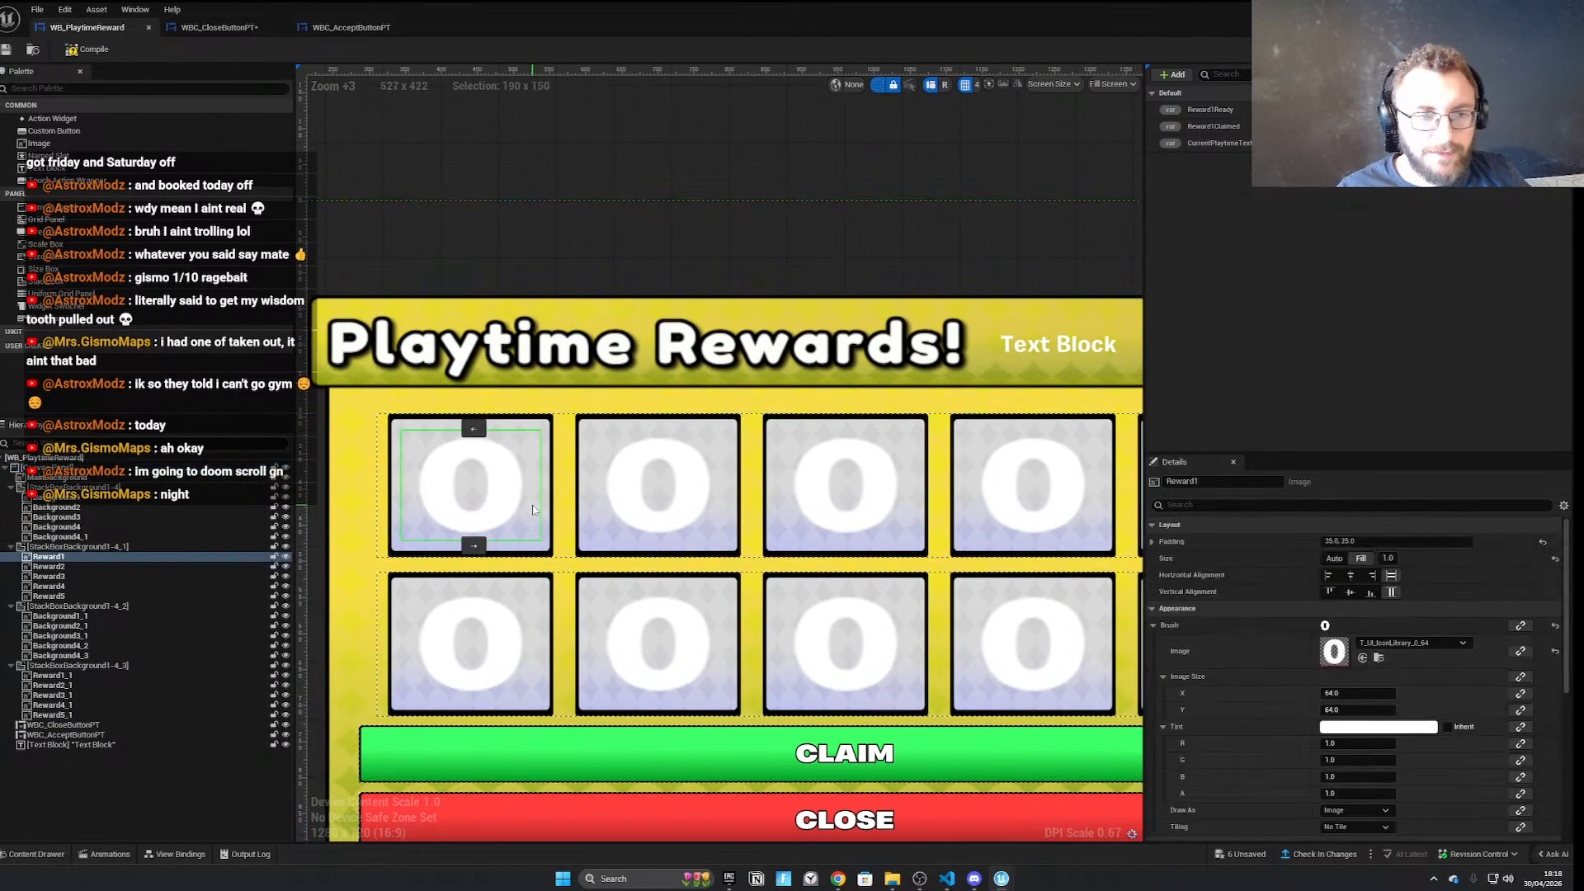
left_click(624, 278)
scroll(718, 496, "down", 3)
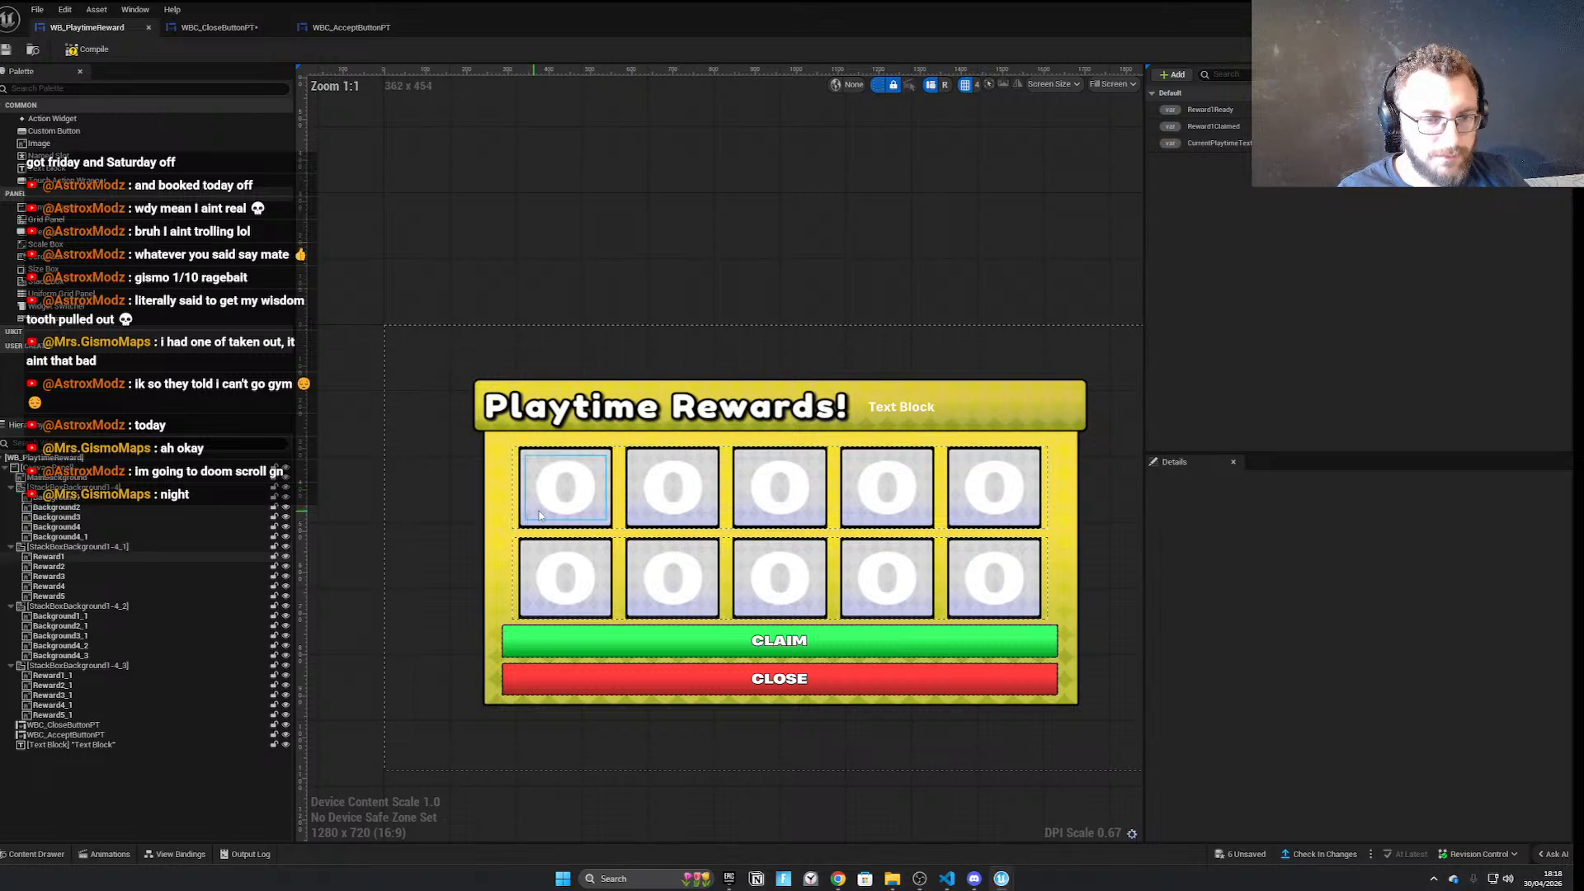
scroll(801, 568, "up", 1)
right_click_drag(843, 572, 749, 566)
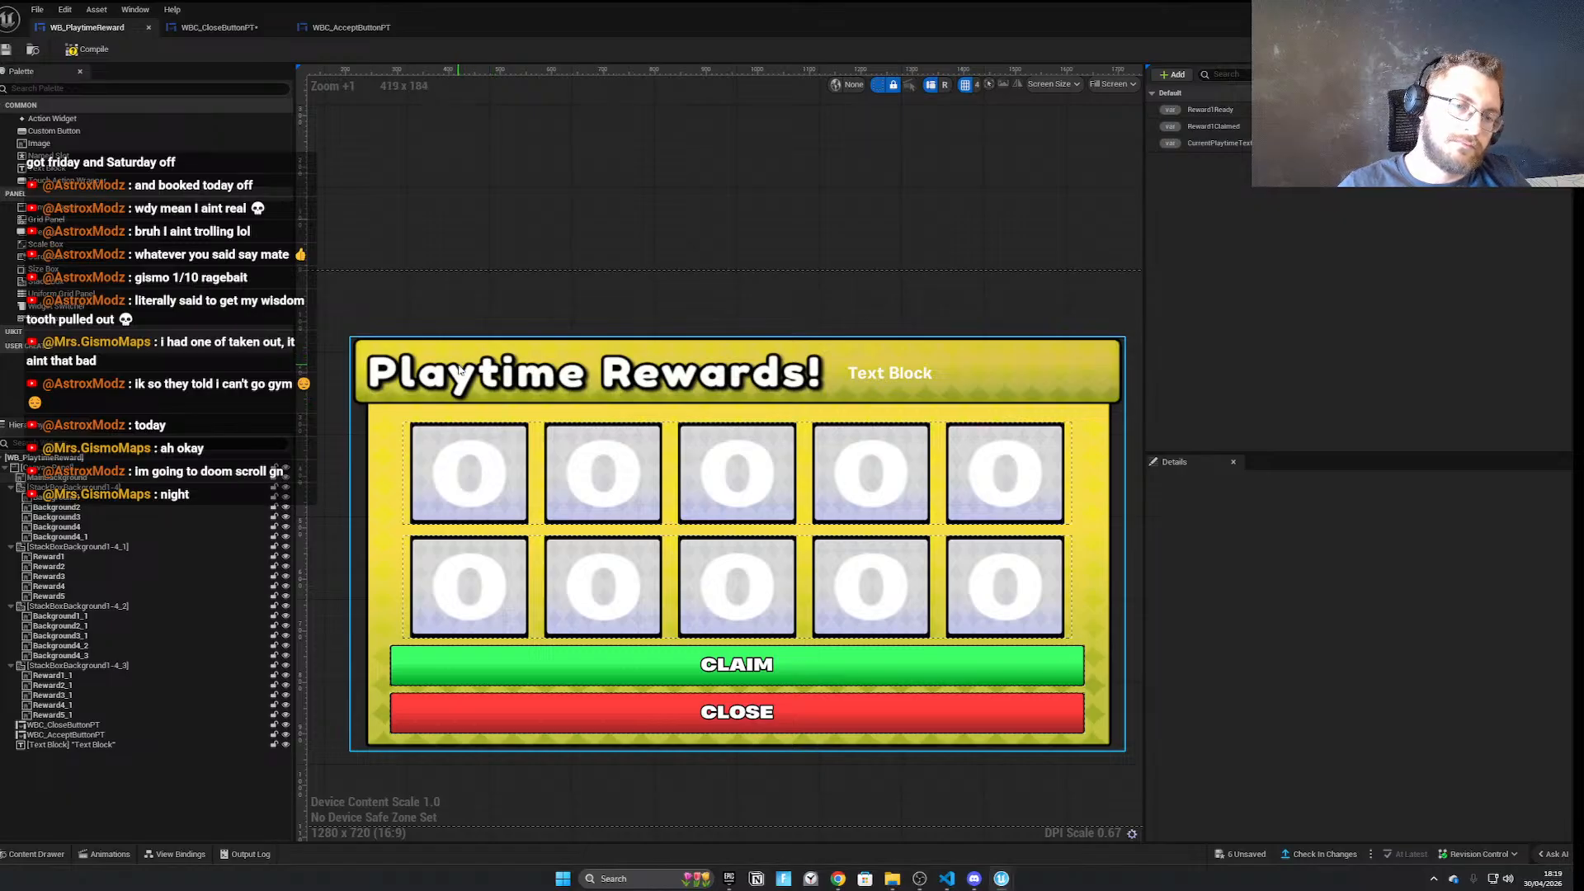
scroll(461, 485, "up", 1)
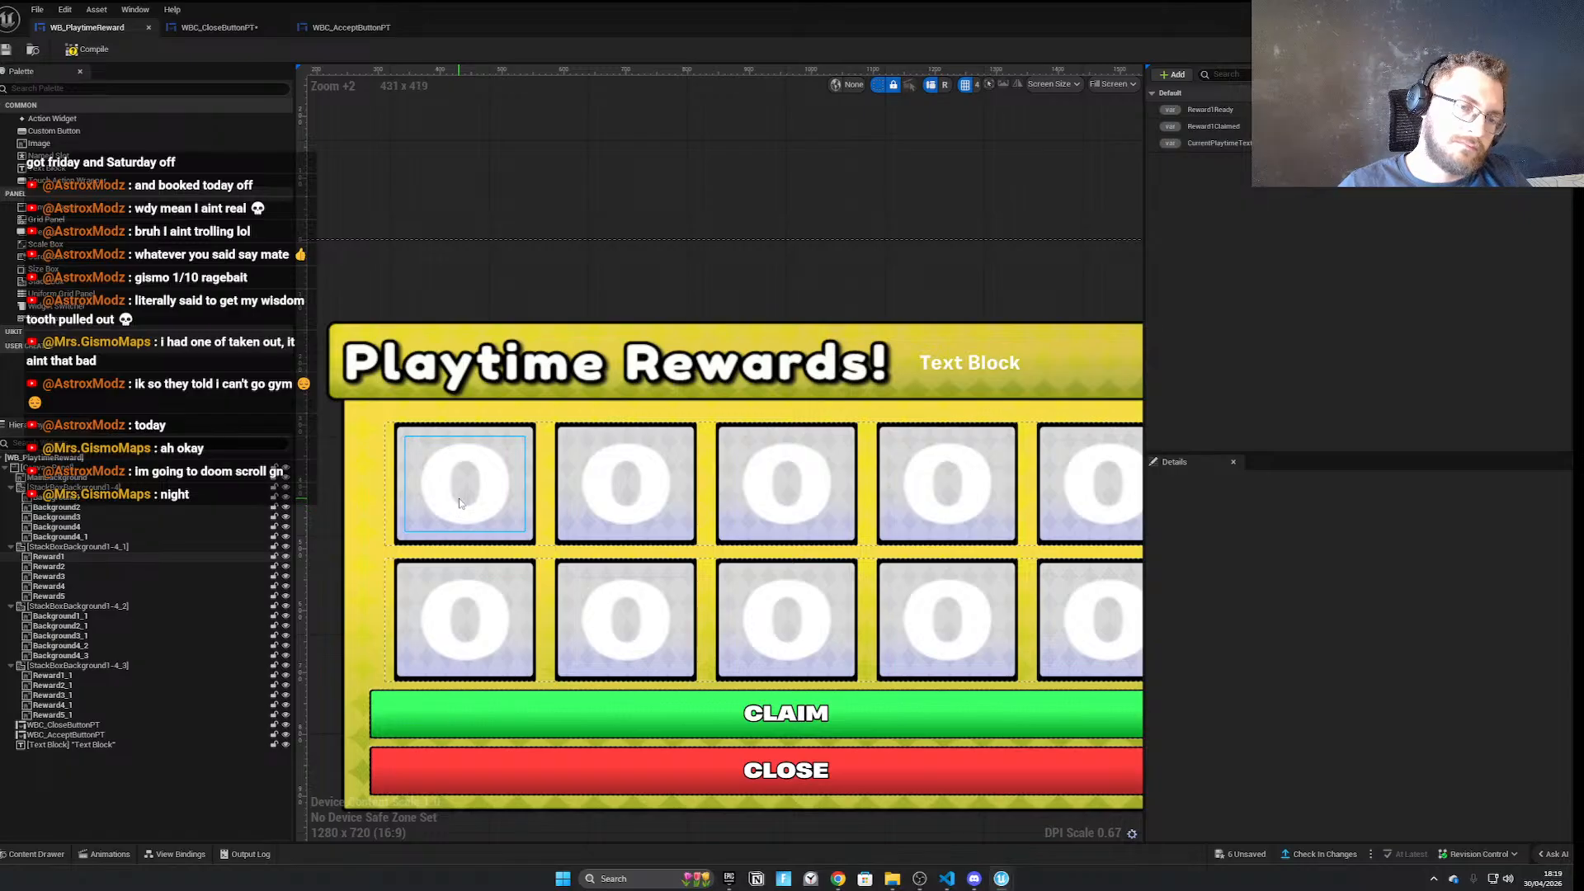
left_click(467, 499)
left_click(761, 204)
scroll(730, 437, "down", 2)
right_click_drag(716, 455, 635, 444)
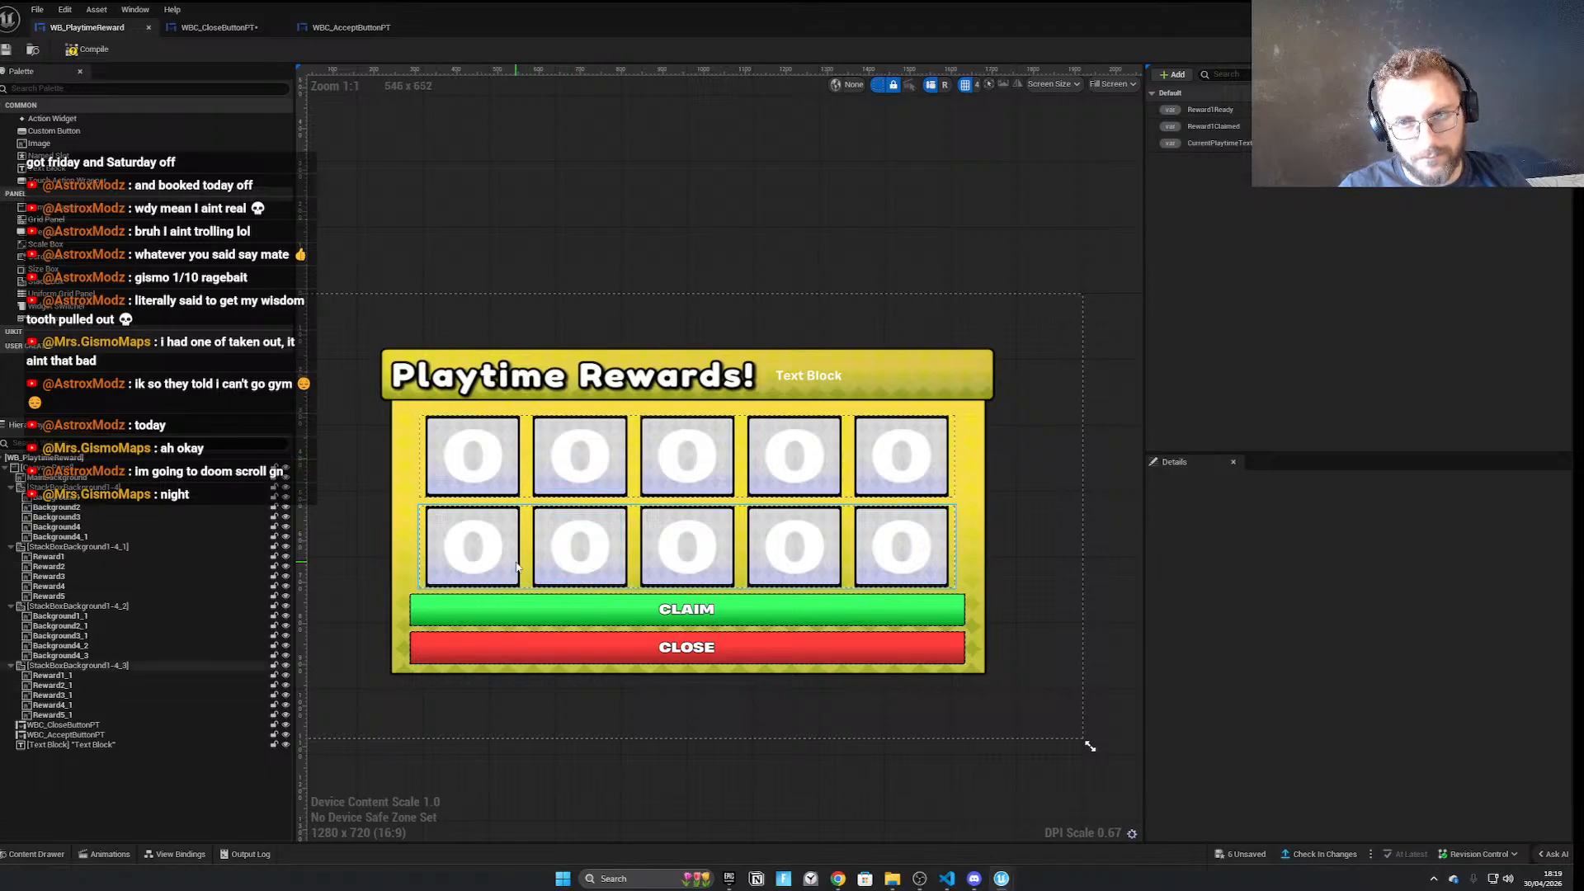
scroll(509, 575, "up", 1)
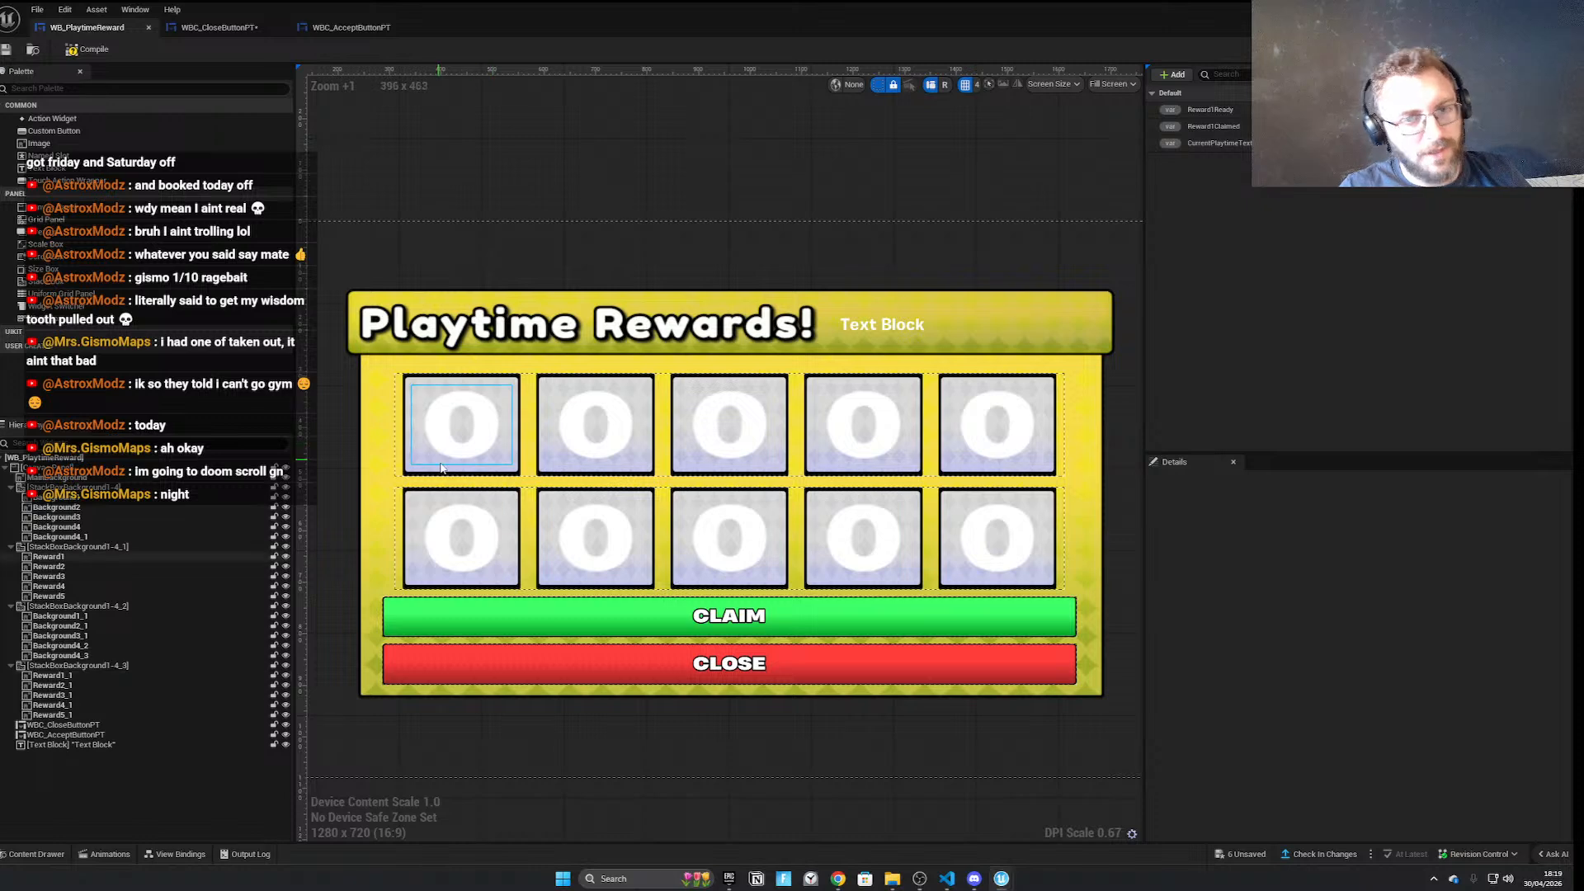
scroll(491, 571, "up", 3)
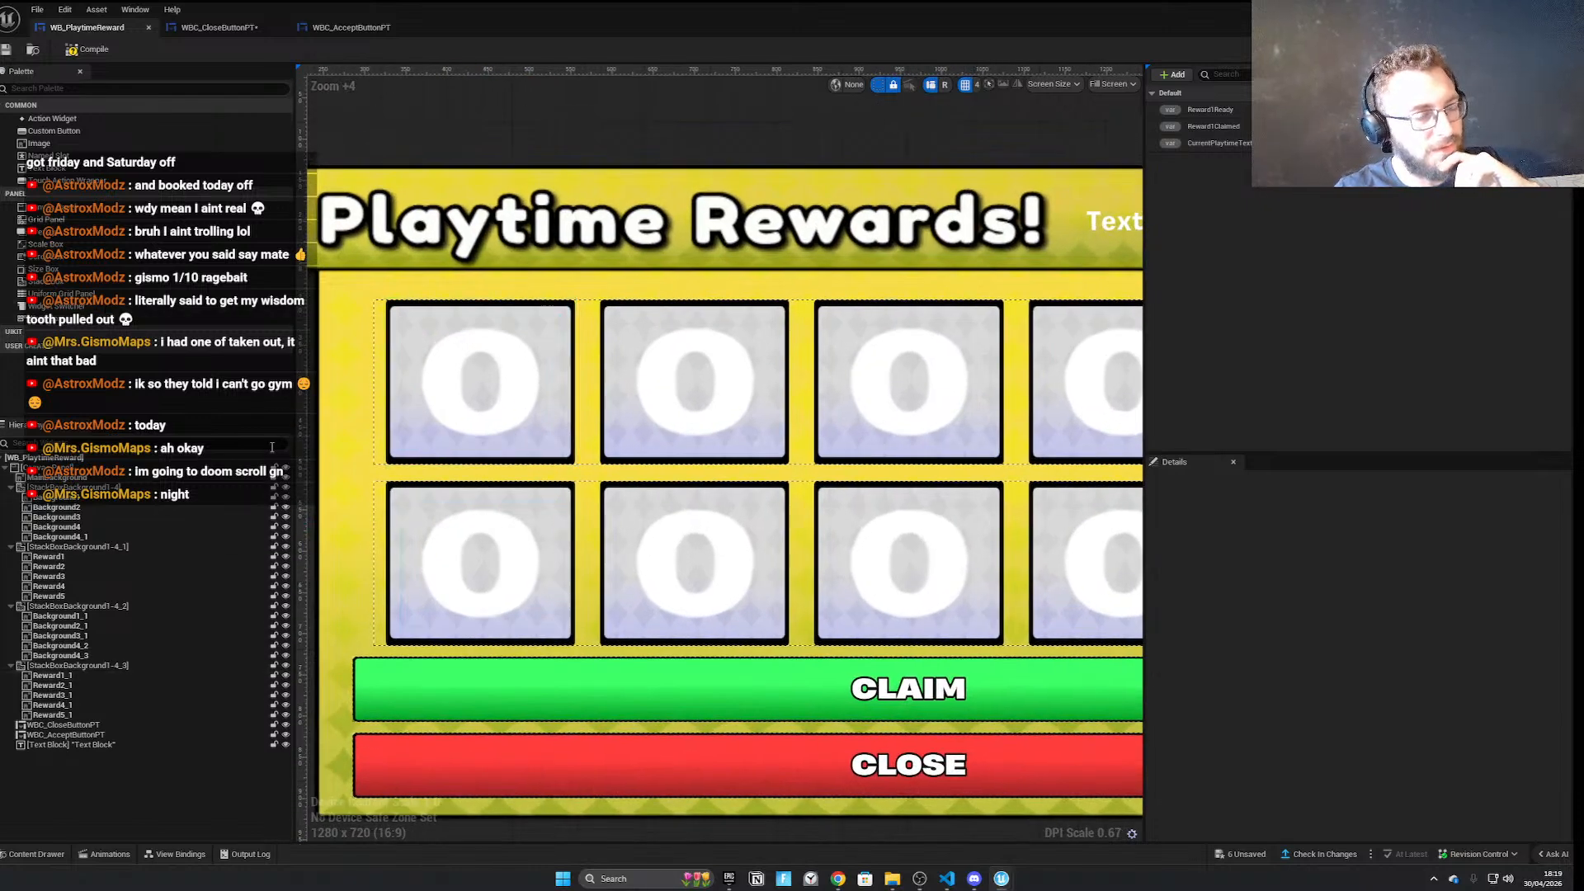
Inspect the first stack box's background images, including Background4 and Background4_1
left_click(83, 487)
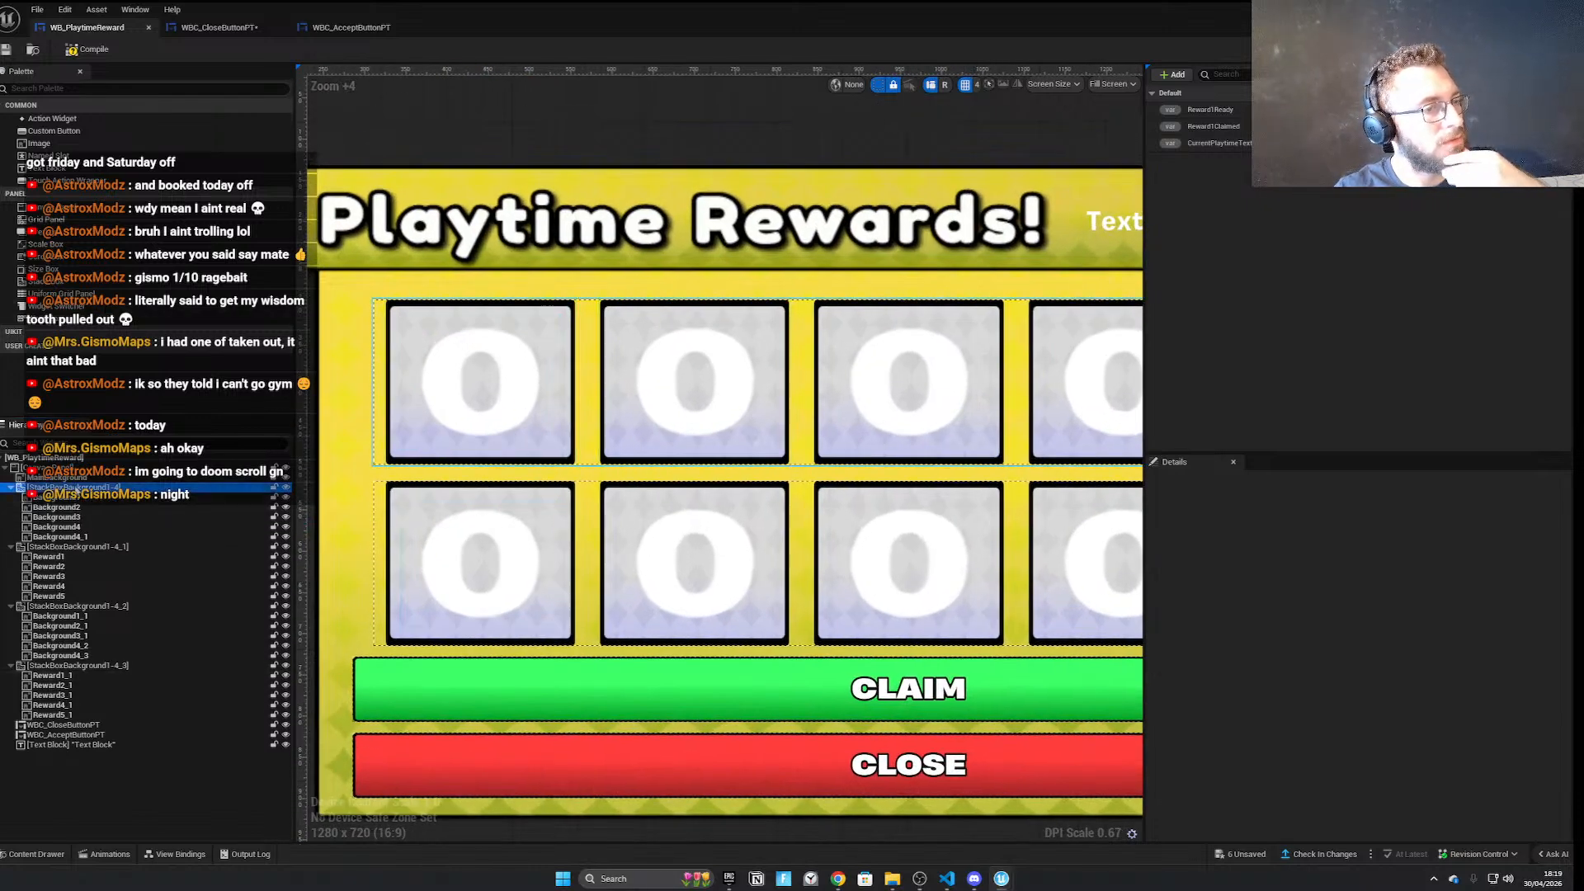
left_click(82, 509)
left_click(88, 528)
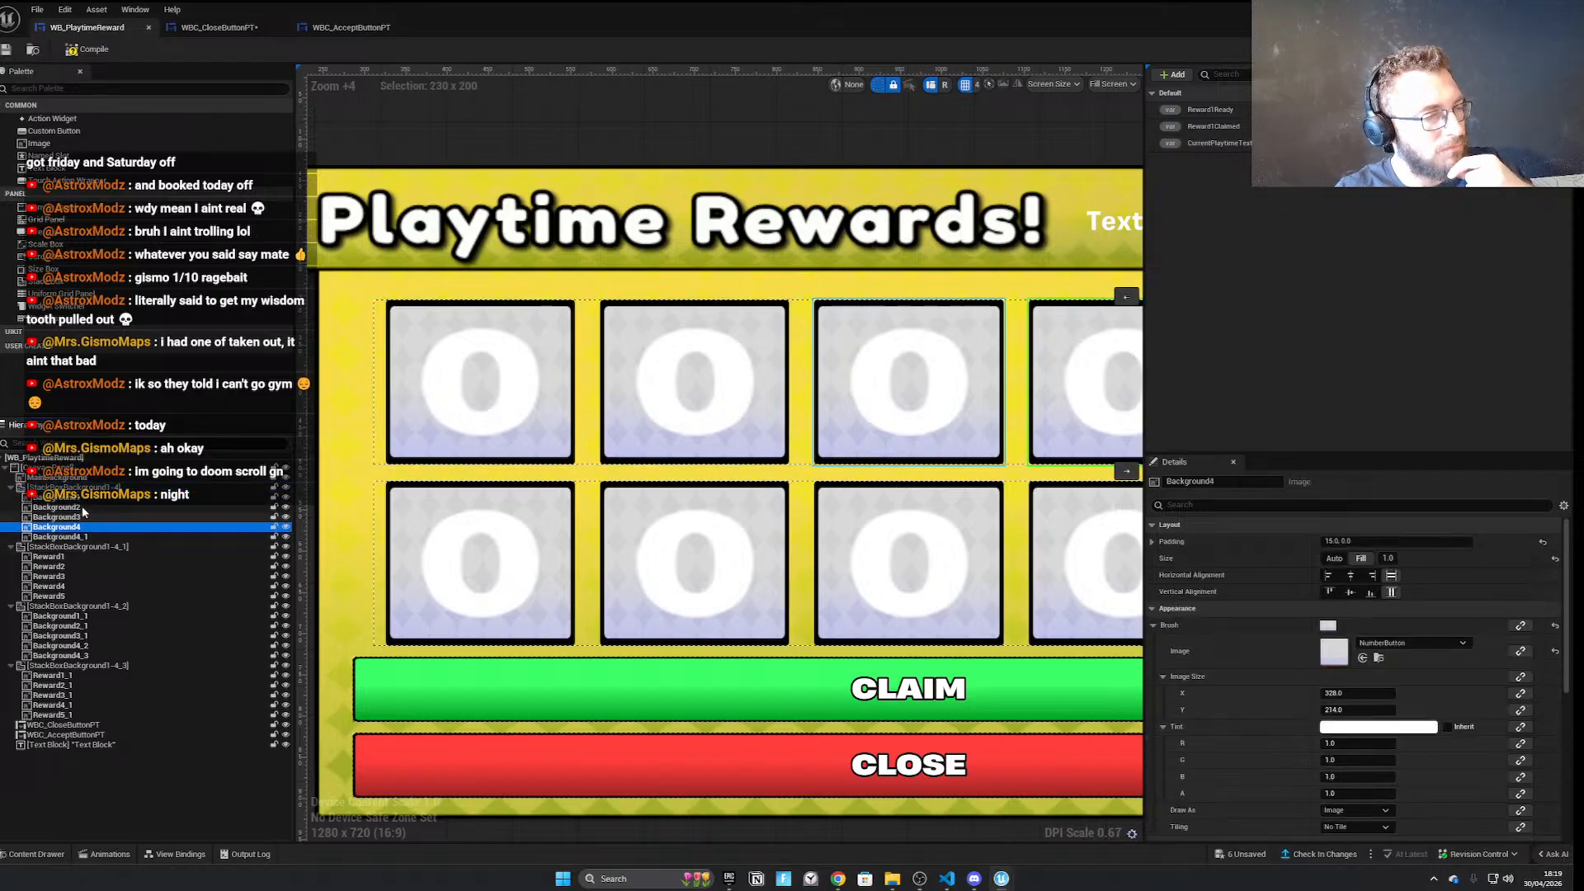
left_click(61, 537)
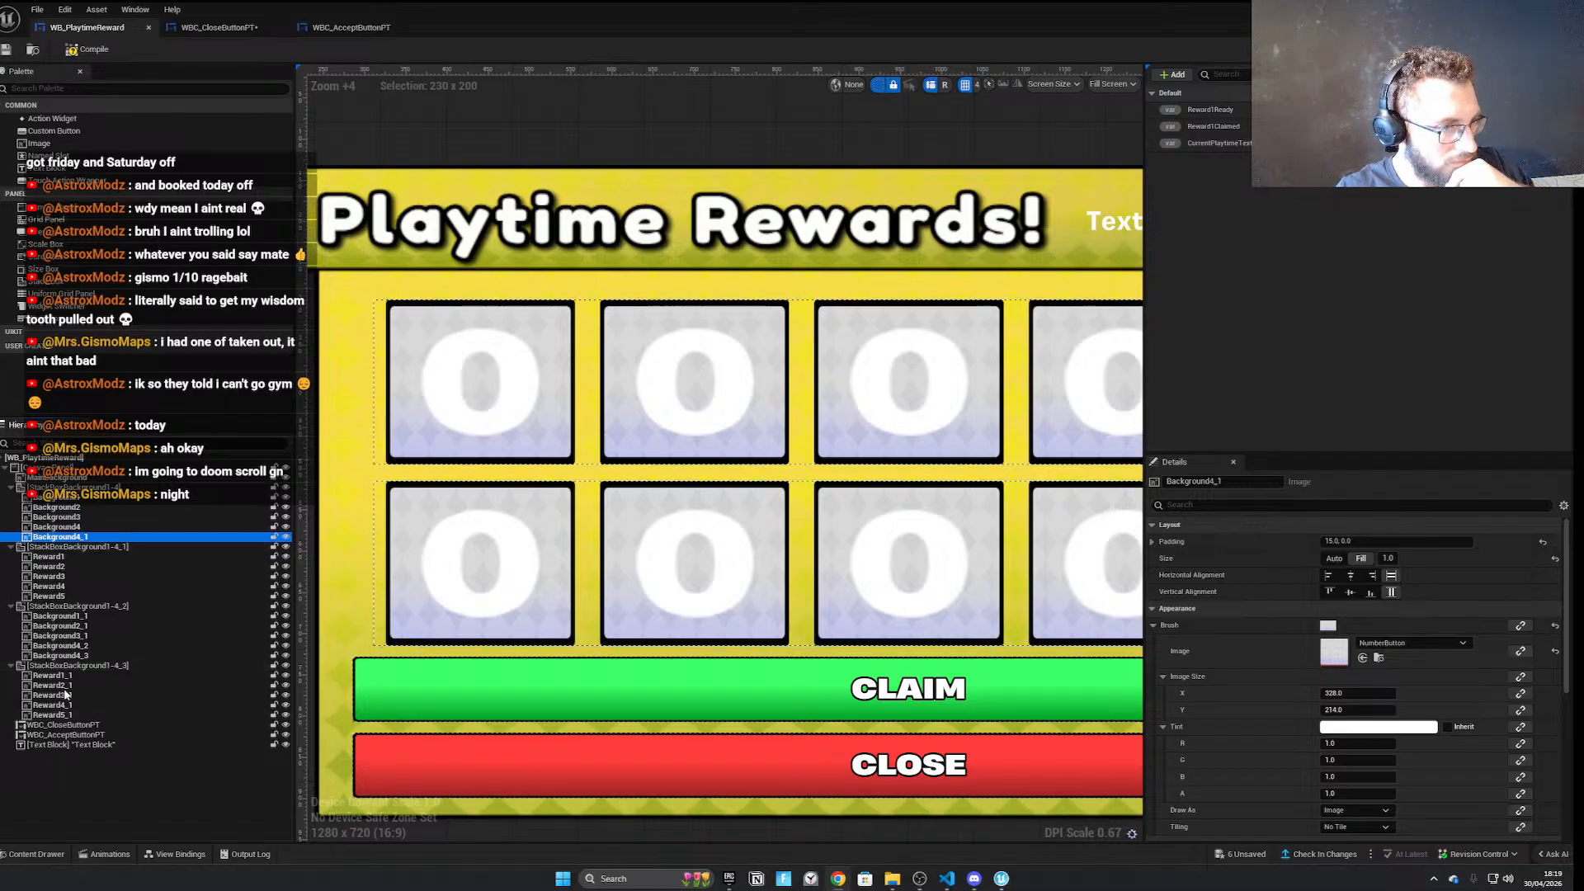
Hide and show StackBoxBackground1-4 repeatedly to check which images in the reward grid it affects
scroll(660, 652, "down", 1)
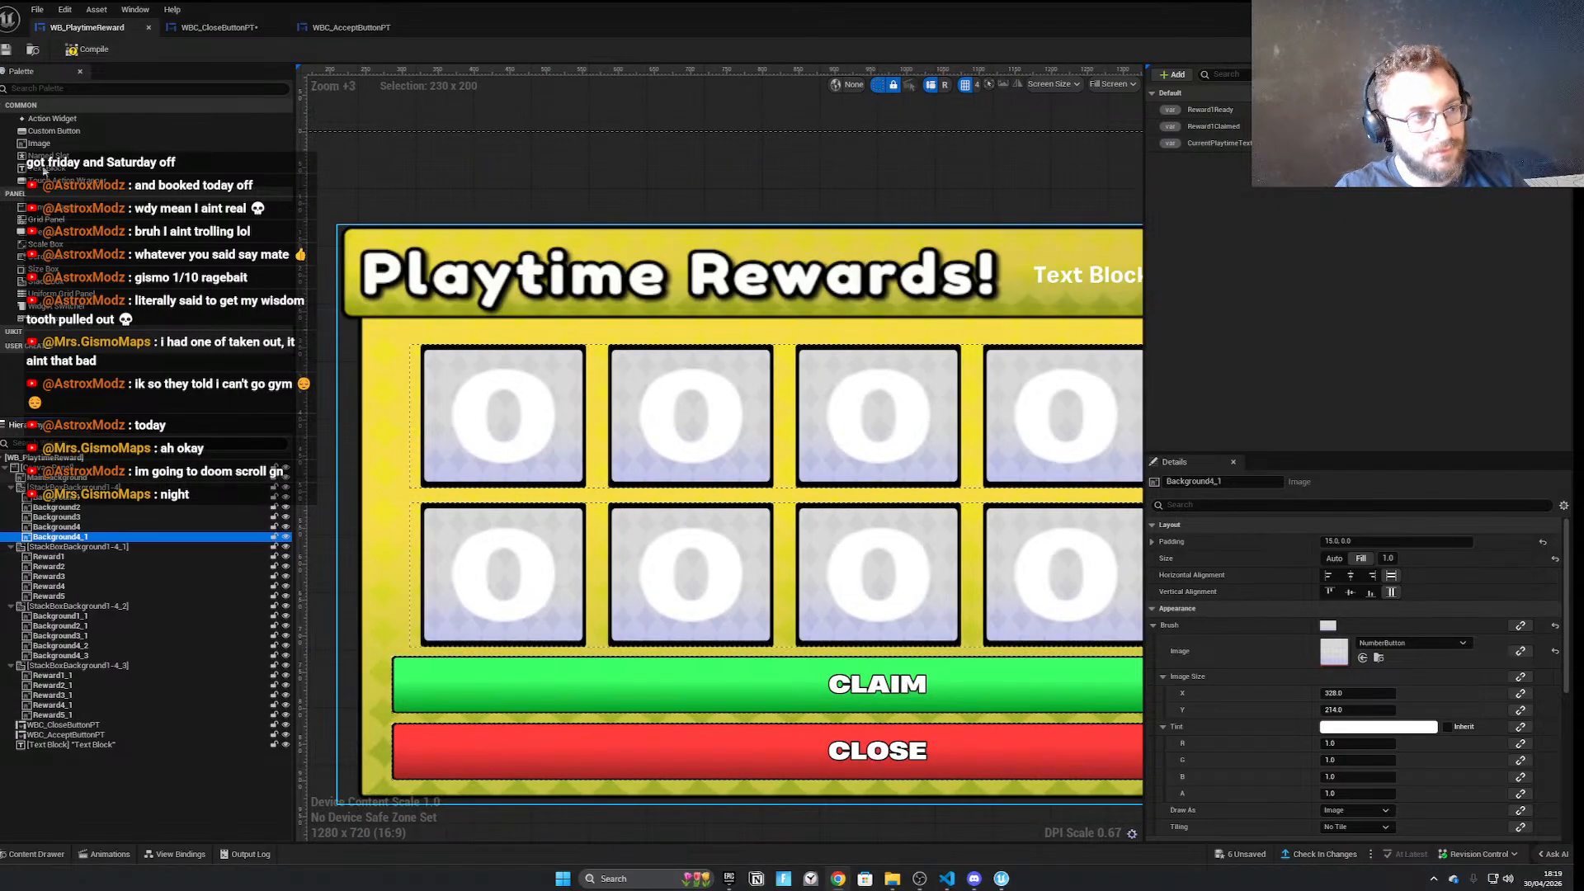
left_click(86, 546)
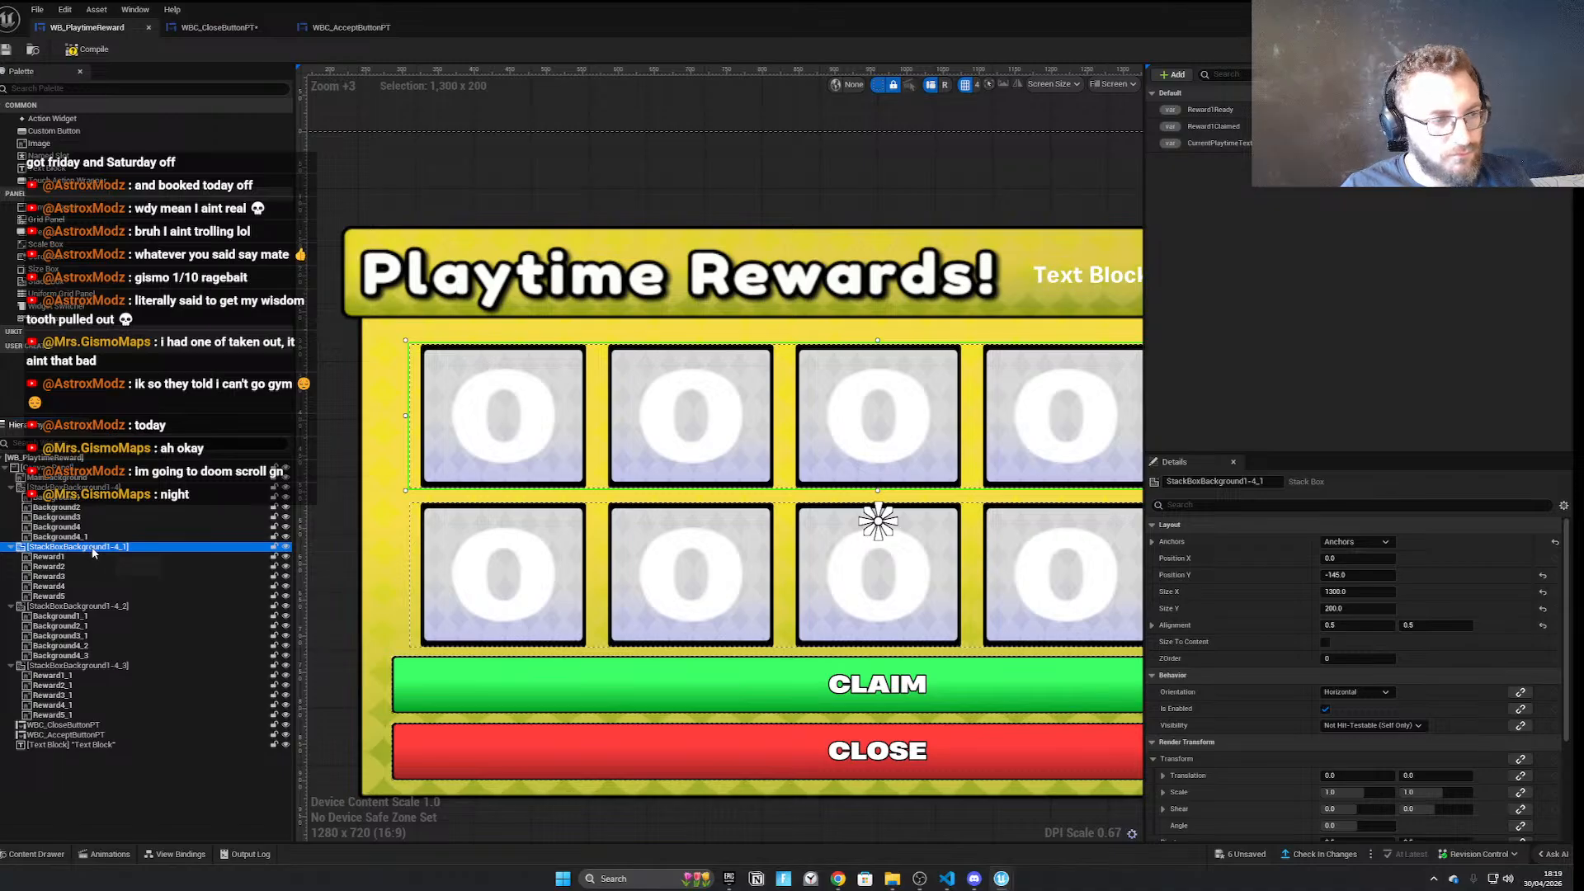
left_click(78, 487)
left_click(285, 488)
left_click(285, 488)
left_click(286, 487)
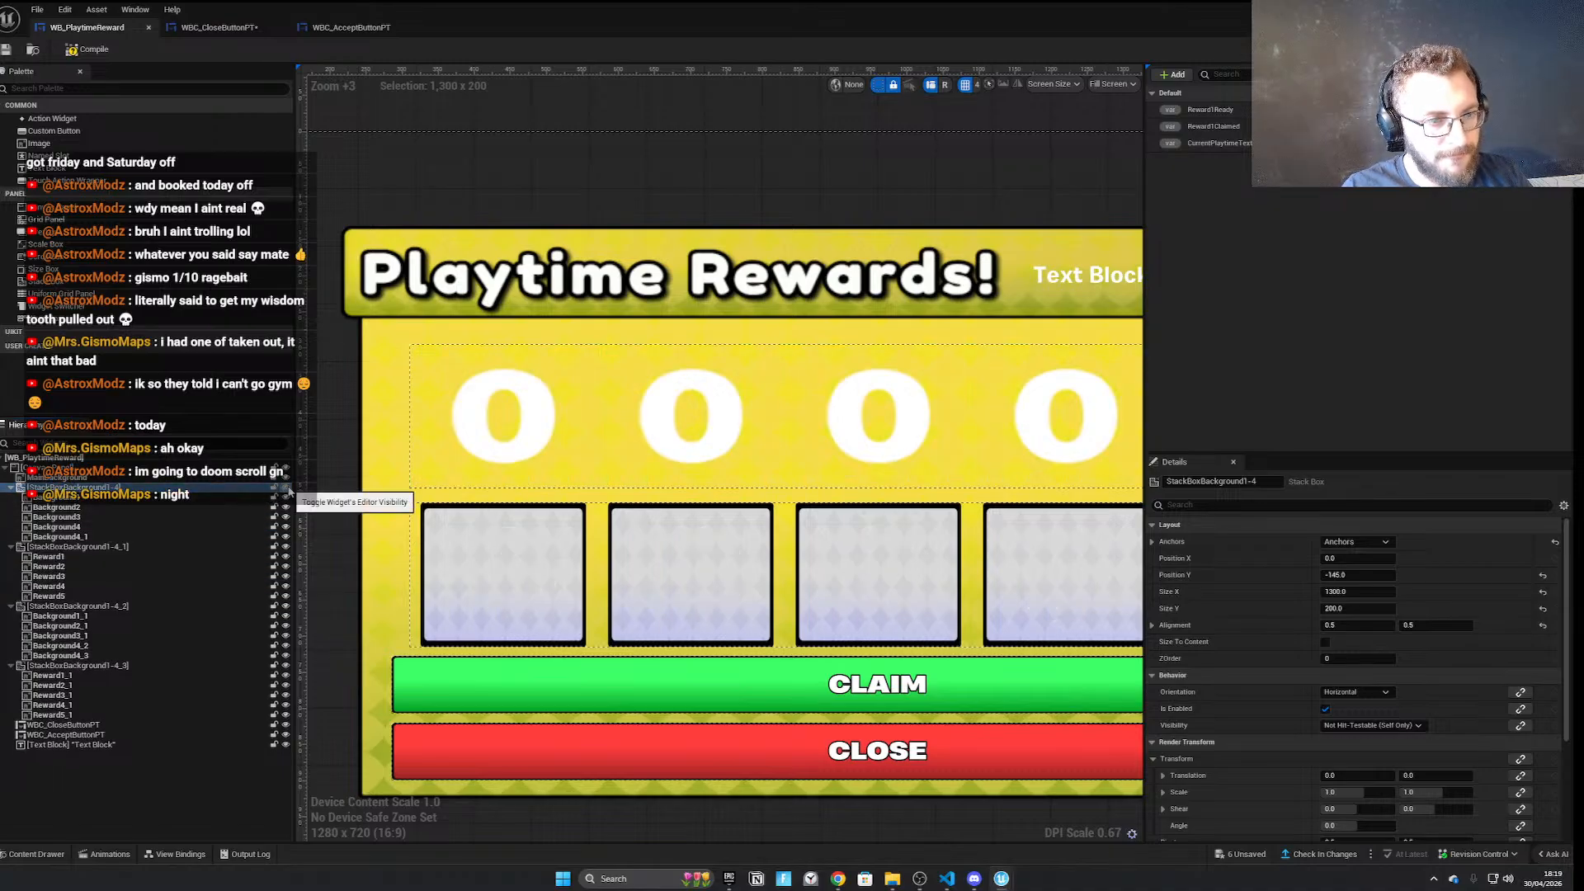
left_click(286, 488)
left_click(287, 489)
left_click(287, 489)
left_click(286, 488)
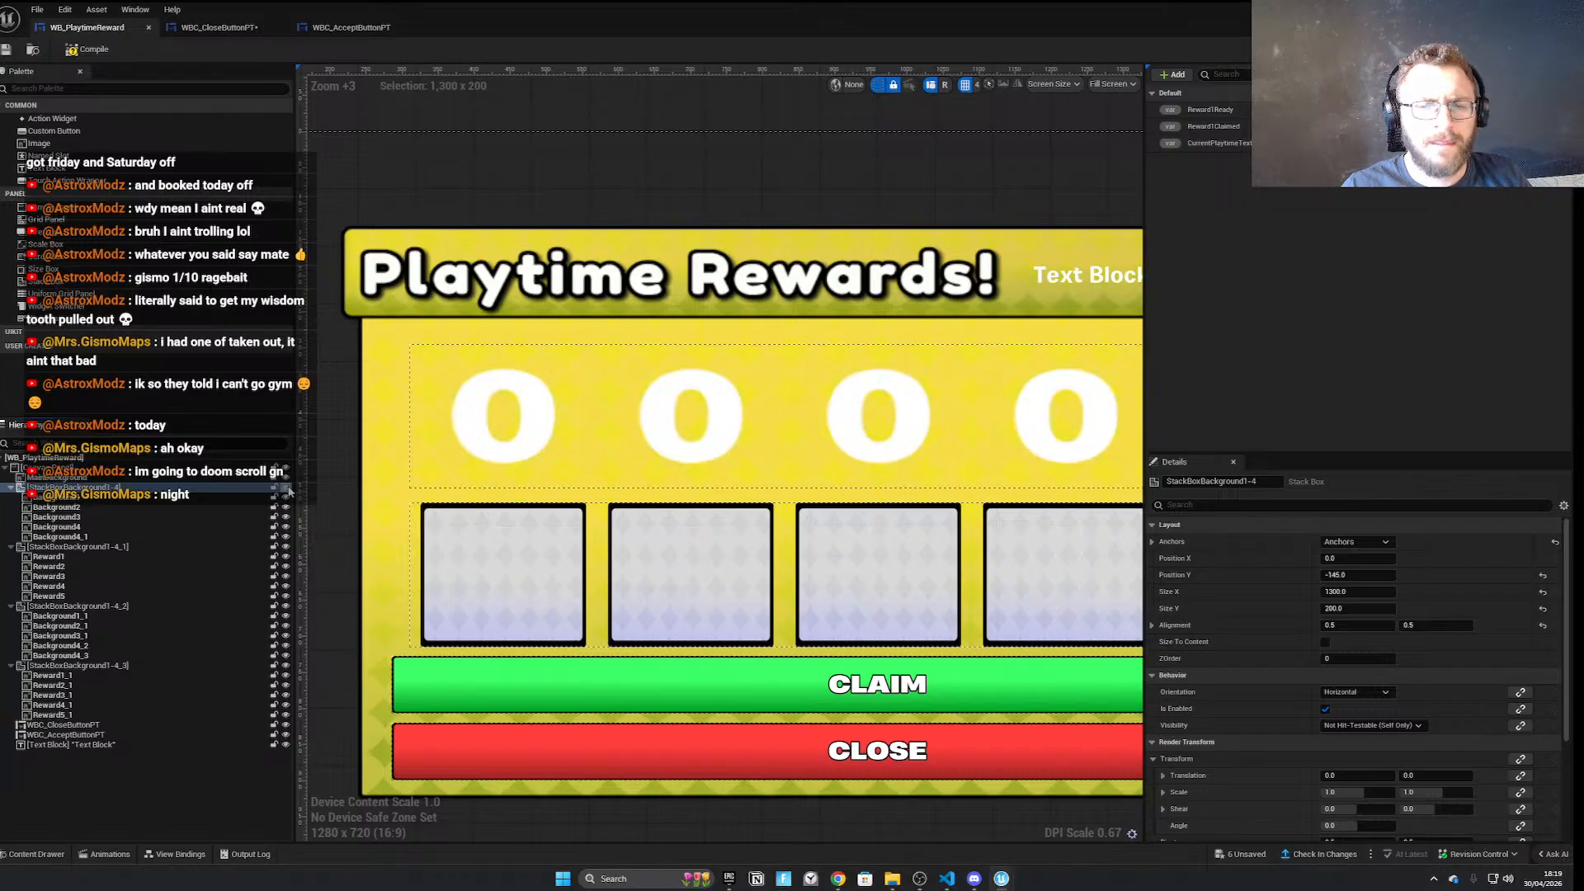
left_click(286, 488)
left_click(286, 489)
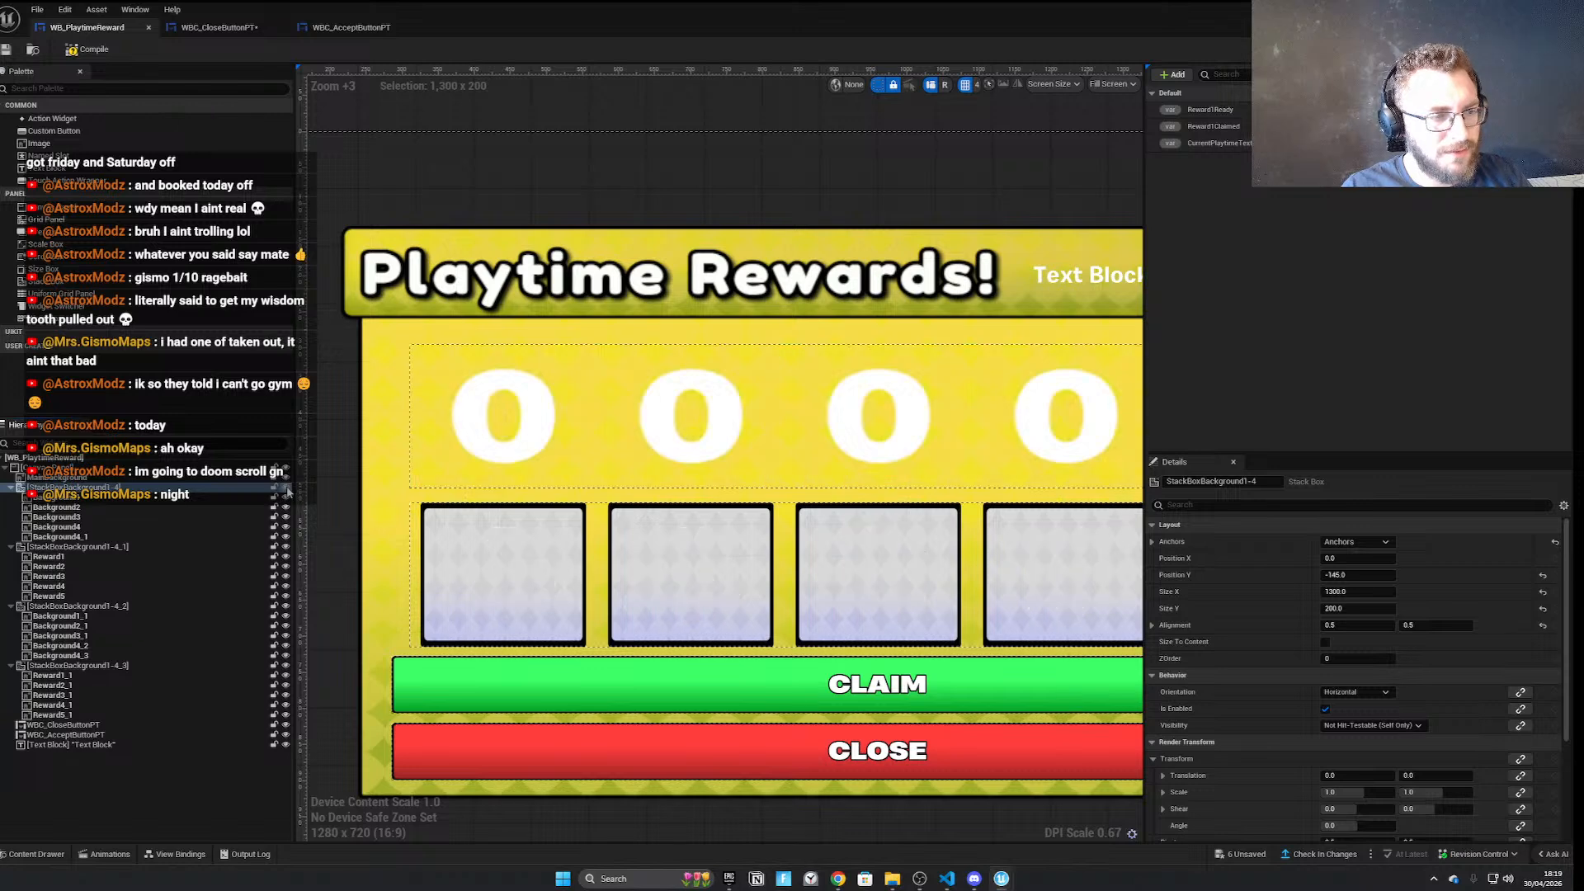
left_click(286, 490)
left_click(286, 491)
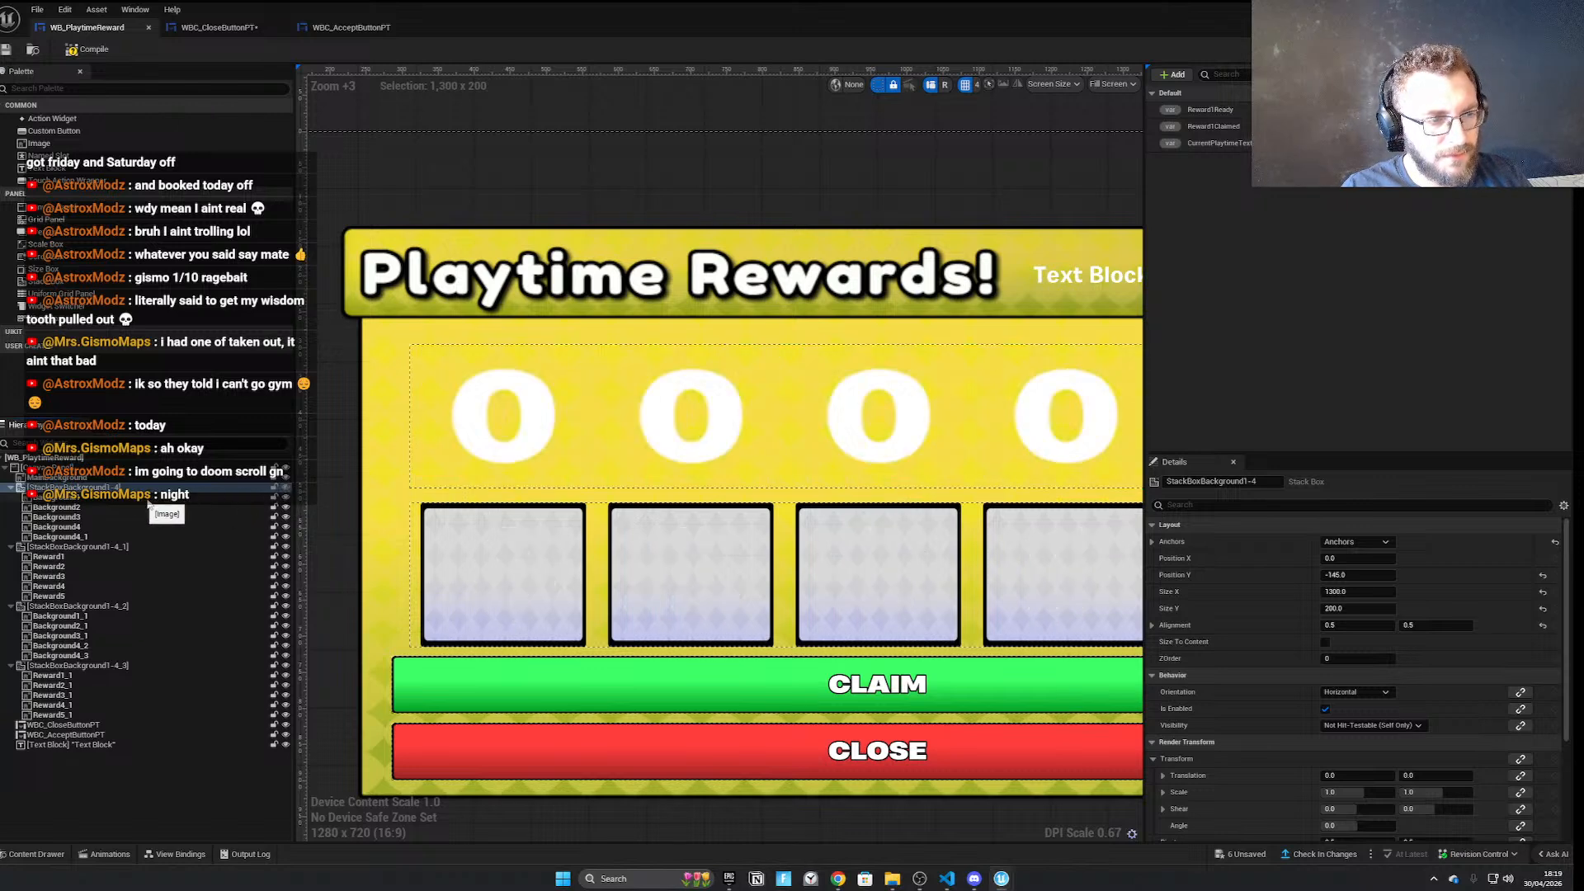
left_click(286, 488)
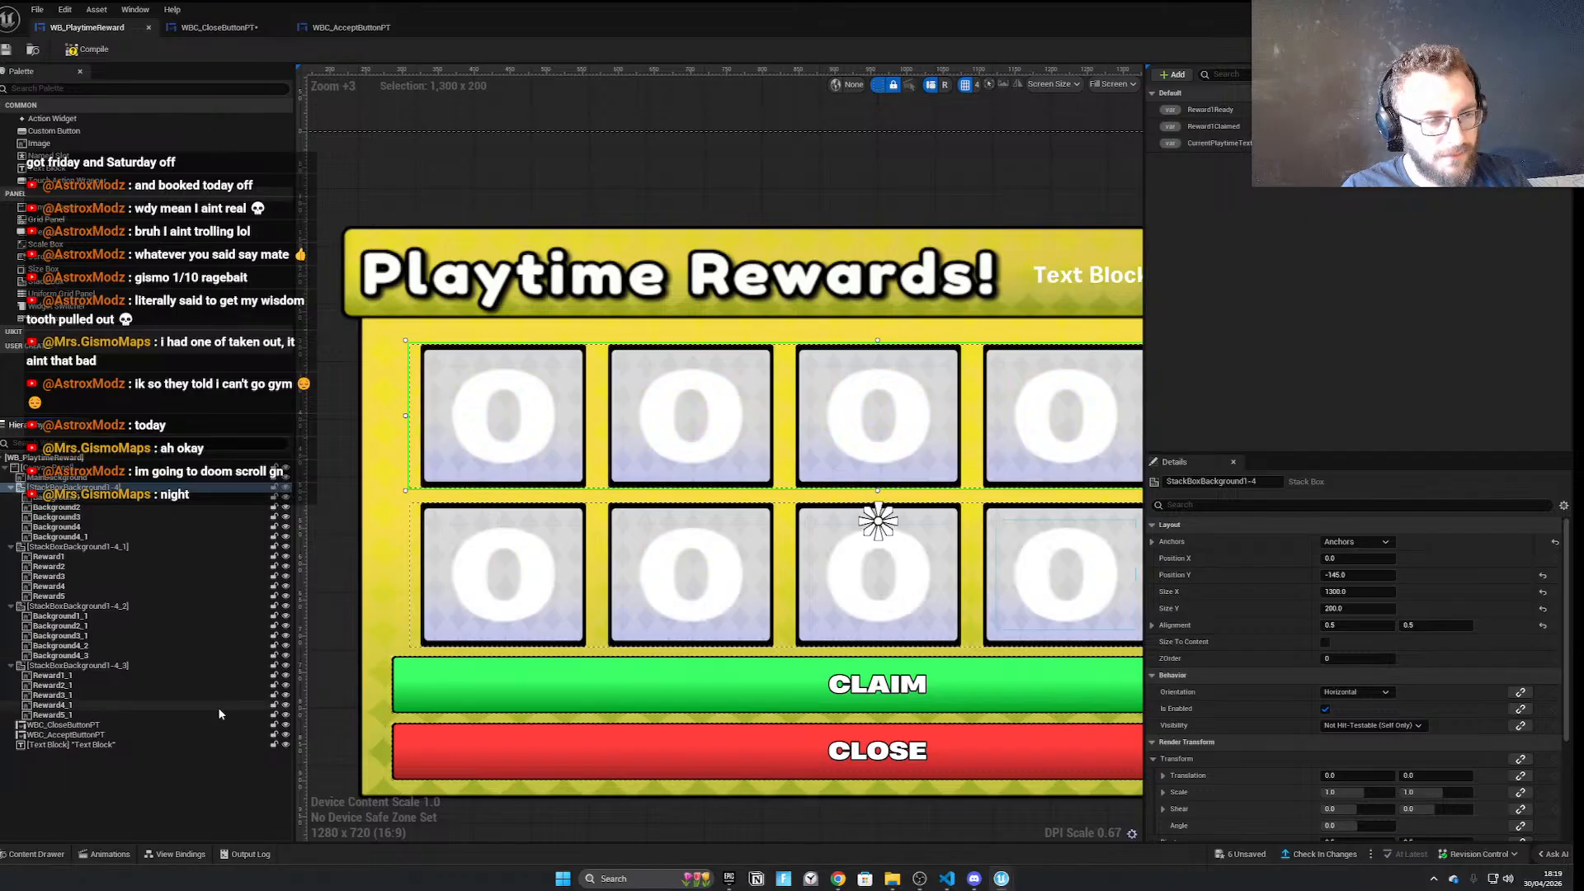
Hide and show StackBoxBackground1-4_3, StackBoxBackground1-4_2 and StackBoxBackground1-4 to compare their effect on the two reward rows
left_click(286, 666)
left_click(286, 666)
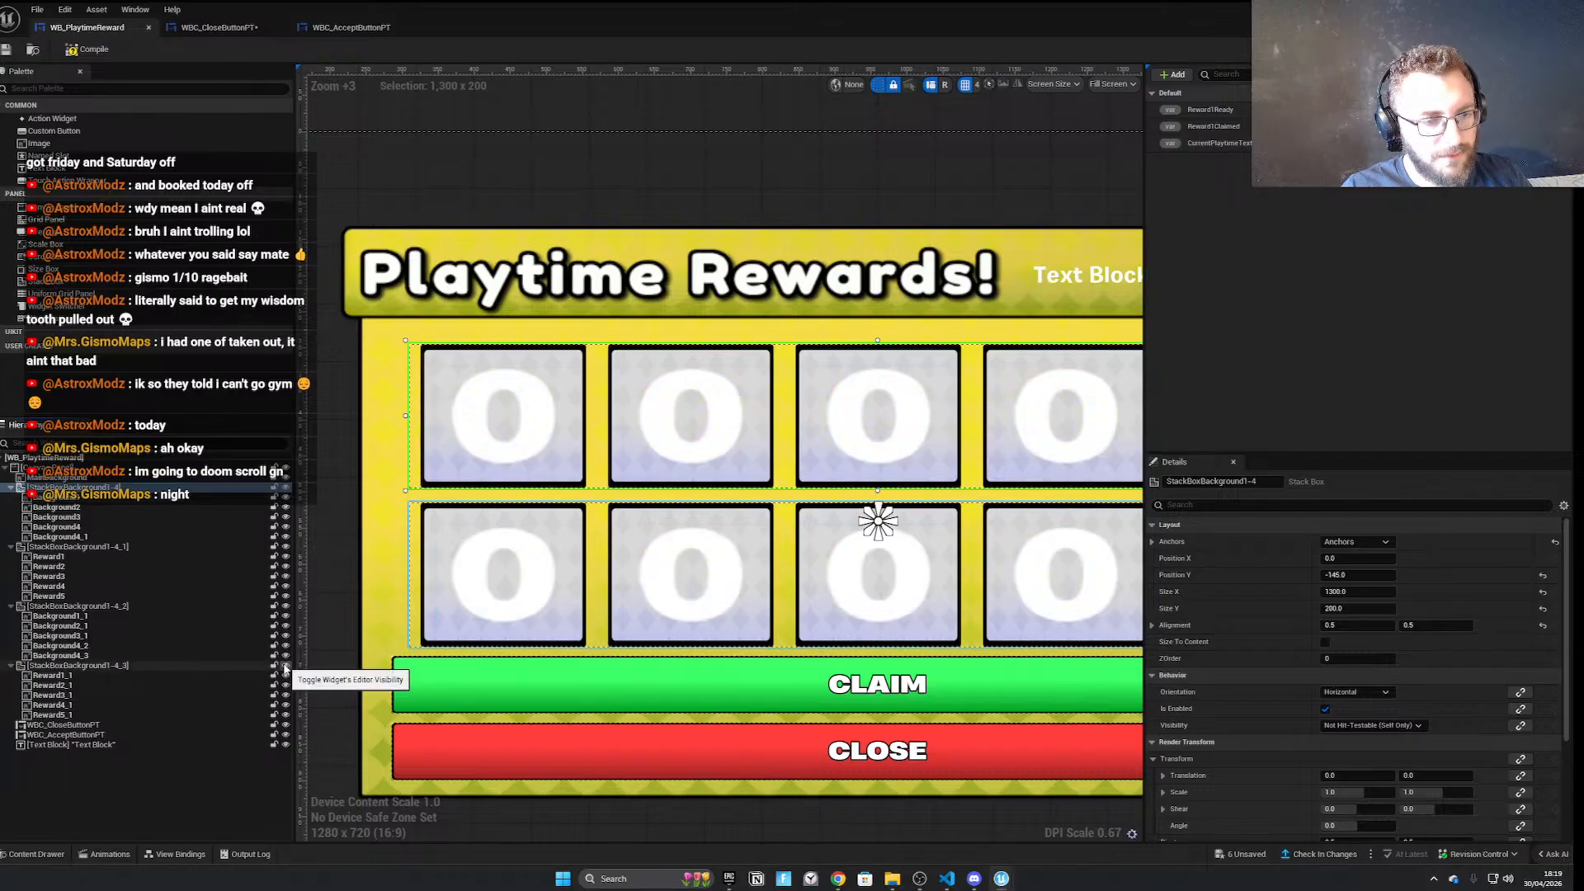
left_click(286, 666)
left_click(286, 666)
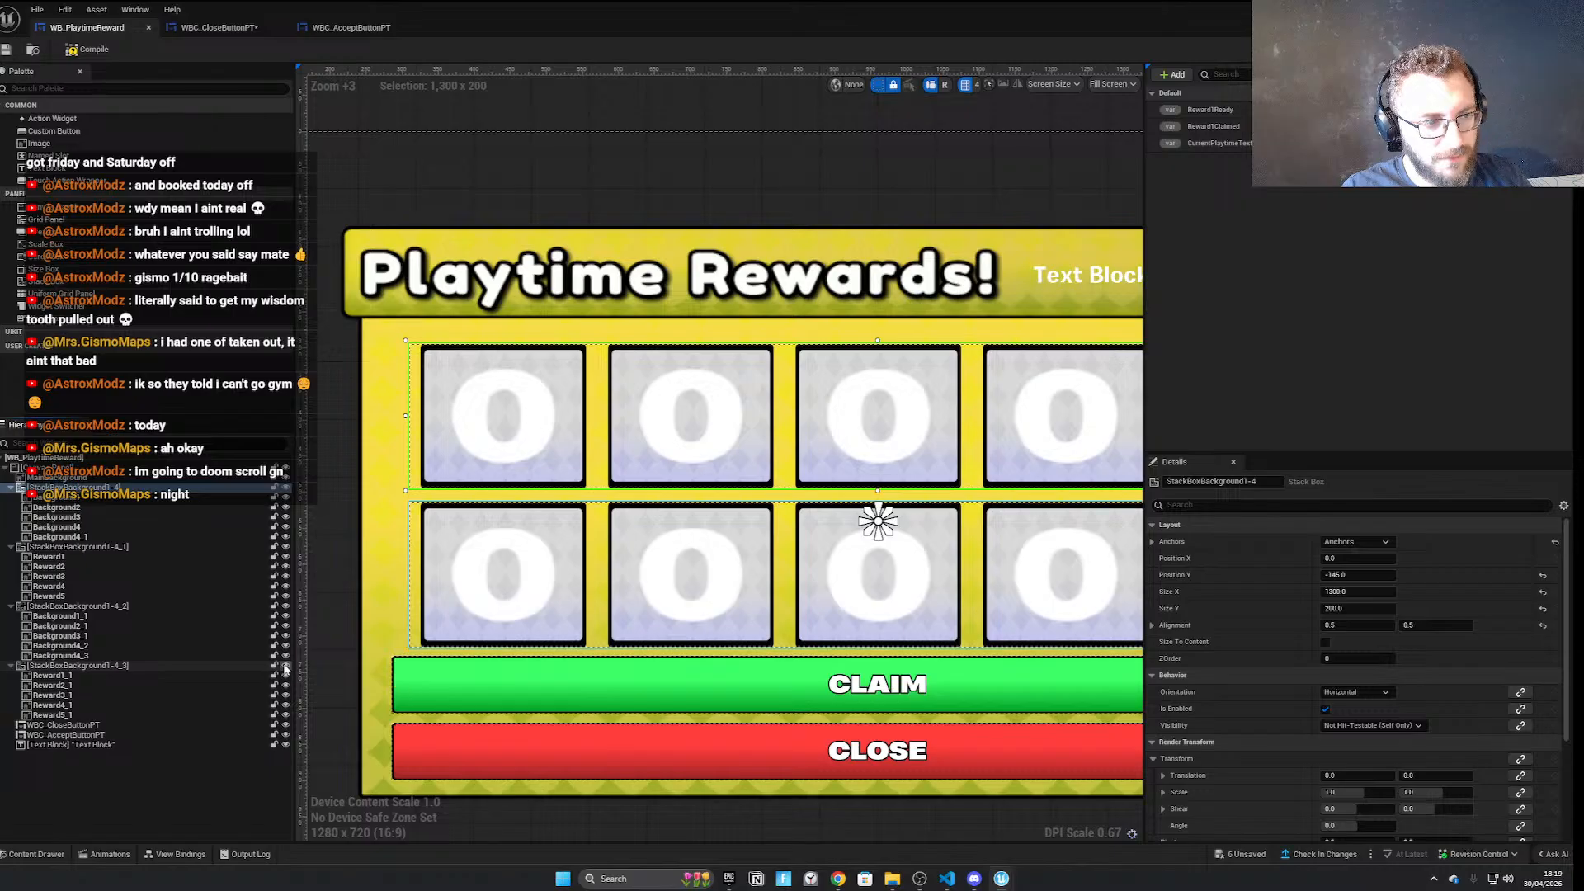
left_click(286, 606)
left_click(287, 606)
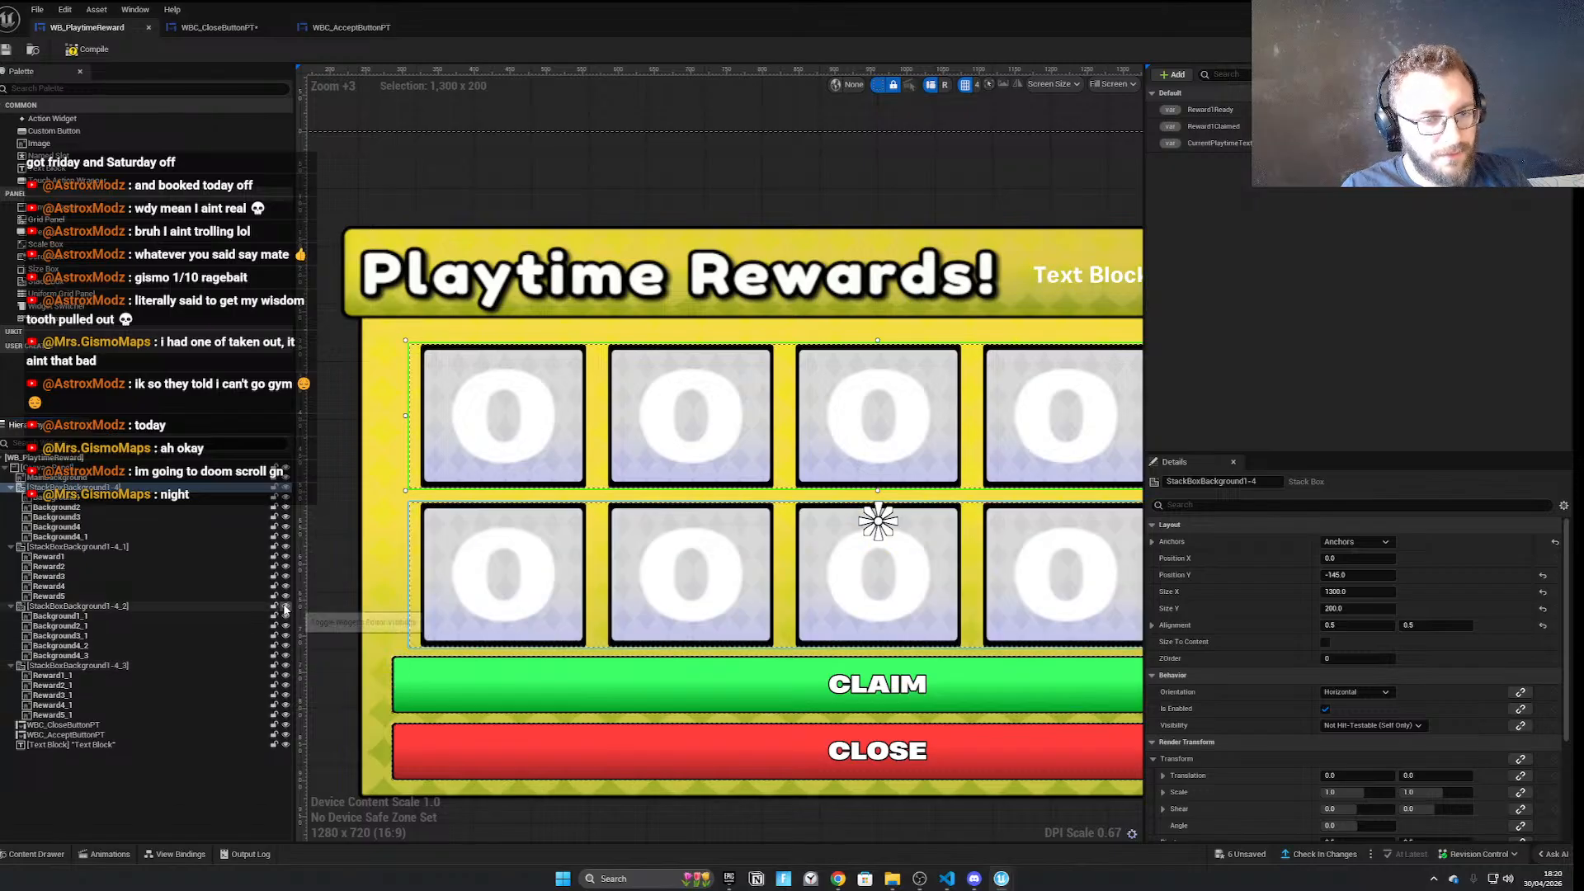
left_click(287, 489)
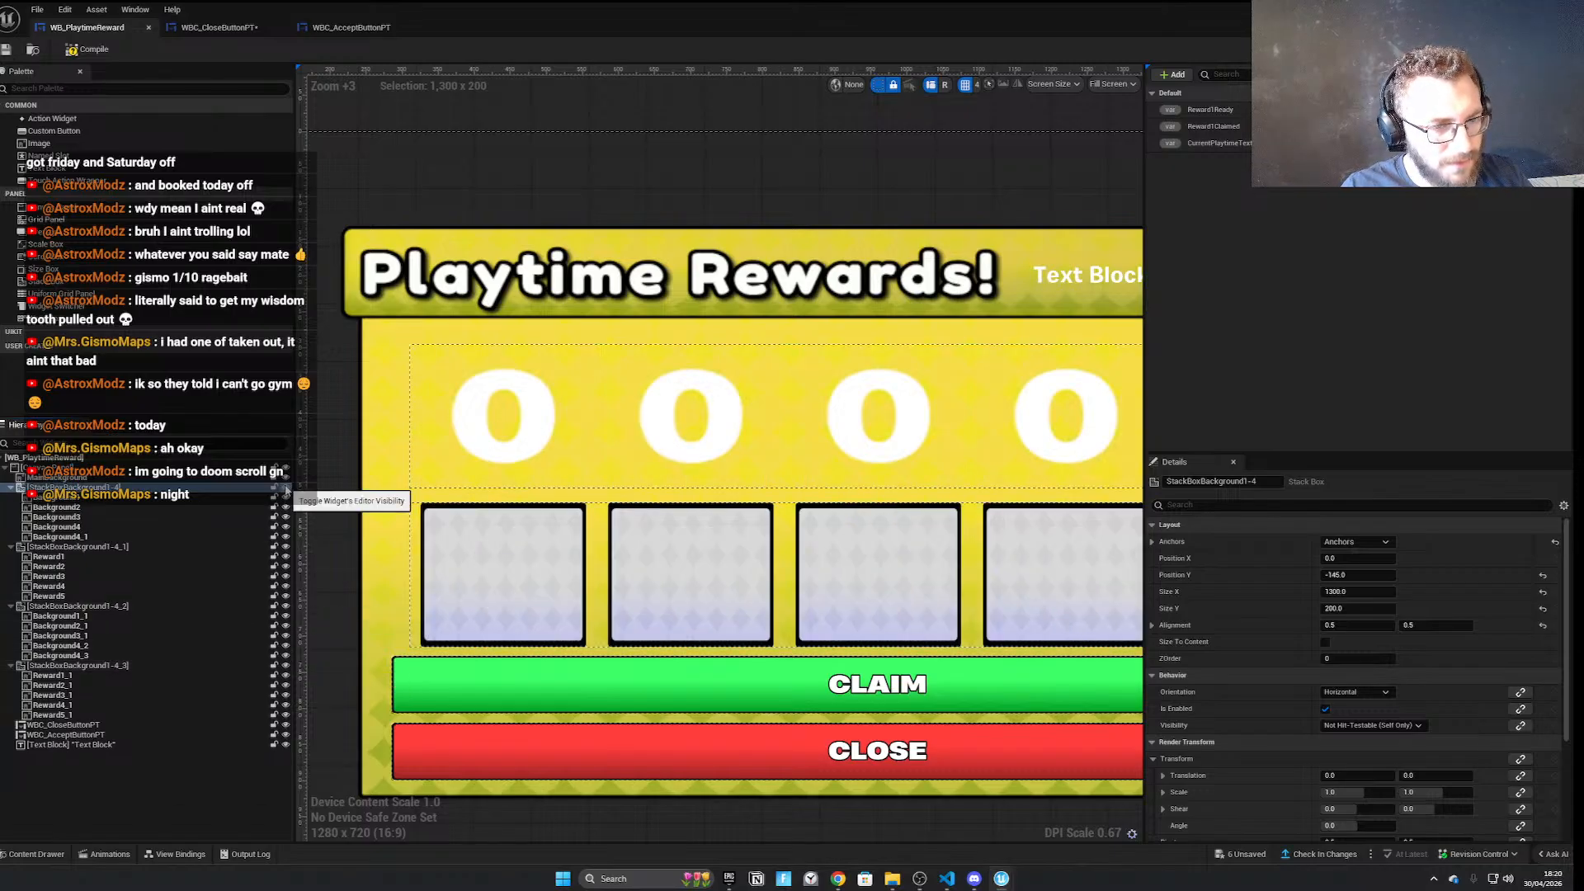
left_click(286, 488)
left_click(287, 488)
left_click(286, 488)
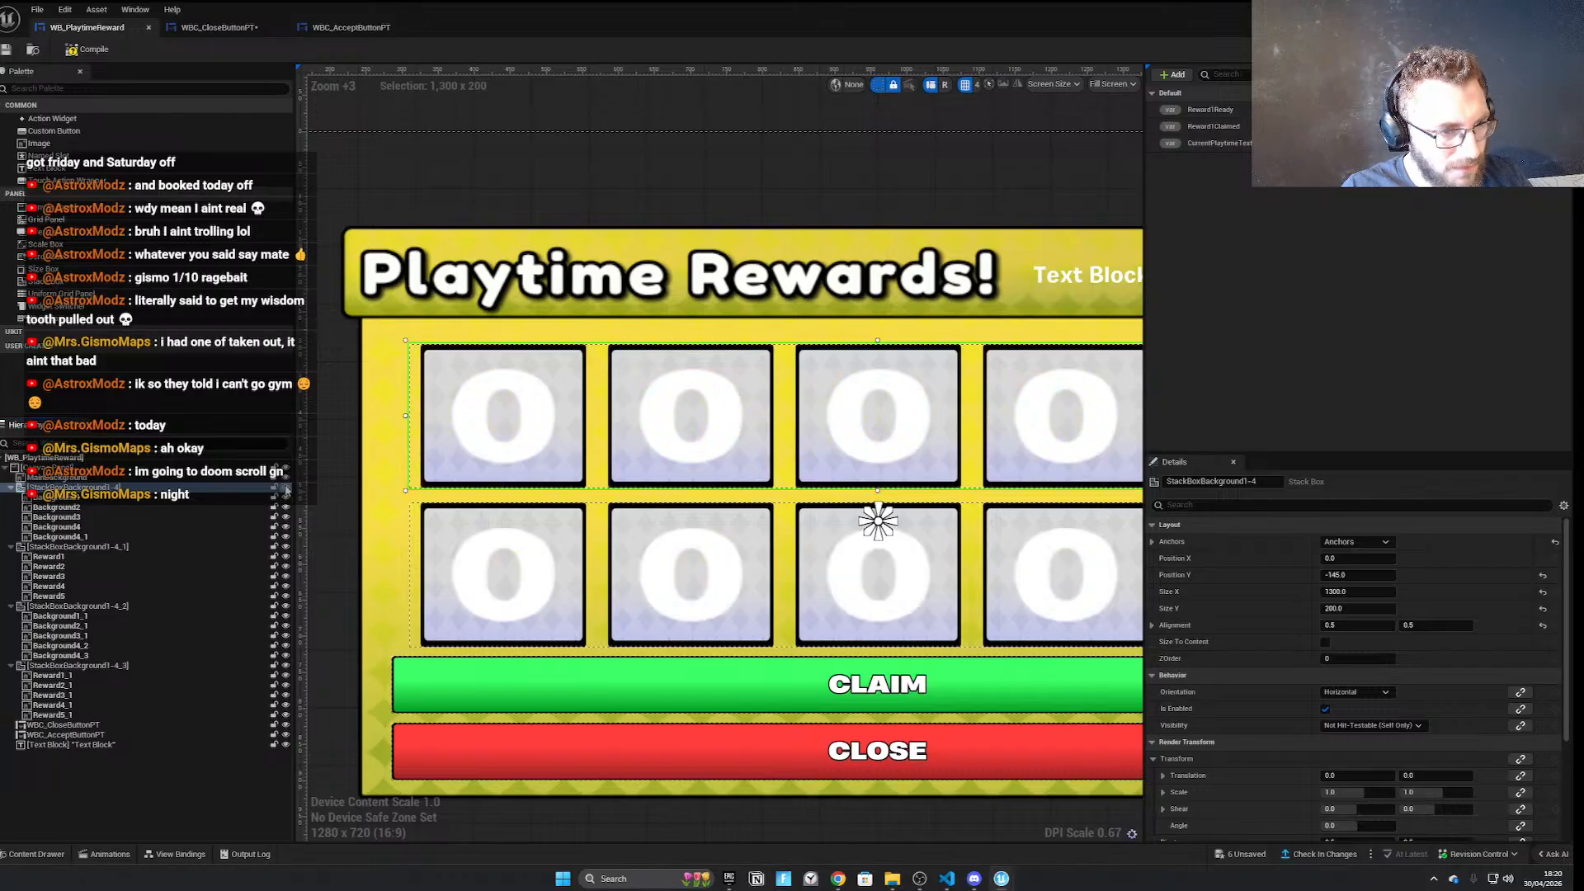
Collapse the other three stack boxes in the hierarchy and hide StackBoxBackground1-4 in the editor
left_click(10, 666)
left_click(10, 607)
left_click(11, 547)
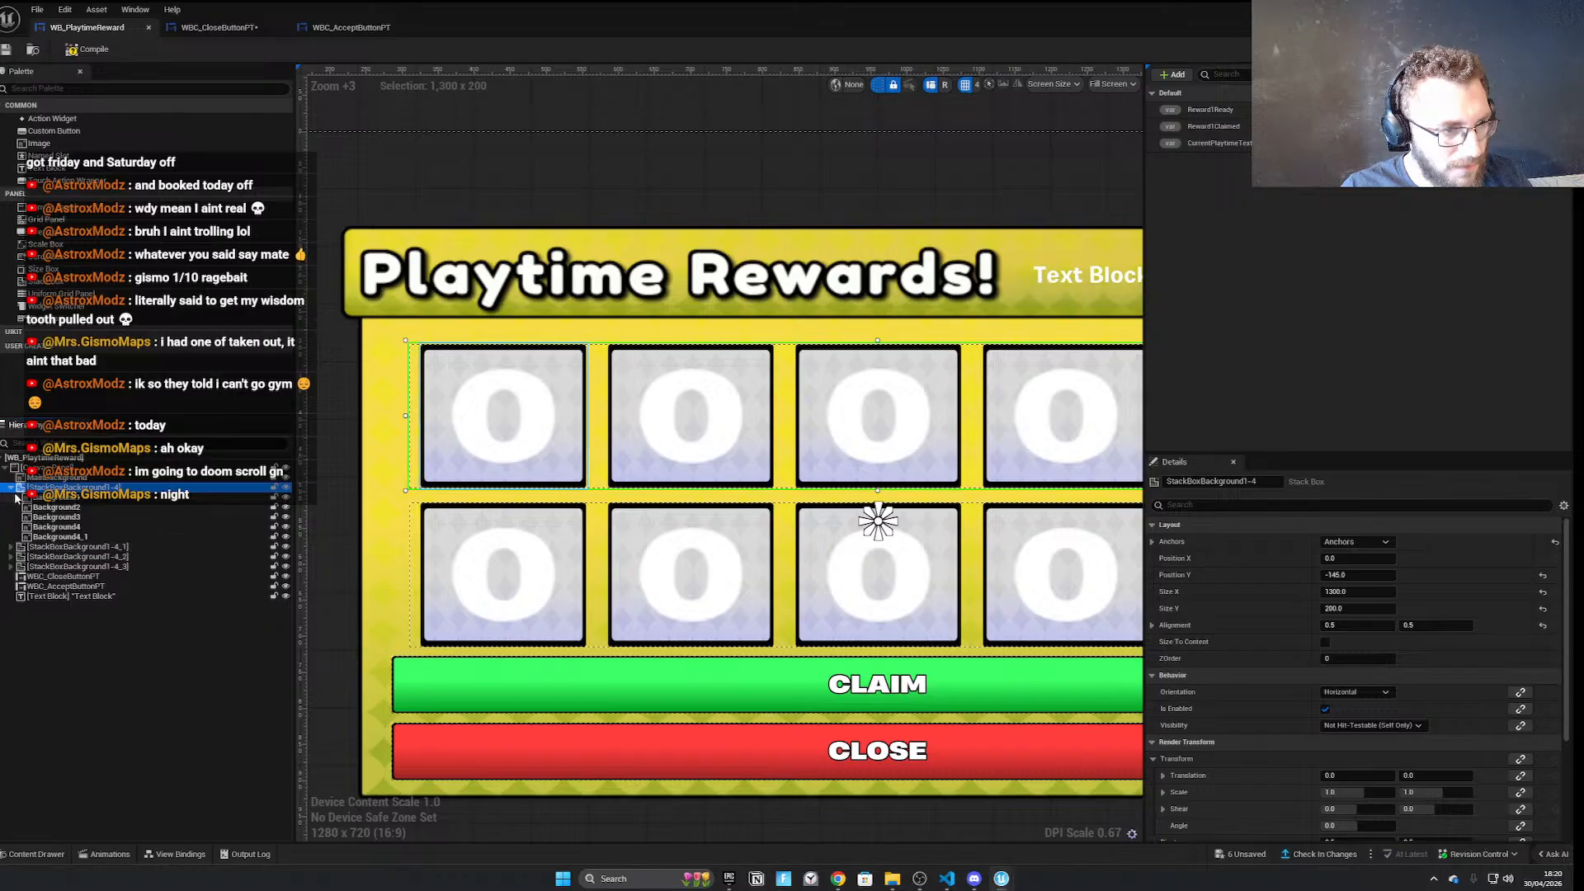
left_click(10, 488)
left_click(10, 491)
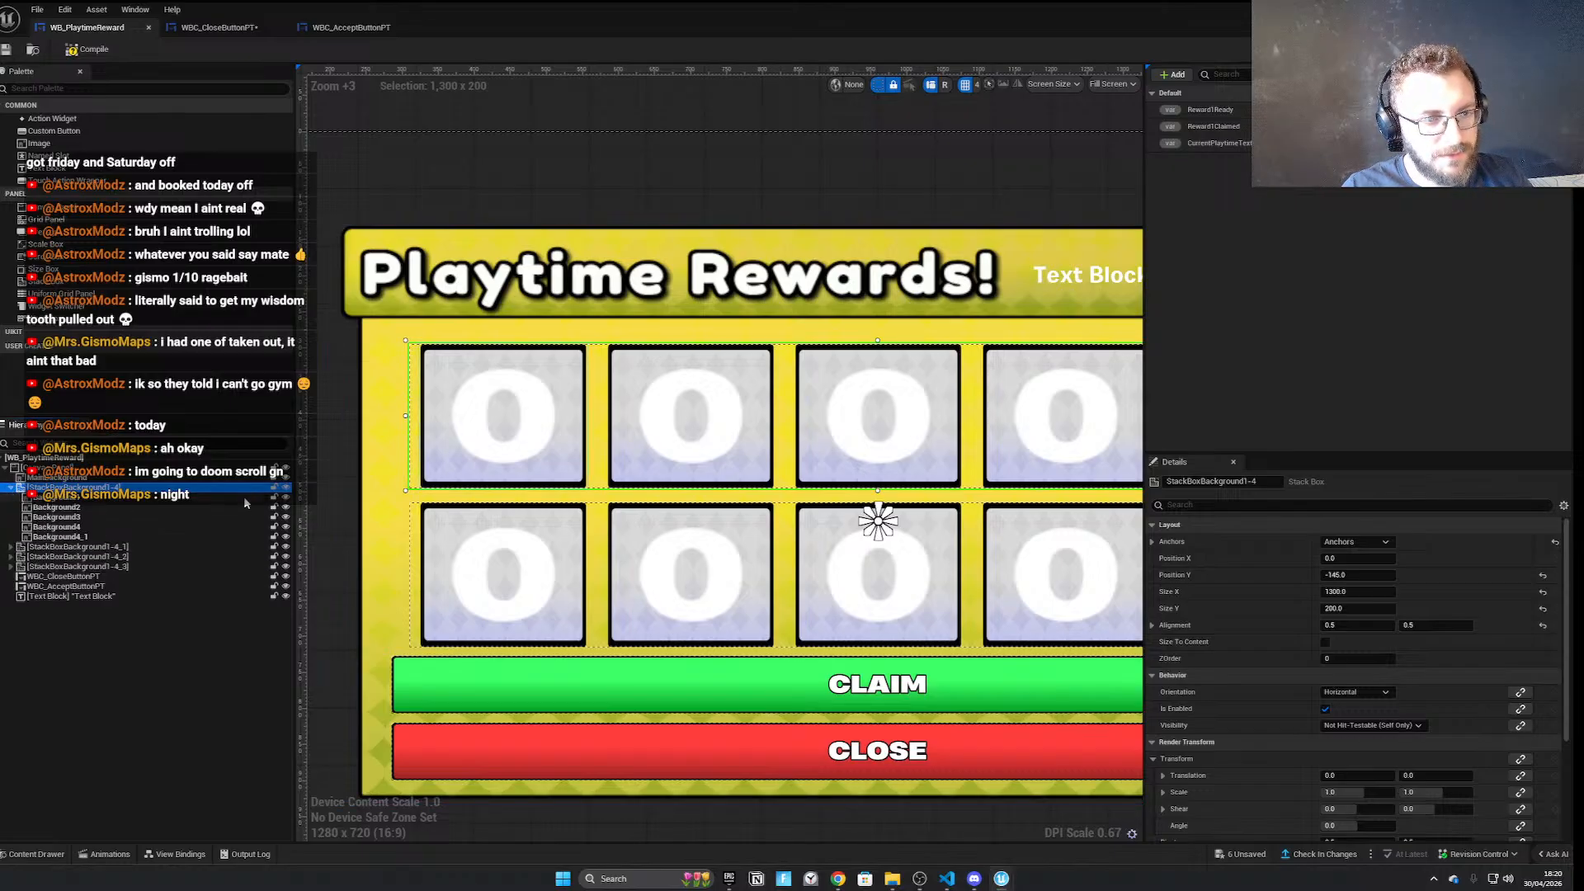
left_click(286, 488)
Check the Reward1_1 image's properties, try changing its brush image on its own, and undo the edit
left_click(519, 555)
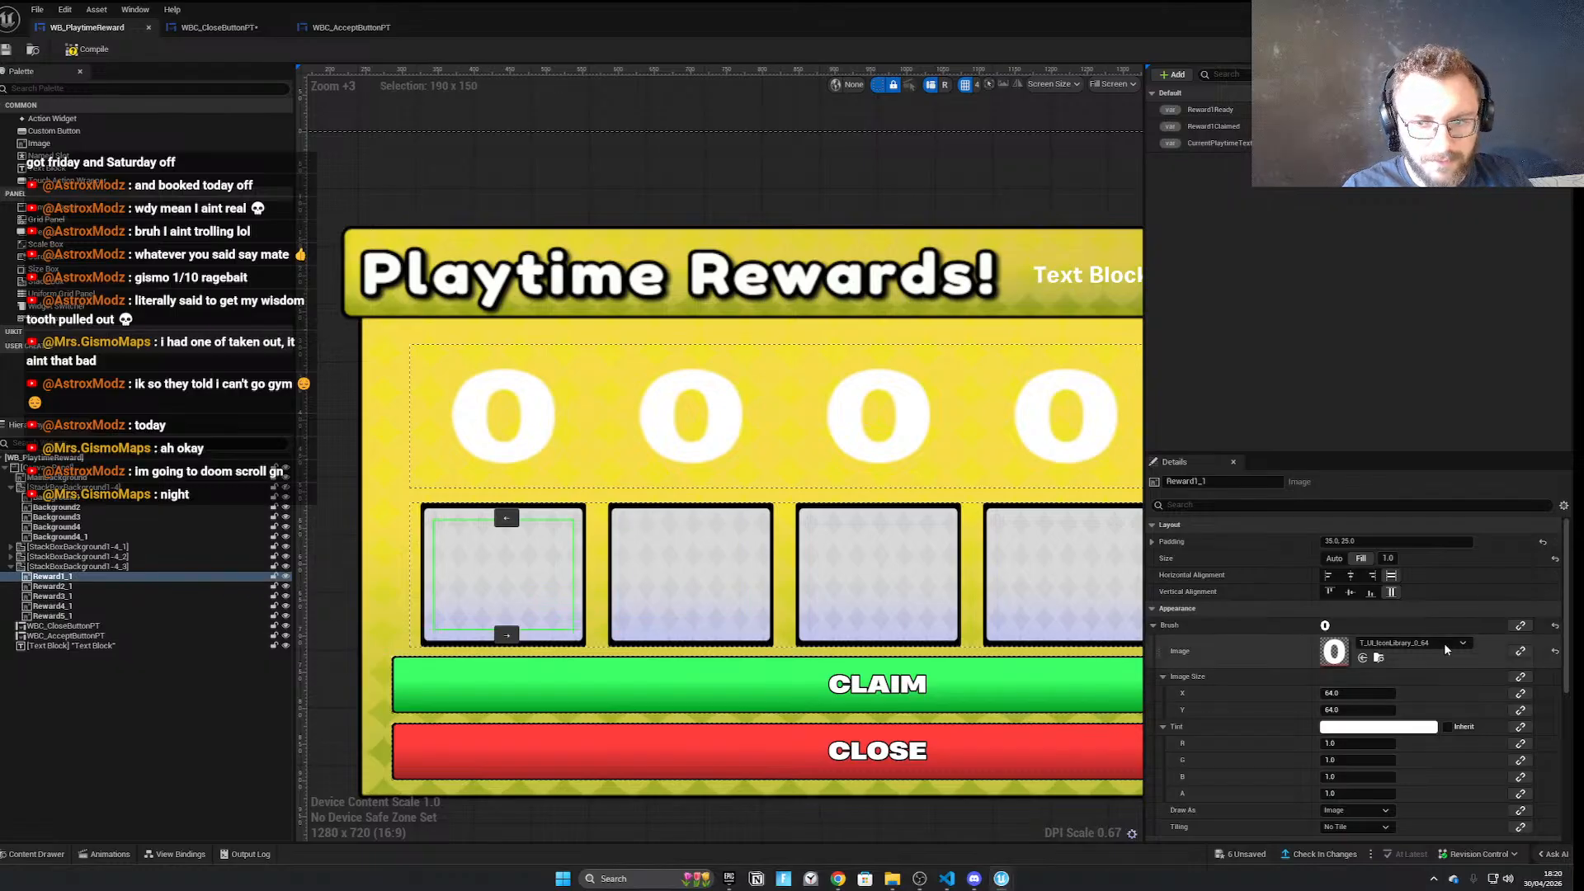
scroll(1393, 702, "down", 5)
scroll(1396, 724, "down", 3)
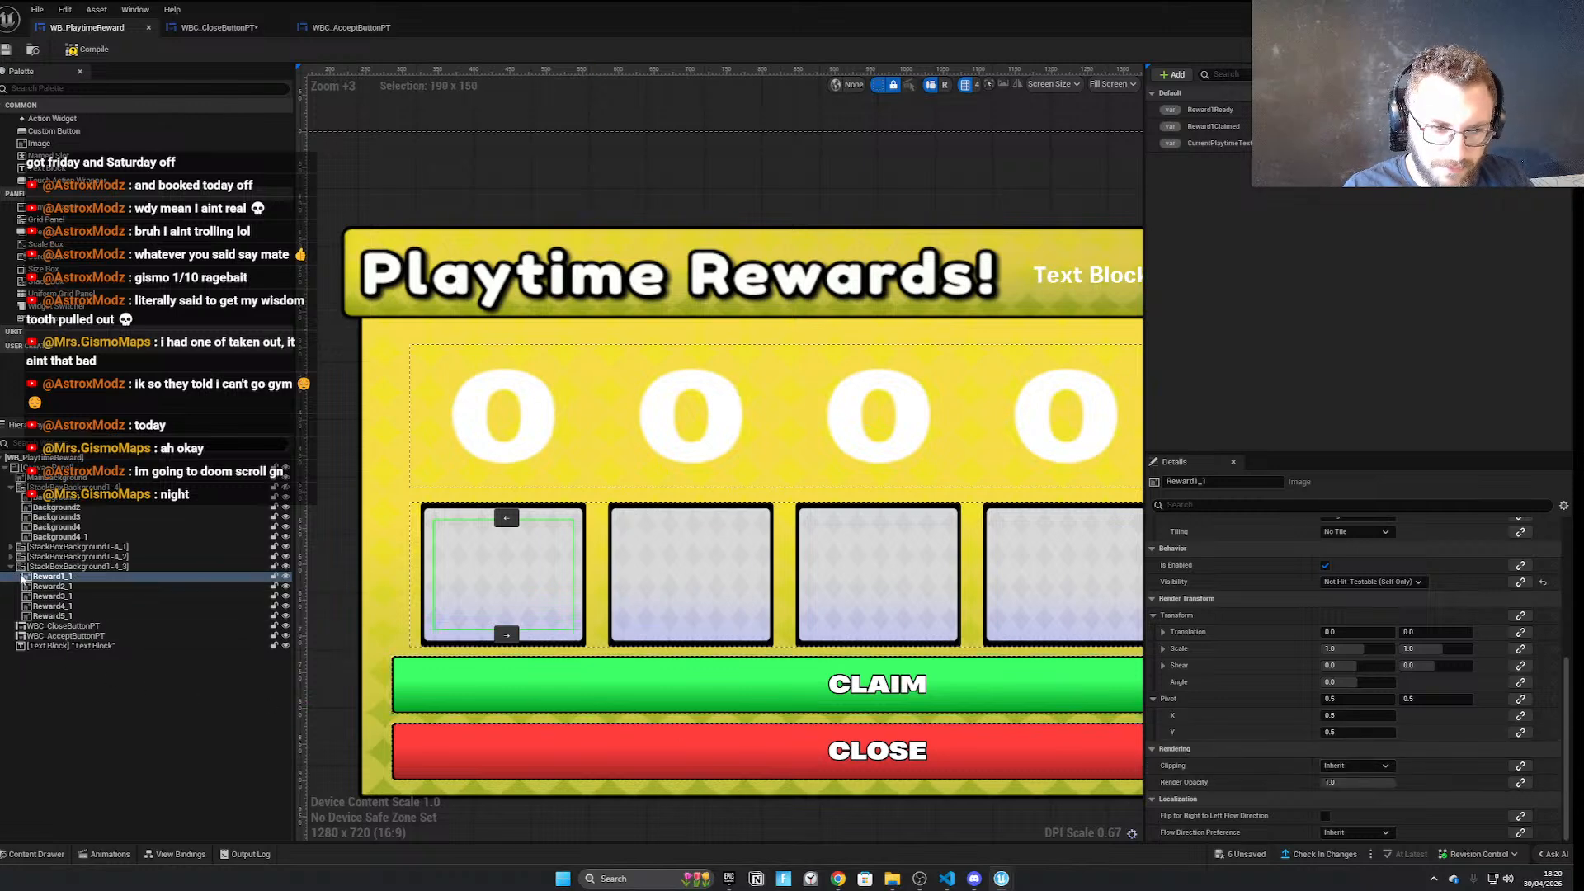
scroll(693, 654, "up", 3)
scroll(1434, 601, "up", 5)
scroll(1368, 692, "up", 2)
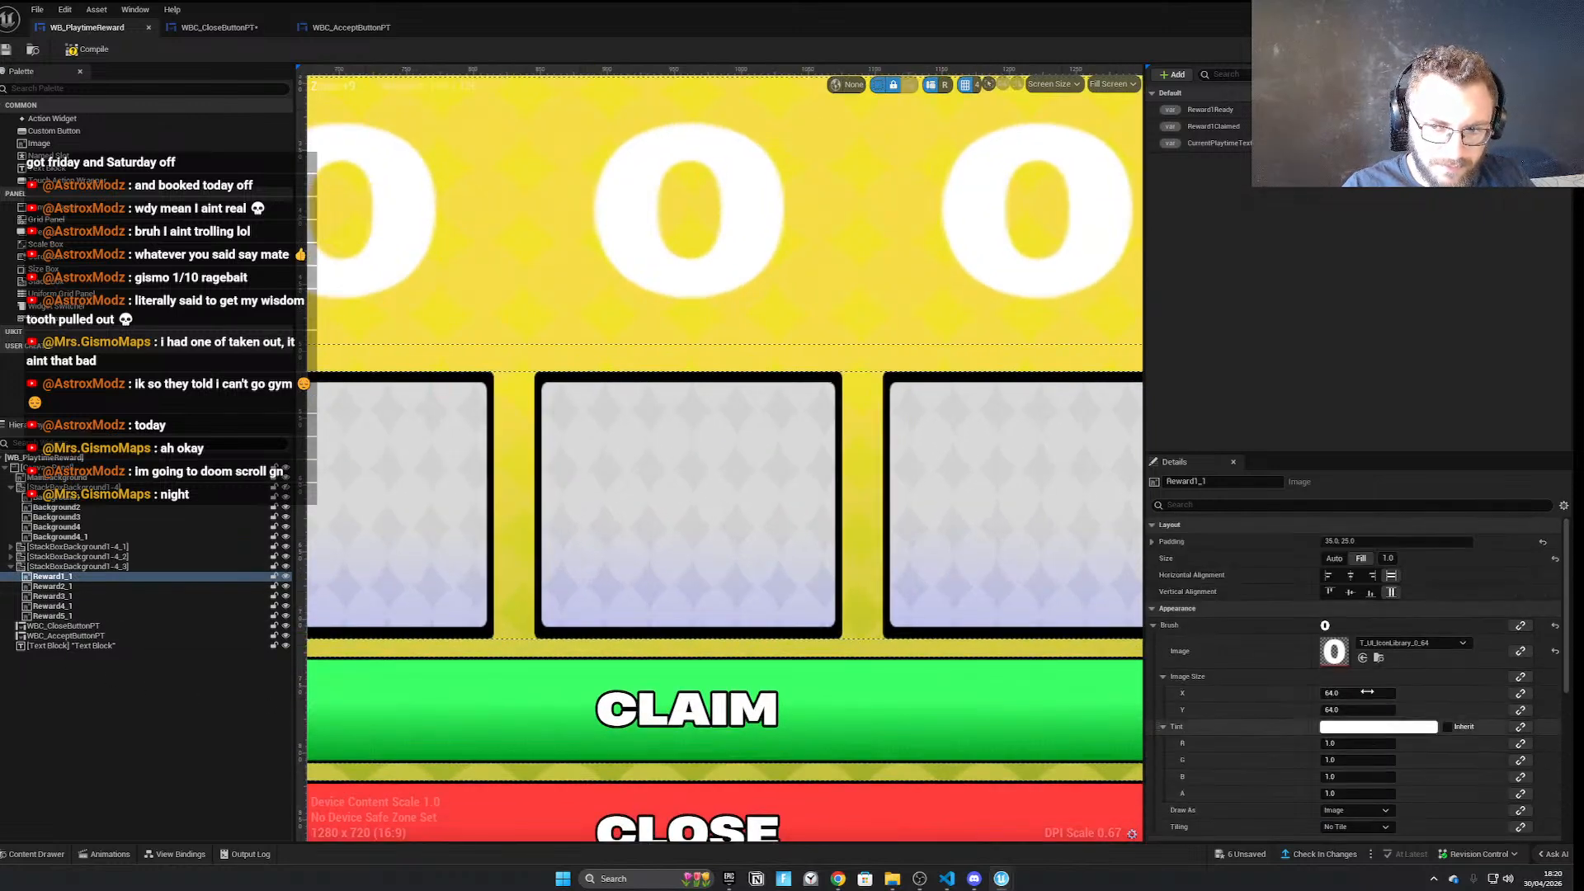
left_click(1403, 642)
left_click(1443, 600)
scroll(1001, 622, "down", 4)
key("ctrl+z")
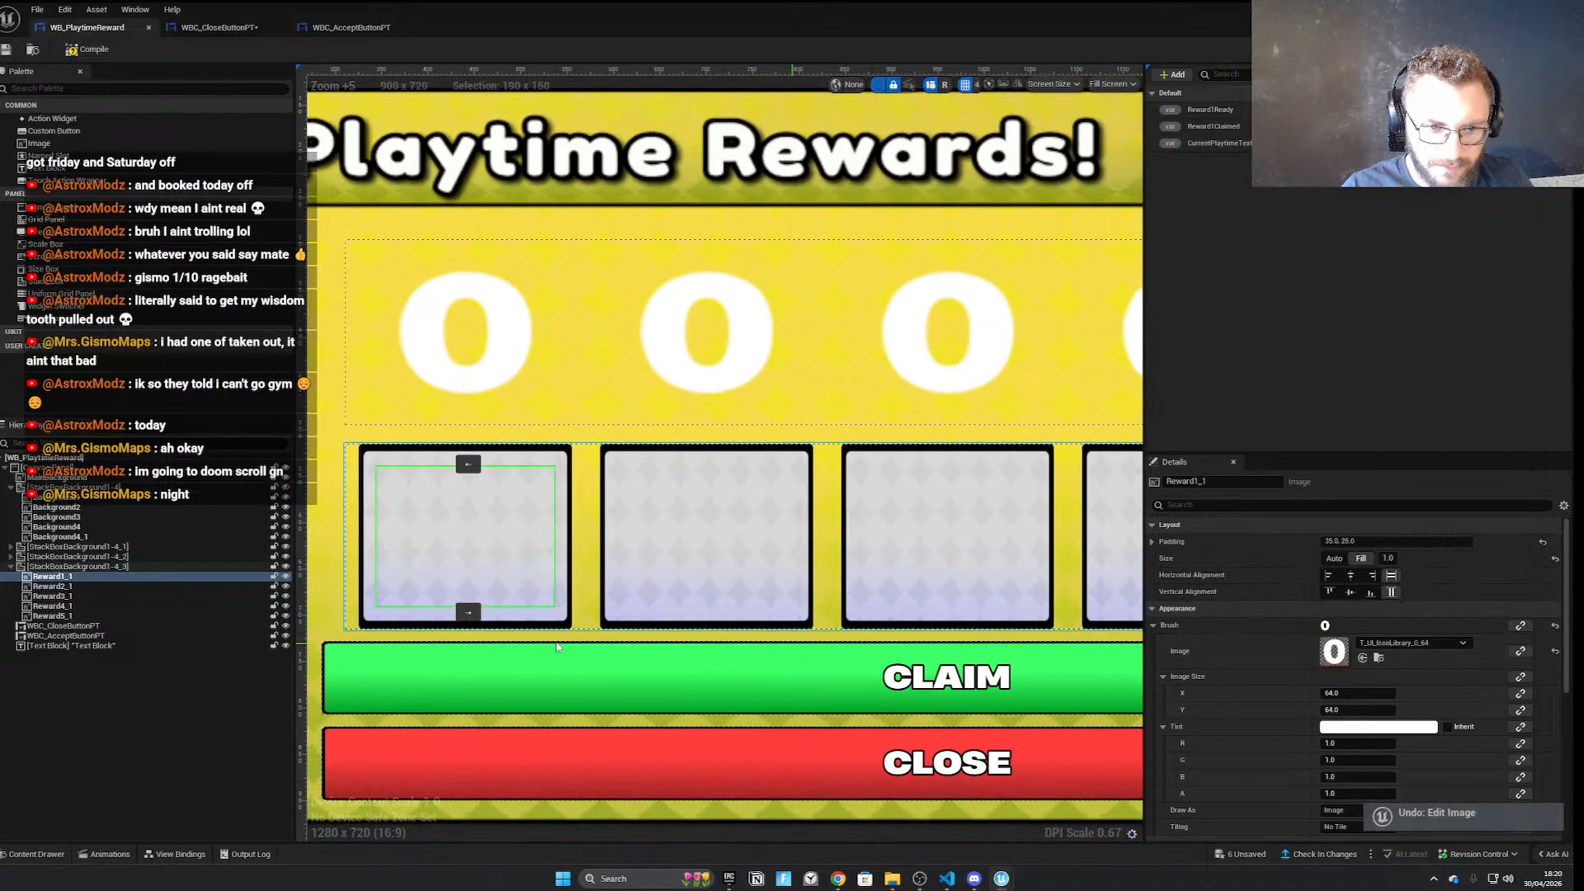
Set the brush image of Reward1_1 through Reward5_1 together to the T_UI_IconLibrary_1_64 texture
left_click(52, 616, "shift")
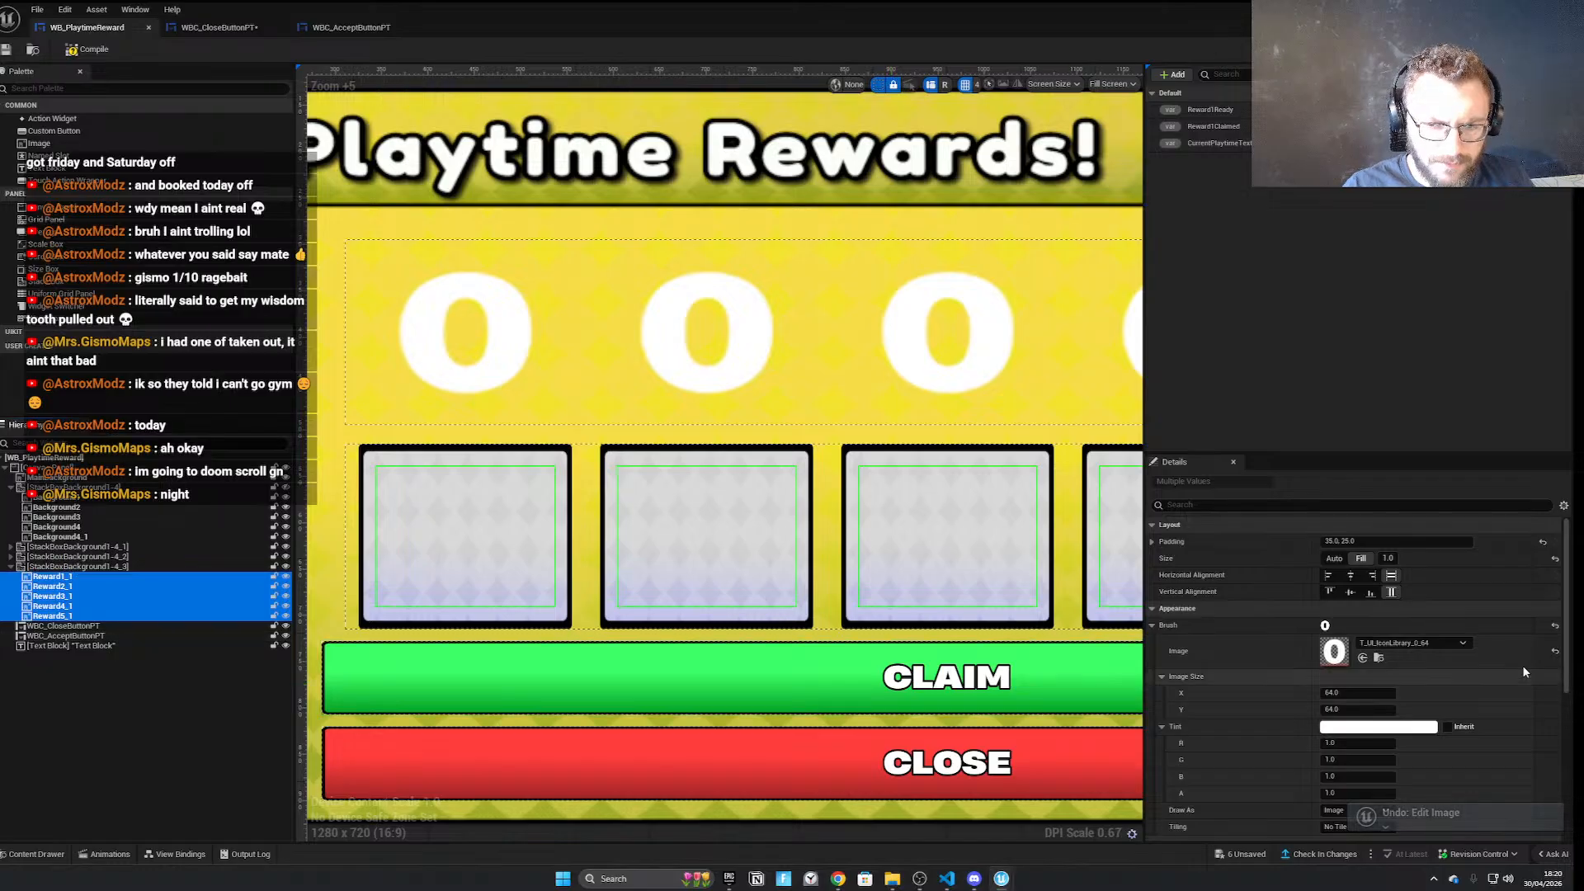
left_click(1424, 643)
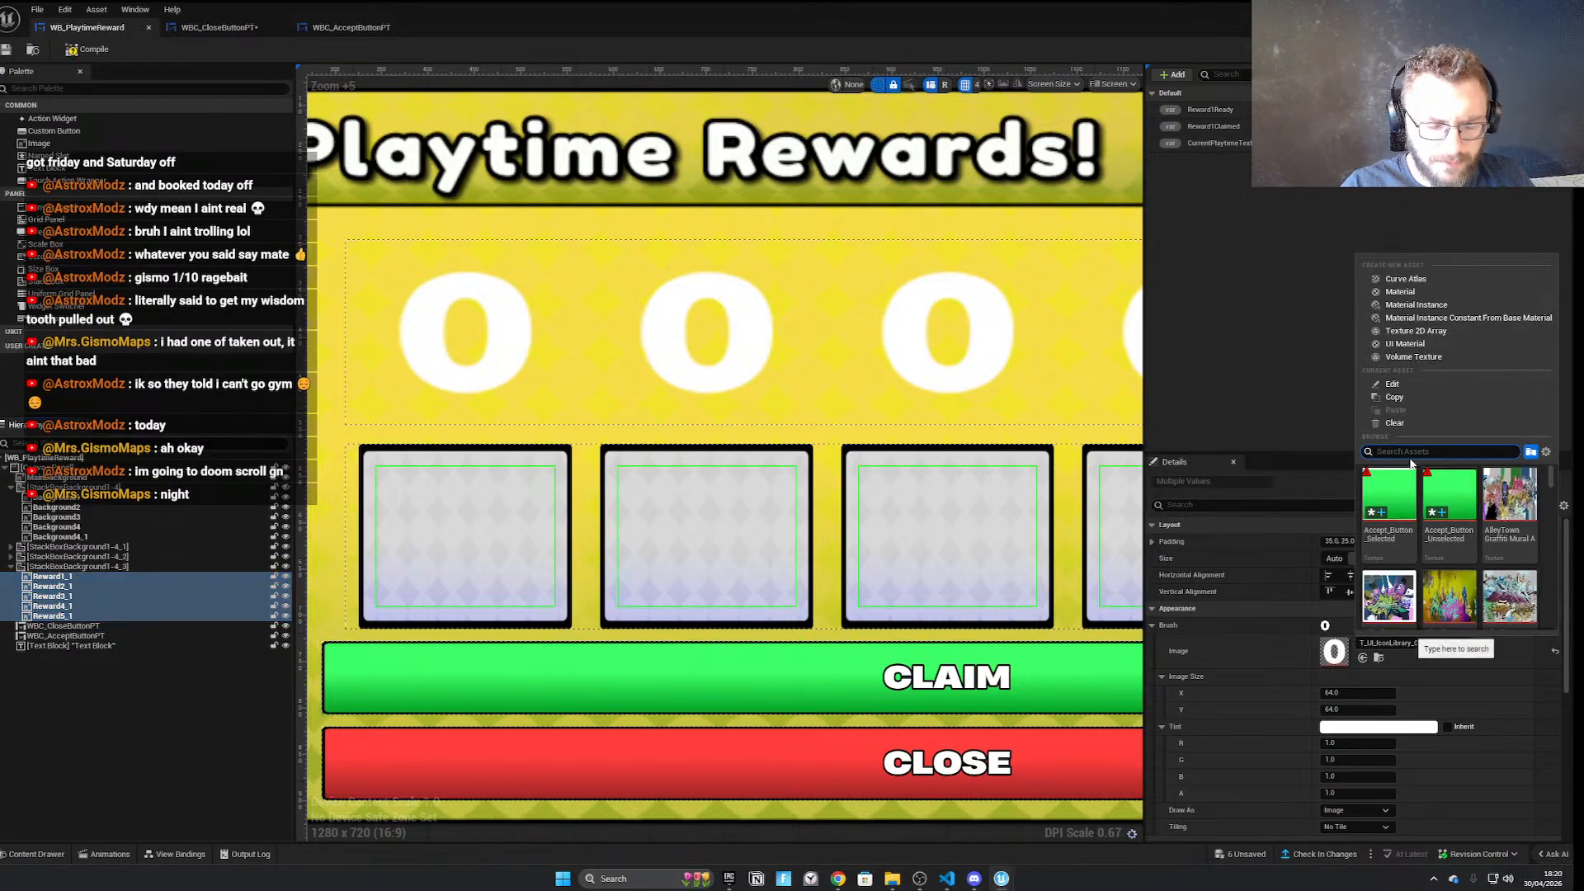
type("0")
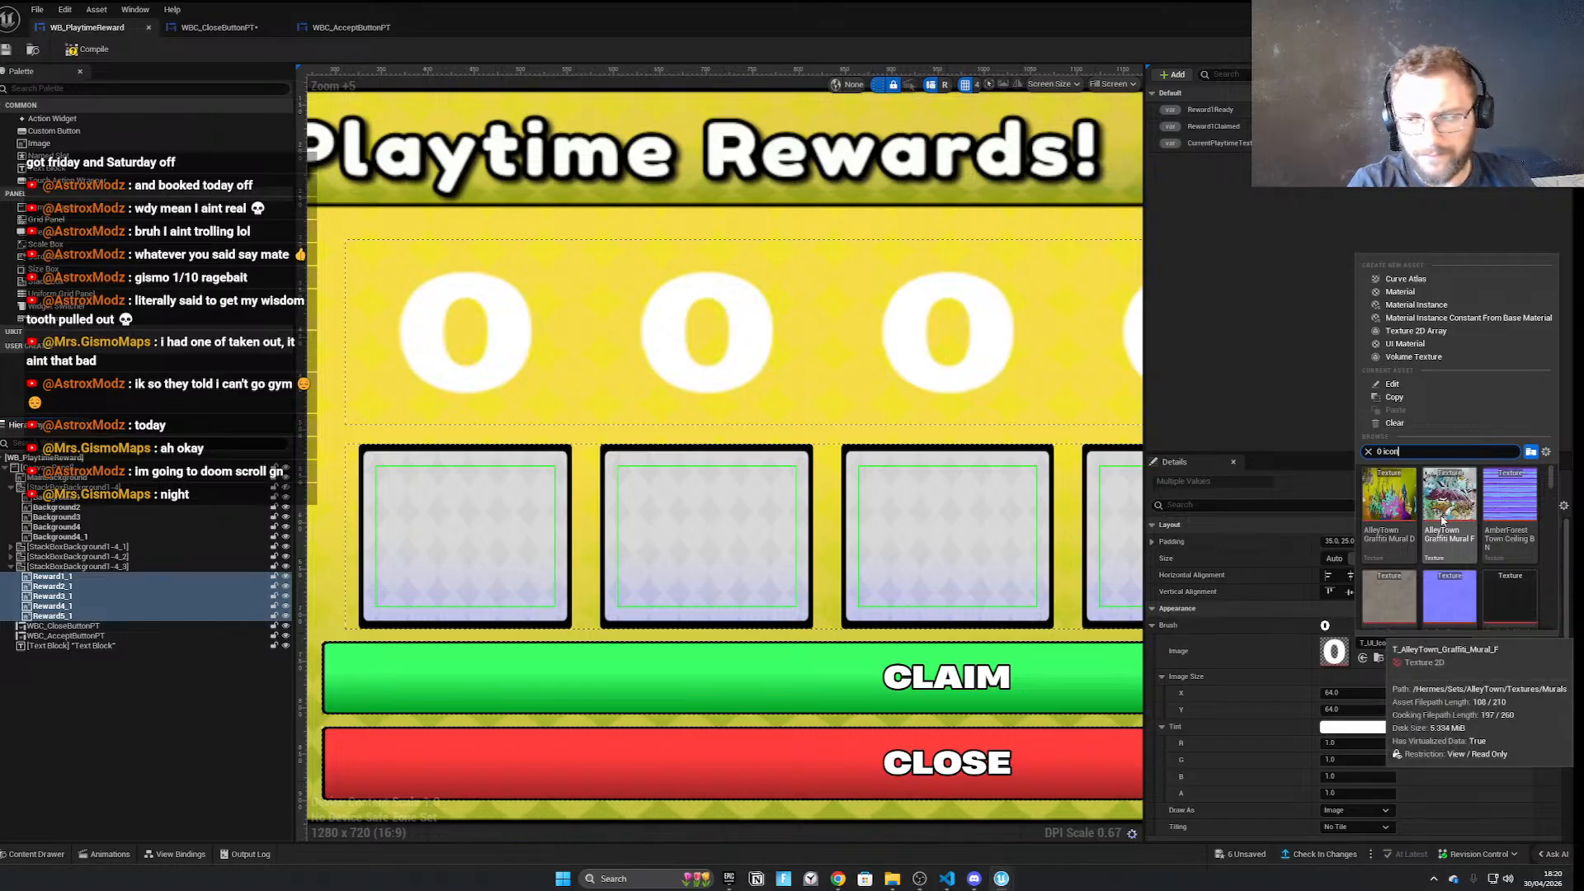
type(" icon")
left_click(1398, 491)
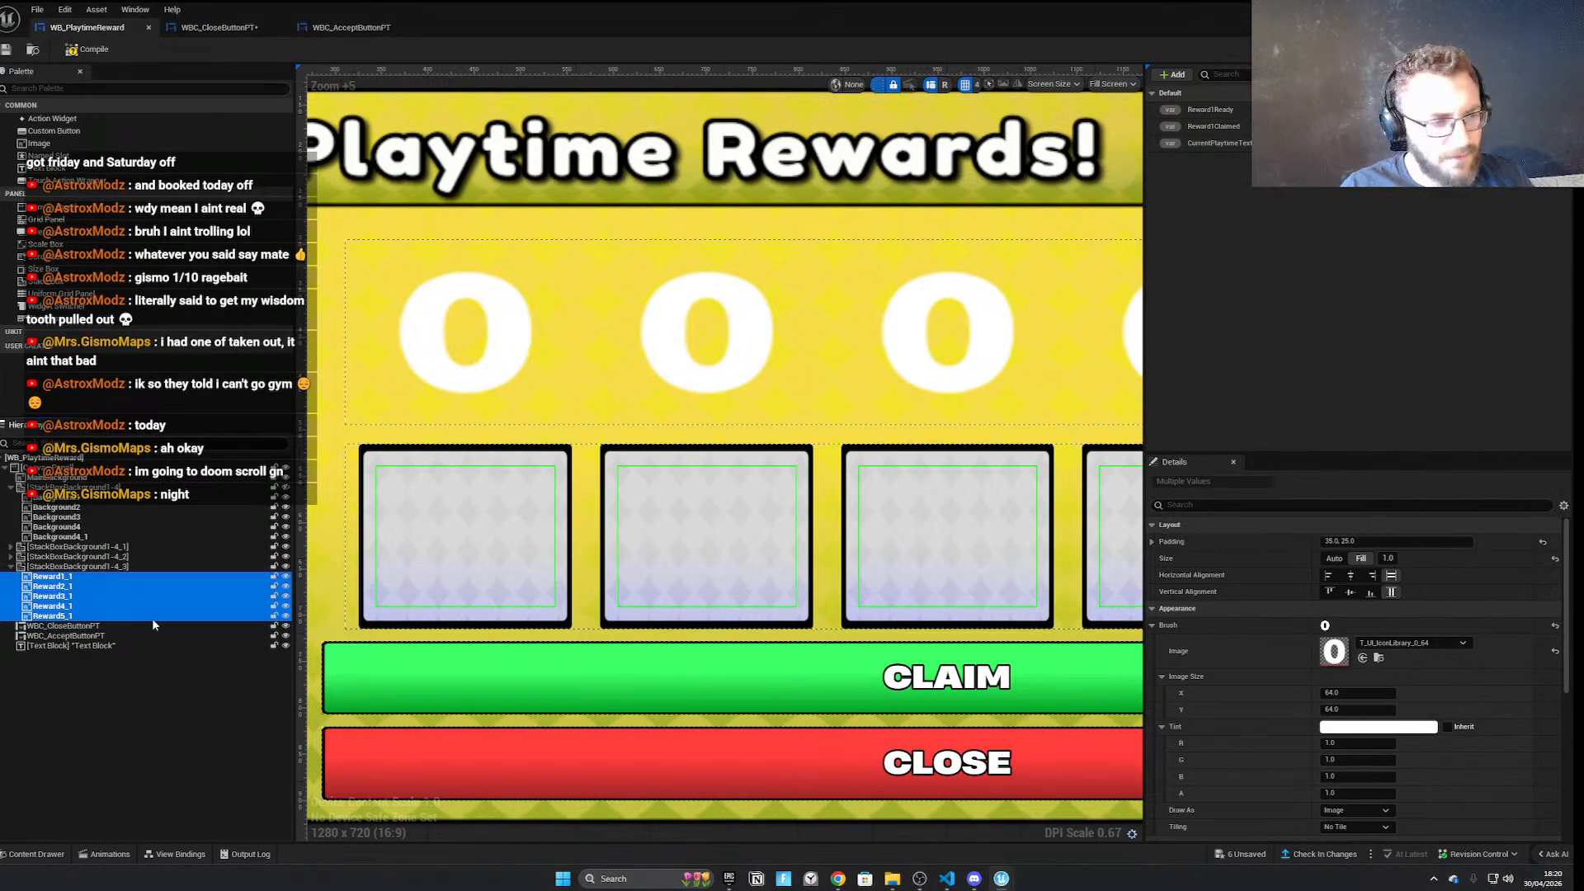
left_click(1411, 647)
type("1 icon")
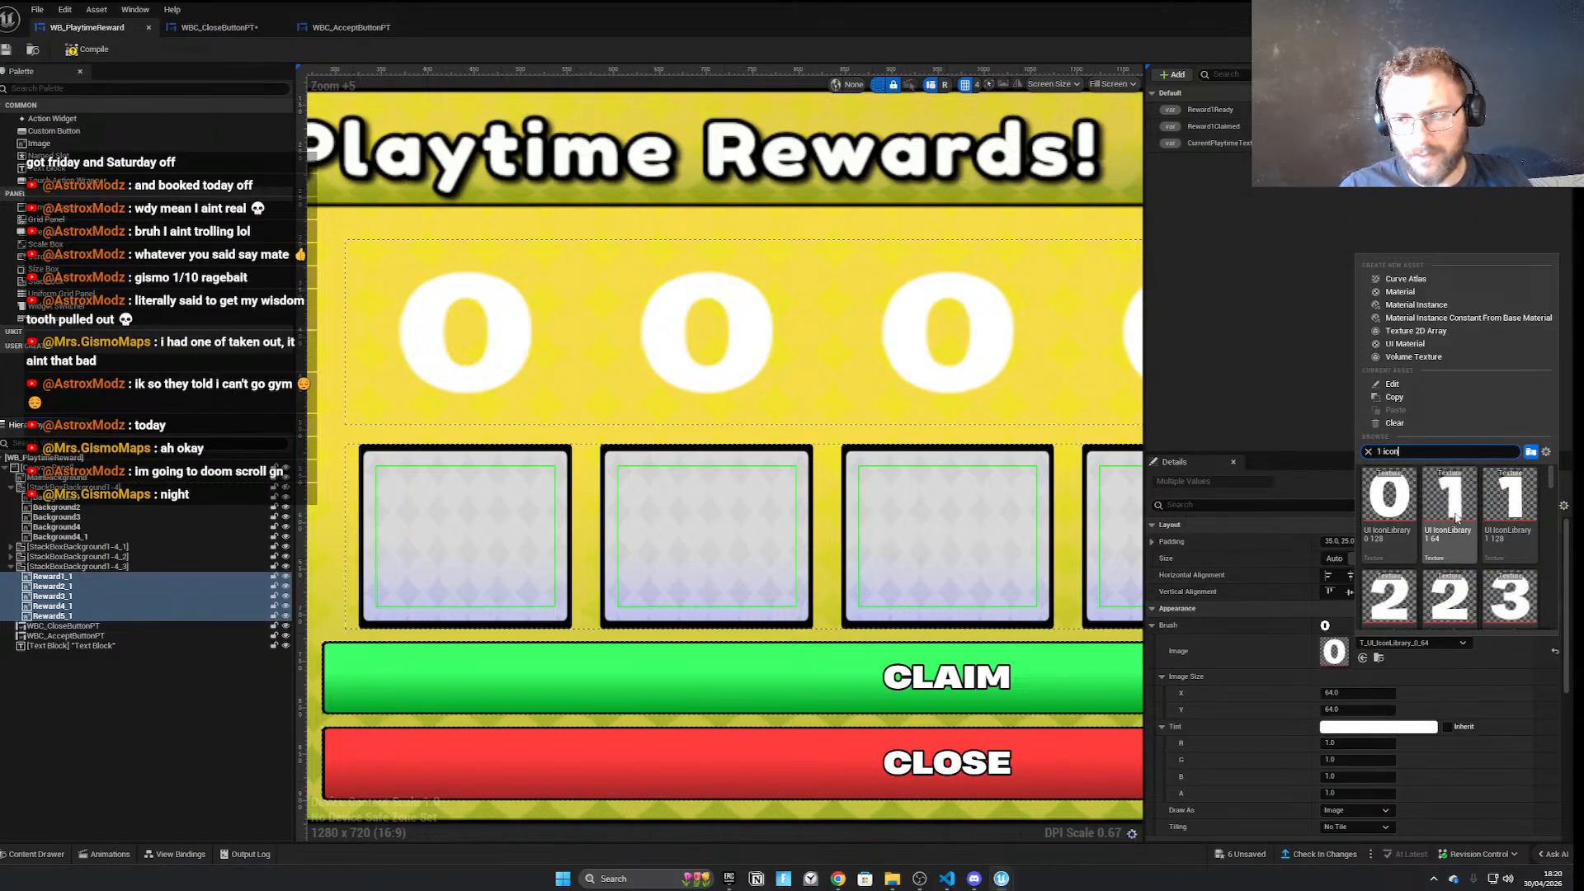
left_click(1450, 495)
scroll(916, 617, "down", 6)
Show, hide and show StackBoxBackground1-4 again to compare the first row with the updated second row, leaving it shown
left_click(207, 516)
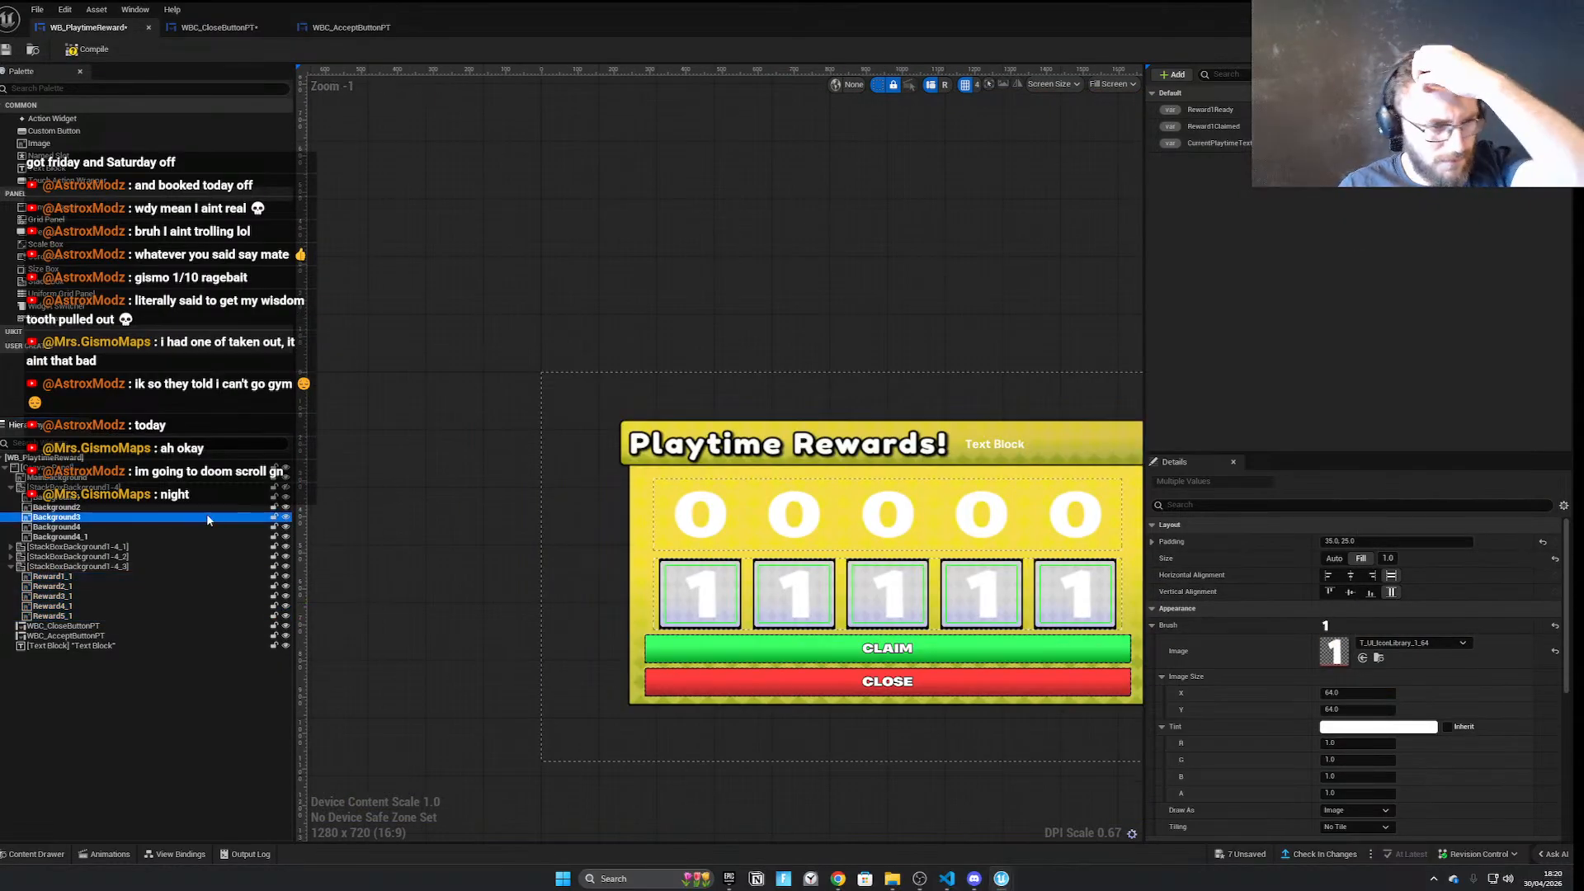
left_click(285, 491)
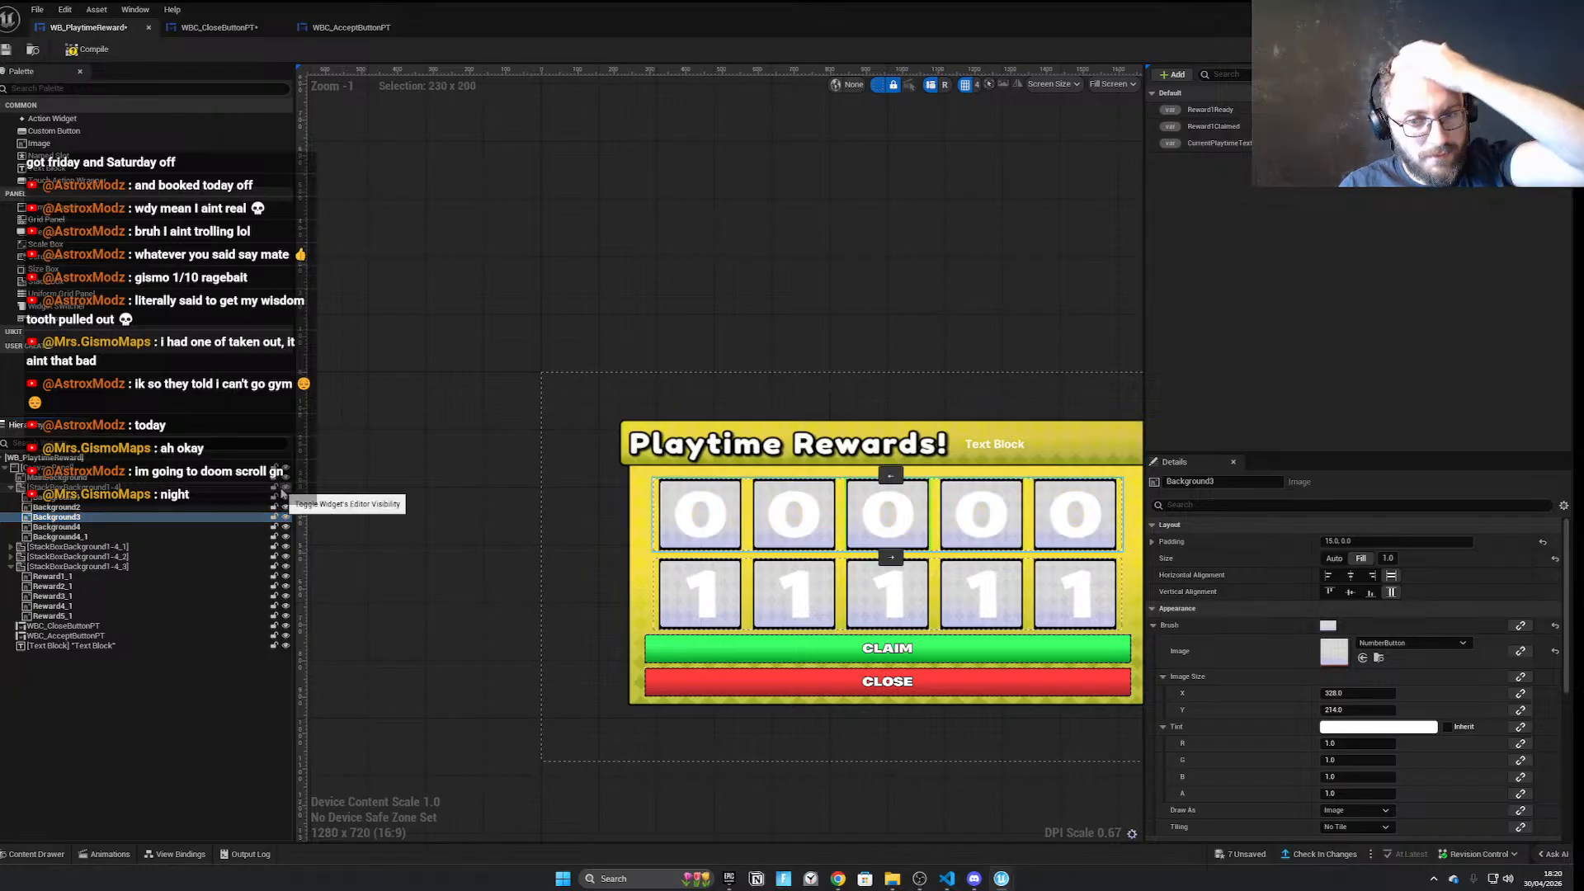
left_click(285, 490)
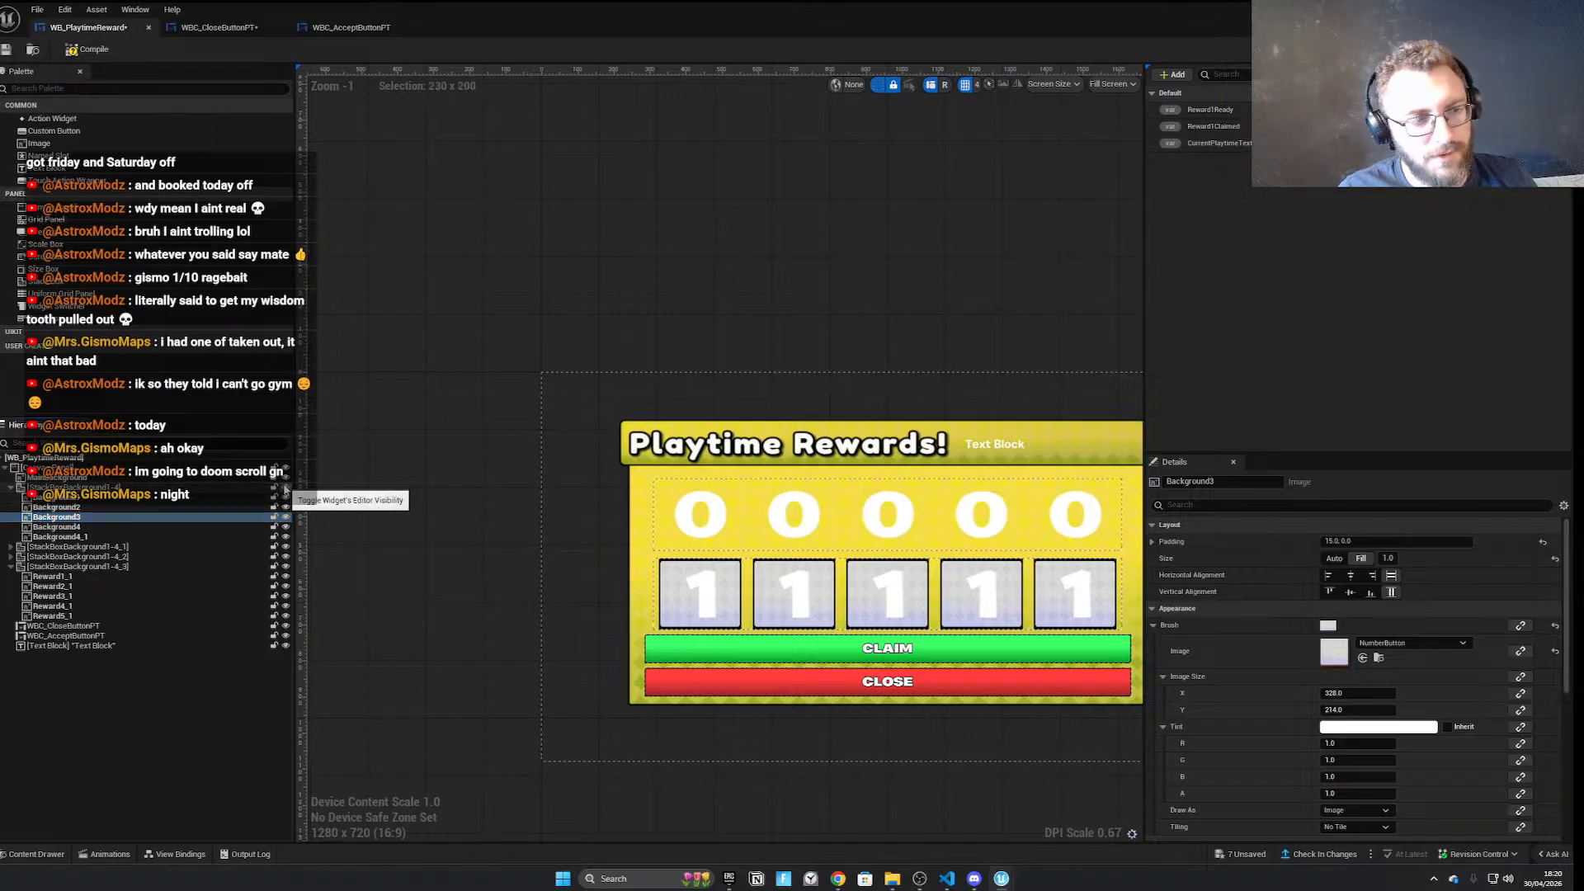
left_click(285, 491)
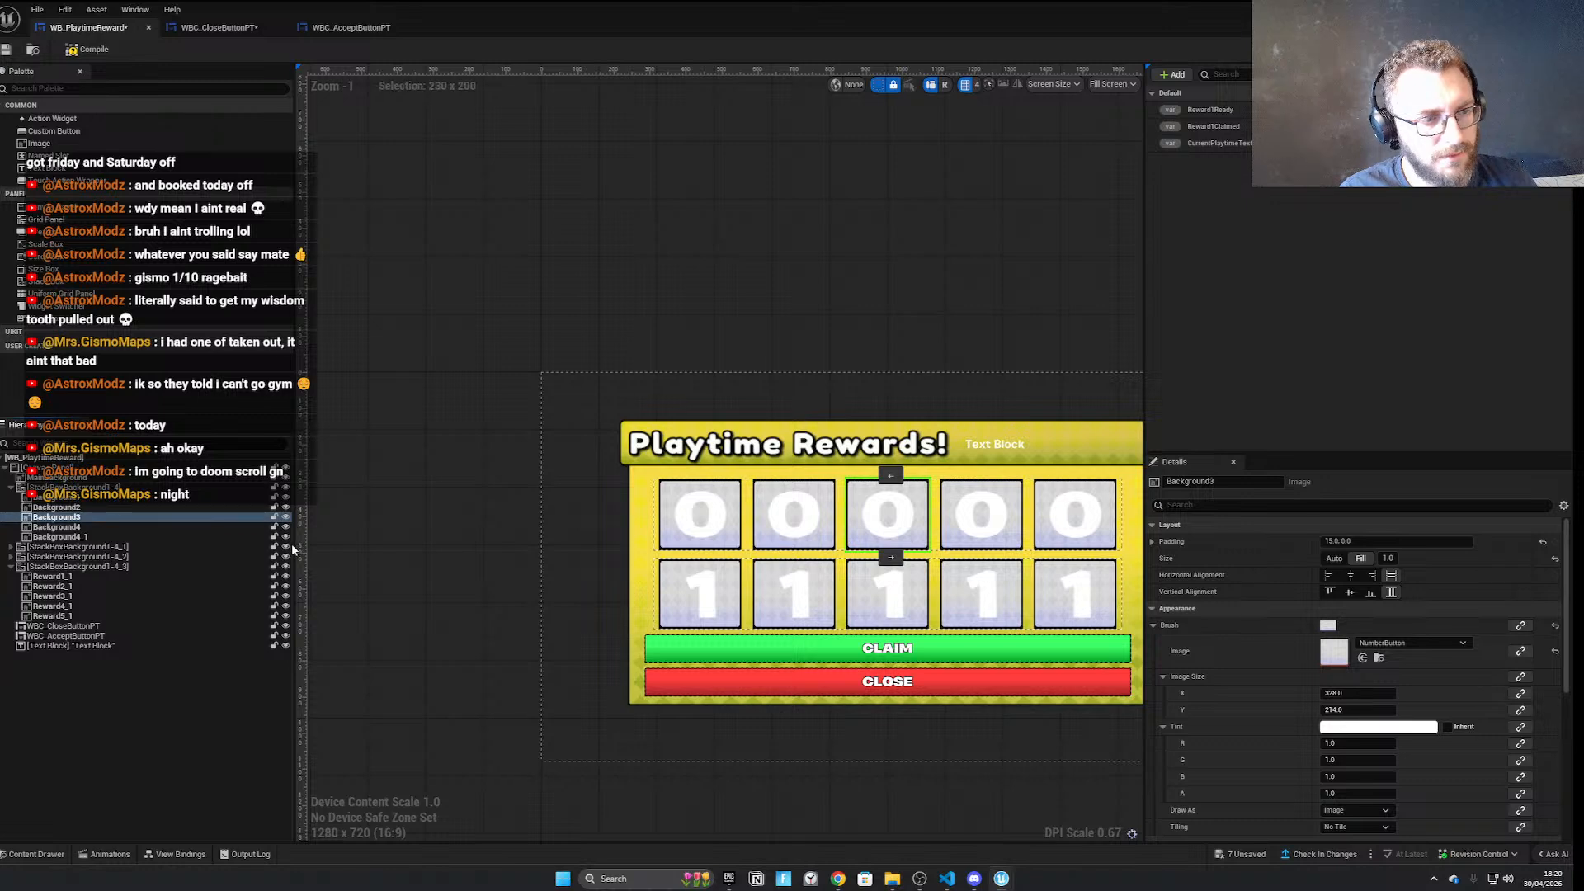
Hide and show StackBoxBackground1-4_3 and its Reward1_1 image to check how the second row's icons respond
left_click(286, 566)
left_click(286, 566)
left_click(285, 576)
left_click(285, 576)
left_click(285, 576)
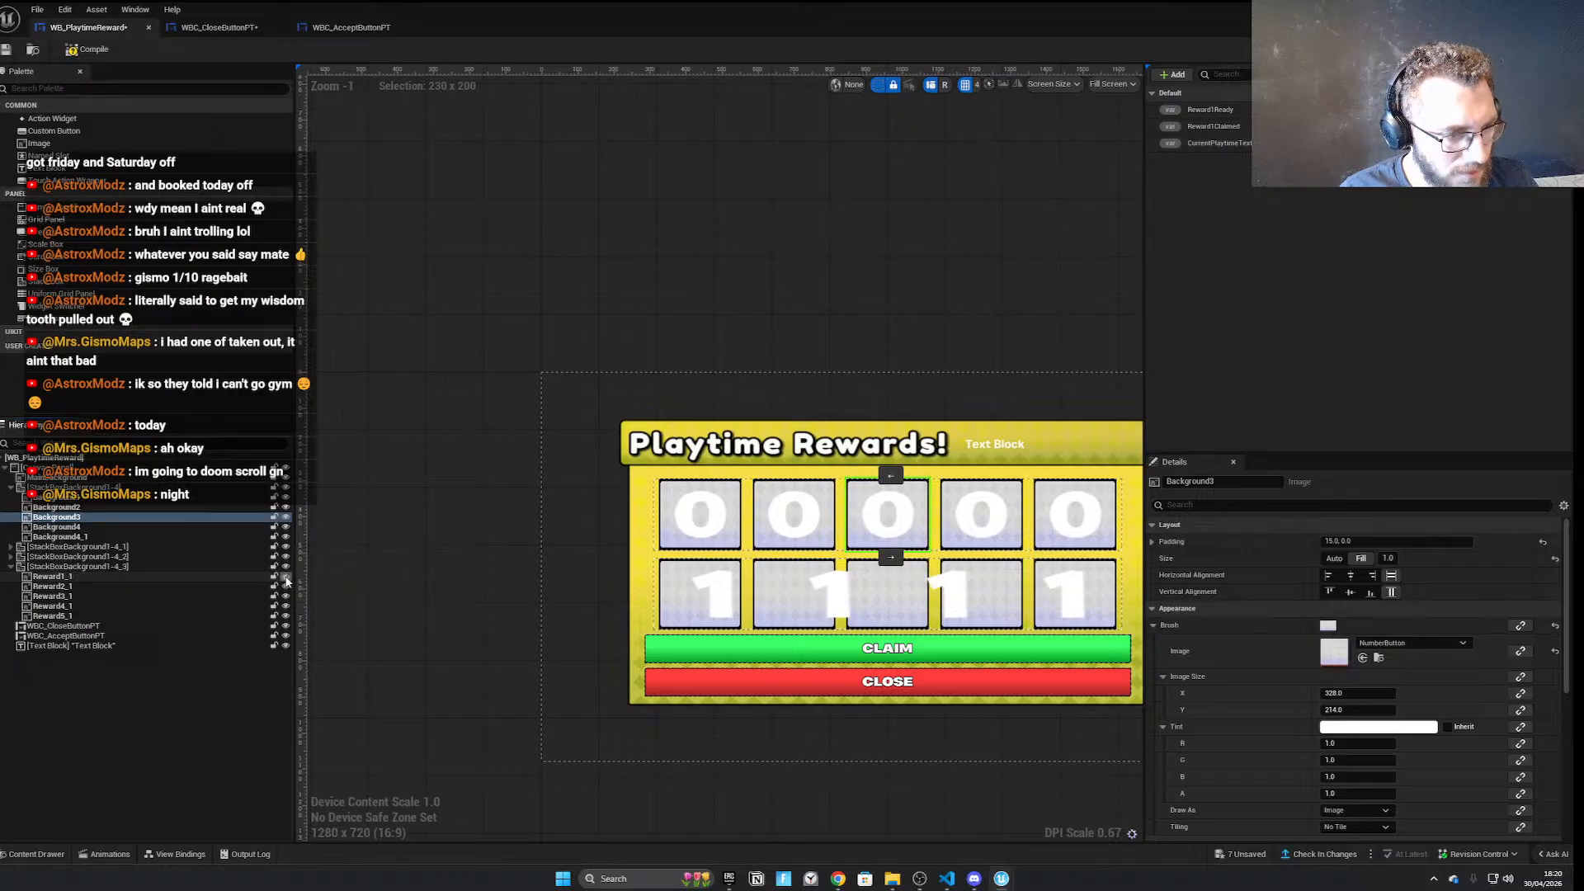
left_click(286, 575)
left_click(286, 566)
left_click(285, 566)
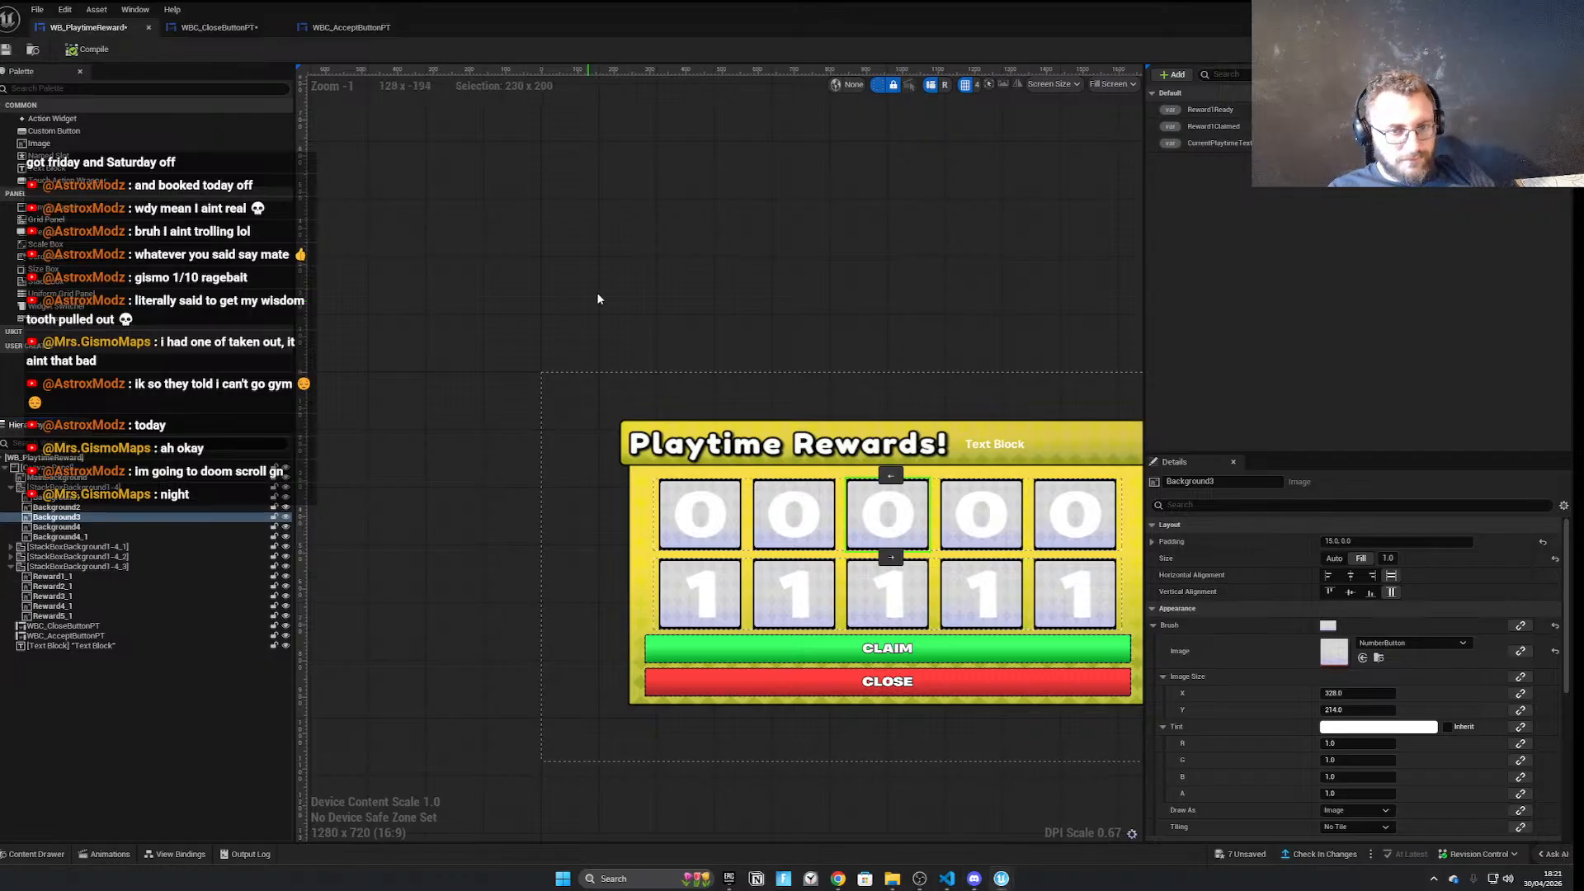
left_click(841, 578)
right_click_drag(405, 577, 216, 548)
left_click(698, 233)
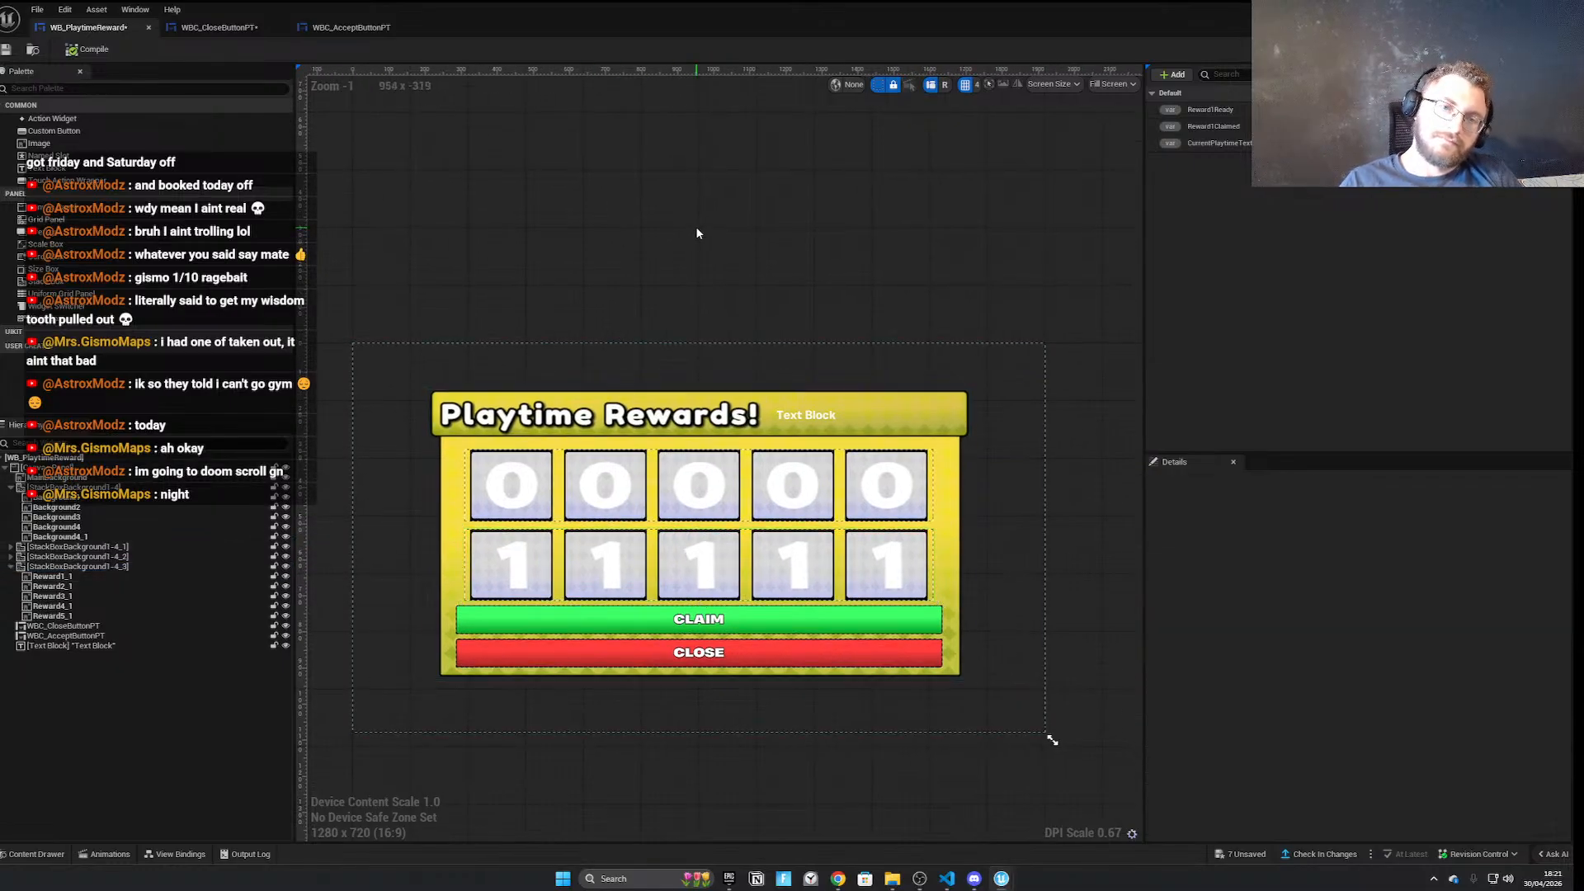
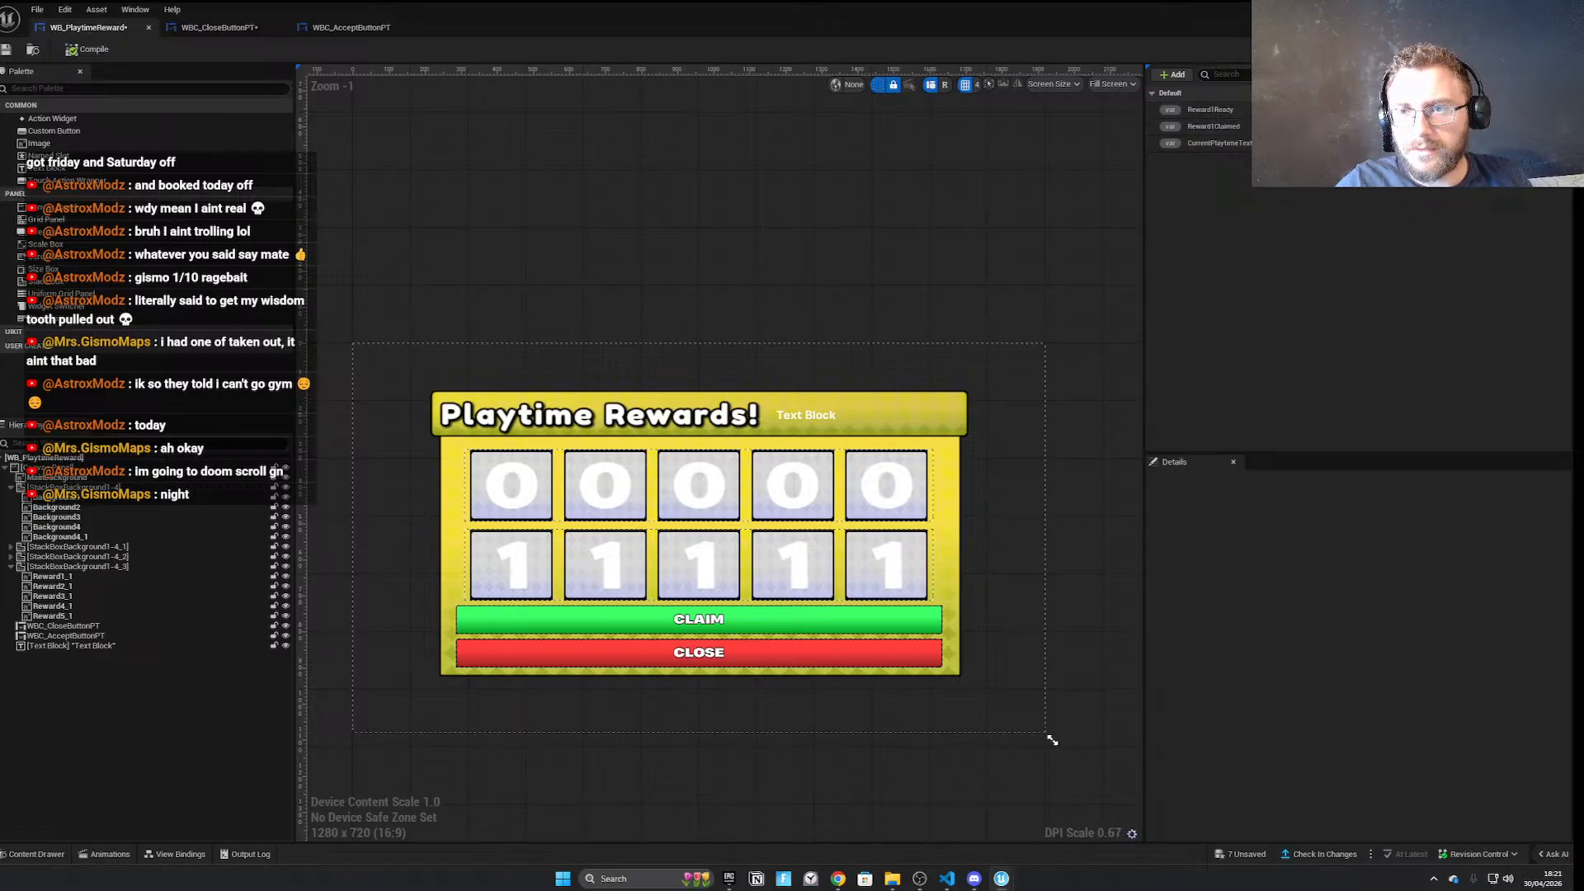
Duplicate the Reward1Ready and Reward1Claimed Verse fields
key("ctrl+v")
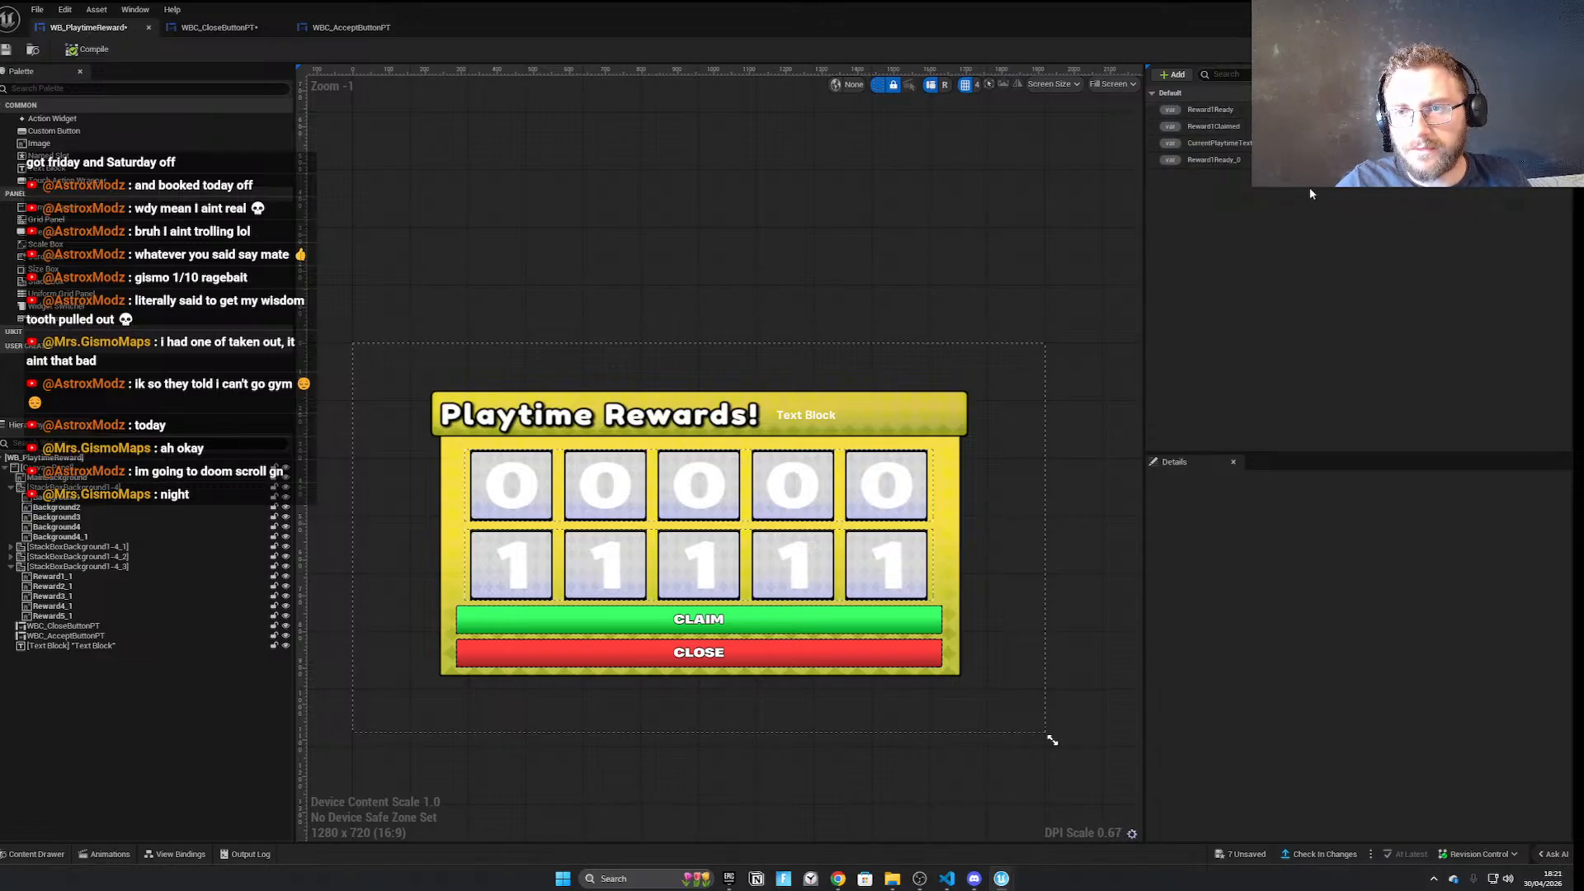
right_click(1237, 125)
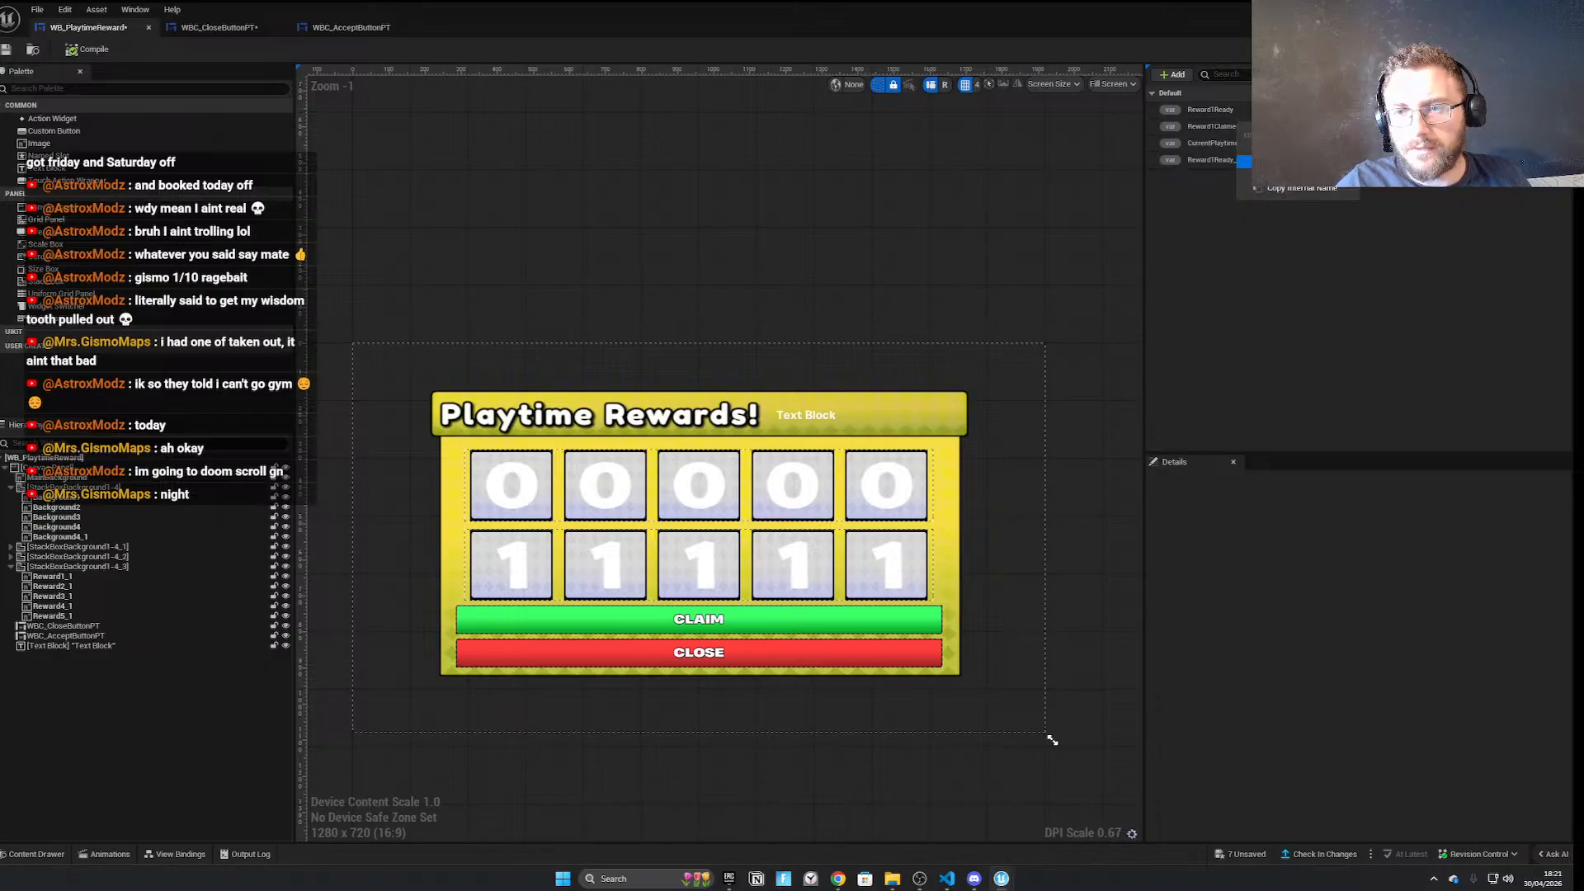
left_click(1262, 149)
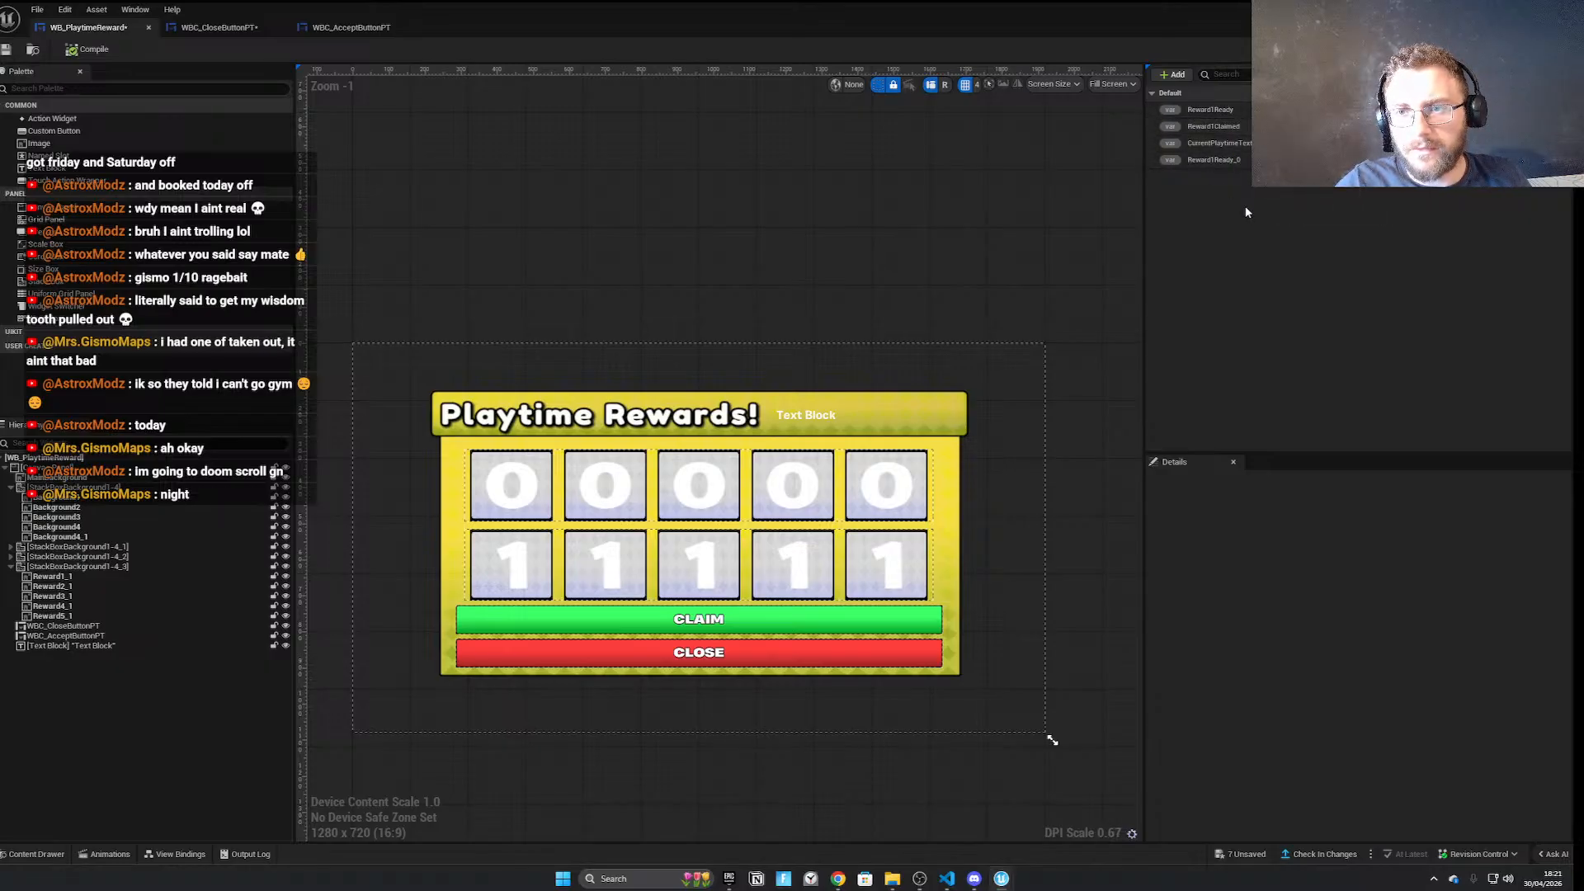
right_click(1213, 162)
left_click(1235, 196)
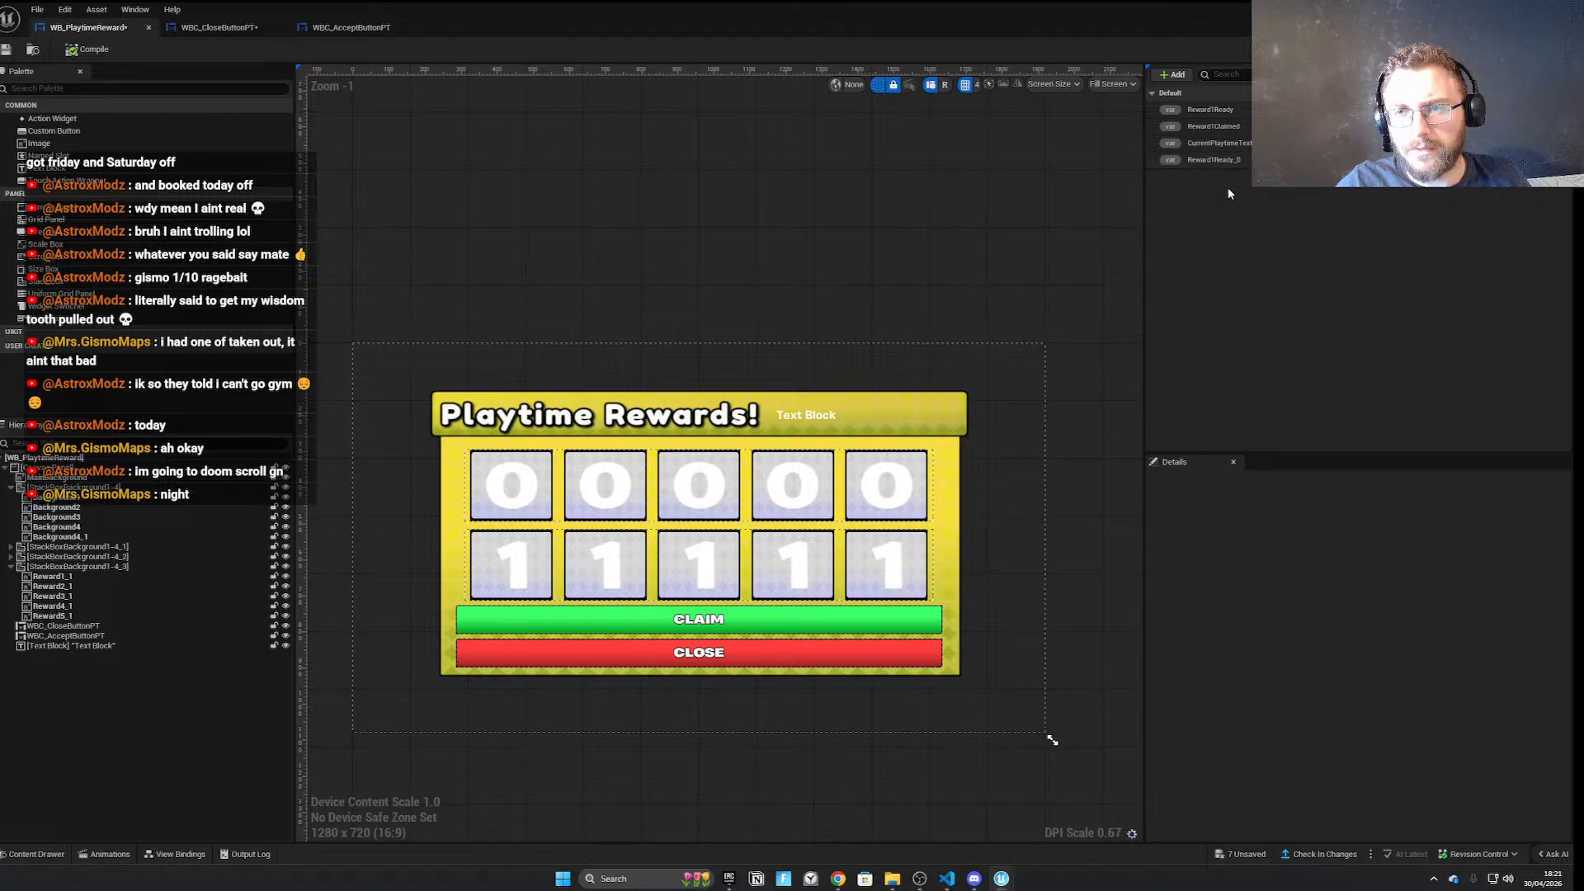
right_click(1203, 130)
left_click(1198, 140)
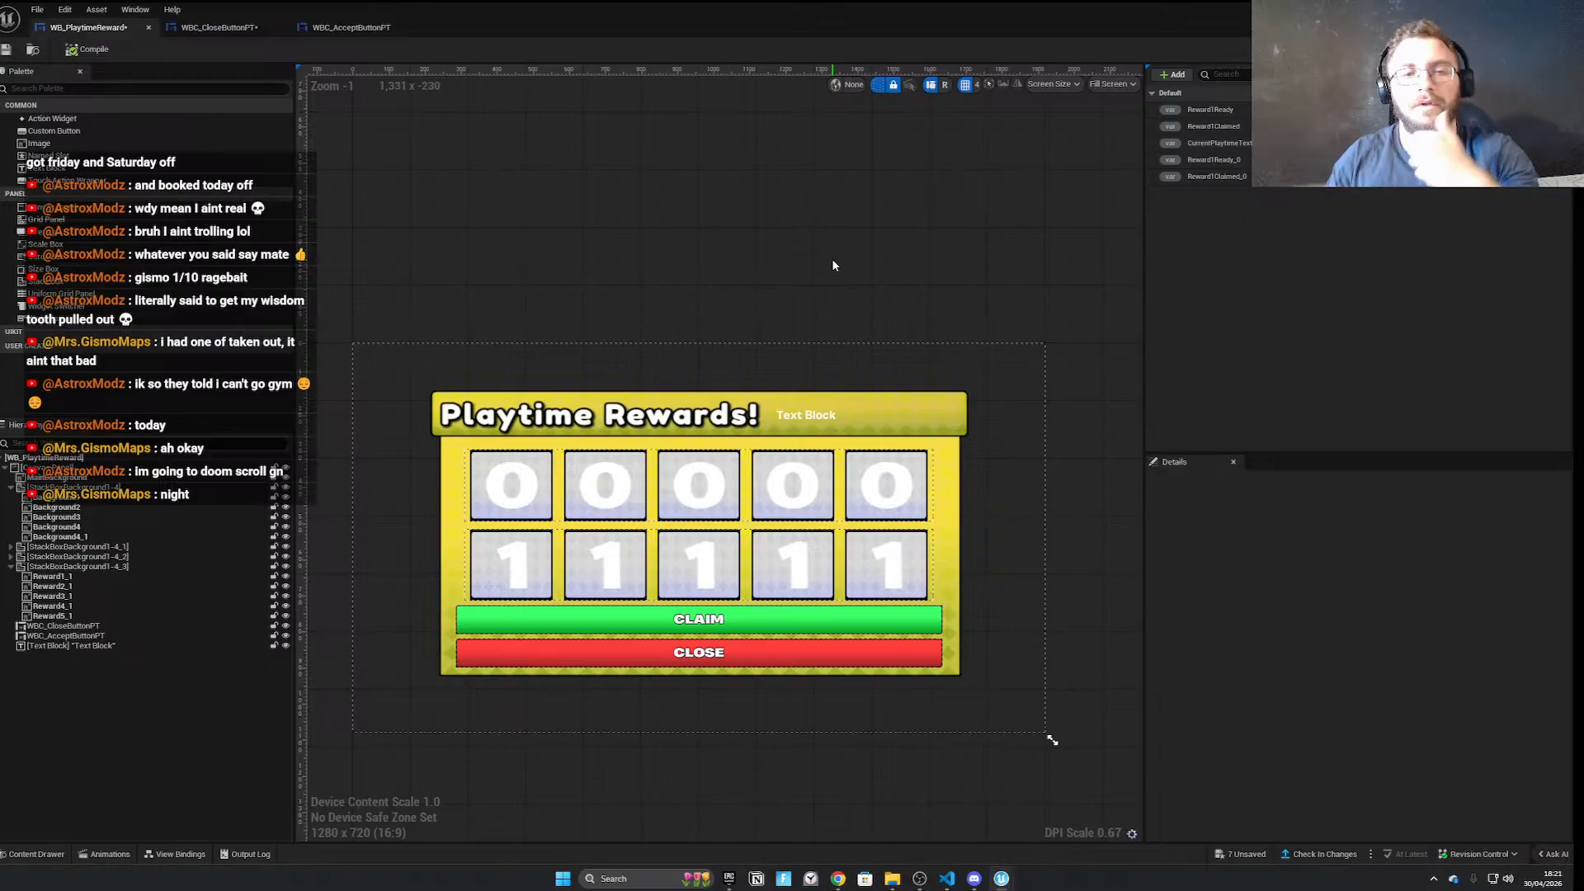
Rename the duplicated Reward1Ready_0 Verse field as Reward2Ready
right_click_drag(567, 269, 618, 267)
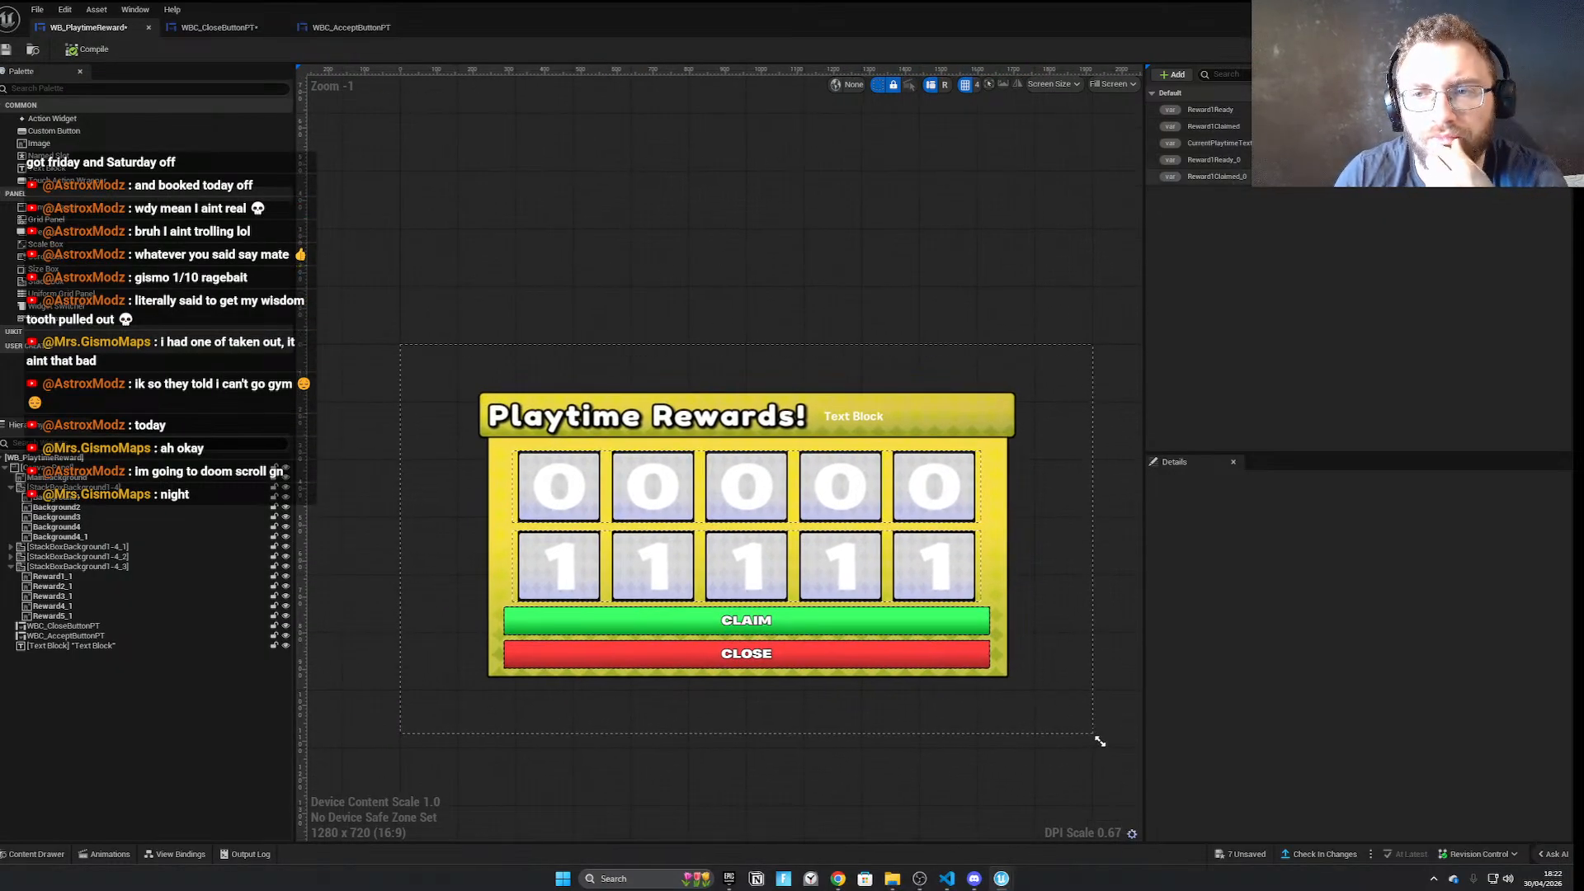
left_click(1213, 159)
left_click(1226, 194)
key("BackSpace")
key("BackSpace")
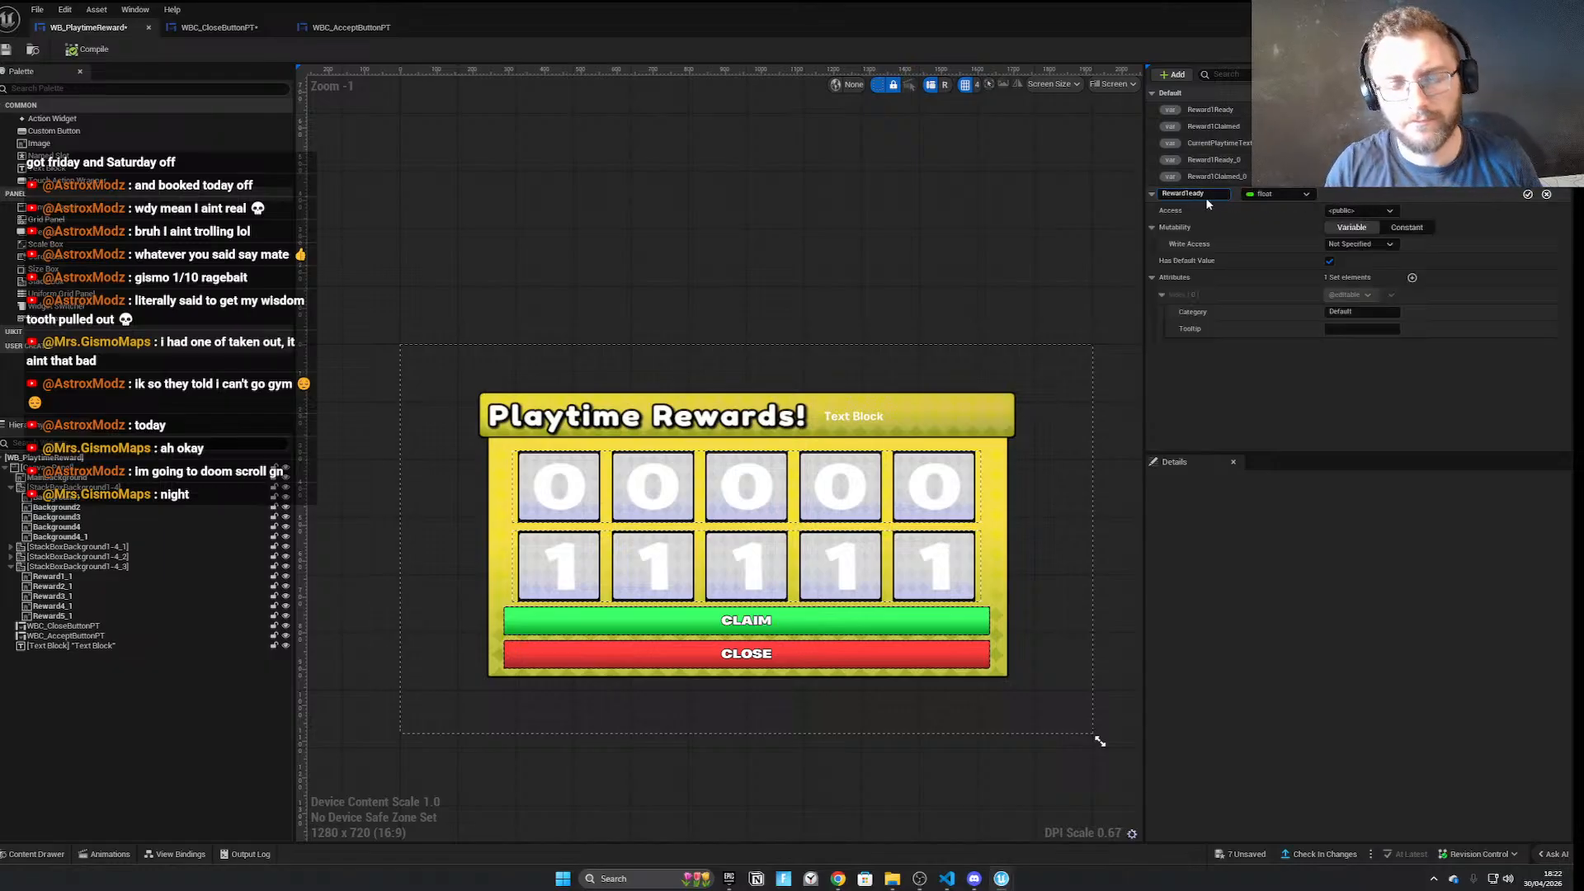
key("BackSpace")
type("2R")
left_click(1528, 196)
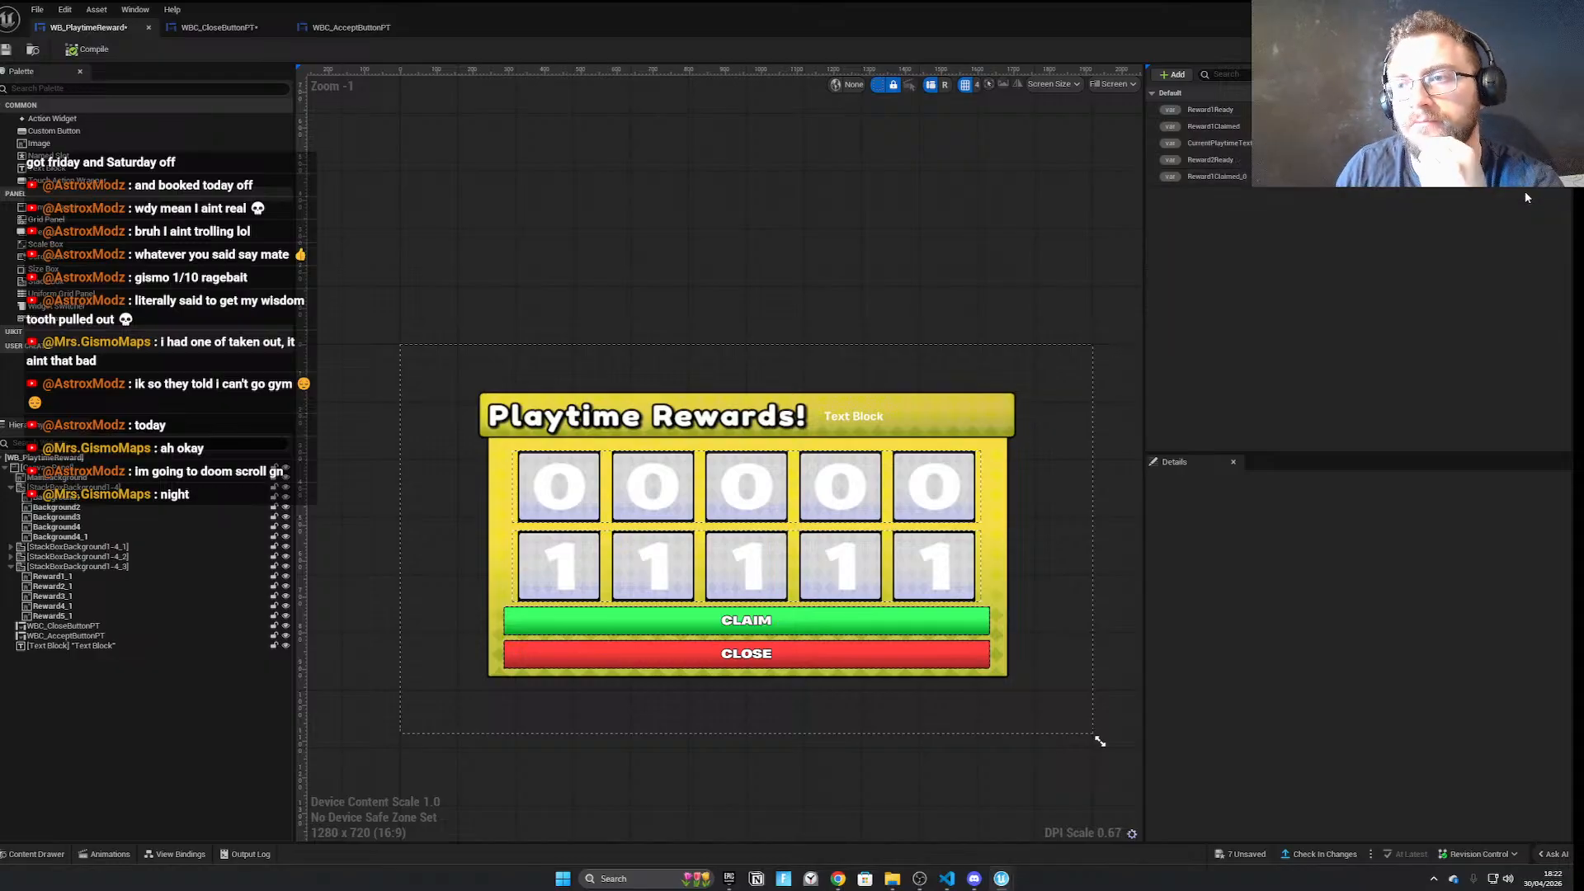
Rename the duplicated Reward1Claimed_0 Verse field as Reward2Claimed
left_click(1218, 176)
left_click(1223, 194)
key("BackSpace")
key("BackSpace")
key("Left")
key("Left")
key("Left")
key("Left")
key("Left")
key("Left")
key("Left")
type("2")
key("Left")
key("BackSpace")
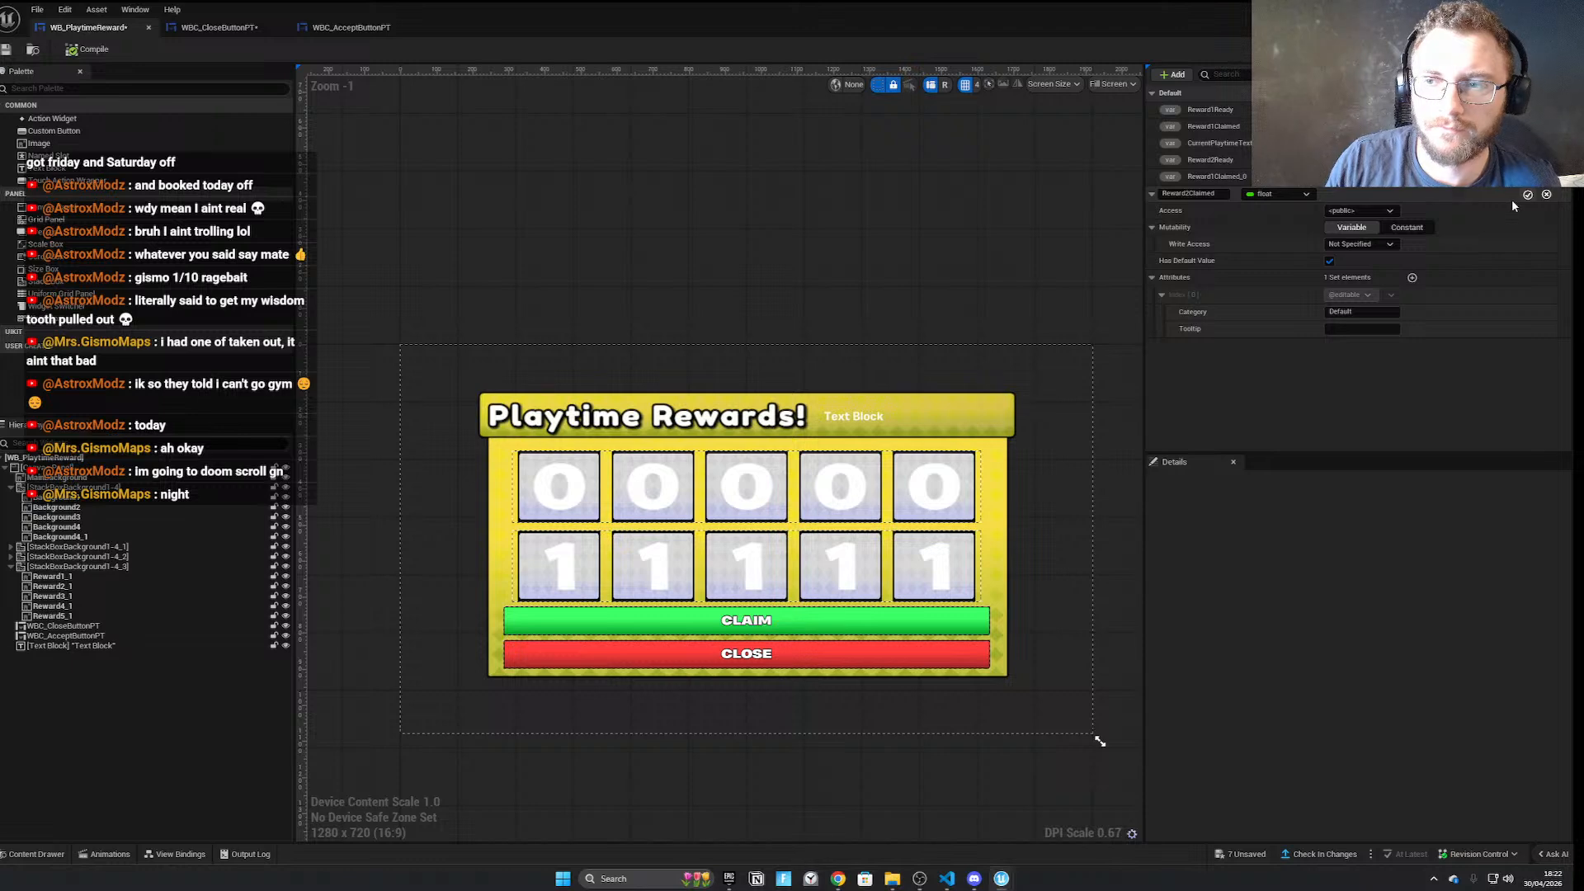
left_click(1528, 195)
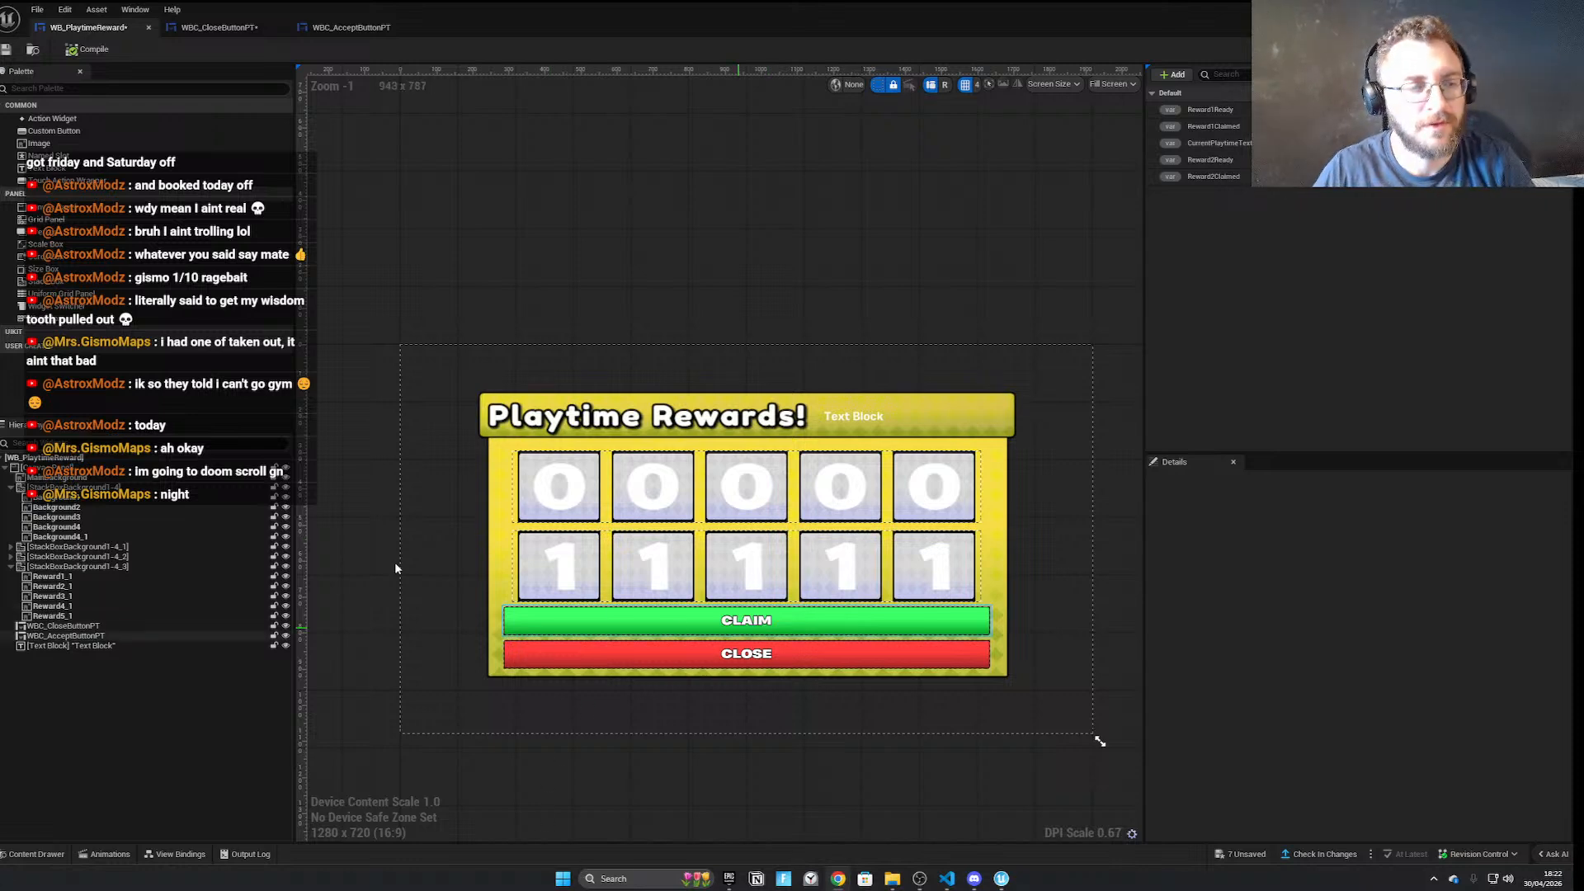
Rename the Reward1_1 image in StackBoxBackground1-4_3 as Reward15
left_click(111, 507)
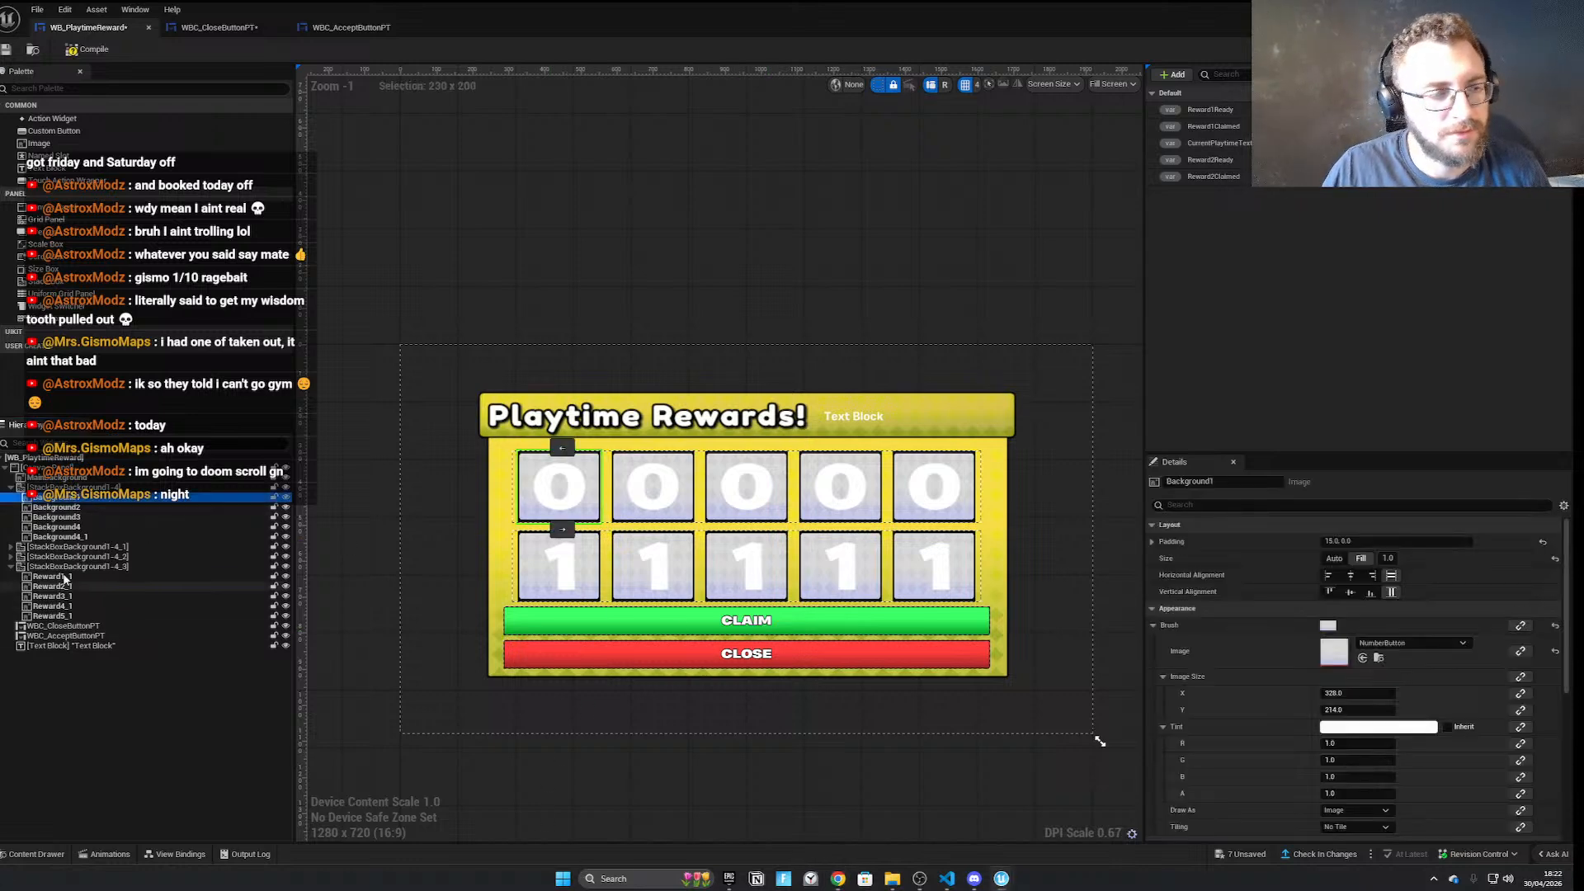
left_click(59, 577)
key("F2")
key("Right")
key("BackSpace")
key("BackSpace")
type("5")
key("Return")
left_click(91, 569)
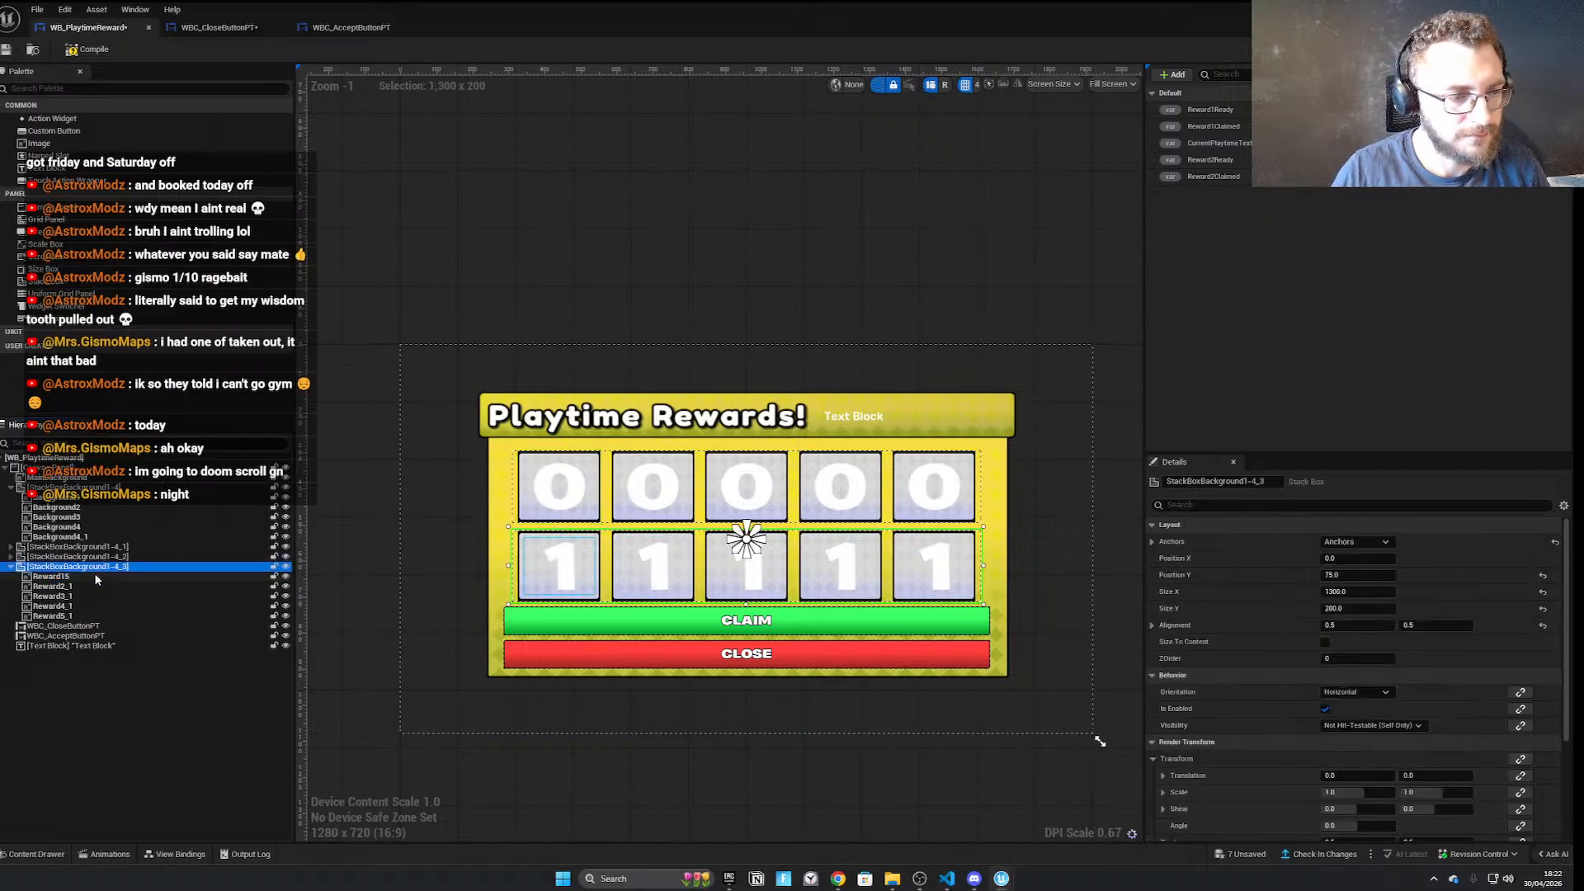
Rename the first reward image in StackBoxBackground1-4_3 as Reward6
left_click(96, 575)
key("F2")
key("Right")
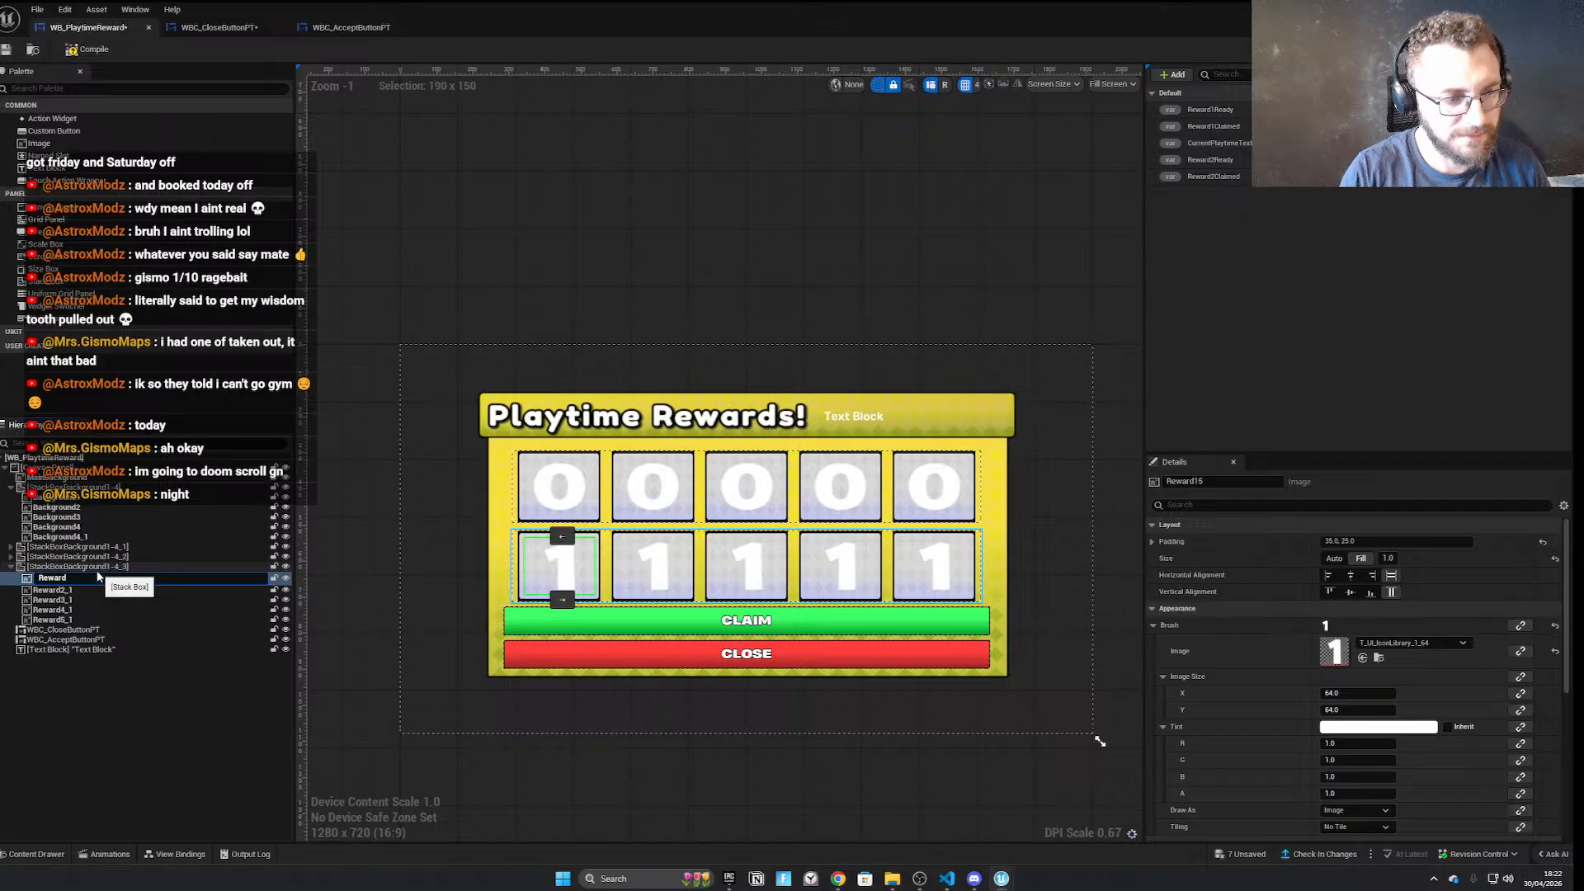
type("6")
key("Return")
Rename the Reward2_1 image in the second reward row as Reward7
left_click(124, 588)
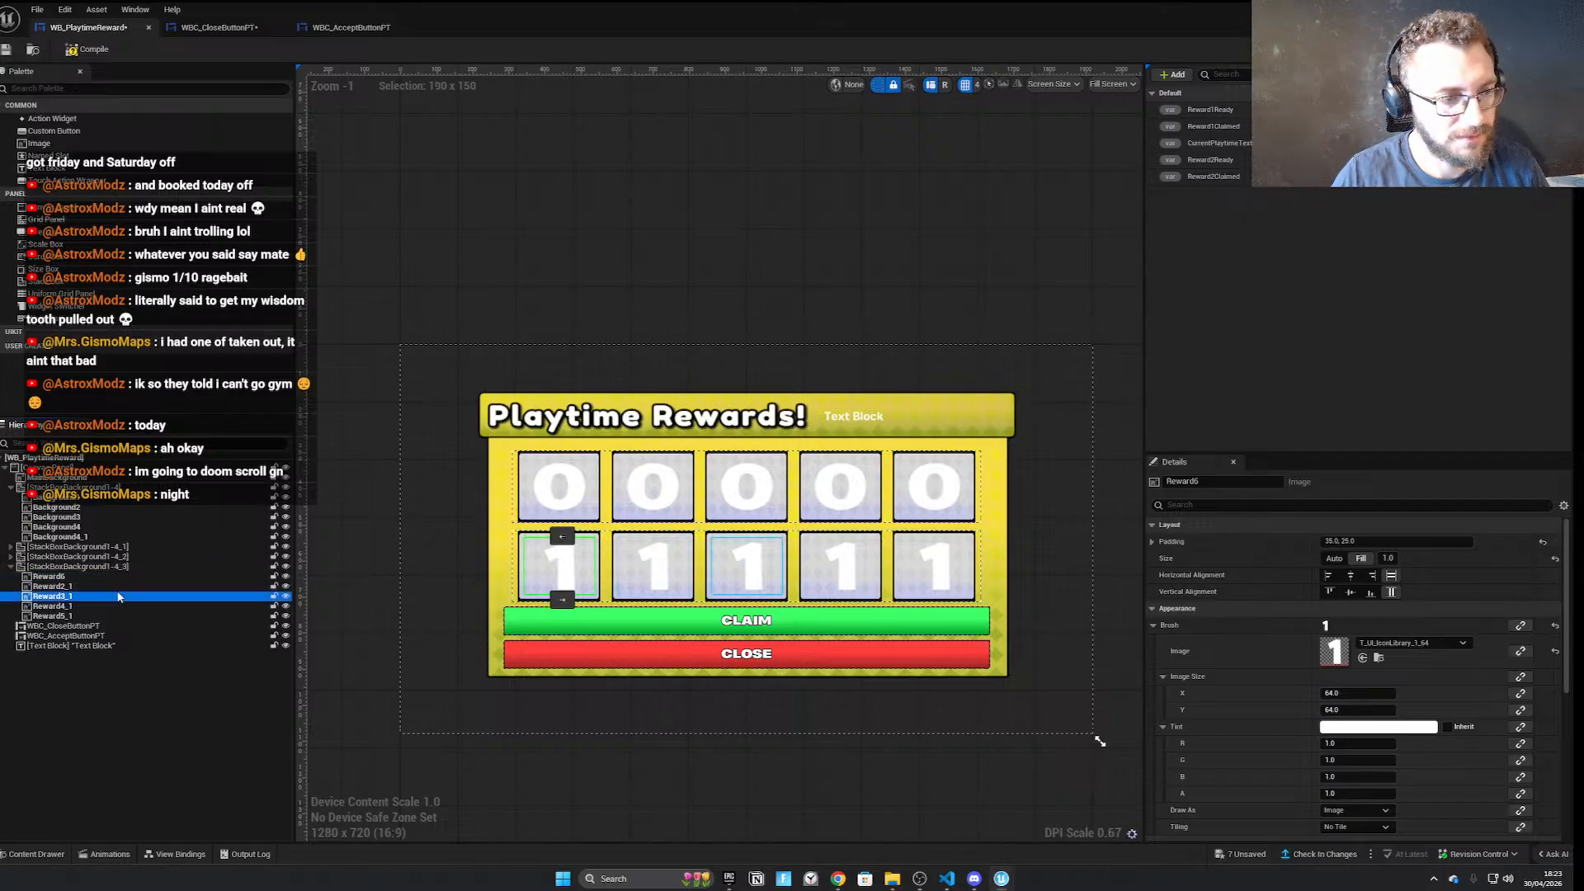
key("F2")
key("Right")
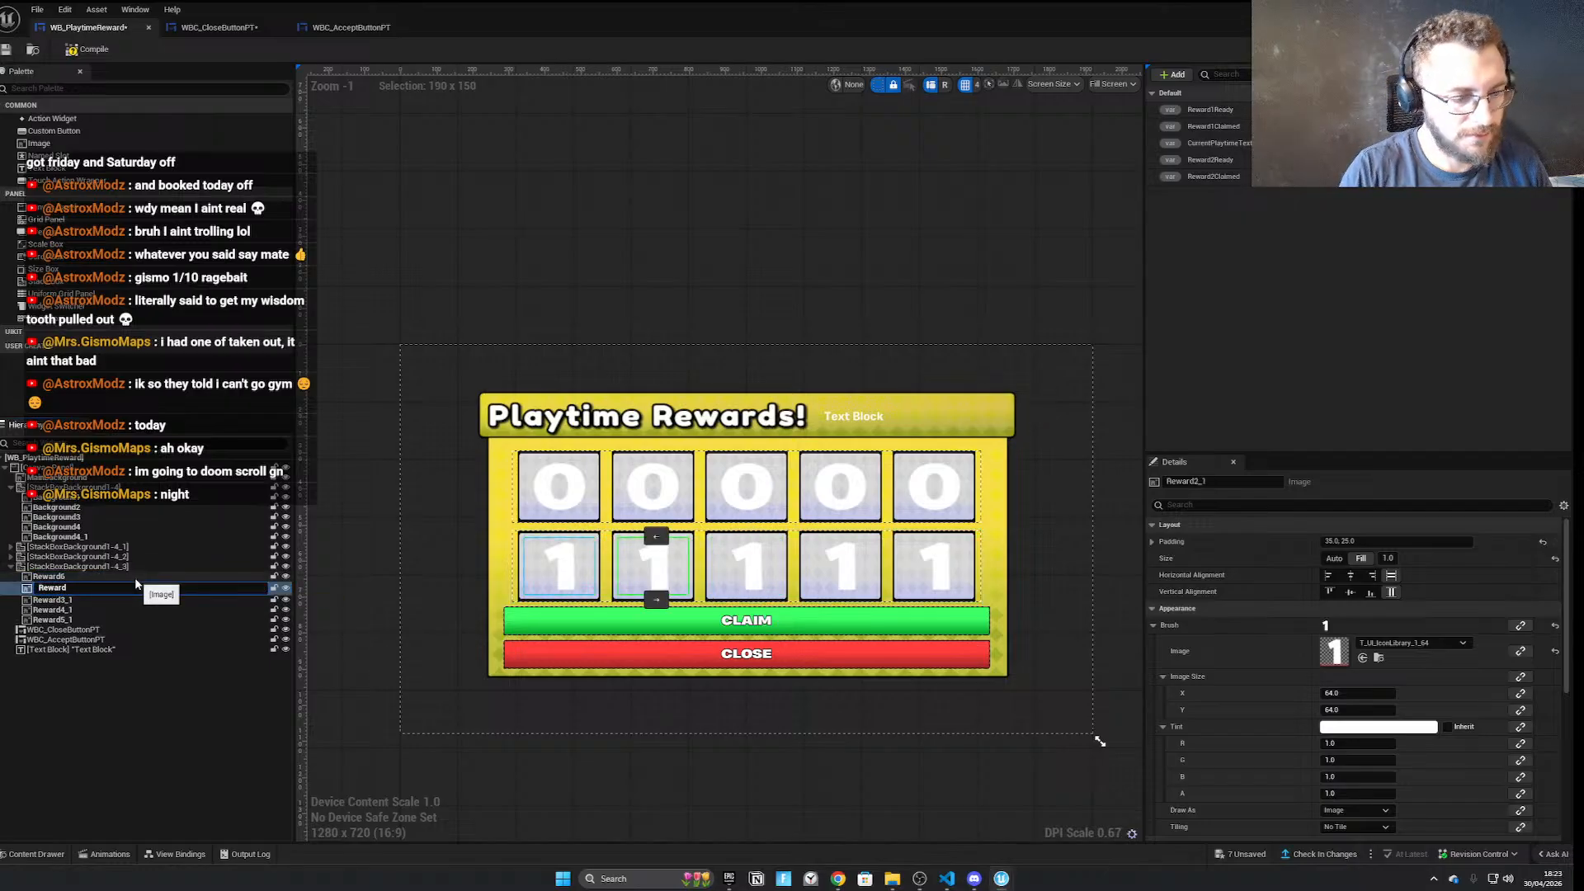
type("7")
key("Return")
Rename the Reward3_1 image in the second reward row as Reward8
left_click(97, 597)
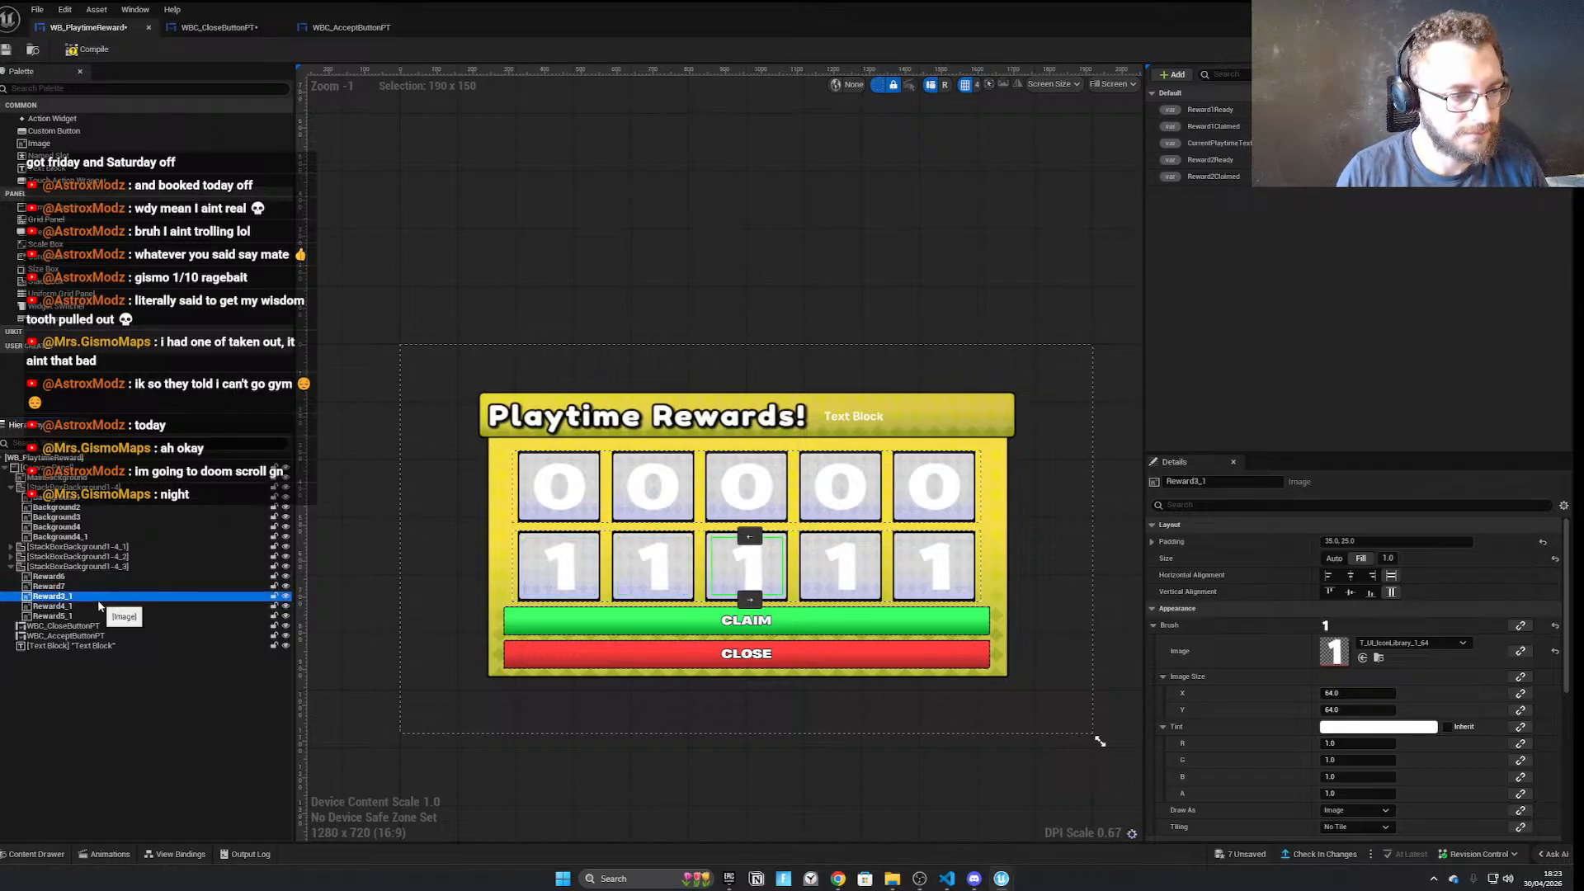
key("F2")
key("Right")
key("BackSpace")
key("BackSpace")
key("BackSpace")
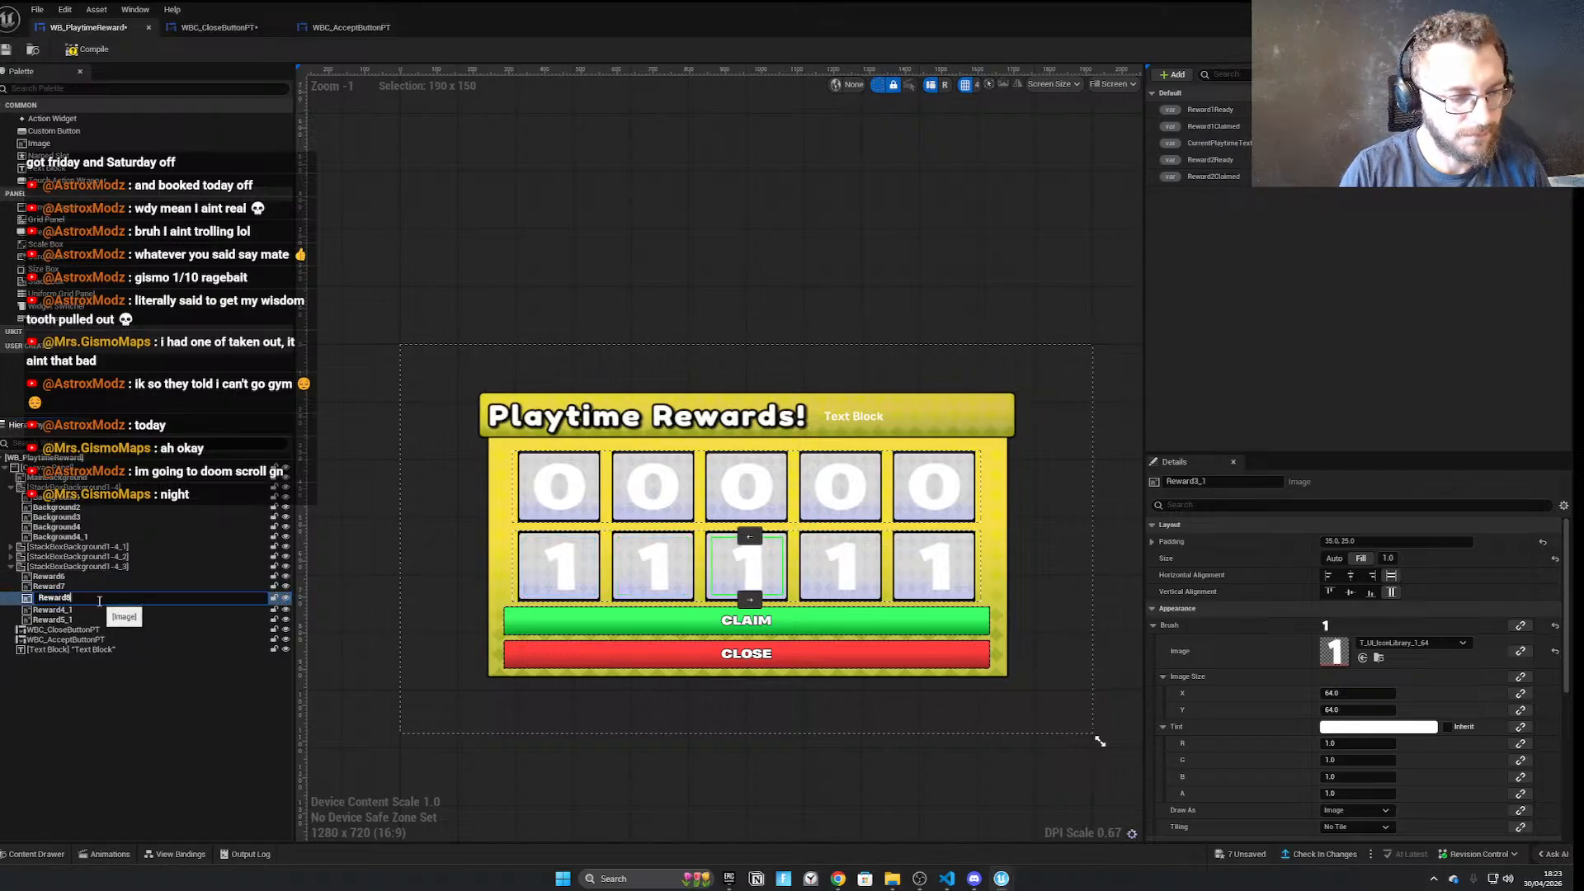
type("8")
key("Return")
Rename the Reward4_1 image in the second reward row as Reward9
left_click(93, 609)
key("F2")
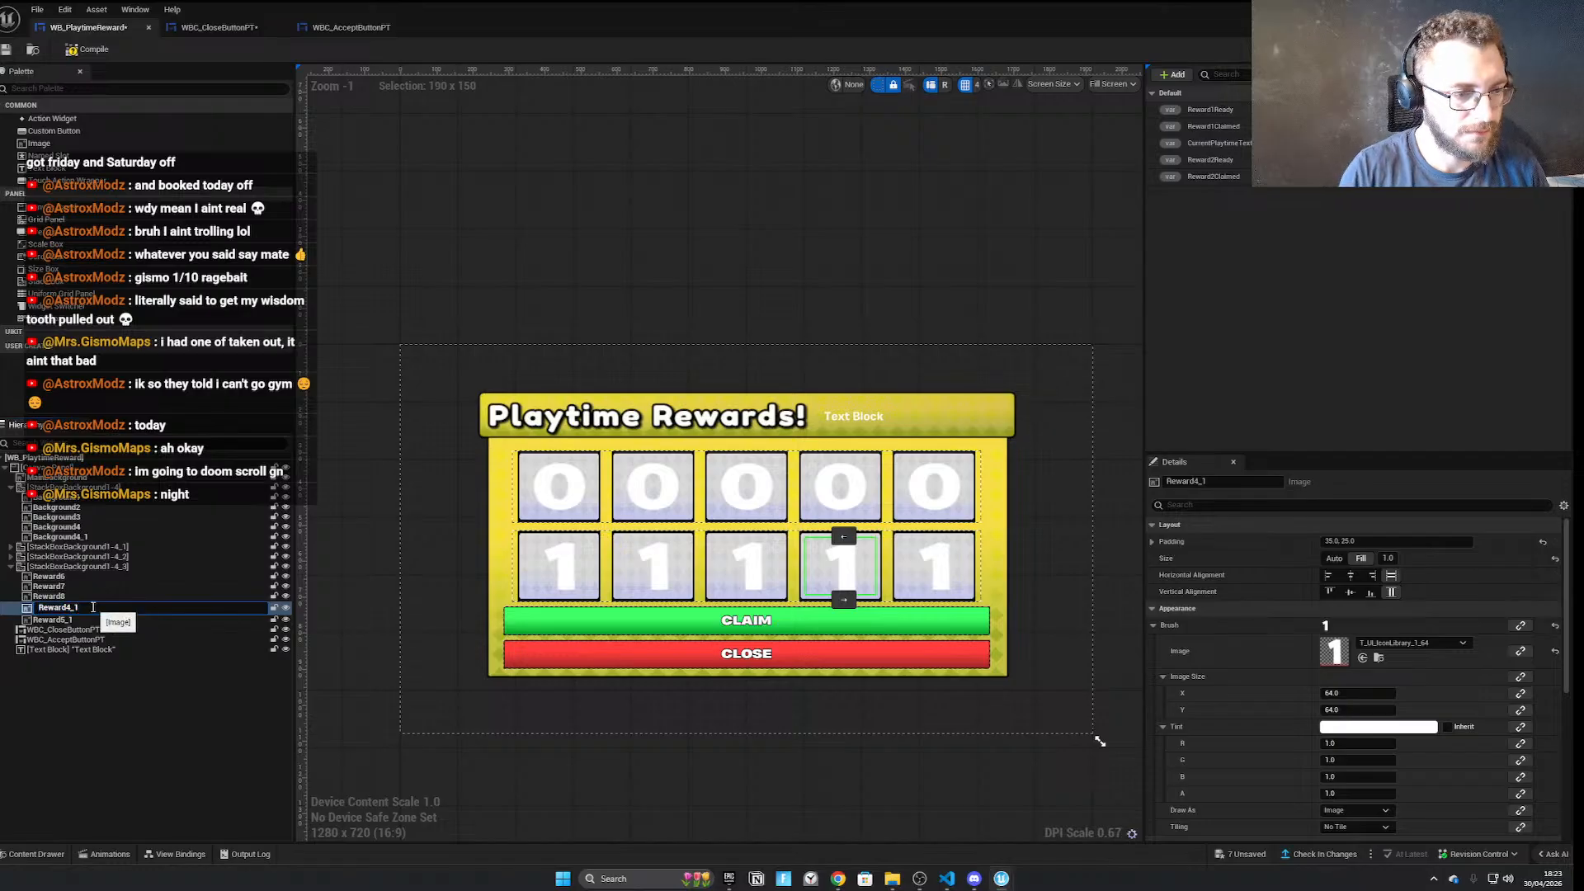
type("9")
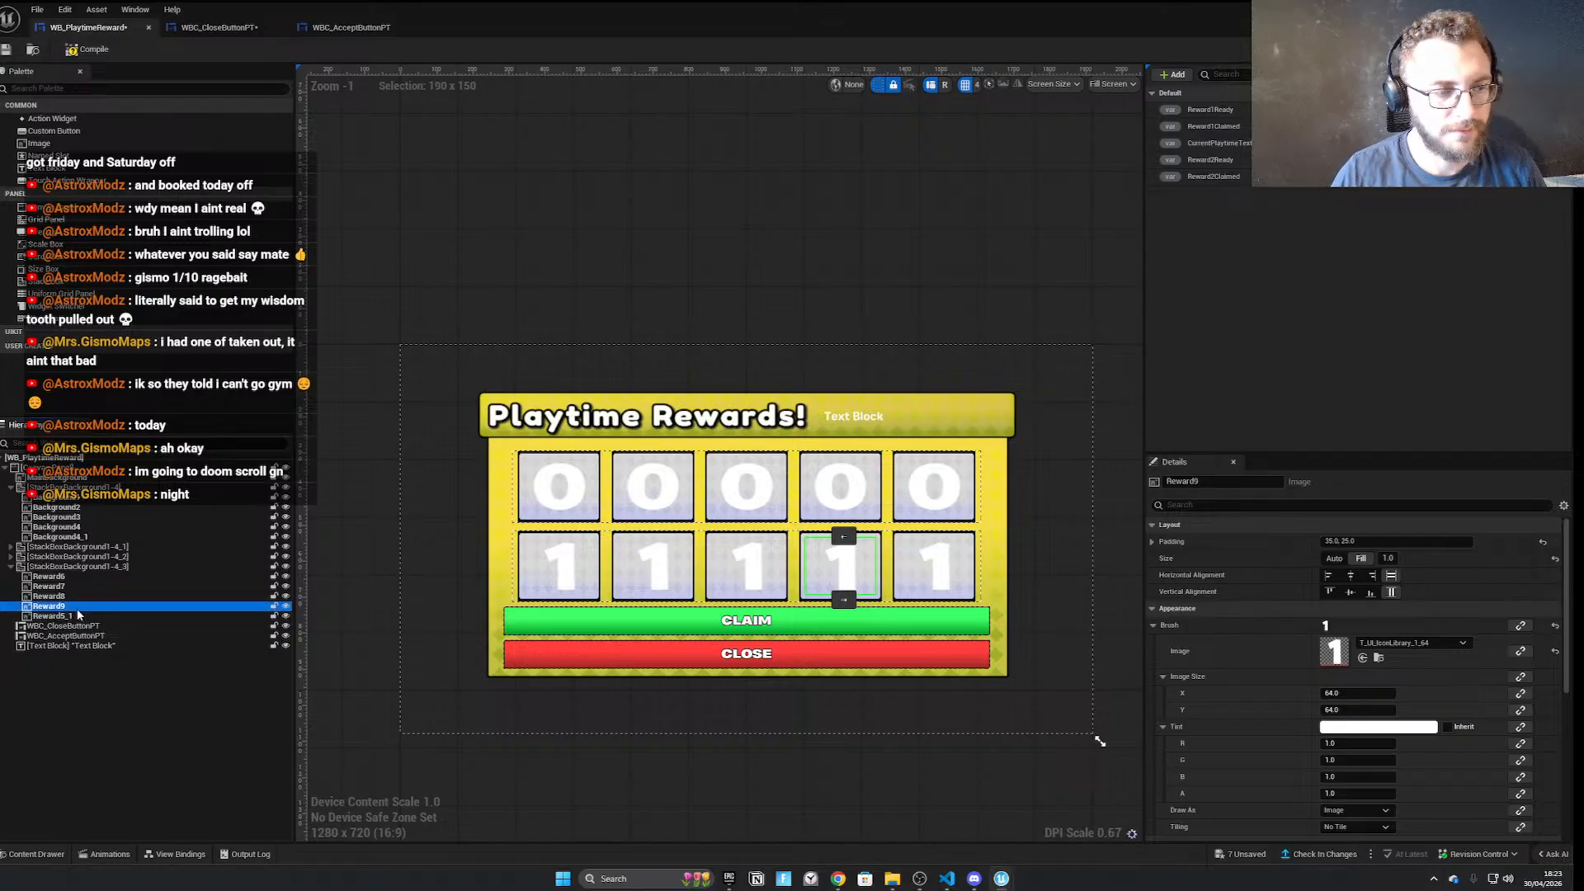
Rename the Reward5_1 image in the second reward row as Reward10
left_click(97, 619)
key("Right")
key("Return")
key("F2")
key("Right")
key("BackSpace")
key("BackSpace")
key("BackSpace")
type("10")
key("Return")
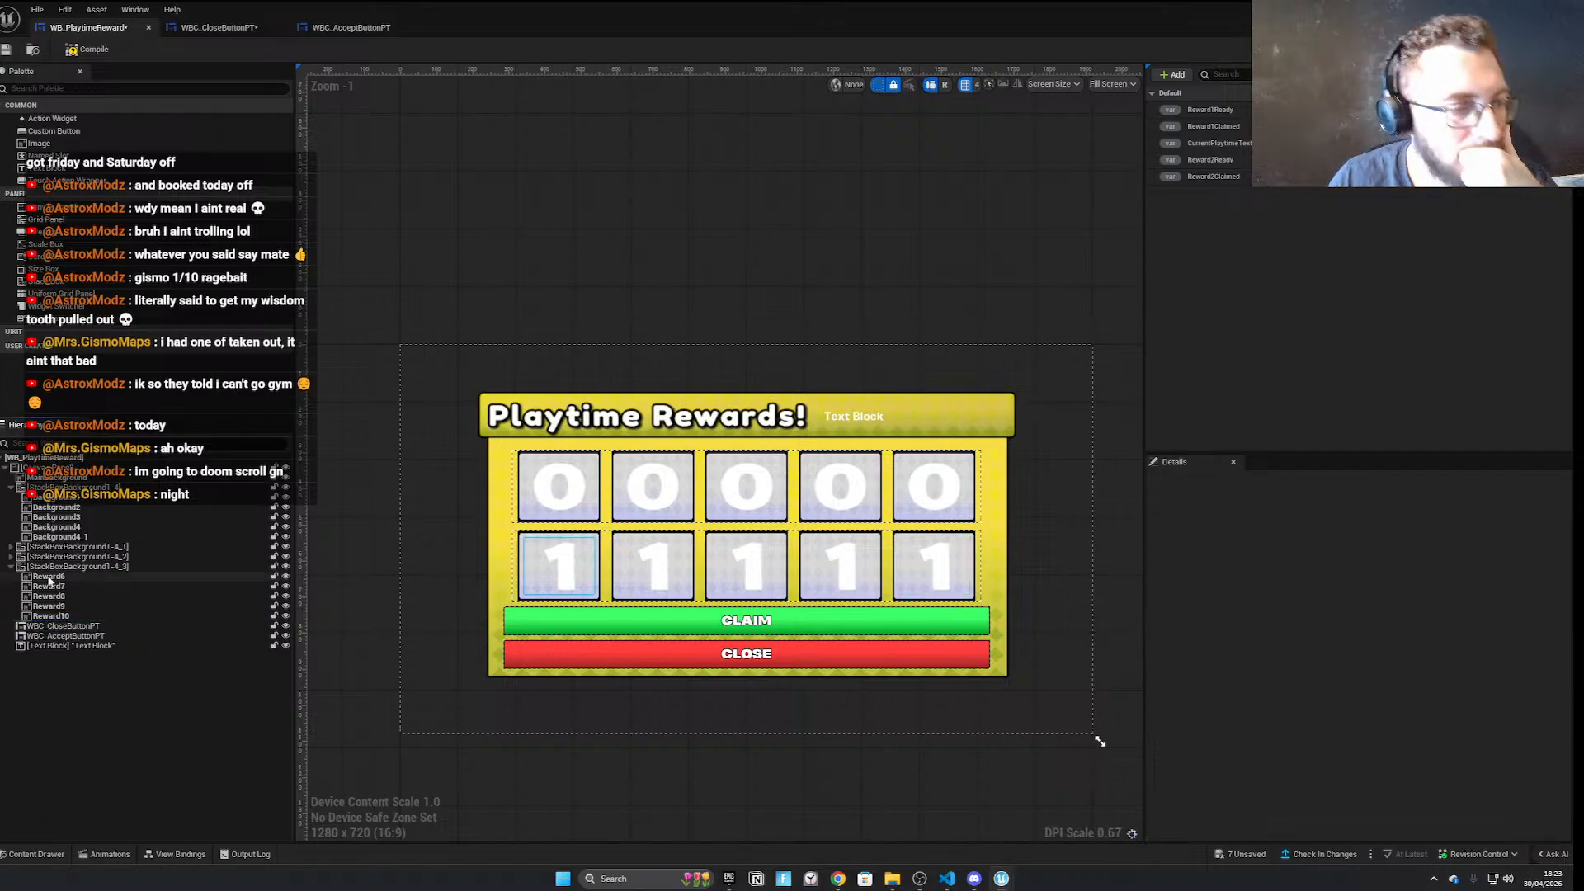
Examine the background images in StackBoxBackground1-4_2 and the names of the reward images in StackBoxBackground1-4_1
left_click(10, 566)
left_click(10, 557)
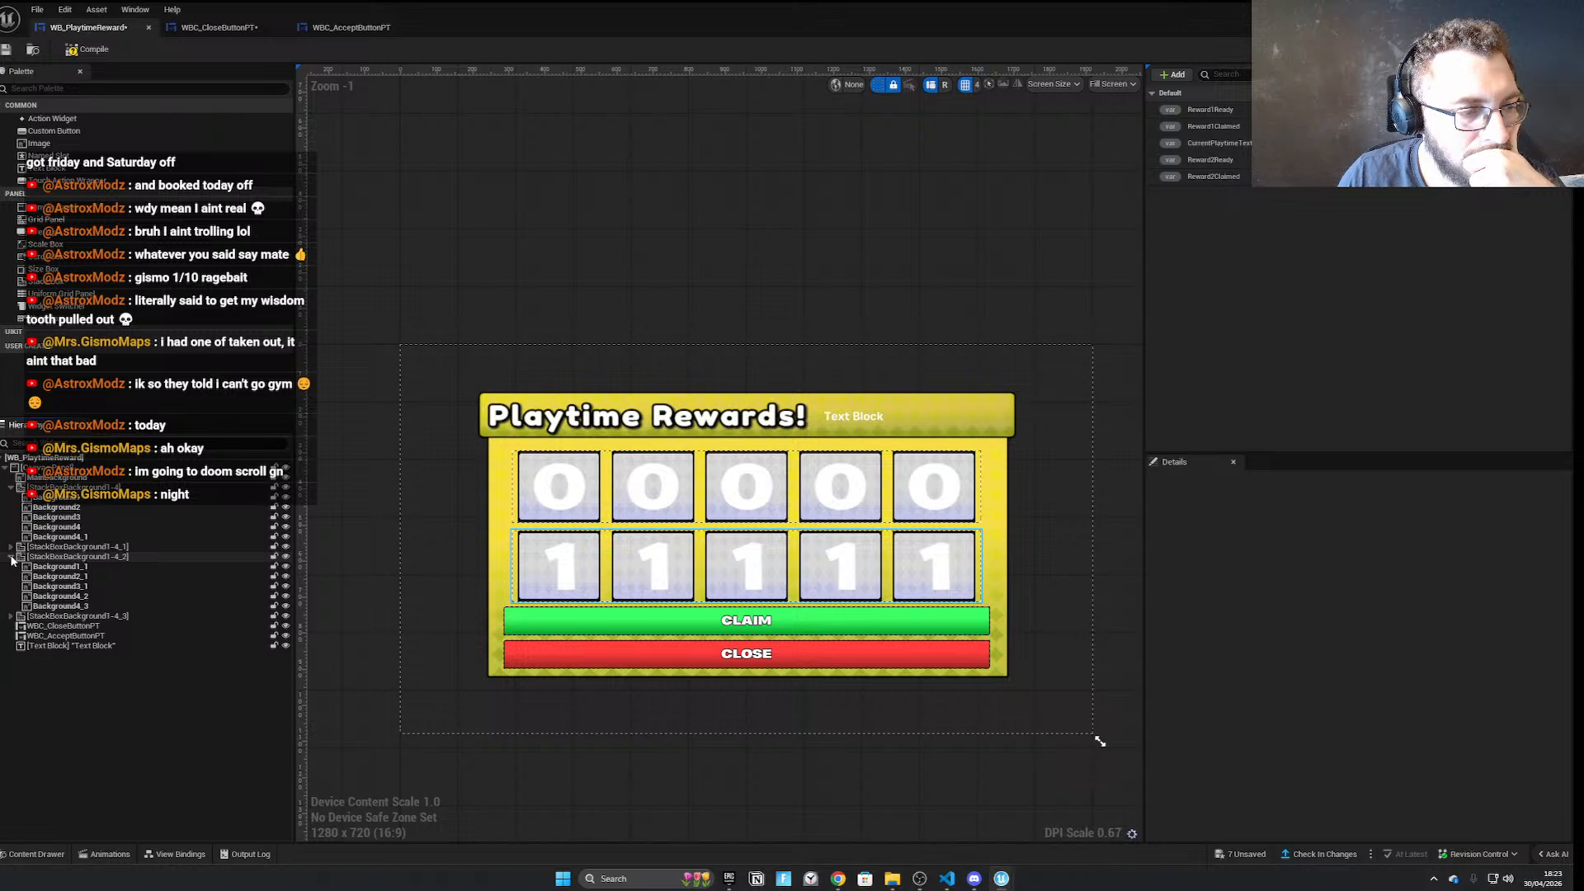
left_click(55, 576)
left_click(56, 595)
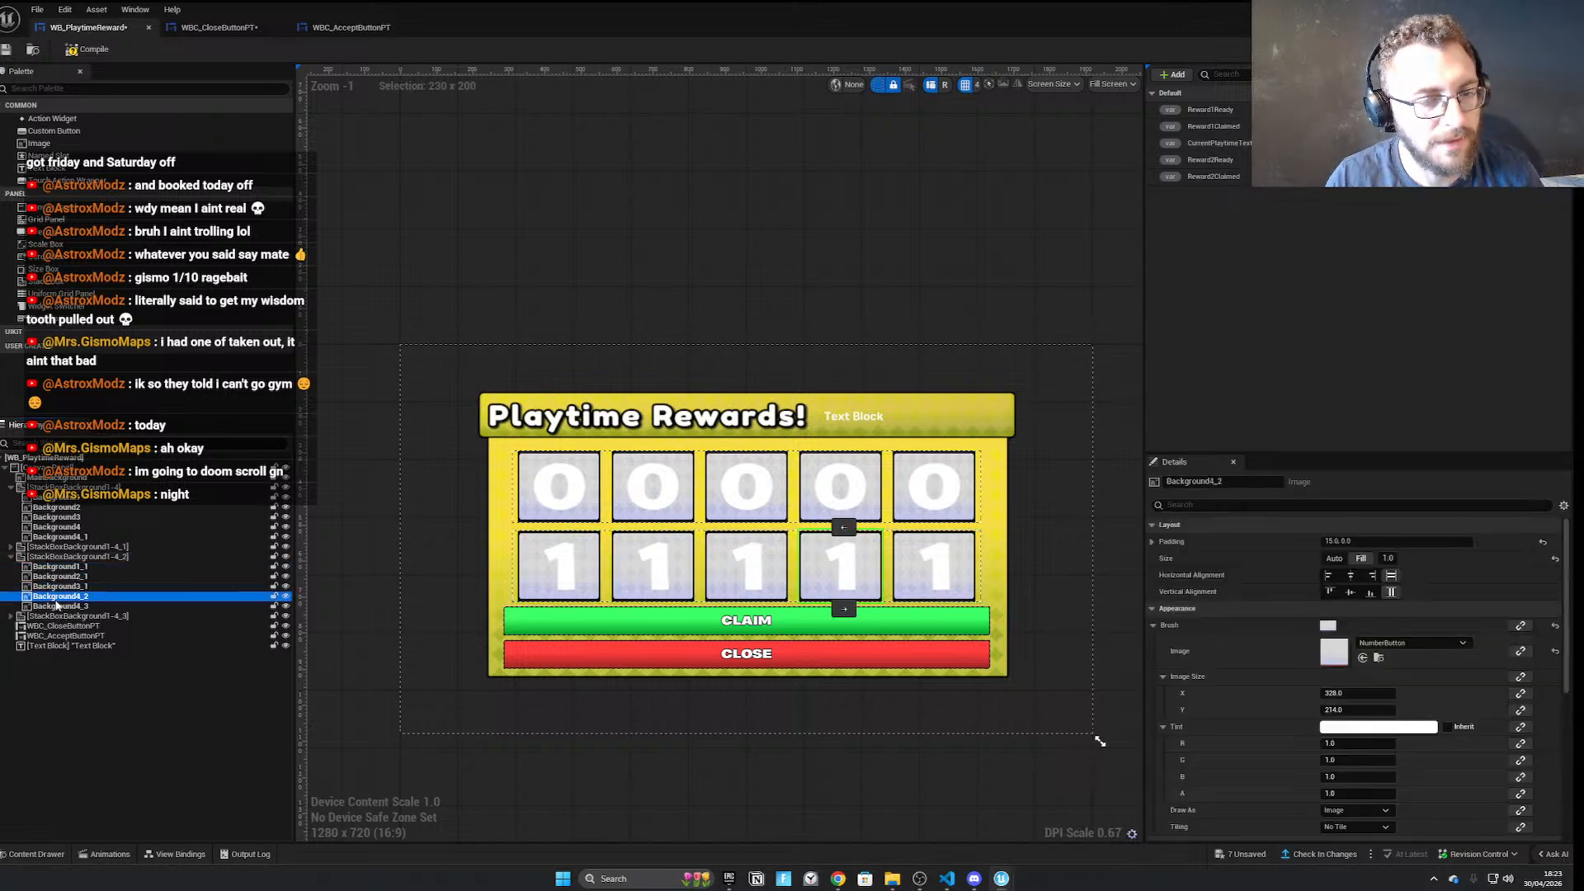
left_click(63, 626)
left_click(13, 557)
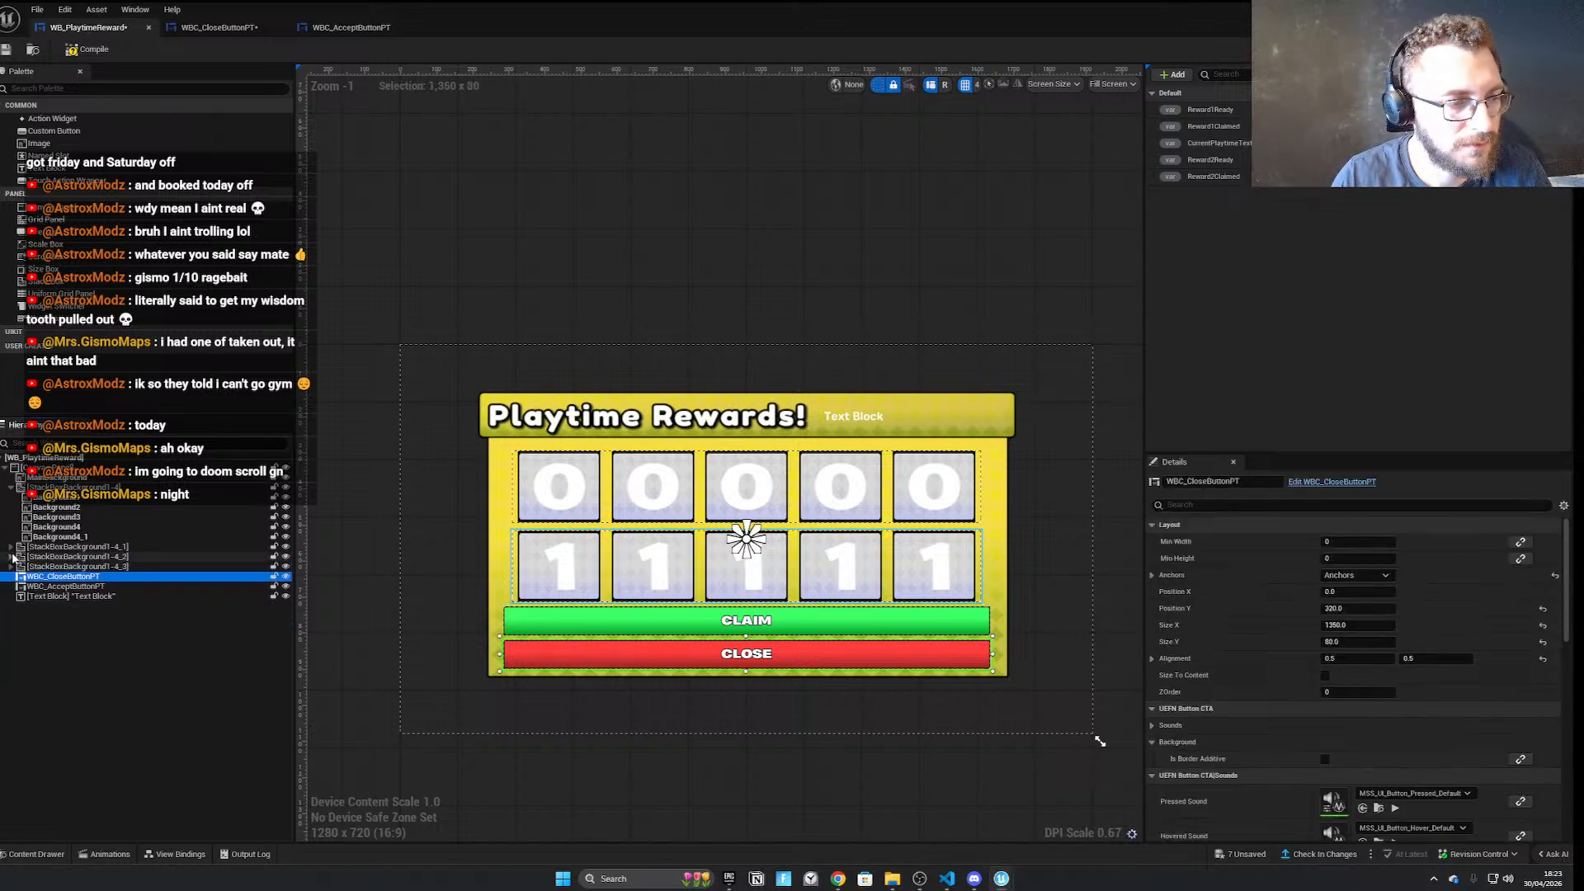
left_click(11, 547)
left_click(57, 557)
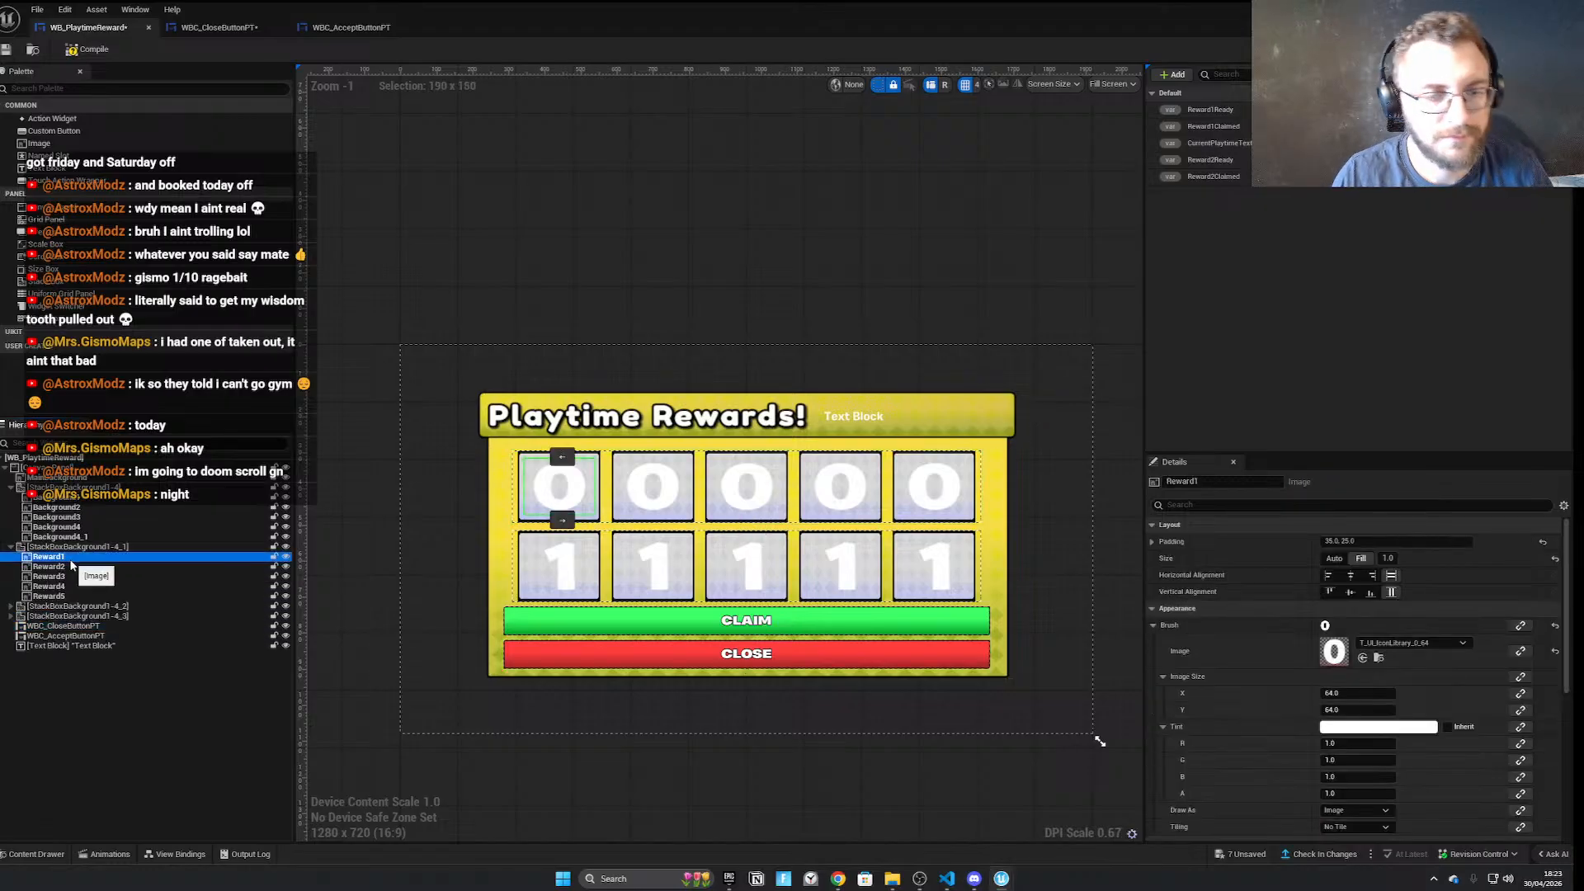
key("Down")
key("Down")
key("Down")
key("Down")
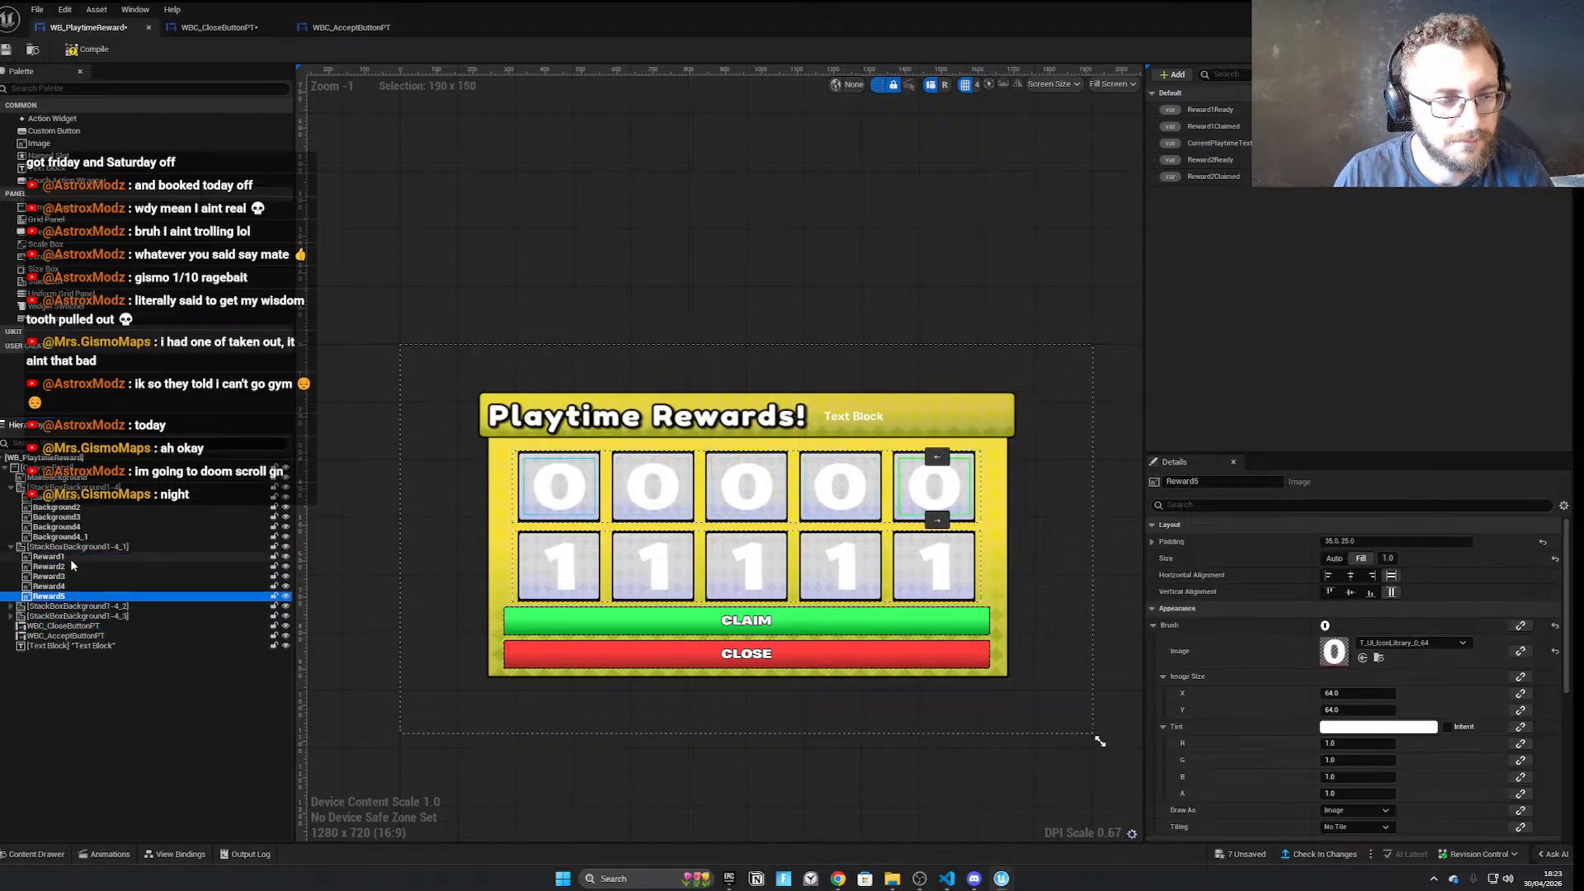
left_click(71, 557)
left_click(73, 567)
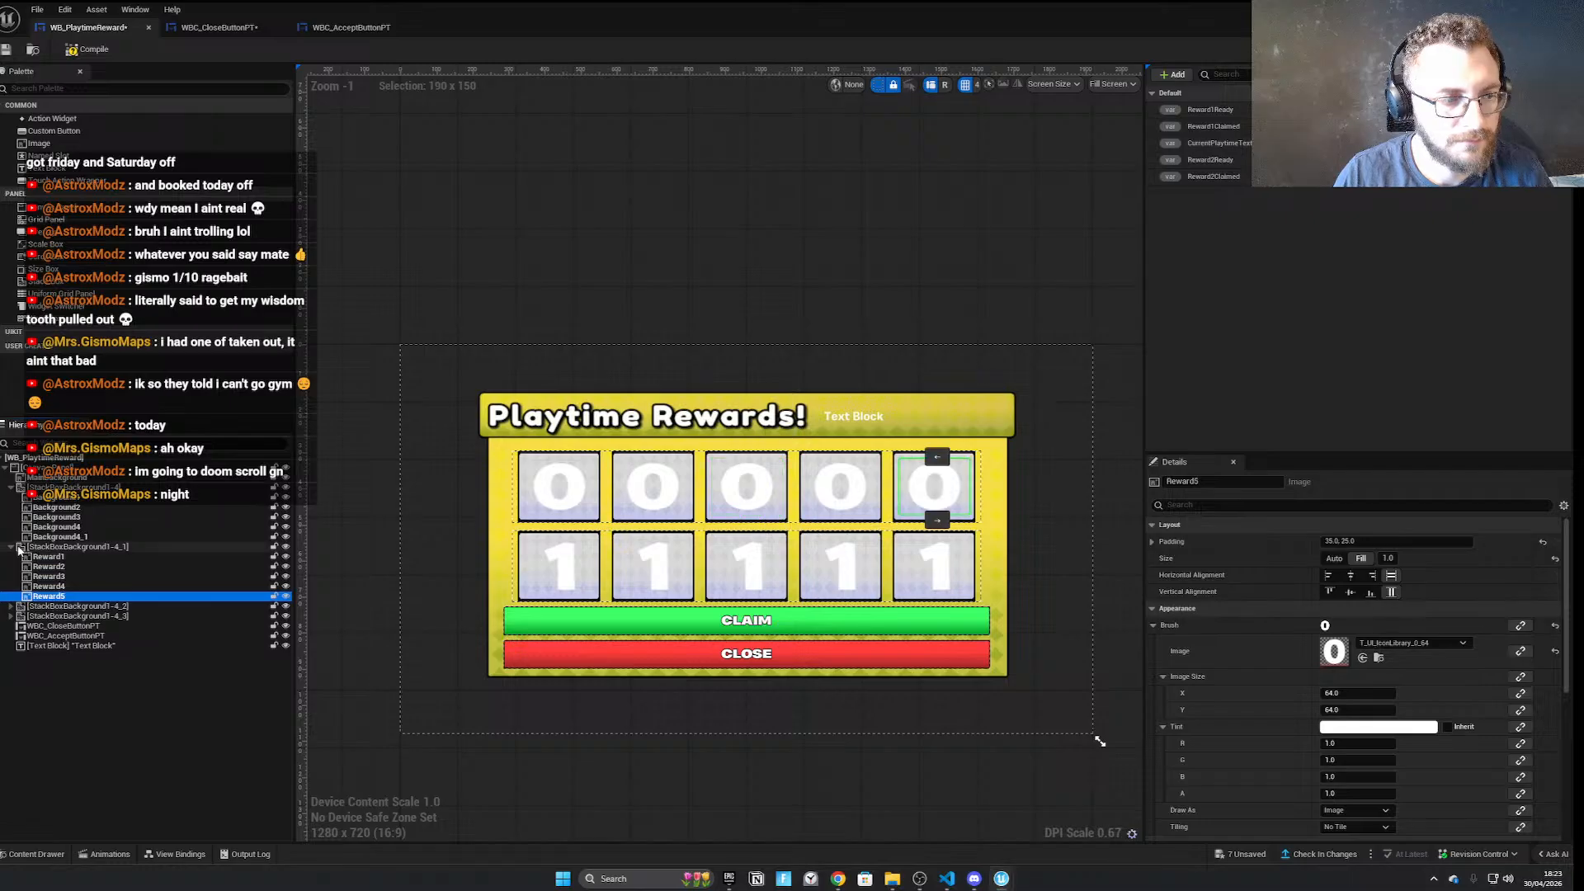
left_click(12, 548)
left_click(11, 557)
Rename the Background1_1 image in StackBoxBackground1-4_2 as Background5
double_click(92, 568)
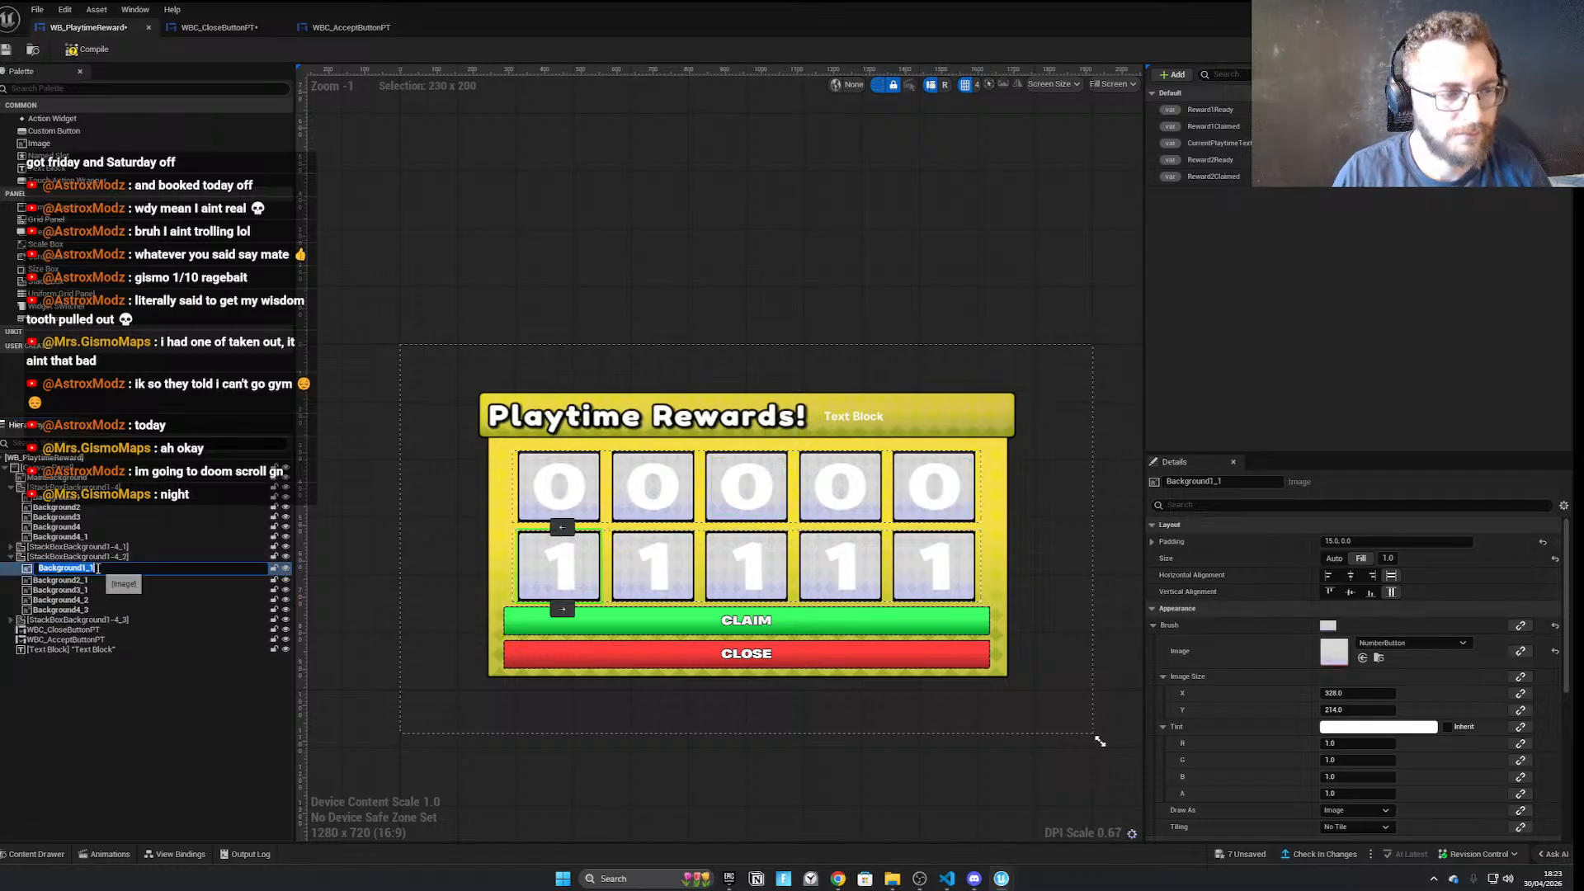
key("BackSpace")
type("5")
key("Return")
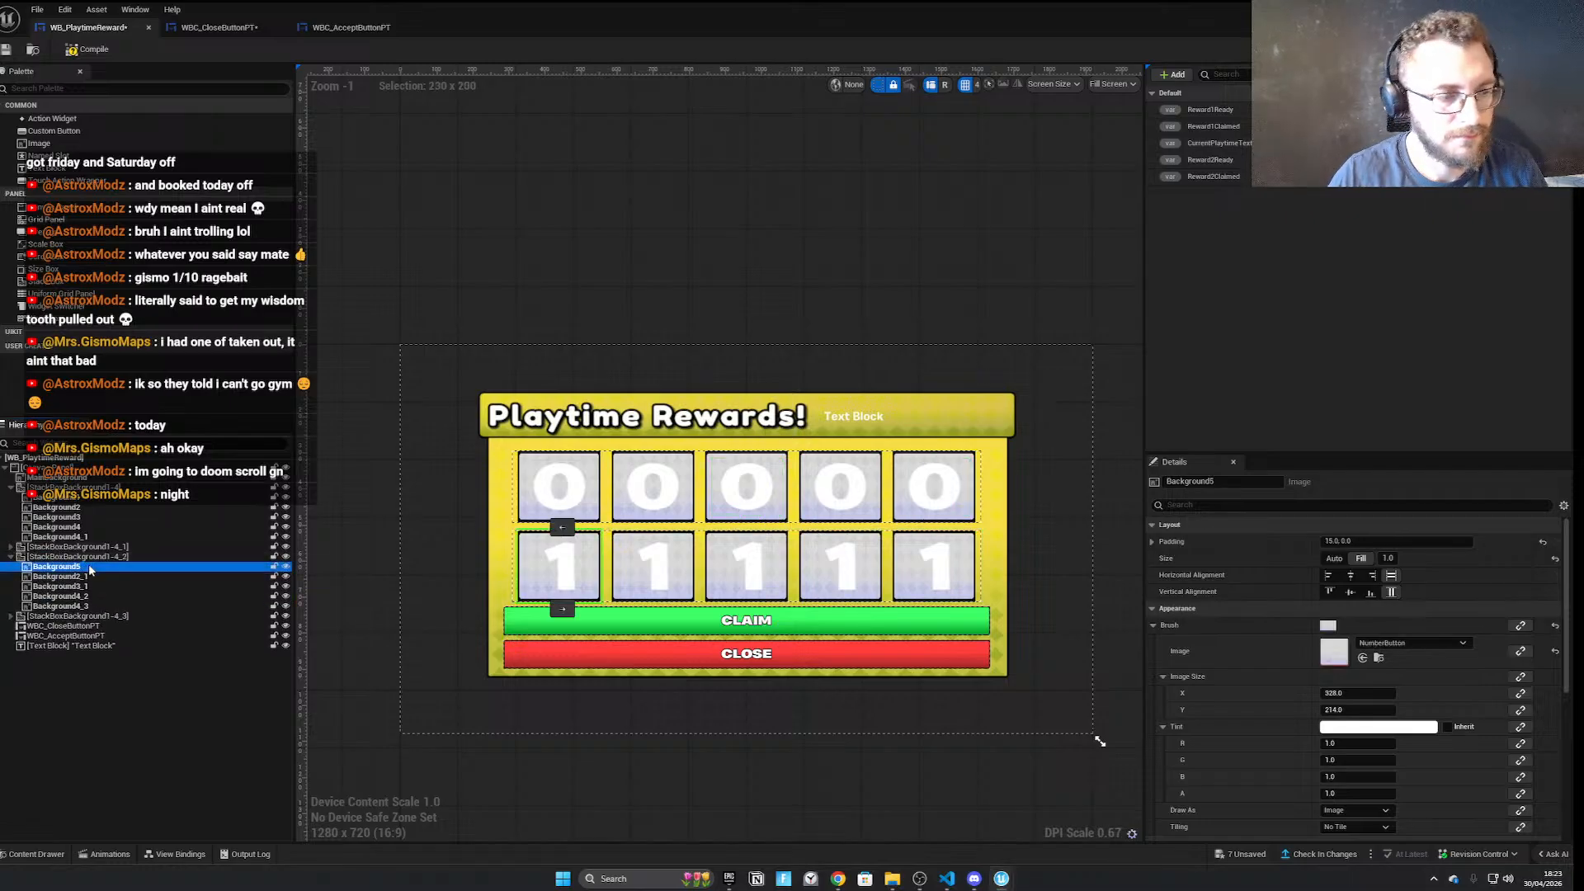
Rename the first background image in StackBoxBackground1-4_2 as Background6
double_click(91, 568)
key("BackSpace")
type("6")
key("Return")
Rename the second row's Background2_1 image as Background7 and Background3_1 as Background8
double_click(92, 578)
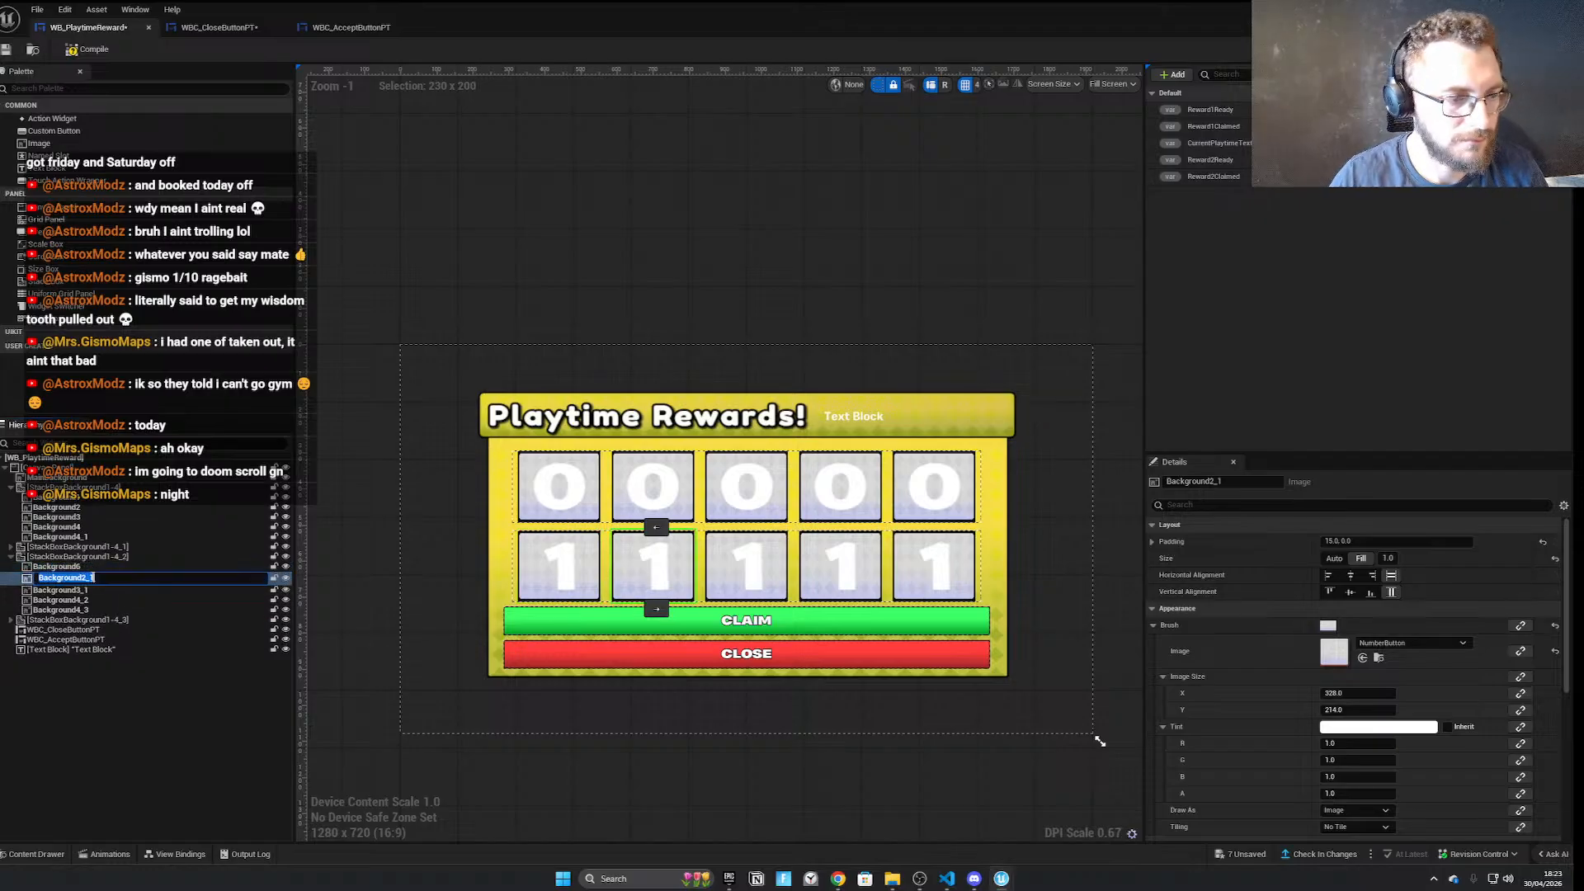
key("Return")
double_click(114, 586)
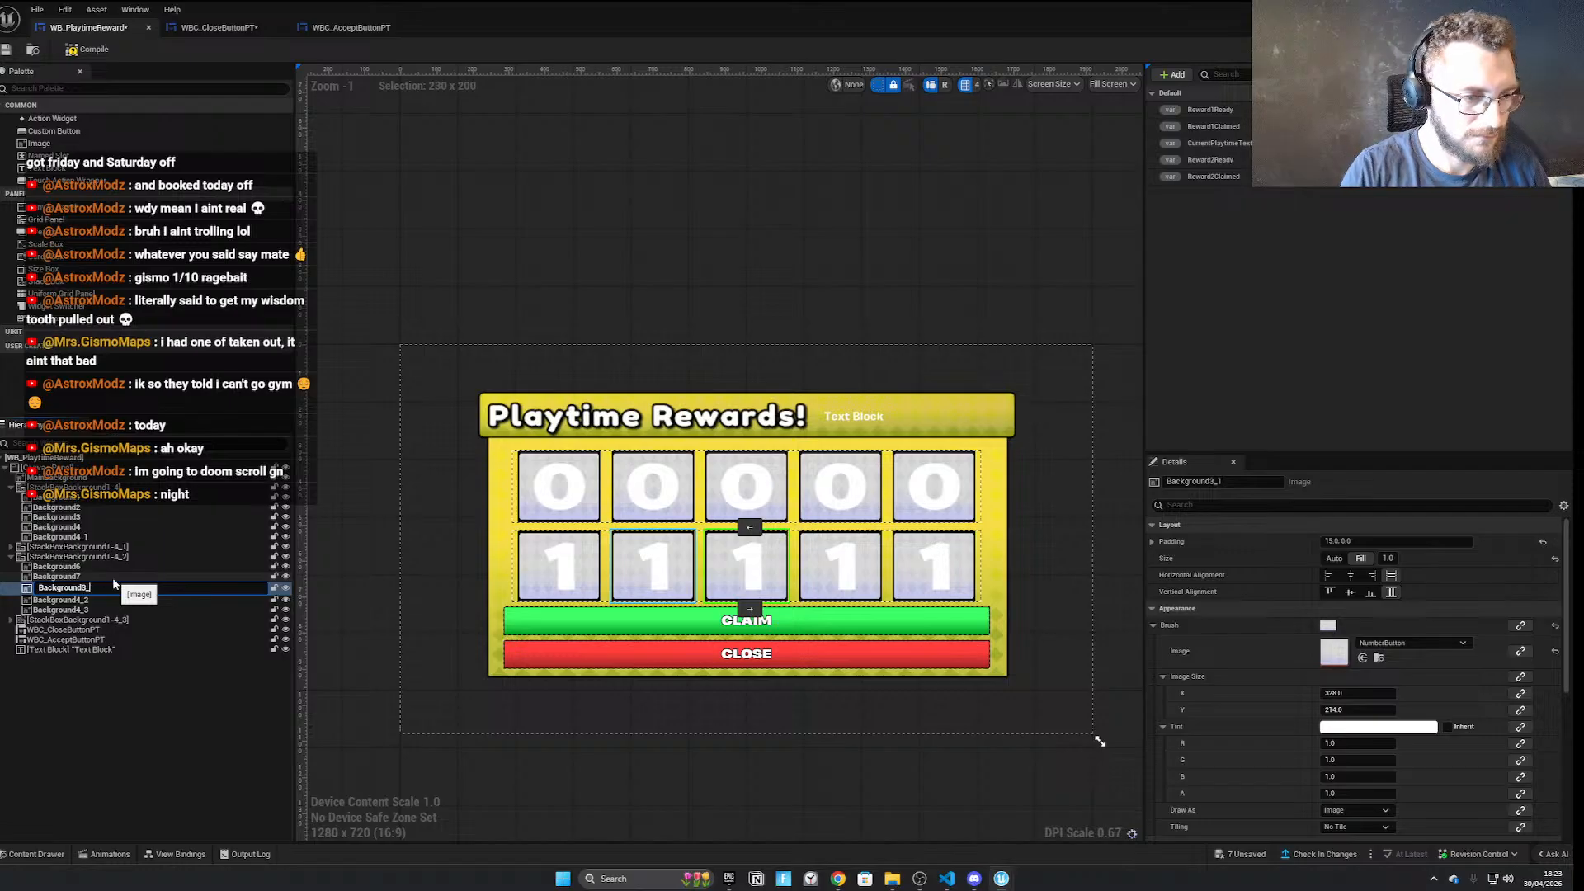
key("Return")
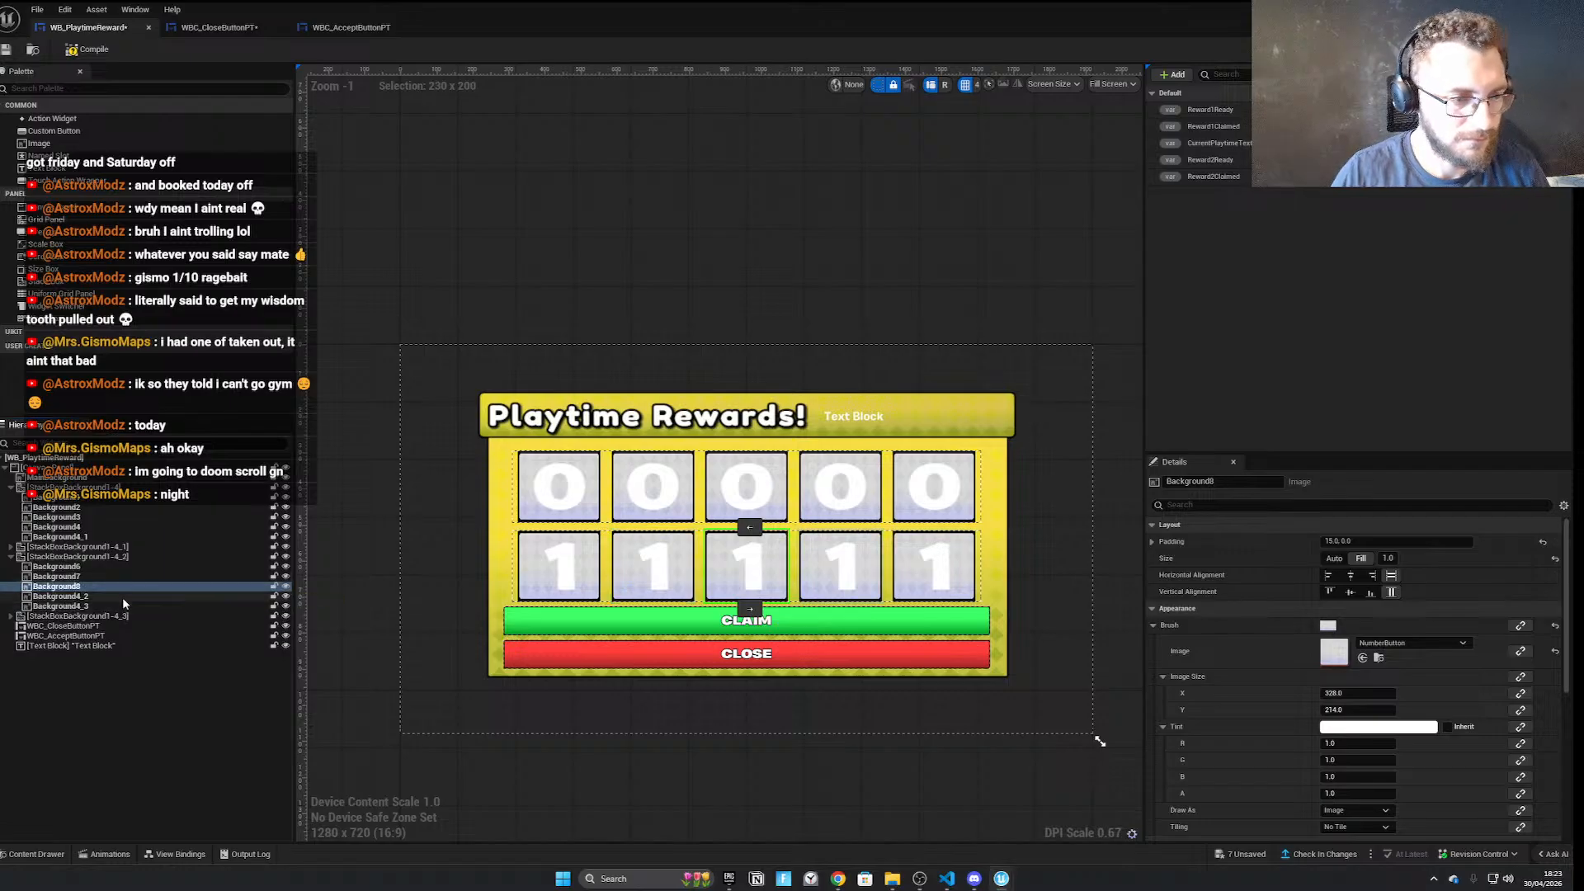
Rename the second row's Background4_2 image as Background9 and Background4_3 as Background10
double_click(122, 598)
type("9")
key("Return")
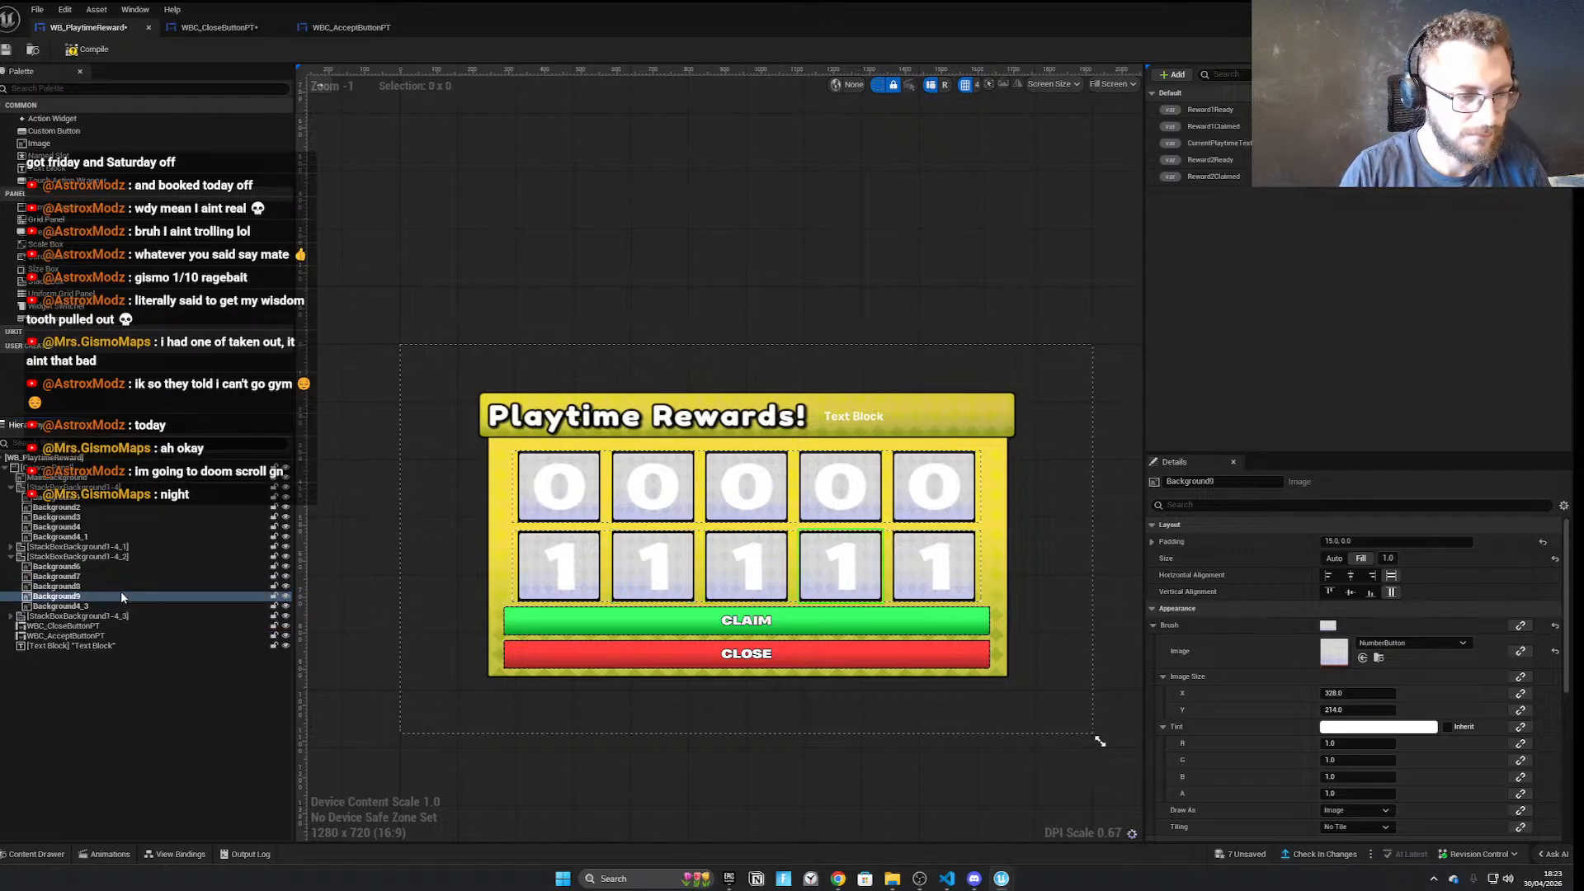
double_click(113, 608)
type("Background10")
key("Return")
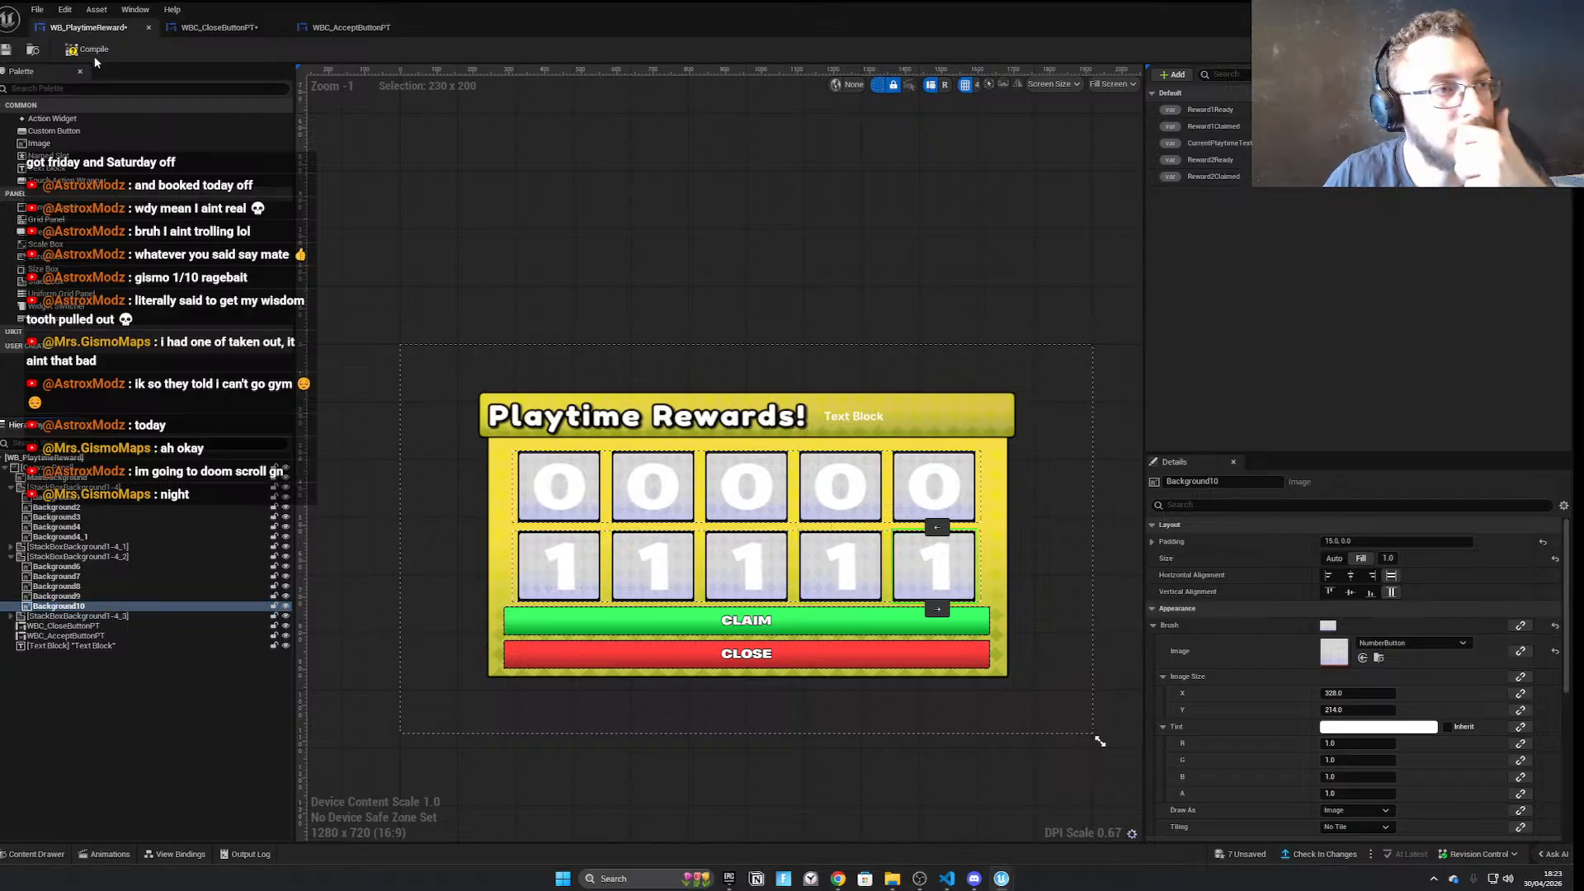
Save the WB_PlaytimeReward widget and the WBC_CloseButtonPT button widget
left_click(8, 50)
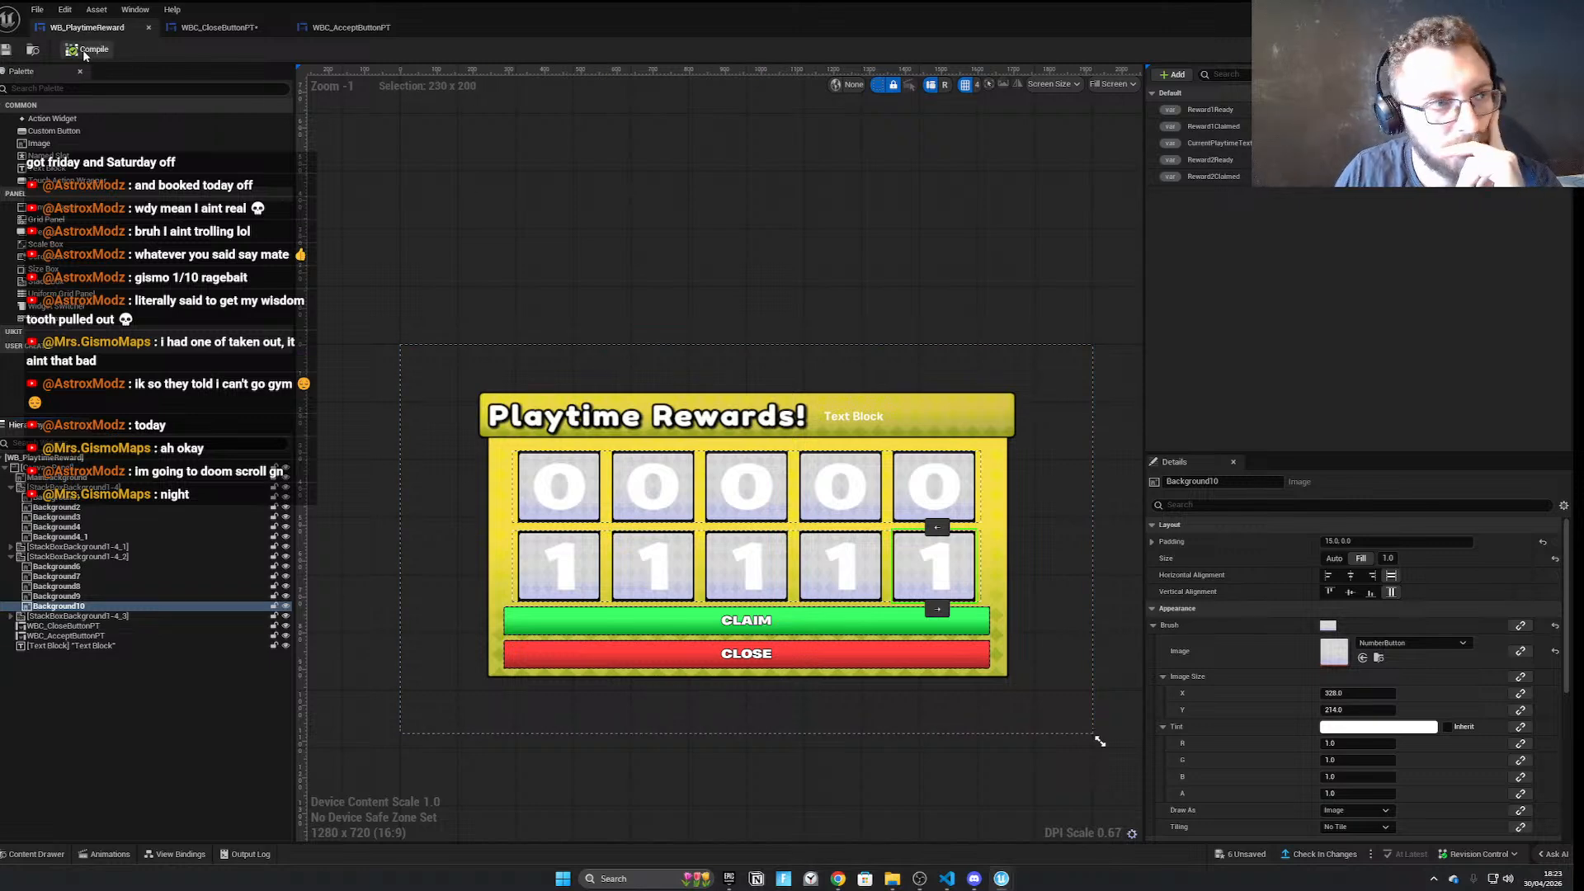
left_click(196, 33)
left_click(294, 31)
left_click(227, 32)
key("ctrl+s")
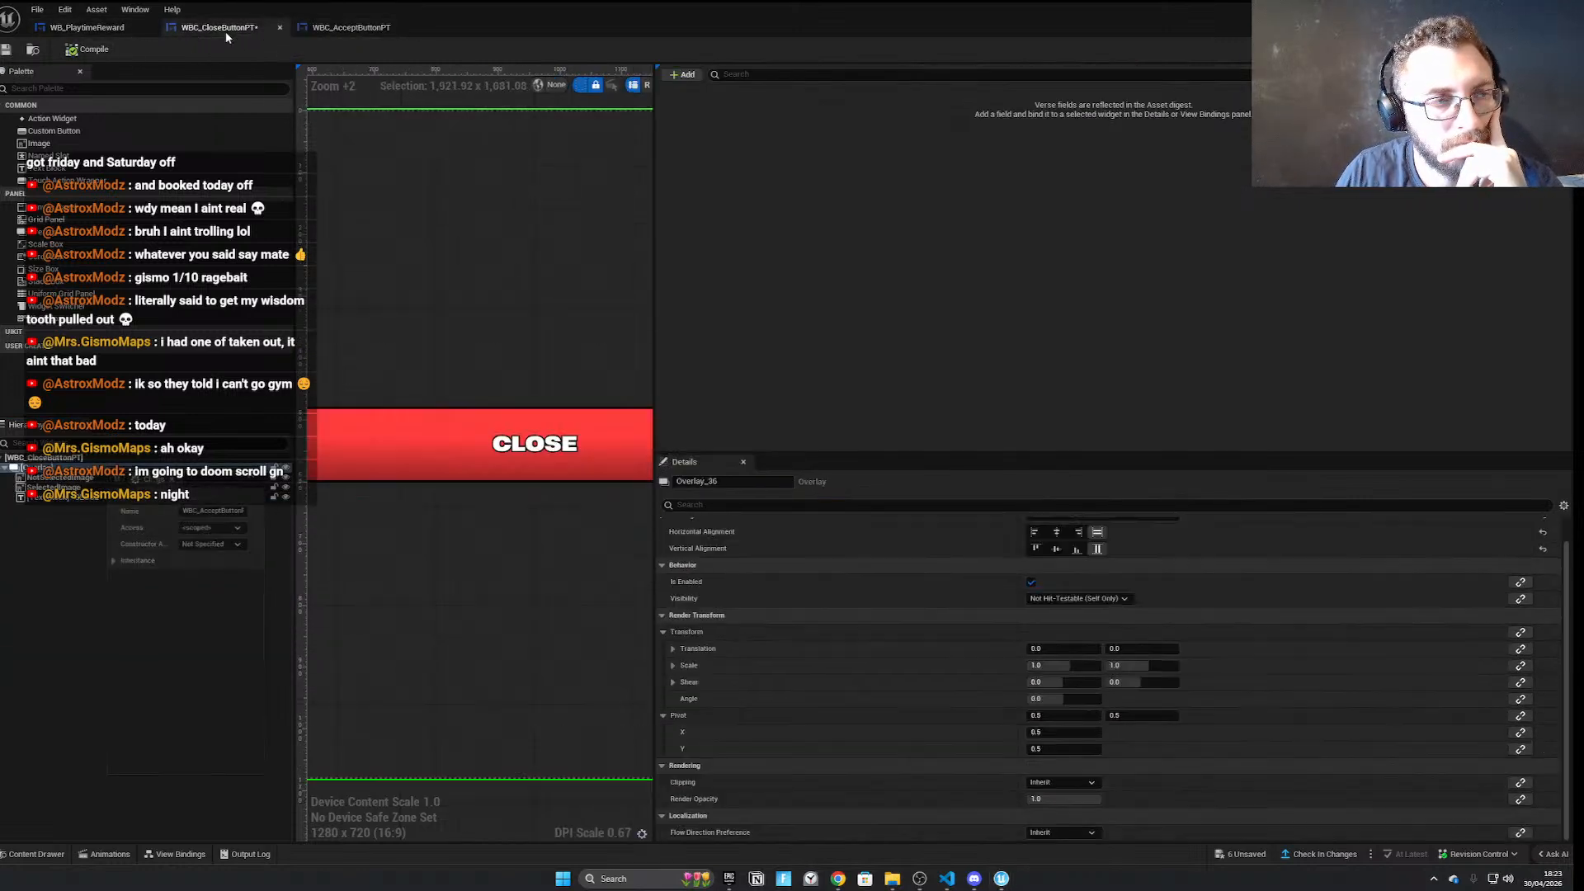
Close the WBC_CloseButtonPT and WBC_AcceptButtonPT widget editors and clear the Background10 selection in WB_PlaytimeReward
left_click(279, 29)
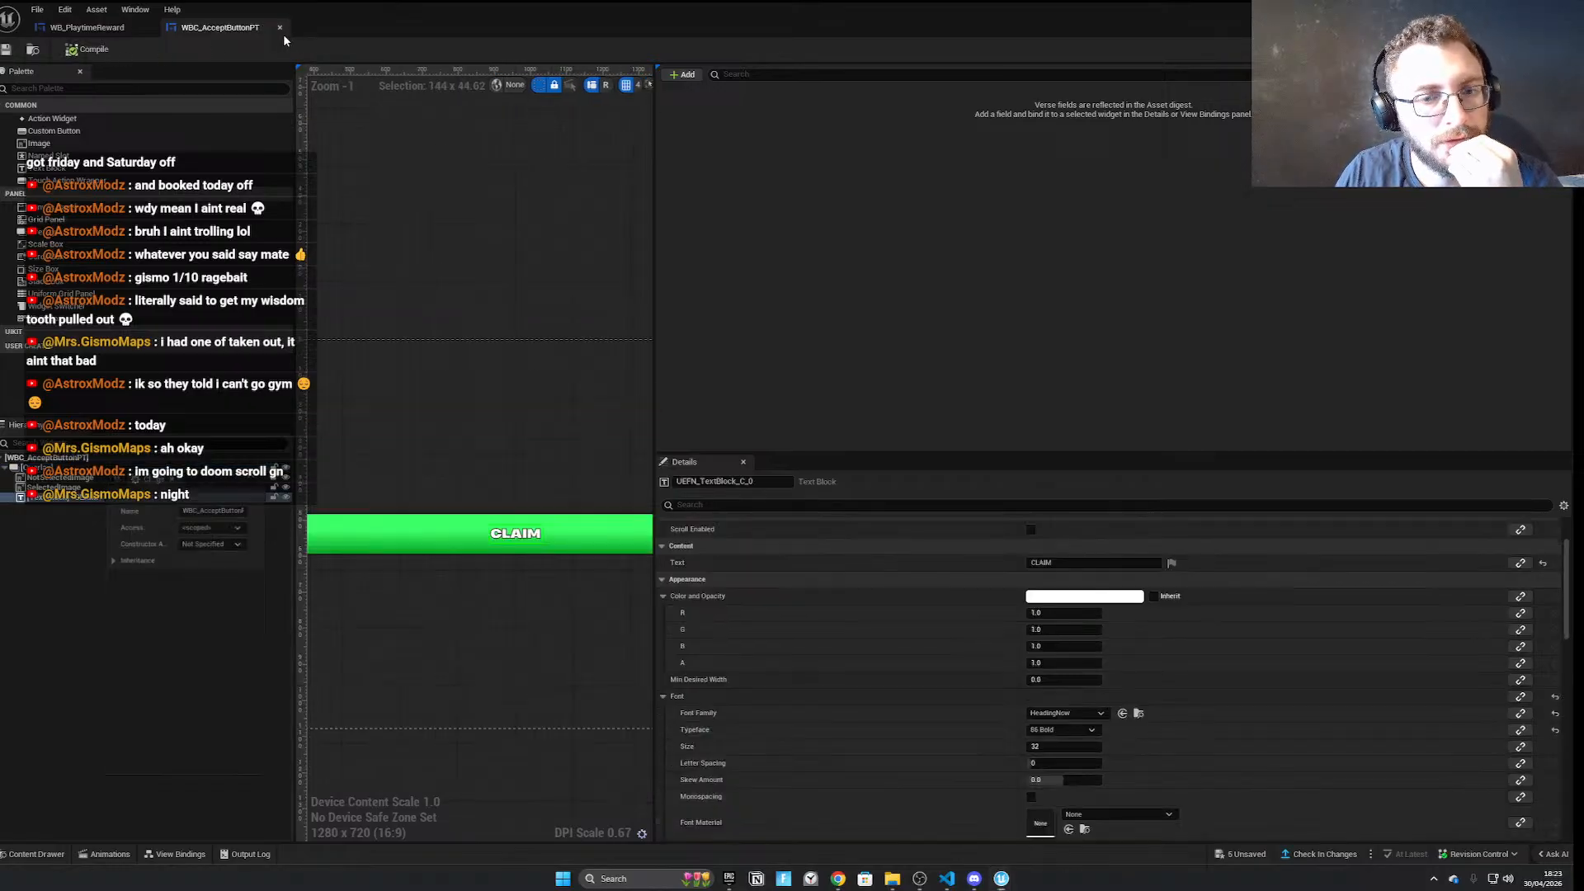
left_click(279, 29)
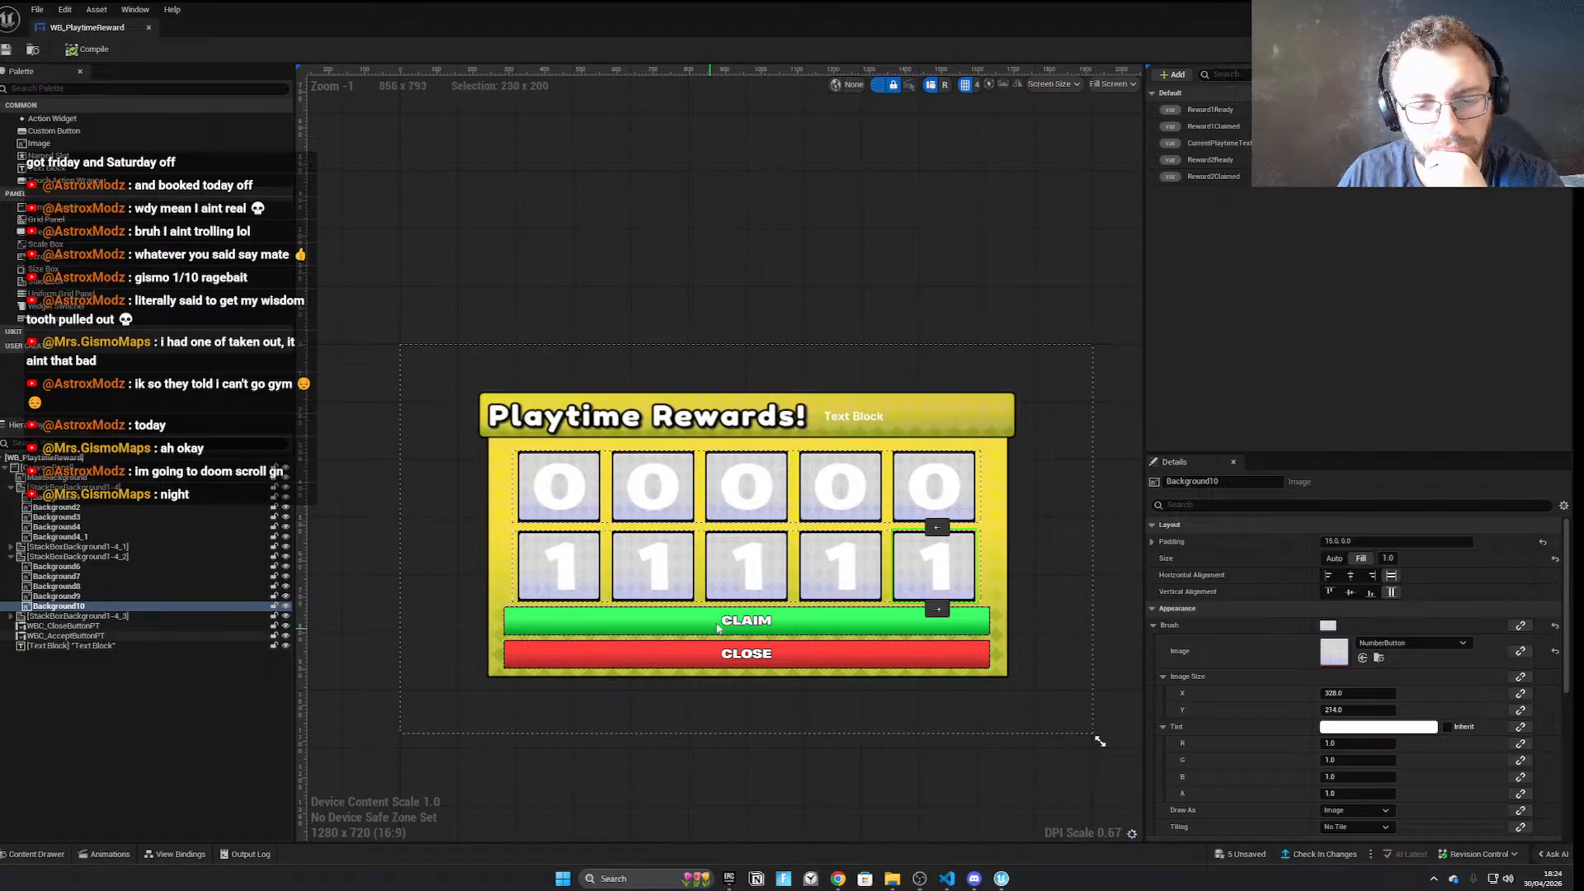
left_click(1132, 497)
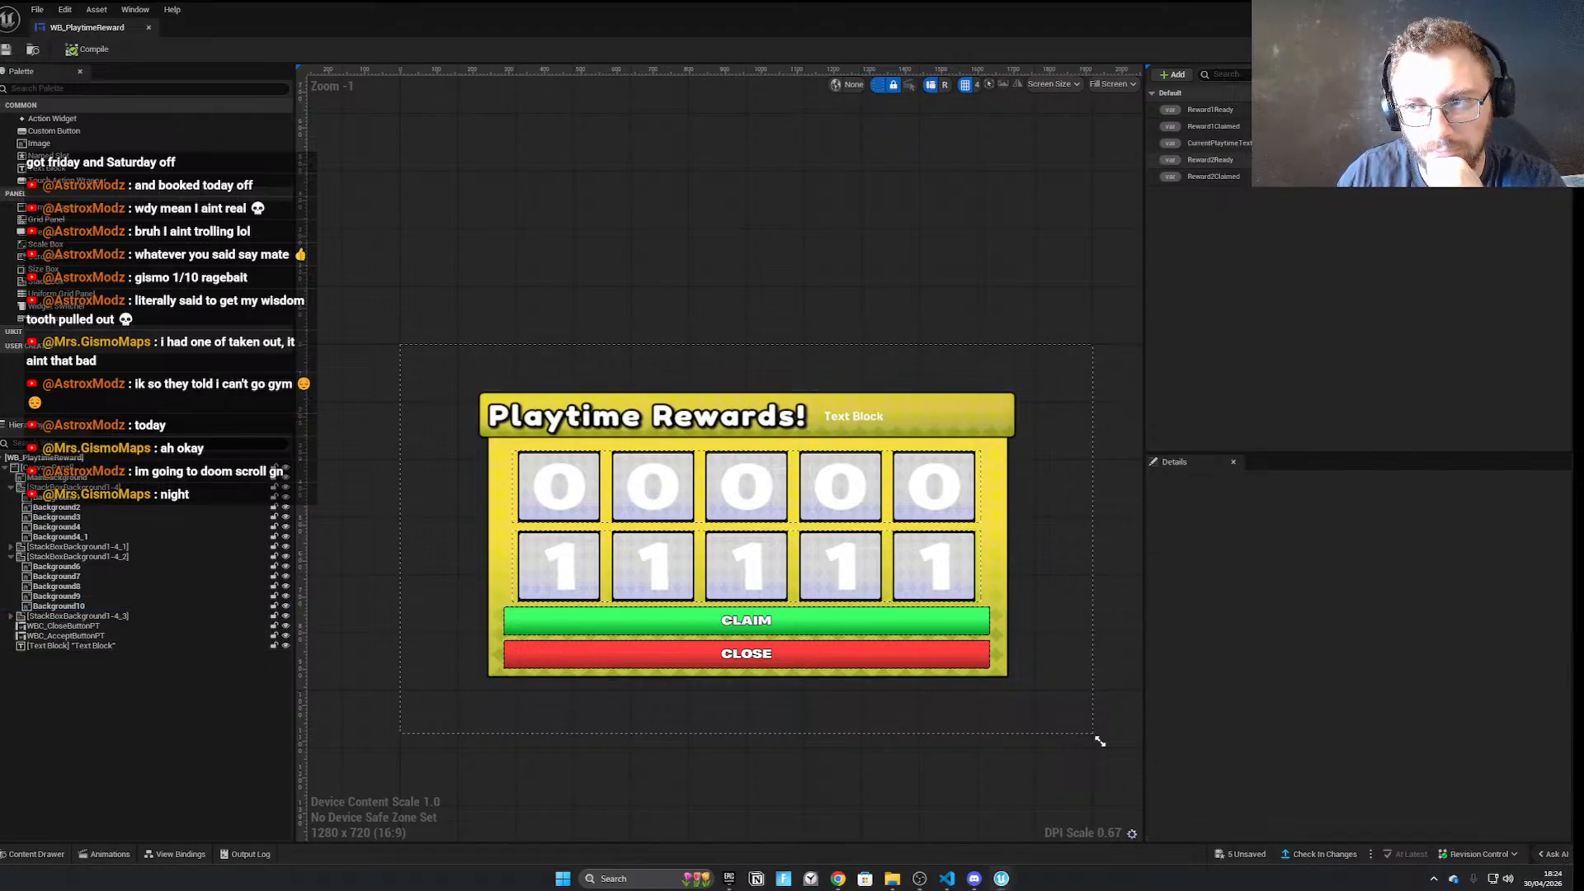
Duplicate the Reward2Ready and Reward2Claimed Verse fields to add two more float pairs plus a third Ready copy
left_click(1548, 177)
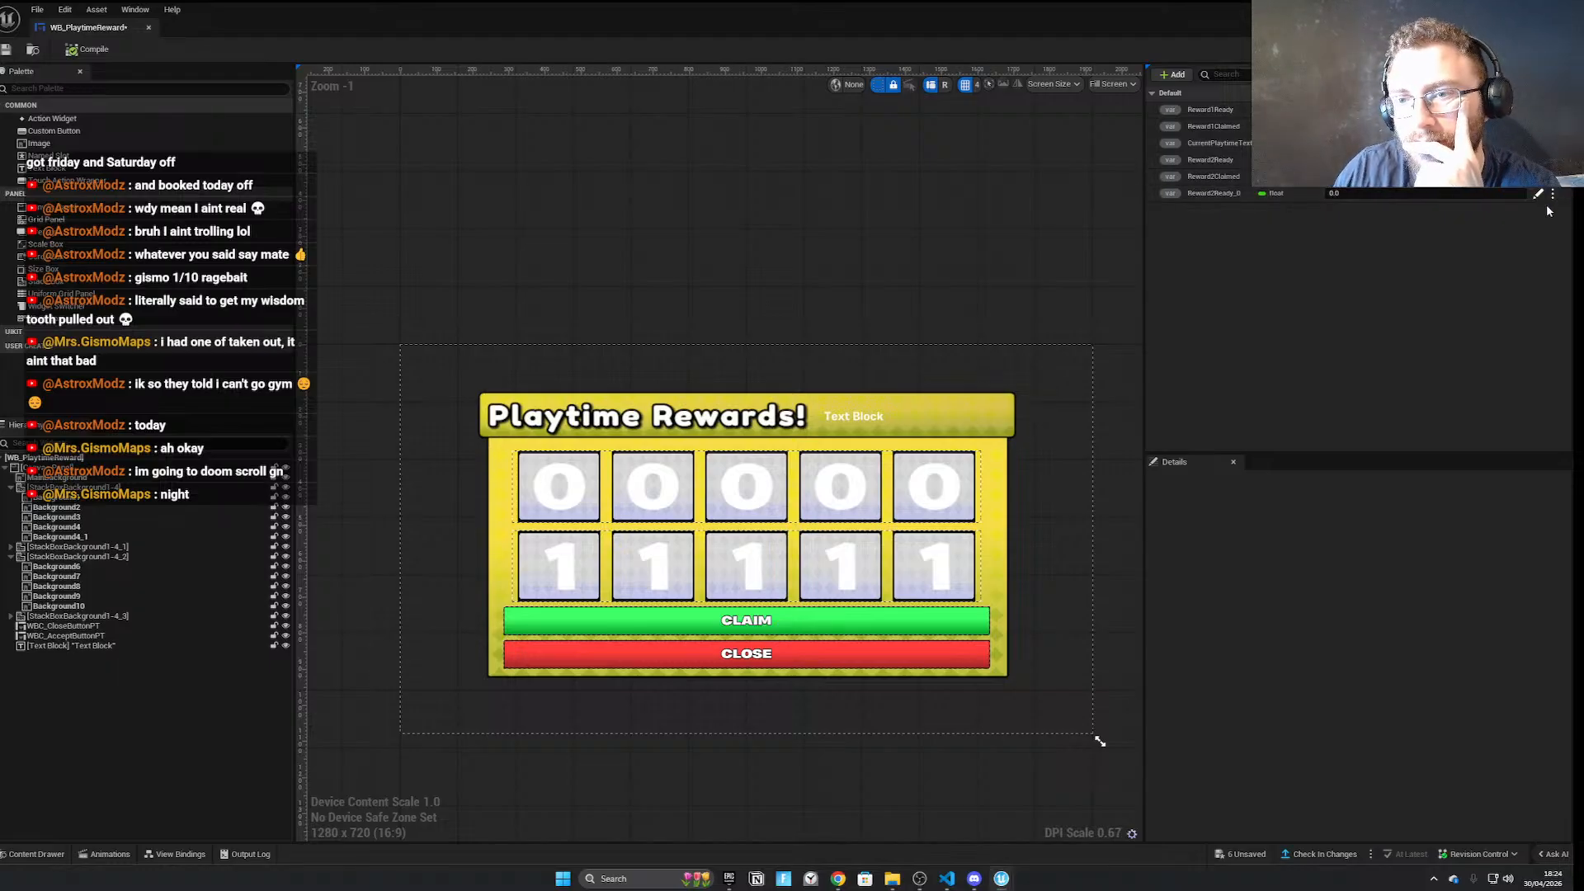
left_click(1555, 209)
left_click(1531, 247)
left_click(1553, 195)
left_click(1553, 214)
left_click(1554, 213)
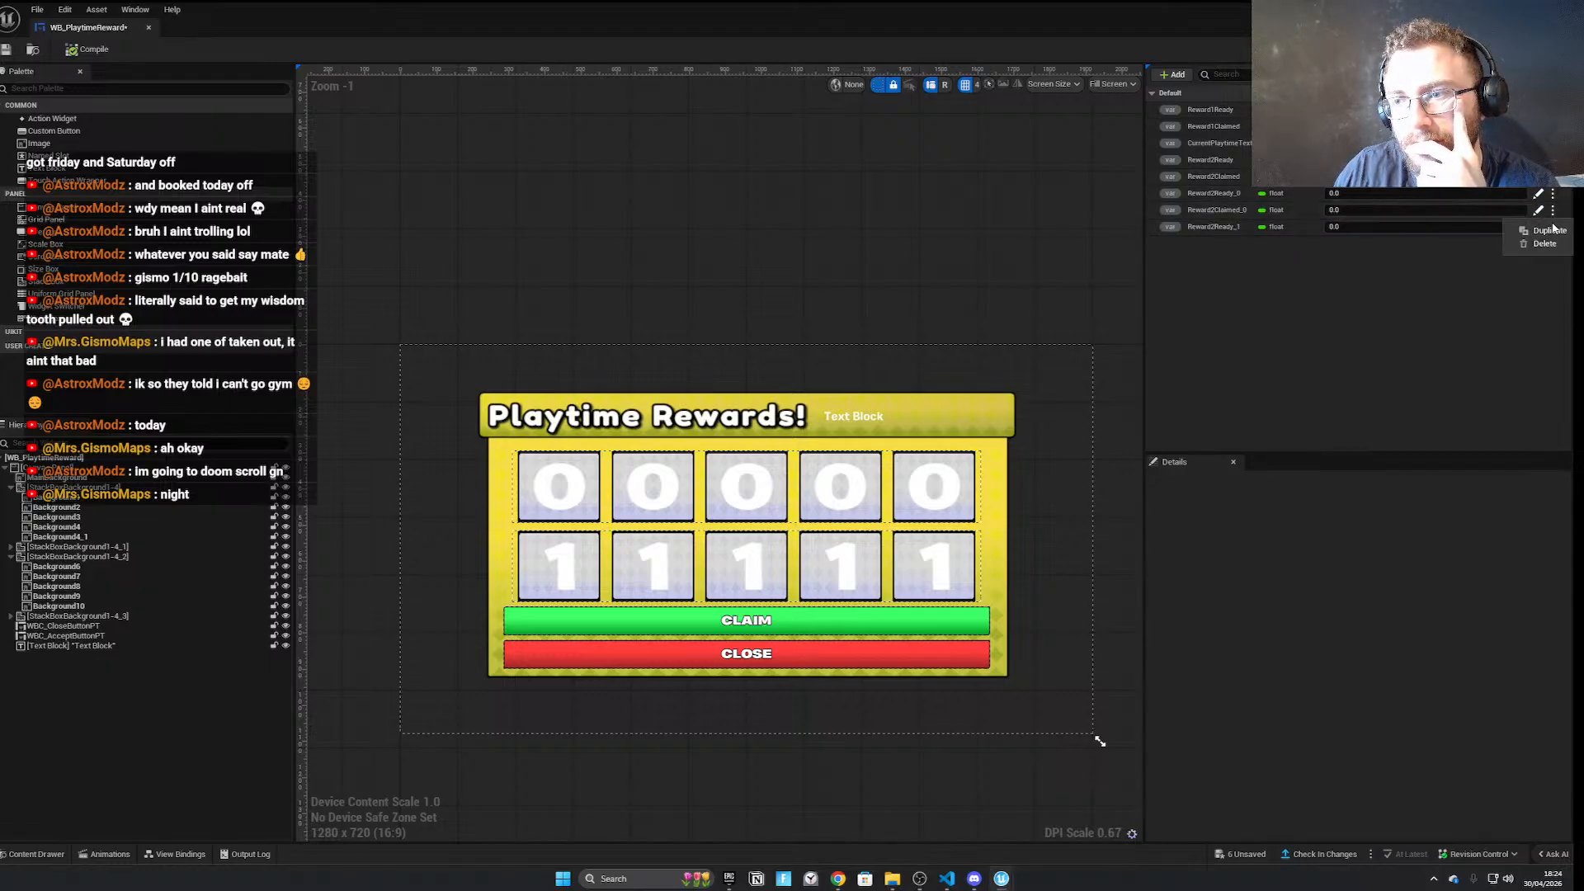
left_click(1553, 231)
left_click(1554, 228)
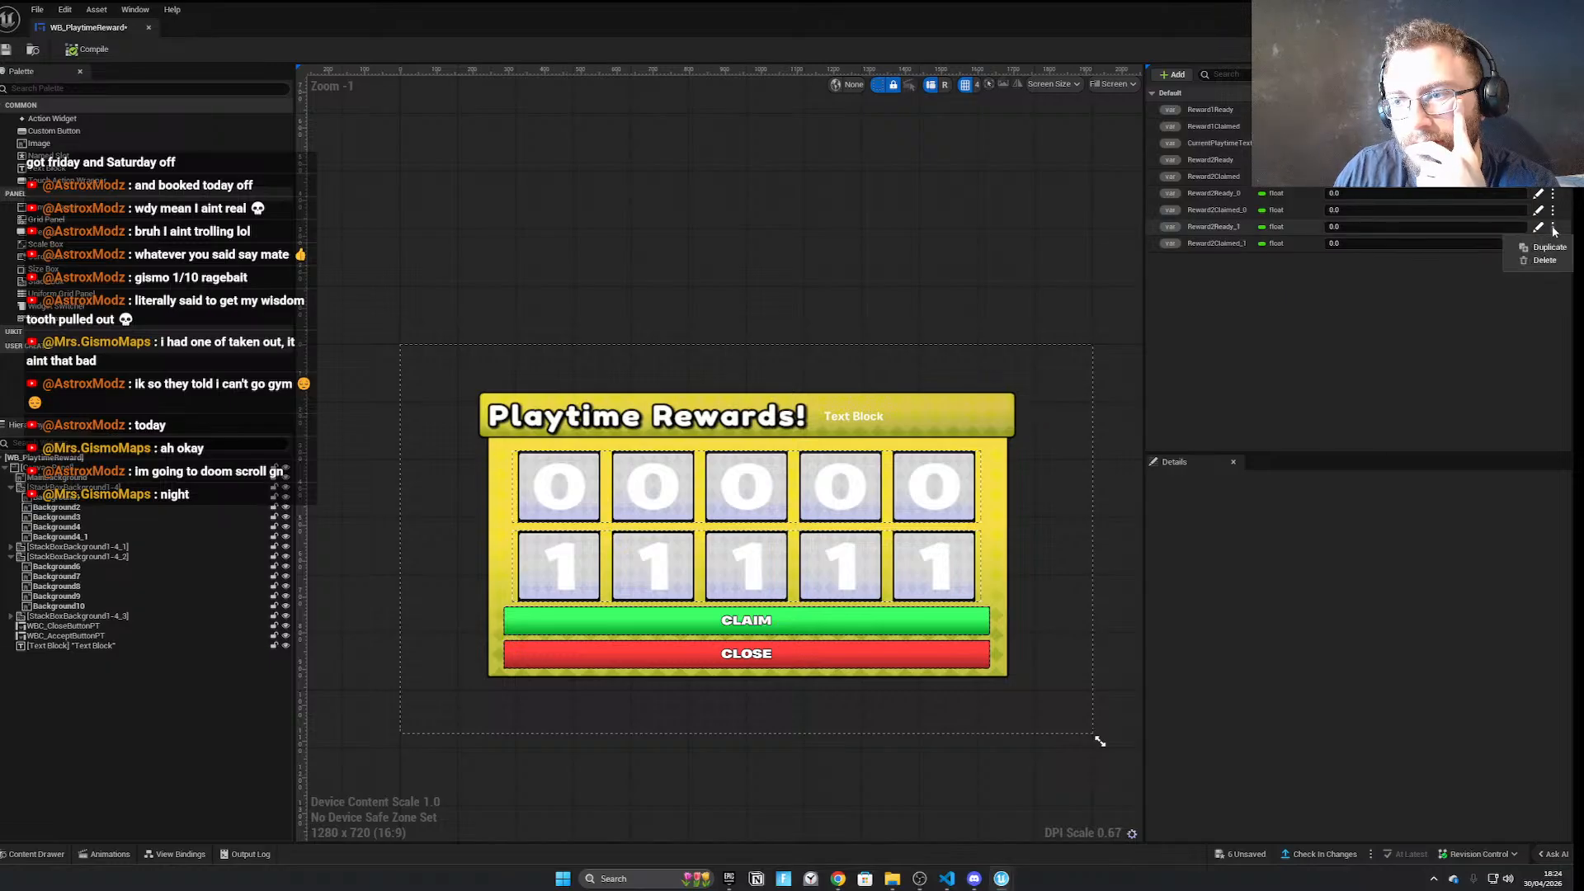
left_click(1551, 247)
left_click(1555, 260)
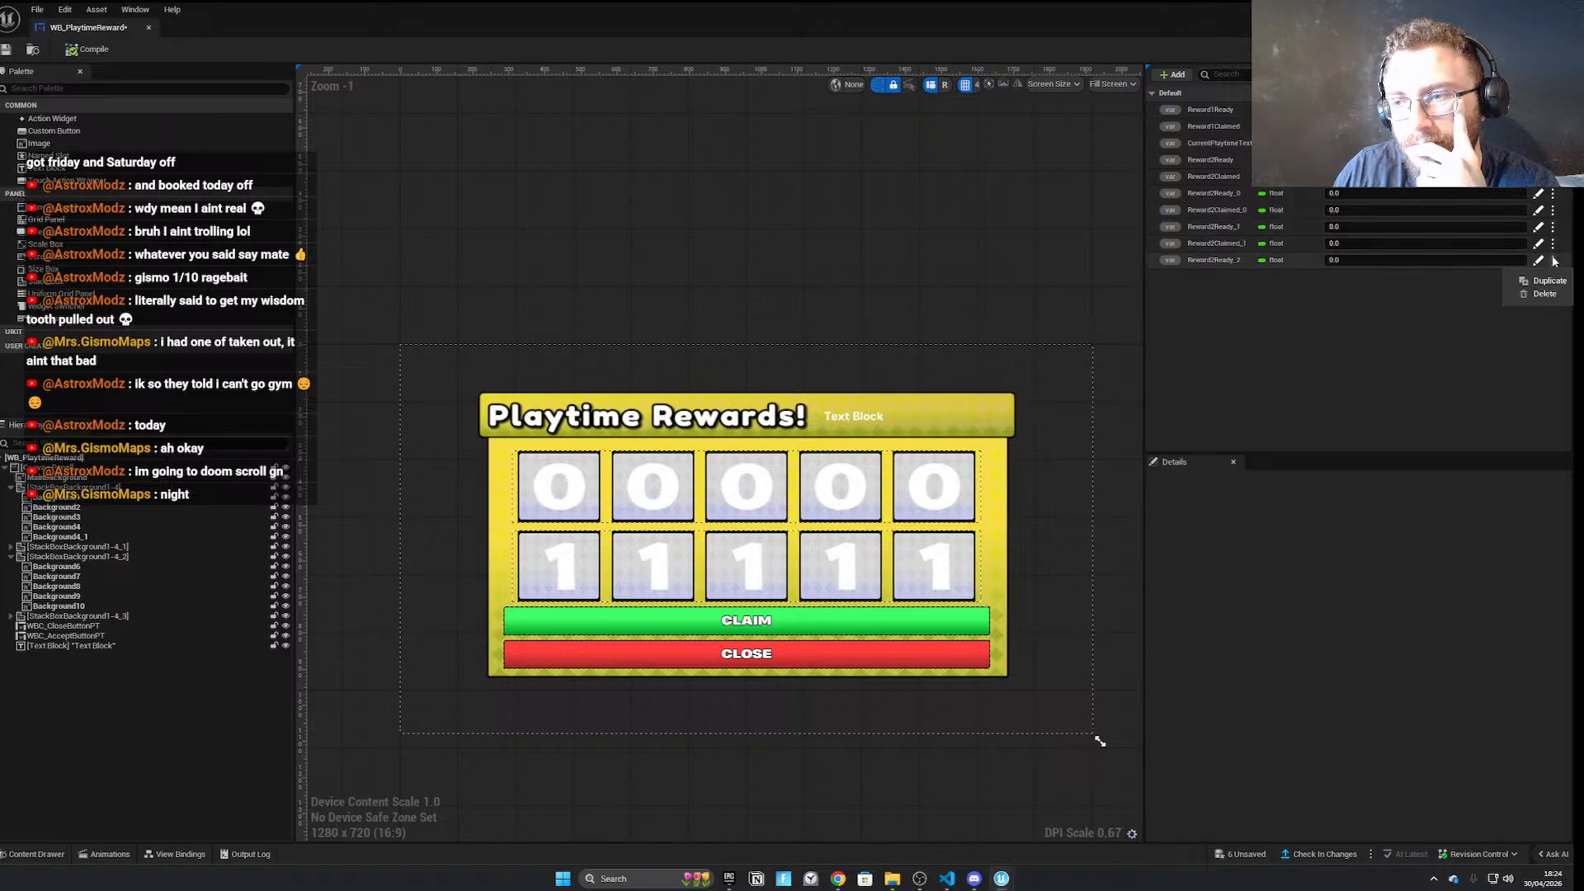
left_click(1551, 281)
left_click(1553, 278)
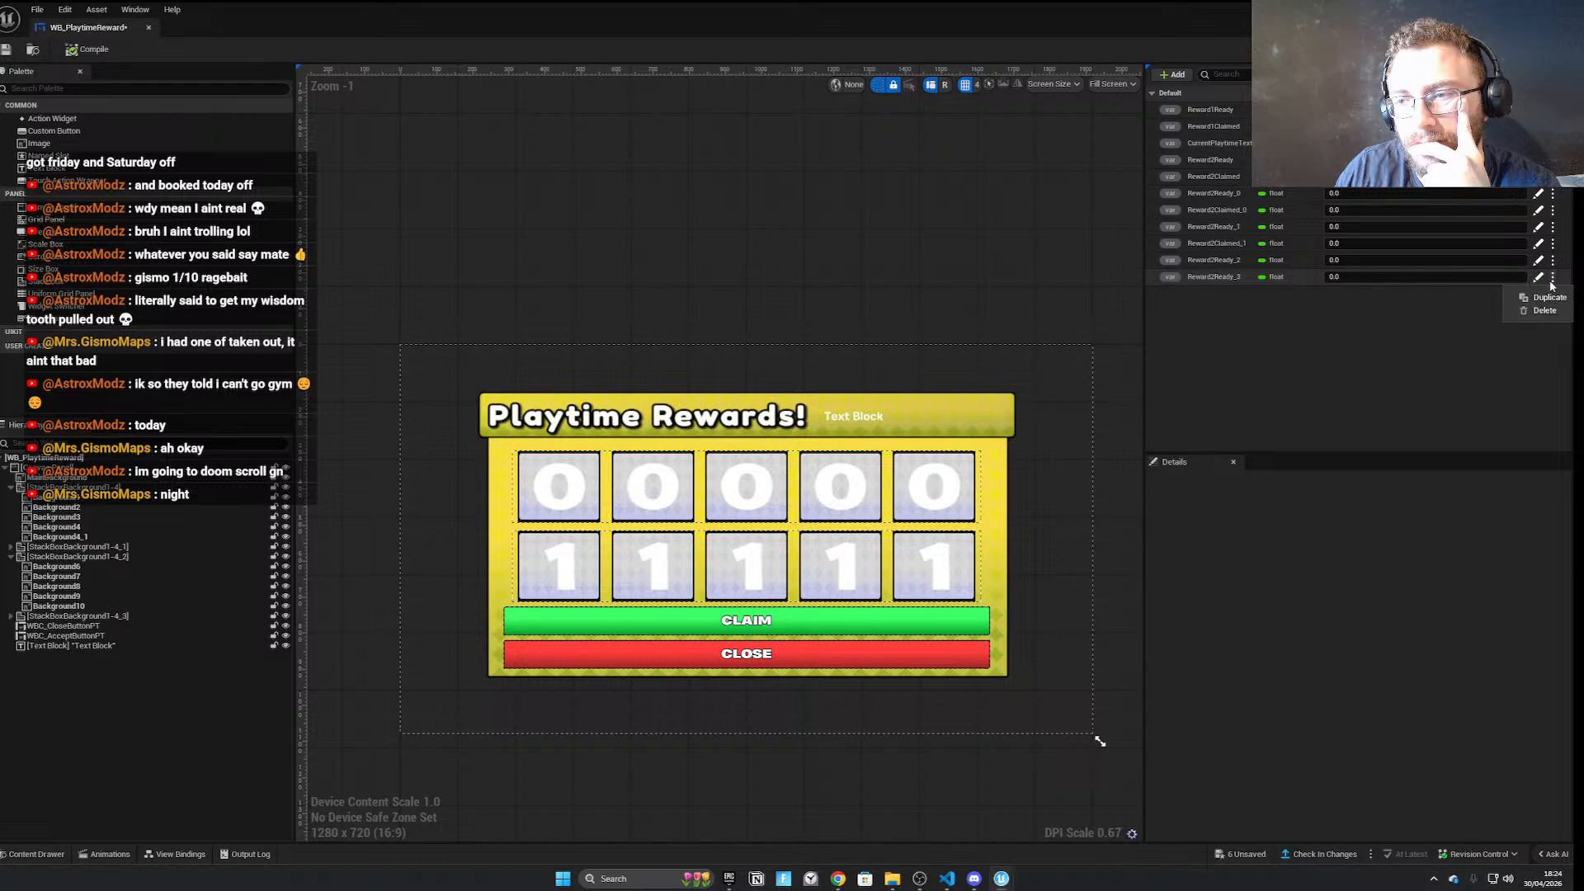
left_click(1551, 298)
left_click(1553, 294)
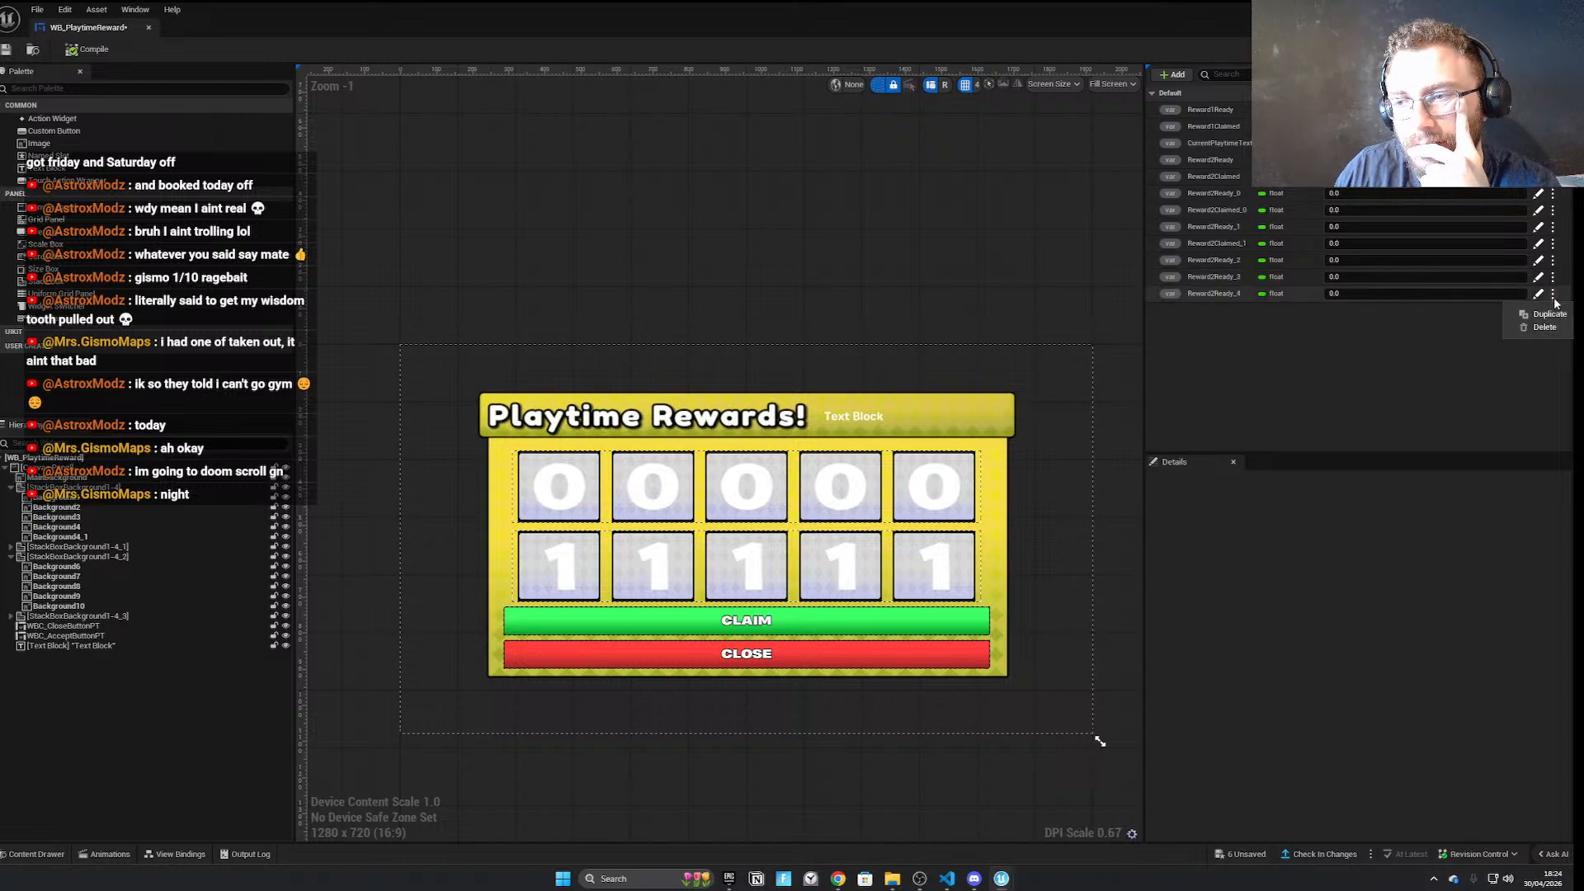
left_click(1554, 278)
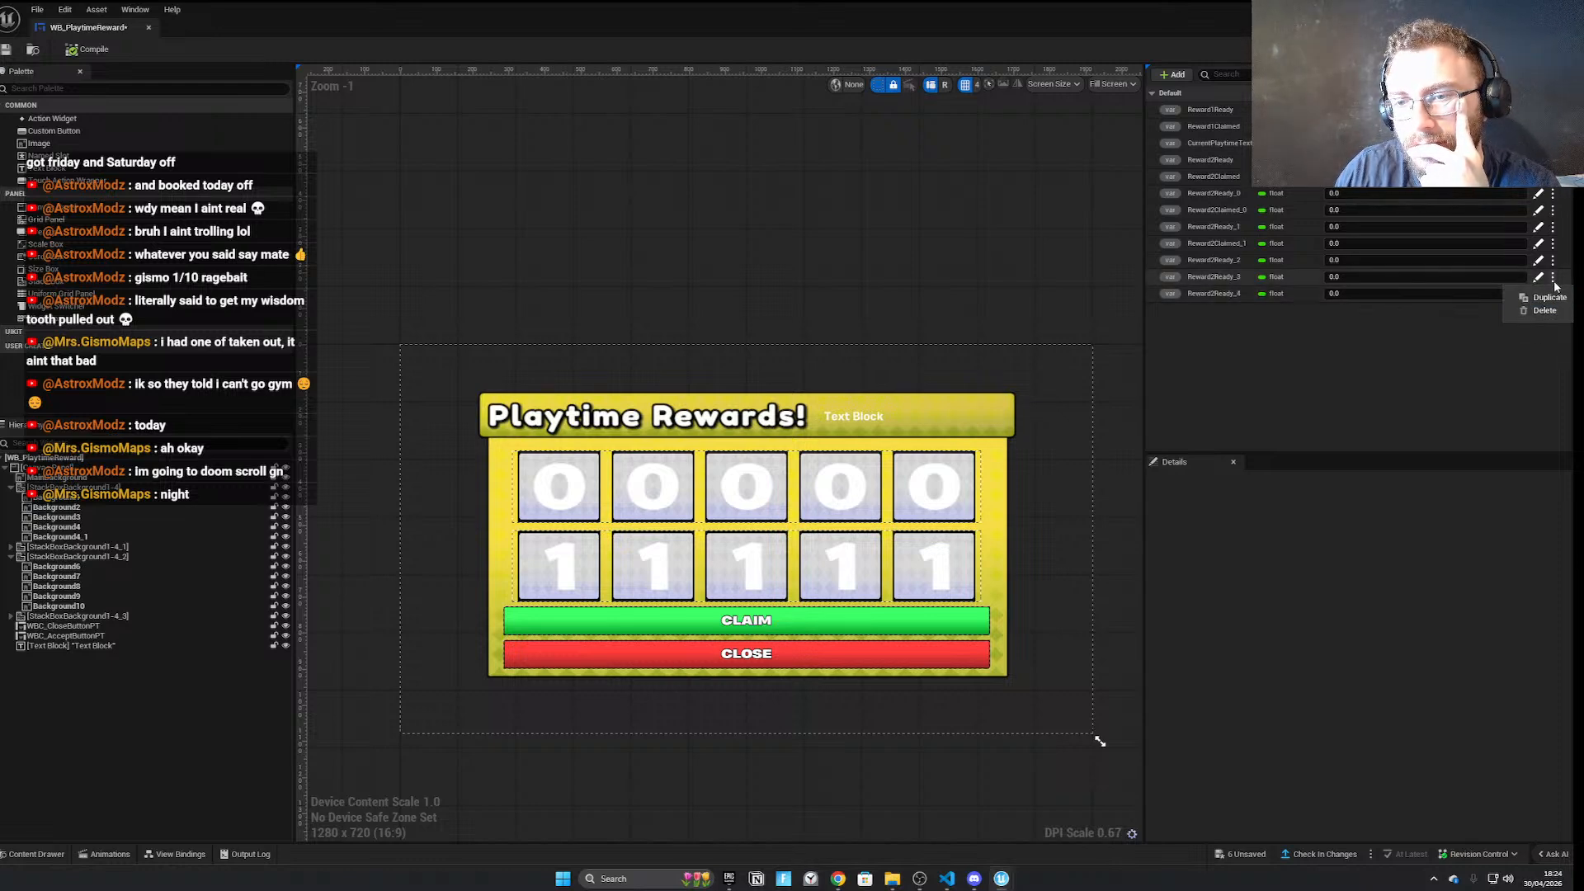
left_click(1381, 350)
left_click(1553, 278)
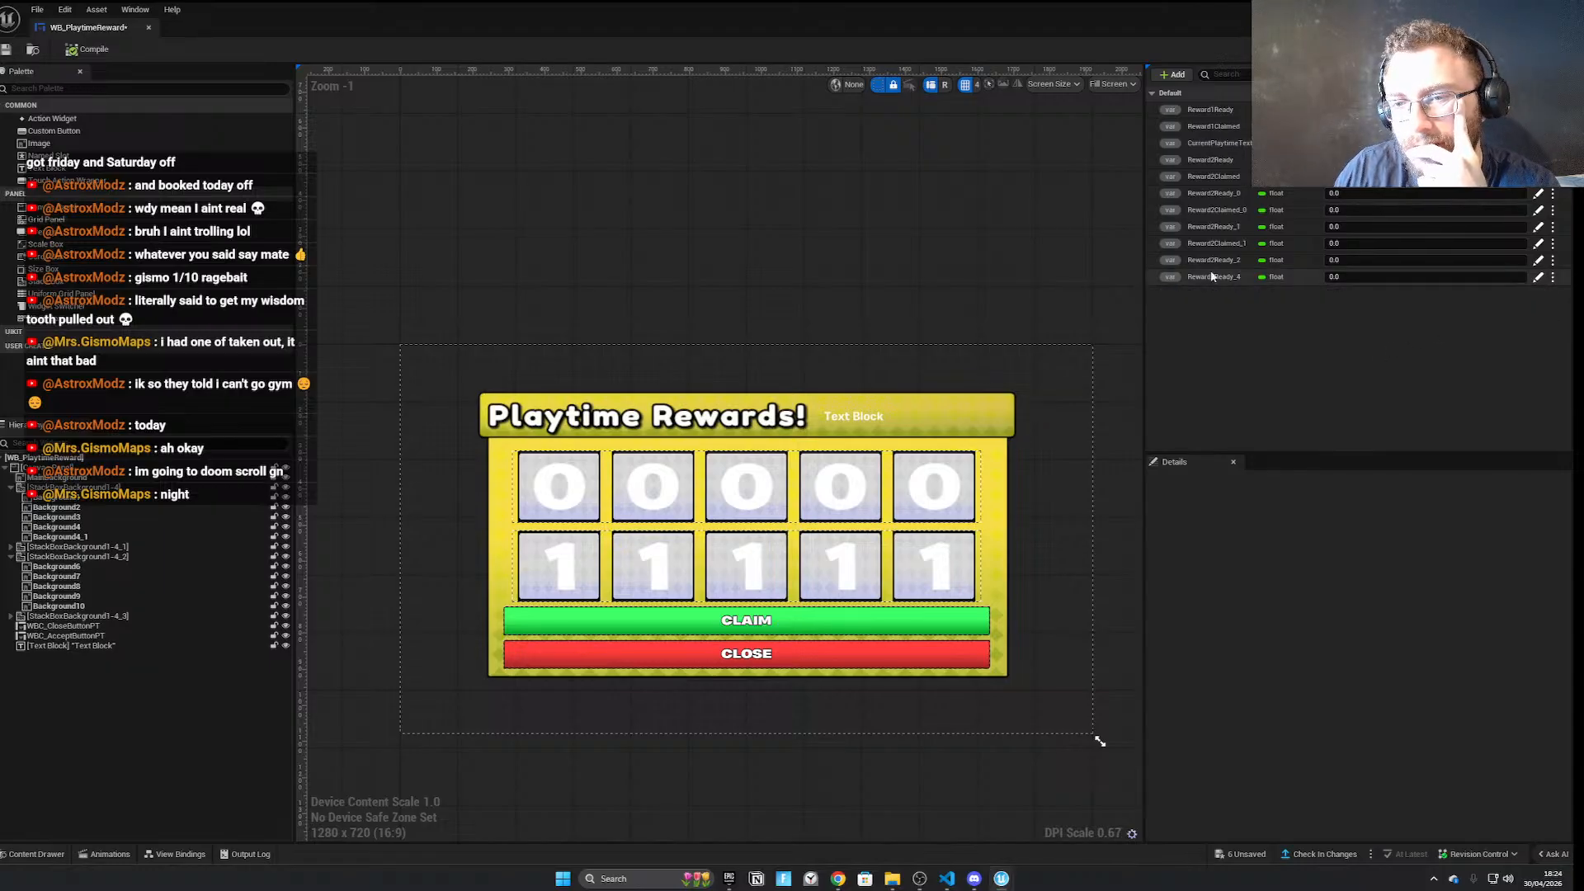
Delete the surplus Reward2Ready_4 field and duplicate the Ready and Claimed fields to make four copied pairs
left_click(1552, 278)
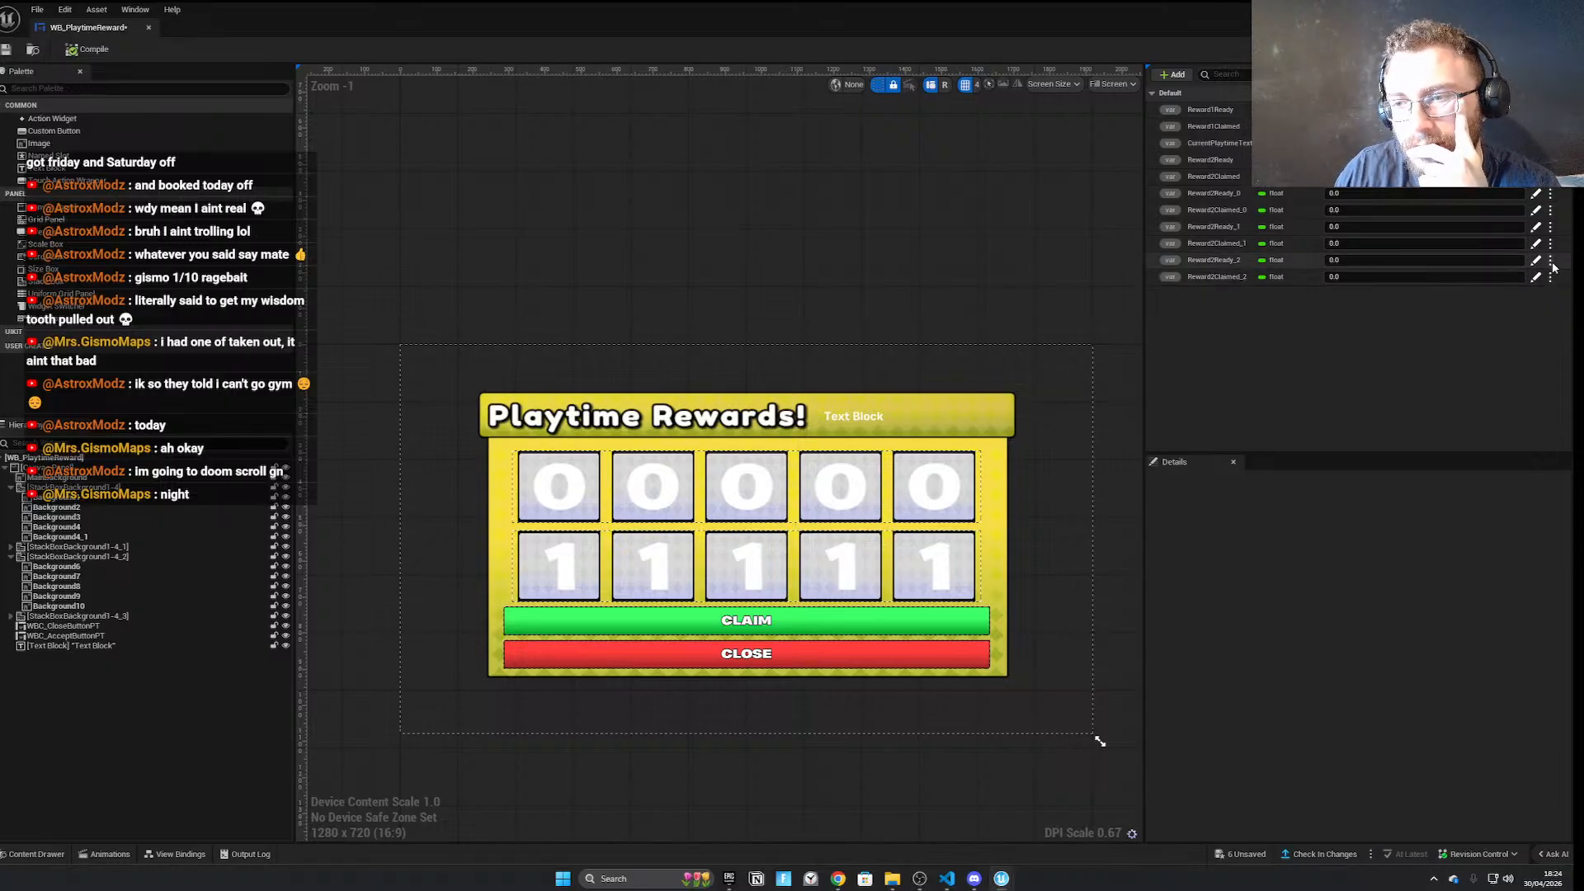
left_click(1552, 263)
left_click(1549, 282)
left_click(1553, 282)
left_click(1551, 301)
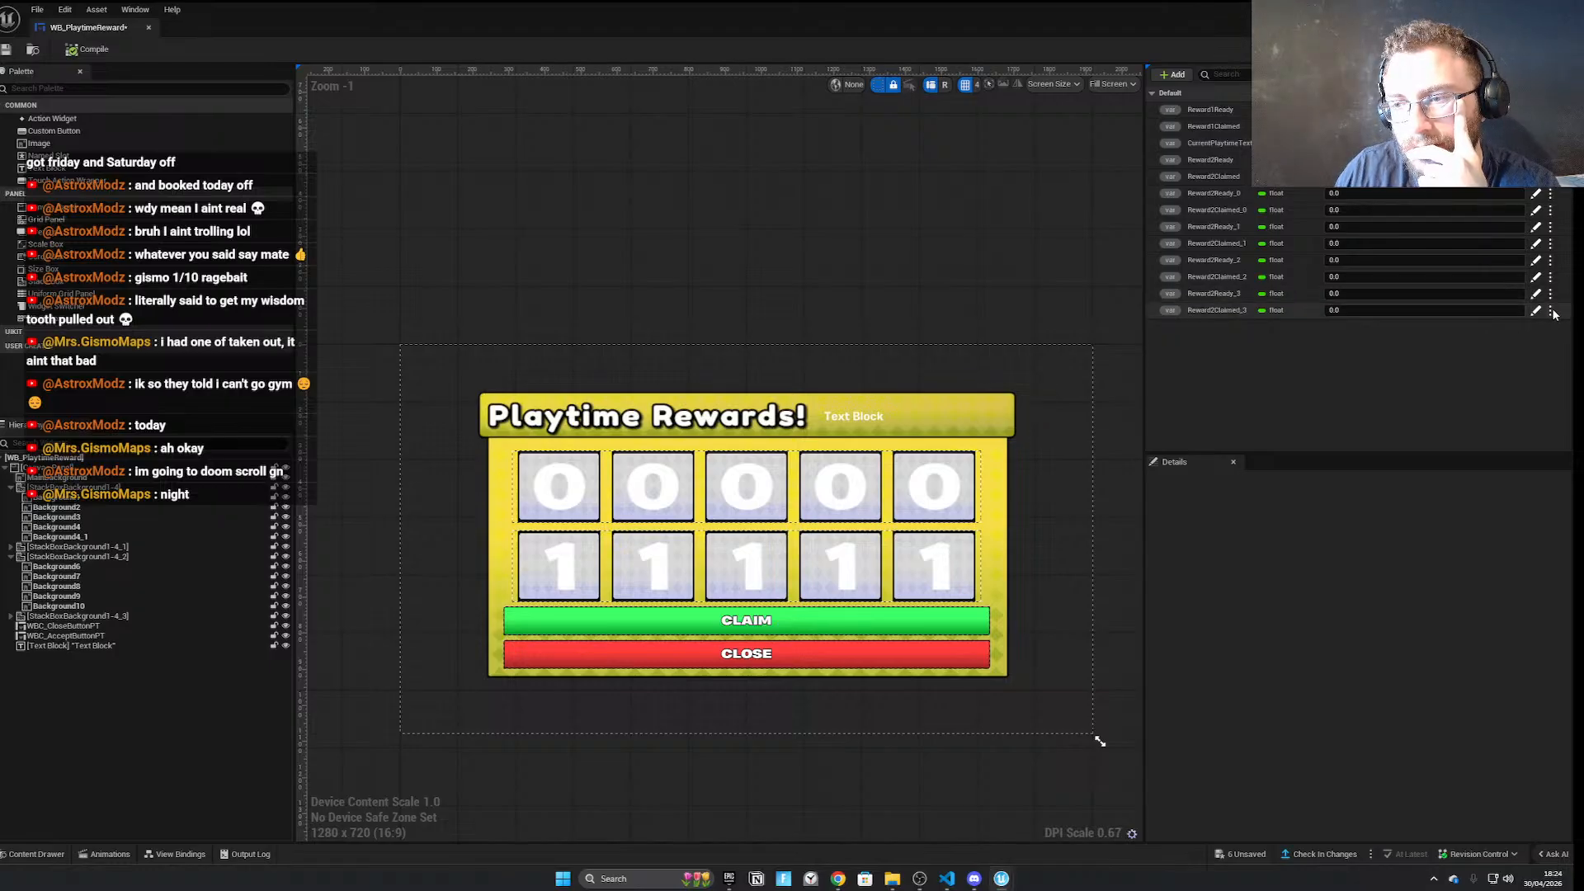
left_click(1550, 312)
left_click(1549, 331)
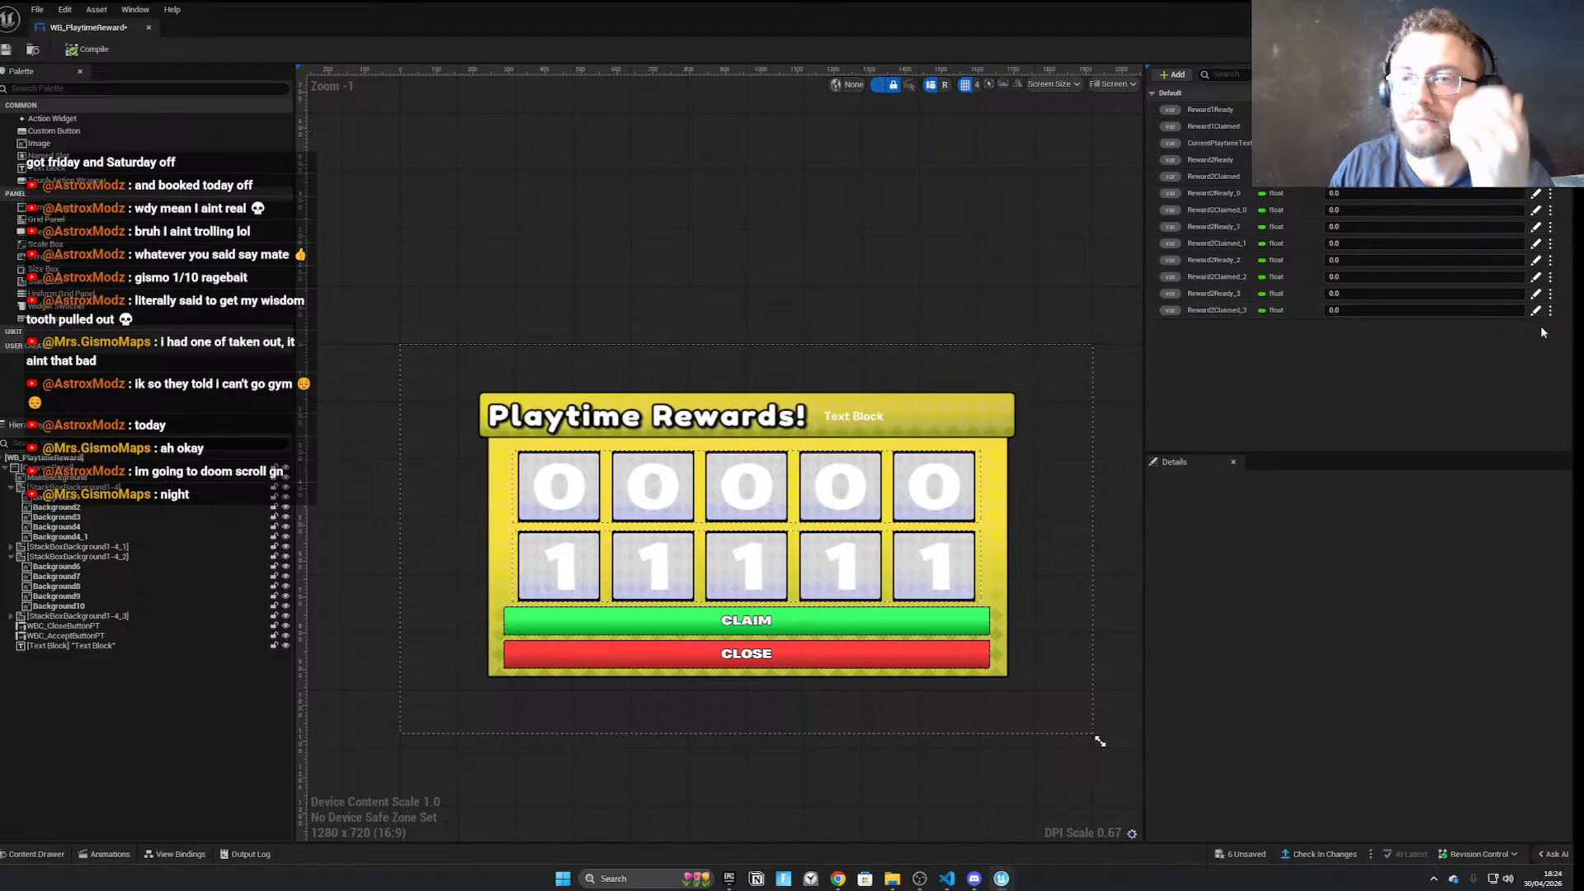
left_click(1551, 329)
left_click(1552, 349)
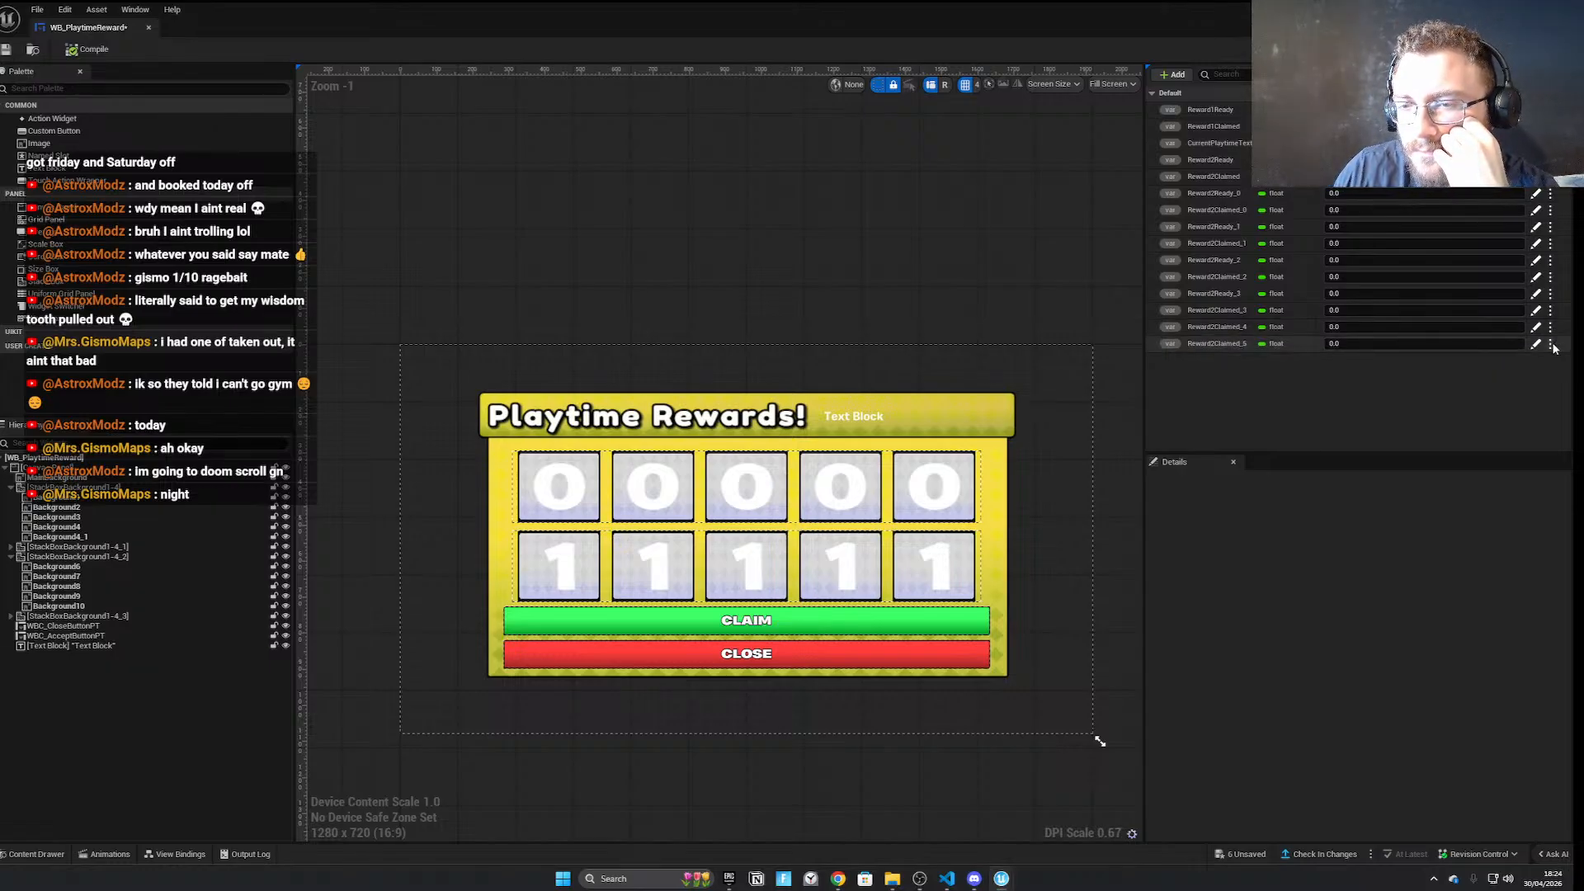
left_click(1551, 345)
left_click(1551, 380)
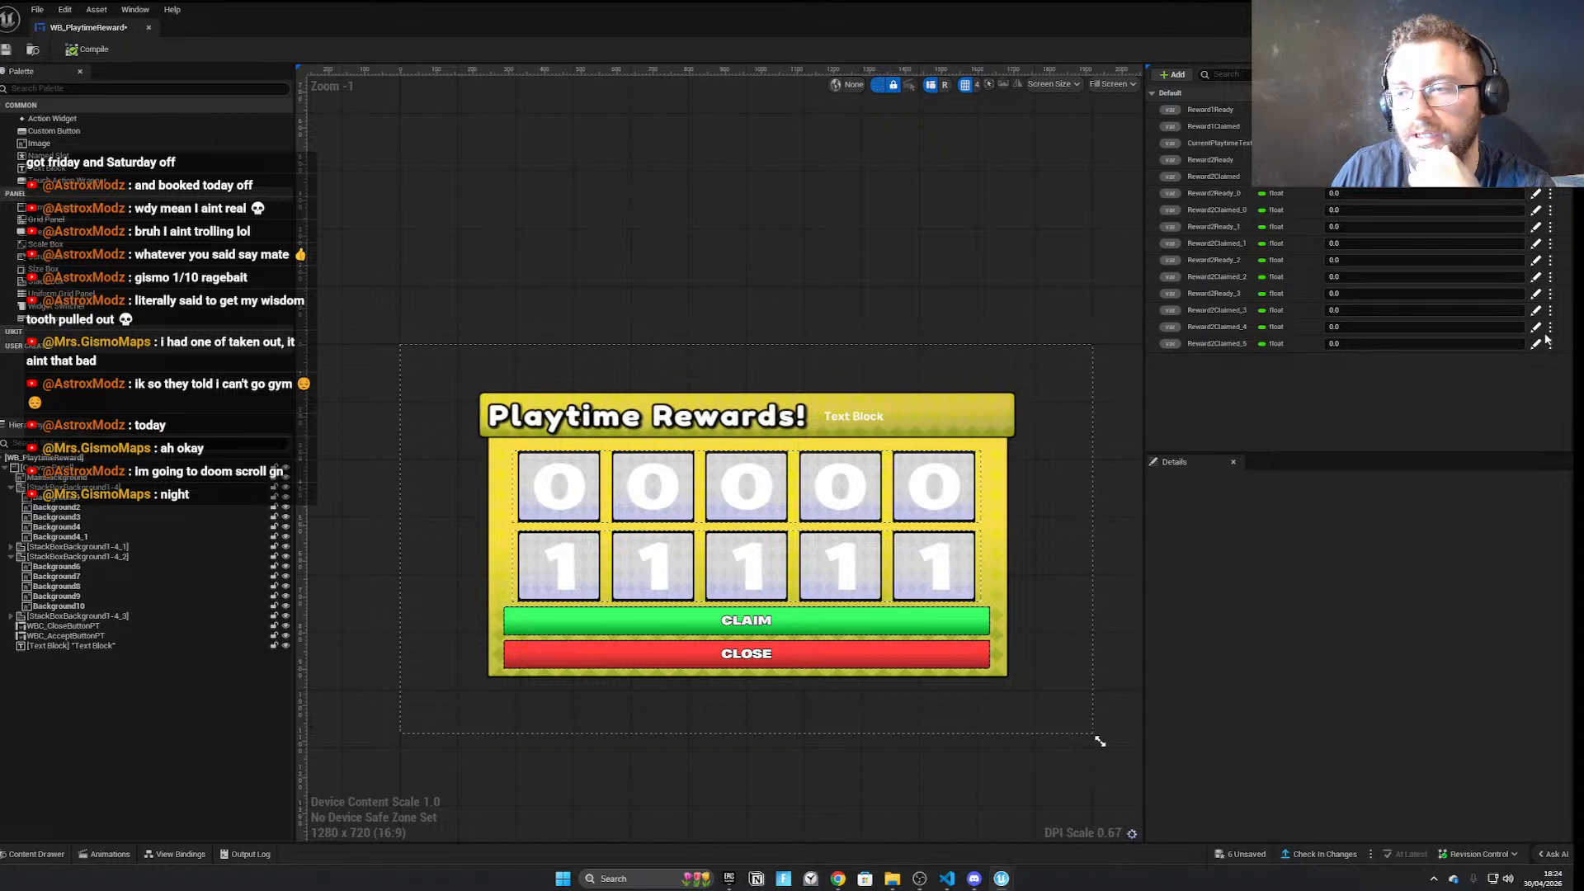
left_click(1551, 329)
left_click(1542, 362)
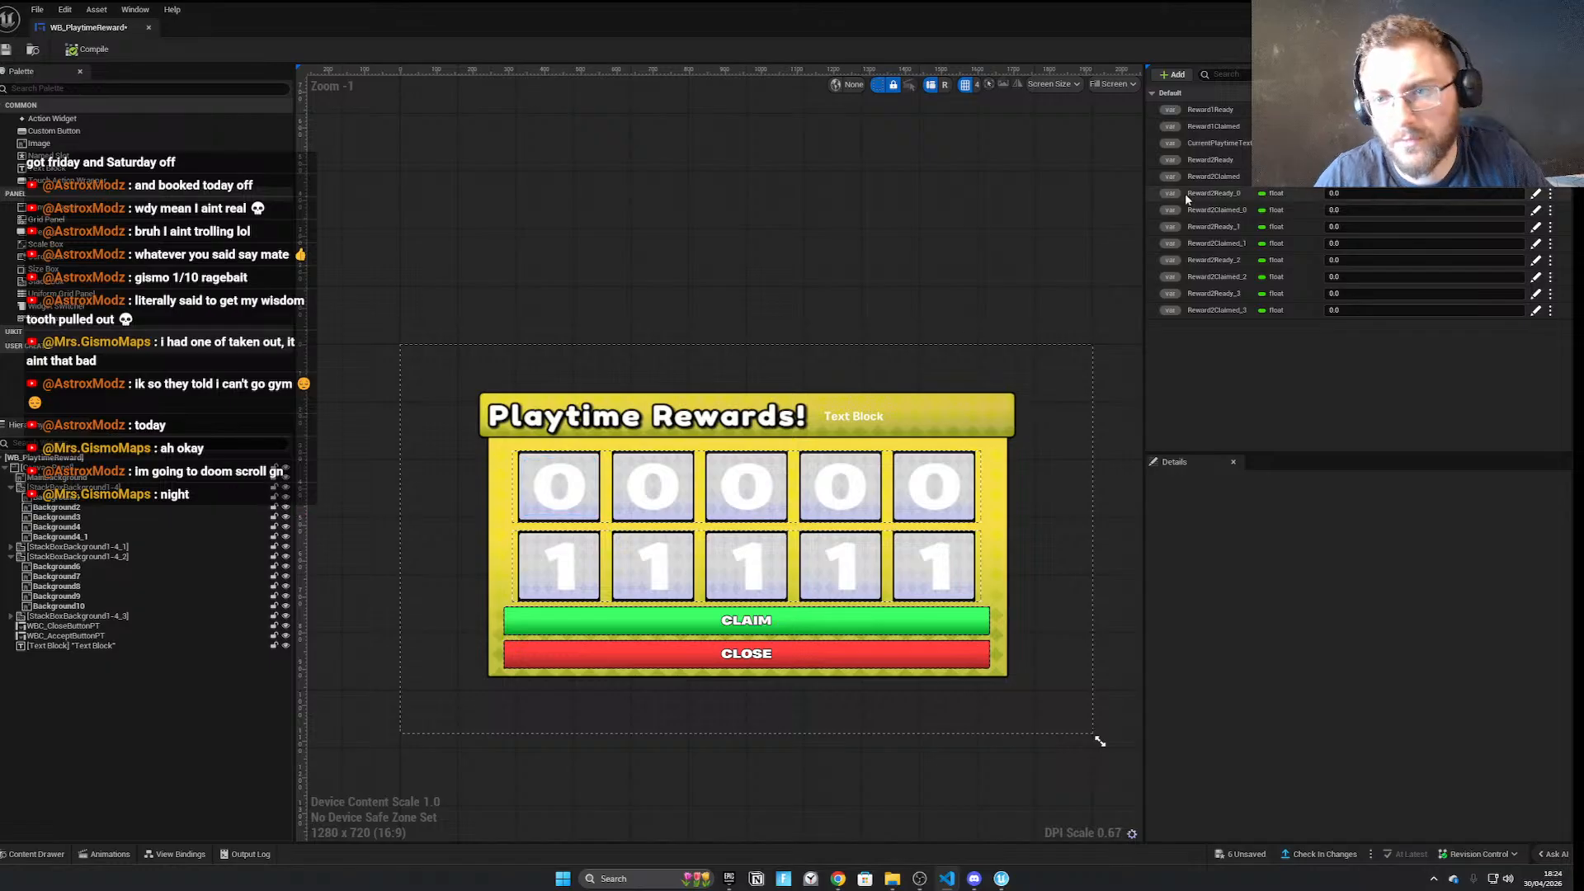
left_click(1536, 193)
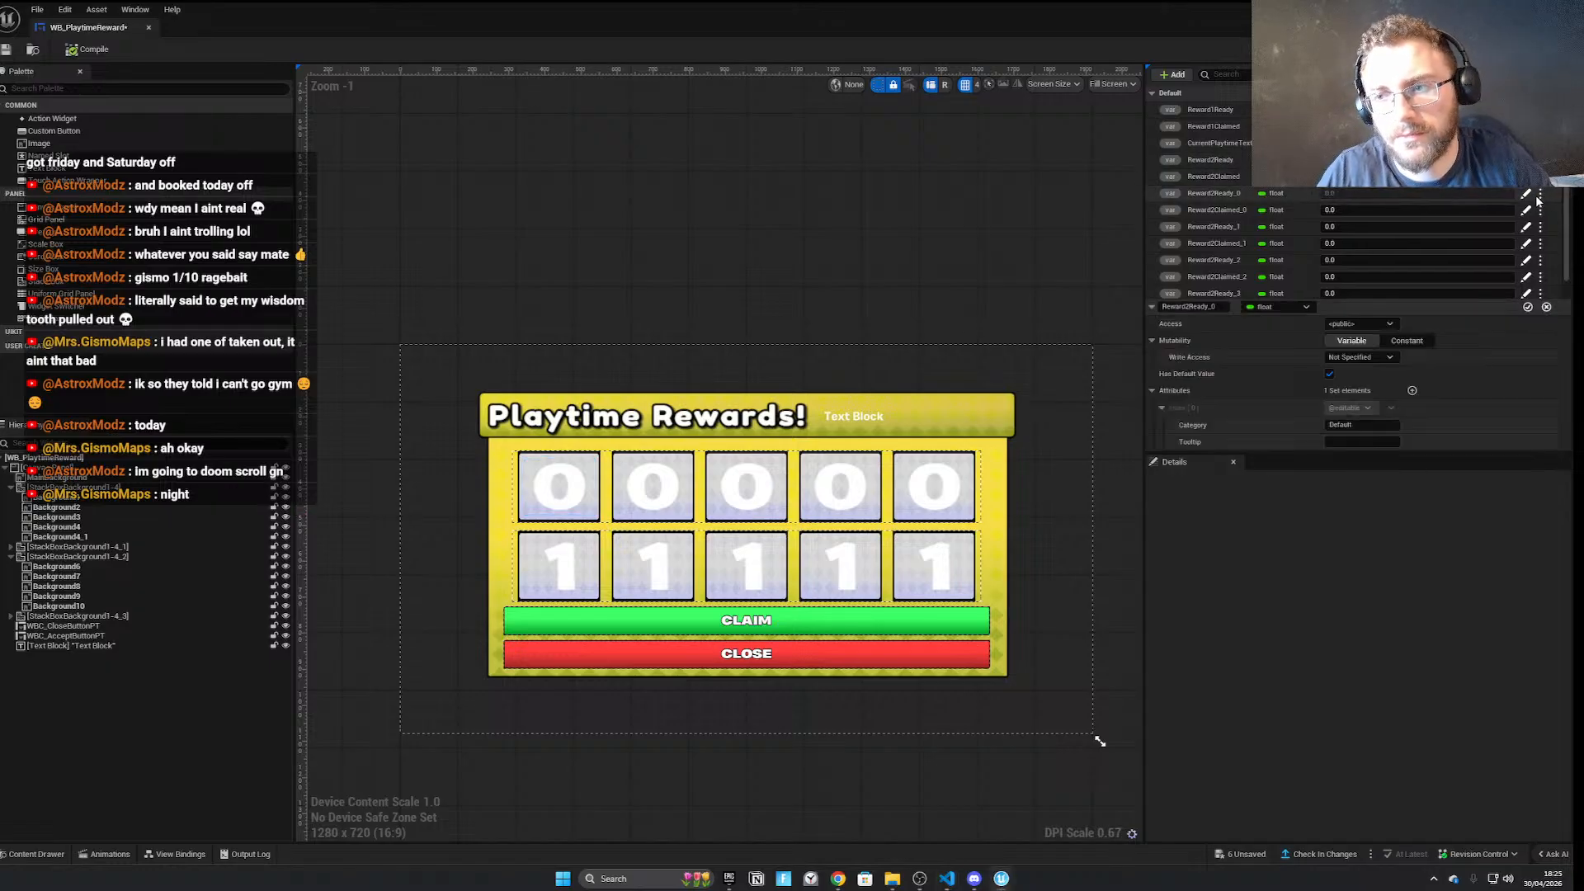
left_click(1547, 307)
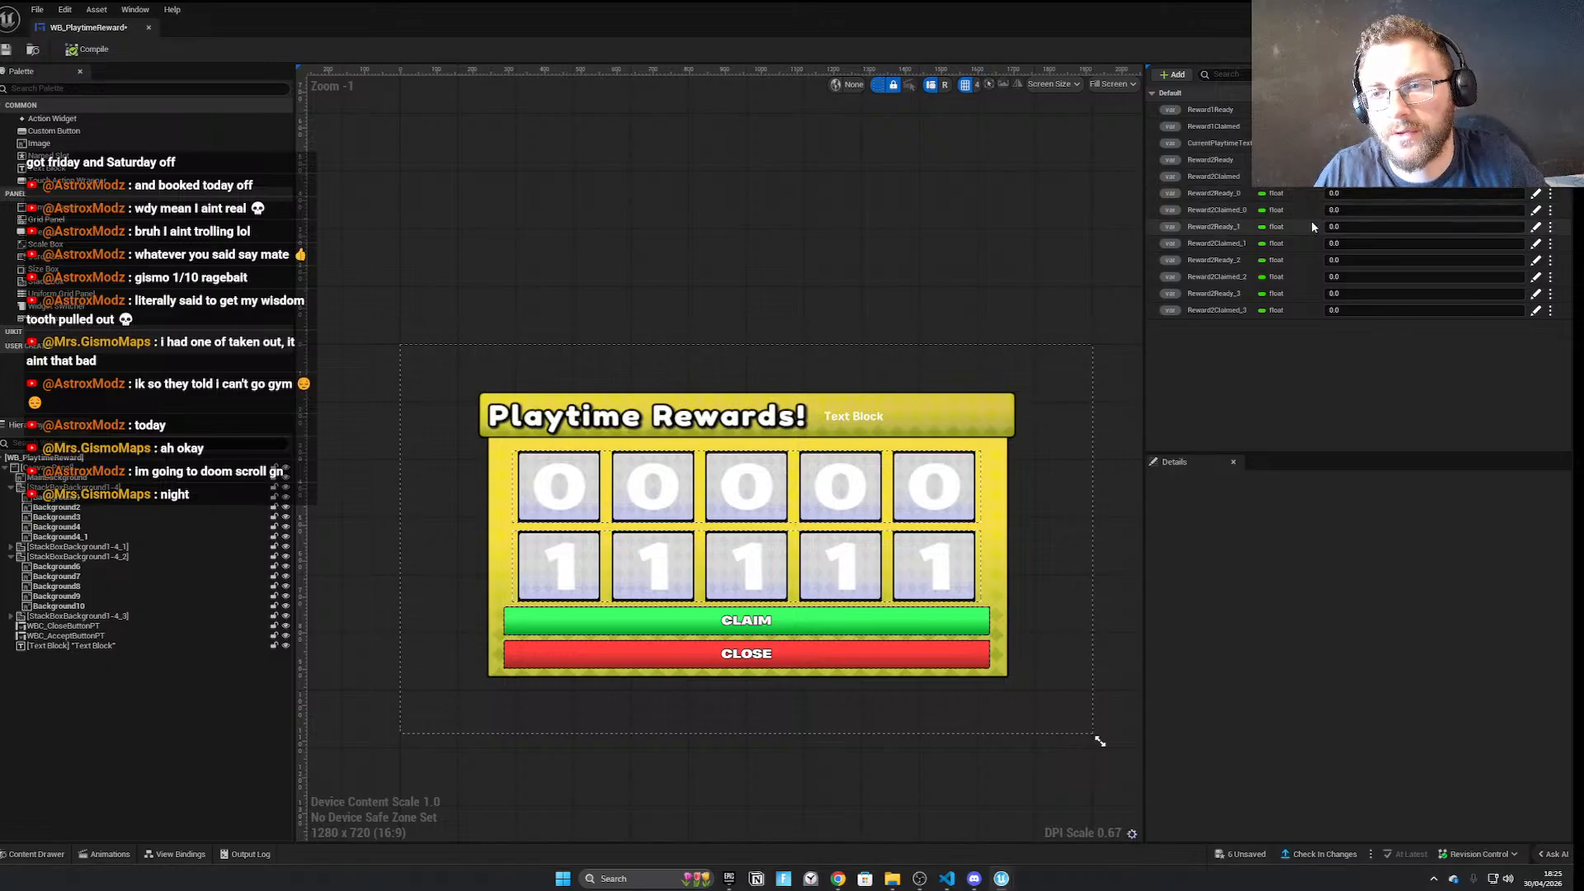
left_click(1550, 311)
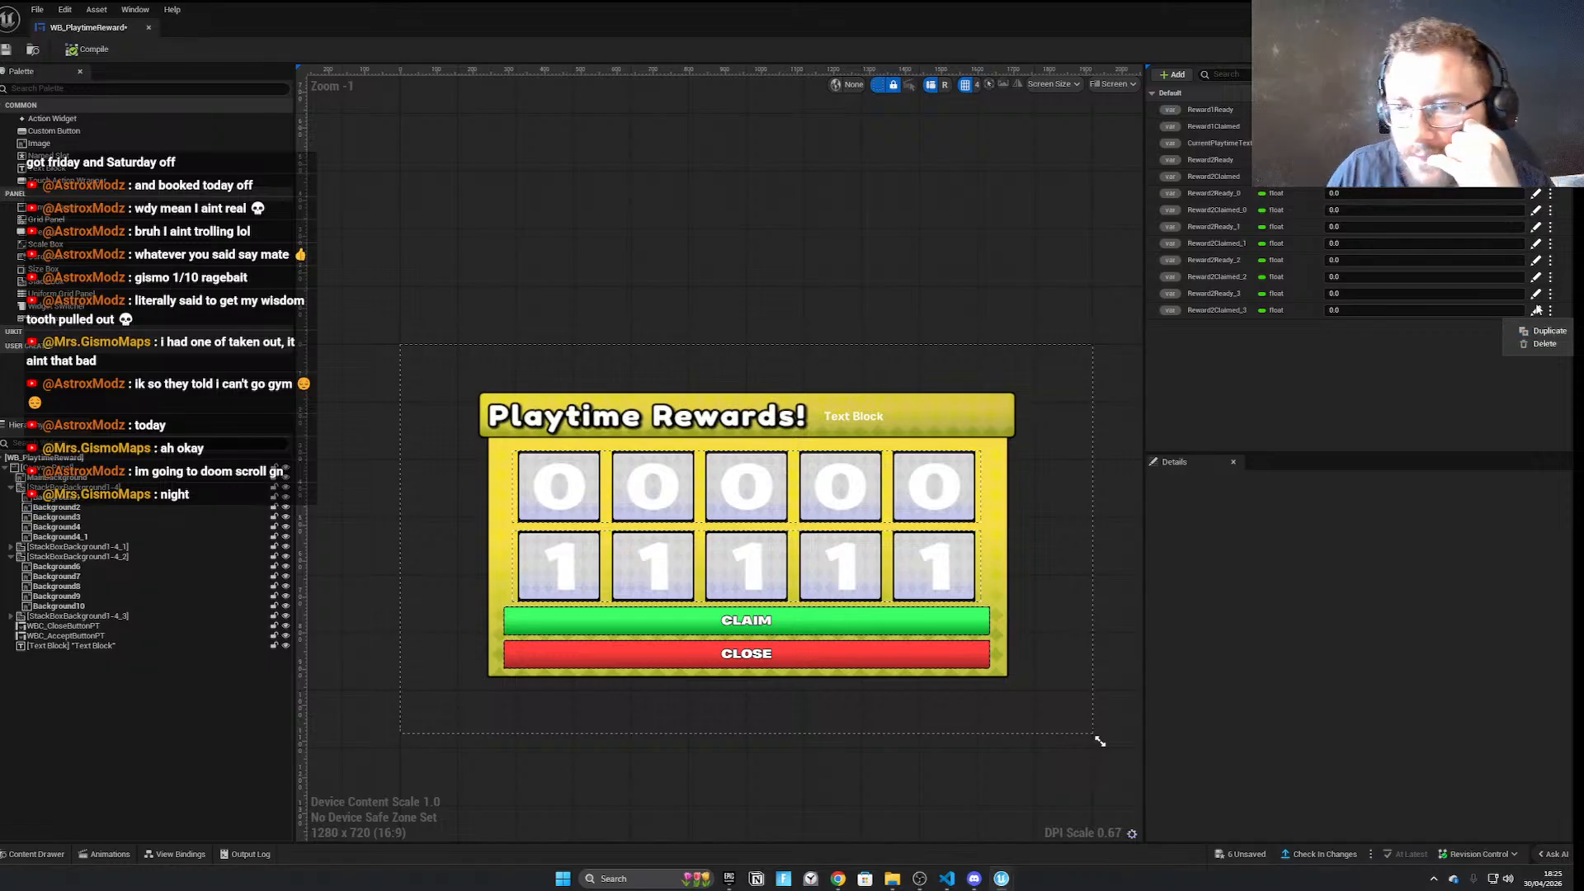
left_click(1551, 311)
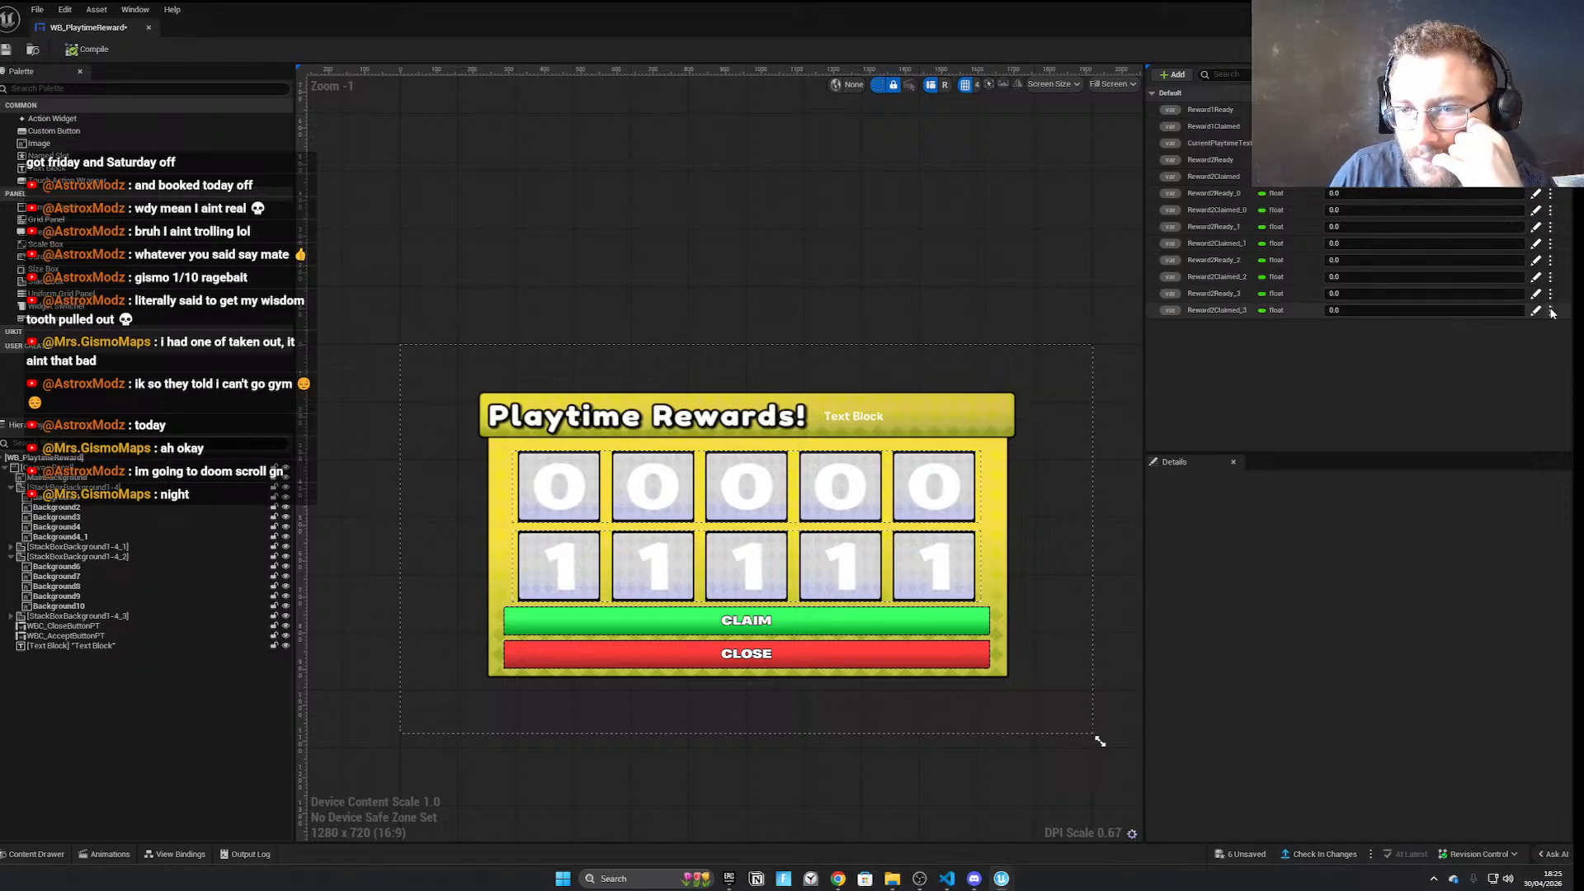
Duplicate the Reward2Ready and Reward2Claimed fields to add a fifth copied pair, removing any surplus Ready copy
left_click(1551, 311)
left_click(1552, 319)
left_click(1552, 329)
left_click(1545, 353)
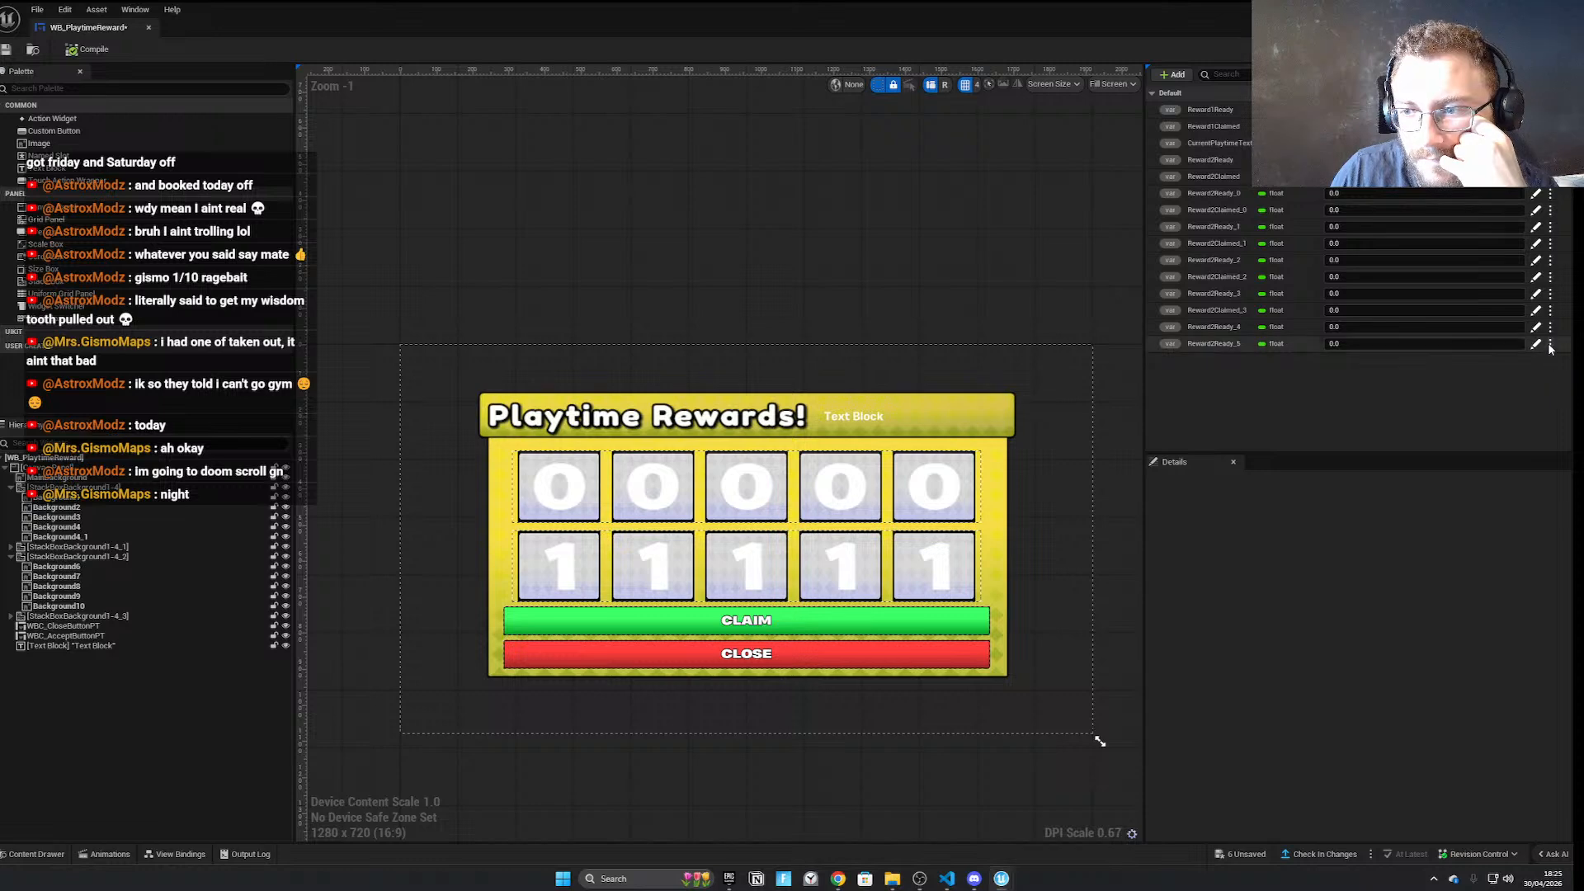
left_click(1550, 311)
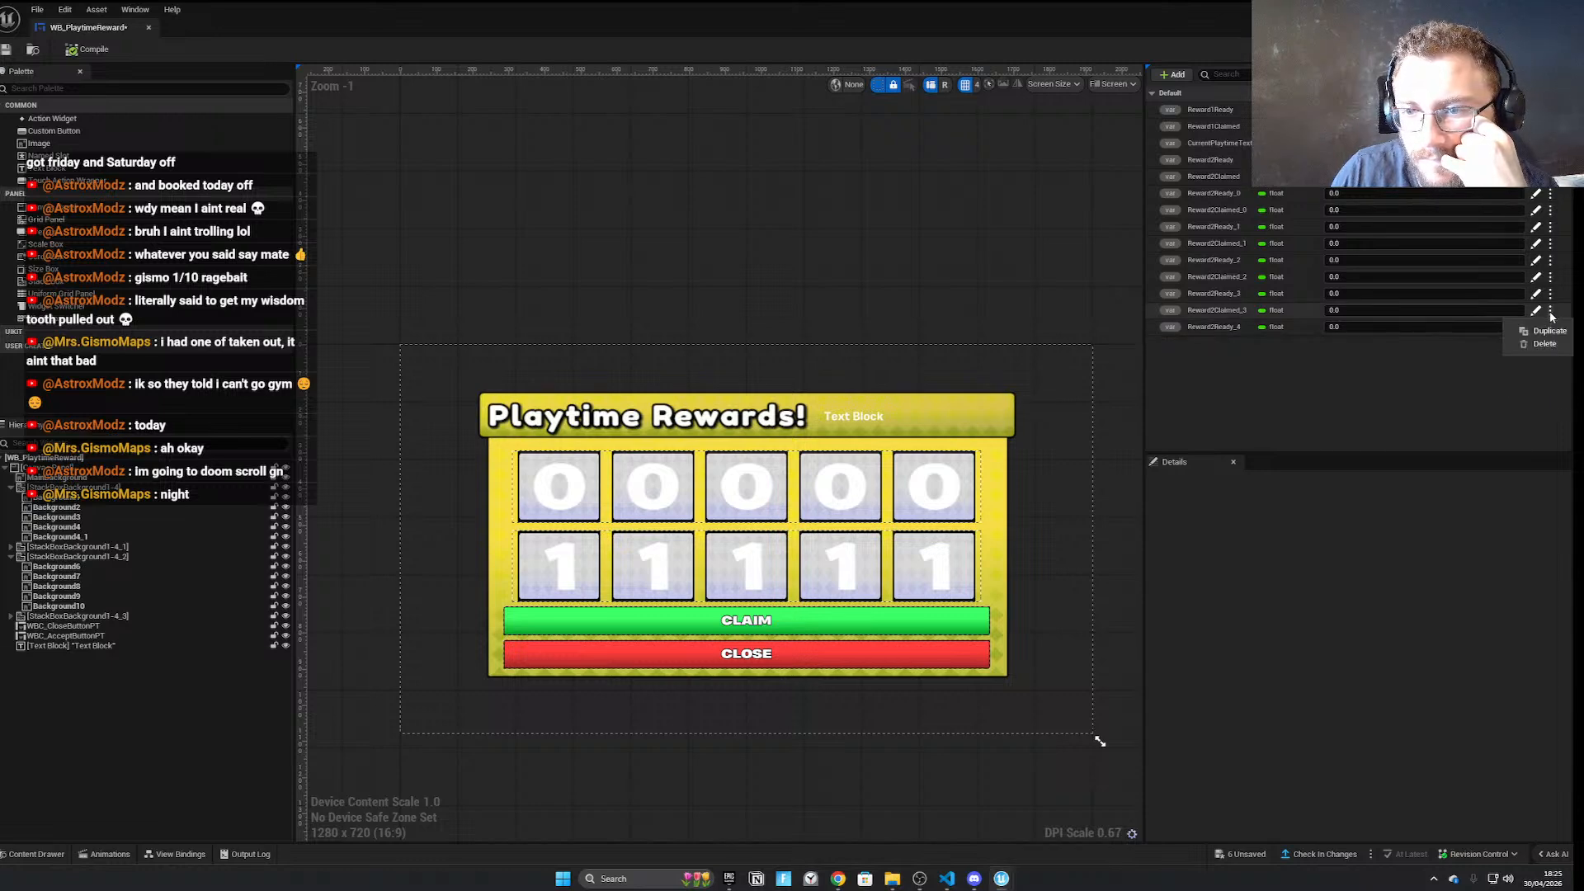
left_click(1549, 334)
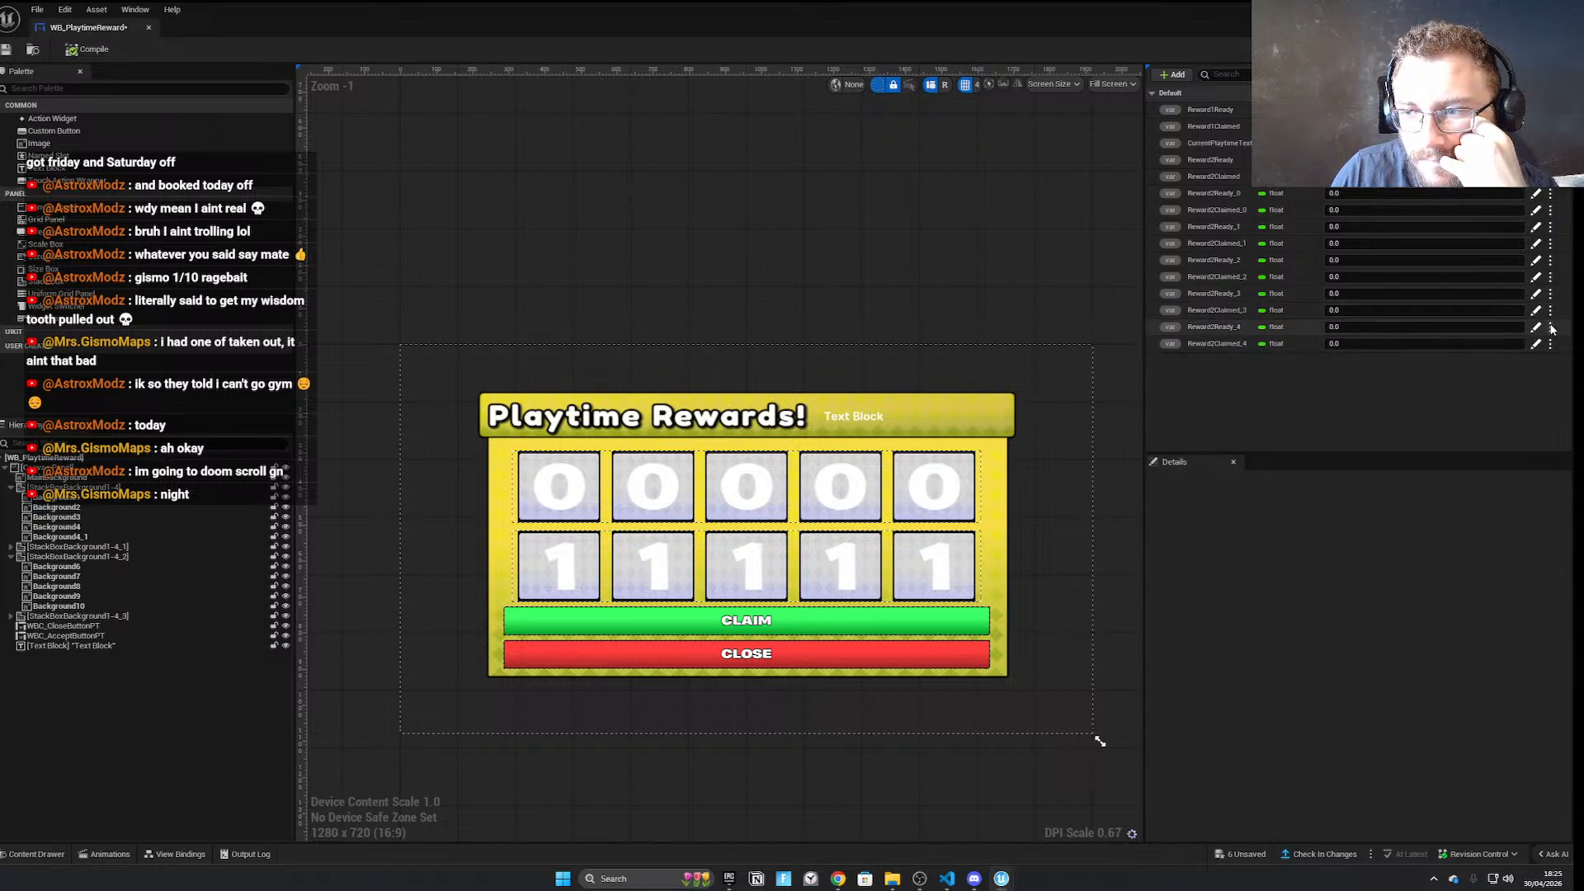
Add a sixth and a seventh Ready and Claimed pair by duplicating the last copied Reward2 fields
left_click(1551, 328)
left_click(1551, 347)
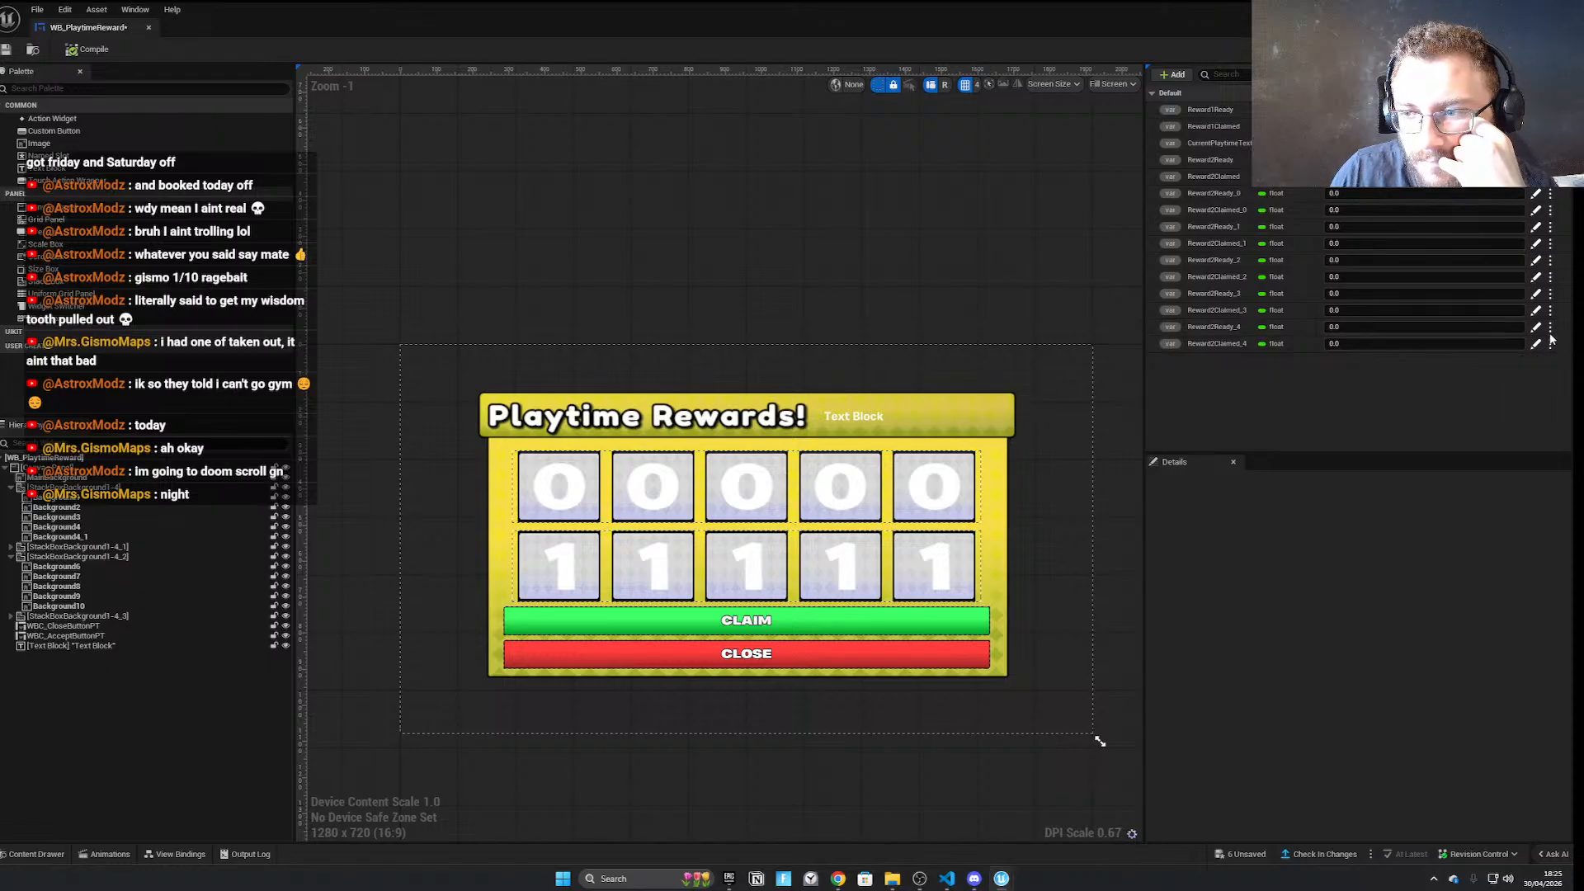
left_click(1551, 345)
left_click(1550, 364)
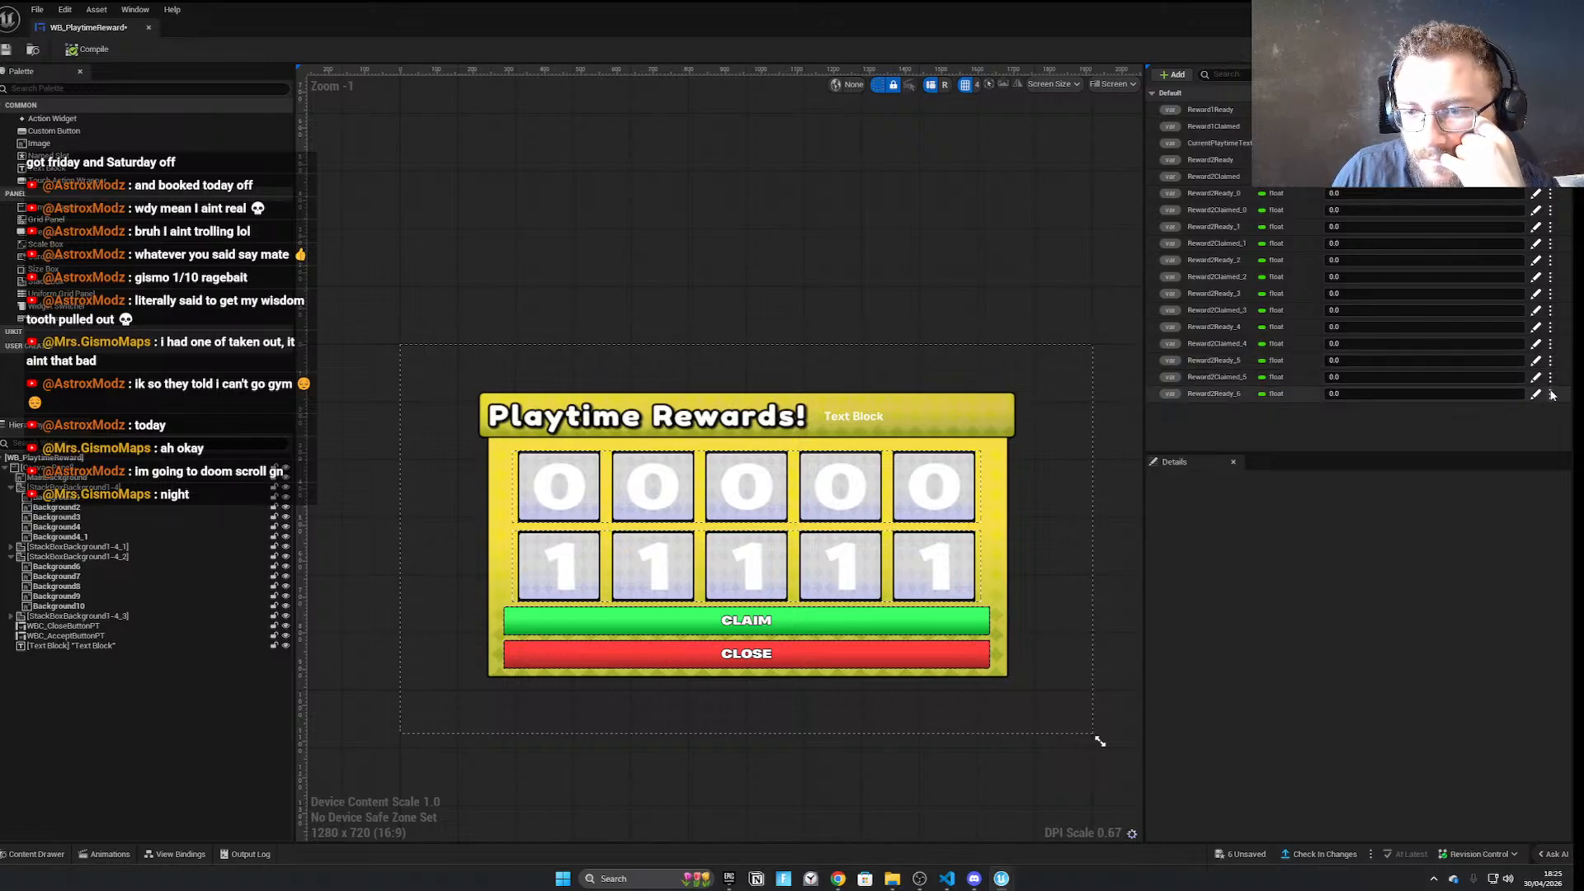
left_click(1551, 377)
left_click(1551, 397)
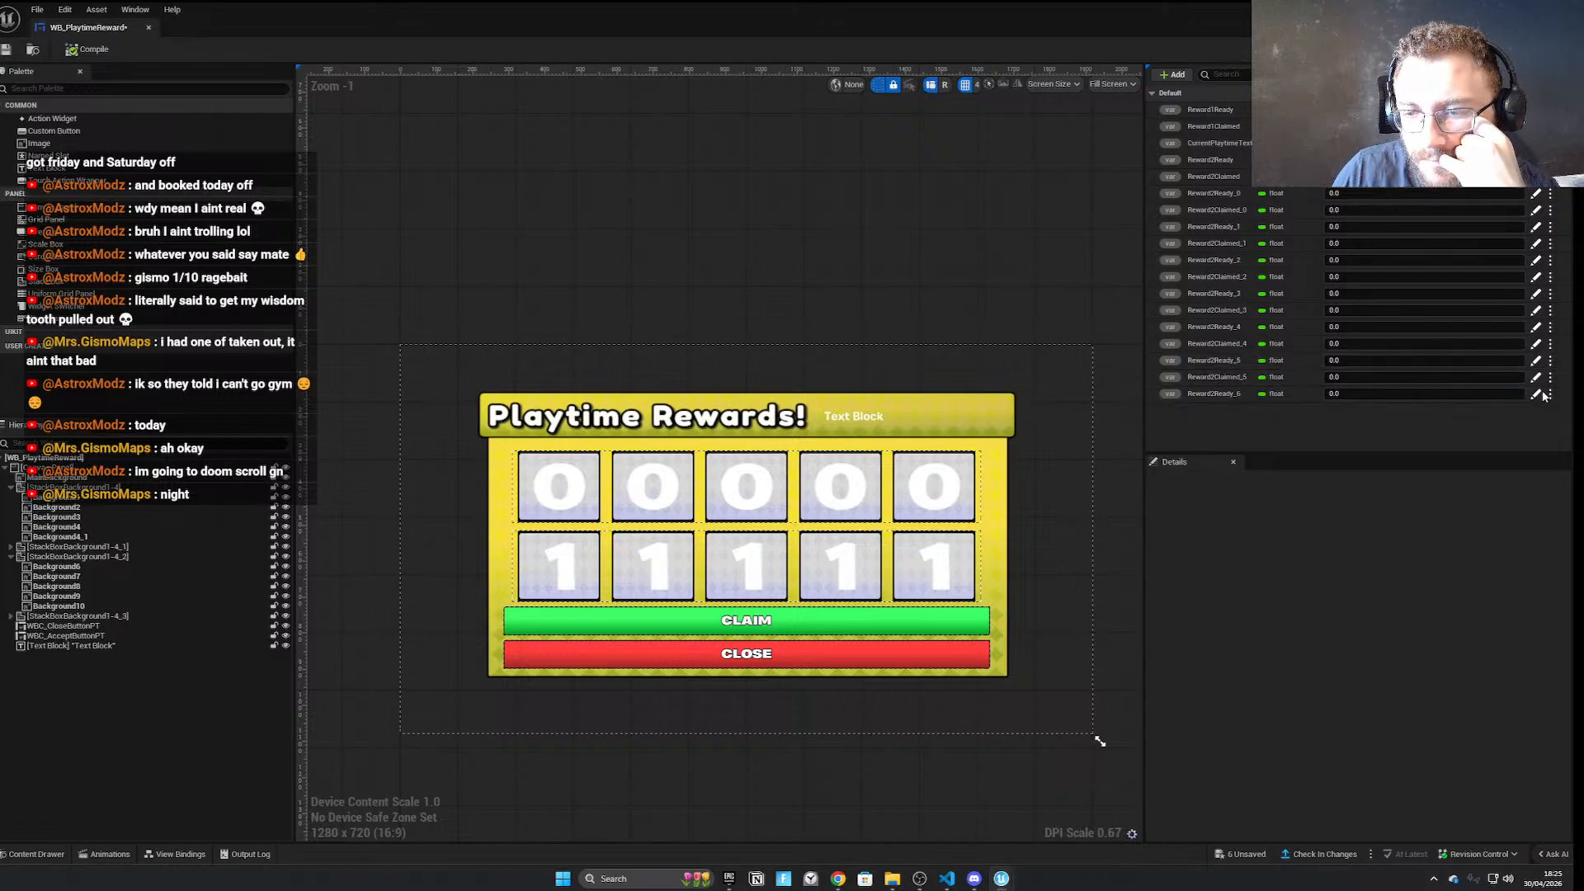
left_click(1550, 410)
left_click(1558, 432)
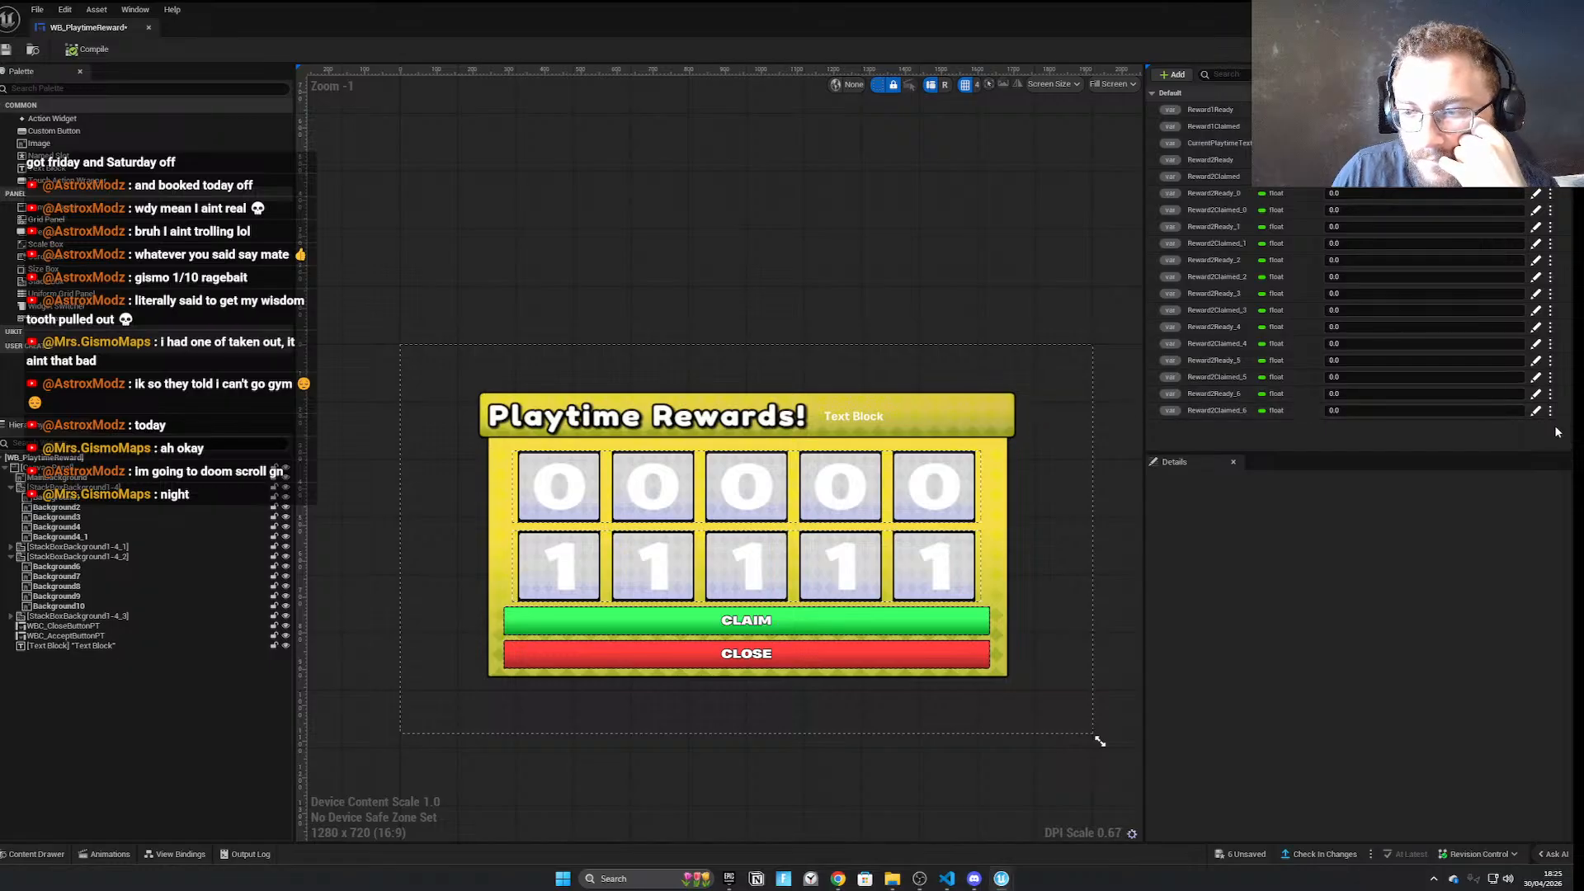
left_click(1550, 428)
left_click(1550, 429)
left_click(1550, 429)
left_click(1544, 462)
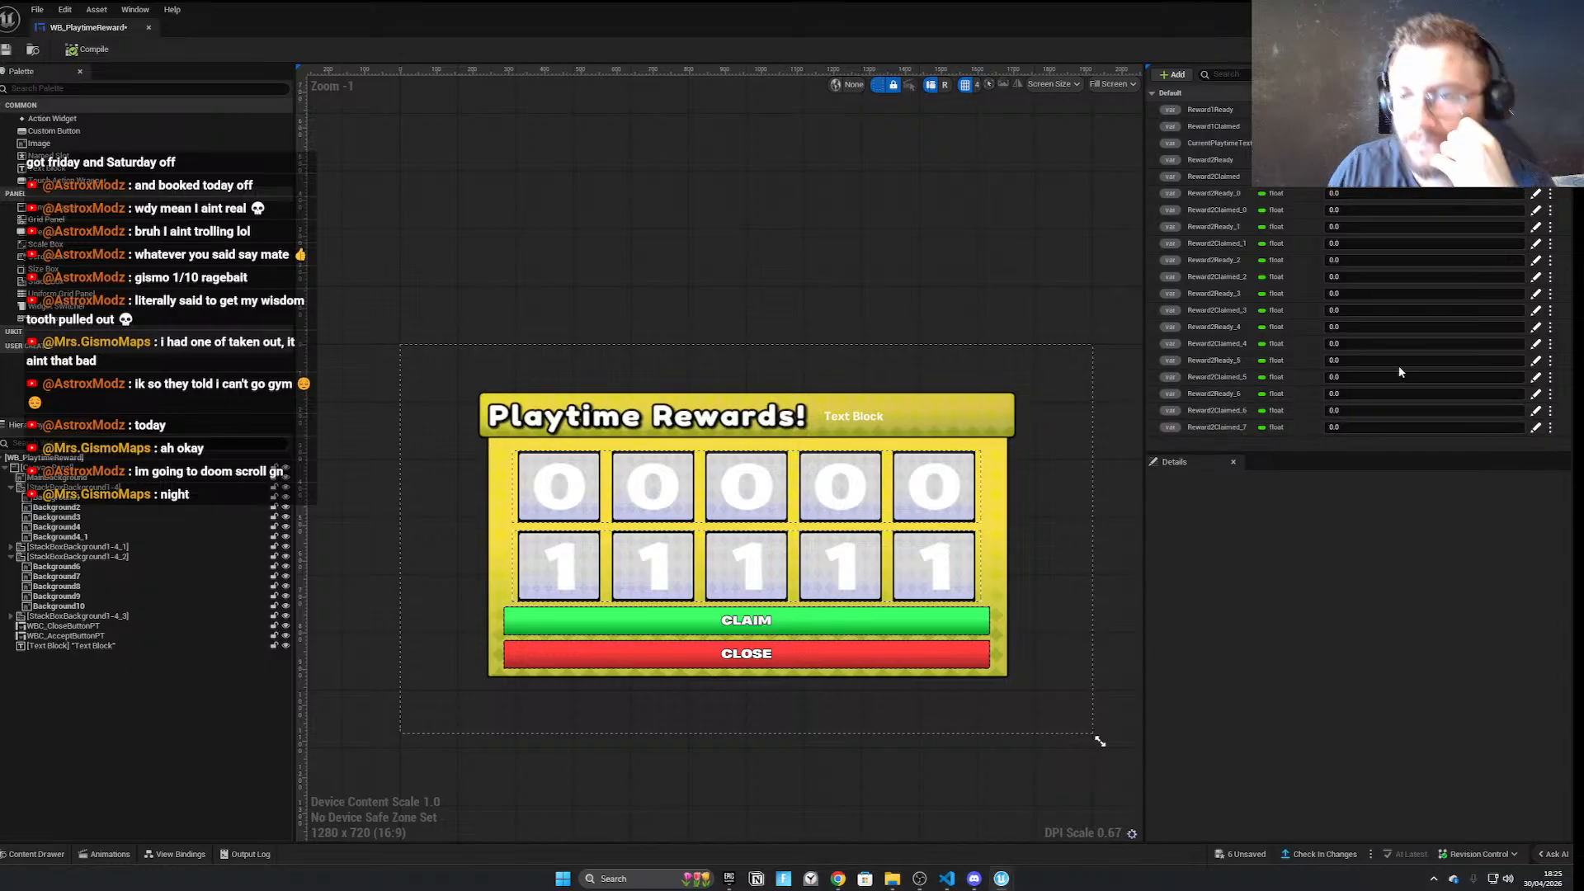
Rename the Reward2Ready_0 Verse field as Reward3Ready and apply the change
left_click(1536, 194)
left_click(1192, 308)
key("BackSpace")
key("BackSpace")
key("Left")
key("Left")
key("Left")
key("Left")
key("Left")
key("BackSpace")
type("3")
key("Return")
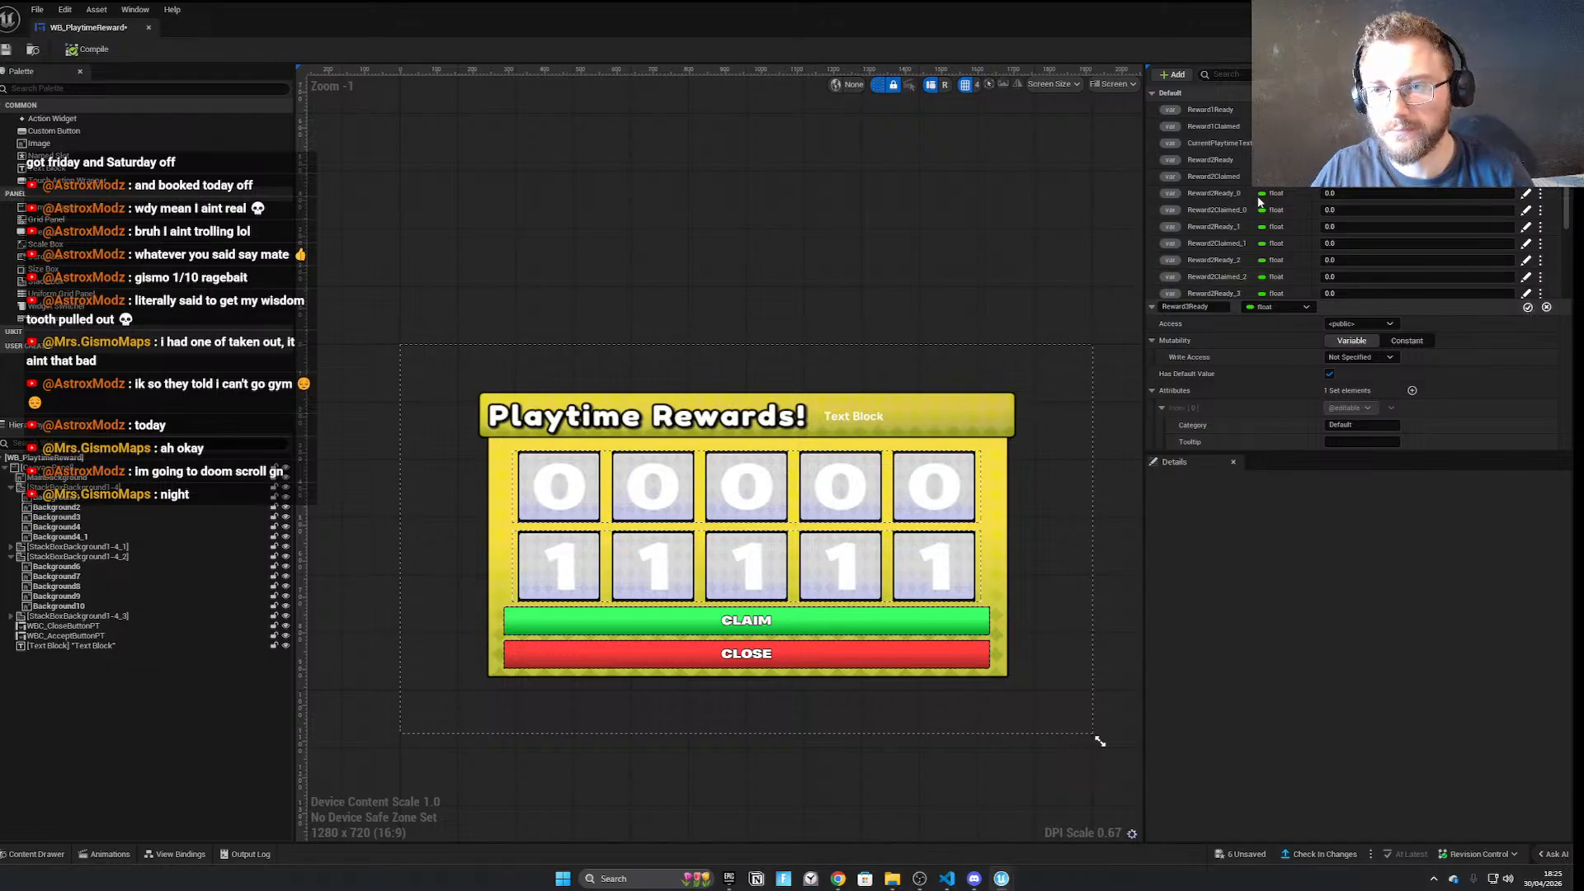
left_click(1529, 306)
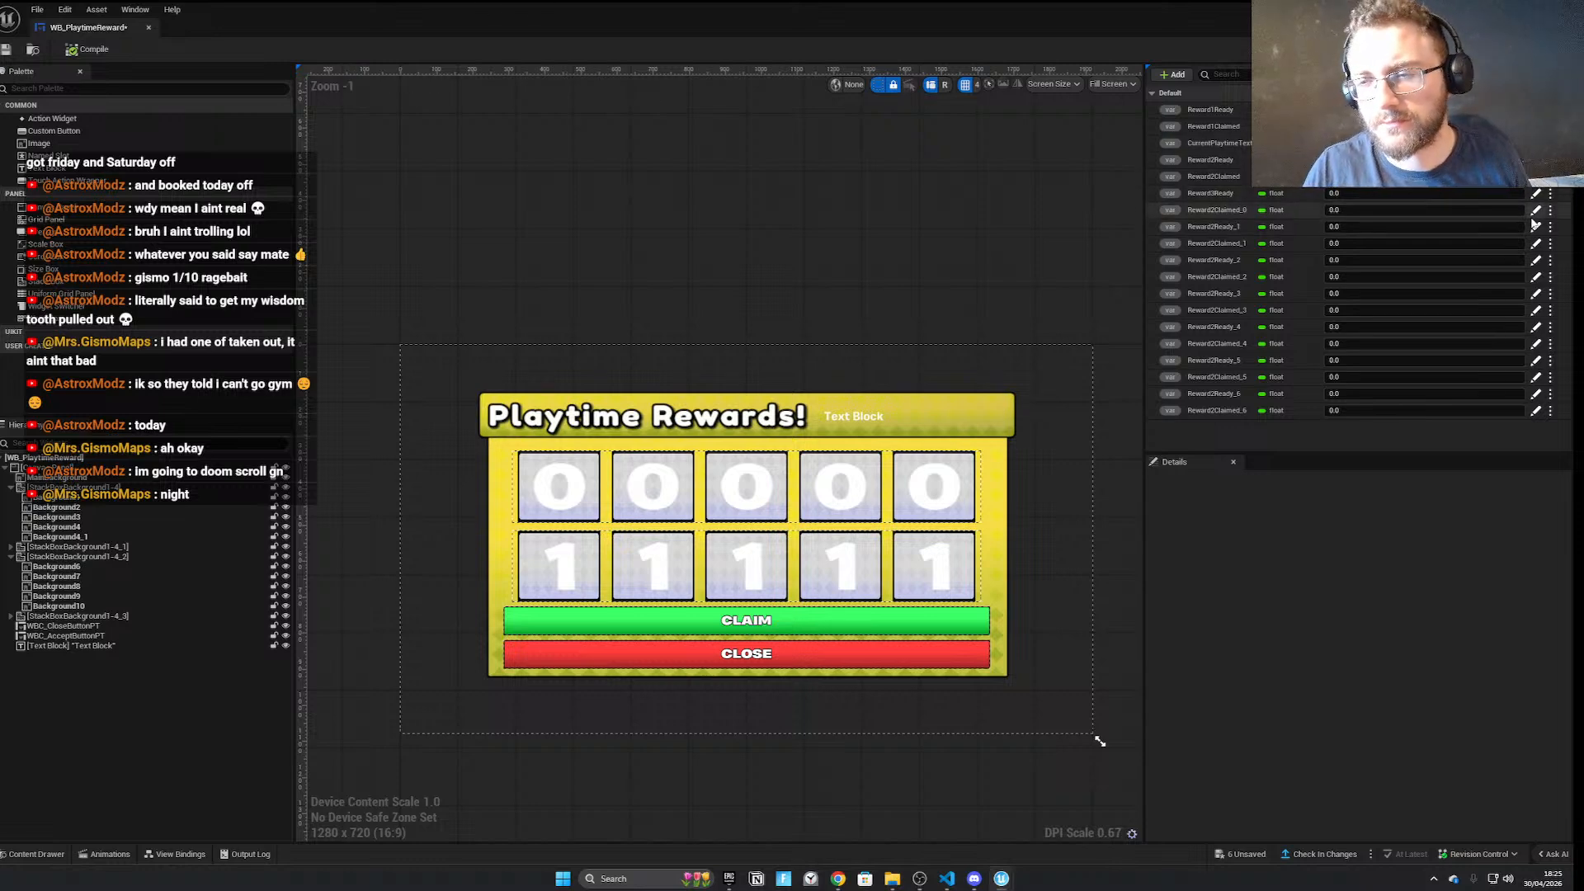
Rename the Reward2Claimed_0 Verse field as Reward3Claimed and apply the change
left_click(1389, 212)
left_click(1225, 307)
key("BackSpace")
key("BackSpace")
left_click(1189, 307)
key("BackSpace")
type("3")
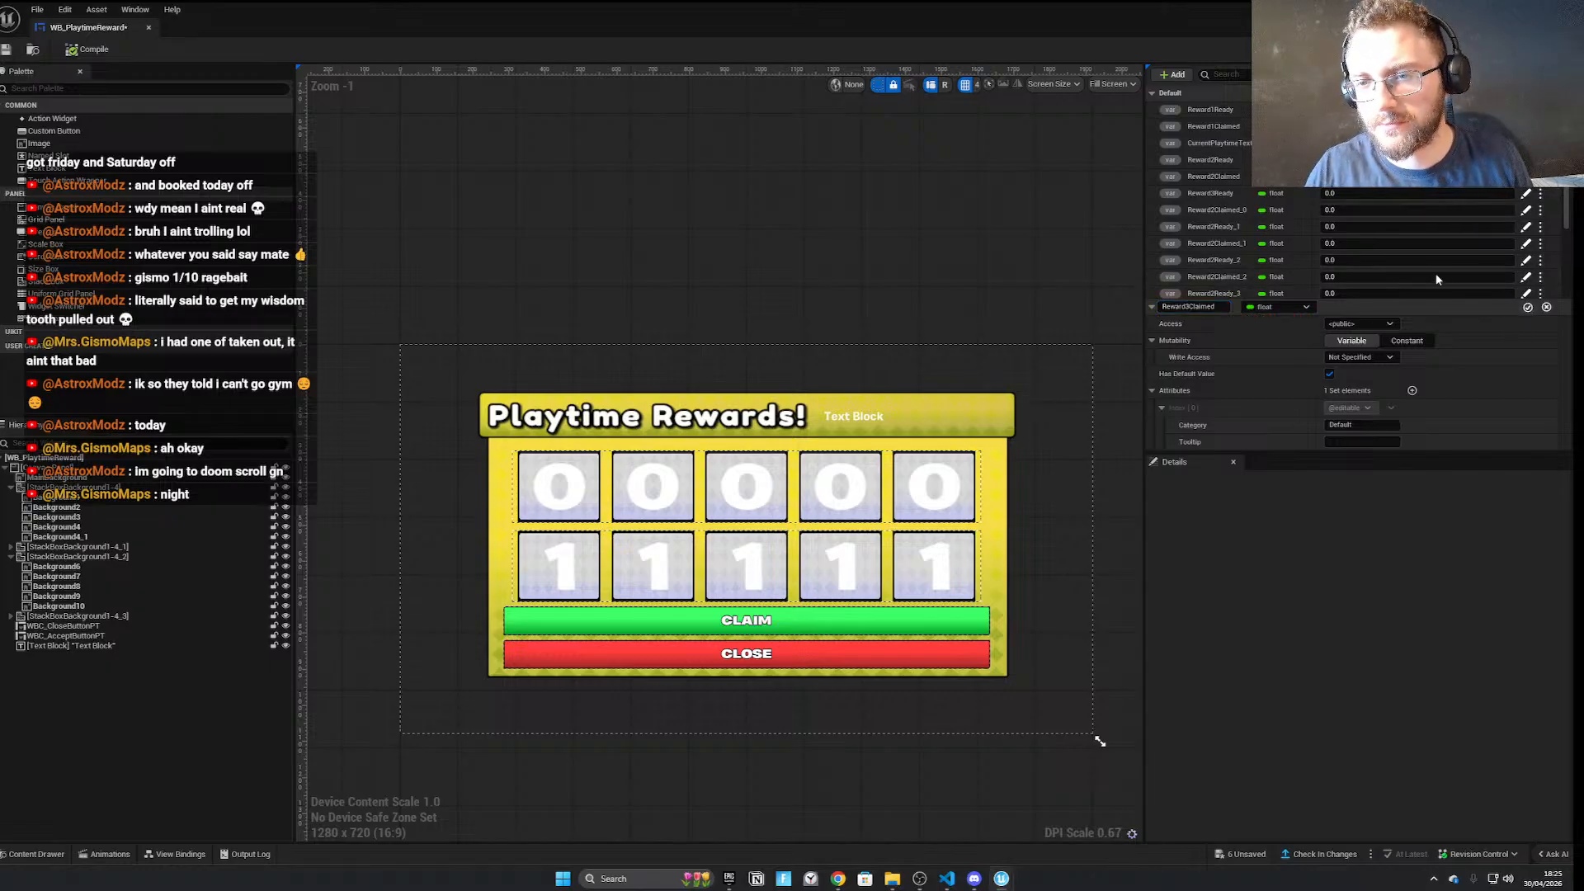
left_click(1527, 307)
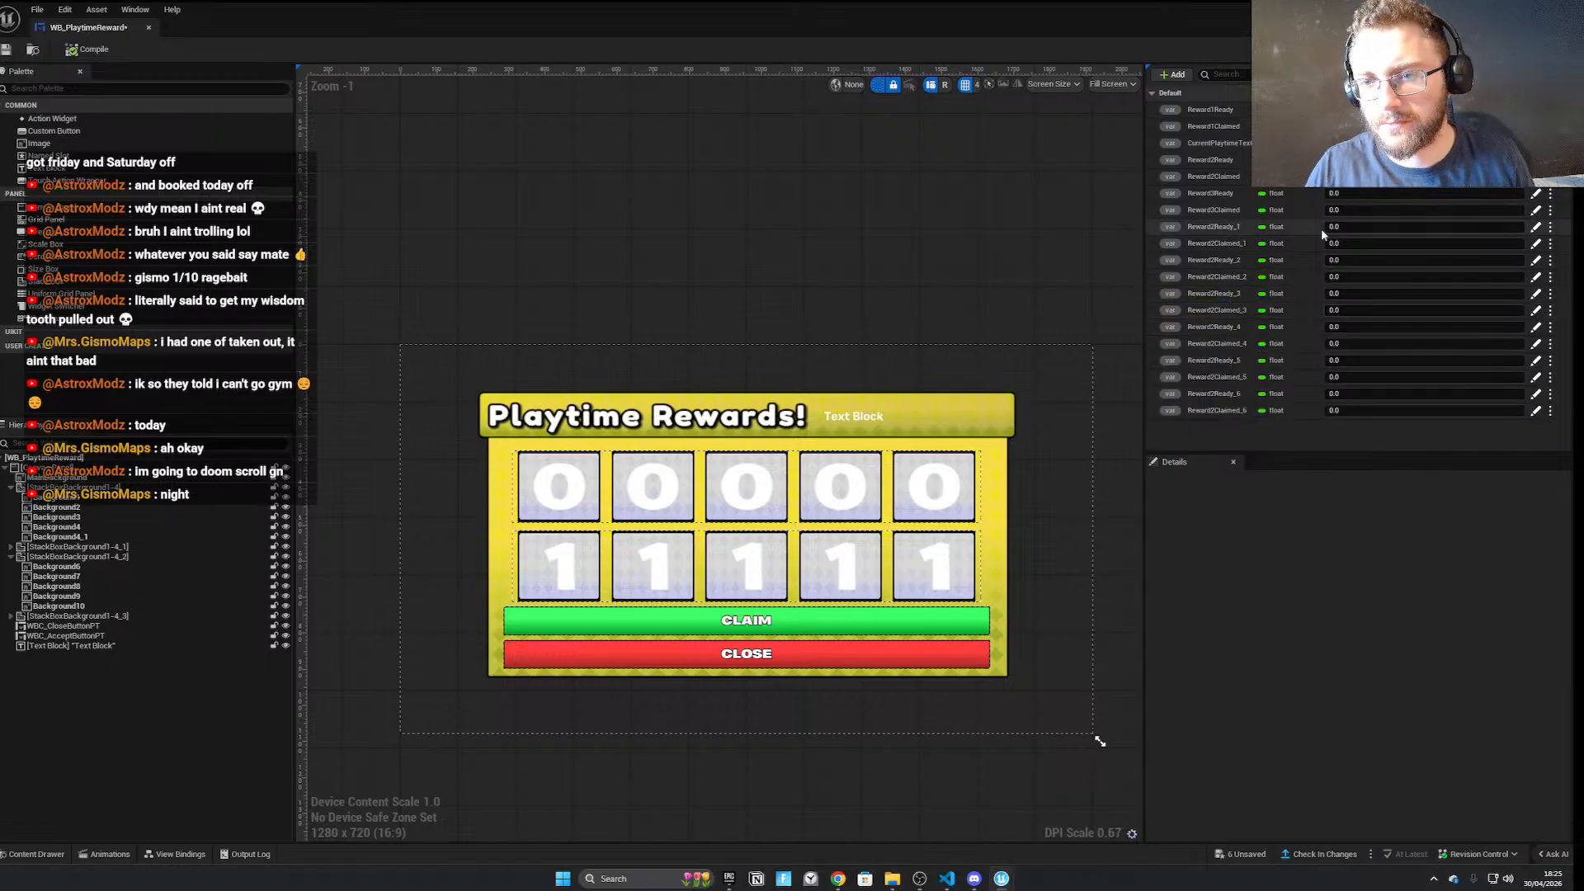
Rename the Reward2Ready_1 Verse field as Reward4Ready and apply the change
left_click(1529, 245)
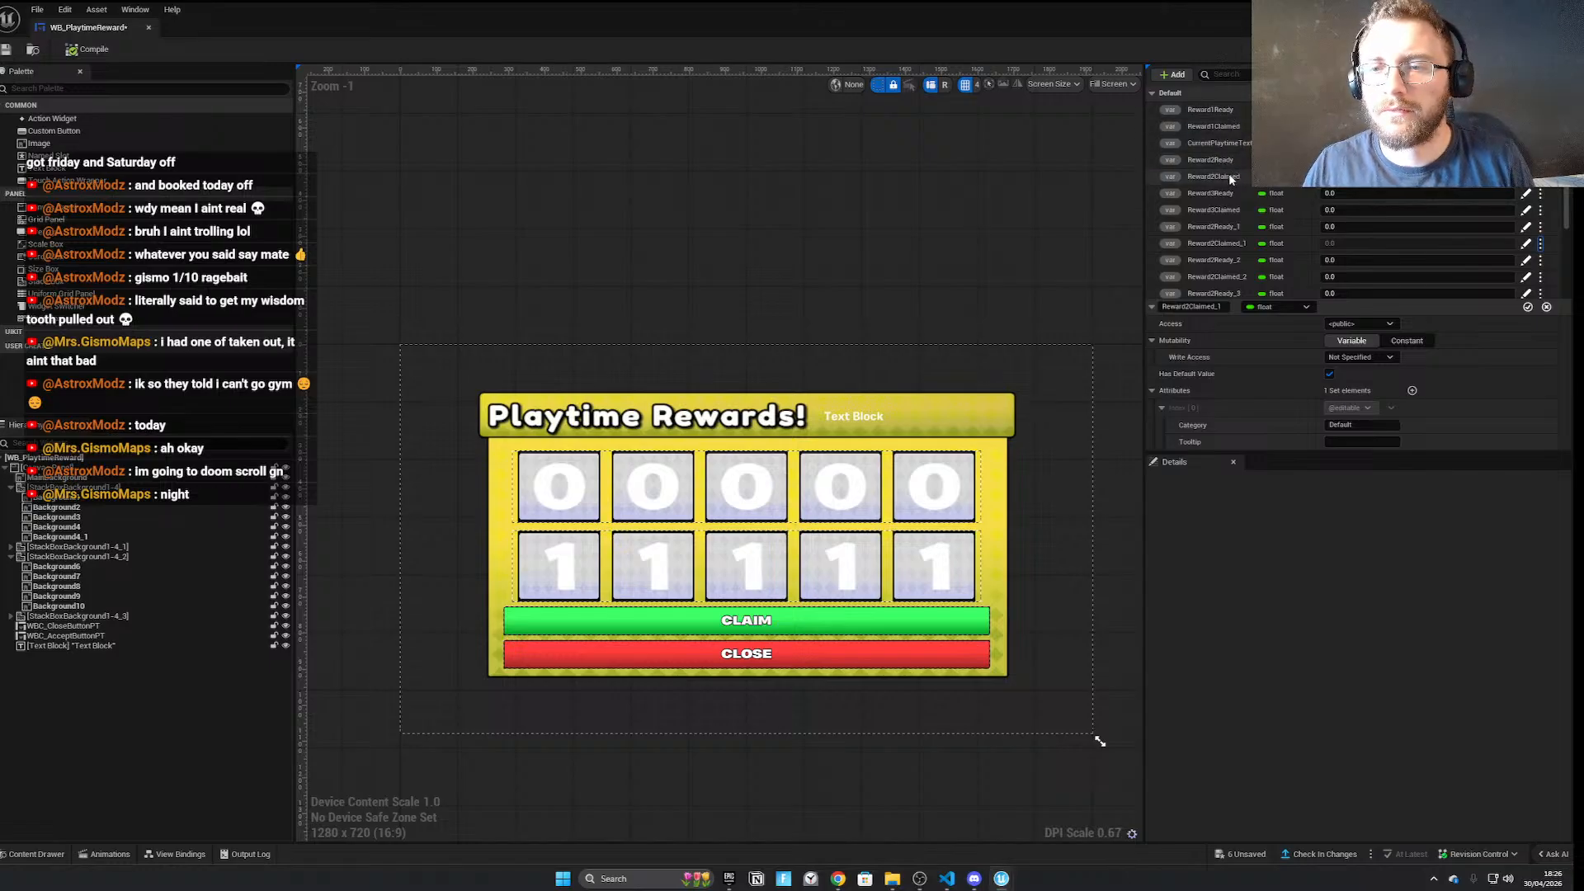
left_click(1219, 227)
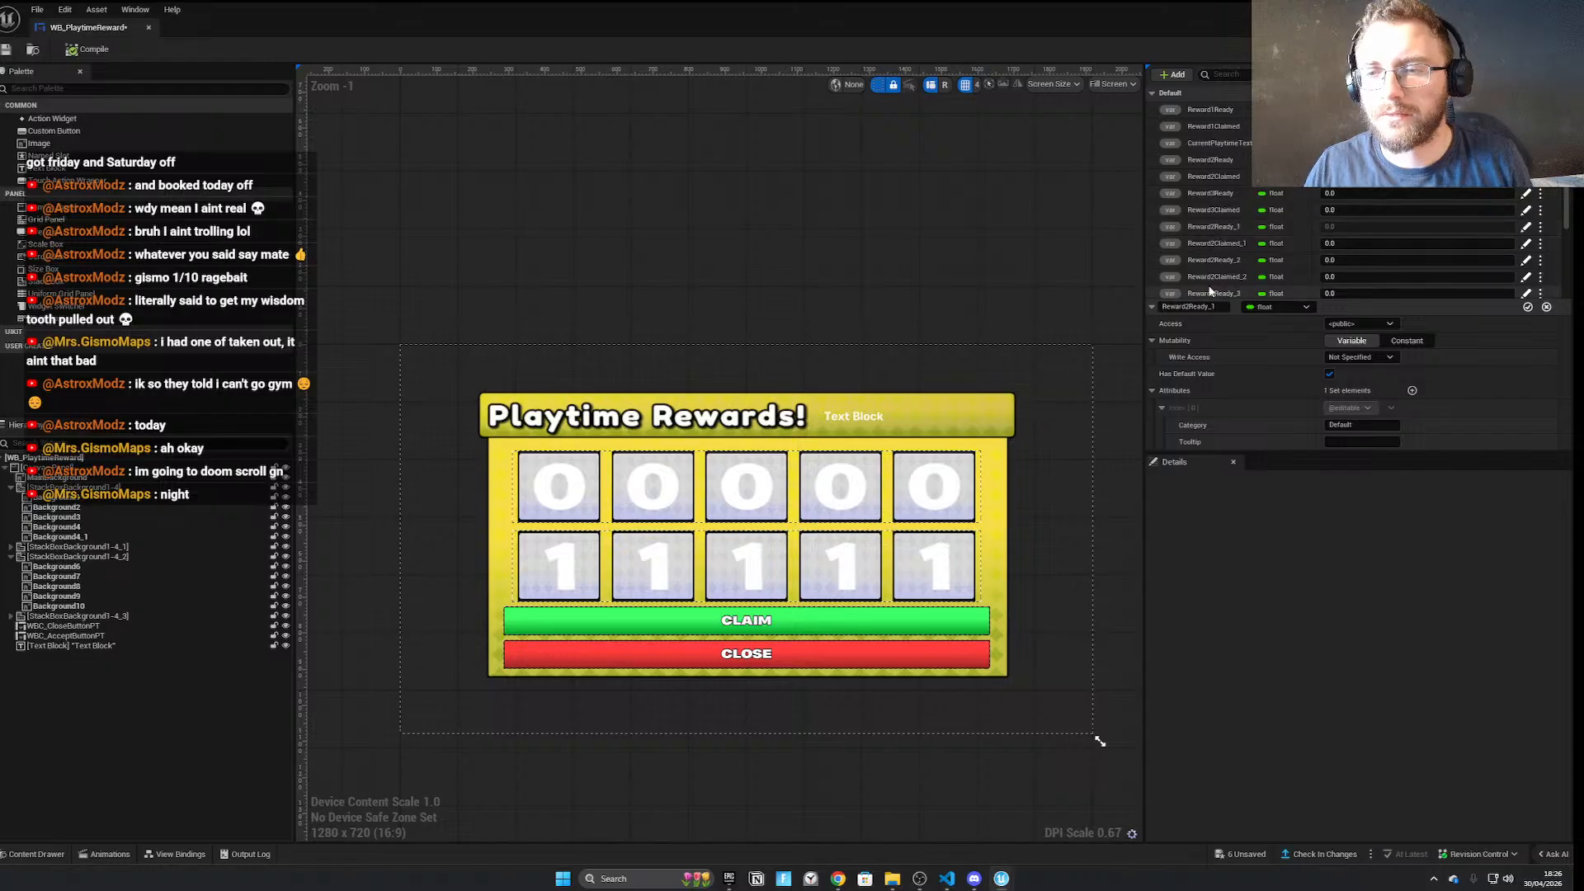
left_click(1191, 306)
key("BackSpace")
key("BackSpace")
left_click(1191, 307)
key("BackSpace")
type("4")
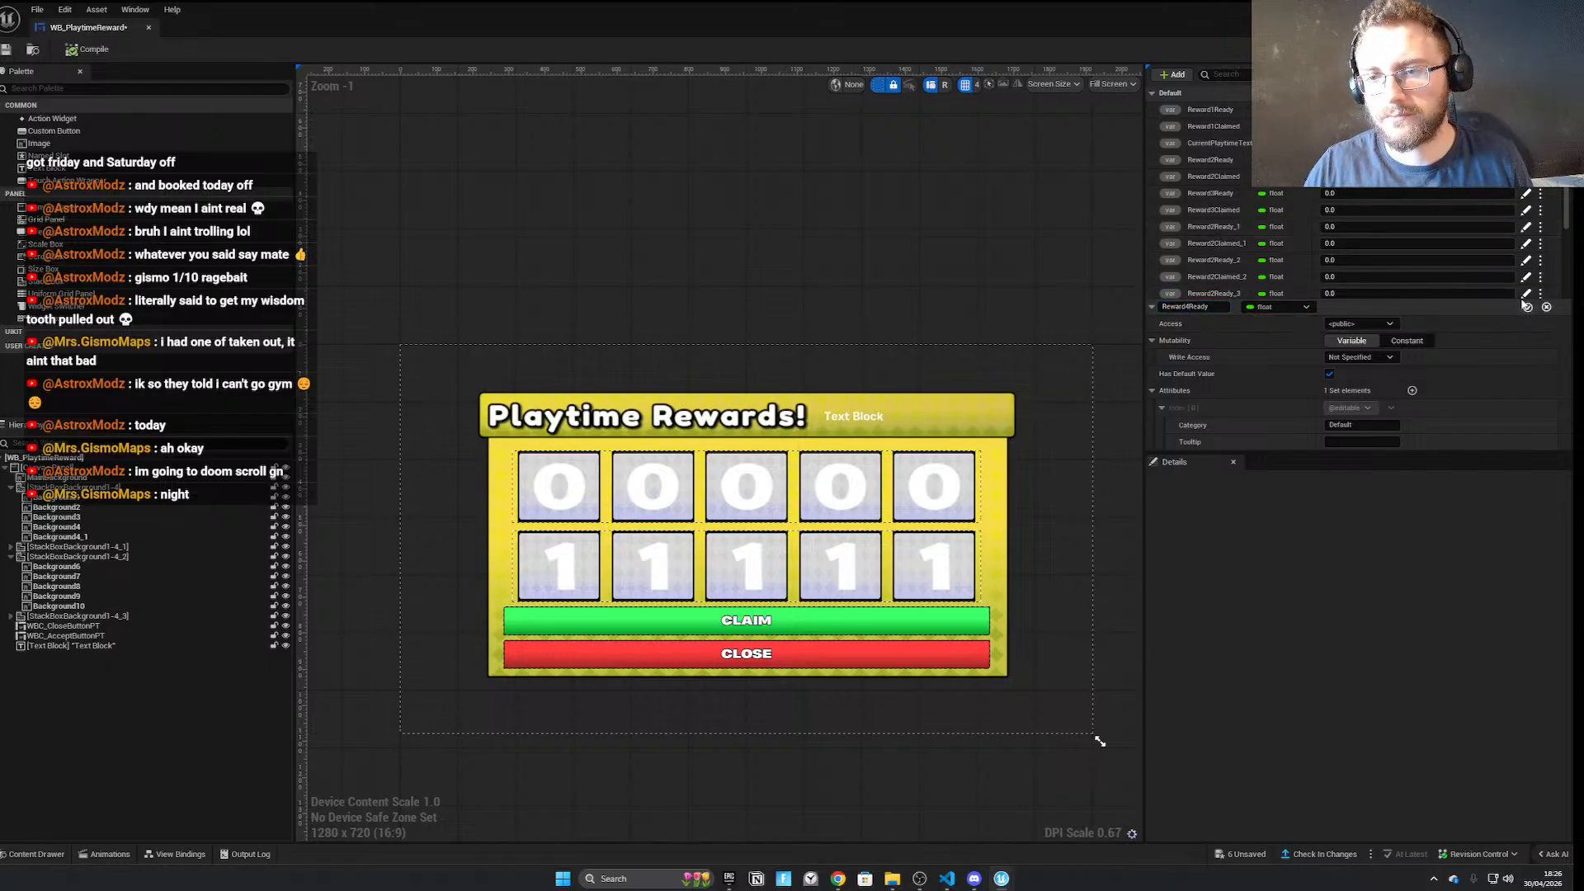
left_click(1527, 307)
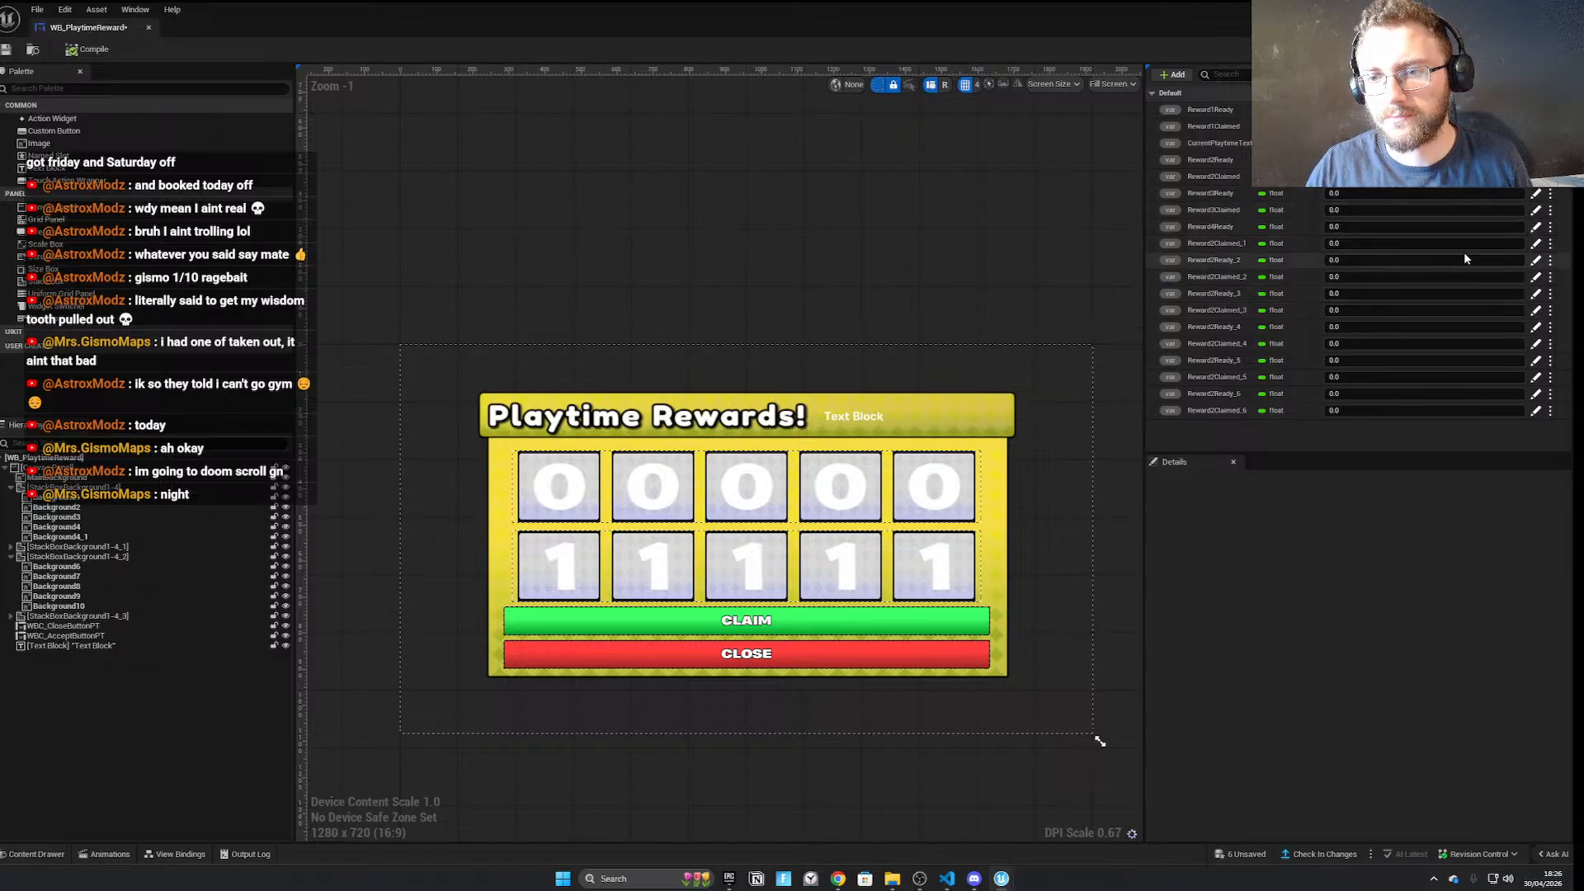
Rename the Reward2Claimed_1 Verse field as Reward4Claimed and apply the change
left_click(1537, 245)
double_click(1218, 305)
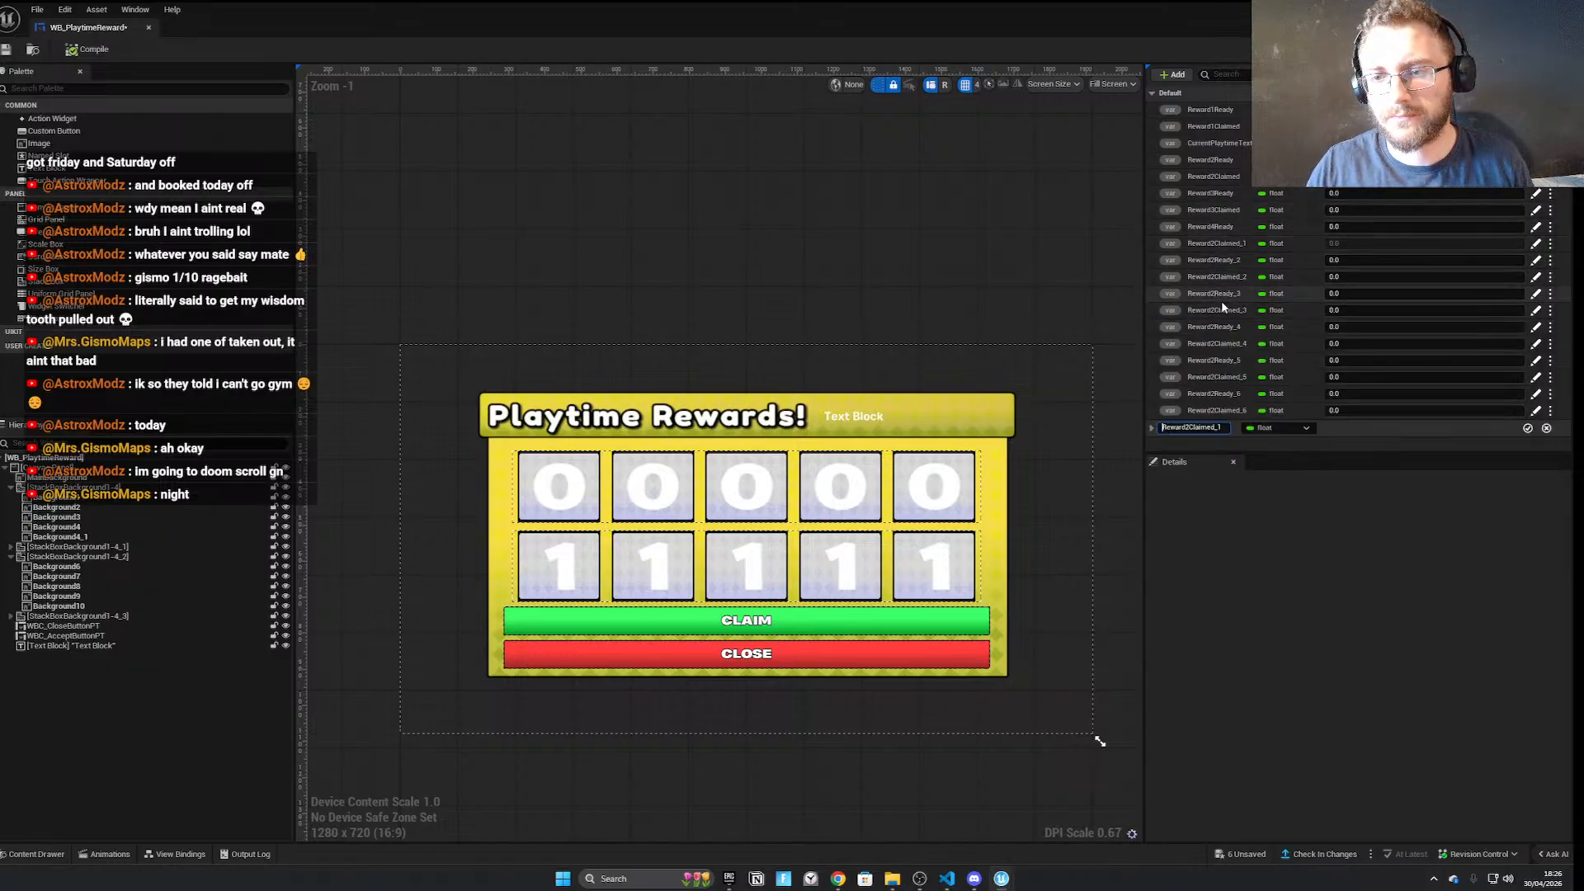
left_click(1225, 428)
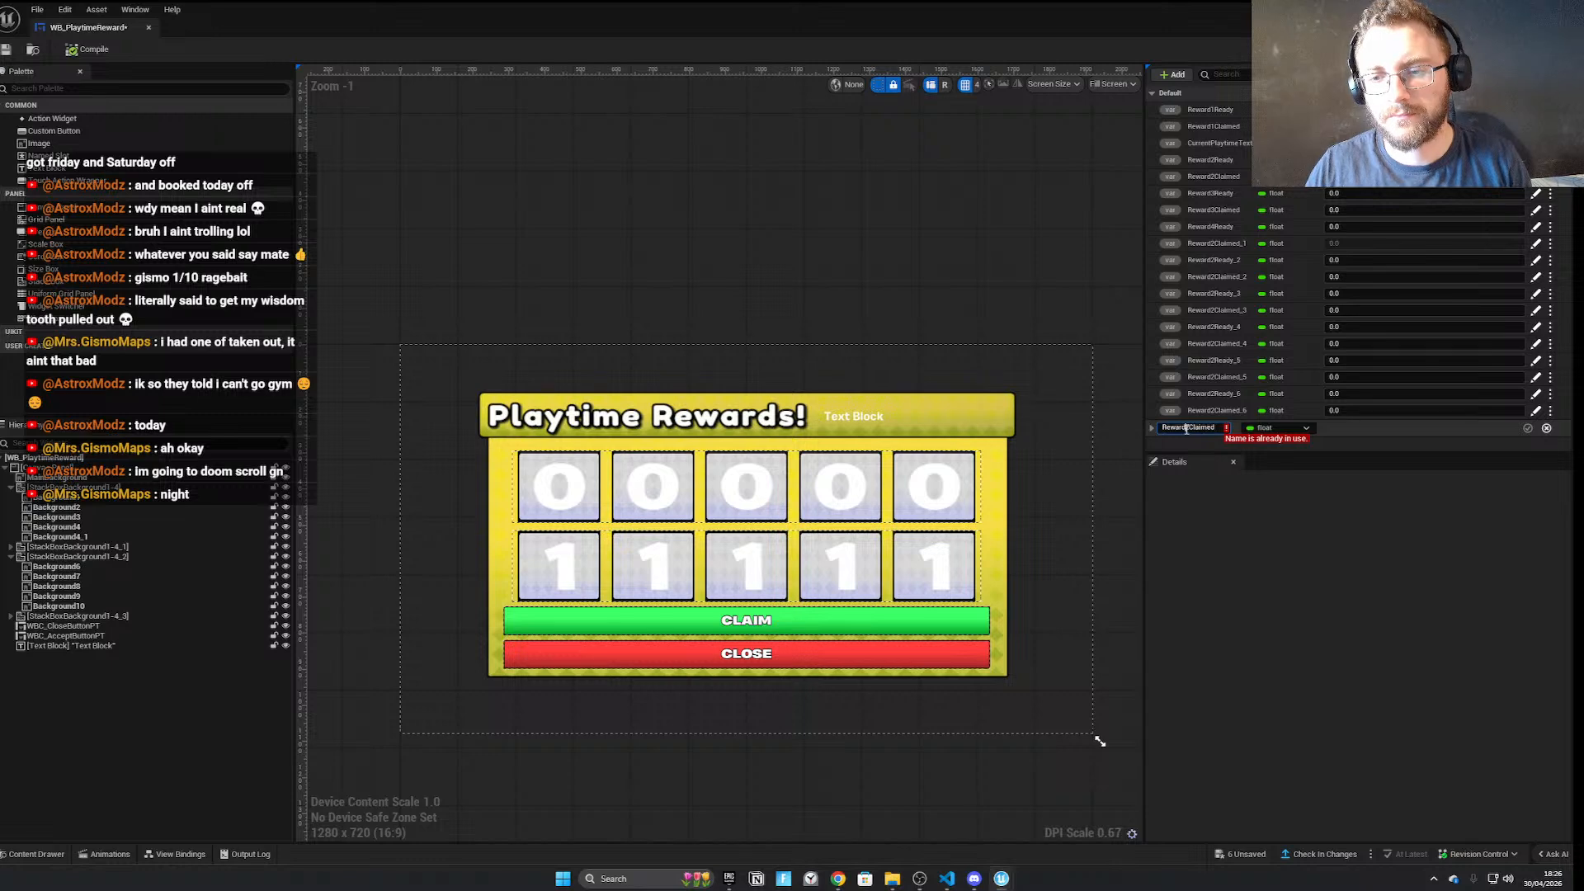
type("4")
key("Return")
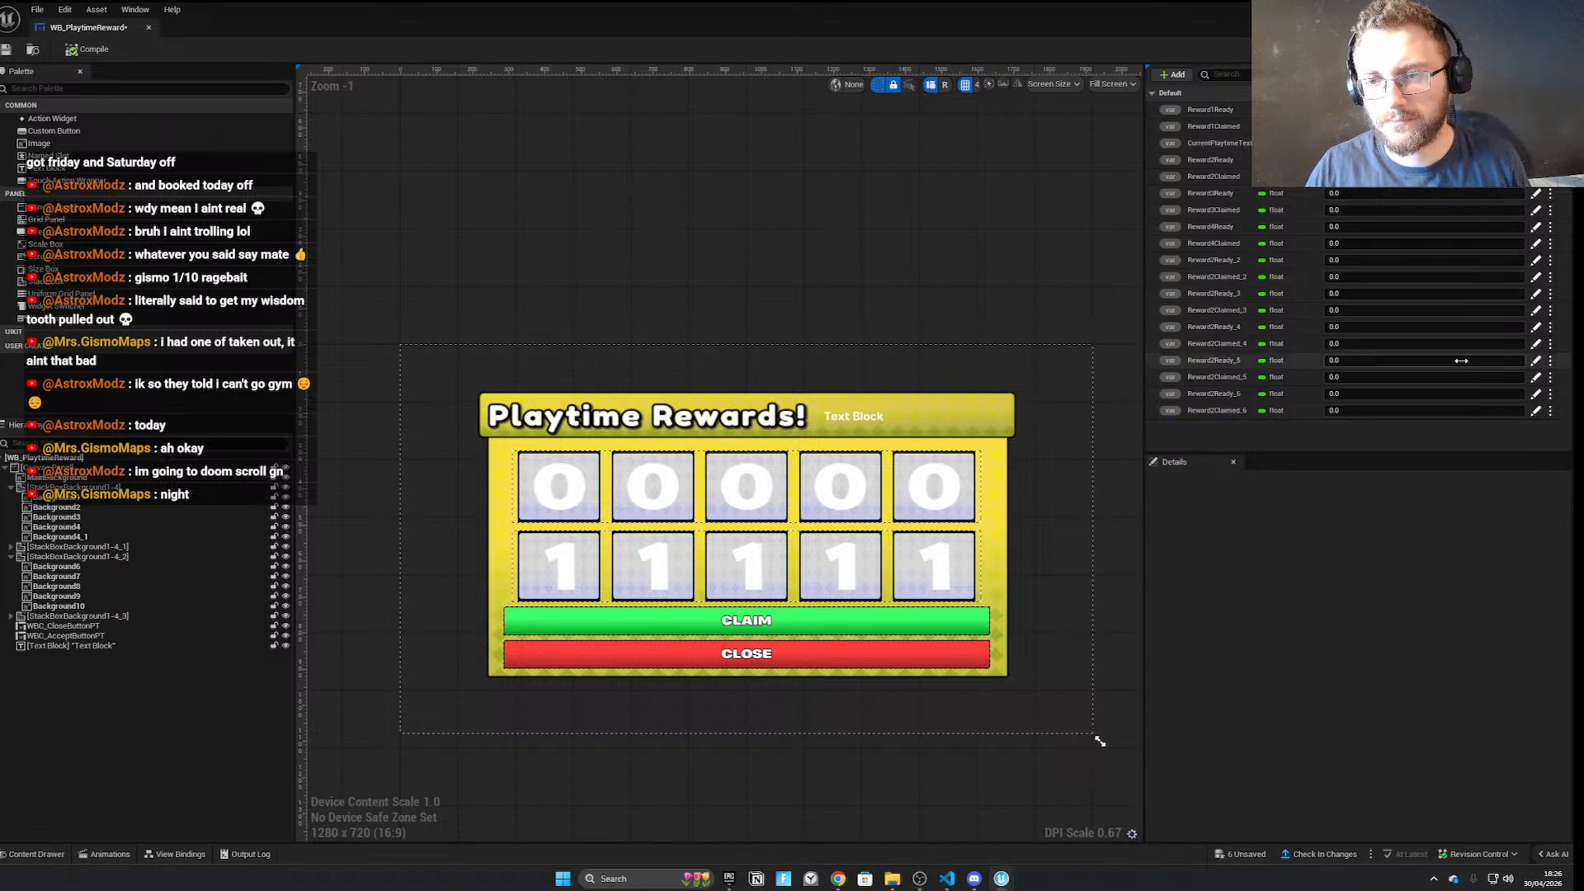
Rename the Reward2Ready_2 Verse field as Reward5Ready and apply the change
left_click(1536, 261)
key("BackSpace")
key("BackSpace")
left_click(1190, 428)
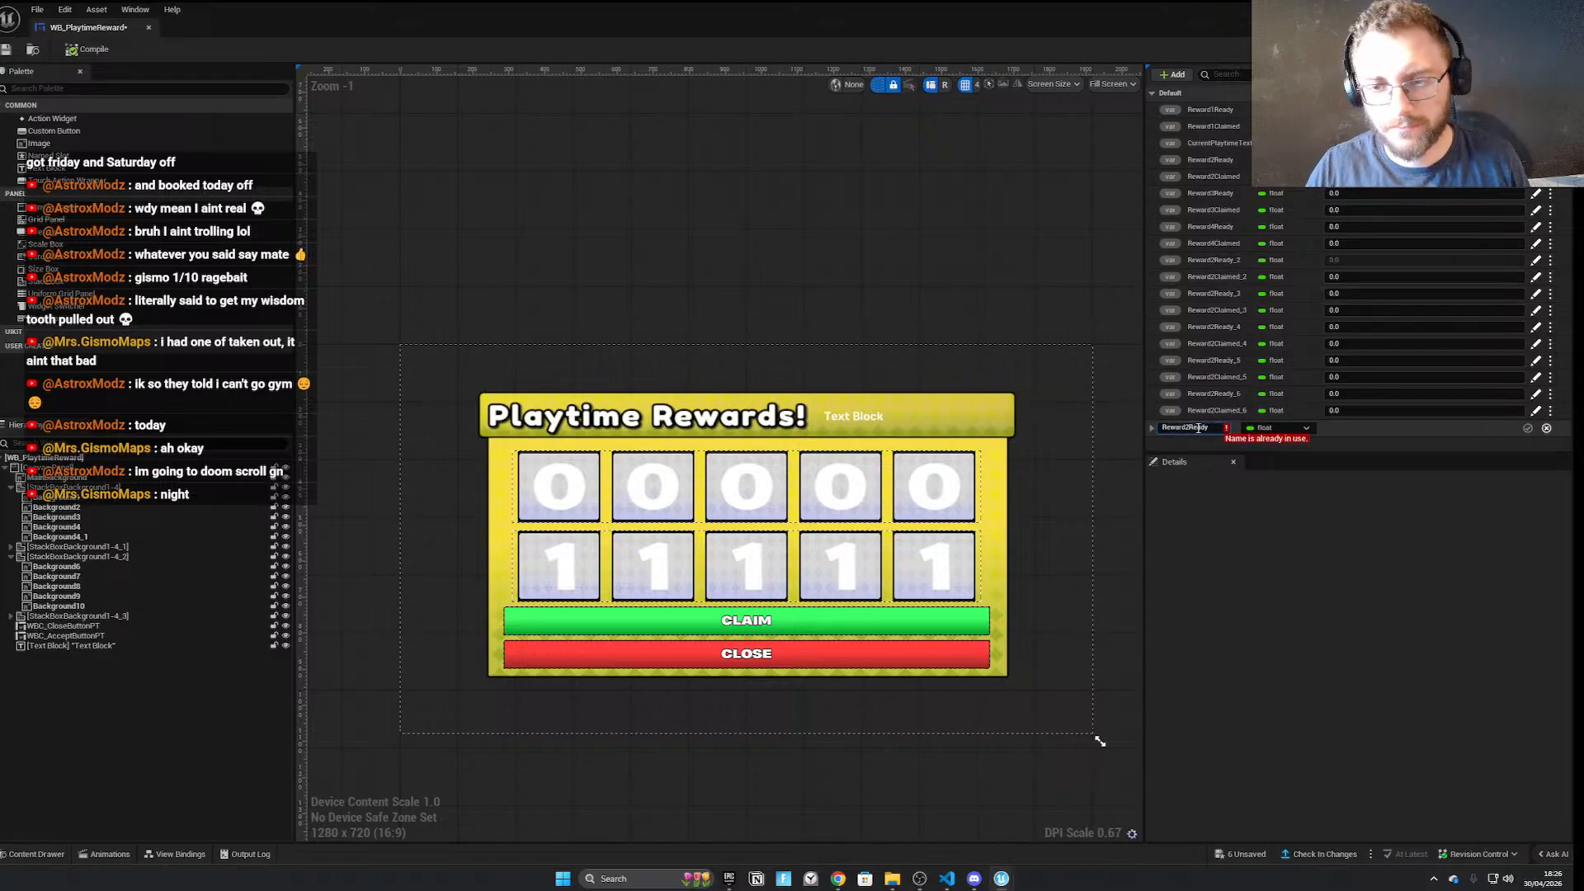
key("BackSpace")
type("5")
left_click(1527, 429)
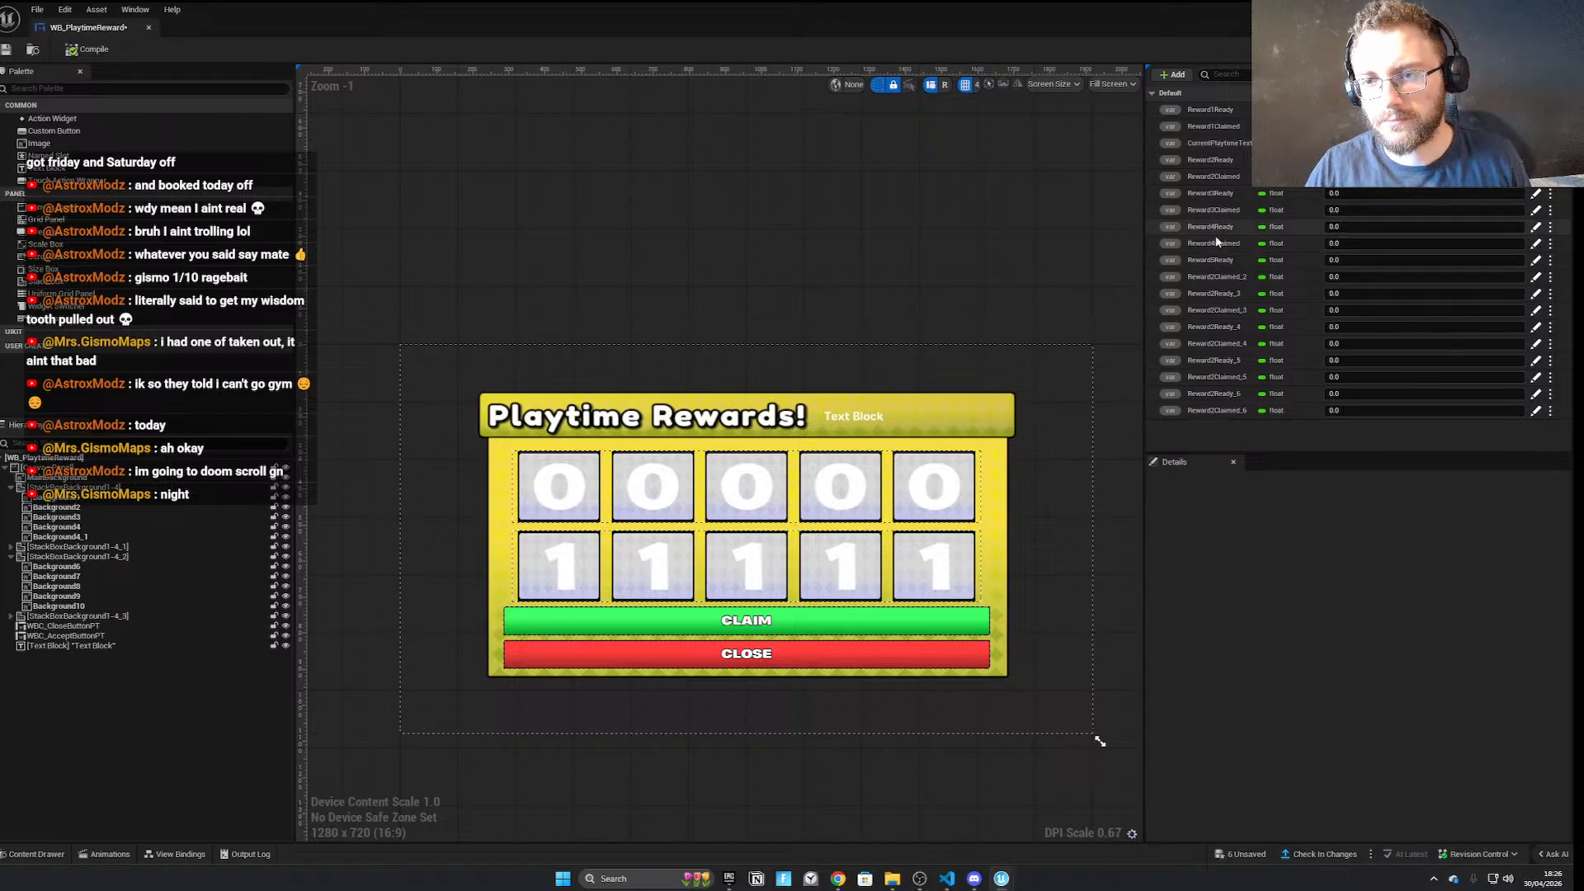
Rename the Reward2Claimed_2 Verse field as Reward5Claimed and the Reward2Ready_3 field as Reward6Ready, applying both changes
left_click(1537, 279)
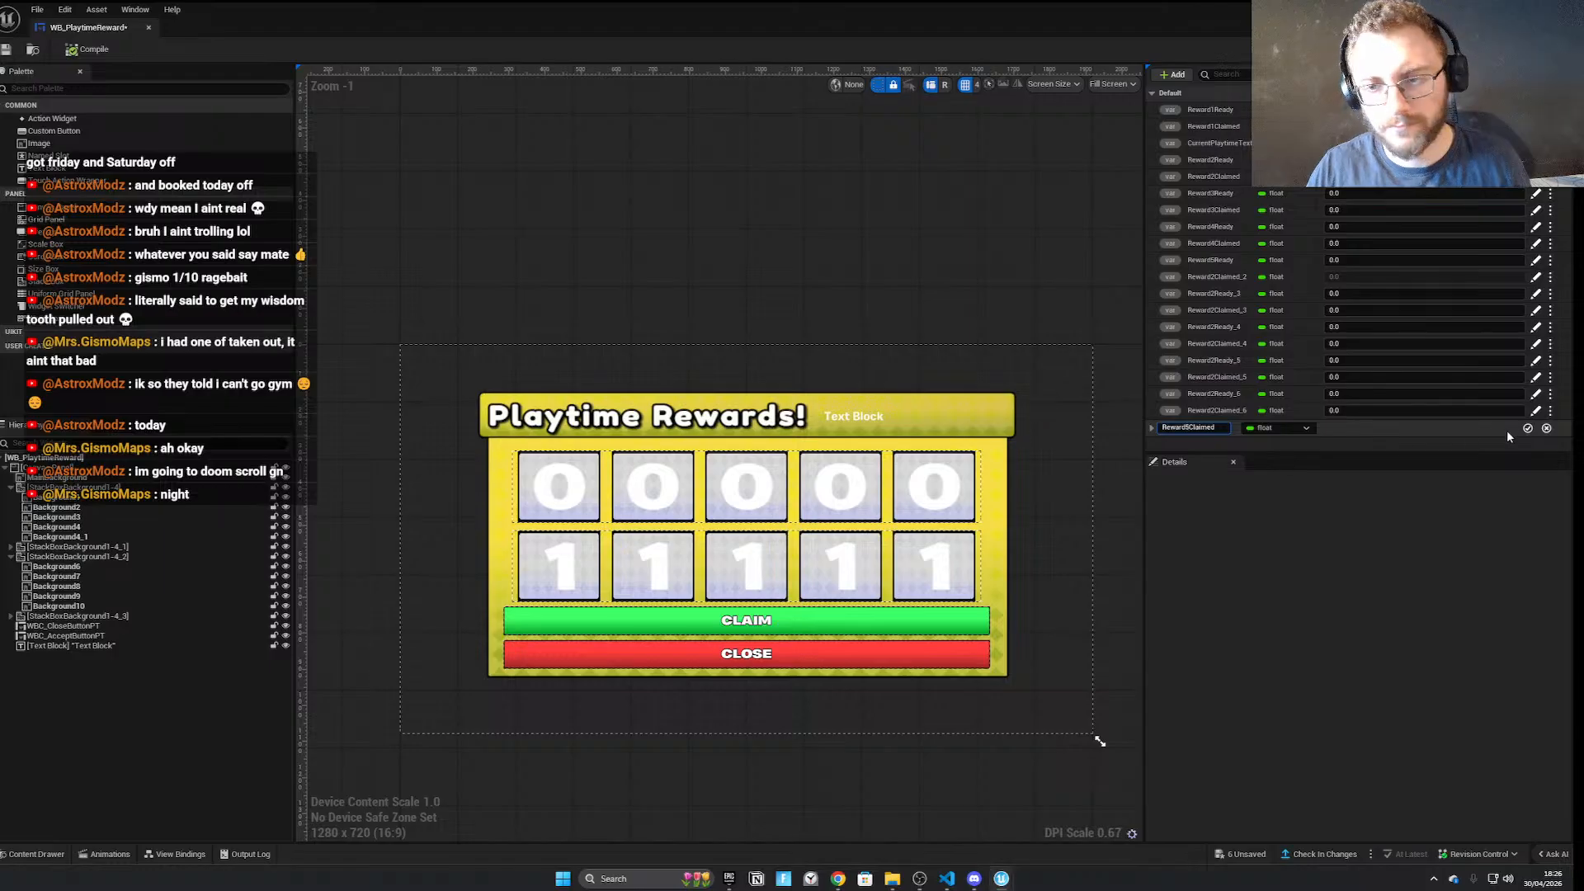
left_click(1530, 428)
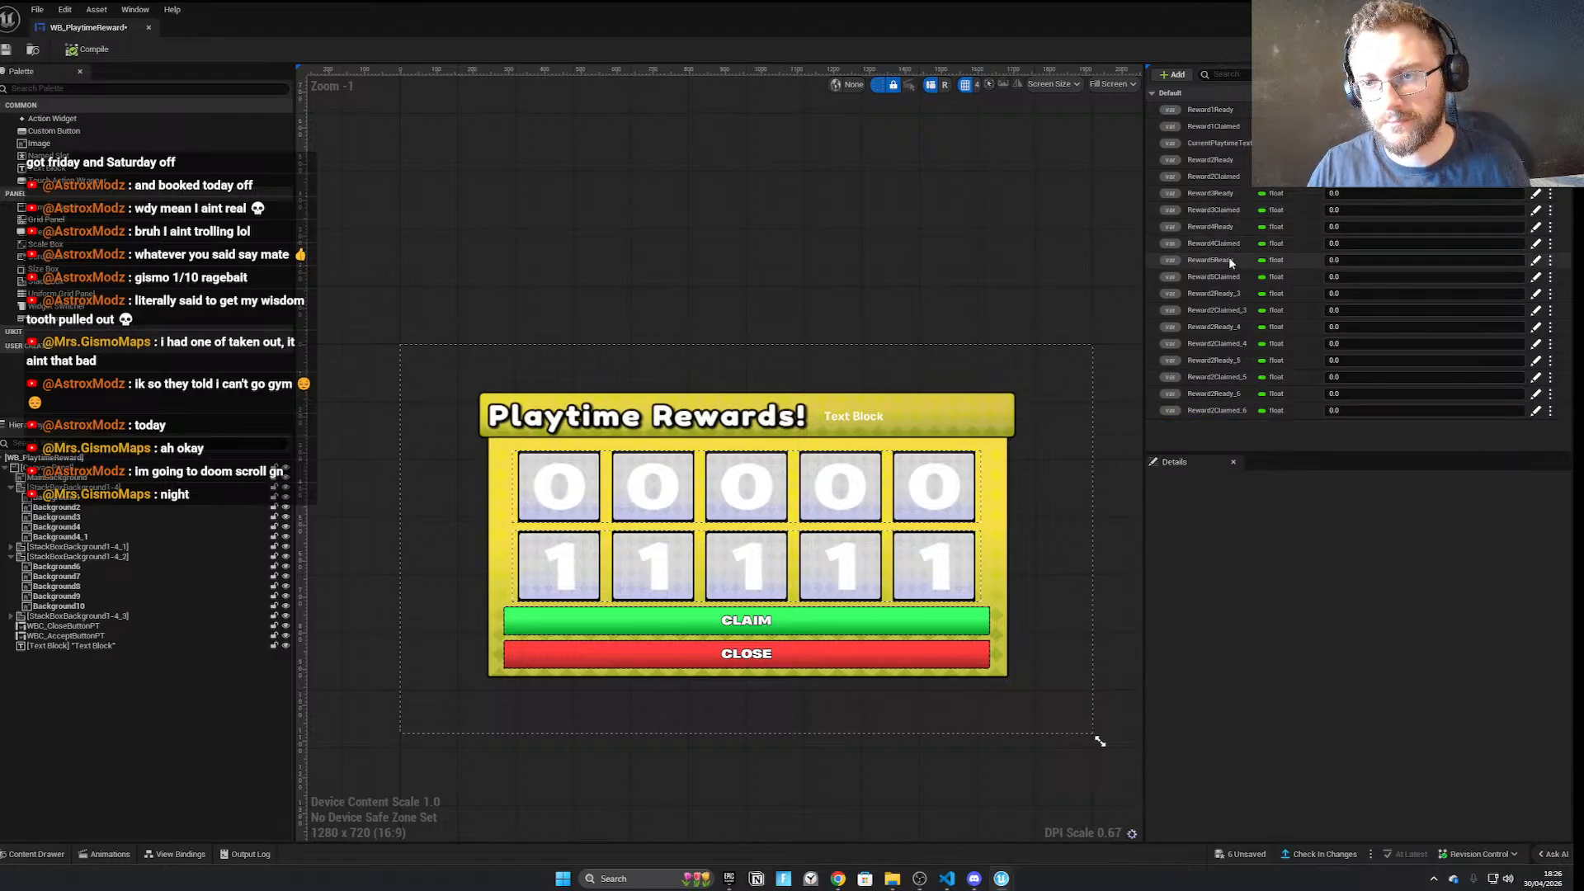
left_click(1534, 297)
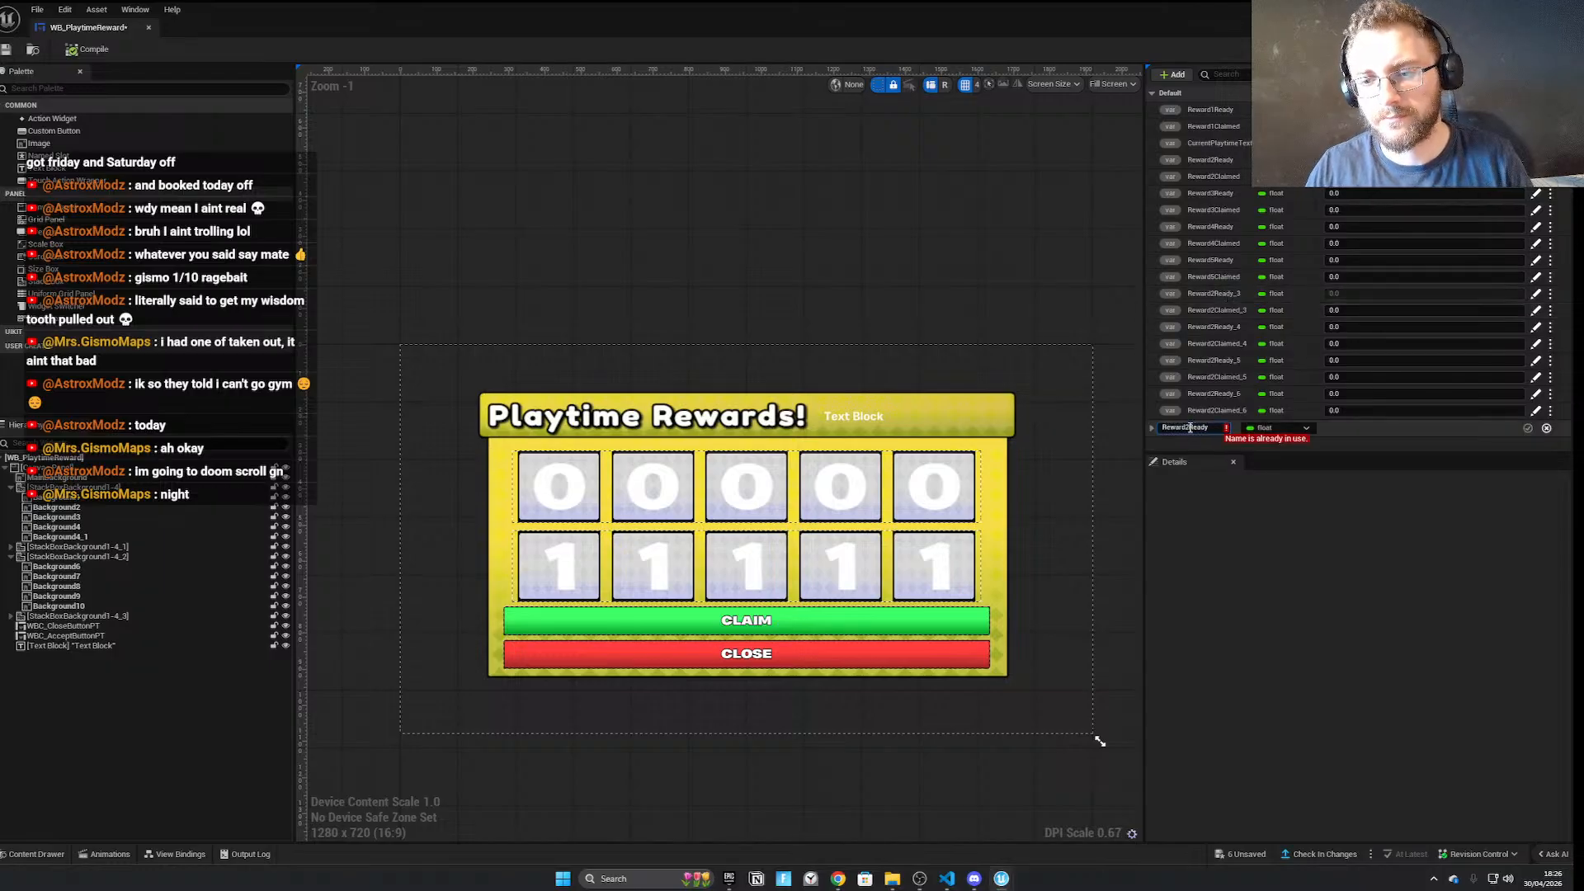
key("Return")
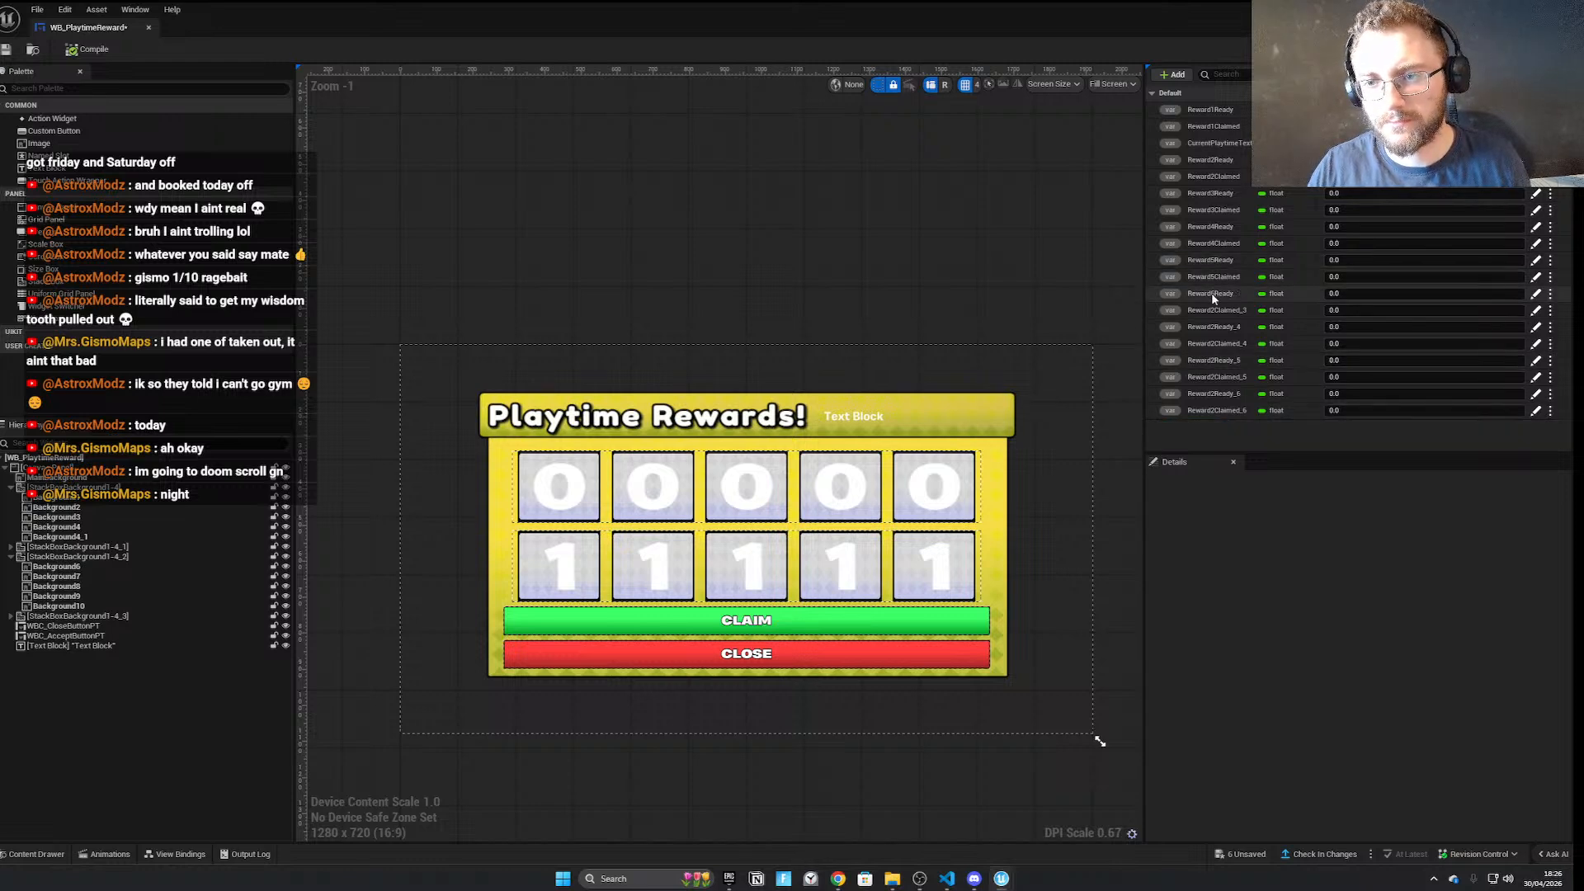
Rename the Reward2Claimed_3 Verse field as Reward6Claimed and apply the change
left_click(1536, 311)
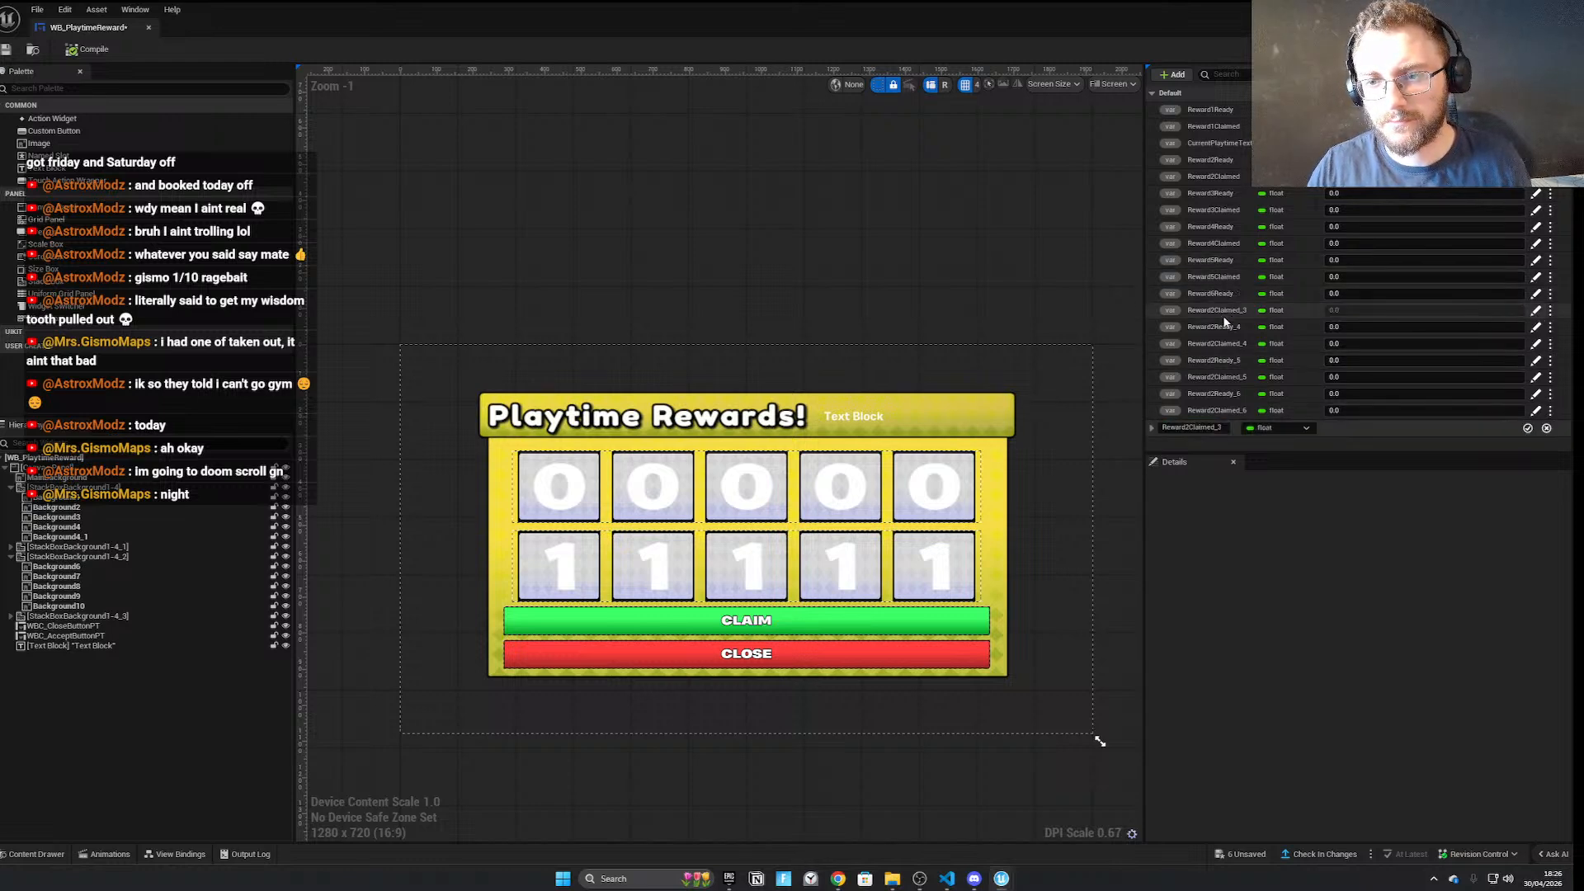
left_click(1192, 429)
key("BackSpace")
key("BackSpace")
key("BackSpace")
type("6")
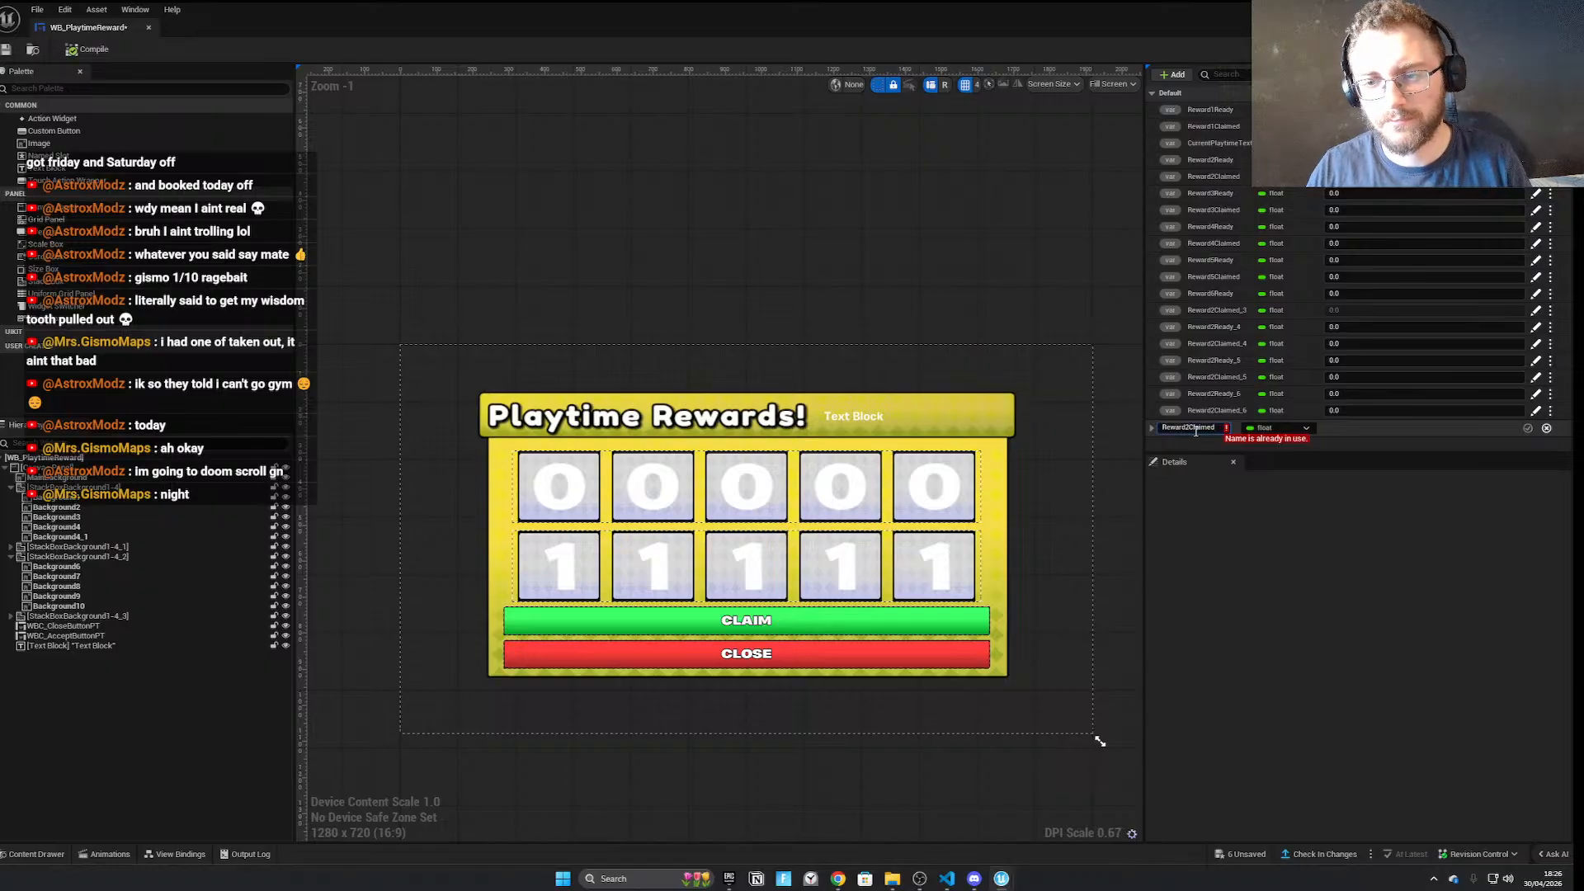
left_click(1525, 429)
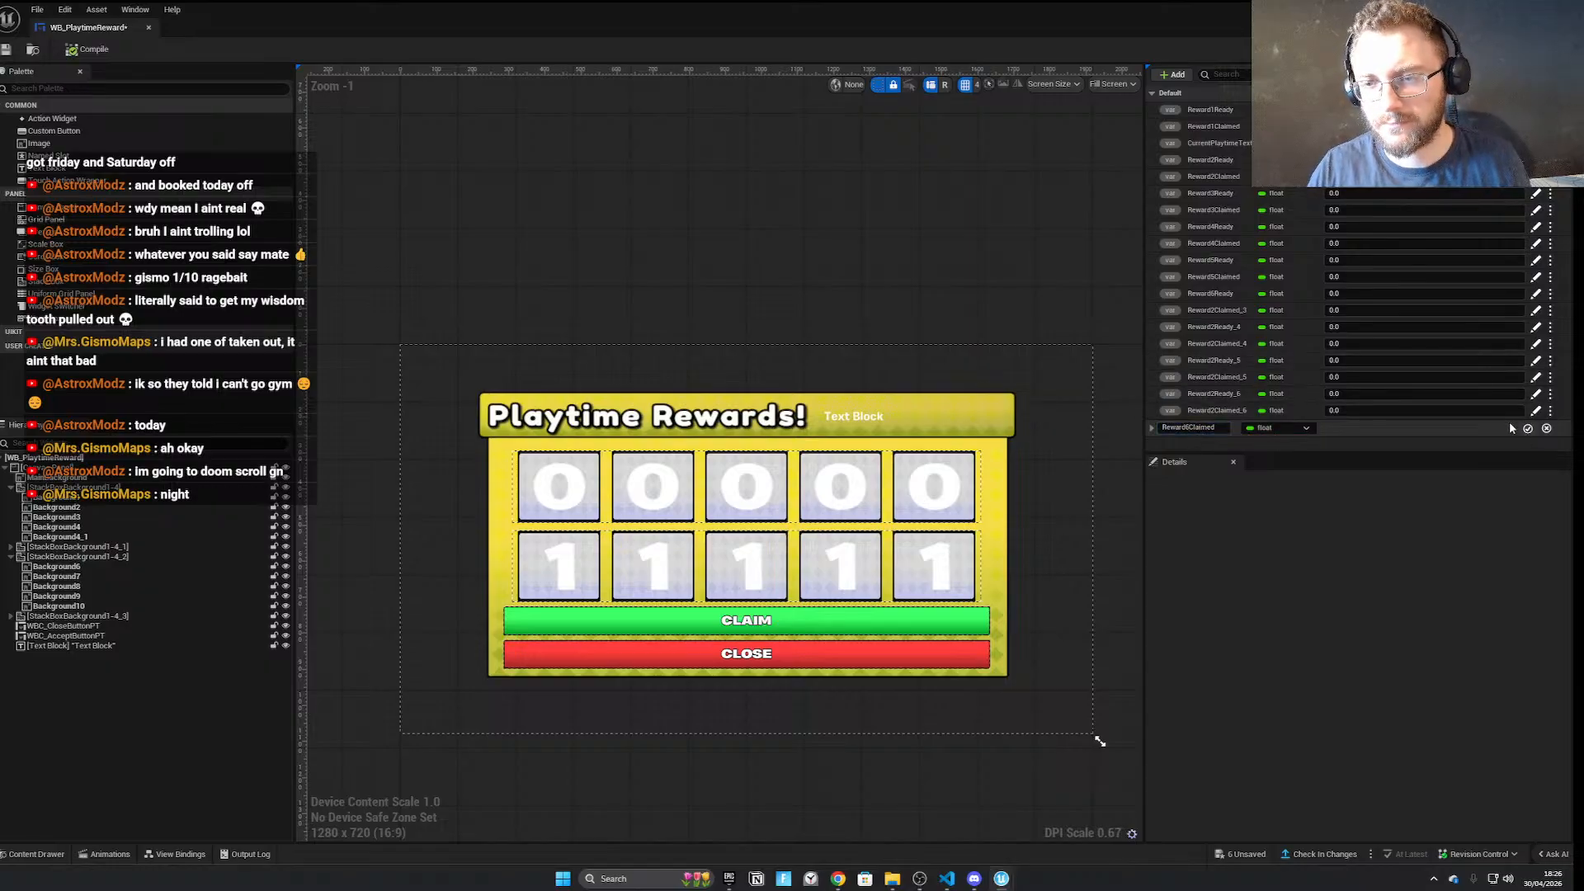
Rename the Reward2Ready_4 Verse field as Reward7Ready and apply the change
left_click(1242, 328)
left_click(1222, 429)
key("BackSpace")
key("BackSpace")
left_click(1192, 429)
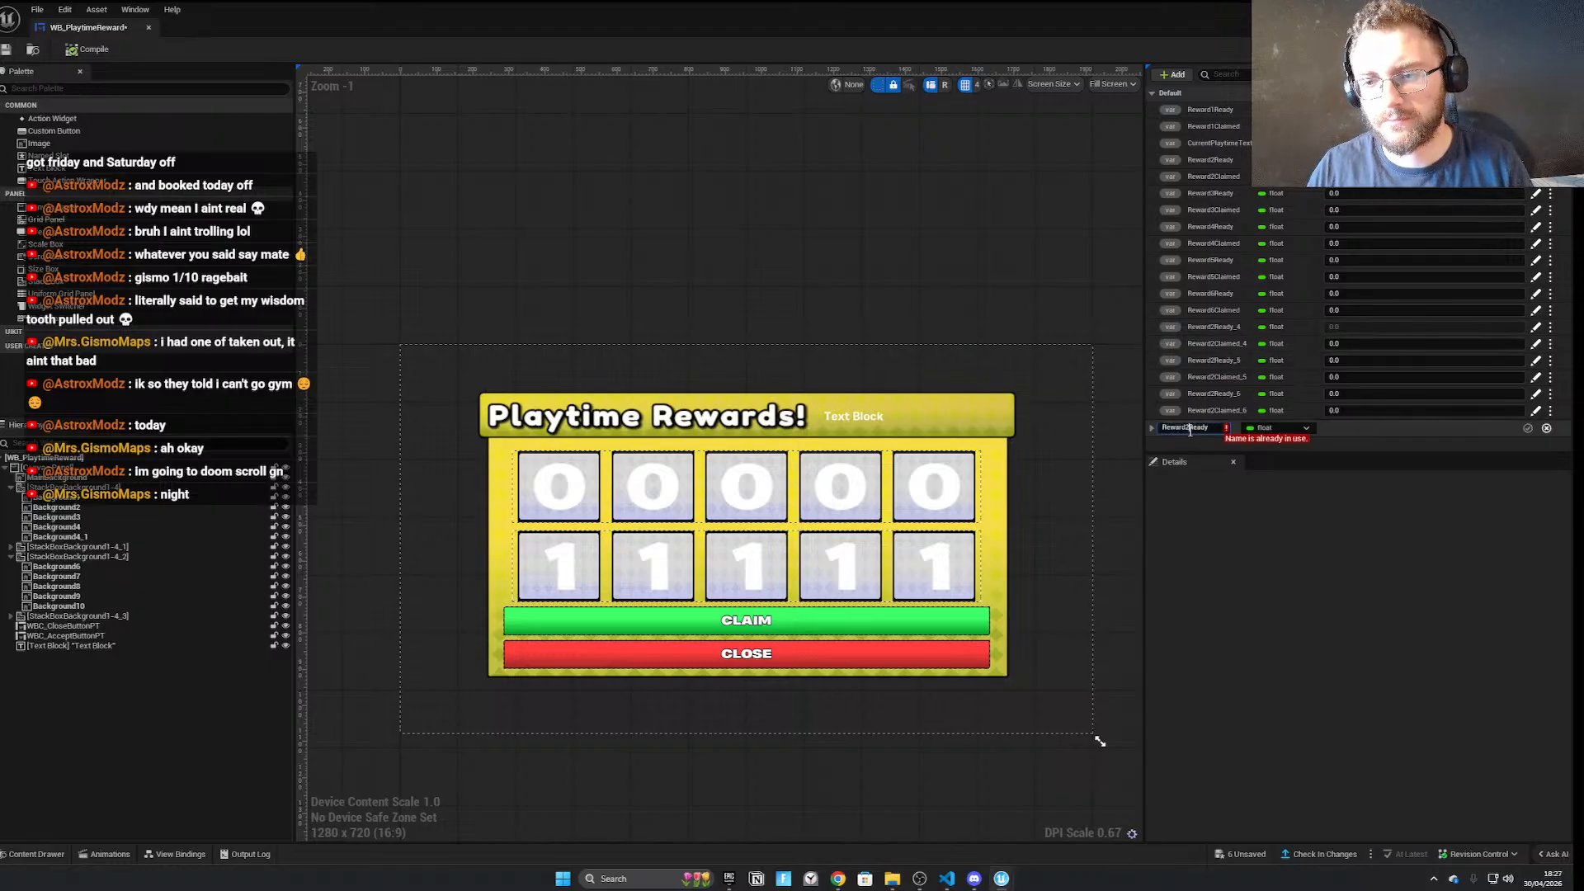
key("BackSpace")
type("7")
left_click(1525, 429)
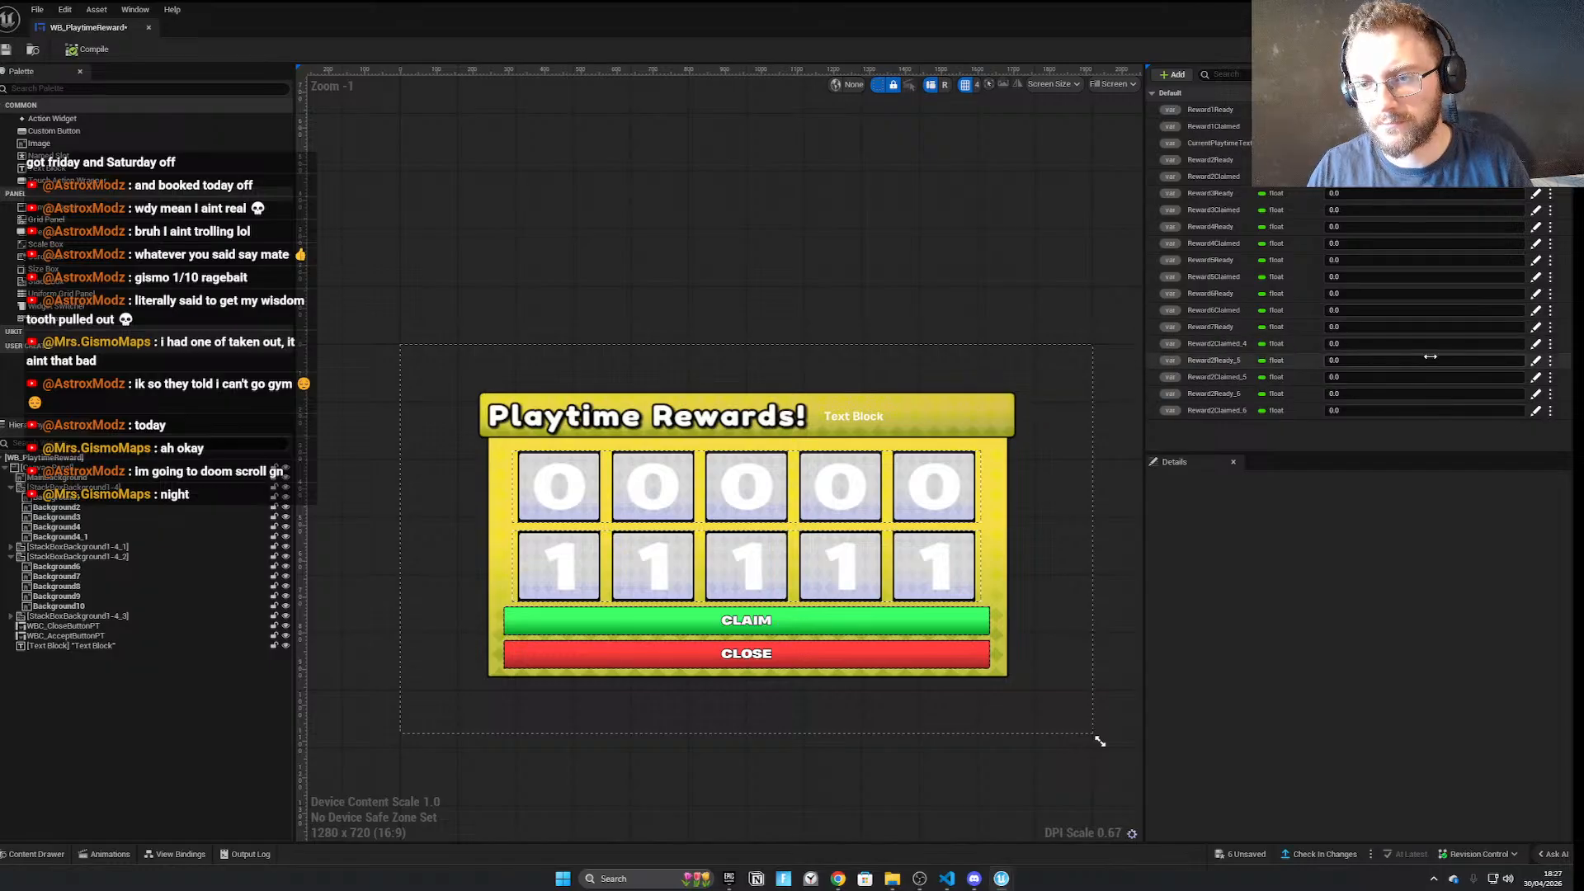
Rename the Reward2Claimed_4 Verse field as Reward7Claimed and apply the change
left_click(1535, 343)
left_click(1222, 429)
key("BackSpace")
key("BackSpace")
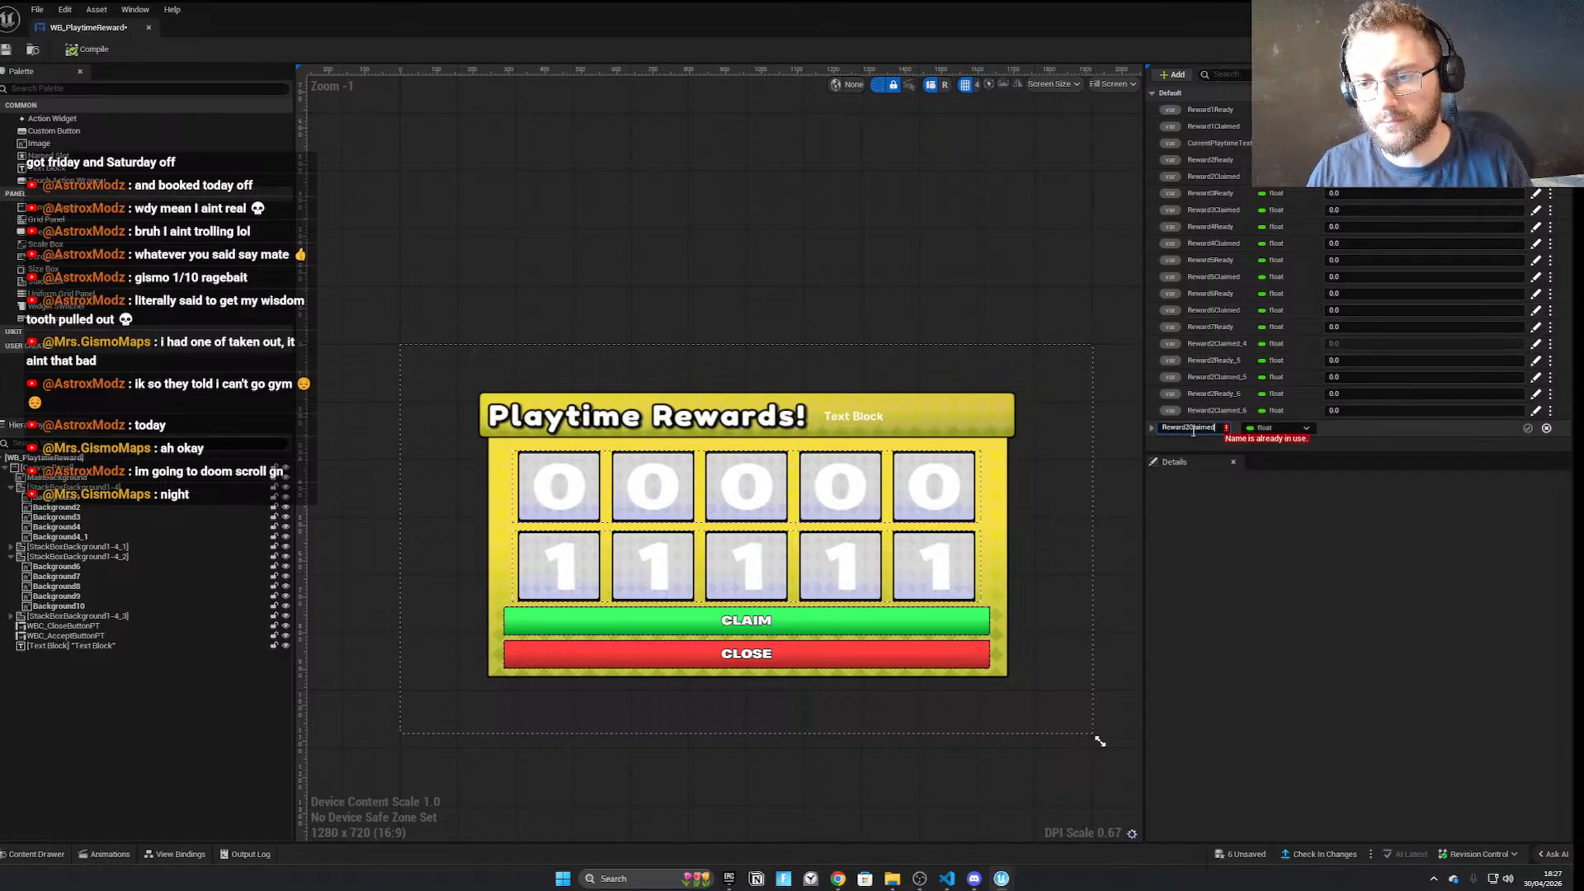
key("BackSpace")
type("7")
left_click(1528, 429)
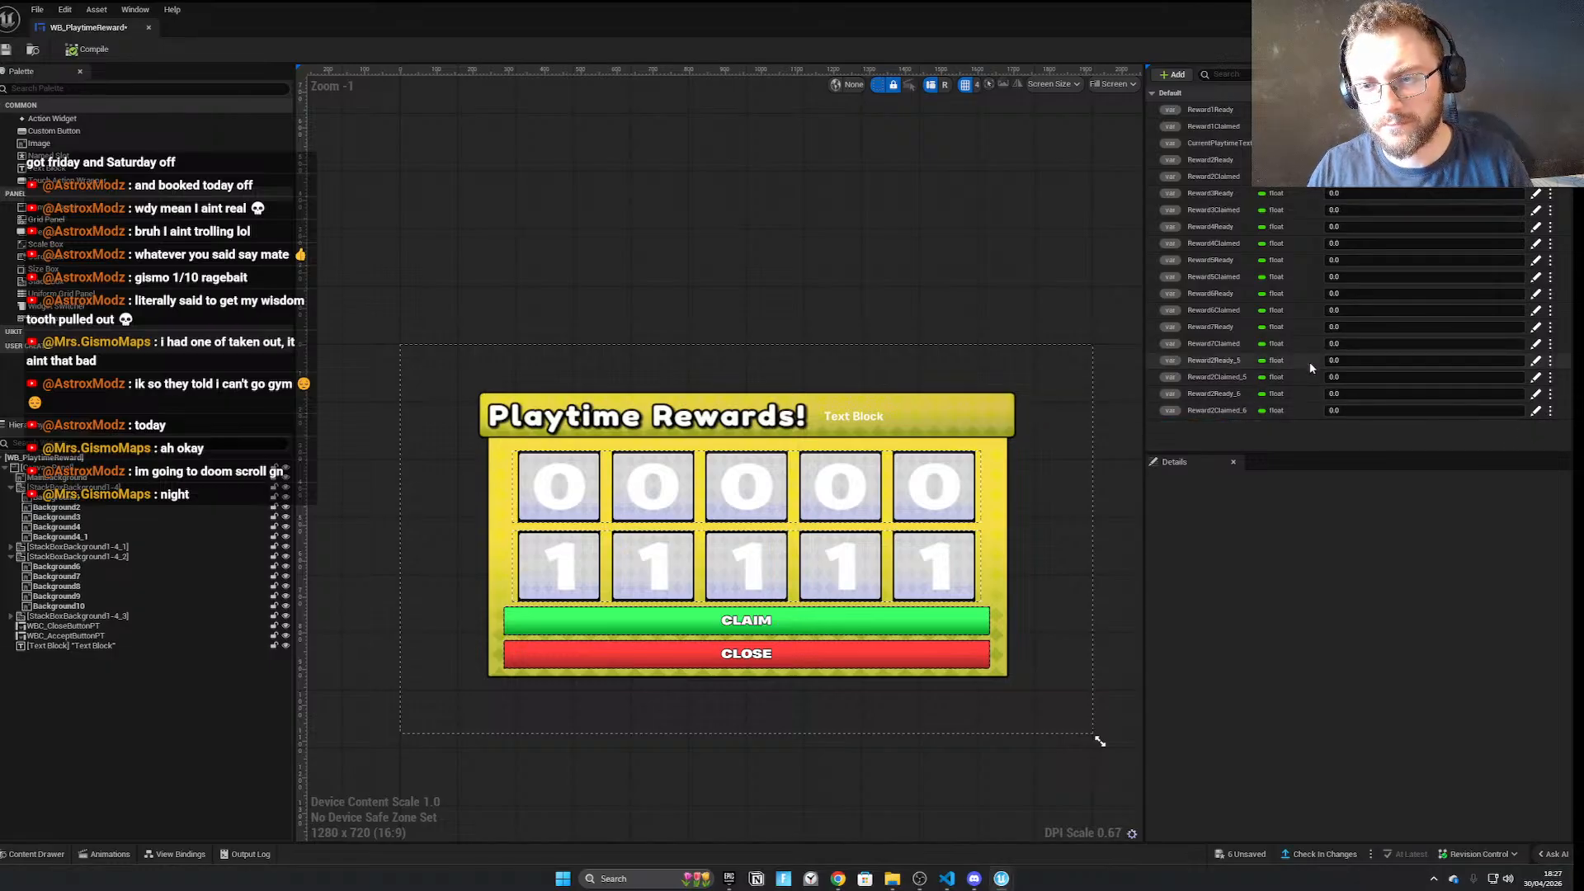
Rename the Reward2Claimed_5 Verse field as Reward8Claimed and apply the change
left_click(1536, 377)
left_click(1220, 428)
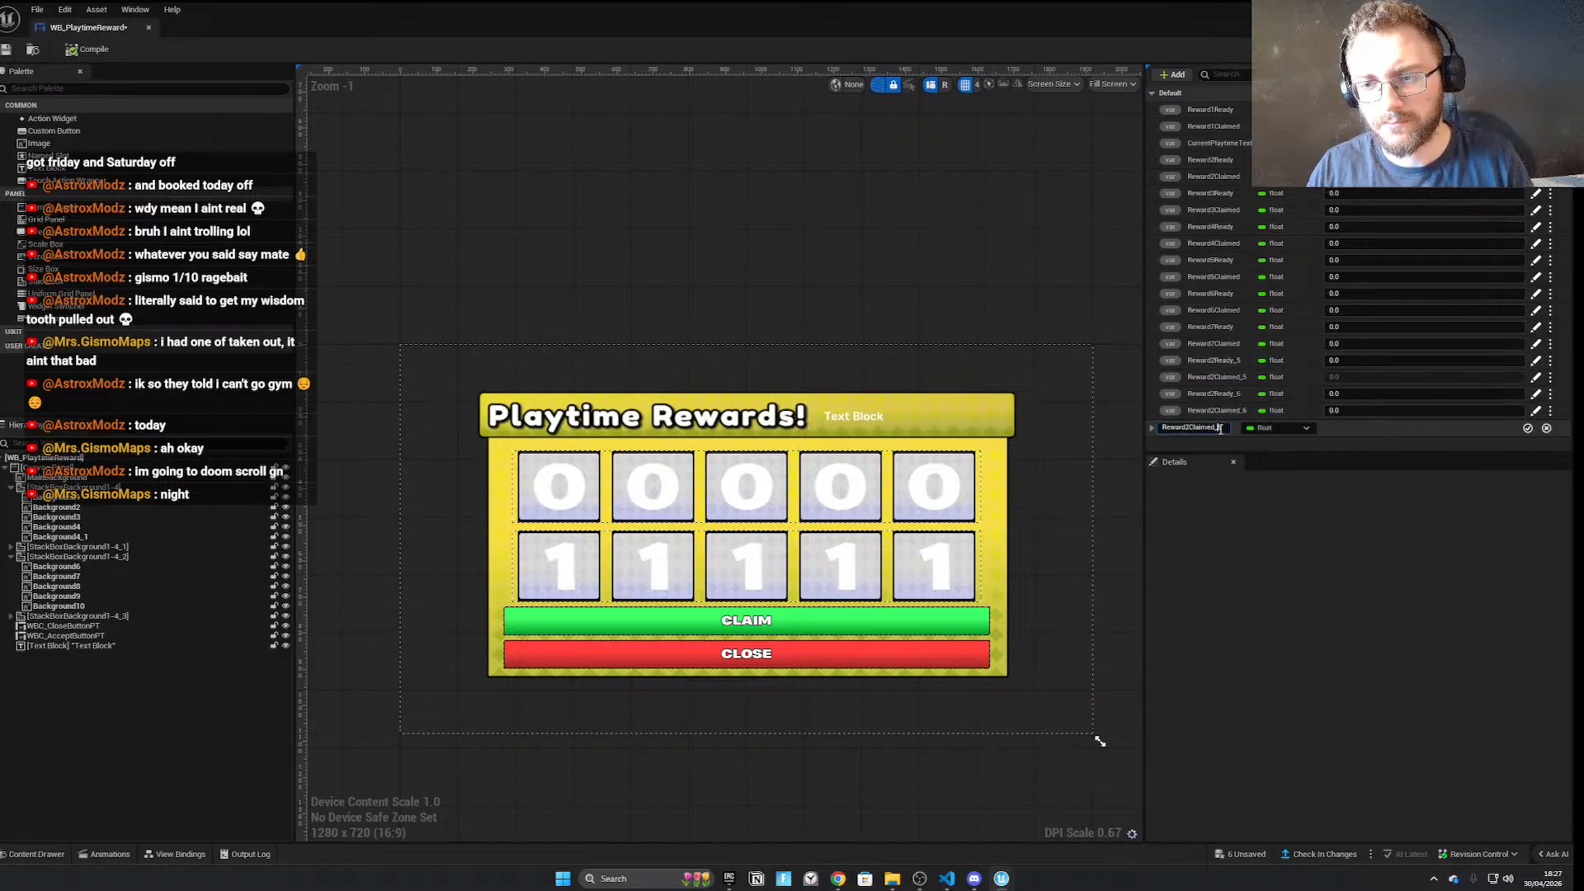
key("BackSpace")
left_click(1191, 428)
key("BackSpace")
type("8")
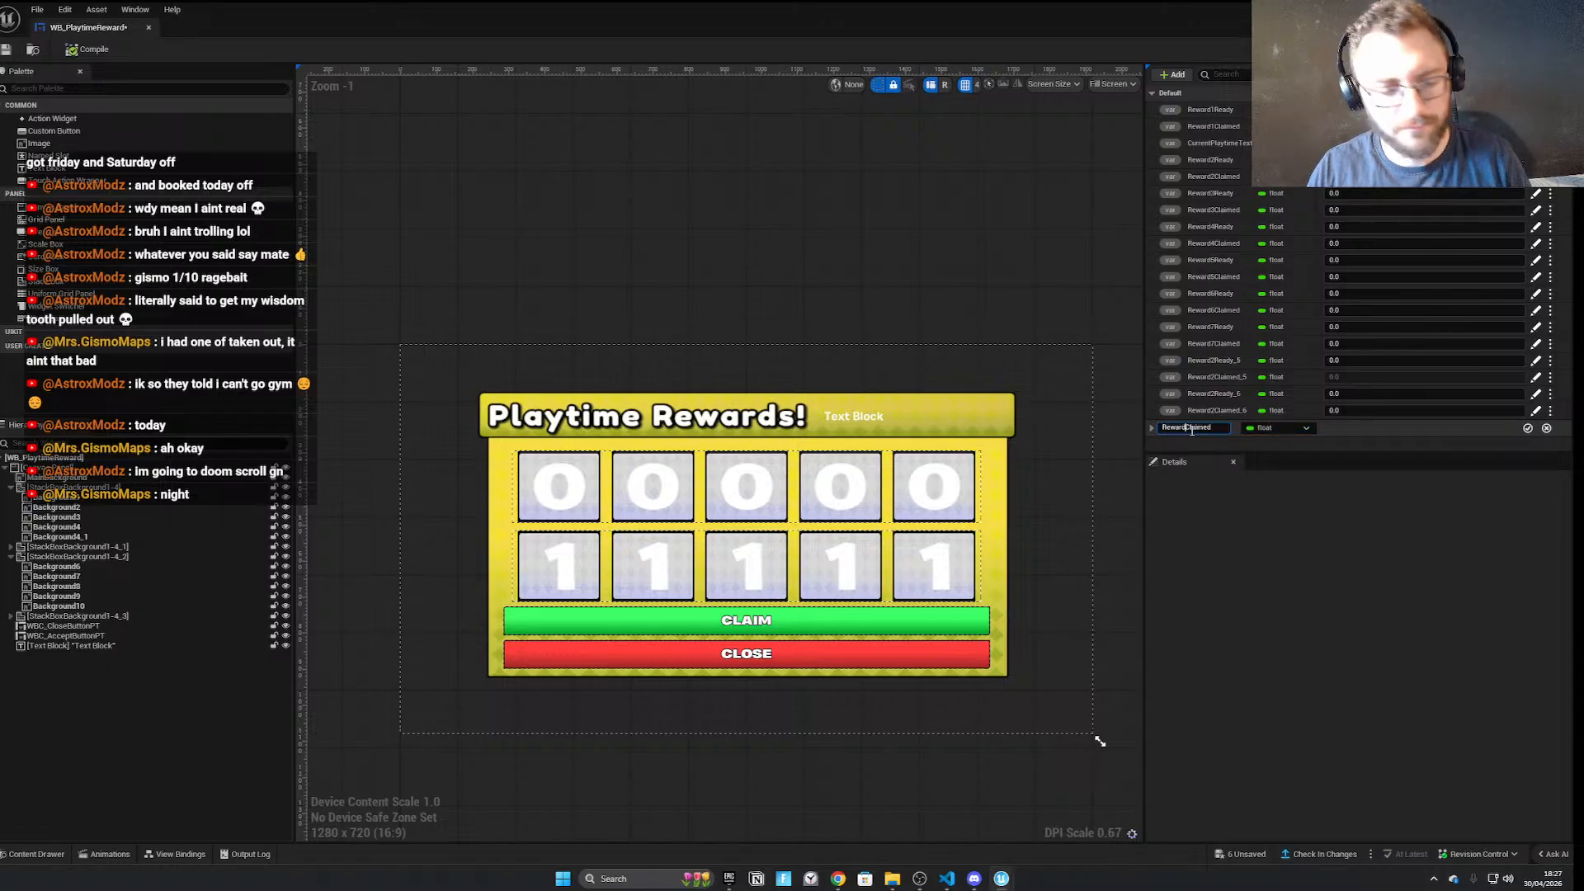
left_click(1528, 428)
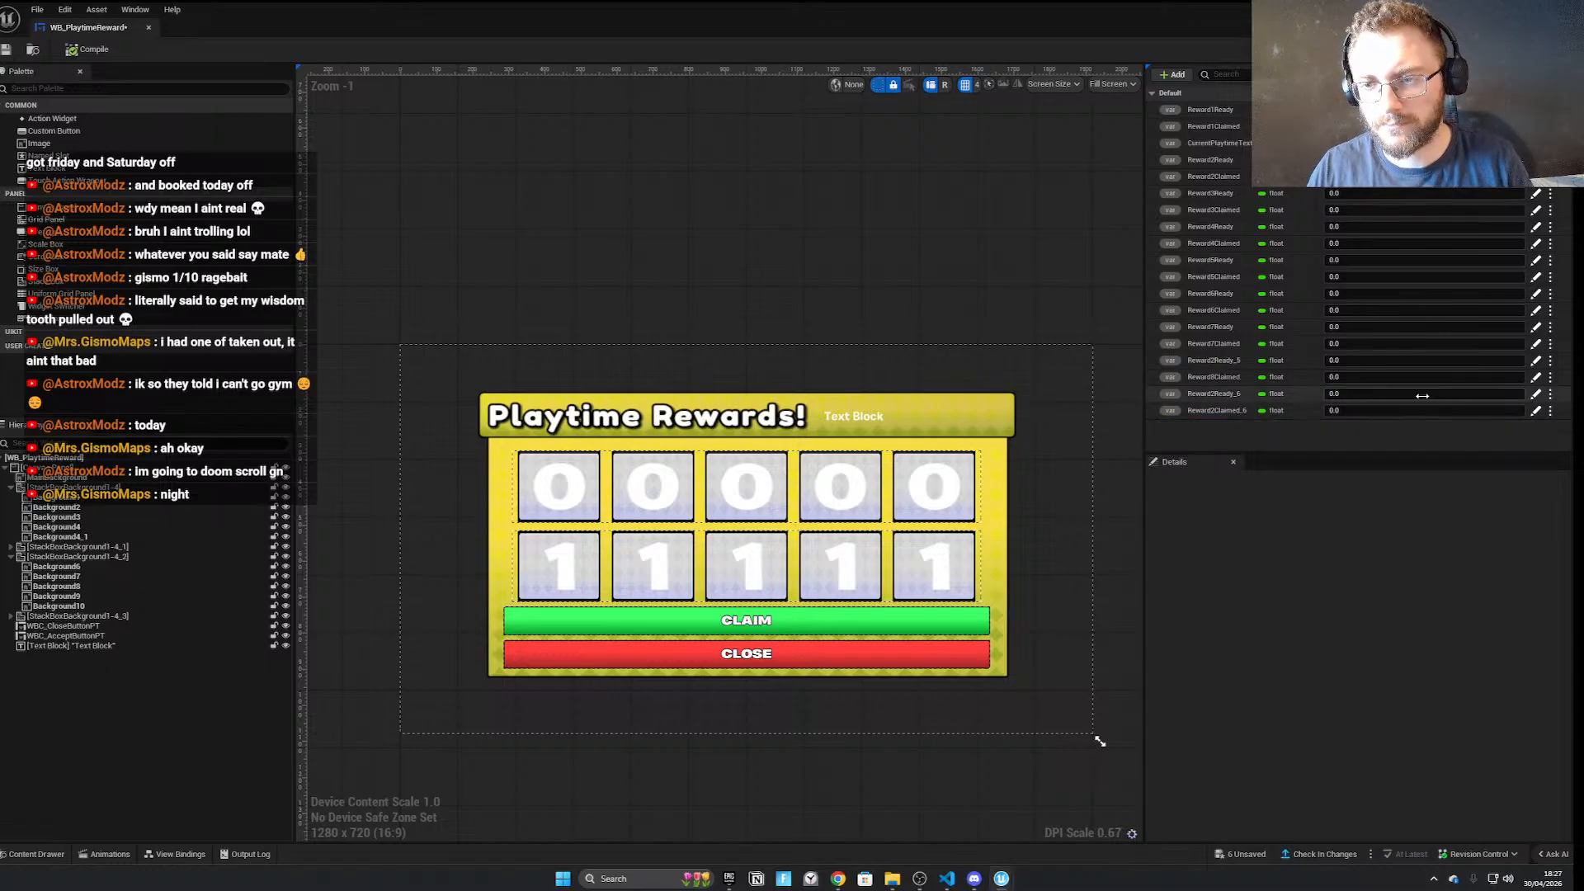
Rename the Reward2Ready_5 Verse field as Reward8Ready and apply the change
left_click(1536, 394)
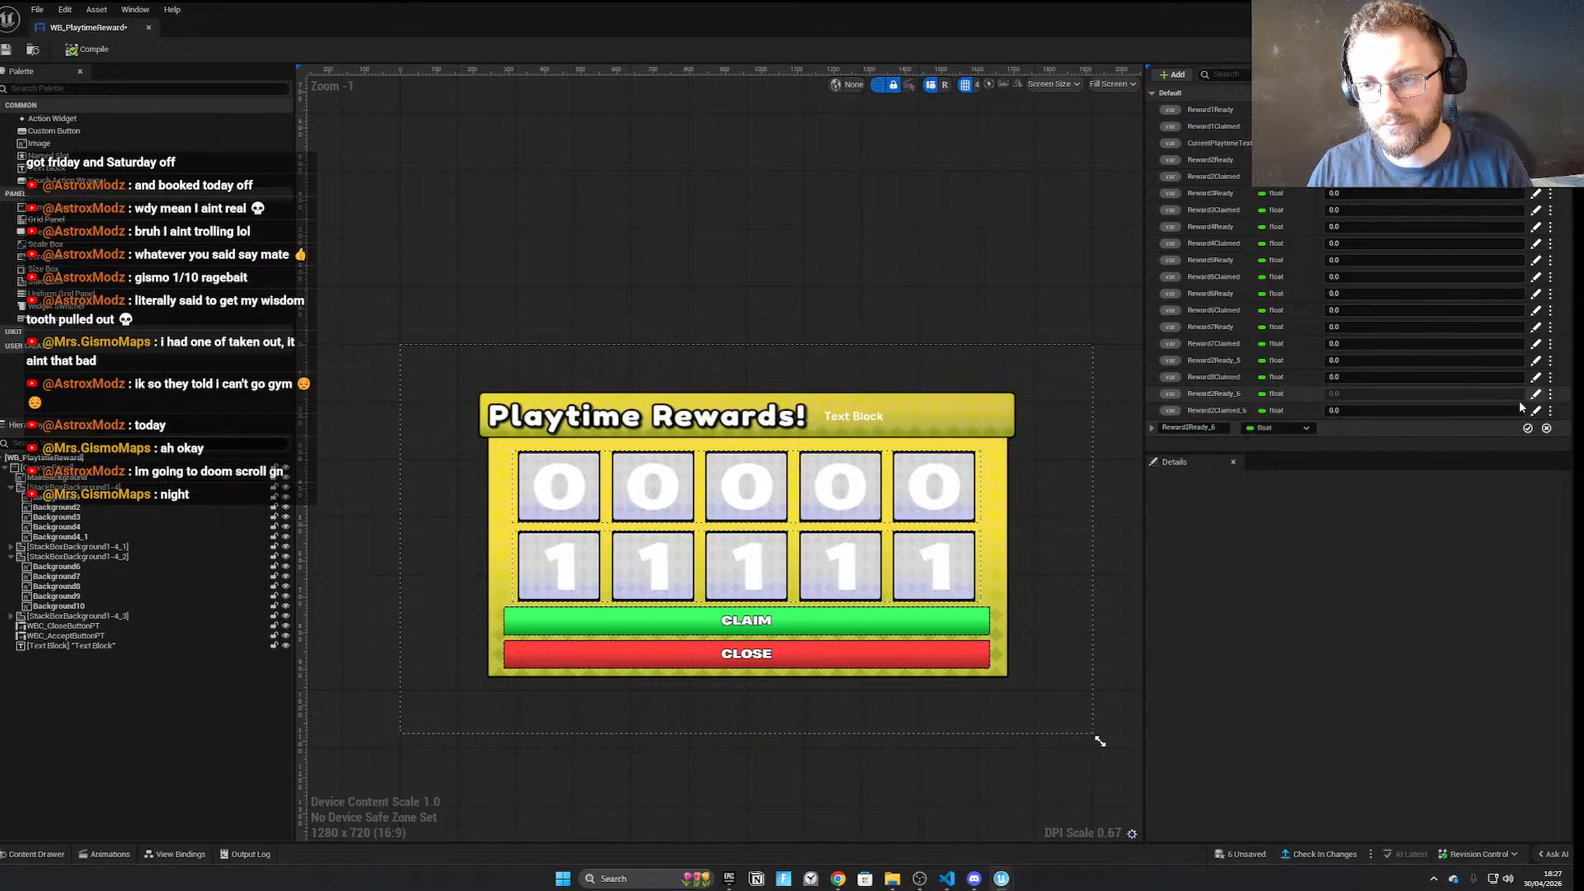
left_click(1536, 361)
left_click(1193, 430)
key("BackSpace")
left_click(1189, 429)
key("BackSpace")
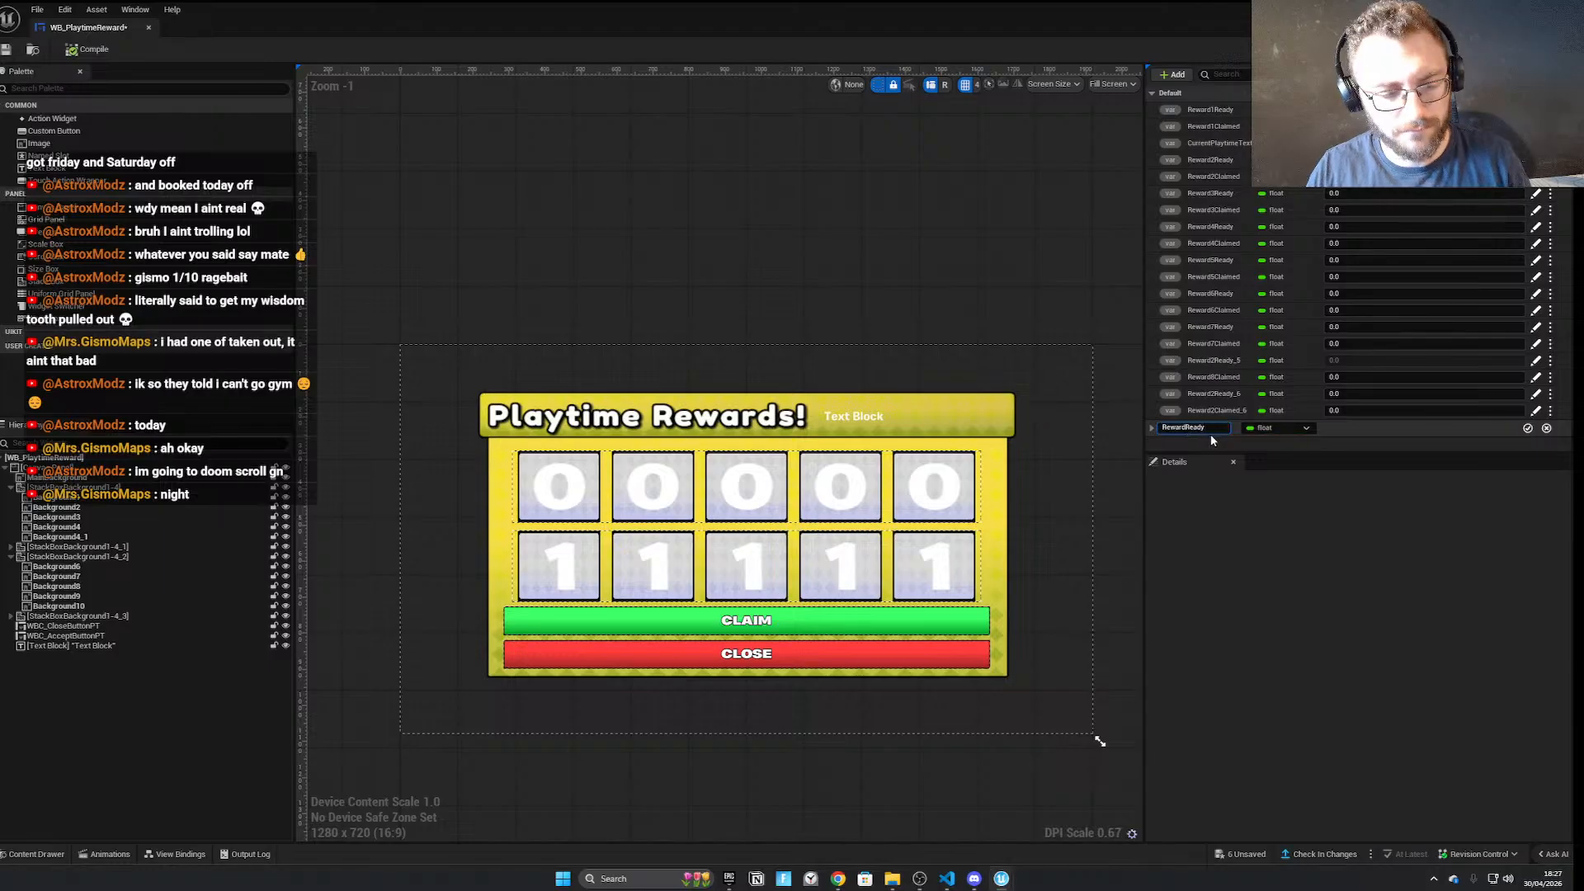
left_click(1528, 429)
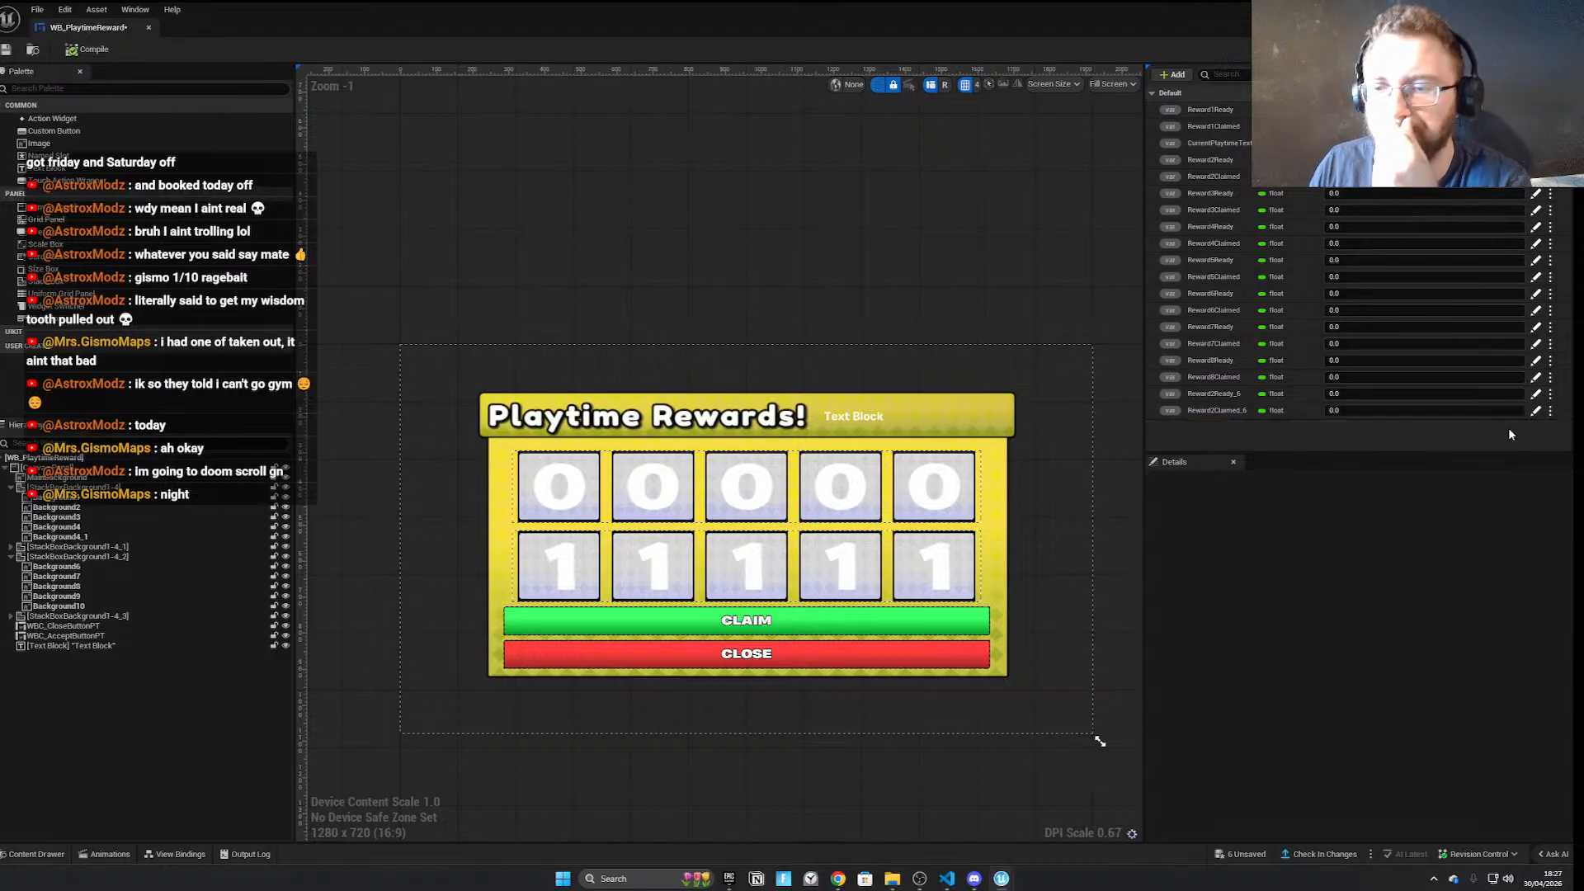
Rename the Reward2Ready_6 Verse field as Reward9Ready and apply the change
left_click(1535, 394)
key("BackSpace")
key("BackSpace")
left_click(1189, 429)
key("BackSpace")
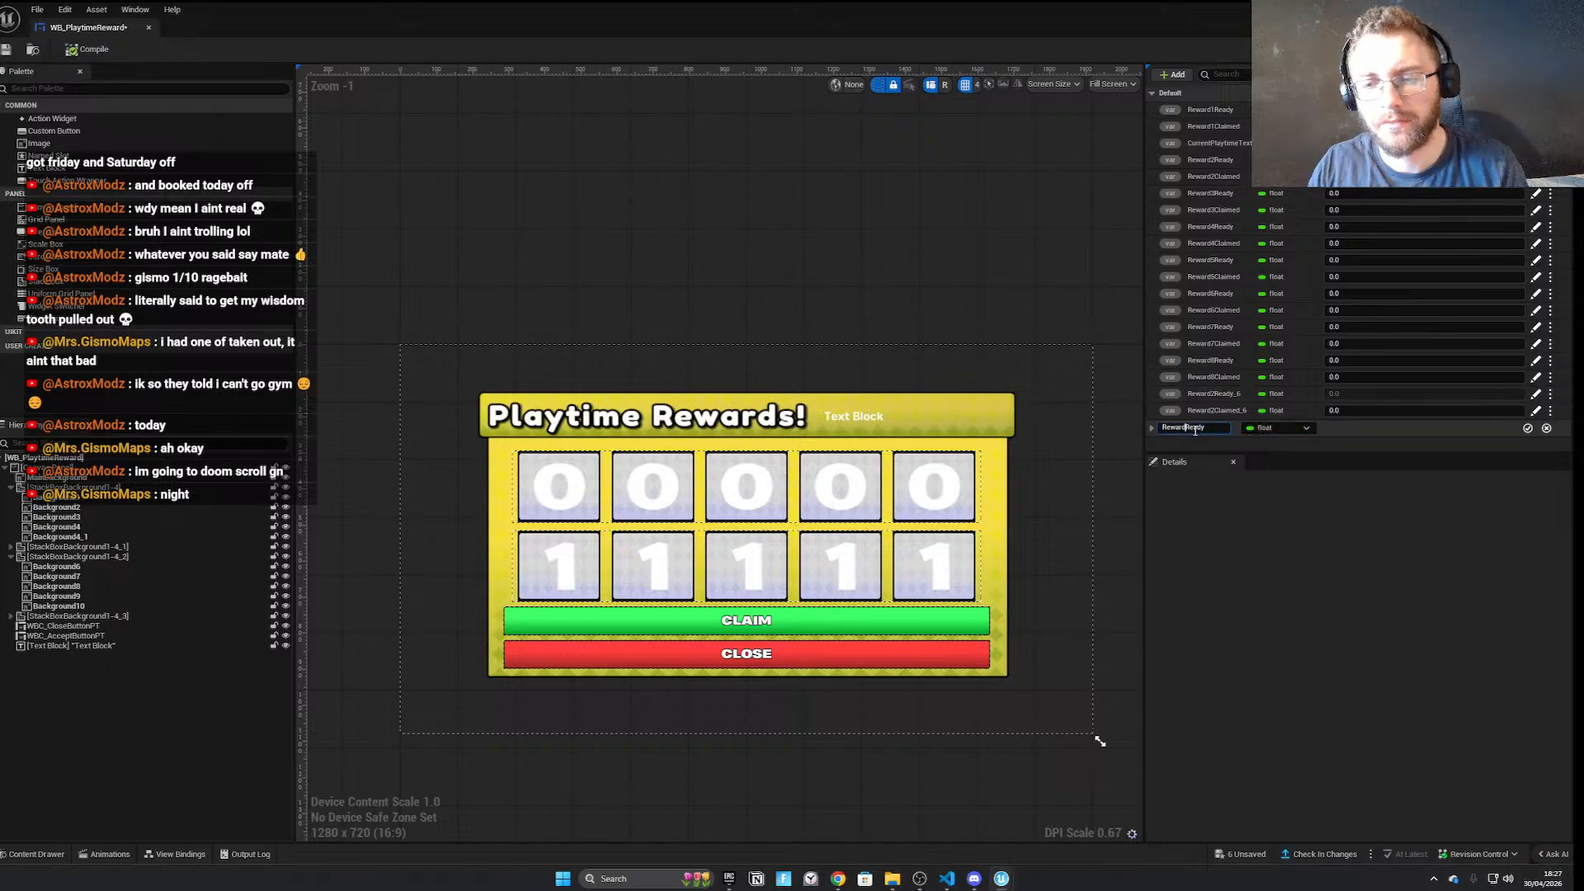
type("9")
left_click(1528, 428)
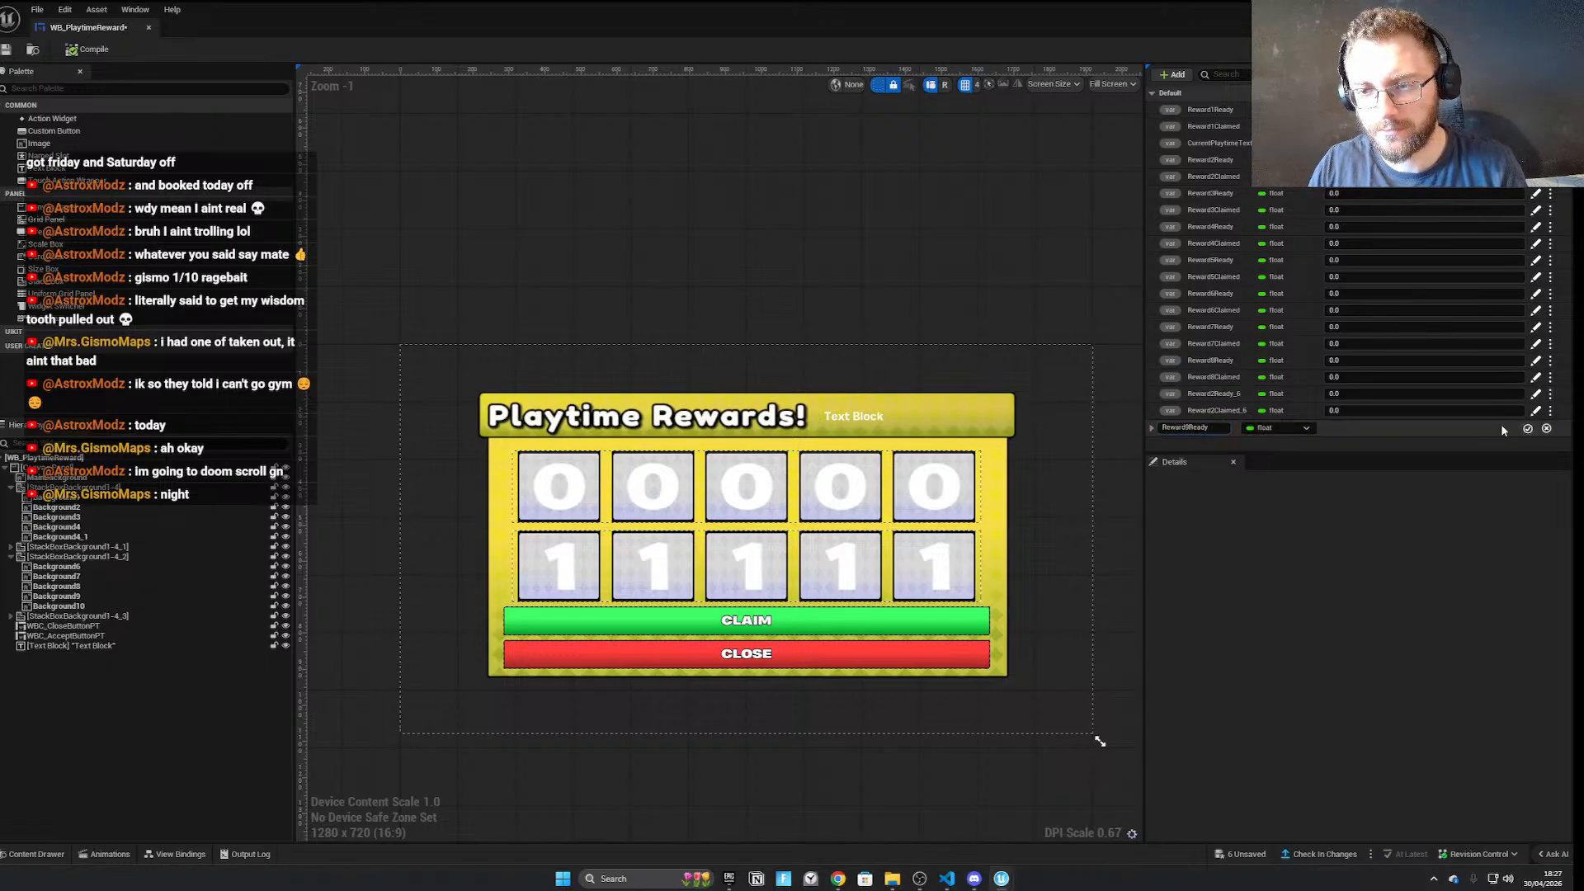
Rename the Reward2Claimed_6 Verse field as Reward9Claimed and apply the change
left_click(1536, 410)
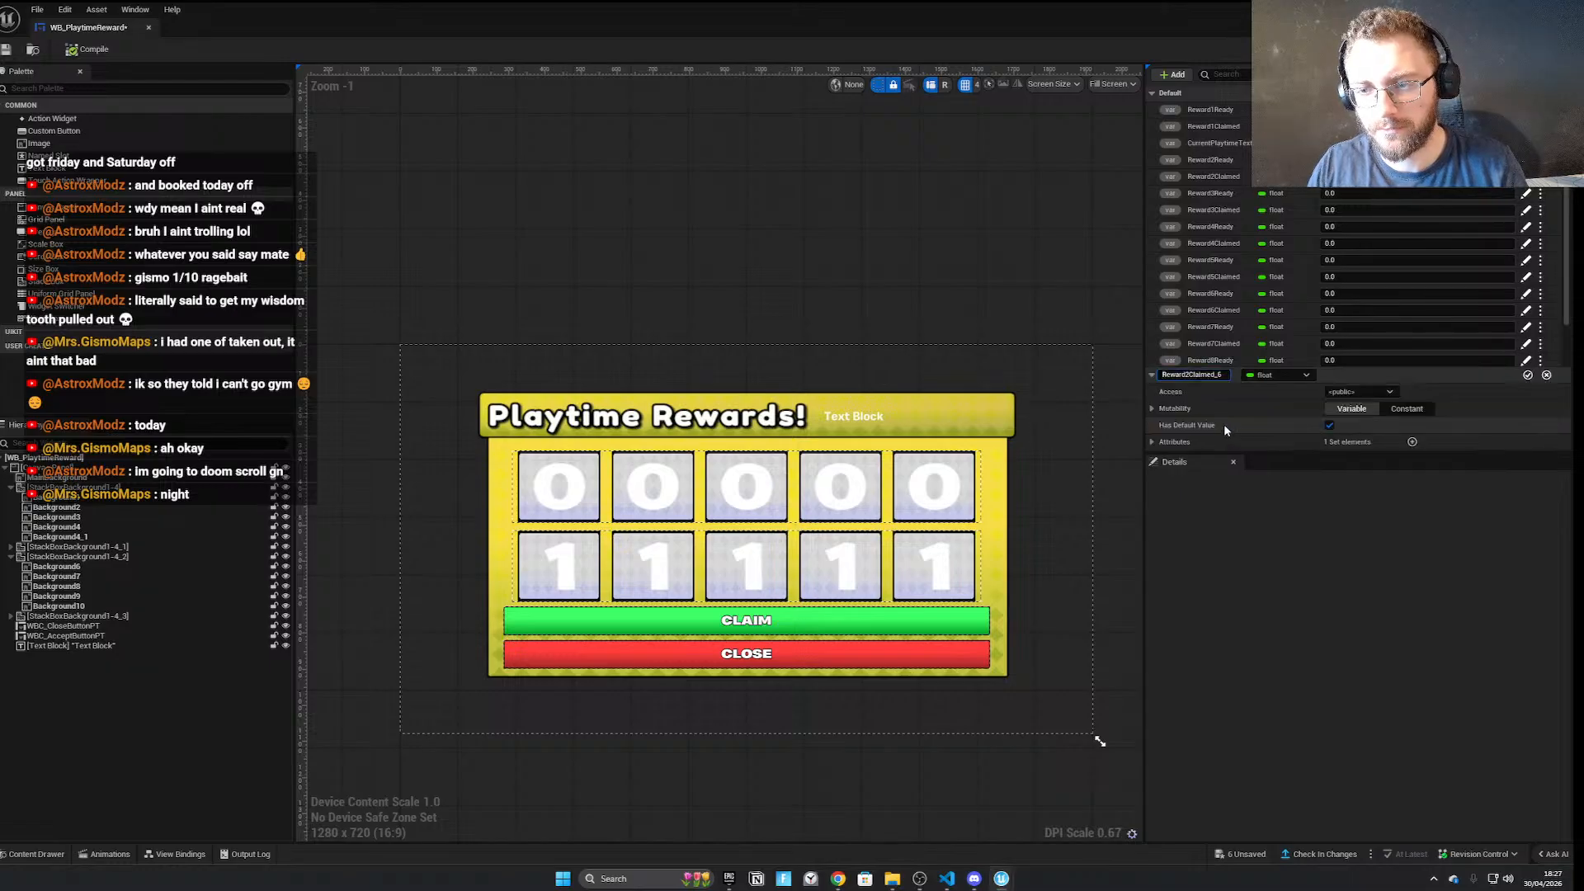
key("BackSpace")
key("BackSpace")
key("BackSpace")
type("9")
left_click(1527, 378)
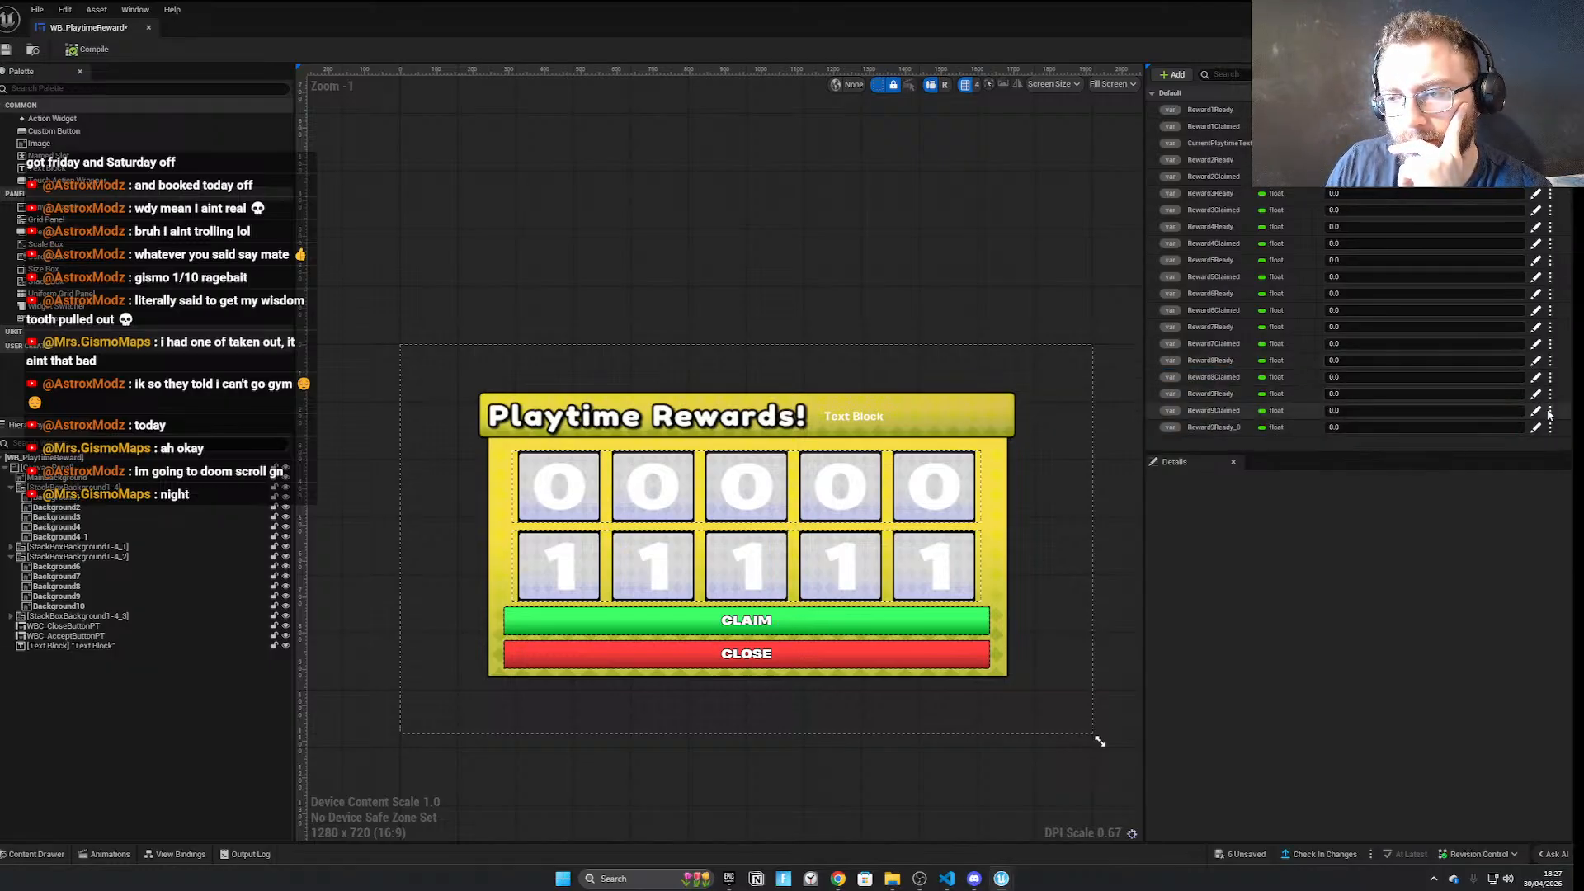
Duplicate the Reward9Claimed Verse field and rename the Reward9Ready_0 copy as Reward10Ready
left_click(1549, 411)
left_click(1543, 431)
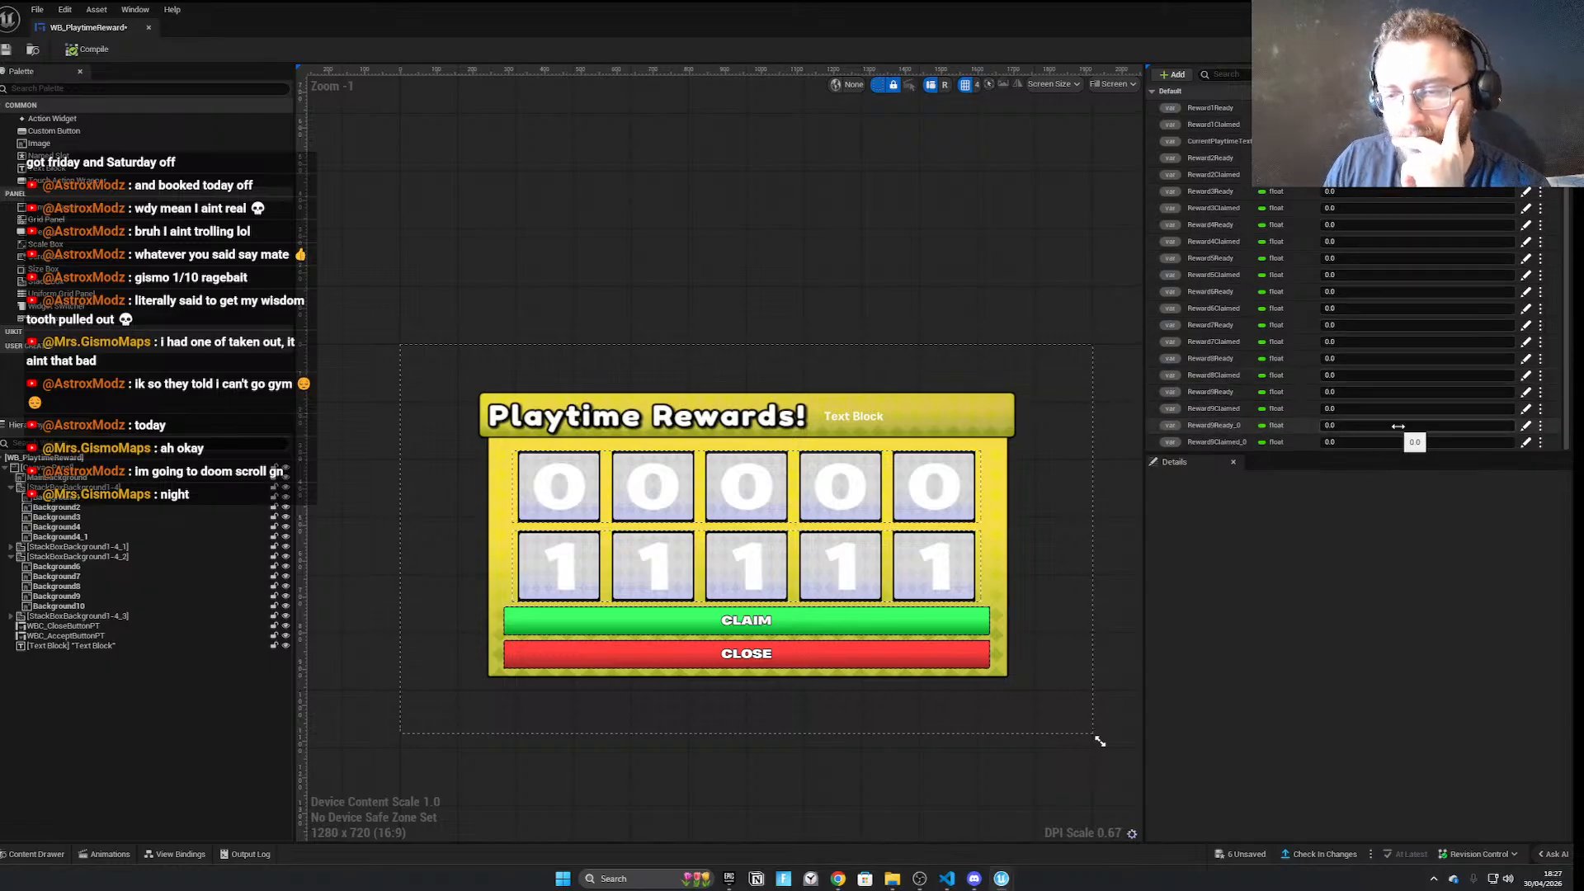
left_click(1527, 427)
left_click(1218, 306)
key("BackSpace")
key("BackSpace")
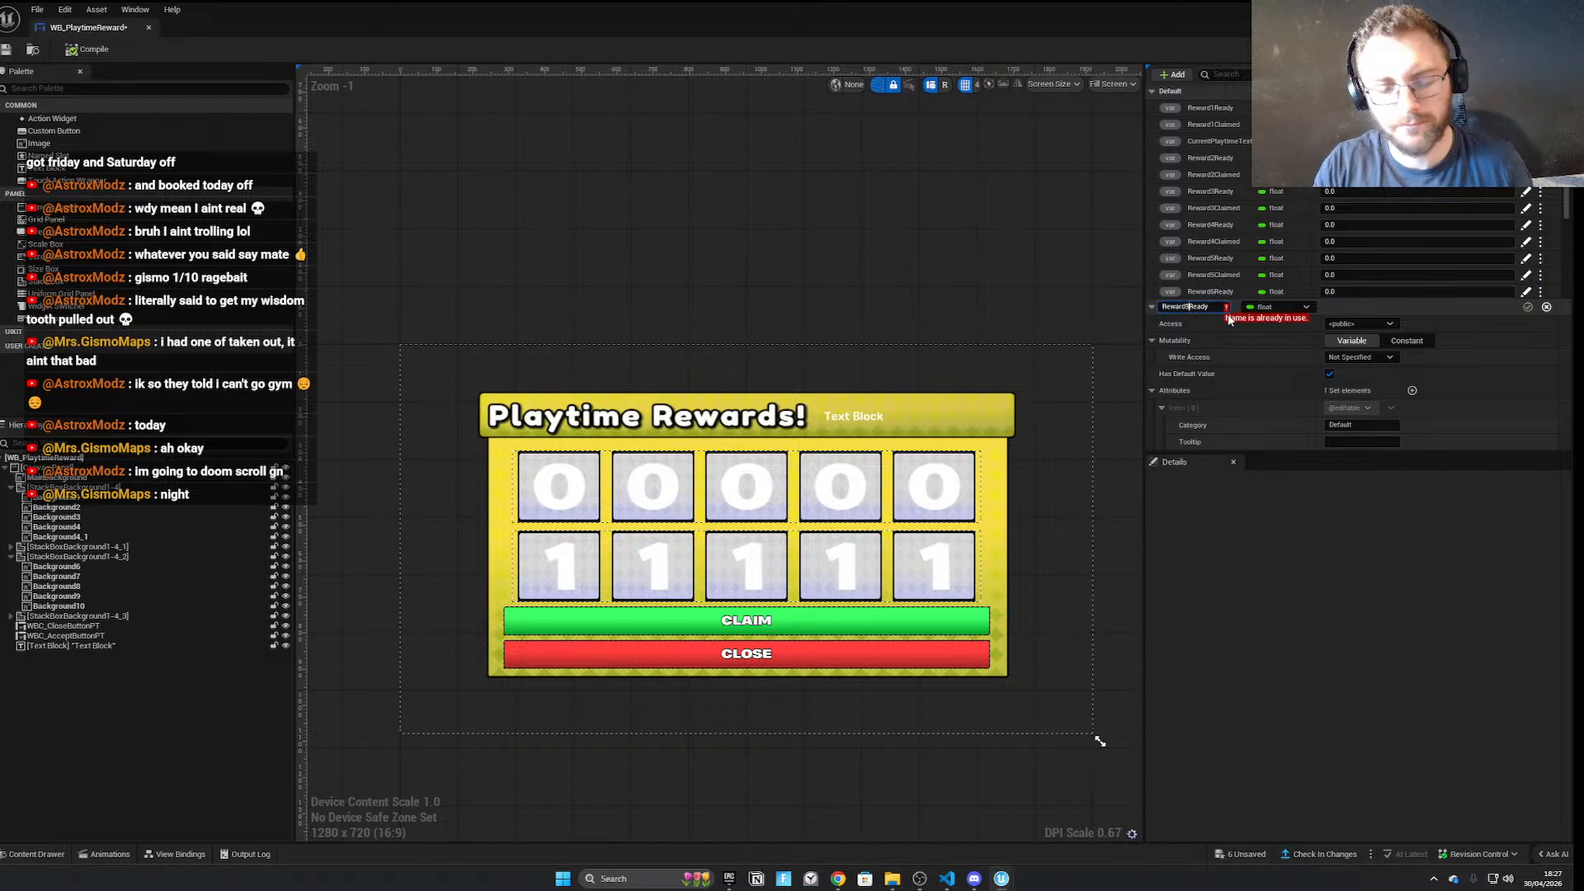
key("BackSpace")
type("10")
left_click(1528, 307)
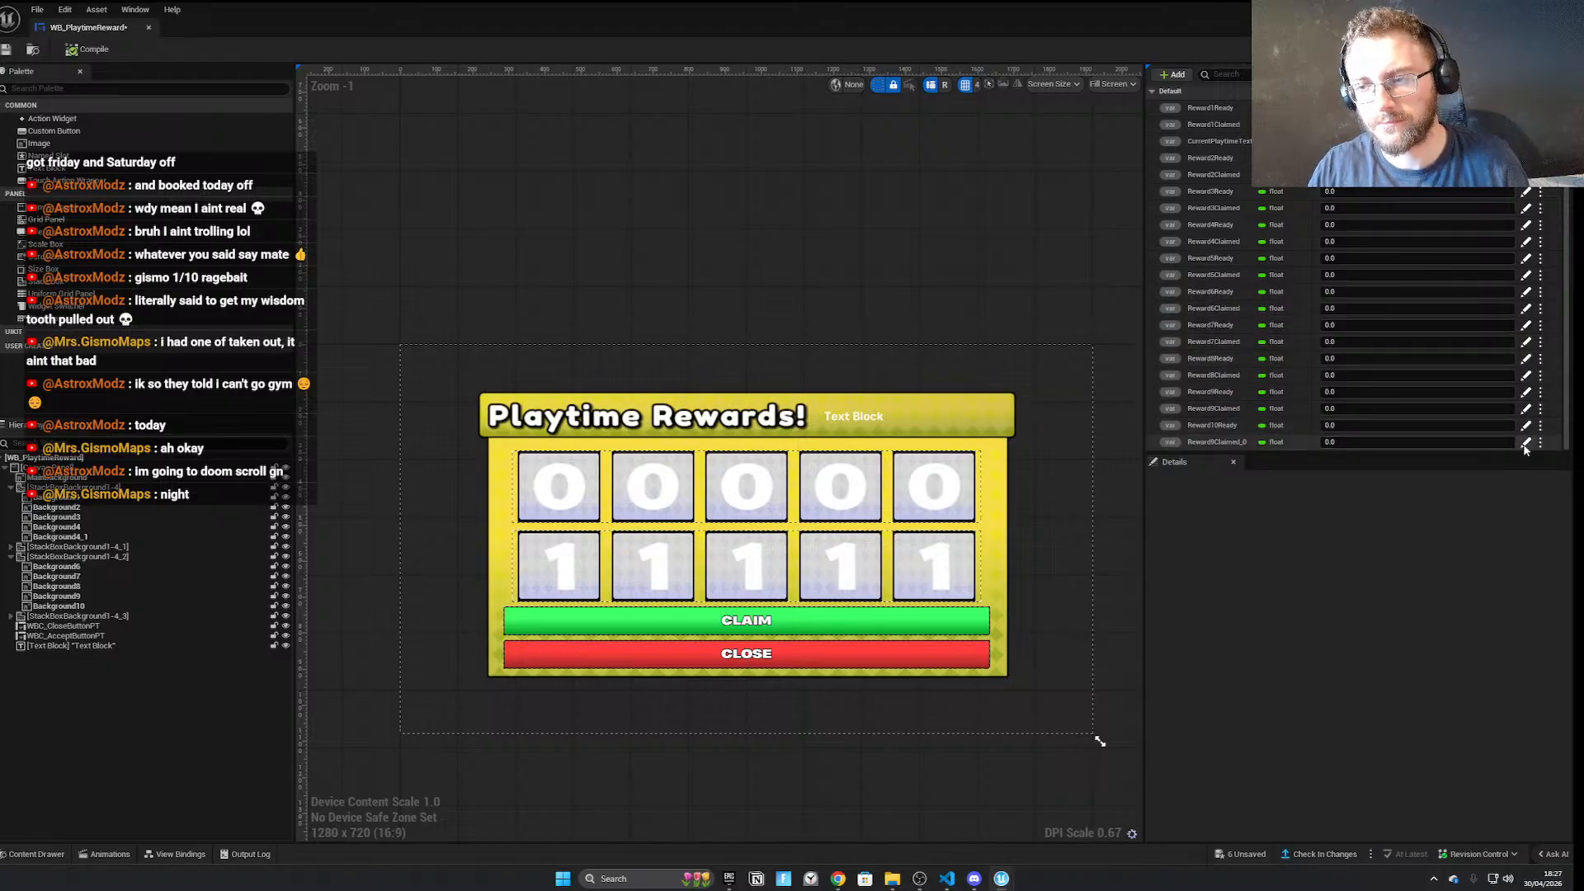
Rename the Reward9Claimed_0 Verse field as Reward10Claimed and save the playtime reward widget
left_click(1526, 444)
left_click(1196, 307)
key("BackSpace")
key("BackSpace")
left_click(1189, 307)
key("BackSpace")
type("10")
left_click(1527, 308)
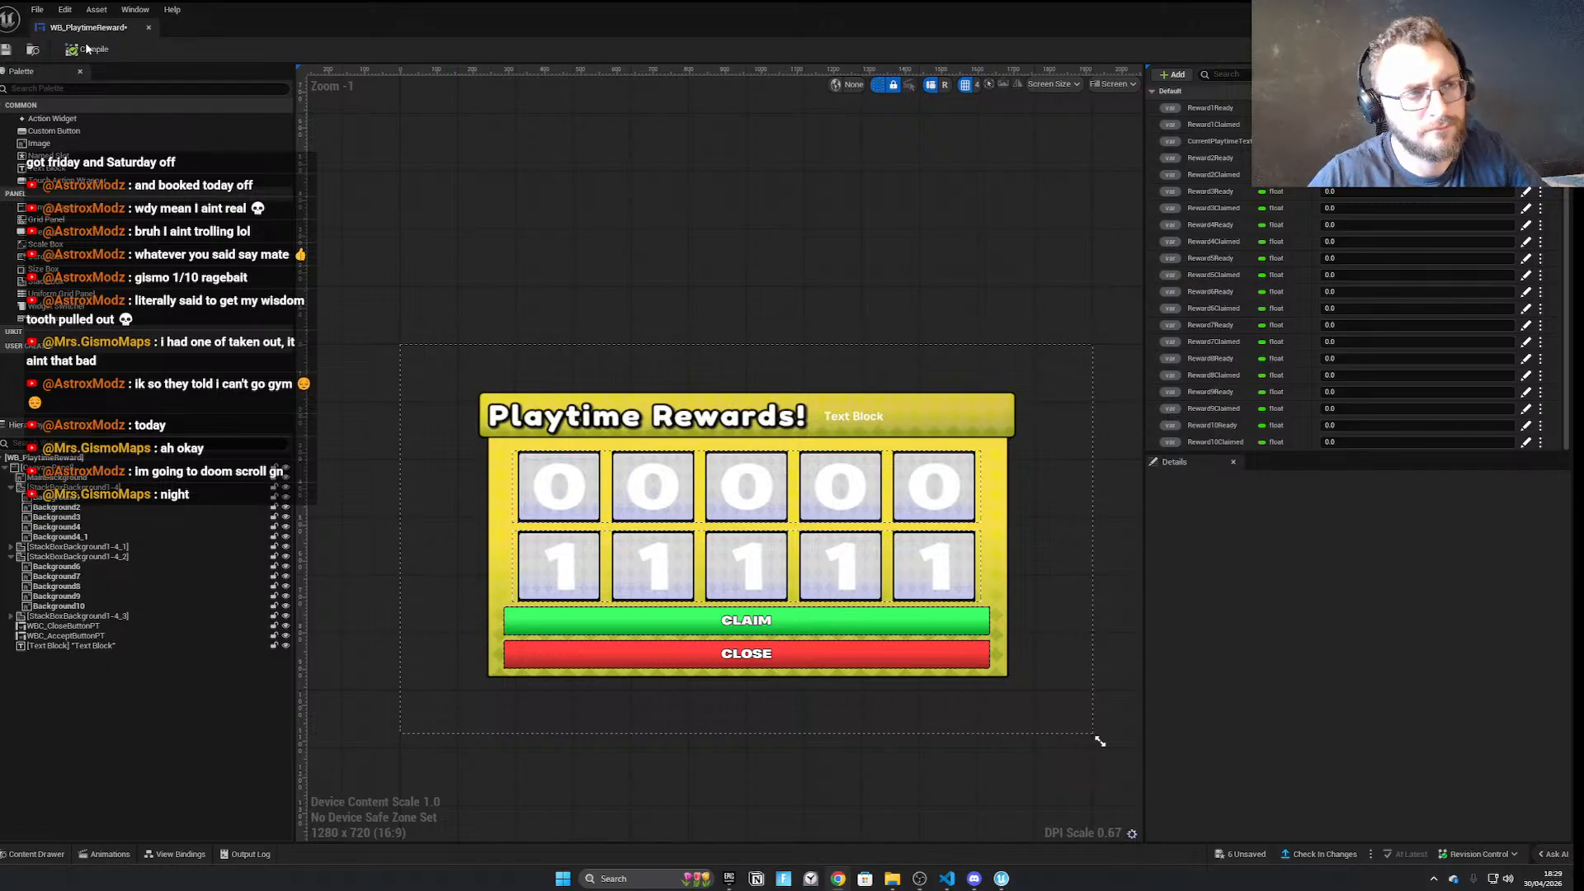
left_click(5, 49)
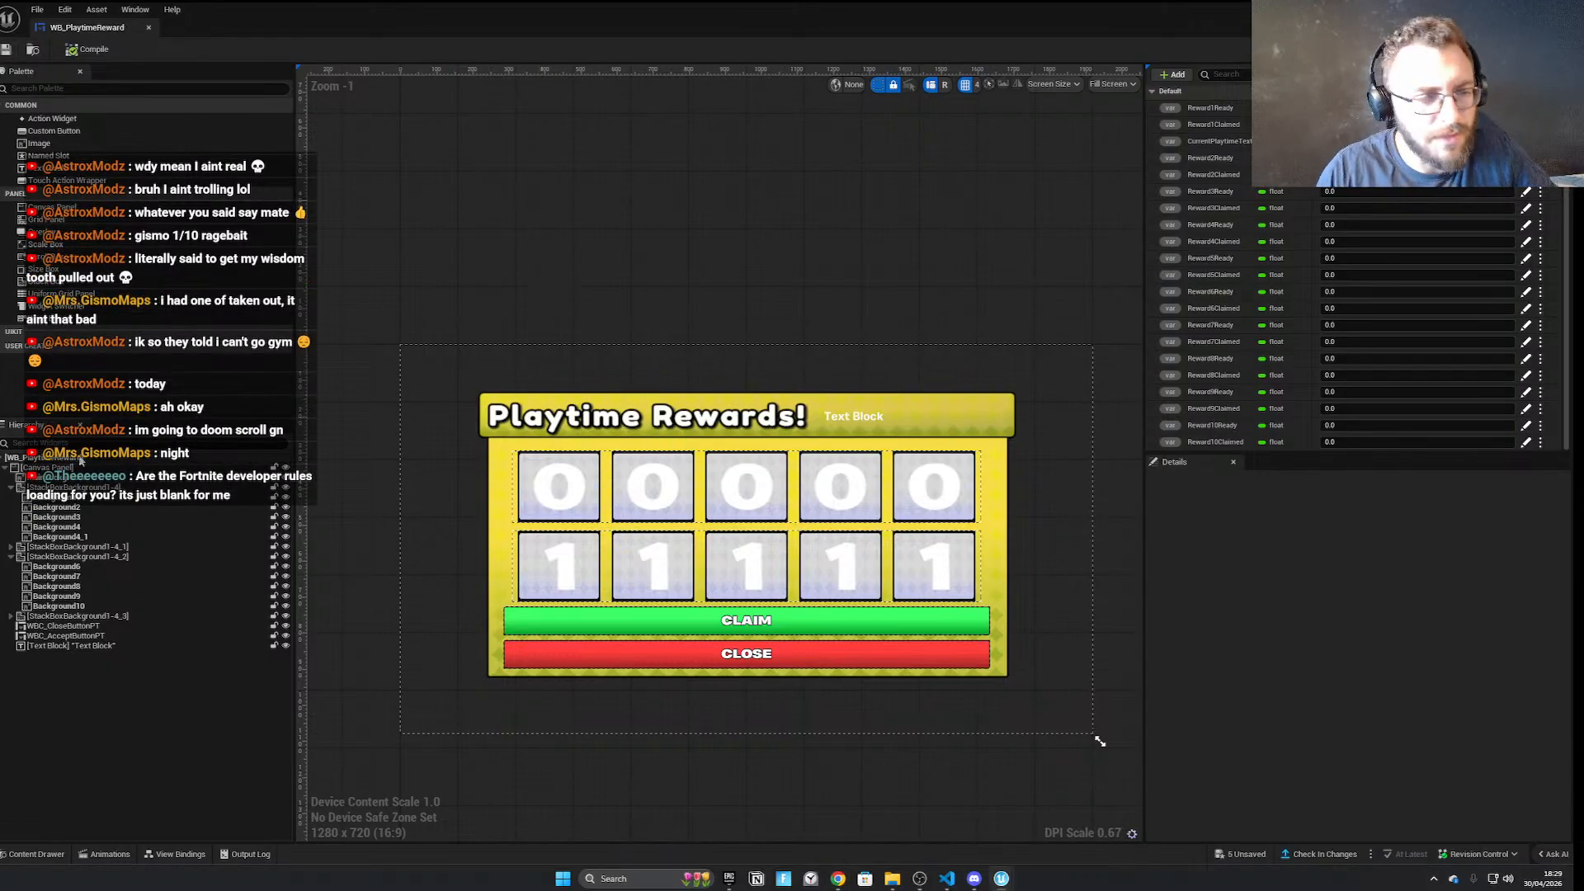
Rename the first row's reward stack box, StackBoxBackground1-4_1, as StackBoxItems
left_click(25, 546)
left_click(11, 546)
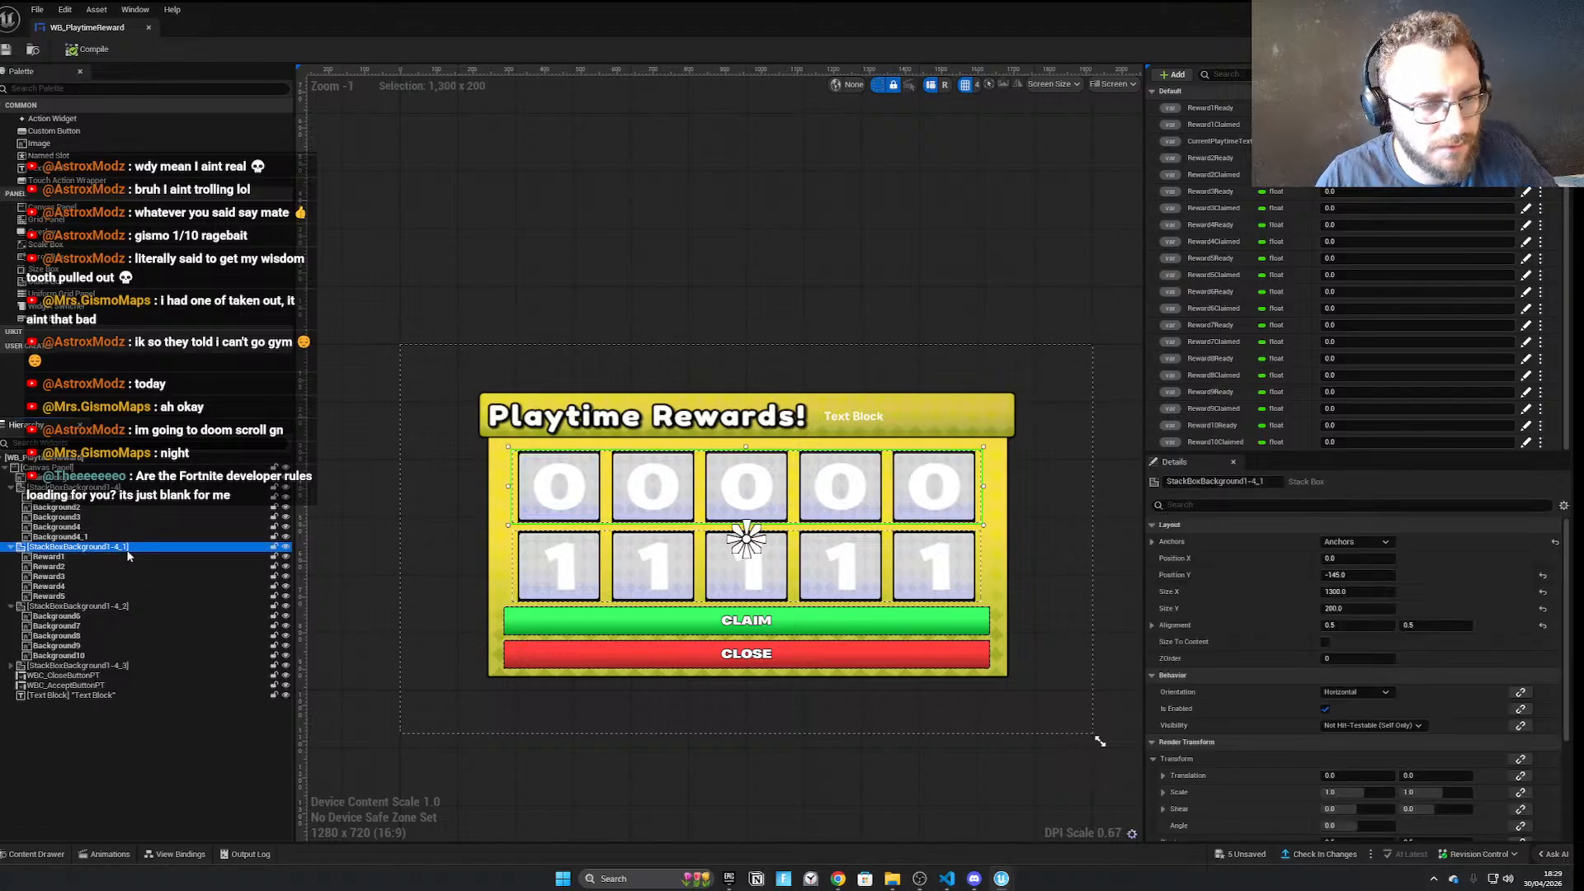
left_click(287, 550)
left_click(288, 551)
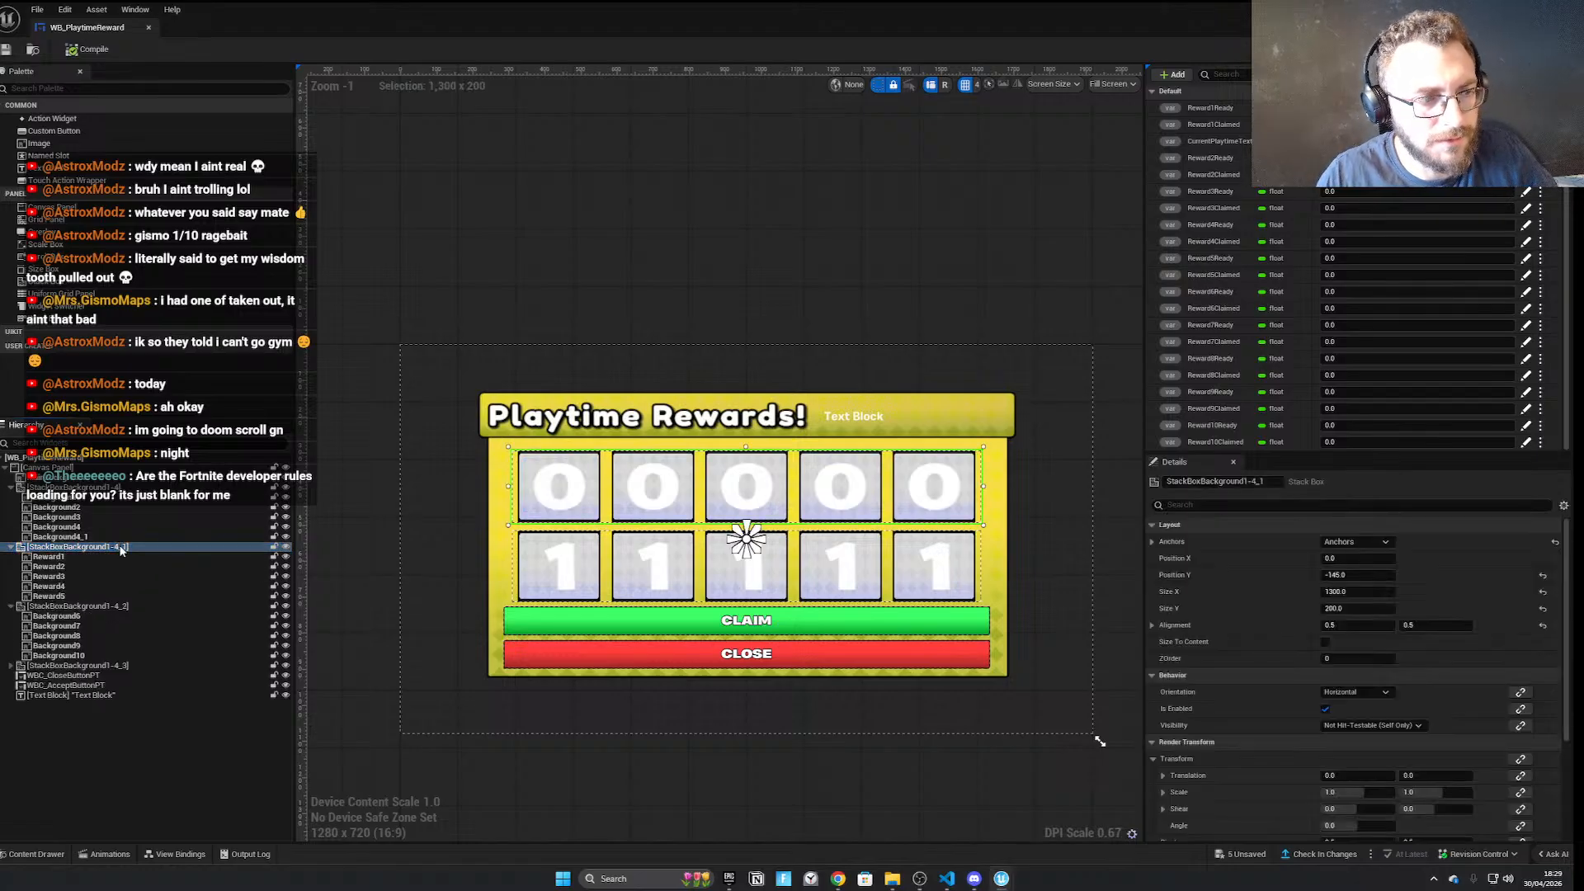
double_click(122, 547)
key("Right")
key("BackSpace")
key("BackSpace")
key("BackSpace")
key("BackSpace")
key("BackSpace")
key("BackSpace")
key("BackSpace")
key("BackSpace")
key("BackSpace")
key("BackSpace")
key("BackSpace")
key("BackSpace")
key("BackSpace")
key("BackSpace")
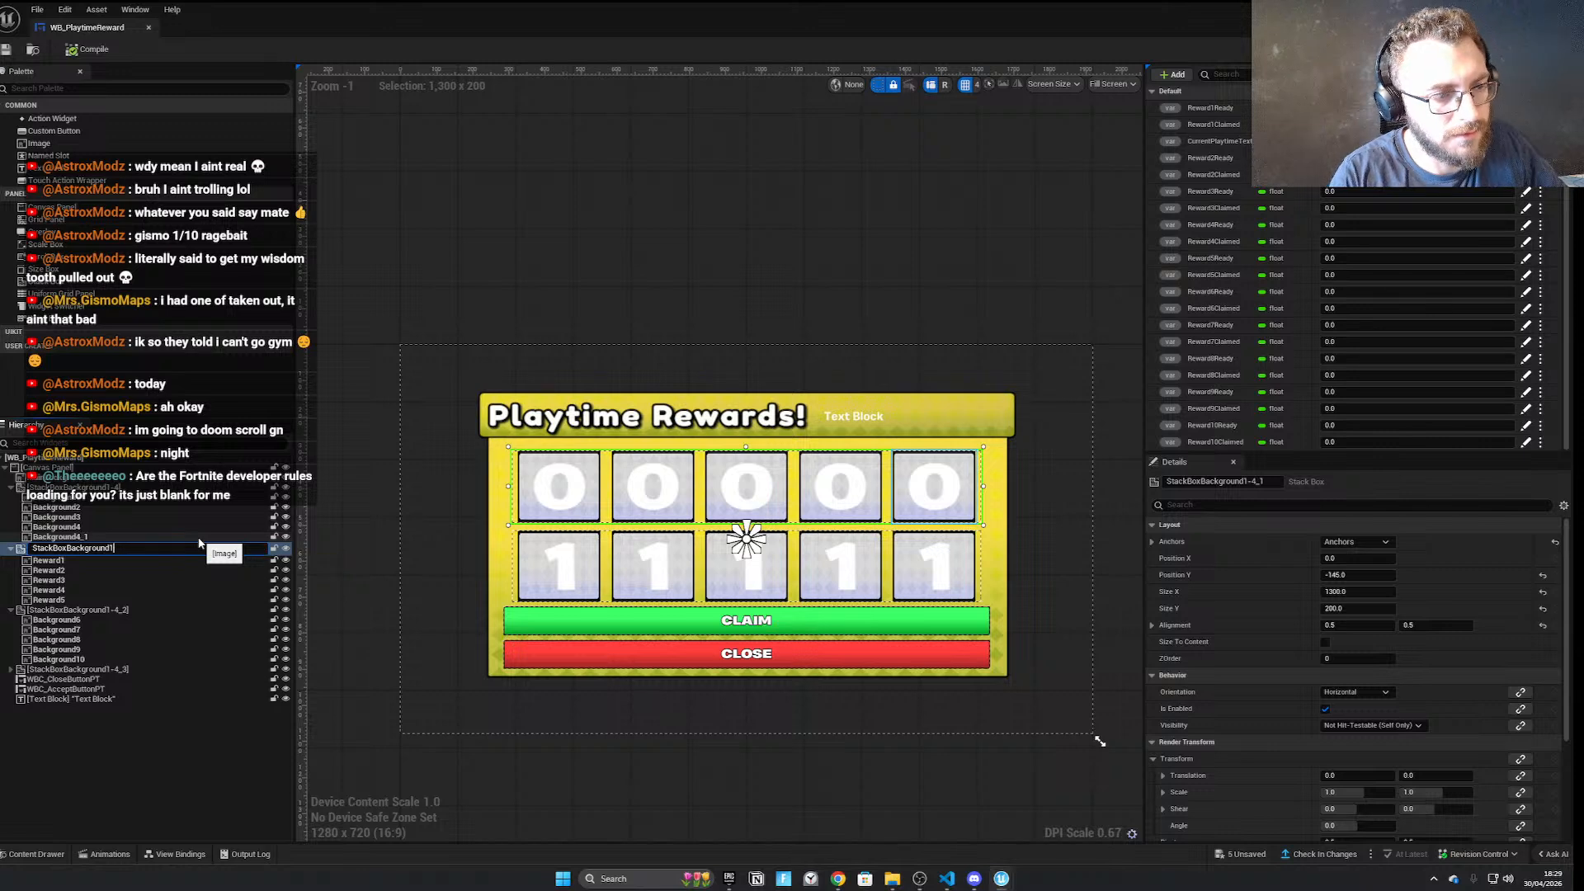
key("BackSpace")
type("Ite")
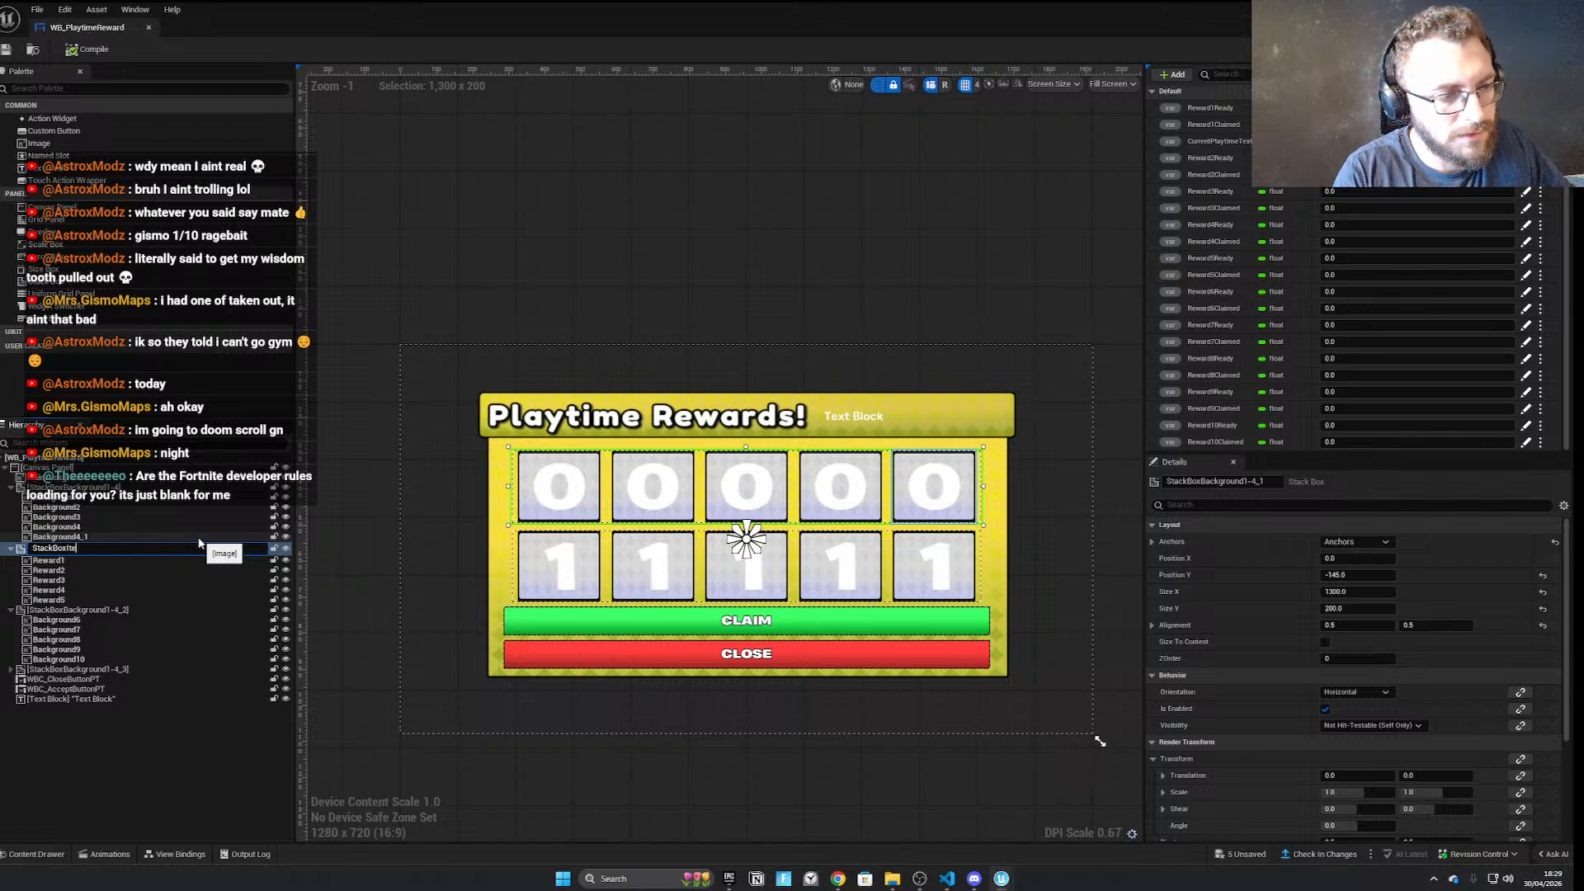
type("ms")
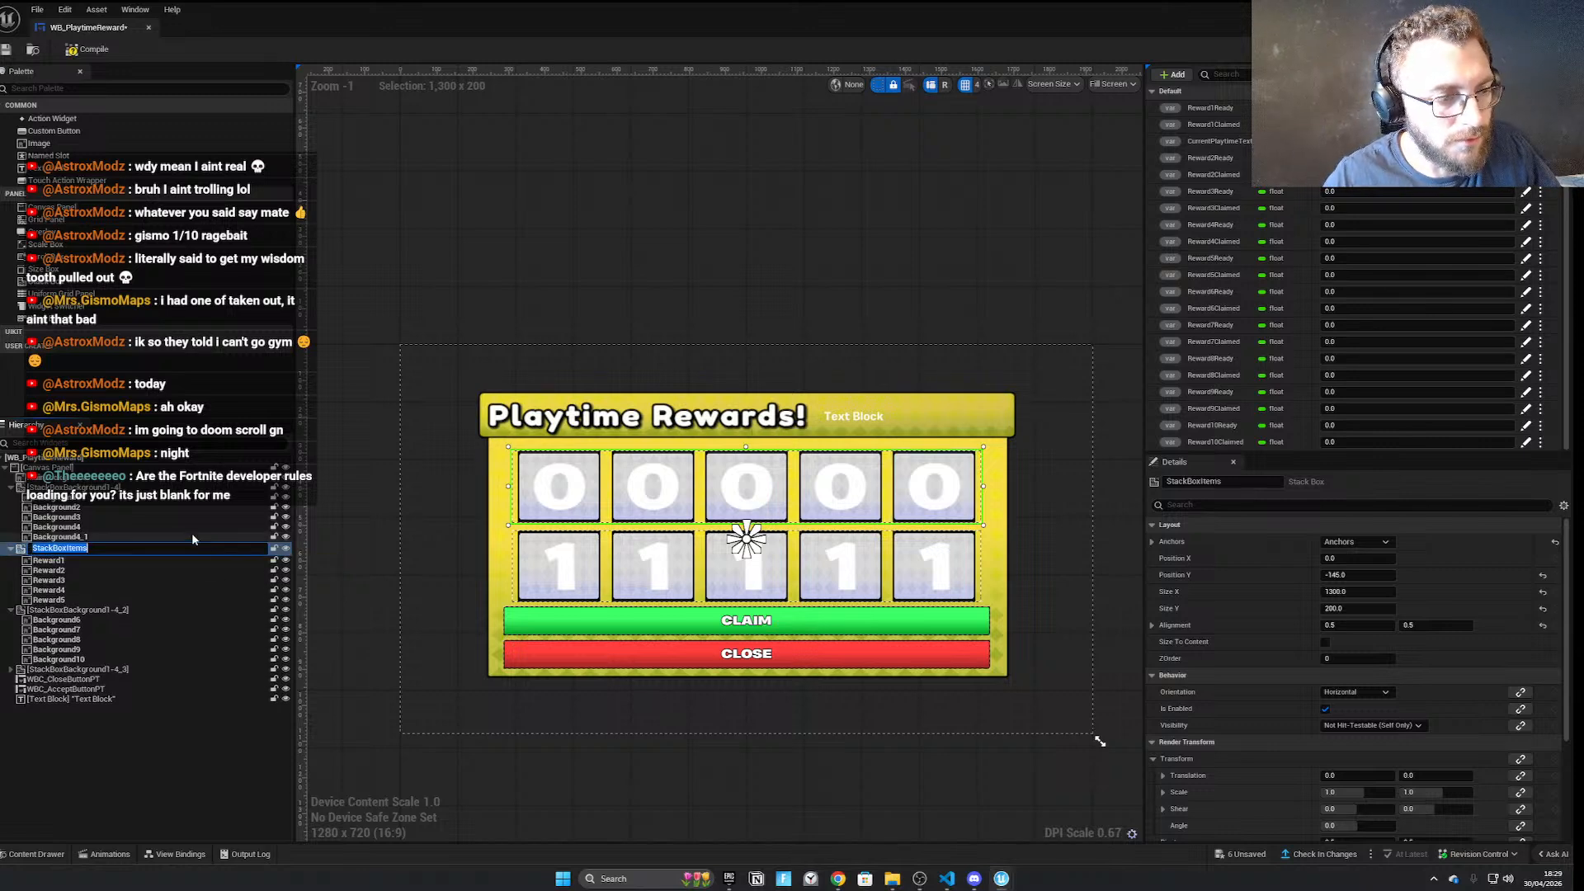
Change the first row's reward stack box name to StackBoxRewards
key("BackSpace")
key("BackSpace")
key("BackSpace")
key("BackSpace")
key("BackSpace")
type("R")
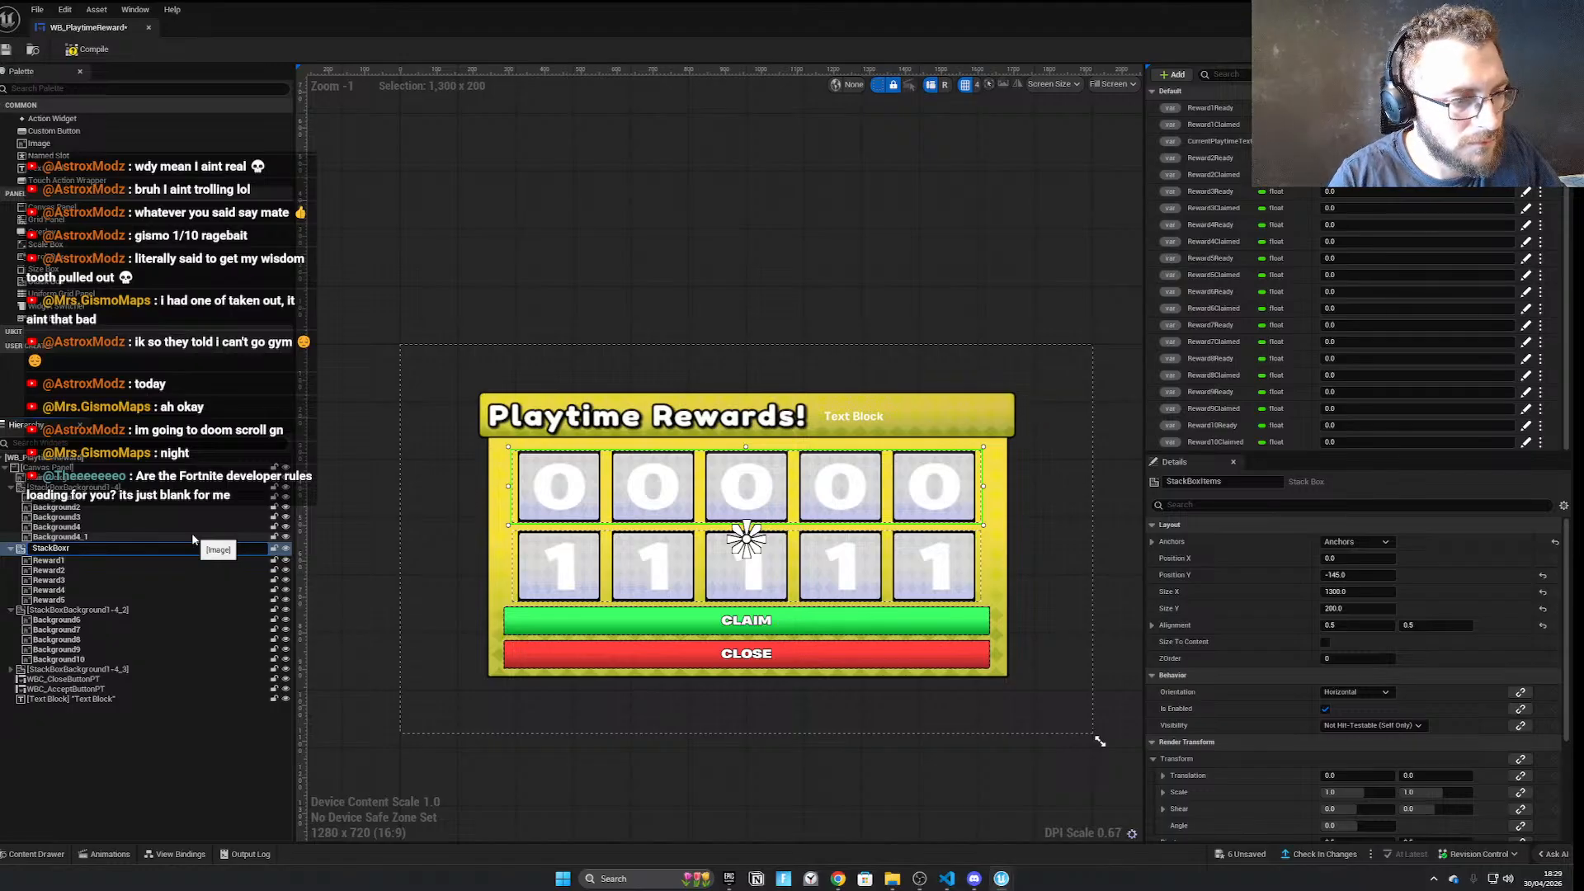
type("ewards")
key("Return")
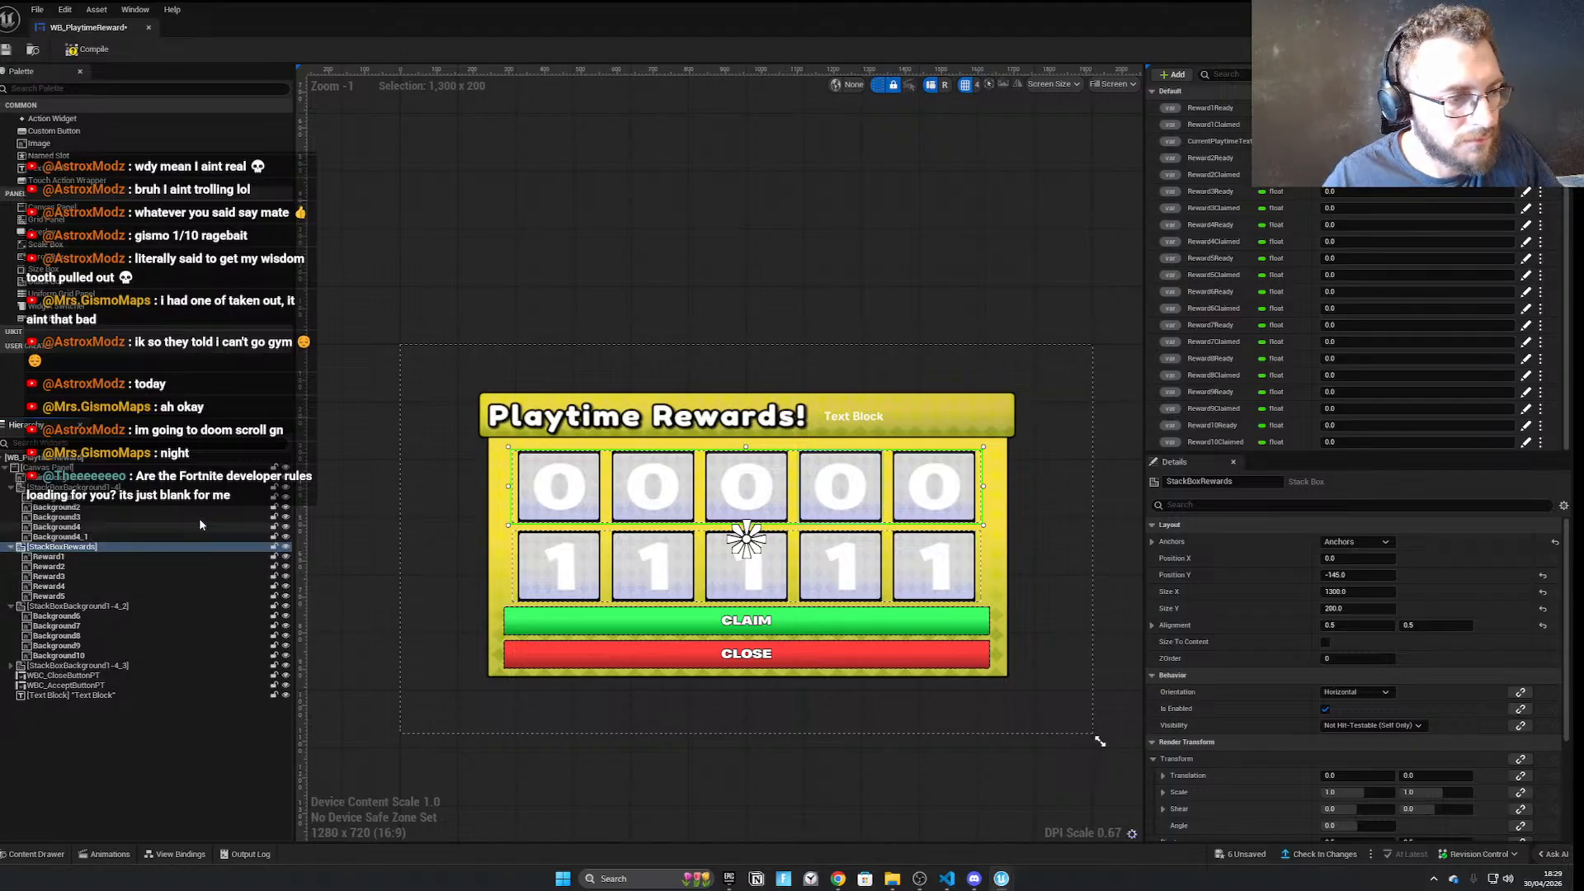
left_click(96, 609)
left_click(116, 608)
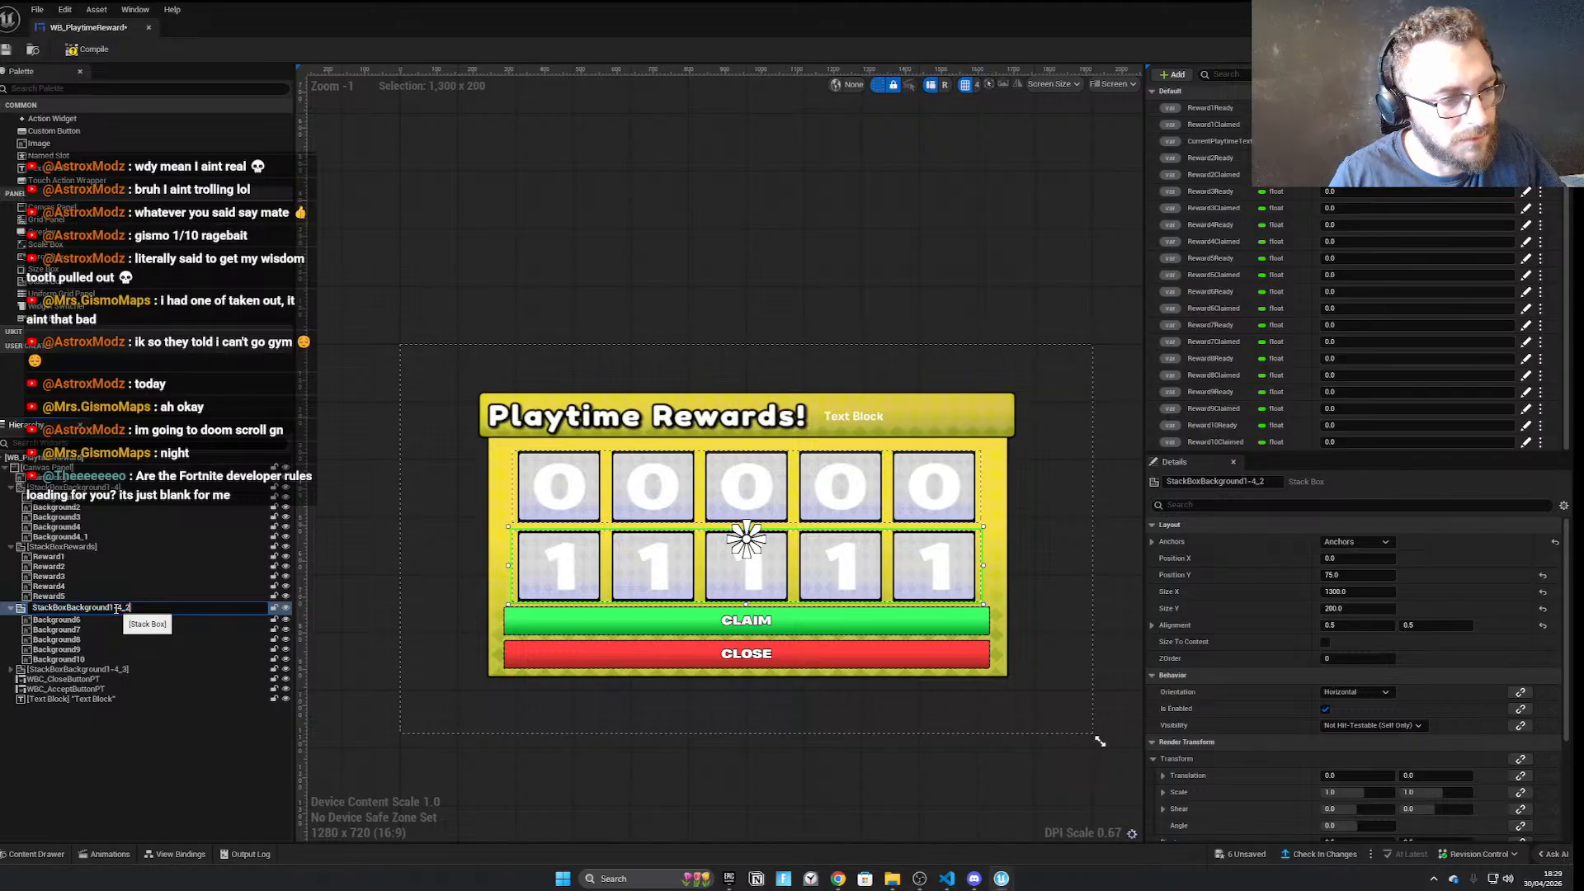
left_click(285, 608)
left_click(285, 608)
left_click(223, 616)
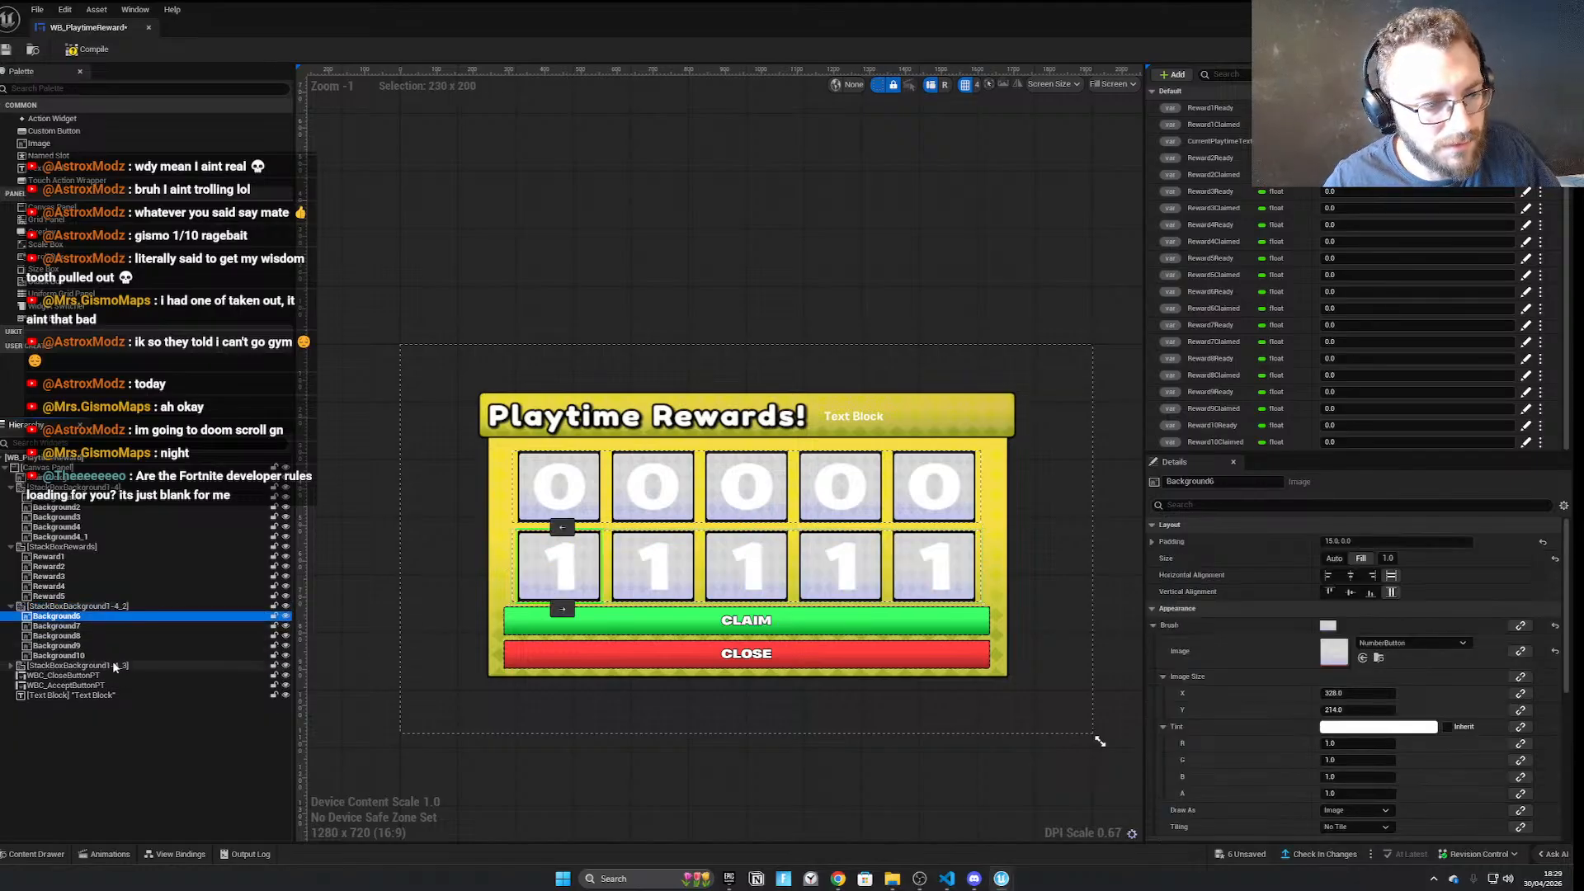
Rename the second row's reward stack box, StackBoxBackground1-4_3, as StackBoxRewards6-10
double_click(112, 665)
left_click(129, 665)
key("BackSpace")
key("BackSpace")
key("BackSpace")
key("BackSpace")
key("BackSpace")
key("BackSpace")
key("BackSpace")
key("BackSpace")
key("BackSpace")
key("BackSpace")
key("BackSpace")
key("BackSpace")
key("BackSpace")
key("BackSpace")
key("BackSpace")
type("Rewards6-10")
key("Return")
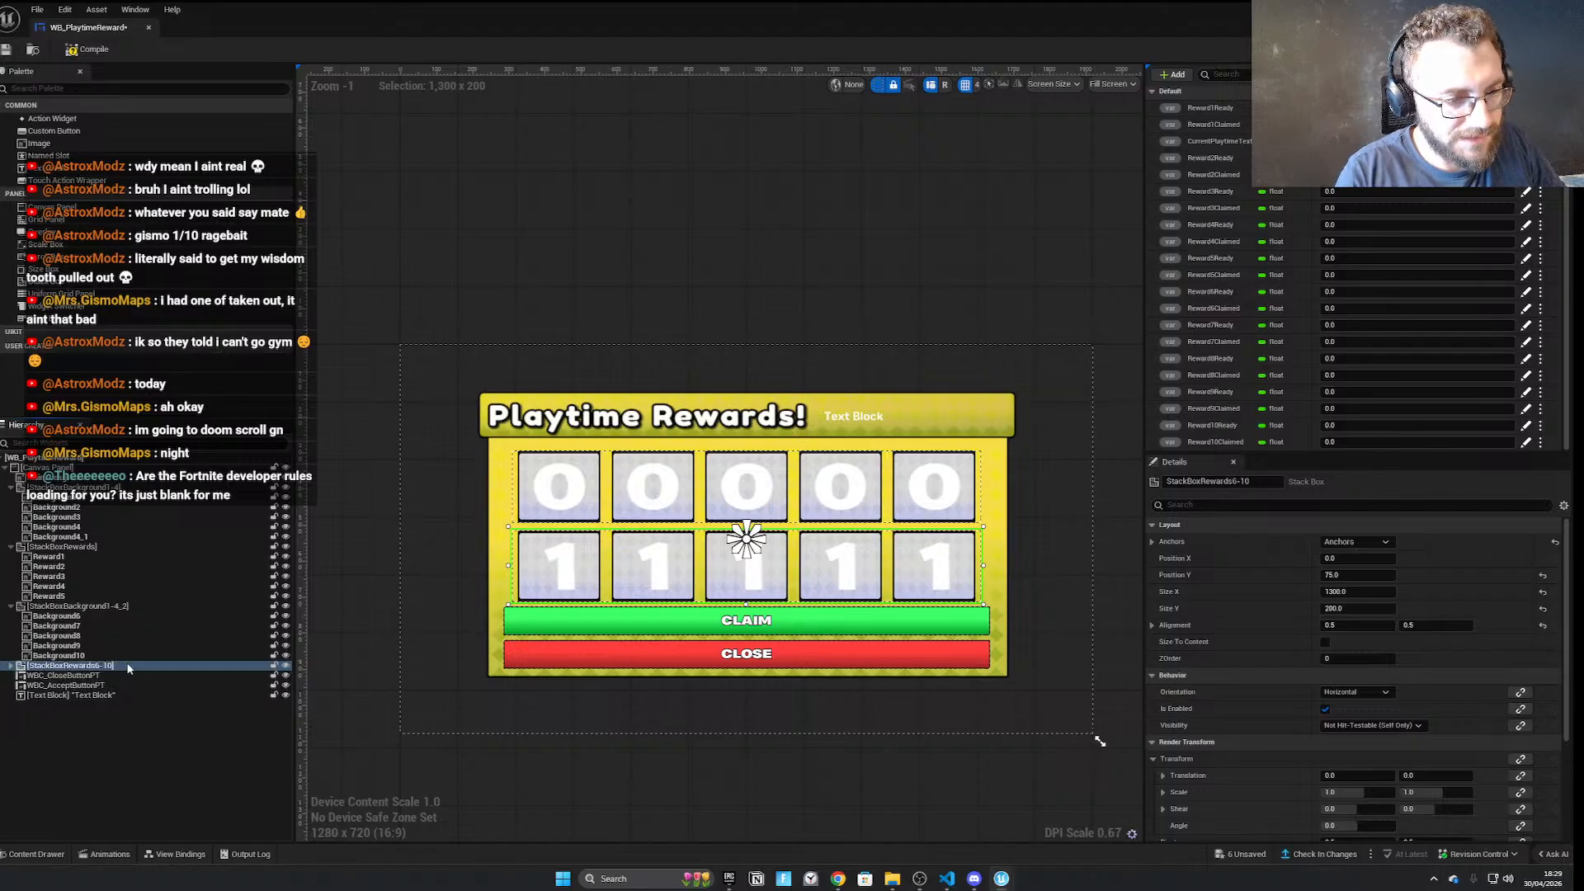
Extend the StackBoxRewards name to StackBoxRewards1-5
left_click(157, 548)
left_click(157, 549)
left_click(157, 548)
type("1-5")
key("Return")
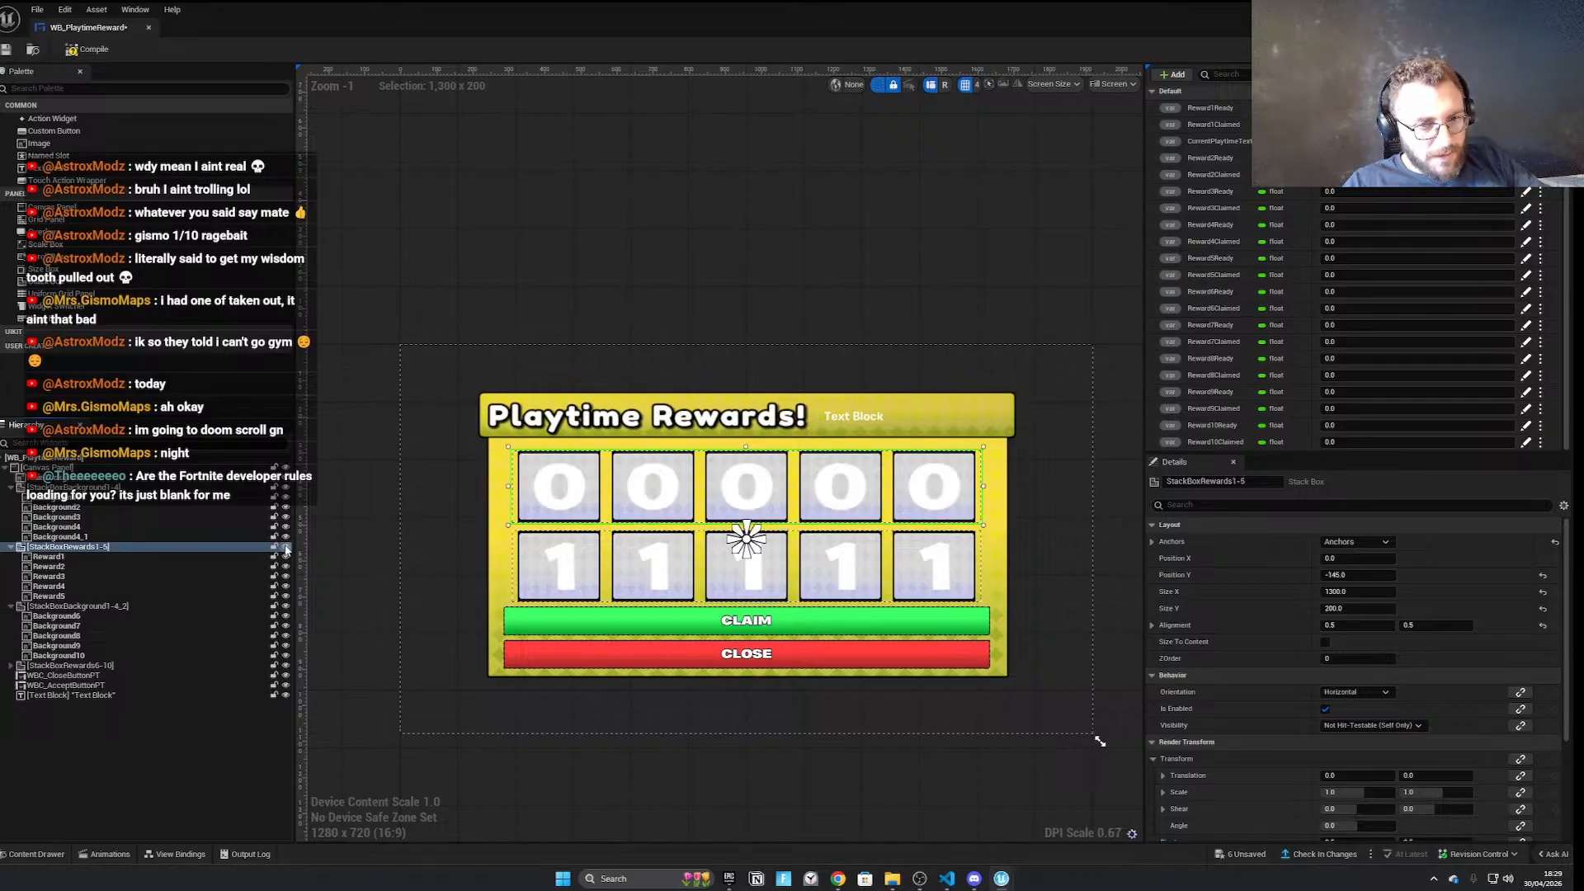
Duplicate StackBoxRewards1-5 and move the copy over the first reward row at position X 0 and Y about -150.6
left_click(149, 548)
key("ctrl+d")
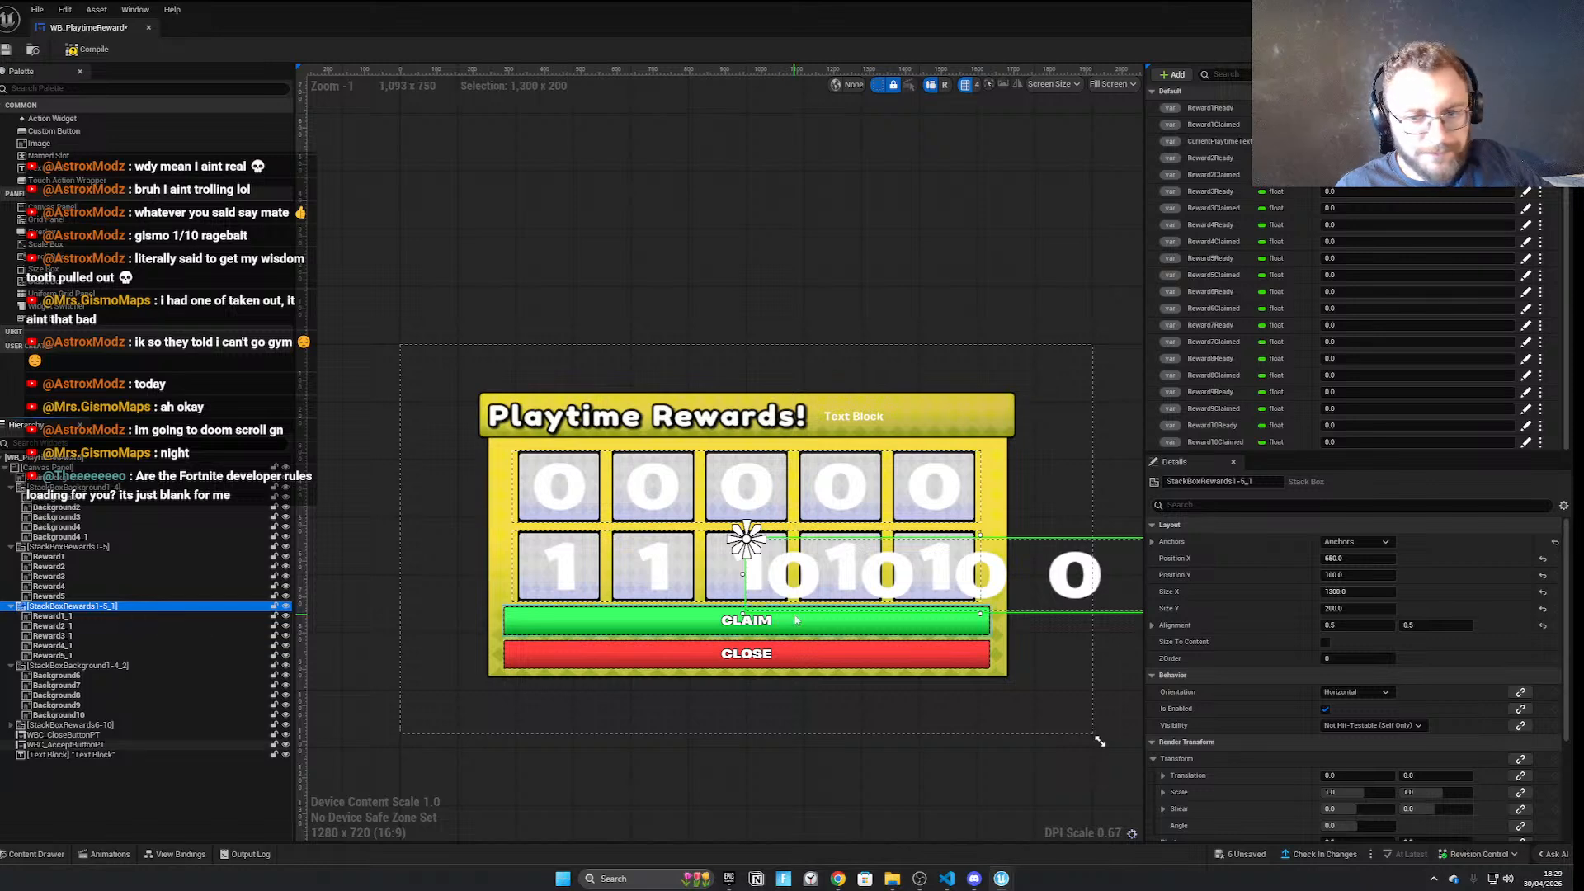
left_click(1358, 558)
type("0")
key("Return")
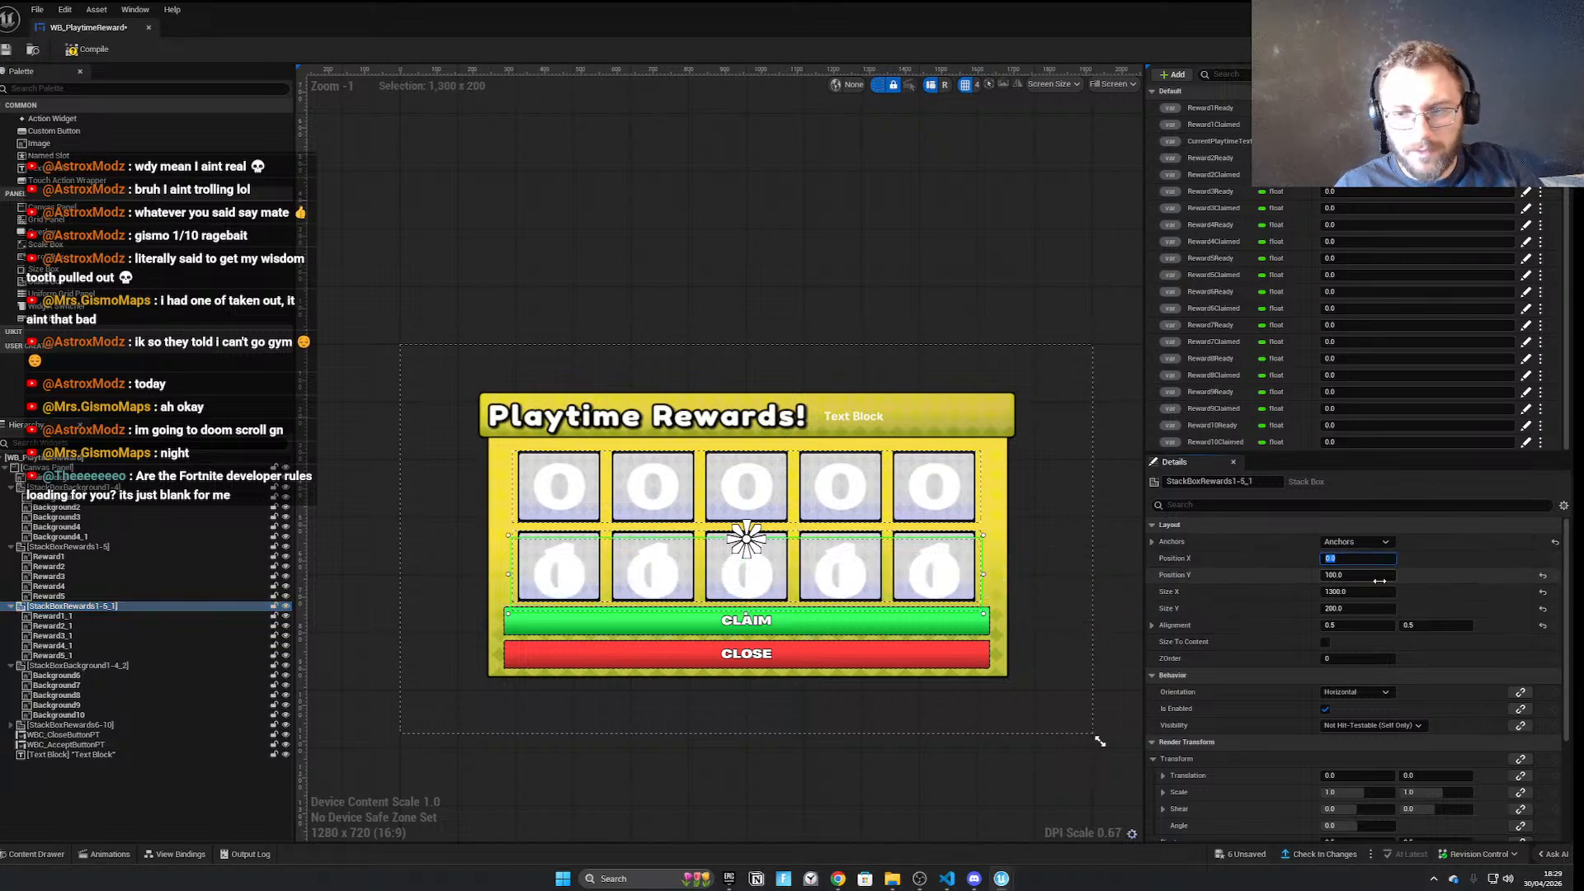
left_click_drag(1380, 582, 1290, 581)
scroll(1284, 627, "down", 2)
scroll(1280, 693, "down", 2)
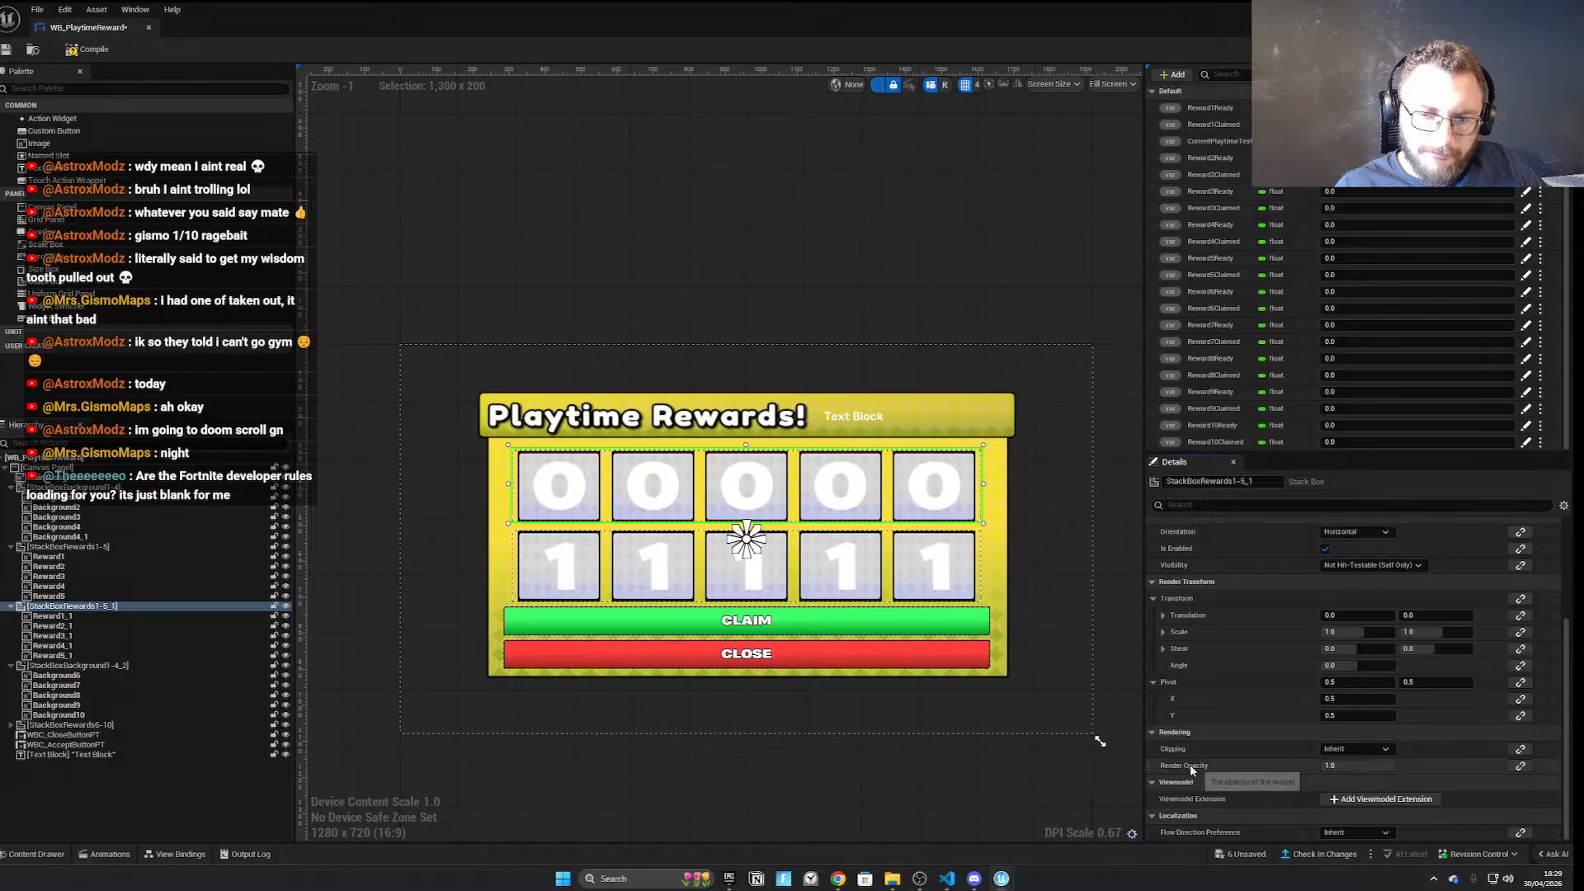
Rename the Reward1_1 image in the duplicated stack box as Ready
left_click(51, 616)
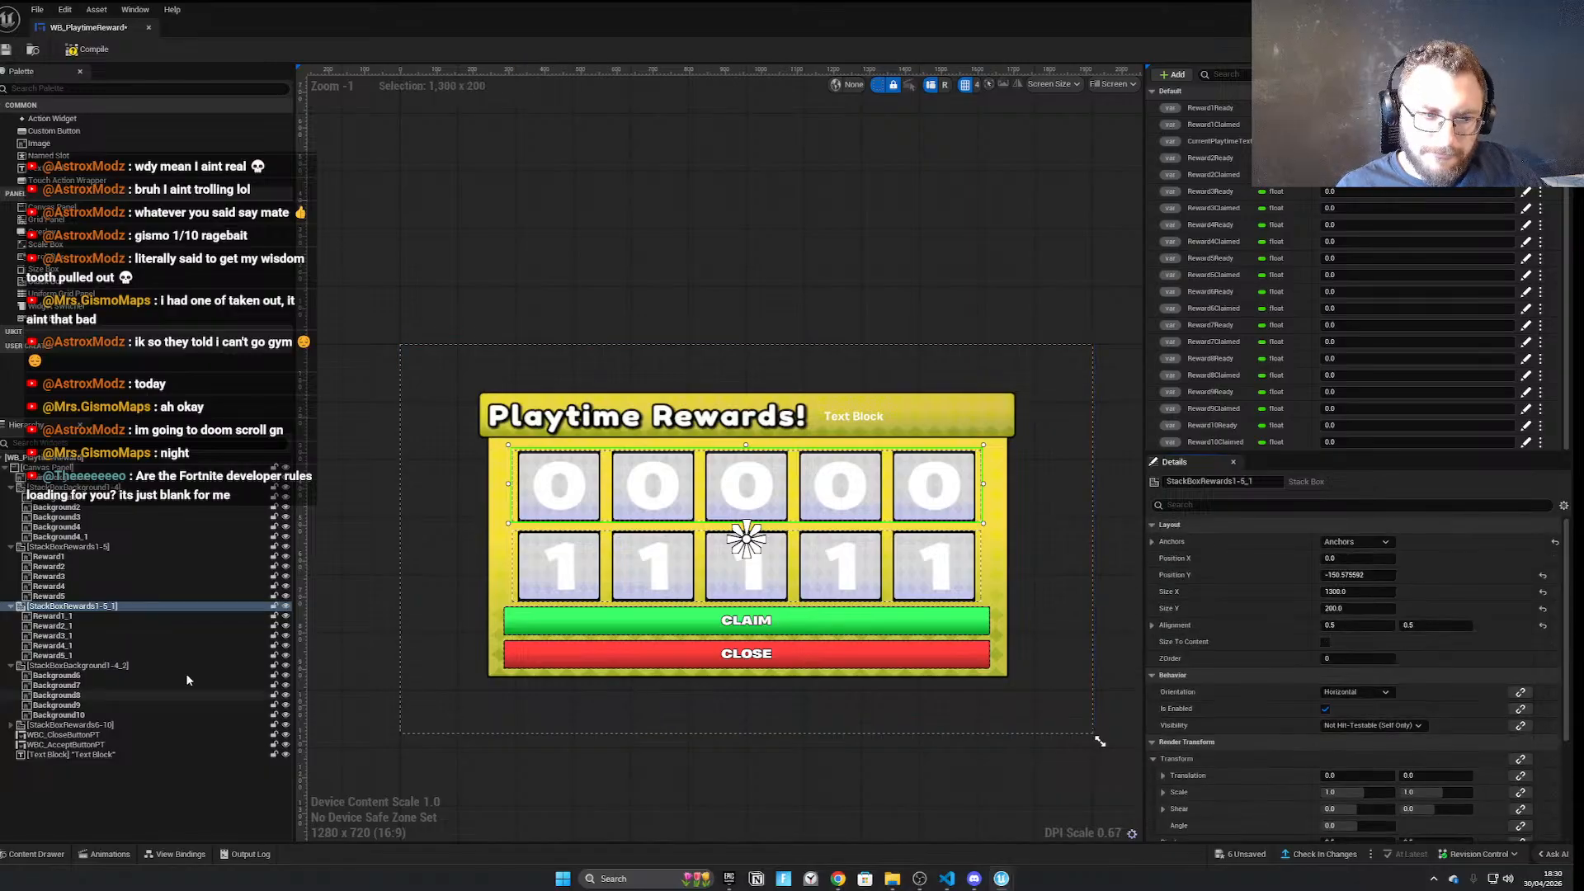
left_click(89, 656, "shift")
left_click(89, 617)
left_click(95, 618)
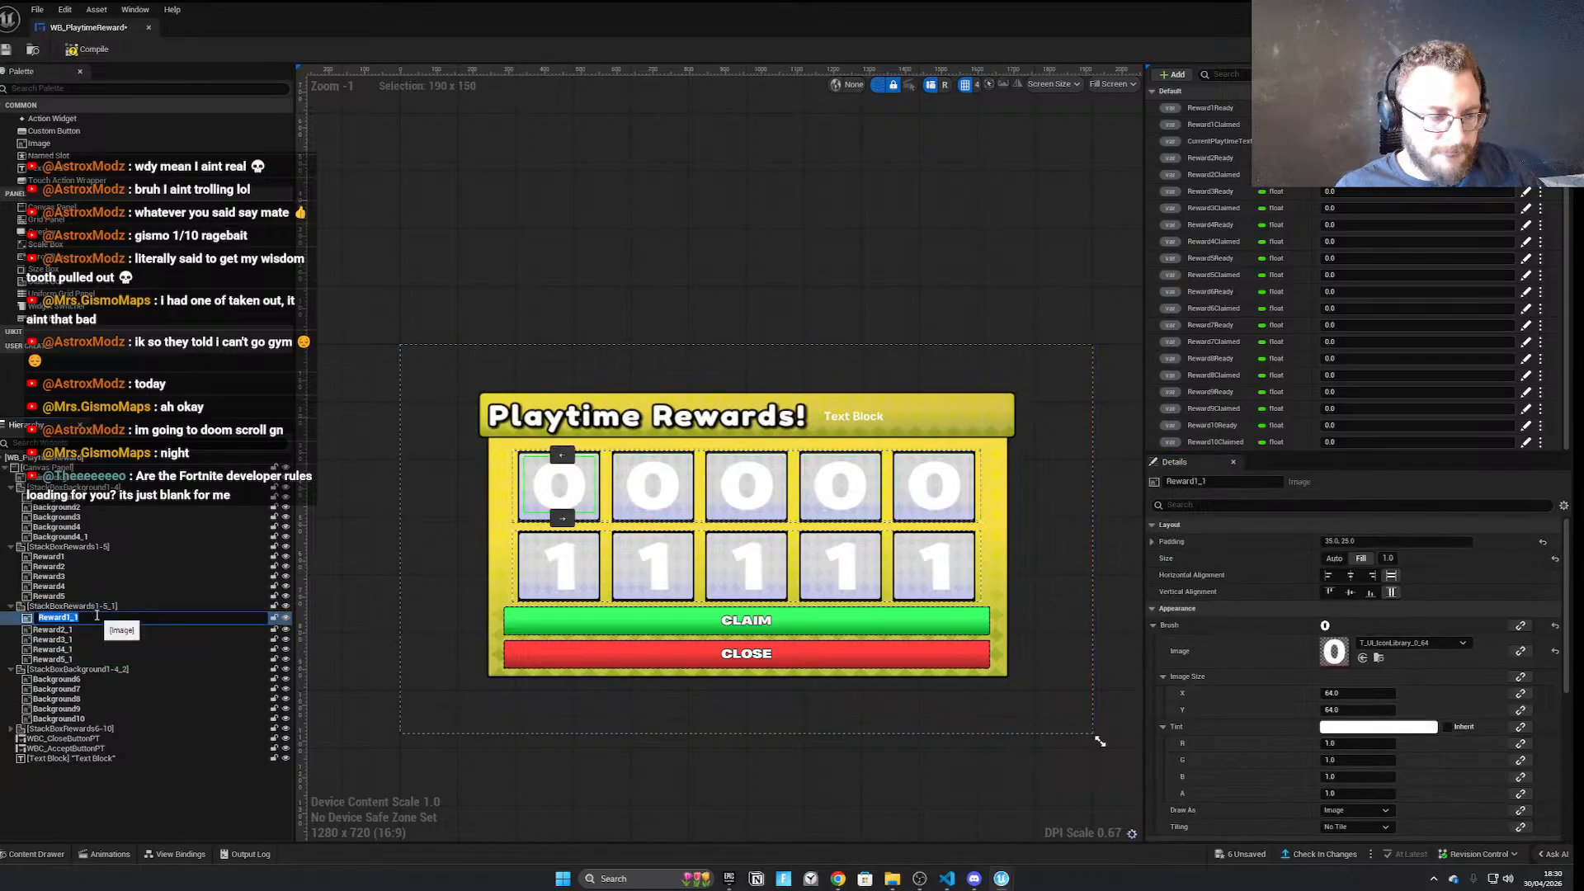
type("Ready")
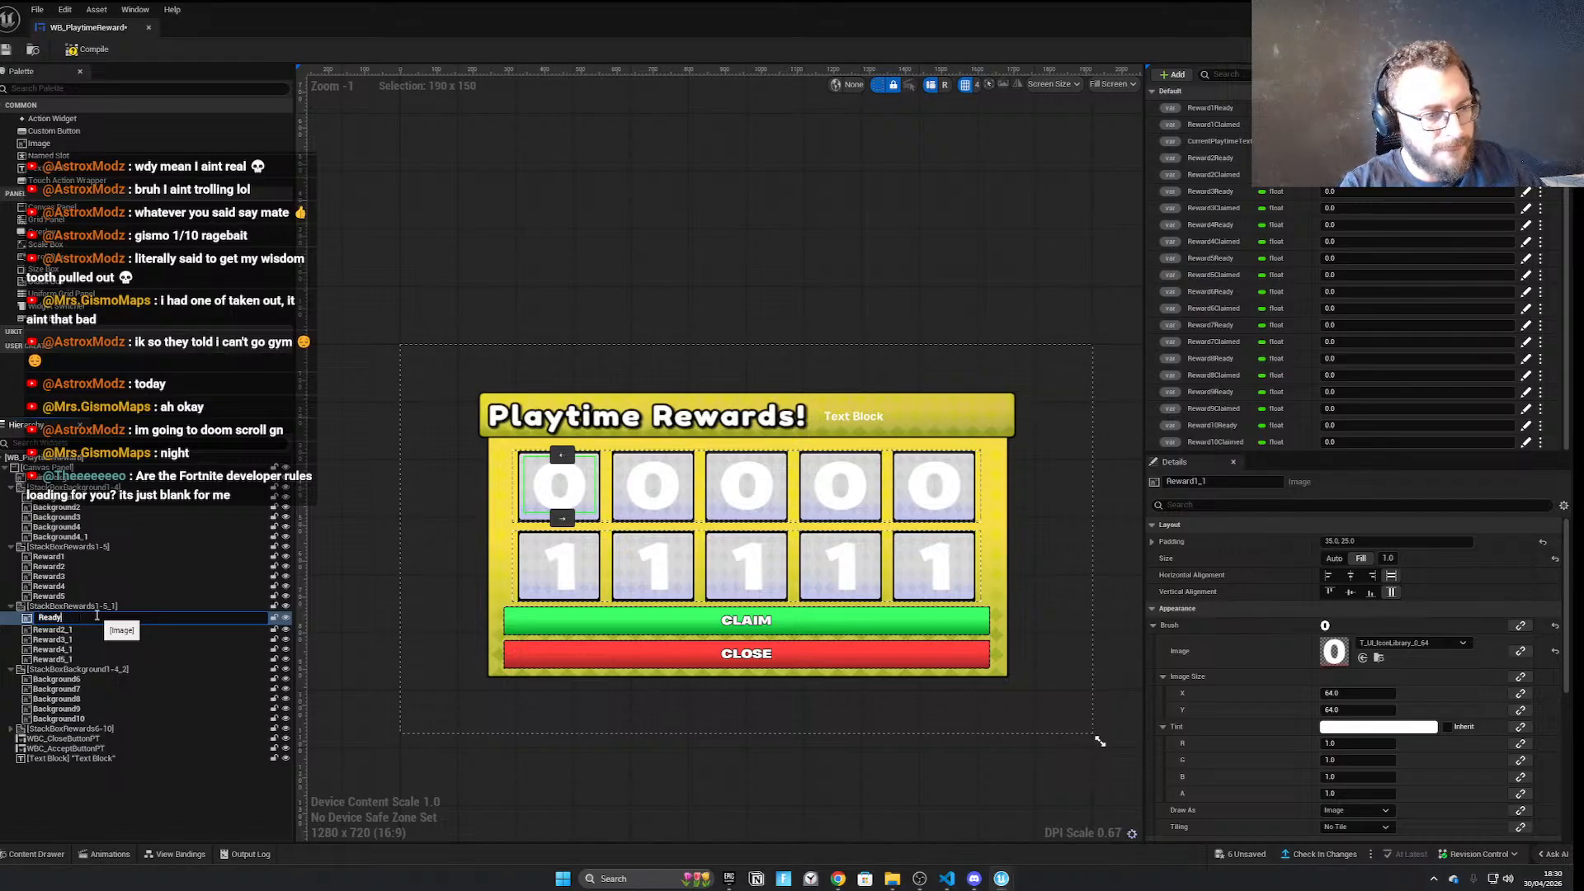
key("Return")
Rename the Reward2_1 and Reward3_1 images in the duplicated stack box as Ready2 and Ready3
left_click(123, 629)
left_click(127, 627)
type("Read")
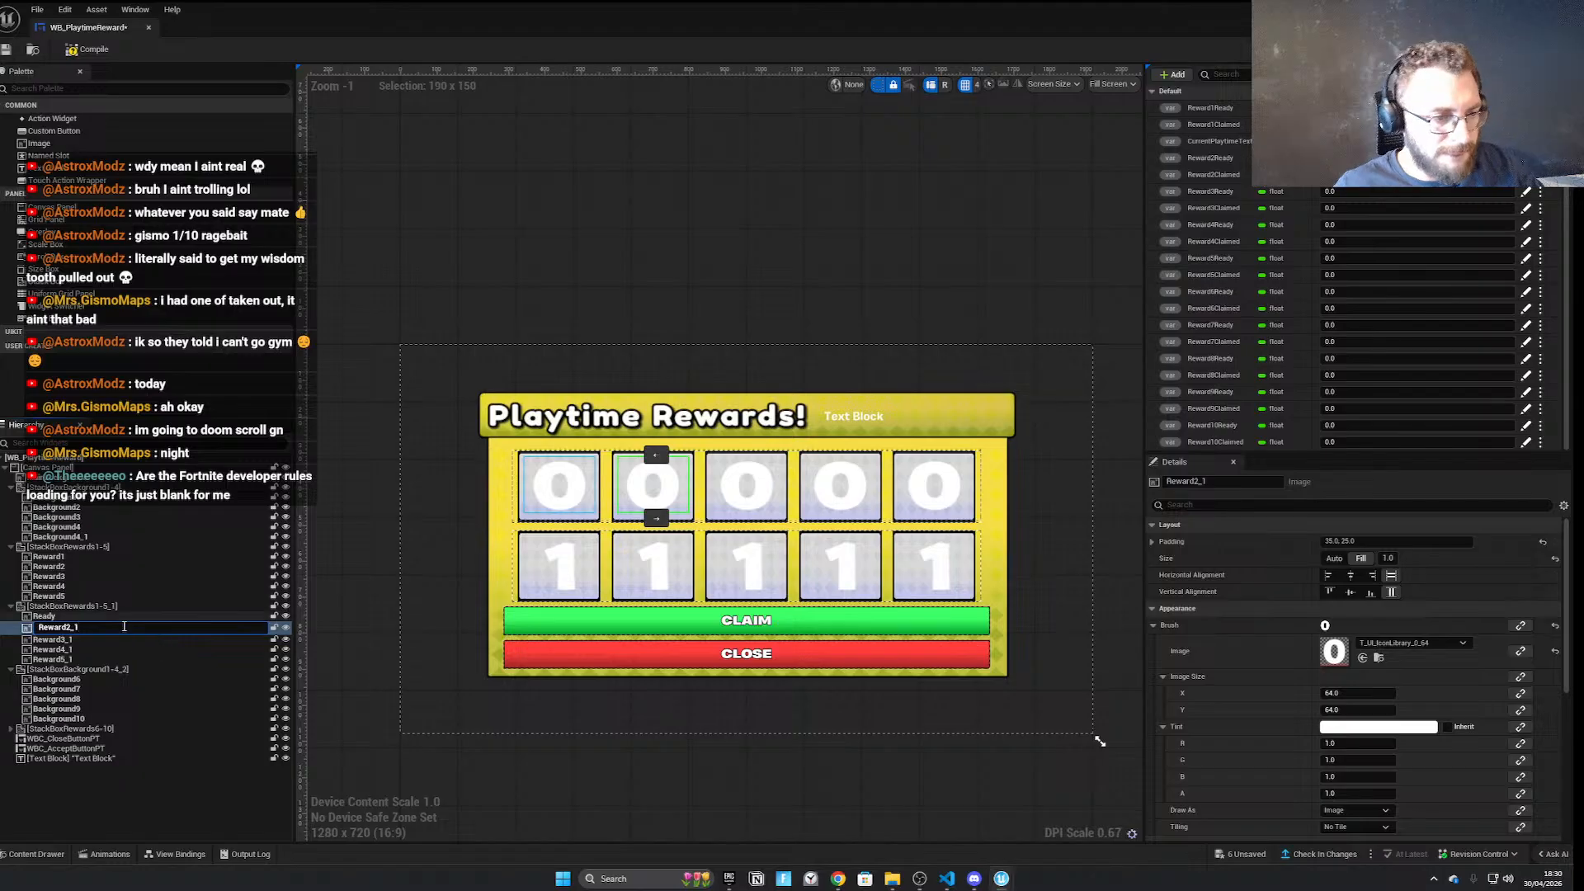
double_click(100, 629)
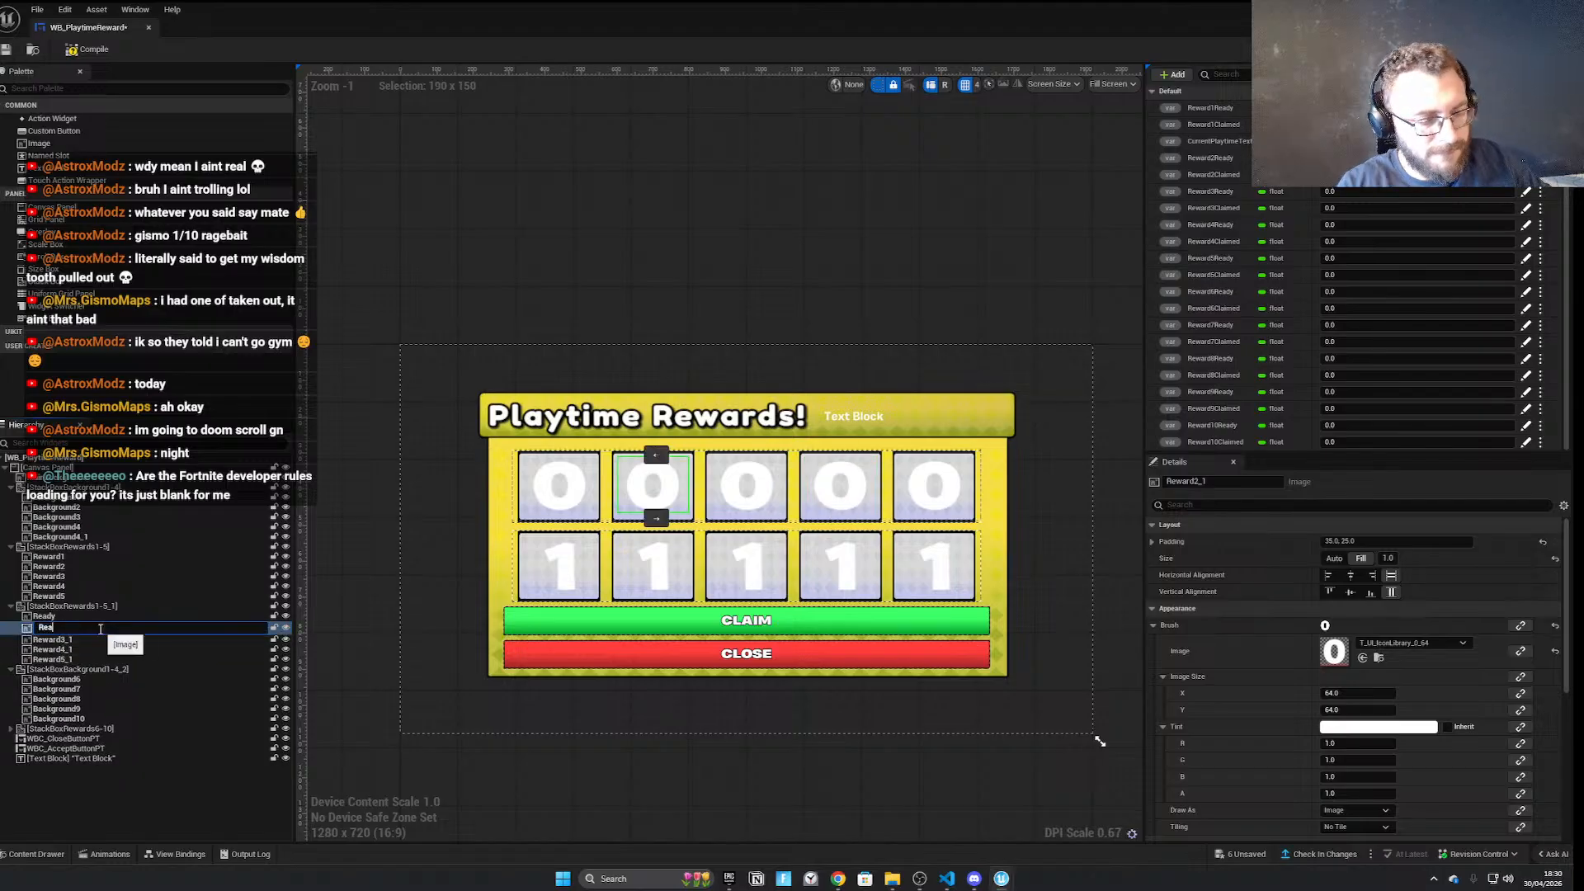
key("Return")
double_click(88, 637)
type("Ready3")
key("Return")
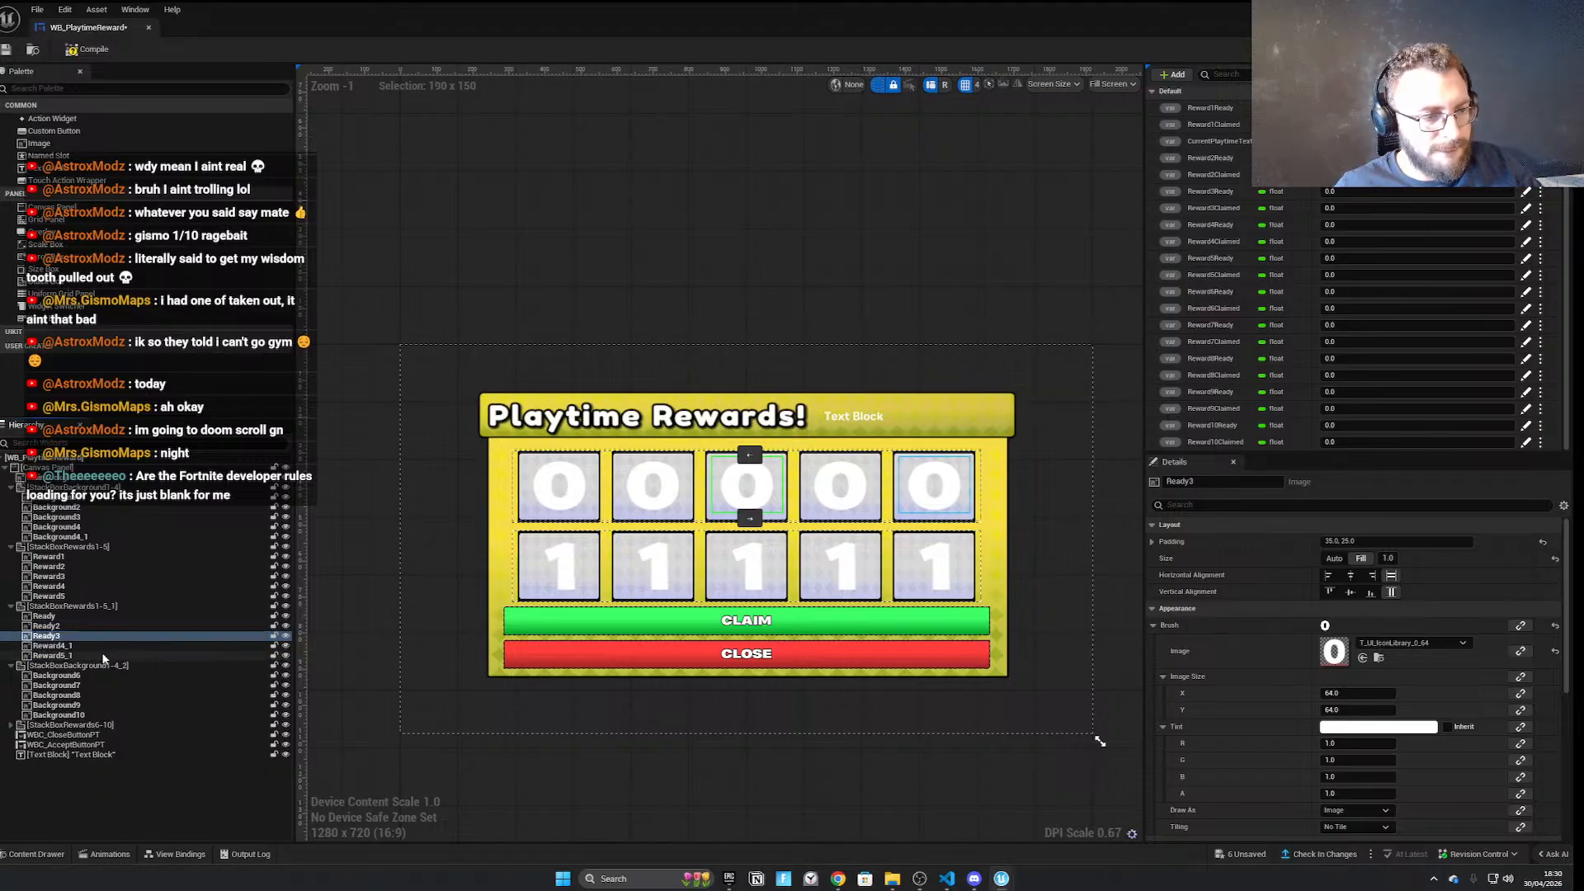
Rename the Reward4_1 and Reward5_1 images in the duplicated stack box as Ready4 and Ready5
left_click(106, 653)
double_click(108, 646)
type("Ready")
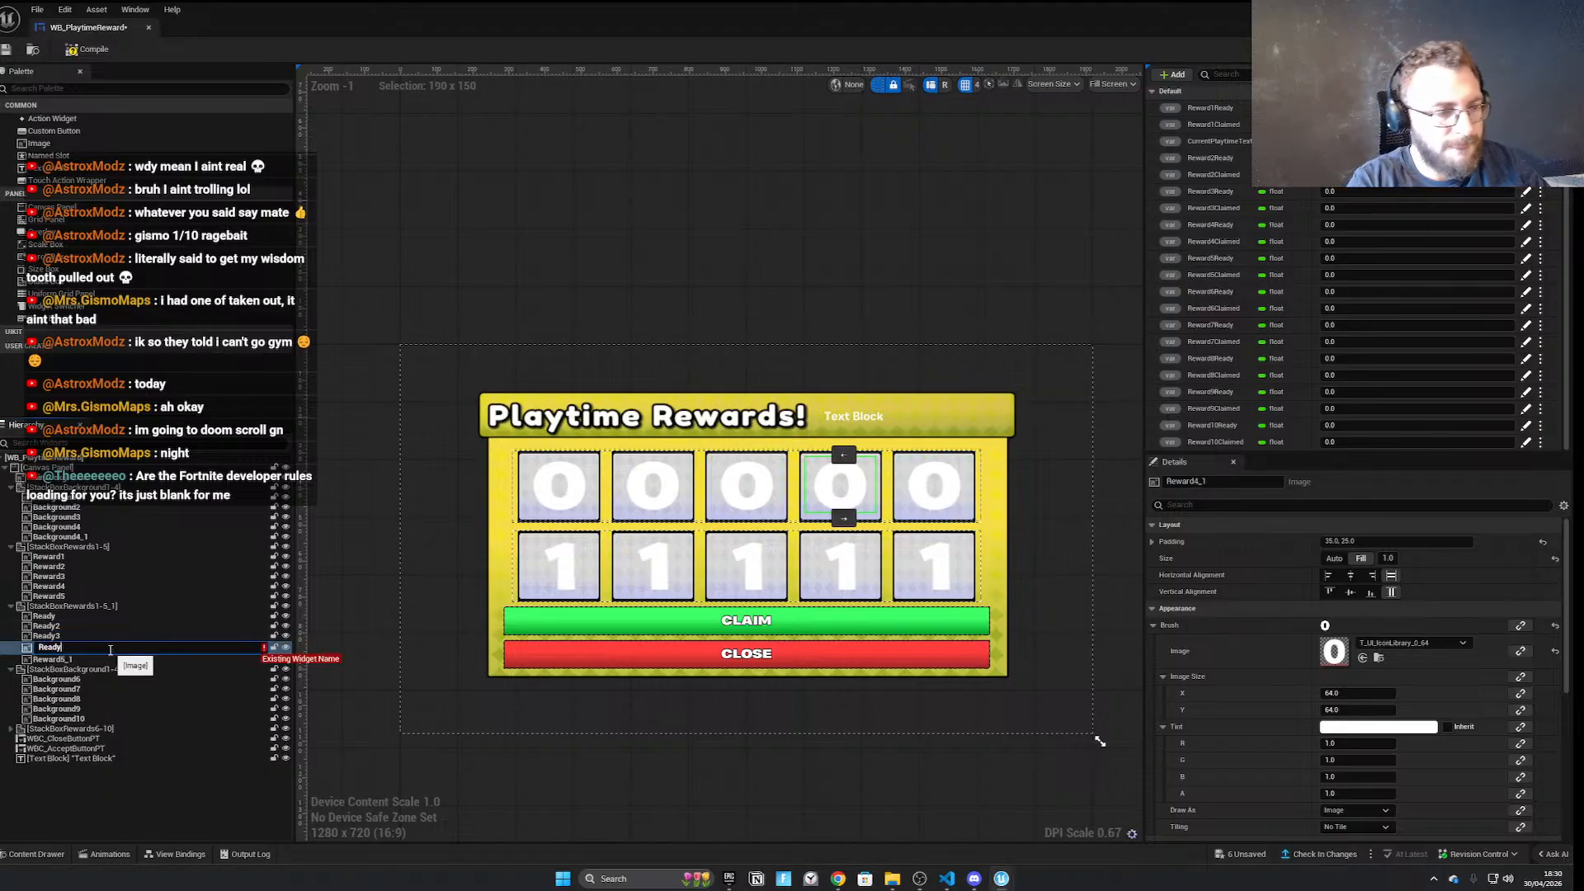
type("4")
key("Return")
double_click(102, 656)
type("Re")
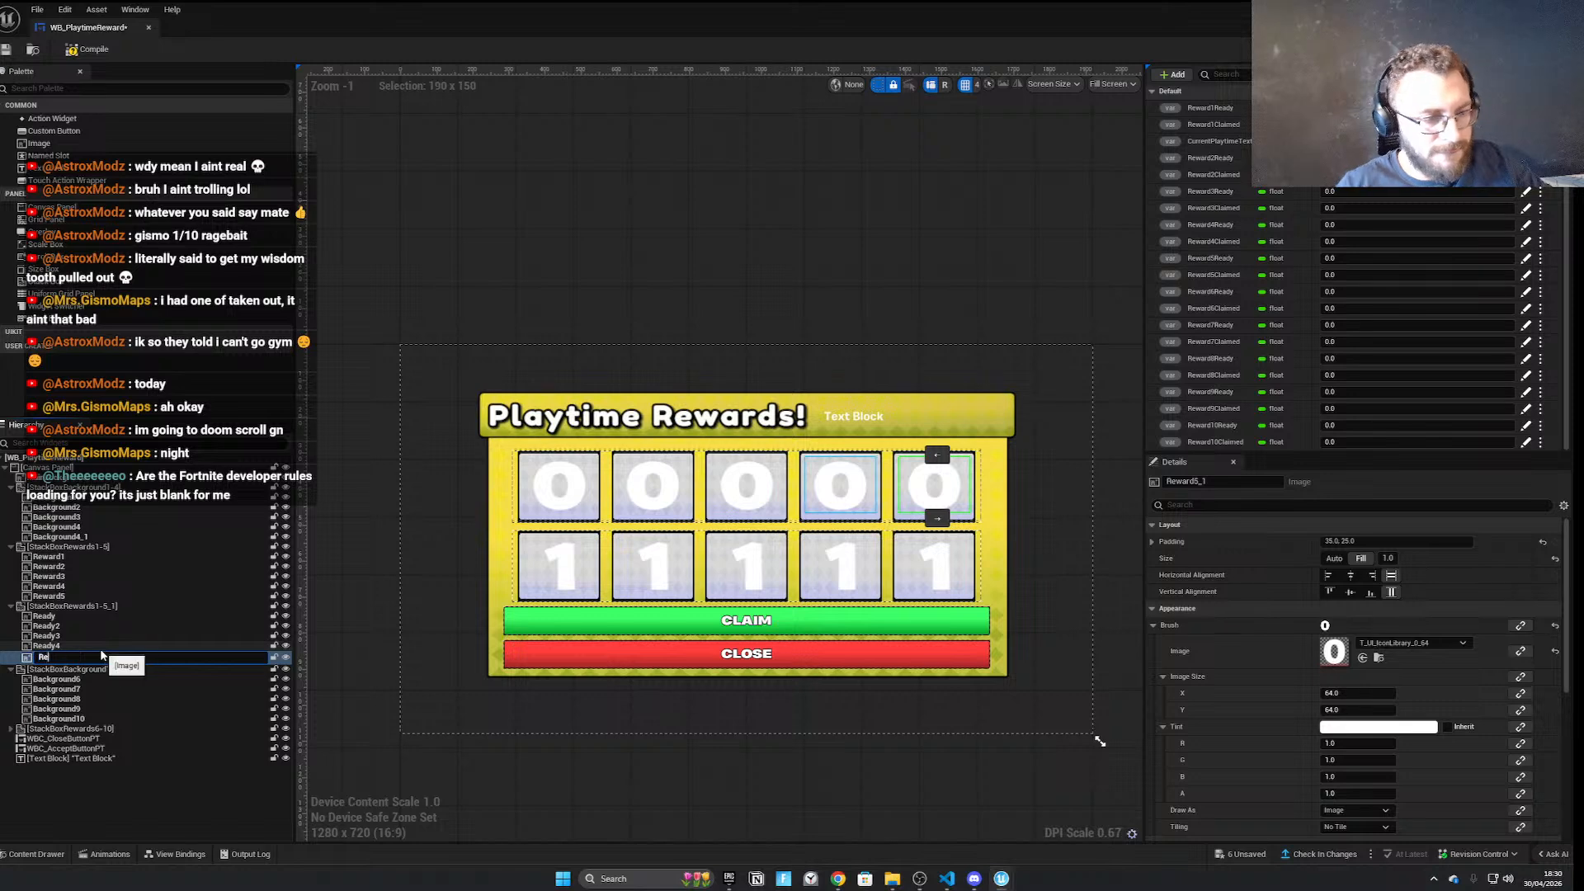
type("ady5")
key("Return")
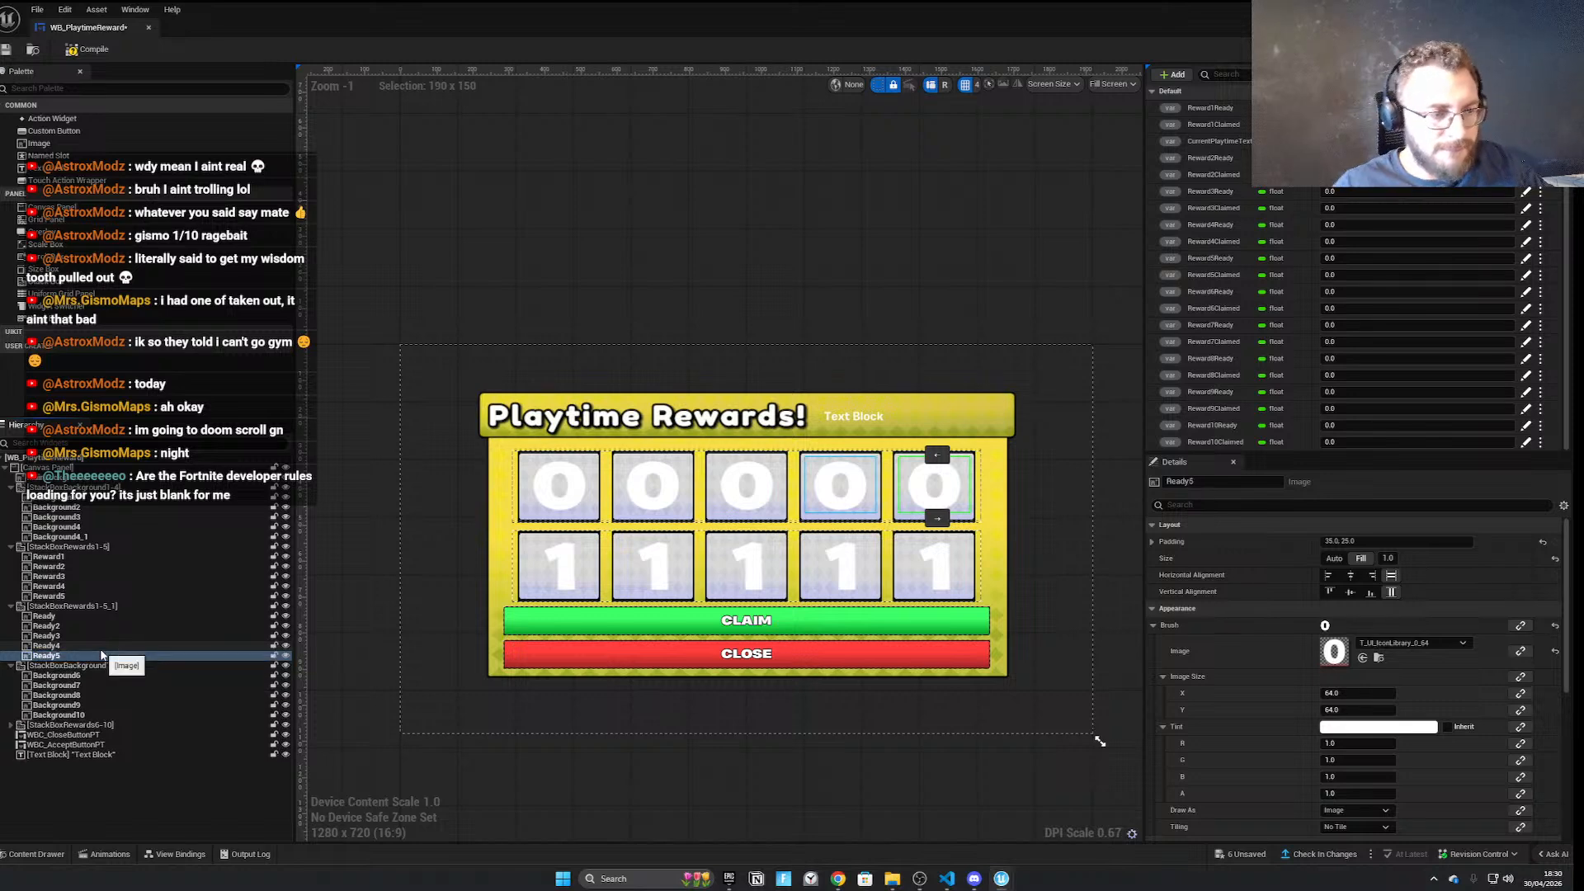
Select the five Ready images and search the available brush images for "read", "tick" and "correct"
left_click(125, 617, "shift")
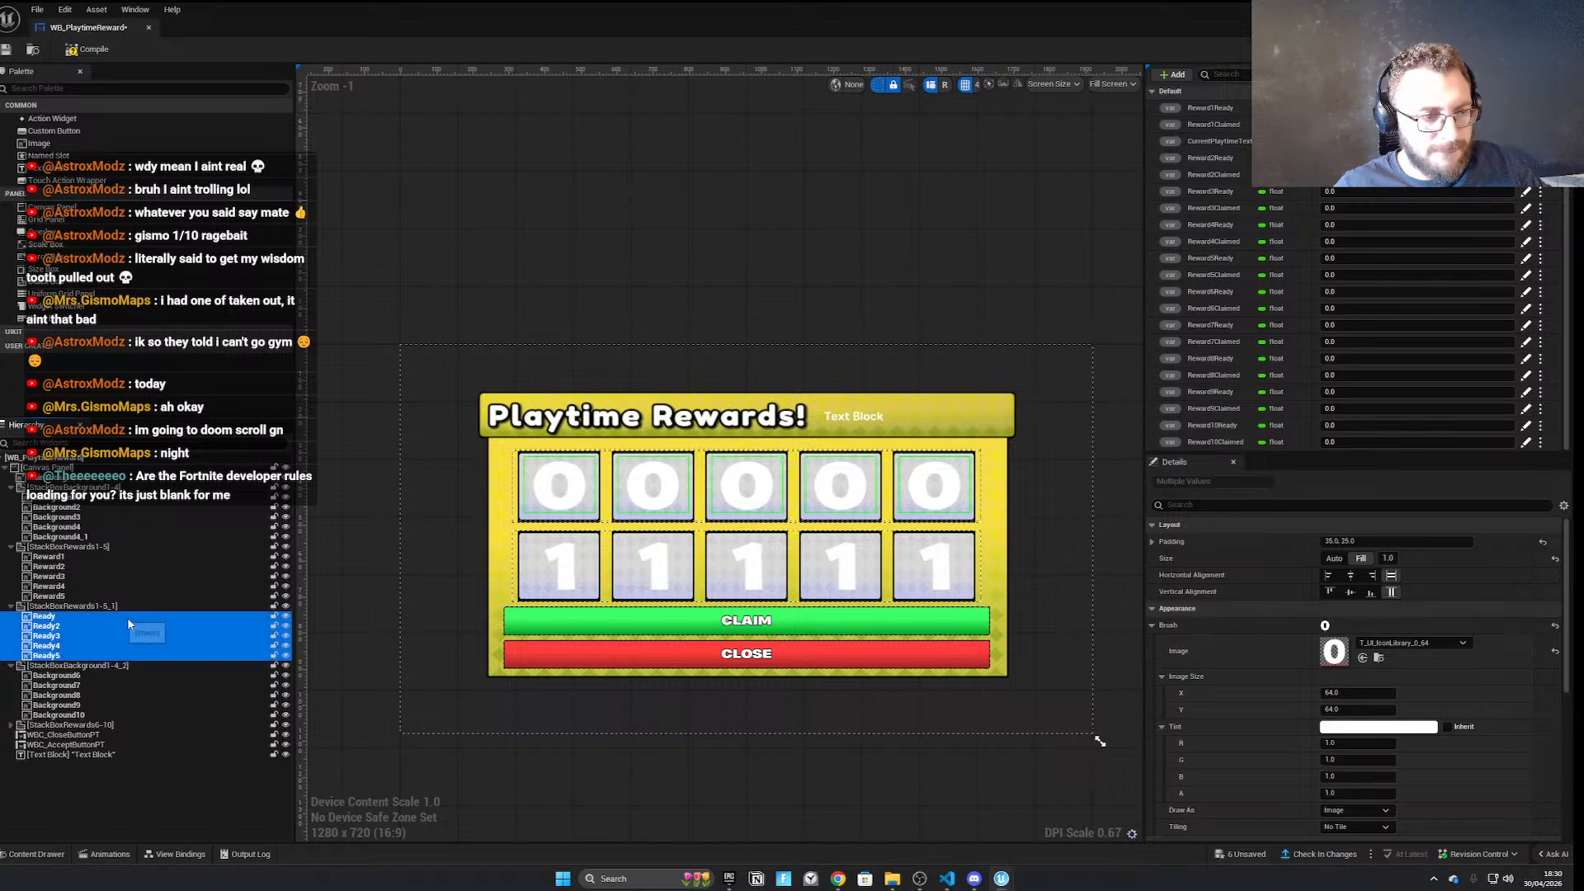
left_click(1405, 646)
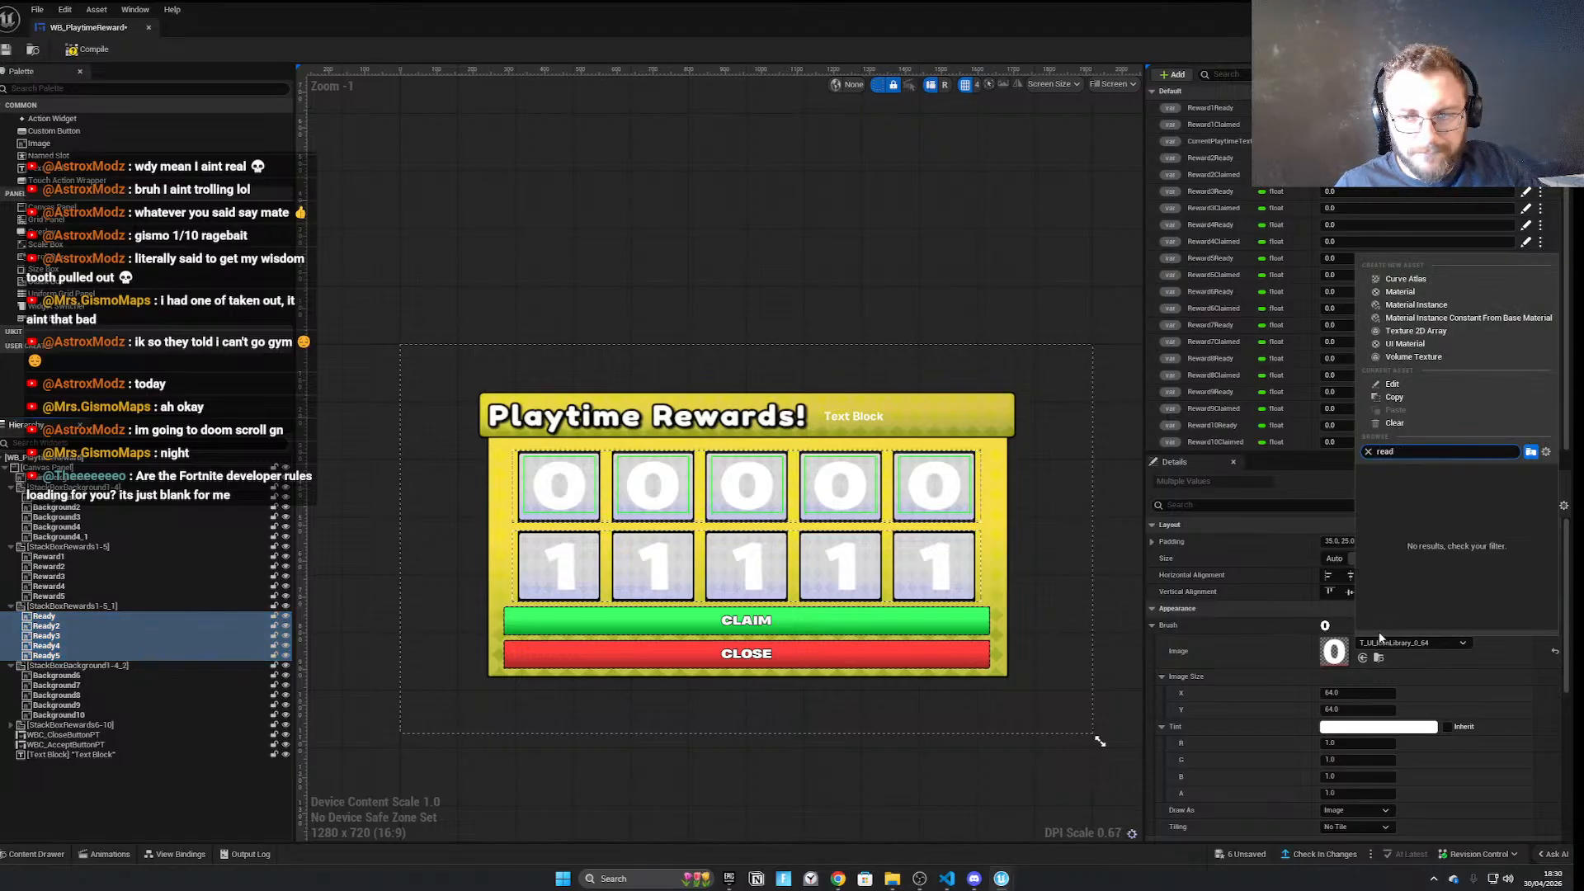
key("Escape")
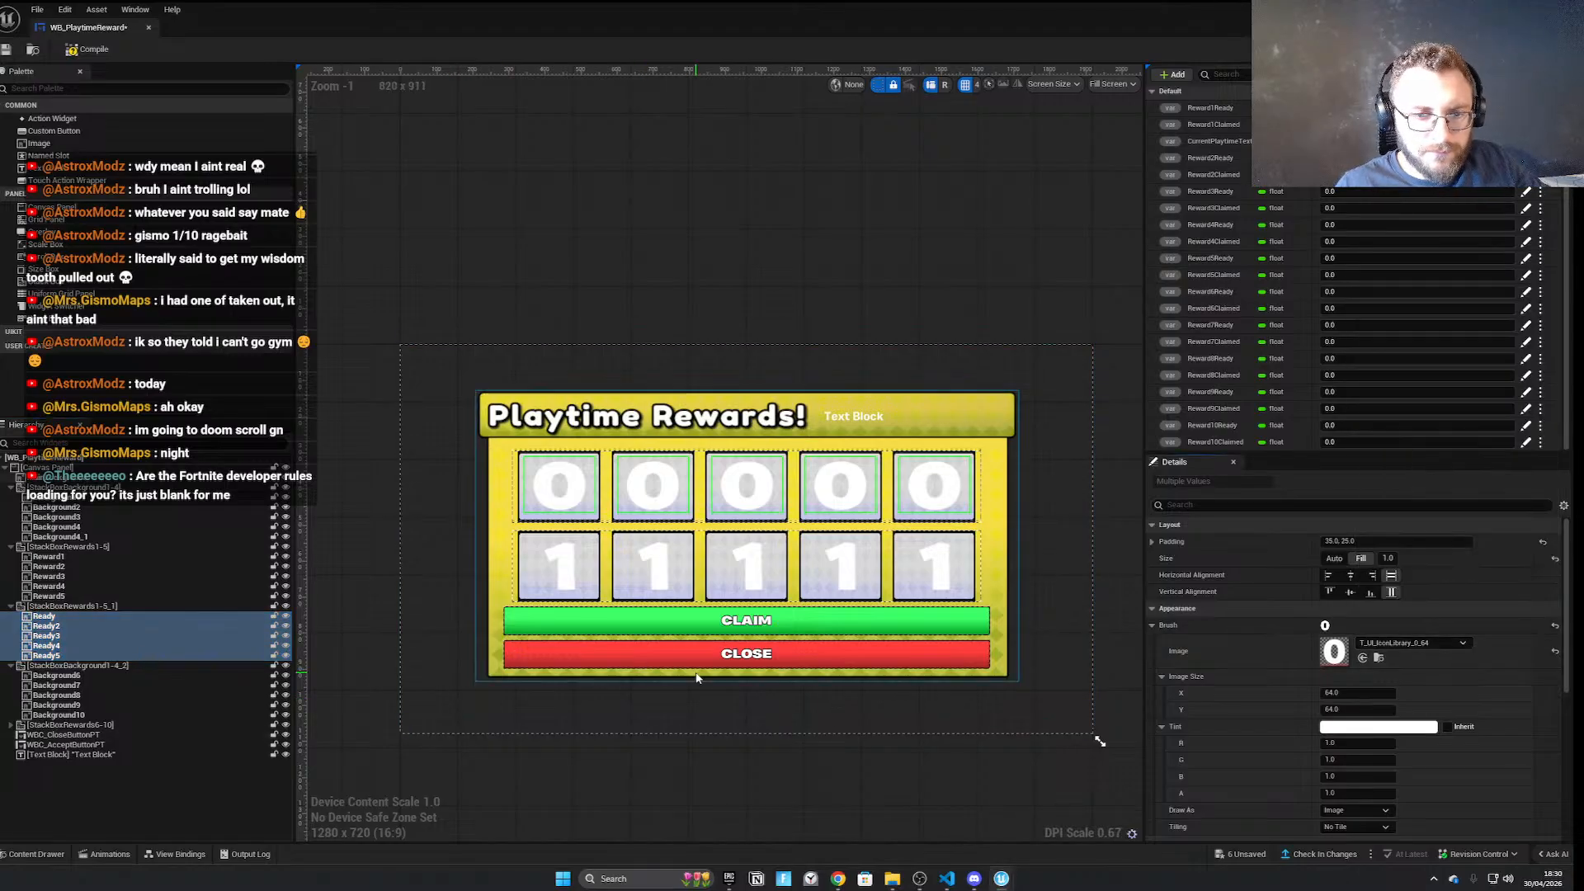
left_click(1385, 648)
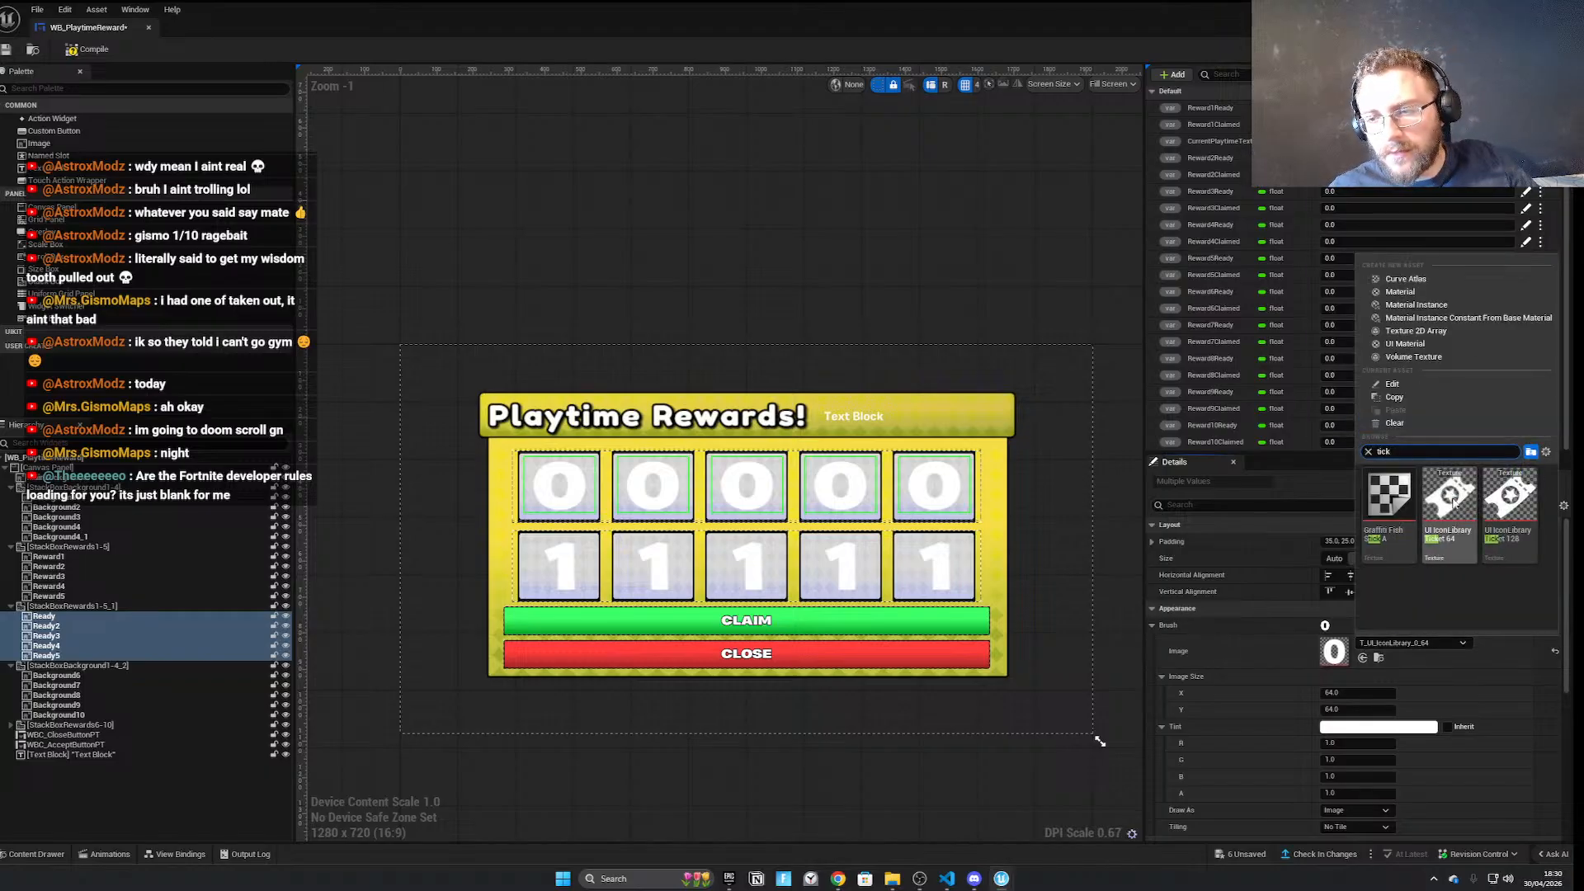
type("c")
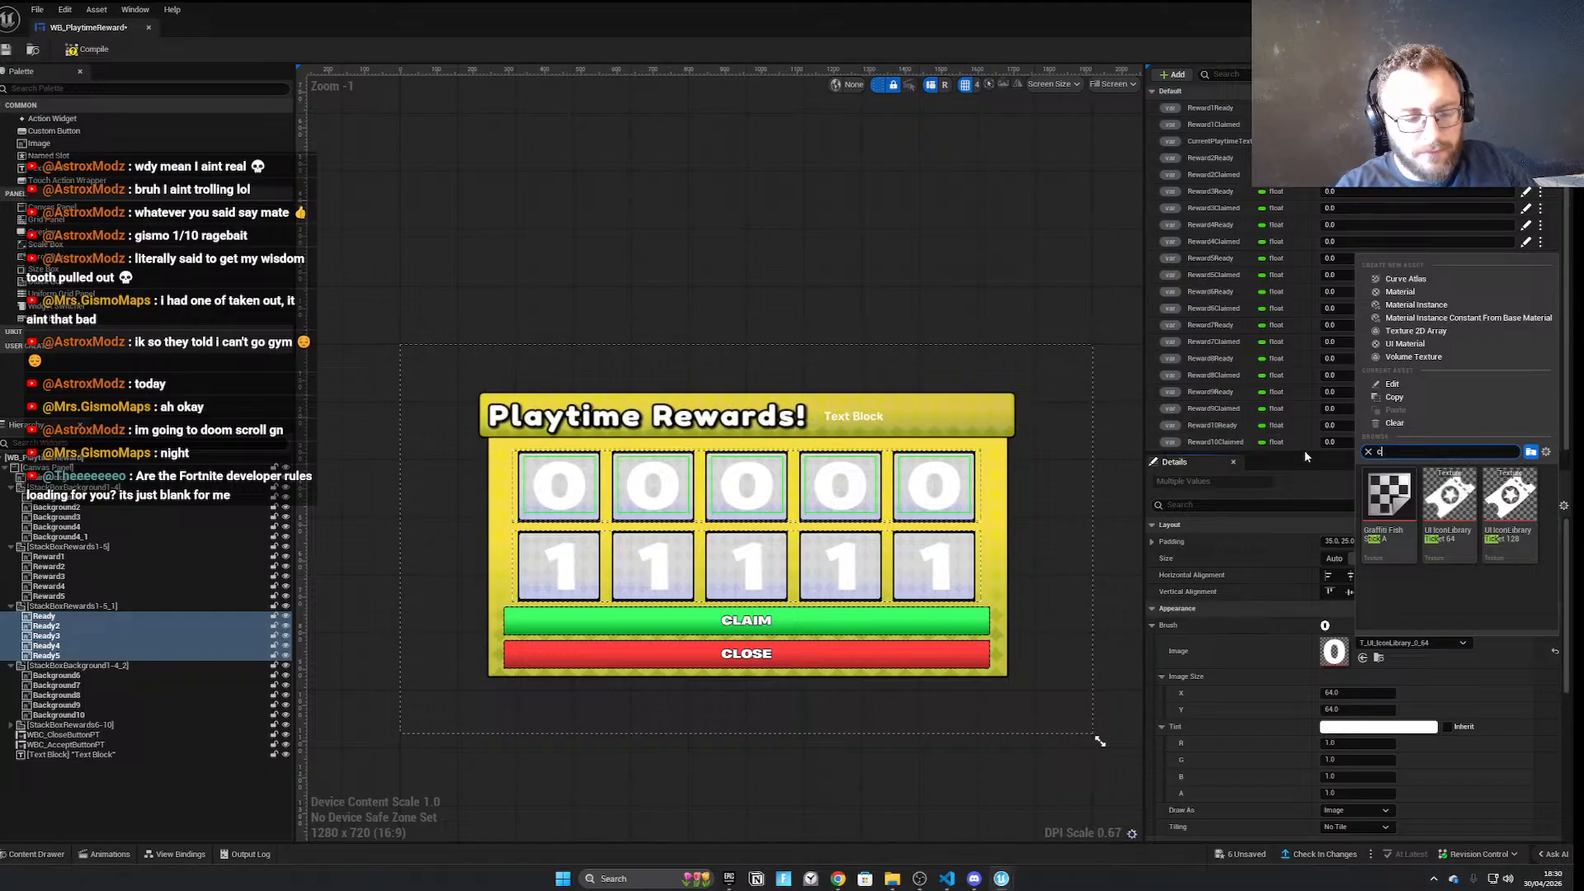
type("orrect")
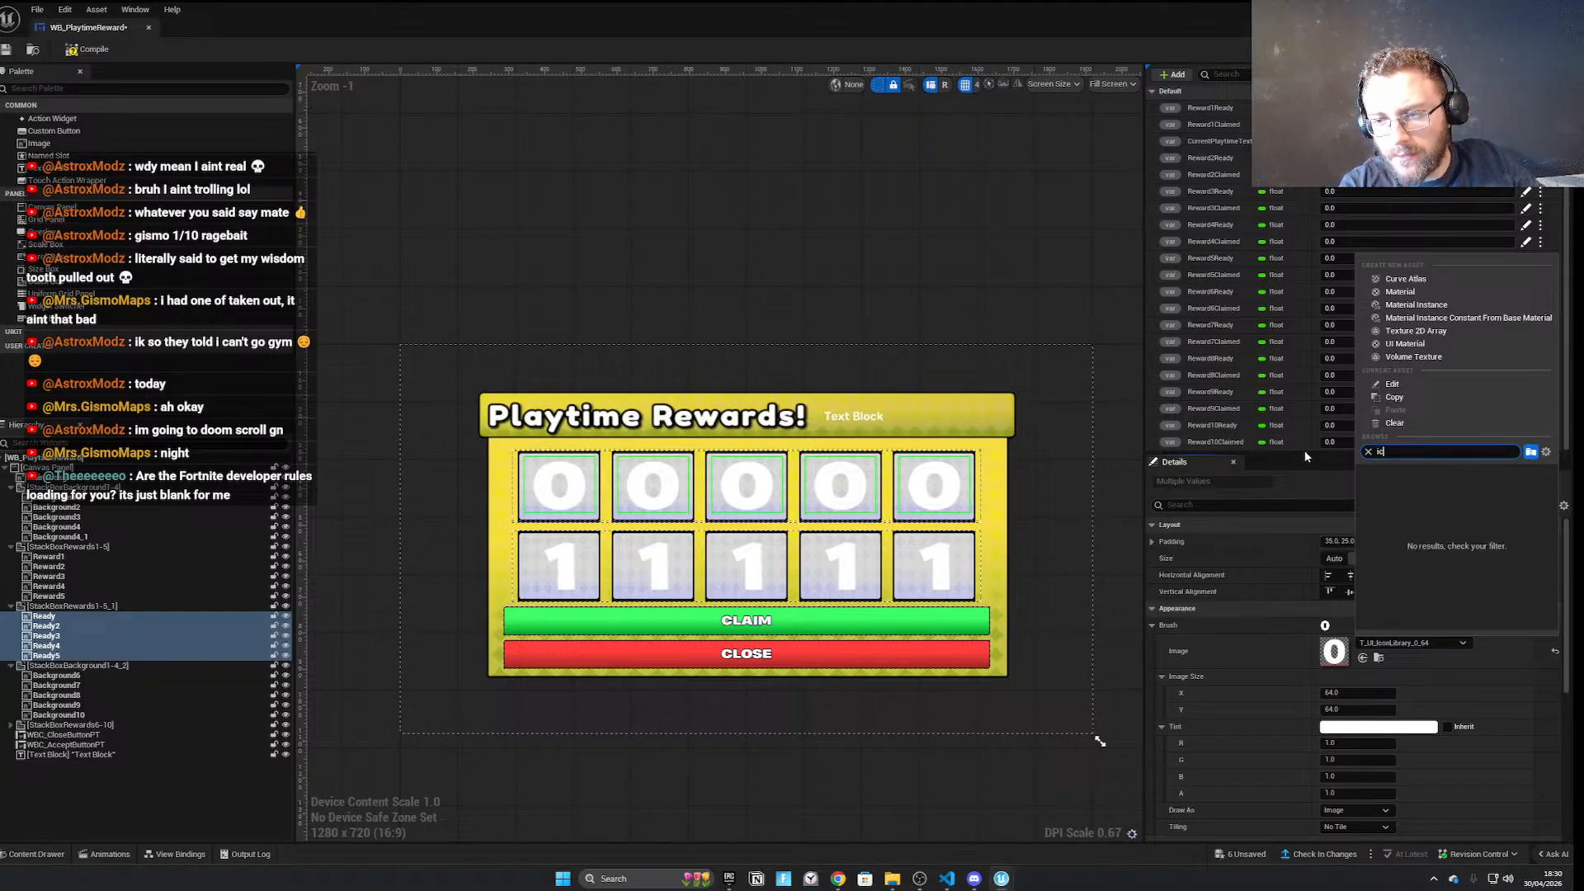
Look through the brush images matching "icon" and assign T_UI_IconLibrary_exclamation_64 as the image of the five selected Ready images
scroll(1540, 505, "down", 4)
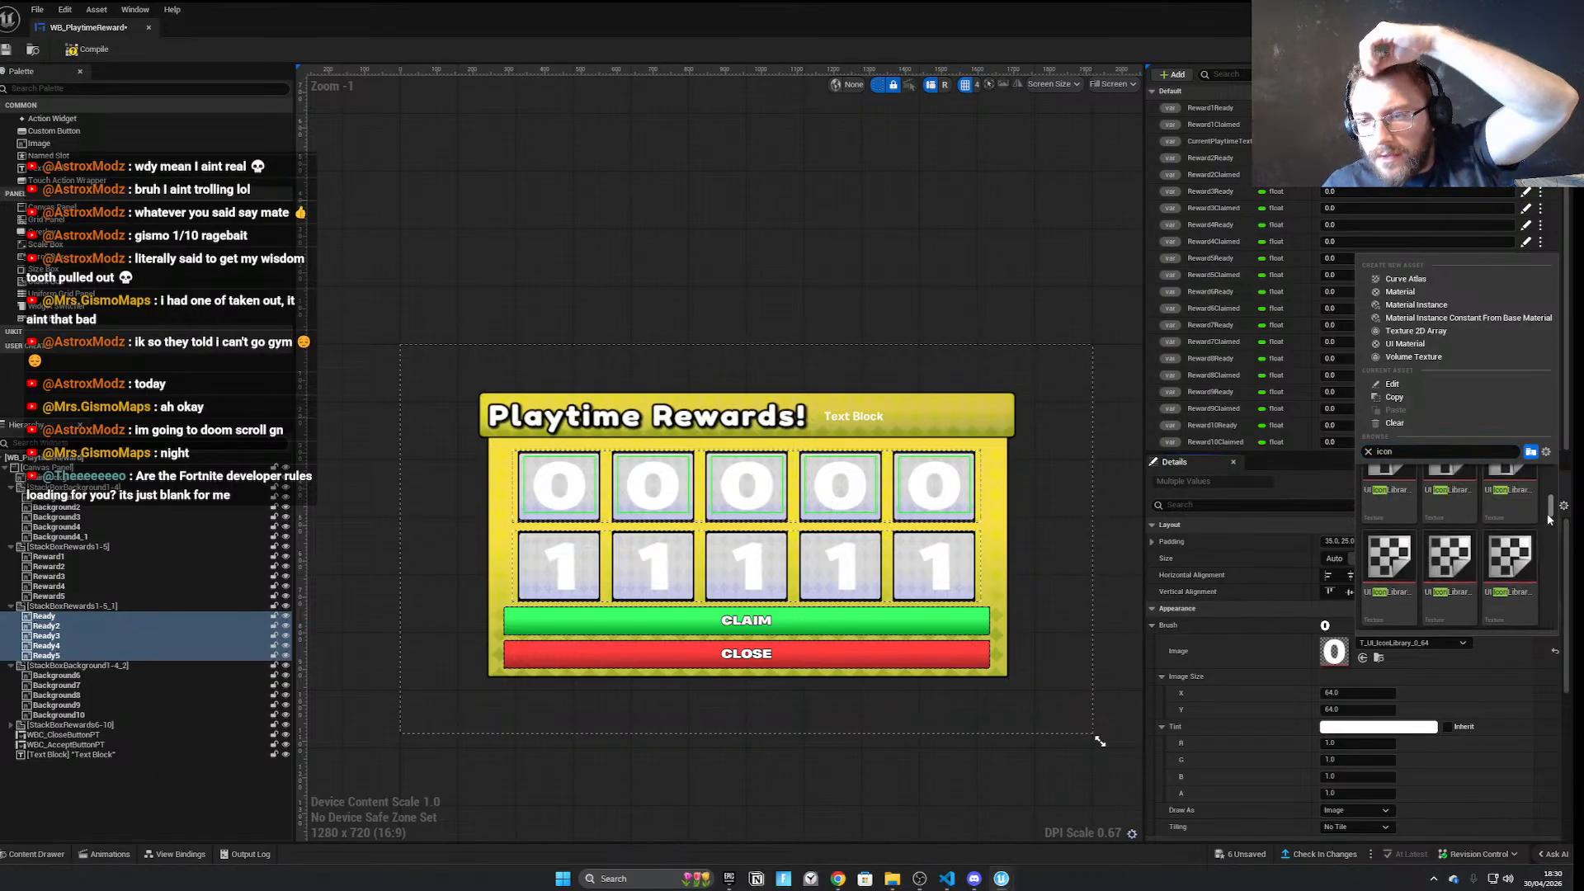
left_click_drag(1552, 528, 1549, 600)
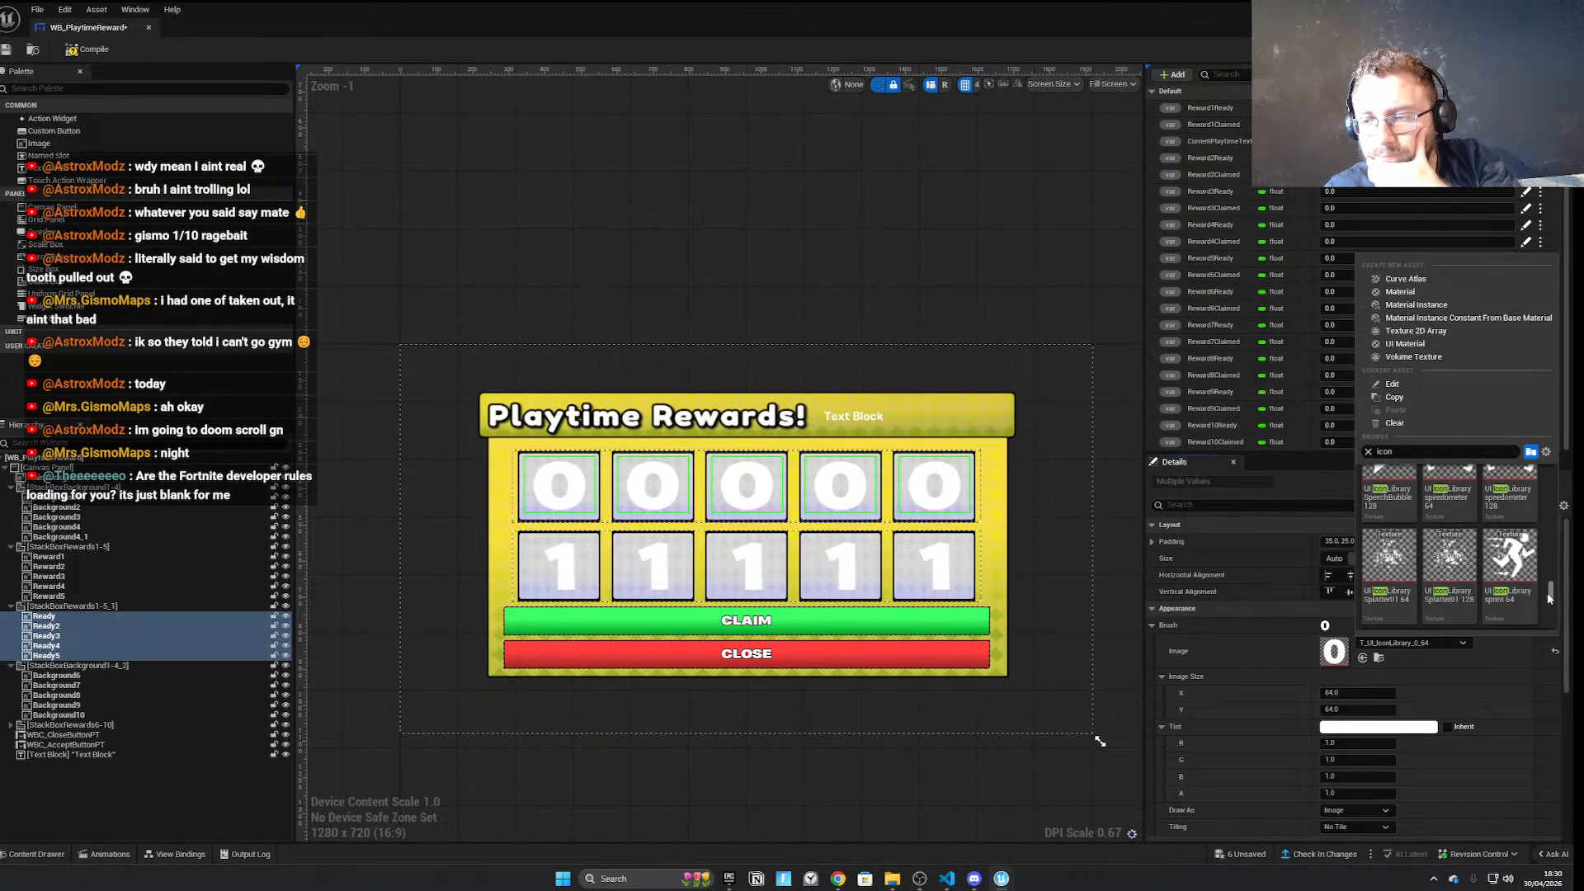
scroll(1542, 602, "up", 5)
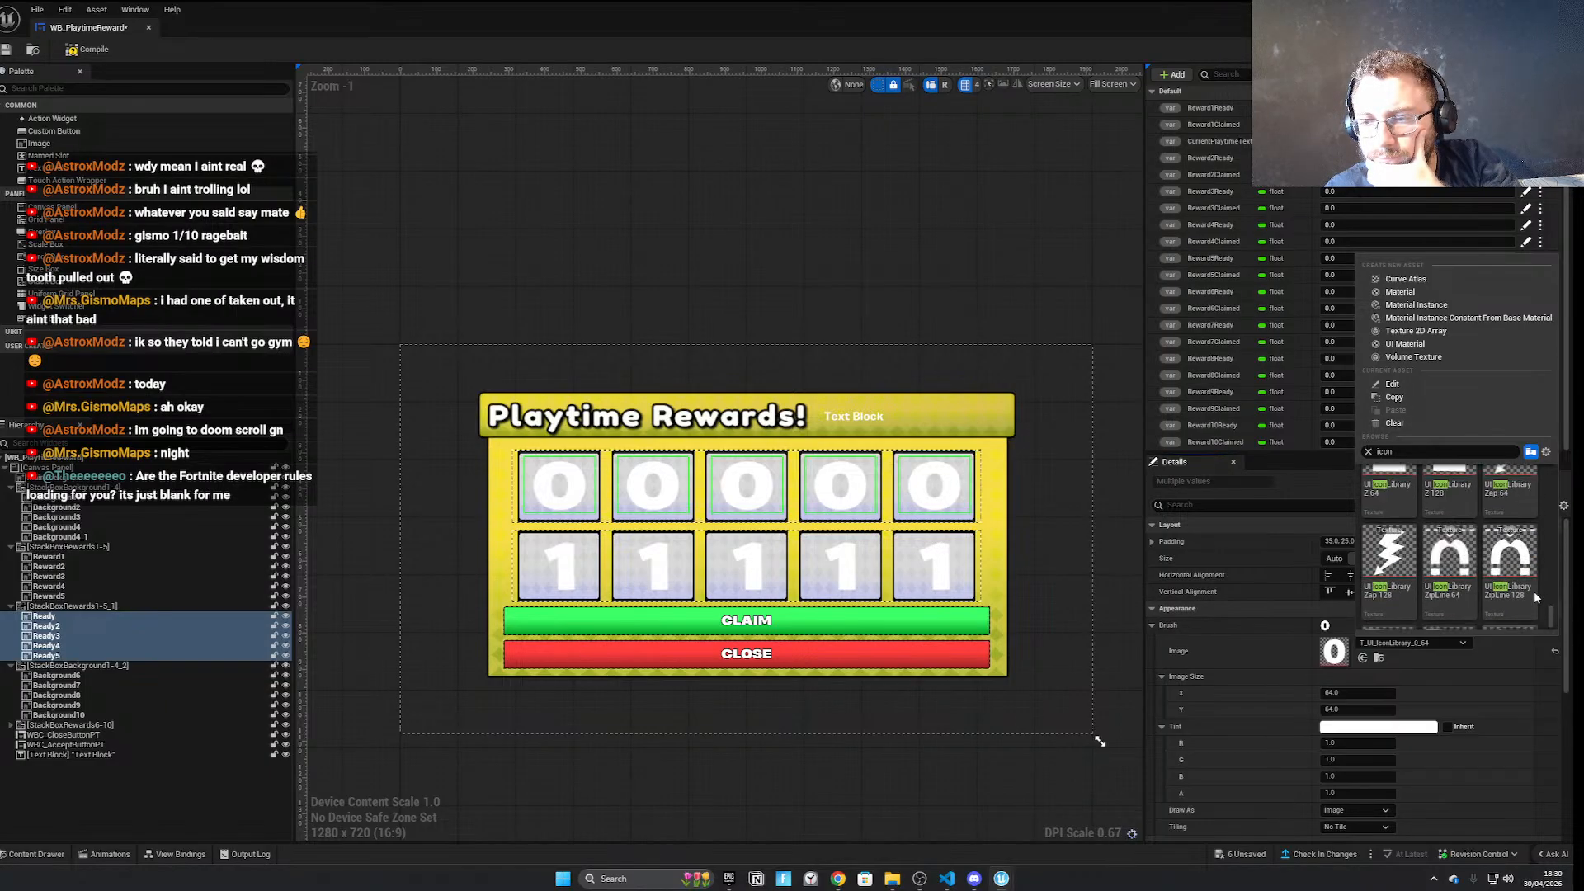
scroll(1531, 594, "up", 4)
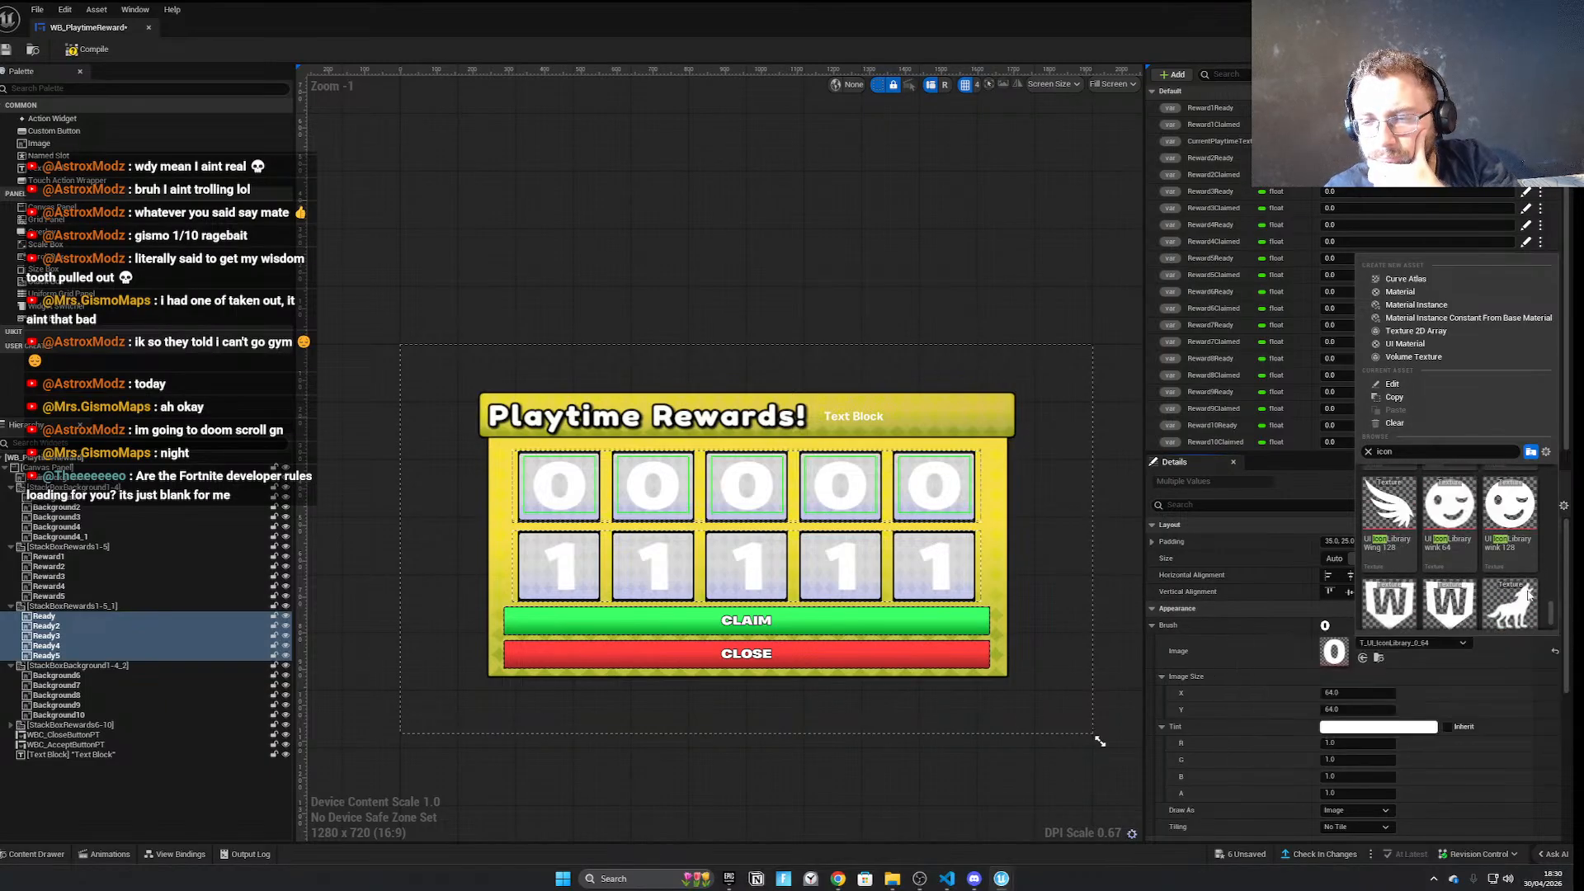
scroll(1485, 574, "up", 6)
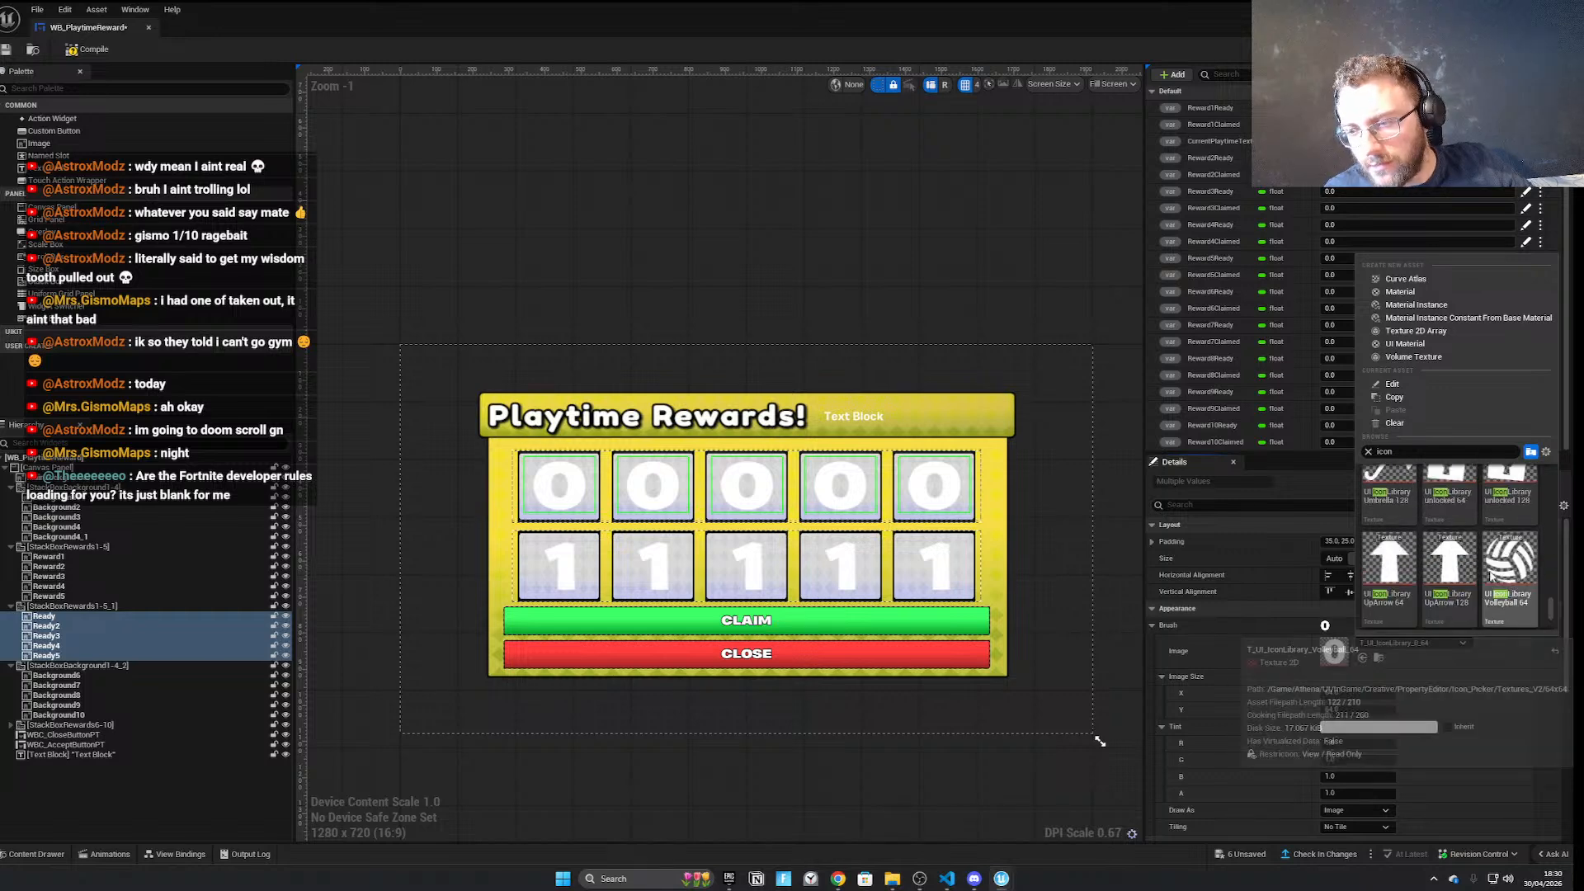
scroll(1461, 563, "up", 2)
scroll(1443, 558, "up", 6)
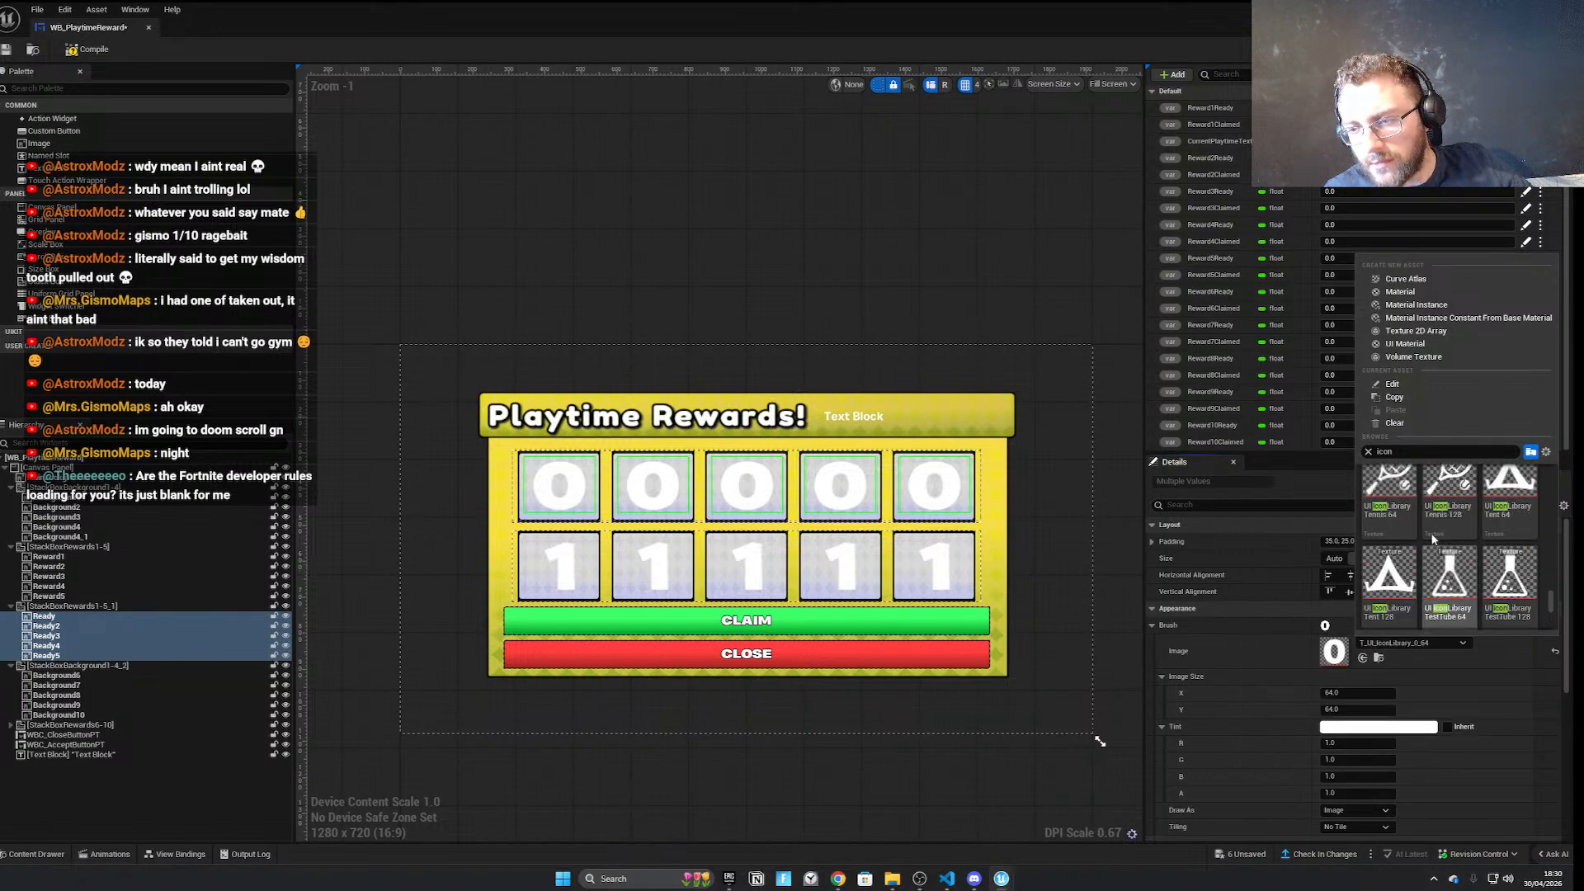
scroll(1474, 557, "up", 4)
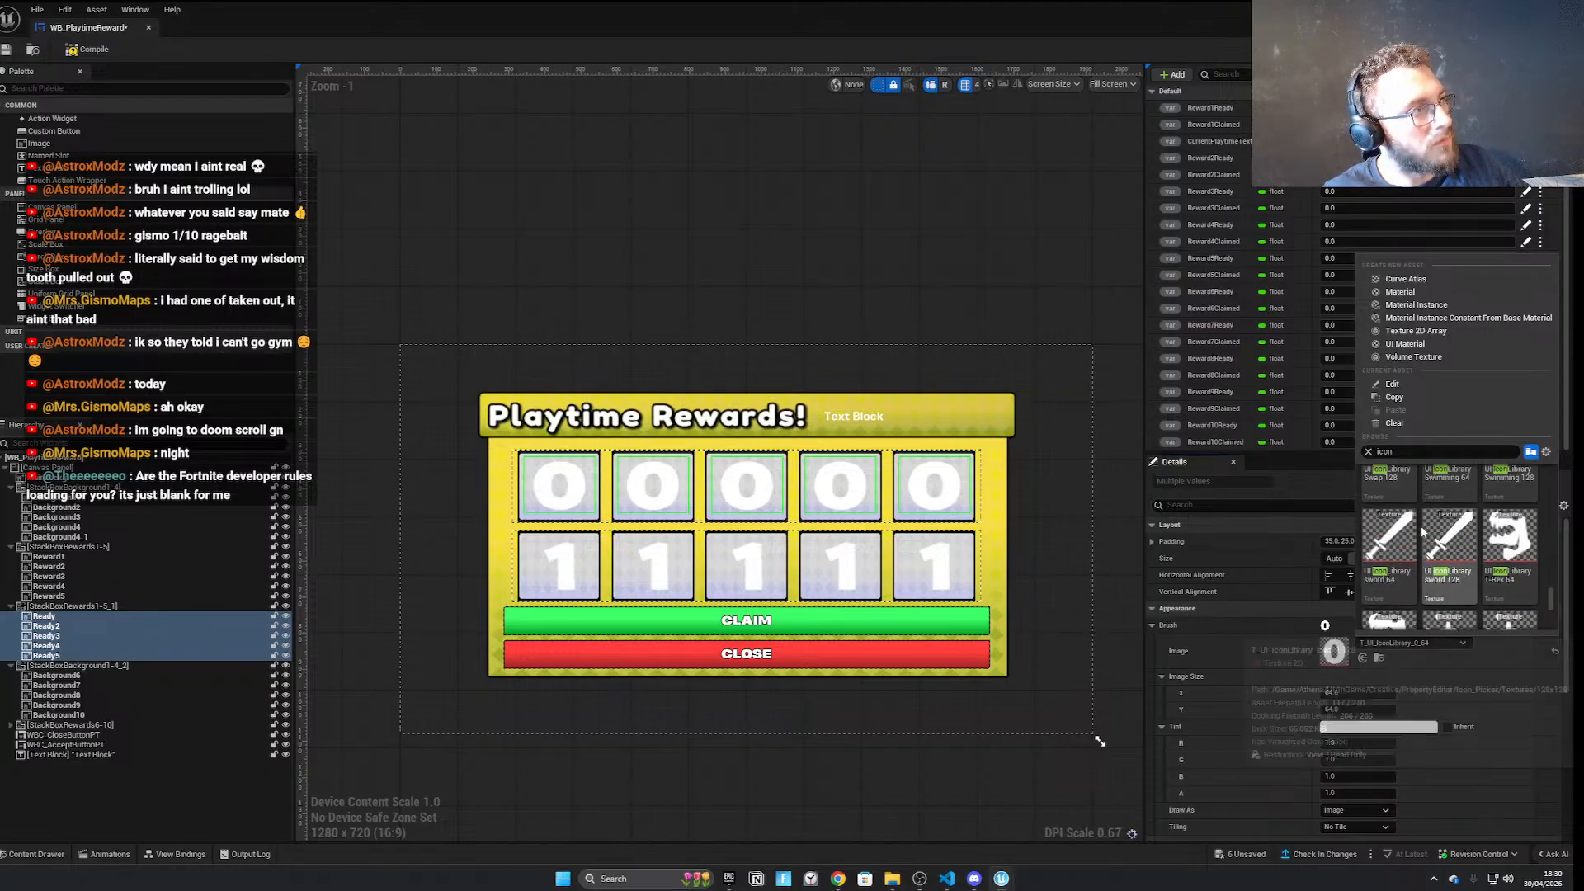
scroll(1474, 558, "up", 4)
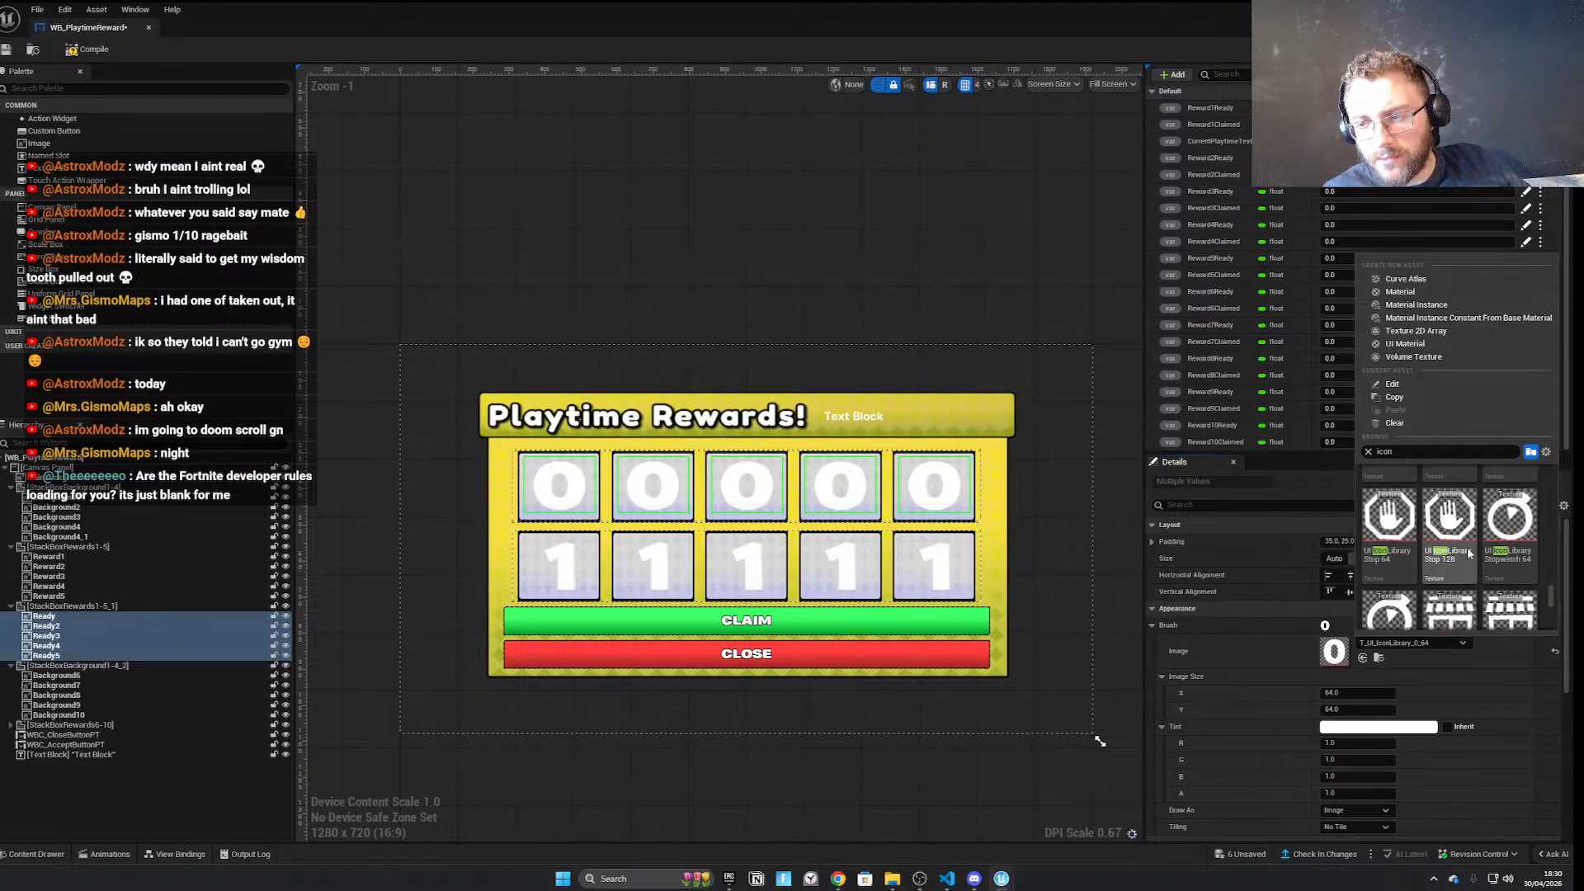
scroll(1468, 553, "up", 4)
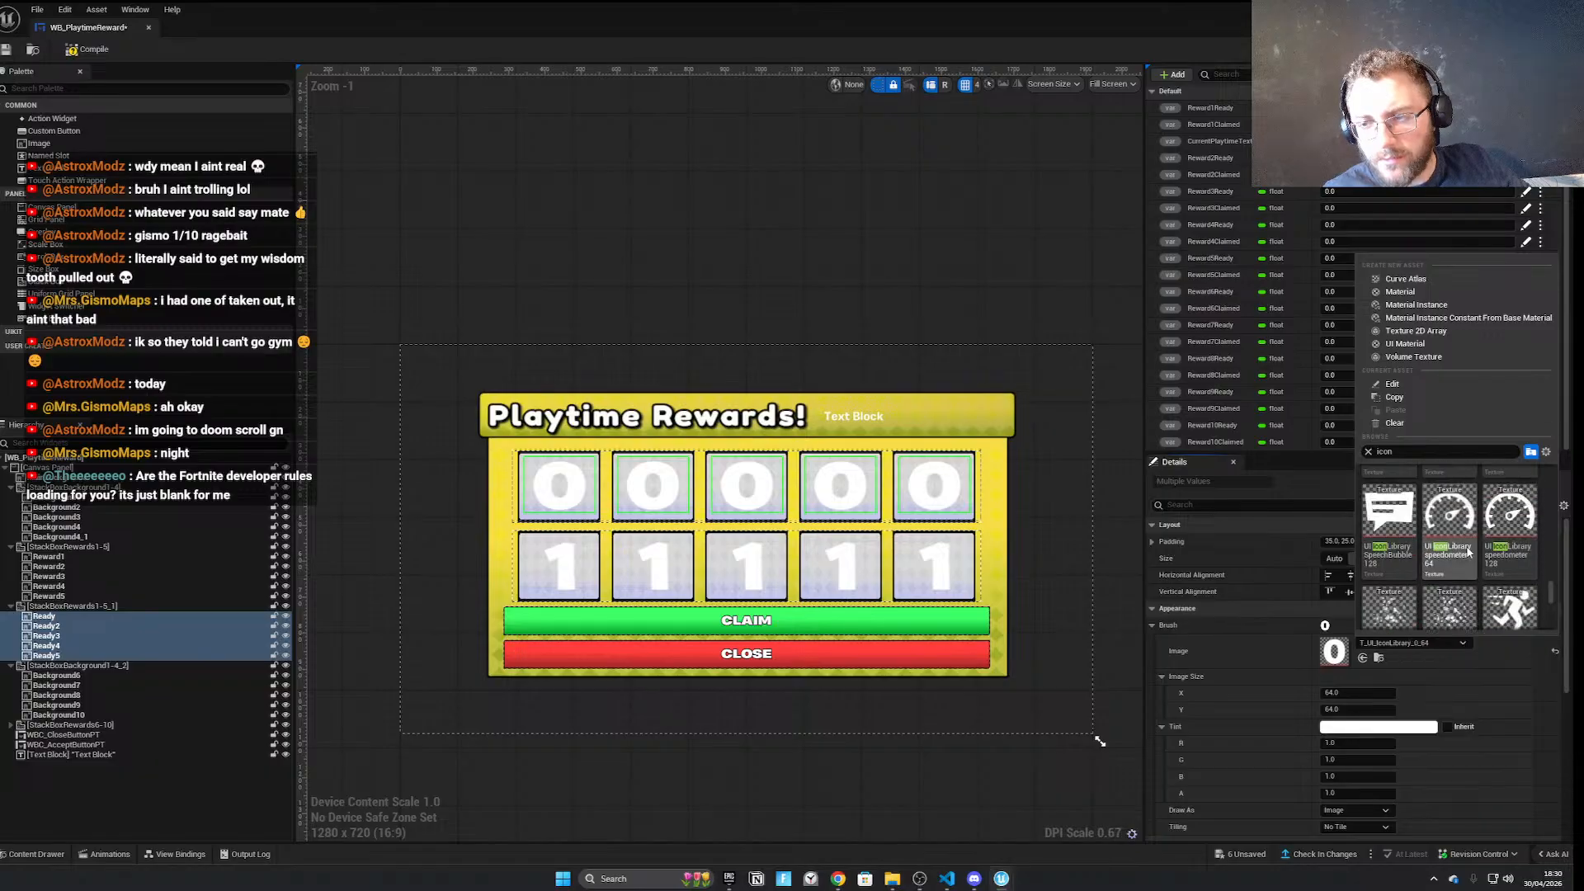
scroll(1468, 553, "up", 4)
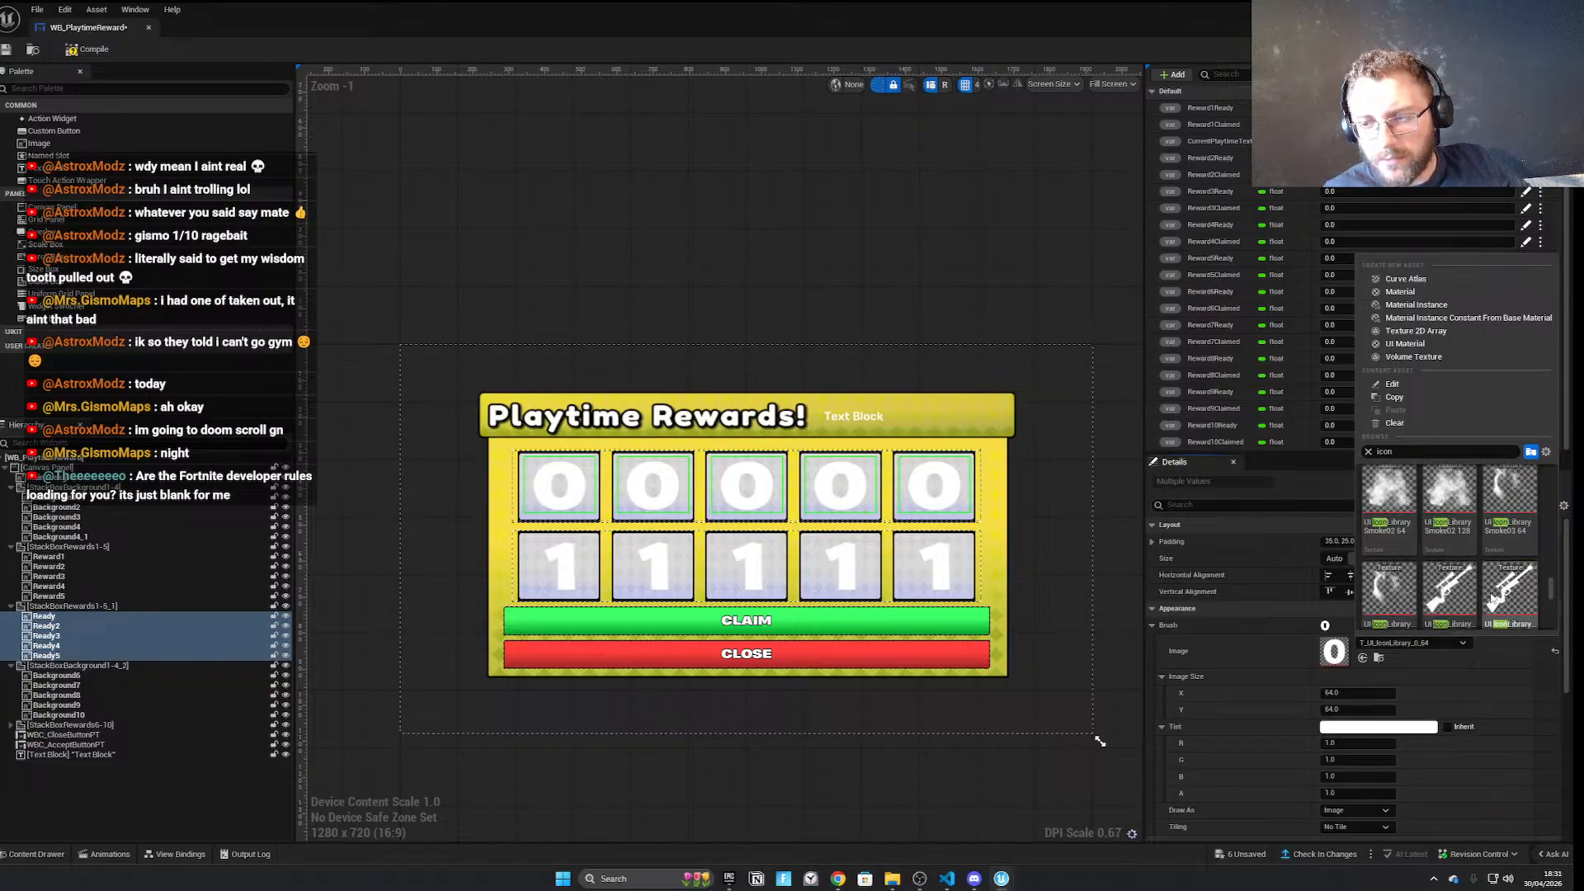
scroll(1497, 602, "up", 4)
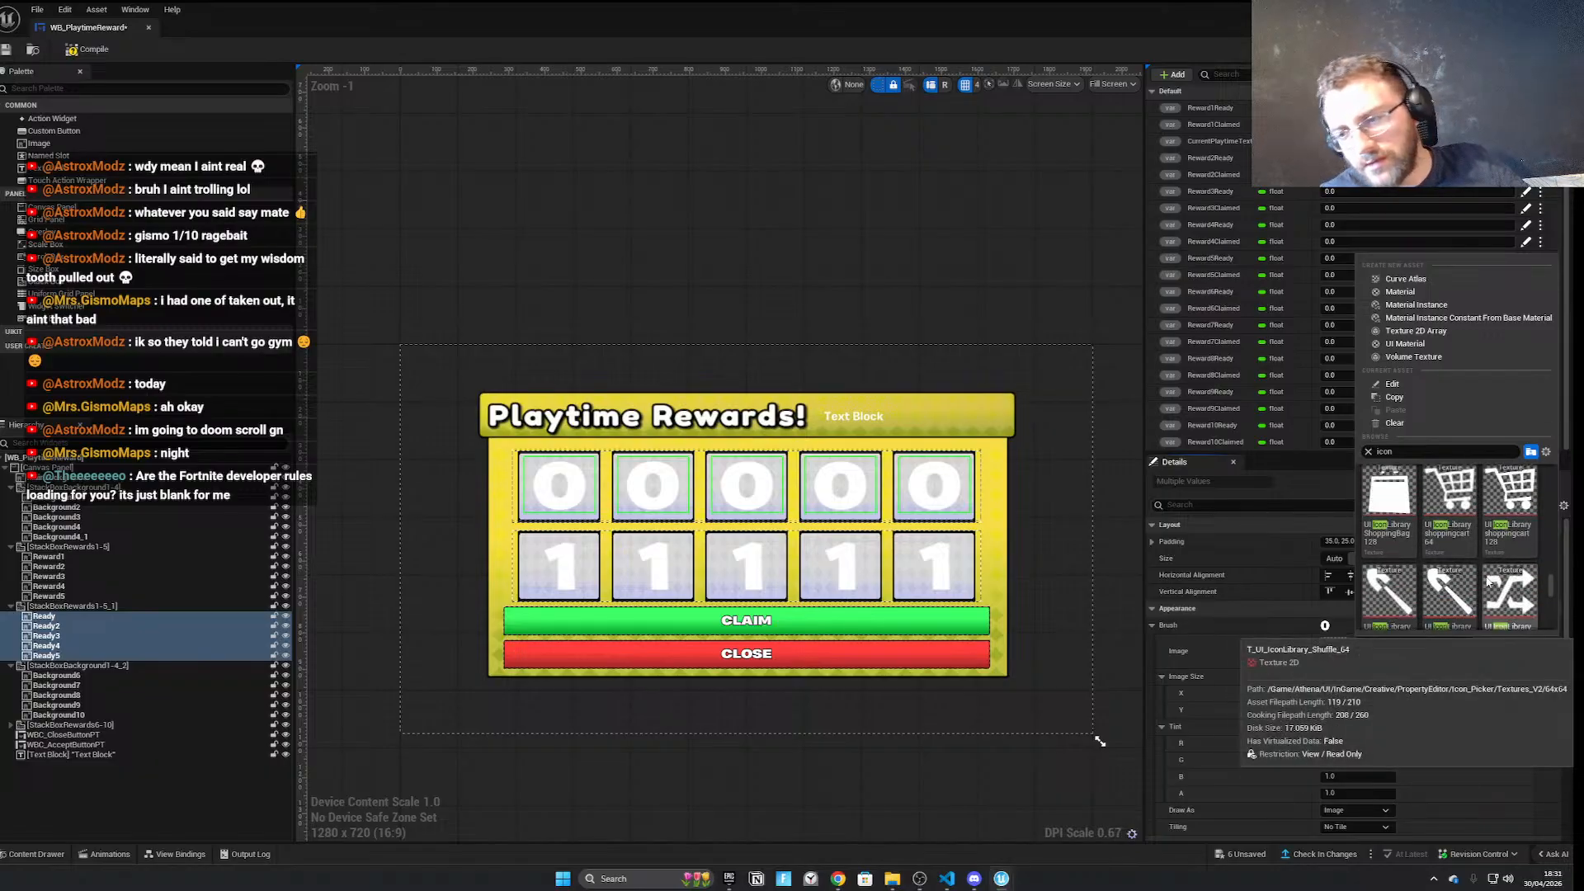
scroll(1466, 577, "up", 4)
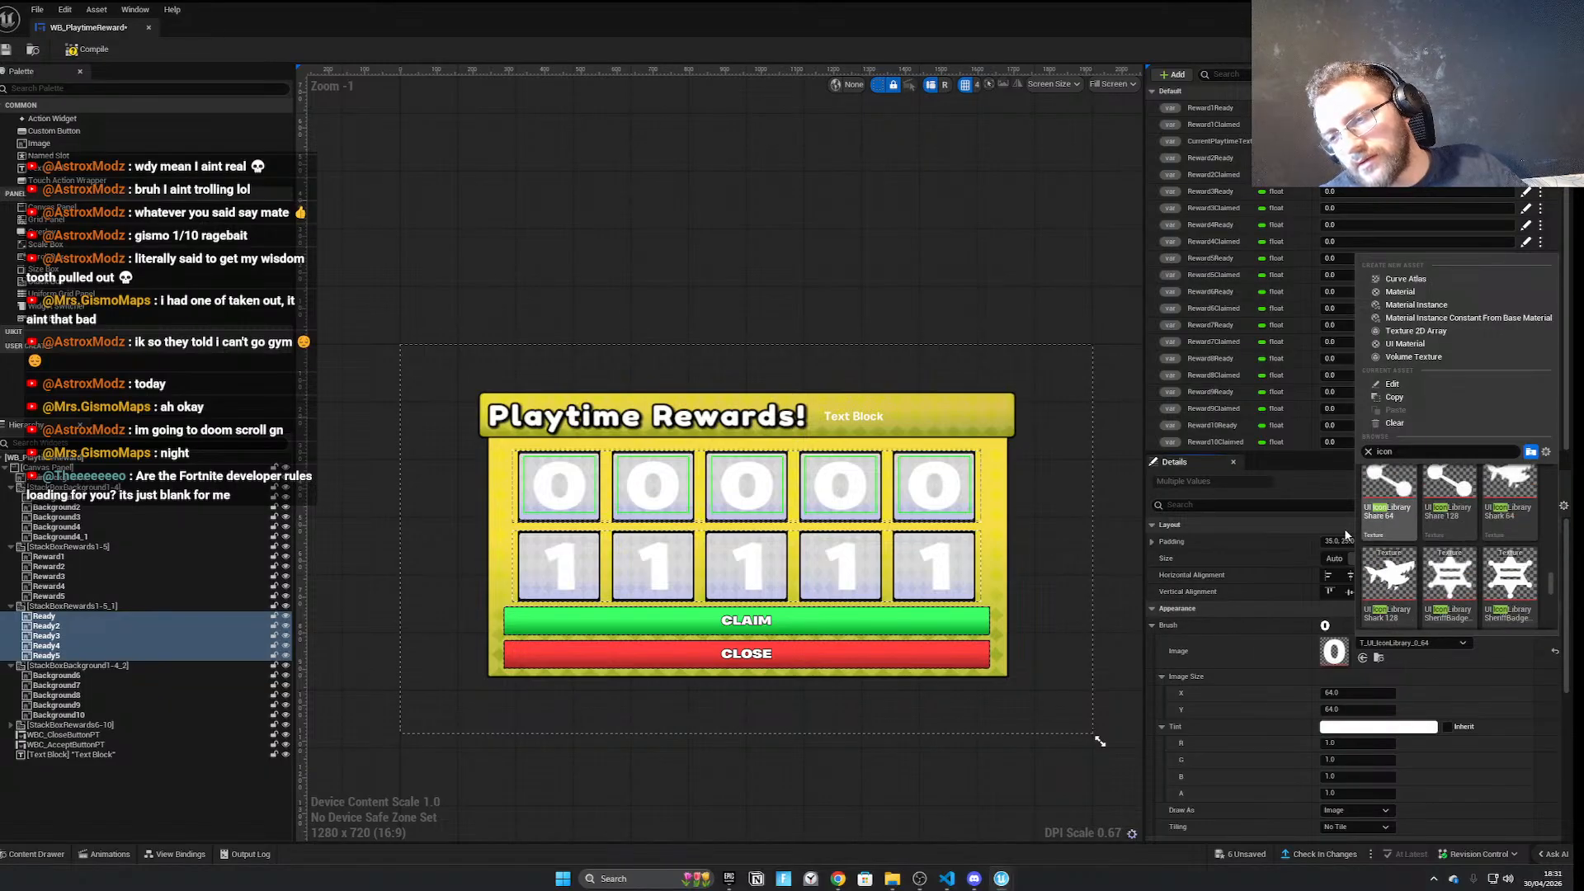
scroll(1484, 543, "up", 6)
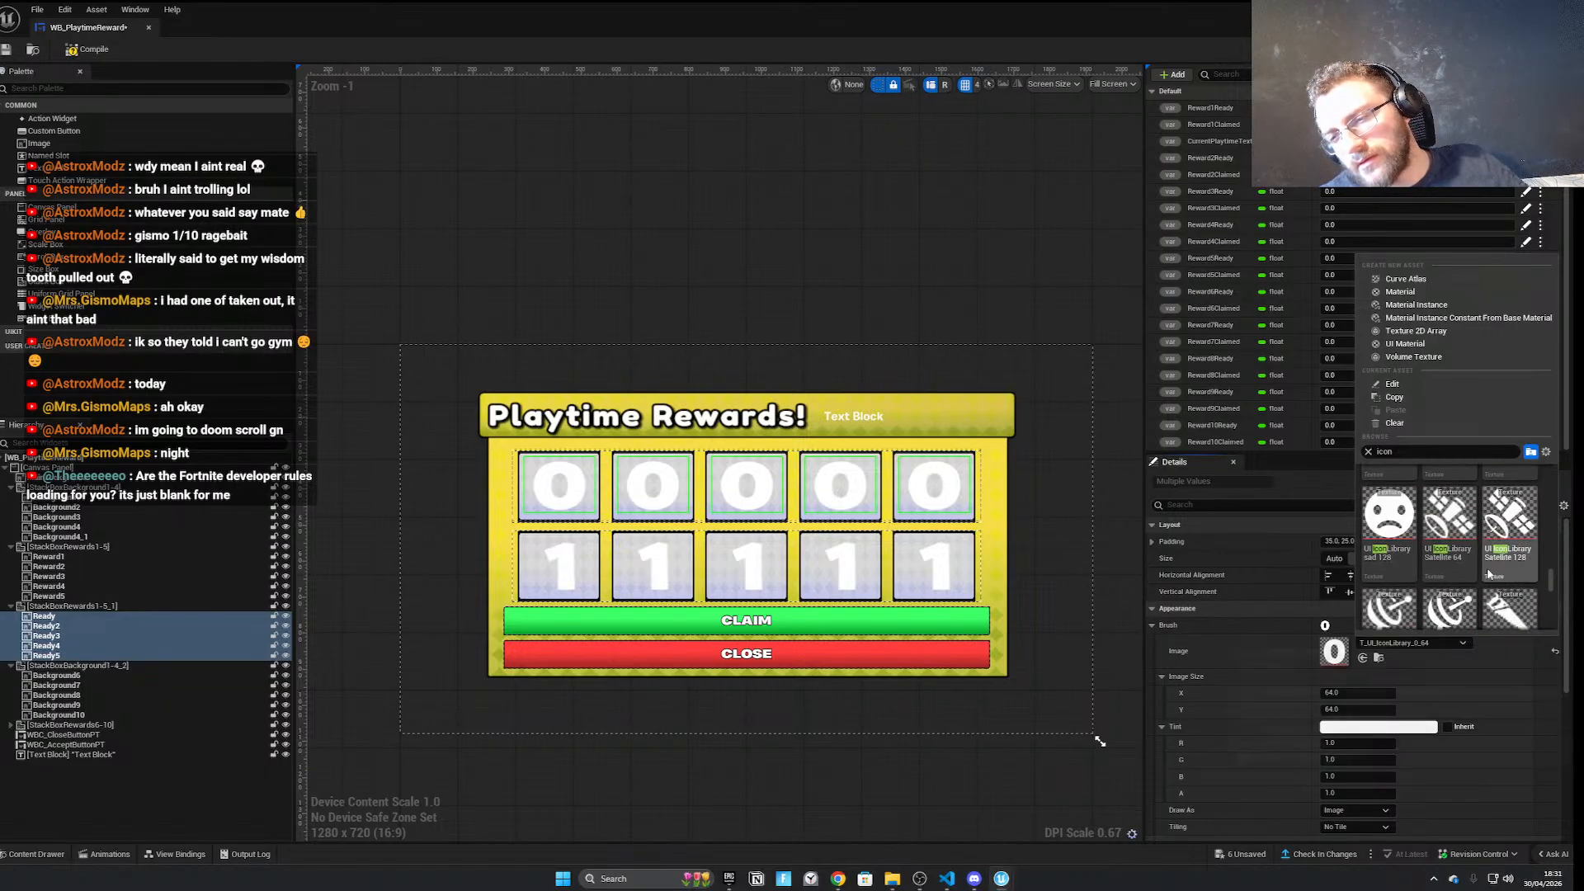
scroll(1477, 566, "up", 5)
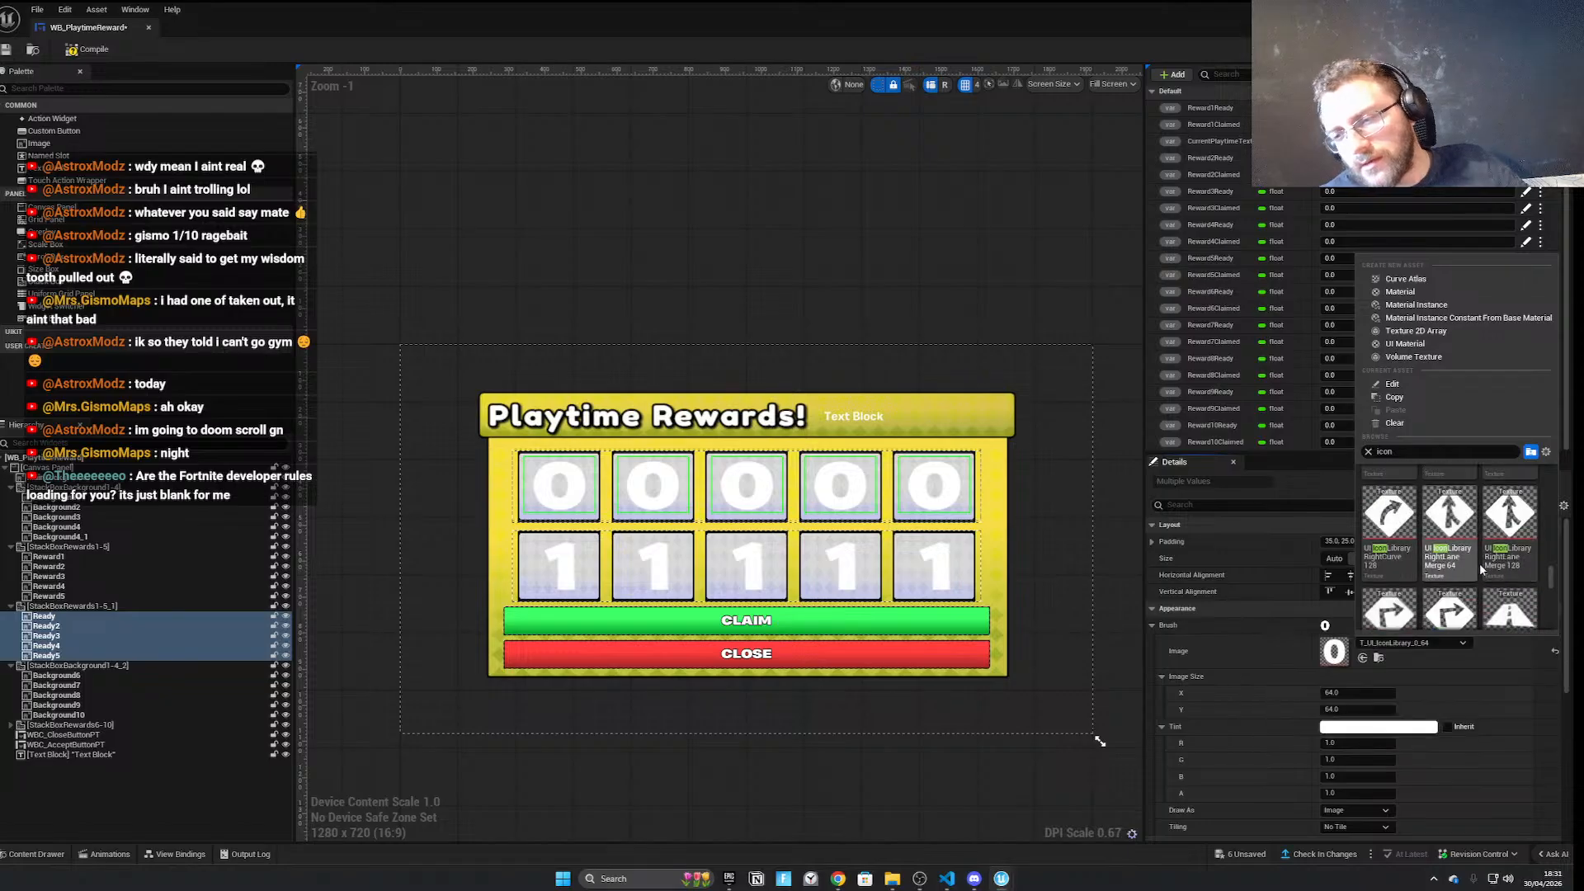
scroll(1477, 575, "up", 5)
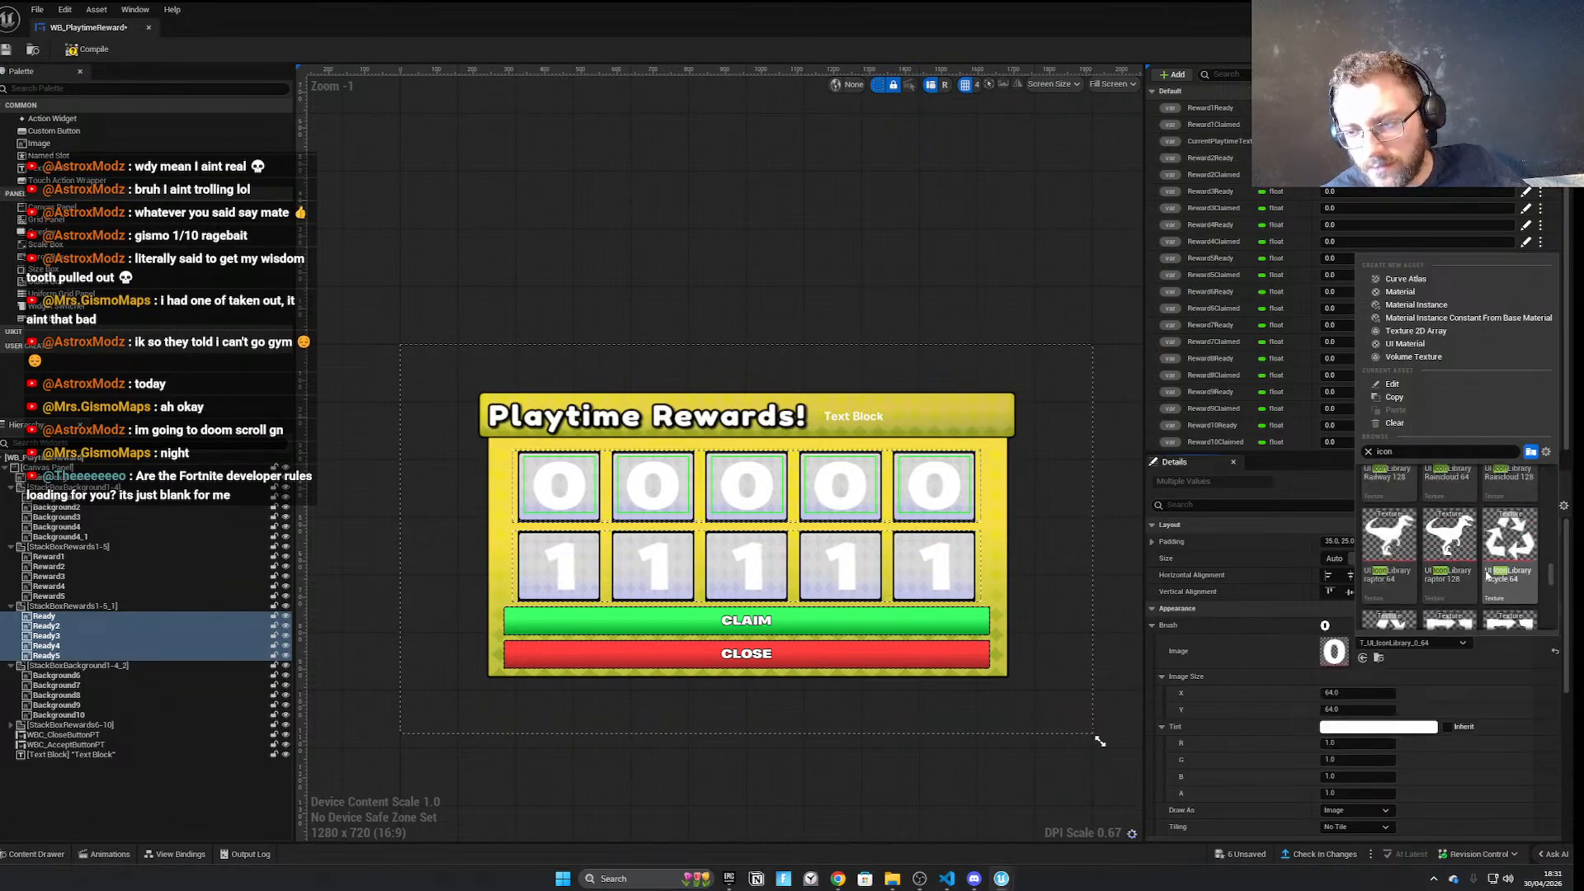
scroll(1483, 575, "up", 5)
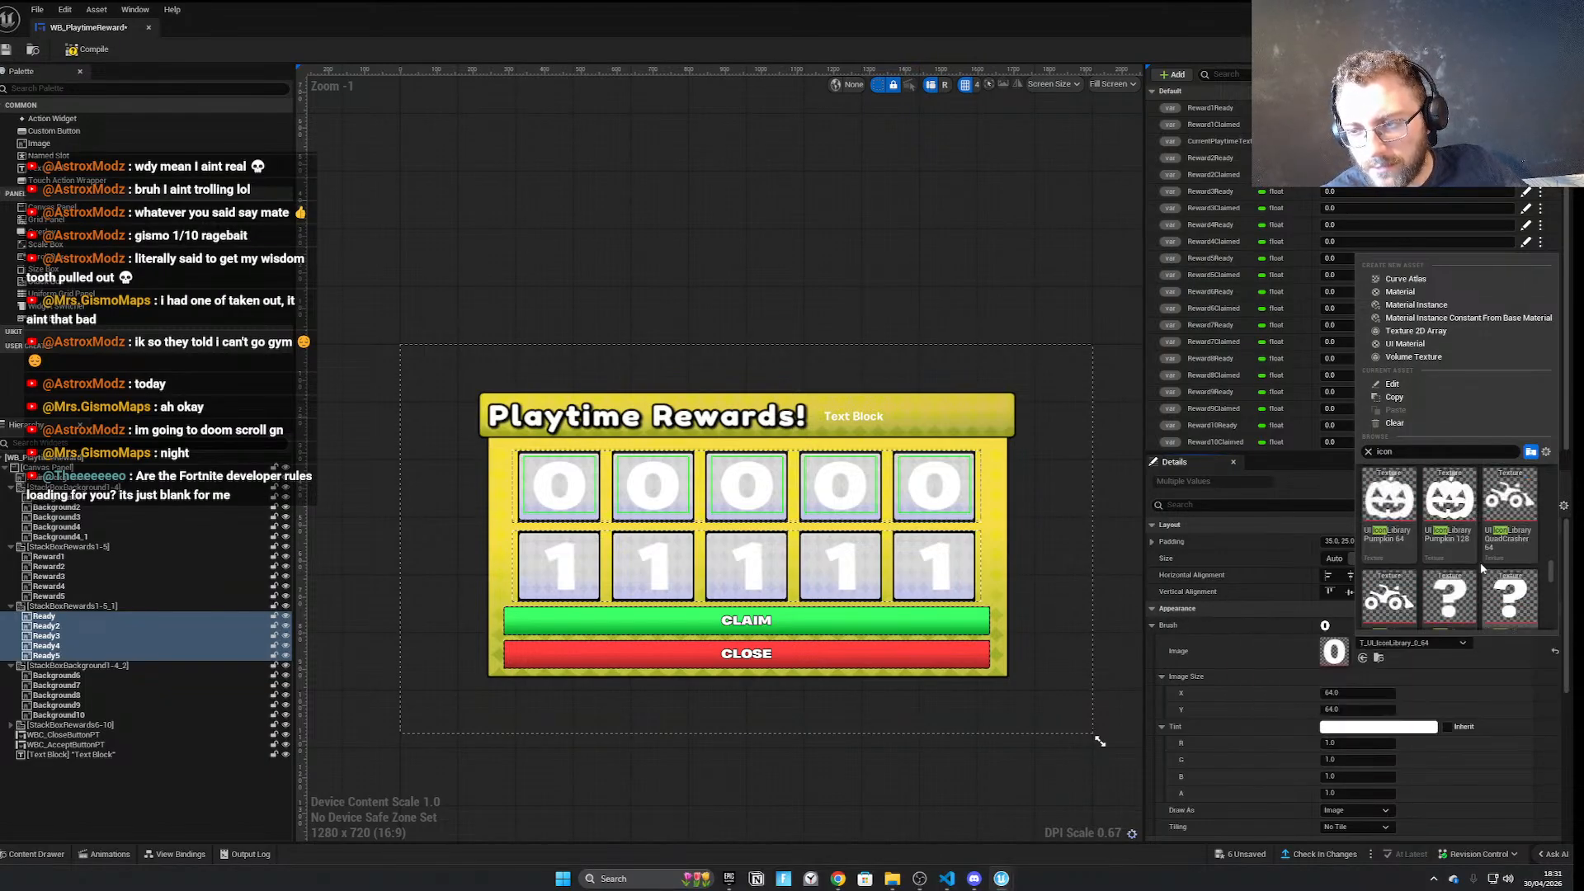
scroll(1481, 565, "up", 6)
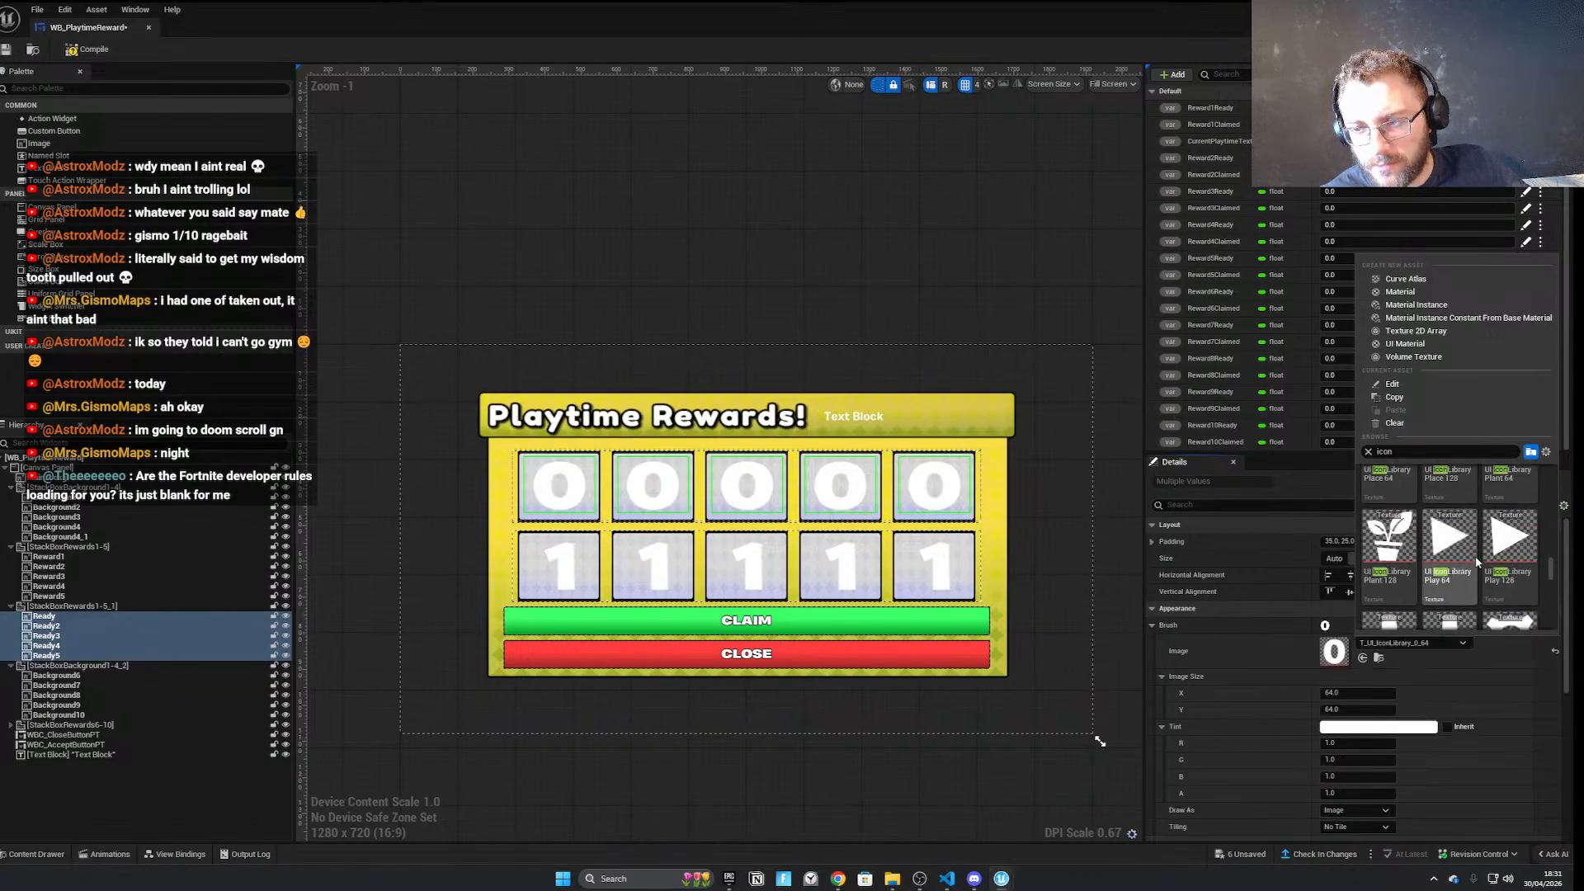
scroll(1473, 565, "up", 5)
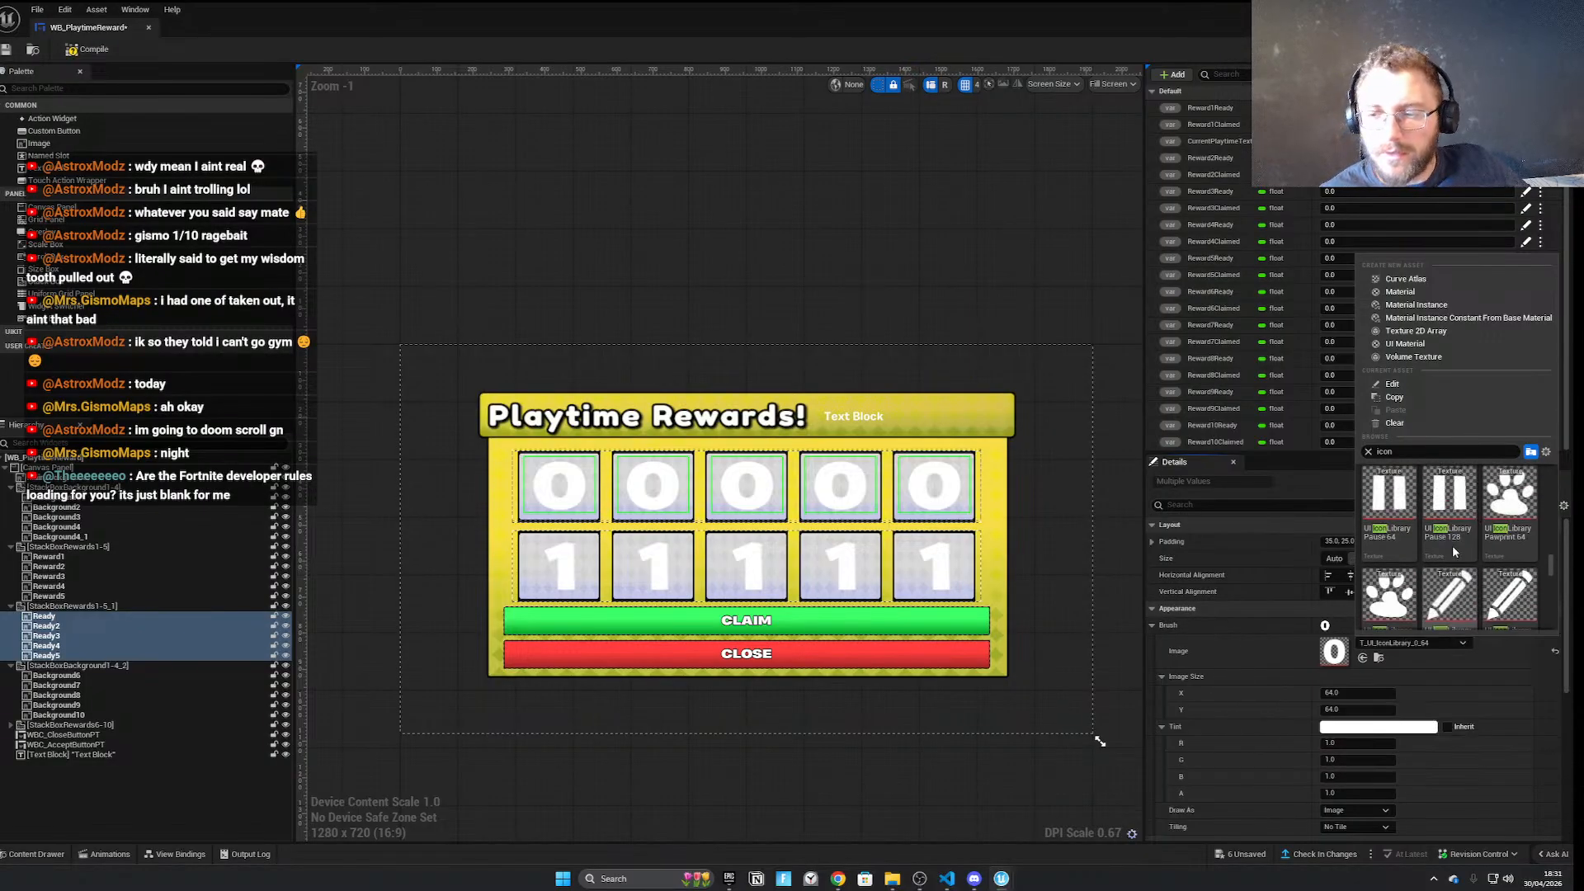
scroll(1483, 572, "up", 5)
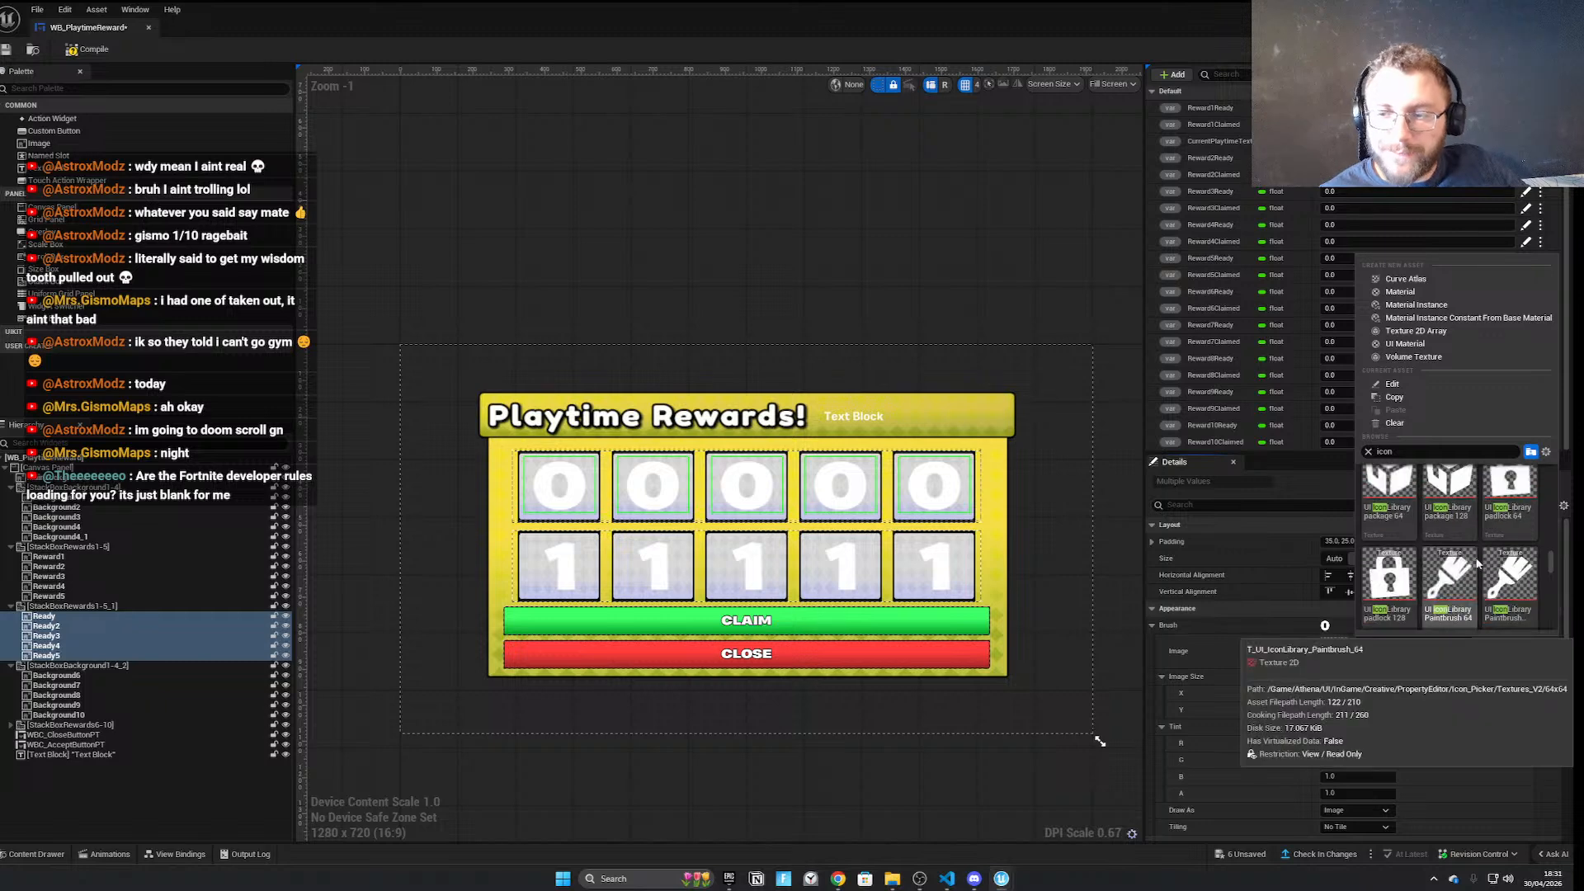
scroll(1477, 569, "down", 2)
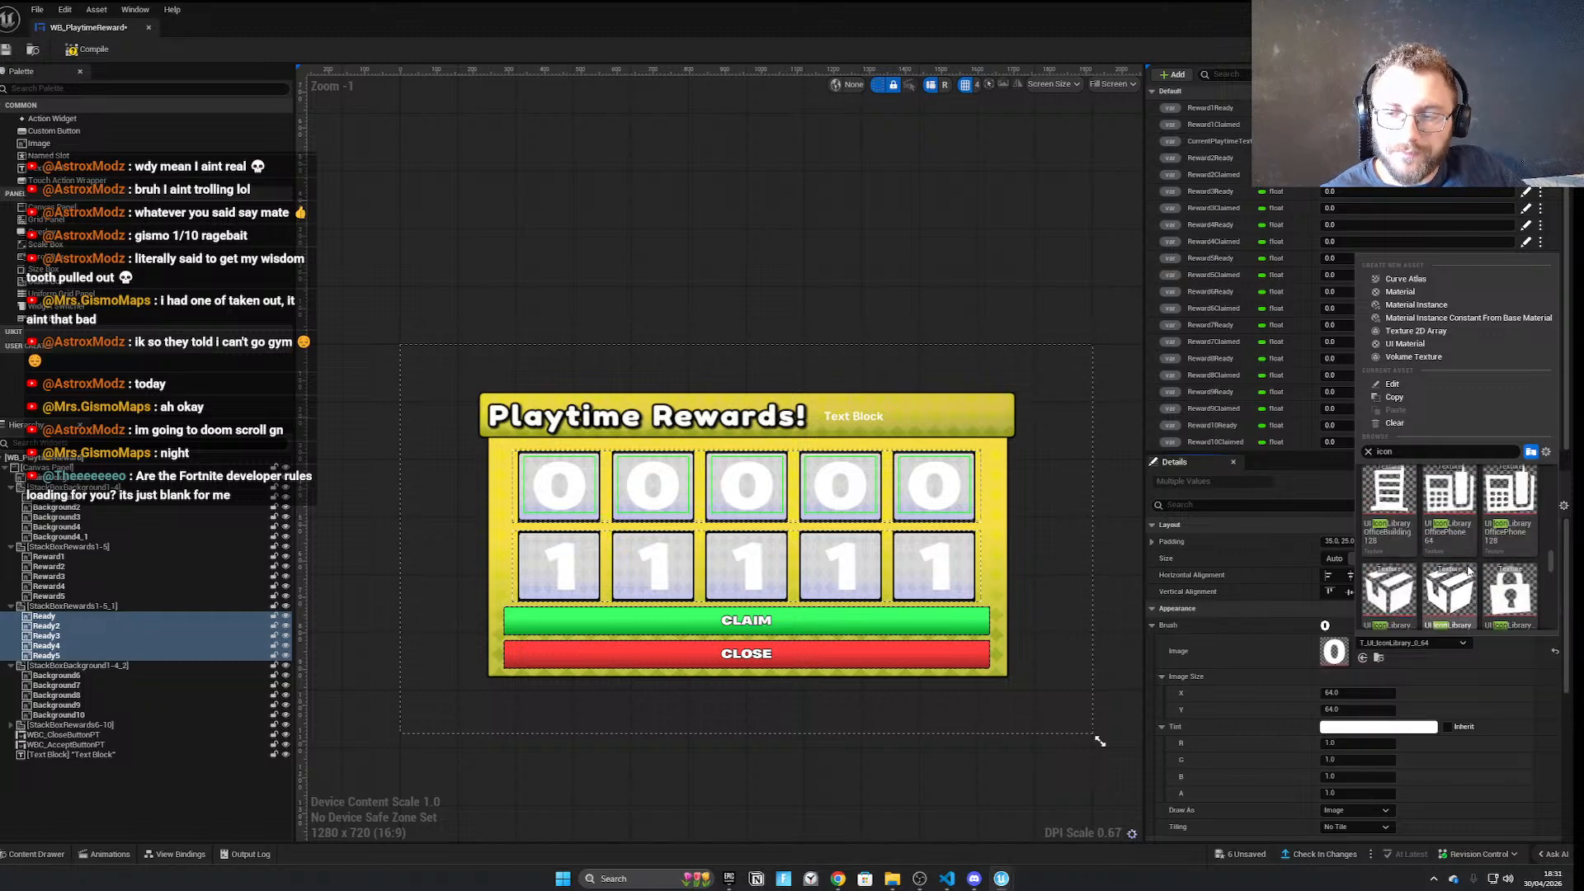
scroll(1407, 576, "up", 3)
scroll(1418, 566, "up", 2)
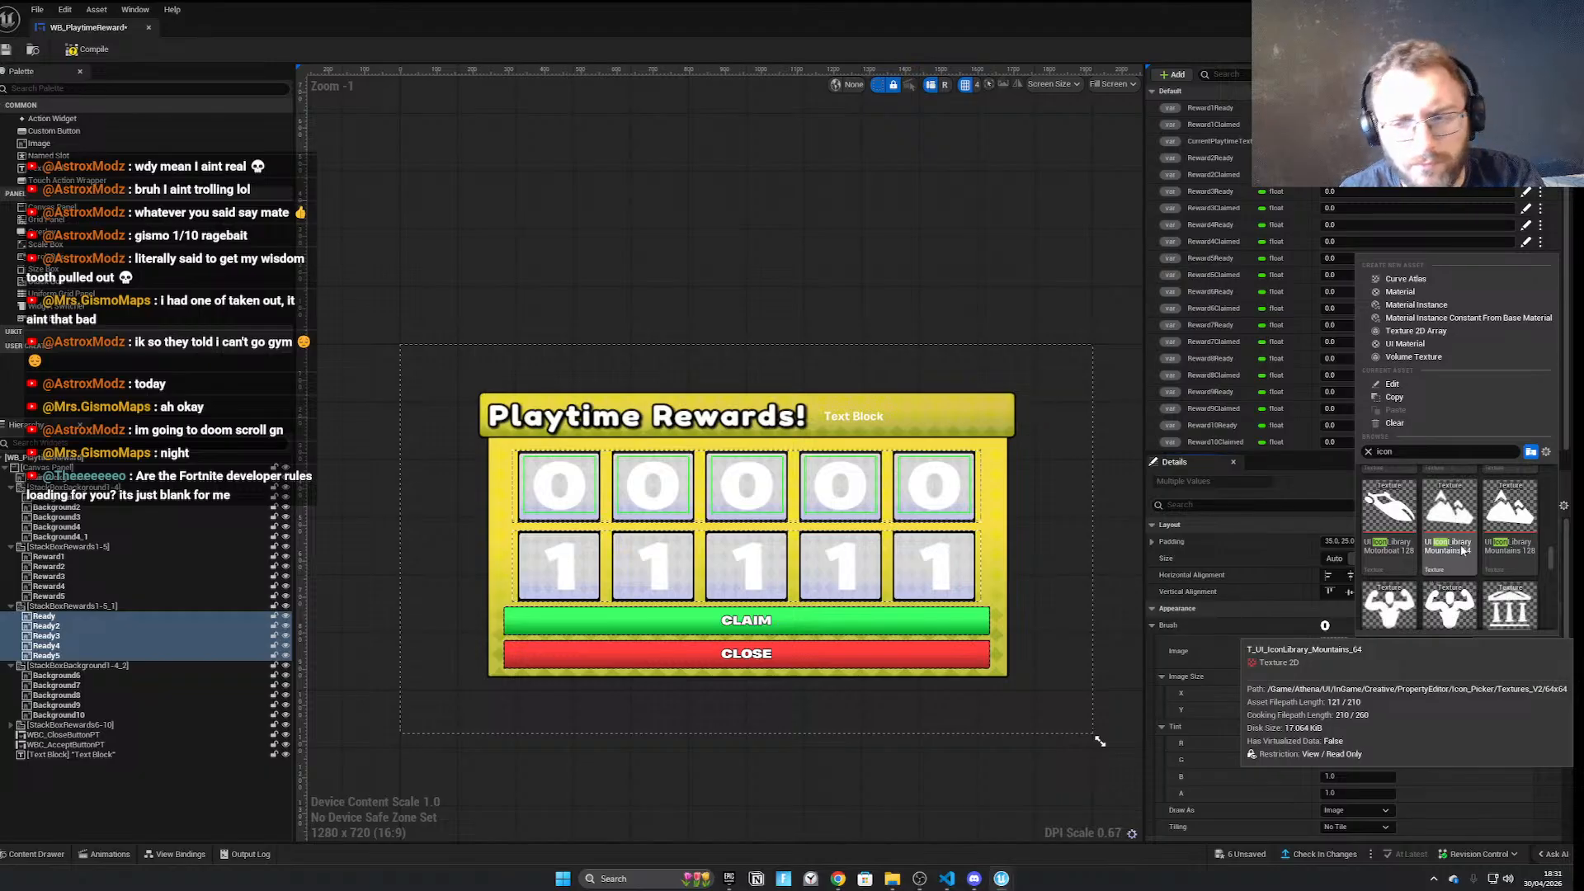
scroll(1459, 551, "up", 2)
scroll(1463, 562, "up", 3)
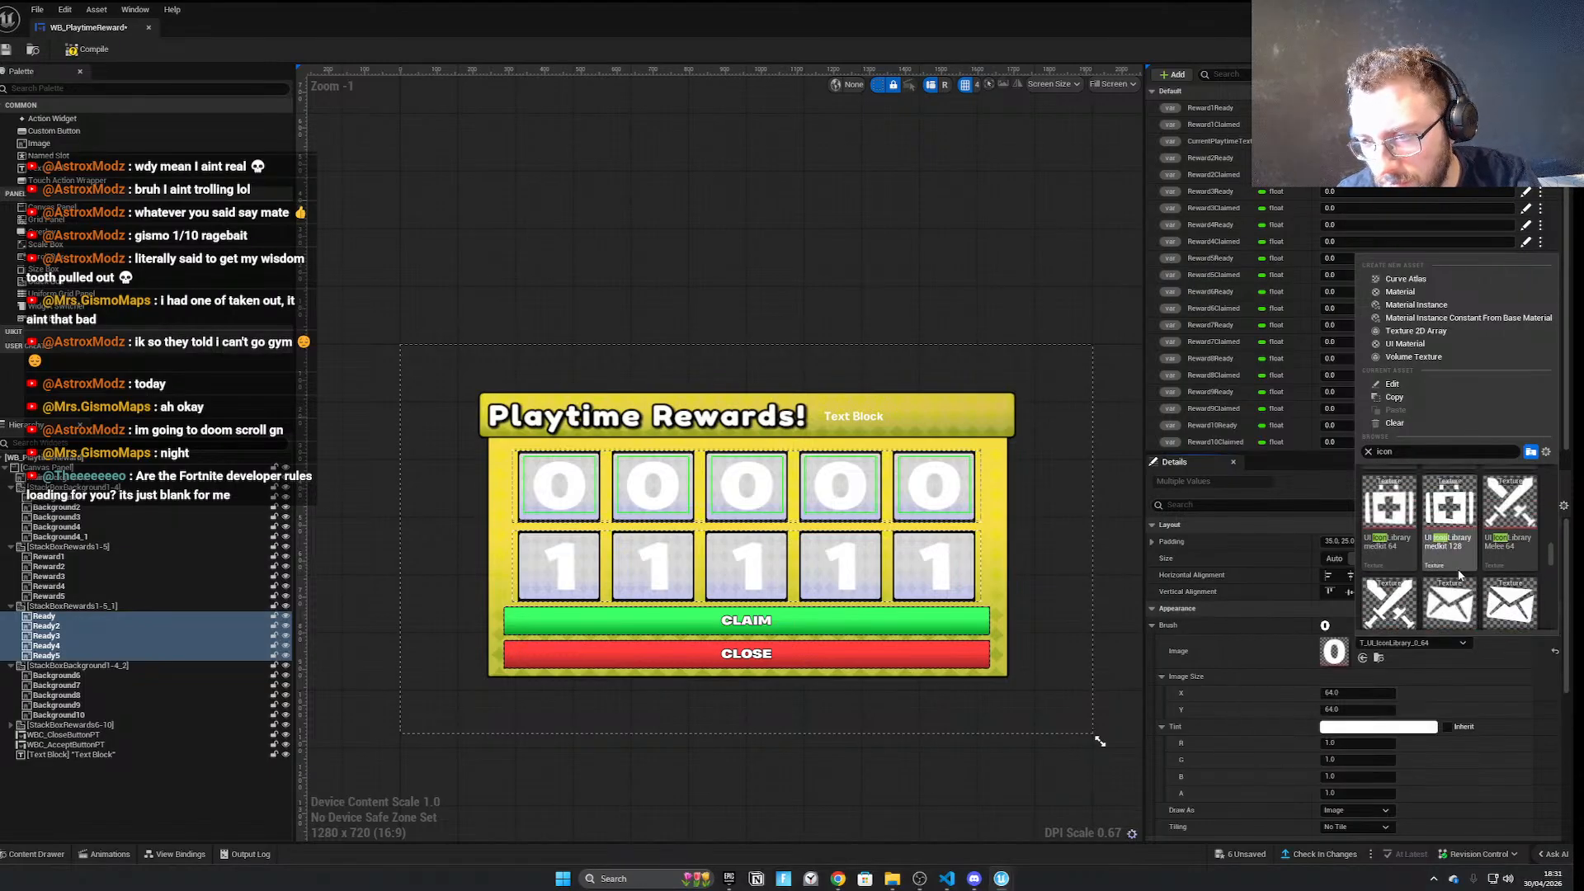
scroll(1491, 606, "up", 5)
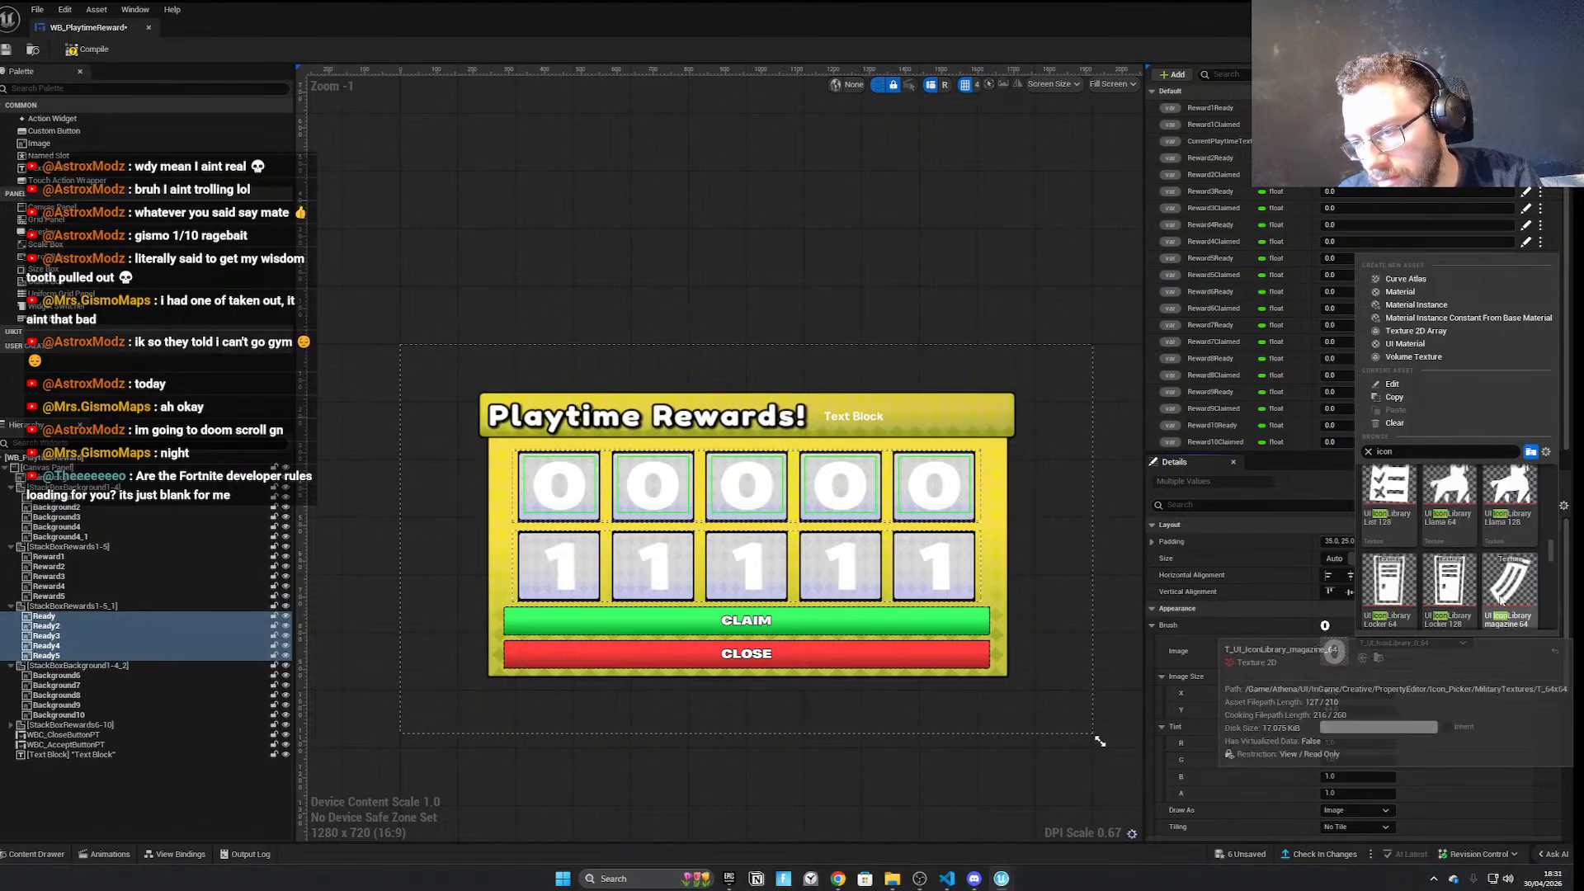
scroll(1491, 615, "up", 5)
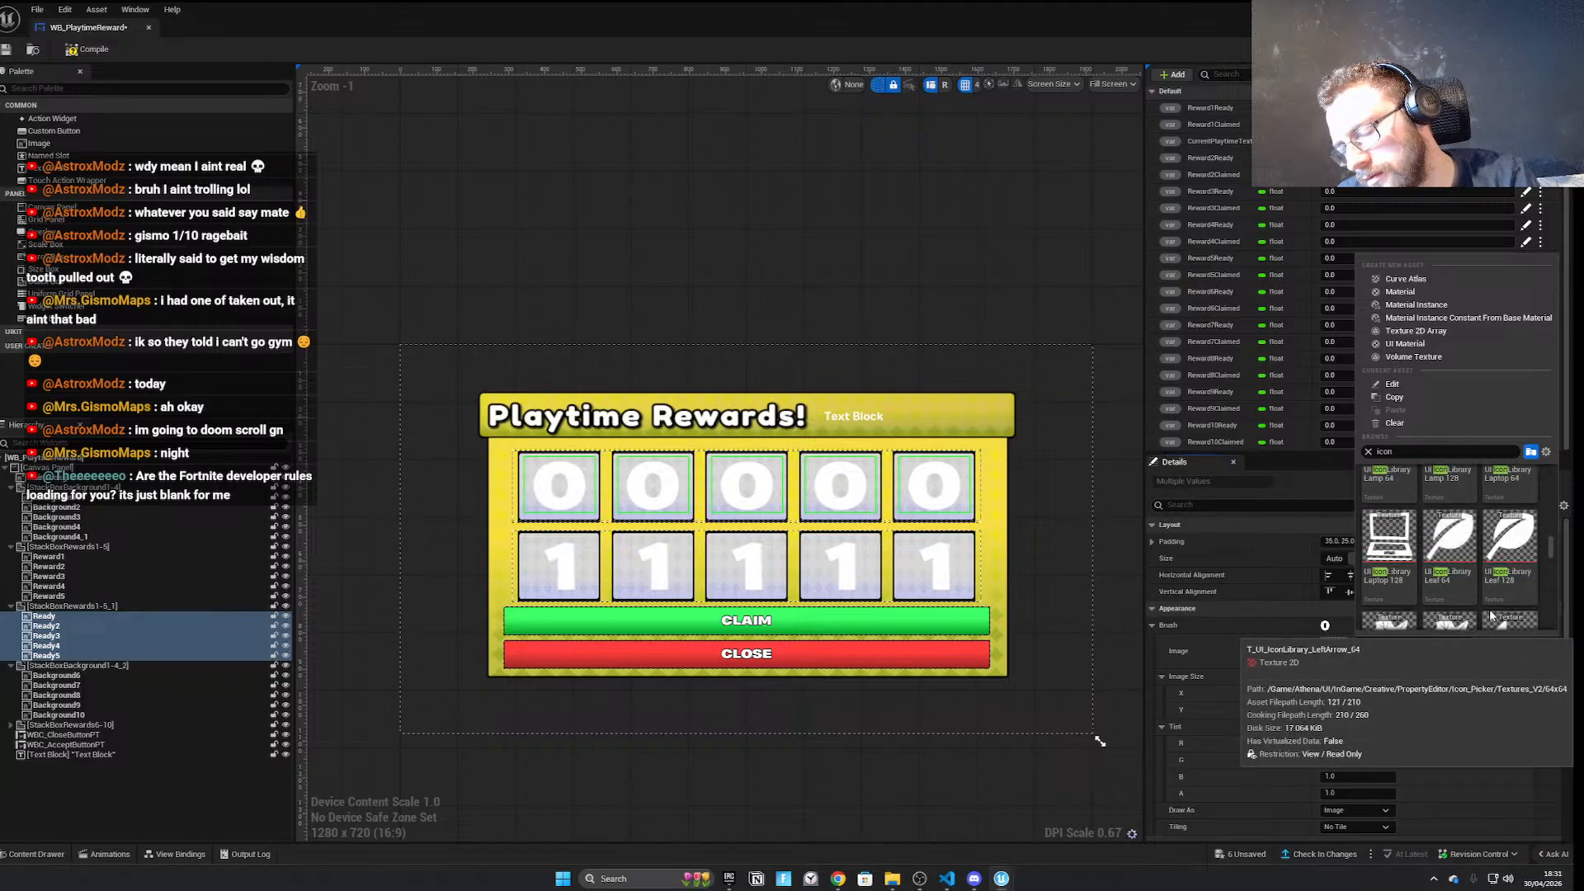
scroll(1481, 614, "up", 5)
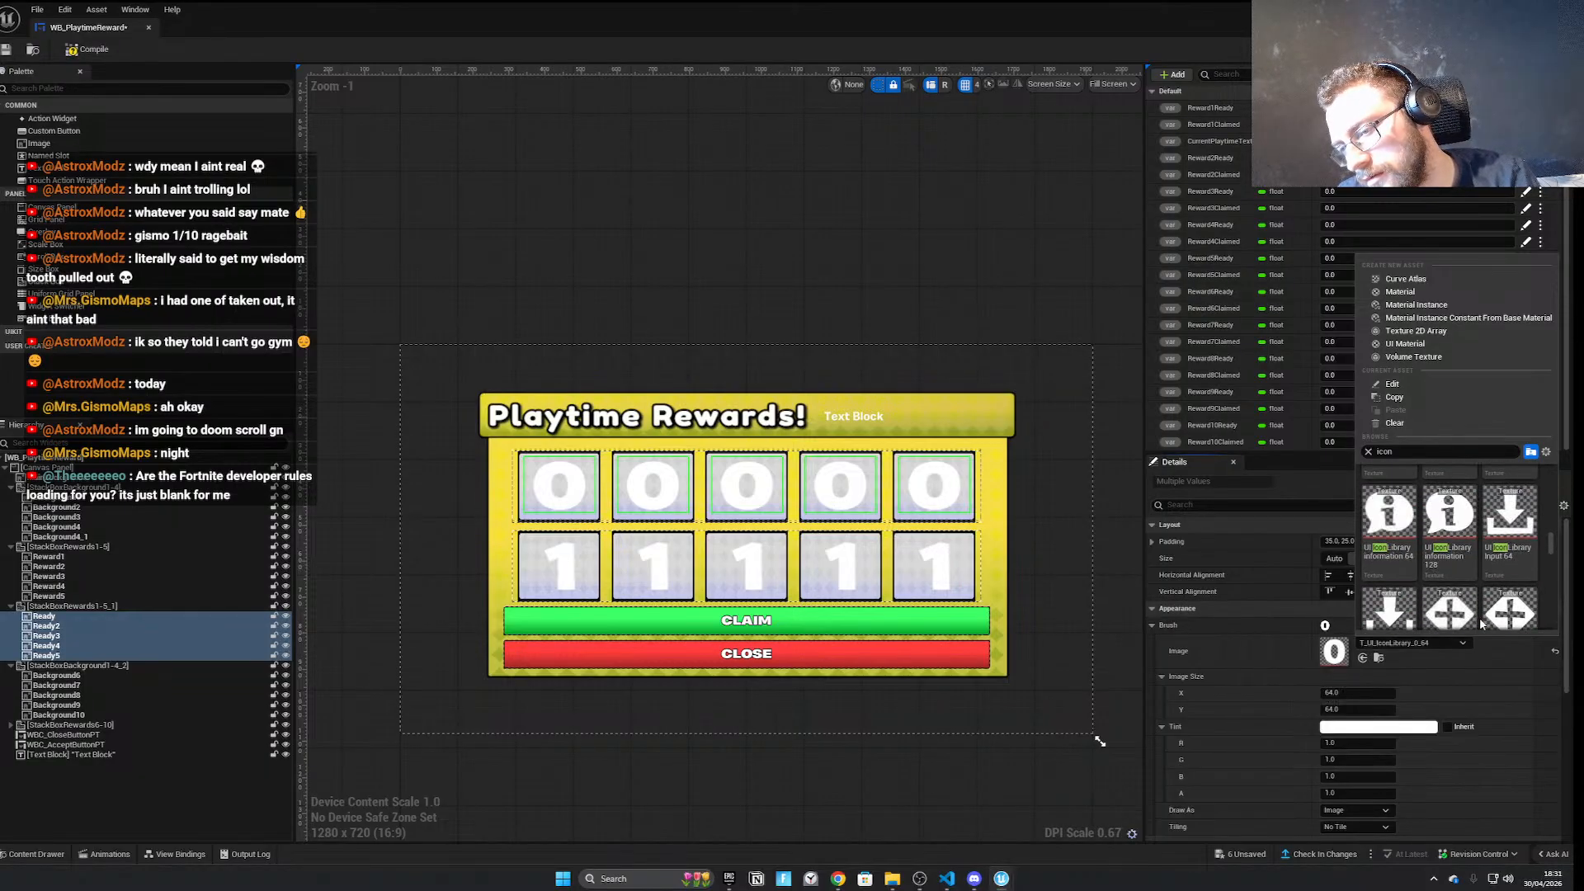
scroll(1481, 623, "up", 5)
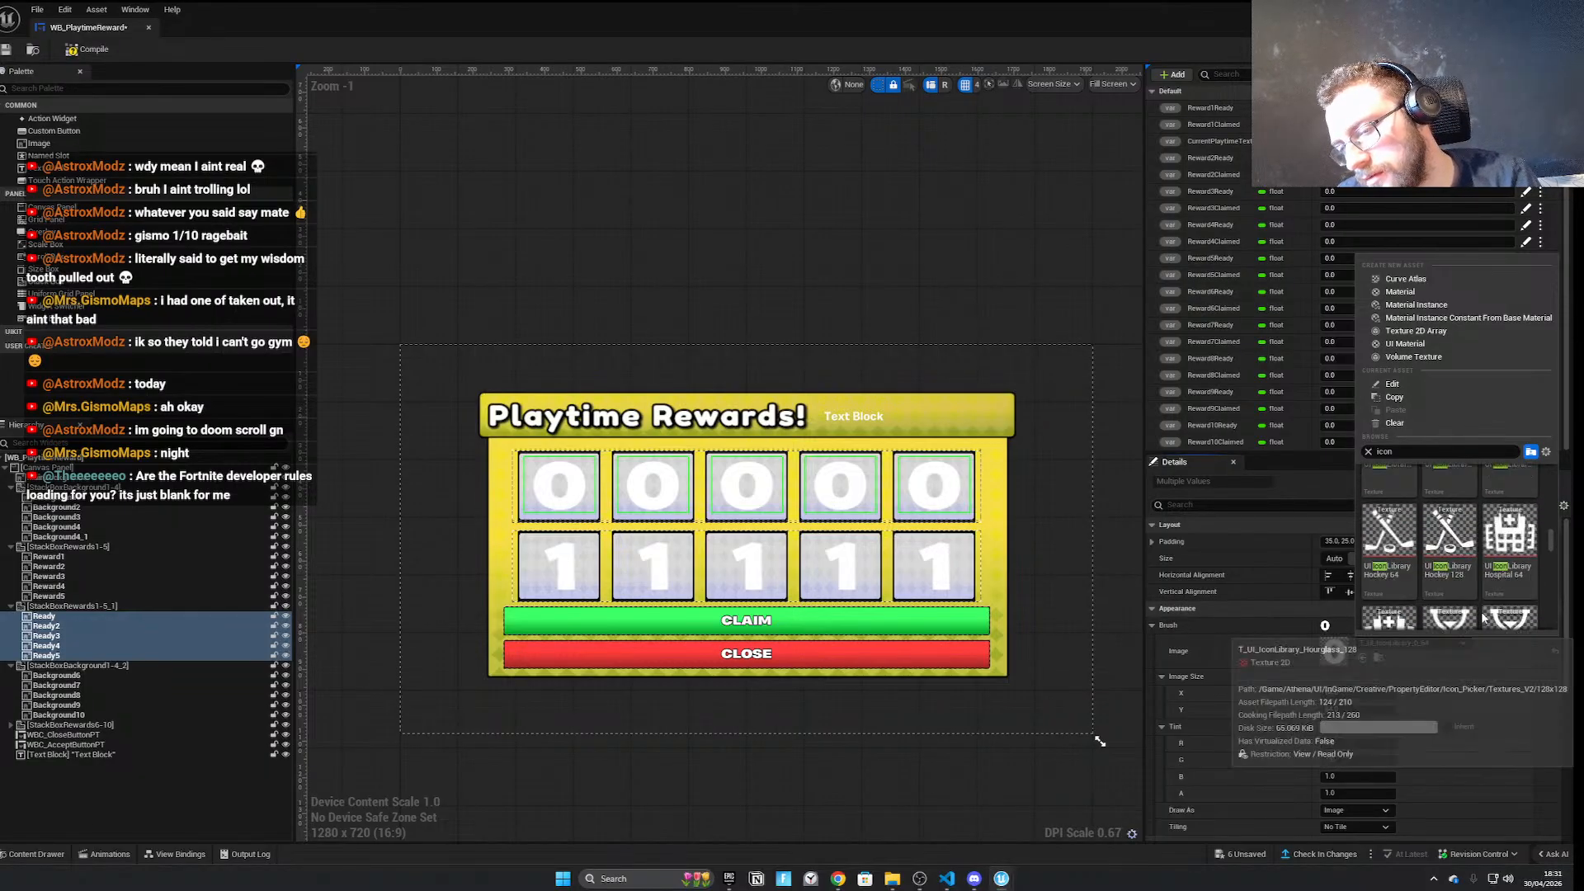
scroll(1480, 624, "up", 5)
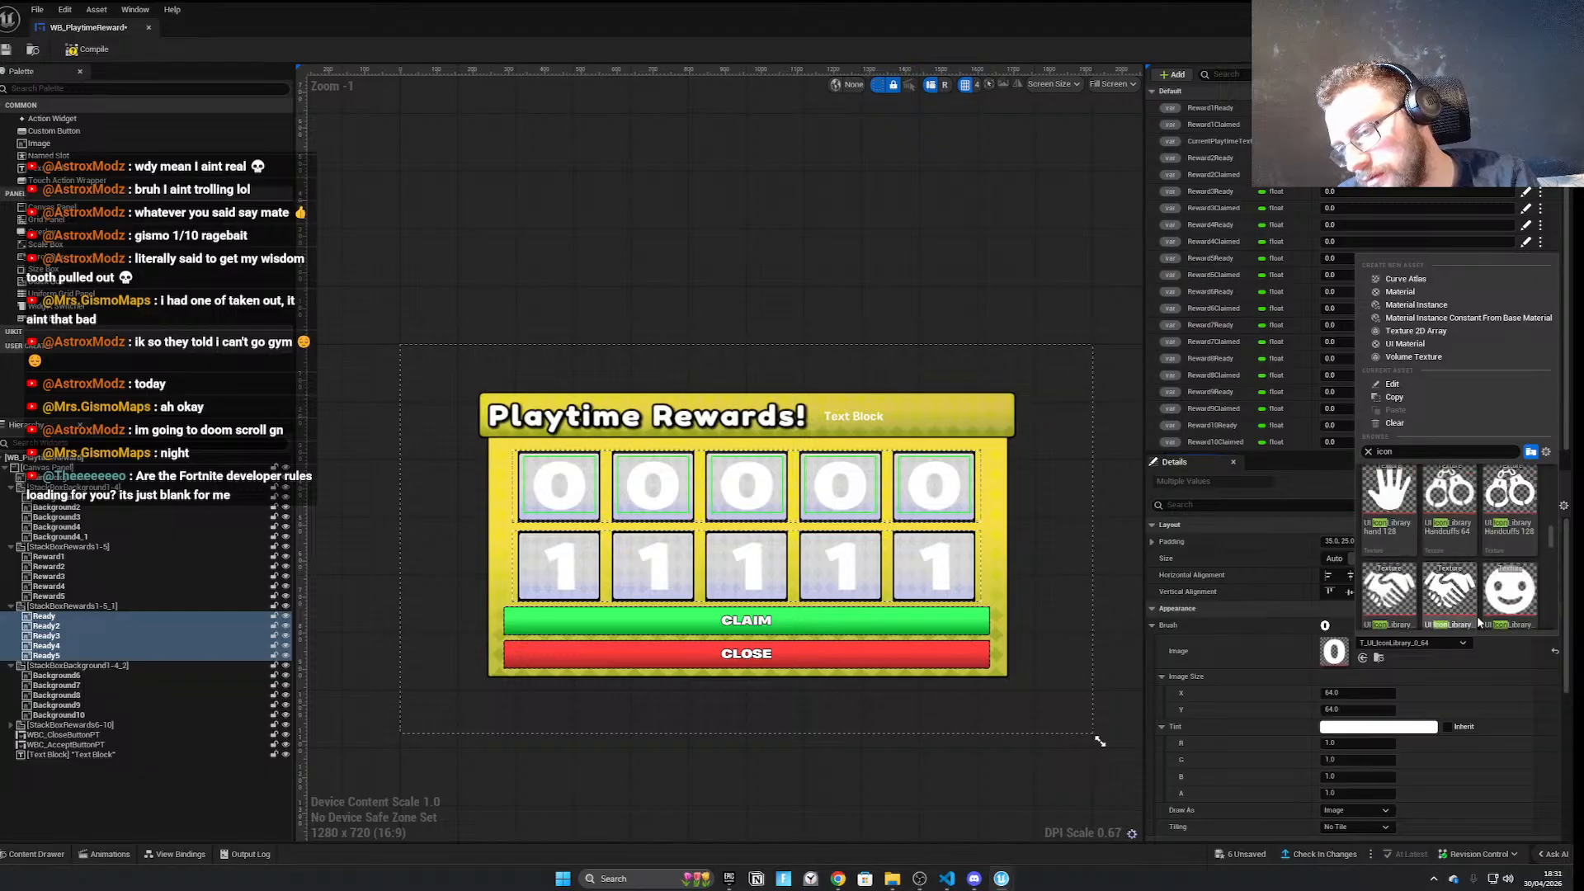
scroll(1485, 623, "up", 2)
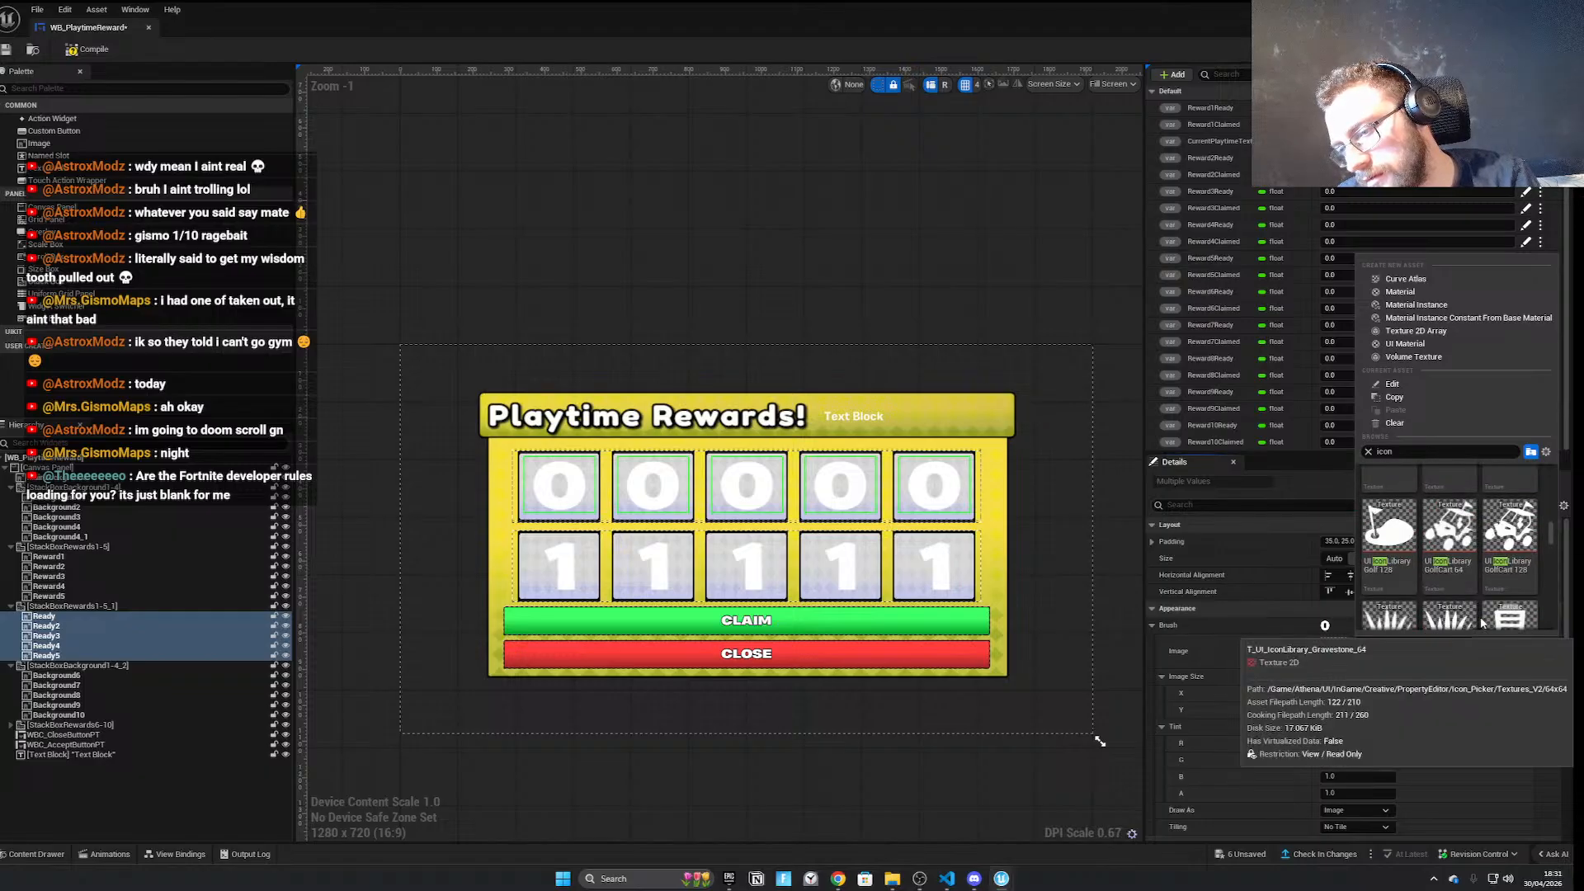
scroll(1480, 624, "up", 4)
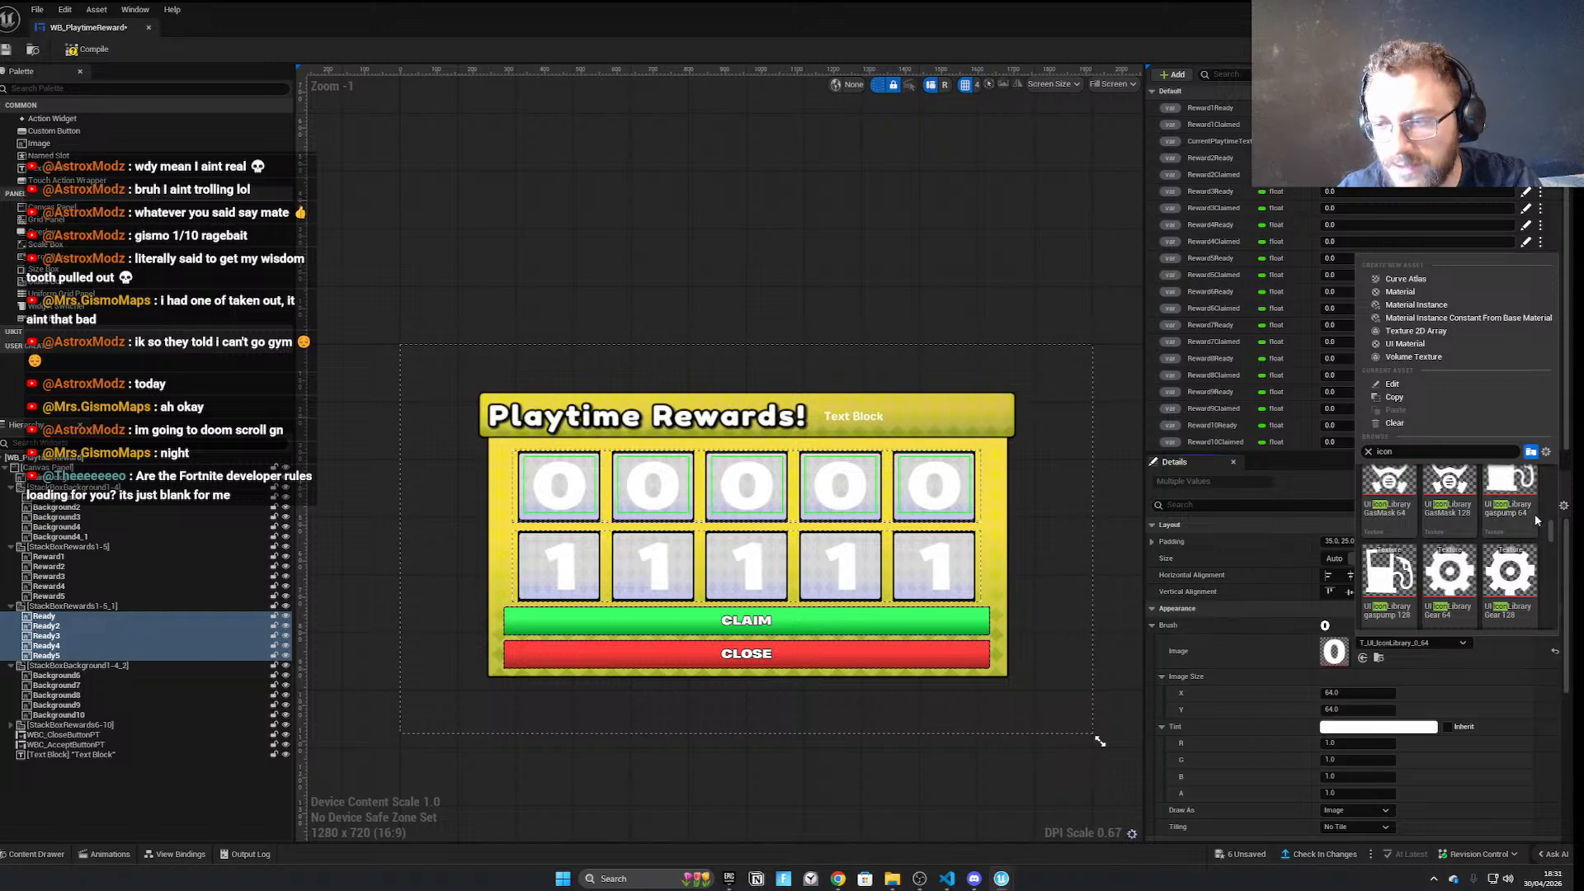
scroll(1505, 580, "up", 4)
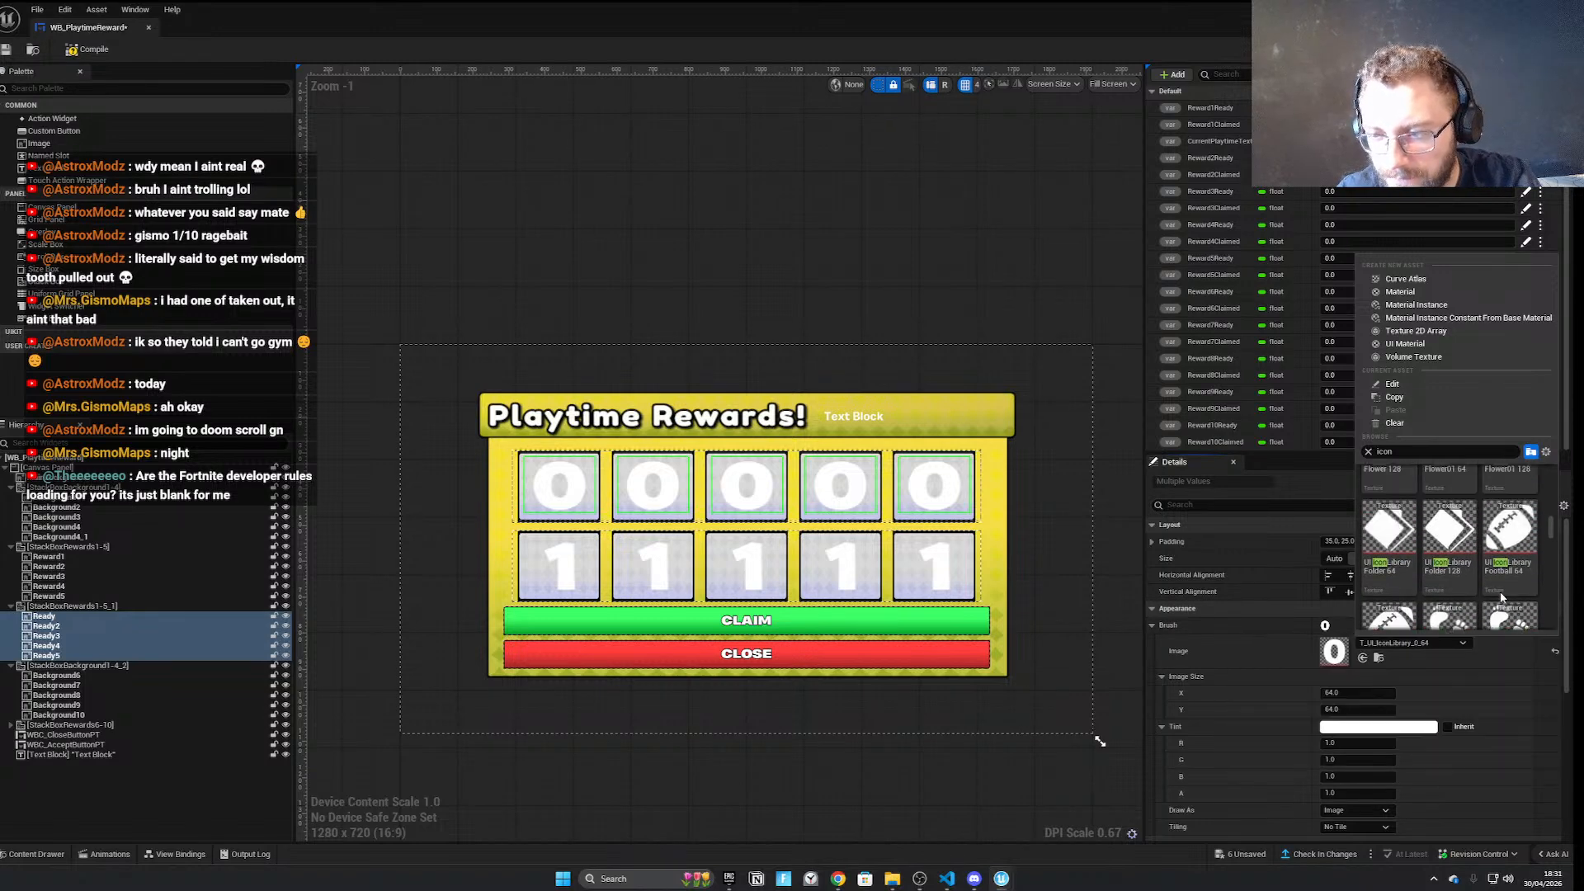
scroll(1503, 600, "up", 4)
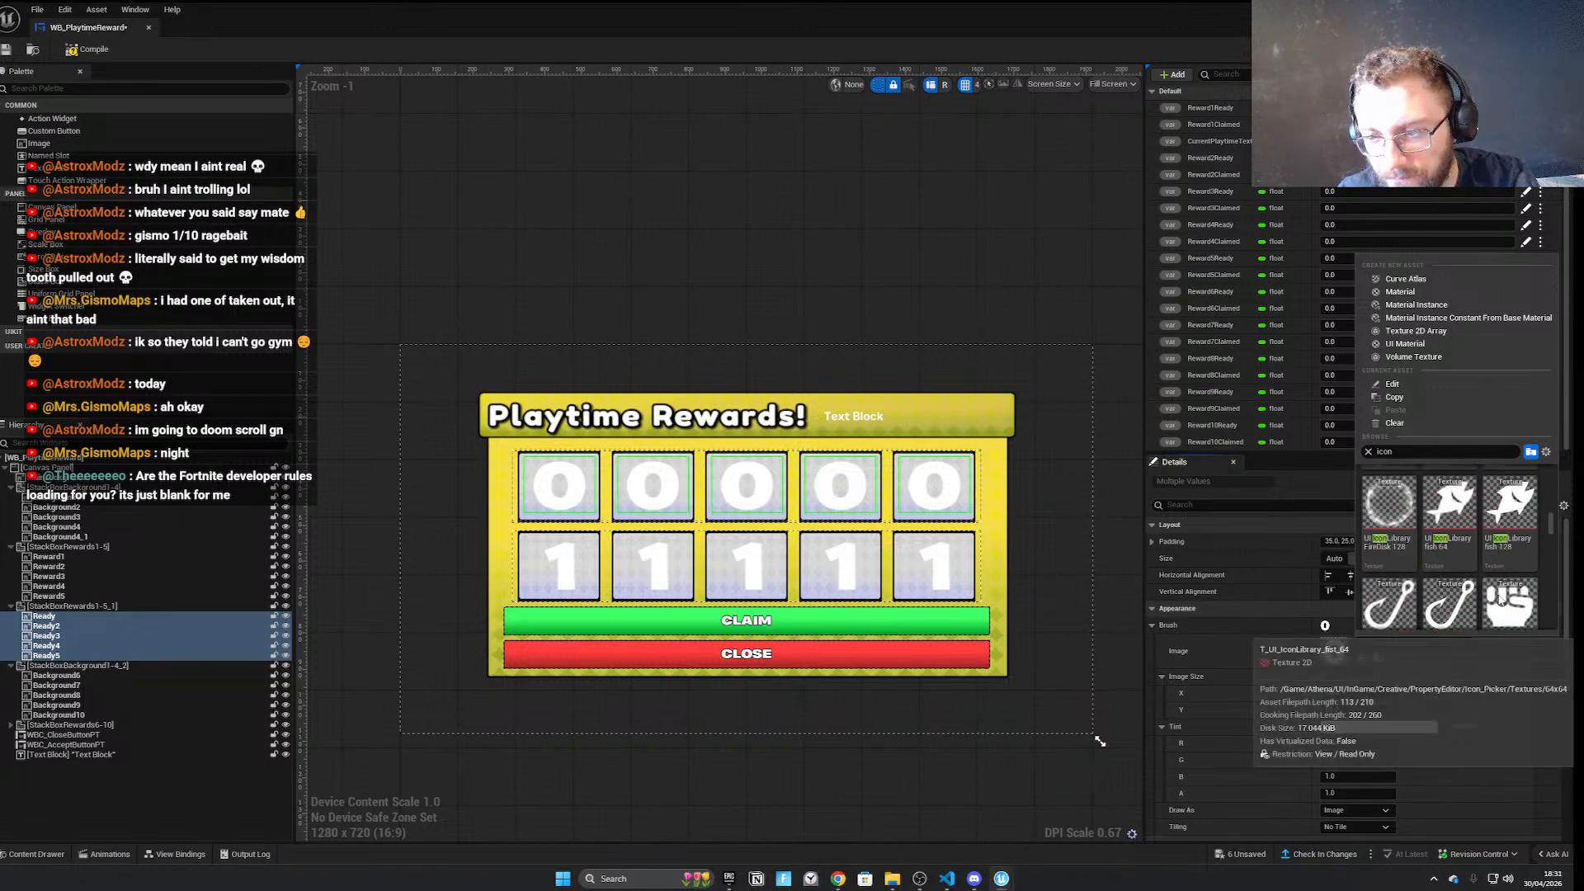
scroll(1500, 601, "up", 4)
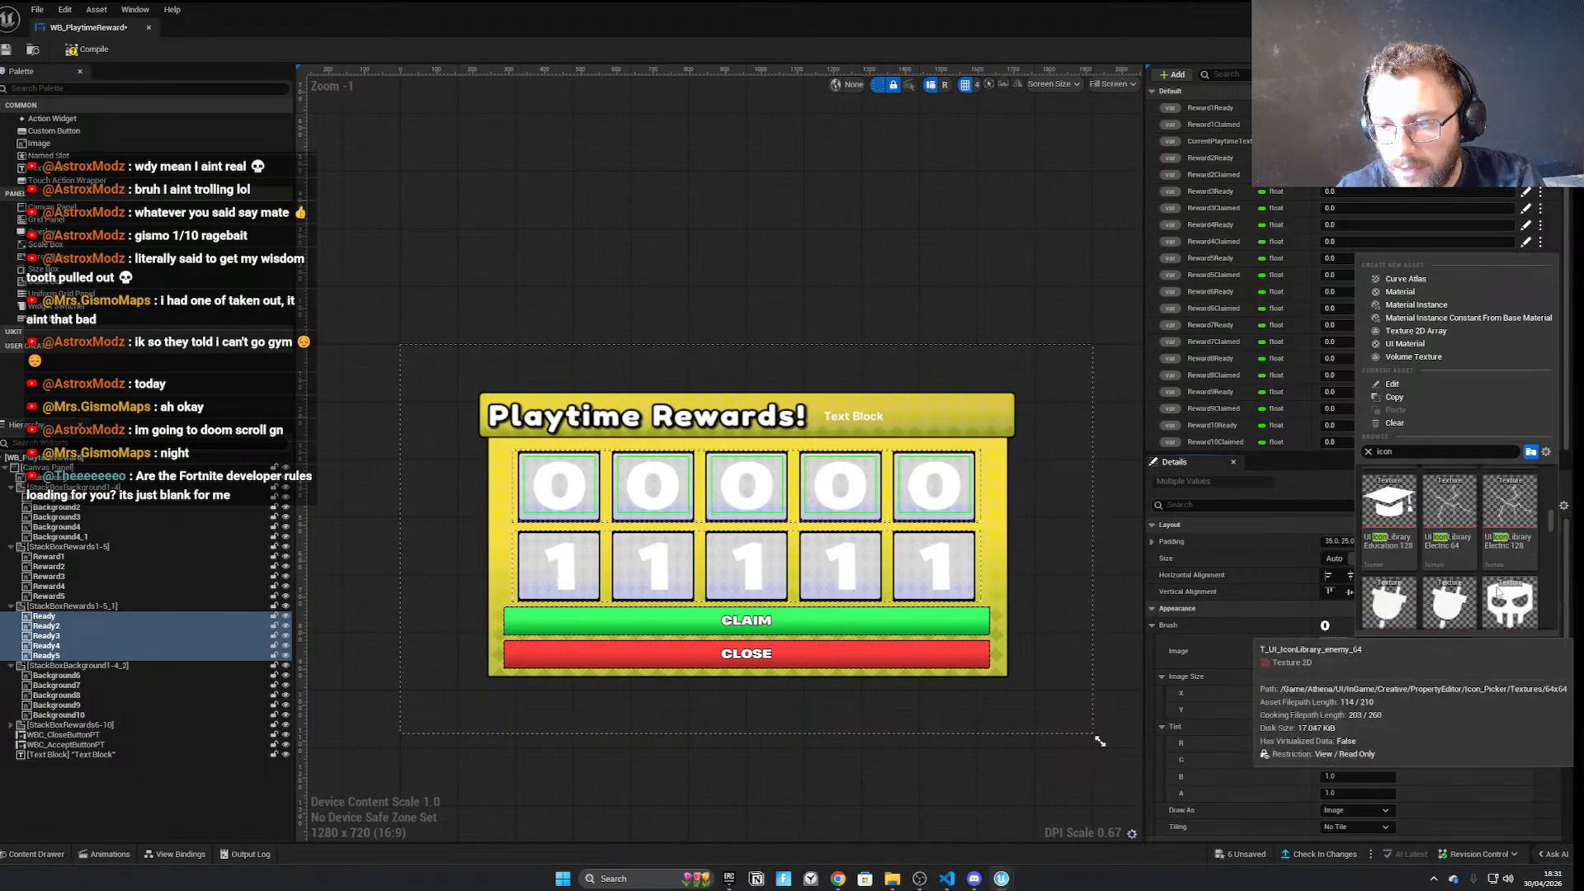
scroll(1496, 590, "down", 1)
scroll(1497, 588, "down", 1)
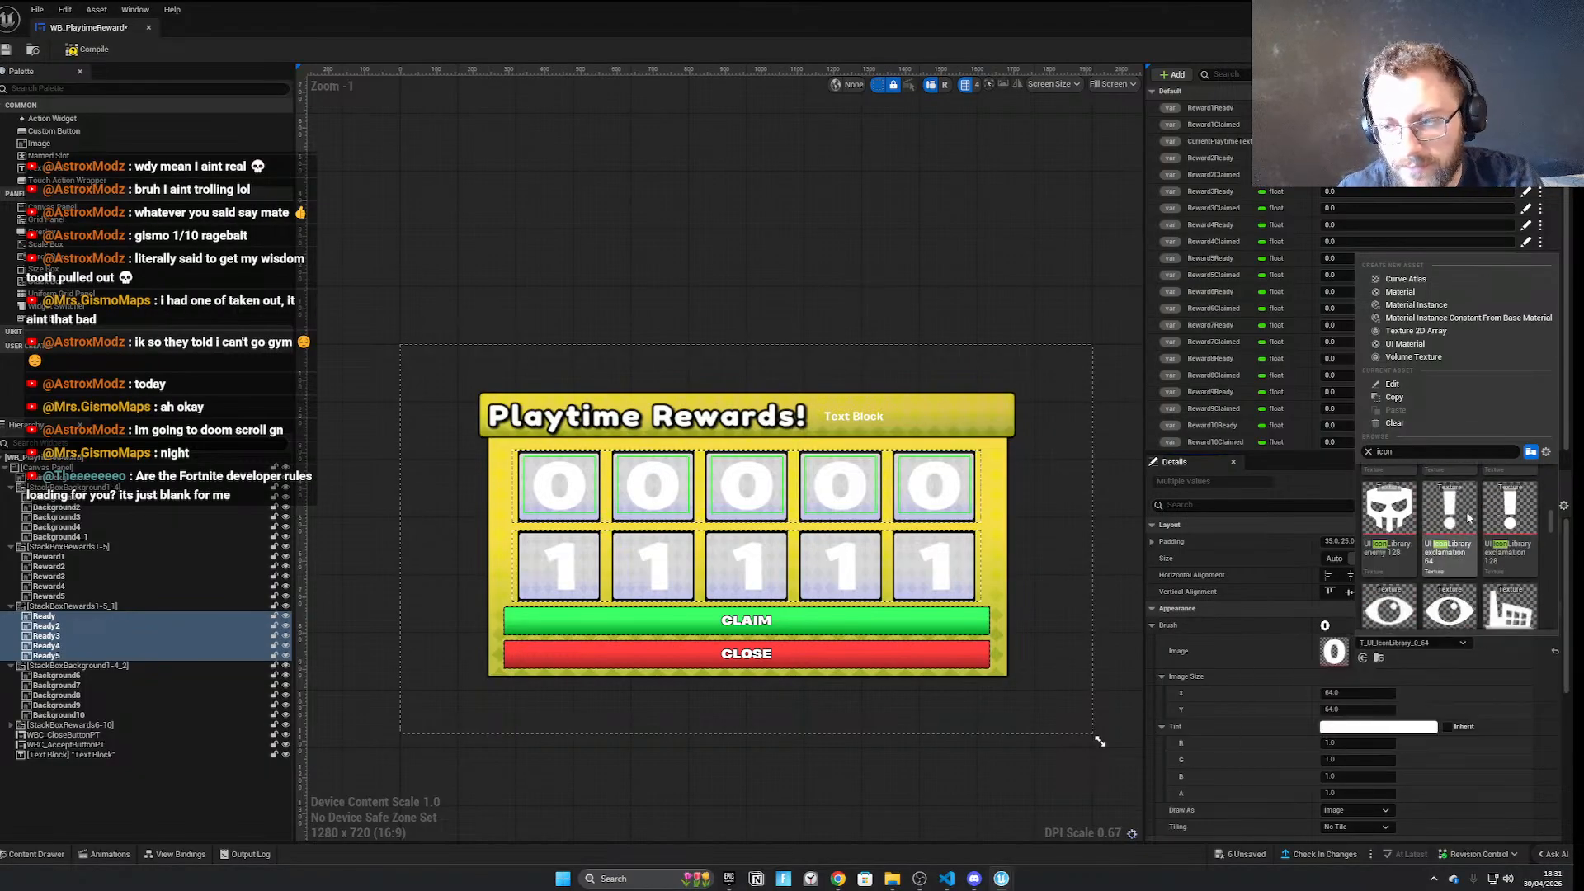
left_click(1448, 526)
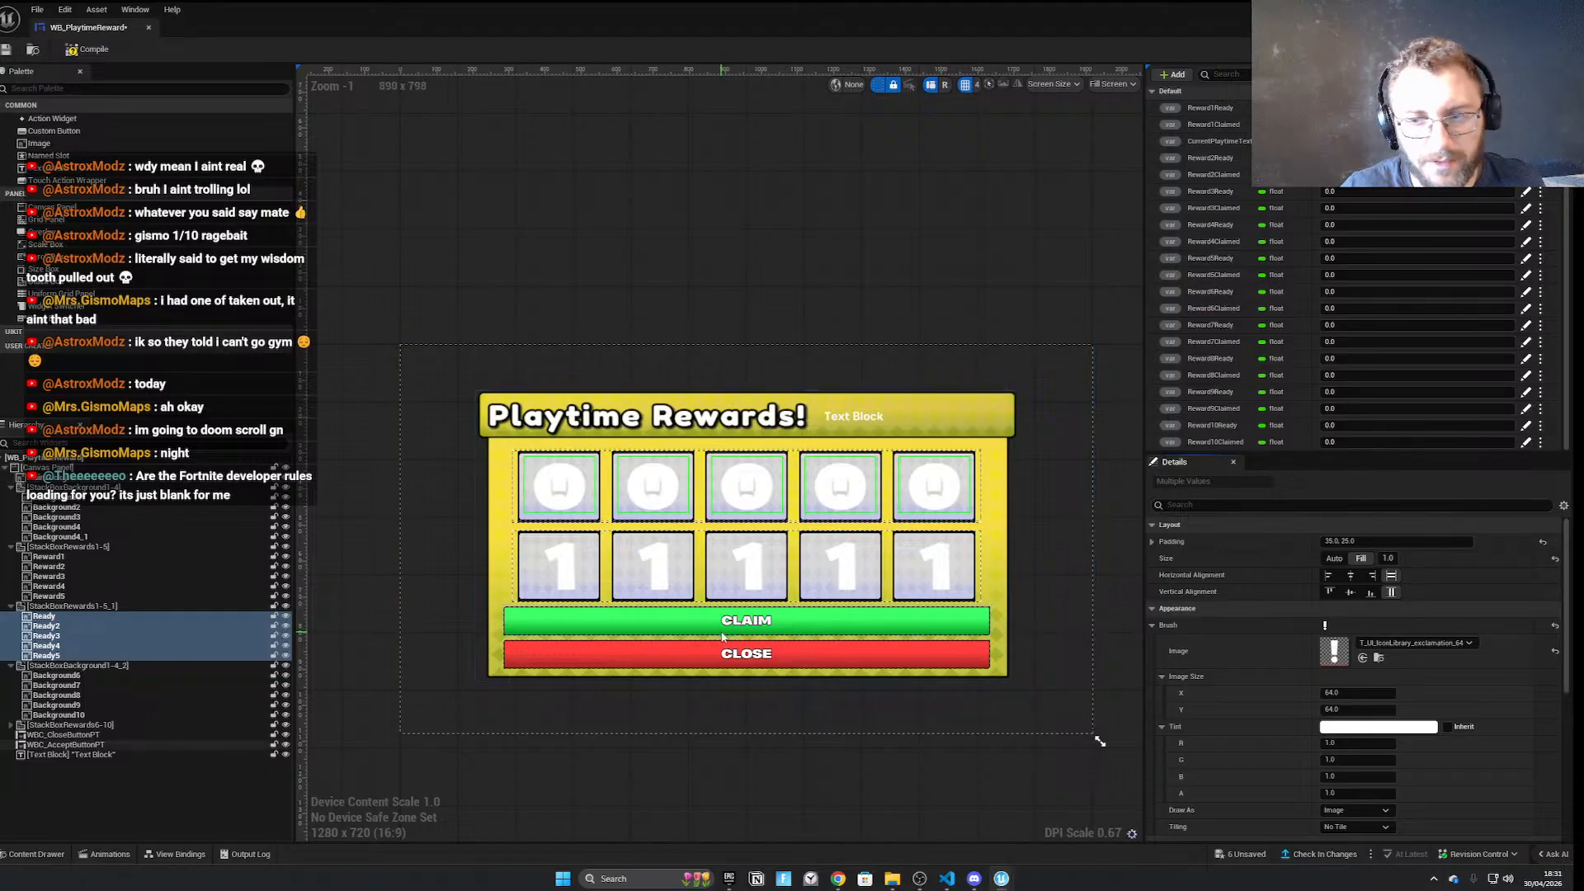
Select the five Ready images and set their left and right padding to 45
left_click(71, 618)
left_click(63, 654, "shift")
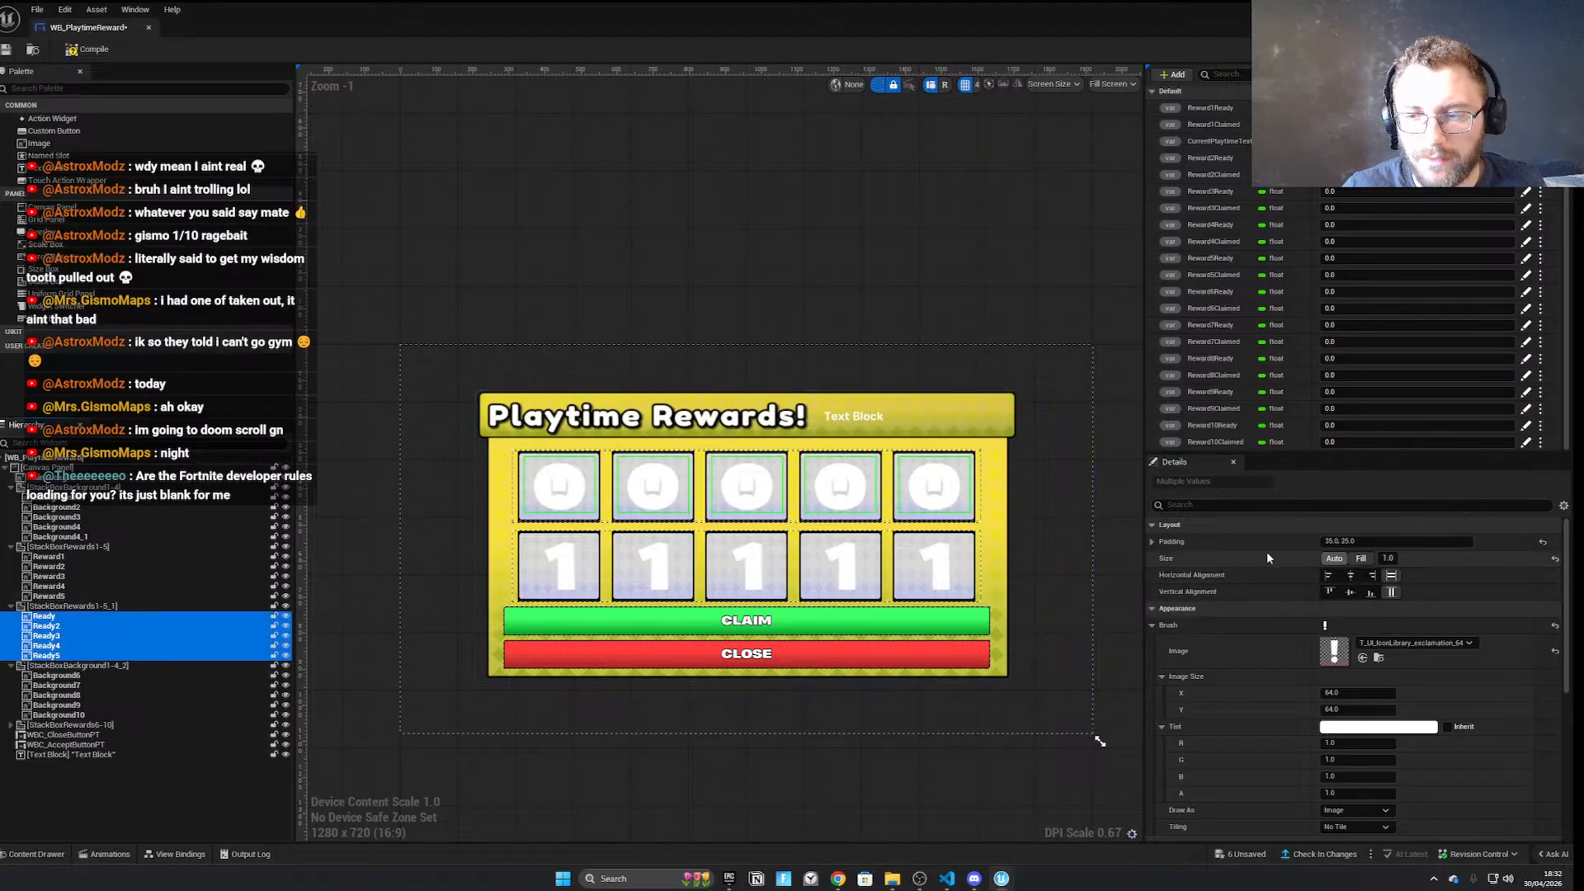
left_click(1151, 542)
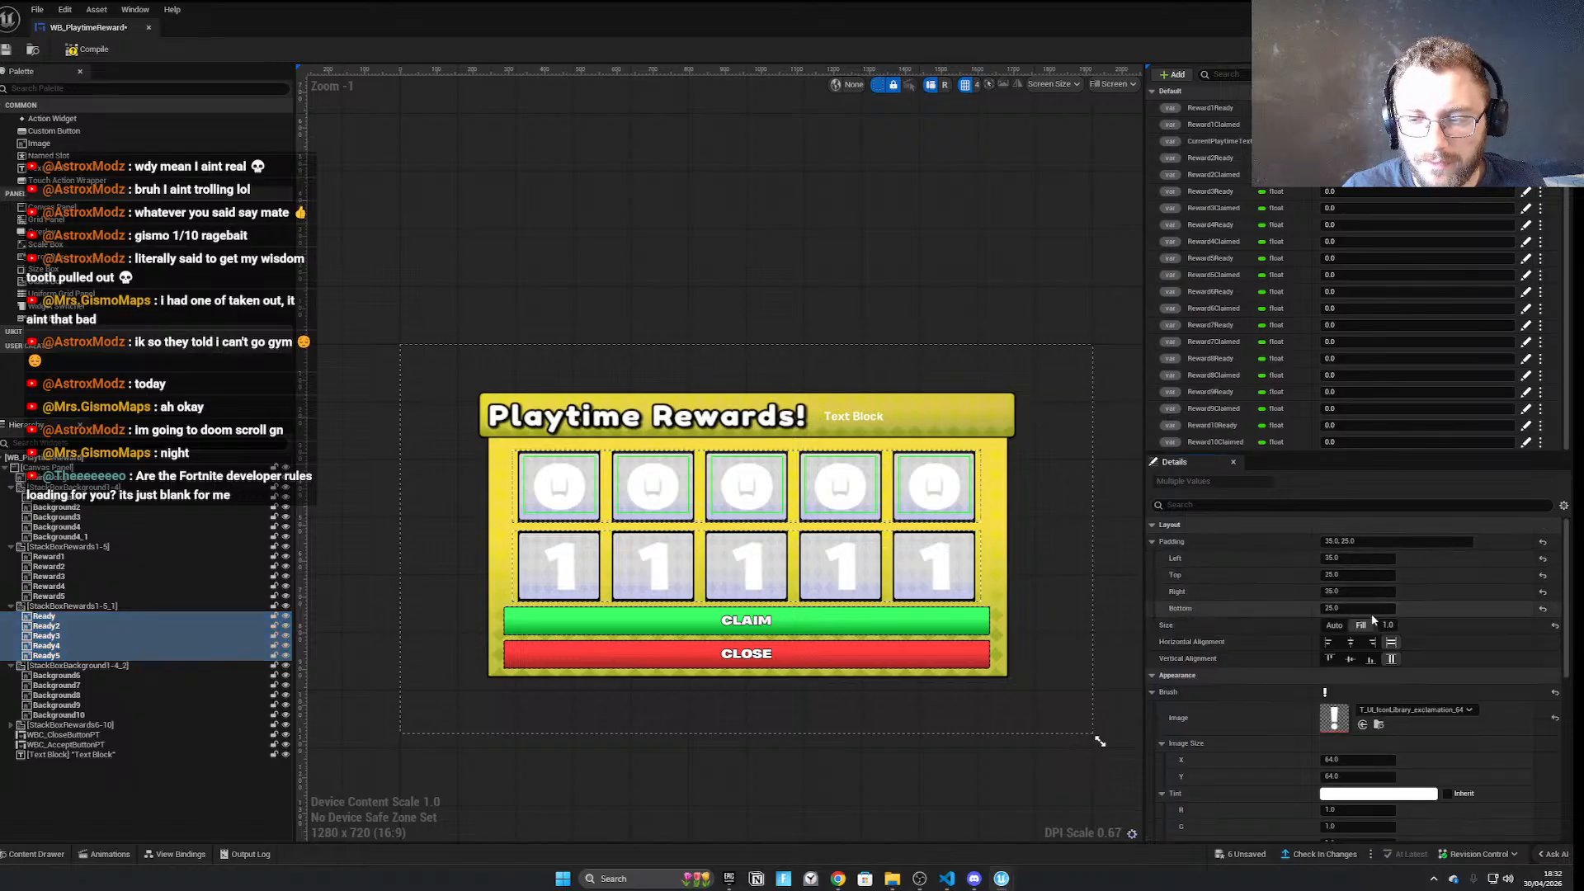
left_click(1365, 560)
type("45")
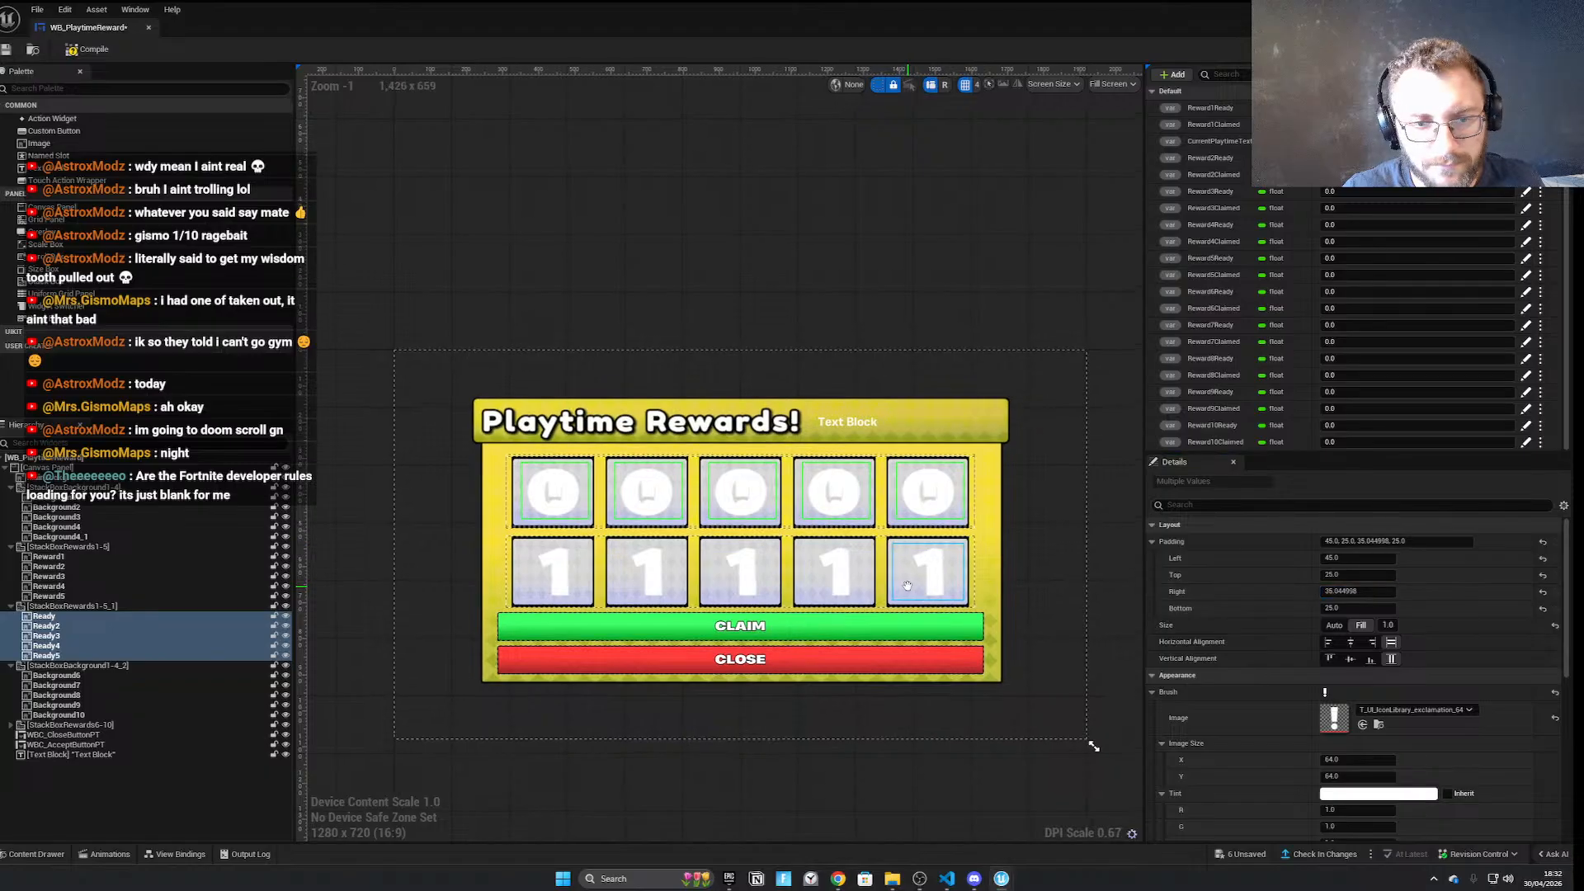
type("45")
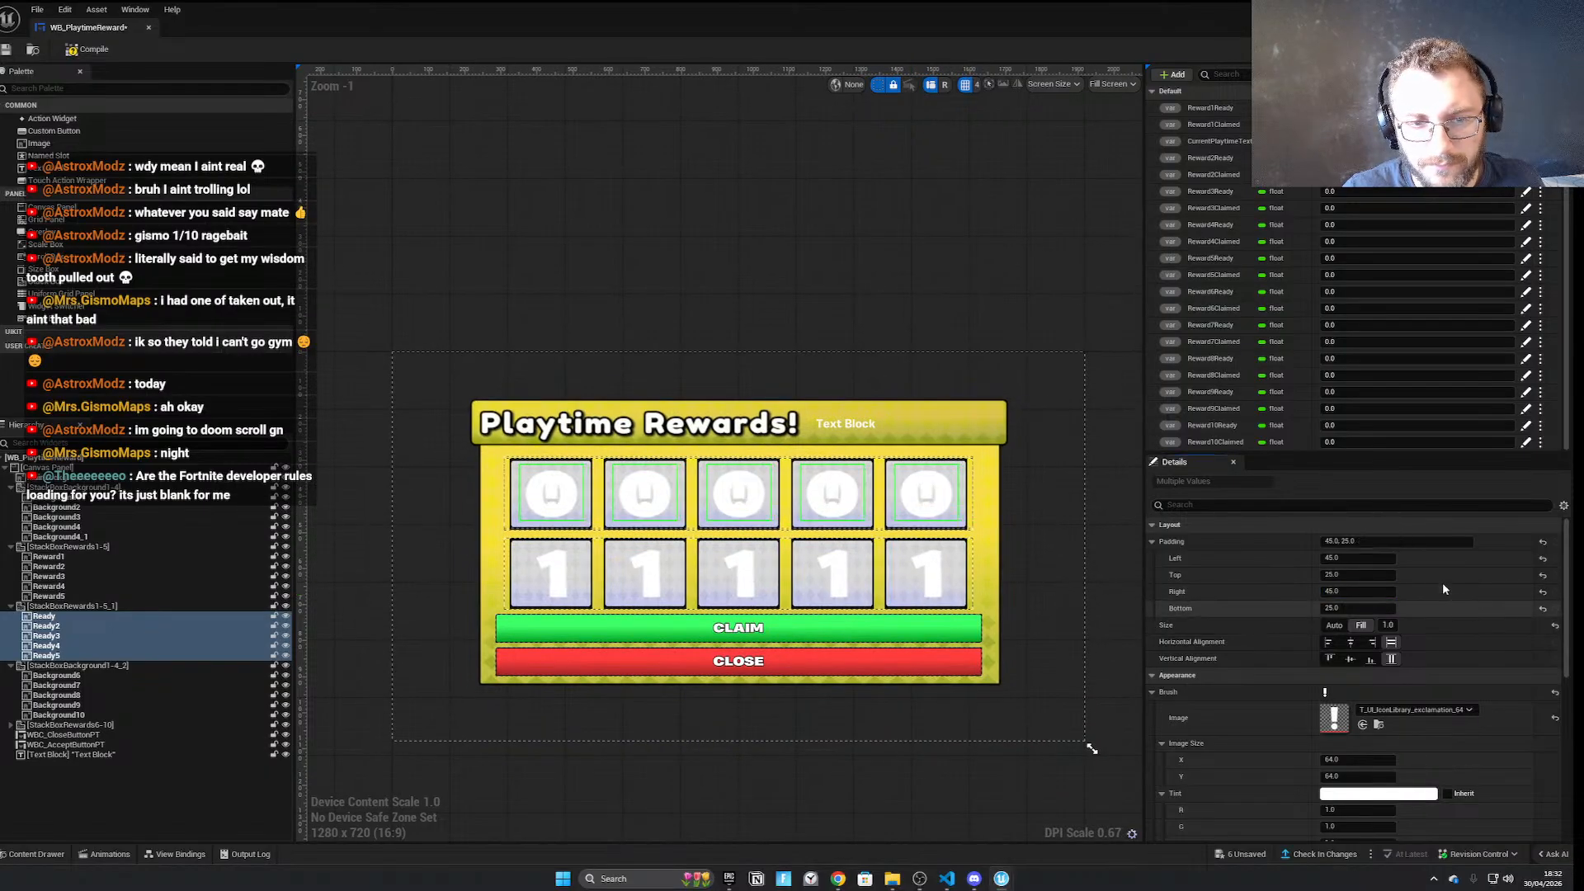
Set the five Ready images' left and right padding to 55 and their top and bottom padding to 35
type("55")
left_click(1357, 592)
type("55")
left_click(1351, 575)
type("35")
left_click(1367, 608)
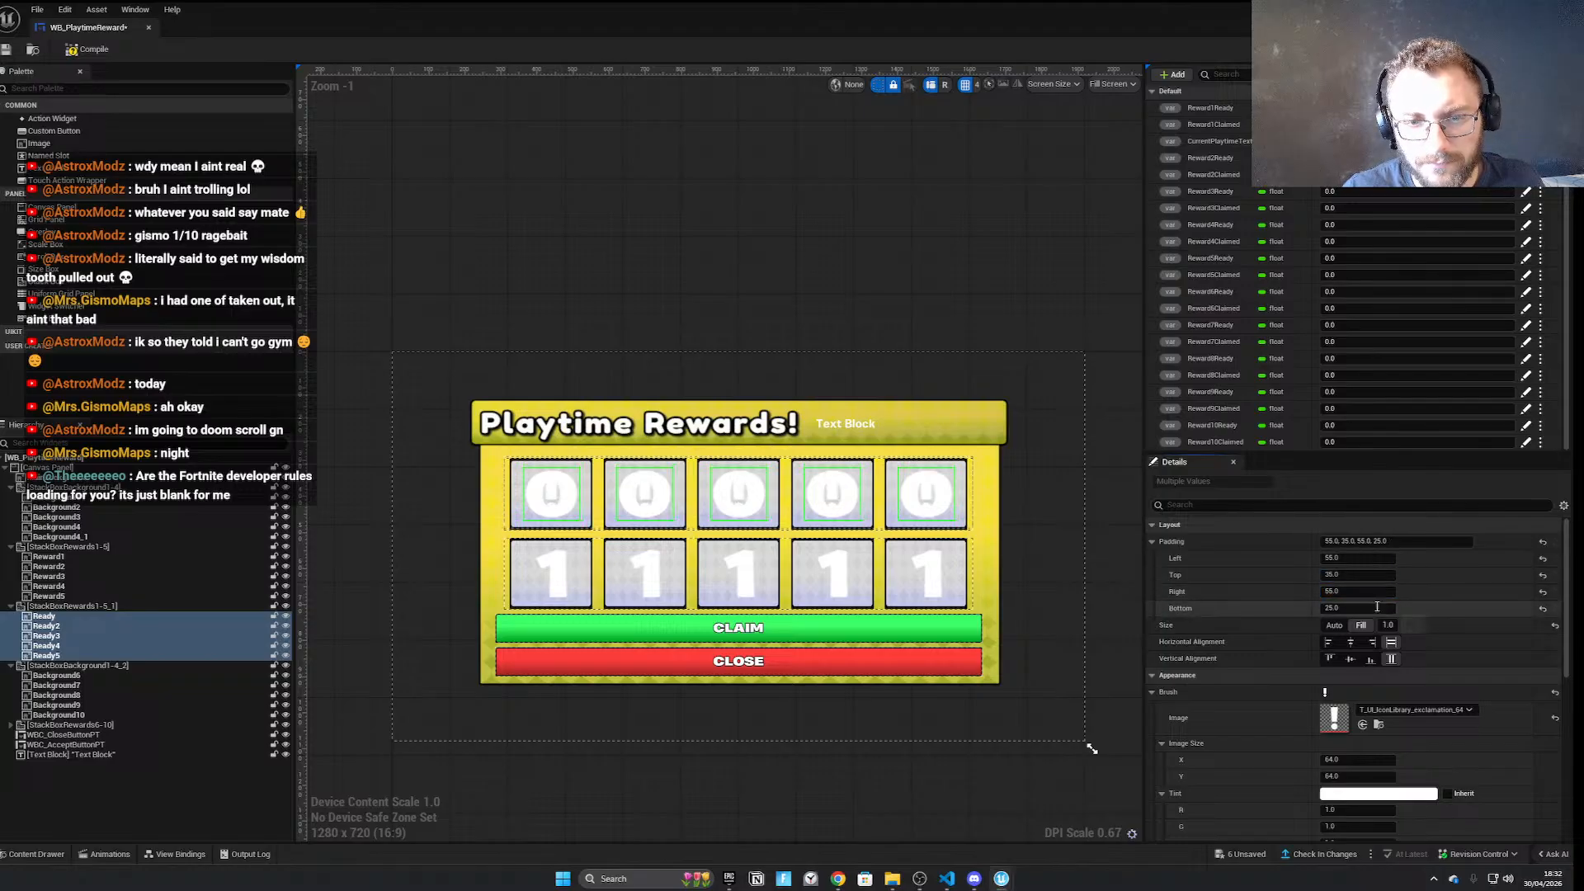
left_click_drag(1367, 611, 1282, 601)
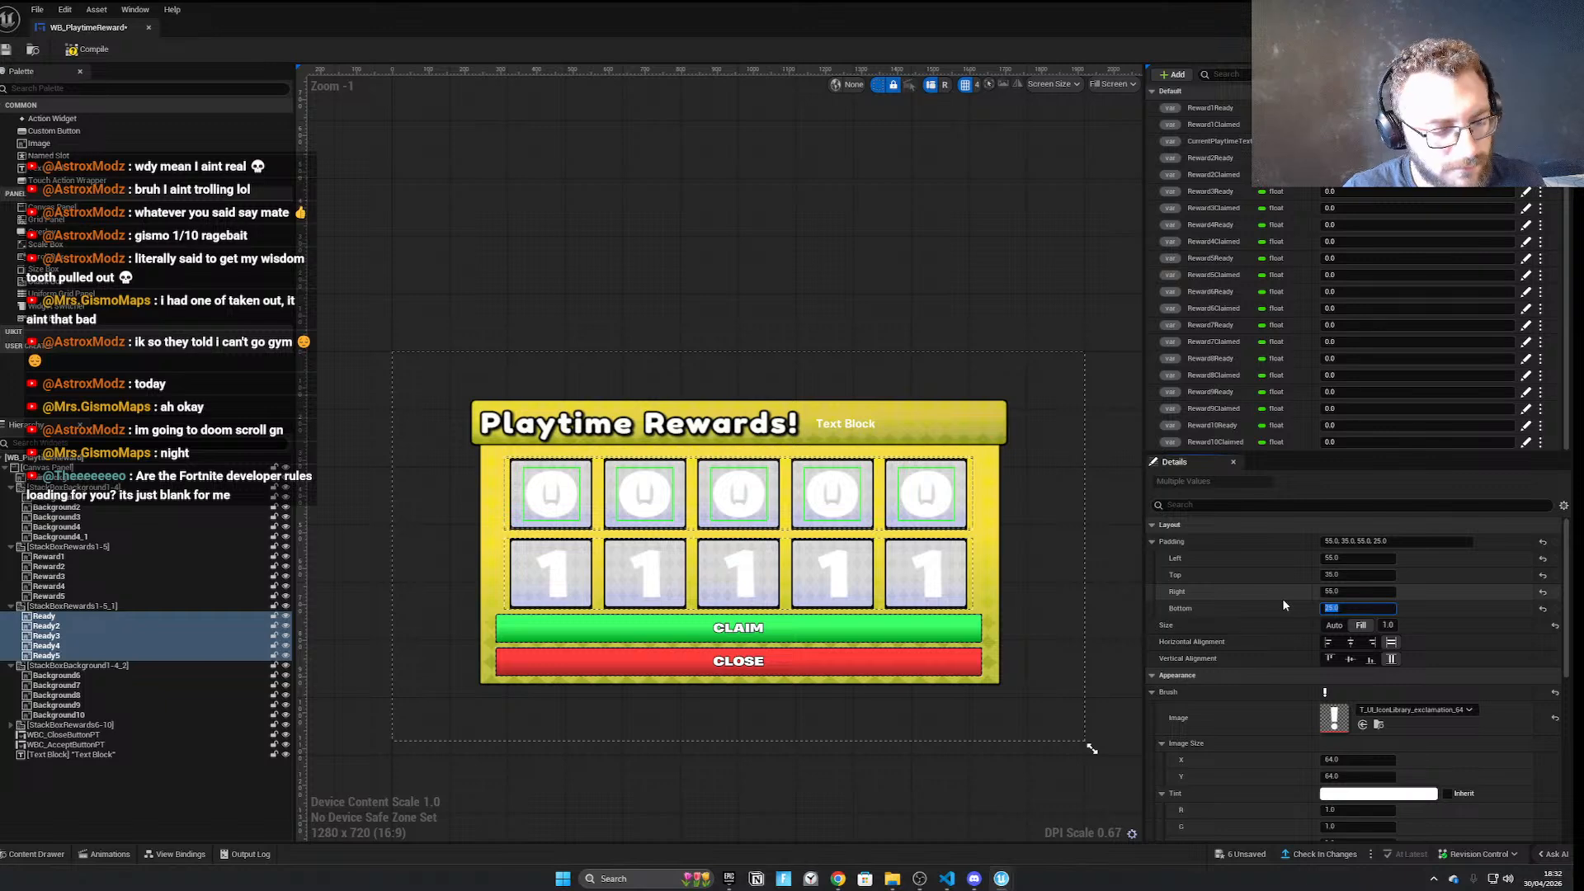
type("35")
key("Return")
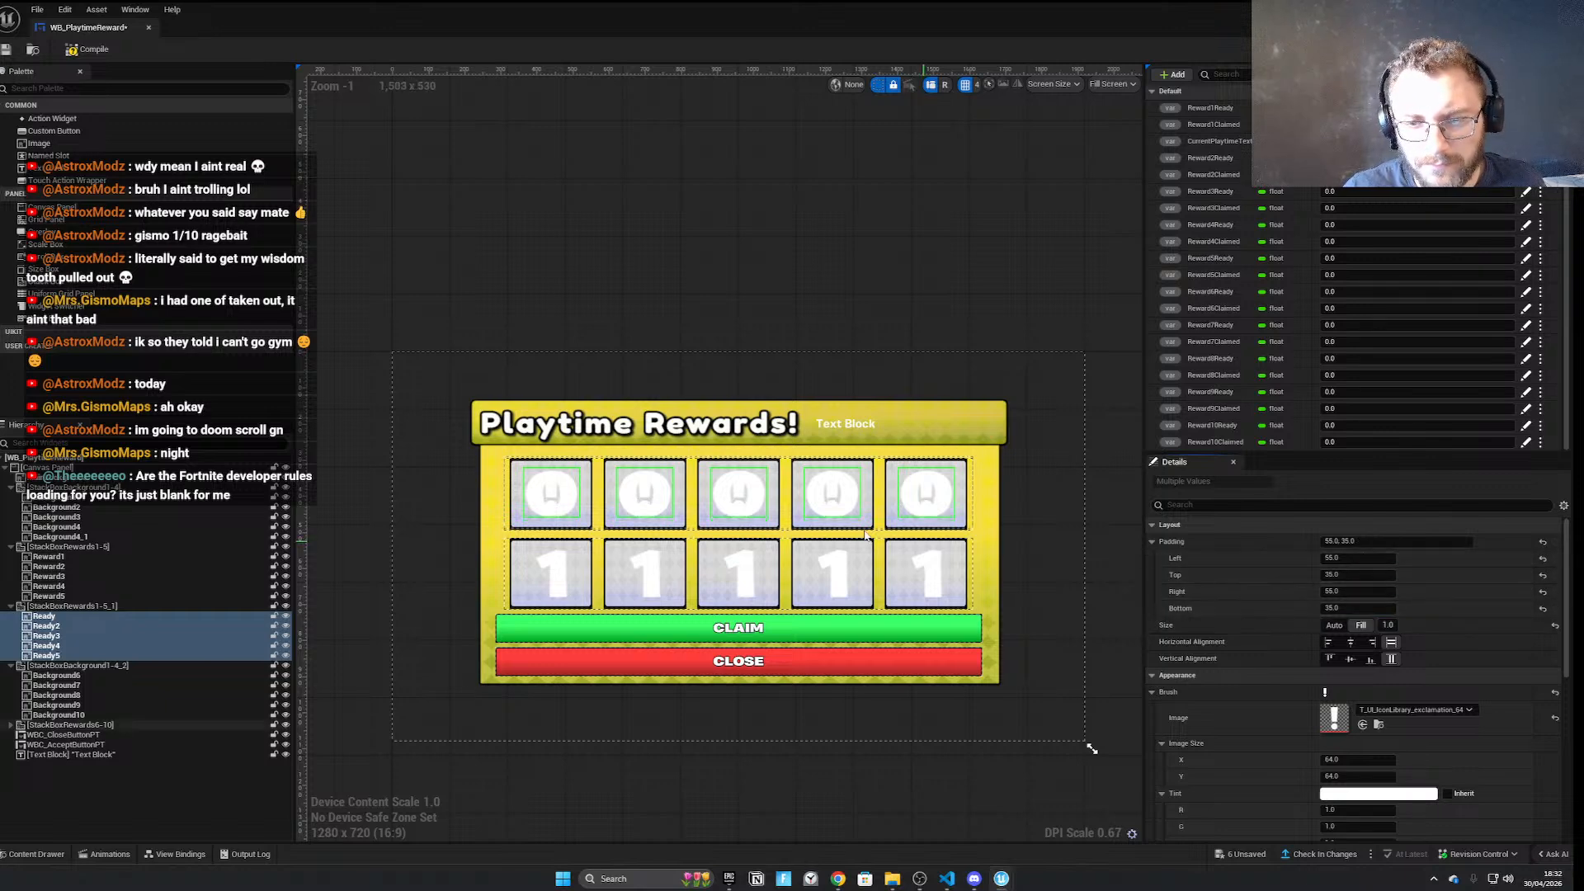
Move the stack box StackBoxRewards1-5_1 to about X 85, Y -180 so its marks sit clear of the reward numbers
left_click(120, 596)
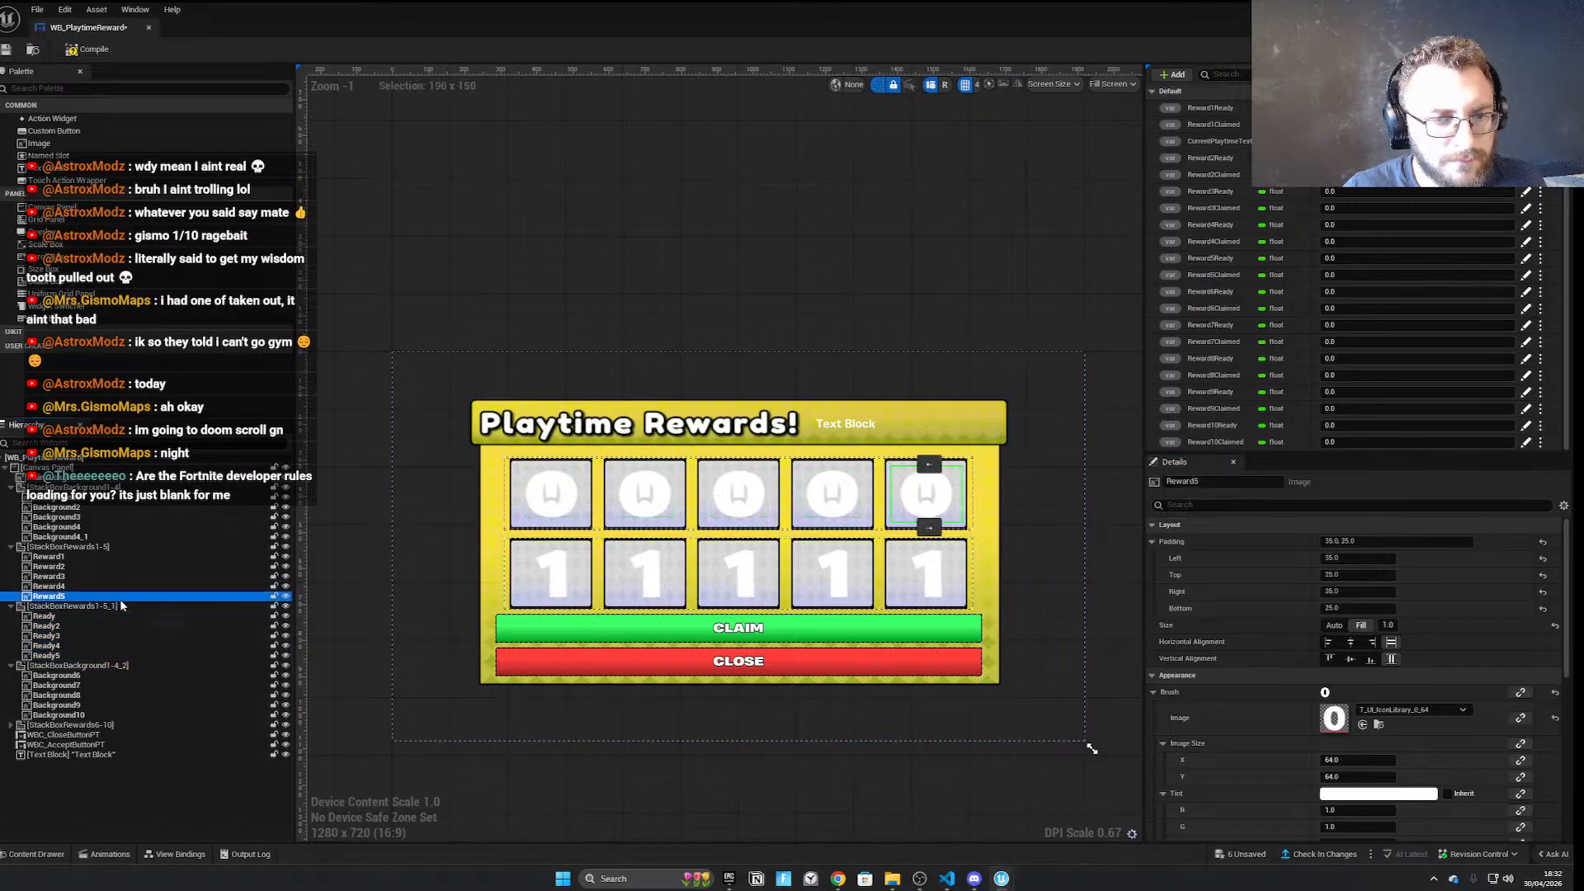
left_click(51, 606)
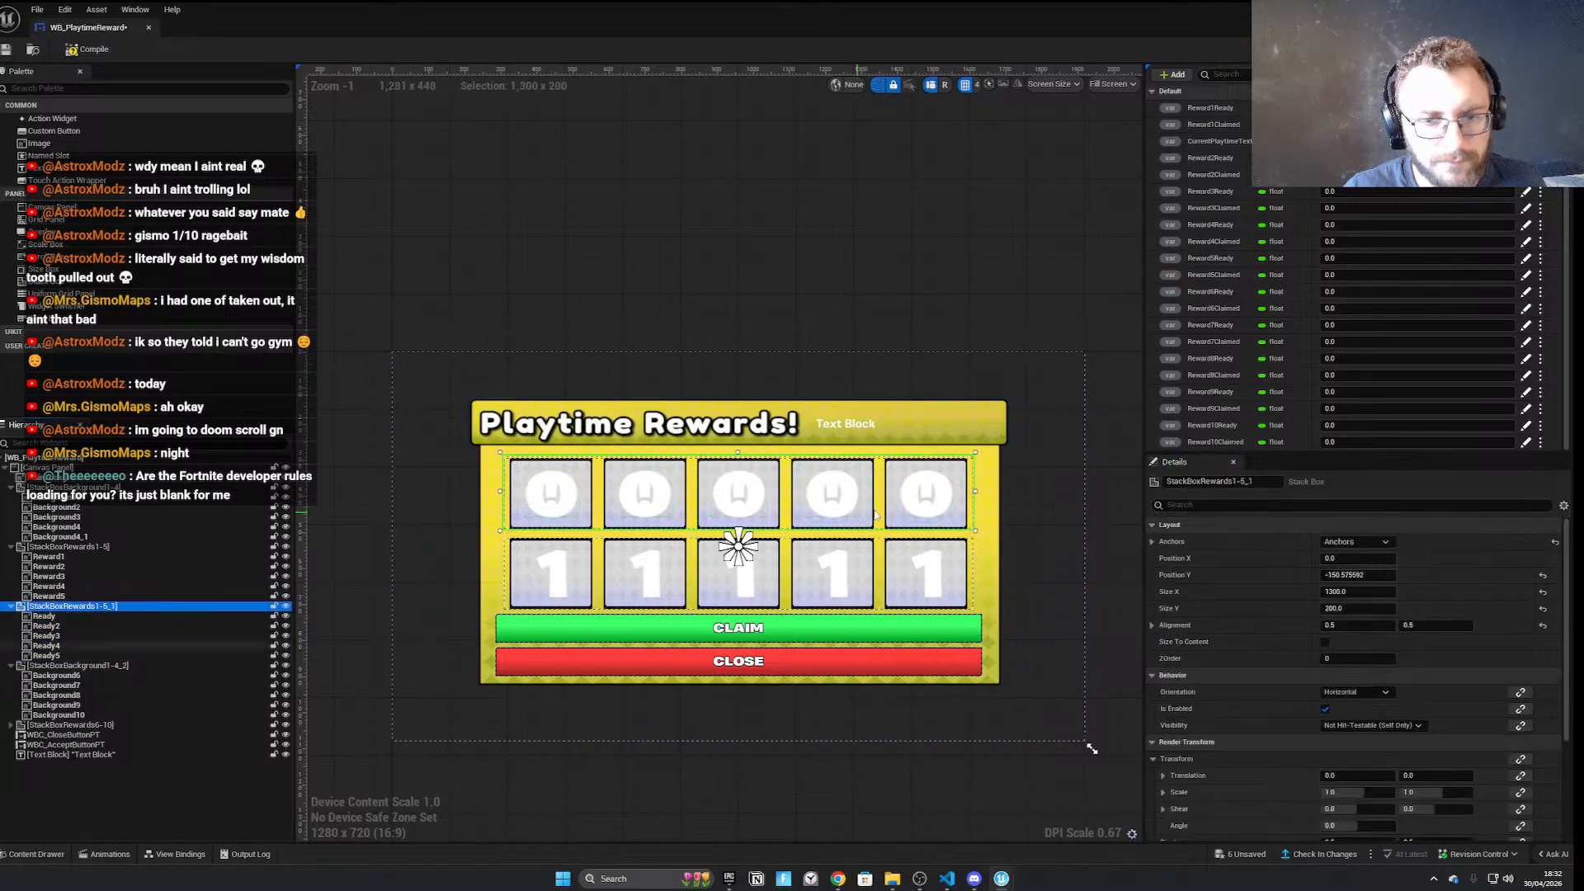
left_click_drag(951, 511, 982, 501)
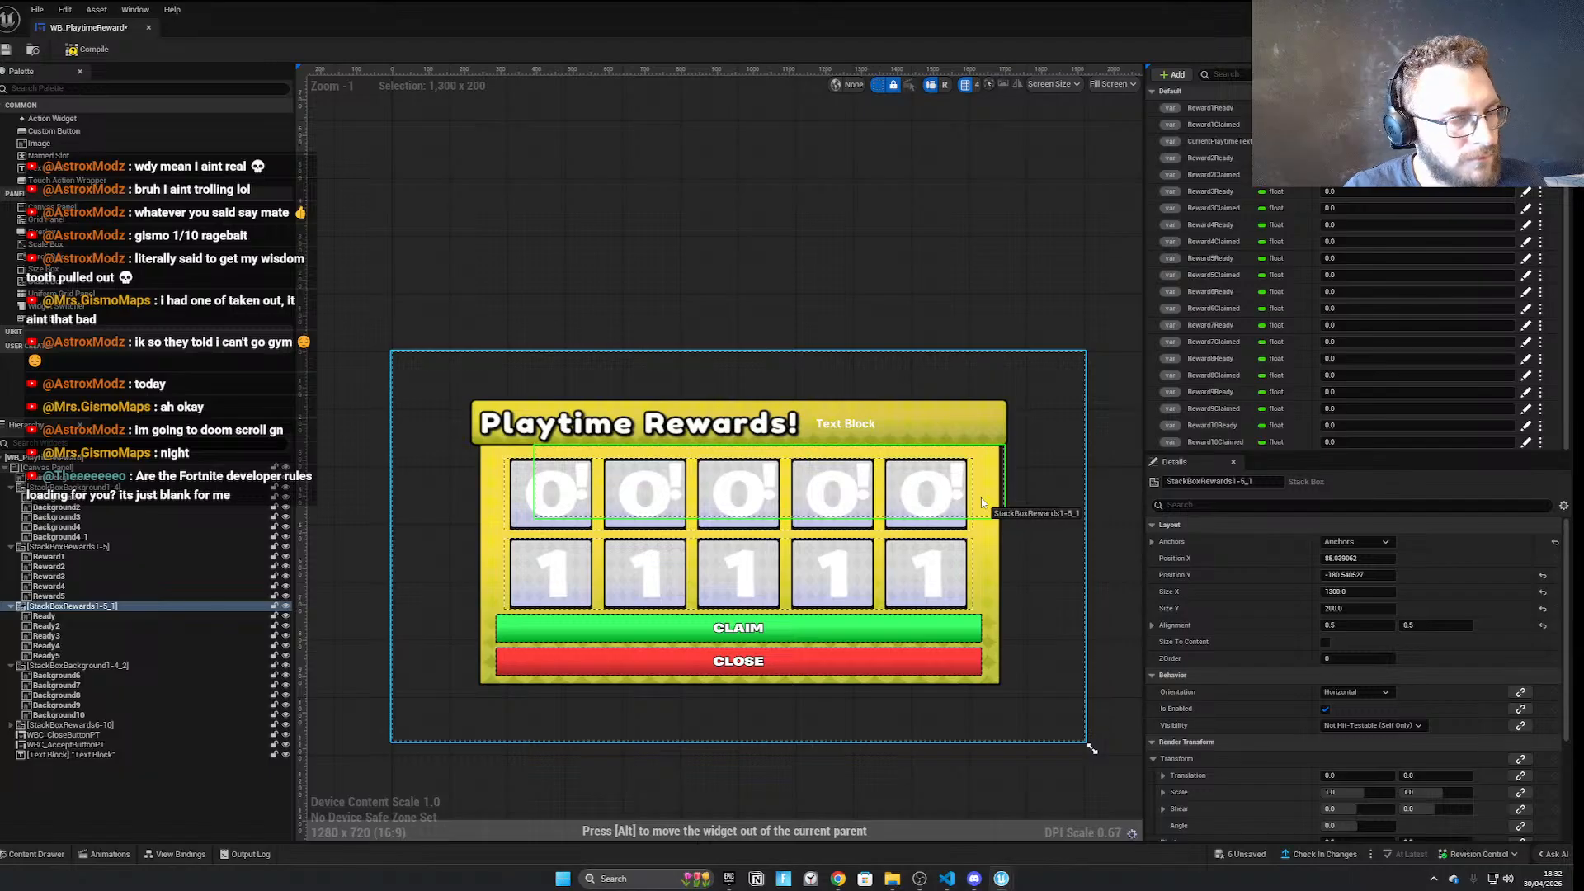
left_click_drag(982, 502, 984, 504)
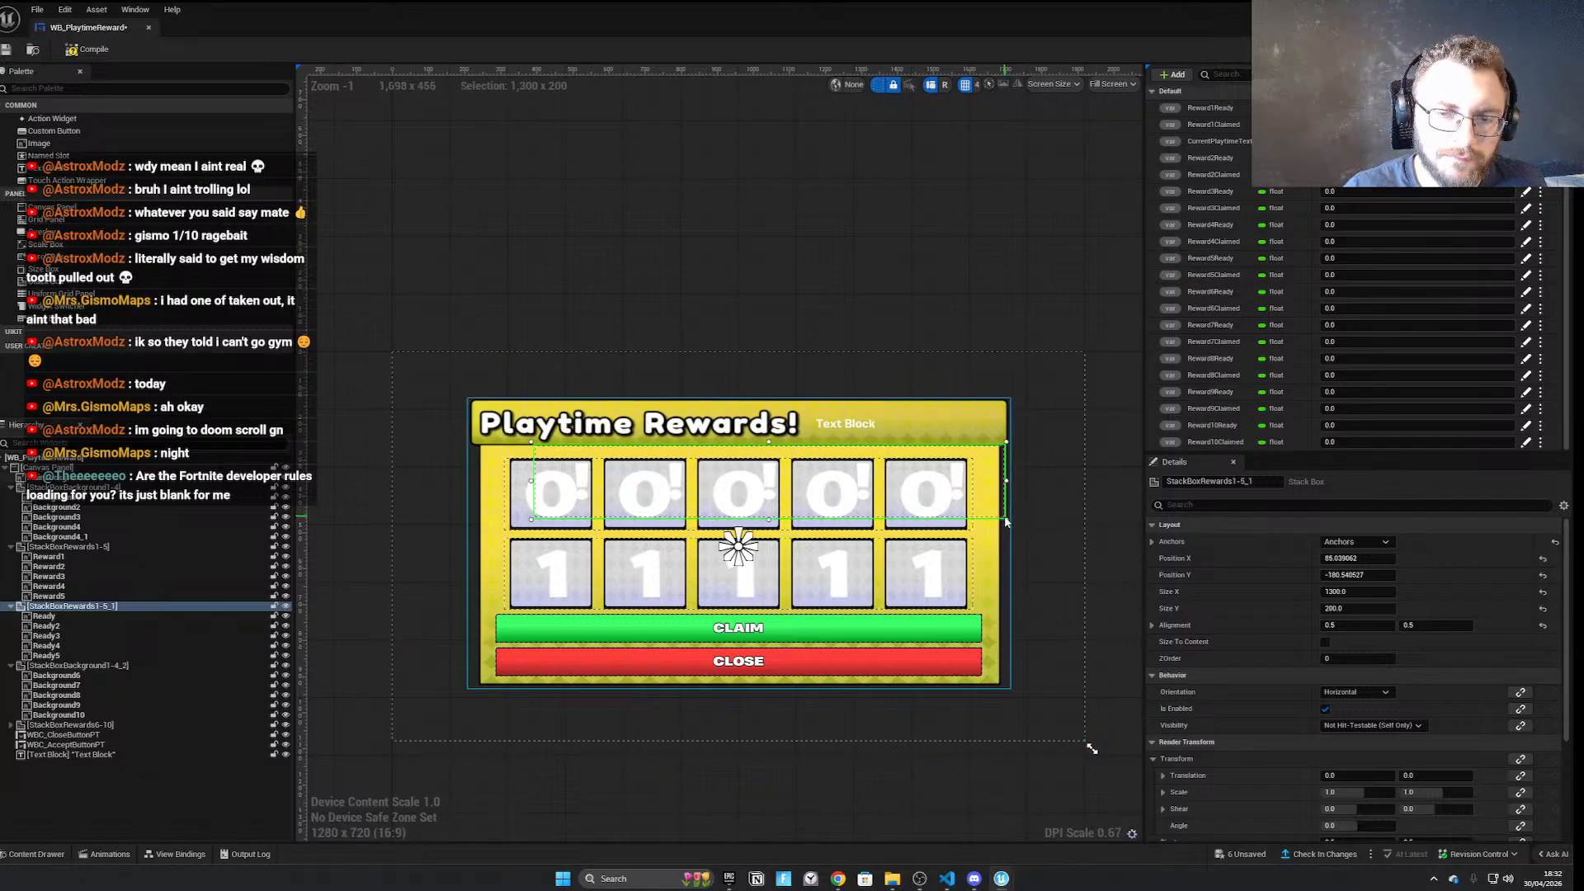
Tint the five Ready images bright red using the saved swatch with R 0.996, G 0.031 and B 0
left_click(50, 616)
left_click(46, 656, "shift")
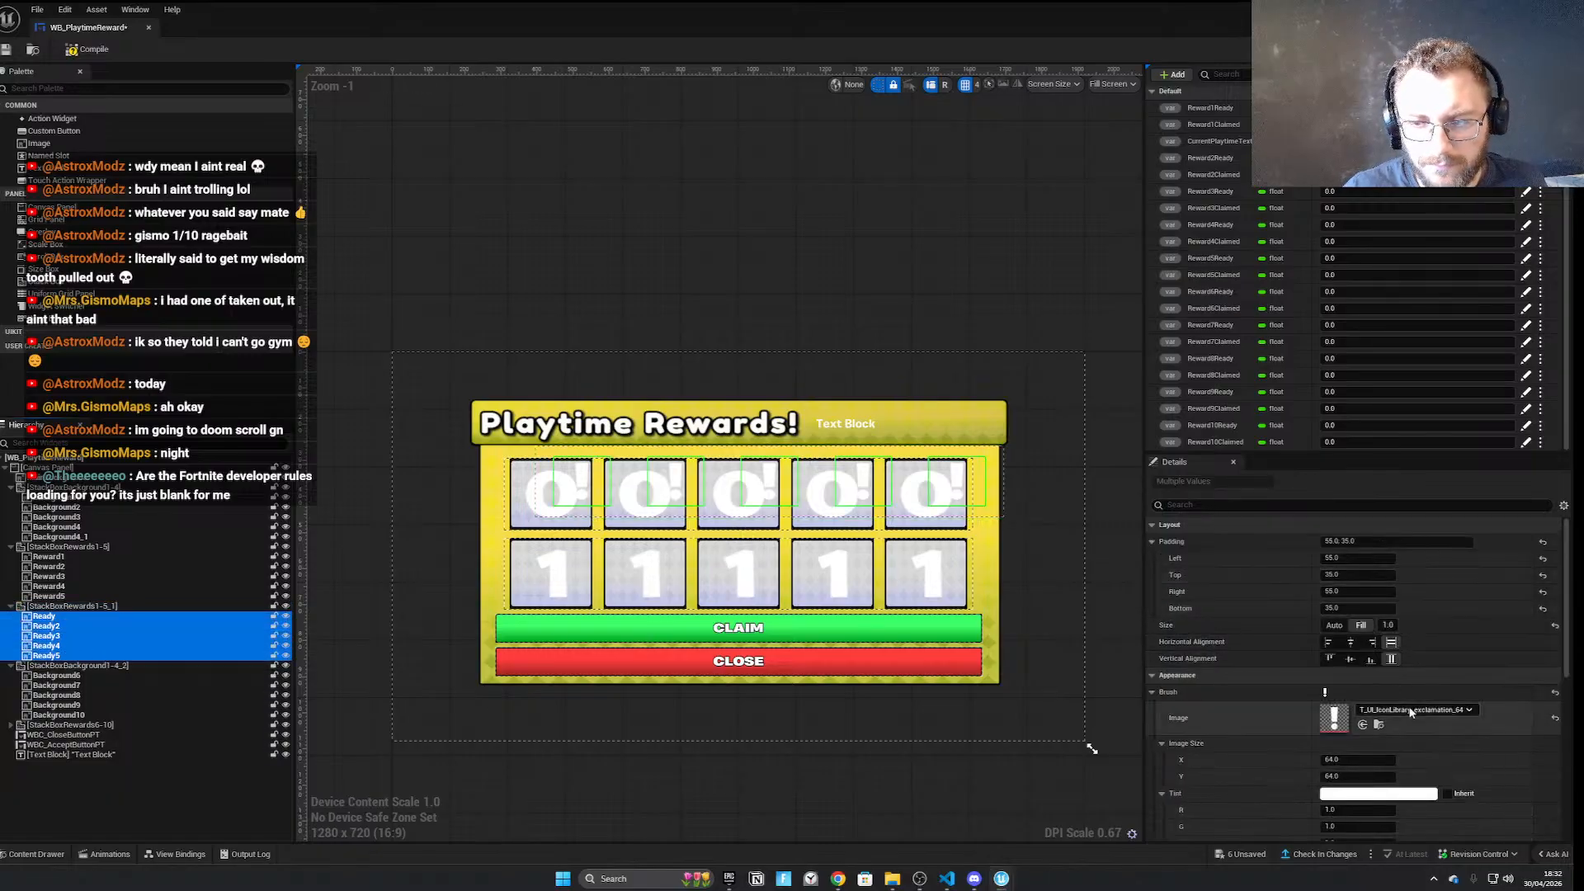
left_click(1374, 794)
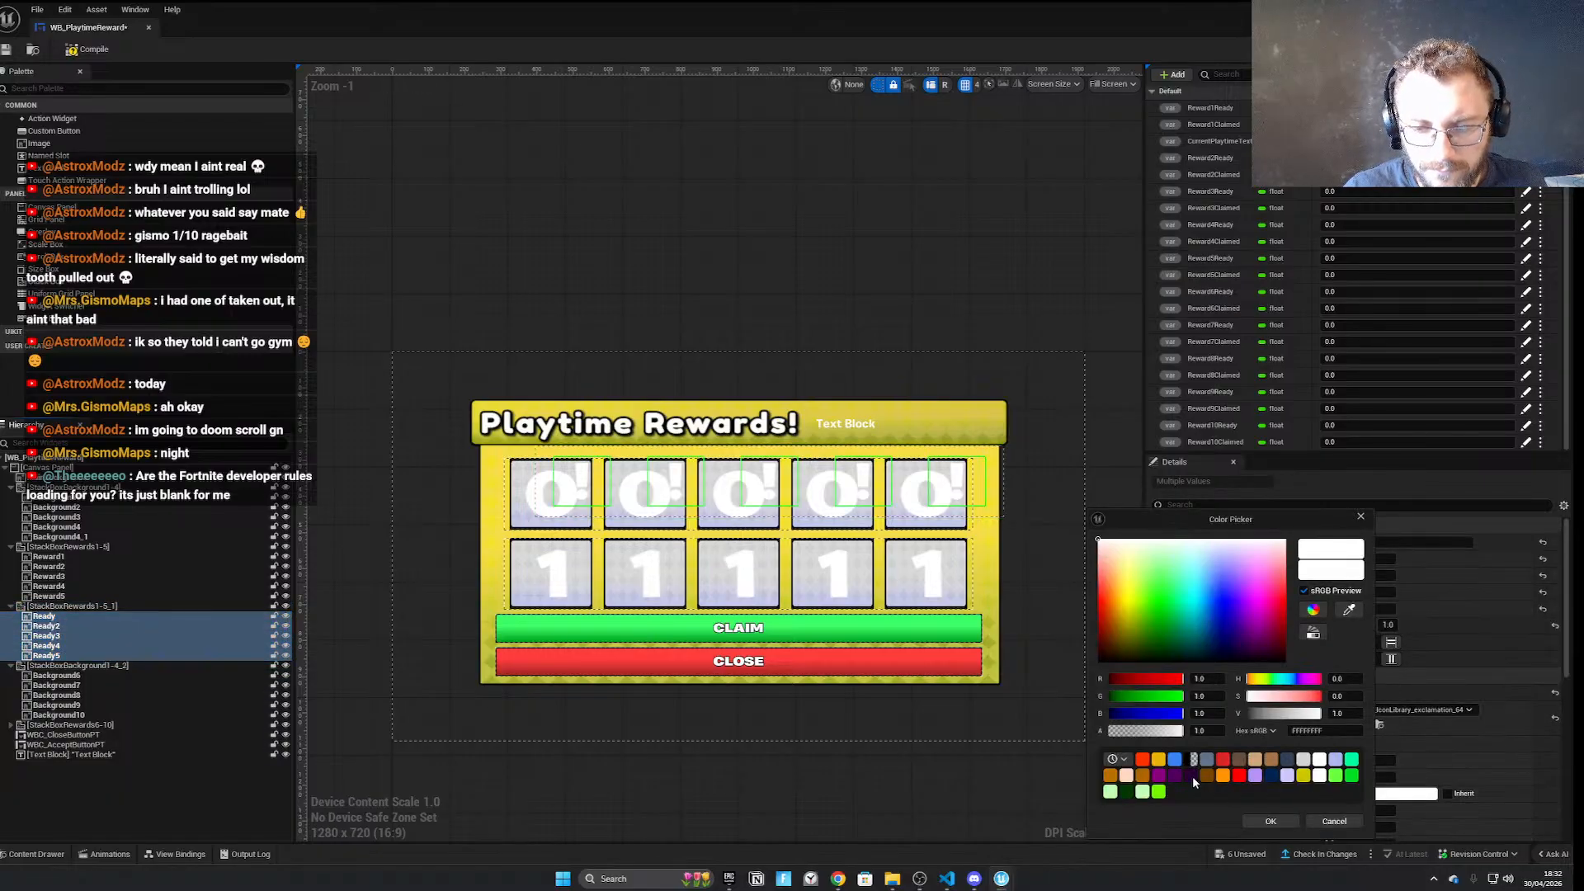
left_click(1142, 761)
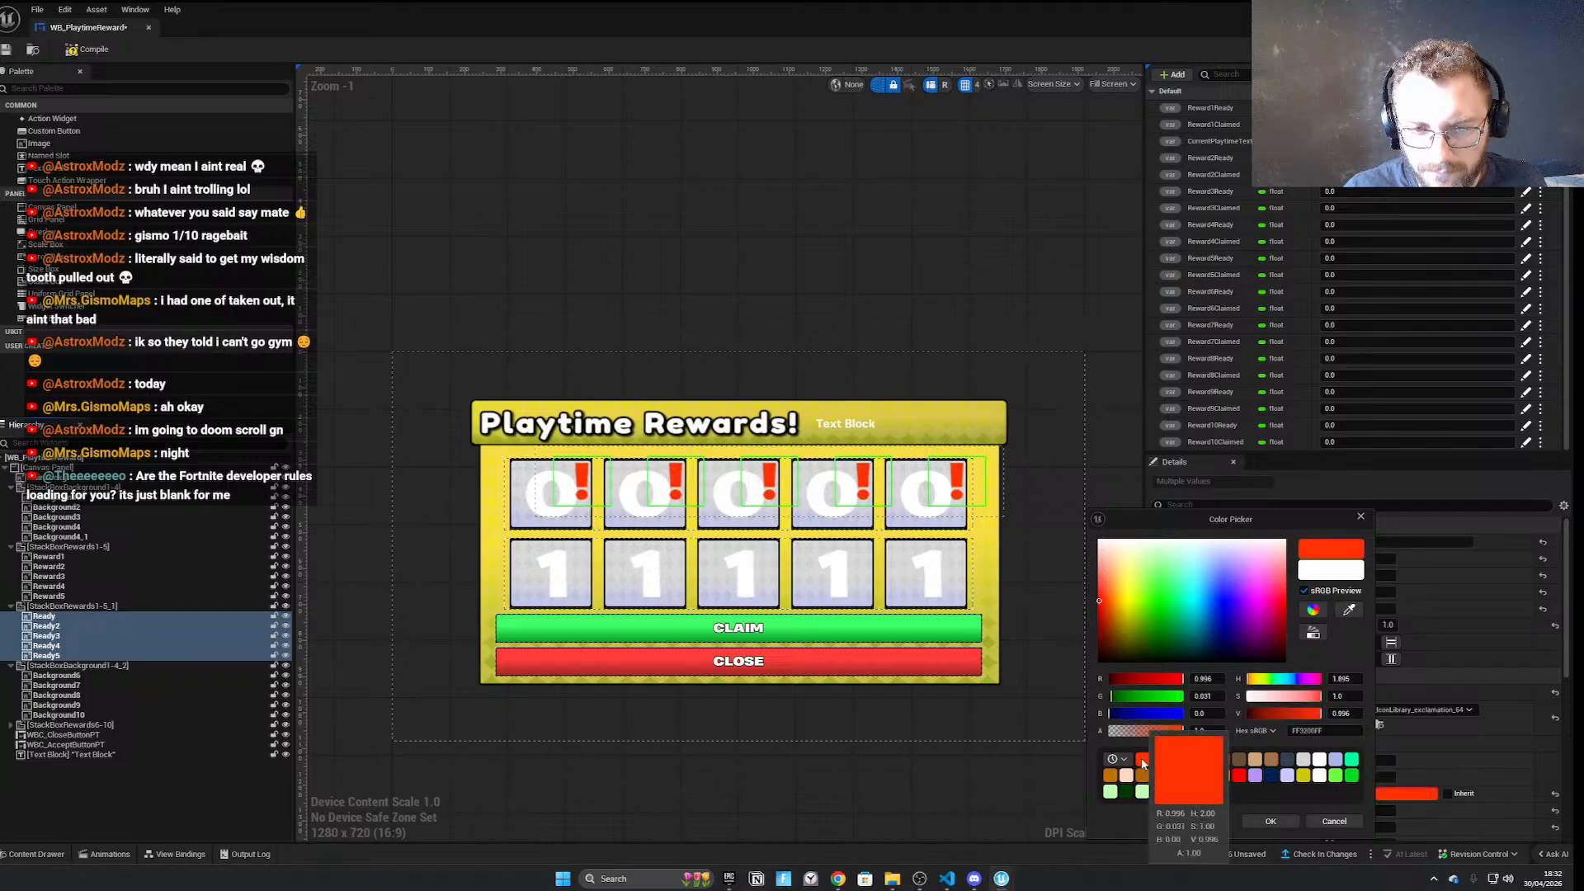
left_click(1269, 821)
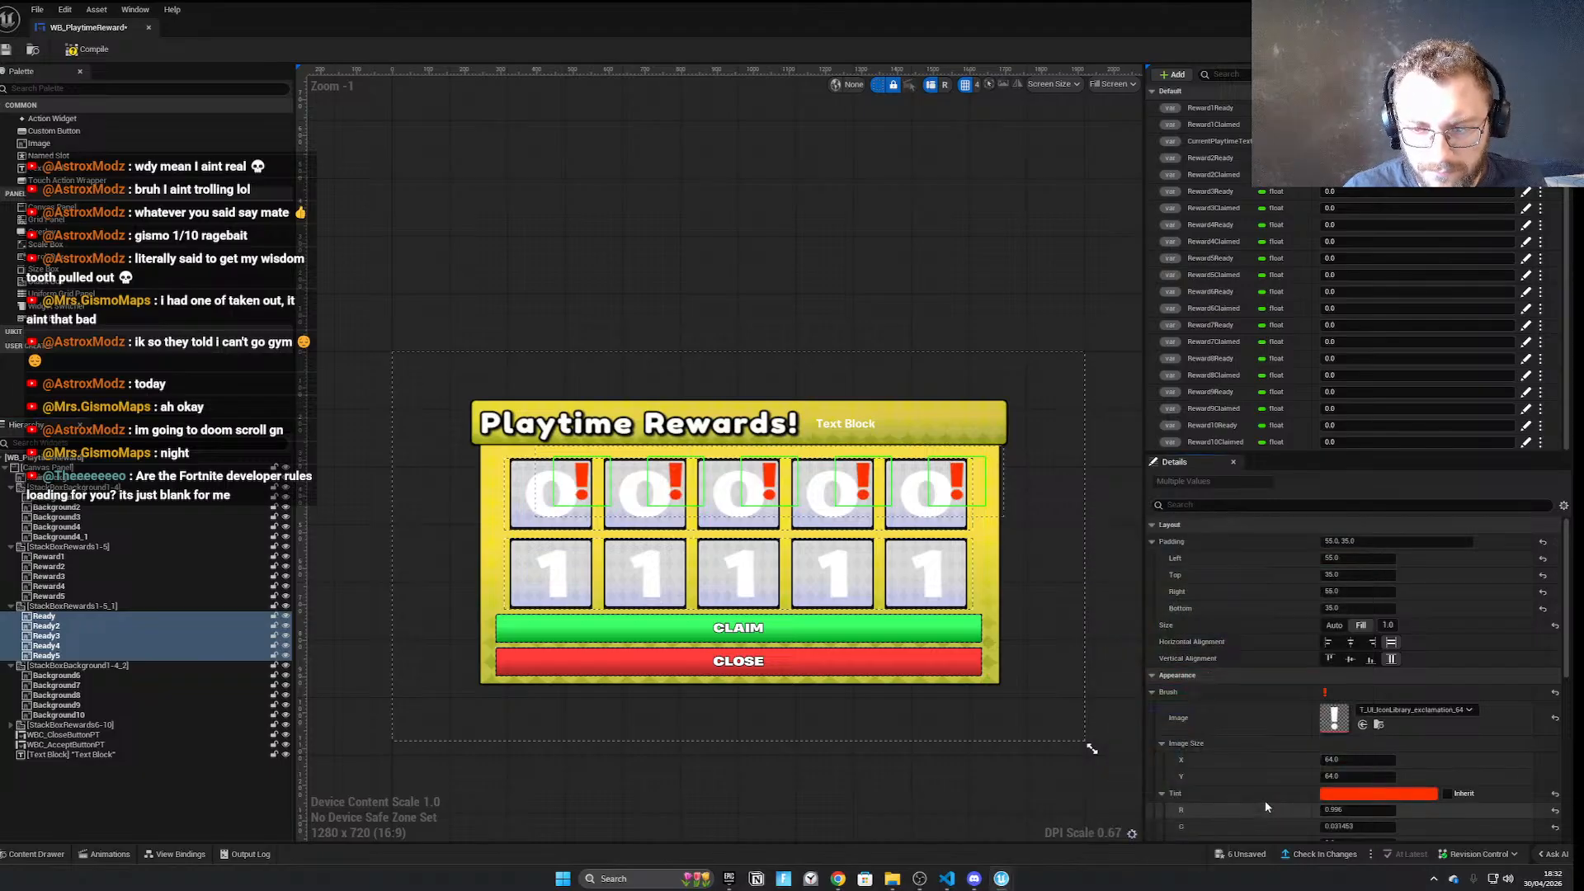
Set the left and bottom padding of the five Ready images to 70
scroll(1355, 601, "down", 2)
scroll(1353, 615, "down", 5)
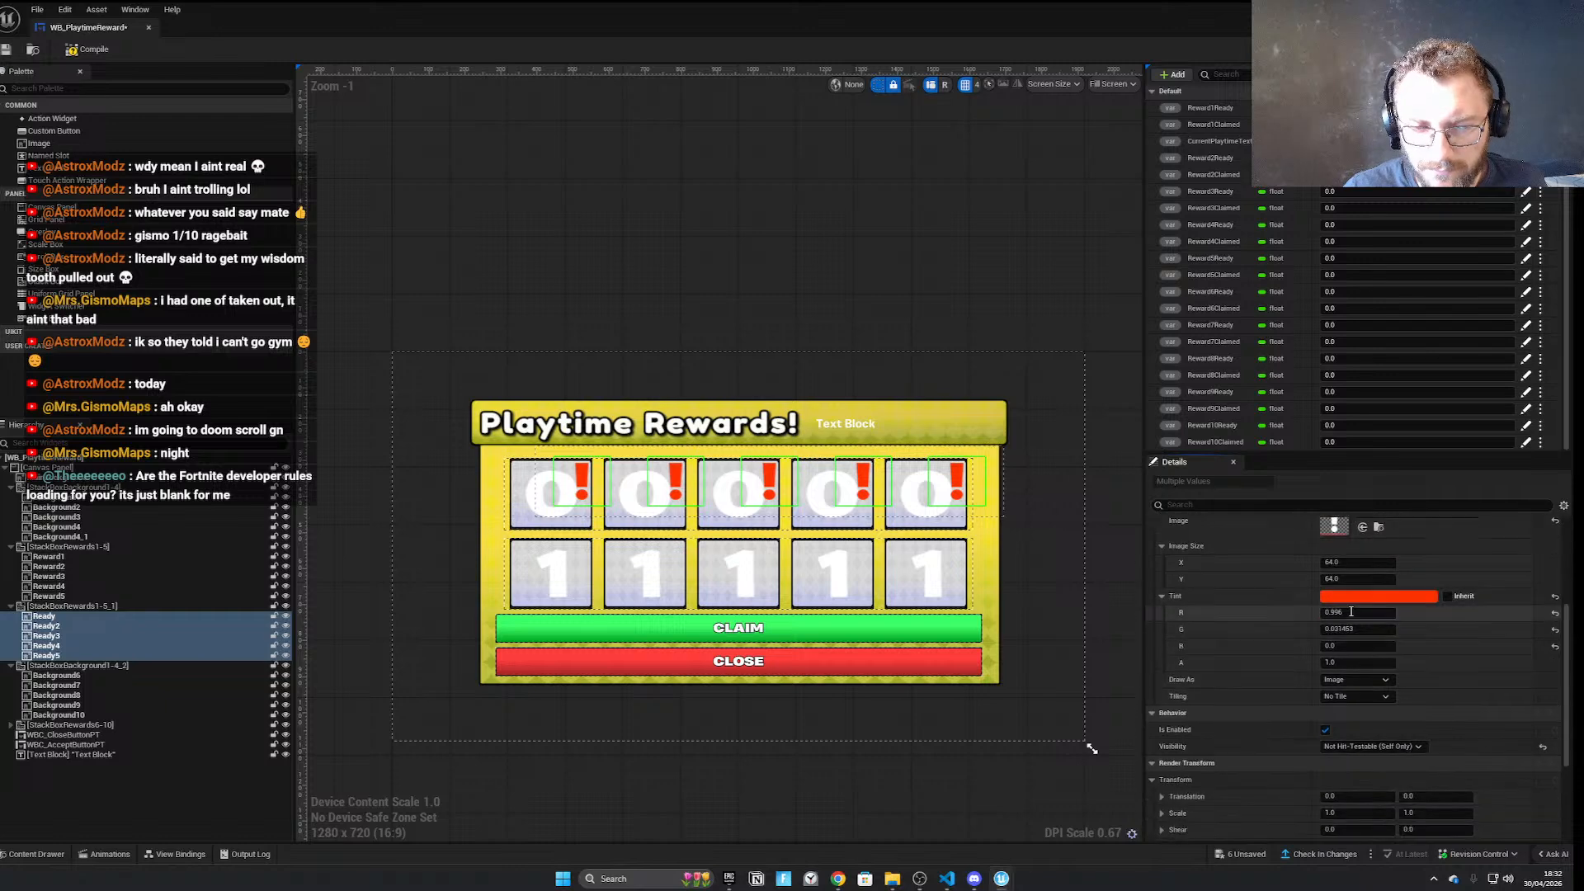
scroll(1350, 619, "up", 7)
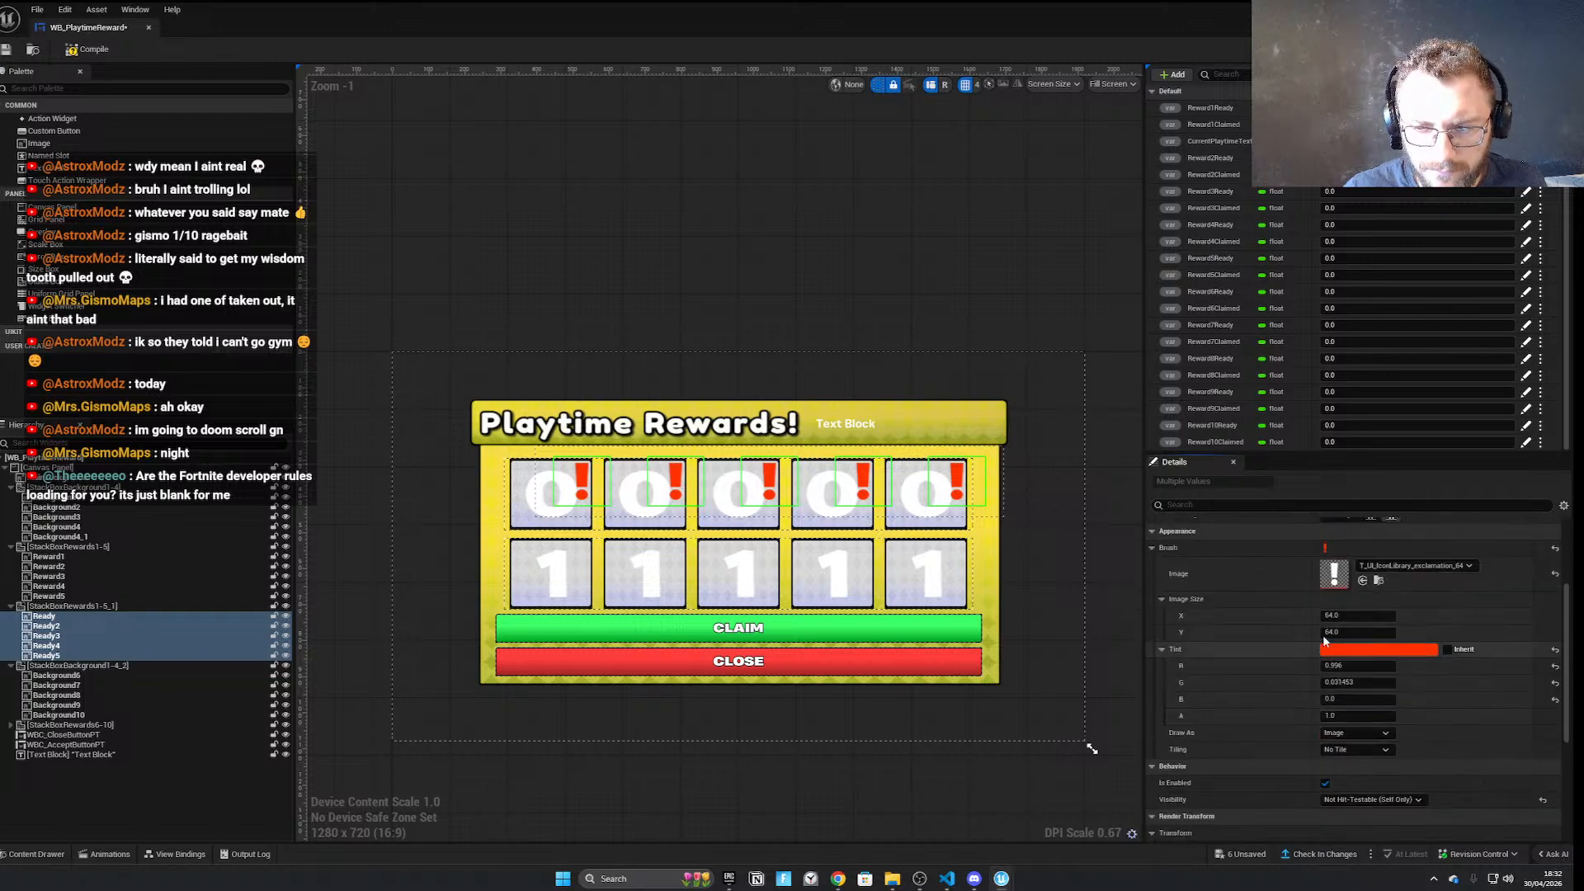
left_click_drag(1334, 608, 1287, 612)
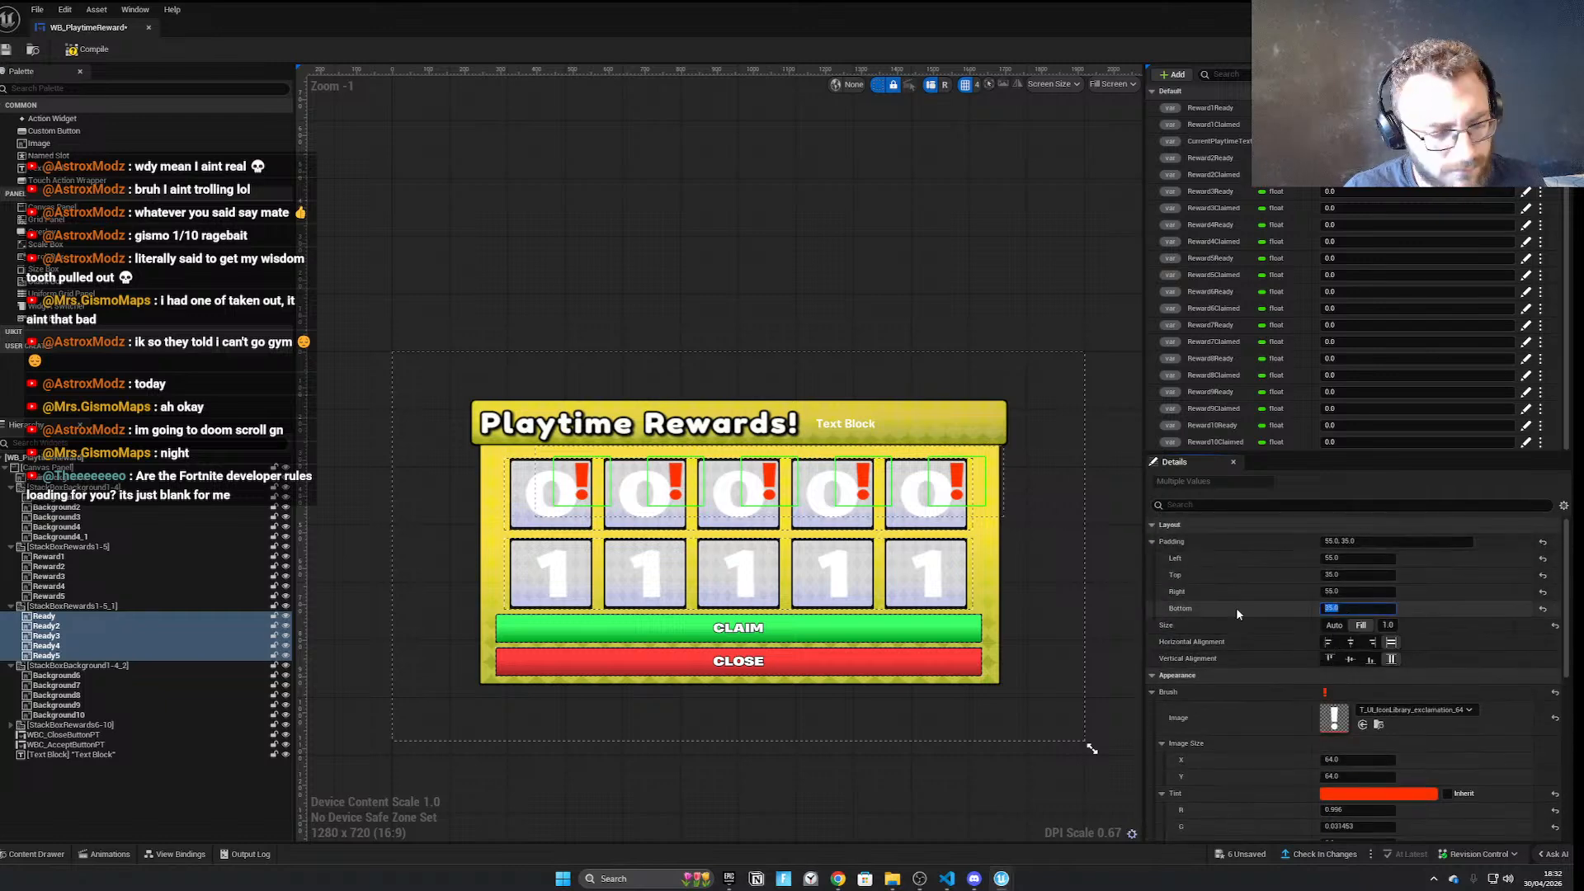
type("55")
key("Return")
left_click(1371, 560)
type("70")
left_click(1358, 608)
type("70")
key("Return")
Set the Ready images' right padding to 45 and their top padding first to 45, finally to 55
left_click(1334, 575)
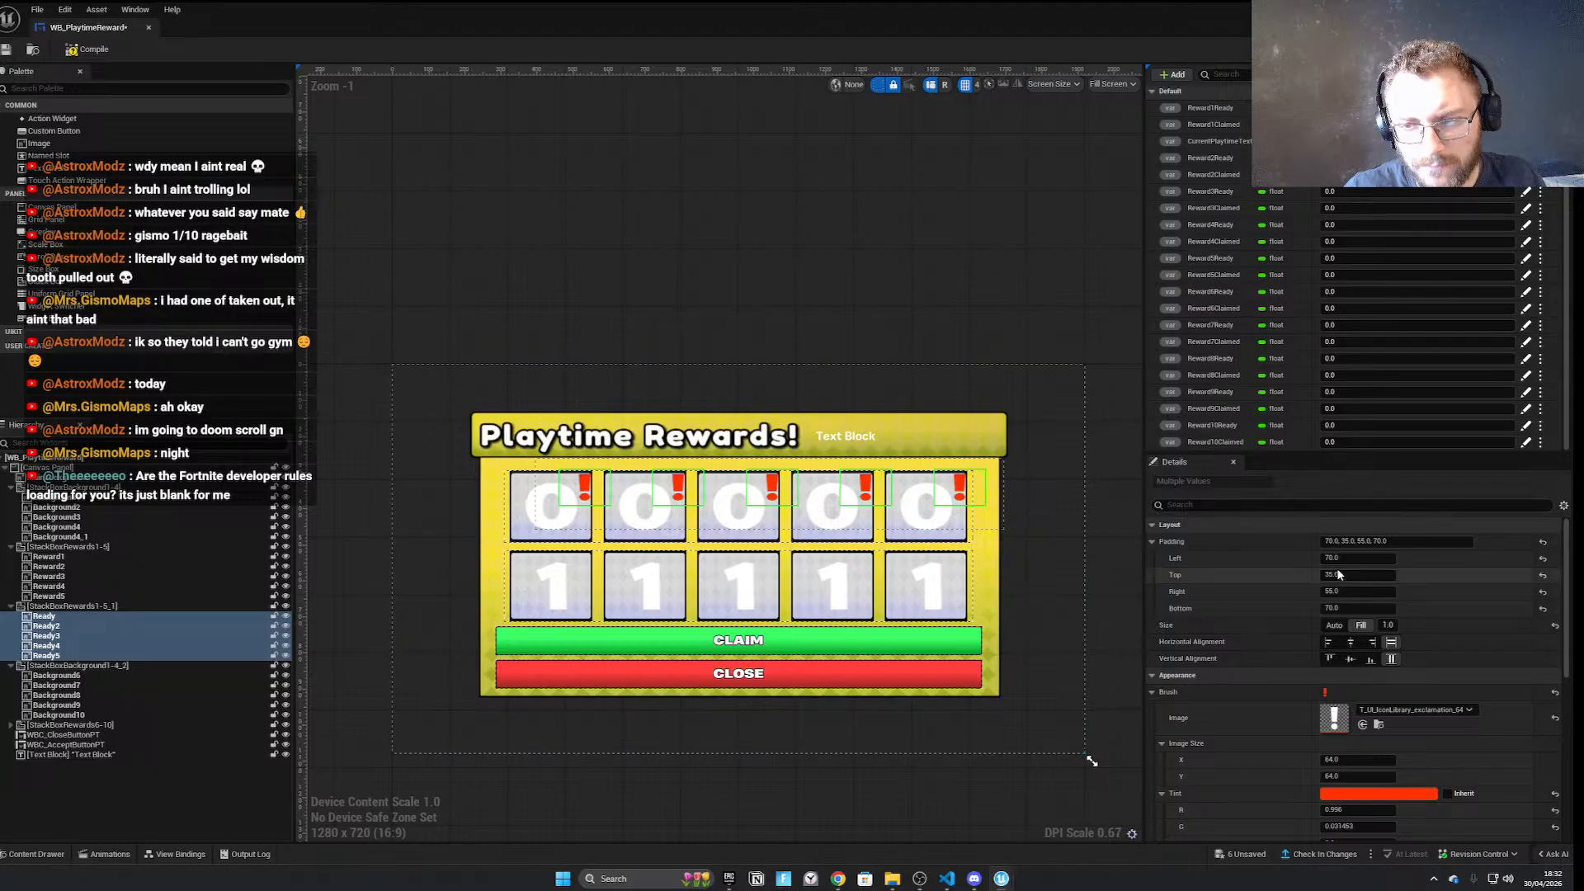
type("45")
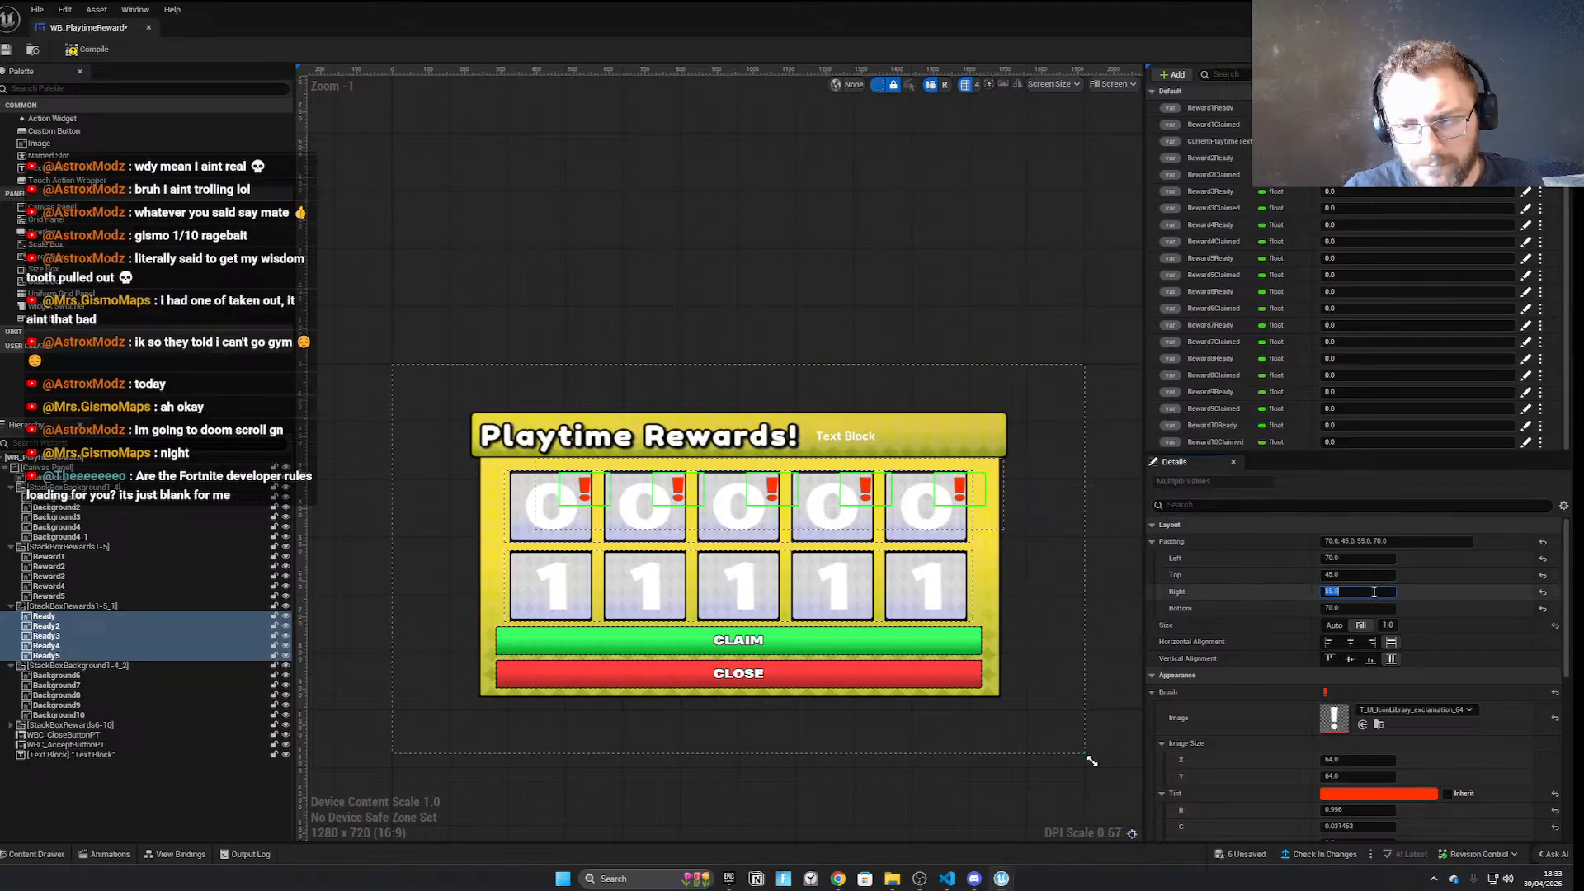
type("45")
key("Return")
type("55")
key("Return")
Set the right and top padding of the five Ready images to 65
left_click(1370, 598)
type("5")
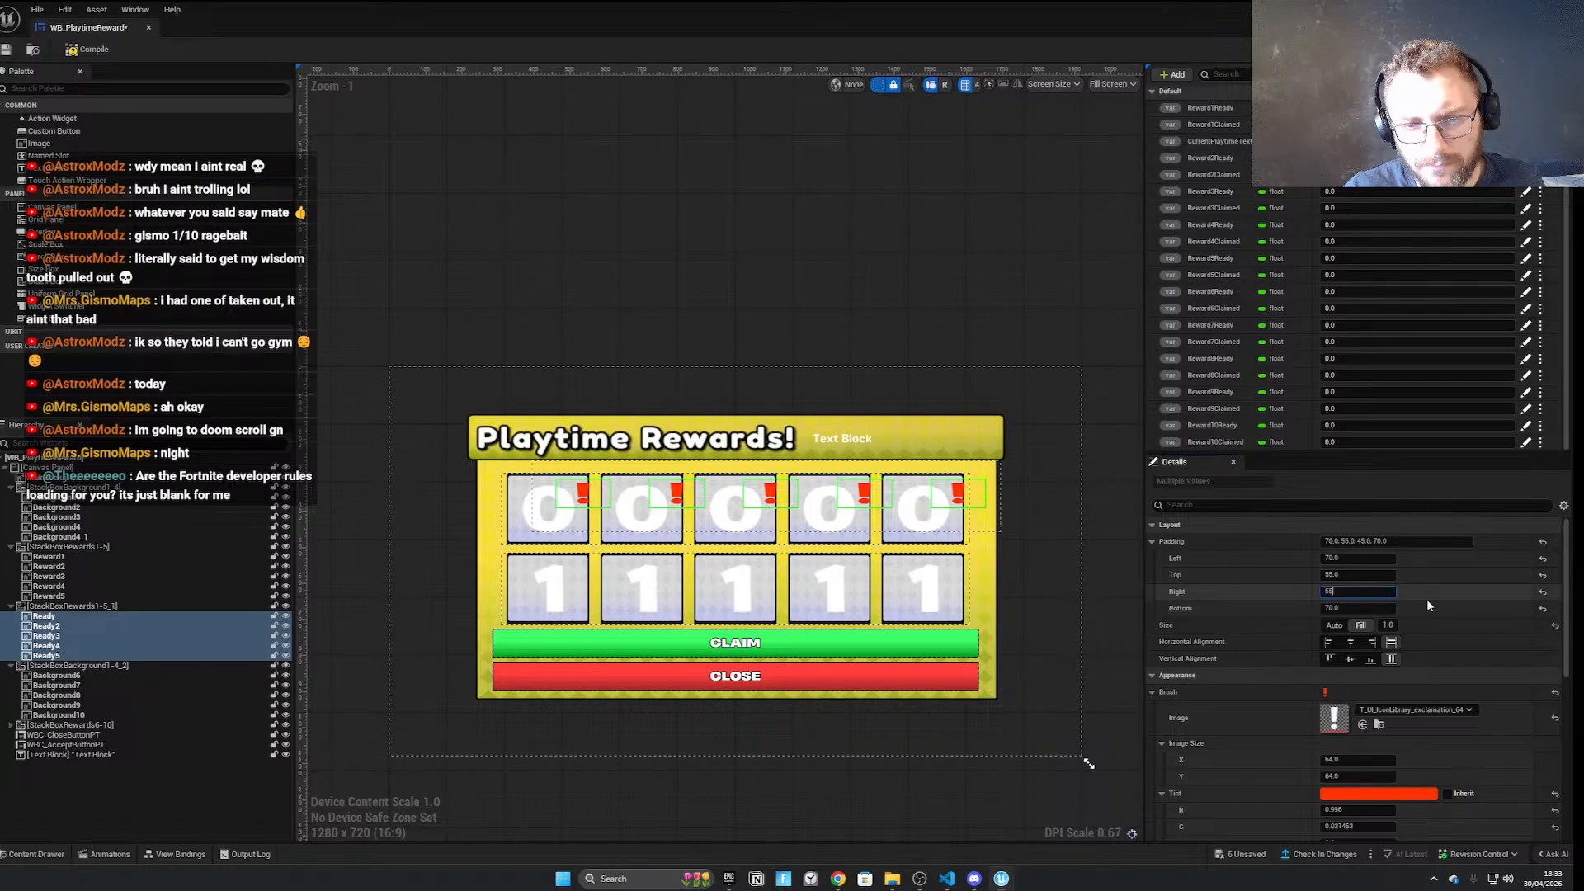
type("5")
key("Return")
type("65")
key("Return")
left_click(1347, 575)
type("65")
key("Return")
Set the left and bottom padding of the five Ready images to 80
left_click(1360, 560)
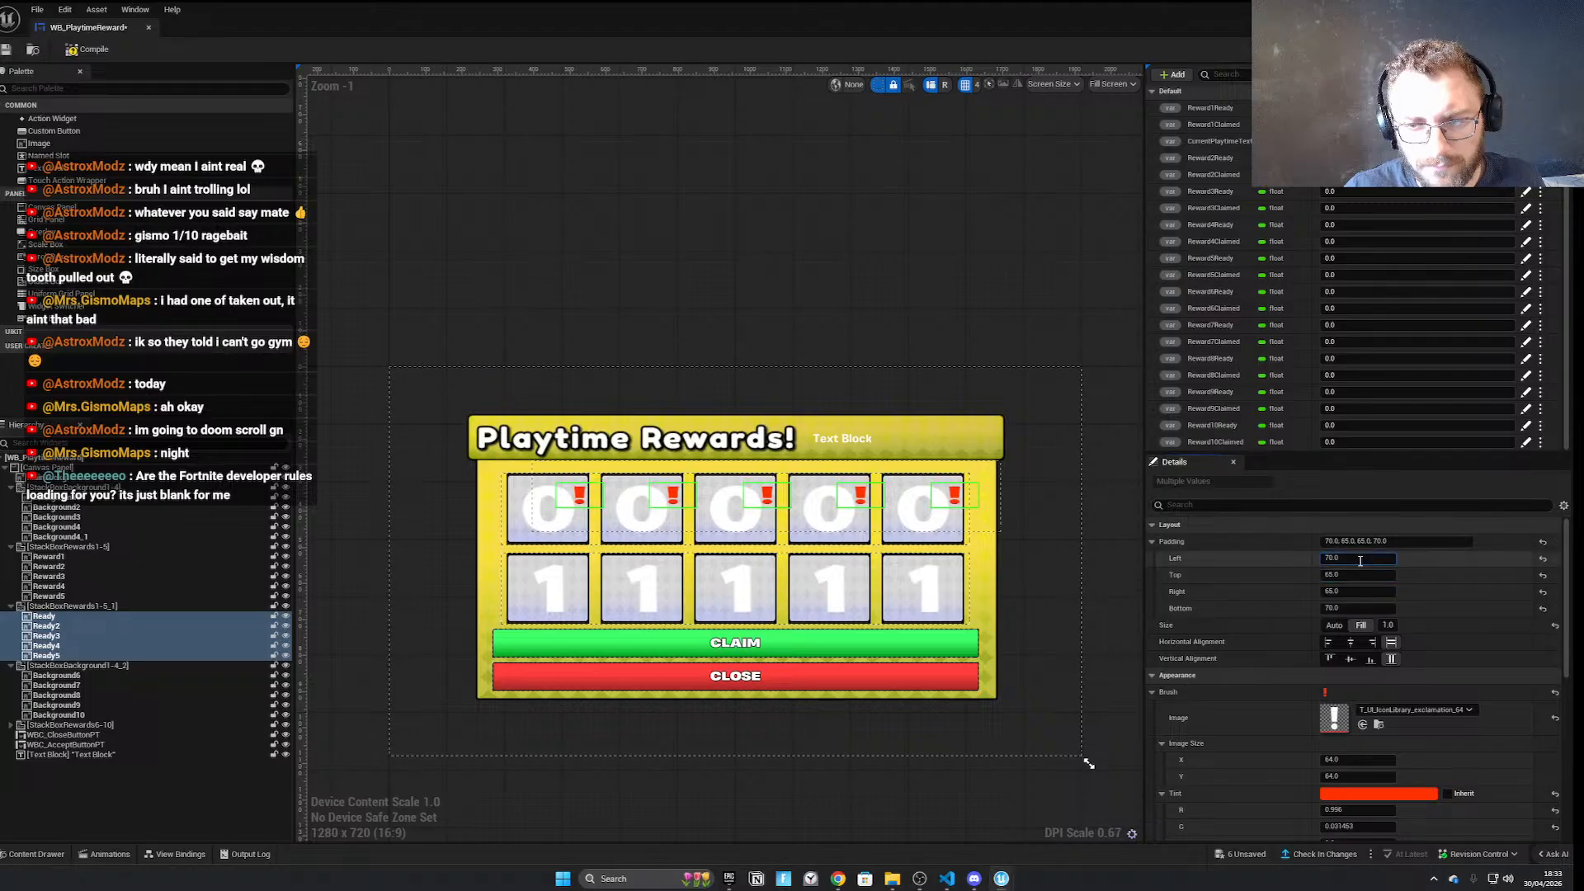
type("80")
key("Return")
left_click(1362, 608)
type("80")
key("Return")
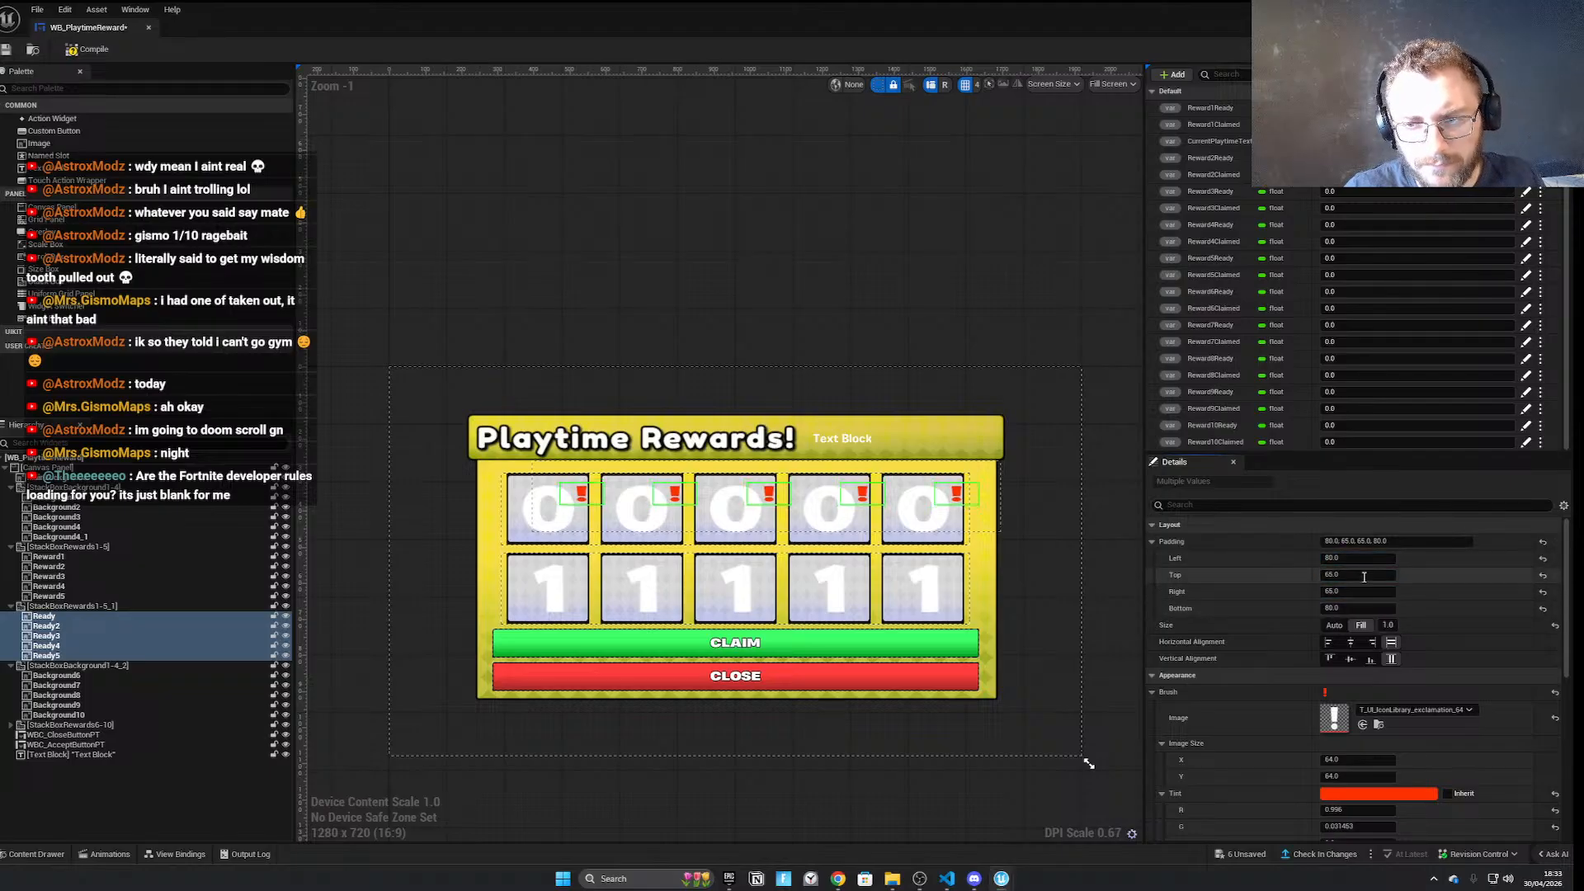
Set the Ready images' top padding to 55 and their right padding to 90
type("55")
key("Return")
left_click(1363, 593)
type("55")
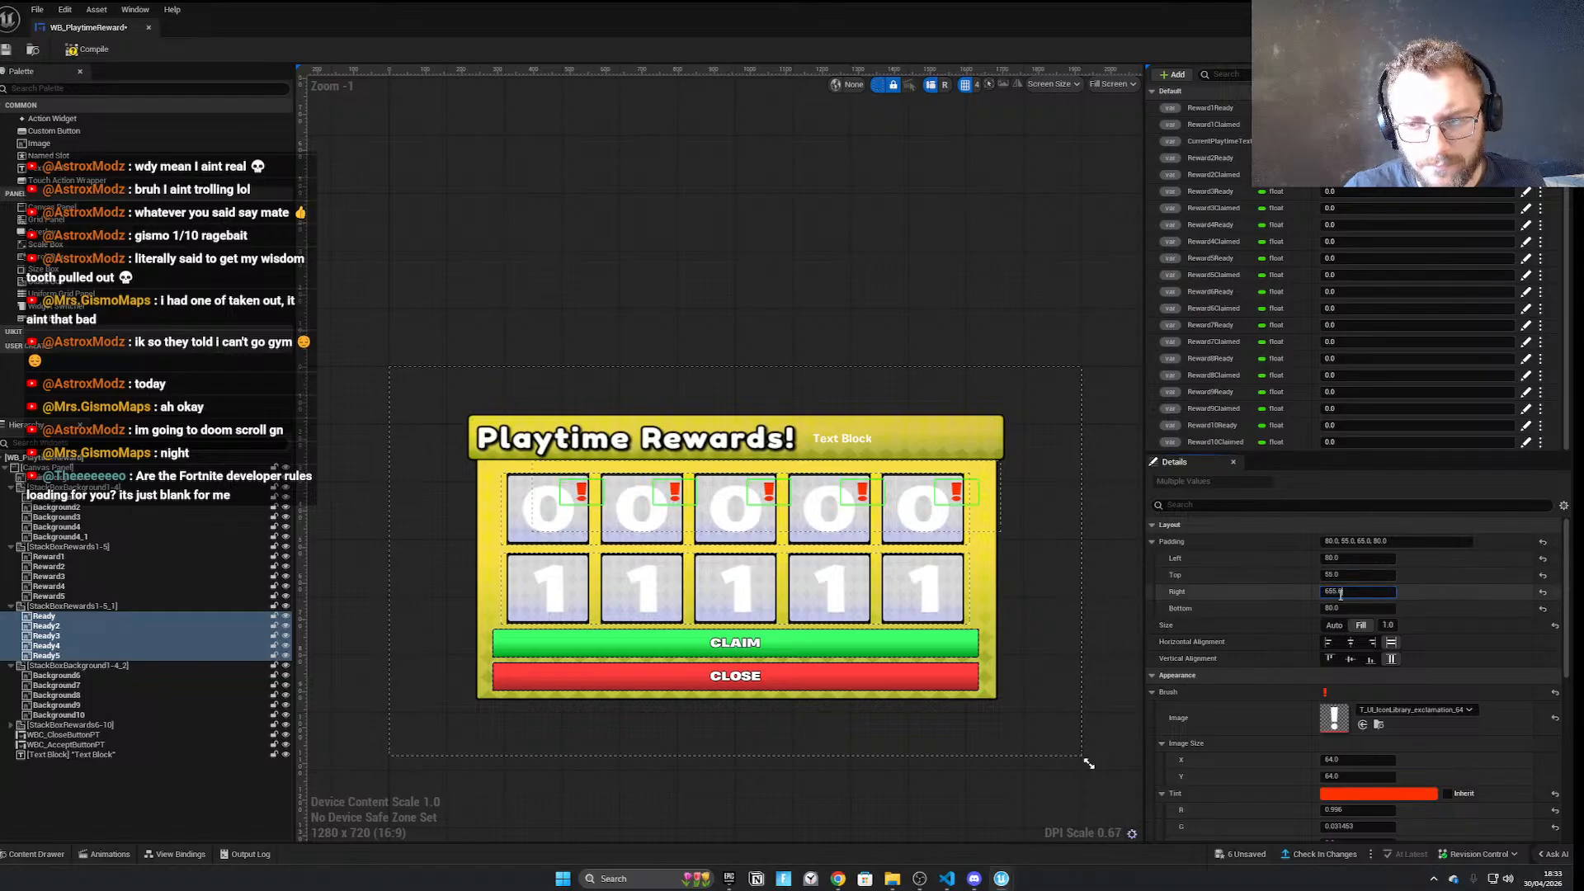
key("Return")
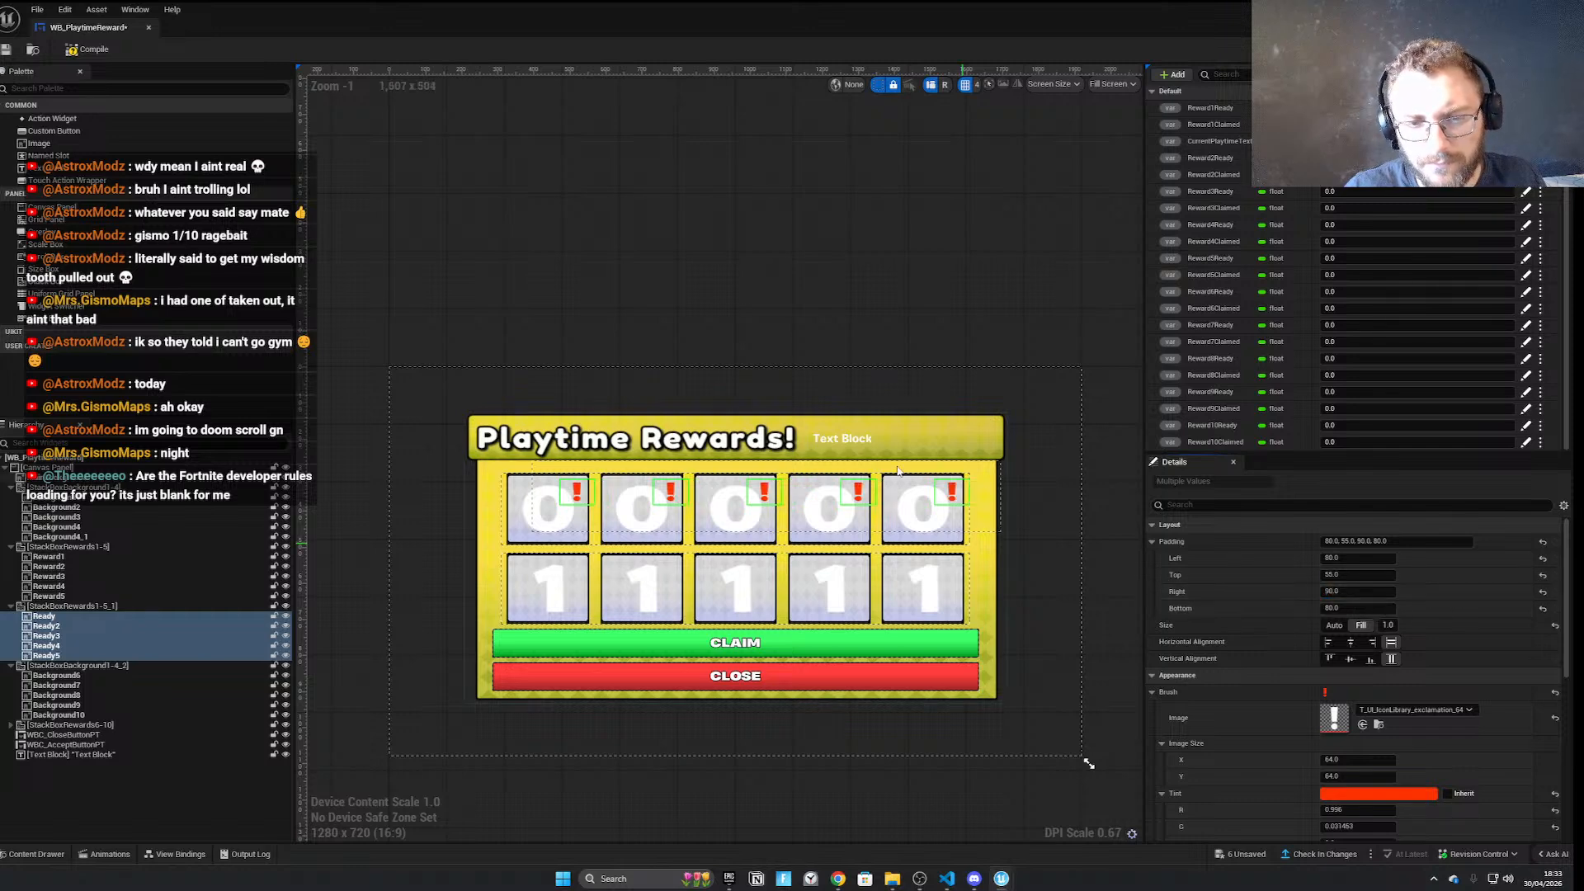
Nudge the stack box StackBoxRewards1-5_1 slightly up and right so the exclamation marks sit in the reward tiles' upper-right corners
left_click(1037, 540)
scroll(768, 580, "up", 3)
left_click(442, 425)
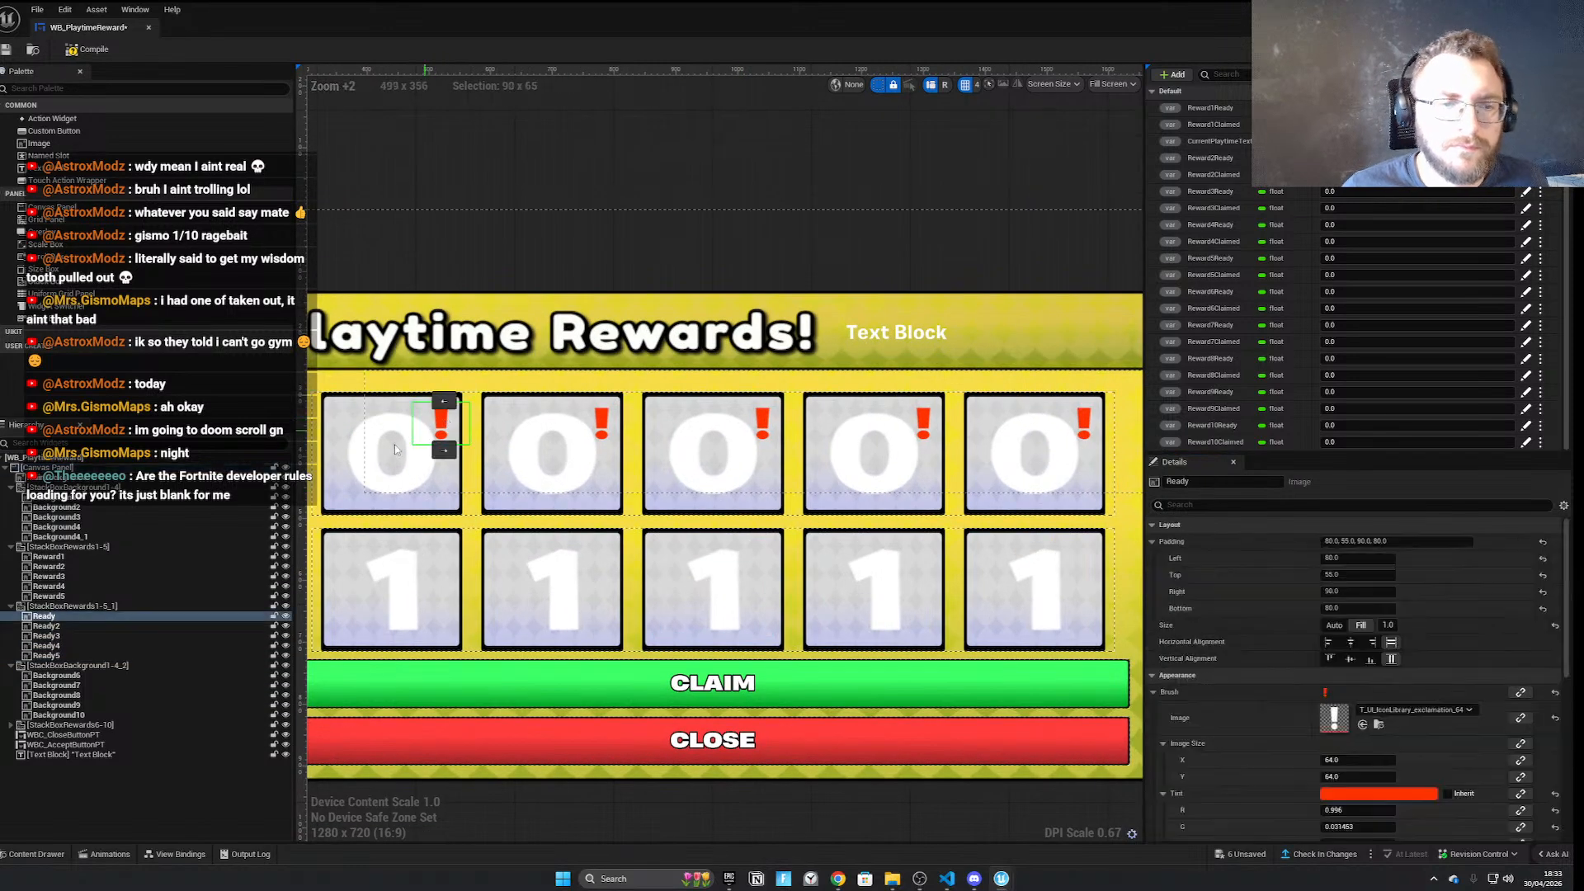
left_click(104, 604)
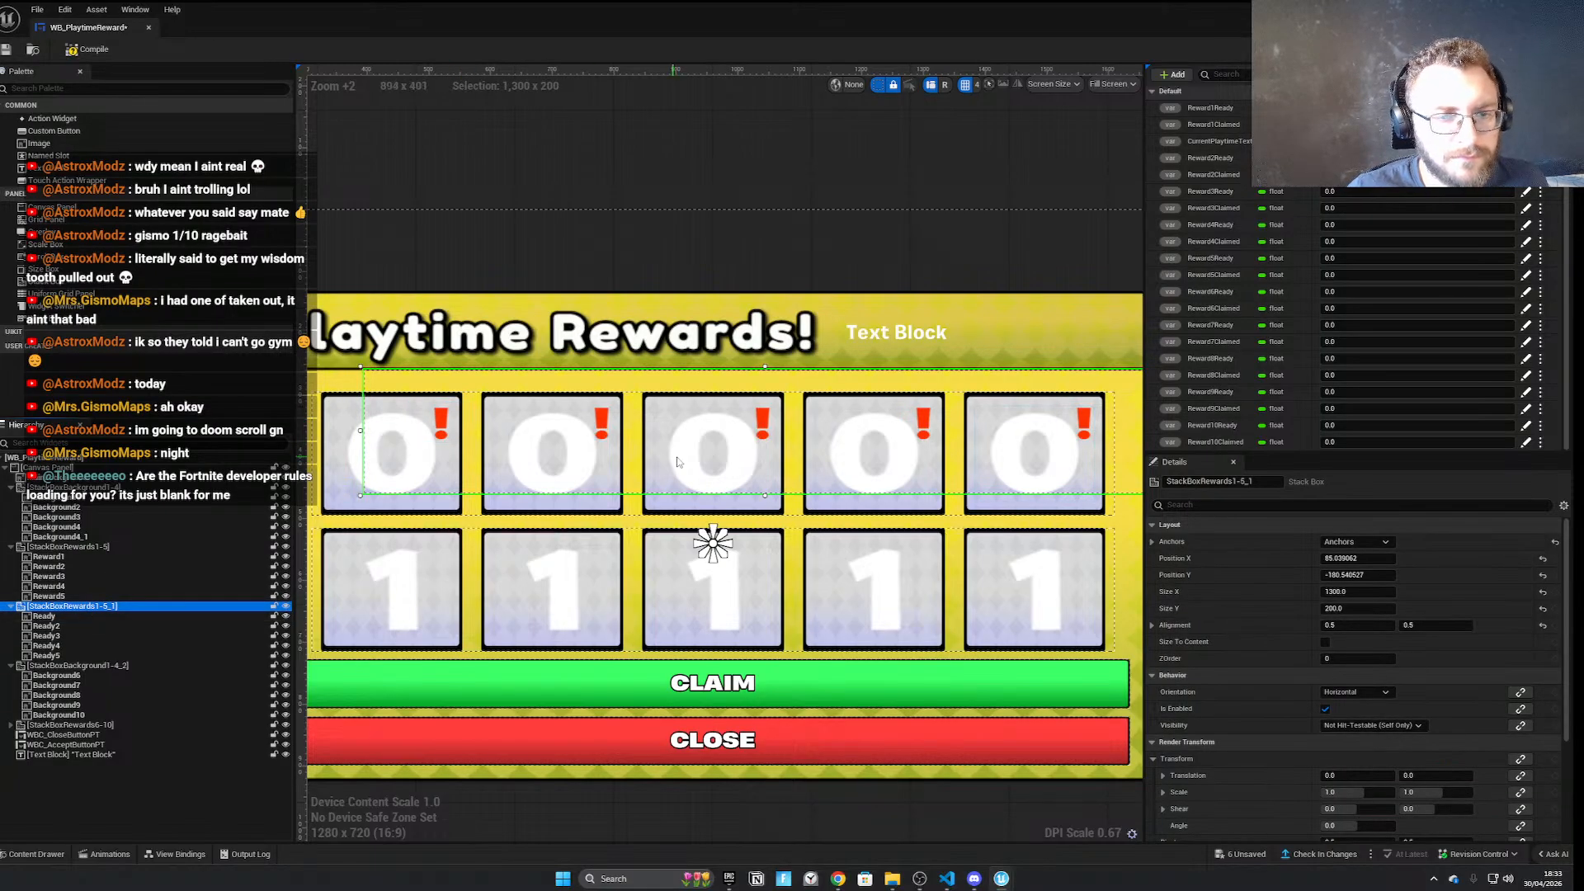
left_click_drag(674, 462, 685, 454)
scroll(685, 455, "down", 6)
left_click(595, 657)
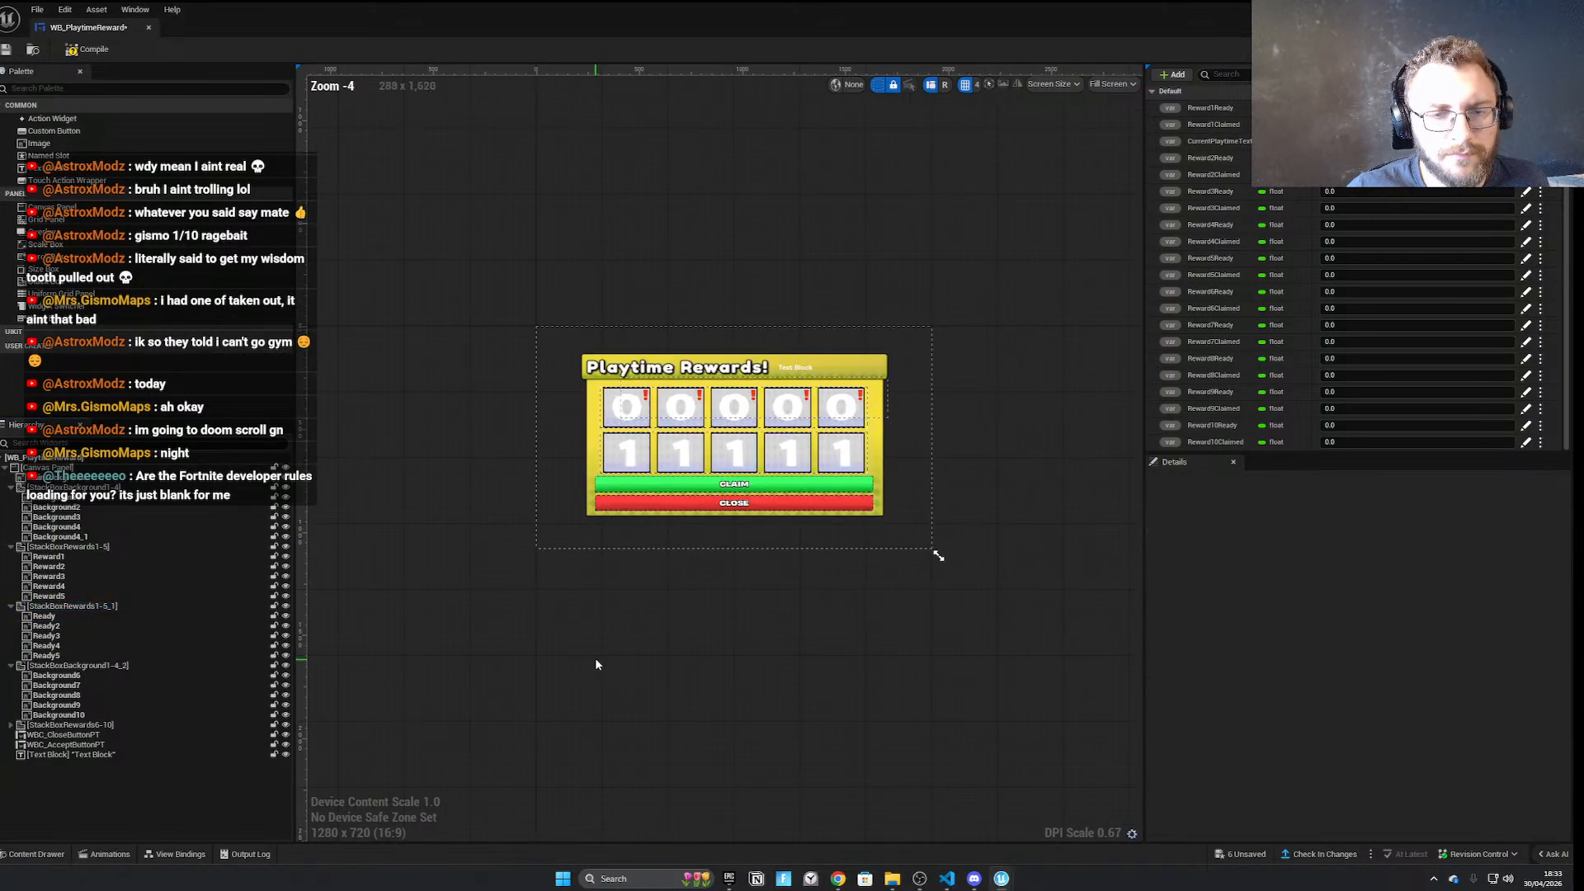
Check the five Ready images, leave only the first one selected and save the WB_PlaytimeReward widget
scroll(584, 518, "up", 5)
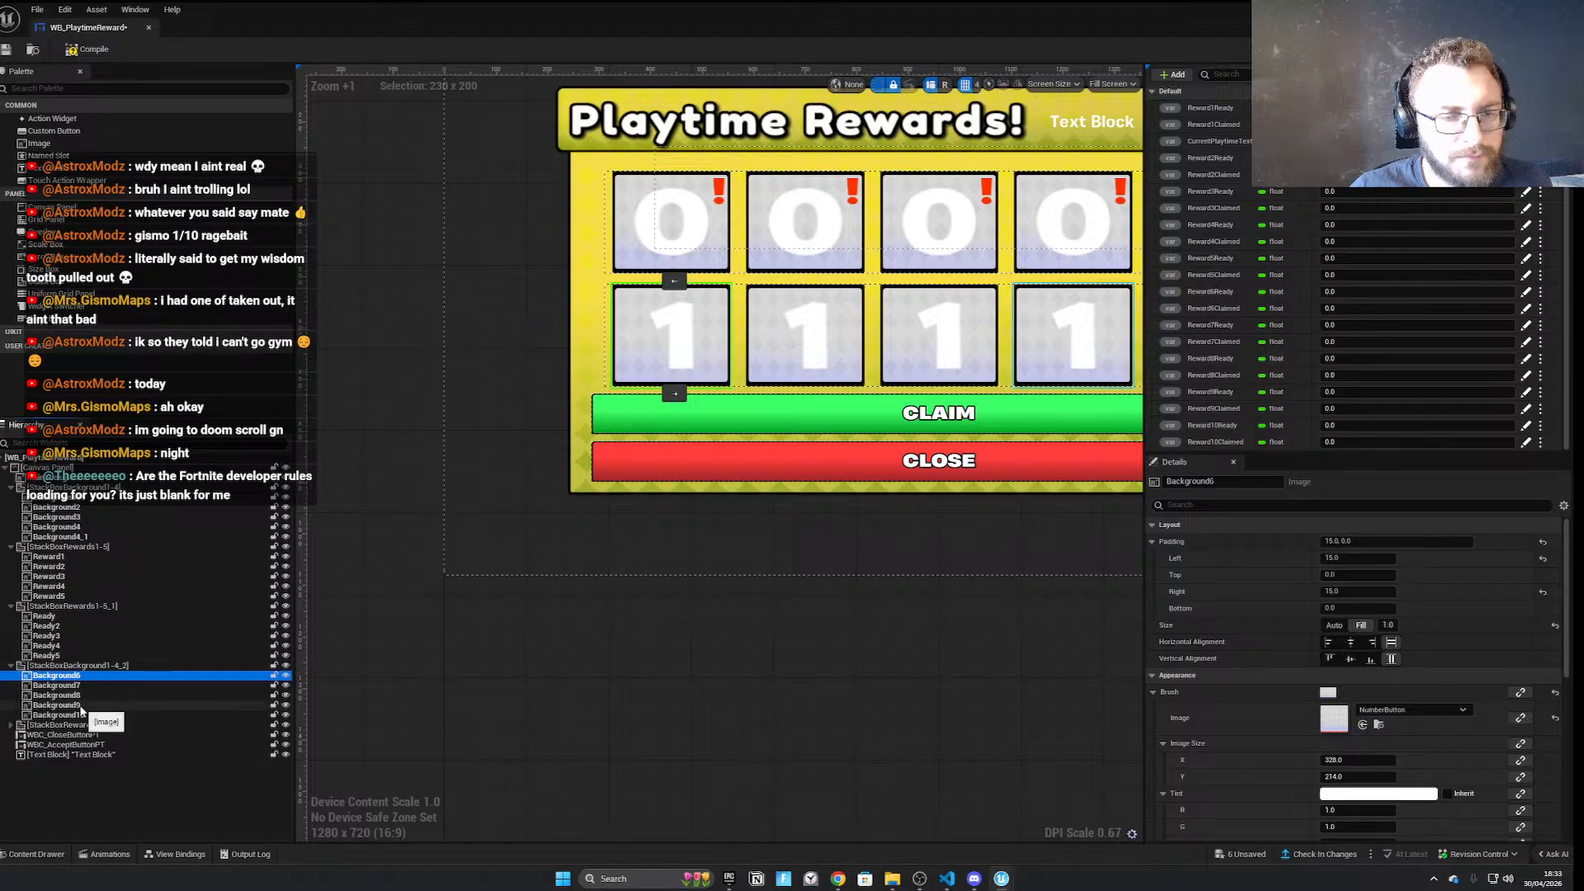
left_click(48, 655)
left_click(67, 617, "shift")
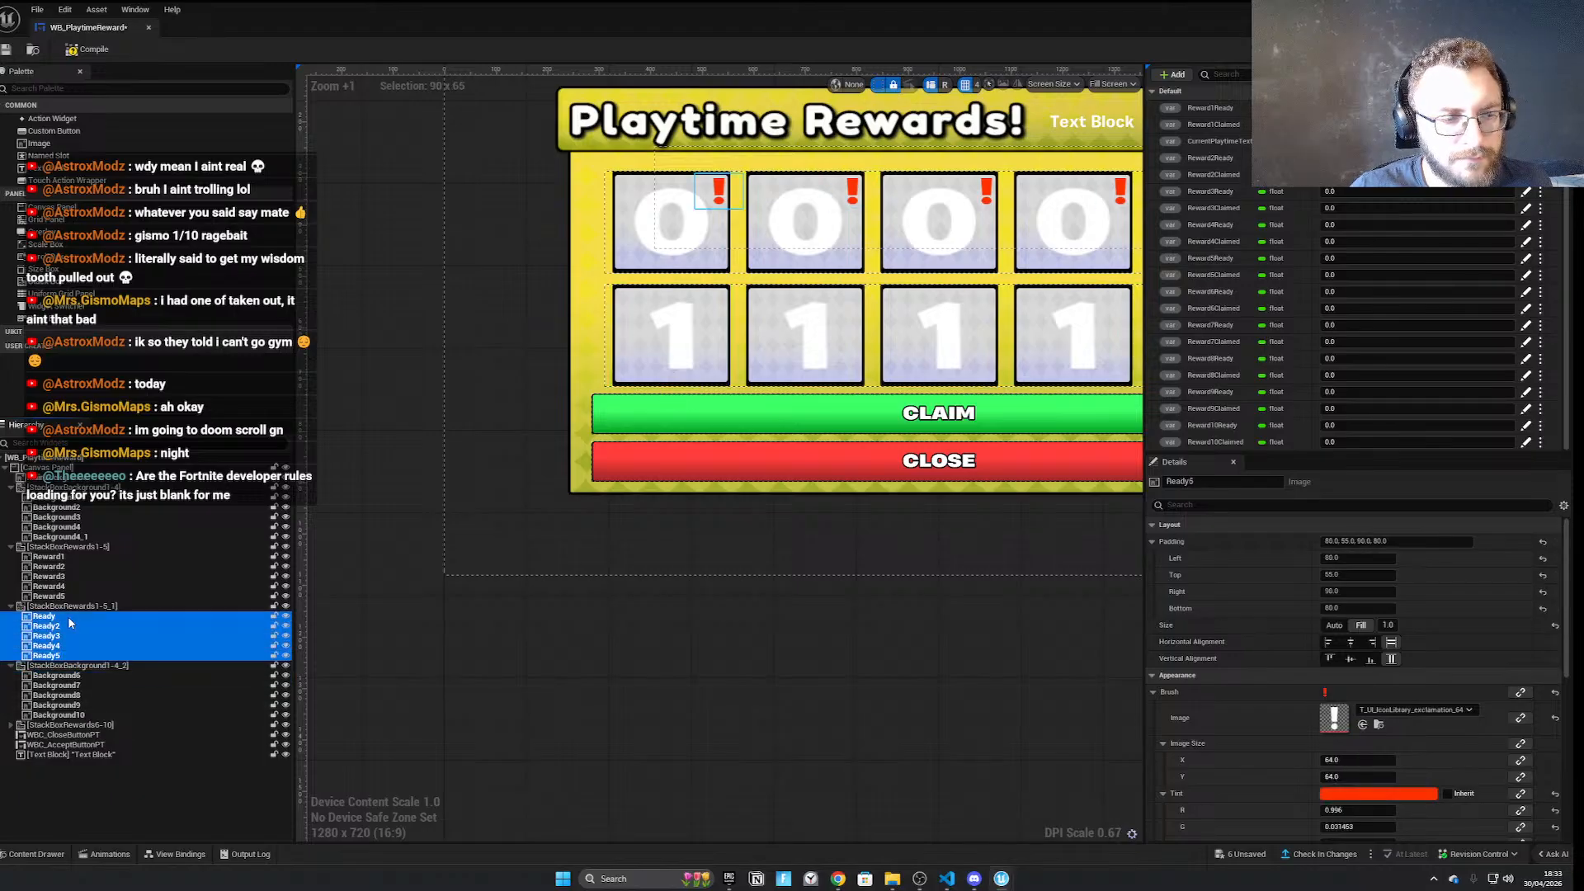
scroll(1270, 655, "down", 3)
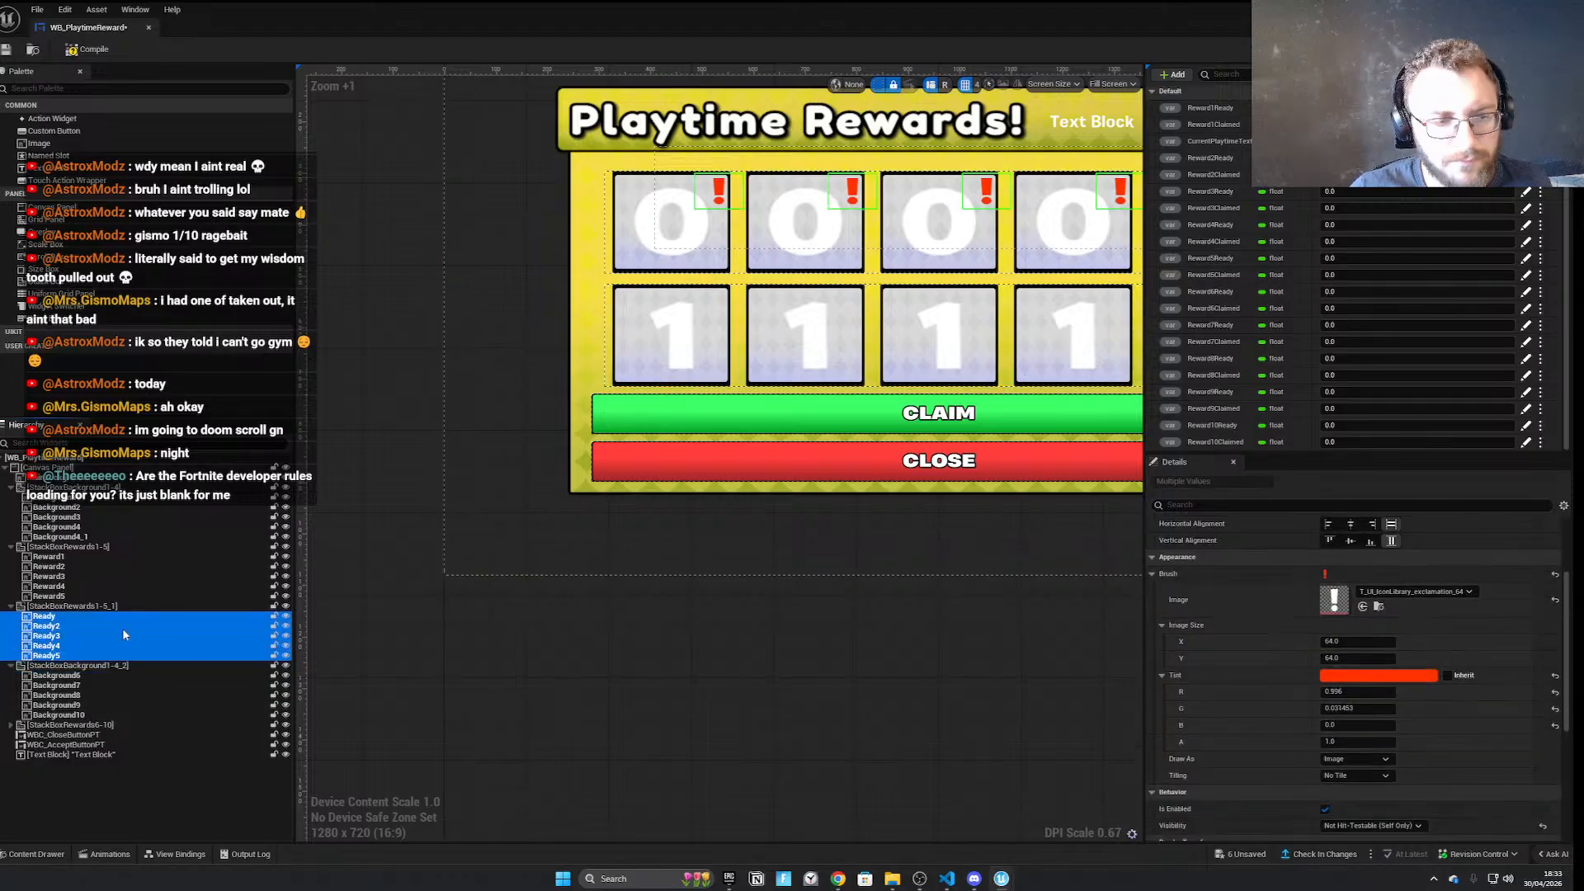
left_click(79, 615)
scroll(1082, 715, "down", 2)
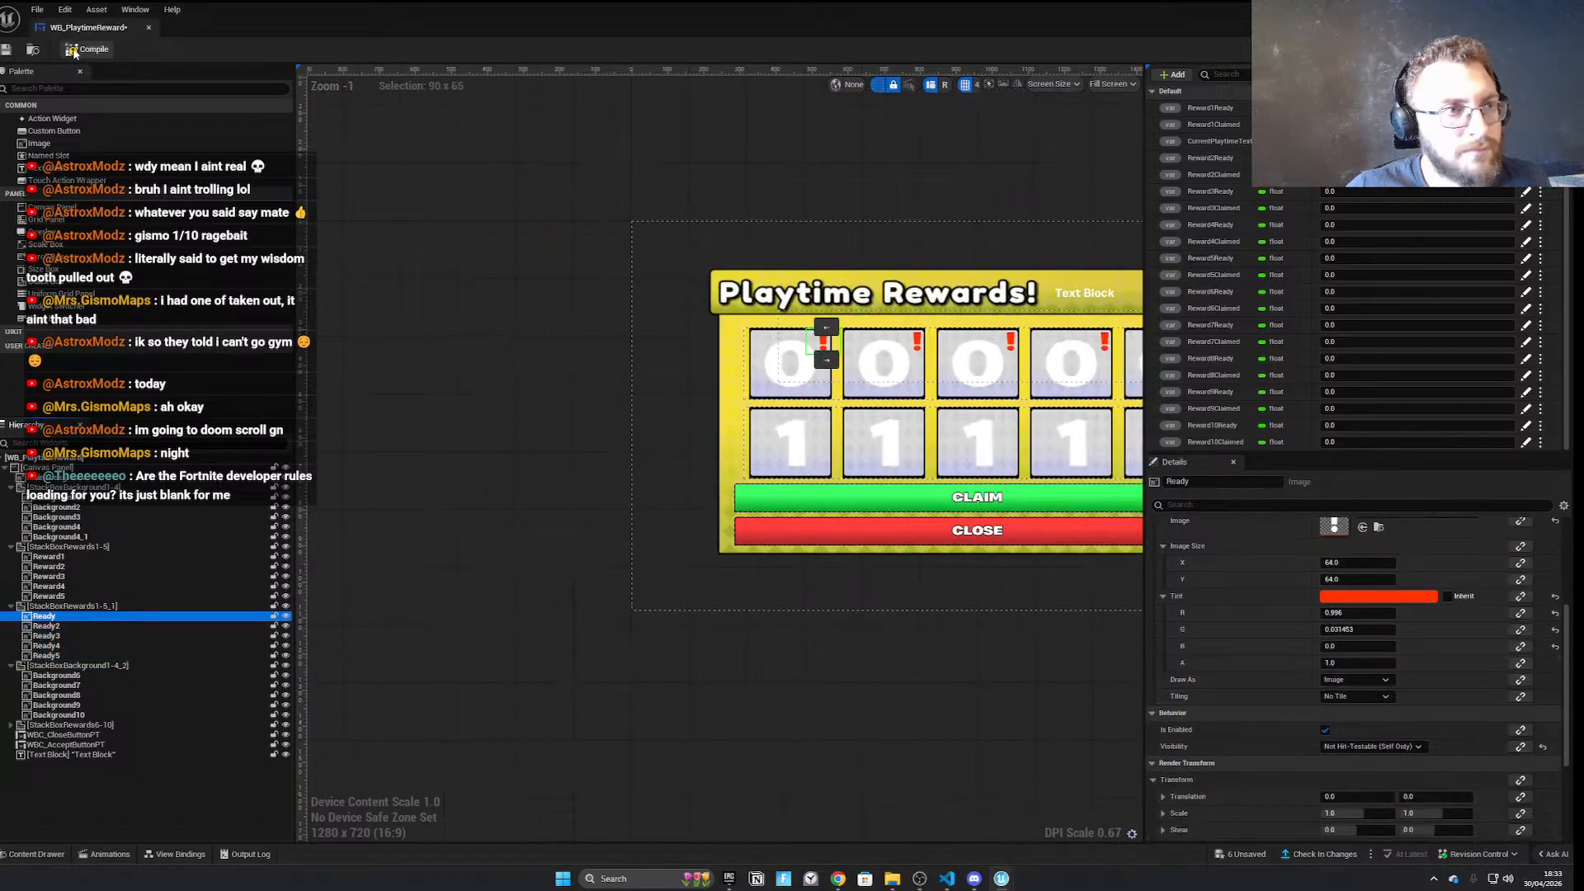
left_click(6, 50)
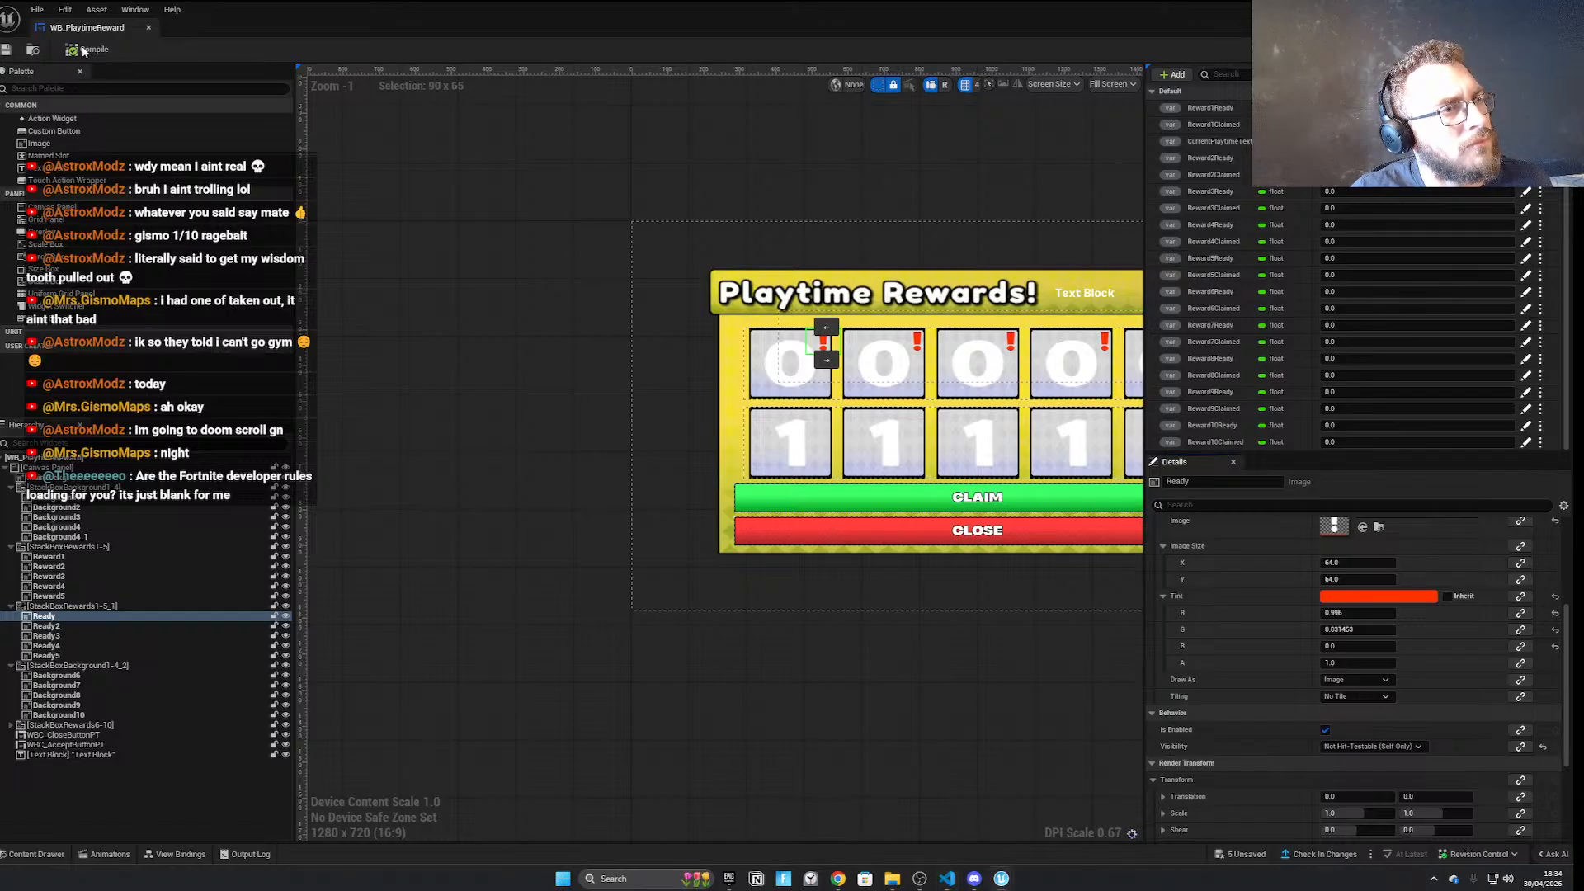
left_click_drag(336, 18, 418, 92)
left_click(97, 123)
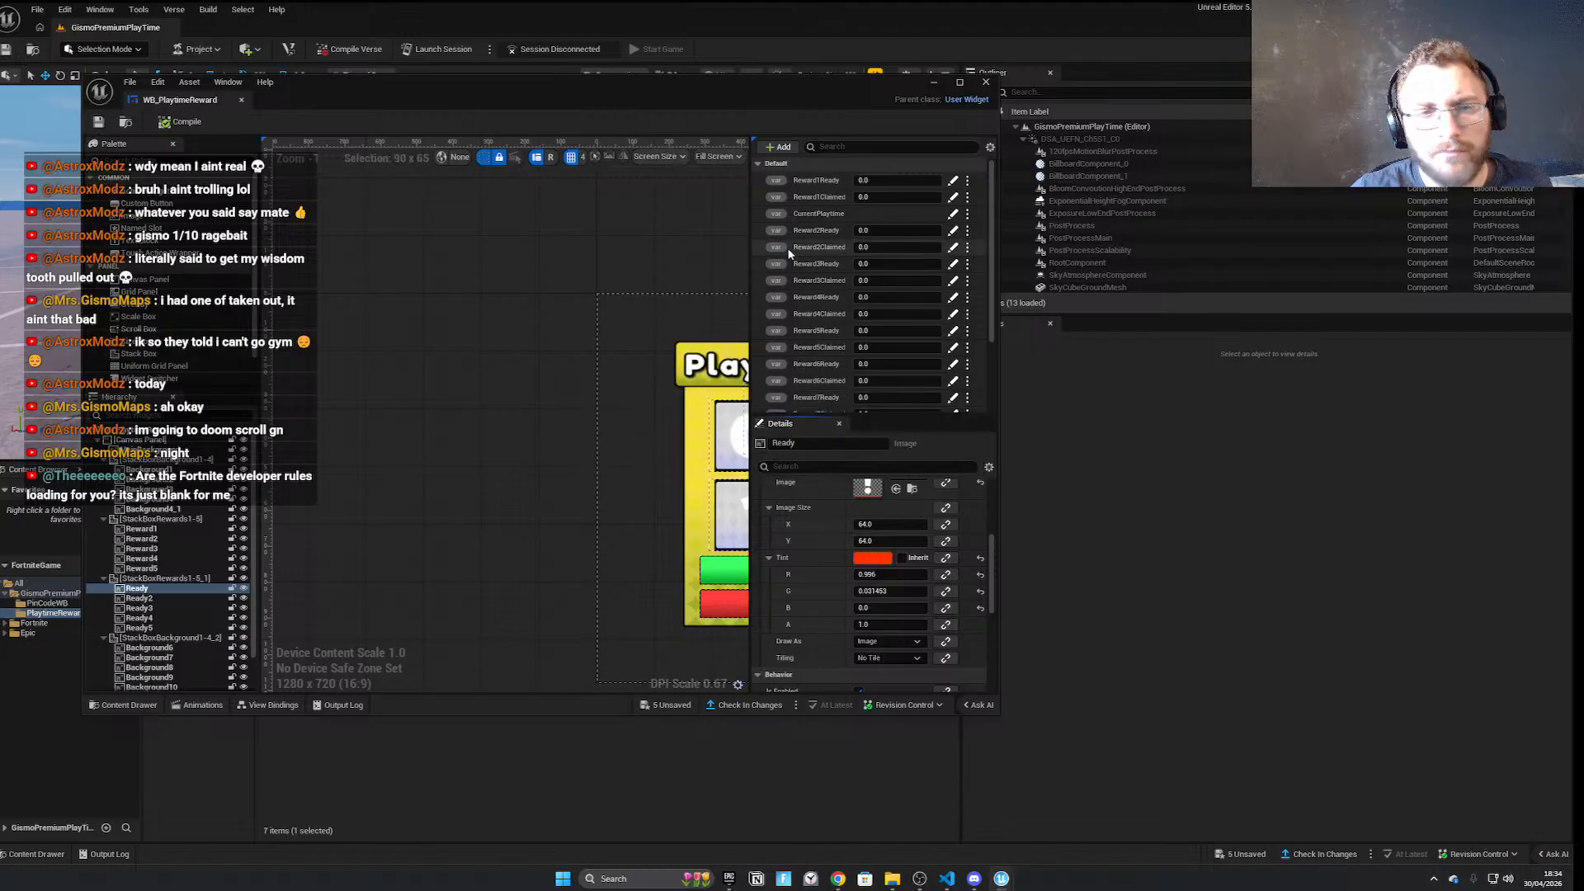
left_click_drag(614, 102, 630, 78)
double_click(637, 78)
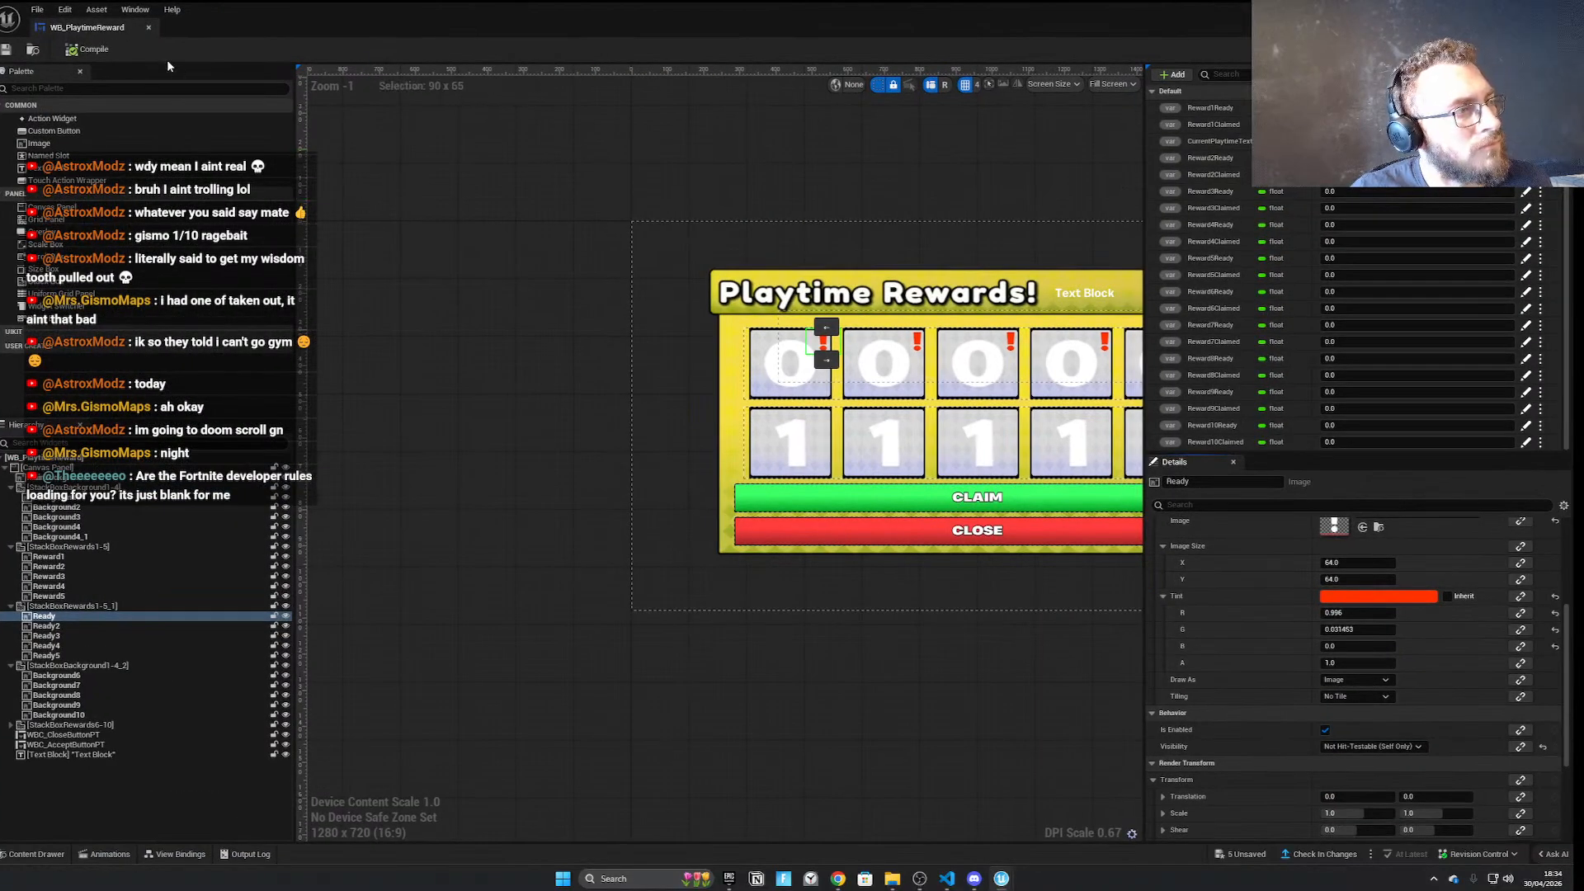
Compile the WB_PlaytimeReward widget and the Verse code, saving the pending assets except Close_Button, and dismiss the message log
left_click(78, 51)
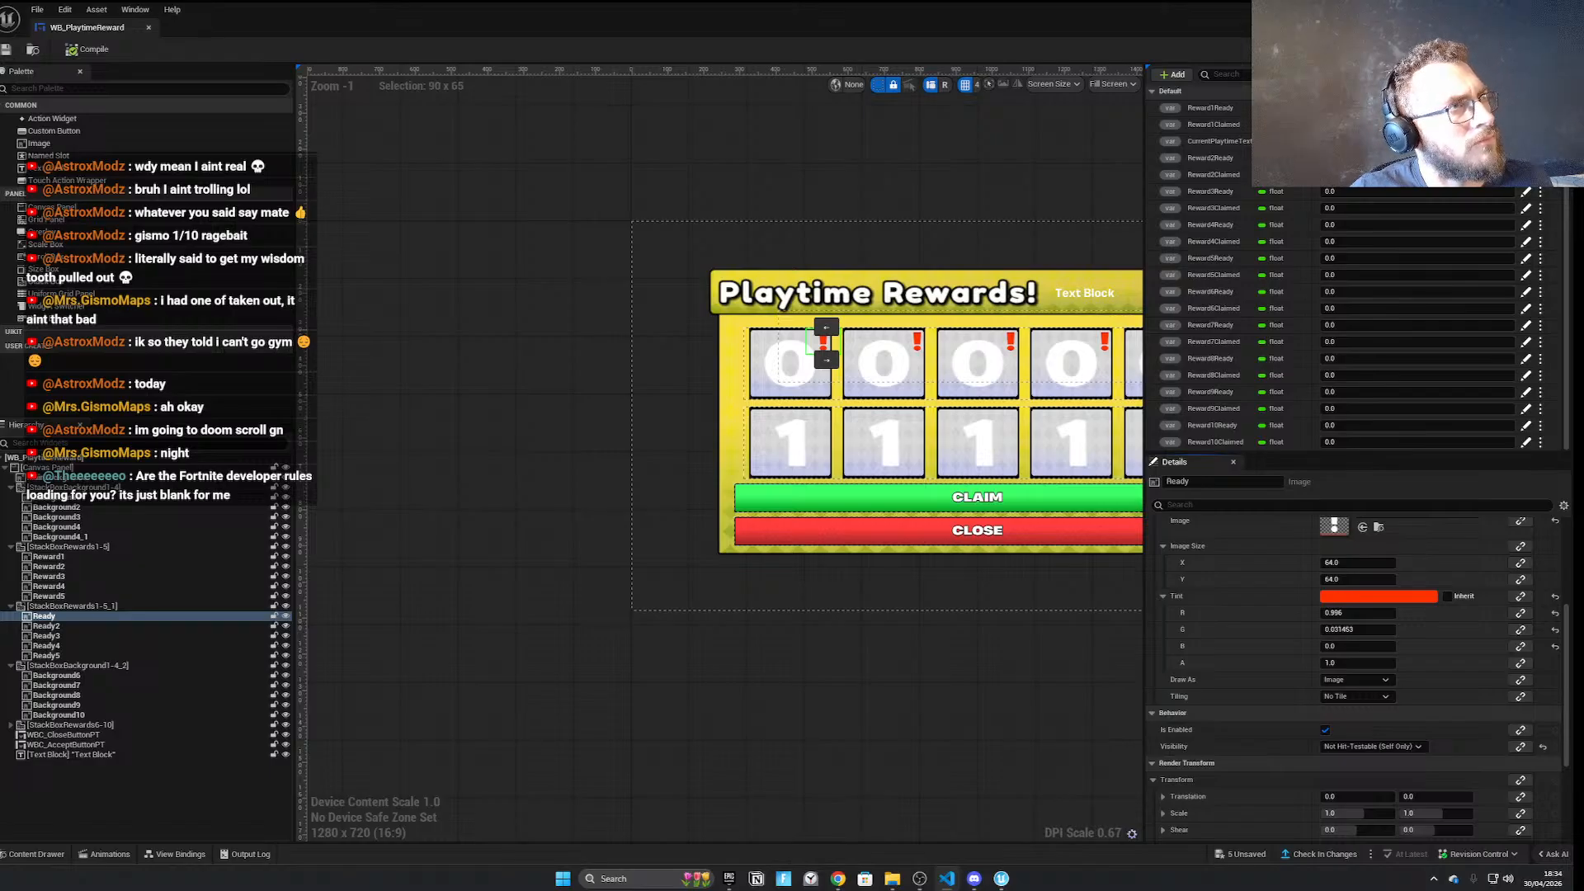
double_click(607, 15)
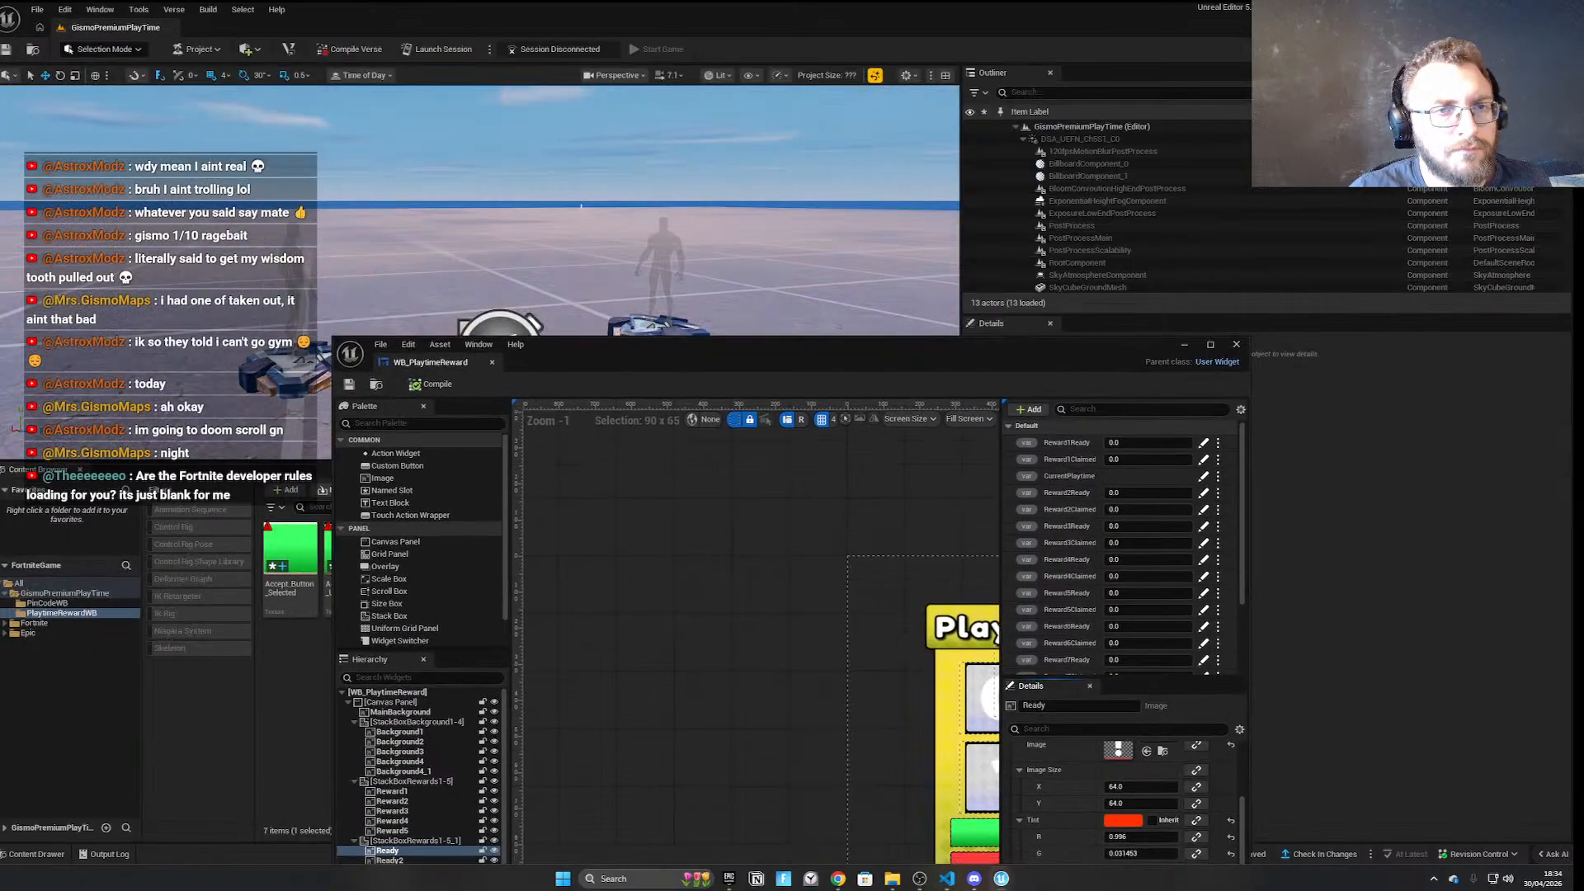
left_click(367, 50)
left_click(880, 579)
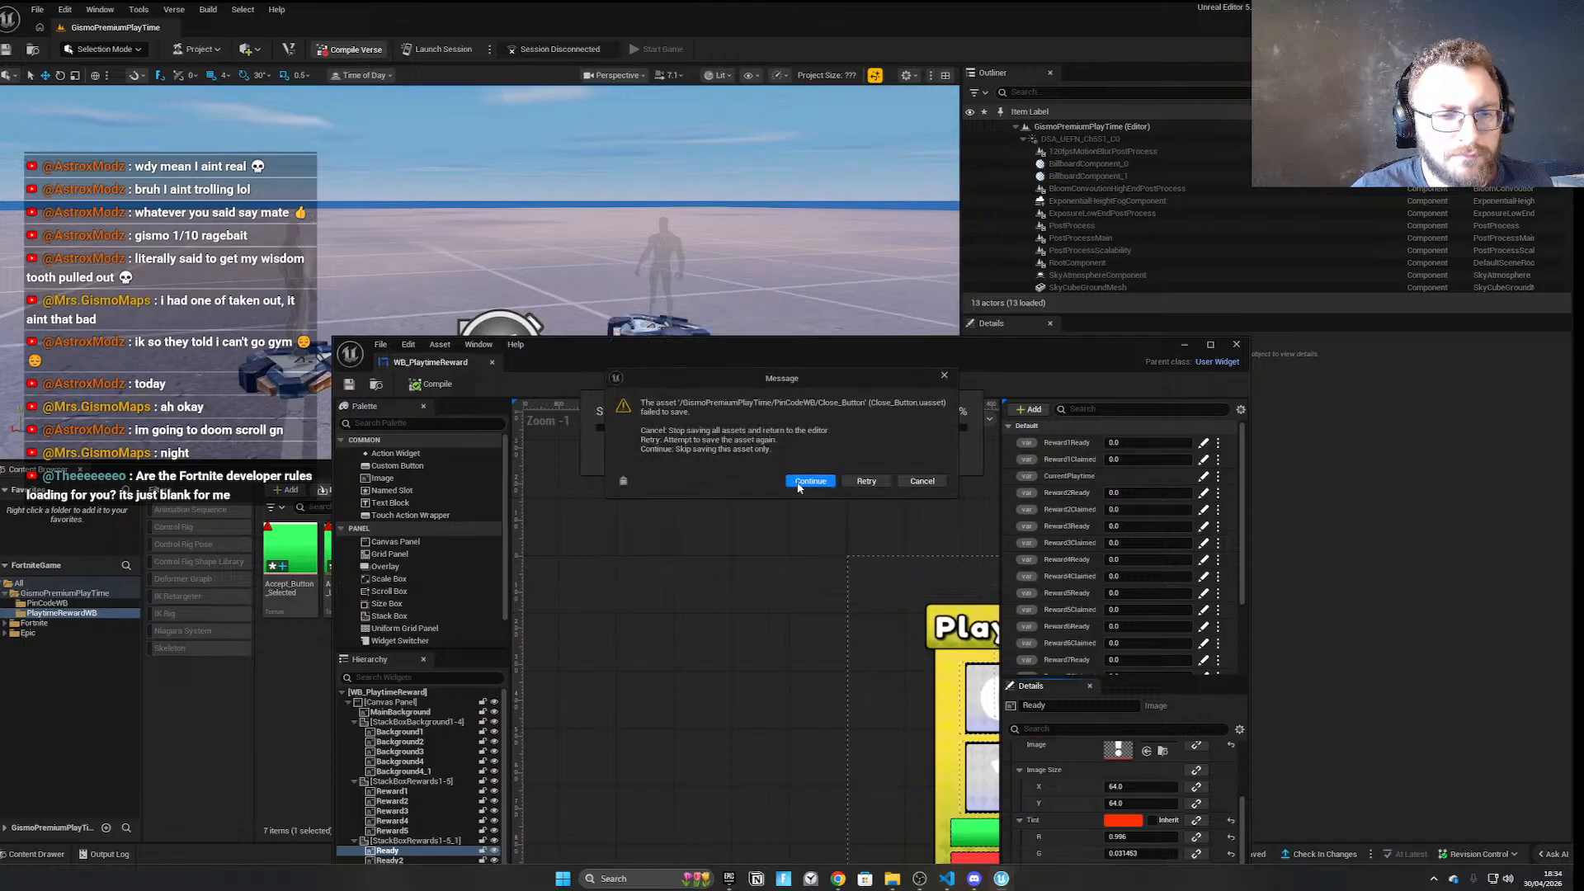
left_click(811, 481)
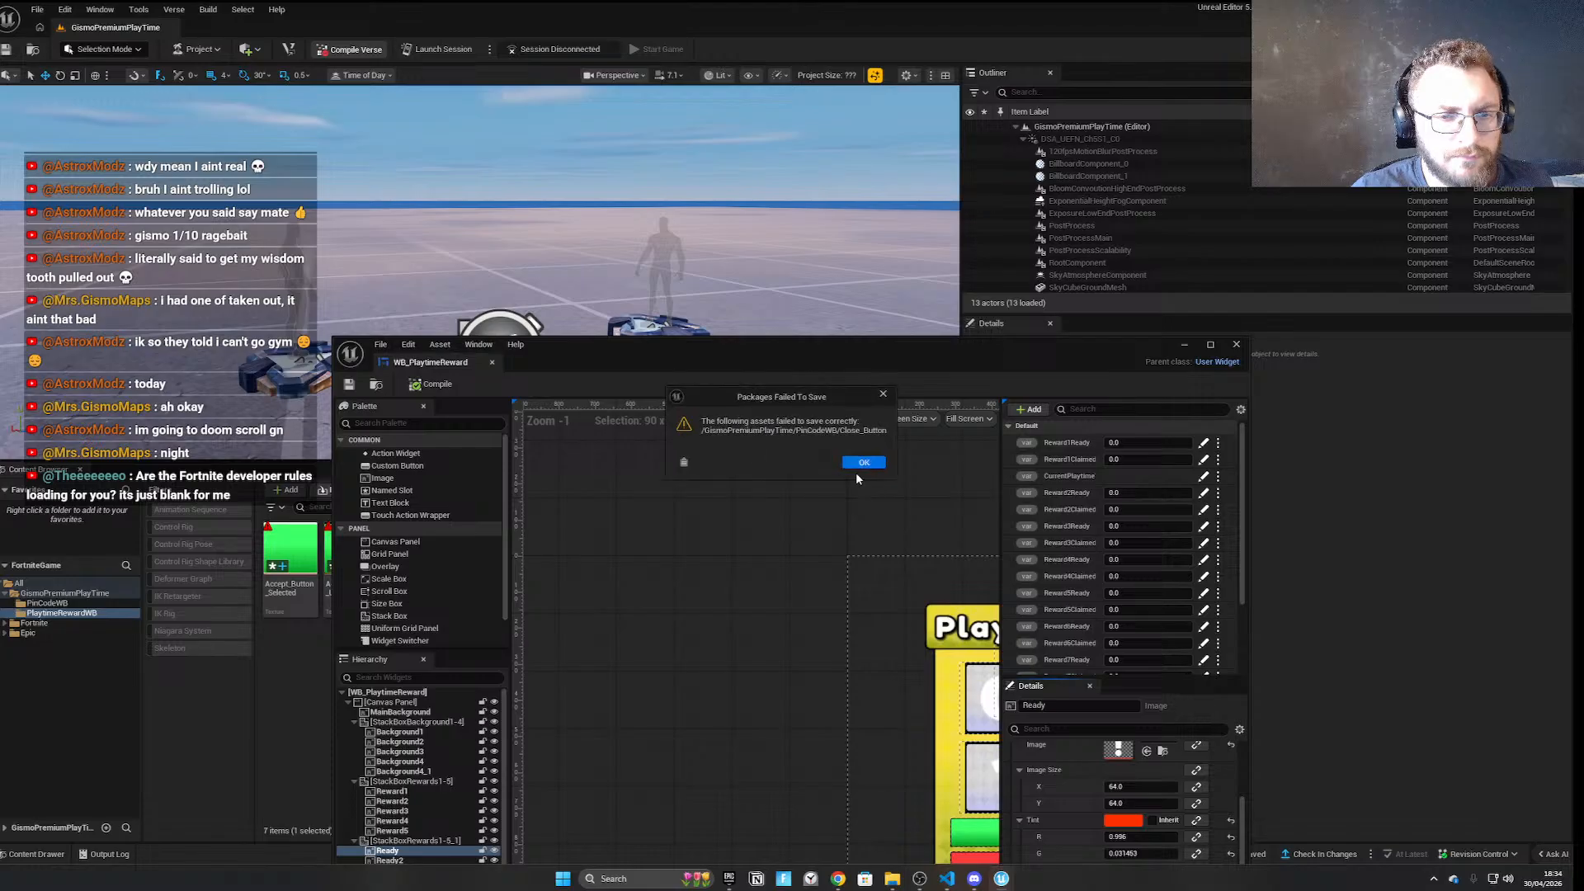
left_click(864, 466)
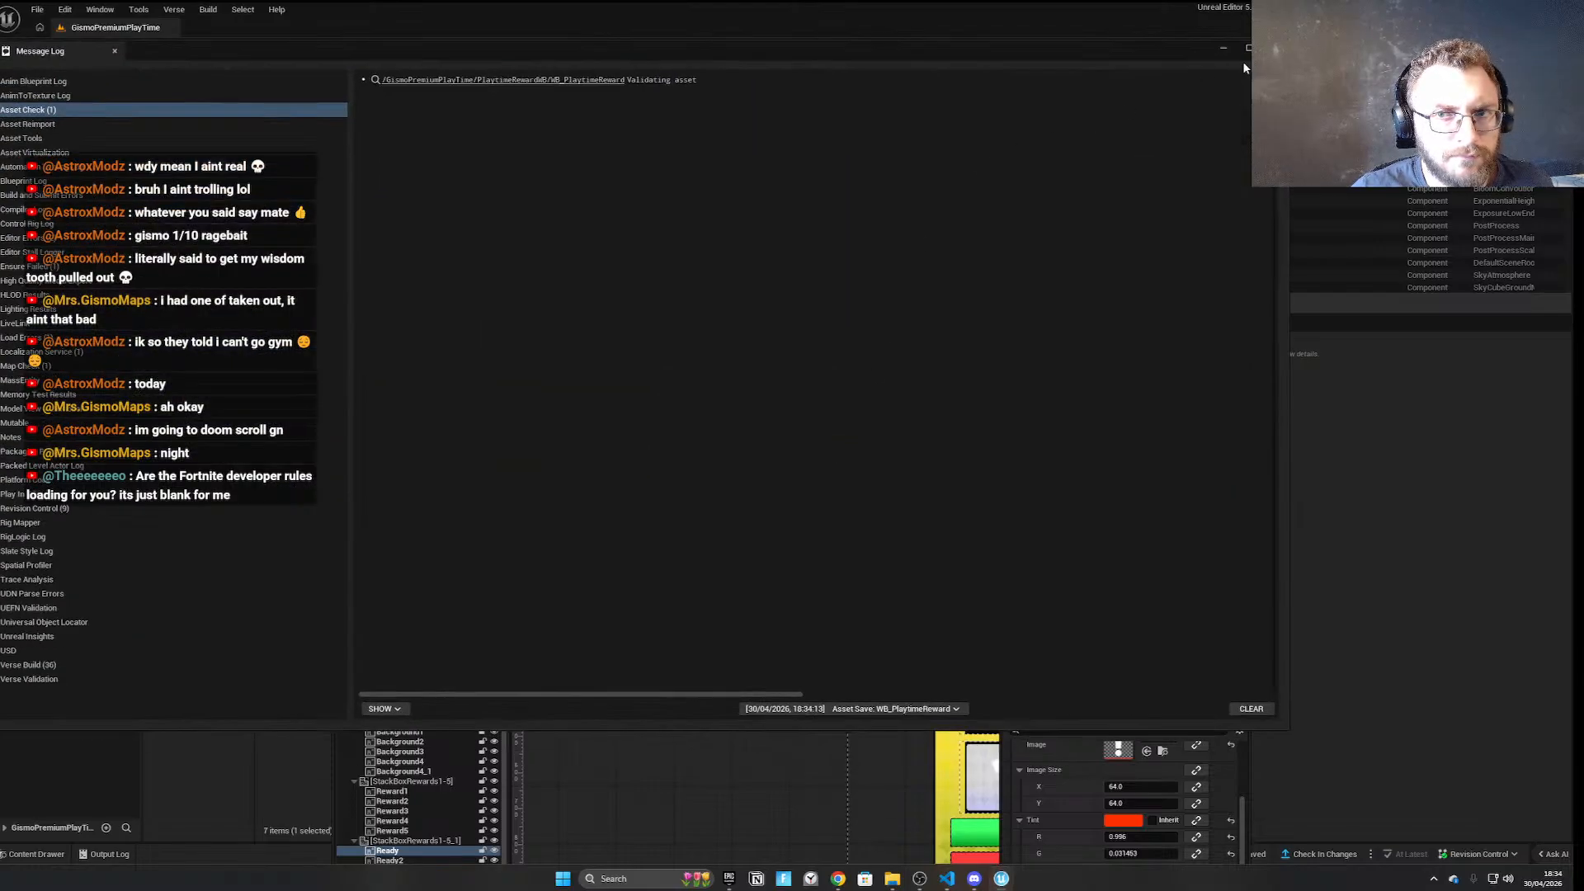
left_click_drag(701, 62, 1124, 532)
left_click(1434, 226)
Reduce the source size of the Close_ButtonPT texture in the PinCodeWB folder, using a texture size threshold of 2048
right_click(472, 563)
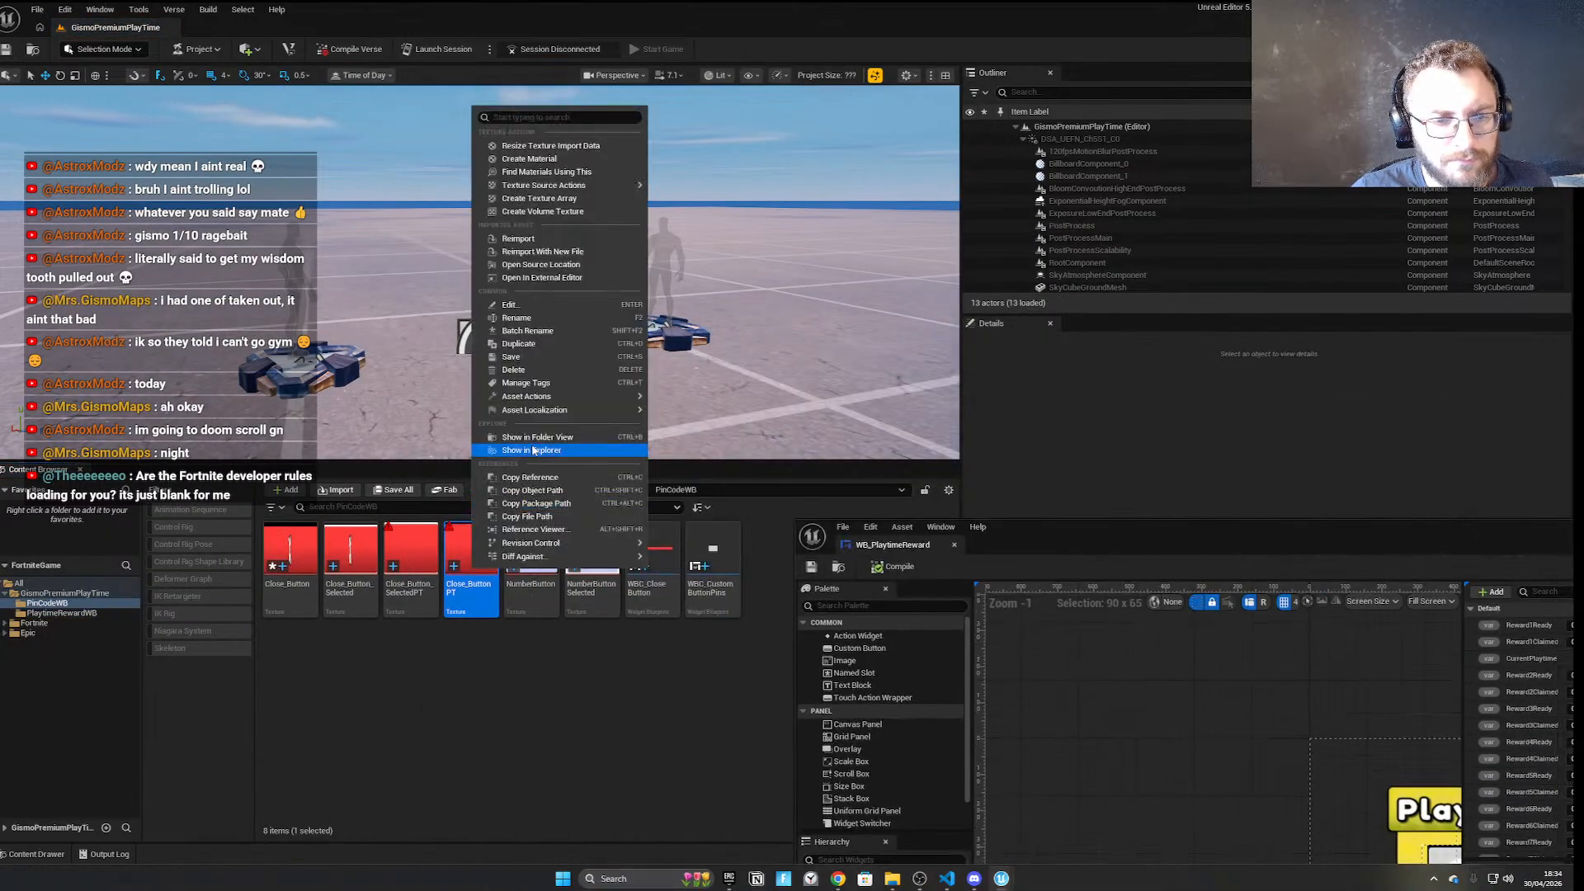
mouse_move(561, 185)
left_click(698, 205)
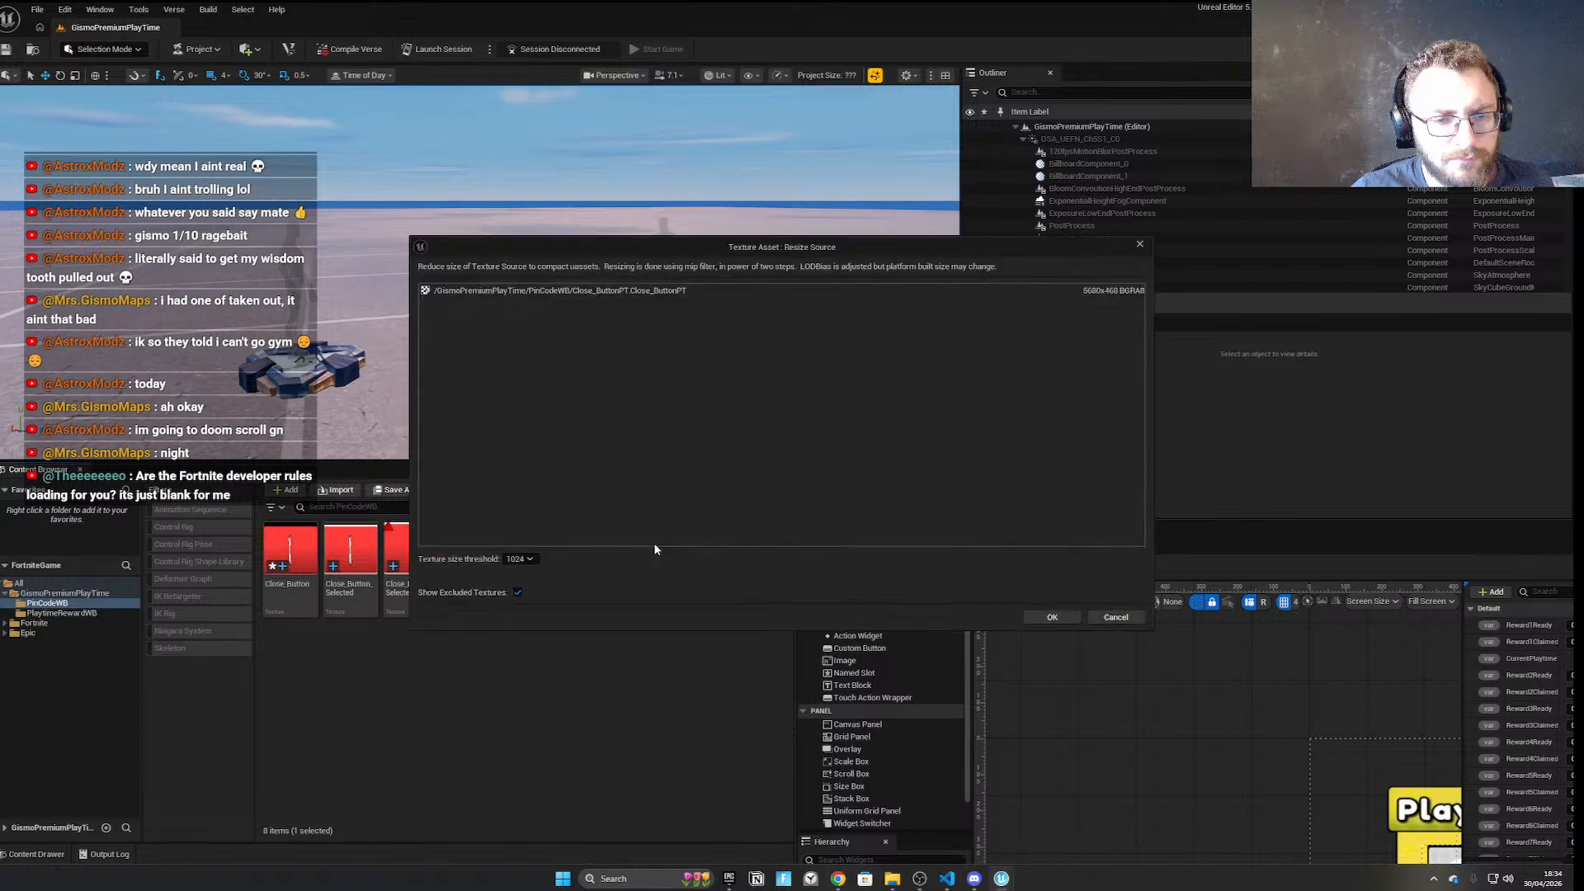
left_click(520, 559)
left_click(520, 711)
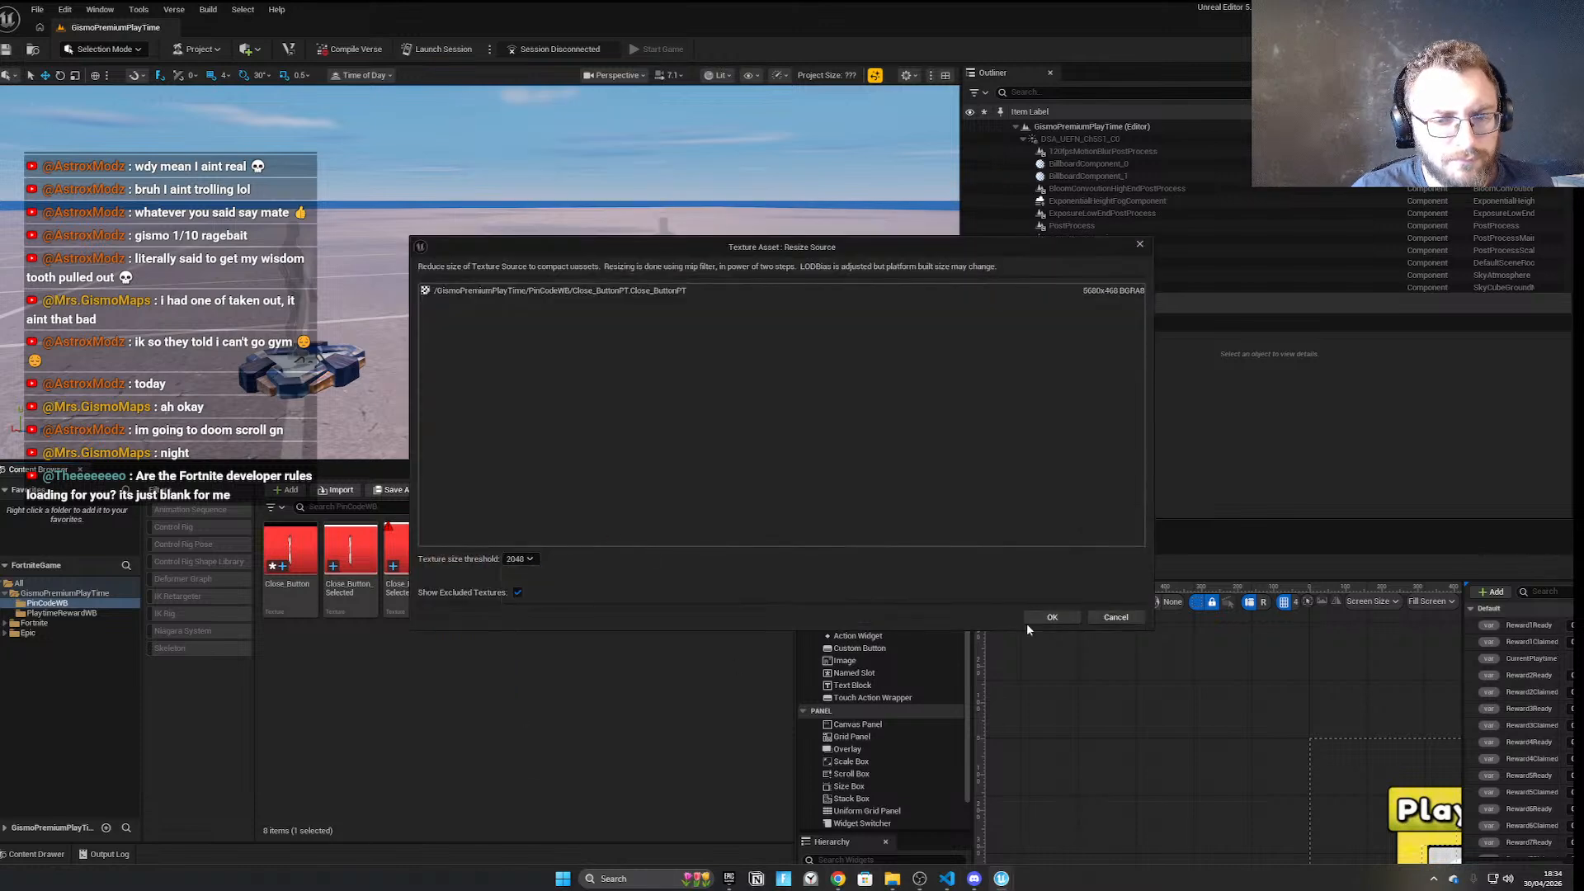
left_click(1034, 619)
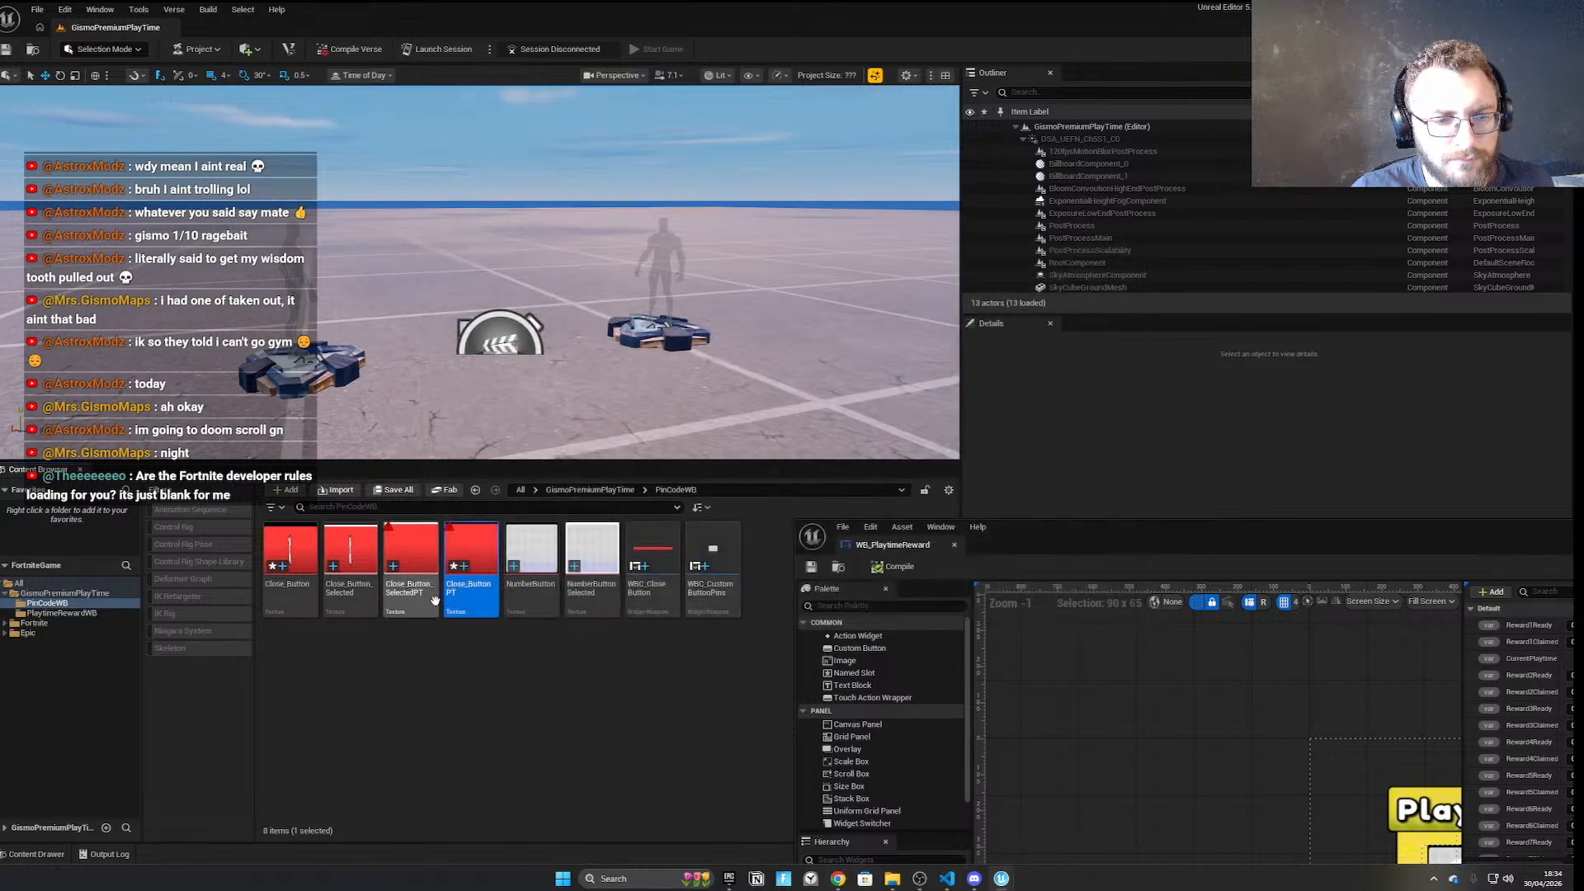
Reduce the source size of the Close_Button_SelectedPT texture in the PinCodeWB folder
right_click(369, 535)
right_click(428, 538)
mouse_move(532, 156)
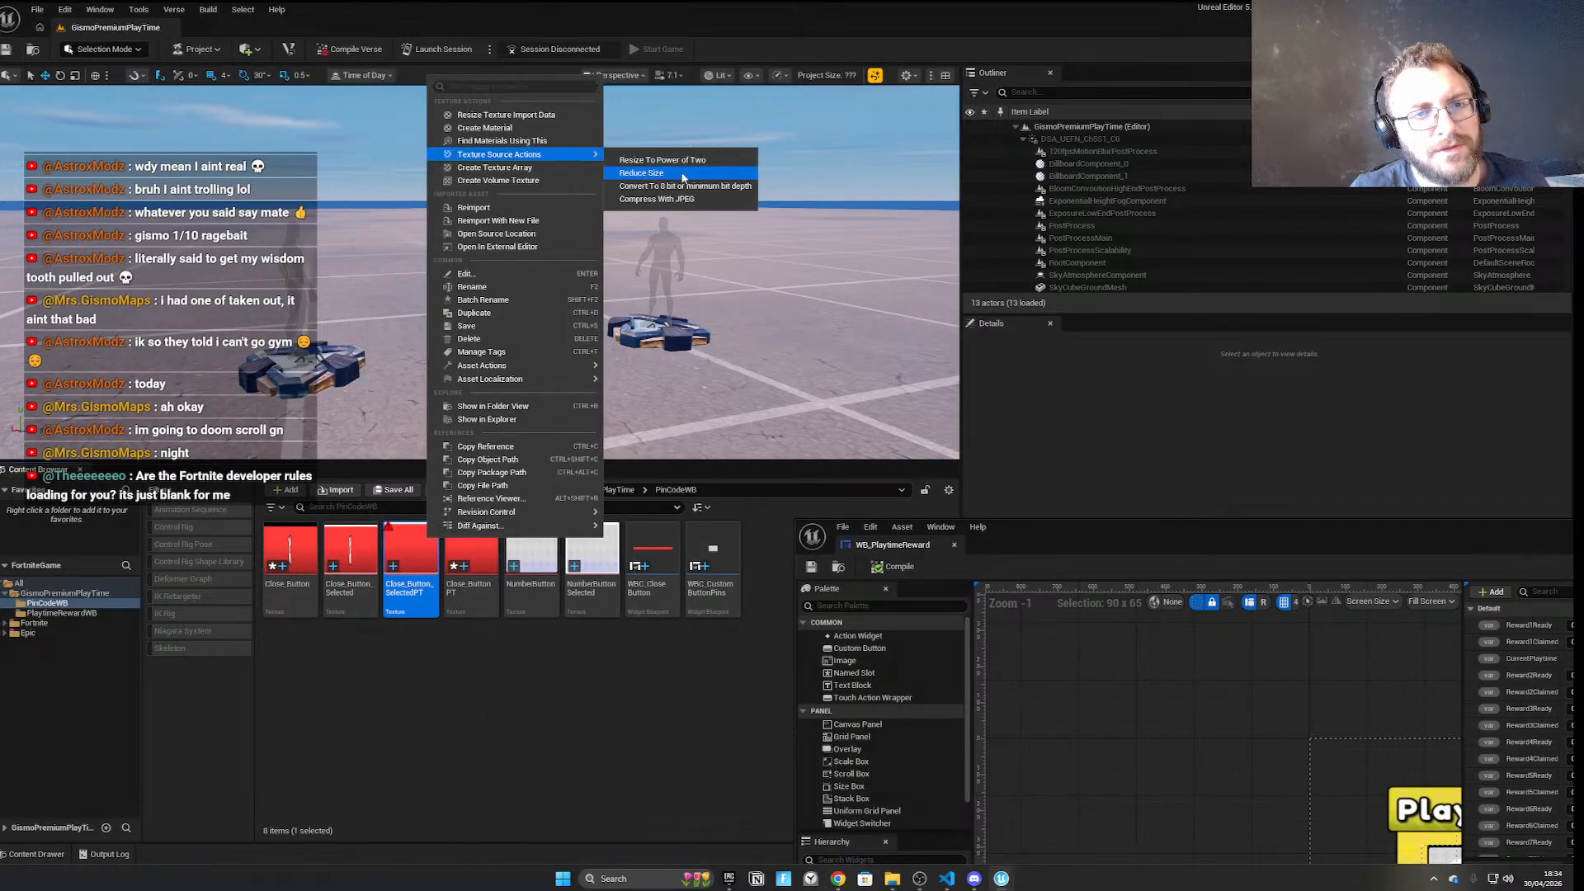
Reduce the source size of the Close_Button_SelectedPT texture using a texture size threshold of 2048
left_click(683, 178)
left_click(520, 558)
left_click(520, 715)
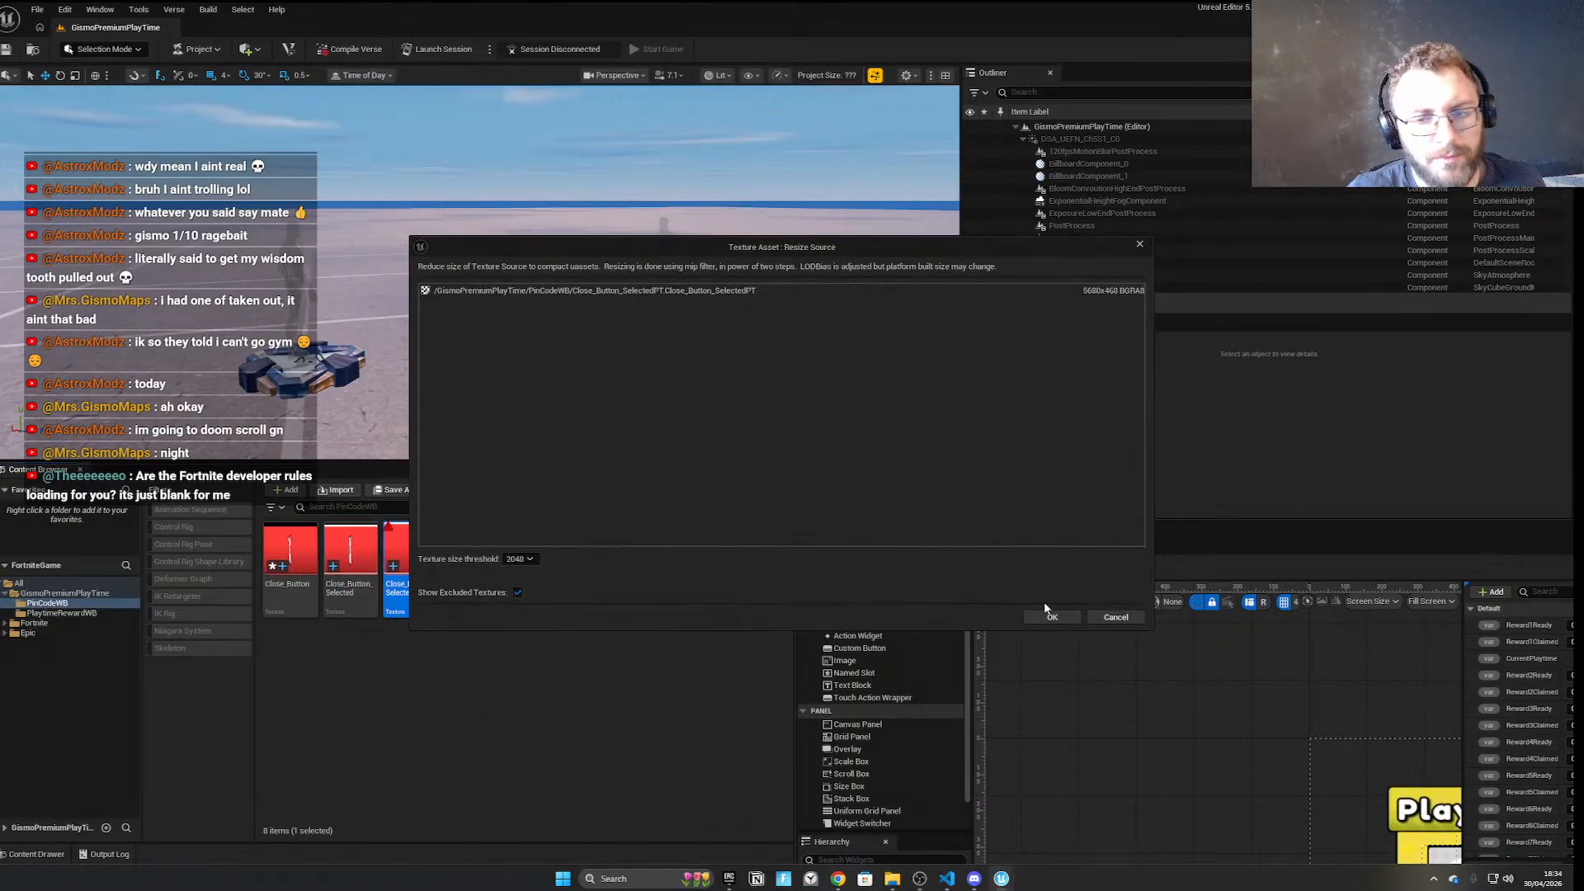
left_click(1062, 620)
Compile the Verse code, saving the Close_Button, Close_ButtonPT and Close_Button_SelectedPT textures, and dismiss the resulting dialog and log window
left_click_drag(1139, 543, 726, 1)
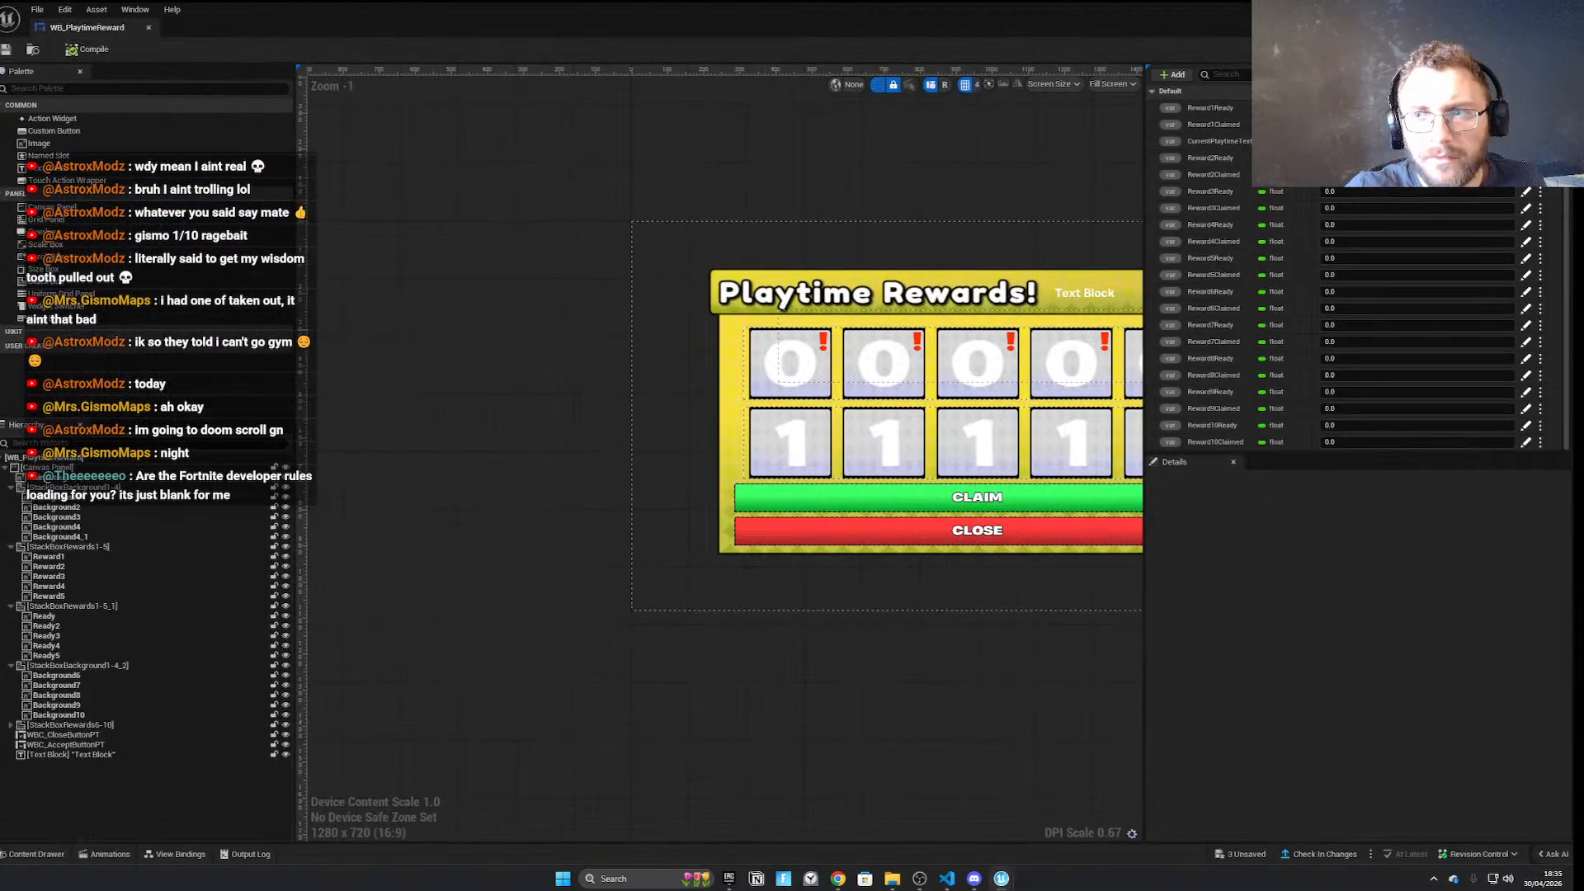
left_click(1497, 8)
left_click(354, 49)
left_click(867, 584)
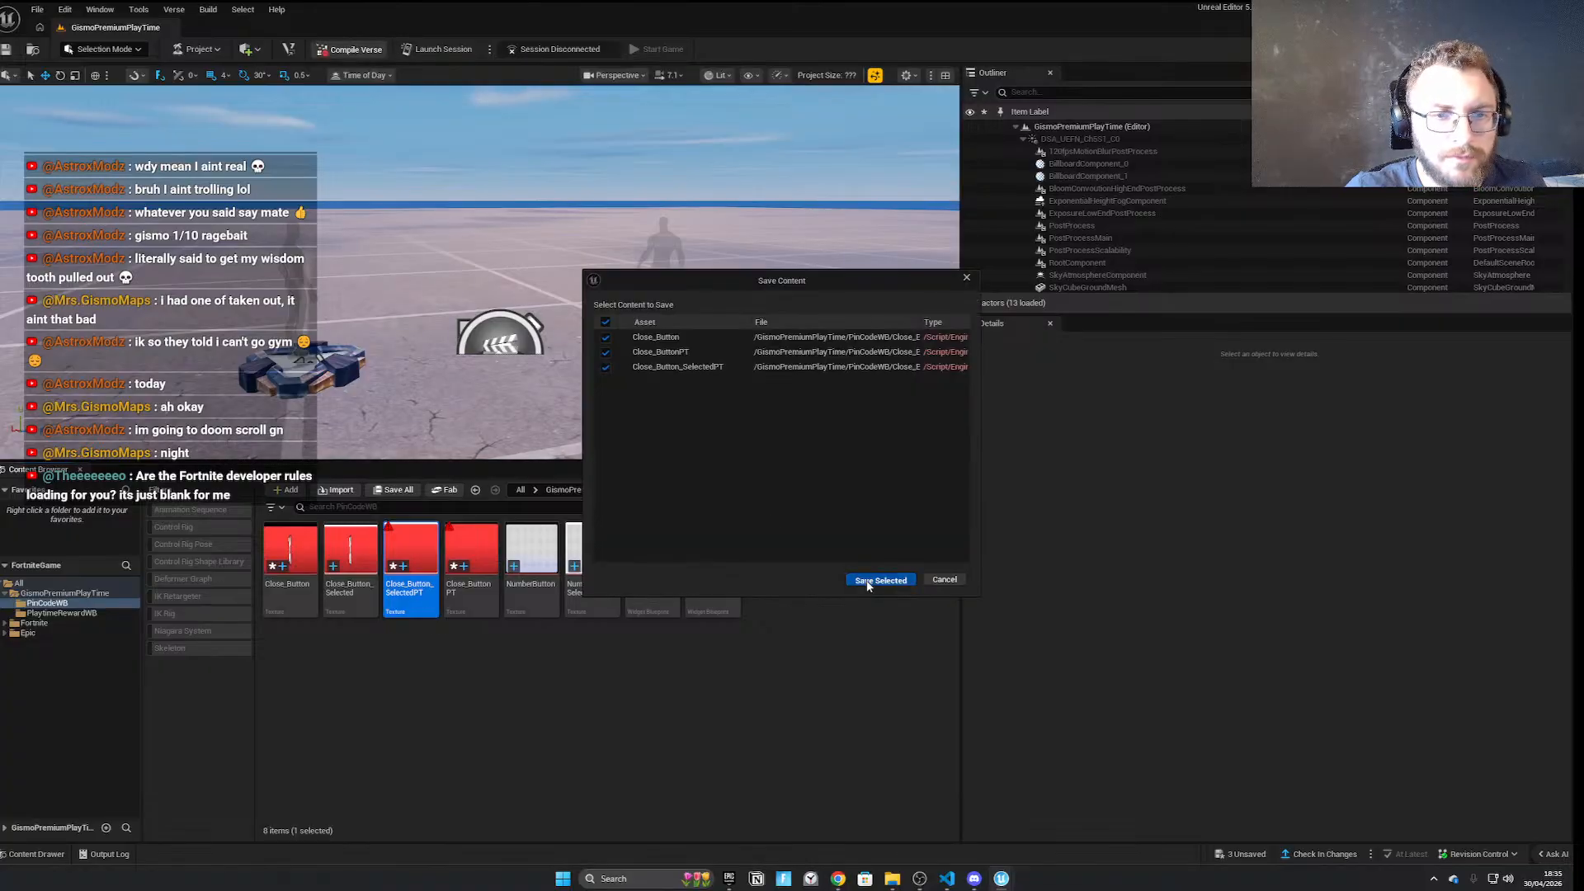
left_click(817, 481)
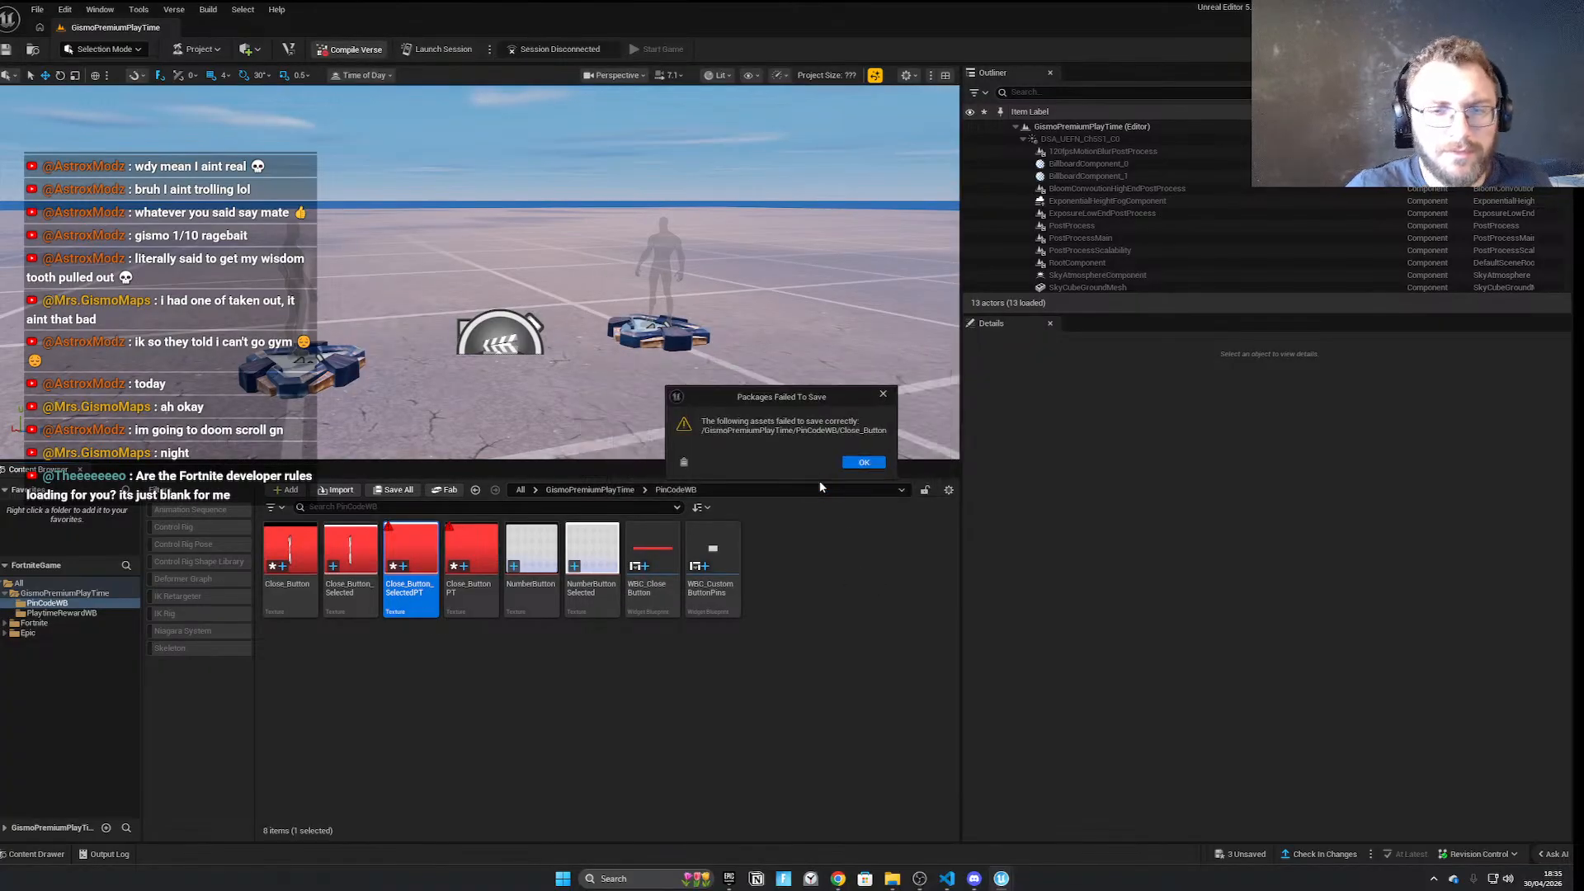
left_click(864, 462)
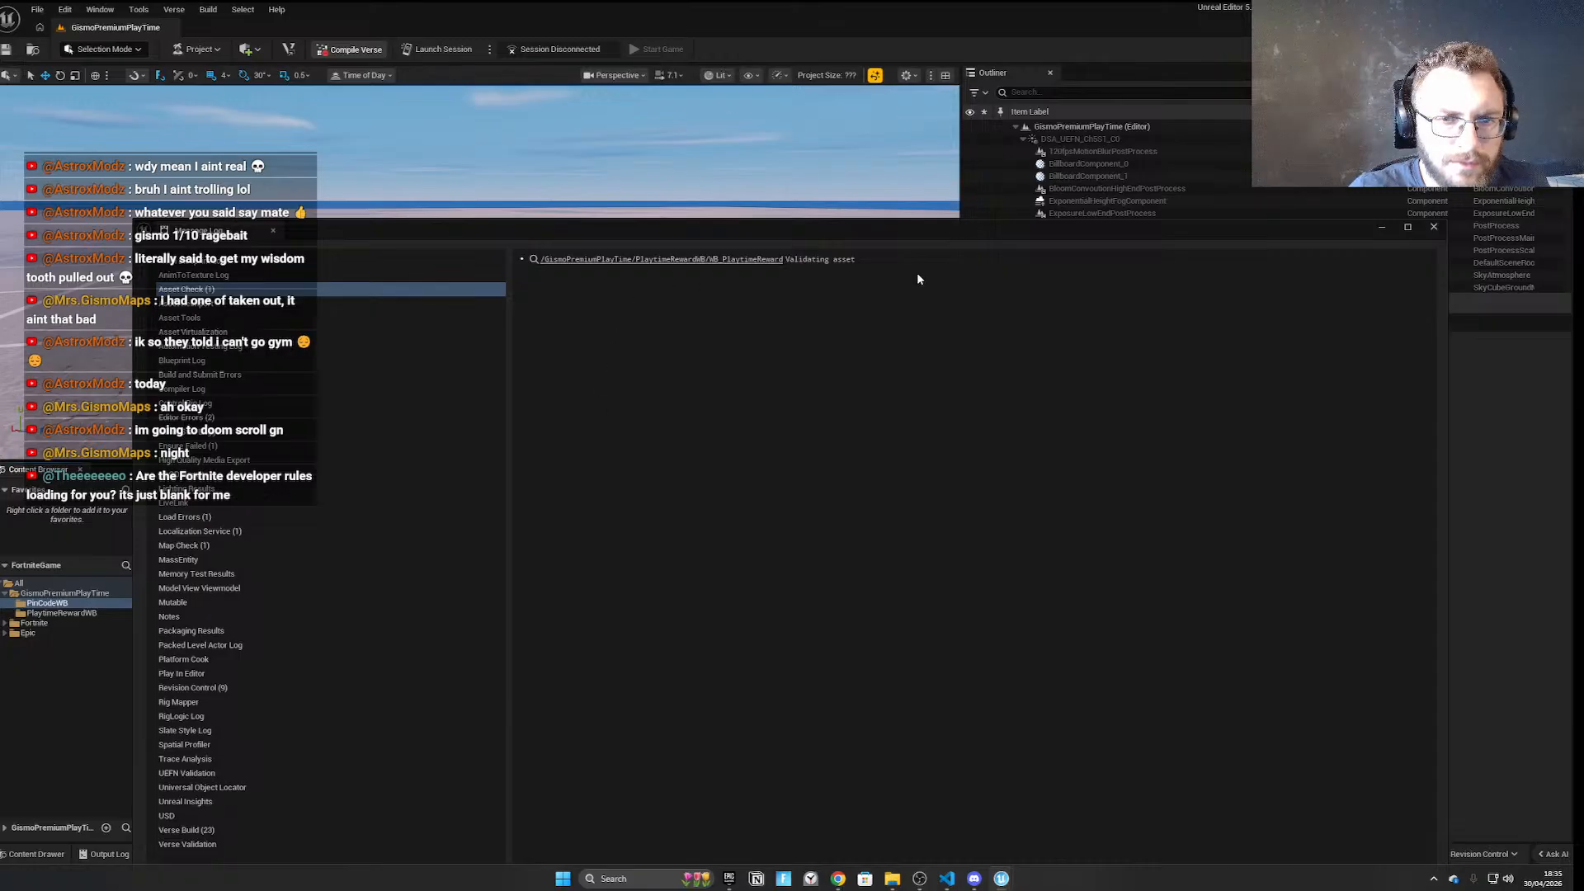
left_click(1380, 228)
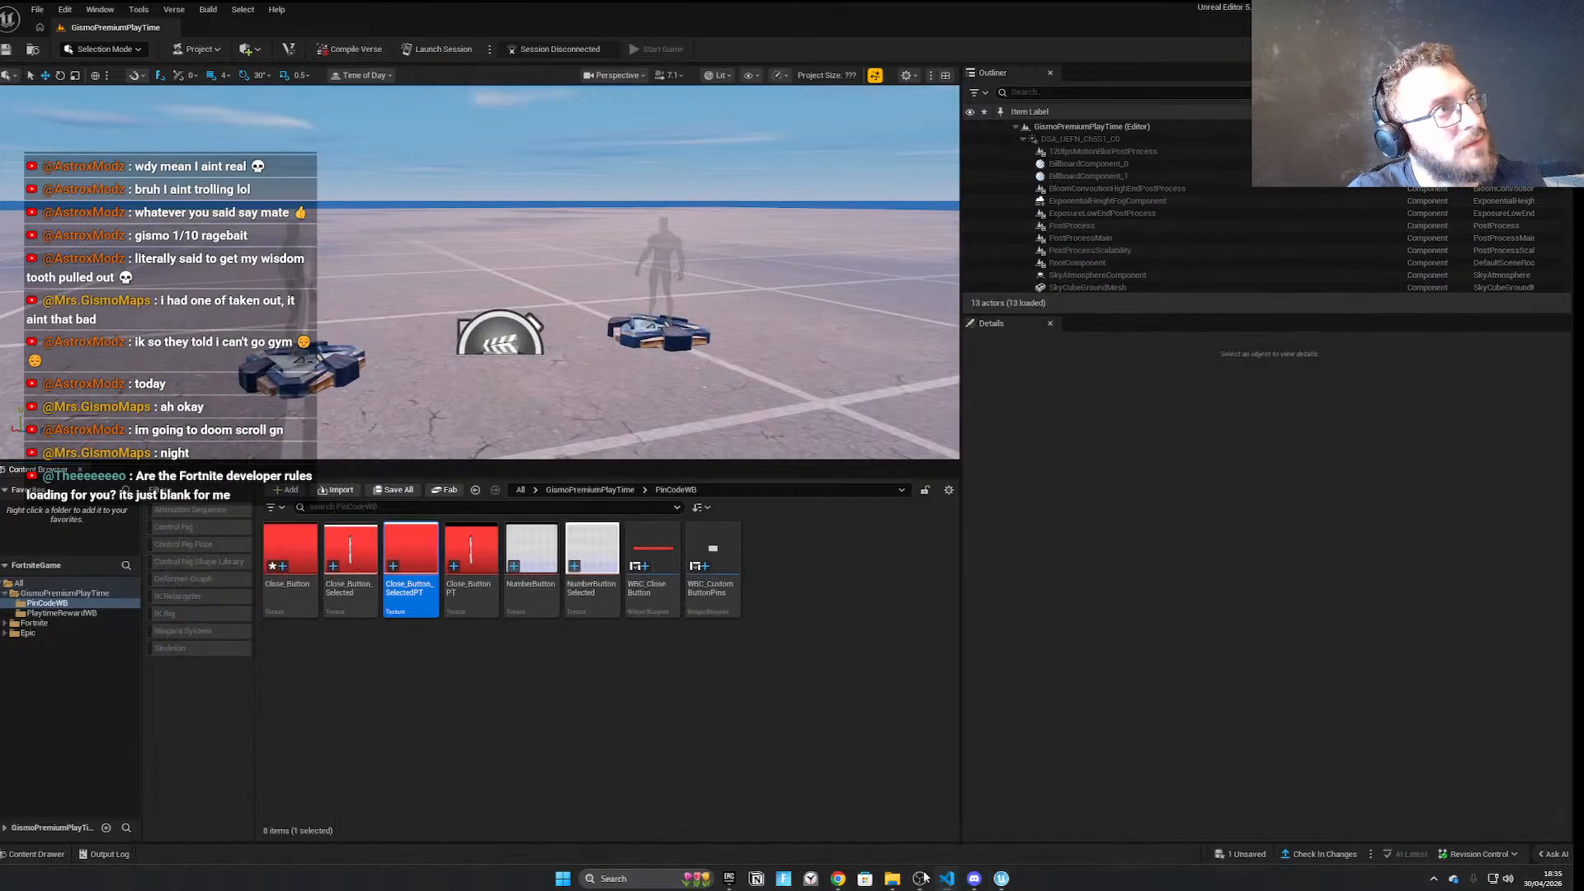
Reopen the Message Log and examine the Verse build errors for the playtime reward device
mouse_move(1001, 880)
left_click(1118, 797)
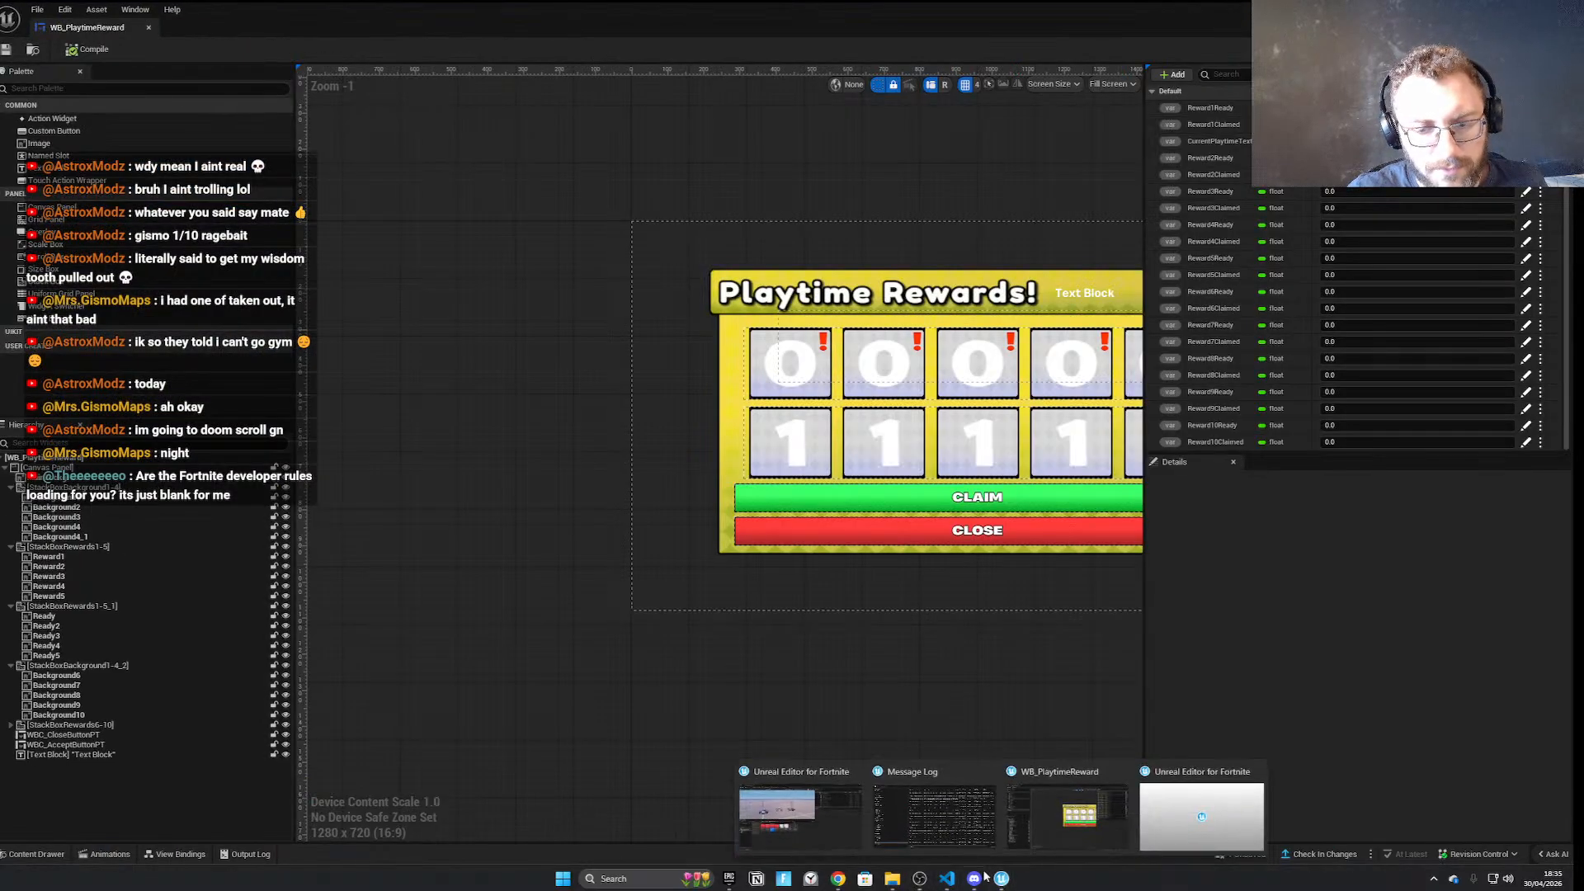
left_click(934, 817)
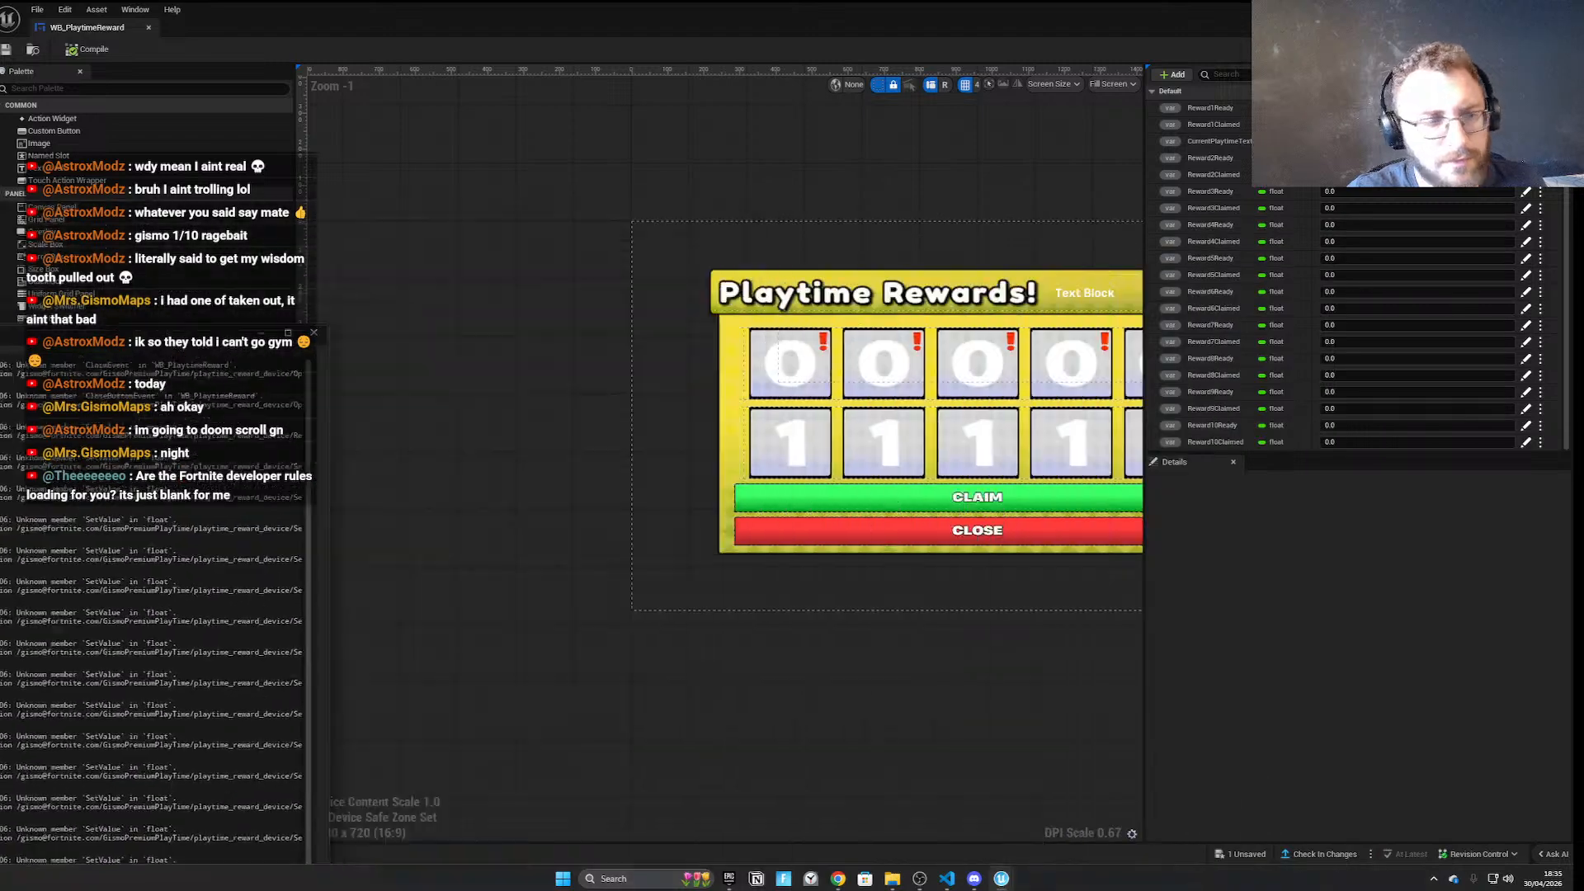
left_click_drag(239, 332, 0, 337)
scroll(18, 614, "down", 5)
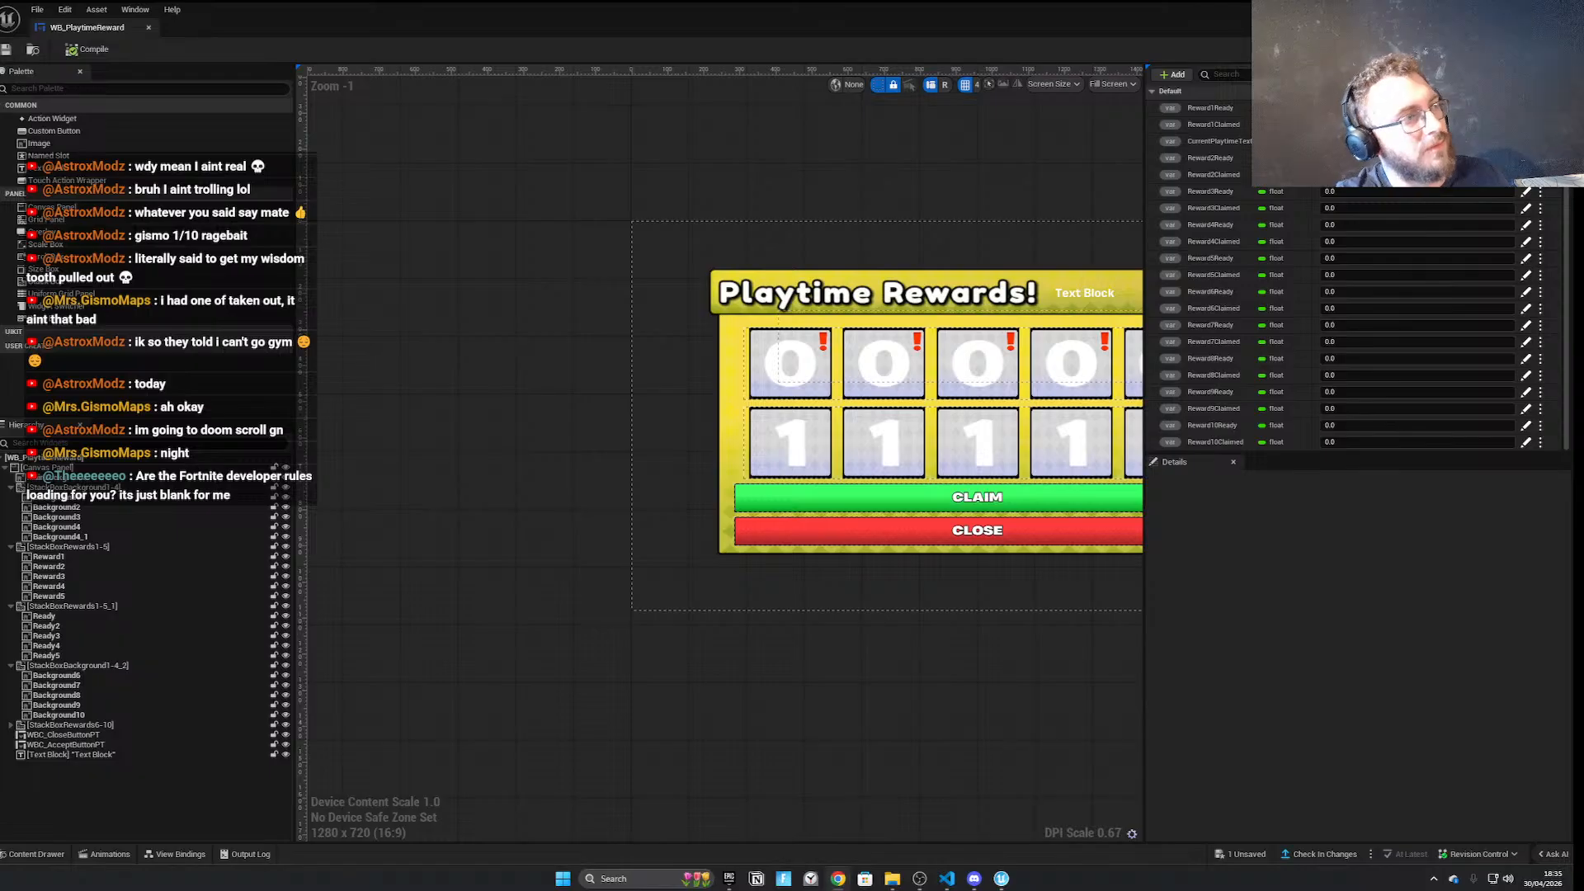
Switch to the browser and read the 40.30 Fortnite release notes from the STAR WARS sections through Unreal Engine Remote
left_click_drag(549, 888, 668, 363)
left_click_drag(782, 361, 813, 1)
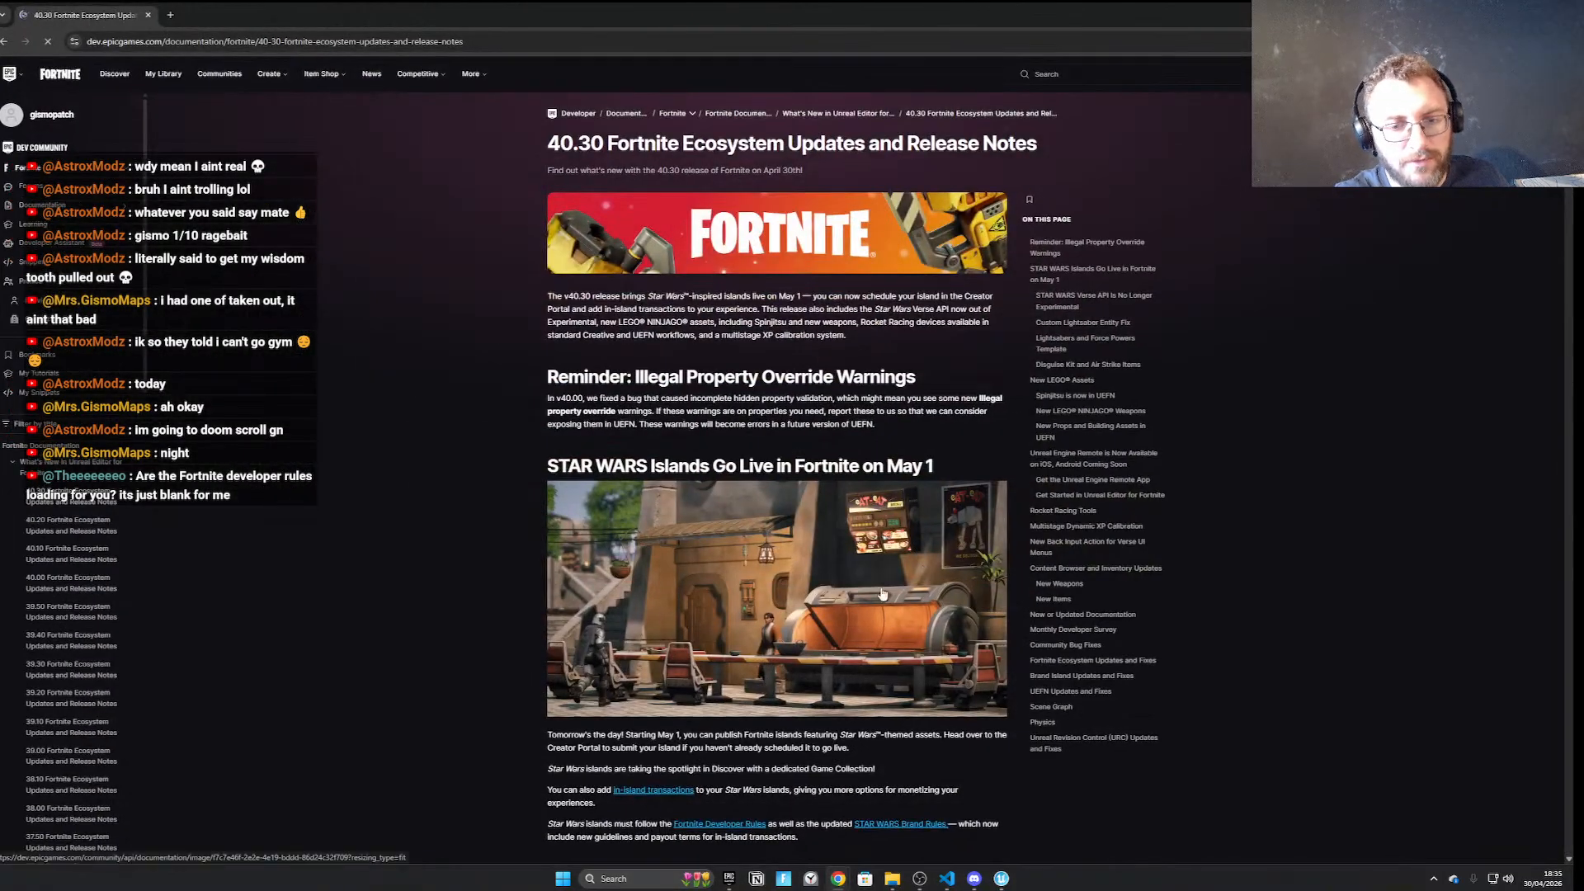
scroll(886, 581, "down", 5)
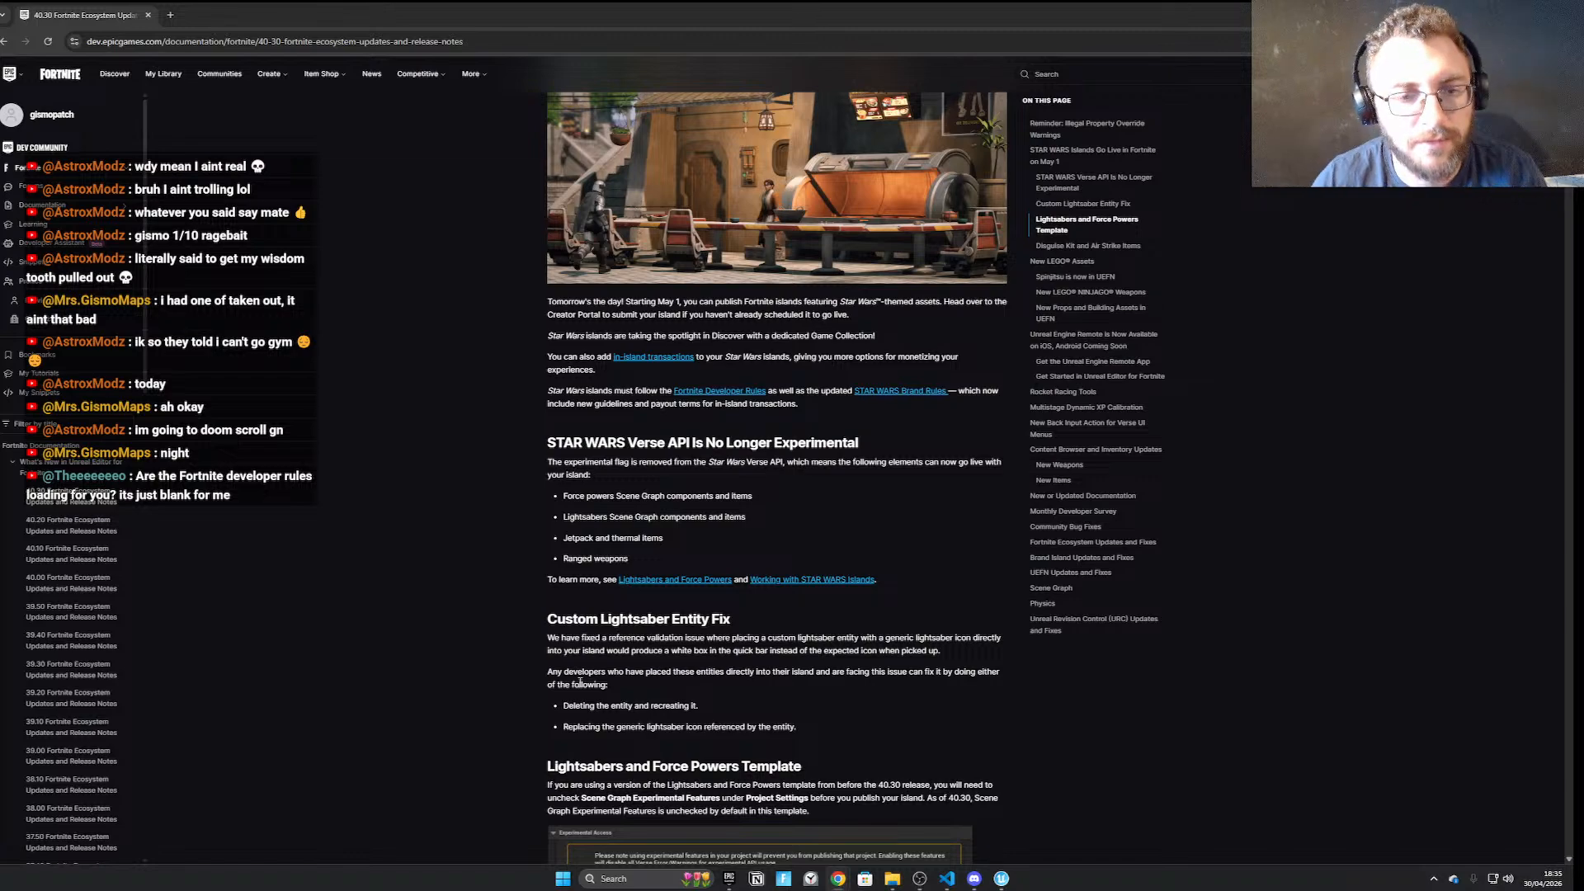
scroll(521, 392, "up", 3)
scroll(573, 487, "down", 4)
left_click_drag(518, 311, 963, 602)
scroll(636, 475, "down", 5)
scroll(854, 510, "down", 4)
scroll(876, 524, "down", 5)
scroll(919, 548, "down", 10)
scroll(957, 599, "down", 2)
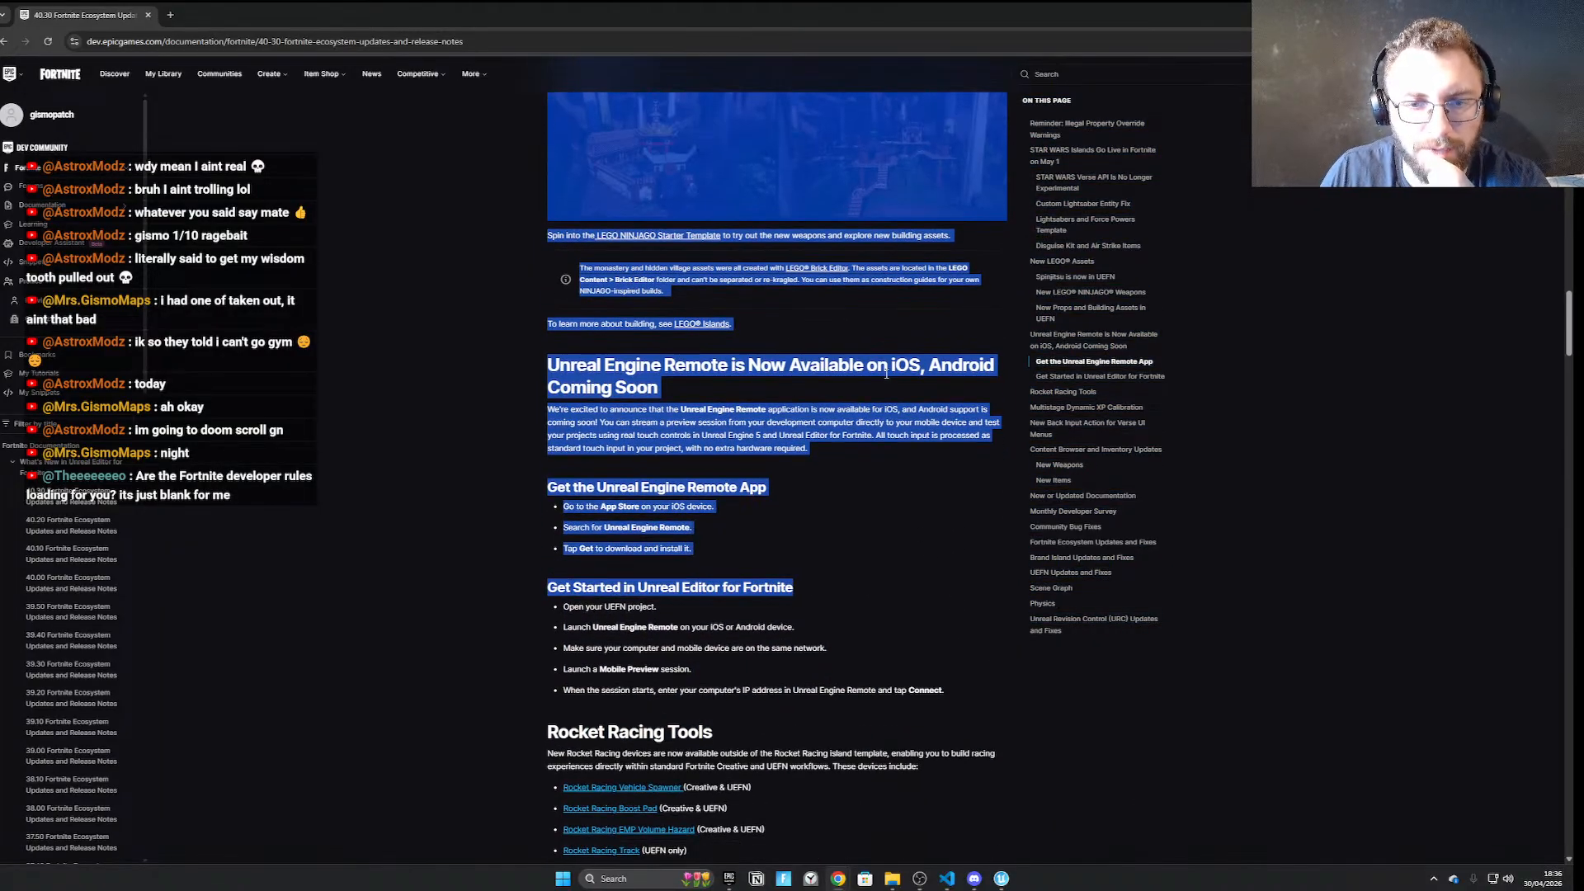
scroll(776, 511, "down", 2)
Read the release notes on Unreal Engine Remote setup, Multistage Dynamic XP Calibration, the new Back Input Action and inventory updates
left_click(825, 460)
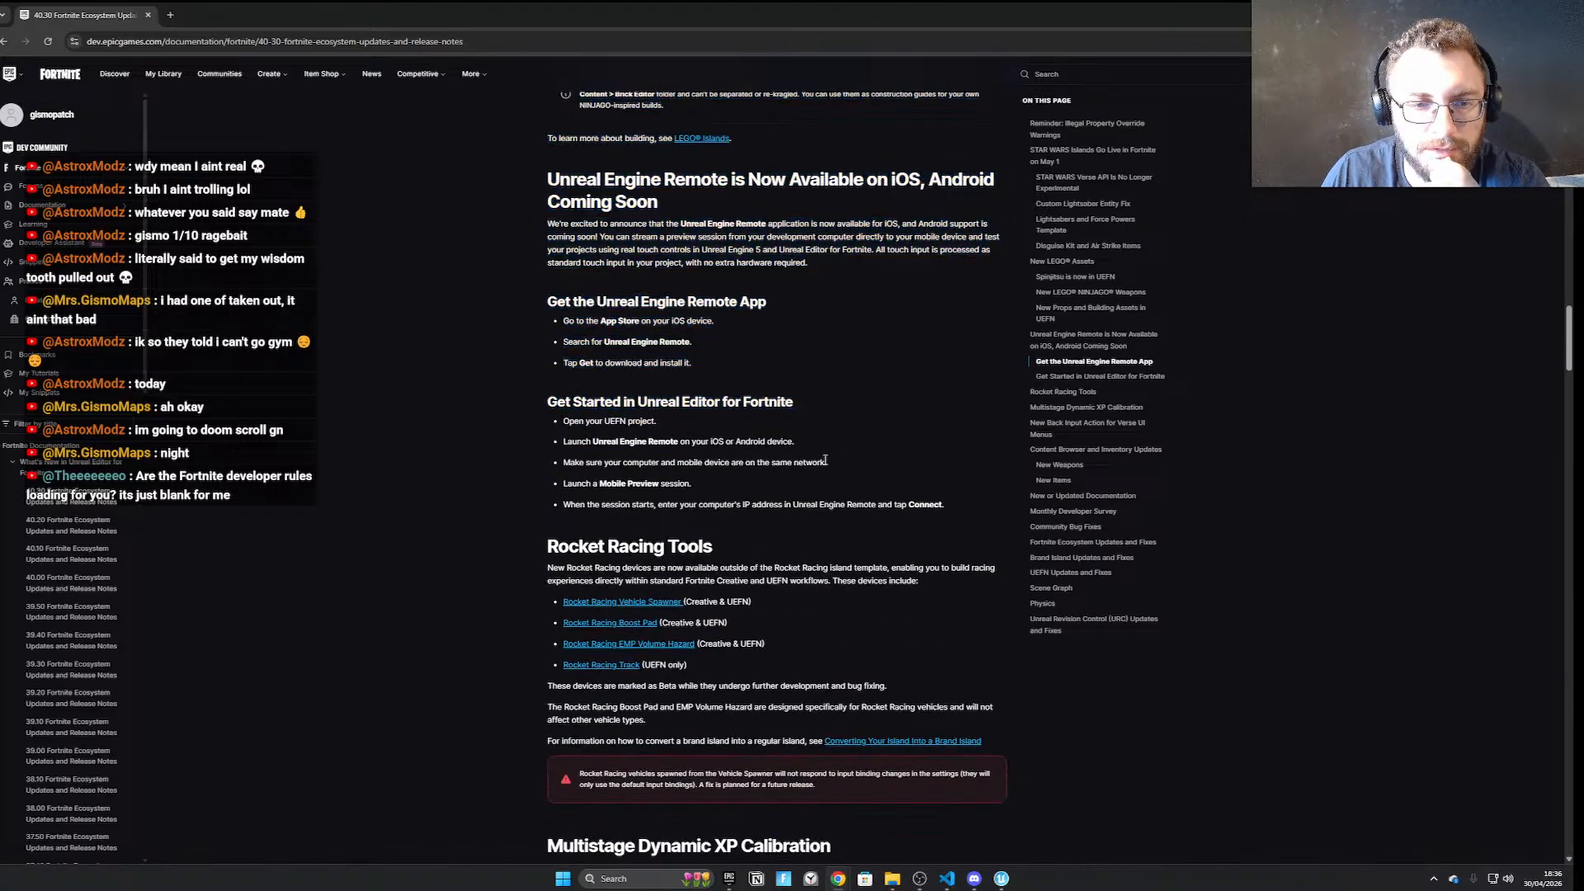
left_click_drag(562, 428, 756, 504)
scroll(829, 608, "down", 3)
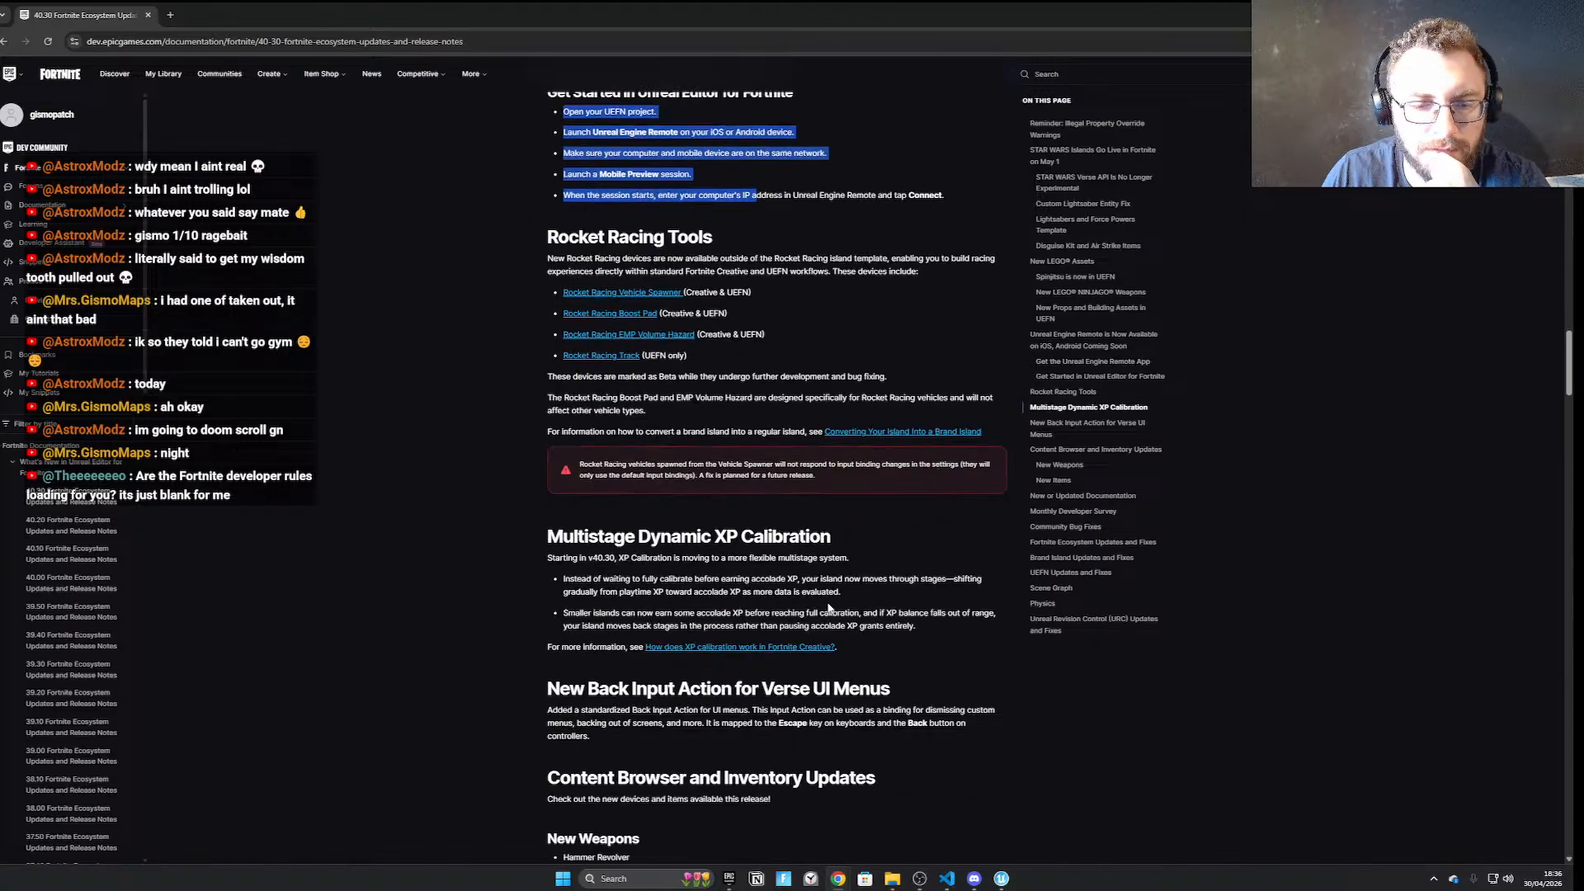
scroll(817, 606, "down", 1)
left_click_drag(523, 408, 920, 493)
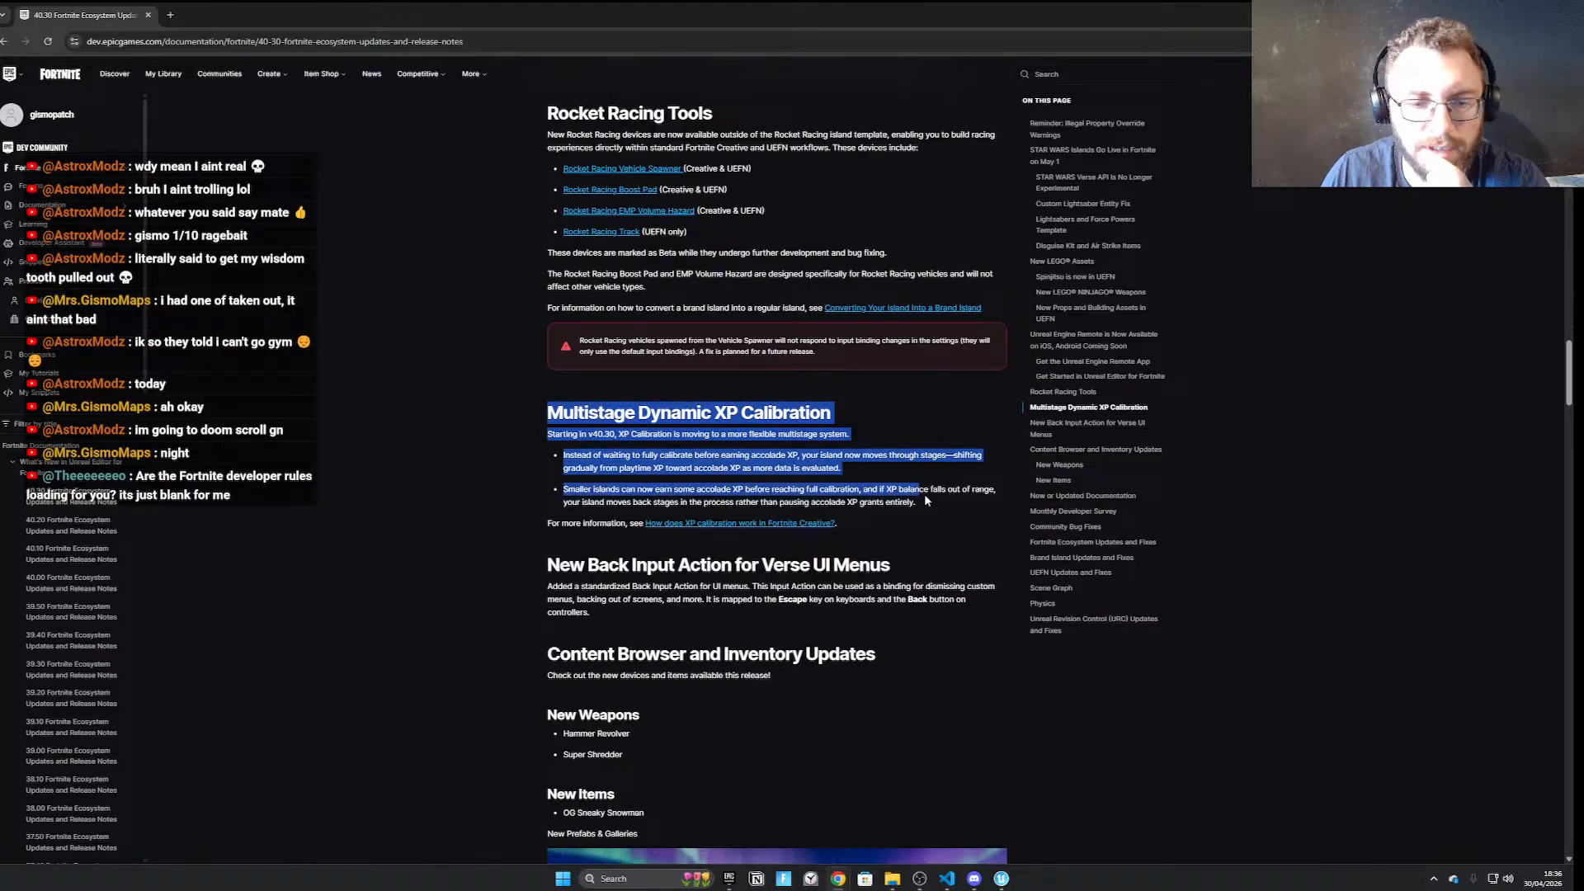
scroll(627, 615, "down", 3)
left_click_drag(487, 541, 696, 507)
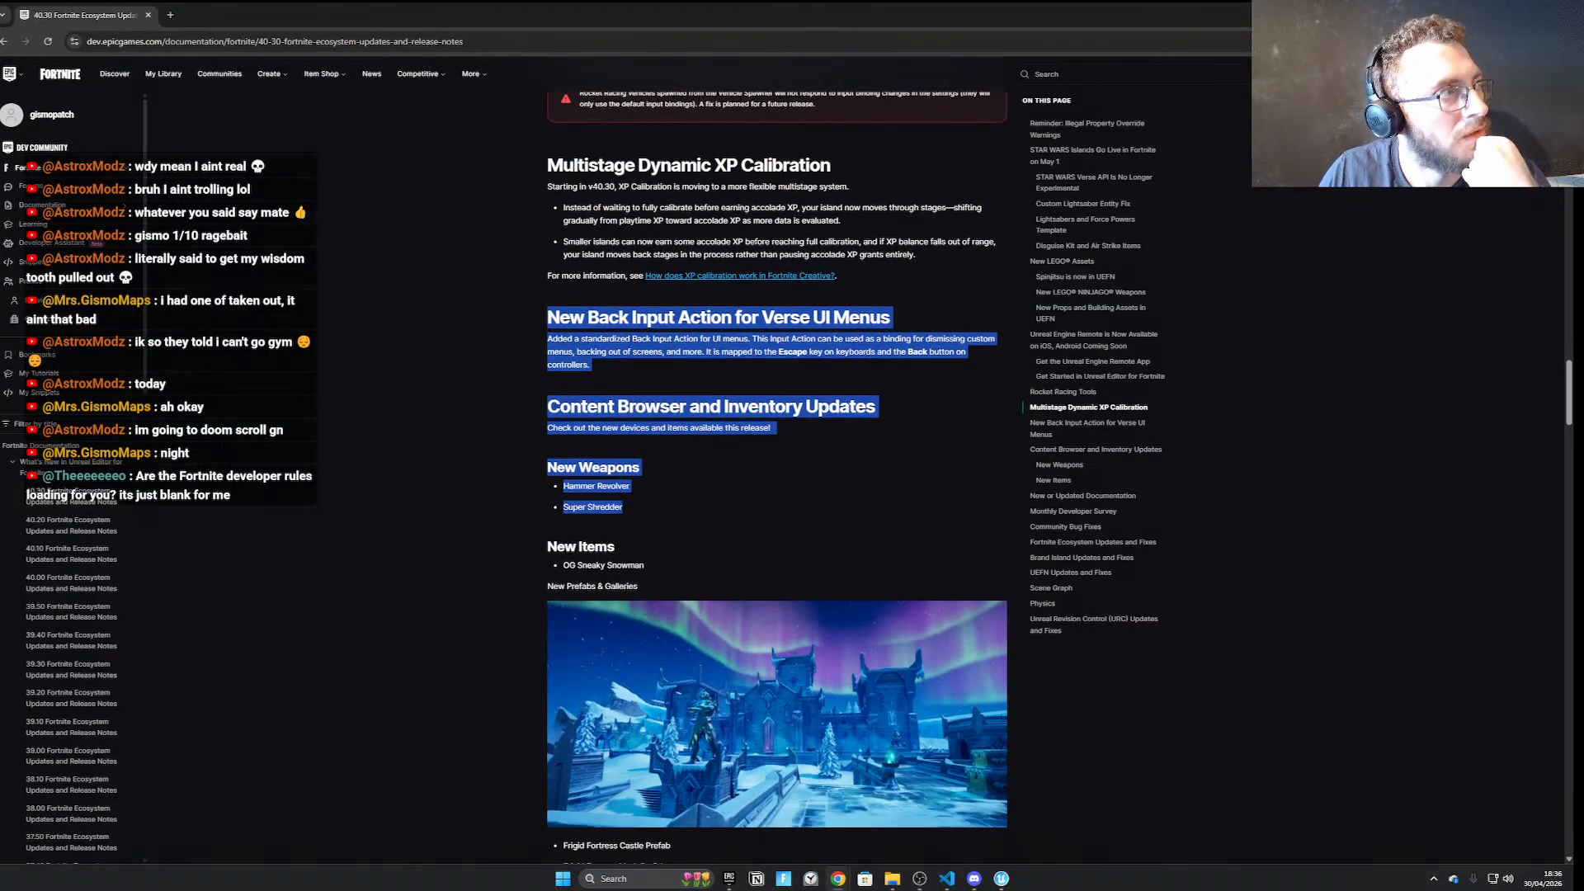
scroll(687, 498, "down", 1)
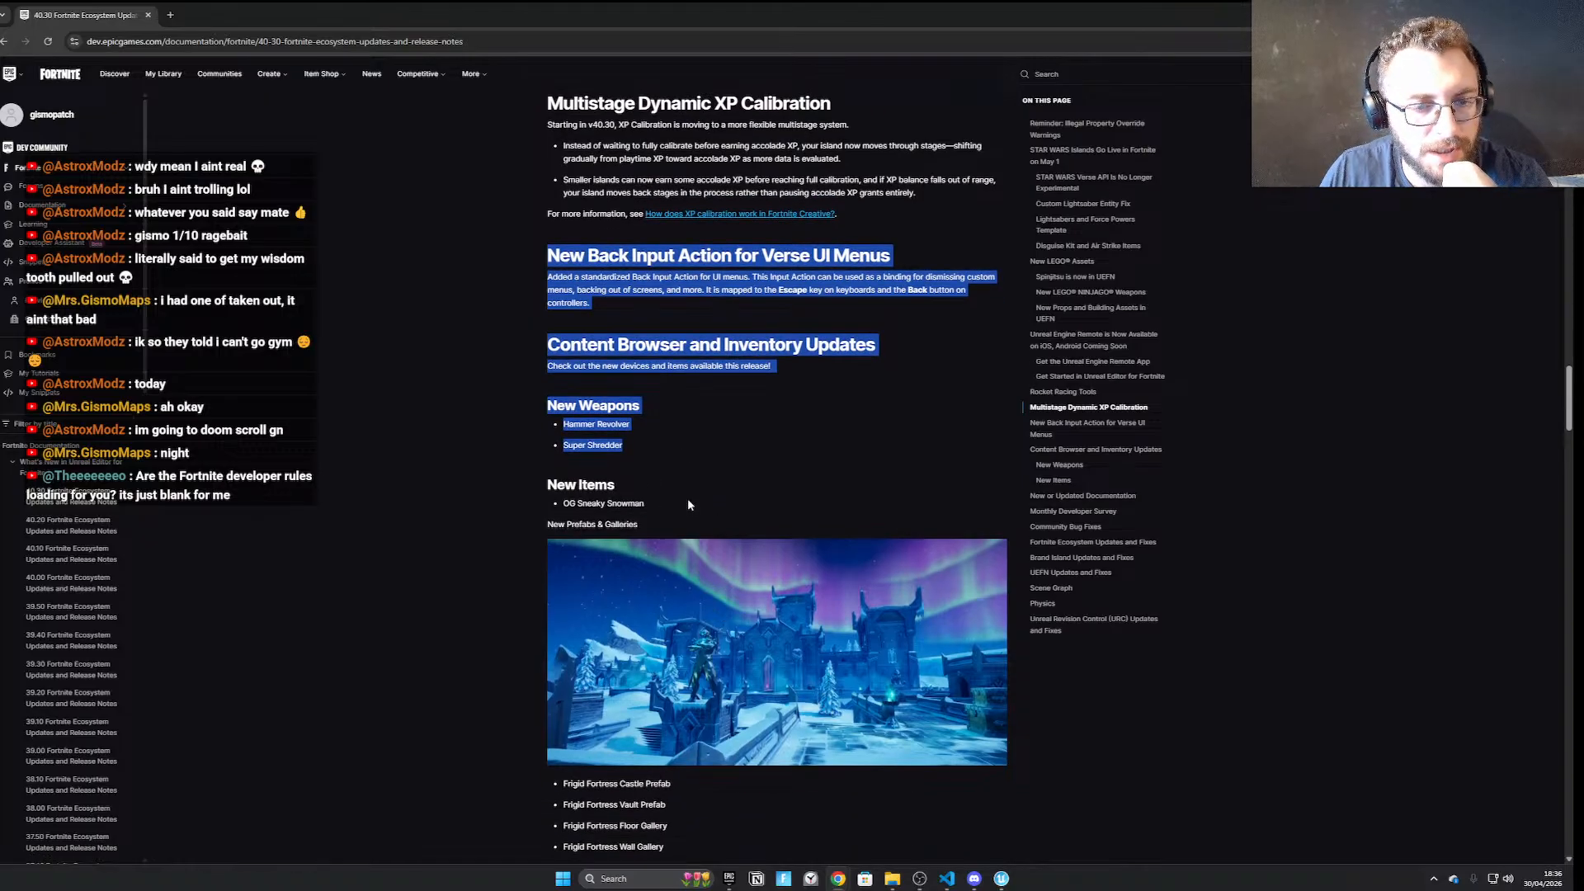
left_click(637, 652)
scroll(637, 652, "down", 5)
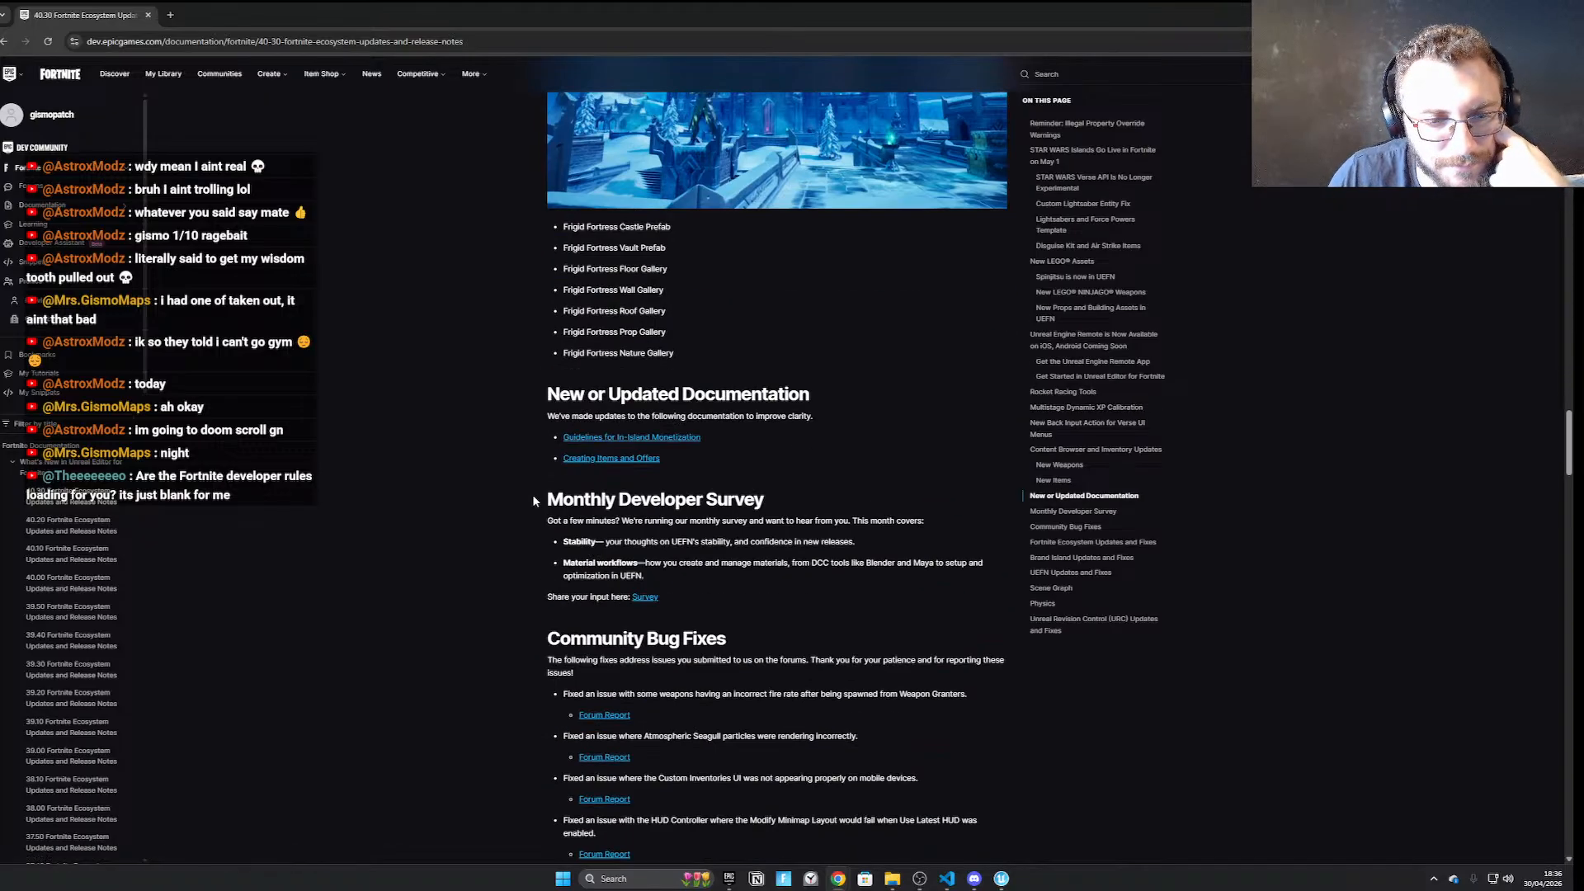
Read the Monthly Developer Survey section and open its survey link in a new browser tab
left_click_drag(533, 518, 799, 580)
left_click(490, 532)
left_click_drag(522, 498, 888, 568)
left_click(838, 569)
right_click(646, 601)
left_click(689, 616)
left_click(244, 7)
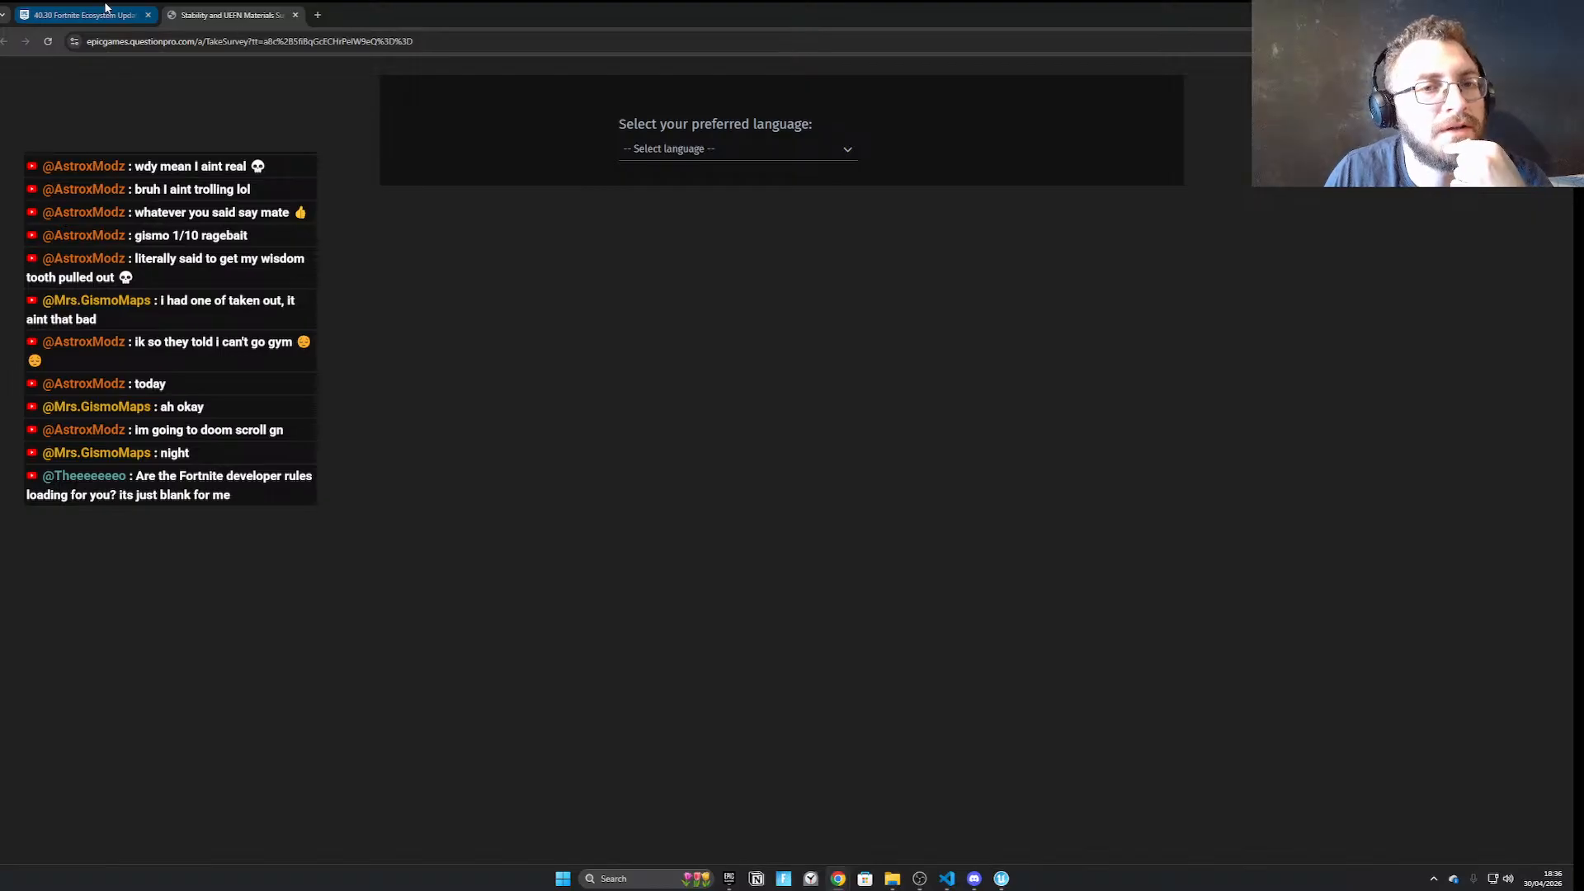
Start the survey in English, rating UEFN's stability as "Frequently unstable — disrupting my workflow"
left_click(668, 149)
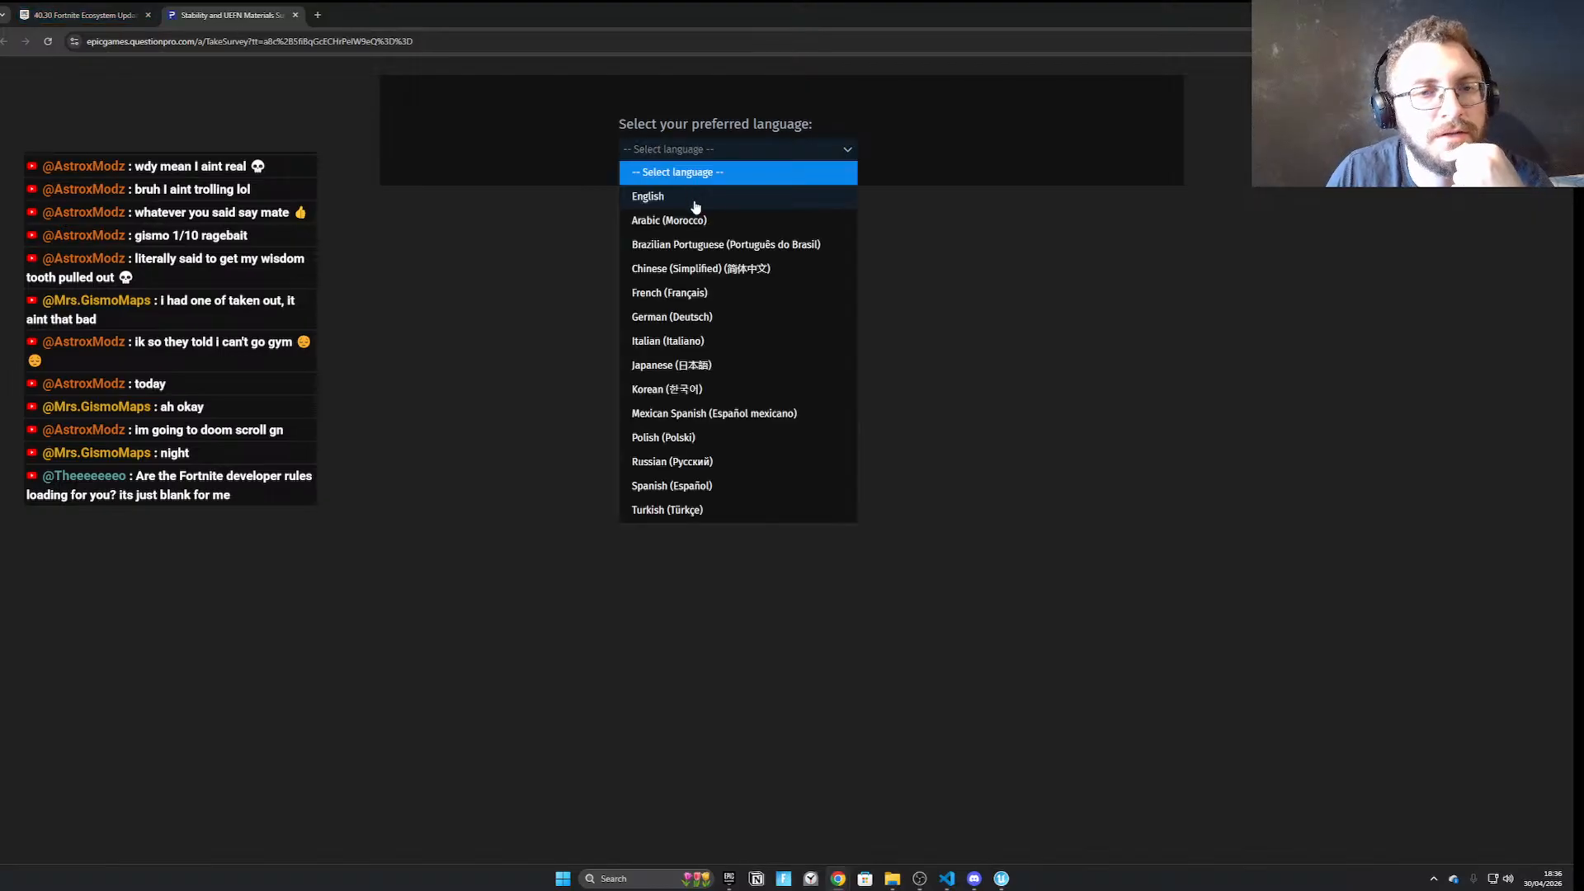
left_click(690, 205)
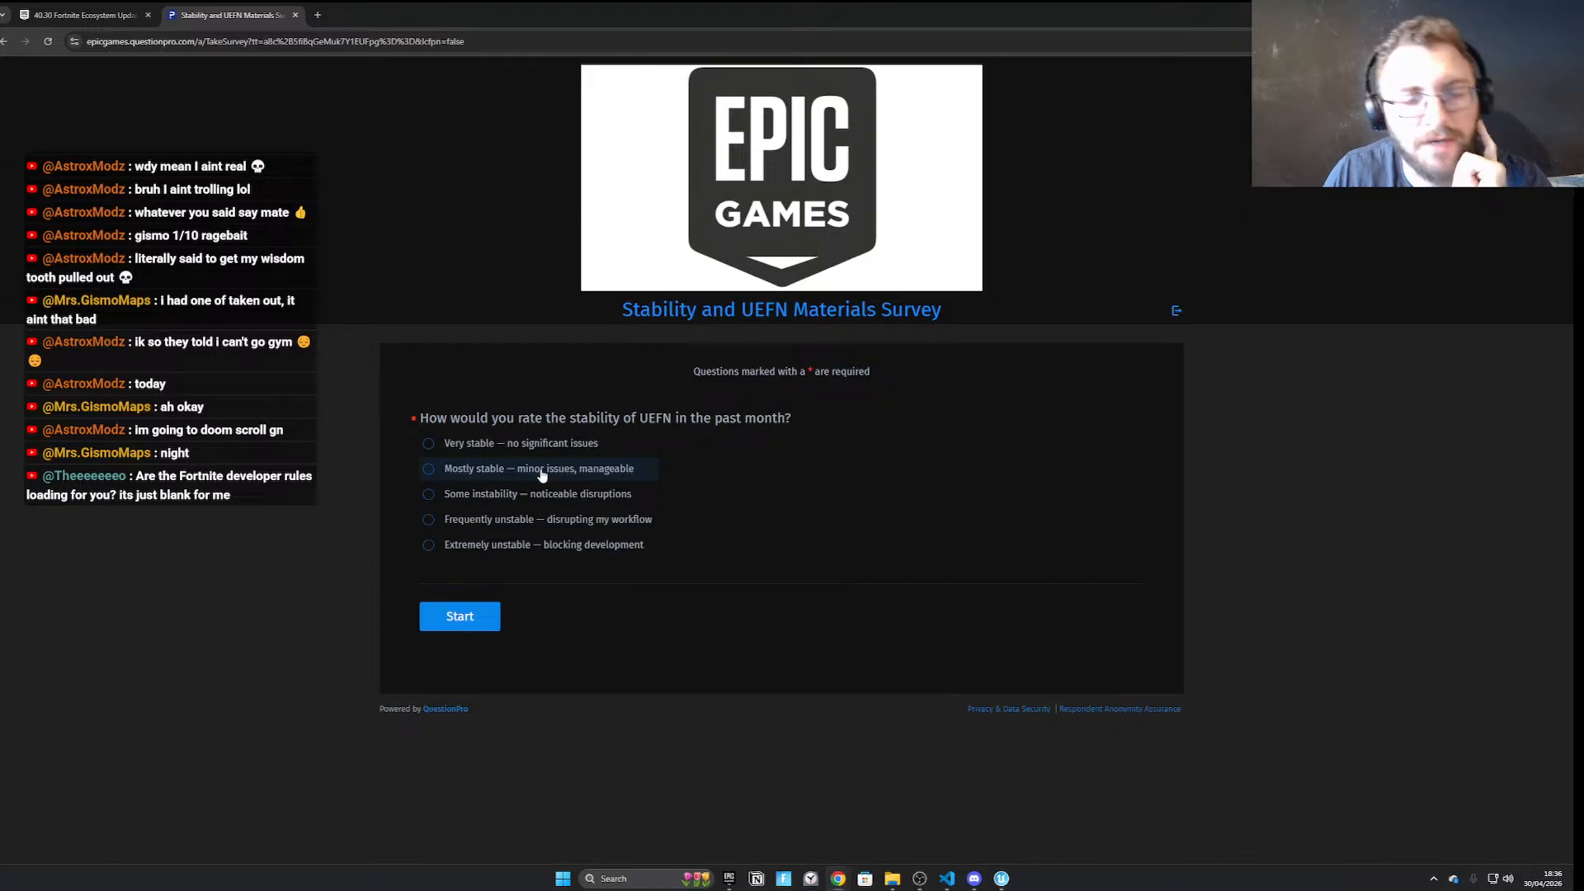
left_click(536, 526)
left_click(472, 618)
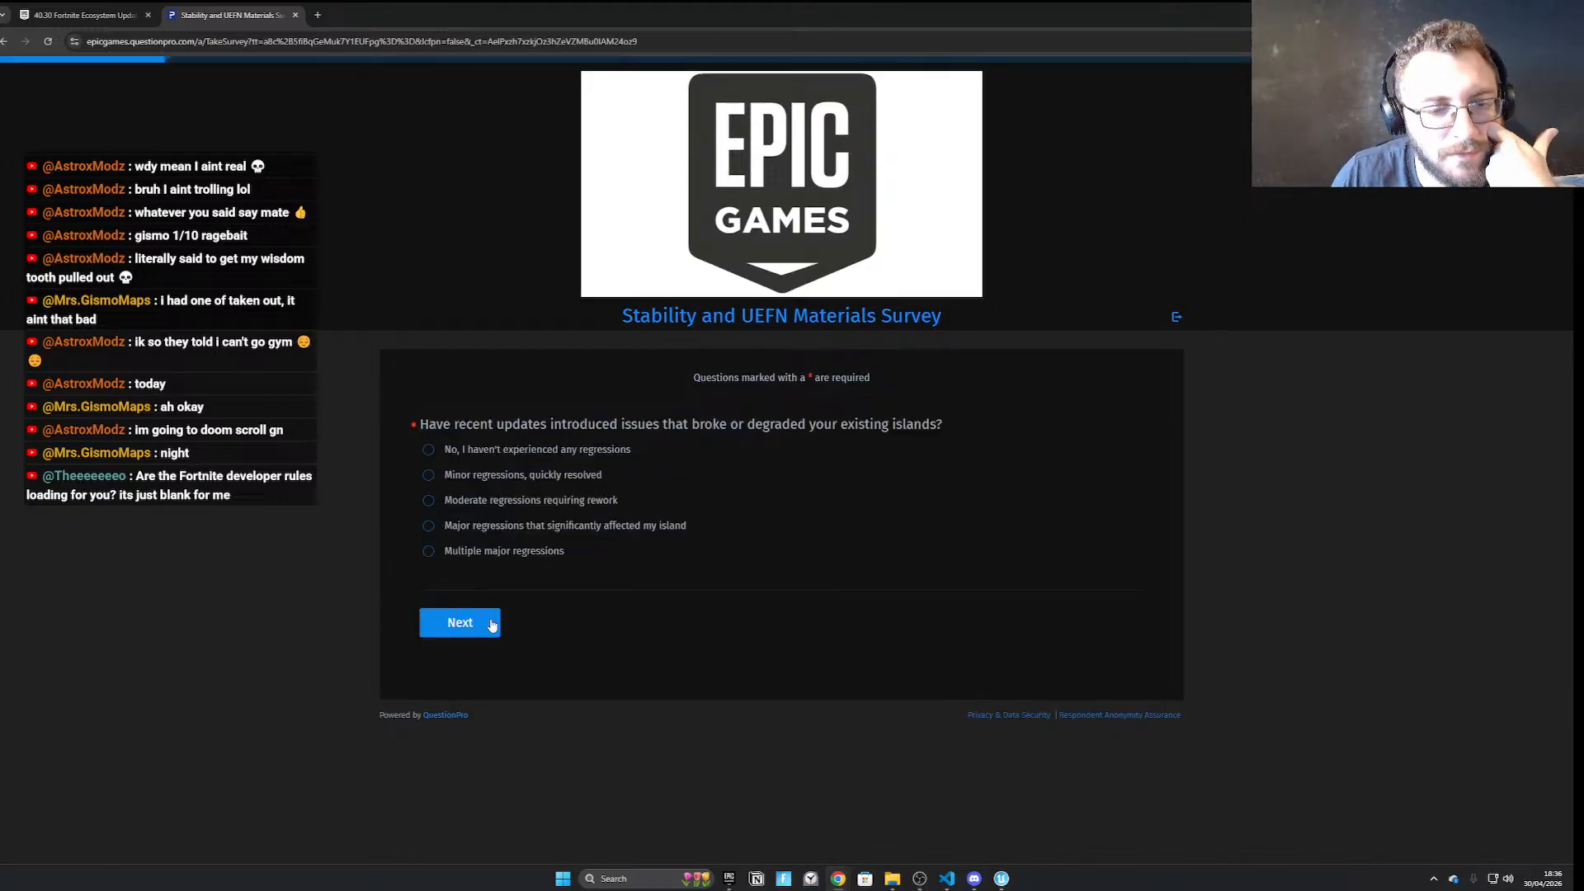
Answer the question about updates breaking existing islands with "Moderate regressions requiring rework" and continue
left_click_drag(453, 424, 803, 431)
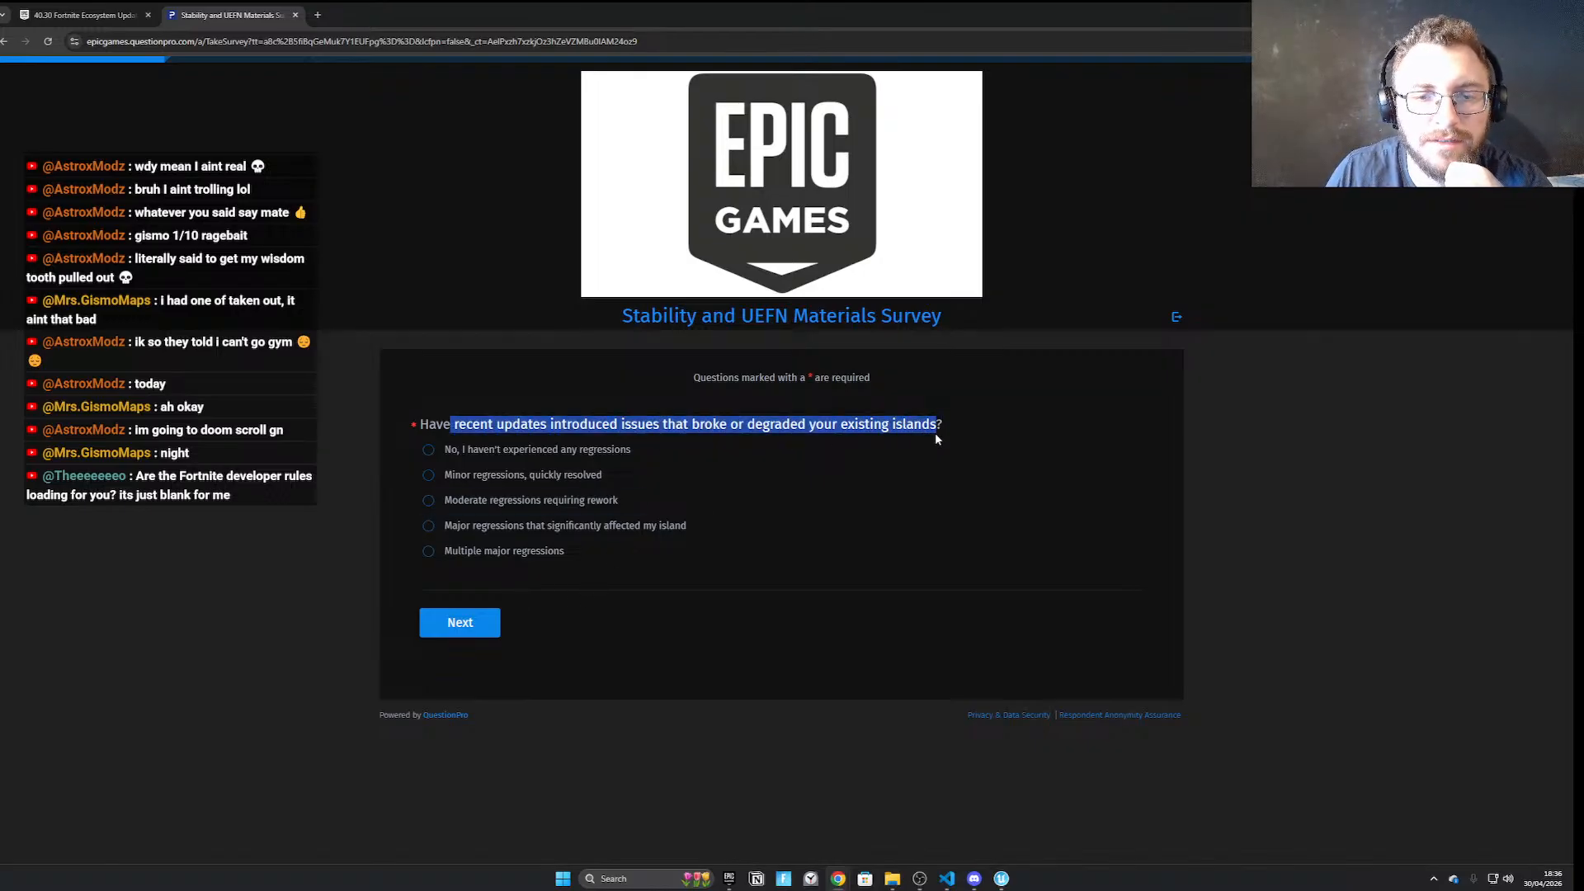
left_click(545, 502)
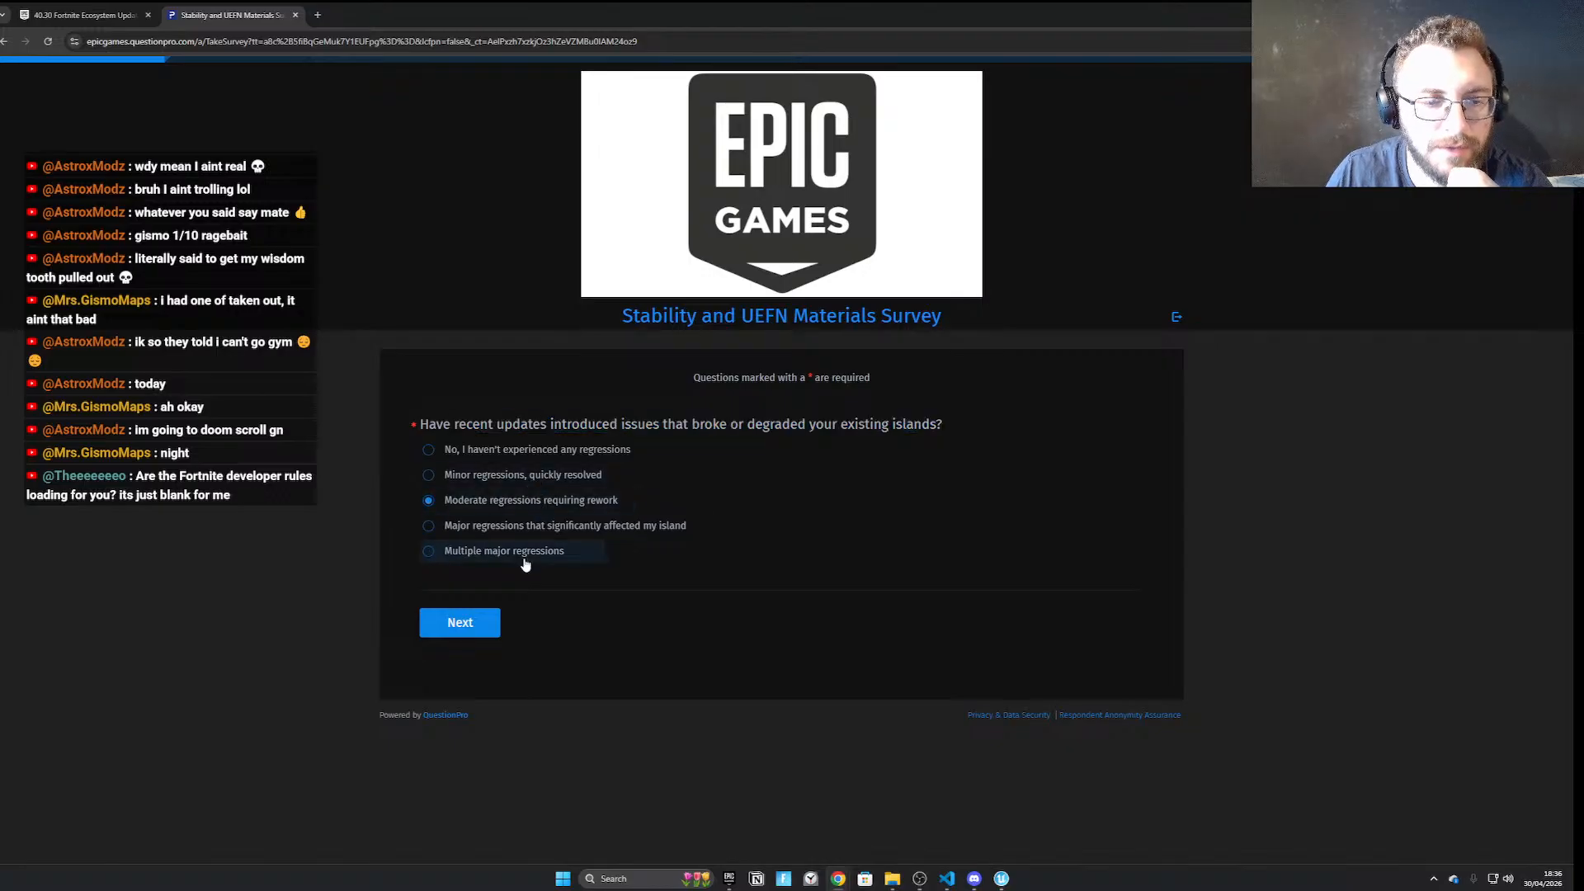
left_click(484, 628)
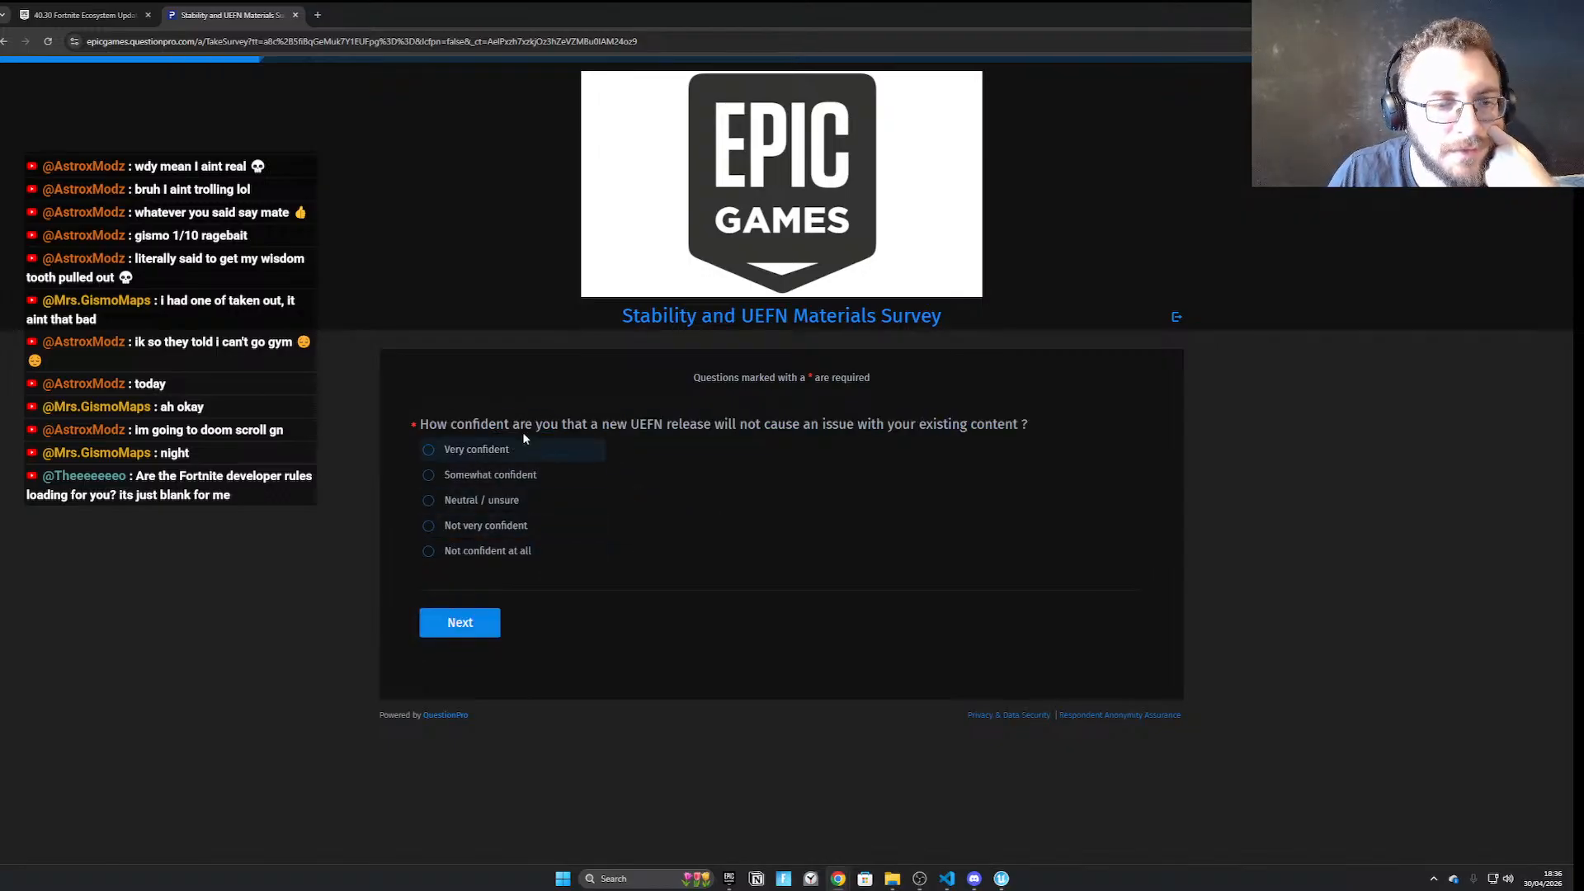
Answer the question about confidence in new UEFN releases with "Not confident at all" and continue
left_click_drag(472, 424, 869, 443)
left_click(869, 443)
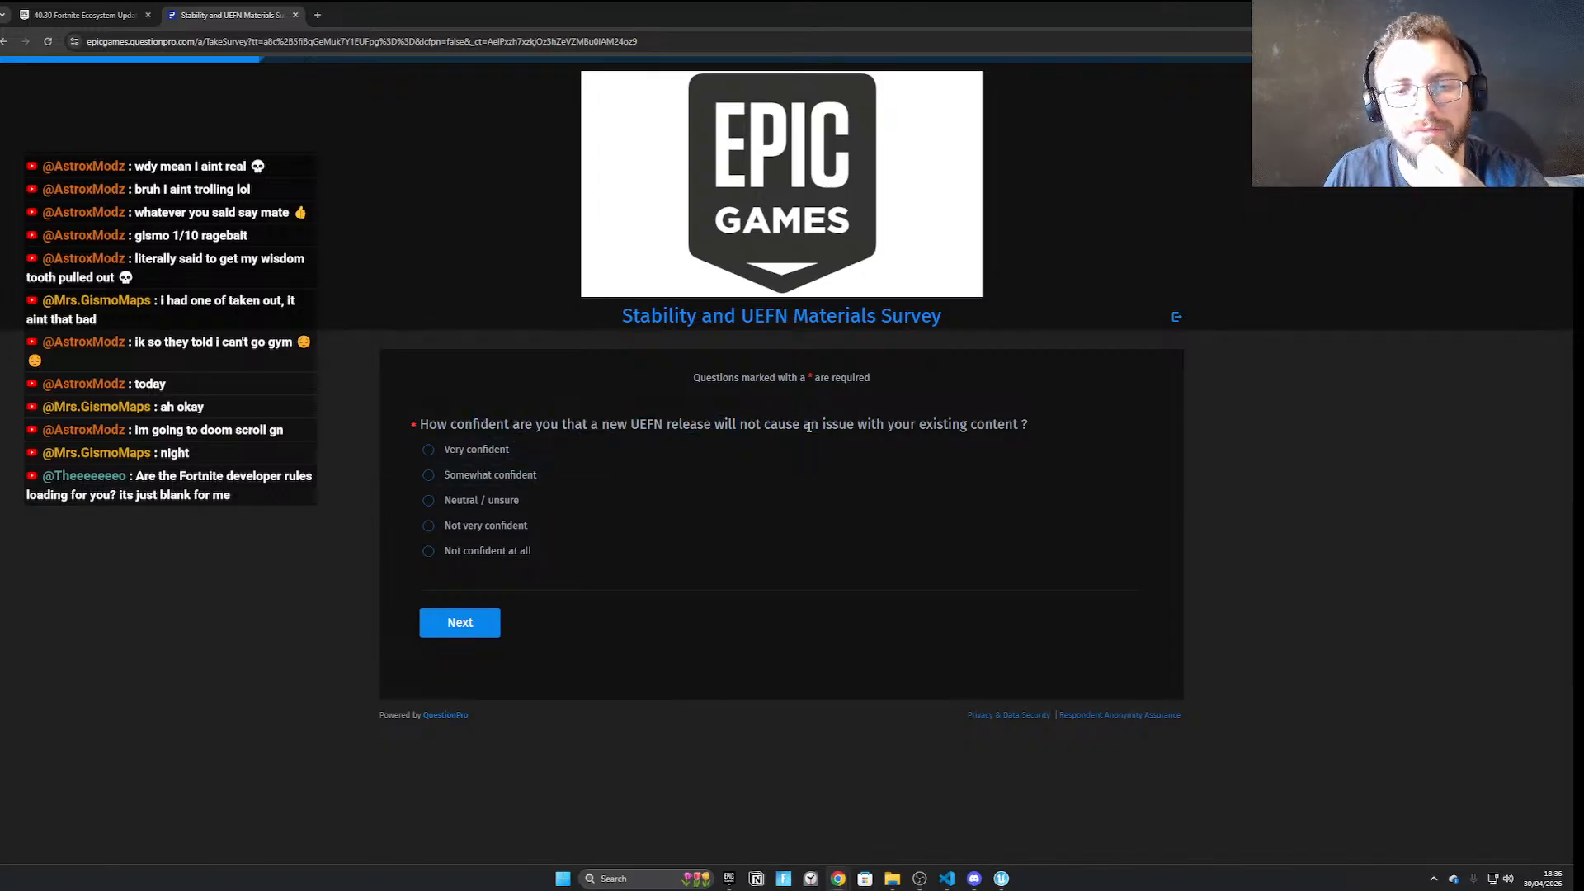
left_click(502, 551)
left_click(462, 623)
left_click(570, 445)
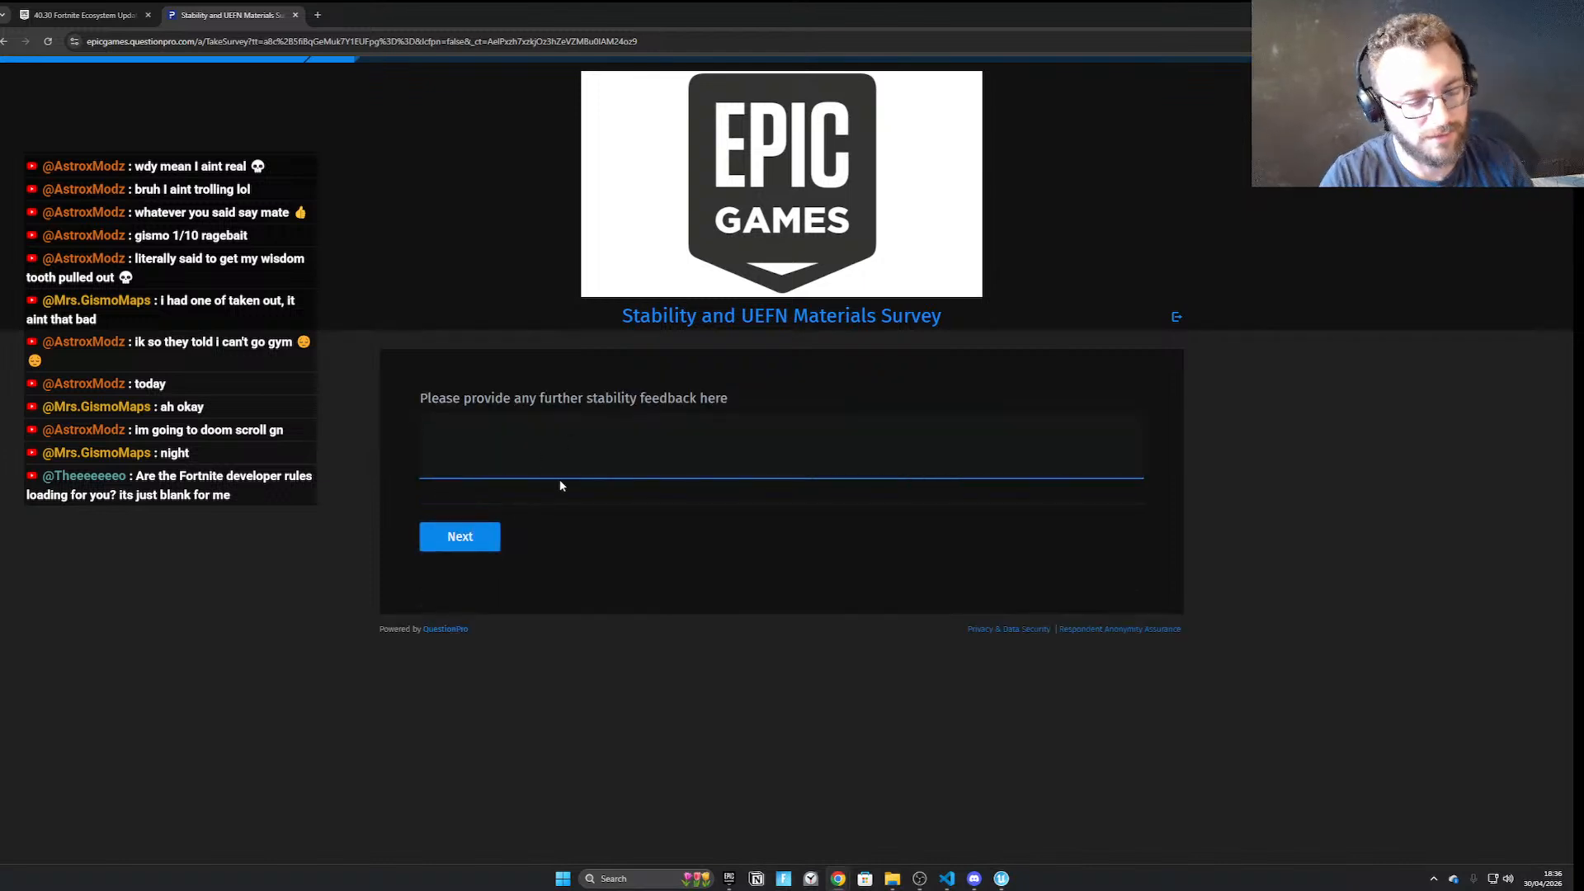
type("Test yout")
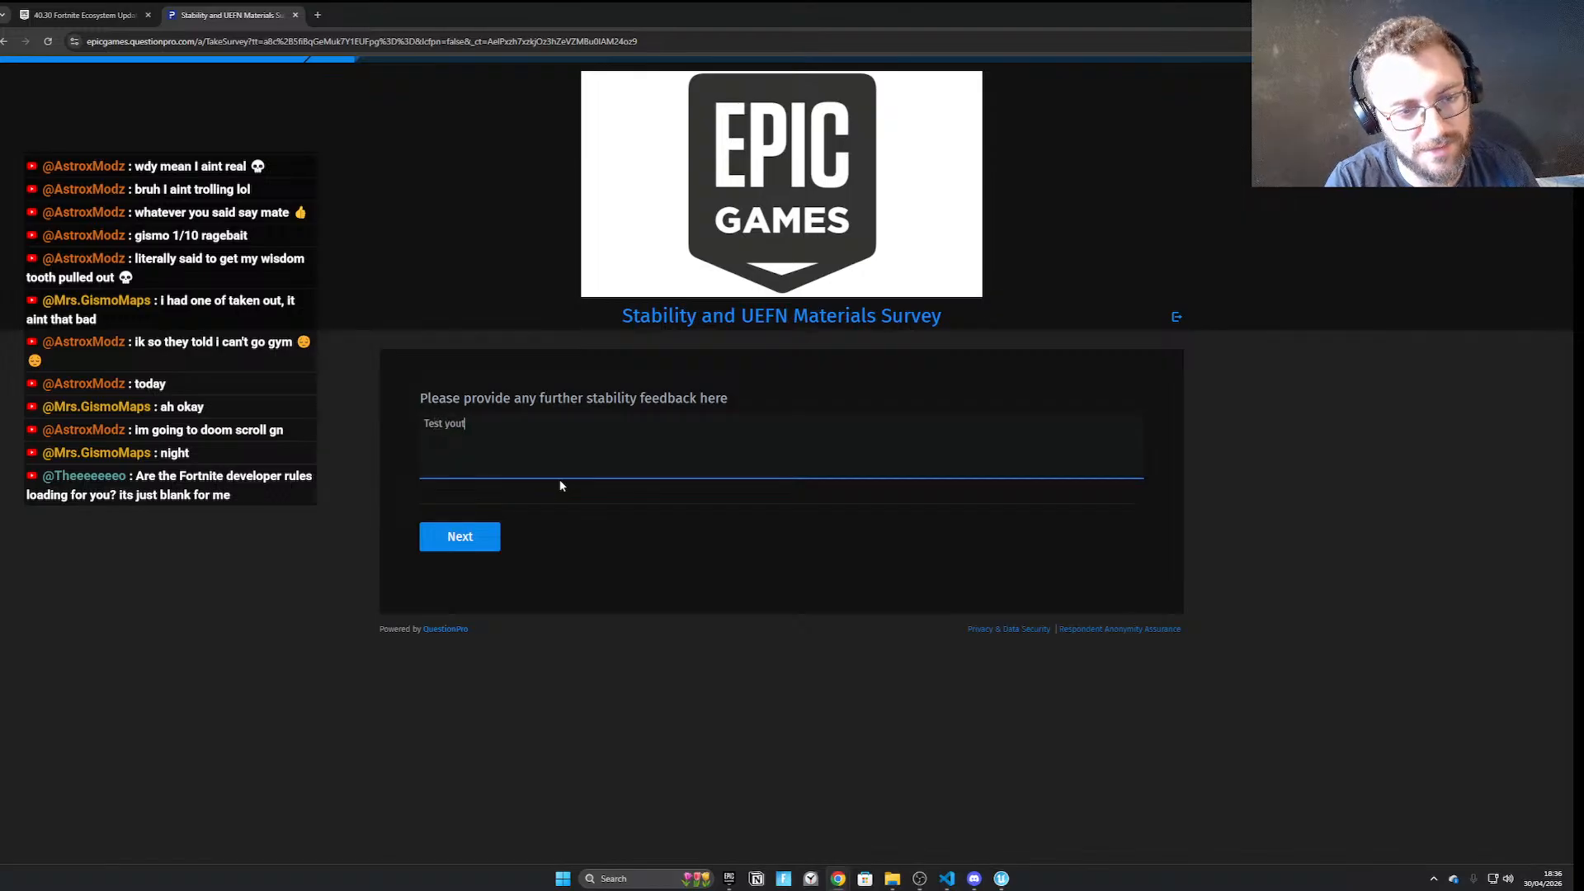
key("BackSpace")
type("r shit")
key("ctrl+a")
key("BackSpace")
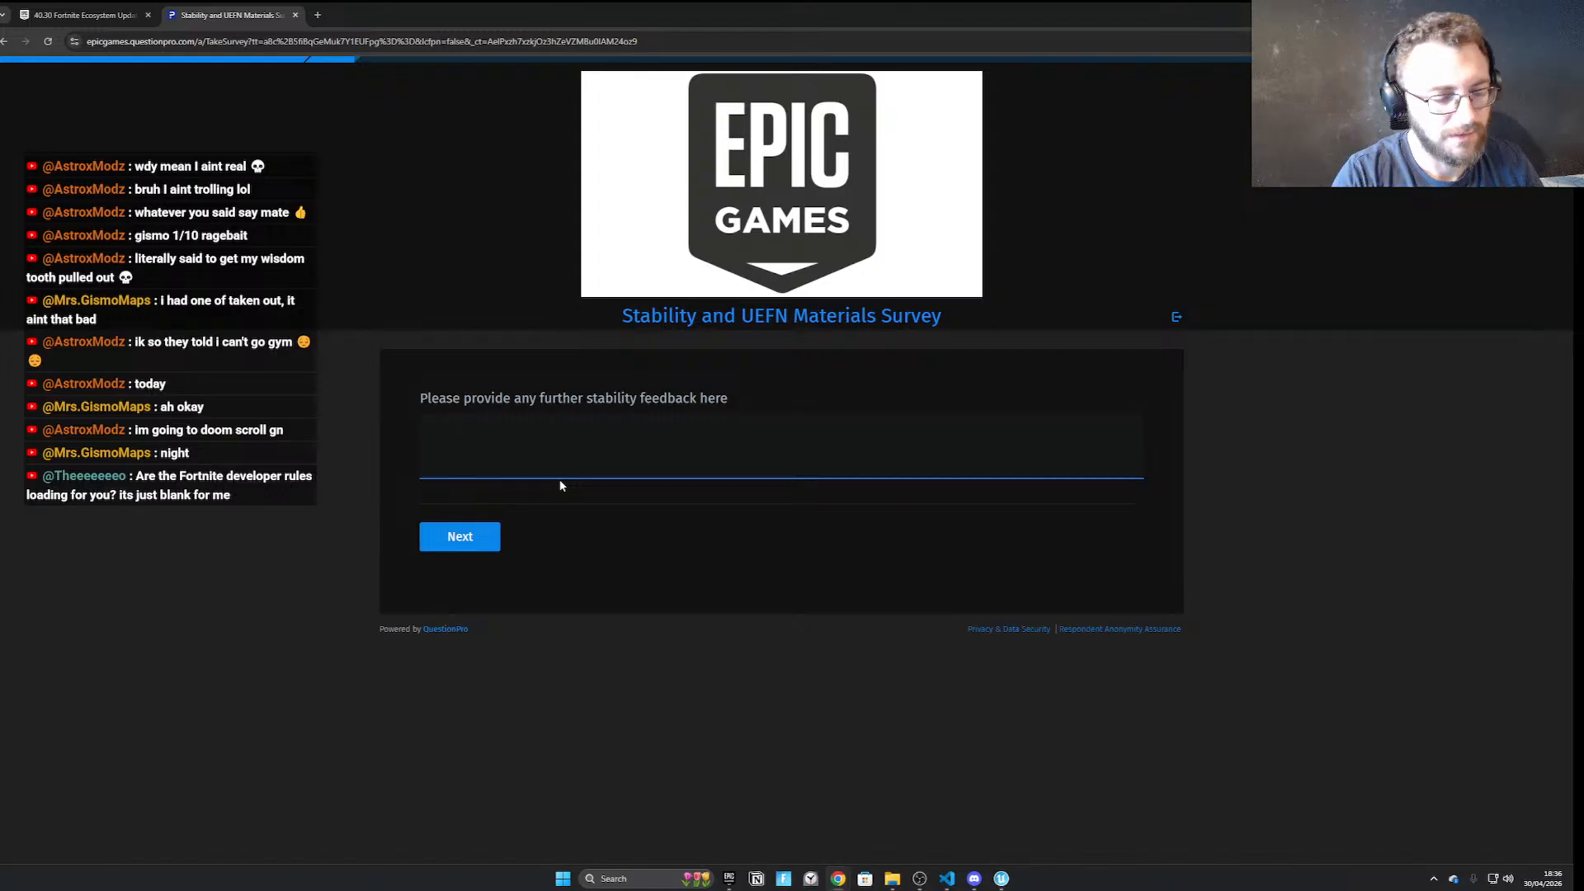
Enter "Test more thoroughly" as the further stability feedback, applying the spelling correction to the last word
type("Test more th")
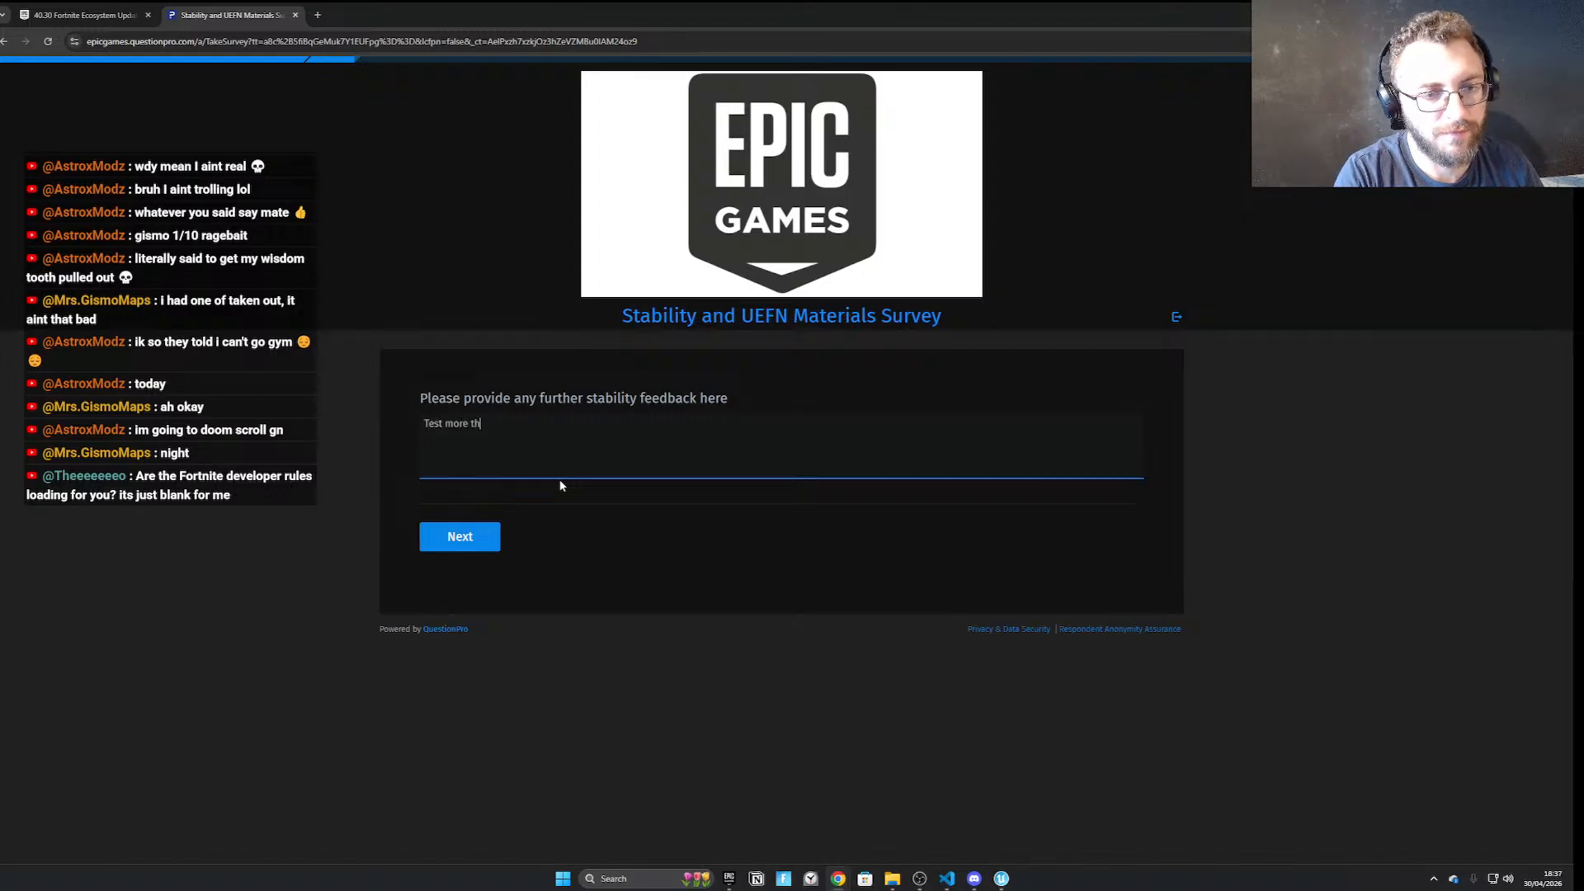
type("orughly")
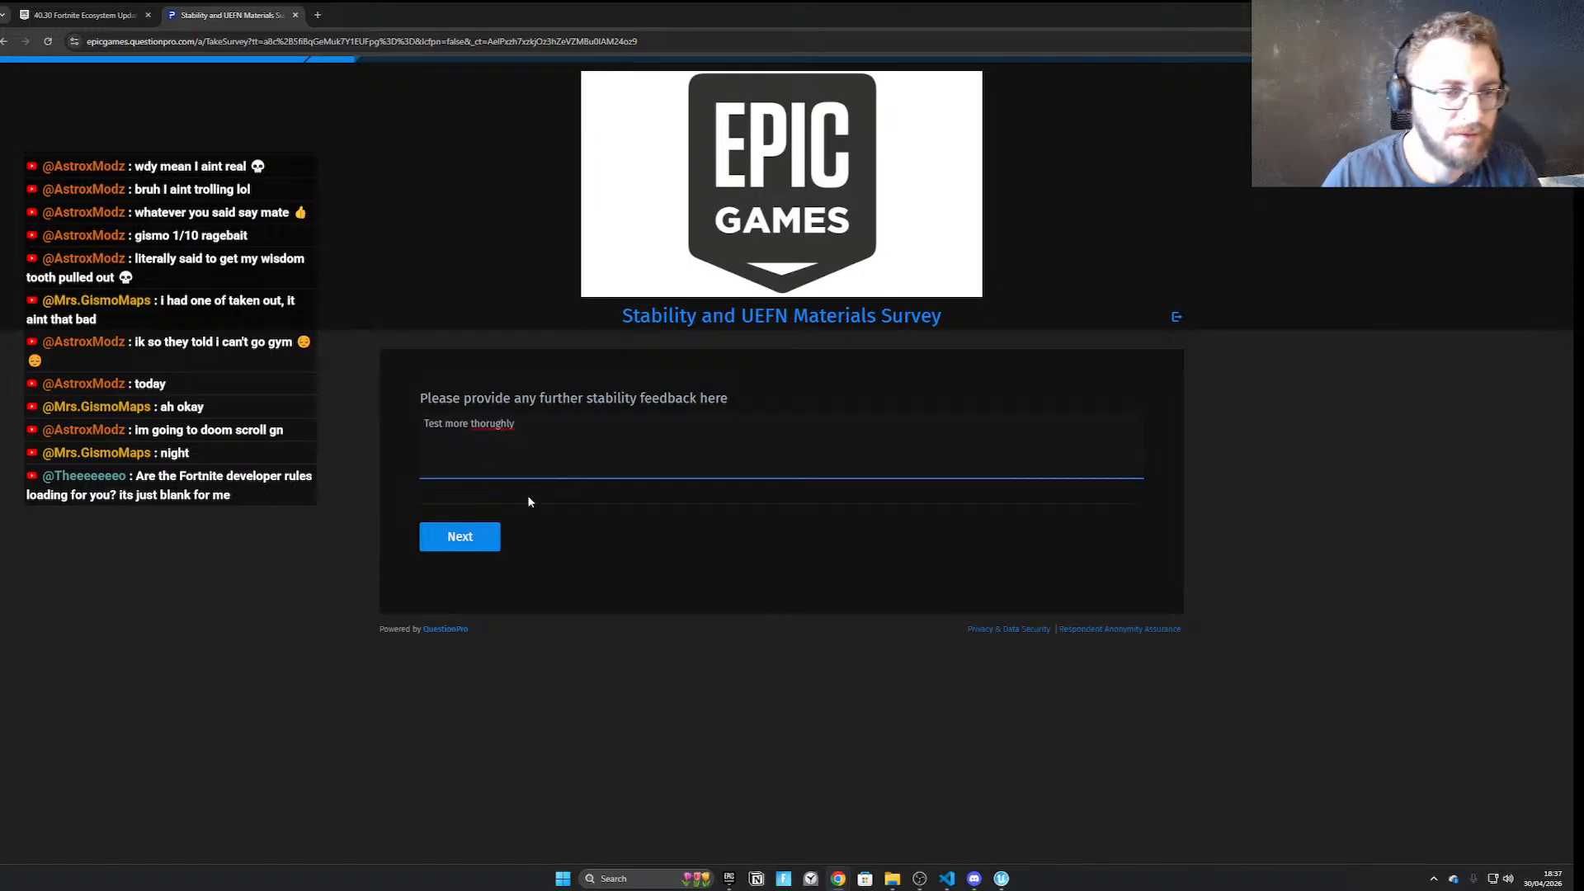
right_click(481, 429)
left_click(537, 448)
Extend the feedback with "with your workers before releasing map breaking updates" and proceed to the following survey page
type("with your ")
type("workers before breaking")
key("BackSpace")
key("BackSpace")
key("BackSpace")
key("BackSpace")
key("BackSpace")
key("BackSpace")
key("BackSpace")
type("releasing")
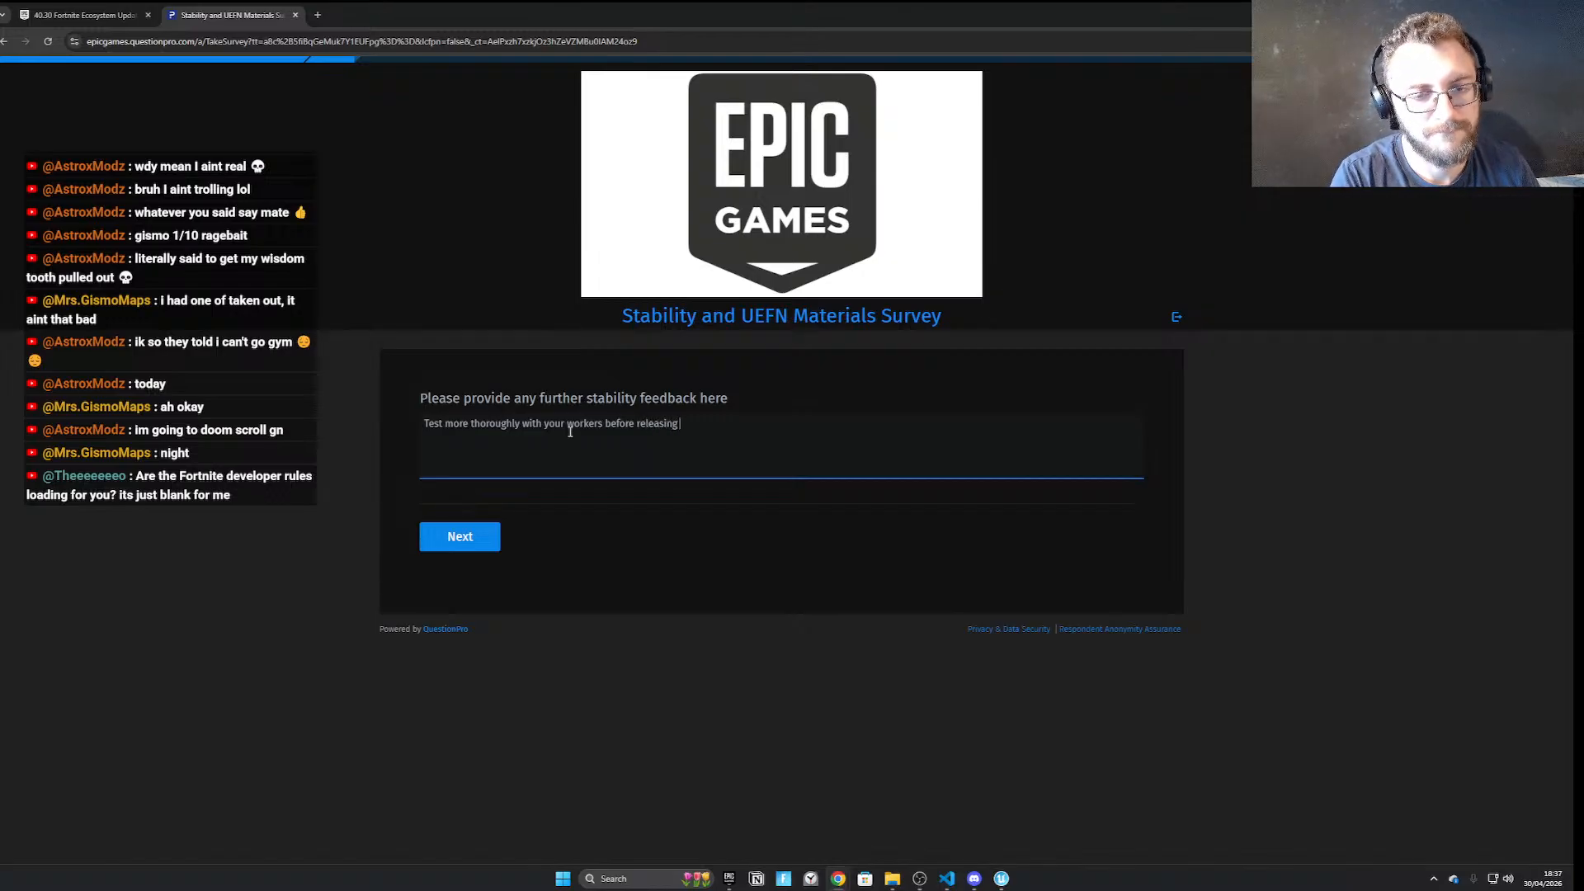
type(" map breaking updates")
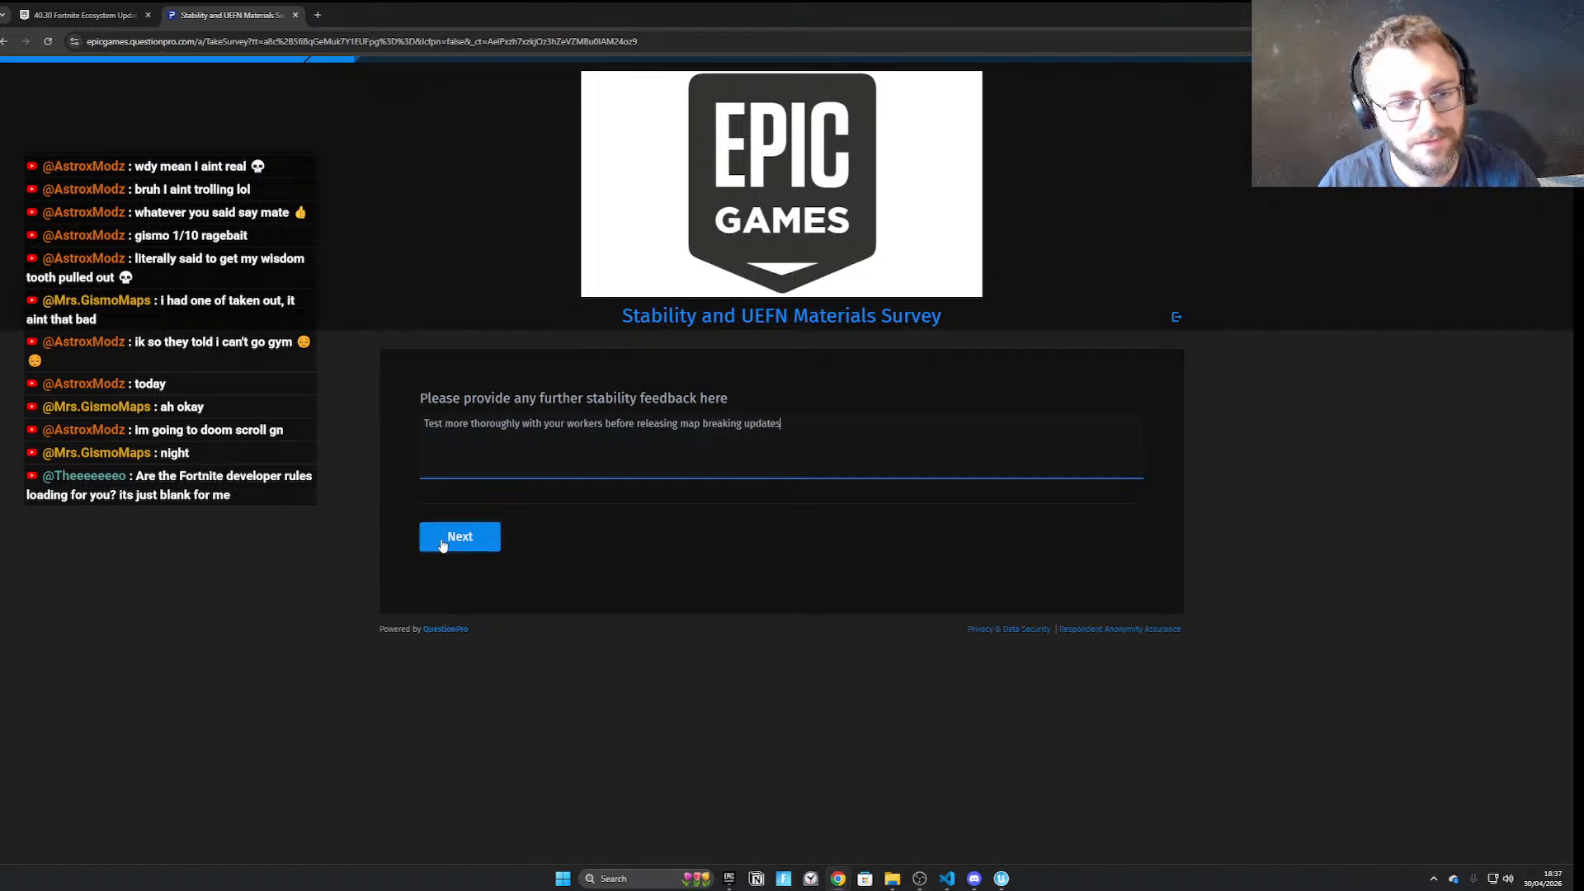
left_click(454, 543)
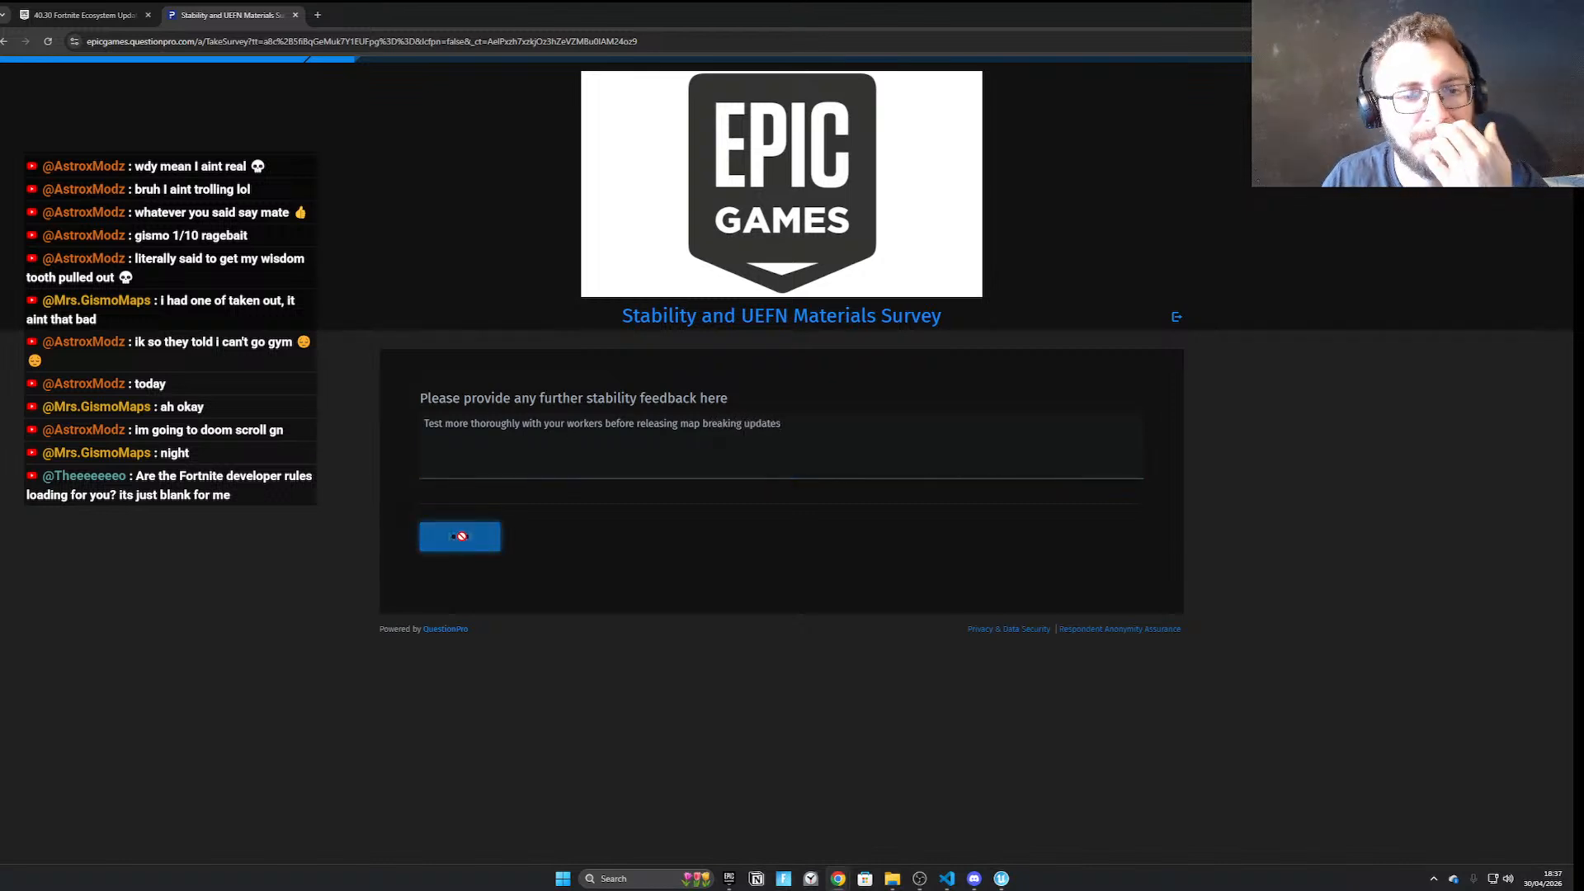
Answer the question about the Digital Content Creation tools primarily used for mesh creation and continue
left_click_drag(422, 395, 1177, 399)
scroll(1243, 428, "down", 1)
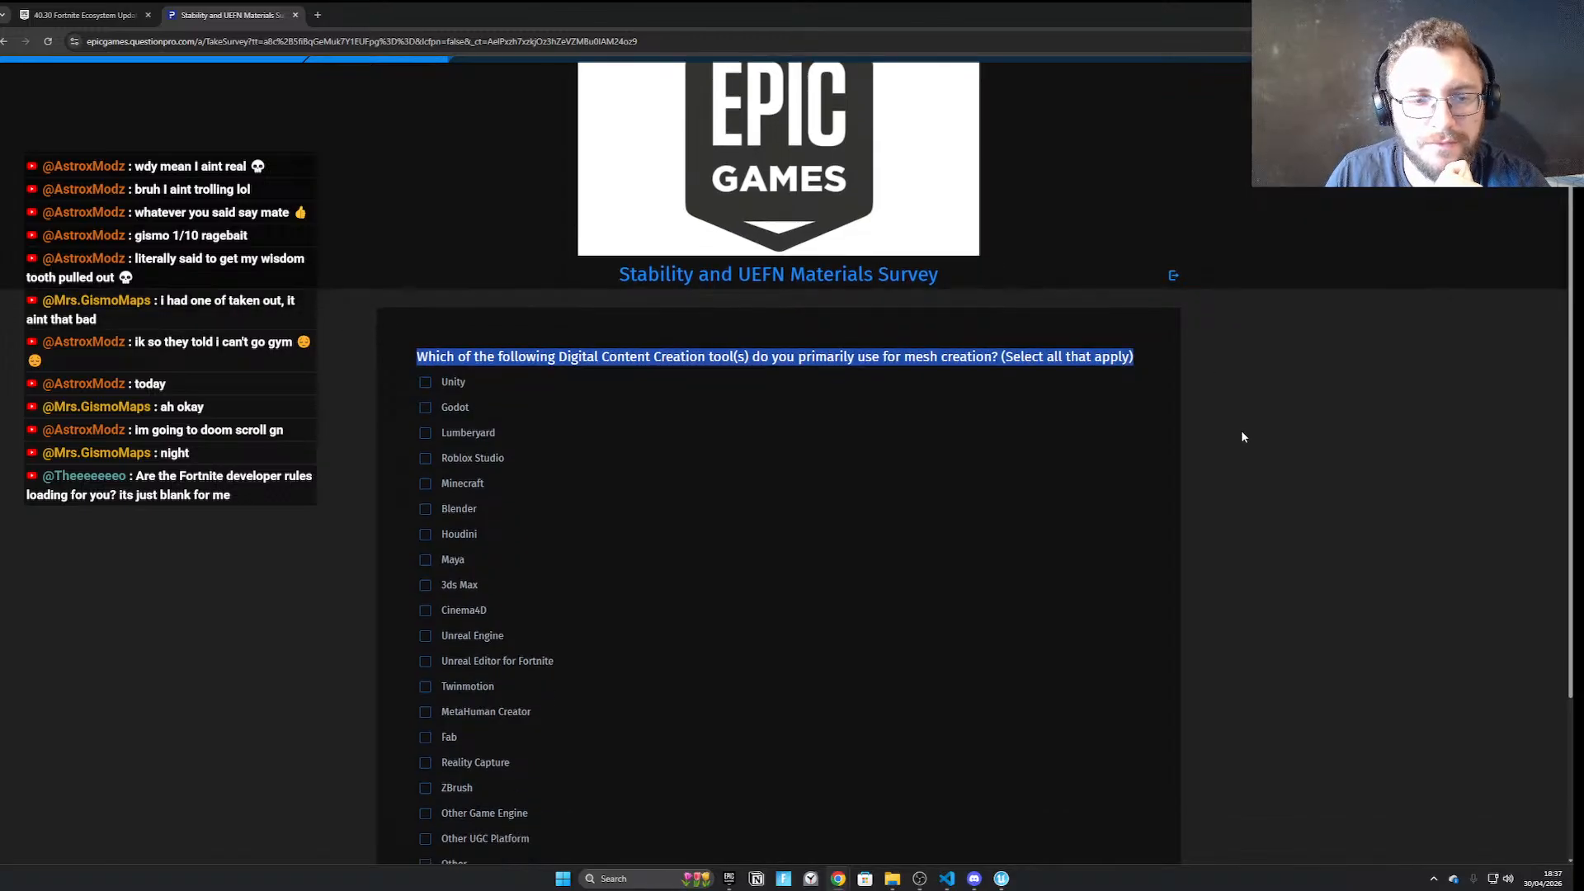
left_click(1029, 390)
left_click_drag(681, 274, 1088, 298)
left_click(923, 276)
left_click_drag(906, 275, 1136, 281)
scroll(868, 507, "down", 2)
left_click(500, 678)
left_click(456, 750)
Answer the question about time spent working with Material Node Graphs with "Weekly" and continue
left_click_drag(449, 398, 1152, 398)
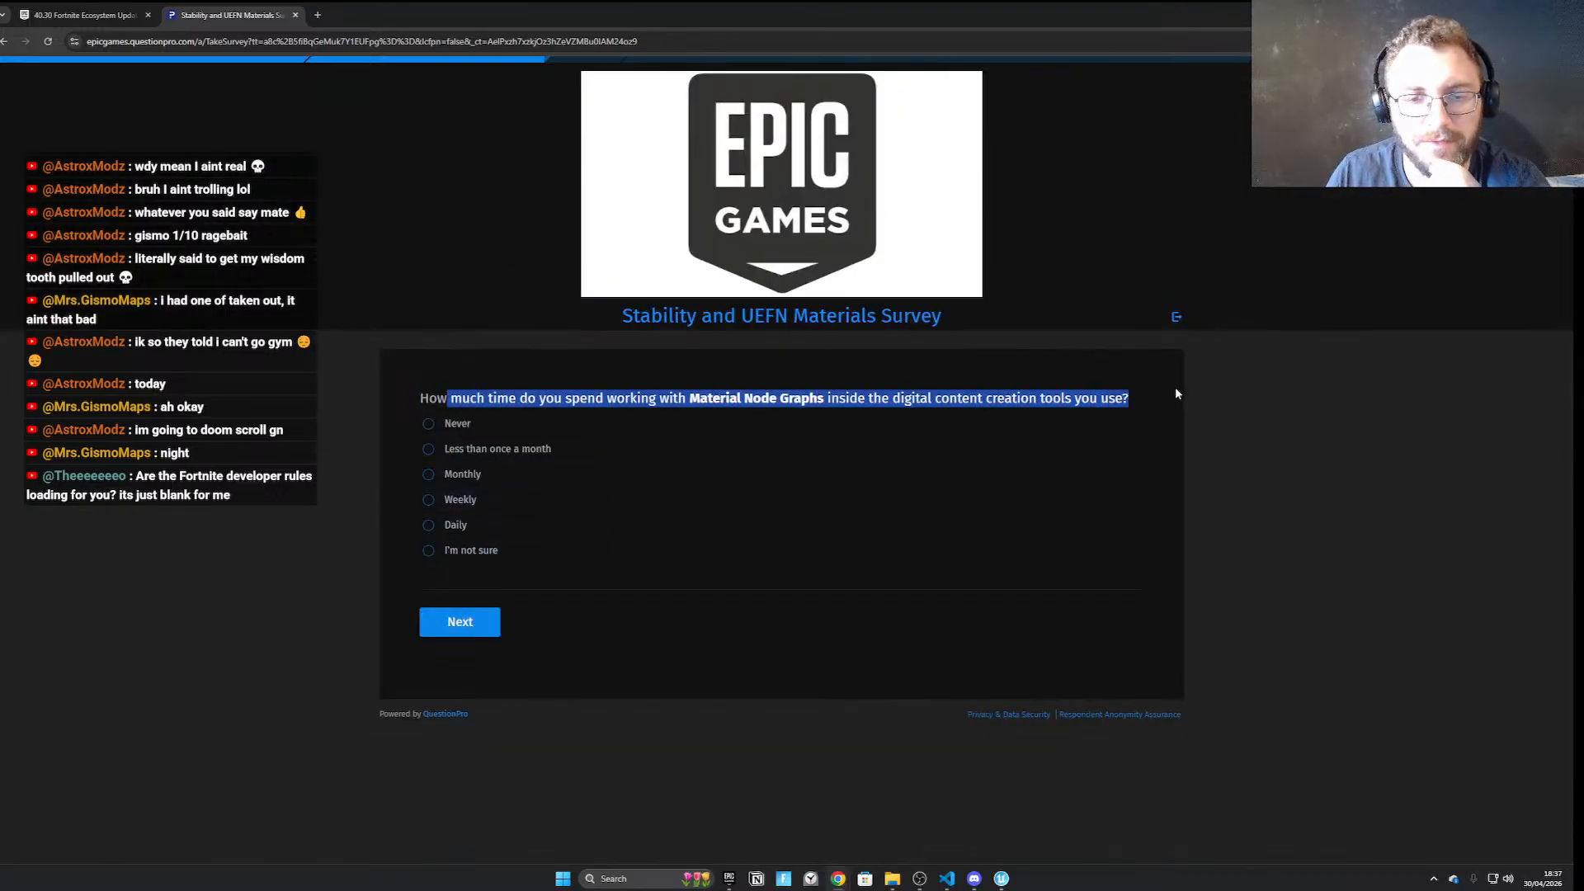
left_click(1170, 398)
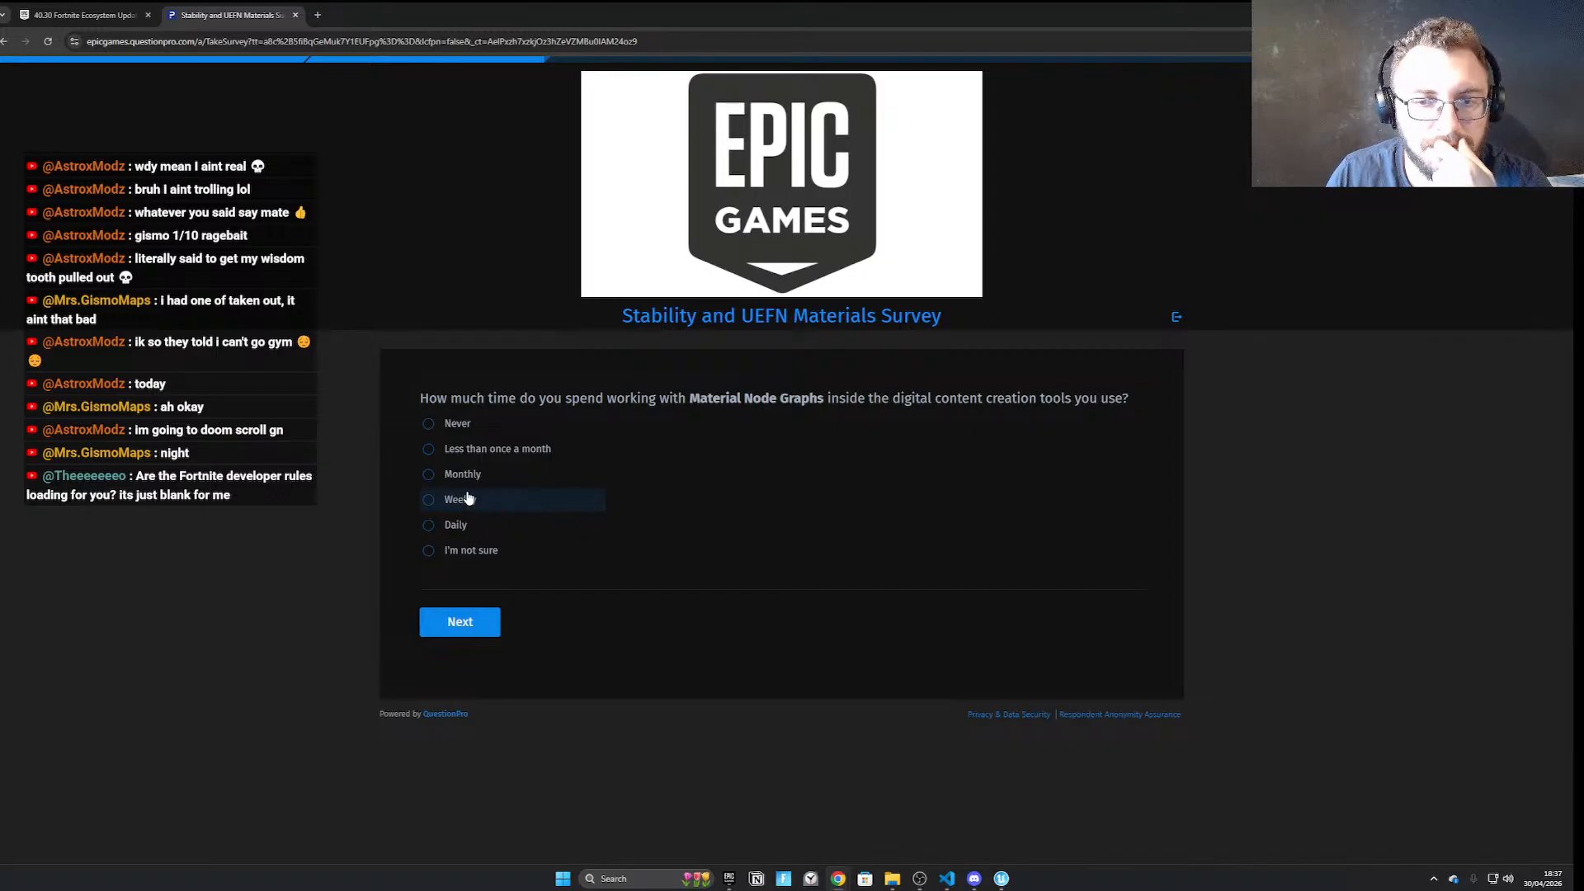
left_click(427, 505)
left_click(456, 628)
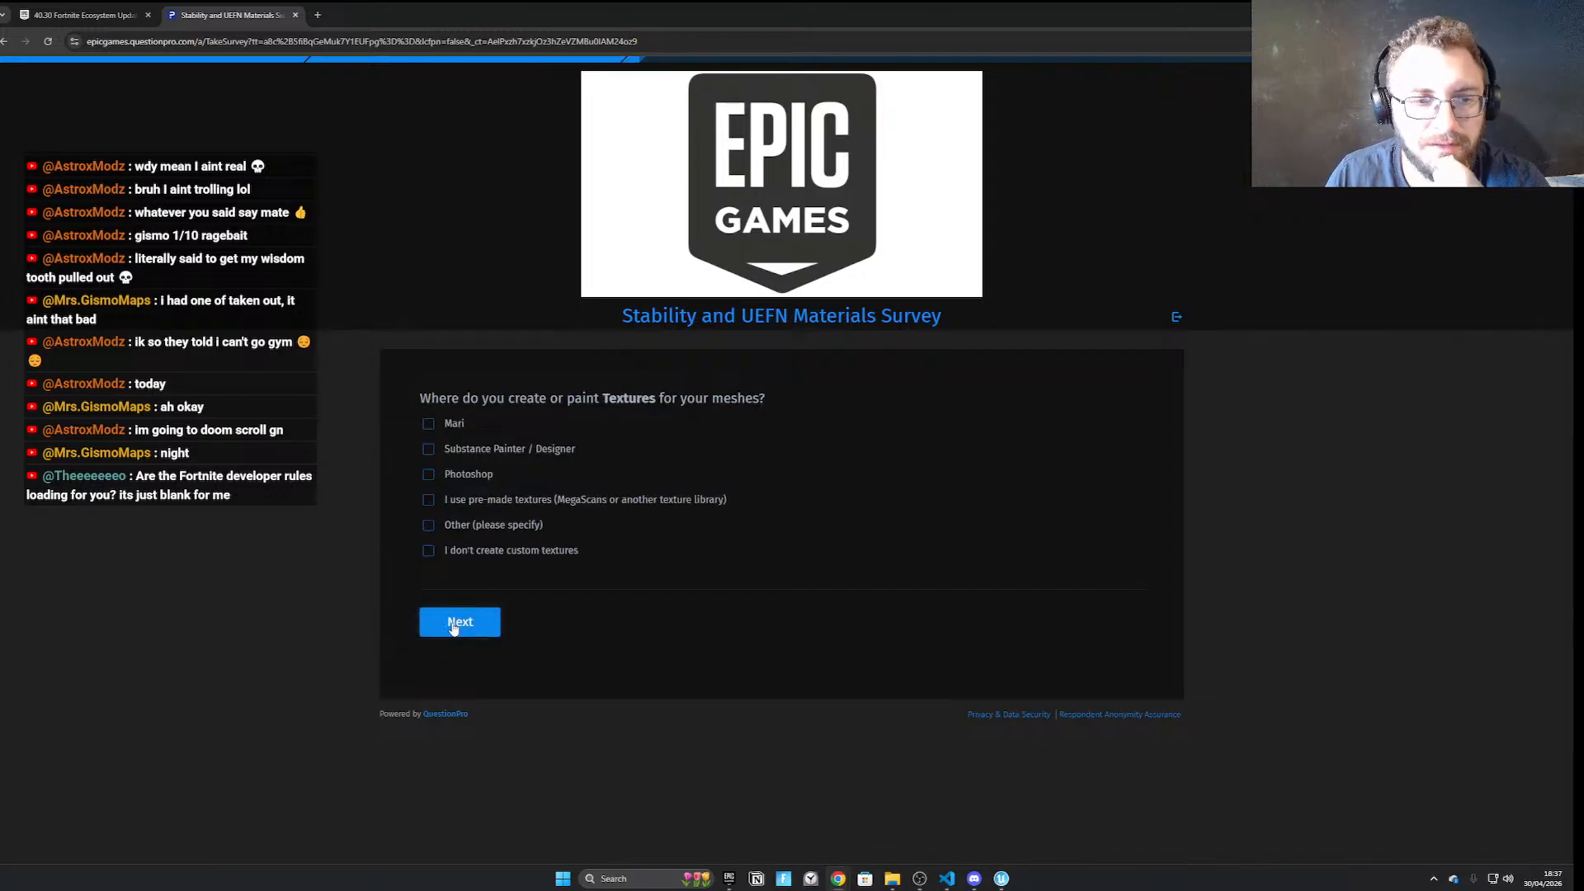
Answer where textures are created for meshes with "Other", specifying "PhotoPea", and continue
left_click_drag(461, 398, 774, 398)
left_click(799, 399)
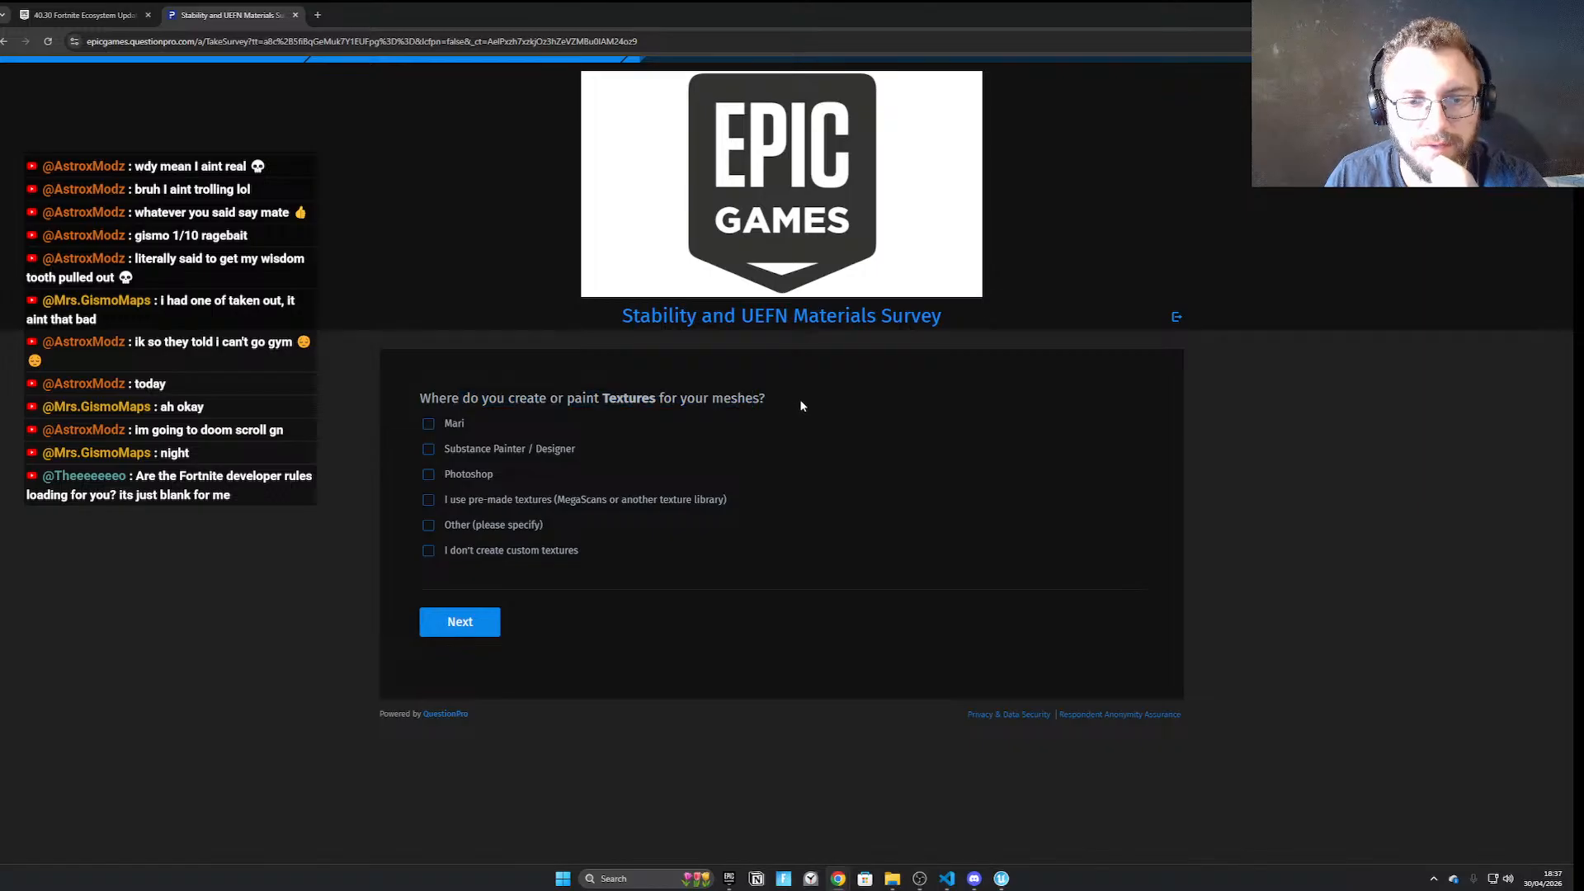
left_click(508, 563)
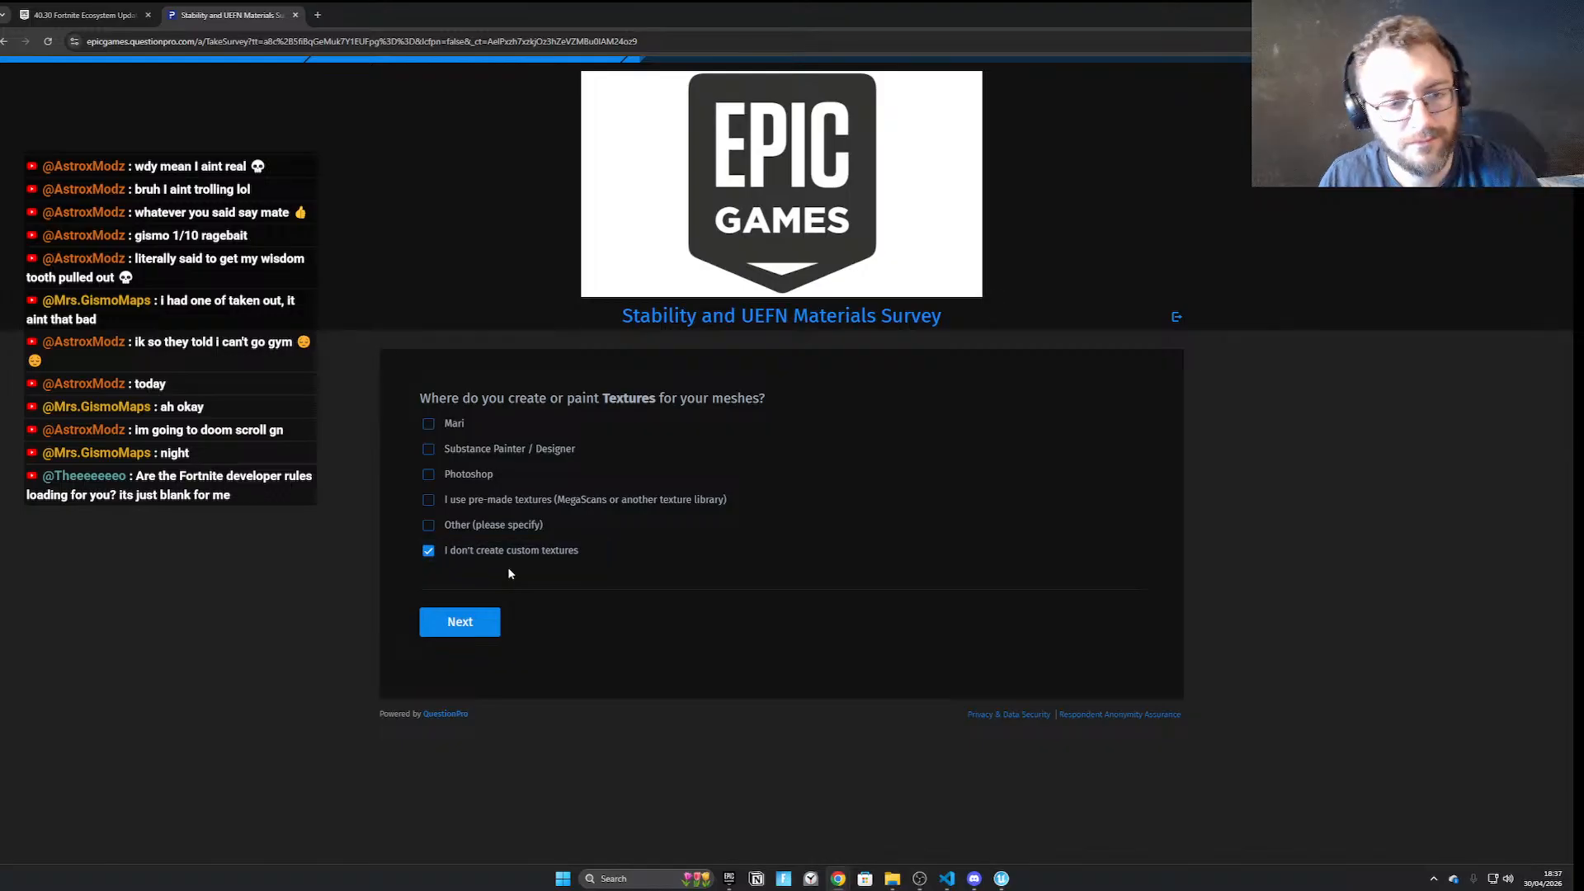
left_click(488, 526)
type("PHtohotoPea")
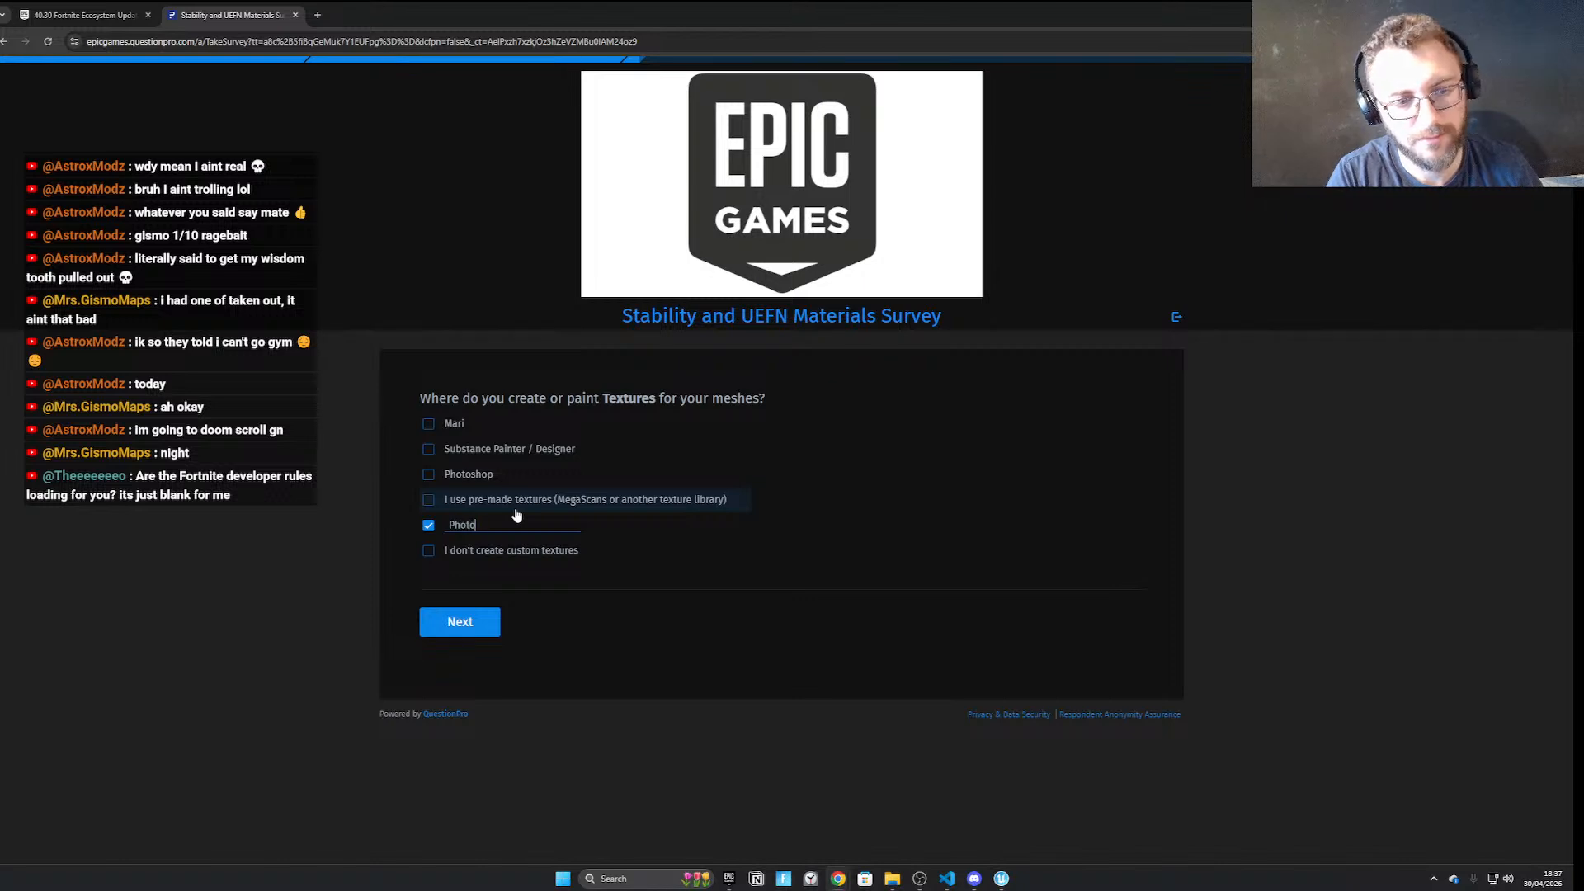
left_click(478, 617)
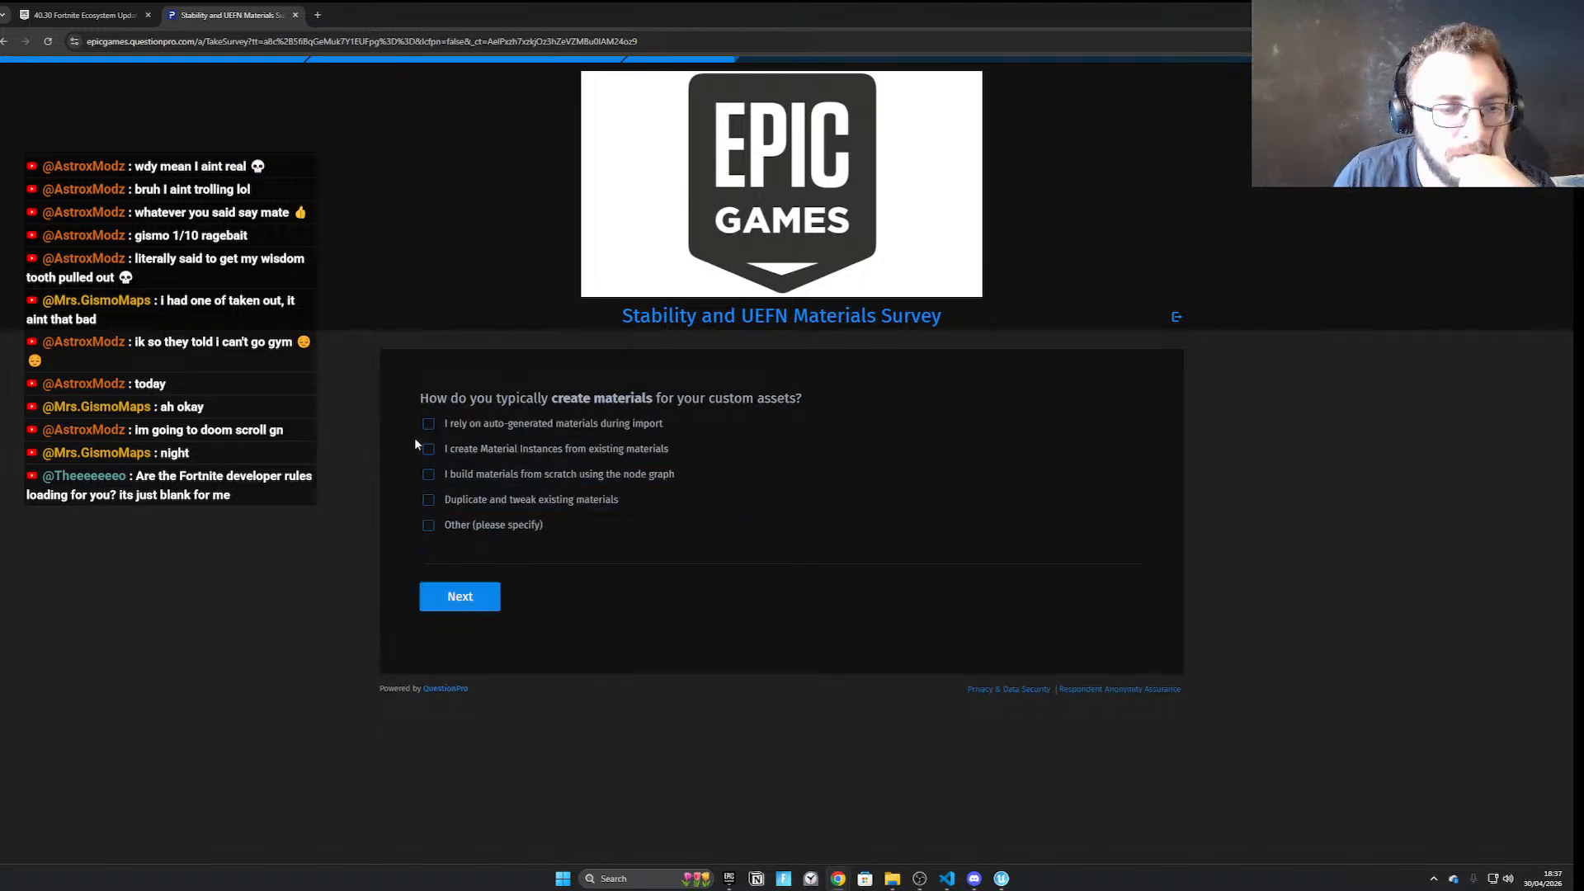
Select auto-generated materials, Material Instances, node graph from scratch, and duplicate and tweak as the ways of creating materials, and continue
left_click_drag(538, 399, 796, 404)
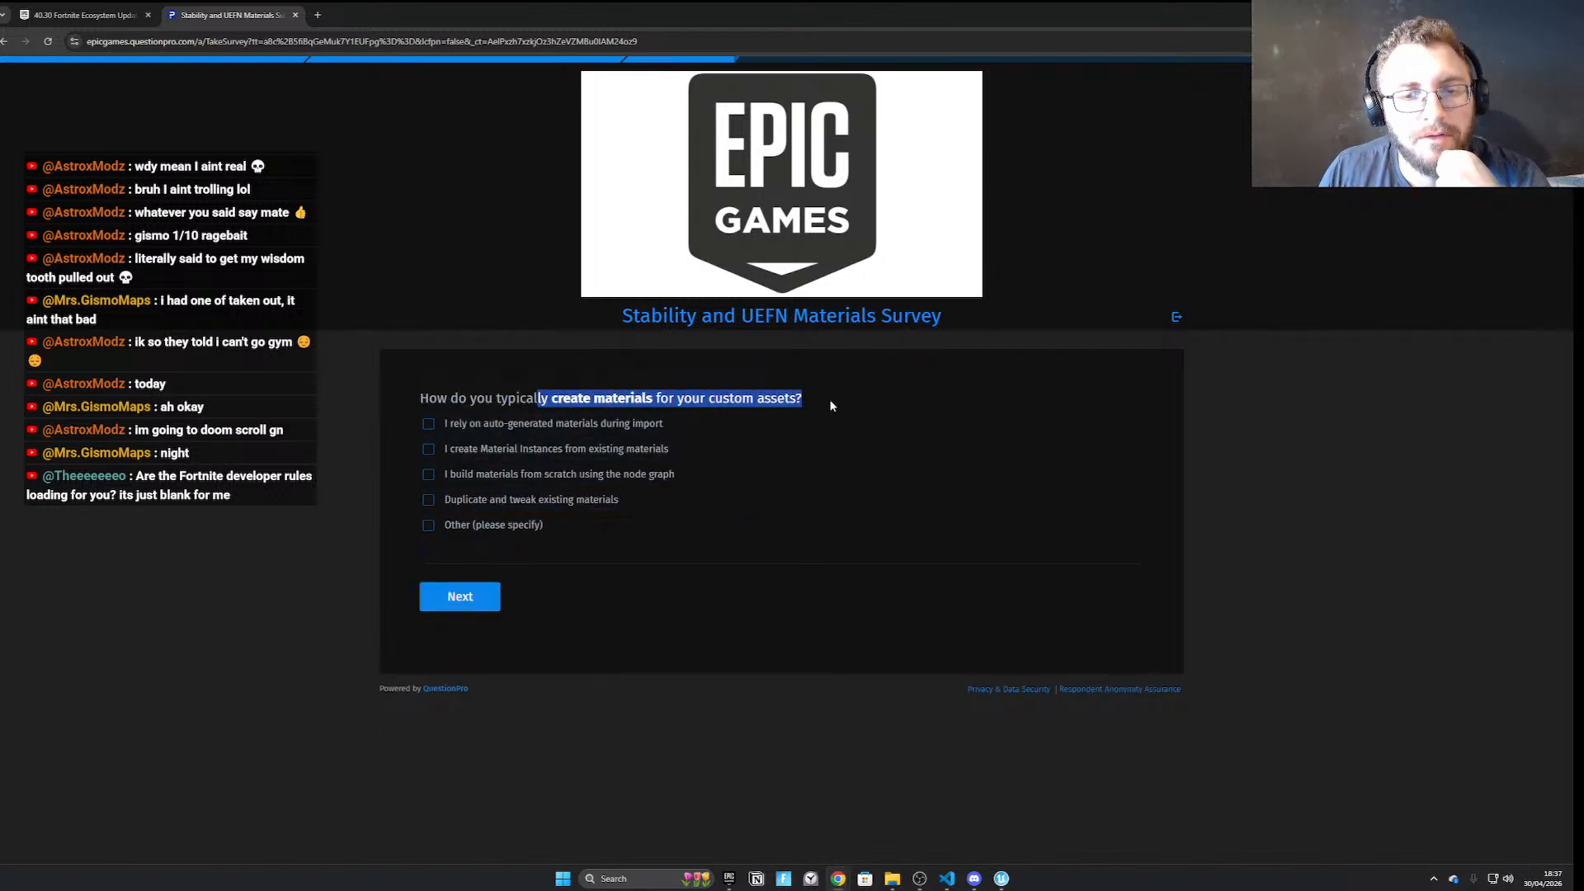
left_click(828, 400)
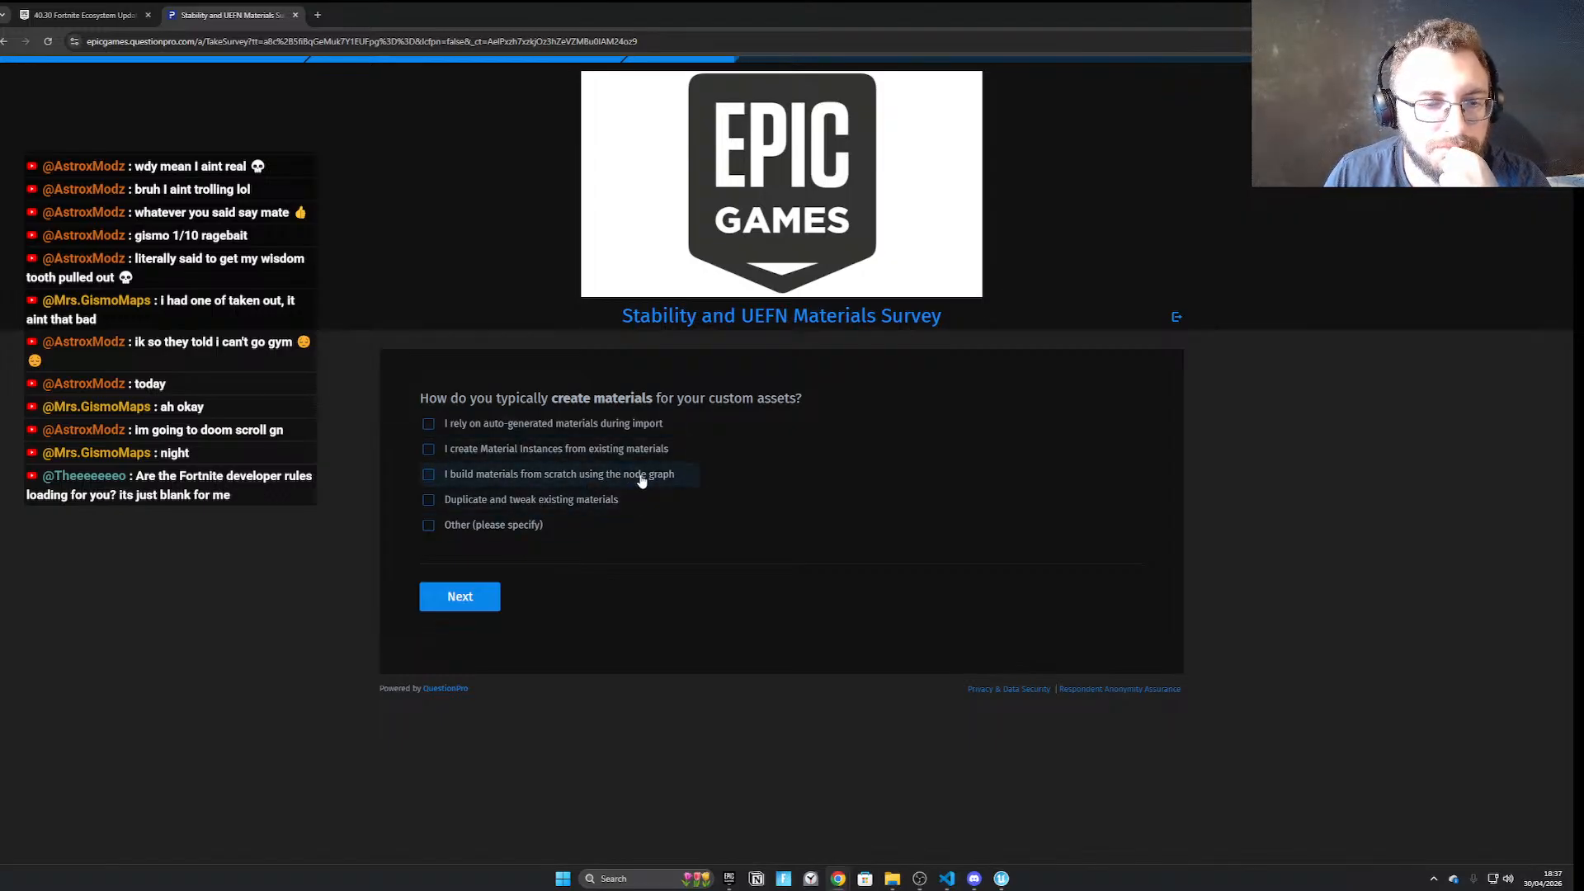
left_click(566, 449)
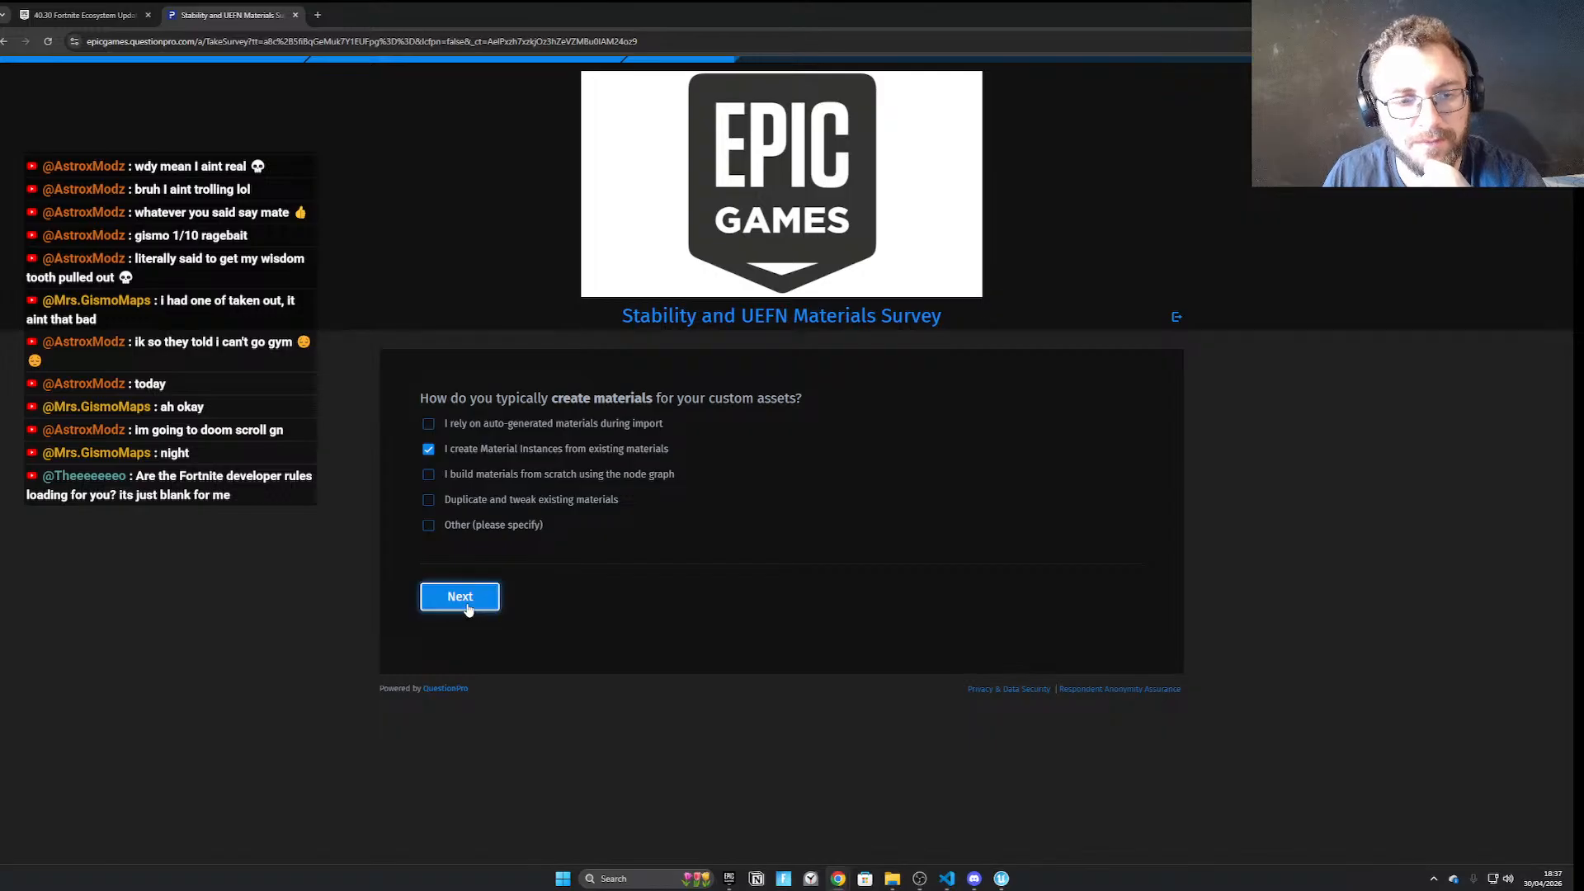
left_click(502, 424)
left_click(533, 423)
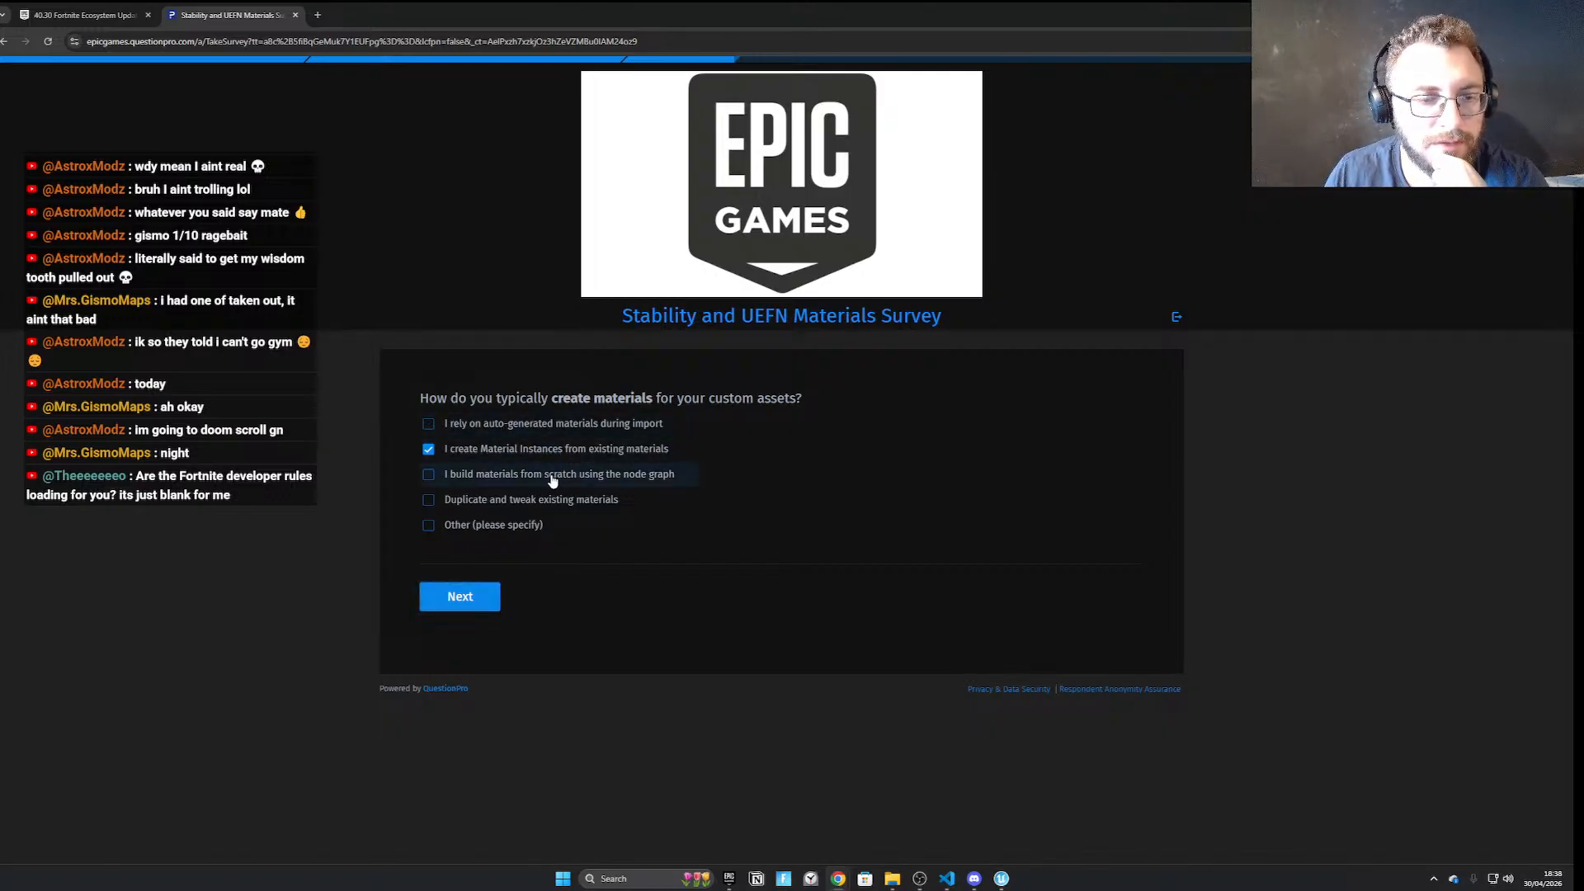
left_click(532, 423)
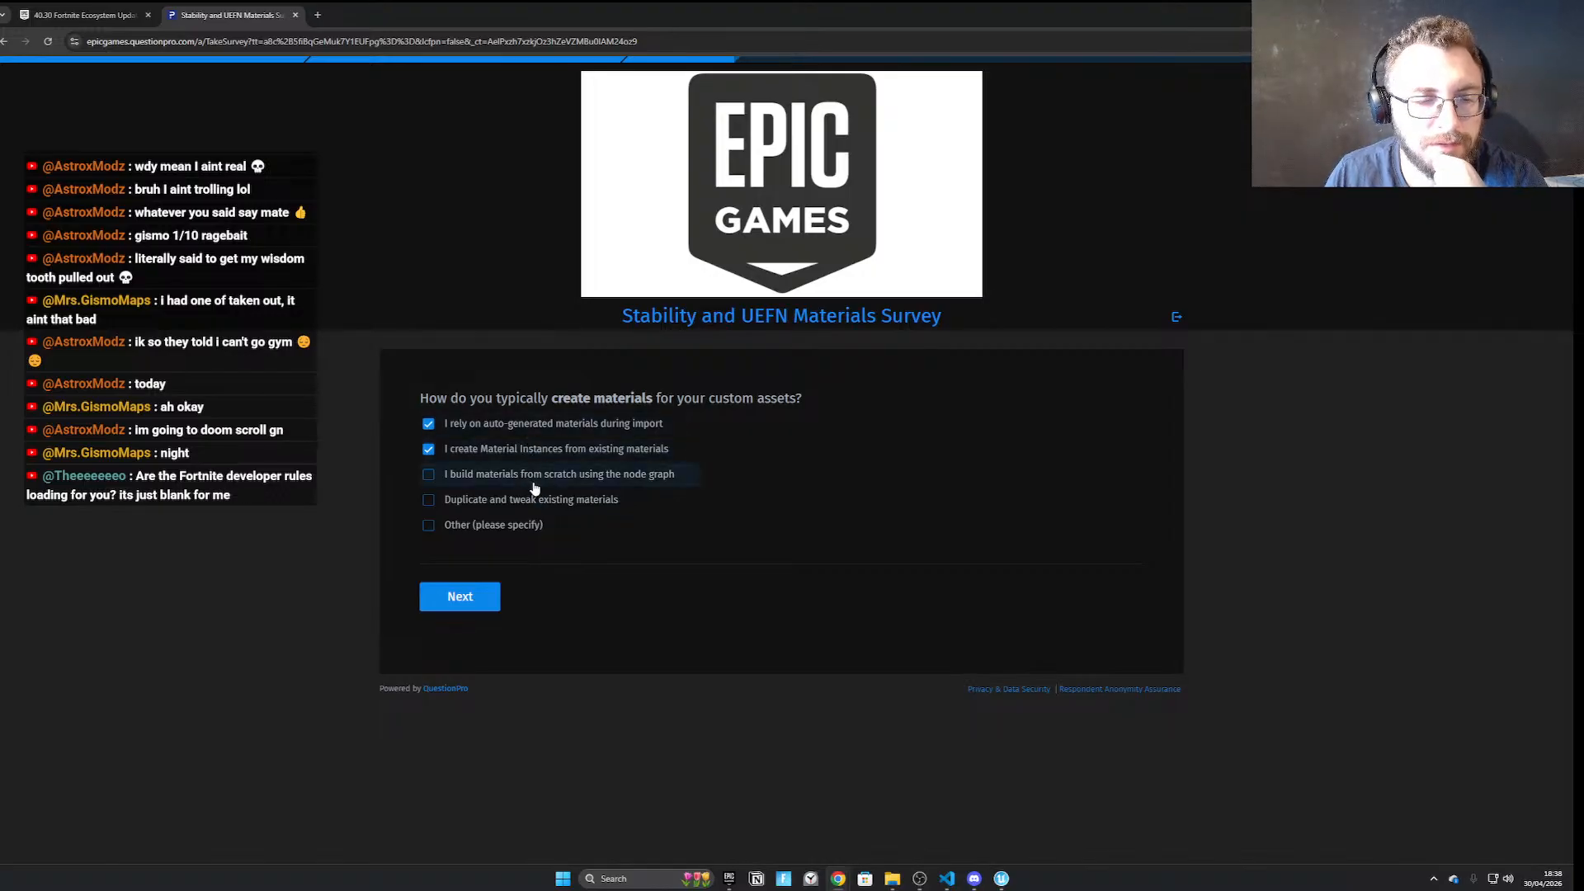
left_click(540, 479)
left_click(541, 500)
left_click(462, 596)
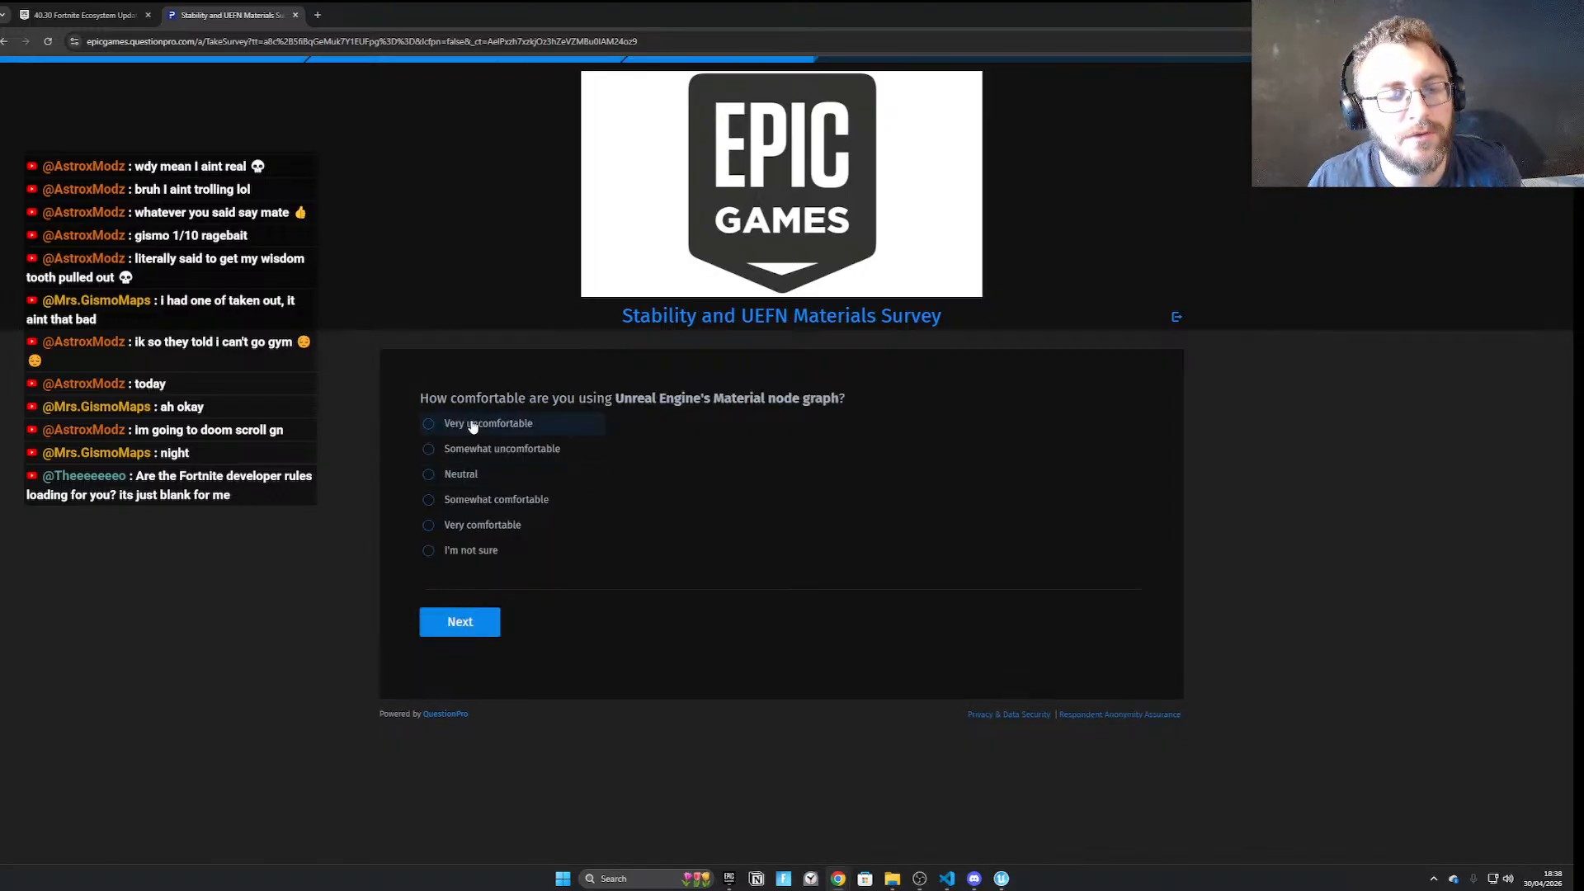
Rate comfort with Unreal Engine's Material node graph as "Neutral", and answer "50-200" for the number of Material Assets in a recent project
left_click(471, 476)
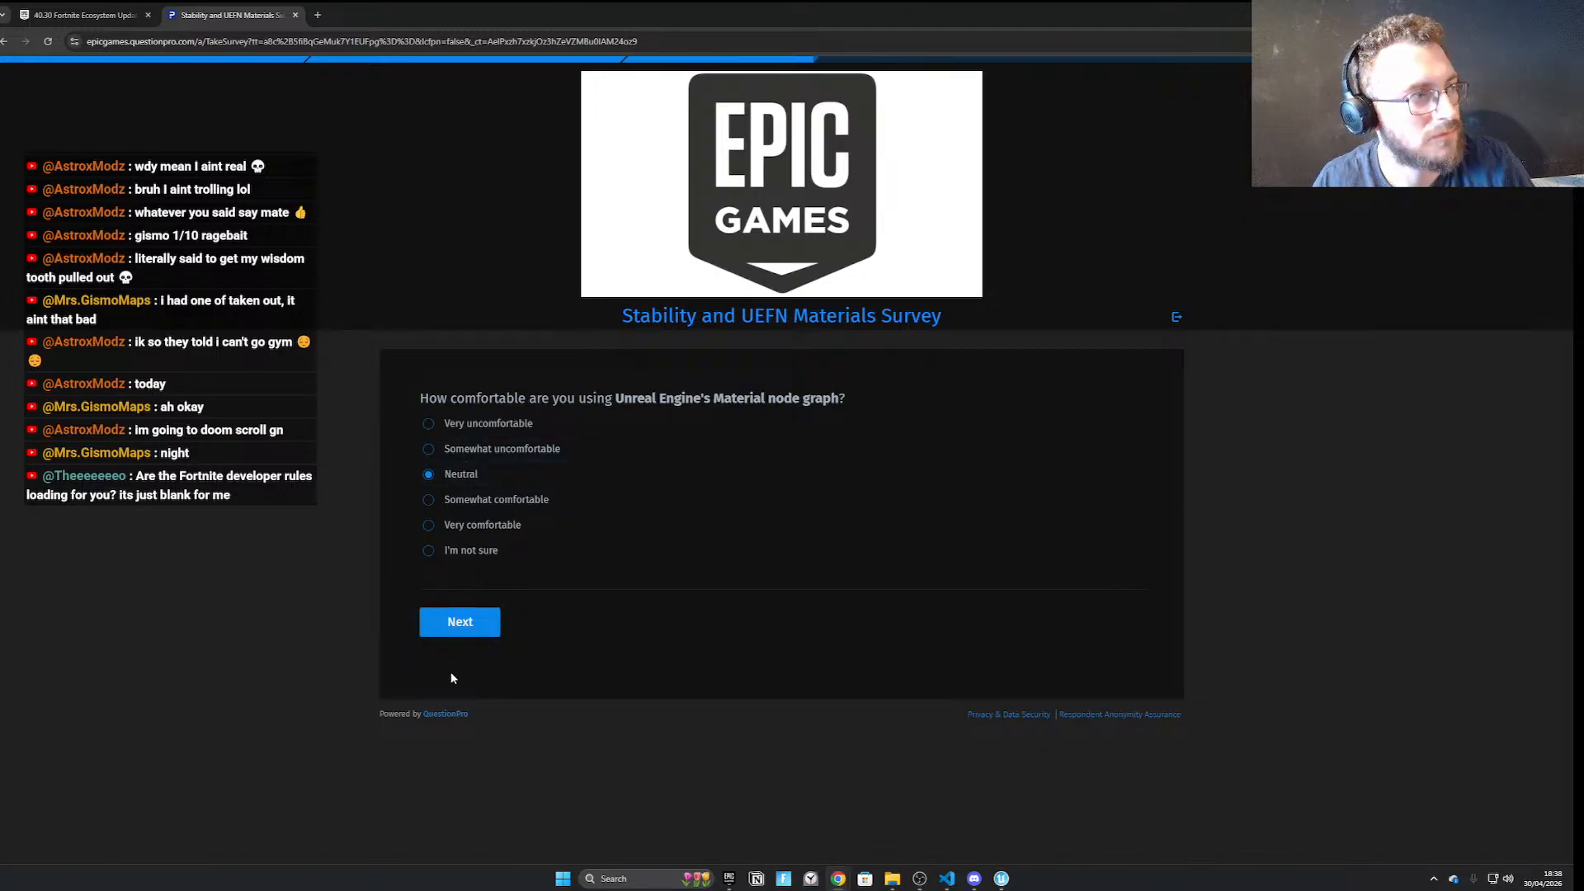
left_click(450, 616)
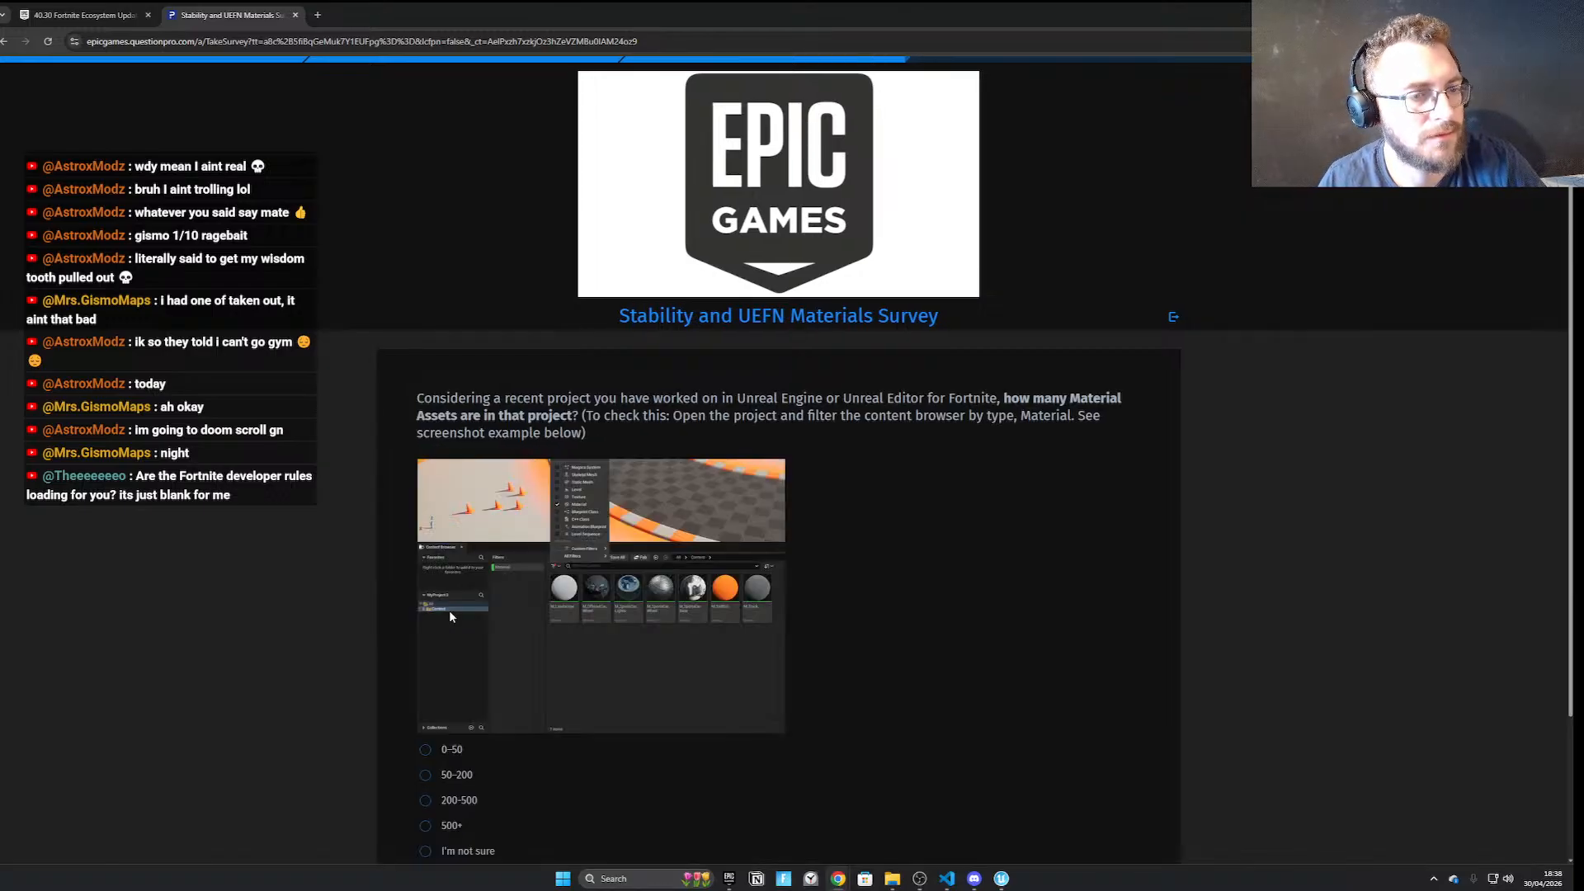
left_click_drag(459, 399, 1106, 444)
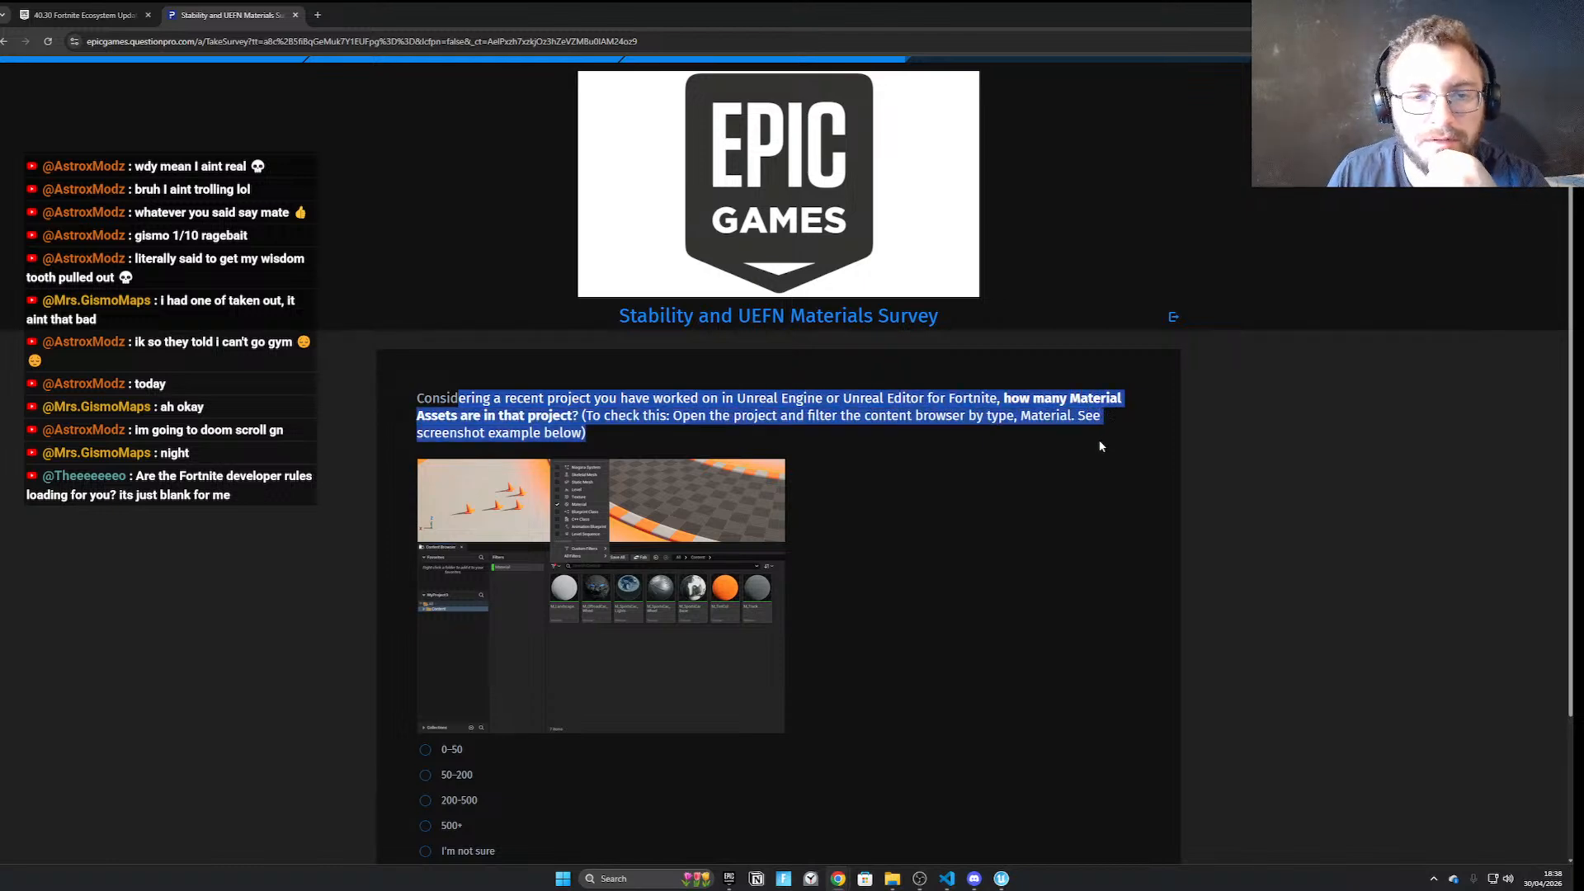
scroll(826, 488, "down", 2)
left_click(903, 534)
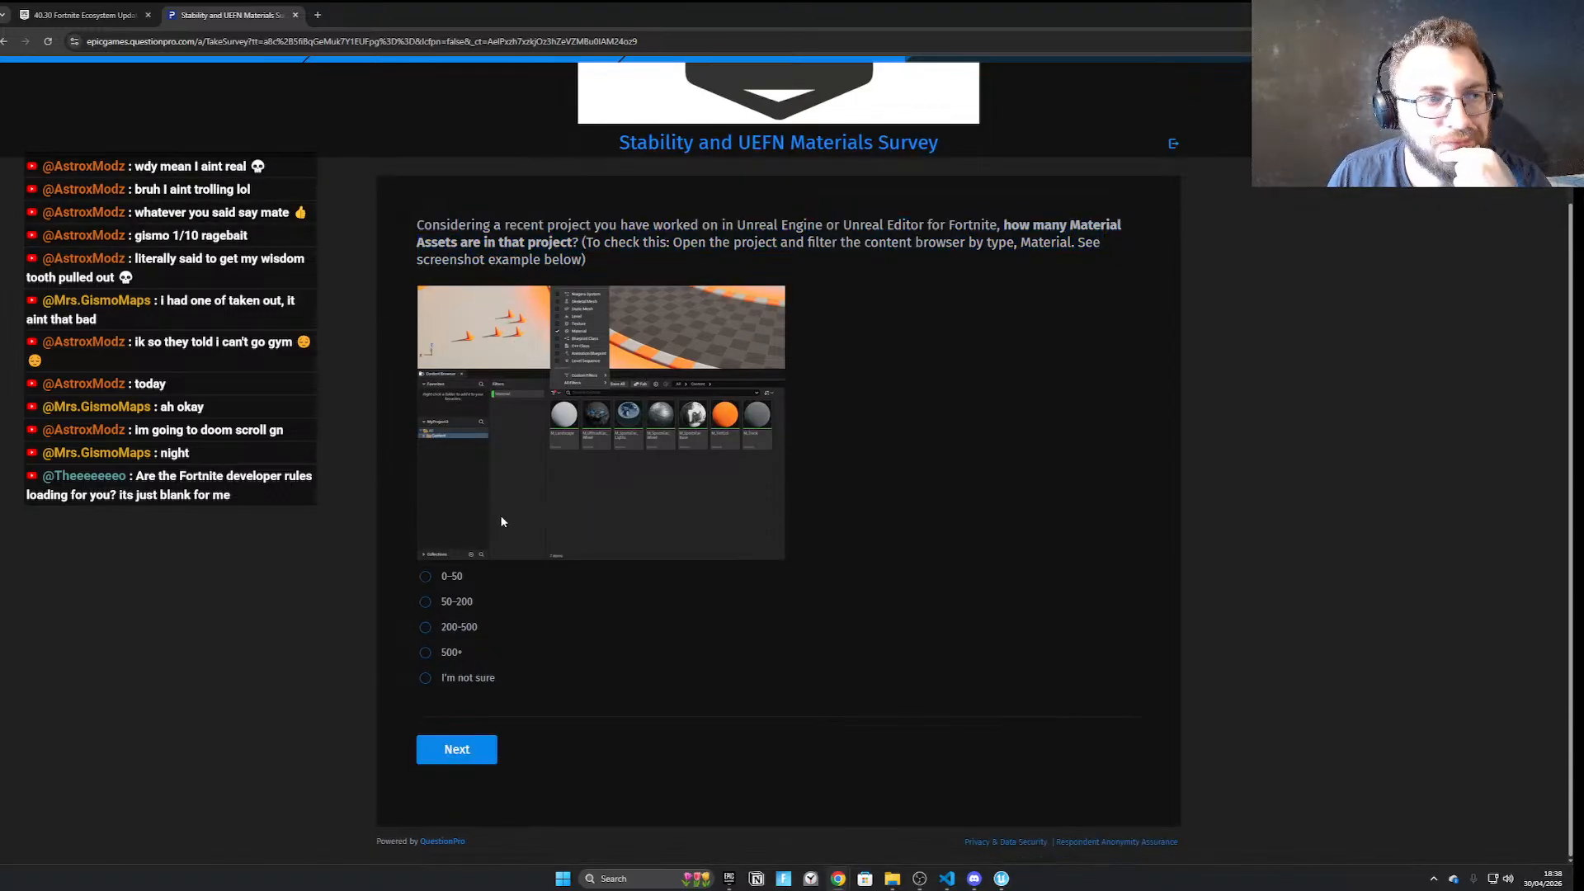
left_click(454, 605)
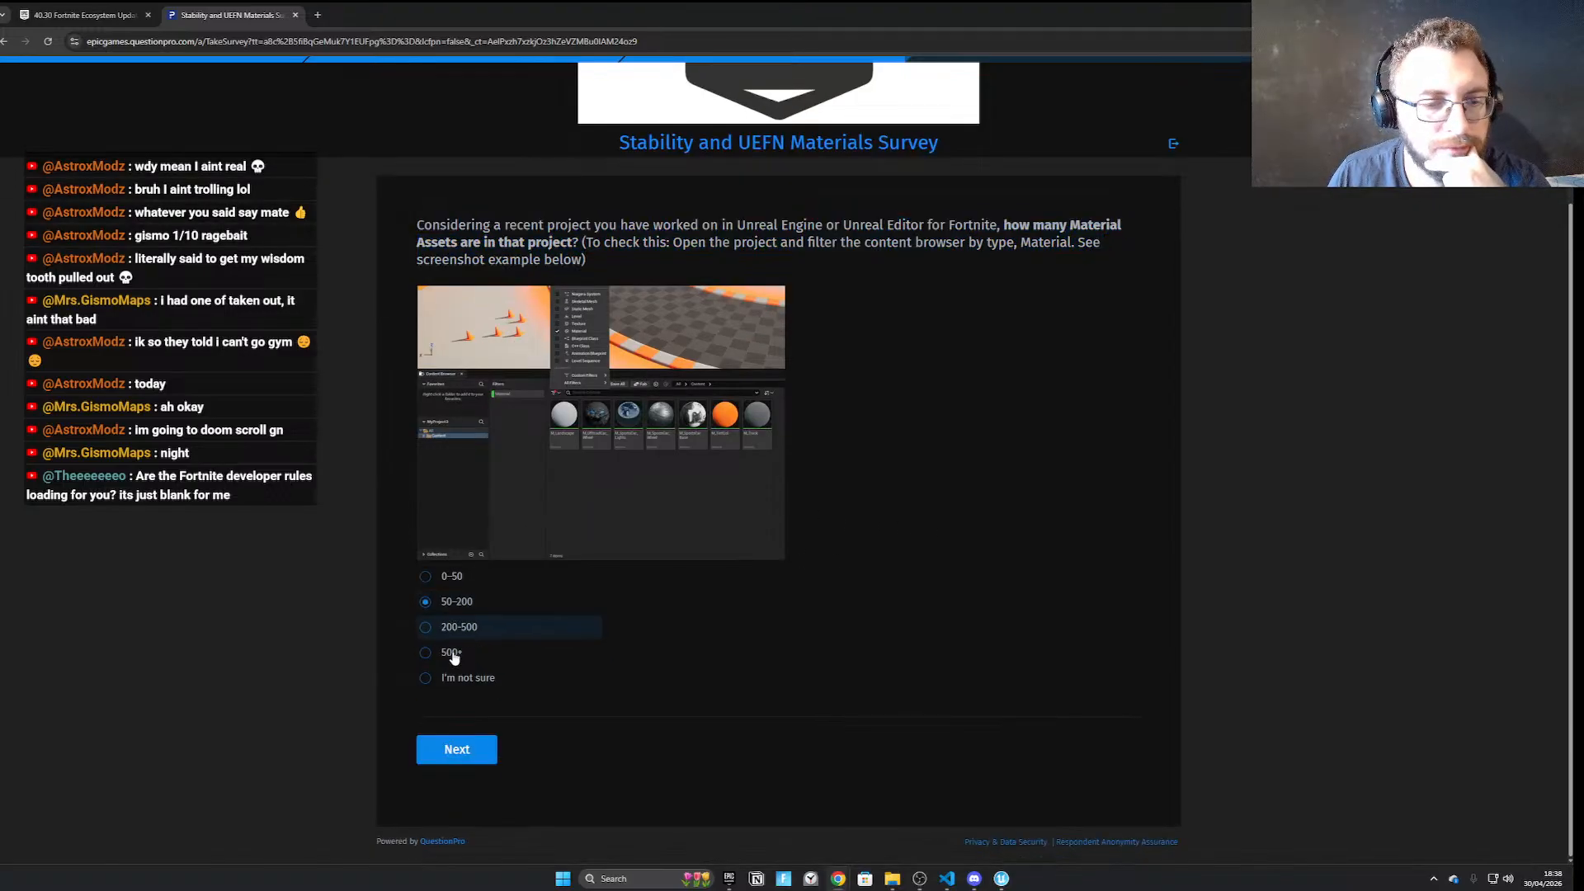
left_click(459, 751)
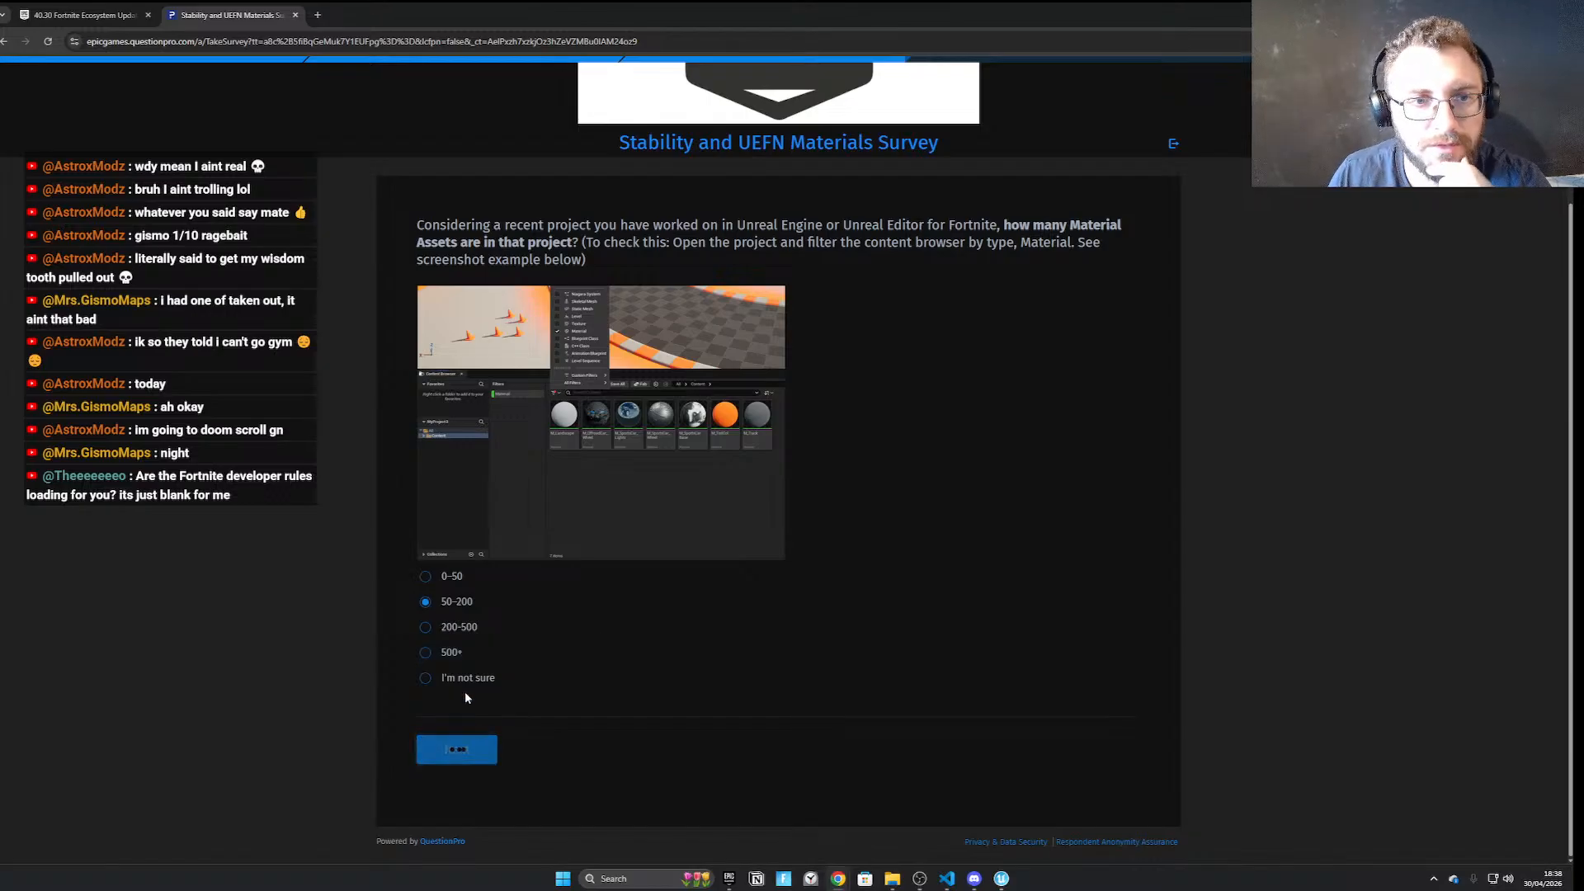
Answer "Most of the time" for Material Instance use and "Neutral" for satisfaction with materials created during mesh import, continuing past both
left_click_drag(427, 402, 1124, 400)
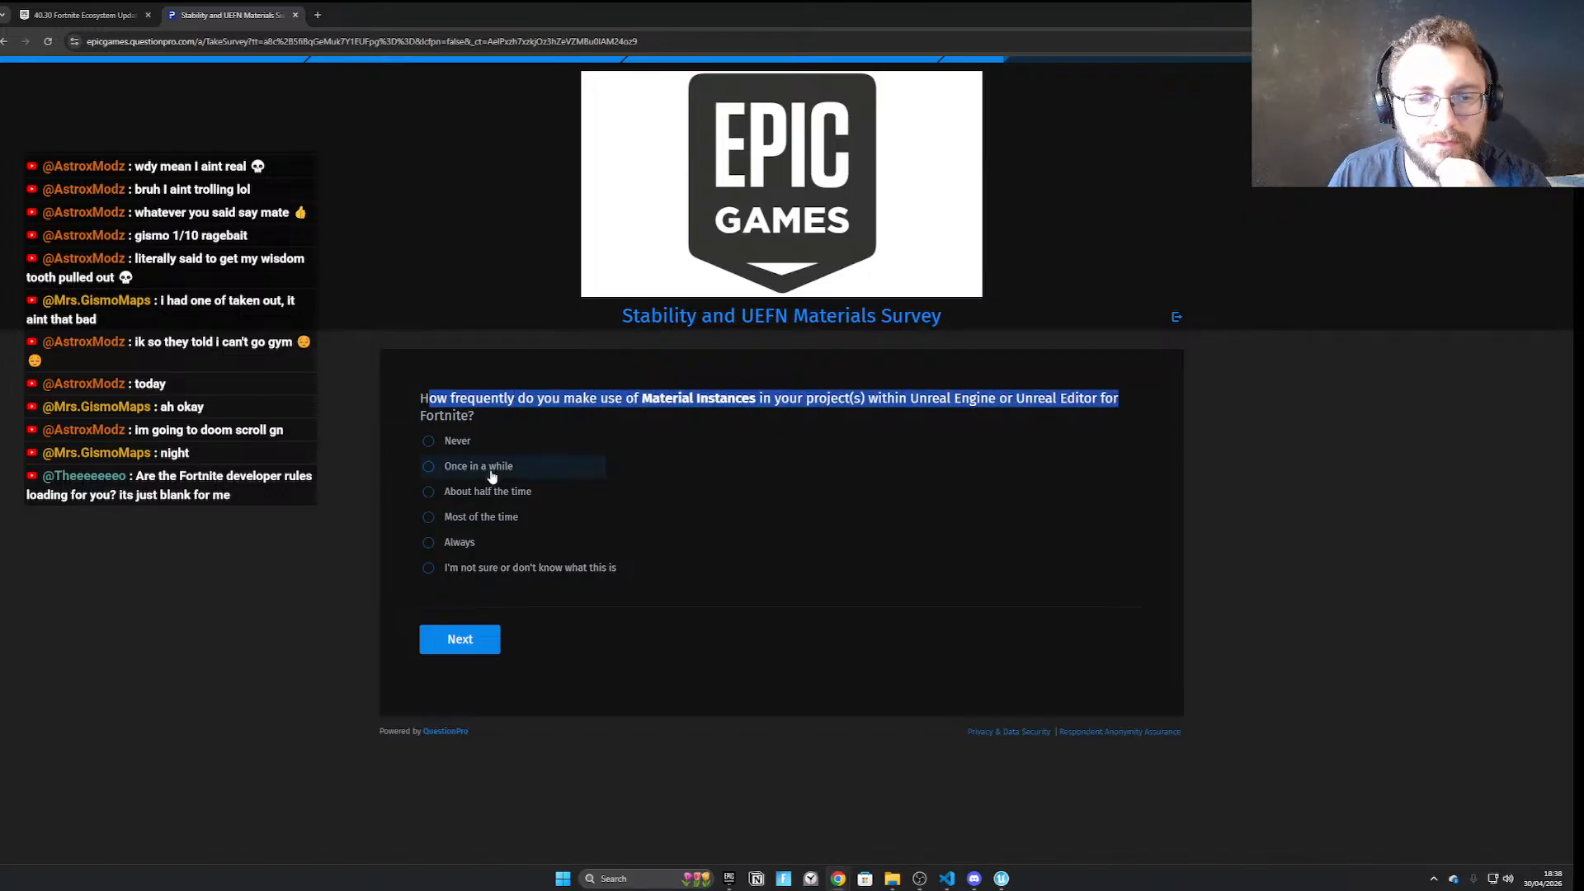
left_click(502, 518)
left_click(472, 641)
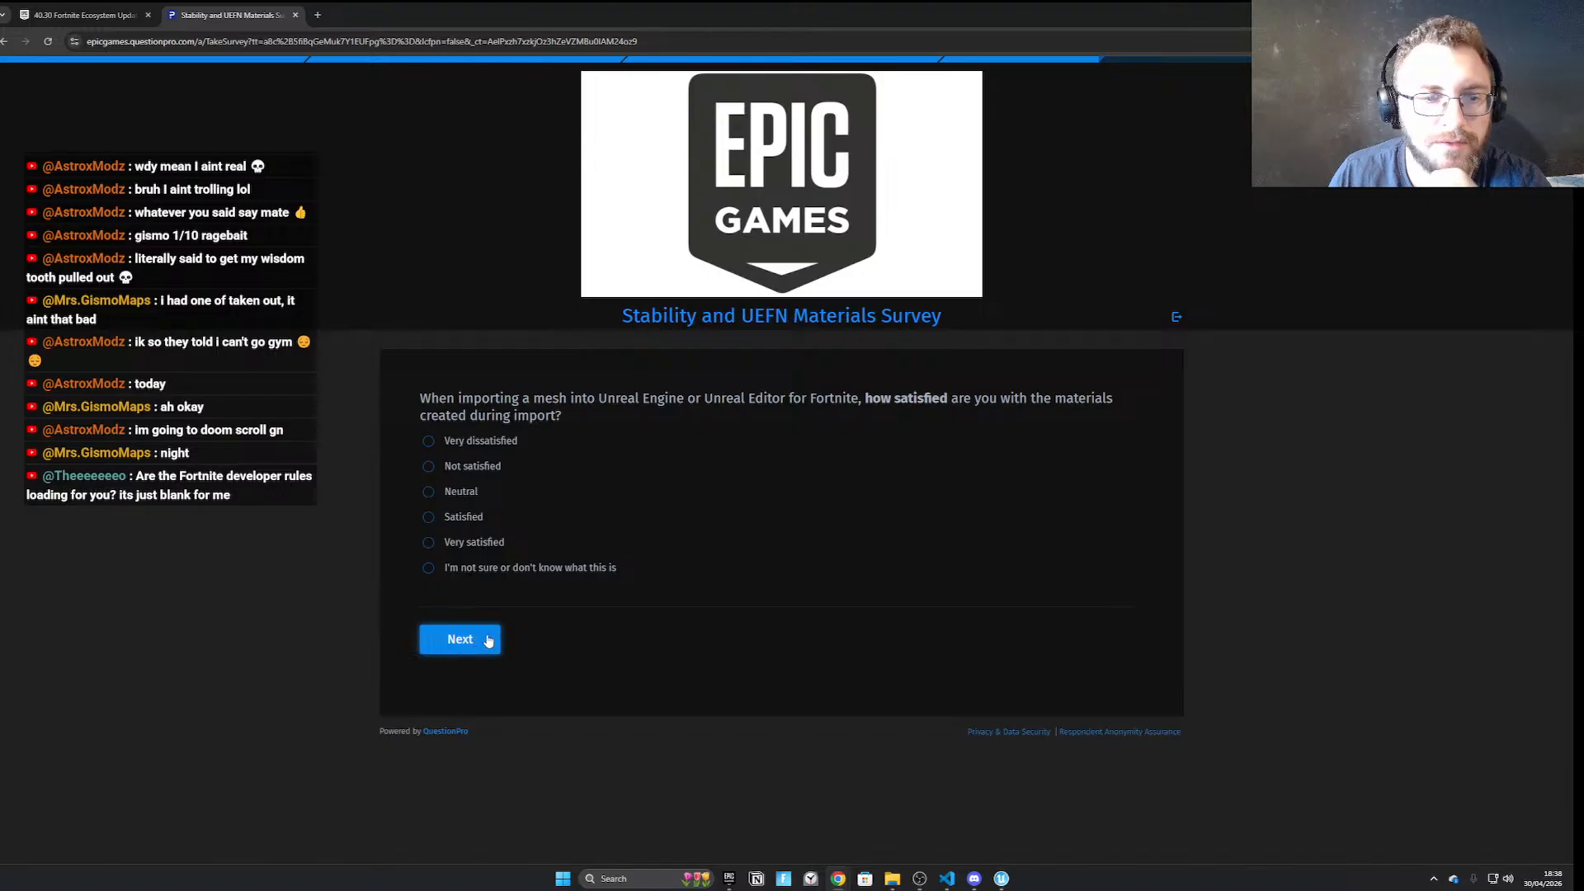
left_click_drag(431, 399, 1103, 423)
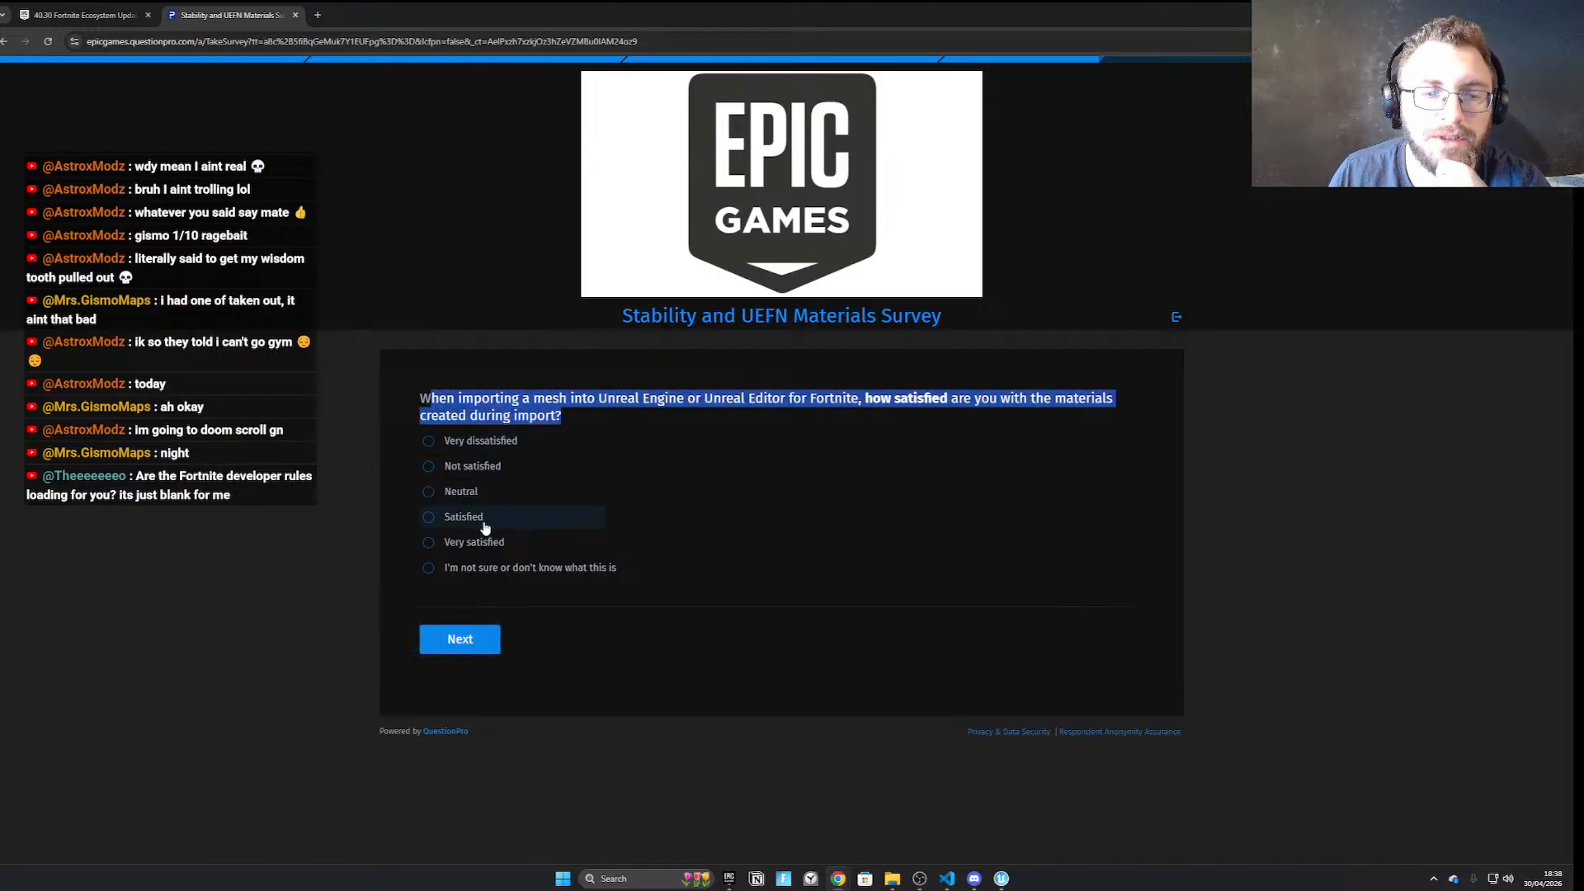
left_click(468, 498)
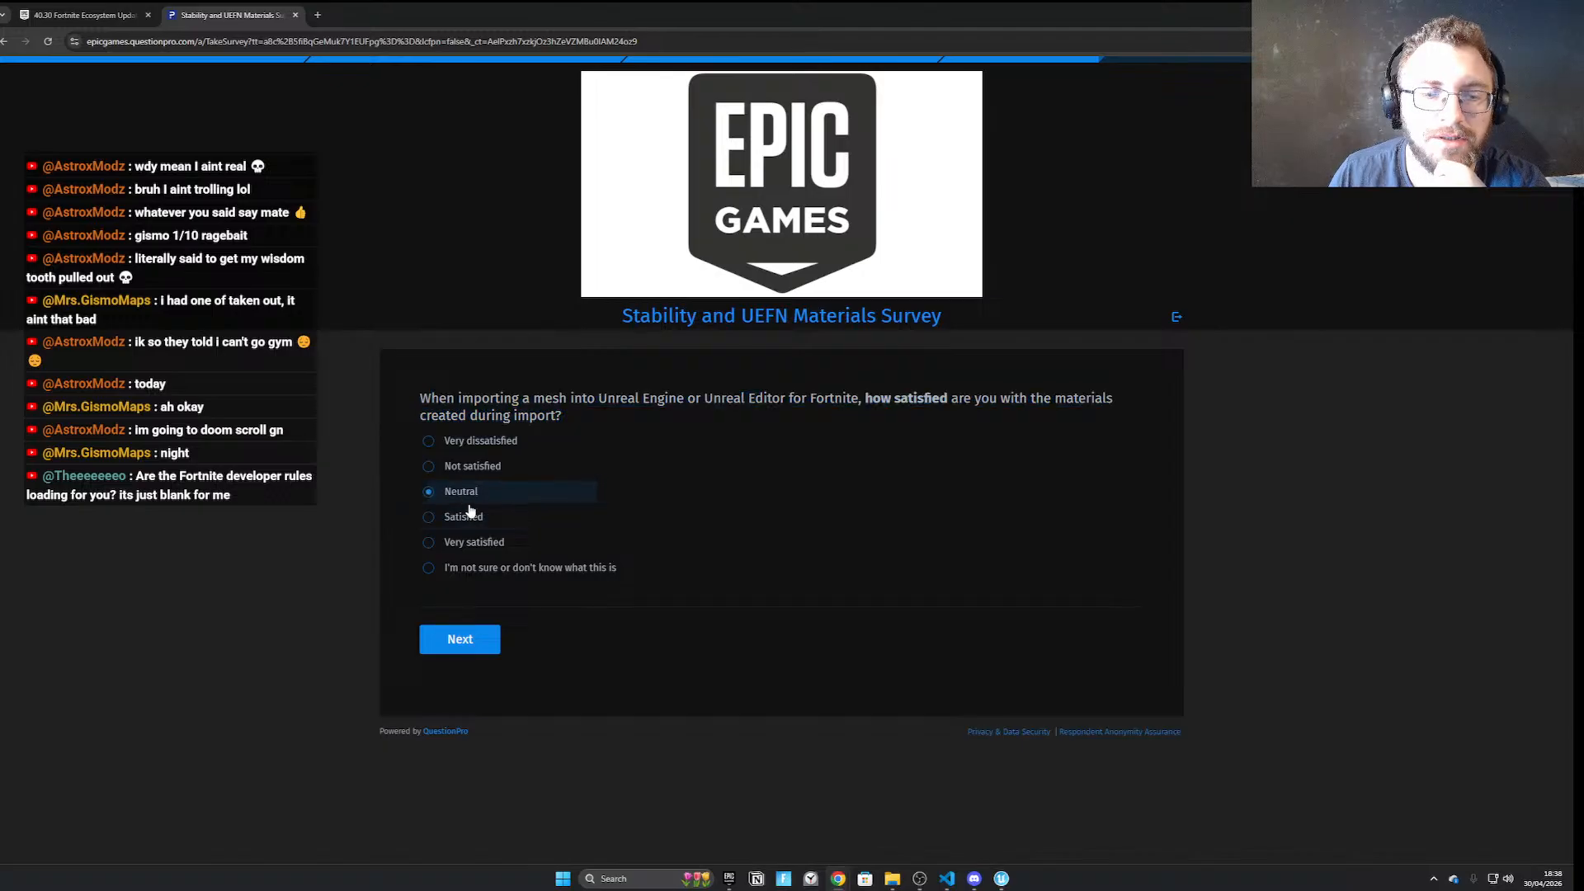
left_click(460, 638)
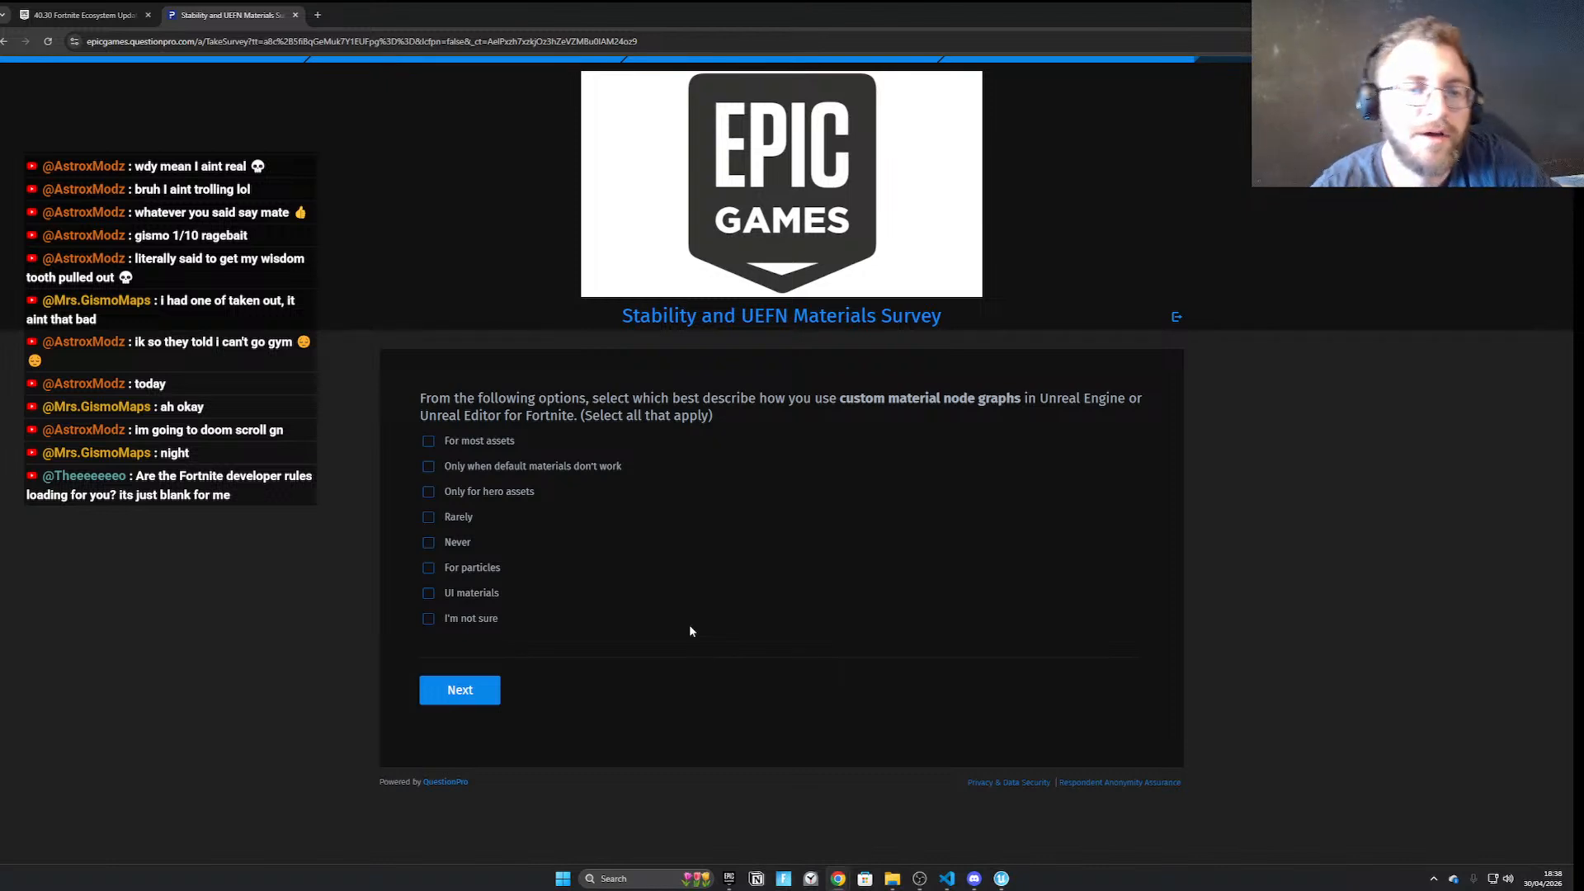
Answer the question about how custom material node graphs are used with "I'm not sure" and continue
left_click_drag(398, 389, 1125, 396)
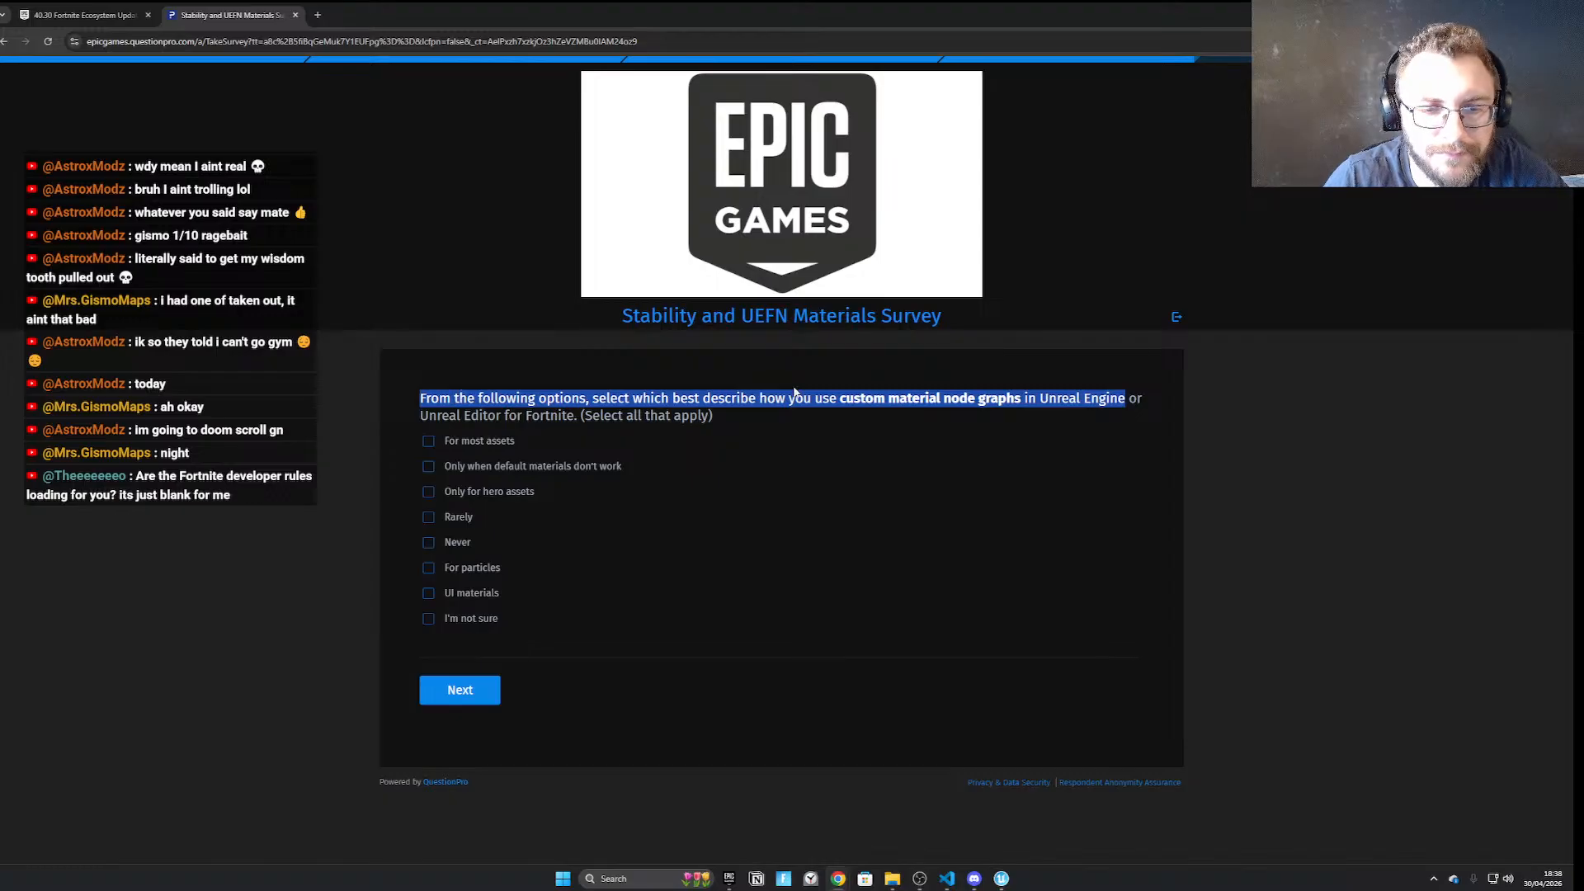
left_click(826, 419)
left_click_drag(841, 401, 1147, 405)
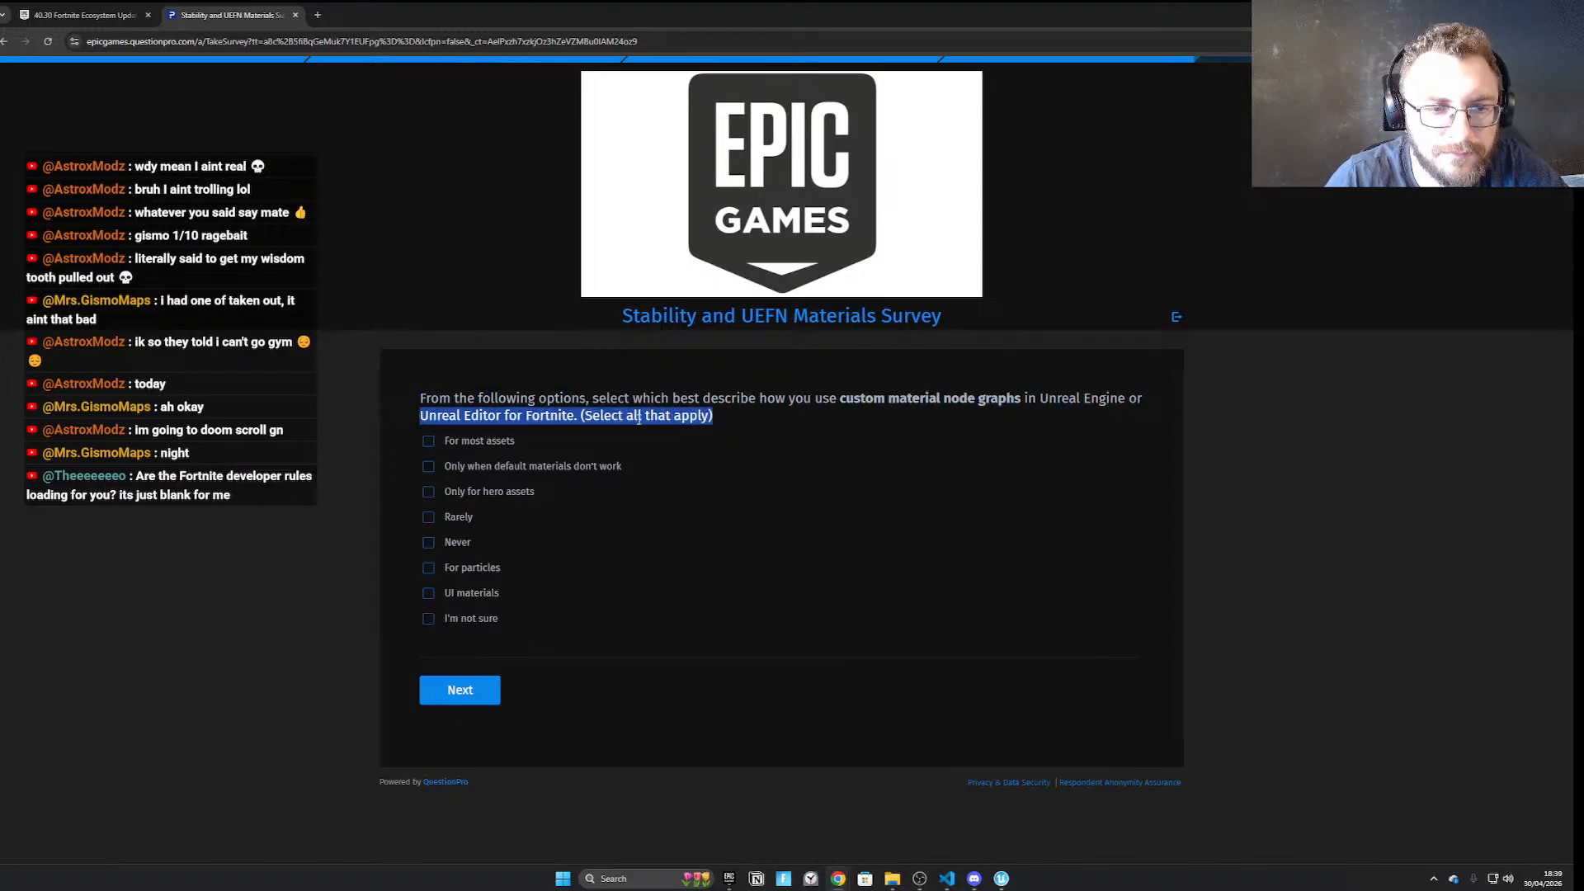
left_click(698, 417)
left_click(472, 620)
left_click(460, 690)
Answer "Once in a while" for reducing materials to change project size, and advance through the multiple-choice questions to the open-ended page
left_click_drag(428, 398, 1082, 425)
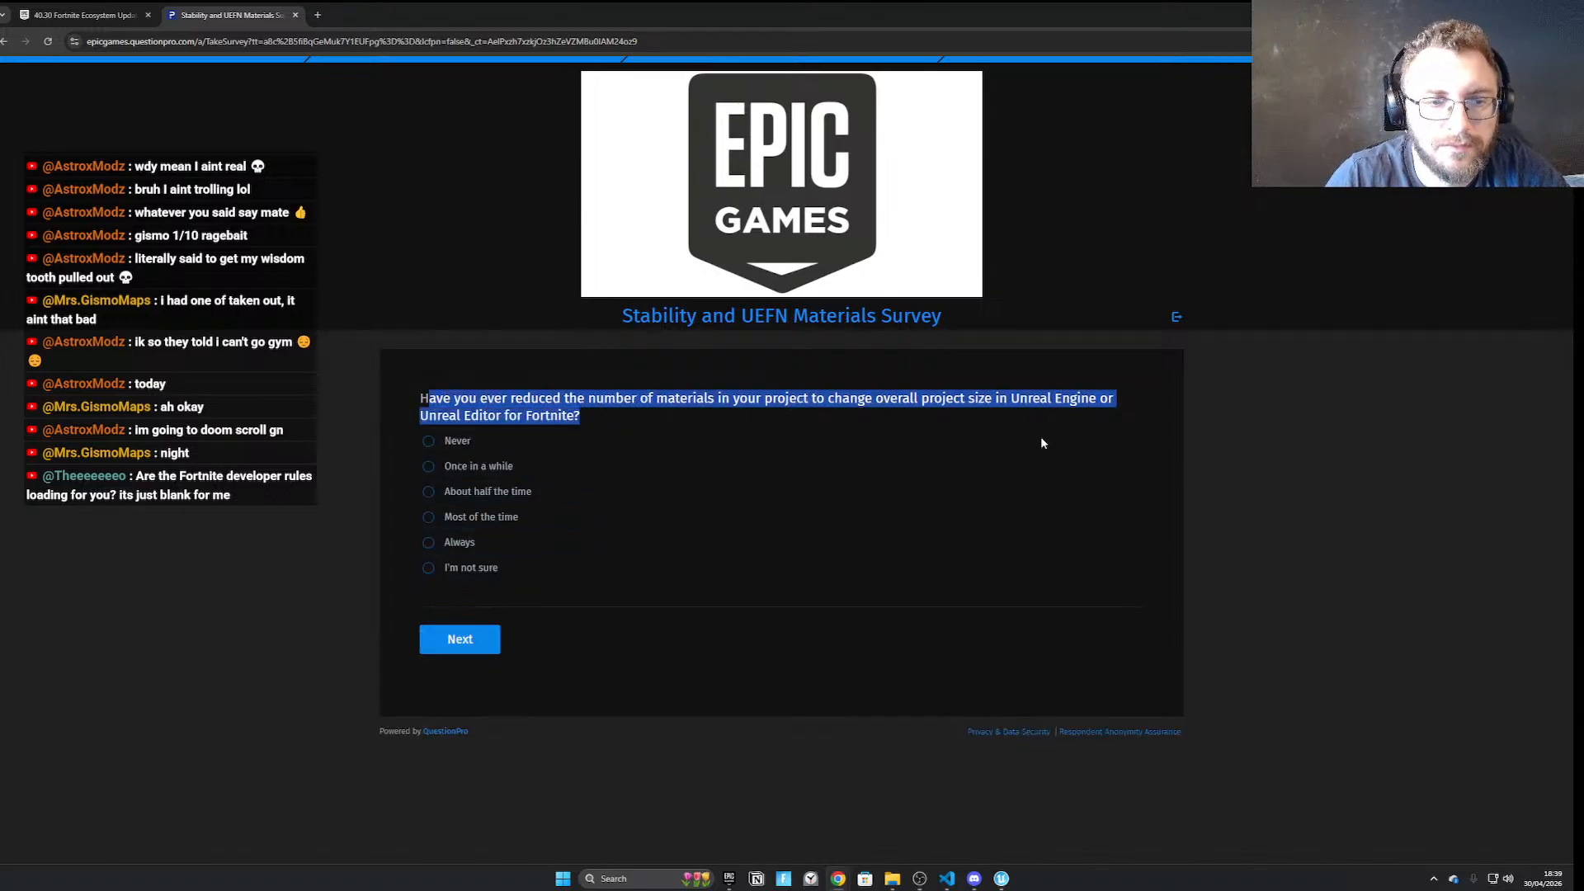
left_click(604, 431)
left_click(482, 467)
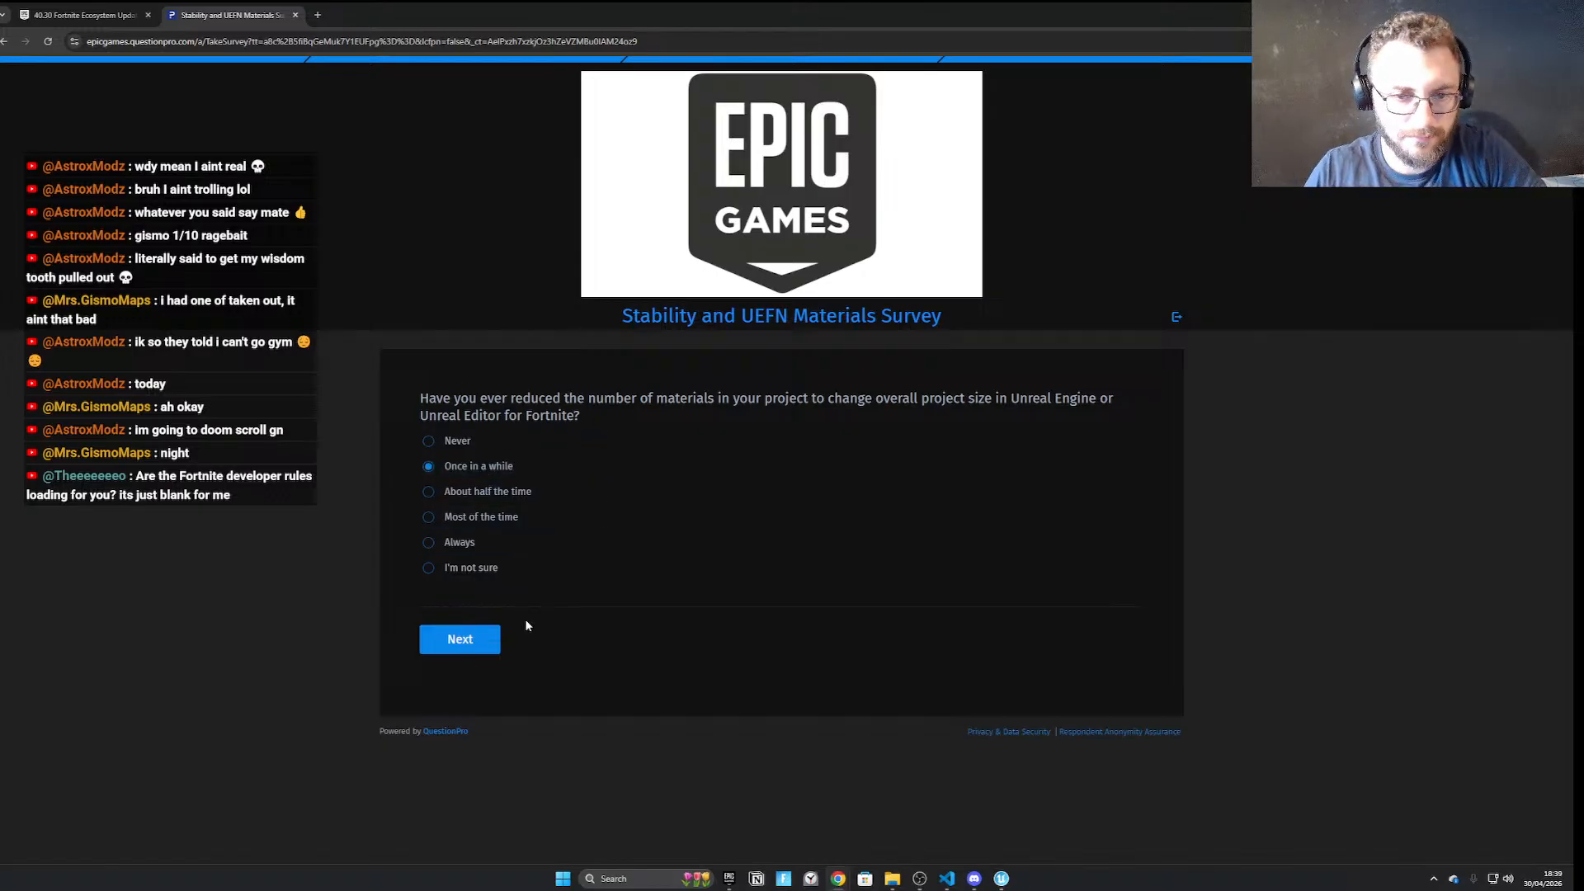
left_click(489, 642)
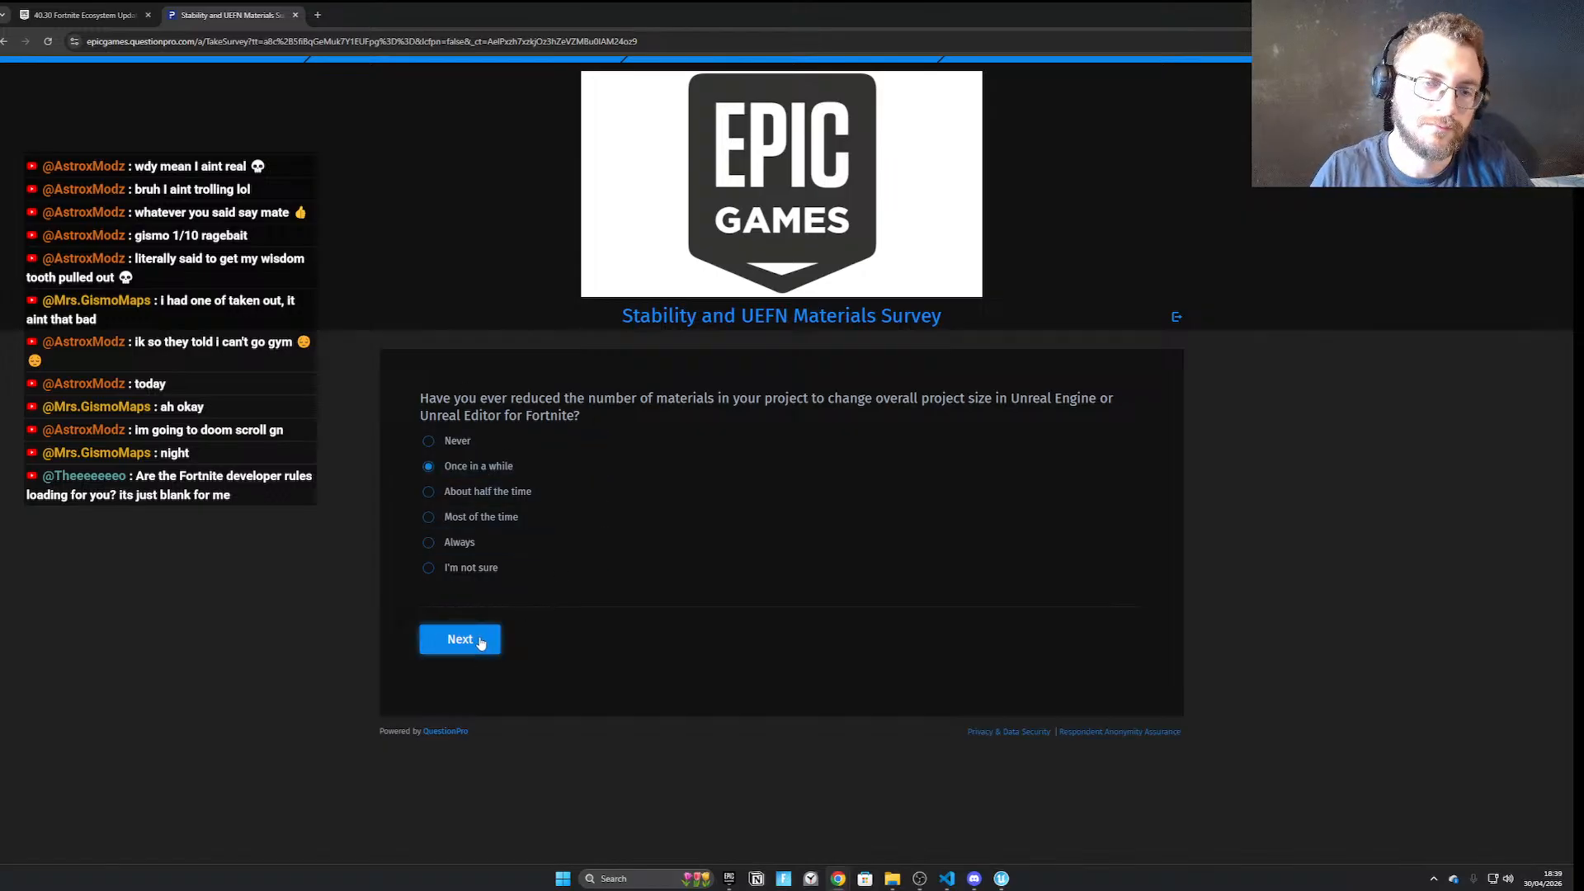
left_click(462, 568)
left_click(462, 638)
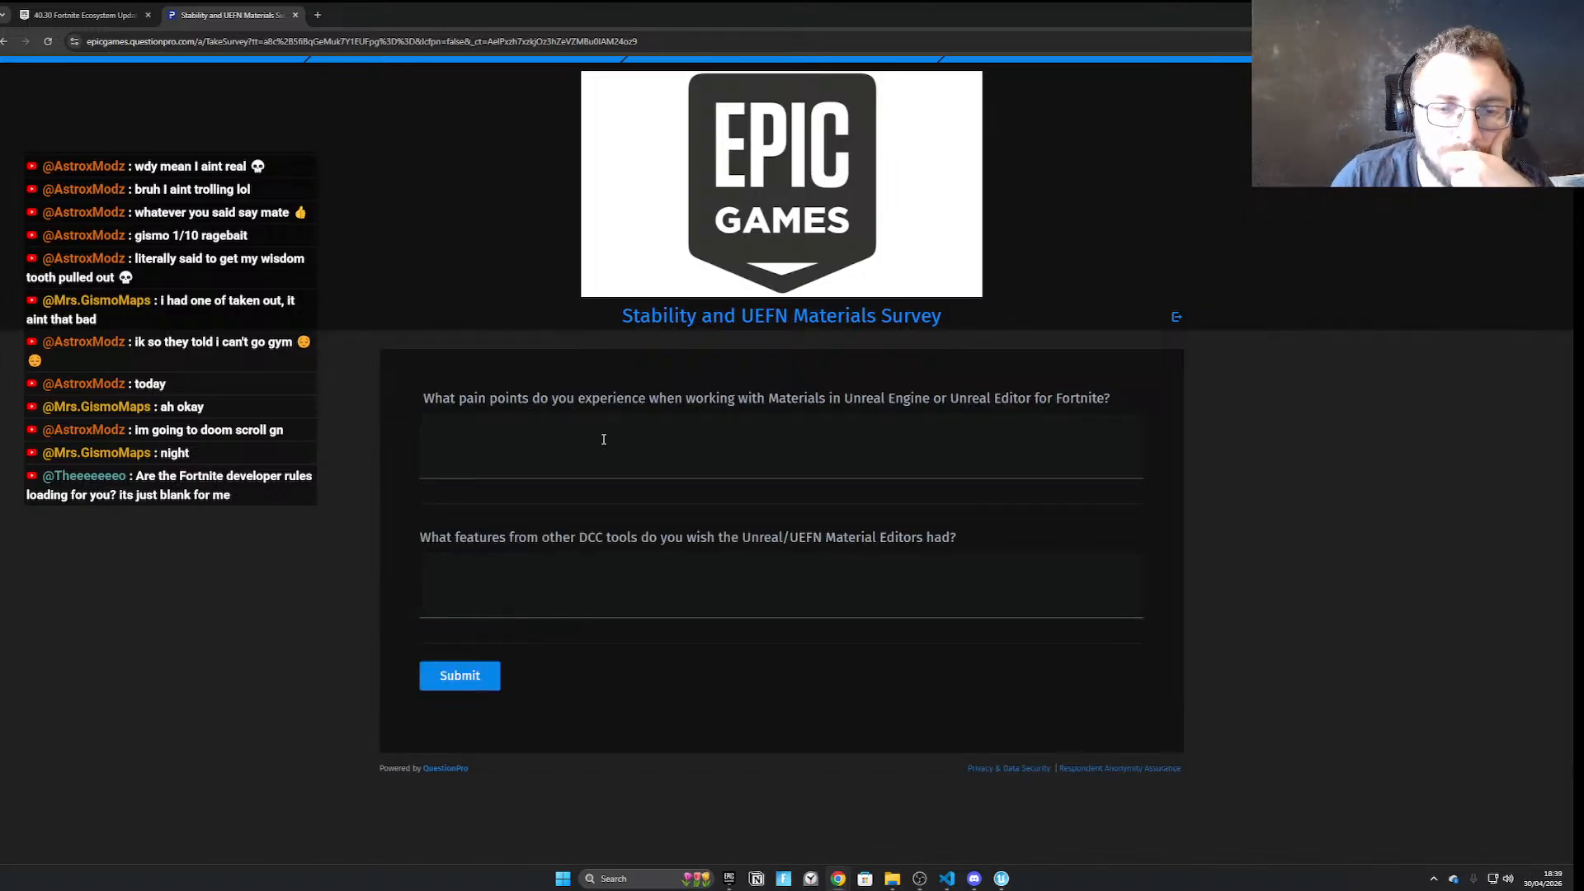
Enter "Graphs and flow in documentation is often hard to follow without good visuals and screenshots" as the pain point and "N/A" for wished-for features
left_click(603, 438)
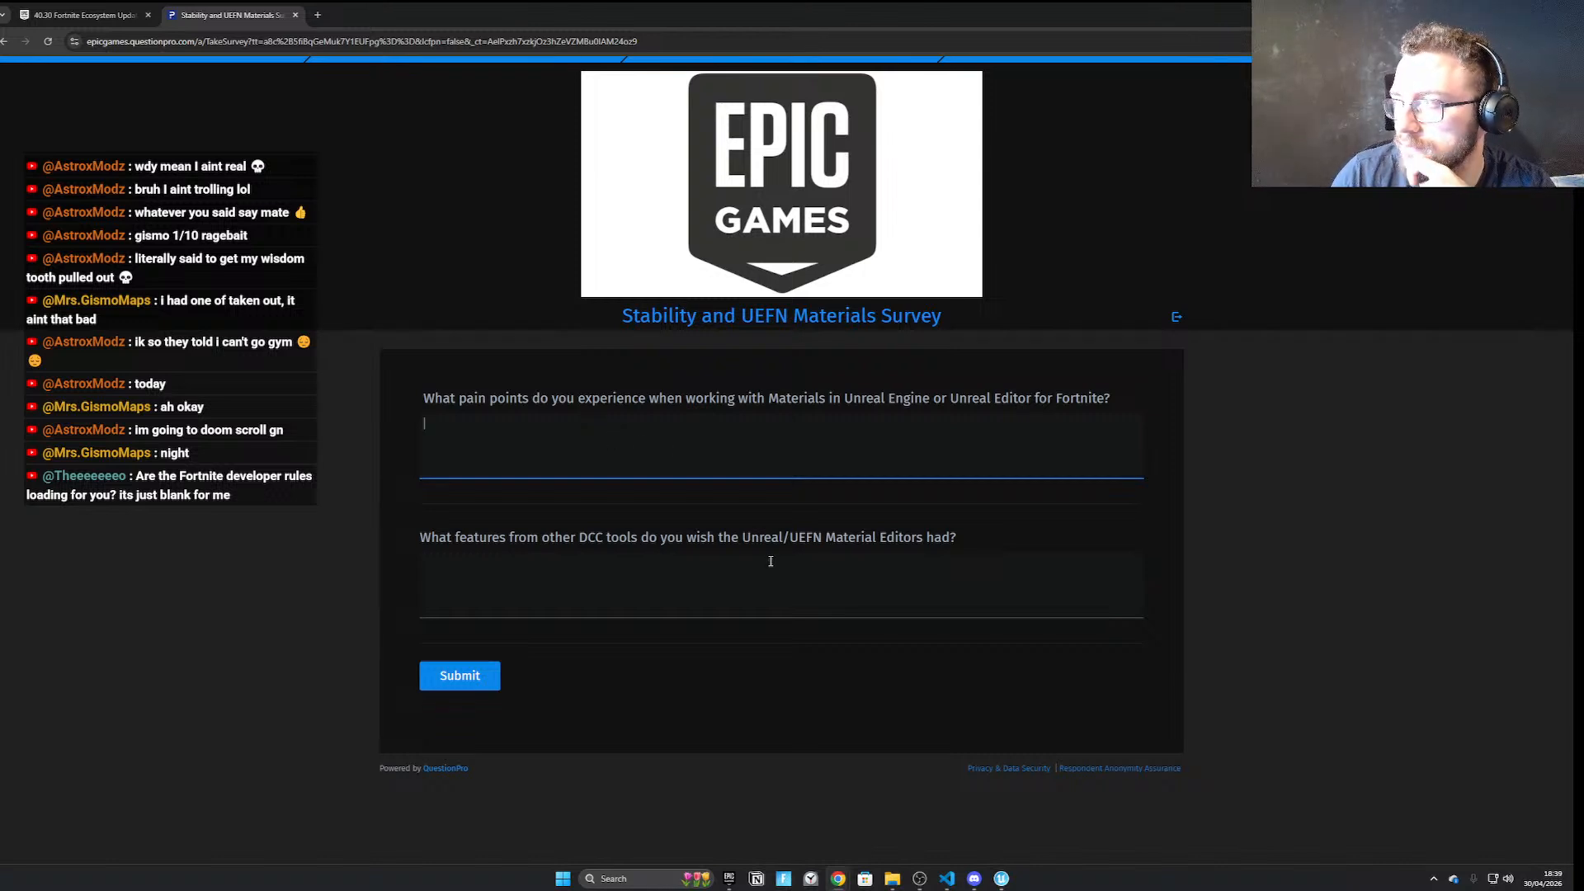
type("Graphs and flow in df")
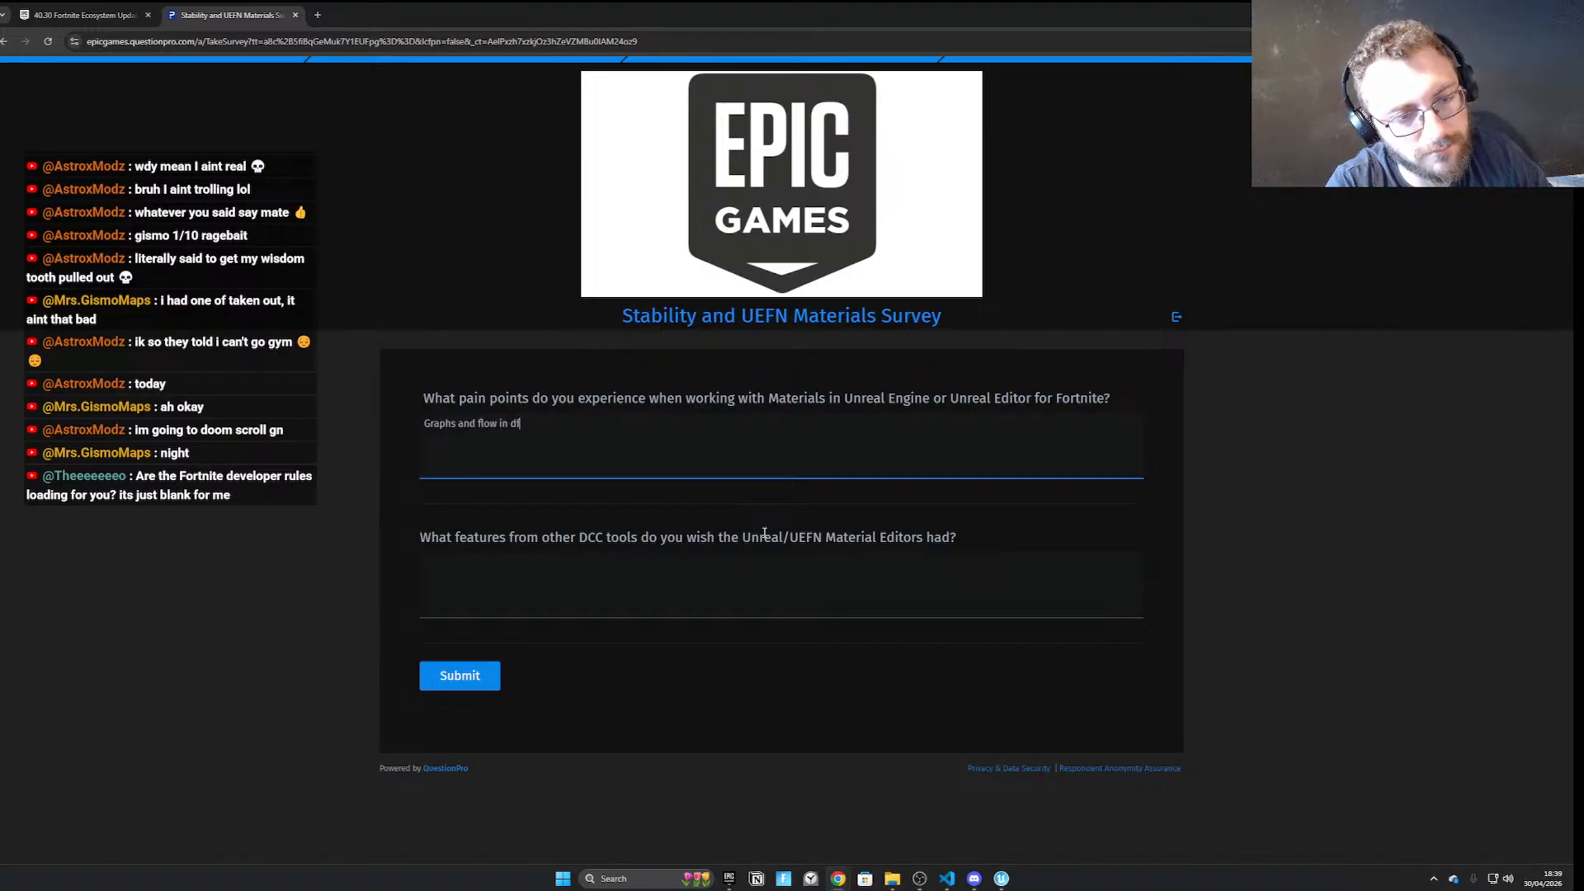
key("BackSpace")
type("ocumentation is often hard t")
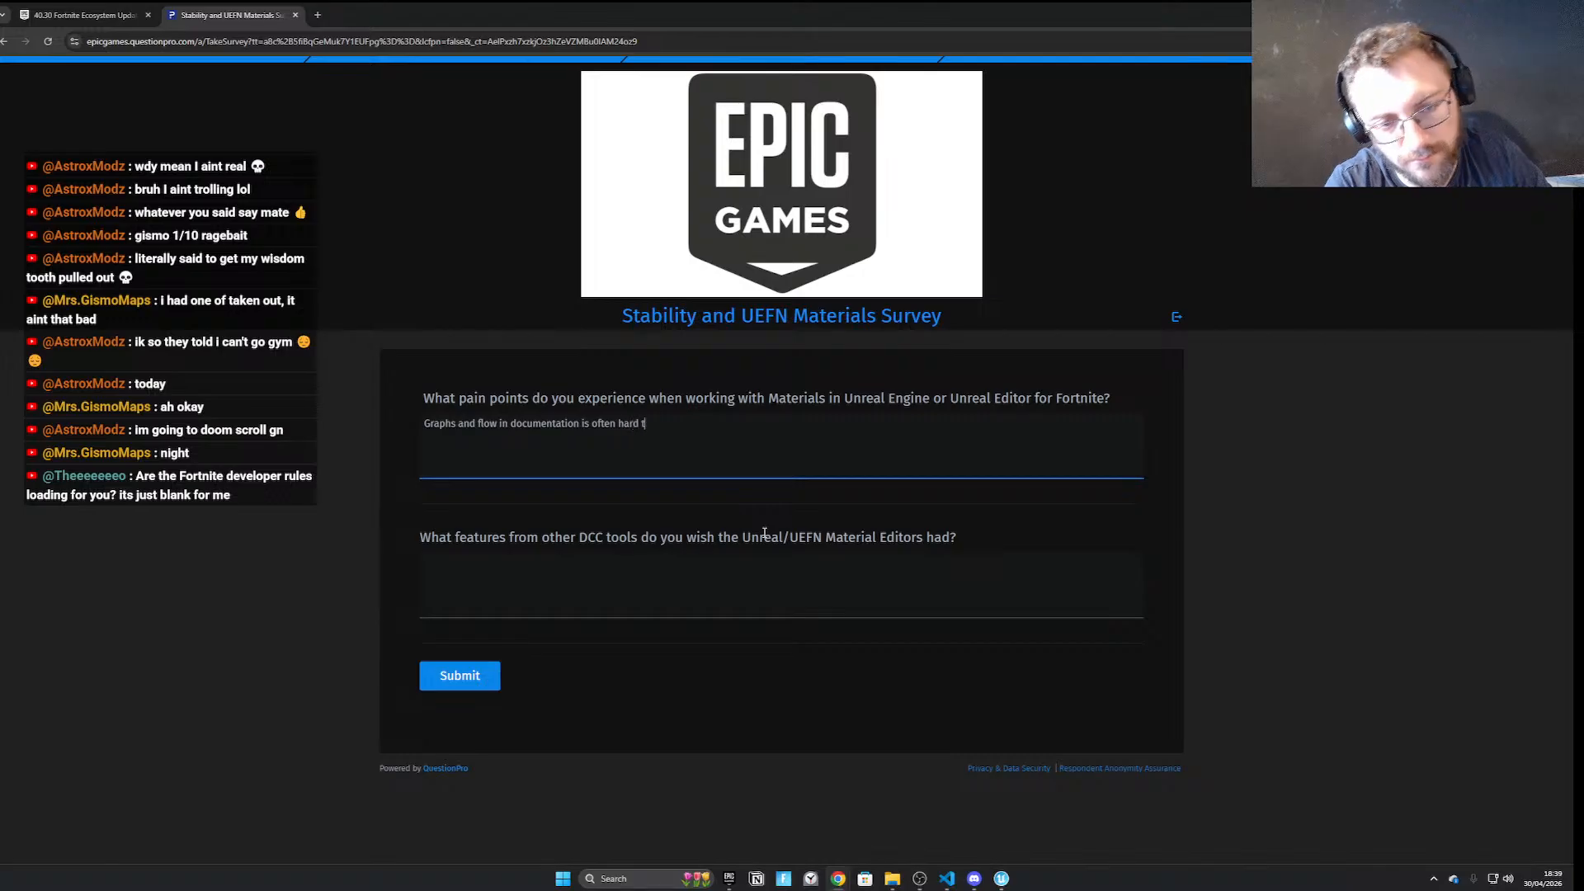
type("o follow without good visuals and screenshots")
key("ctrl+a")
key("BackSpace")
key("ctrl+v")
left_click(649, 575)
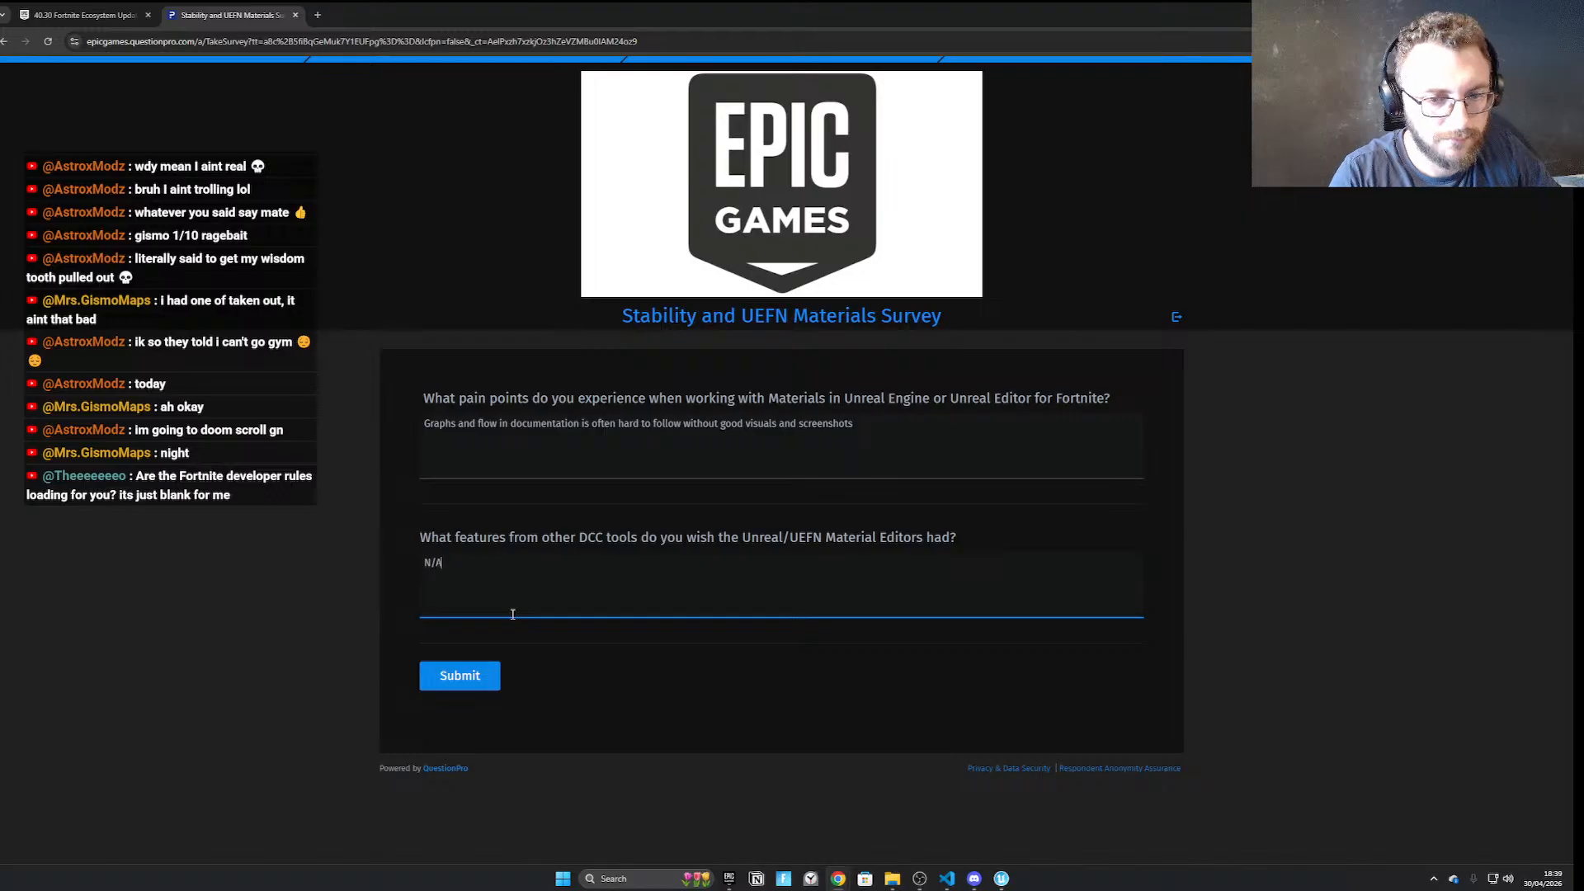
Replace the wished-for features answer with a request to allow more UE5 material functions and features in UEFN, and submit the survey
key("ctrl+a")
type("Allowe")
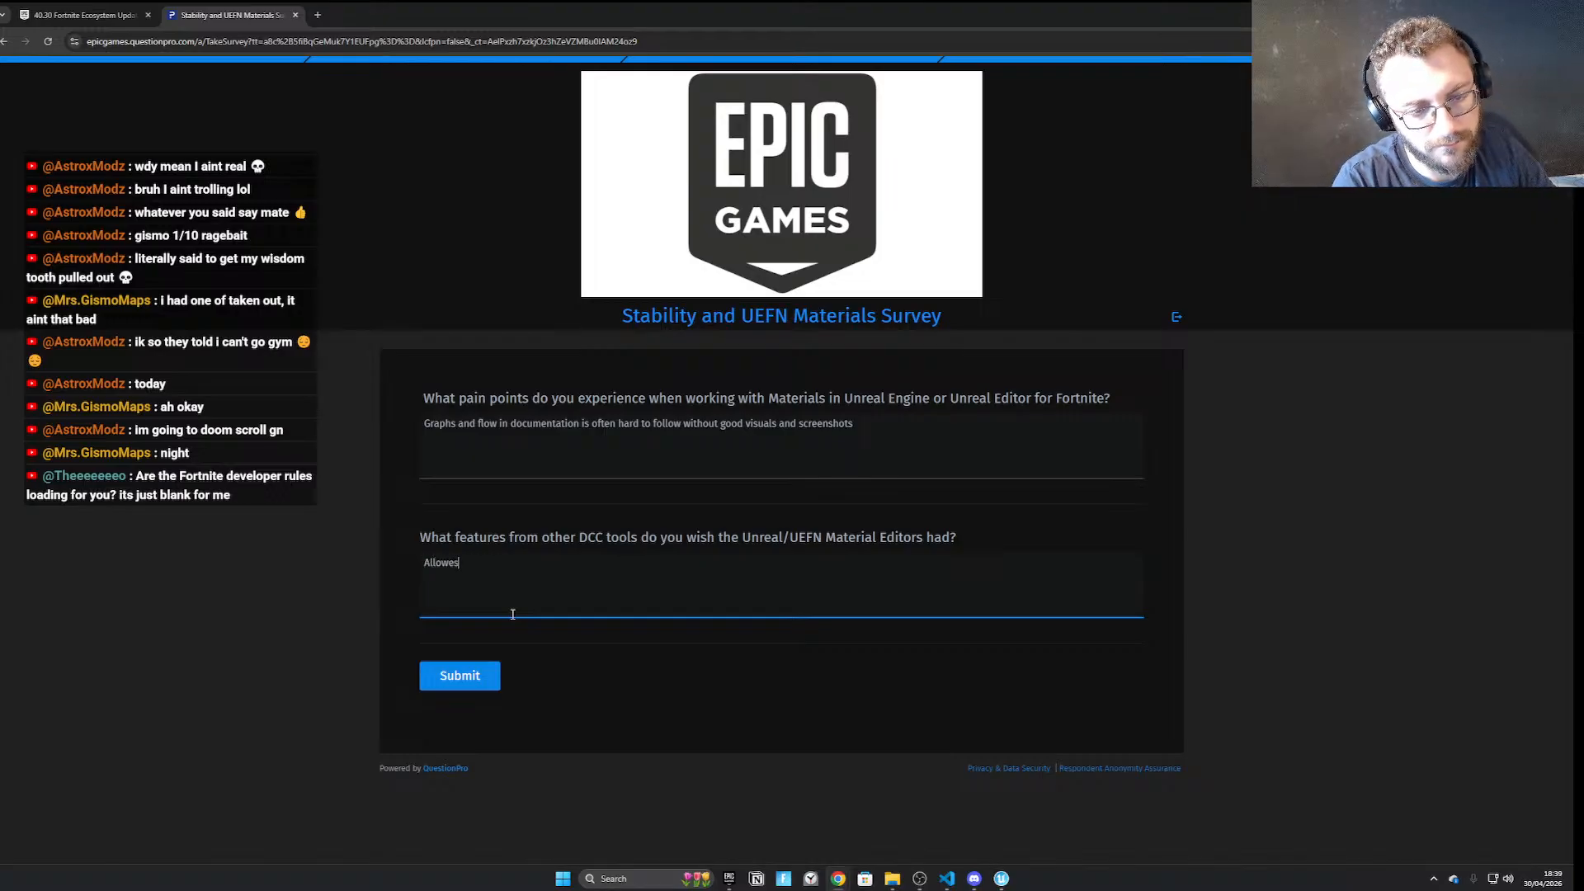
type(" more functions and")
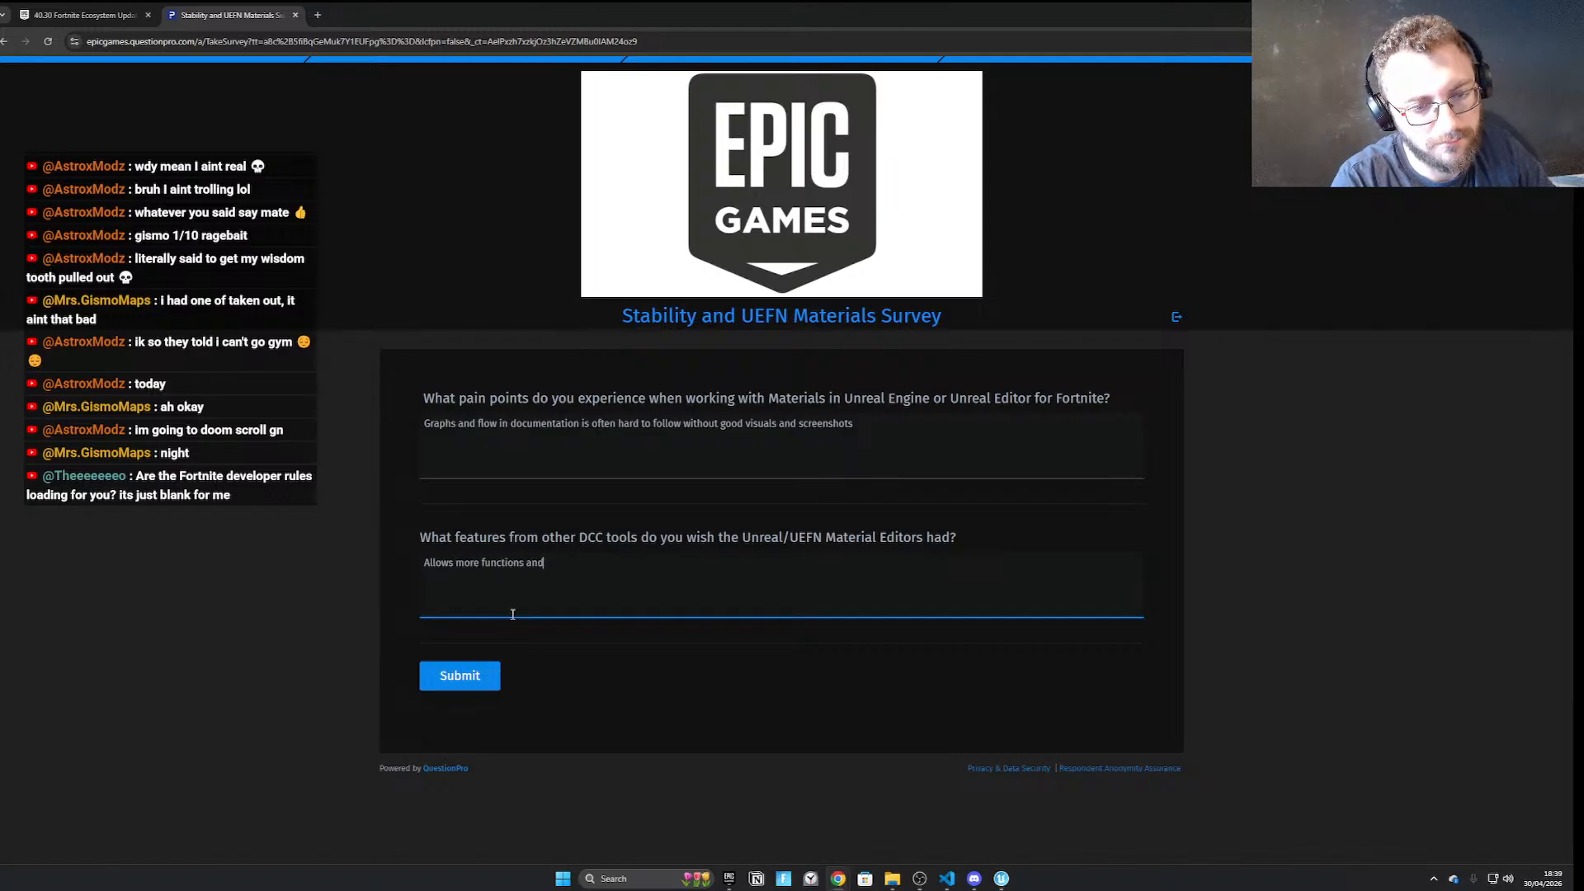
type(" features of ma")
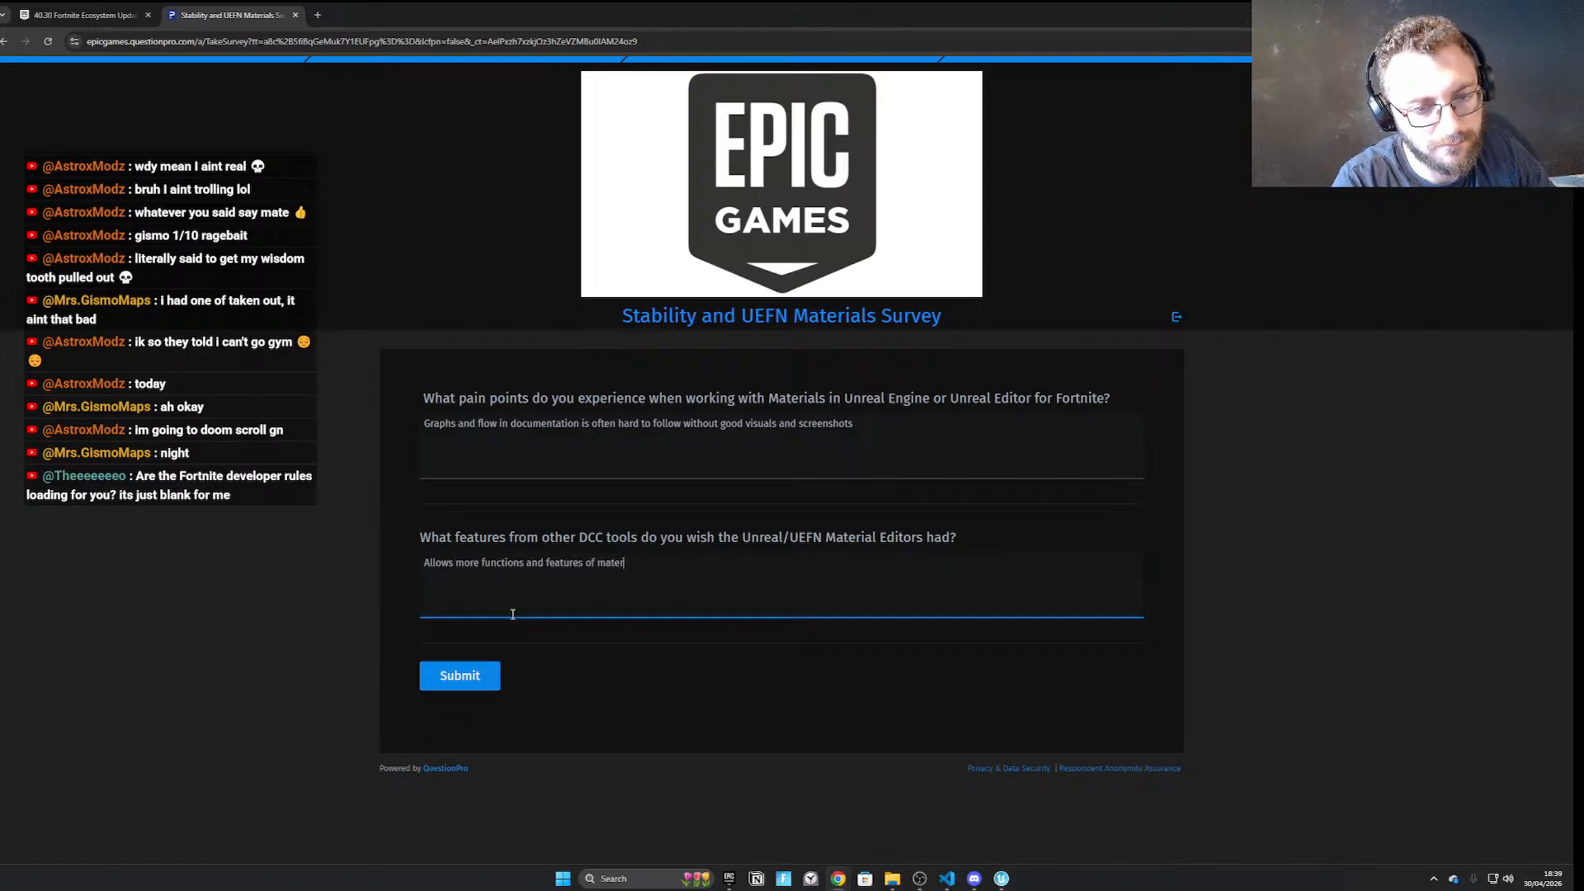
type("terials inside of UE")
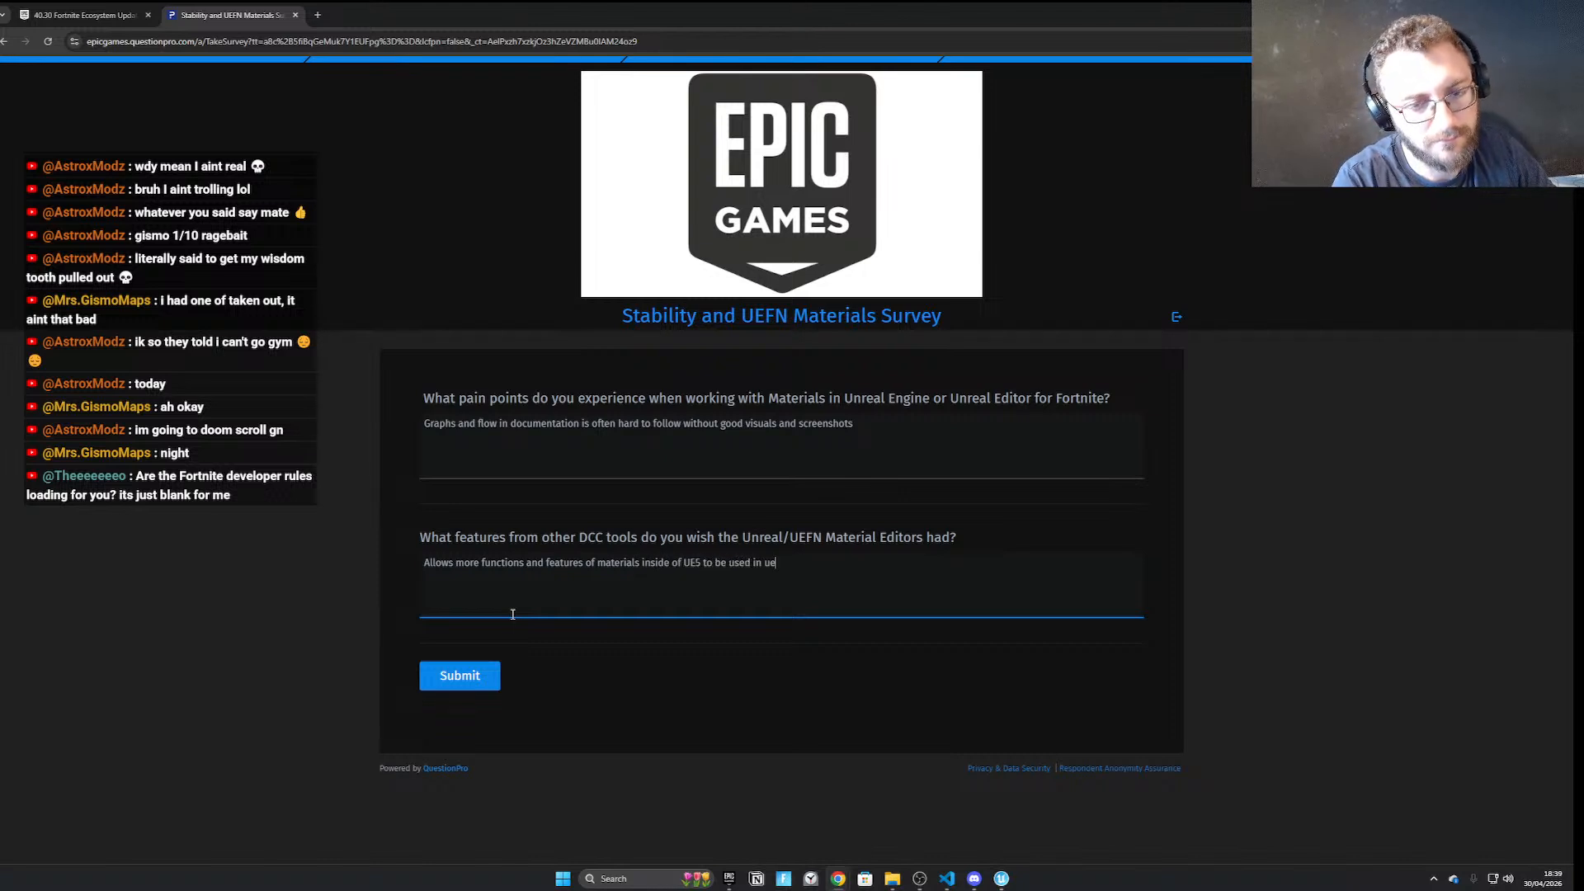
left_click(430, 667)
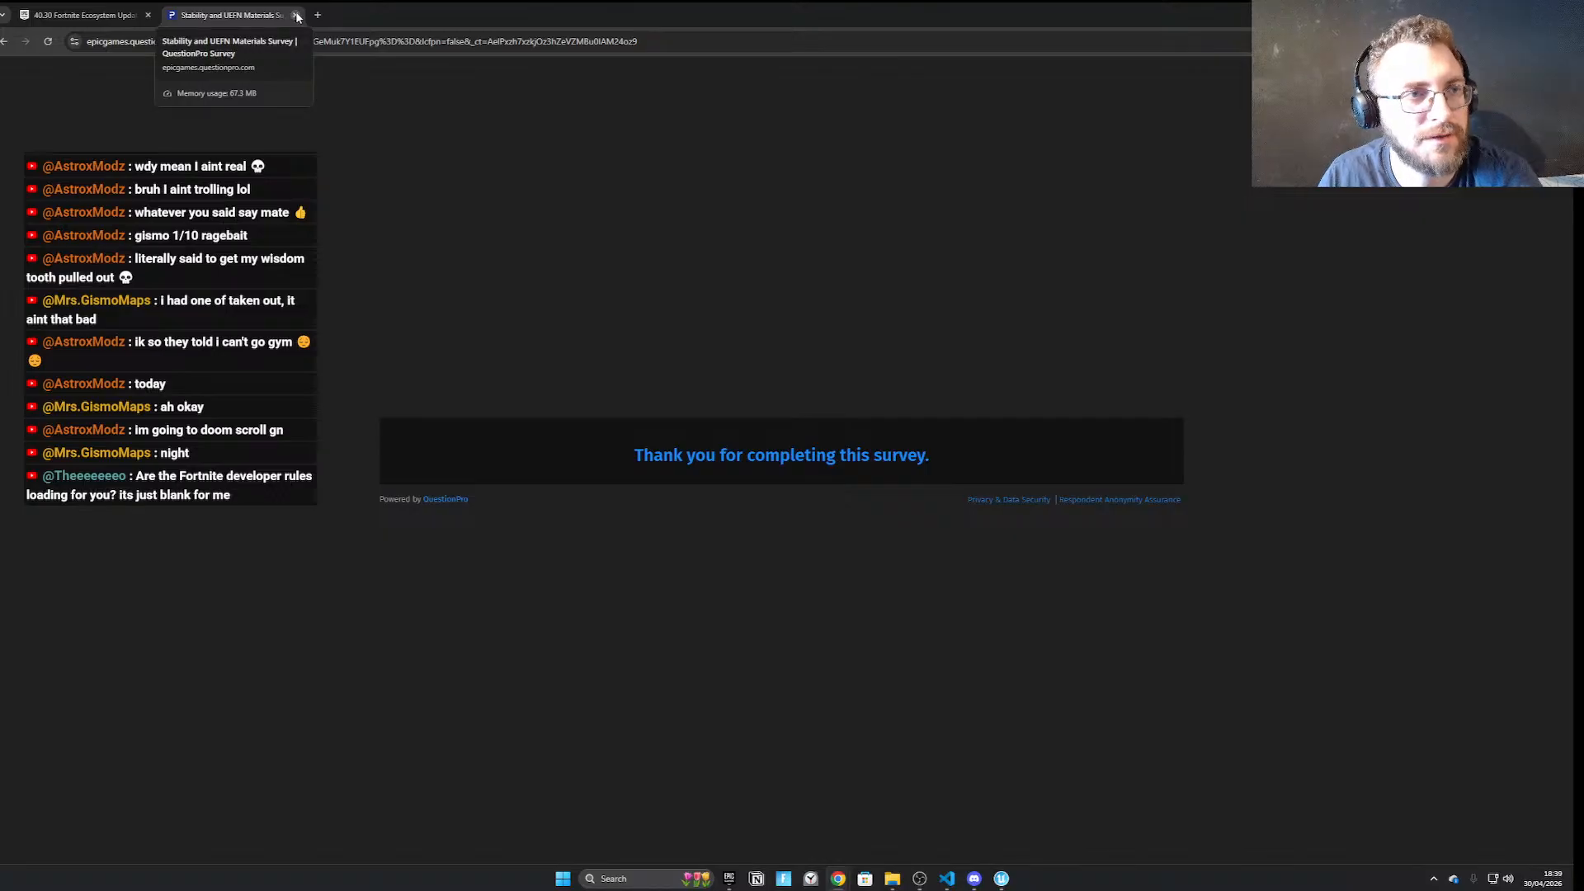
Close the survey and release notes pages, return to the WB_PlaytimeReward widget and start screen snips of it
left_click(293, 15)
left_click(147, 15)
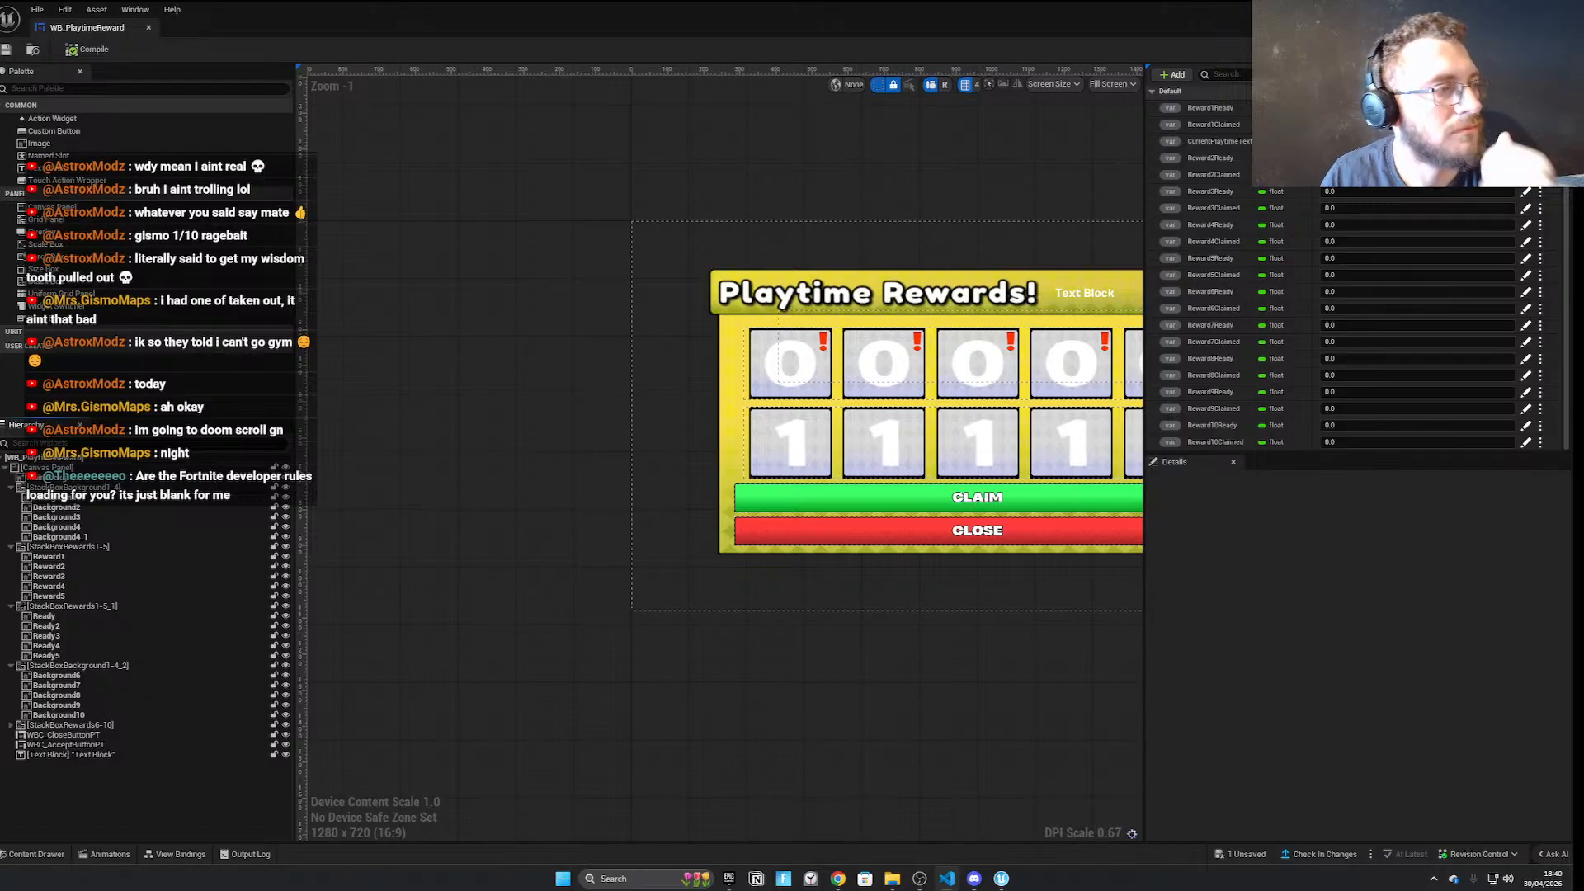
key("super+shift+s")
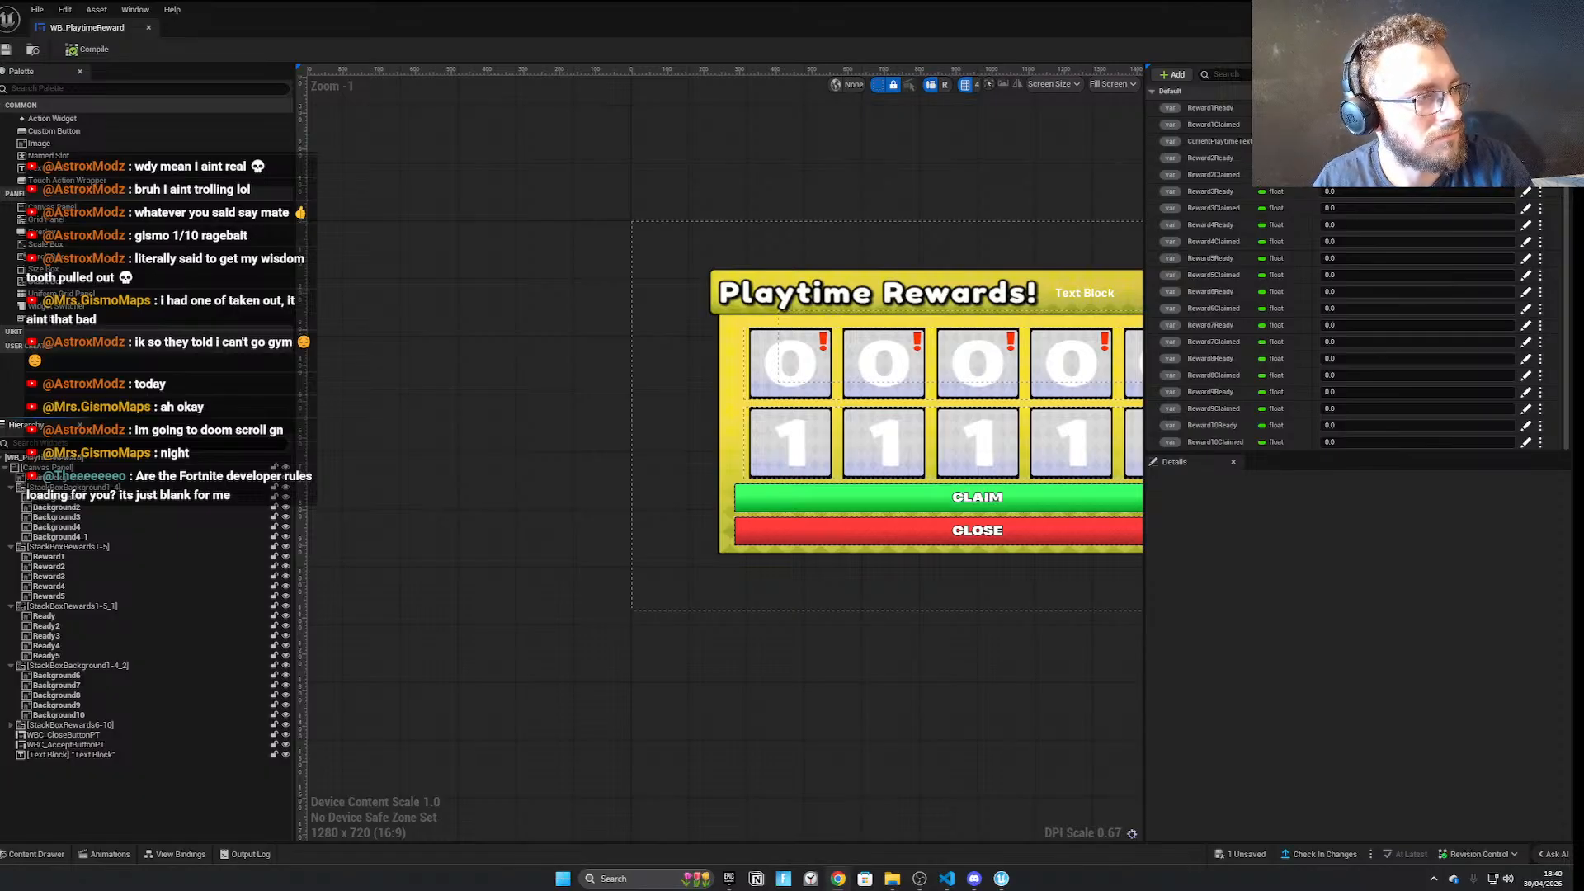
key("super+shift+s")
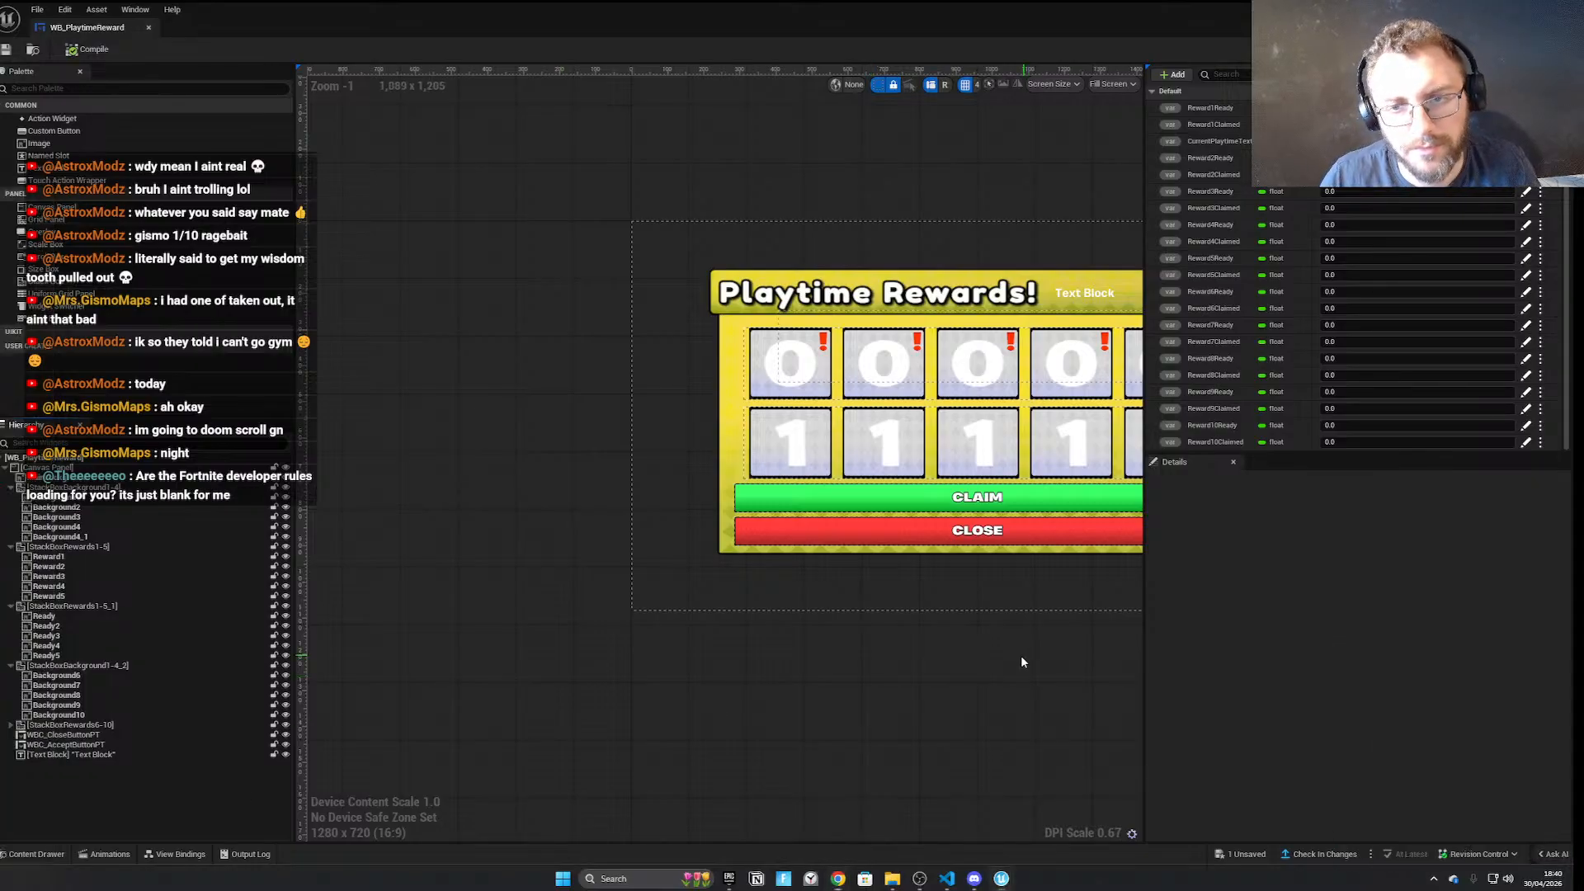
Enlarge the widget's variable list area and add an event variable named ClaimEvent
left_click_drag(1213, 458, 1217, 711)
left_click(1174, 75)
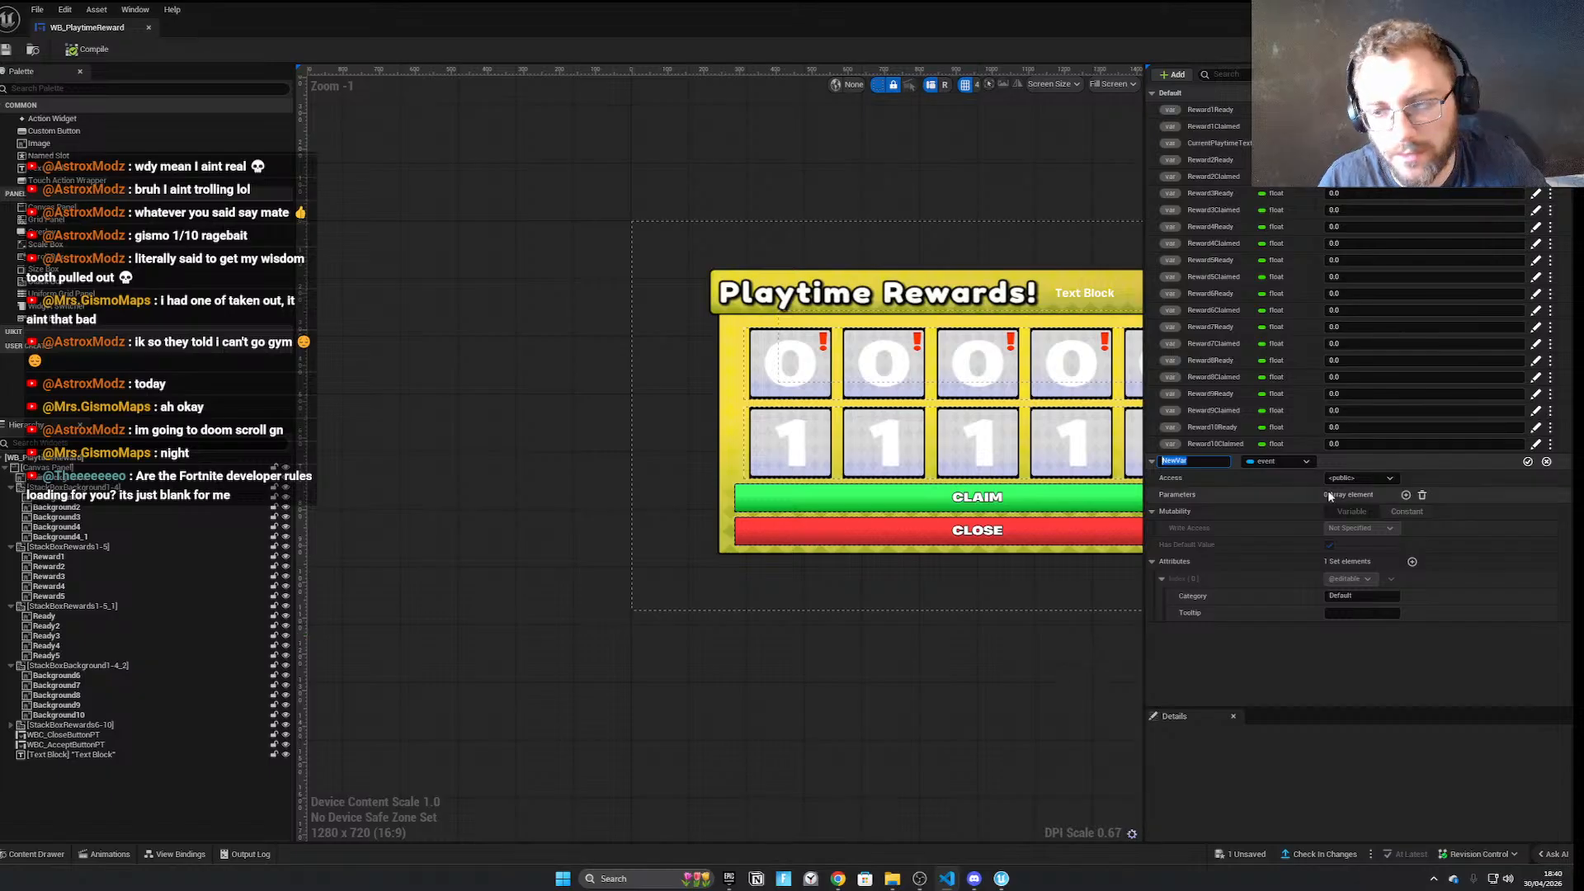
type("ClaimEvent")
key("Return")
left_click(1529, 462)
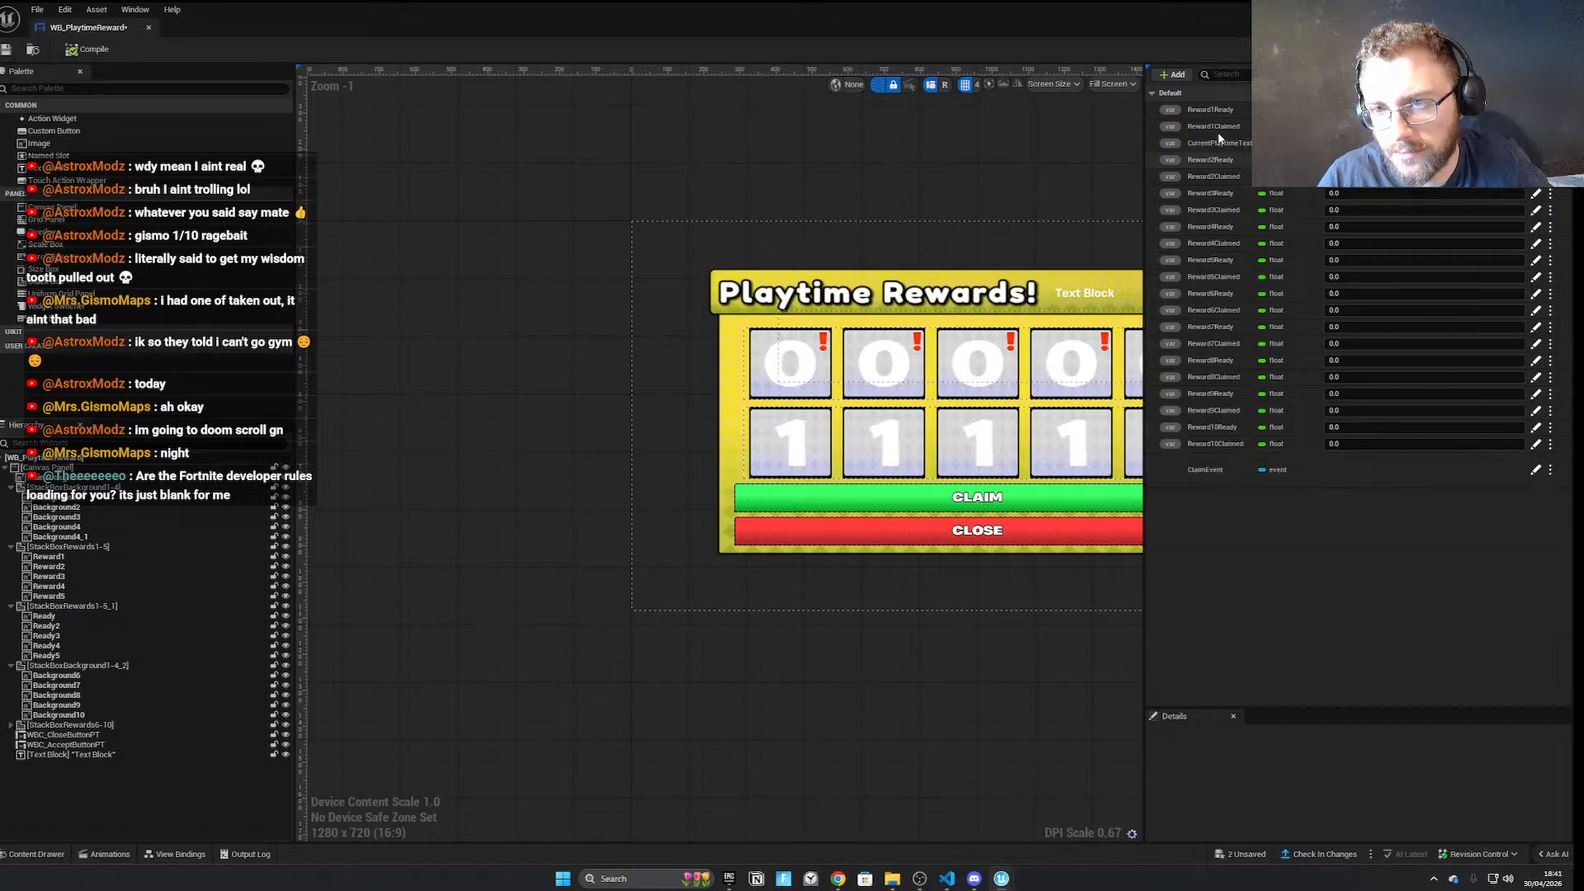
Add a second event variable named CloseButtonEvent and save the WB_PlaytimeReward widget
left_click(1173, 74)
left_click(1279, 496)
left_click(1288, 608)
left_click(1189, 496)
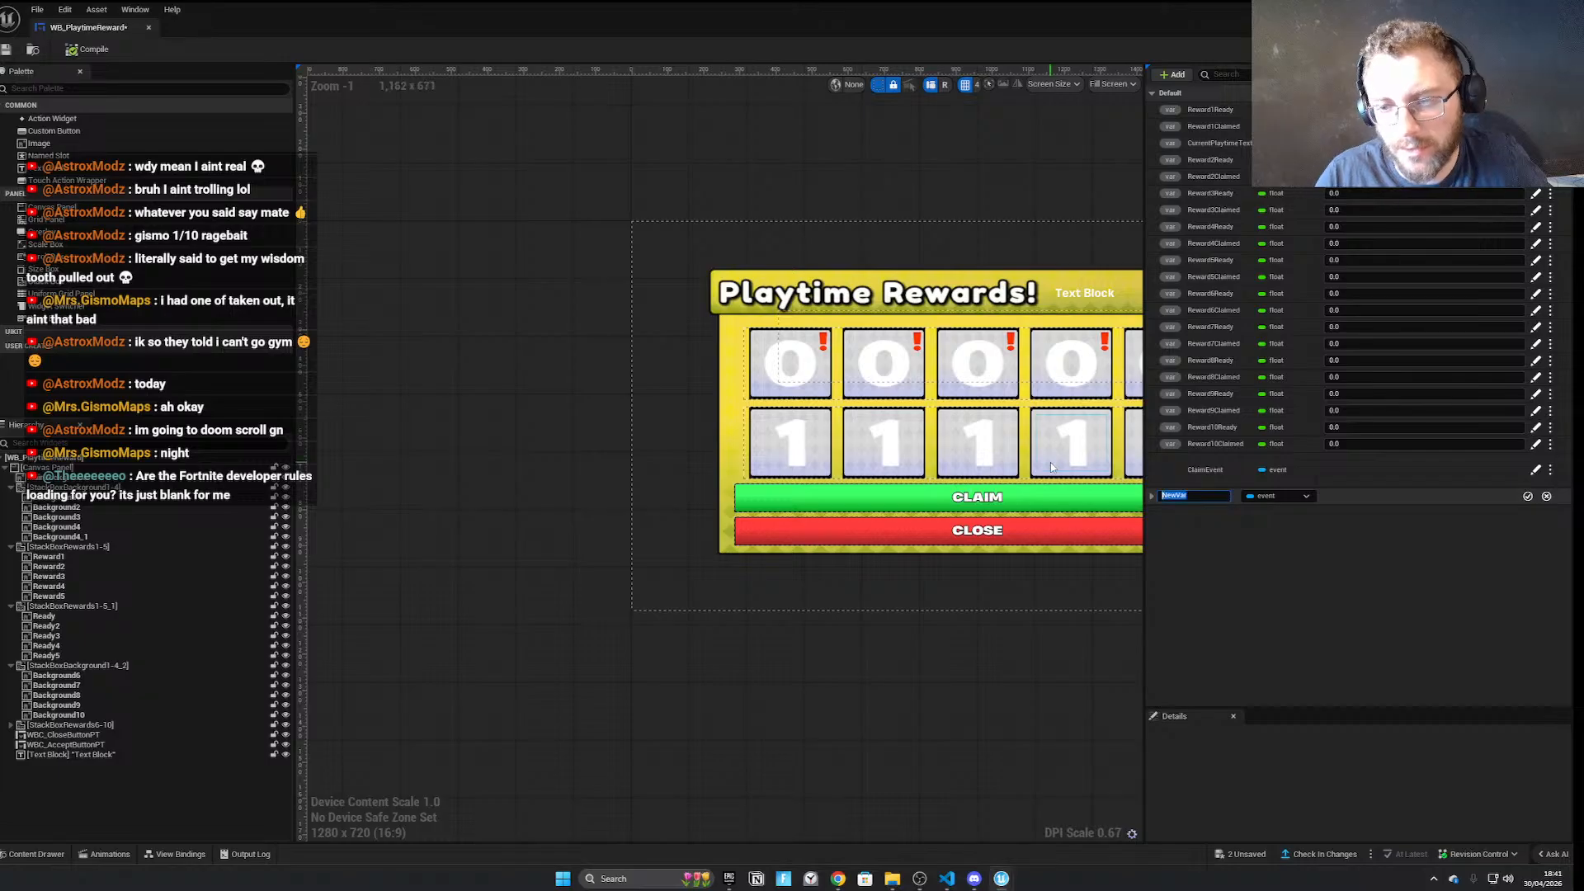
type("CloseButtonEvent")
key("Return")
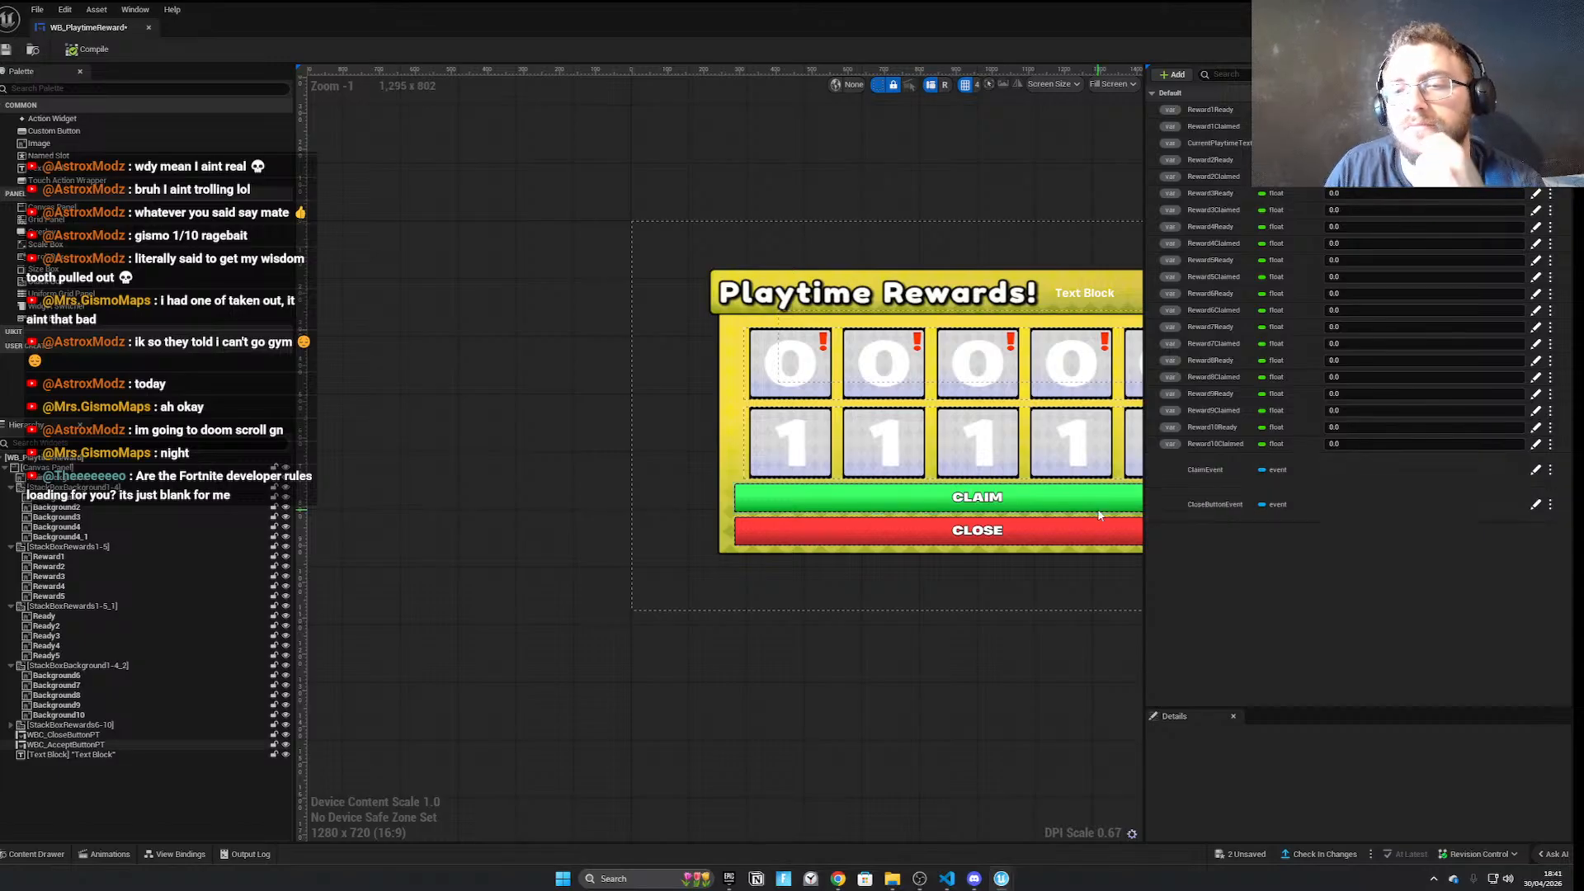
left_click(1060, 496)
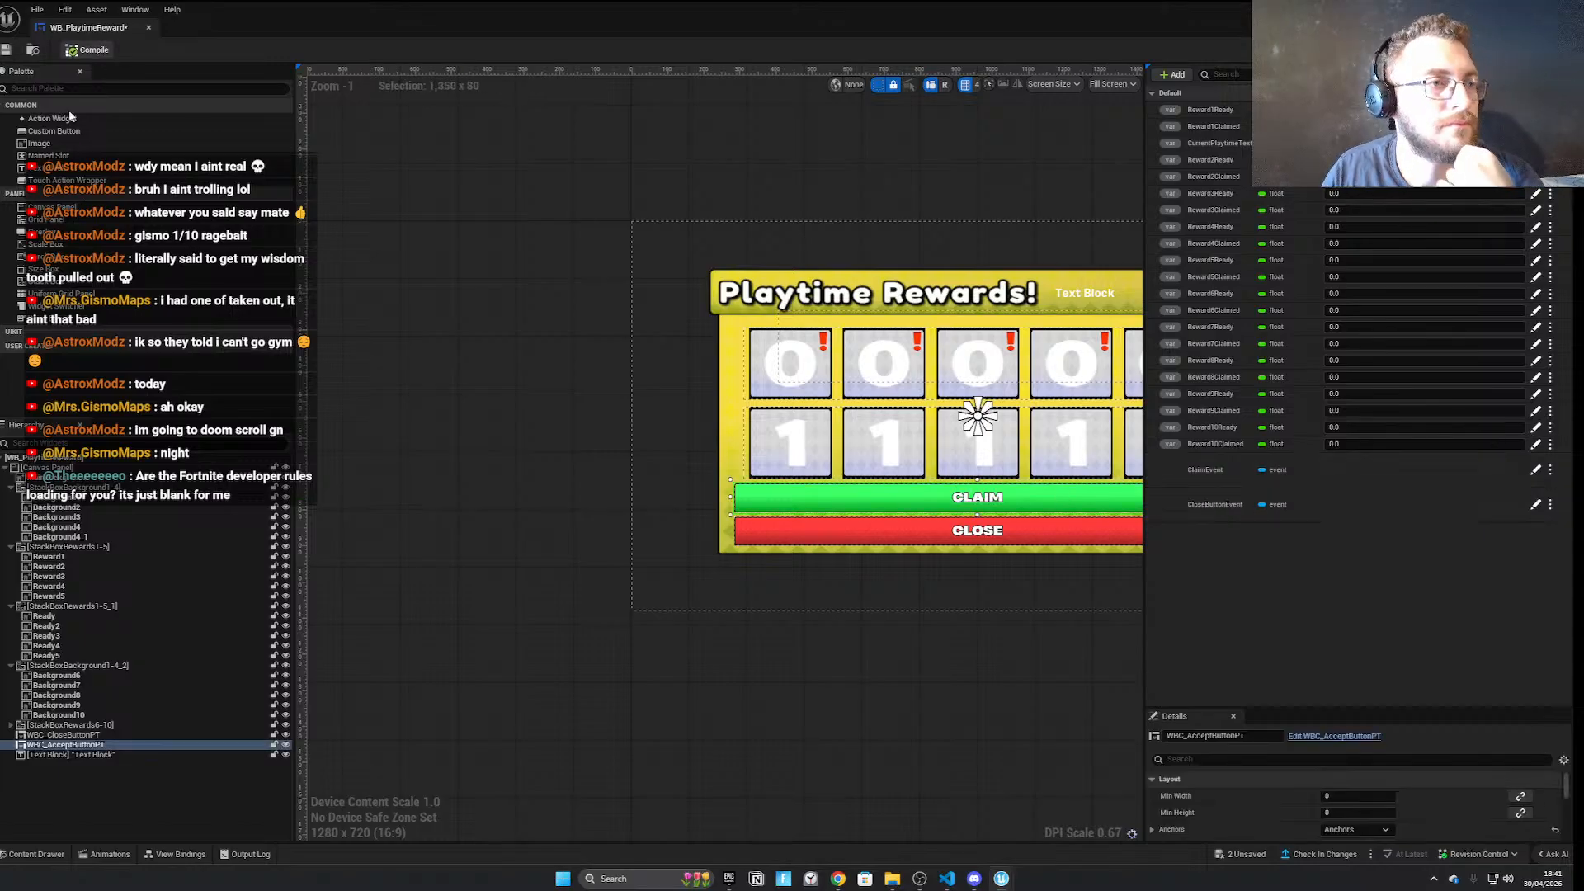
left_click(6, 49)
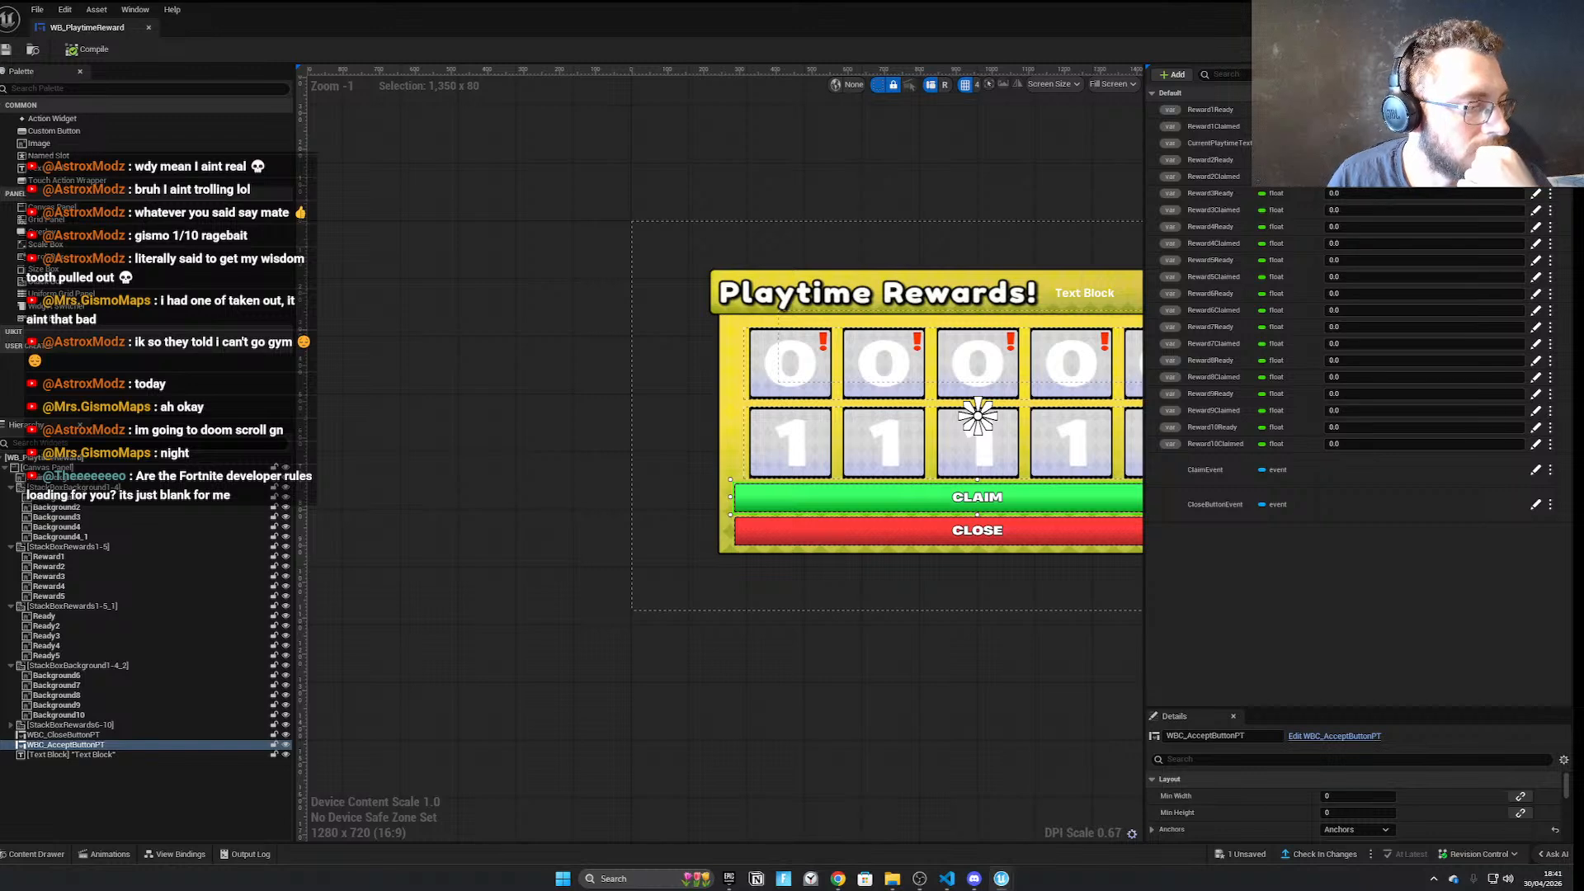
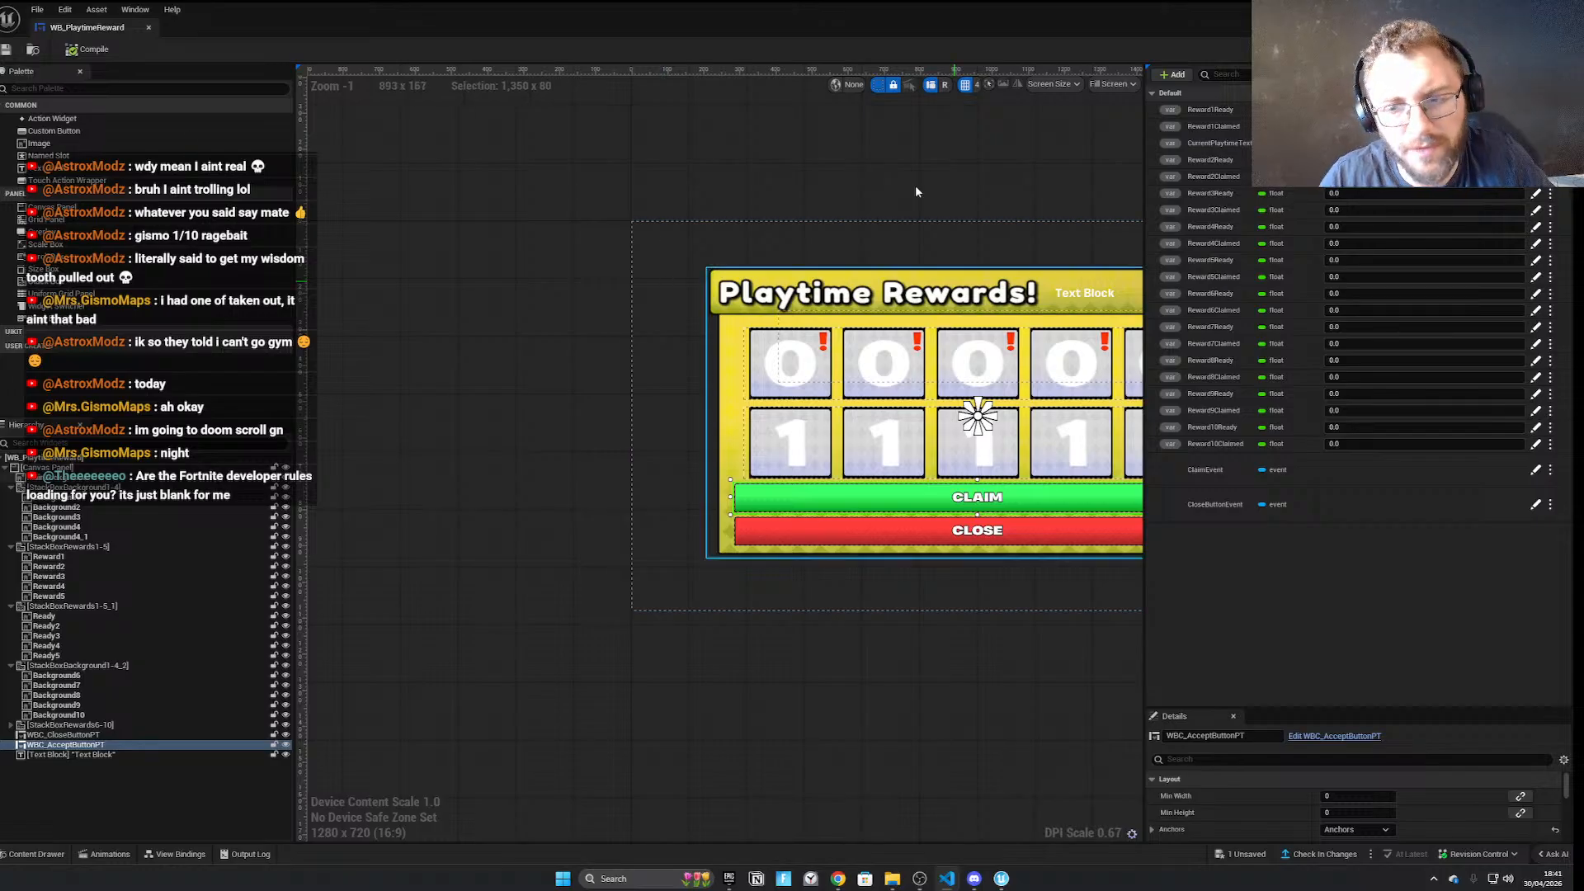
Examine the appearance, visibility and transform properties of the first reward's Ready exclamation-mark image in the widget layout
left_click(822, 340)
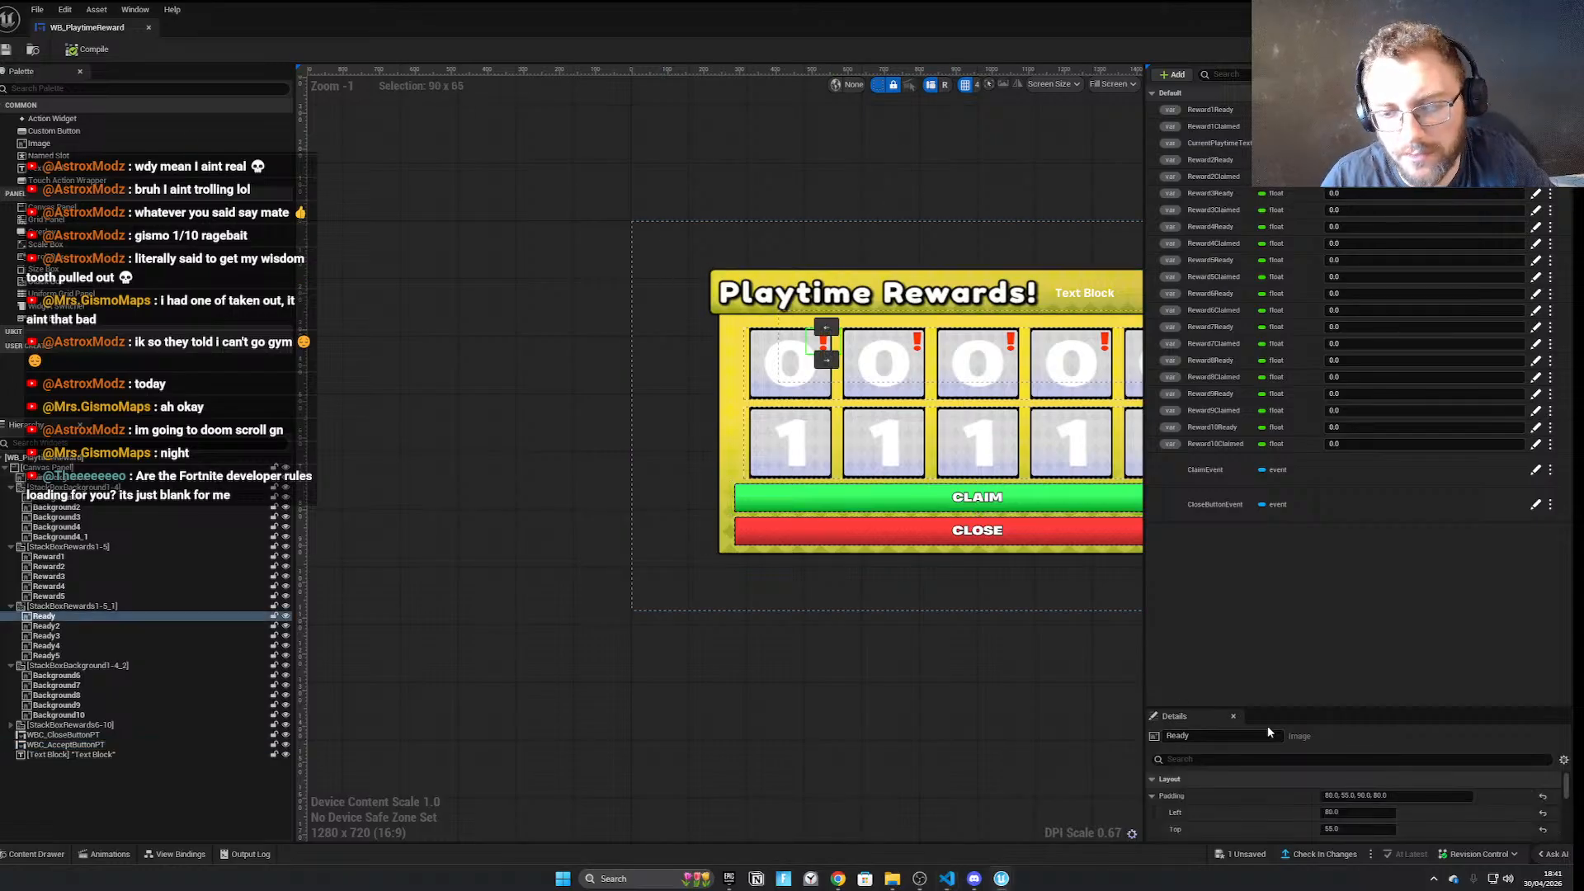
left_click_drag(1284, 708, 1284, 314)
scroll(1398, 701, "down", 4)
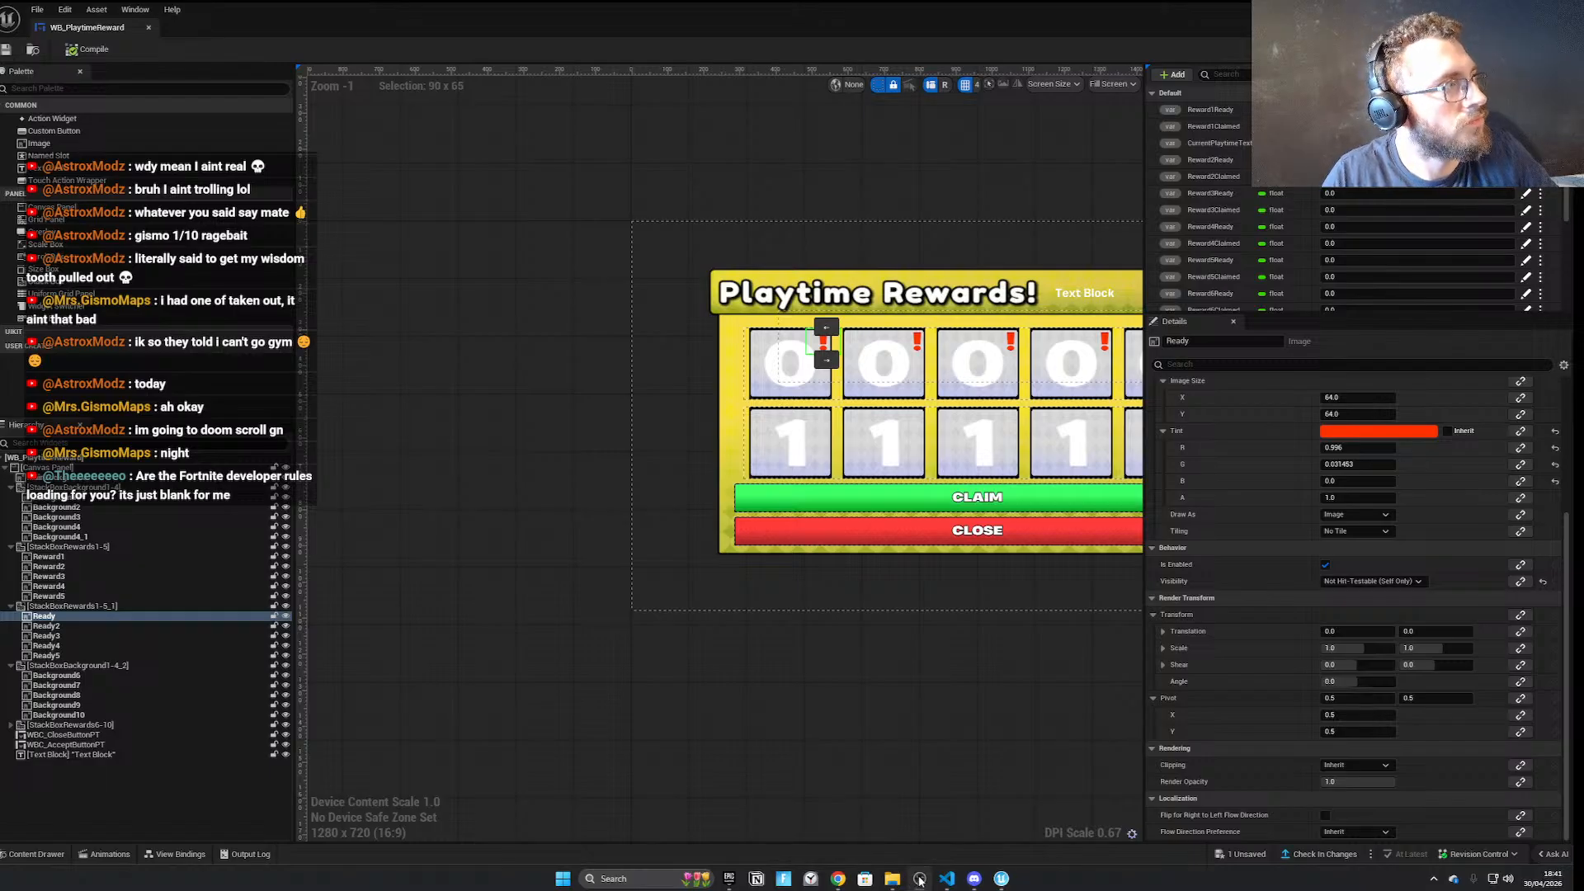
left_click(614, 487)
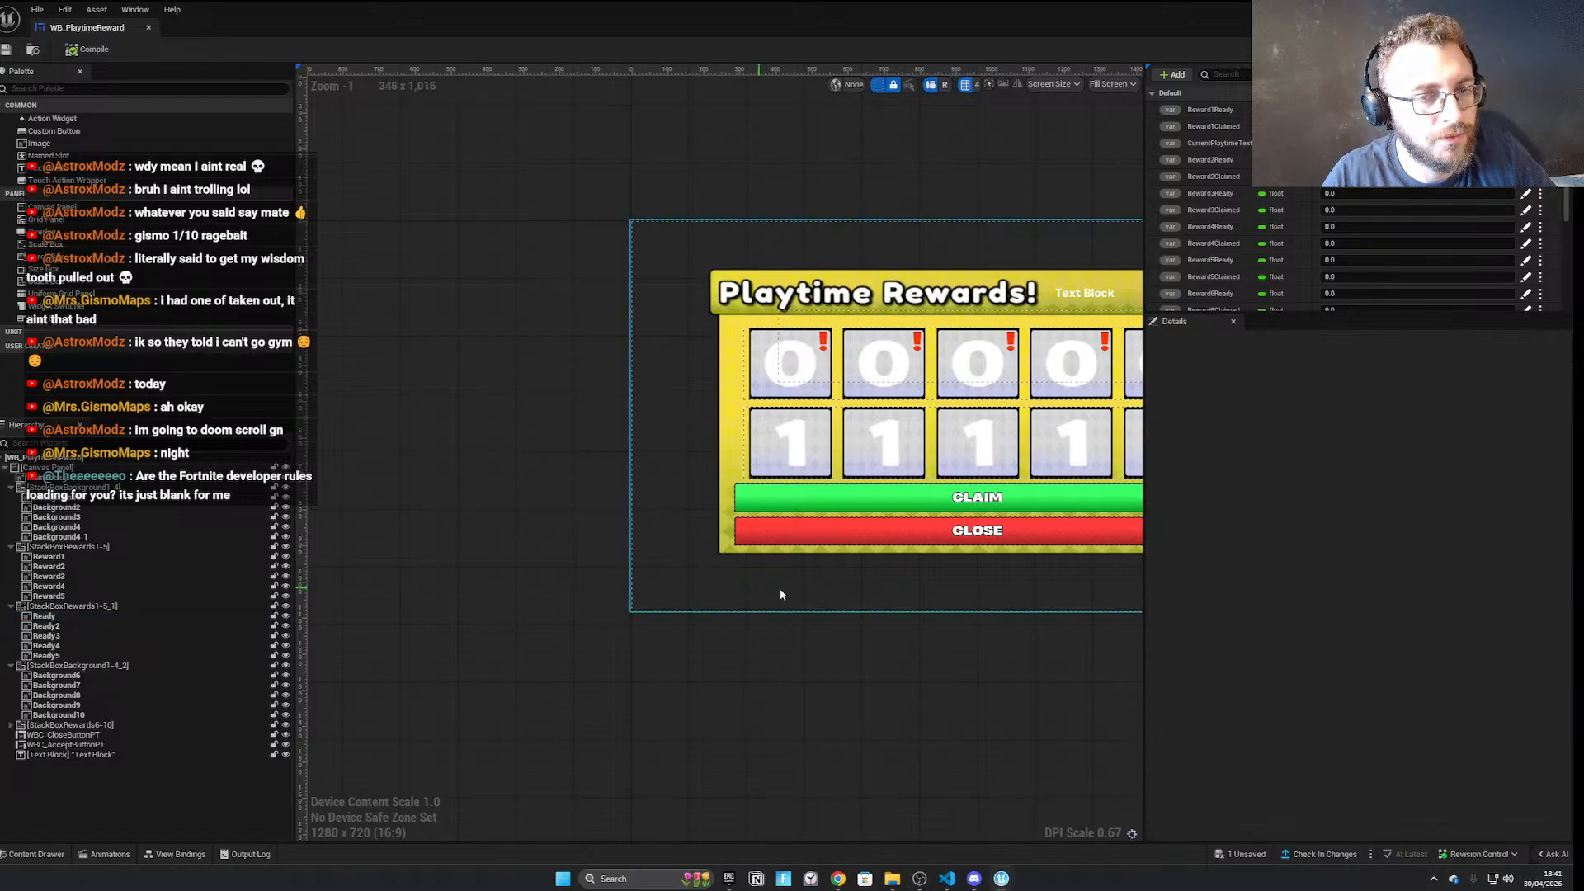
right_click_drag(828, 571, 672, 627)
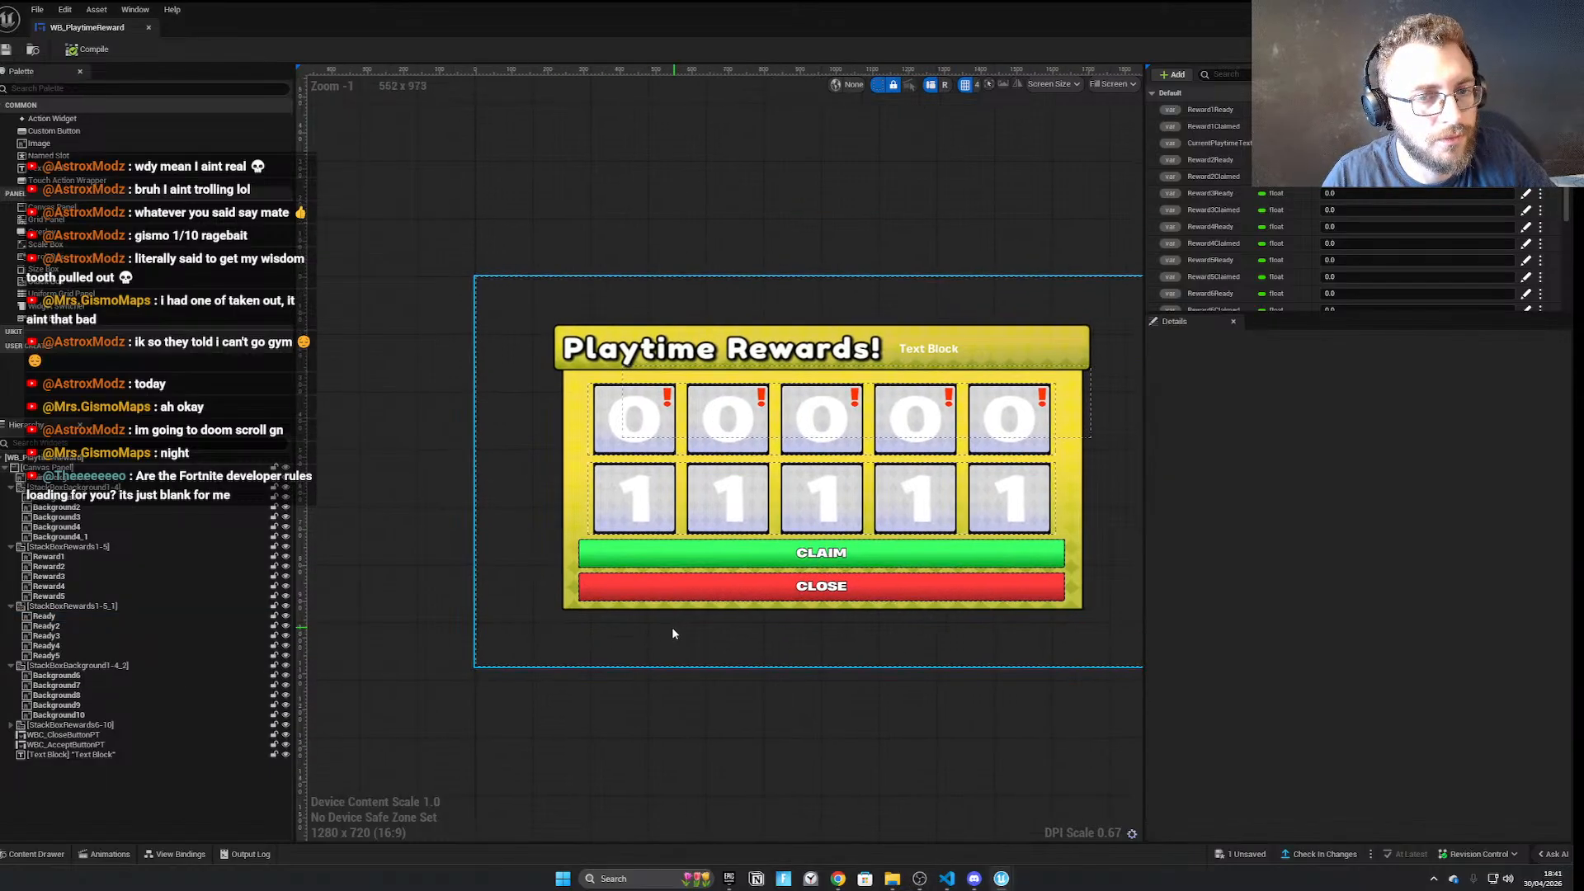
left_click(665, 400)
left_click(646, 241)
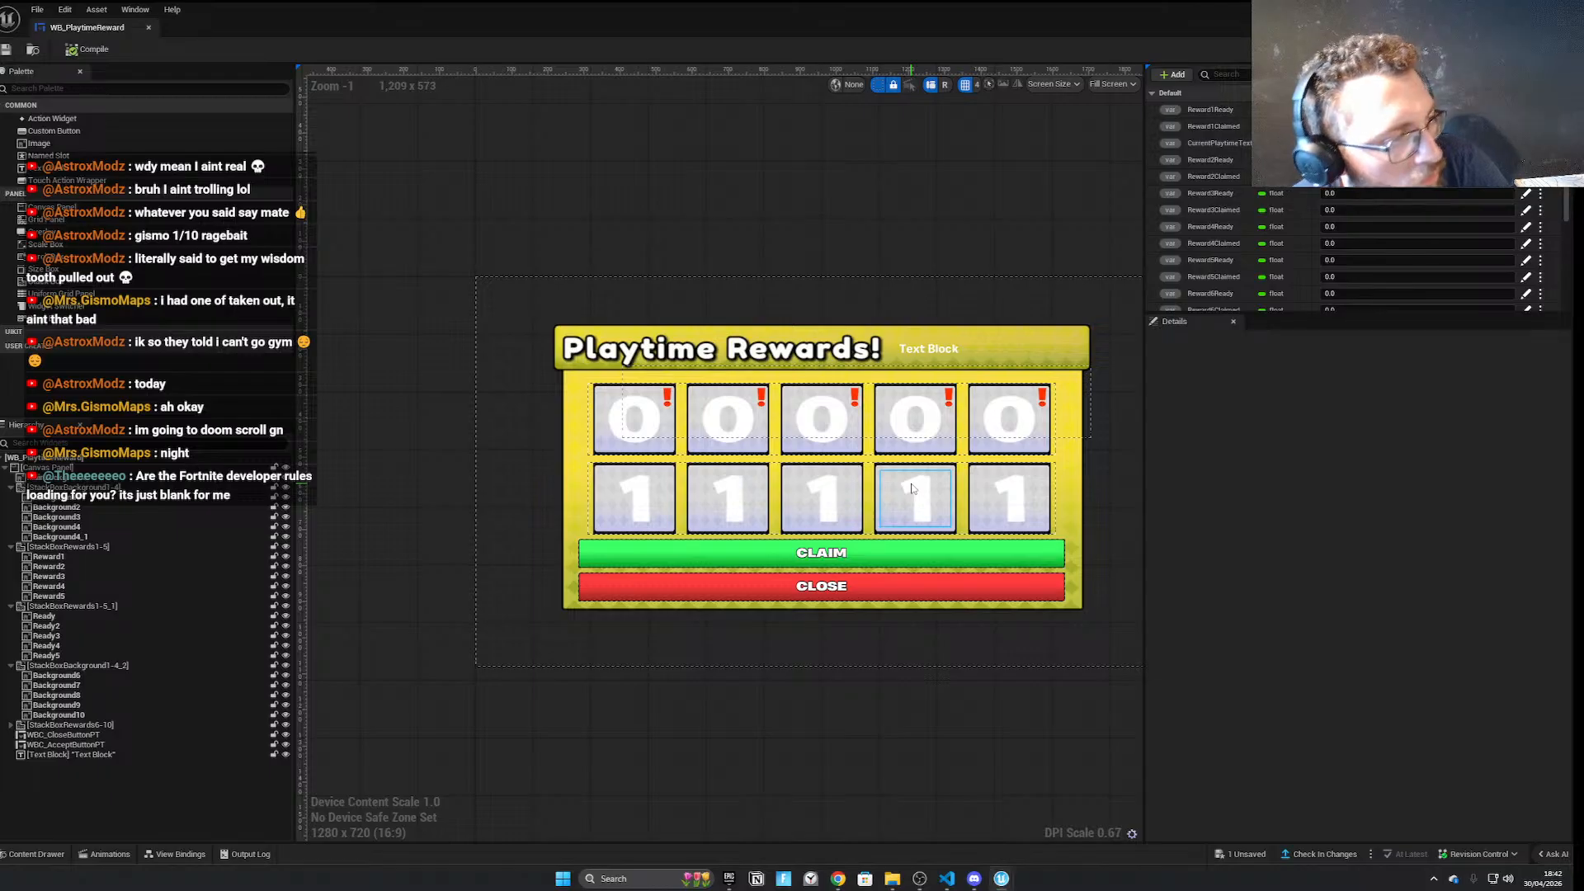
Compile and save the WB_PlaytimeReward widget and return to the main level editor
left_click(99, 51)
left_click(5, 50)
left_click(1487, 9)
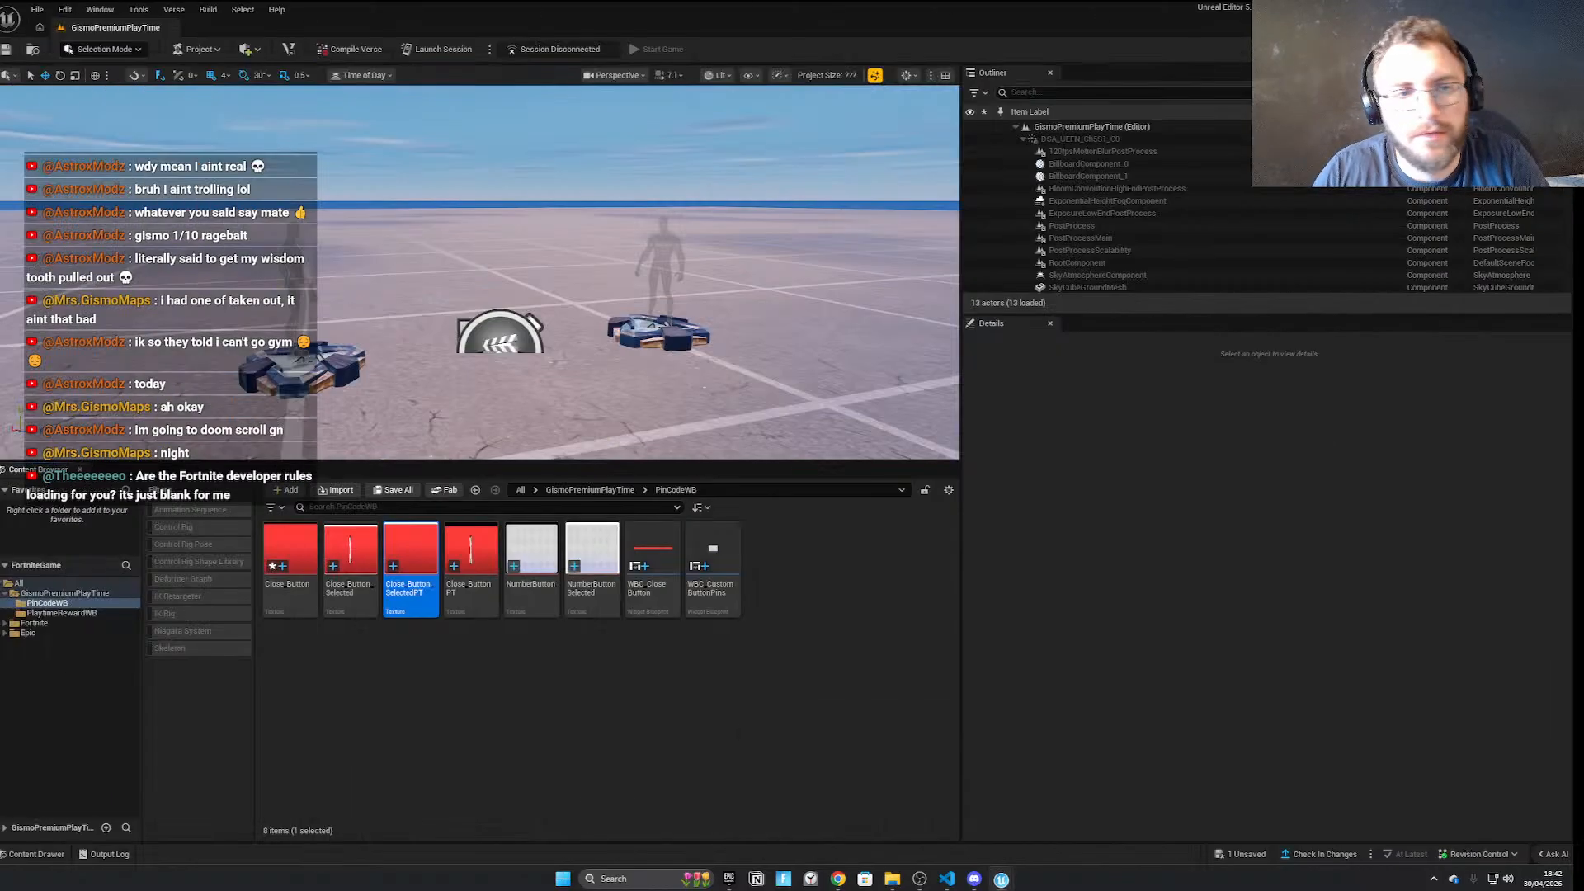
Compile the project's Verse code and try to save the modified Close_Button texture along with it
left_click(351, 49)
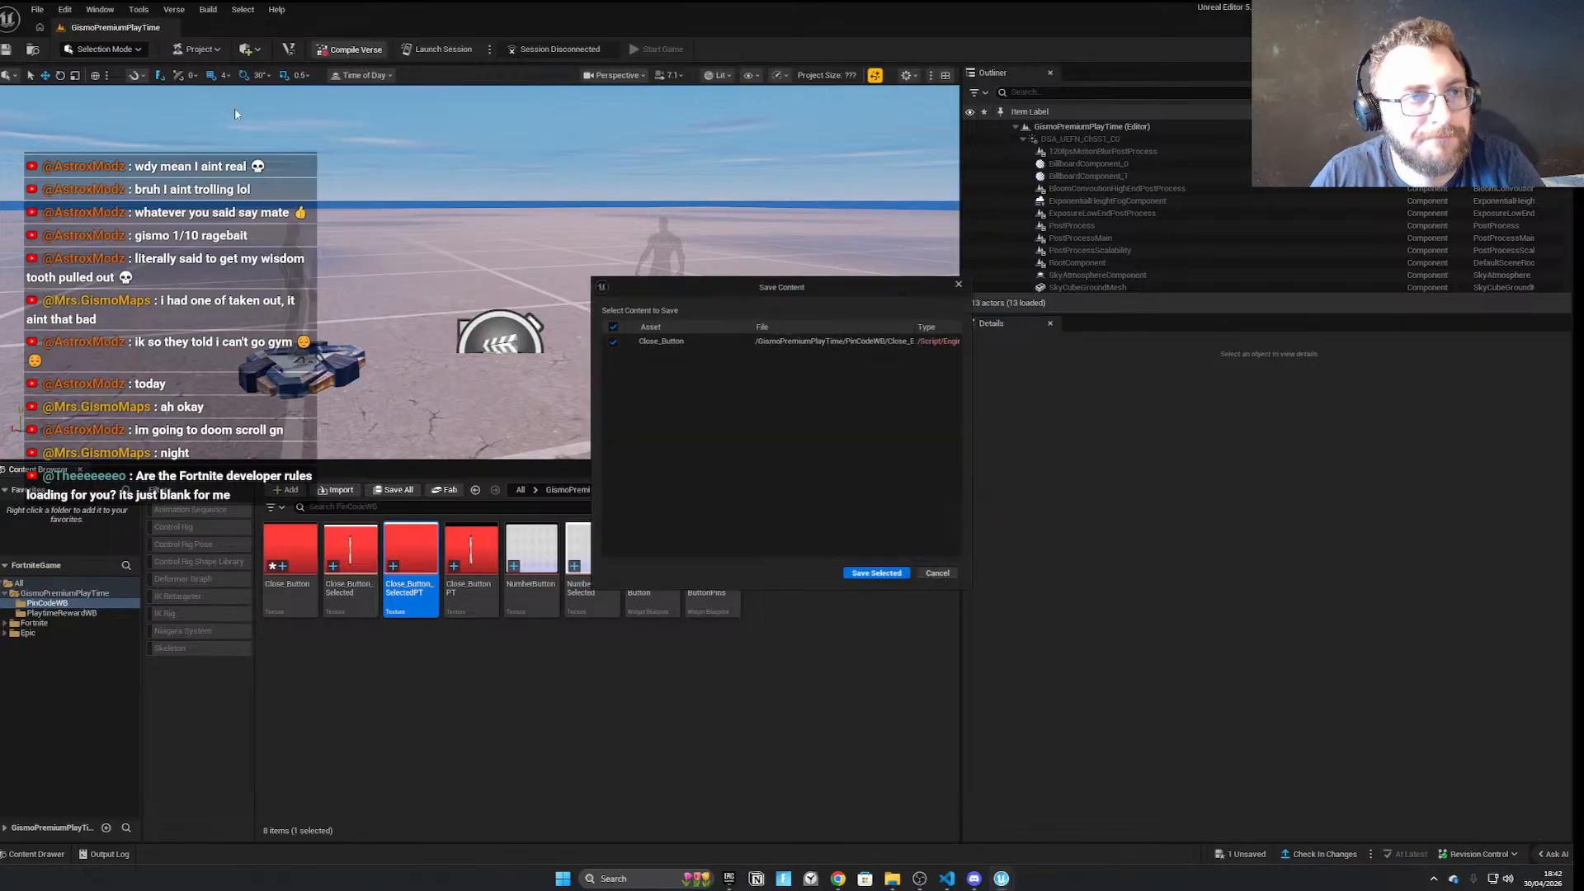
left_click(878, 580)
left_click(804, 482)
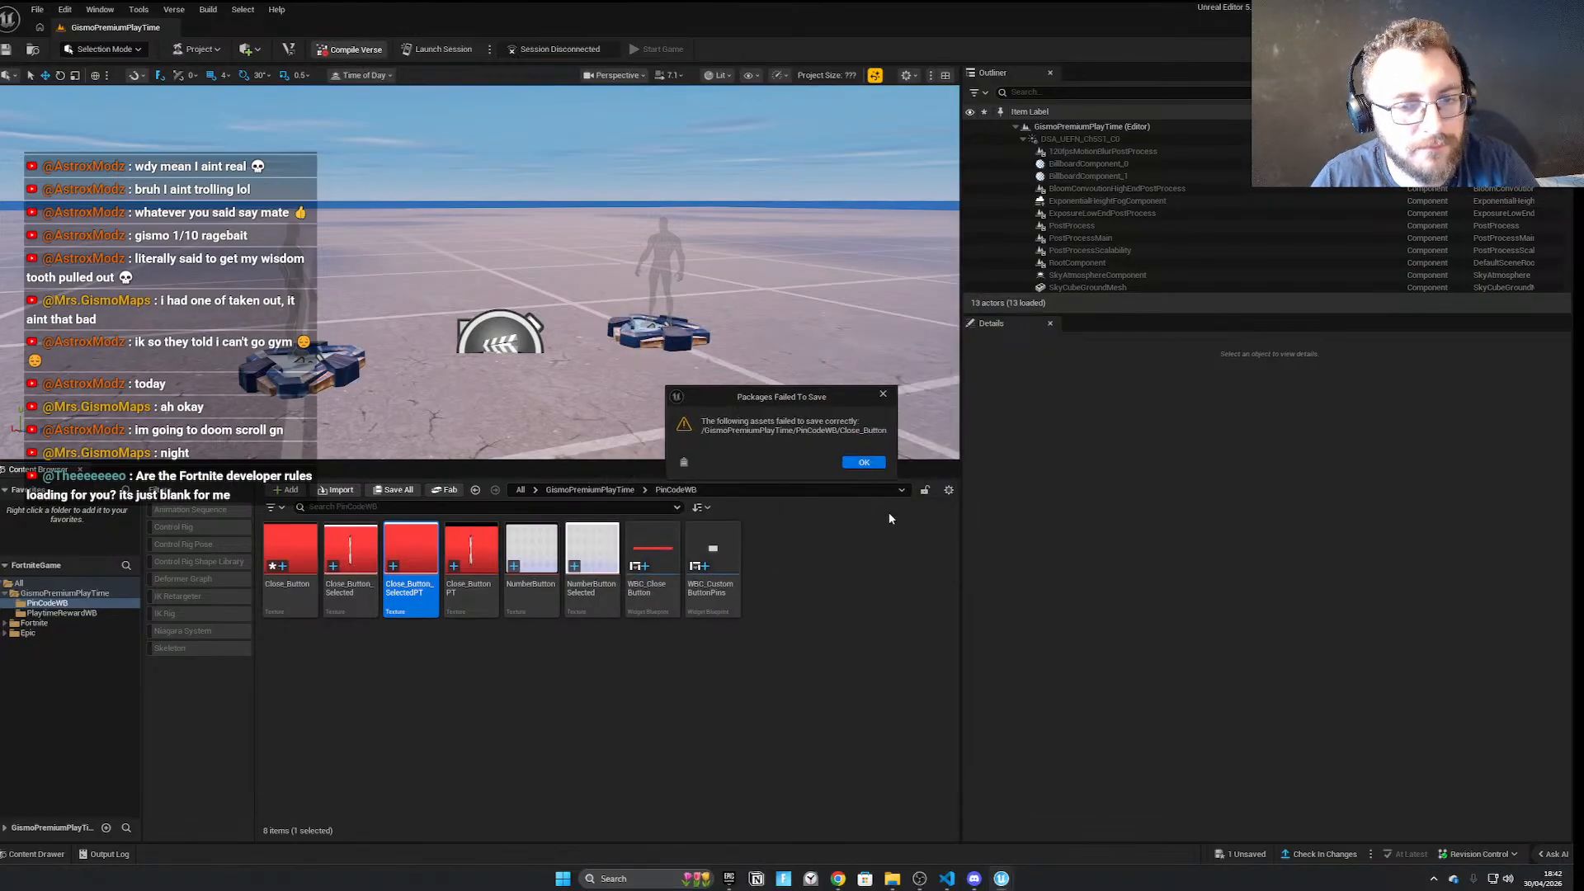
left_click(873, 463)
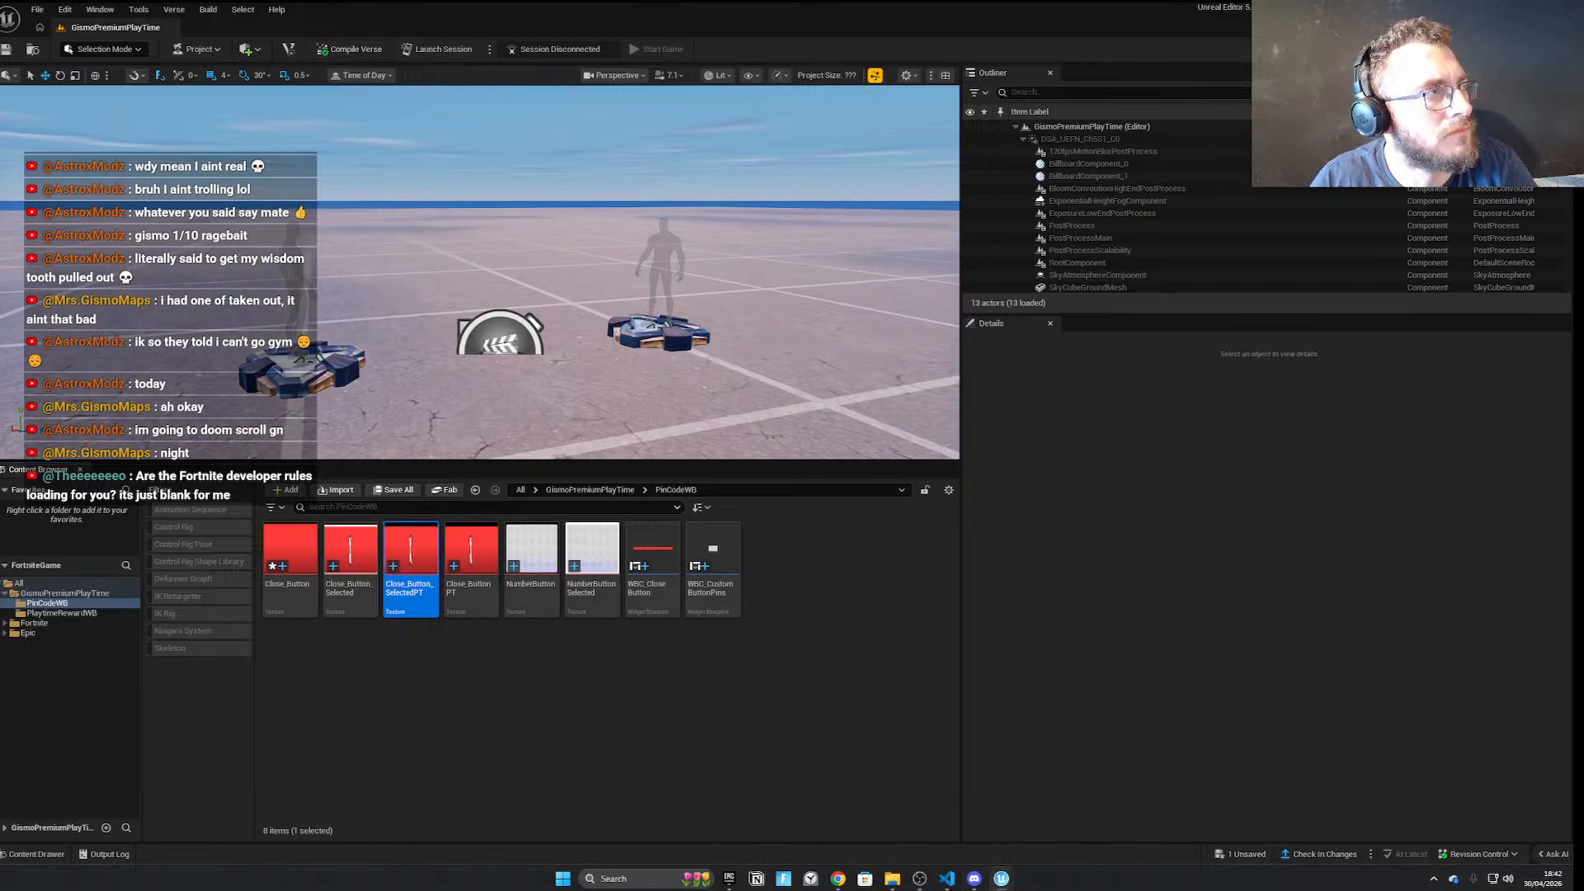
Read the Close_Button save warning in the Message Log and close the log
left_click_drag(344, 310, 721, 1)
left_click(707, 272)
left_click(517, 58)
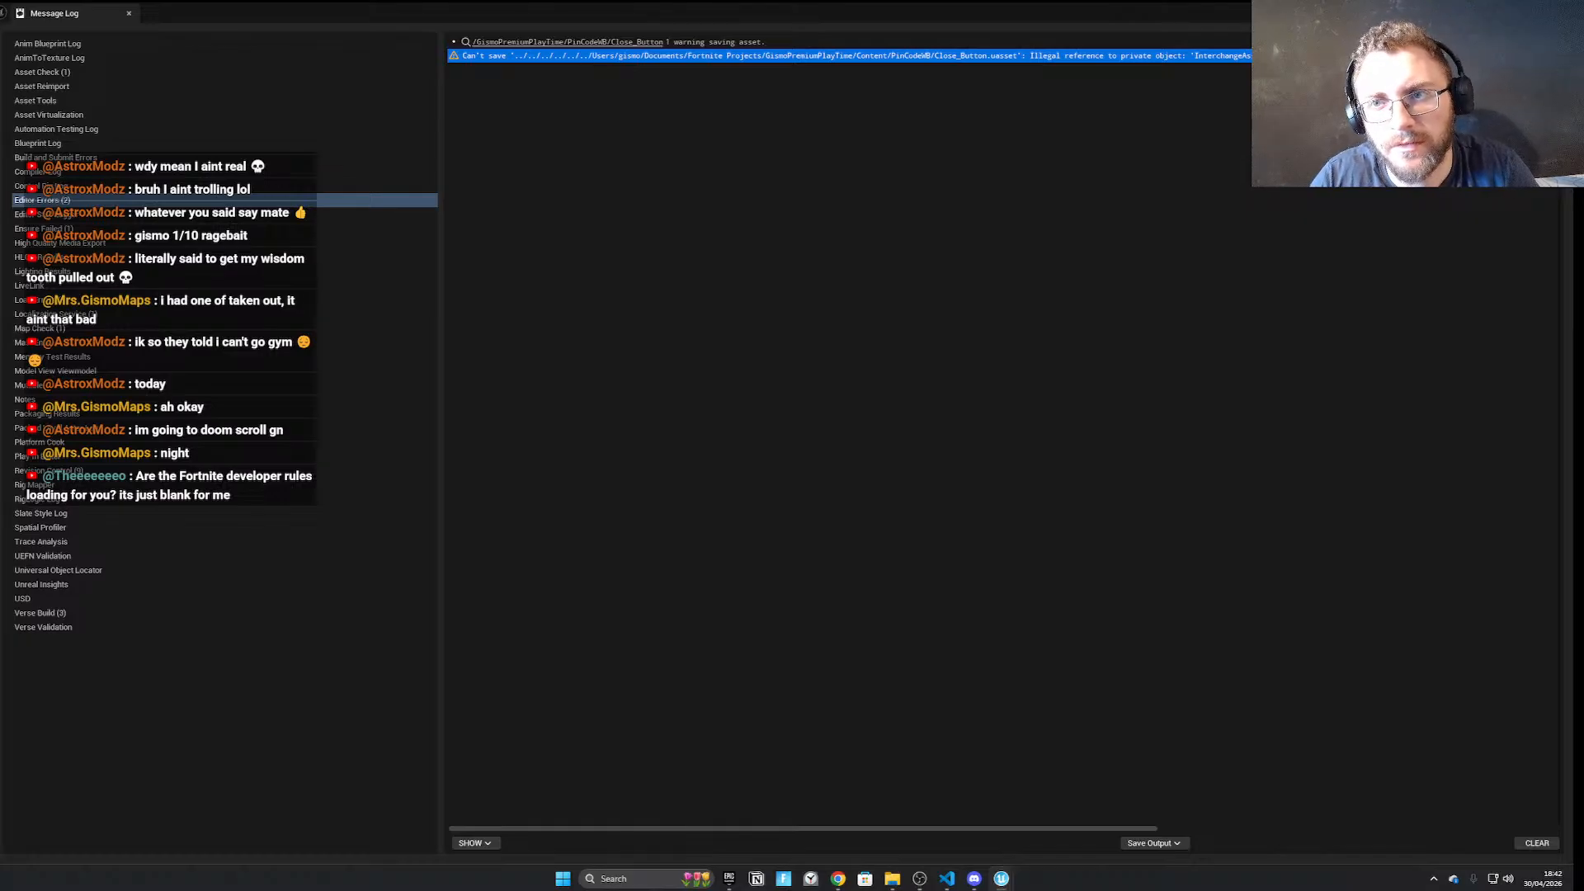
left_click(128, 13)
Try to save all project content, skipping the Close_Button asset
left_click(38, 9)
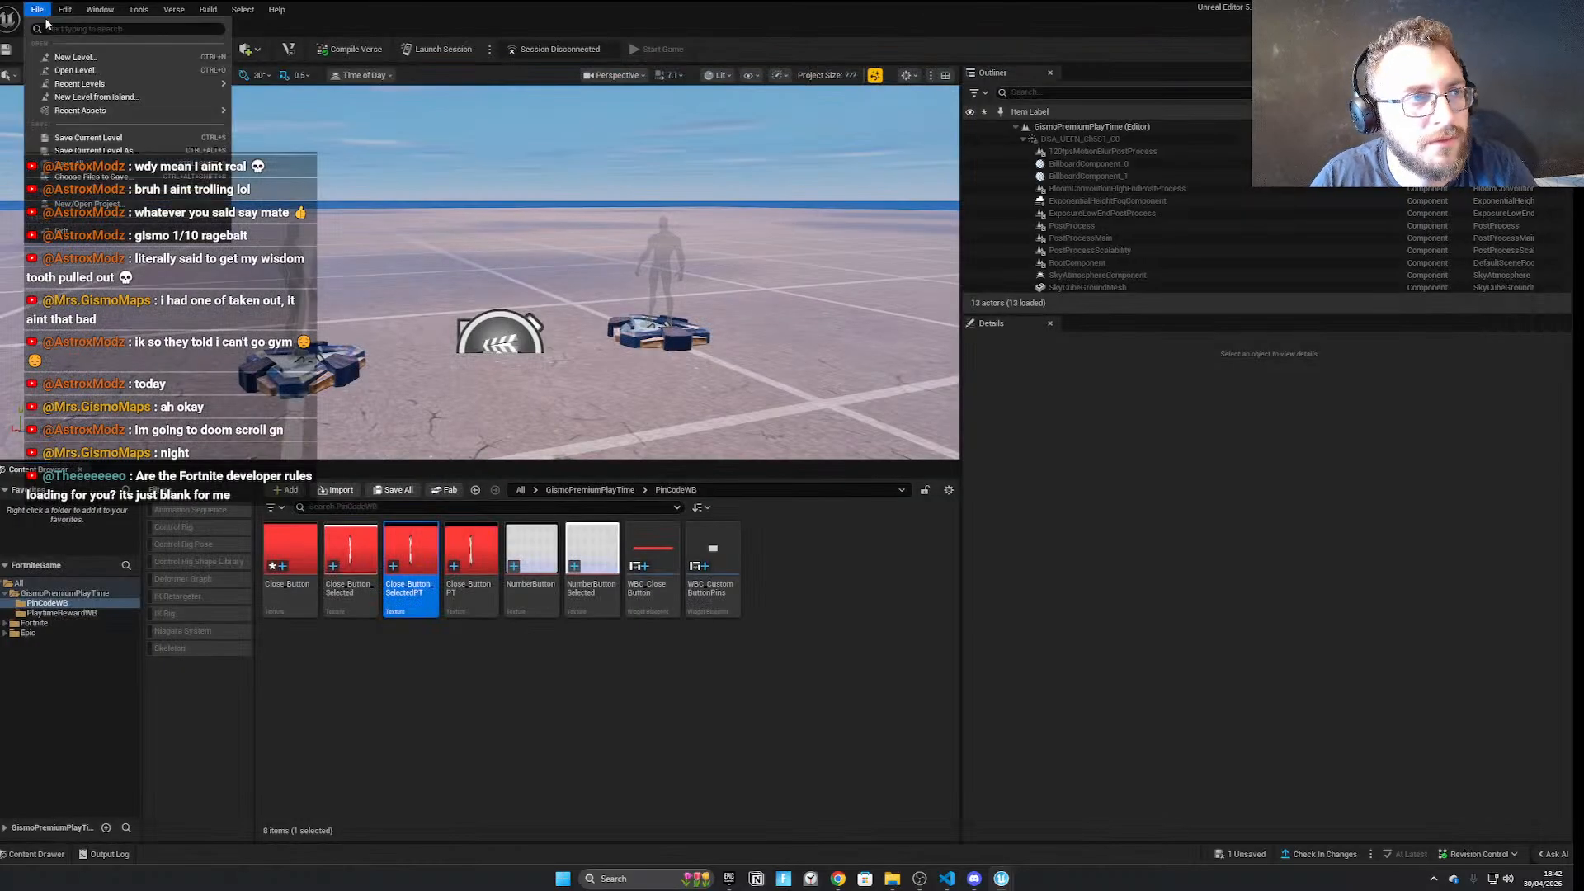
left_click(58, 164)
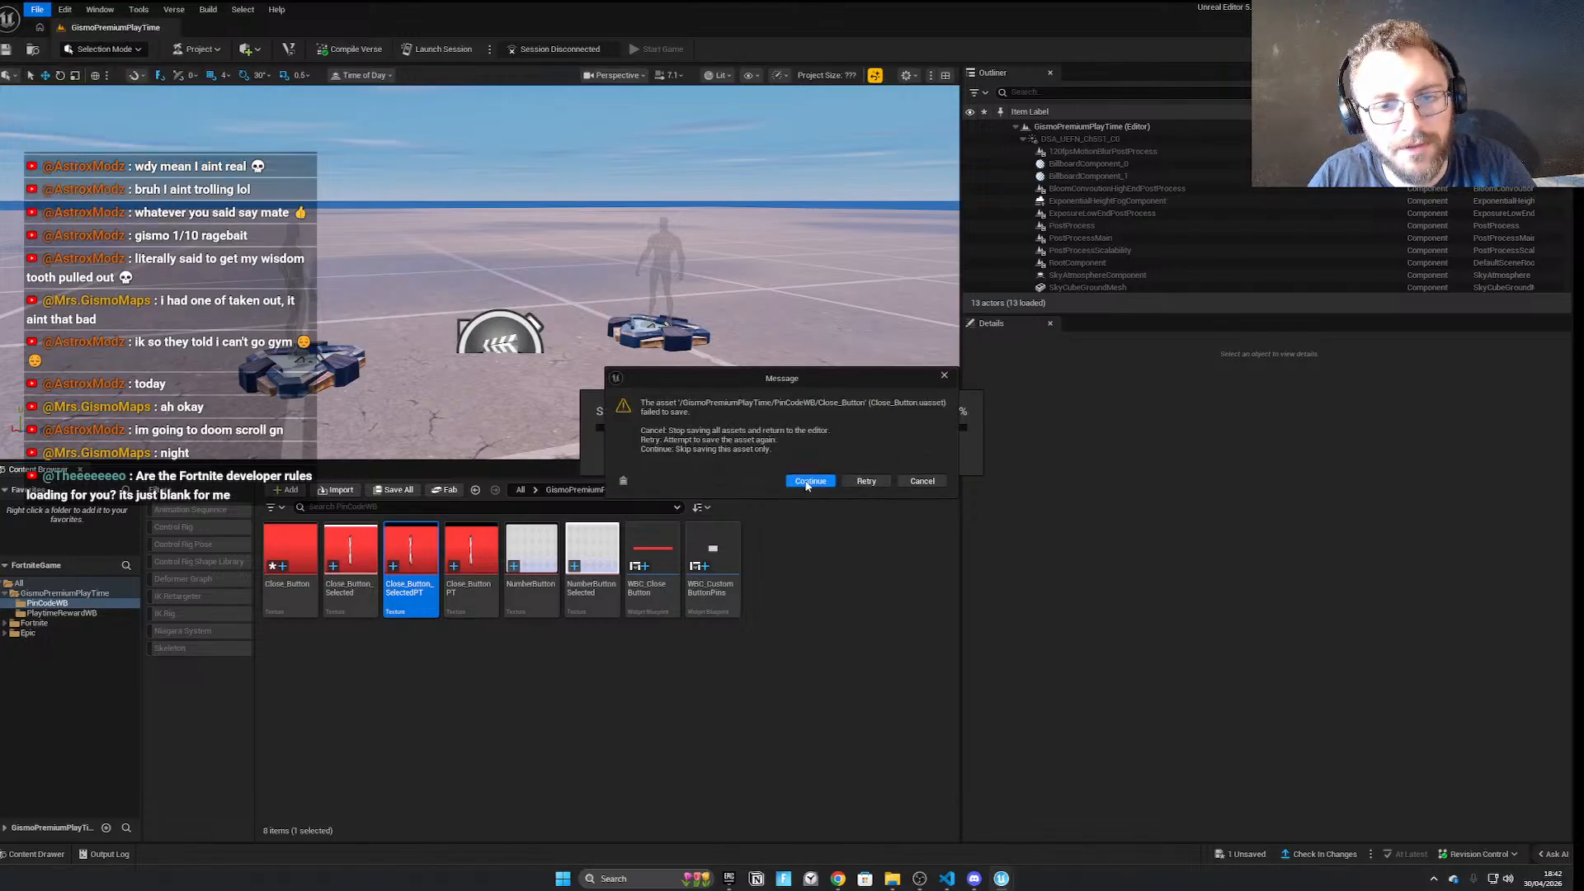
left_click(808, 482)
left_click(858, 465)
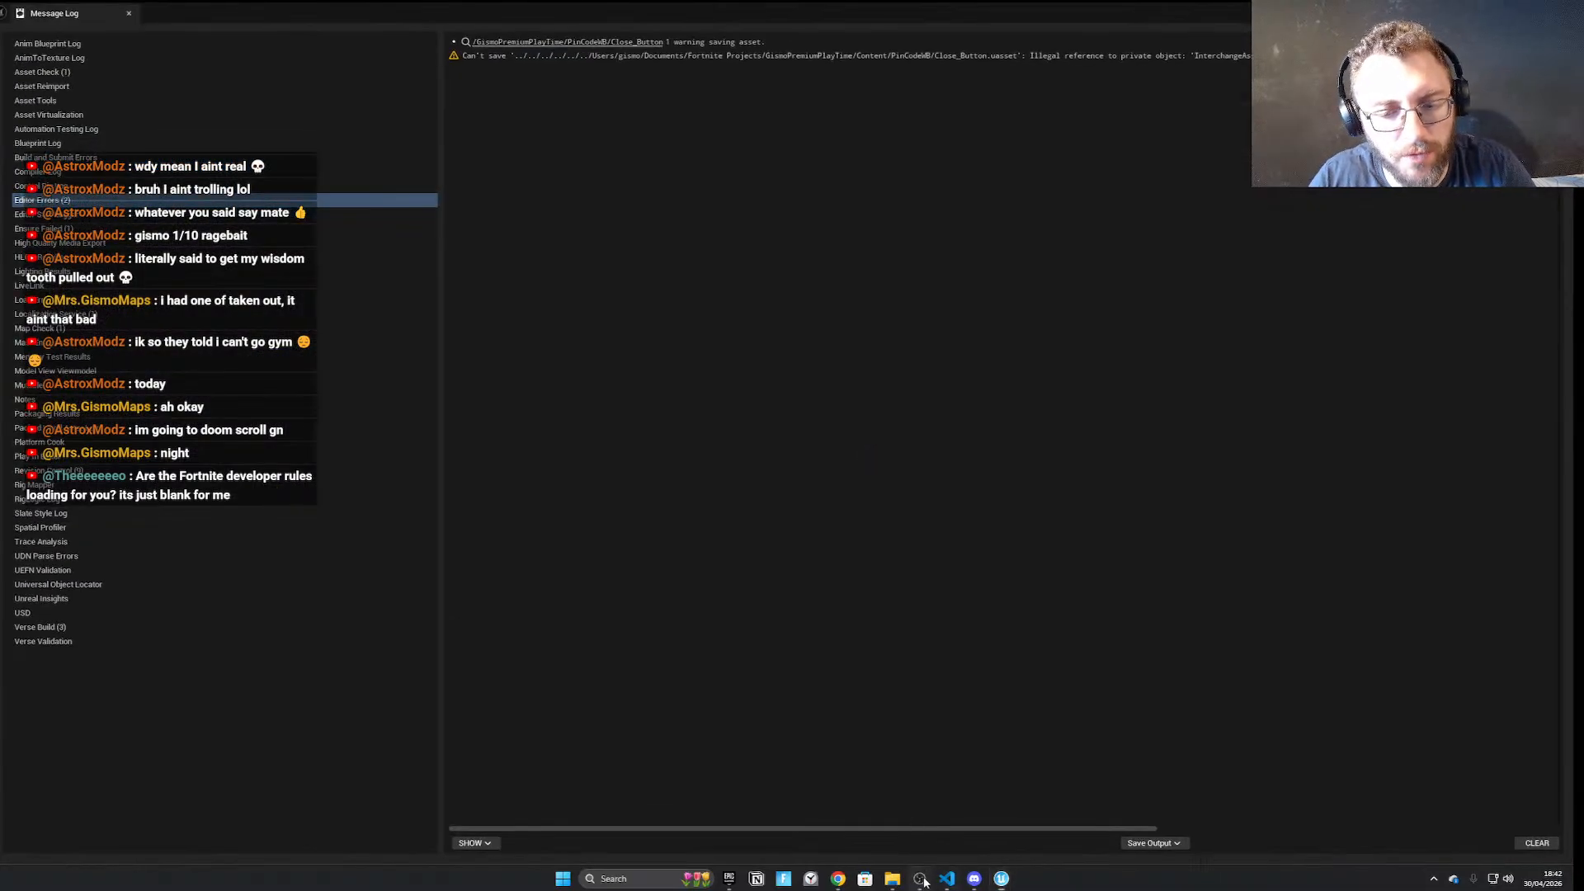
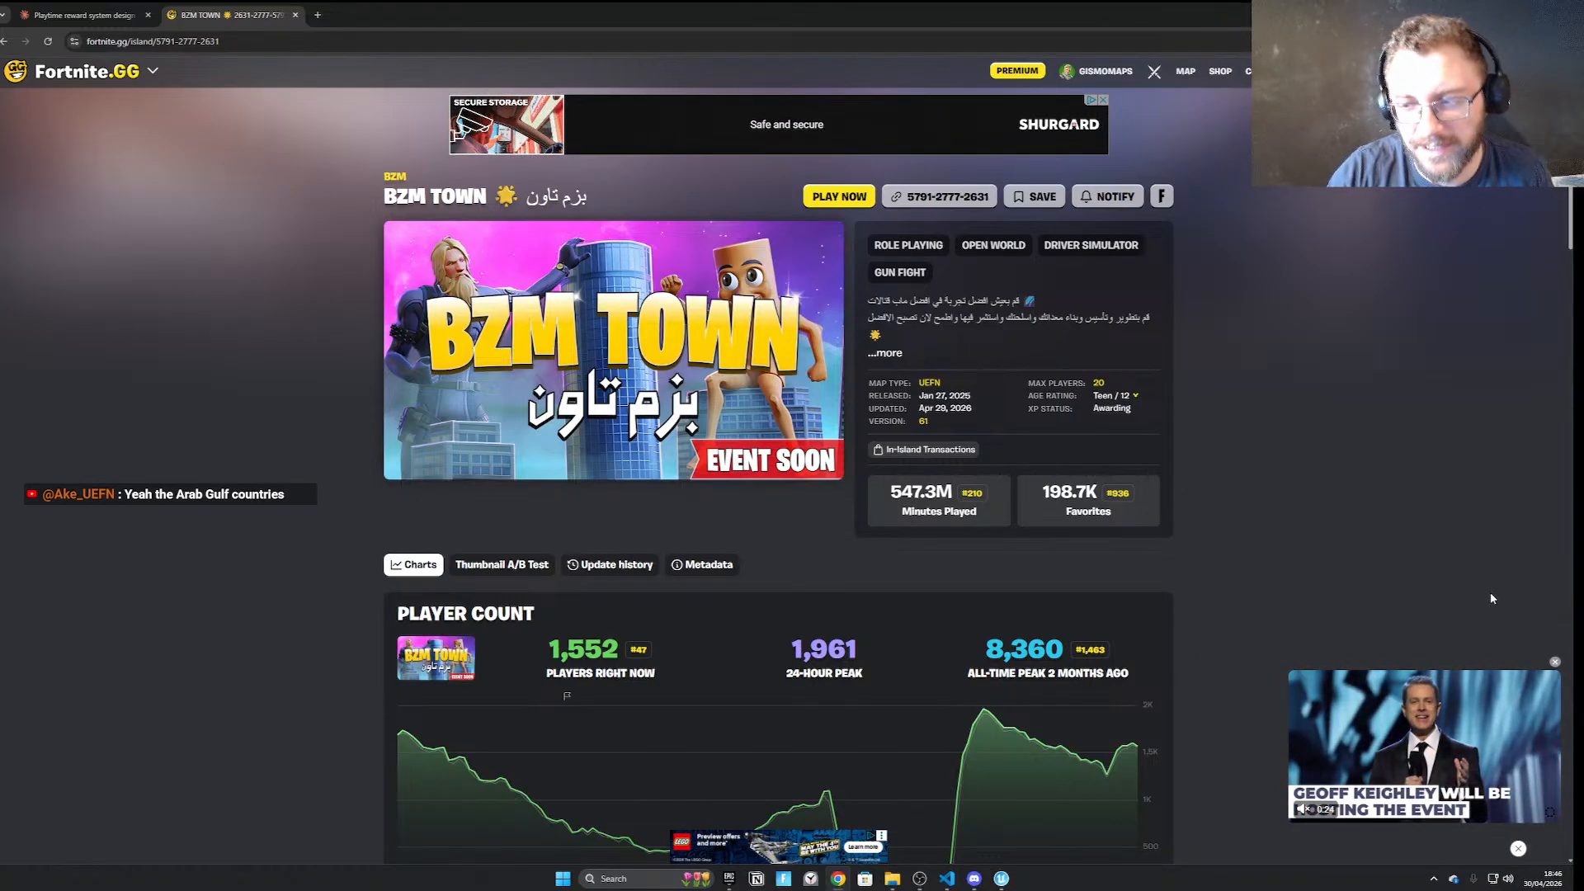
Examine BZM TOWN's Thumbnail A/B Test on Fortnite.GG, enlarging the handcuffs thumbnail and dismissing the floating video ads
left_click(1554, 662)
scroll(505, 324, "down", 3)
left_click(505, 325)
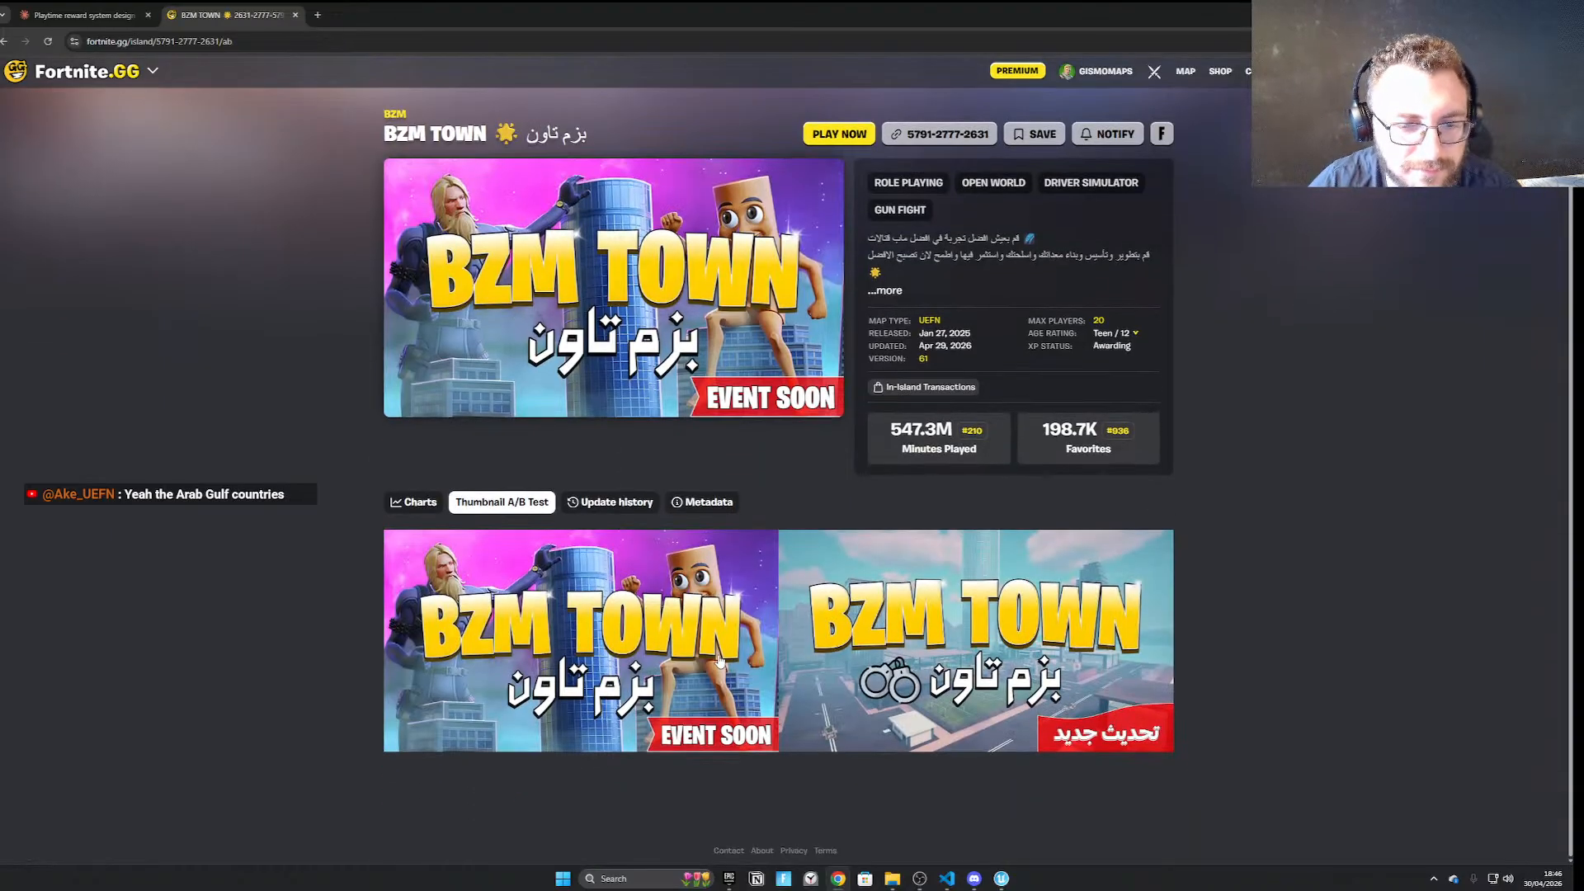
left_click(989, 663)
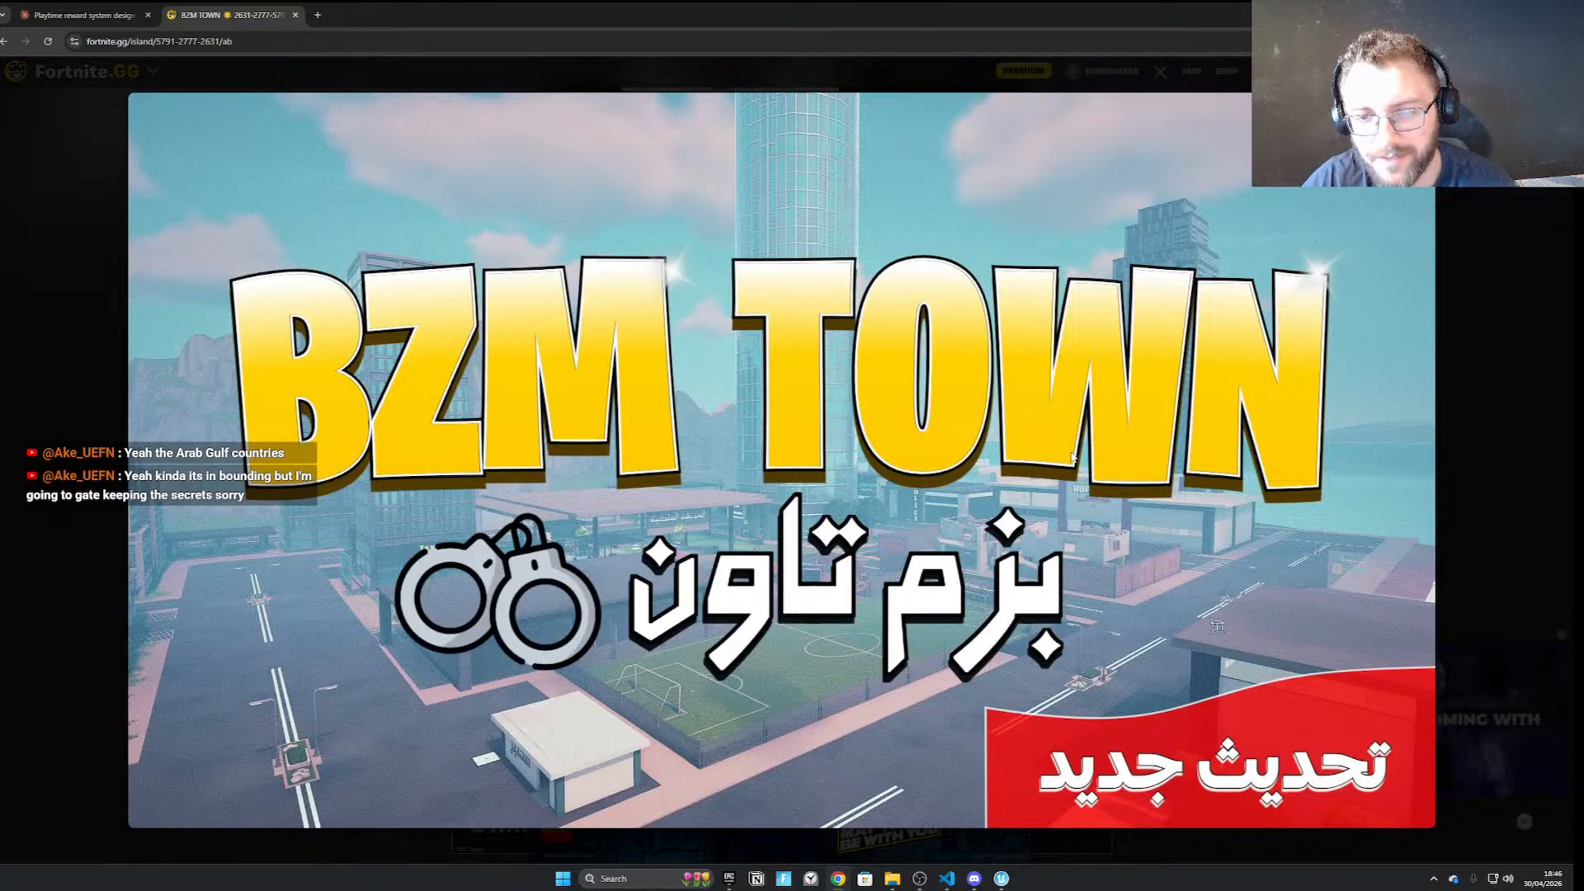
left_click(1538, 444)
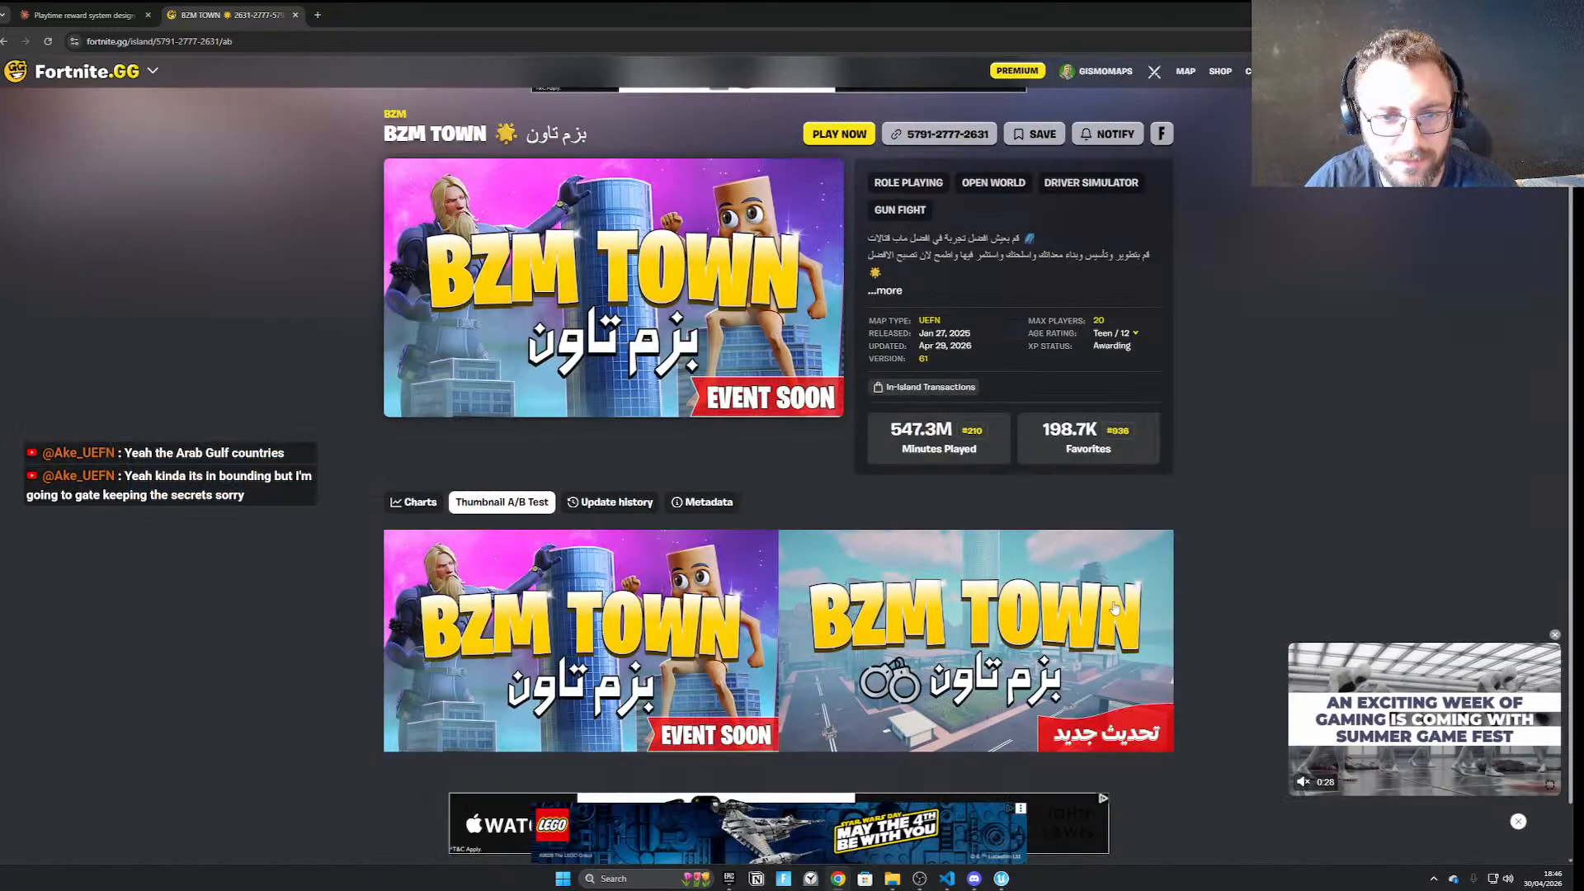
scroll(784, 633, "down", 1)
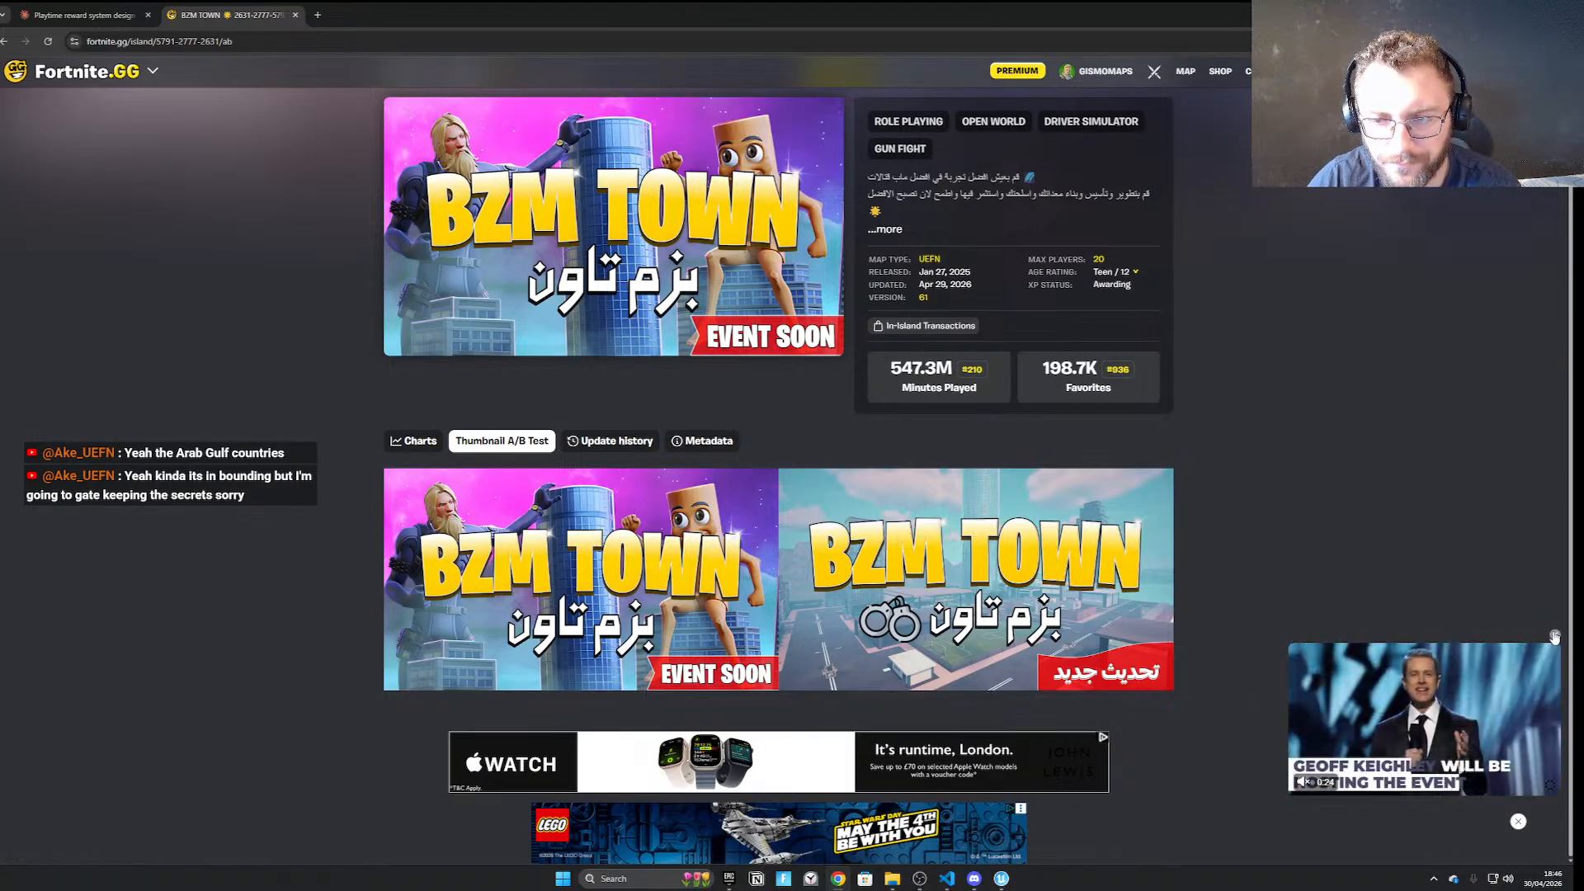
left_click(1554, 636)
Switch to OBS to check the stream status and the multi-platform chat
mouse_move(1003, 879)
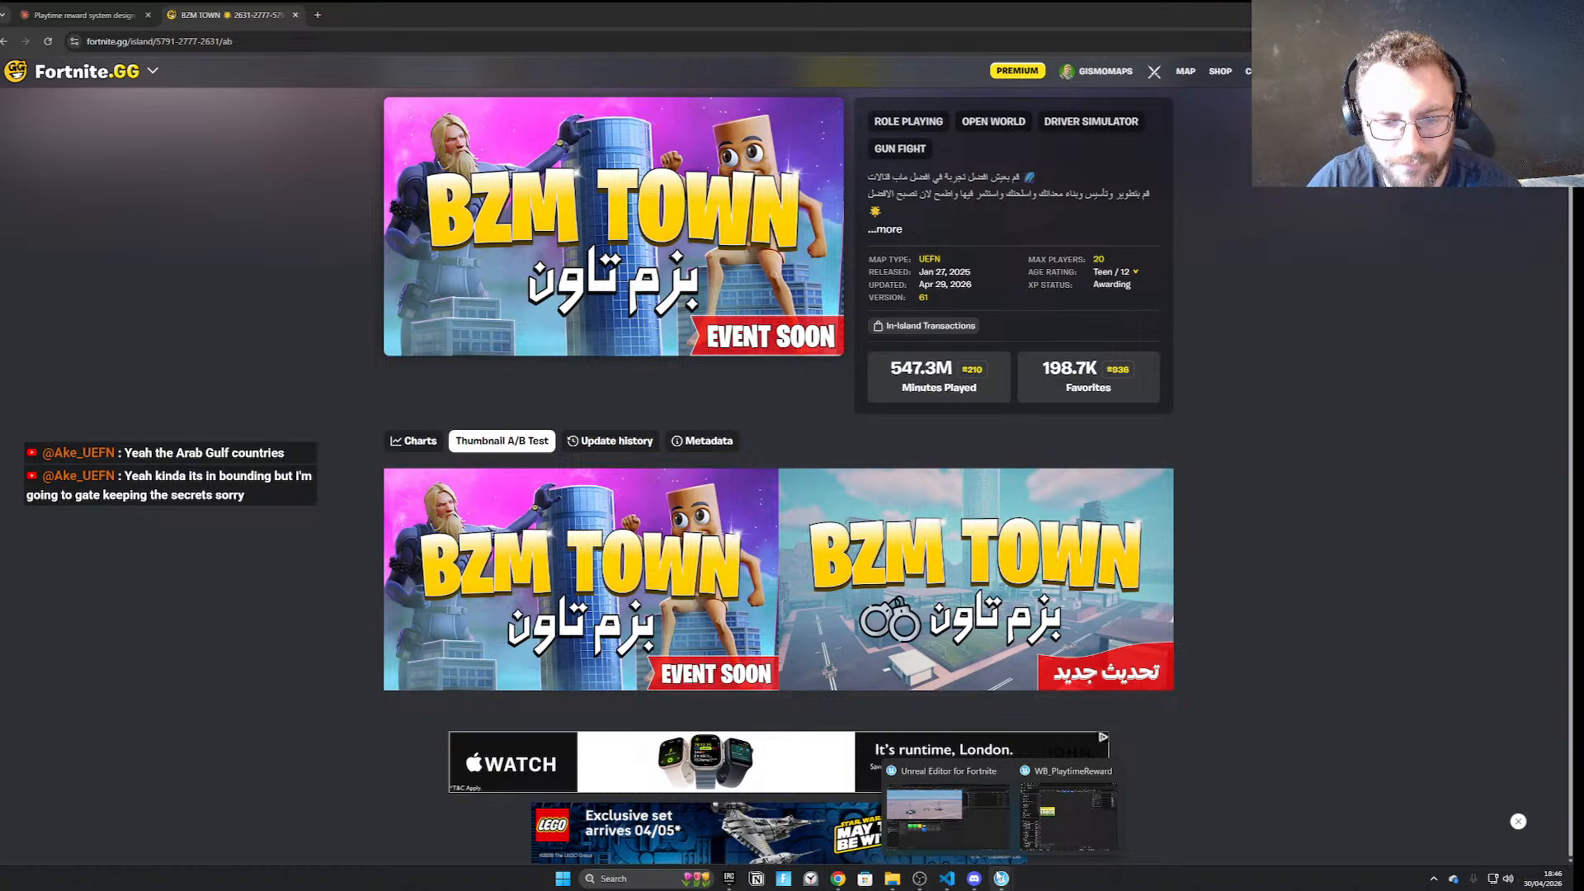
left_click(921, 880)
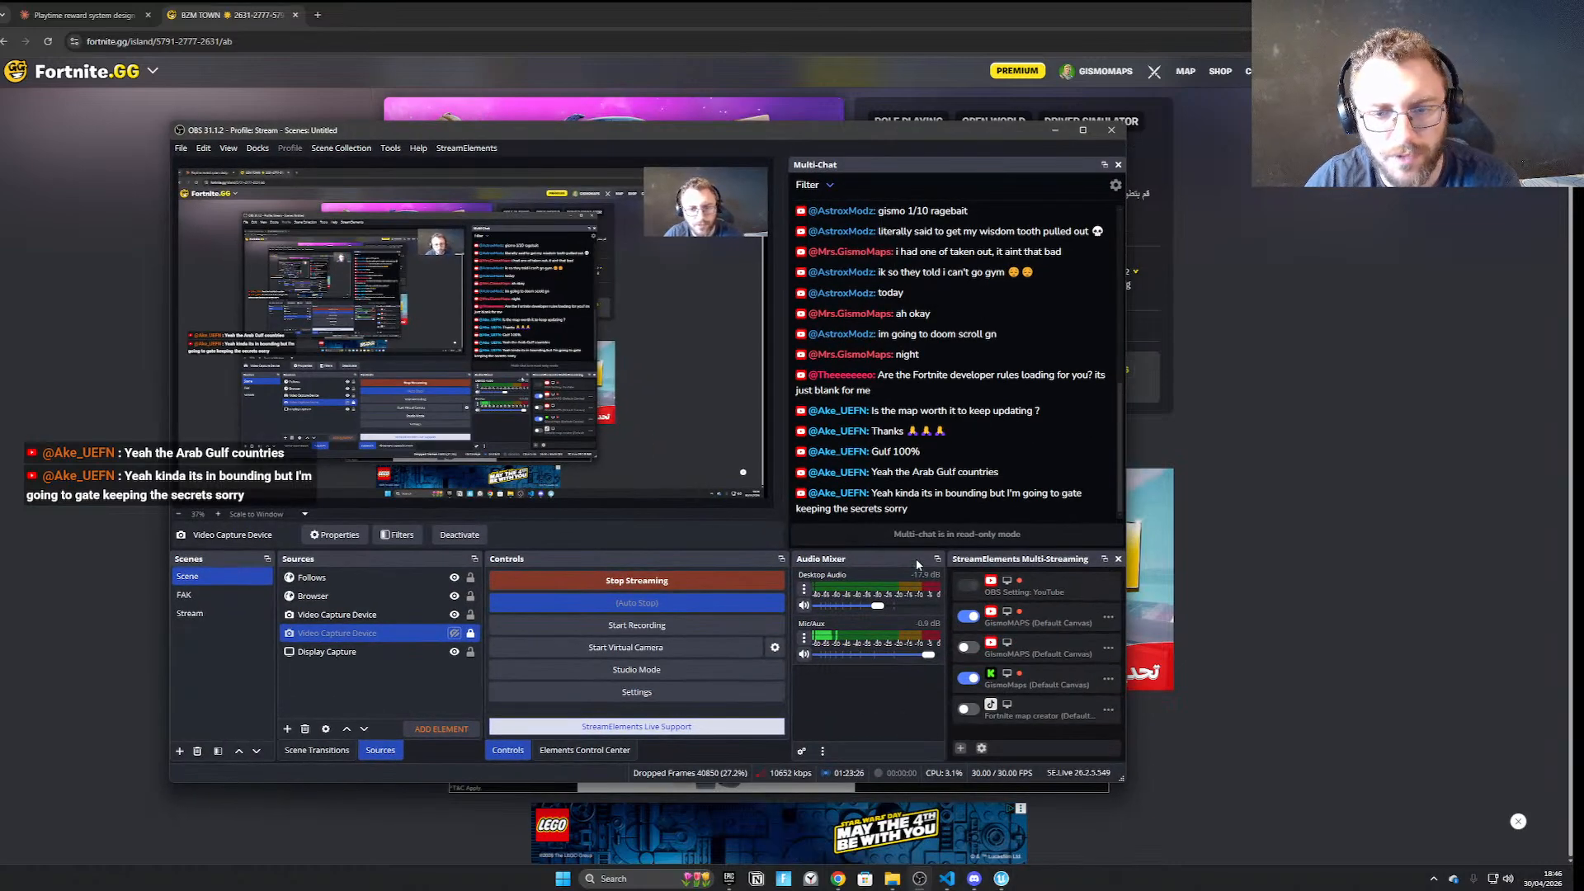
Read the newest viewer message in the OBS multi-platform chat and minimize OBS
left_click_drag(946, 493, 1053, 513)
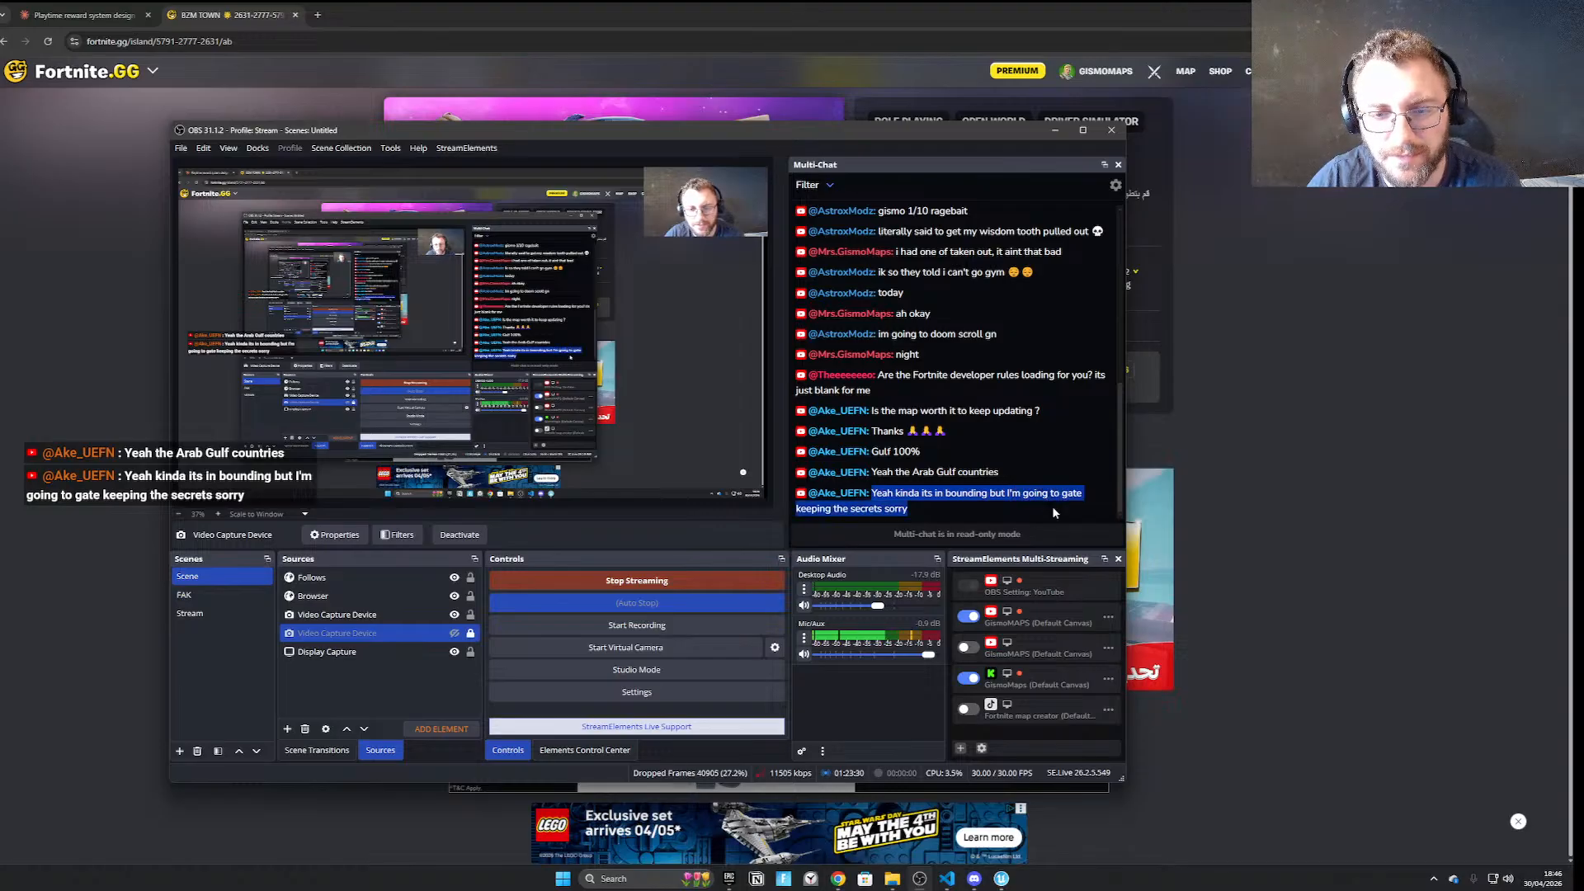
left_click(1022, 514)
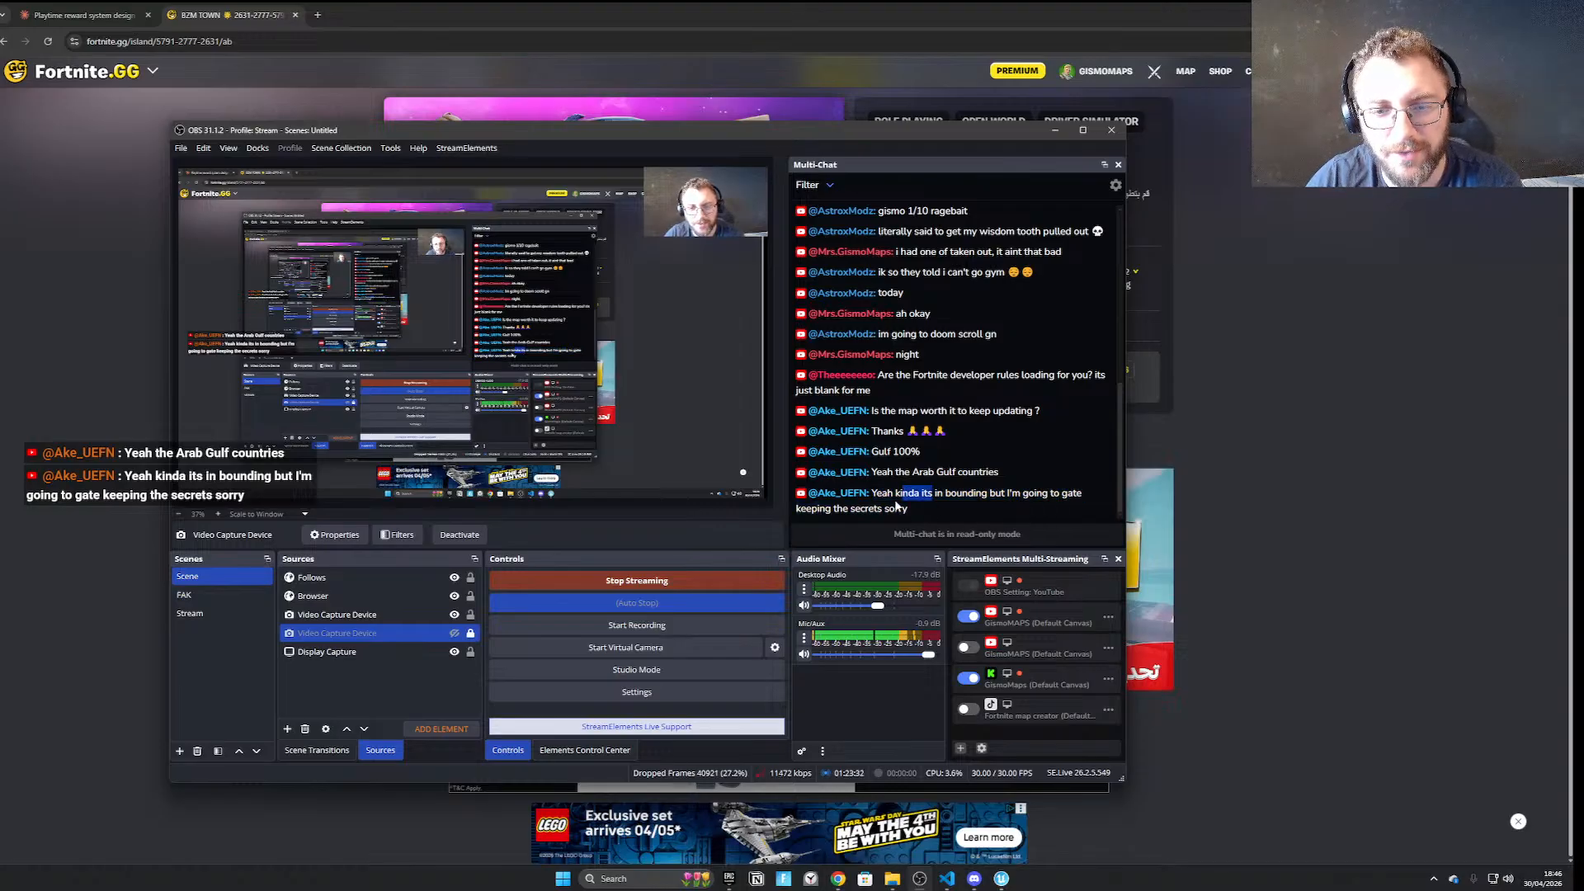
left_click(1055, 132)
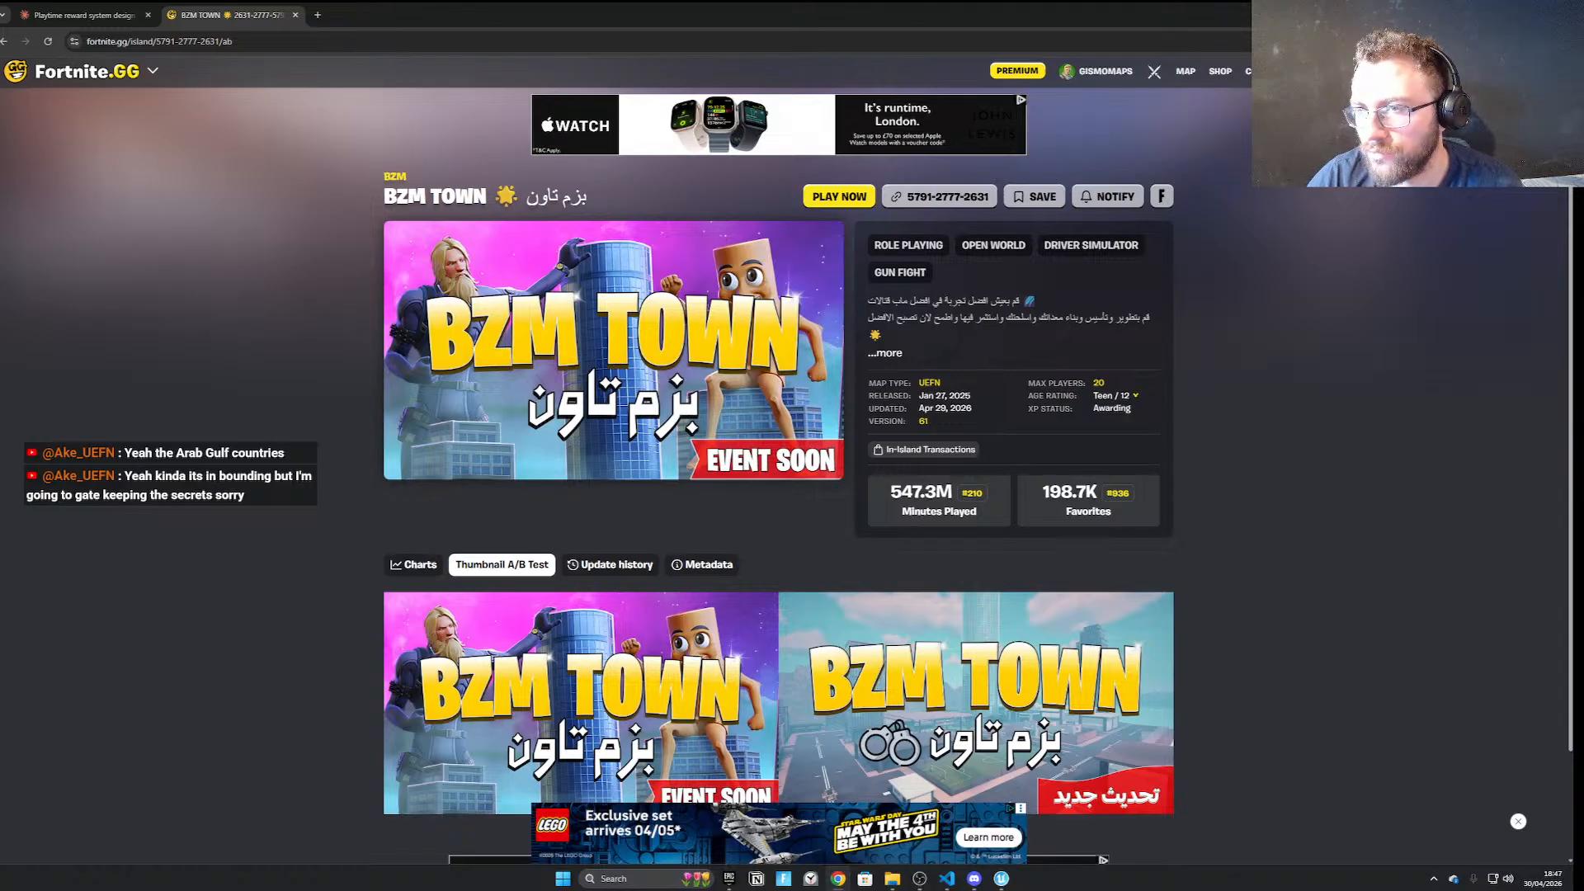
key("alt+Tab")
right_click_drag(894, 314, 790, 312)
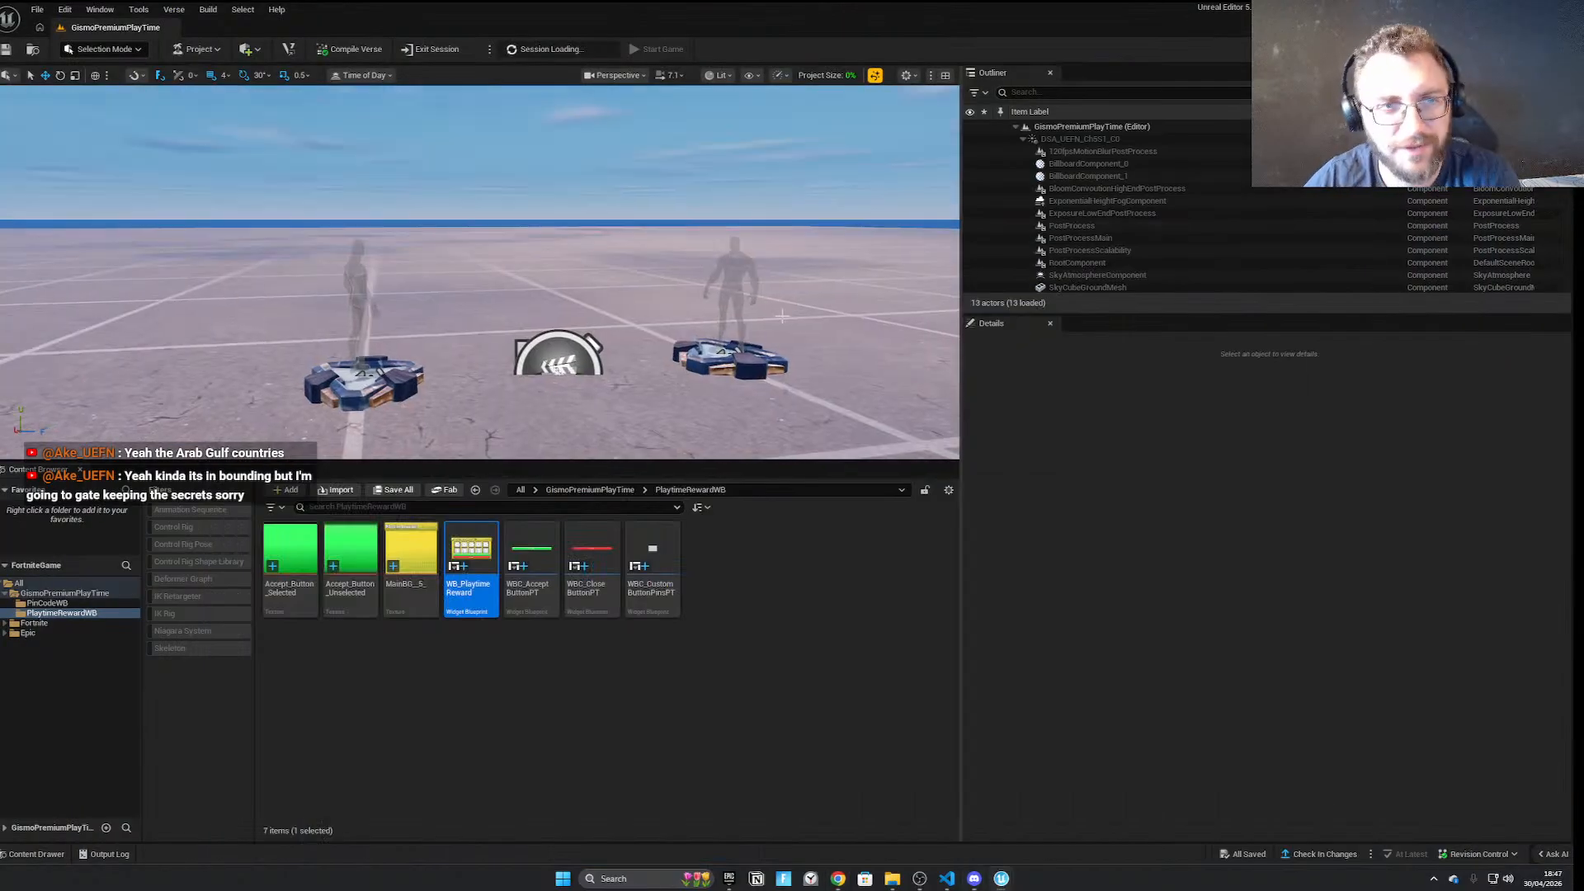
right_click_drag(702, 382, 660, 376)
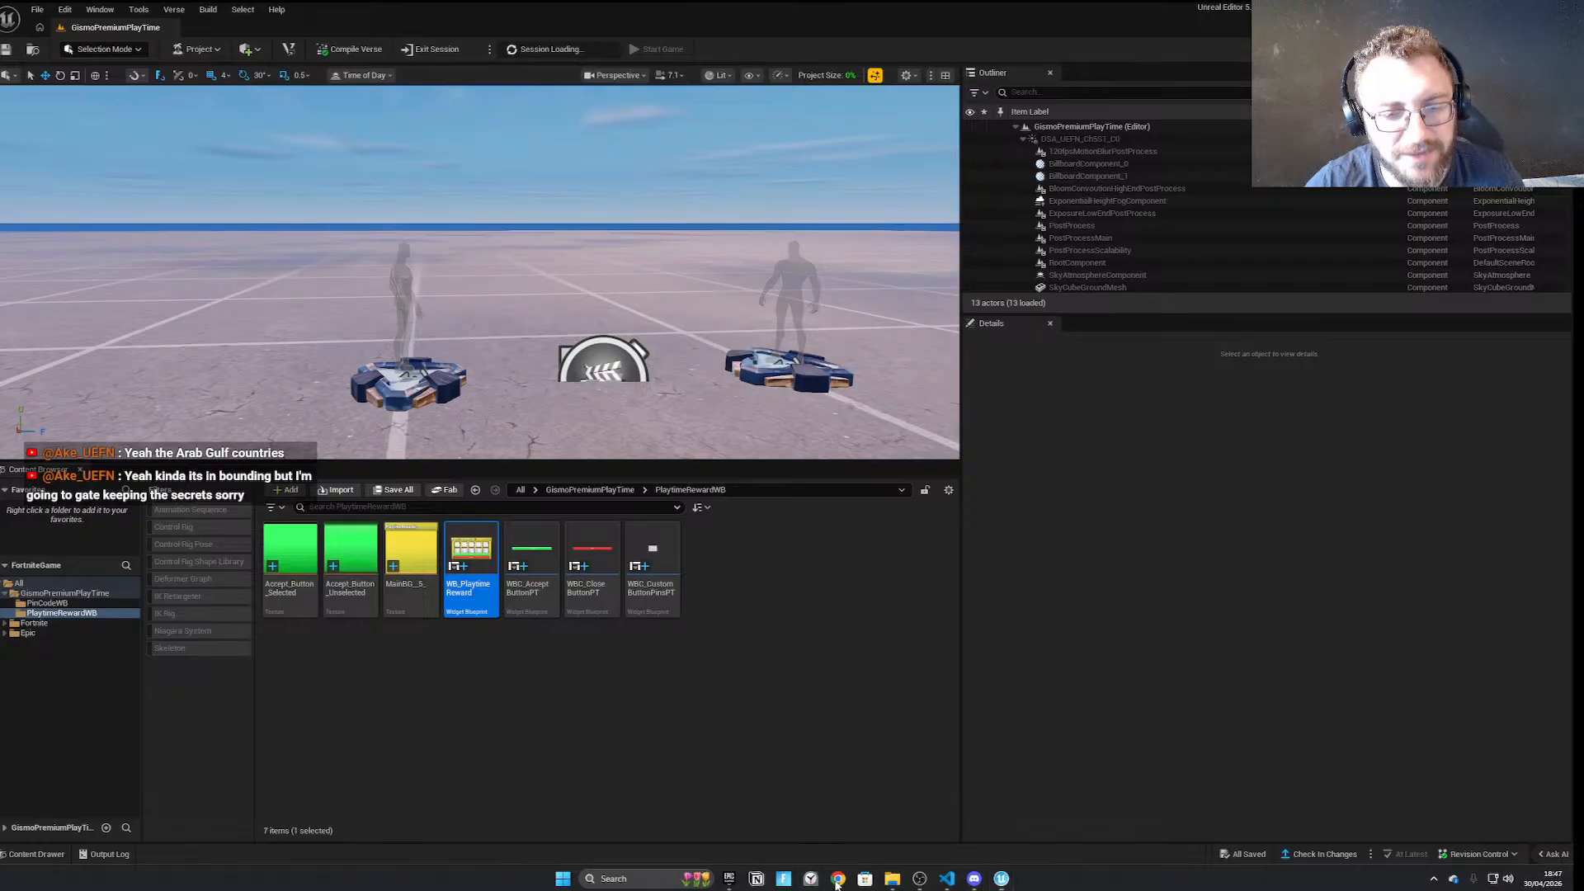
left_click(838, 883)
double_click(1182, 18)
left_click_drag(1182, 18, 928, 3)
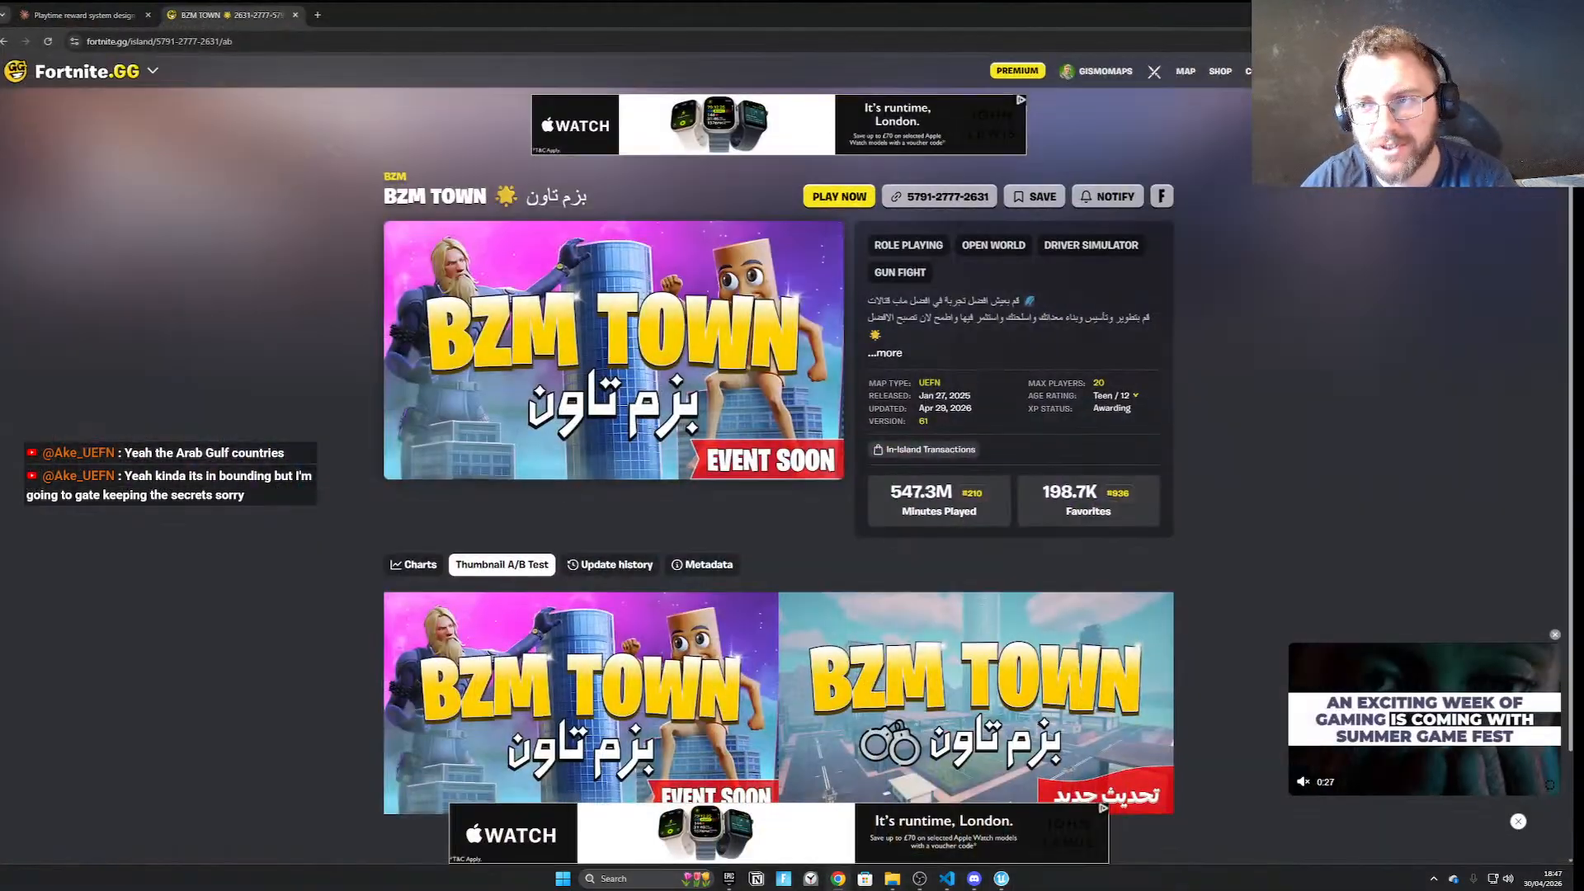
key("alt+Tab")
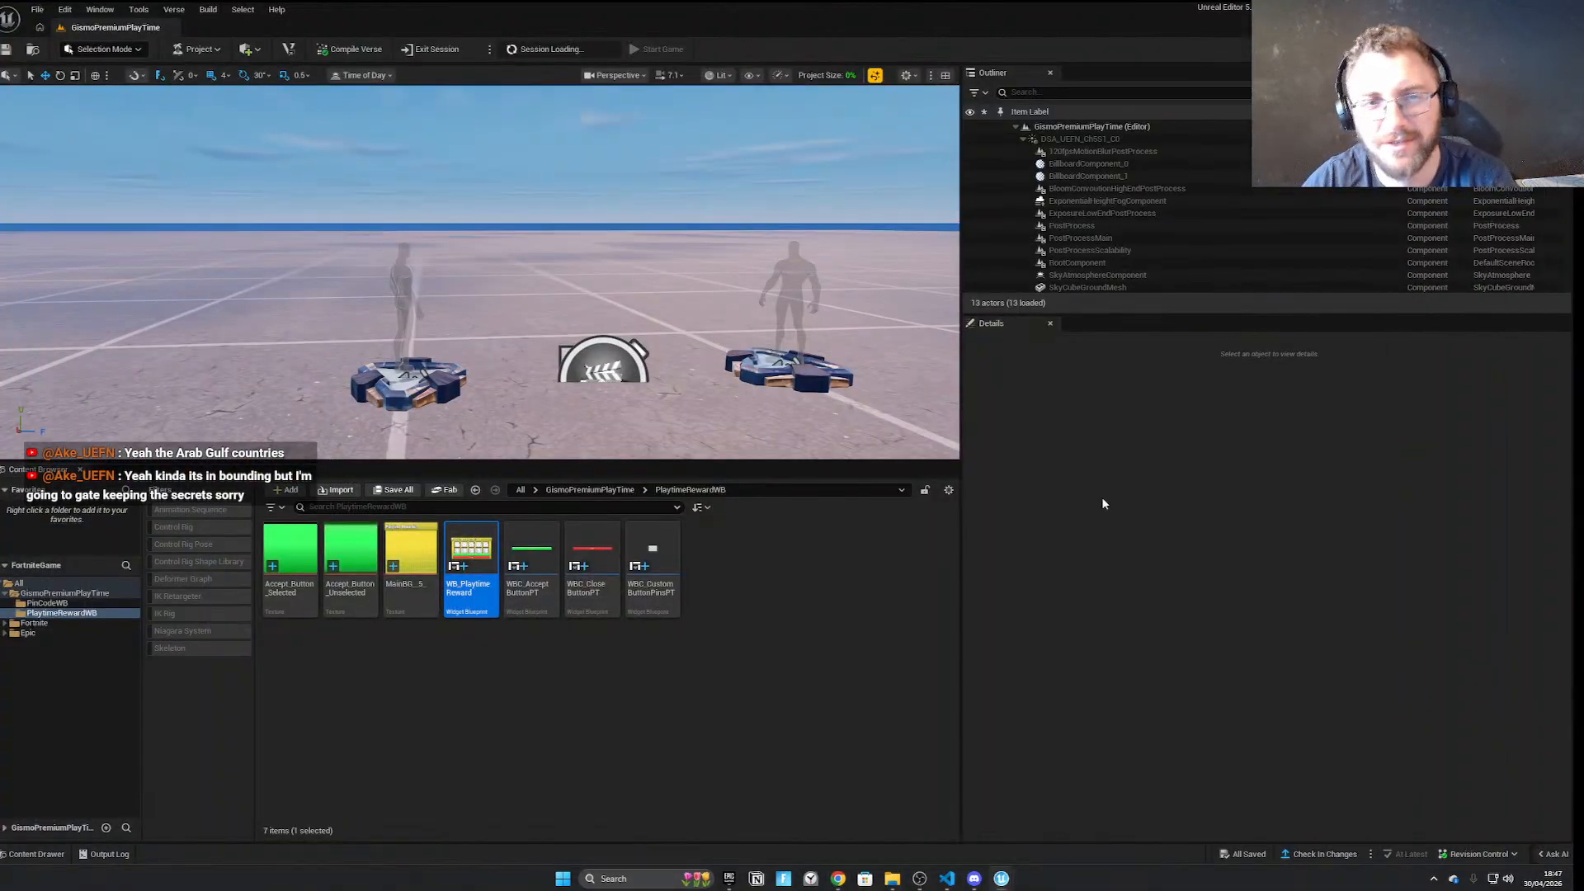
Switch to OBS to check the multi-platform chat for new messages and return to the Unreal Editor level
left_click(923, 881)
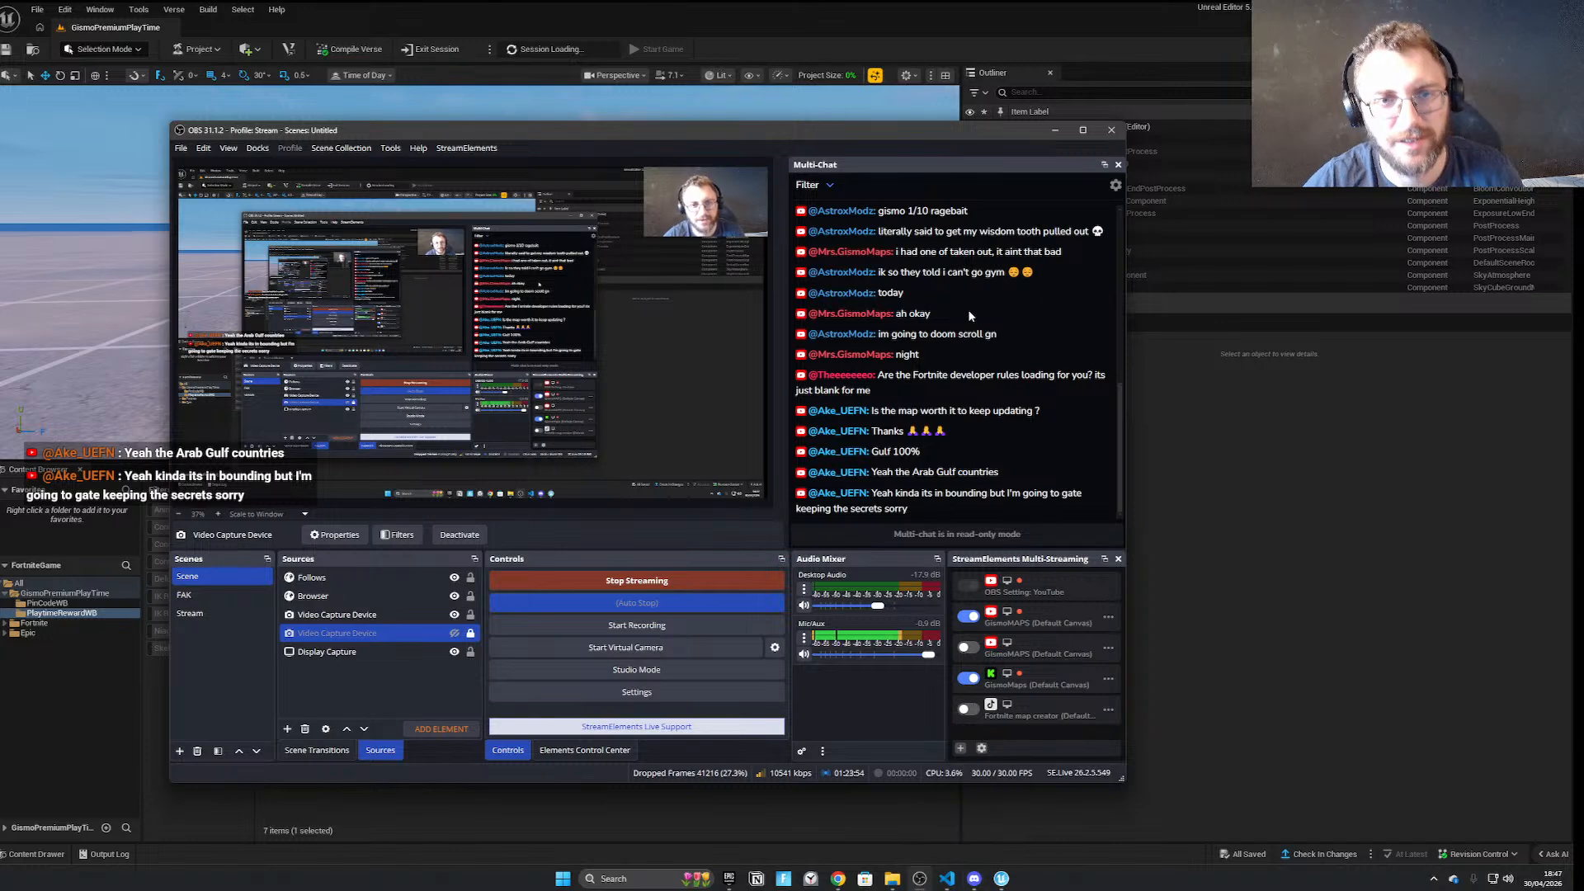
left_click(1055, 130)
right_click_drag(660, 272, 929, 260)
scroll(933, 260, "down", 4)
key("w")
left_click(838, 879)
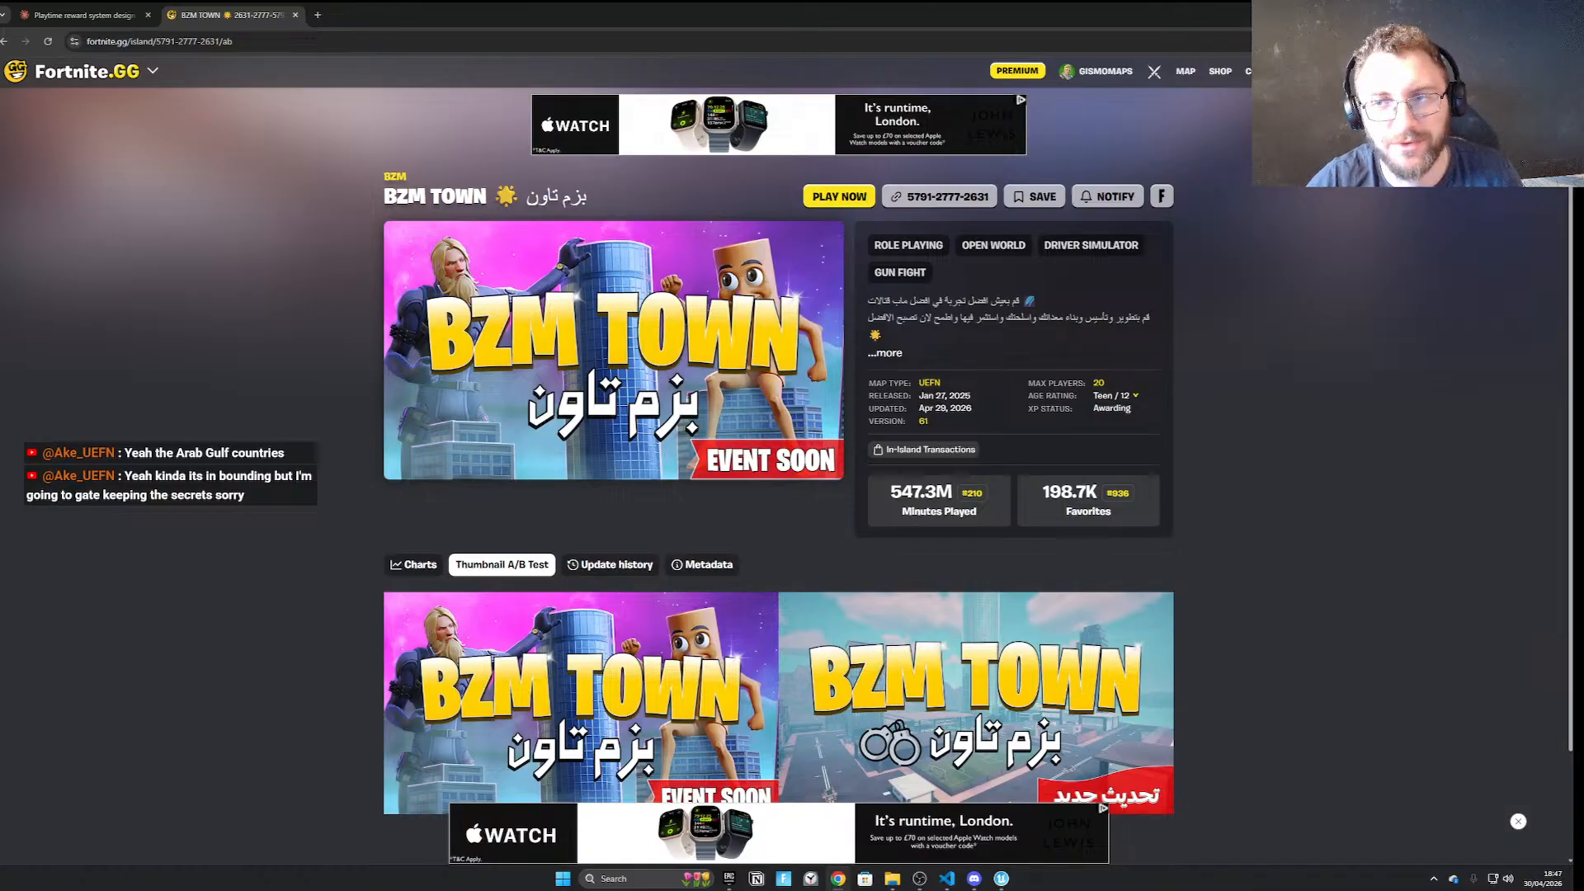
left_click(1503, 14)
right_click_drag(495, 248, 655, 348)
scroll(511, 247, "down", 2)
scroll(491, 269, "down", 1)
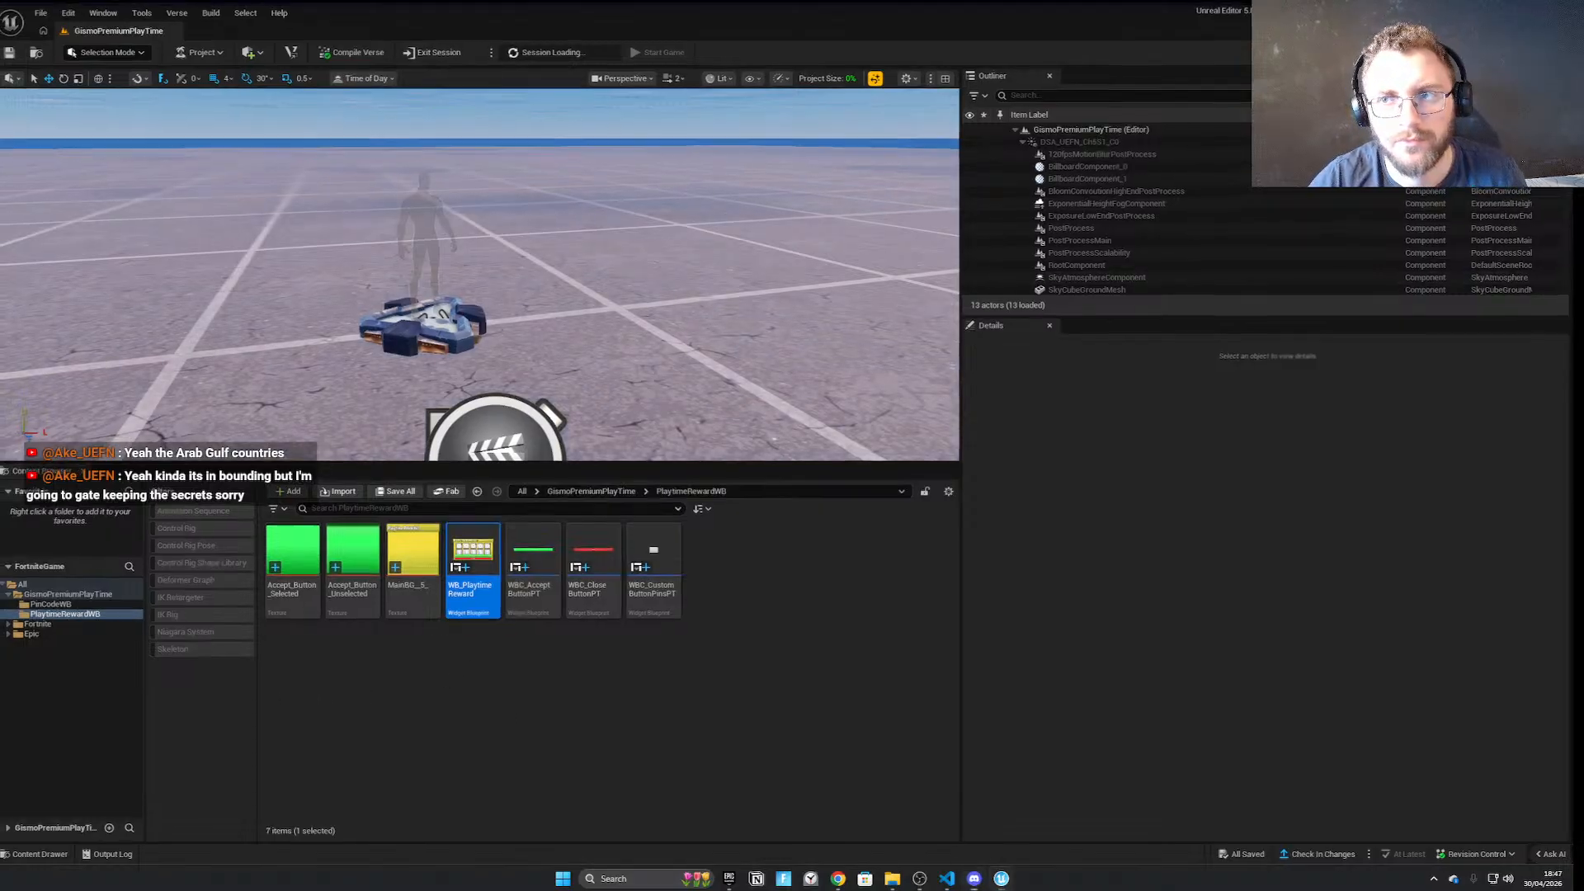
left_click(1499, 8)
left_click(1001, 878)
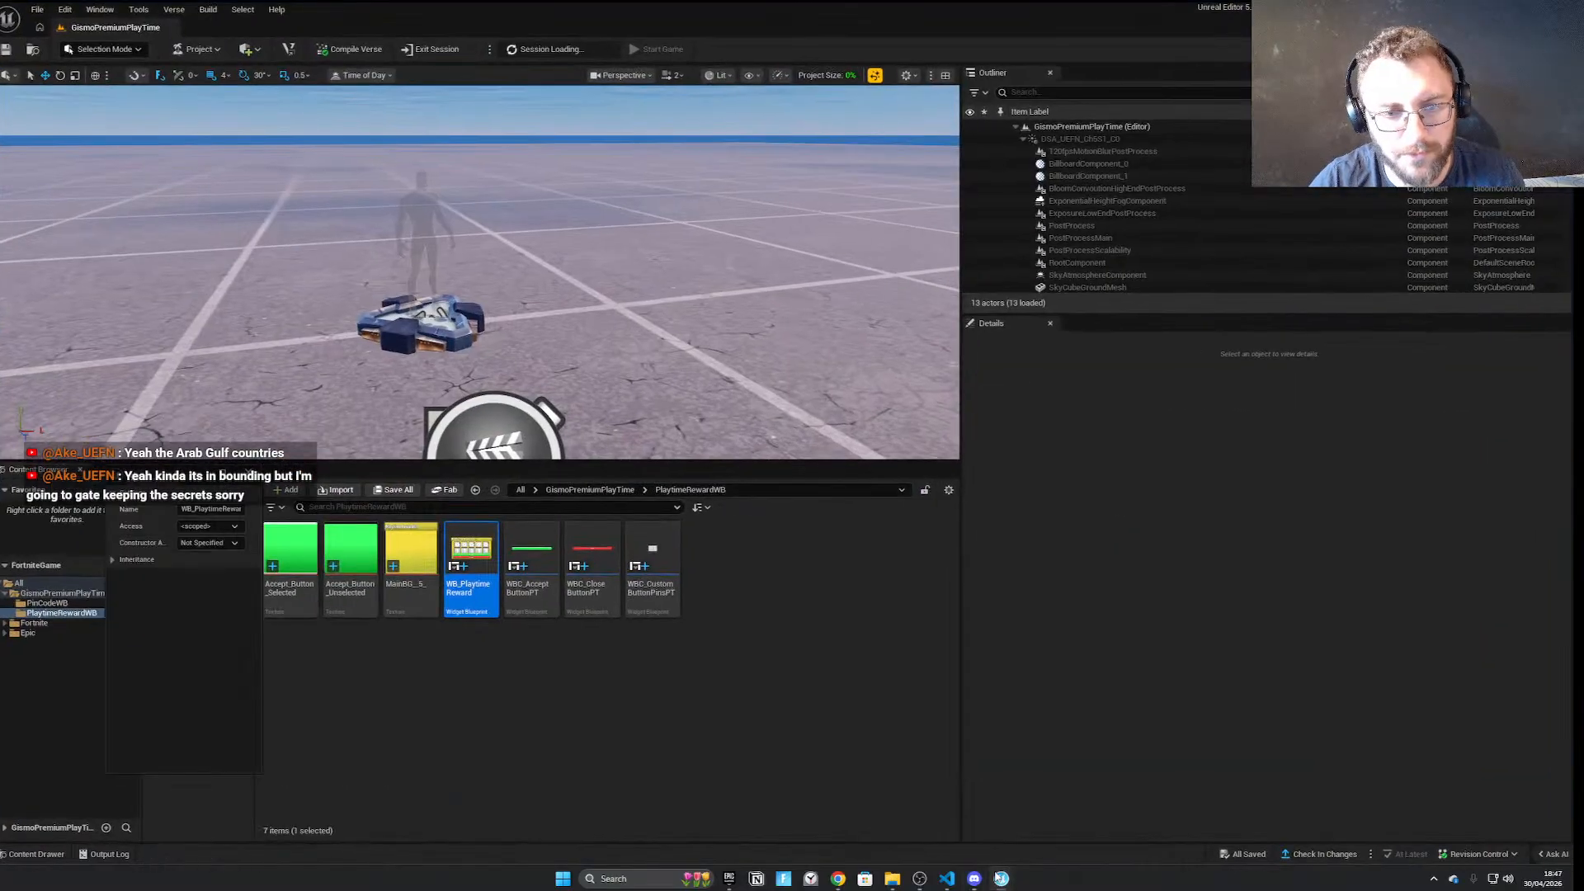
left_click(841, 877)
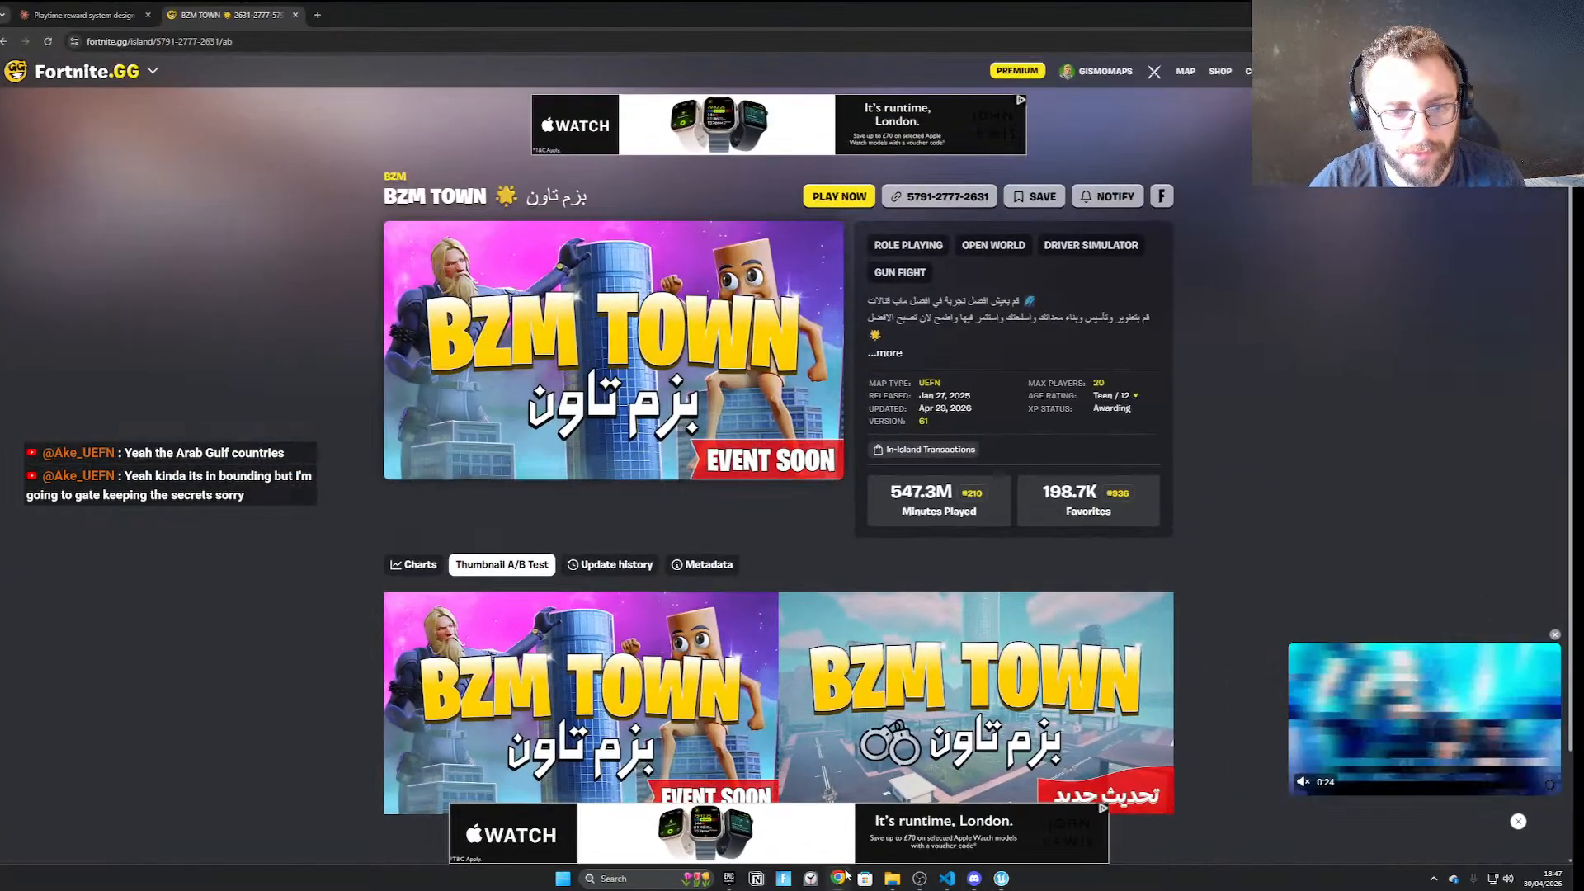
left_click(840, 877)
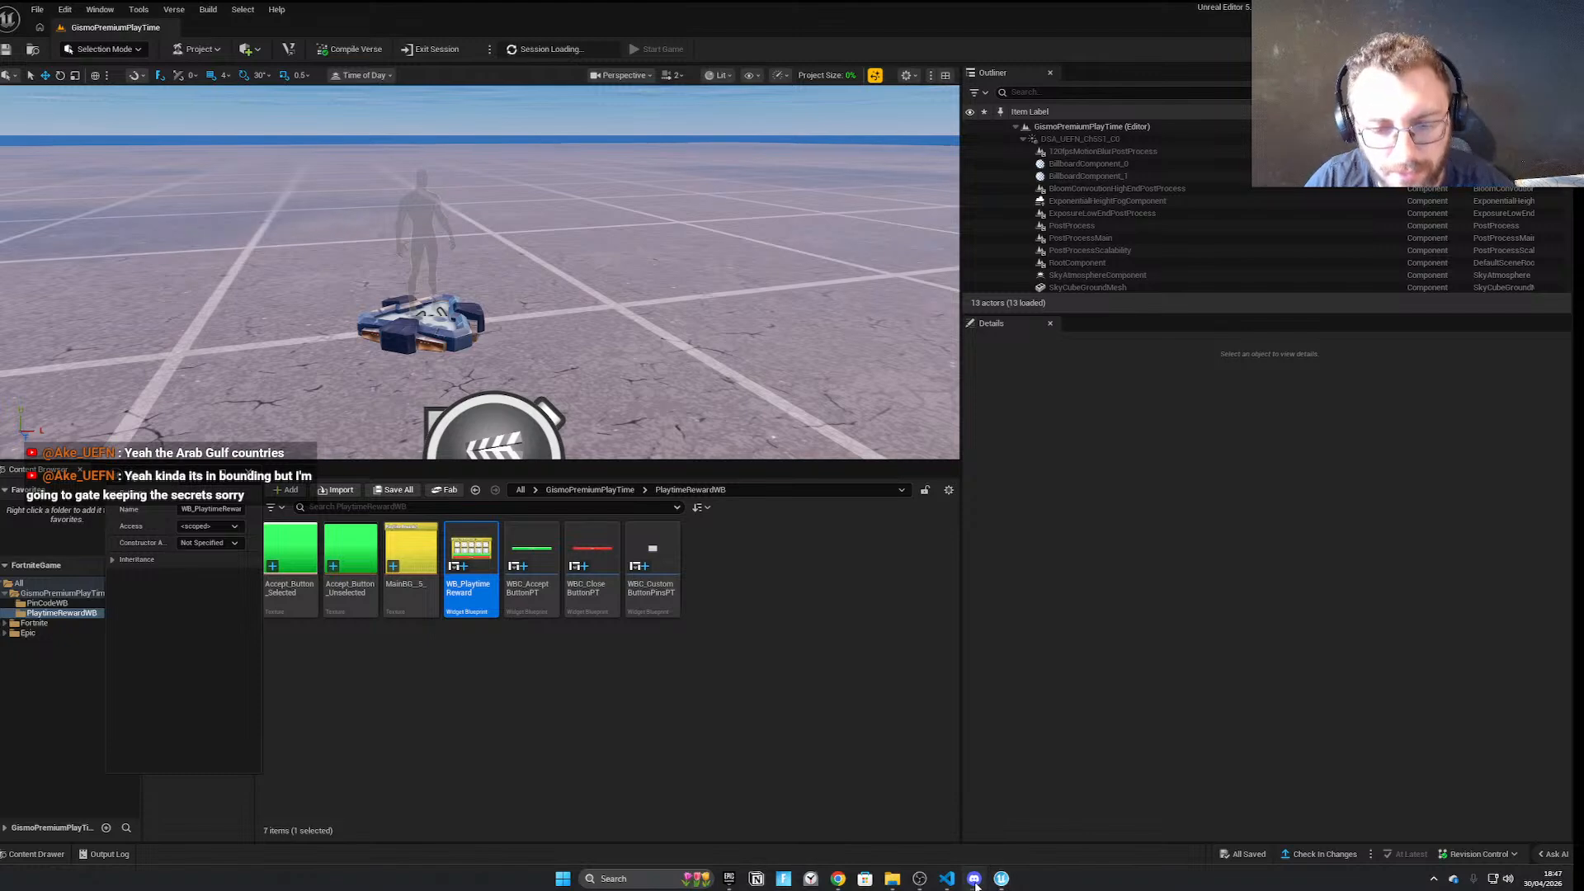
Place the playtime_reward_device from the GismoPremiumPlayTime folder in the open area of the level near the spawn pads
right_click_drag(621, 346, 825, 363)
left_click(520, 489)
left_click(433, 569)
double_click(436, 571)
left_click_drag(592, 568, 439, 198)
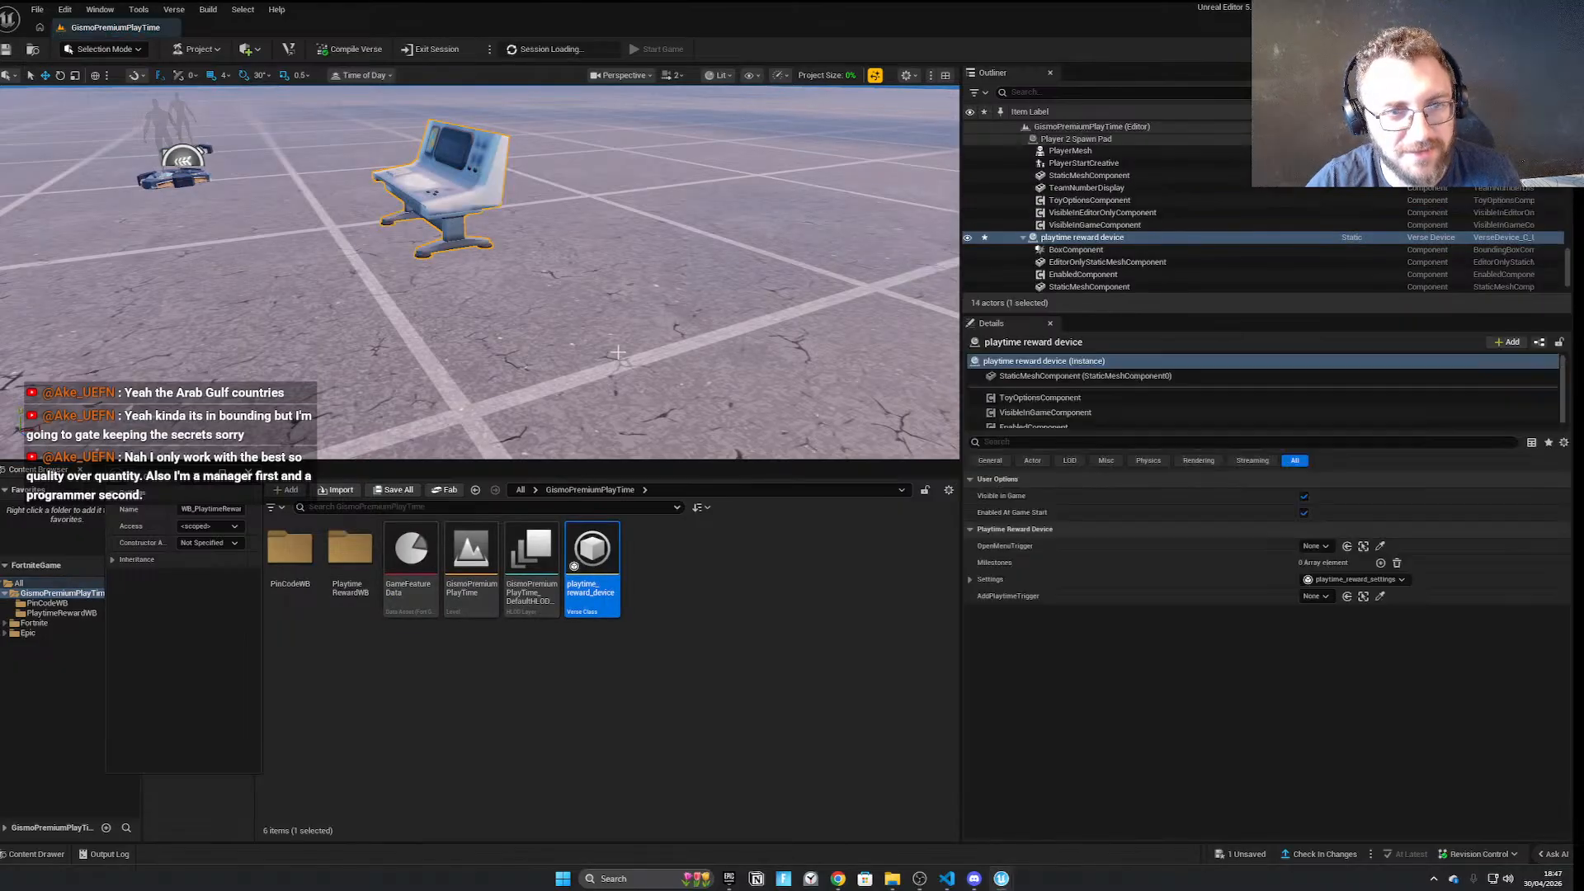
Find the Trigger device in all content, place one in front of the playtime reward device, and assign it as the device's OpenMenuTrigger
left_click(520, 489)
left_click(509, 506)
type("trigger")
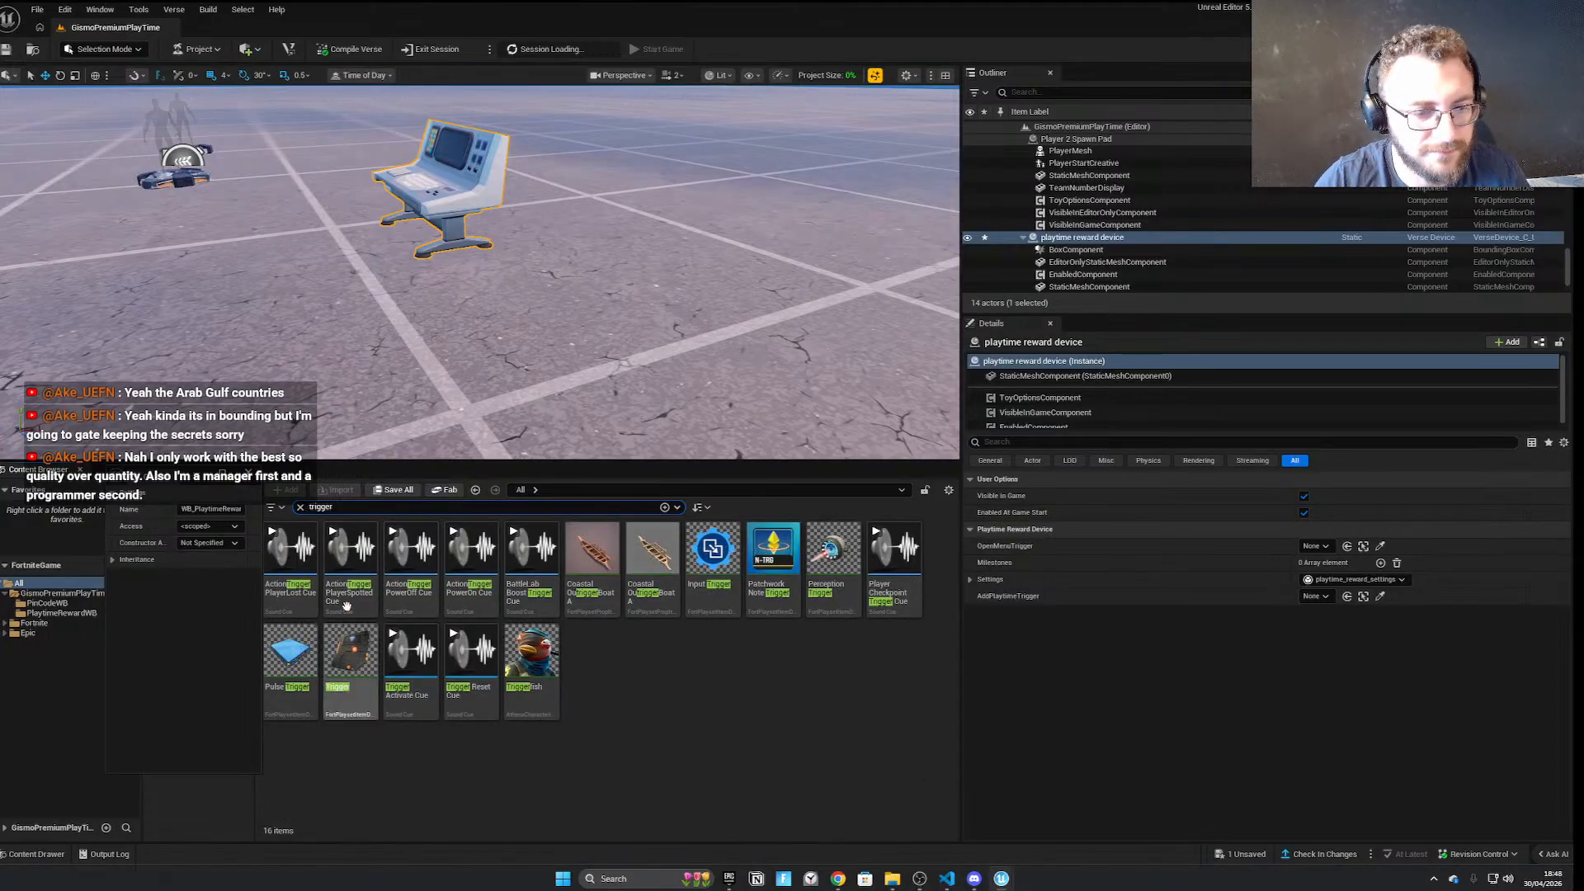
left_click_drag(351, 661, 454, 338)
left_click(444, 192)
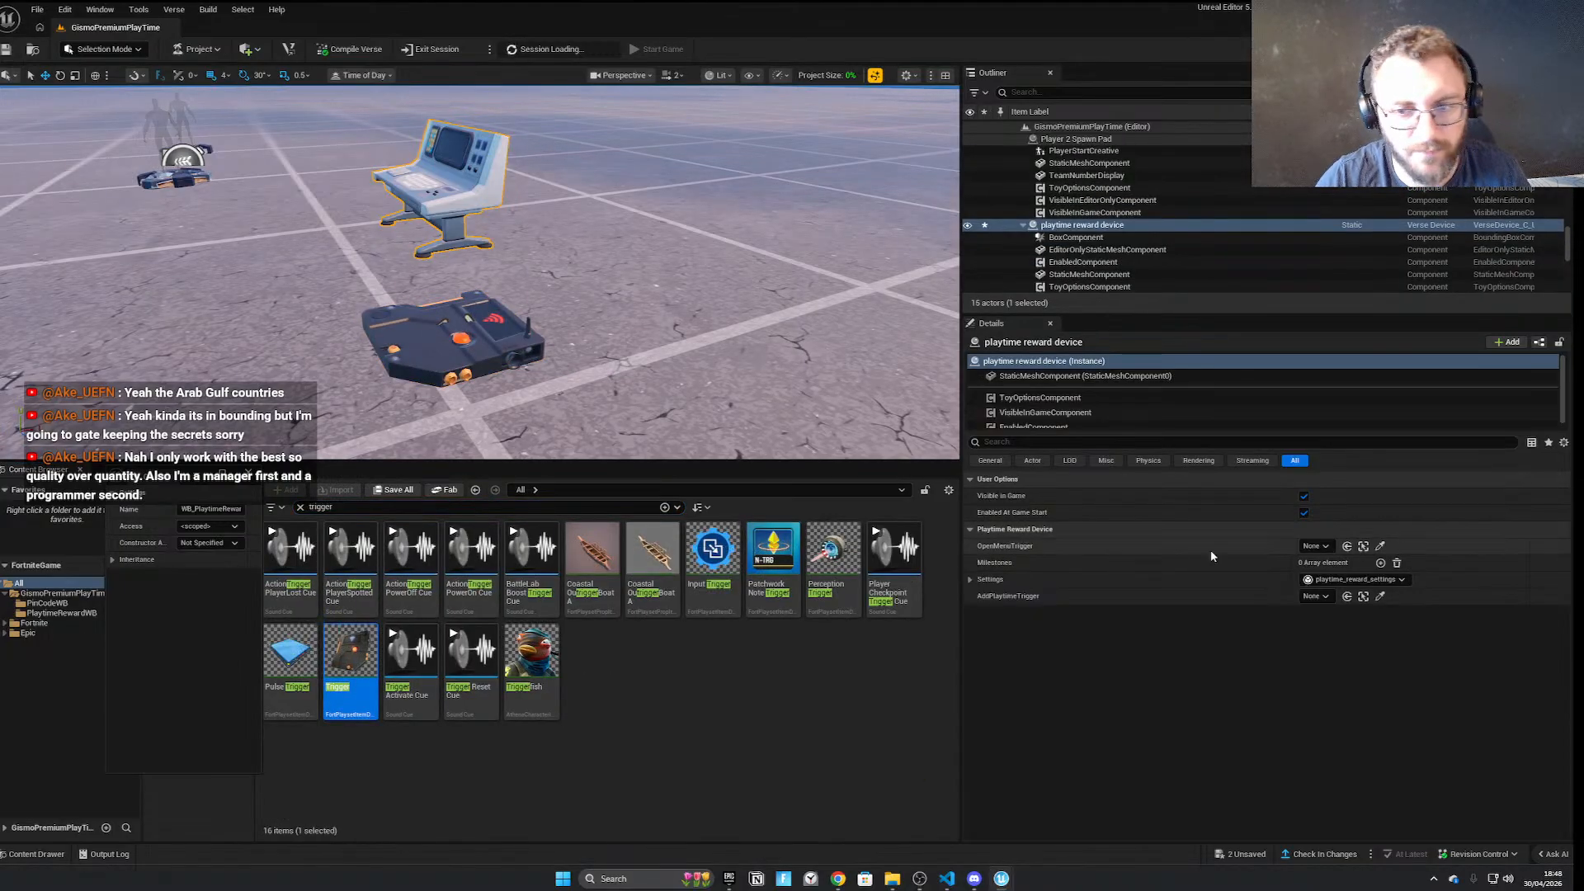
left_click(1380, 546)
left_click(528, 365)
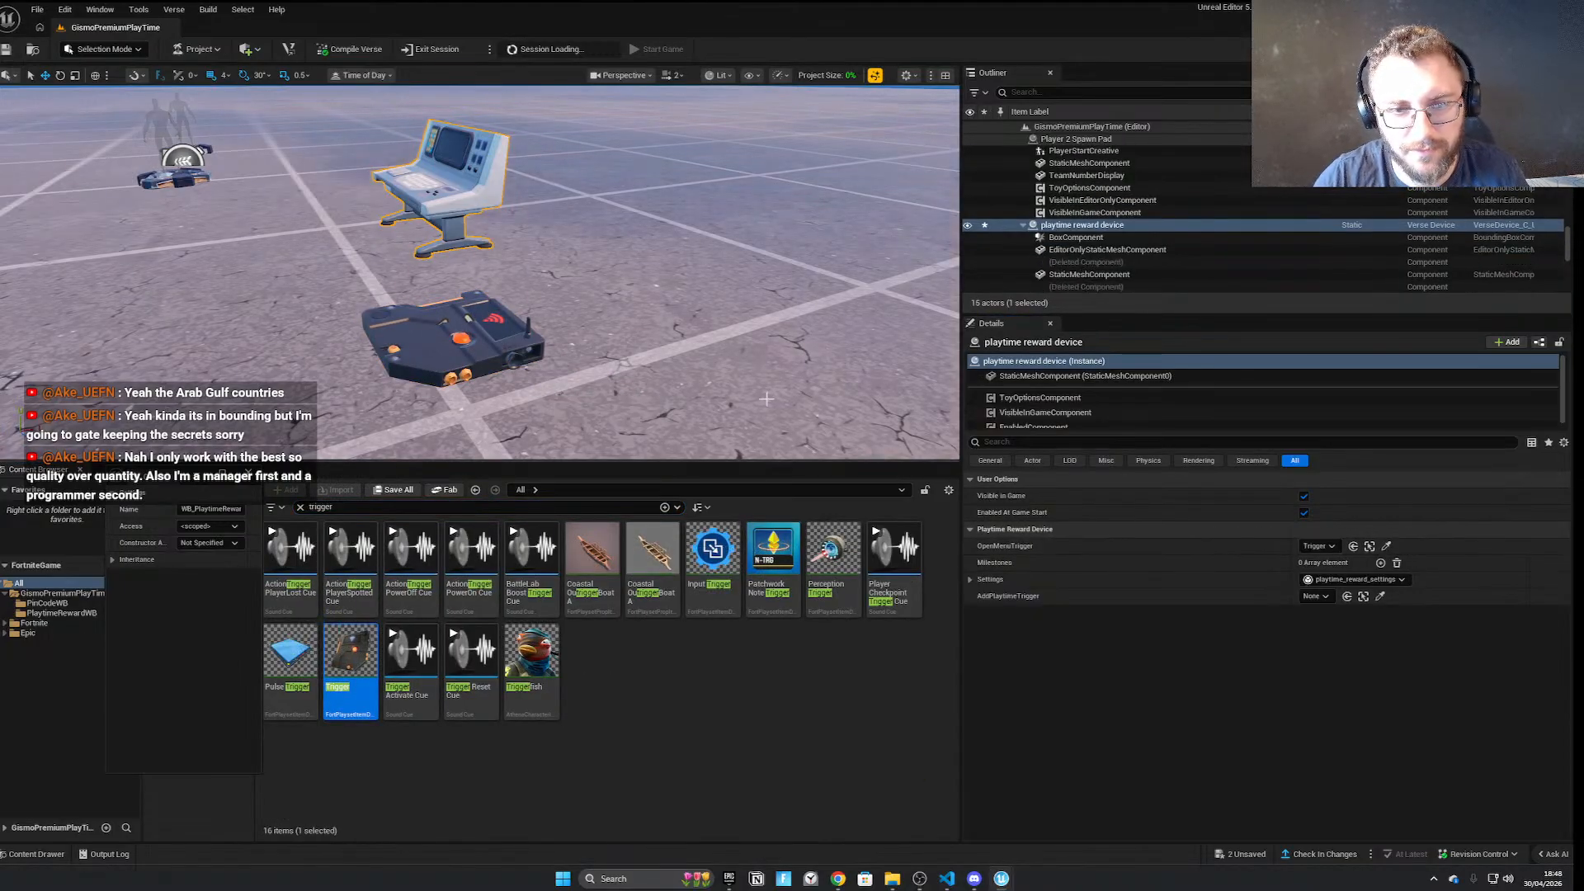
Add four elements to the reward device's Milestones array and place a second Trigger beside the first one
left_click(1381, 564)
left_click(1381, 564)
left_click(1380, 564)
left_click(1381, 564)
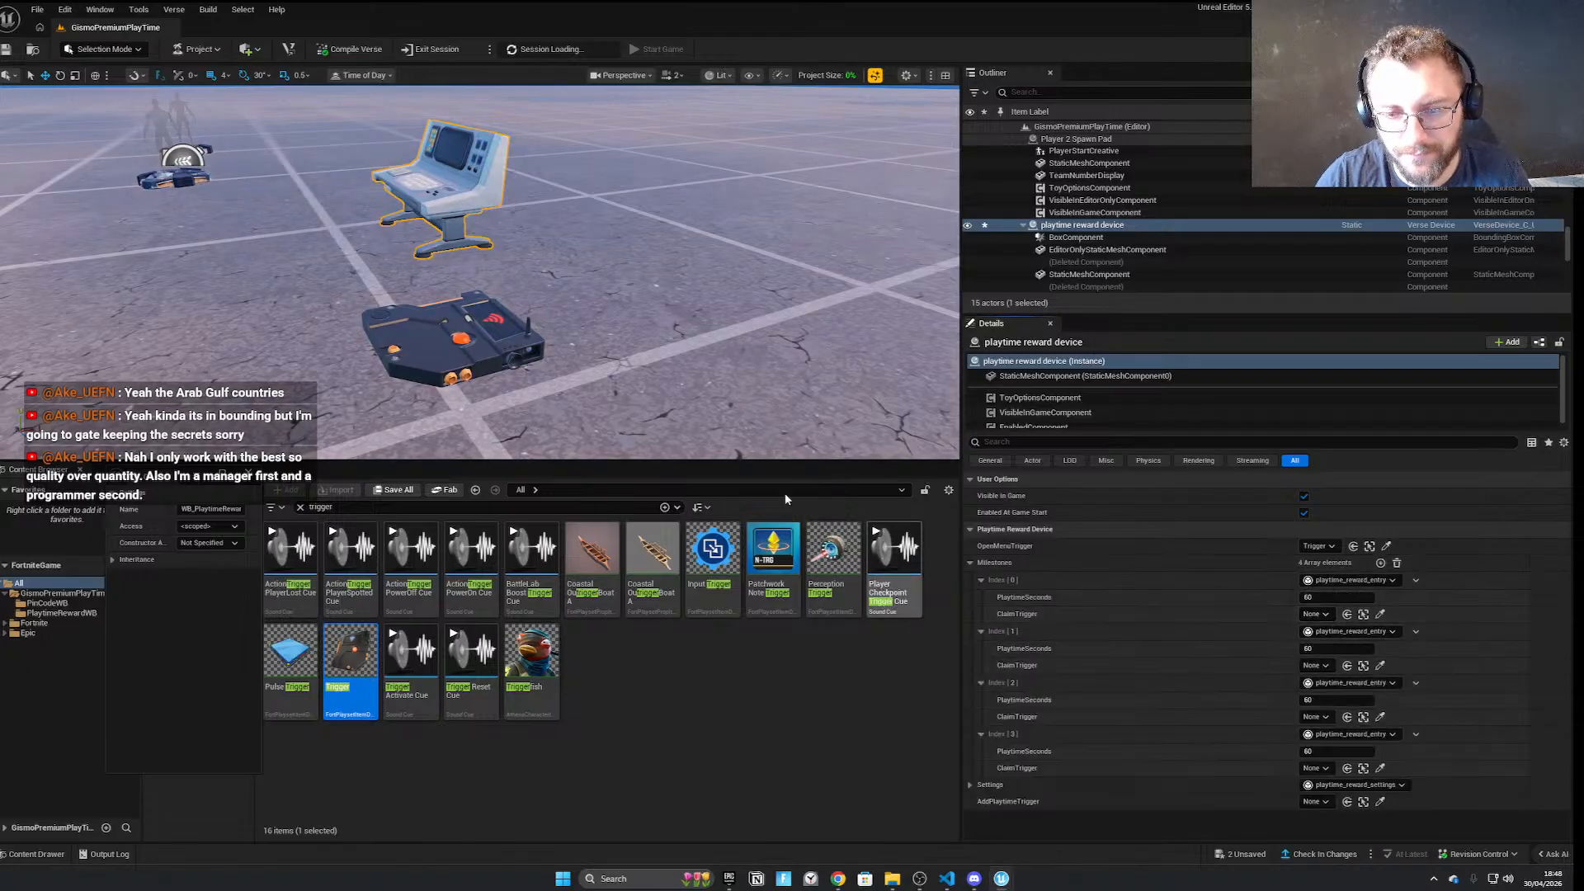
left_click_drag(351, 656, 622, 245)
Rename the trigger nearest the playtime reward device as ClaimTrigger
left_click(507, 230)
left_click(1083, 227)
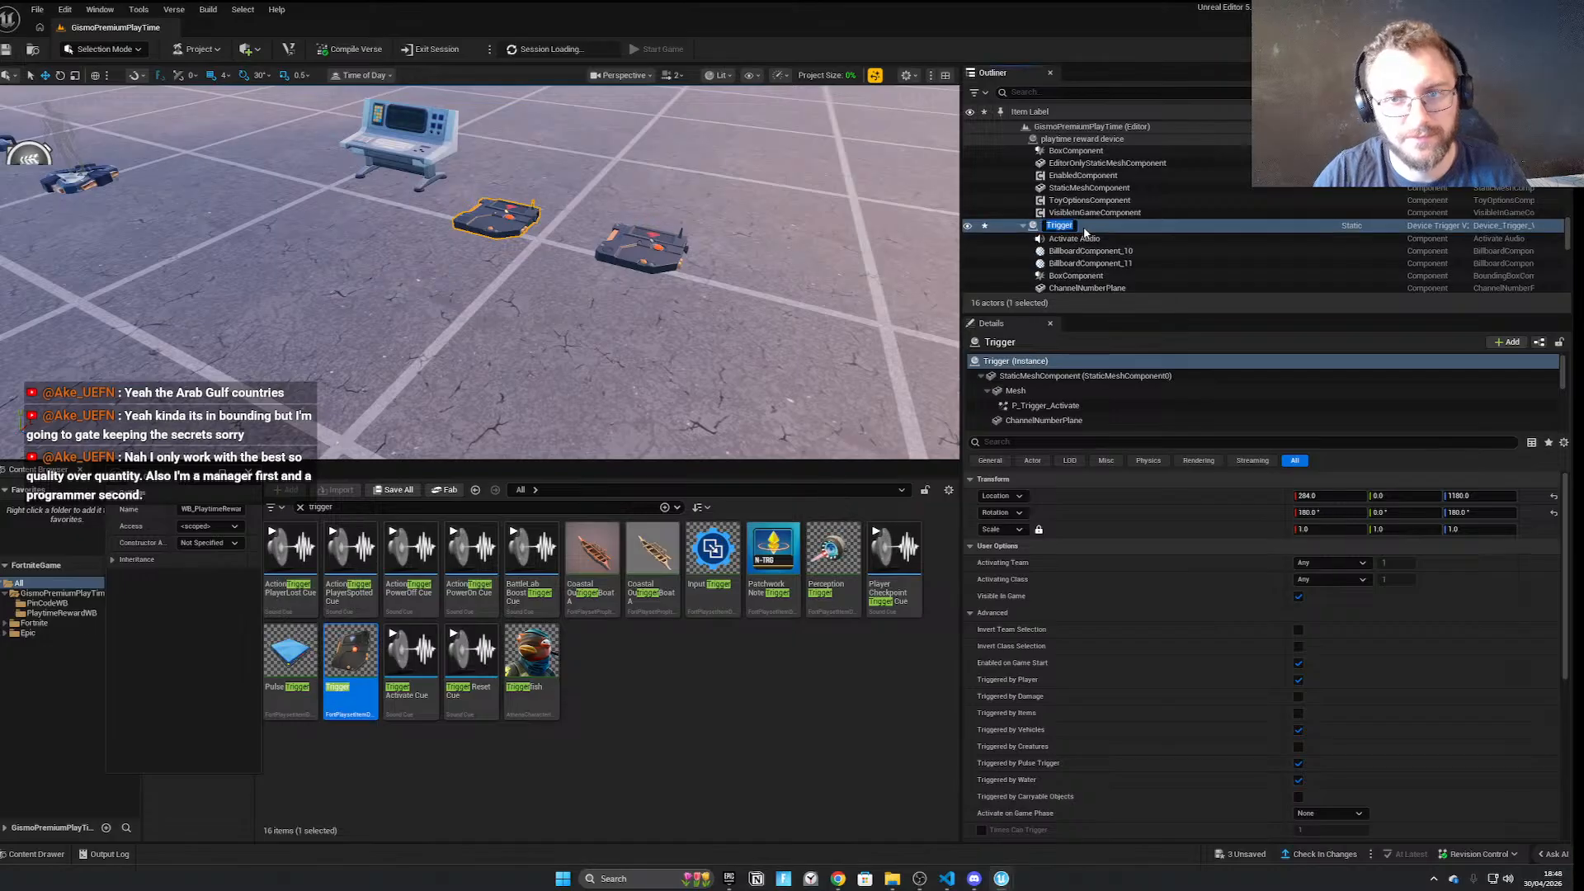
type("ClaimTrigger")
key("Return")
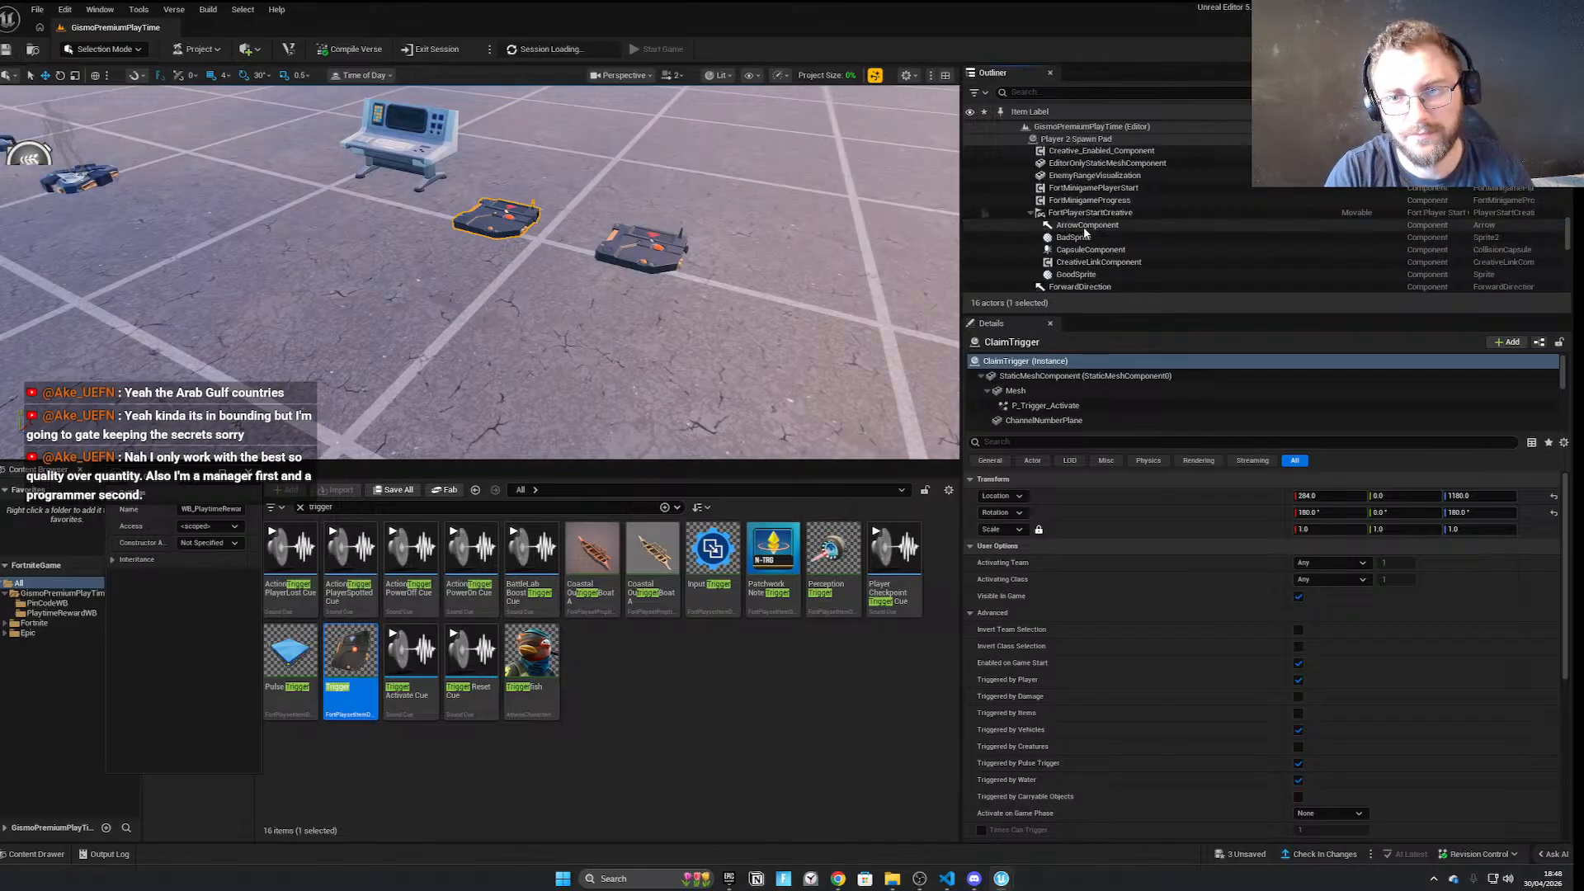
Rename the trigger nearest the playtime reward device as OpenMenuTrigger
left_click(1089, 140)
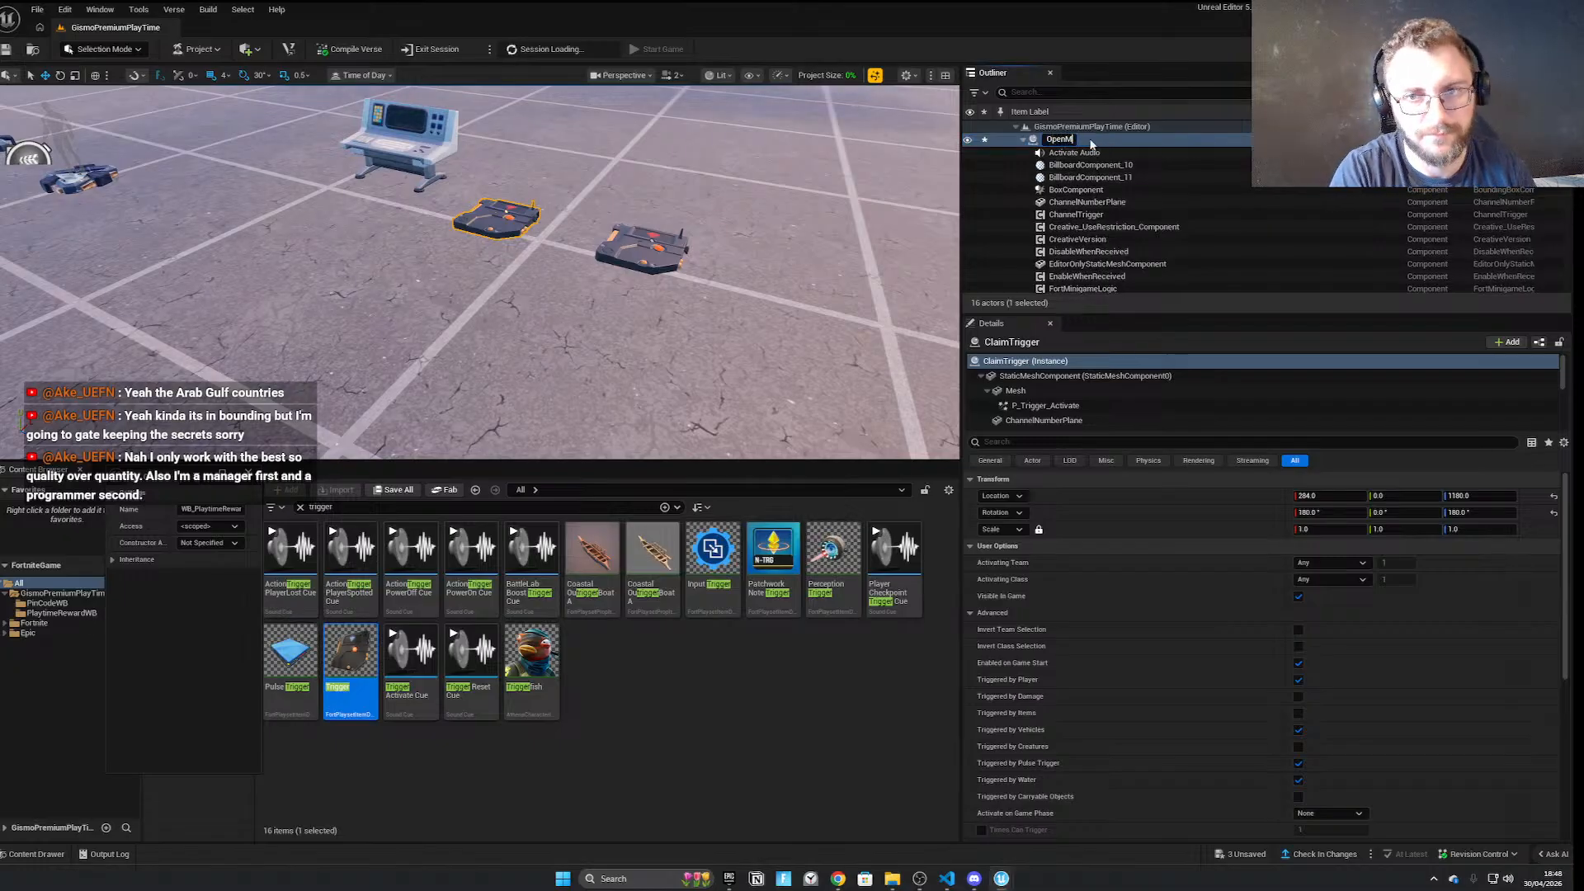
type("OpenMenuTrigger")
key("Return")
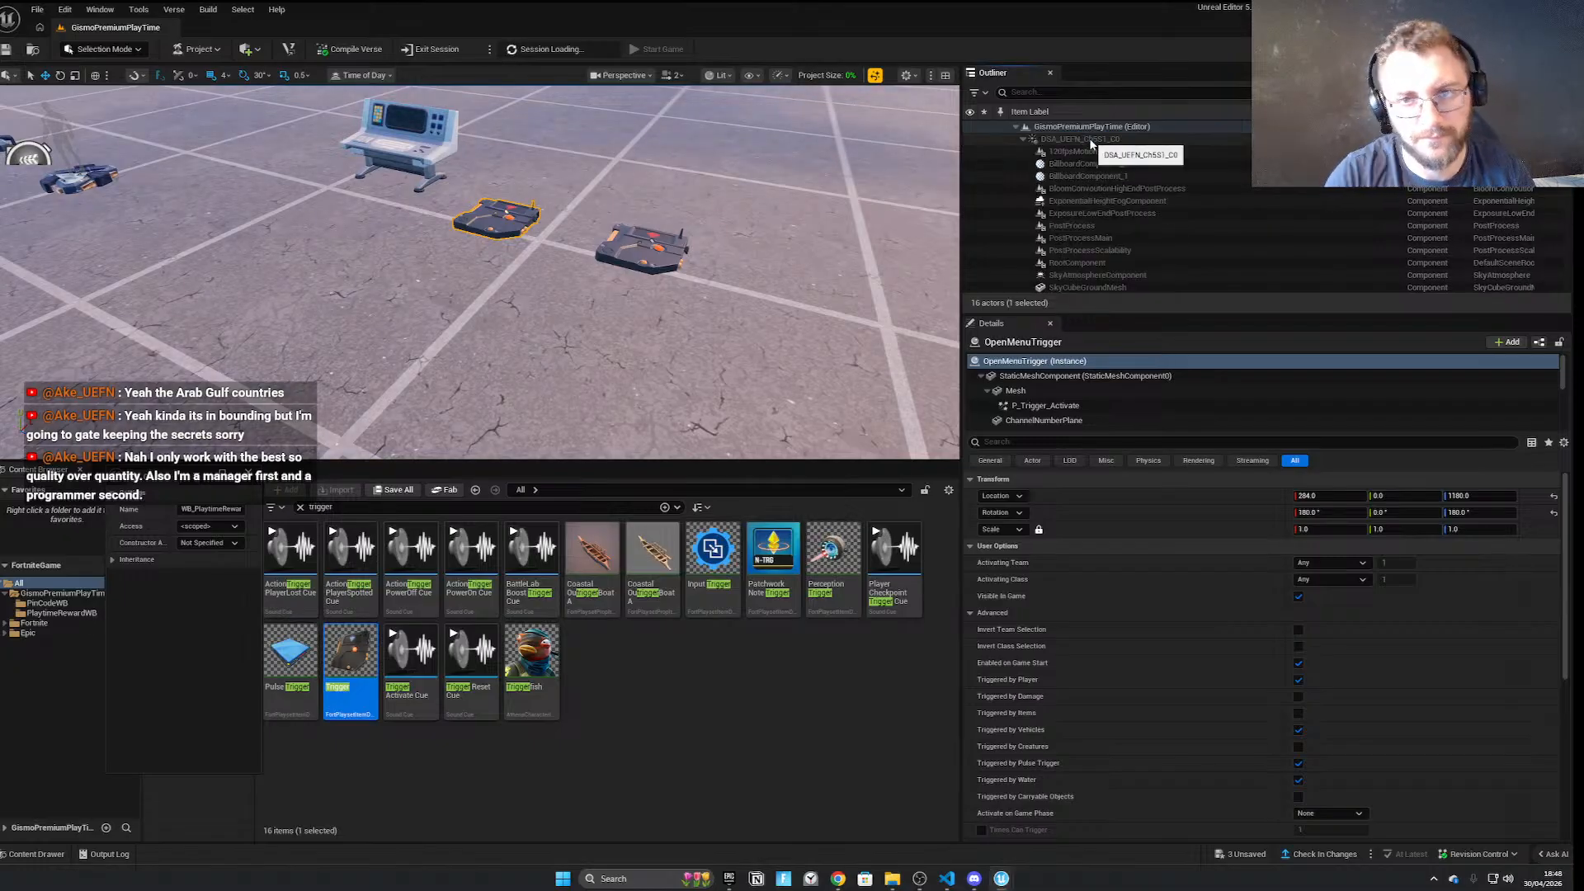
Rename the second trigger, farther from the playtime reward device, as Milestone1trigger
left_click(660, 241)
left_click(1055, 365)
type("Da")
key("BackSpace")
key("BackSpace")
type("R")
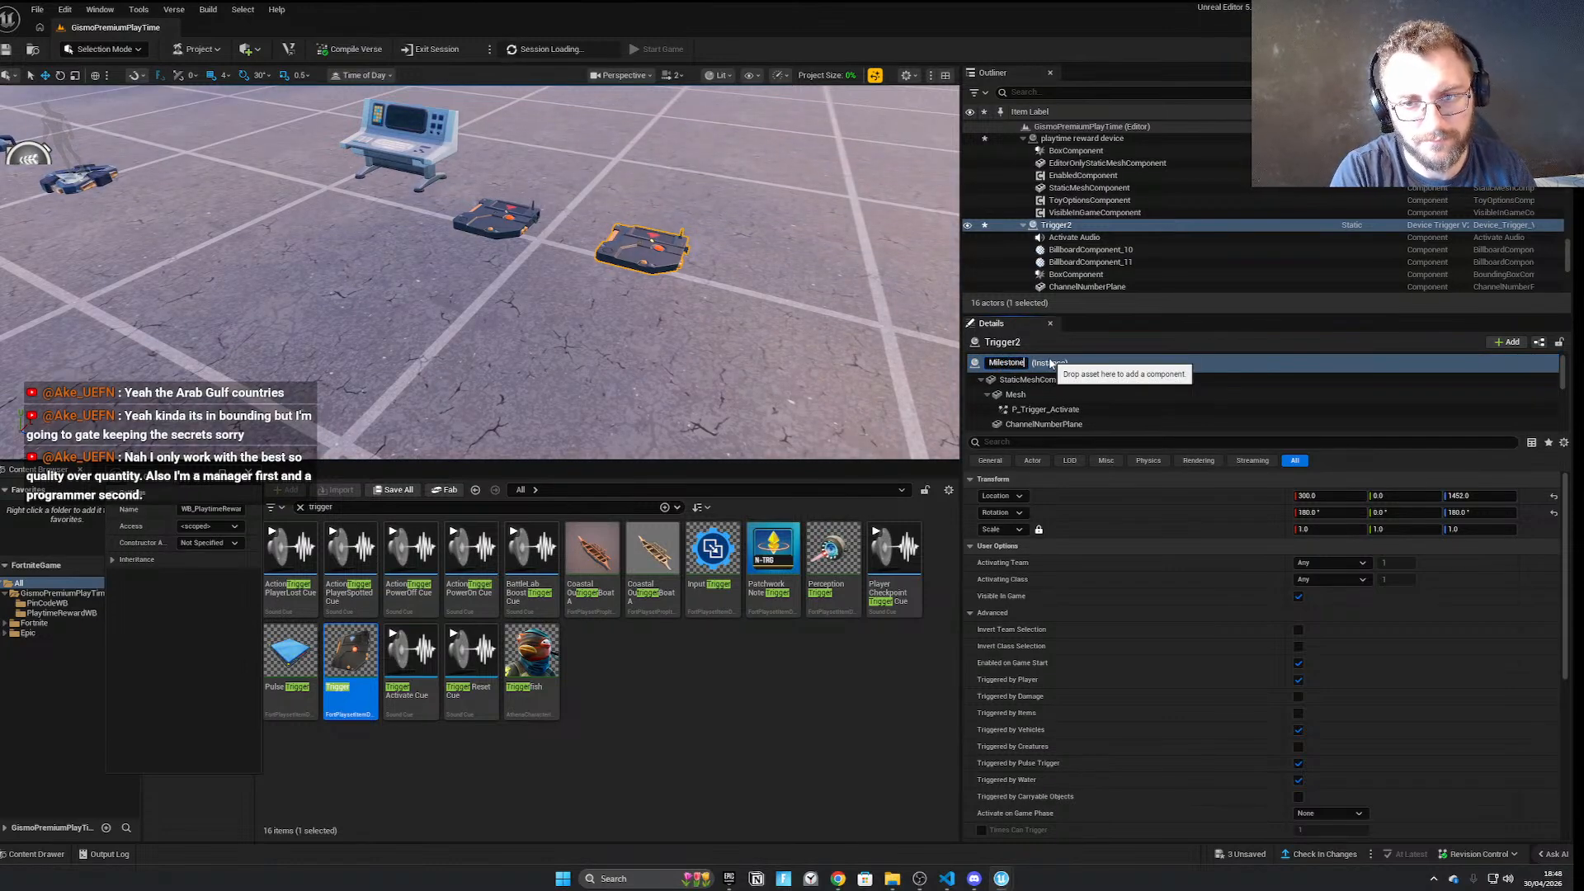
type("Milestone1trigger")
key("Return")
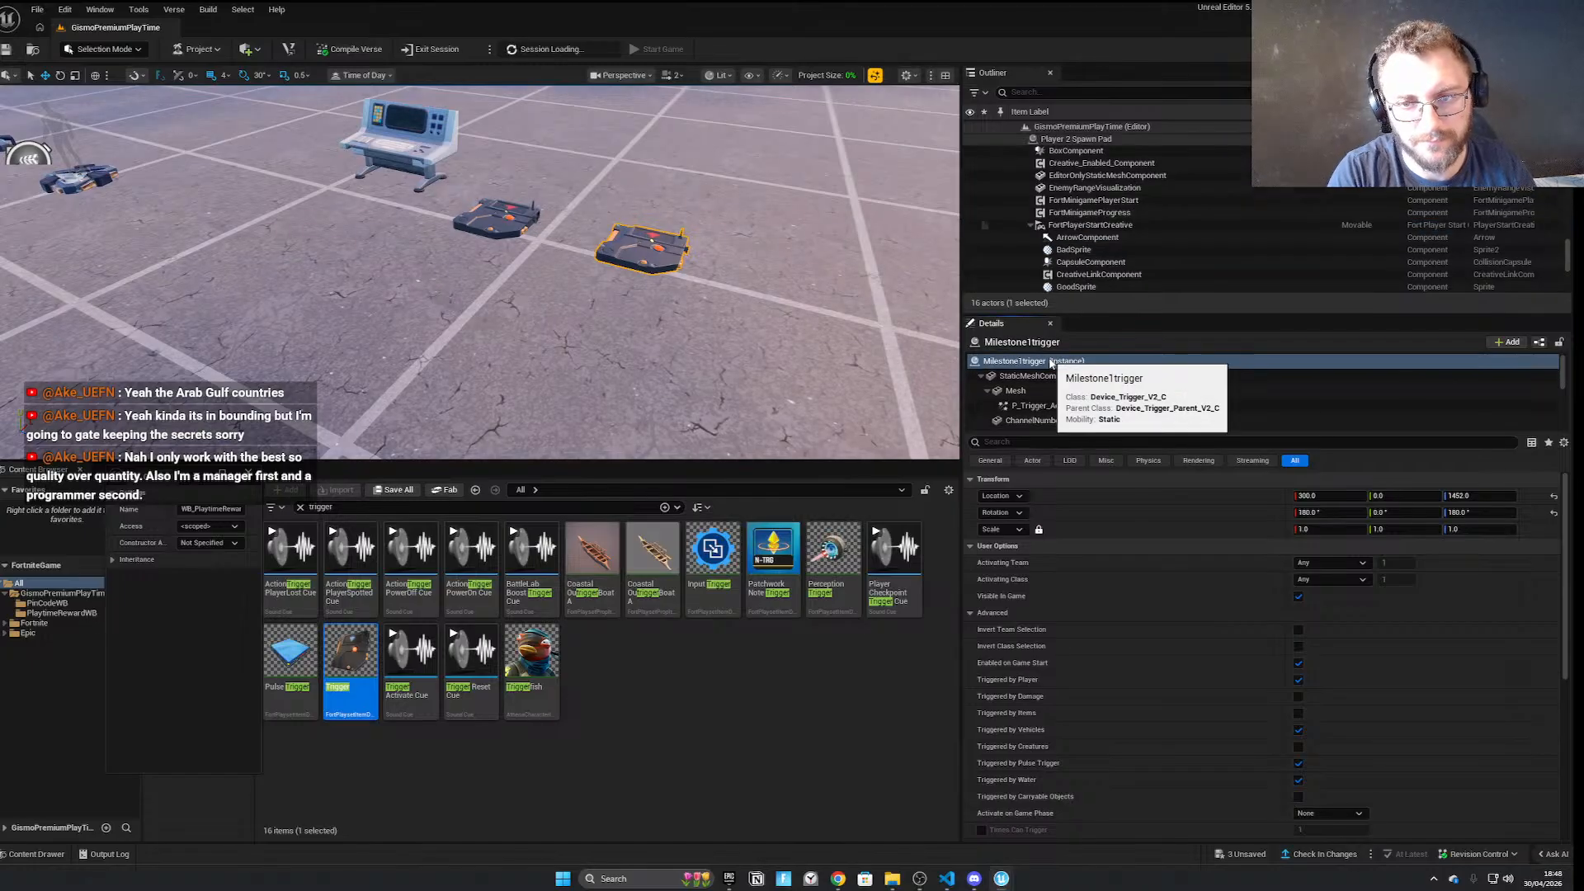
Duplicate Milestone1trigger in place and select the copy in the level
left_click(522, 237)
key("ctrl+z")
right_click_drag(521, 238, 396, 270)
key("ctrl+d")
left_click(504, 275)
left_click(493, 274)
left_click(754, 256)
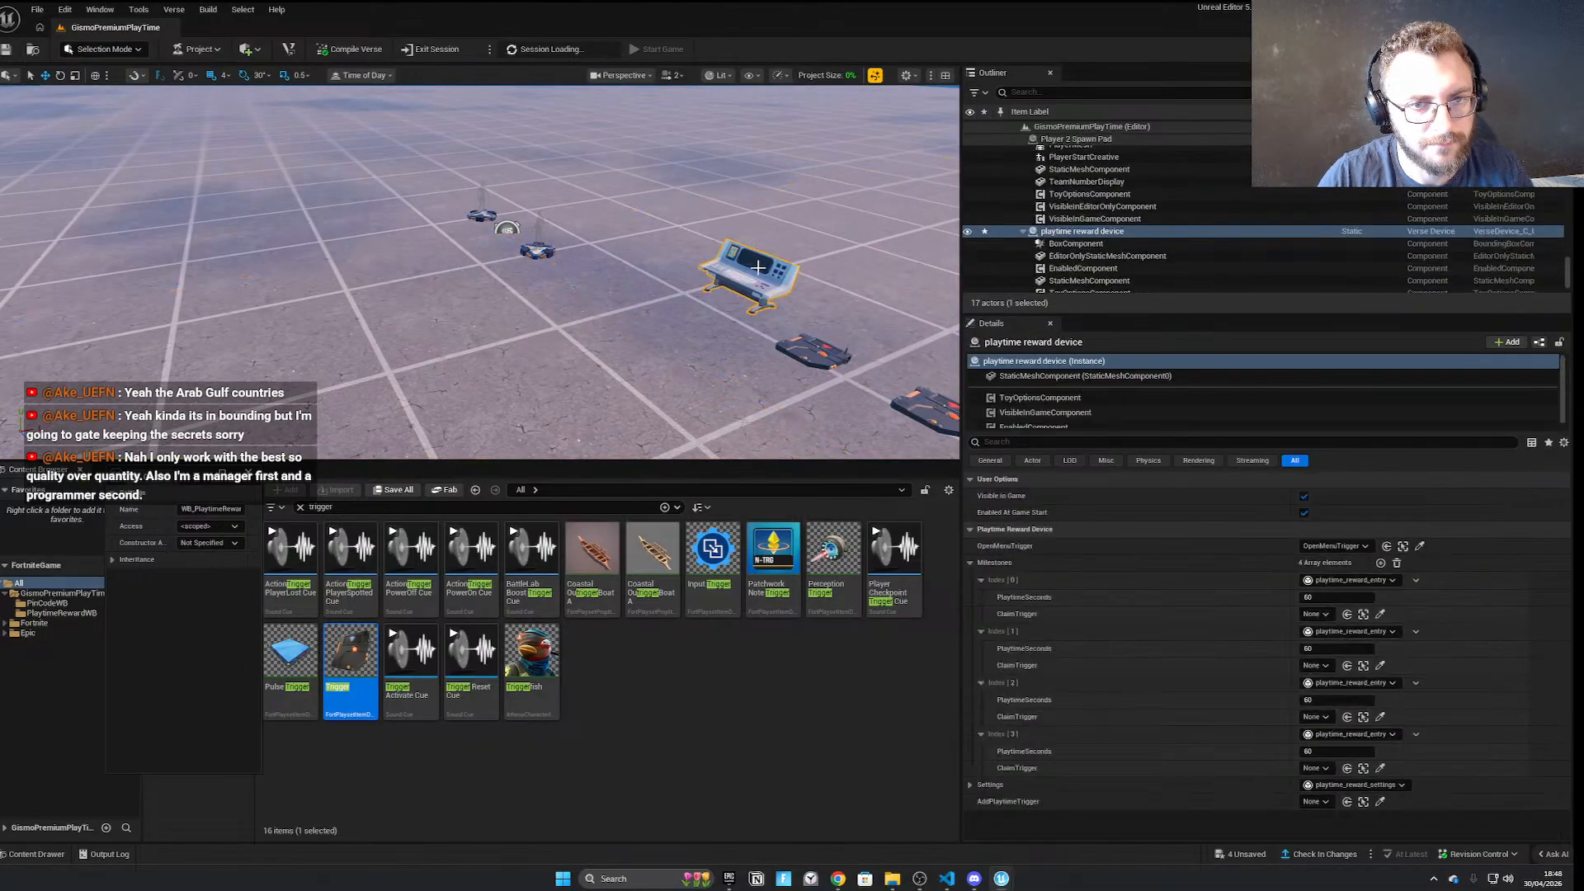
right_click_drag(777, 274, 841, 285)
left_click(655, 305)
Bring back the transform gizmo by toggling game view and resetting the viewport's show options to defaults
left_click(718, 76)
right_click_drag(567, 251, 620, 233)
key("g")
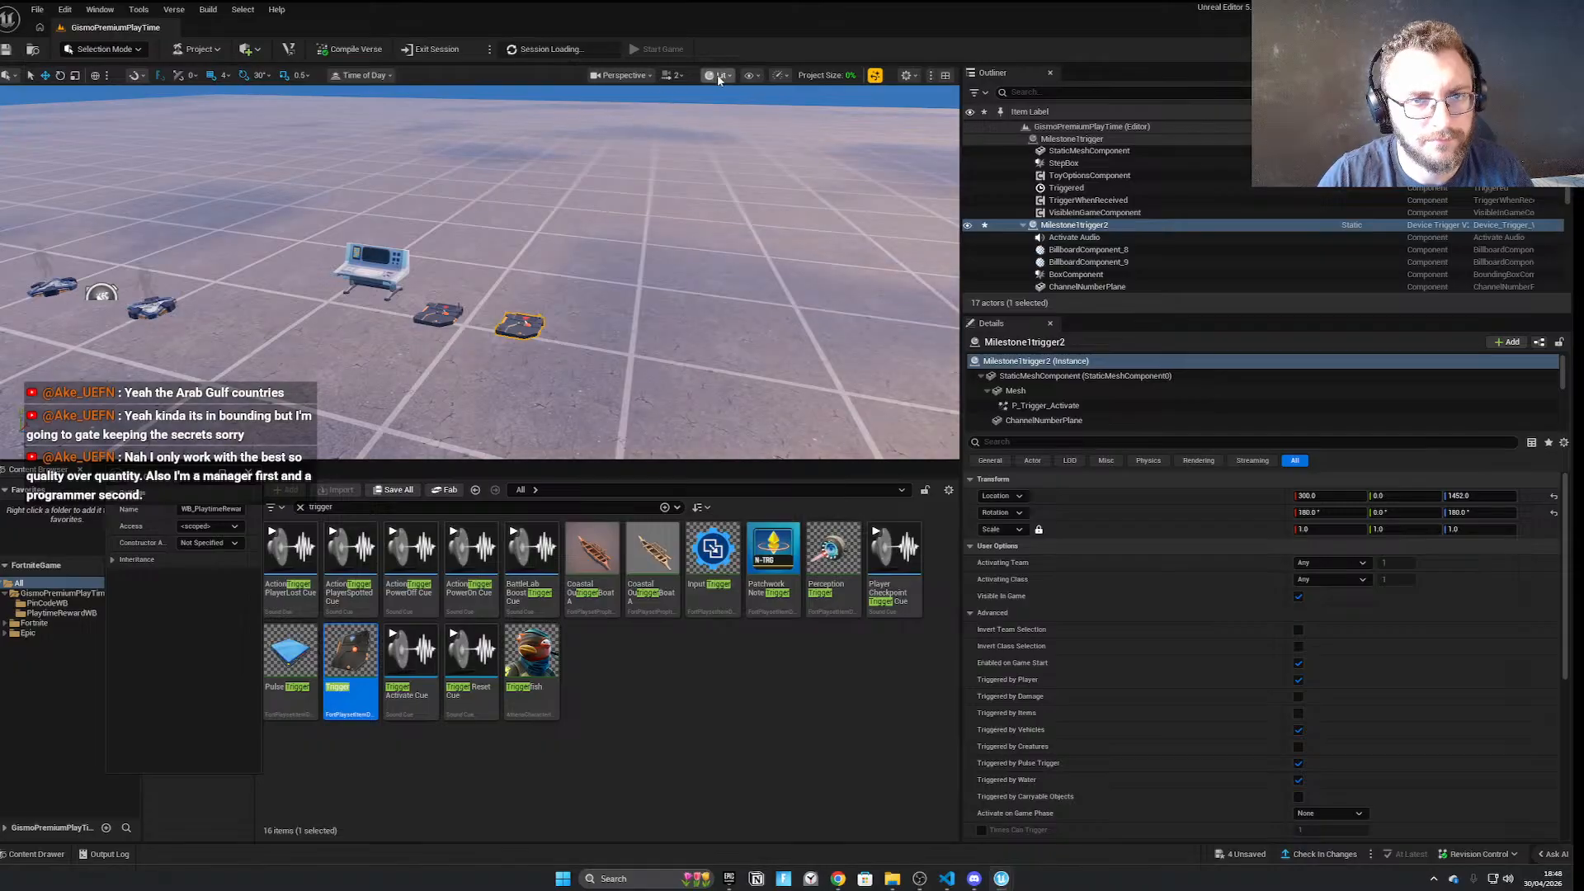
left_click(719, 76)
left_click(747, 76)
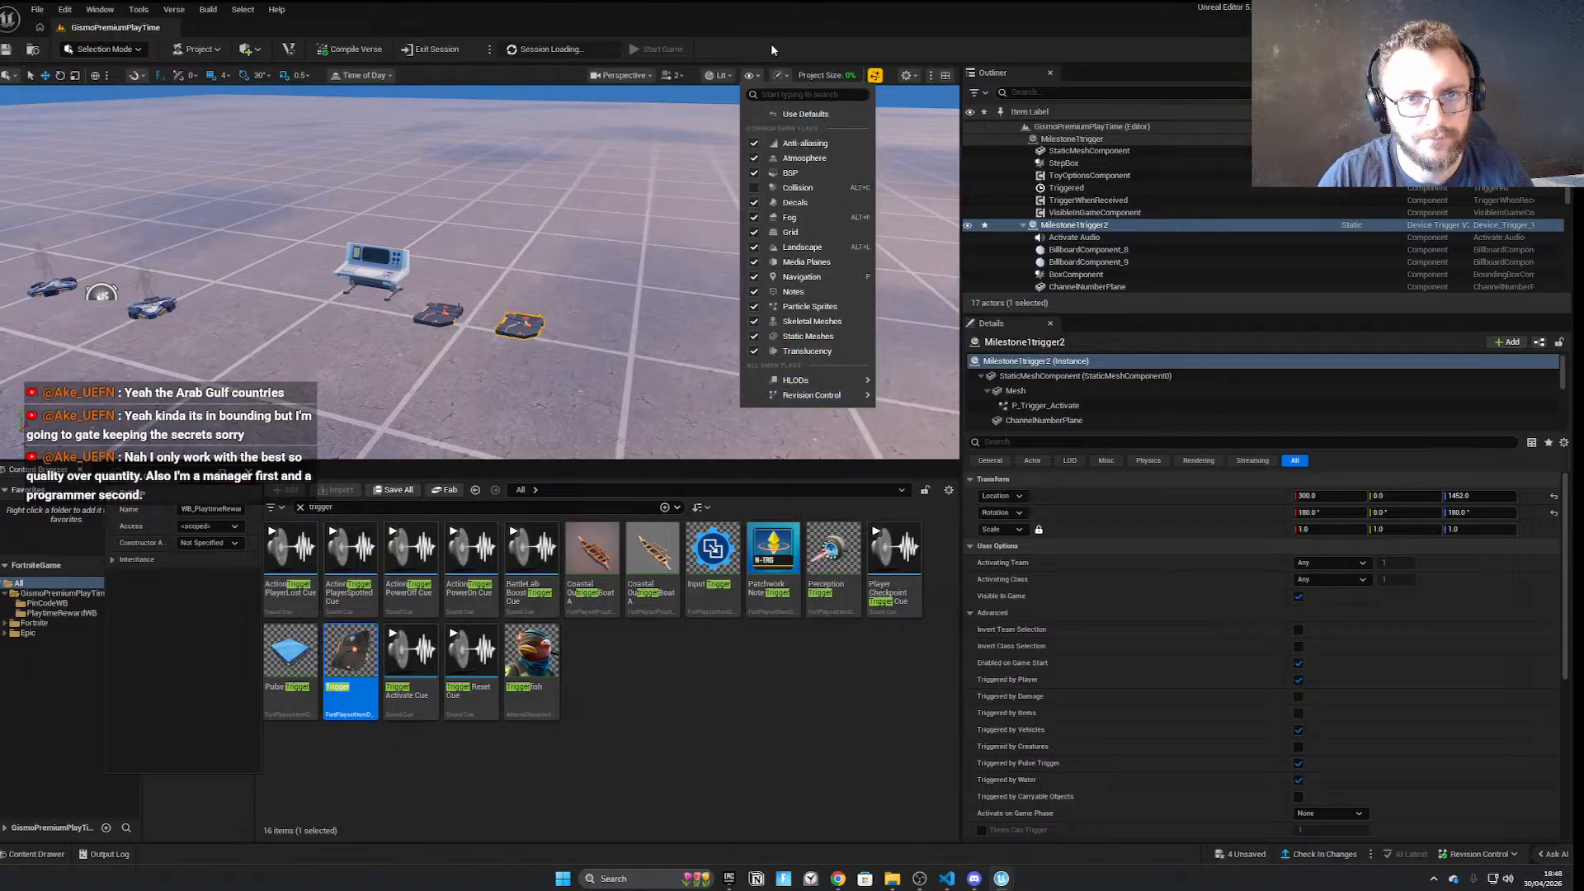
left_click(776, 76)
left_click(718, 76)
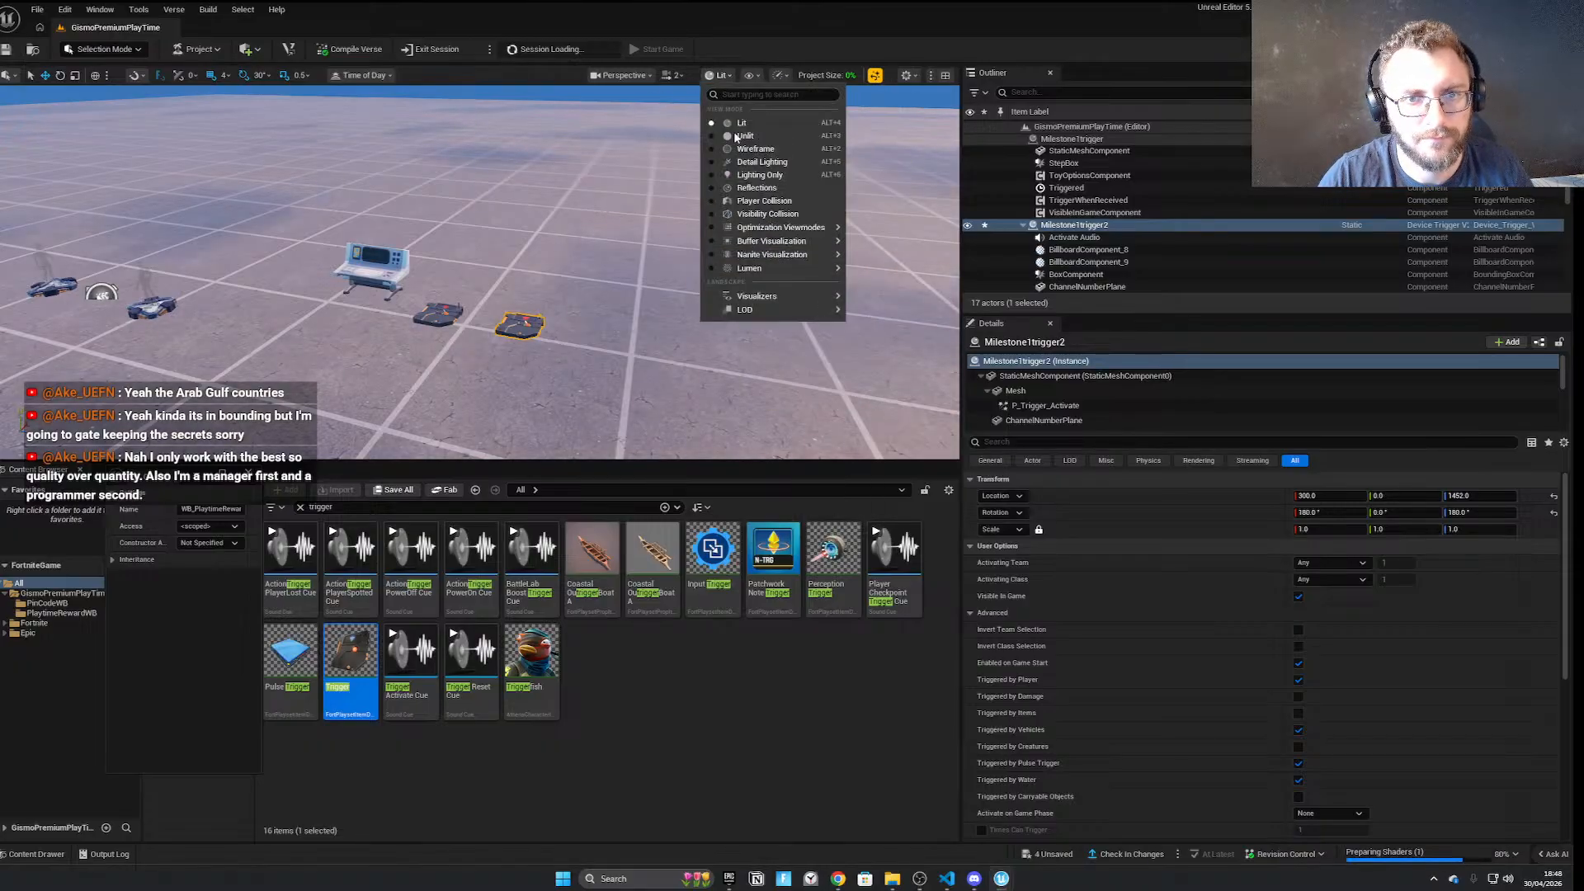
left_click(748, 78)
left_click(784, 115)
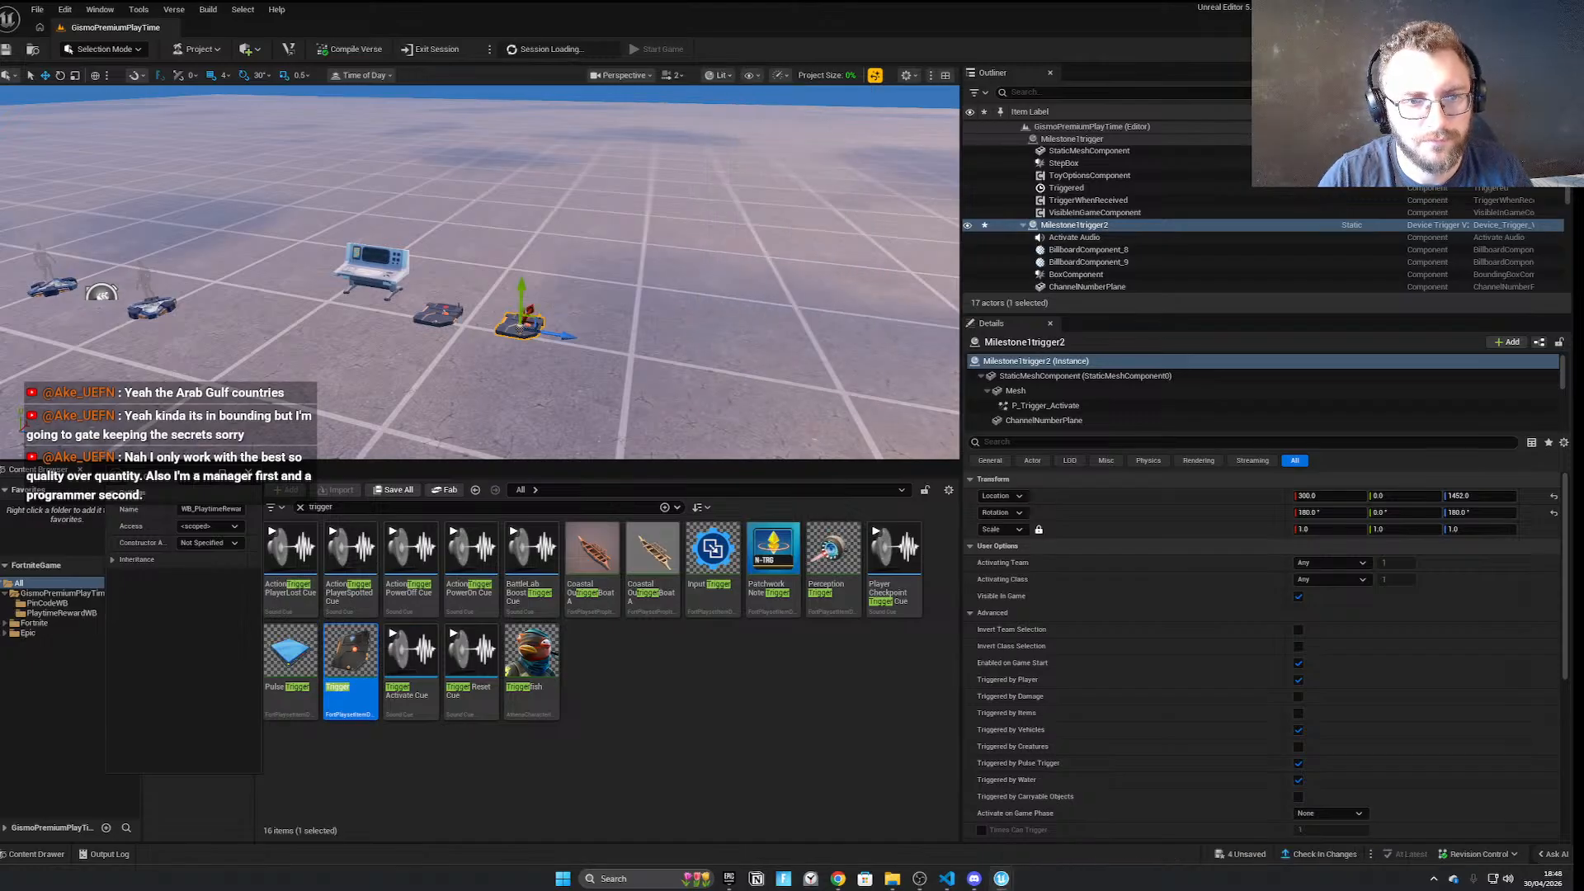
Line up the duplicate and two further trigger copies in an evenly spaced row, and reselect the playtime reward device
right_click_drag(518, 314, 535, 321)
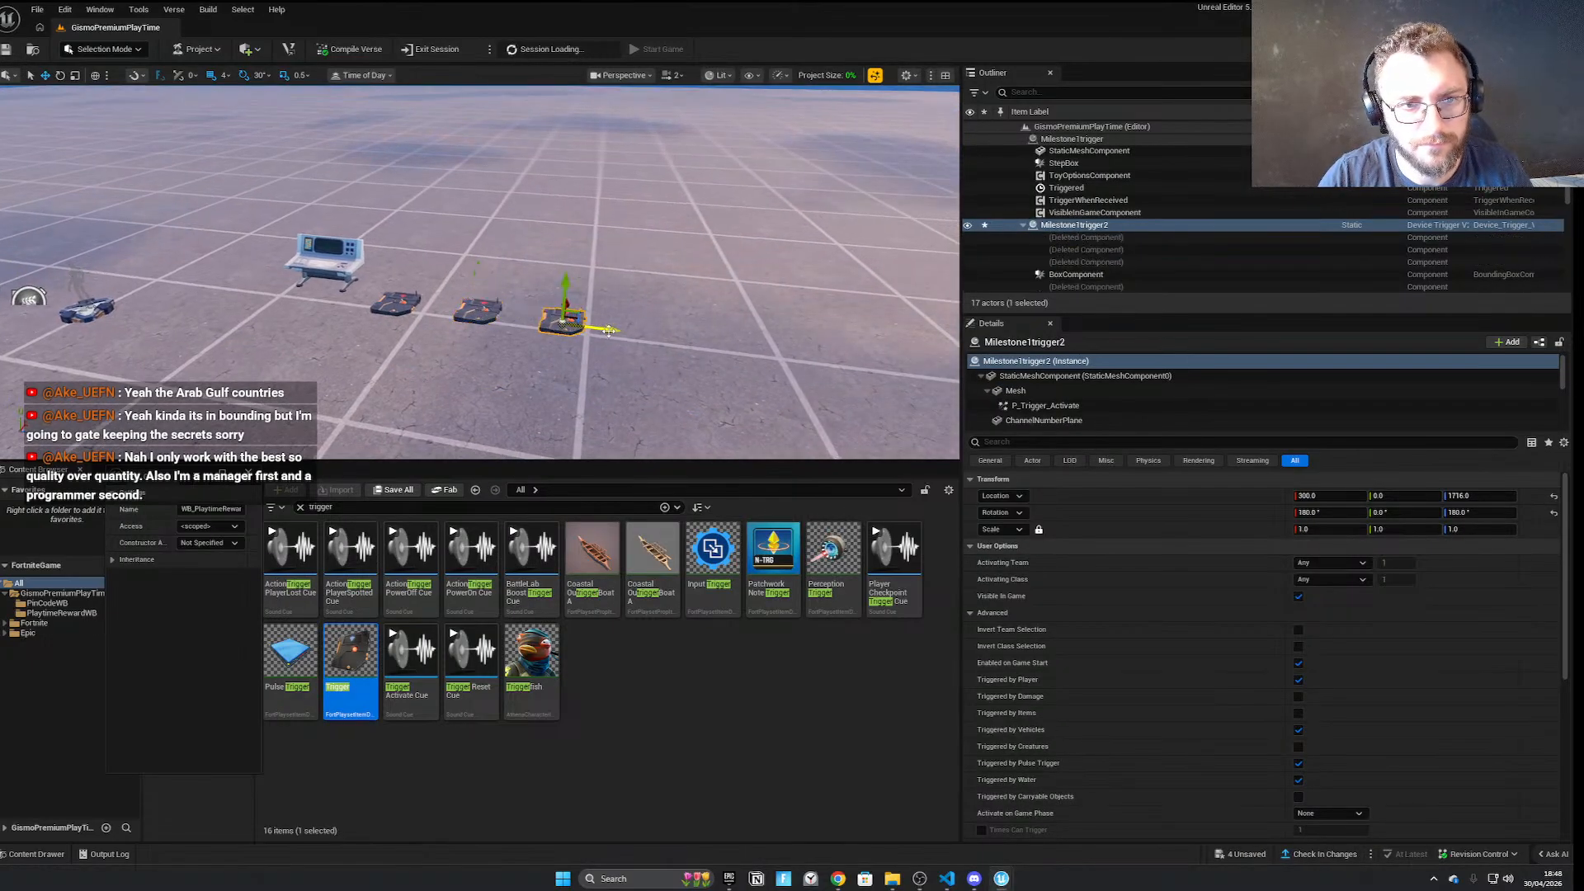
left_click_drag(612, 330, 782, 348, "alt")
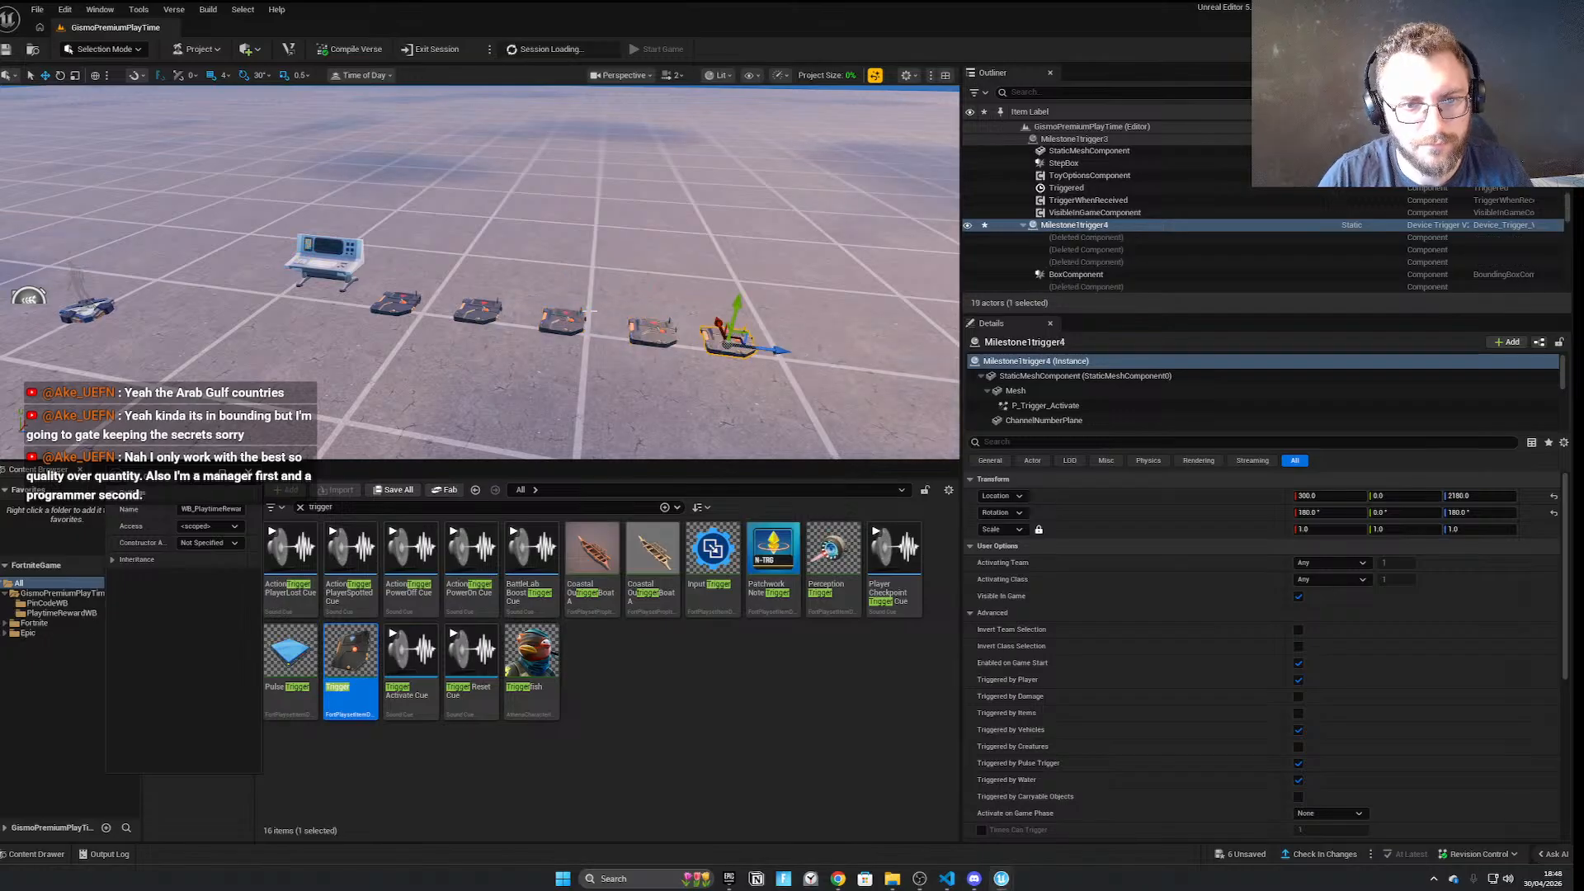
left_click(326, 256)
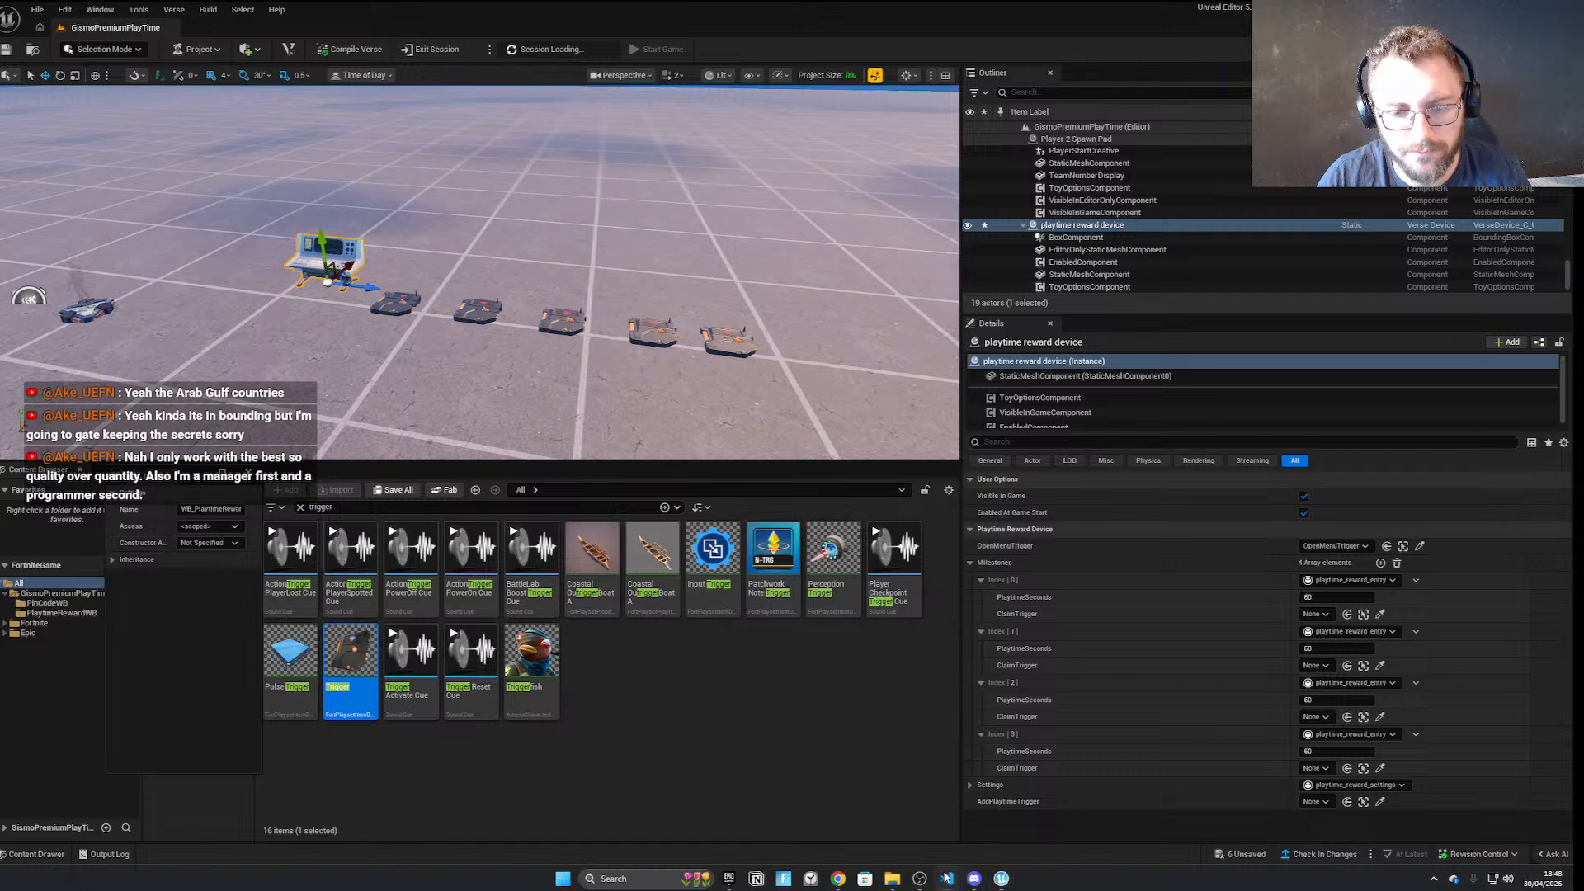
Switch to OBS to read the latest multi-platform chat message and clear its window from the level view
left_click(997, 880)
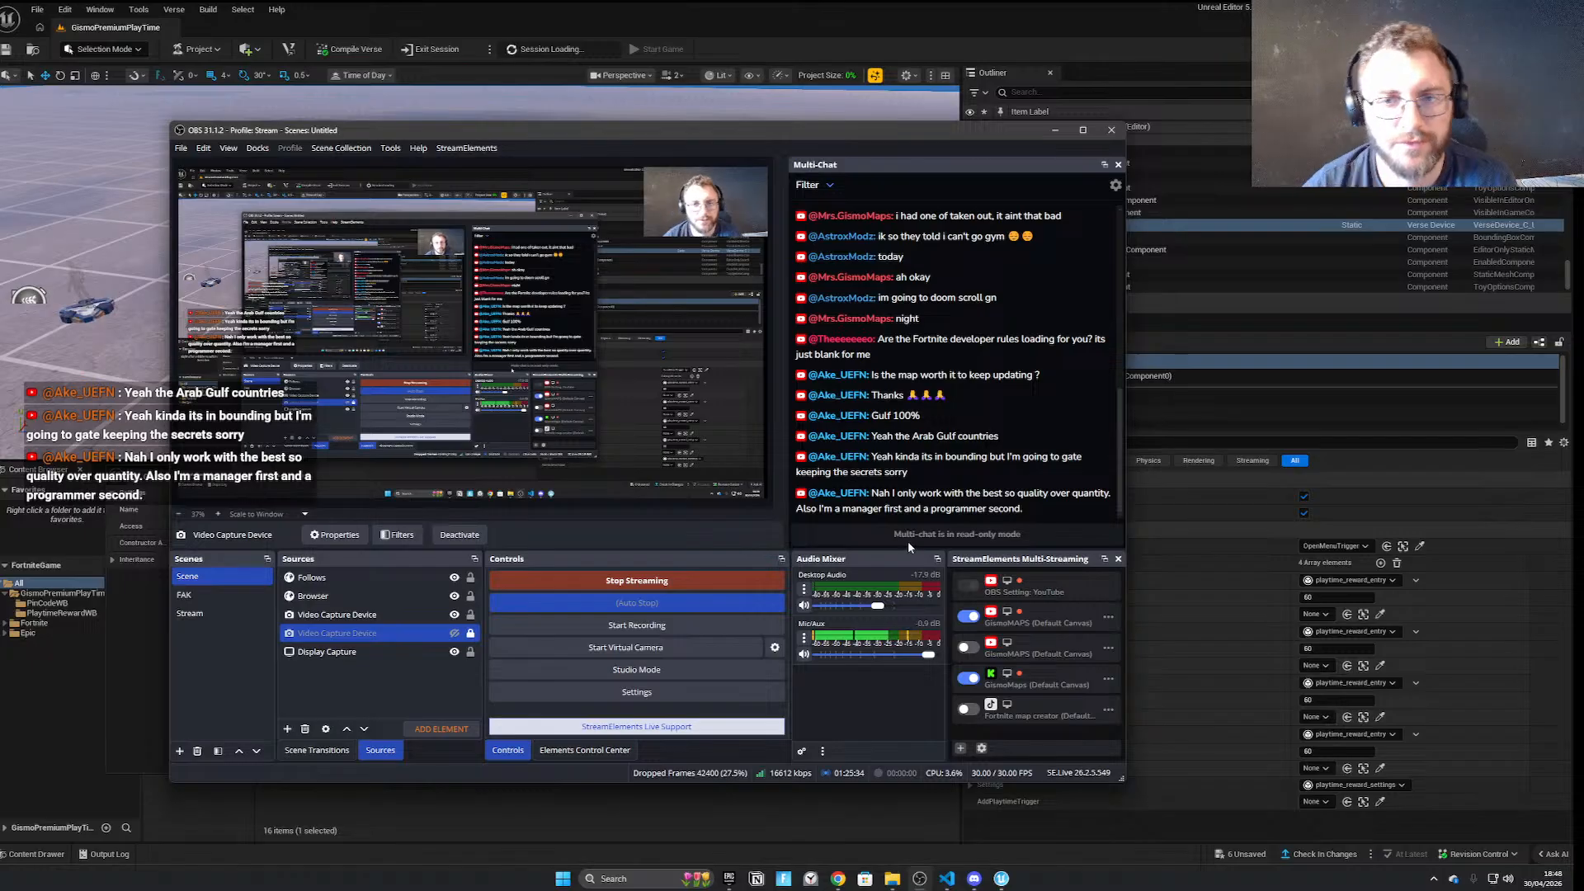
left_click_drag(910, 132, 0, 230)
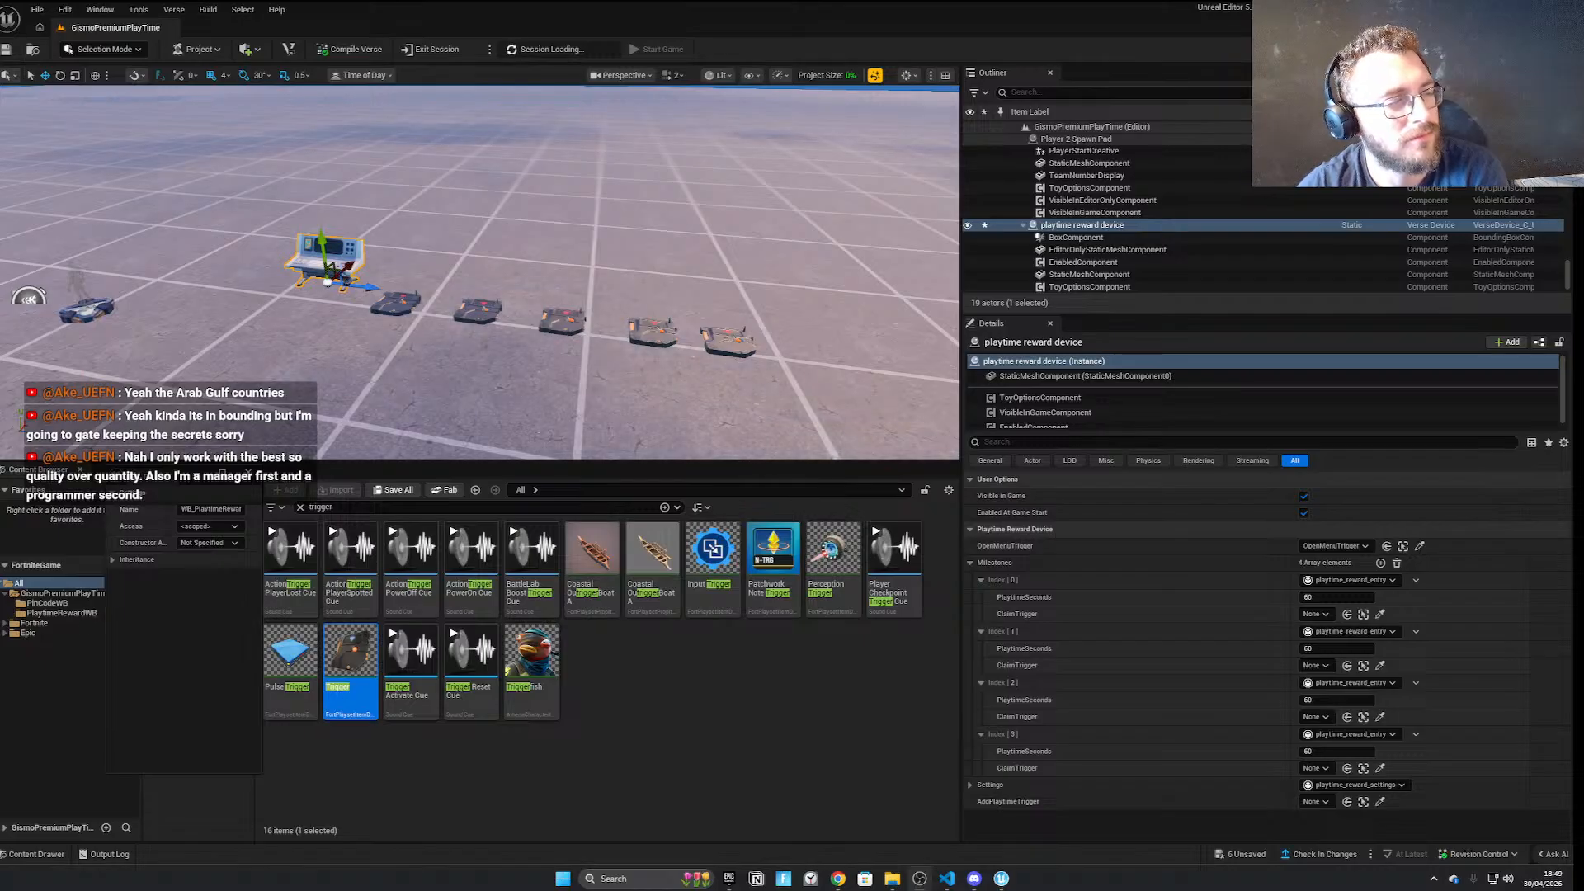
right_click_drag(479, 387, 541, 388)
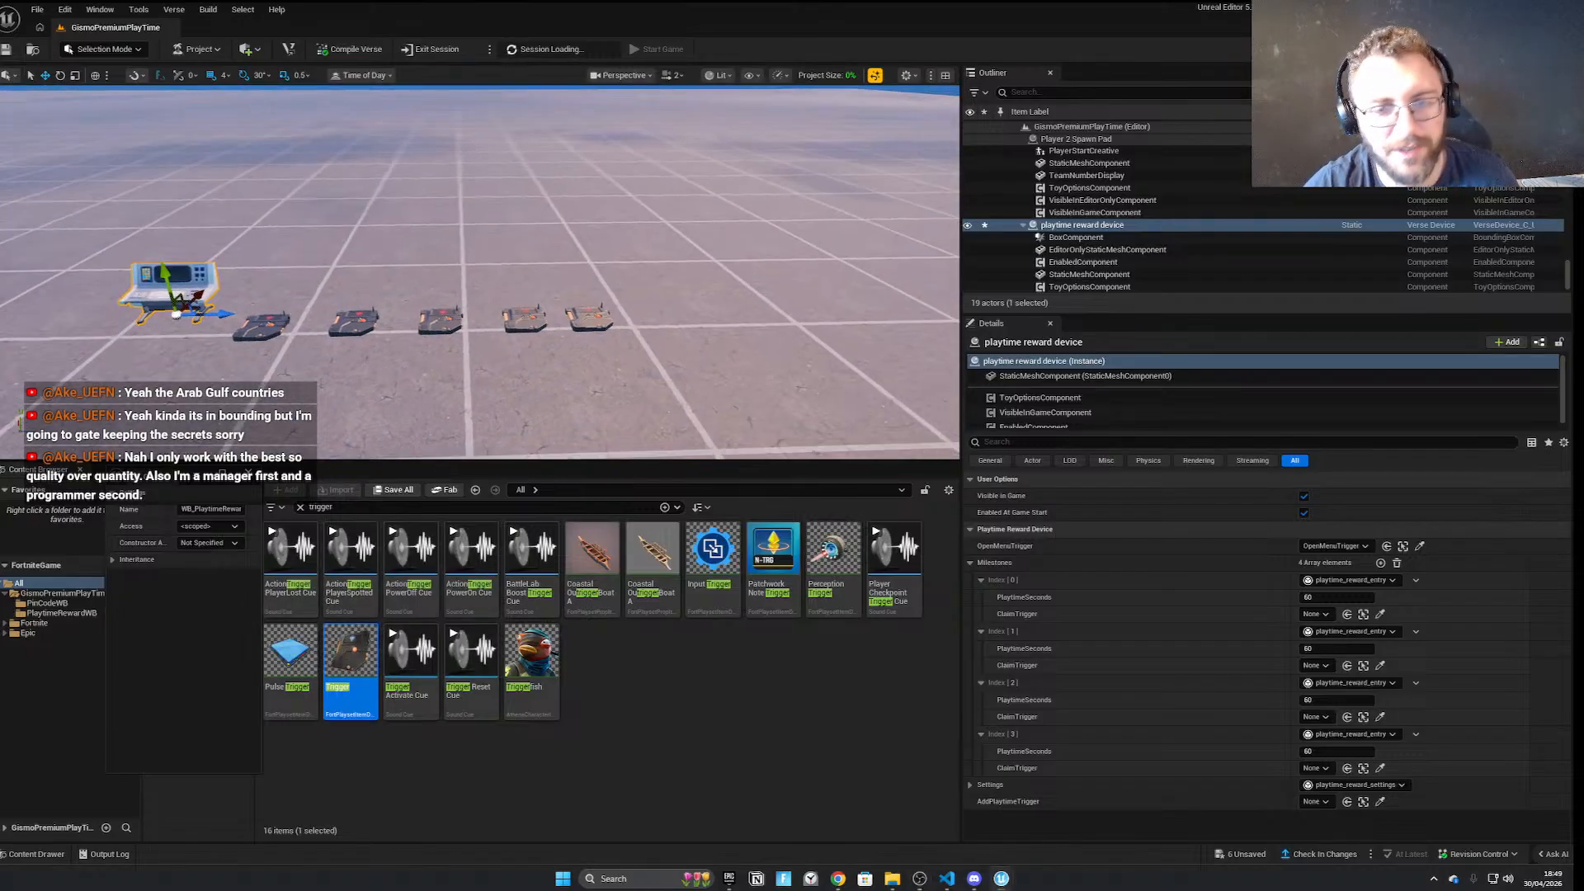
On the playtime reward device, assign Milestone1trigger and Milestone1trigger2 as the claim triggers of milestones 0 and 1
left_click(250, 324)
left_click(360, 321)
left_click(524, 317)
left_click(258, 284)
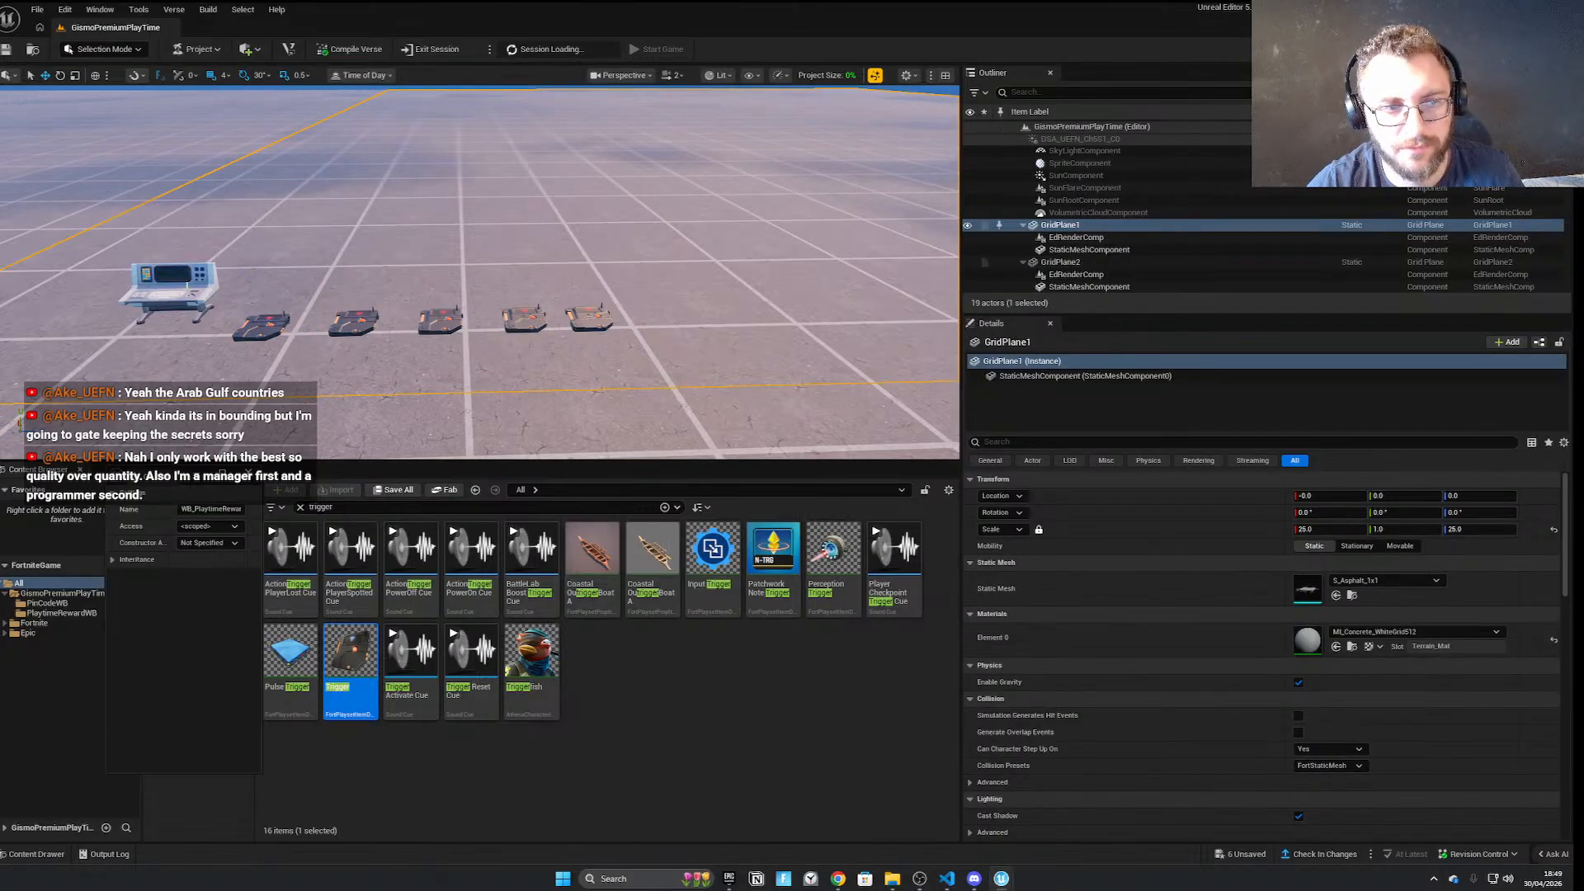
left_click(173, 285)
left_click(1382, 615)
left_click(369, 324)
left_click(1381, 666)
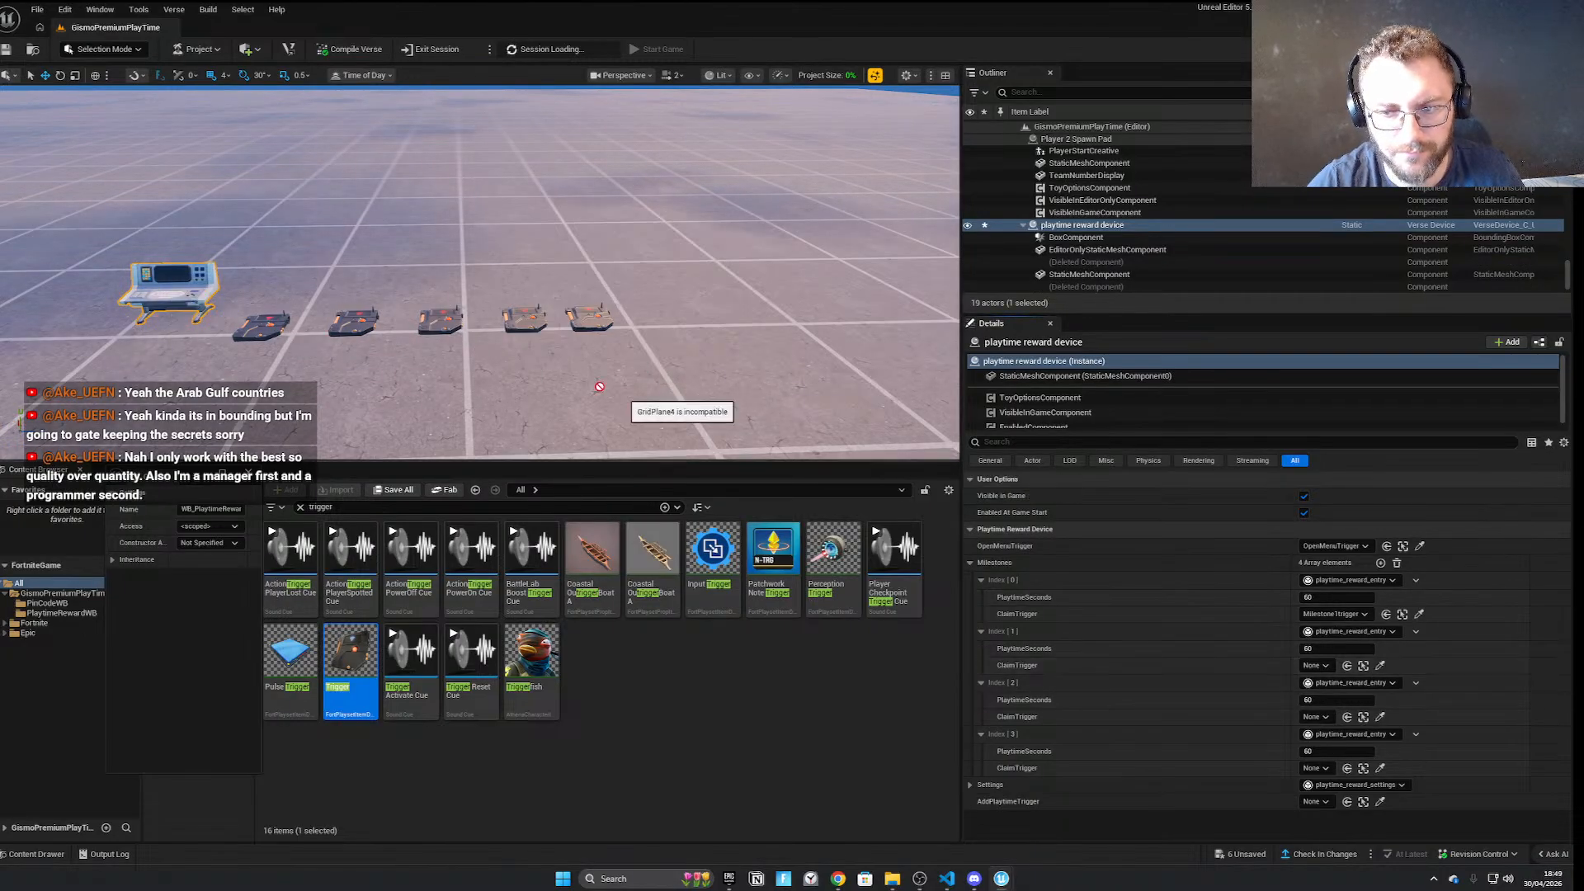
left_click(445, 315)
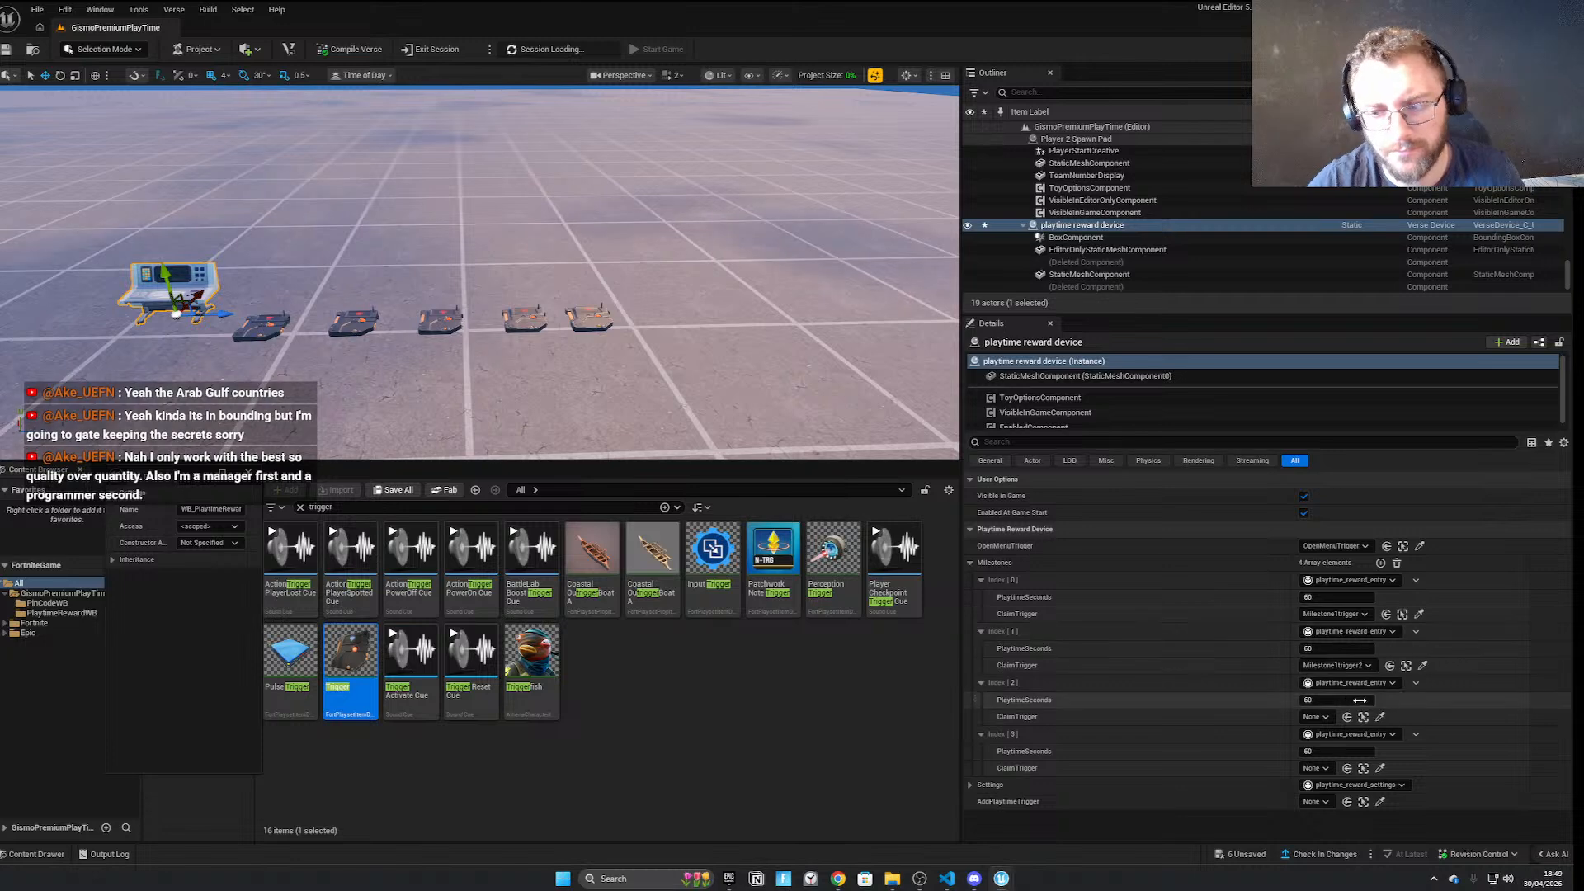
Assign Milestone1trigger3 and Milestone1trigger4 as the claim triggers of milestones 2 and 3
left_click(1380, 717)
left_click(522, 317)
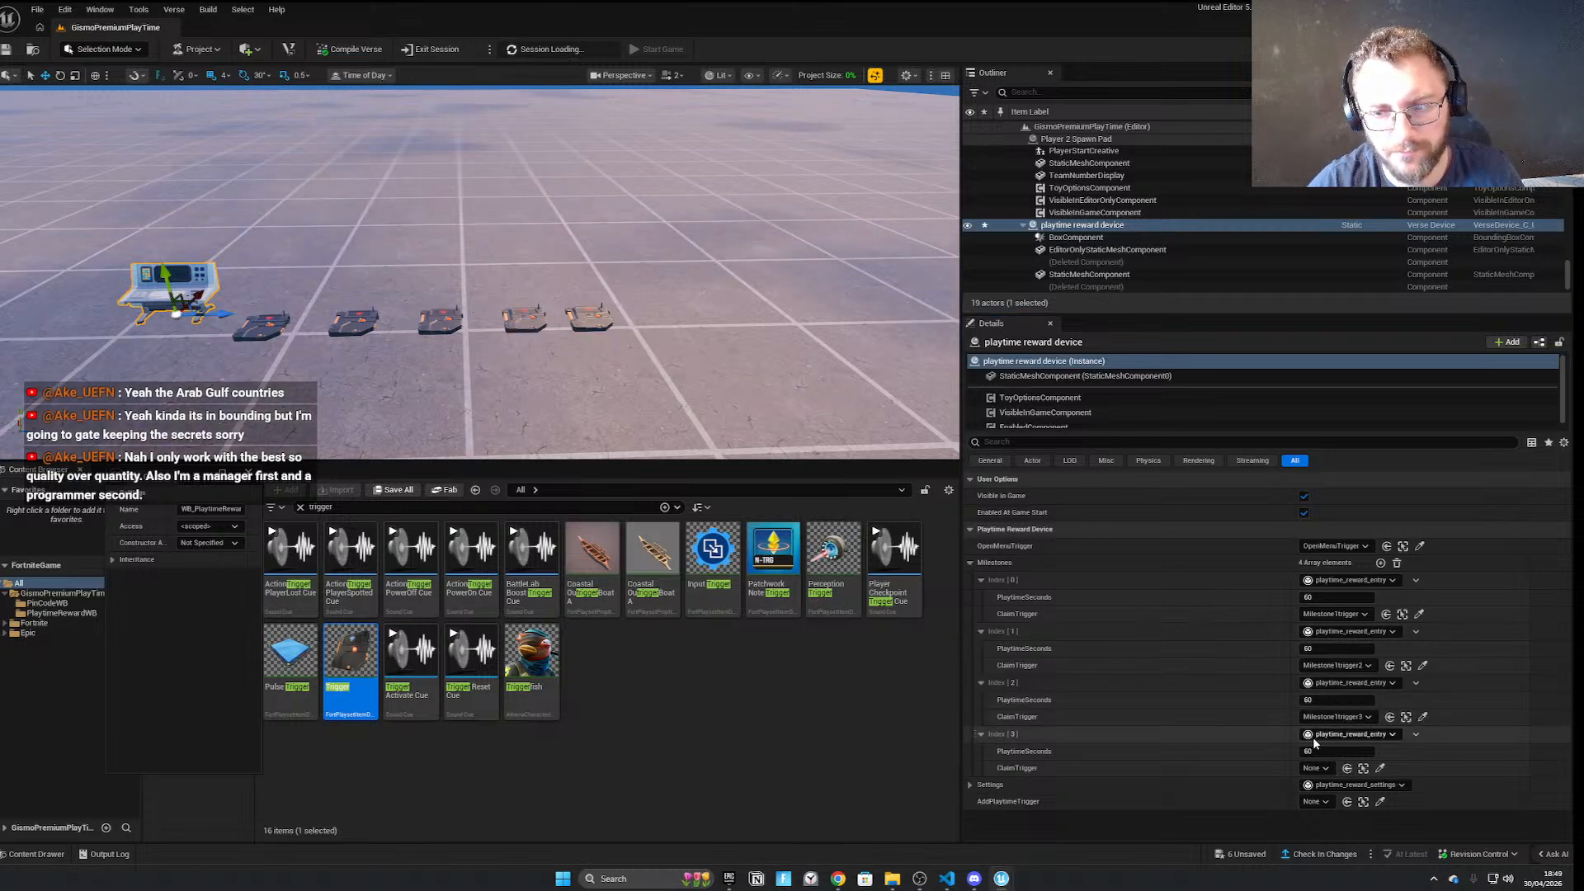
left_click(1381, 768)
left_click(609, 333)
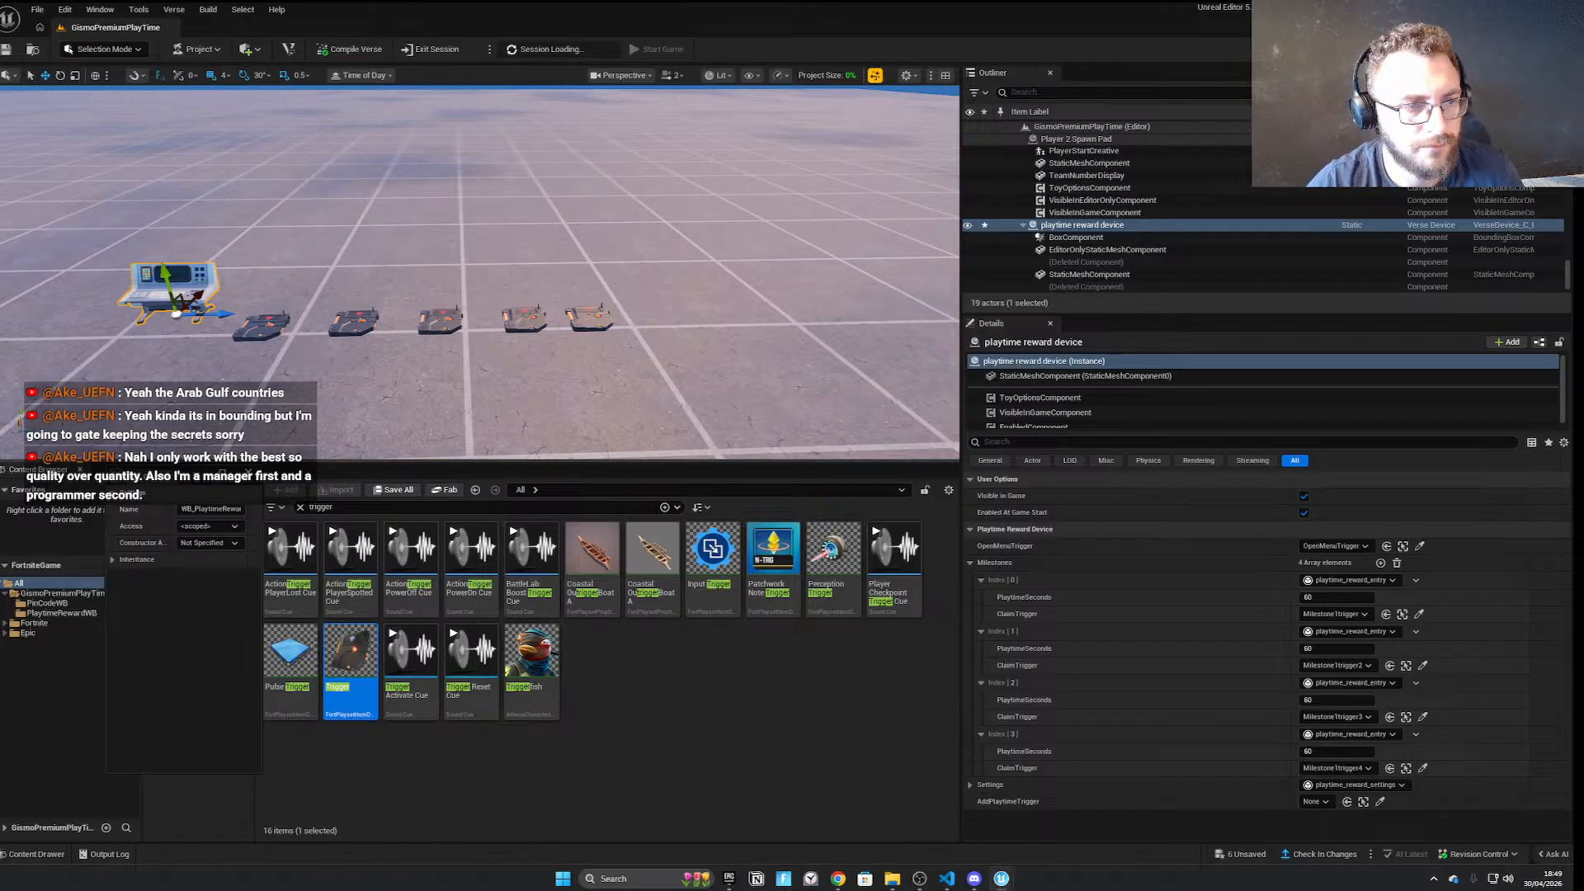
Duplicate OpenMenuTrigger to a spot behind the trigger row and rename the copy AddPlaytime
left_click(265, 321)
left_click_drag(273, 313, 316, 255, "alt")
key("F2")
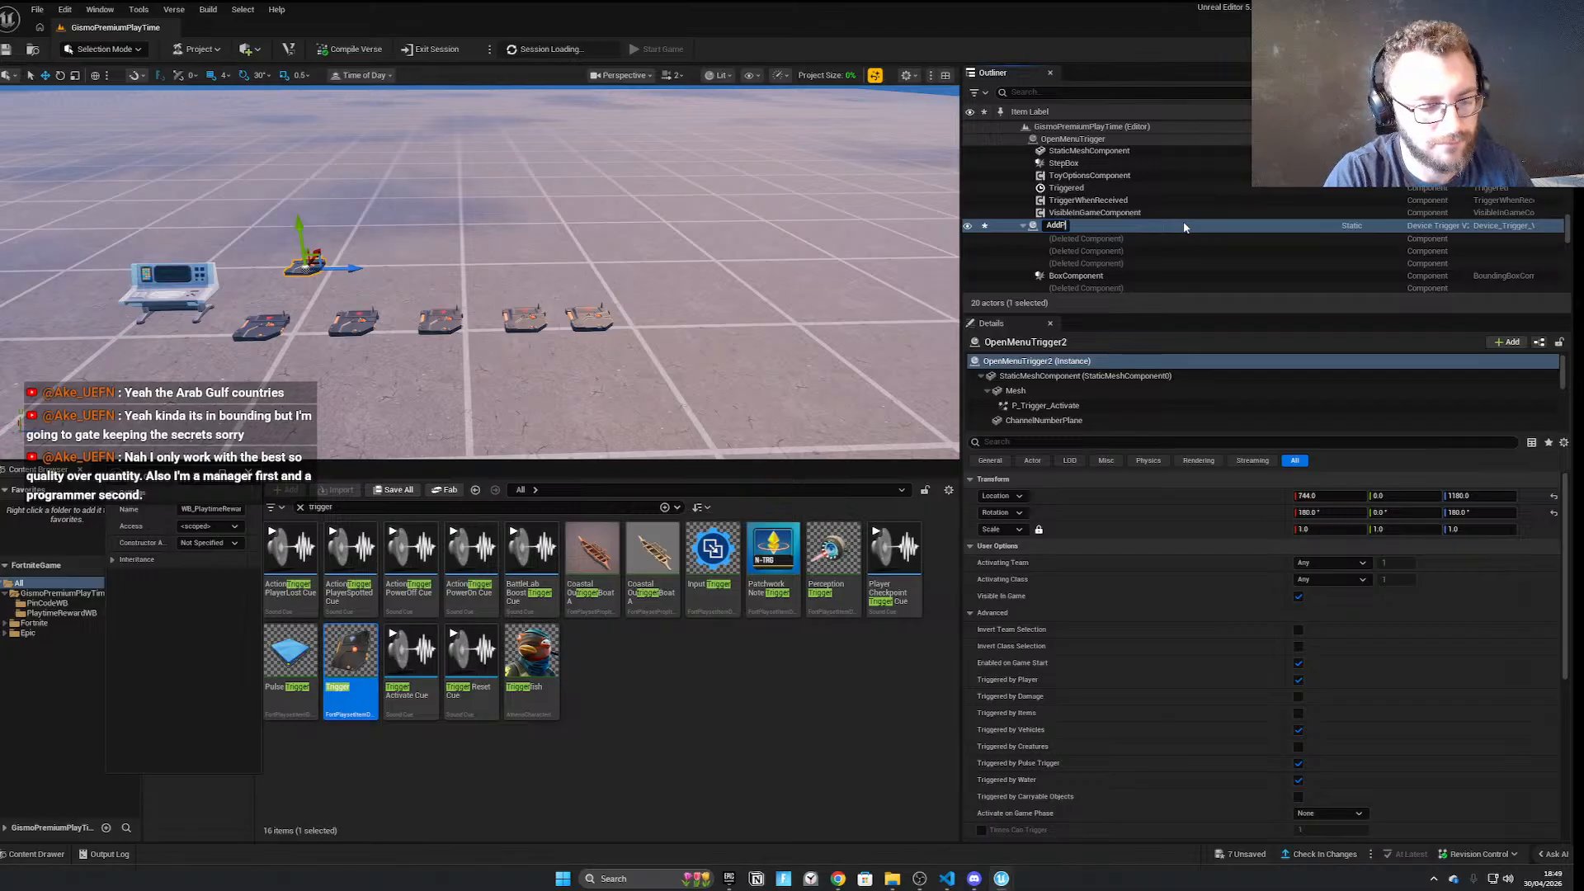
key("Return")
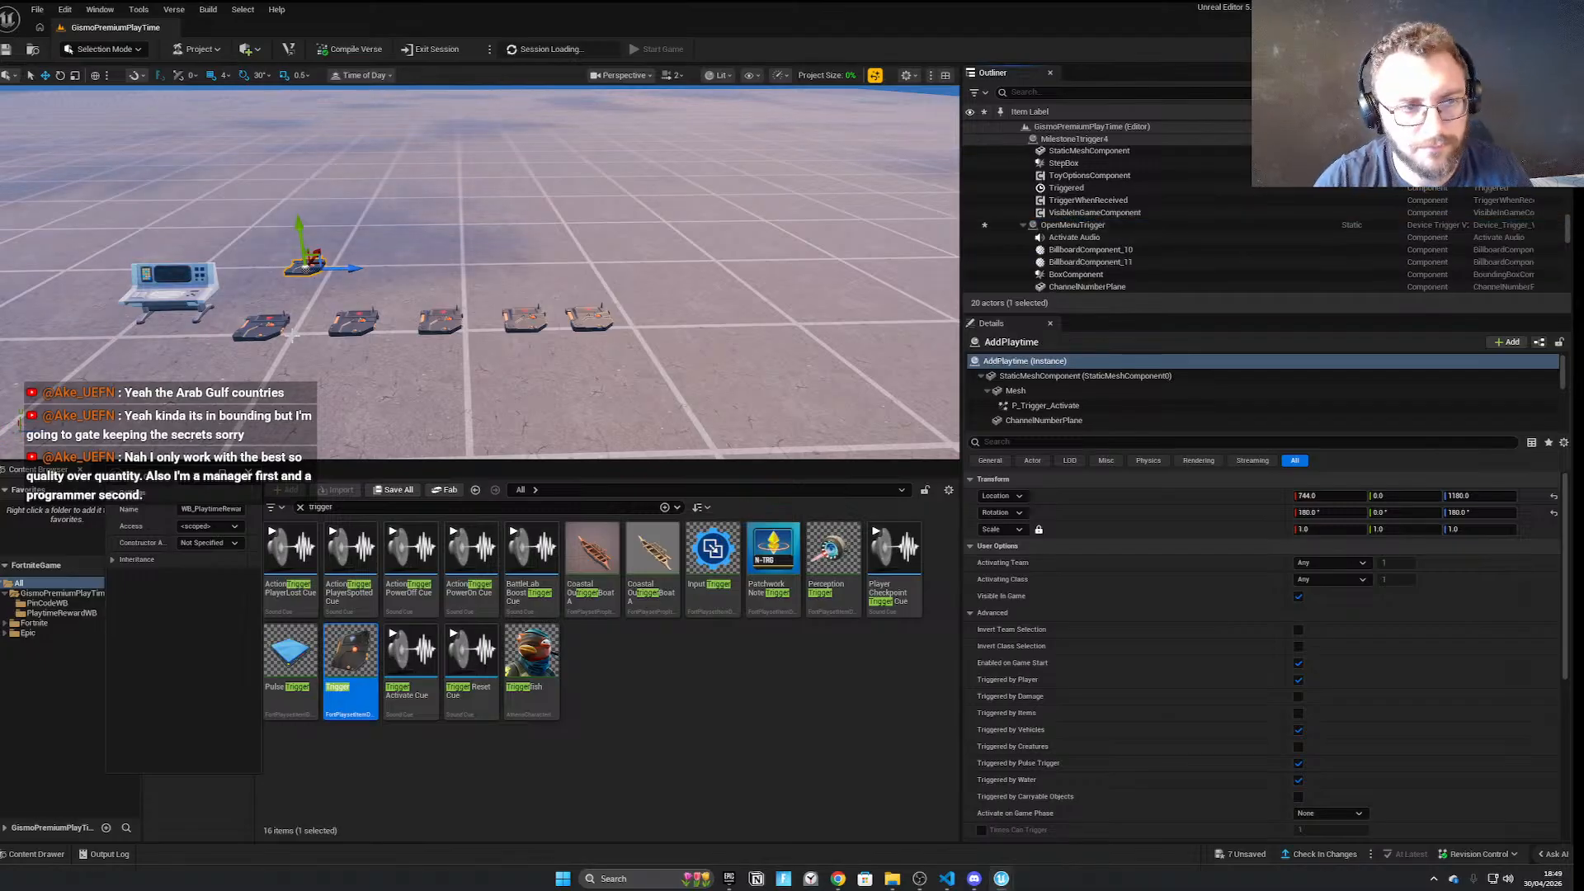
Set the playtime reward device's AddPlaytimeTrigger to the AddPlaytime trigger in the level
left_click(170, 284)
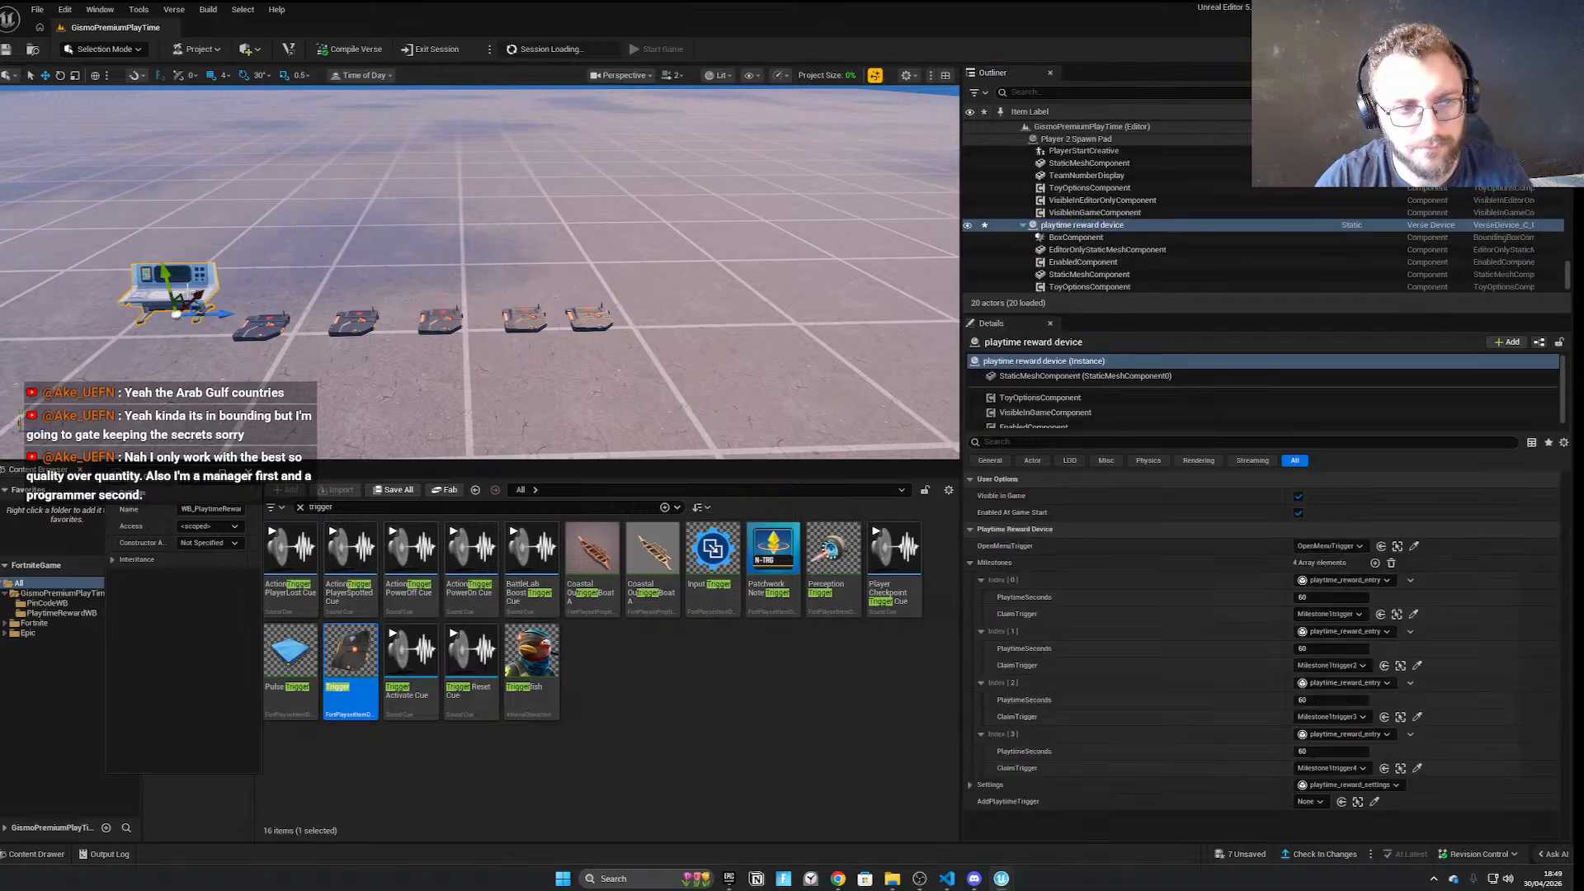
left_click(1380, 801)
left_click(306, 268)
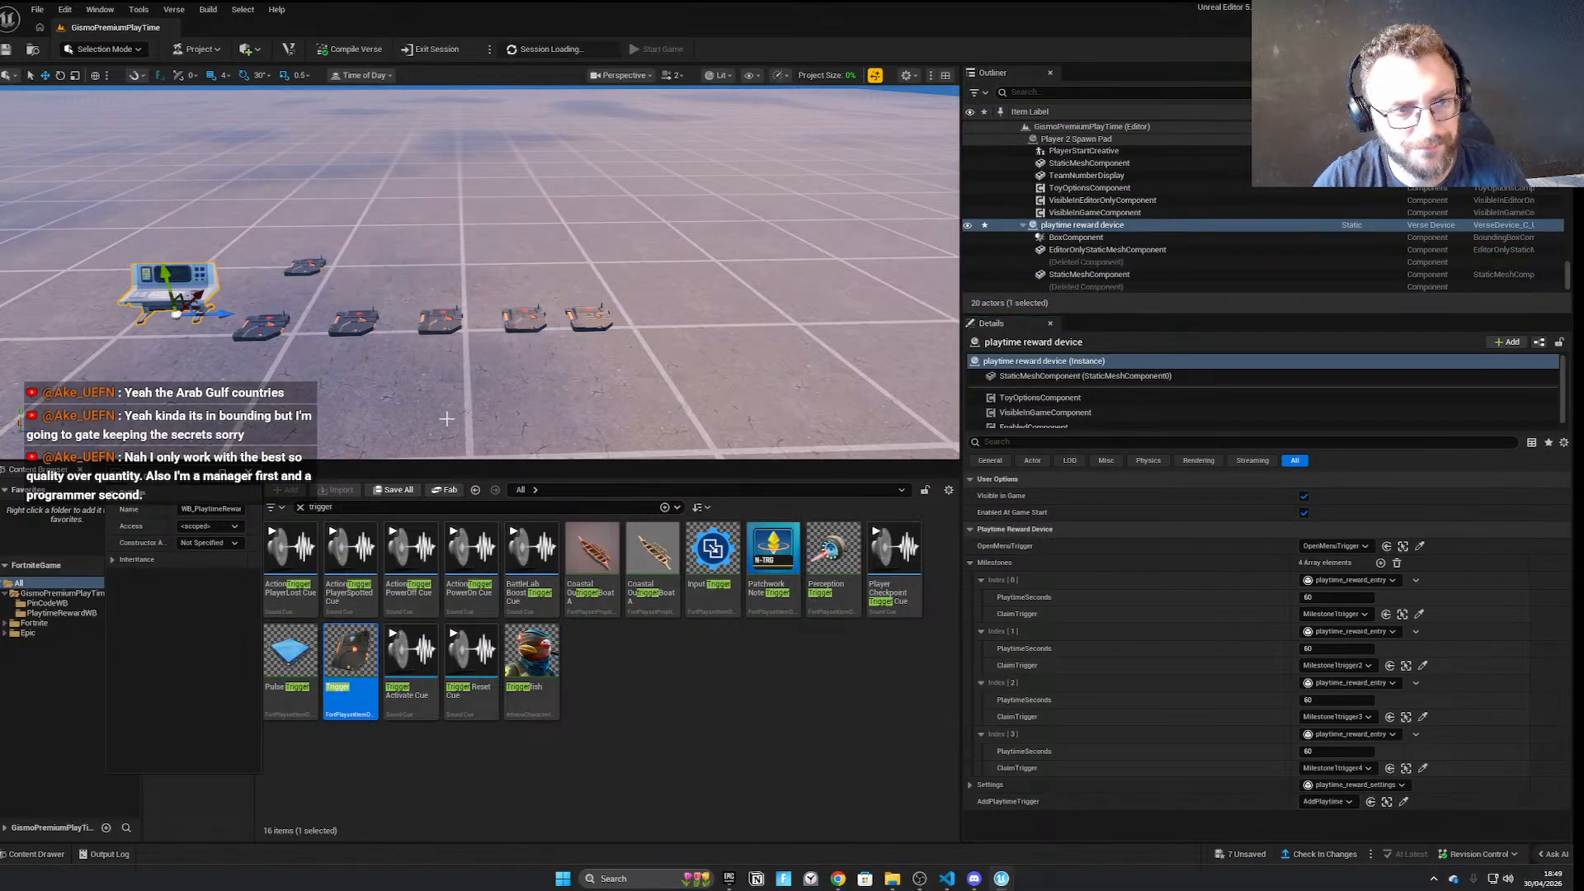
Deselect the reward device and save all unsaved changes in the project
key("d")
right_click_drag(513, 418, 487, 415)
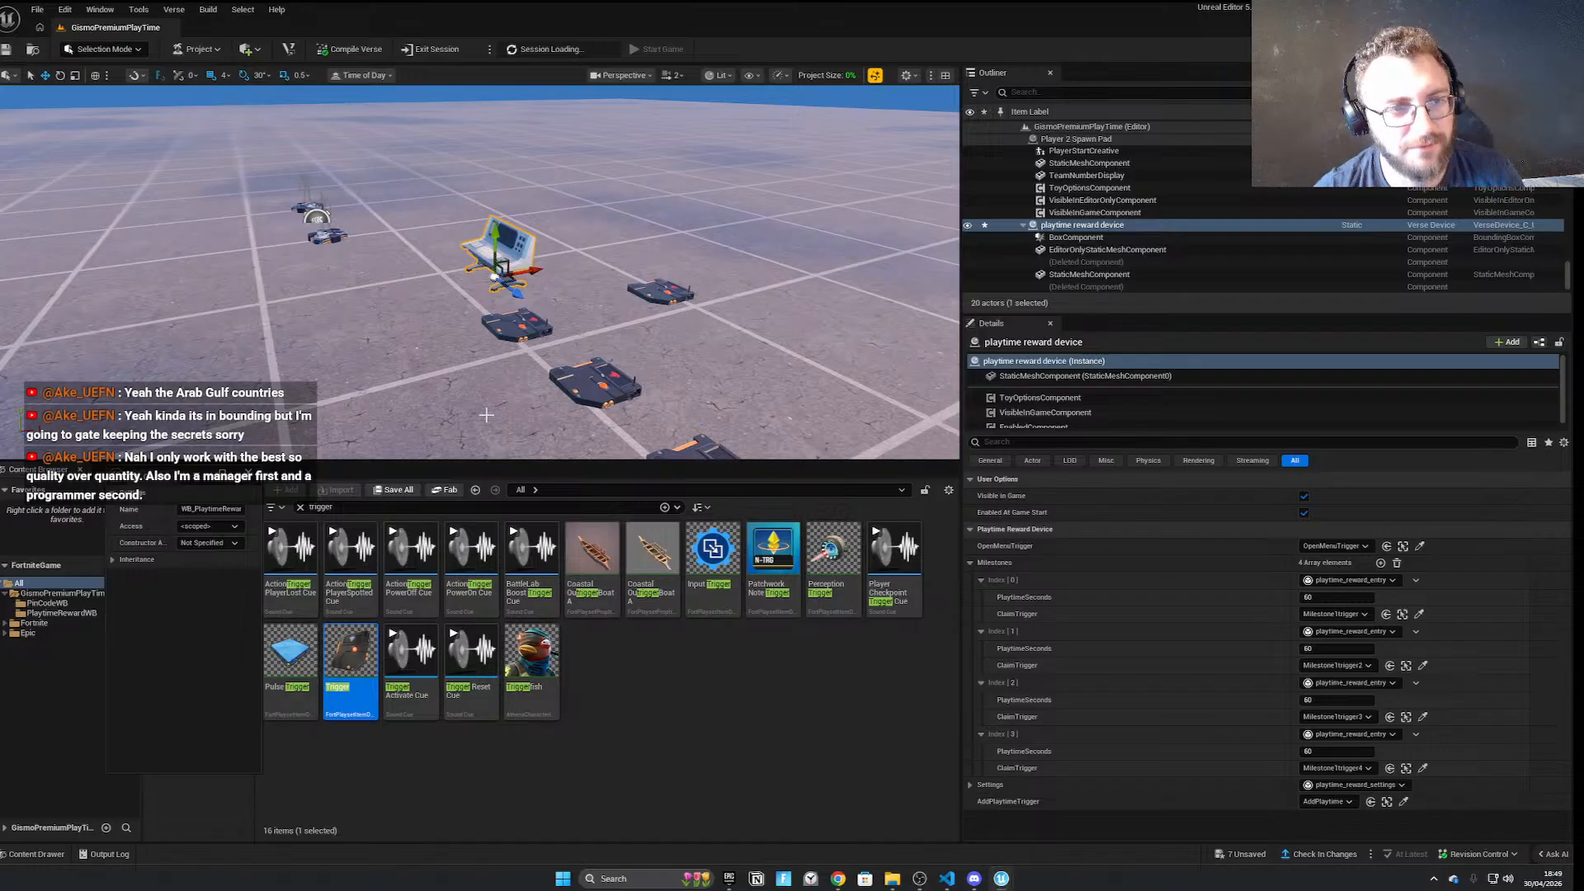
left_click_drag(536, 272, 553, 270)
right_click_drag(534, 301, 540, 300)
left_click_drag(531, 298, 550, 313)
right_click_drag(537, 254, 550, 231)
left_click(552, 231)
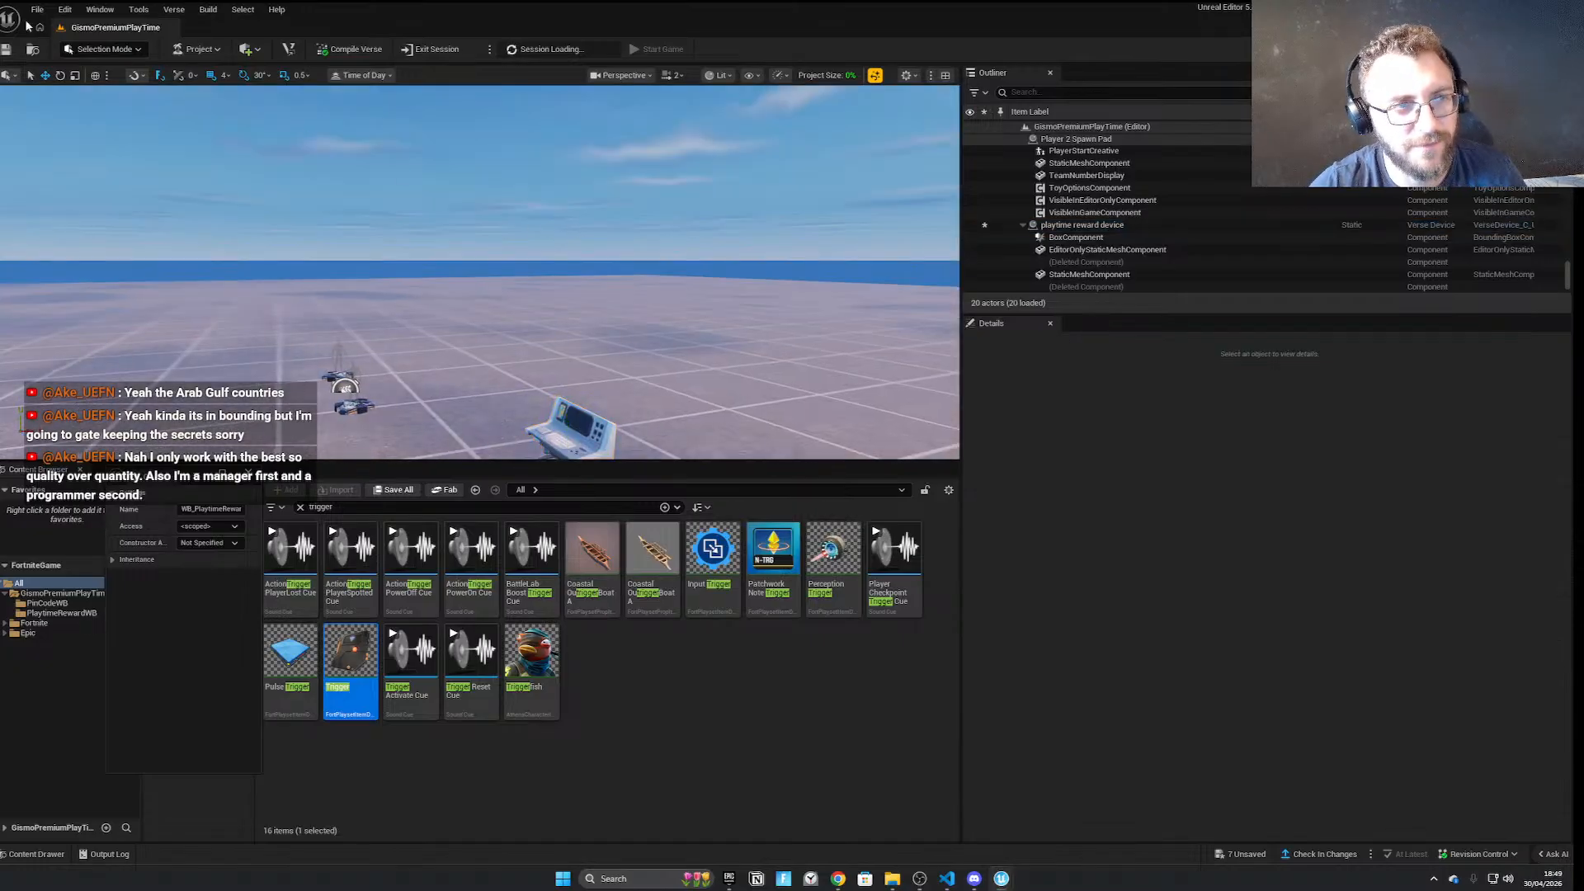
left_click(37, 10)
left_click(71, 165)
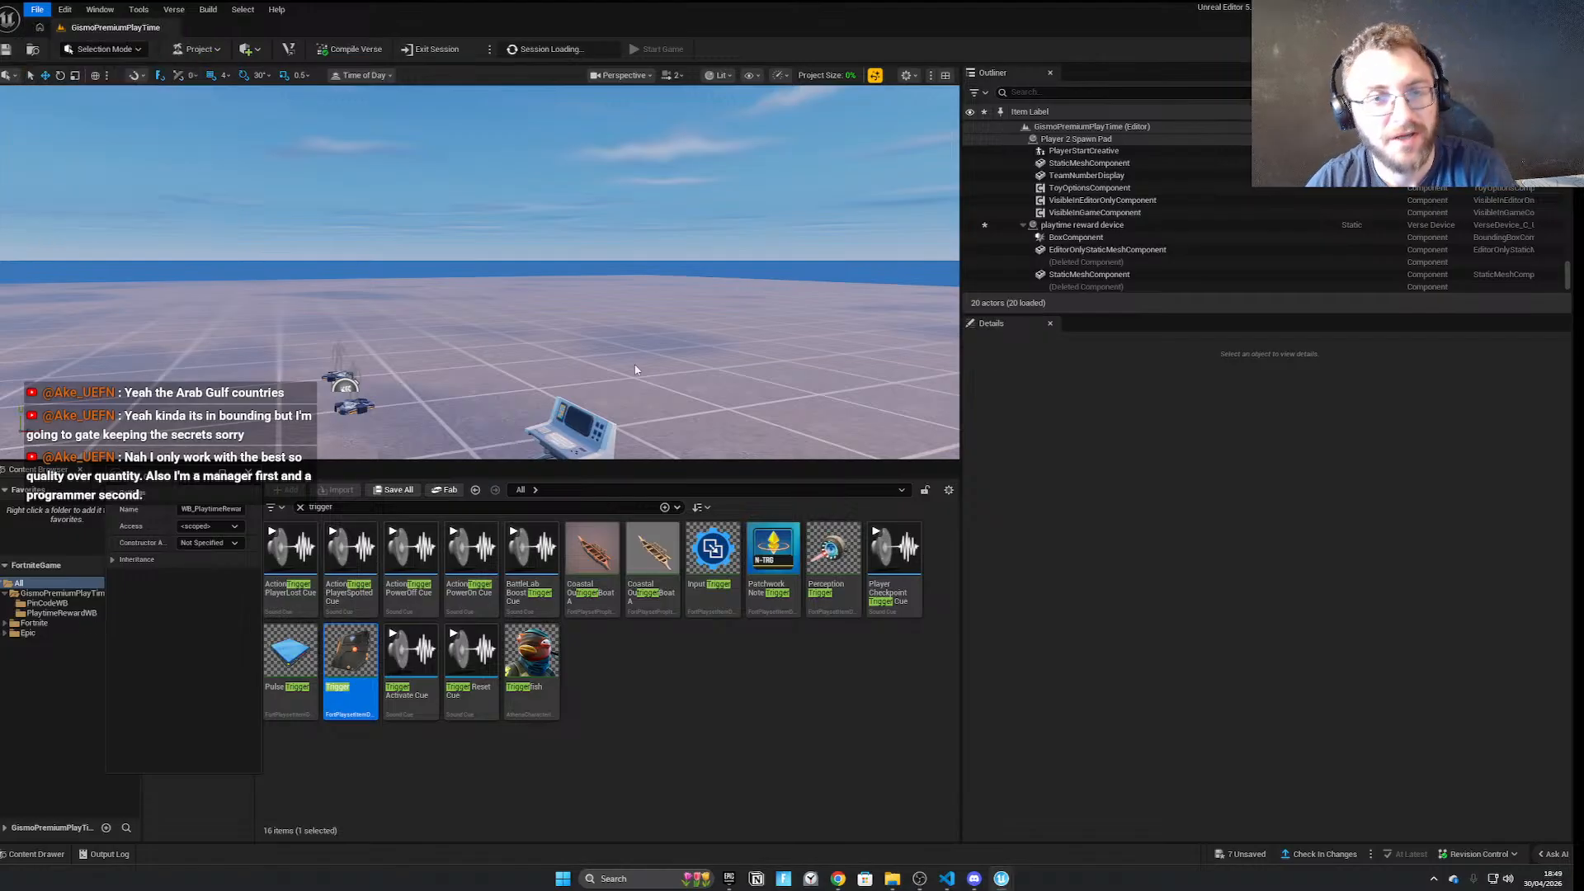
mouse_move(571, 374)
right_mouse_down()
mouse_move(543, 361)
mouse_move(569, 384)
mouse_move(566, 369)
right_mouse_up()
left_click(538, 366)
left_click(404, 218)
scroll(437, 306, "down", 3)
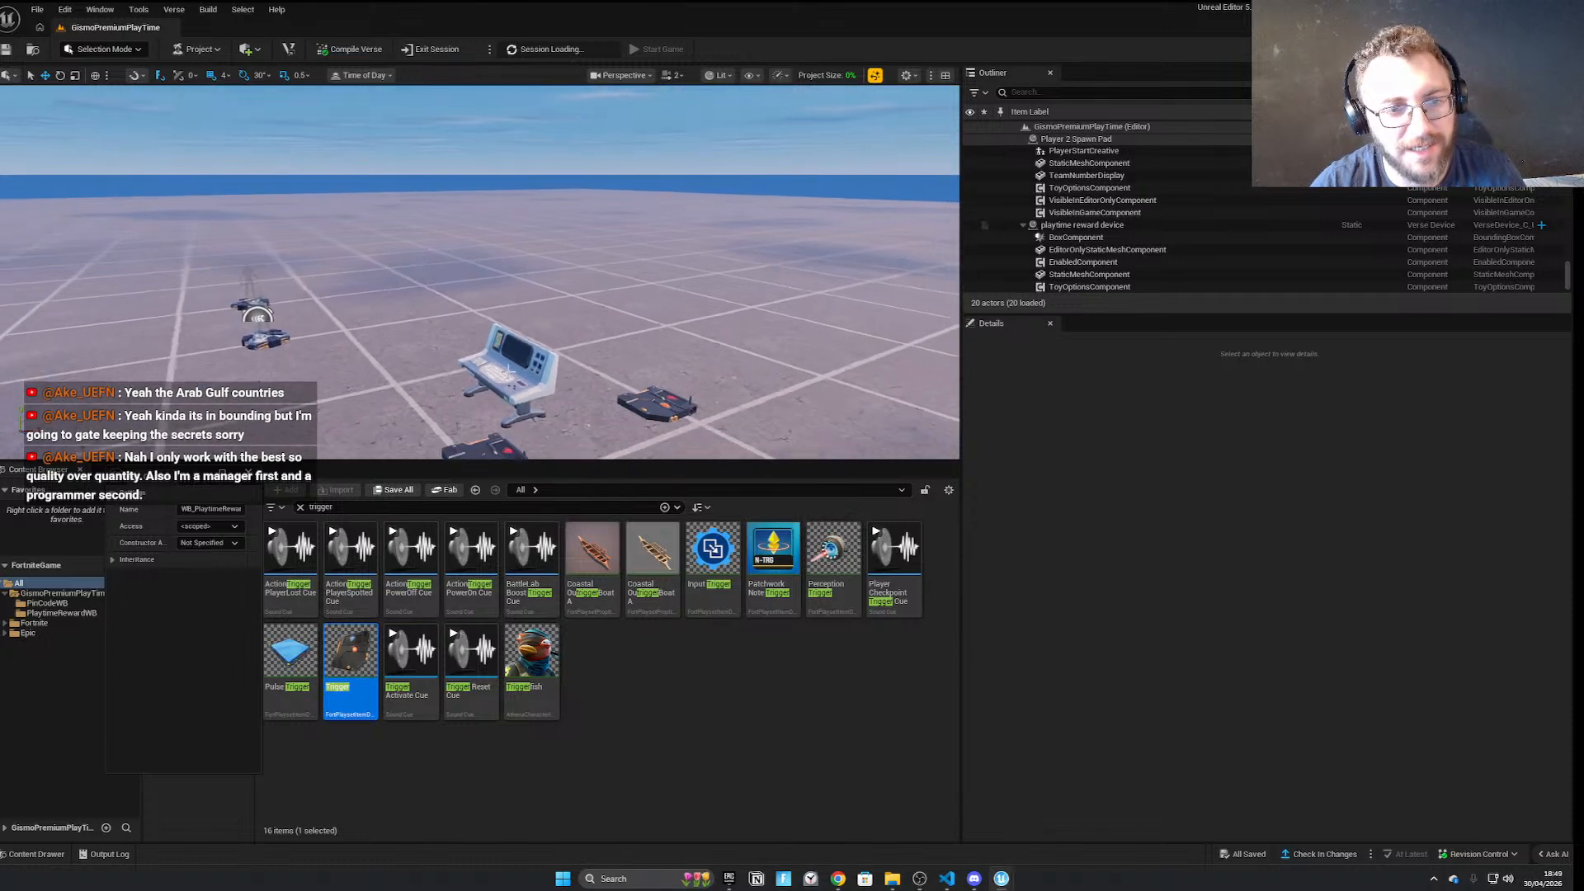
left_click(536, 405)
left_click_drag(540, 410, 501, 374)
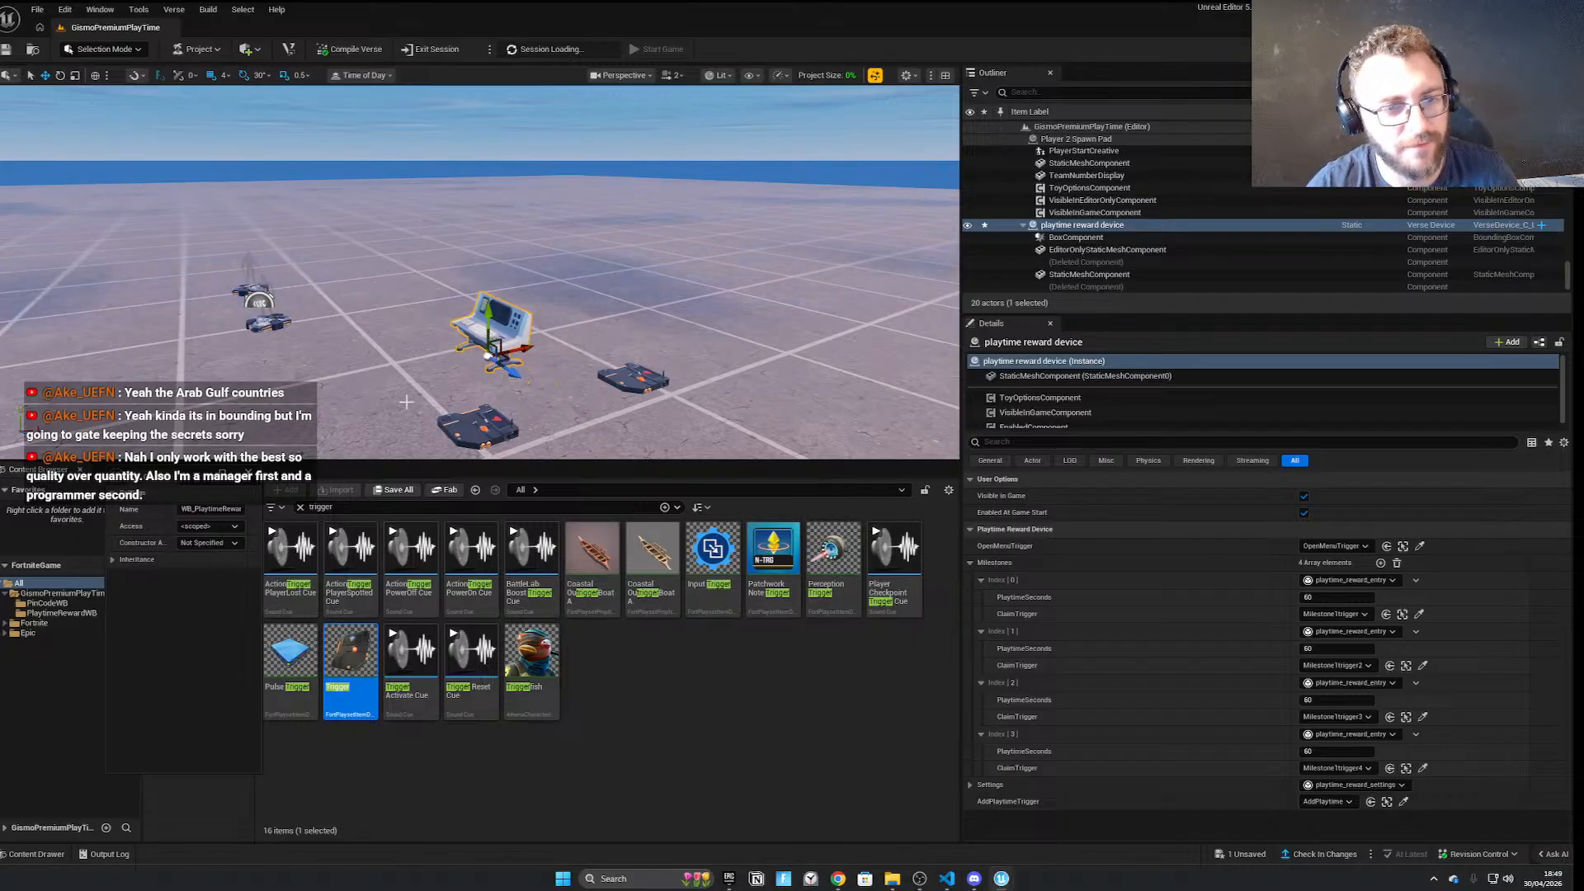
key("Escape")
left_click(407, 198)
left_click(407, 157)
left_click(491, 328)
left_click(375, 102)
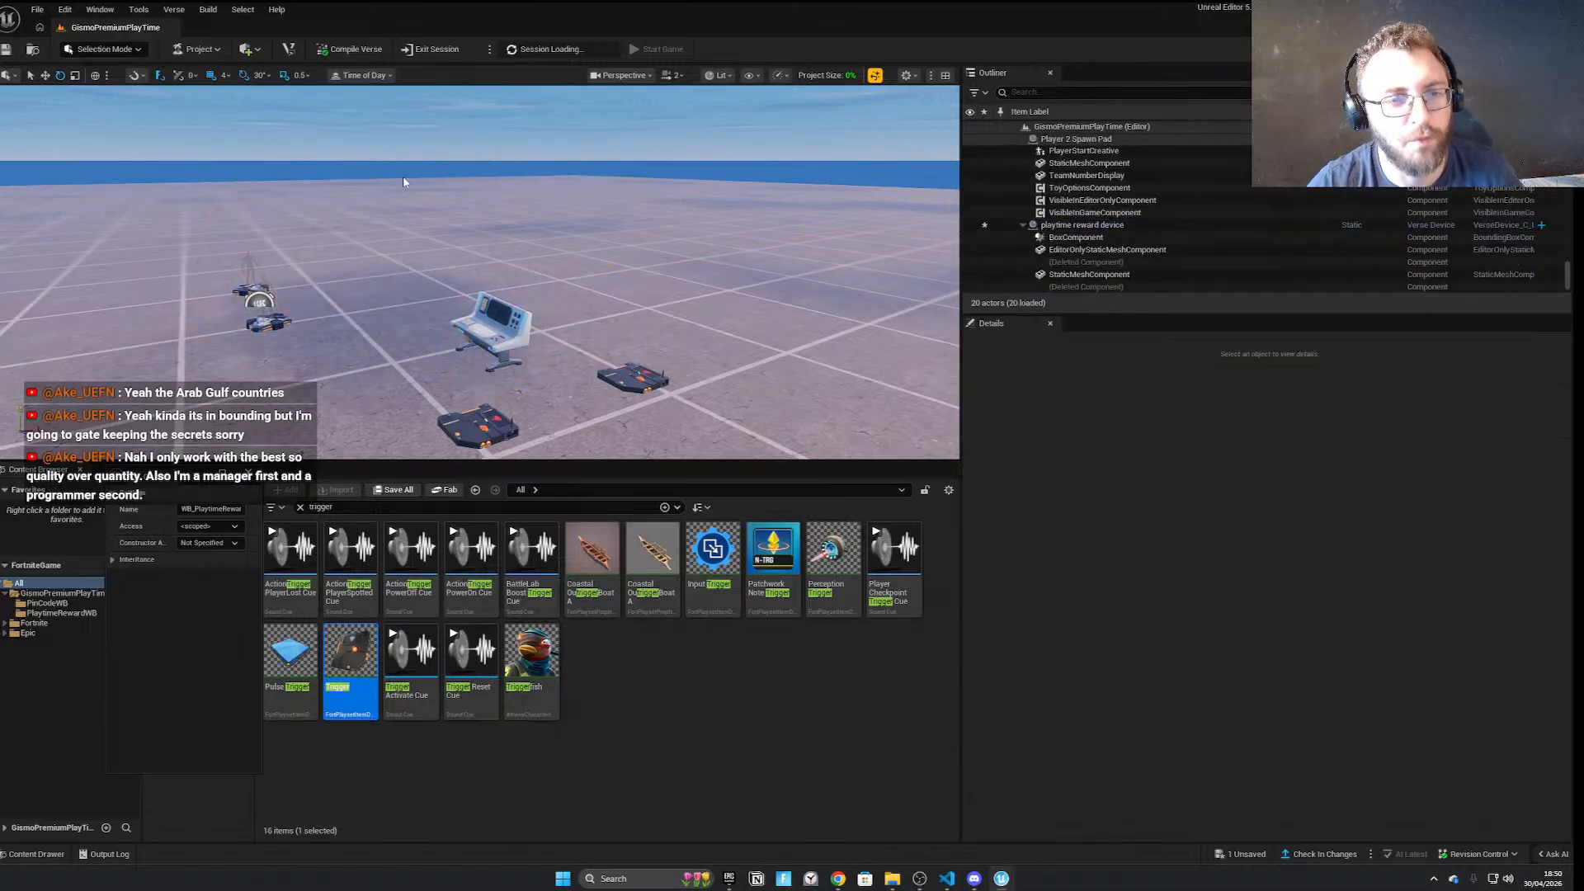
In the playtime reward device's settings, change ClaimMode to Batch and enable CloseOnClaim
left_click(477, 345)
left_click_drag(527, 349, 396, 363)
right_click_drag(401, 359, 353, 360)
left_click_drag(491, 350, 461, 358)
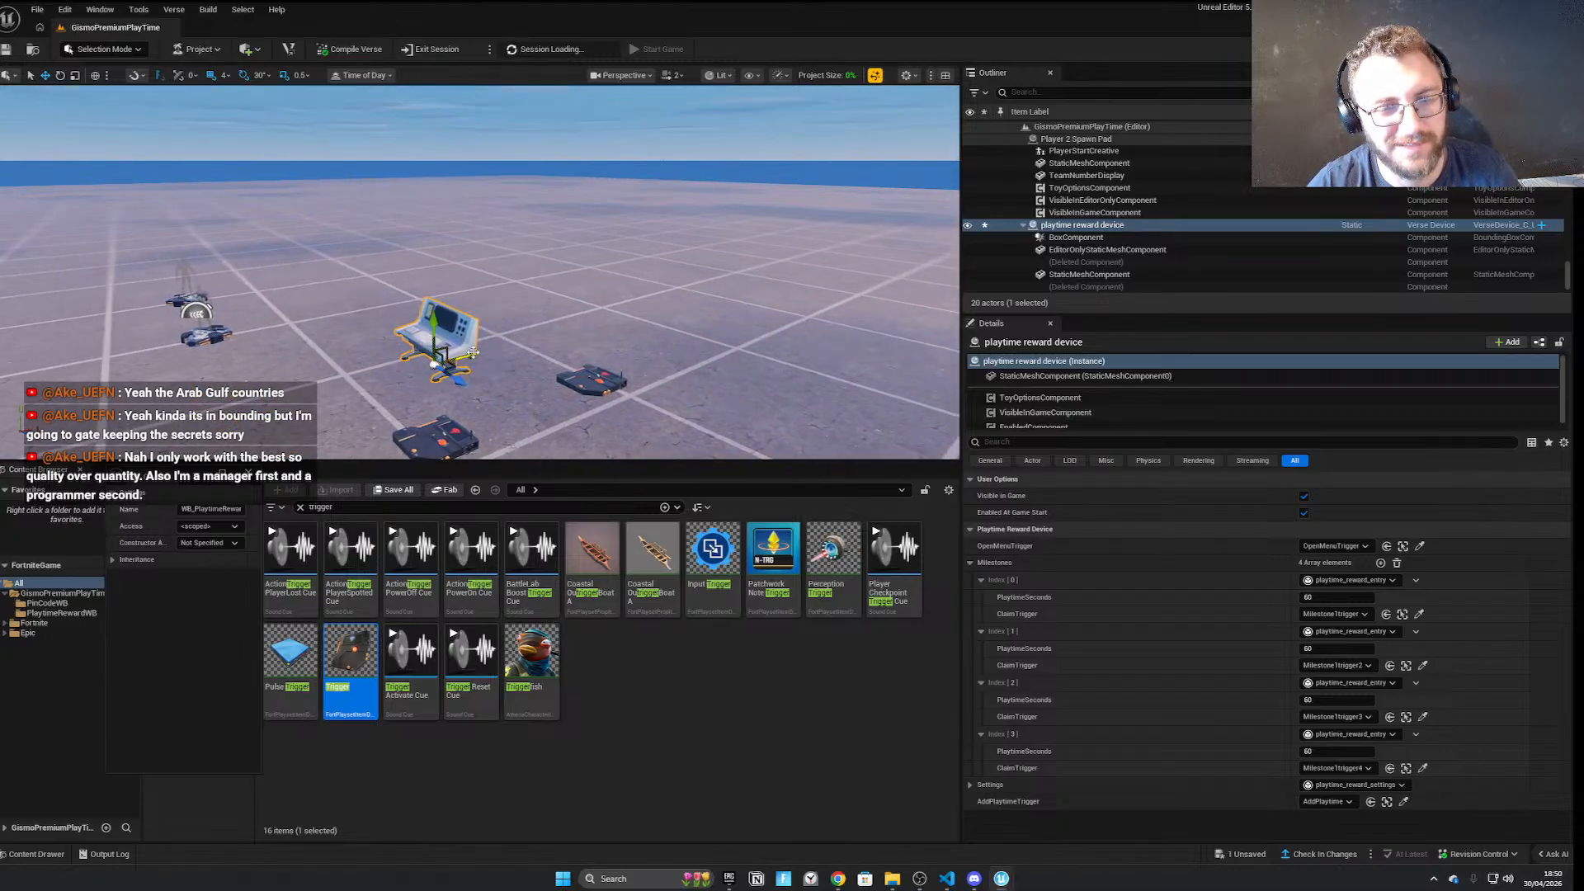
right_click_drag(498, 353, 558, 359)
left_click(971, 785)
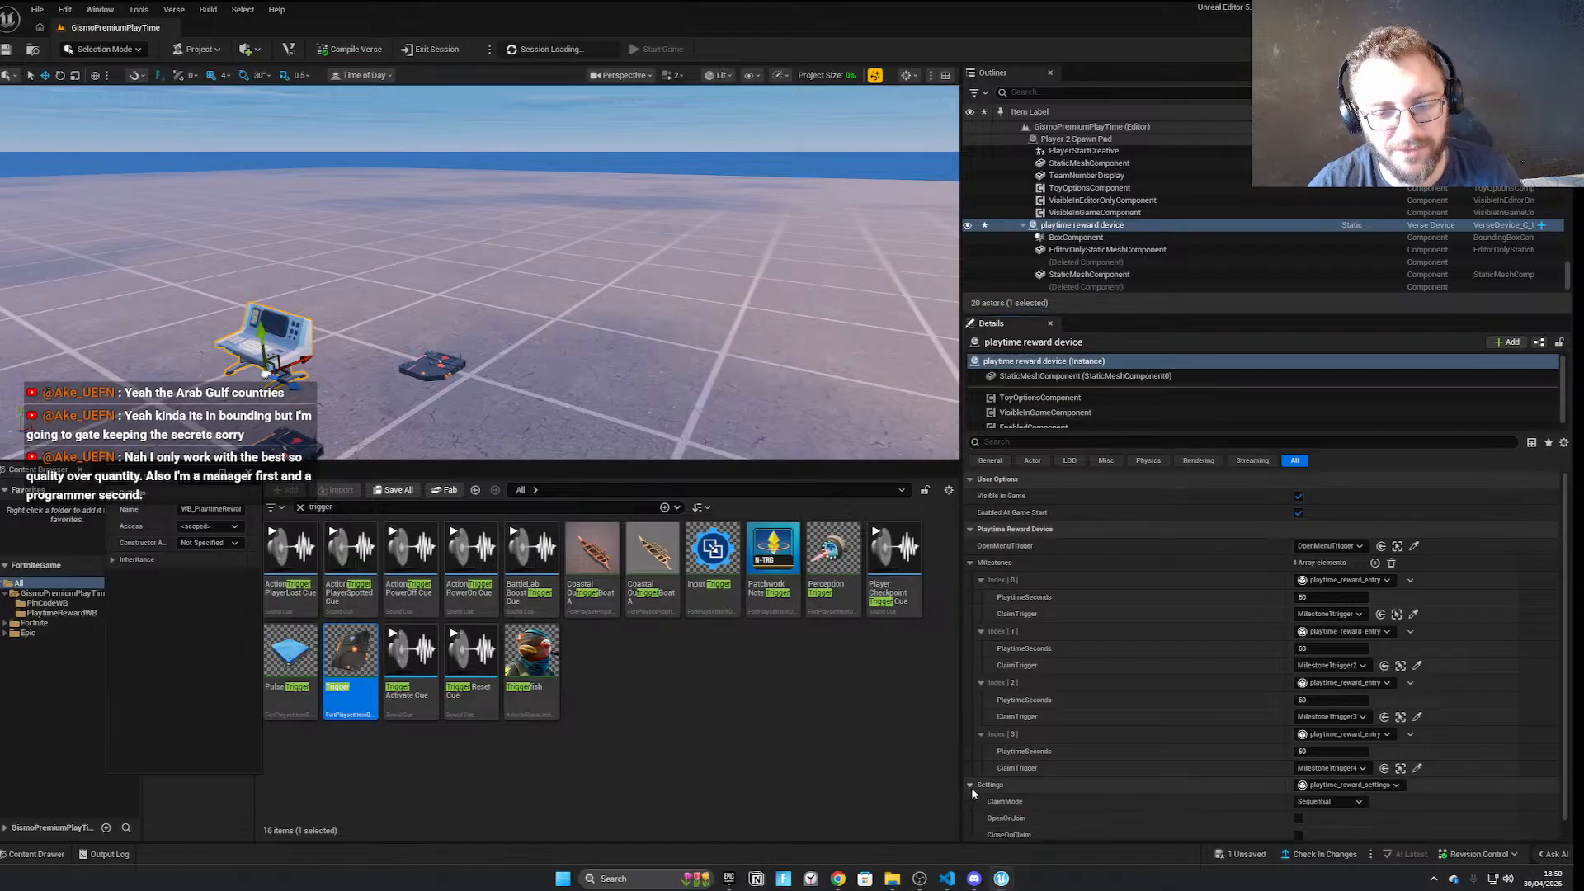
scroll(1061, 775, "down", 1)
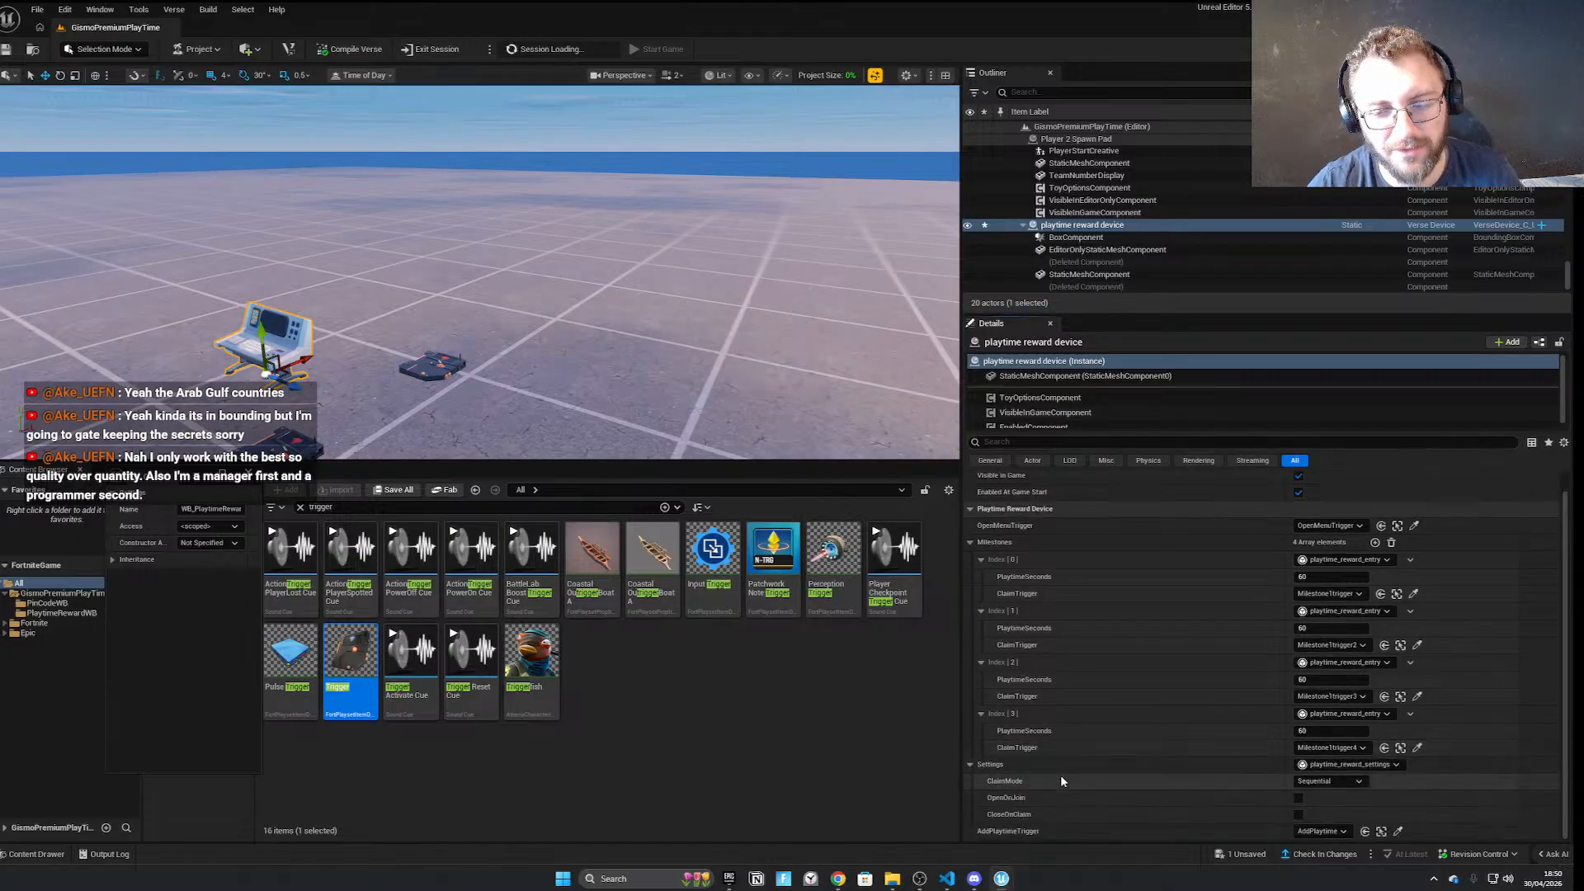
left_click(1350, 783)
left_click(1321, 810)
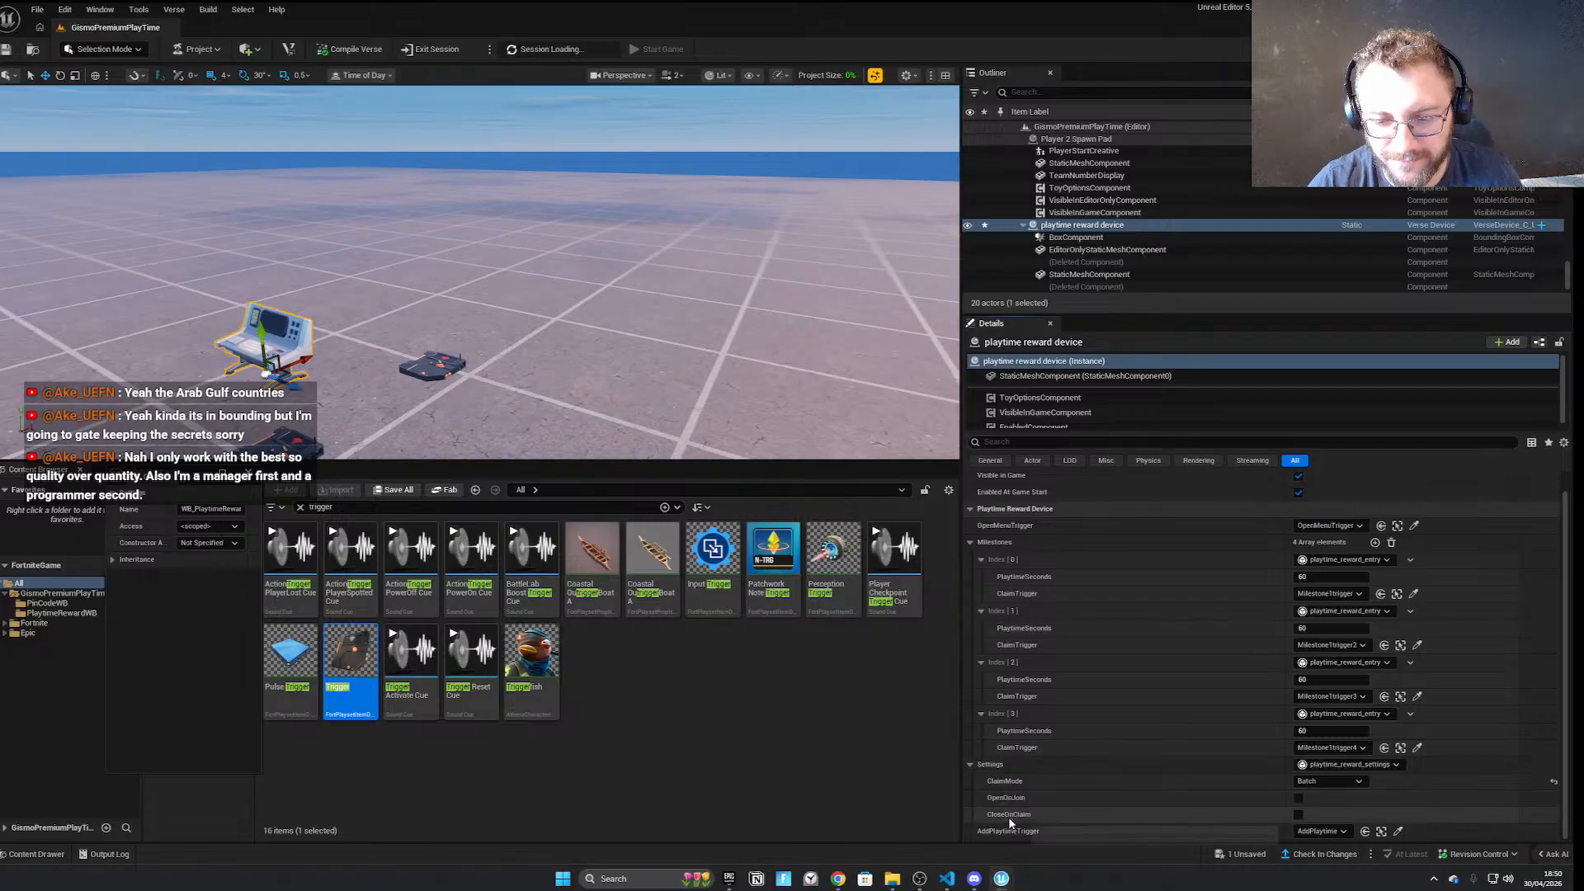
left_click(1298, 815)
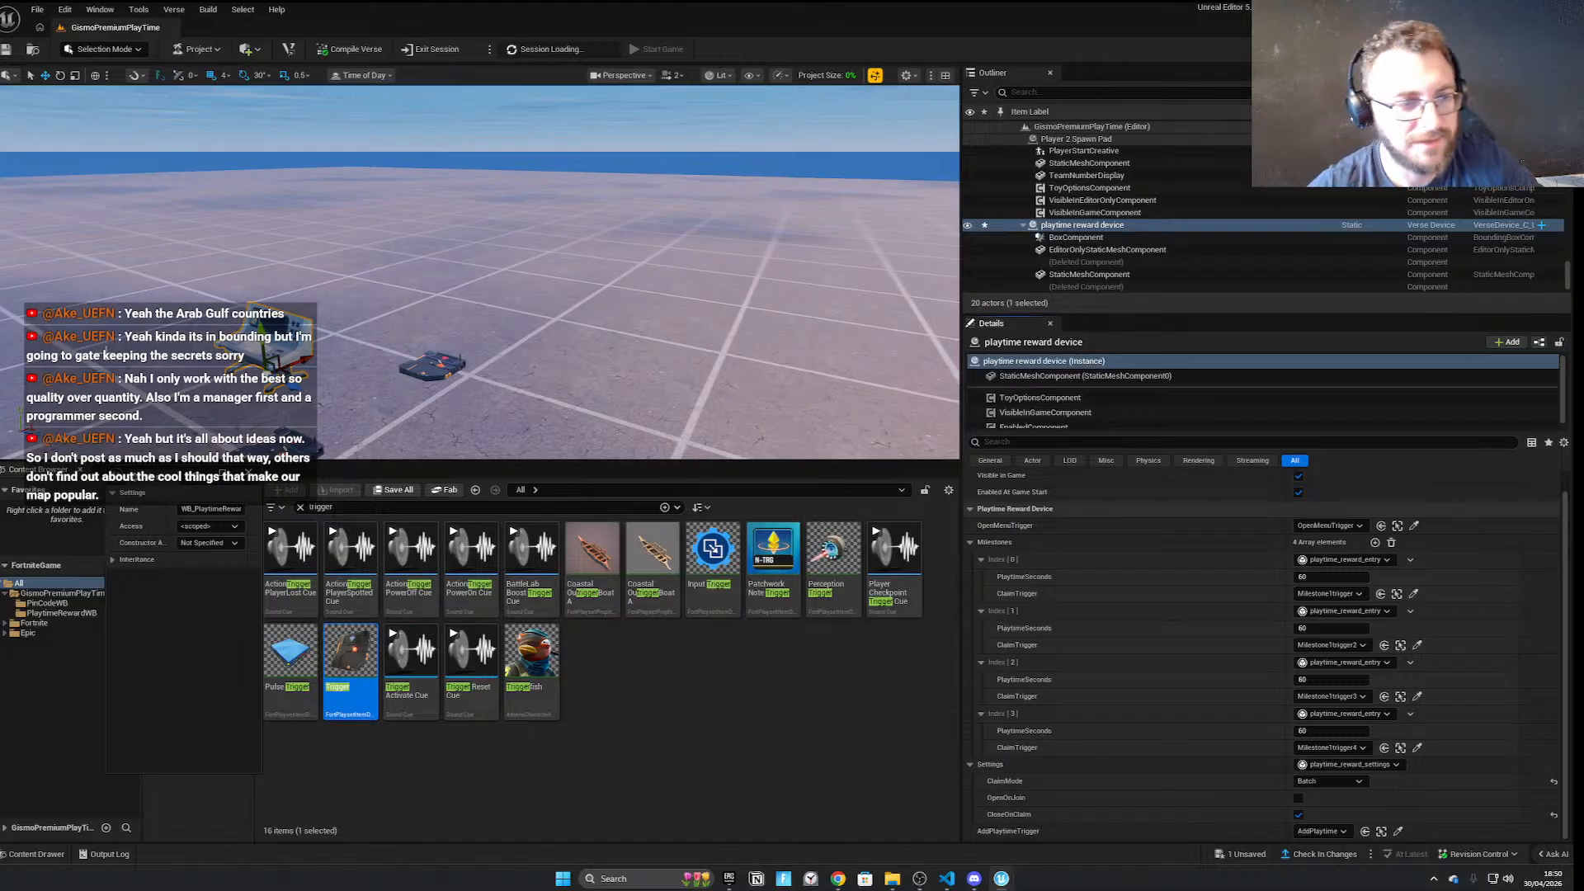
Deselect the reward device and clear the "trigger" search from the content browser
mouse_move(278, 385)
left_mouse_down()
mouse_move(409, 416)
mouse_move(388, 428)
mouse_move(450, 446)
mouse_move(378, 439)
mouse_move(277, 395)
left_mouse_up()
key("a")
right_click_drag(276, 394, 405, 429)
left_click(409, 337)
right_click_drag(410, 336, 418, 270)
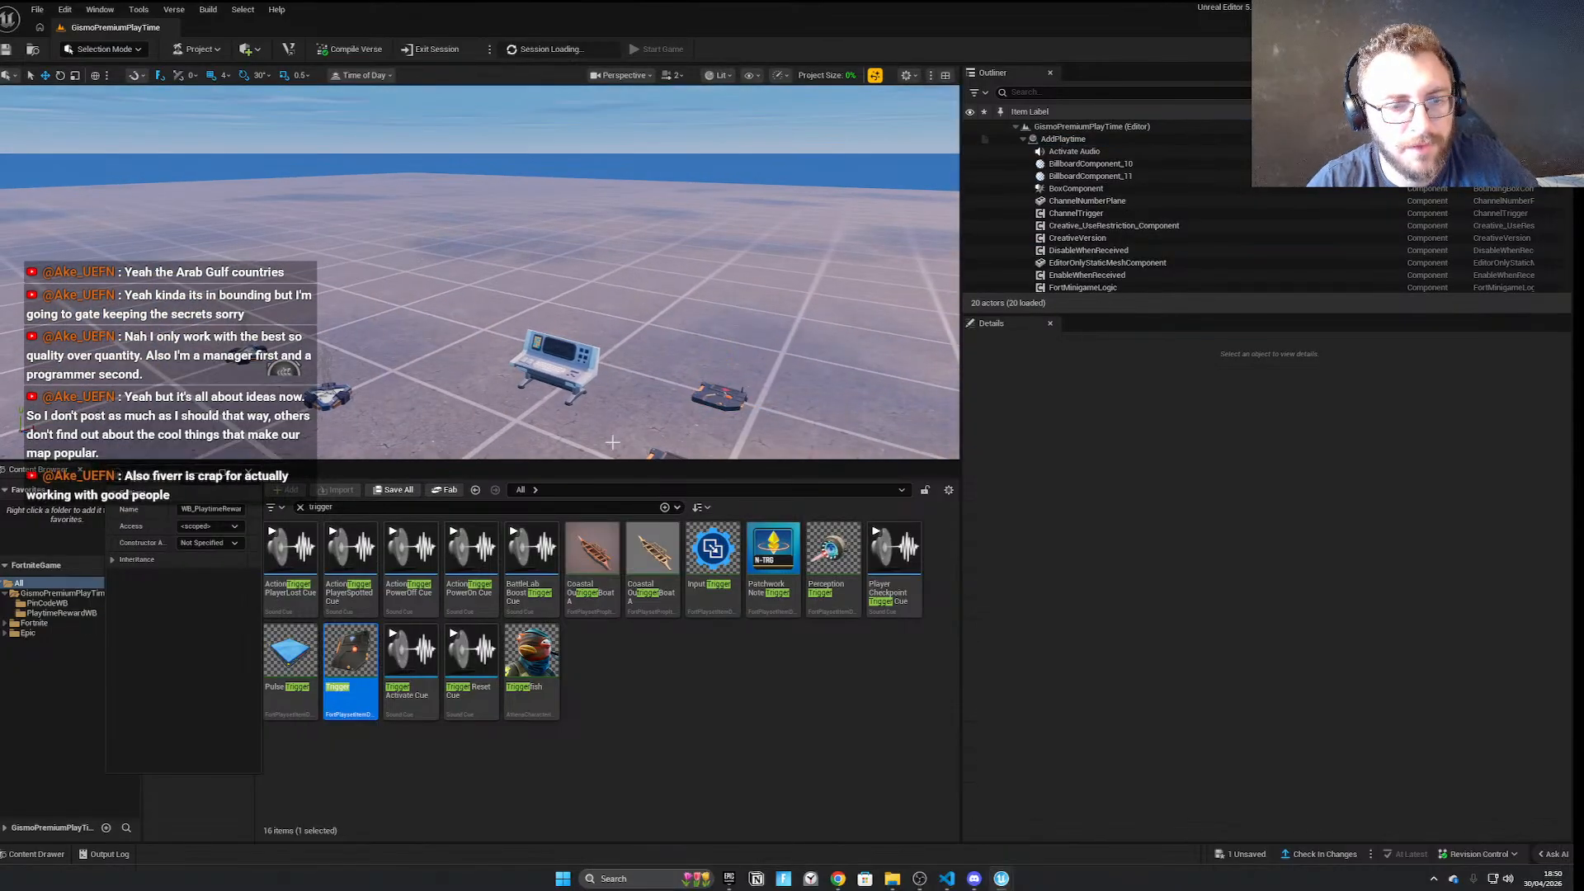
left_click(302, 508)
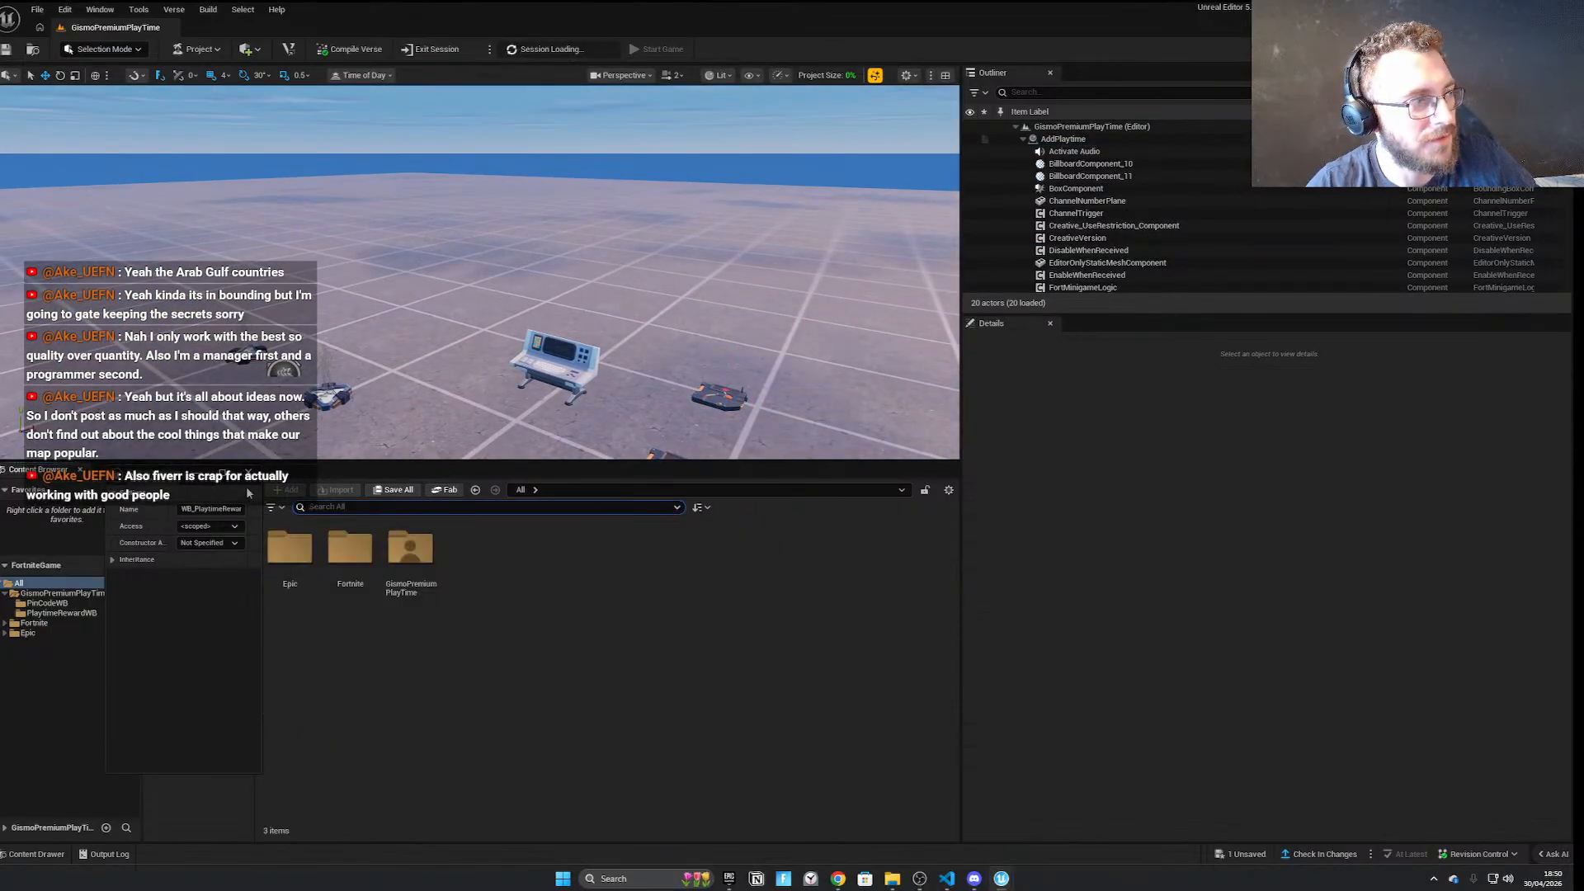
key("d")
right_click_drag(511, 280, 413, 314)
key("d")
right_click_drag(573, 318, 523, 306)
left_click(512, 312)
left_click_drag(524, 307, 479, 296)
scroll(485, 384, "down", 3)
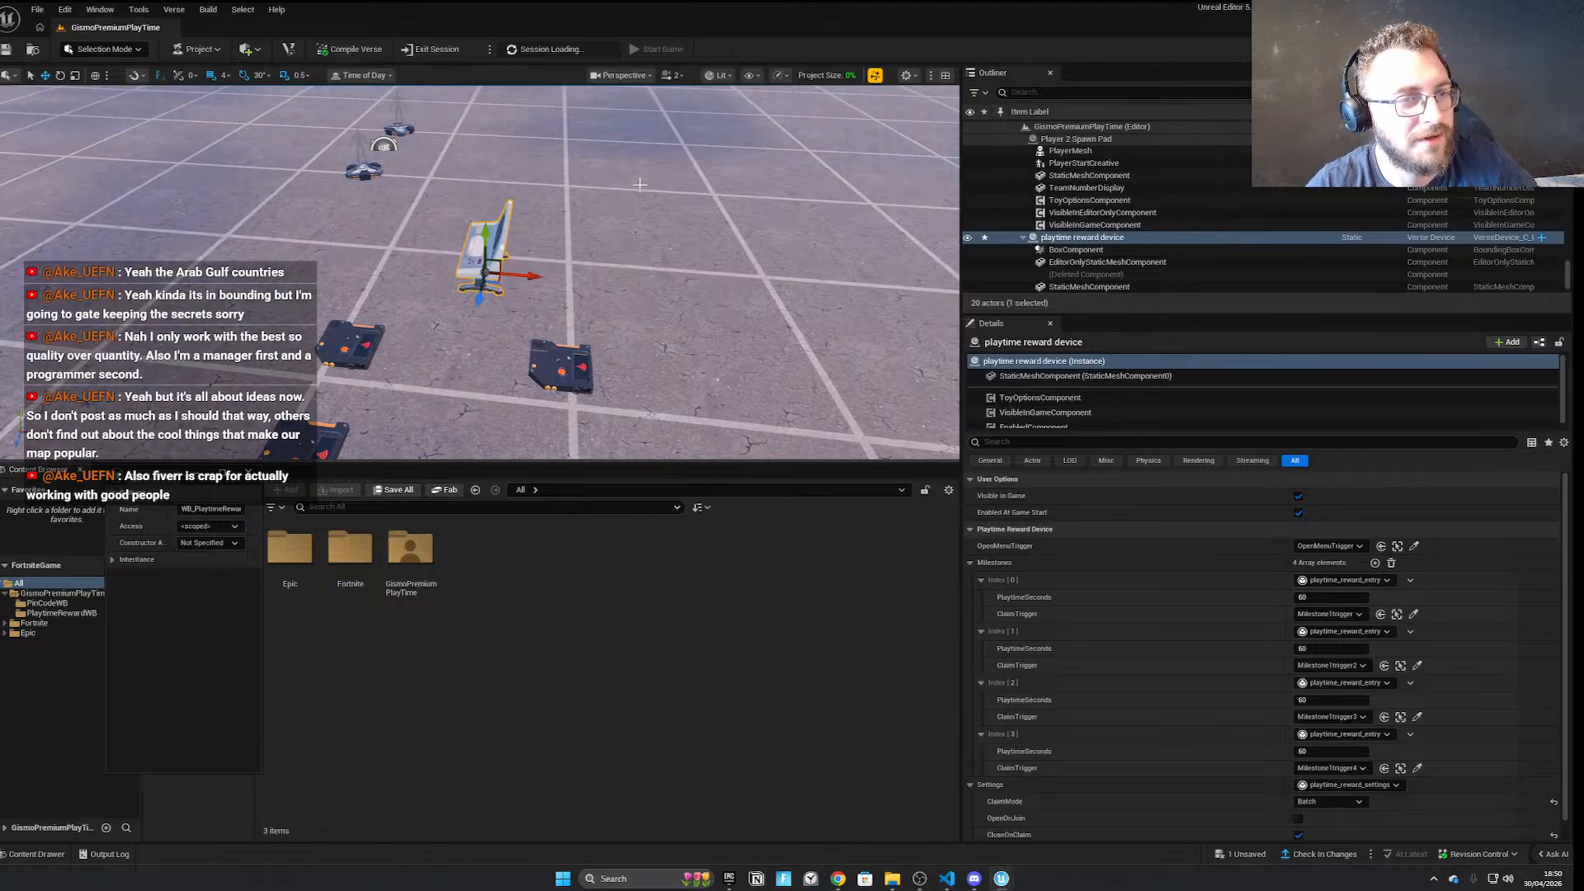
mouse_move(466, 298)
left_mouse_down()
mouse_move(471, 402)
mouse_move(449, 451)
mouse_move(479, 303)
left_mouse_up()
key("a")
right_click_drag(479, 303, 496, 305)
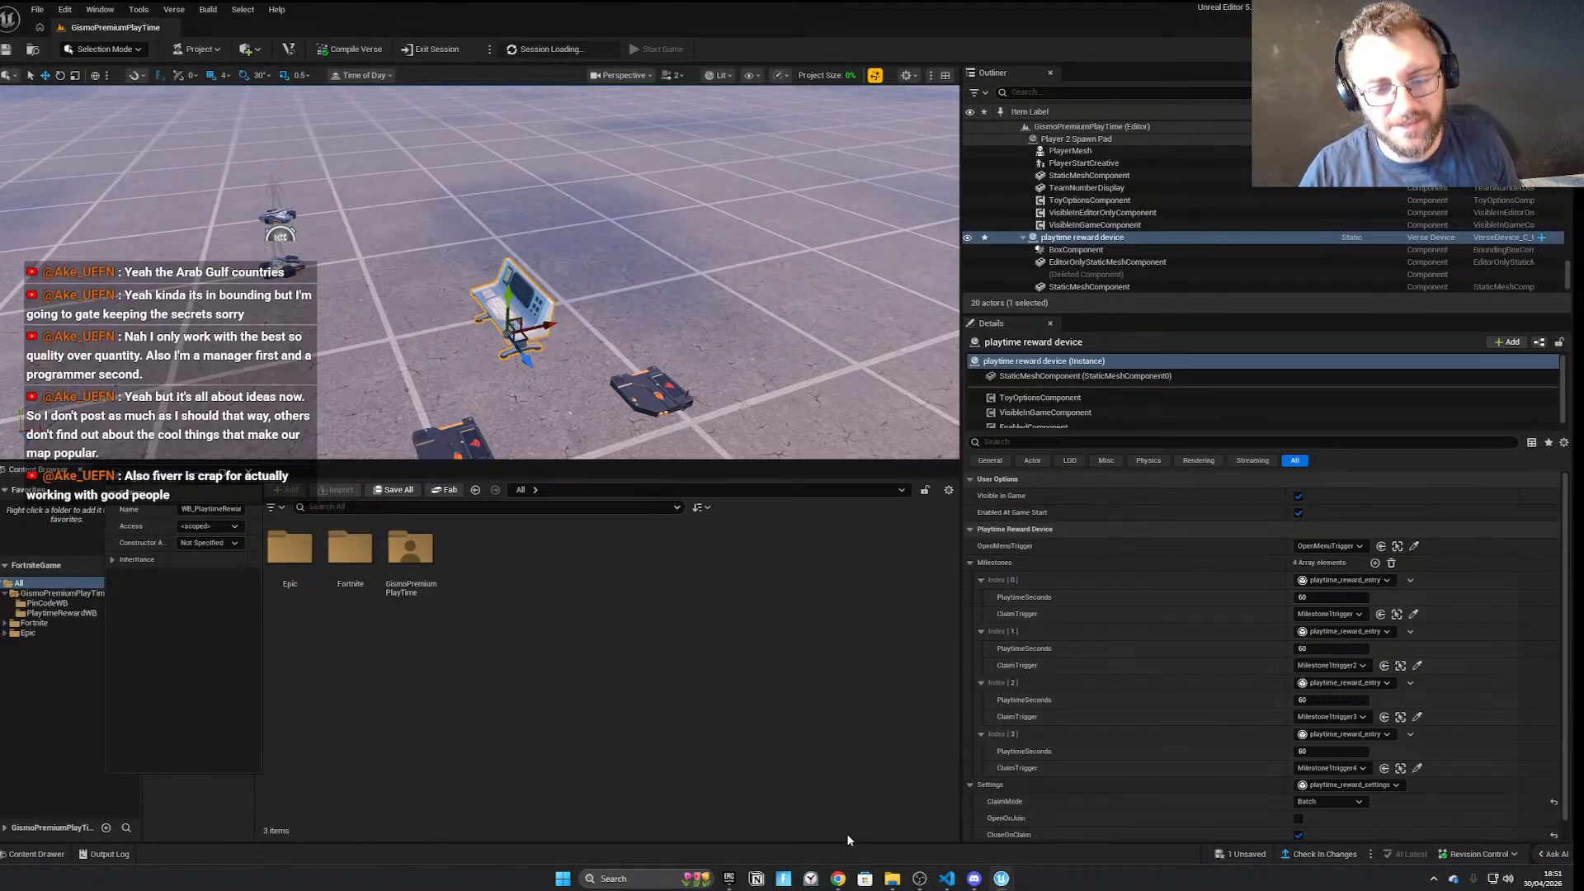
Change the session's platform option to Launch on this PC
left_click(490, 48)
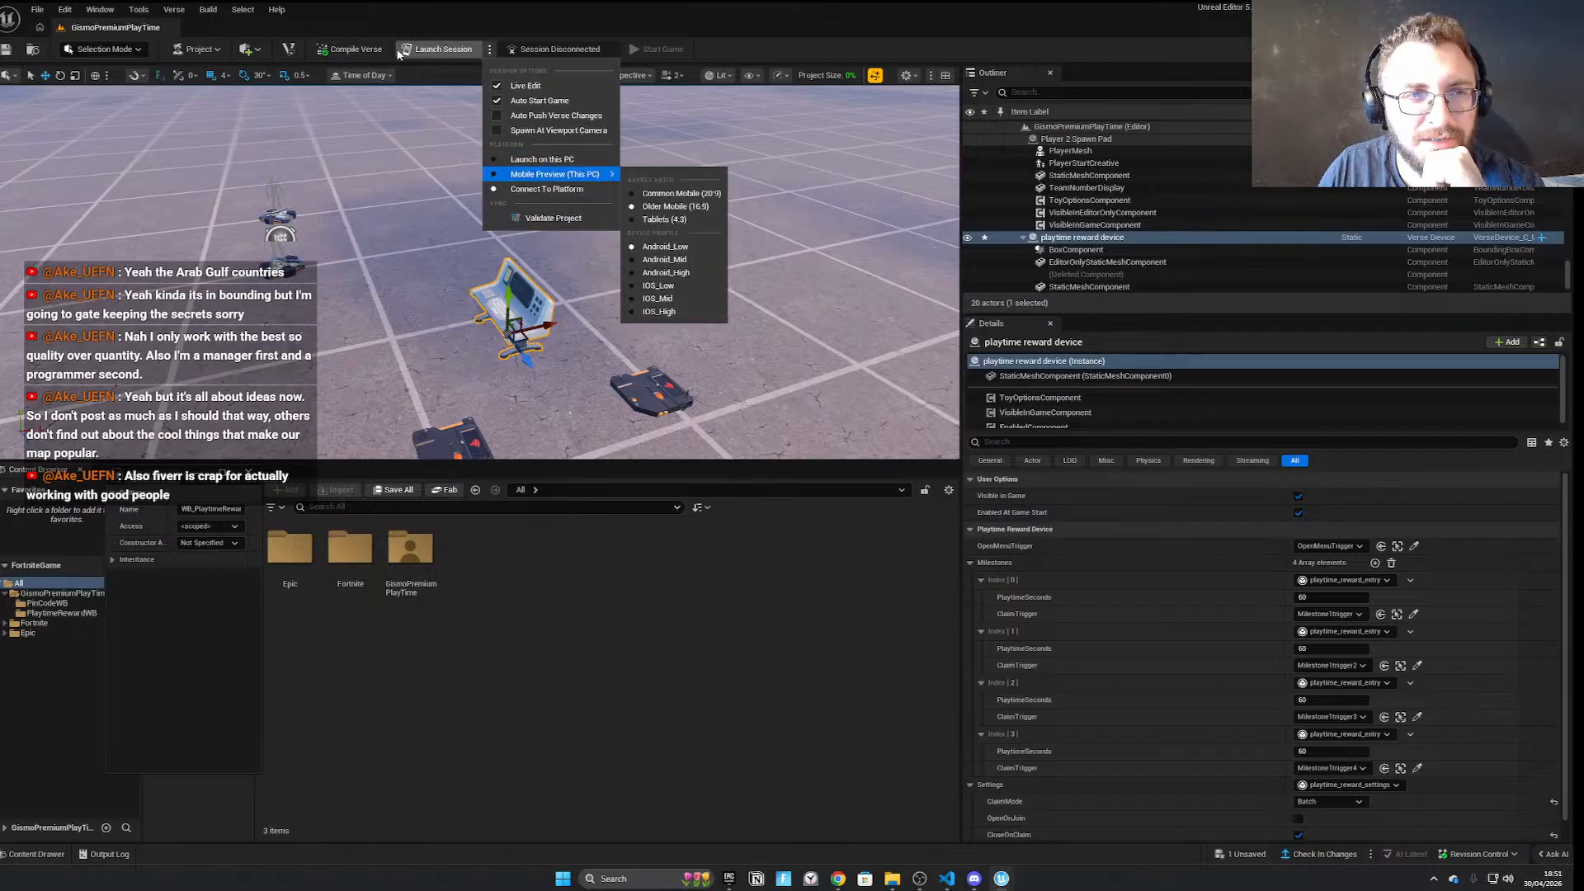
left_click(554, 159)
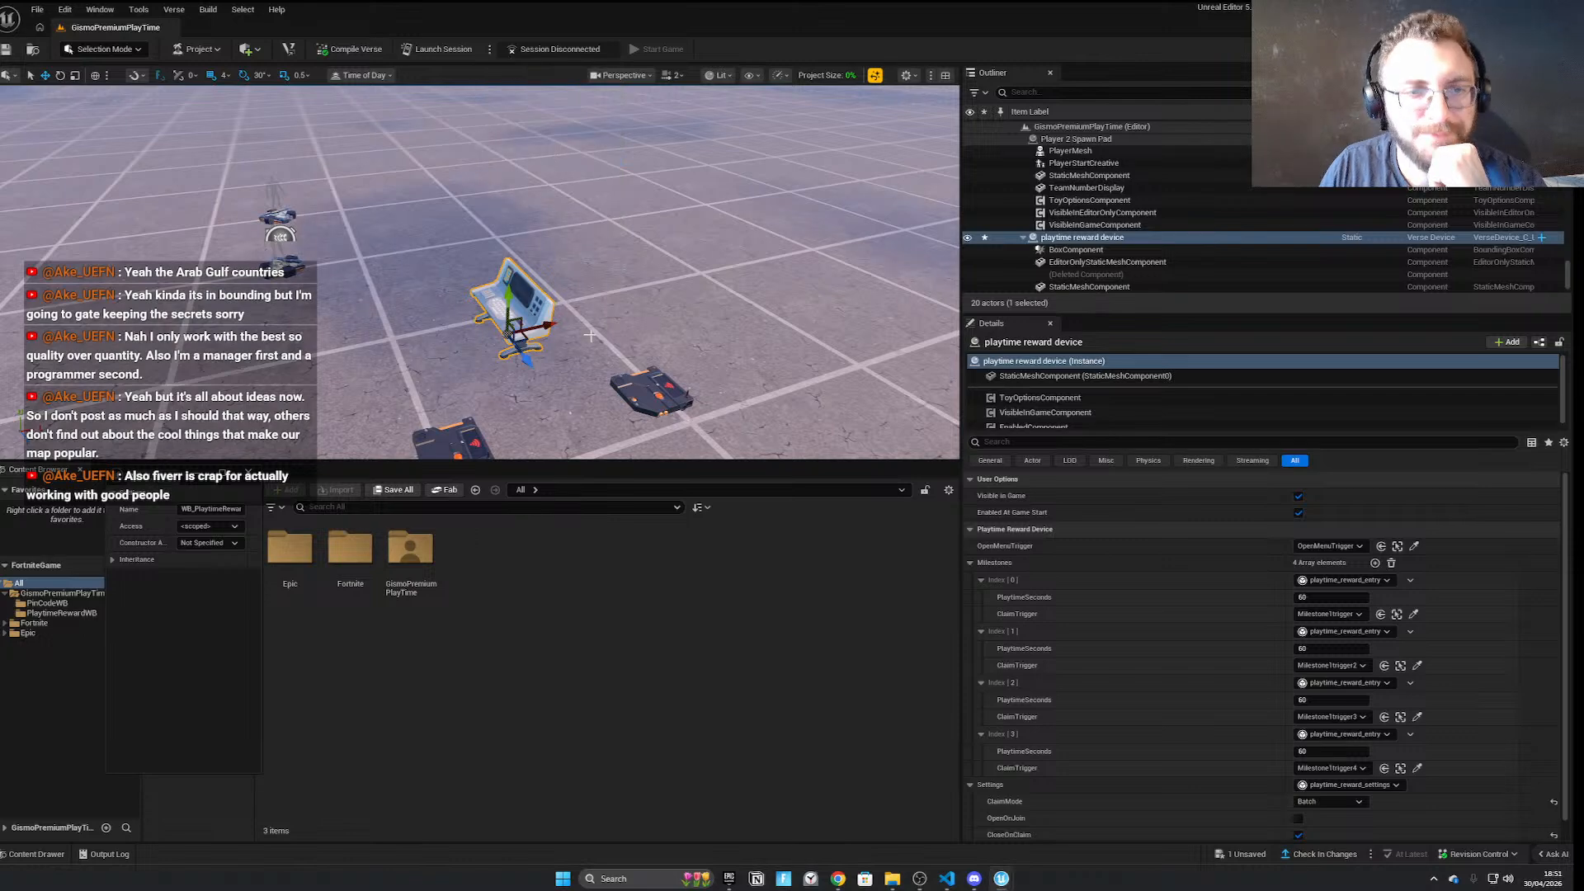
left_click(669, 392)
left_click(462, 384)
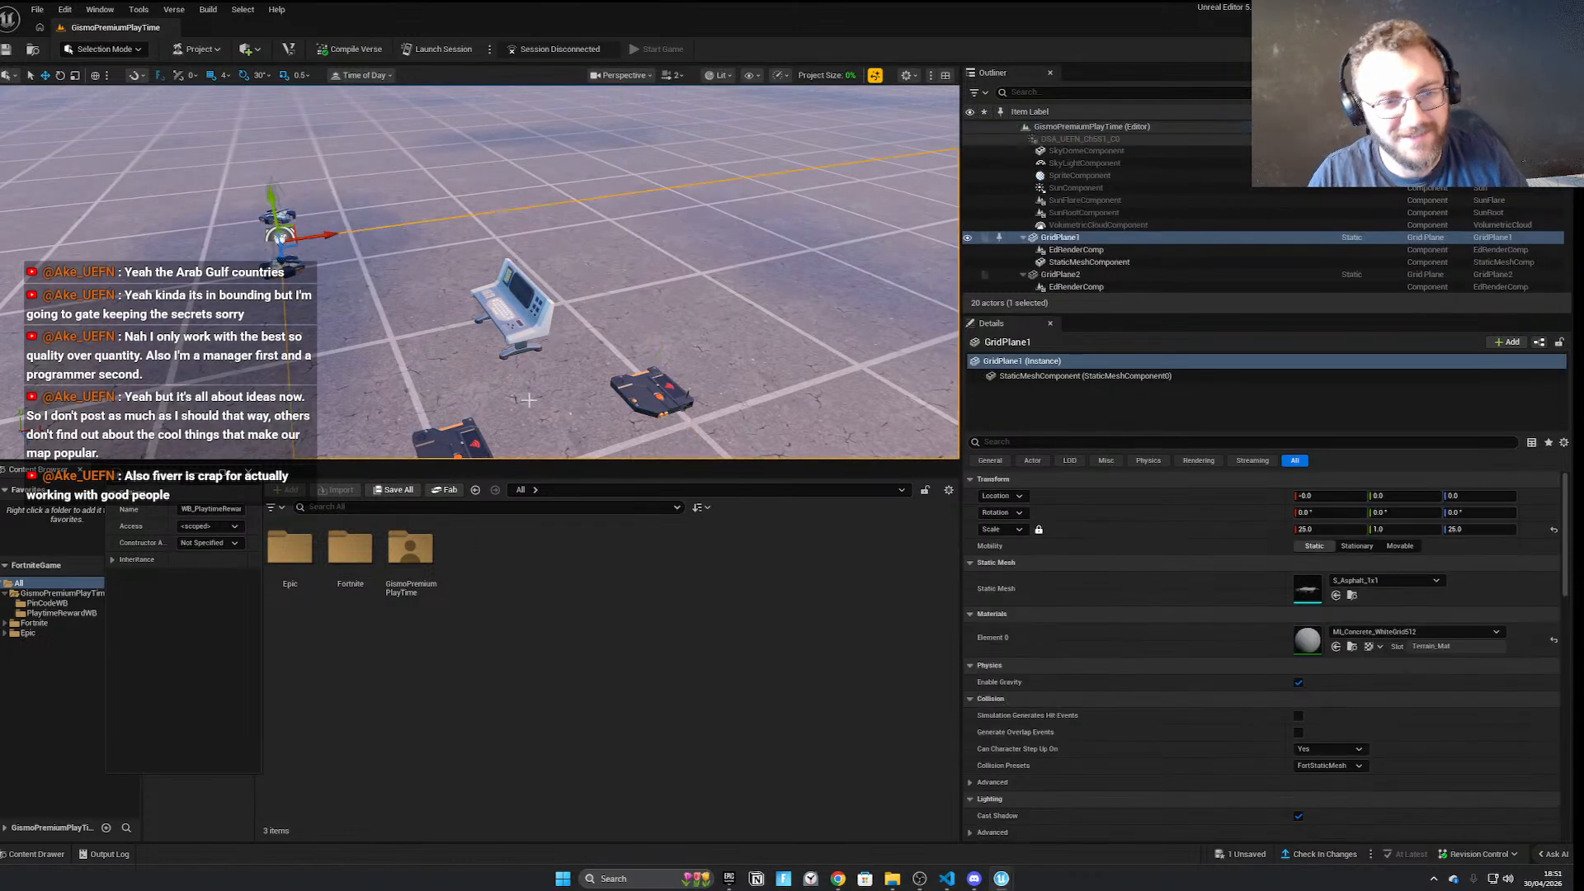
Open the WB_PlaytimeReward widget from the project's PlaytimeRewardWB folder
double_click(434, 531)
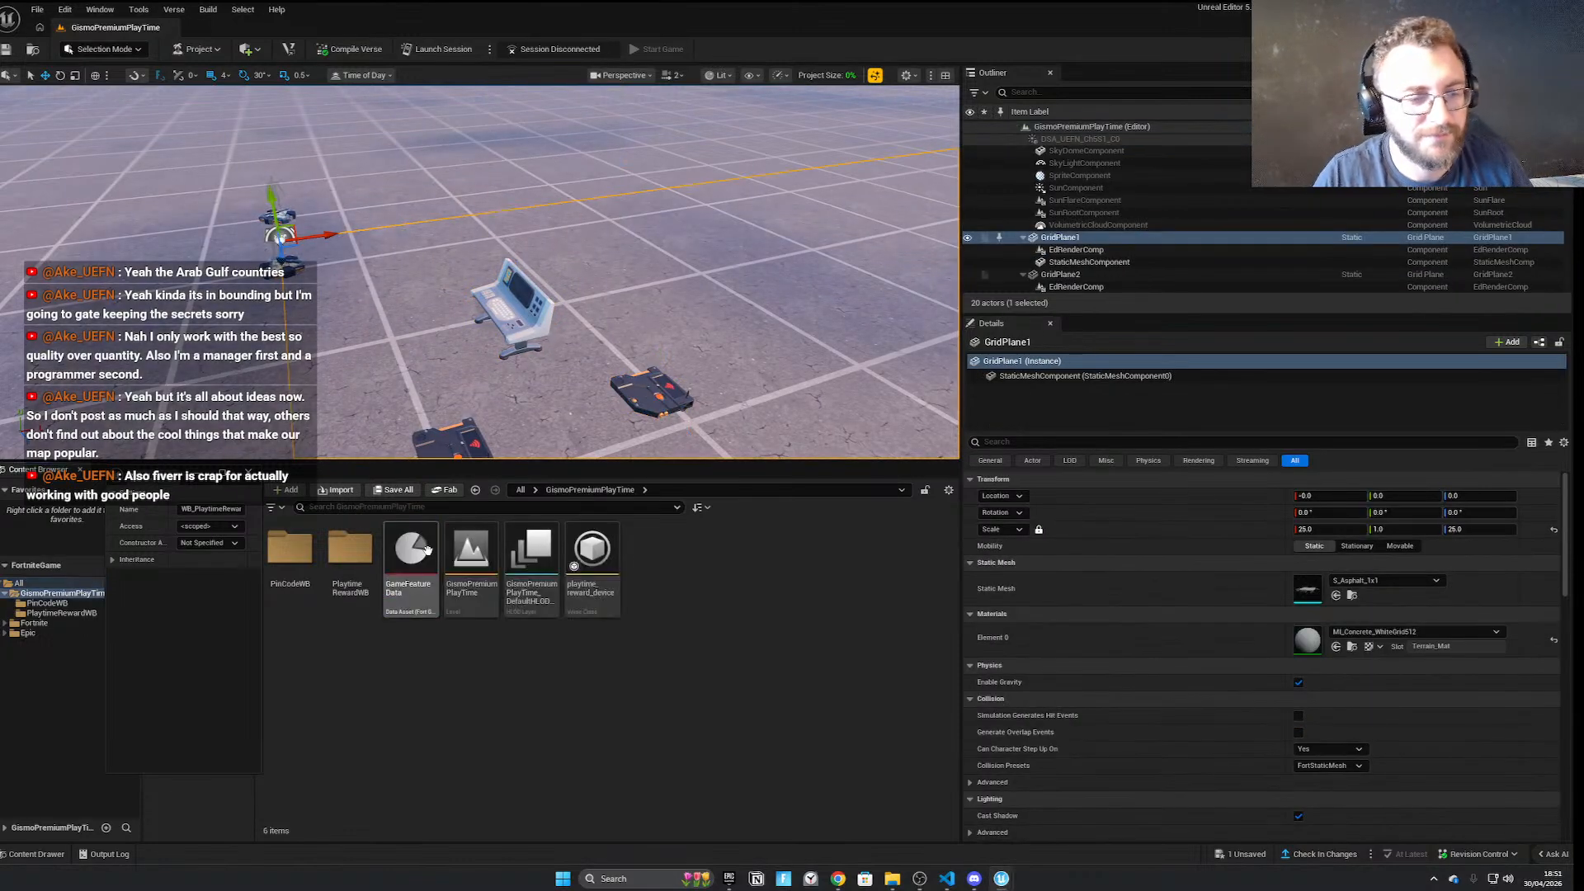
double_click(311, 554)
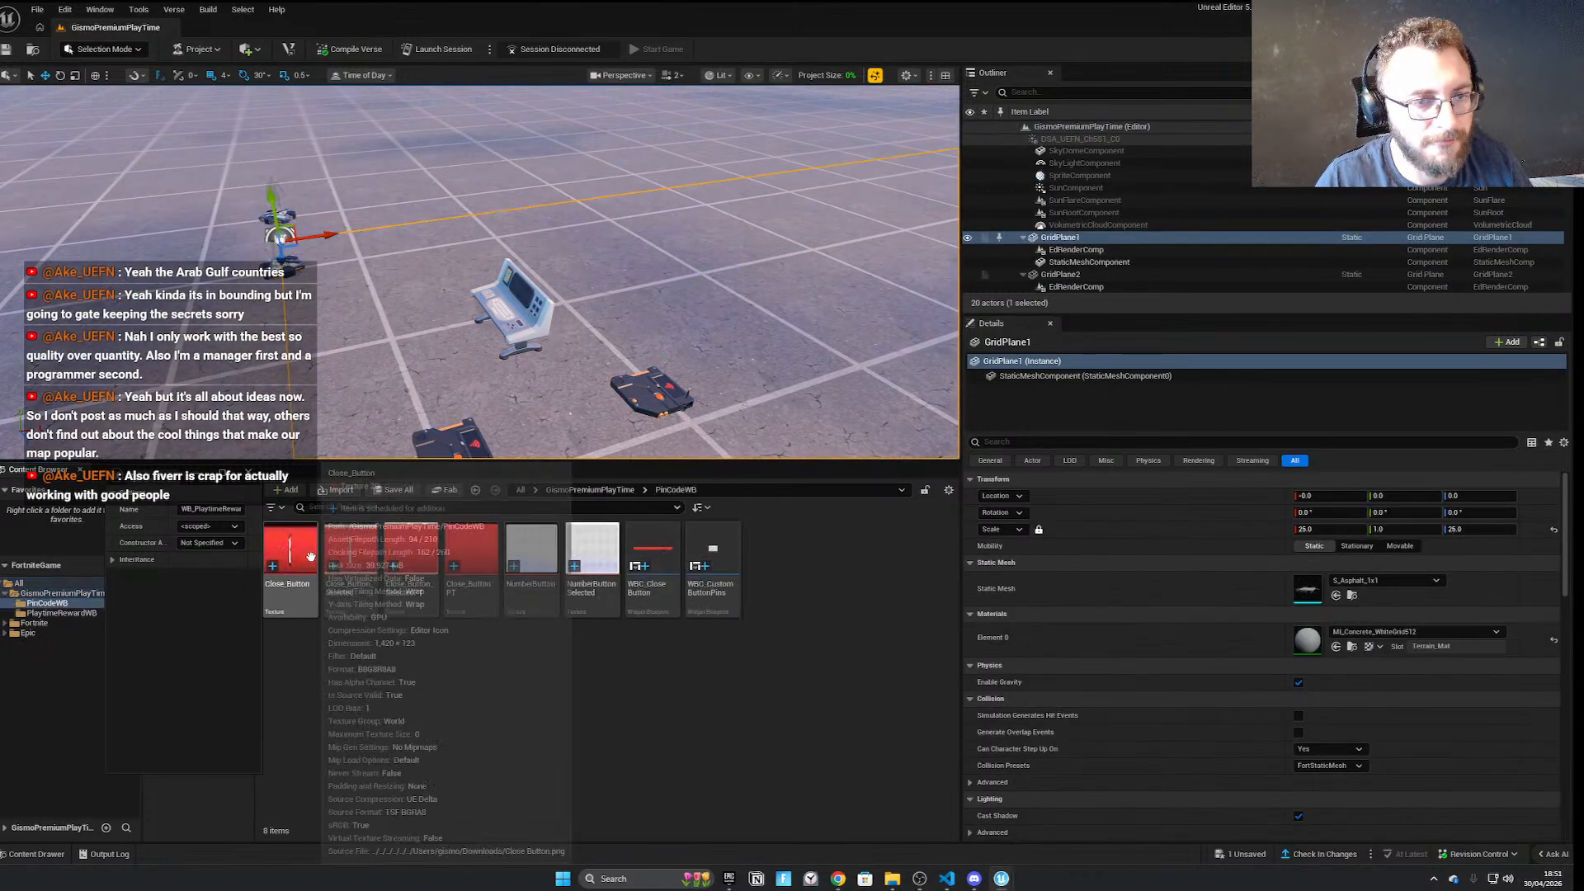
left_click(590, 489)
double_click(353, 549)
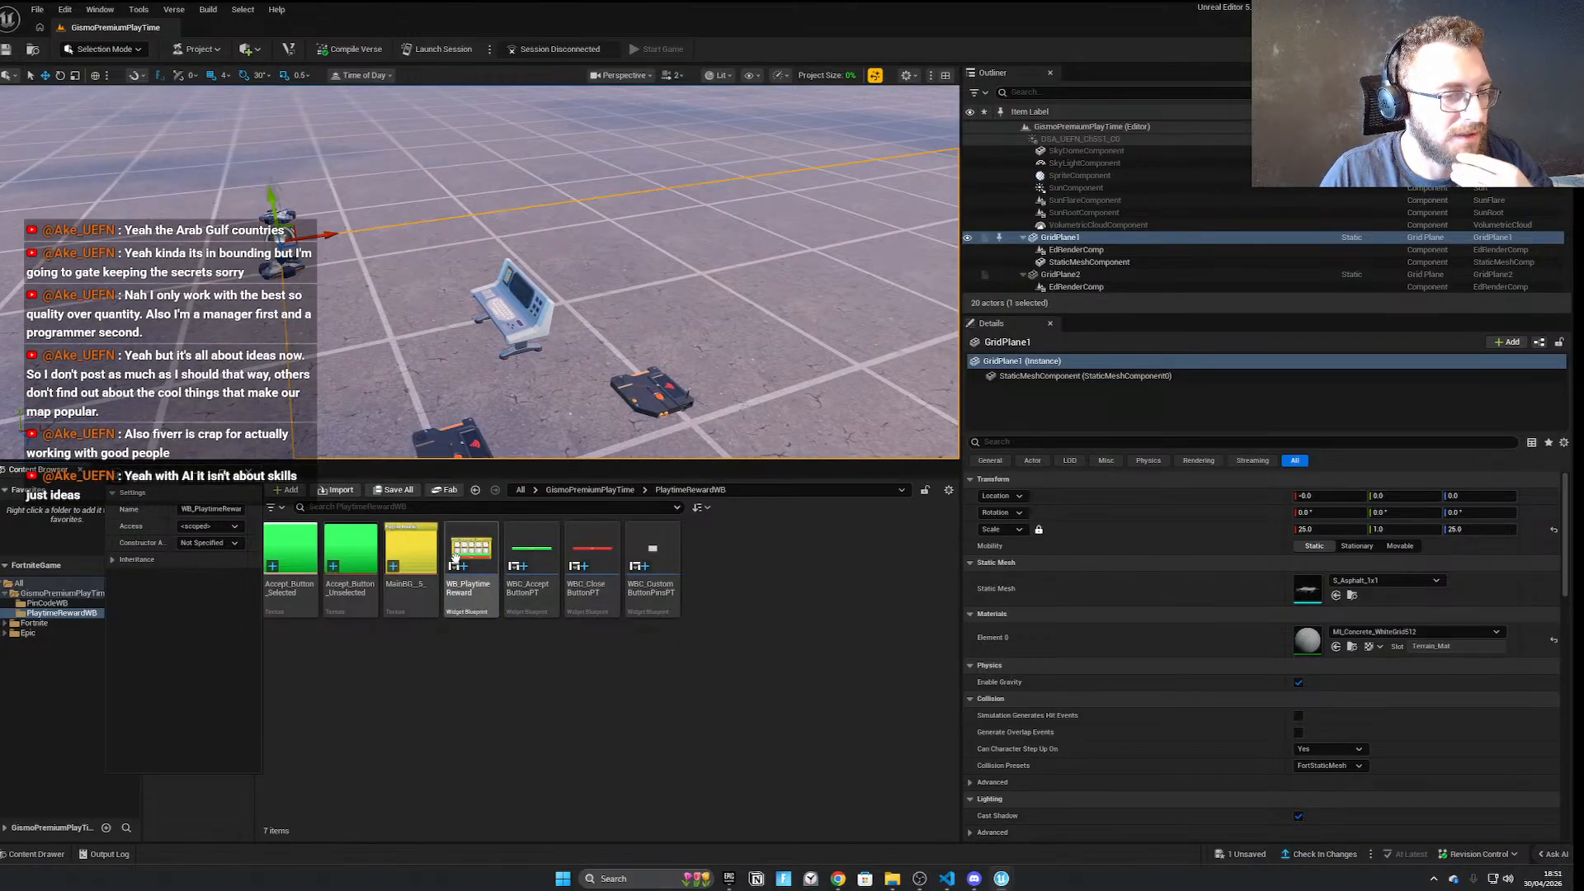
double_click(472, 570)
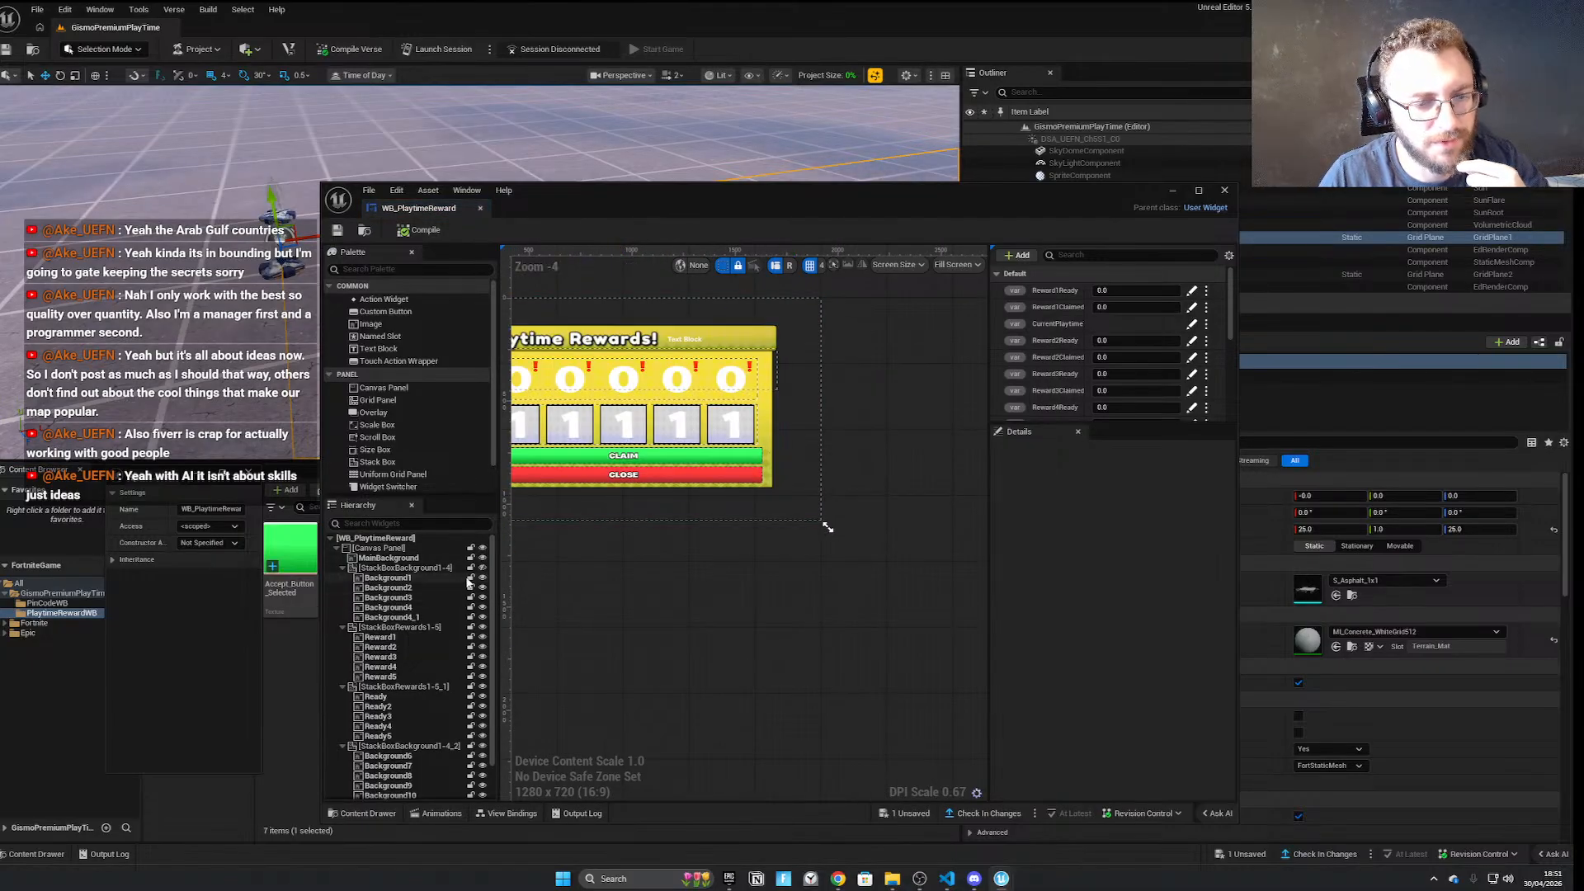
Bind the Render Opacity of the Ready image on the first reward slot to Reward1Ready
scroll(608, 421, "up", 3)
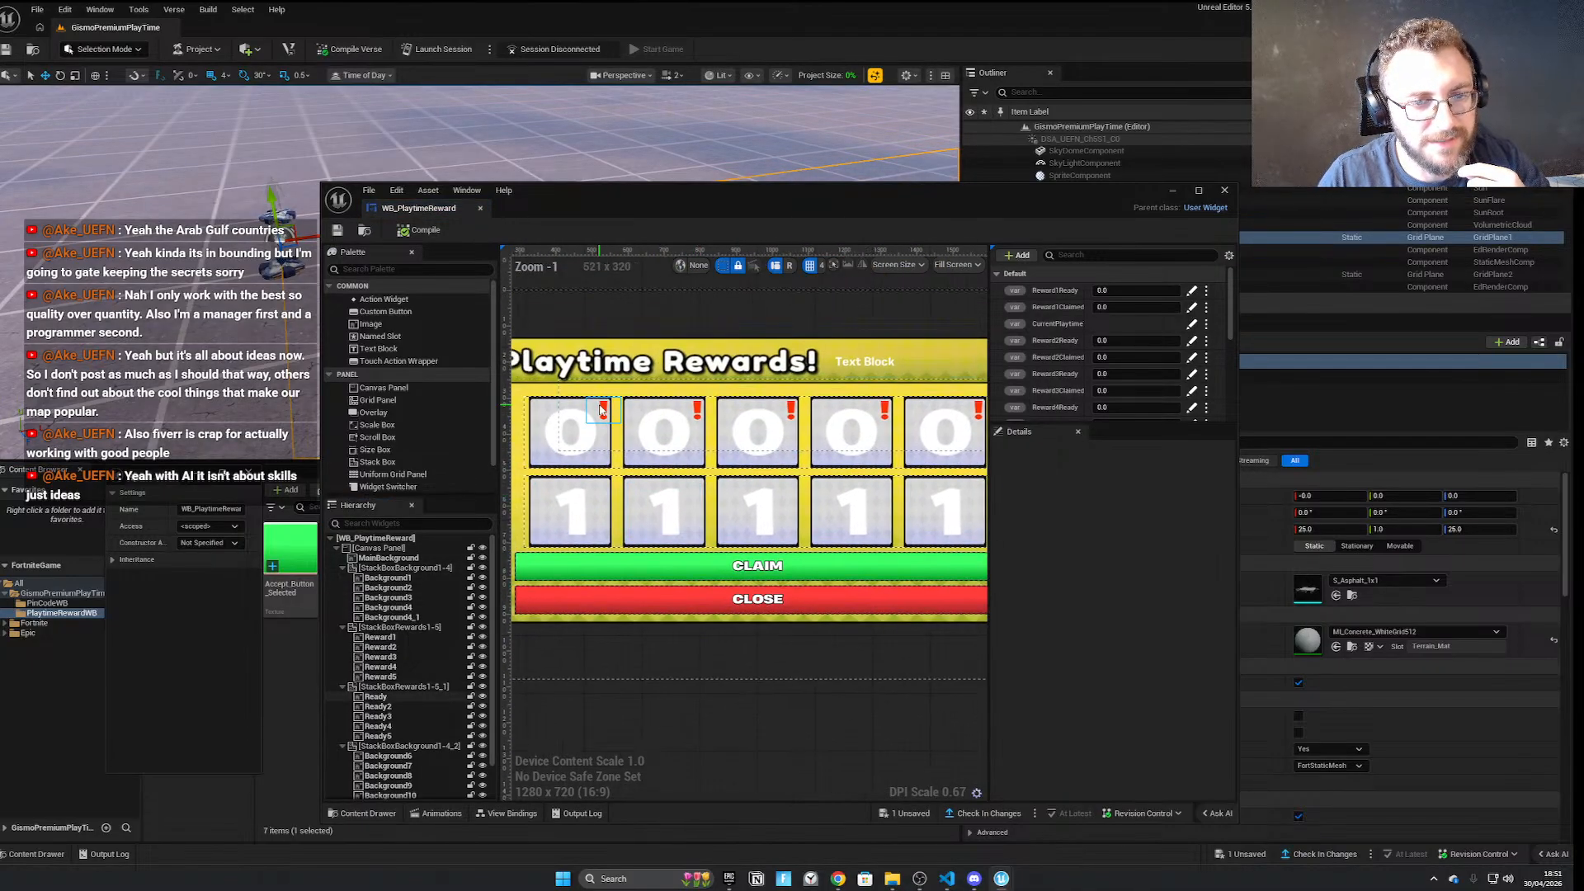
left_click(609, 421)
scroll(1165, 691, "down", 5)
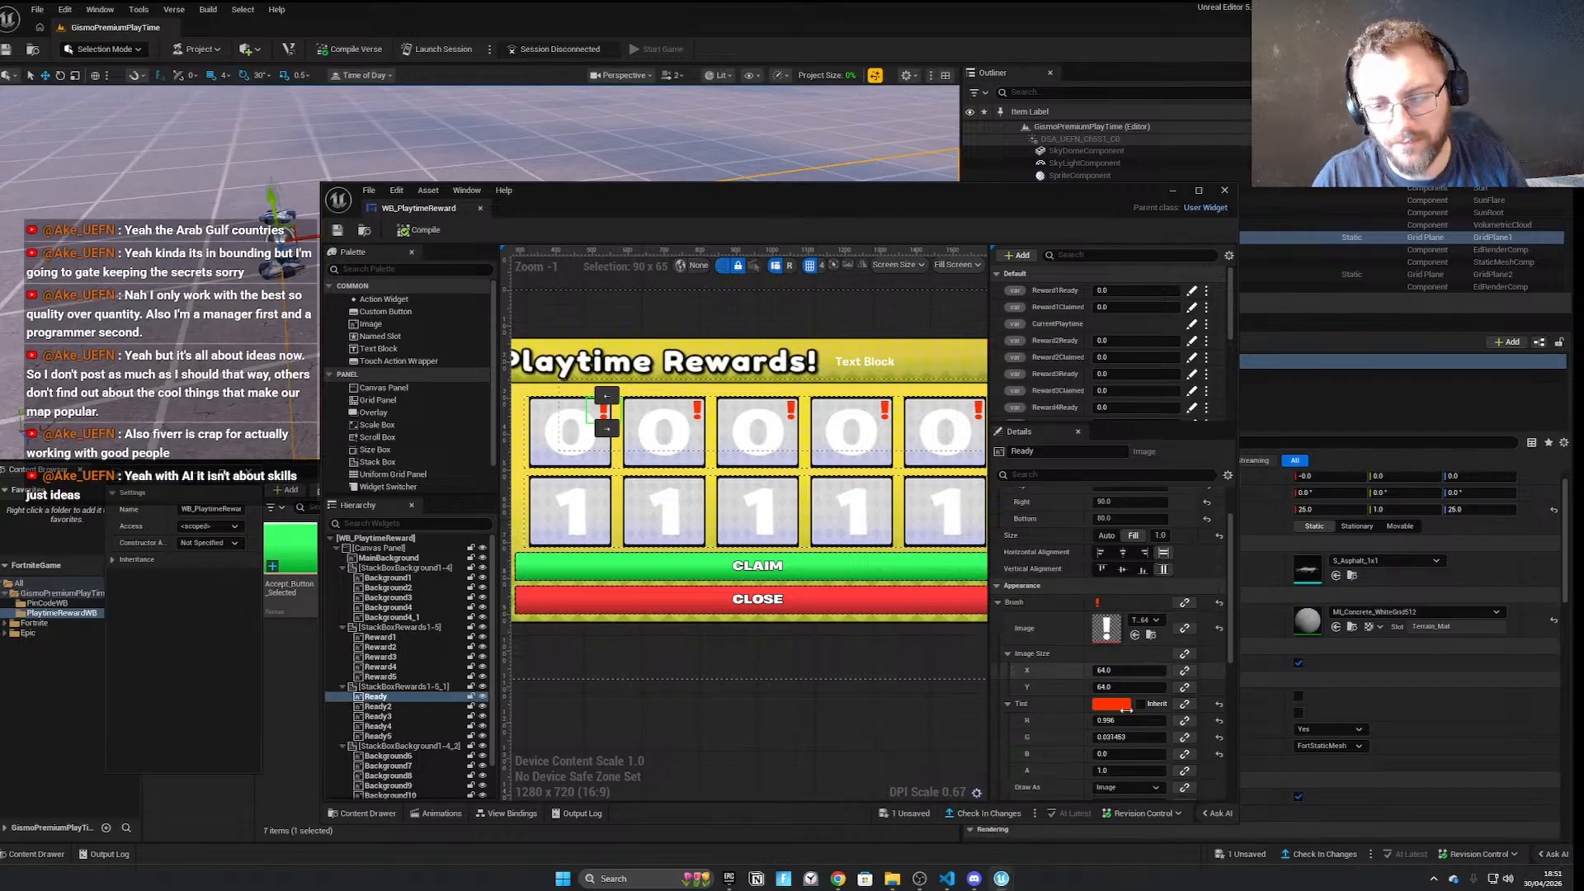
scroll(1118, 717, "down", 2)
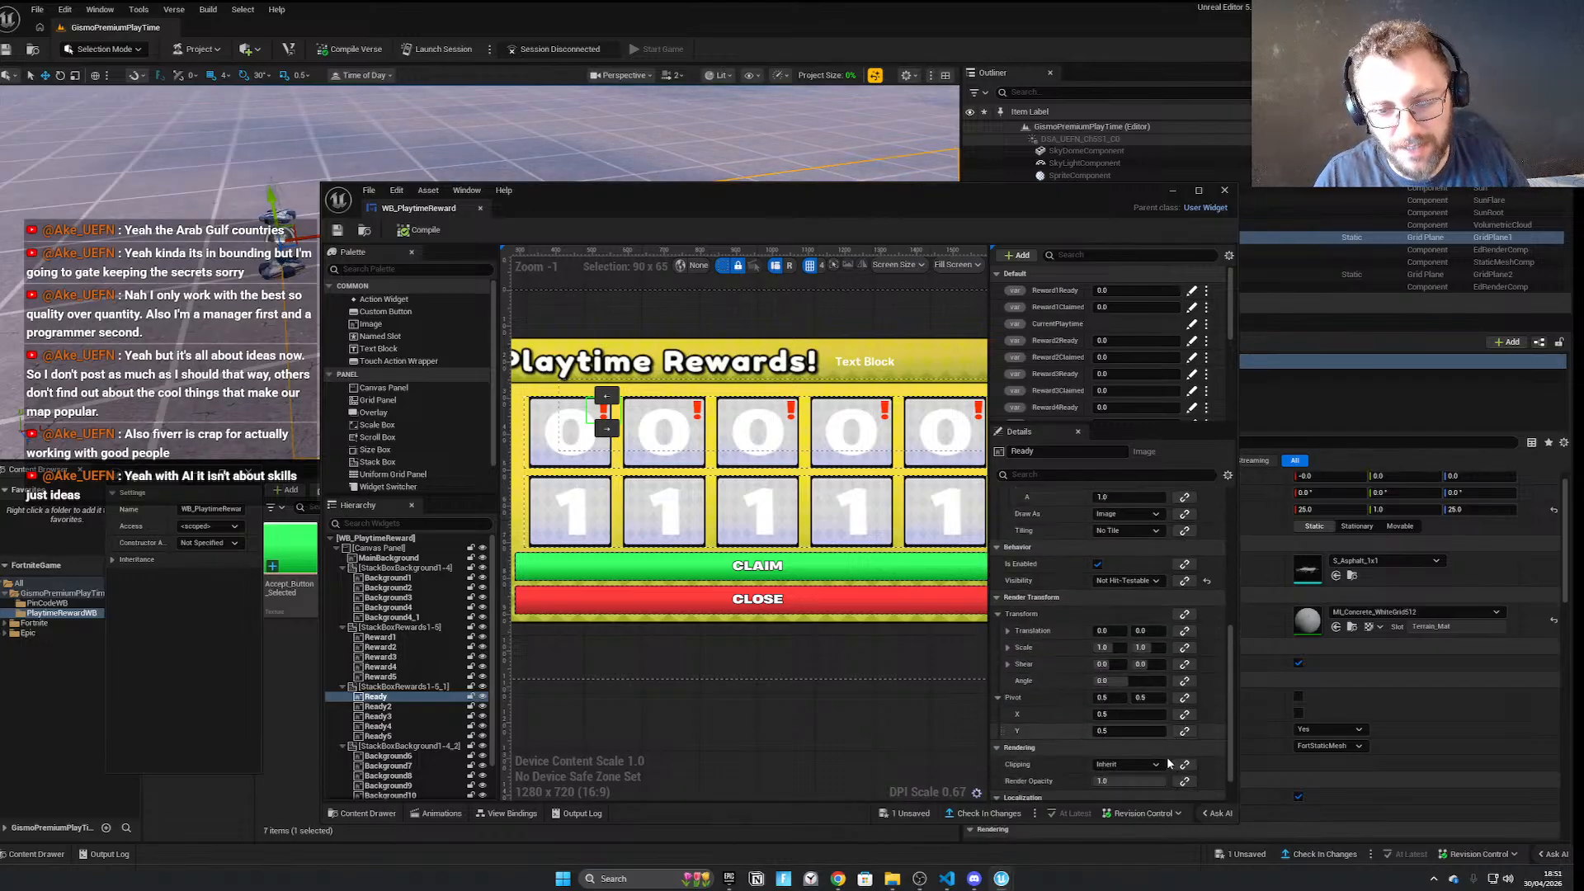
left_click(1185, 742)
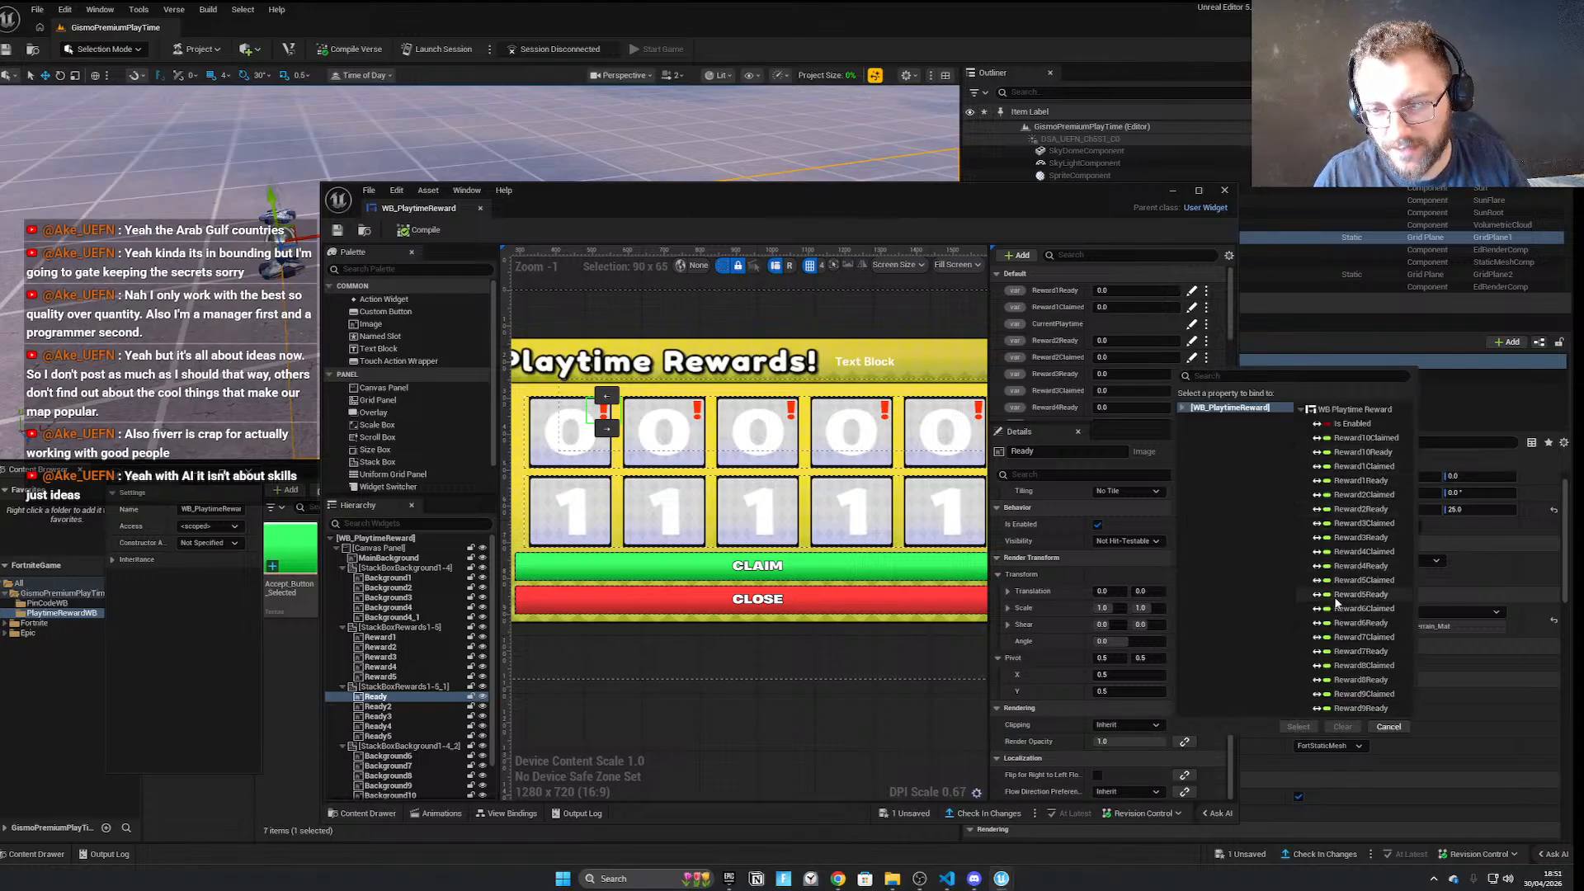
left_click(1361, 480)
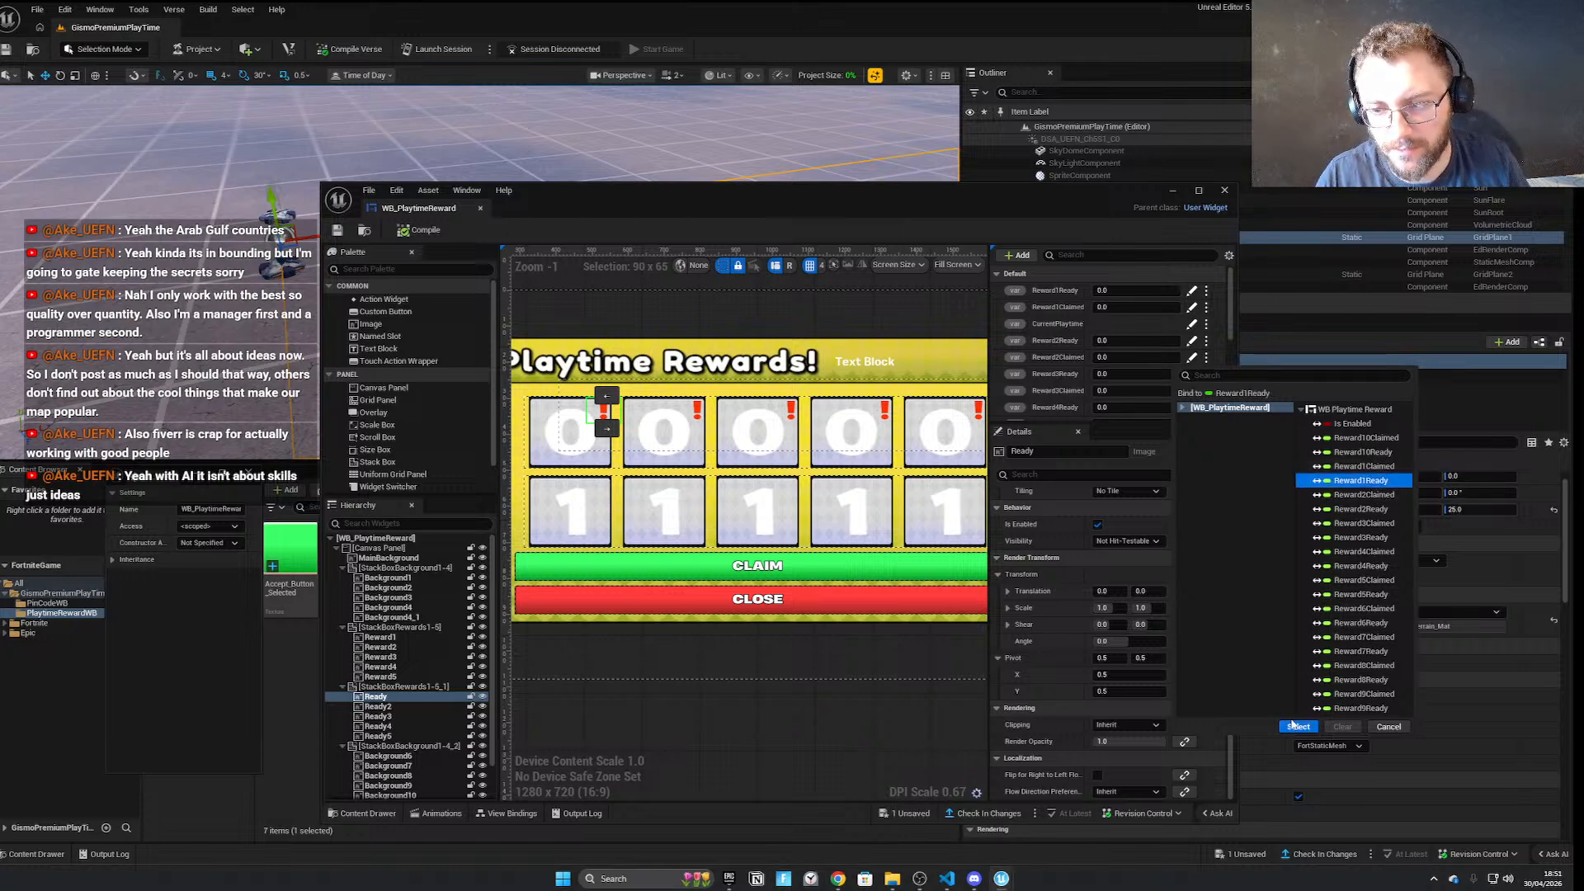
left_click(1298, 727)
Bind the Render Opacity of the Ready2 image on the second reward slot to Reward2Ready
left_click(697, 410)
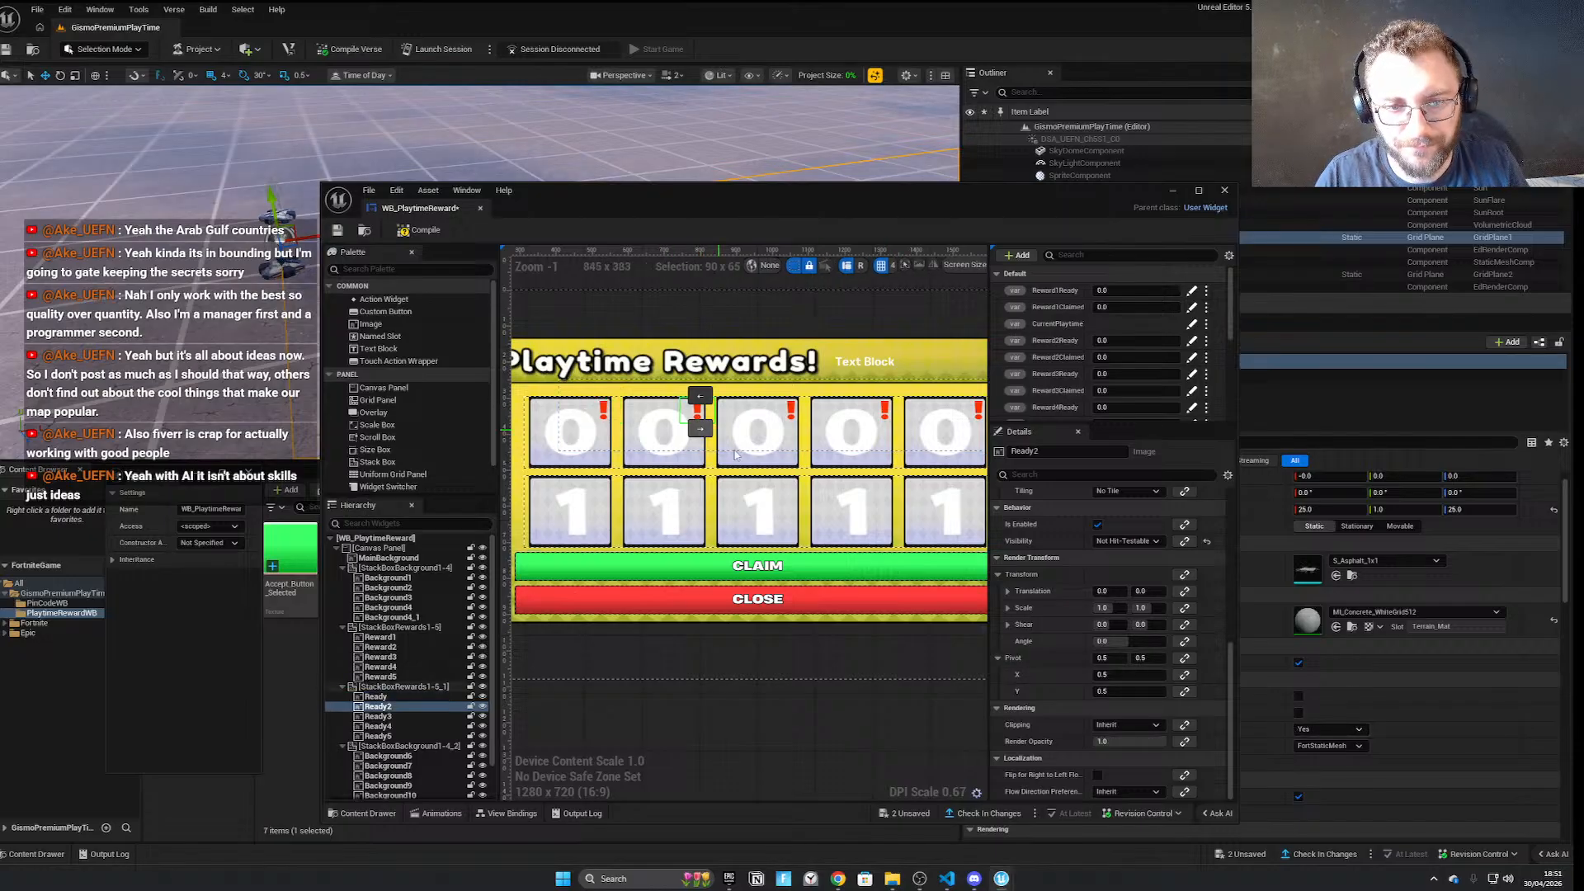
left_click(1185, 741)
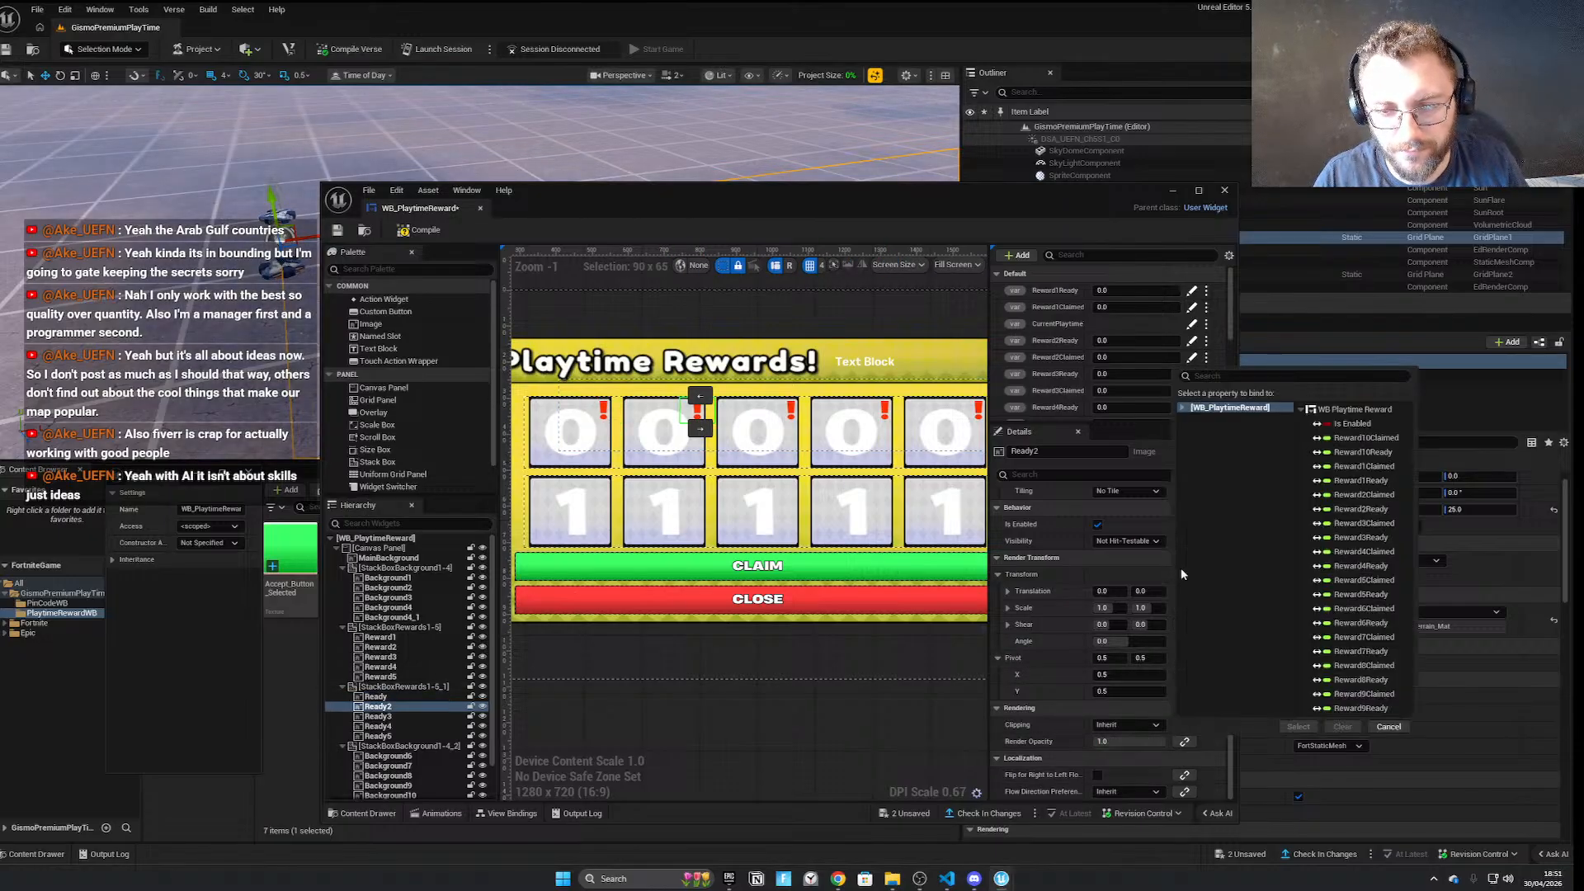
left_click(1348, 509)
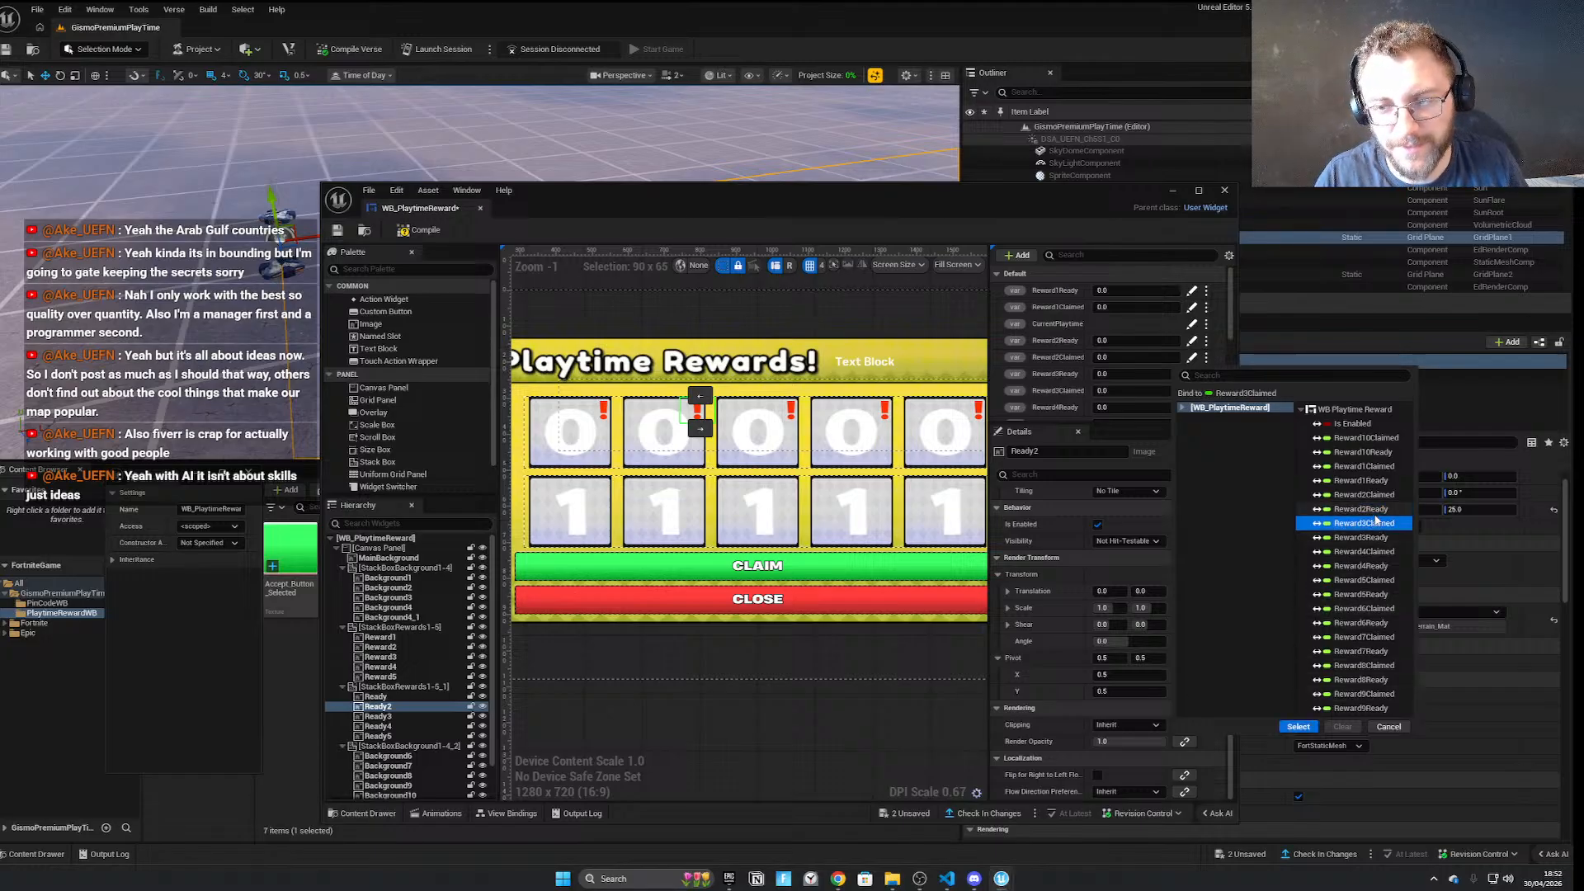
left_click(1299, 727)
key("Down")
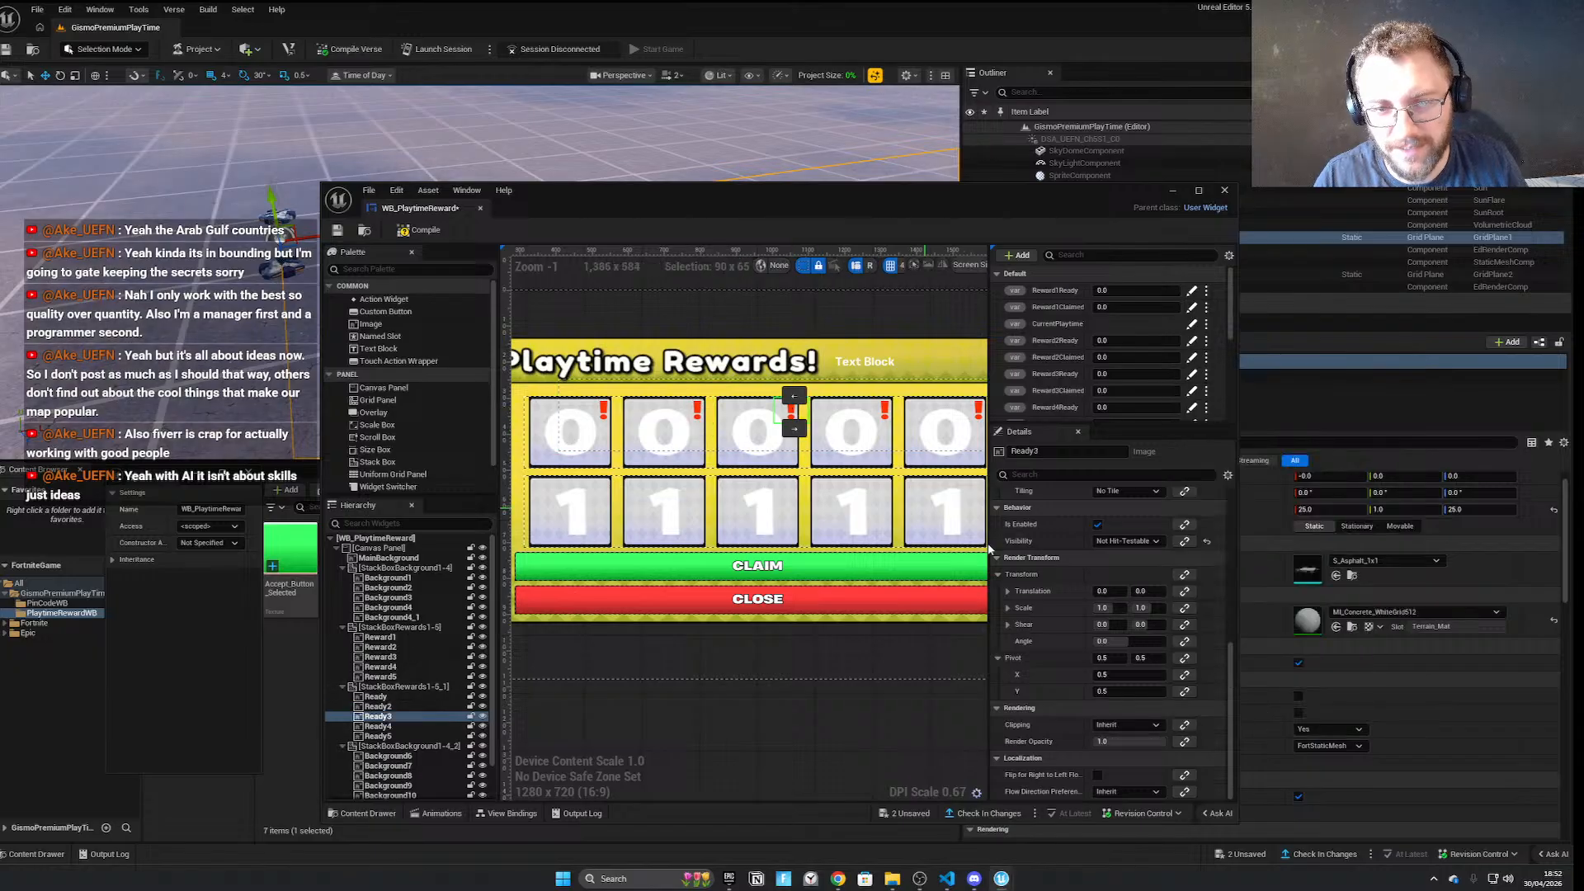
left_click(1186, 741)
left_click(1184, 728)
left_click(1184, 727)
left_click(1184, 727)
left_click(698, 412)
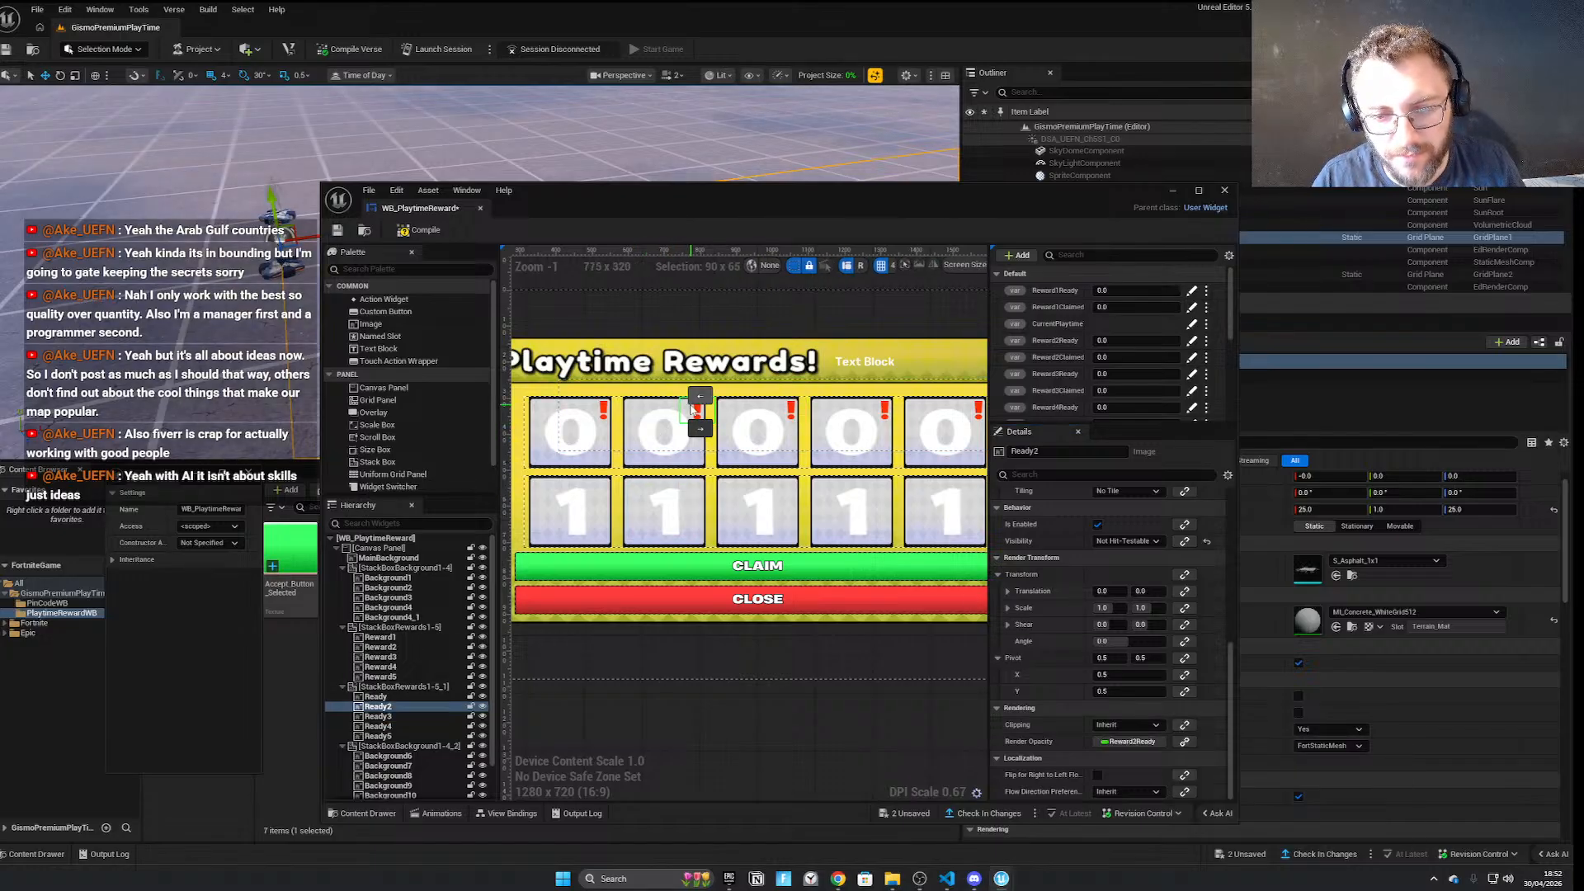
left_click(604, 413)
Bind the Render Opacity of the Ready3 image on the third reward slot to Reward3Ready
left_click(791, 413)
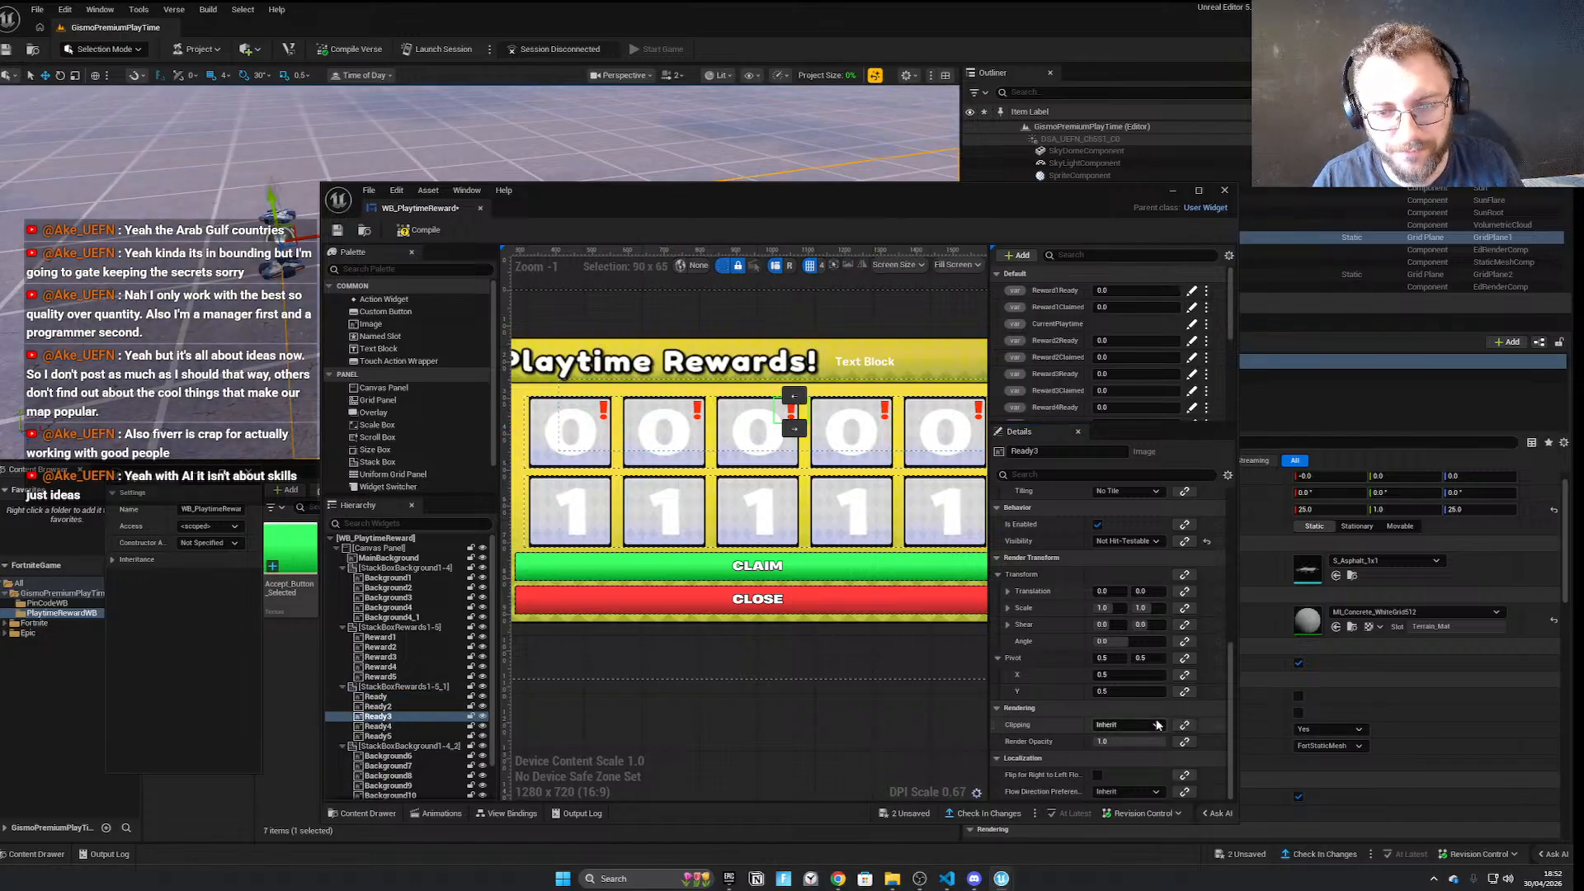
left_click(1184, 741)
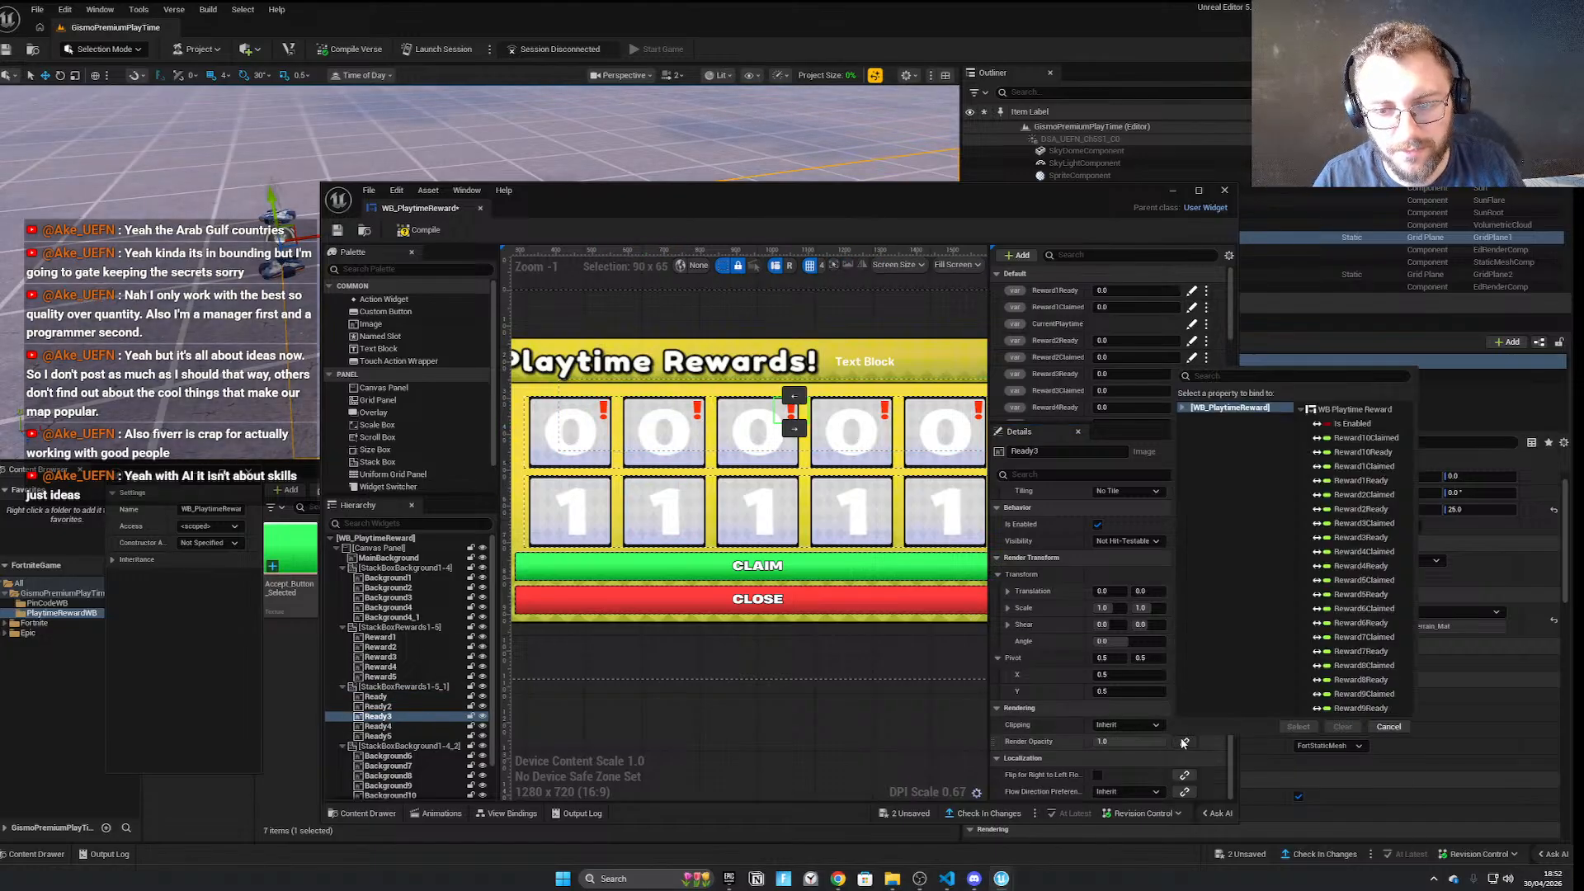
left_click(1361, 537)
left_click(1299, 726)
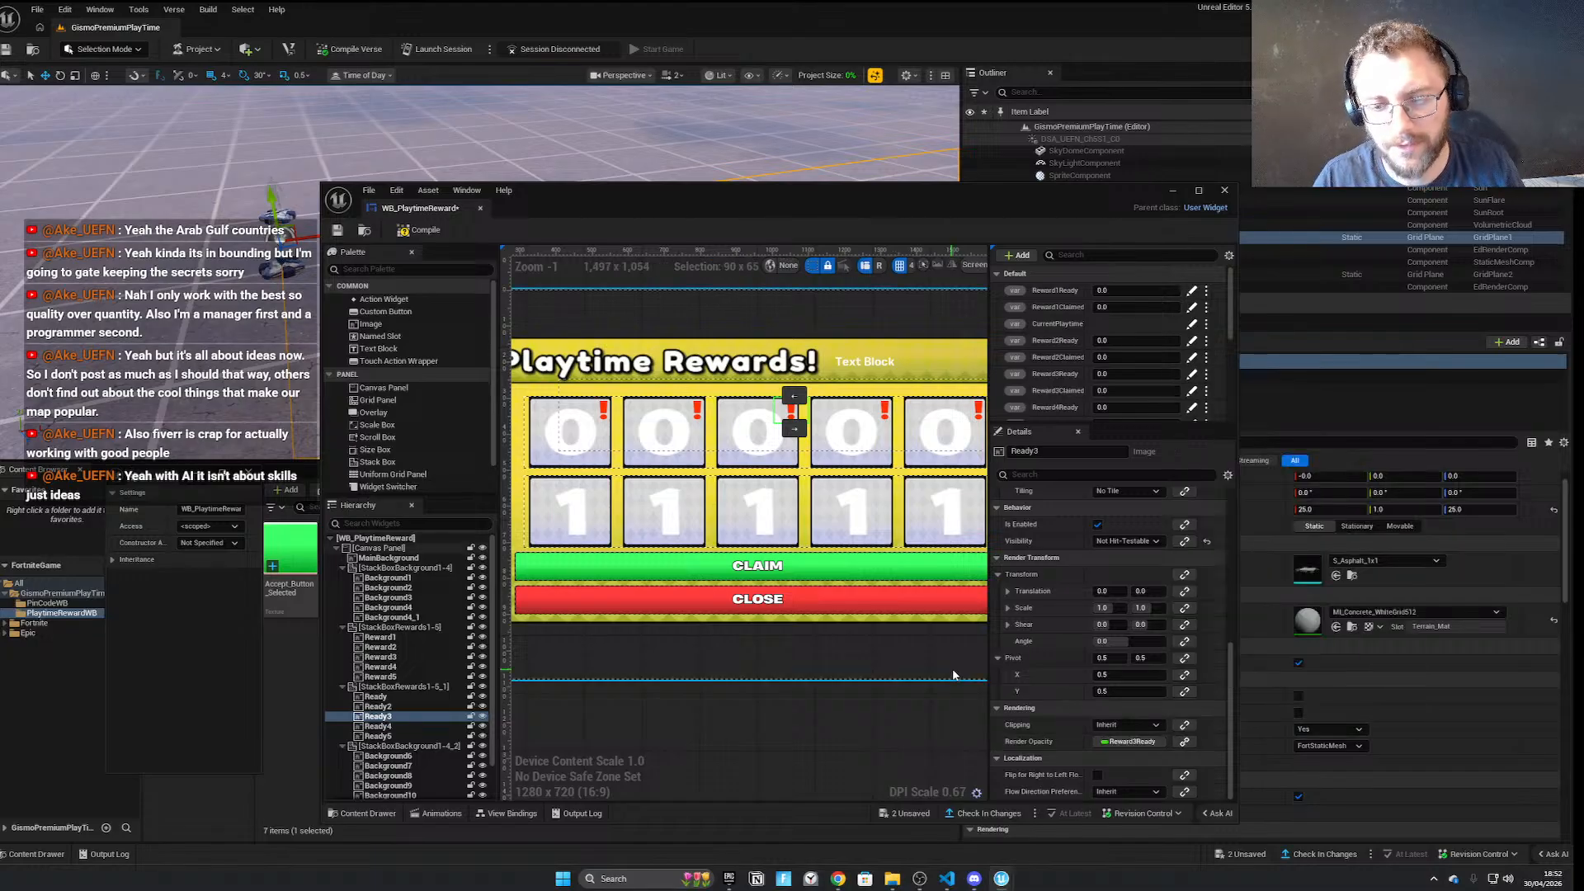
Bind the Render Opacity of the Ready4 image on the fourth reward slot to Reward4Ready
left_click(884, 413)
scroll(1175, 730, "down", 3)
scroll(1175, 731, "down", 9)
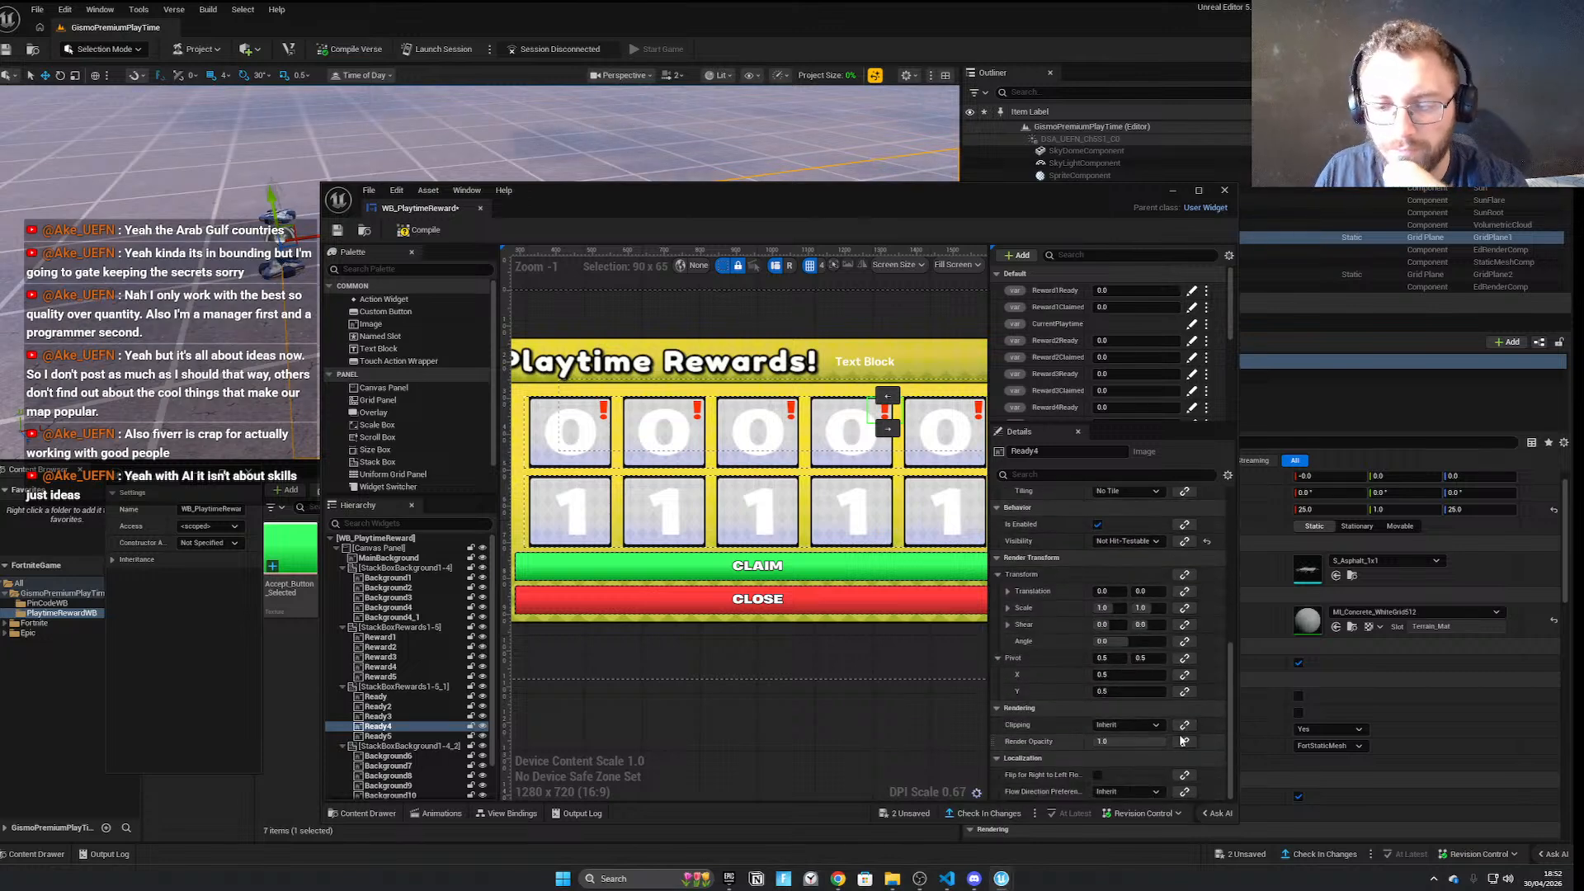
left_click(1184, 741)
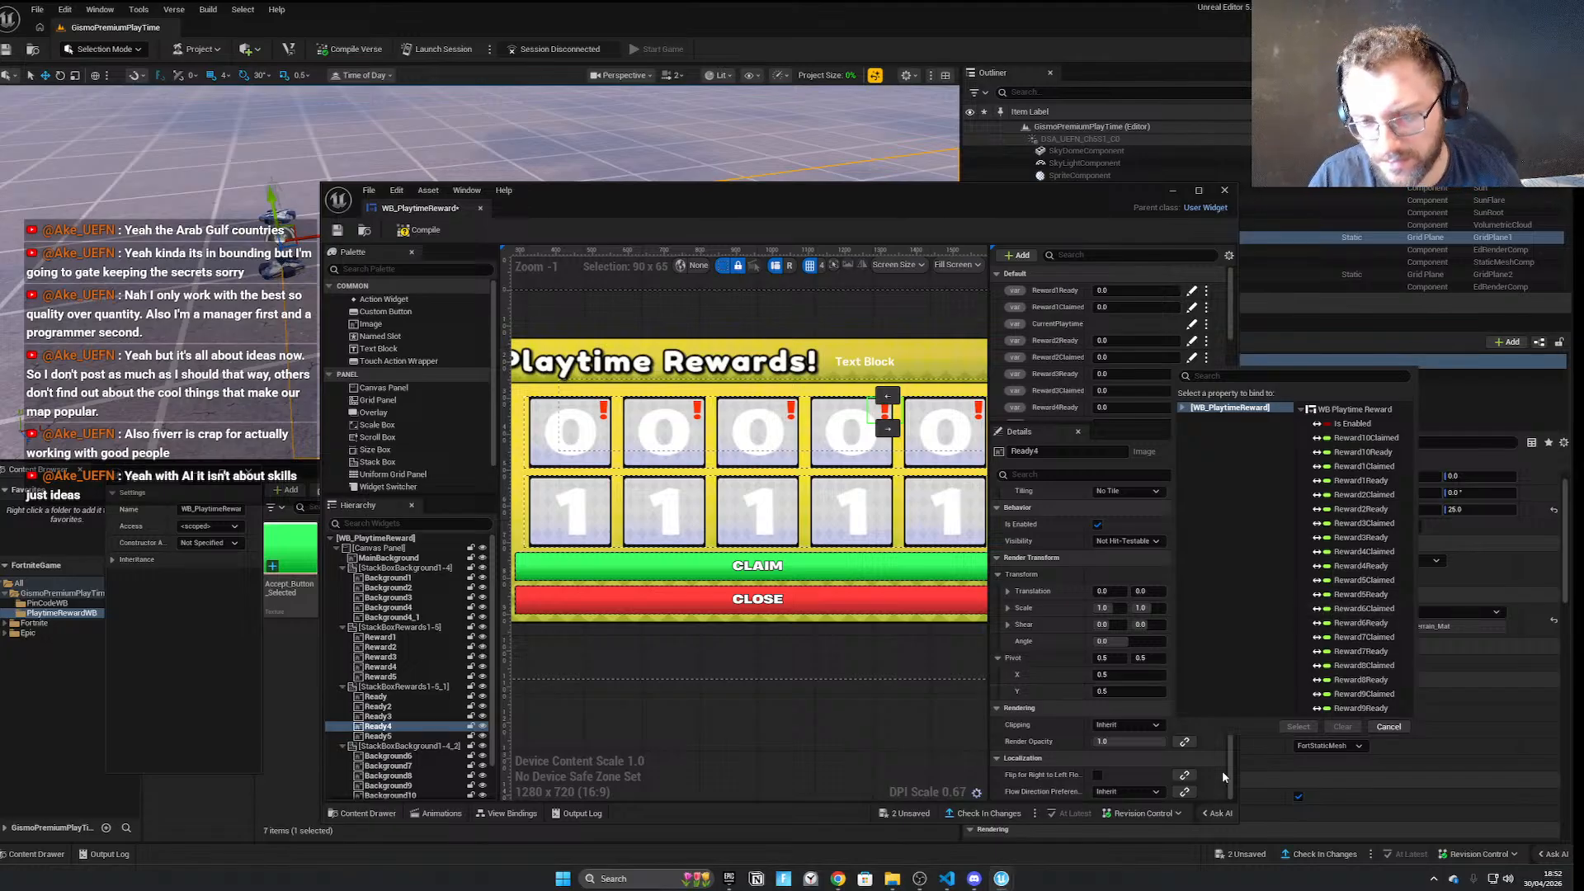
left_click(1359, 566)
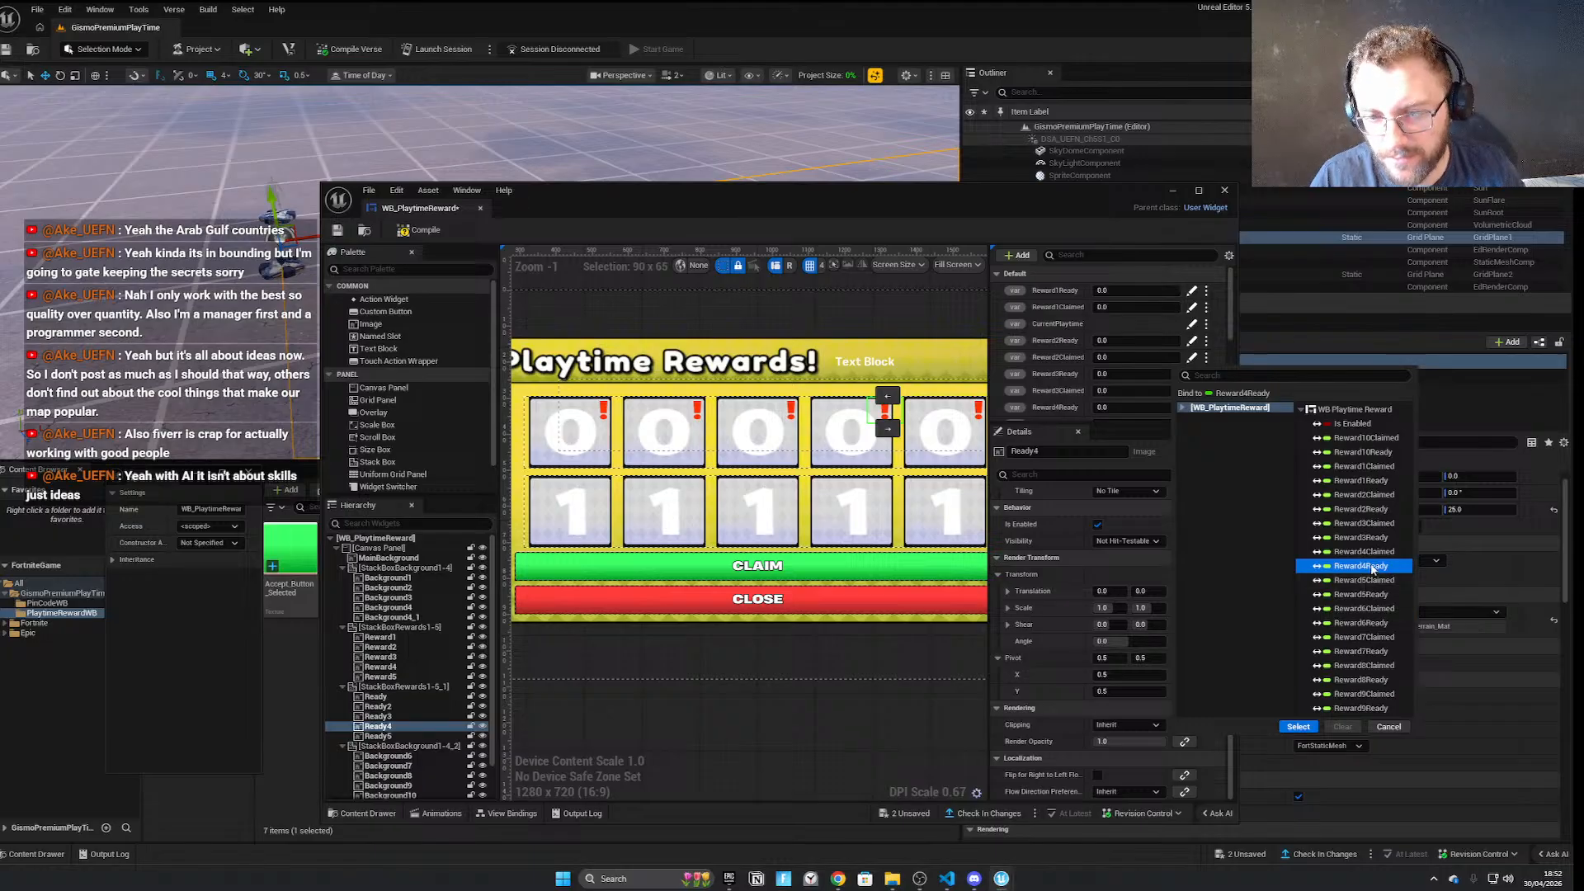
left_click(1299, 727)
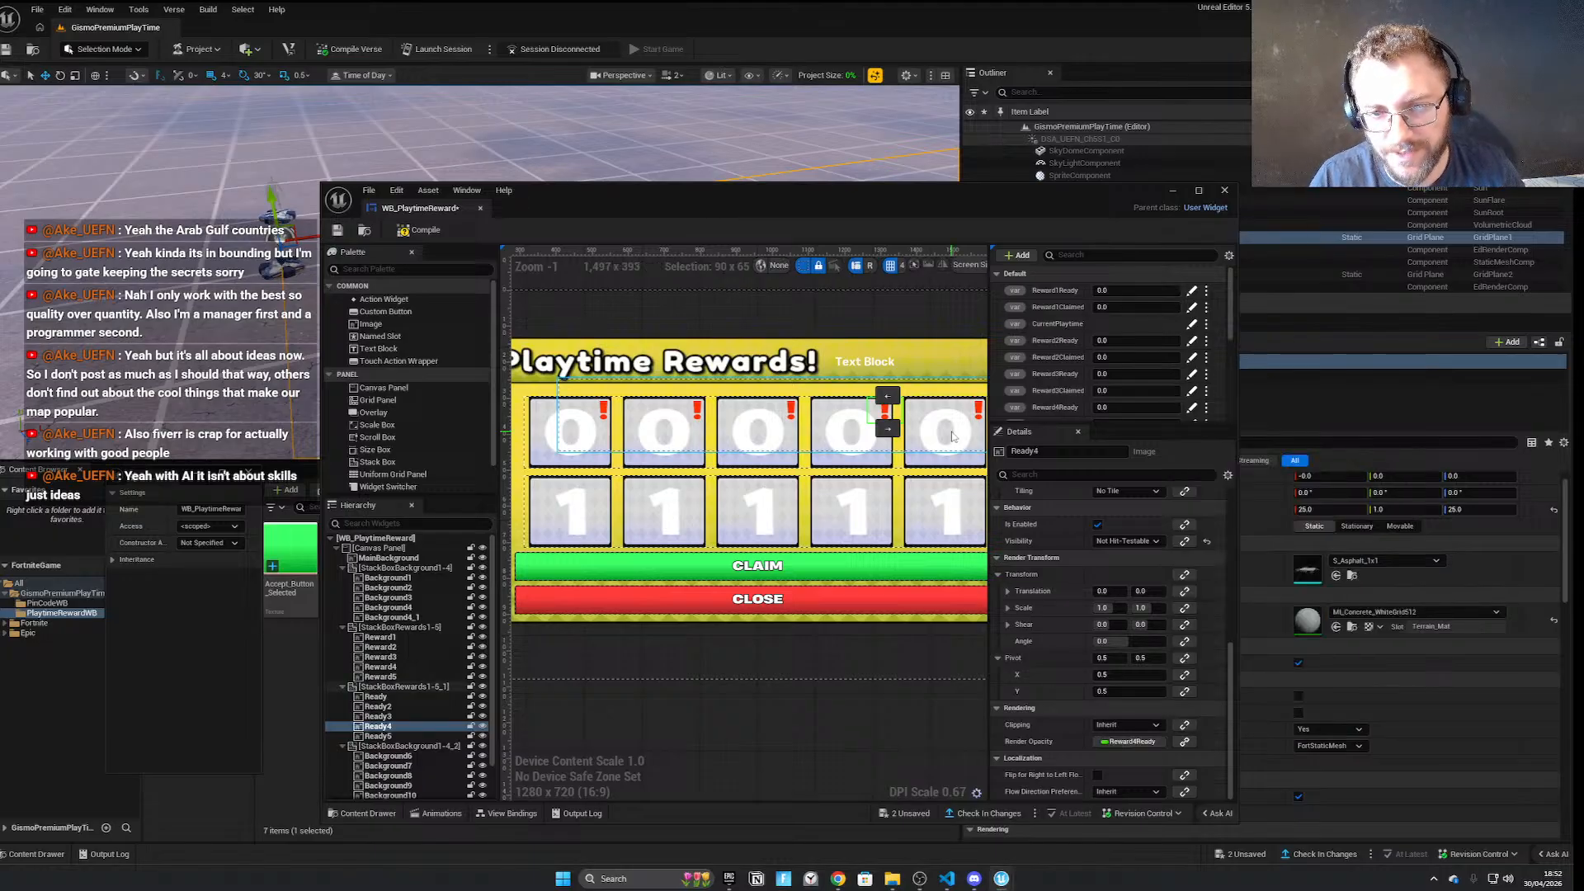
Bind the Render Opacity of the Ready5 image on the fifth reward slot to Reward5Claimed and deselect the image
left_click(980, 414)
left_click(1185, 541)
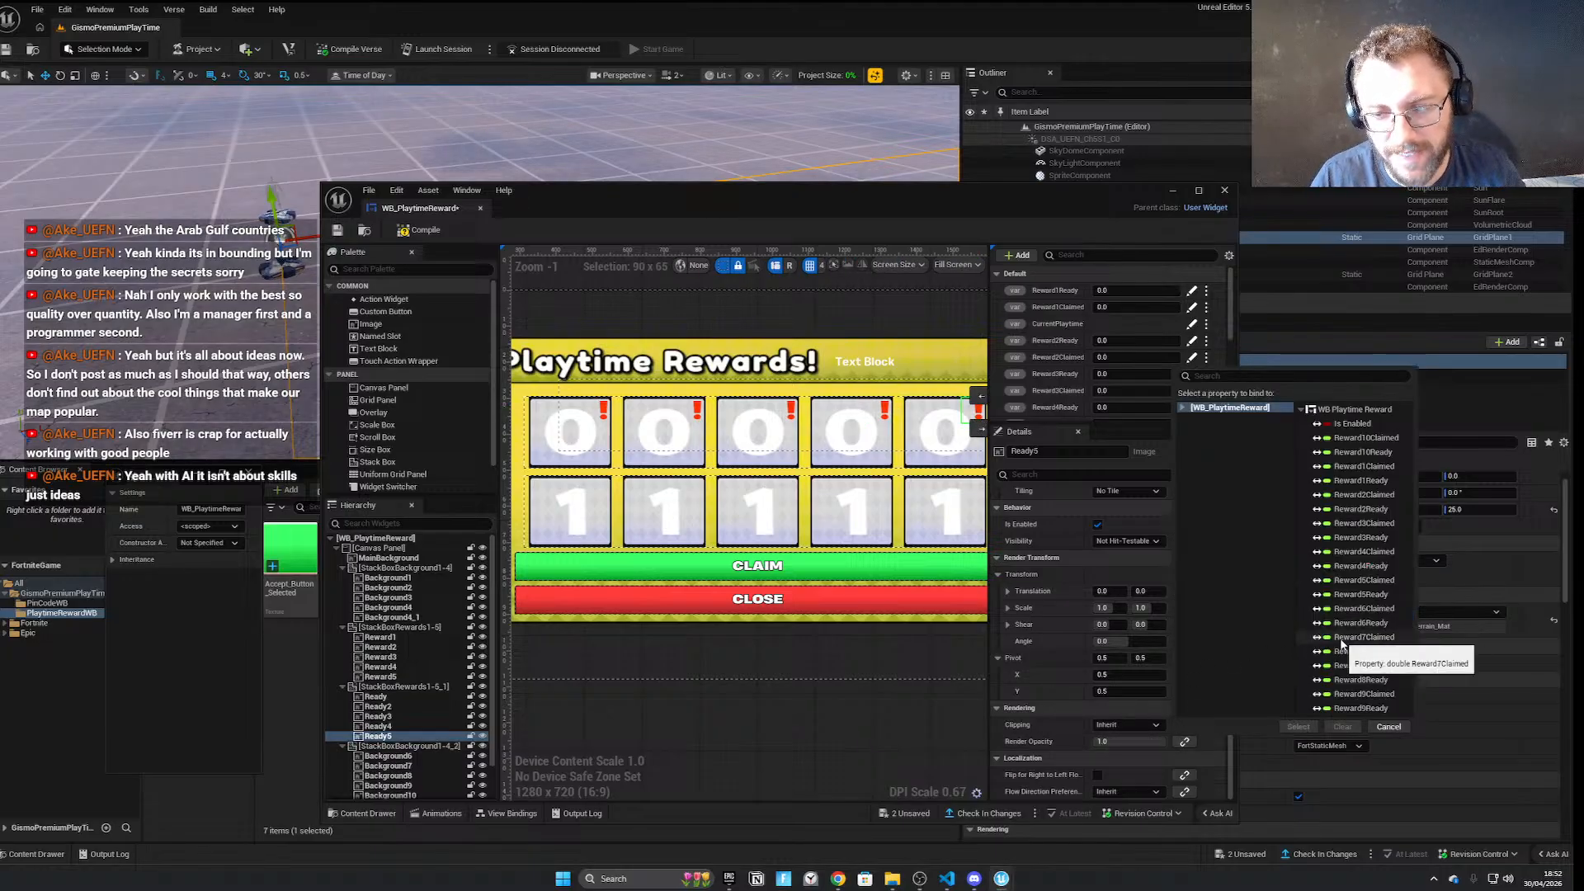
left_click(1364, 580)
left_click(1299, 727)
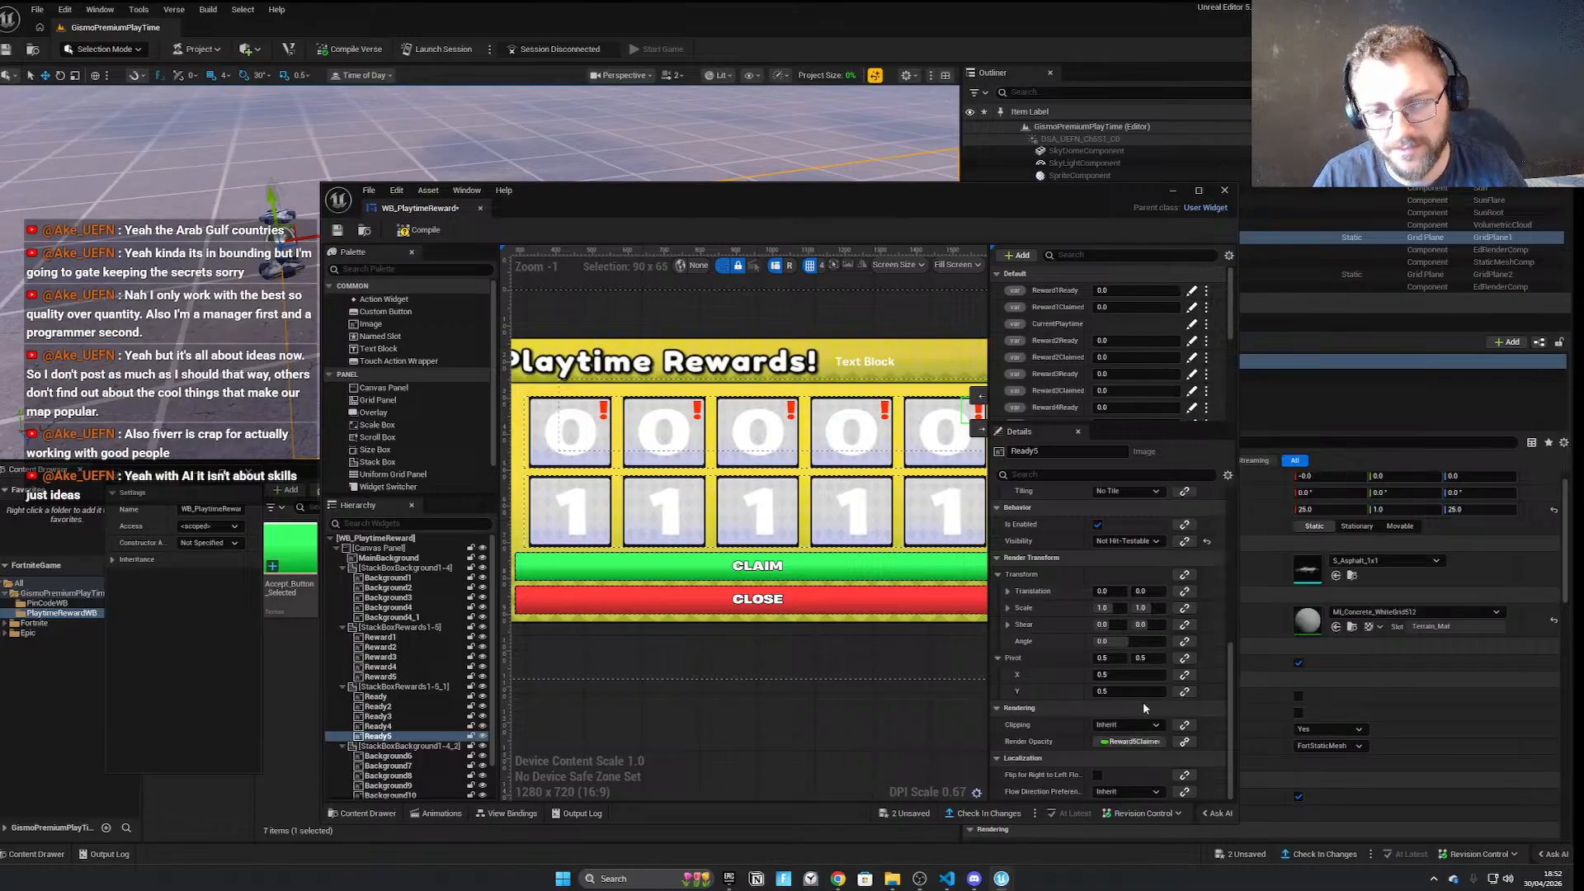
left_click(906, 649)
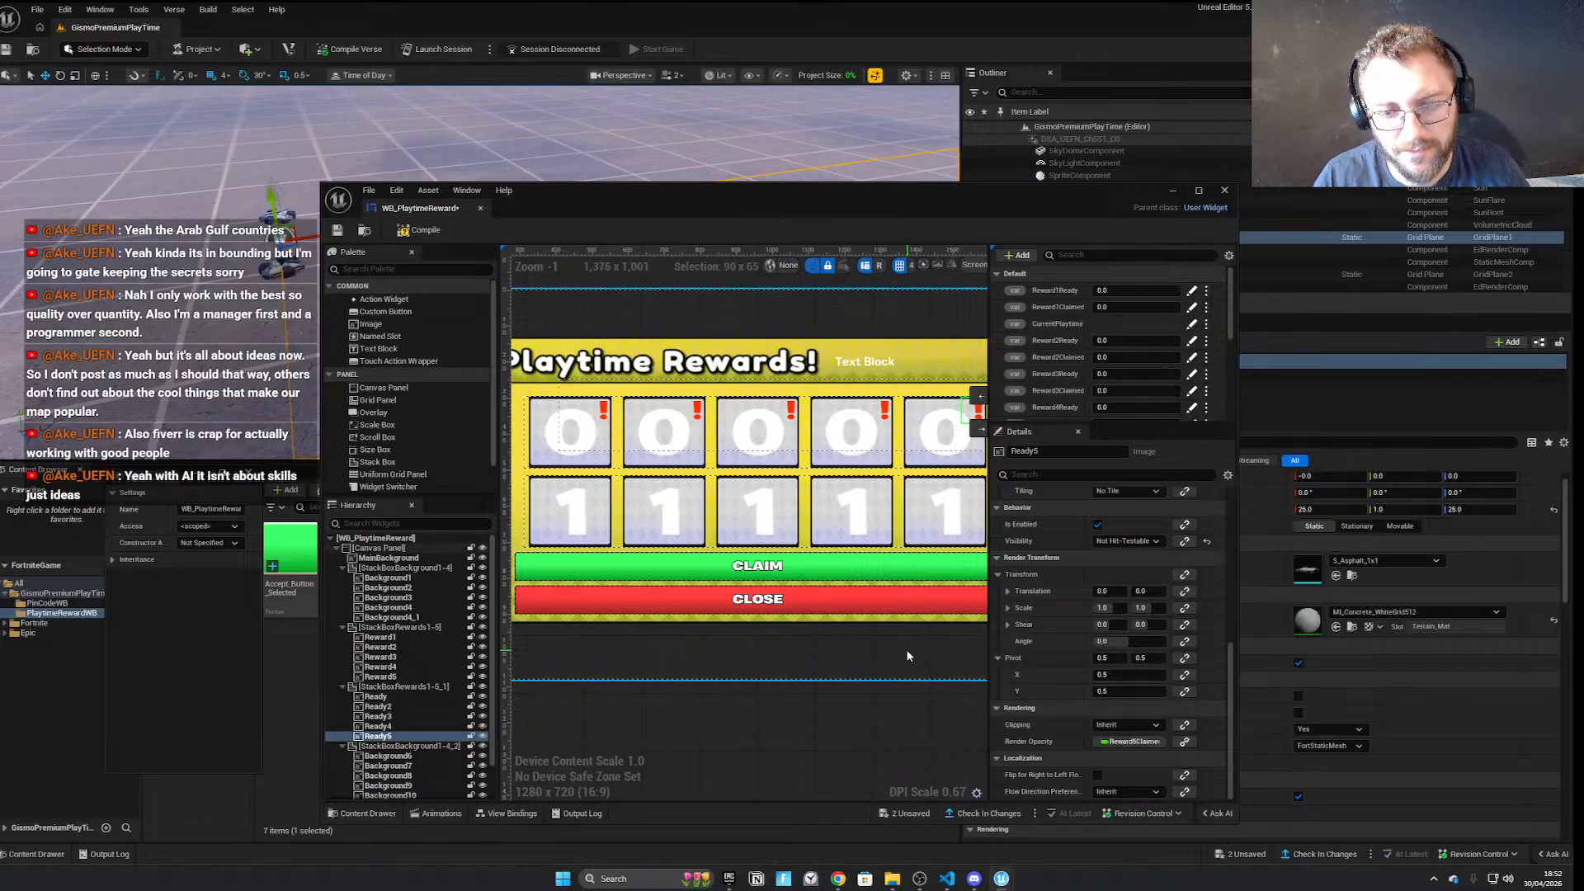
Save the WB_PlaytimeReward widget, minimize its editor window, and save all project files
left_click(338, 231)
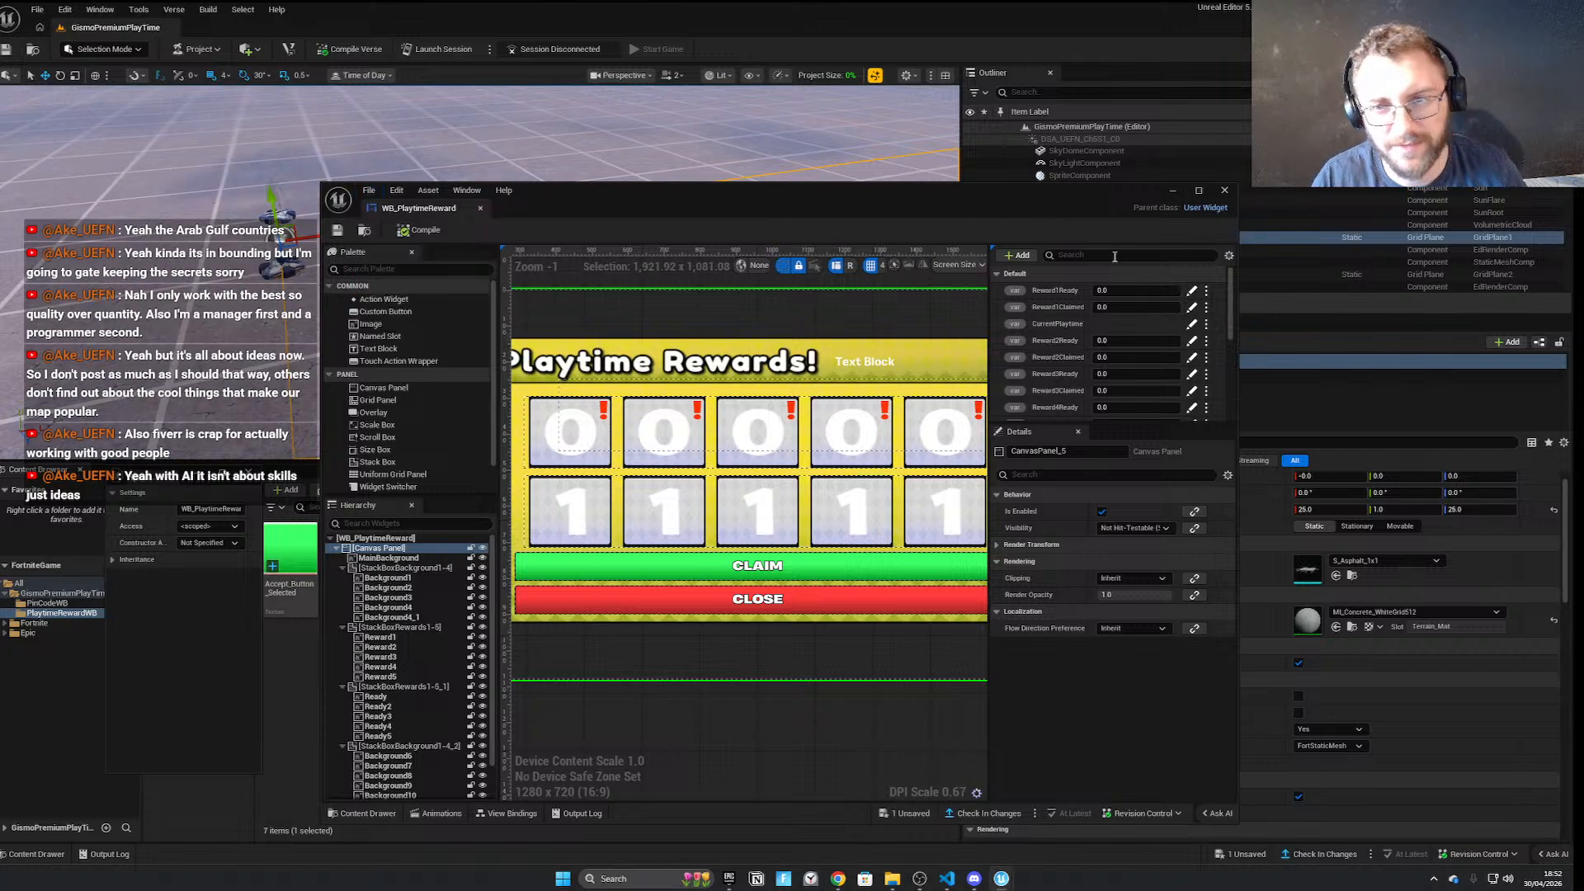
left_click(1171, 192)
left_click(37, 9)
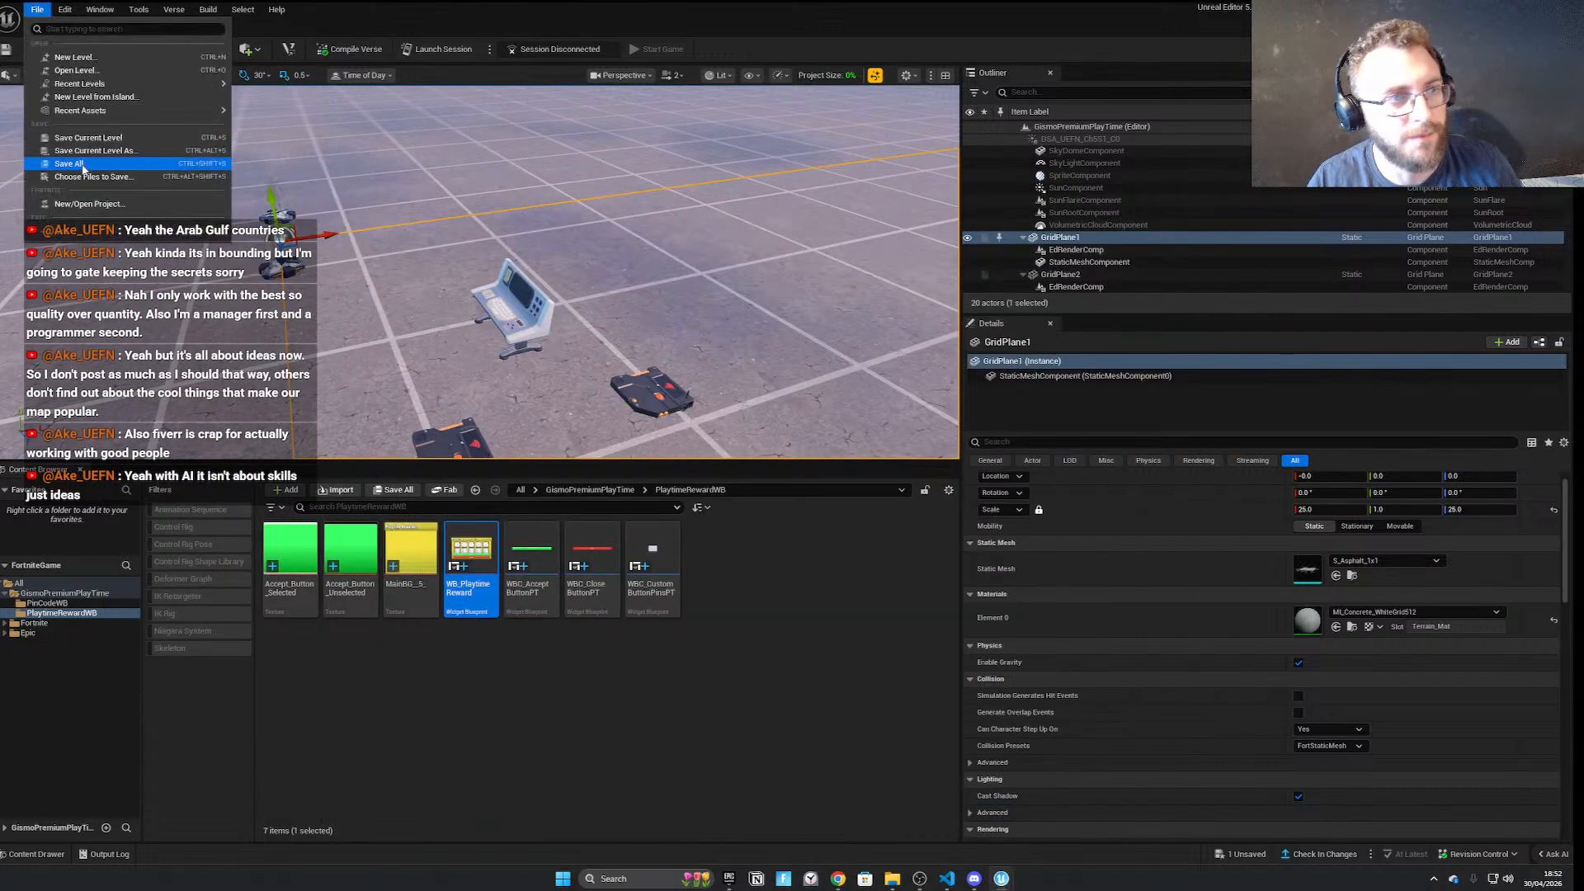
left_click(348, 215)
right_click_drag(462, 240, 446, 194)
left_click(37, 9)
left_click(69, 165)
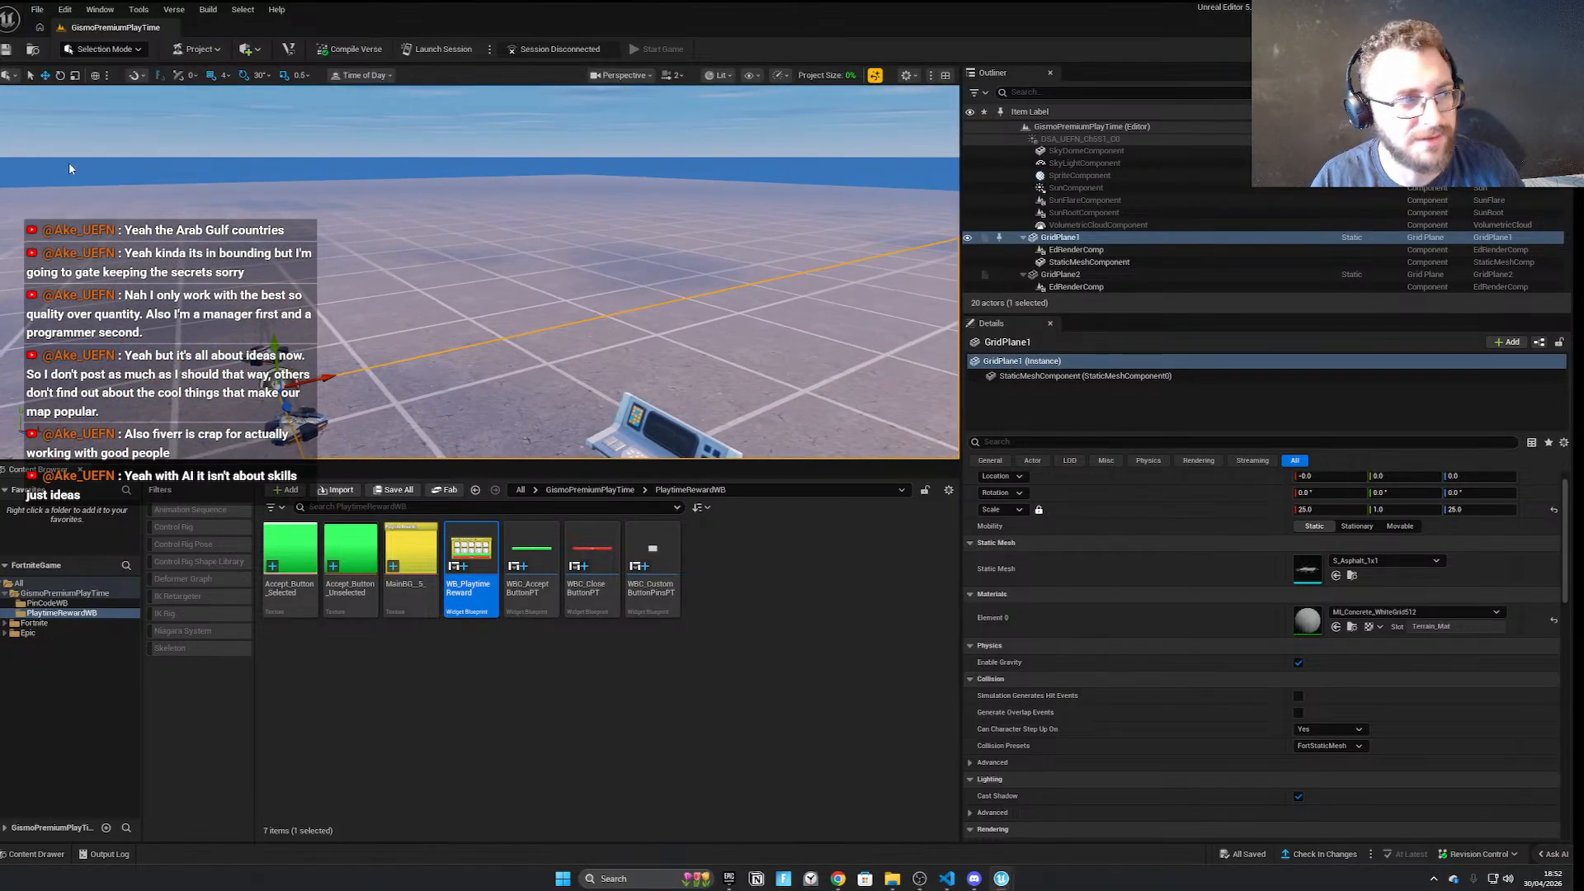
key("s")
mouse_move(495, 272)
right_mouse_down()
mouse_move(533, 306)
mouse_move(508, 293)
right_mouse_up()
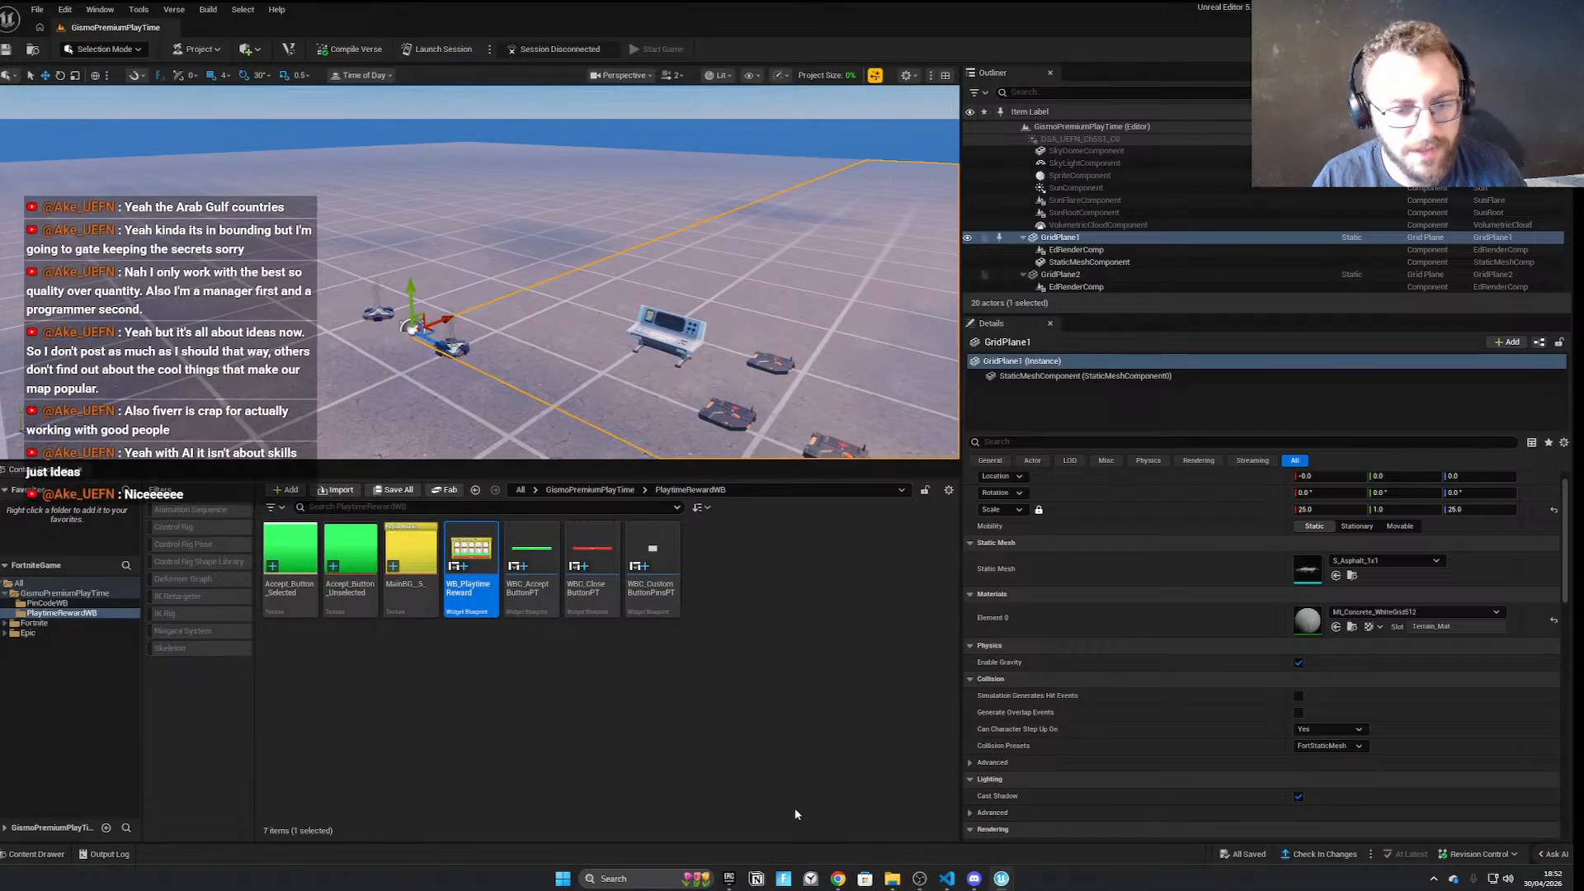
Switch to Chrome and watch the YouTube video "Can you go full time as a UEFN dev" from the start at 2.00x playback speed
left_click(840, 879)
left_click(841, 879)
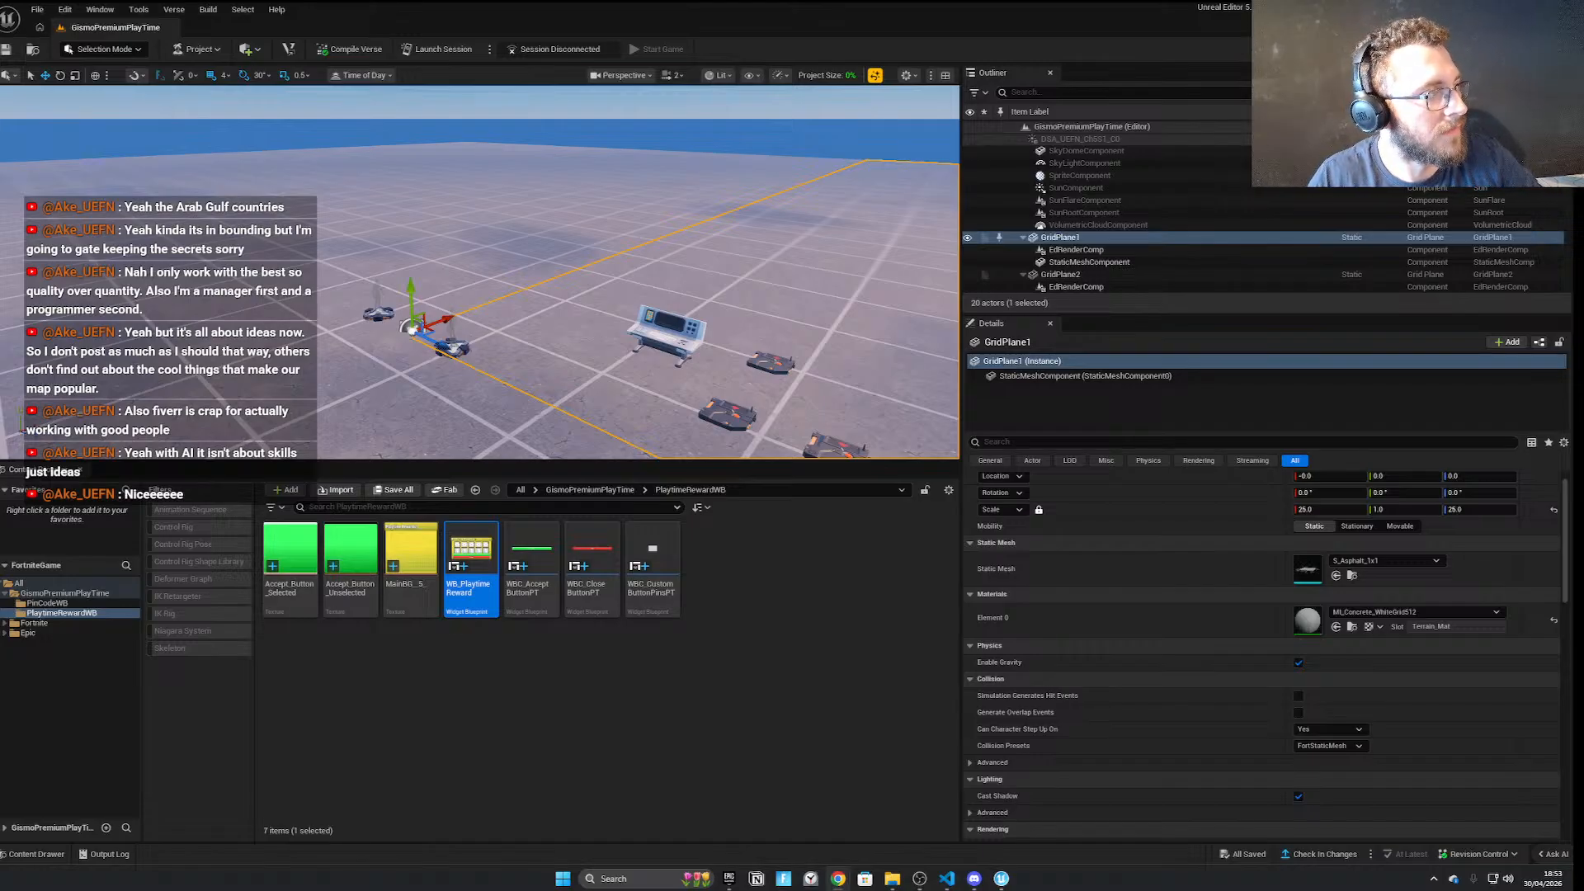
left_click_drag(0, 216, 745, 216)
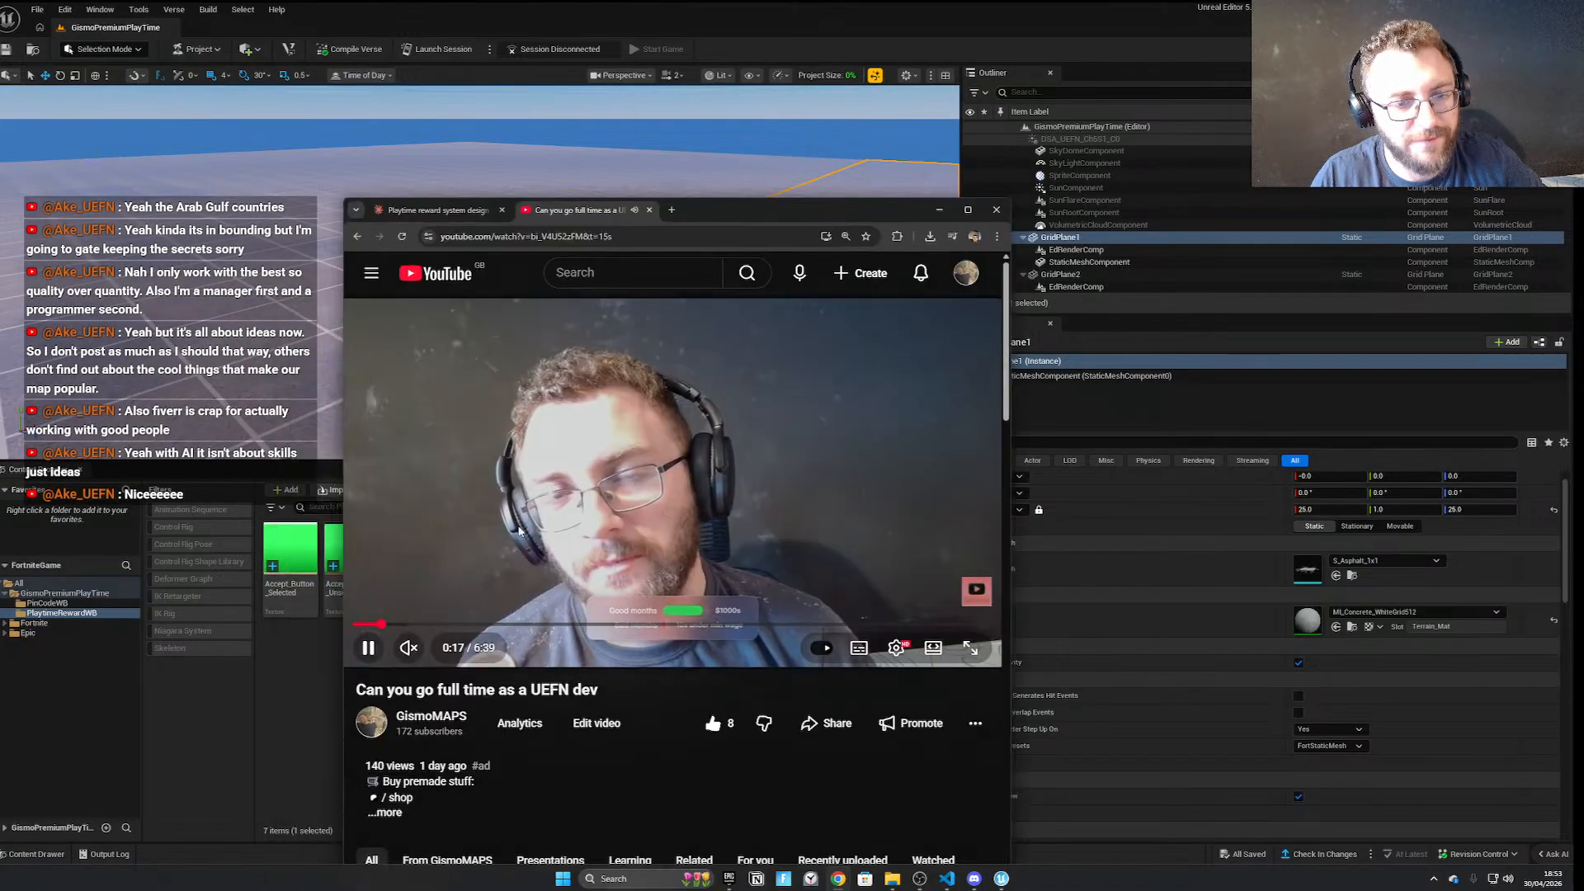
left_click_drag(376, 624, 356, 625)
left_click(896, 647)
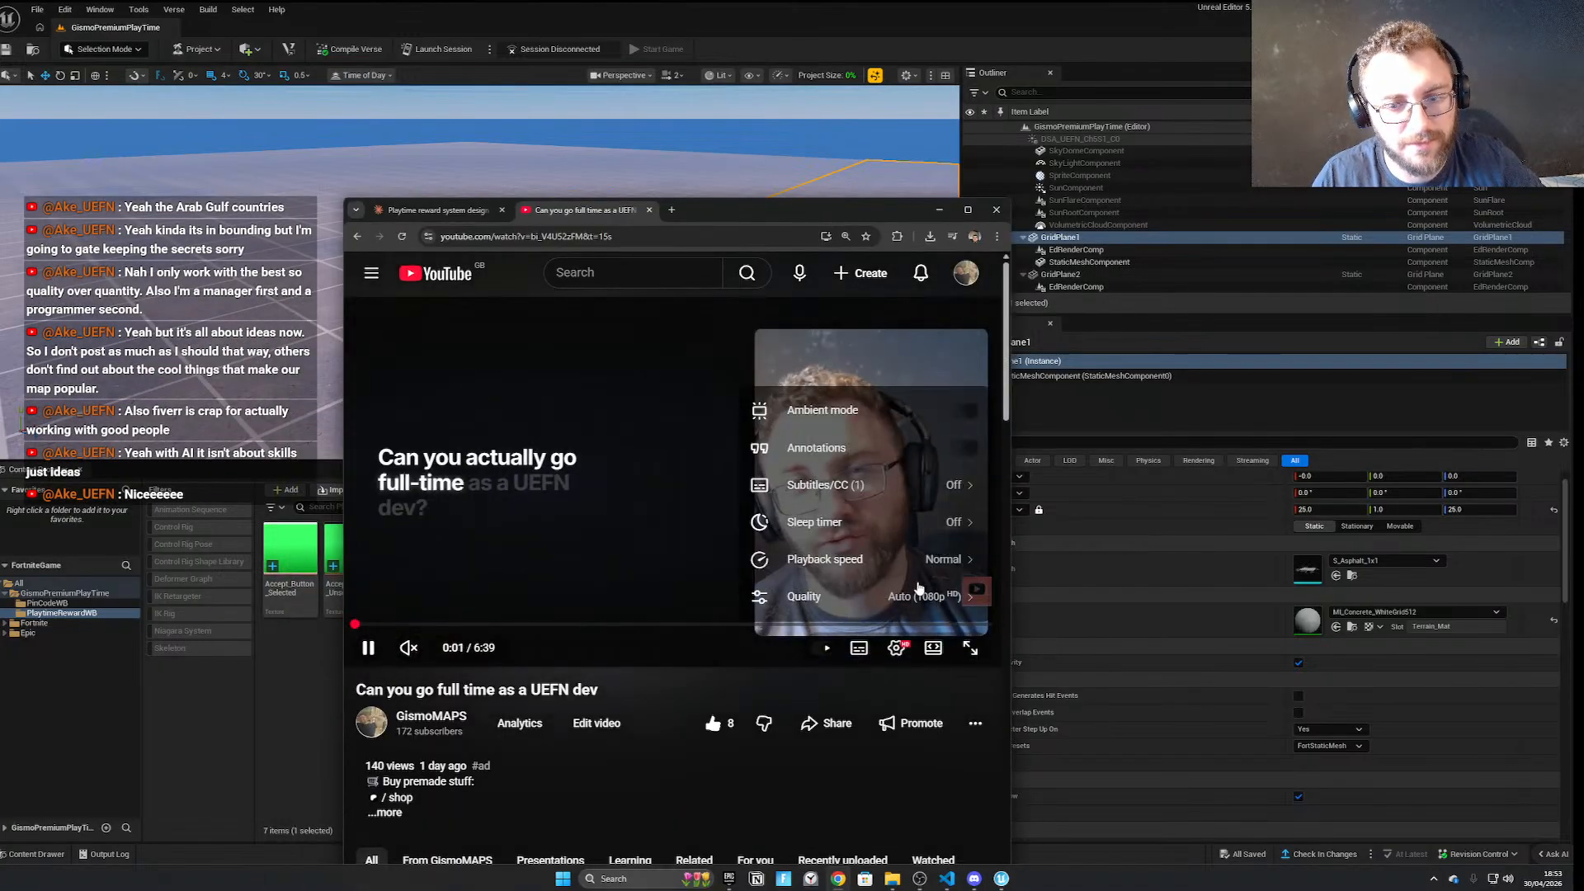
left_click(921, 515)
scroll(921, 515, "down", 1)
left_click(909, 521)
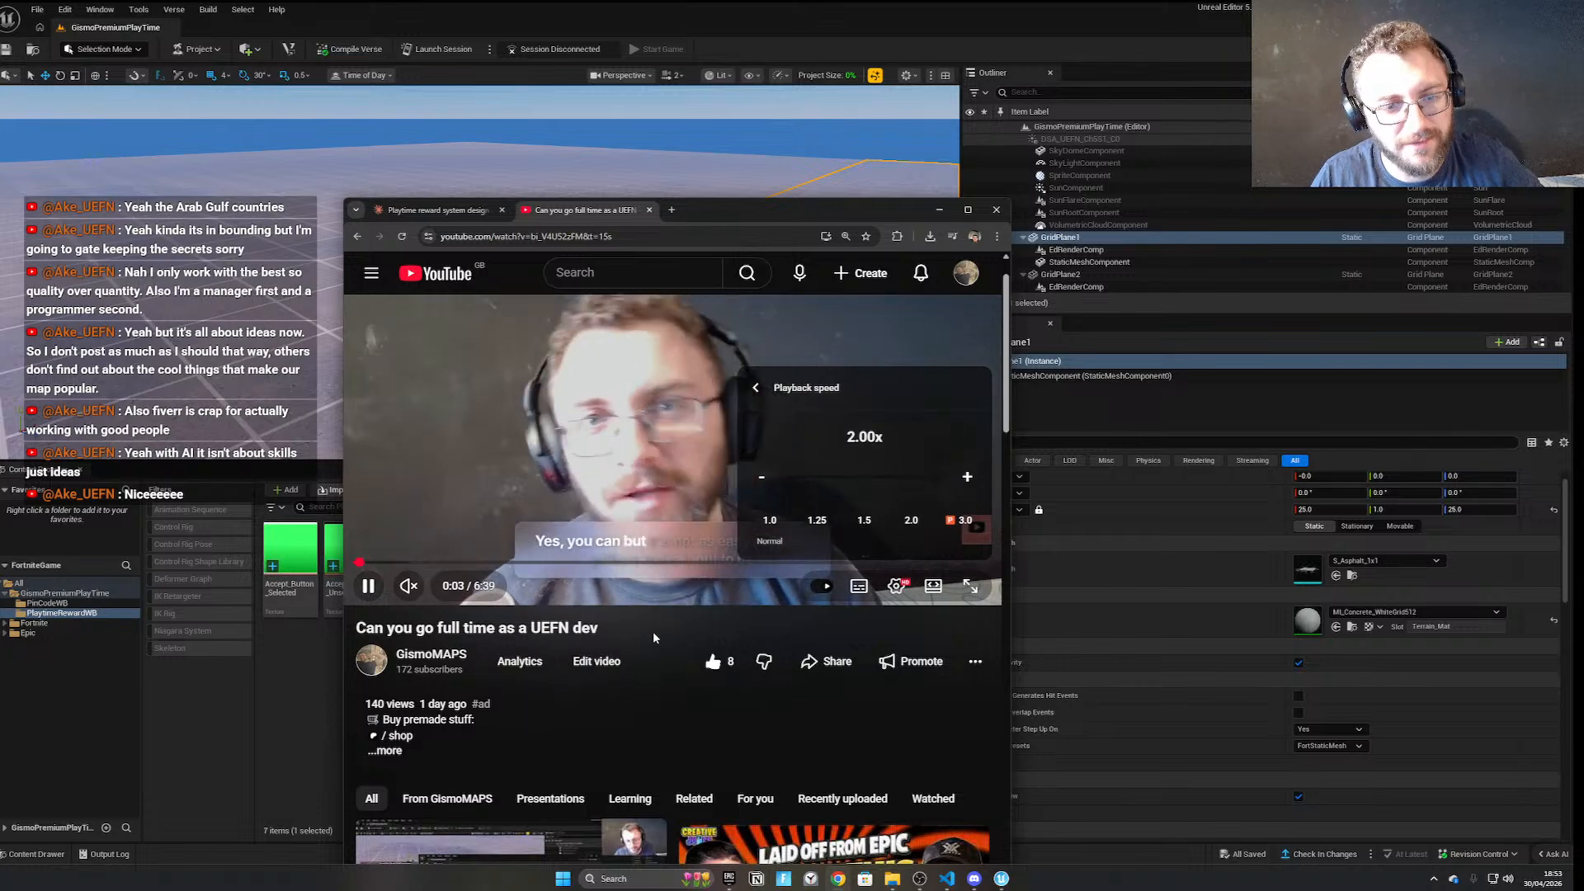
left_click(655, 637)
scroll(747, 661, "up", 1)
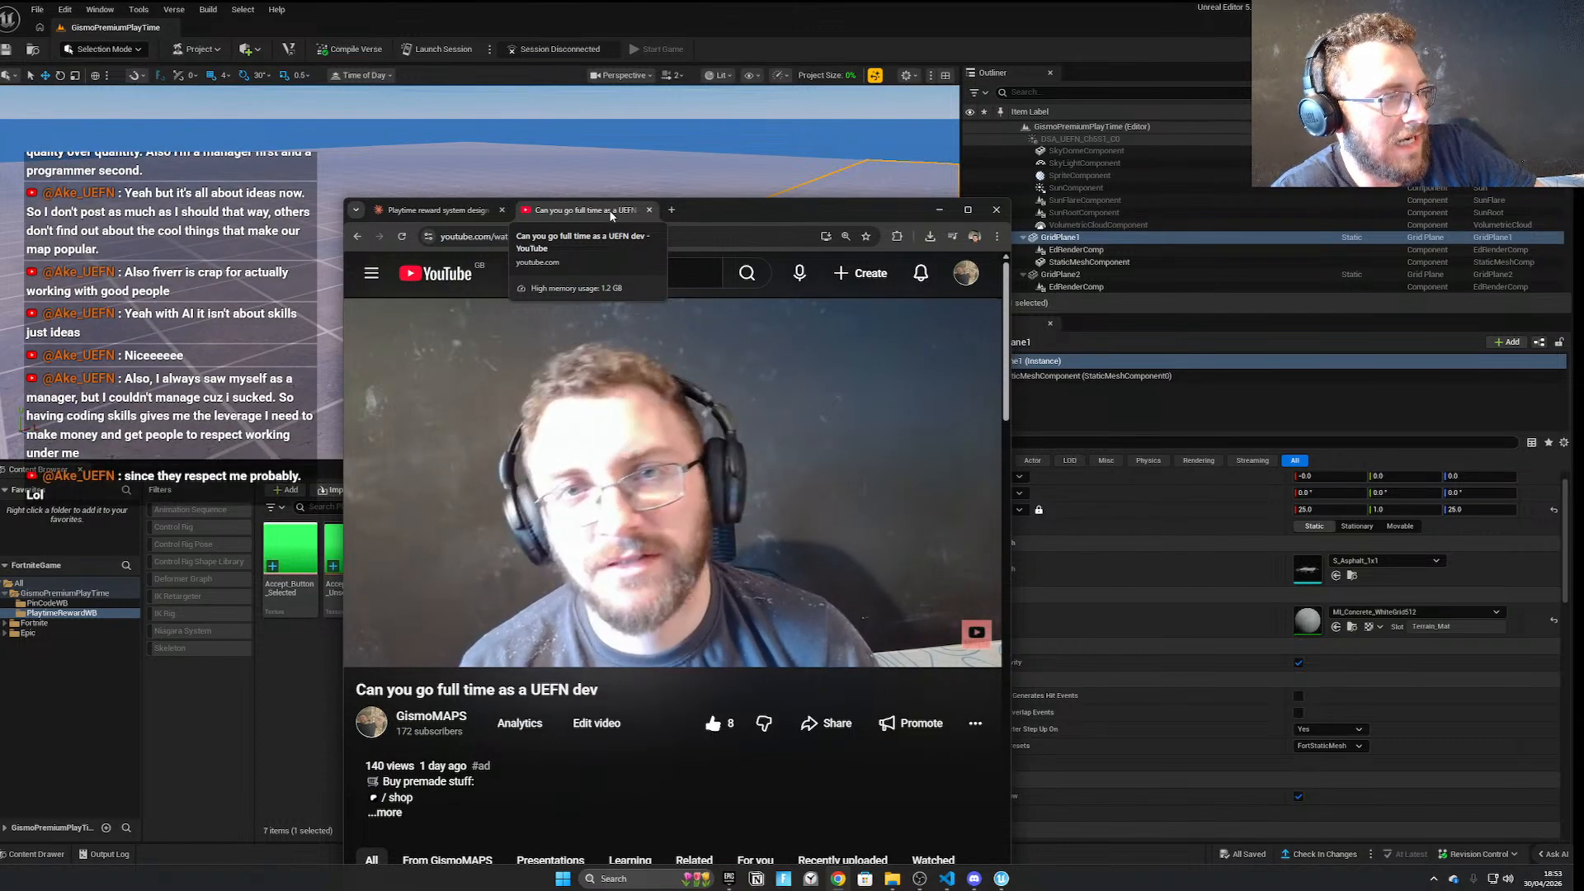
Close the YouTube video tab and return to the Unreal editor
left_click(649, 211)
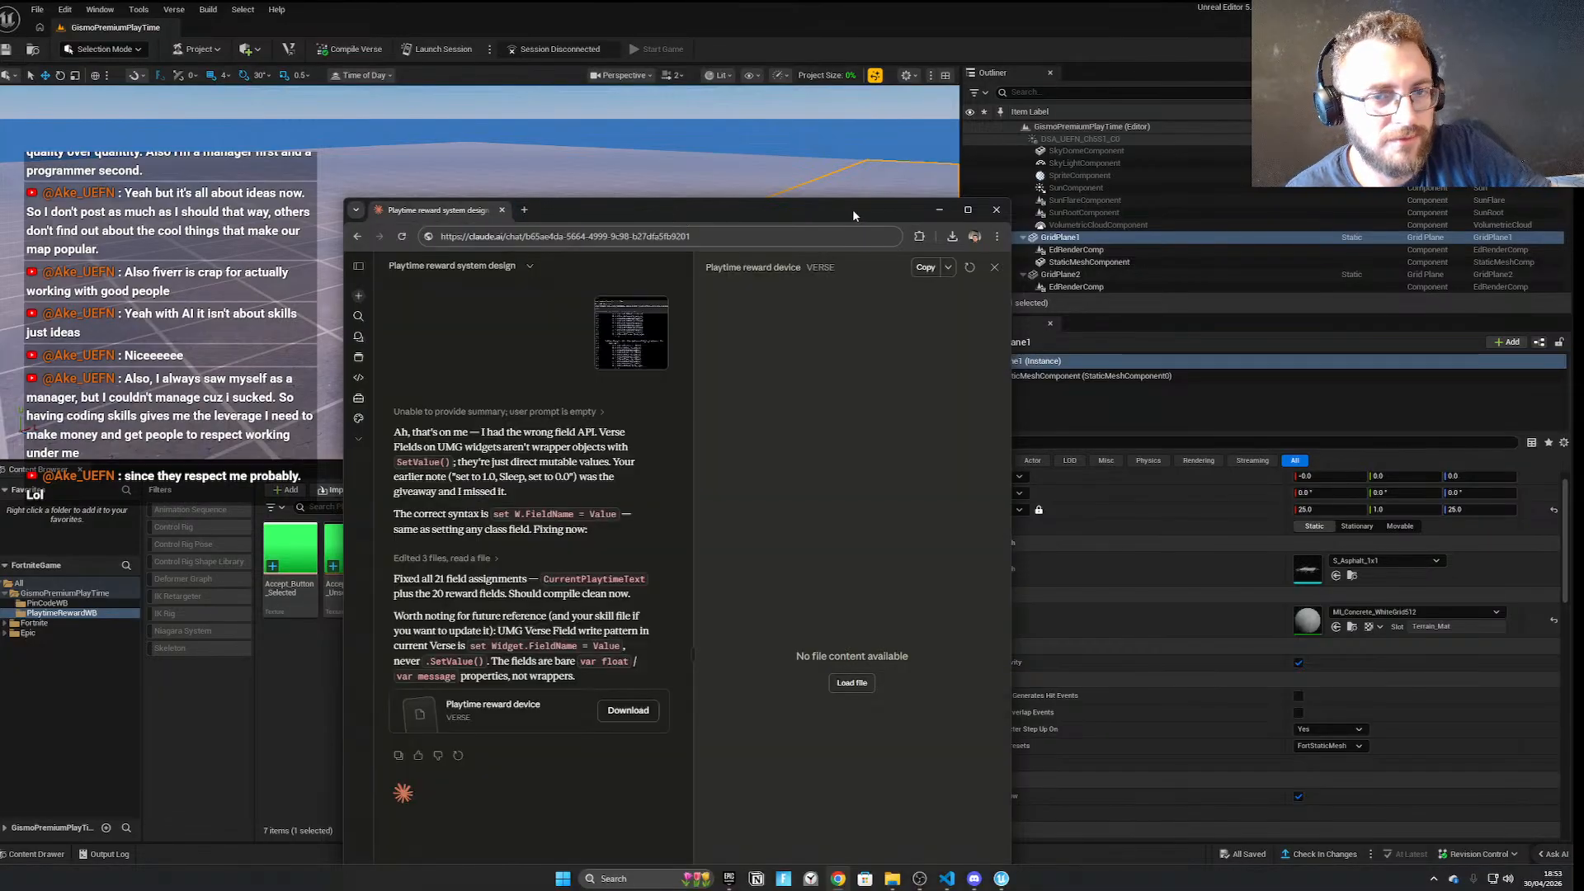
left_click(939, 210)
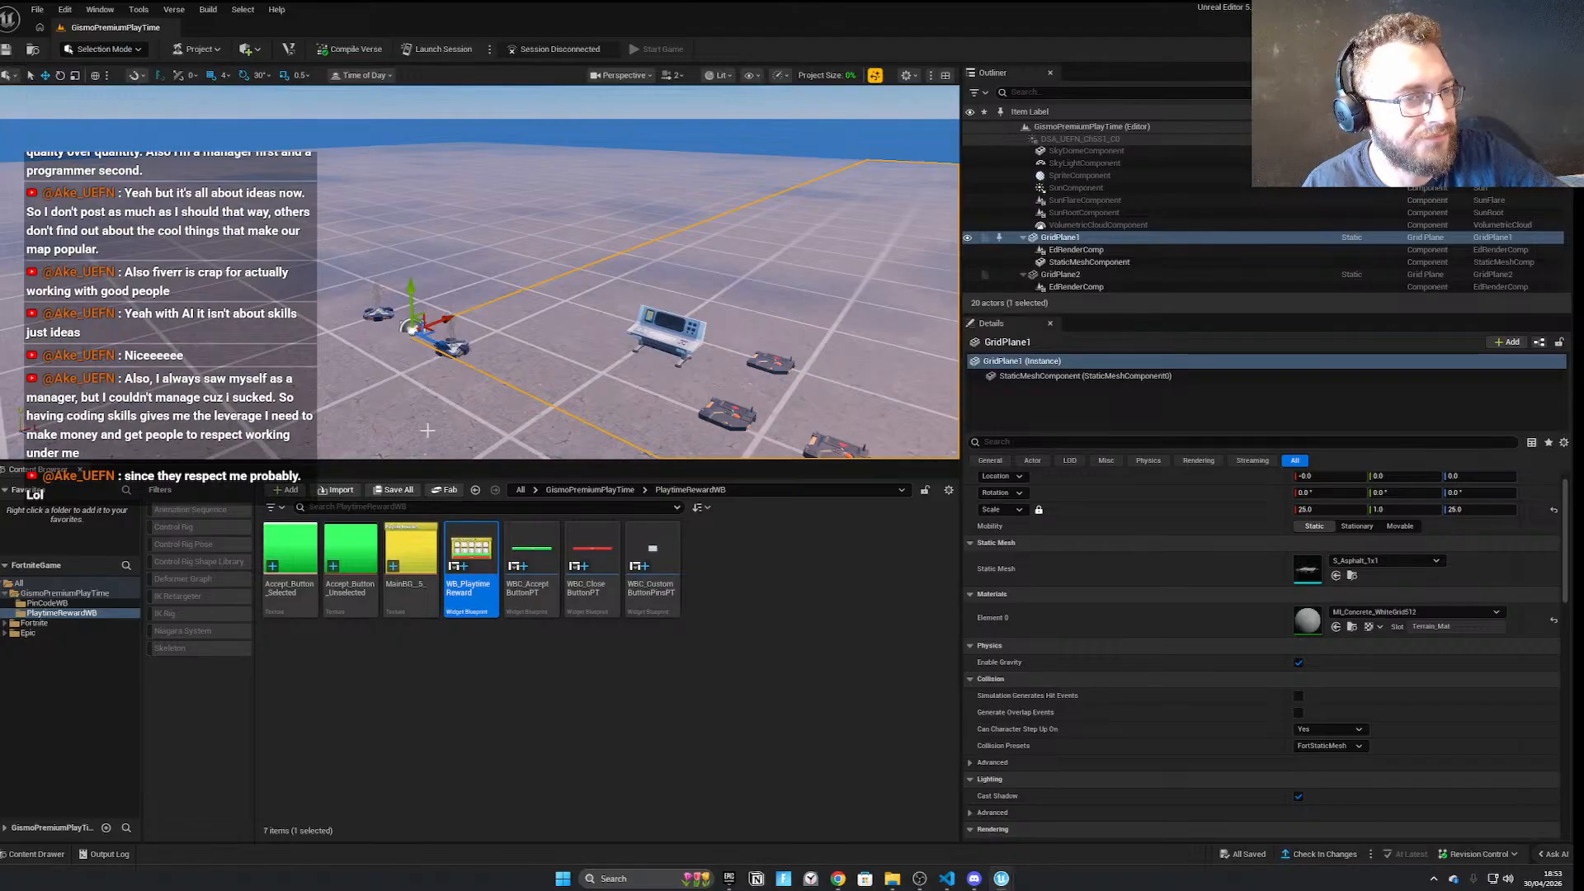
Select the playtime reward device in the level and review its milestone and claim settings
scroll(703, 136, "up", 5)
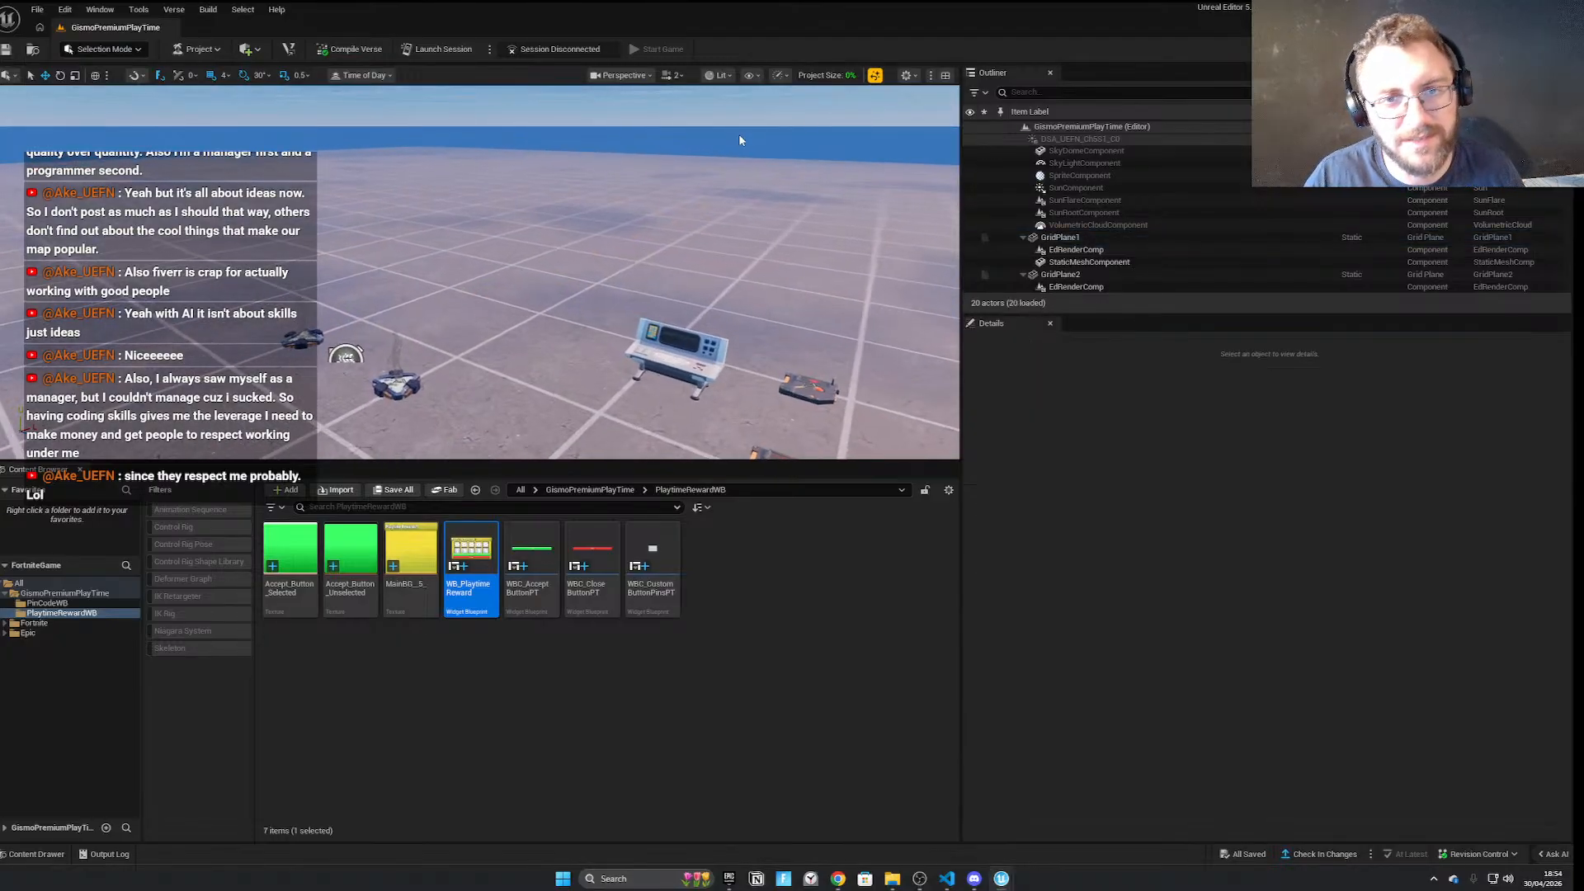
left_click(798, 150)
scroll(767, 161, "down", 4)
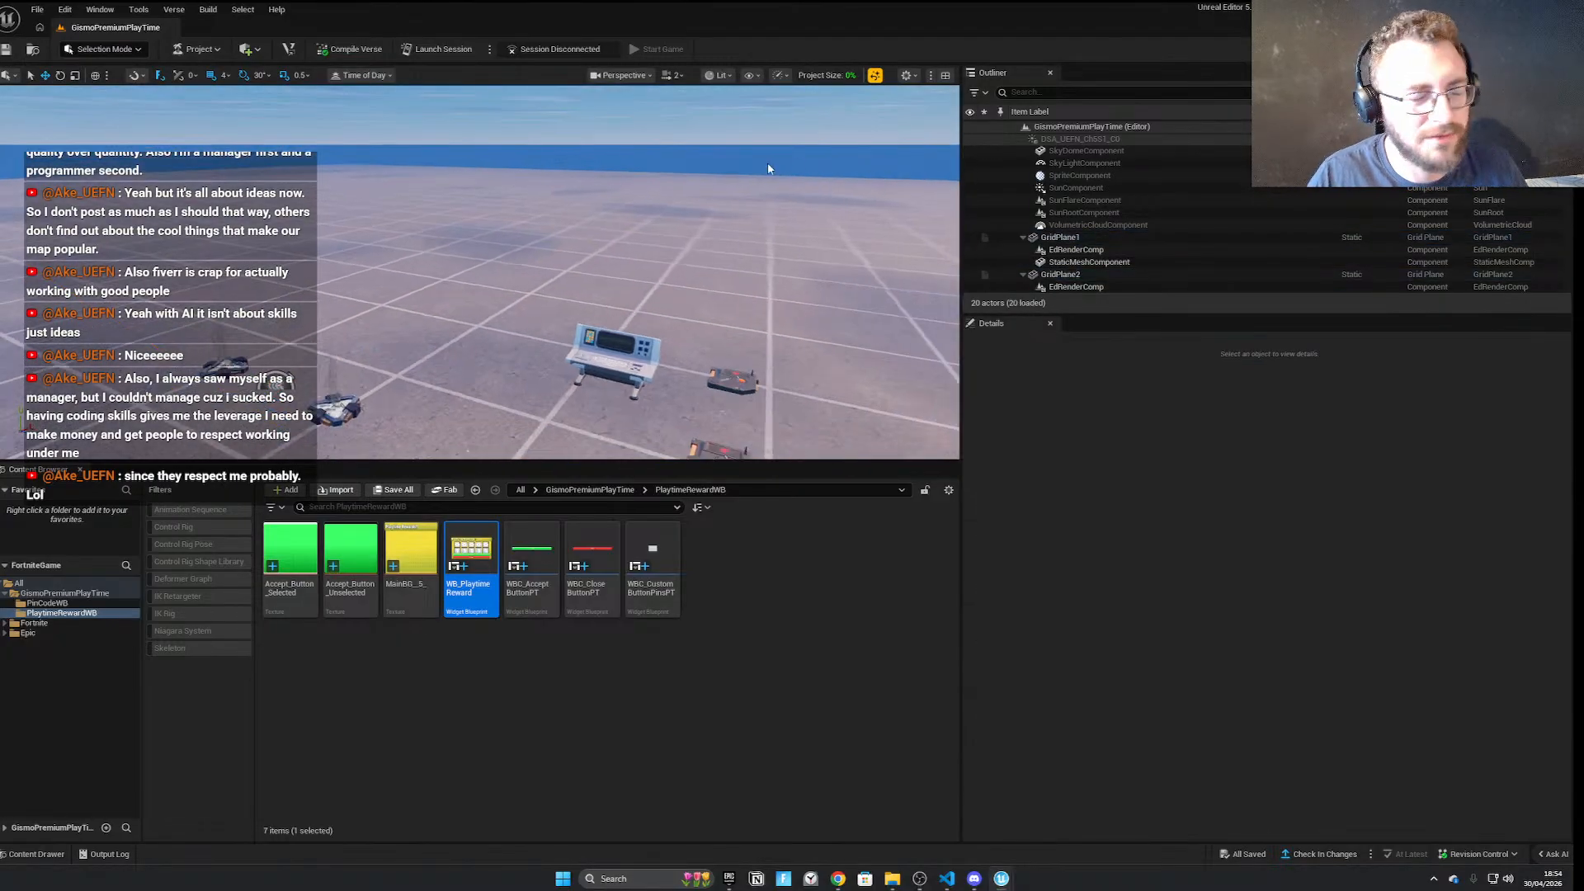
left_click(647, 175)
left_click(712, 159)
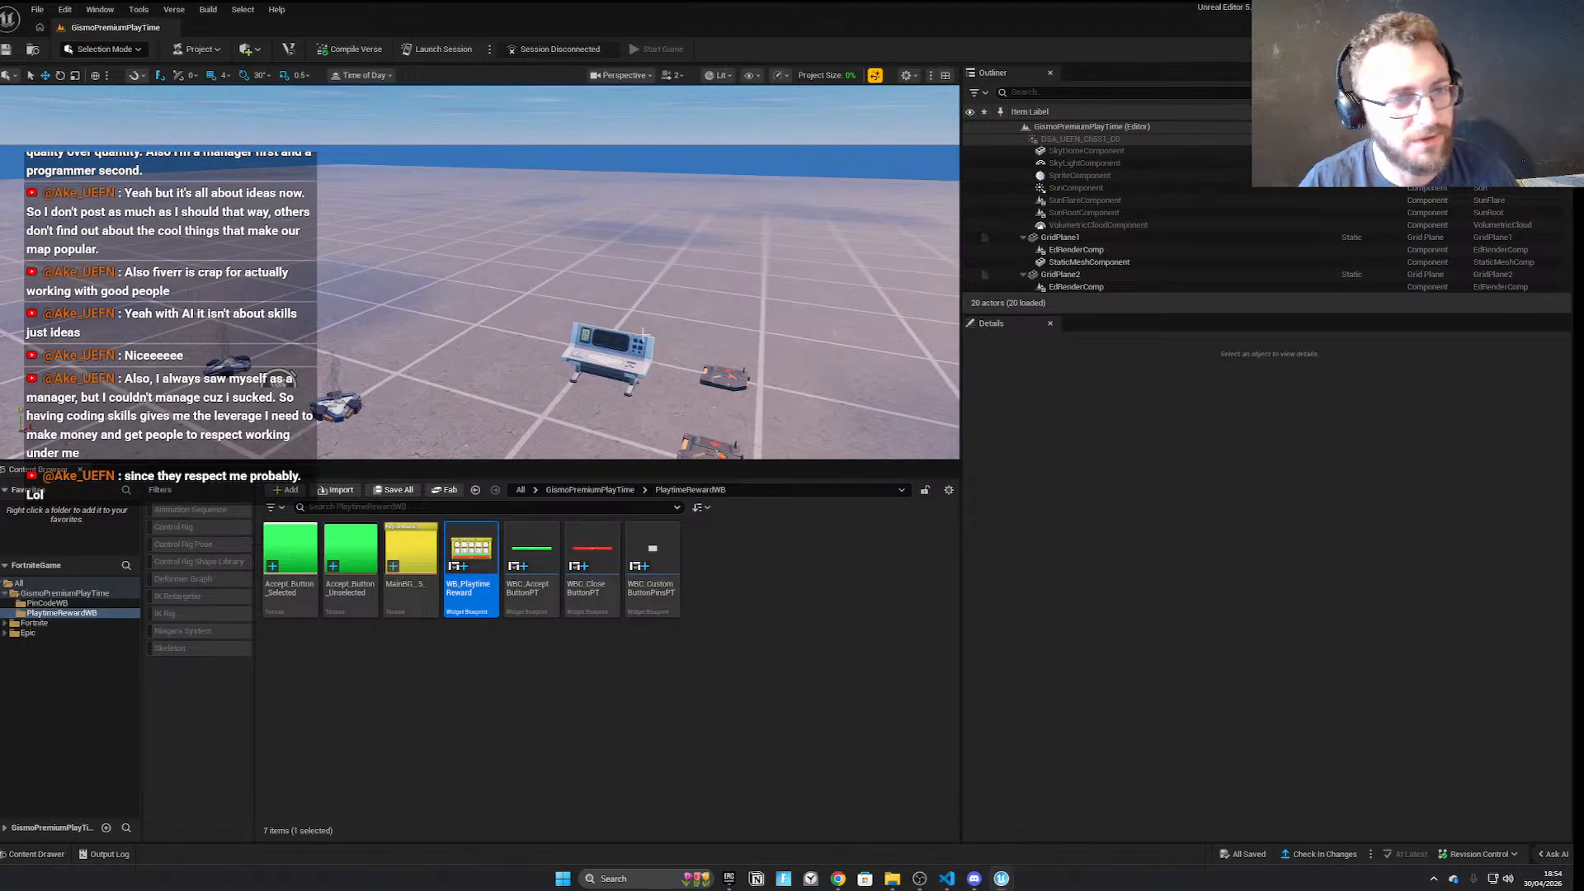
left_click(611, 357)
scroll(1227, 669, "down", 2)
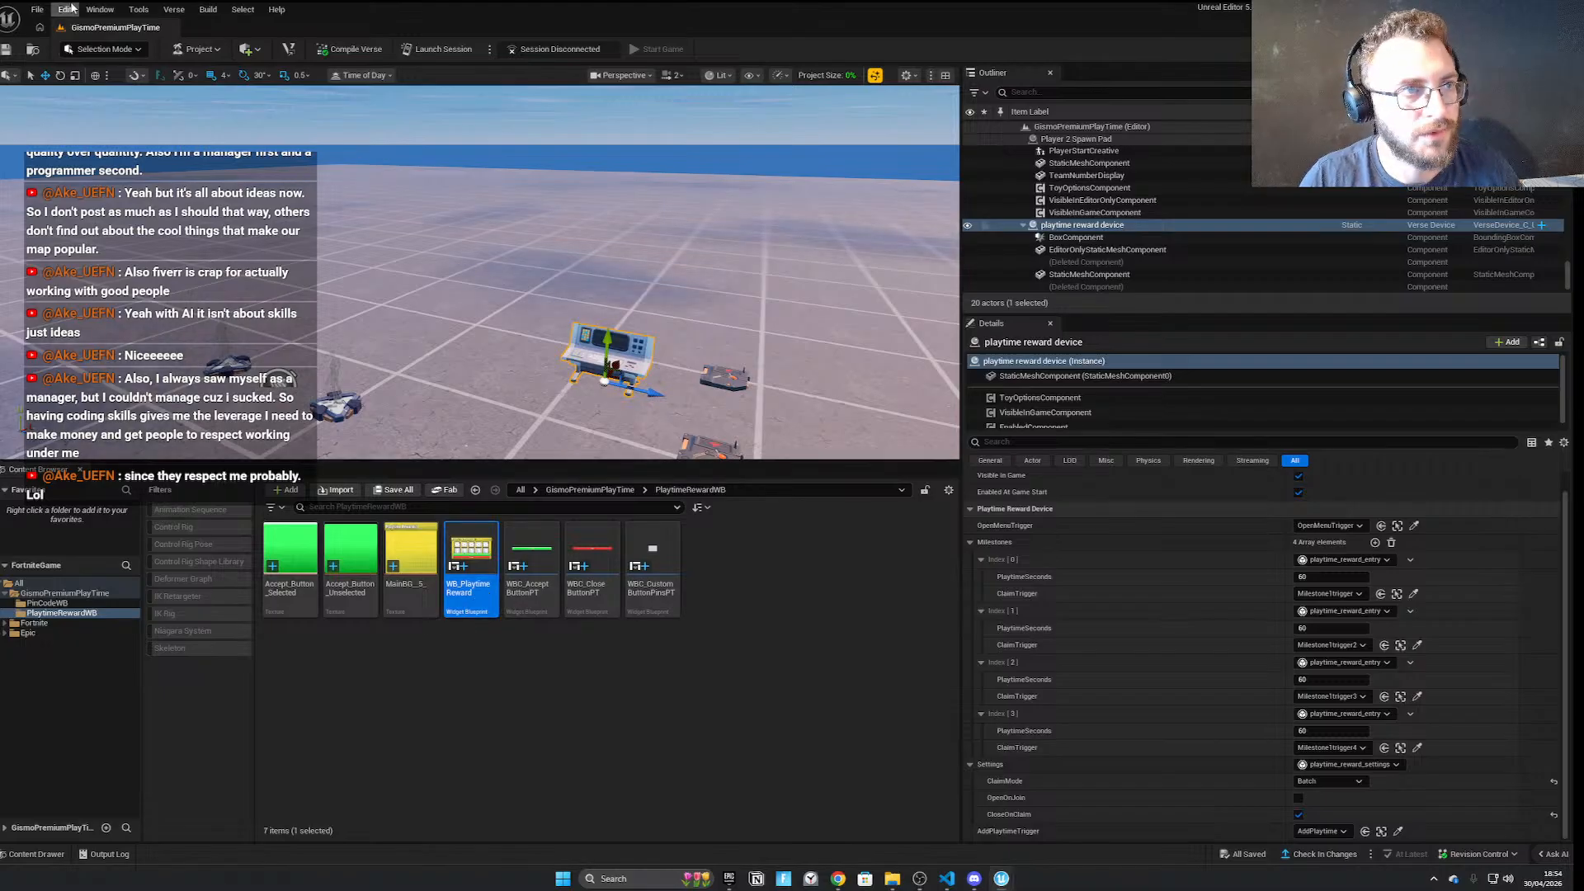
Save the project, launch an edit session, and bring the Fortnite game window to the front
left_click(37, 9)
left_click(69, 163)
left_click(438, 48)
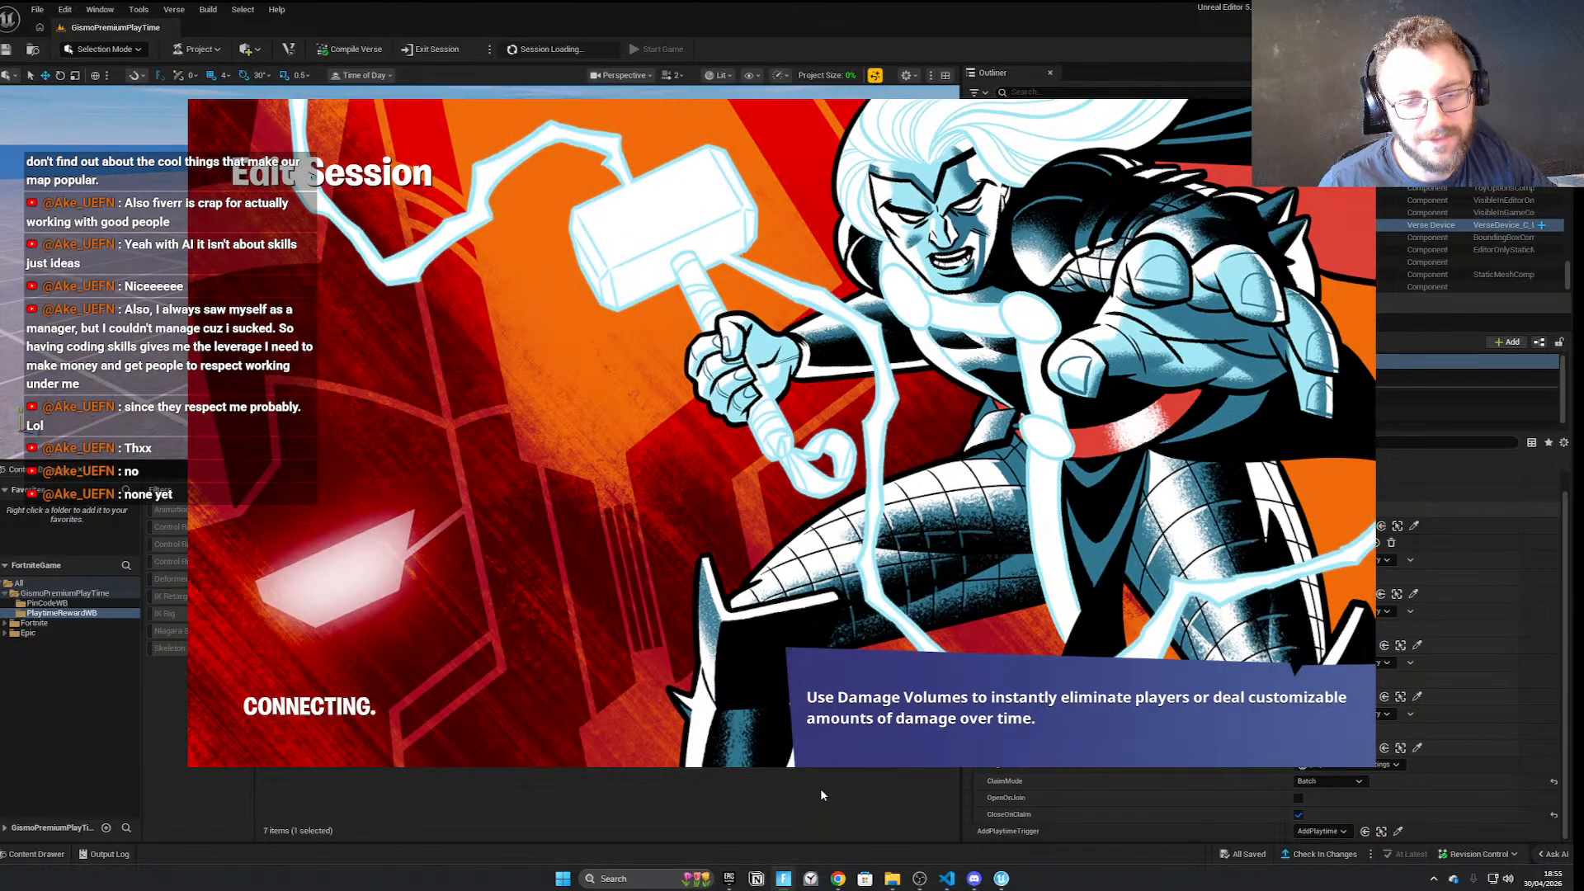
left_click(821, 791)
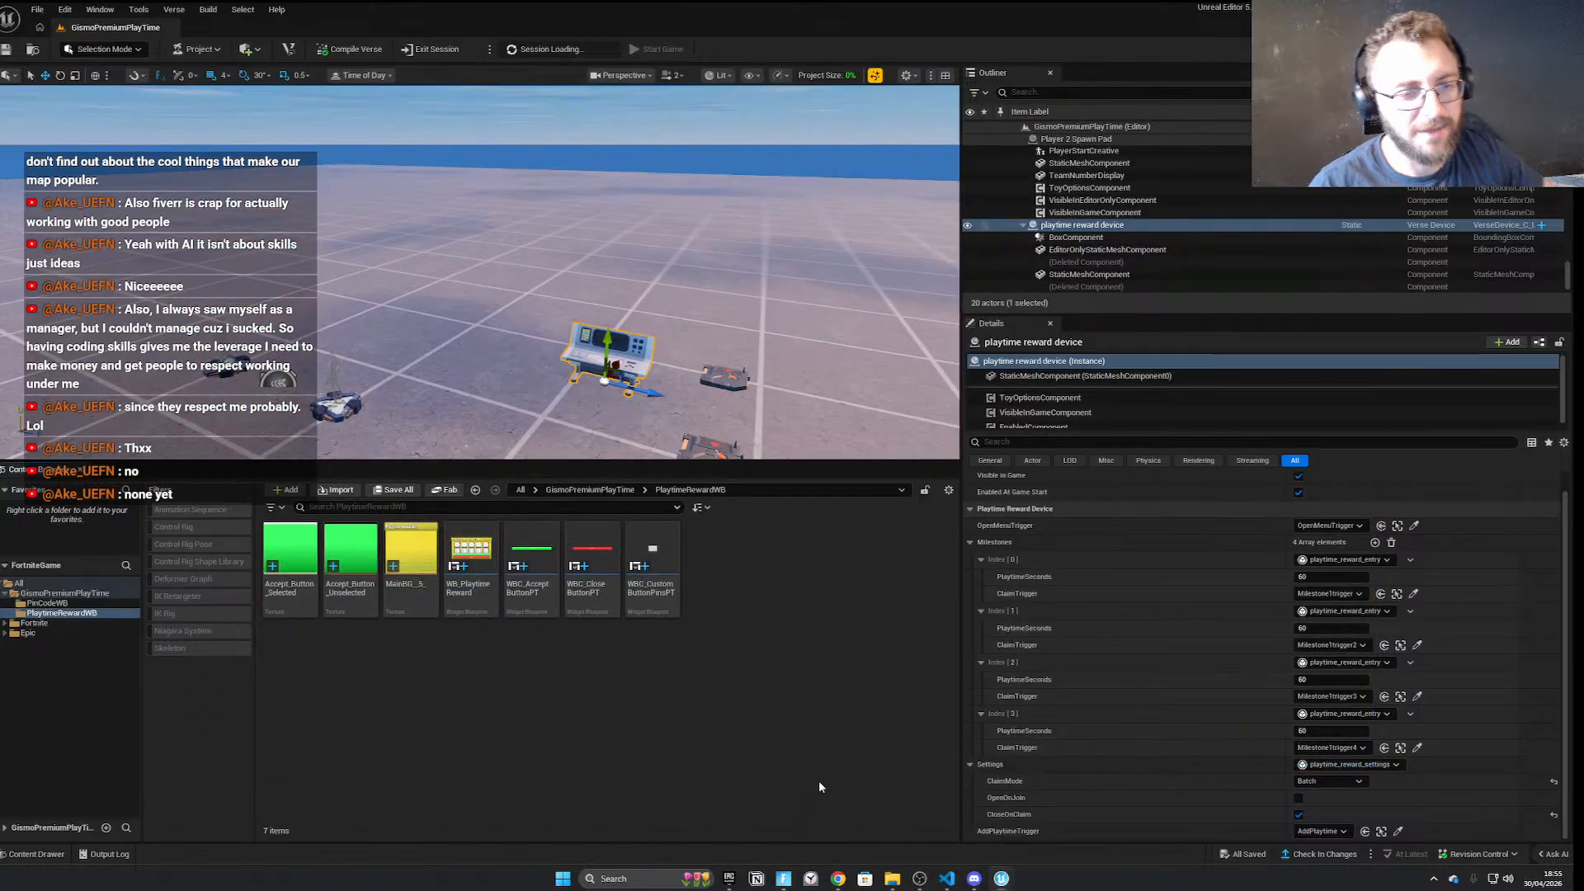
left_click(788, 877)
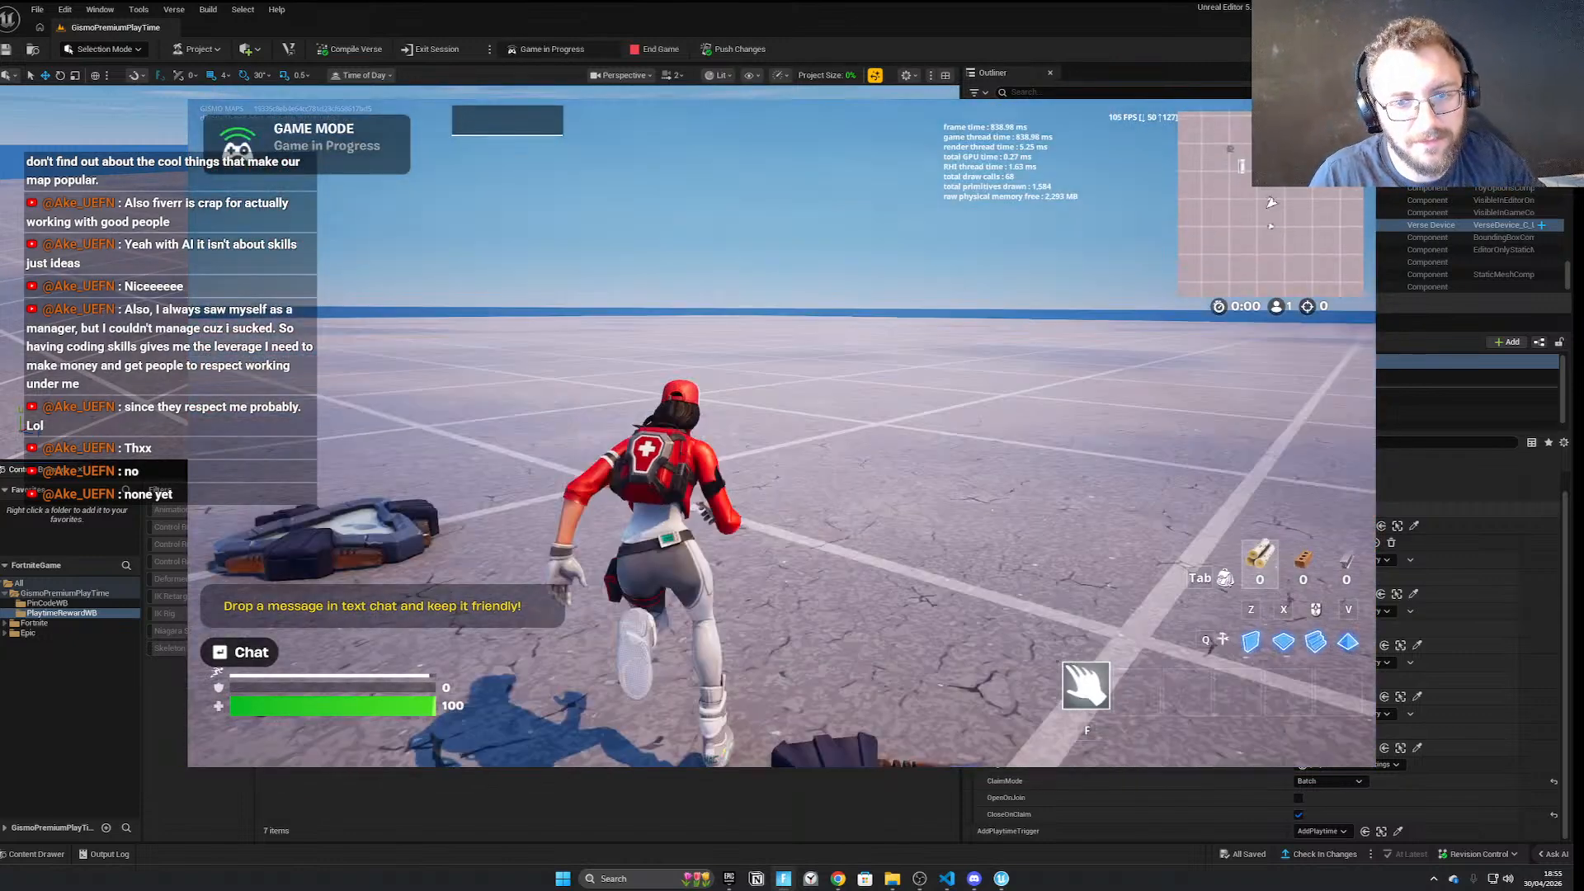
Run the character onto the trigger that opens the Playtime Rewards menu, and respawn to leave the menu
key("w")
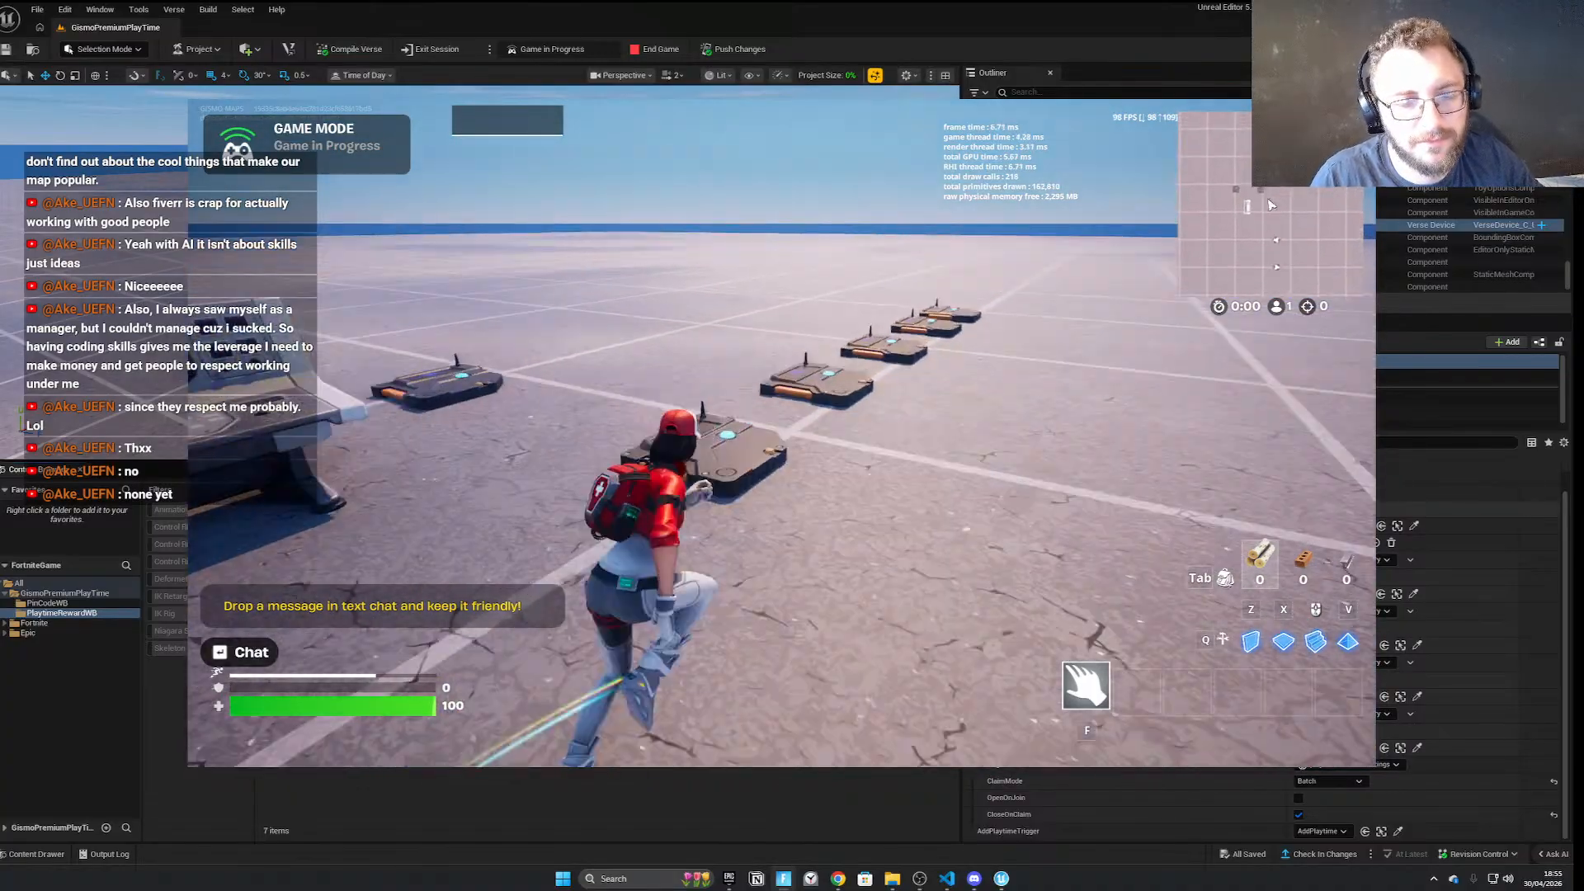
key("w")
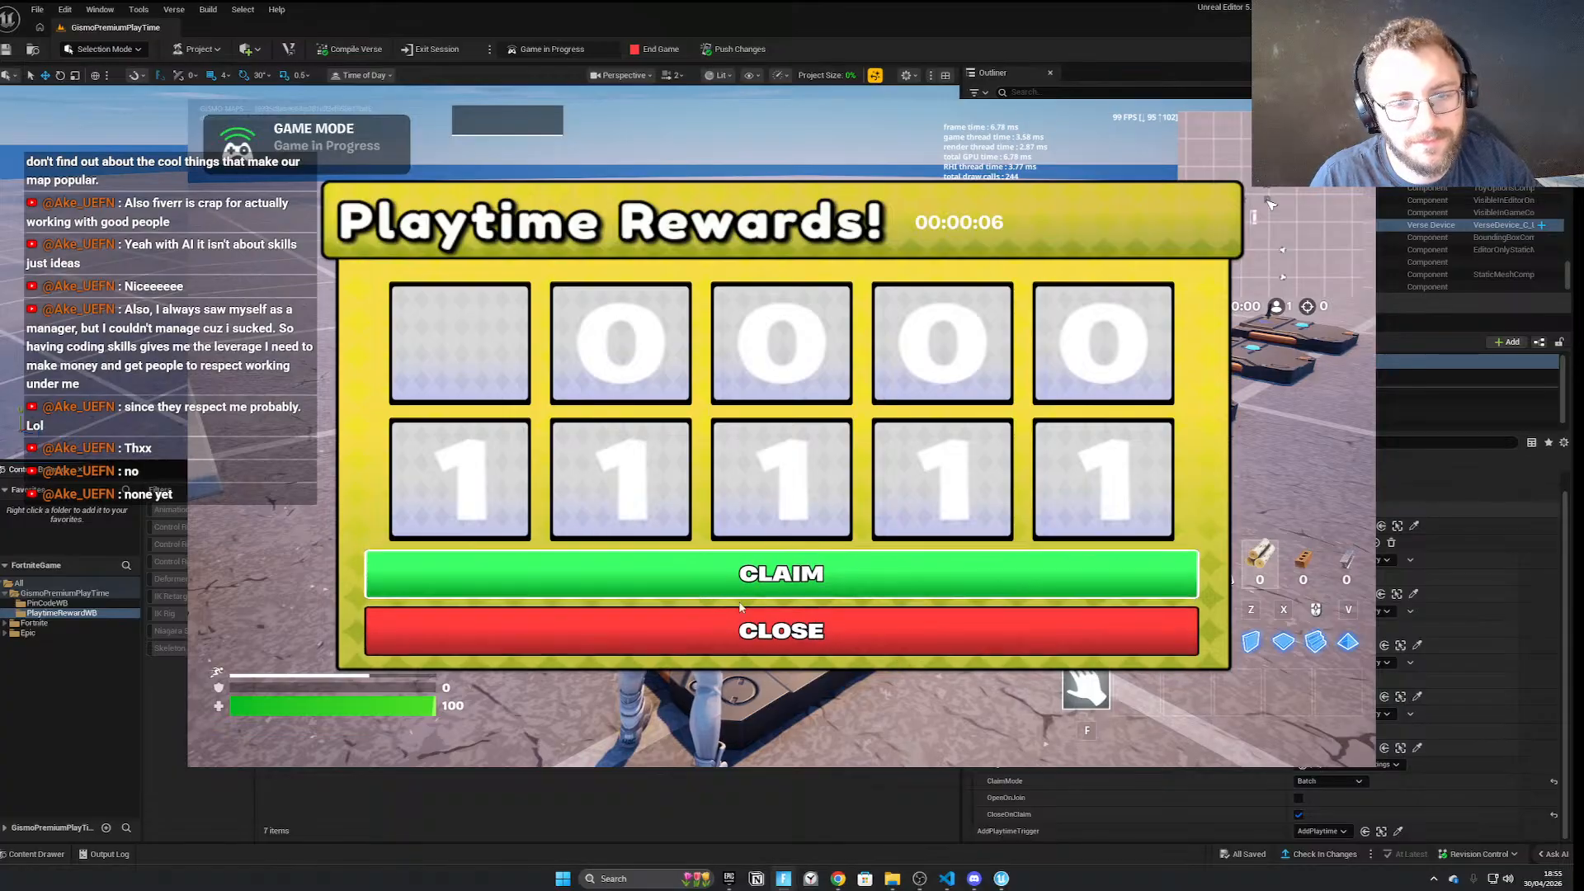
key("Escape")
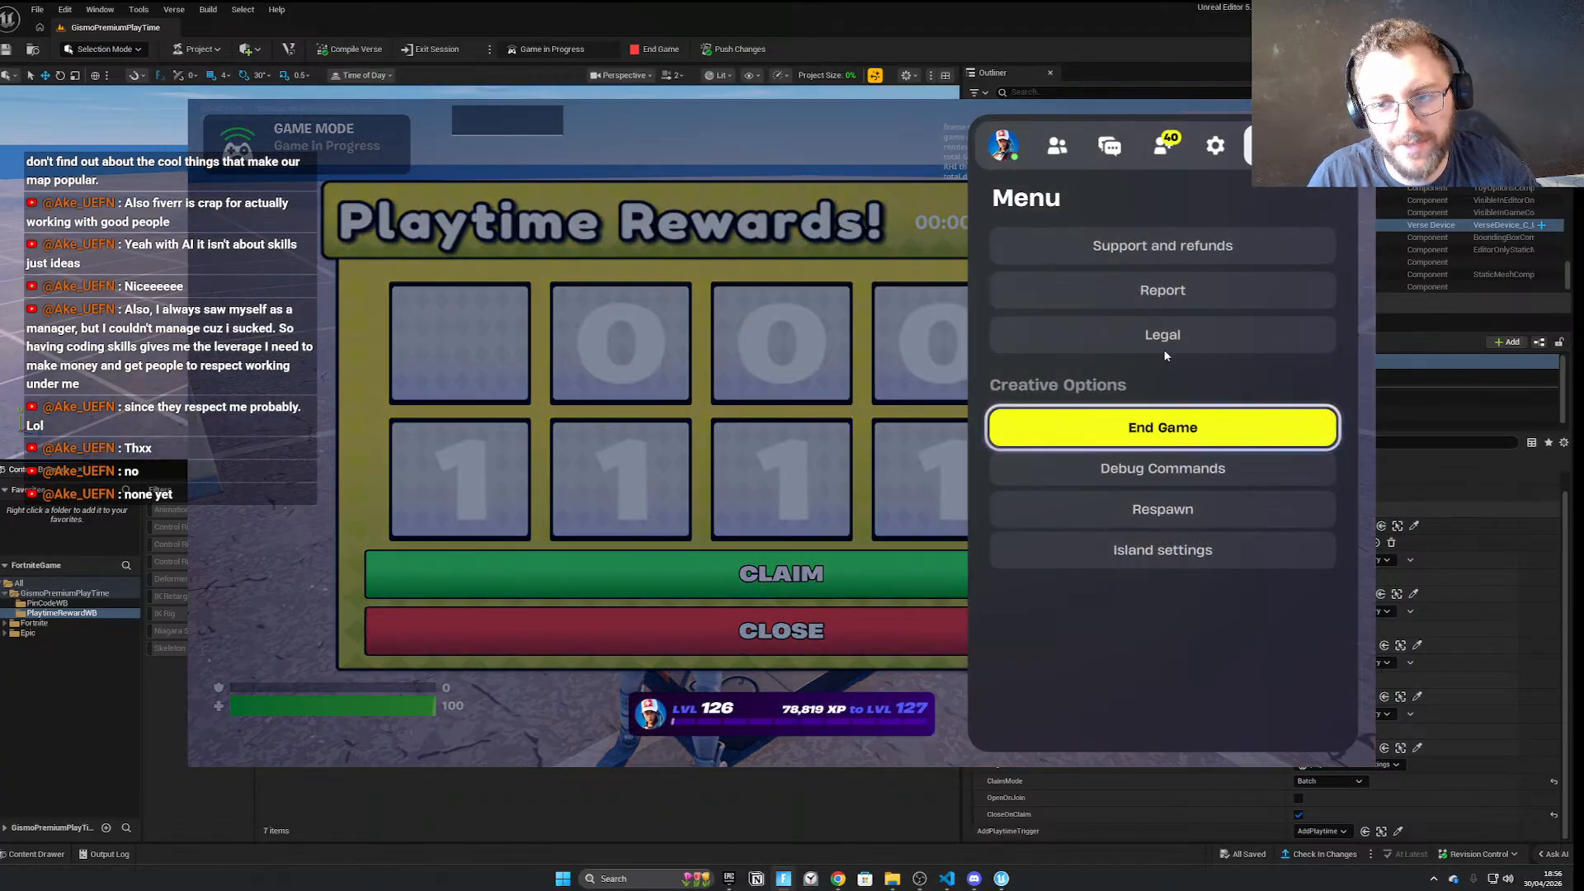
left_click(1163, 509)
left_click(710, 582)
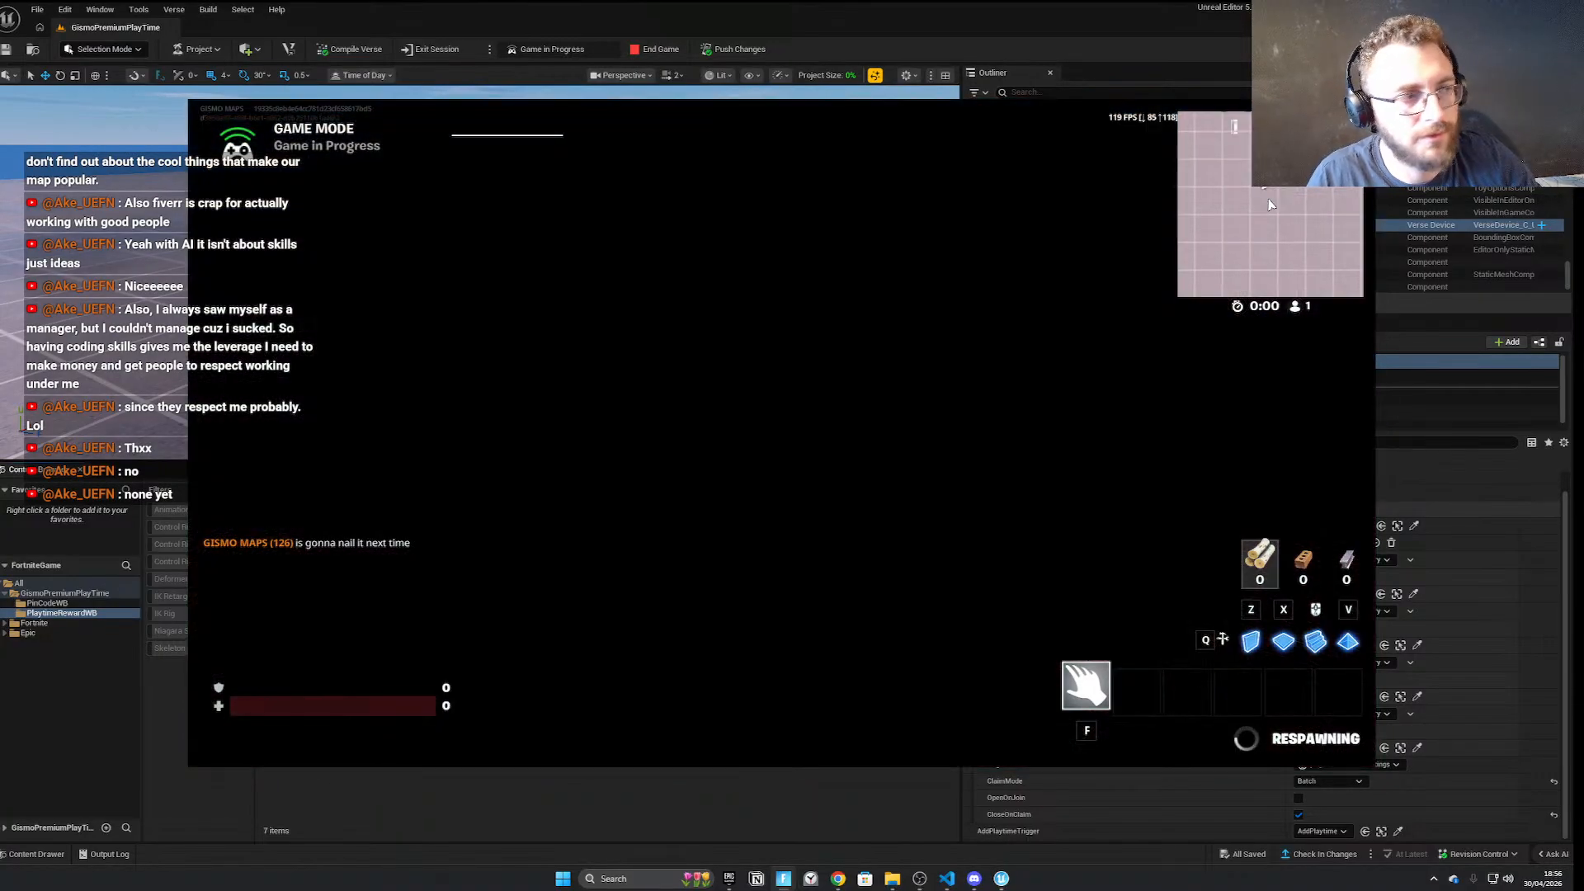
Sprint back to the trigger pads and reopen the Playtime Rewards menu to check the milestone ready indicators
key("w")
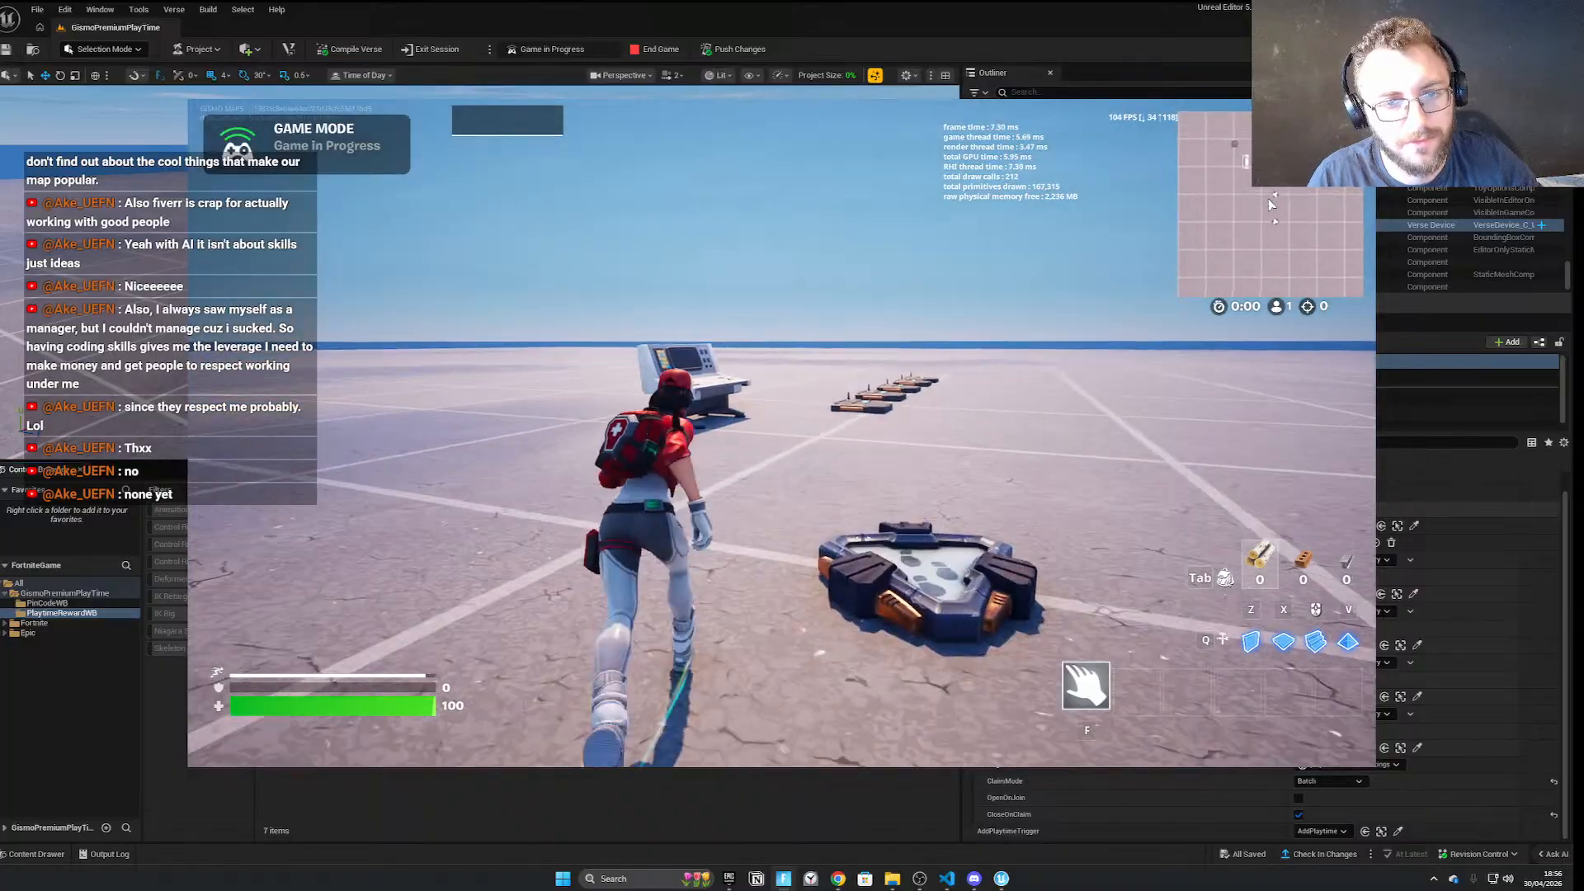
key("shift")
key("w")
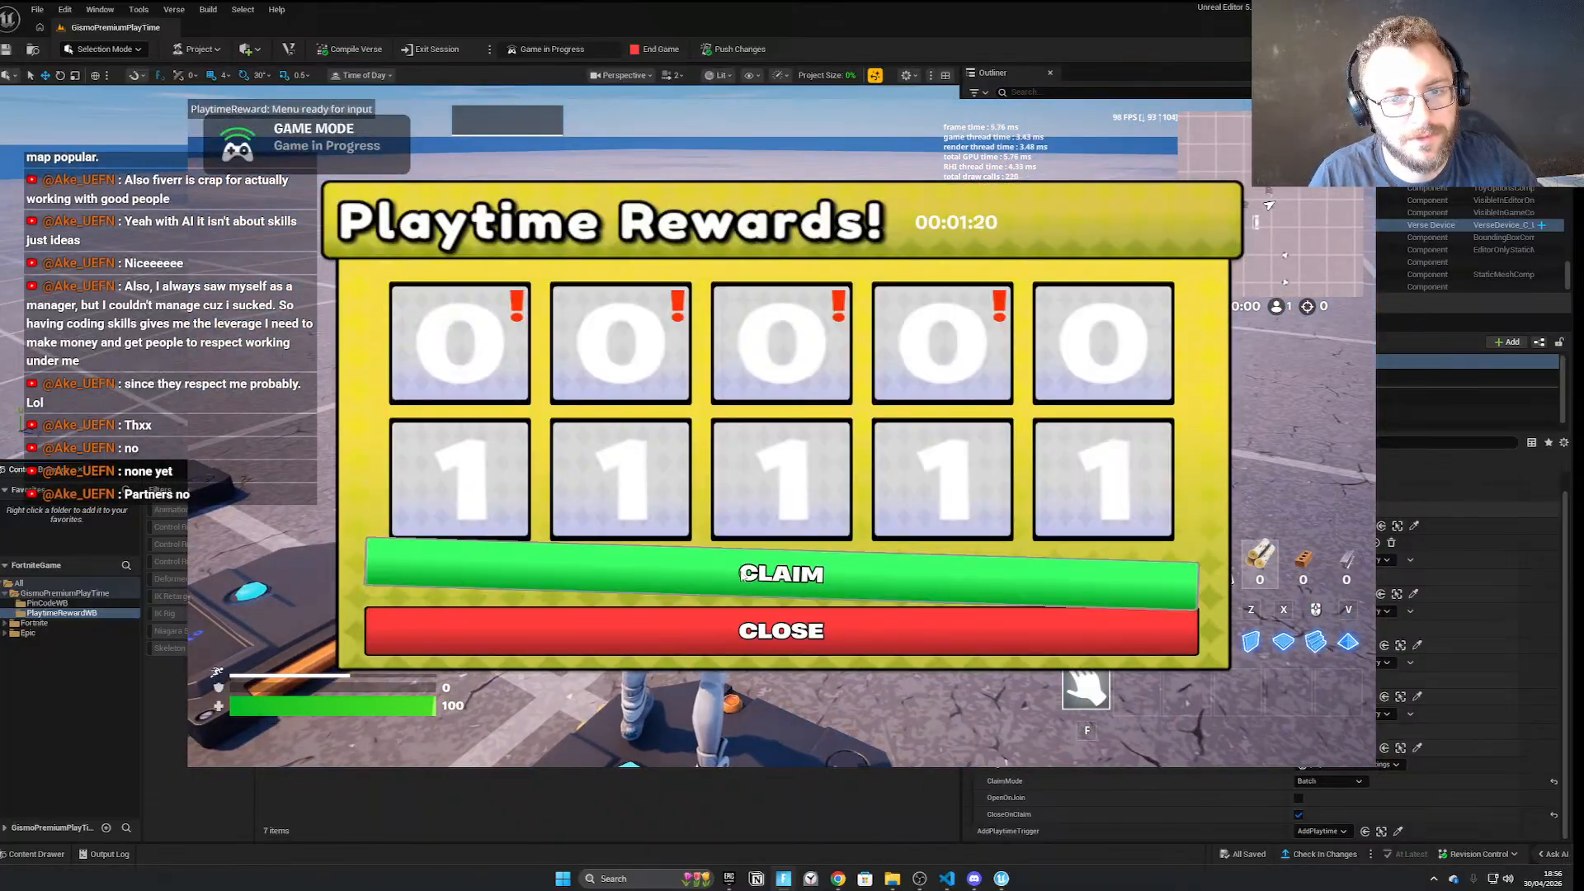
Return to the Unreal editor and set PlaytimeSeconds to 120 for milestone index 1 and 180 for index 2
left_click(1078, 796)
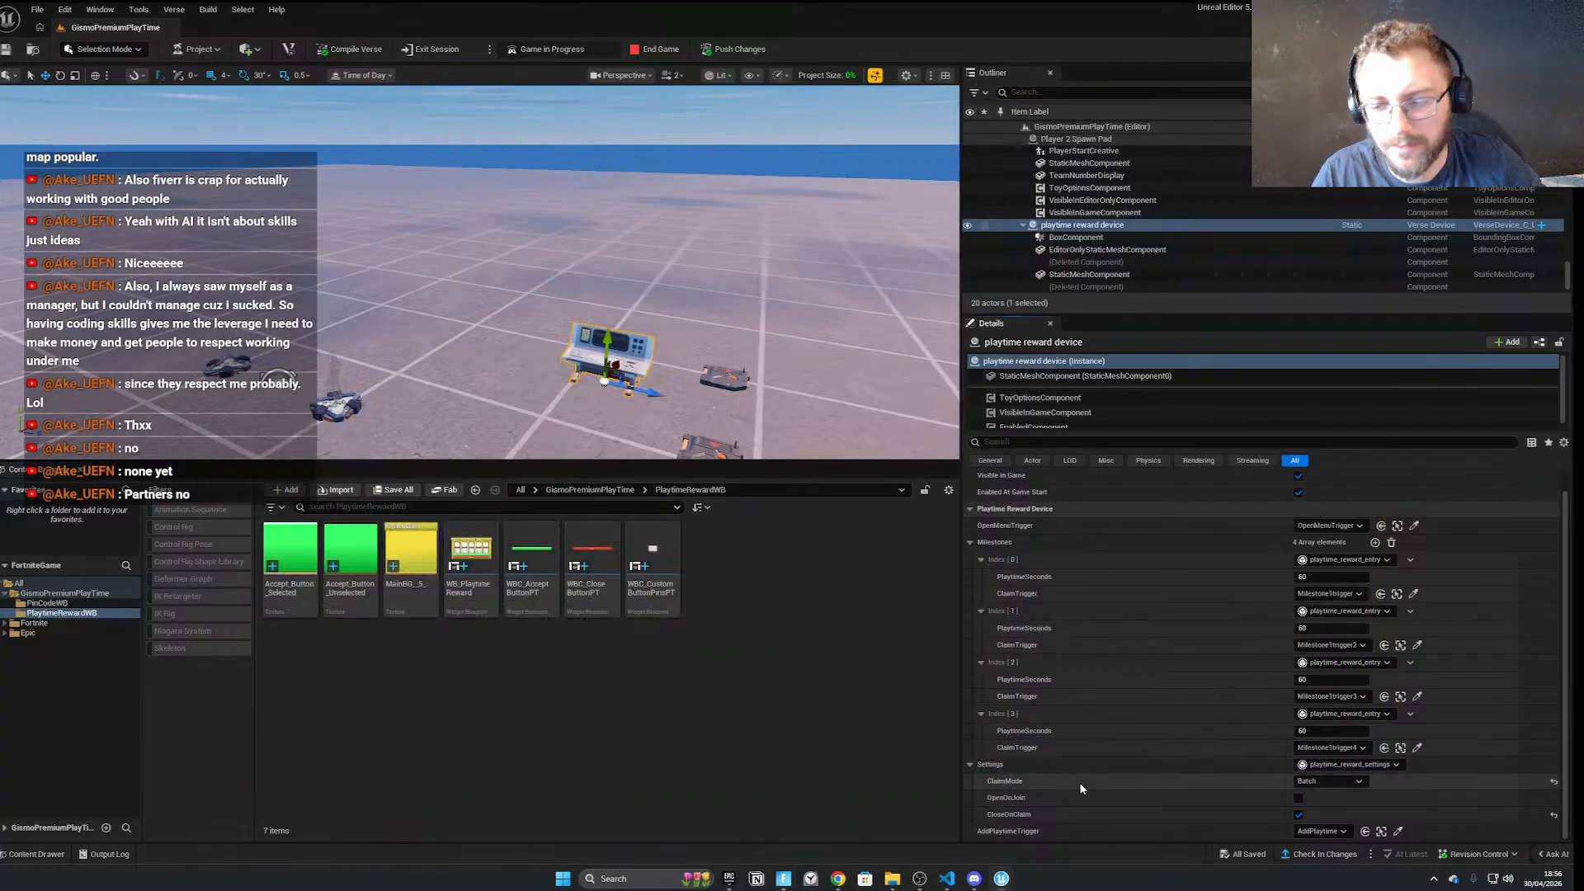
left_click(1325, 630)
type("12")
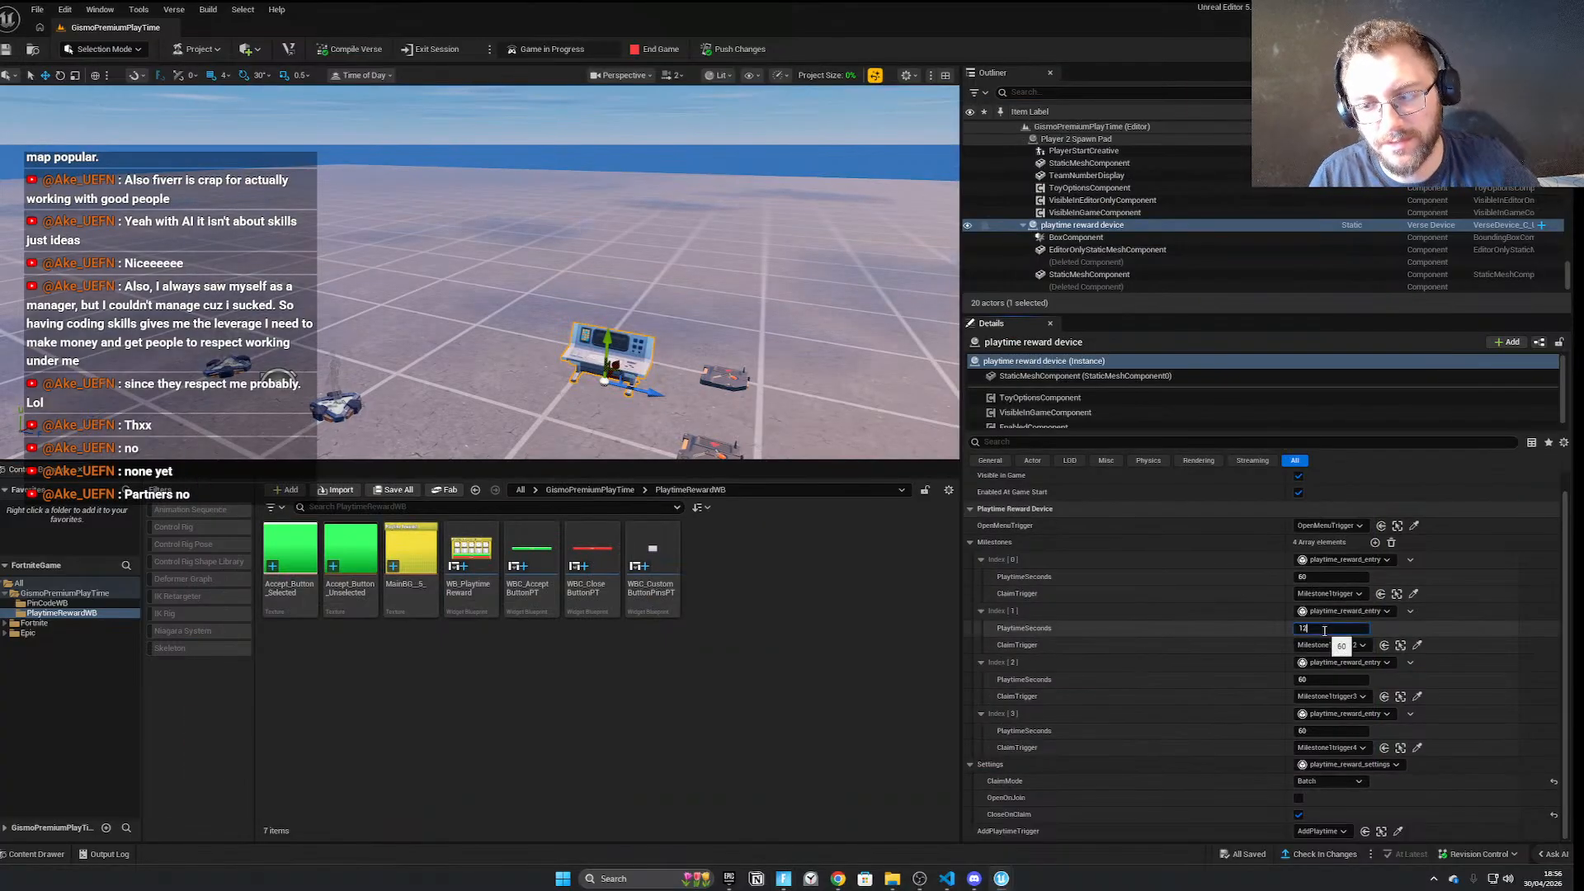
type("0")
key("Return")
left_click(1334, 680)
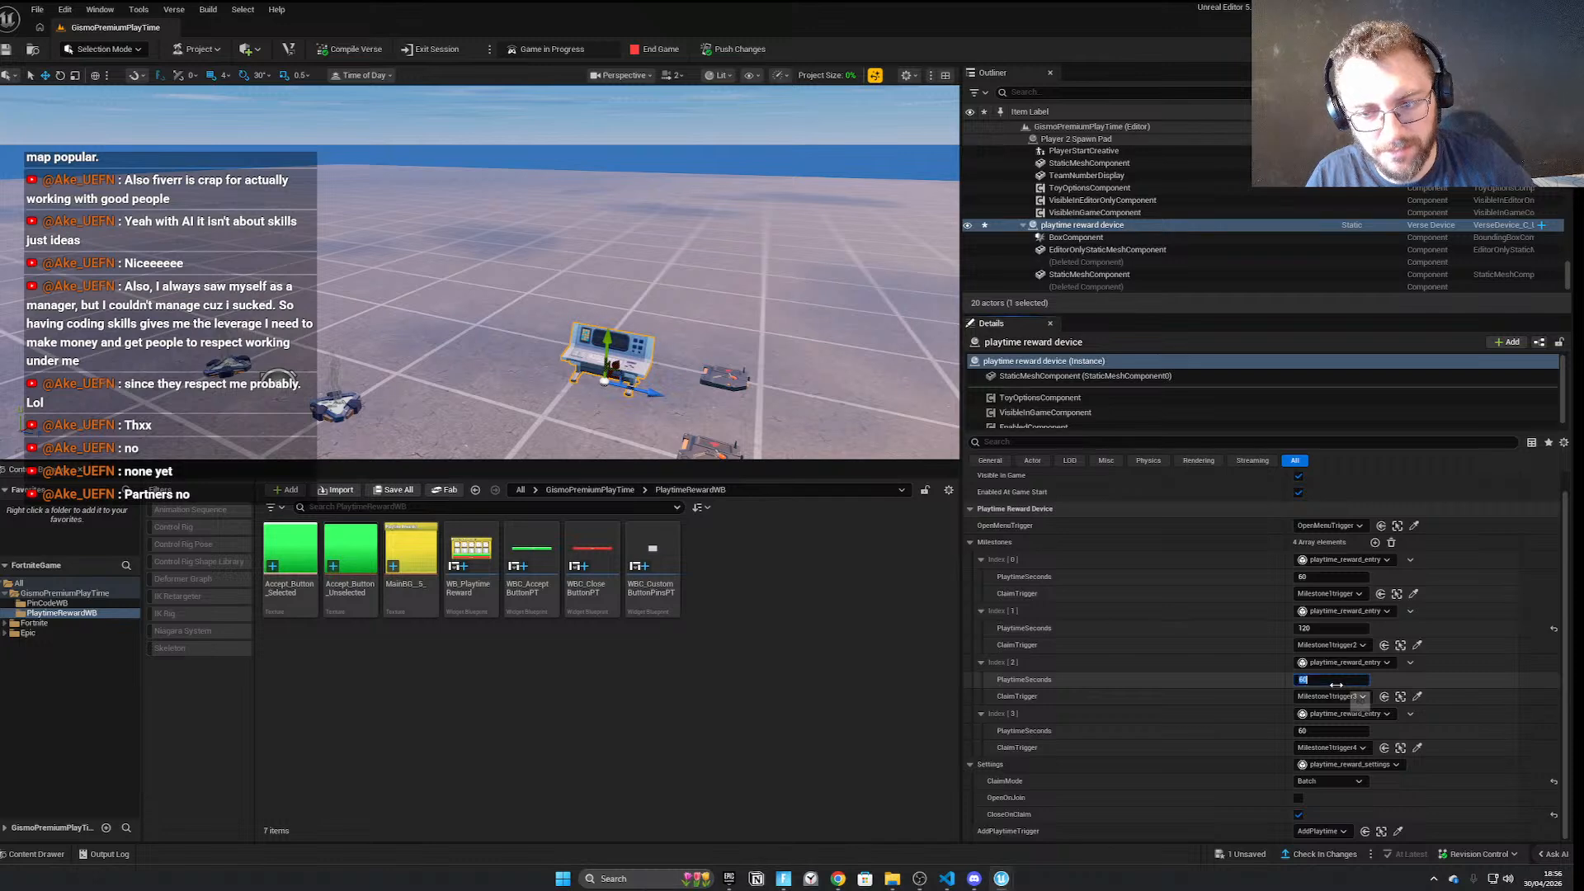
type("180")
key("Return")
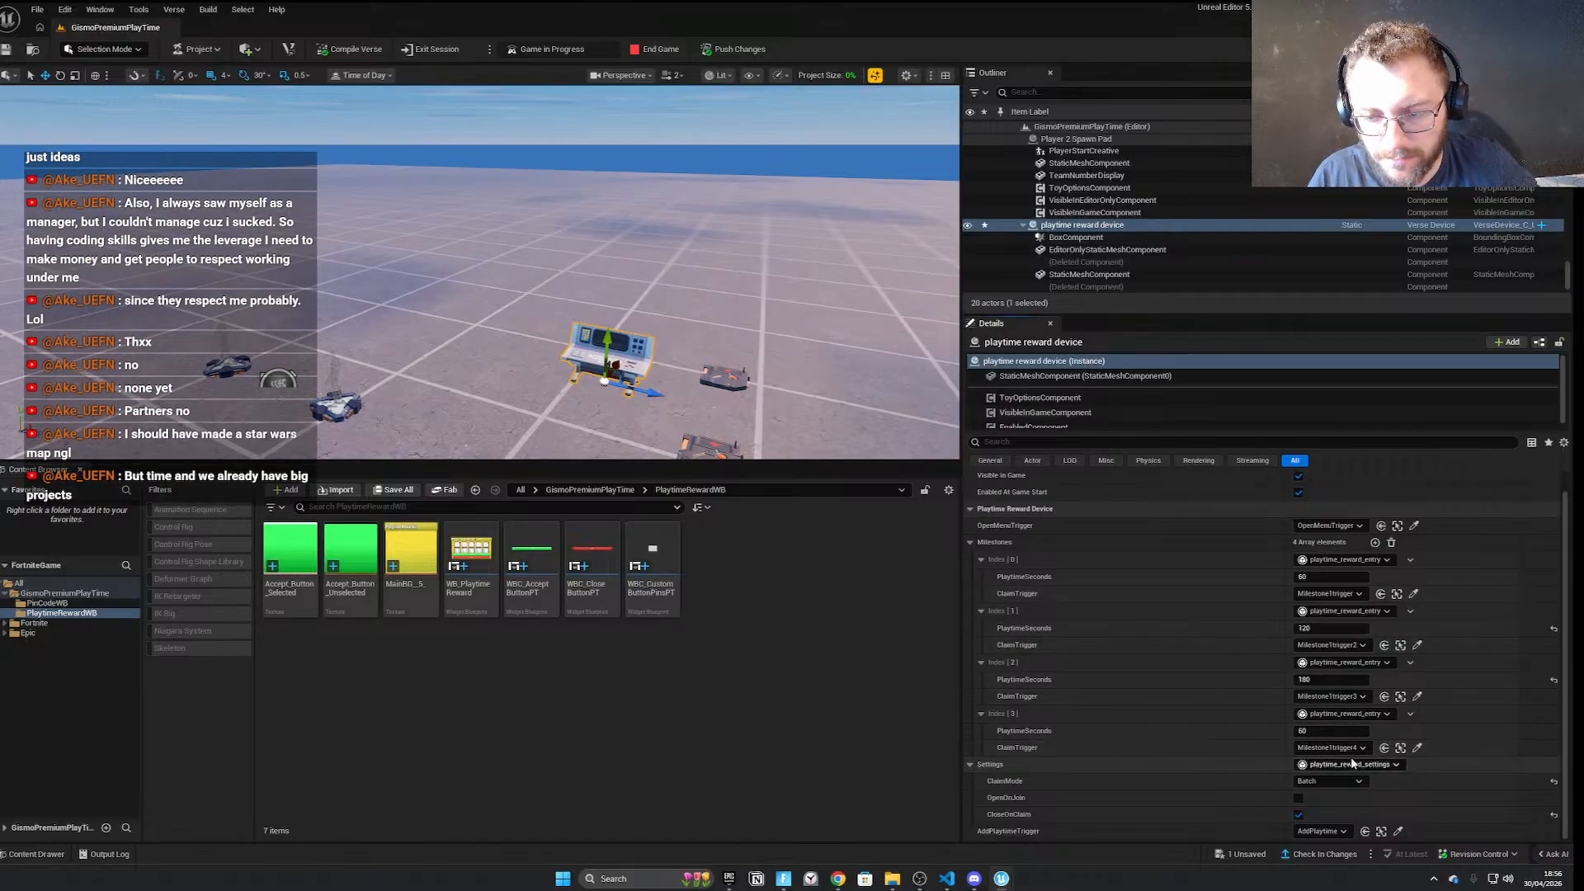
Add a fifth milestone to the reward device and set PlaytimeSeconds to 180 for indexes 3 and 4
left_click(1374, 542)
left_click(1321, 732)
type("180")
left_click_drag(1352, 784, 1363, 788)
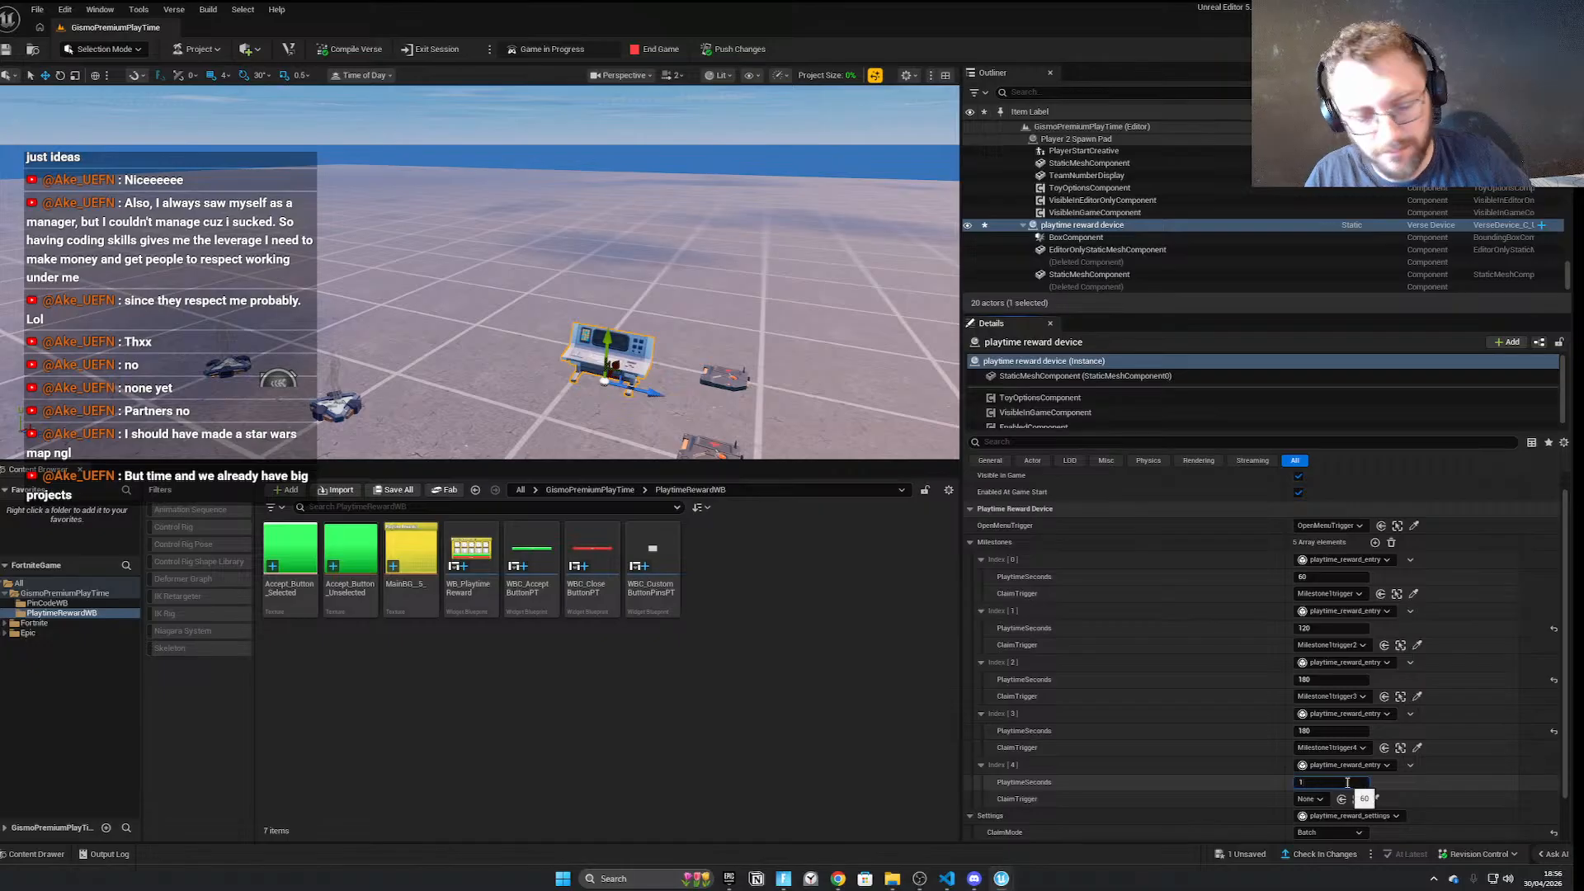
Push the changes to the running session, saving the modified playtime reward device
left_click(726, 50)
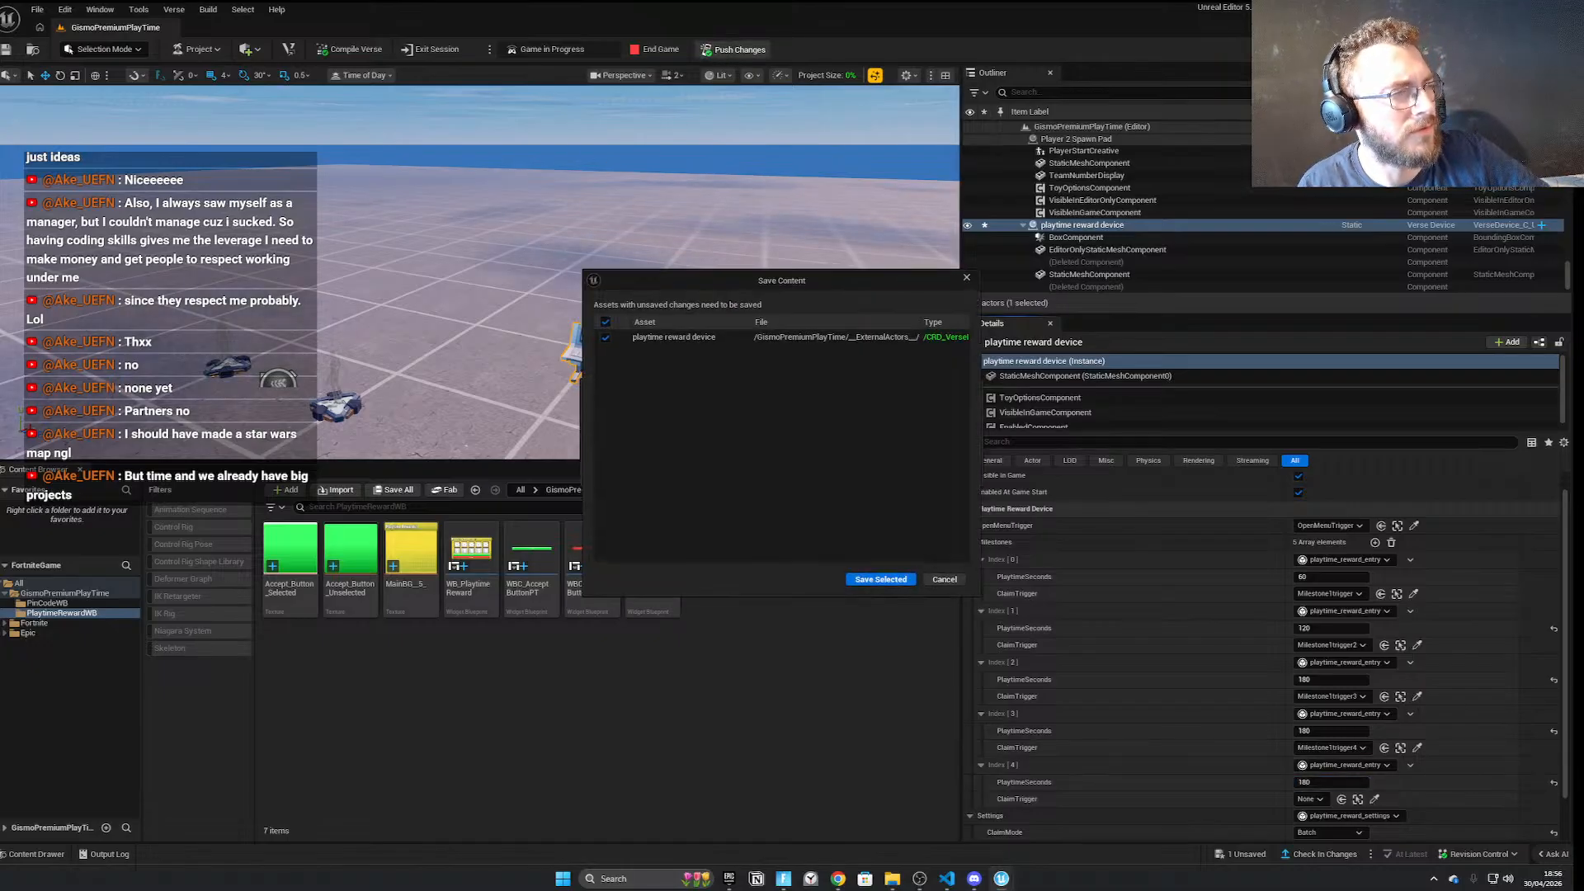
left_click(876, 580)
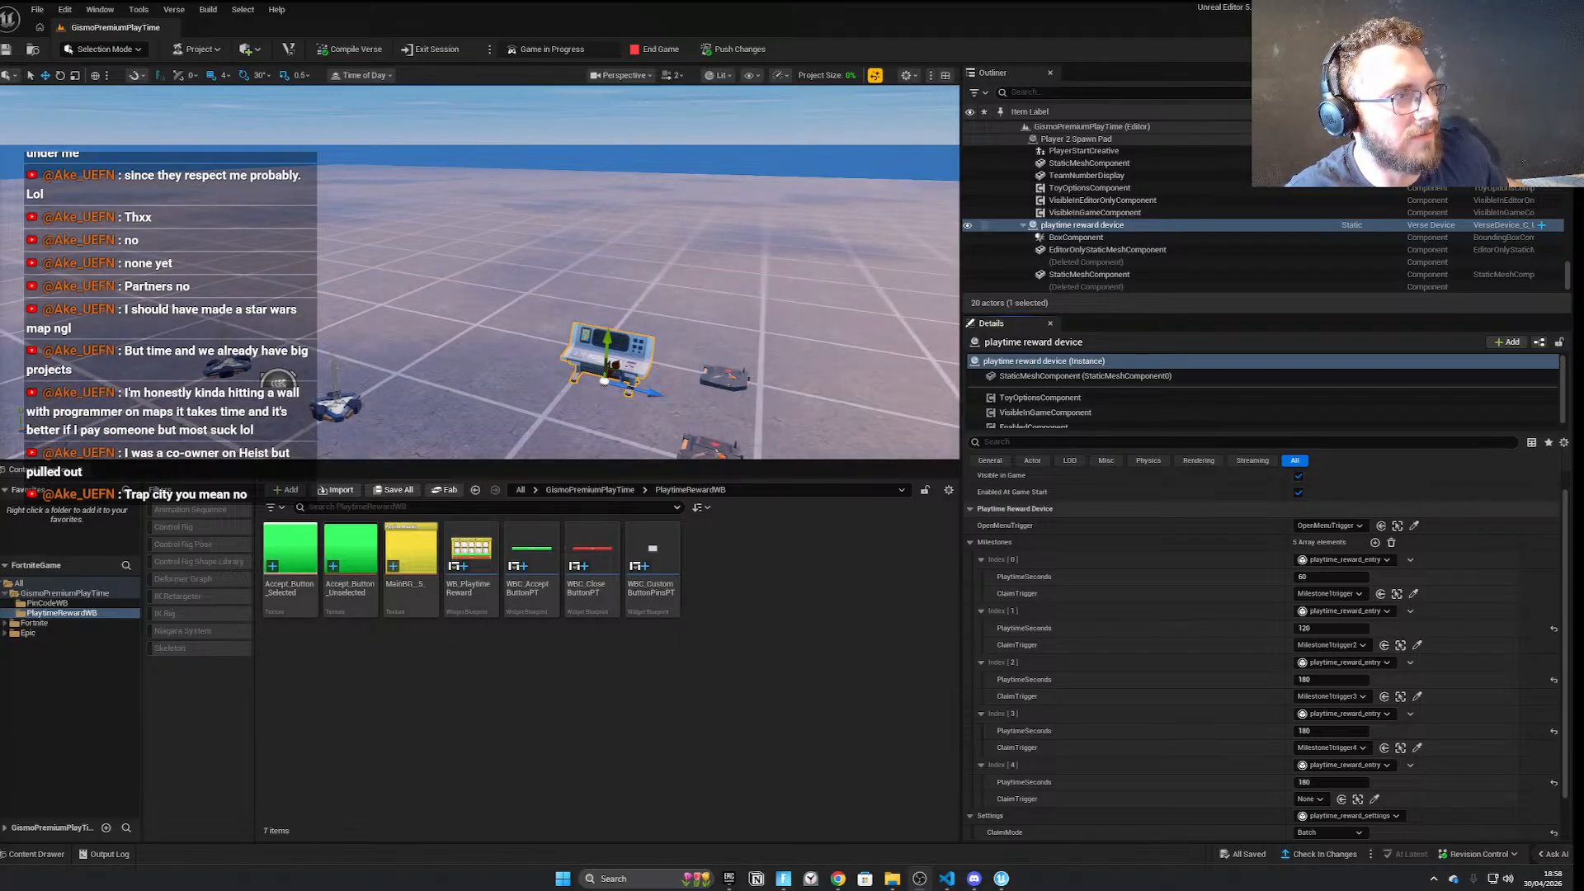
Switch to the Fortnite window and run to the trigger to view the Playtime Rewards menu
left_click(783, 878)
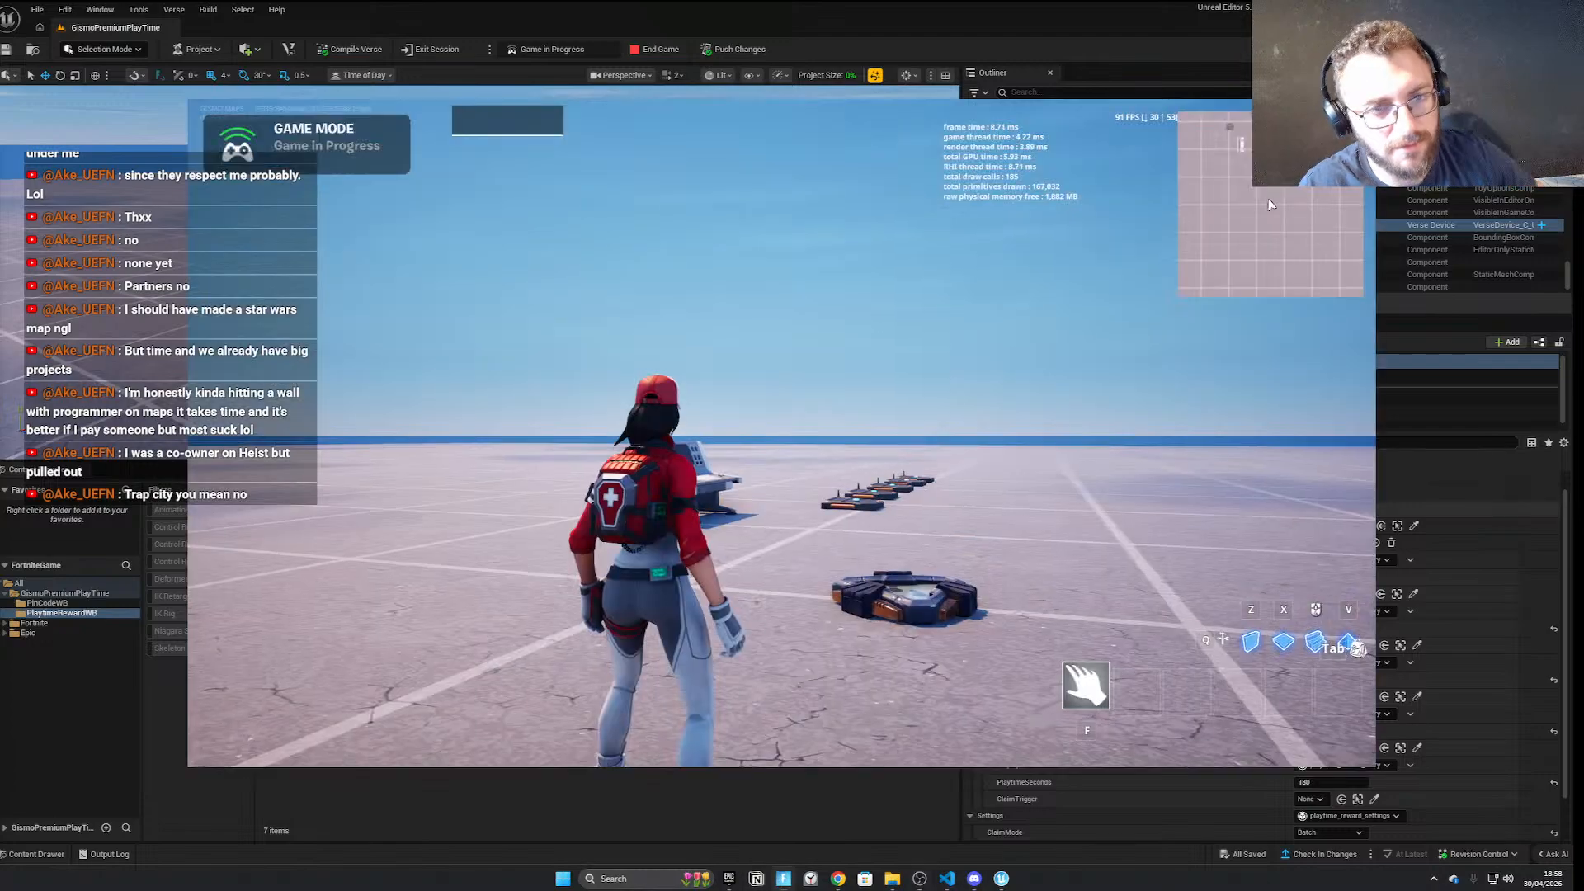
key("w")
key("space")
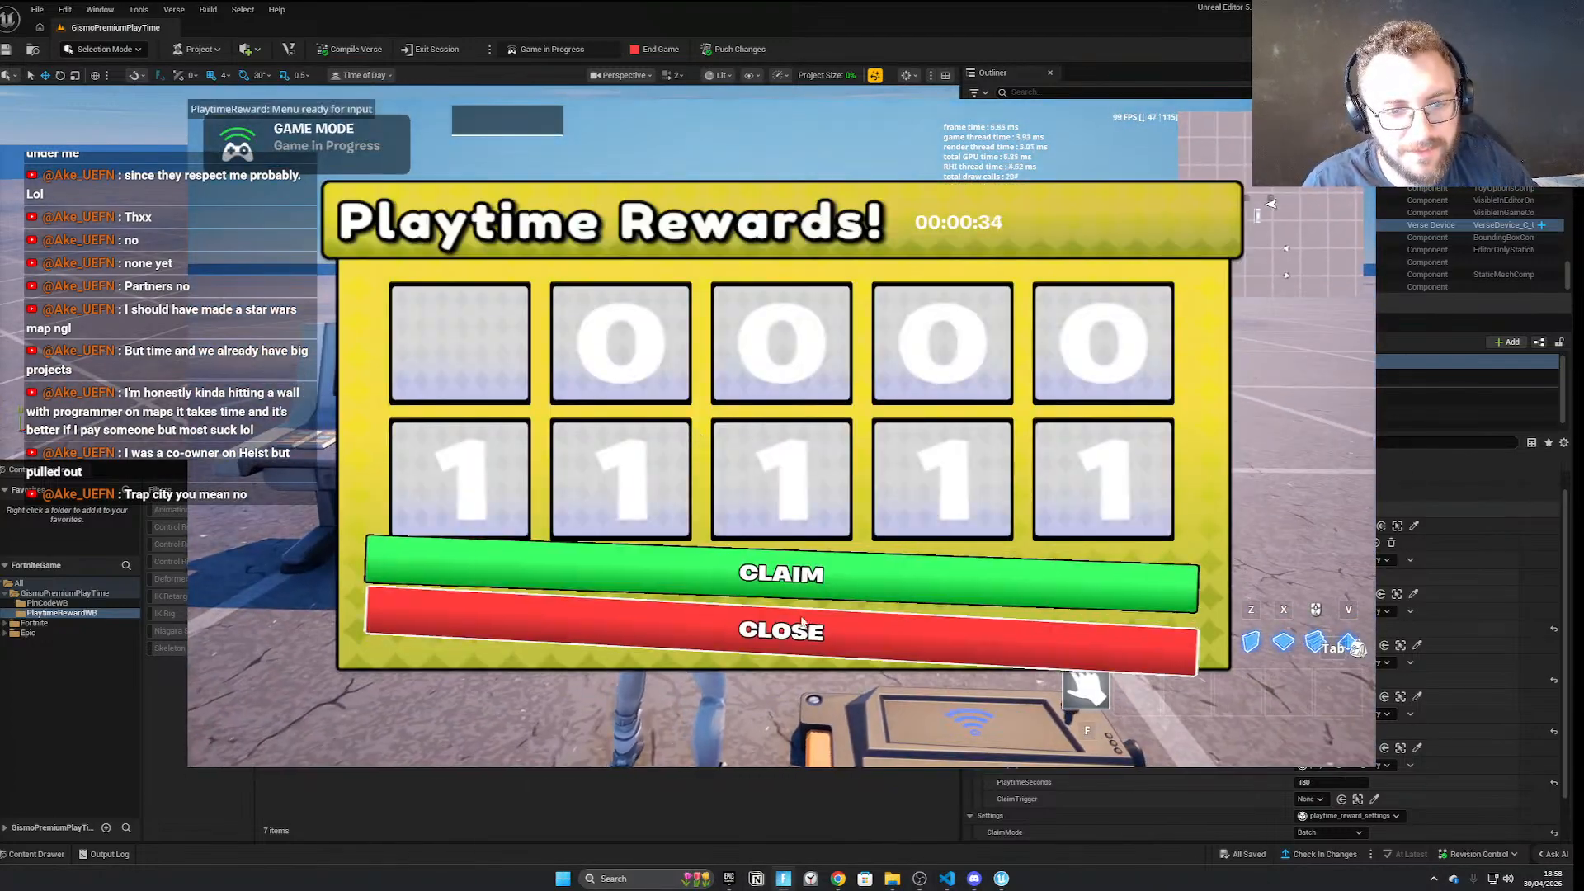
End the running game and start it again from edit mode
key("Escape")
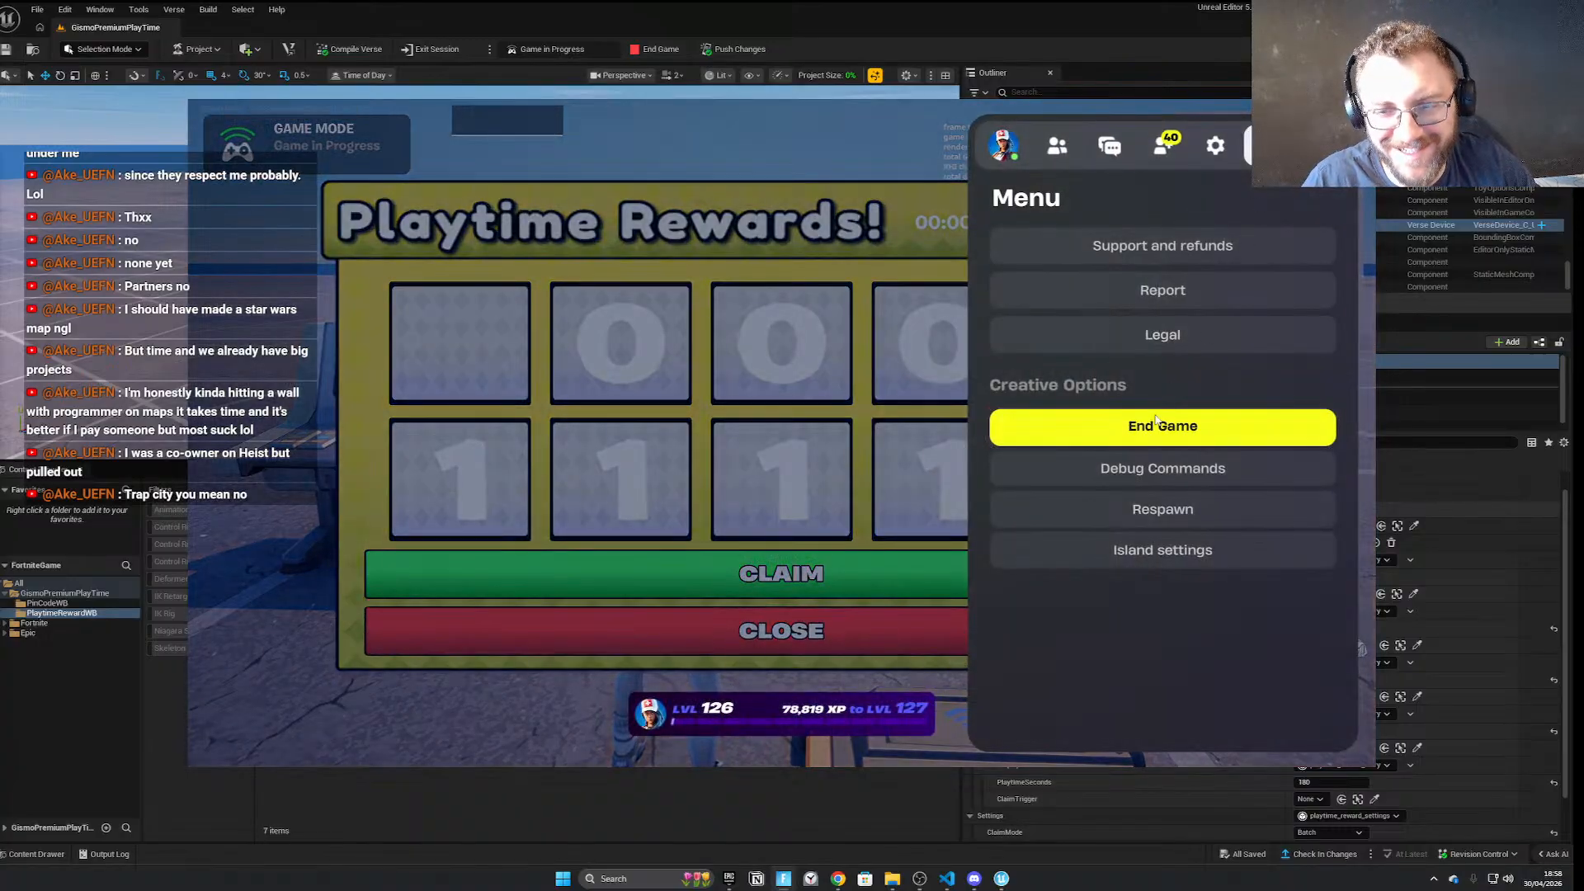
left_click(1020, 419)
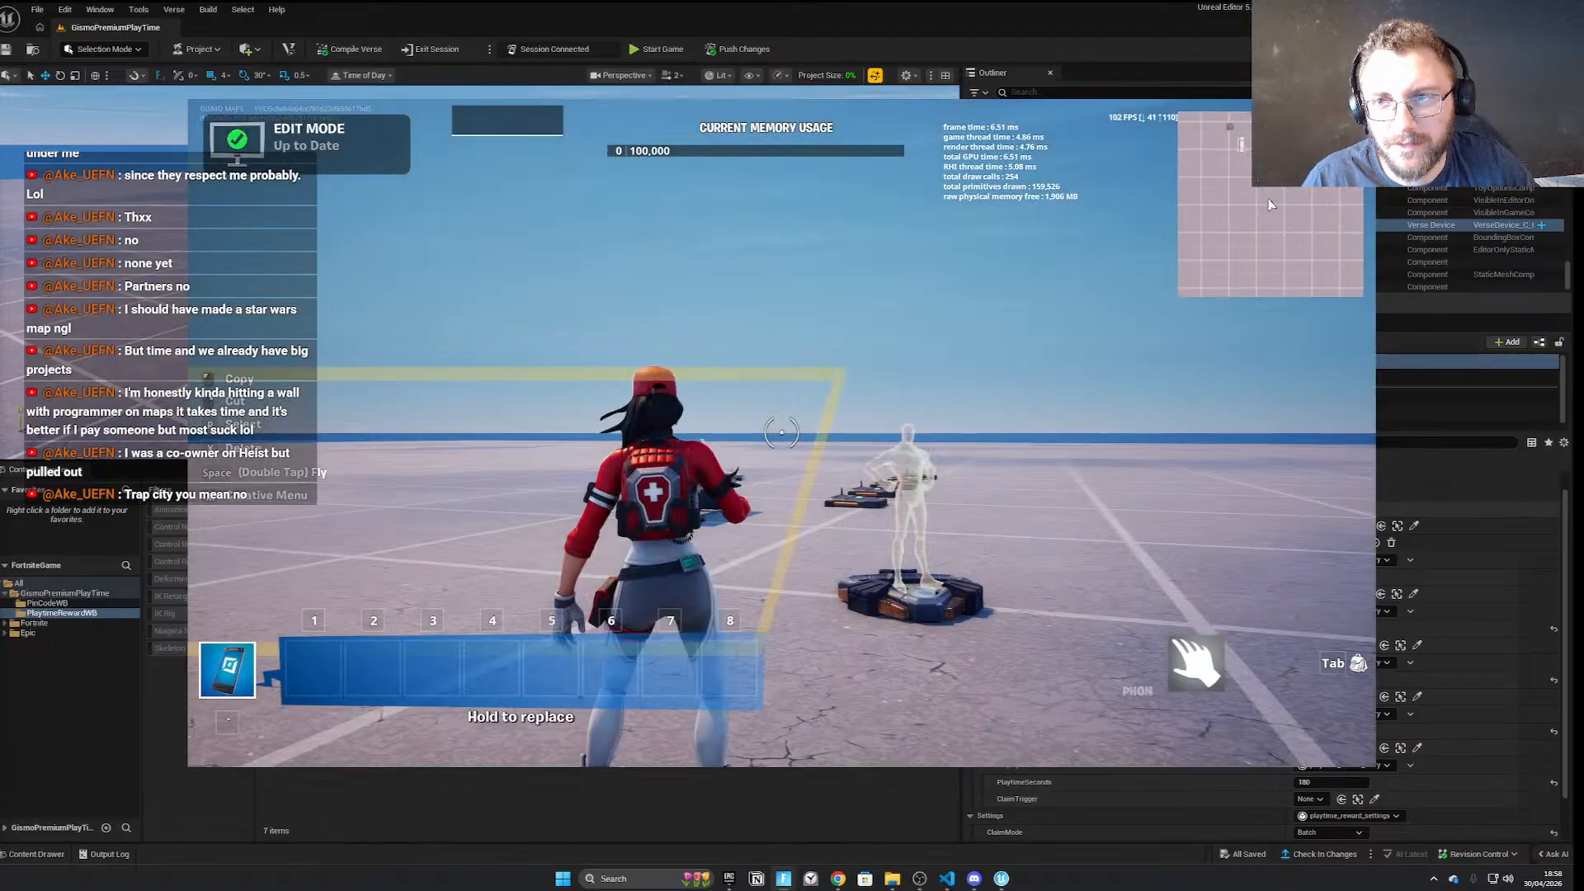
key("w")
key("space")
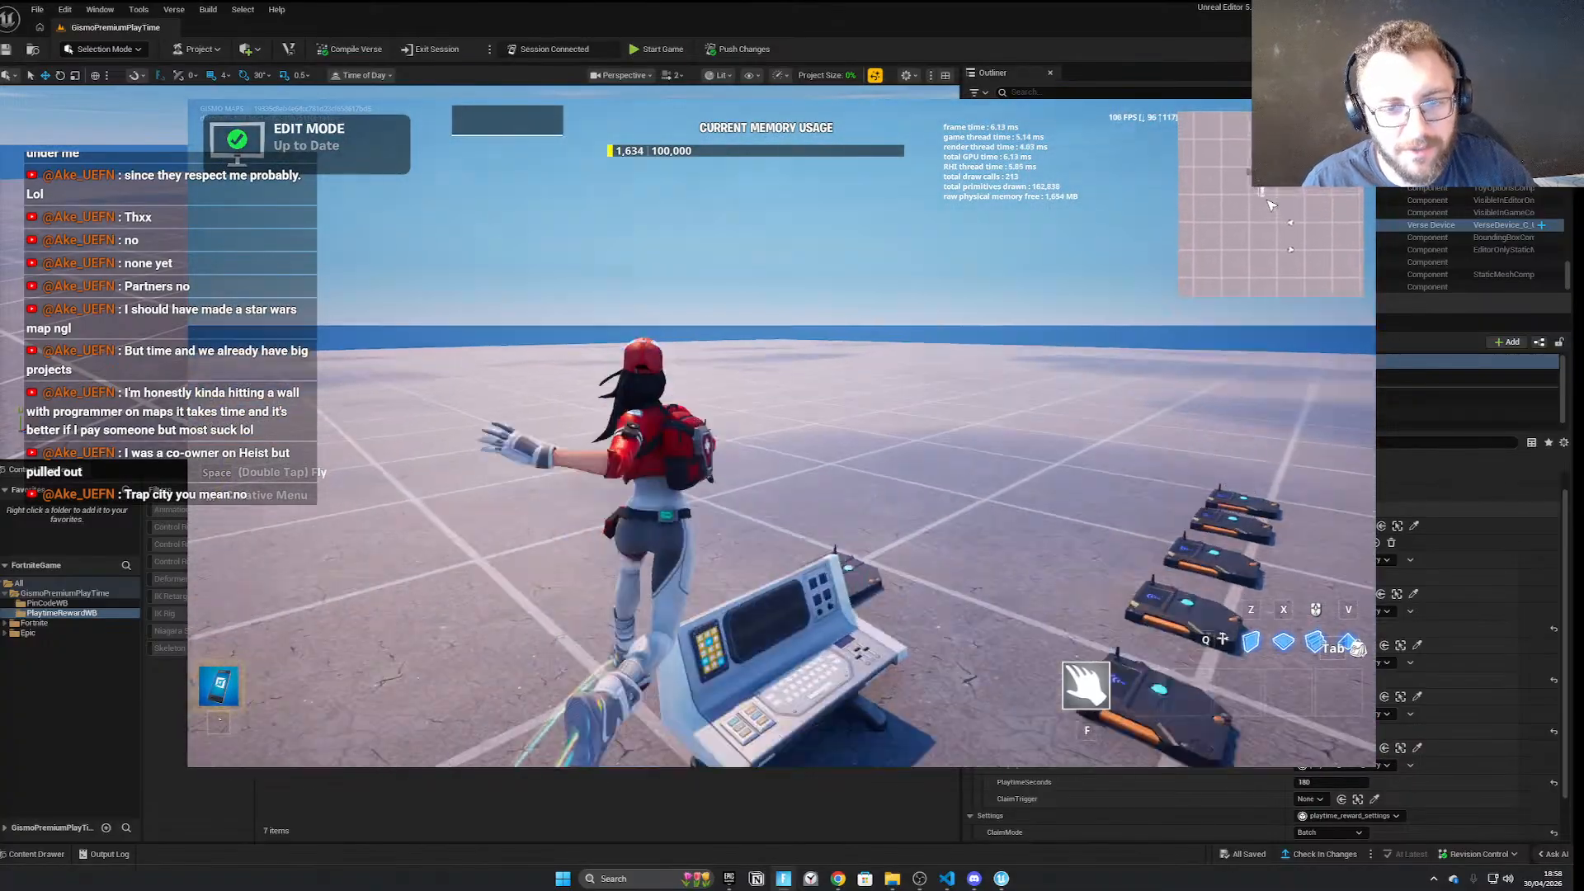
key("Escape")
left_click(1160, 427)
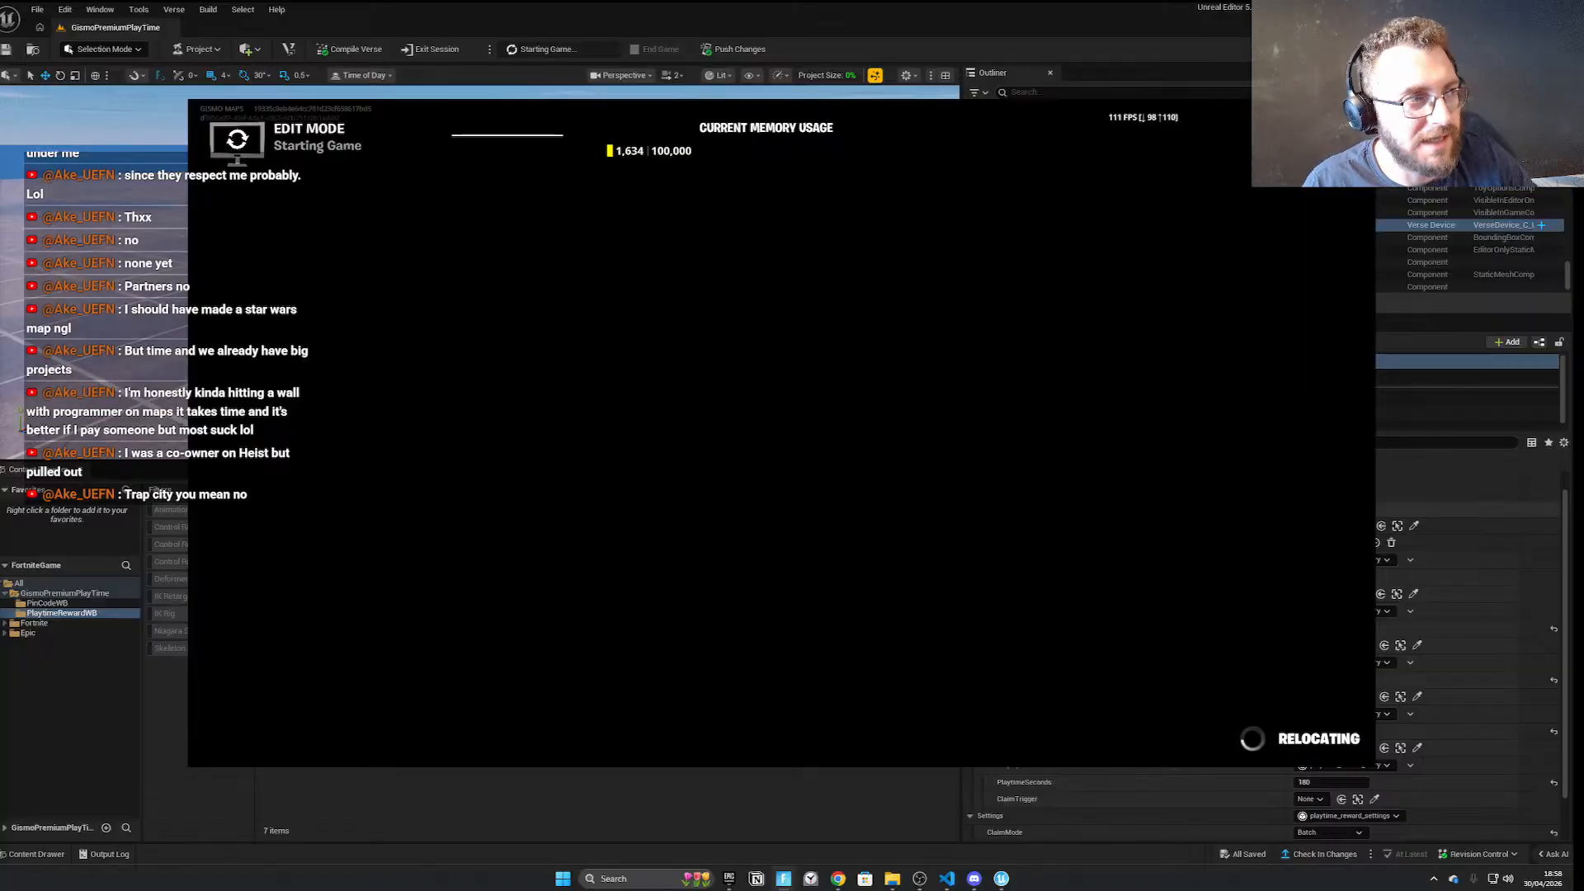
Run over the add-playtime trigger and open the Playtime Rewards menu to check which milestones are marked ready
key("w")
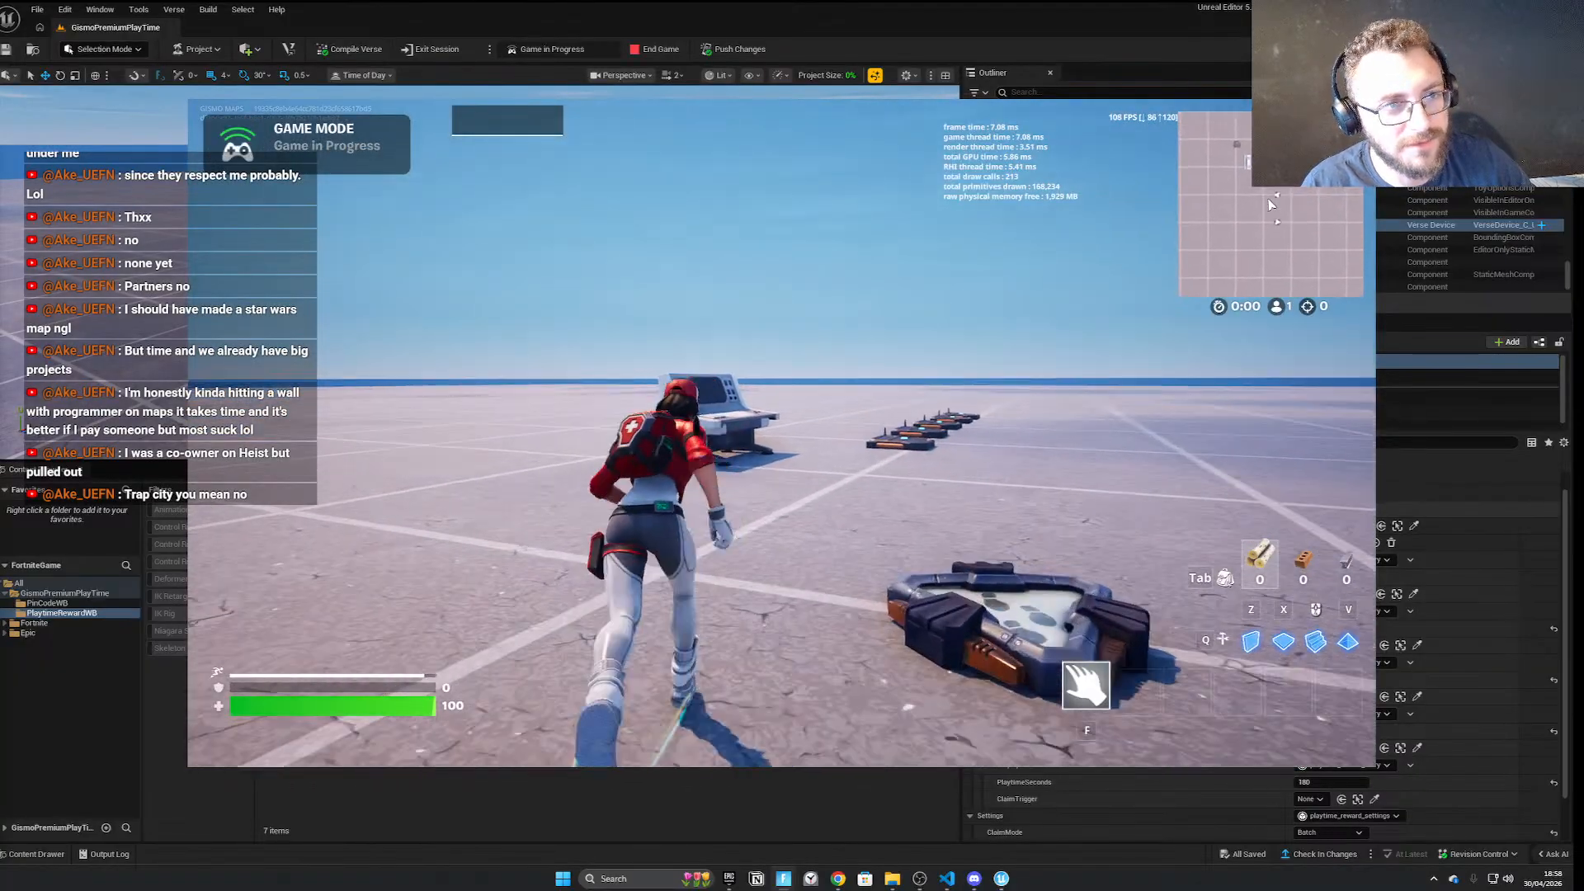
key("w")
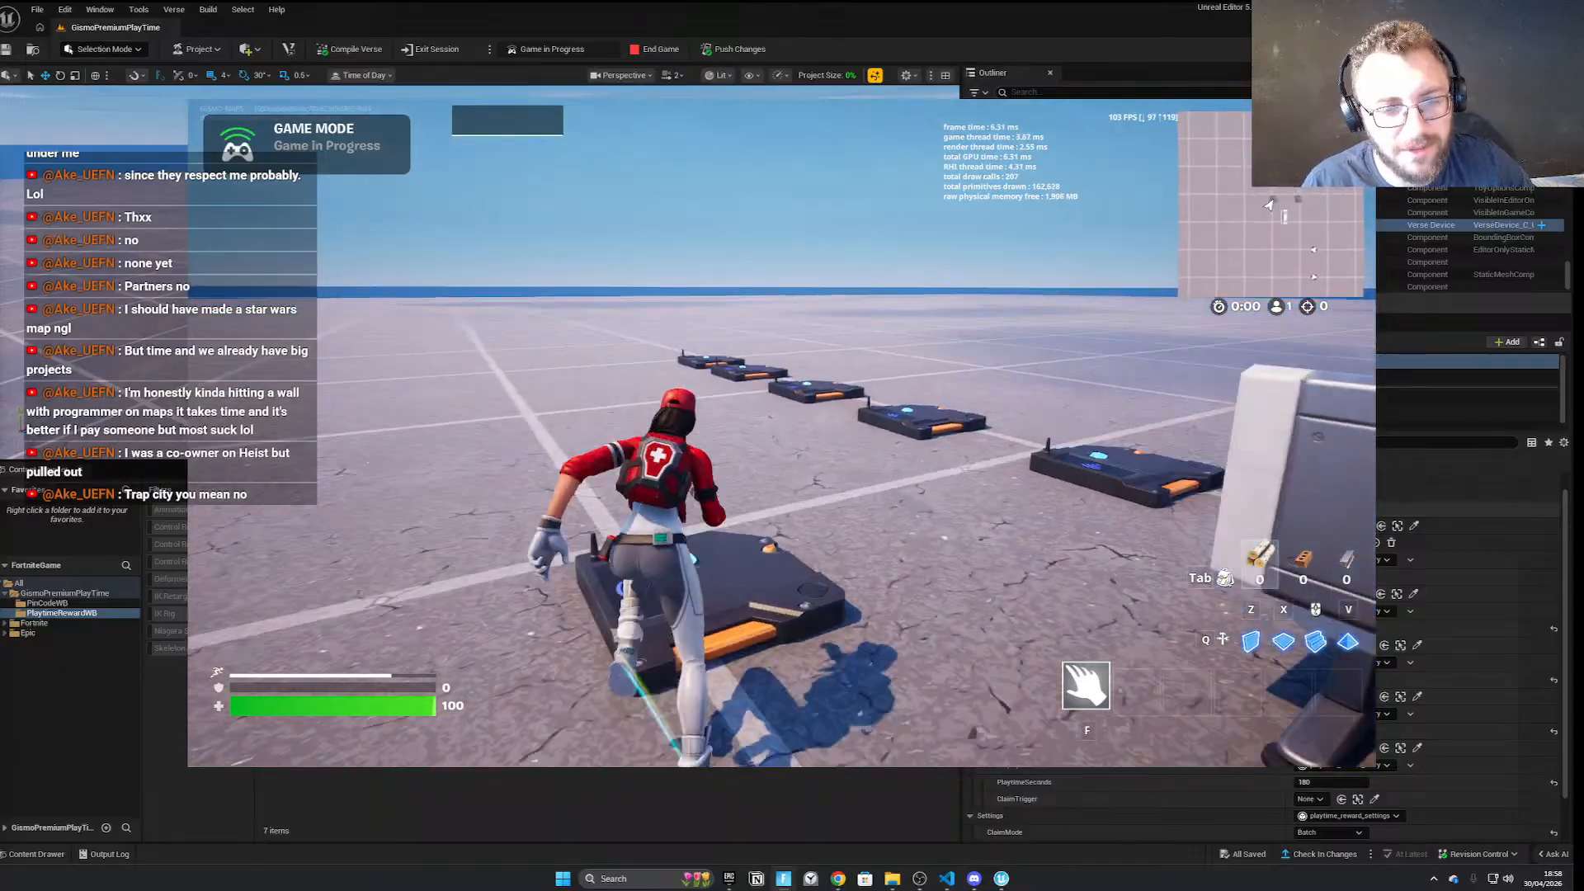
key("d")
key("w")
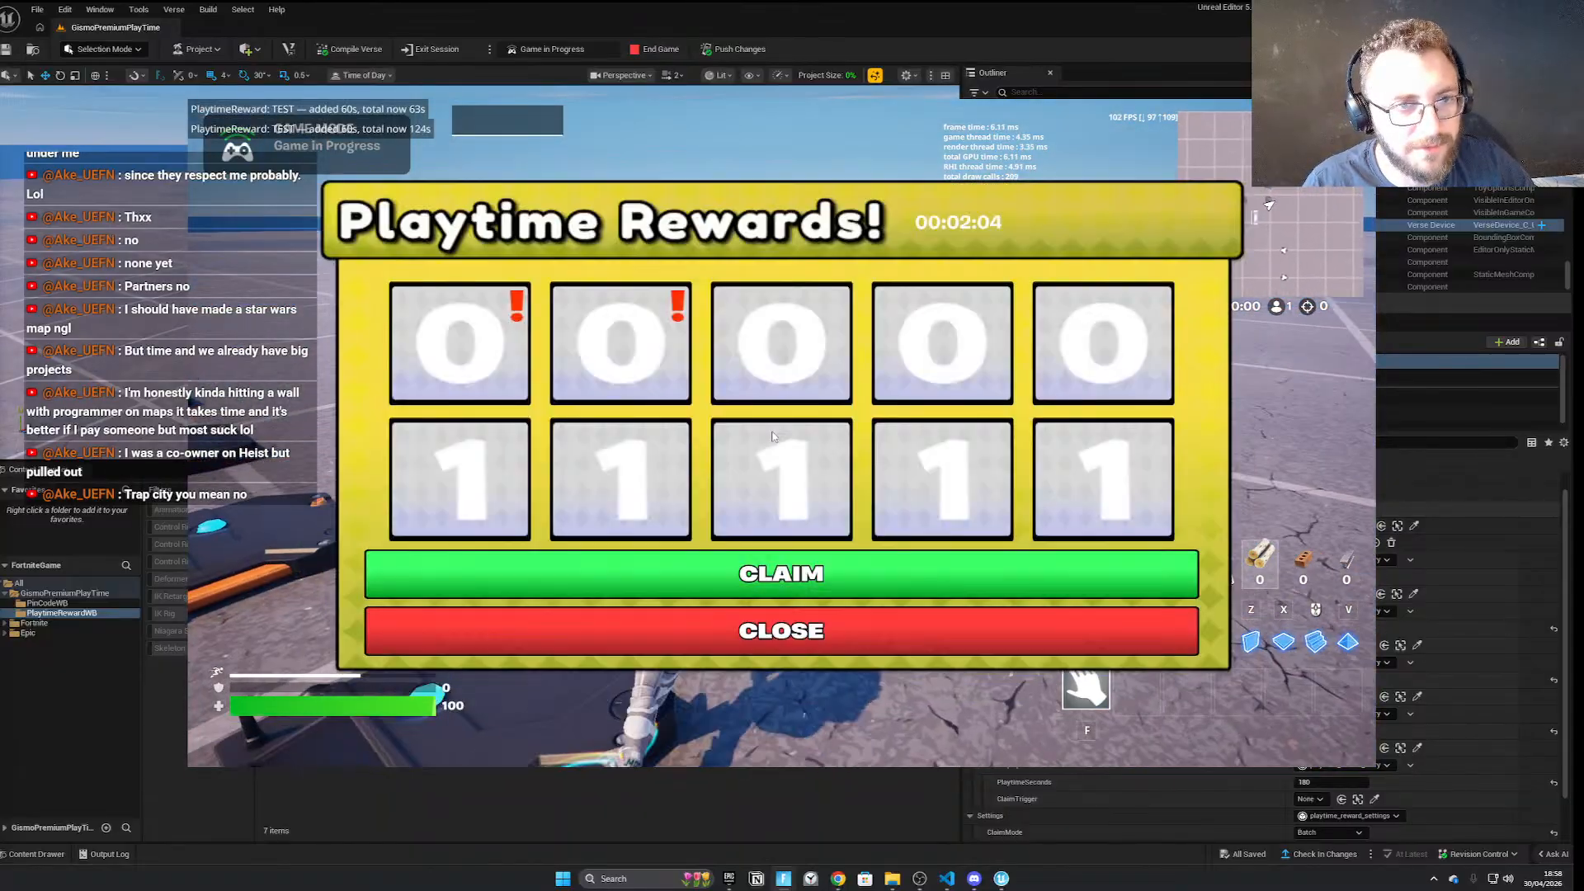
Respawn the character to get out of the Playtime Rewards menu
key("Escape")
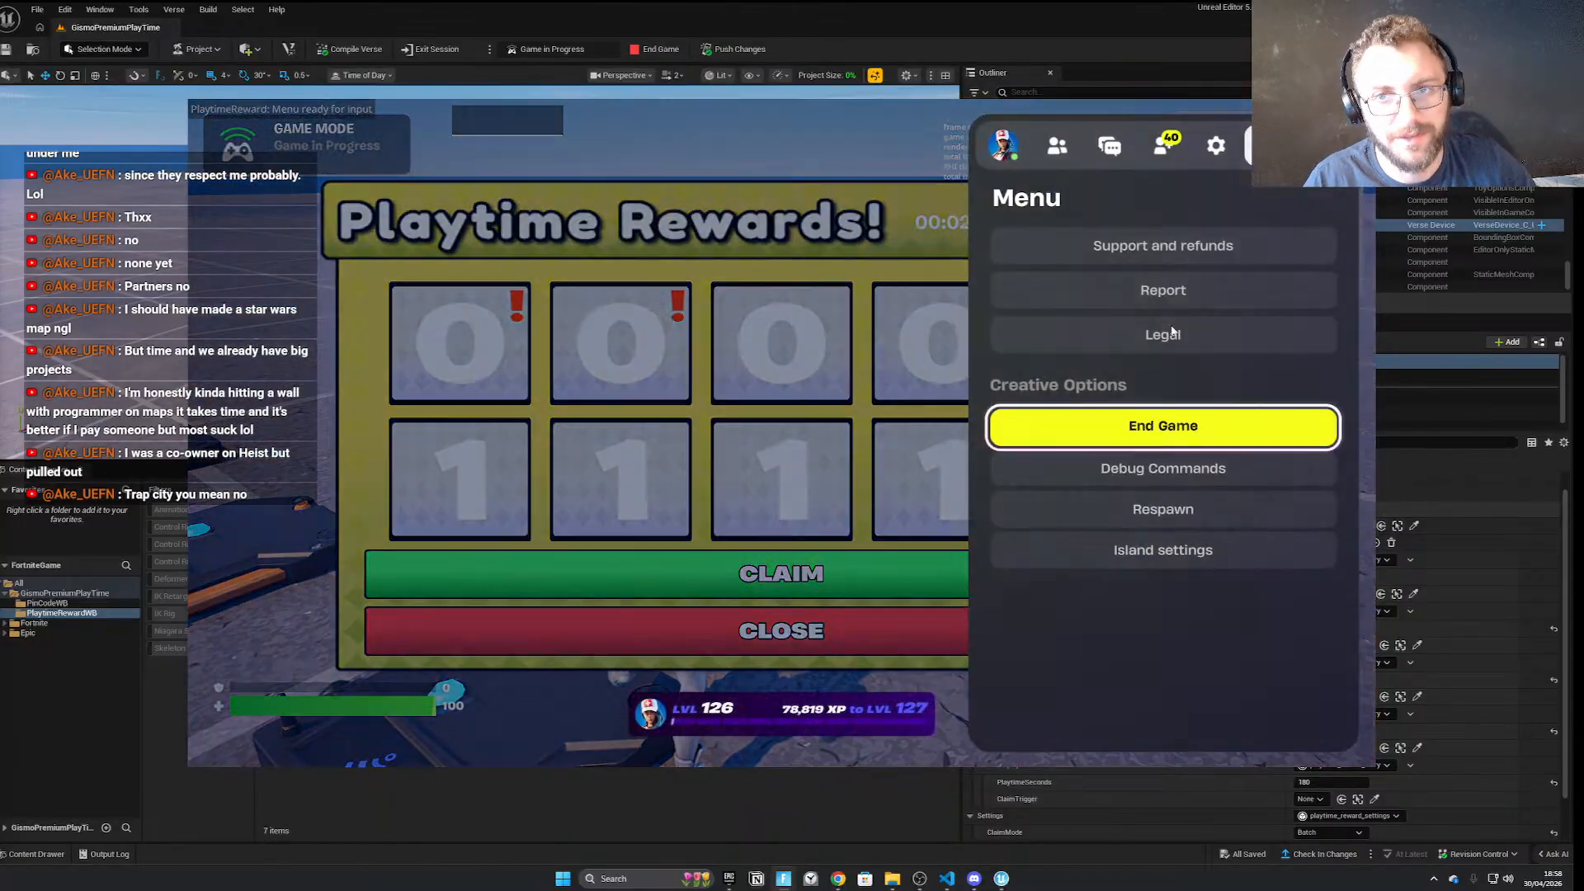
left_click(1155, 509)
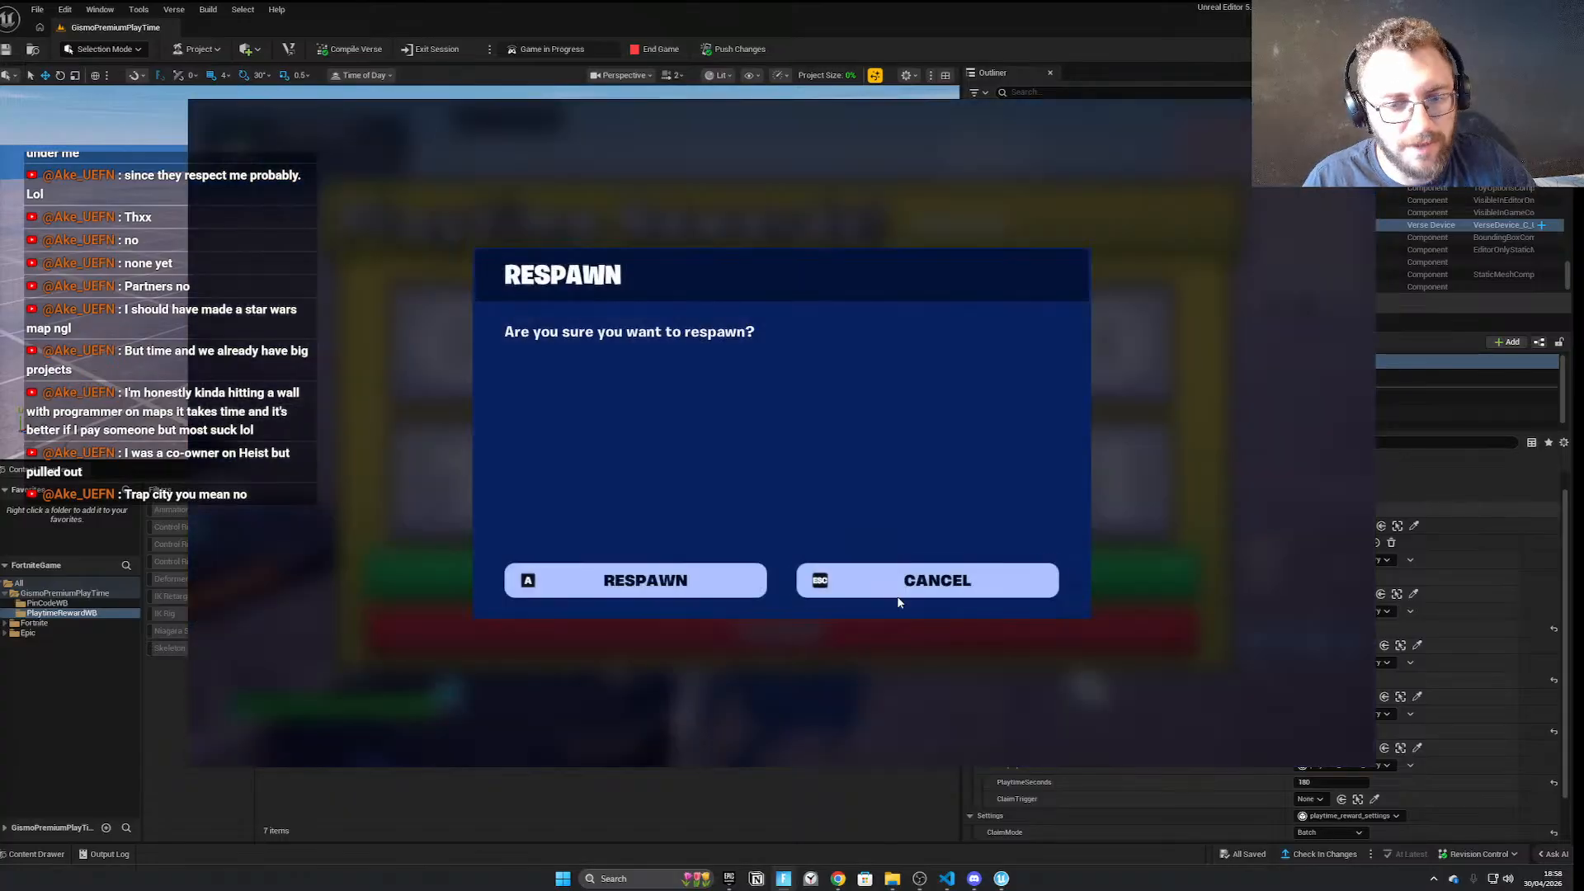
left_click(636, 577)
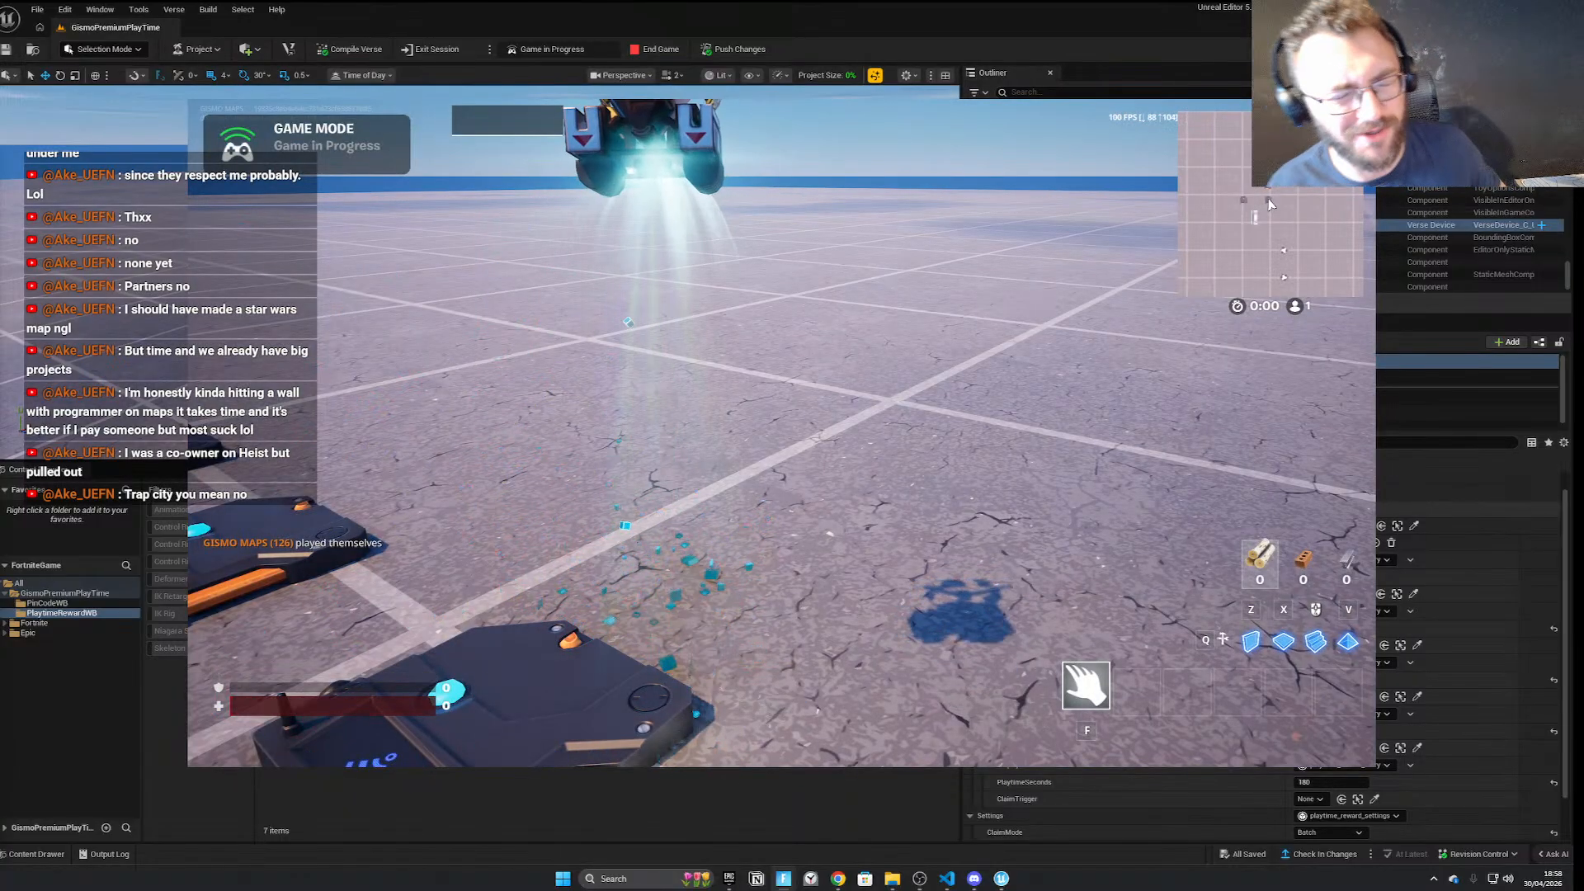
Switch back to the Unreal editor and move the playtime reward device across the floor near the trigger pads
key("Escape")
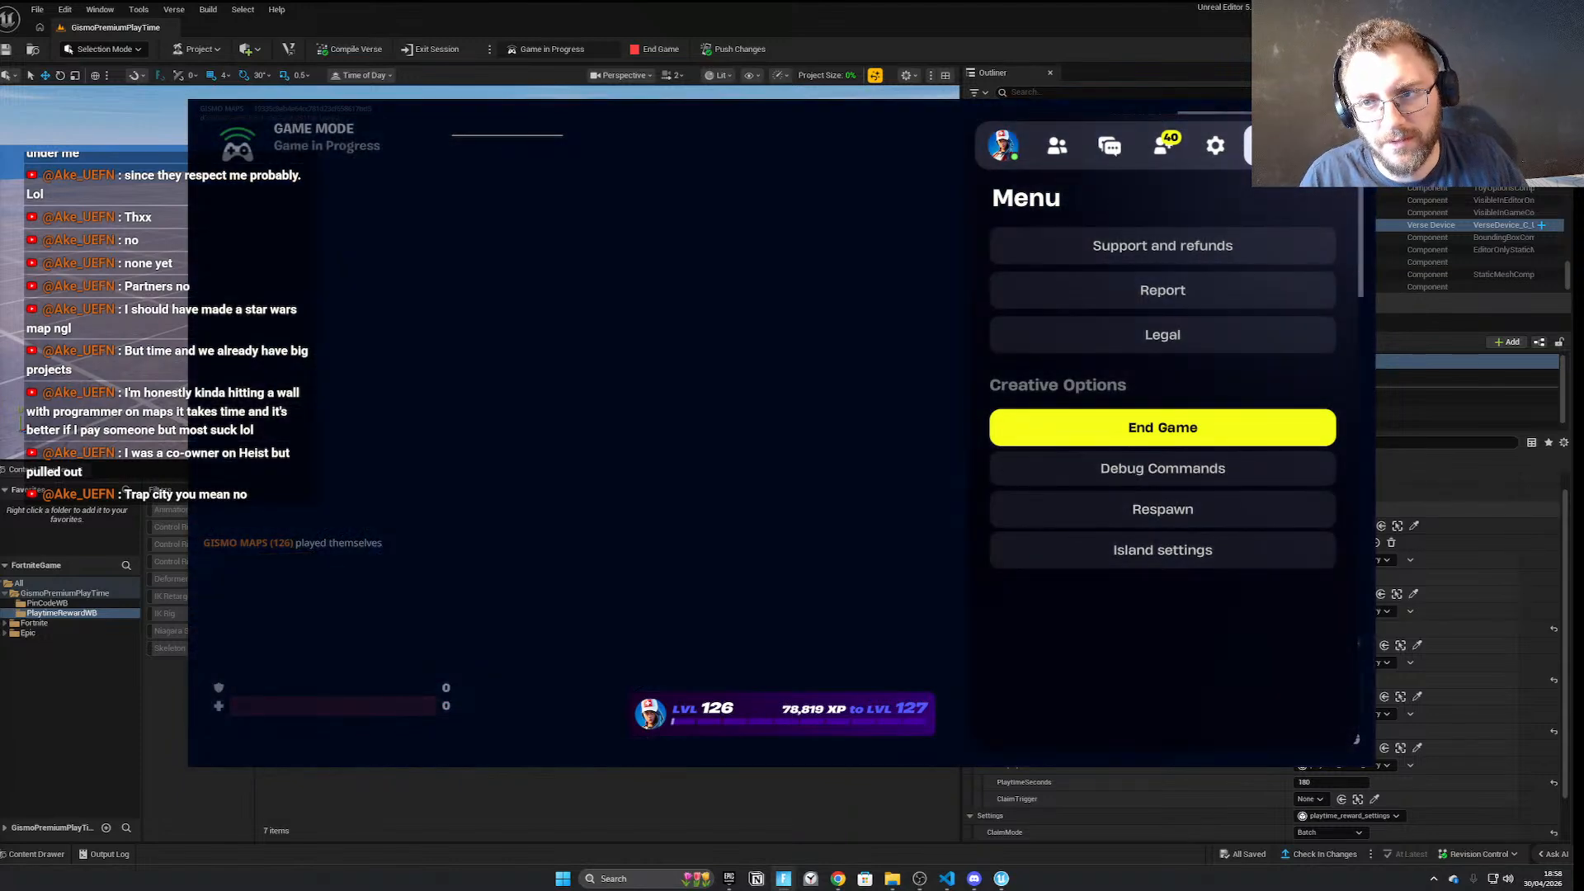
left_click(783, 879)
right_click_drag(434, 282, 512, 330)
key("w")
key("g")
key("w")
scroll(495, 330, "down", 3)
key("g")
key("s")
left_click_drag(554, 302, 502, 312)
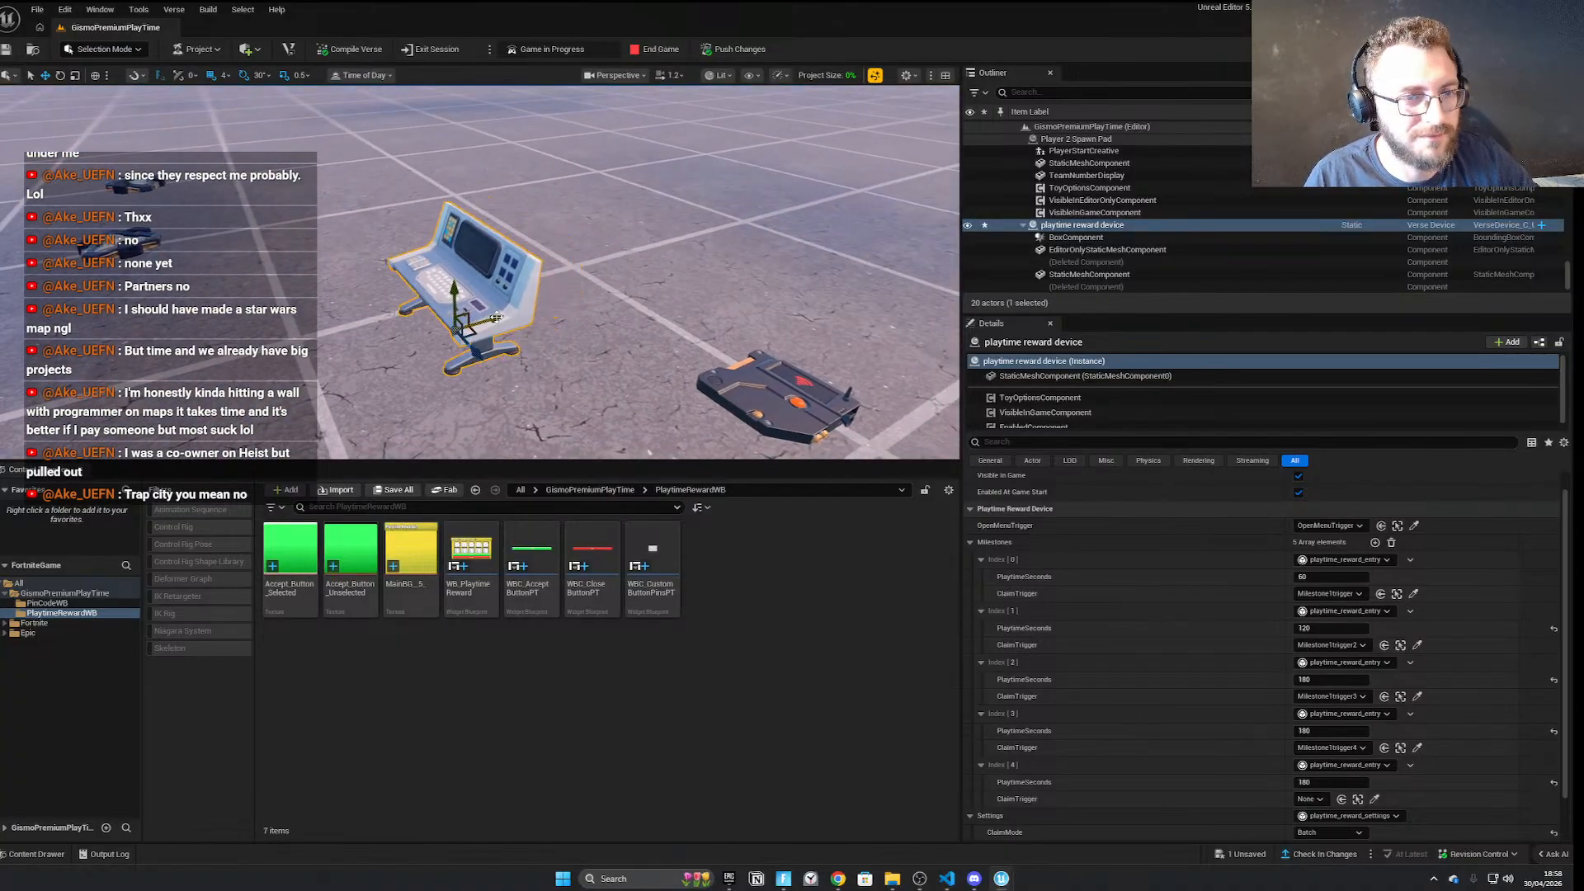
right_click_drag(362, 327, 351, 346)
key("s")
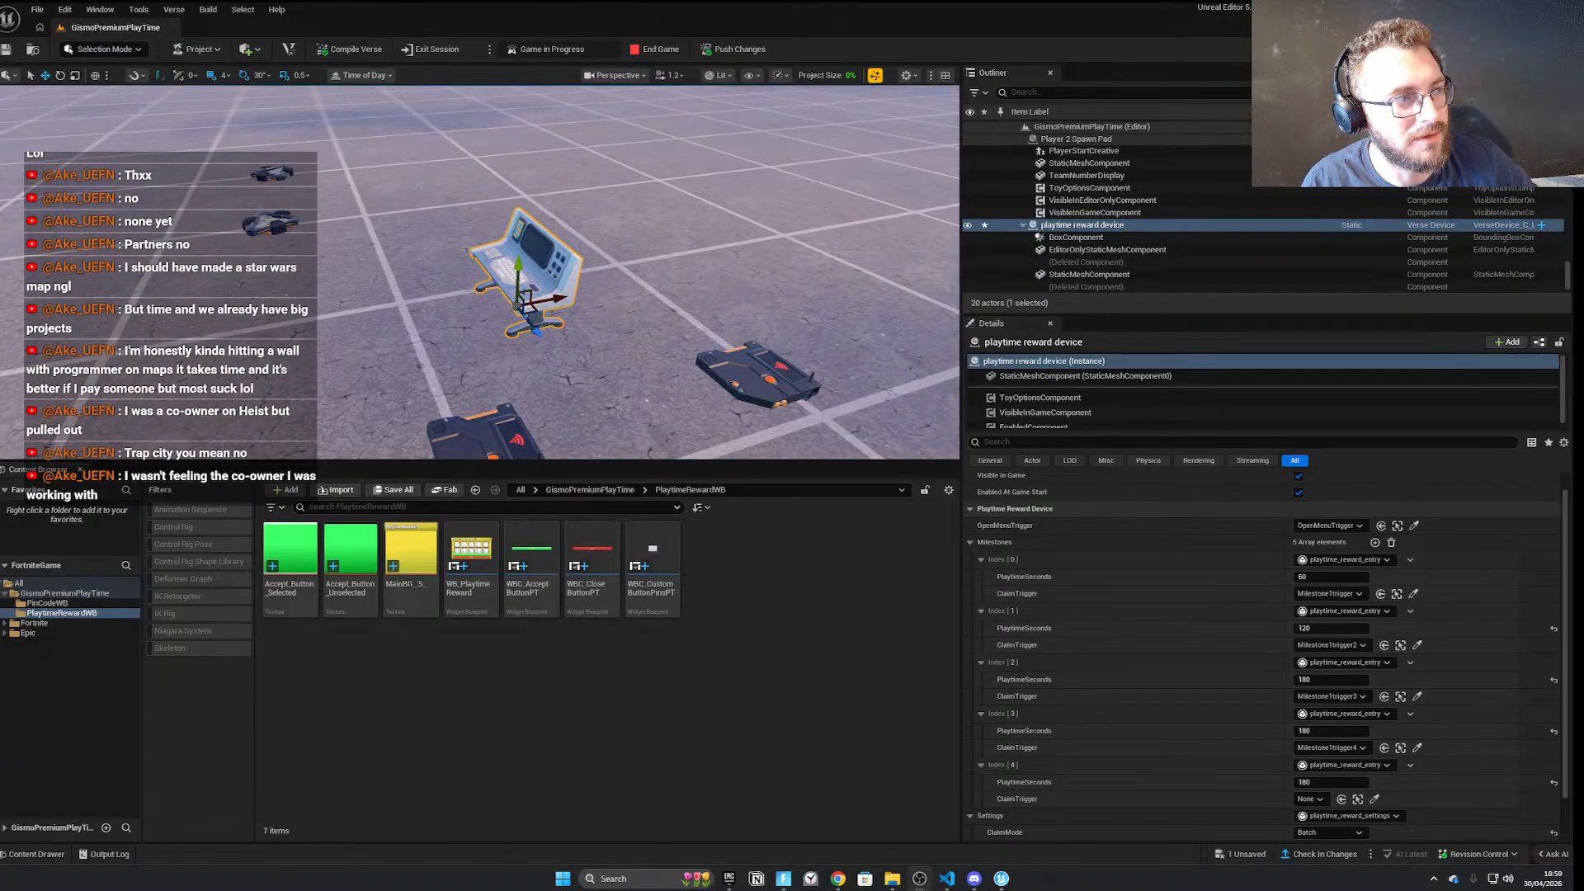
Reposition the playtime reward device between the two nearest trigger pads
left_click_drag(564, 329, 669, 445)
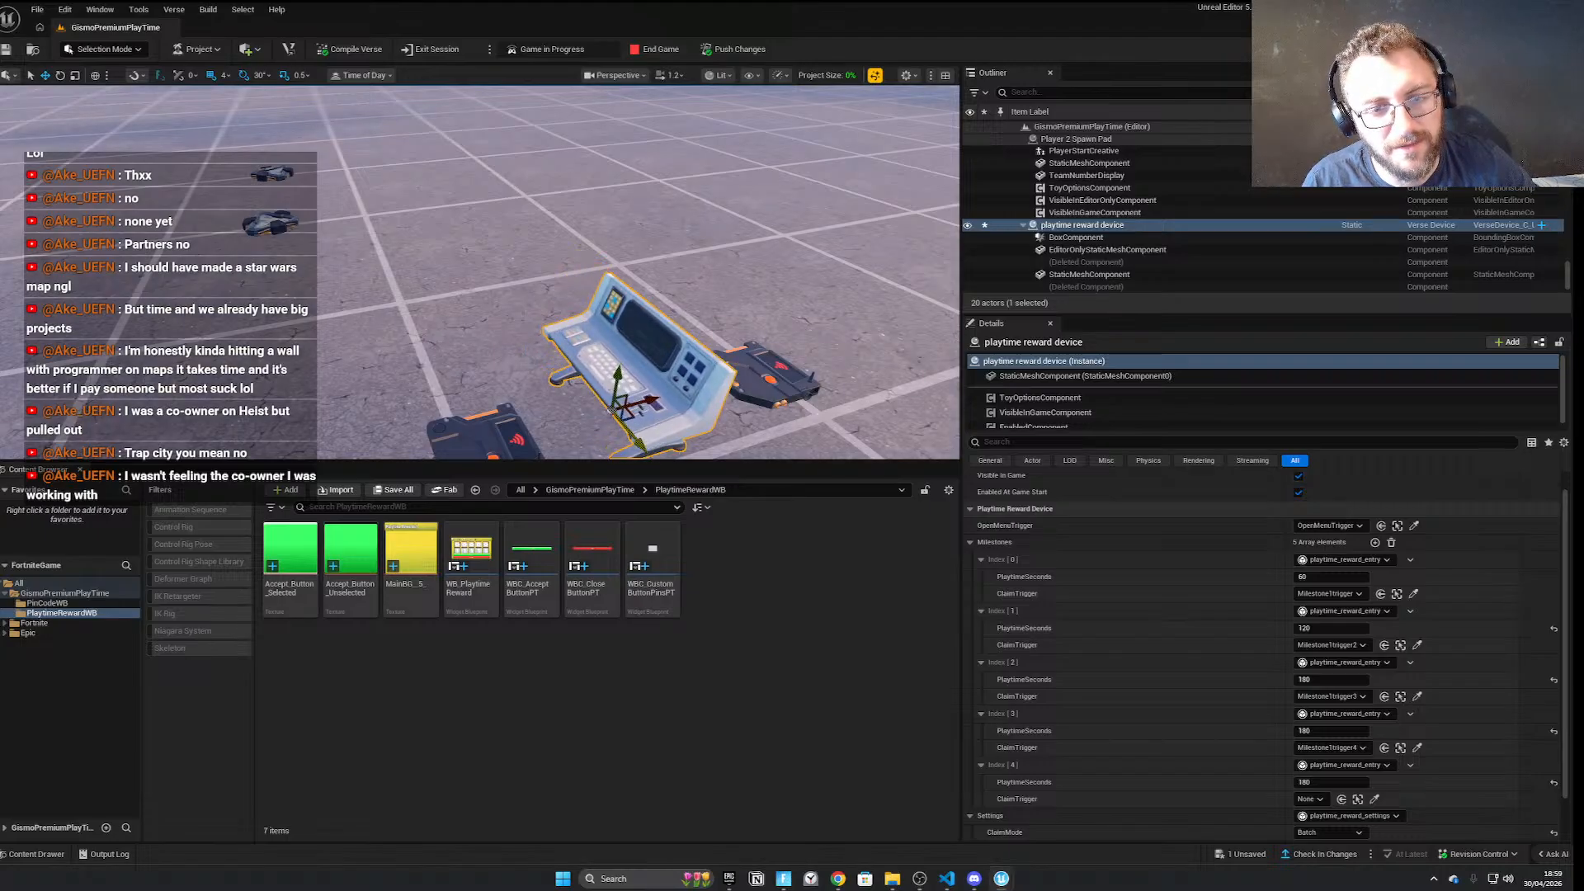
right_click_drag(637, 437, 619, 422)
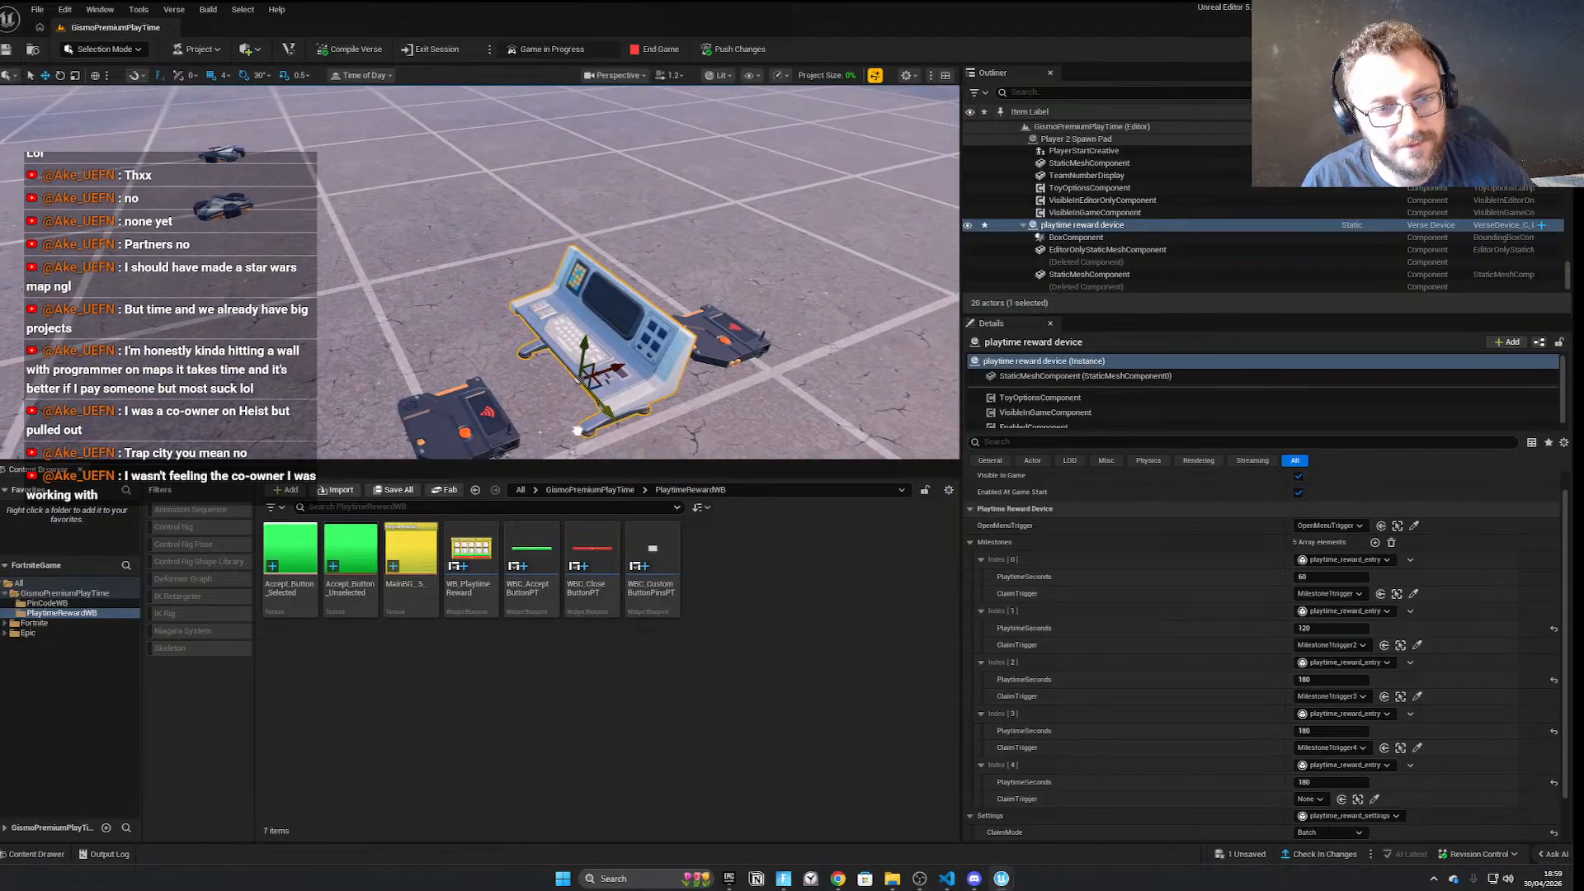
right_click_drag(491, 393, 561, 405)
key("w")
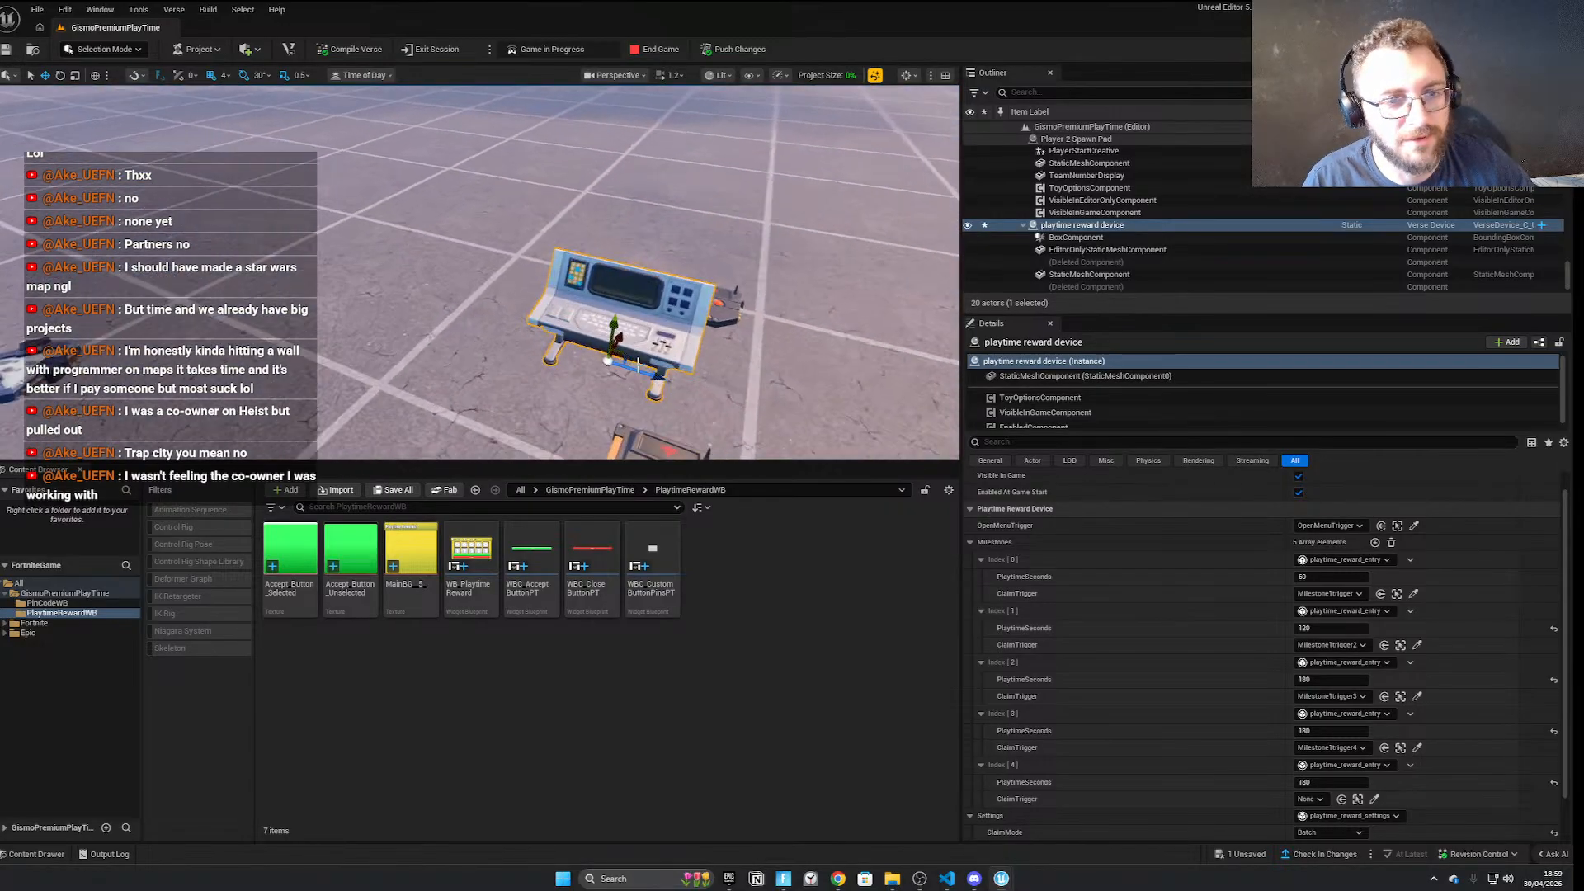
left_click_drag(684, 387, 482, 368)
mouse_move(593, 382)
right_mouse_down()
mouse_move(491, 363)
mouse_move(585, 378)
right_mouse_up()
key("d")
key("a")
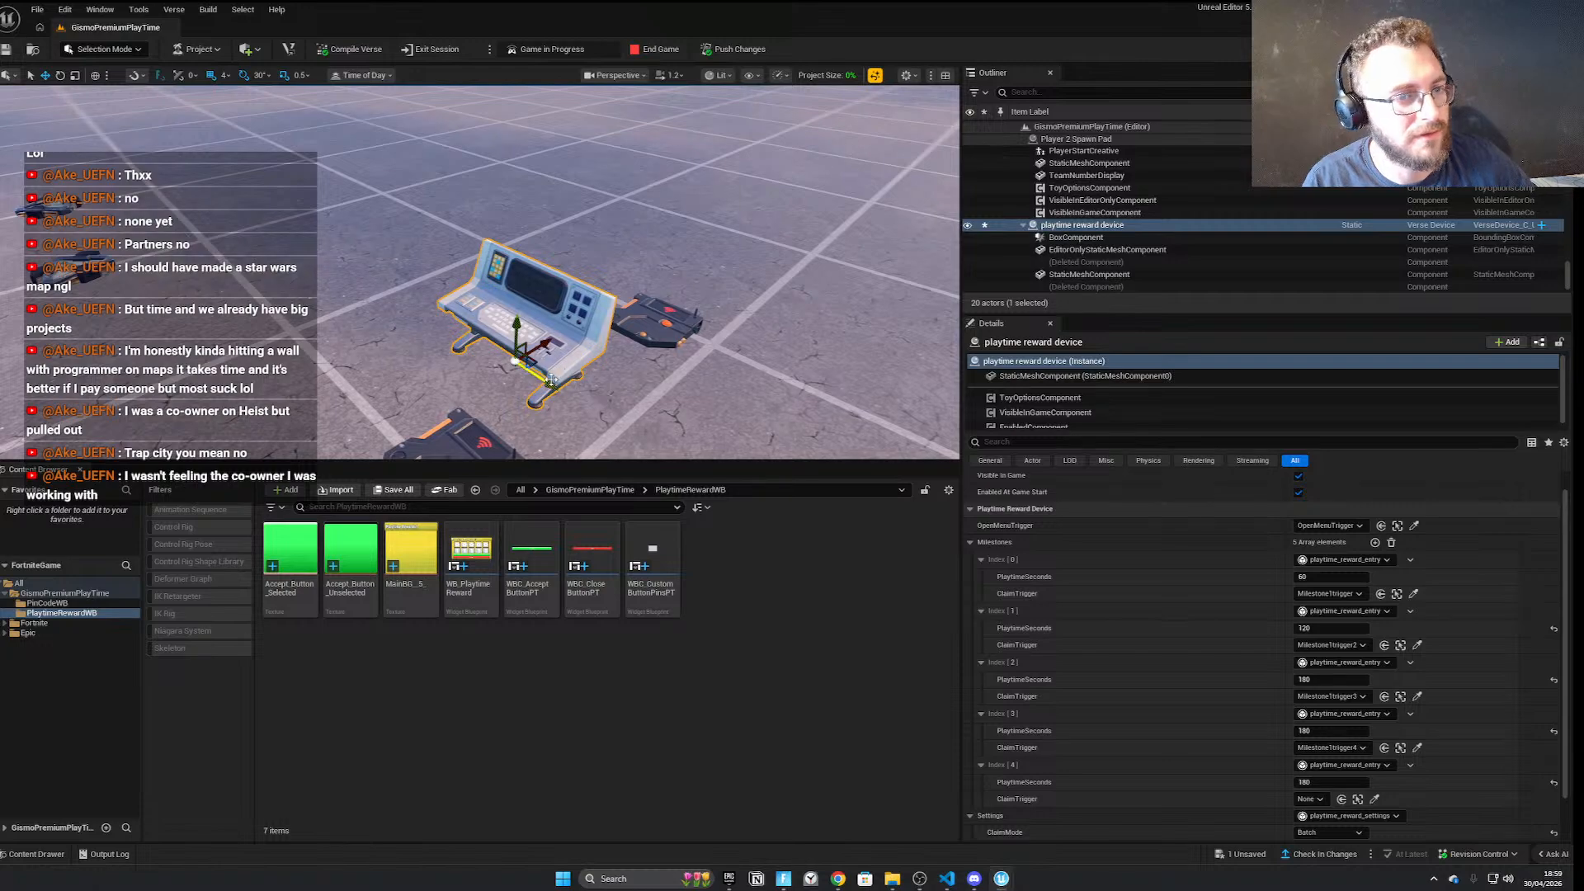
Nudge the playtime reward device sideways to line it up with the row of trigger pads
left_click_drag(552, 380, 327, 192)
key("w")
right_click_drag(327, 192, 206, 320)
left_click_drag(206, 319, 551, 320)
key("d")
right_click_drag(696, 320, 660, 320)
key("a")
key("s")
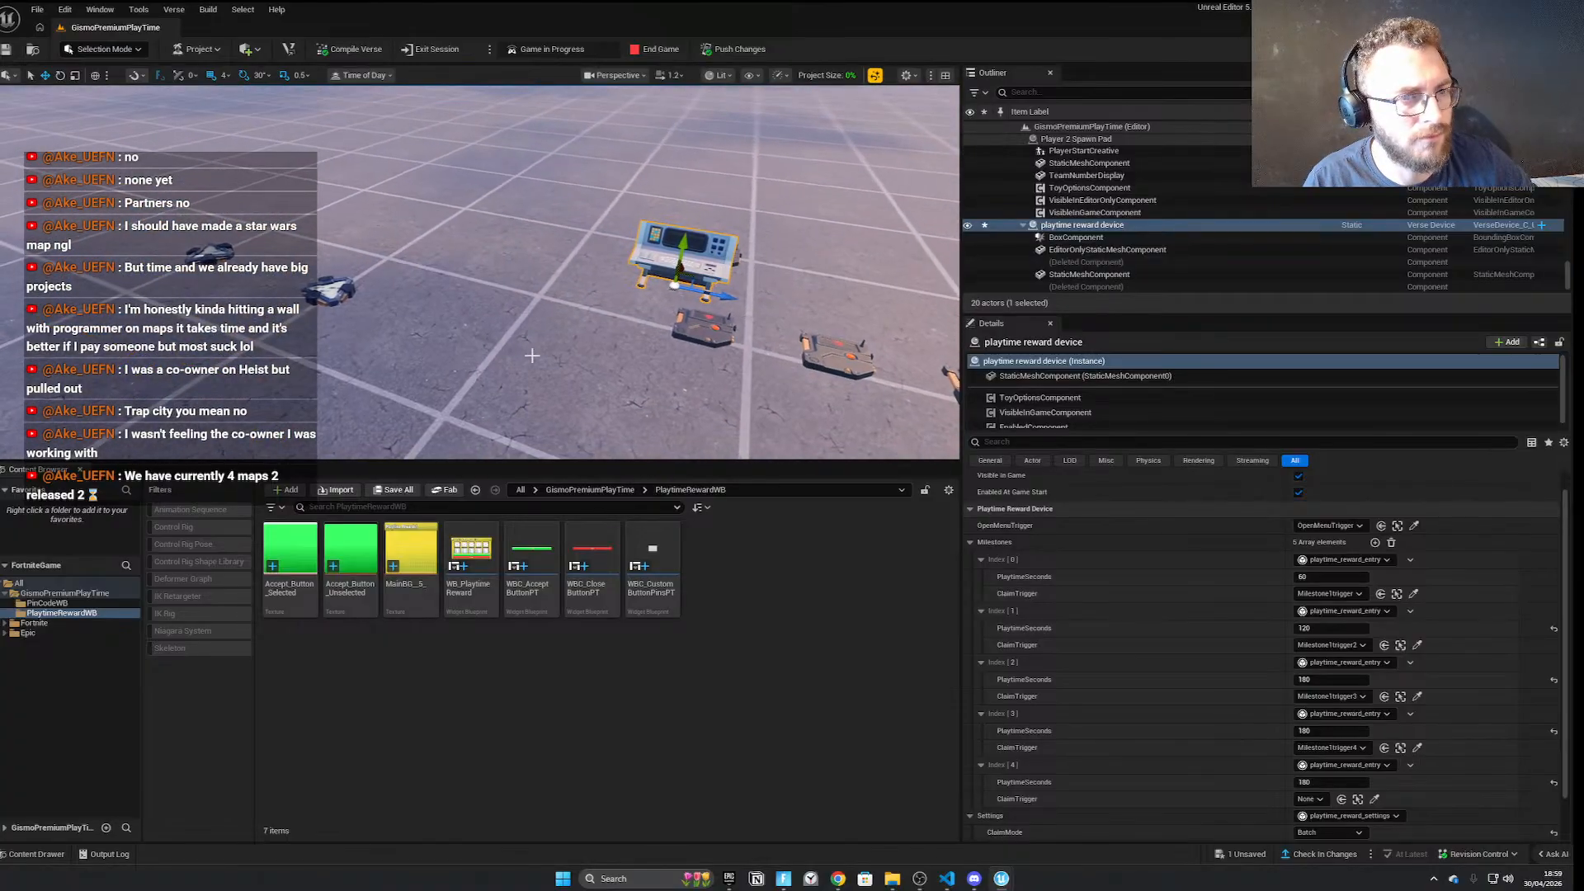
left_click_drag(717, 293, 689, 289)
right_click_drag(700, 291, 705, 291)
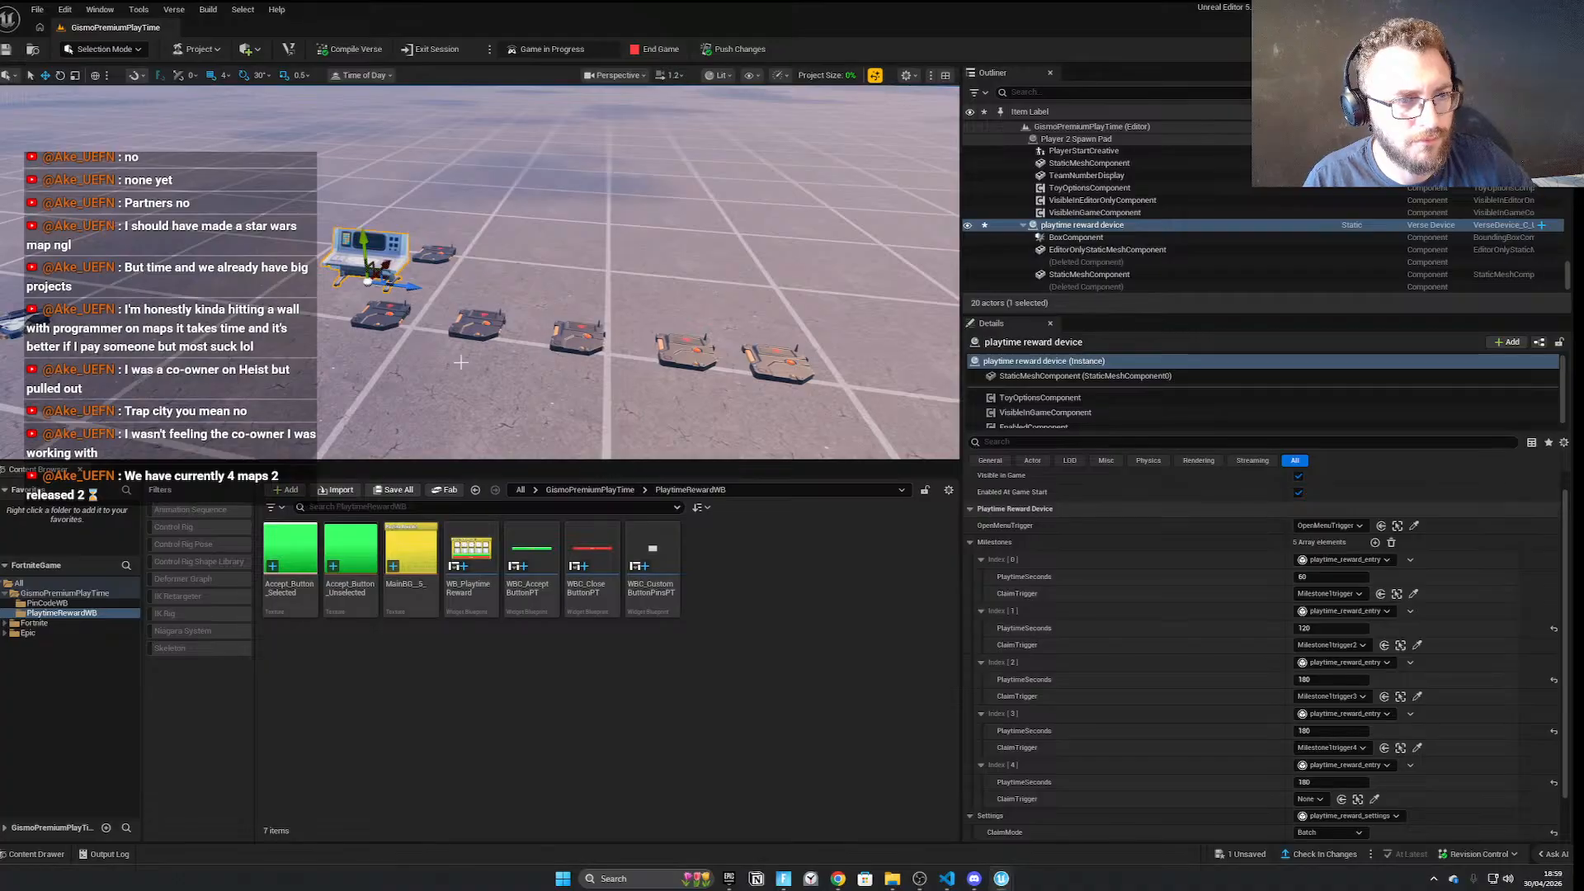
Open the WB_PlaytimeReward widget and compare its first-row reward slots with the playtime reward device's milestone entries
double_click(470, 557)
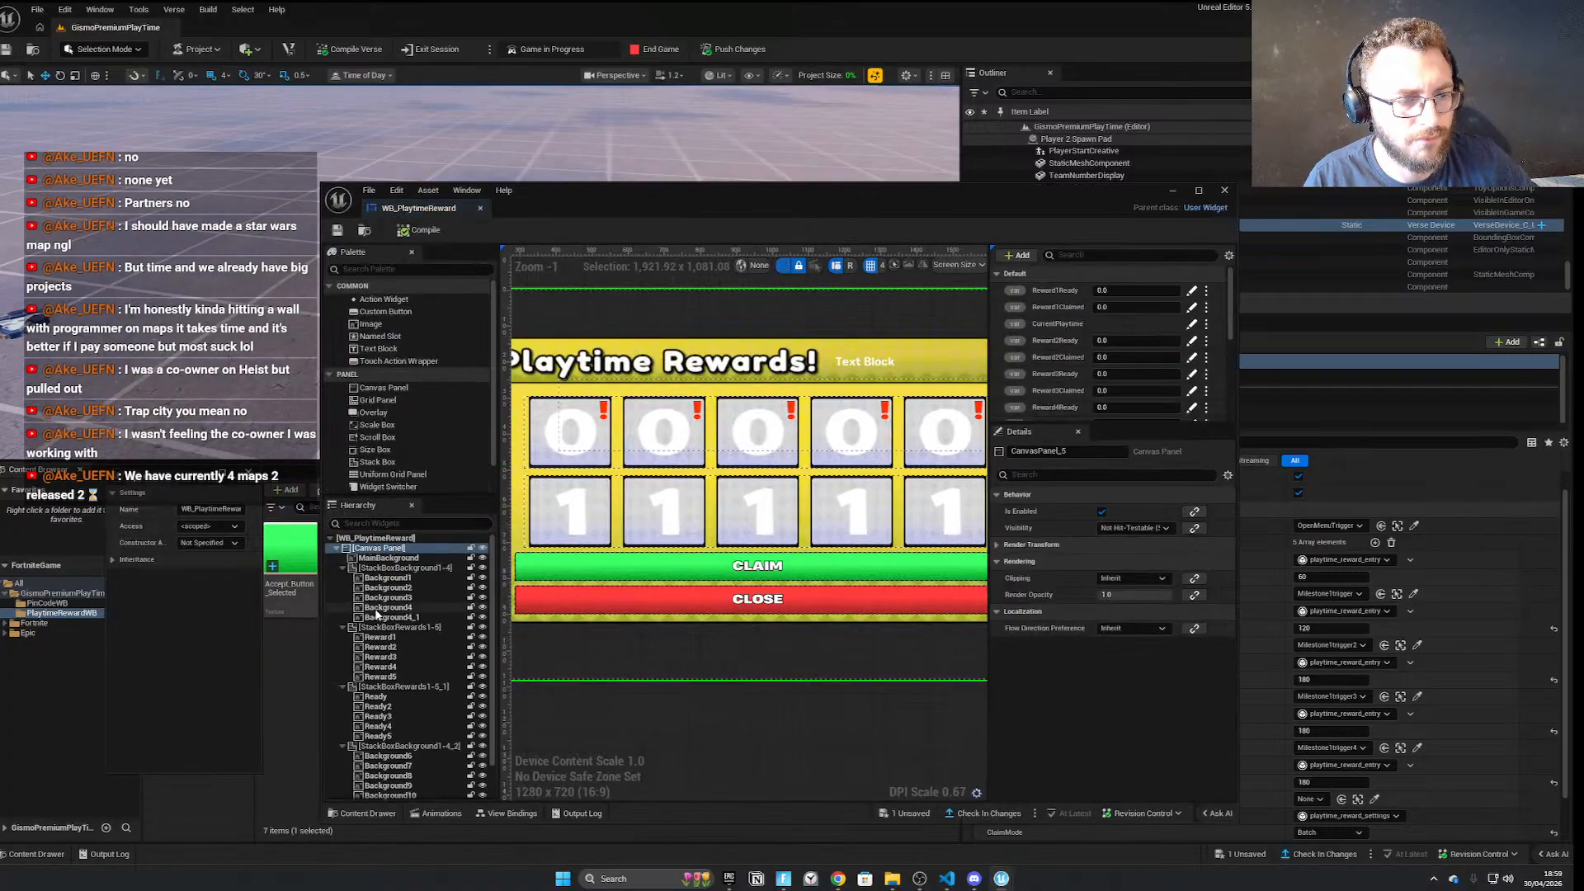
left_click(410, 630)
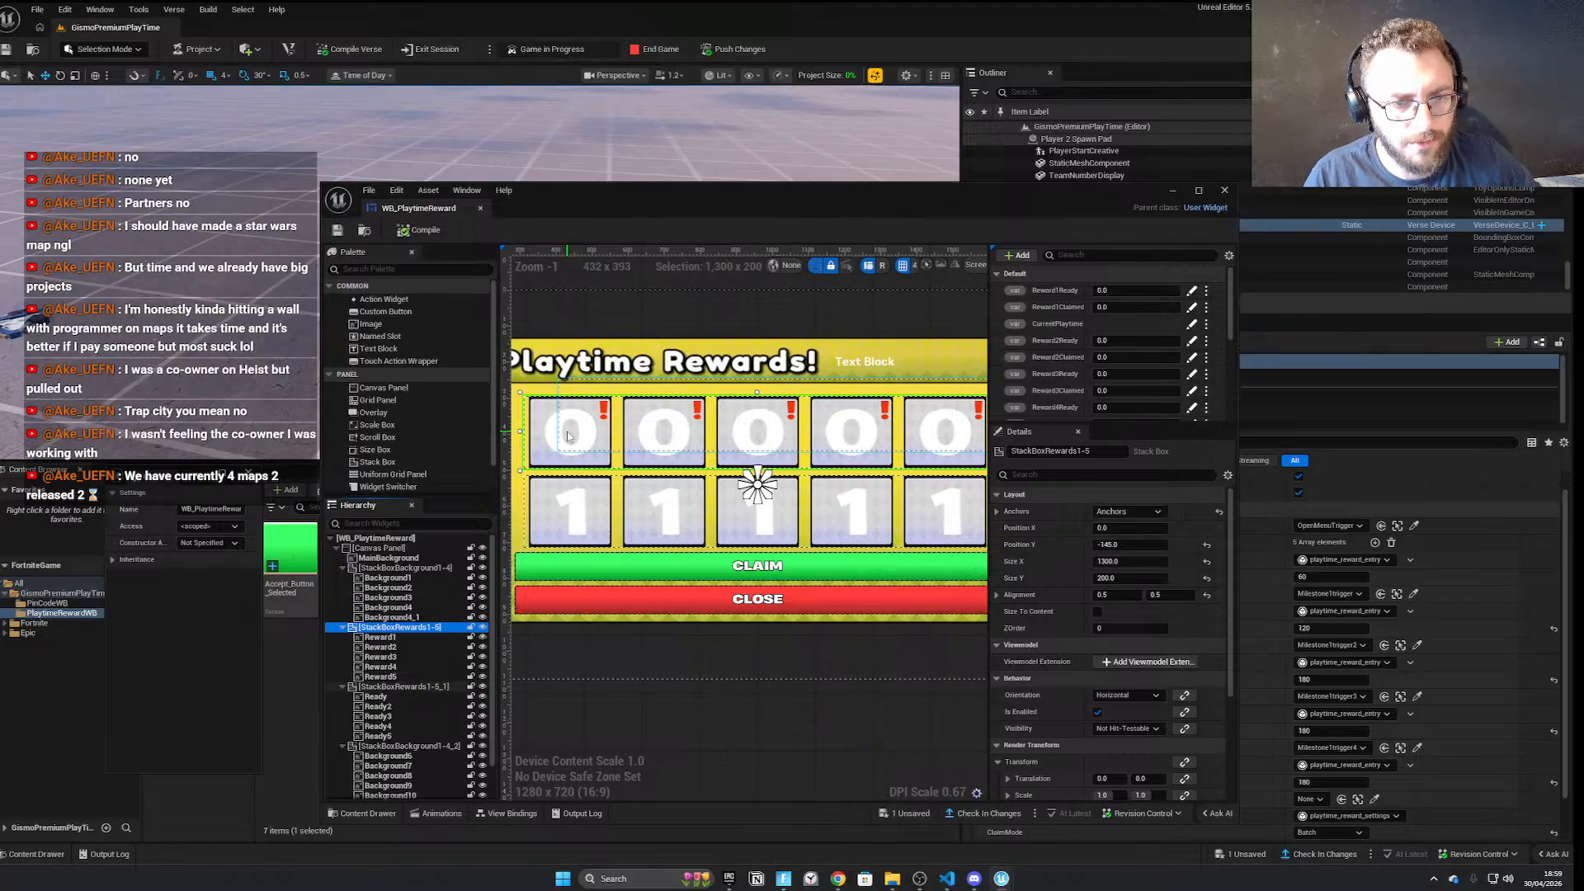
left_click(602, 446)
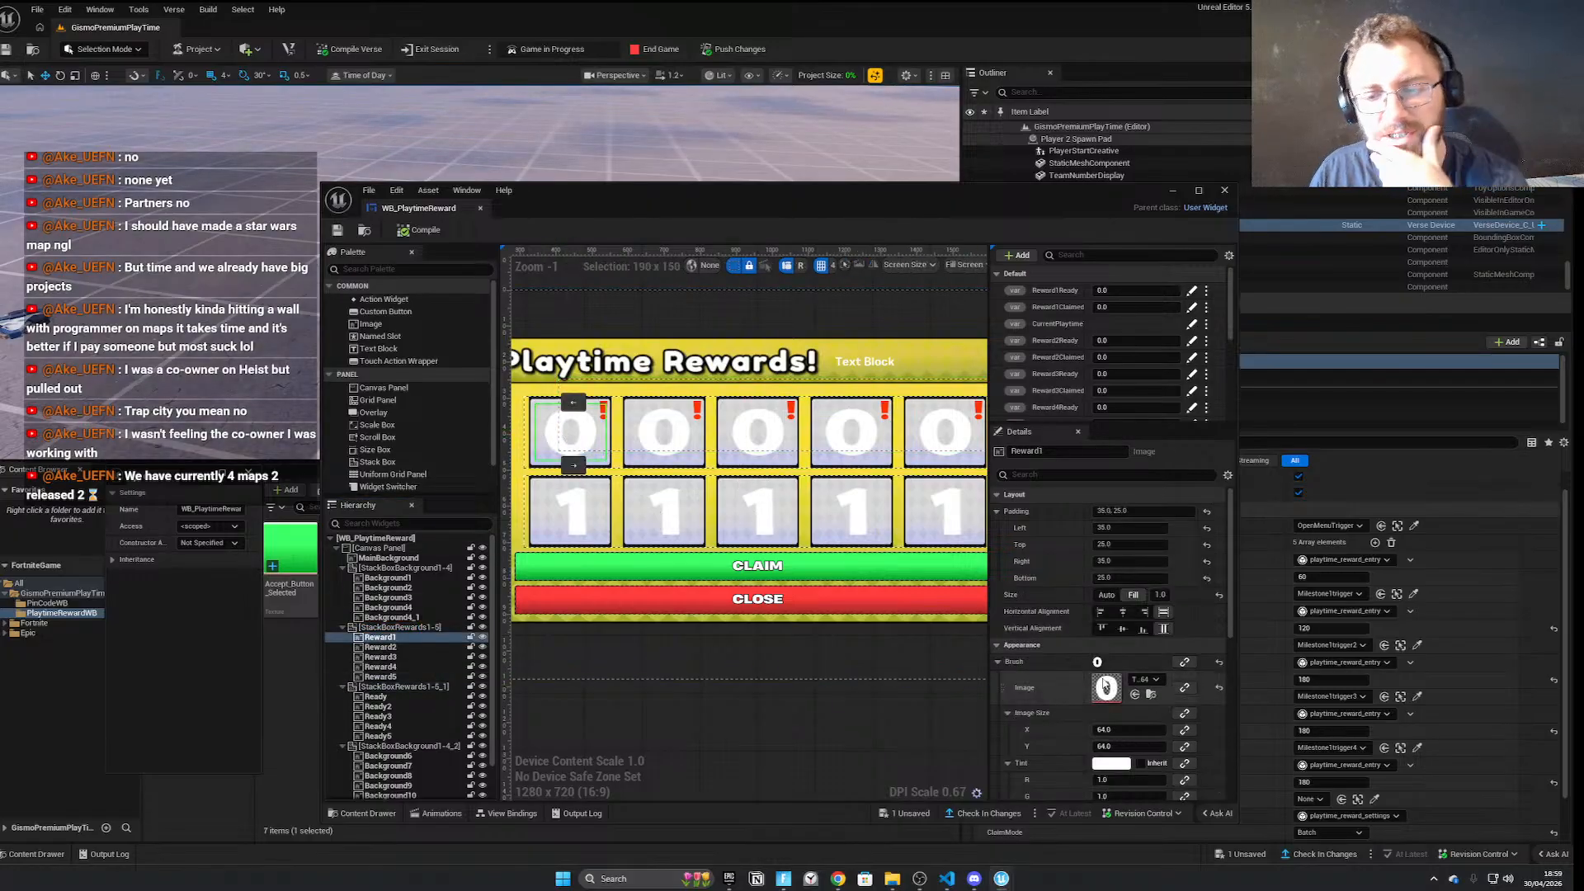
left_click_drag(1080, 203, 594, 220)
scroll(1287, 665, "down", 3)
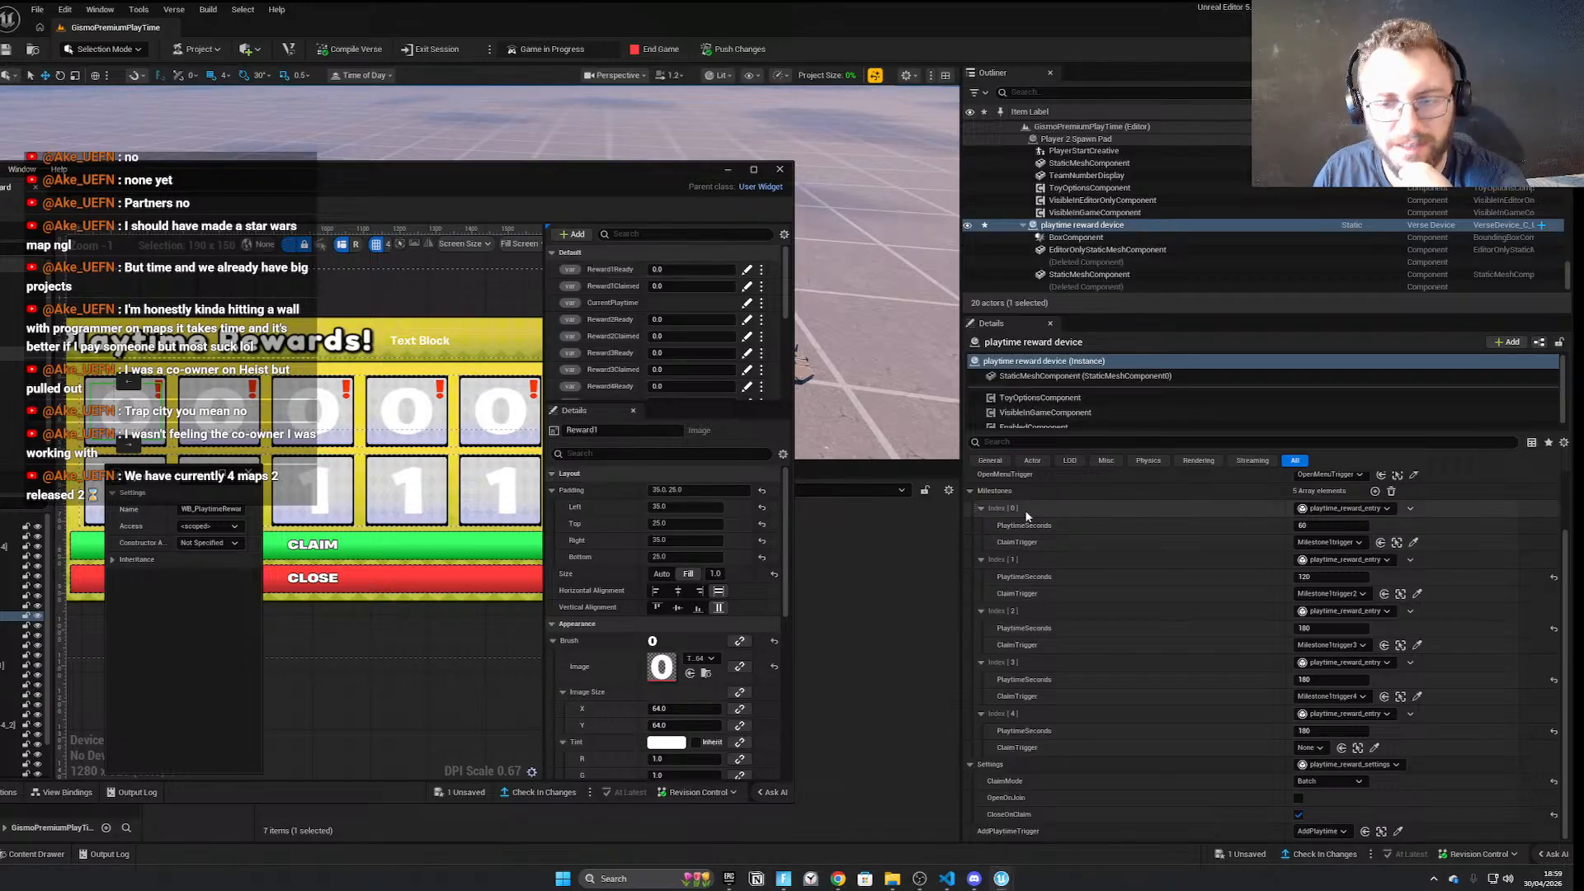
mouse_move(1007, 494)
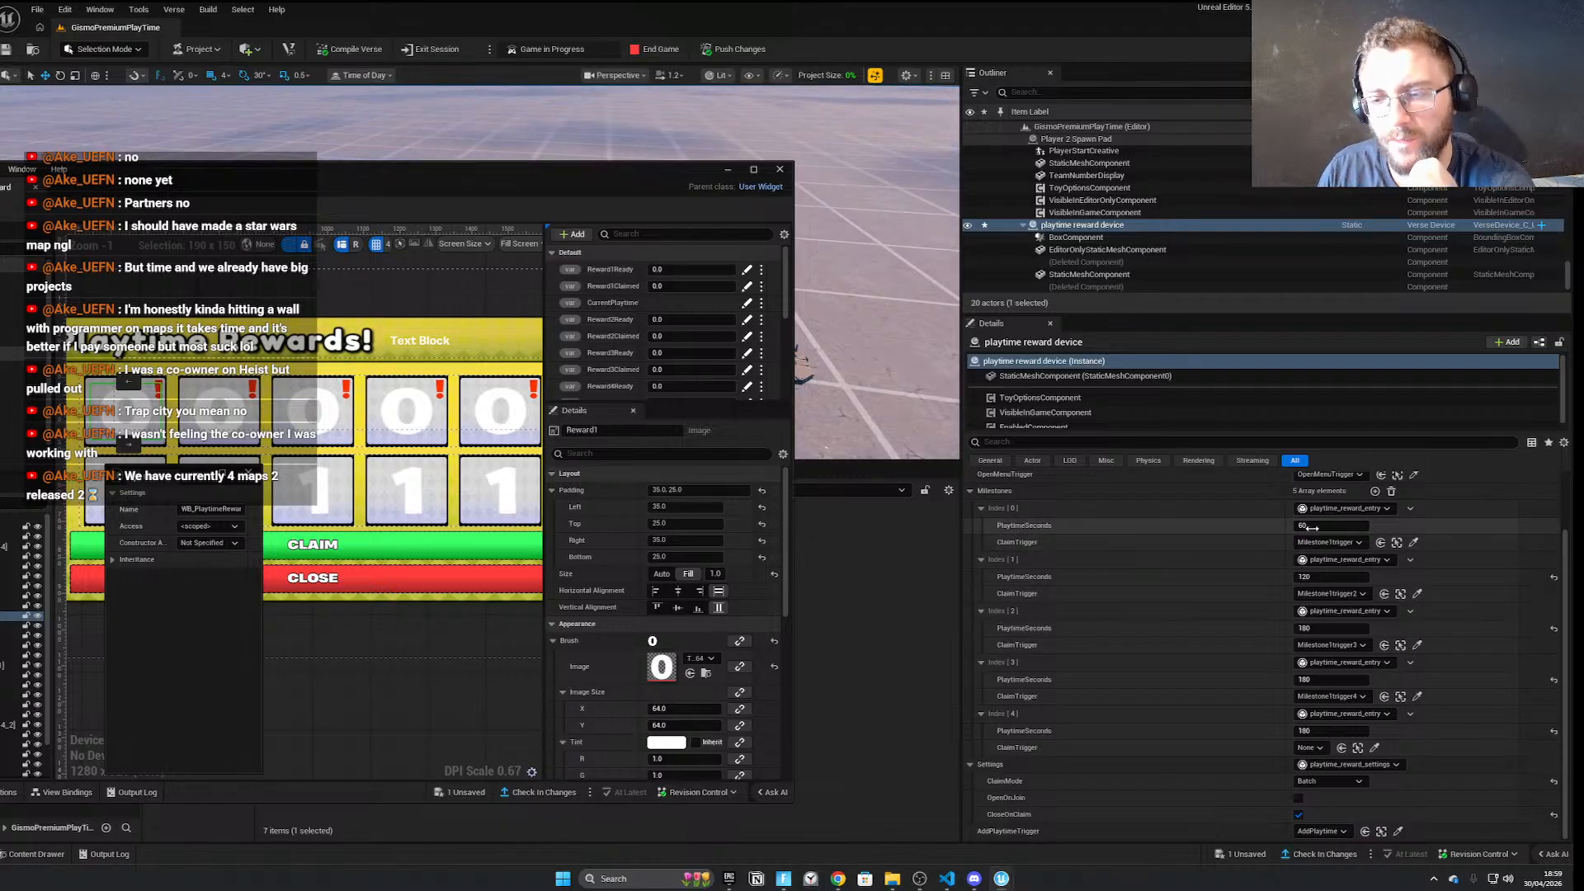
left_click(1330, 576)
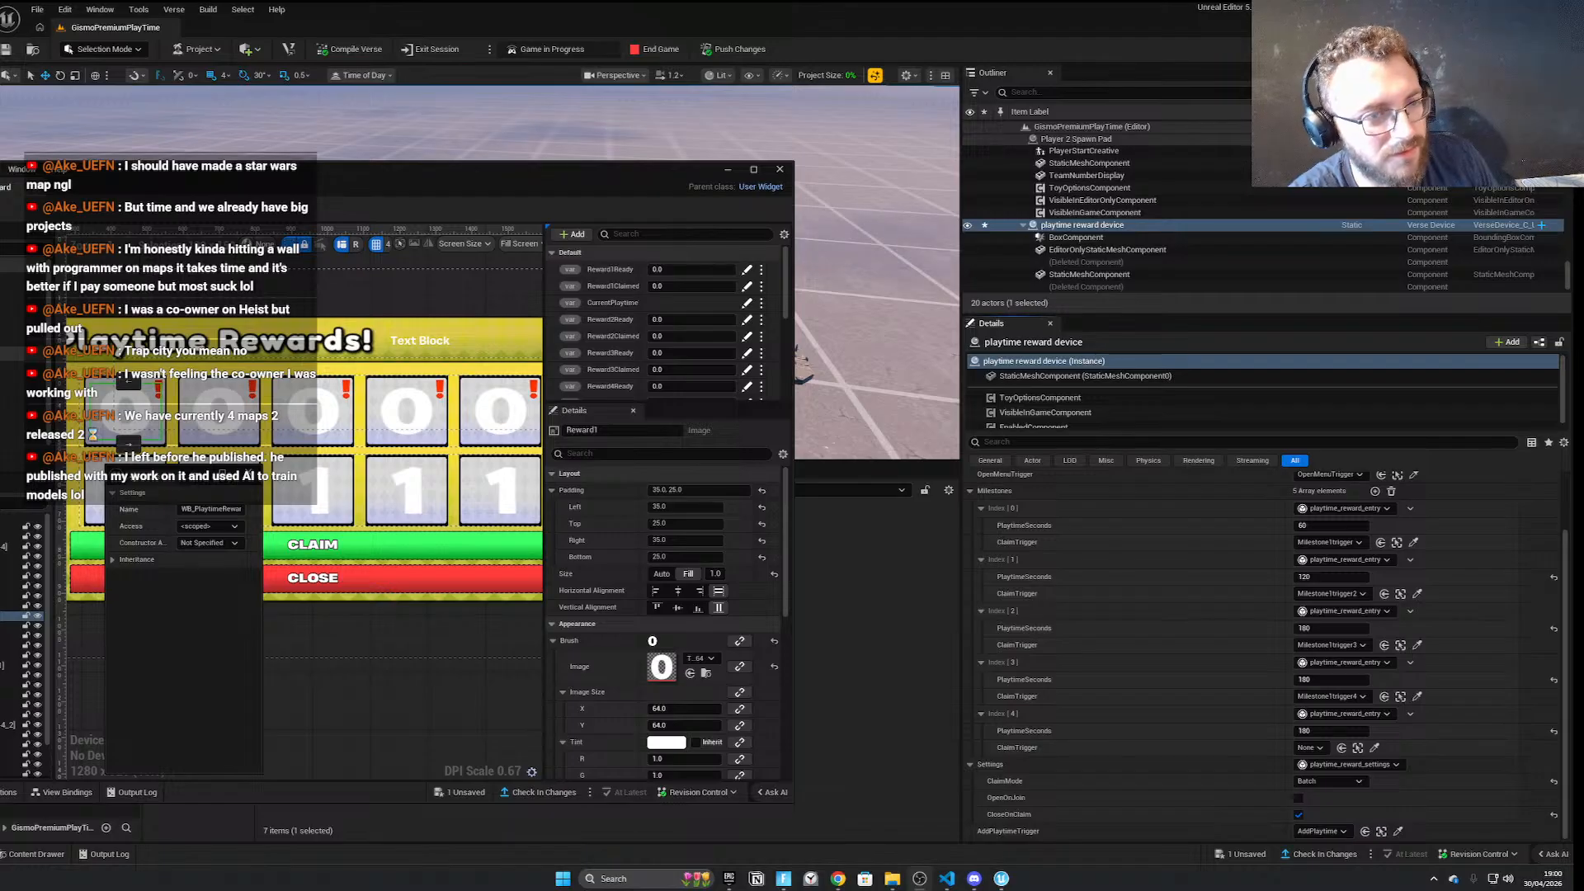
Widen the text block beside the Playtime Rewards title to a Size X of about 452
left_click(431, 335)
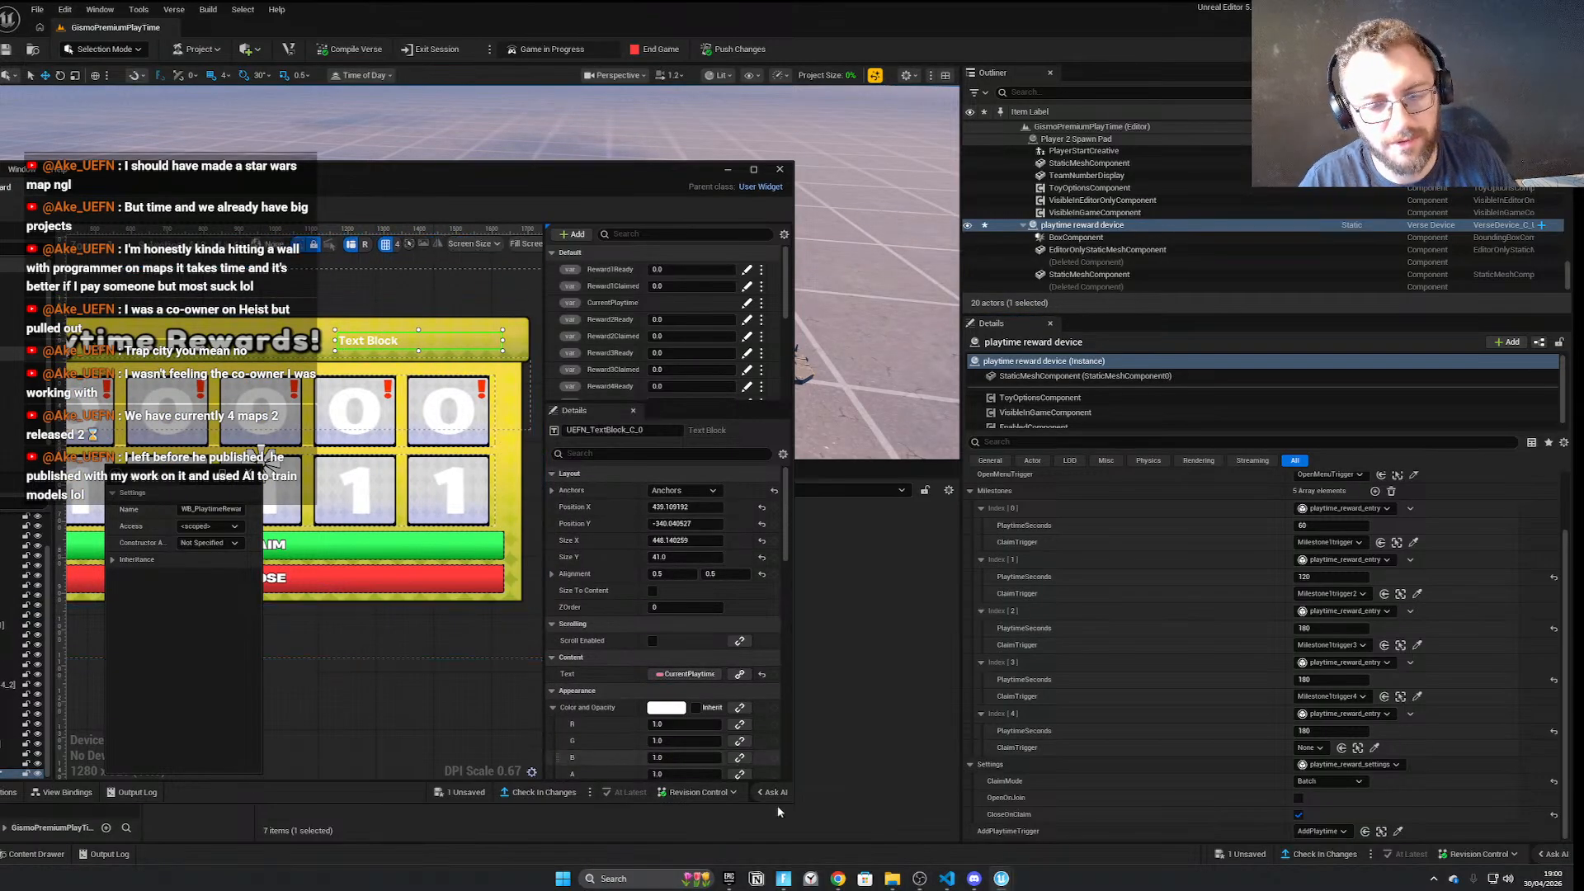
mouse_move(782, 876)
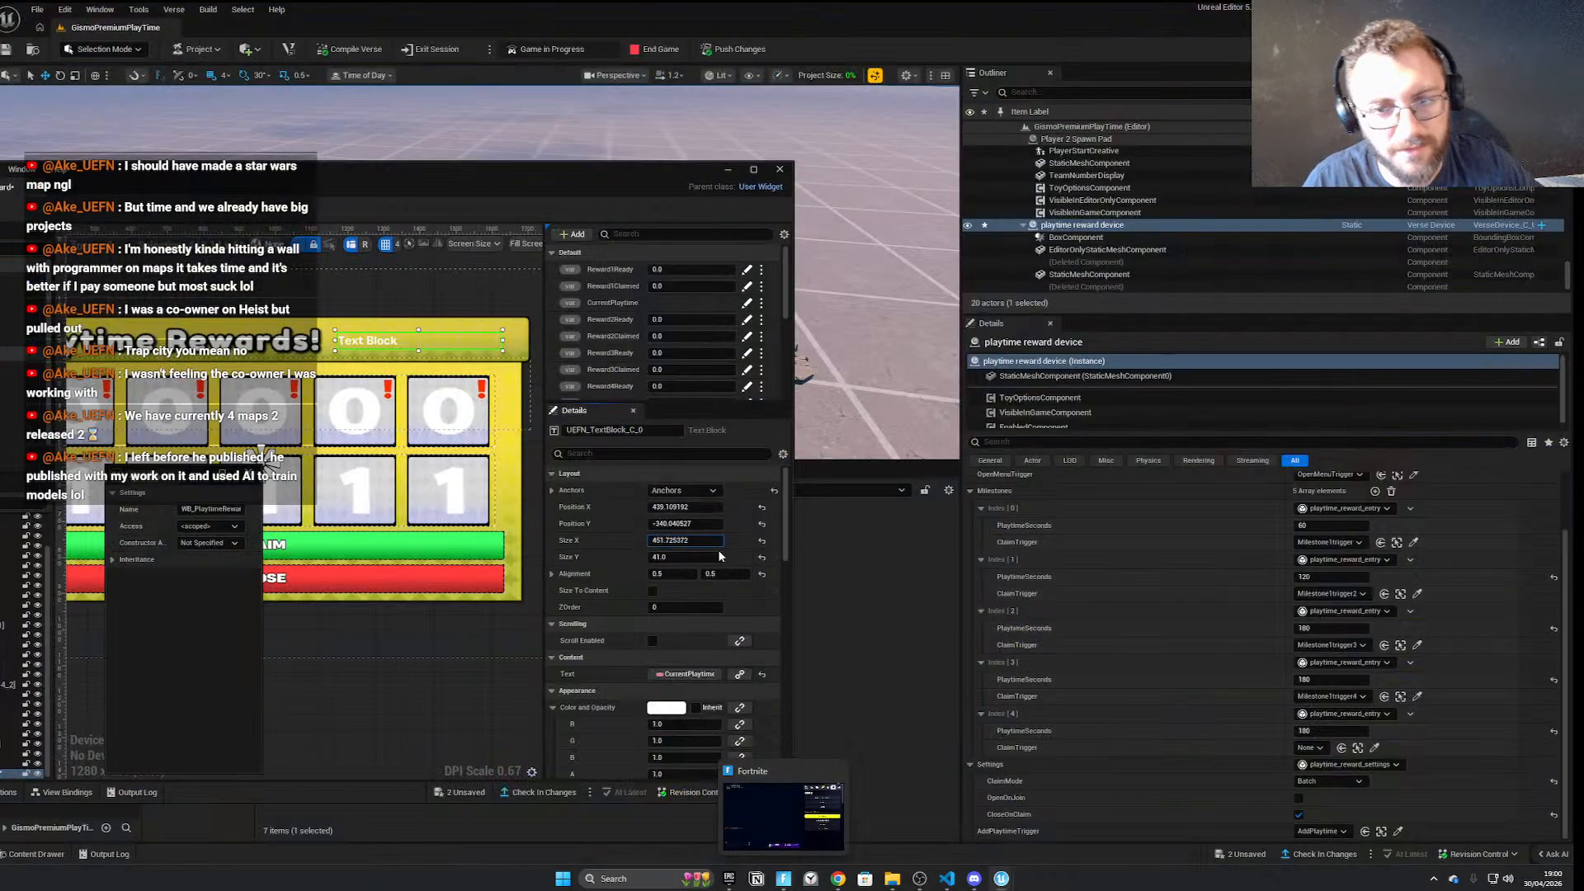
left_click_drag(715, 543, 722, 543)
right_click_drag(424, 651, 428, 659)
left_click(429, 659)
scroll(410, 665, "up", 3)
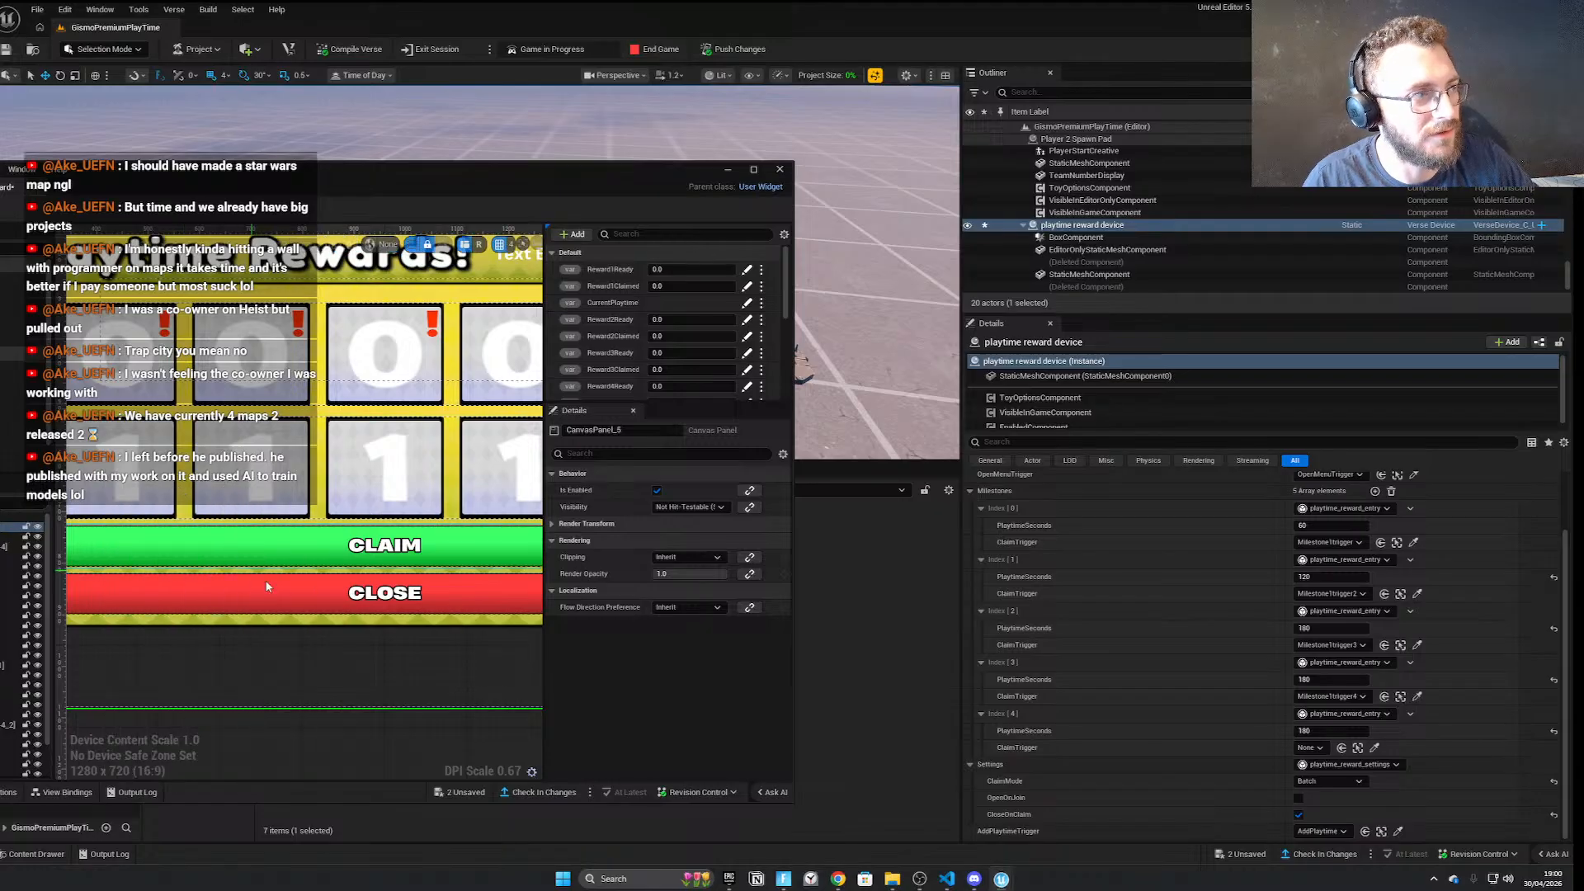
scroll(260, 665, "down", 3)
Maximize the WB_PlaytimeReward widget editor so the whole rewards layout fits on the canvas
left_click_drag(547, 175, 877, 27)
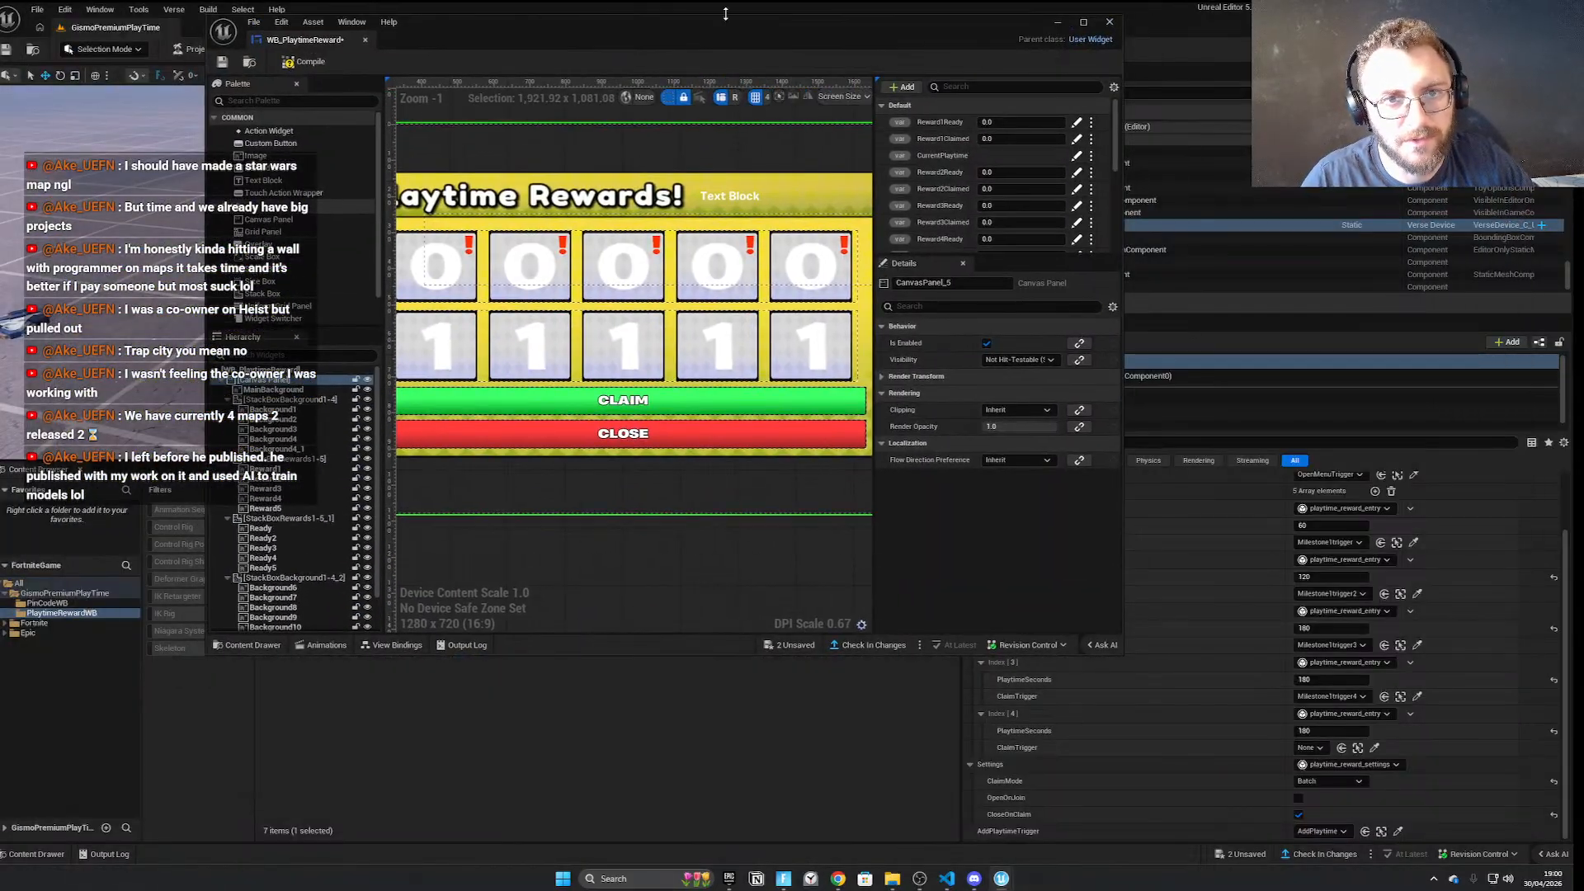
double_click(725, 14)
double_click(900, 24)
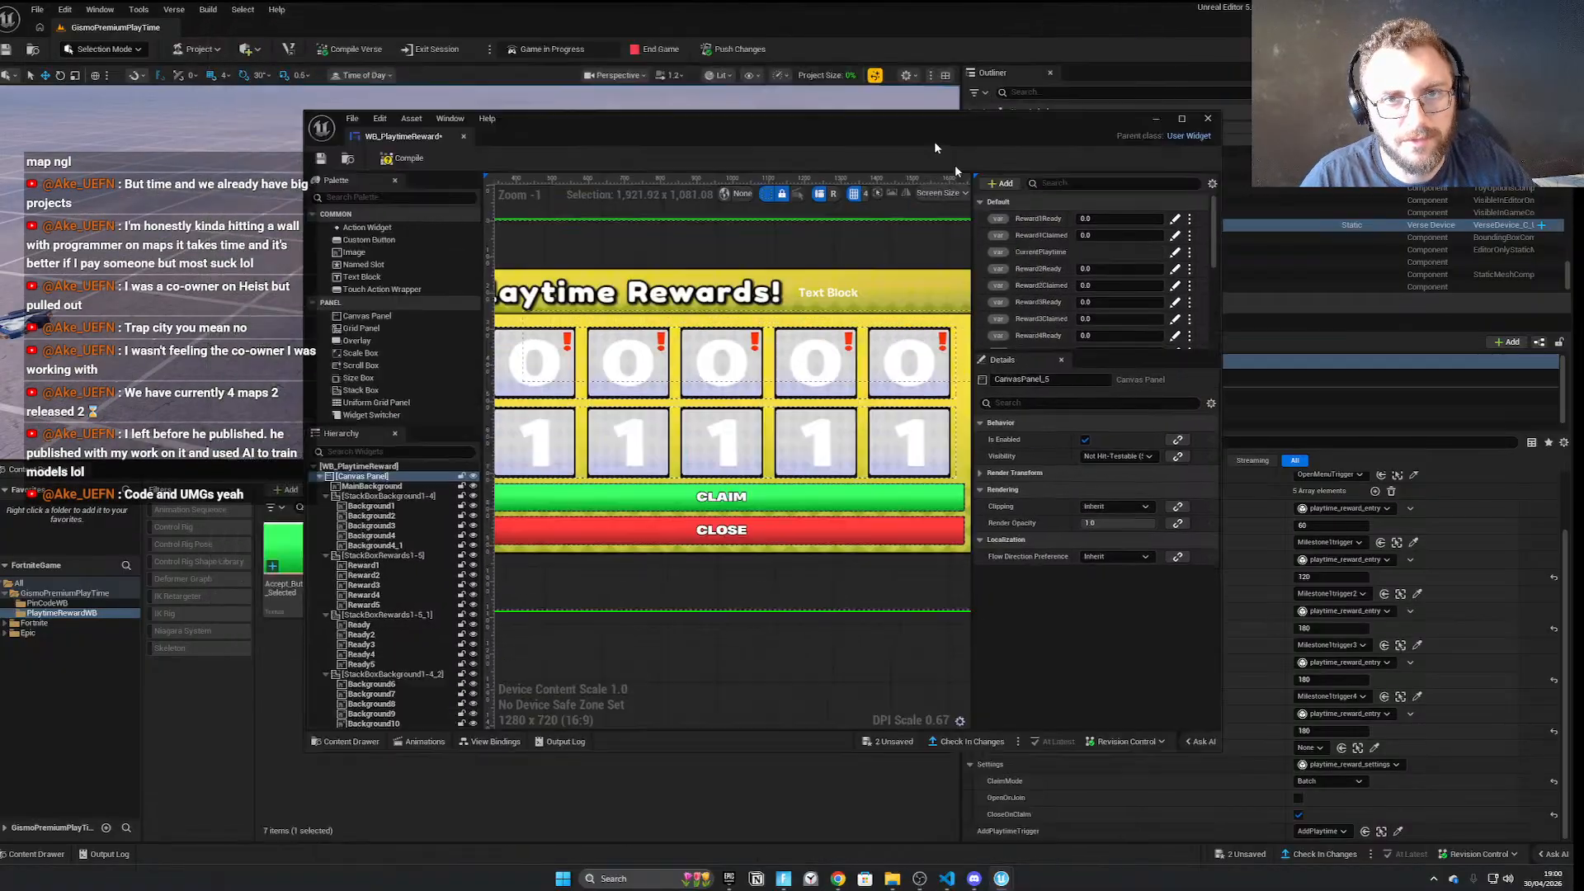
left_click(827, 525)
left_click(723, 165)
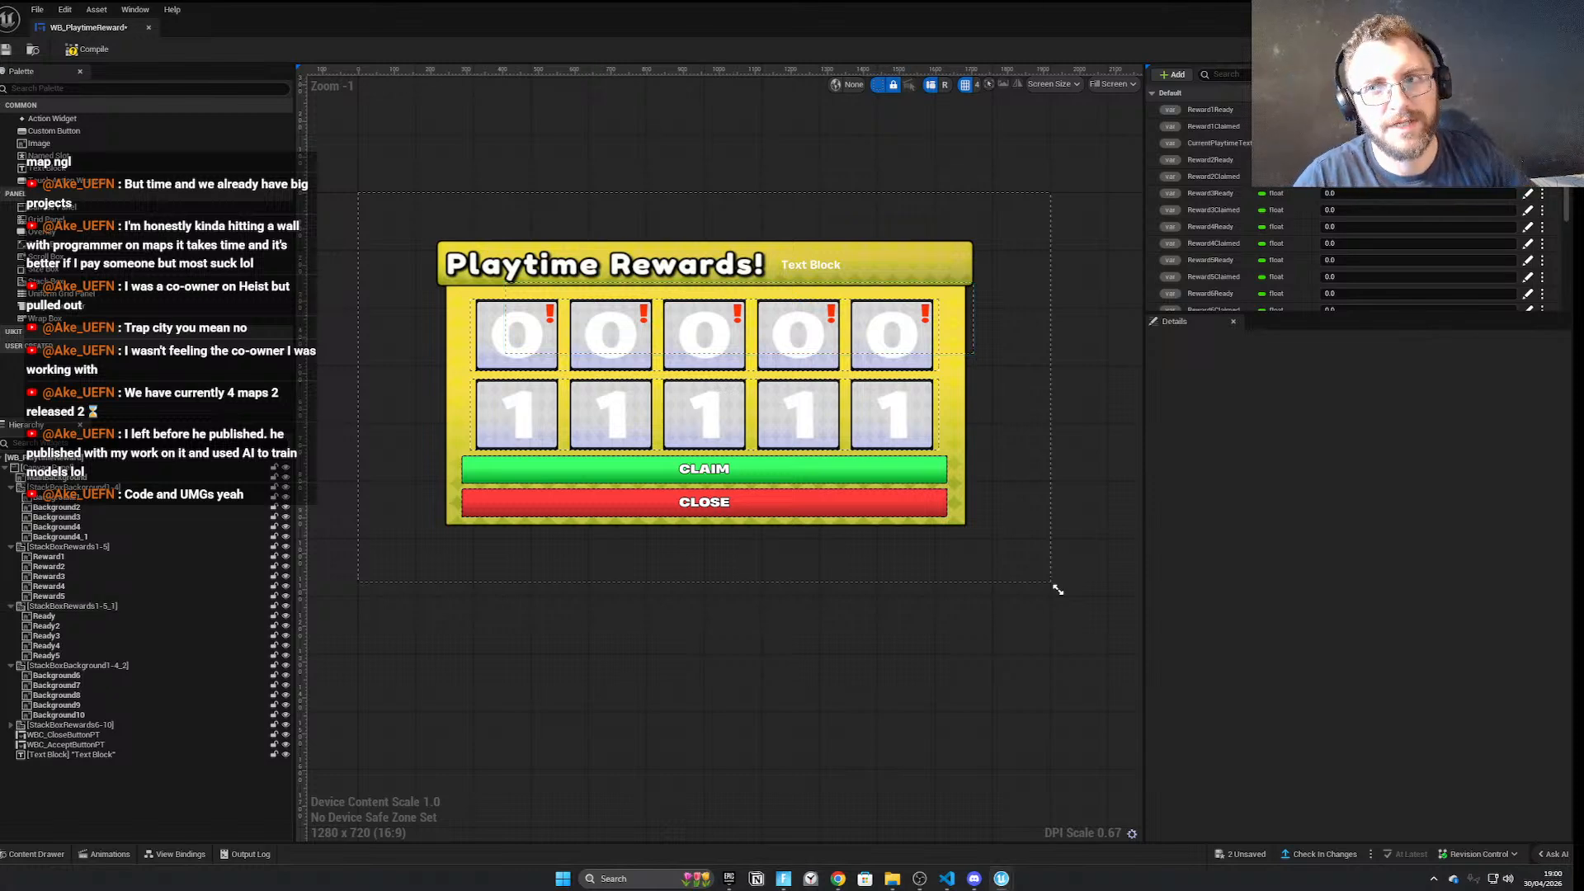
Return to the level editor and select the AddPlaytime trigger beside the playtime reward device
left_click(1002, 879)
right_click_drag(654, 246, 518, 295)
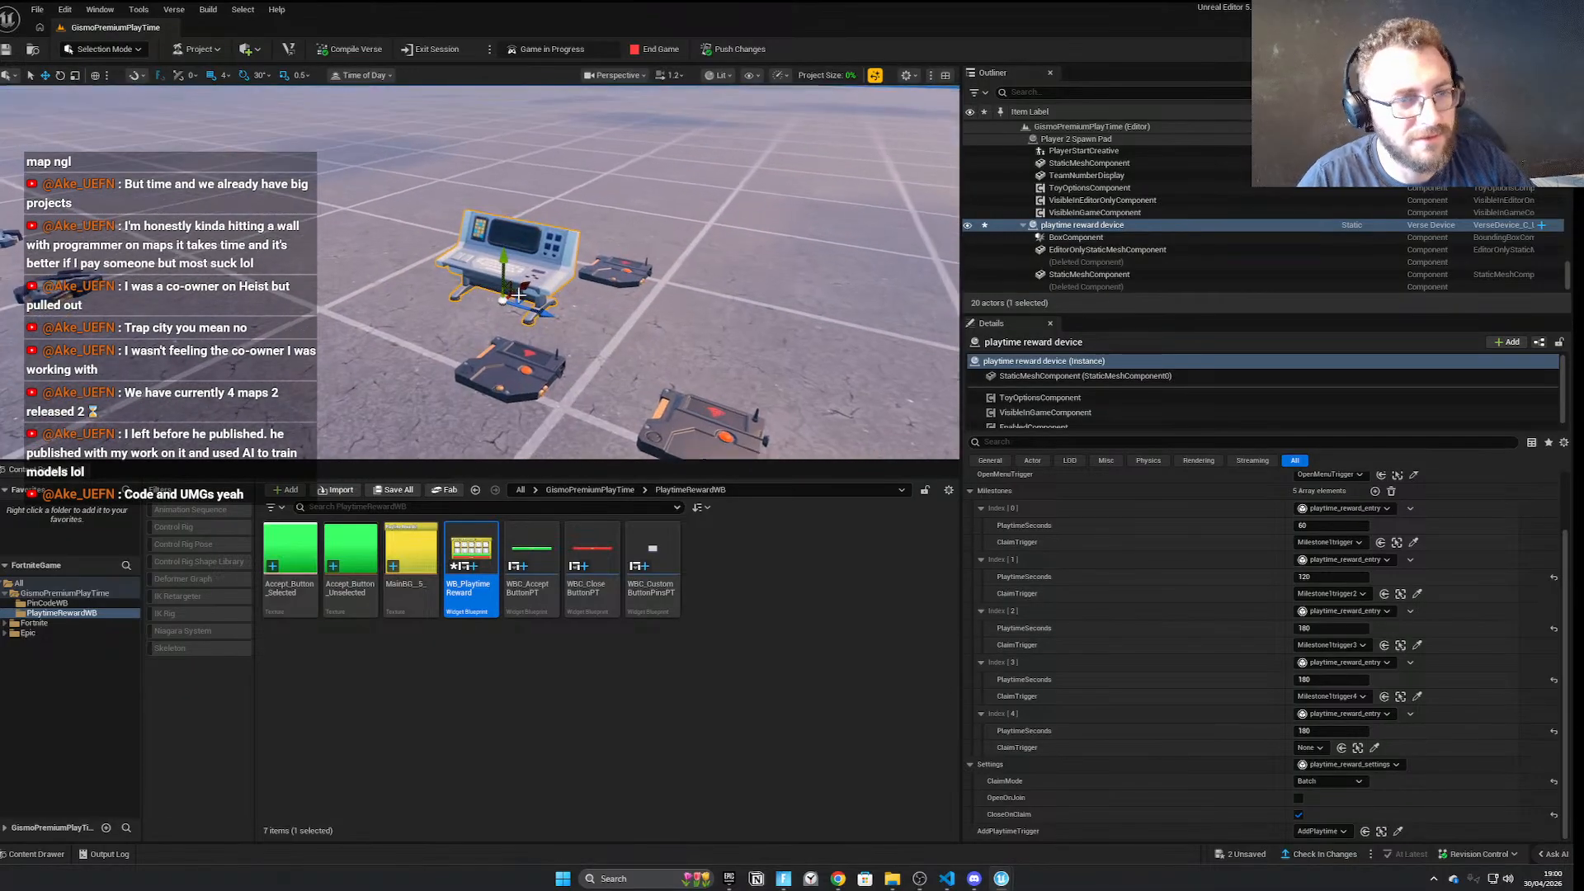
left_click_drag(533, 325, 464, 294)
key("e")
right_click_drag(464, 294, 454, 219)
left_click(454, 172)
left_click(432, 331)
right_click_drag(431, 330, 216, 341)
left_click_drag(217, 341, 416, 340)
right_click_drag(416, 340, 562, 305)
left_click(562, 305)
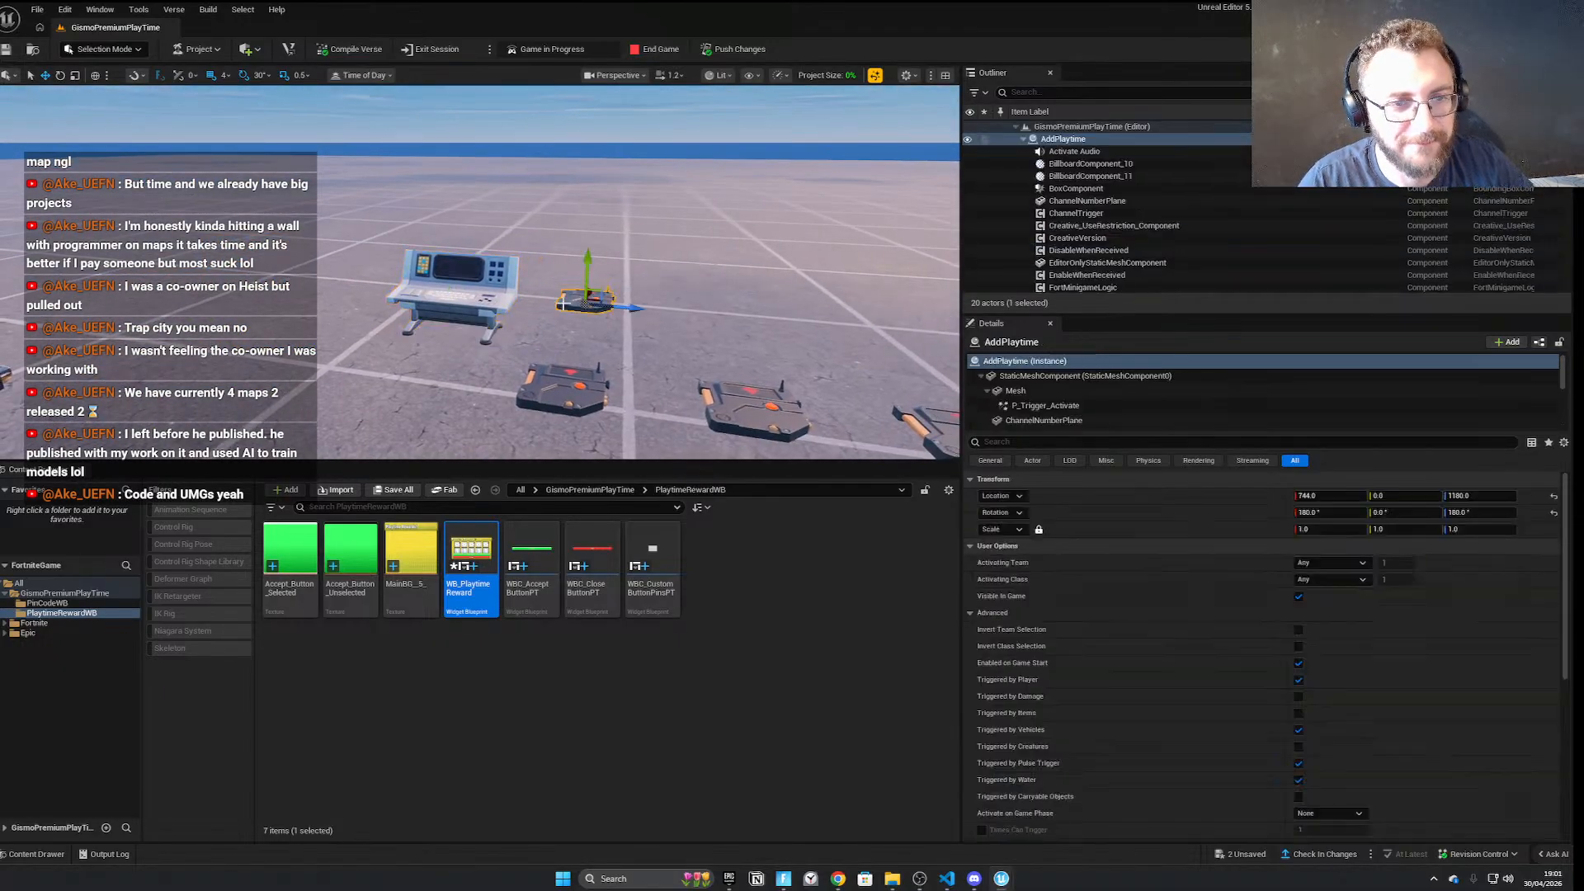
Compare the AddPlaytime trigger with the OpenMenuTrigger pad in front of the playtime reward device
left_click(467, 308)
right_click_drag(459, 288, 495, 301)
left_click(396, 331)
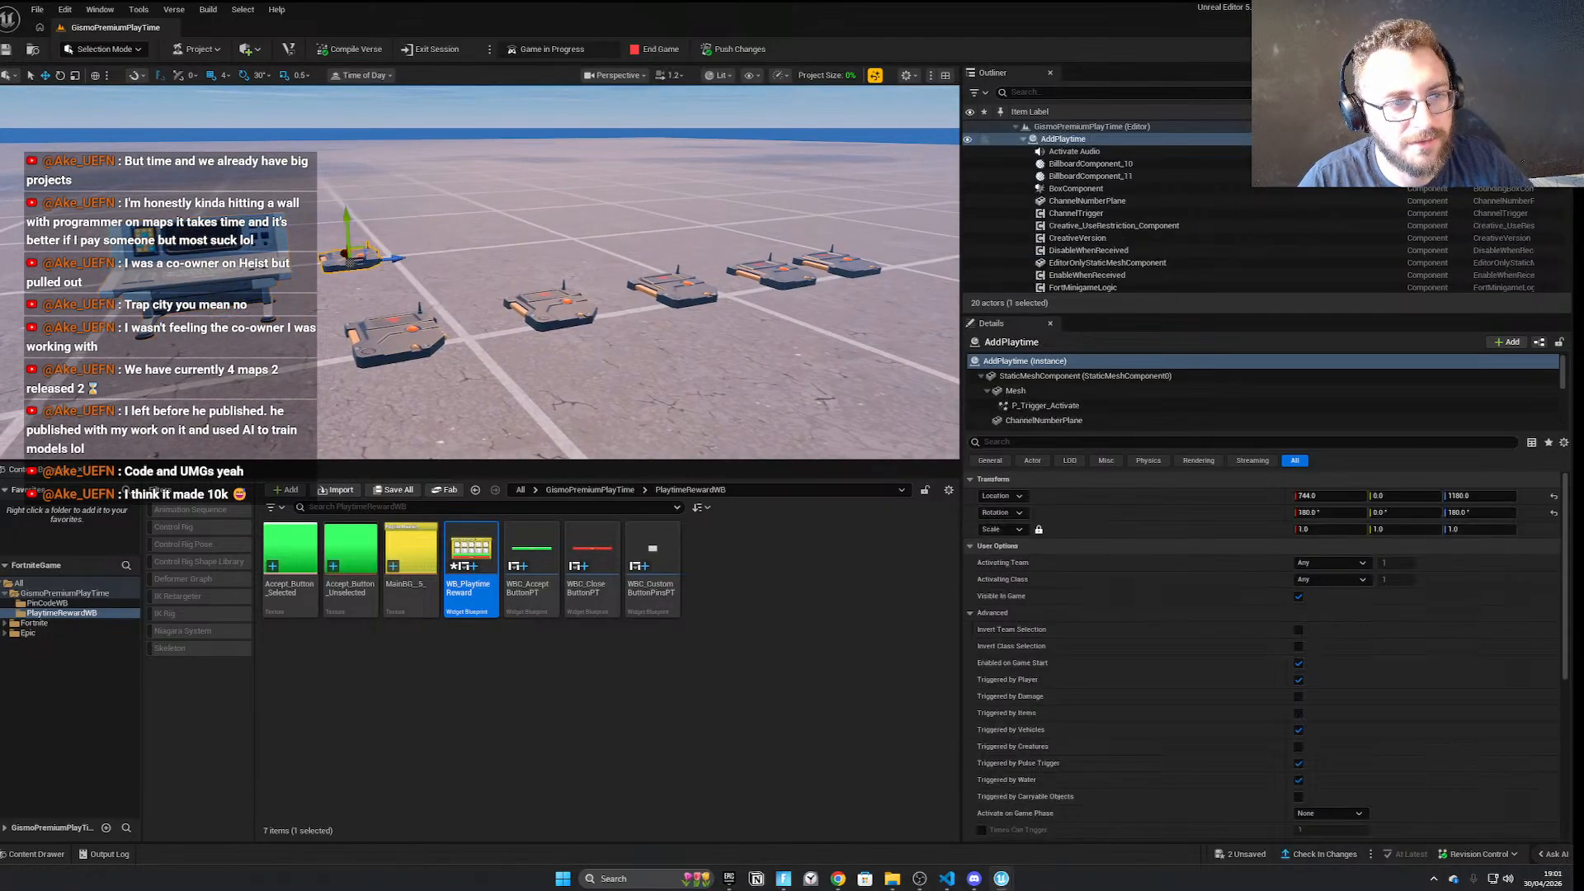
left_click(355, 262)
left_click(394, 334)
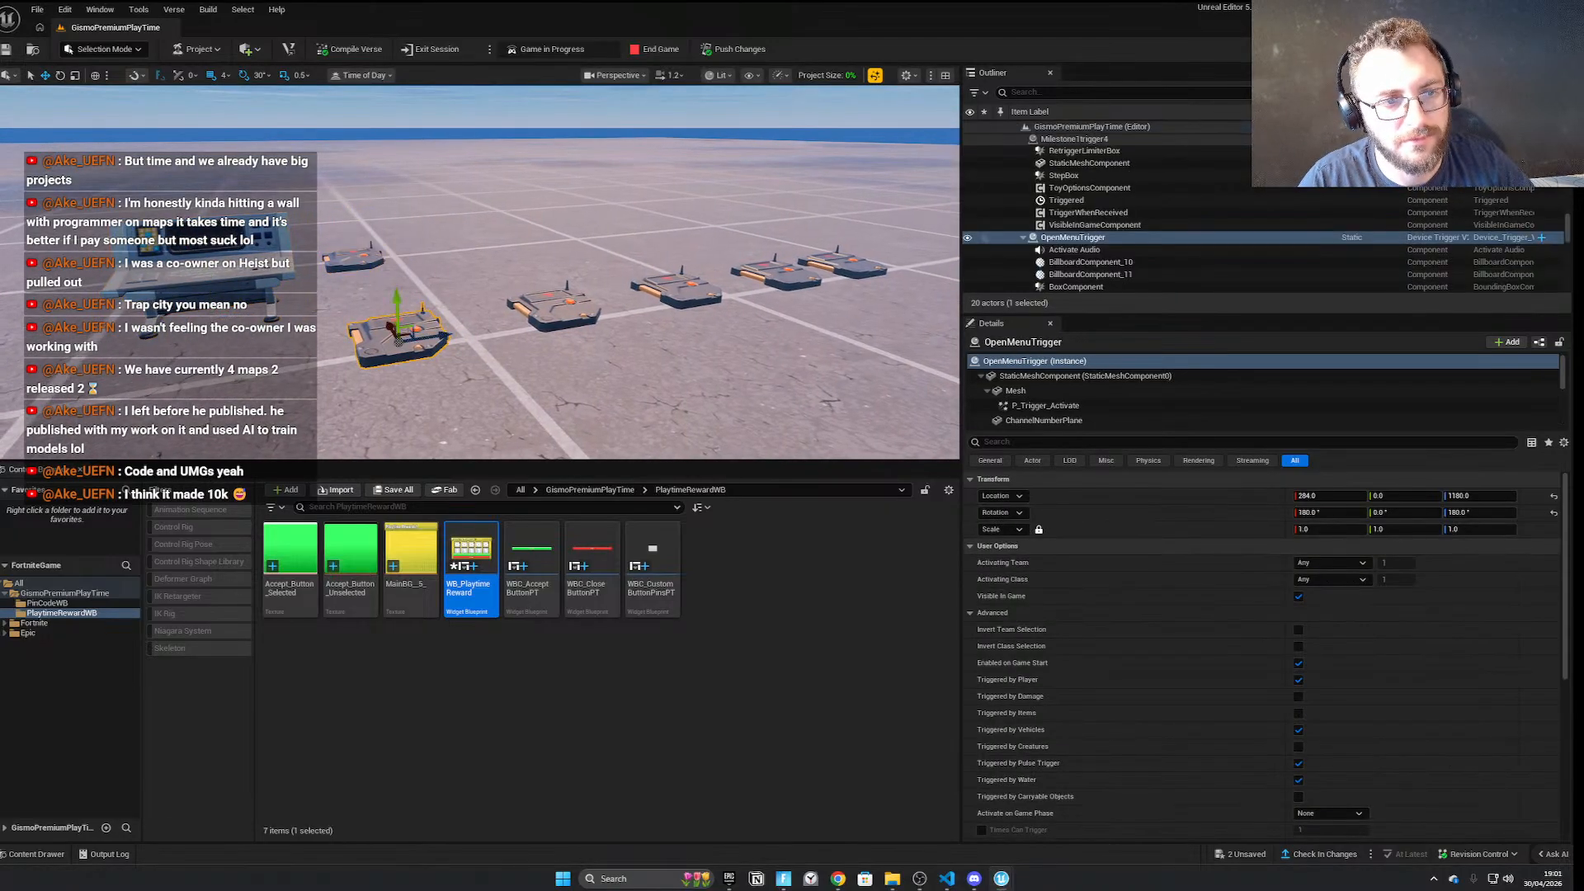
Select the playtime reward device and review its milestone times, claim triggers and settings
left_click(462, 297)
mouse_move(463, 297)
right_mouse_down()
mouse_move(363, 326)
mouse_move(445, 305)
mouse_move(469, 271)
right_mouse_up()
left_click(359, 259)
left_click(398, 333)
left_click(384, 257)
left_click(446, 321)
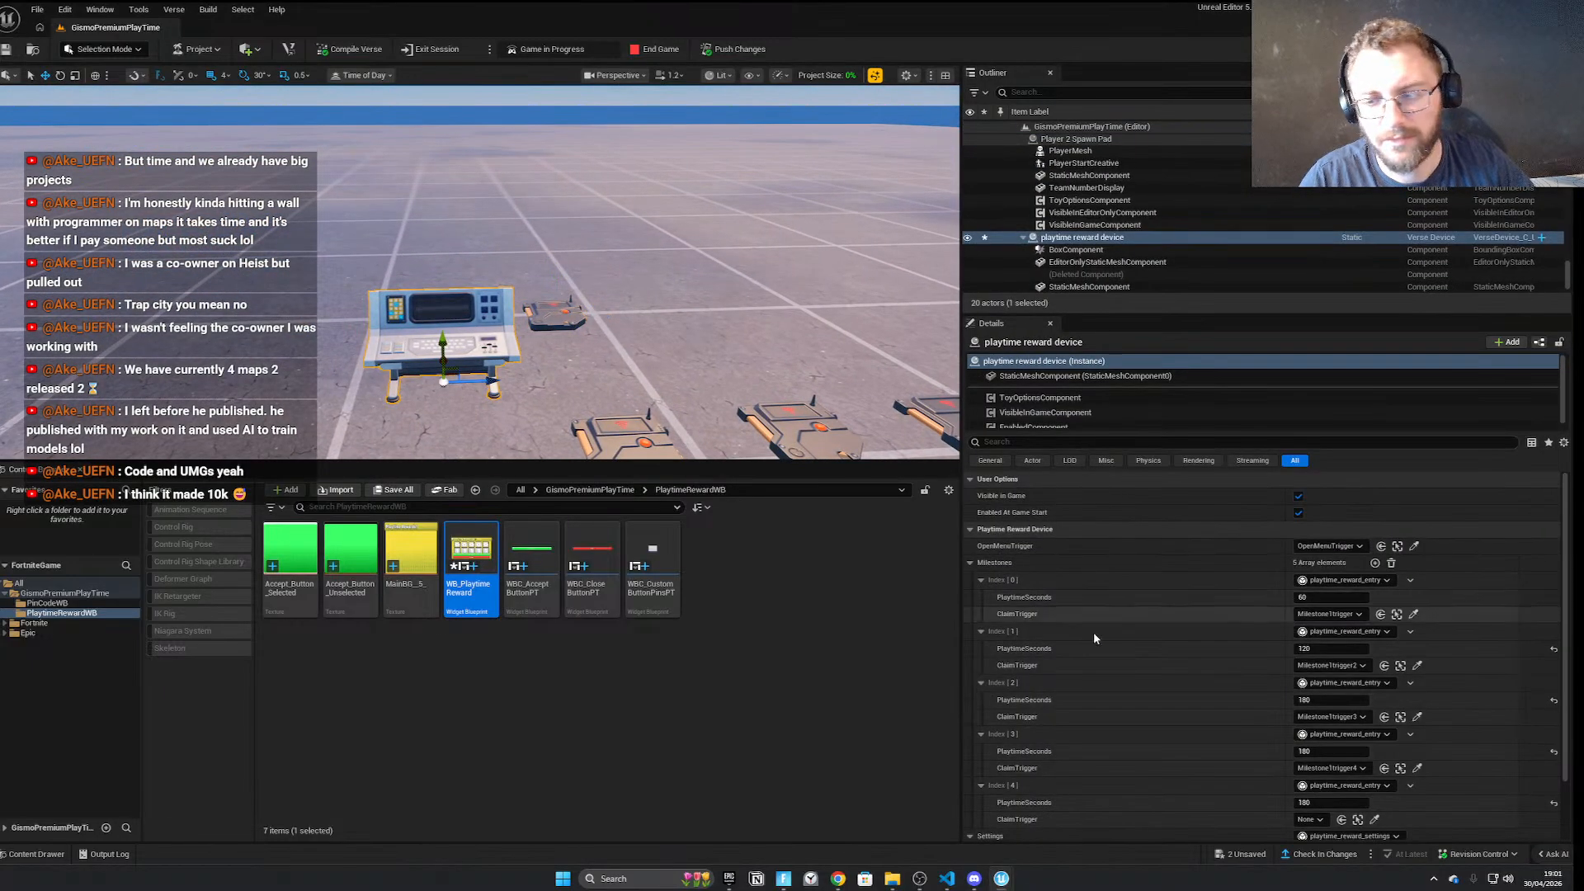
scroll(1092, 632, "down", 5)
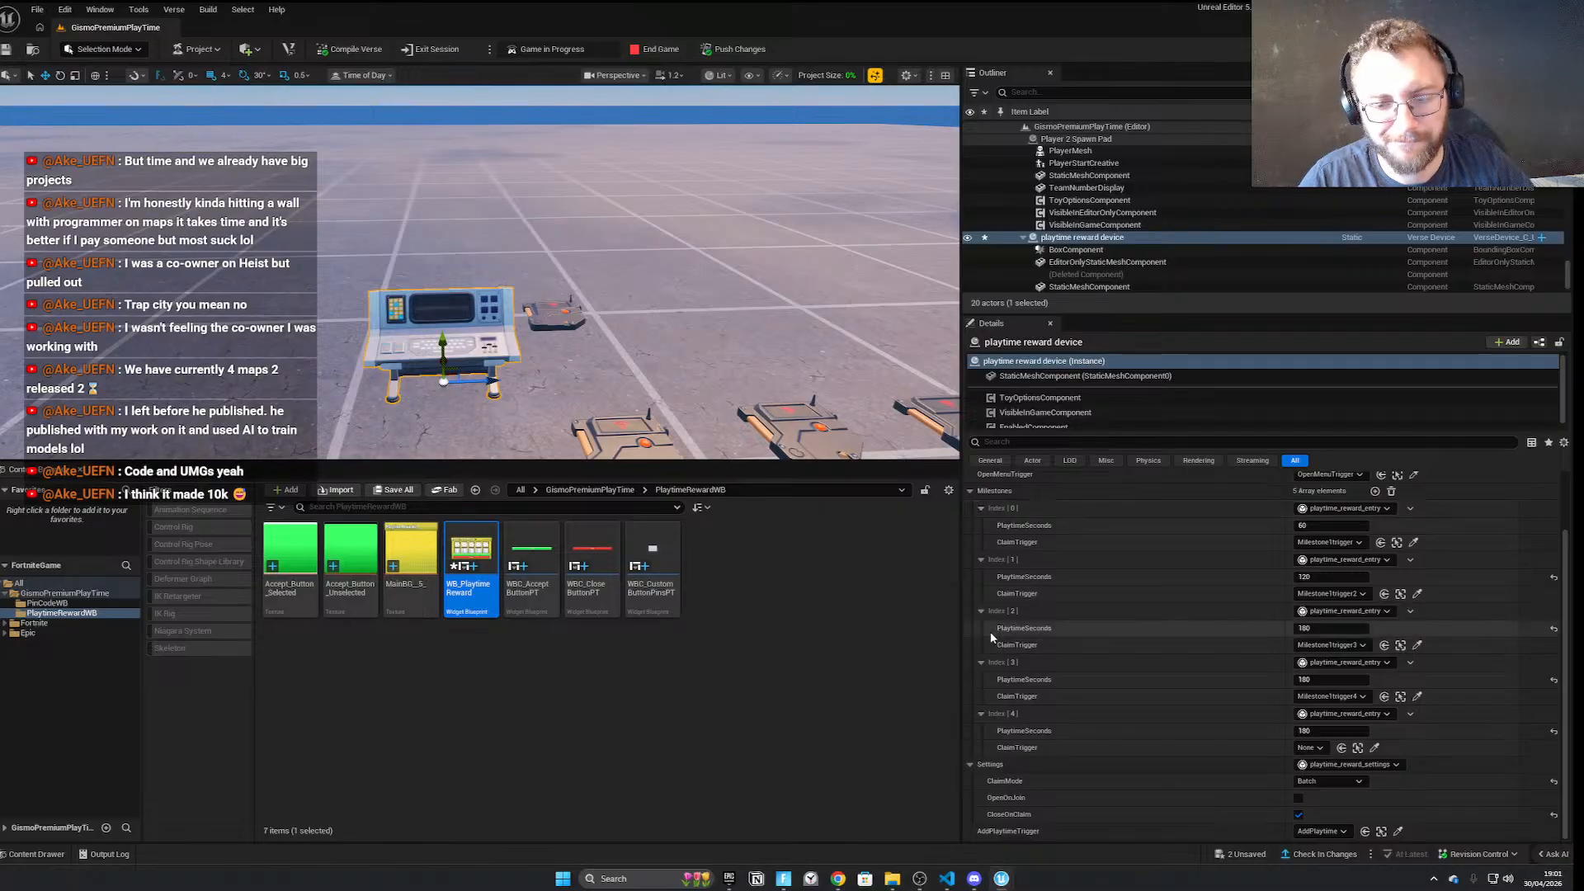
Reopen the WB_PlaytimeReward widget and try to rename the StackBoxRewards1-5_1 stack box holding the ready indicators
double_click(471, 569)
left_click(95, 611)
left_click(107, 598)
double_click(111, 607)
left_click(211, 606)
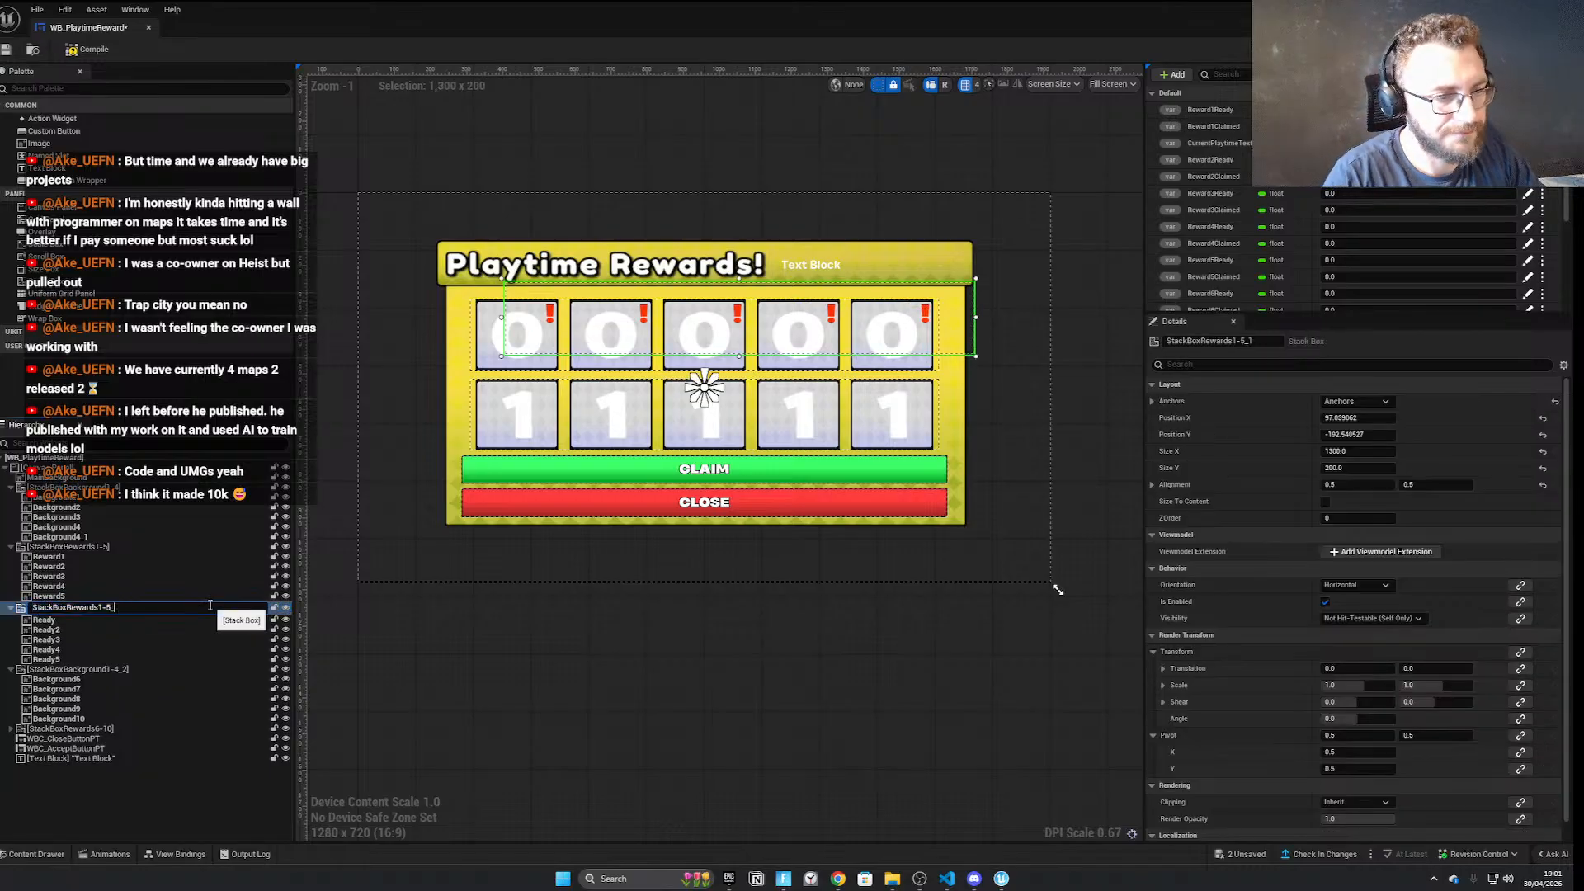
Rename the first exclamation-mark image, Ready, as Ready1
double_click(64, 621)
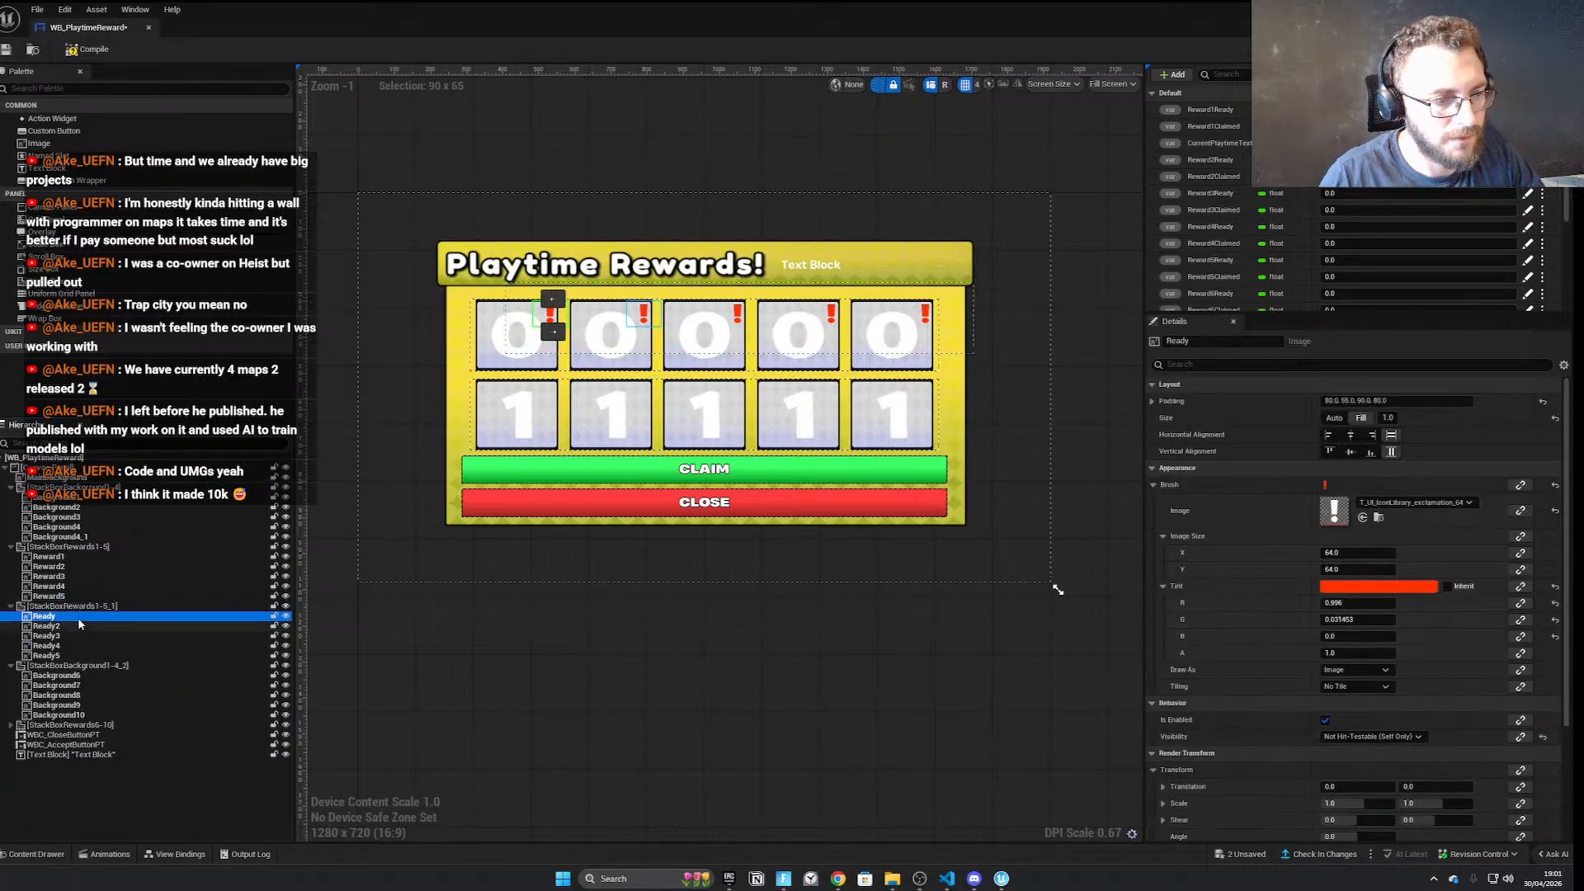
left_click(80, 619)
type("1")
key("Return")
Duplicate the StackBoxRewards1-5_1 stack box with its five ready images and position the copy over the second reward row, at about X 97, Y 27
left_click(91, 607)
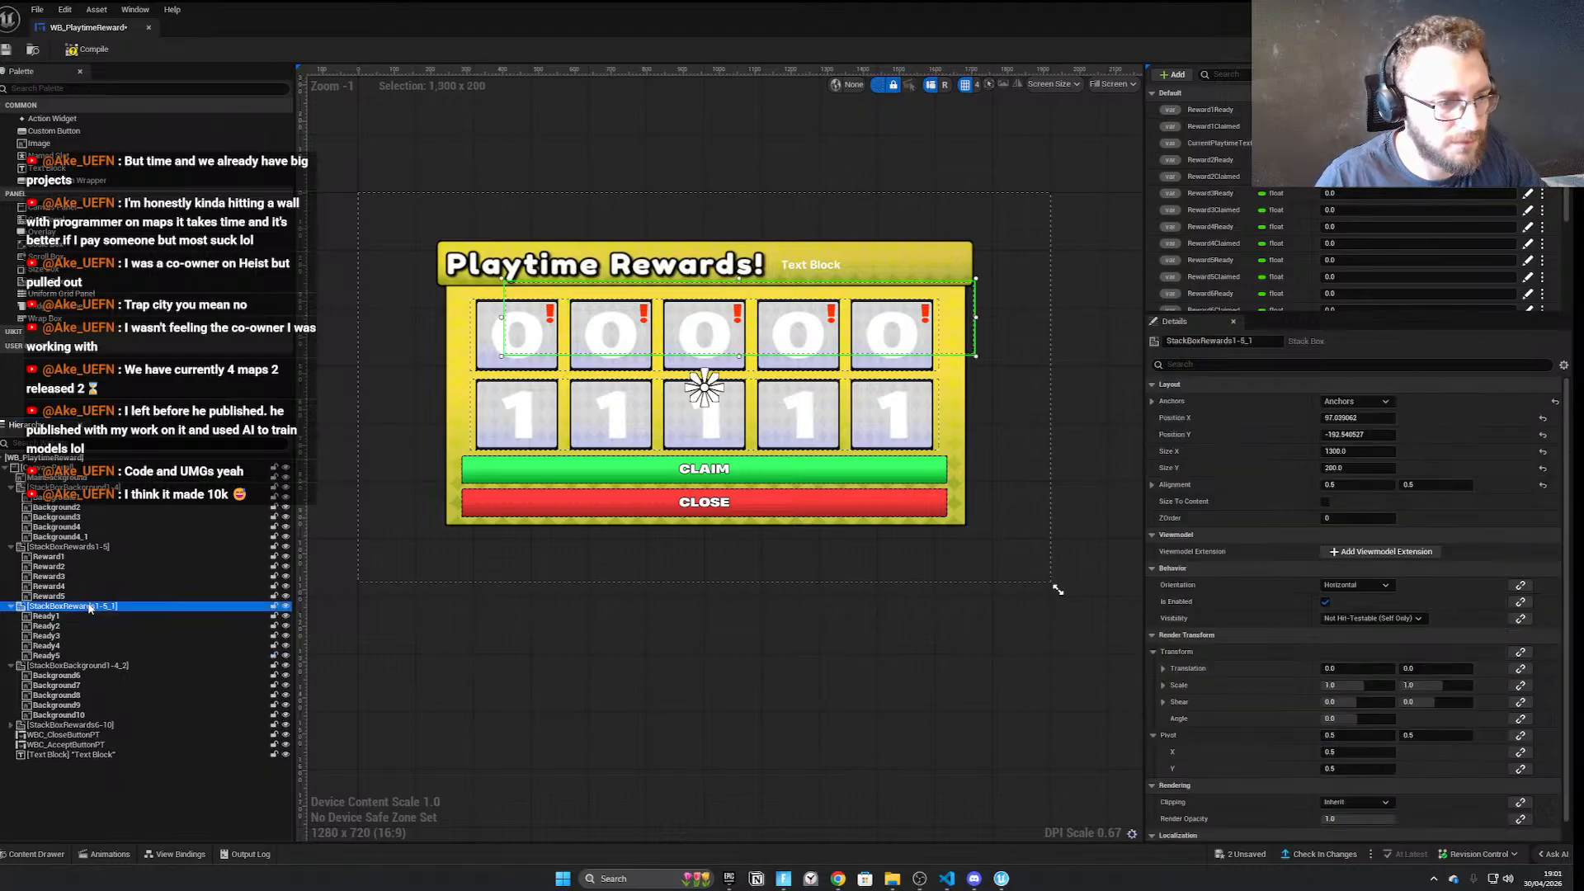
left_click(75, 656, "shift")
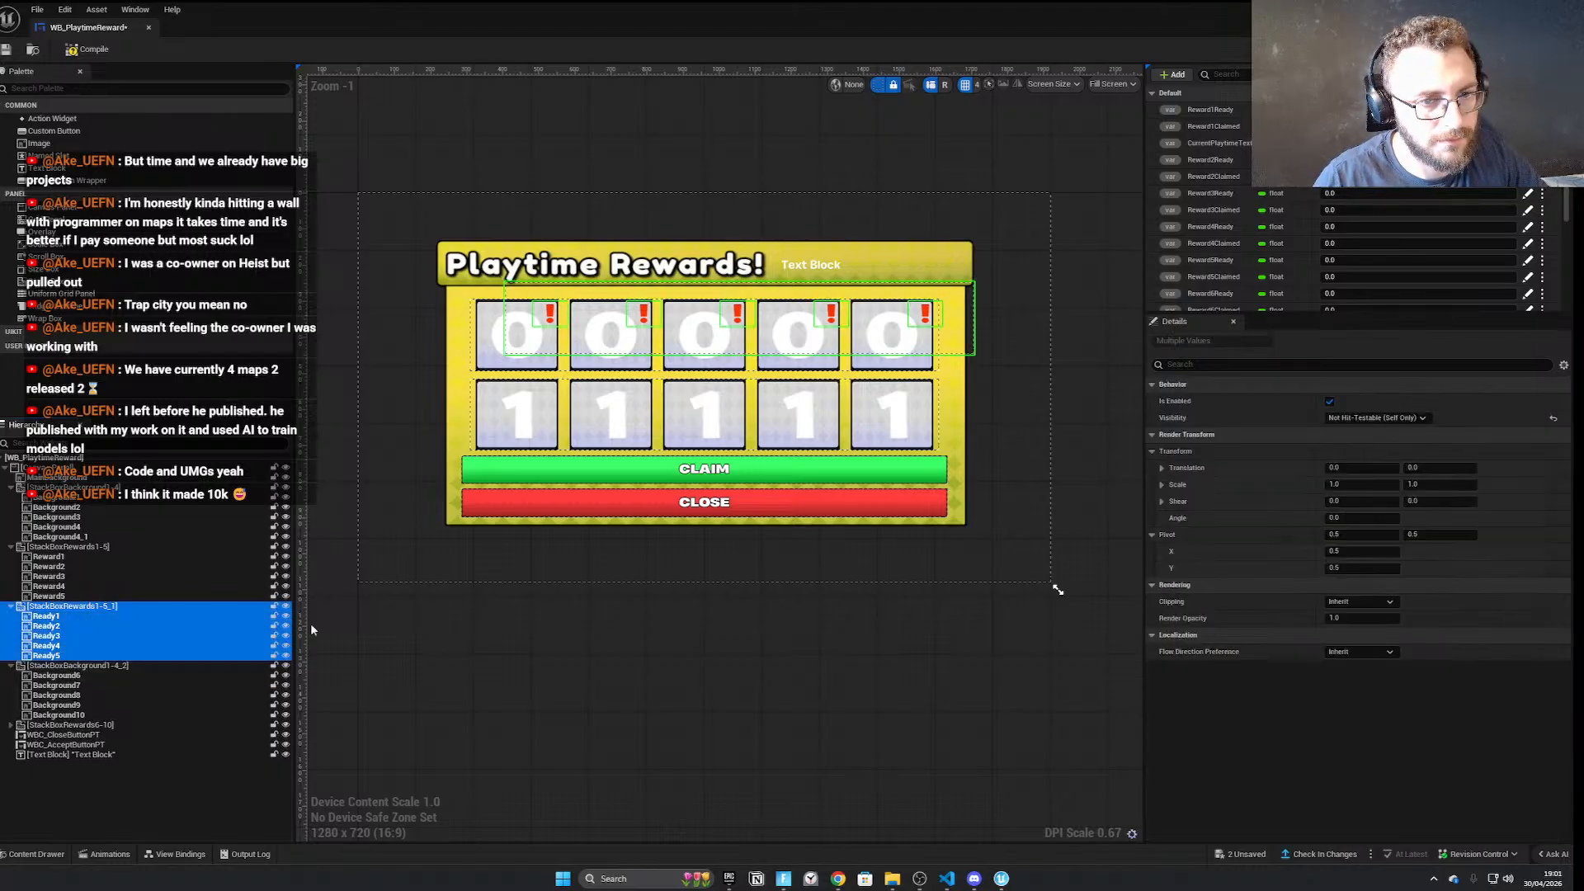
key("ctrl+d")
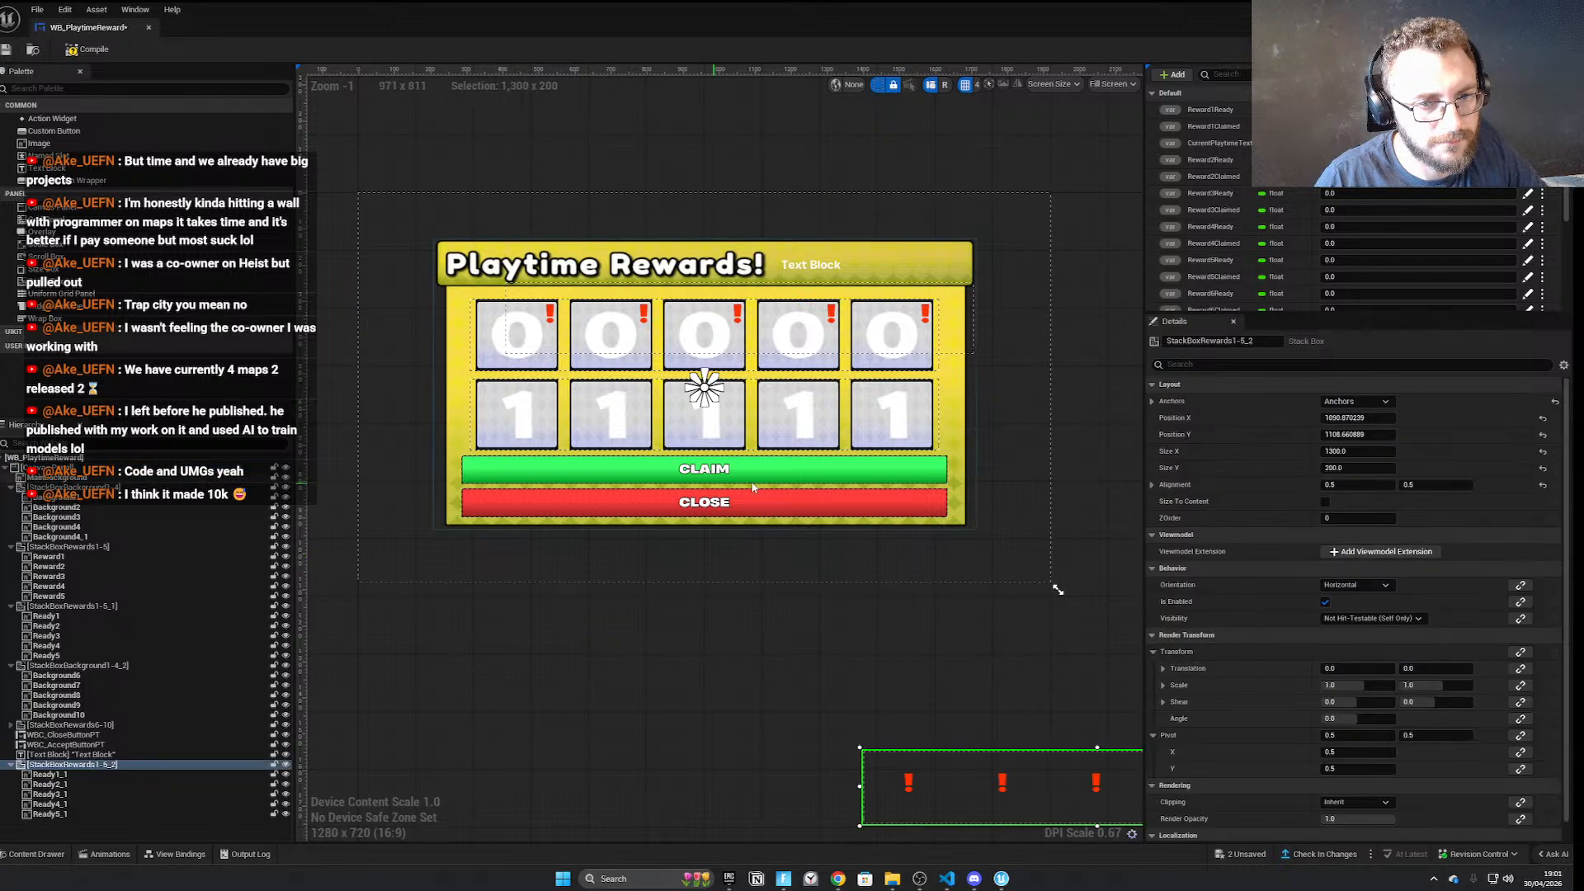
left_click_drag(666, 397, 600, 392)
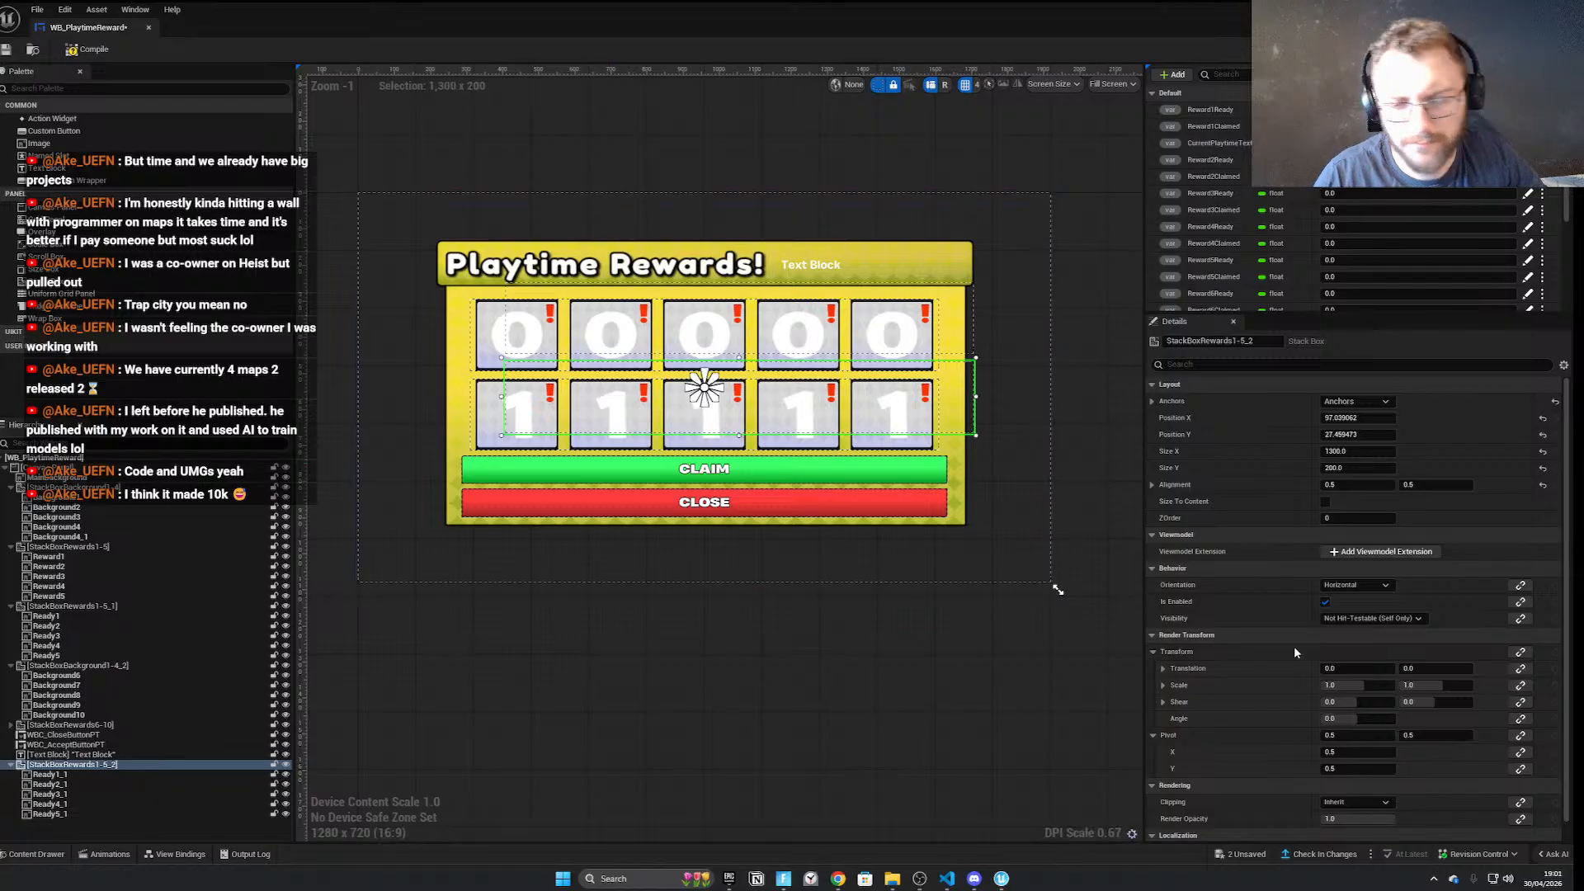
scroll(1226, 637, "down", 1)
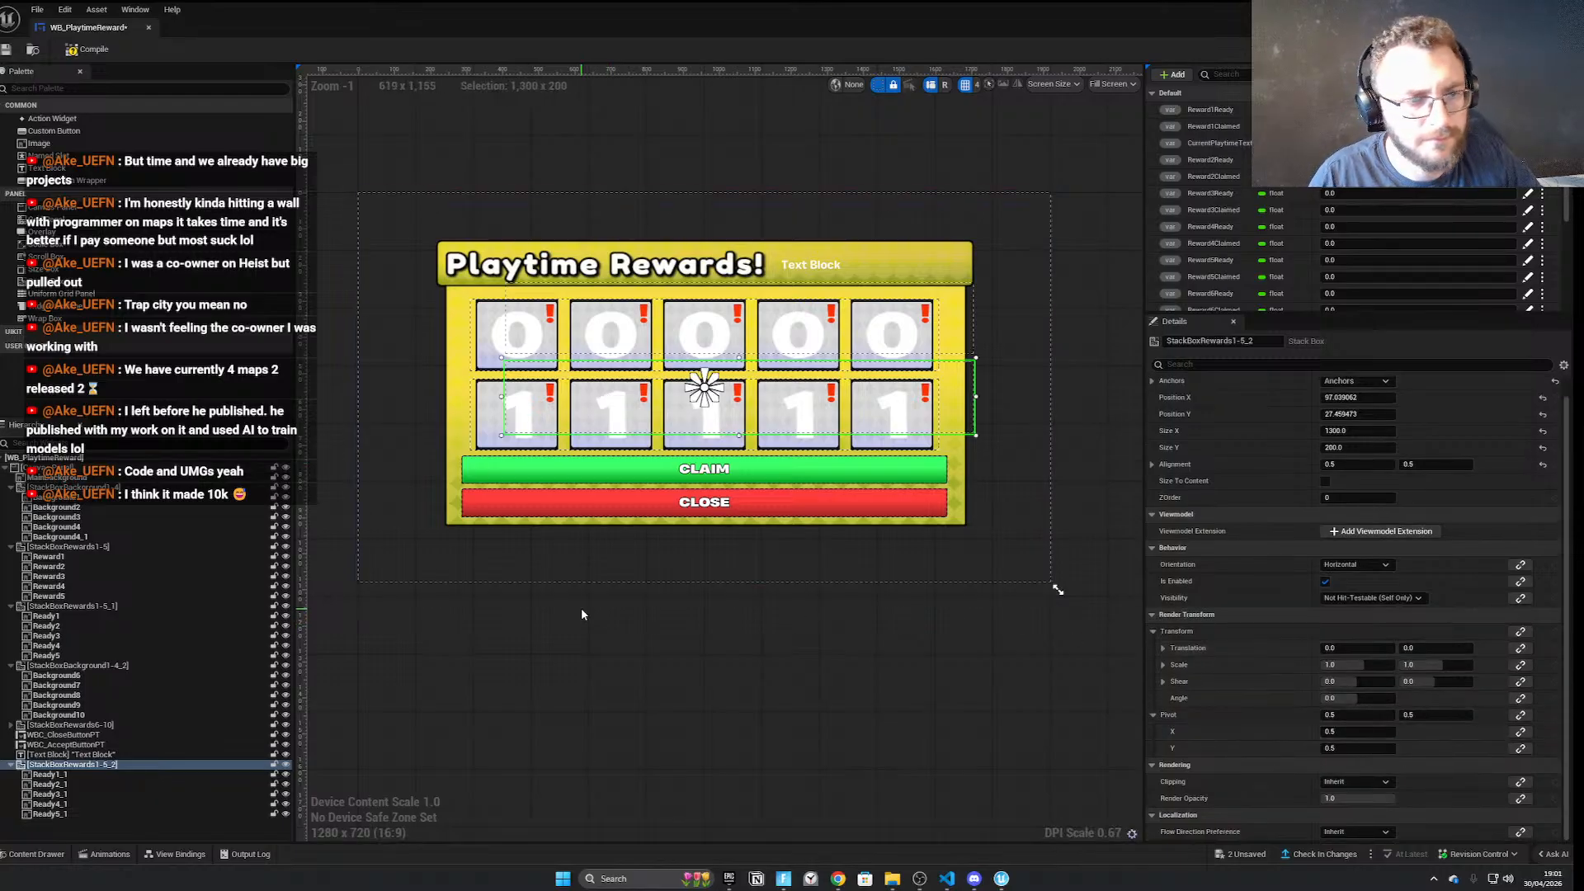
Rename the first duplicated ready image, Ready1_1, as Ready6
double_click(96, 774)
key("End")
key("BackSpace")
key("BackSpace")
key("BackSpace")
type("6")
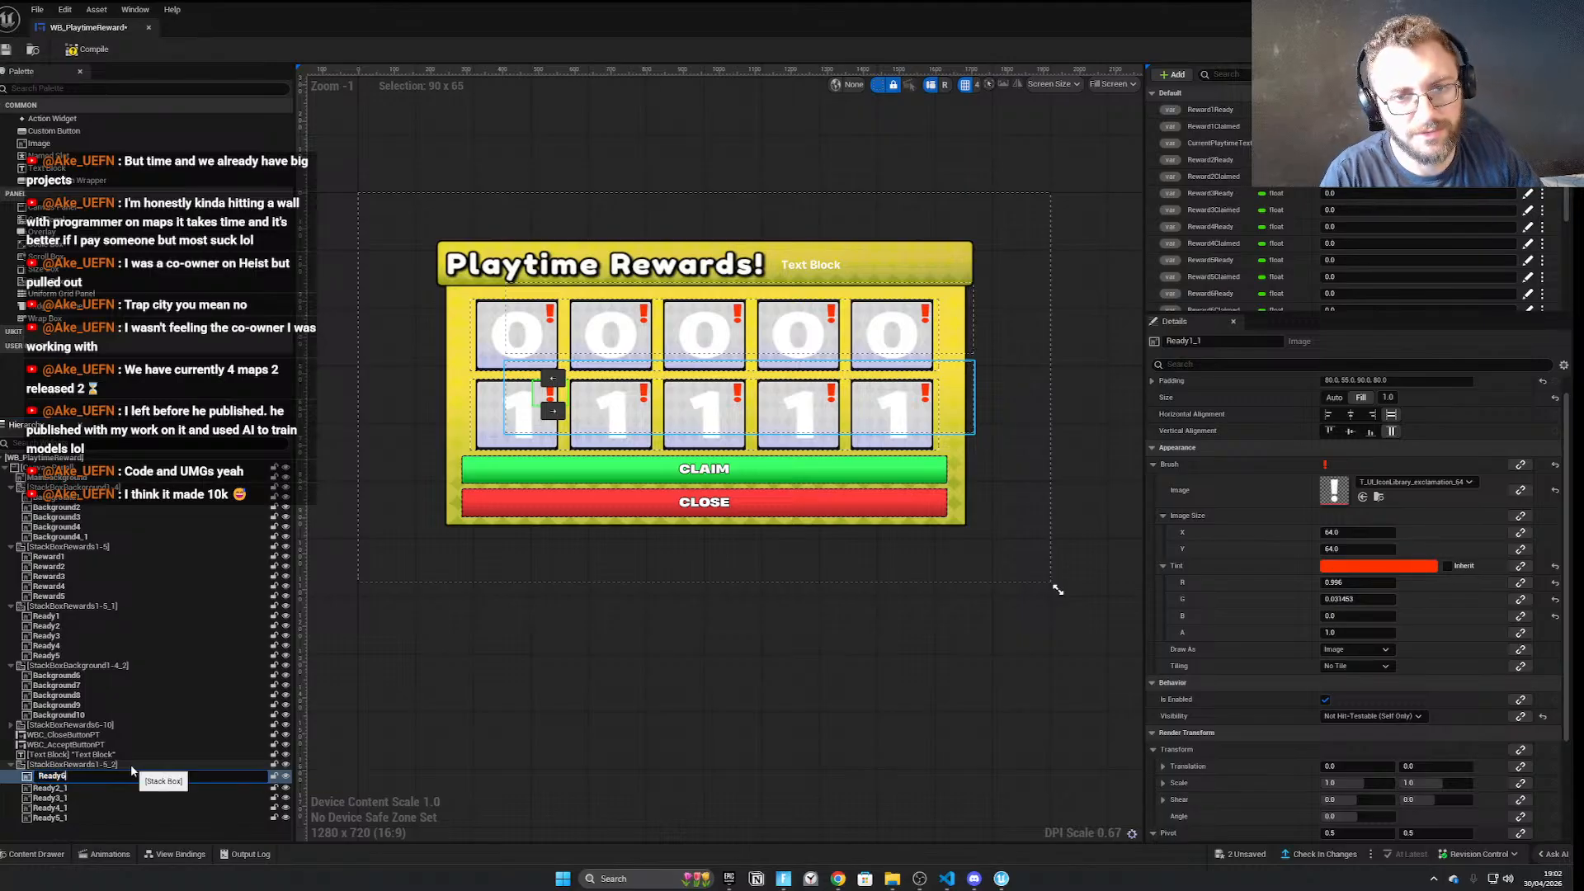
key("Return")
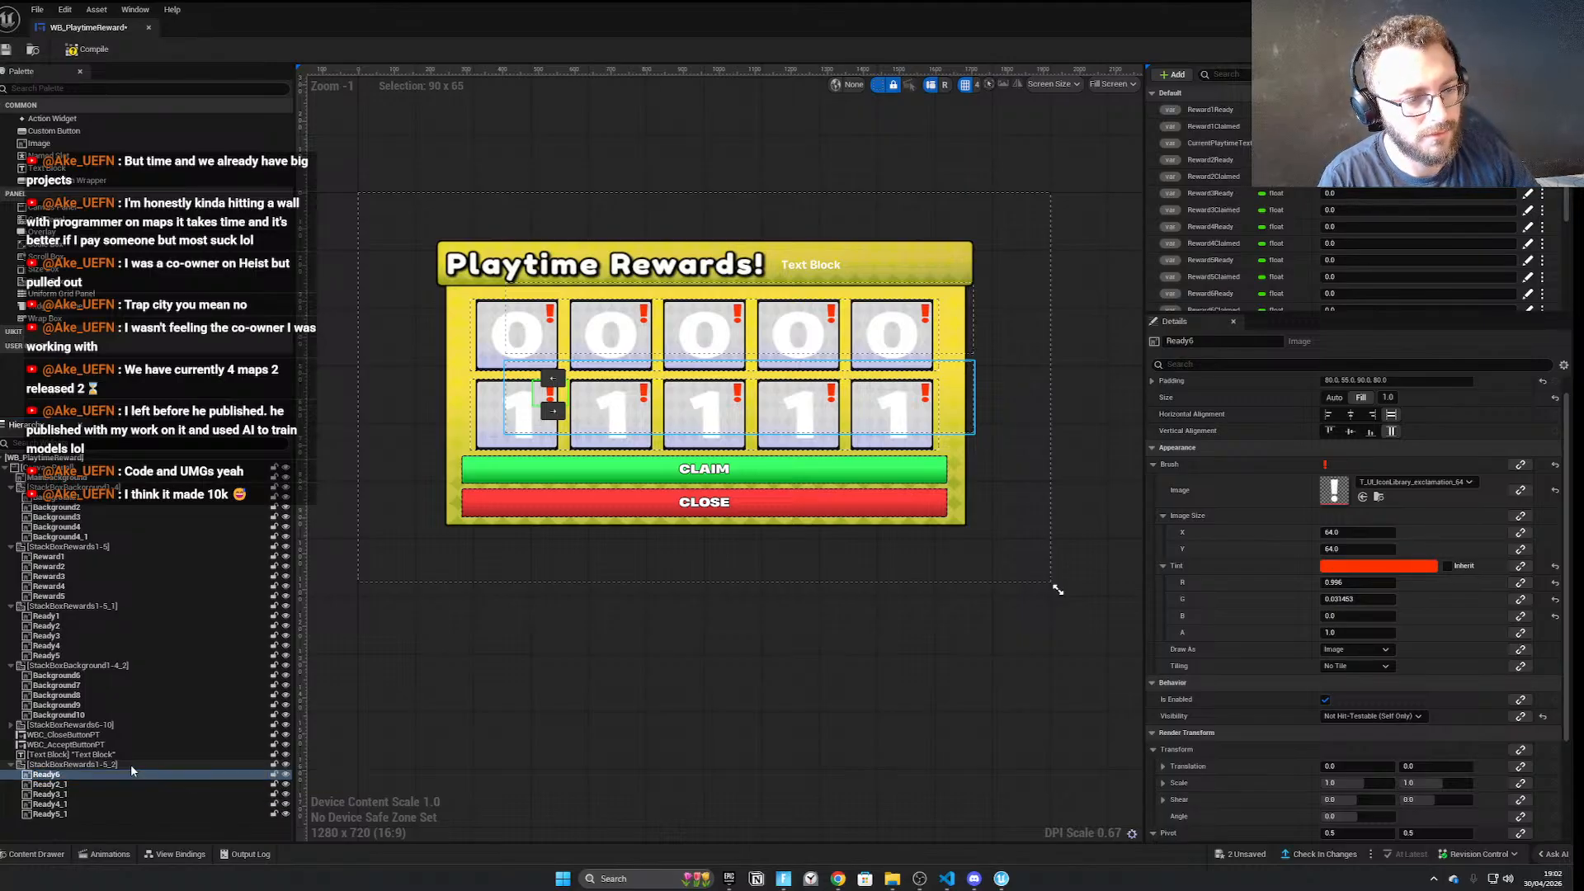
Rename the duplicated images Ready2_1 and Ready3_1 as Ready7 and Ready8
double_click(135, 786)
key("End")
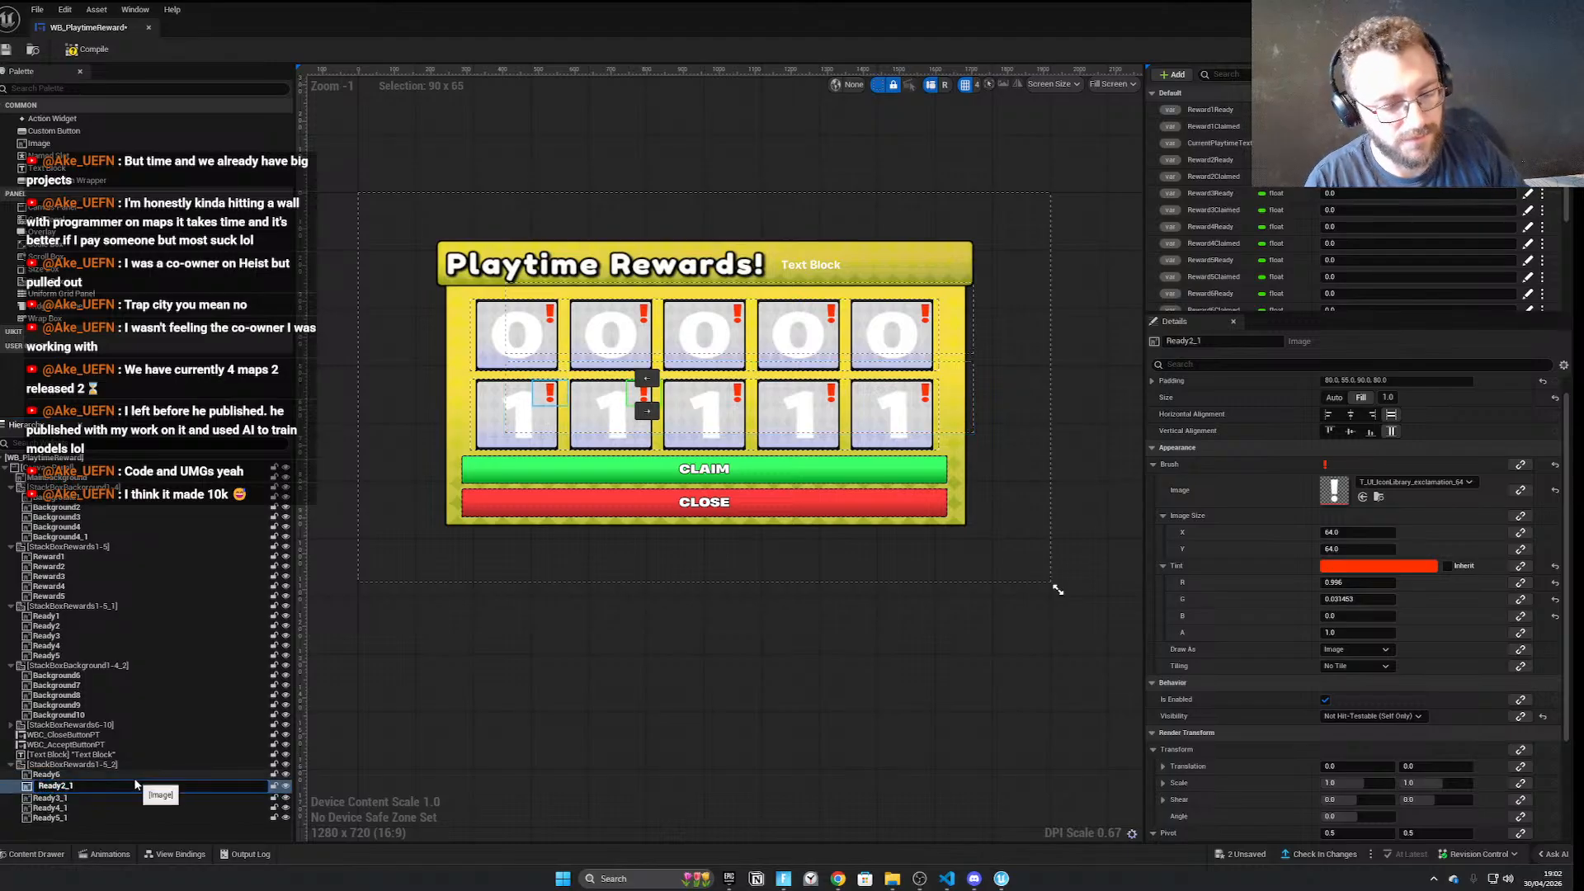
key("Return")
left_click(132, 799)
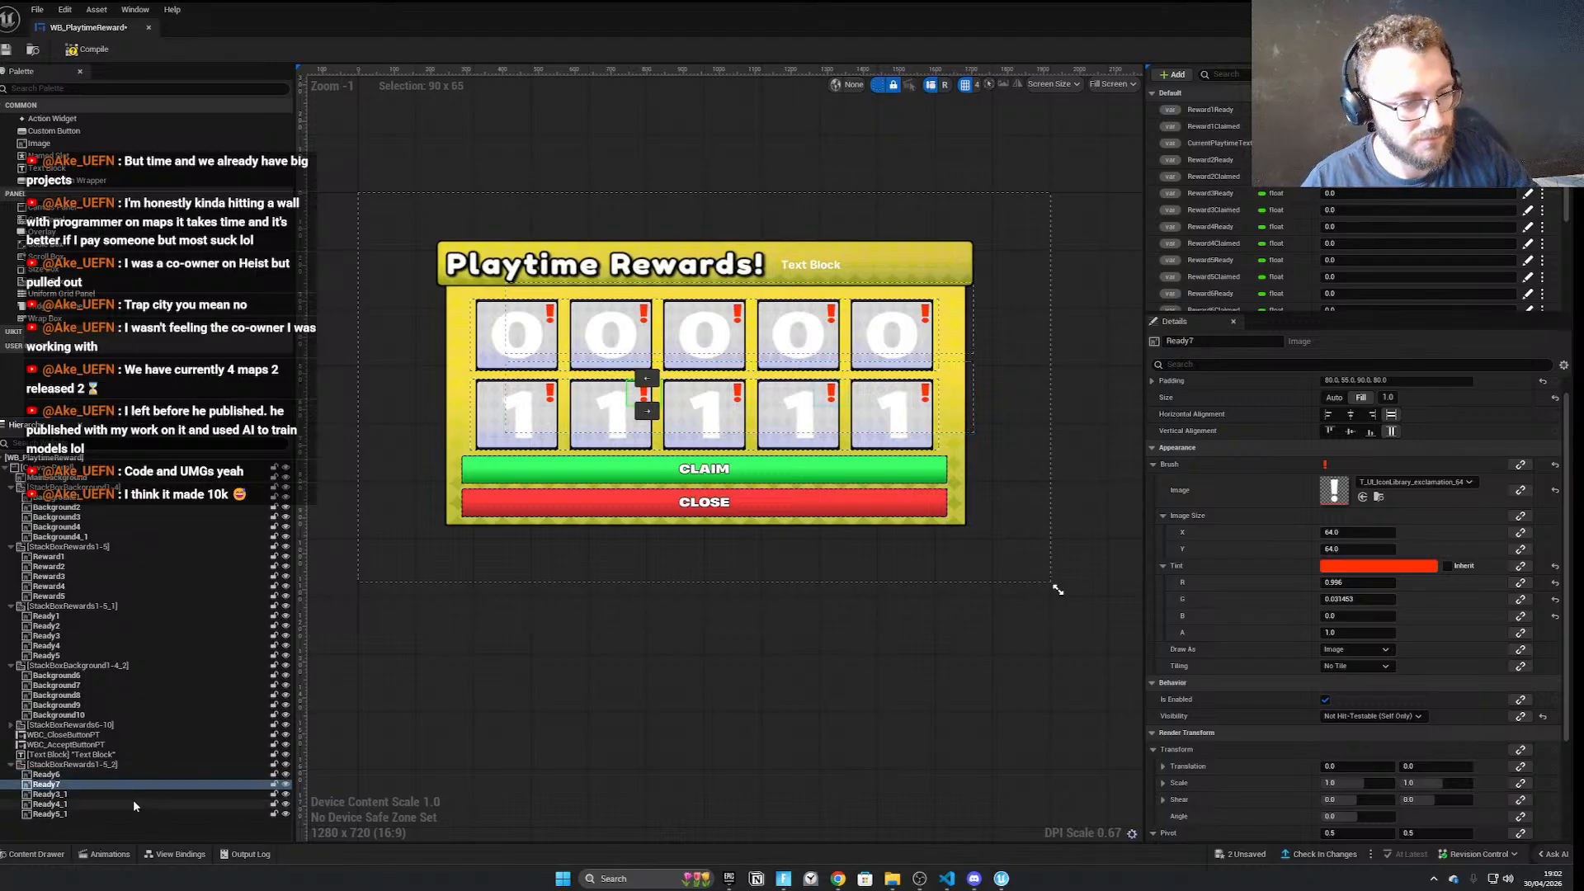
left_click(169, 794)
key("End")
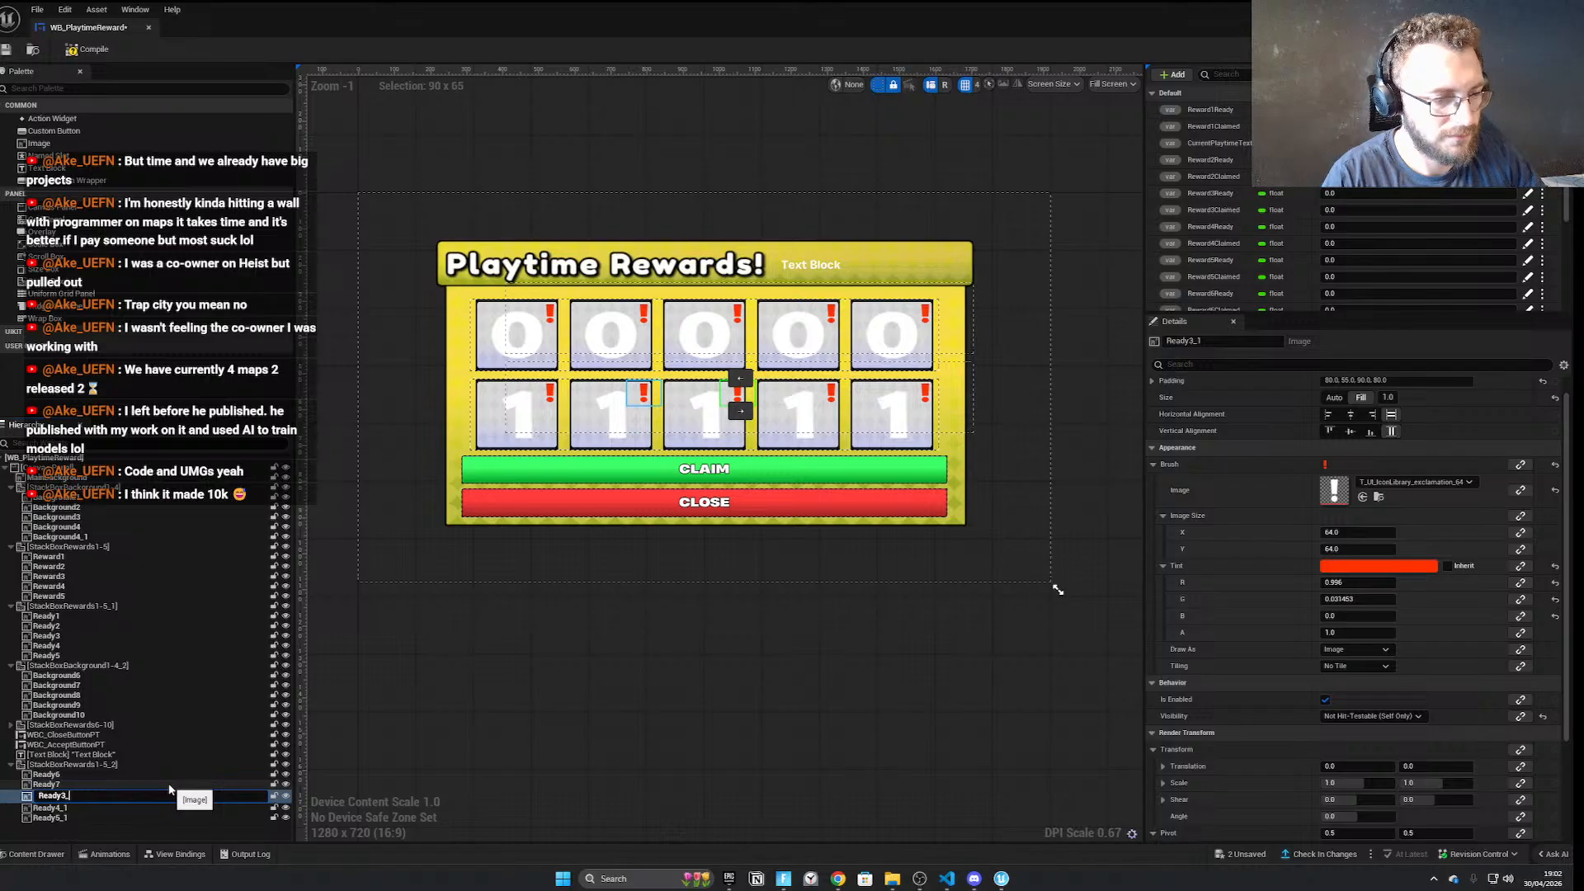
key("Return")
Rename the duplicated images Ready4_1 and Ready5_1 as Ready9 and Ready10
left_click(153, 804)
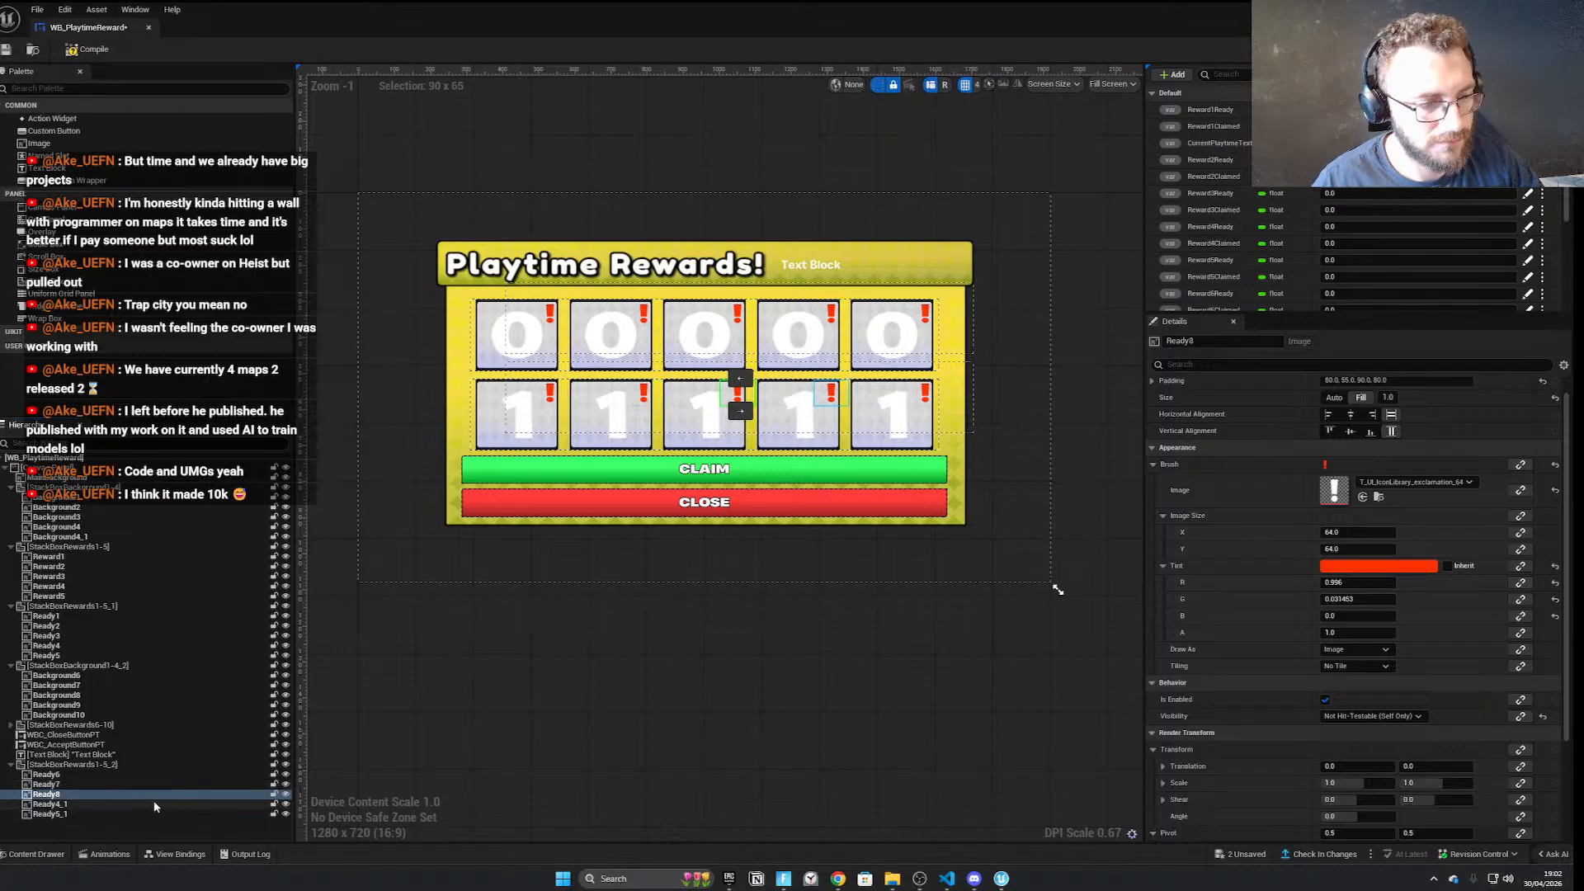
left_click(155, 804)
key("End")
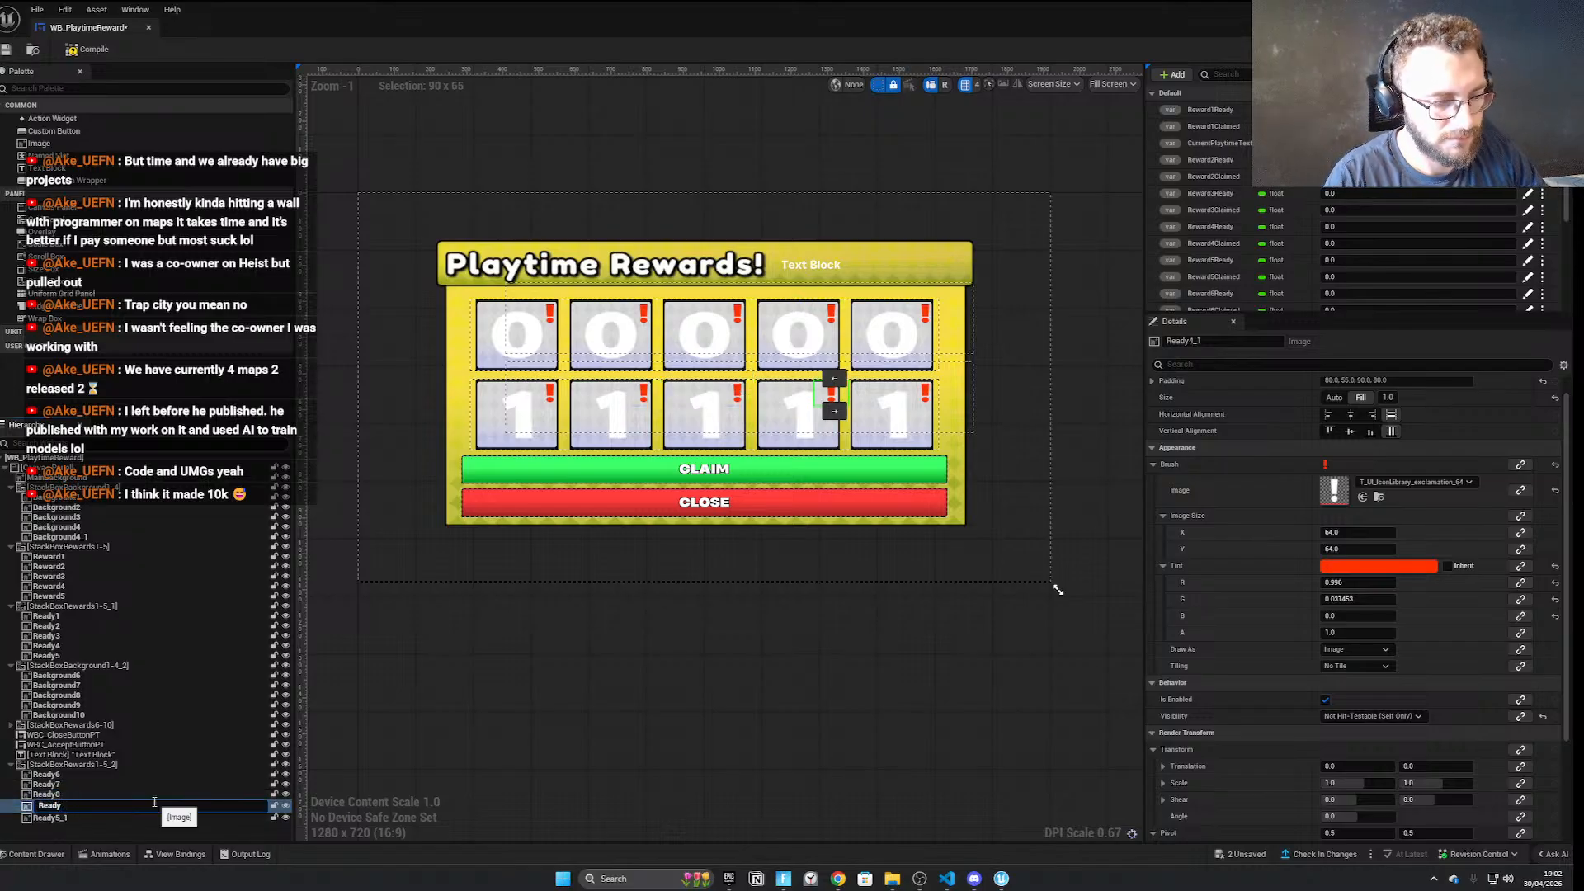
type("9")
key("Return")
left_click(94, 815)
left_click(94, 816)
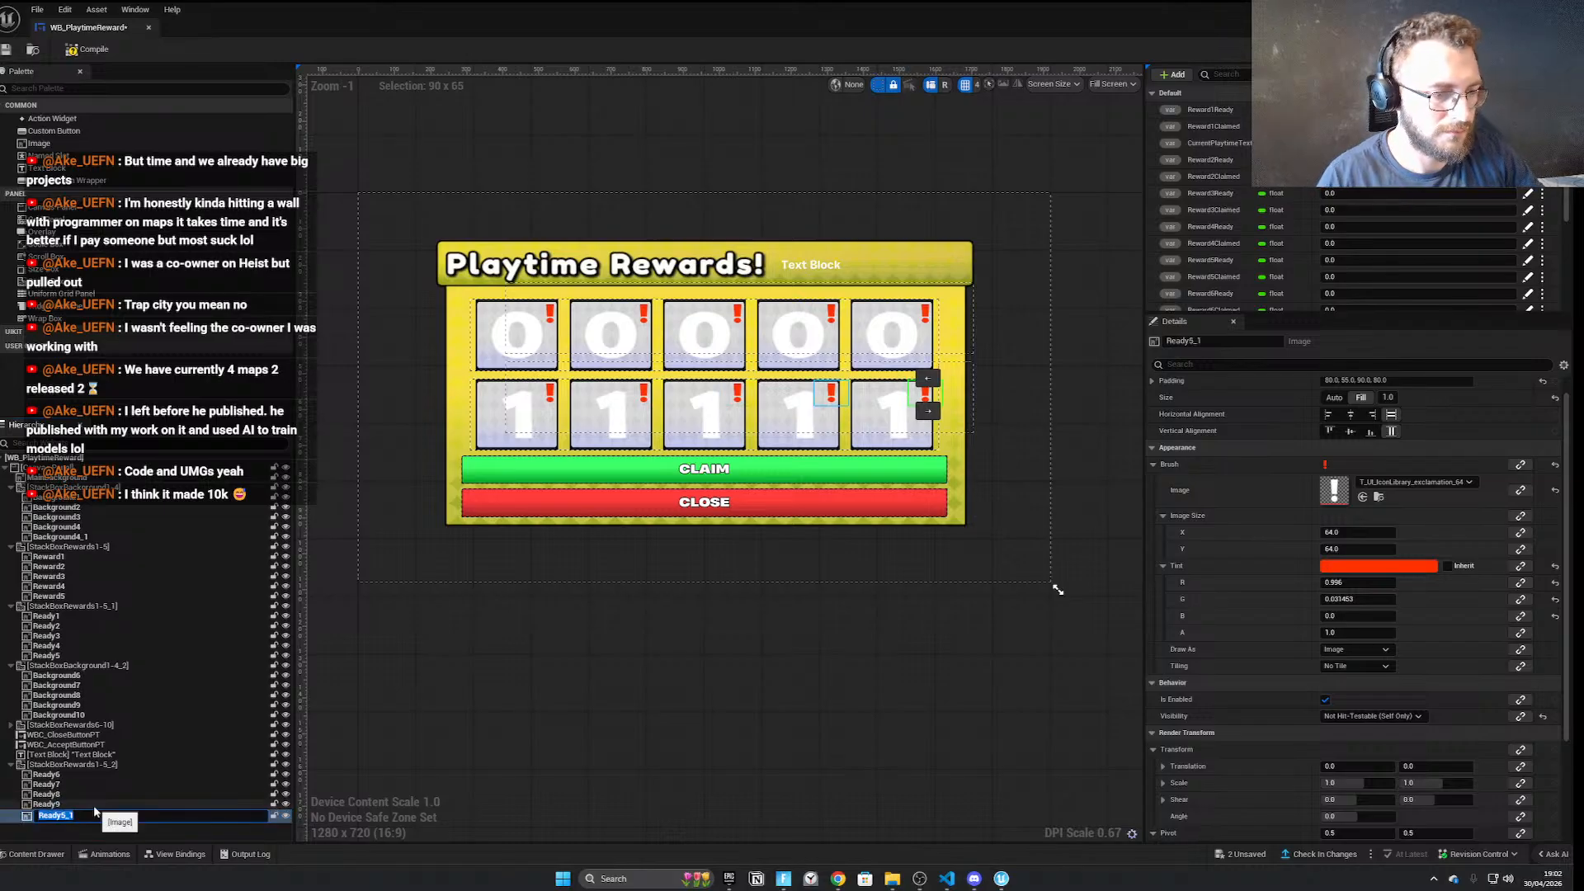
key("Return")
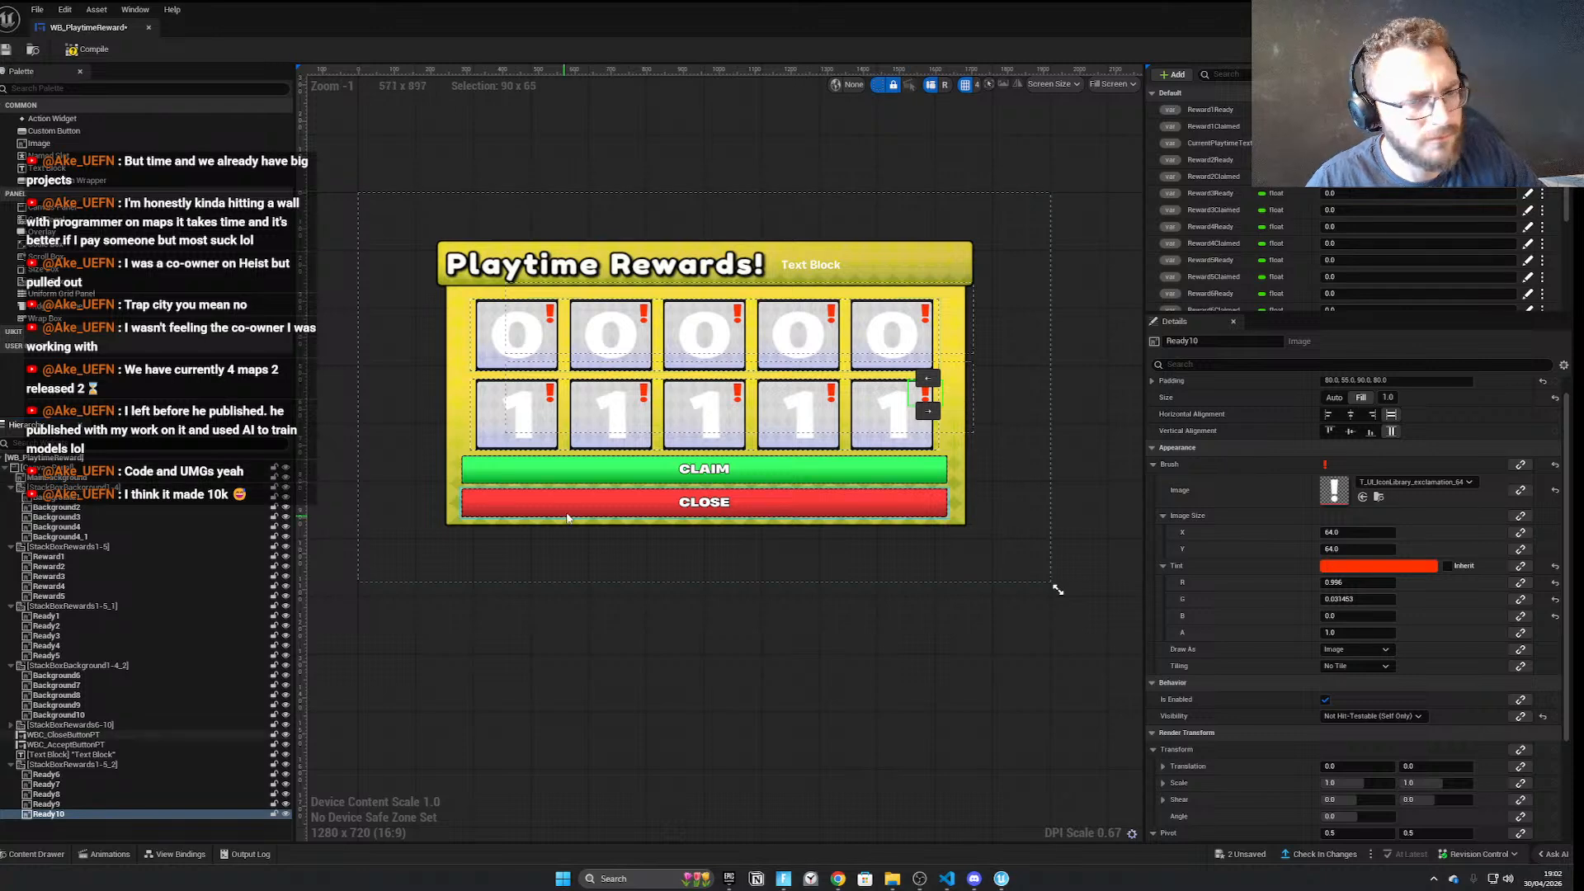
Bind the Ready6 image's render opacity to the Reward6Ready property
left_click(193, 775)
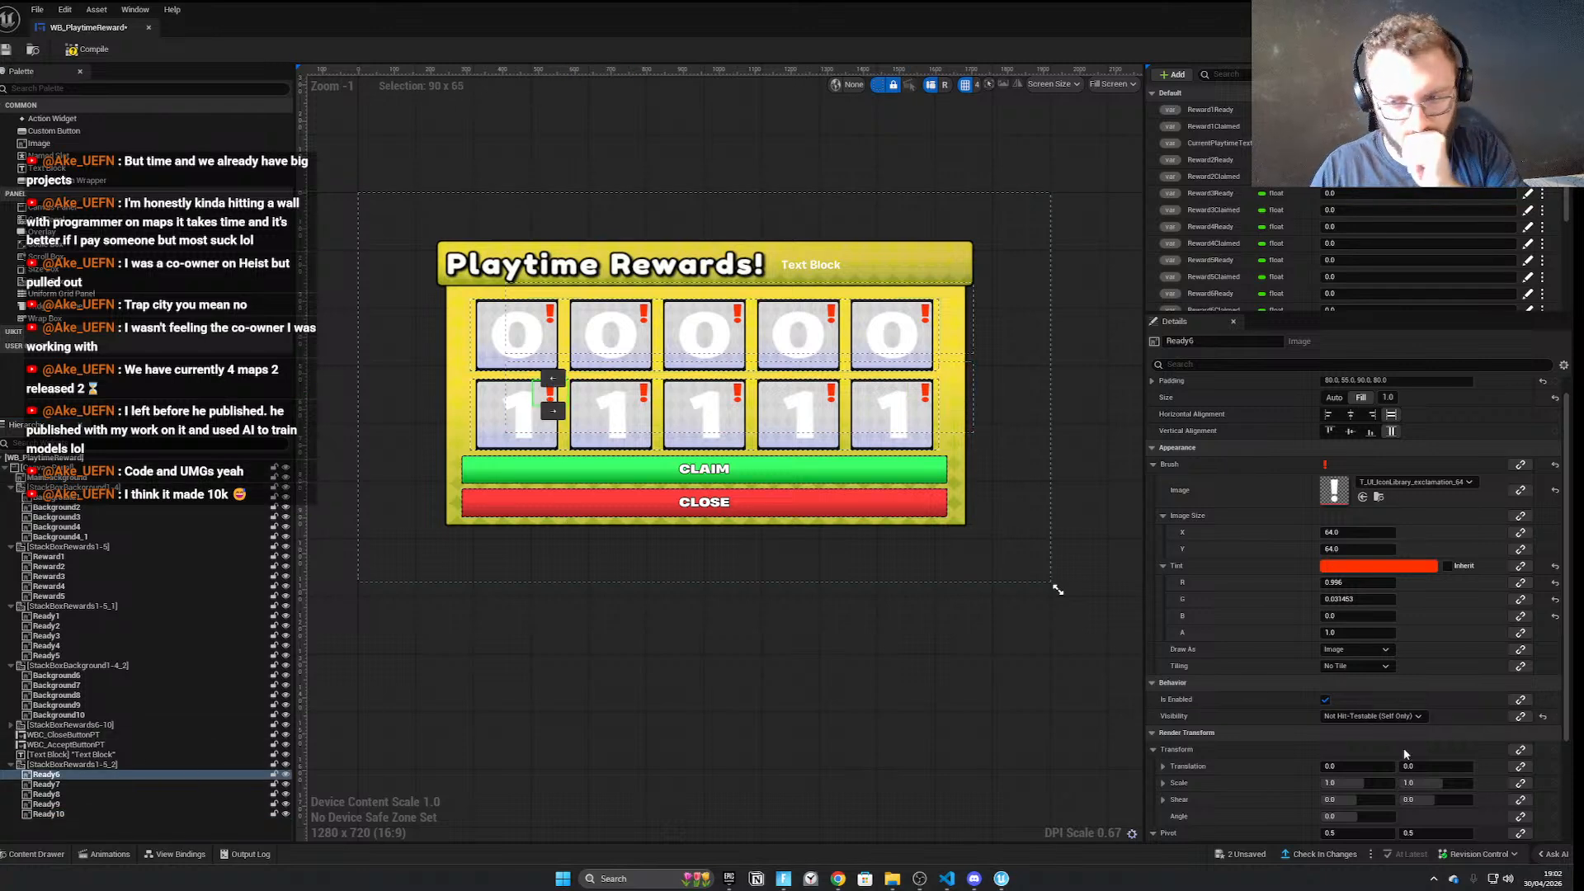
scroll(1395, 767, "down", 3)
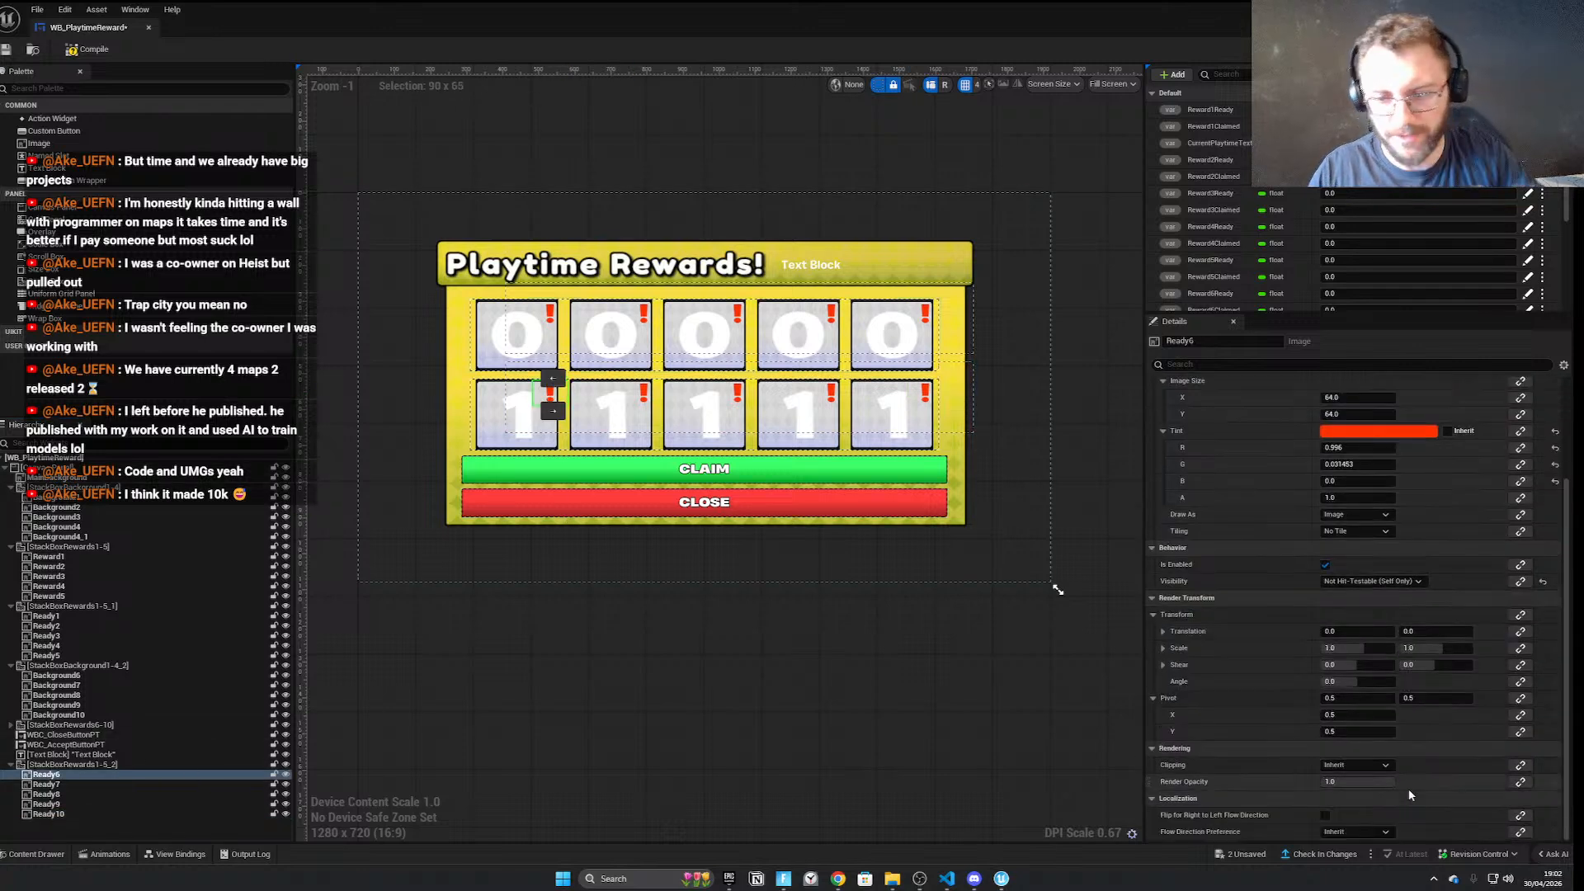
left_click(1520, 782)
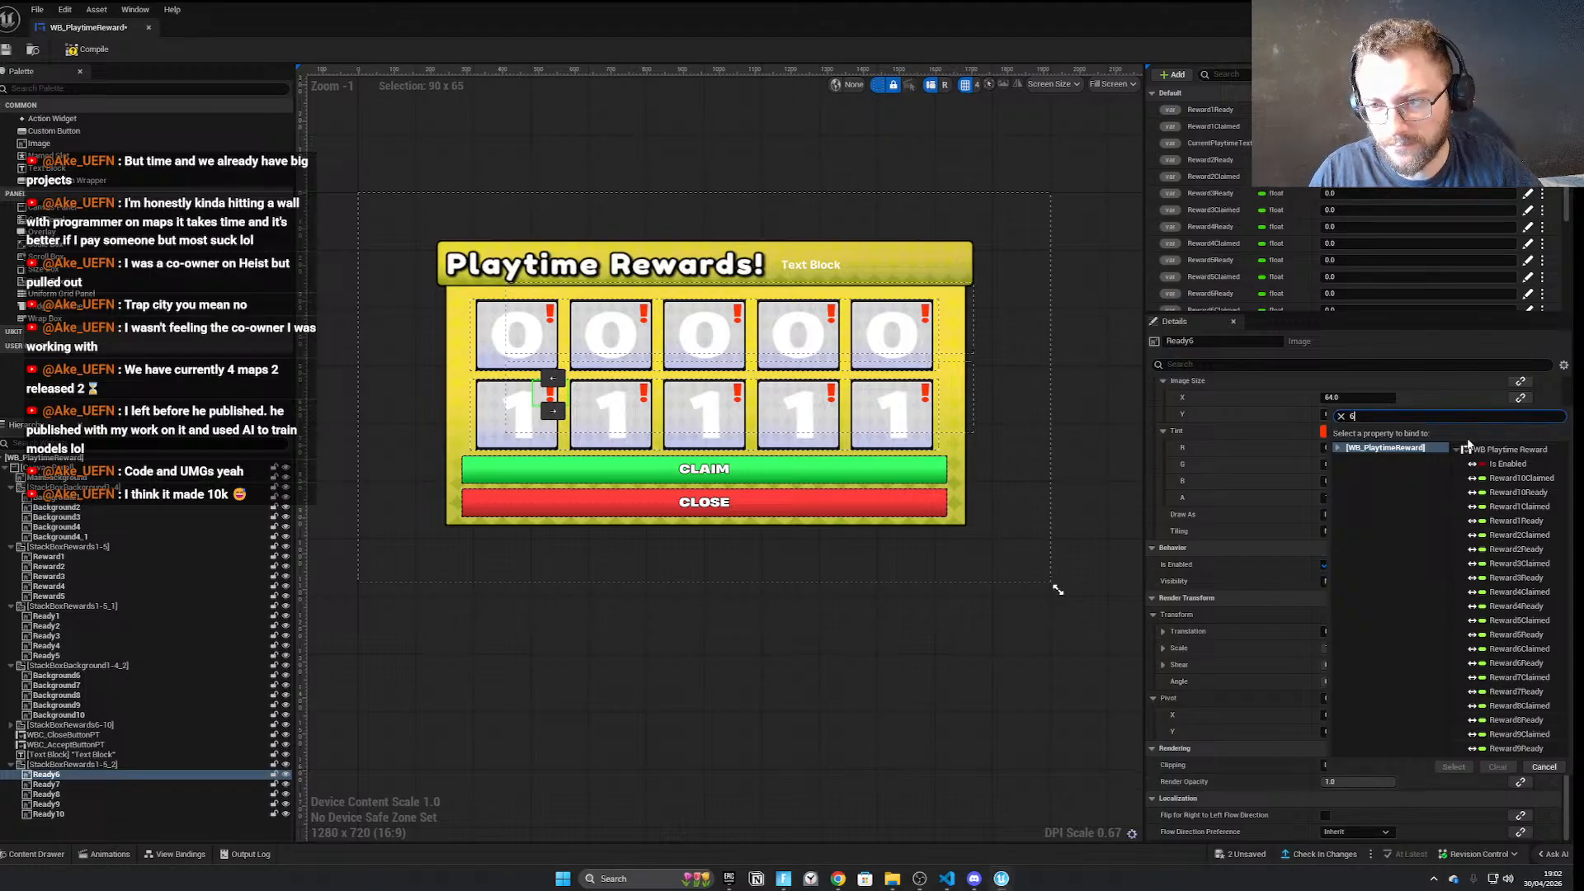
left_click(1526, 724)
left_click(1454, 766)
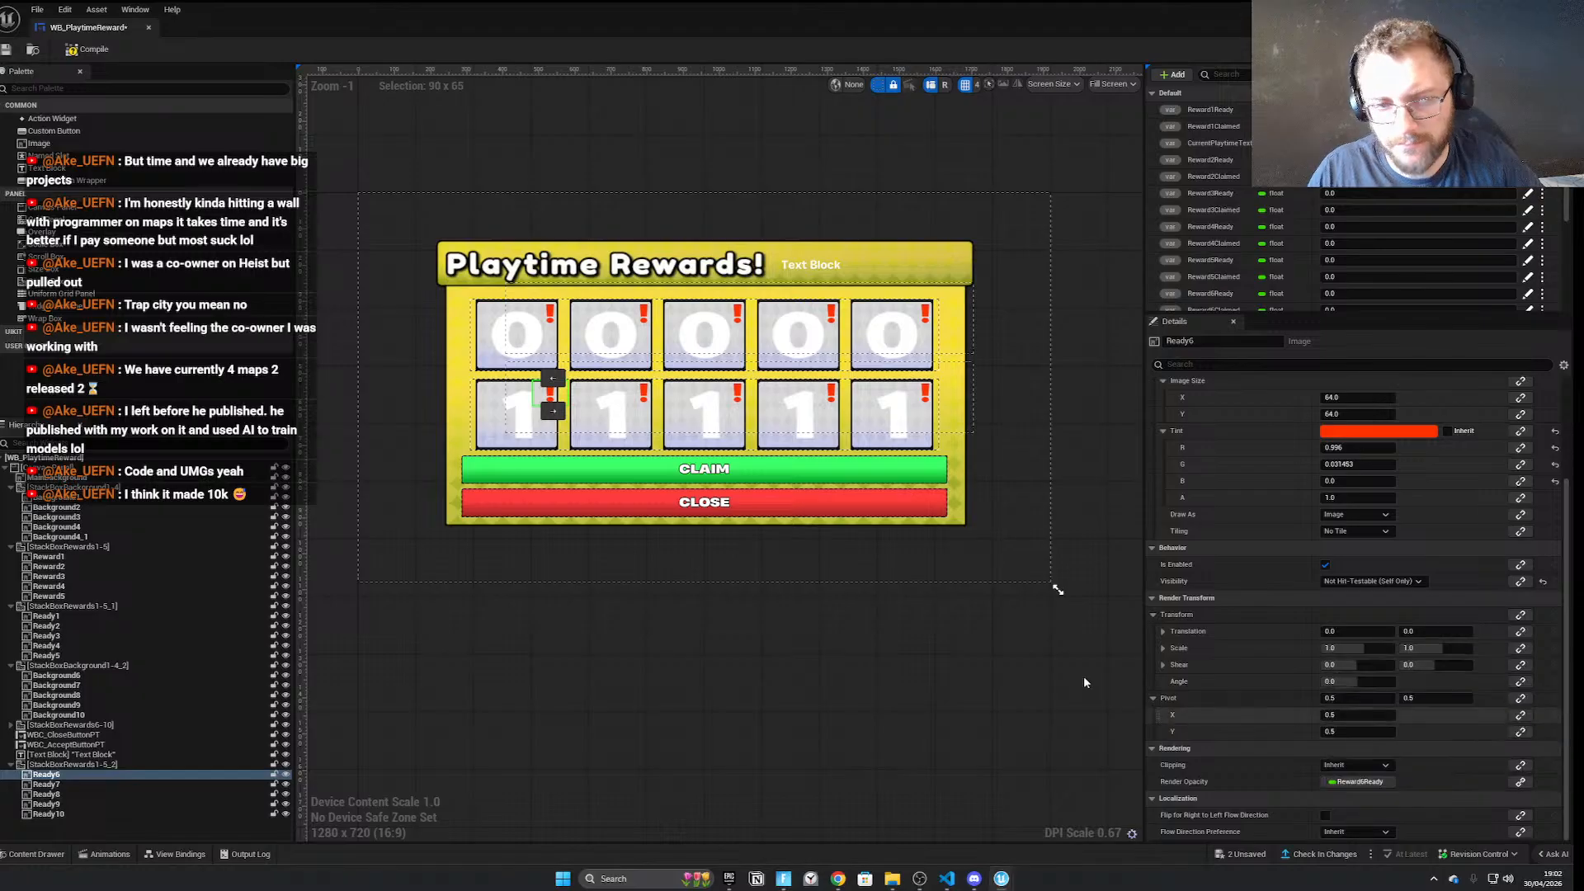
Bind the Ready7 image's render opacity to the Reward7Ready property
left_click(46, 784)
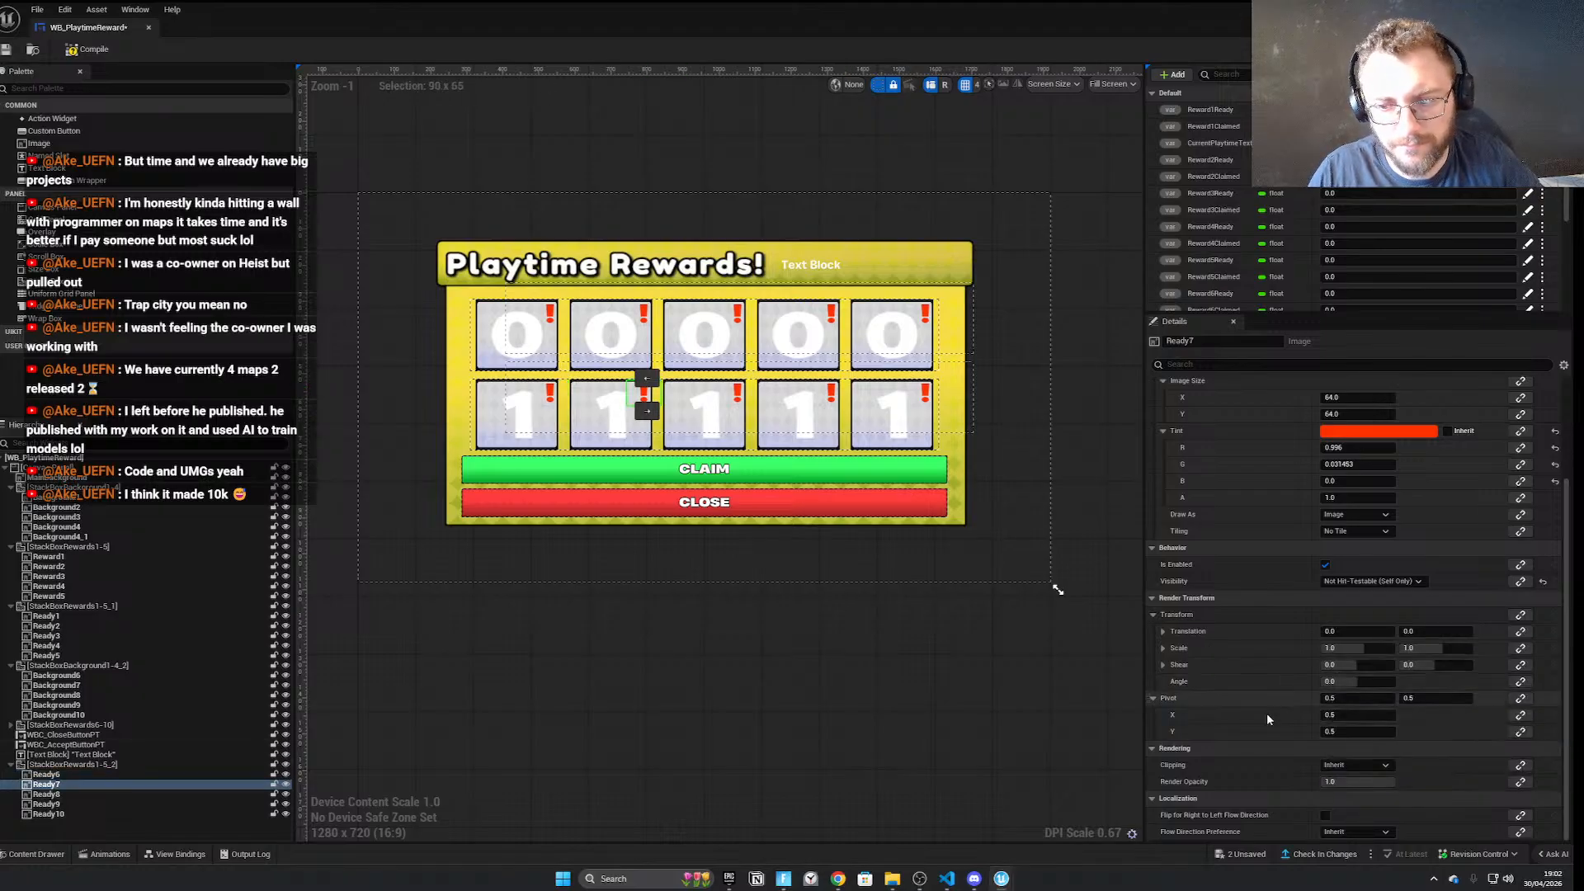
left_click(1519, 781)
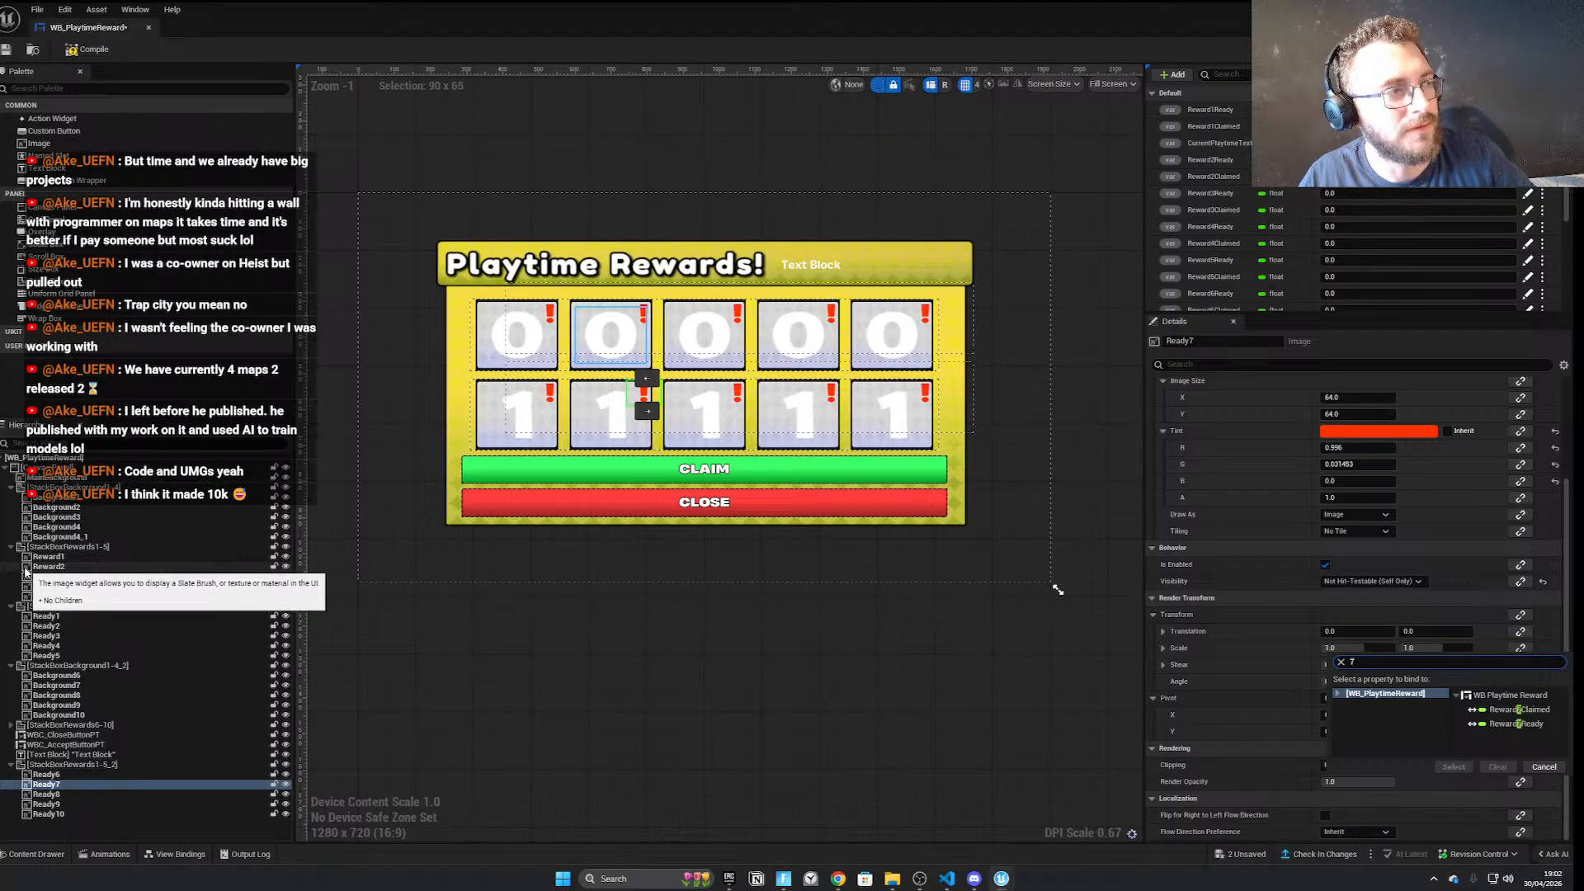
double_click(1517, 724)
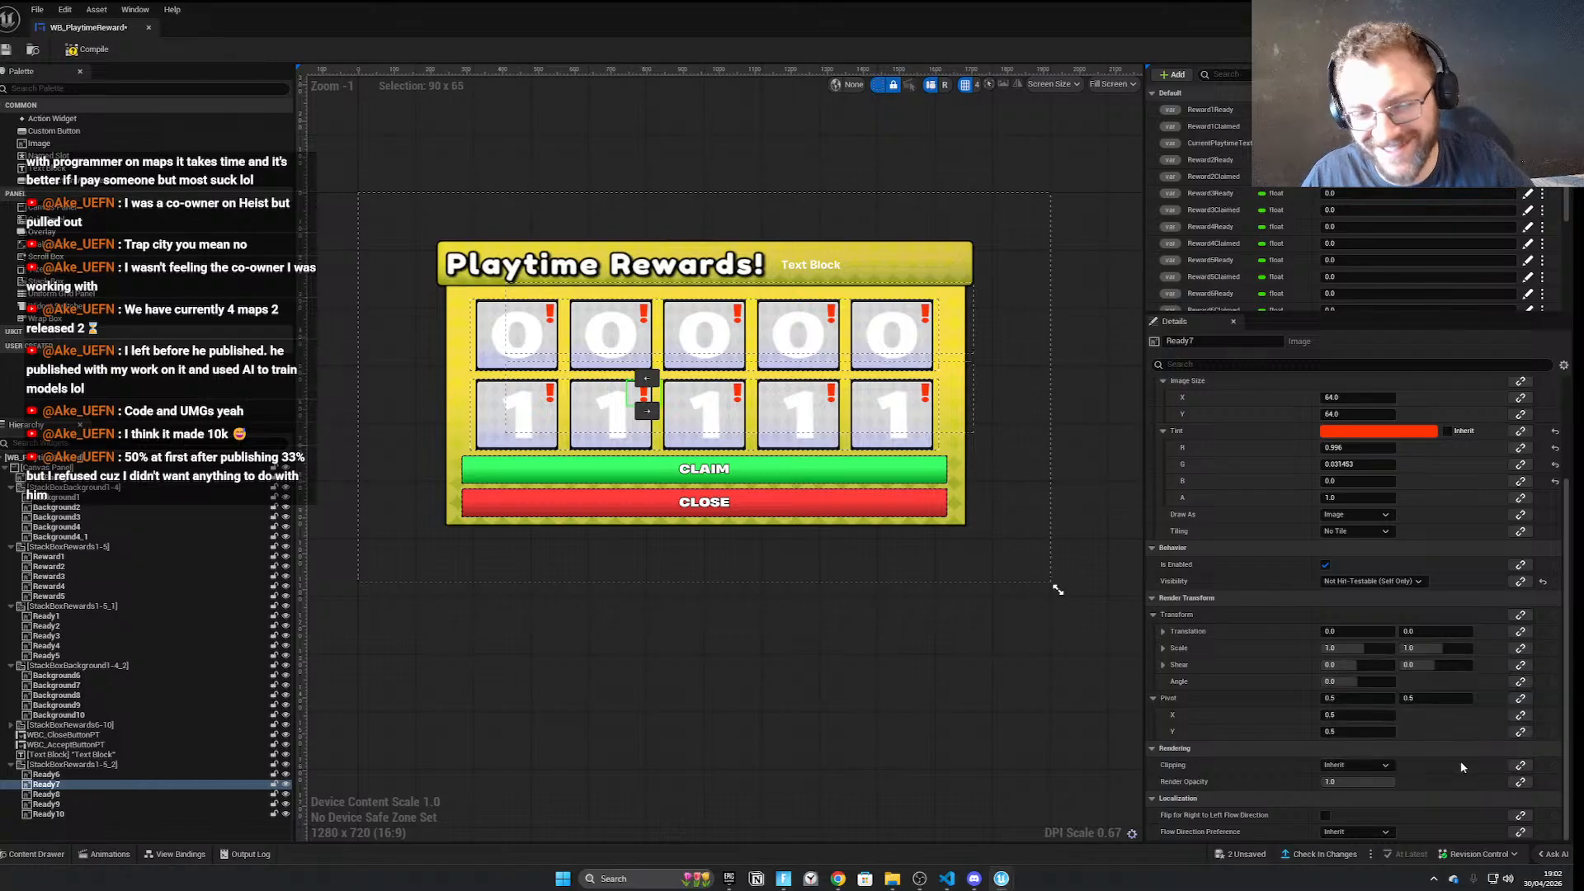
Bind the Ready8 image's render opacity to the Reward8Ready property
left_click(725, 394)
left_click(1522, 782)
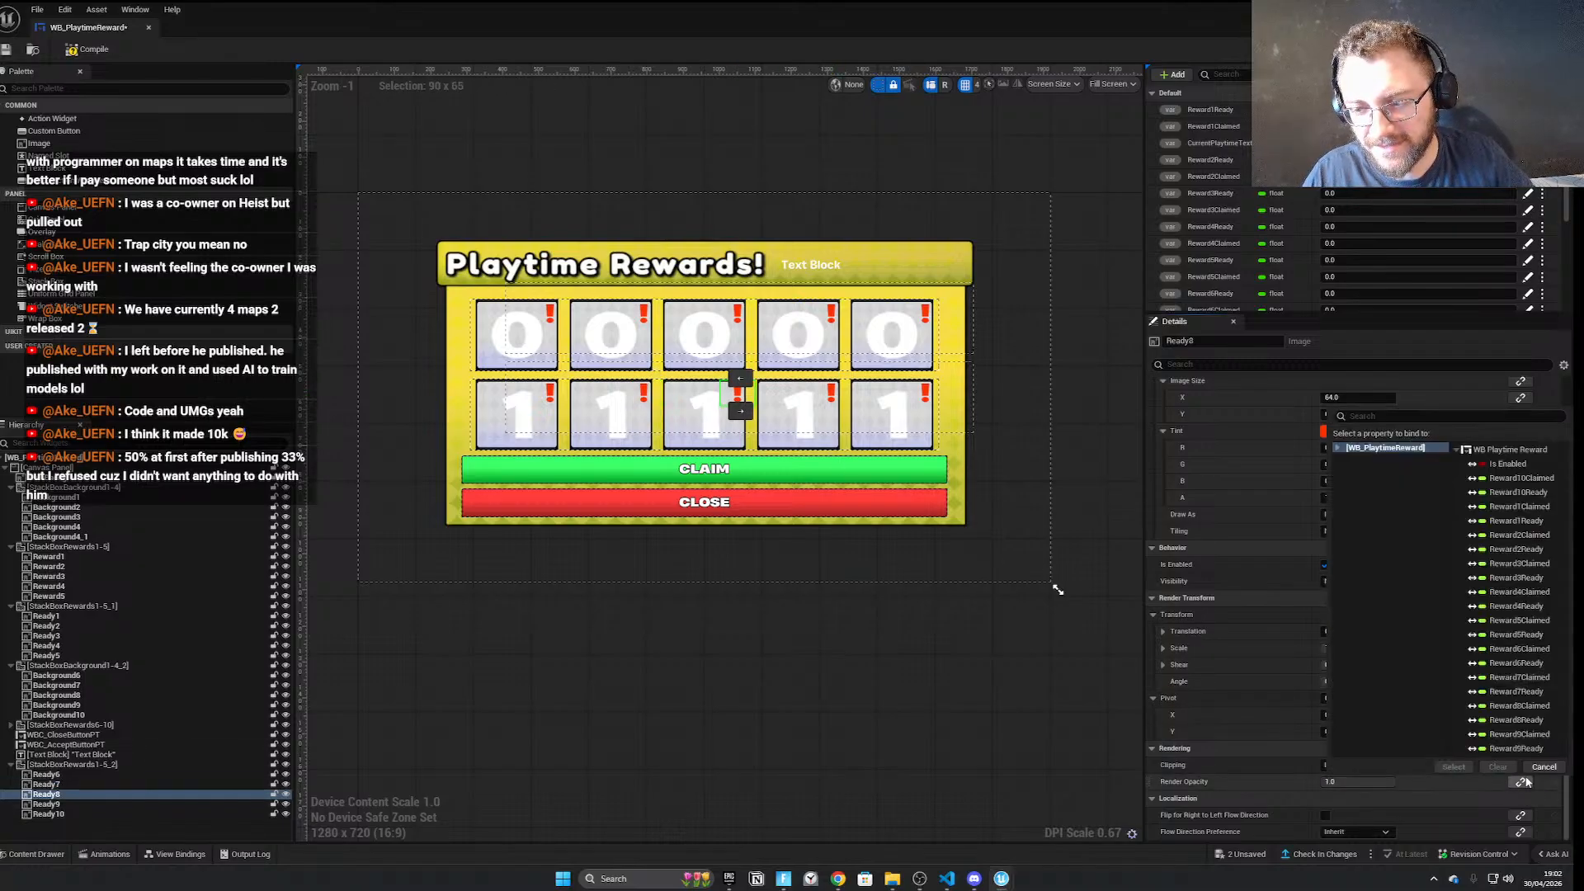
type("read")
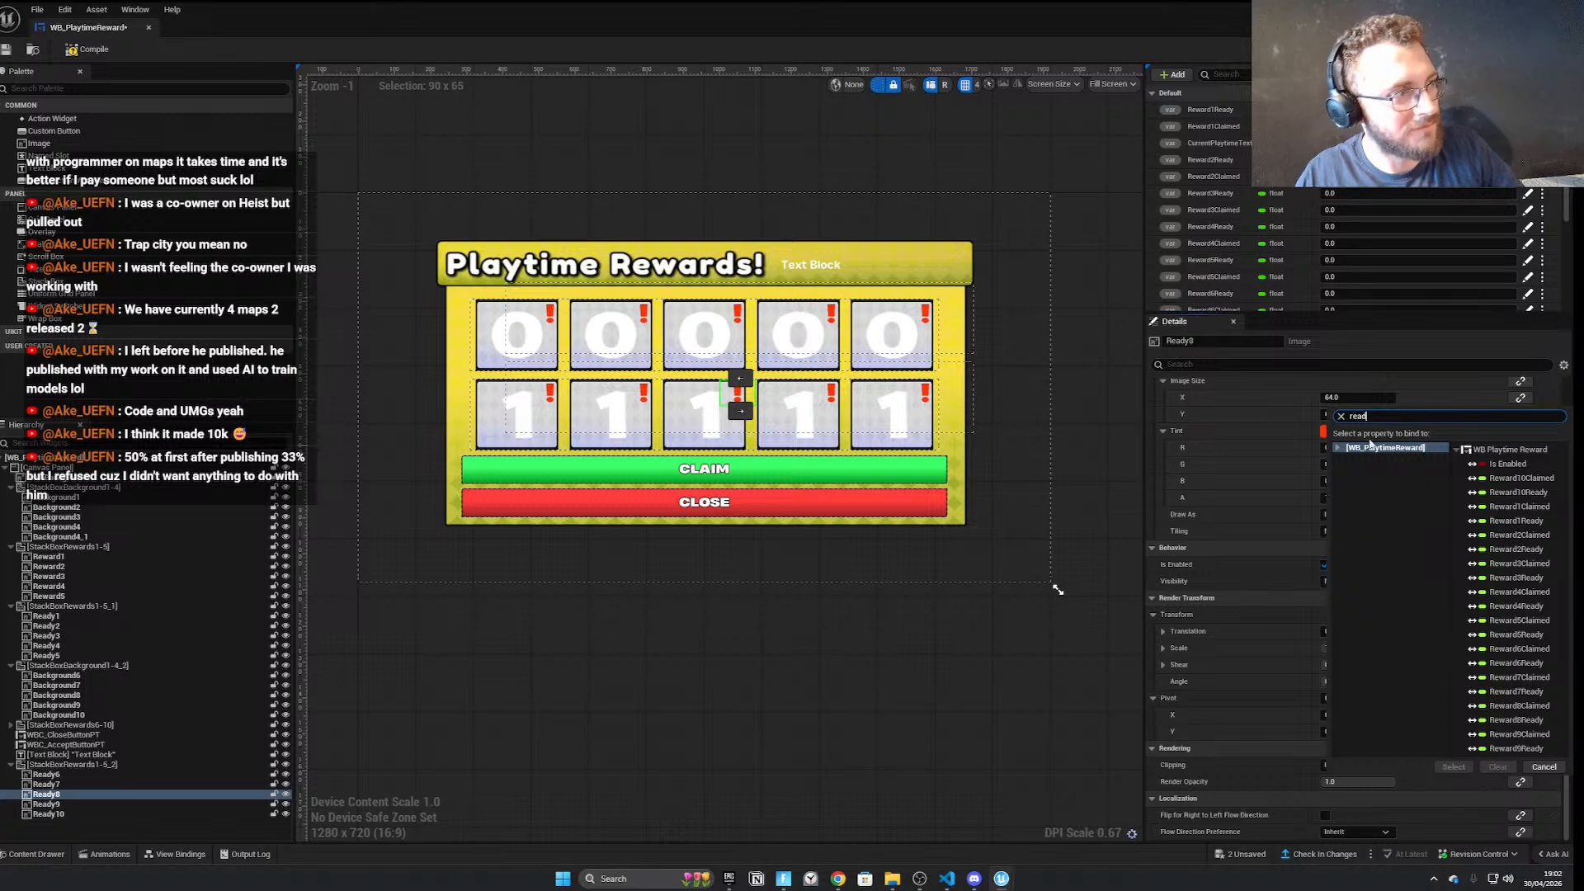
type("u")
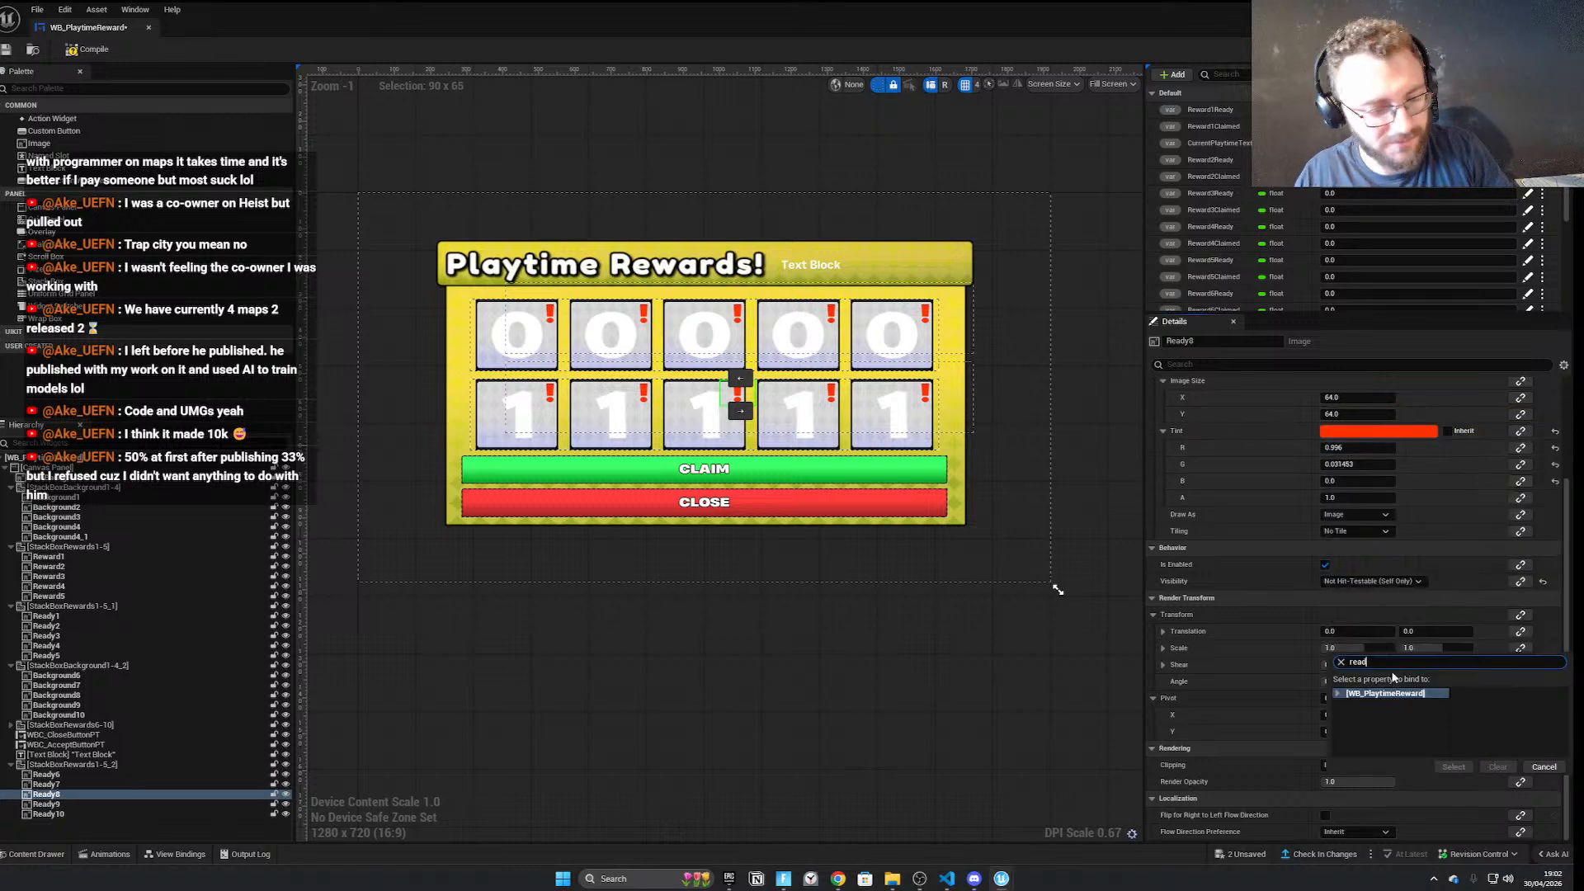
type("y8")
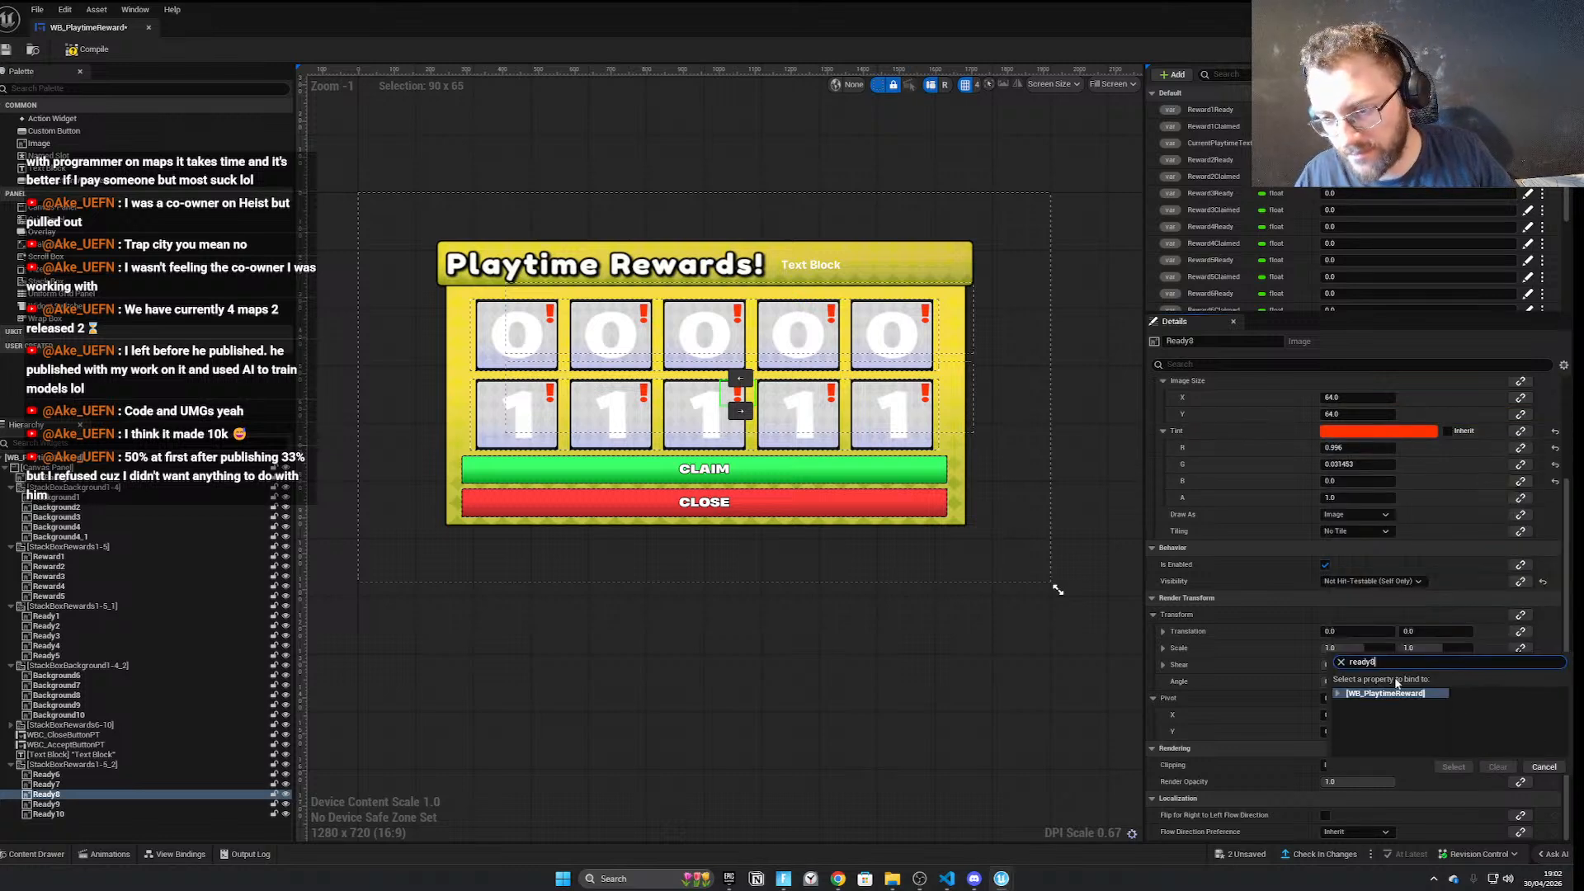
key("BackSpace")
left_click(1510, 733)
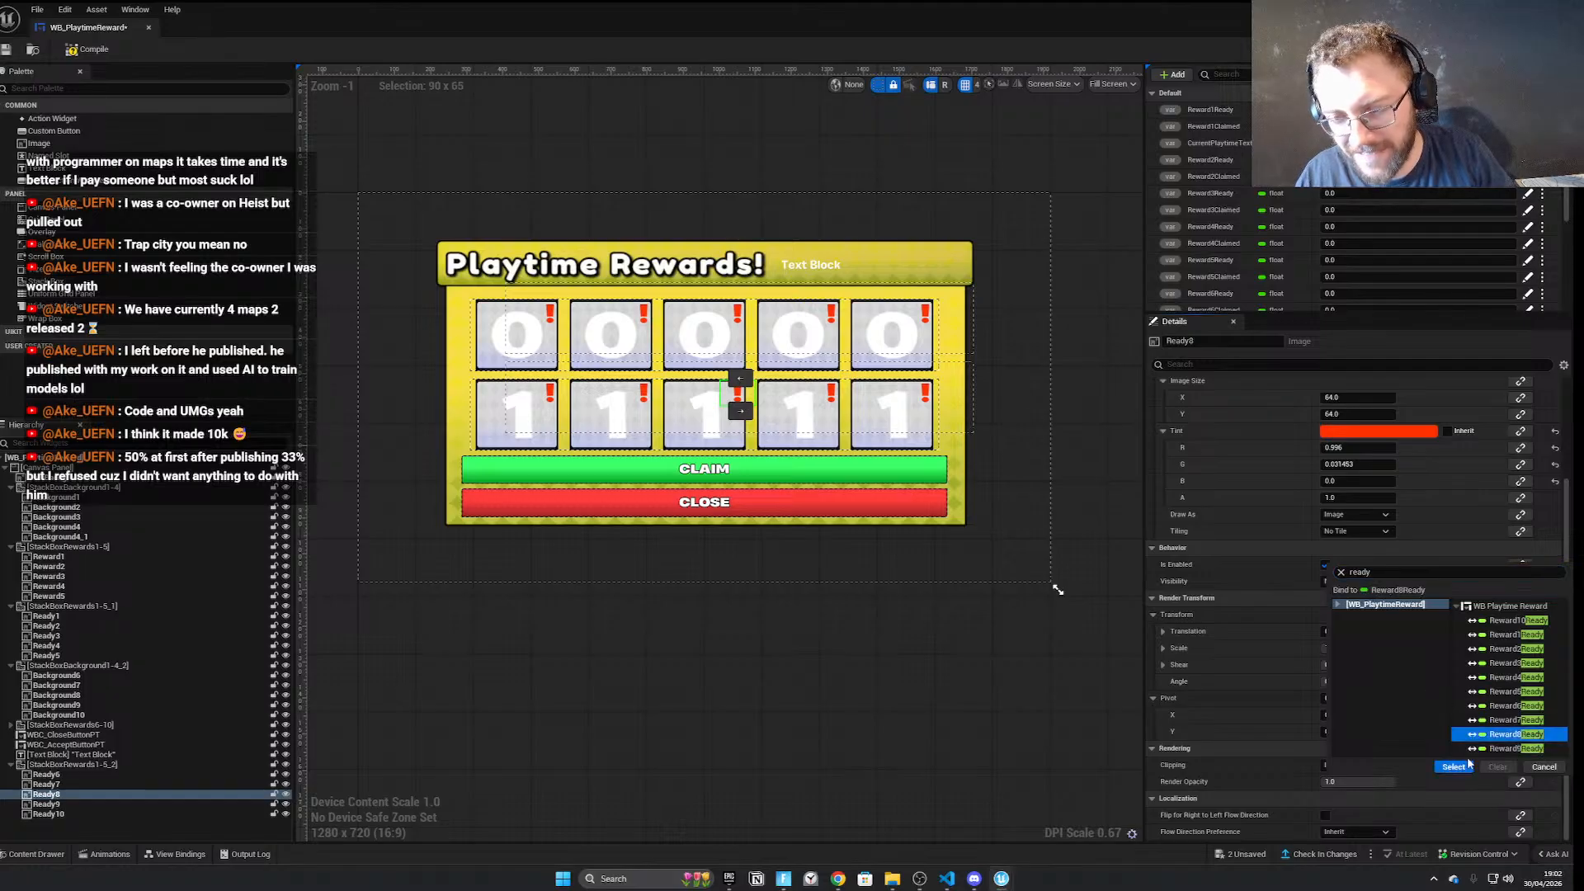
left_click(1468, 765)
Bind the Ready9 image's render opacity to the Reward9Ready property
left_click(48, 804)
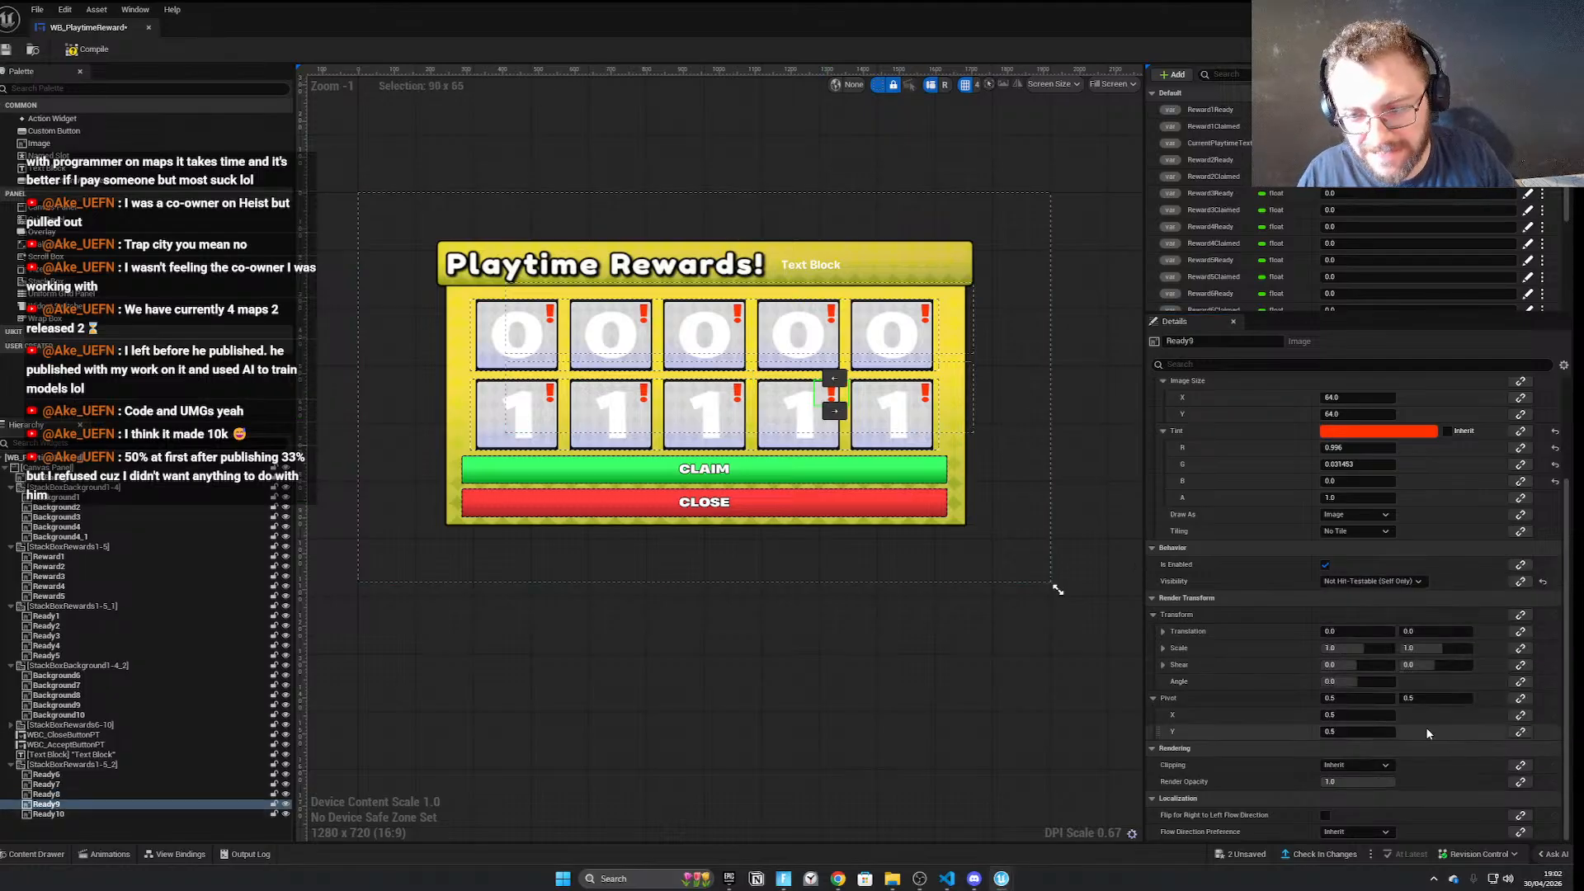
scroll(1428, 699, "up", 3)
scroll(1428, 699, "down", 3)
left_click(1520, 581)
type("ready9")
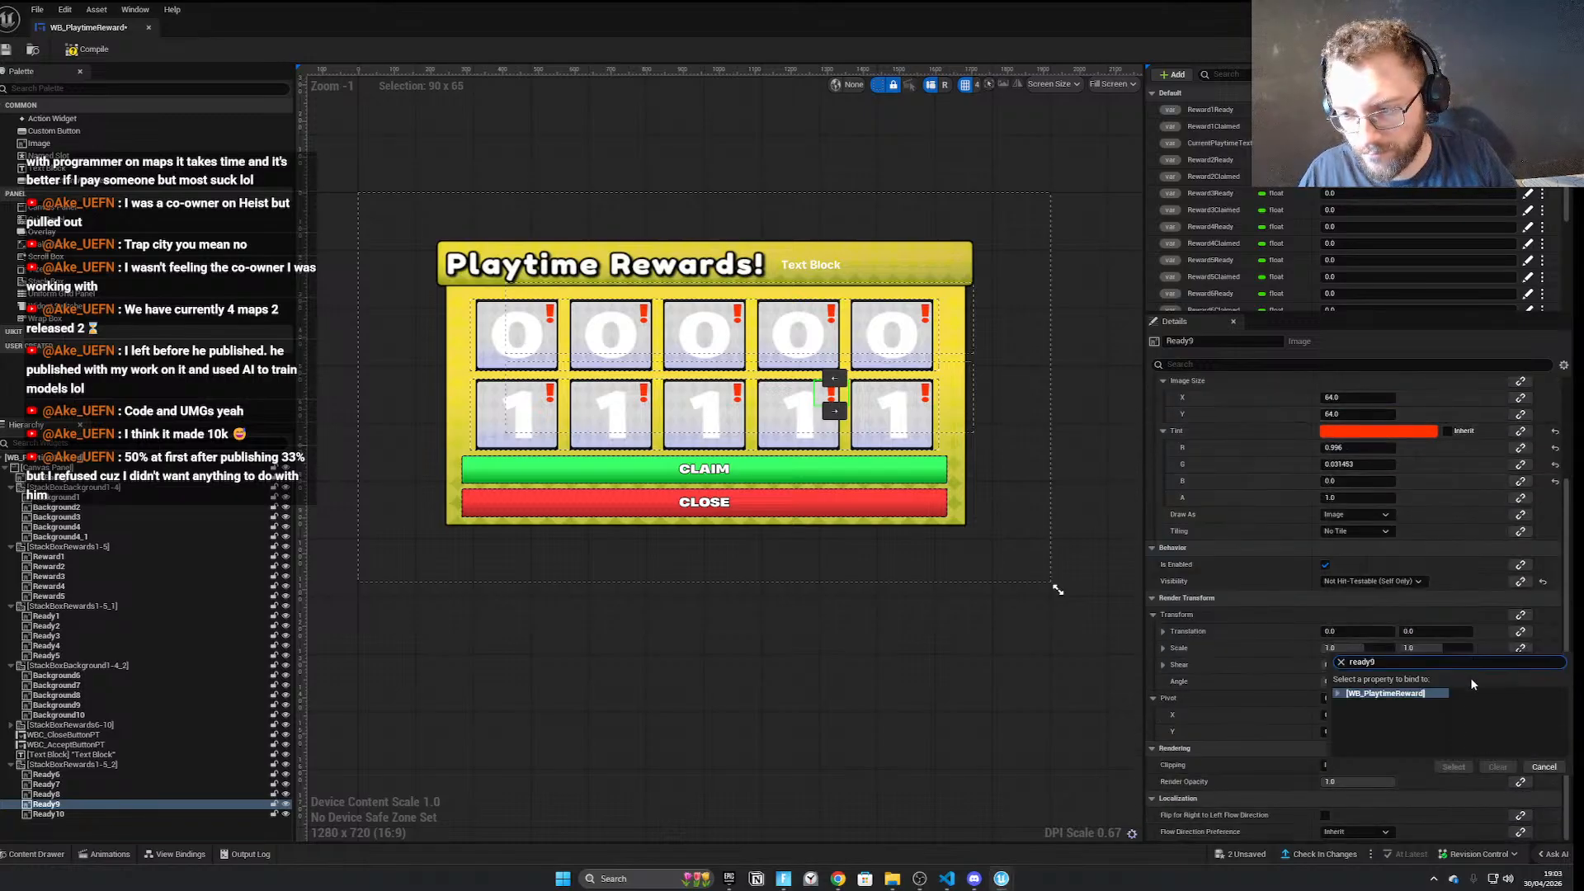
mouse_move(1398, 692)
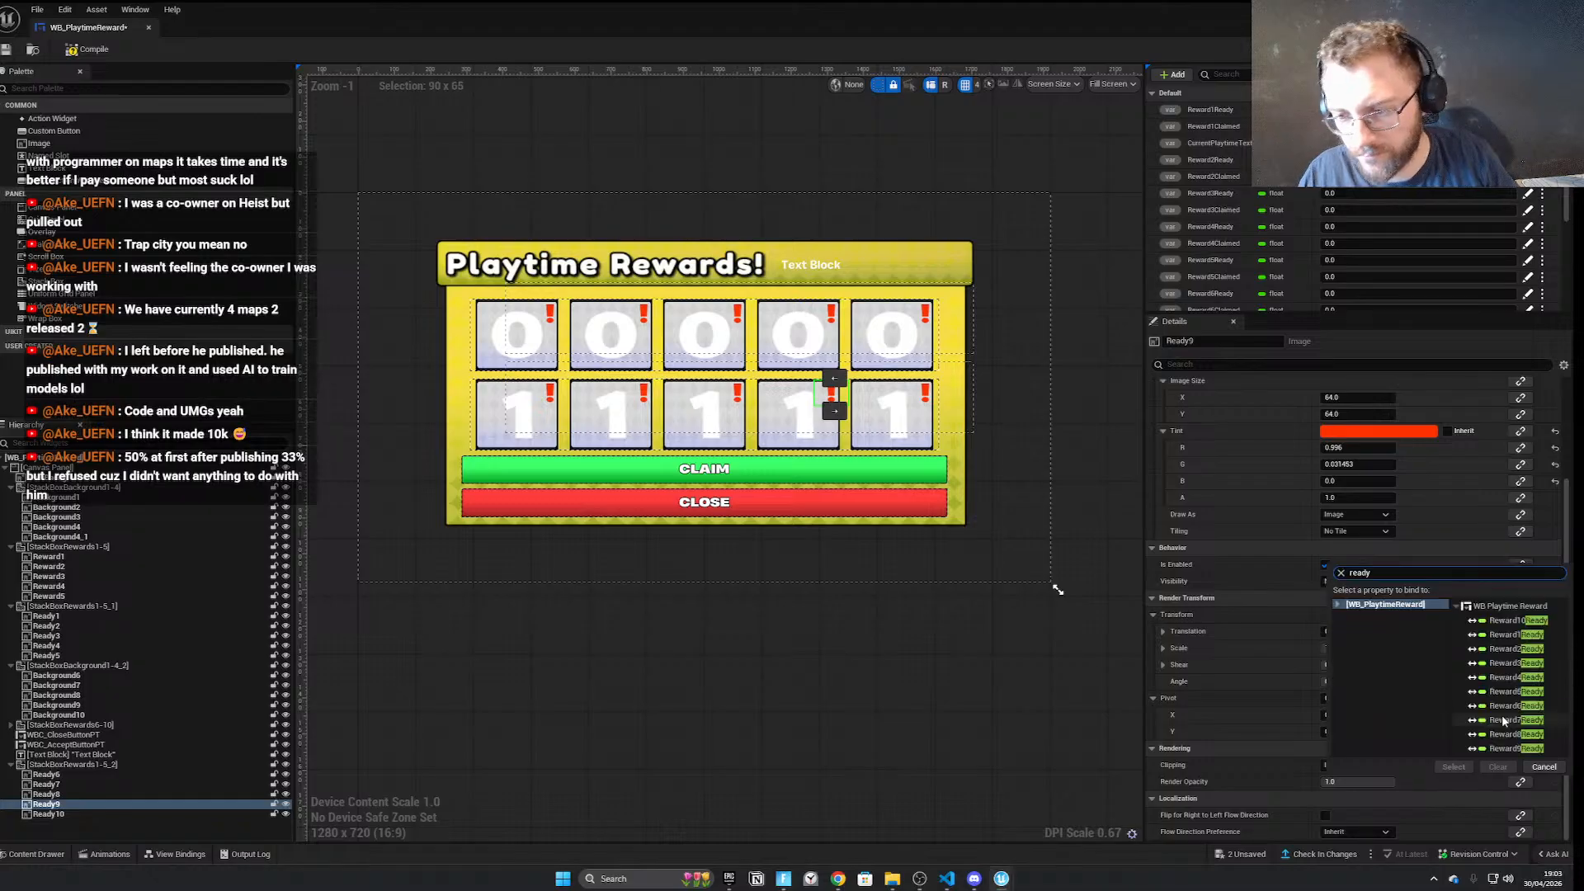
left_click(1536, 748)
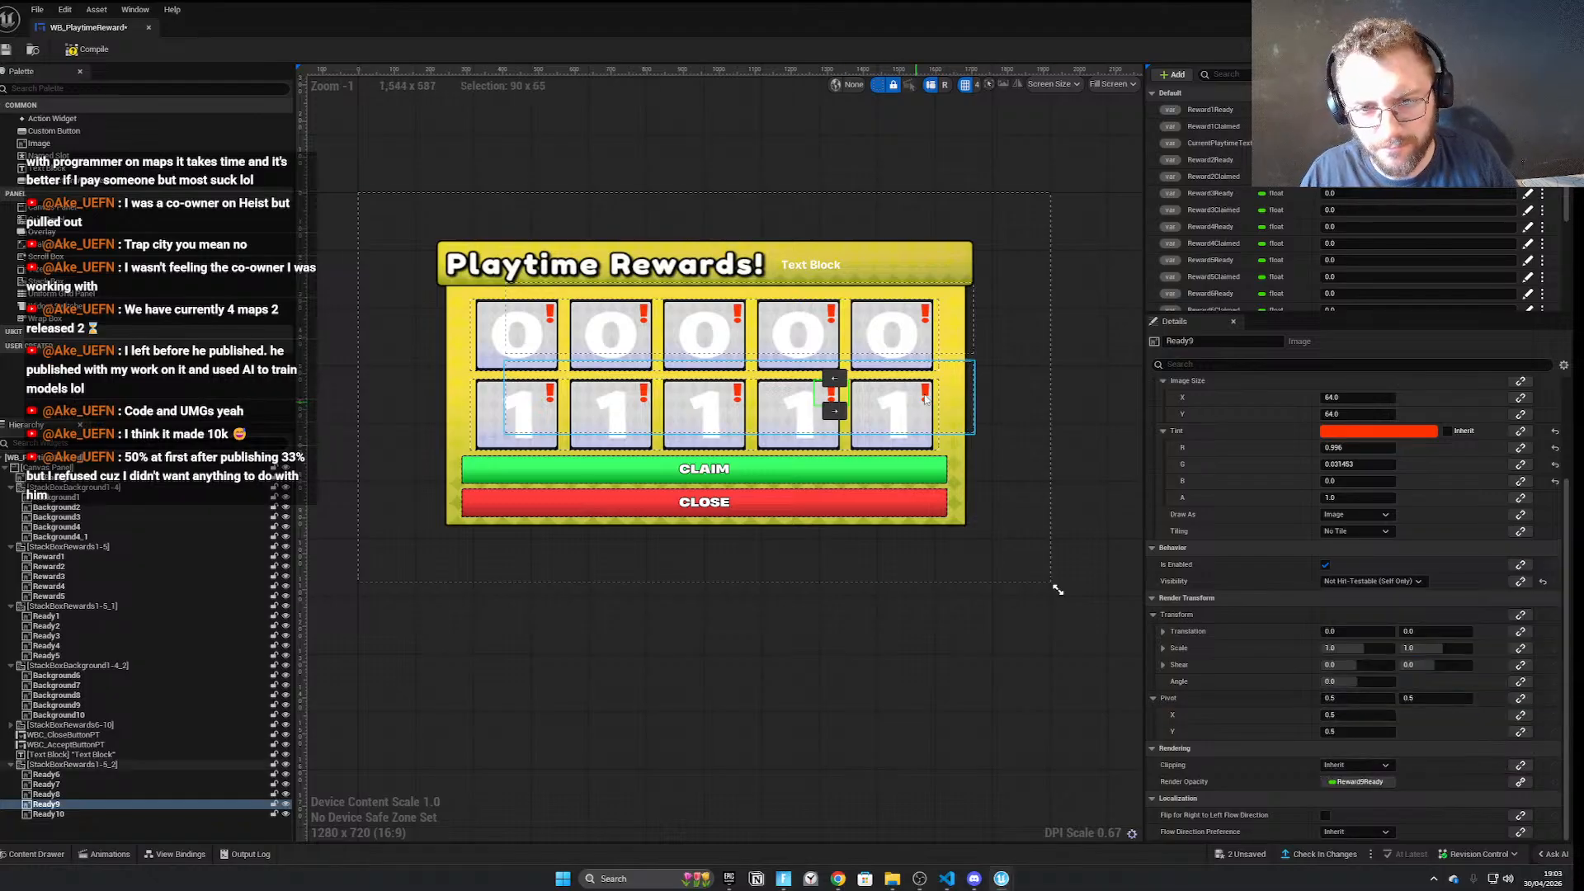
Bind the Ready10 image's render opacity to the Reward10Ready property and save the widget
left_click(902, 417)
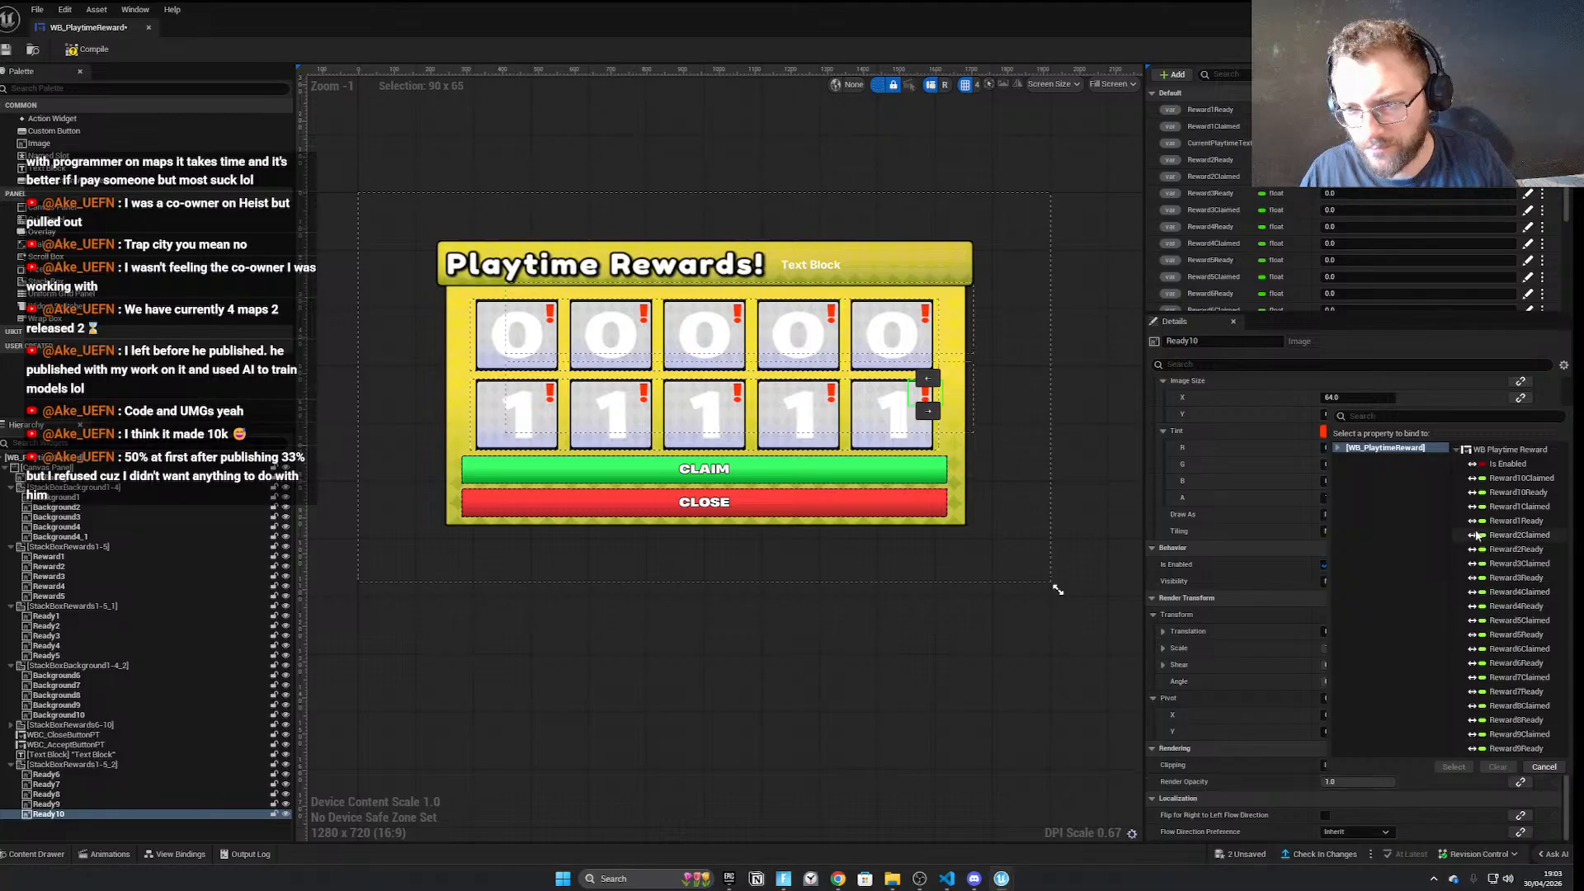
left_click(1517, 493)
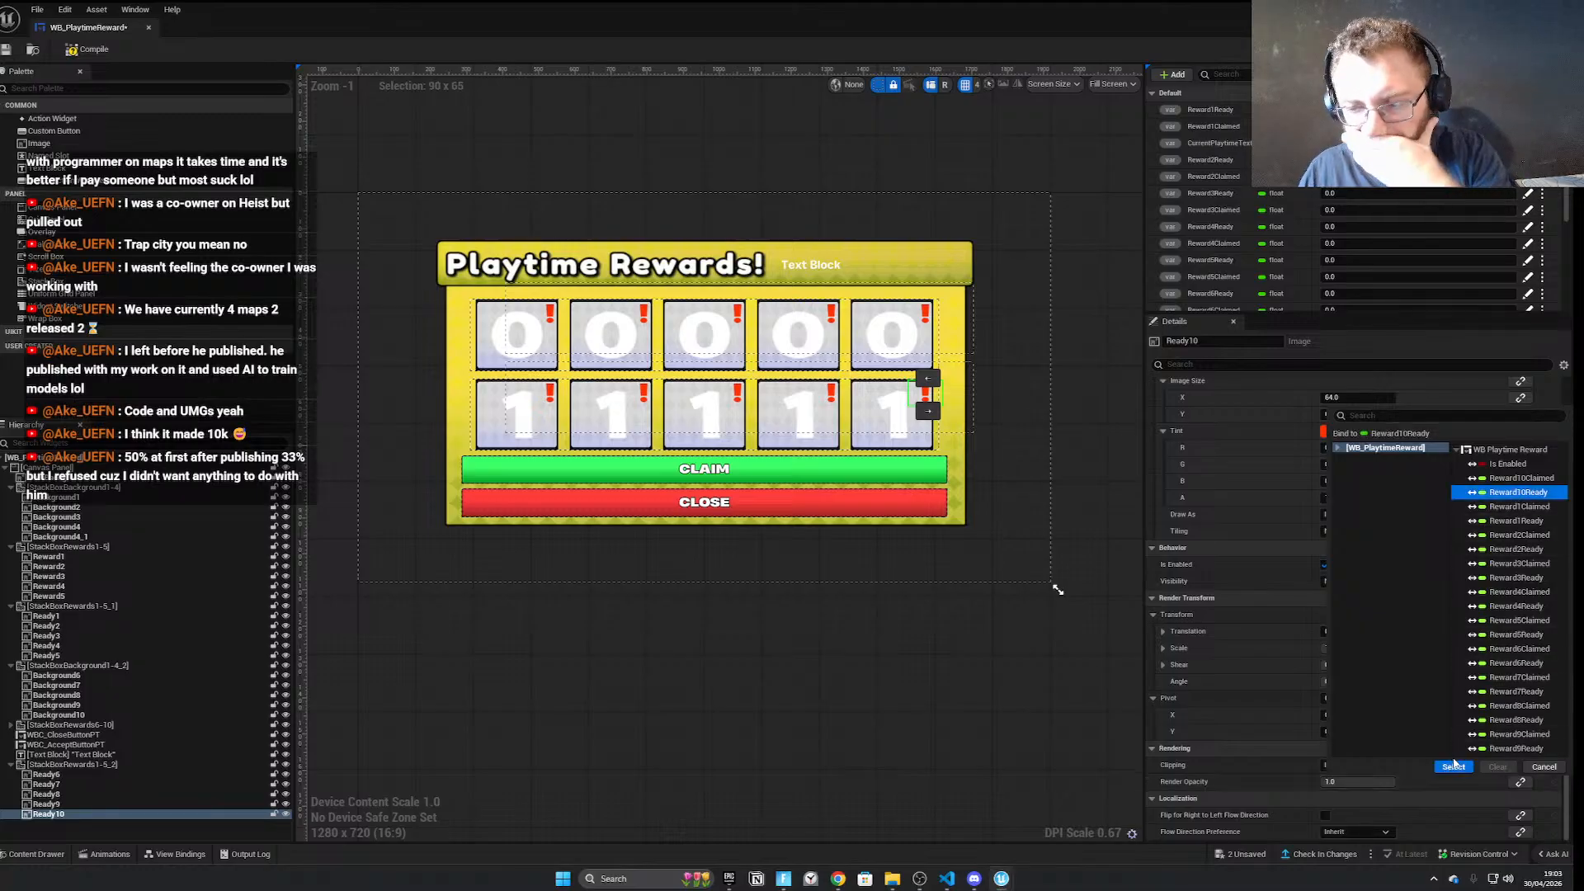
left_click(1453, 766)
left_click(351, 384)
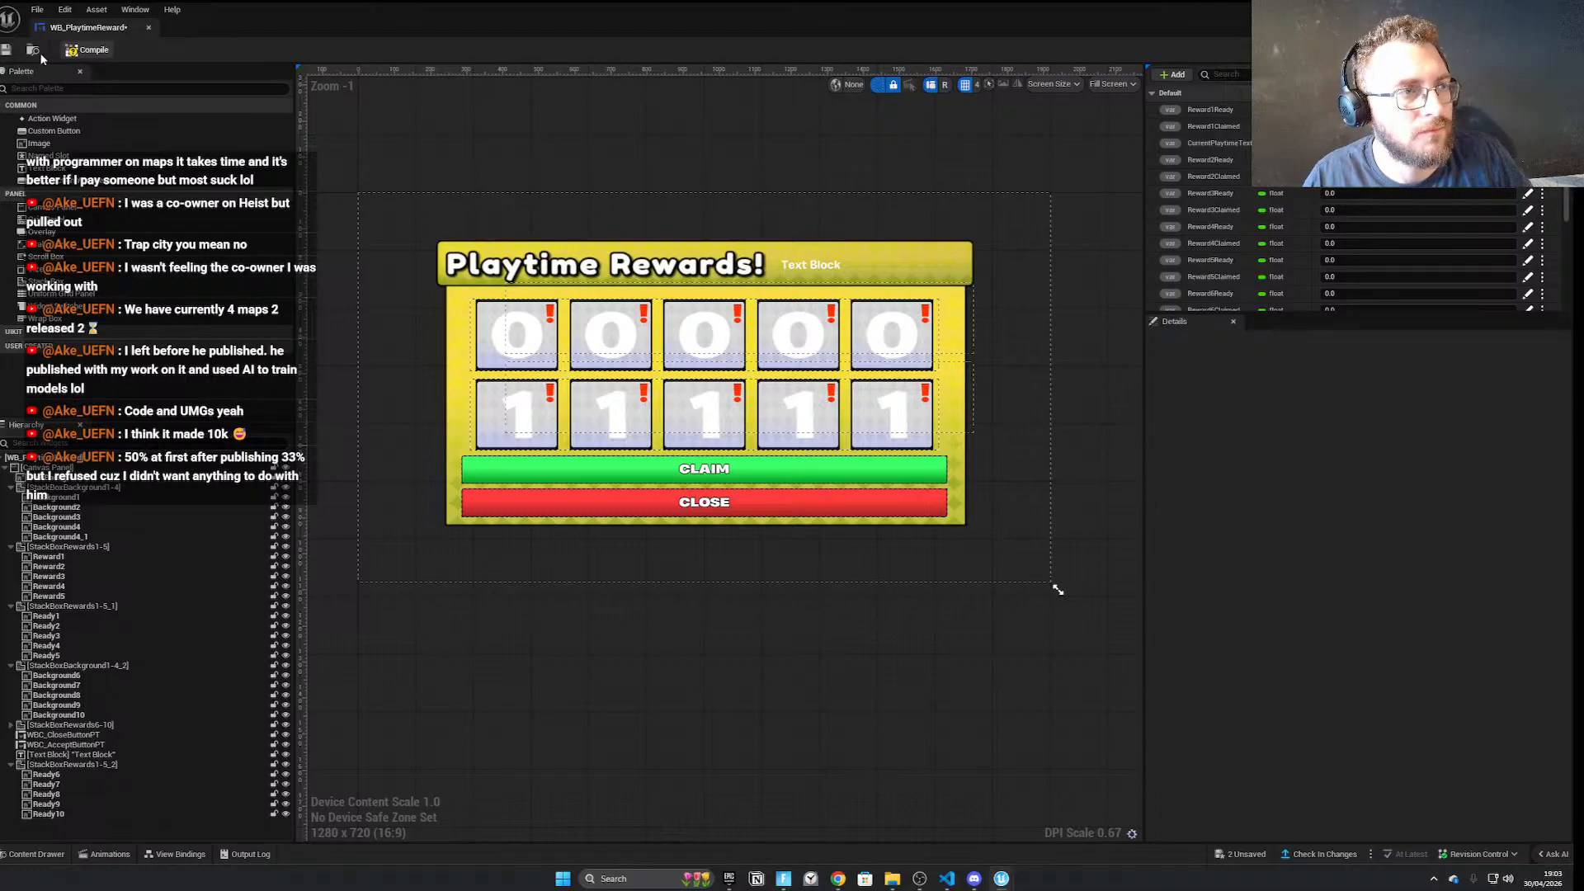
left_click(7, 50)
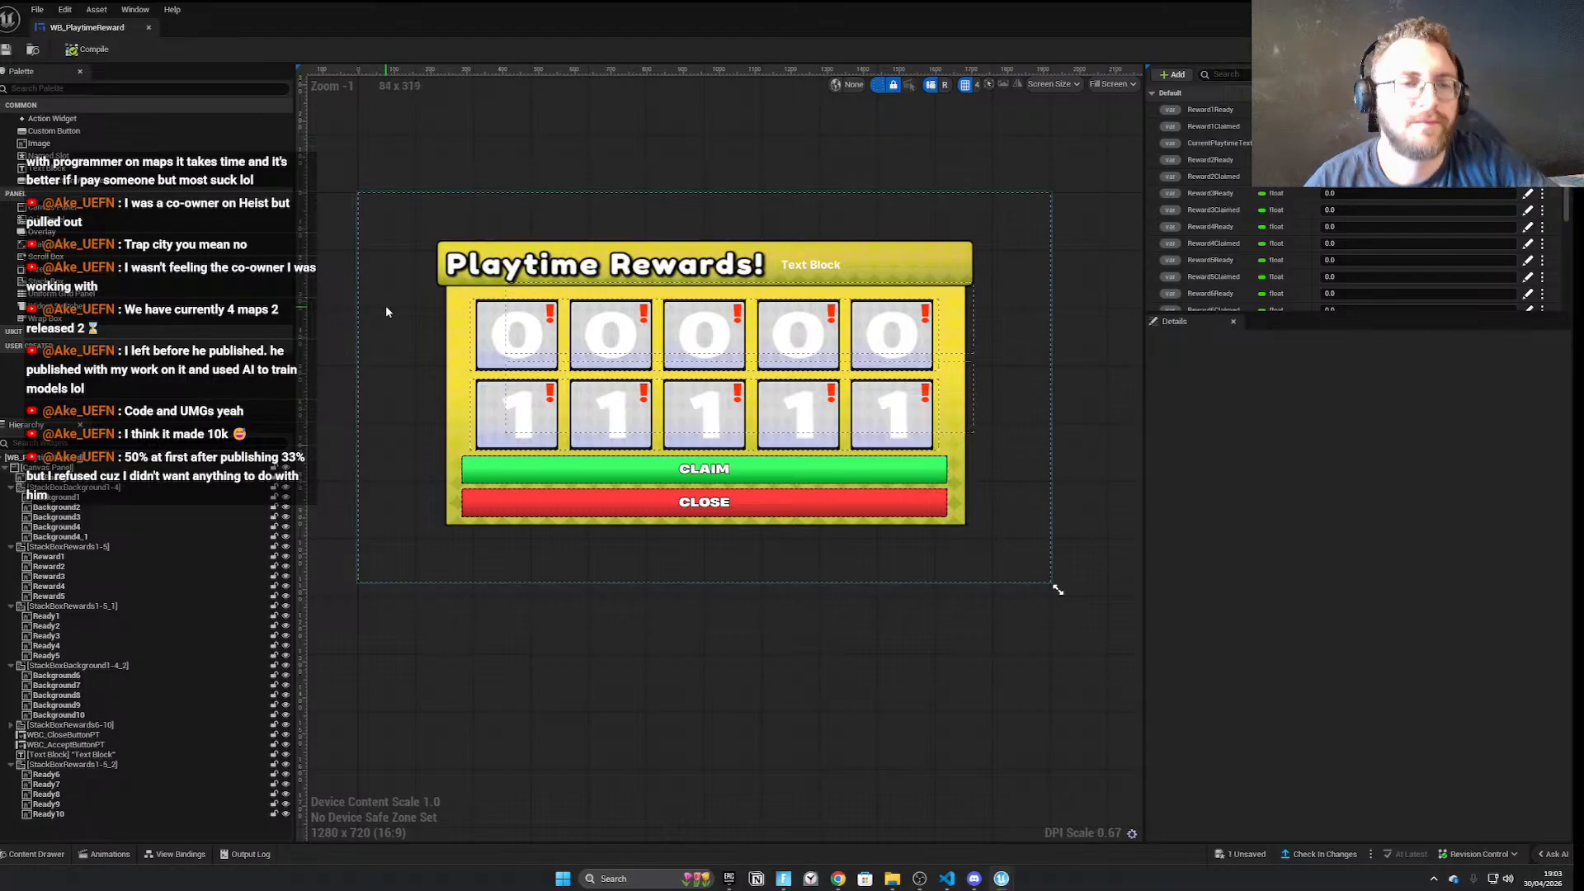
Check the render opacity bindings of the Reward1 and Ready1 images
scroll(505, 330, "up", 5)
left_click(503, 313)
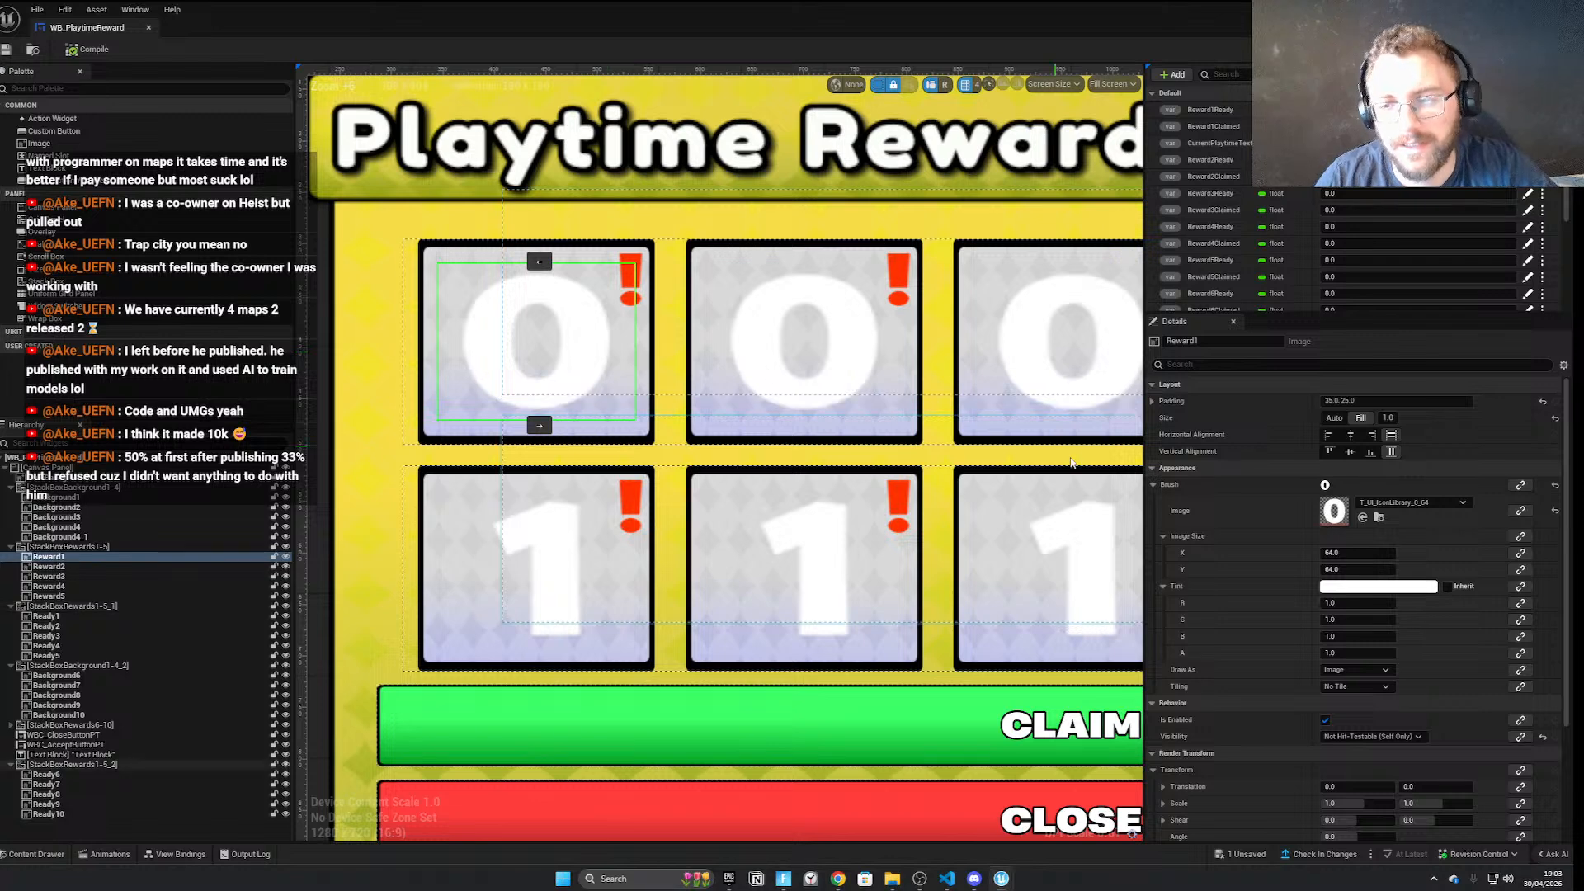
scroll(1066, 458, "down", 4)
scroll(1321, 588, "down", 4)
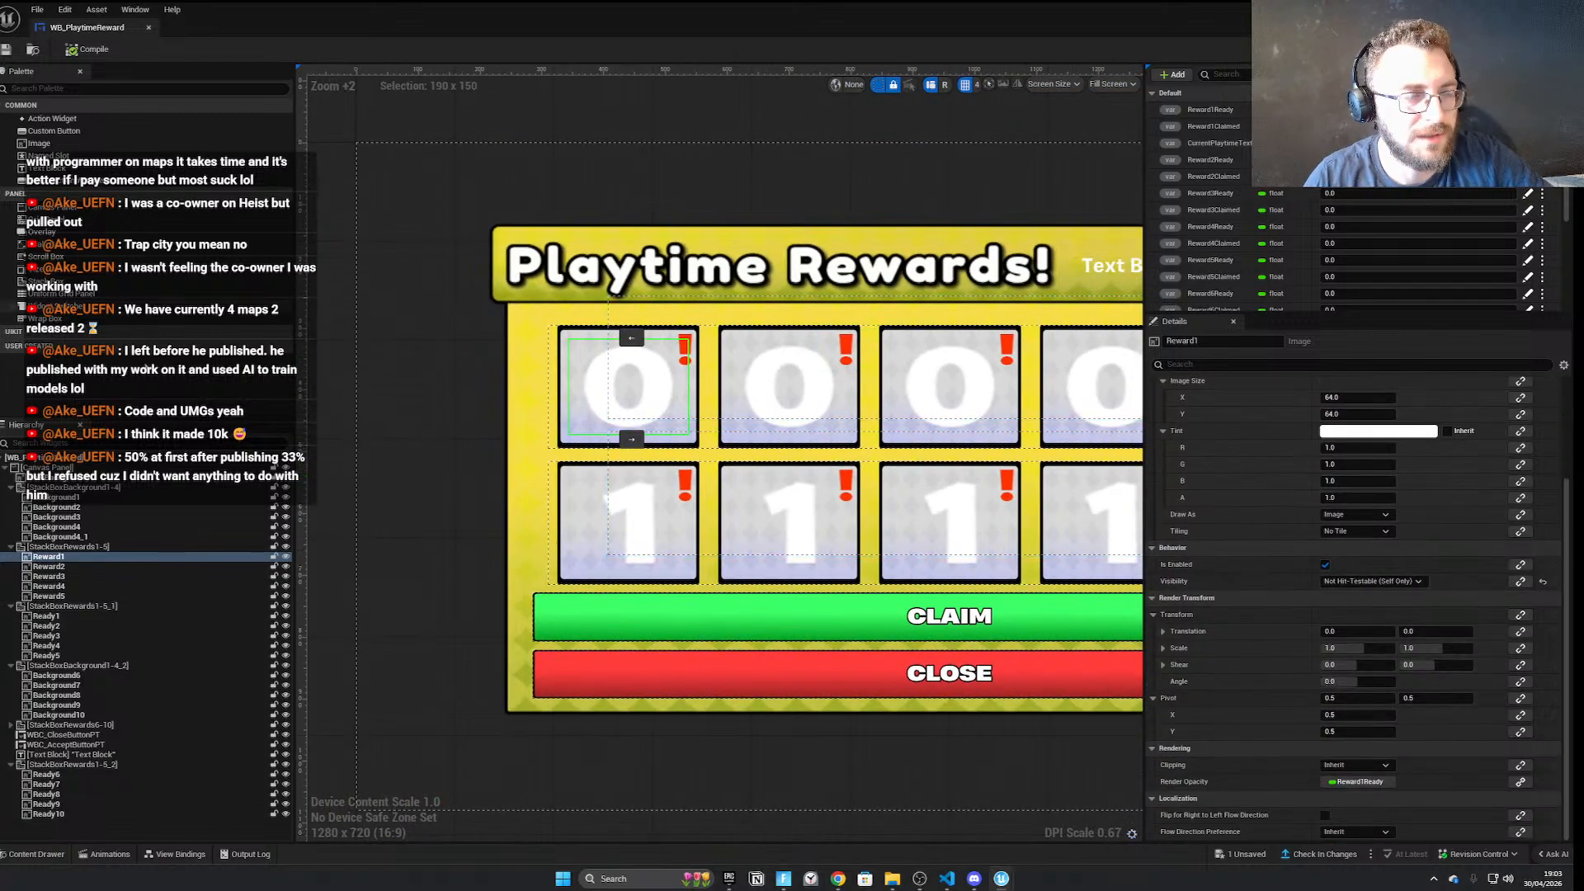
left_click(46, 616)
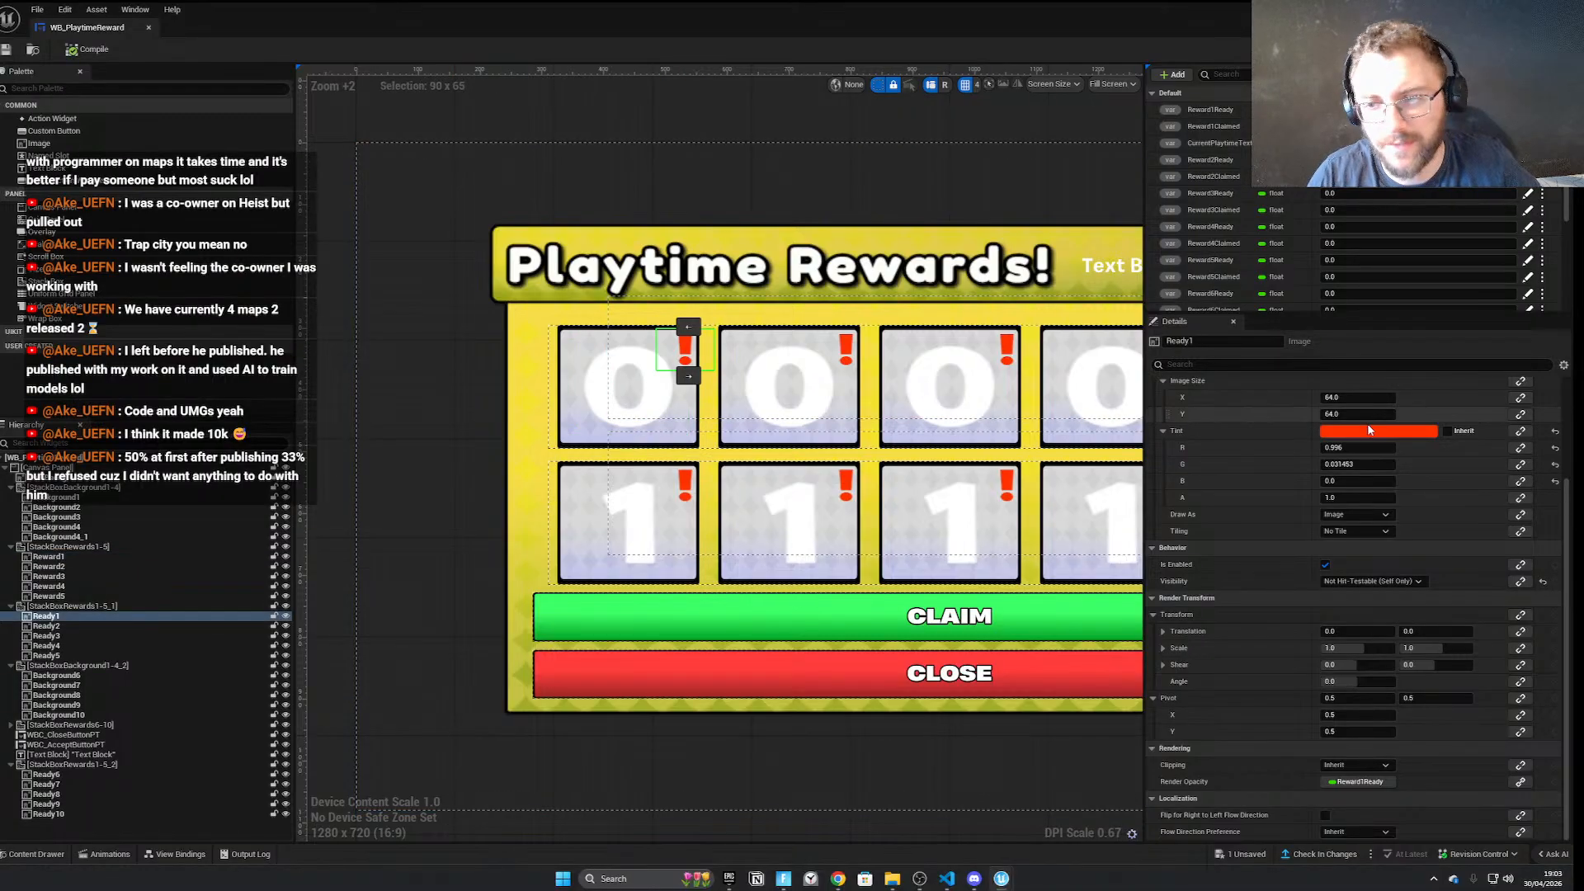
Search the available textures for "tick" from the Ready1 image's brush, leaving its current image in place
scroll(1403, 511, "up", 4)
left_click(1436, 507)
type("tick")
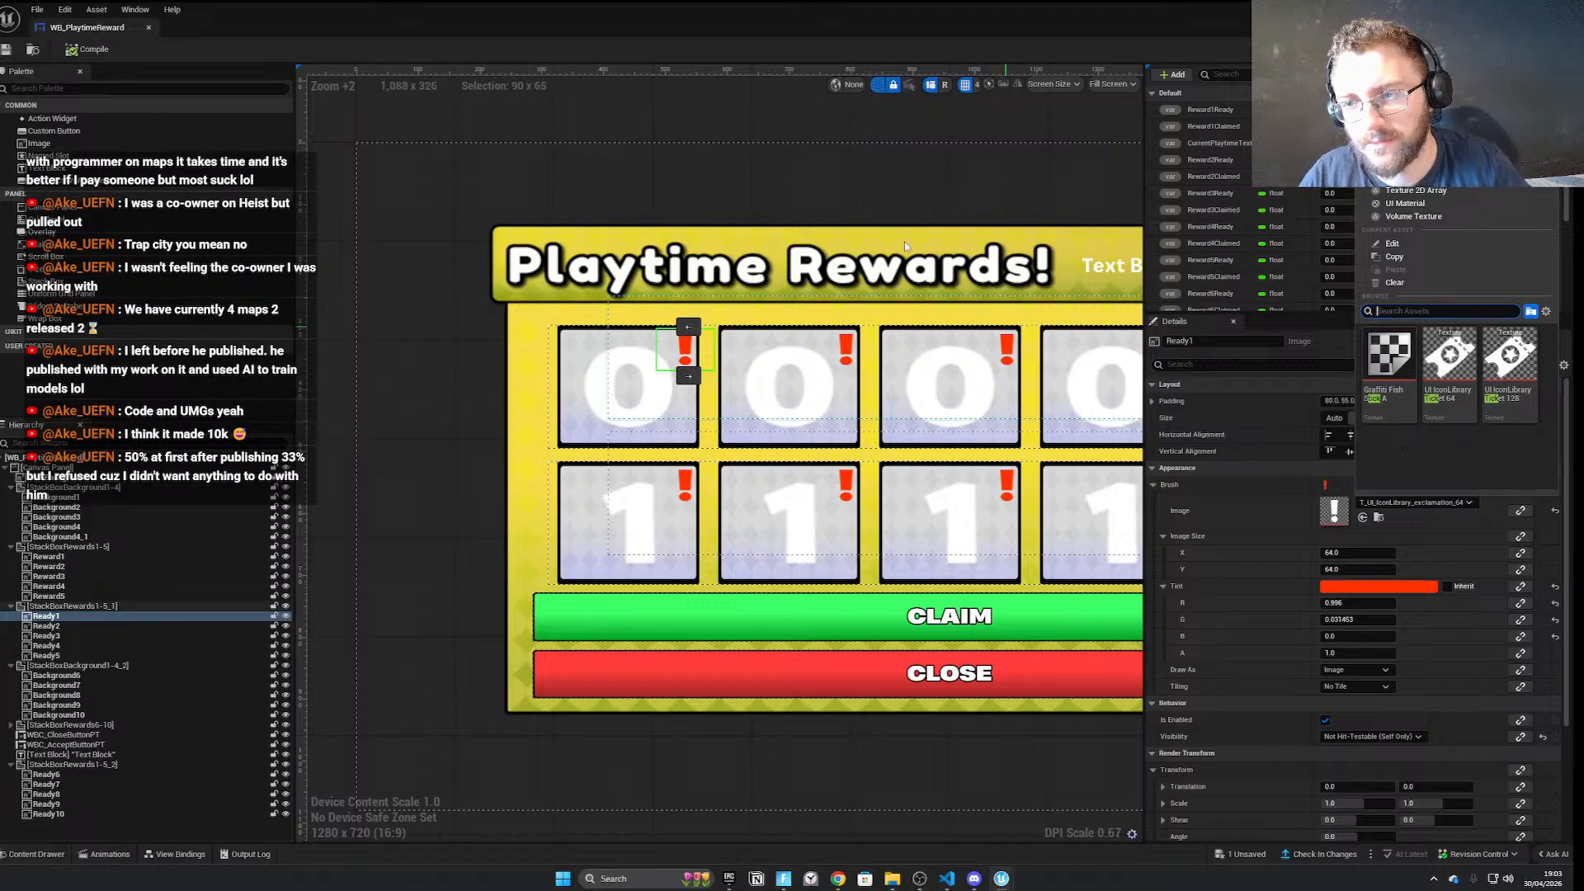
left_click(833, 196)
Examine the StackBoxRewards1-5 stack box, the main background and the settings of the Claim and Close buttons
scroll(418, 308, "down", 2)
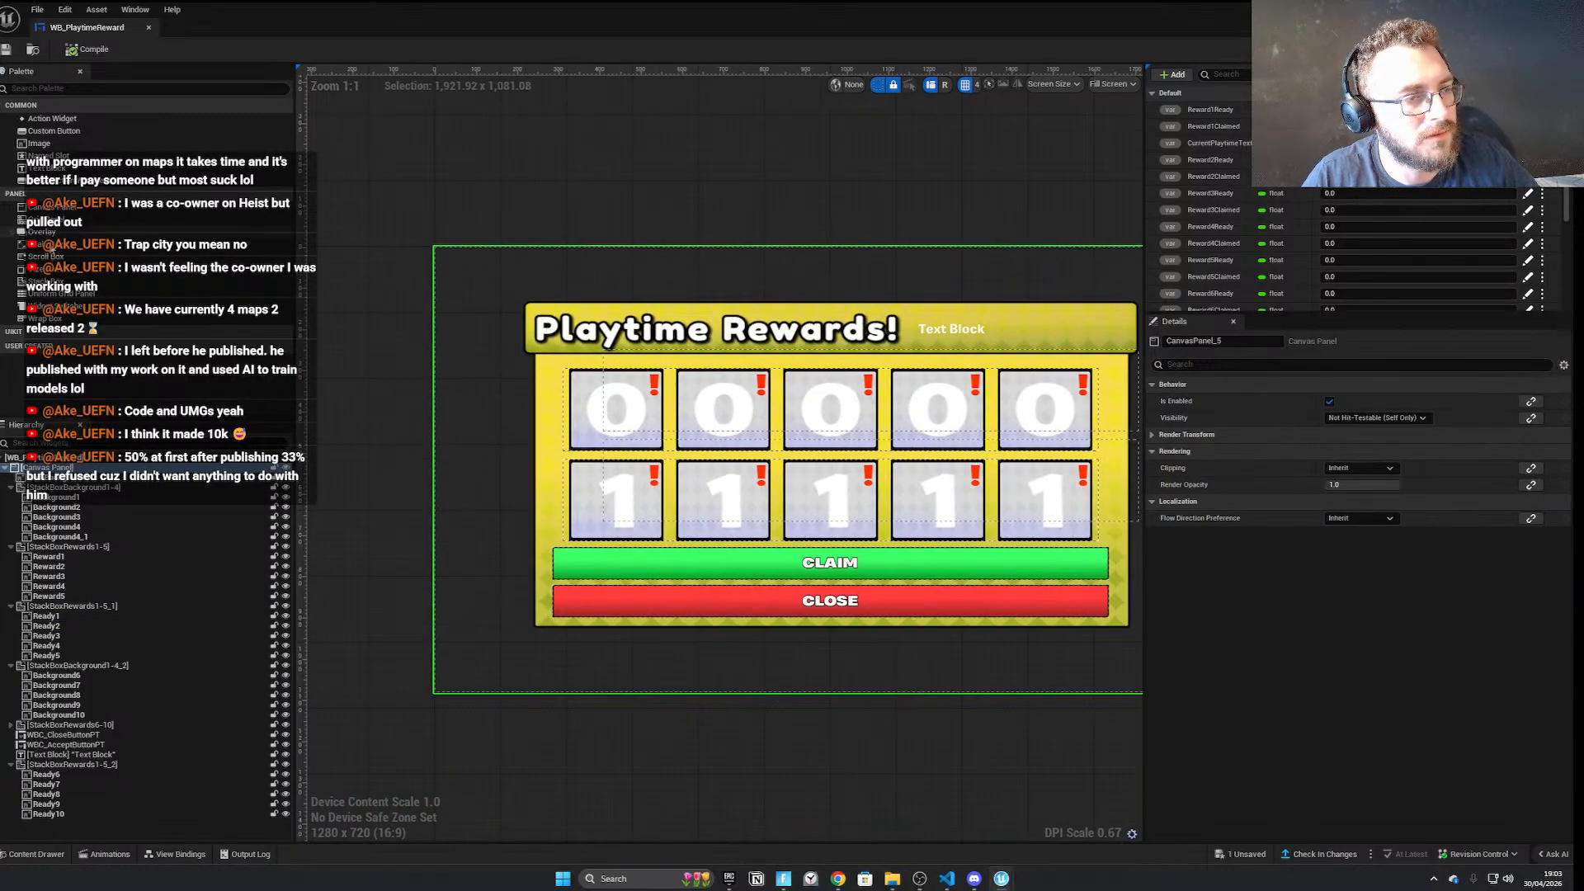
left_click(93, 548)
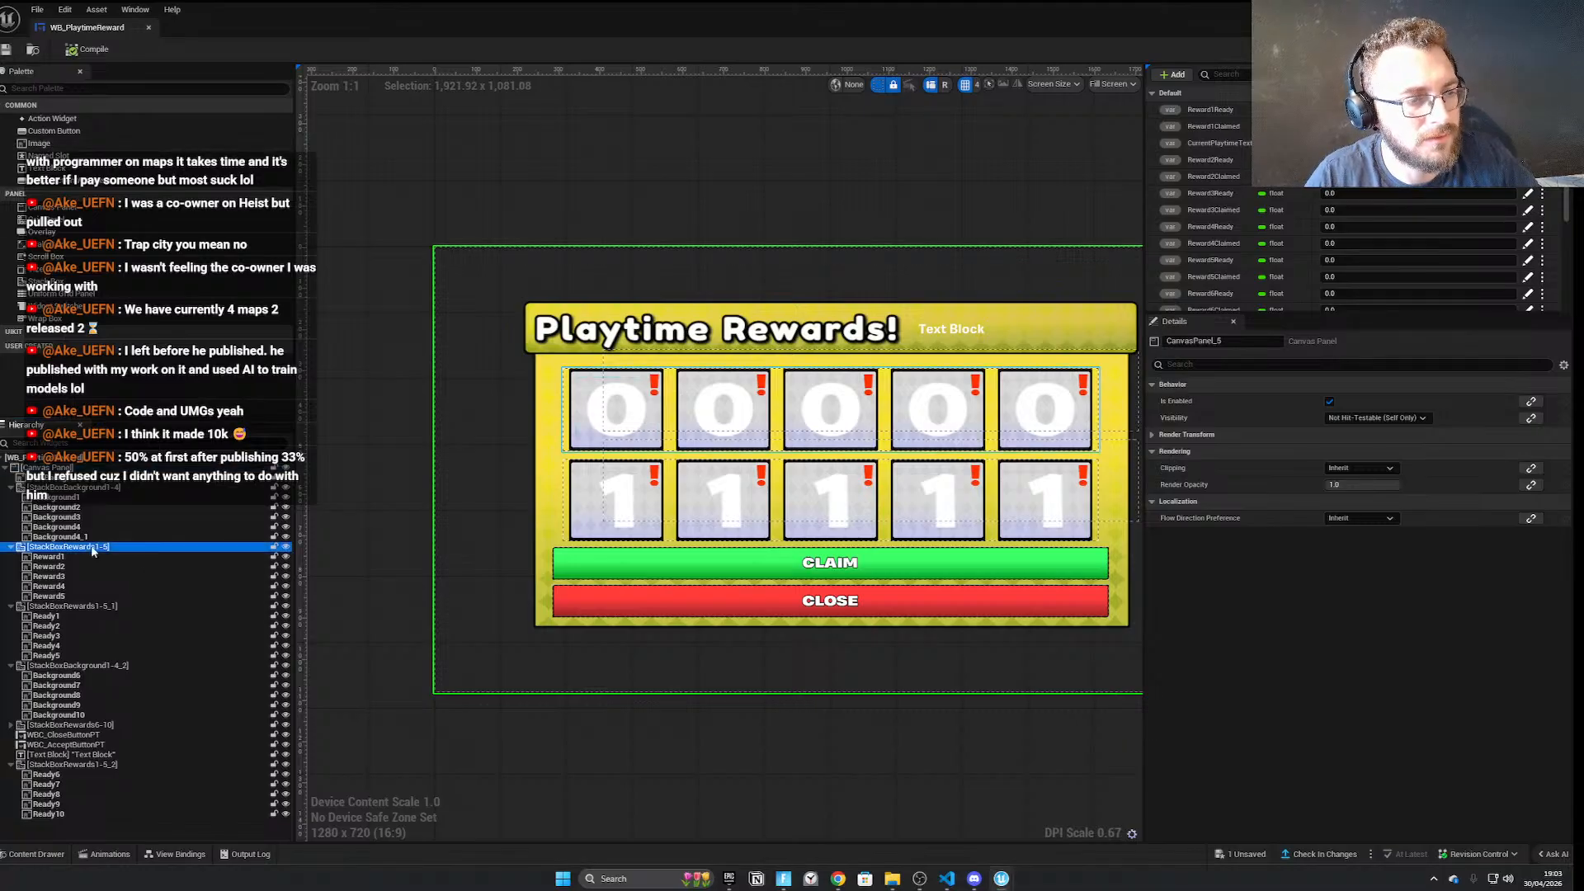
right_click_drag(763, 775, 667, 765)
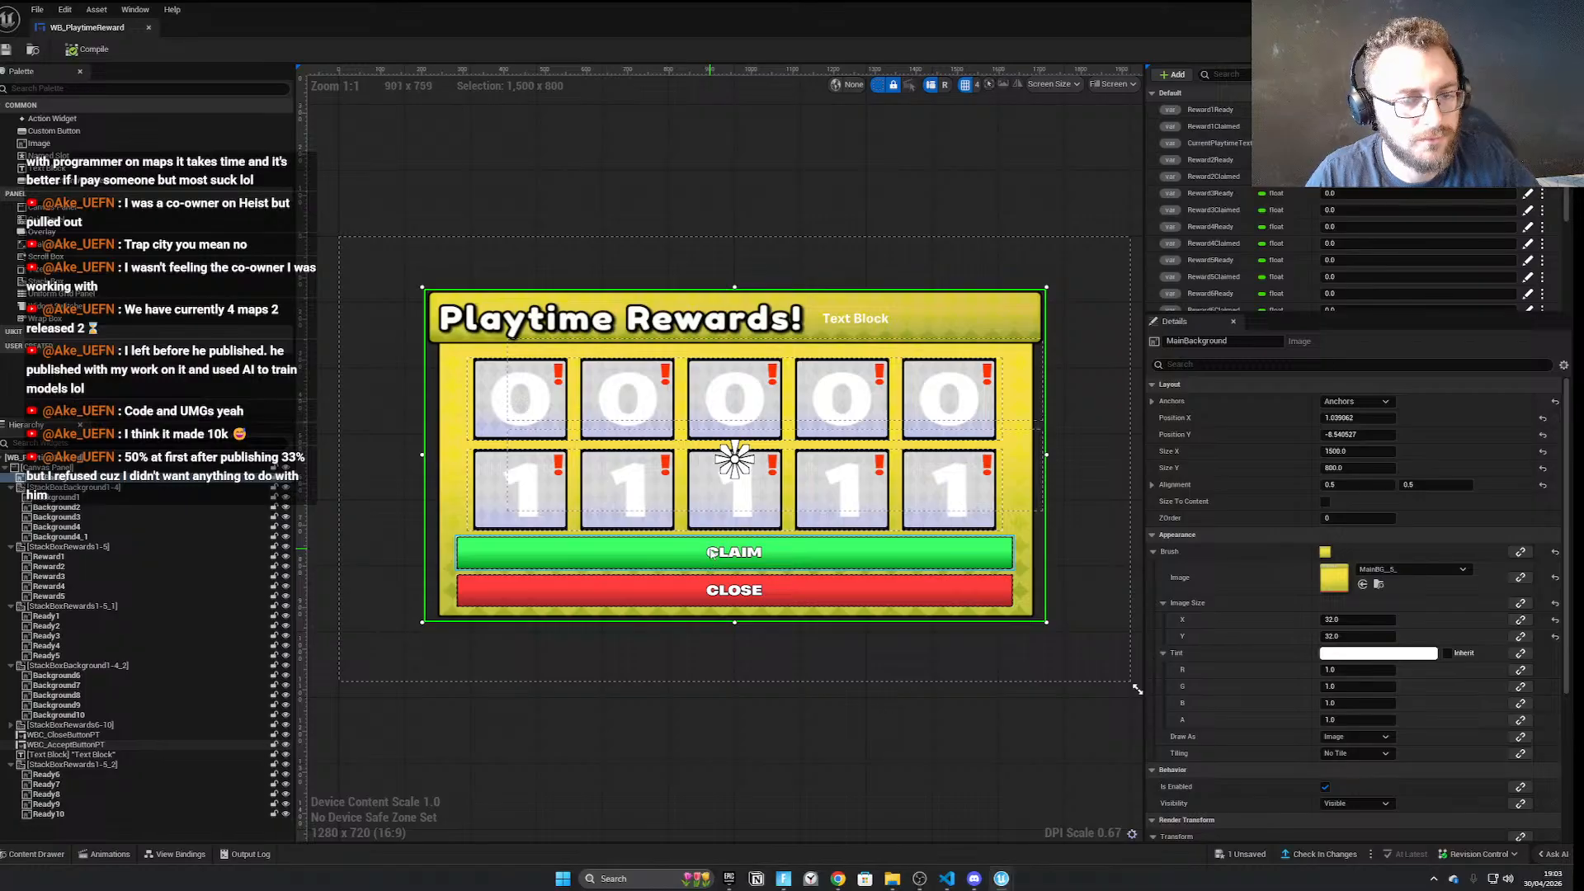
left_click(712, 553)
left_click(725, 592)
scroll(1383, 704, "down", 5)
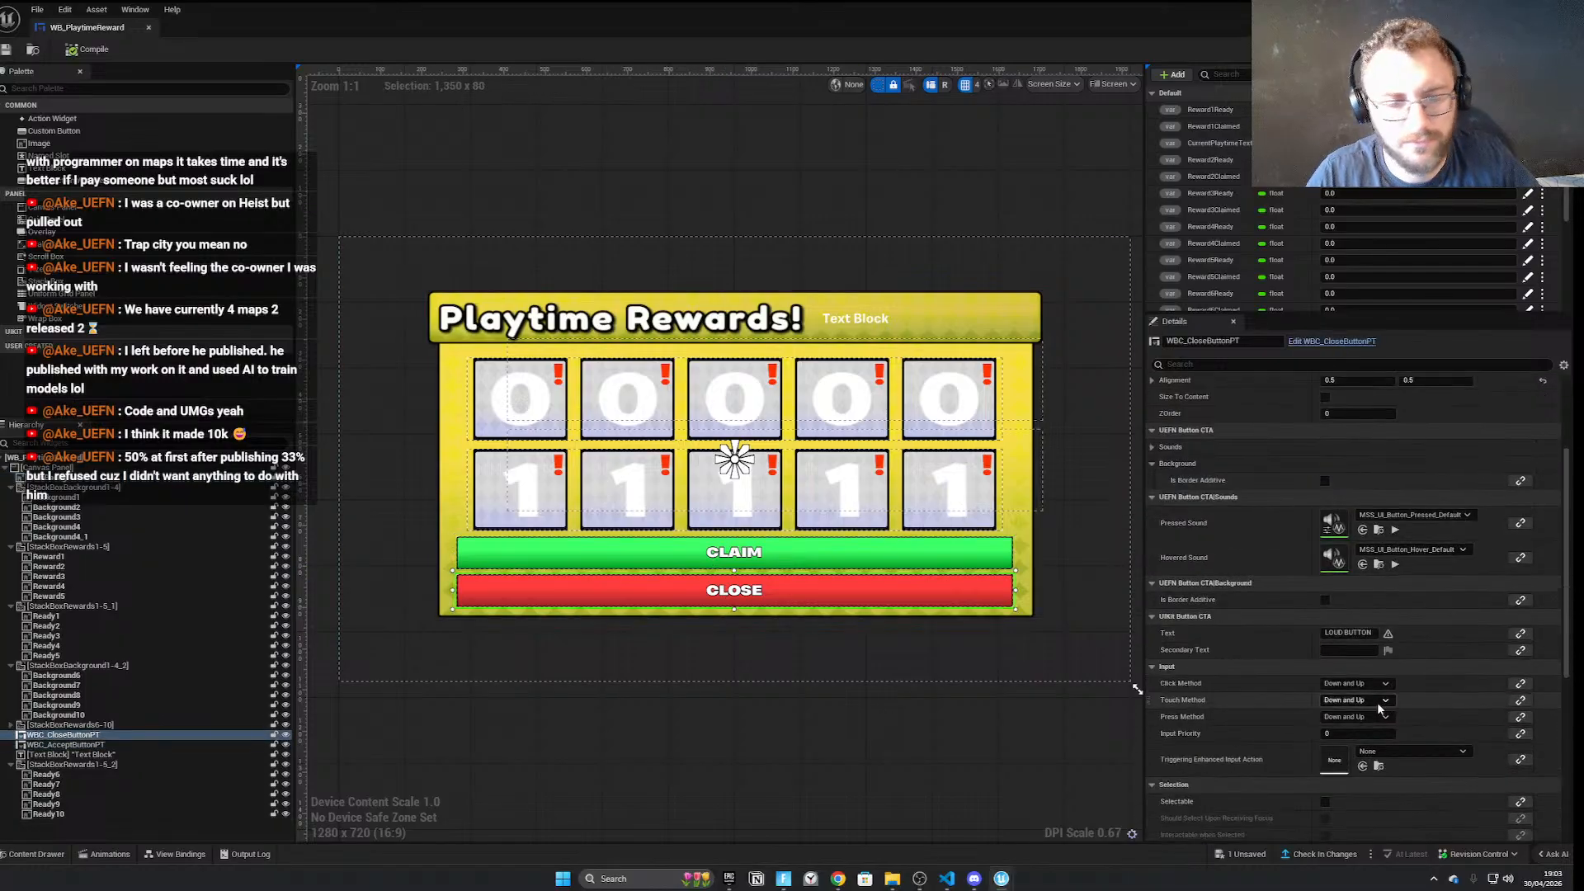
right_click_drag(613, 687, 783, 672)
scroll(768, 749, "up", 1)
scroll(768, 742, "down", 2)
scroll(749, 723, "up", 1)
scroll(786, 665, "up", 1)
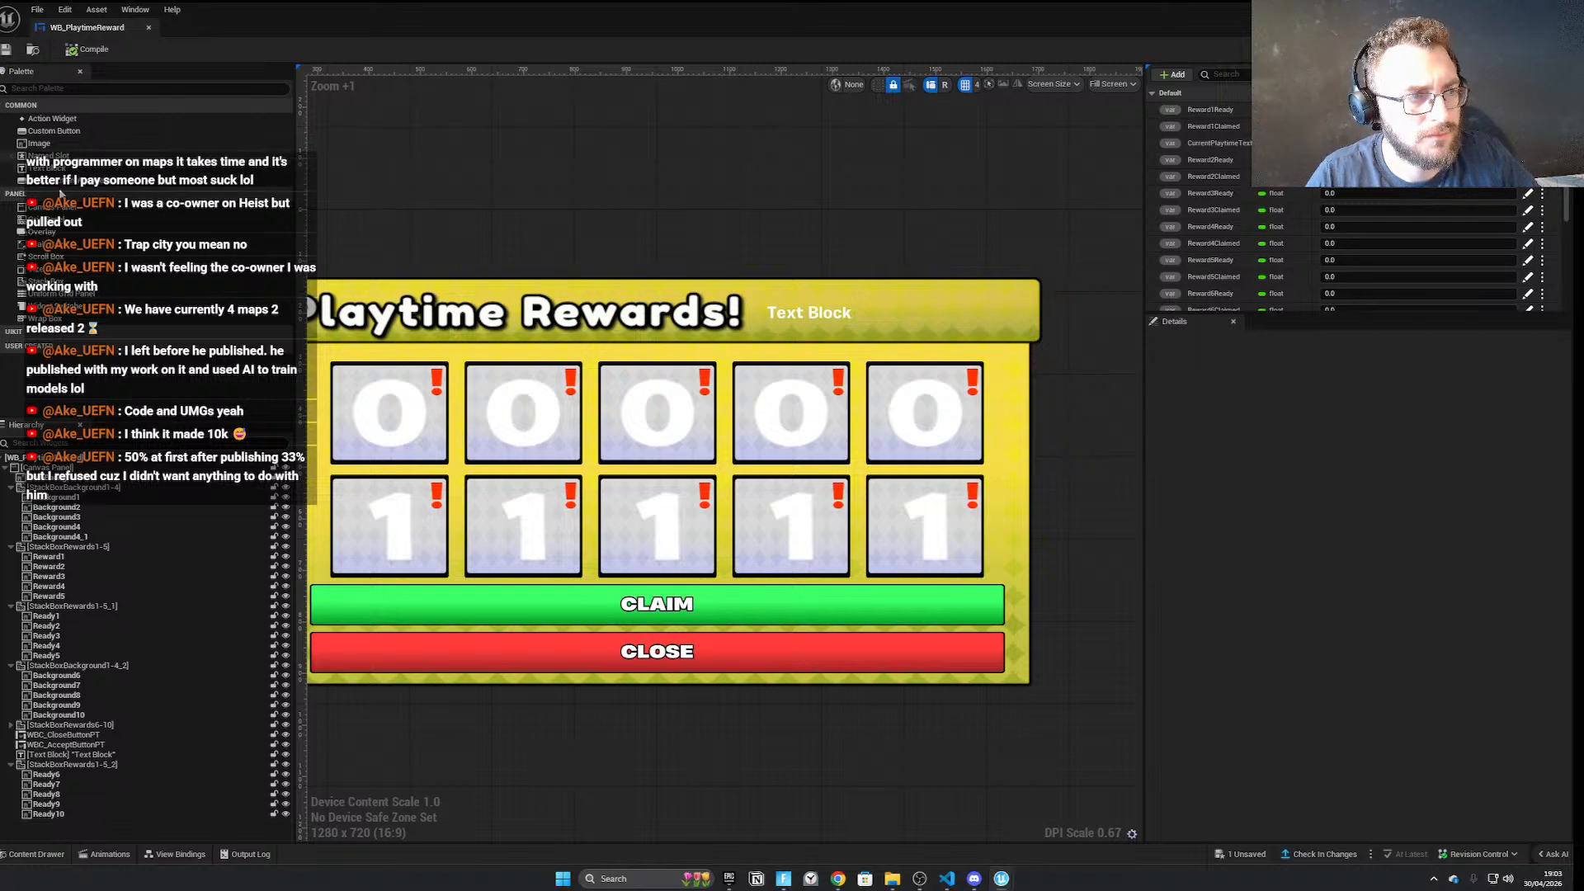
Rename the first row's background stack box as StackBoxBackground1-5
left_click(106, 490)
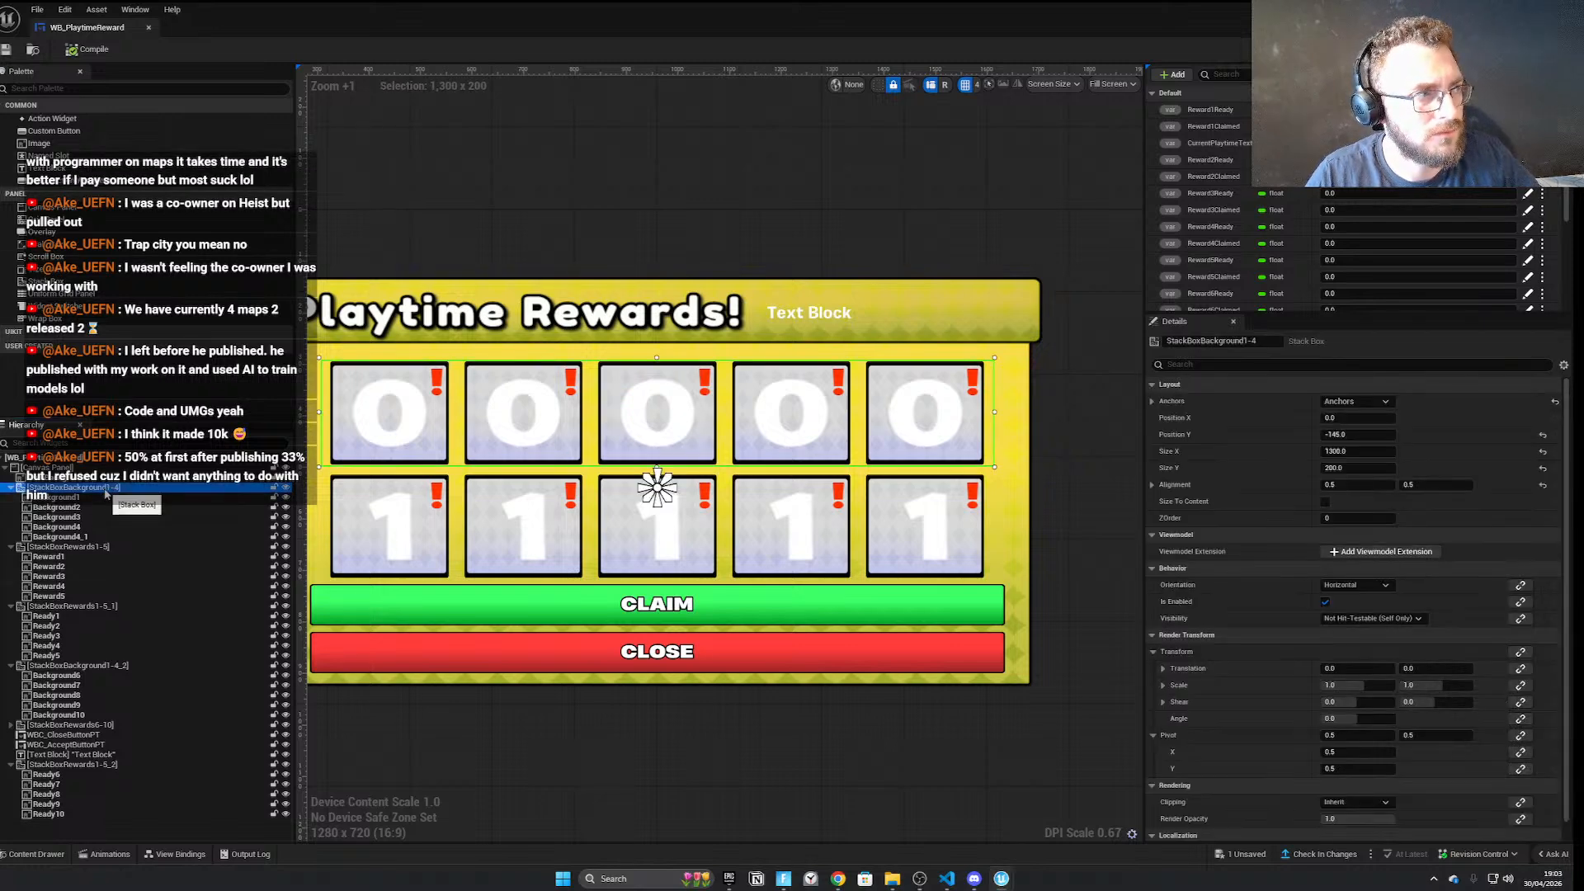
left_click(116, 546)
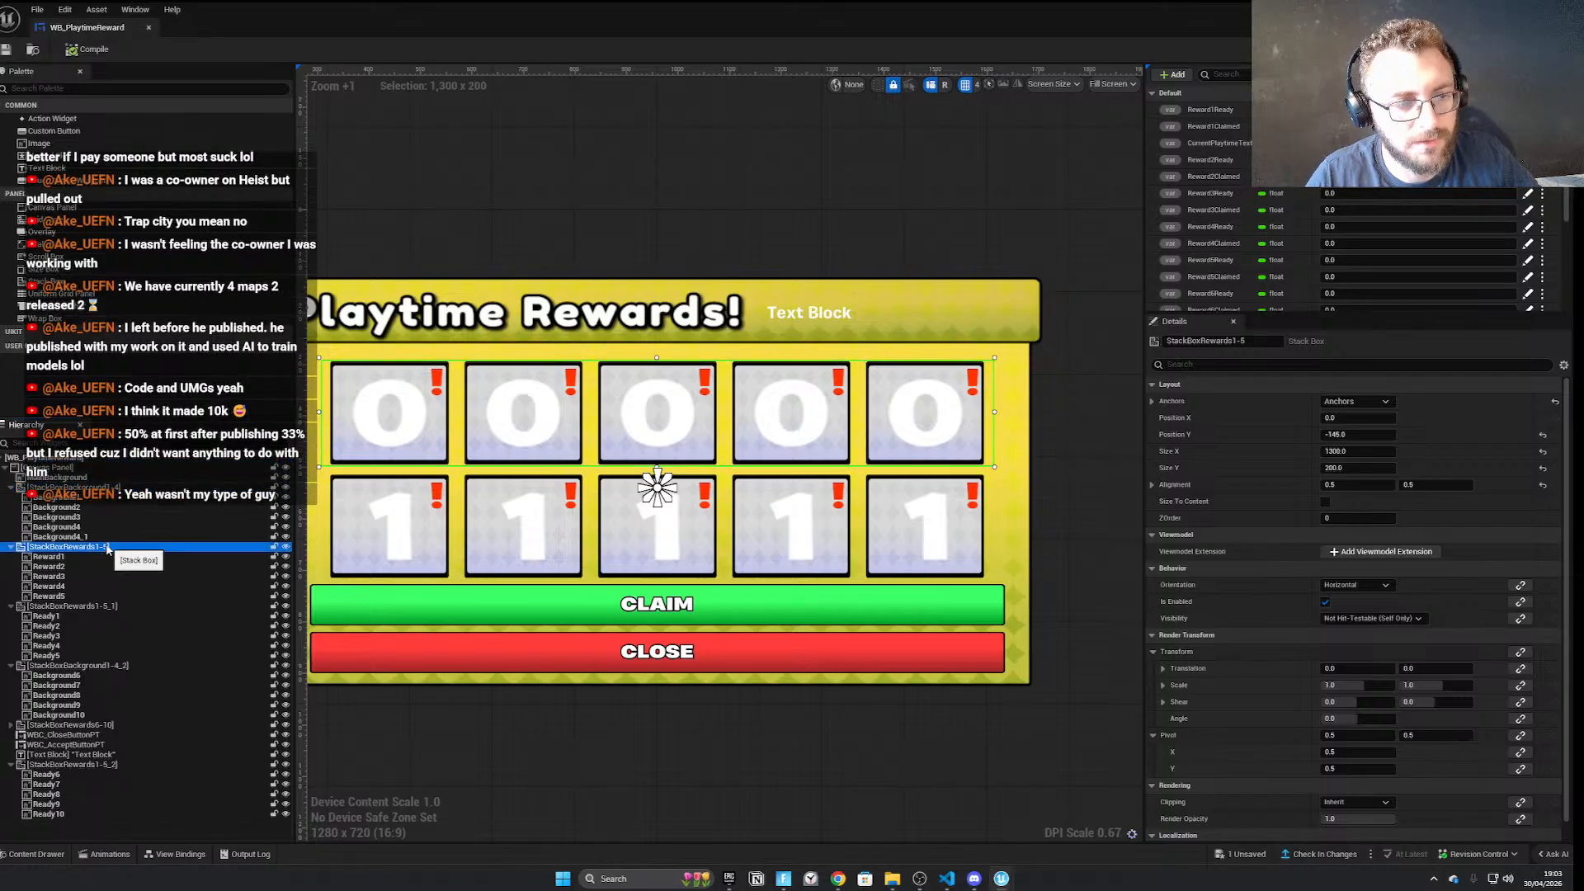
double_click(134, 488)
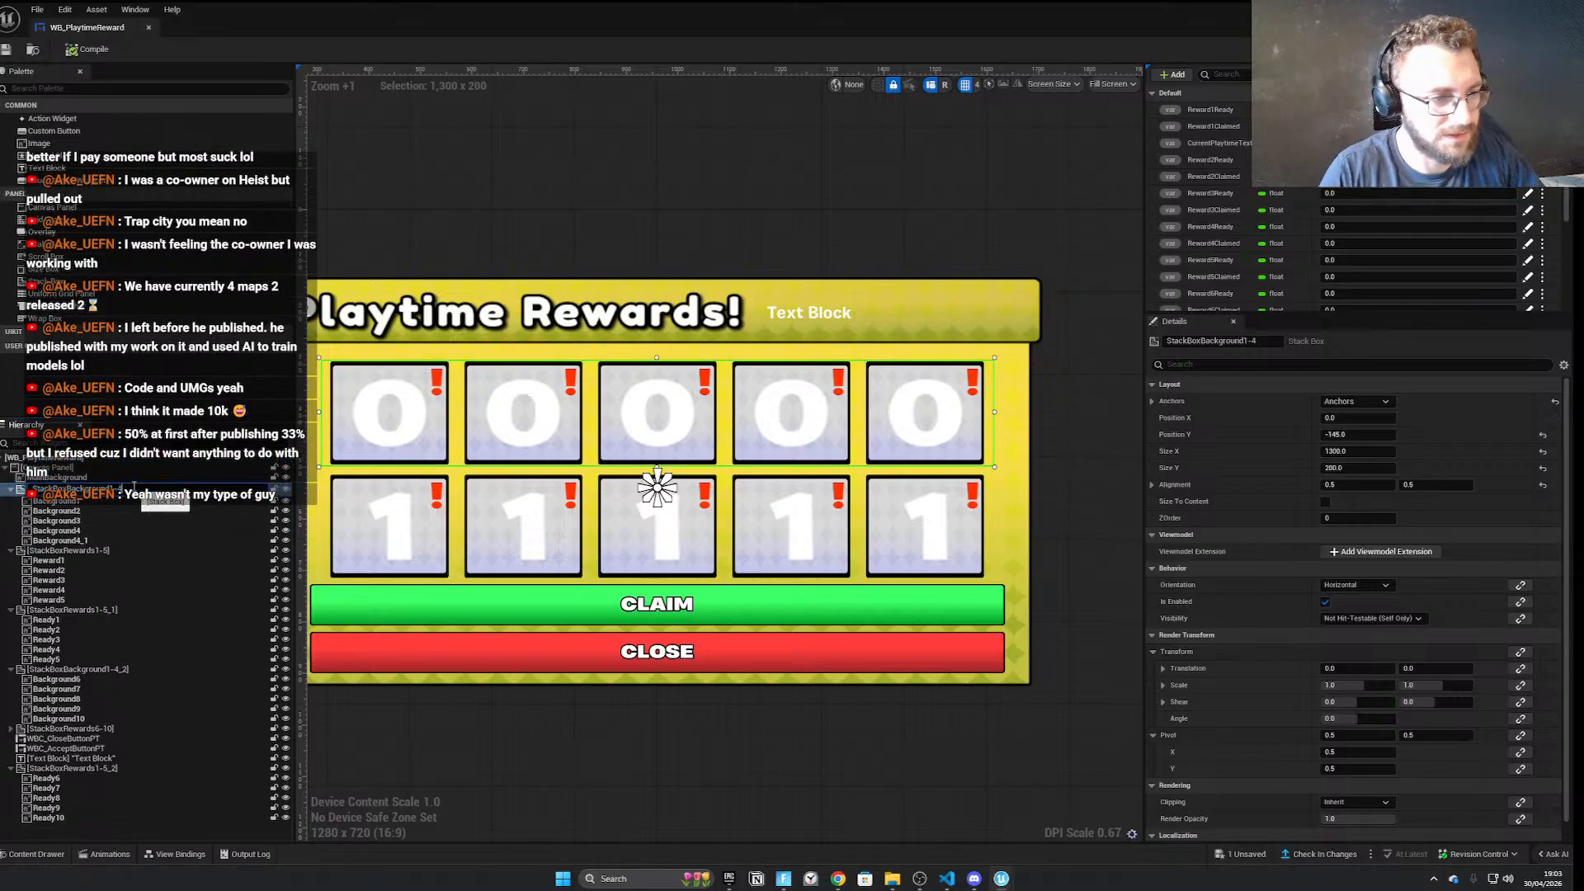
key("Return")
double_click(158, 664)
key("Right")
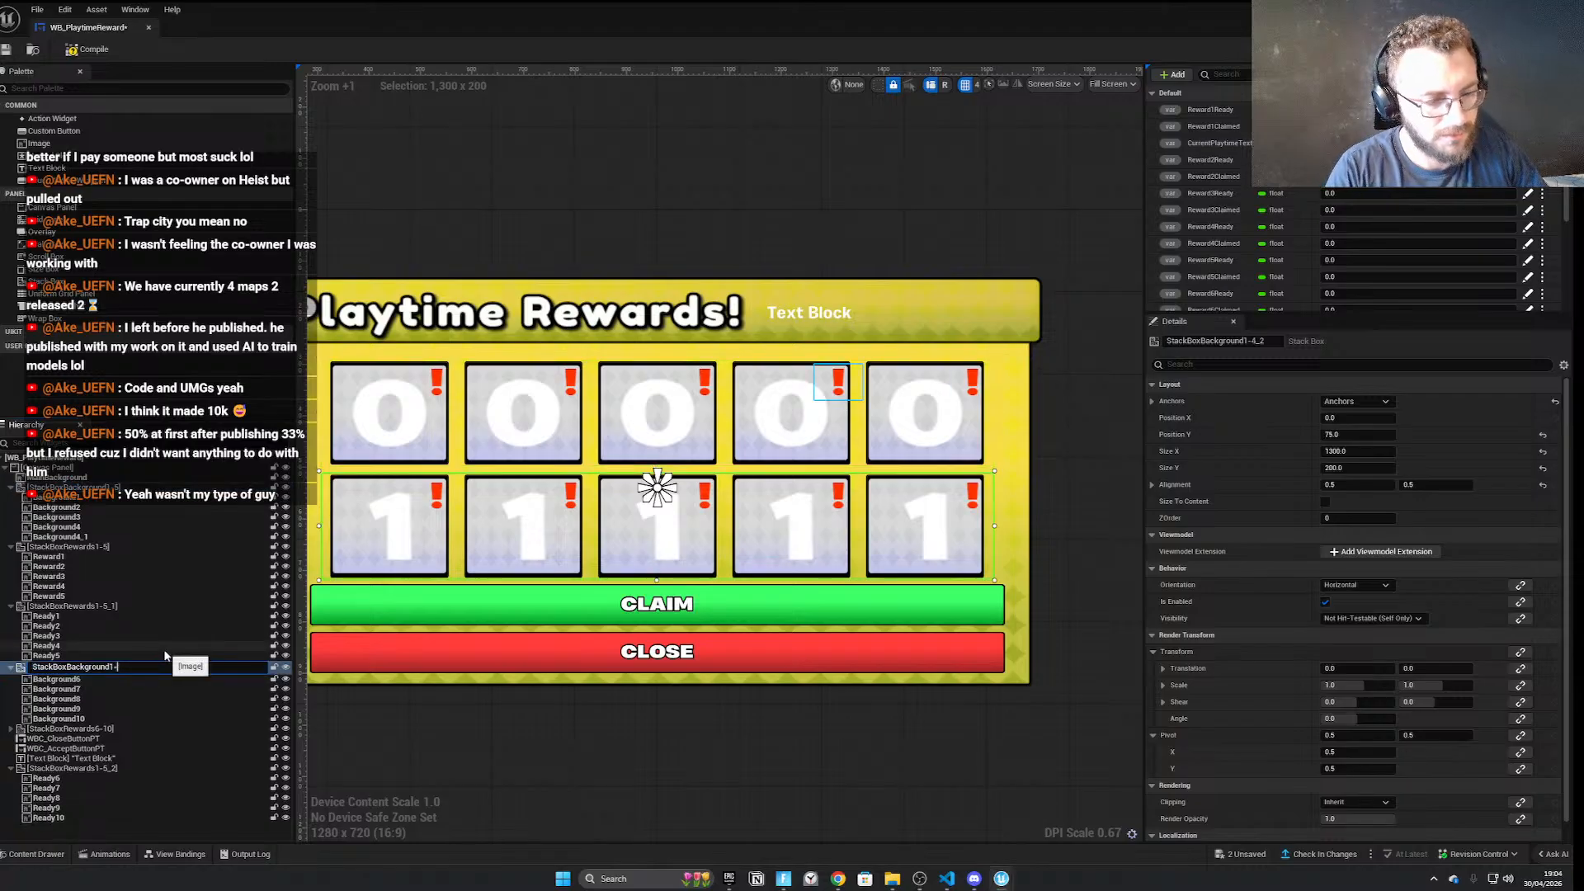
key("BackSpace")
key("BackSpace")
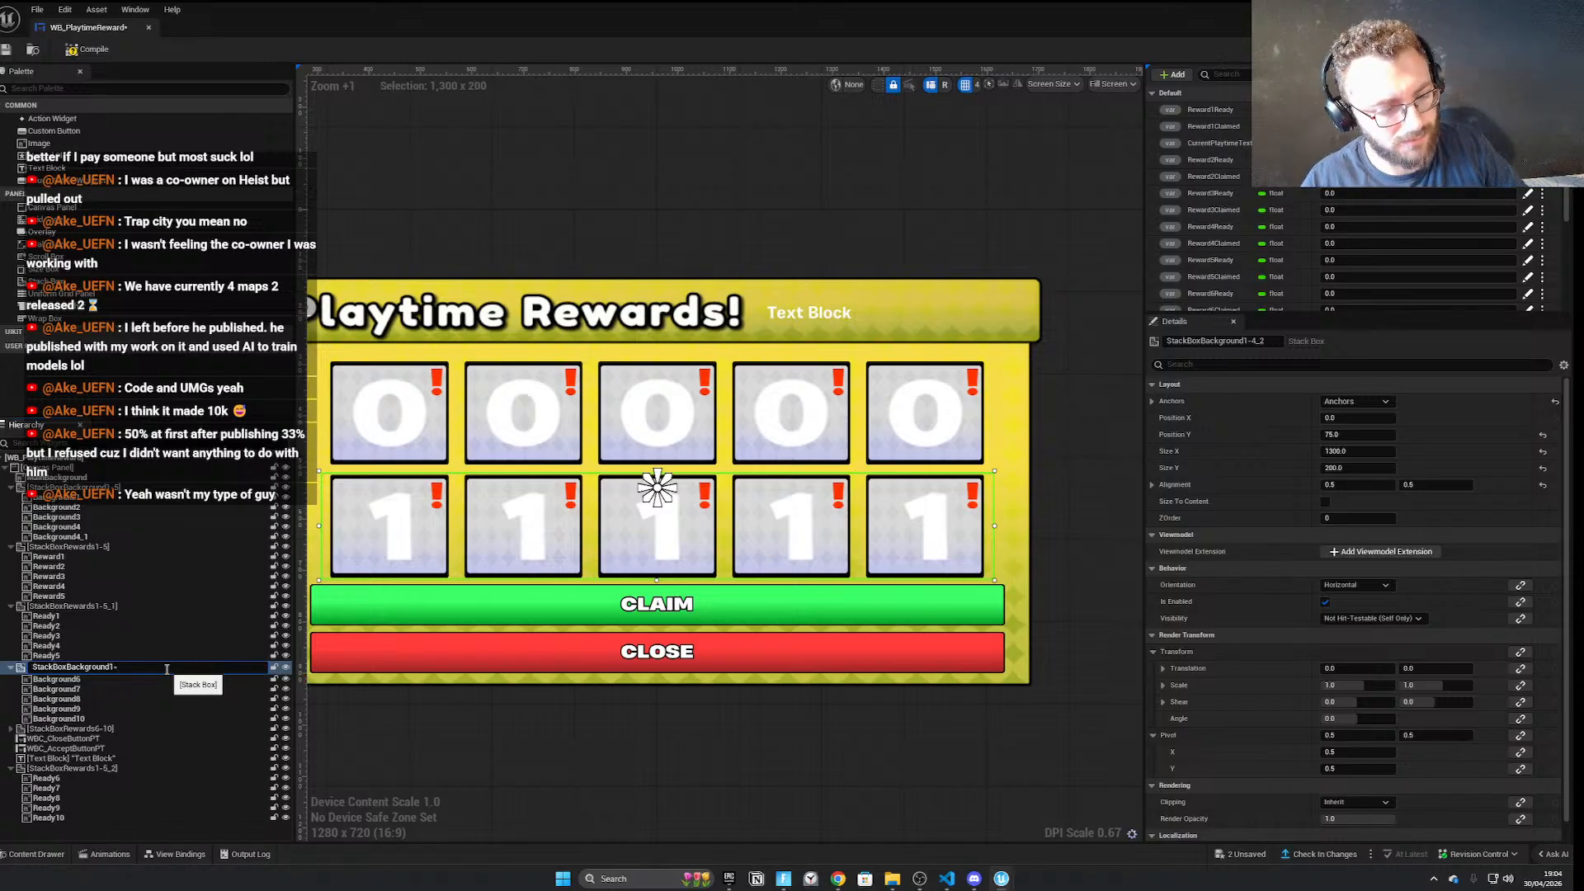
left_click(170, 682)
Select the Reward1 image and save the widget
left_click(424, 755)
scroll(483, 646, "down", 3)
scroll(635, 513, "up", 2)
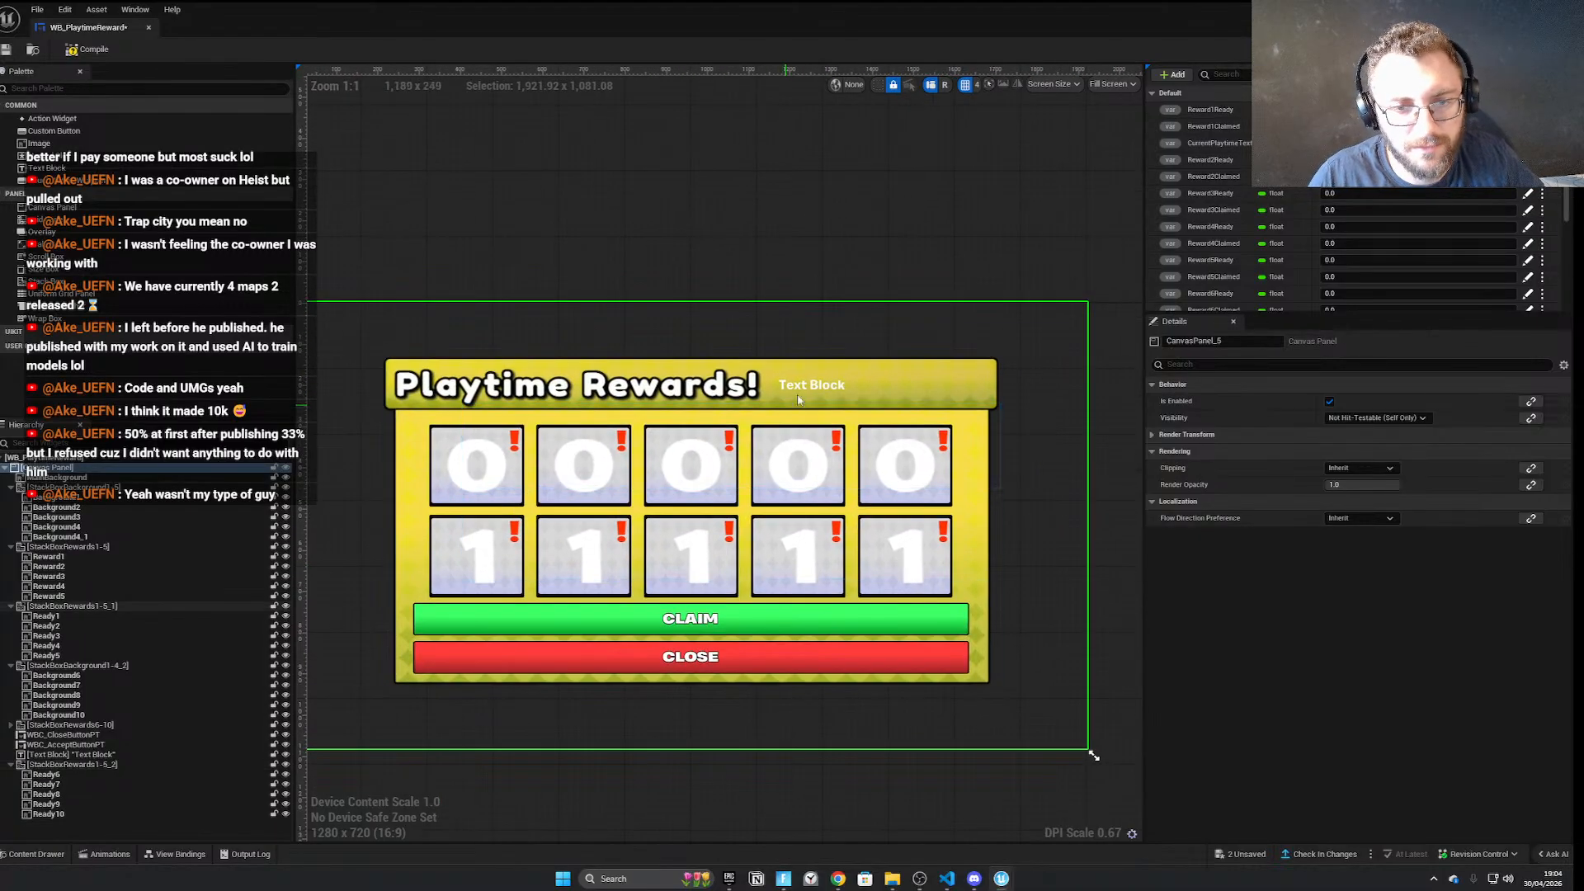
left_click(871, 384)
left_click(1107, 517)
right_click_drag(1107, 517, 1117, 518)
left_click(982, 495)
left_click(1041, 487)
right_click_drag(847, 446, 884, 435)
scroll(884, 434, "up", 1)
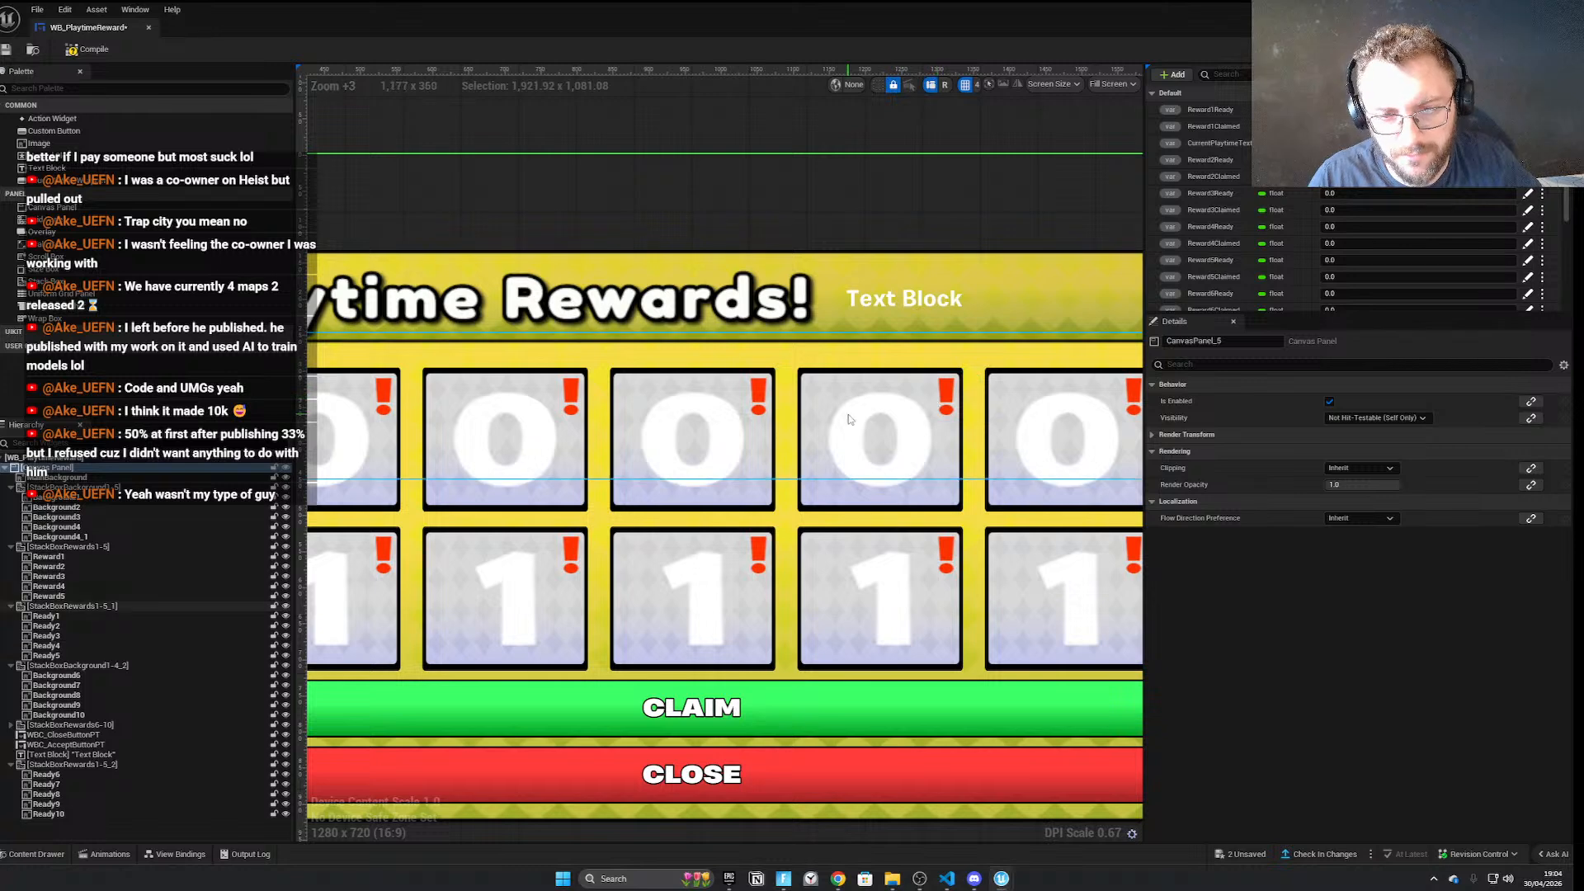
left_click(575, 499)
left_click(142, 558)
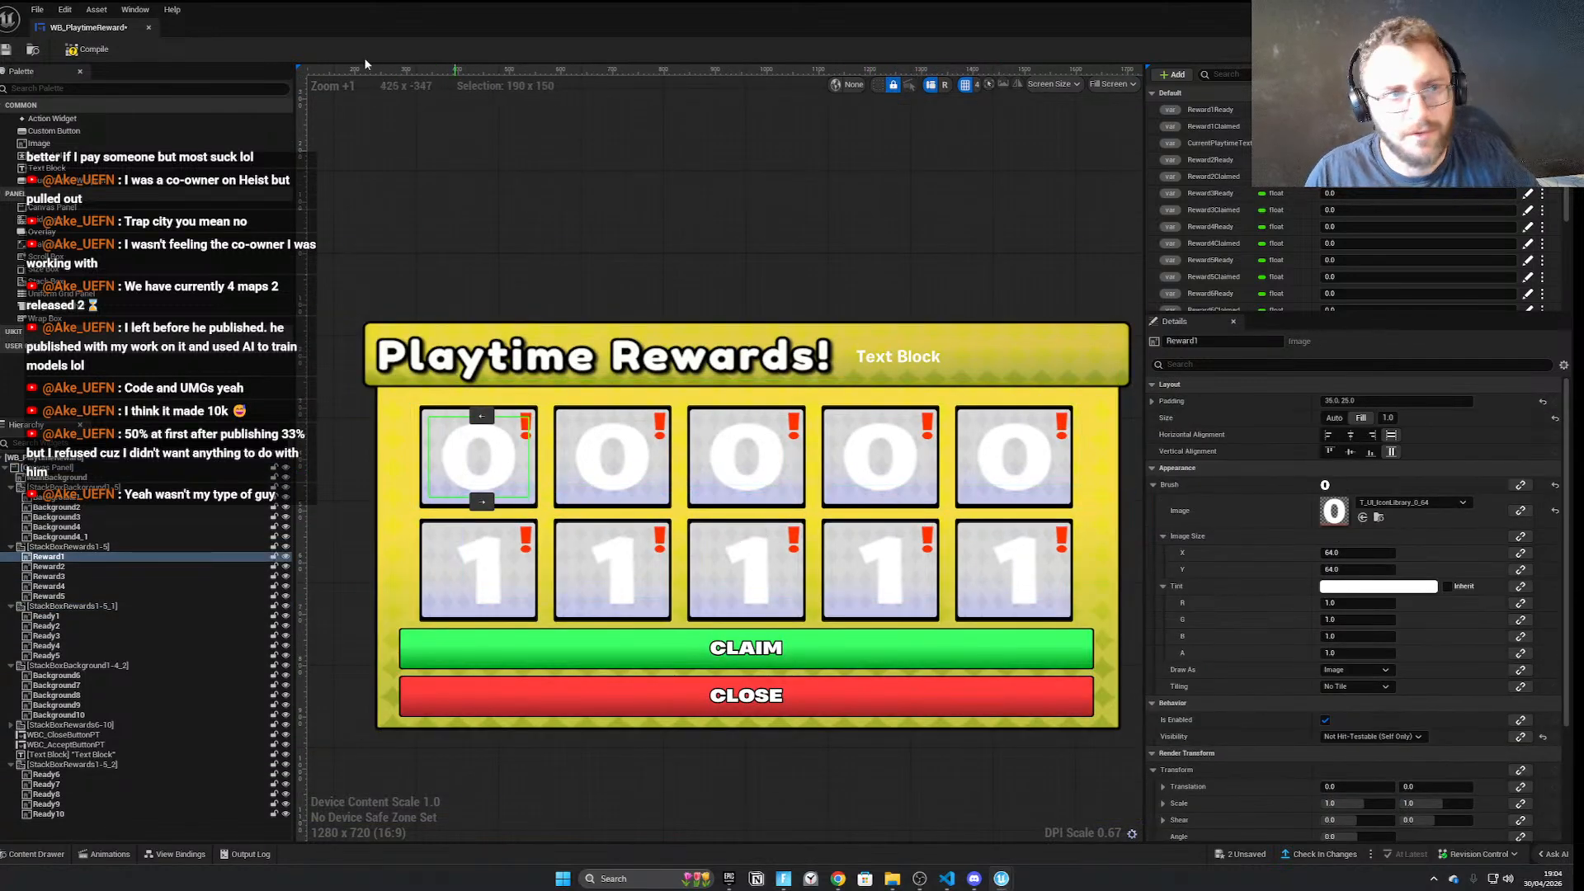
left_click(4, 54)
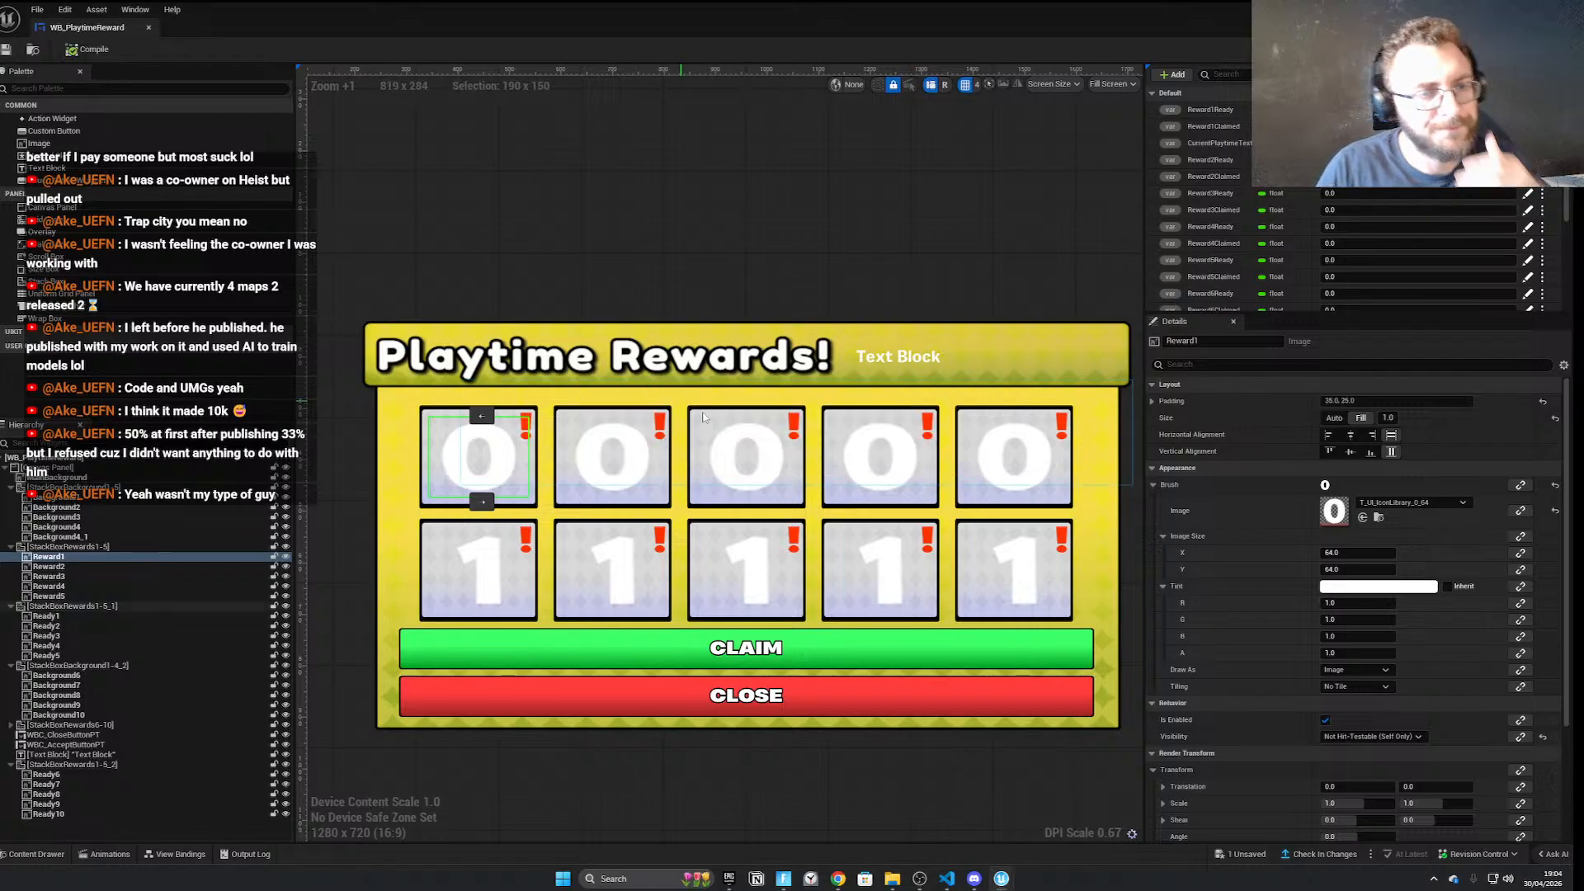
Nudge the first row's ready-indicator stack box to a Y position of about -182.5
scroll(598, 247, "down", 4)
left_click(598, 248)
right_click_drag(1014, 641, 988, 652)
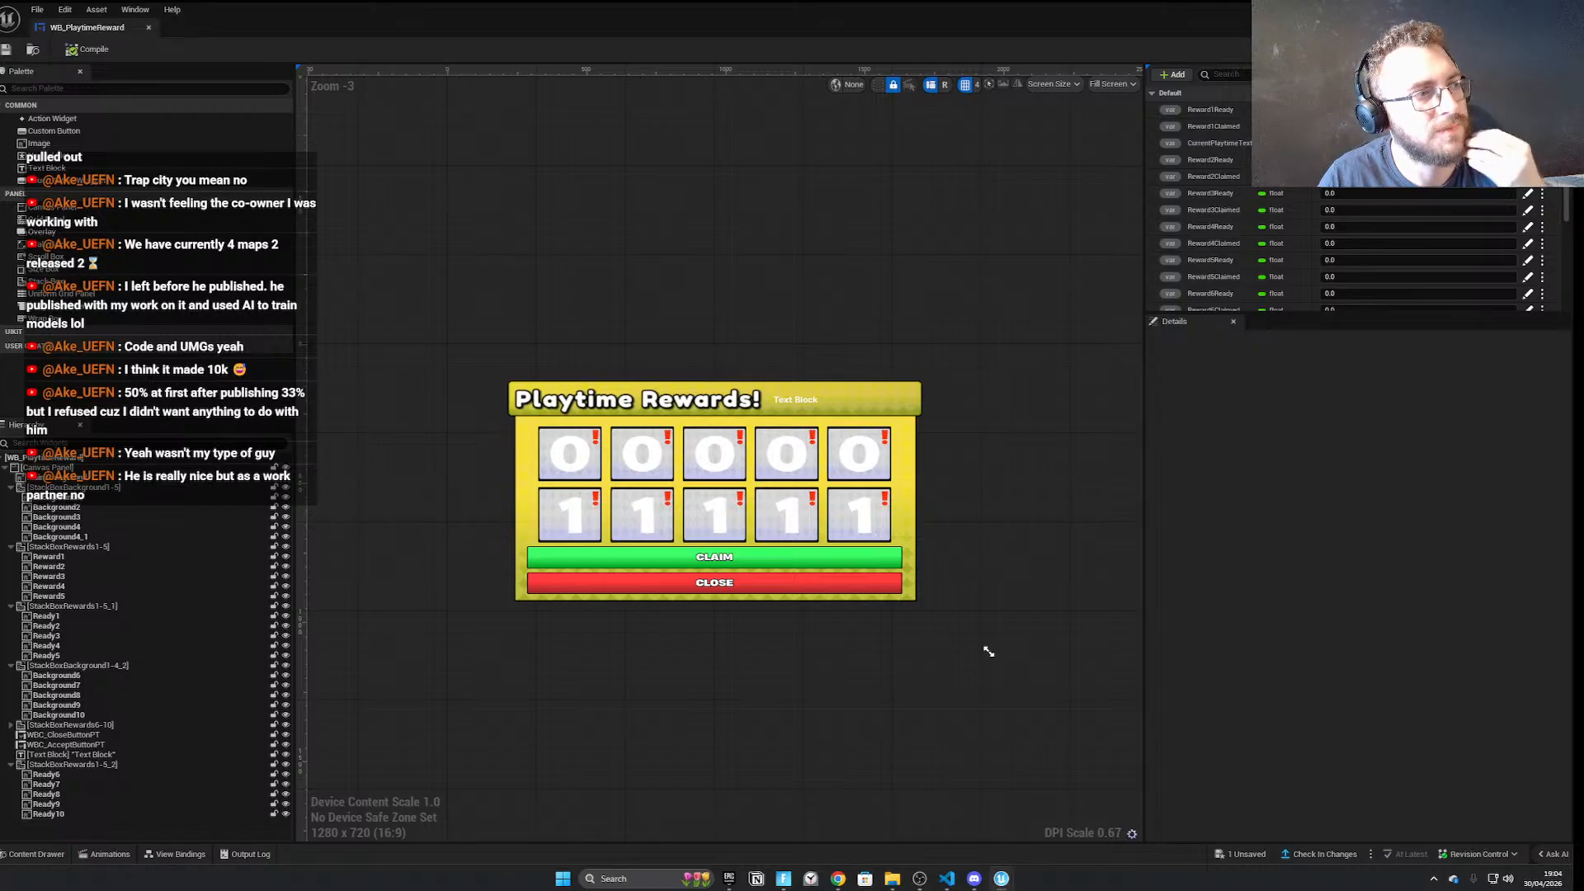
scroll(556, 558, "up", 2)
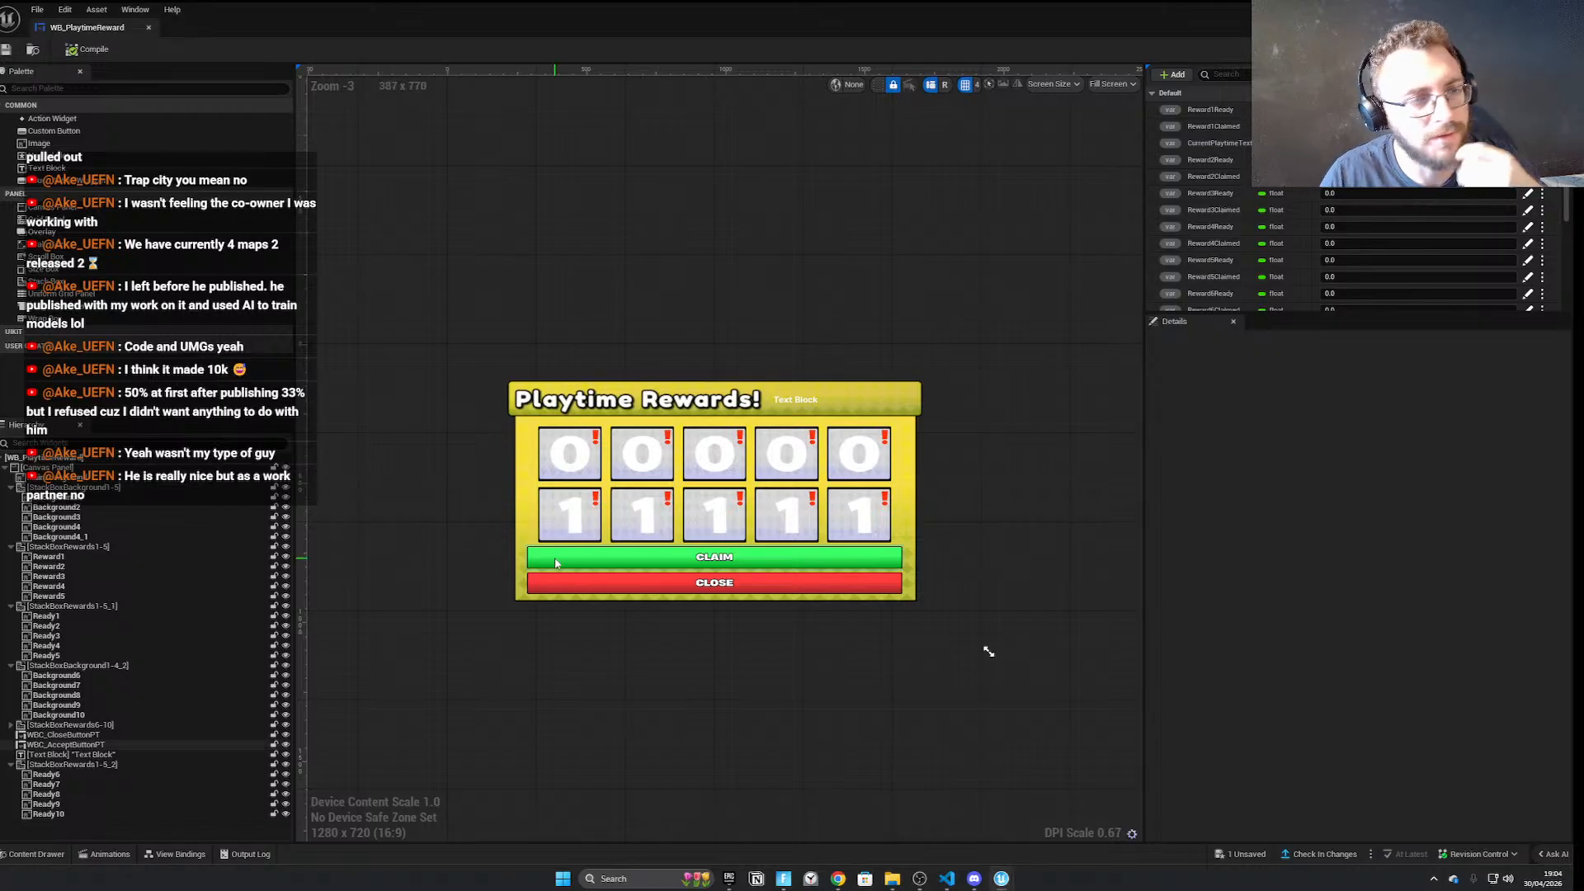
left_click(870, 368)
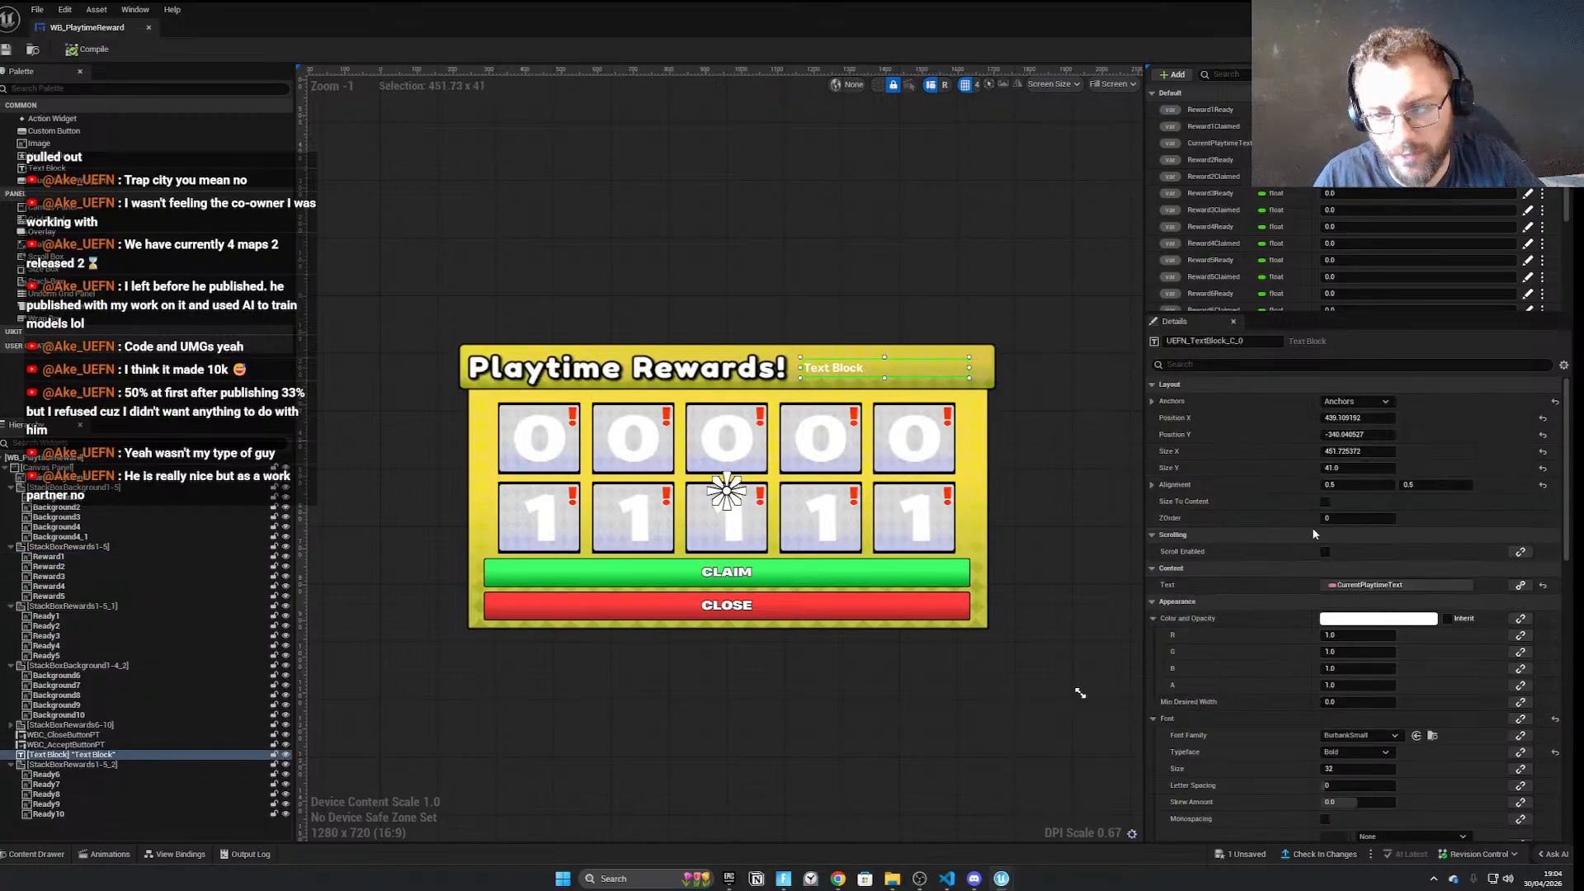
left_click(575, 393)
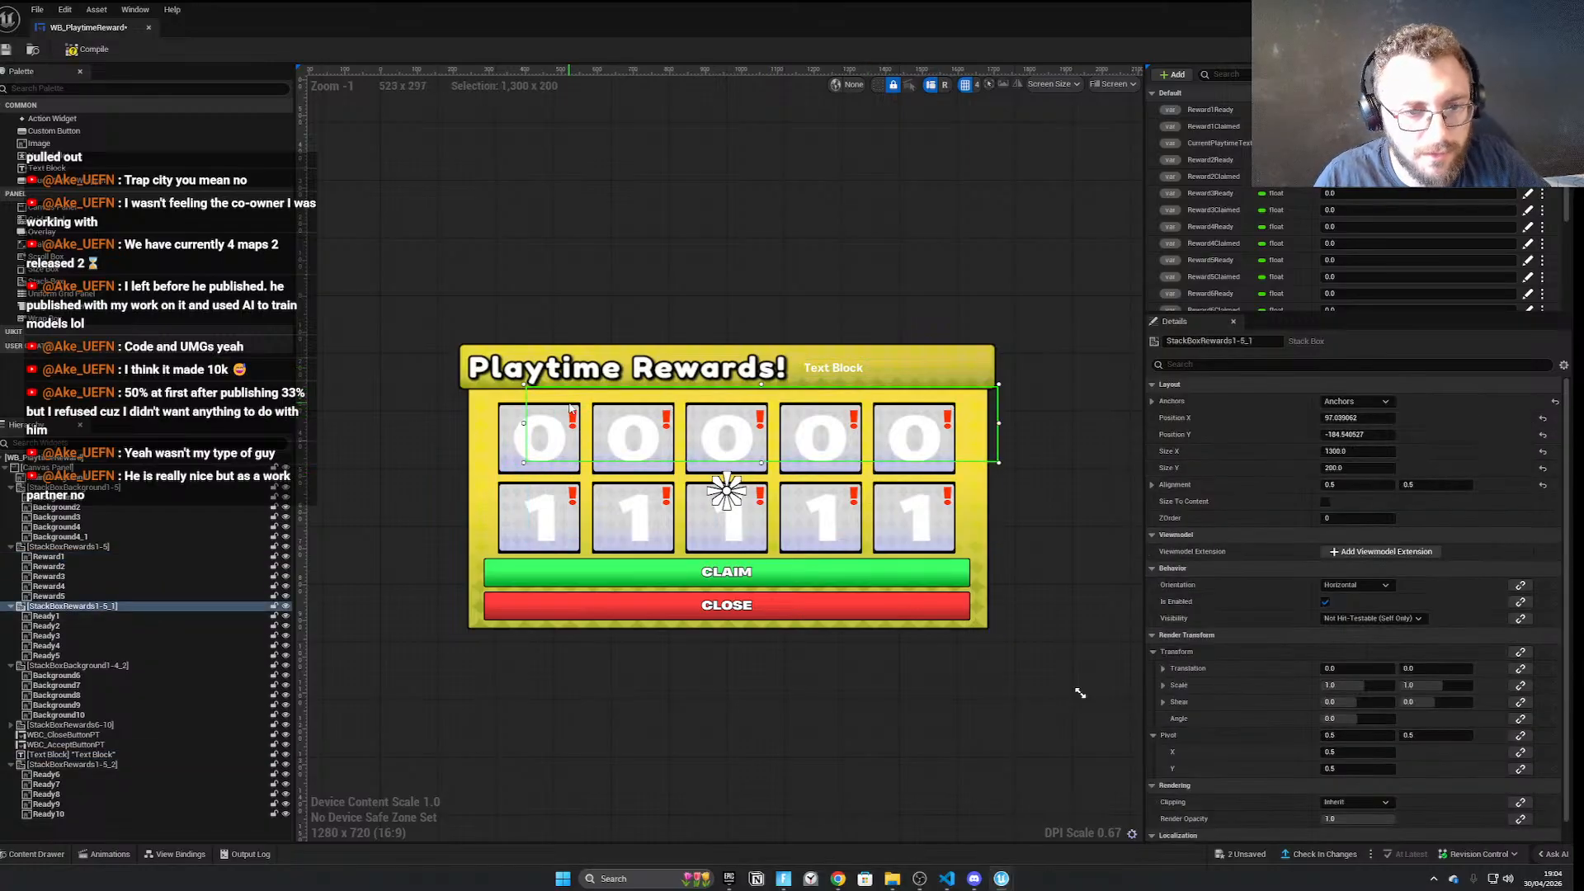
scroll(578, 343, "up", 5)
left_click_drag(579, 337, 579, 329)
scroll(625, 598, "down", 6)
left_click(528, 403)
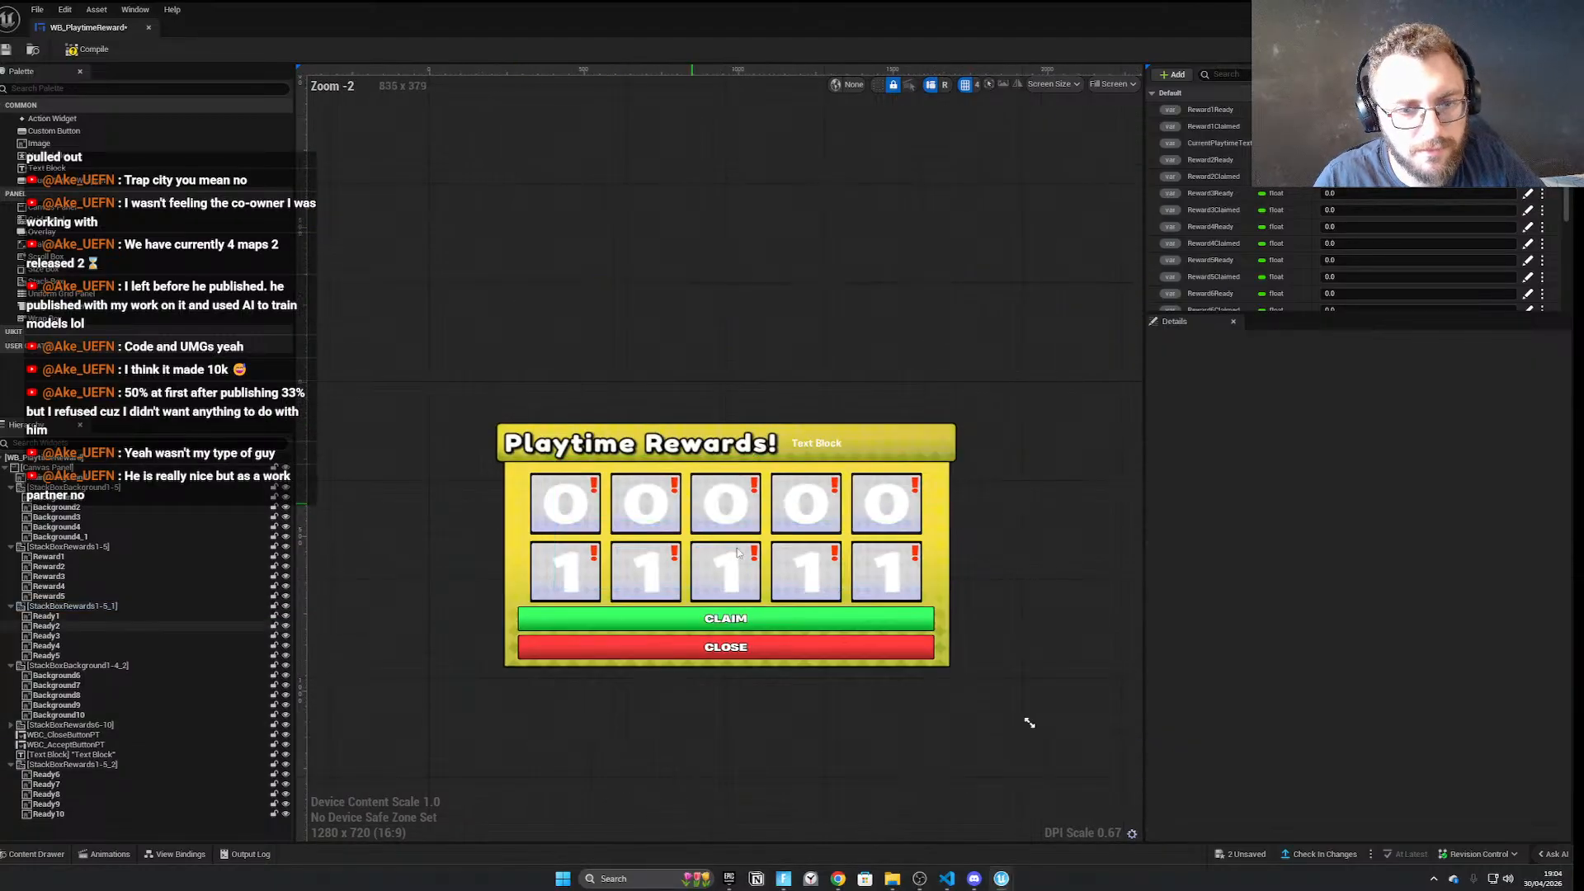
scroll(658, 615, "up", 2)
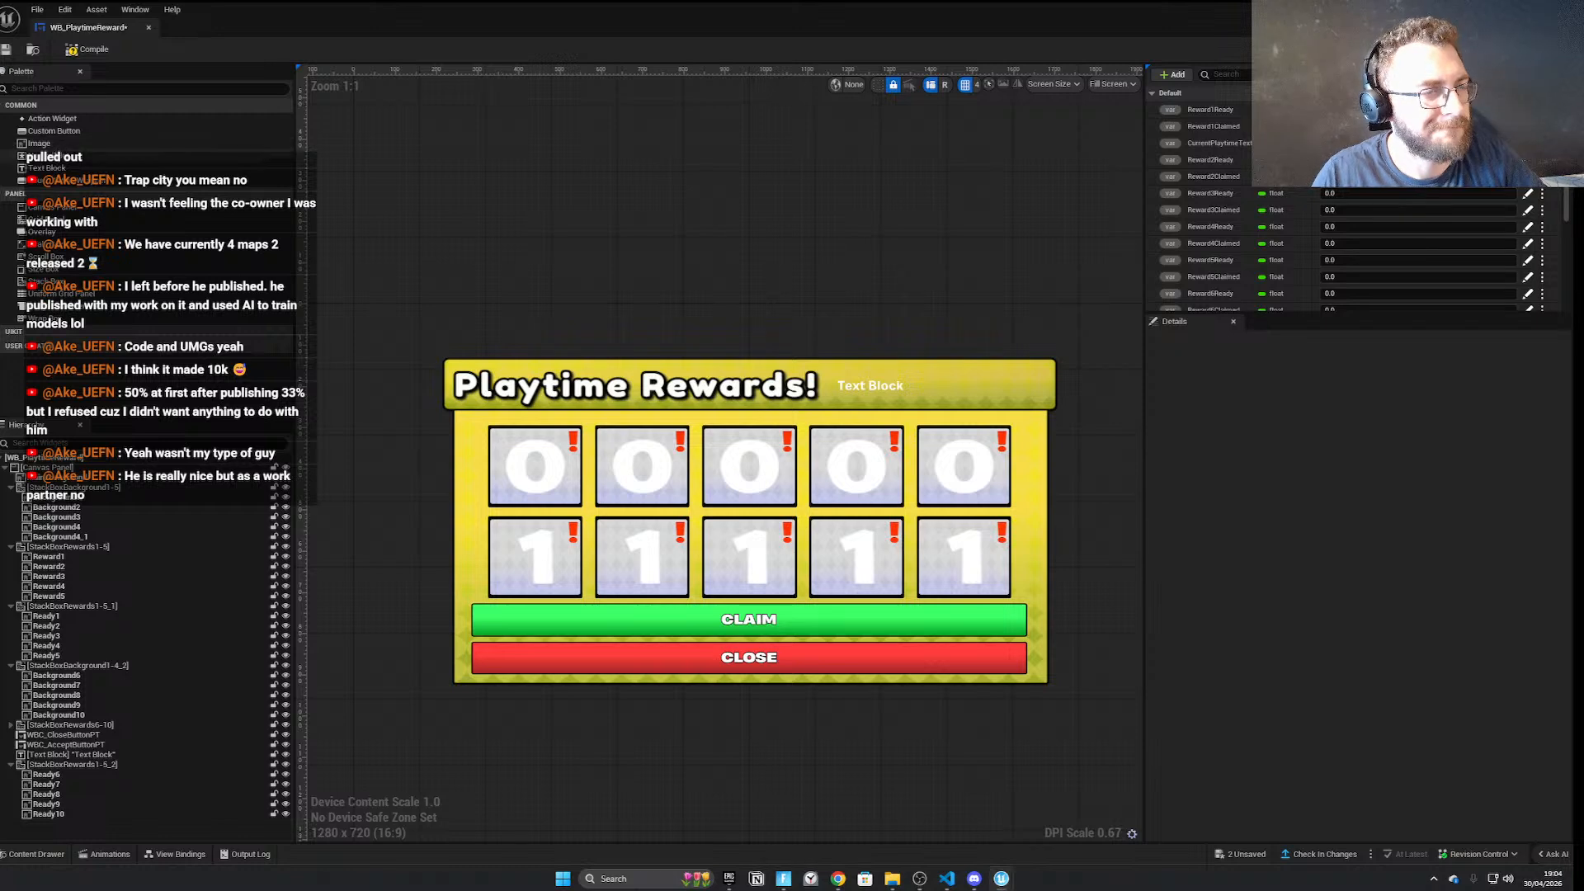
left_click_drag(46, 167, 603, 438)
left_click(121, 566)
key("Delete")
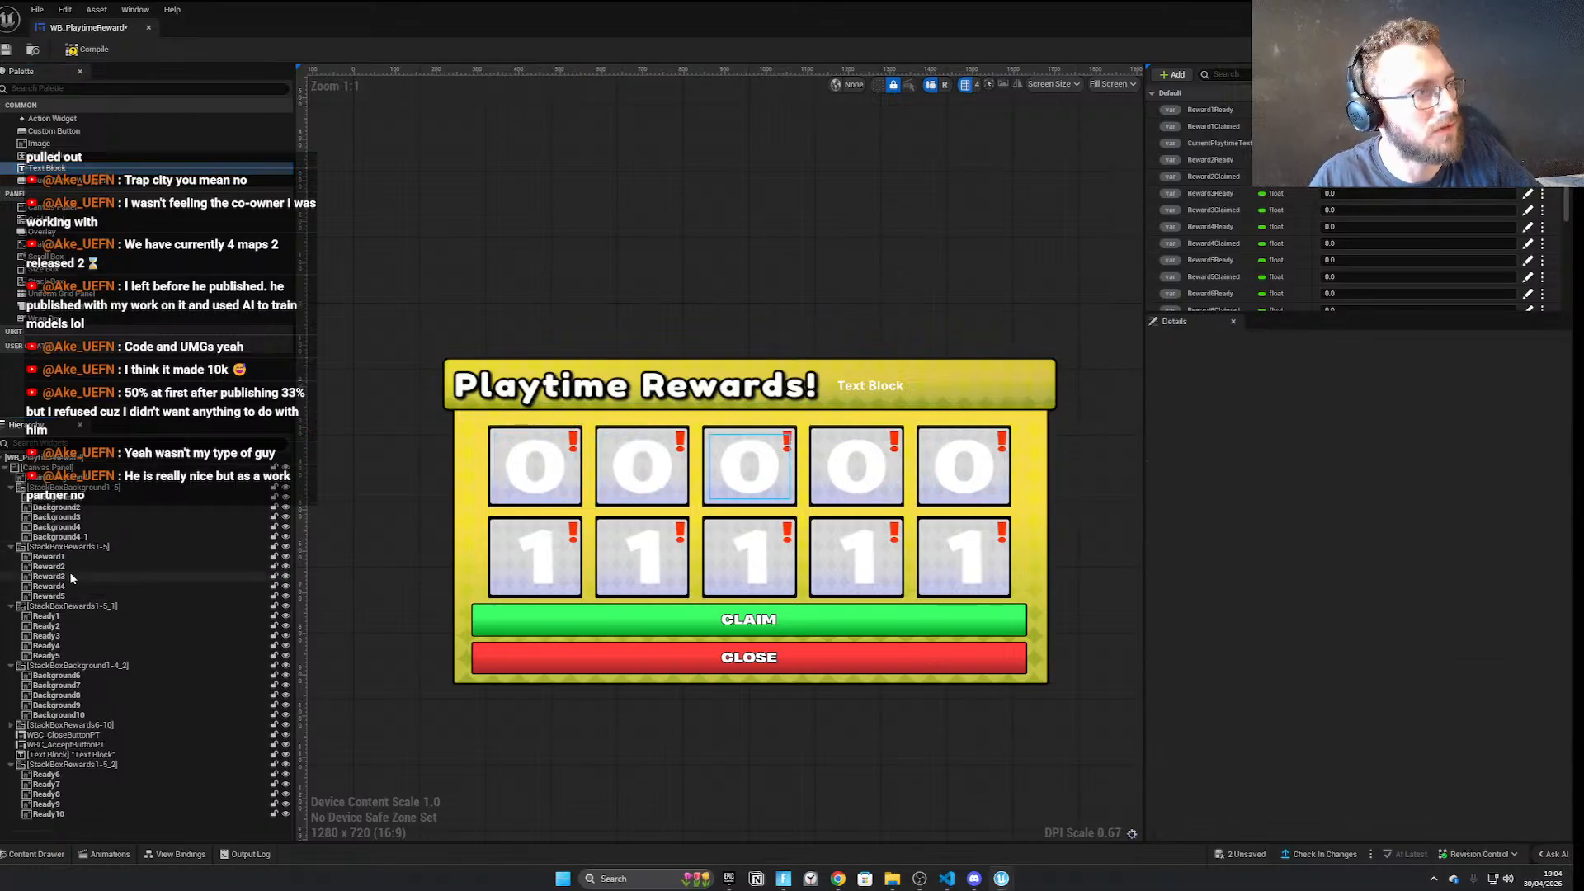
left_click(98, 549)
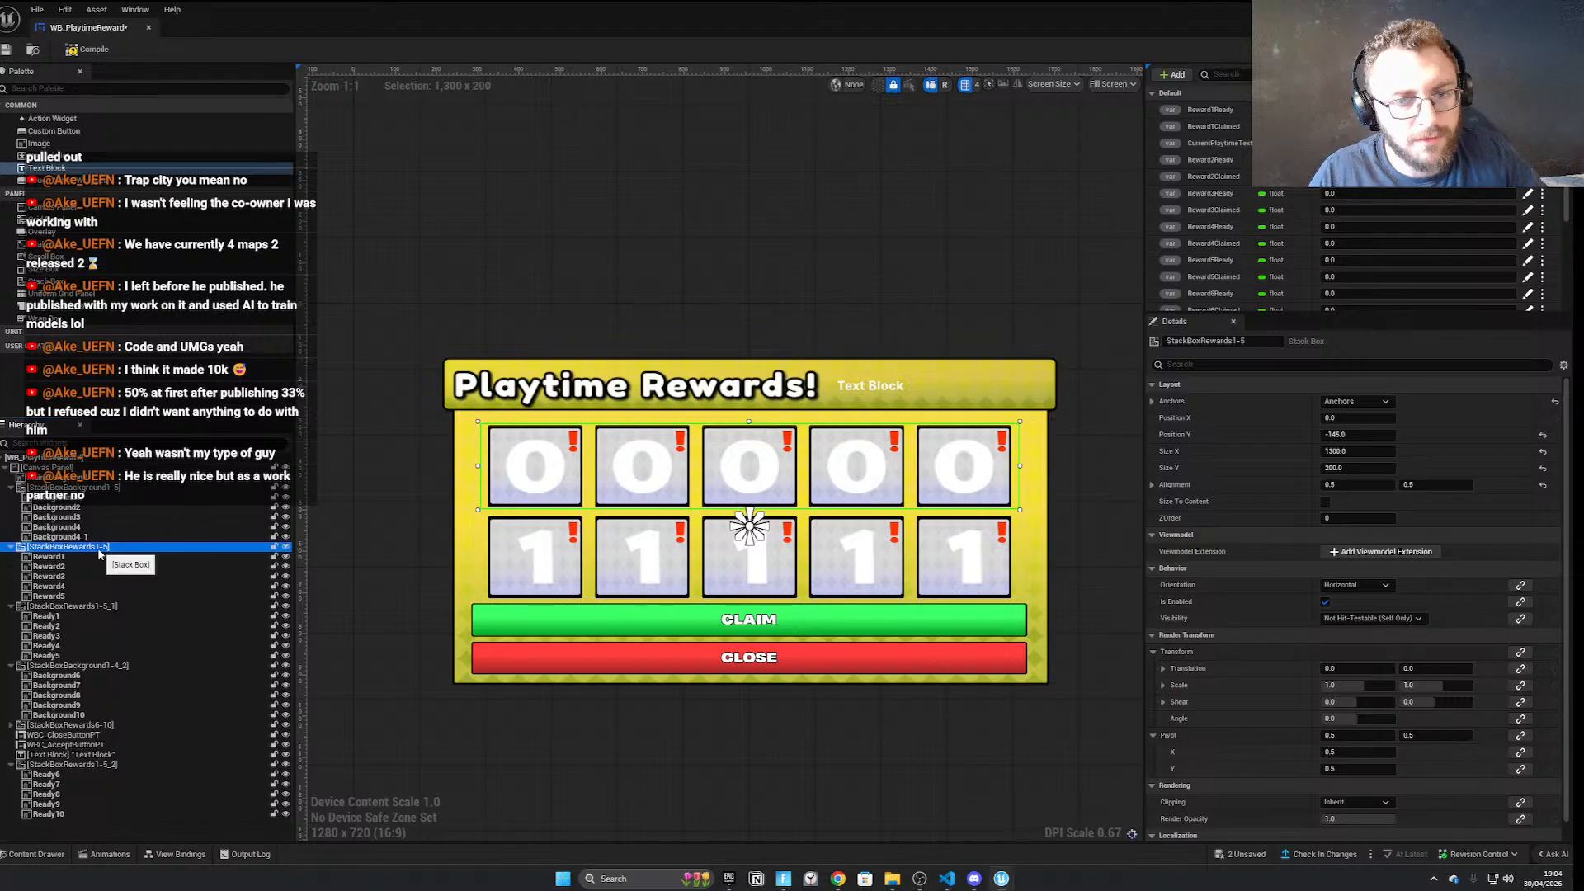
left_click(107, 557)
left_click(116, 548)
left_click(124, 555)
left_click(117, 548)
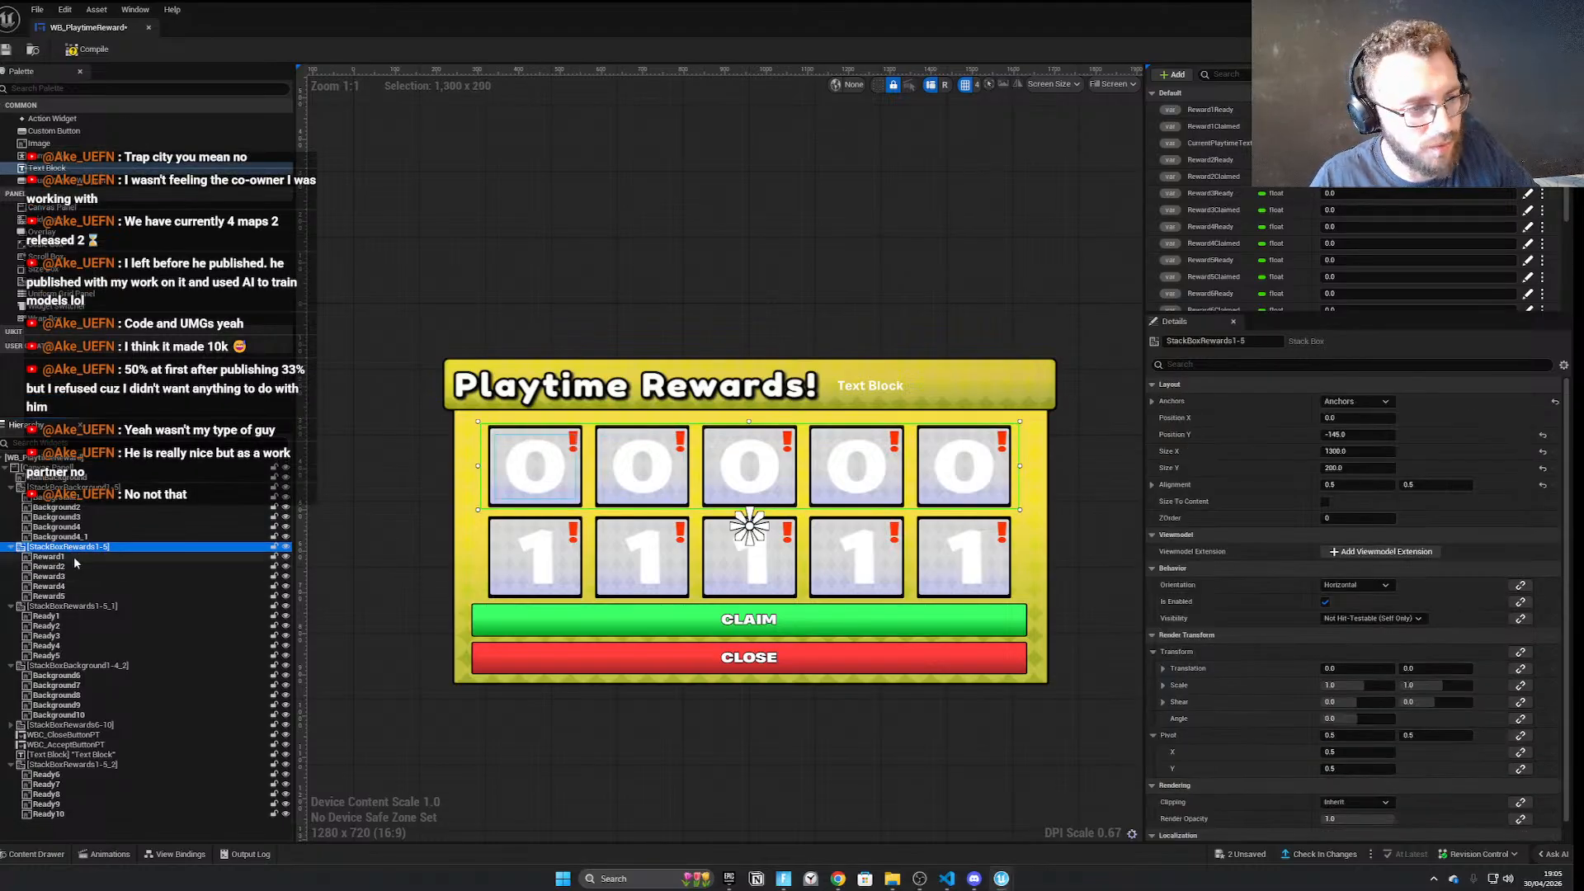
left_click(56, 495)
left_click(112, 547)
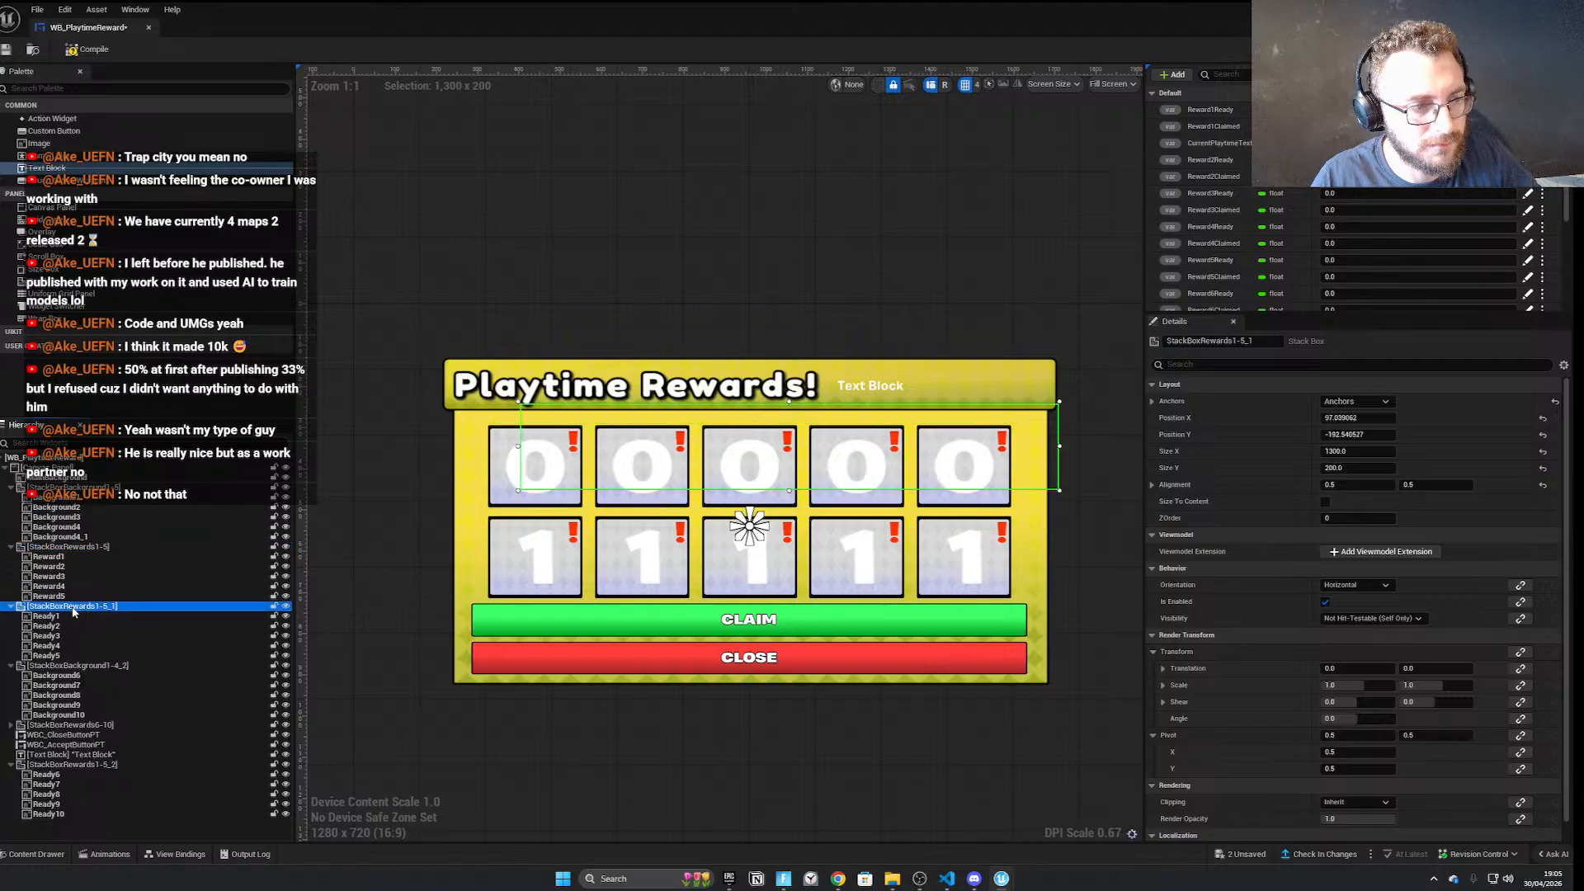
Rename the first row's ready-indicator stack box as StackBoxRewardsReady1-5
left_click(99, 608)
key("F2")
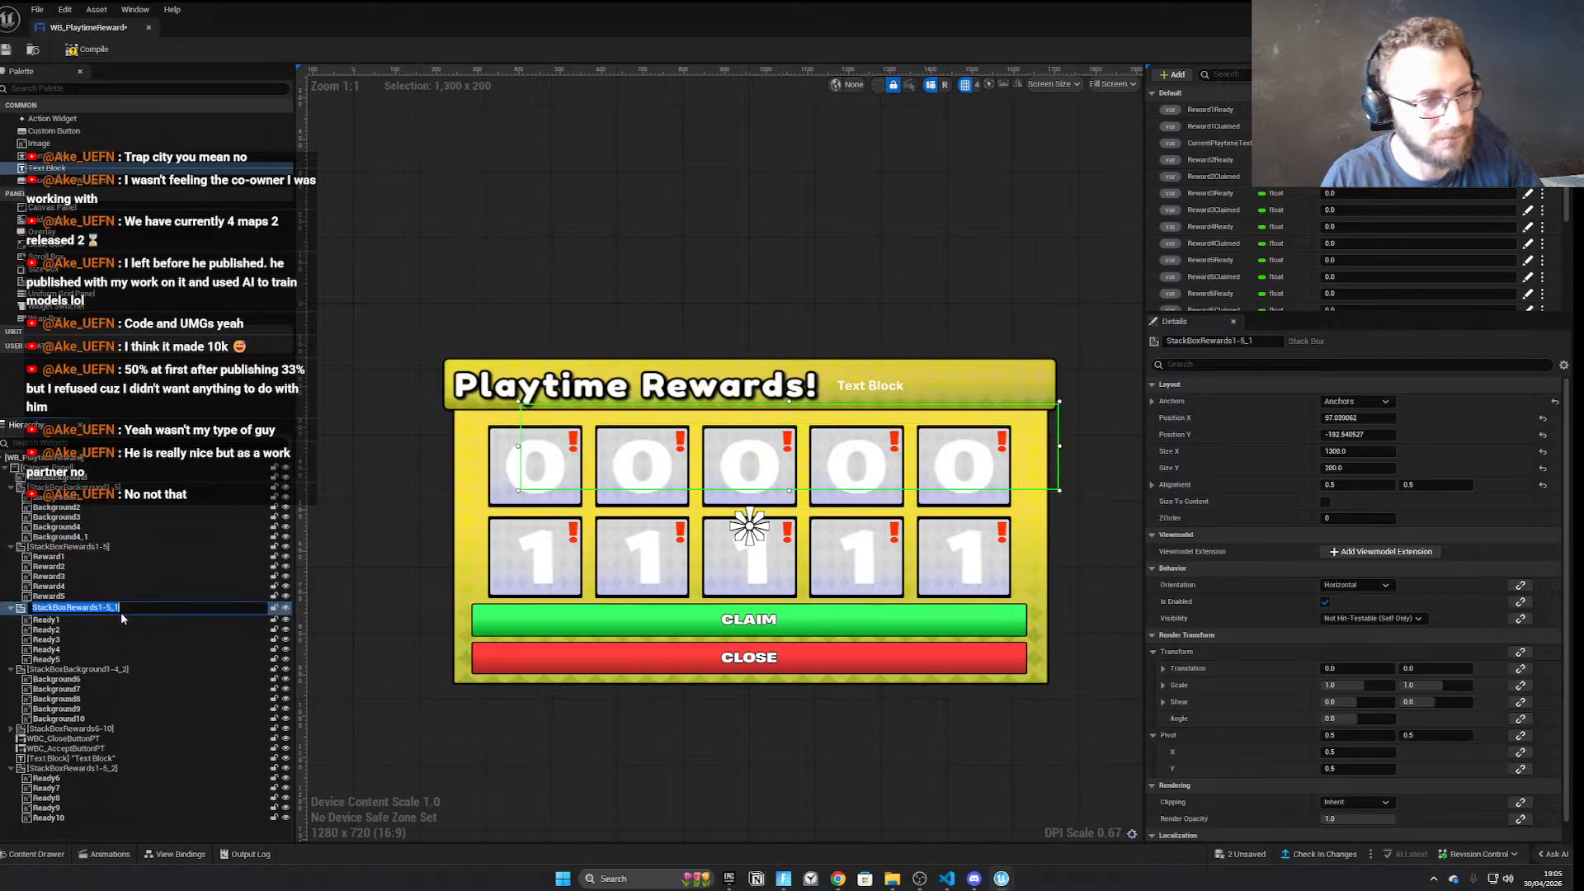
key("BackSpace")
key("BackSpace")
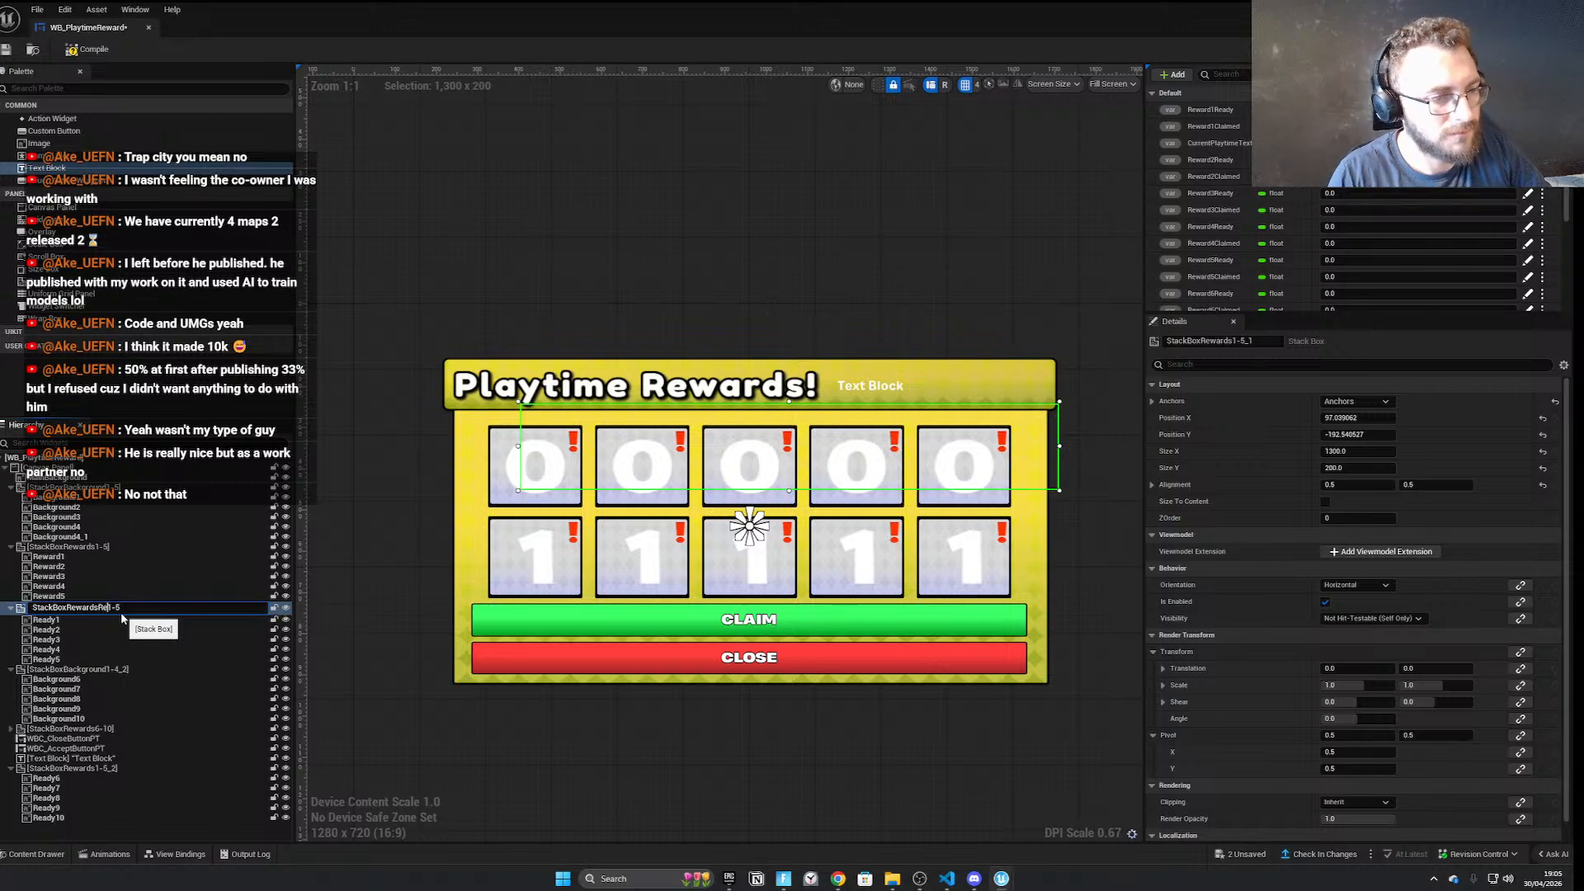
type("Readyu")
key("BackSpace")
key("Return")
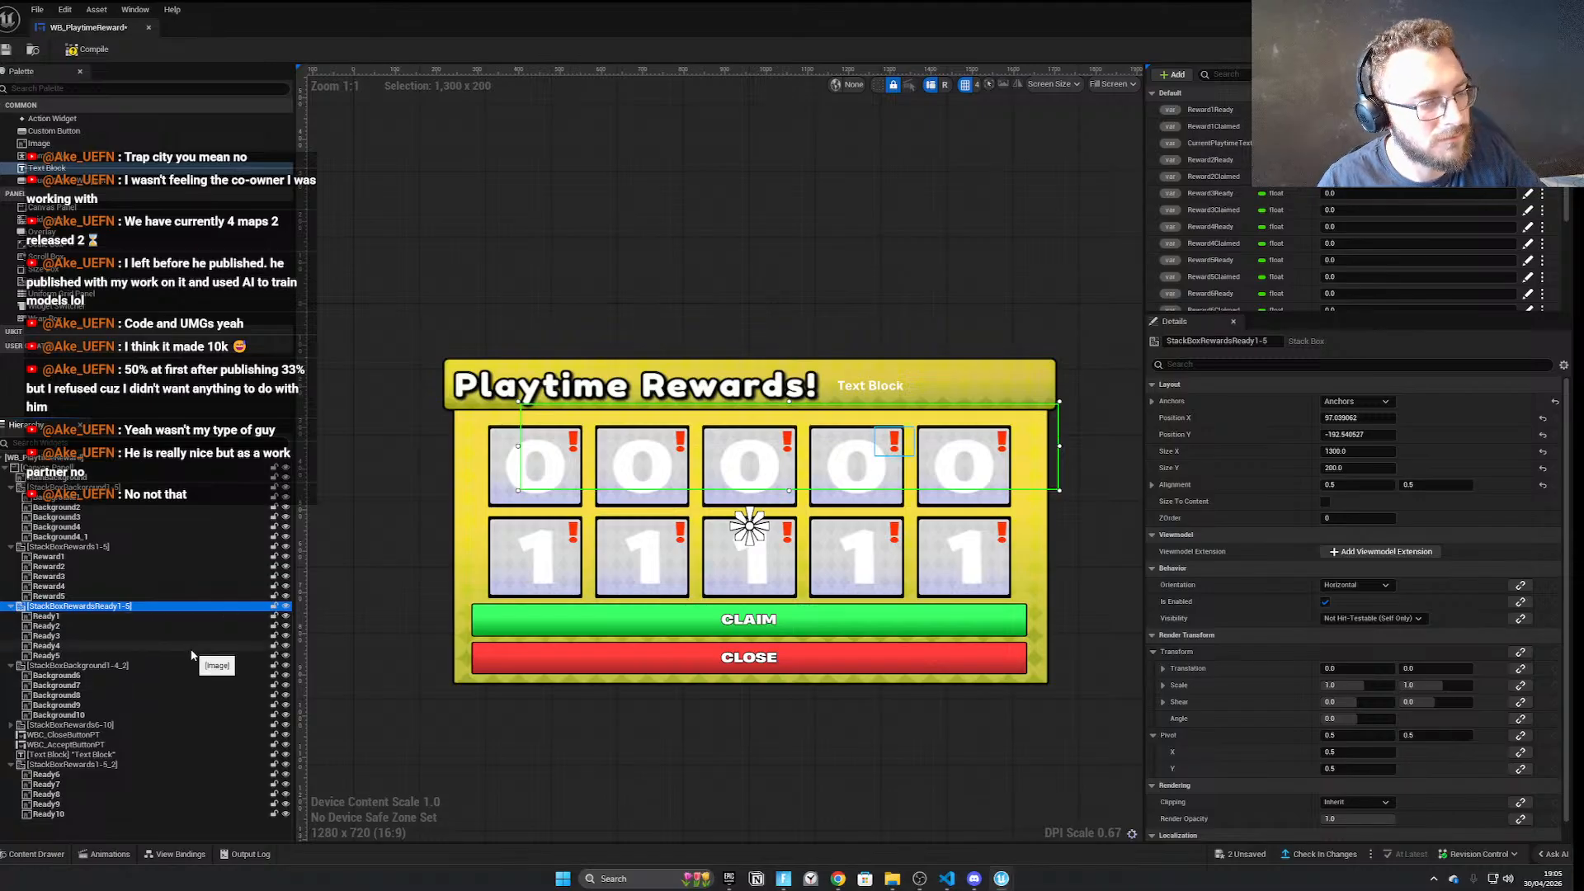
Duplicate the StackBoxRewardsReady1-5 stack box with its images and rename the copy as StackBoxRewardsClaimed1-5
key("ctrl+c")
key("ctrl+v")
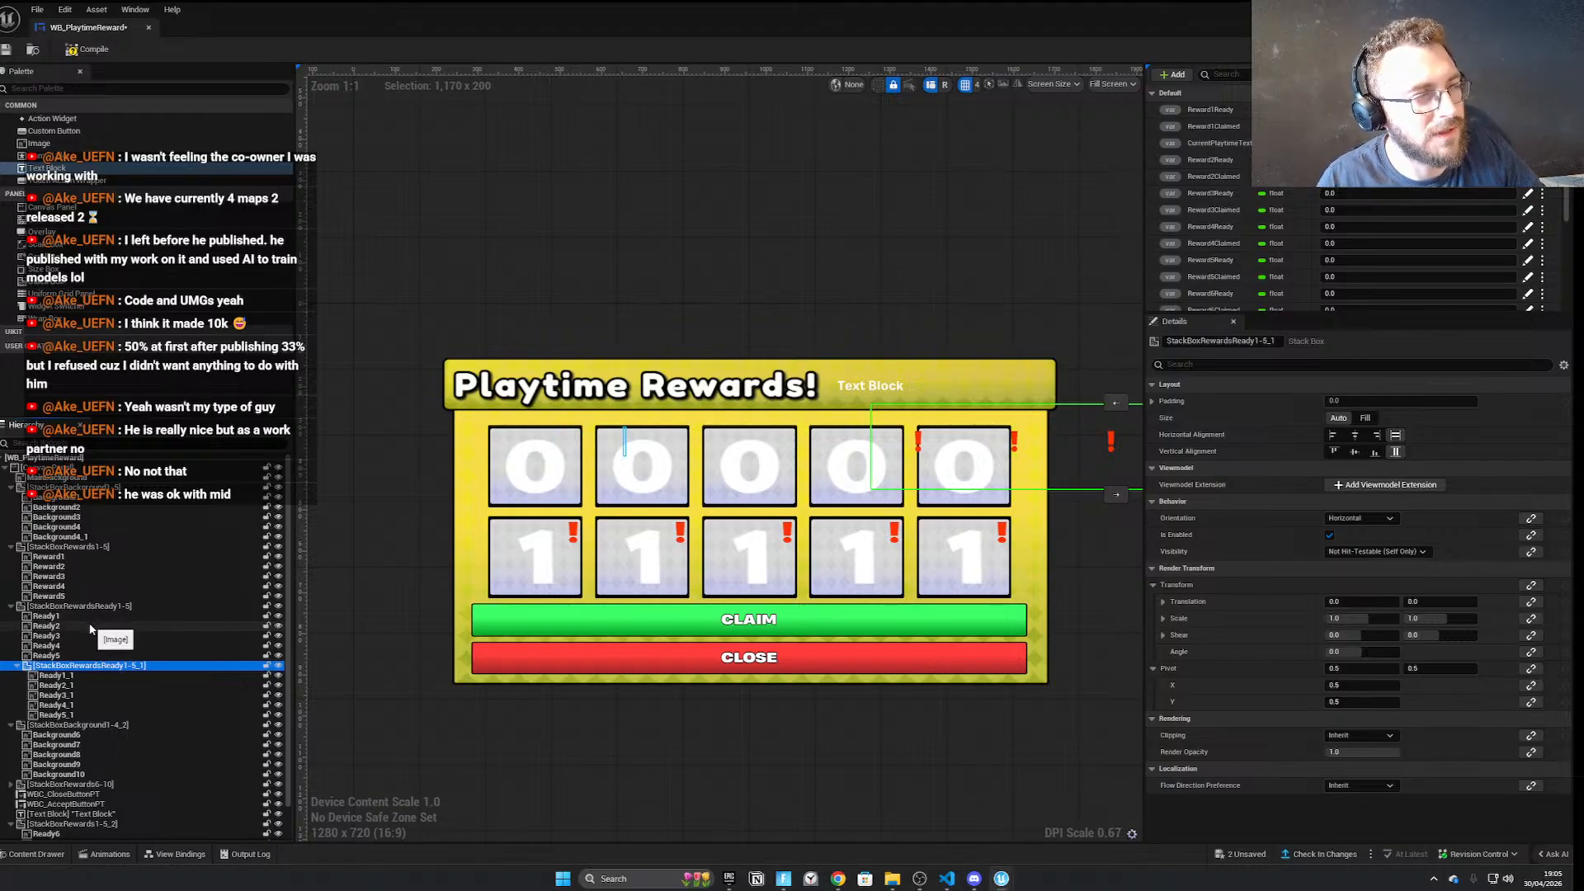
double_click(113, 665)
key("End")
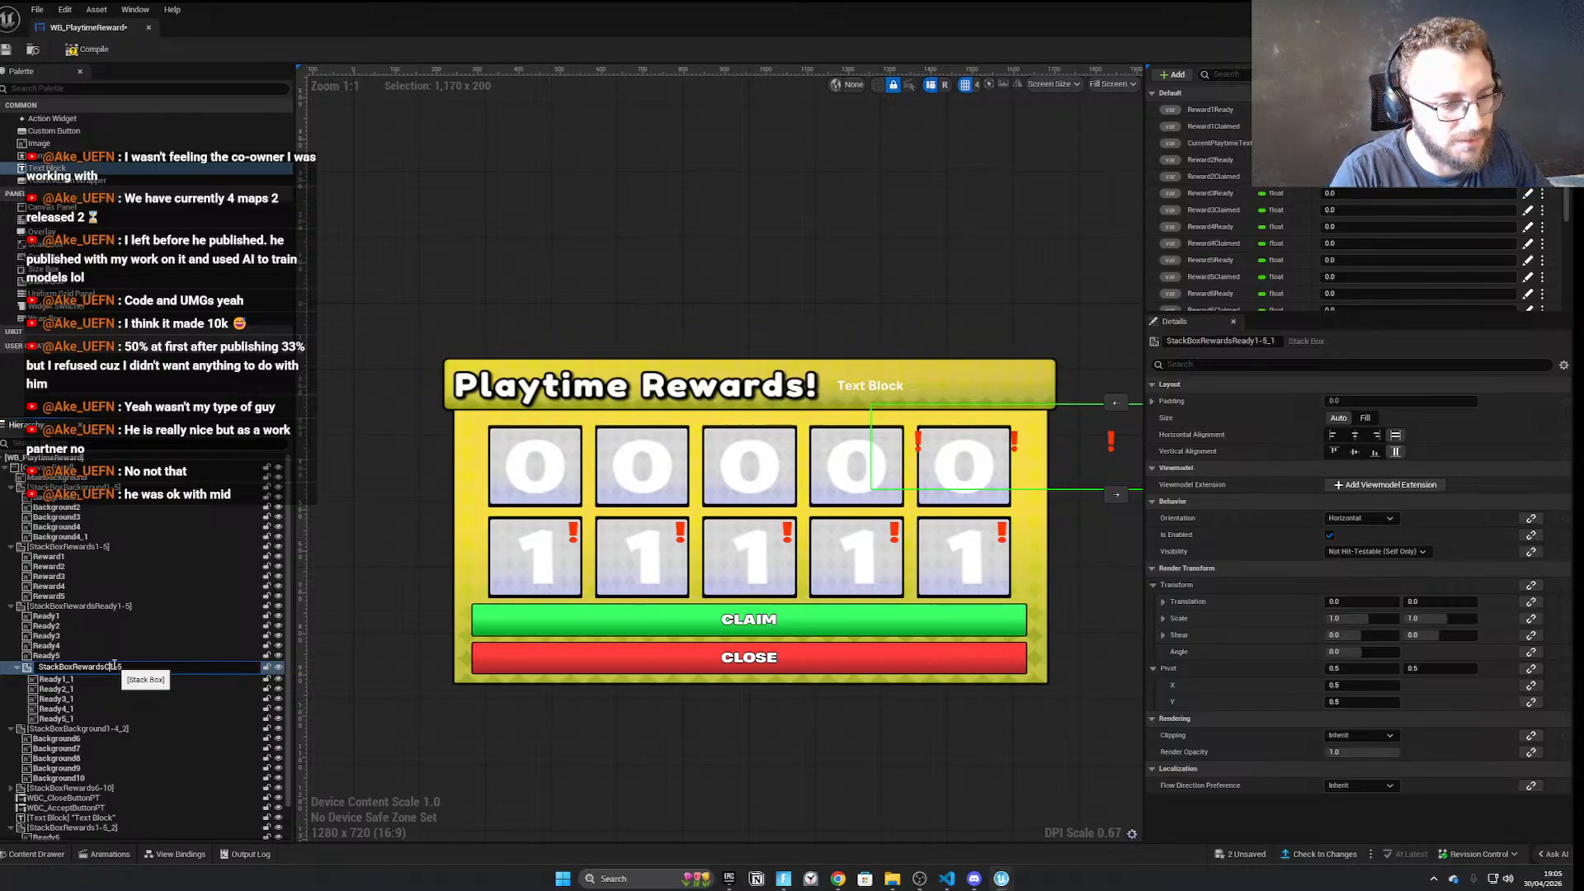
type("med")
key("Return")
Rename the first two images inside StackBoxRewardsClaimed1-5 as Claimed and Claimed2
double_click(105, 676)
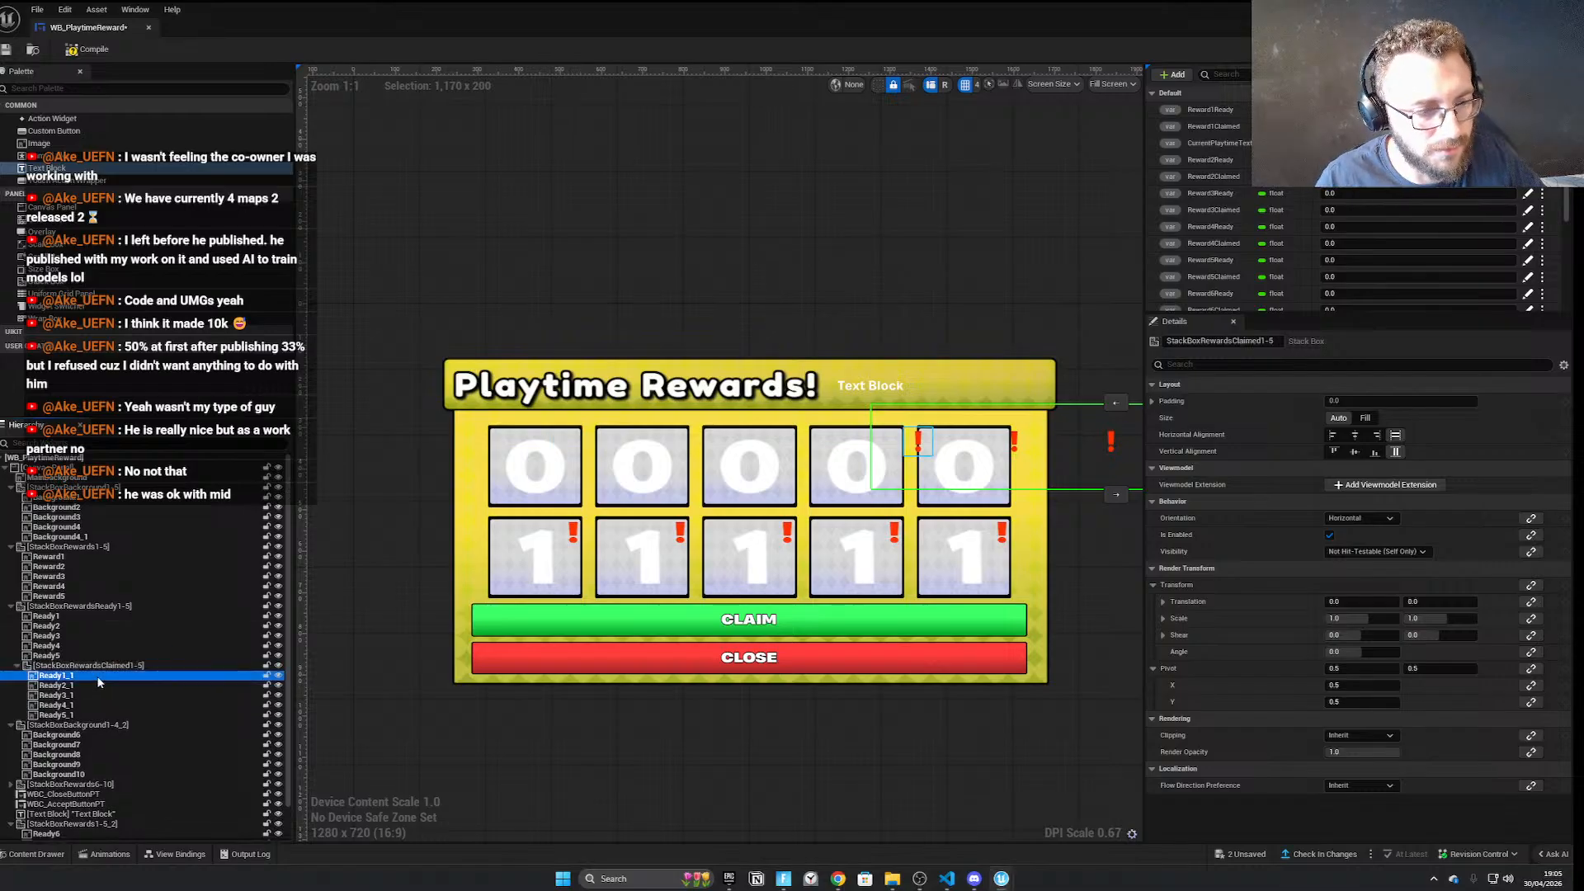
type("Claime")
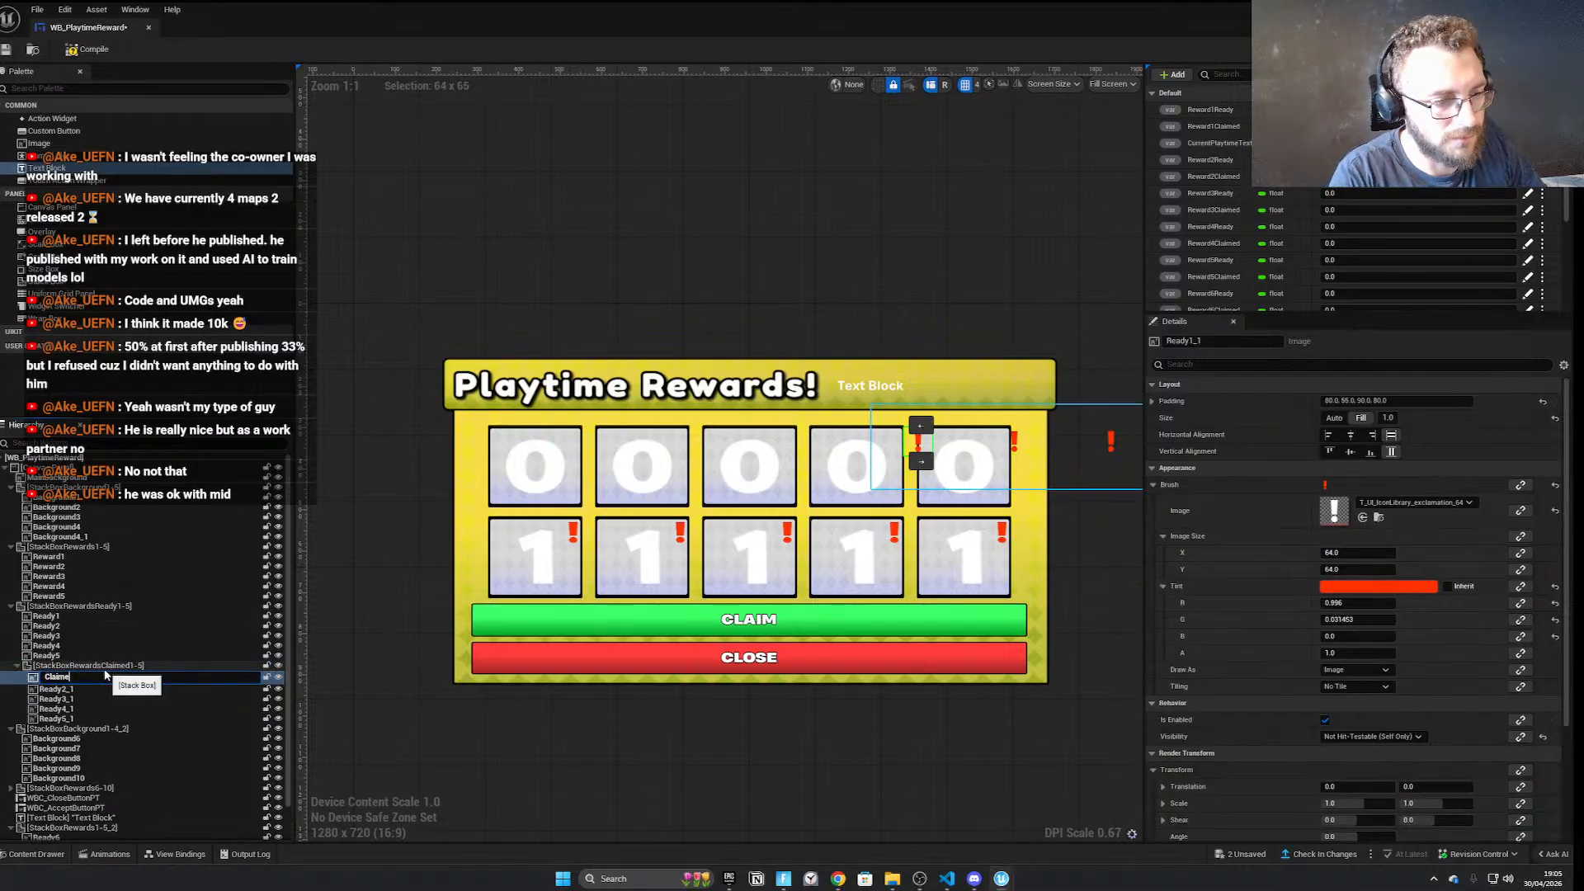
type("d")
key("Return")
double_click(105, 687)
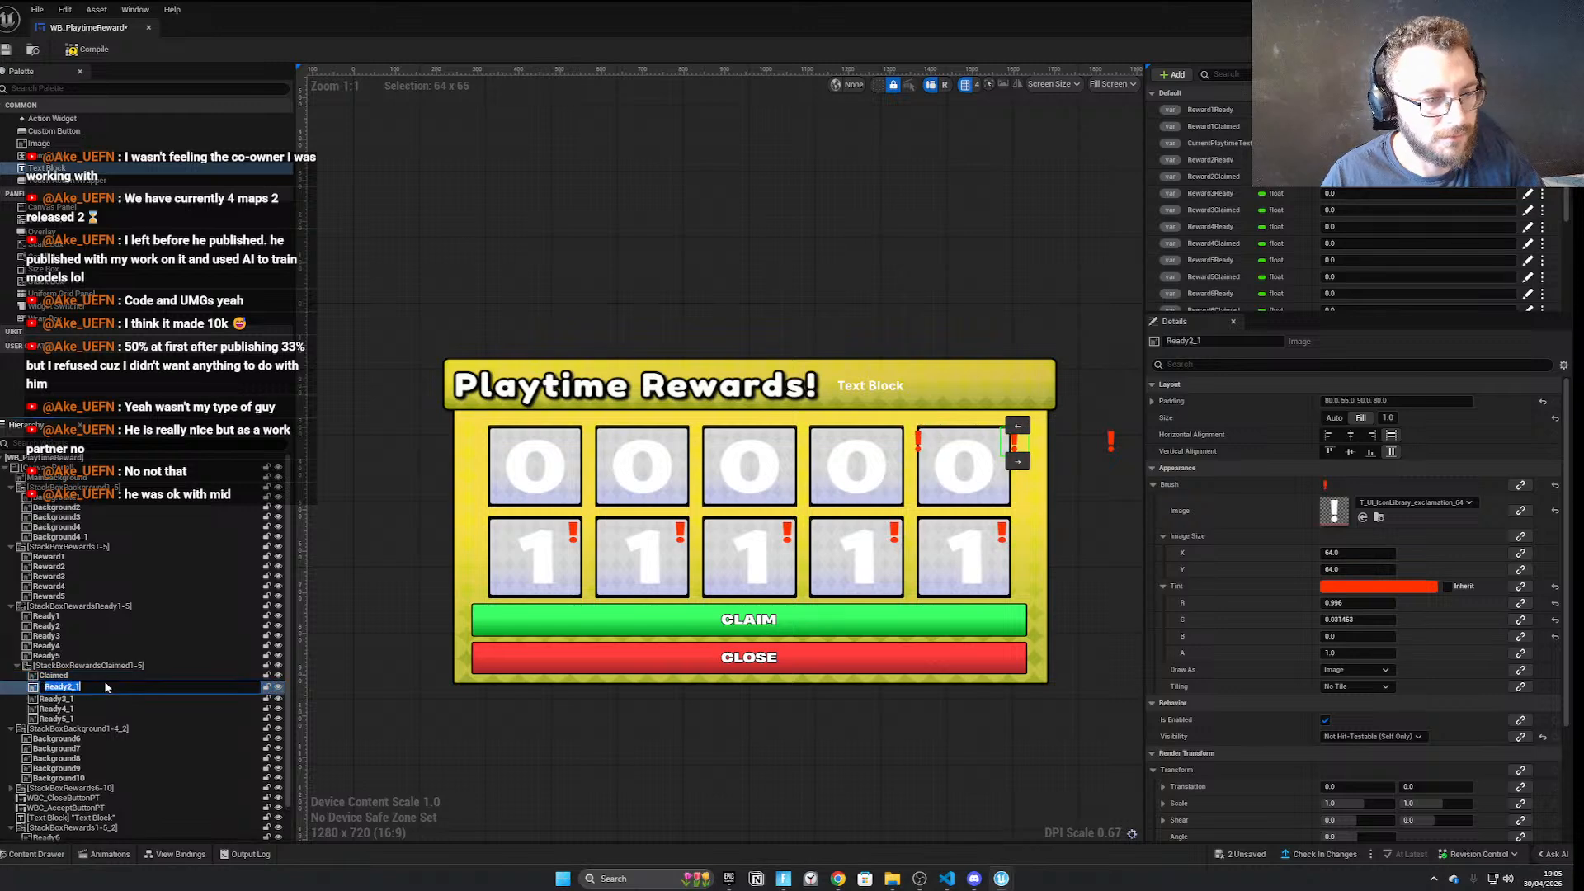
type("Claimed2")
key("Return")
Rename the third and fourth images inside StackBoxRewardsClaimed1-5 as Claimed3 and Claimed4
double_click(118, 696)
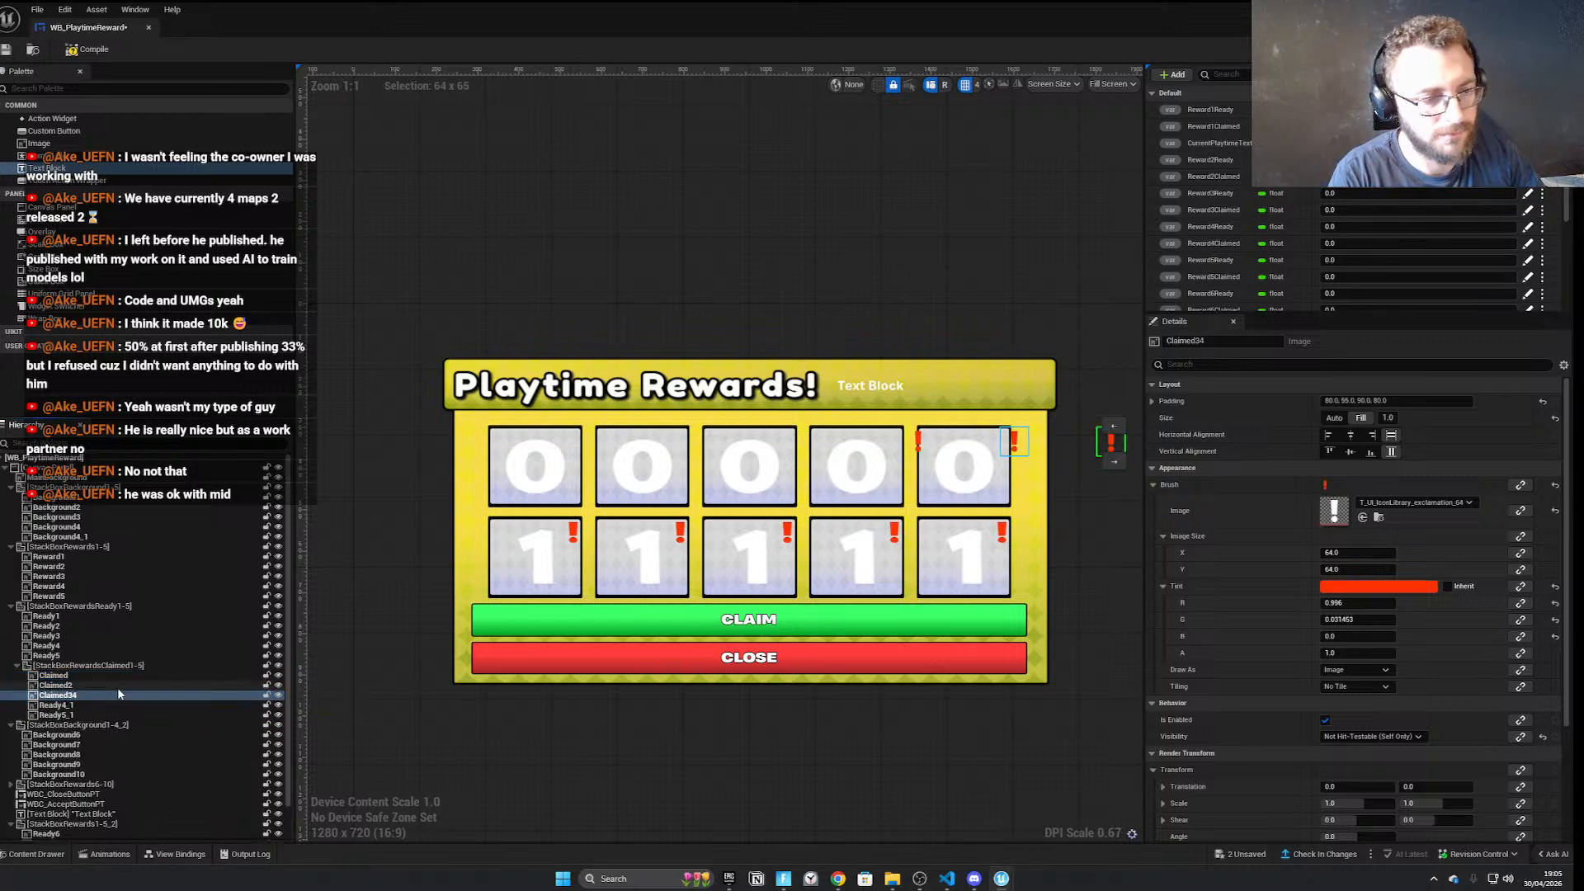
key("Return")
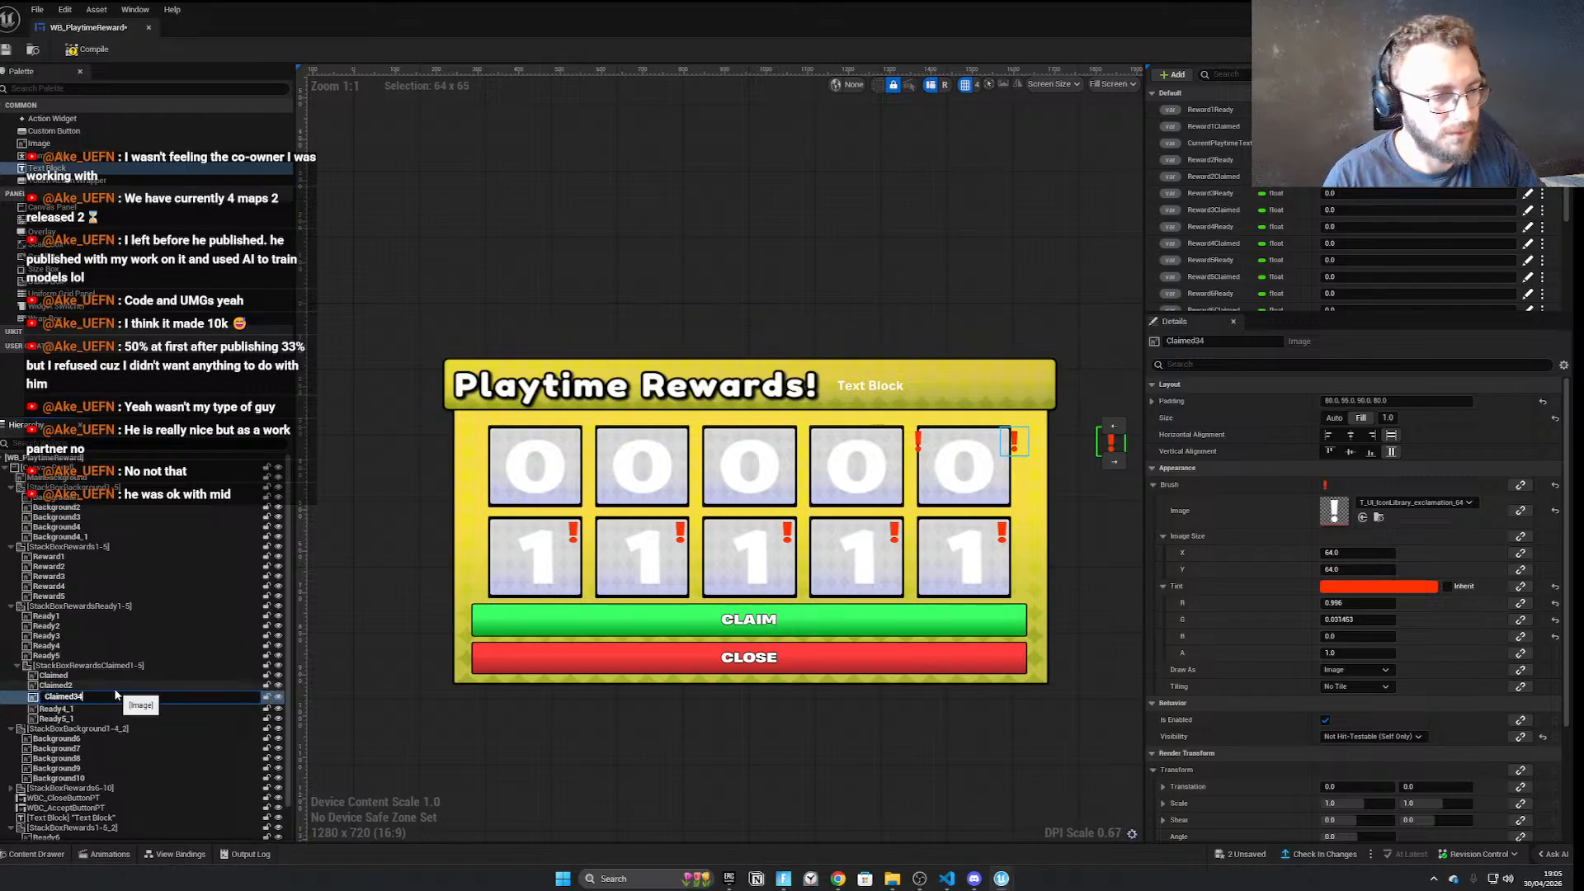
key("BackSpace")
key("Return")
double_click(98, 706)
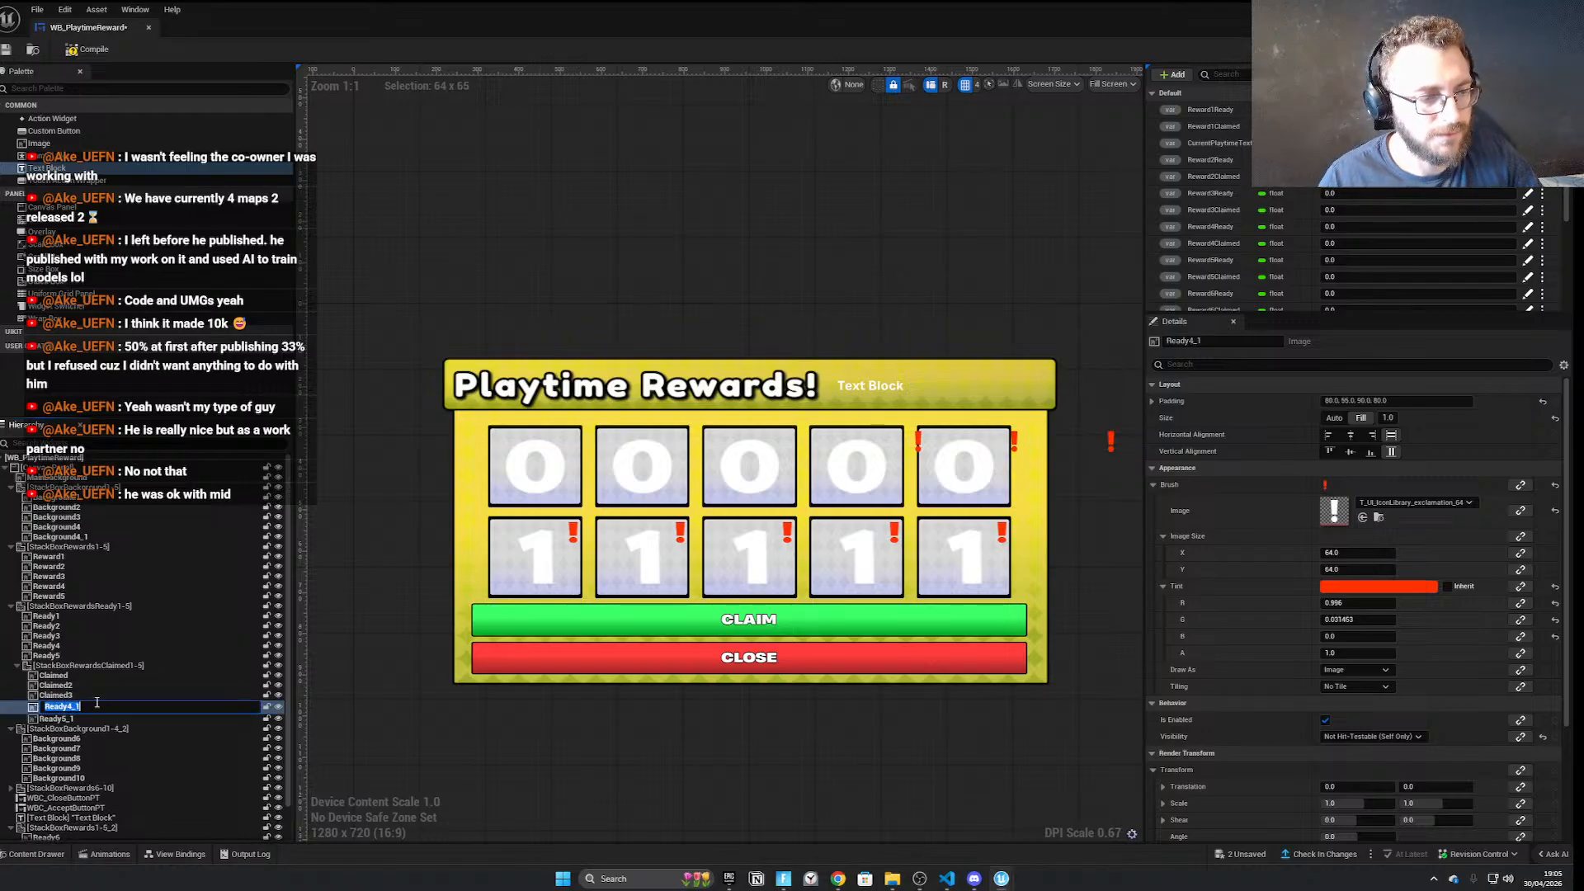
type("Claimed54")
key("Return")
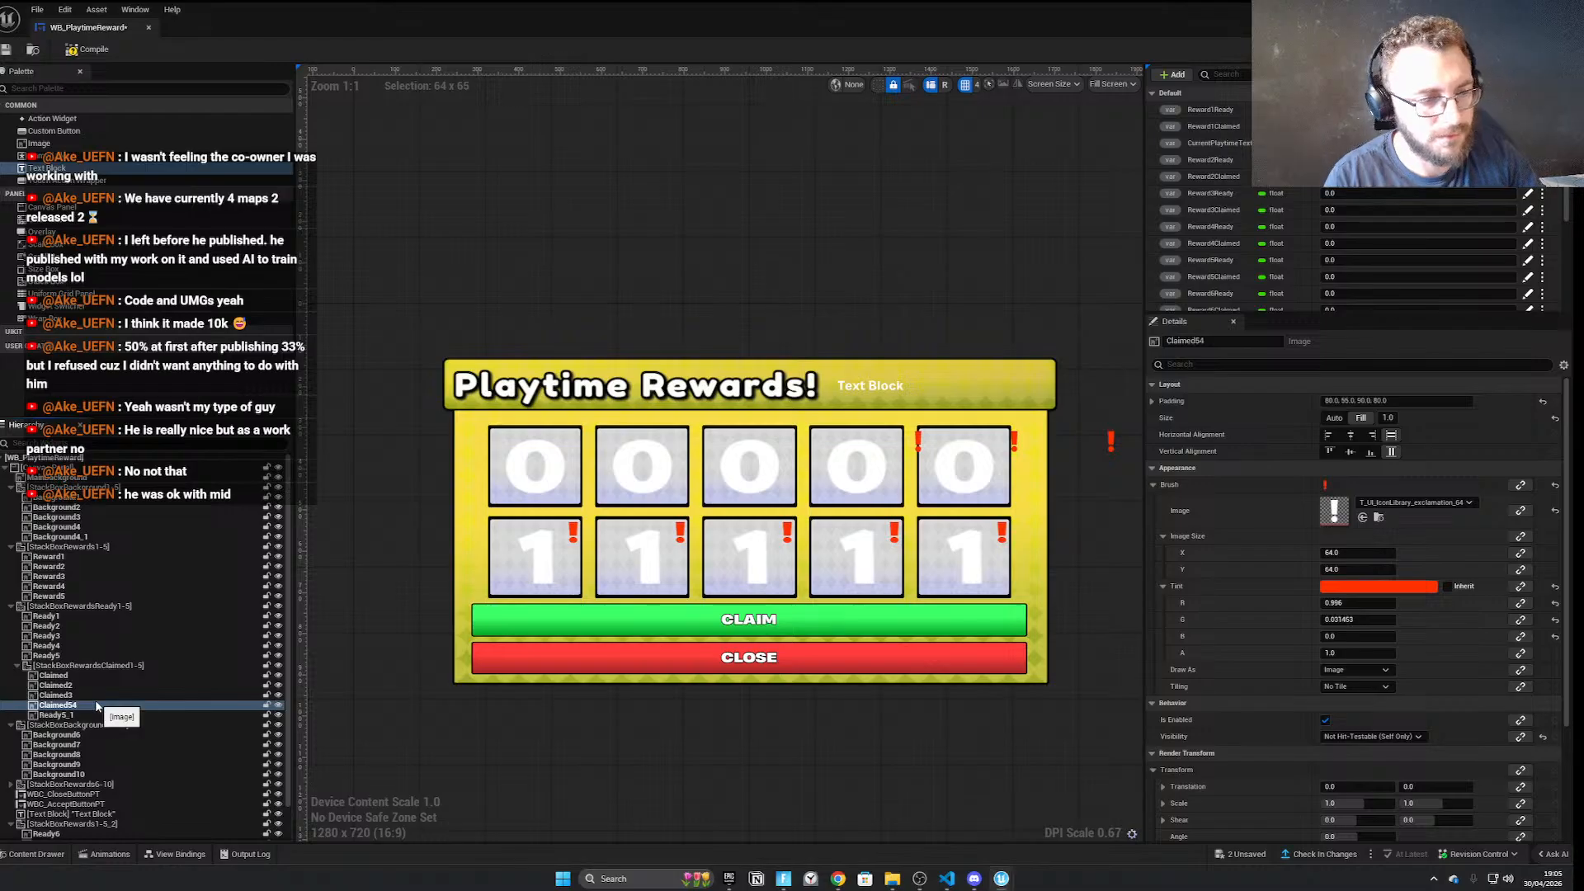
key("F2")
key("Right")
key("Left")
key("BackSpace")
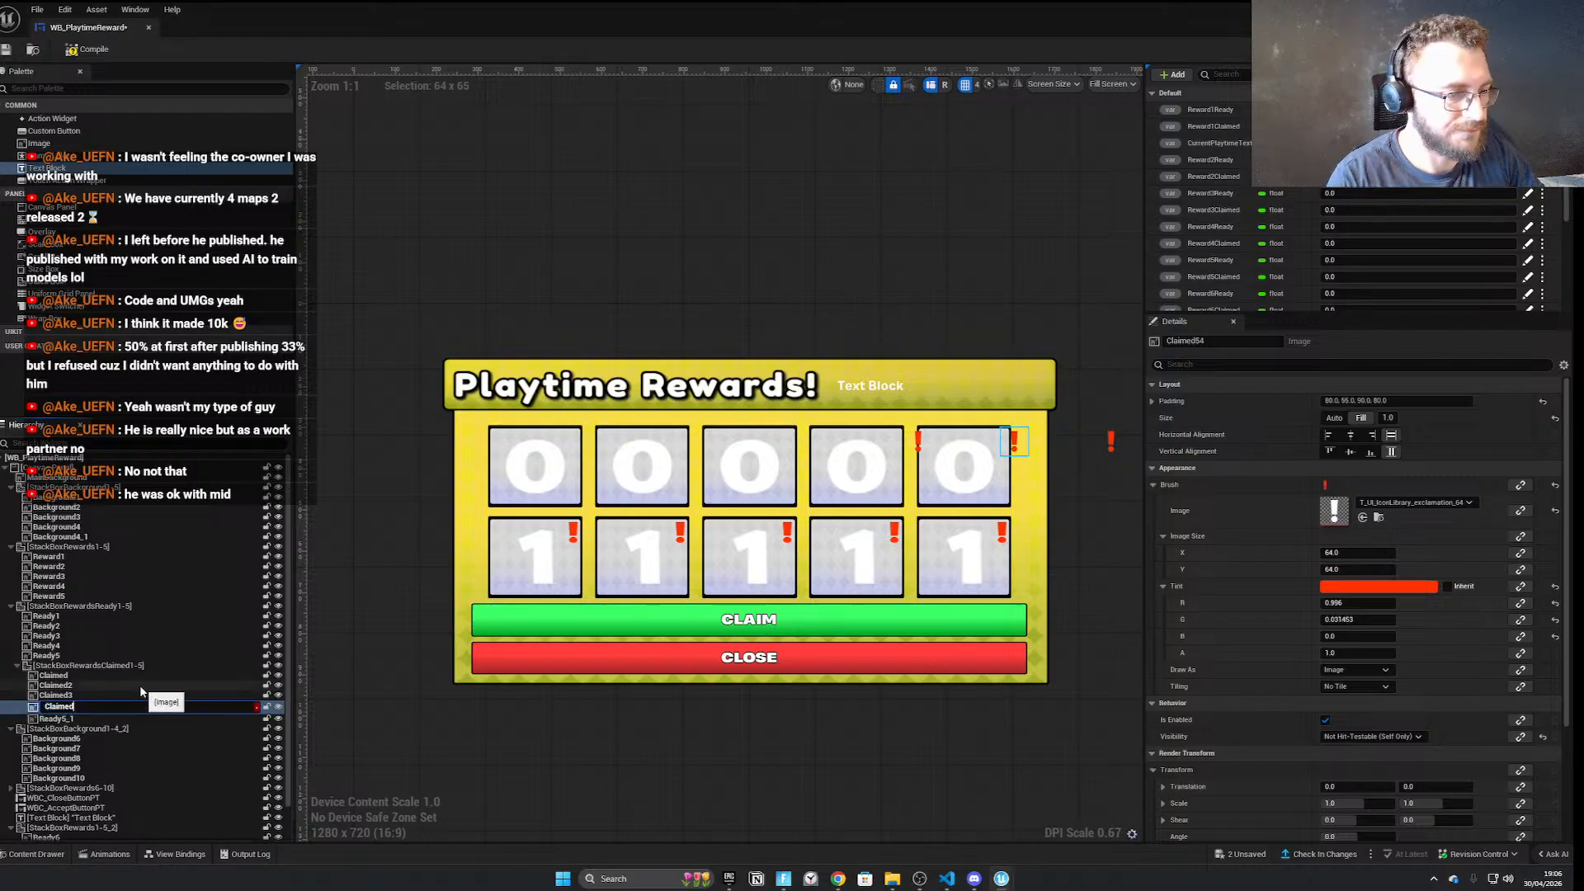
key("Return")
Rename the copied Ready5_1 image as Claimed5 and select its parent stack box, StackBoxRewardsClaimed1-5
left_click(72, 717)
key("F2")
type("Claime")
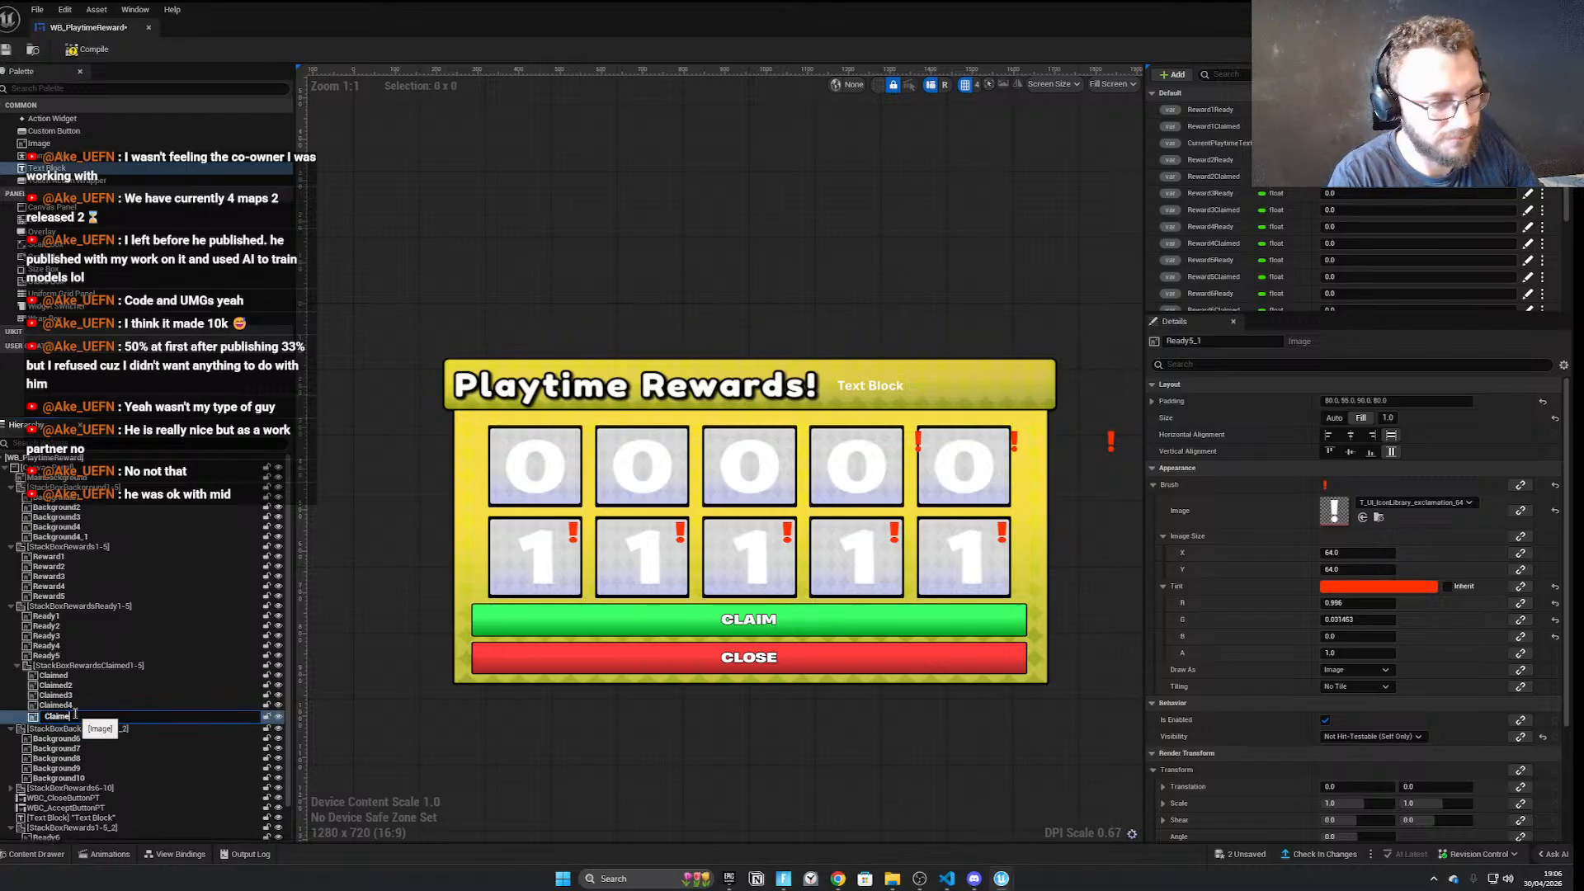
type("d5")
key("Return")
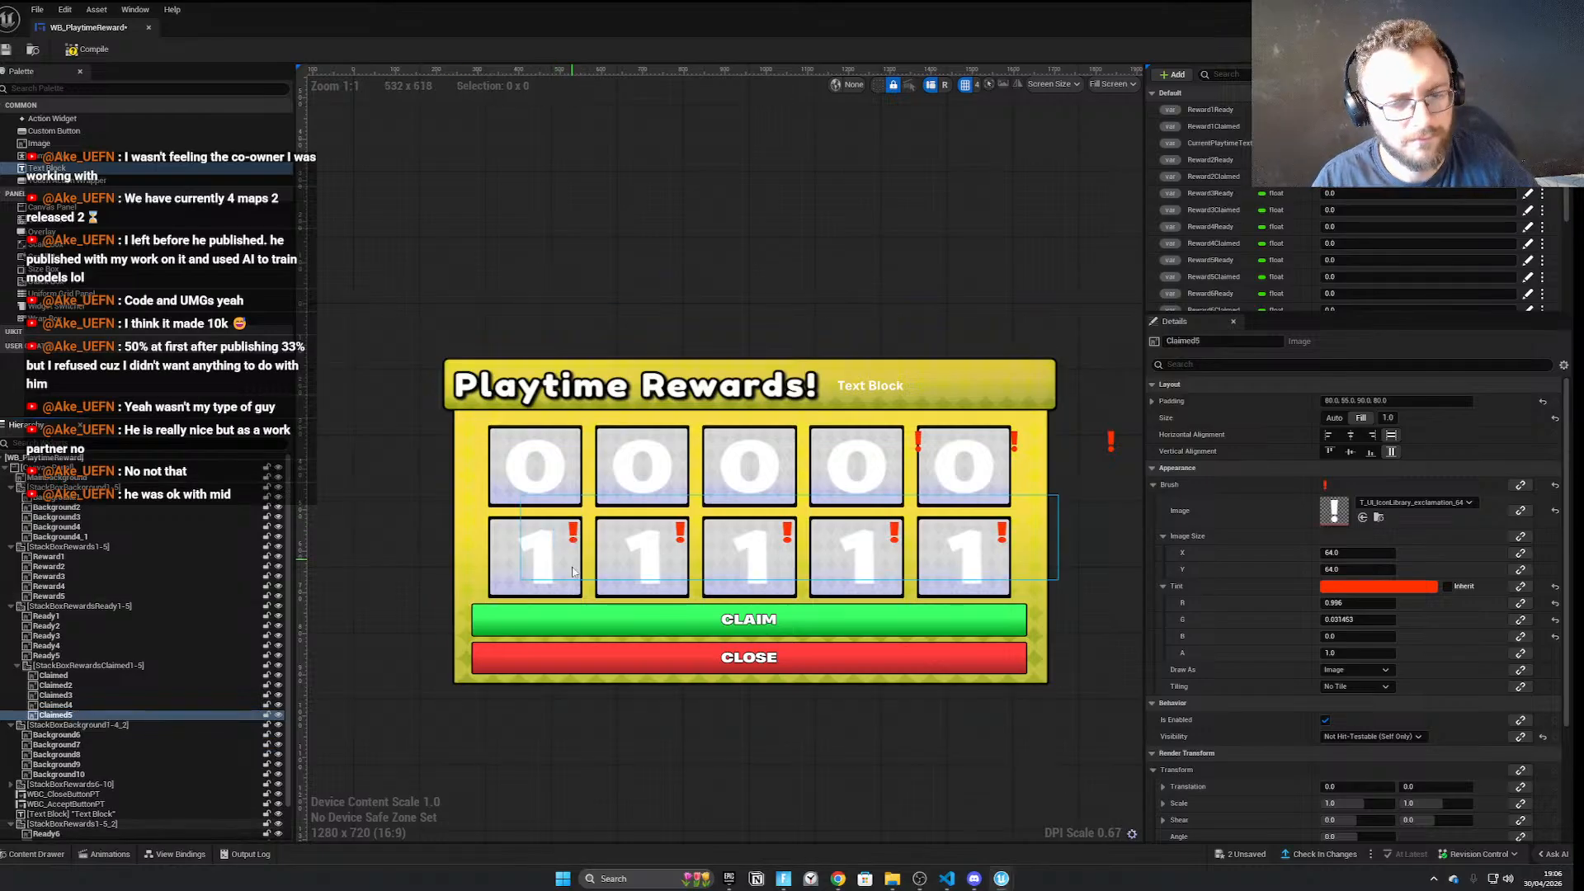
left_click(91, 665)
scroll(366, 673, "down", 3)
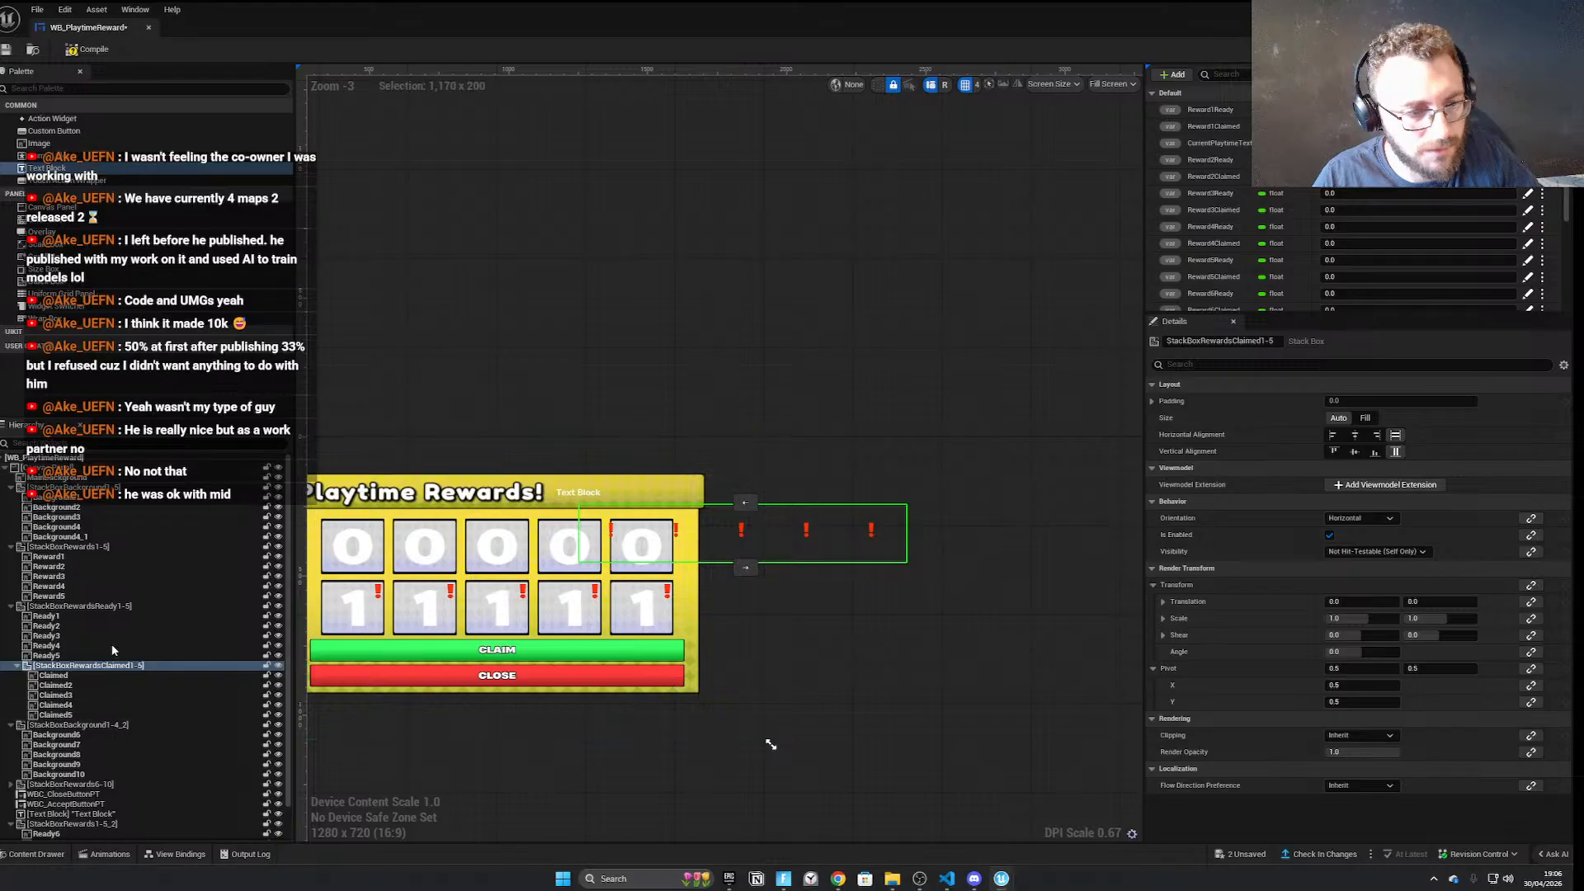
Set the ZOrder of the StackBoxRewardsReady1-5 stack box to 1
left_click(123, 606)
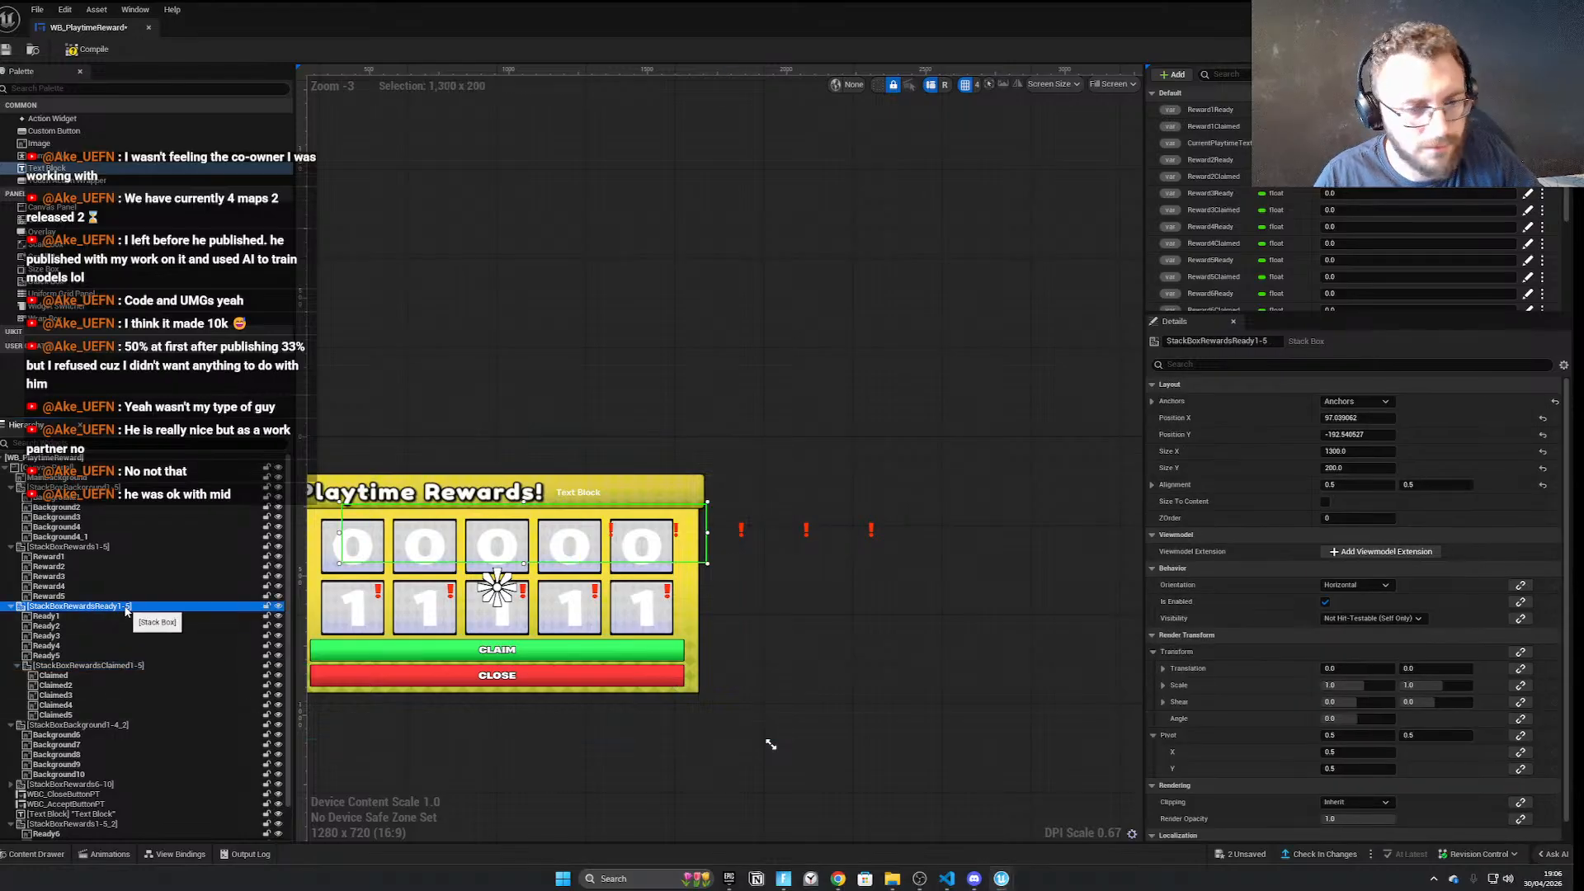
left_click(1353, 518)
type("1")
right_click_drag(992, 617, 1037, 622)
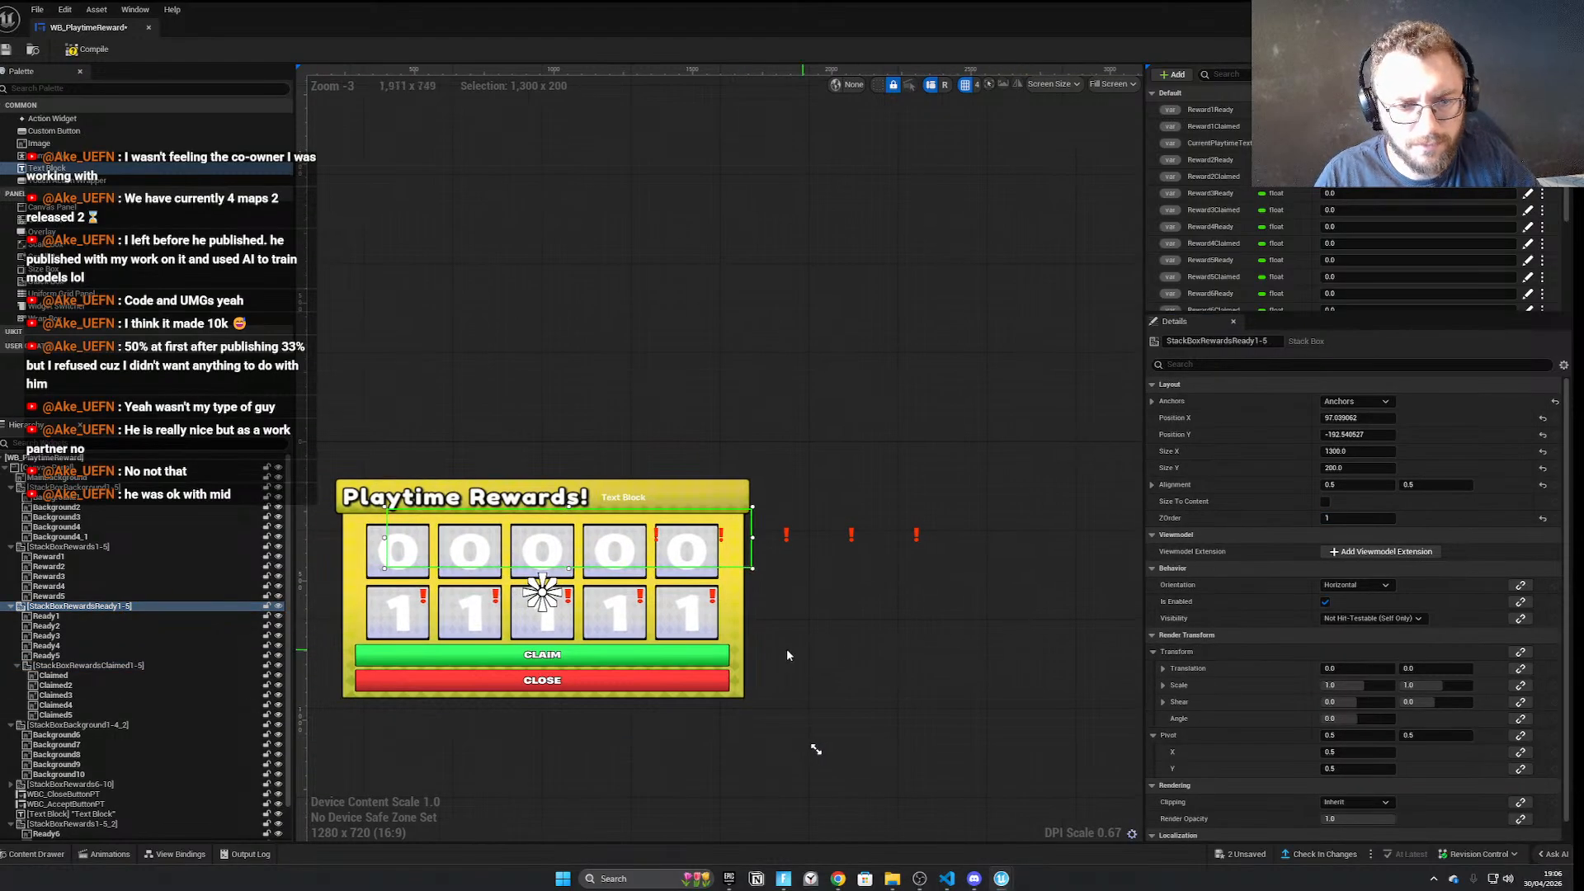
Move StackBoxRewardsClaimed1-5 out of StackBoxRewardsReady1-5 and place it directly above StackBoxBackground1-5 in the widget hierarchy
left_click(60, 667)
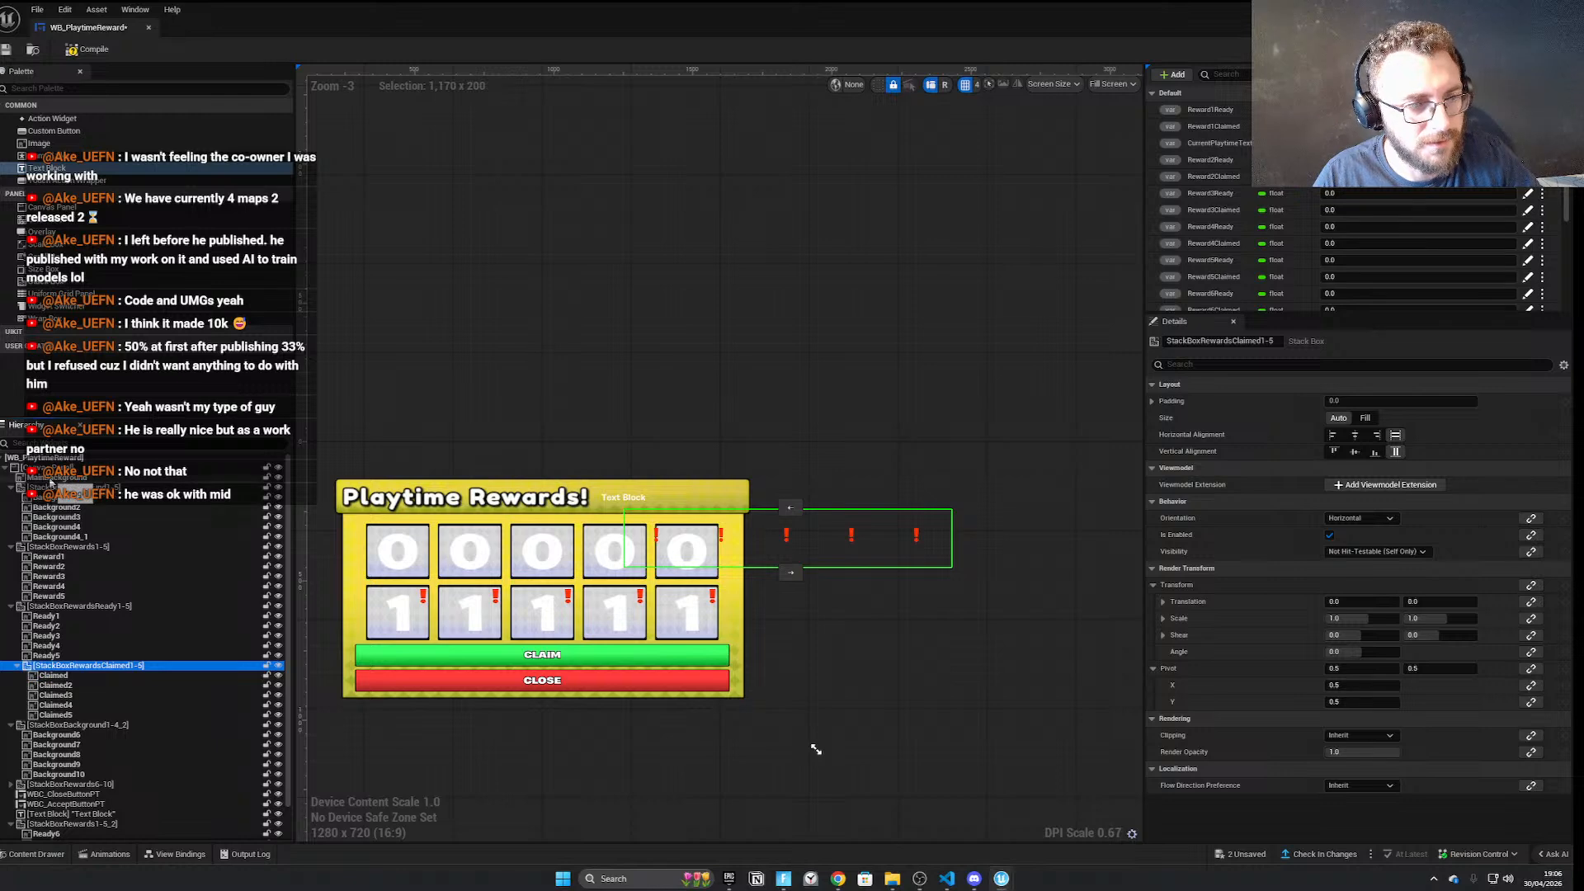
left_click_drag(57, 667, 52, 487)
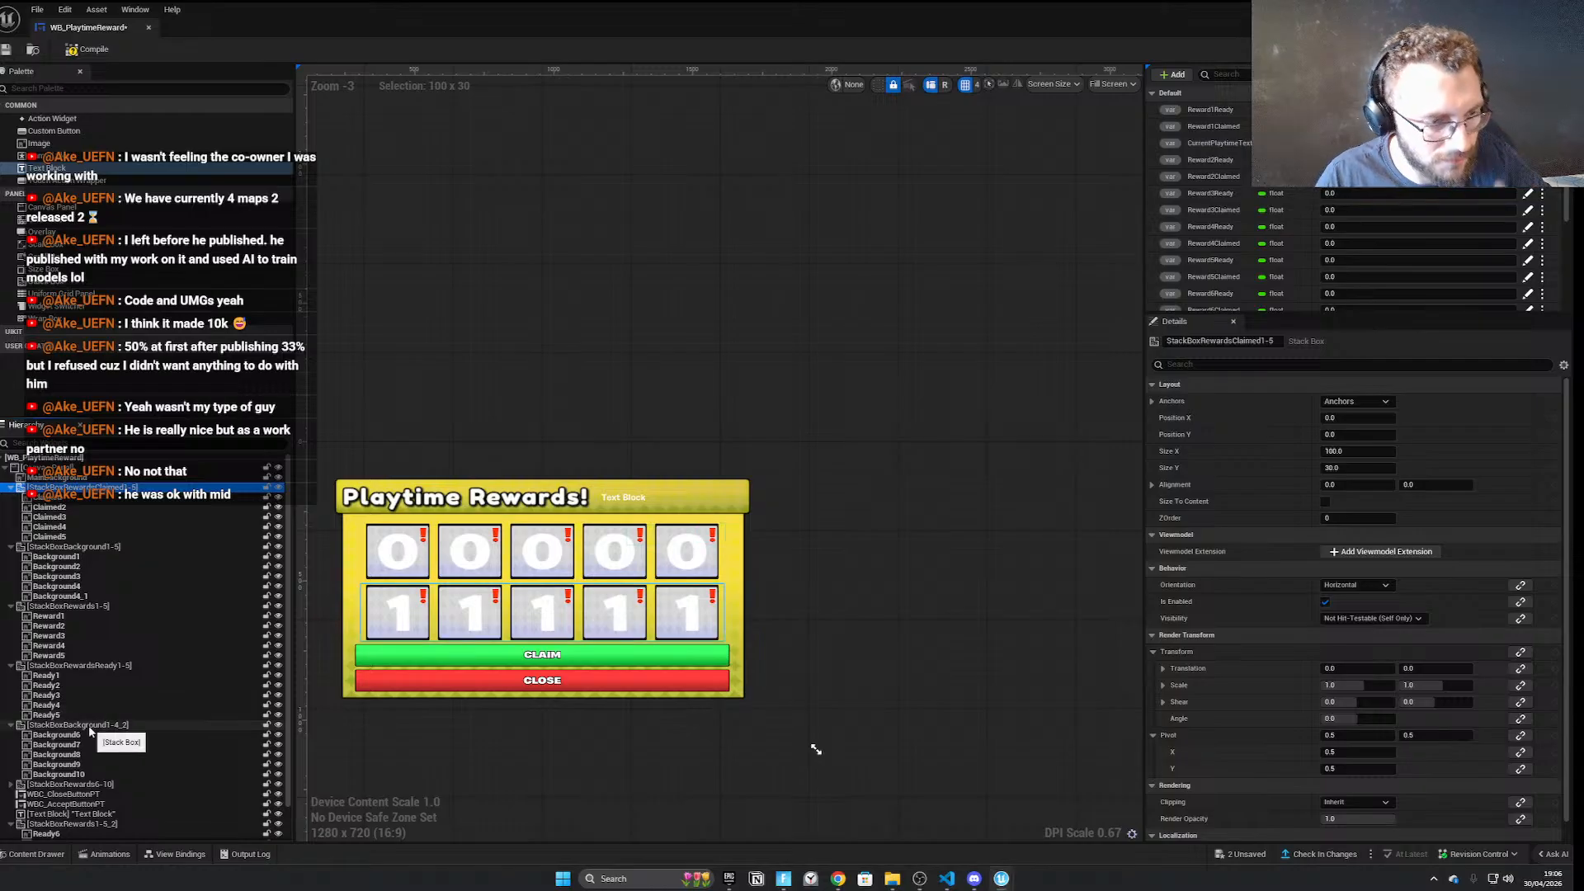
scroll(105, 755, "down", 2)
scroll(106, 764, "up", 2)
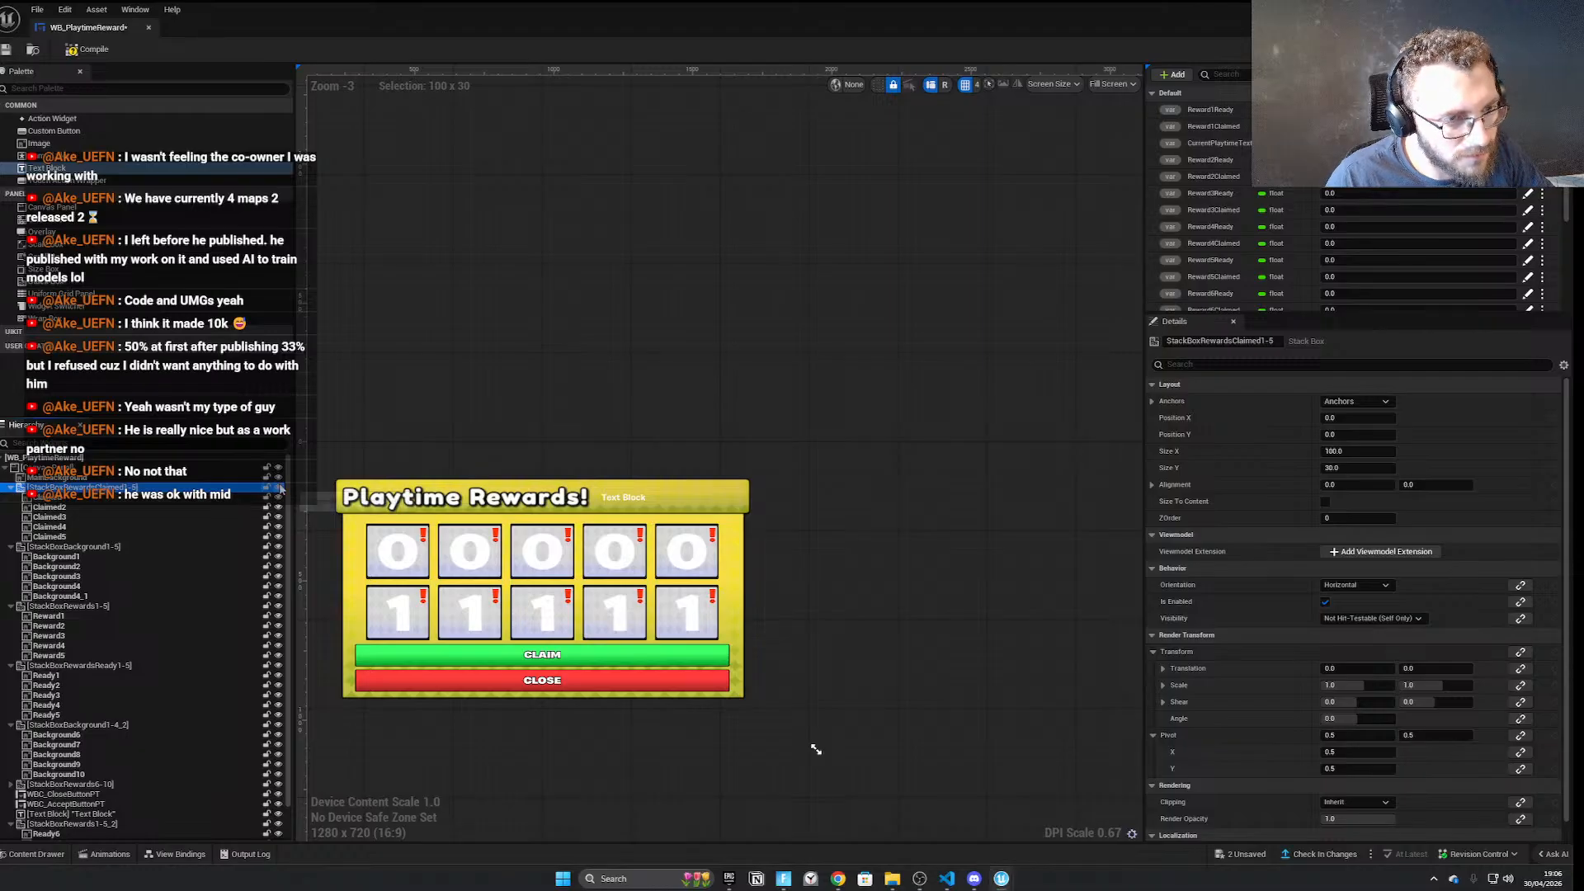
Collapse the StackBoxBackground1-5 group and select the Claimed image inside StackBoxRewardsClaimed1-5
double_click(244, 490)
scroll(598, 755, "down", 3)
right_click_drag(648, 741, 831, 568)
scroll(716, 674, "up", 4)
right_click_drag(458, 619, 382, 770)
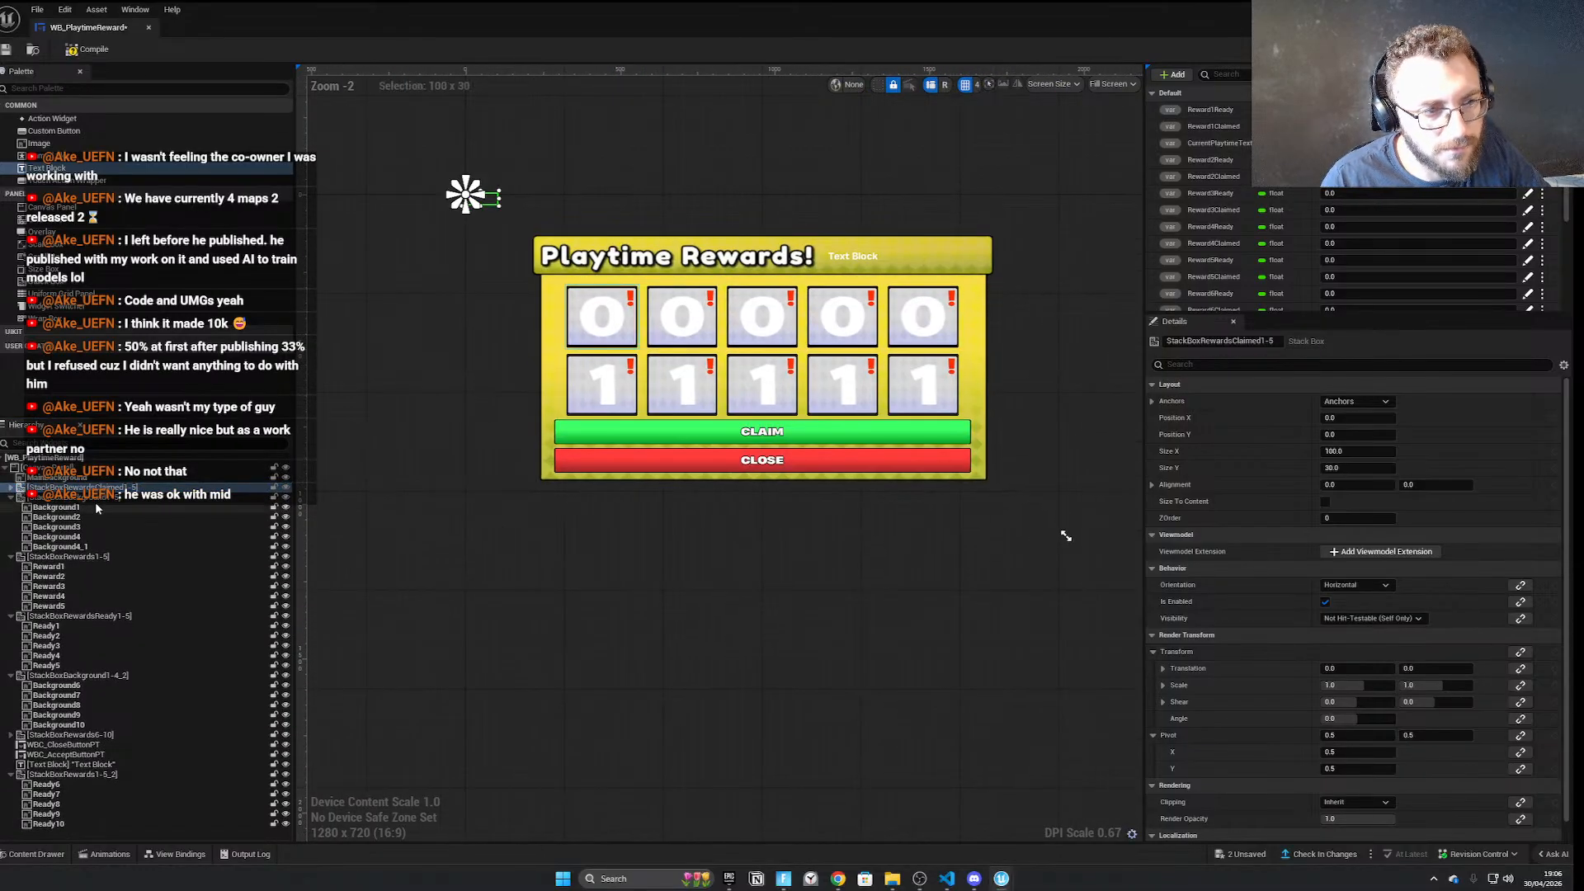
left_click(10, 498)
left_click(10, 487)
left_click(68, 499)
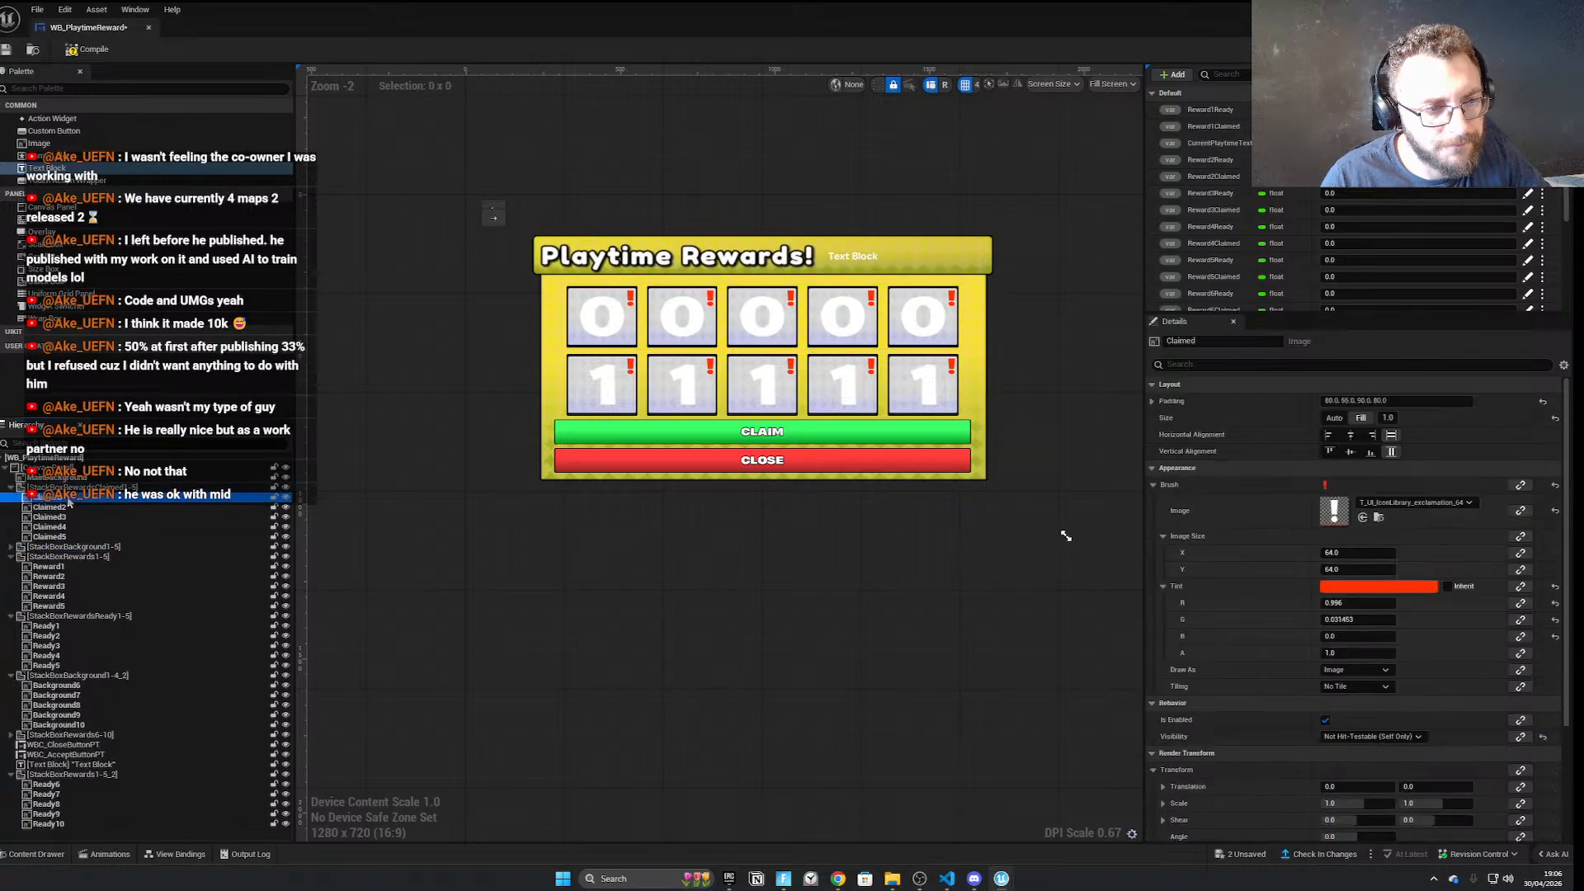
Set the size of StackBoxRewardsClaimed1-5 to 1300 by 200, matching the StackBoxRewardsReady1-5 stack box
left_click(81, 488)
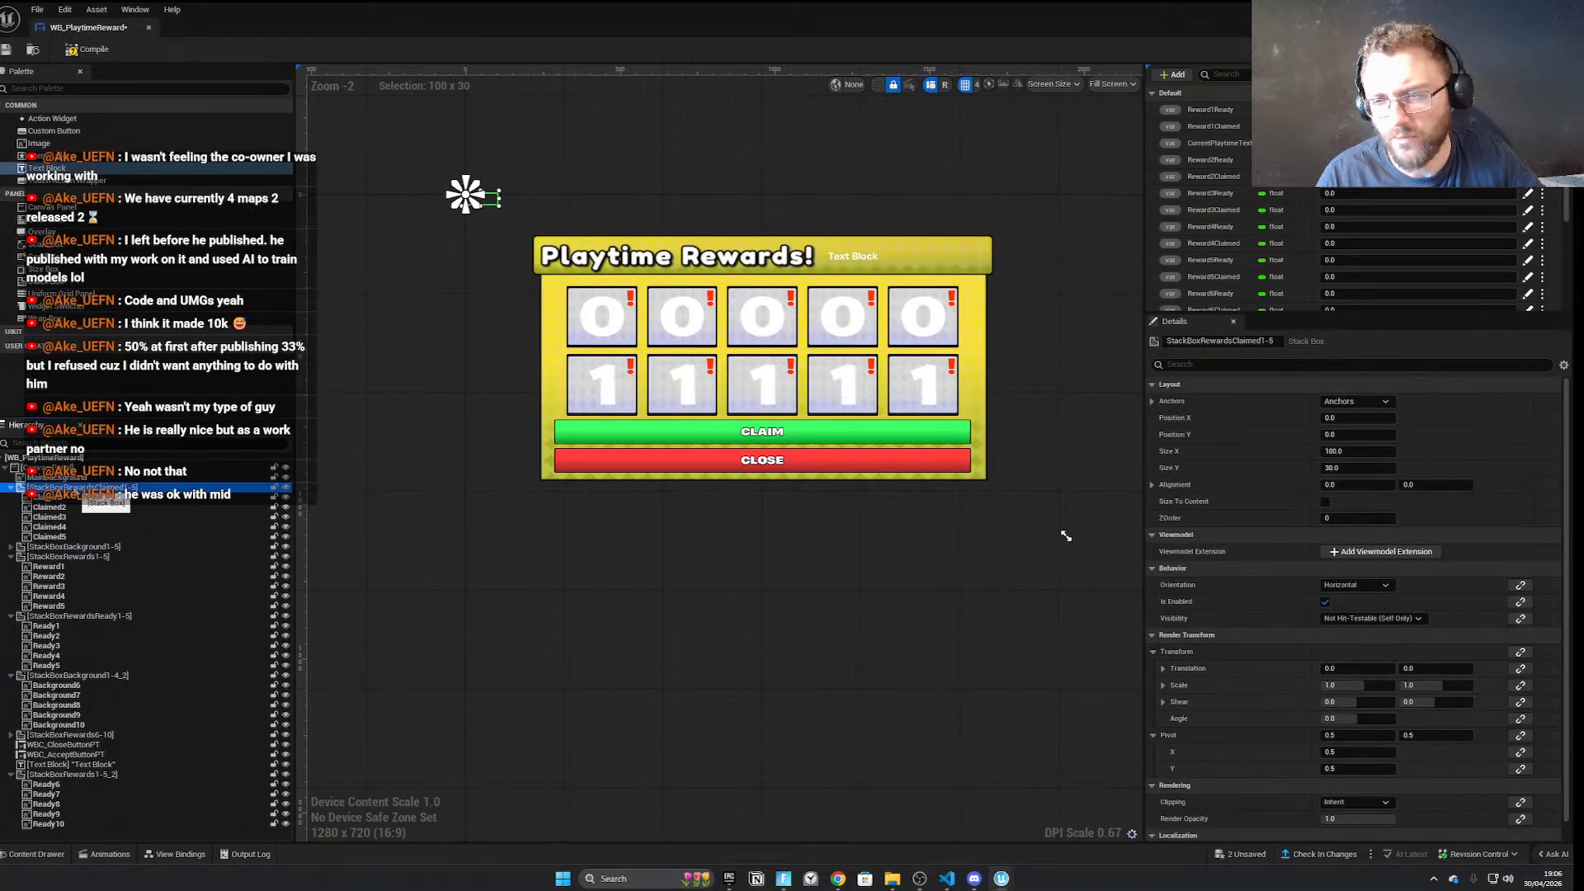
left_click(619, 291)
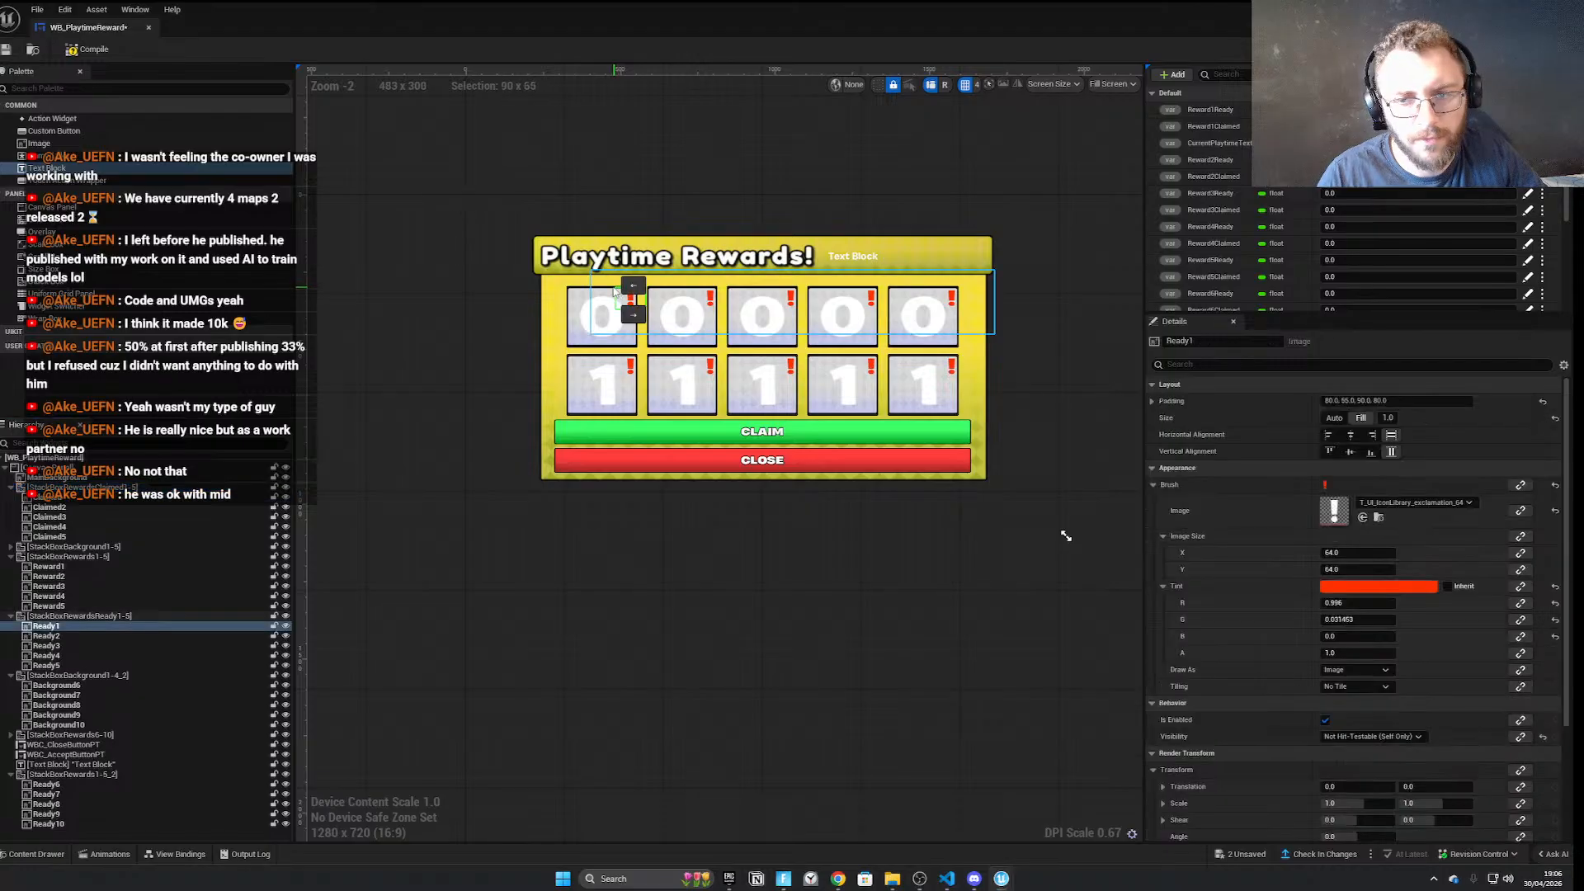
left_click(617, 290)
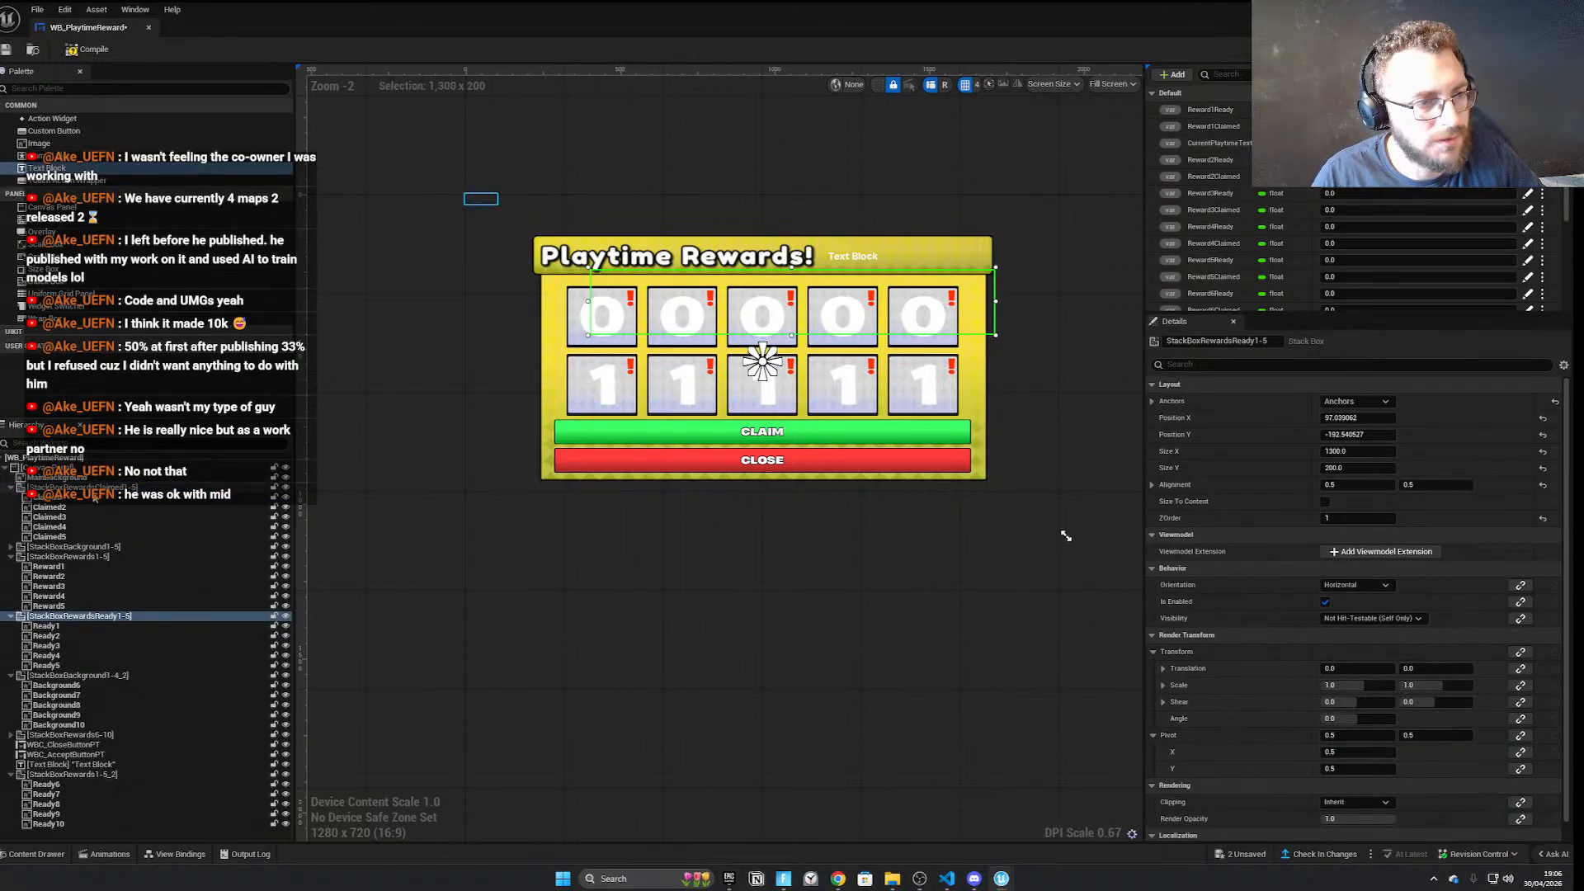
left_click(93, 488)
left_click(95, 479)
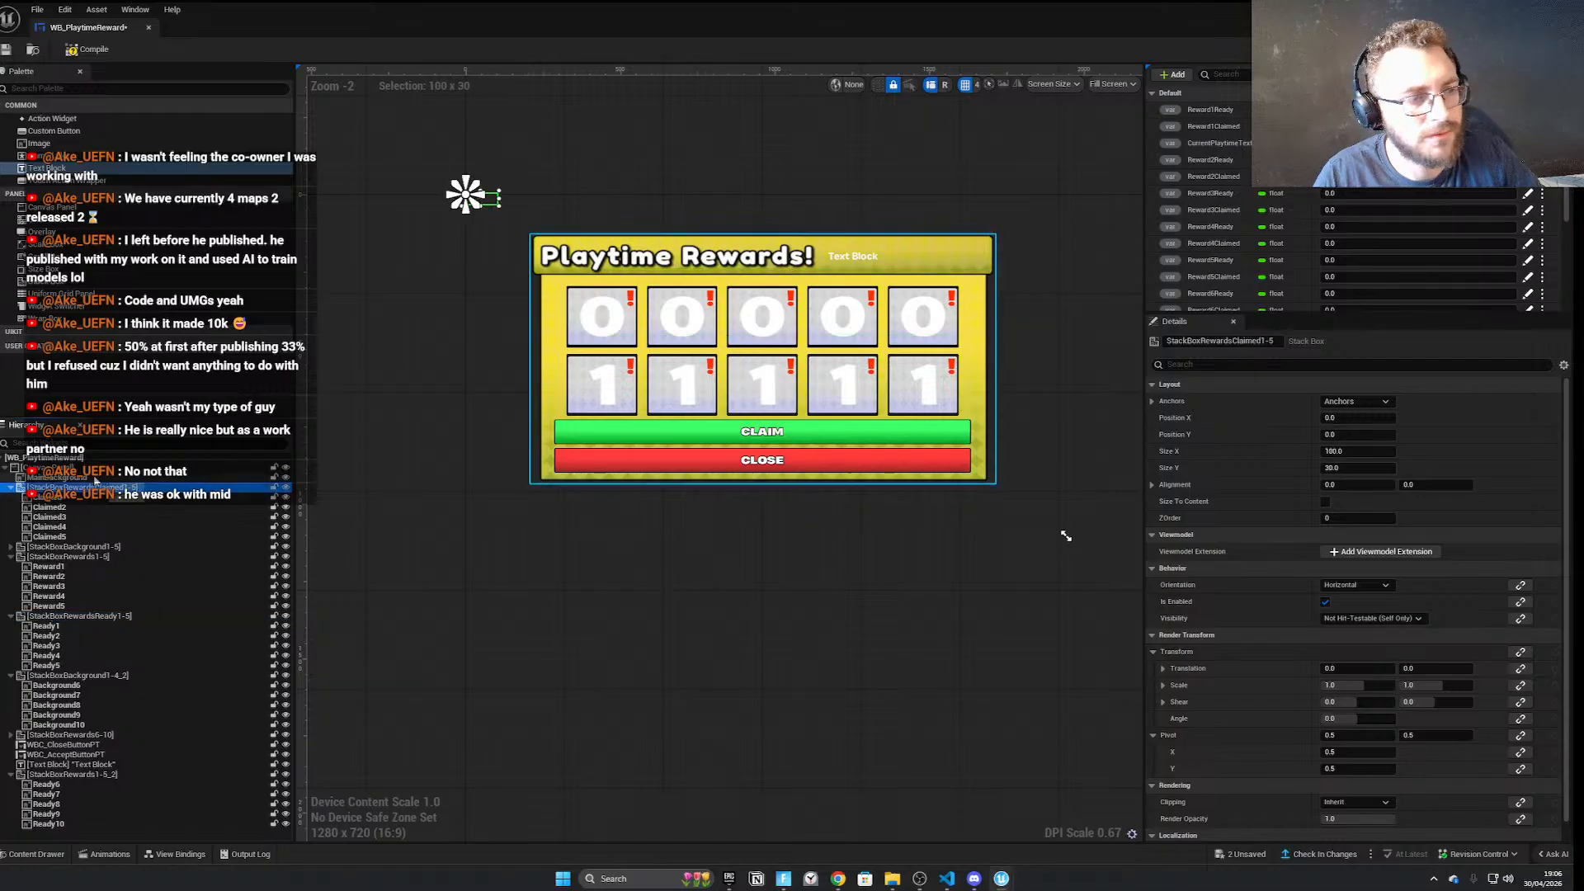
left_click(93, 488)
left_click(1372, 451)
type("1300")
key("Return")
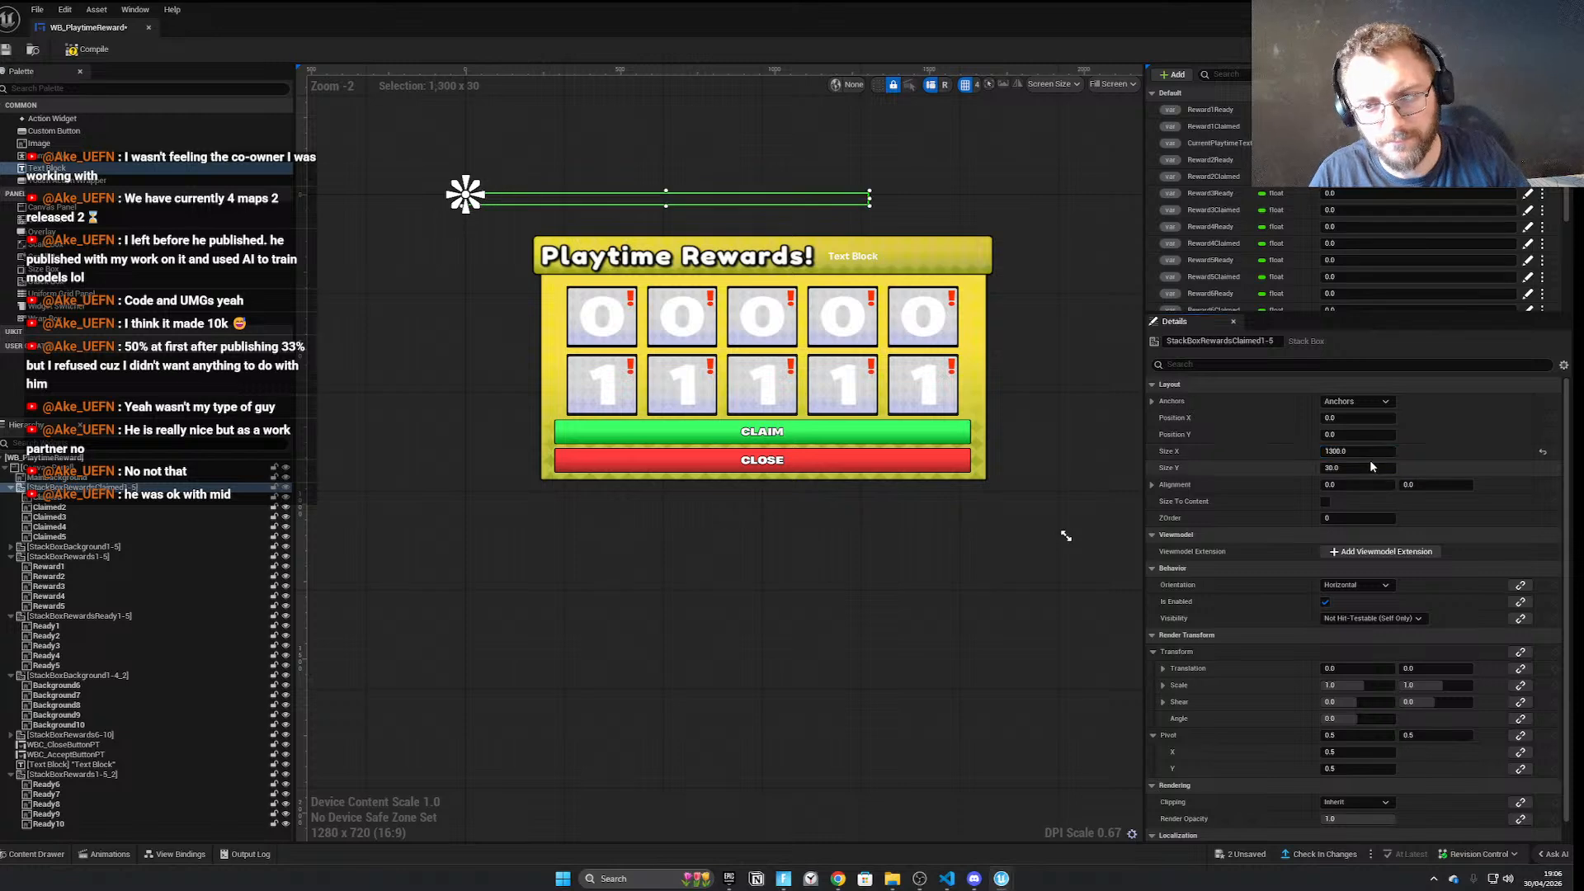
left_click(1368, 467)
type("200")
key("Return")
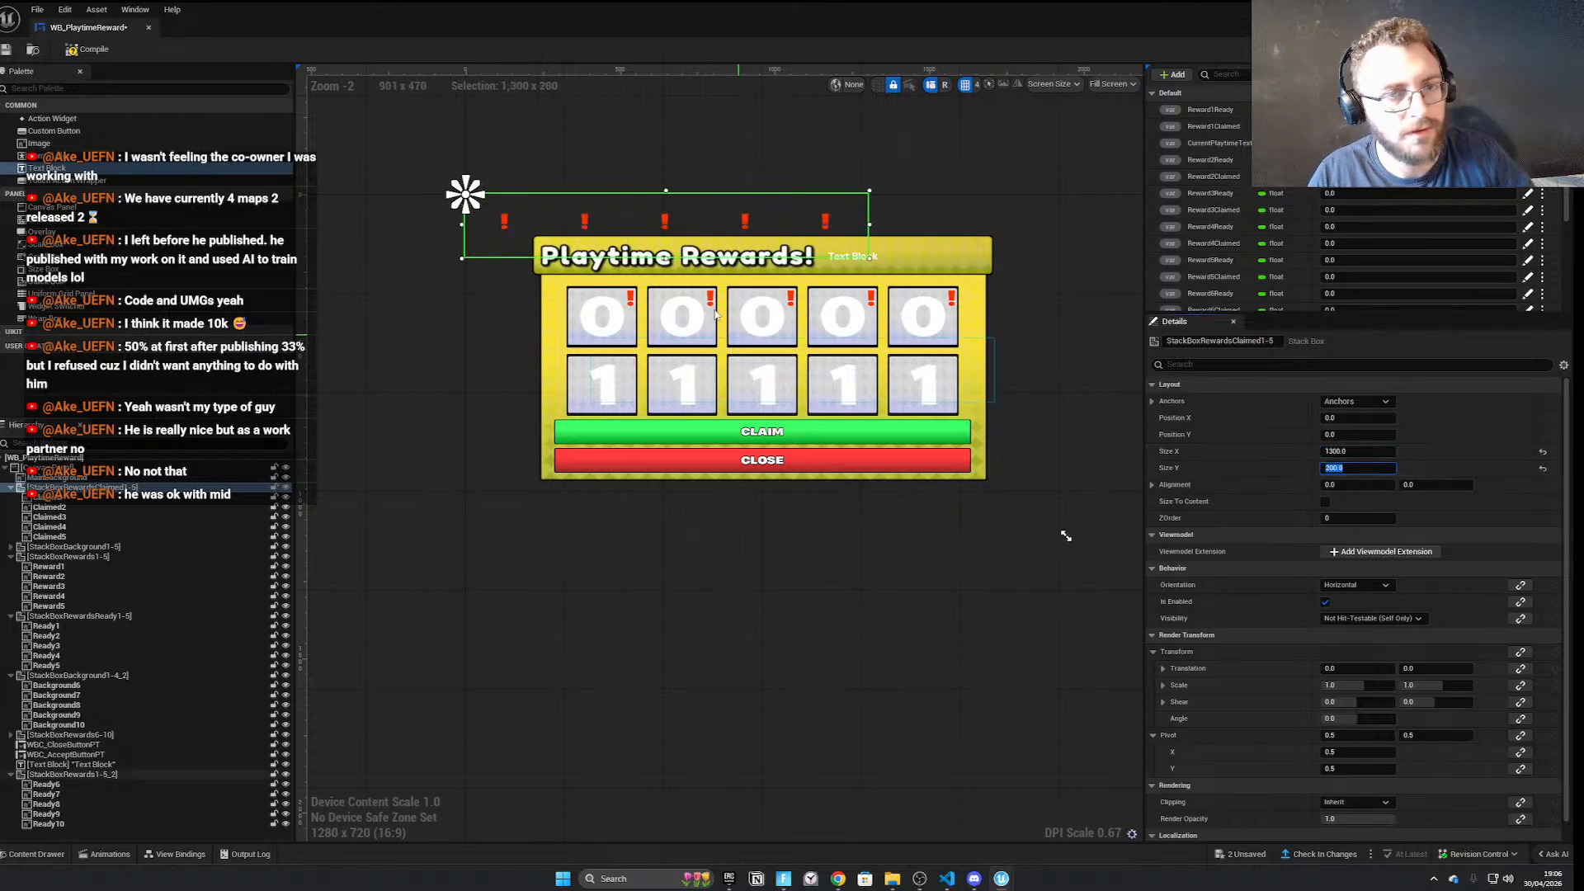
Move StackBoxRewardsClaimed1-5 over the upper row of reward slots, at position 336, 304, with ZOrder 2
left_click_drag(605, 218, 723, 323)
key("Return")
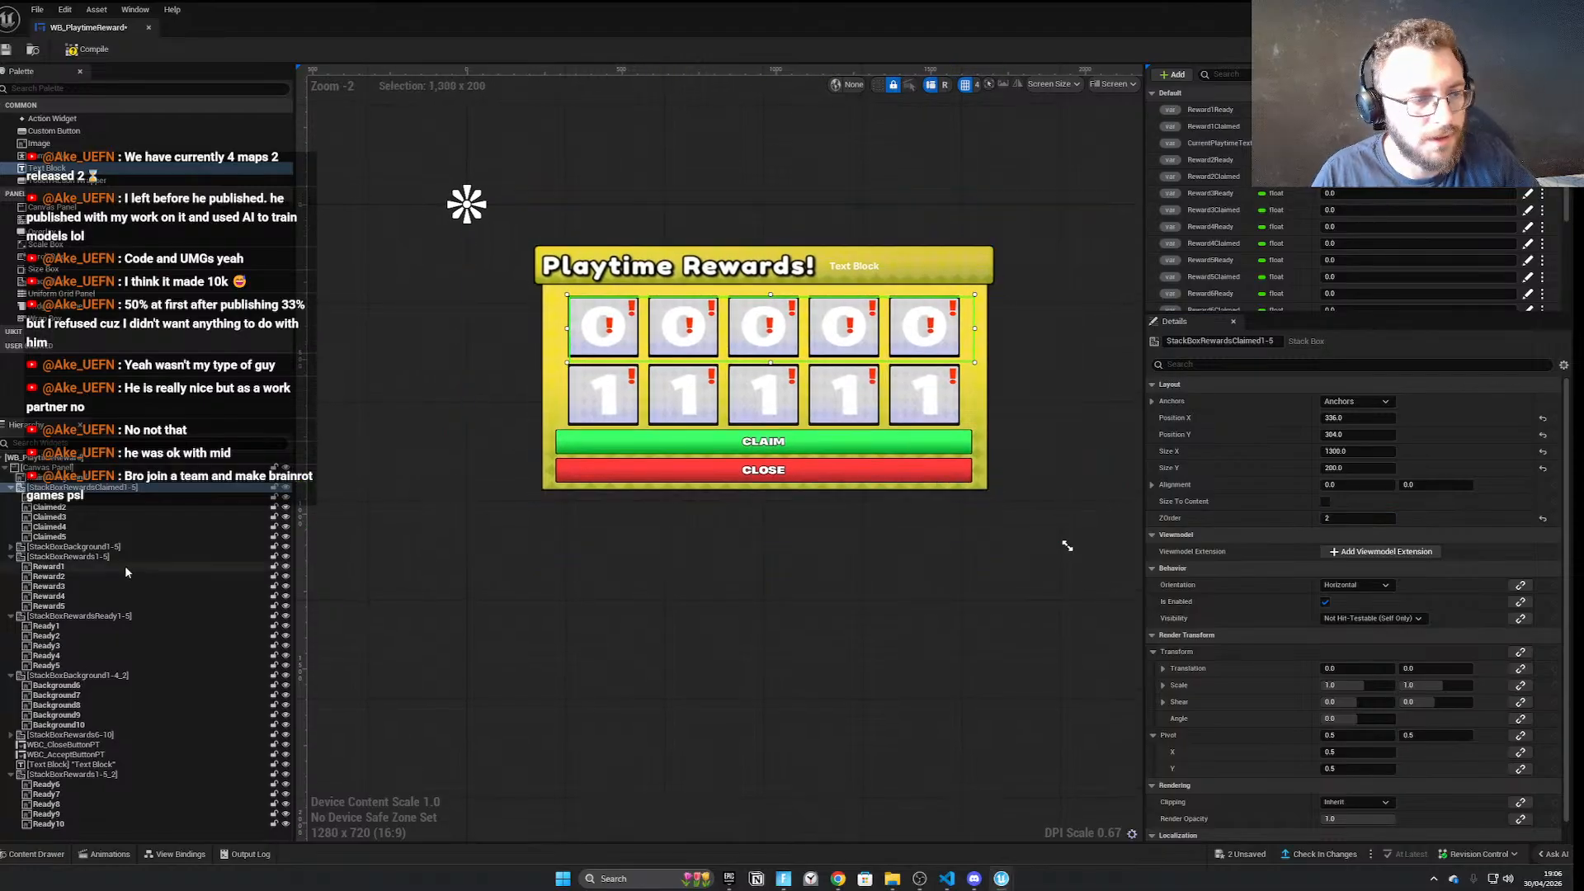
Add a Text Block and place it inside StackBoxRewardsClaimed1-5, directly after the first Claimed image
left_click(53, 496)
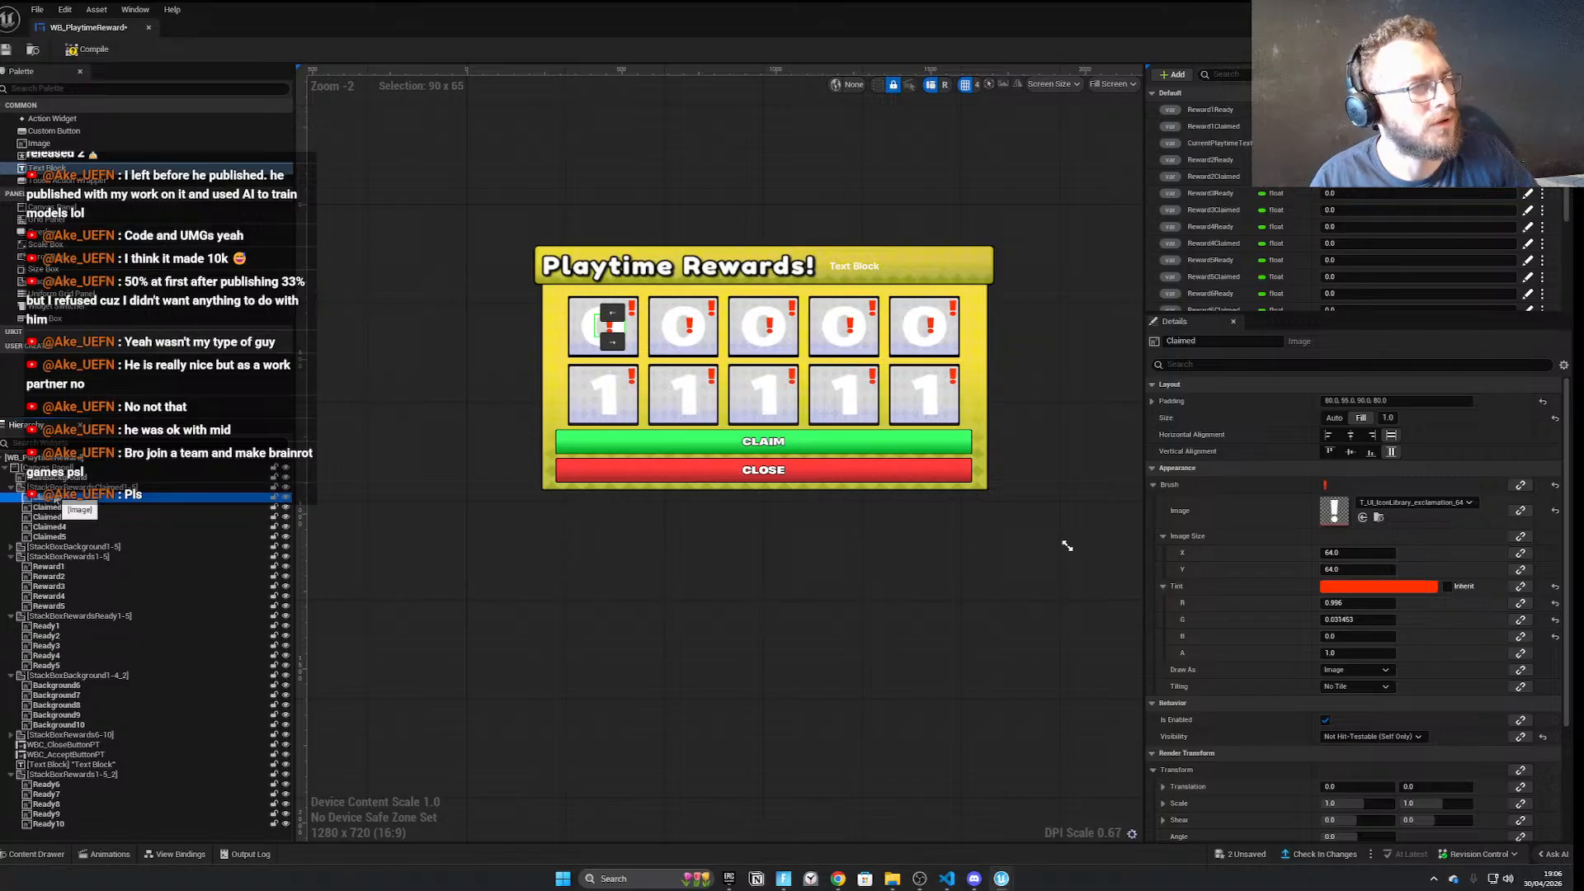
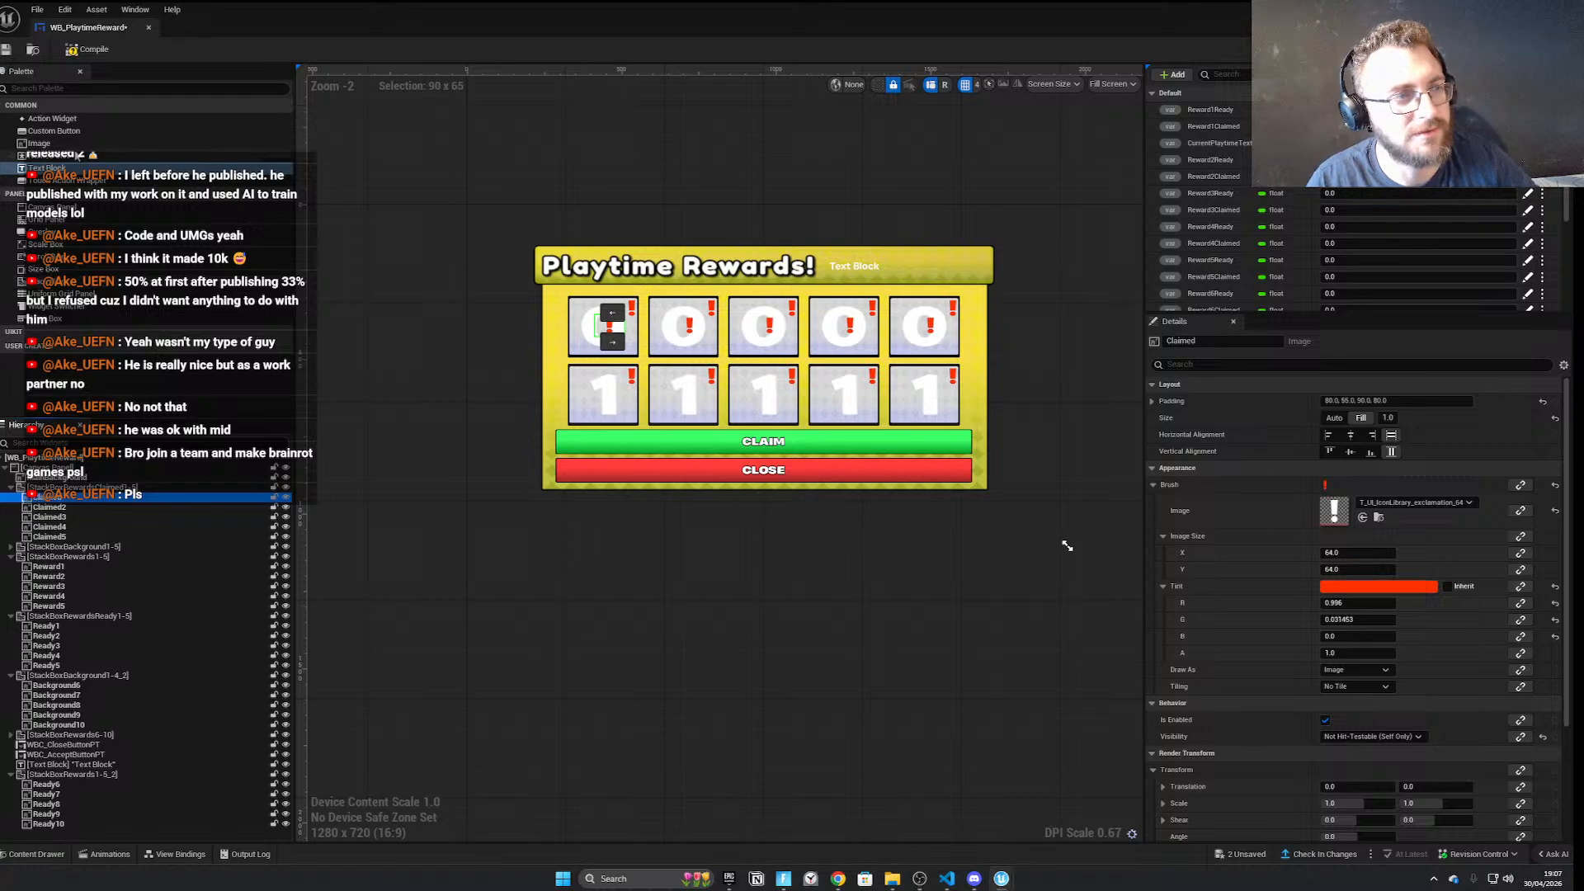
left_click_drag(46, 168, 71, 500)
left_click(69, 501)
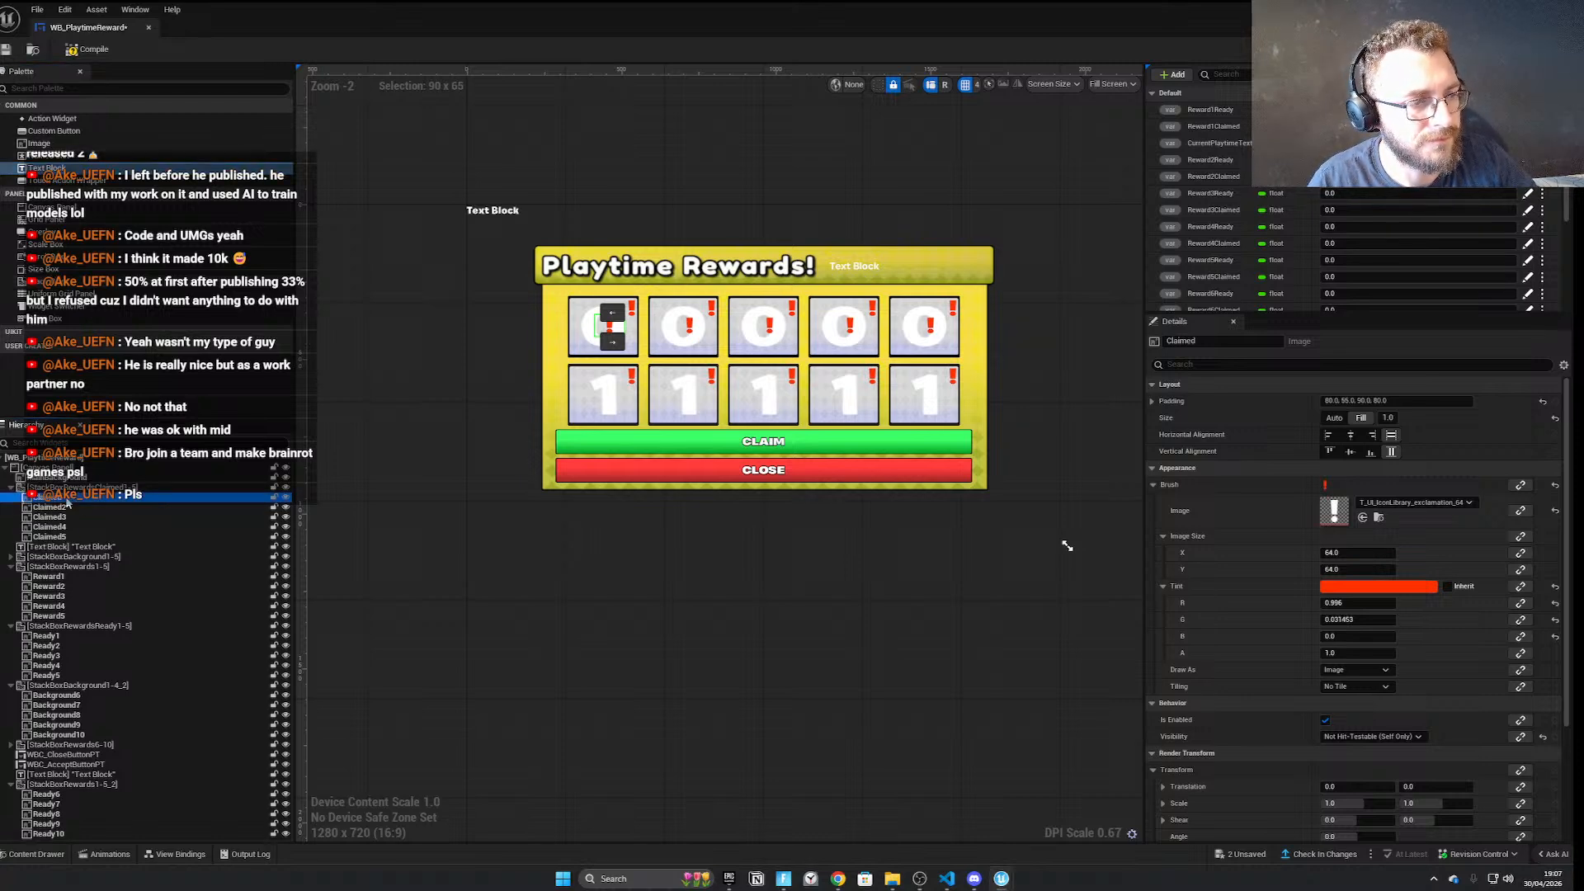
left_click(66, 546)
left_click_drag(66, 547, 66, 512)
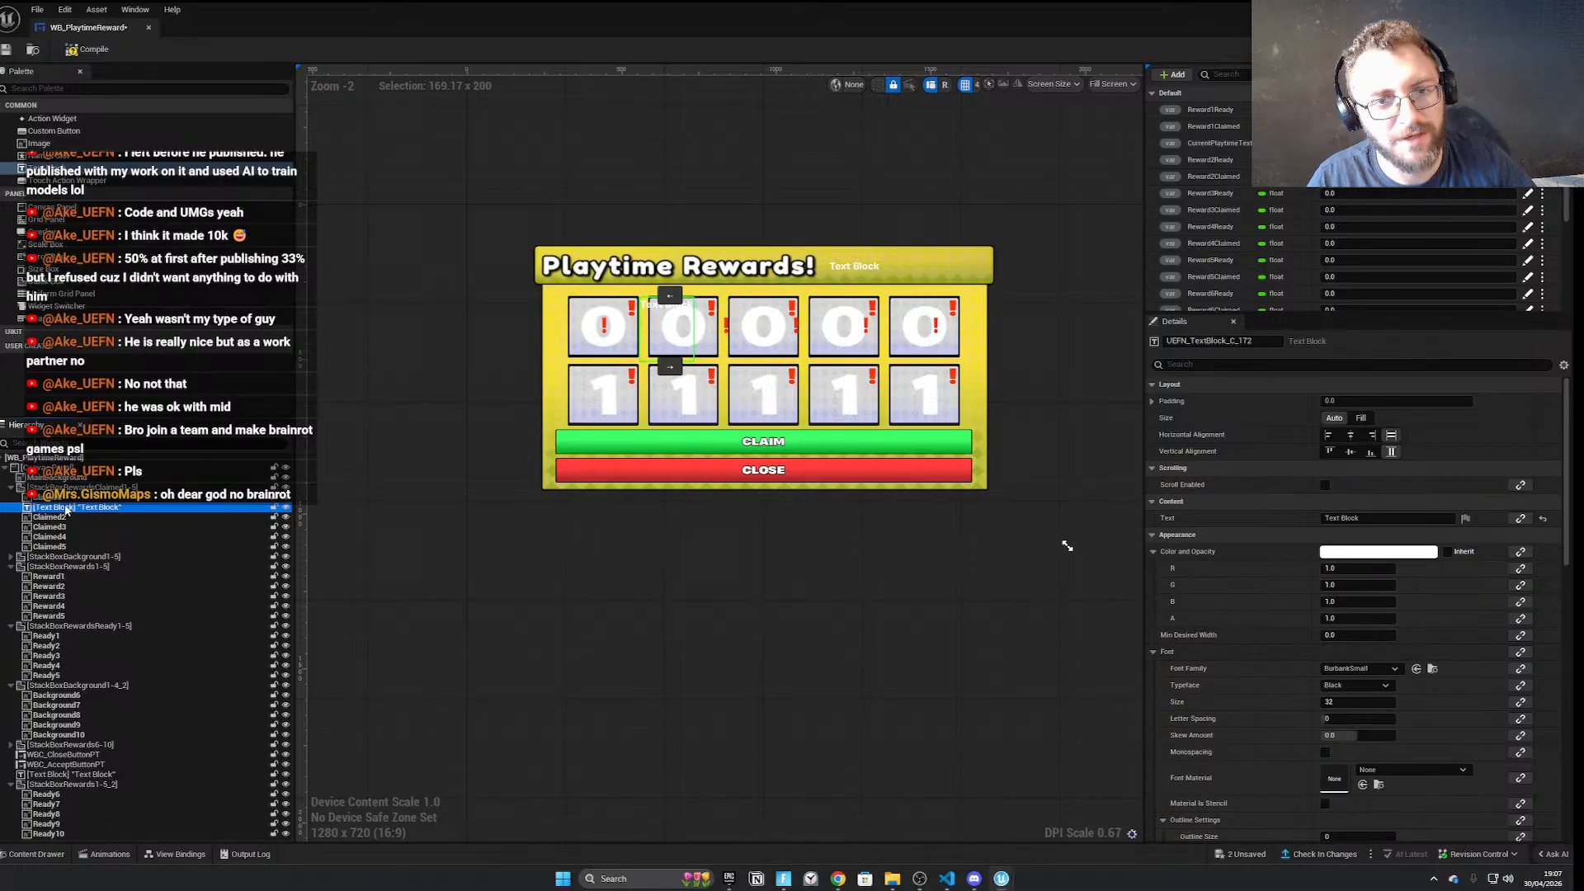
Set the new text block's text to CLAIMED and its color to the bright green swatch
double_click(71, 508)
left_click(101, 498)
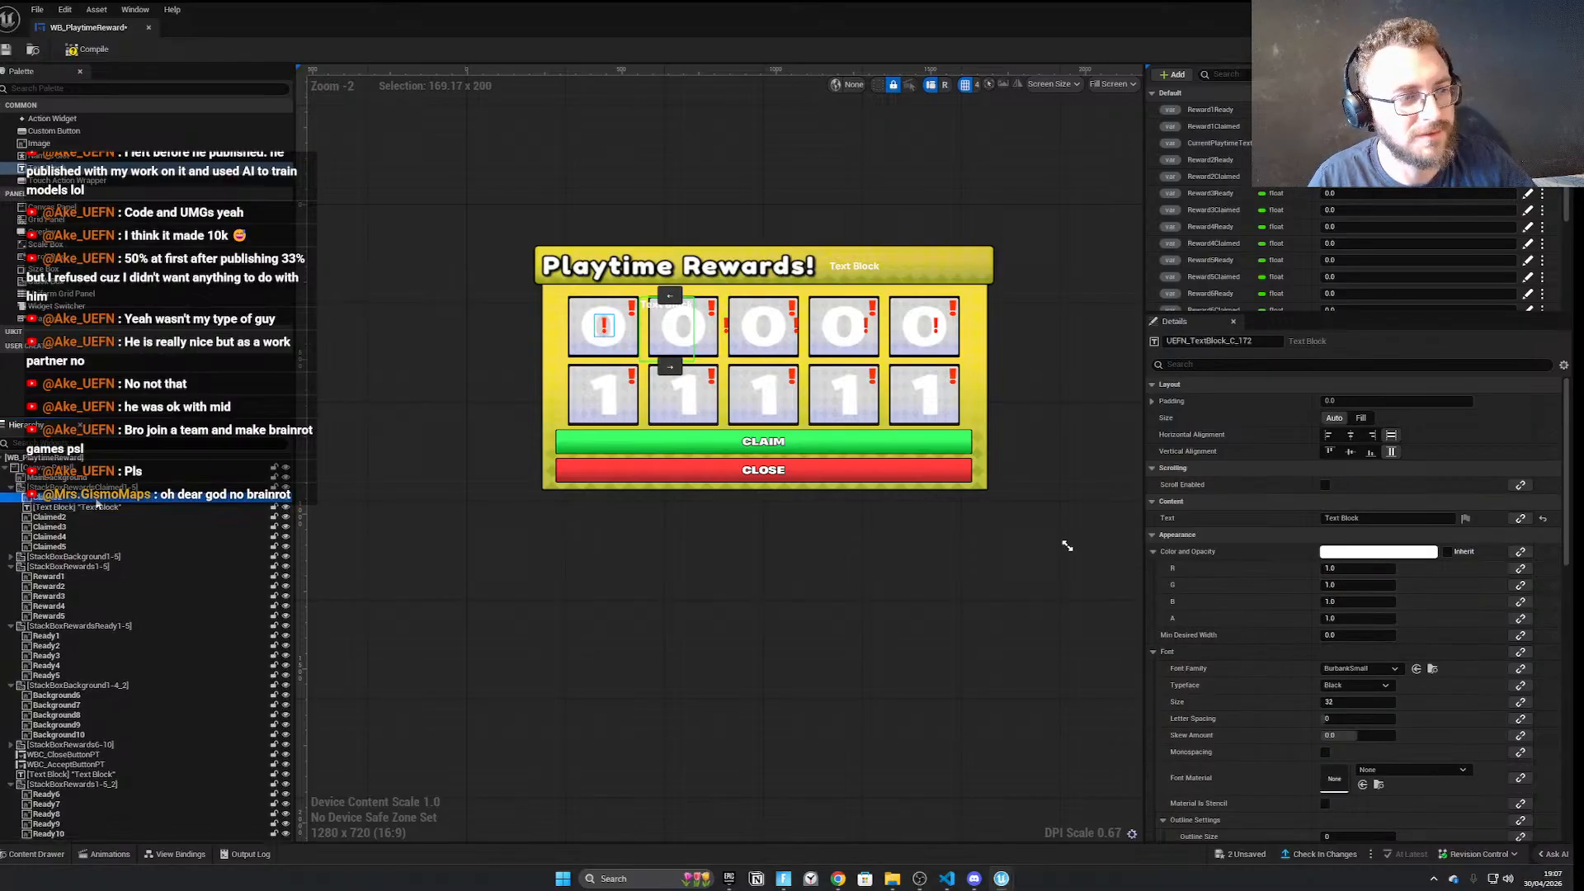
left_click(99, 508)
left_click(1345, 517)
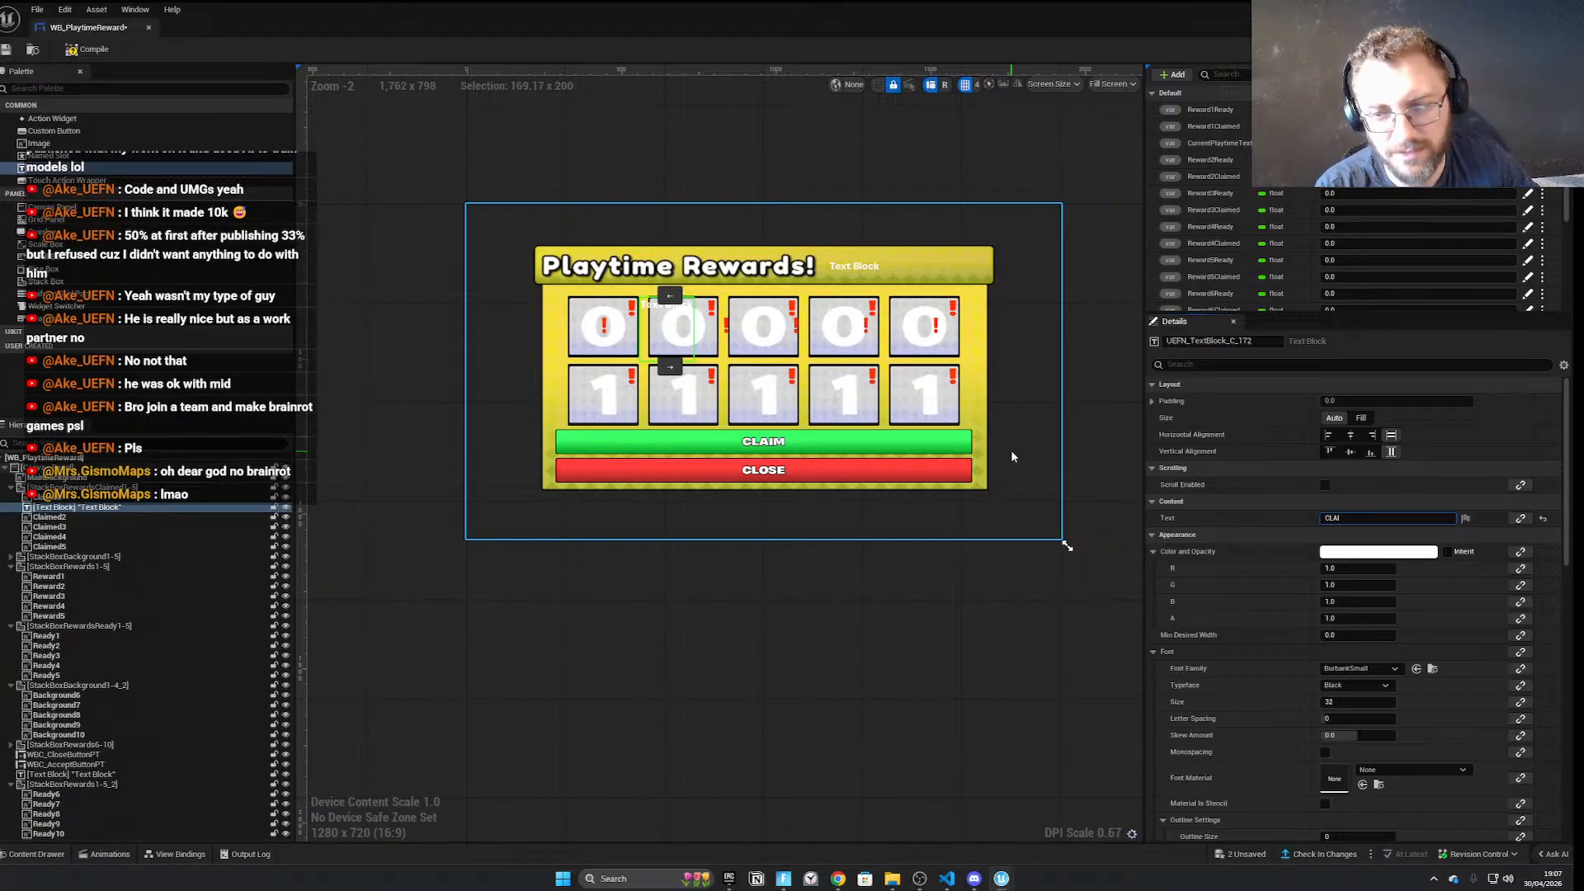
type("CLAIMED")
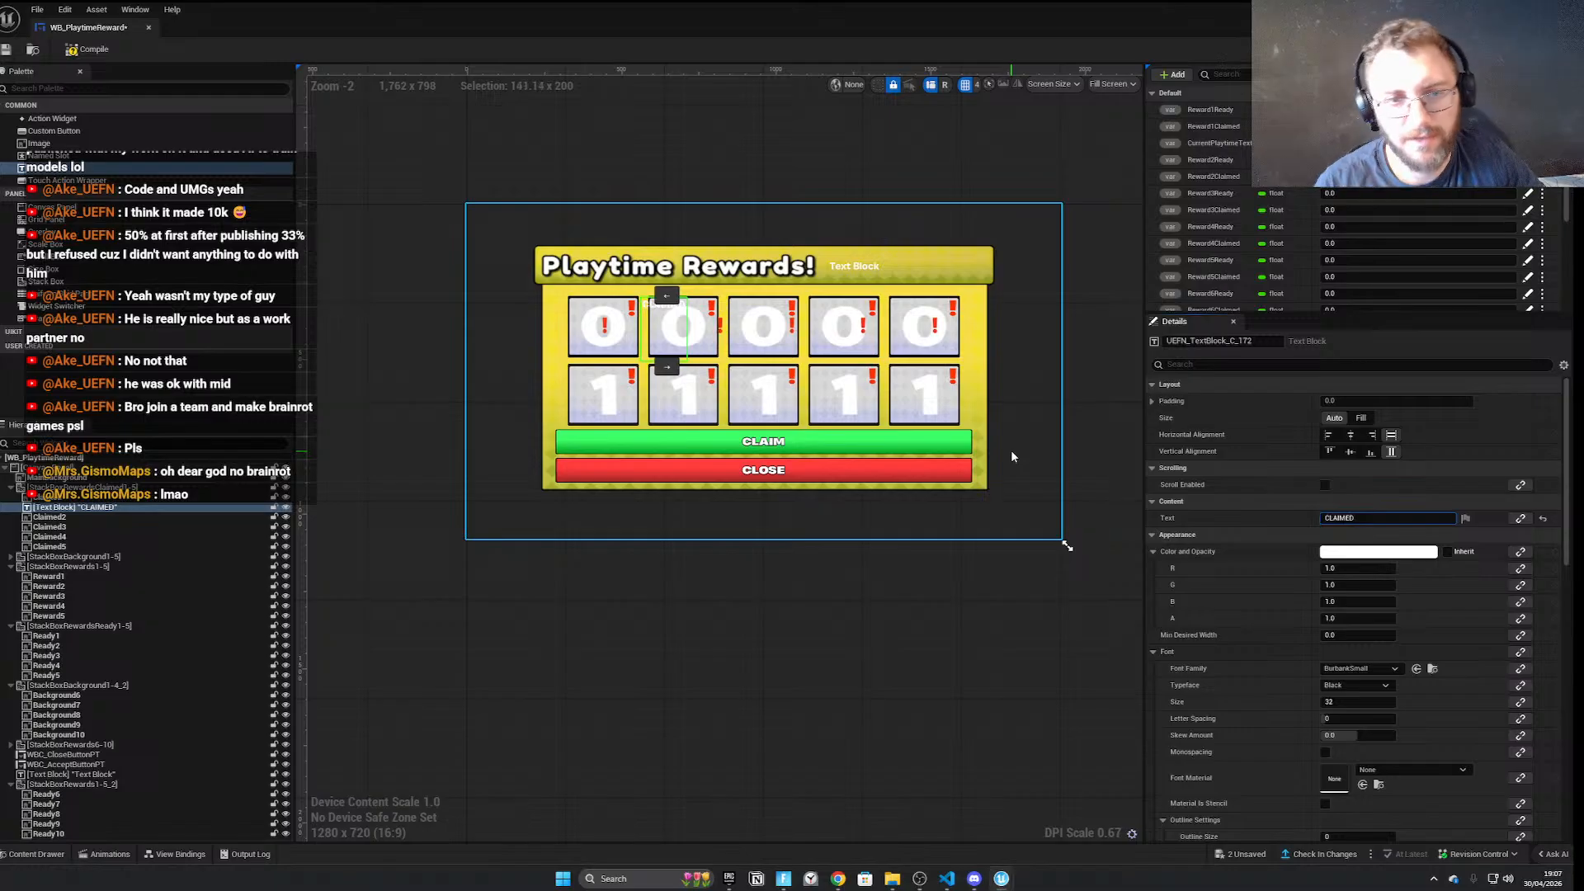
left_click(1370, 555)
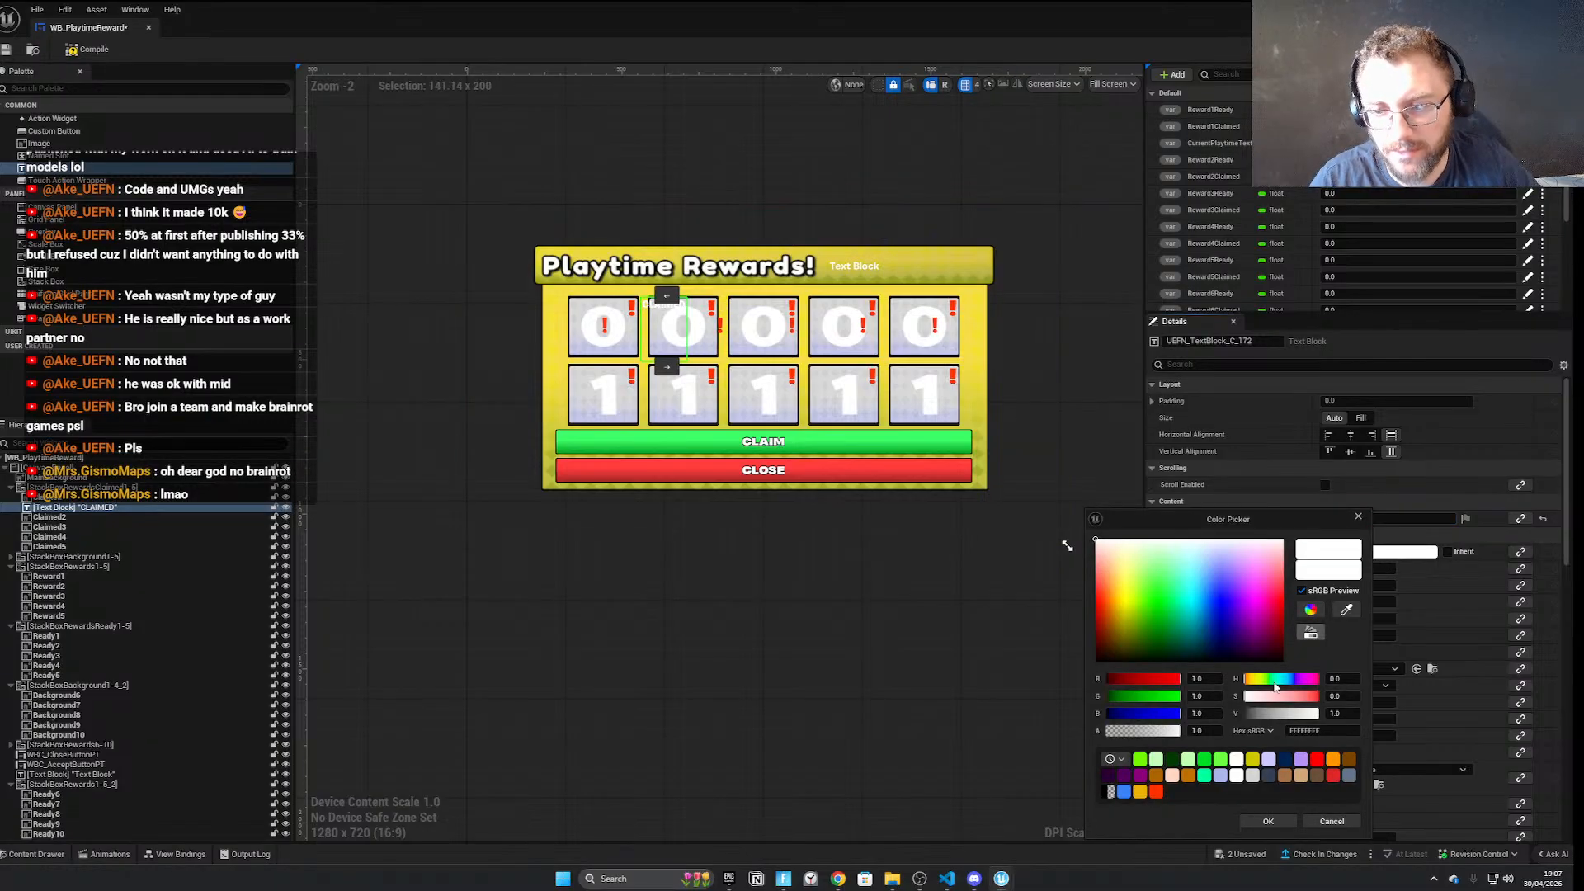
left_click(1141, 760)
left_click(1268, 821)
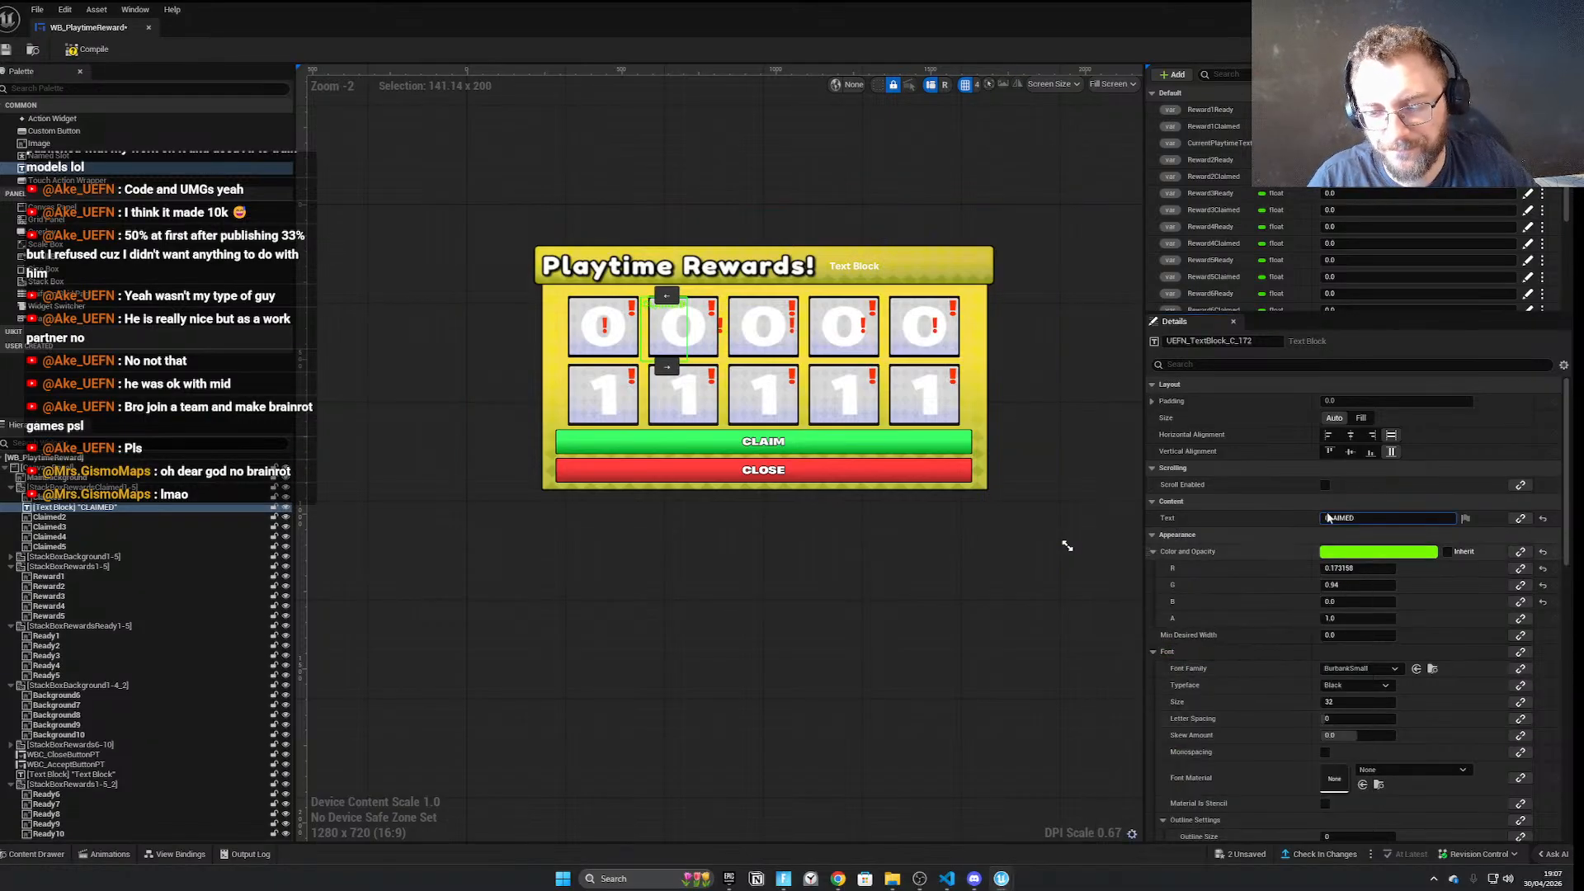
Give the CLAIMED text an outline of size 2 with an outline color alpha of 2
left_click(1338, 369)
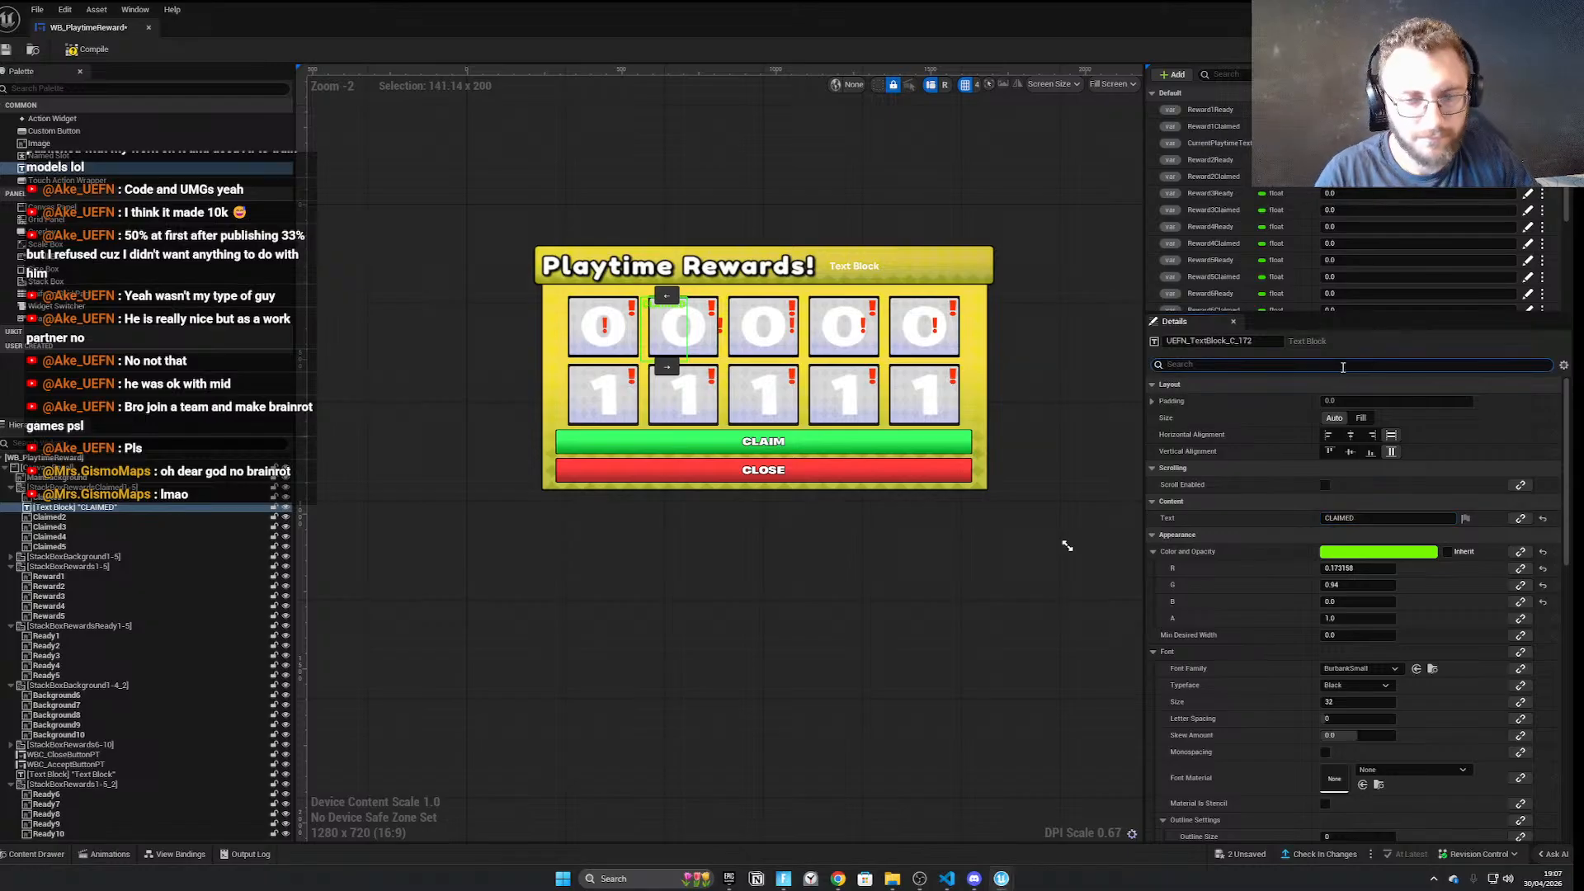
type("outline")
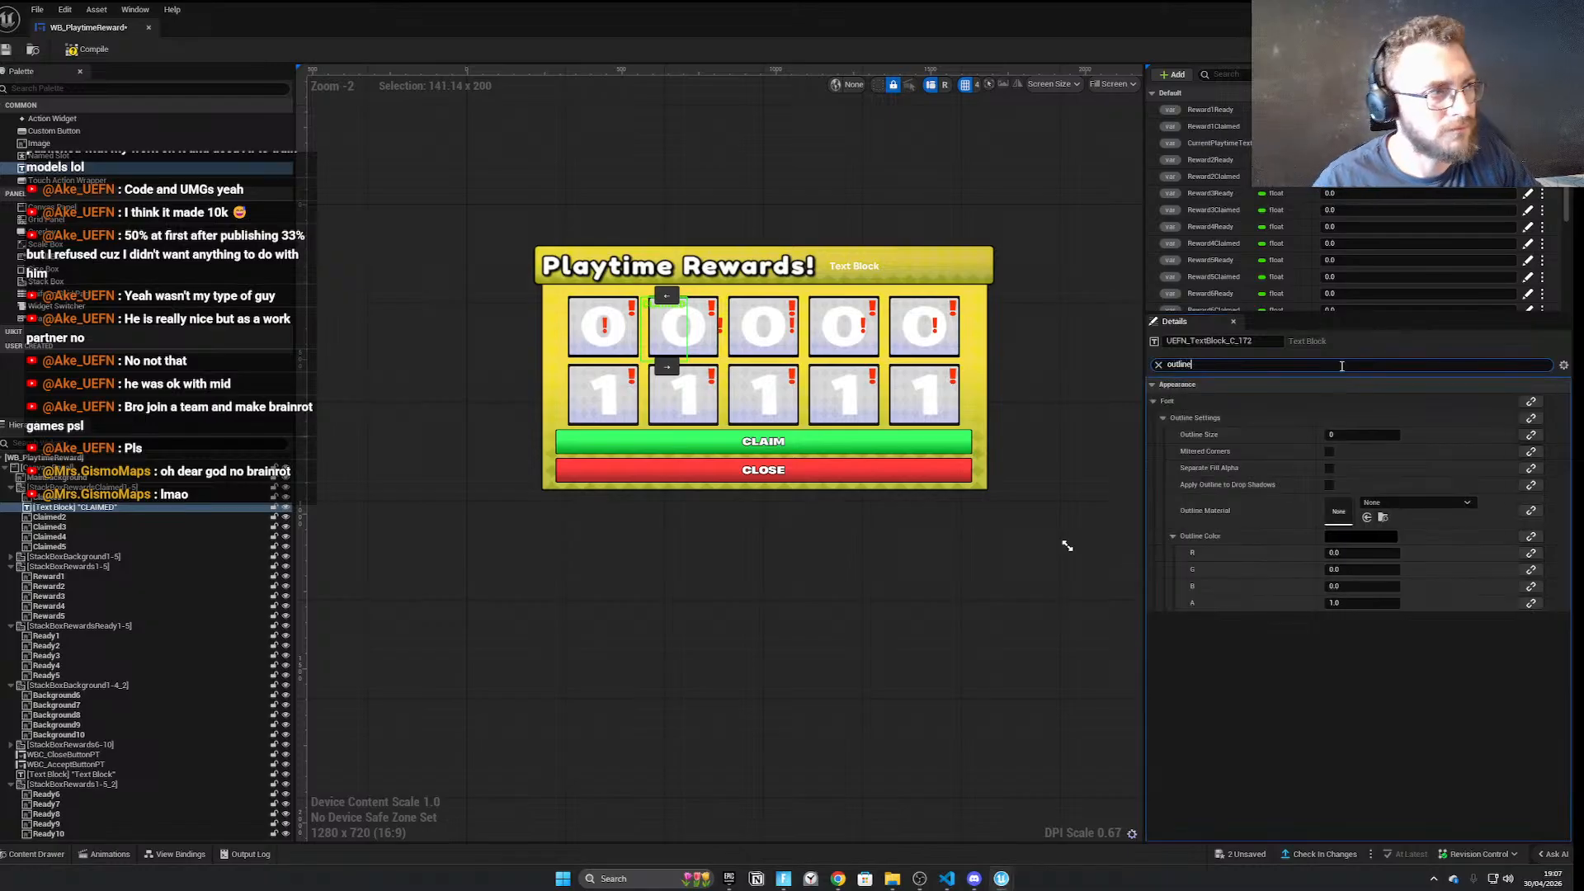
left_click(1353, 435)
type("2")
left_click(1370, 601)
type("2")
right_click_drag(660, 340, 739, 393)
left_click_drag(738, 393, 743, 417)
key("ctrl+z")
Delete the five Claimed exclamation images from StackBoxRewardsClaimed1-5, keeping only the CLAIMED text block
left_click(79, 508)
left_click(84, 506)
left_click(82, 498)
key("Delete")
left_click(74, 512)
key("Delete")
left_click(73, 513)
key("Delete")
left_click(76, 512)
key("Delete")
left_click(76, 510)
key("Delete")
Duplicate the CLAIMED text block four times within its stack box
left_click(93, 499)
key("ctrl+d")
key("ctrl+d")
key("ctrl+d")
key("ctrl+d")
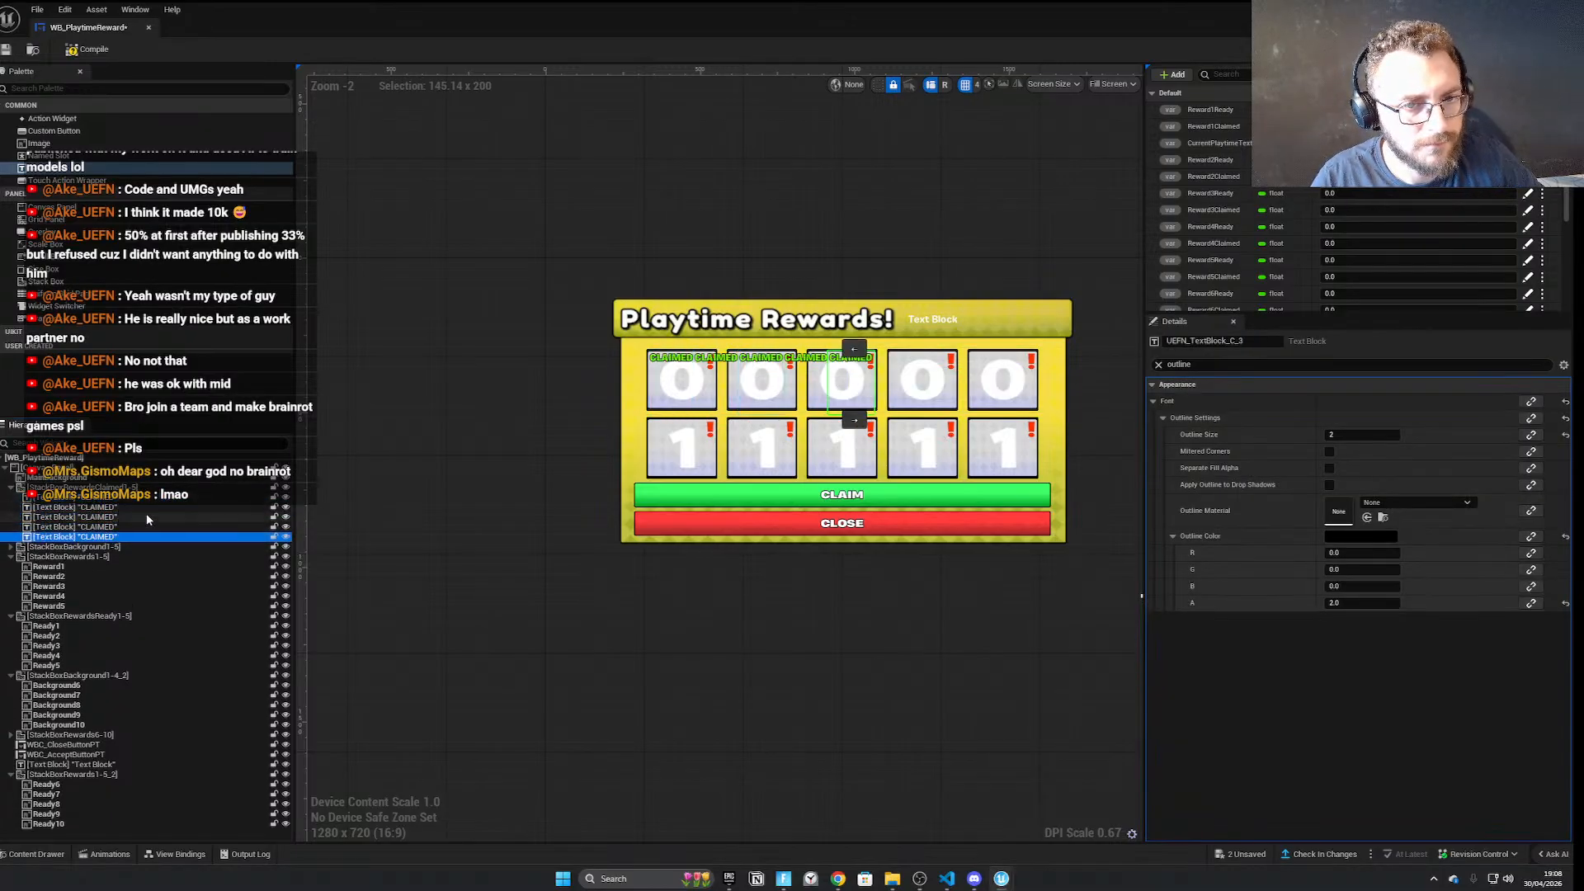
Set all five CLAIMED text blocks to Fill size with centered horizontal and vertical alignment
left_click(113, 487)
left_click(113, 498)
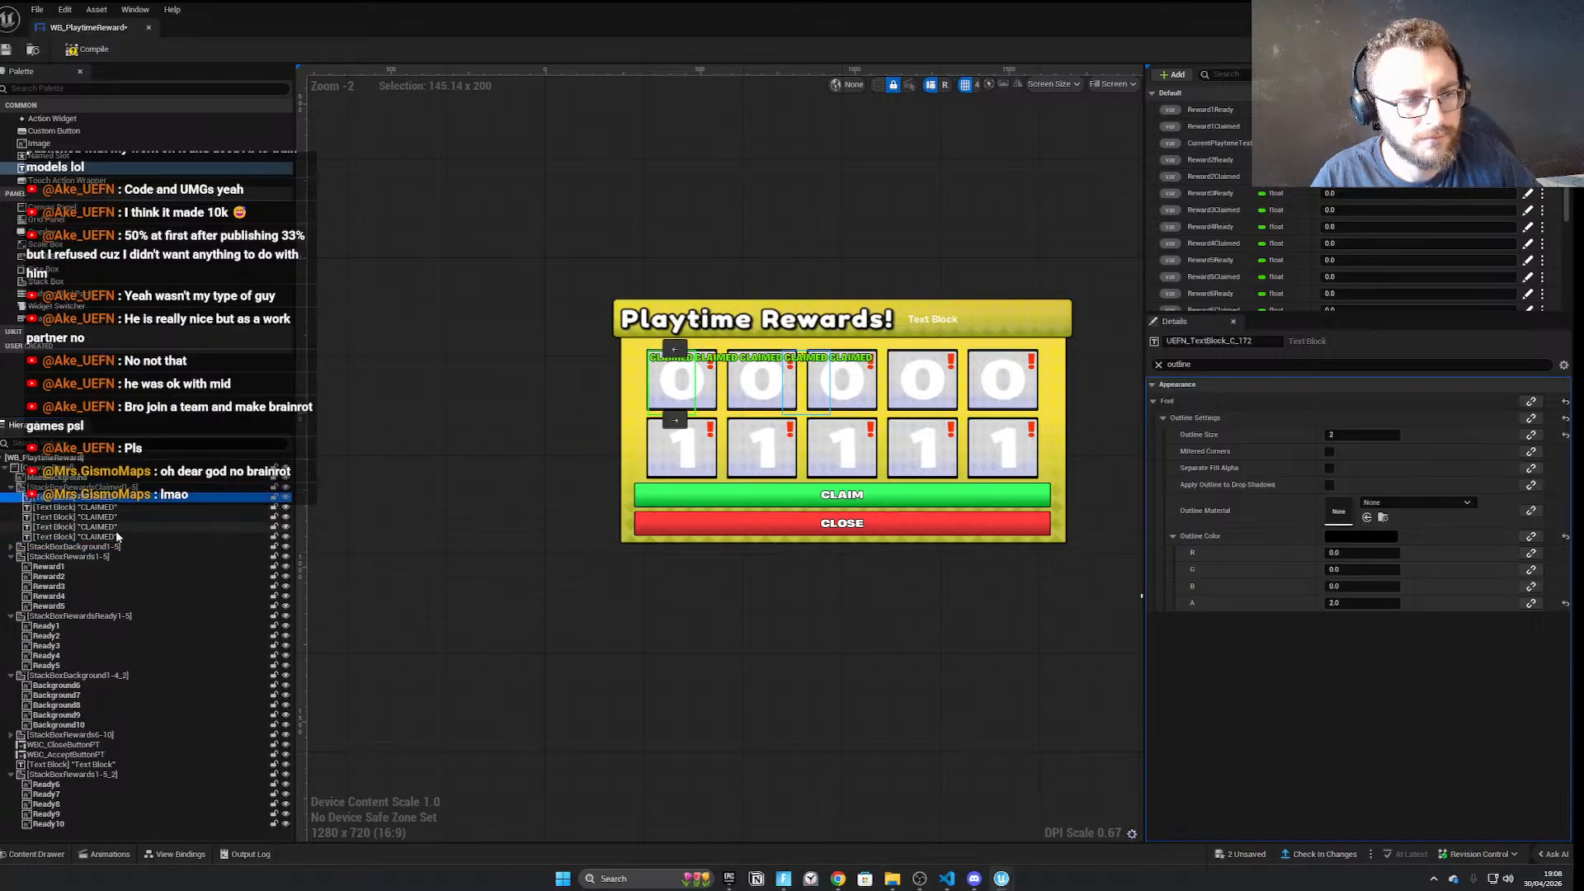
left_click(116, 536, "shift")
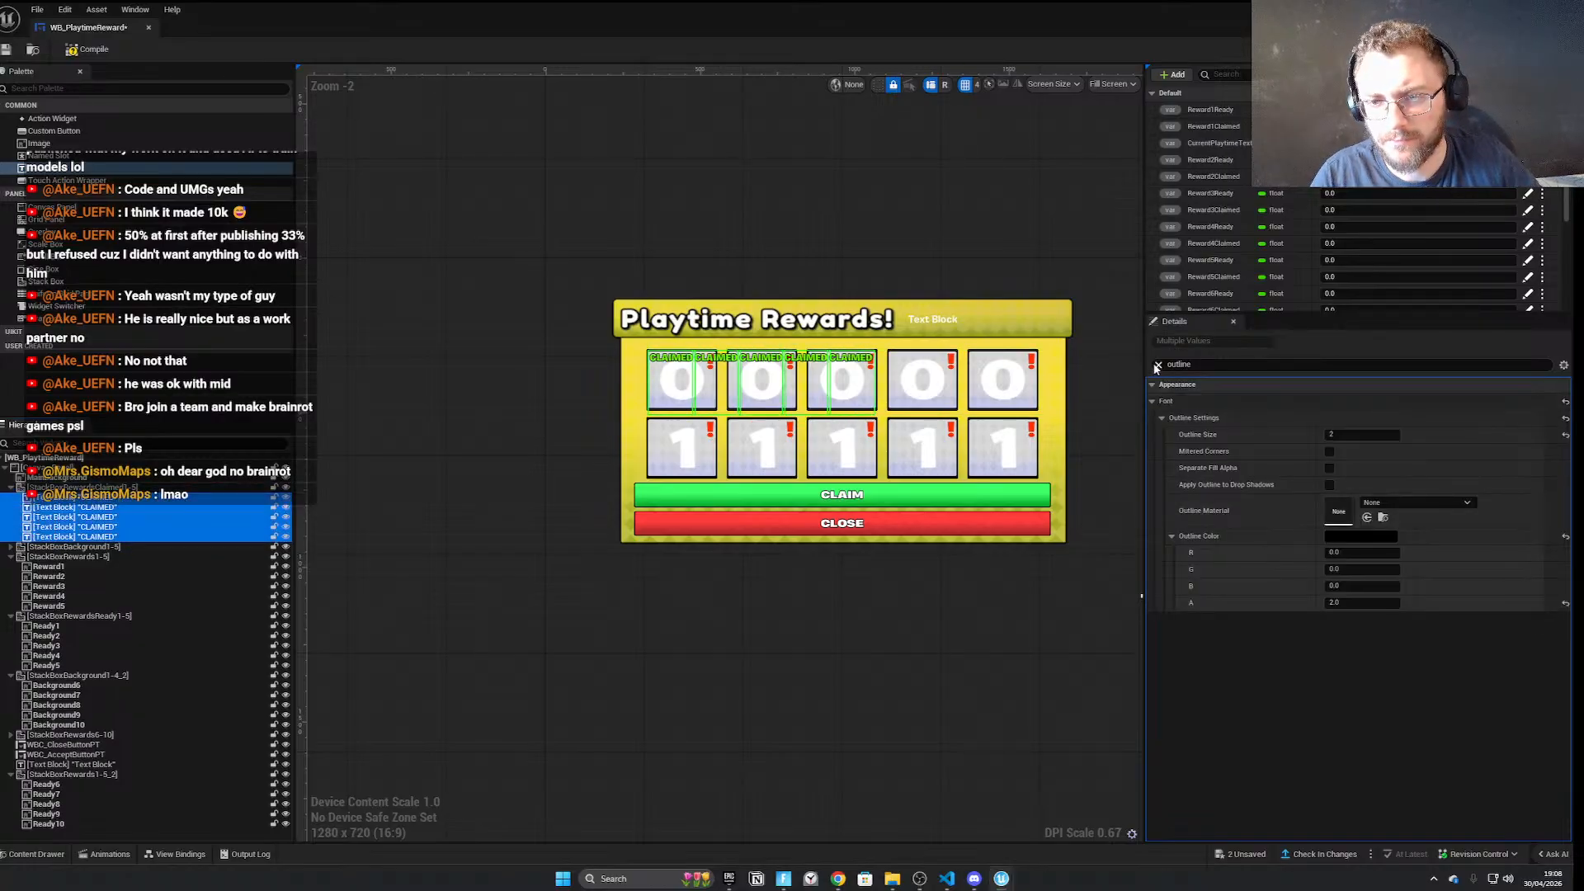
left_click(1157, 366)
left_click(1362, 419)
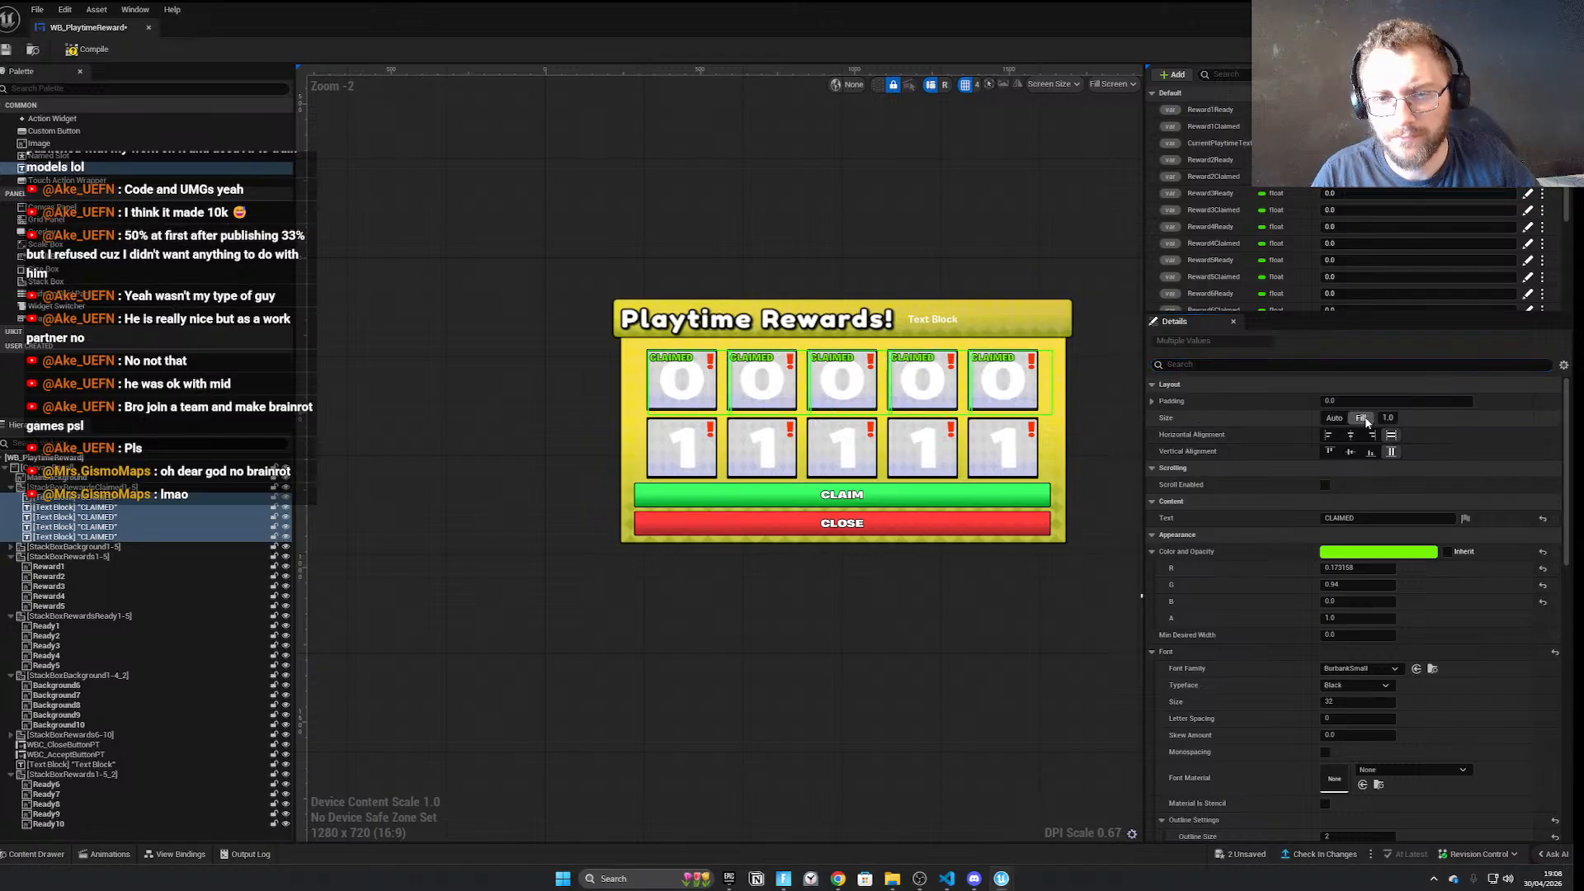
left_click(1351, 434)
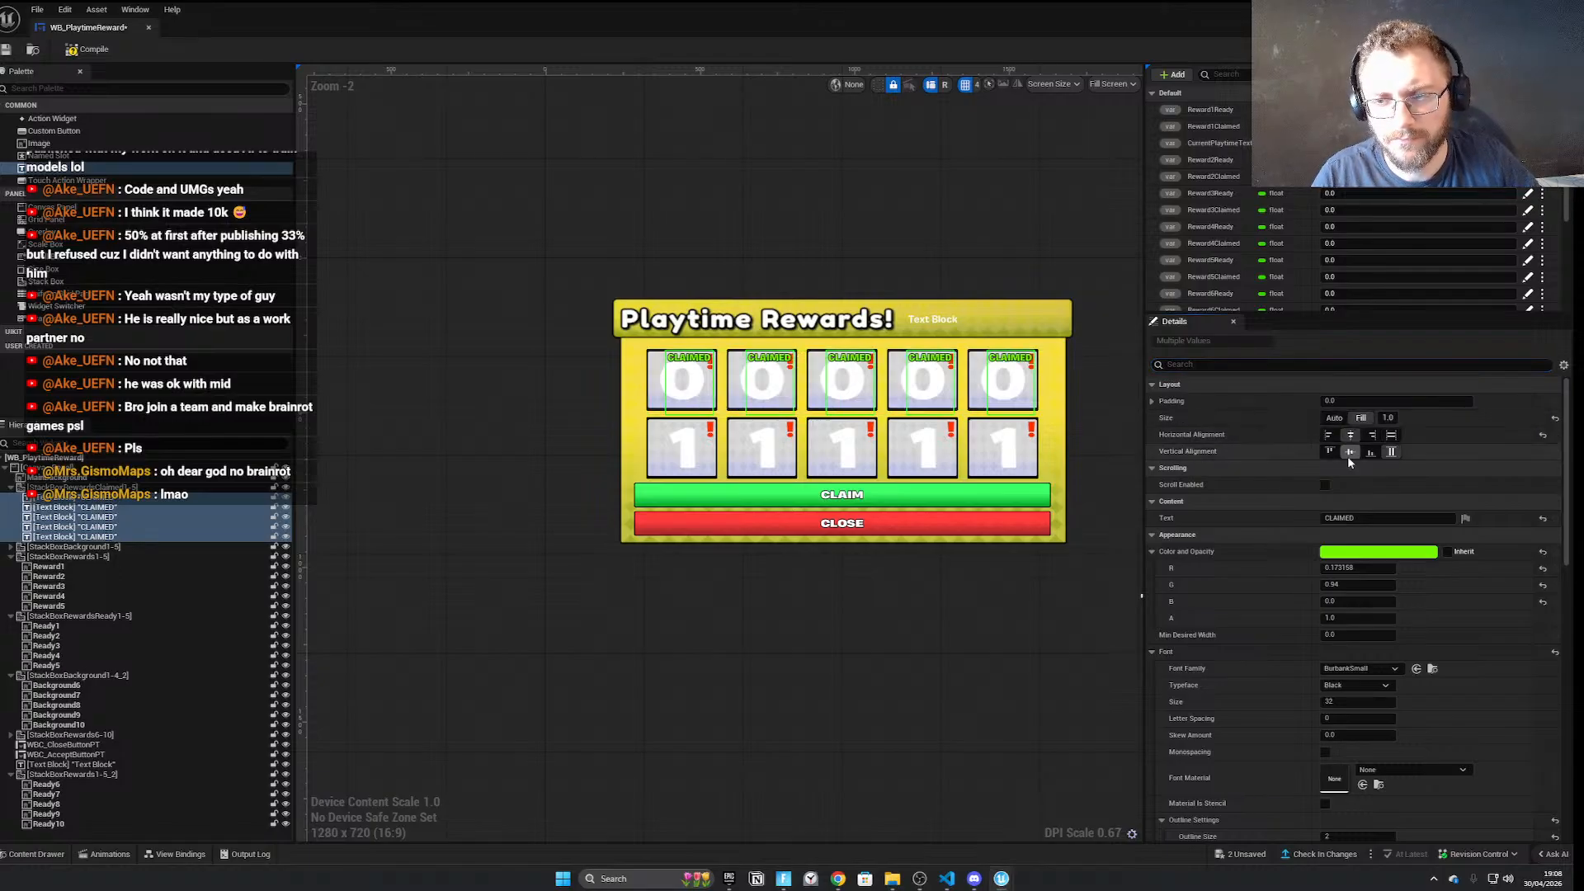
left_click(1351, 453)
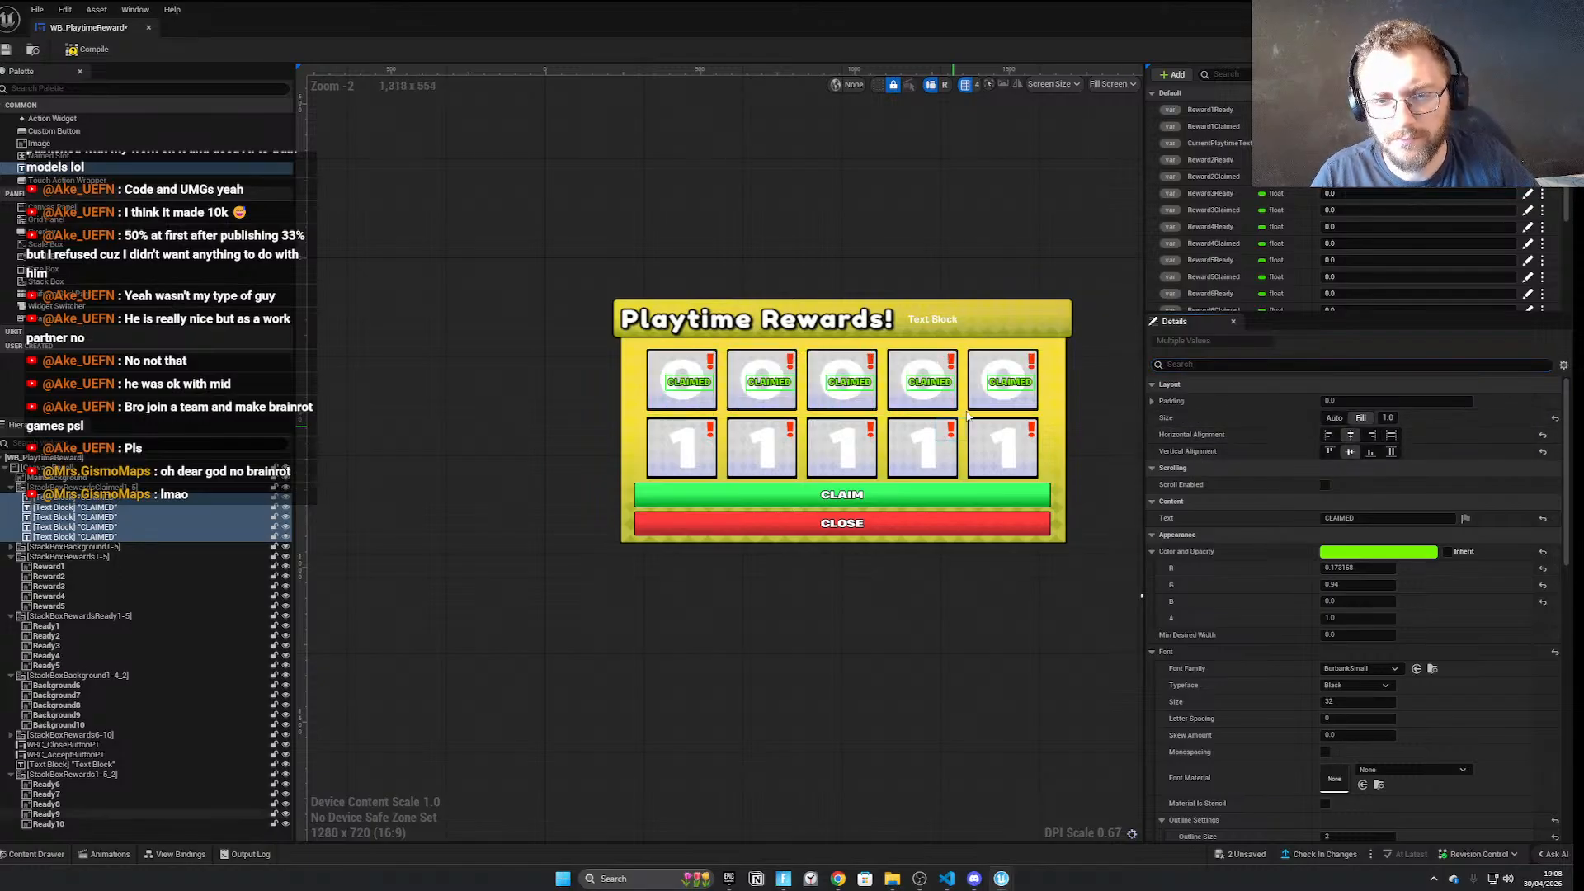
Try a padding of 15 on the top and on the left of the CLAIMED text blocks, resetting each to 0
scroll(968, 416, "up", 3)
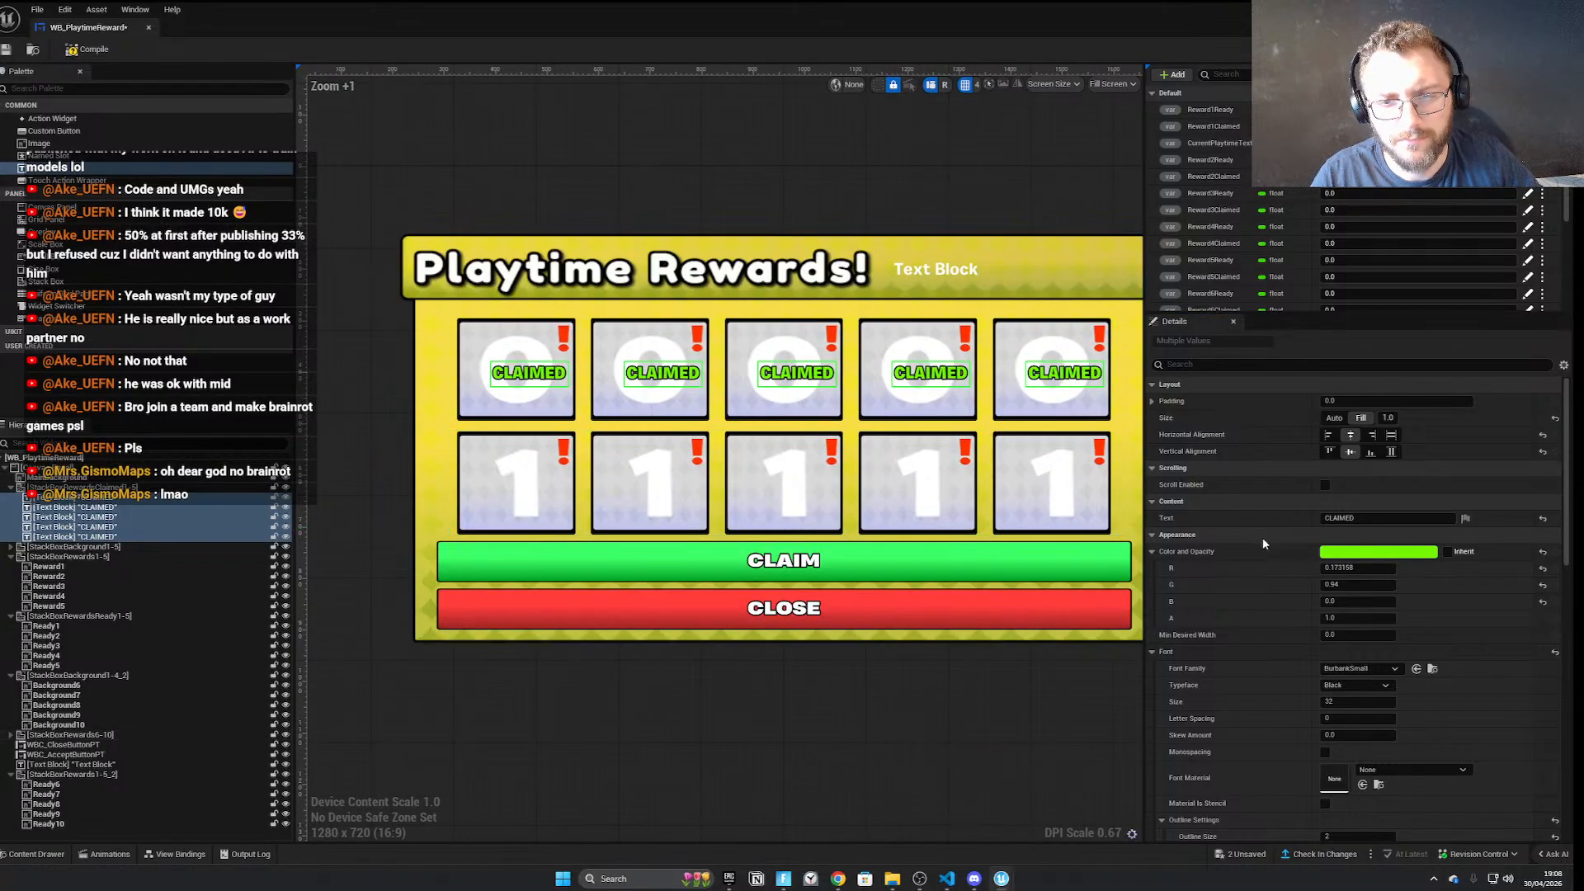
left_click(1172, 401)
type("15")
key("Return")
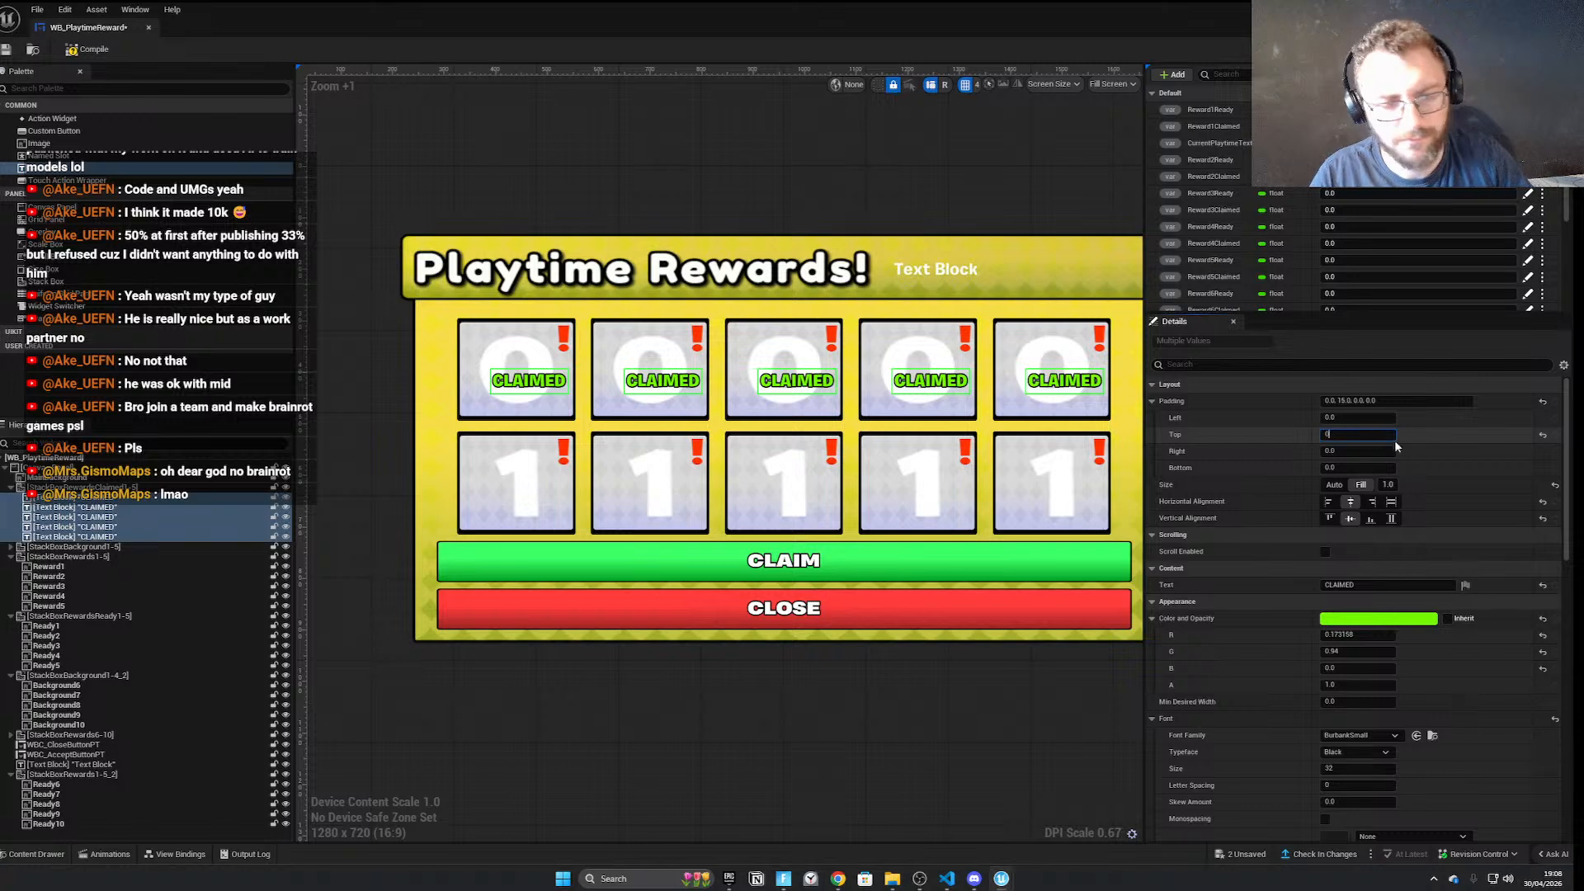
type("0")
key("Return")
left_click(1367, 419)
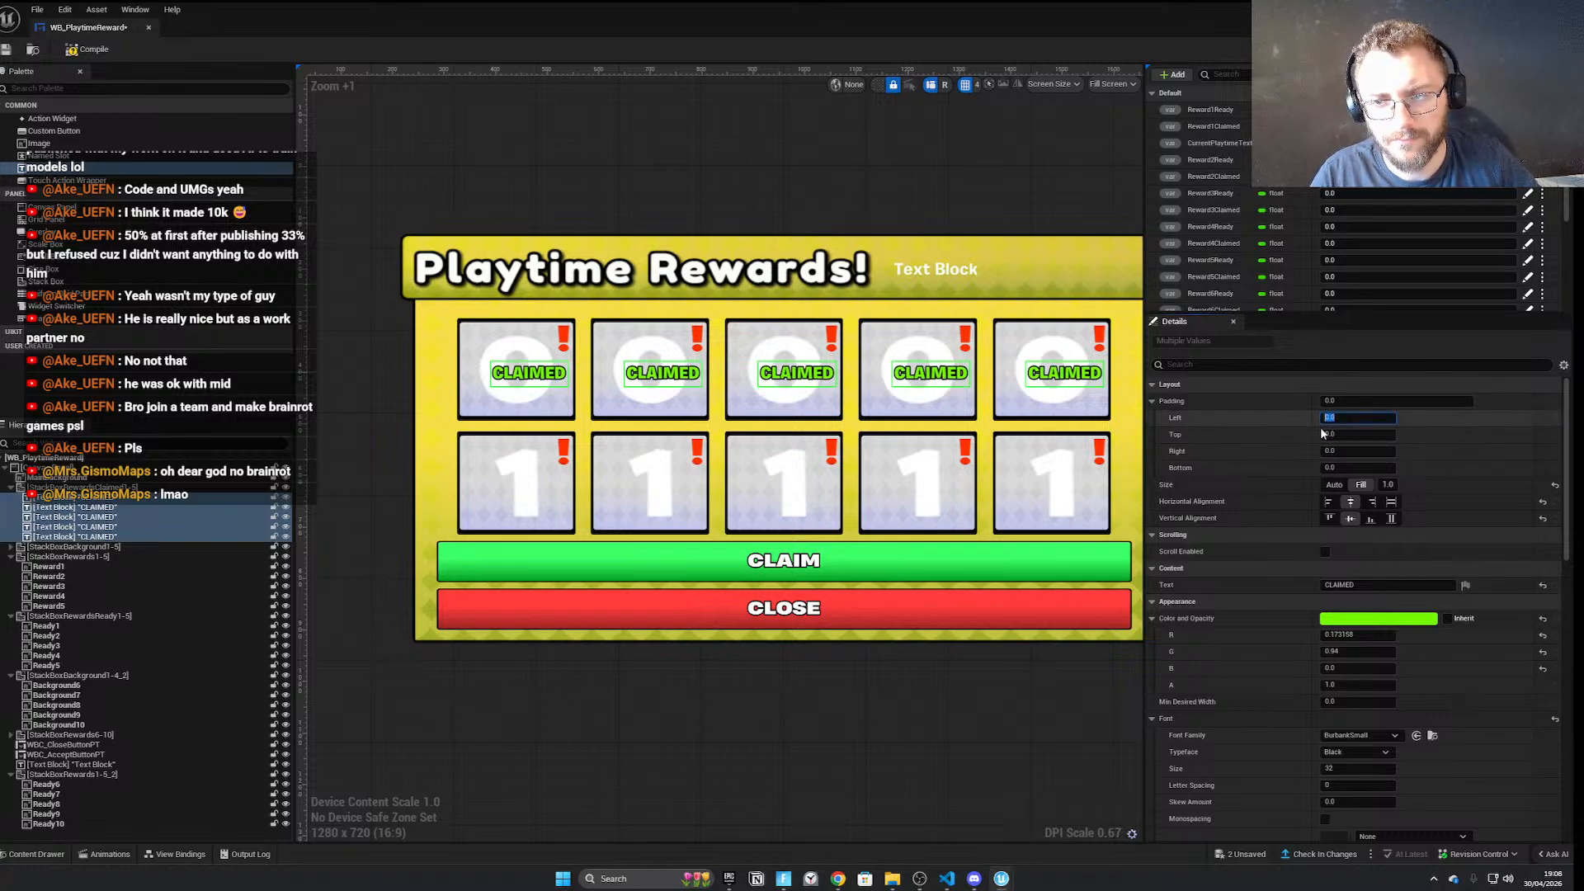
type("15")
key("Return")
type("0")
key("Return")
Set the right padding of the five CLAIMED text blocks to 25 after trying 15
left_click(1387, 453)
type("15")
key("Return")
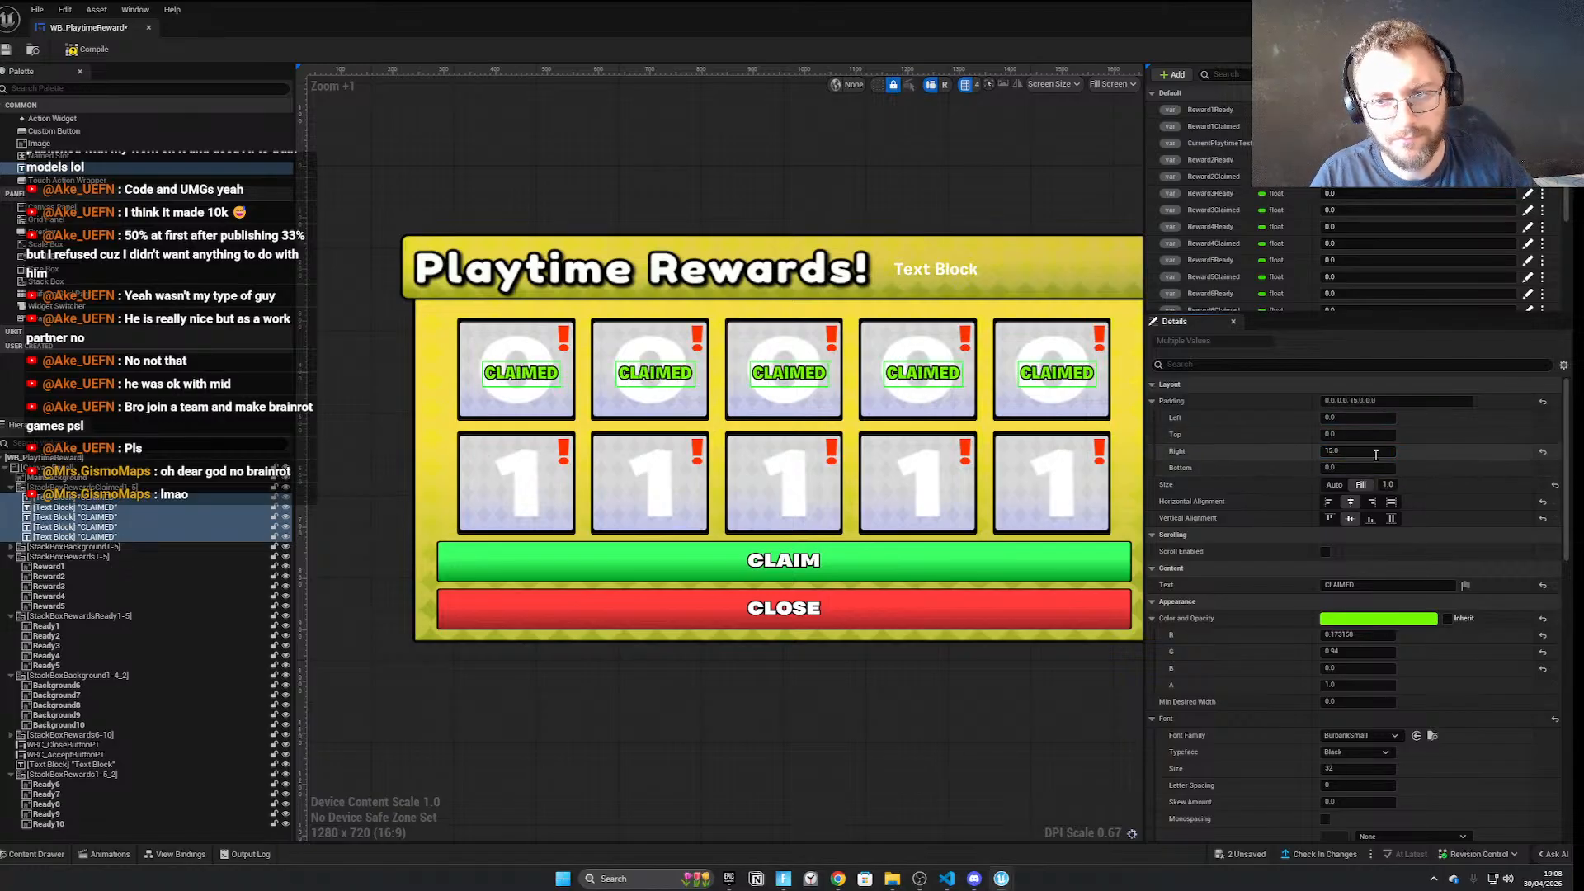
type("25")
key("Return")
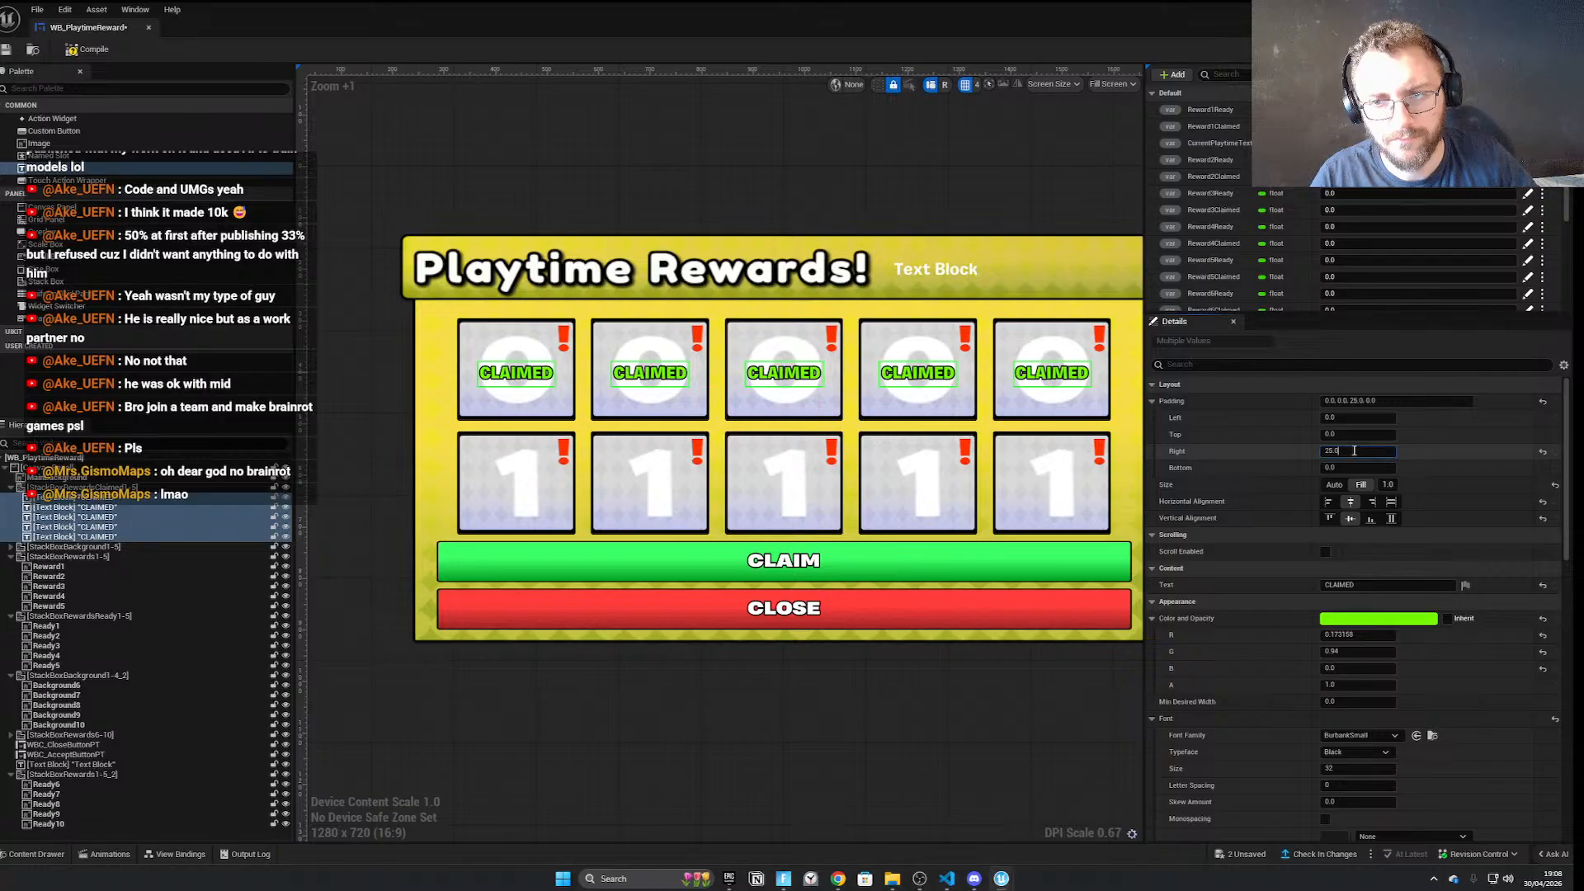
key("Return")
Deselect the text blocks, check the reward layout and save the WB_PlaytimeReward widget
left_click(743, 230)
left_click(864, 464)
scroll(851, 460, "down", 3)
left_click(616, 313)
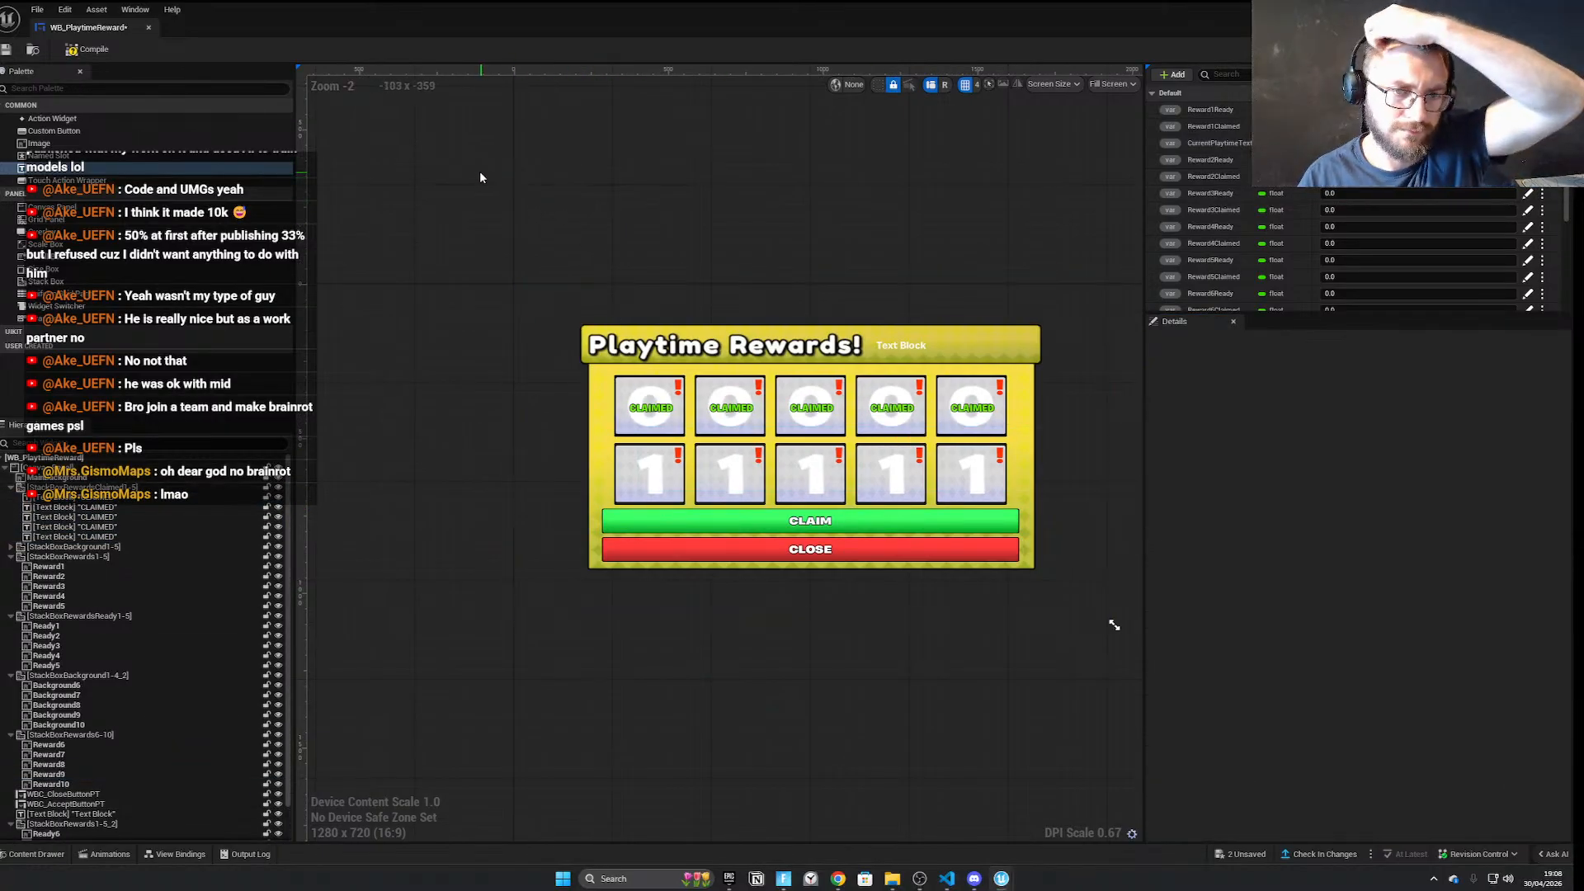
scroll(518, 323, "up", 2)
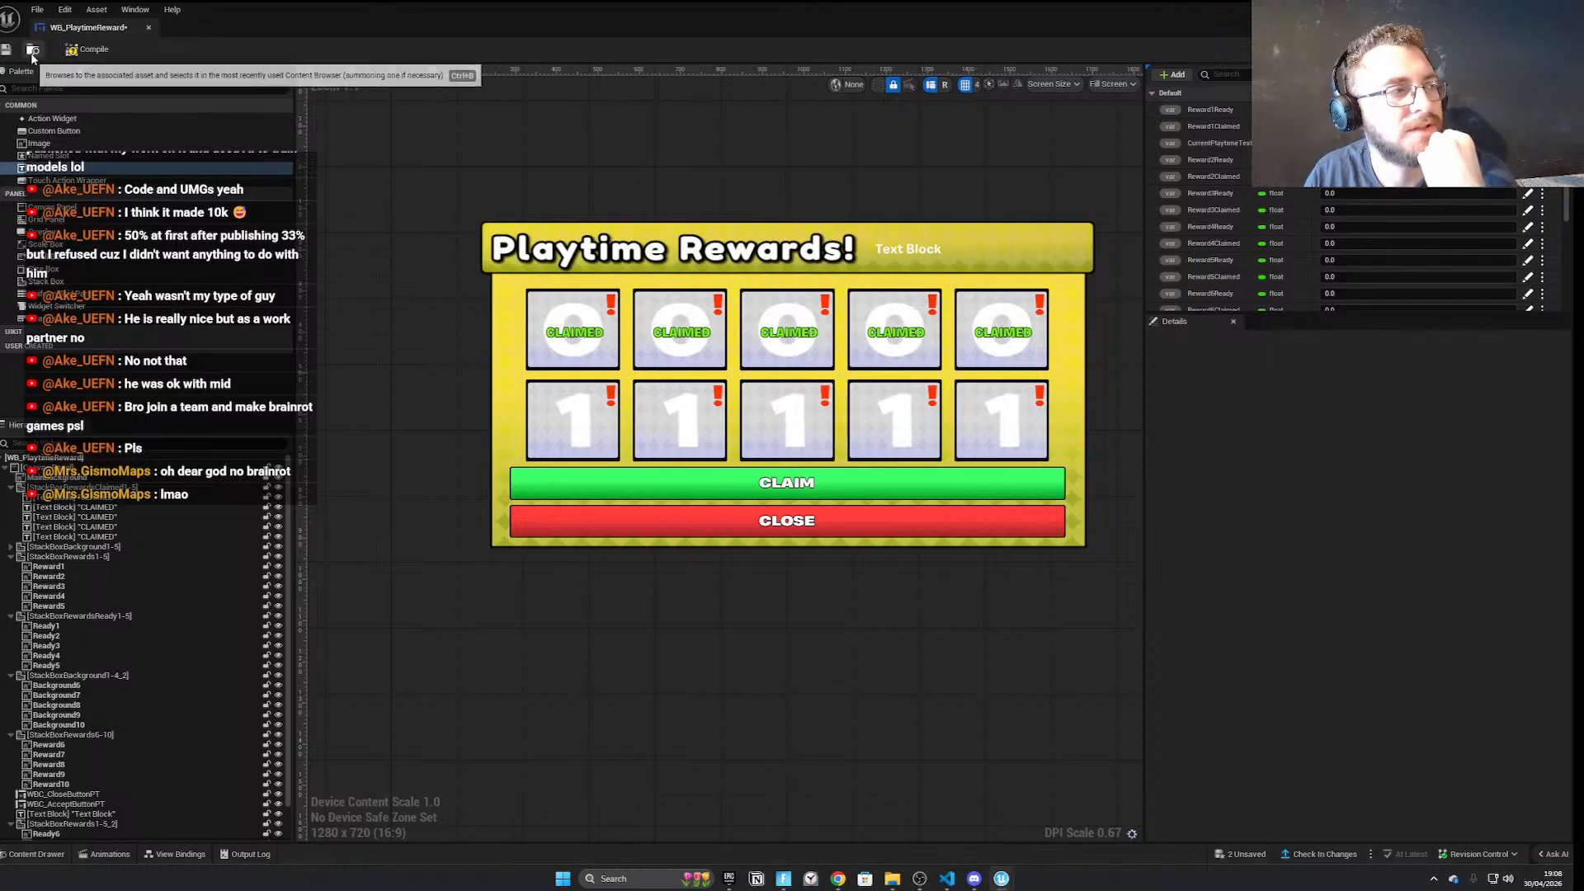
left_click(6, 50)
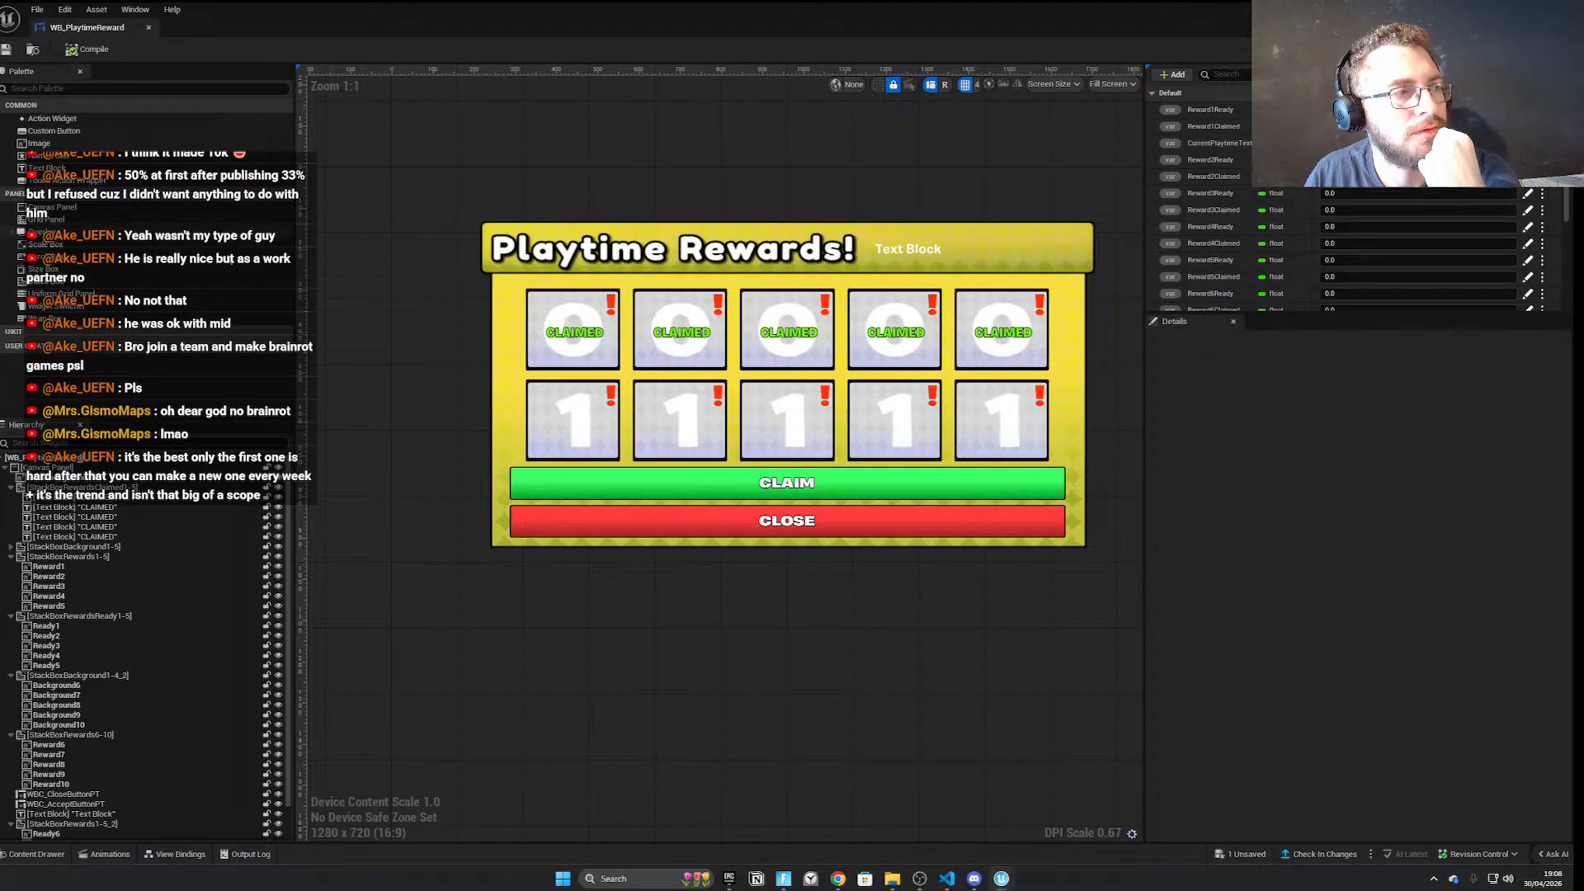
Return to the GismoPremiumPlayTime level and save all unsaved project changes
left_click(1555, 9)
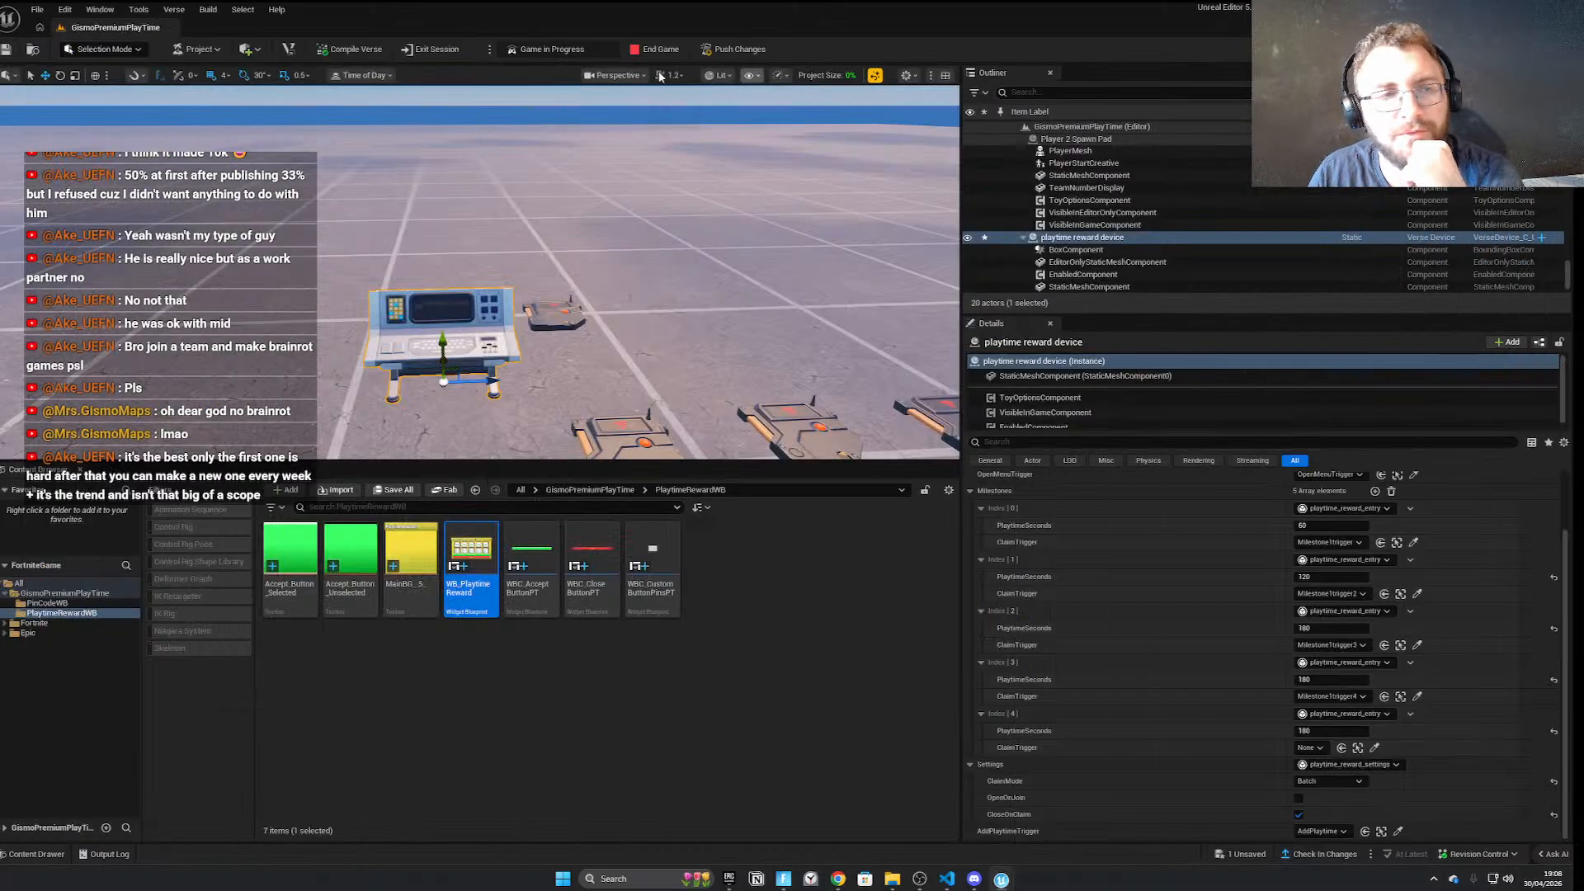
left_click(37, 10)
left_click(70, 164)
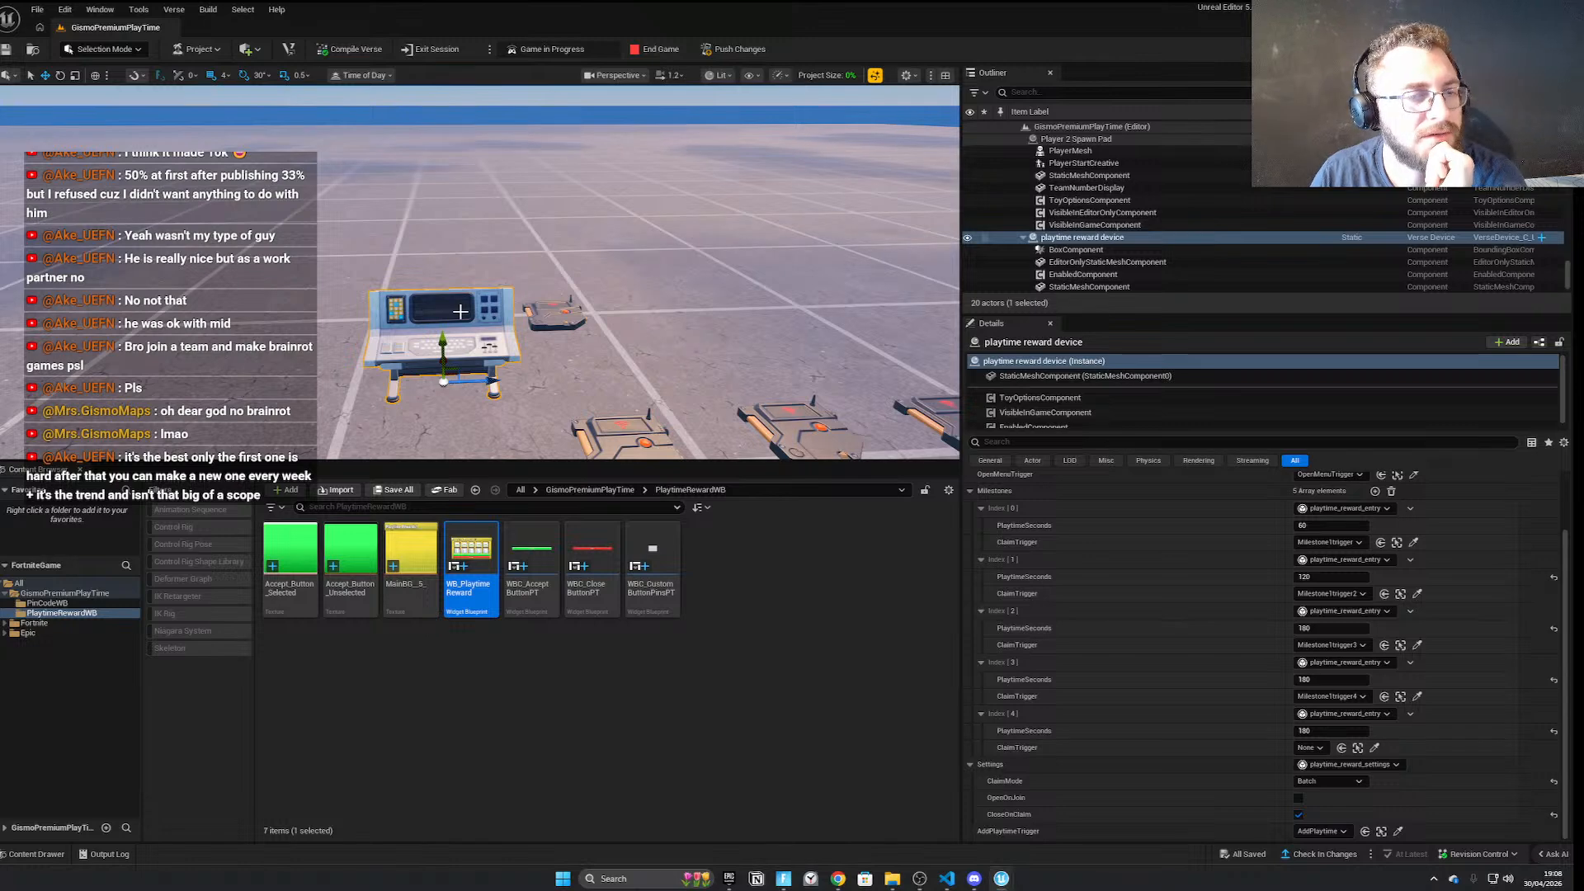
Clear the actor selection in the level, save all project content and push the changes to the running game session
left_click(418, 126)
left_click(39, 10)
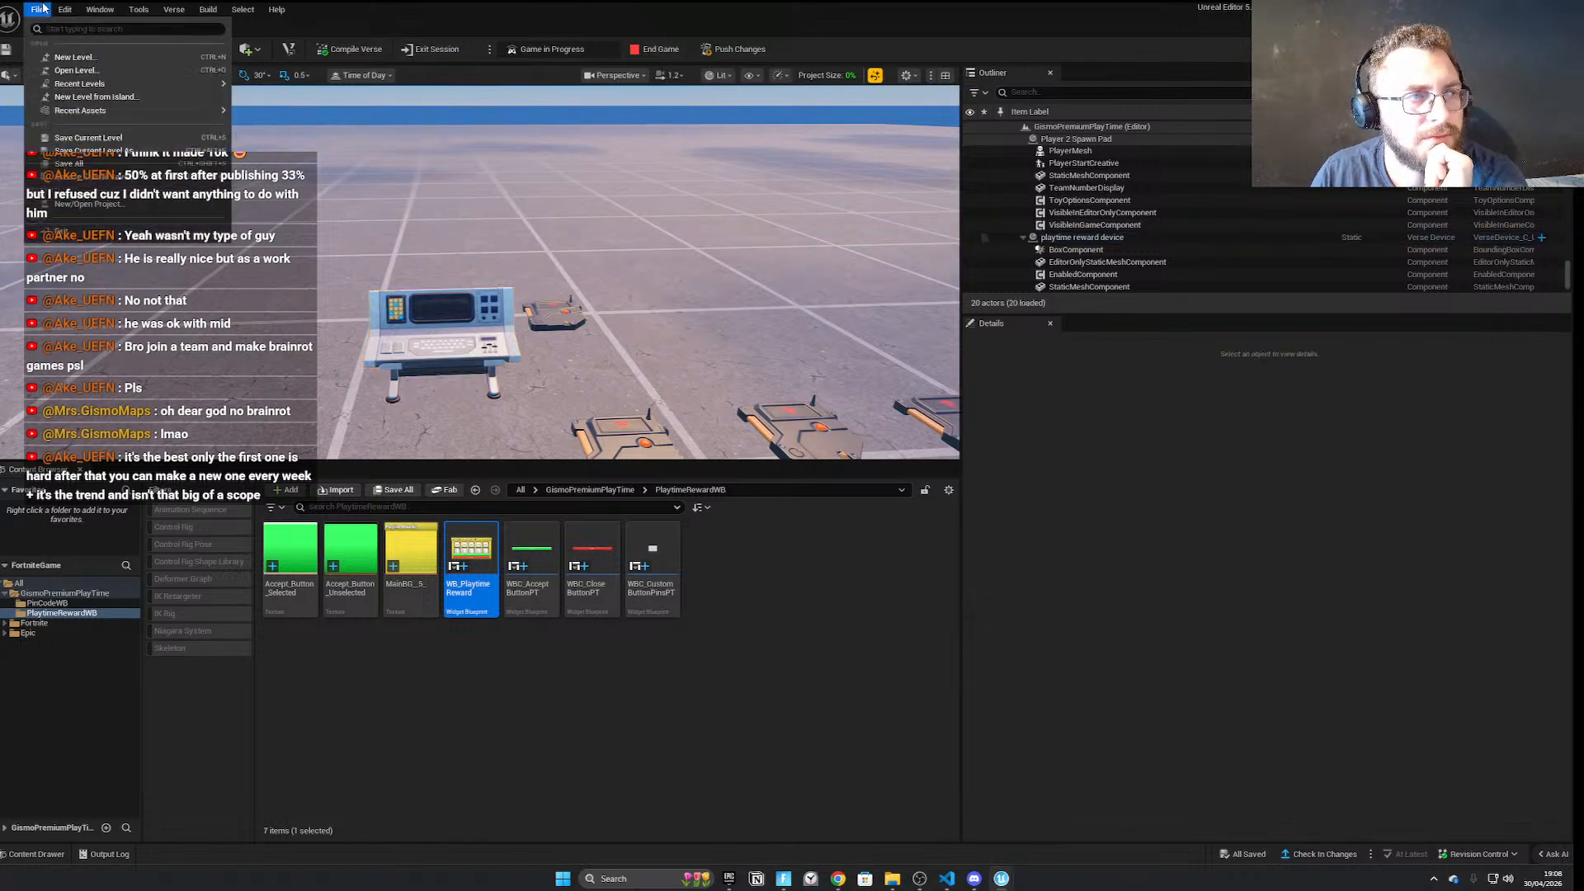
left_click(59, 165)
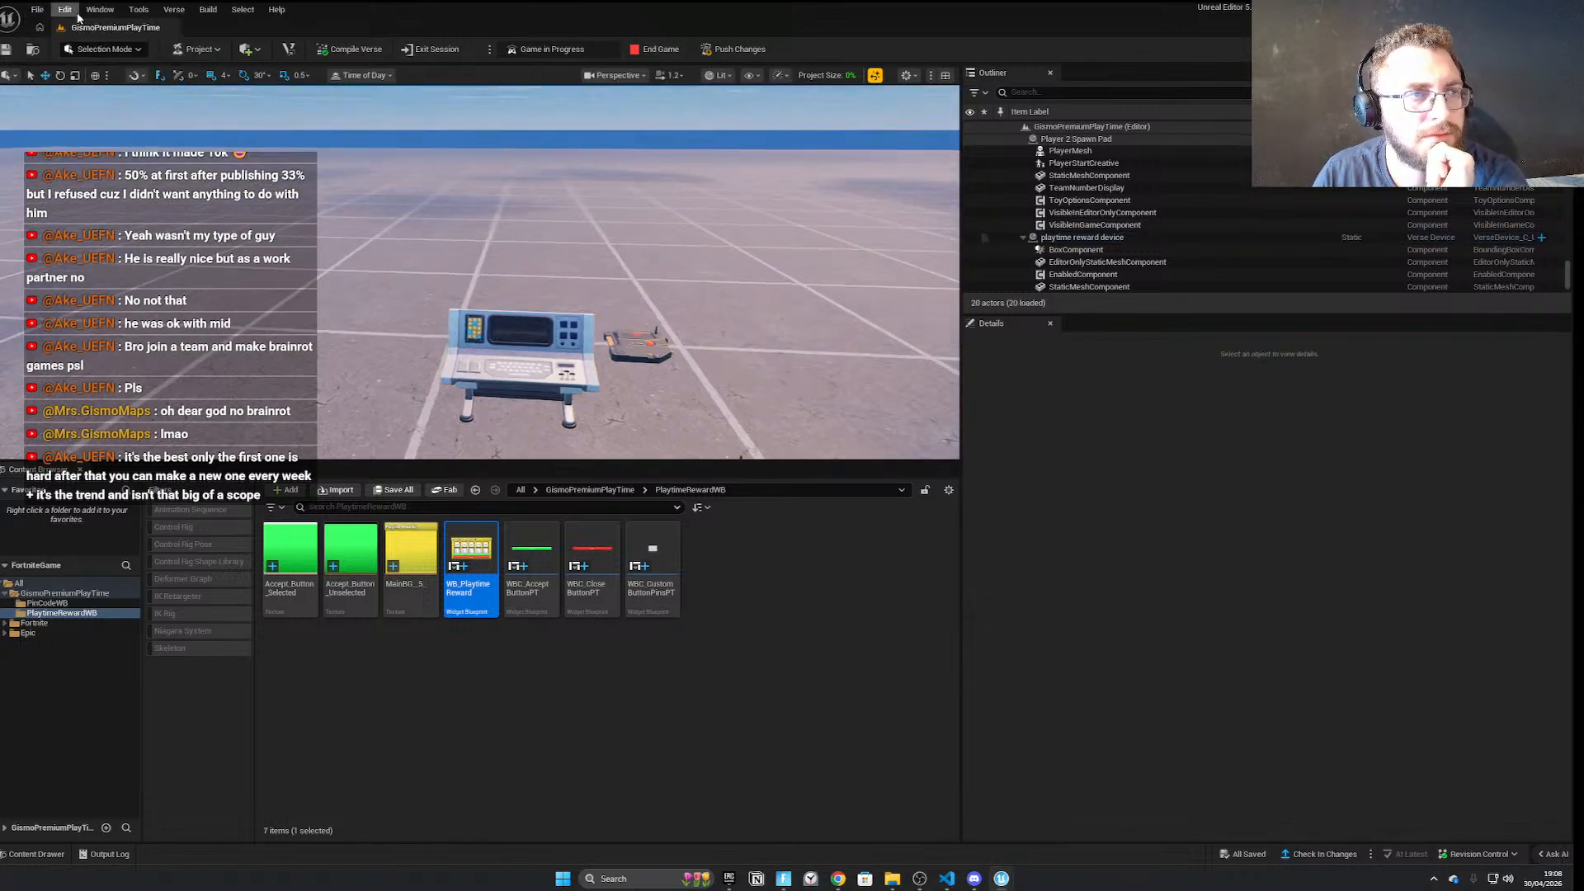
left_click(38, 10)
left_click(70, 165)
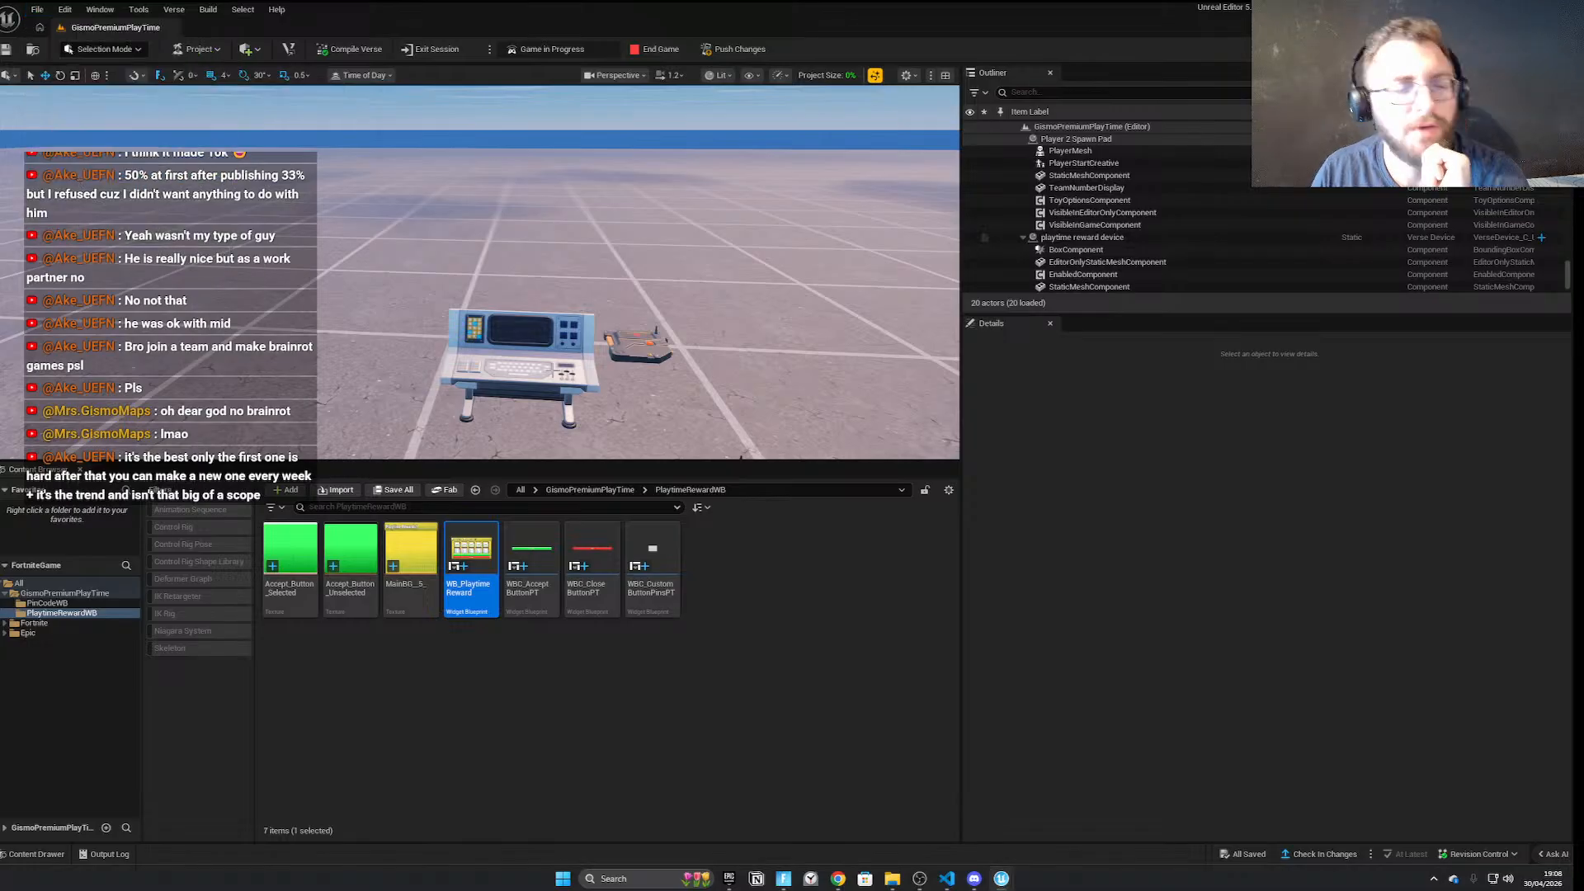
left_click(37, 9)
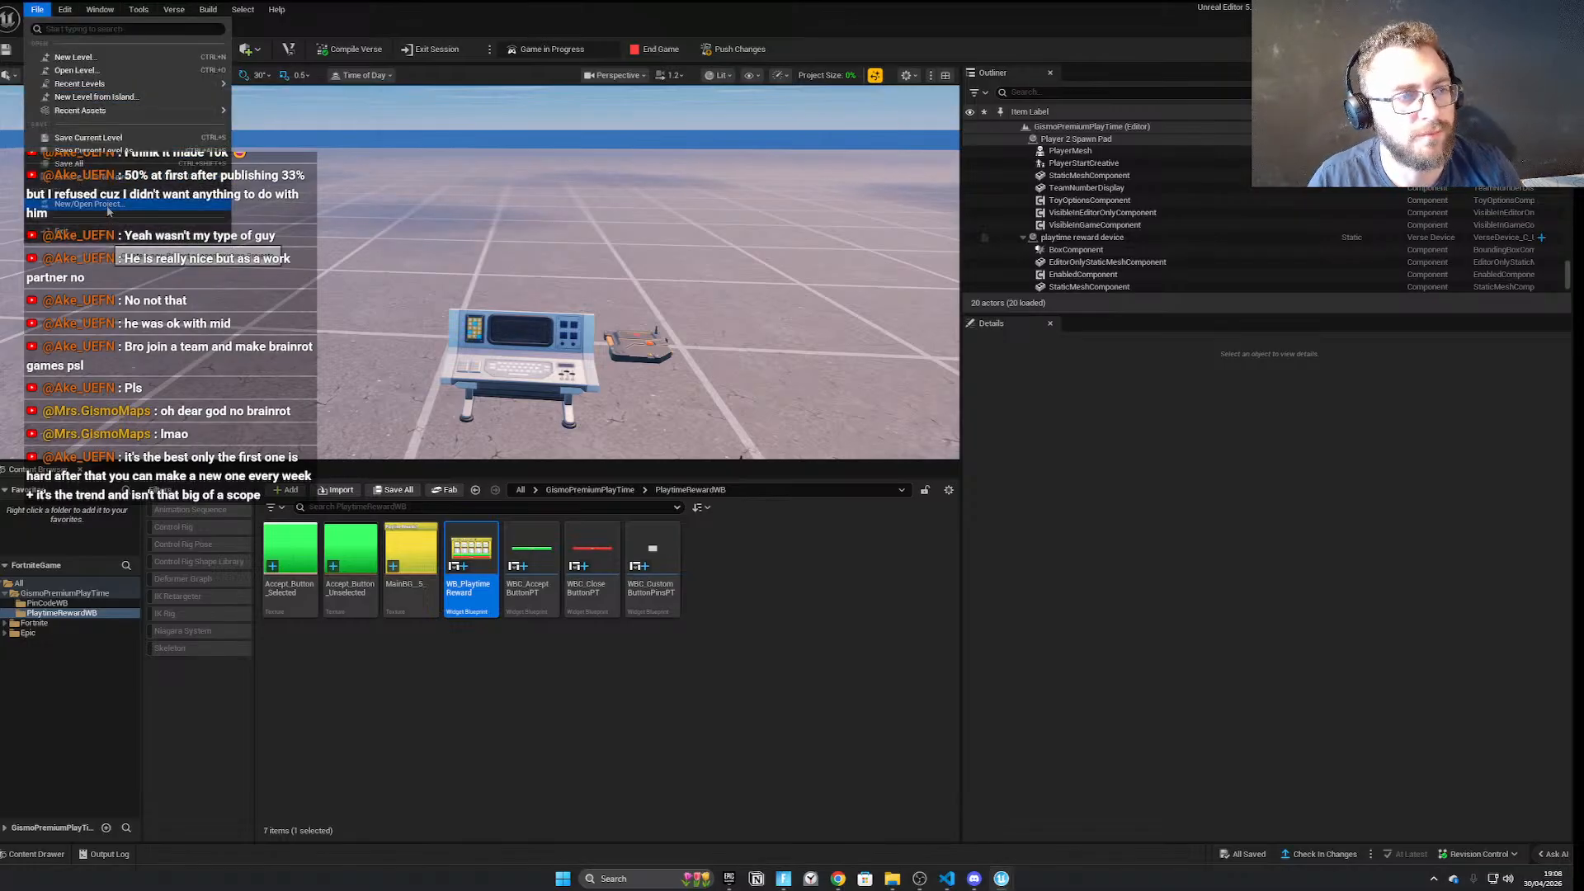
left_click(108, 212)
left_click(936, 390)
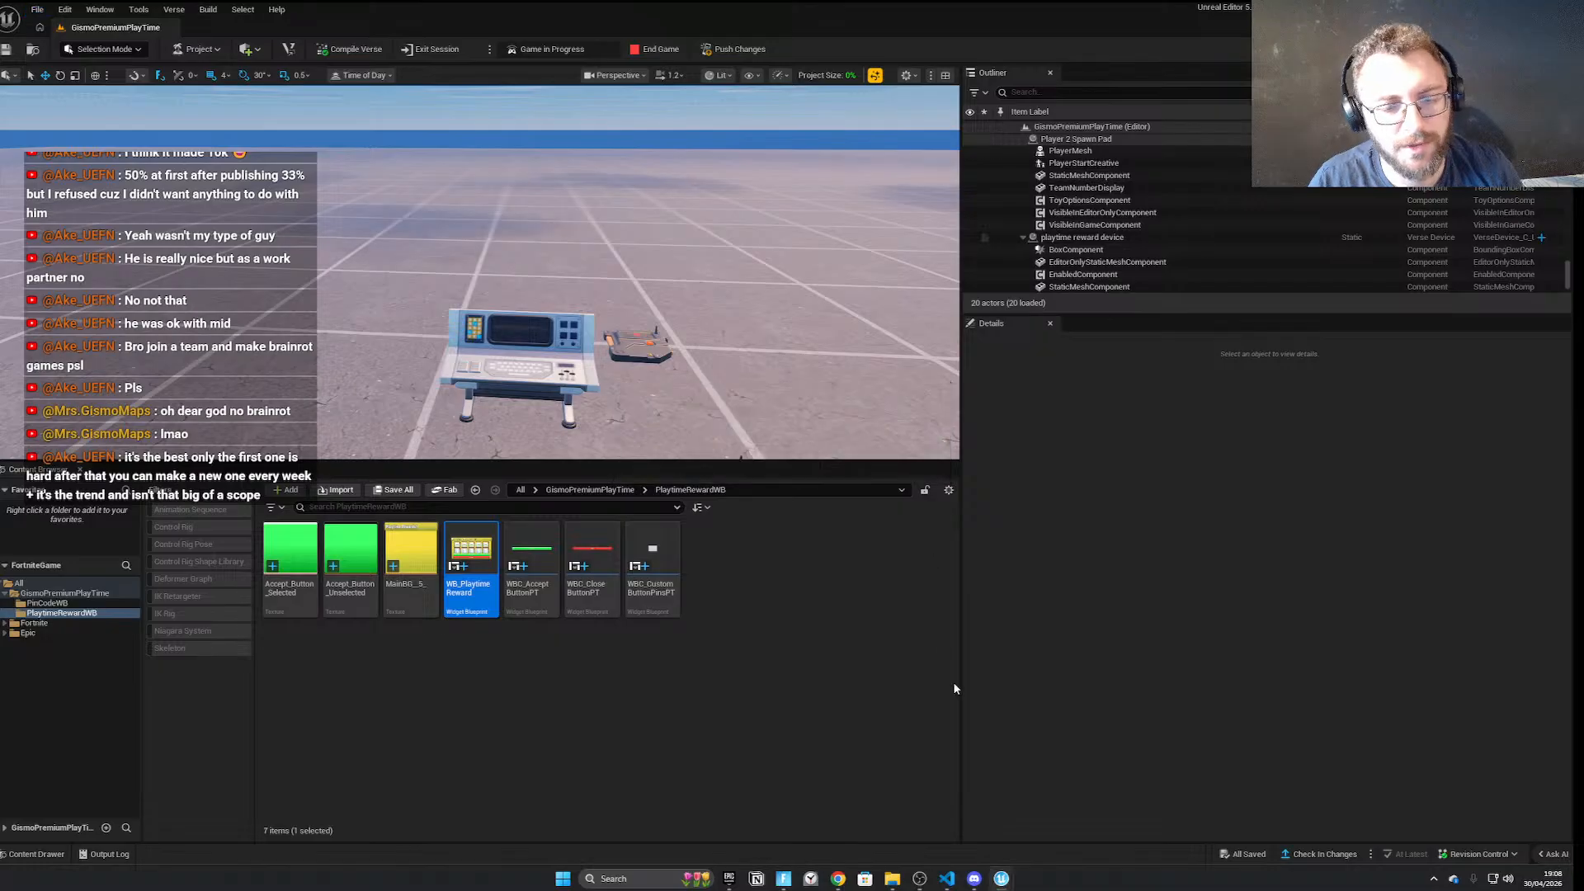
left_click(38, 10)
left_click(37, 10)
left_click(740, 50)
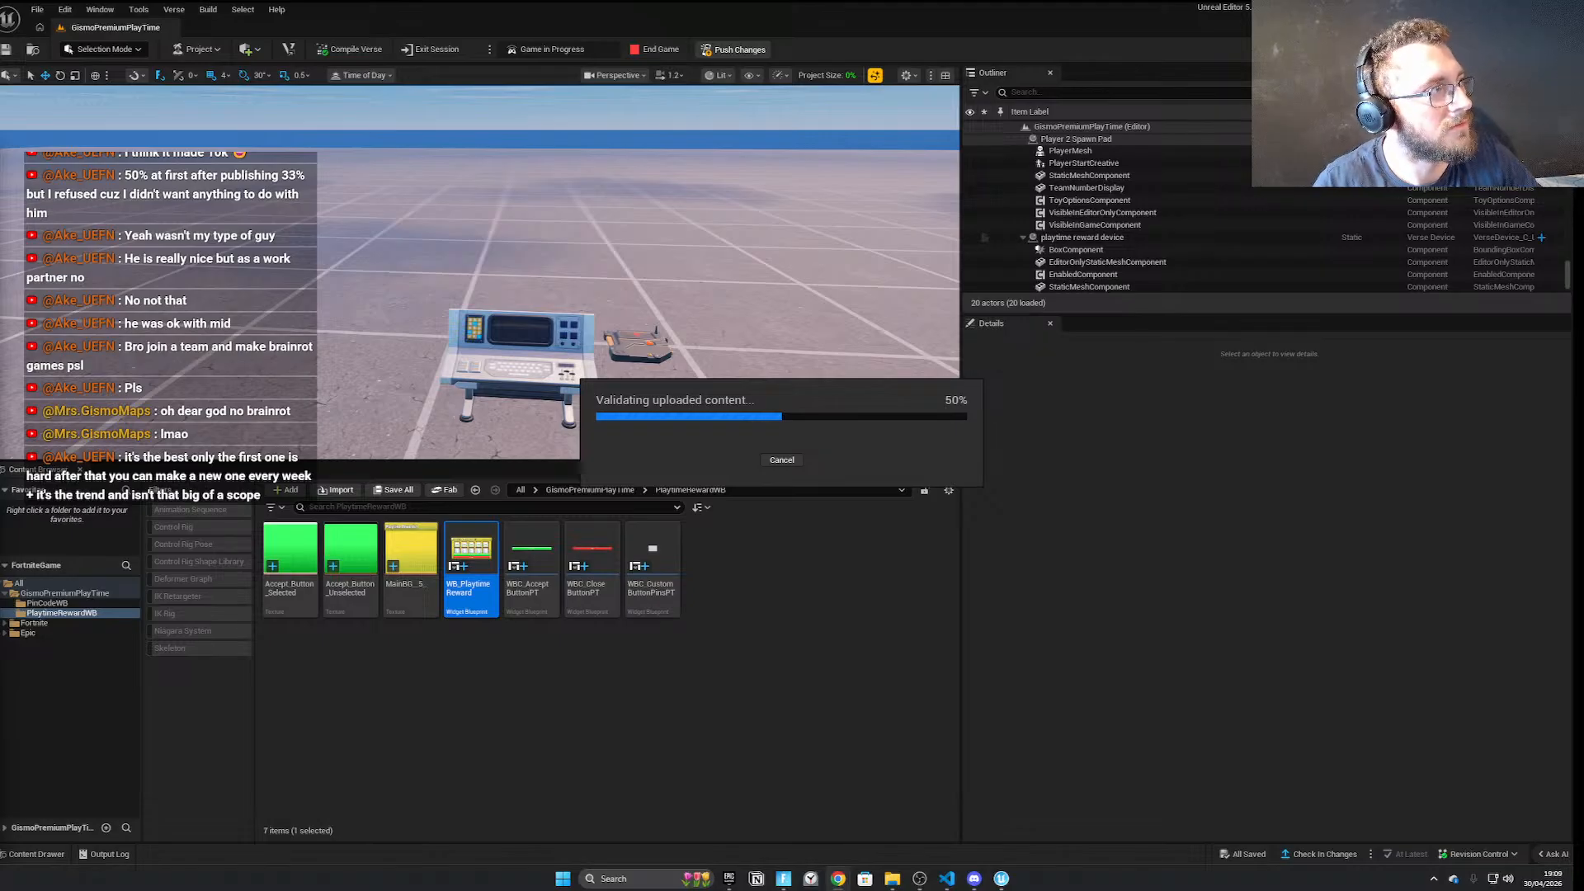
View the web search results for "spin a baddie" in the enlarged browser page and close that tab
left_click_drag(0, 379, 785, 270)
scroll(740, 513, "up", 4, "ctrl")
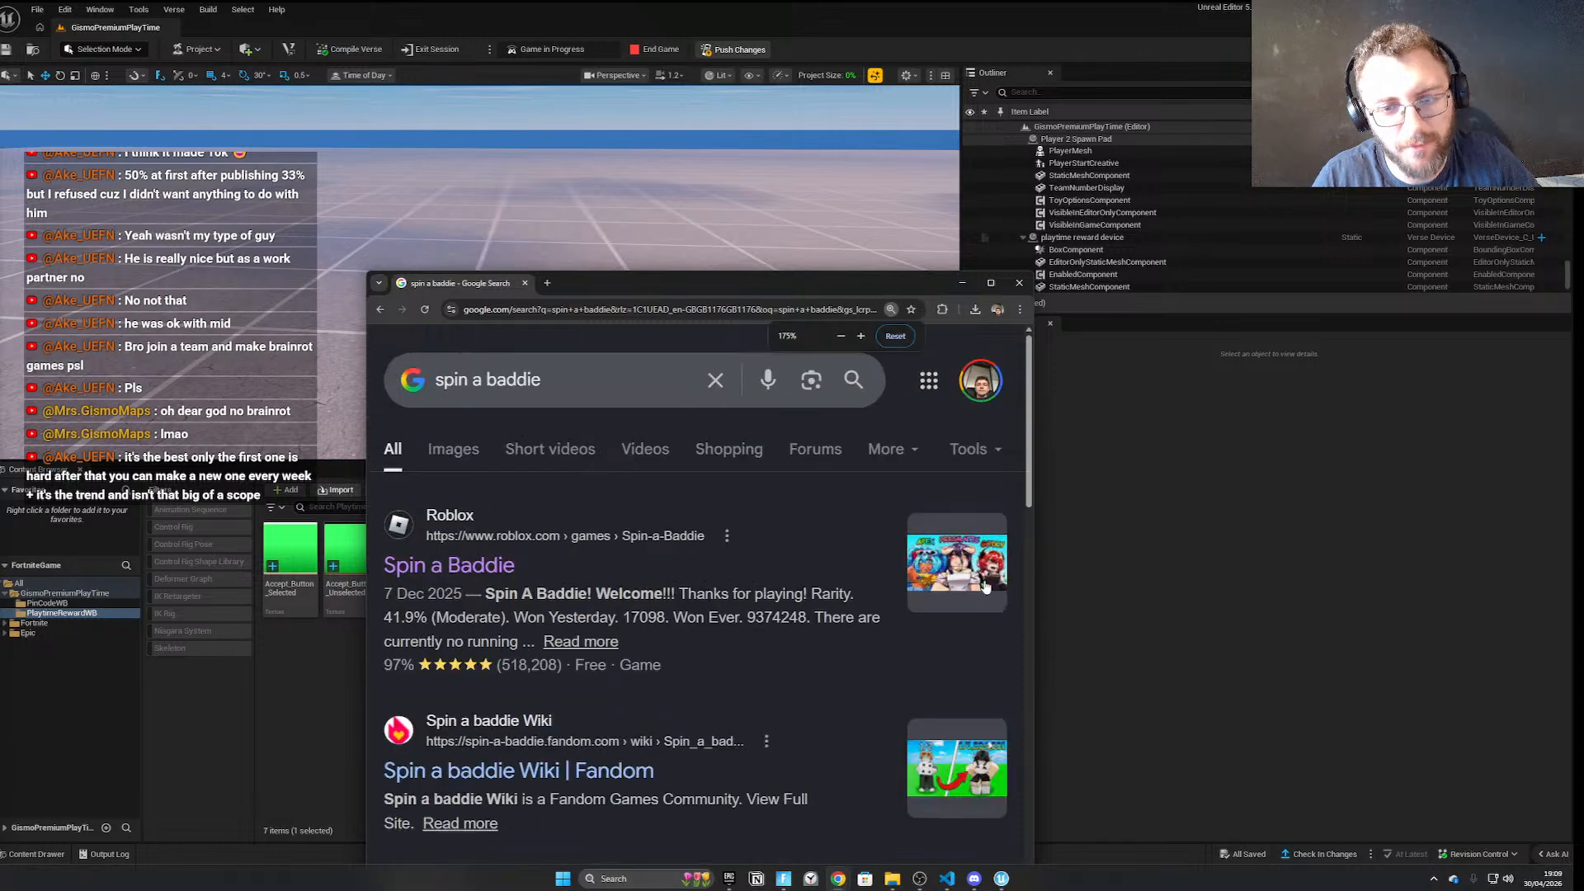
left_click(525, 283)
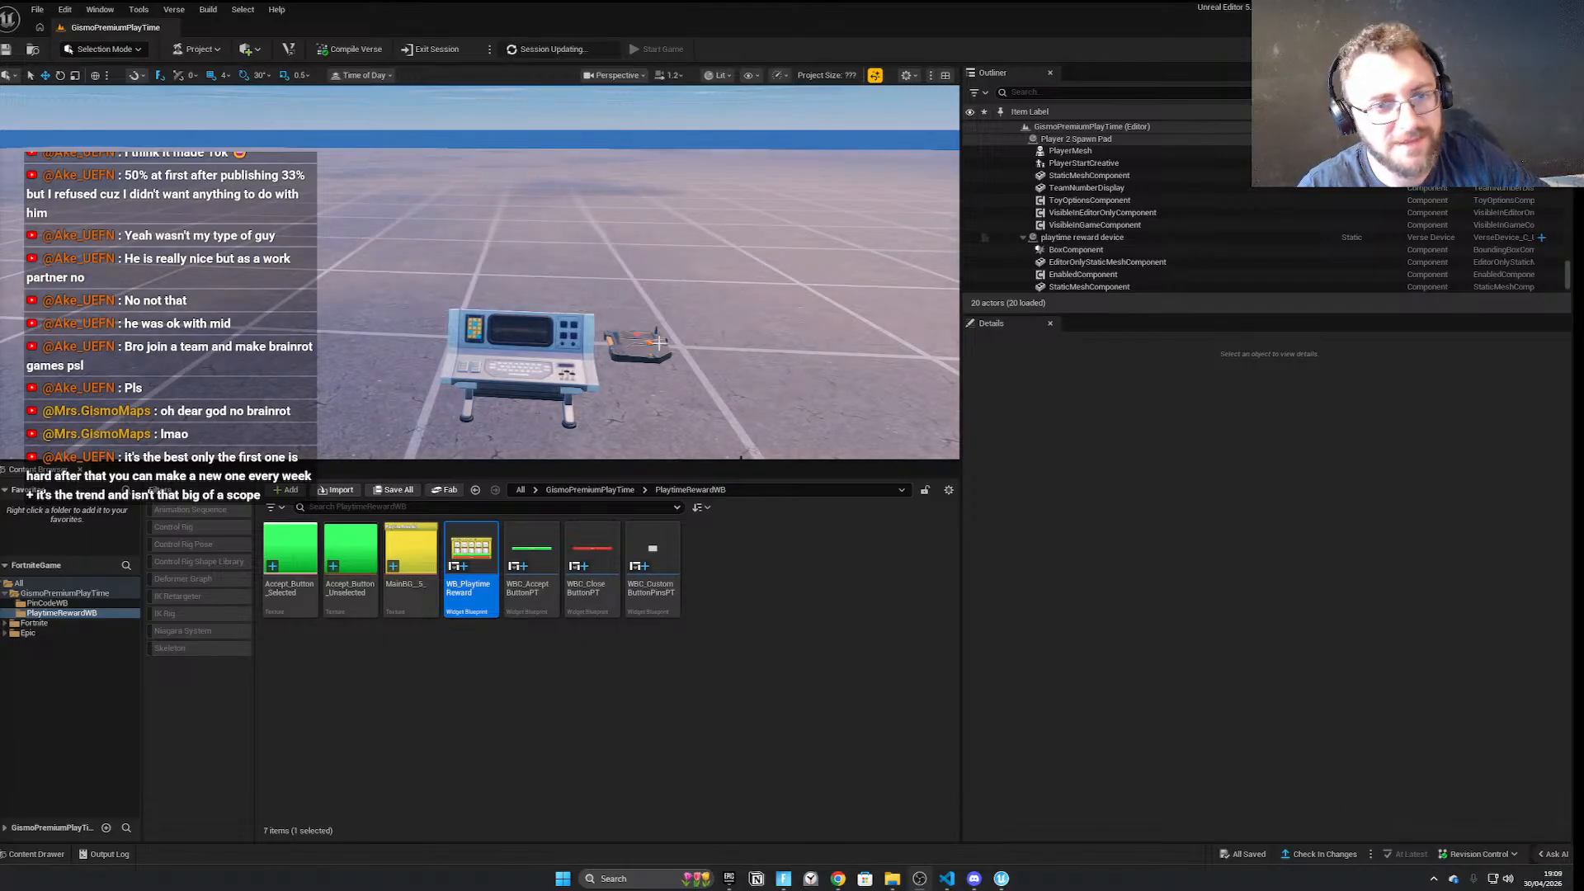
right_click_drag(651, 338, 452, 459)
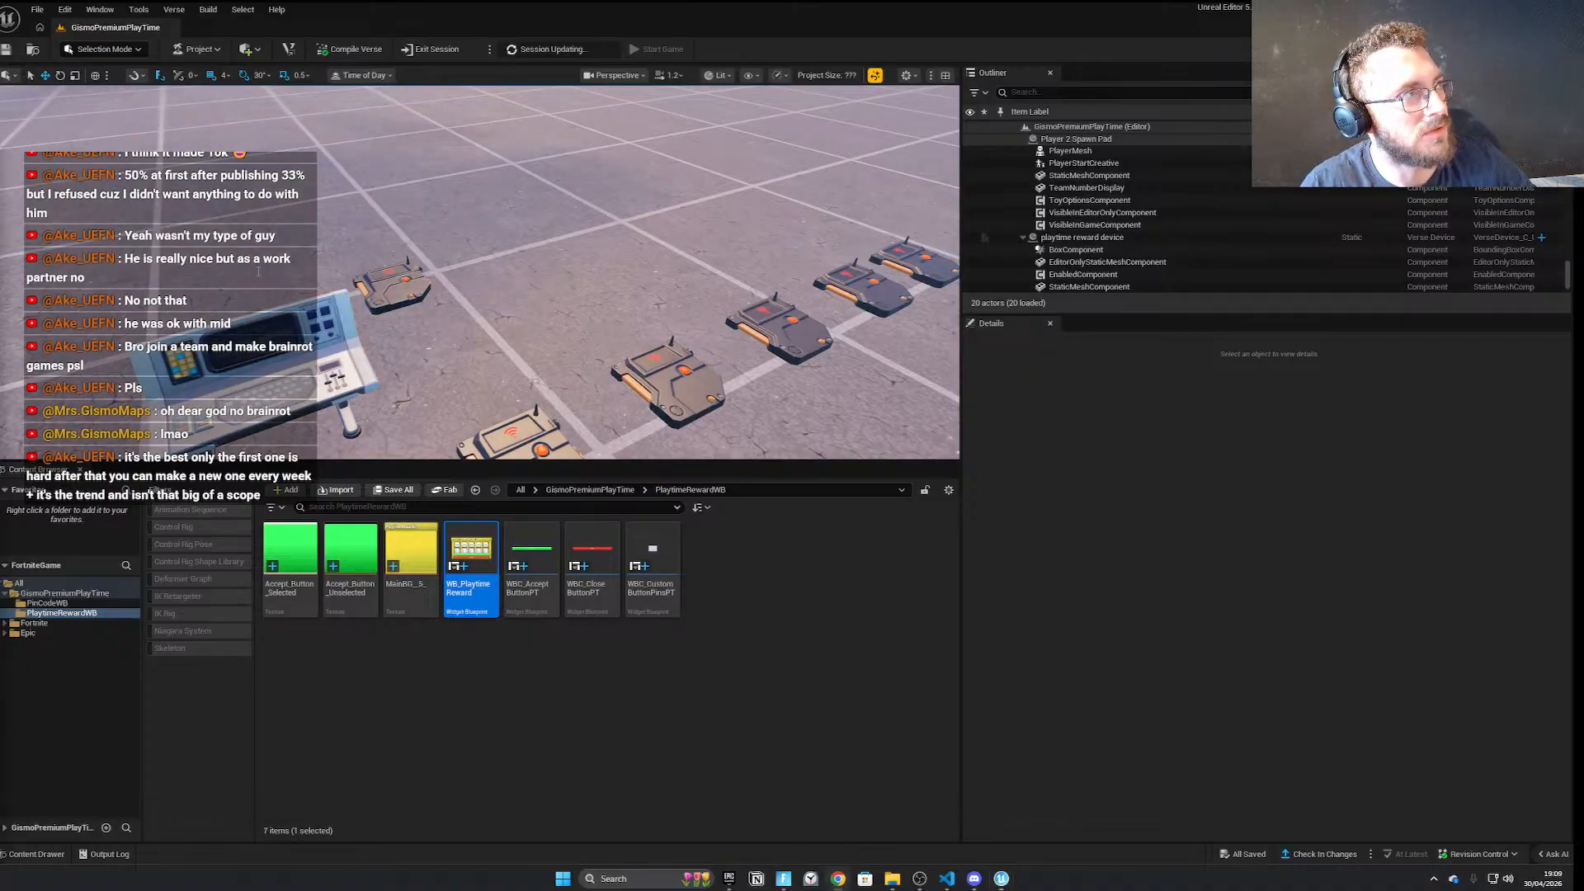
Switch to the browser and look through the first page of Fortnite.GG's most played maps in a maximized window
left_click(837, 878)
scroll(830, 440, "down", 2)
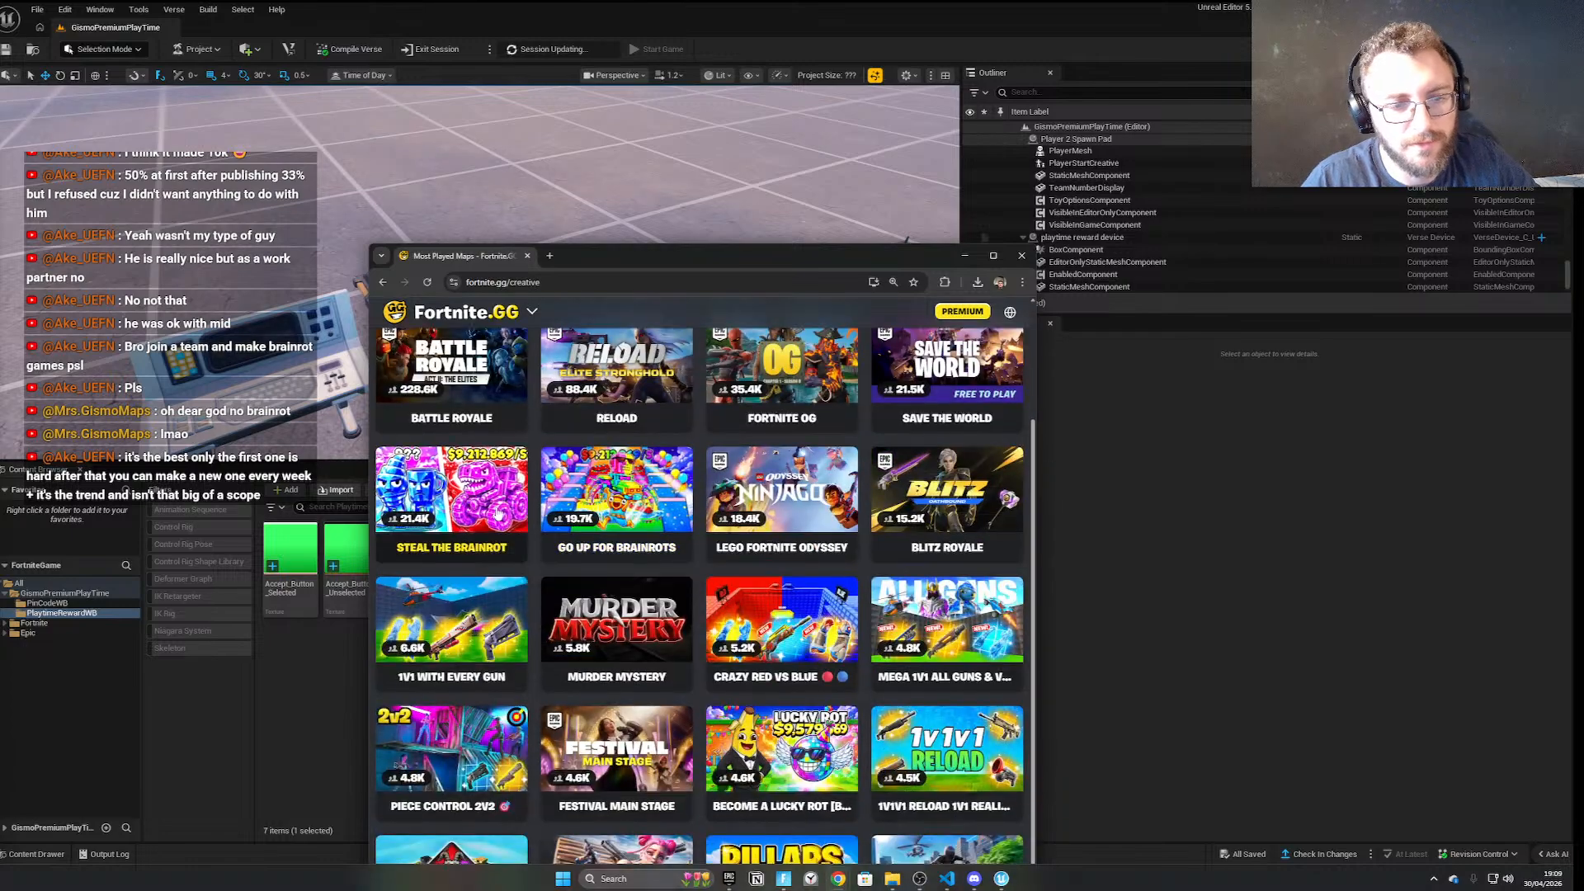
scroll(787, 542, "down", 1)
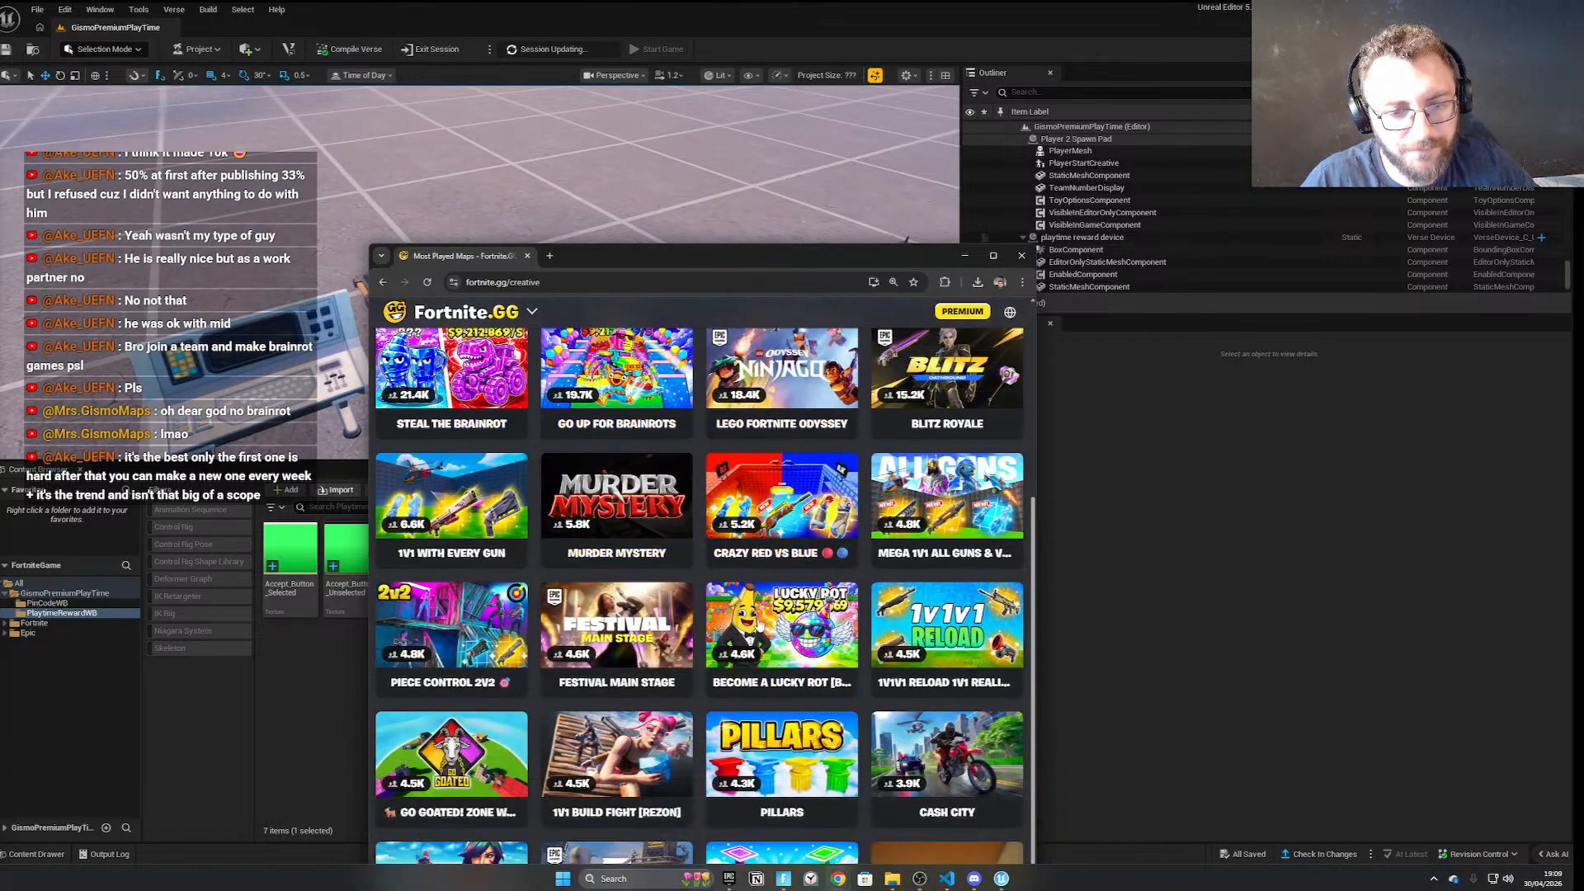
left_click_drag(898, 261, 898, 246)
double_click(898, 245)
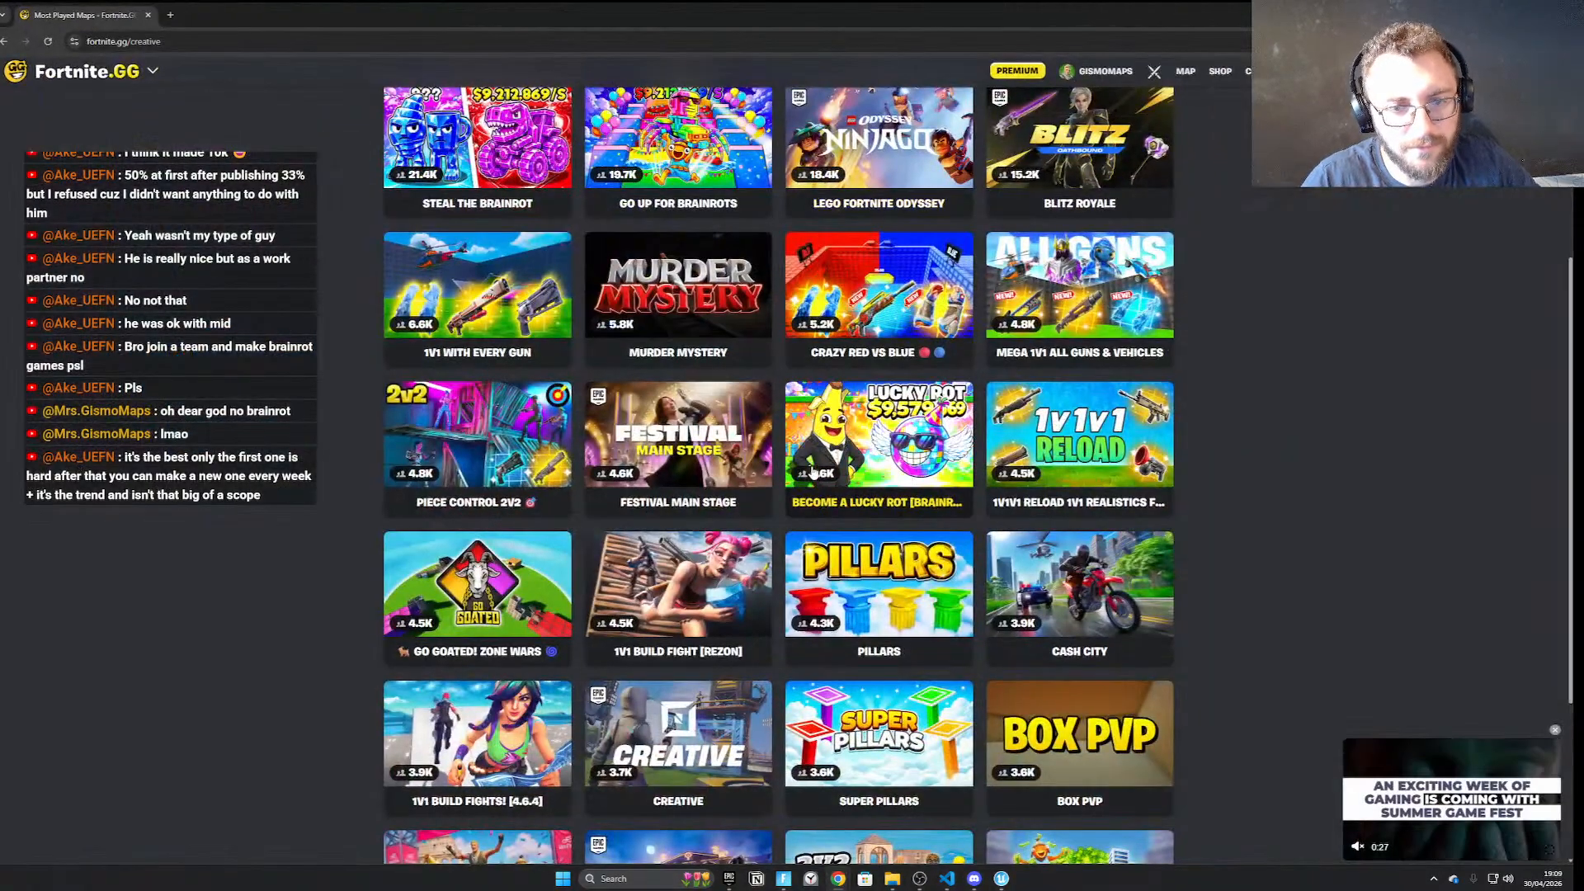
scroll(846, 675, "down", 3)
scroll(845, 675, "up", 3)
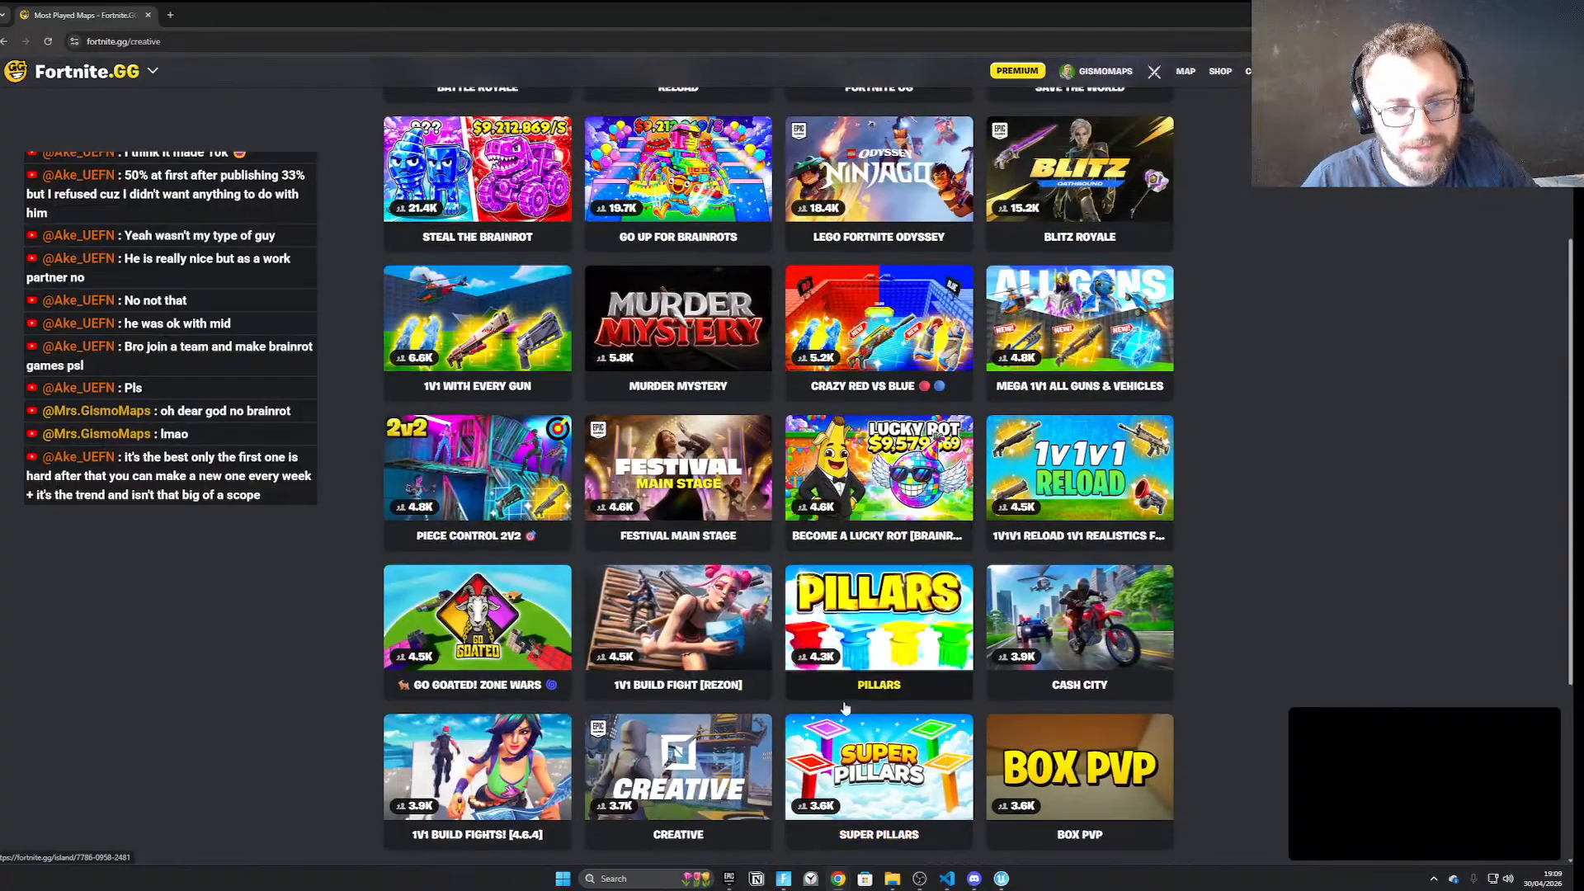
scroll(846, 675, "down", 3)
scroll(1224, 698, "up", 2)
scroll(1224, 697, "up", 3)
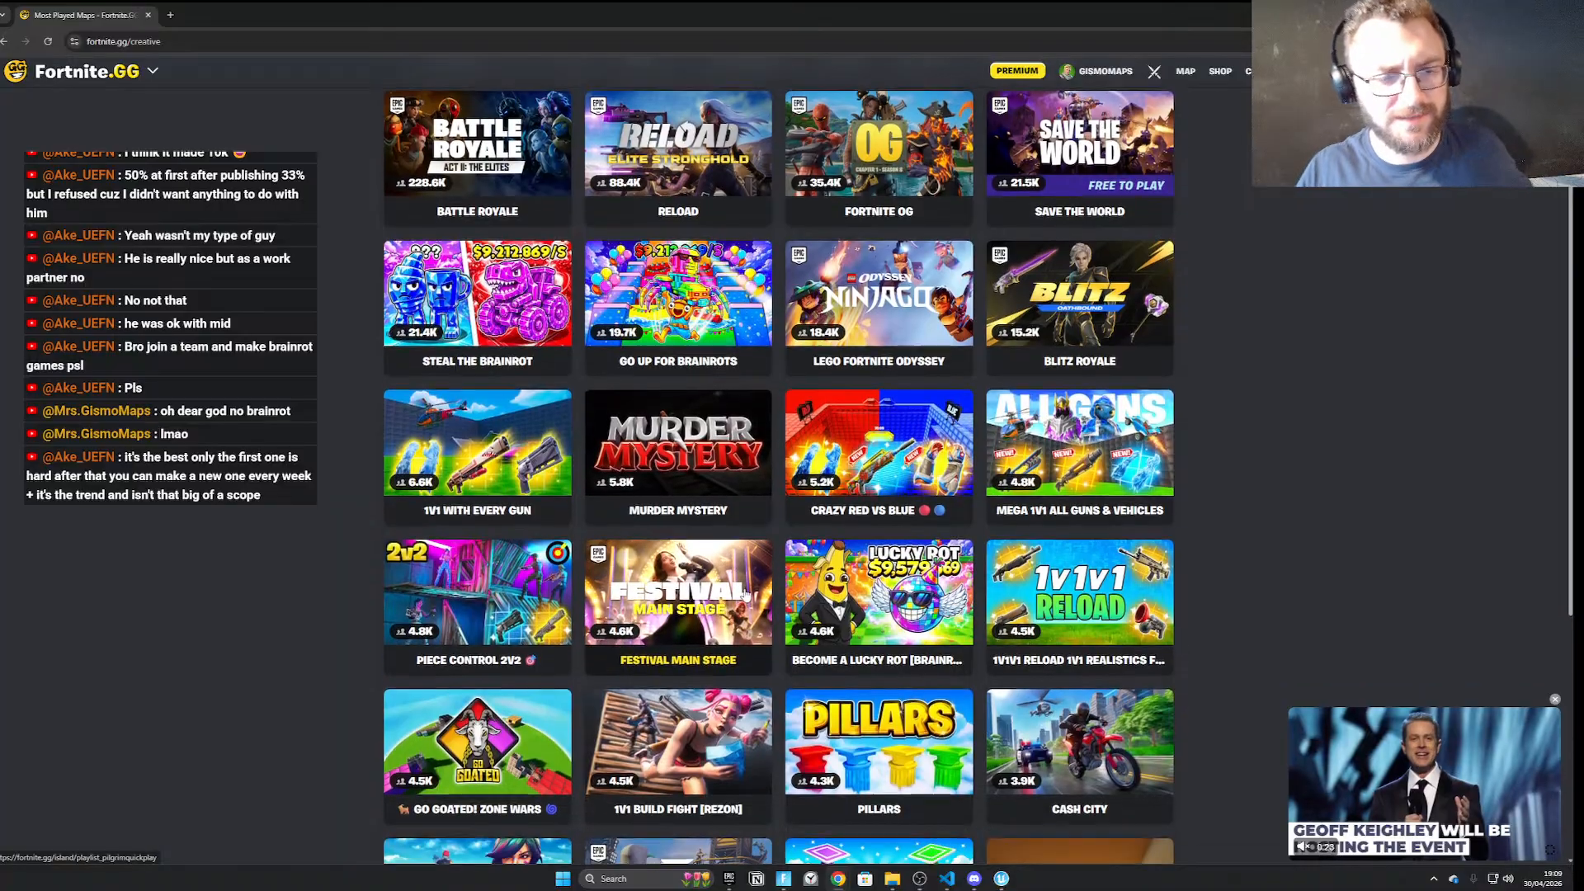
scroll(731, 600, "down", 4)
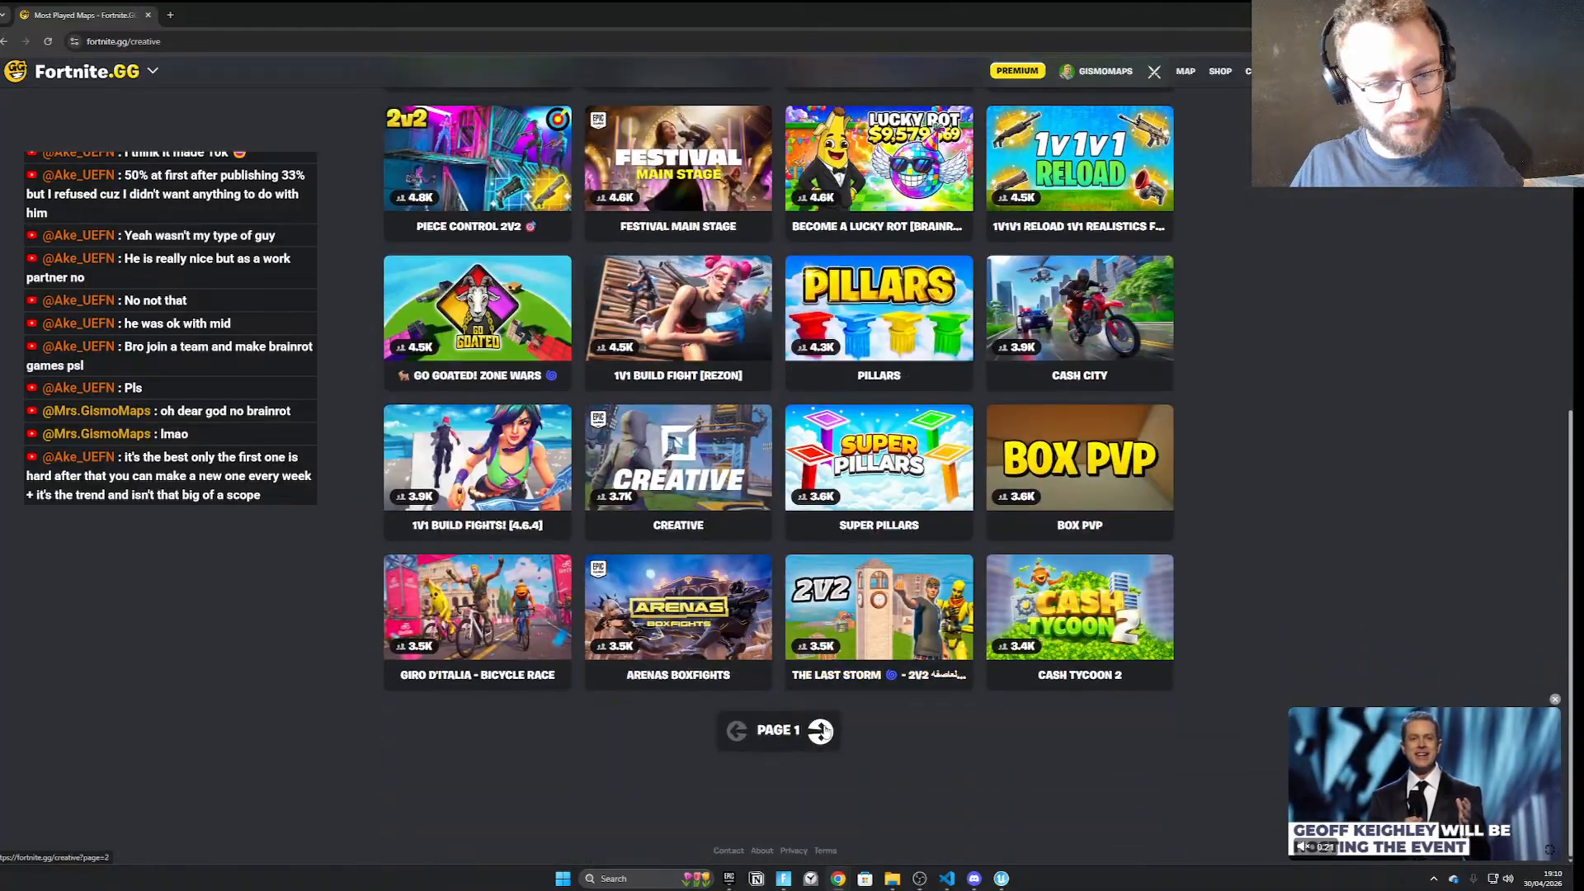
Look through page 2 of the most played maps and continue to page 3
left_click(818, 729)
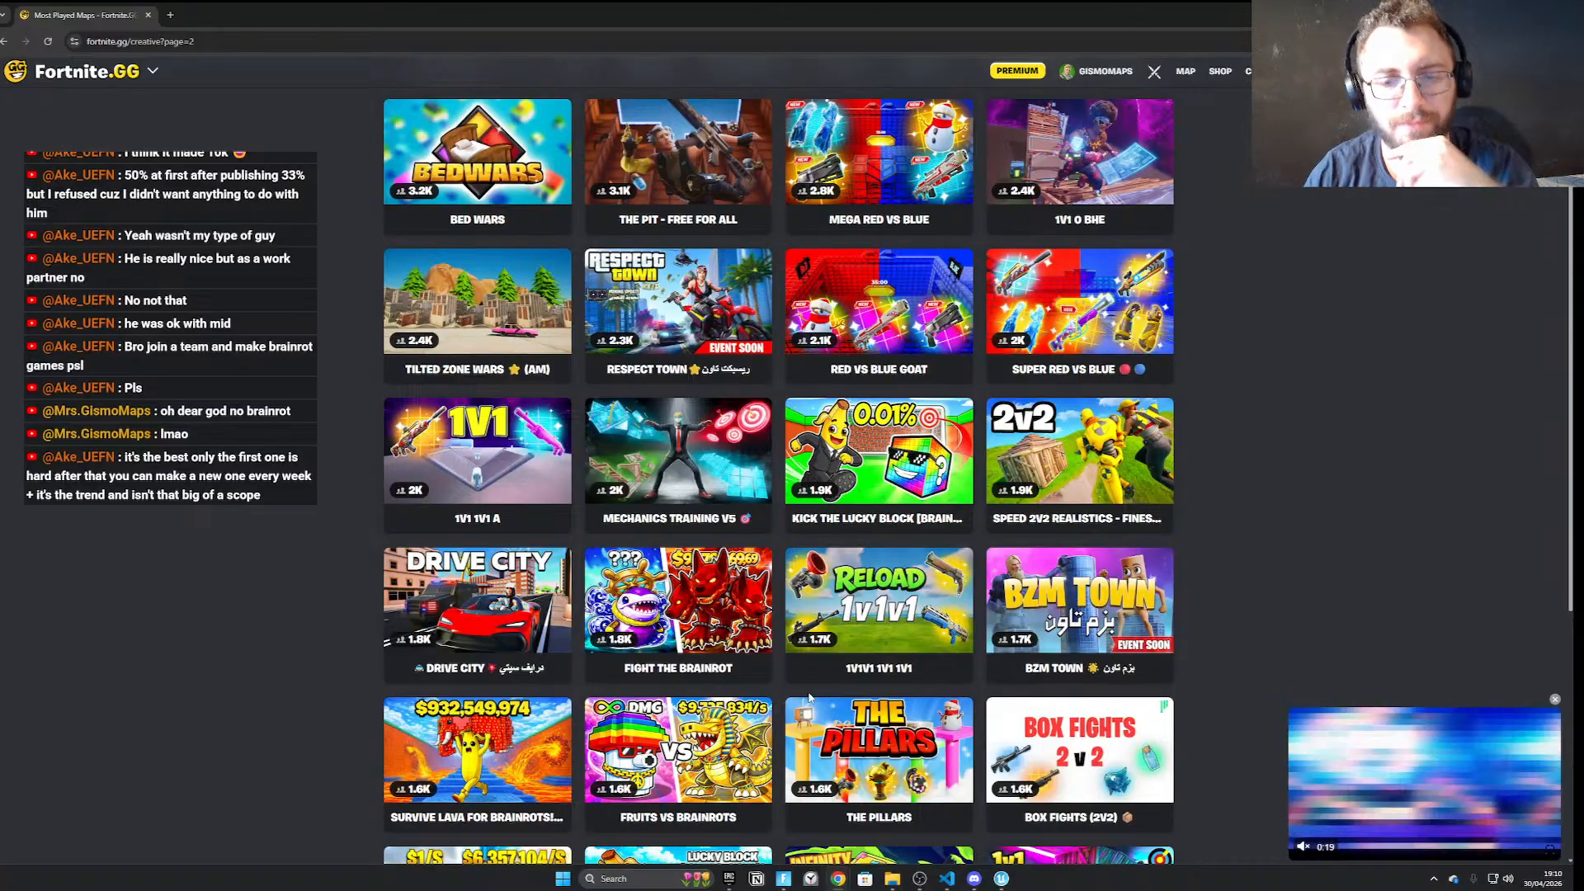
scroll(809, 710, "down", 5)
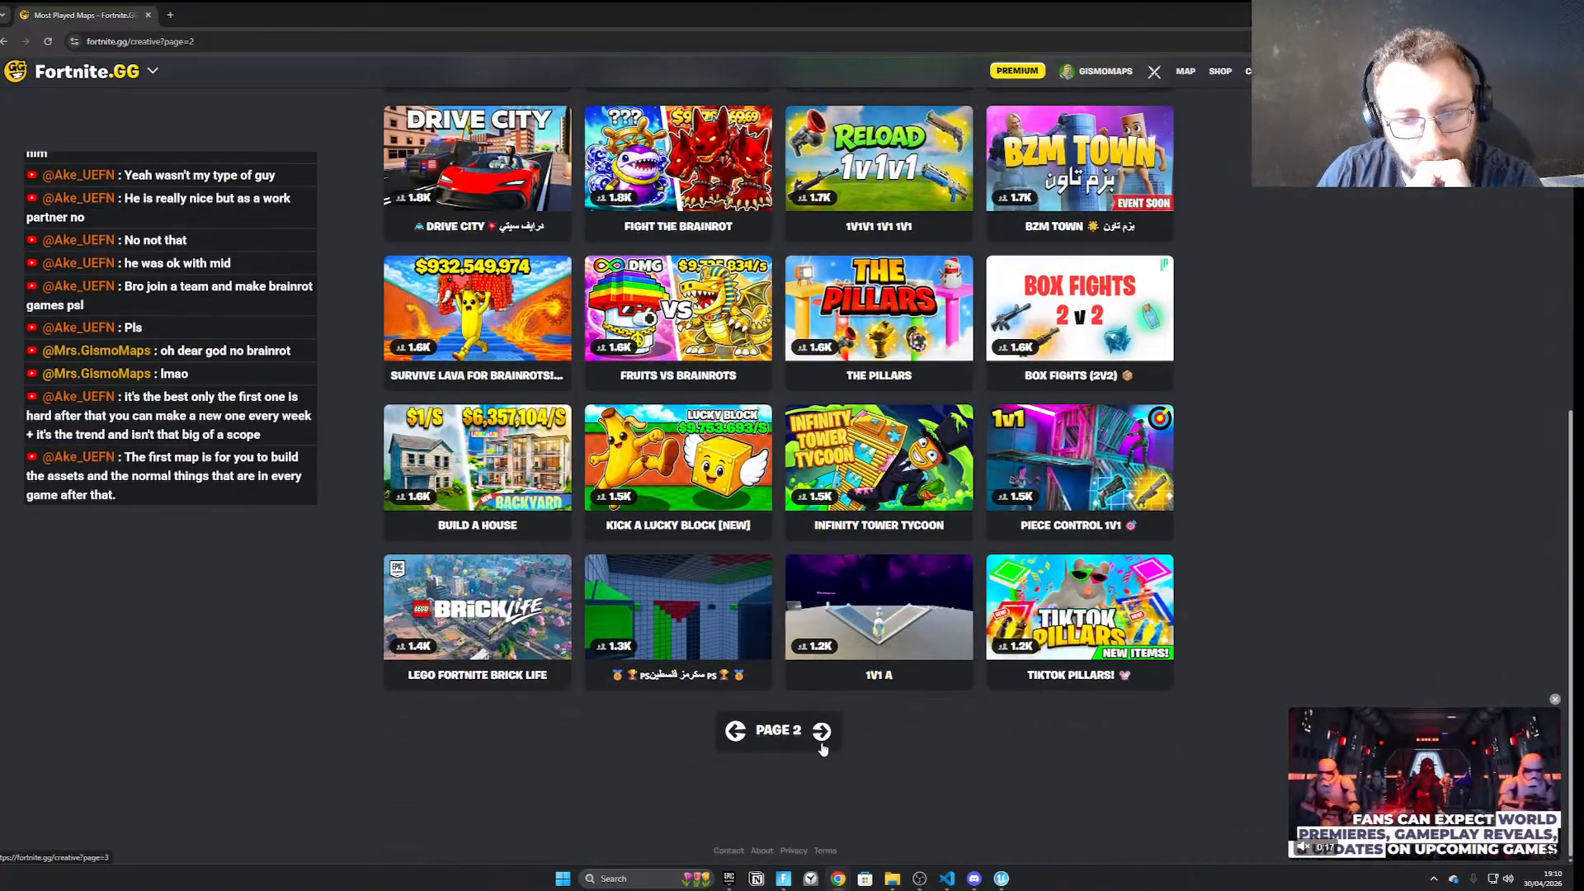
left_click(821, 732)
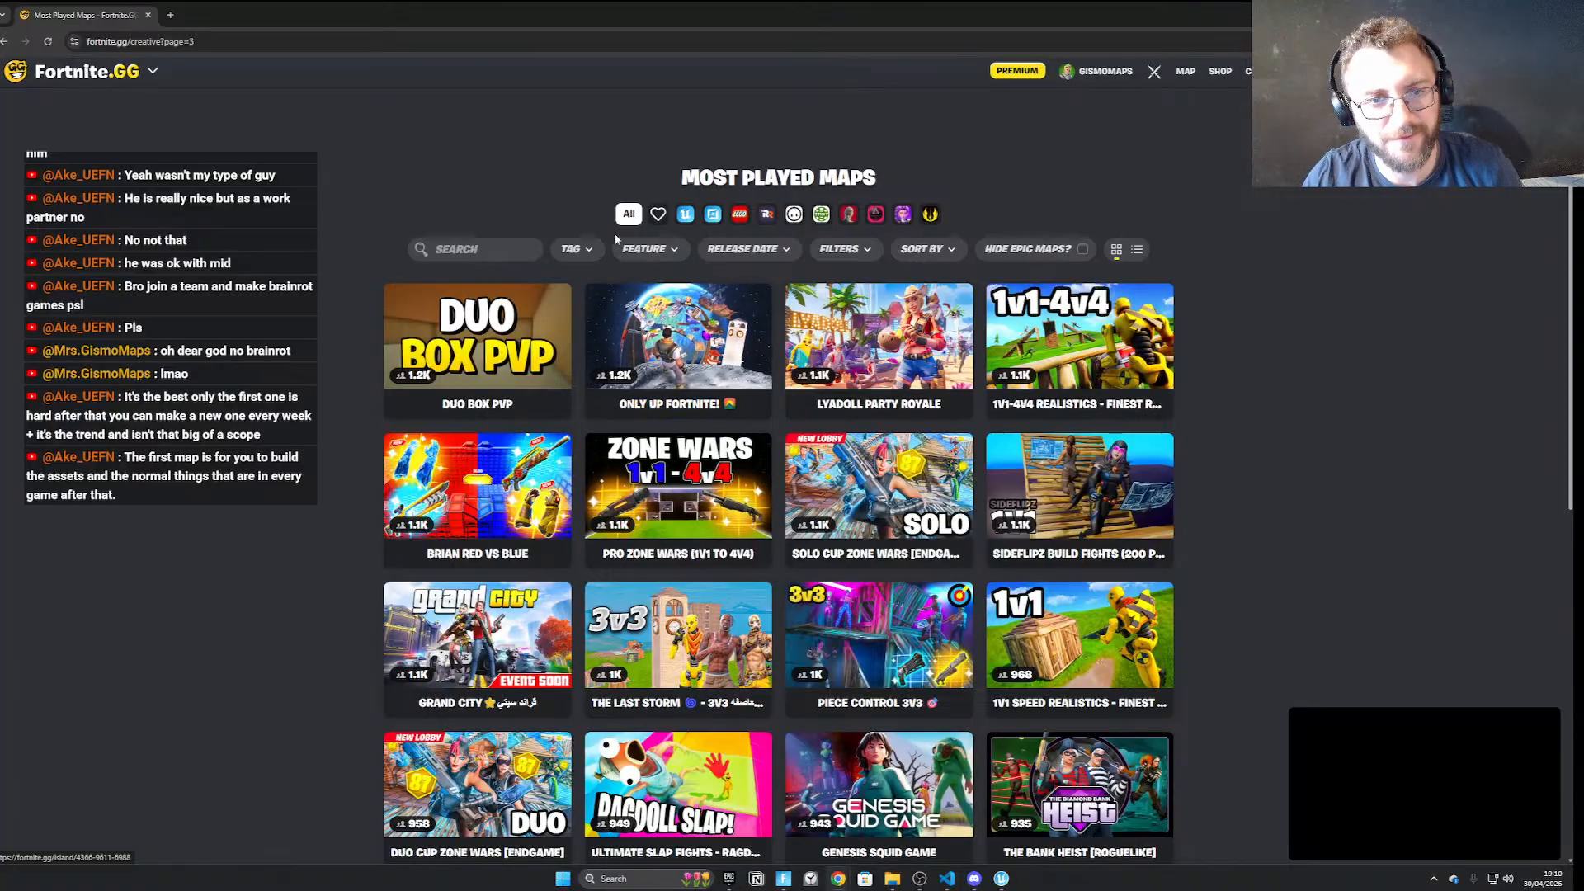
Search the Fortnite.GG maps for "skate", correcting the misspelled term "skae"
left_click(470, 250)
type("skae")
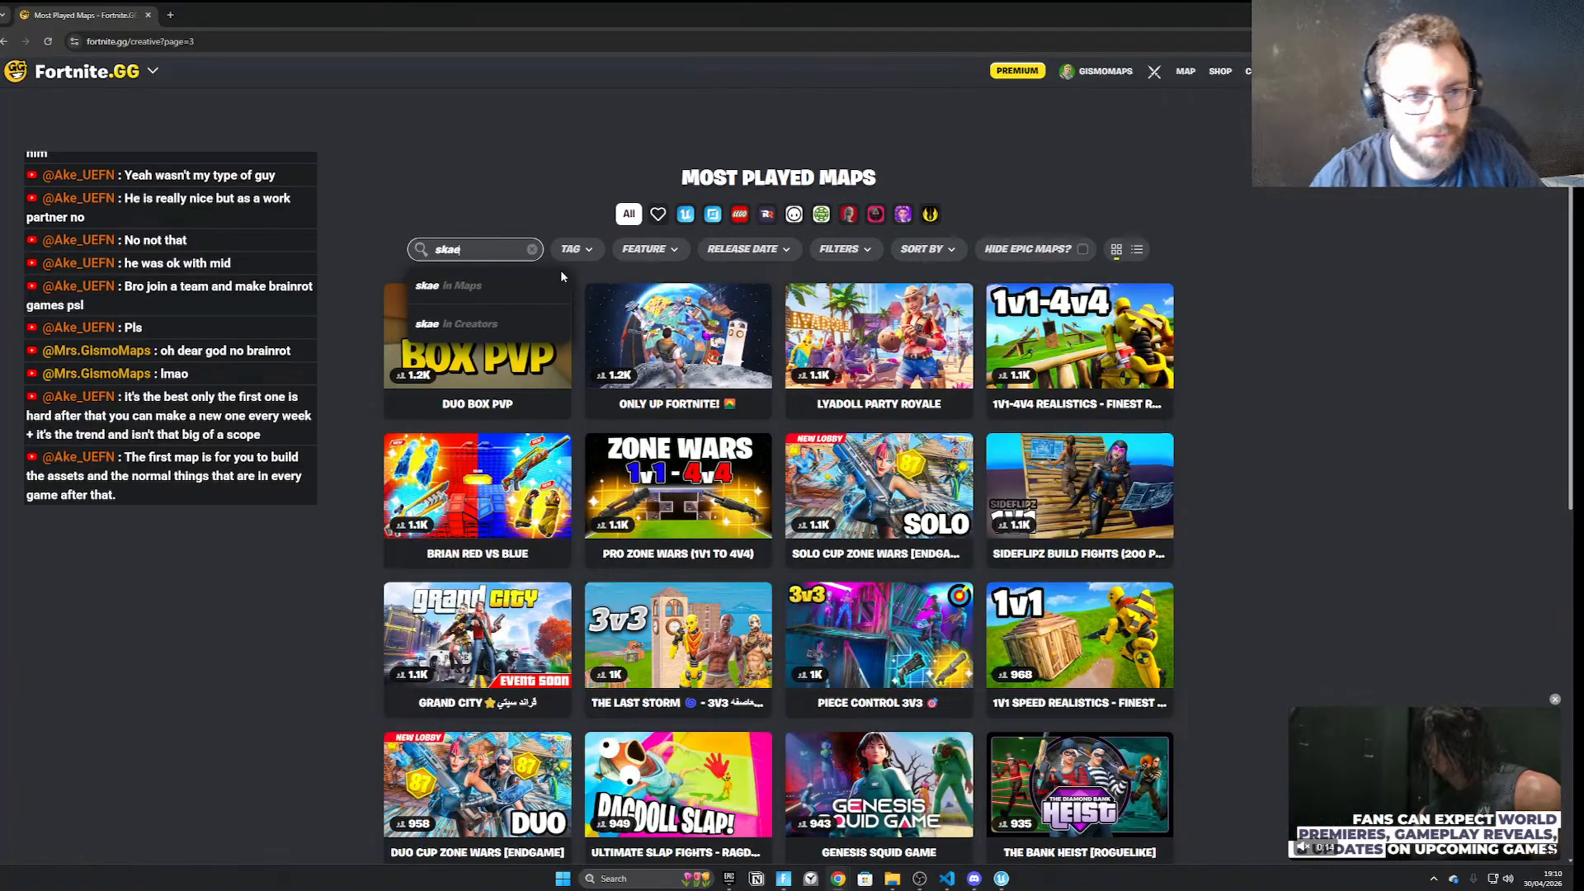
key("Return")
key("BackSpace")
type("te")
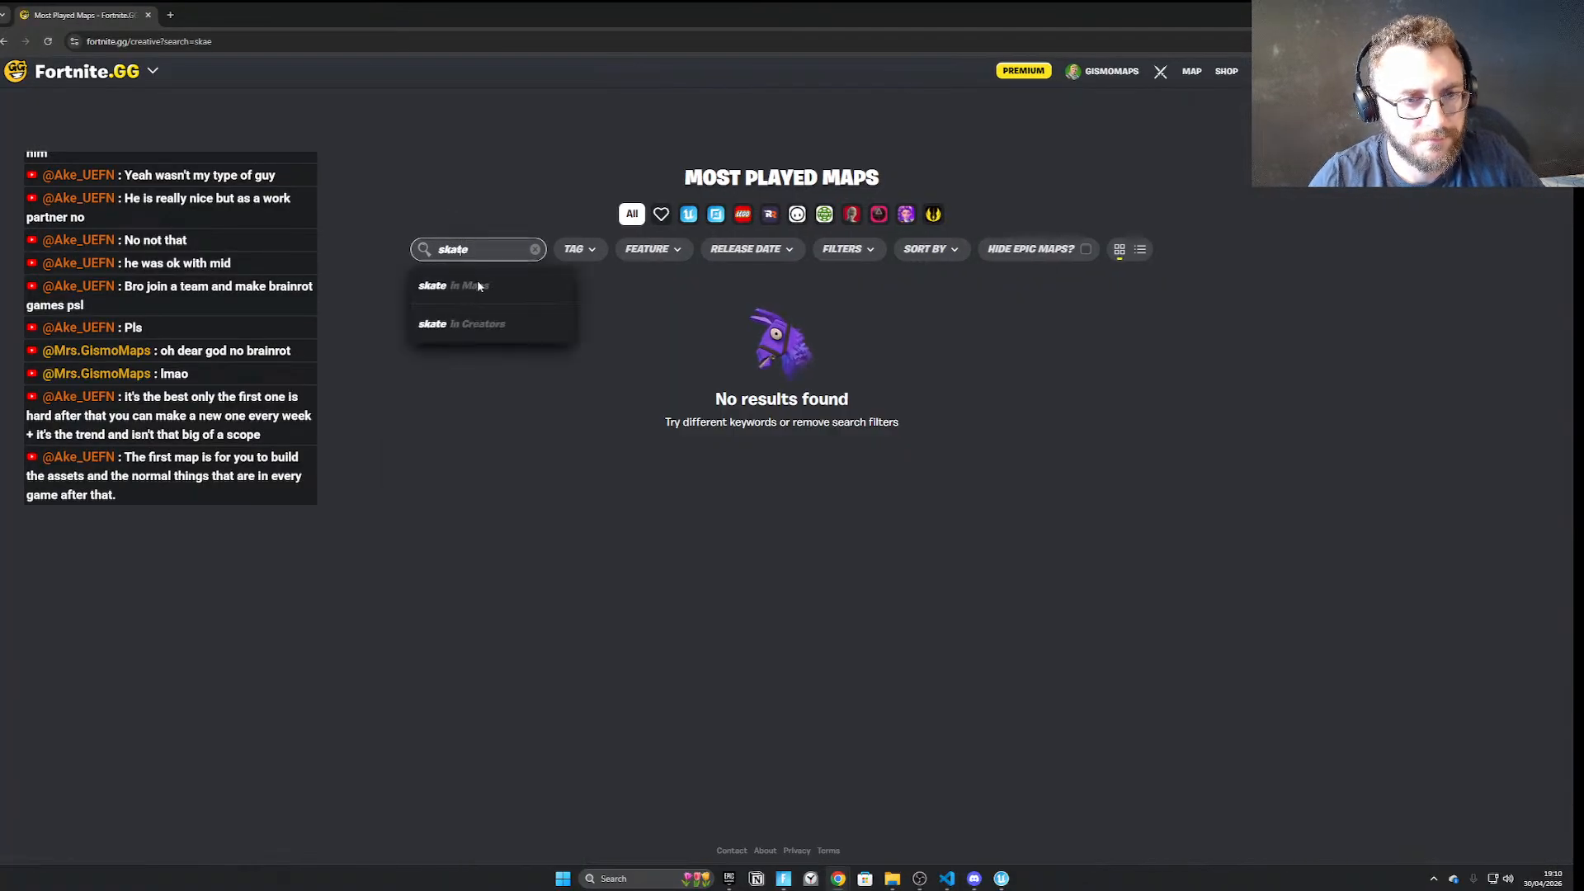
key("Return")
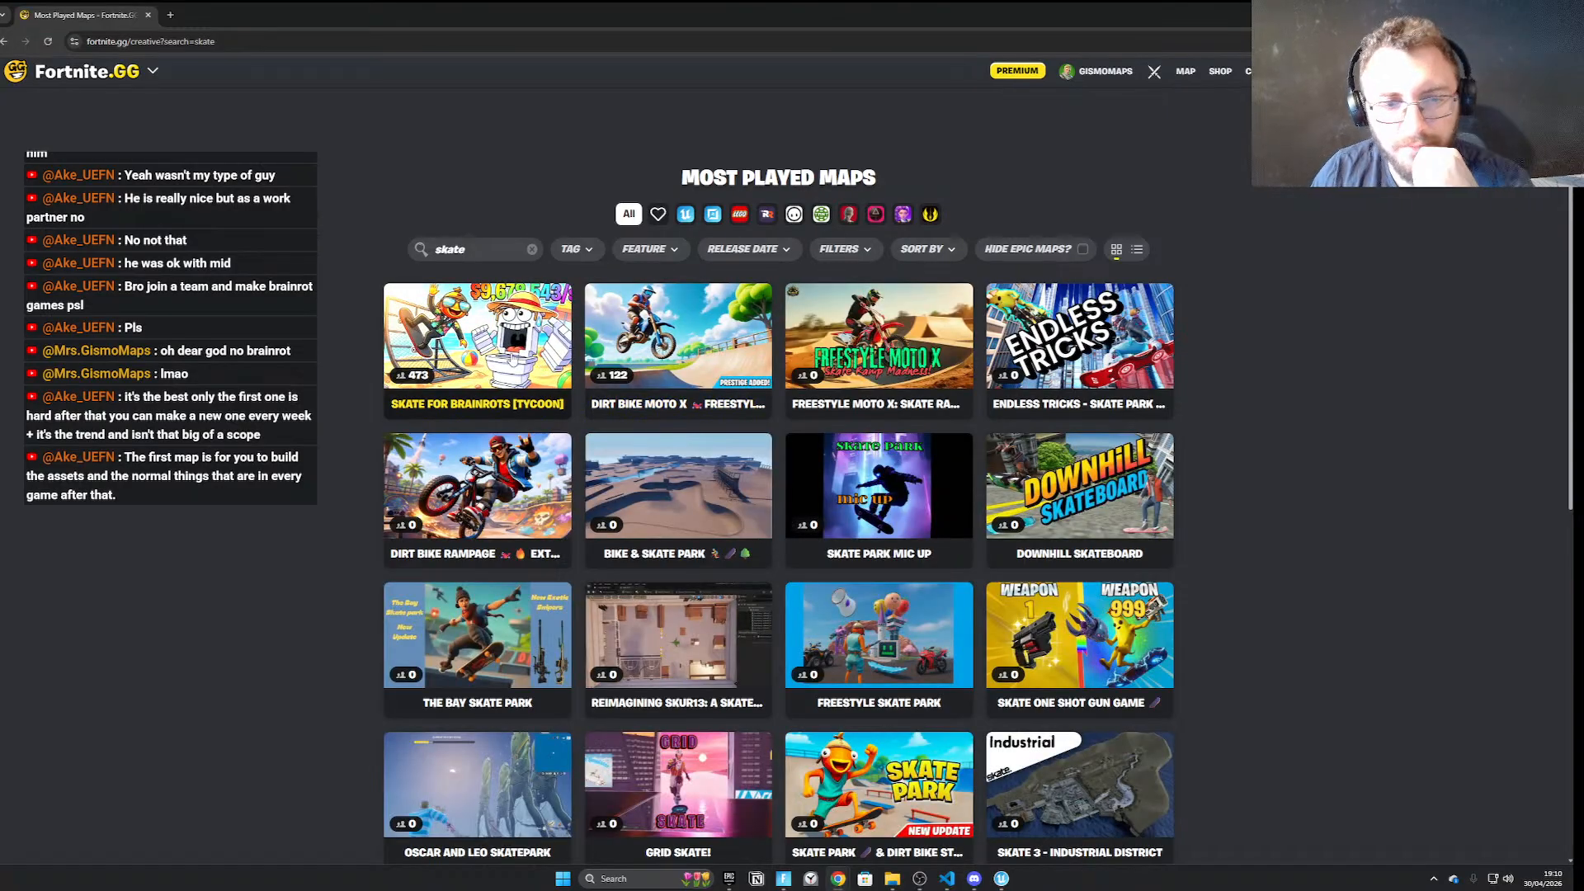
Open the Skate For Brainrots [Tycoon] map page and go through its gameplay screenshots and video
left_click(515, 359)
left_click(573, 499)
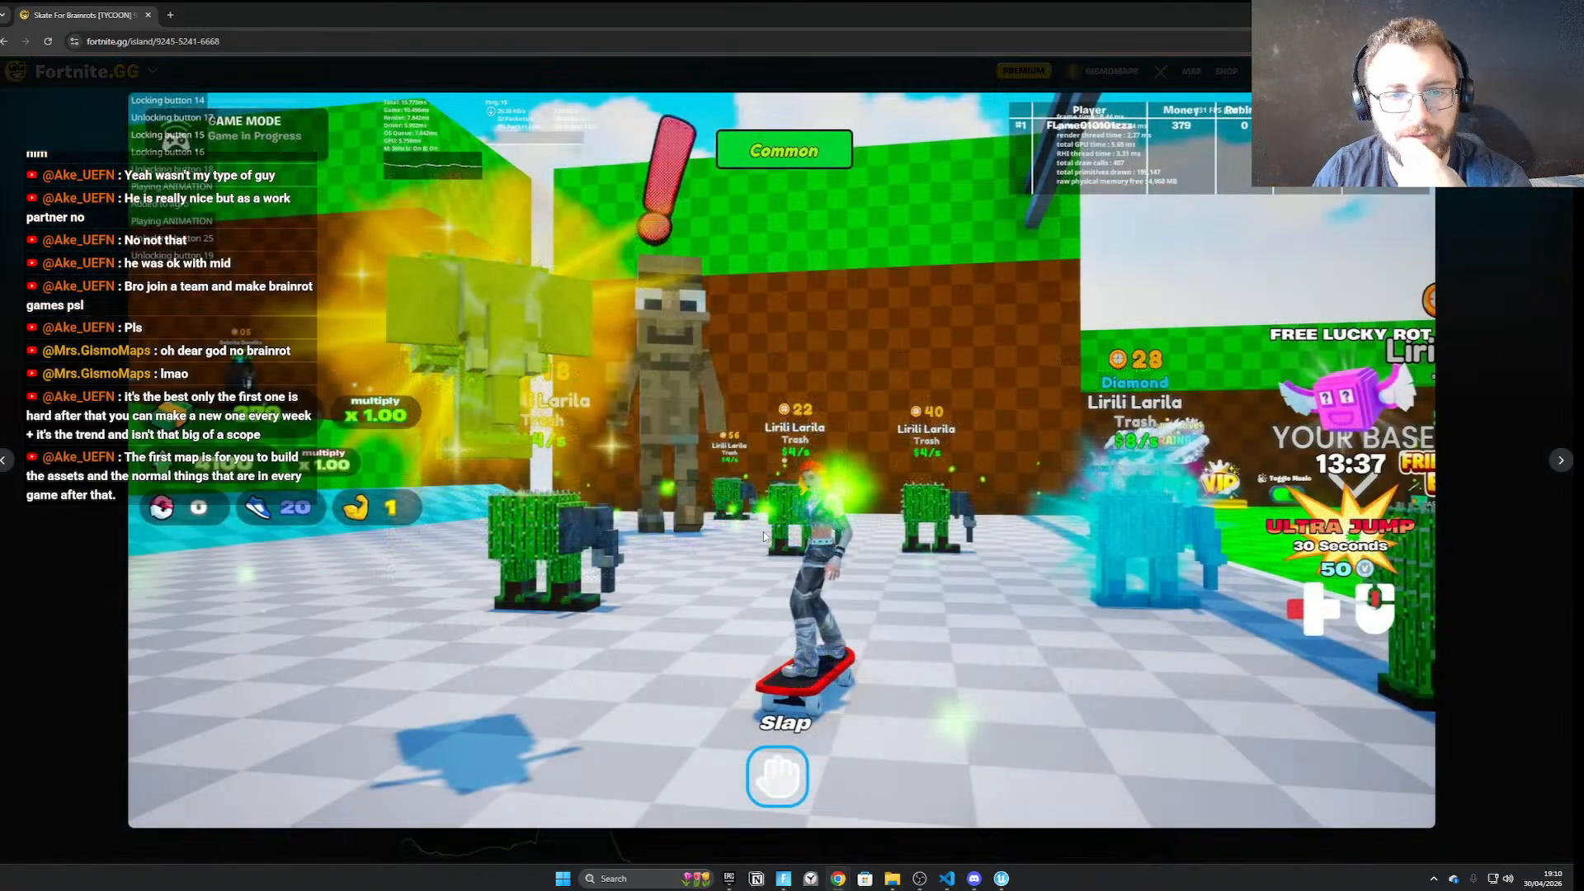
key("Right")
key("Right")
key("Right")
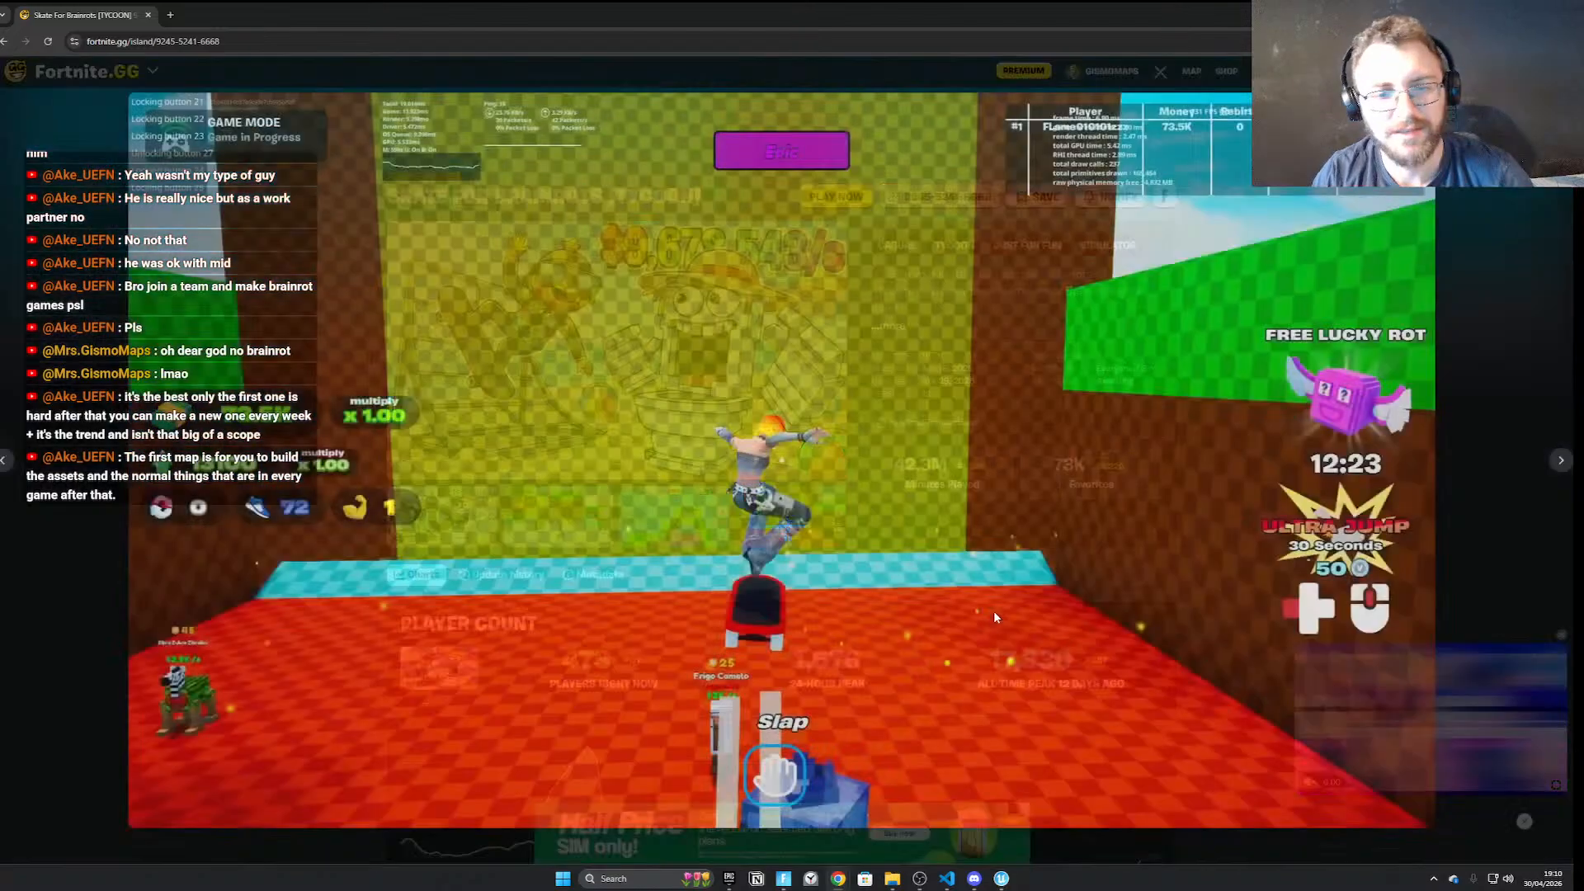
key("Right")
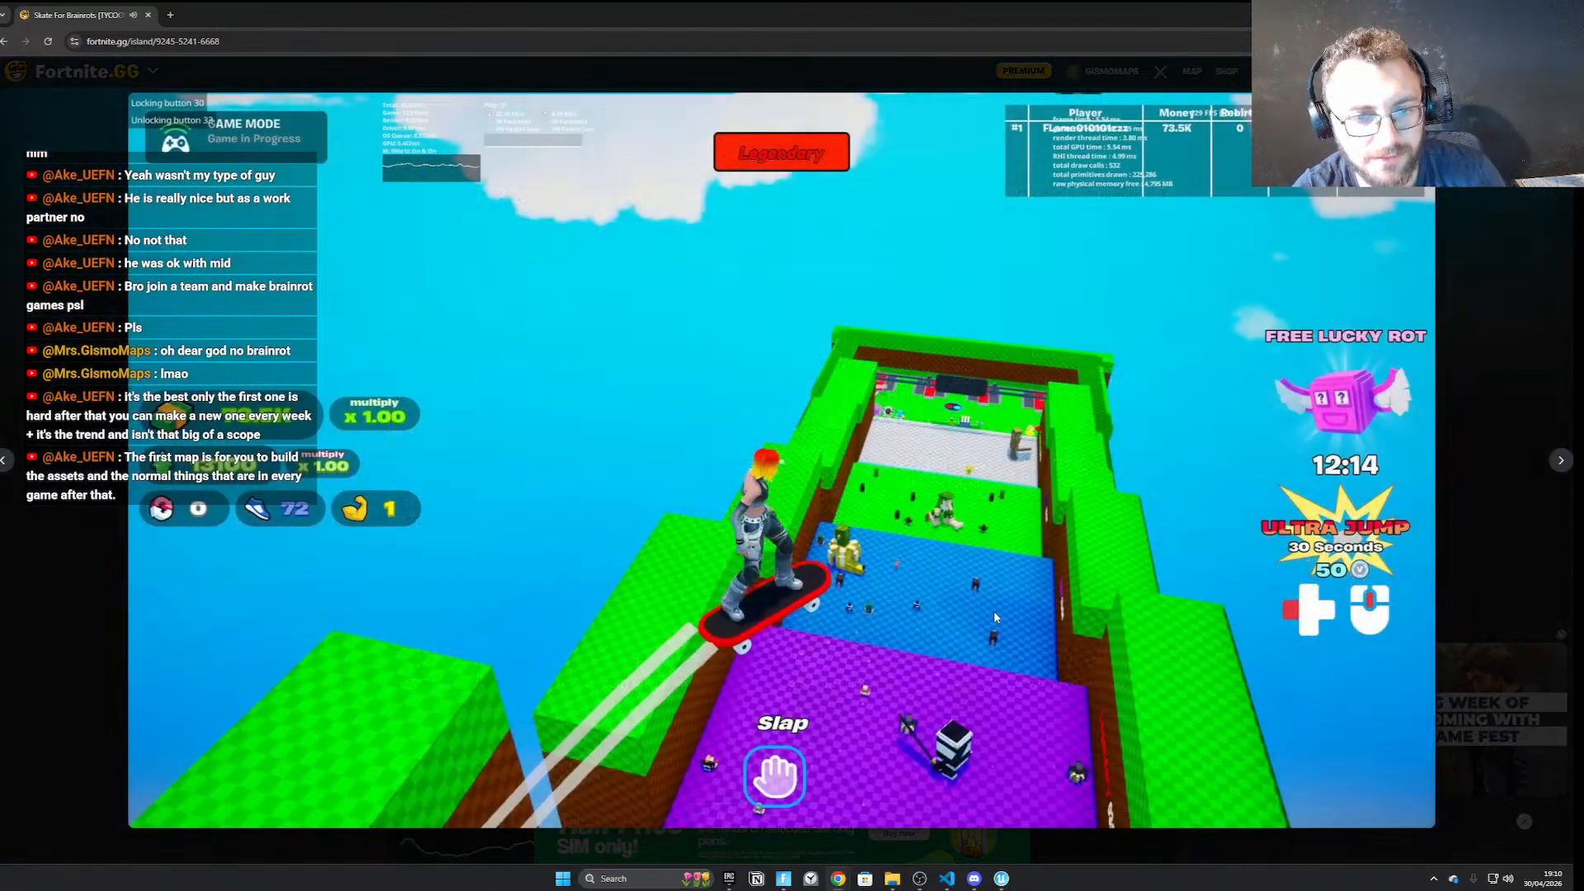
key("Right")
key("Right")
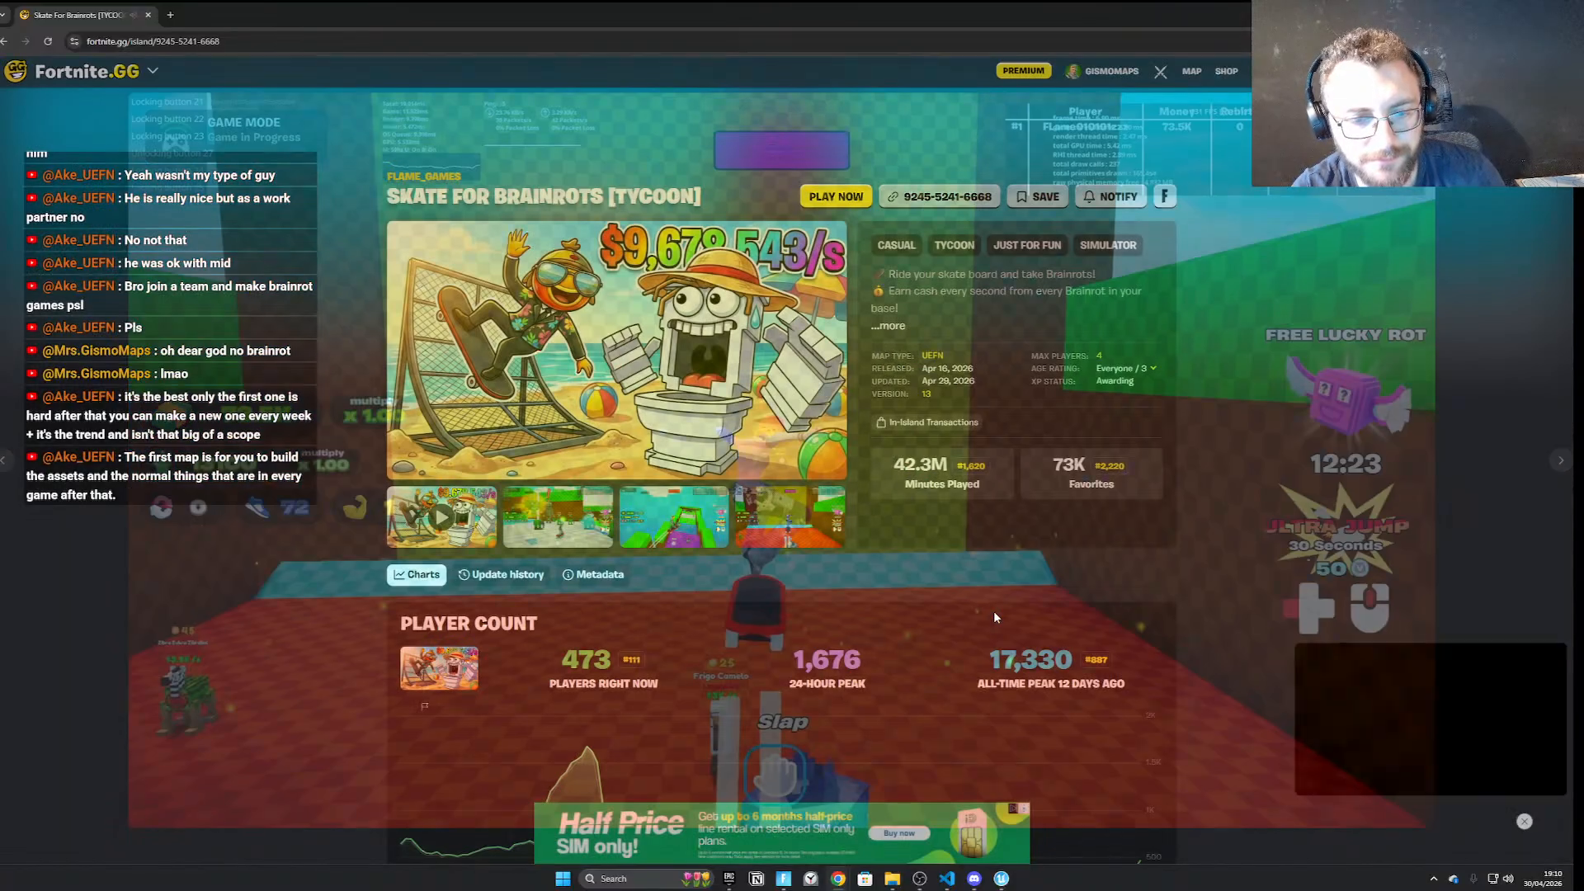
key("Left")
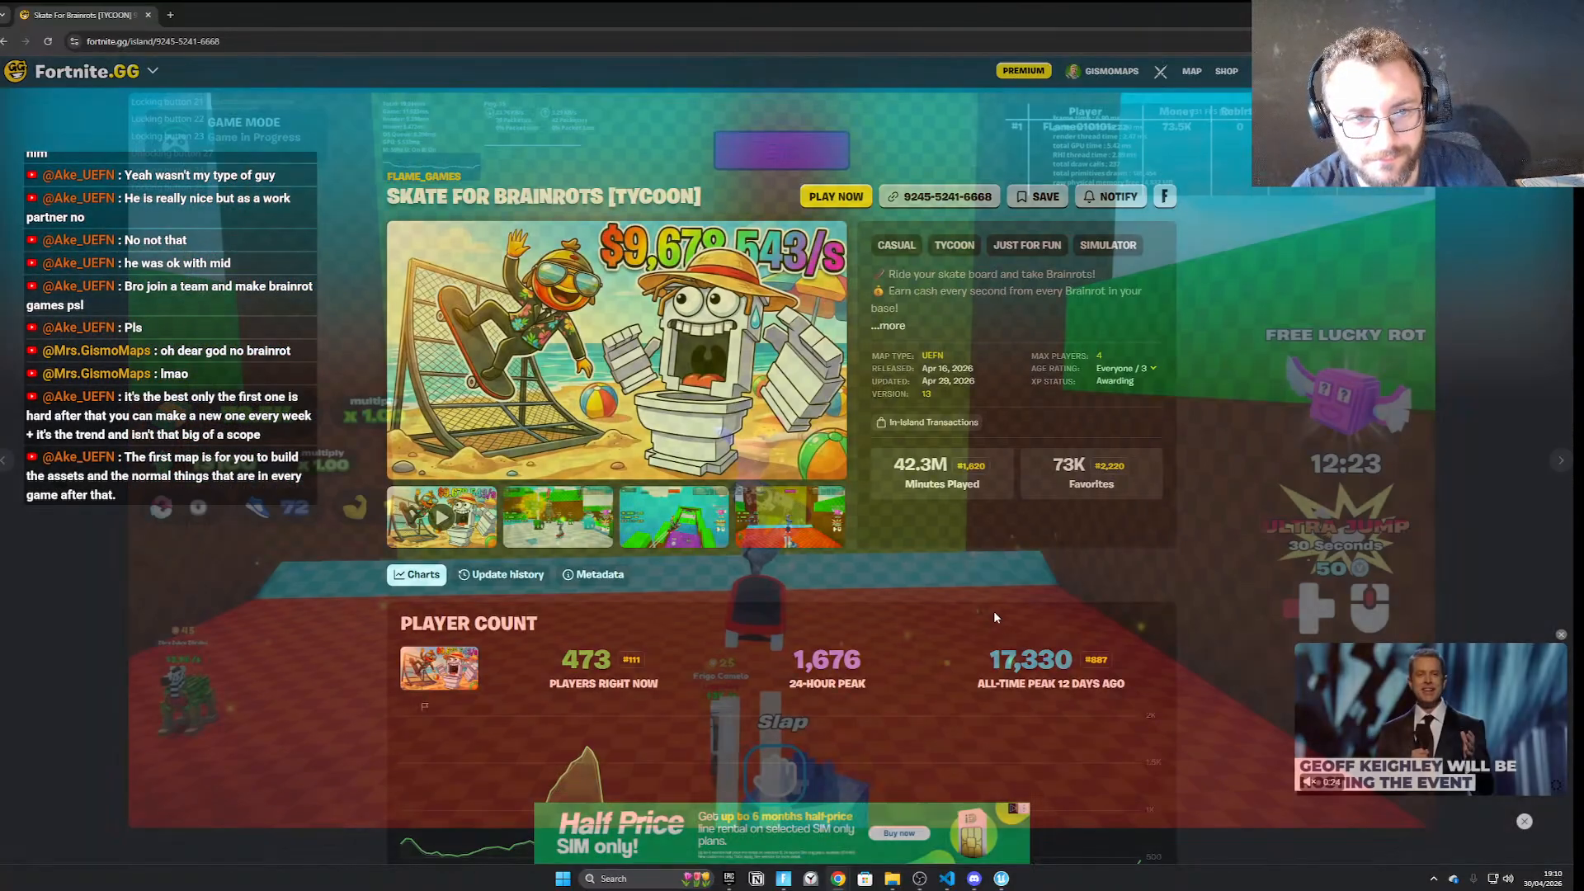
Switch to the running Fortnite session and open the Playtime Rewards menu in the game to check the CLAIMED labels
key("alt+Tab")
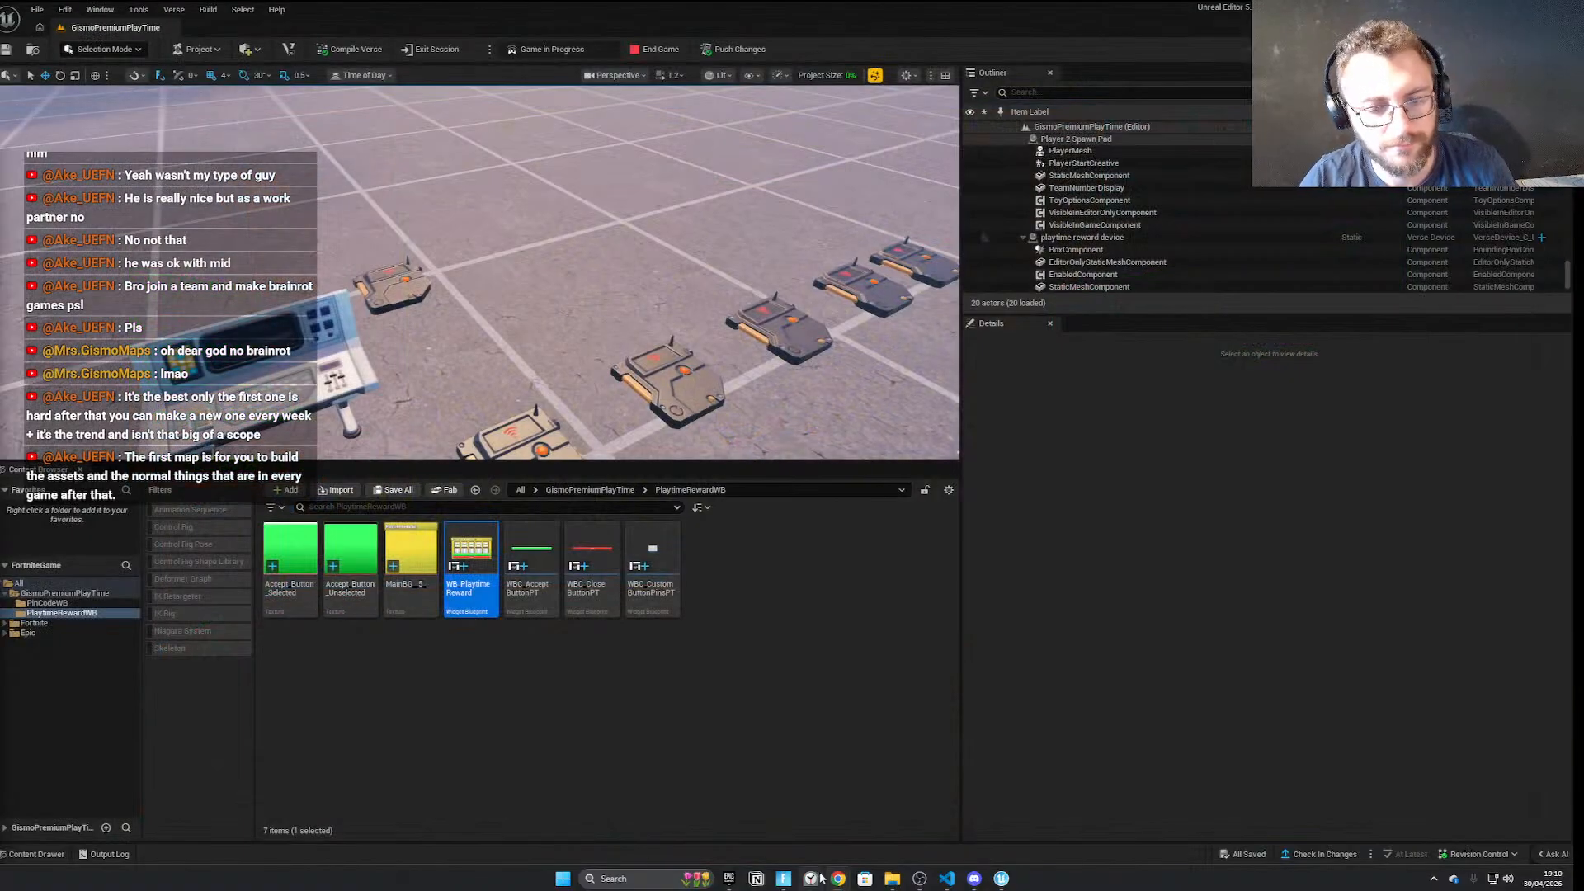
left_click(784, 879)
key("Escape")
key("w")
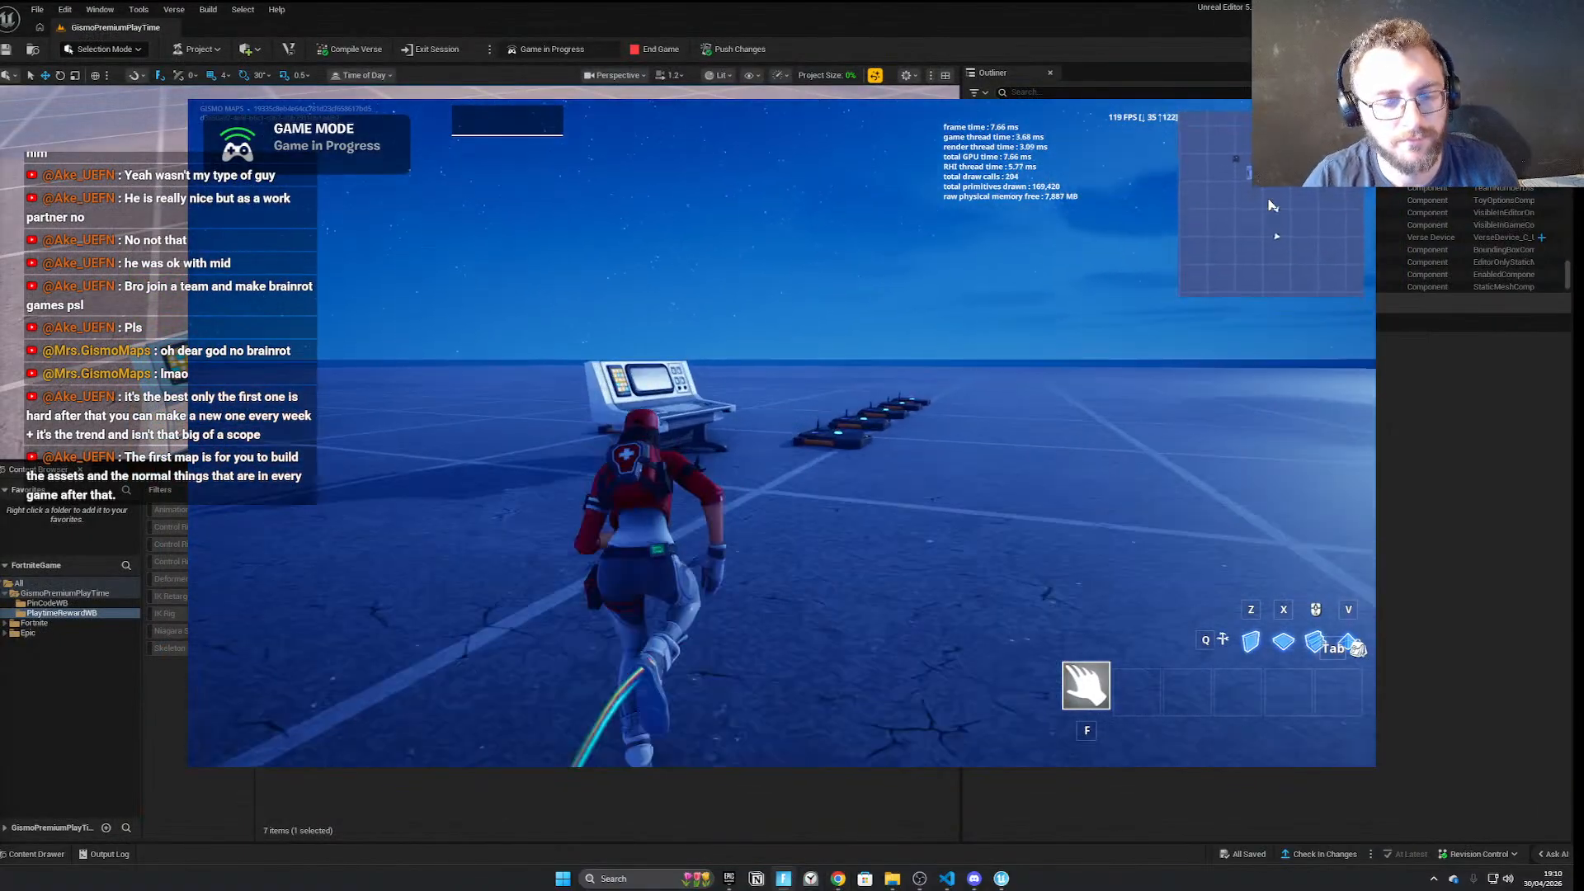
key("e")
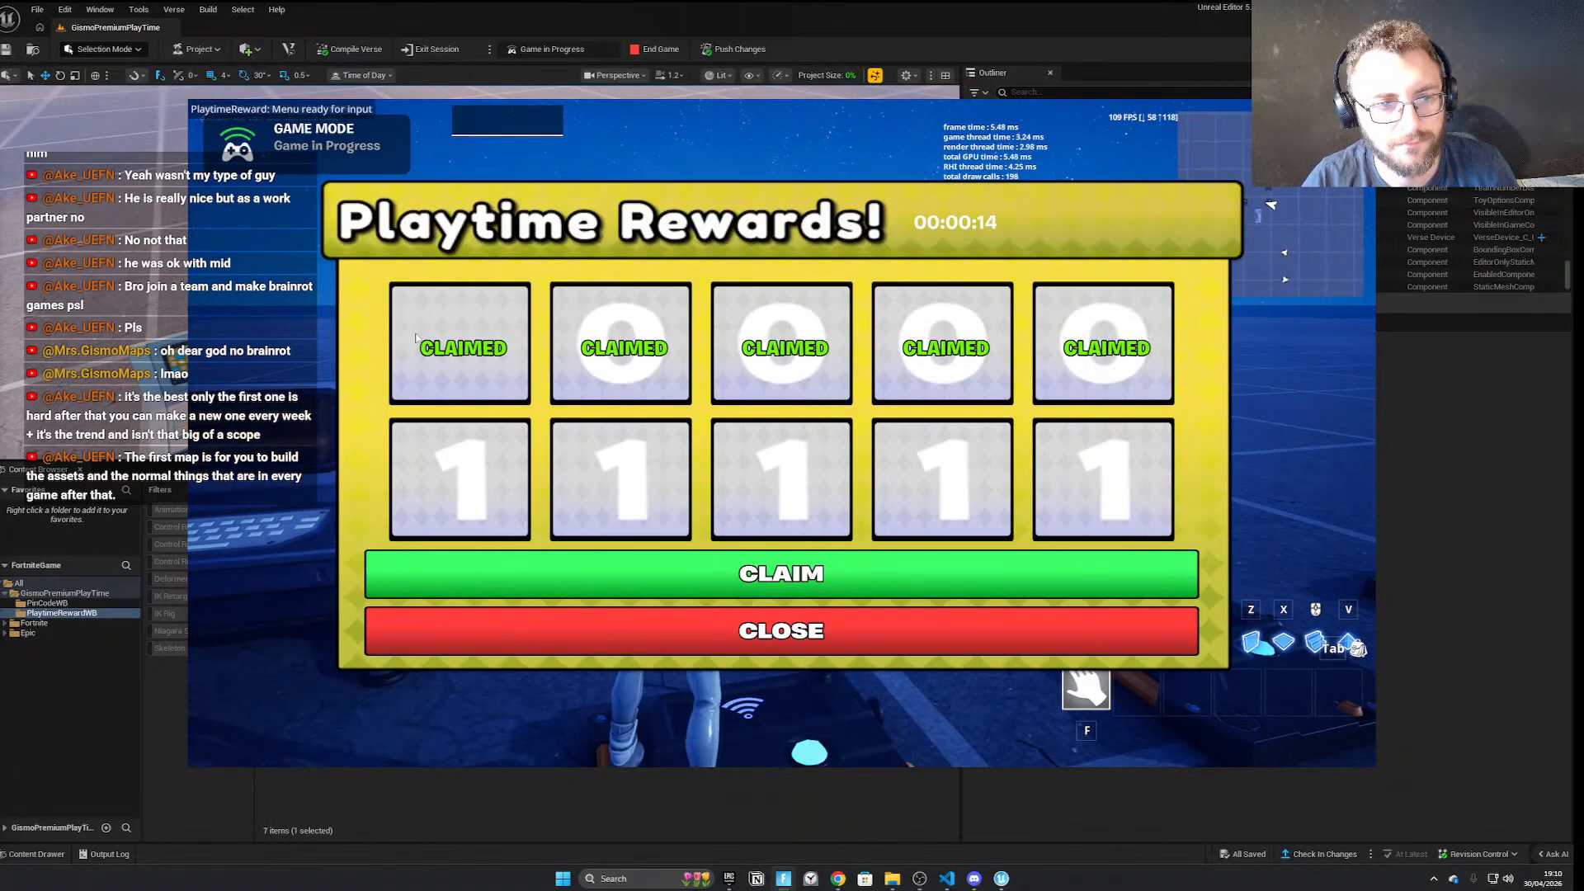
Switch back to the Unreal Editor and open the WB_PlaytimeReward widget for editing
mouse_move(1001, 879)
left_click(903, 840)
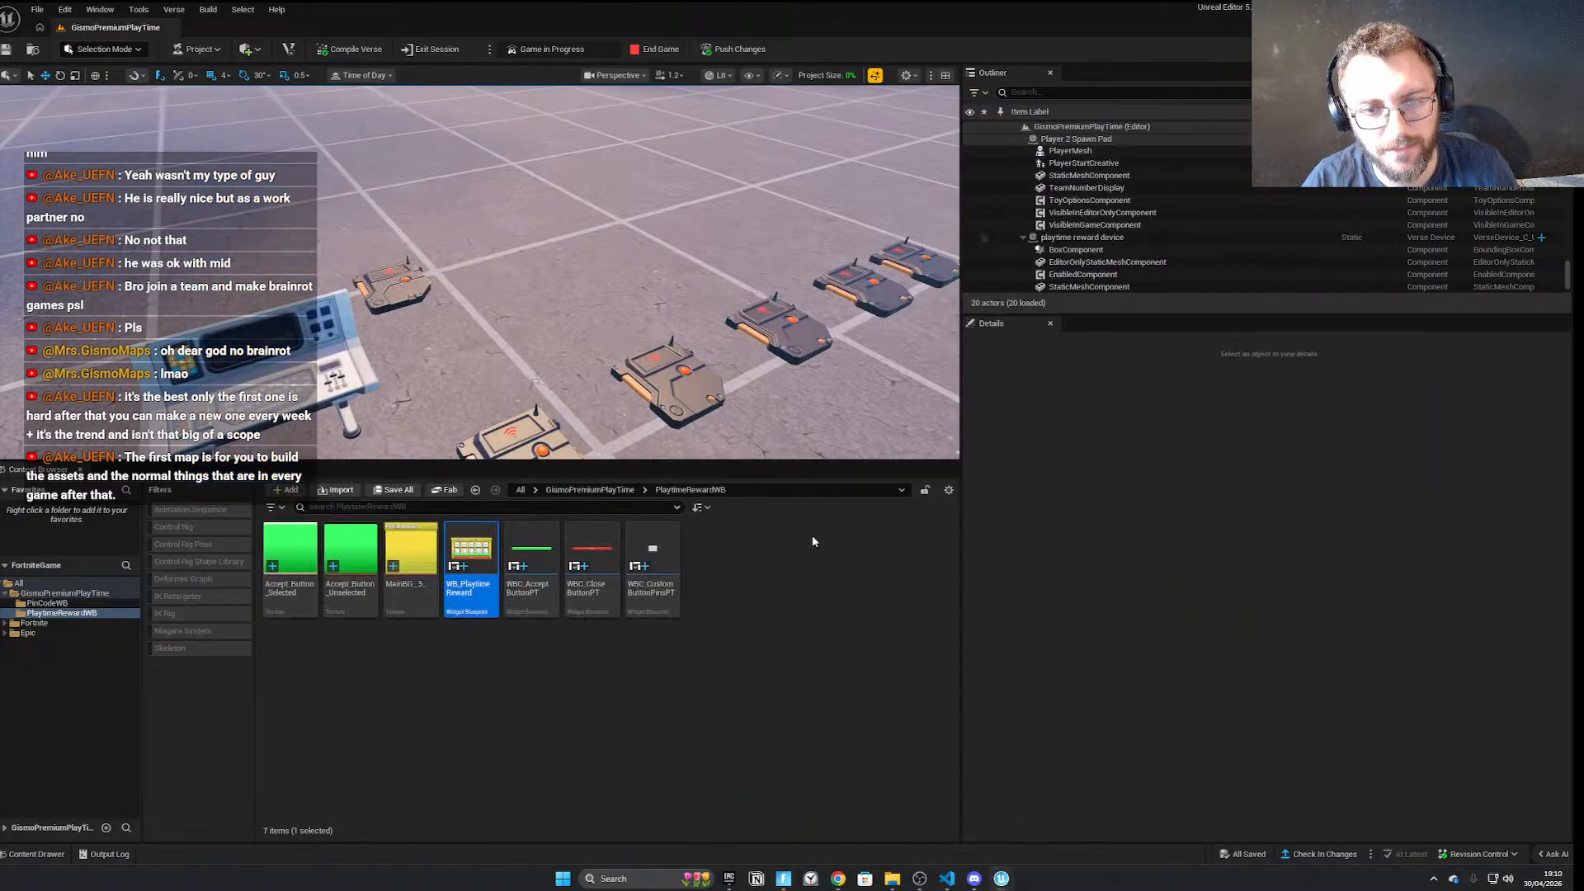
double_click(461, 561)
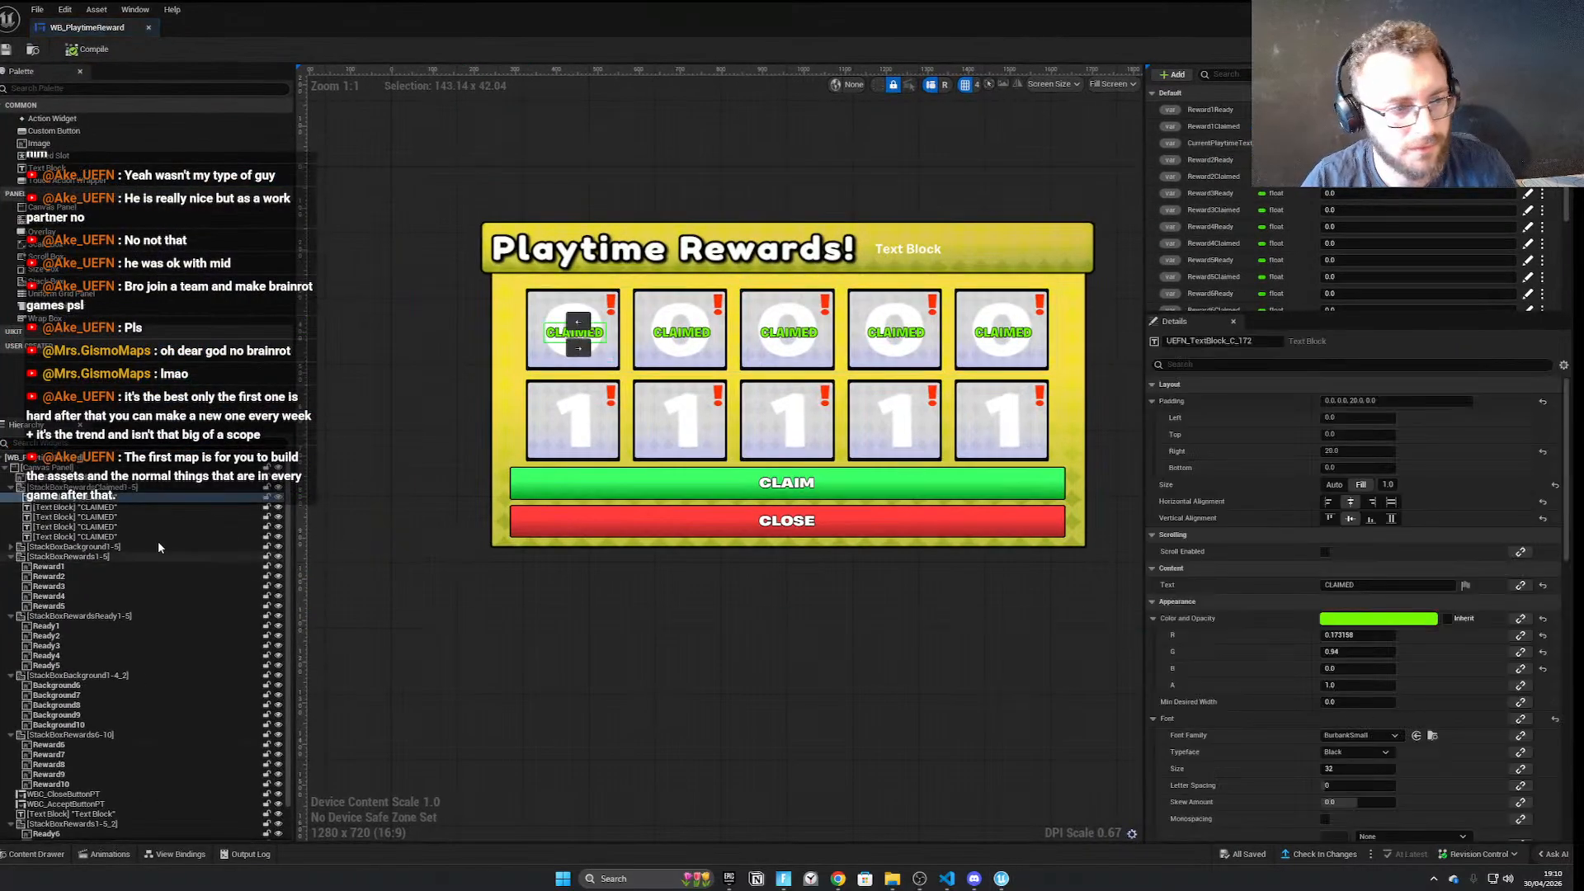
Set the visibility of the five CLAIMED text blocks to Not Hit-Testable (Self Only)
scroll(1411, 773, "down", 15)
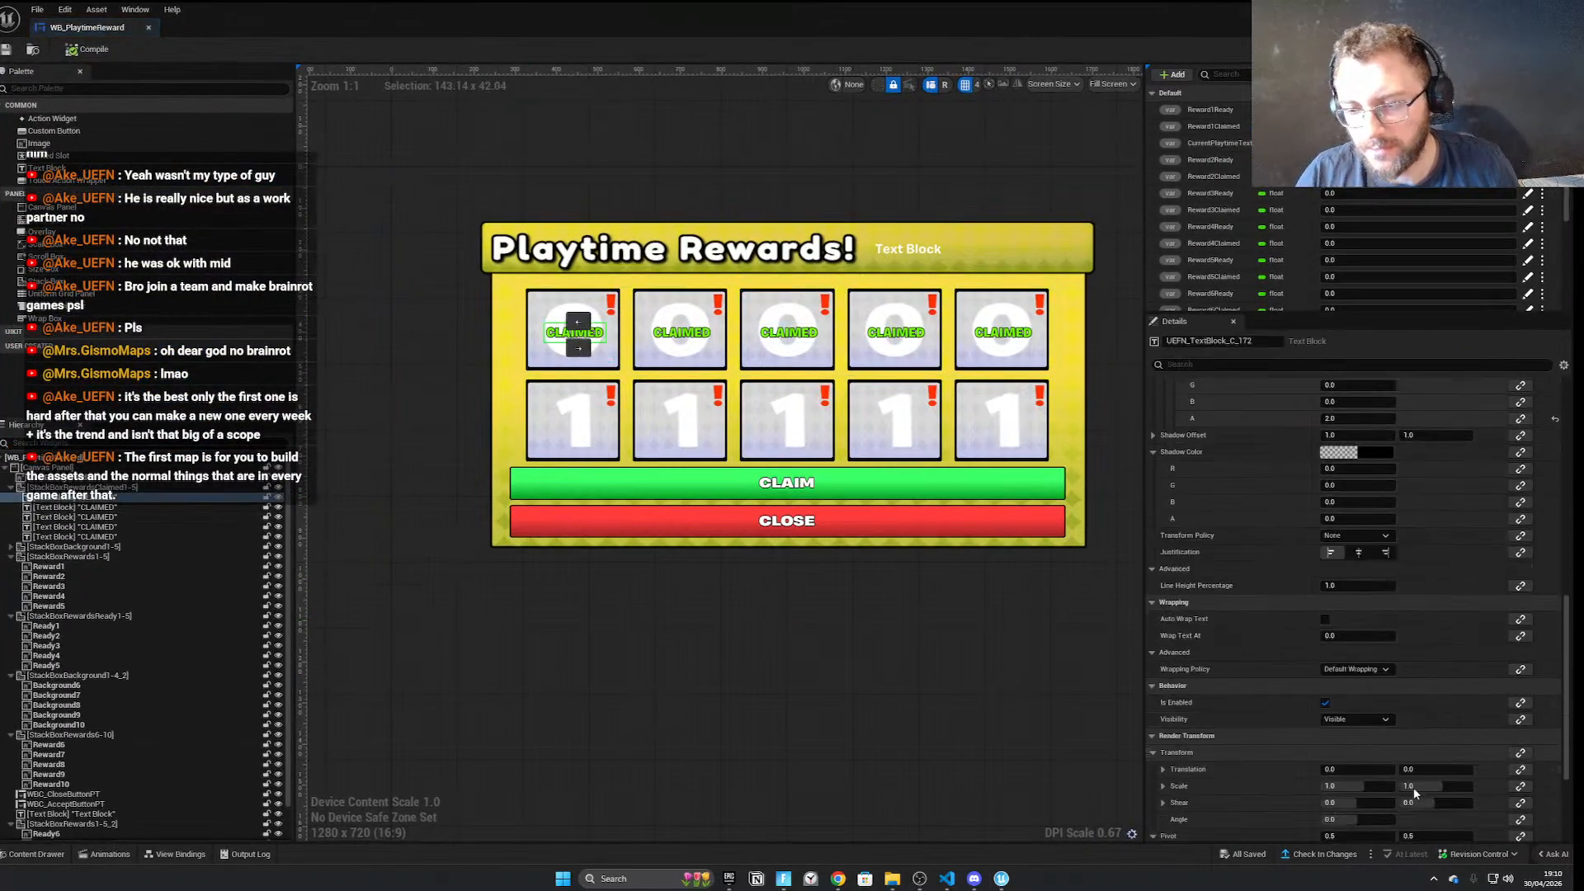
scroll(1414, 785, "down", 3)
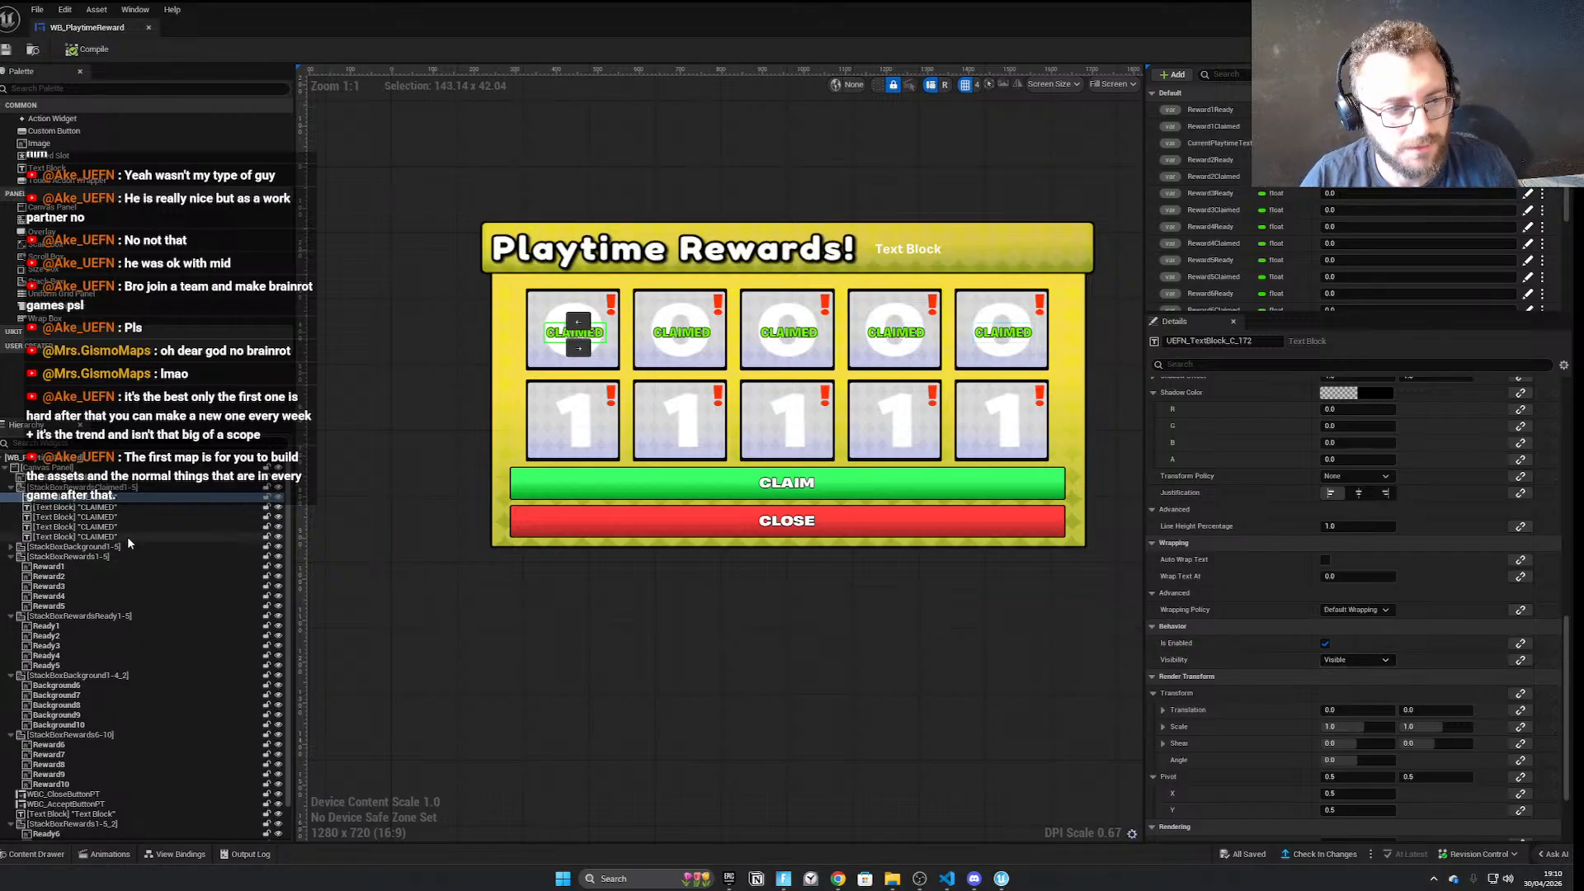
left_click(91, 536, "shift")
left_click(1355, 660)
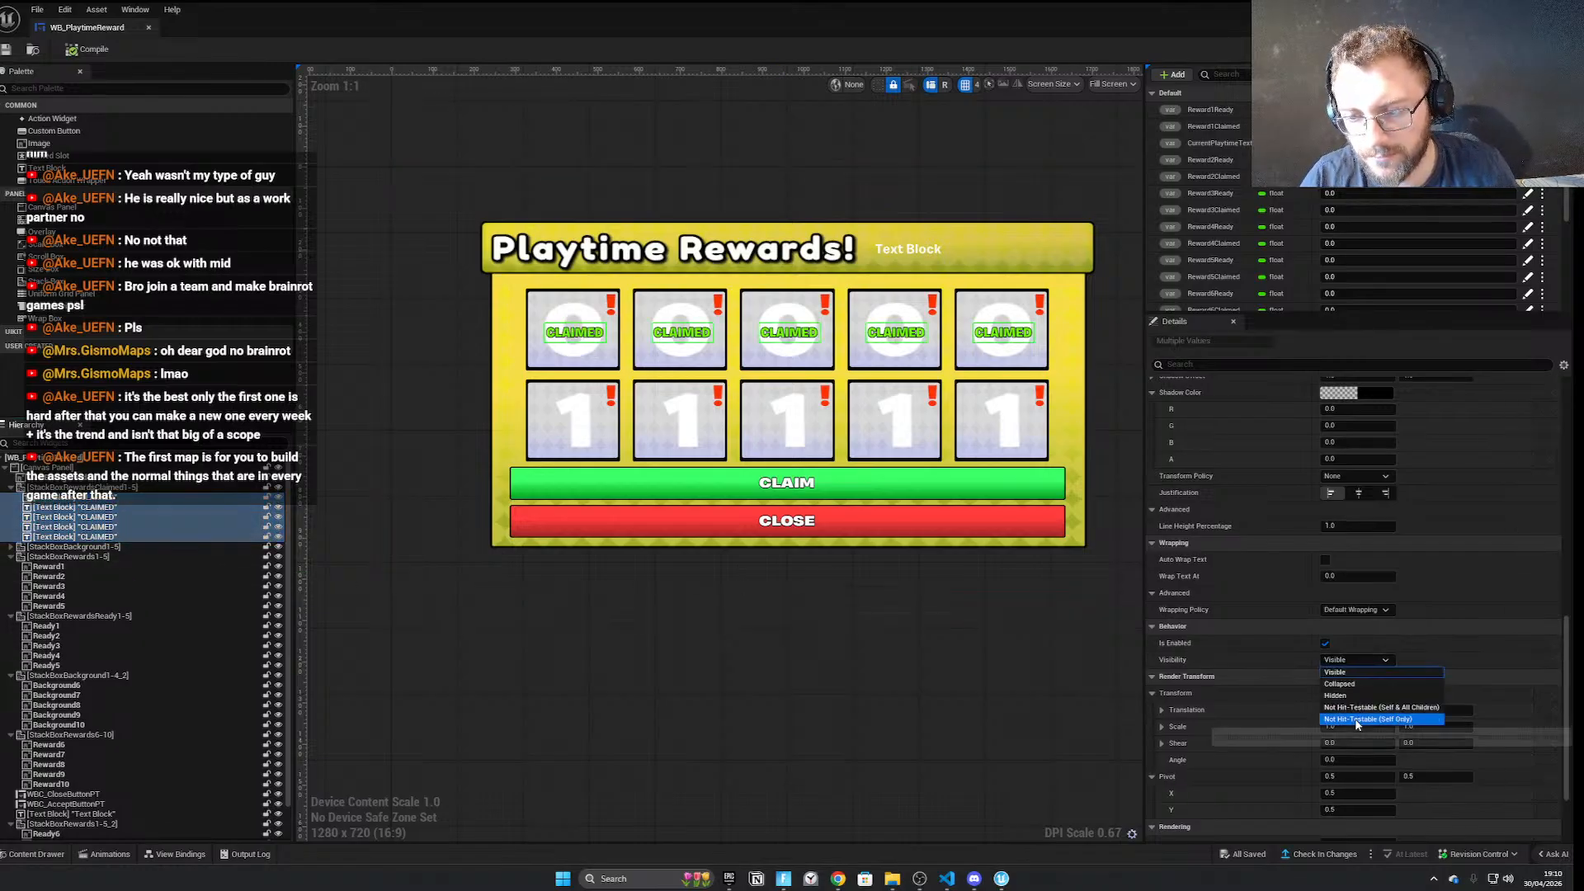
left_click(1356, 719)
scroll(1246, 768, "down", 3)
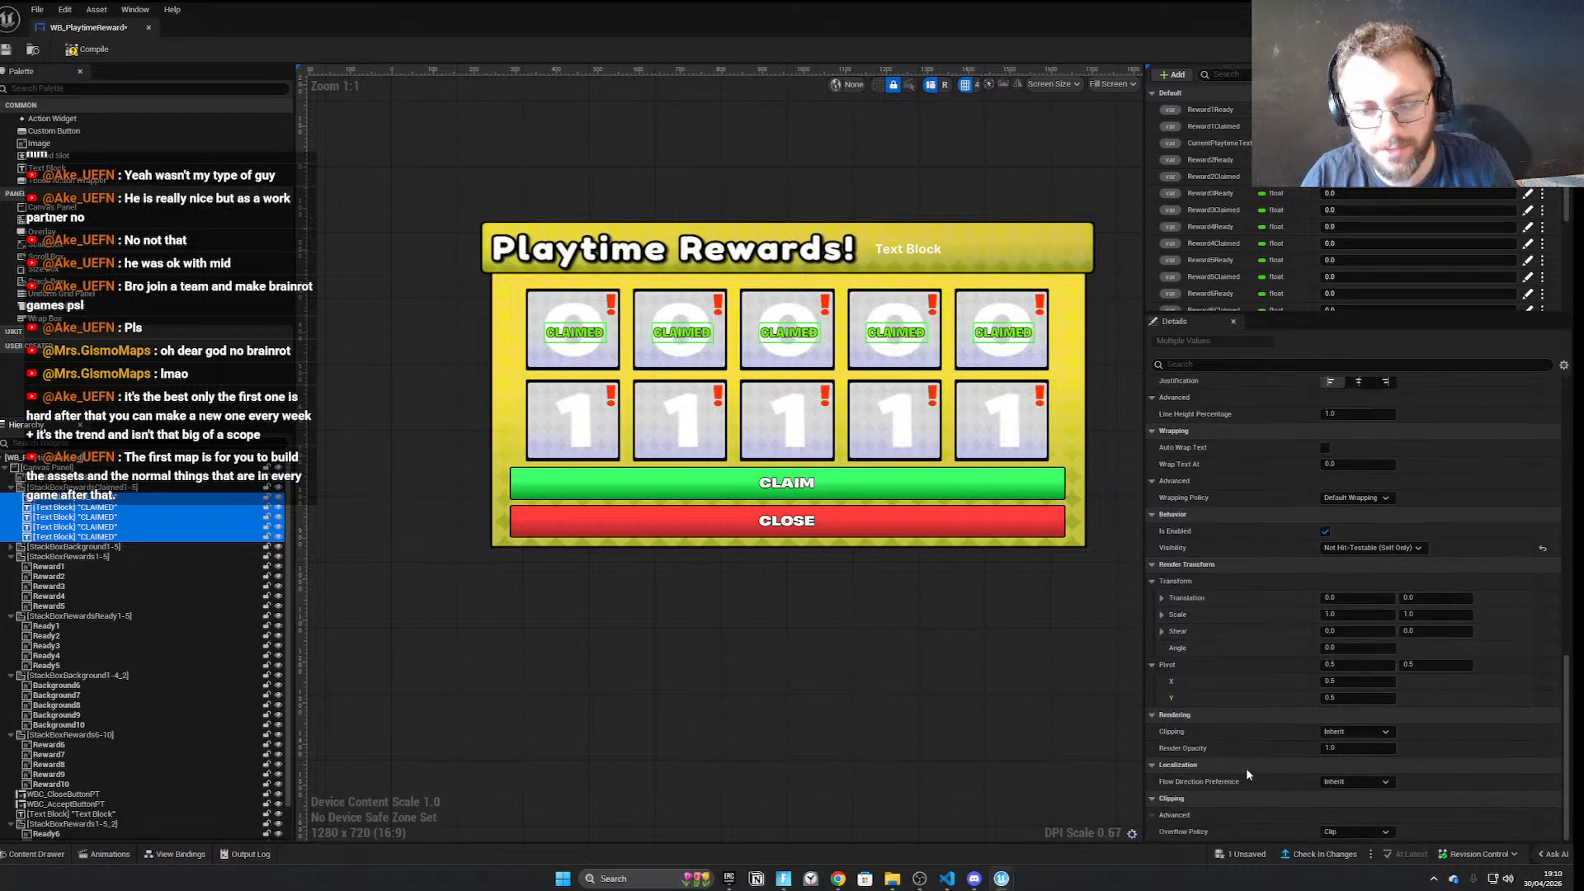
Bind the render opacity of the first CLAIMED text block to Reward1Claimed
left_click(123, 499)
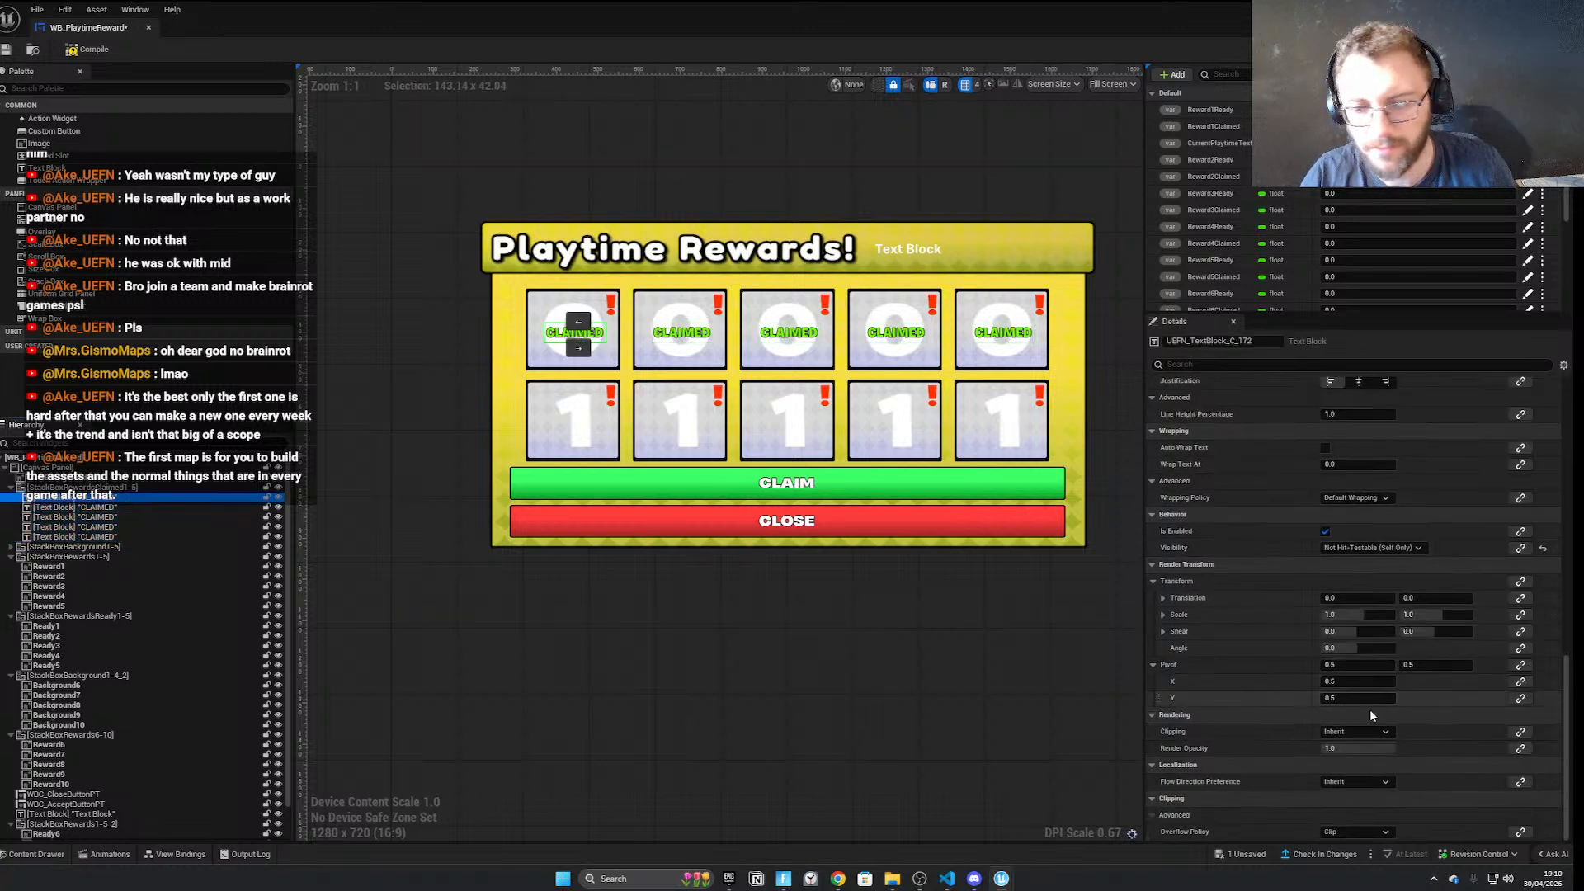
left_click(1521, 749)
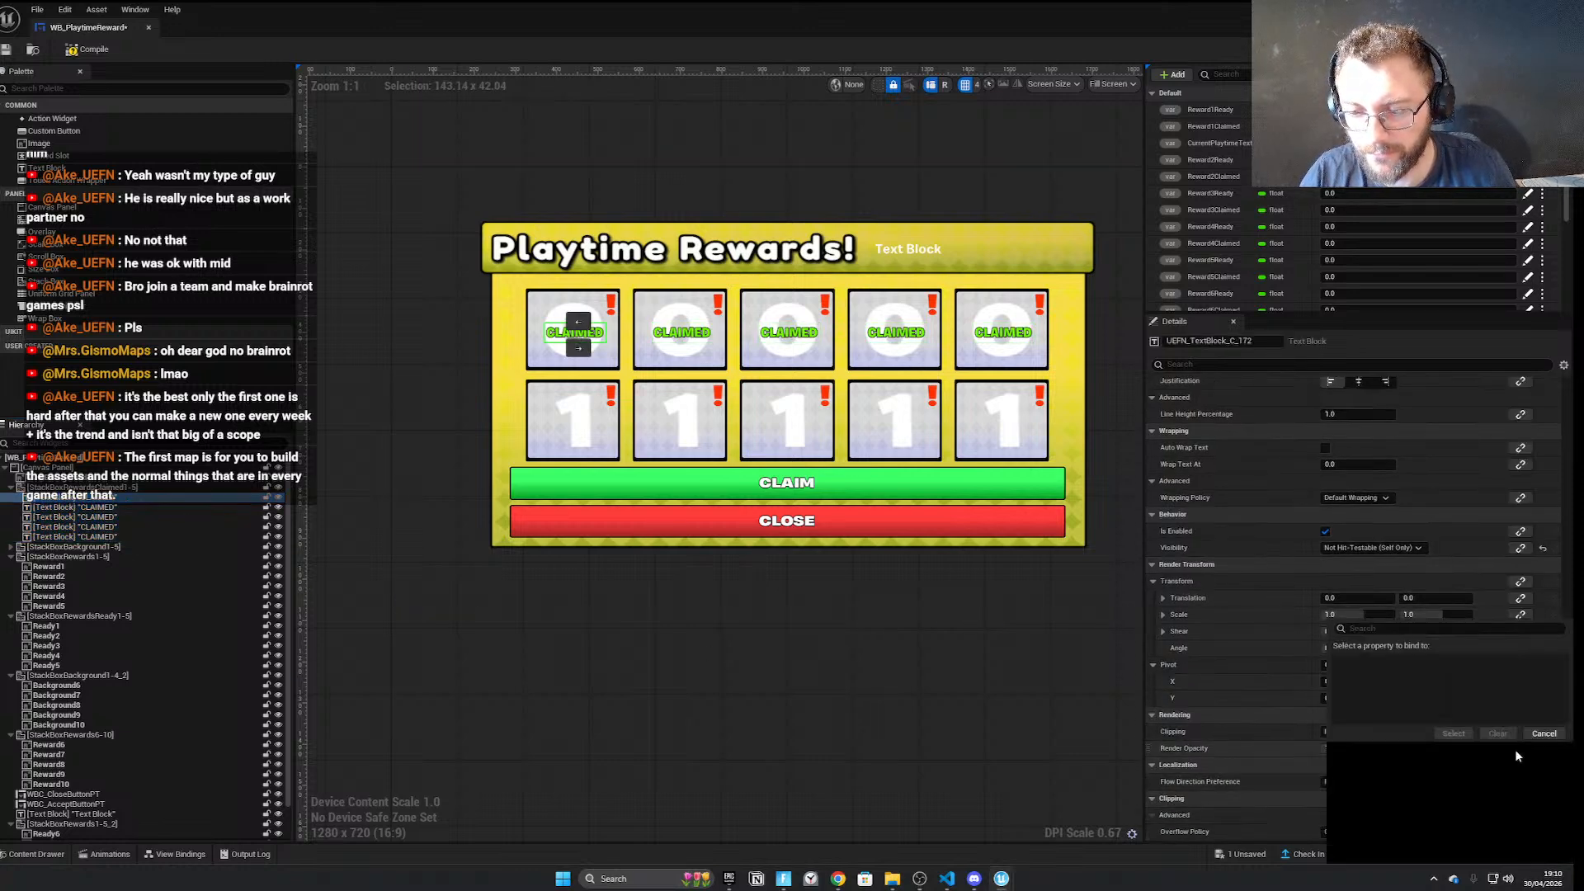
left_click(1394, 662)
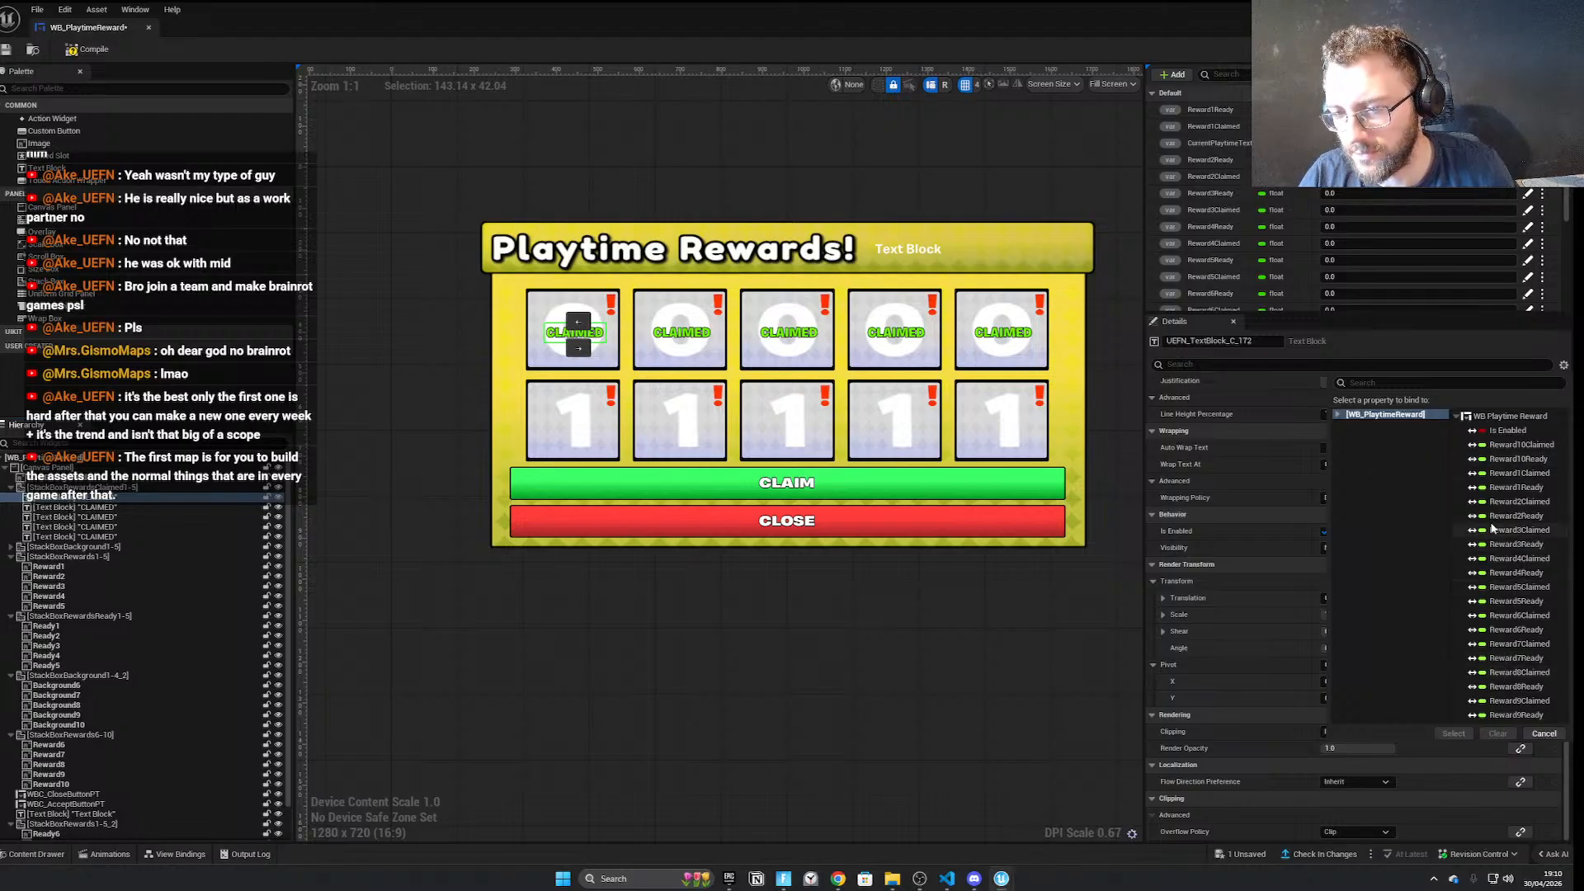
left_click(1520, 473)
left_click(1454, 733)
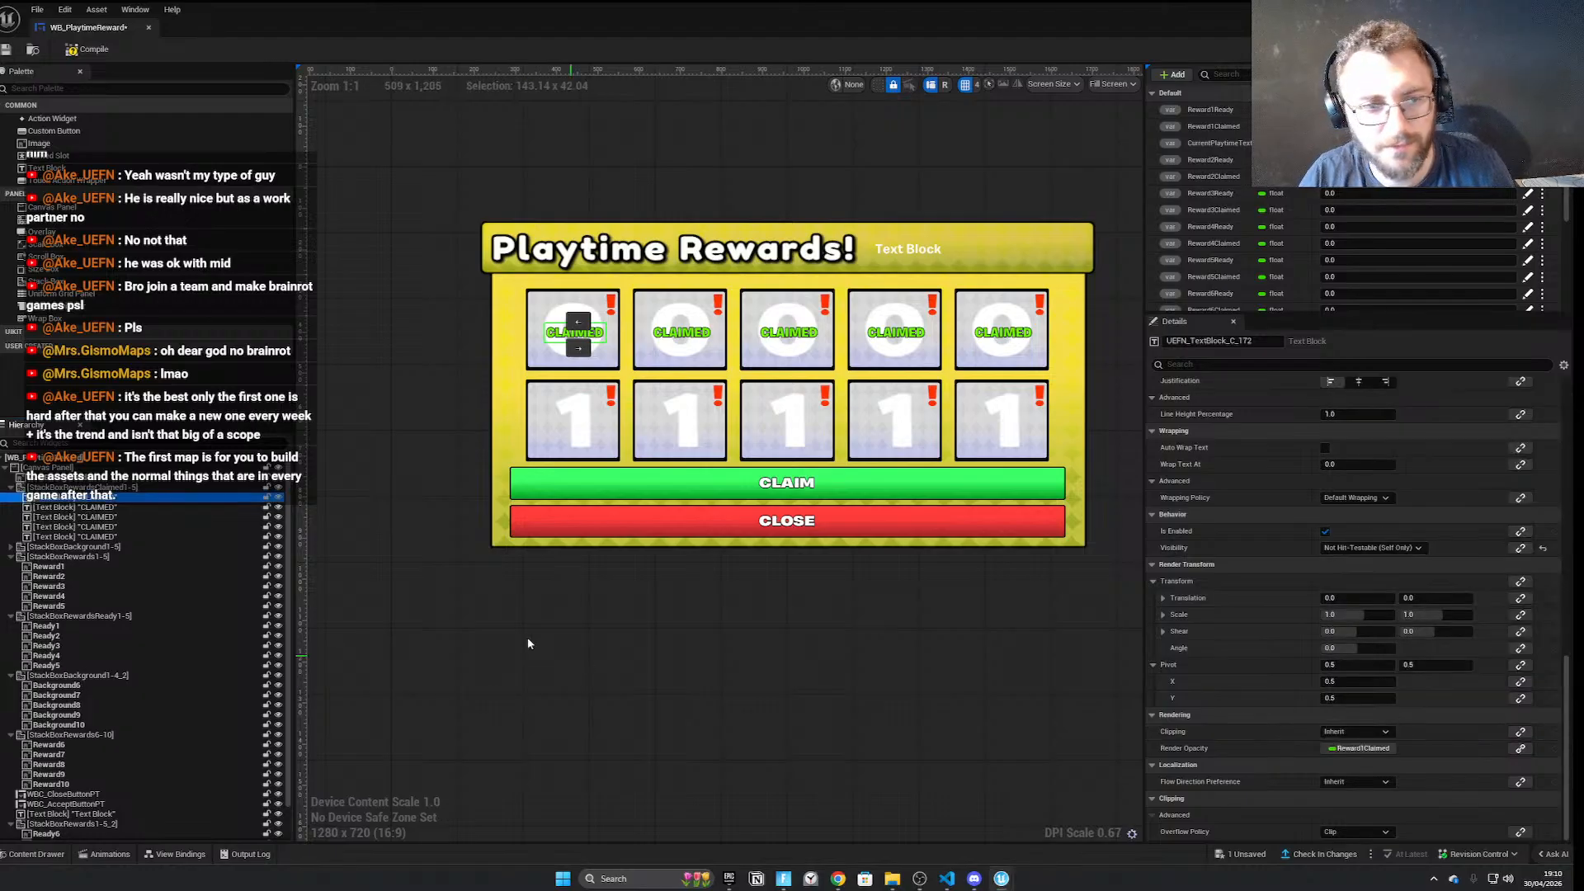
Bind the render opacity of the second CLAIMED text block to Reward2Claimed and the third to Reward3Claimed
left_click(74, 507)
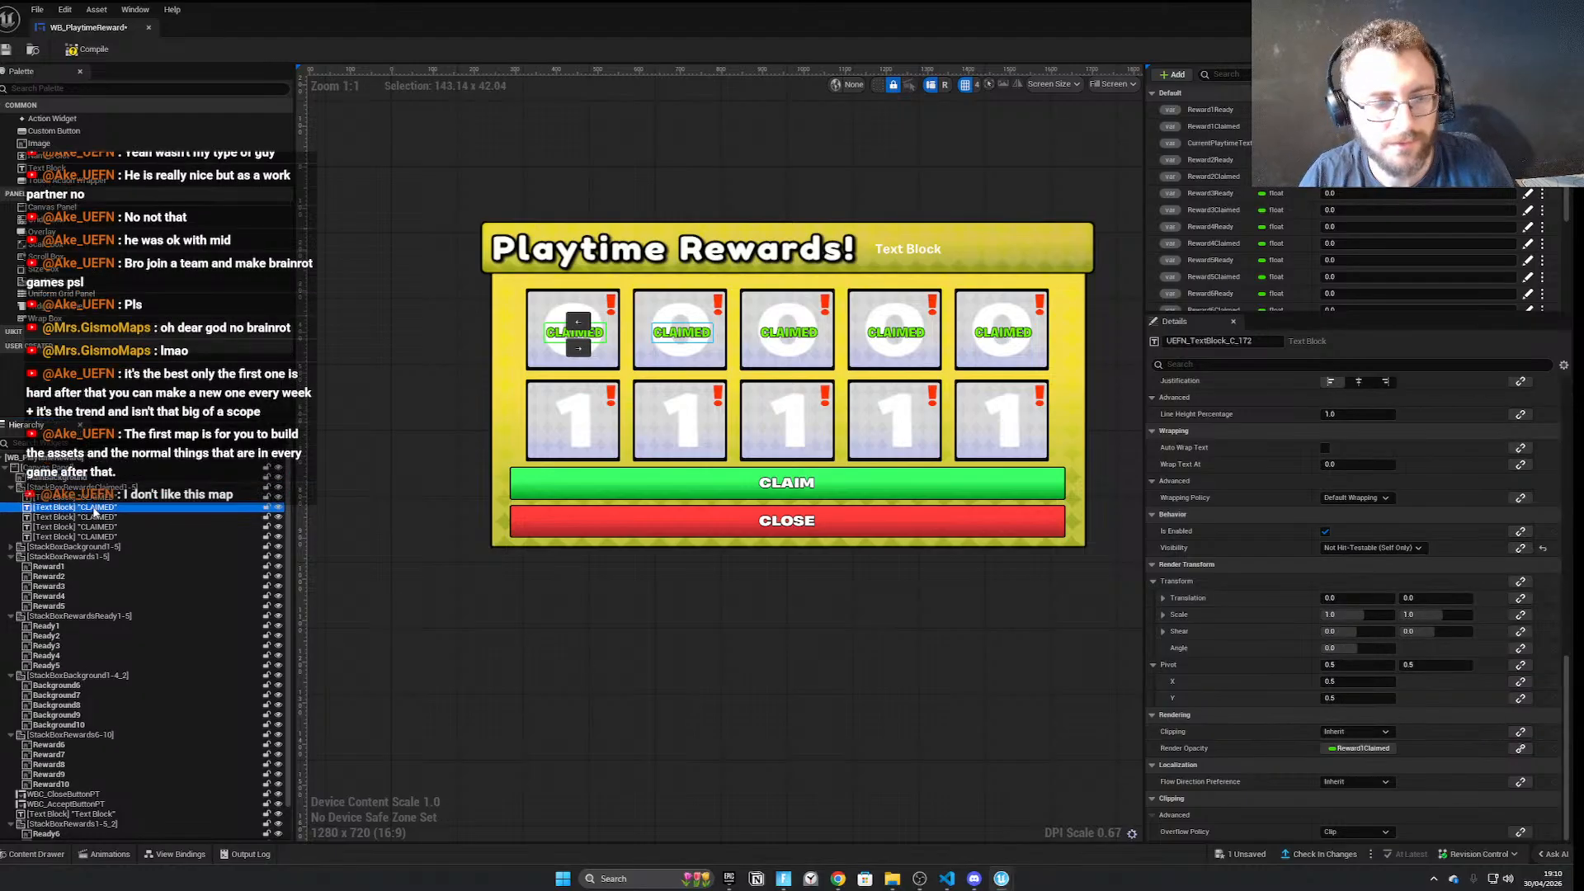
left_click(1521, 749)
left_click(1520, 501)
left_click(1454, 733)
left_click(74, 517)
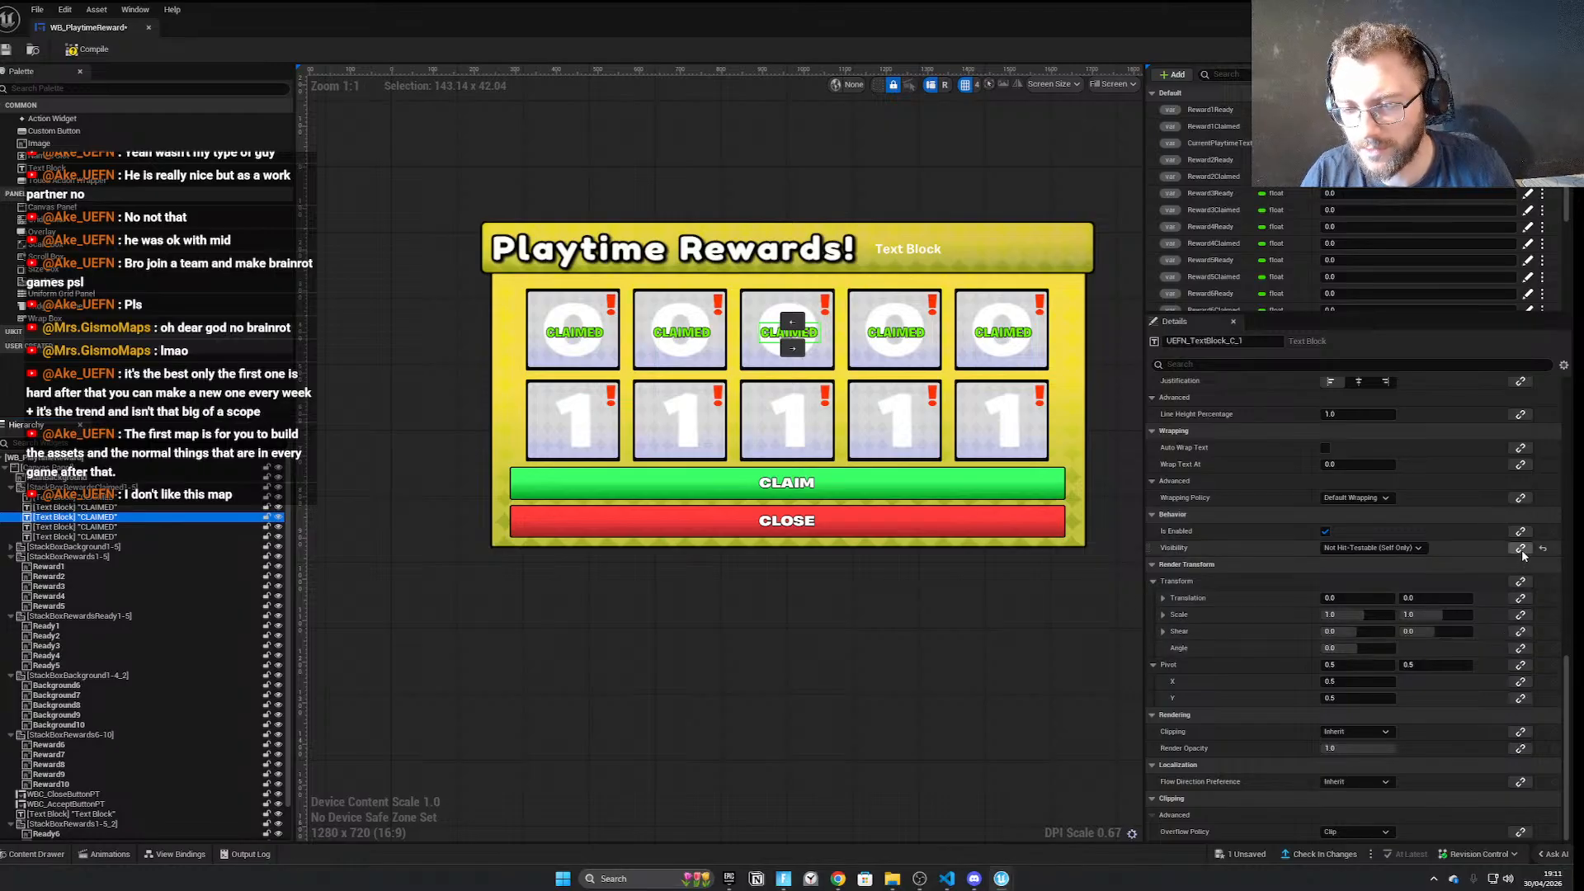
left_click(1521, 782)
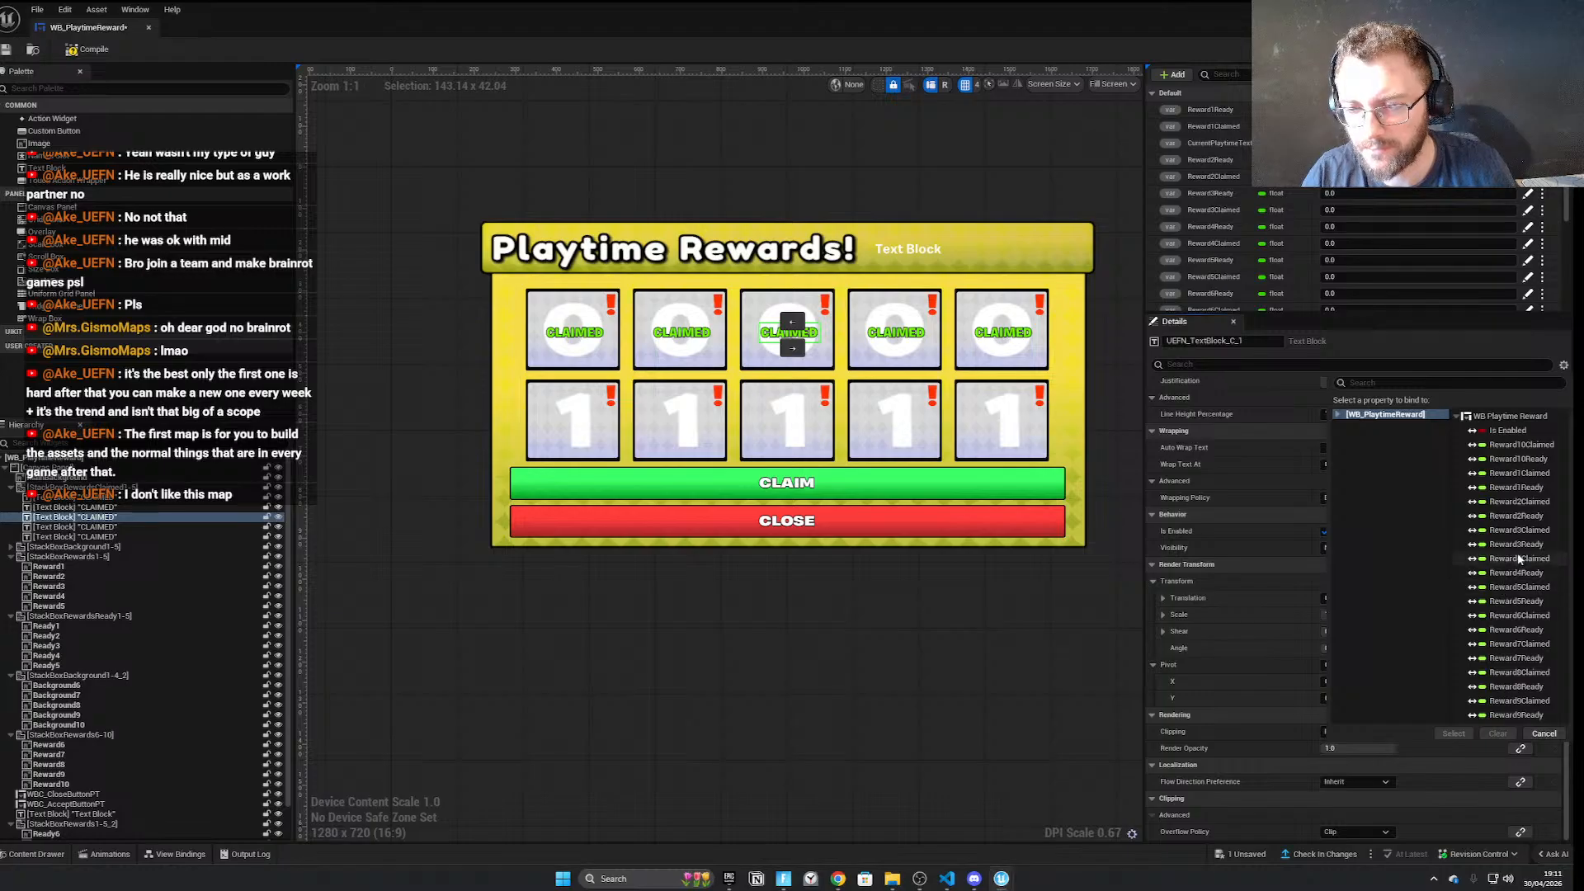
left_click(1520, 530)
Bind the render opacity of the fourth CLAIMED text block to Reward4Ready and the fifth to Reward5Ready
left_click(858, 322)
left_click(1521, 748)
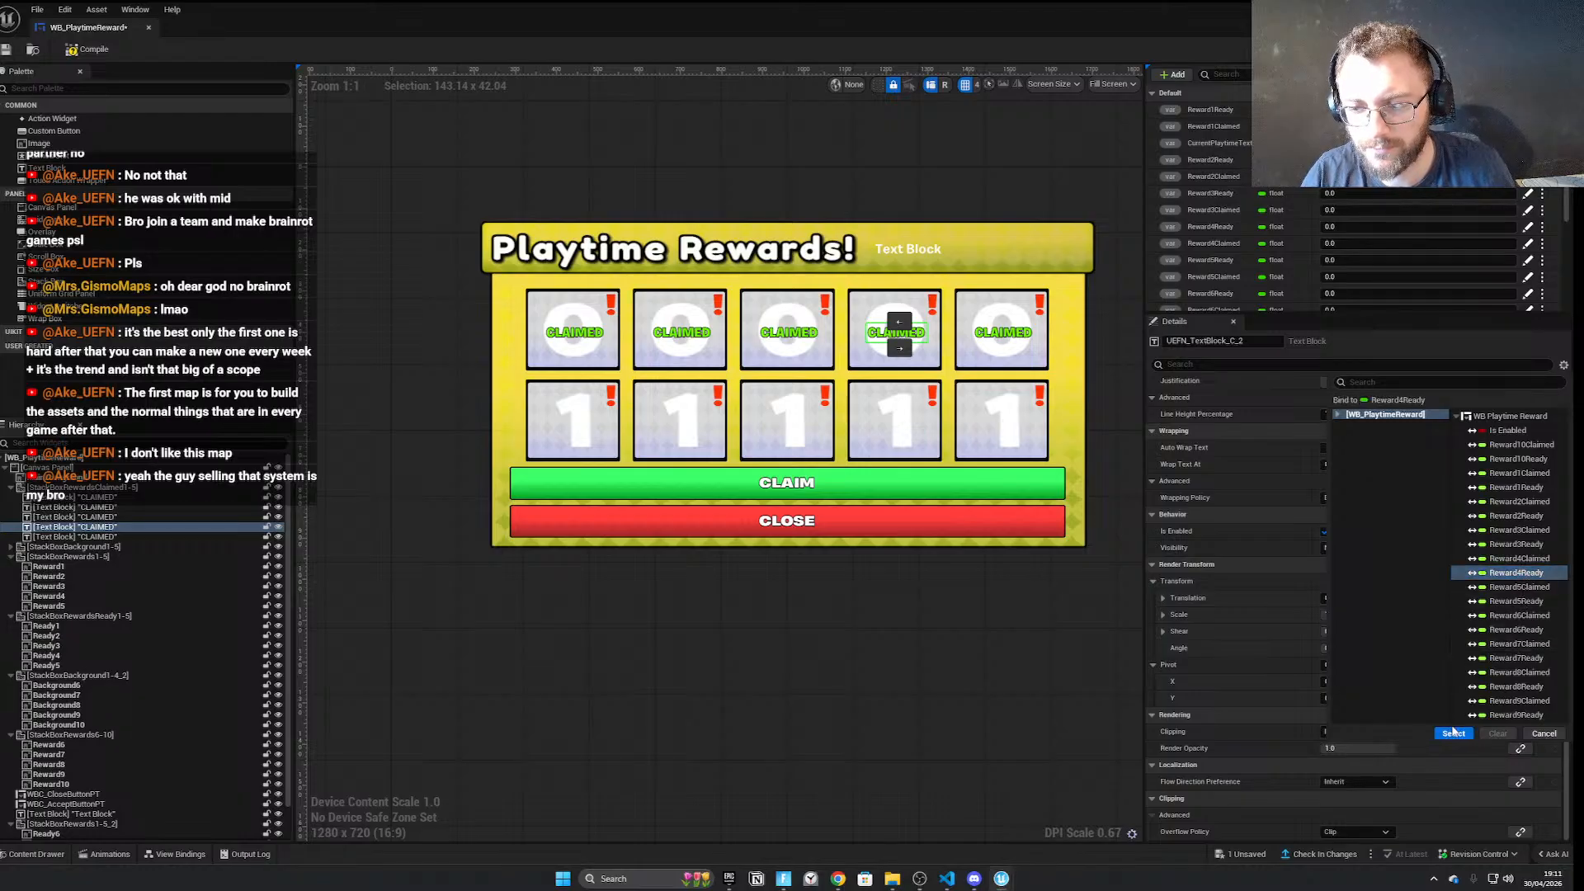
left_click(1517, 572)
left_click(1001, 334)
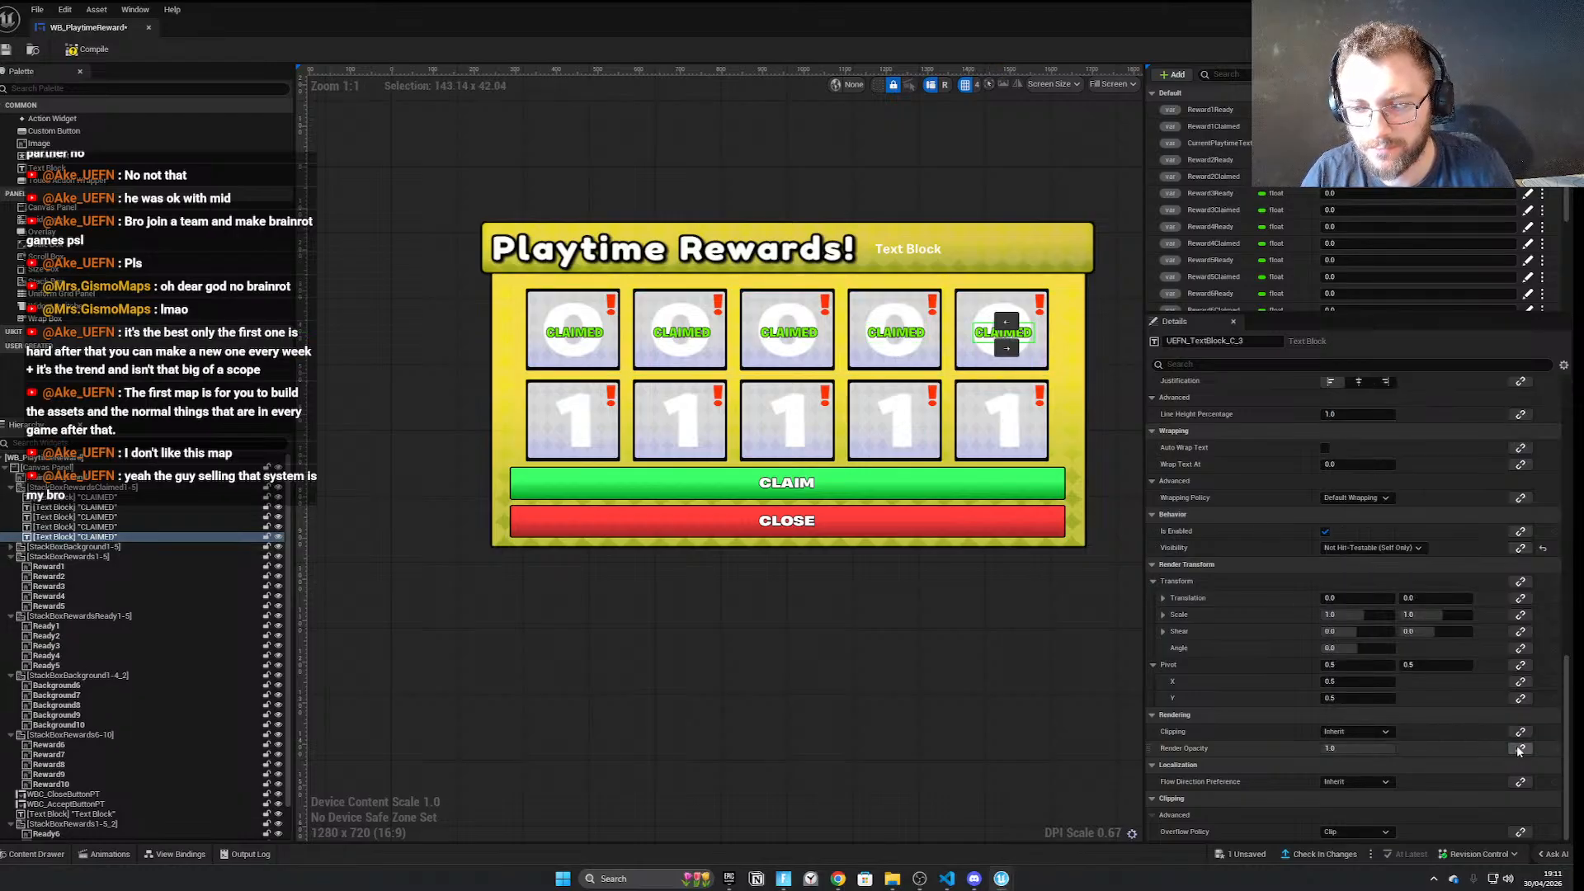
left_click(1521, 748)
left_click(1516, 601)
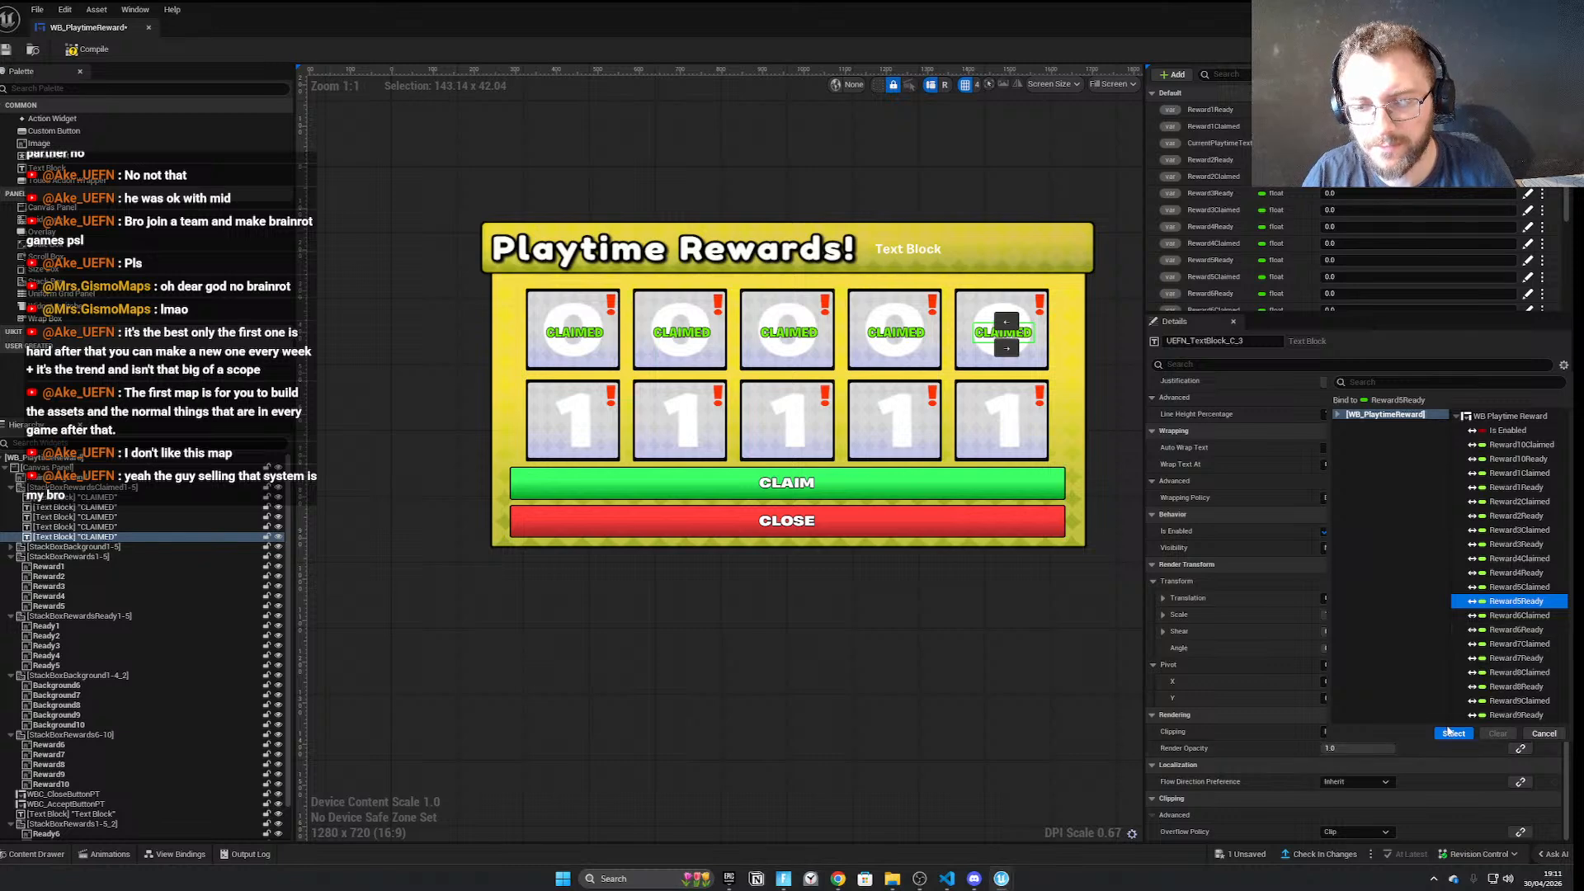
left_click(1454, 734)
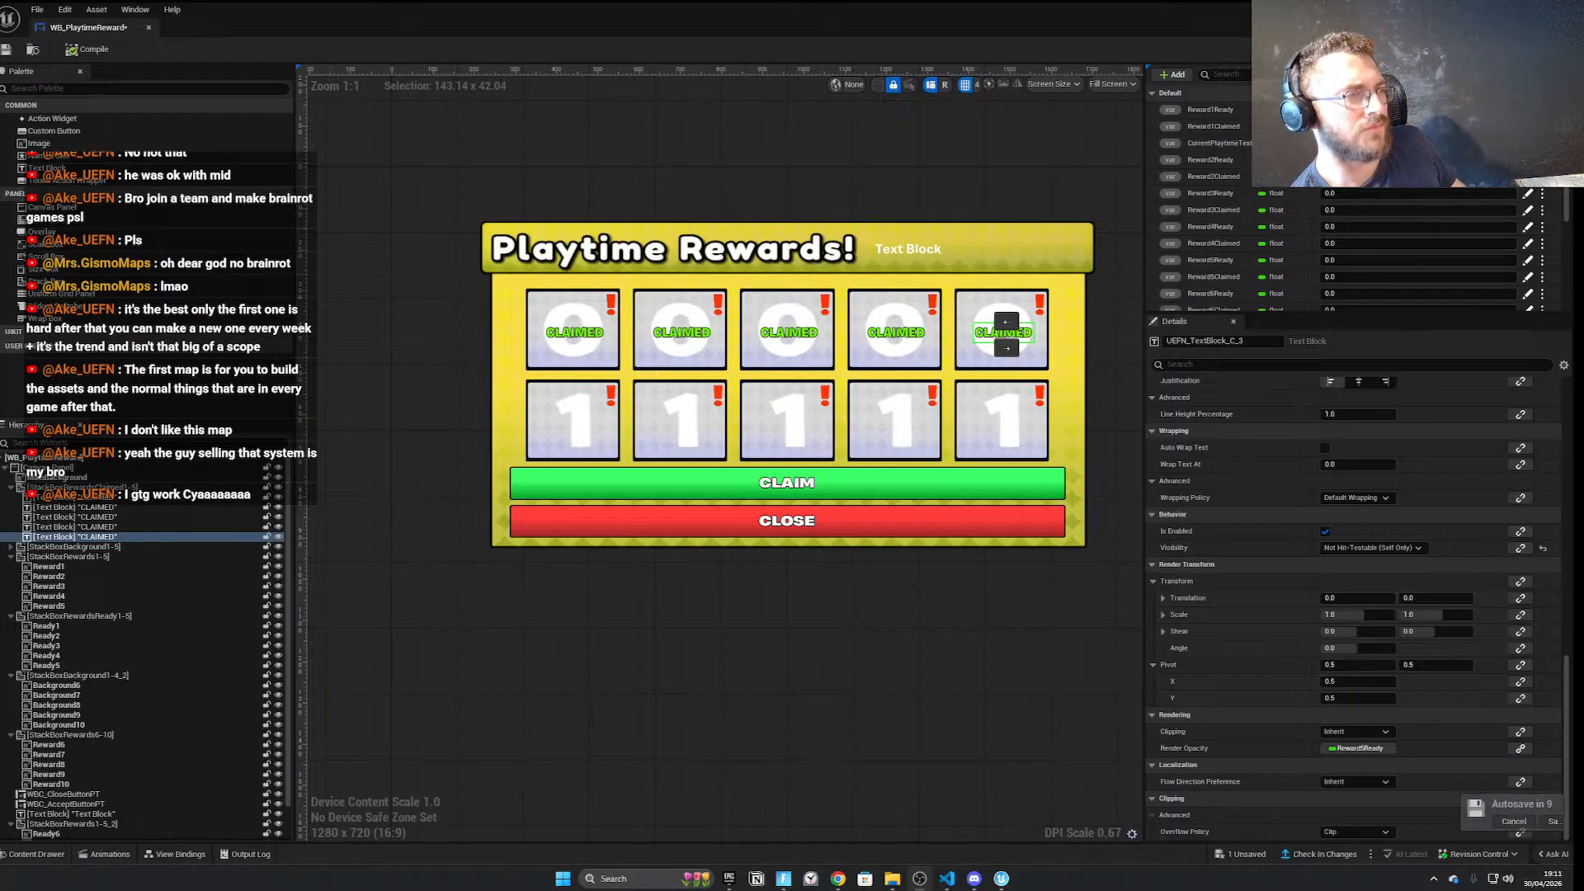
Save the widget, return to the level editor and push the changes to the running game session
key("ctrl+s")
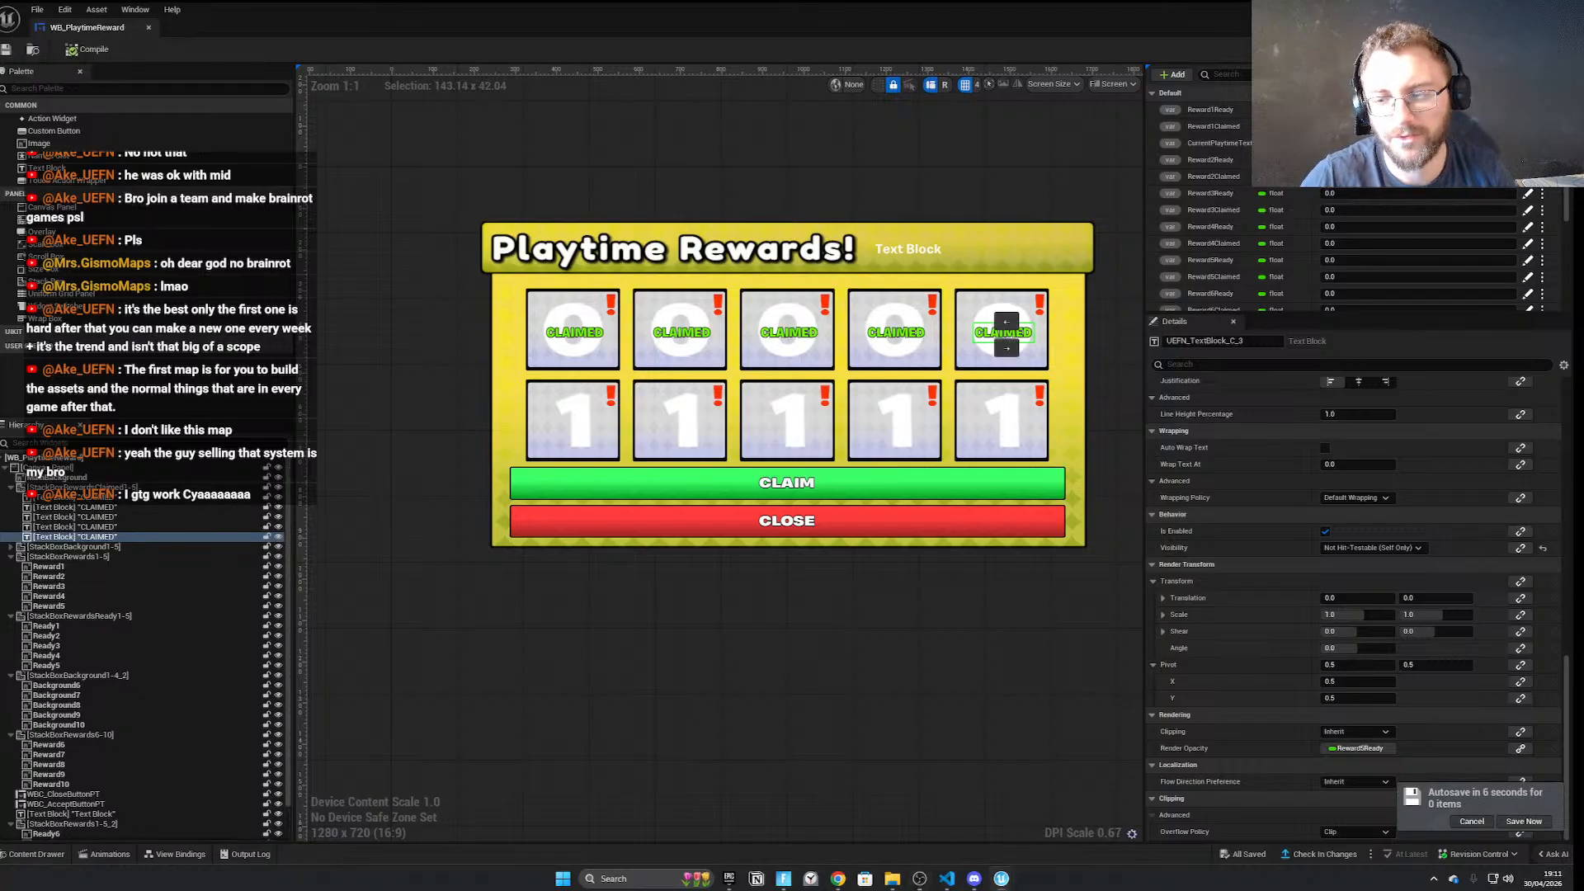
left_click(1485, 9)
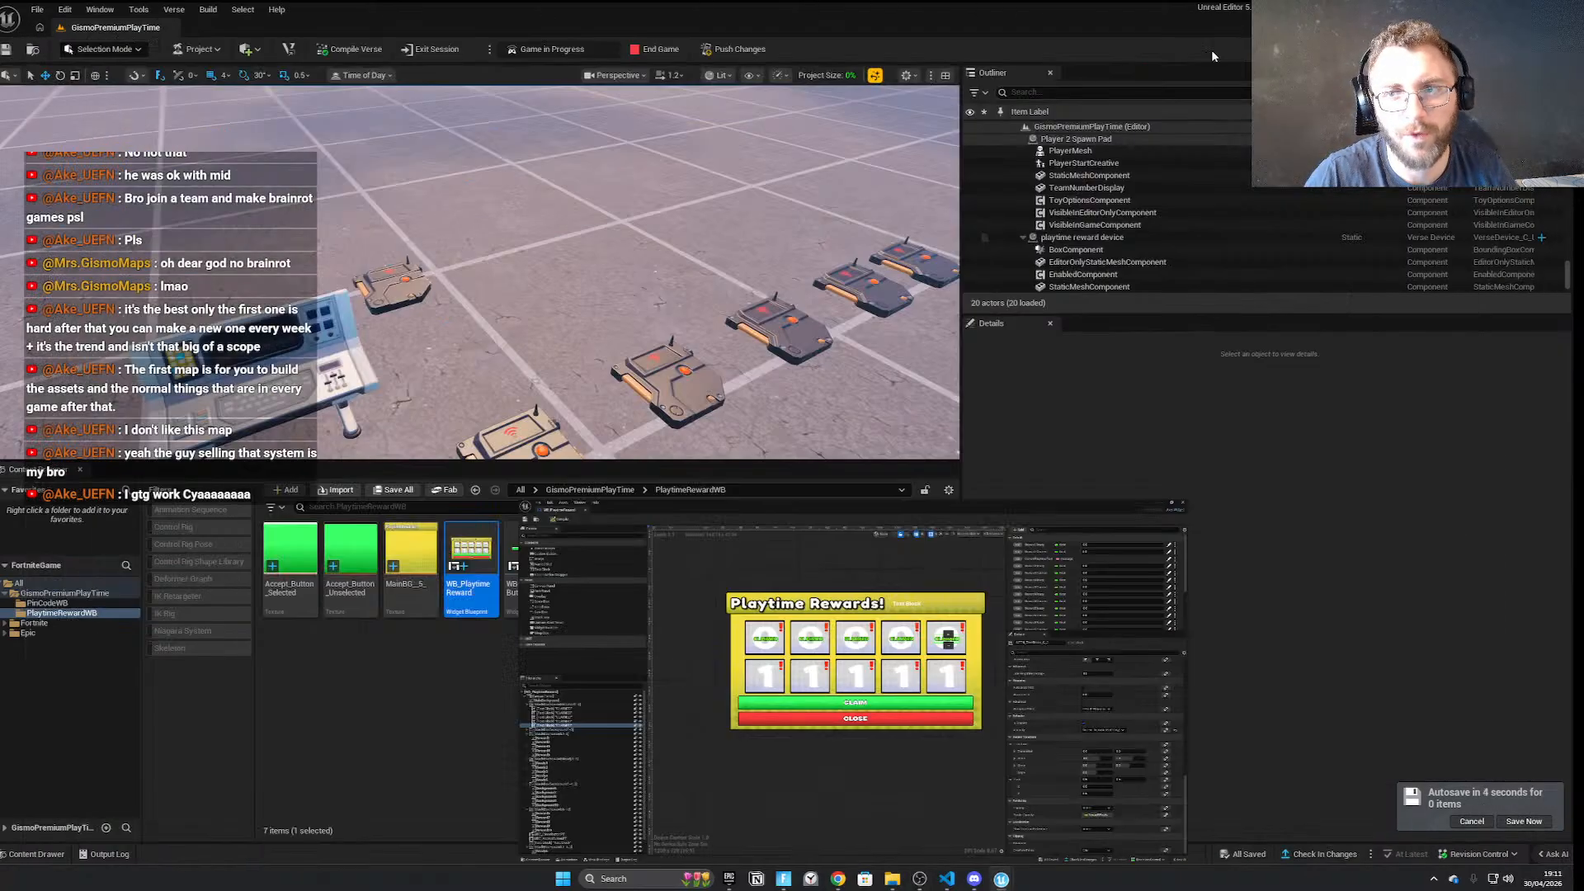
left_click(66, 11)
mouse_move(37, 10)
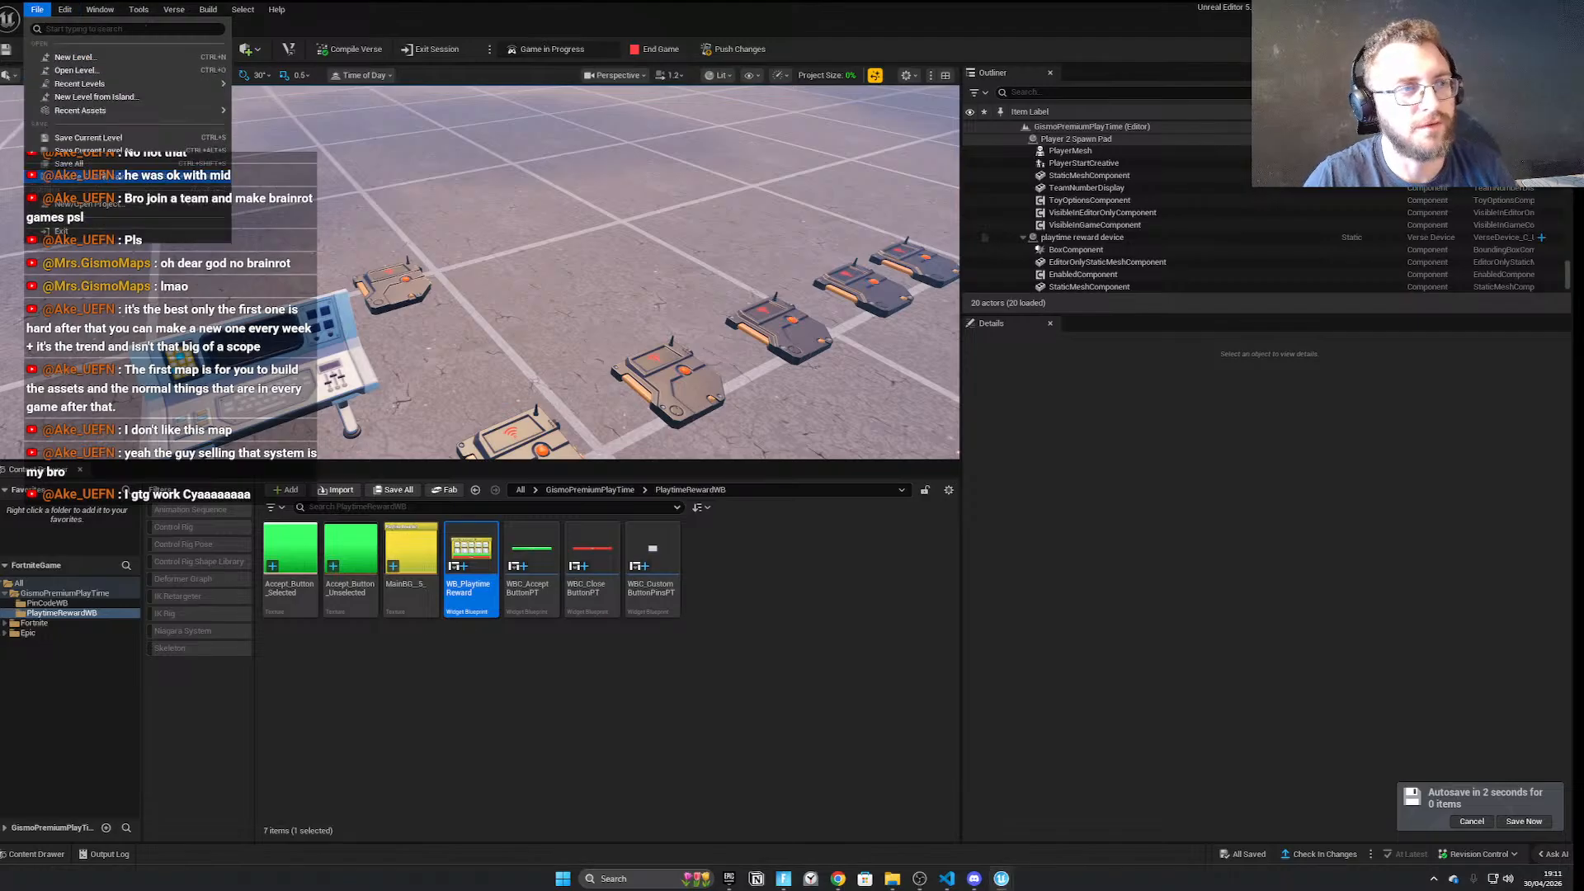
left_click(102, 173)
left_click(733, 49)
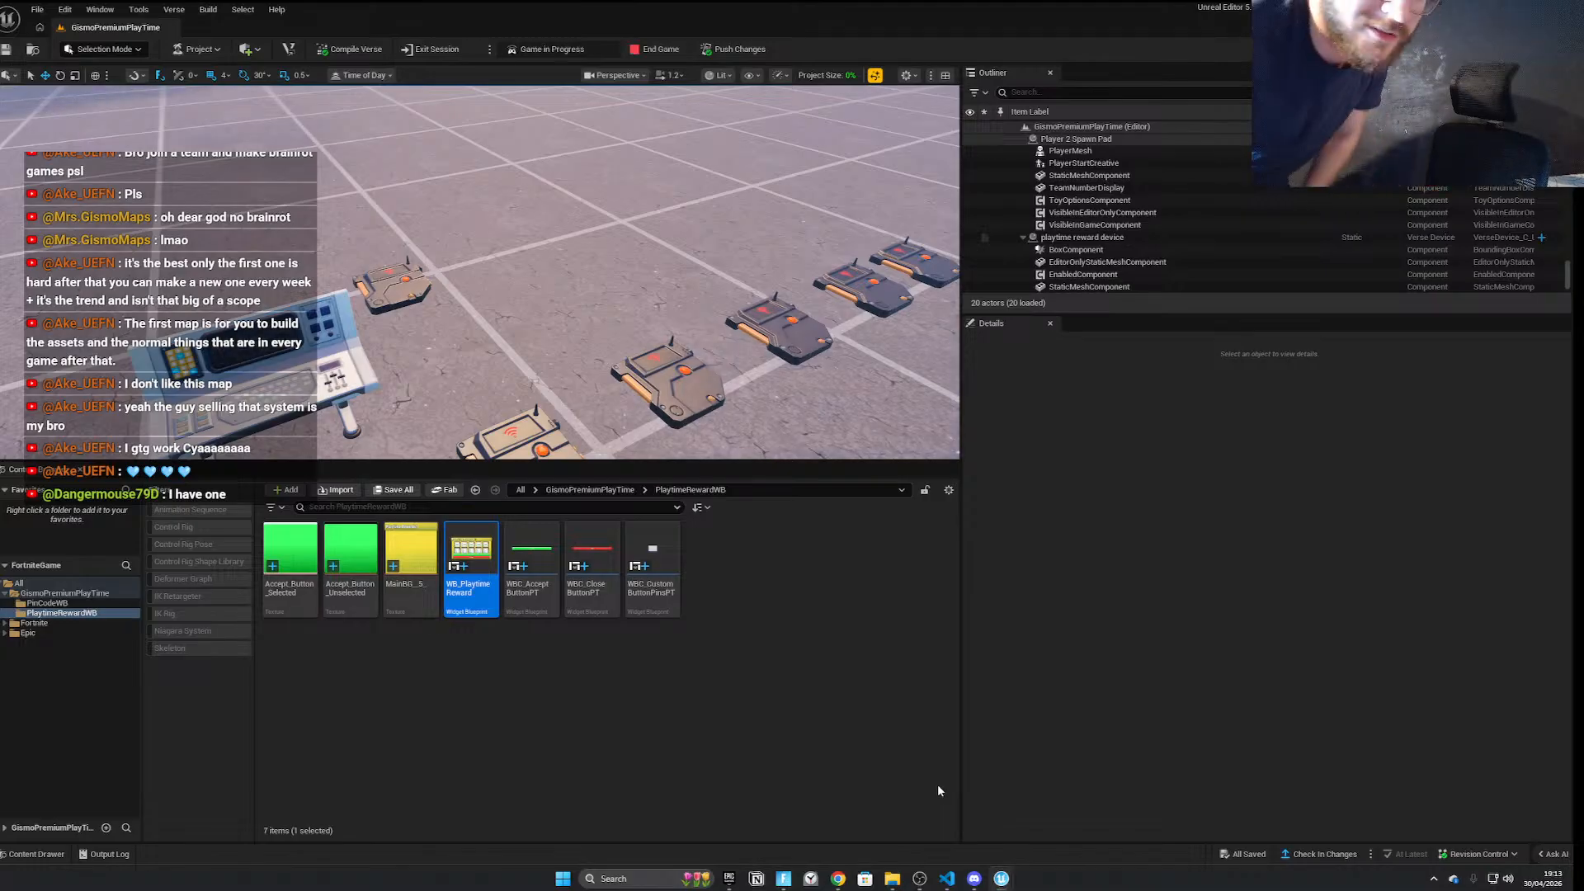
Switch to the running Fortnite session and open the Playtime Rewards menu at the device to check the reward tiles
left_click(778, 878)
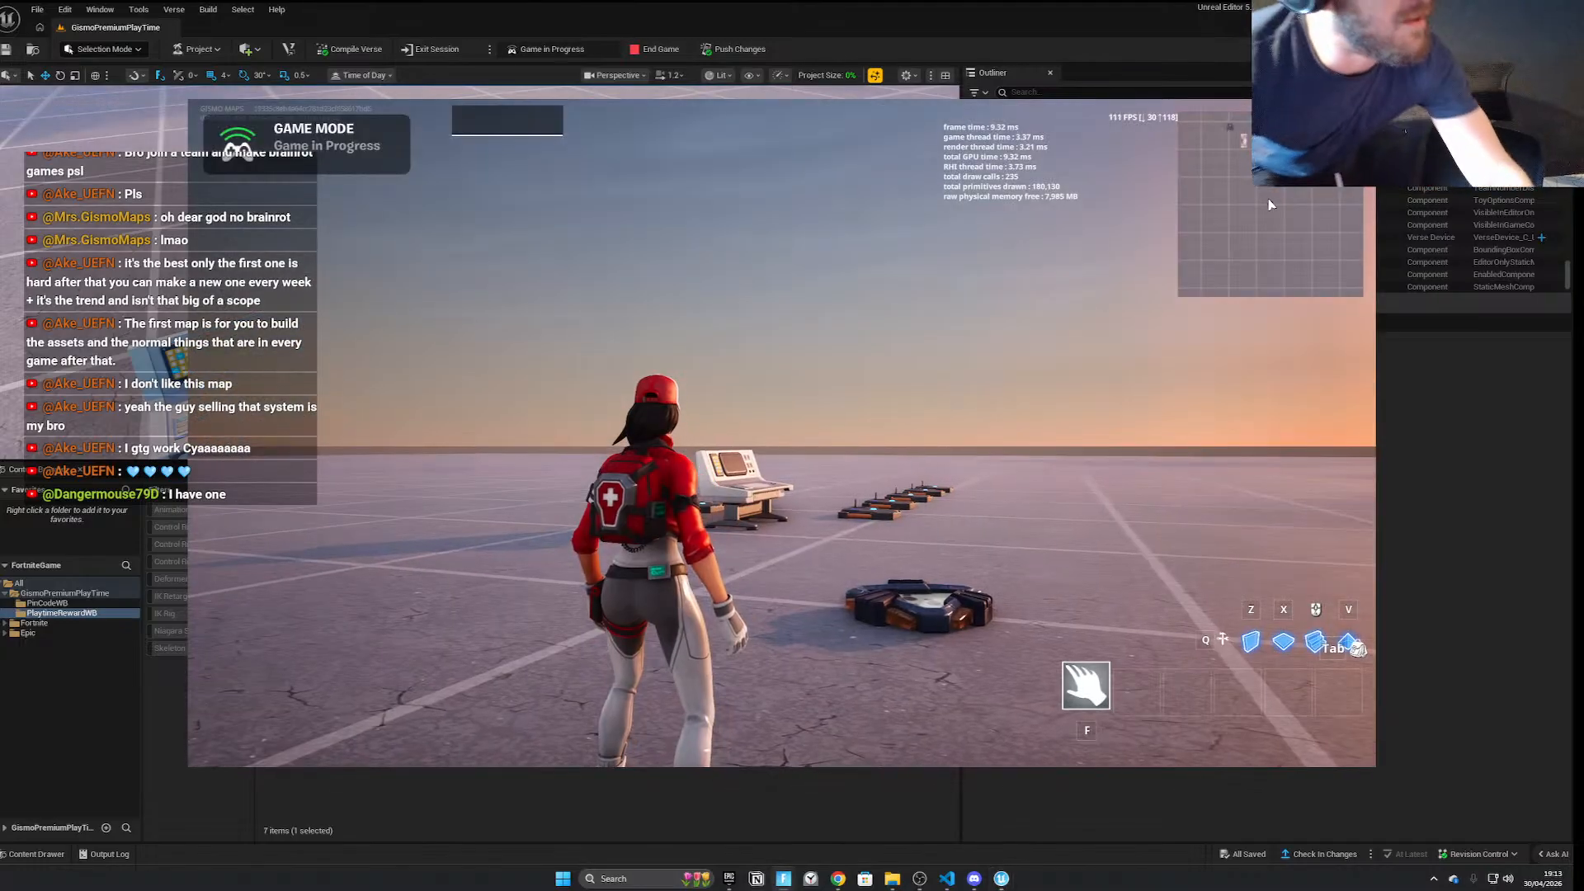
key("w")
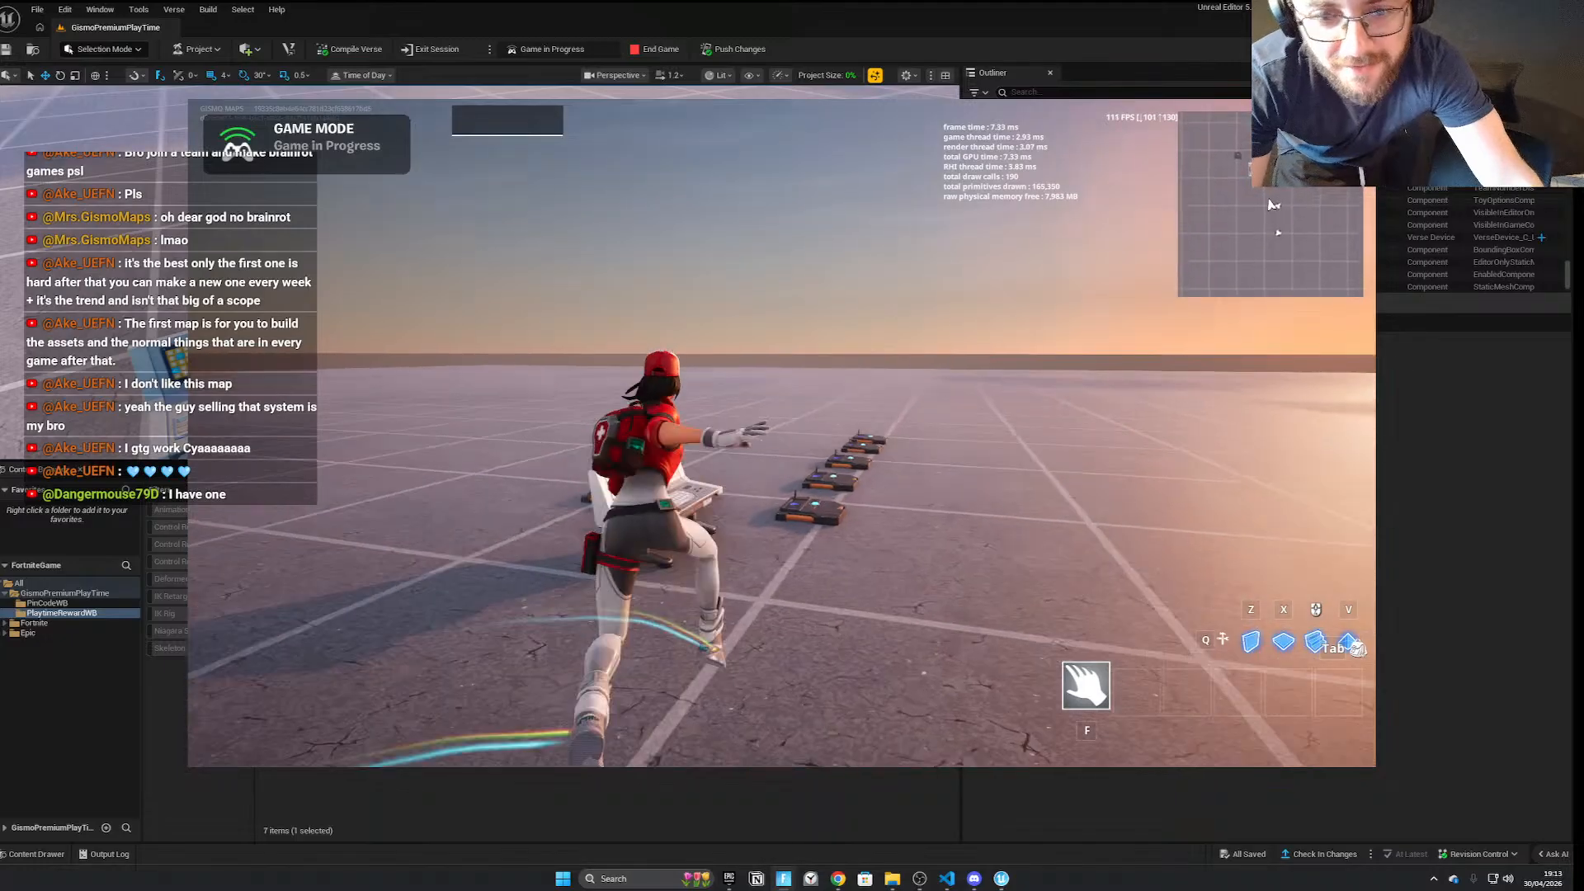
key("e")
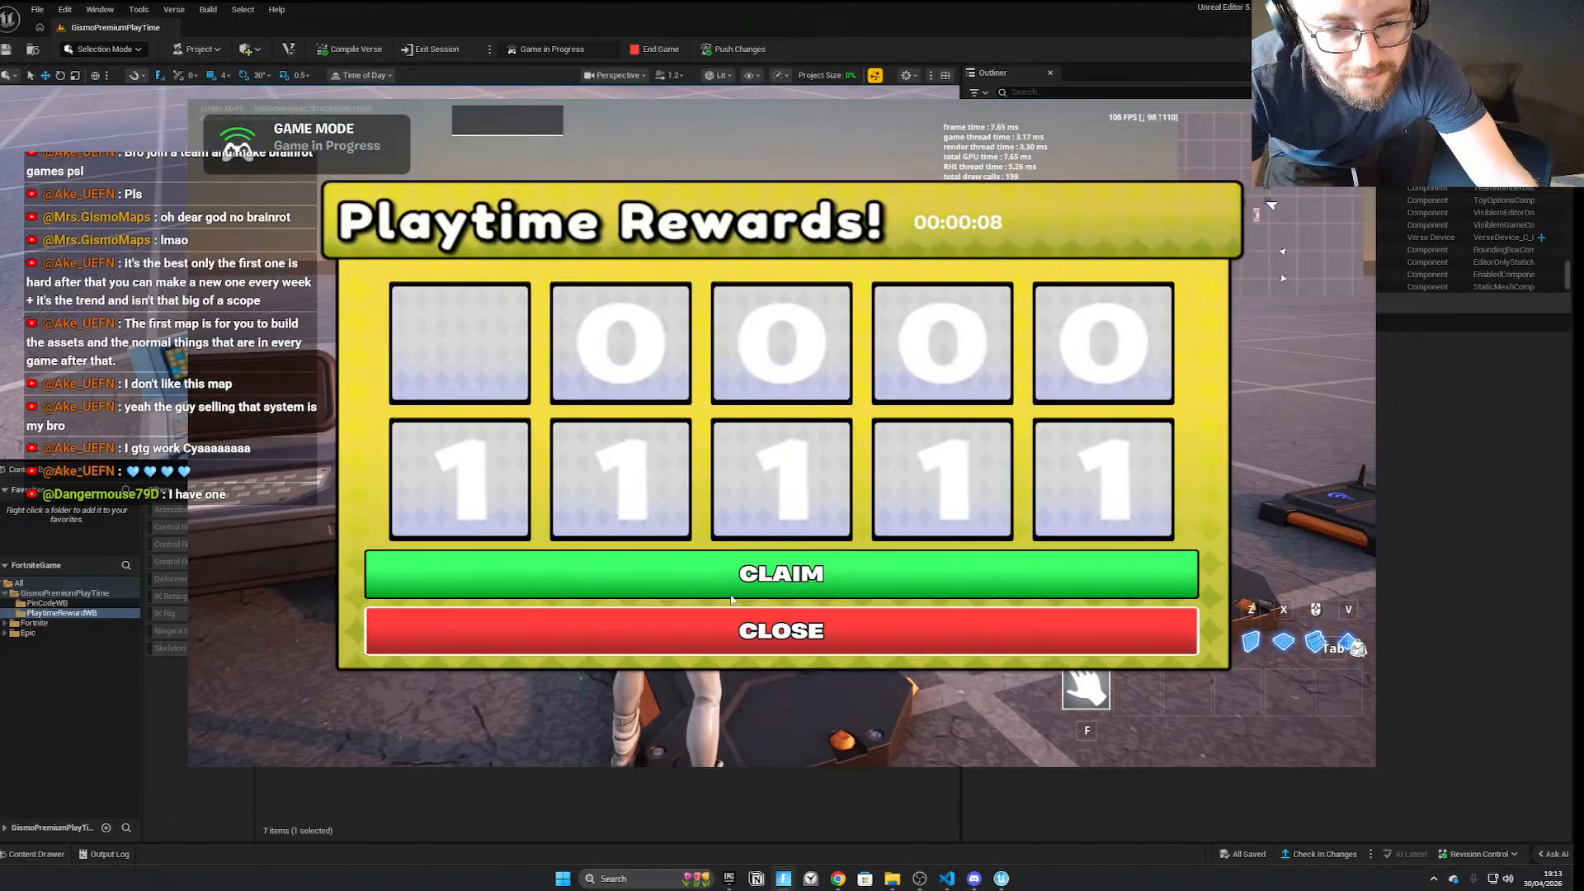
left_click(726, 631)
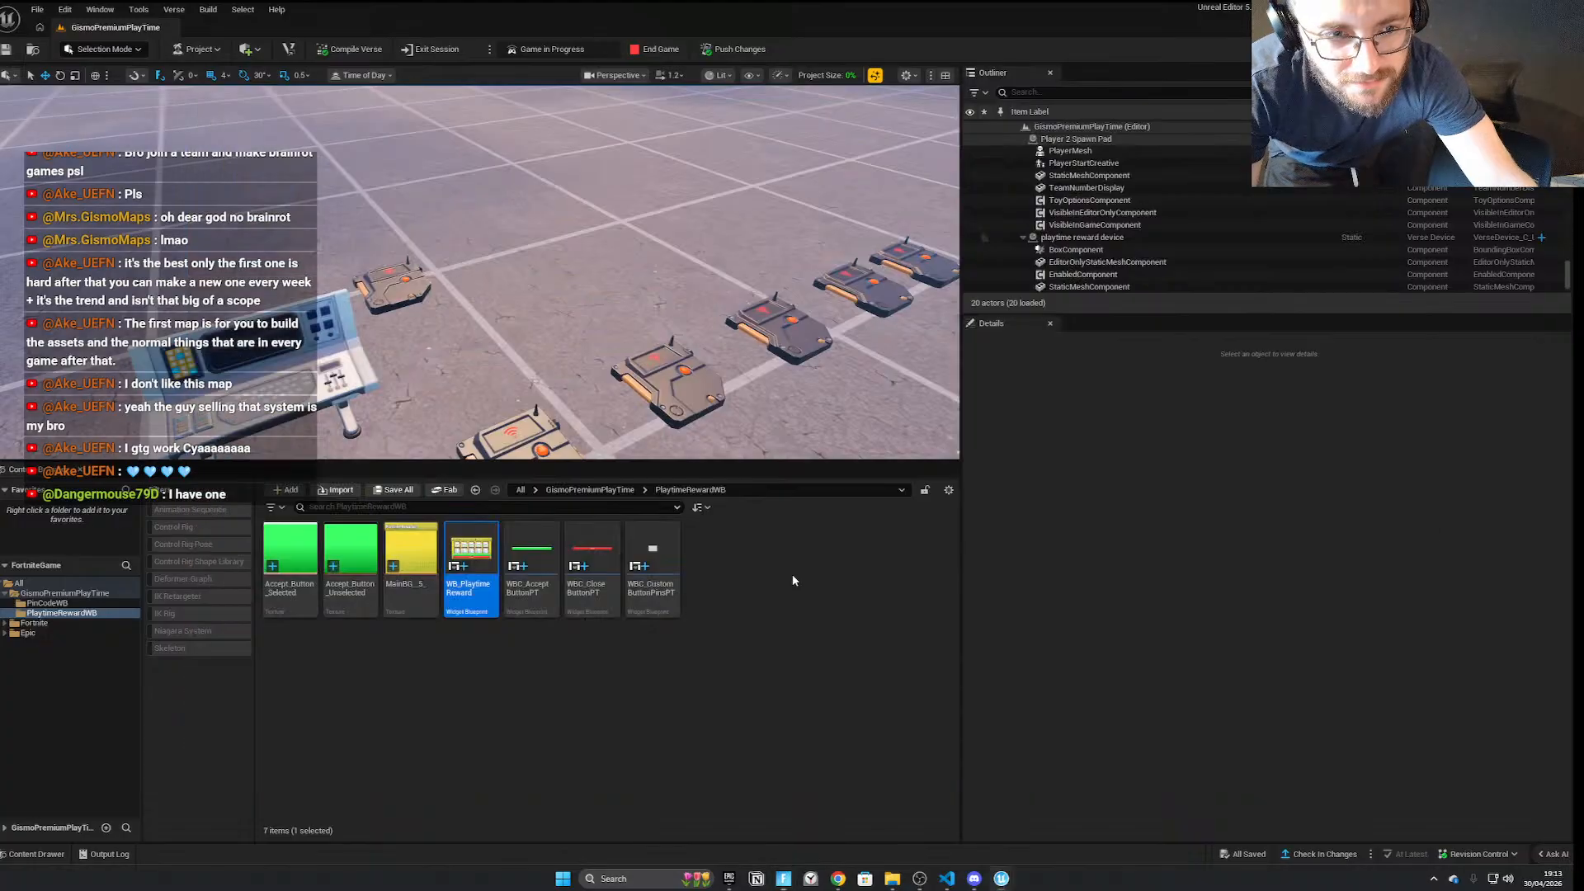
Switch back to the Unreal Editor, open WB_PlaytimeReward and remove the render opacity binding from the Reward1 image
double_click(471, 561)
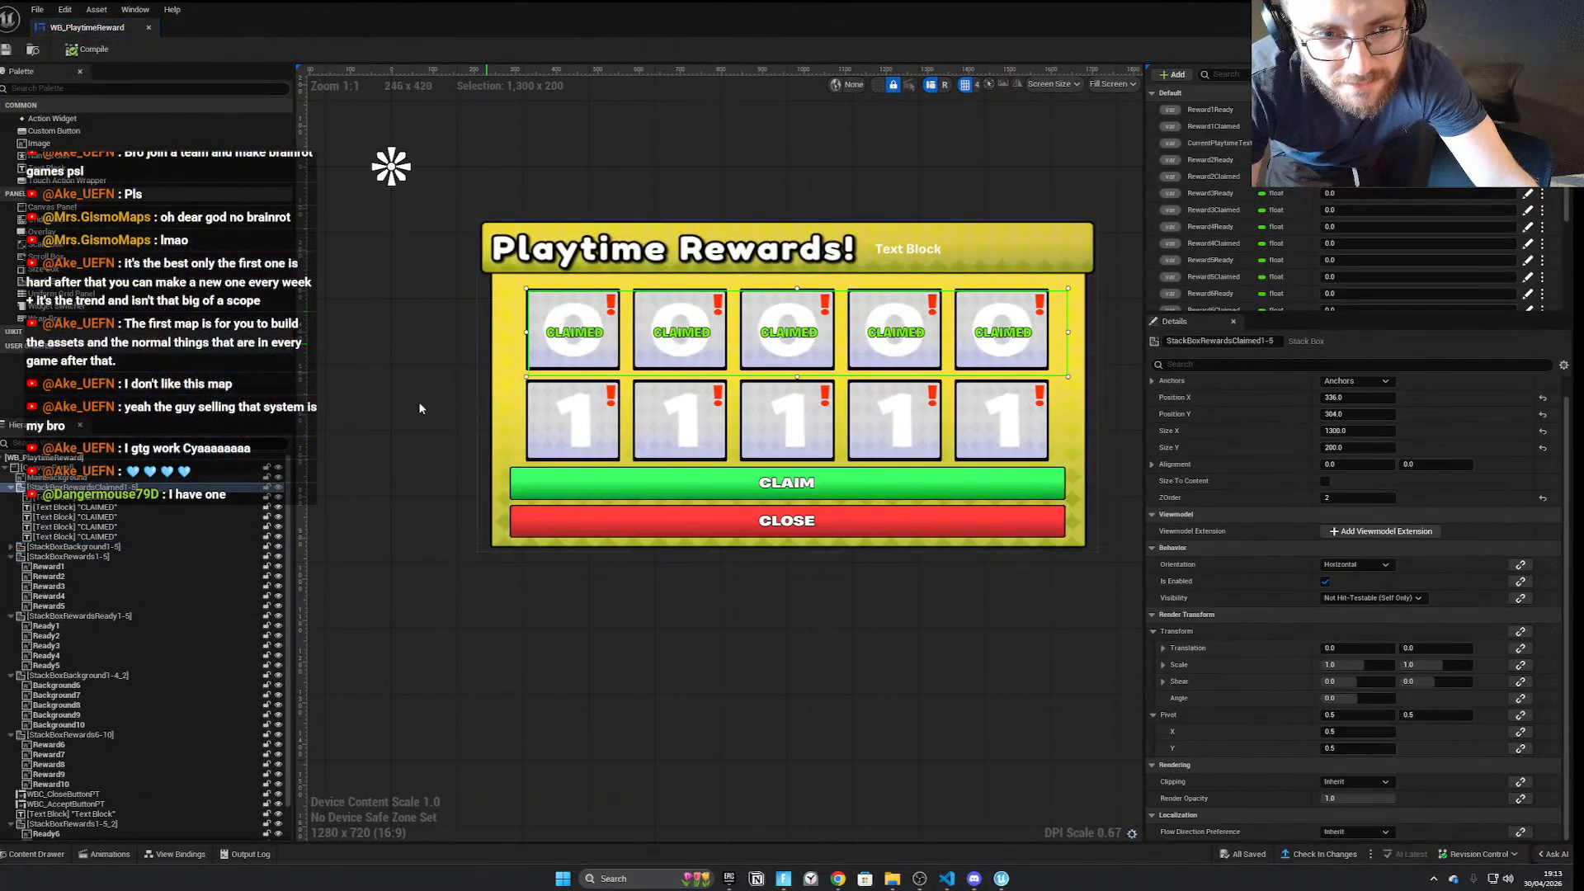
left_click(96, 568)
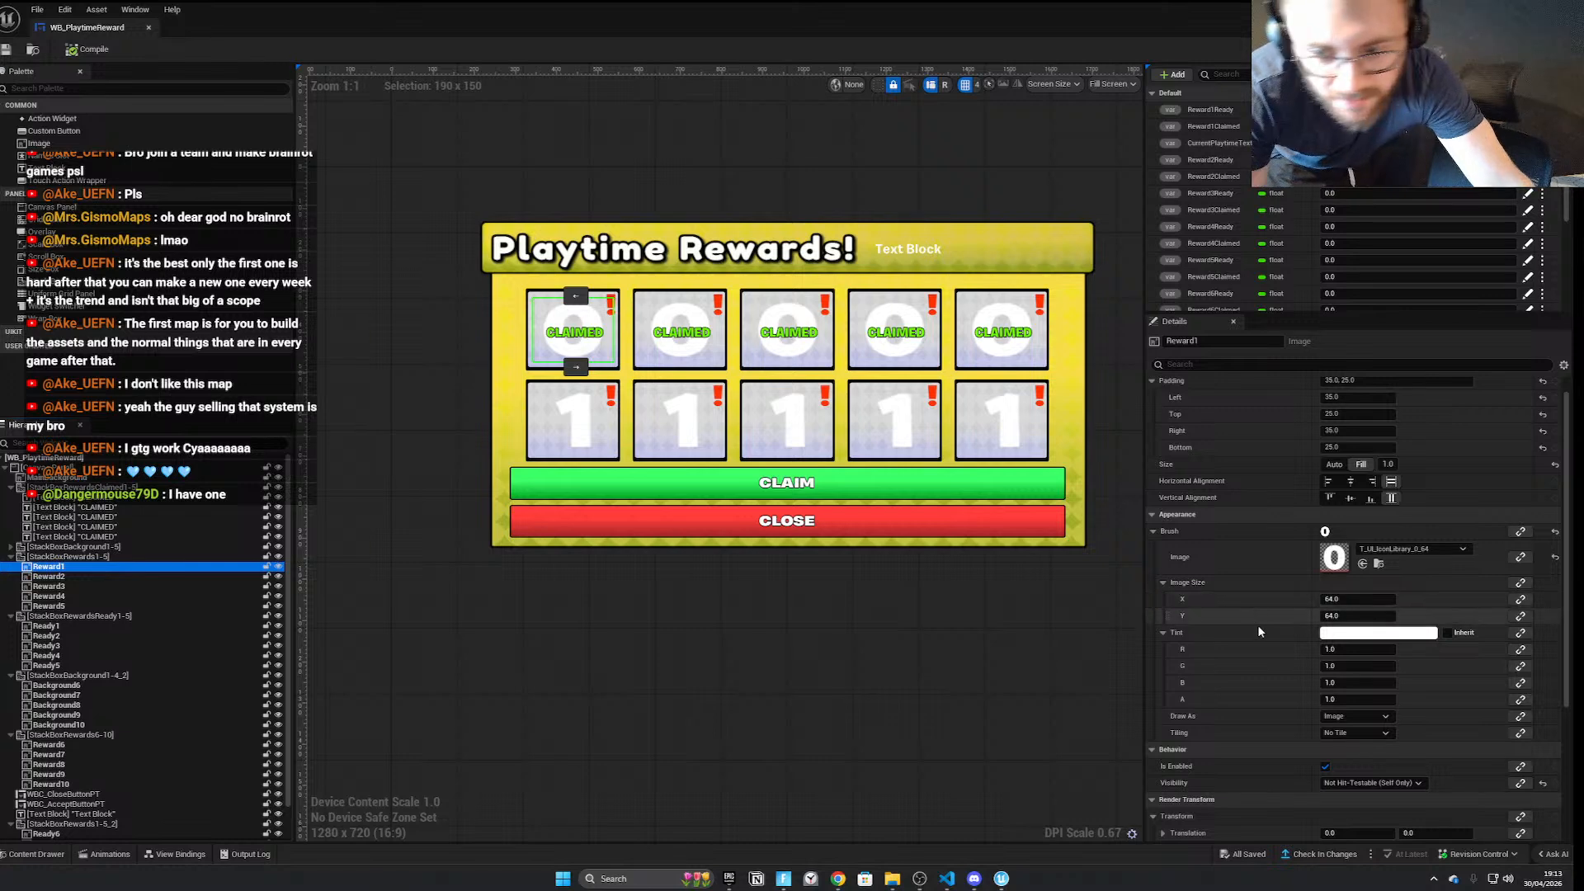
scroll(1255, 618, "down", 4)
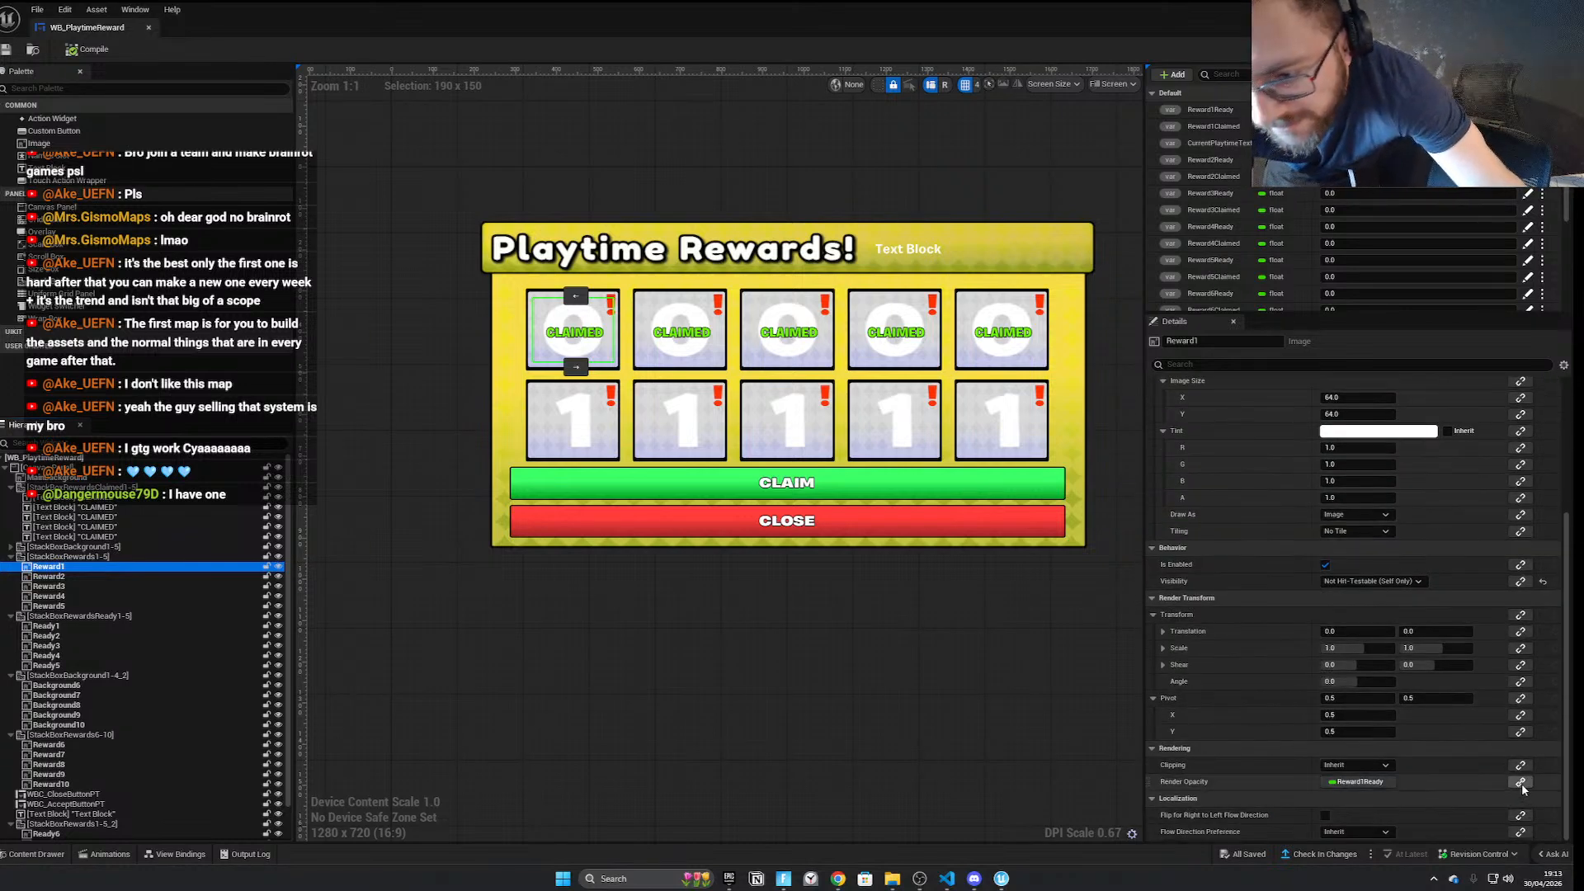
left_click(1523, 784)
left_click(1518, 813)
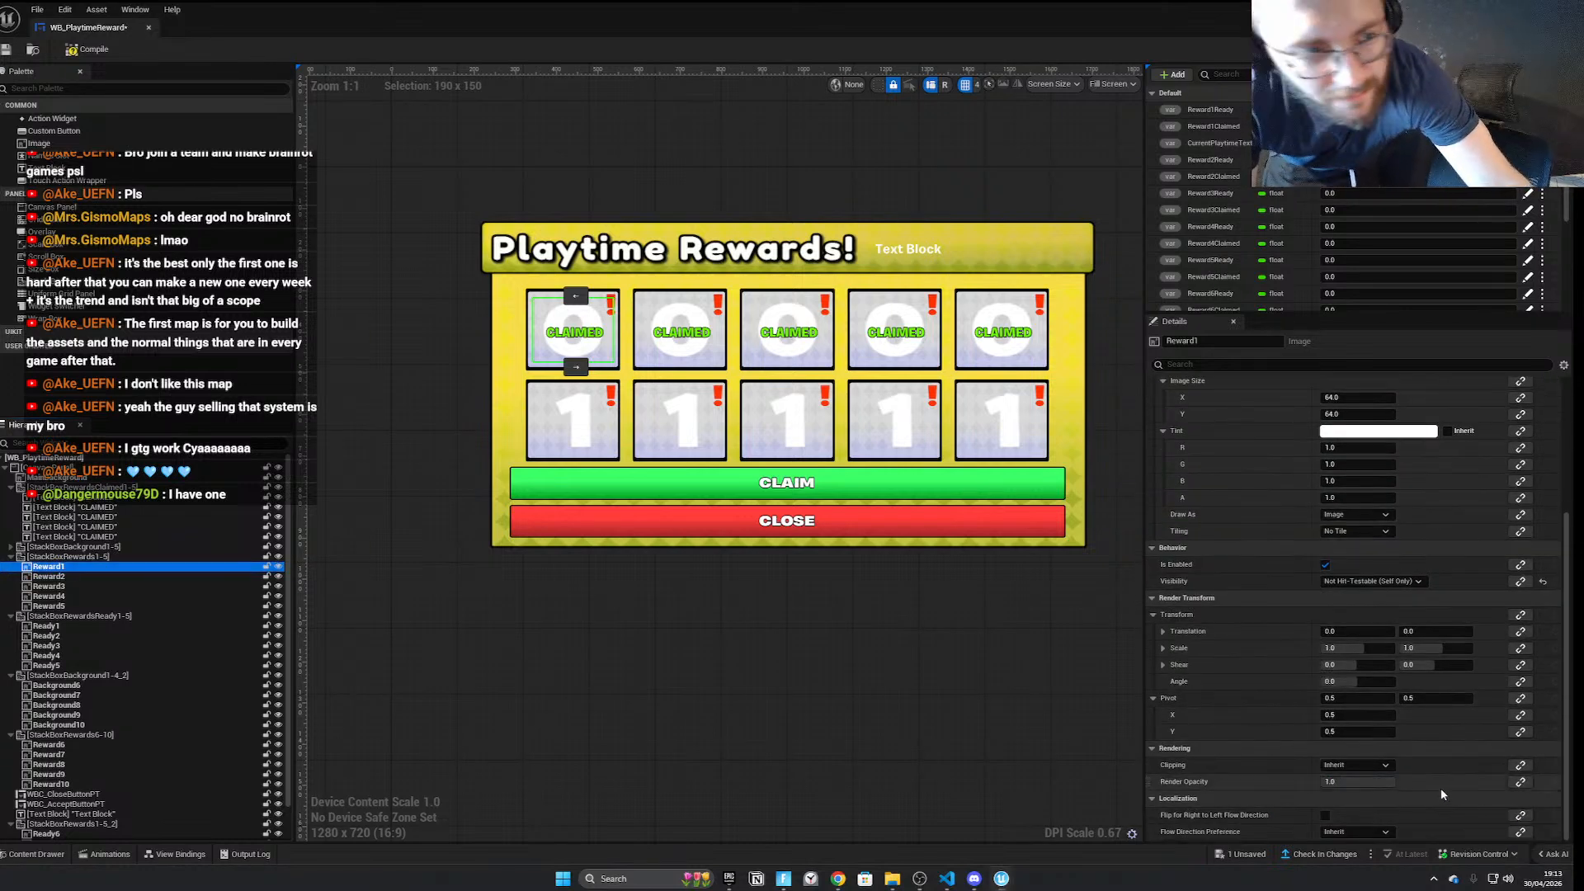
Switch to the Fortnite session, respawn the player, add test playtime and reopen the Playtime Rewards menu to check the first reward
left_click(782, 879)
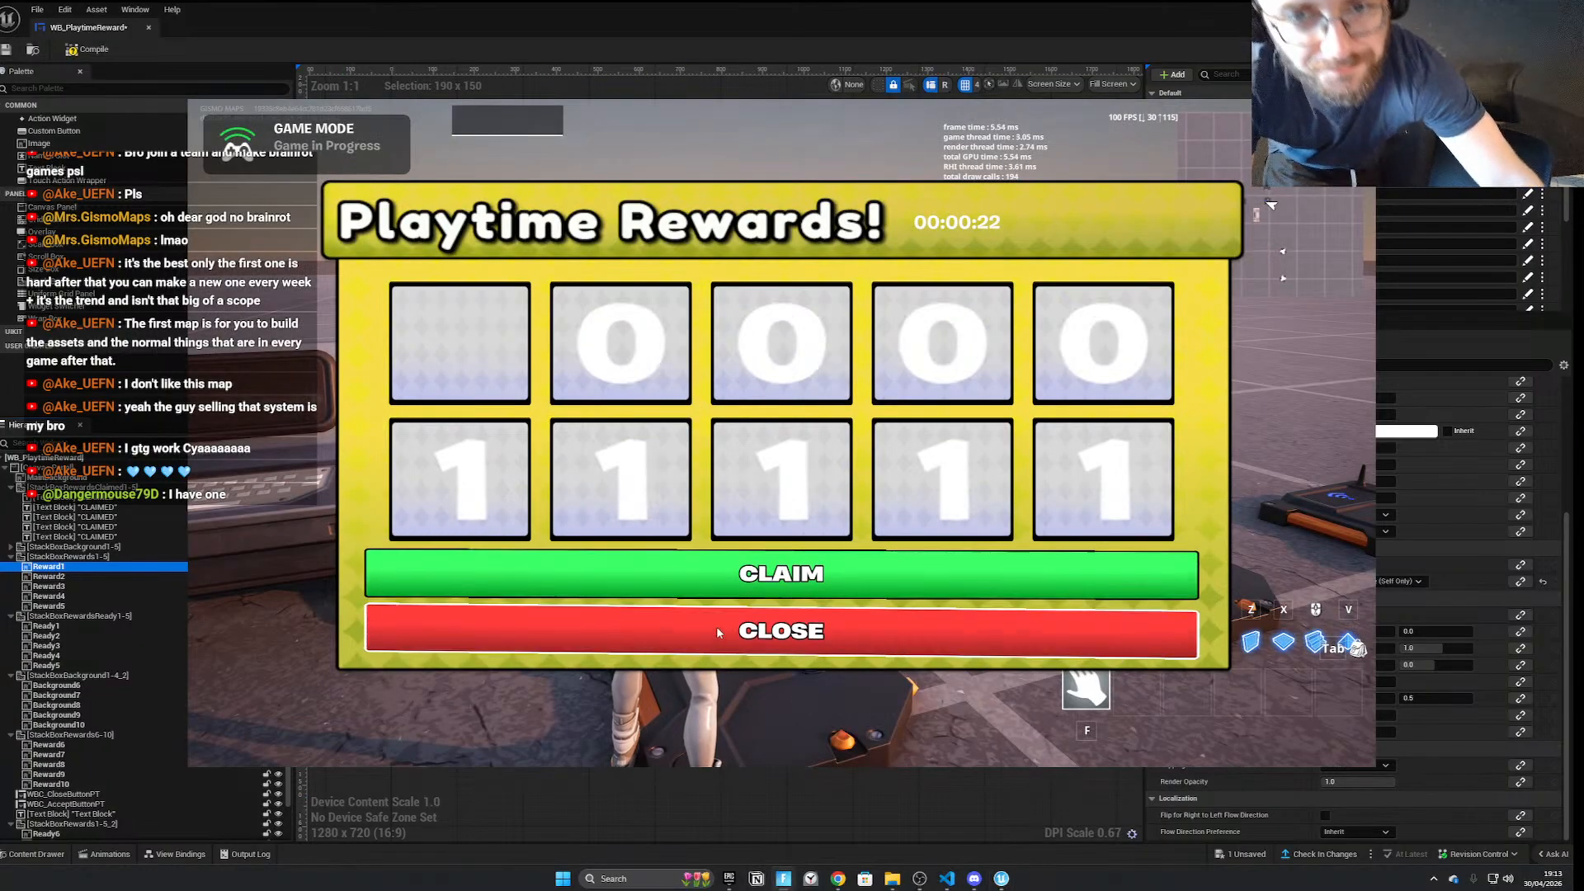
key("Escape")
left_click(1163, 509)
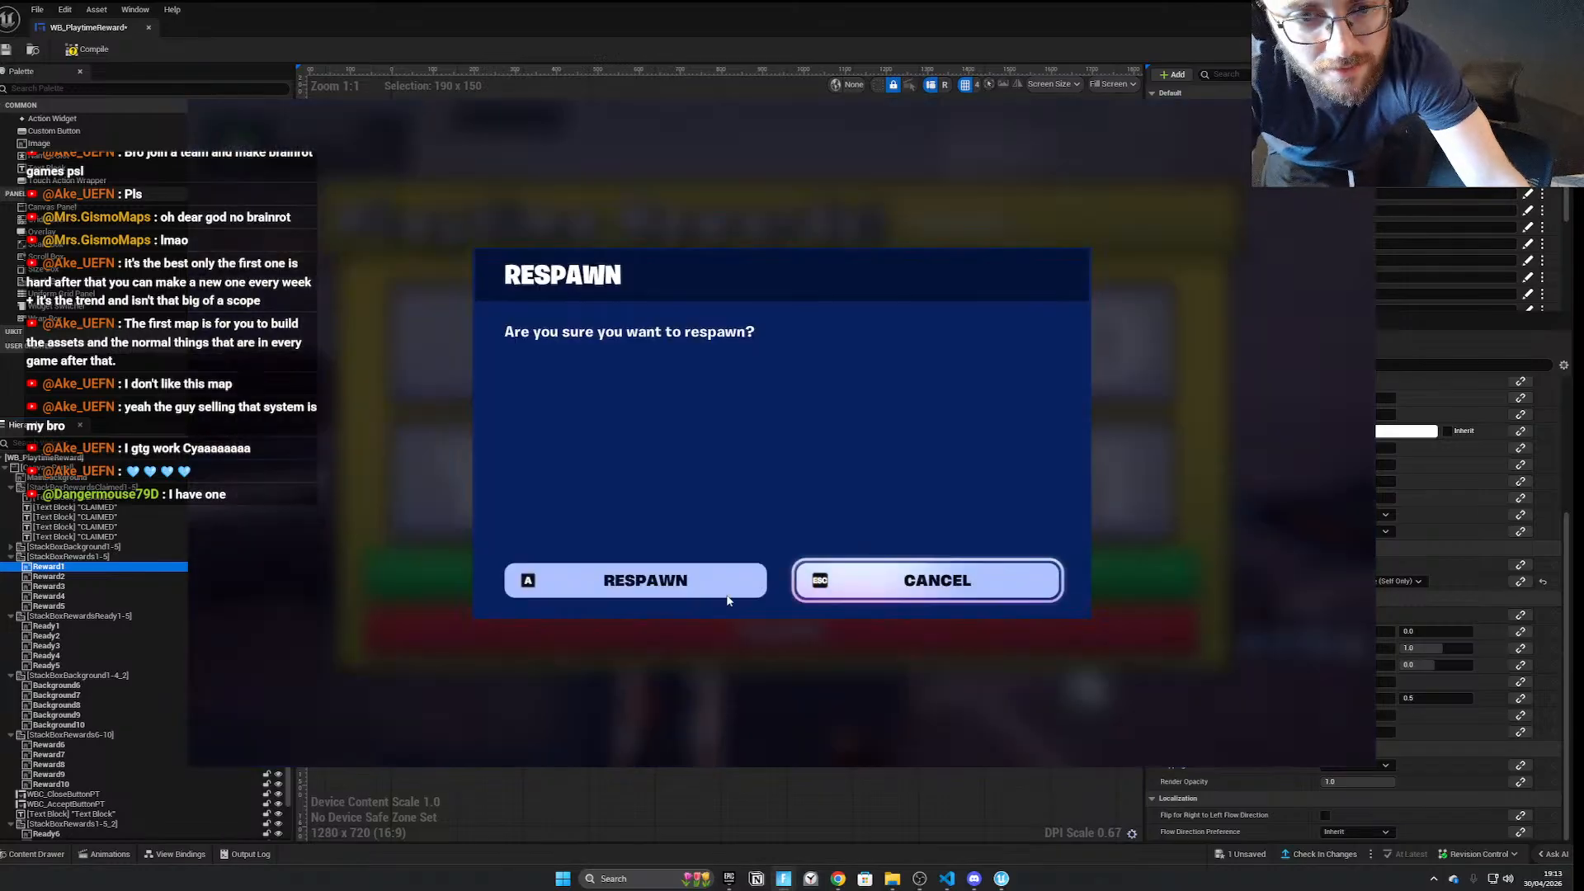
left_click(634, 578)
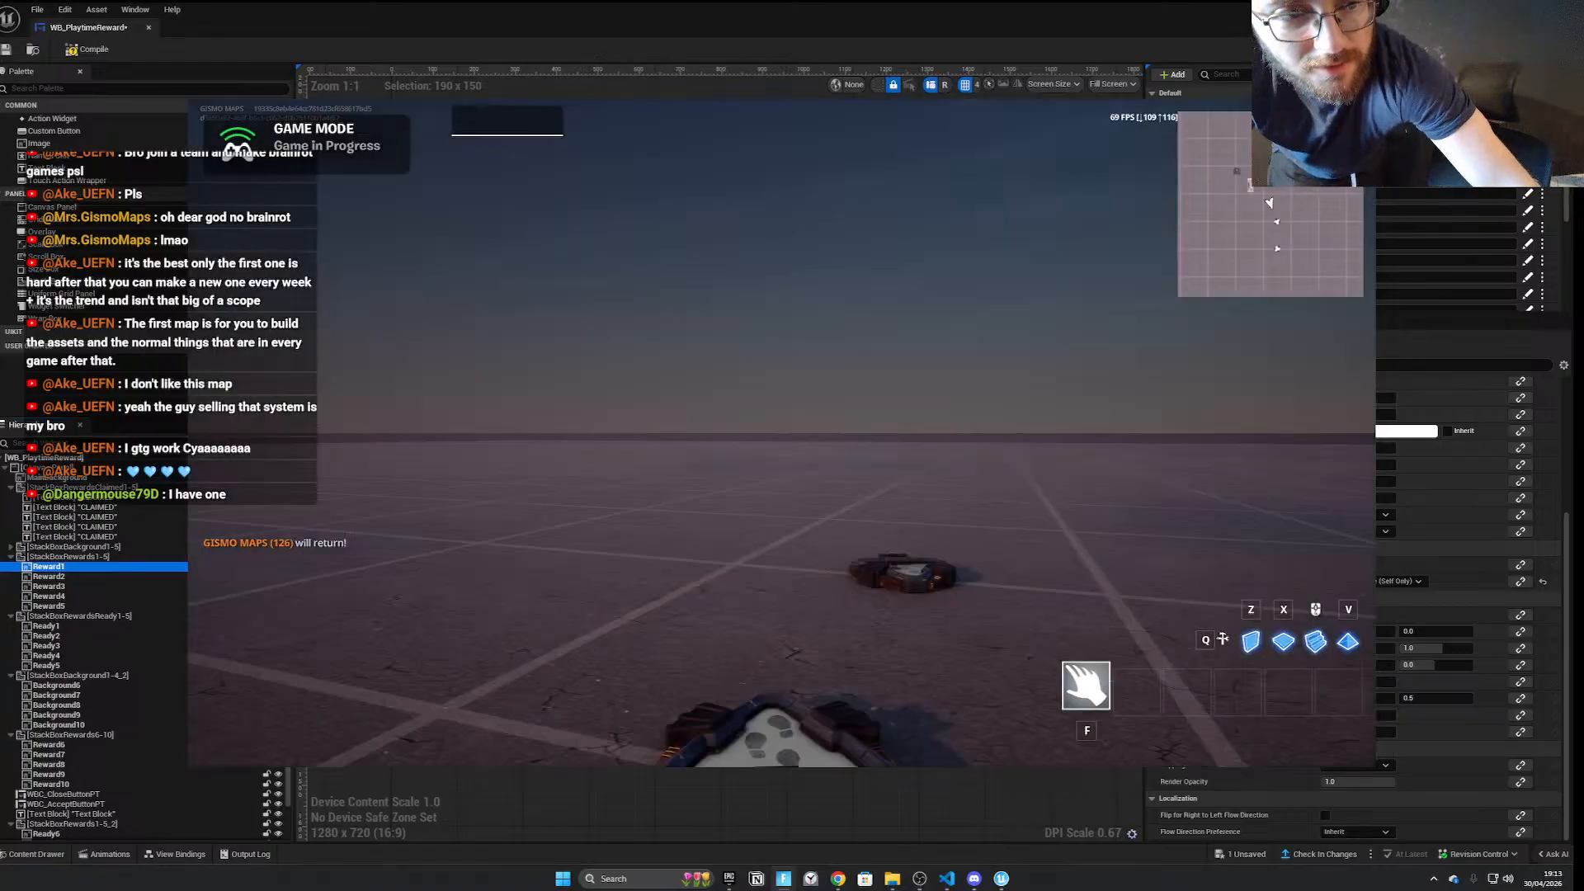
key("w")
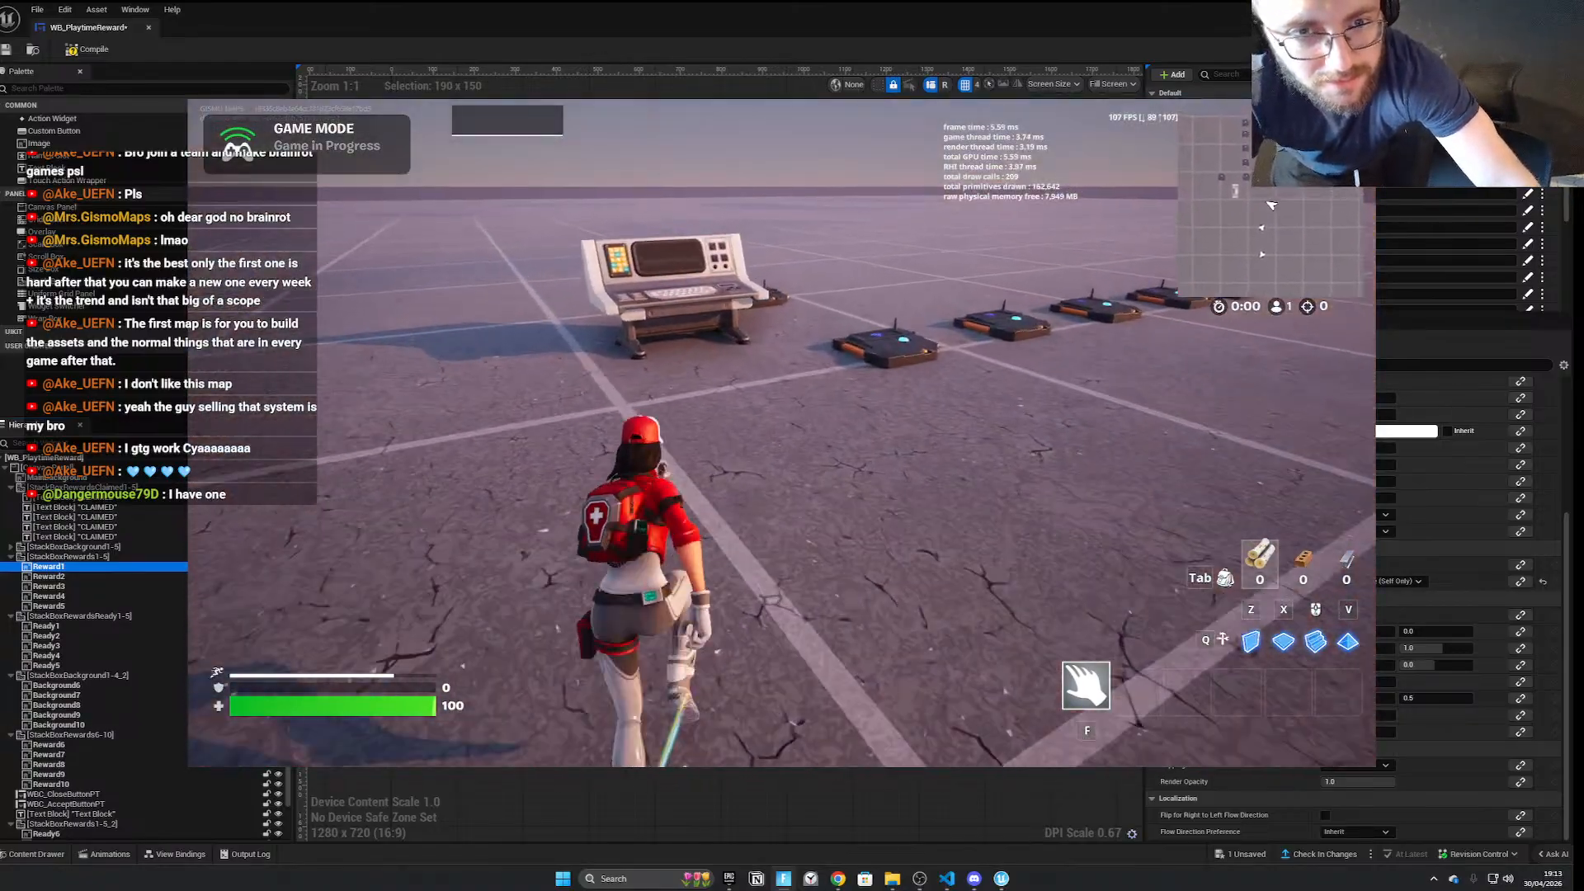
key("w")
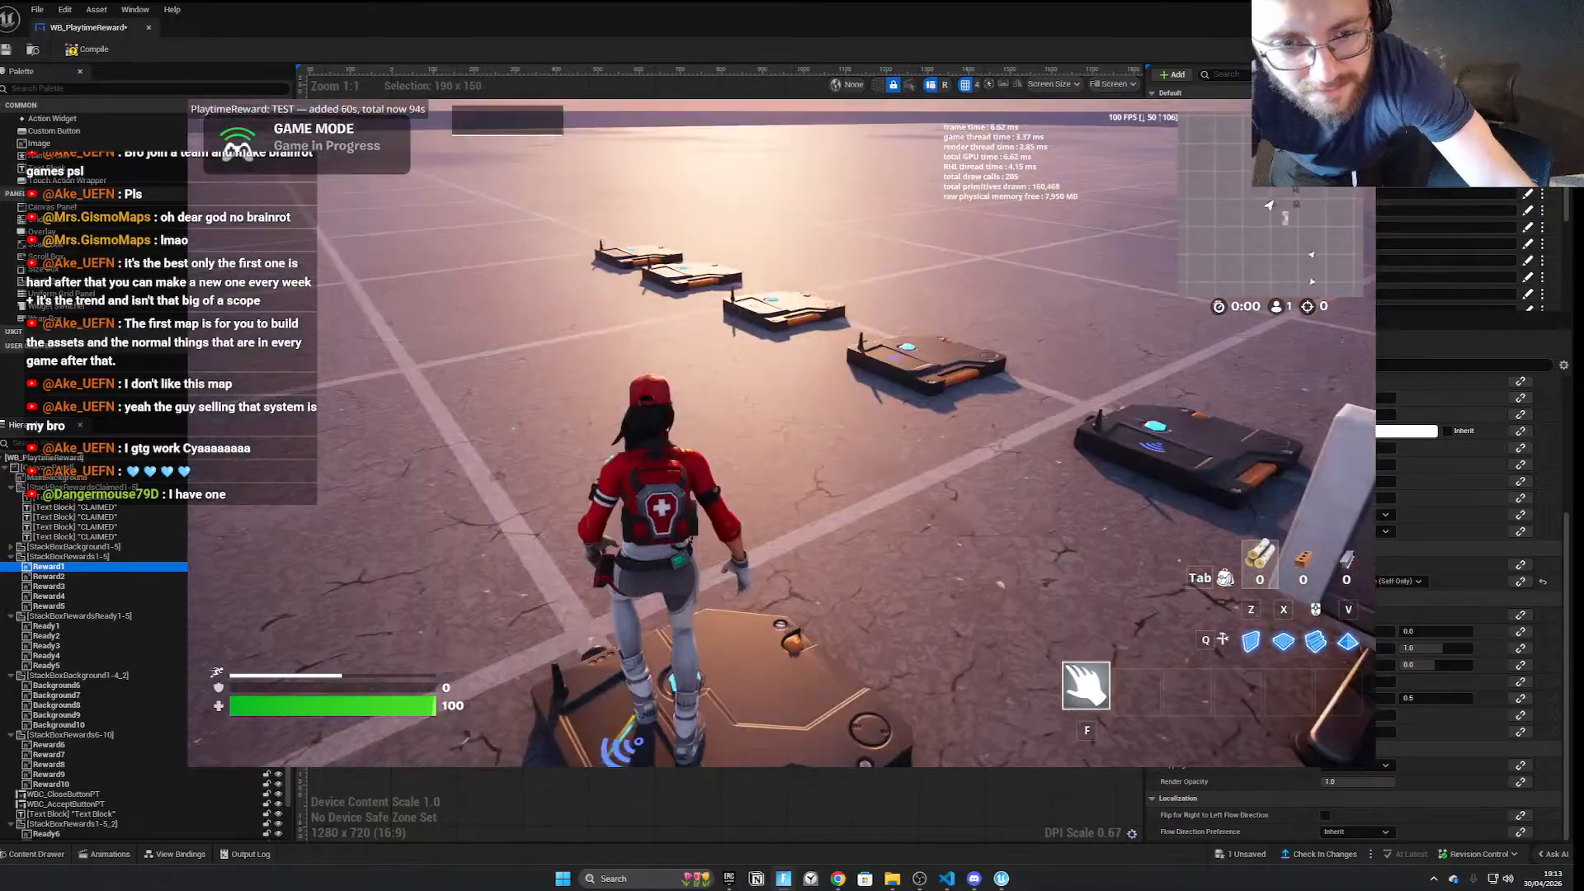
key("w")
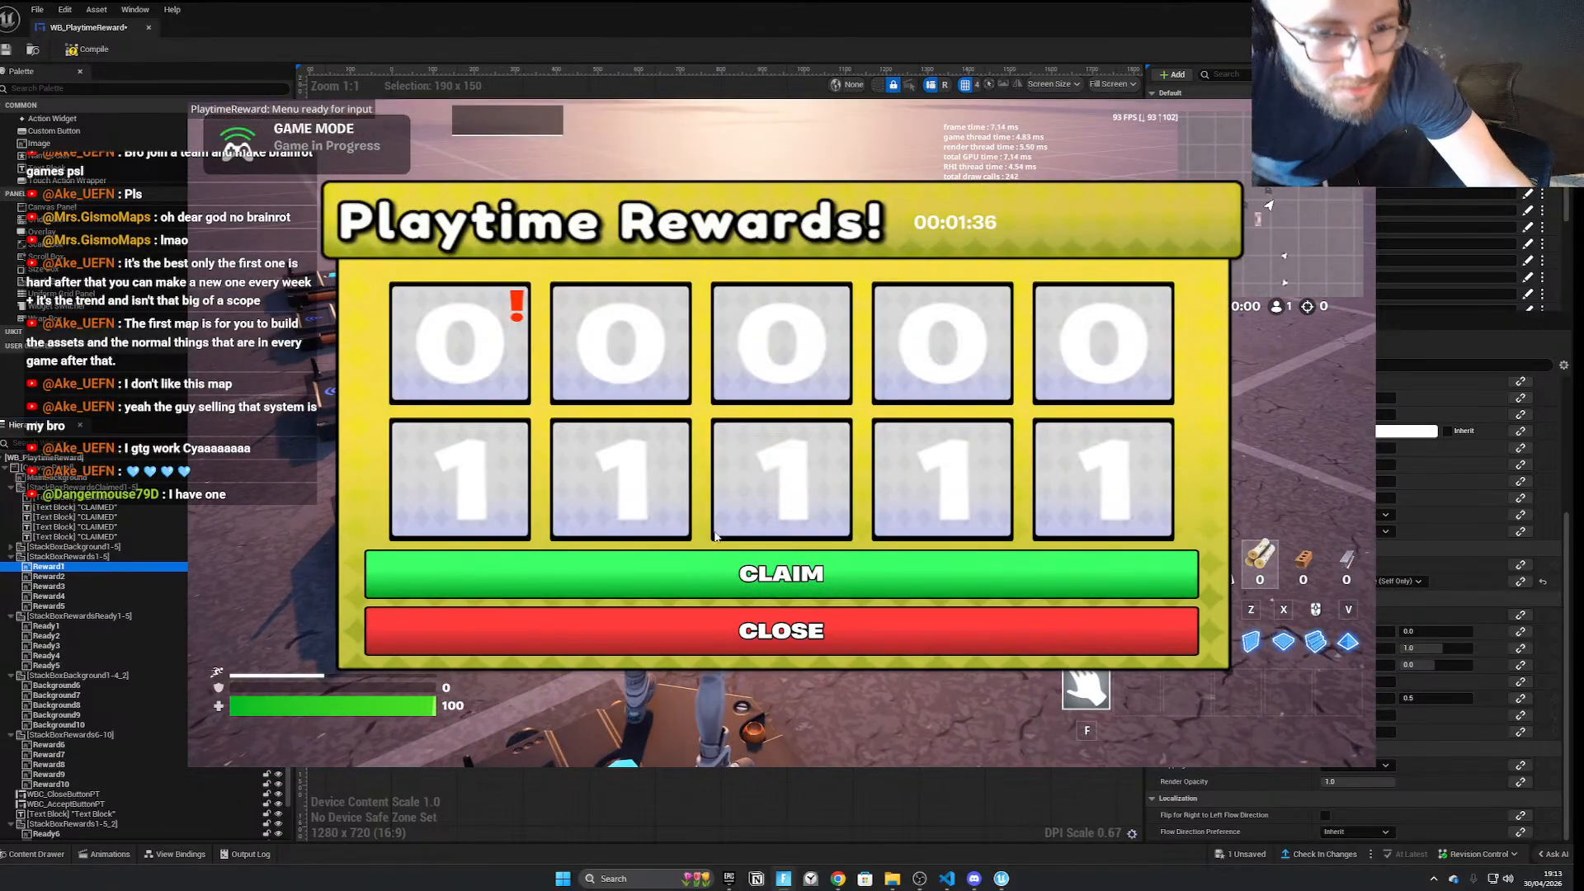
Switch back to the Unreal Editor and save the WB_PlaytimeReward widget
key("Escape")
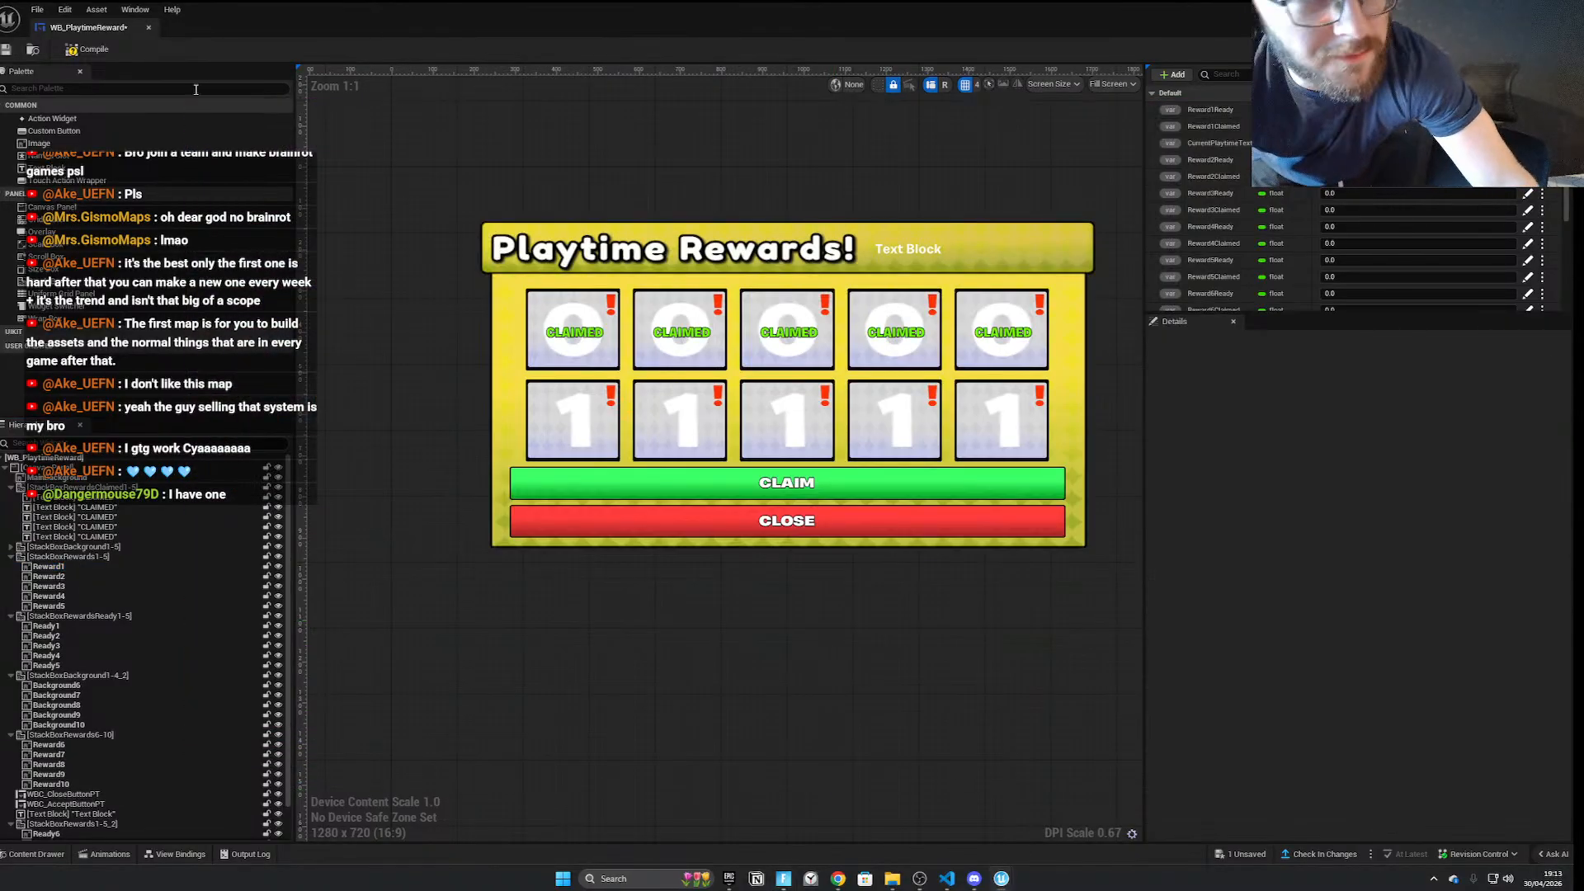
left_click(37, 9)
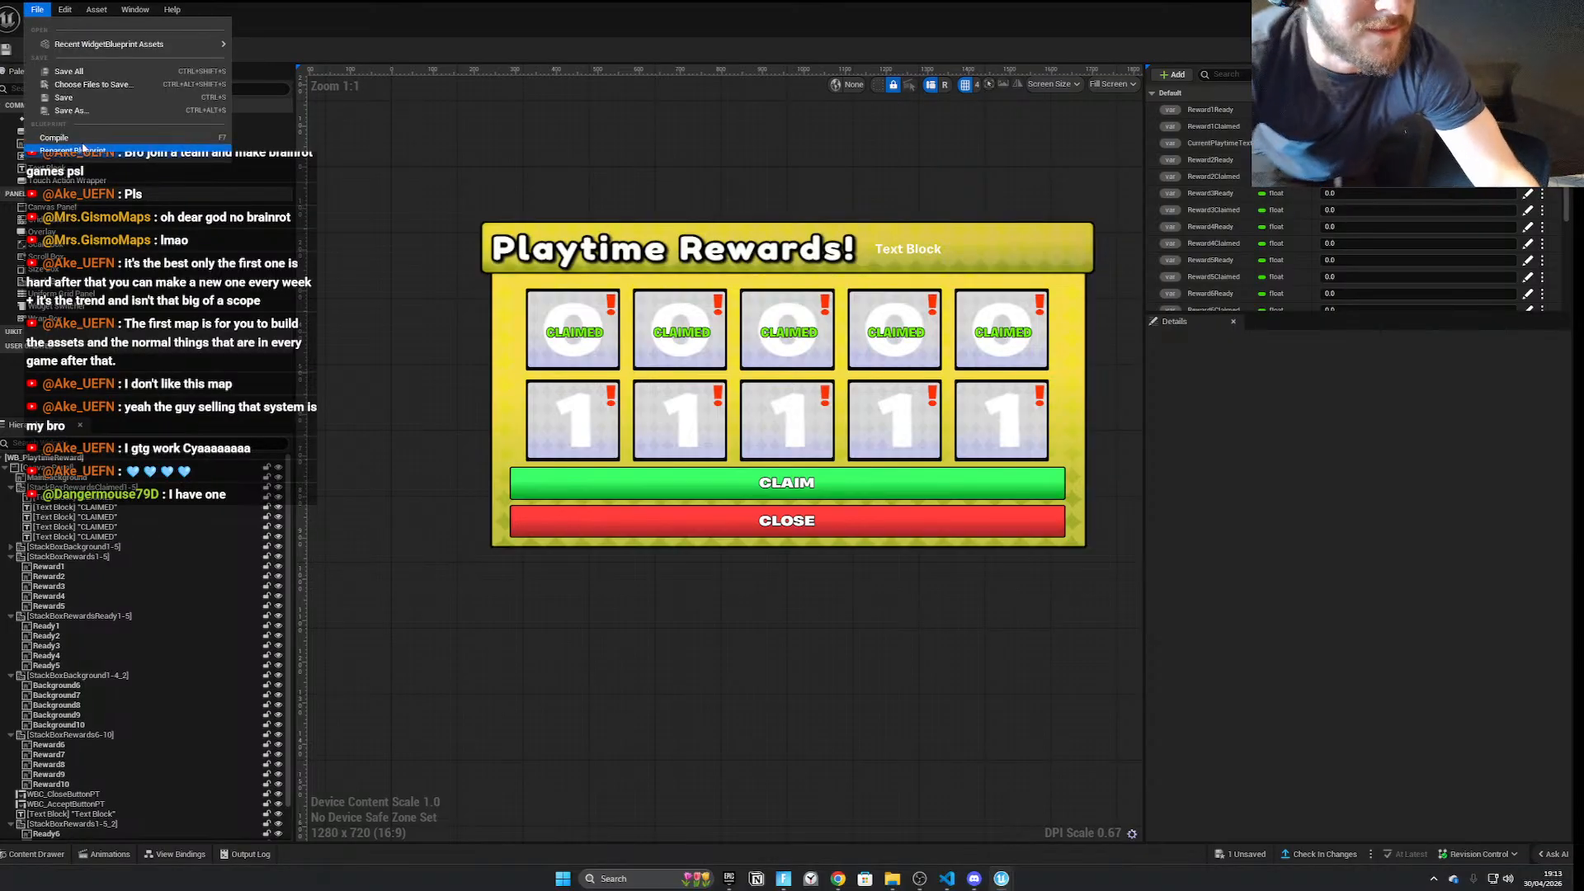
left_click(65, 99)
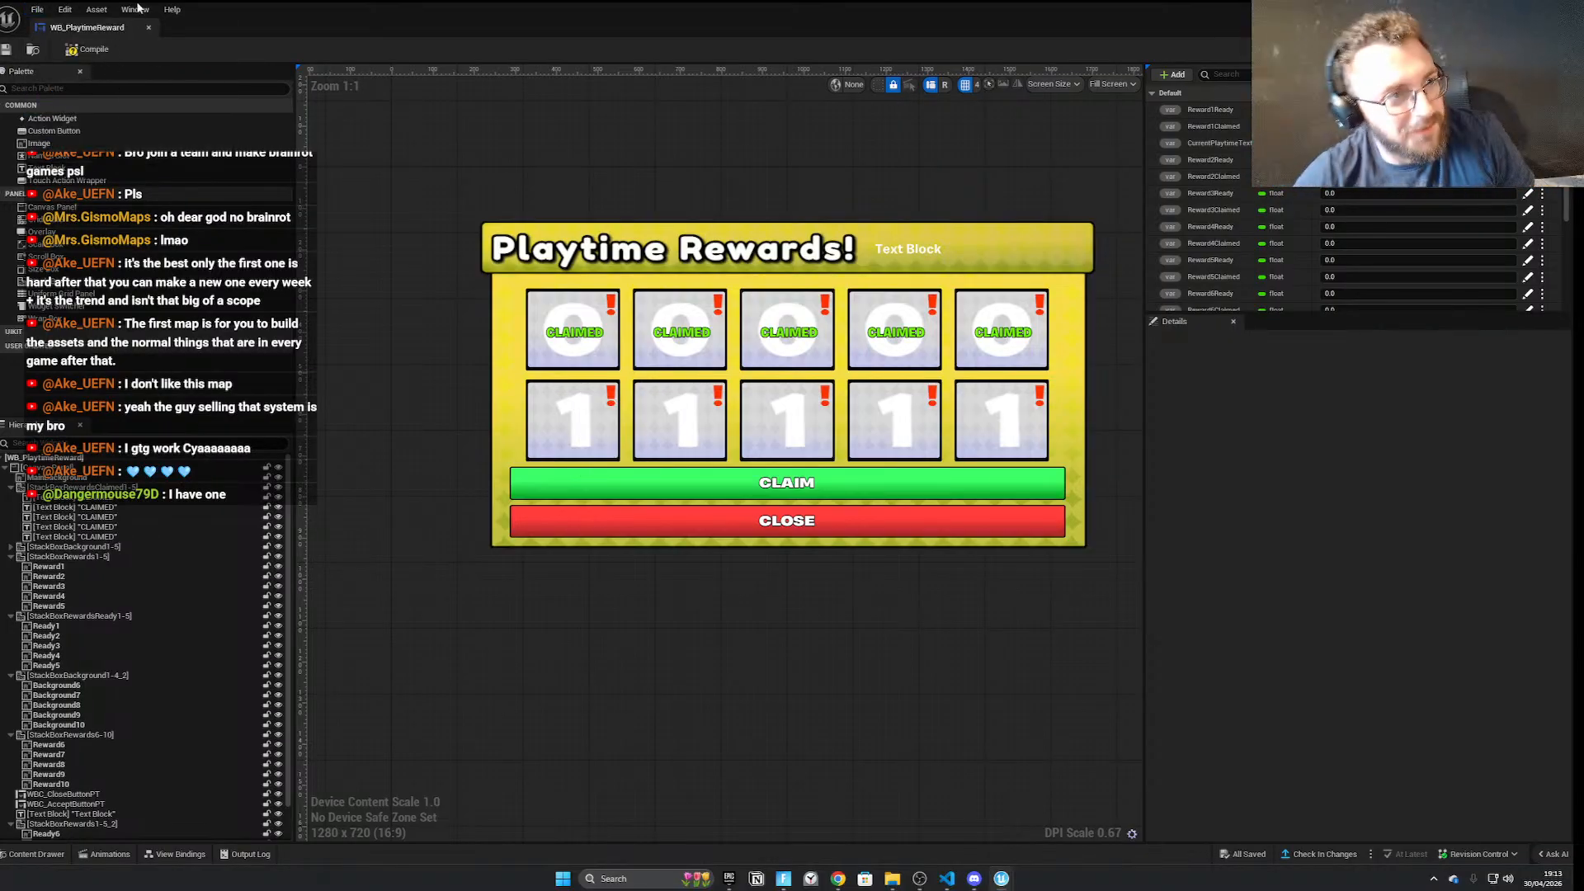
Select the CLAIM button and open the widget's view bindings to check which reward values are bound
left_click(697, 479)
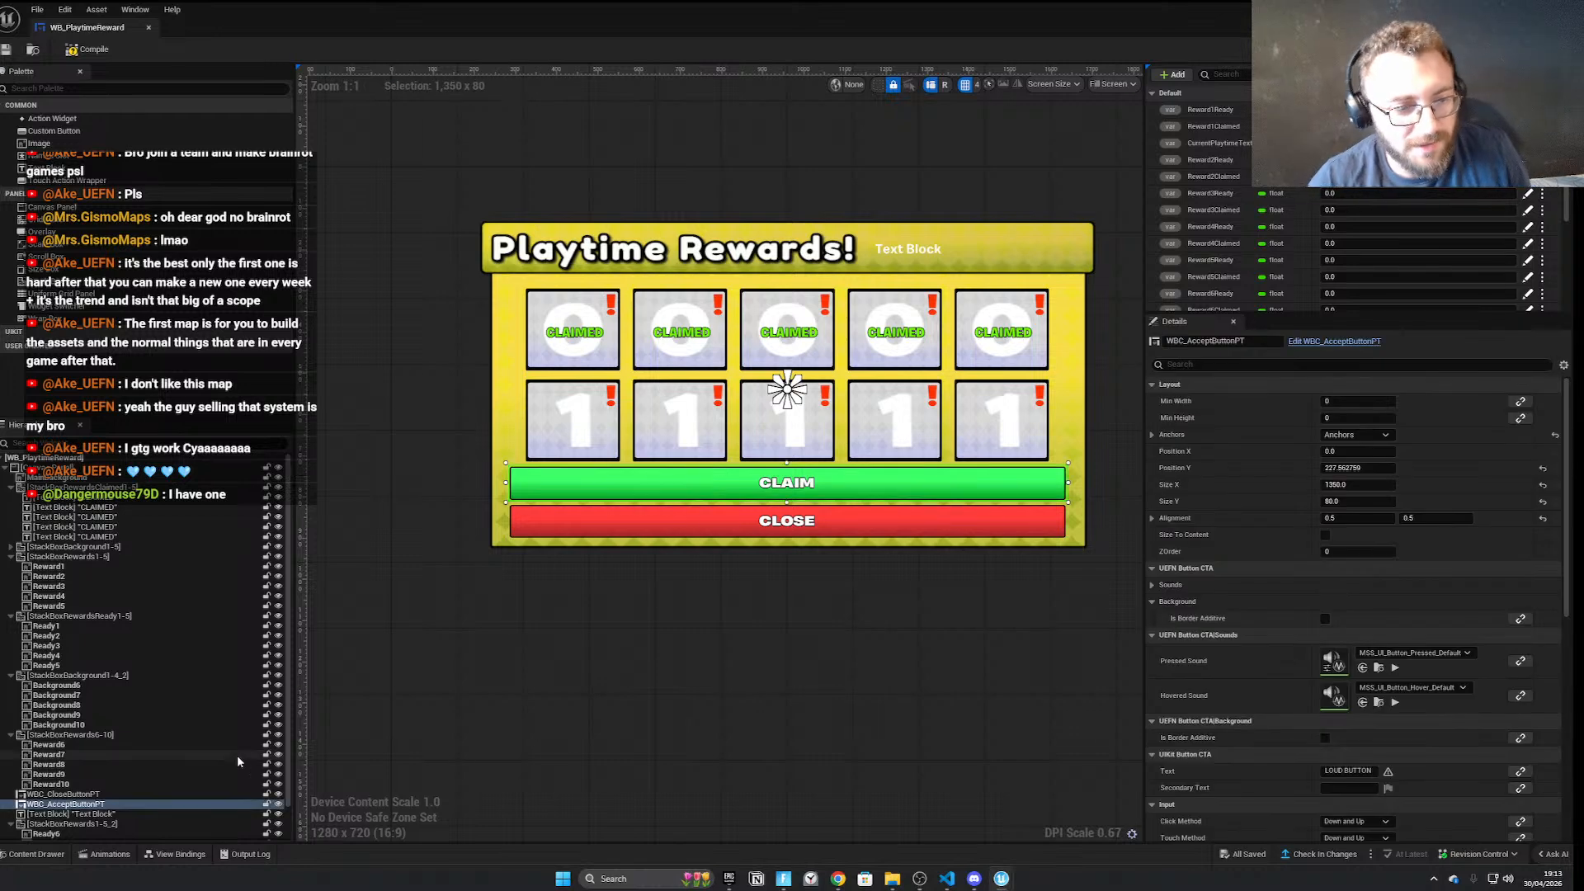
left_click(107, 854)
left_click(163, 855)
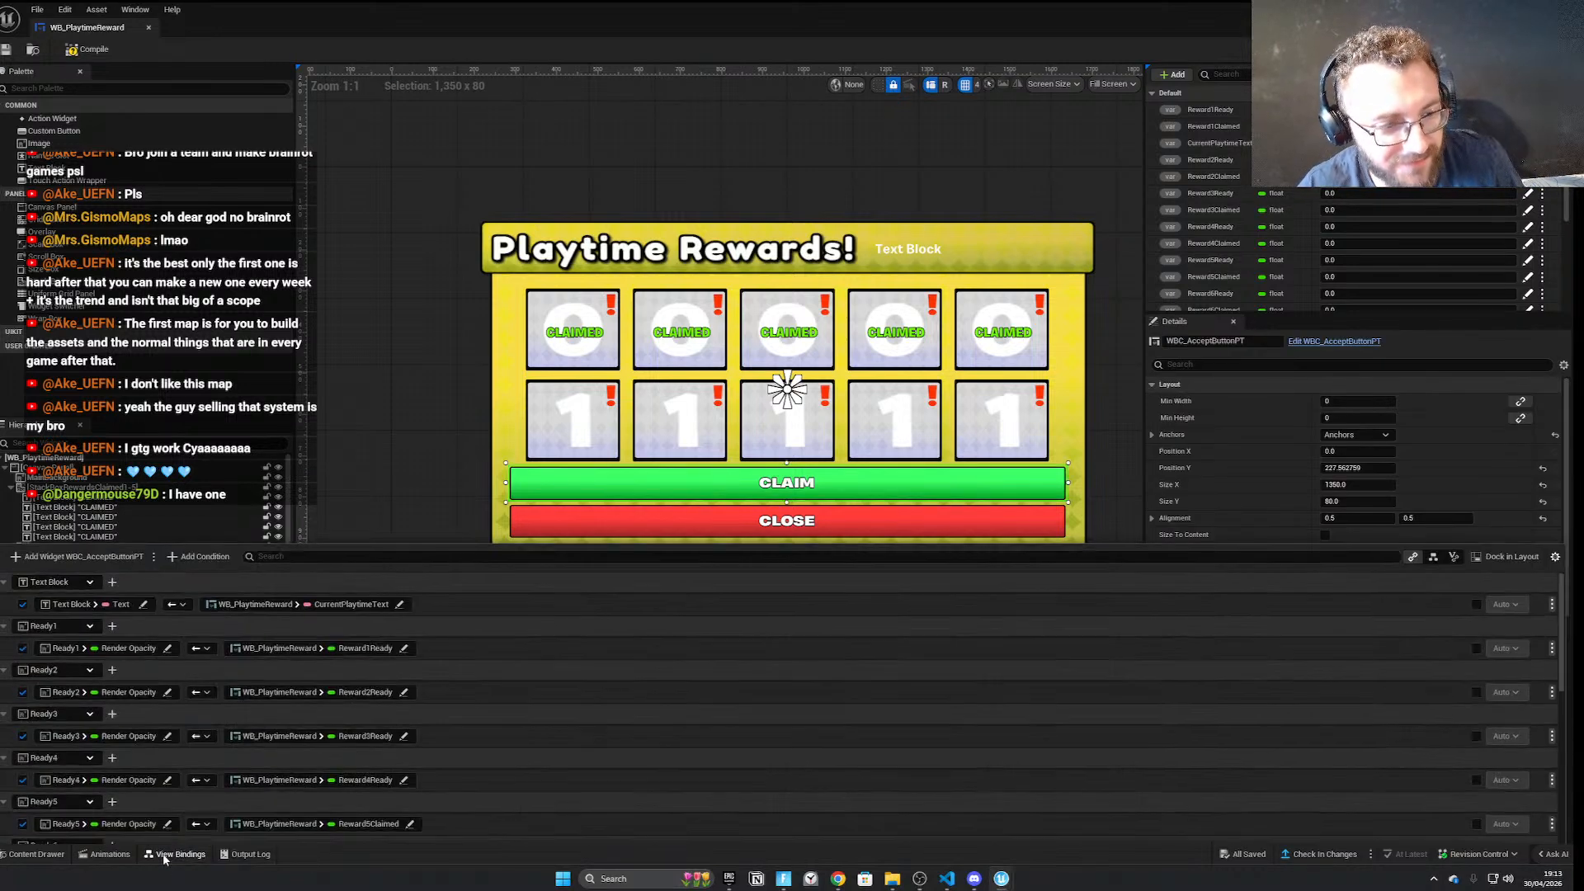
left_click(135, 556)
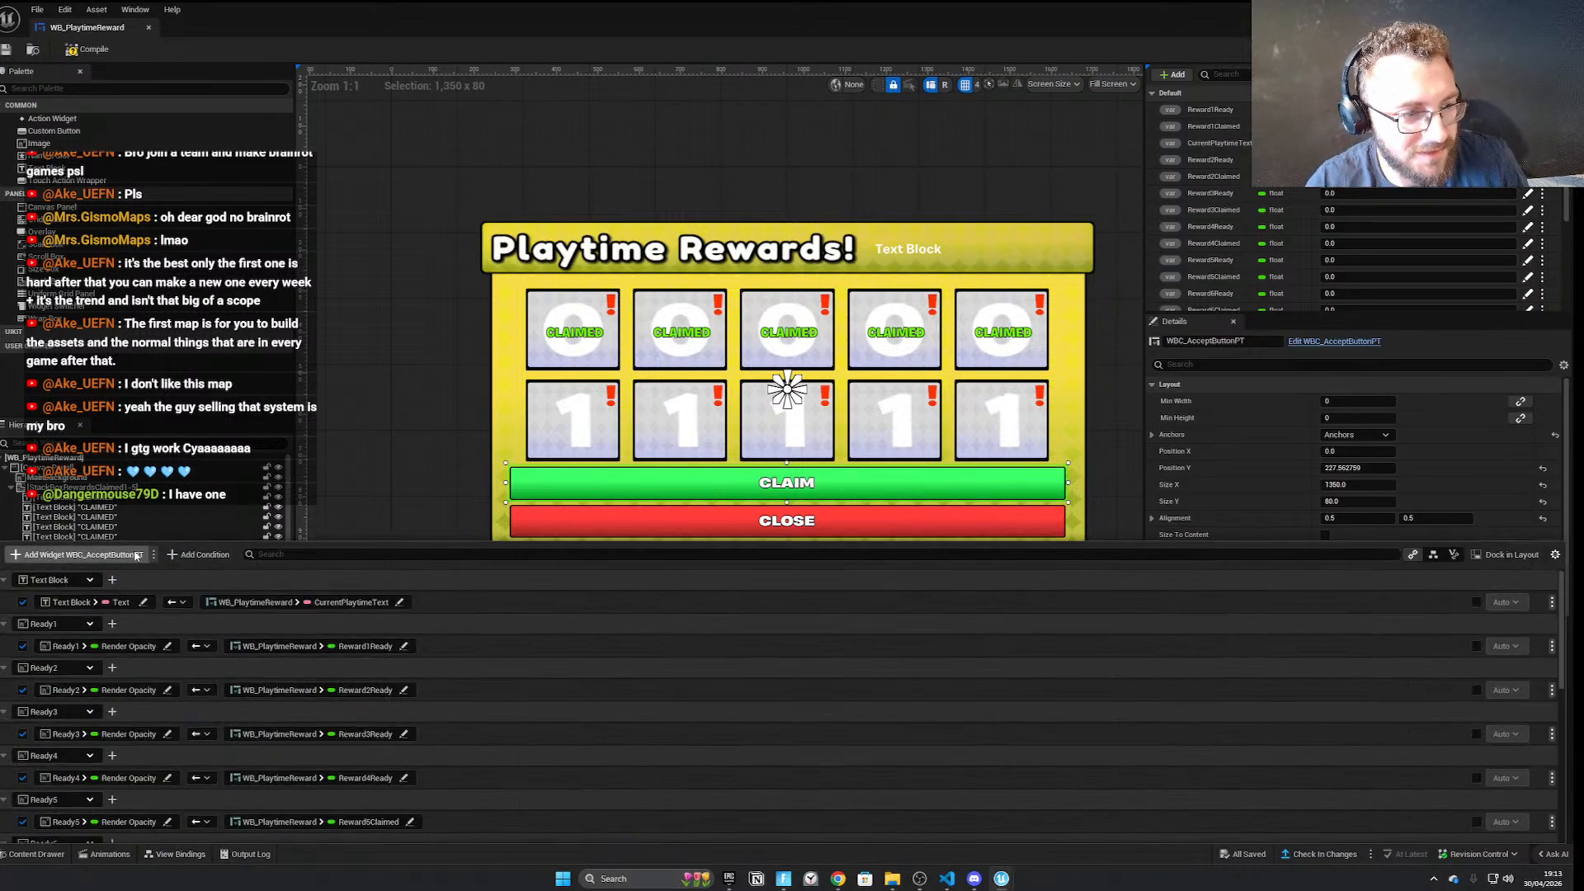
Bind the CLAIM button's On Clicked event to the widget's Claim Event in the view bindings
scroll(1052, 690, "down", 5)
scroll(1051, 690, "up", 5)
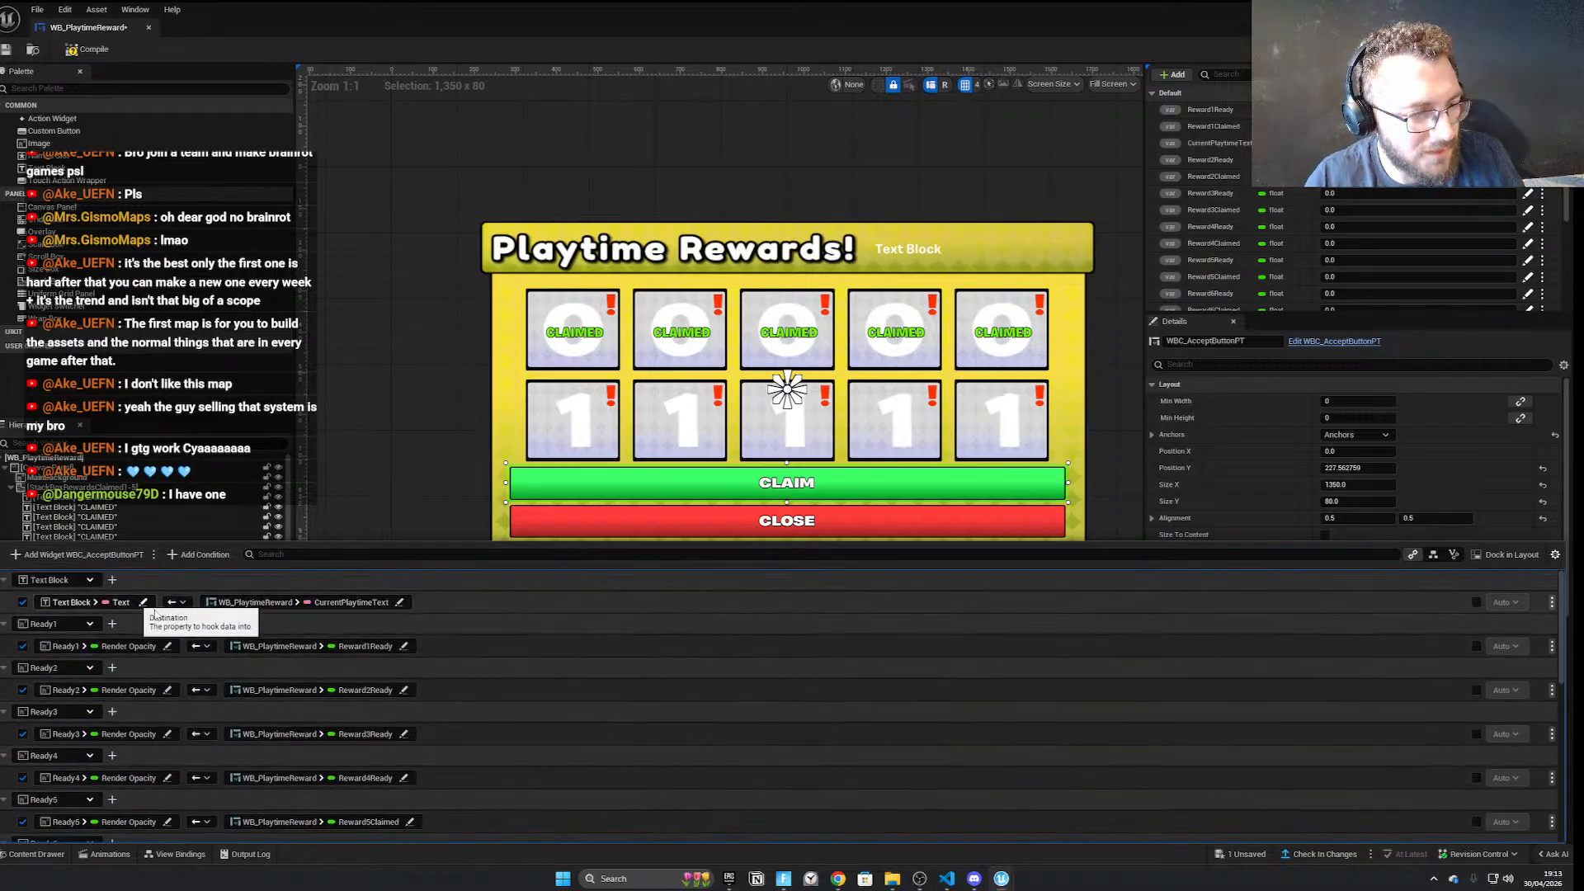
left_click_drag(1562, 627, 1565, 807)
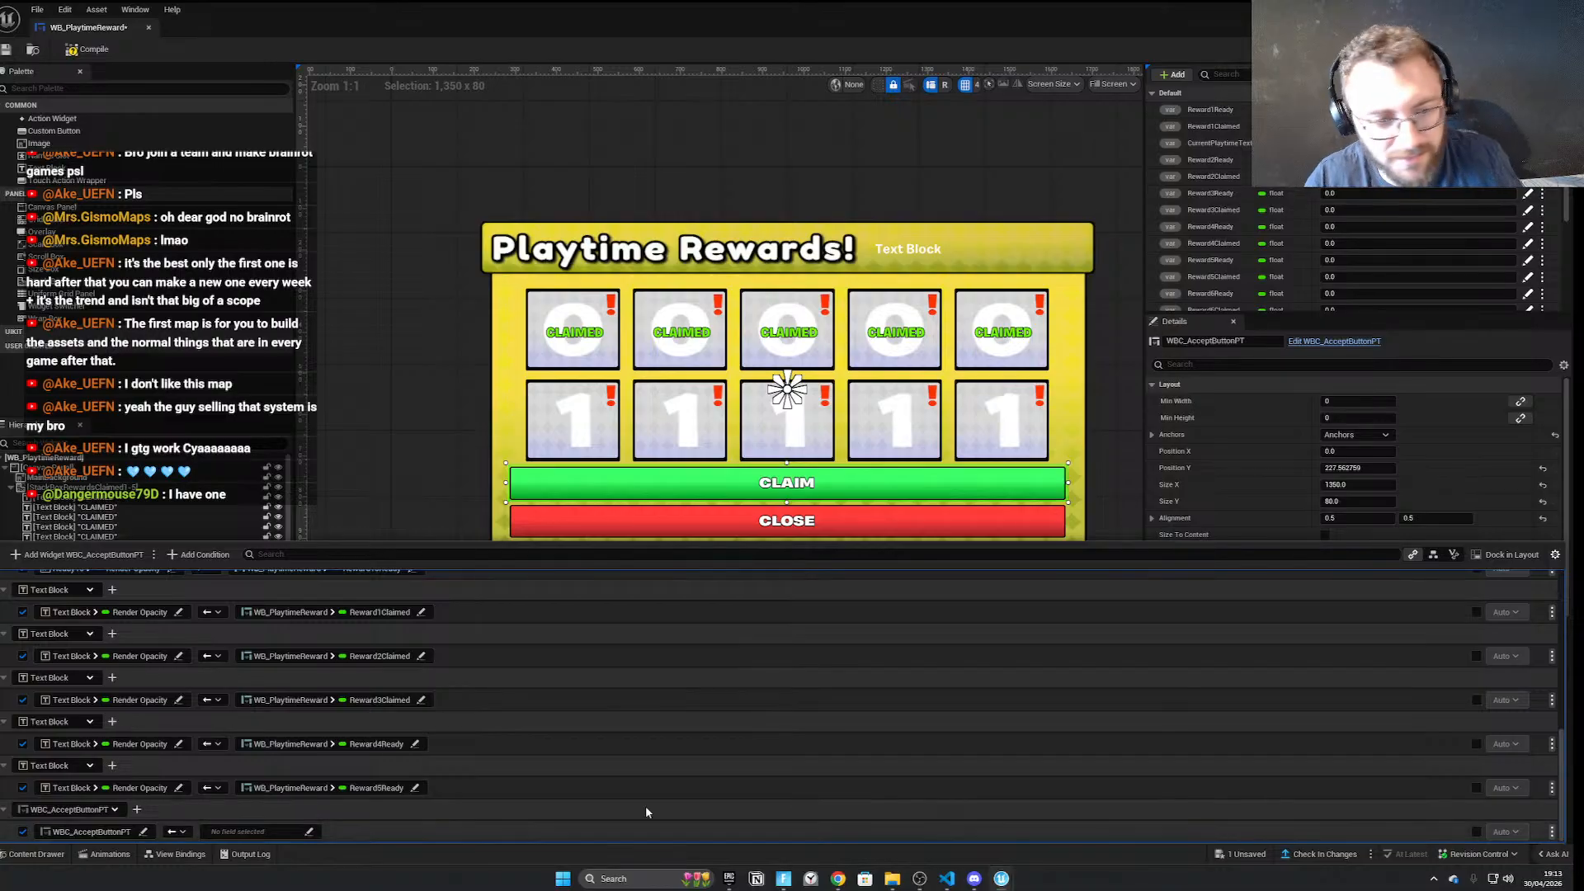
left_click(144, 831)
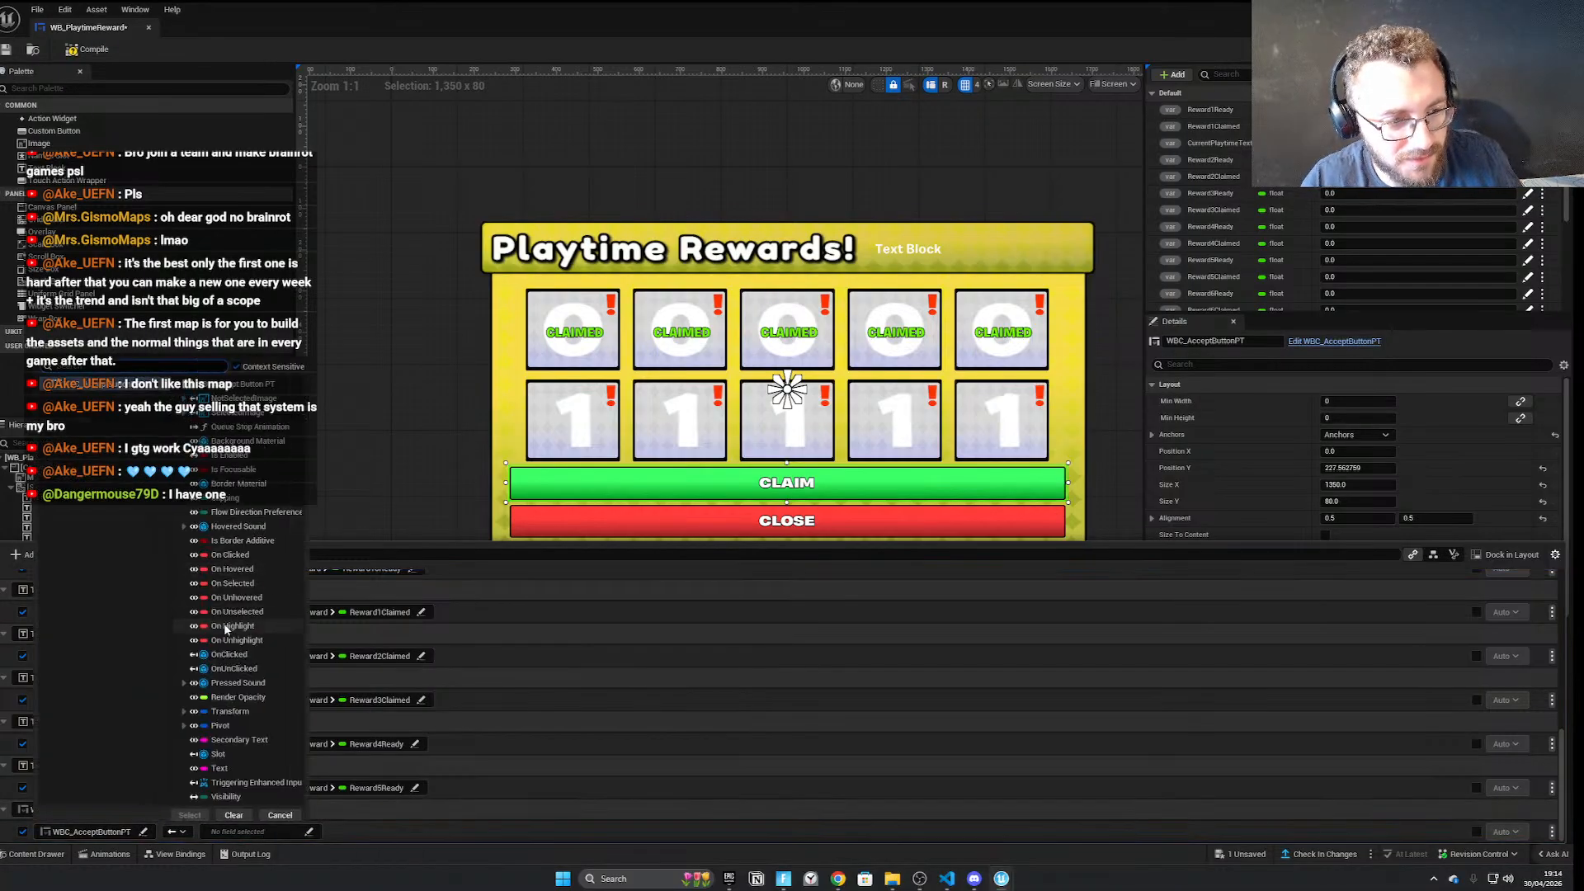
left_click(230, 555)
left_click(157, 813)
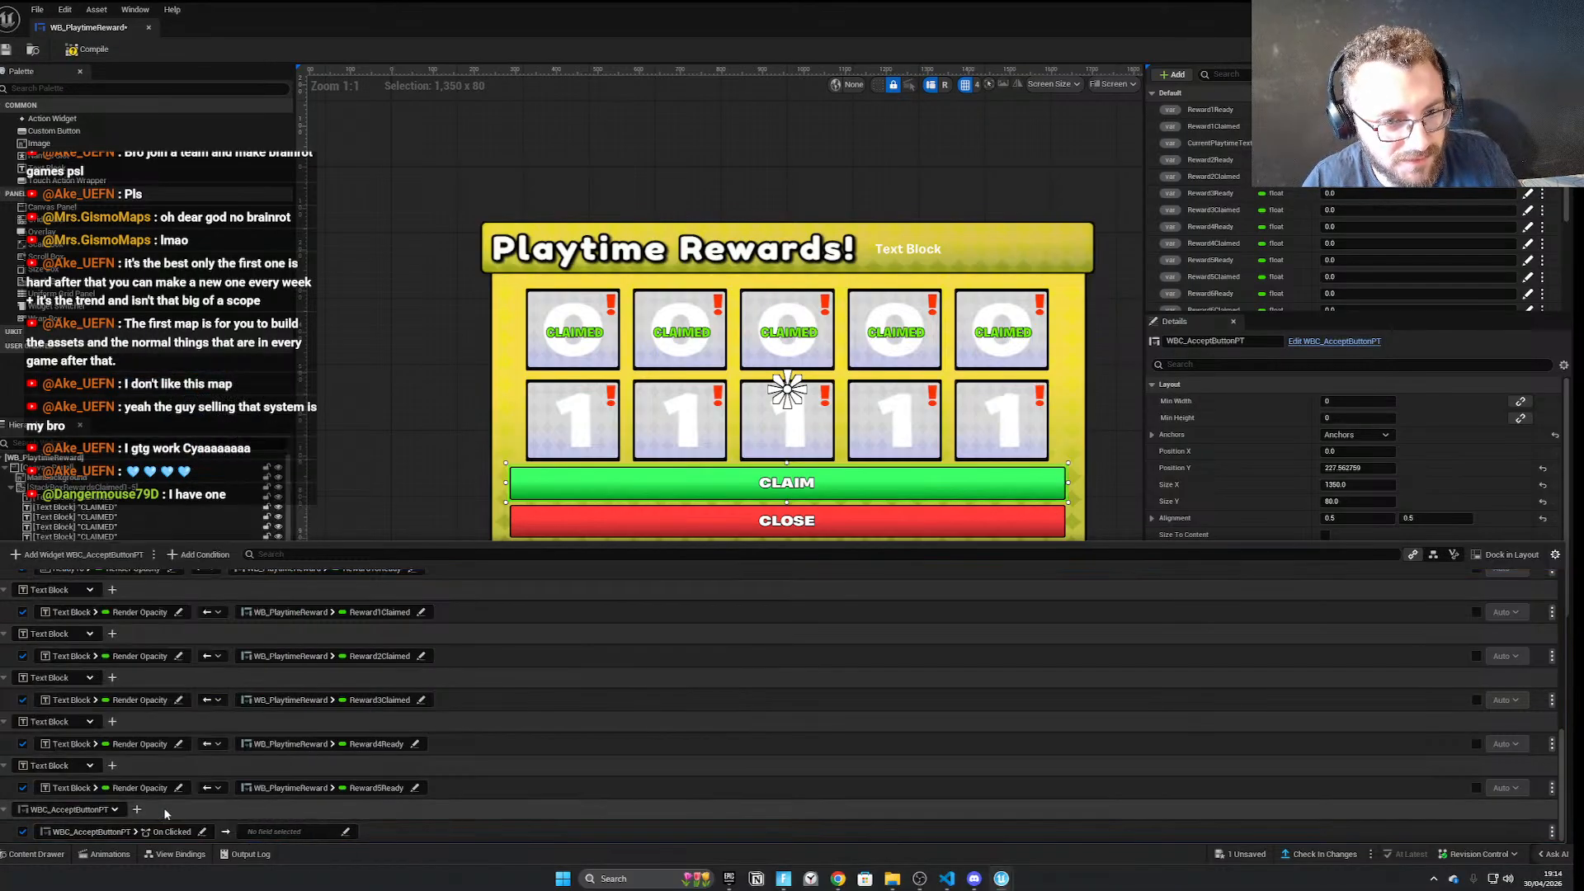
left_click(345, 831)
left_click(312, 728)
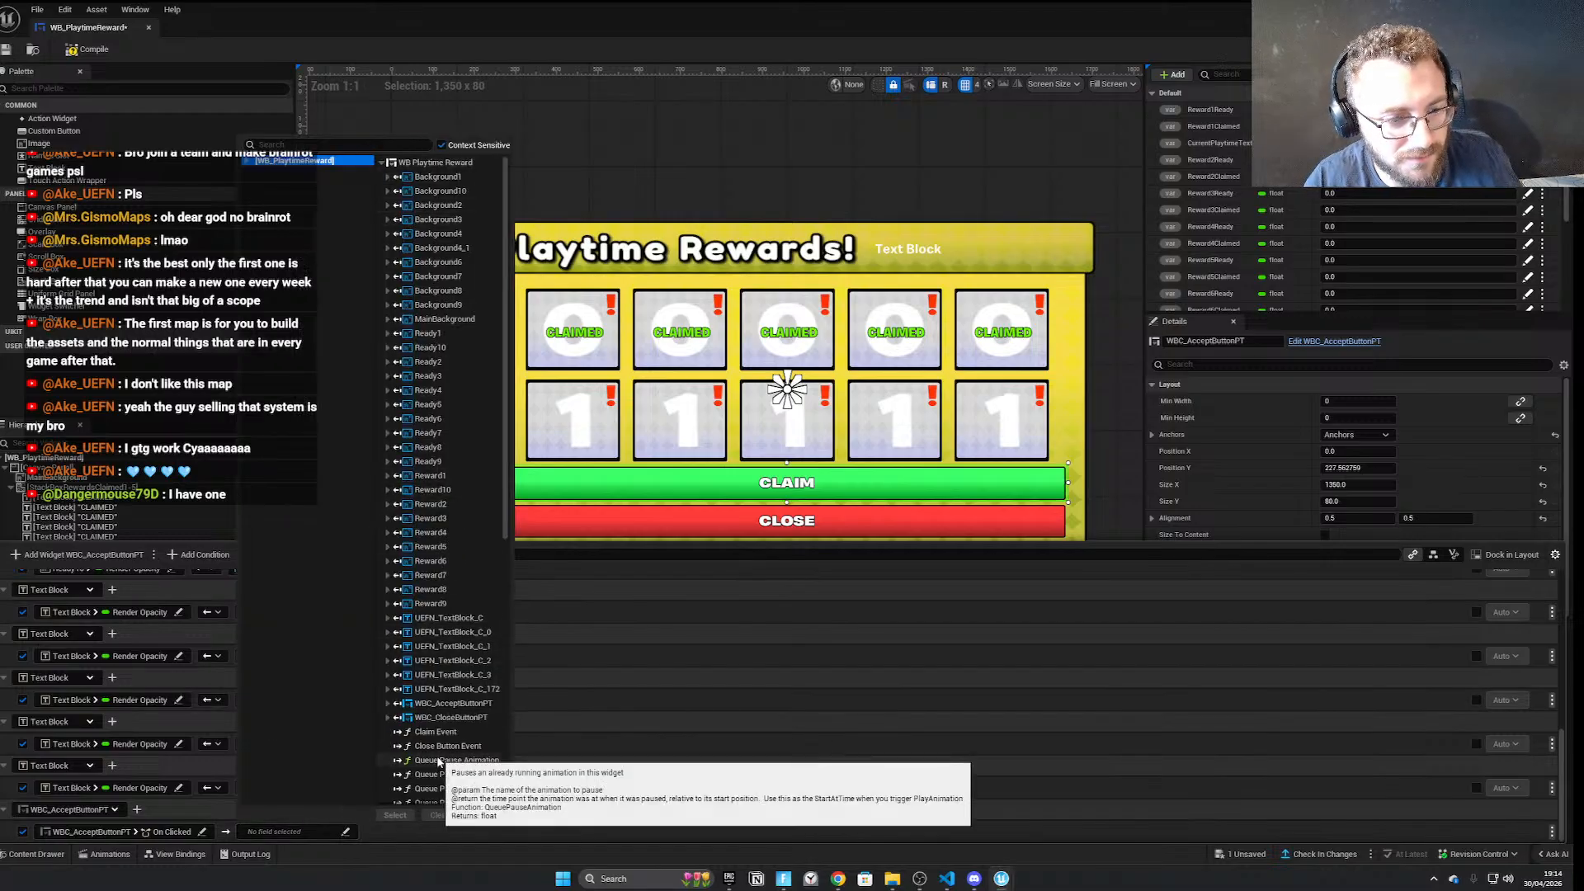
left_click(433, 731)
left_click(396, 815)
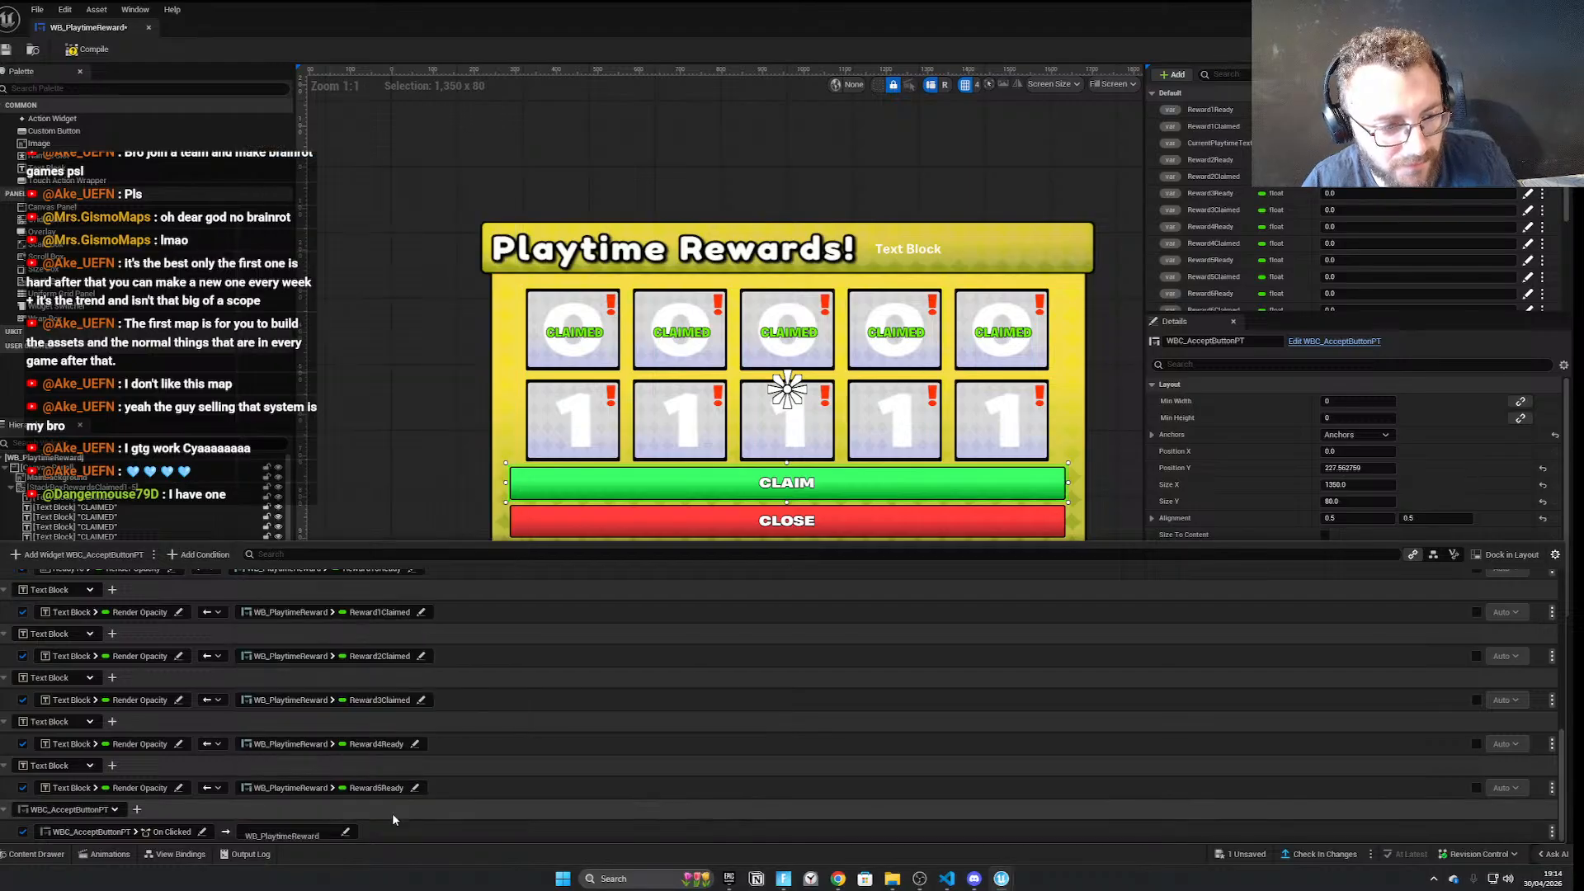
Add a view binding for the CLOSE button linking its On Clicked event to Close Button Event
right_click_drag(585, 532, 555, 476)
left_click(541, 472)
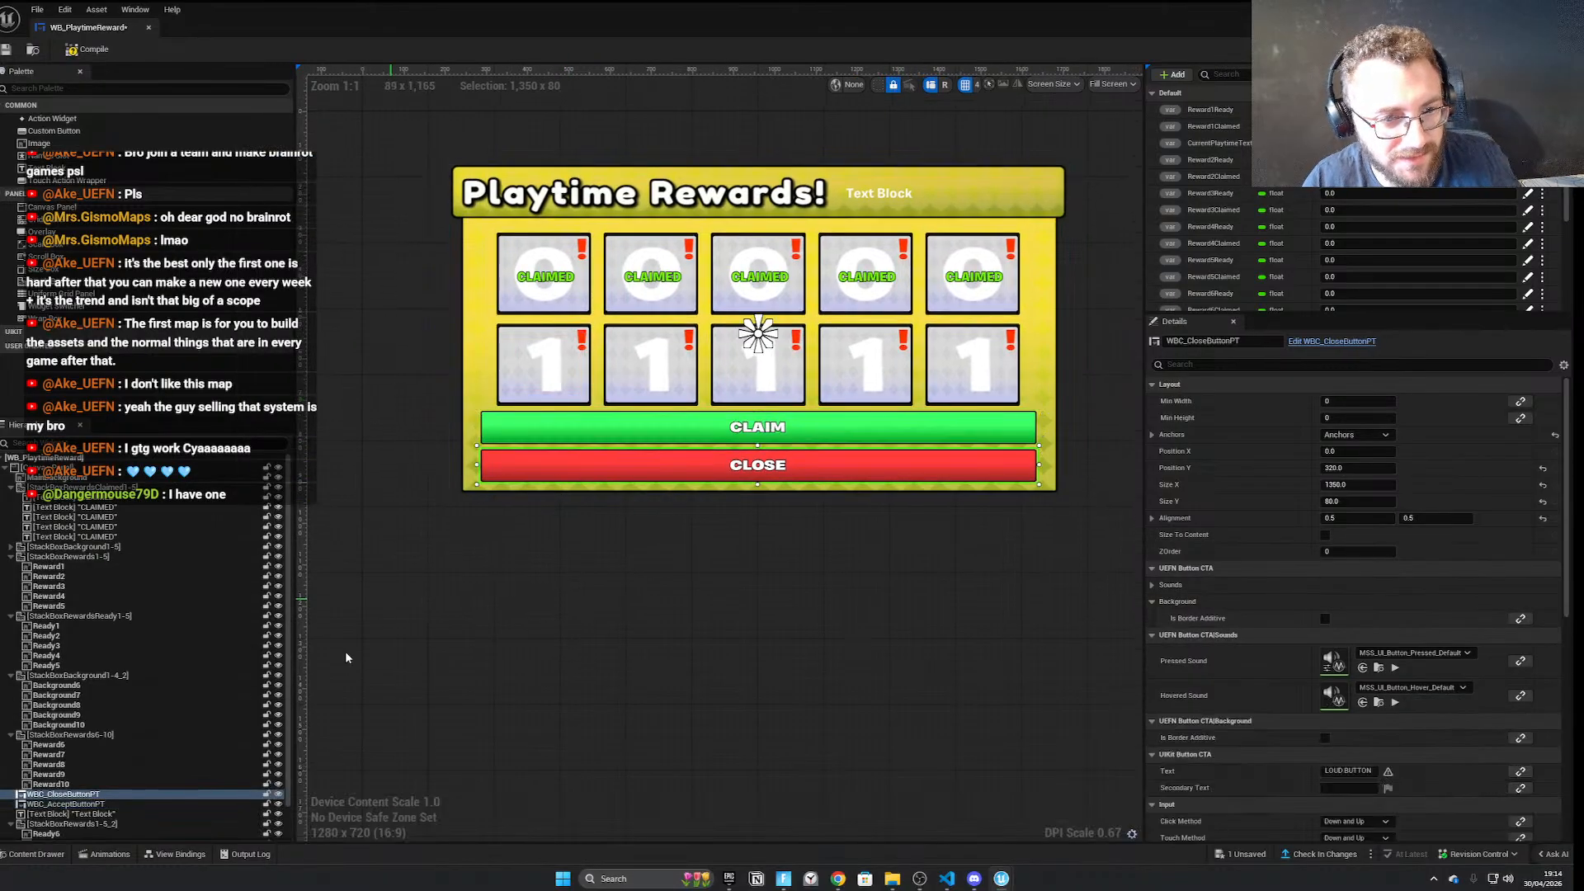
left_click(178, 854)
left_click(76, 554)
left_click(144, 788)
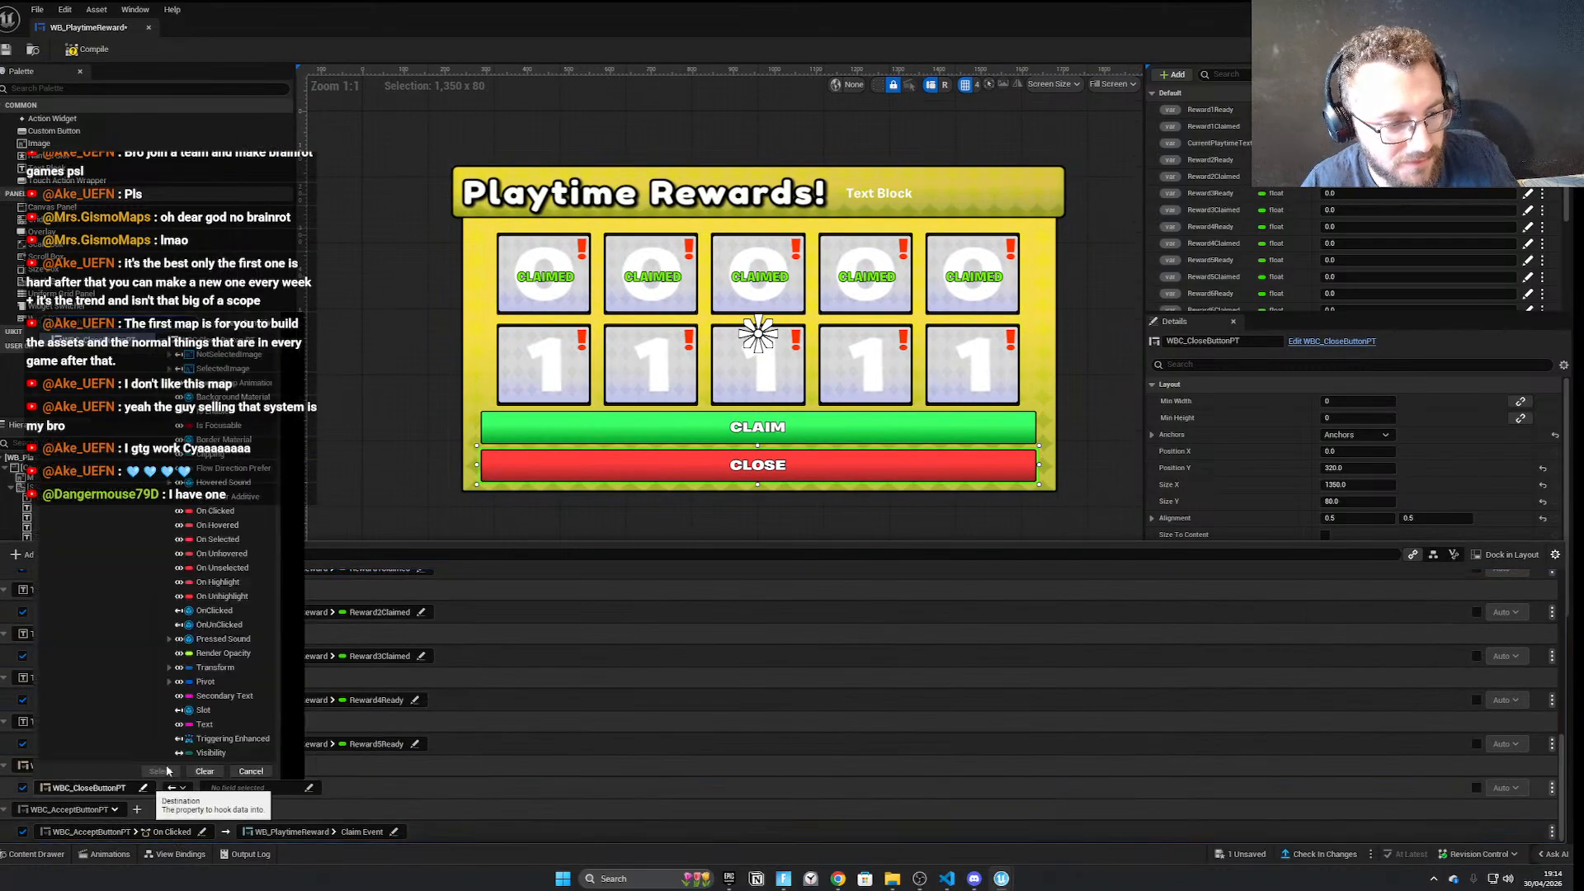
left_click(239, 513)
left_click(146, 772)
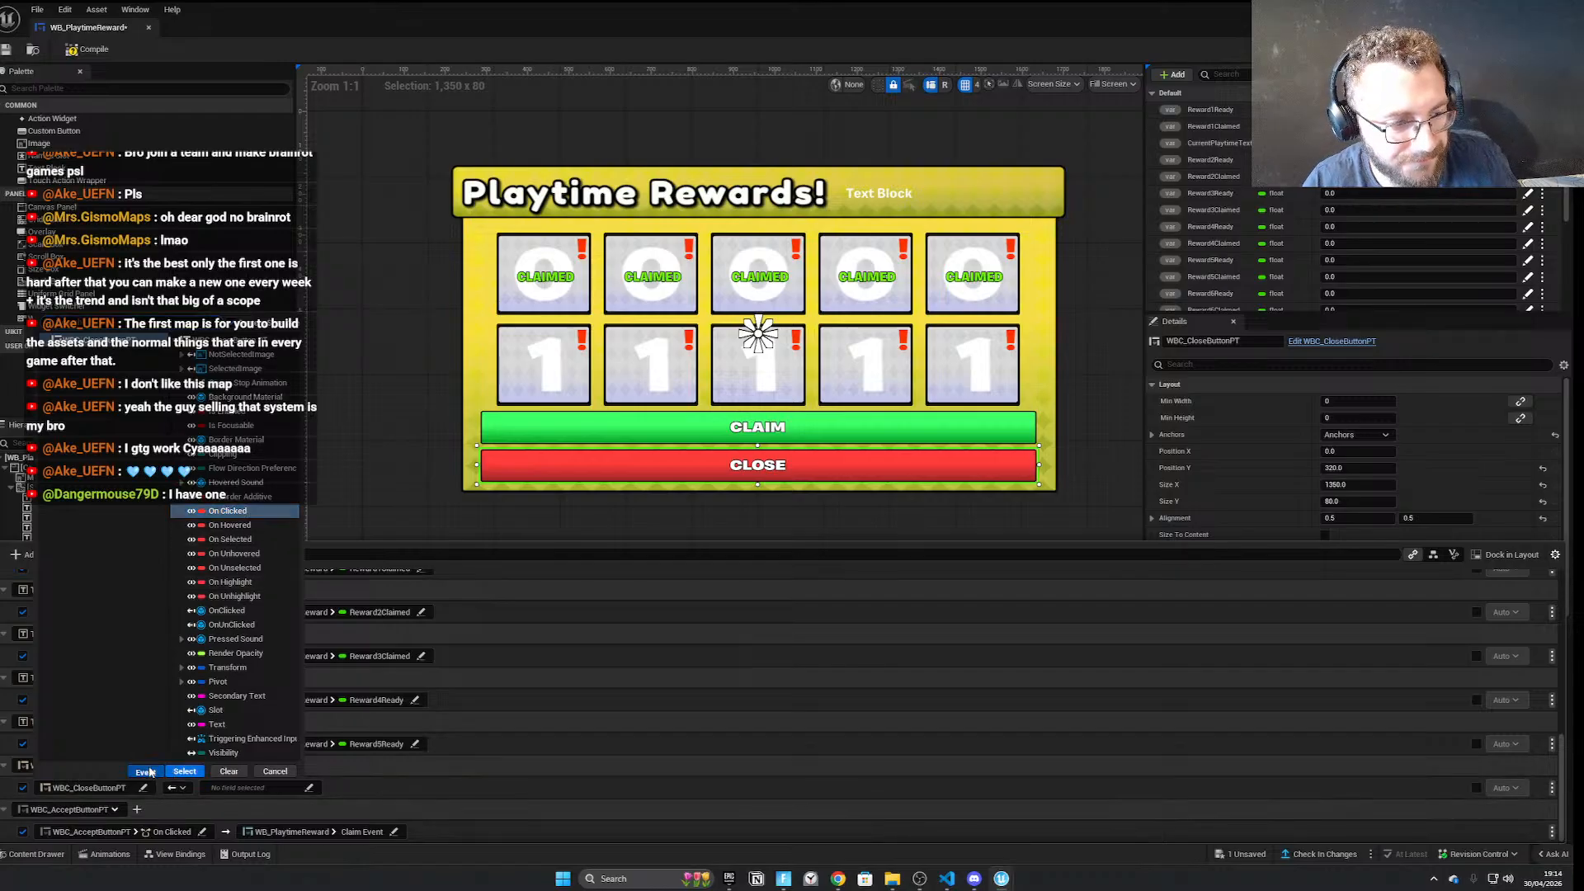
left_click(280, 832)
left_click(289, 727)
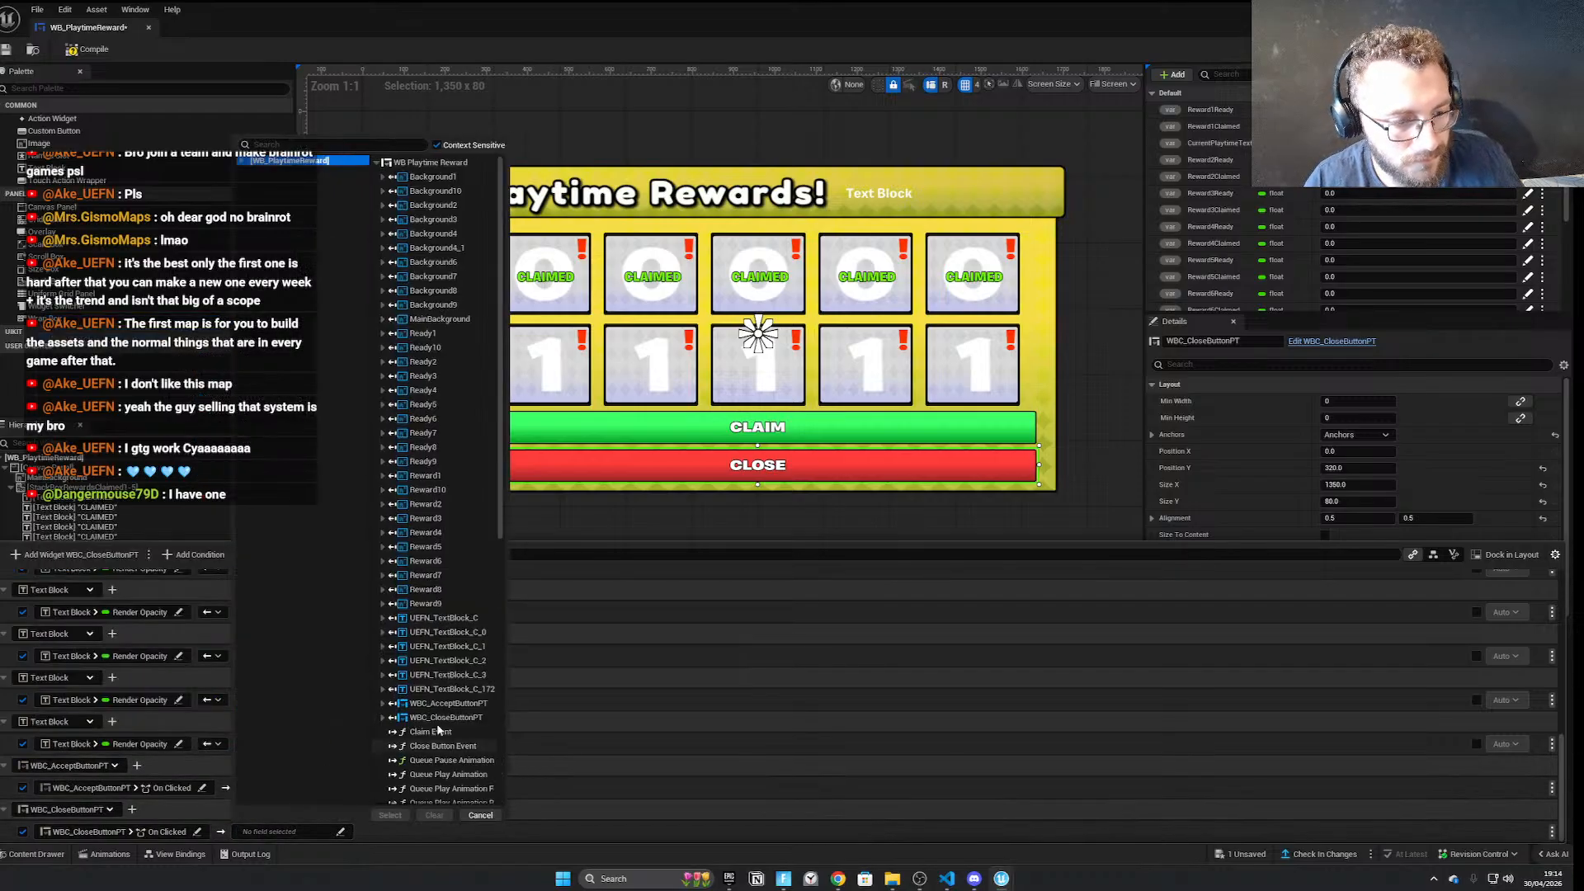
left_click(443, 746)
left_click(390, 815)
Compile and save WB_PlaytimeReward, and push the changes to the running game session
left_click(86, 49)
left_click(5, 48)
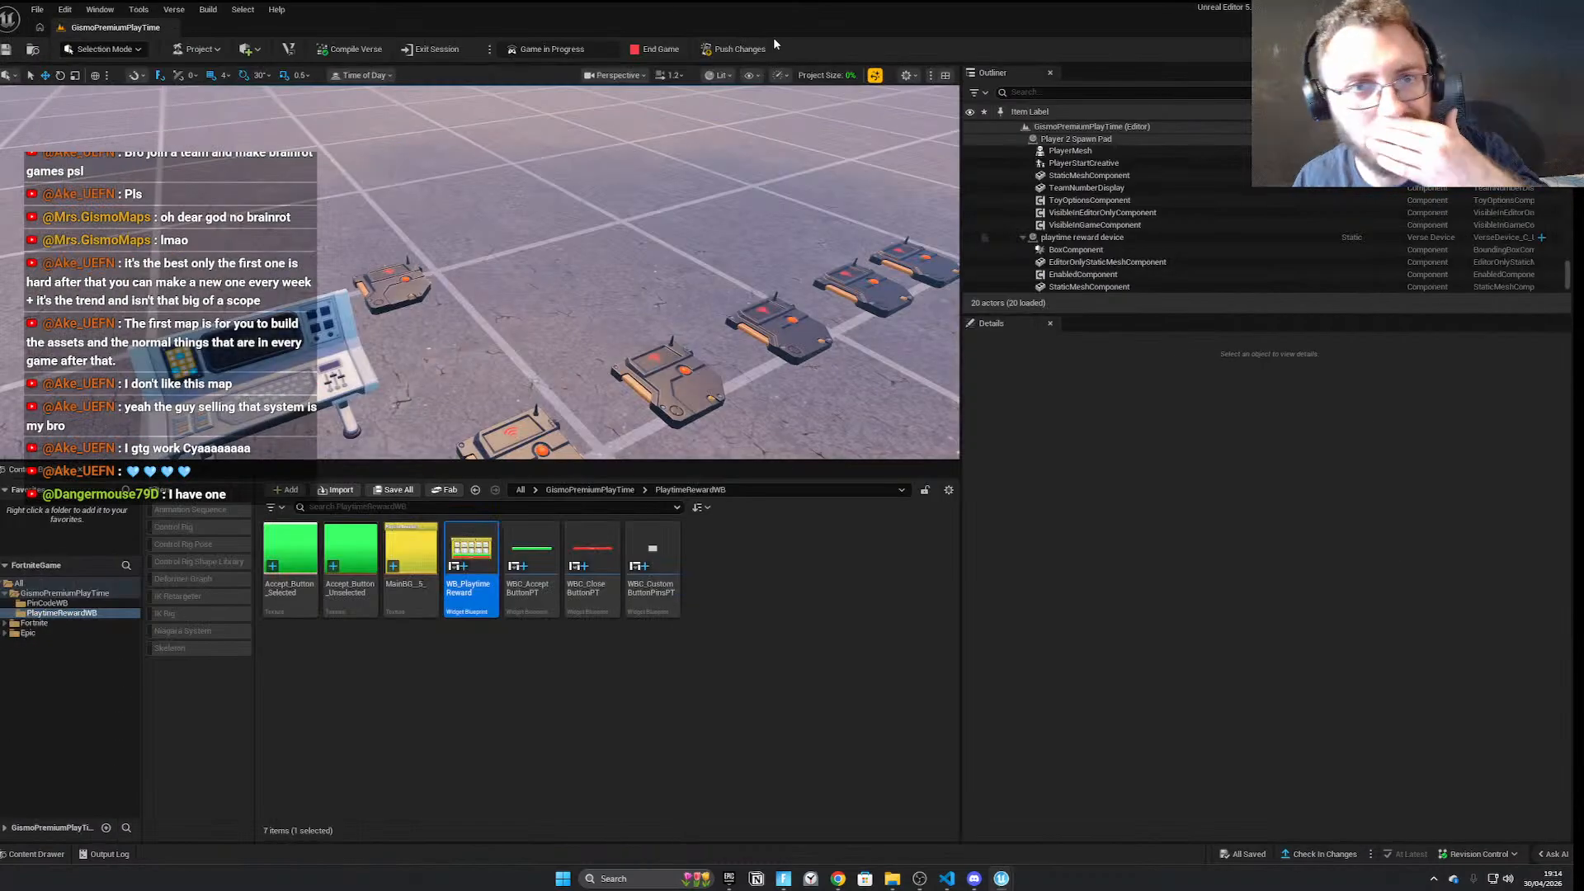
left_click(761, 50)
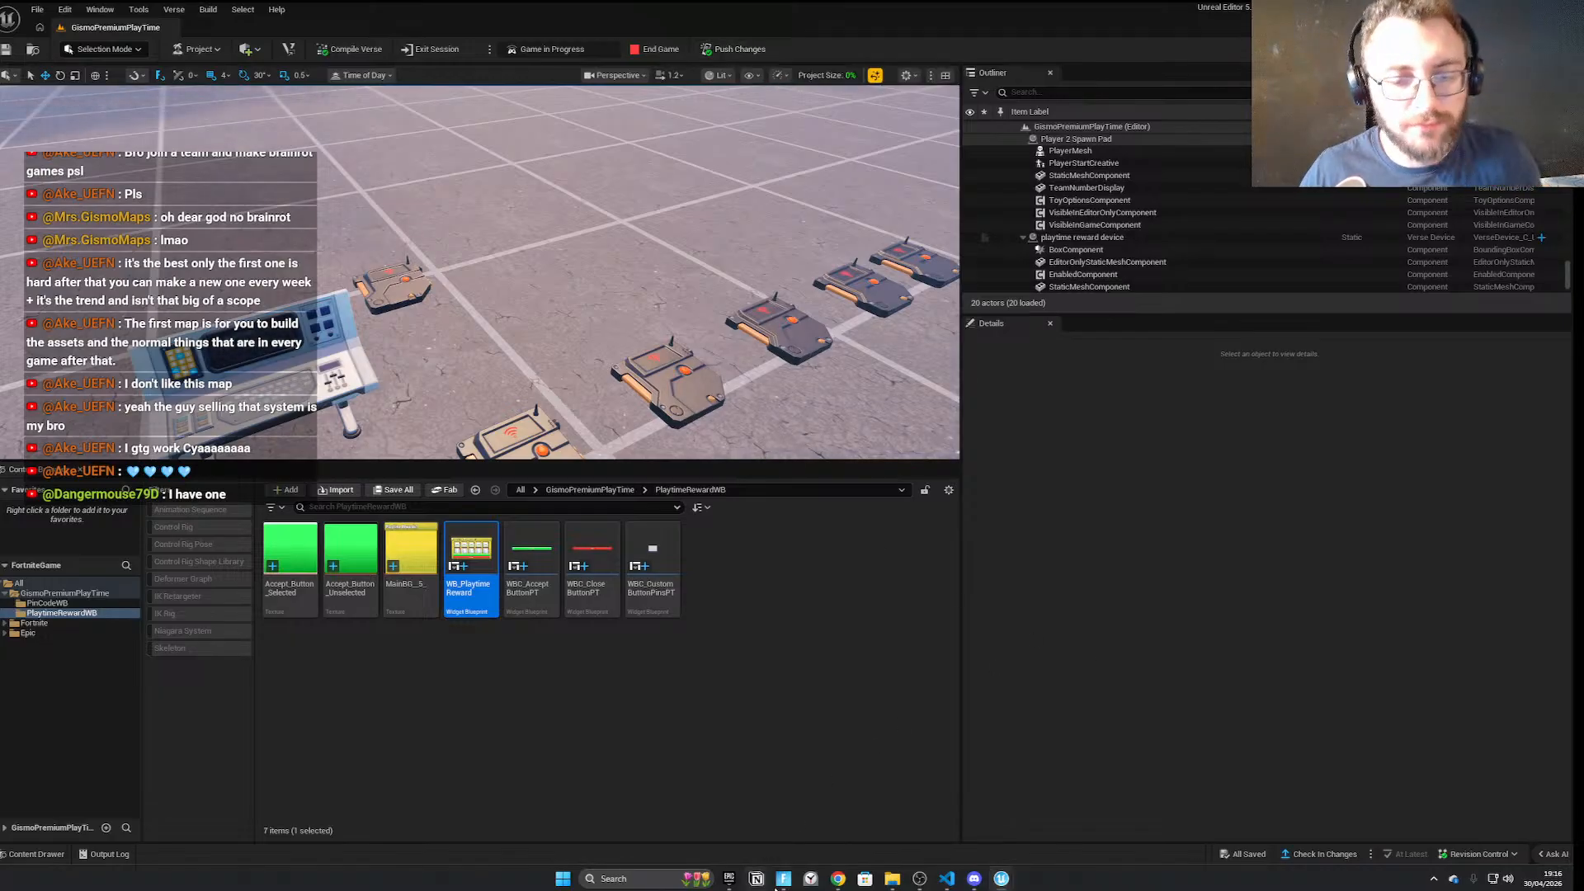
Switch to the Fortnite session, walk to the trigger that opens the Playtime Rewards menu and claim the first reward
left_click(783, 878)
key("w")
key("w")
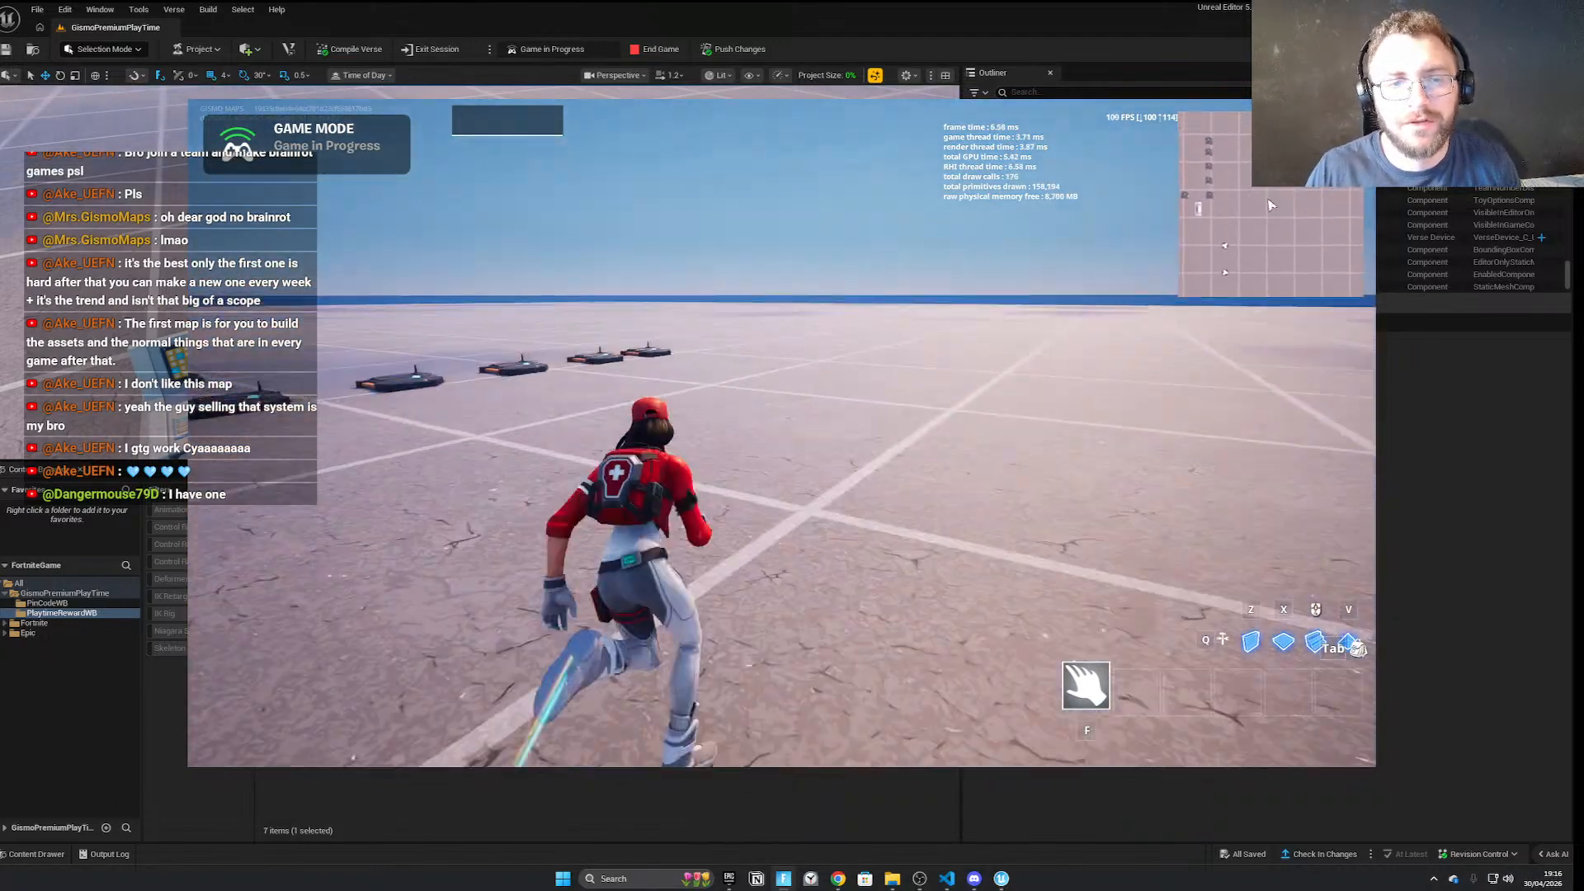
key("w")
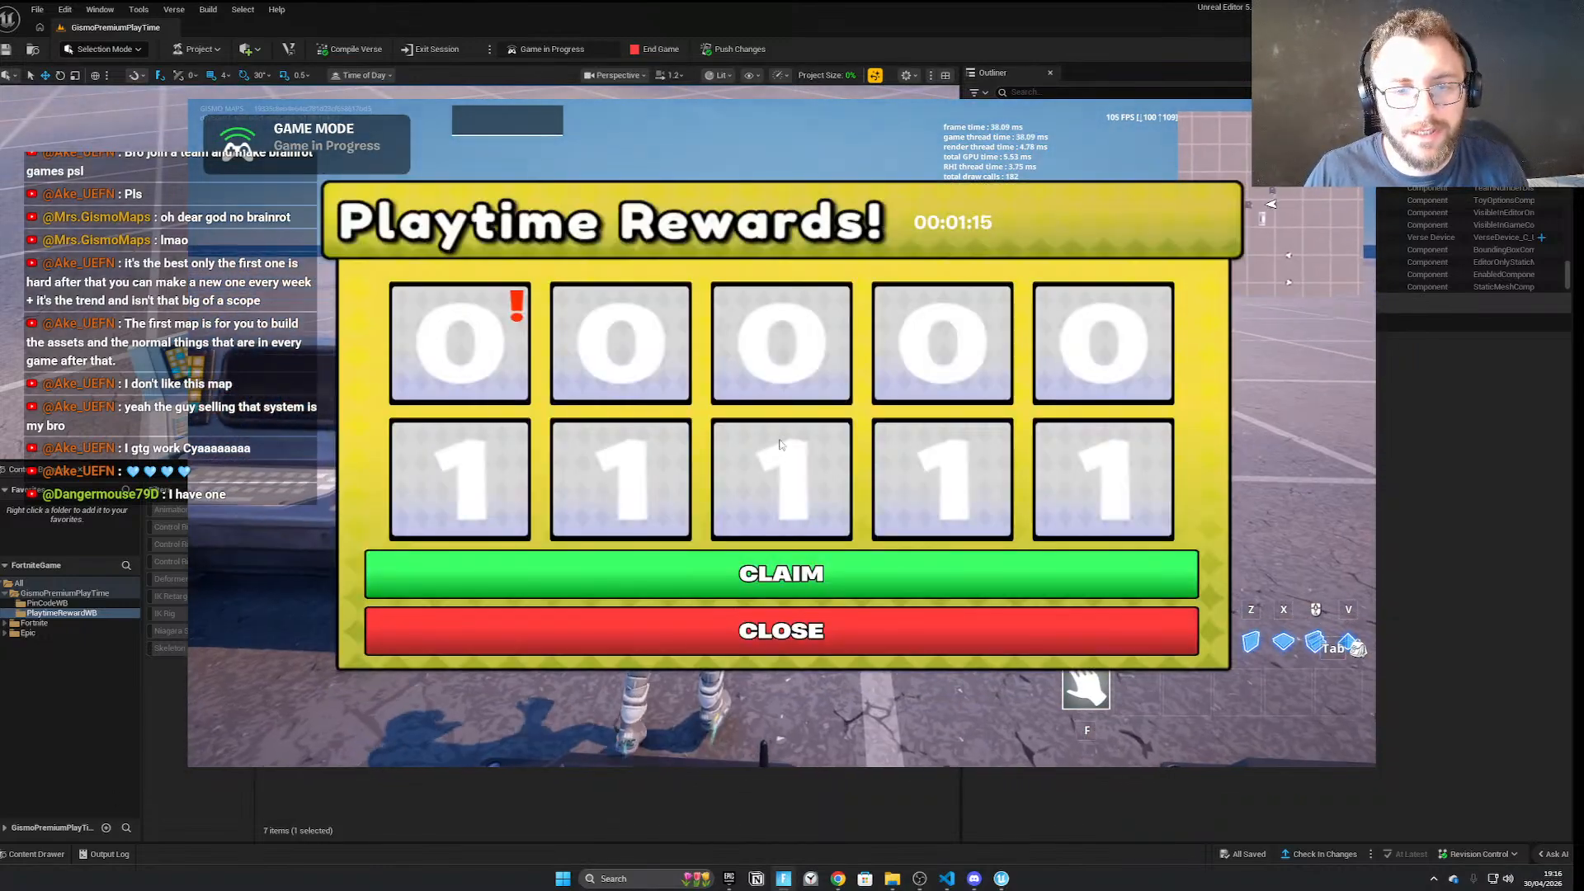
left_click(781, 573)
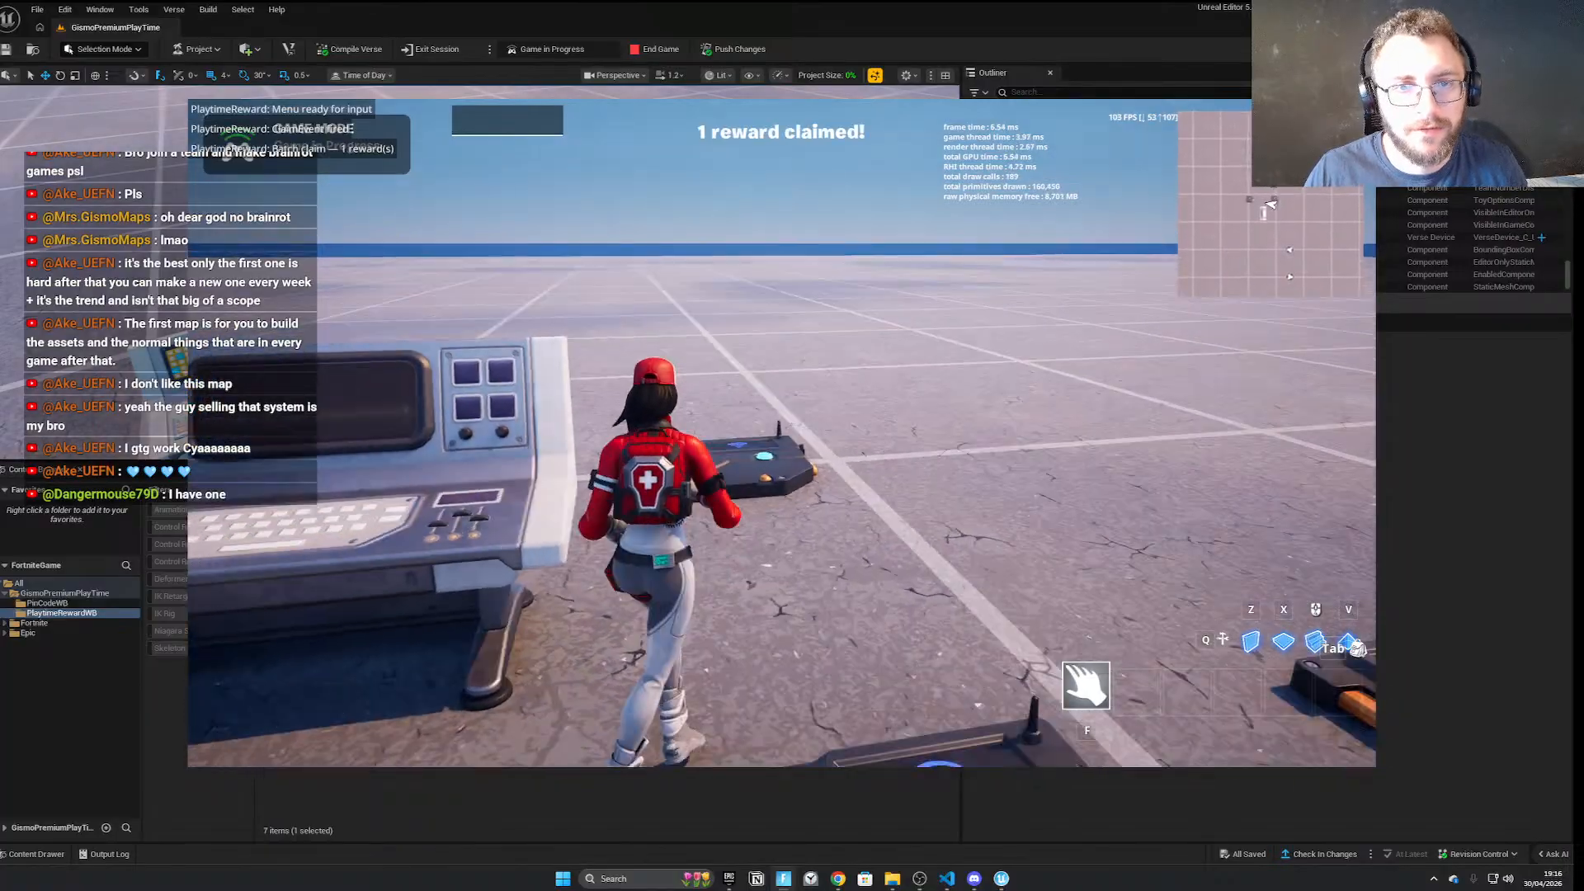
Reopen the Playtime Rewards menu in game to check the first reward and try claiming again
key("s")
key("w")
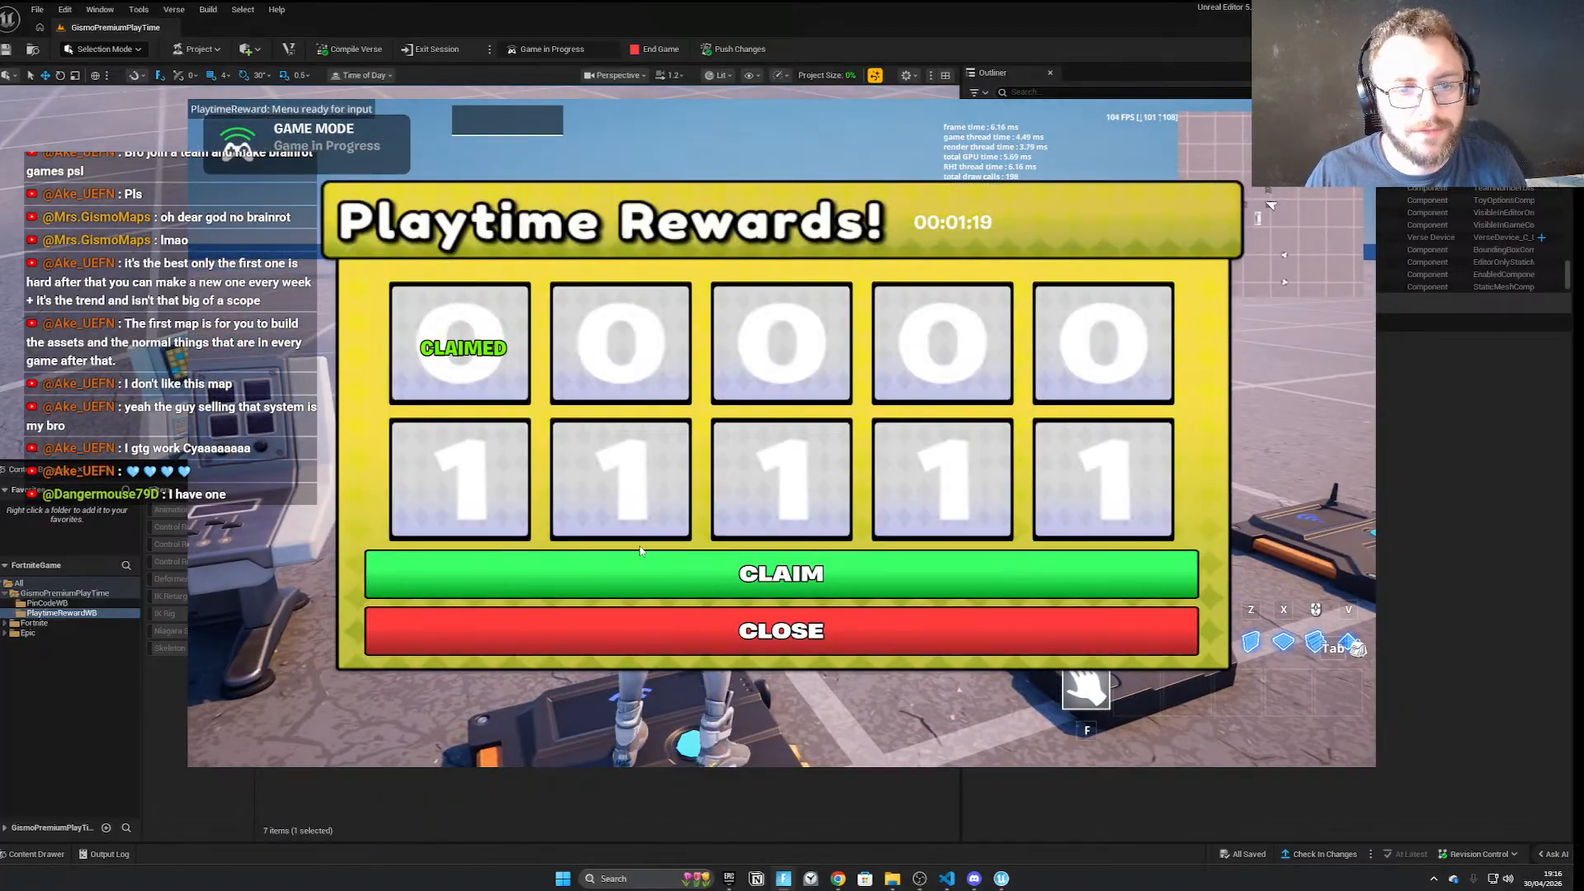
left_click(642, 554)
Step on the test trigger repeatedly to add playtime, and reopen the Playtime Rewards menu to check the other rewards
key("w")
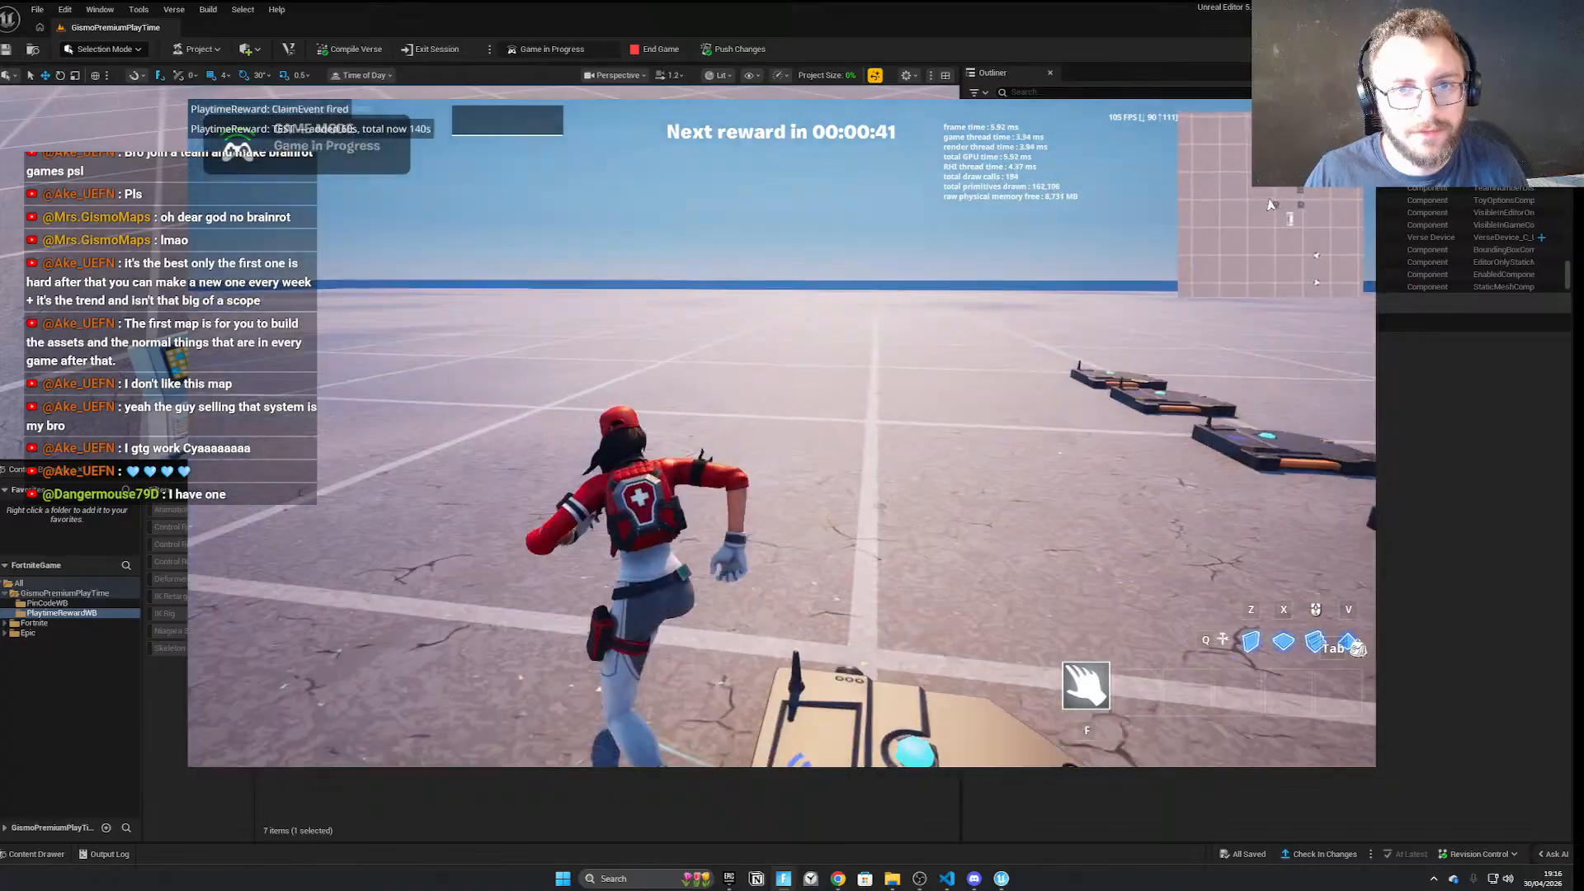
key("s")
key("w")
key("s")
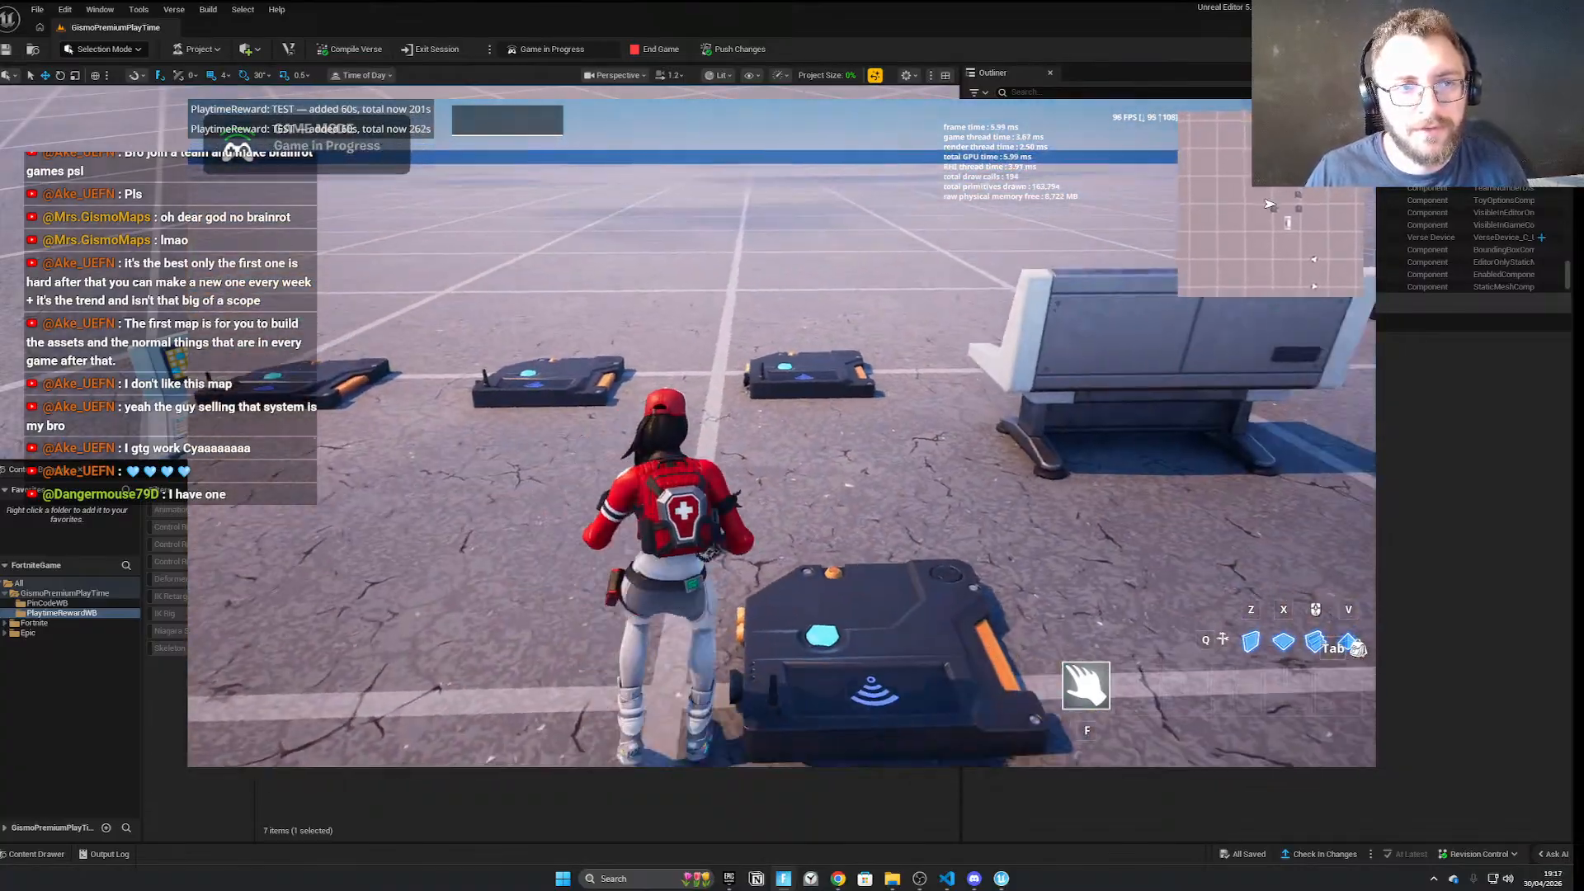
key("w")
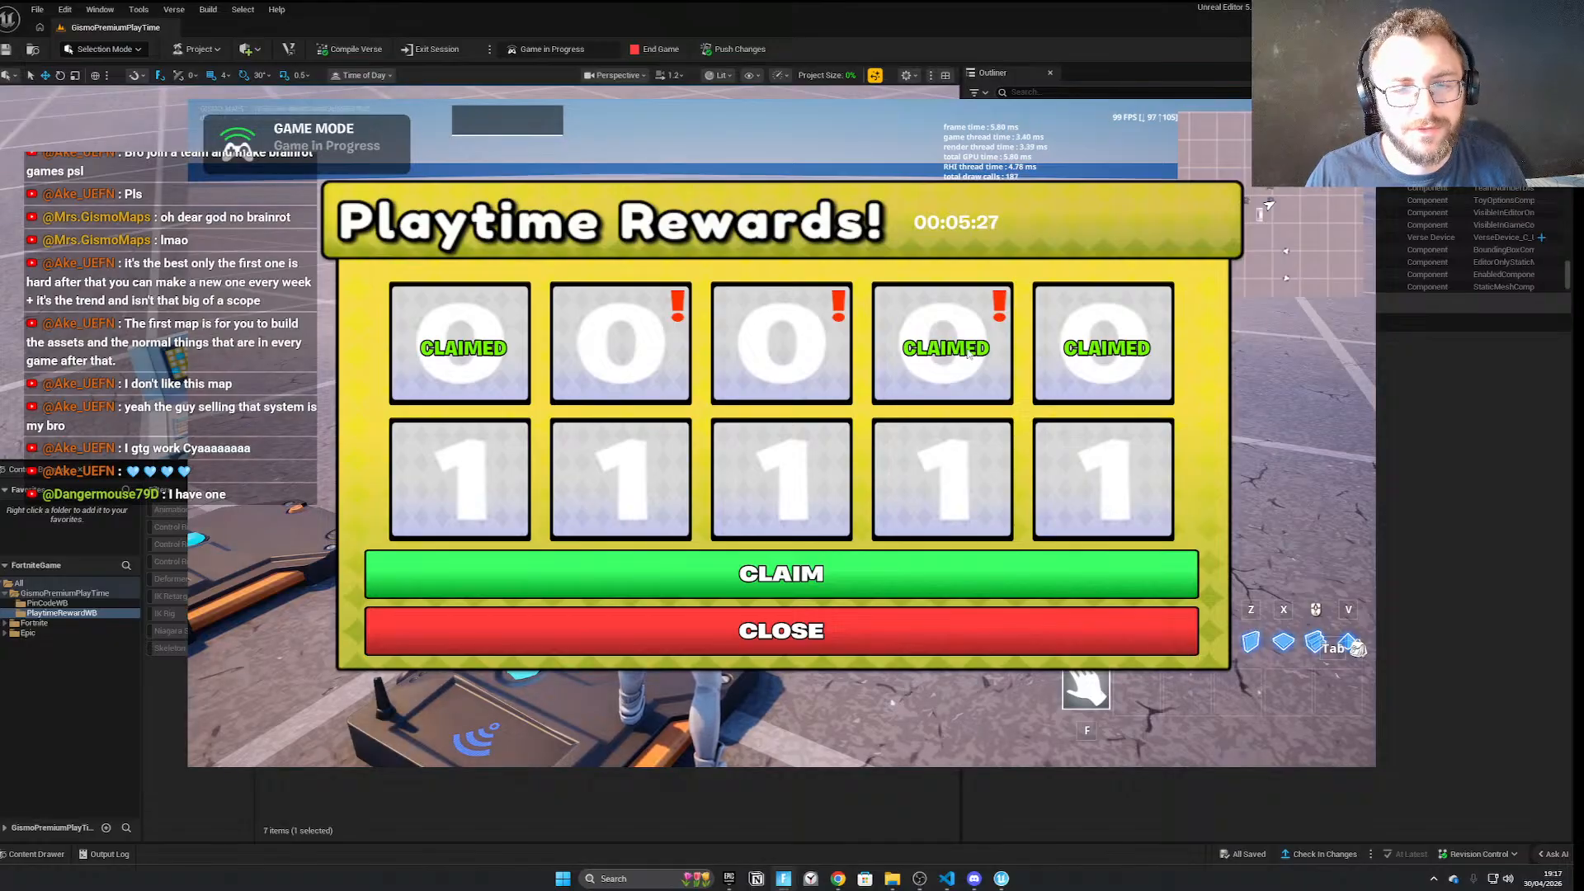
Switch back to the Unreal Editor, open WB_PlaytimeReward and check the render opacity bindings of the fourth and fifth CLAIMED labels
mouse_move(1002, 876)
left_click(931, 817)
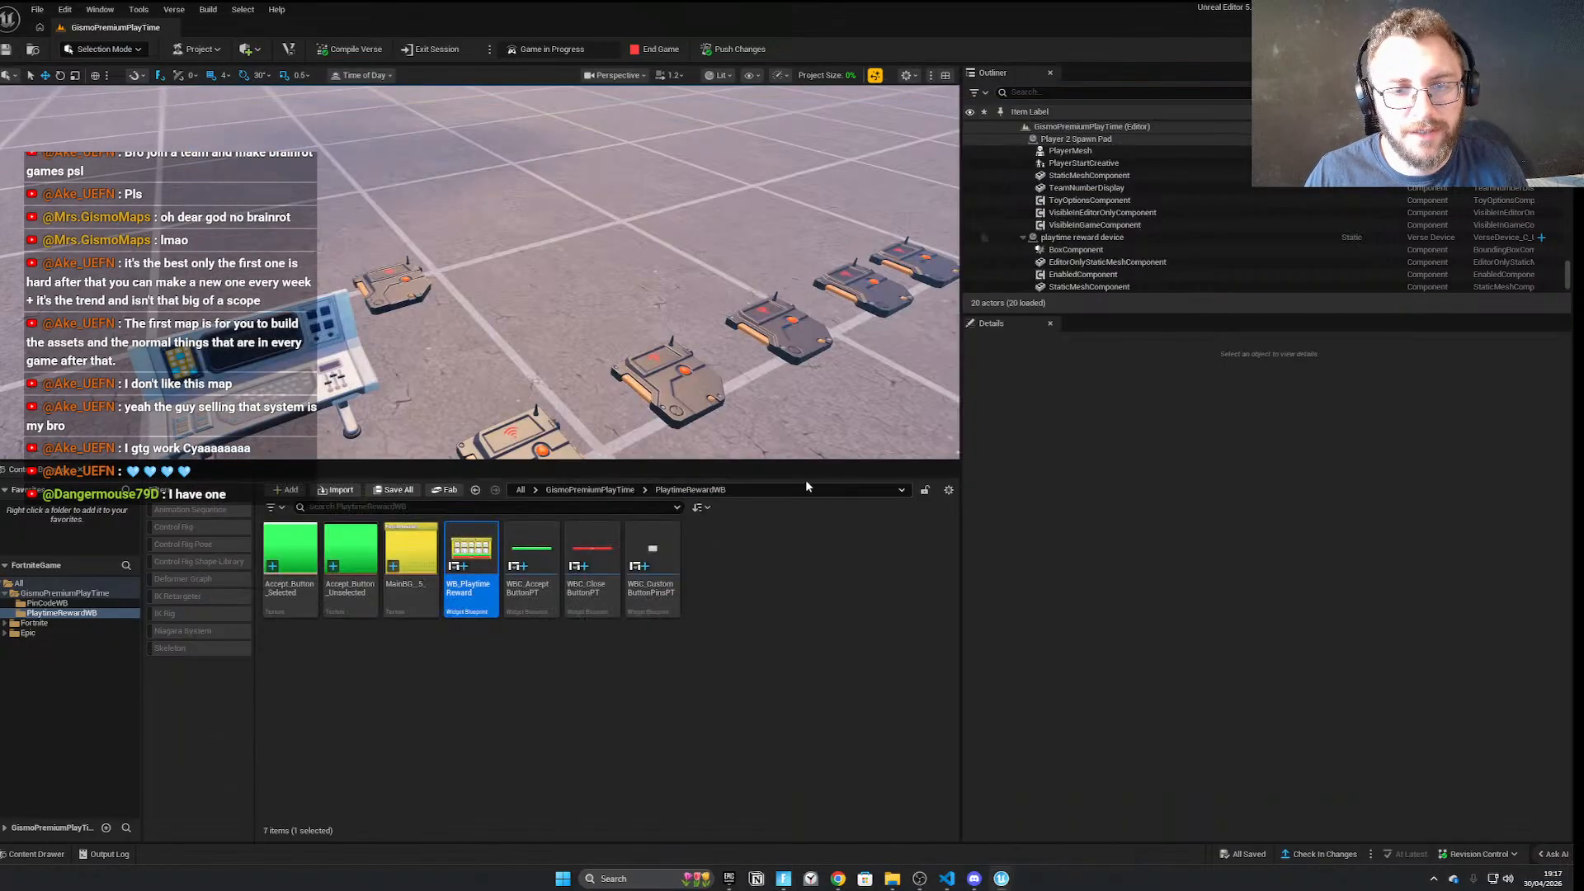
double_click(471, 565)
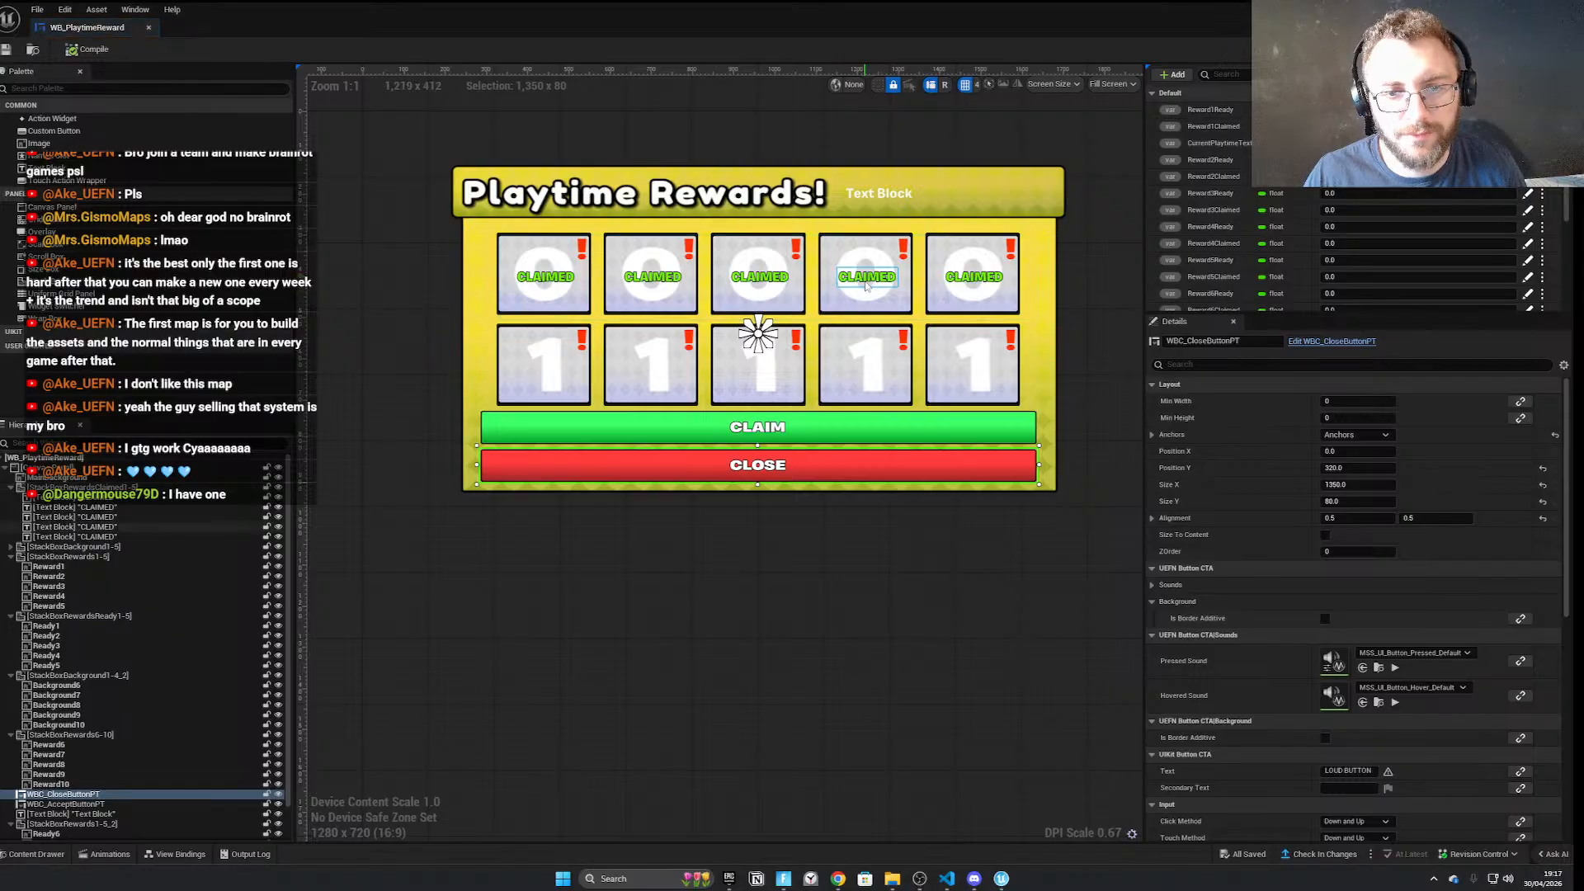
scroll(1389, 656, "down", 10)
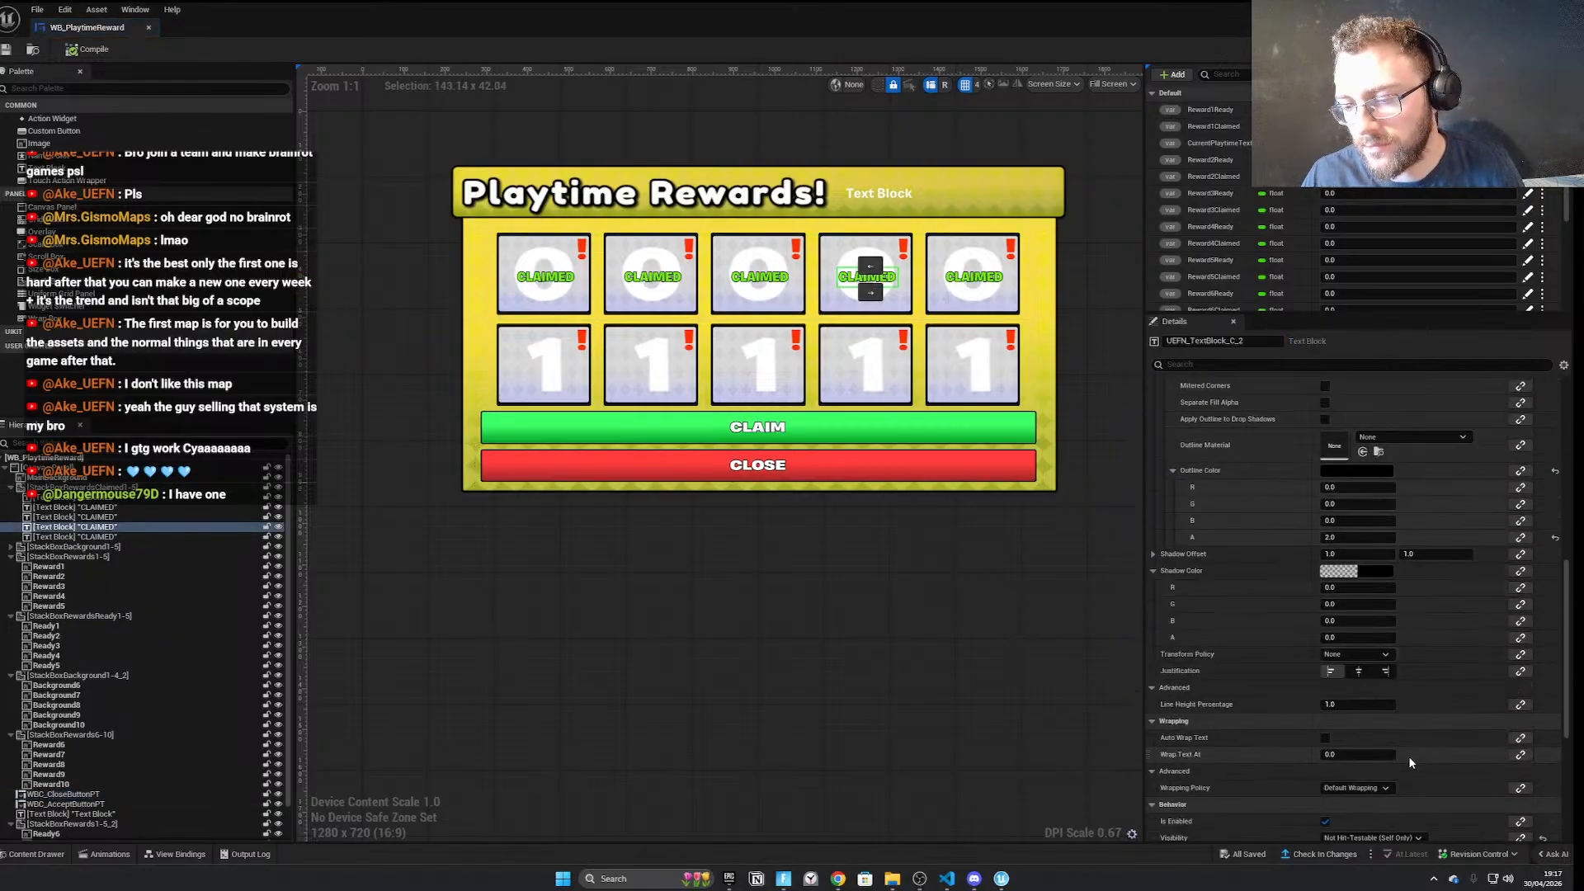
scroll(1409, 760, "down", 4)
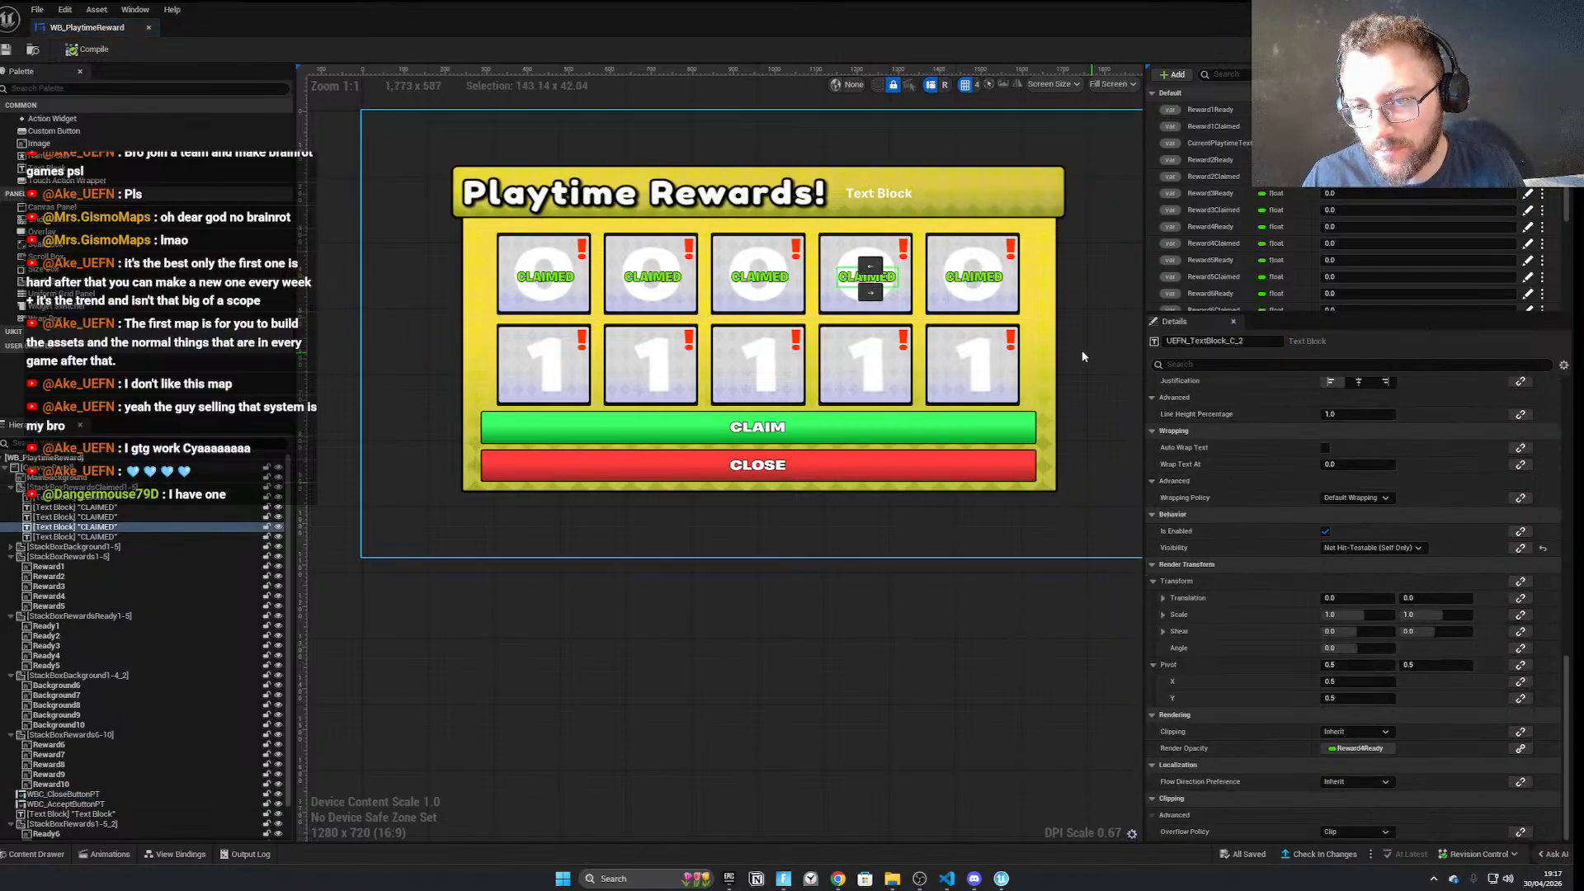
left_click(985, 278)
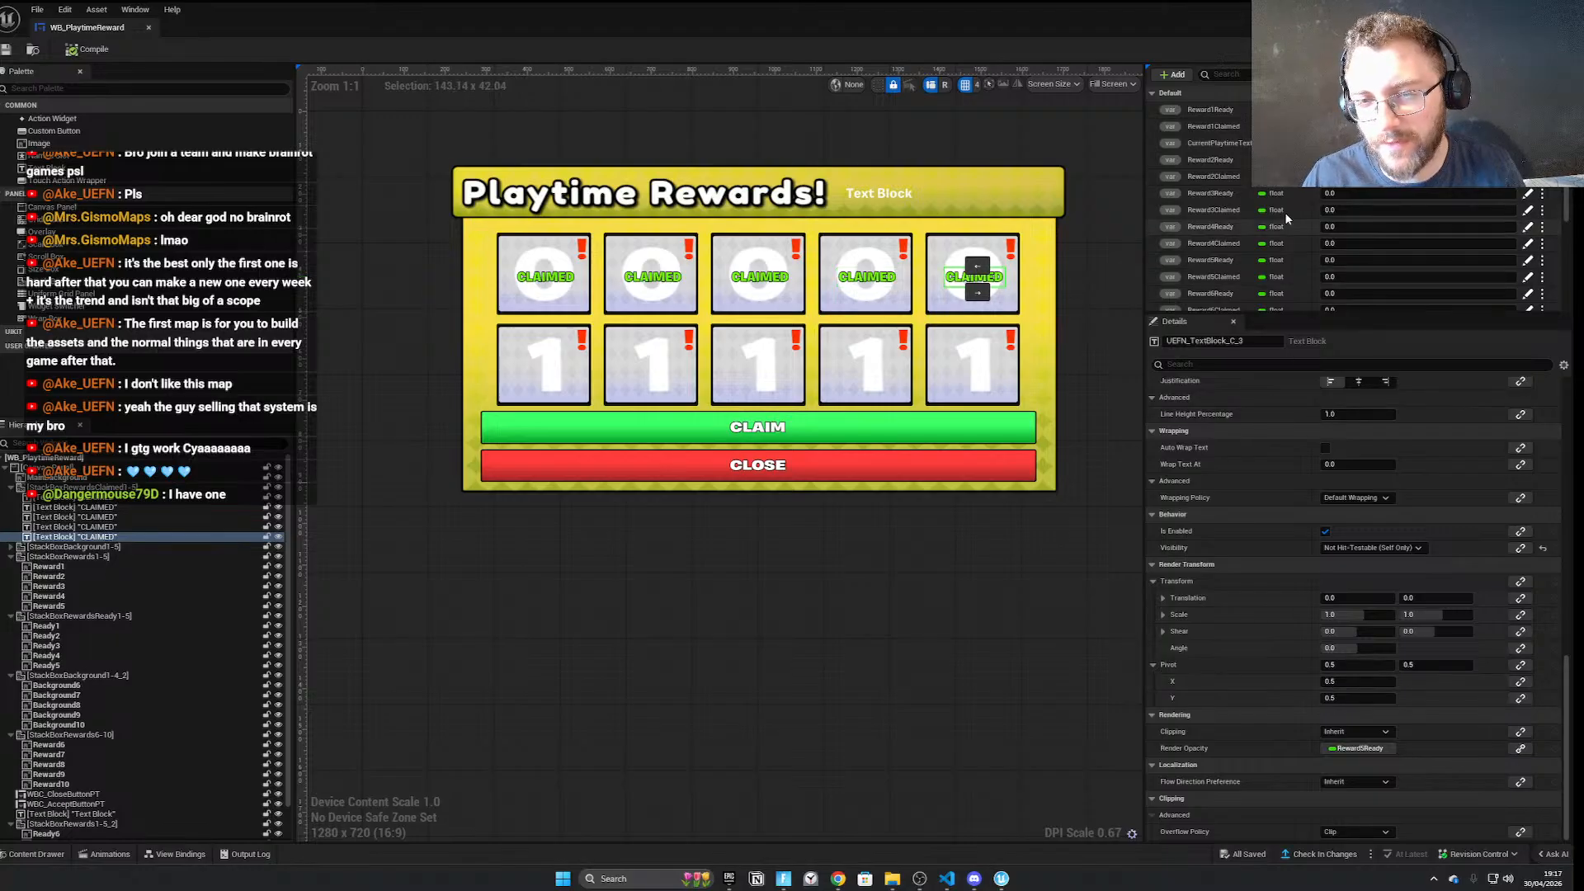
left_click(1488, 8)
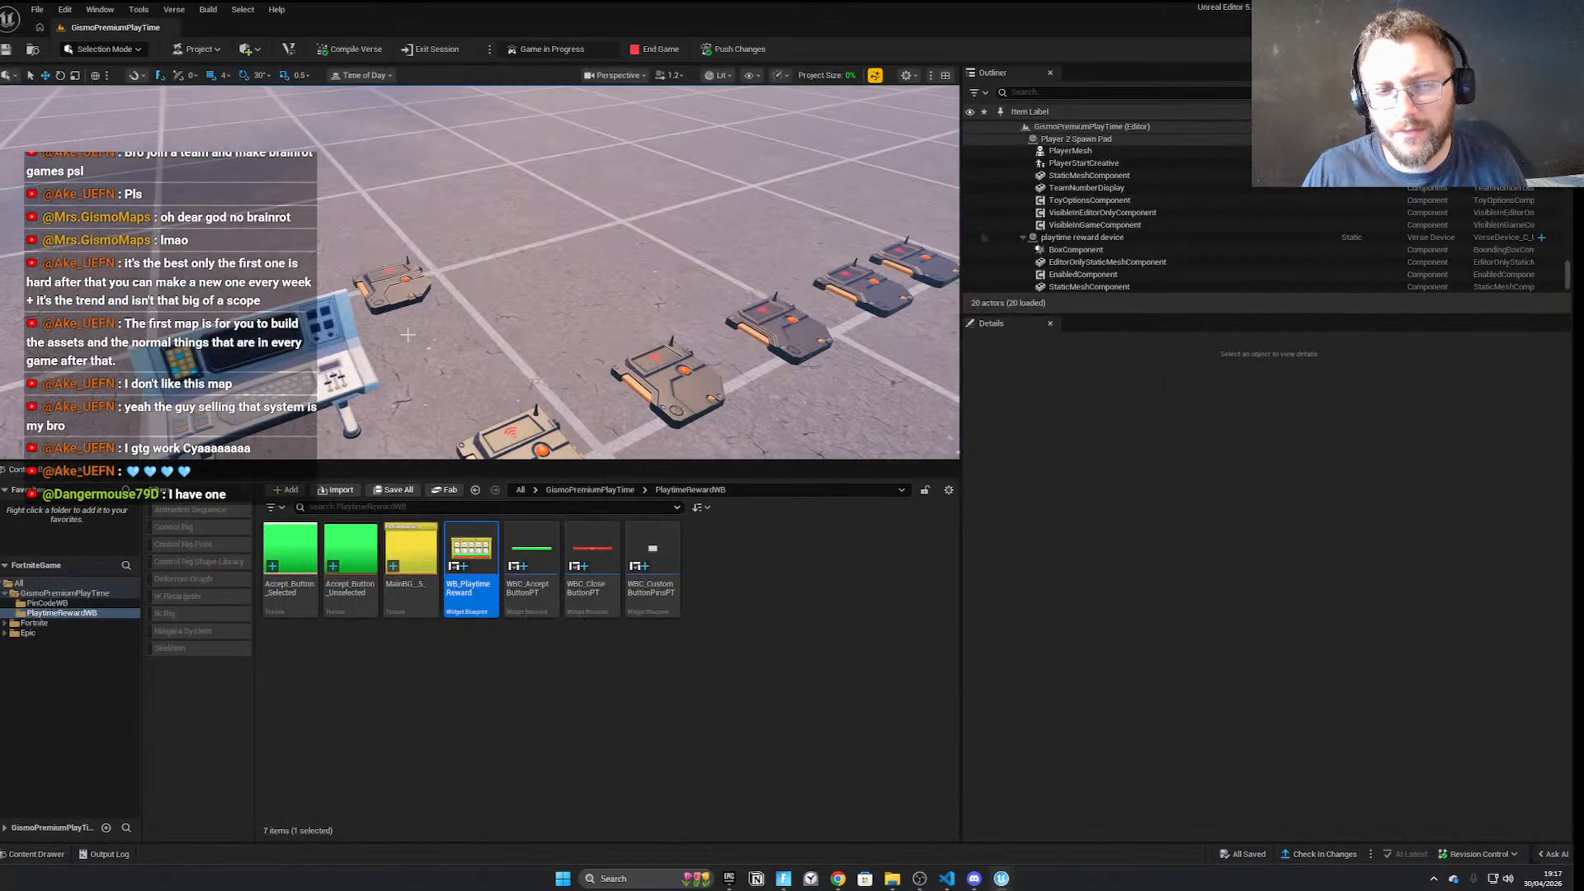
Select the playtime reward device in the level and review the PlaytimeSeconds and ClaimTrigger settings of its milestones
left_click(320, 345)
scroll(1275, 643, "down", 2)
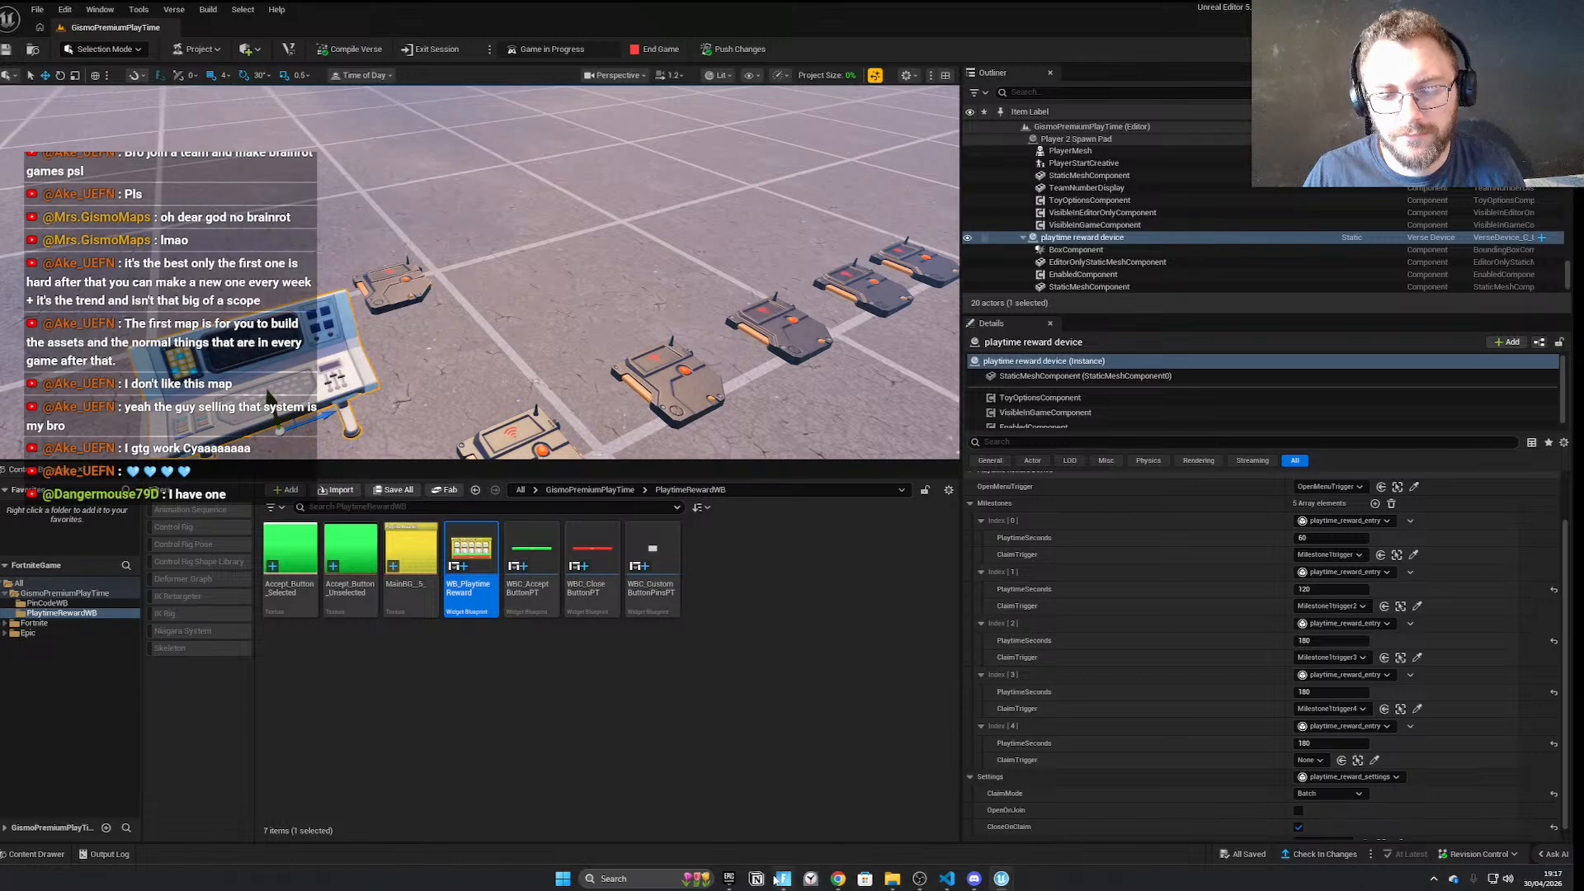
key("alt+Tab")
key("alt+Tab")
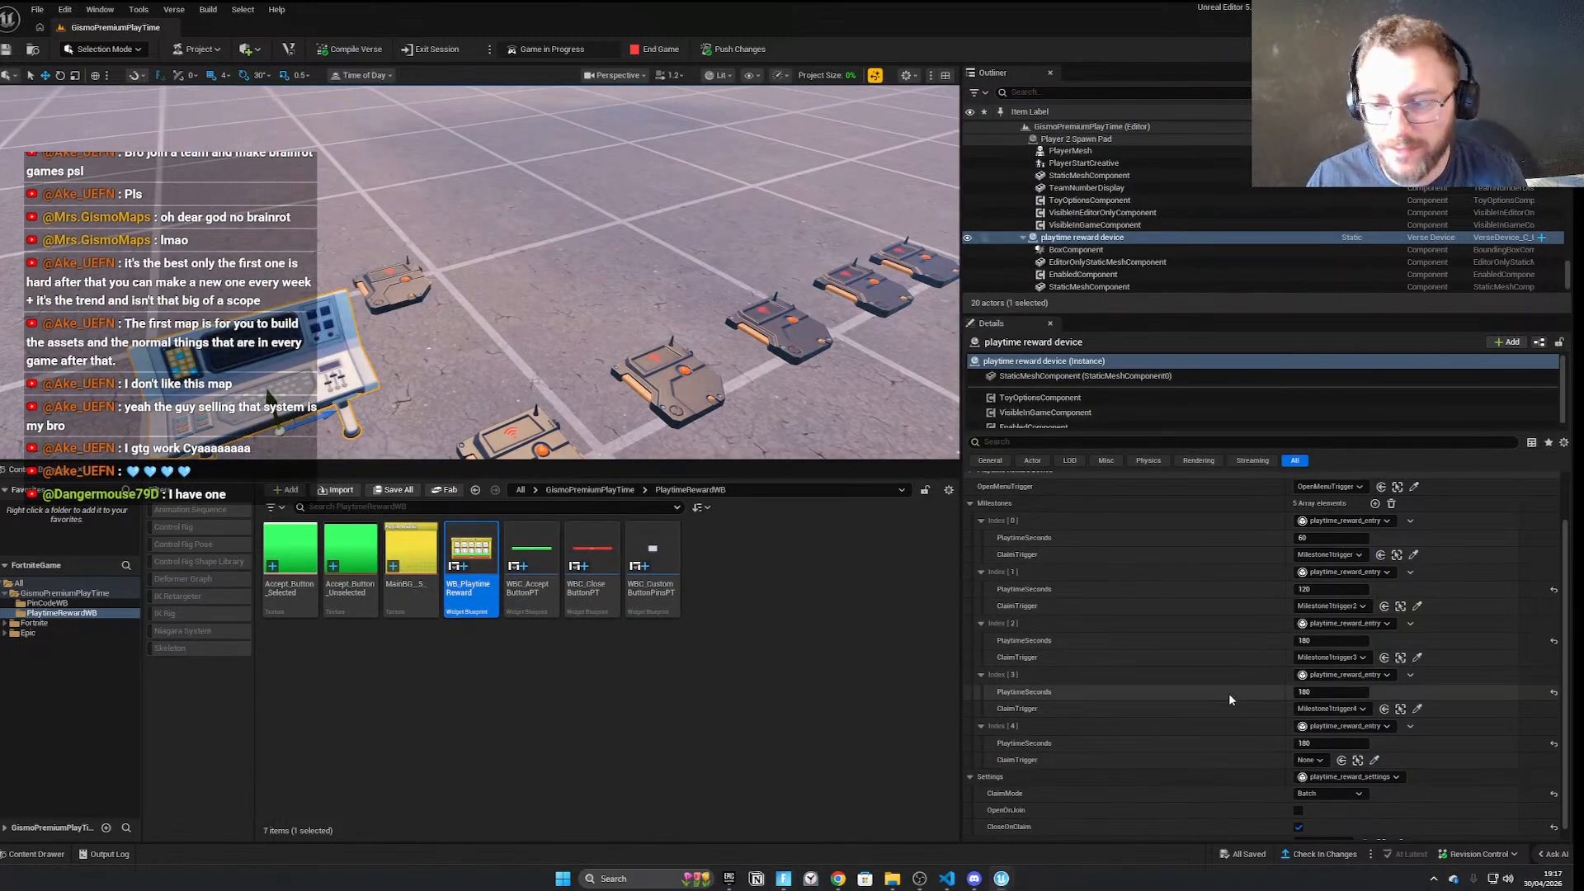
Reopen WB_PlaytimeReward, select the Ready3 image and compare the widget with the rewards menu in the Fortnite session
double_click(470, 561)
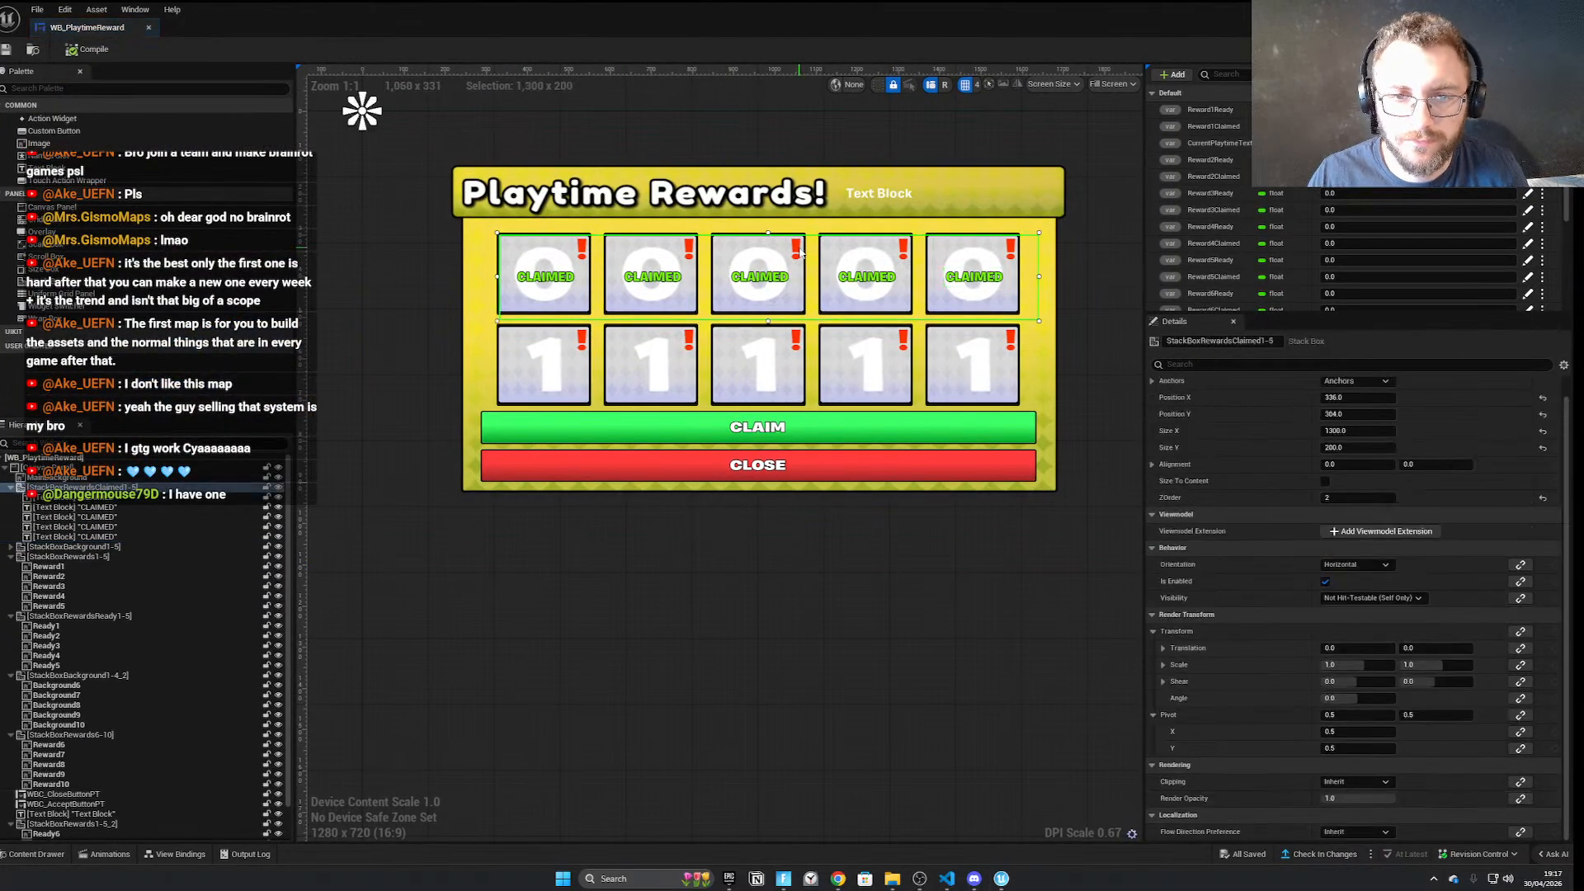
left_click(108, 518)
left_click(165, 636)
left_click(248, 646)
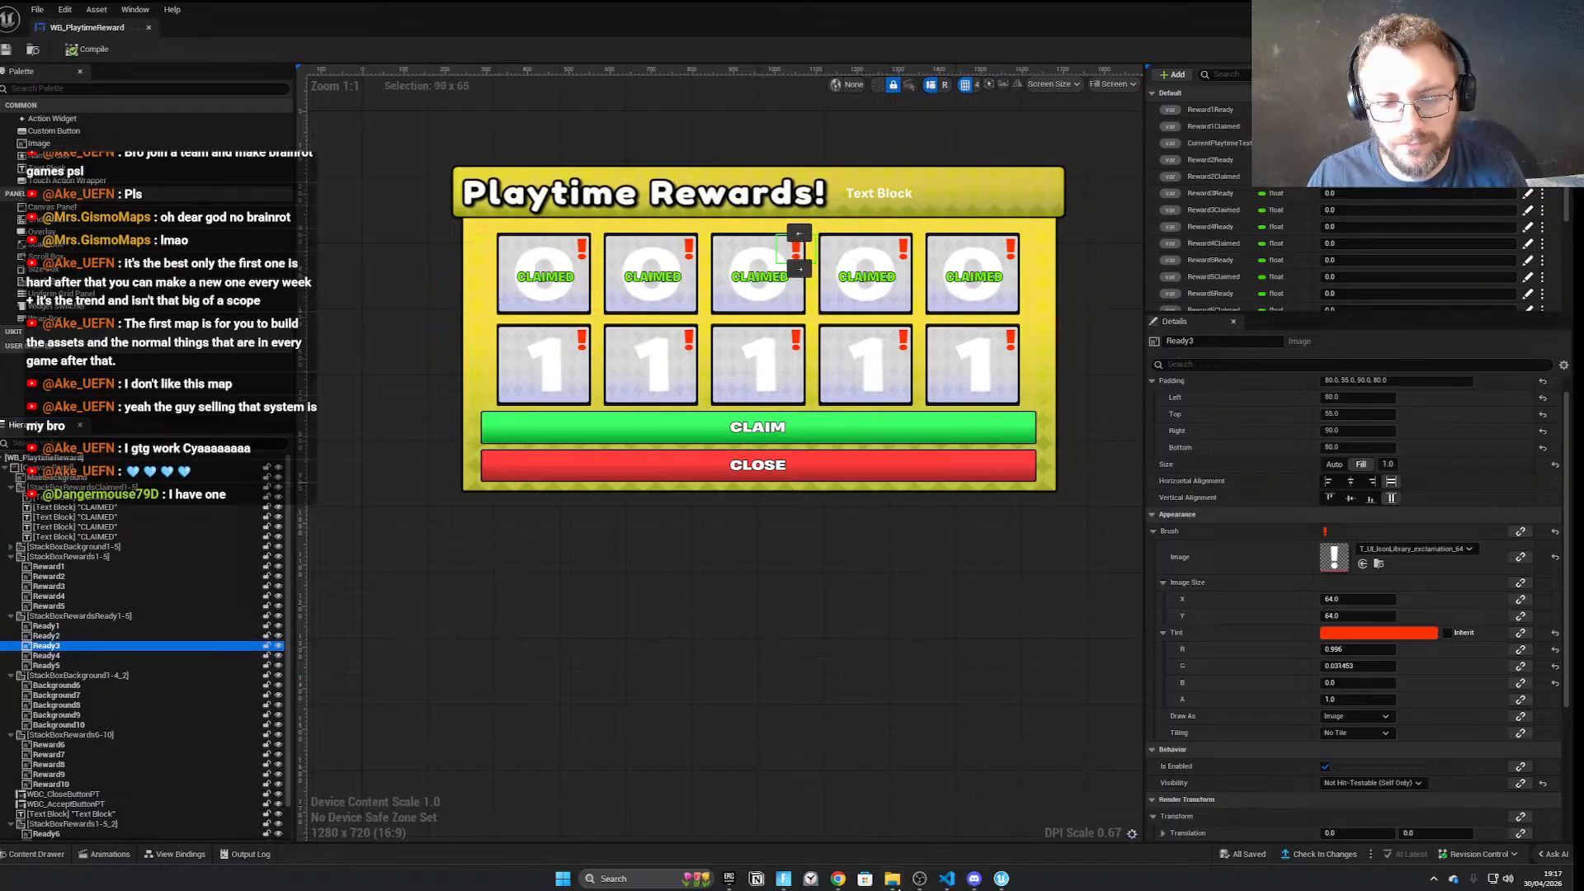
left_click(786, 880)
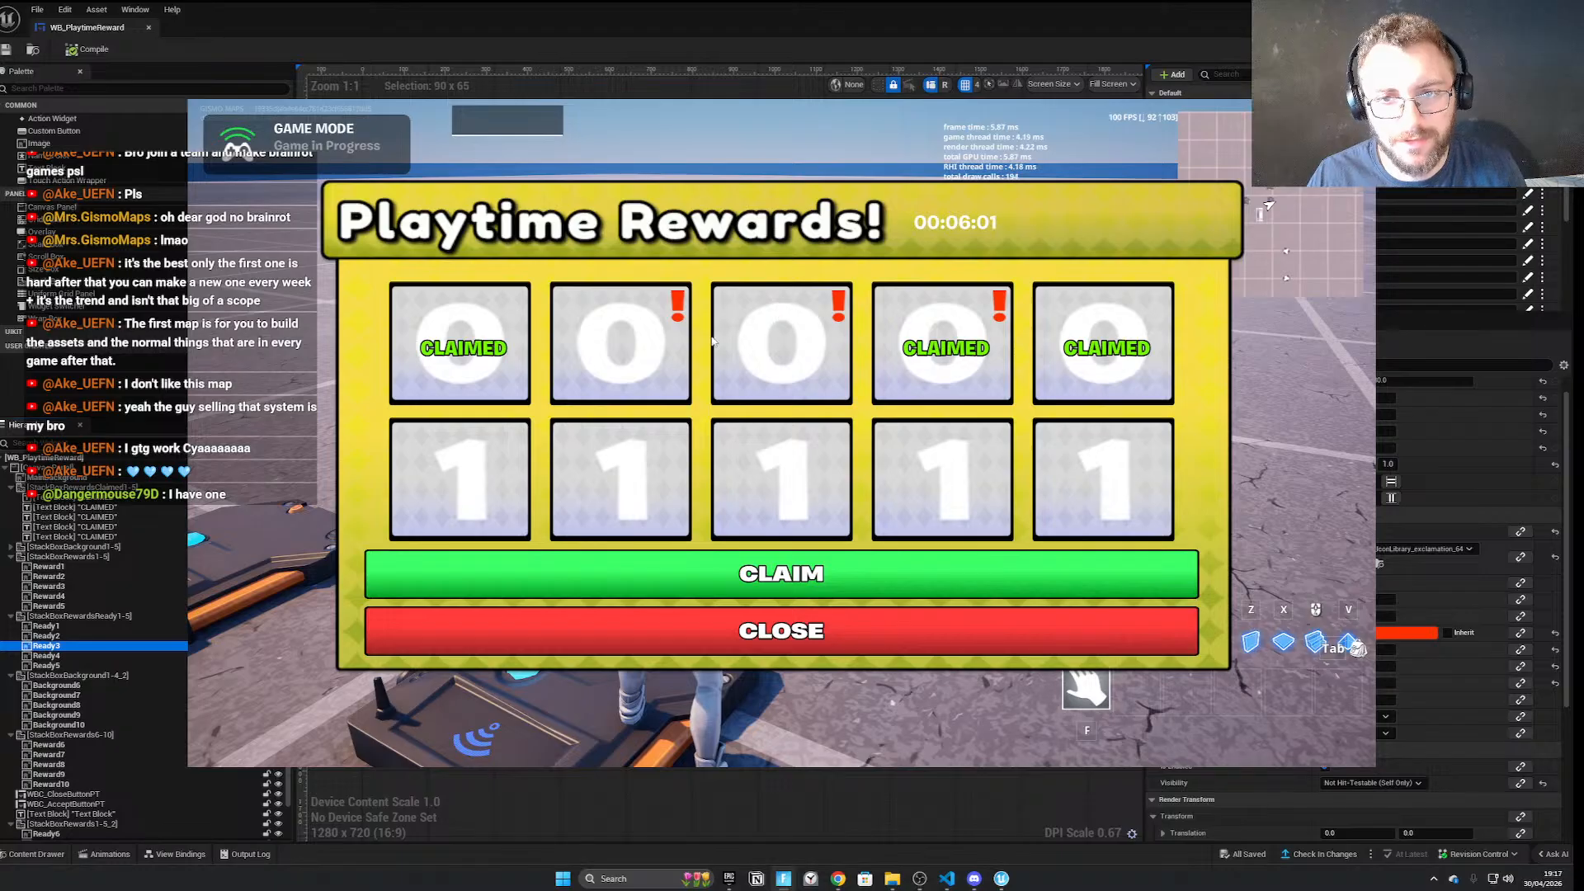
key("alt+Tab")
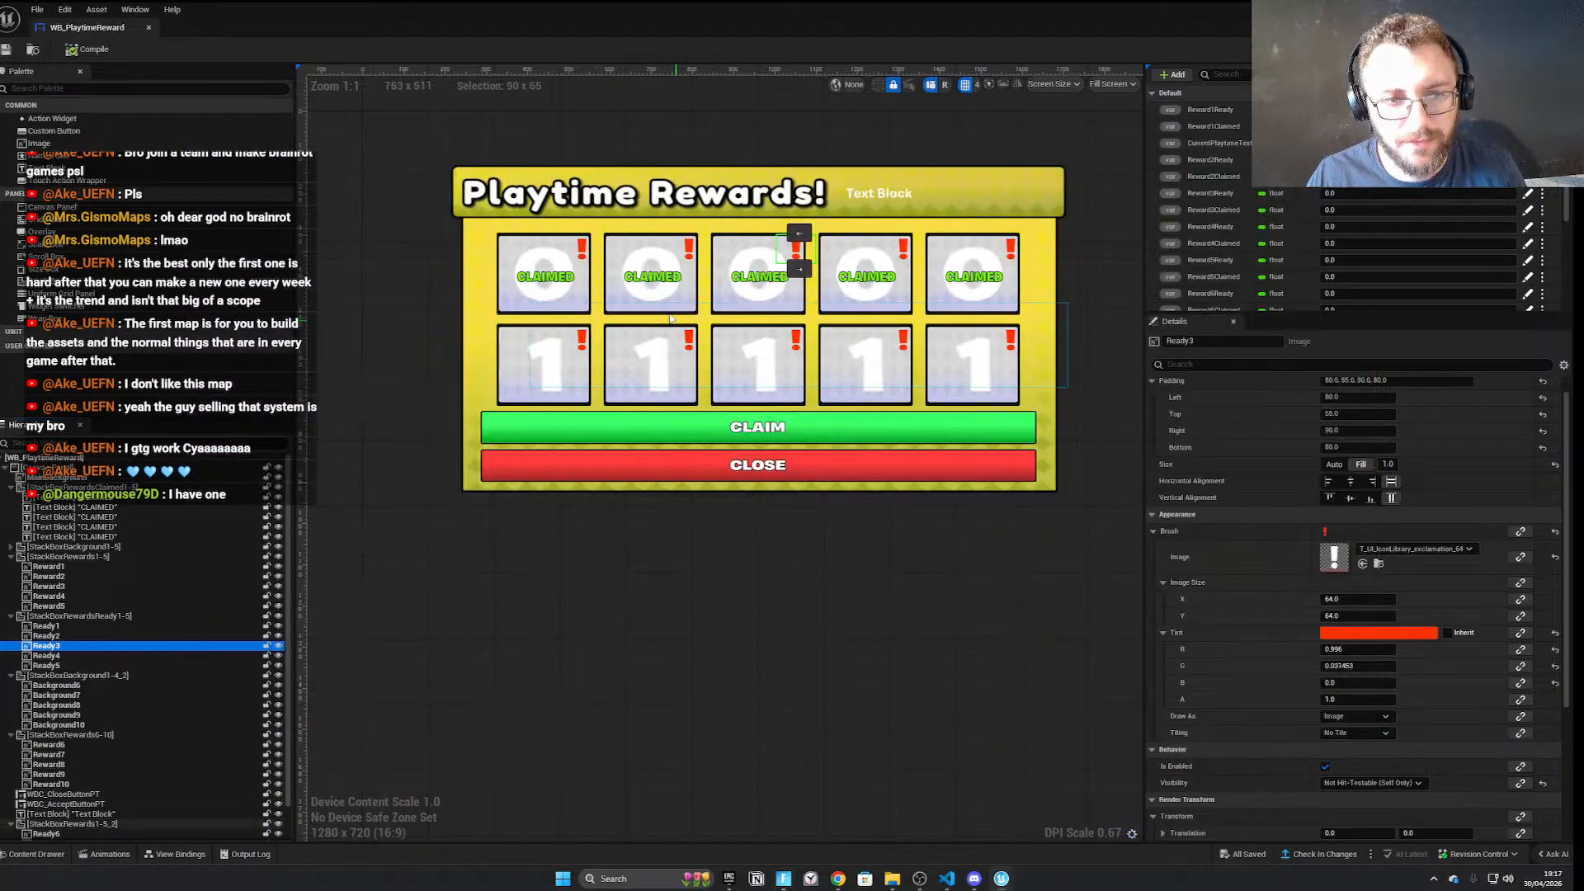
Check the render opacity bindings of the second and third CLAIMED labels and of the Ready2 image
left_click(652, 276)
scroll(1358, 726, "down", 10)
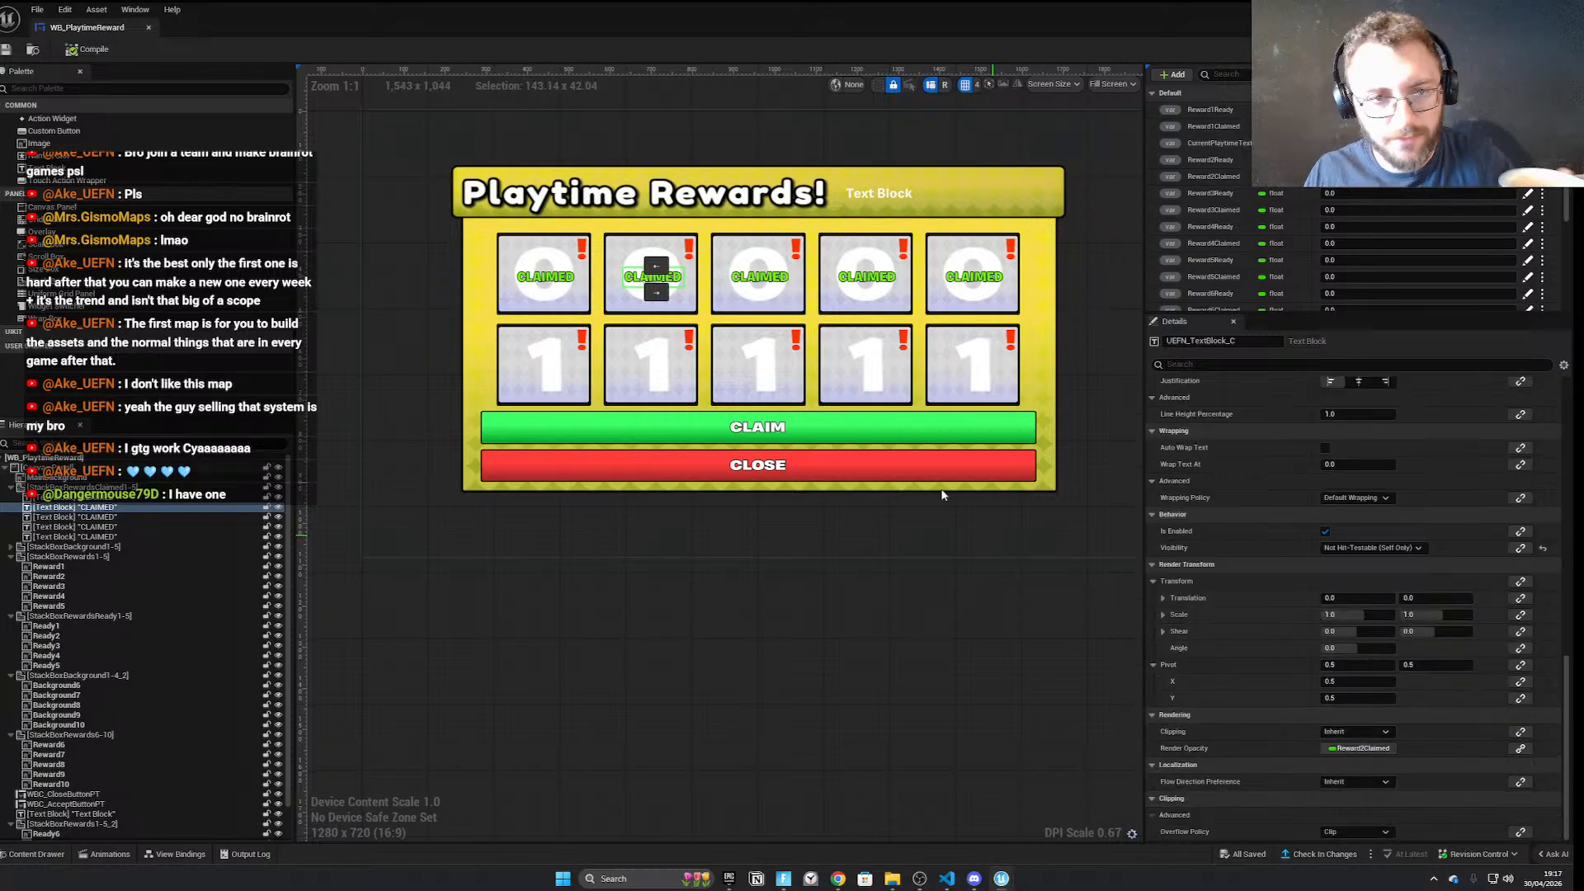
left_click(766, 279)
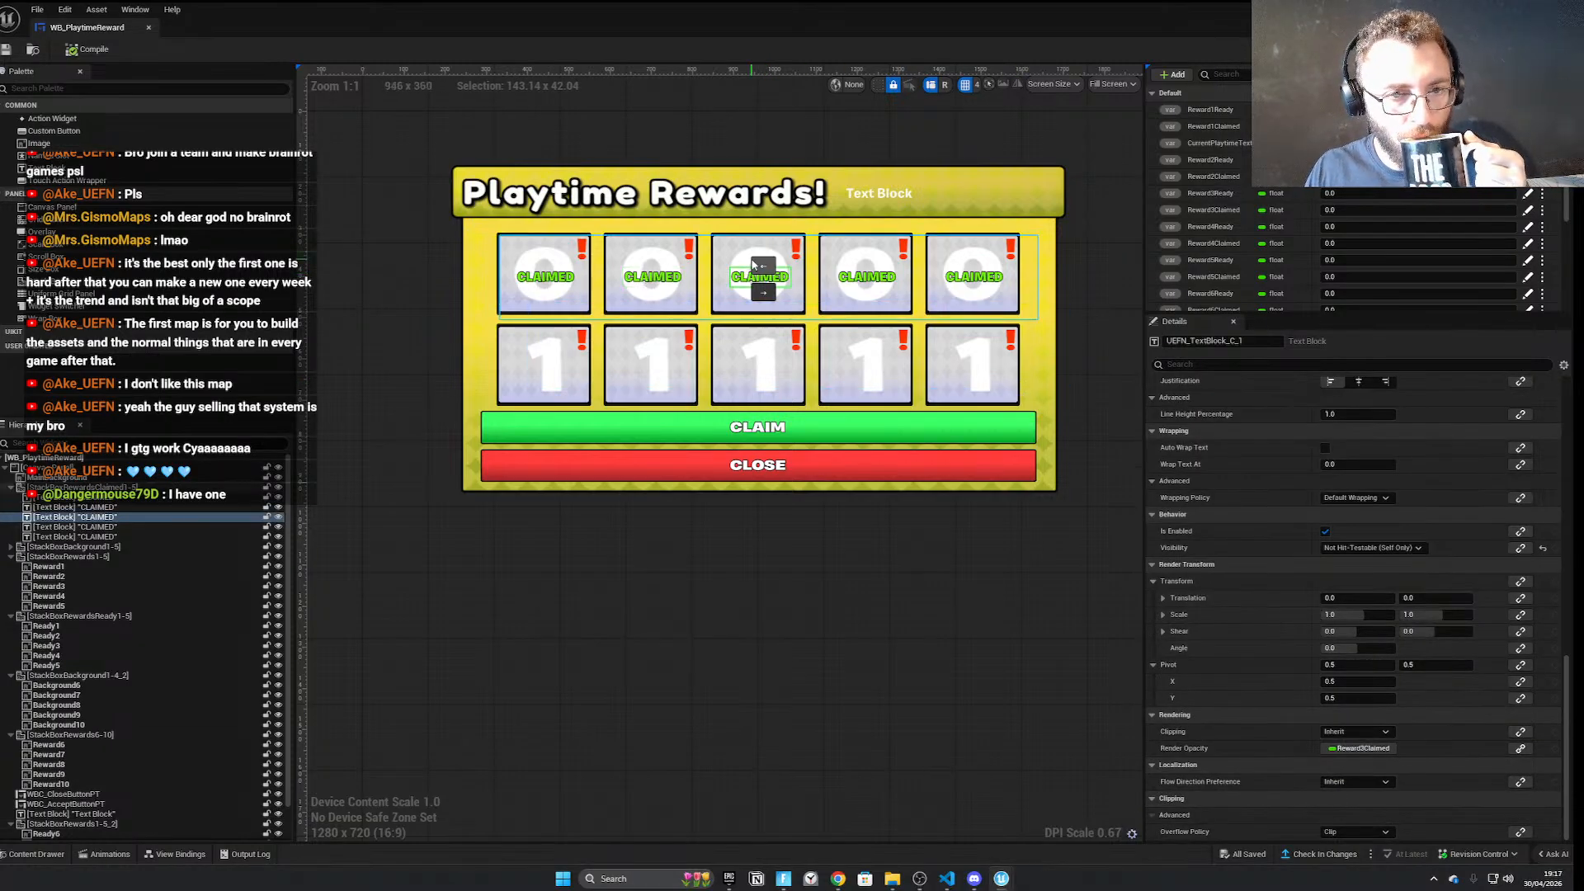
left_click(82, 576)
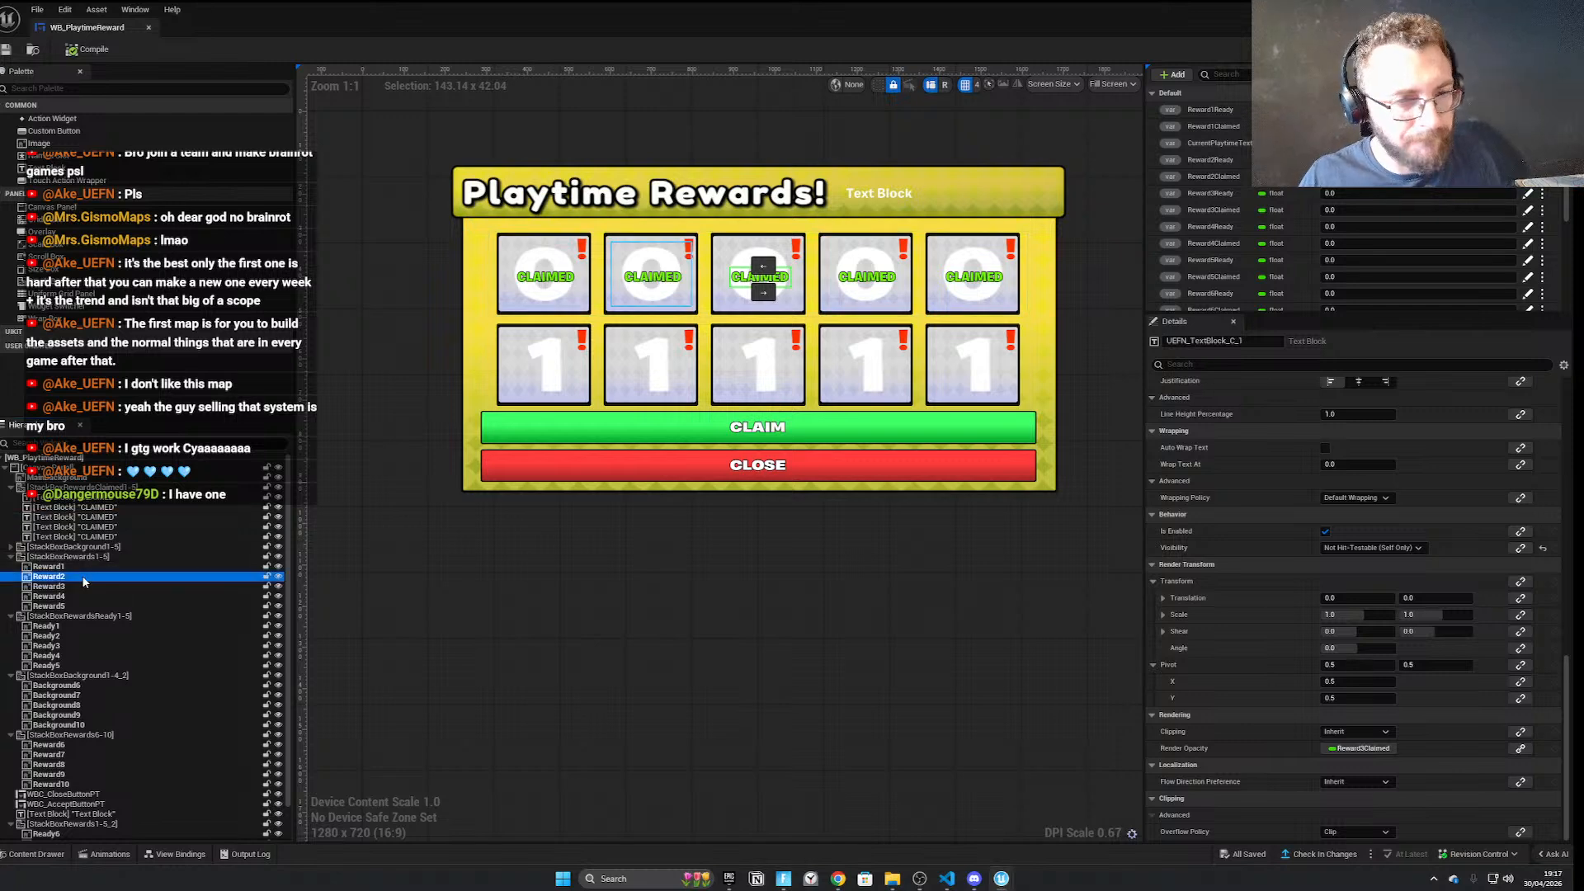
left_click(70, 637)
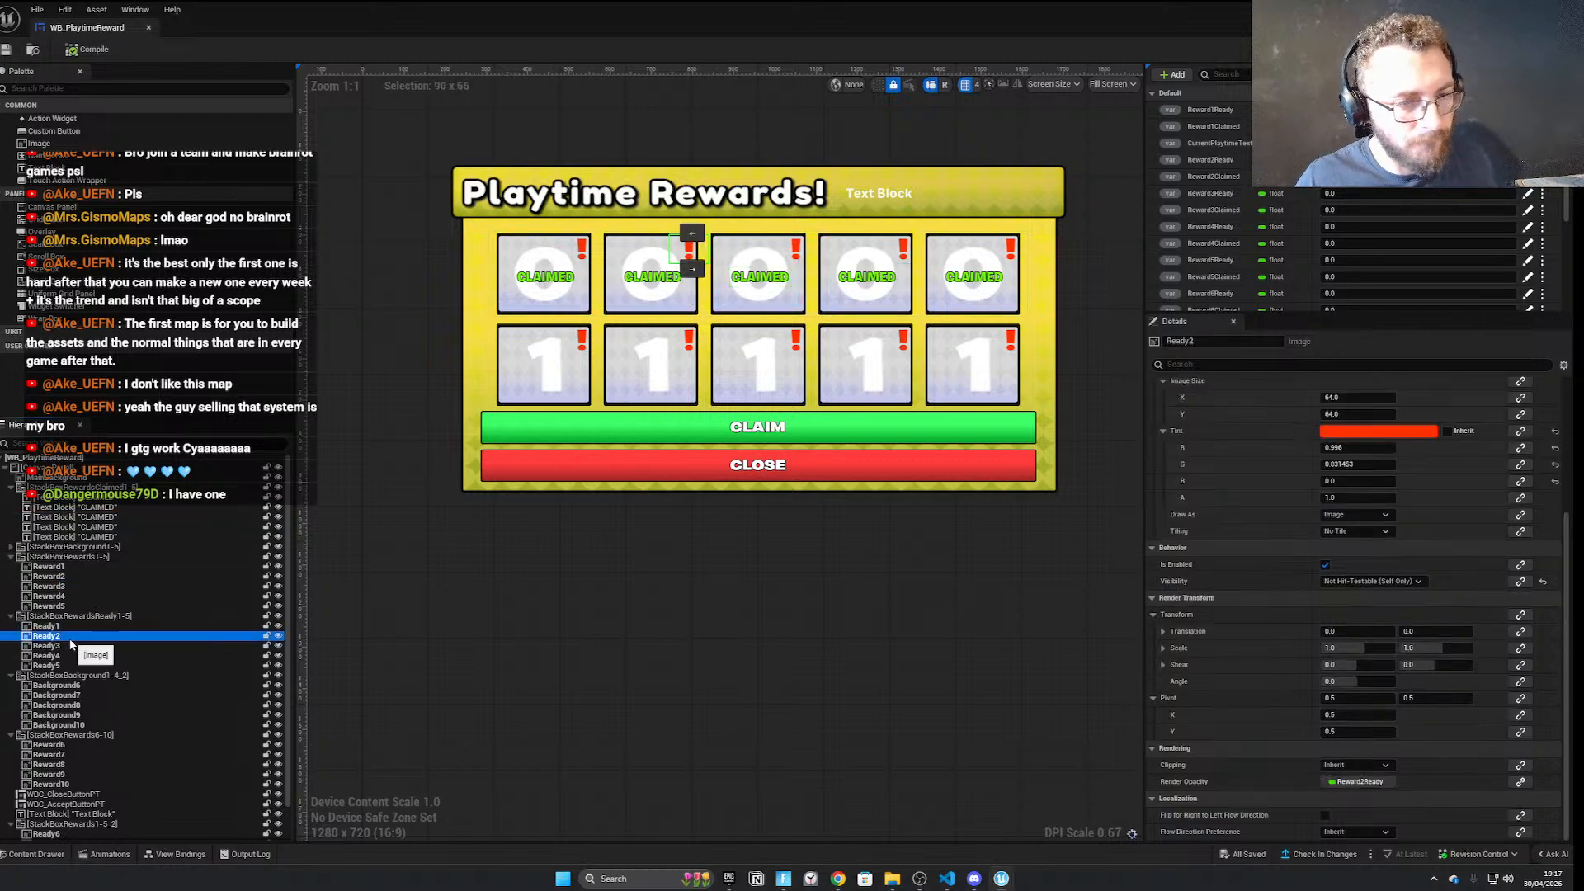
Compare the widget with the Fortnite rewards menu and check the render opacity bindings of the Ready2 to Ready5 images
left_click(782, 884)
left_click(751, 812)
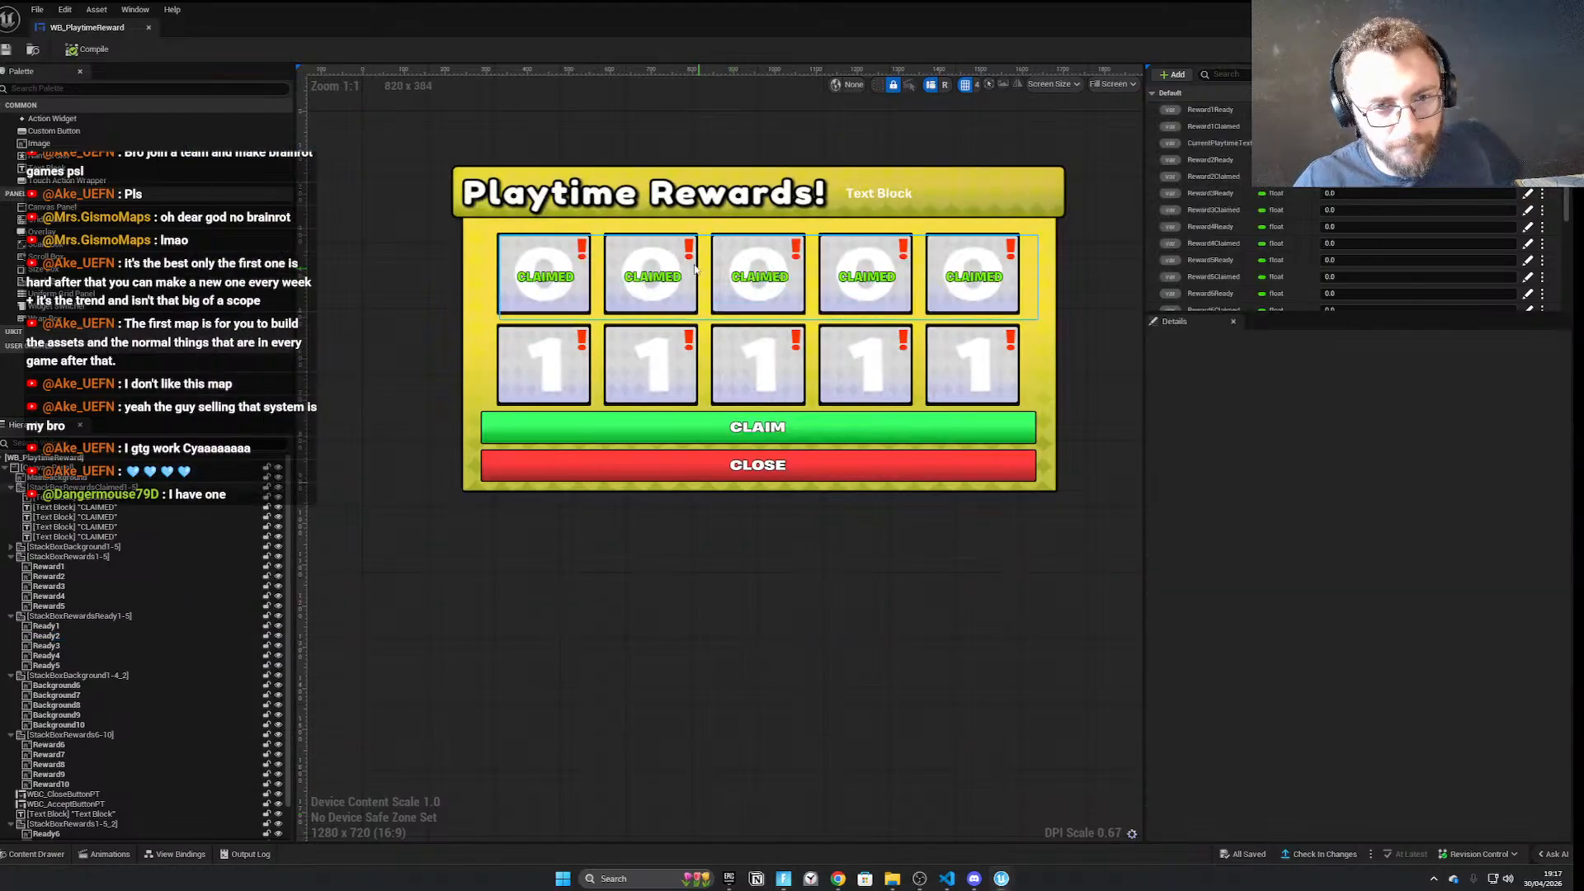
left_click(78, 576)
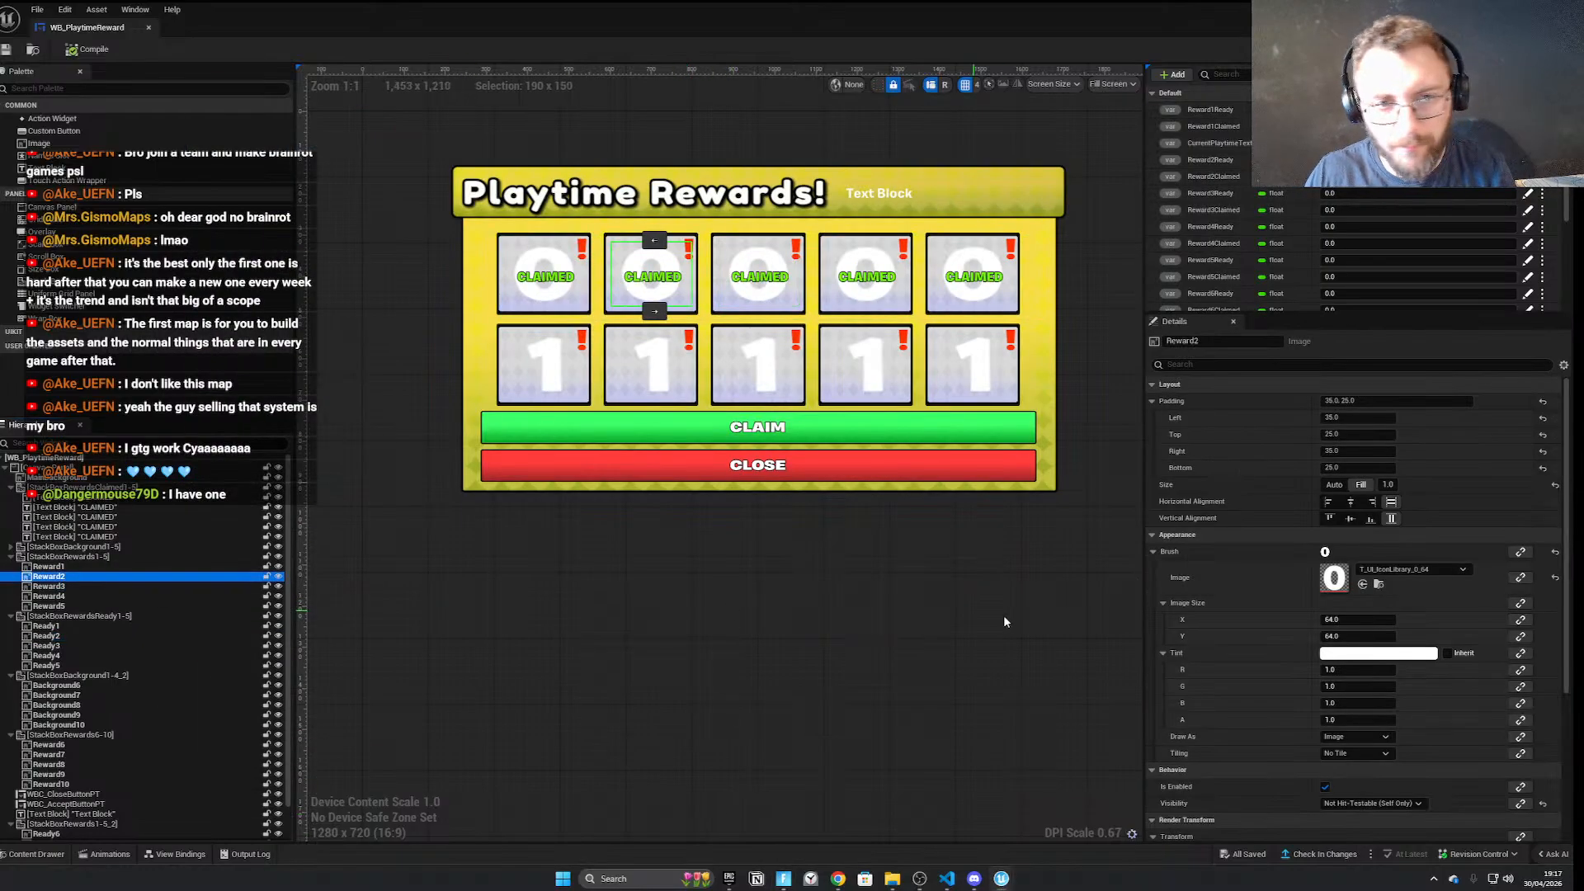
left_click(46, 636)
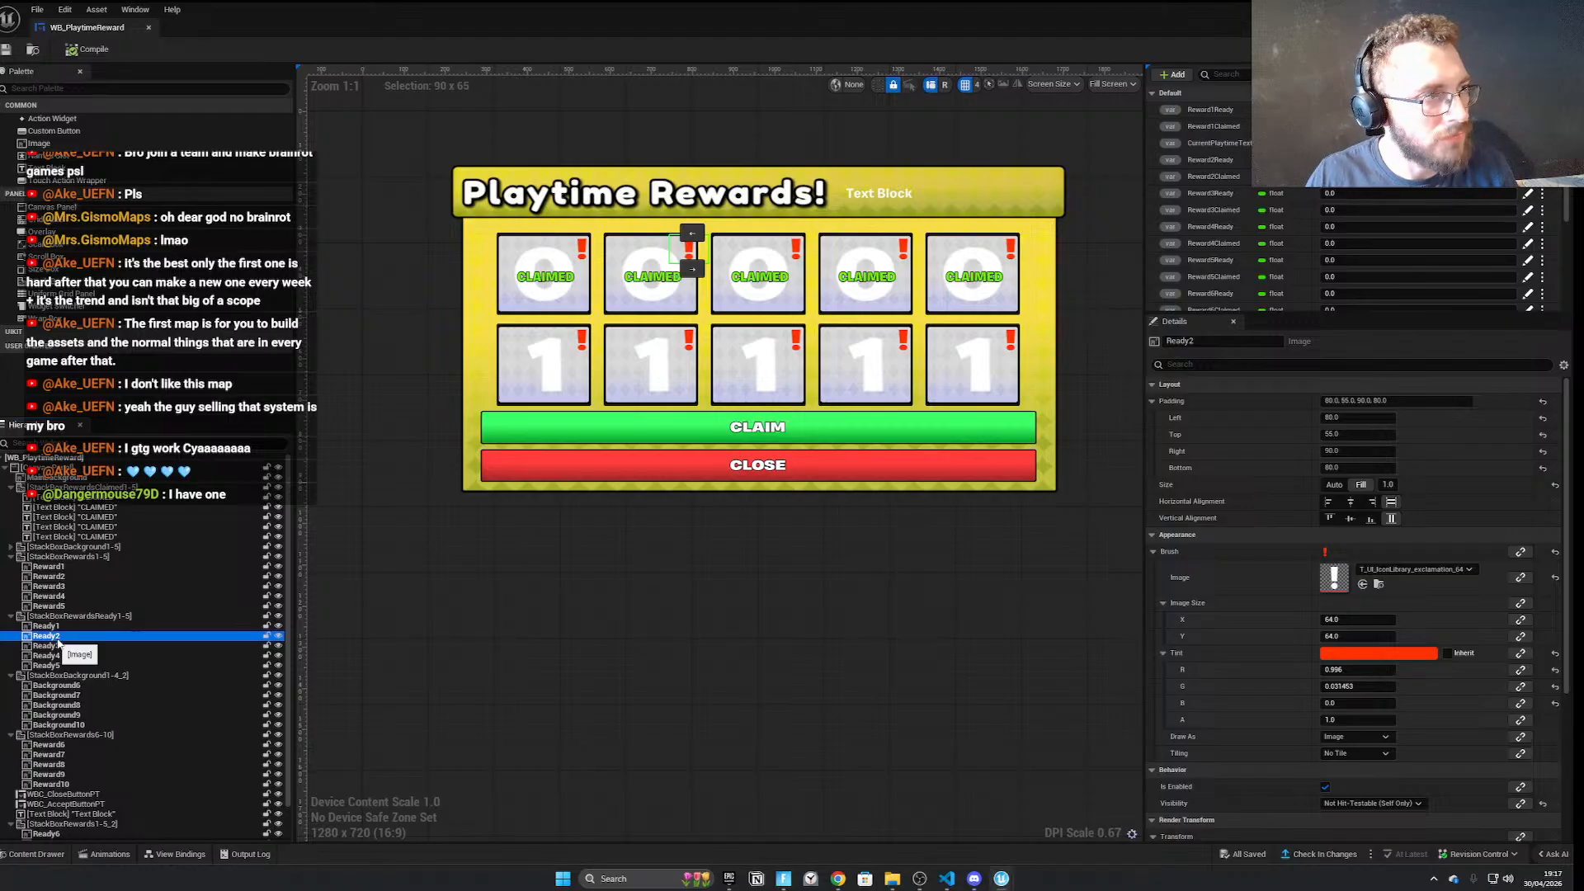
scroll(1384, 776, "down", 2)
scroll(1385, 776, "down", 2)
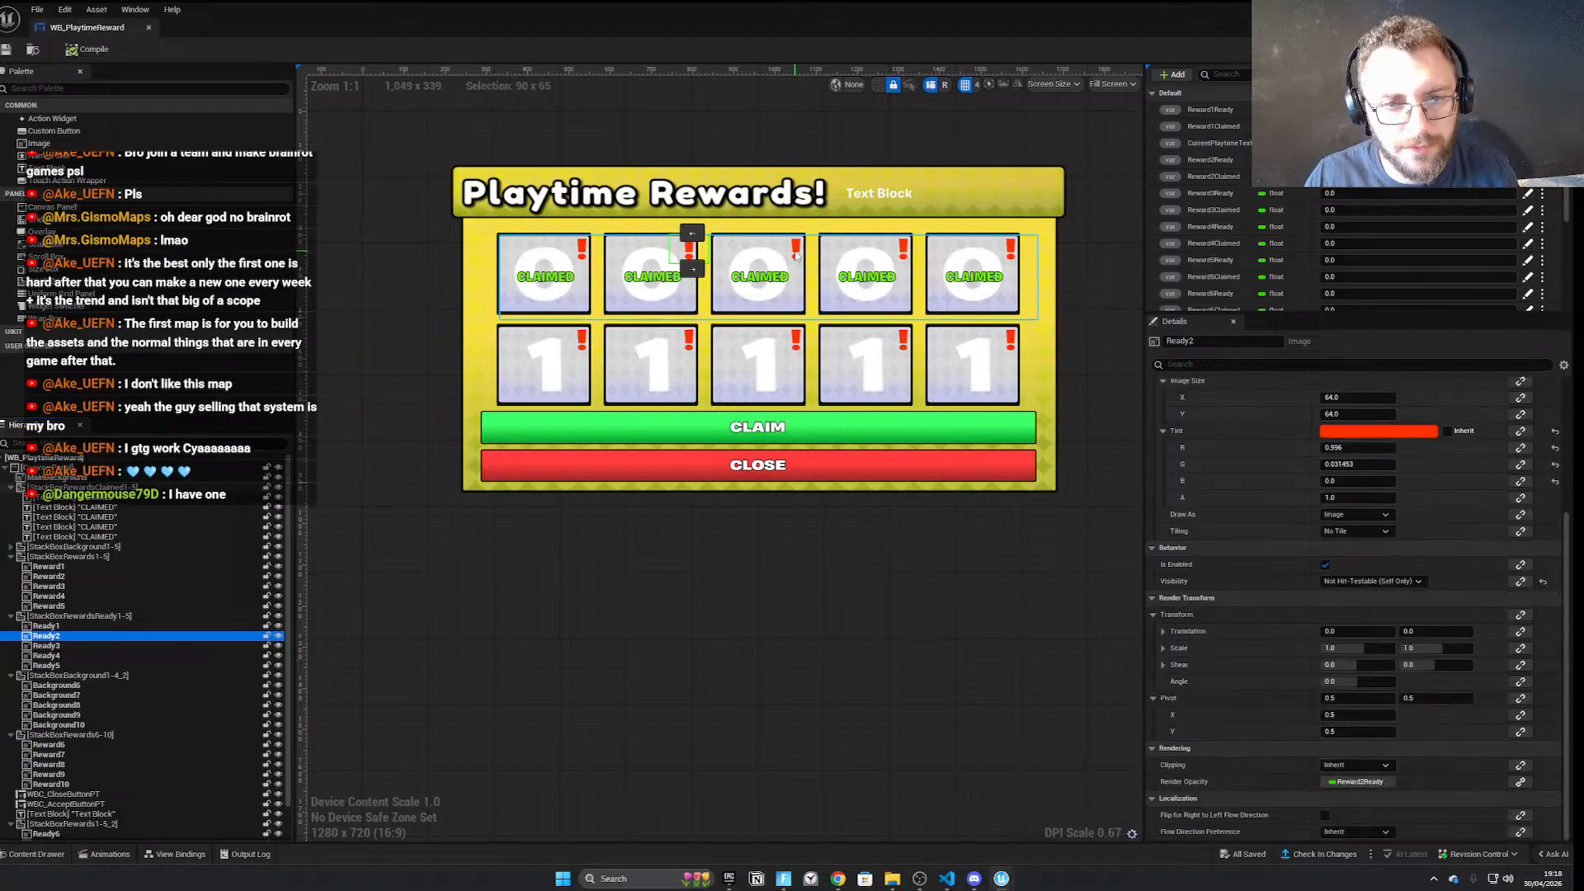
left_click(47, 646)
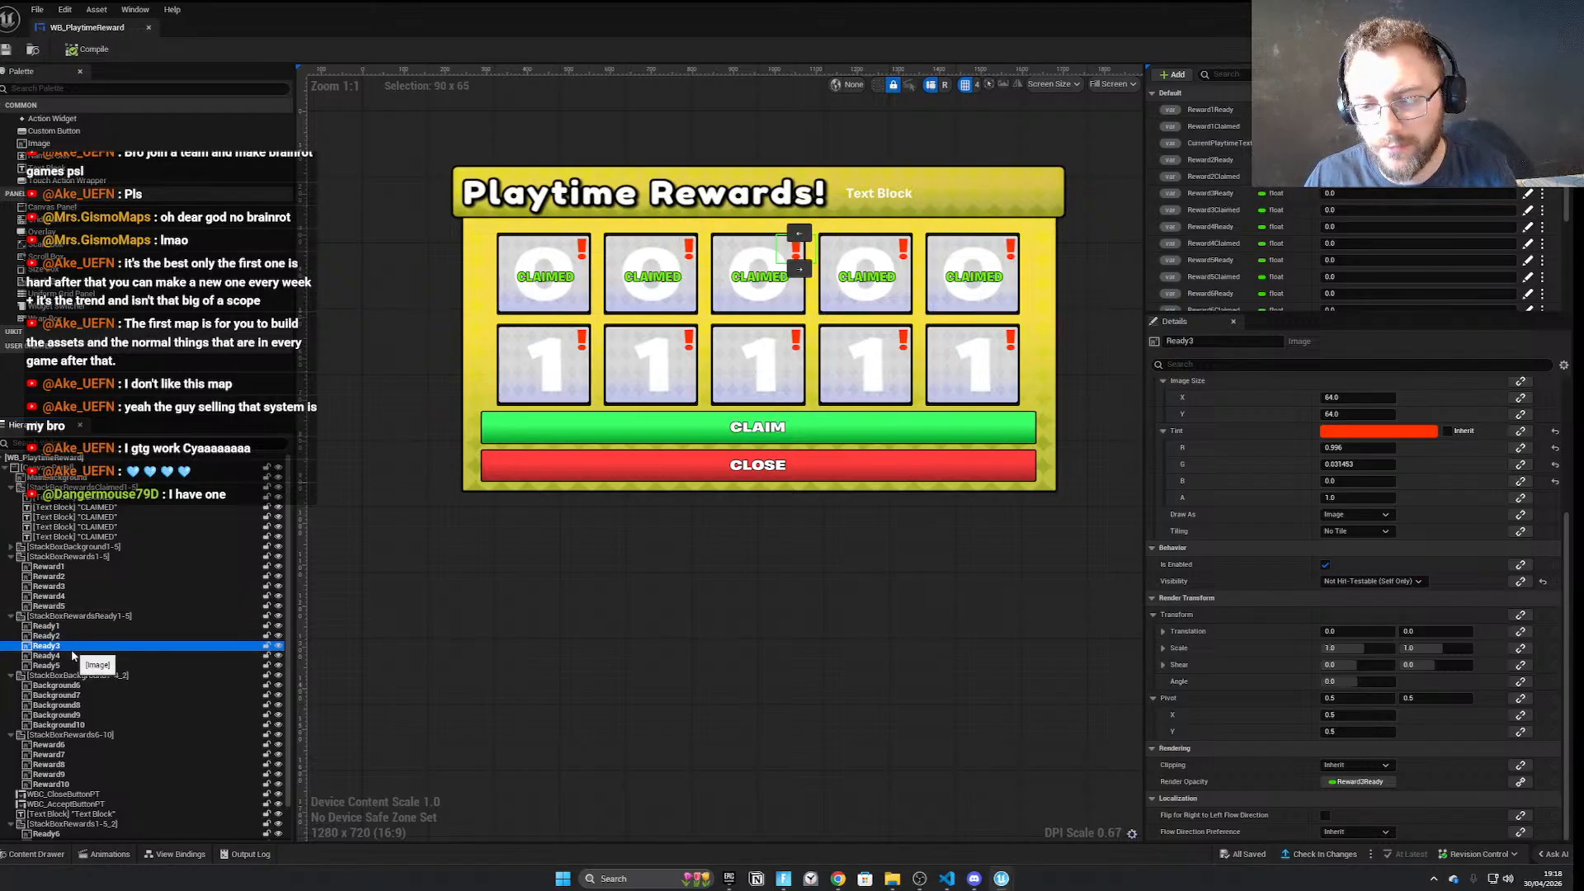
left_click(70, 655)
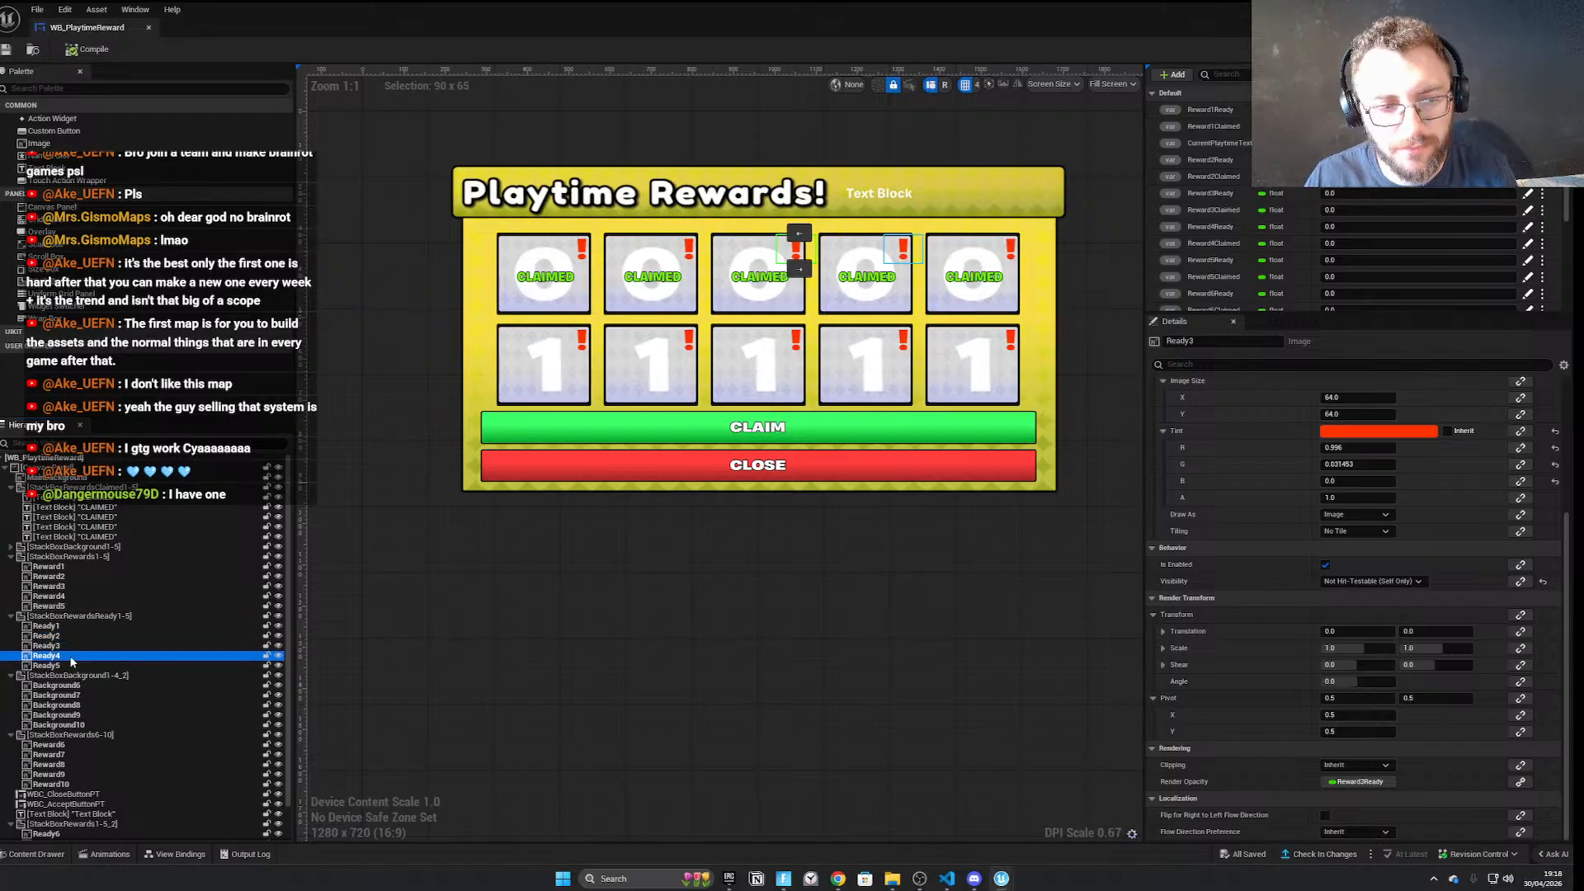
left_click(67, 666)
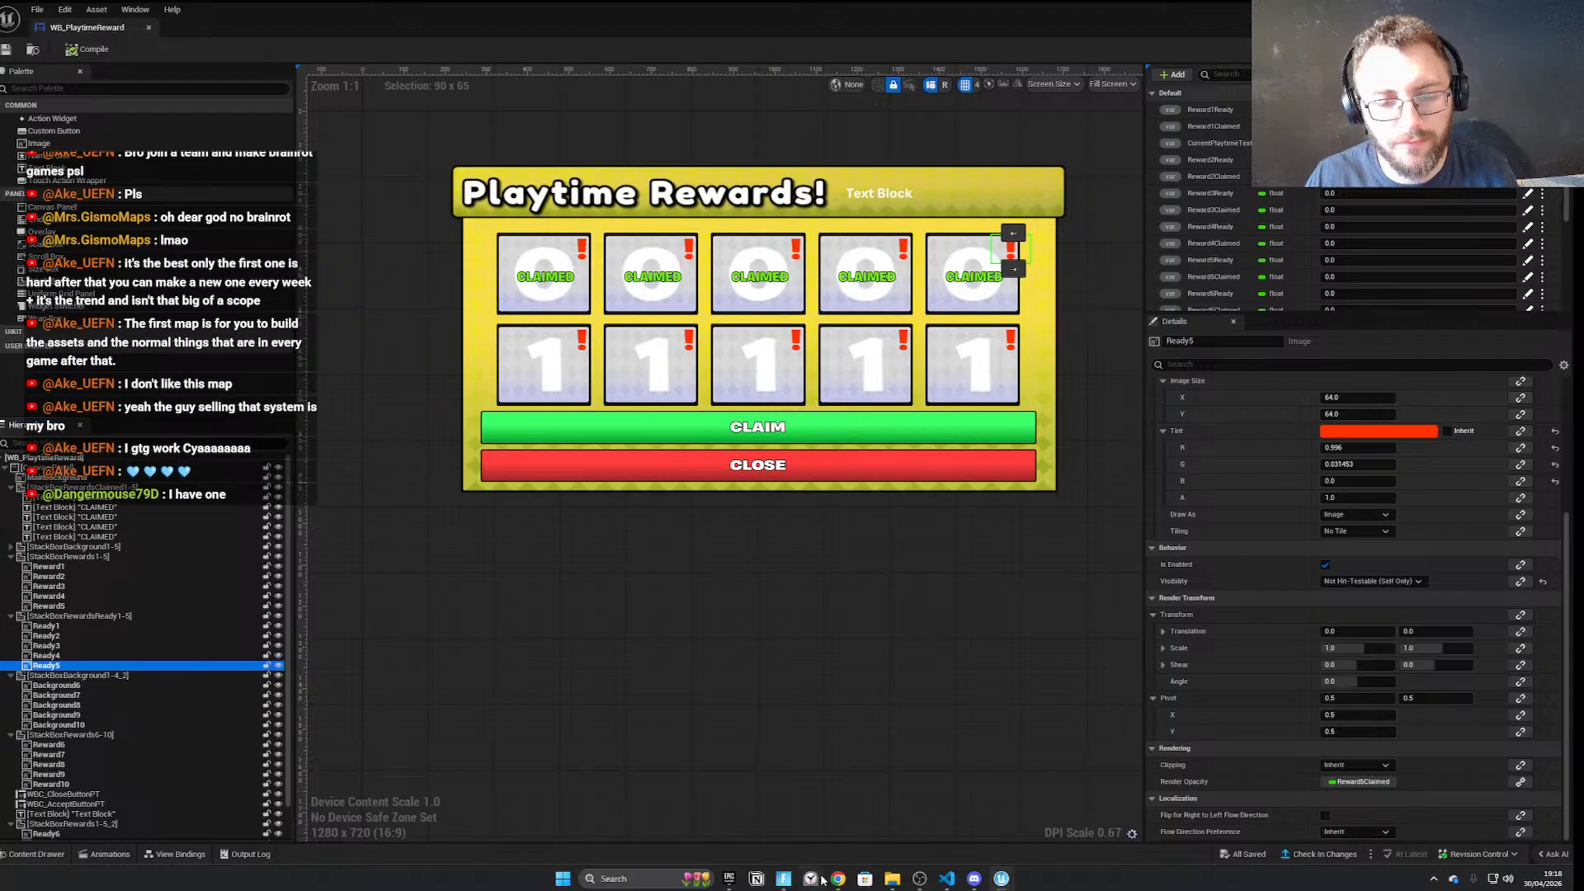
Test claiming through the rewards menu repeatedly in the Fortnite session and return to the WB_PlaytimeReward widget
left_click(782, 880)
left_click(783, 575)
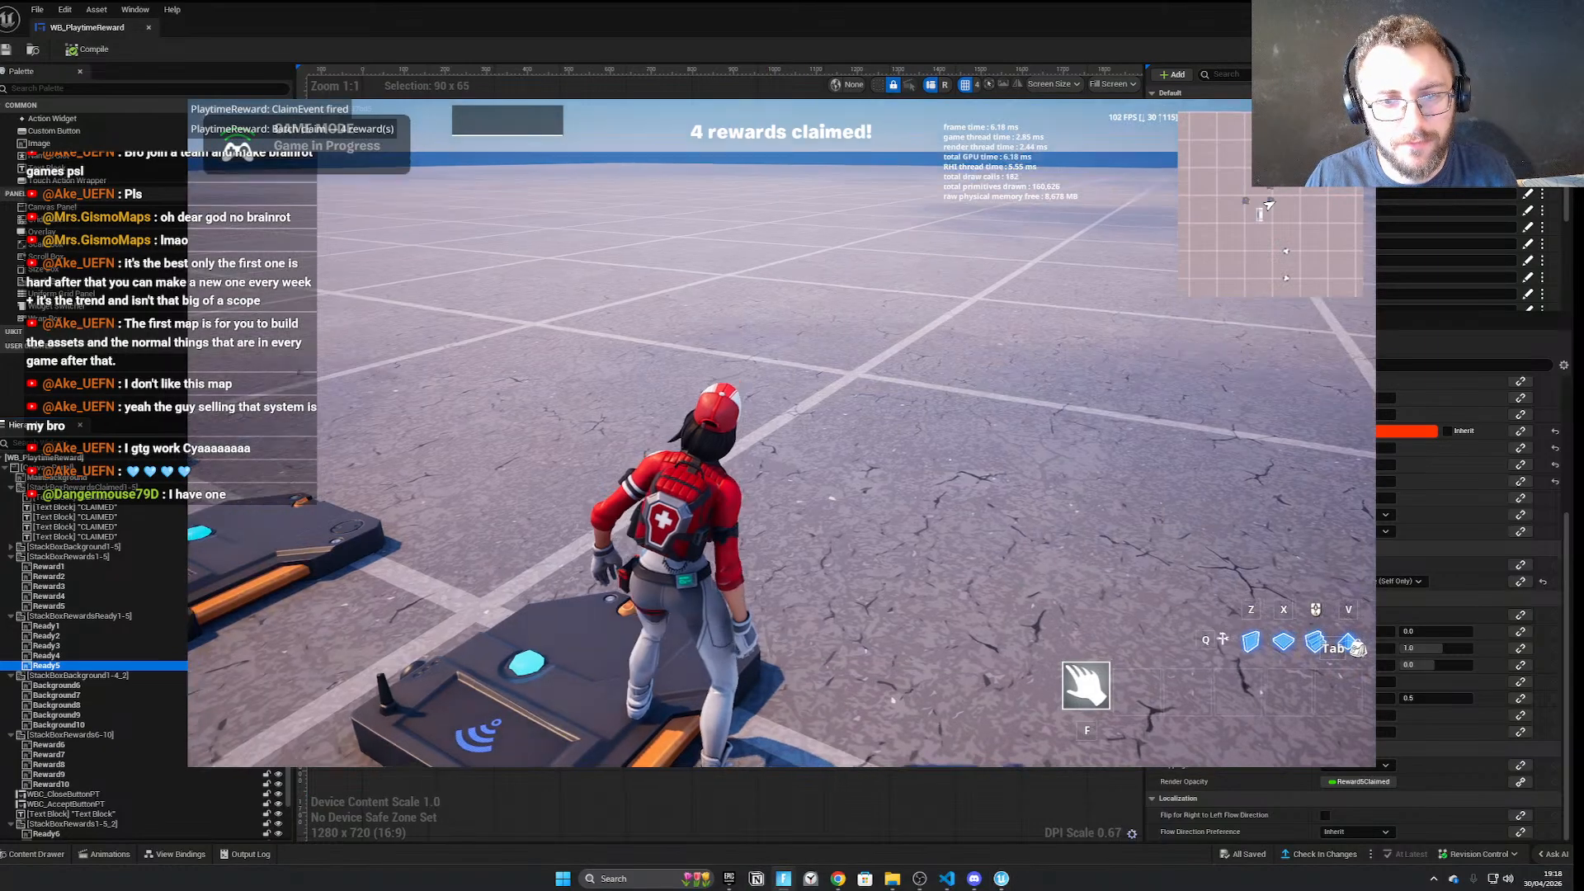
key("e")
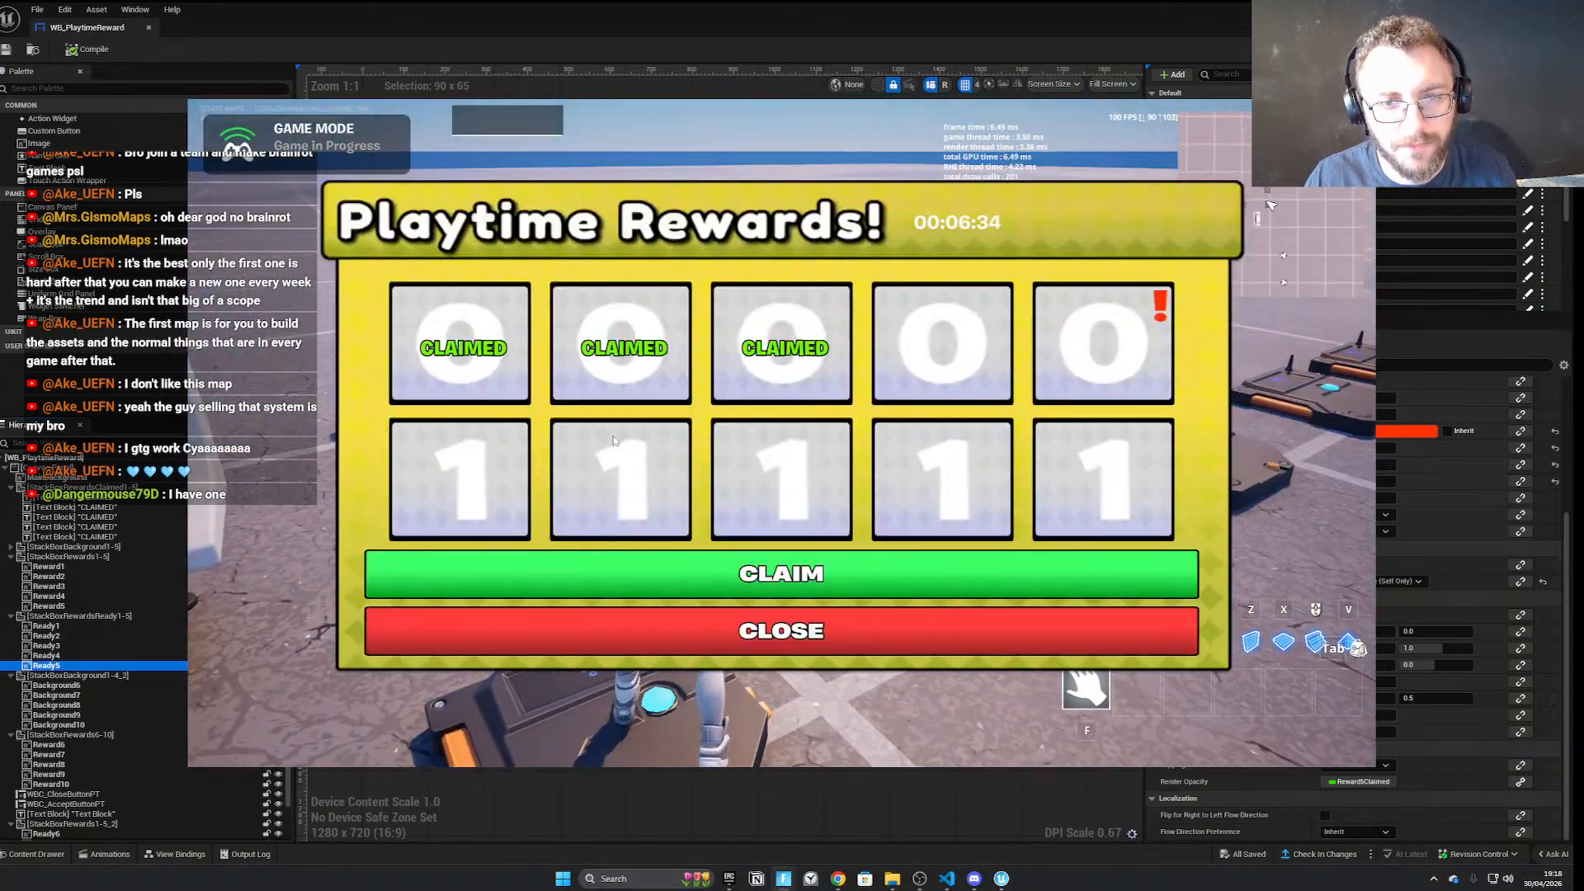
left_click(881, 571)
key("e")
left_click(784, 574)
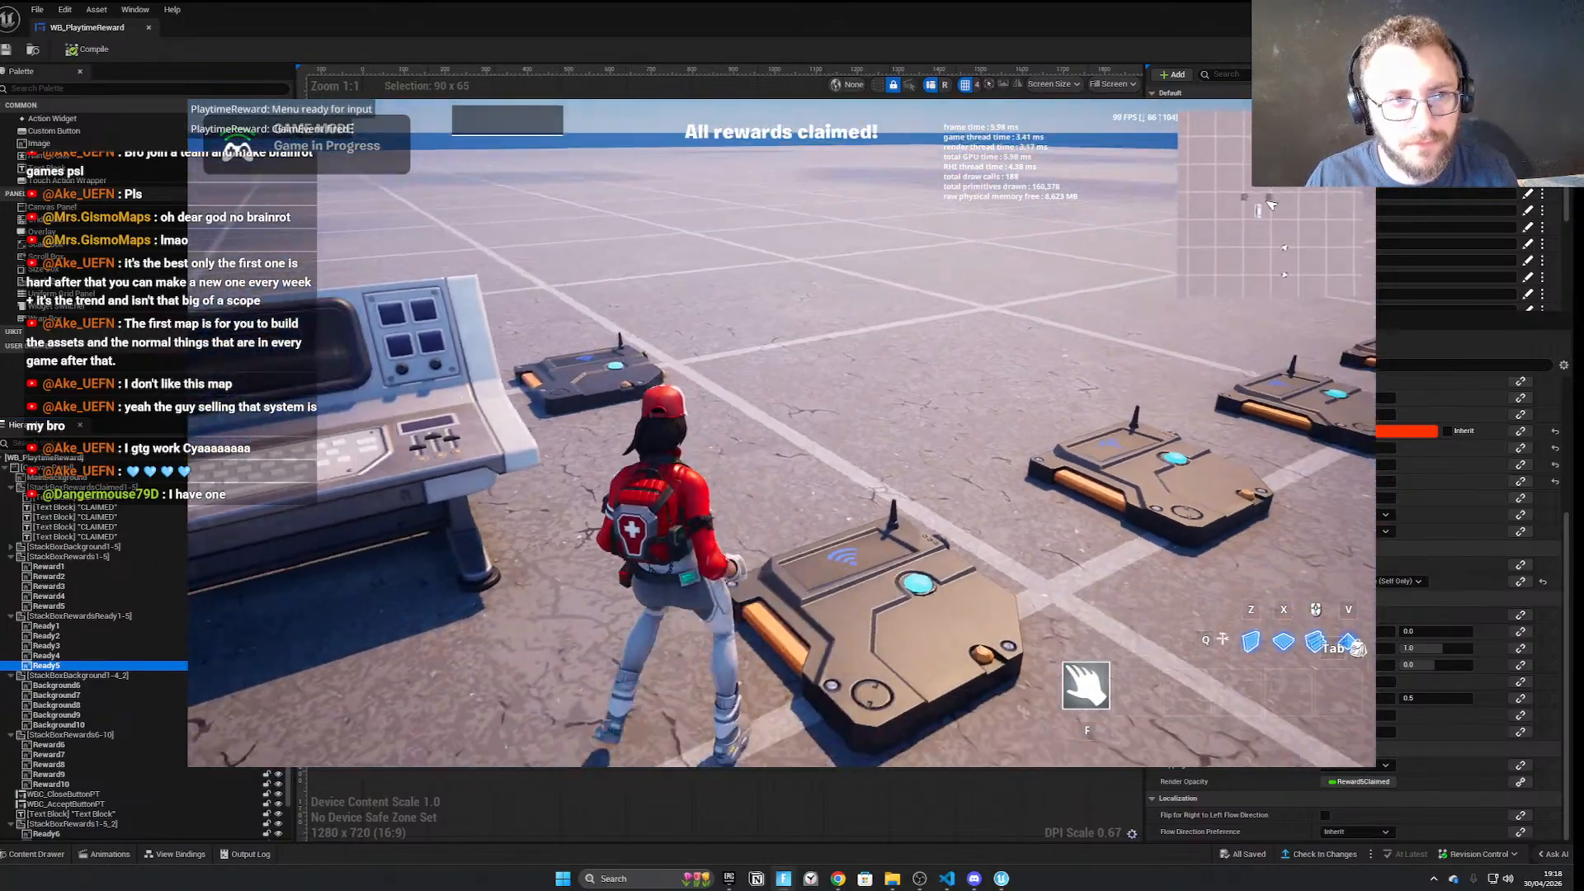
key("w")
key("e")
left_click(784, 573)
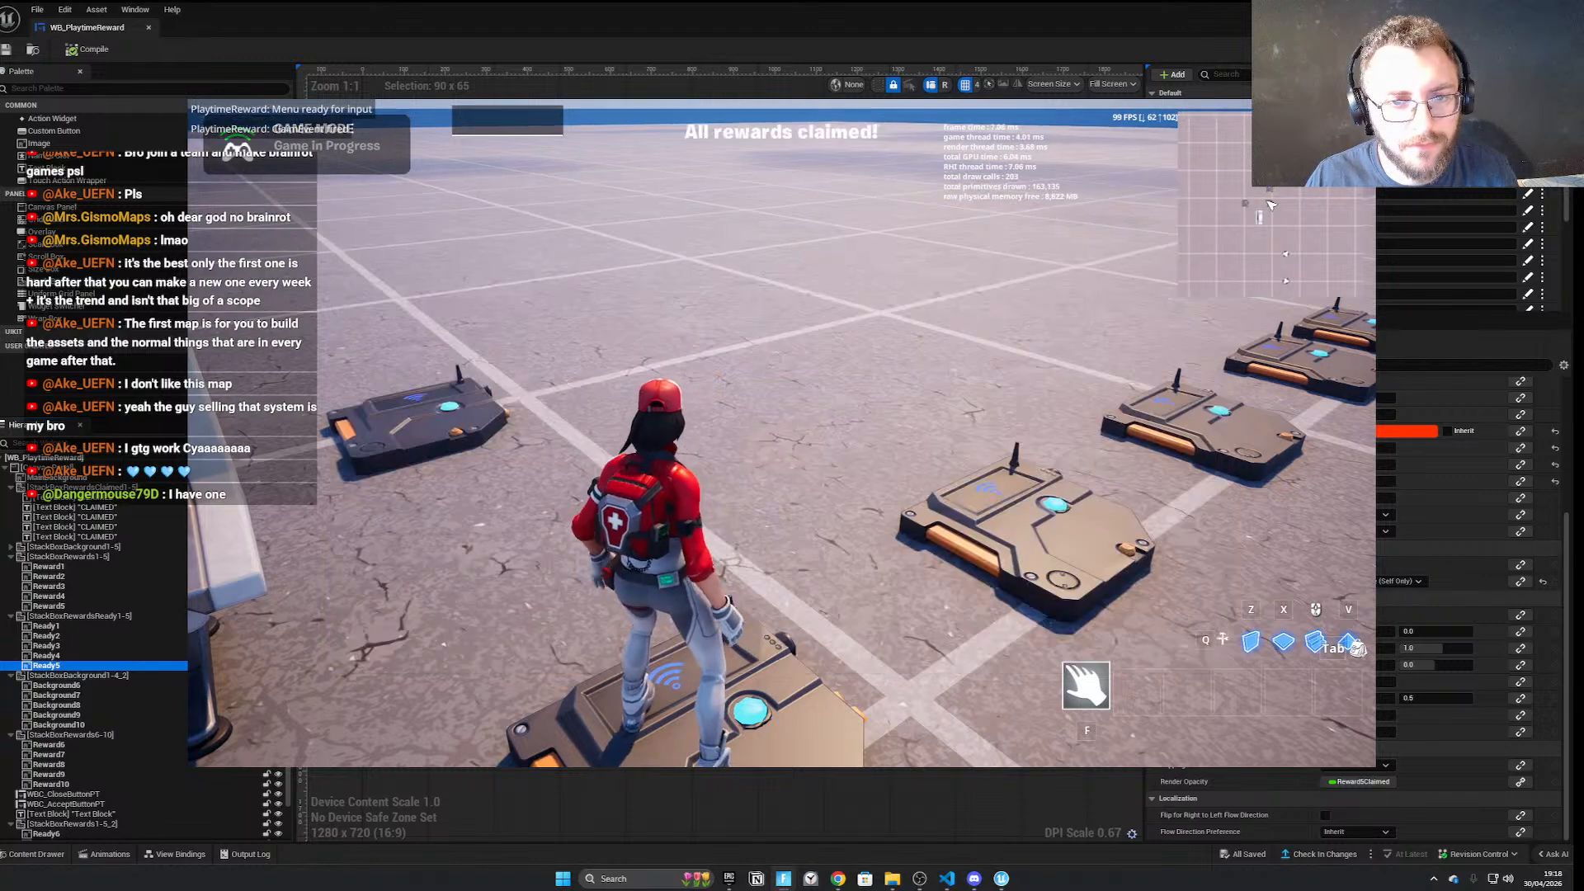
key("s")
key("alt+Tab")
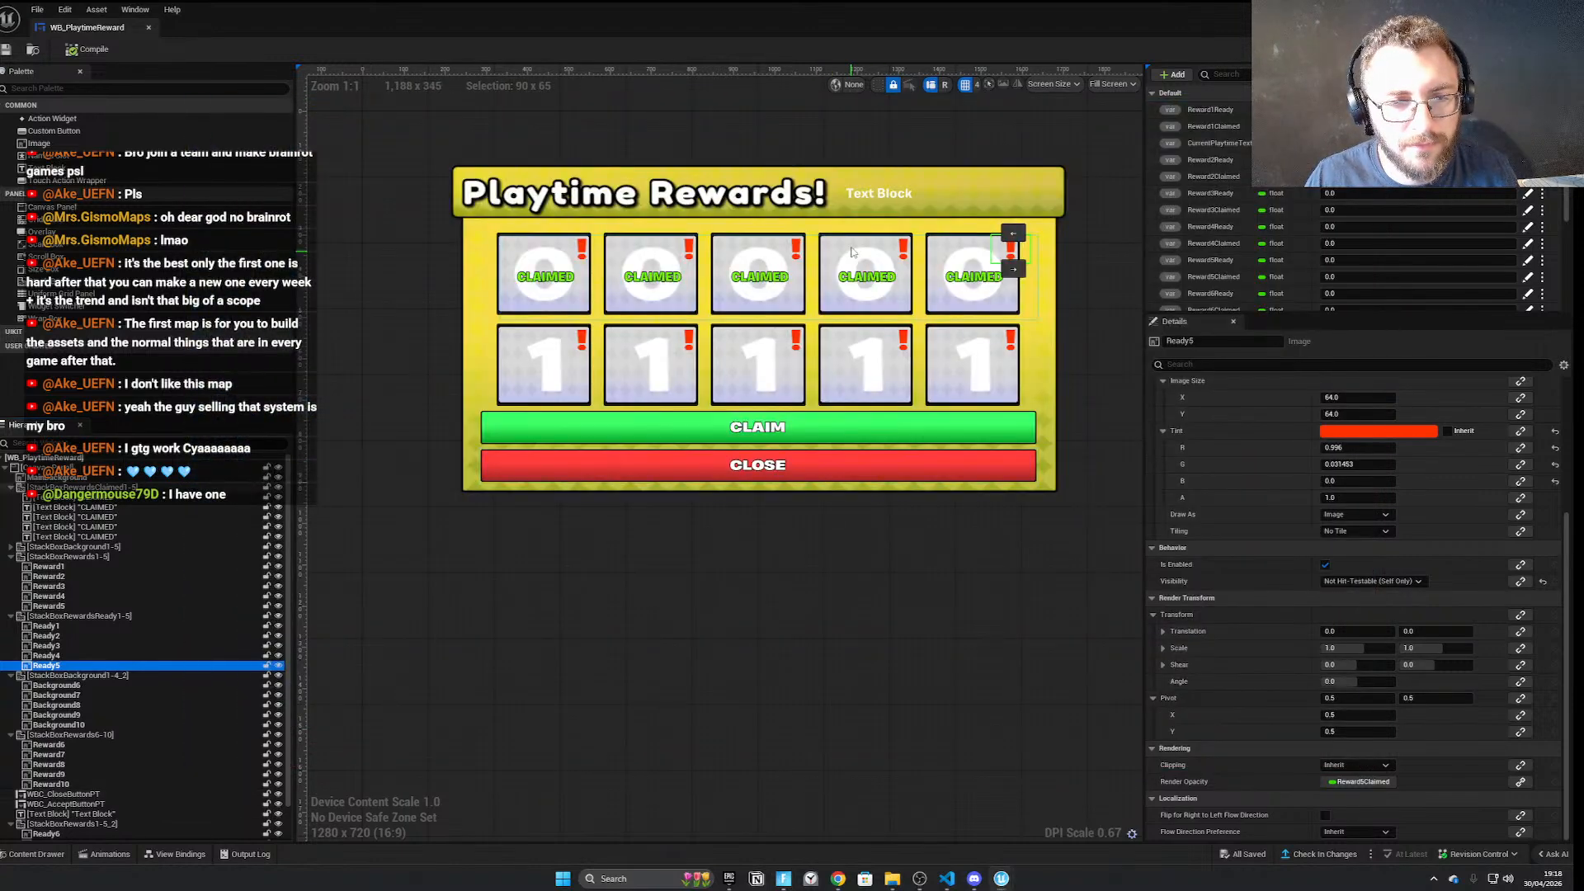
Check the render opacity binding of the fourth CLAIMED label
left_click(868, 279)
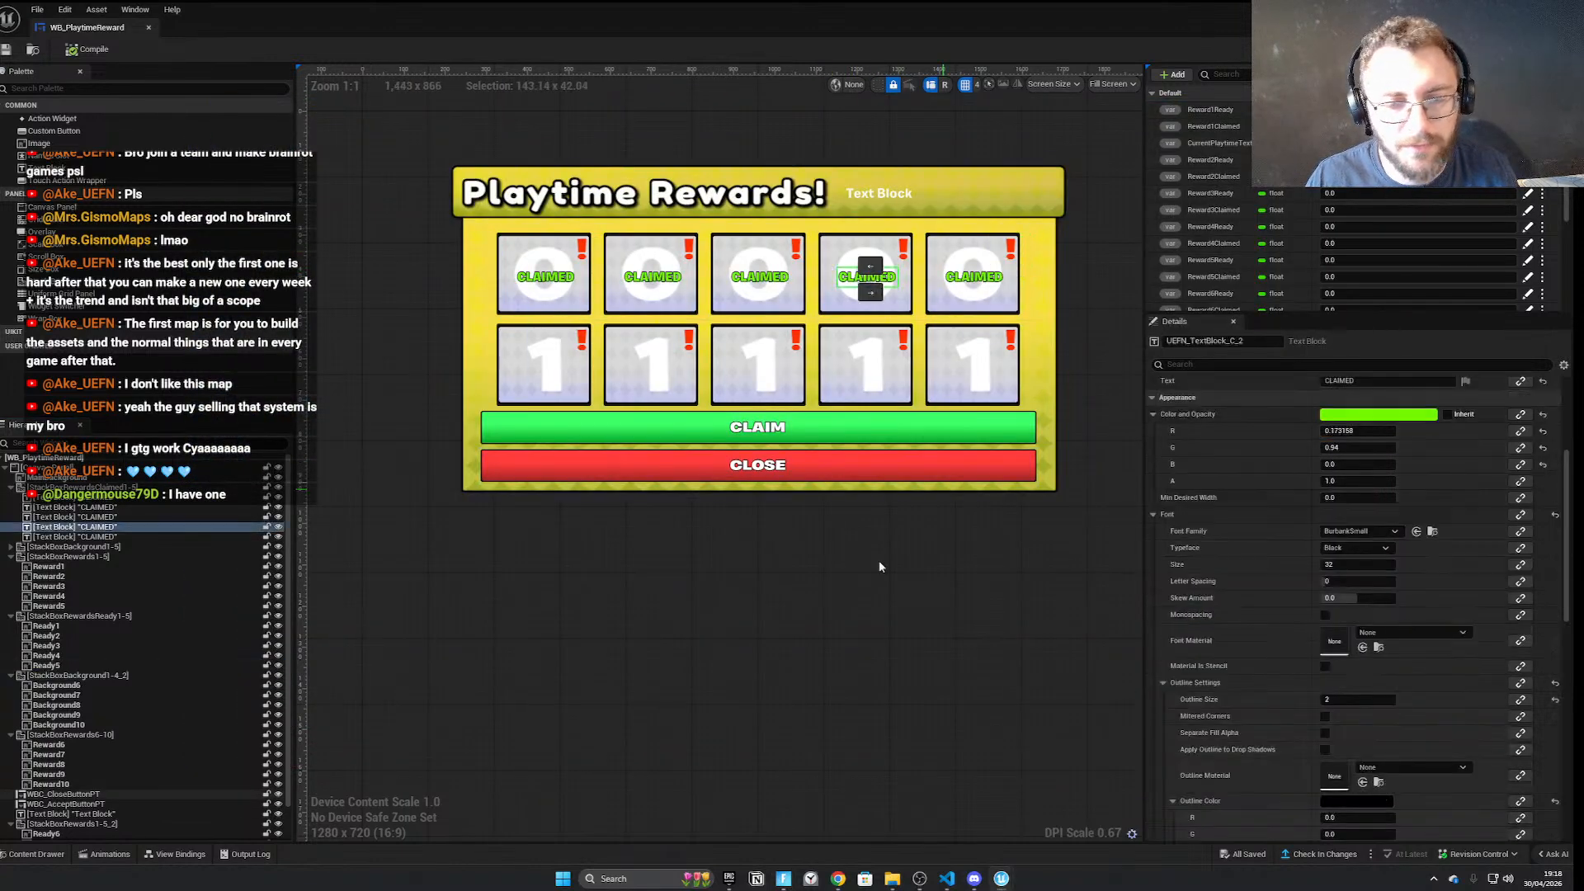
left_click(784, 879)
key("alt+Tab")
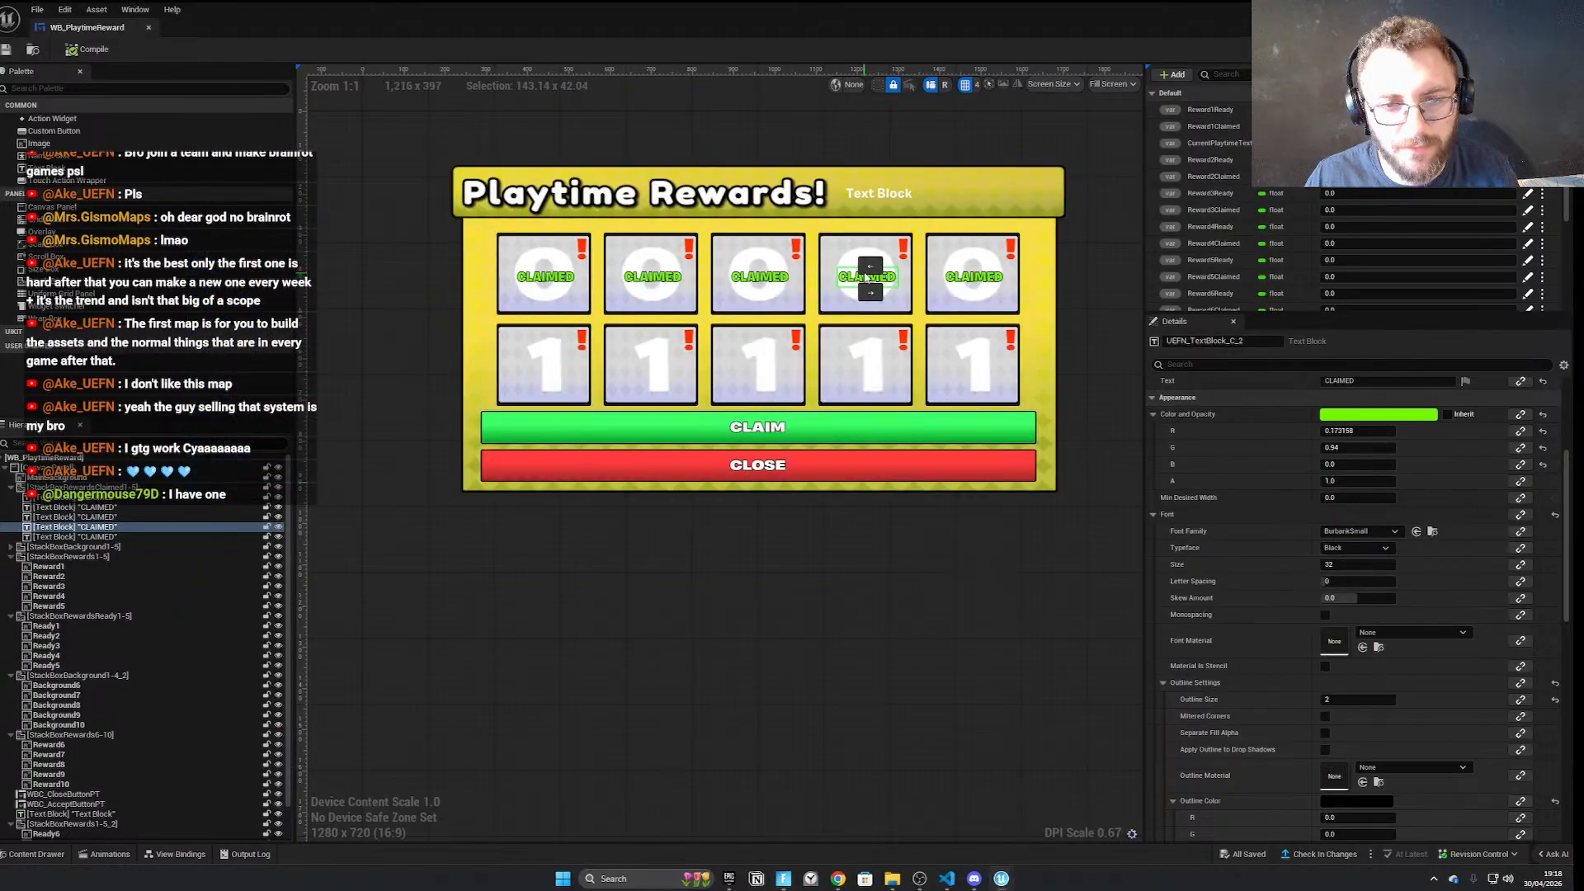
scroll(1320, 702, "down", 10)
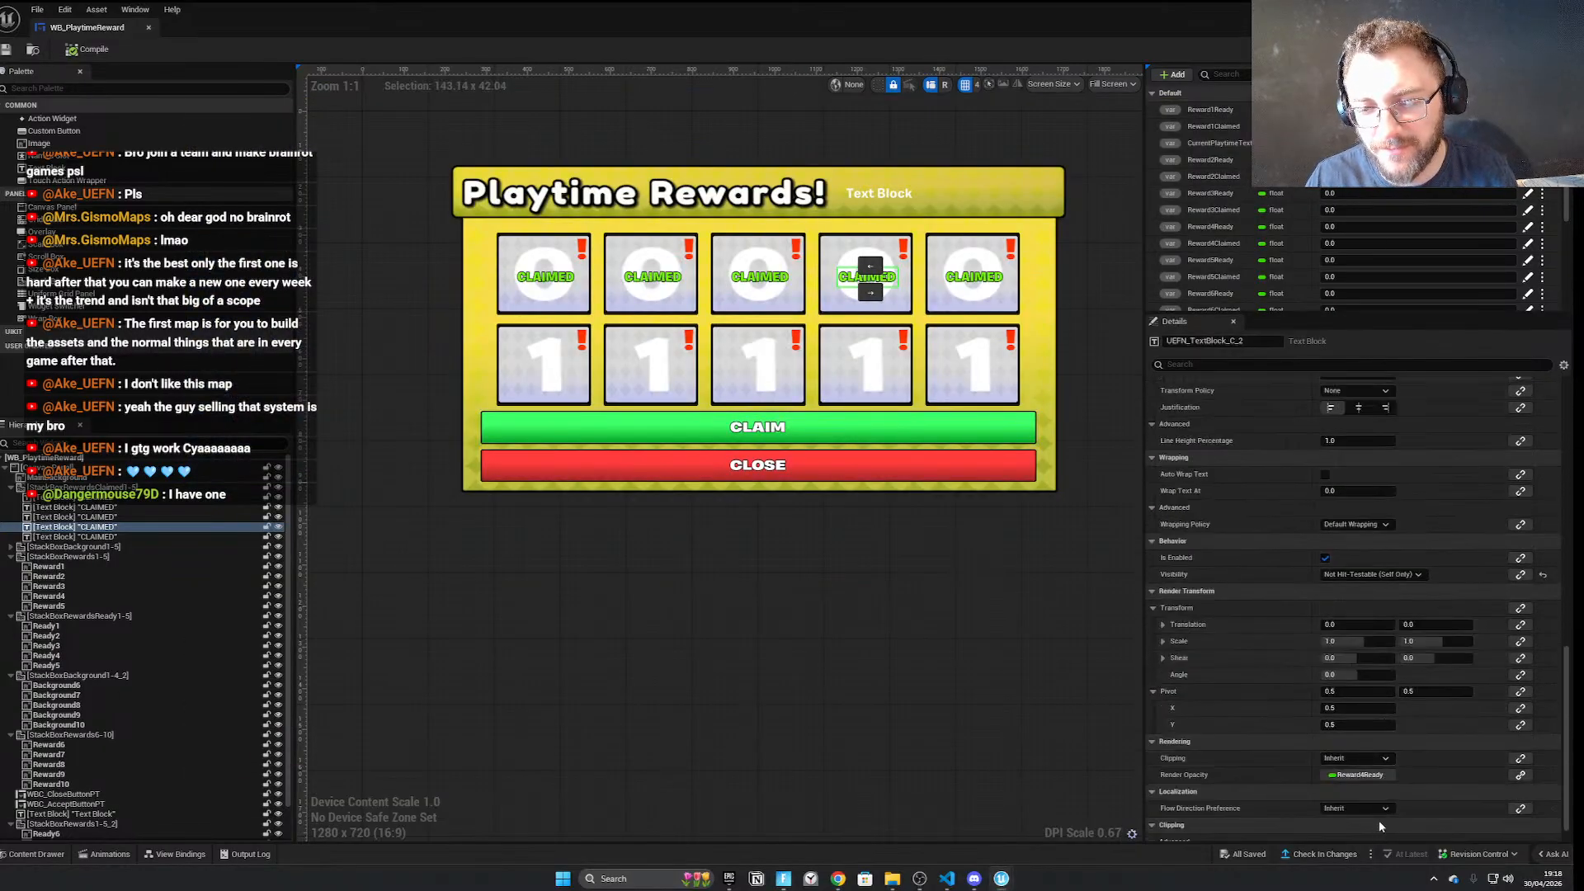
Bind the render opacity of the fifth CLAIMED label to Reward5Claimed
left_click(974, 278)
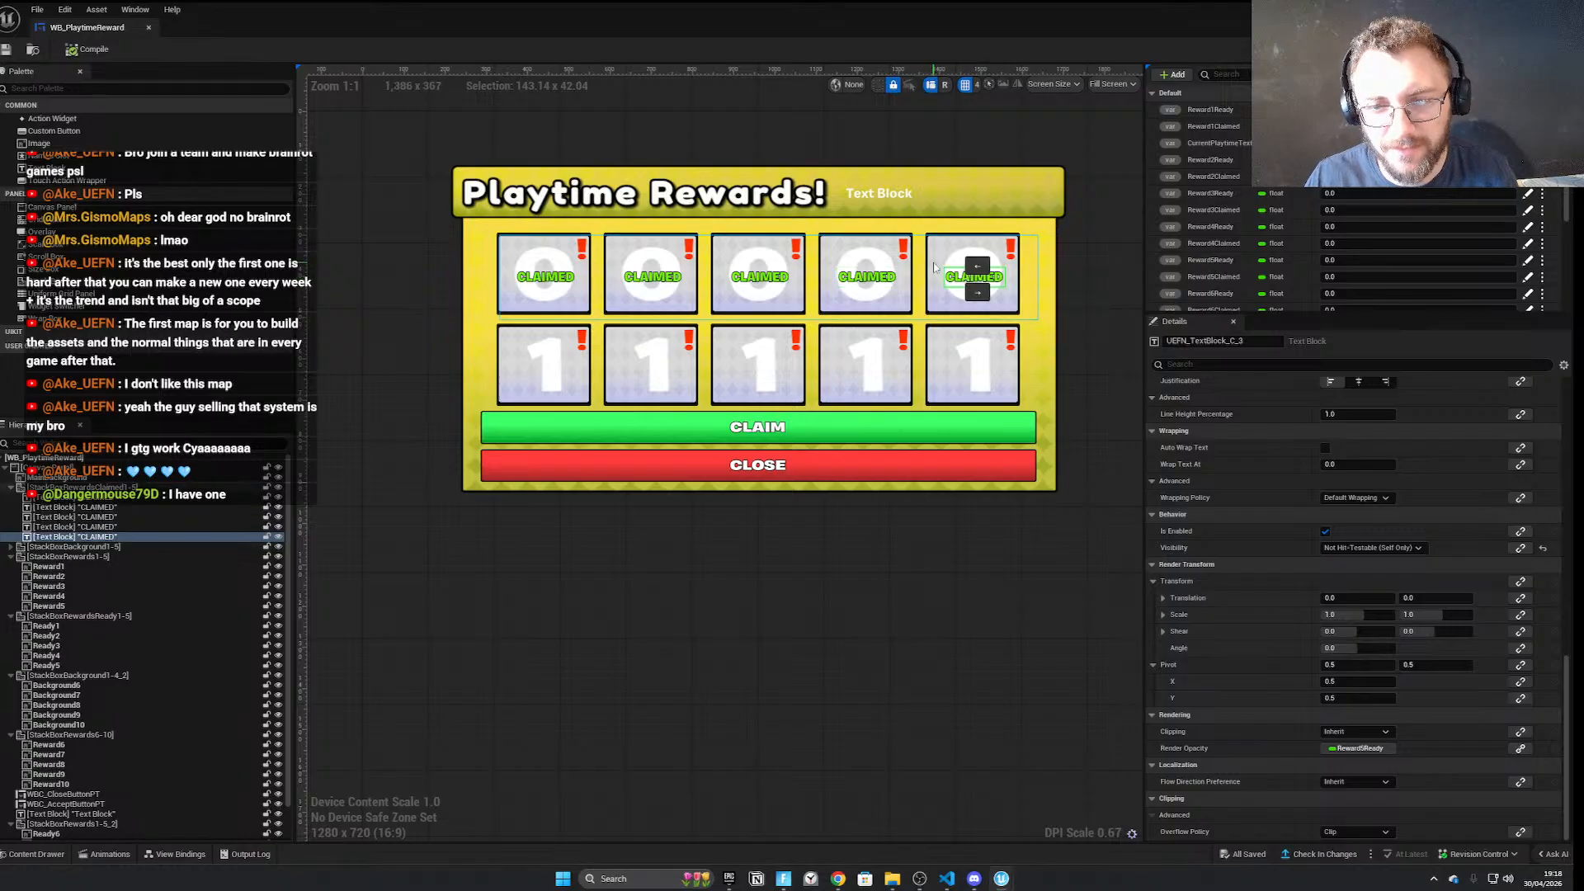
scroll(898, 250, "up", 3)
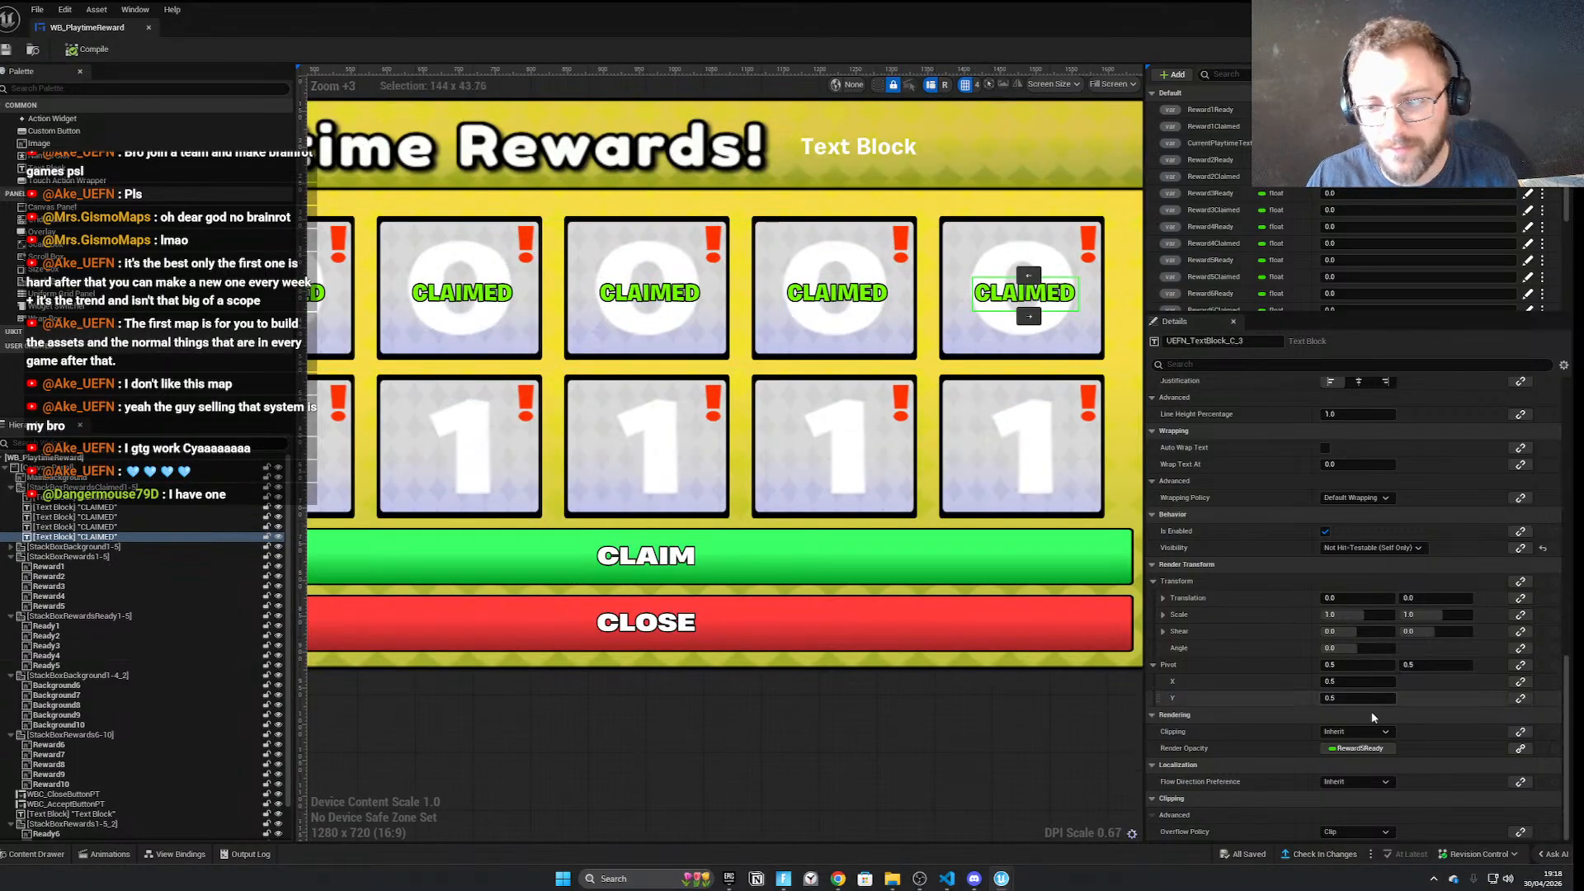
left_click(1366, 748)
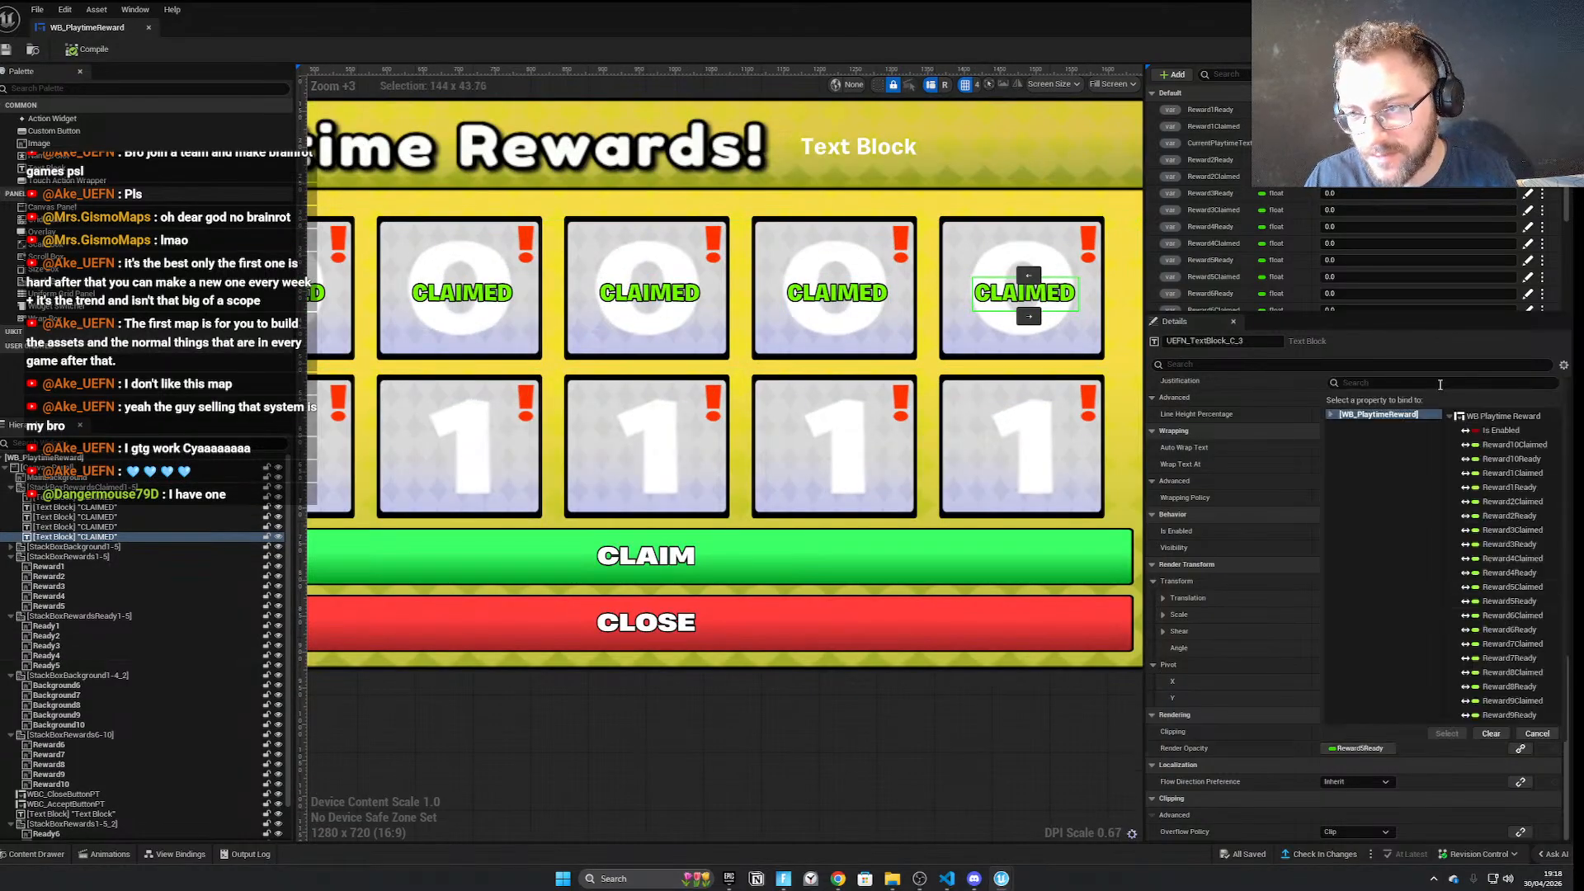
type("5")
left_click(1512, 677)
left_click(1447, 734)
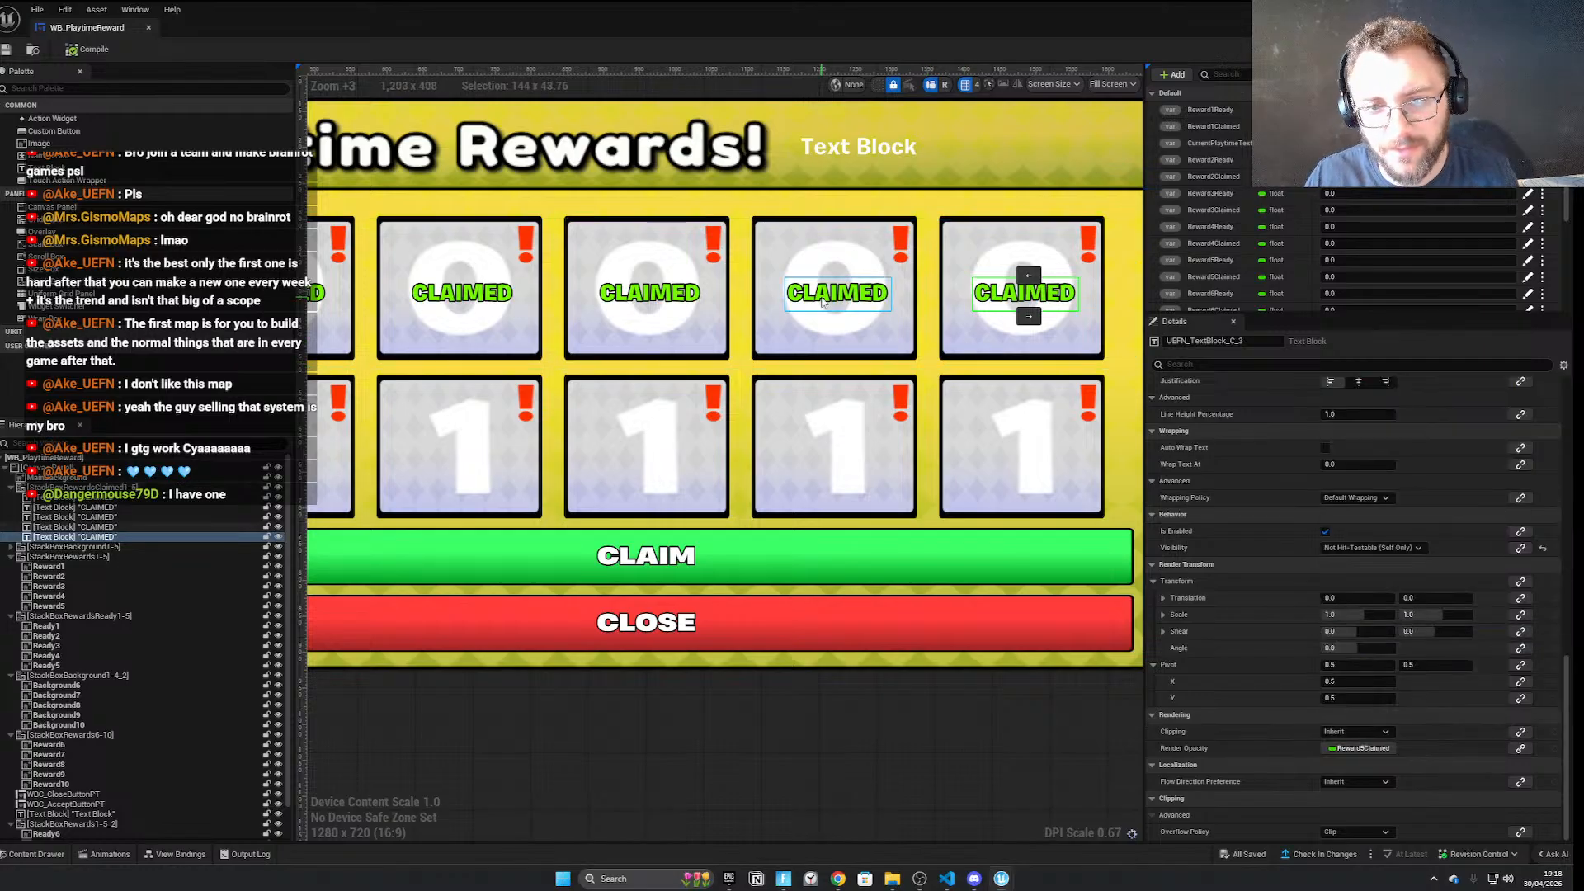
Bind the render opacity of the fourth CLAIMED label to Reward4Claimed
left_click(823, 302)
left_click(1358, 748)
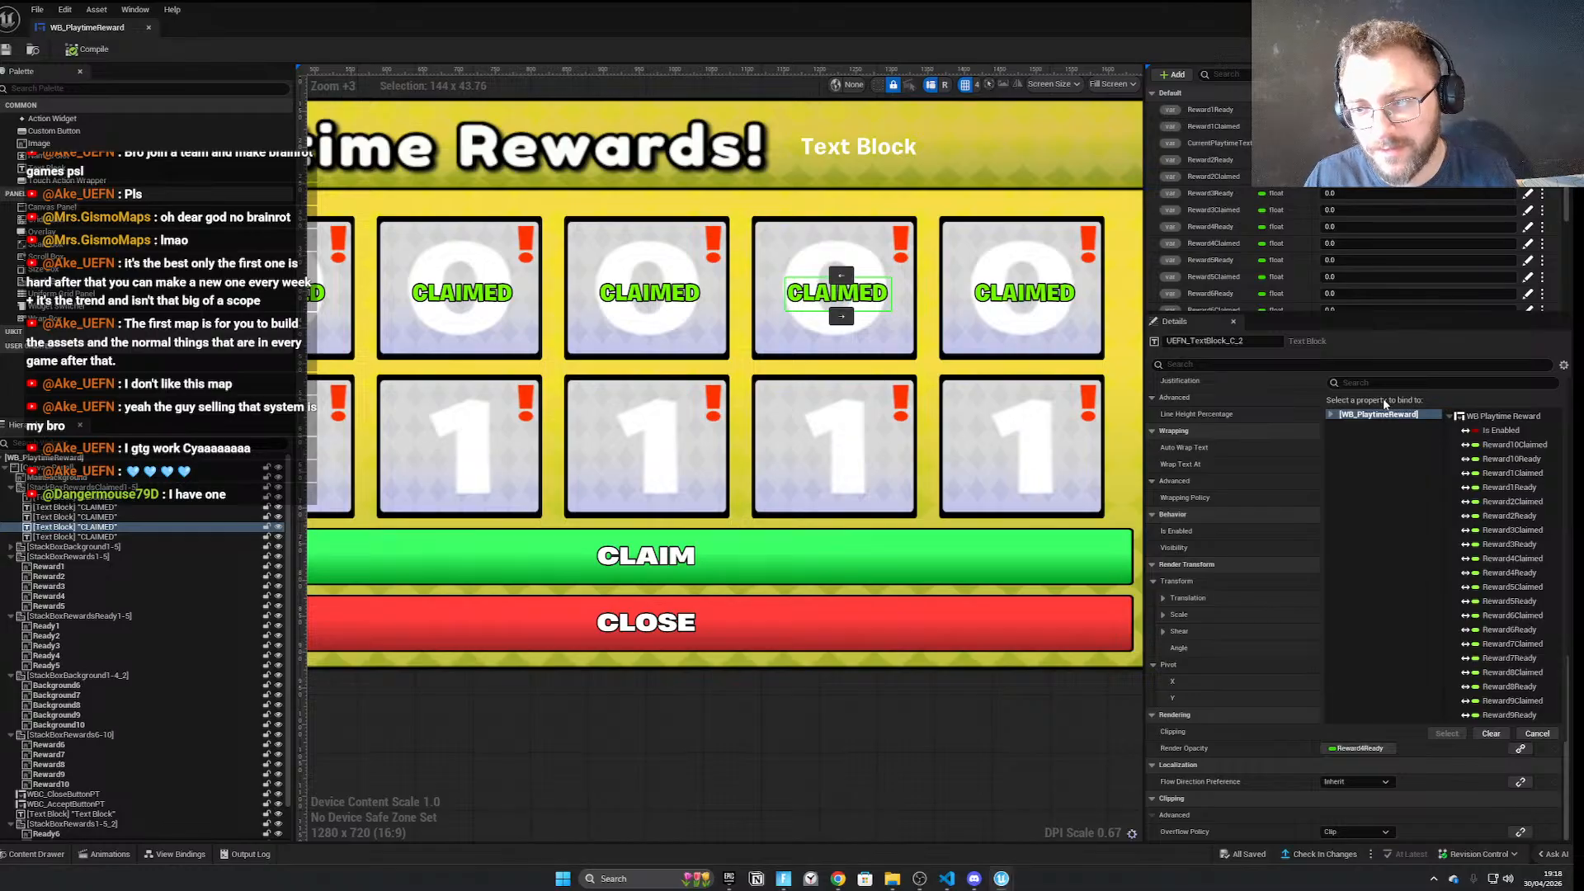
type("5")
left_click(1500, 679)
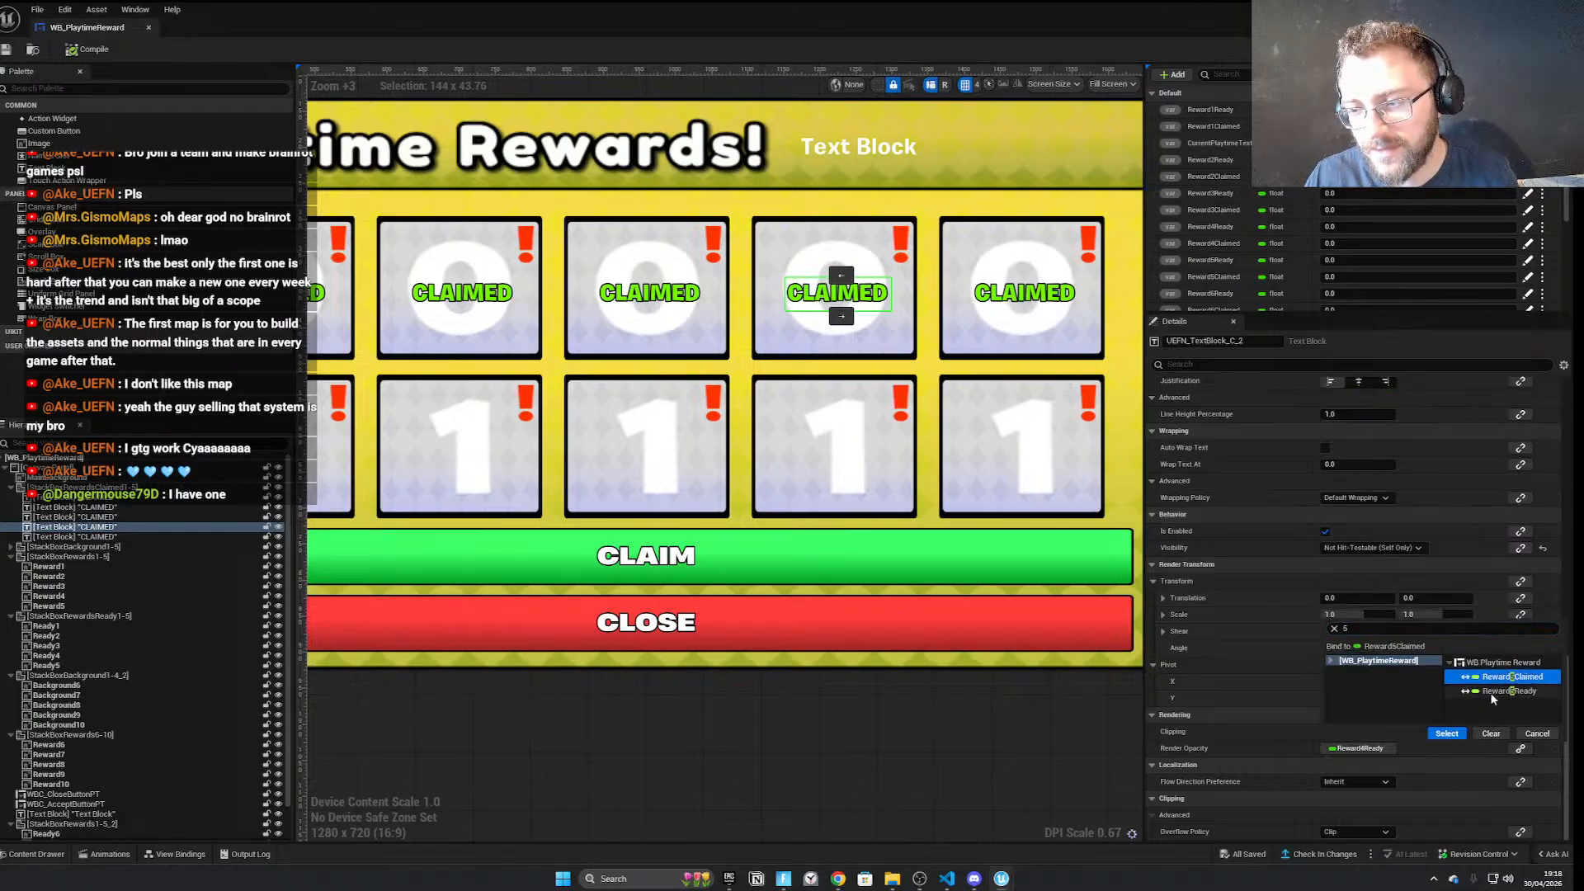
type("4")
left_click(1502, 677)
left_click(1447, 734)
Check the render opacity bindings of the first three CLAIMED labels and of the Ready1 to Ready4 images
left_click(649, 298)
left_click(483, 302)
right_click_drag(322, 301, 450, 319)
left_click(448, 321)
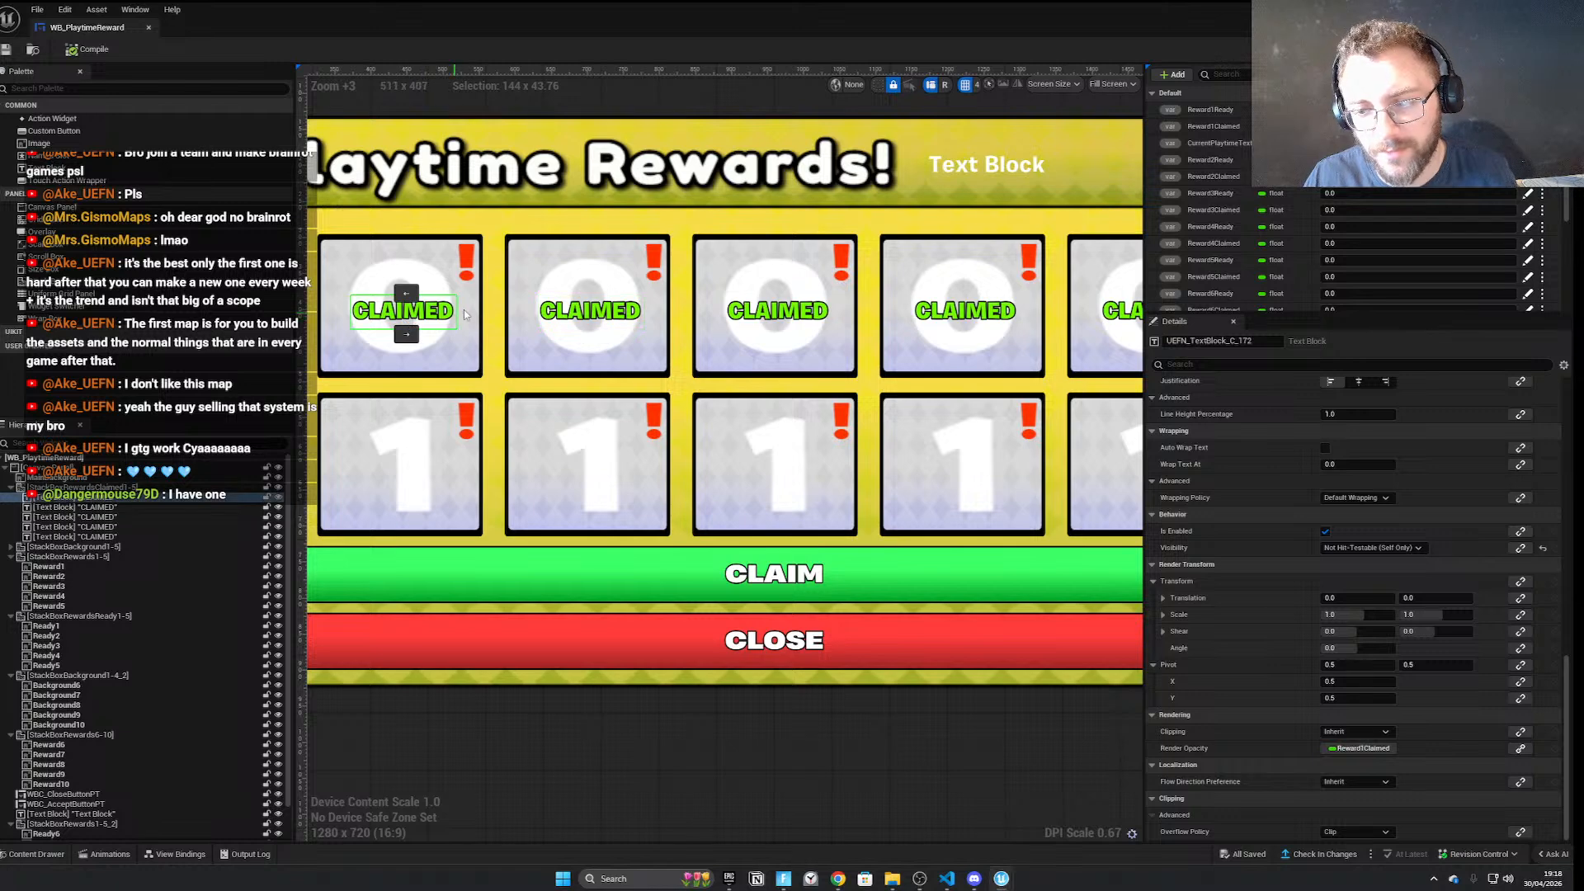
left_click(47, 627)
left_click(51, 647)
left_click(51, 657)
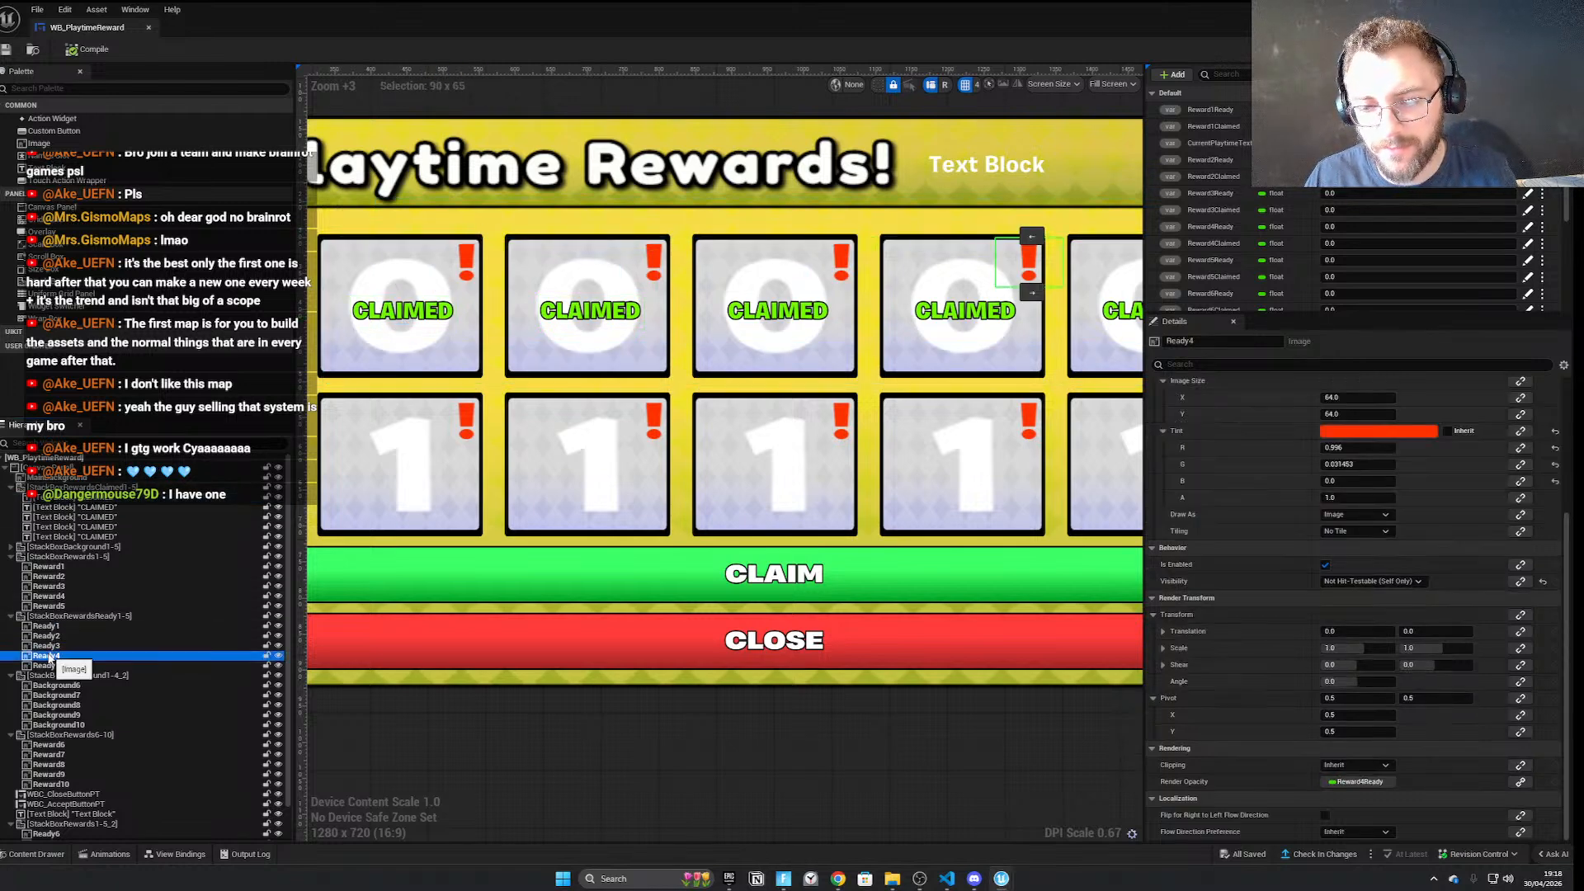
left_click(53, 636)
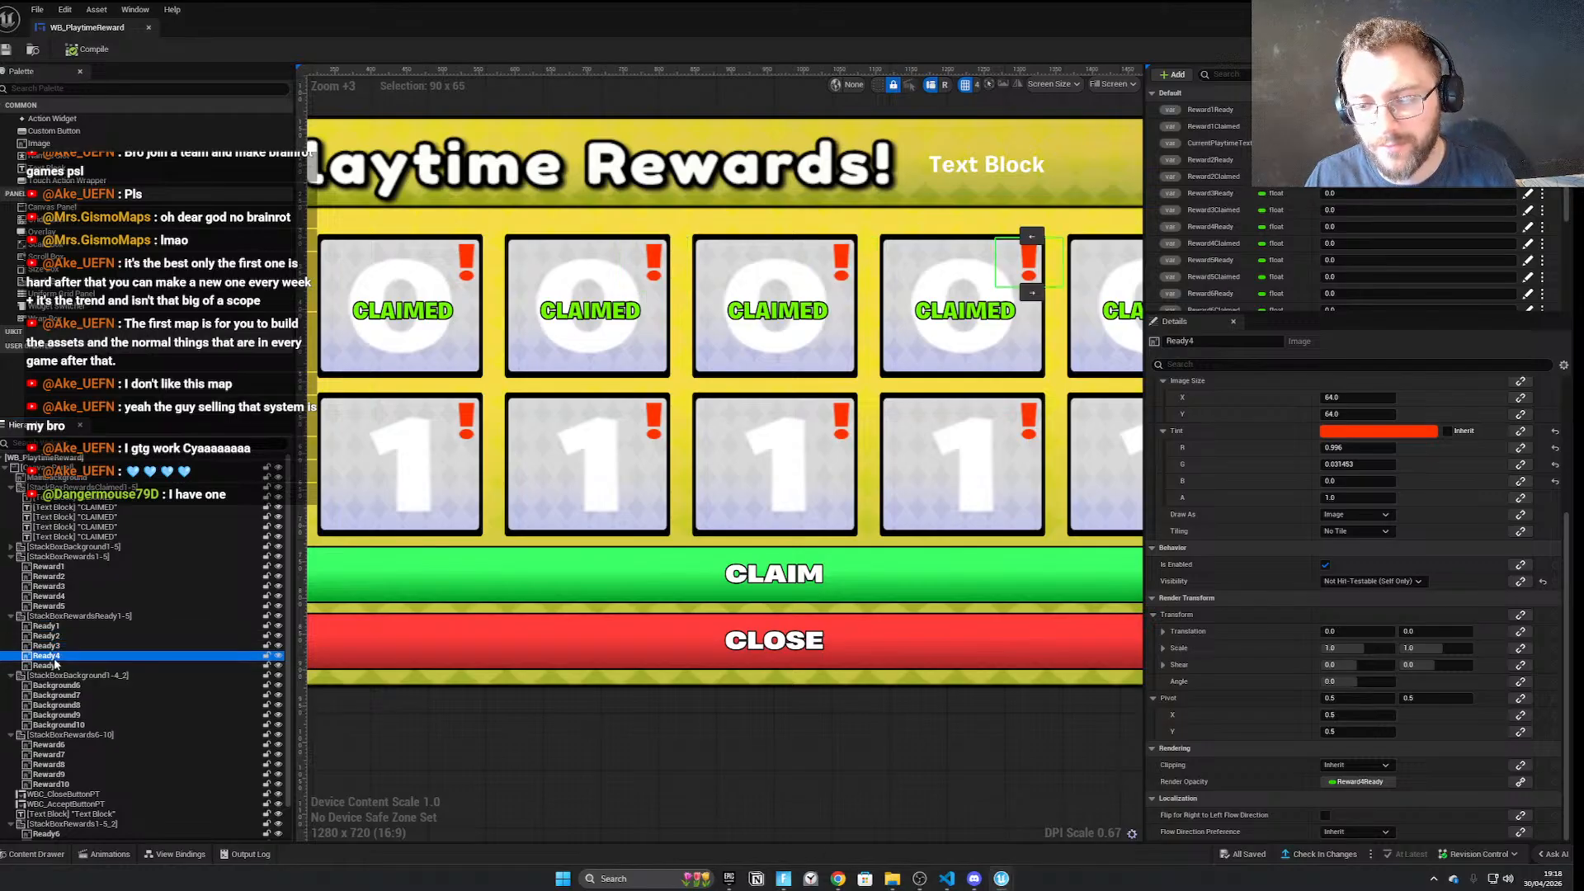
left_click(58, 677)
Bind the render opacity of the Ready5 image to Reward5Ready
left_click(46, 665)
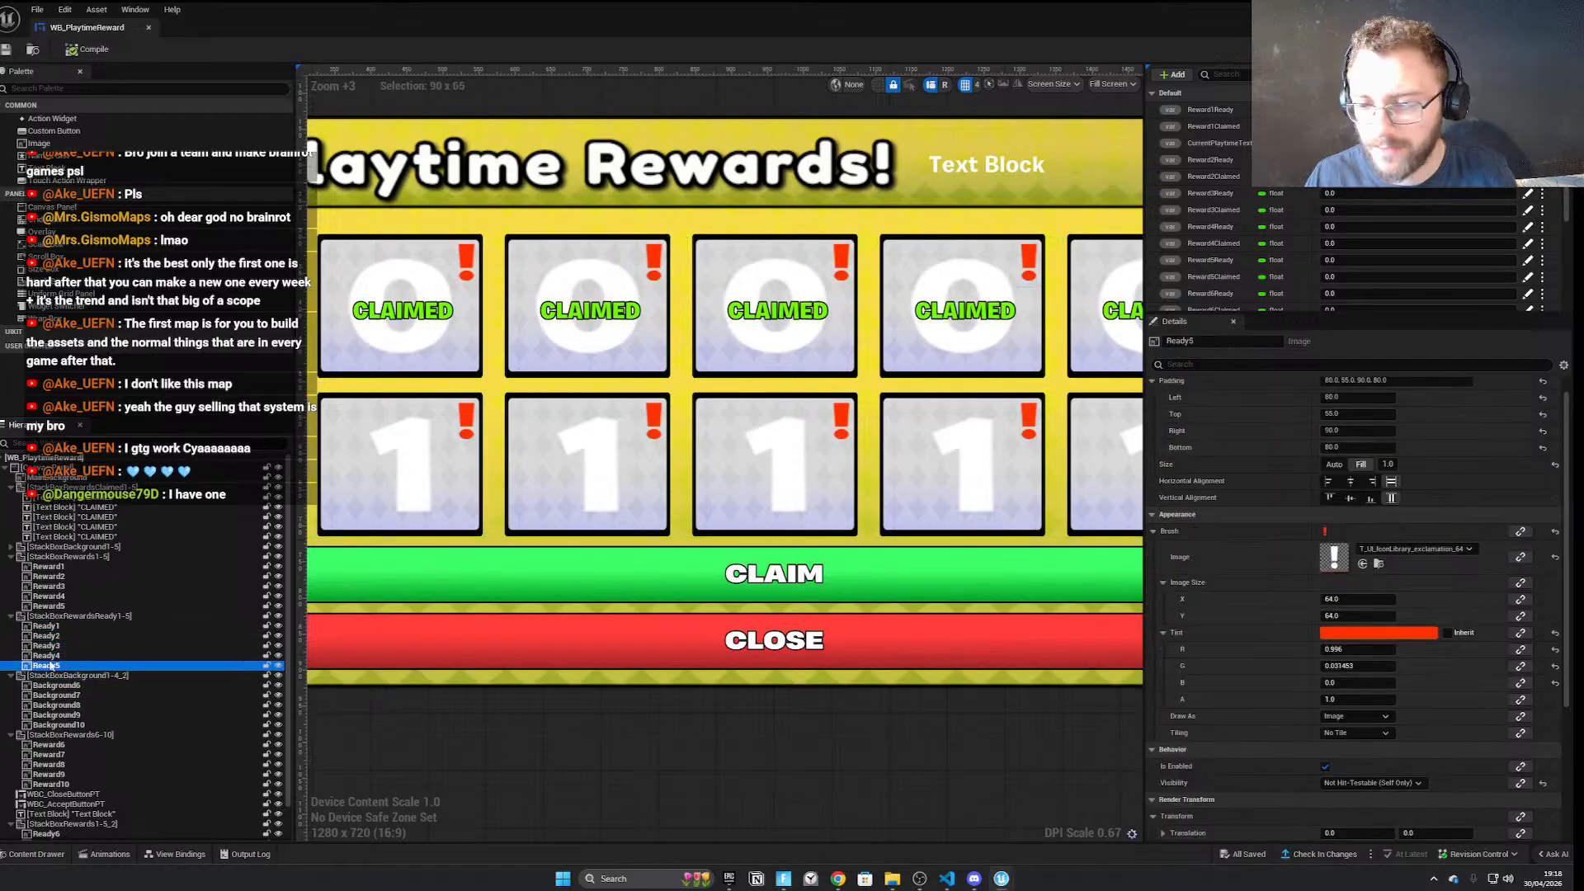
scroll(1128, 755, "down", 8)
scroll(1297, 732, "down", 5)
right_click_drag(702, 401, 617, 361)
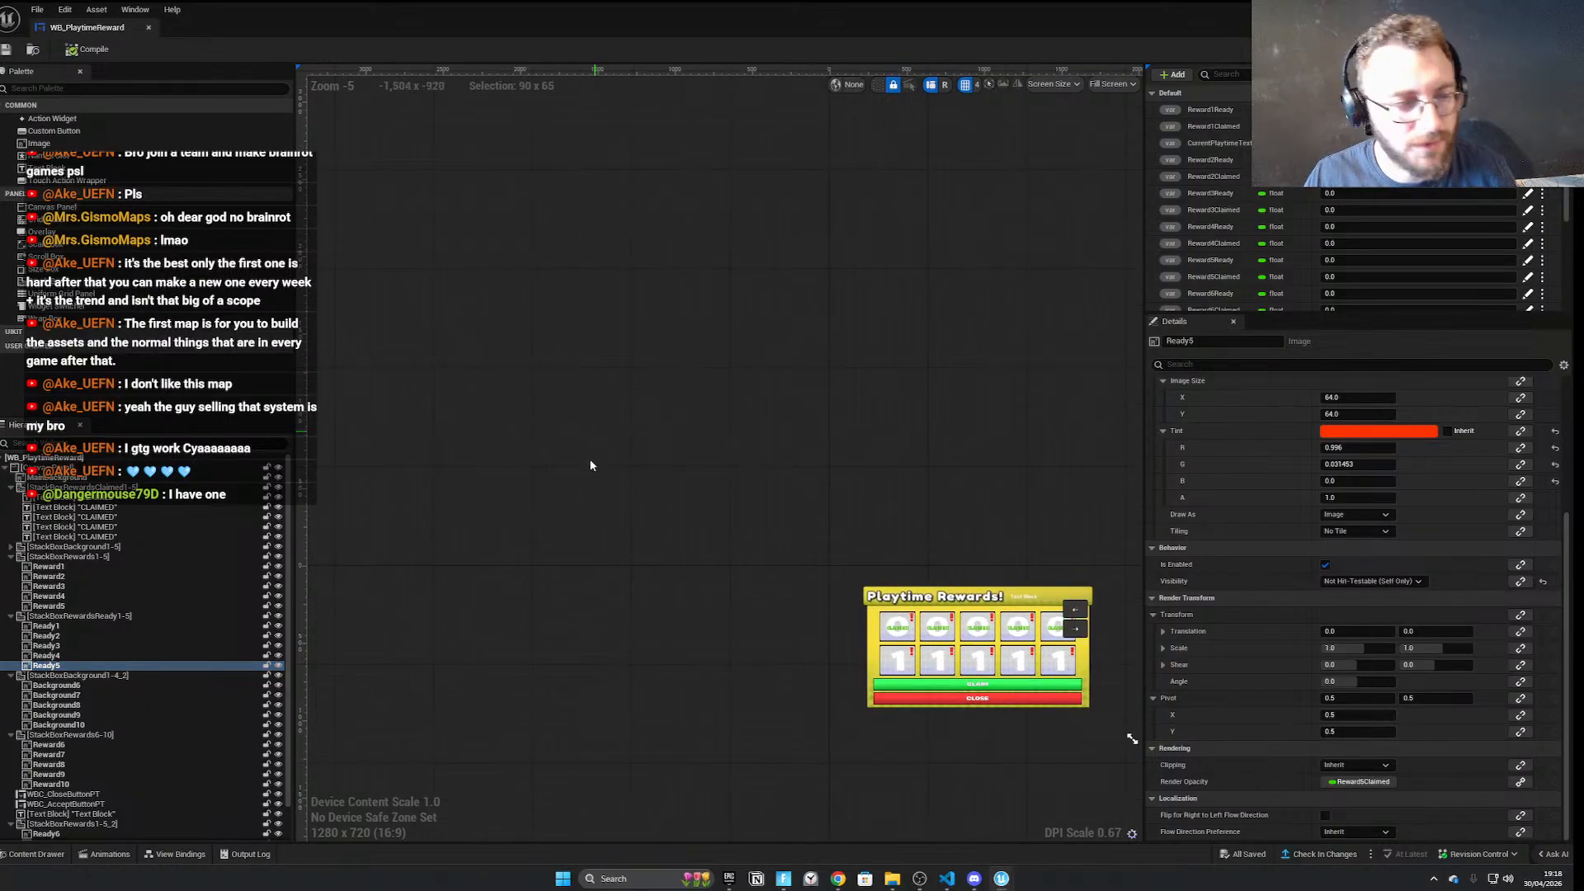
left_click(1361, 781)
type("5")
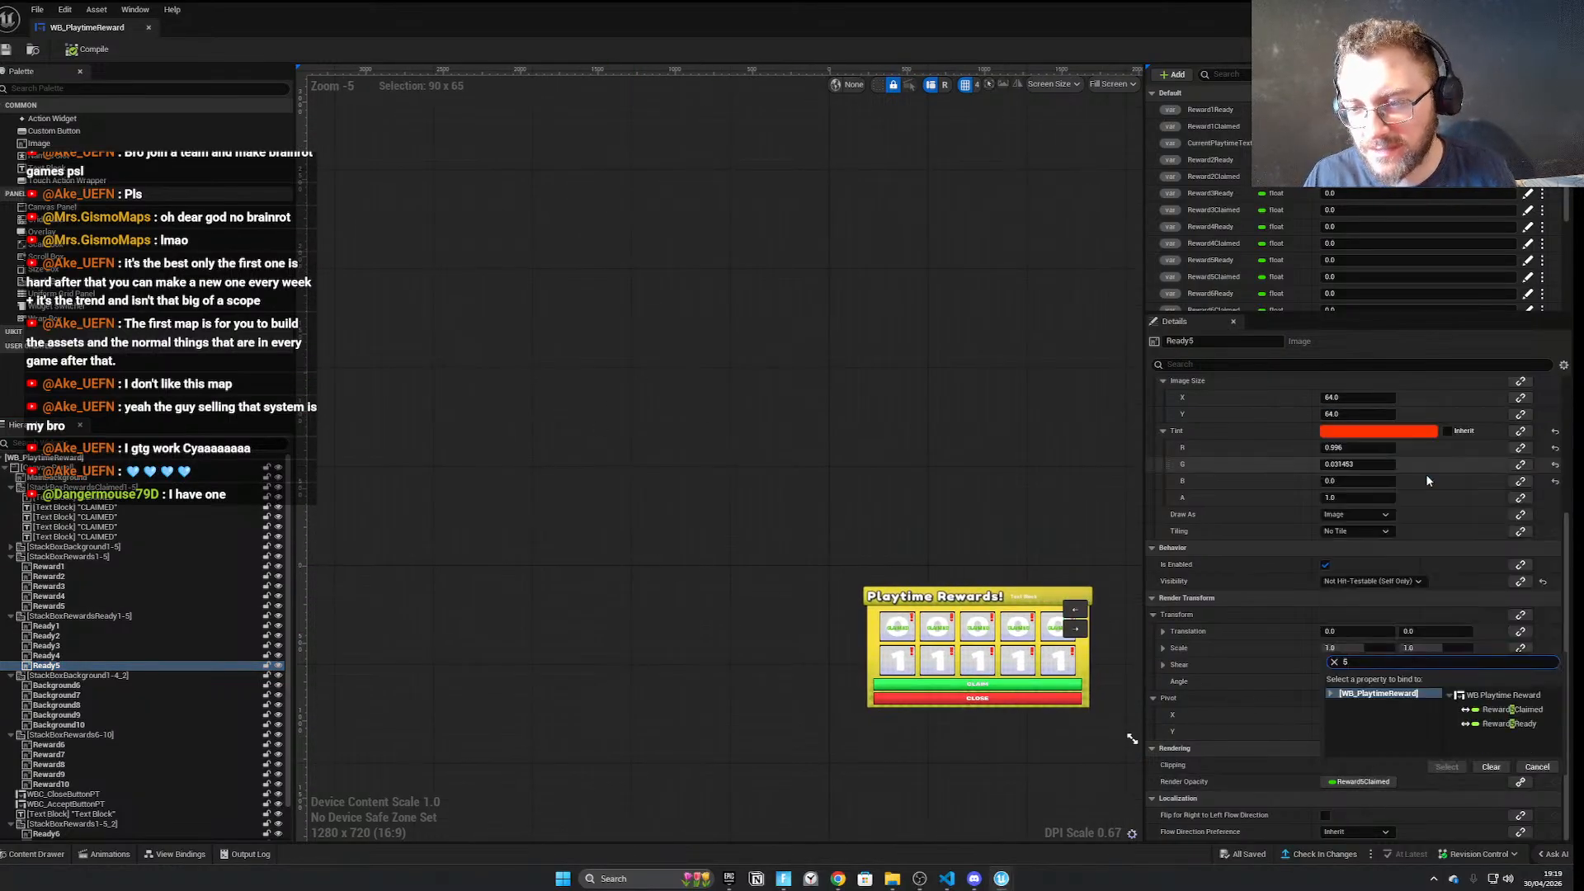
left_click(1501, 725)
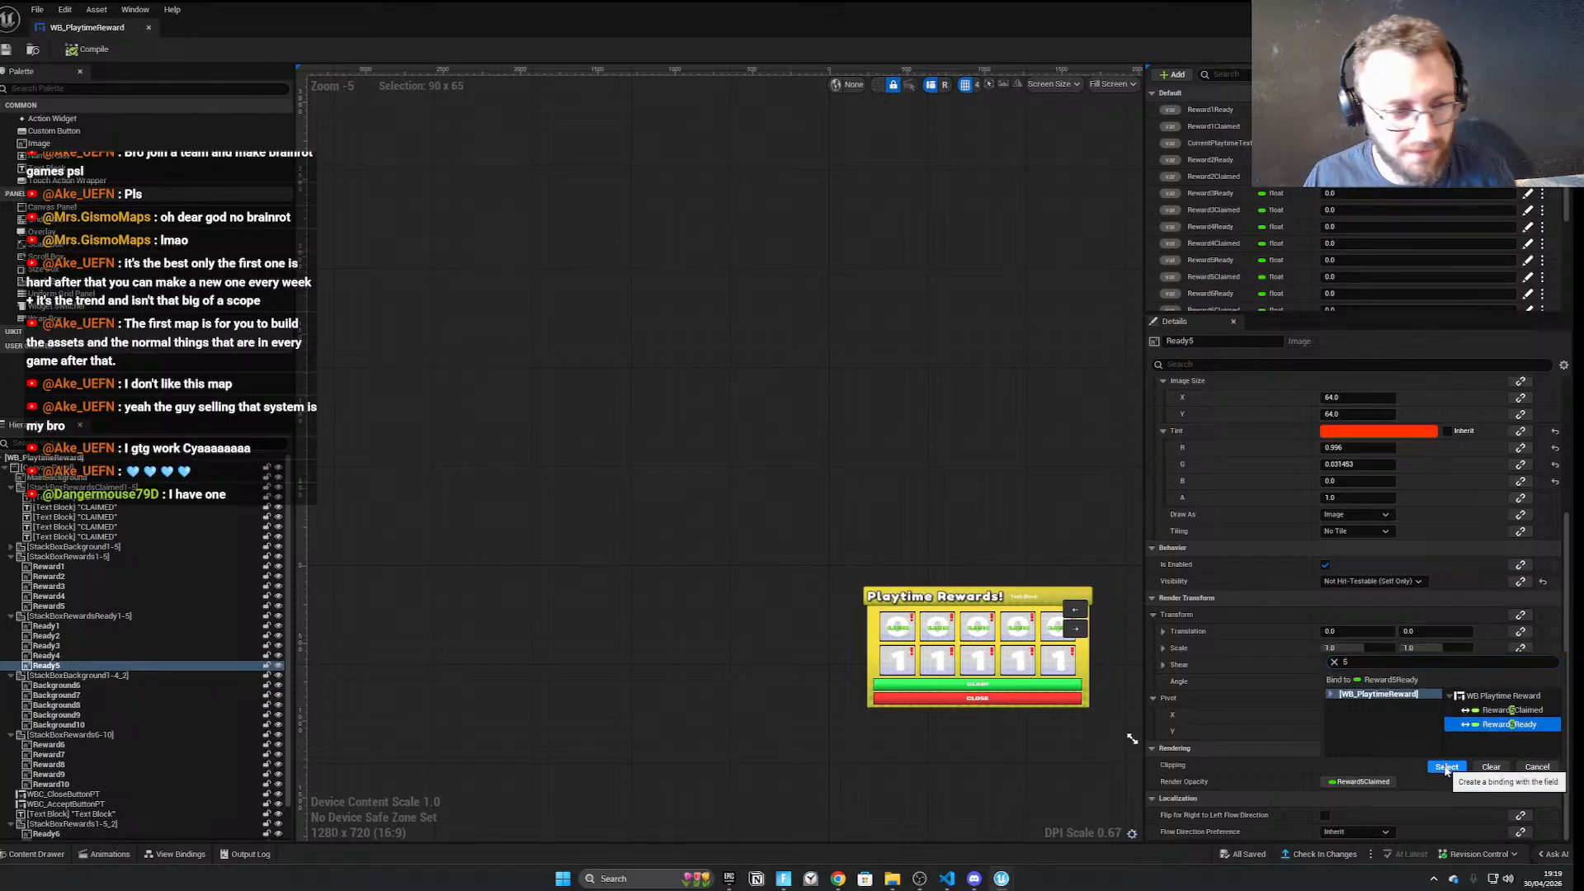
left_click(1447, 766)
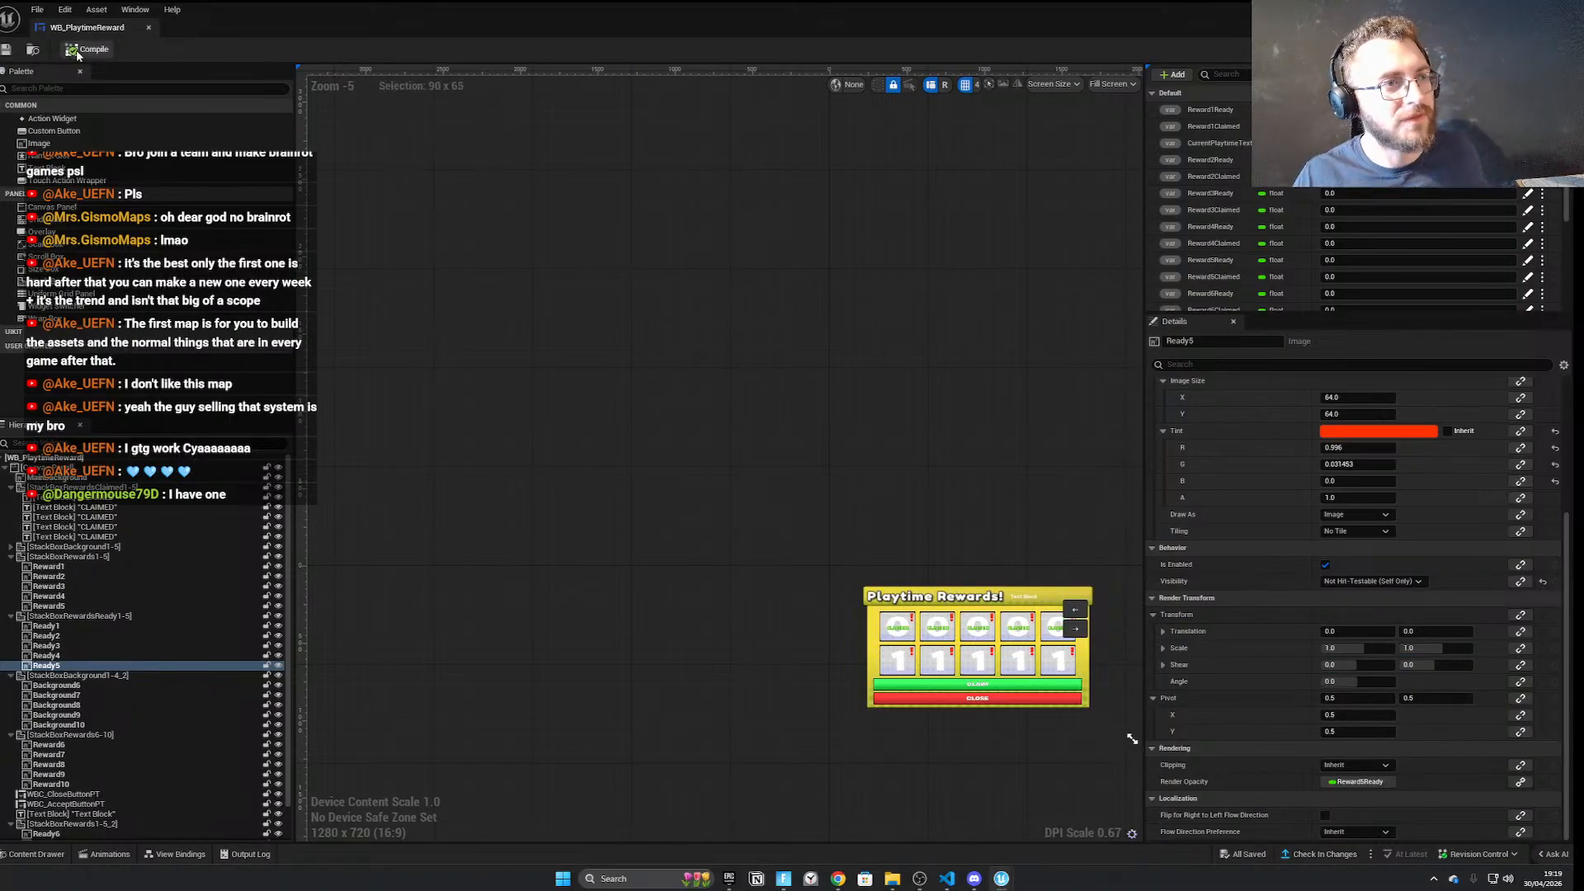
Return to the GismoPremiumPlayTime level and update the running session with the corrected widget
left_click(1507, 10)
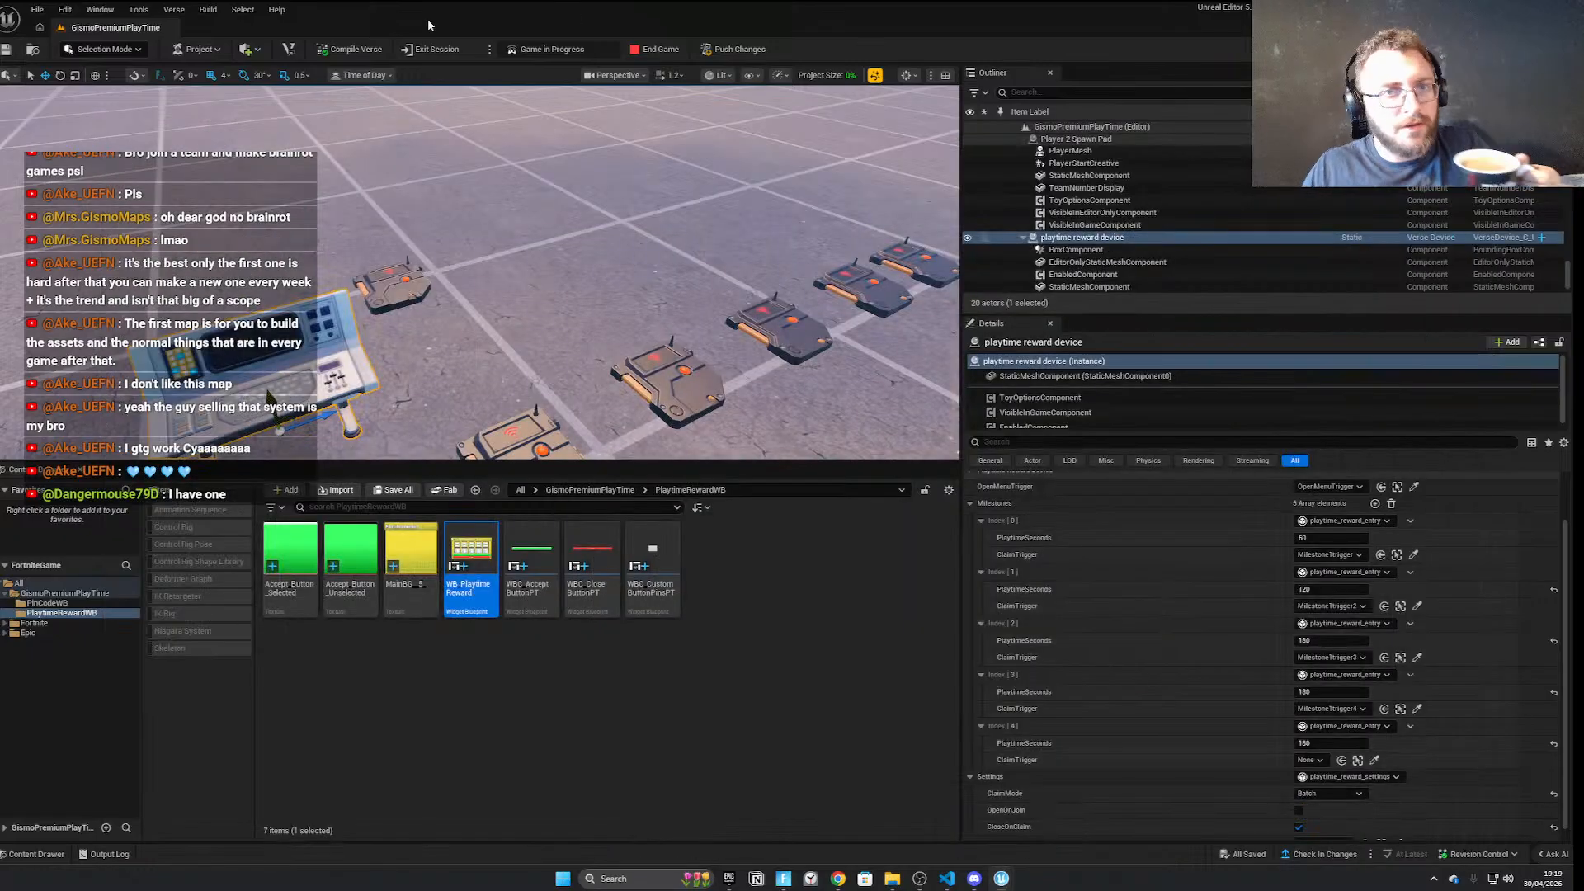
left_click(41, 9)
left_click(90, 165)
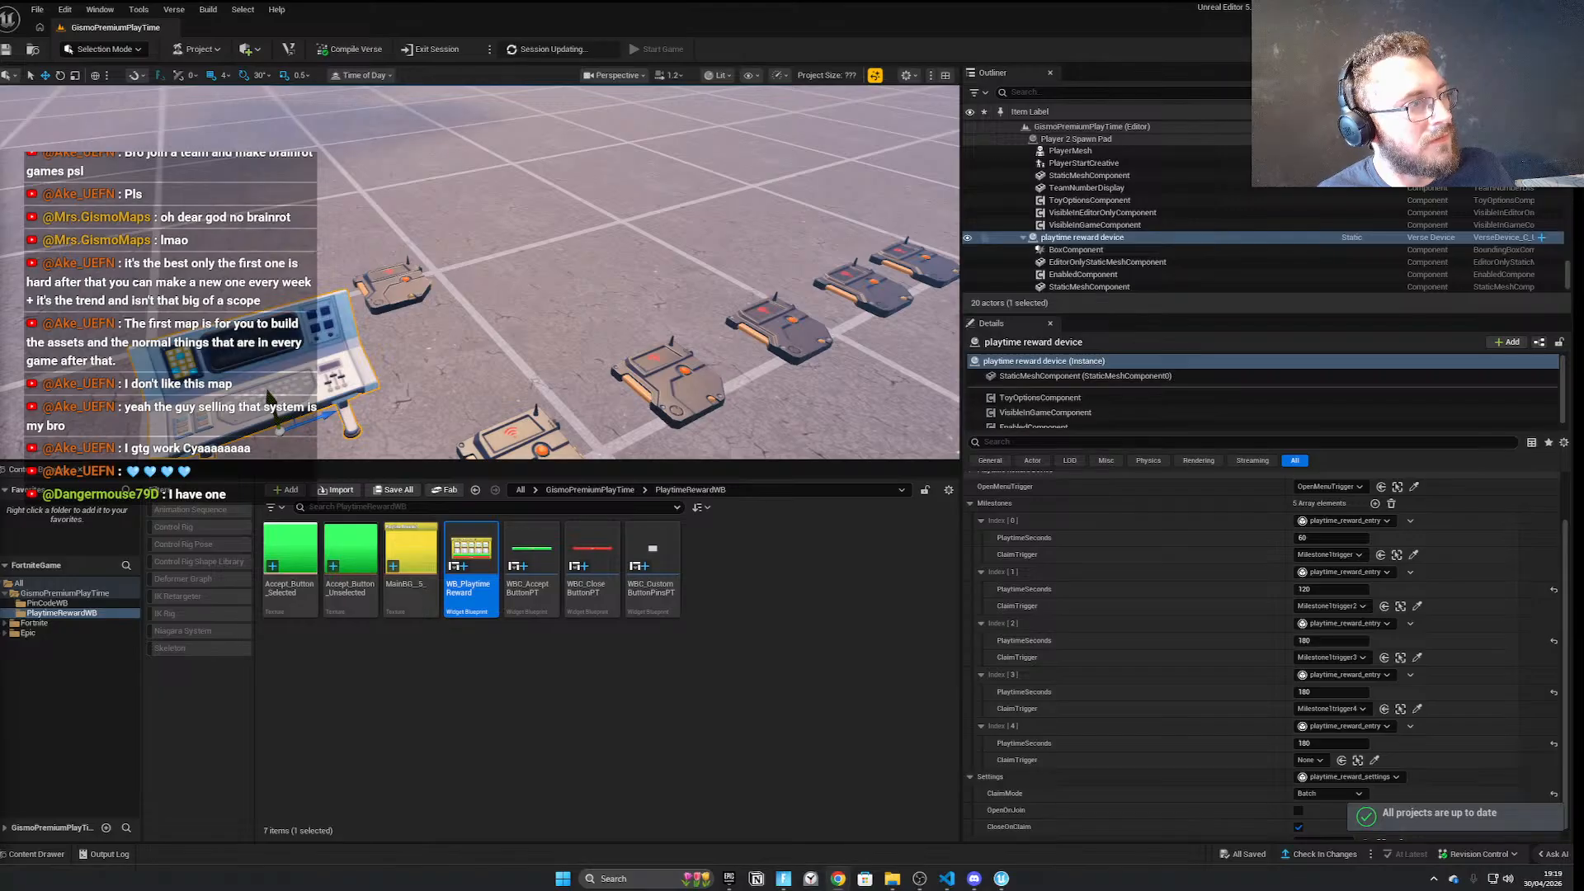
Switch to YouTube in the browser, like the Npc Stuff video and look over its description and comments
left_click_drag(0, 229, 627, 2)
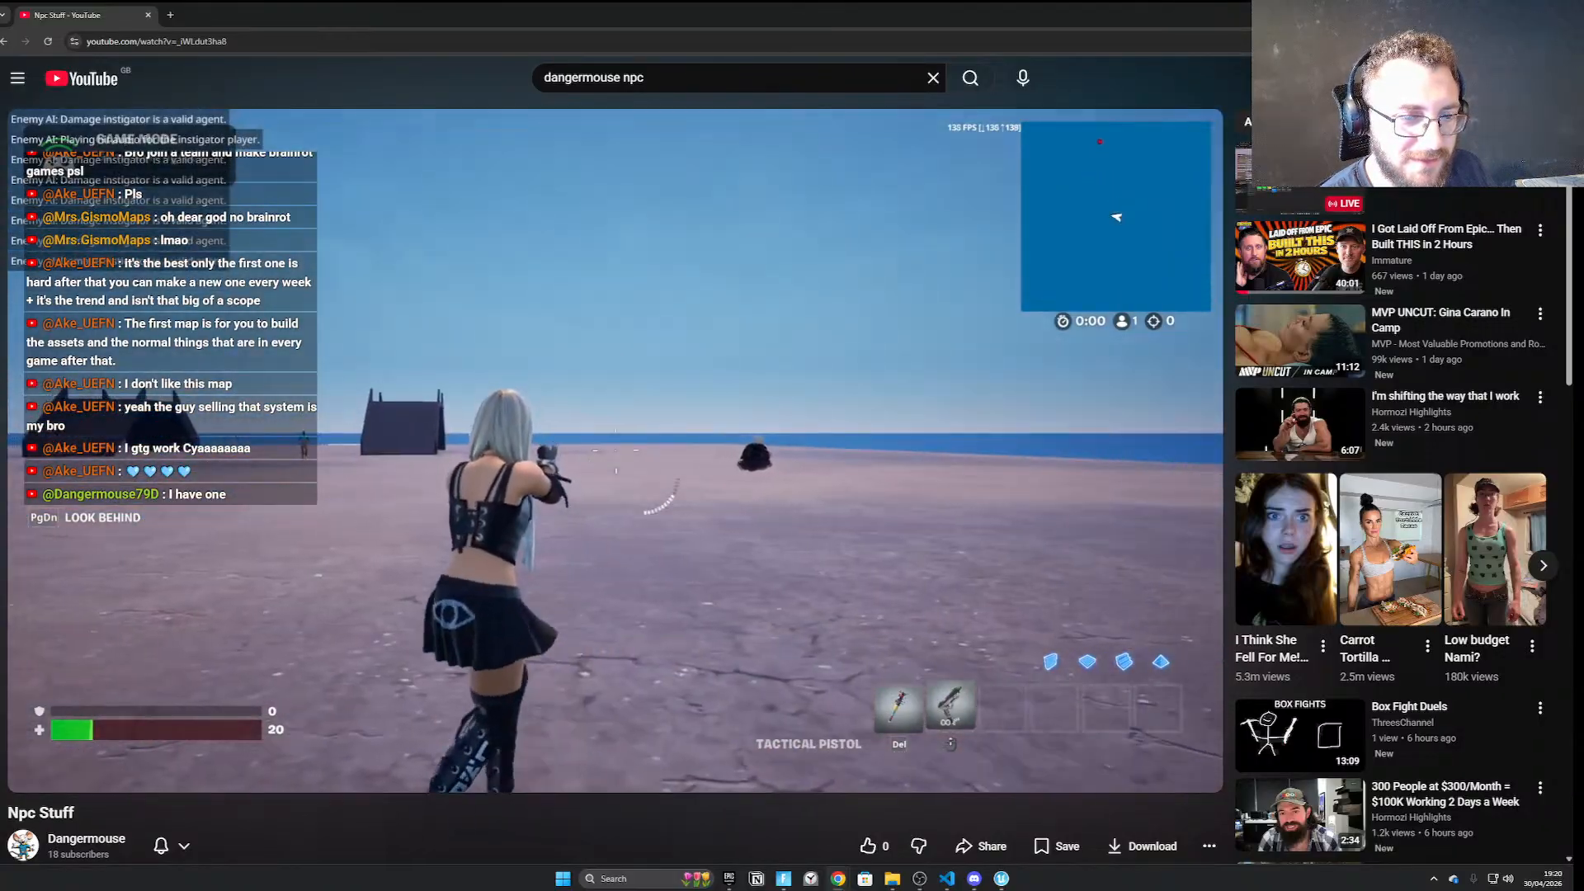
mouse_move(521, 620)
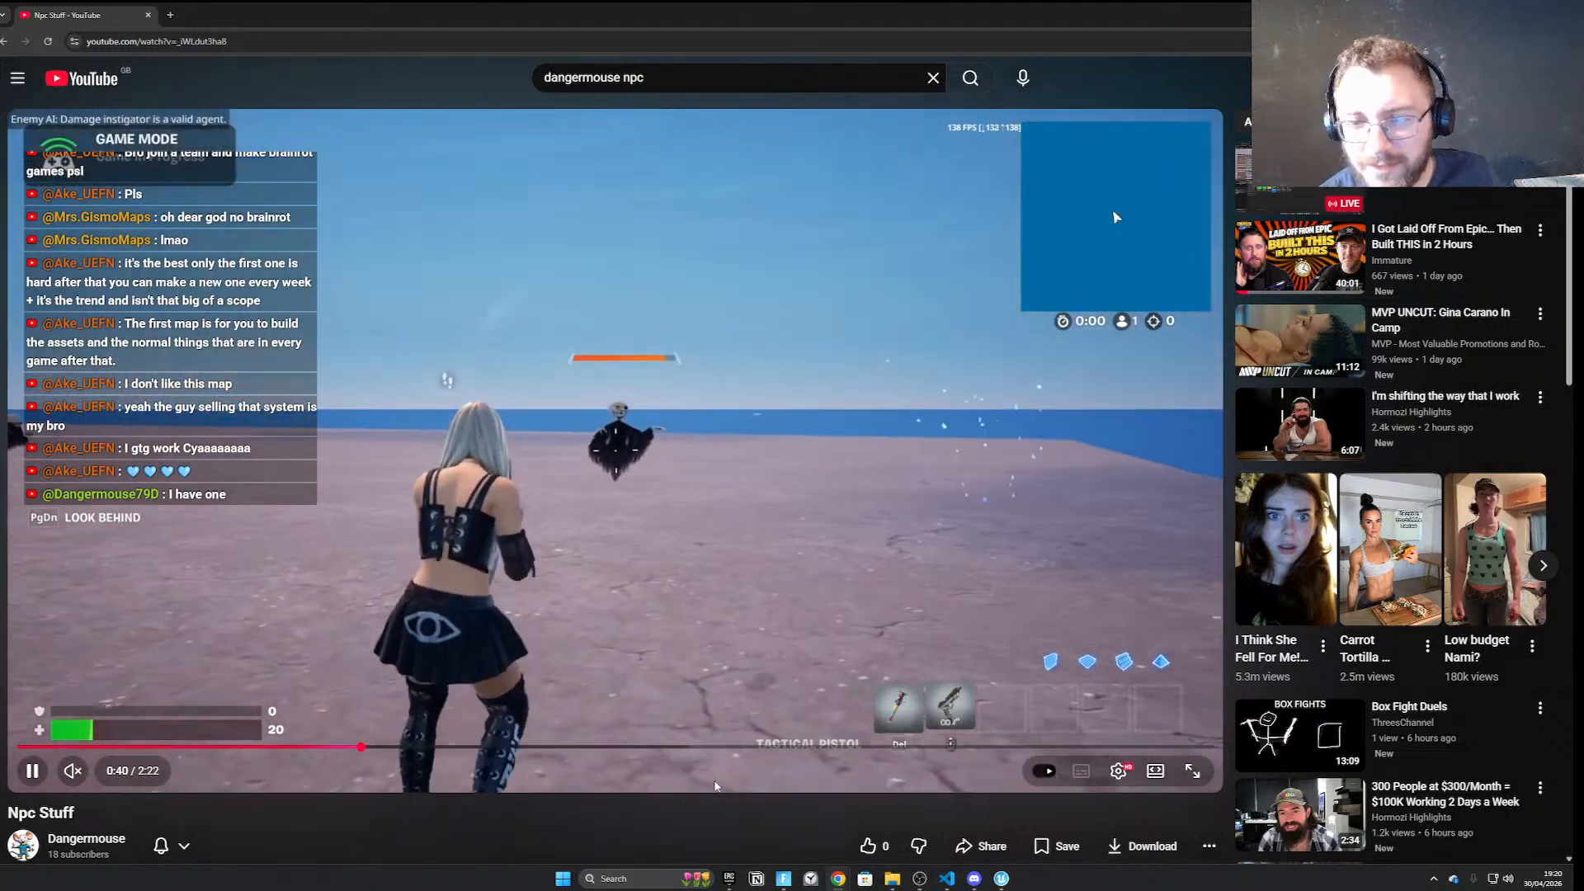
left_click(870, 845)
scroll(569, 791, "down", 1)
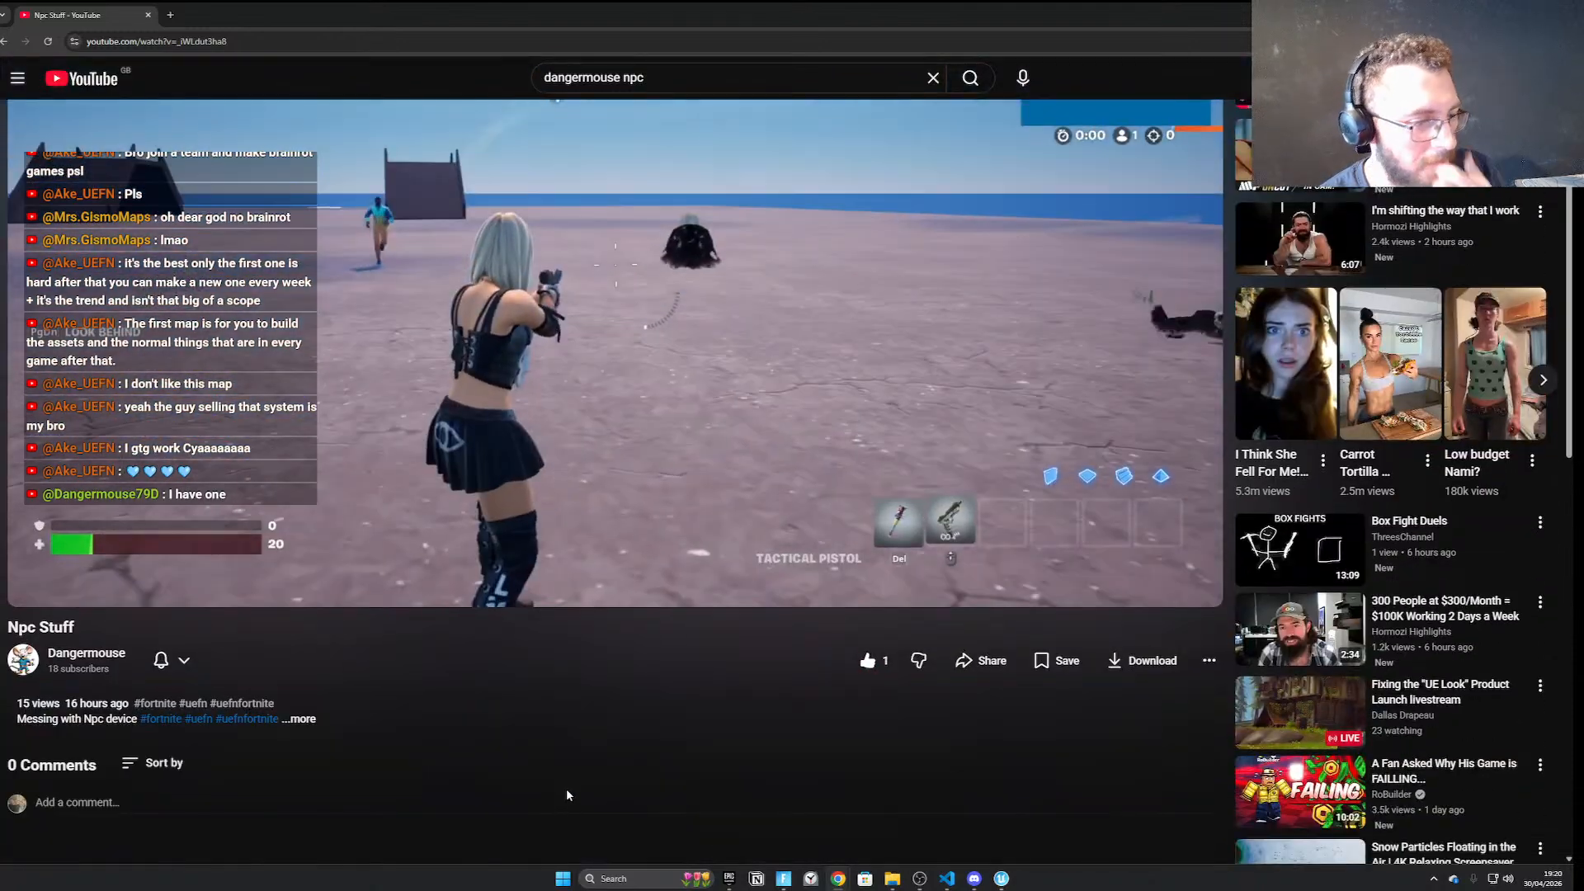
scroll(558, 790, "up", 1)
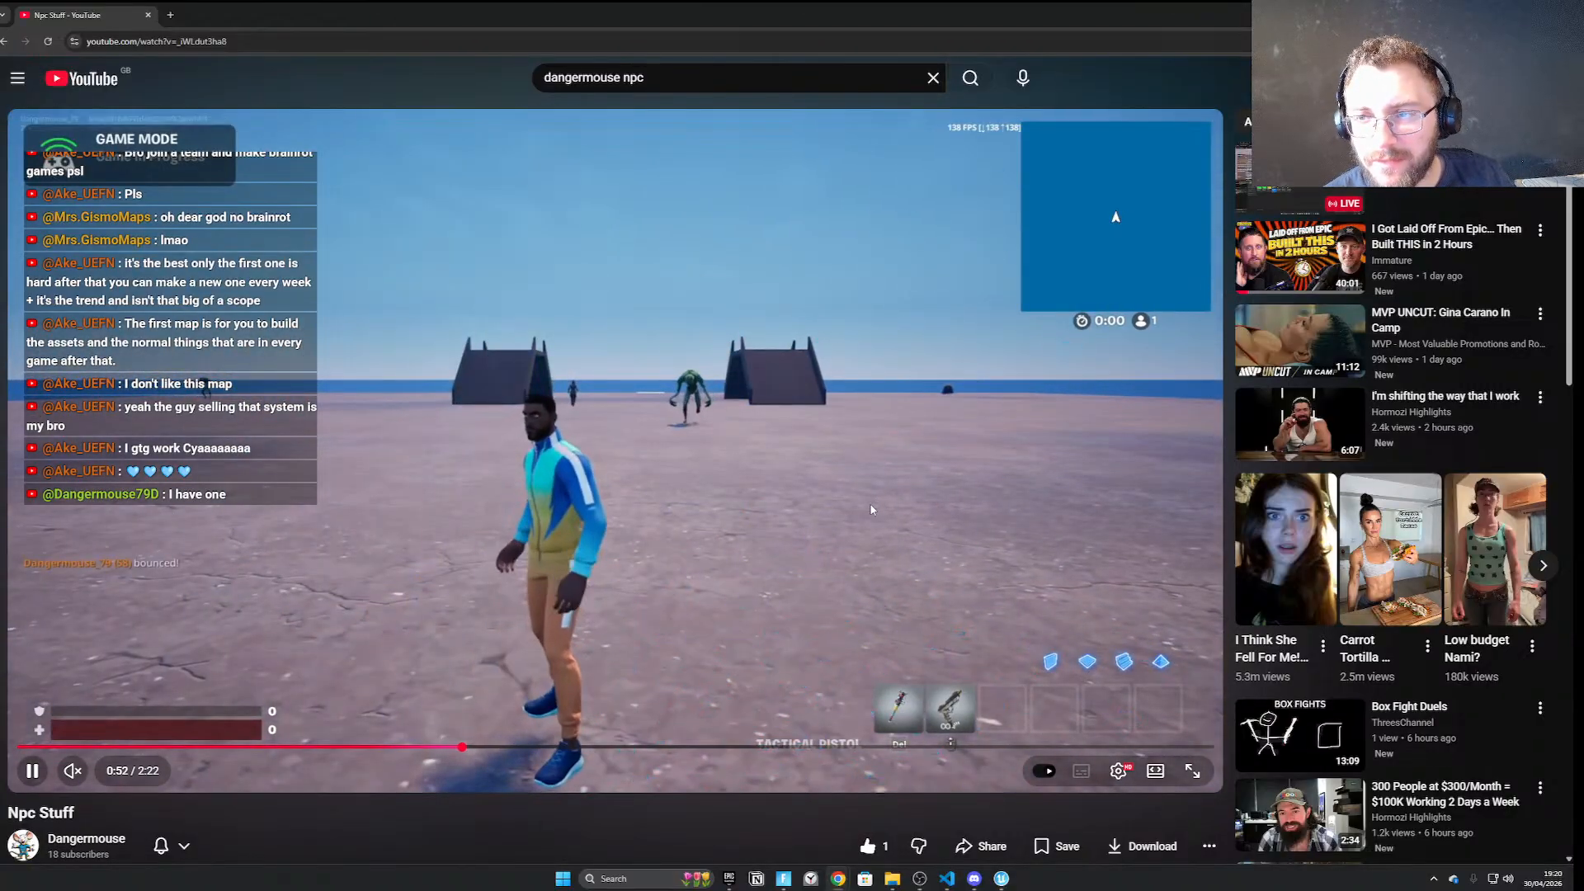
Look over the comments area of the Npc Stuff video page and return to the GismoPremiumPlayTime level
scroll(679, 700, "down", 6)
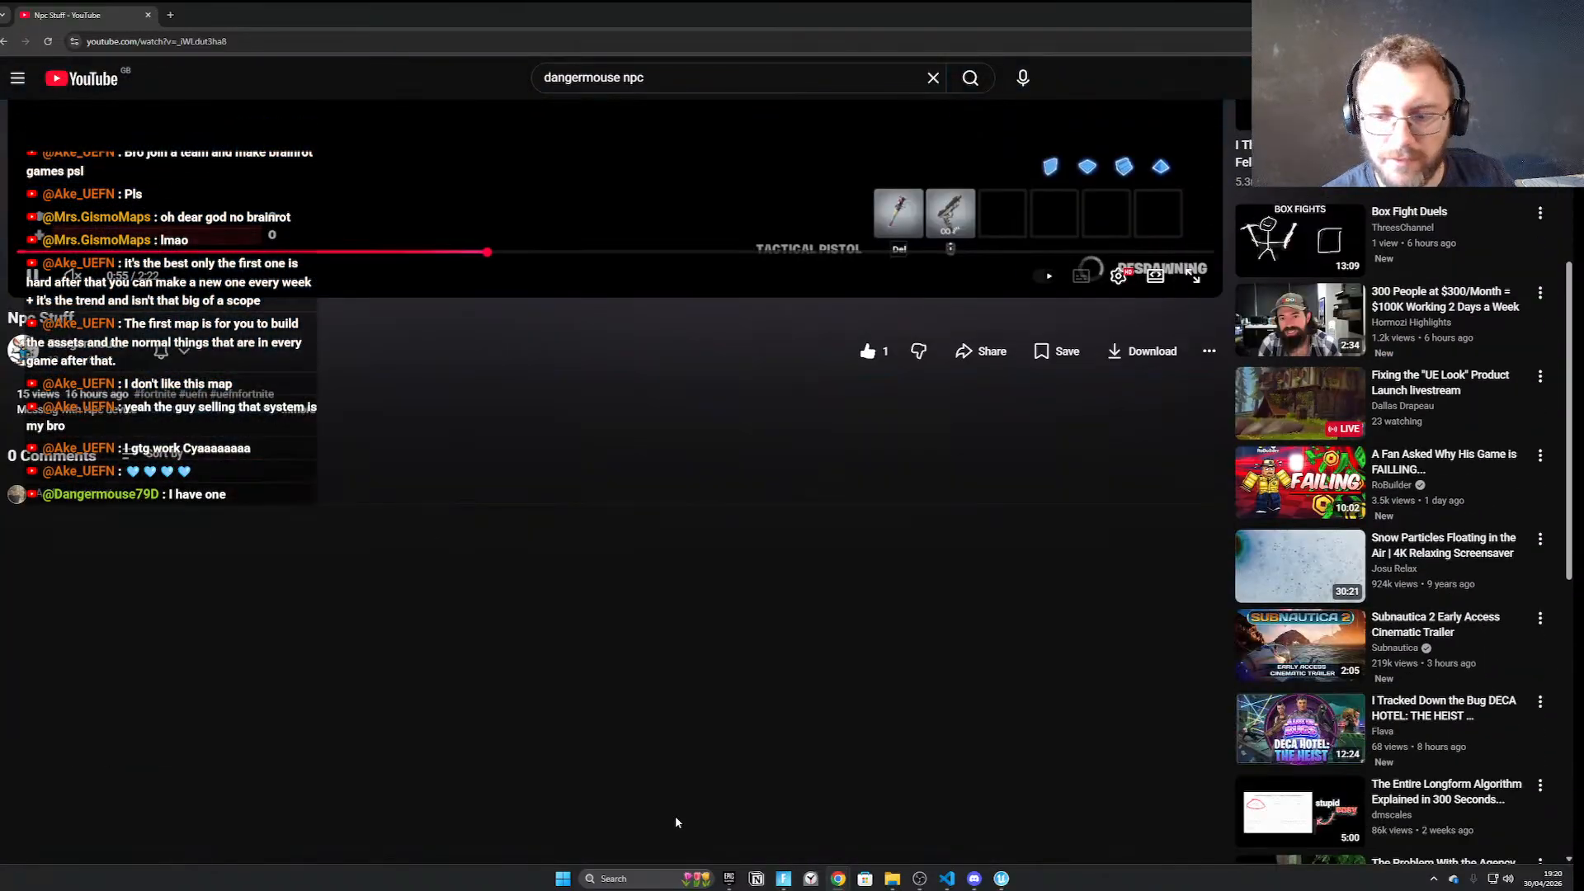
scroll(677, 822, "up", 5)
left_click_drag(364, 16, 317, 315)
left_click(810, 307)
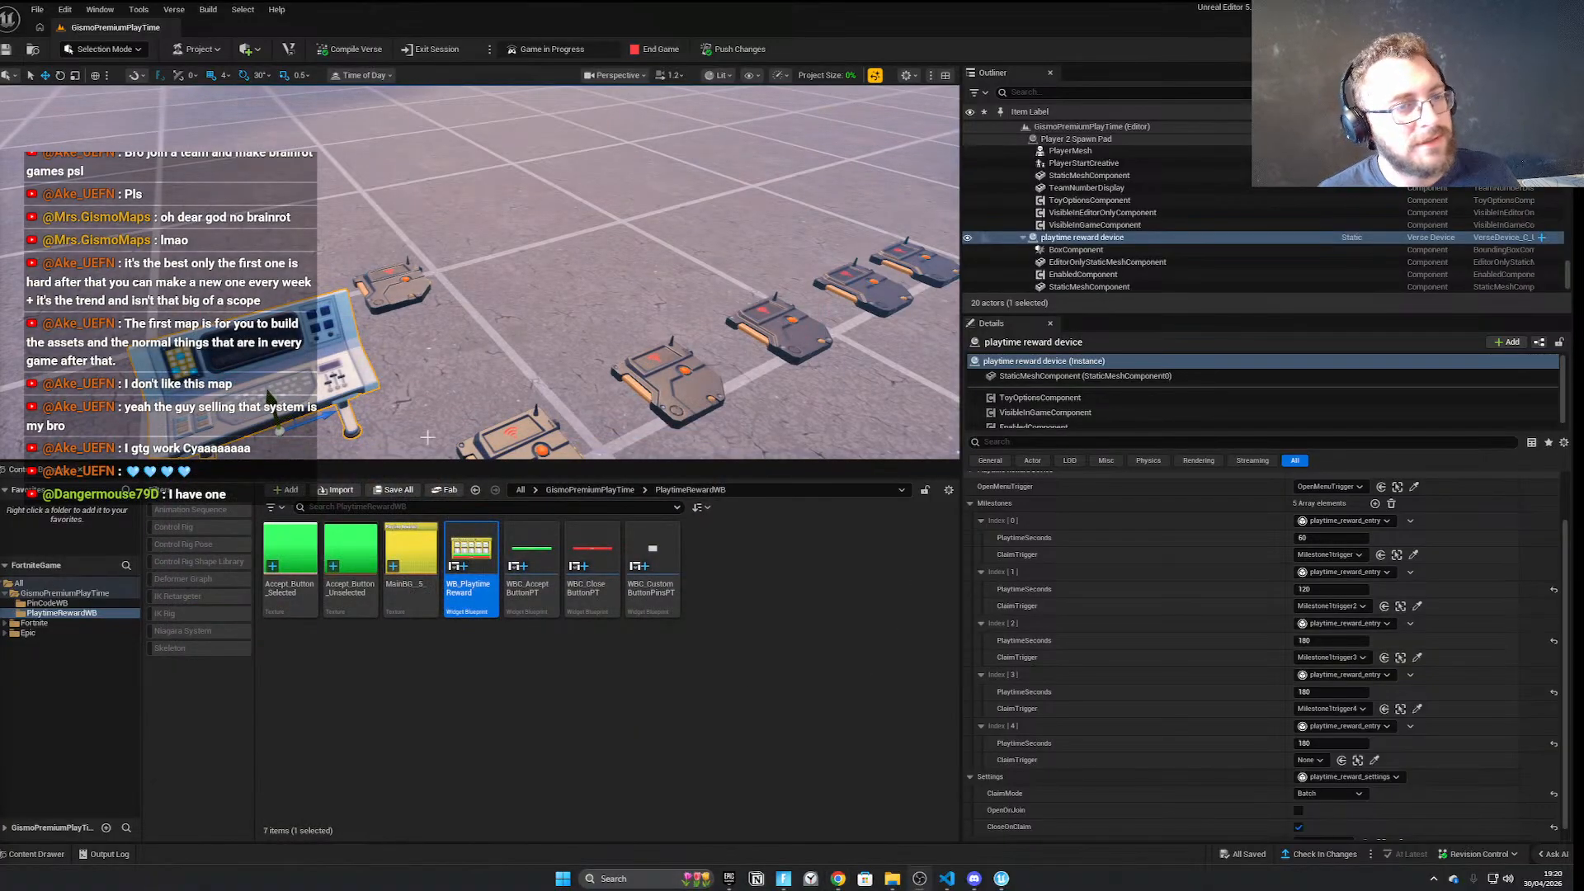
Push the changes to the running session and bring up the game window
left_click(783, 879)
left_click(741, 57)
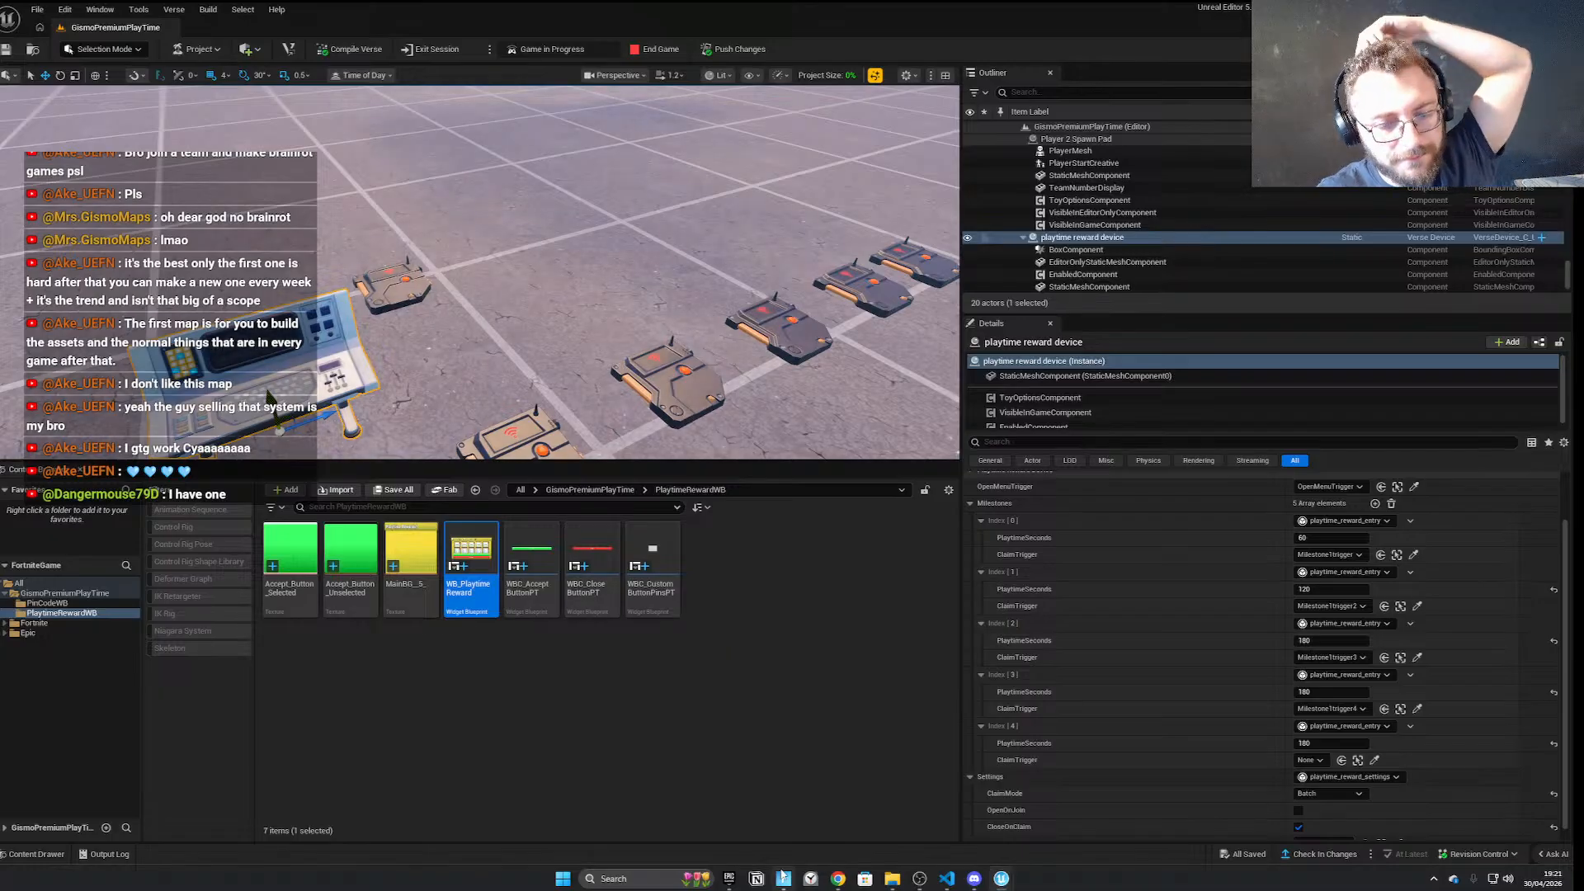
left_click(782, 876)
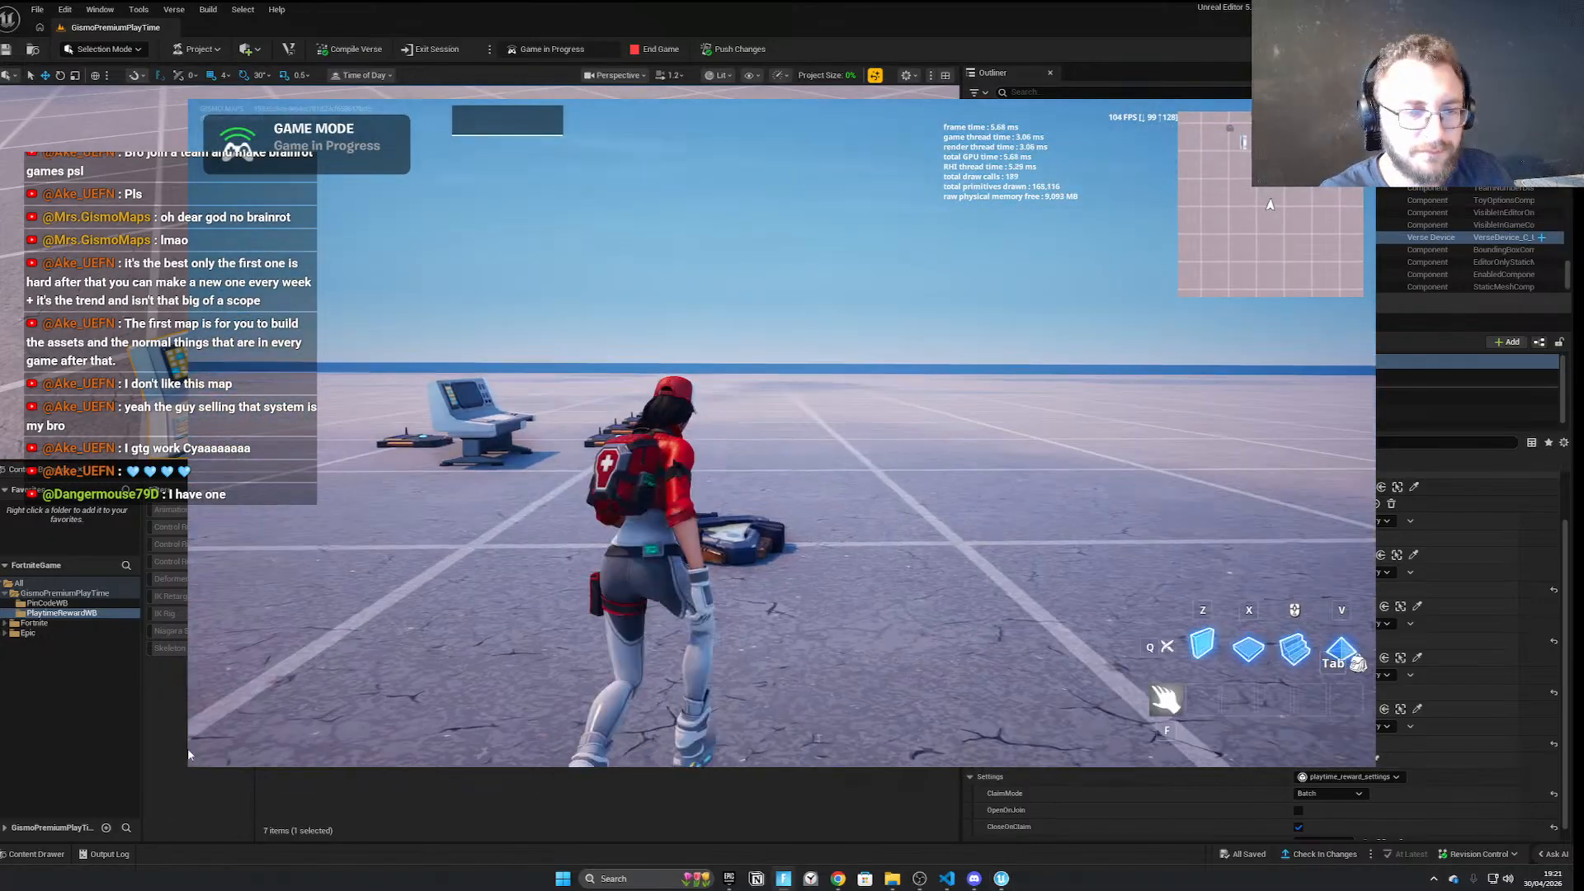
Open the Playtime Rewards menu in the game twice and test CLAIM each time before adding any playtime
key("q")
key("q")
key("w")
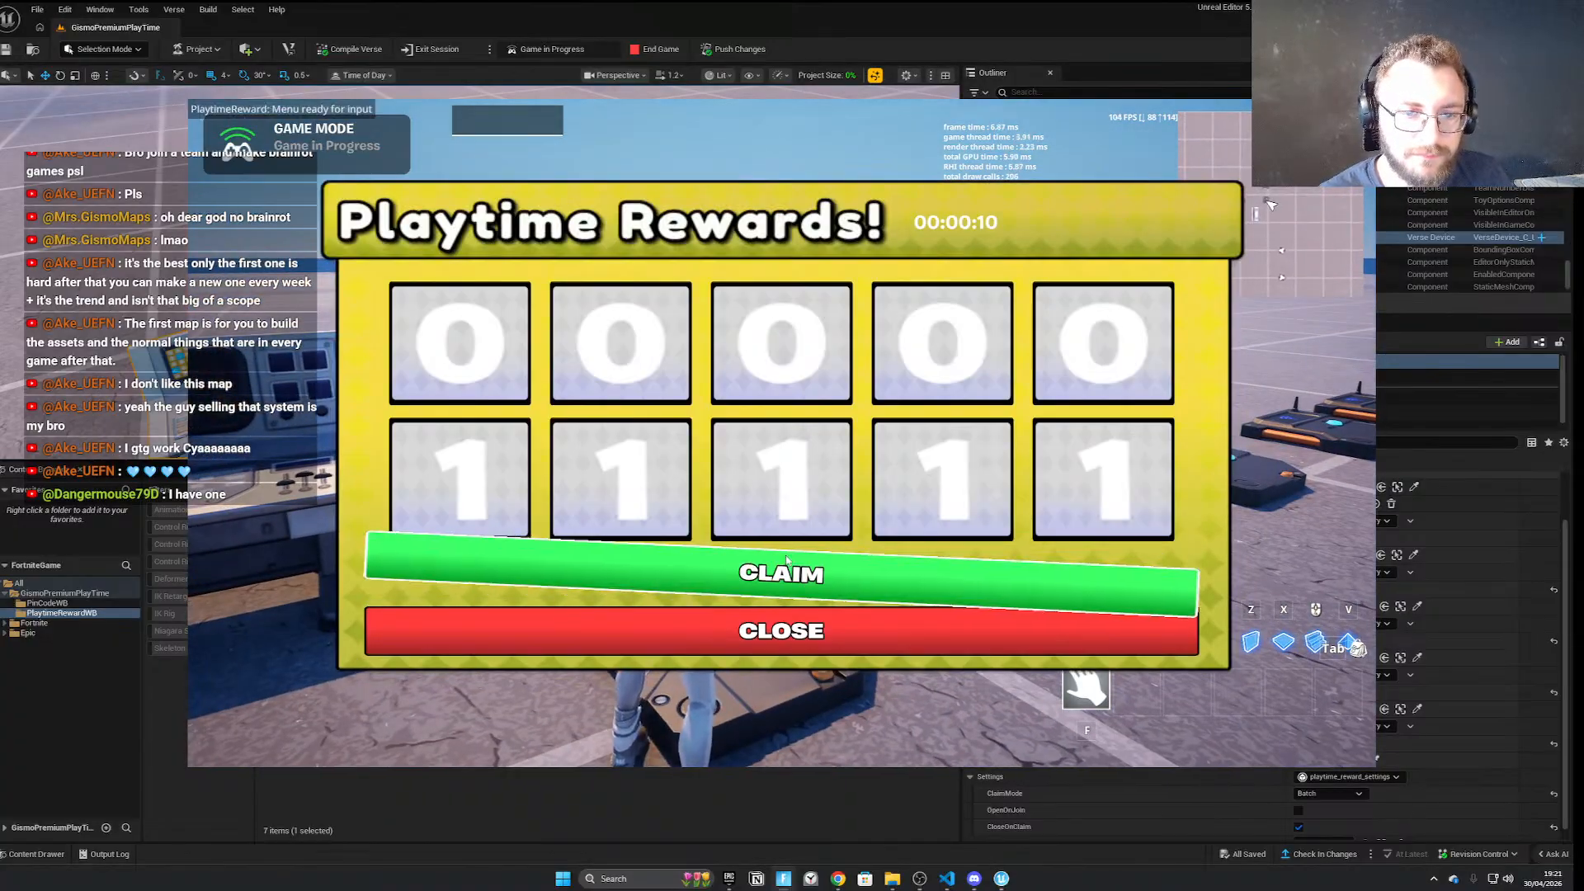
left_click(782, 573)
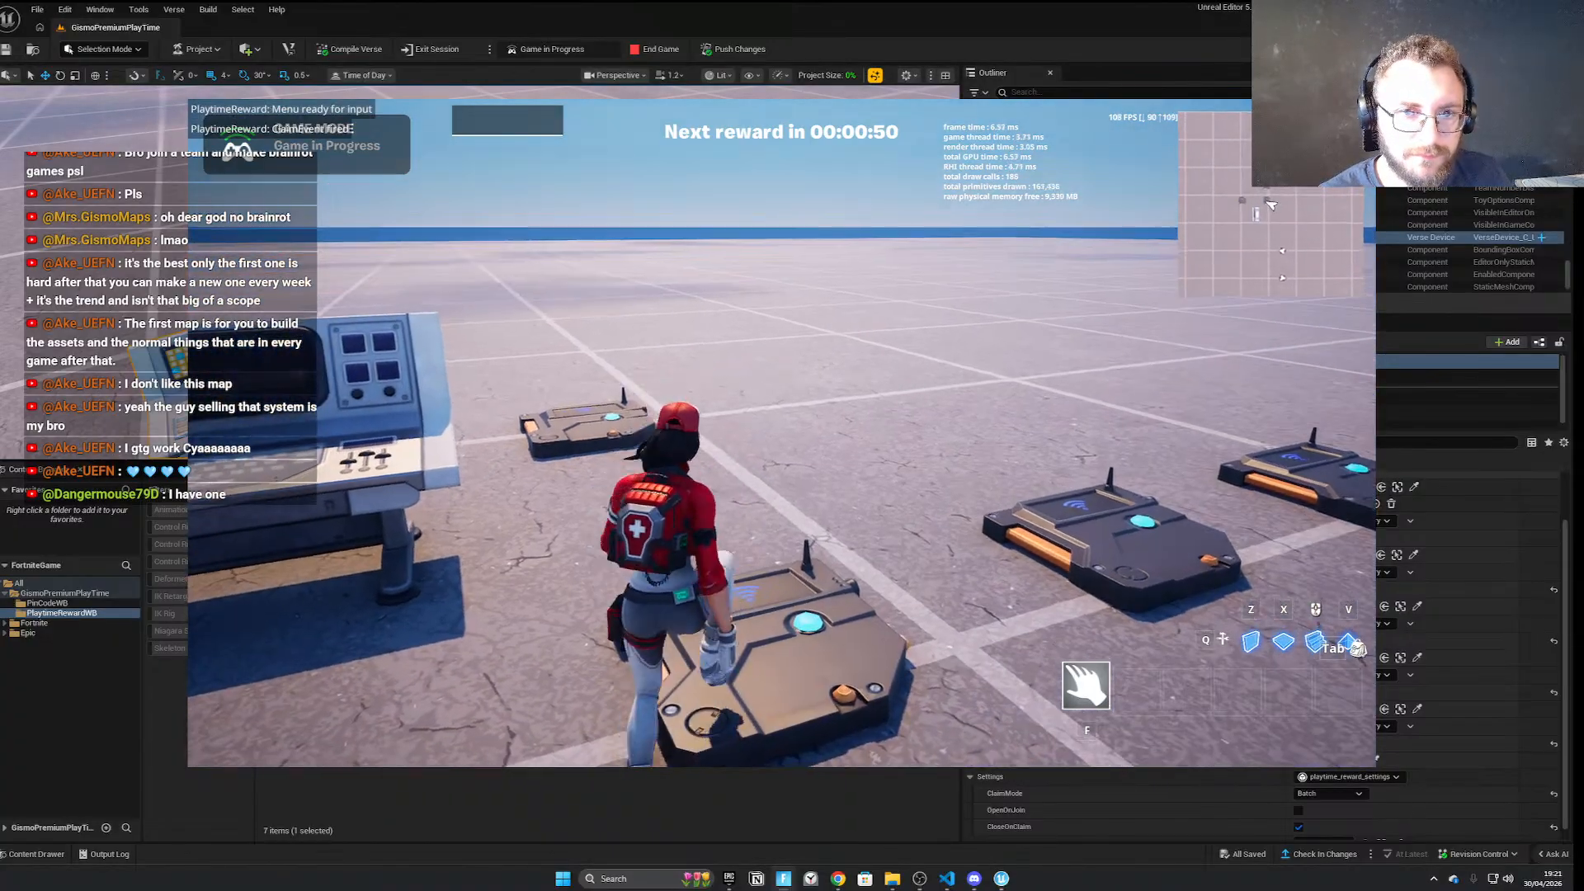
key("a")
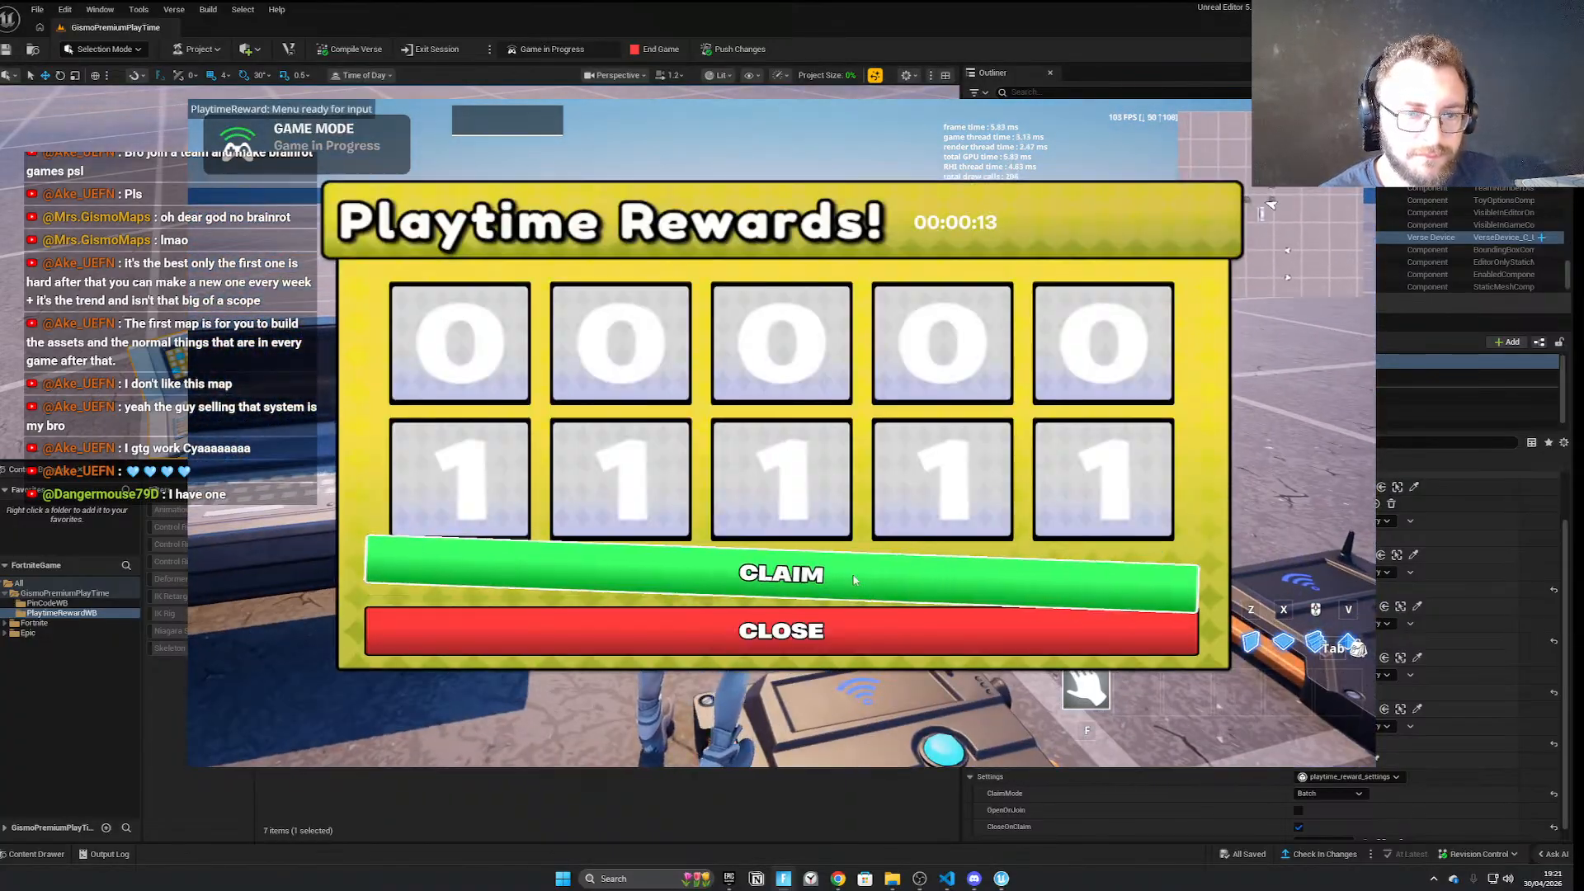
left_click(855, 580)
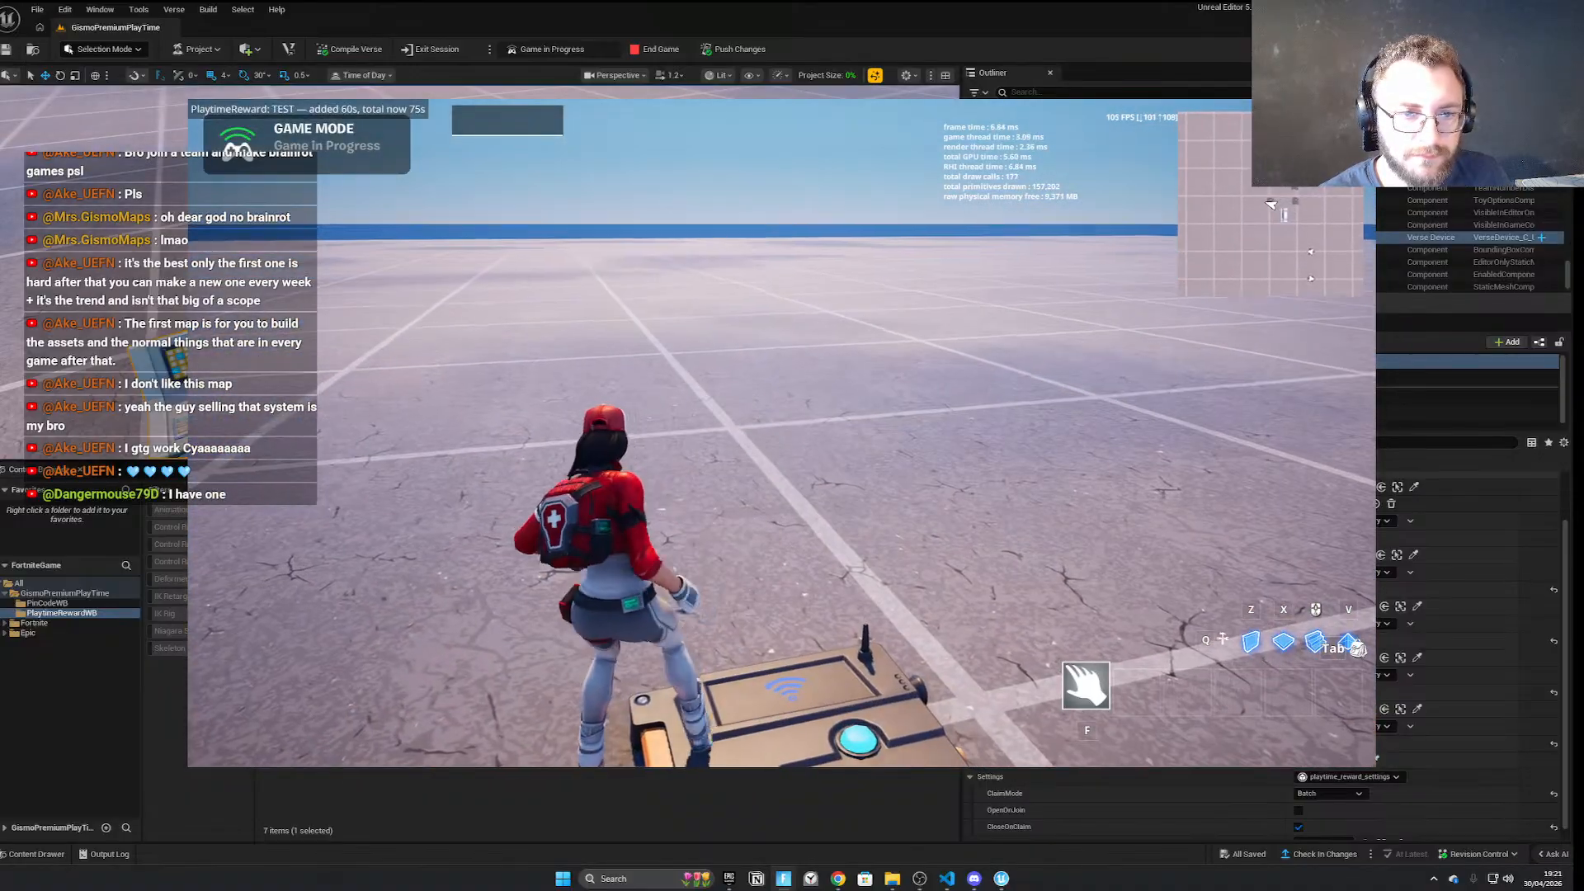
Add playtime in 60-second increments with the test trigger and claim the ready rewards in the Playtime Rewards menu
key("a")
key("w")
key("w")
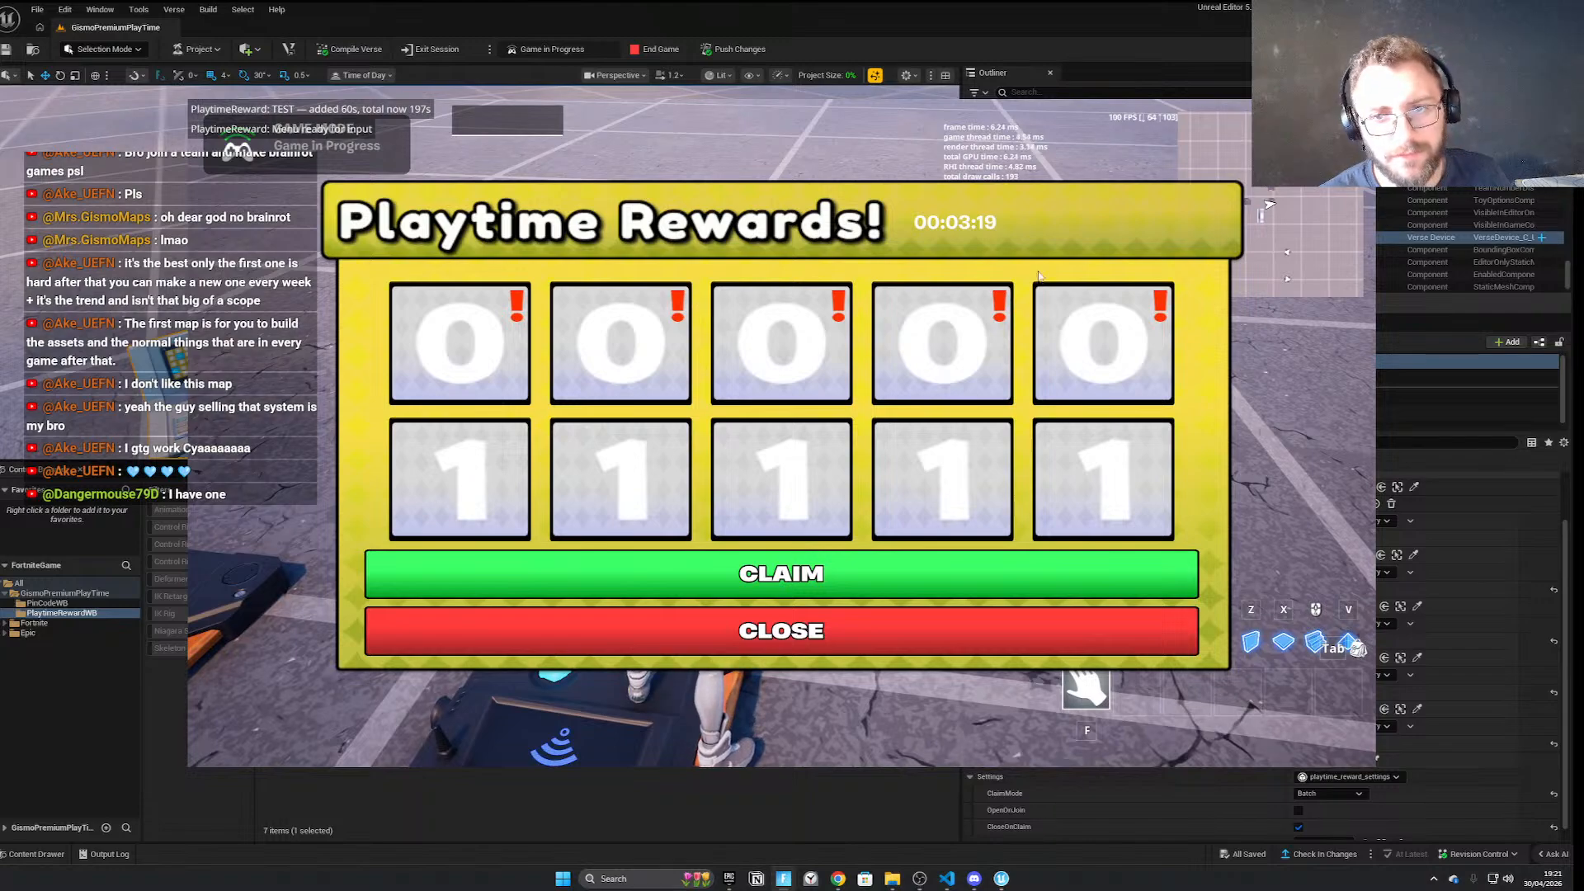
left_click(836, 566)
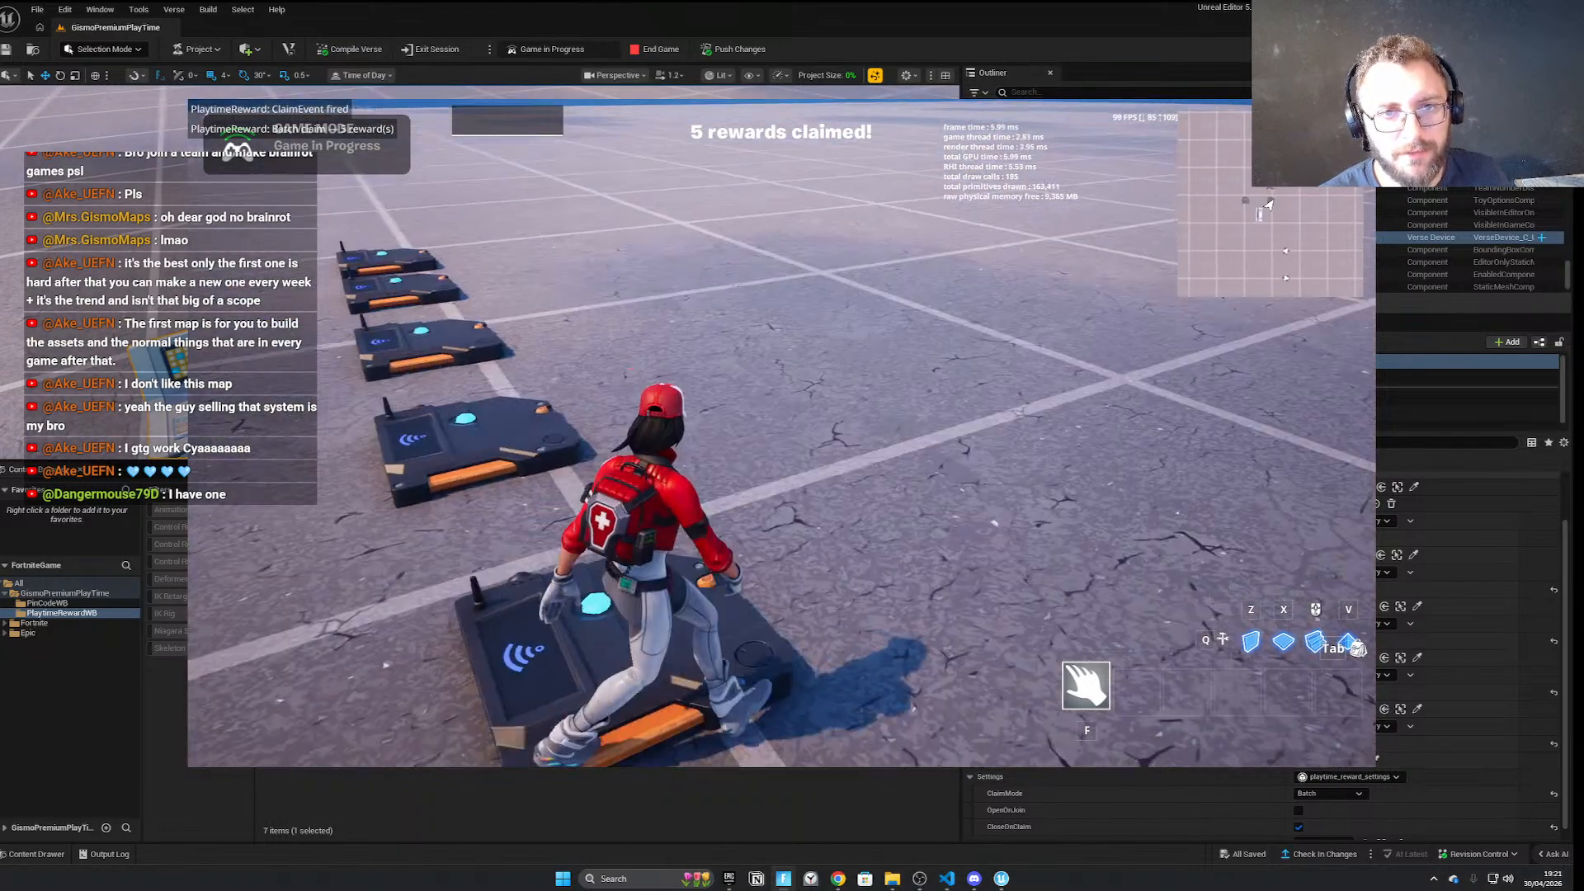
Reopen the rewards menu to check the CLAIMED labels, and dismiss it with CLOSE
key("w")
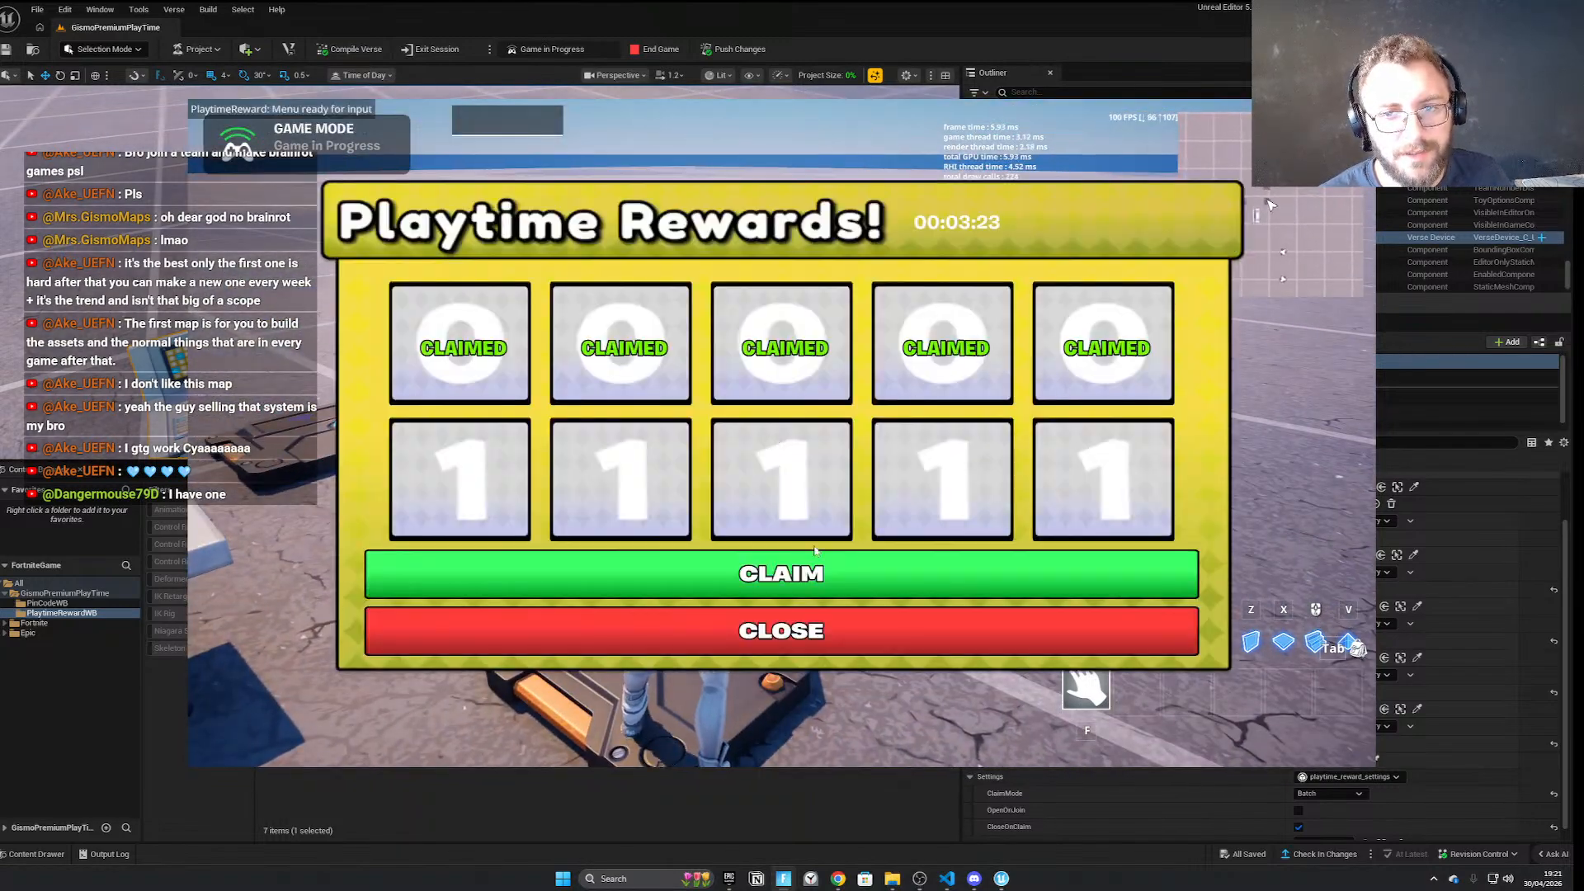
left_click(782, 632)
key("w")
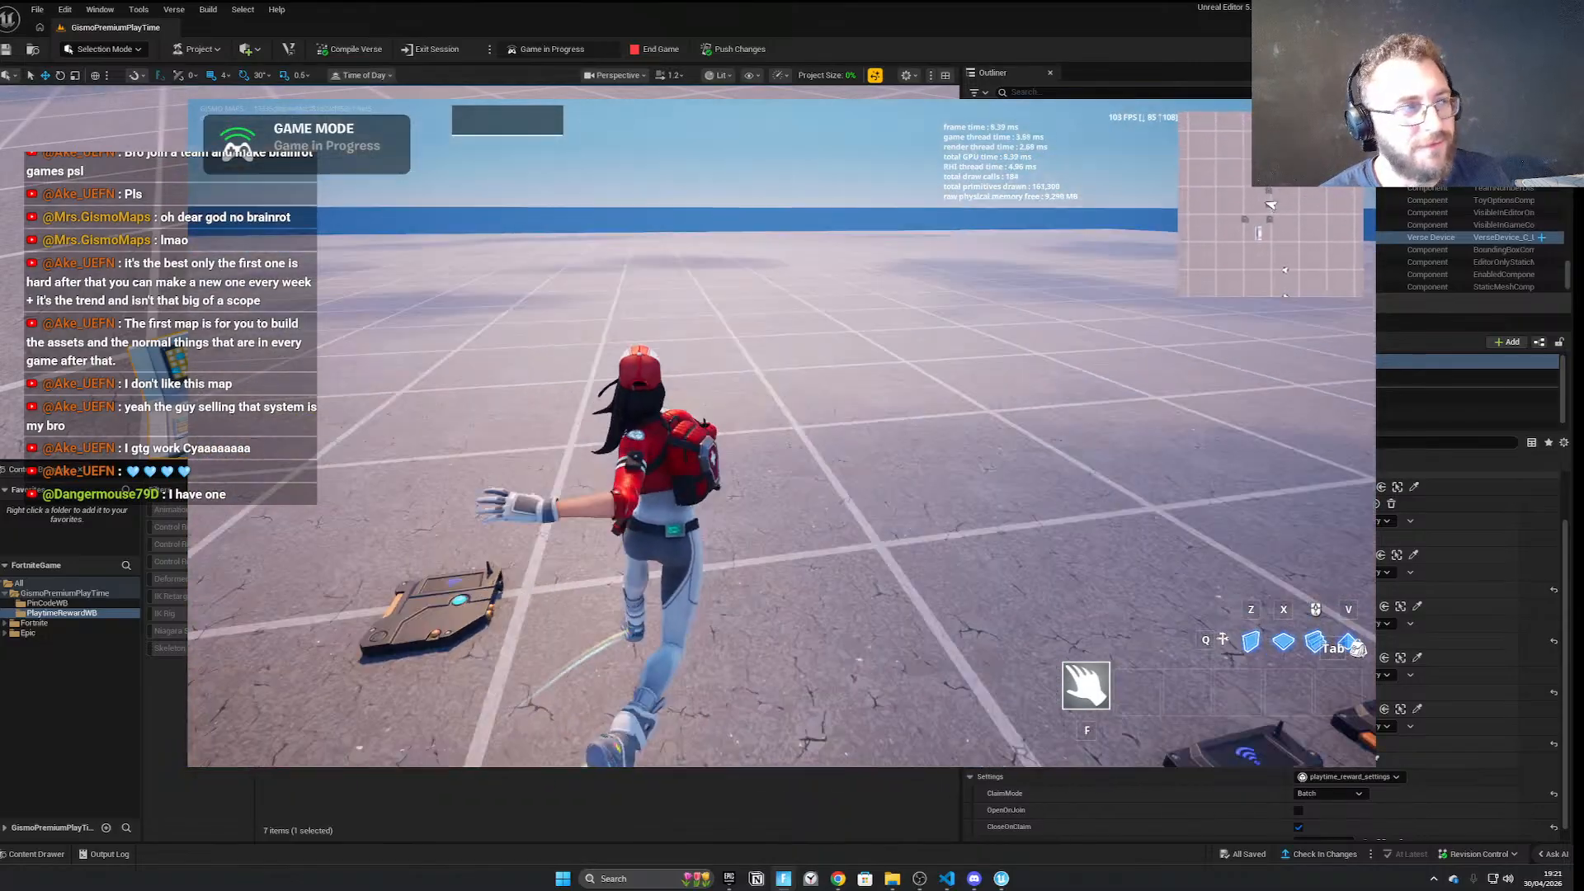
Test CLAIM again after all rewards are claimed, and check CLOSE on the reopened menu
key("e")
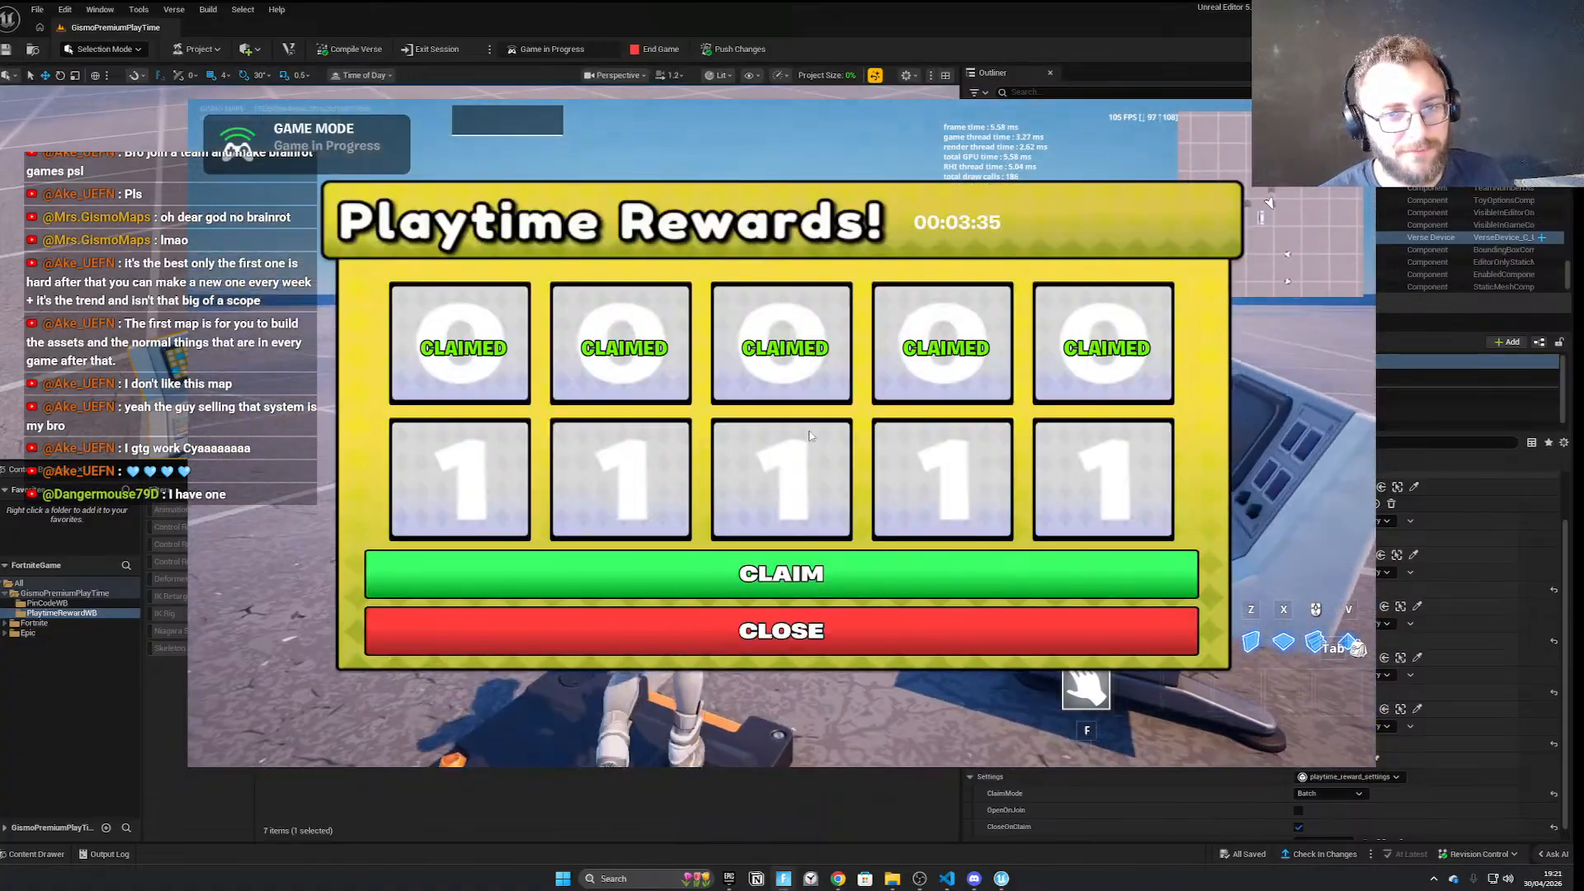
left_click(782, 573)
key("w")
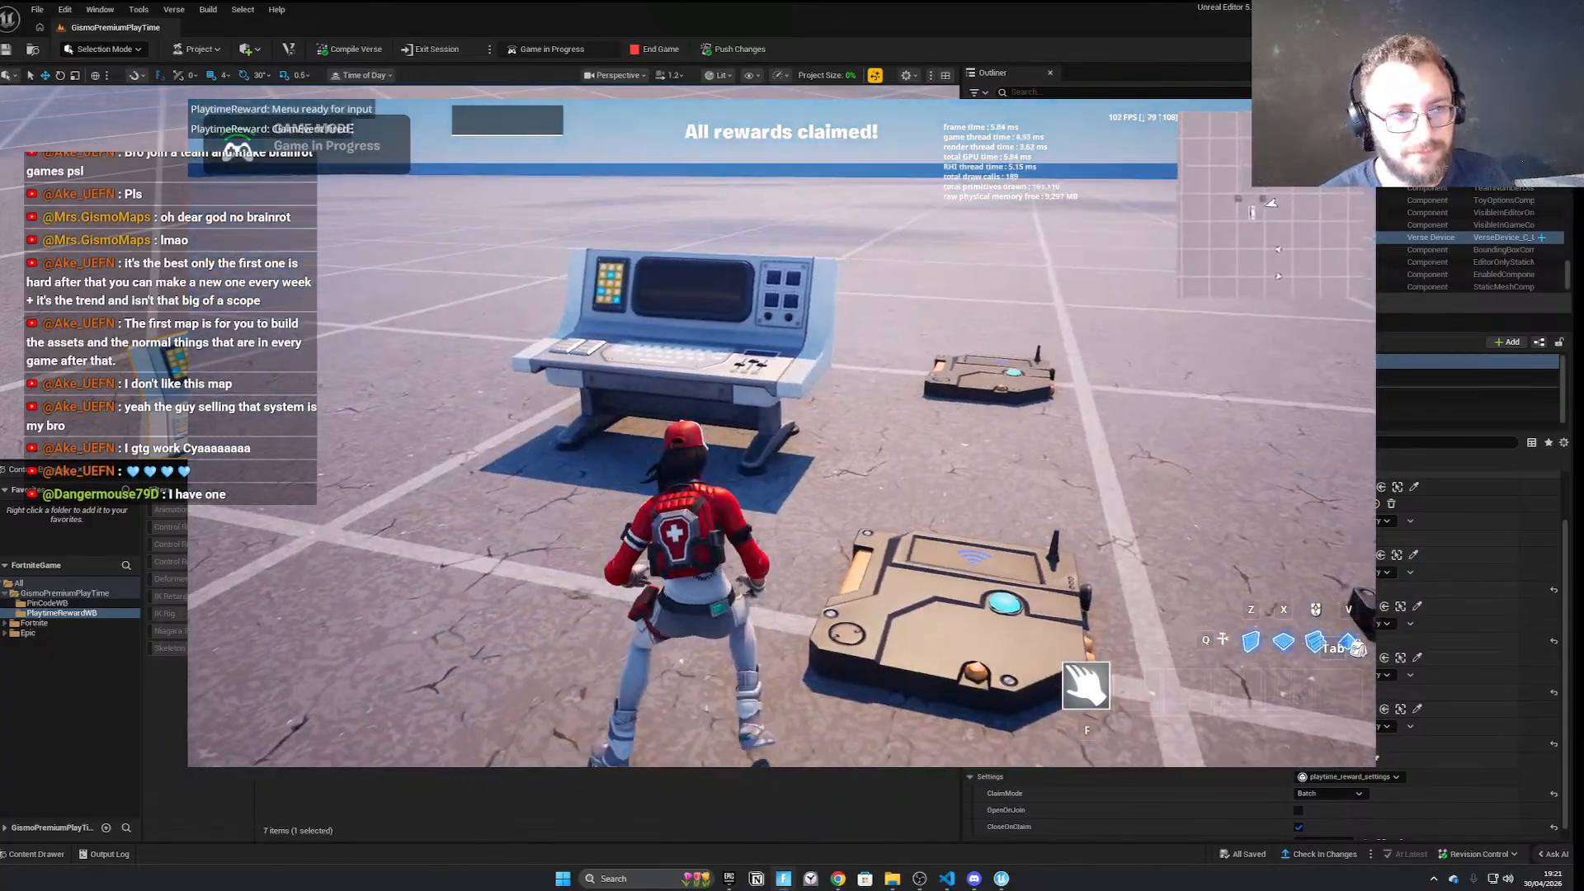
key("e")
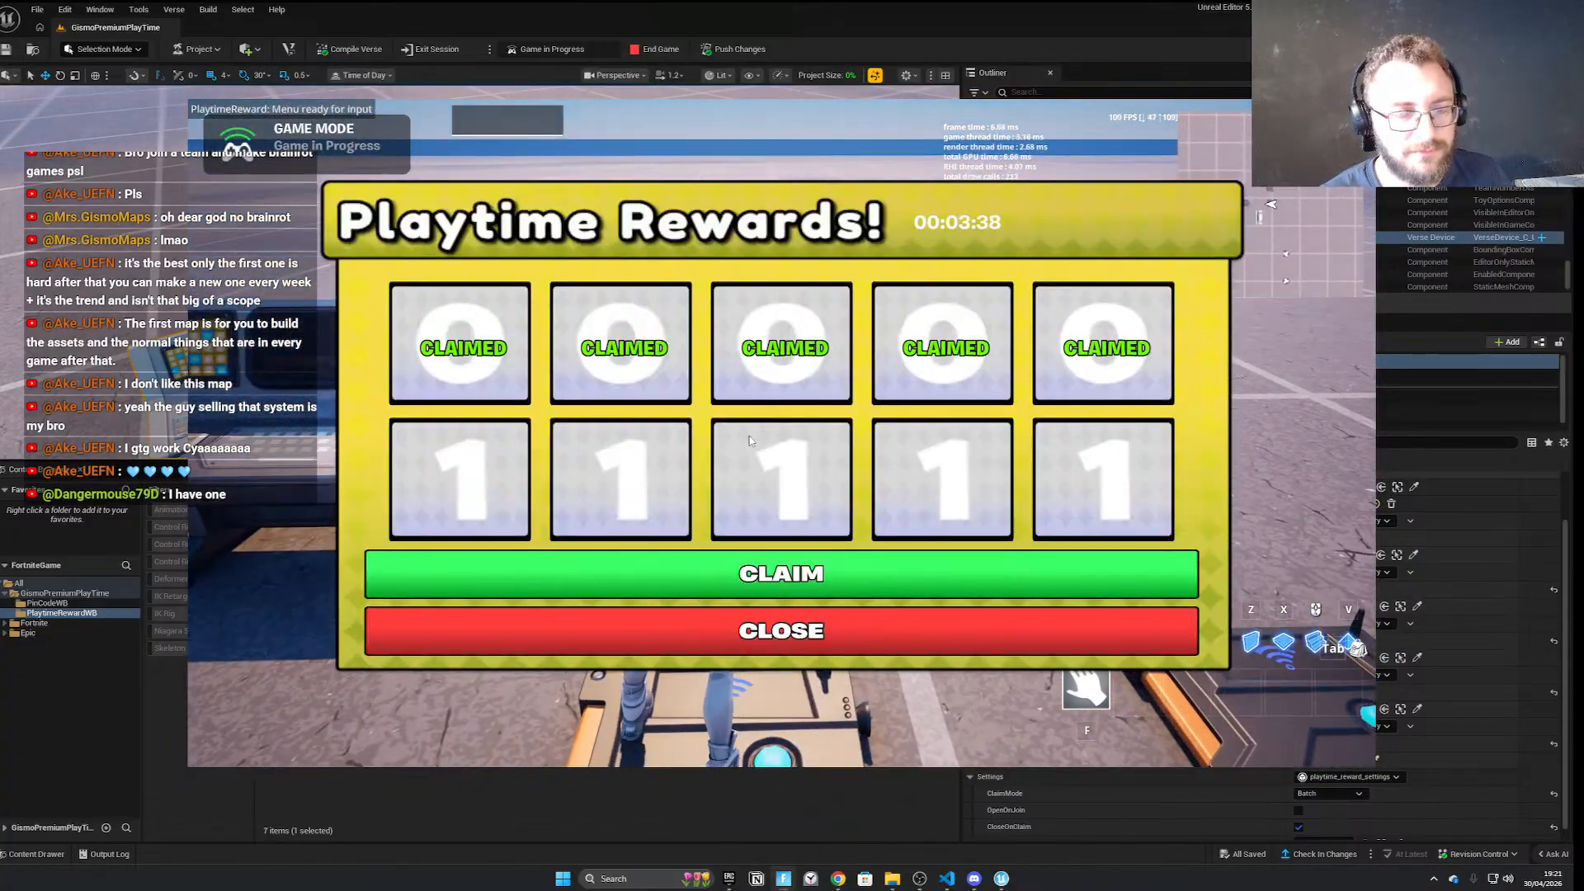
left_click(873, 630)
key("w")
key("w")
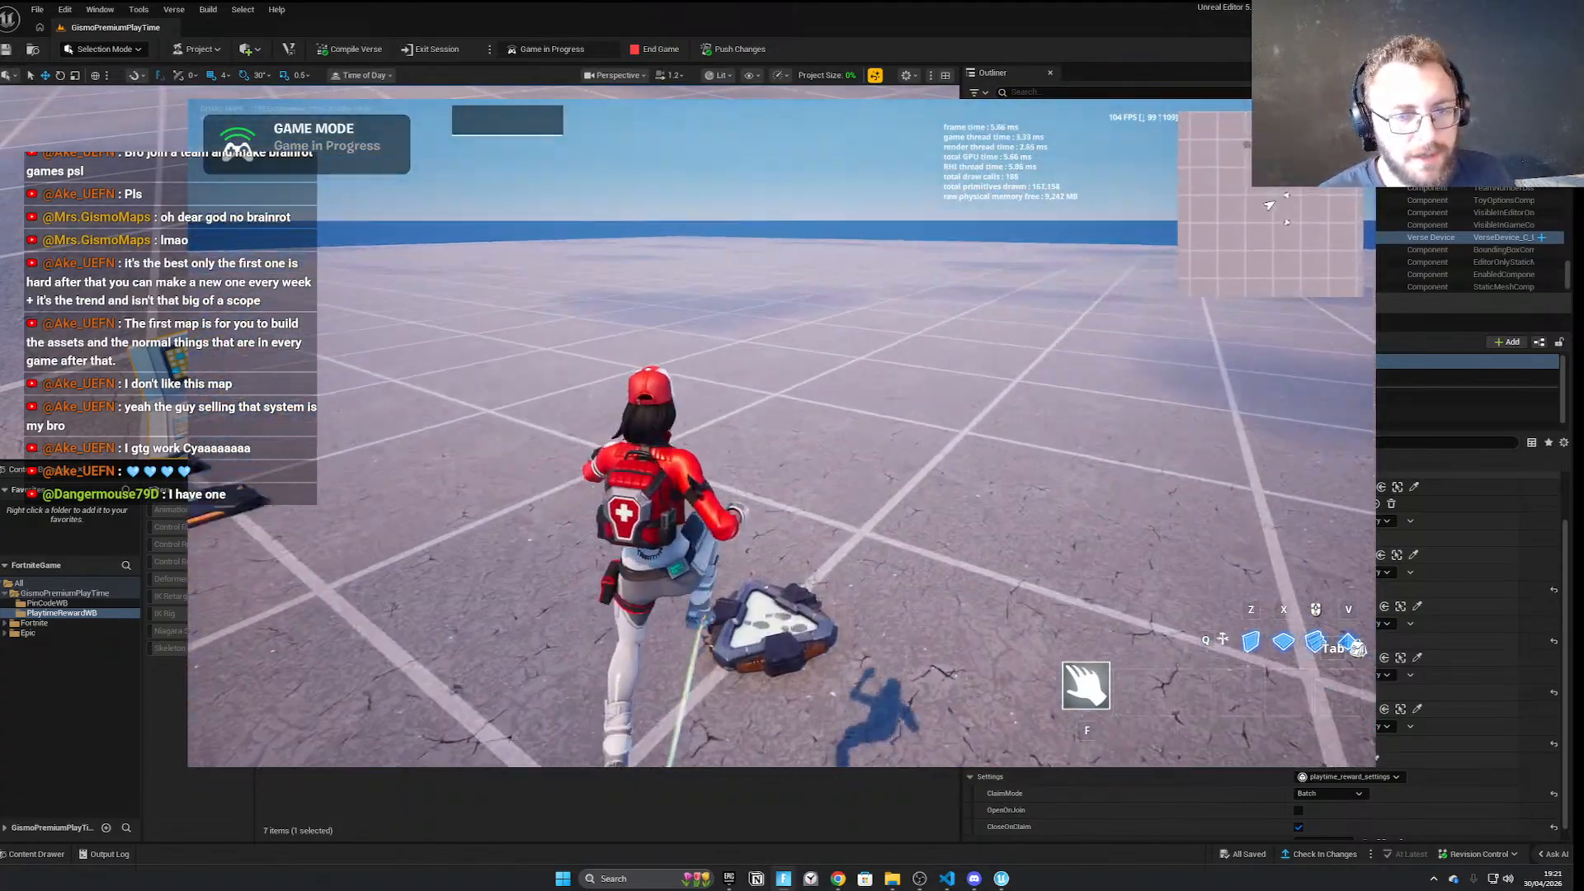
Switch from the game to the editor and back, and retest opening and closing the rewards menu
key("alt+Tab")
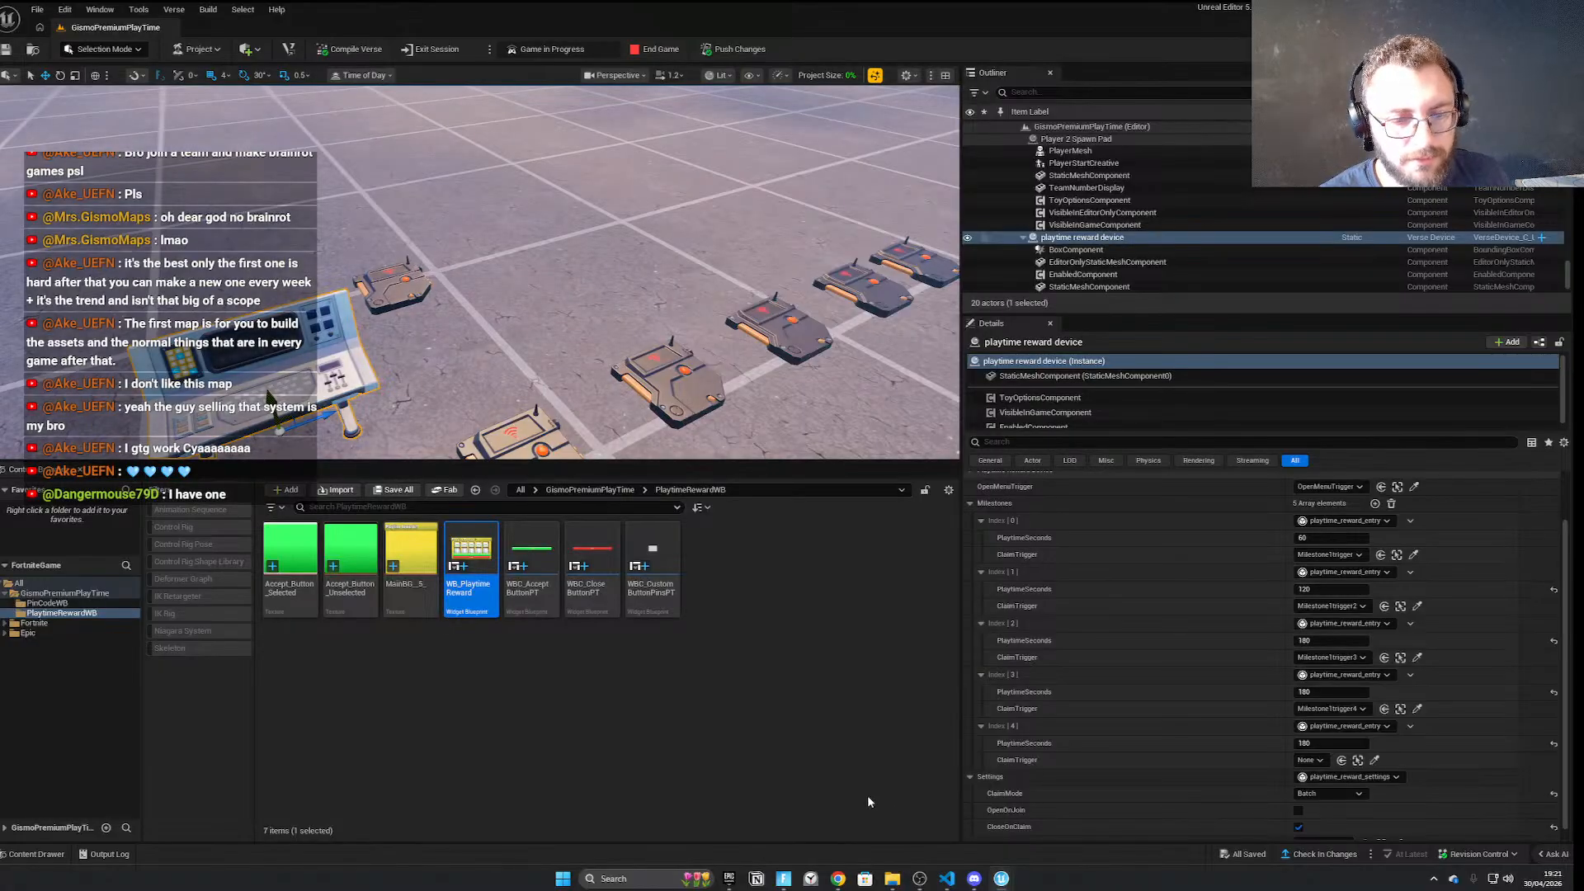
left_click(785, 877)
key("w")
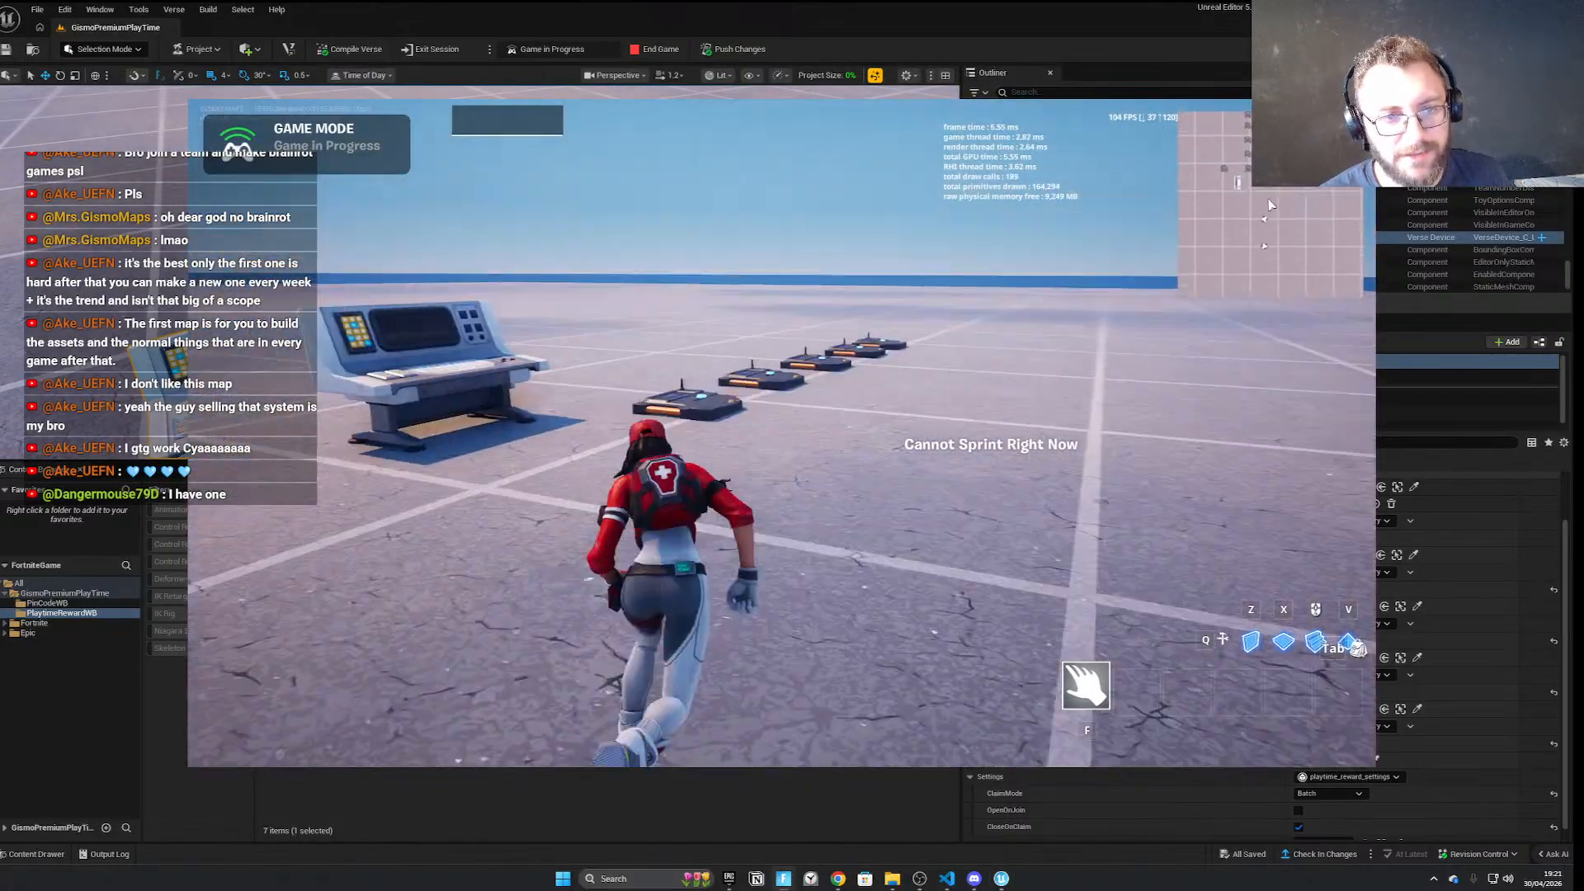
key("e")
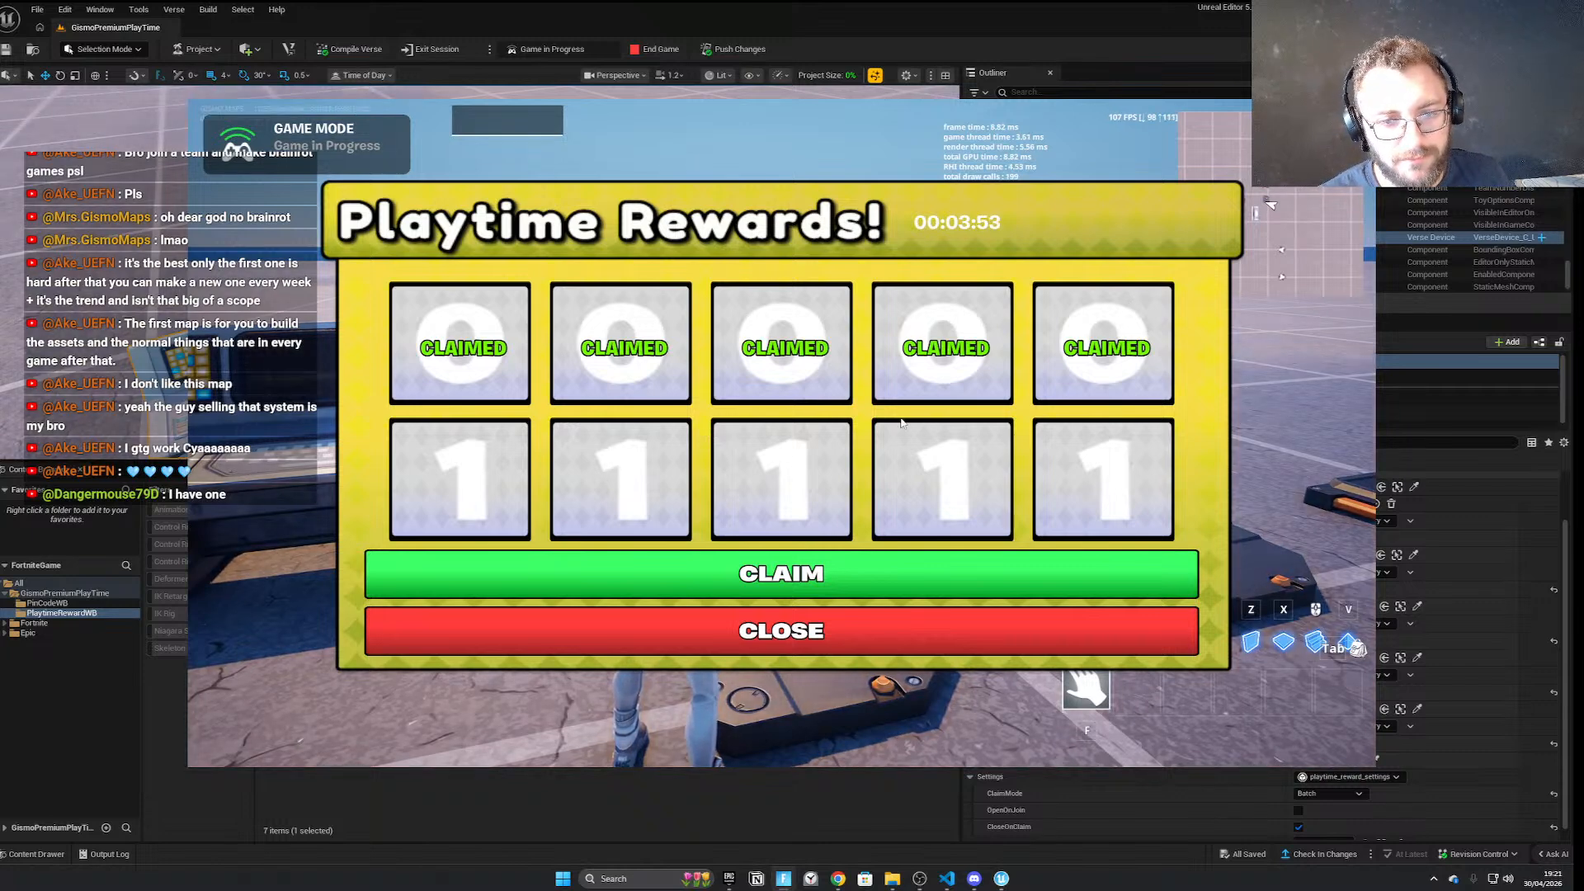
left_click(726, 632)
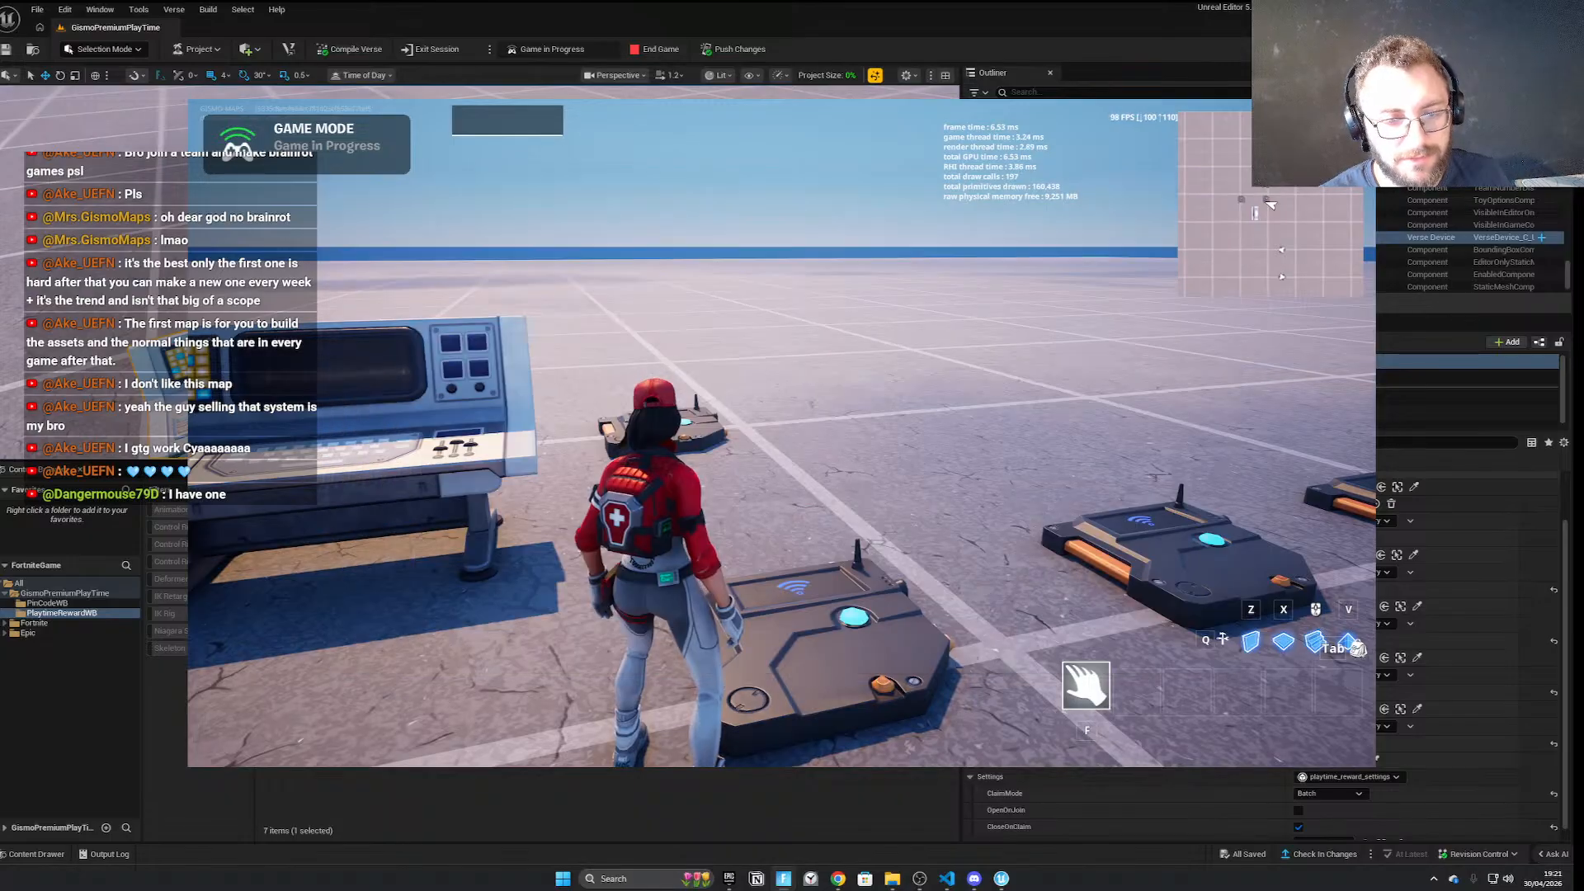
Return to the game, move around the console and end the running game while keeping the session connected
key("alt+Tab")
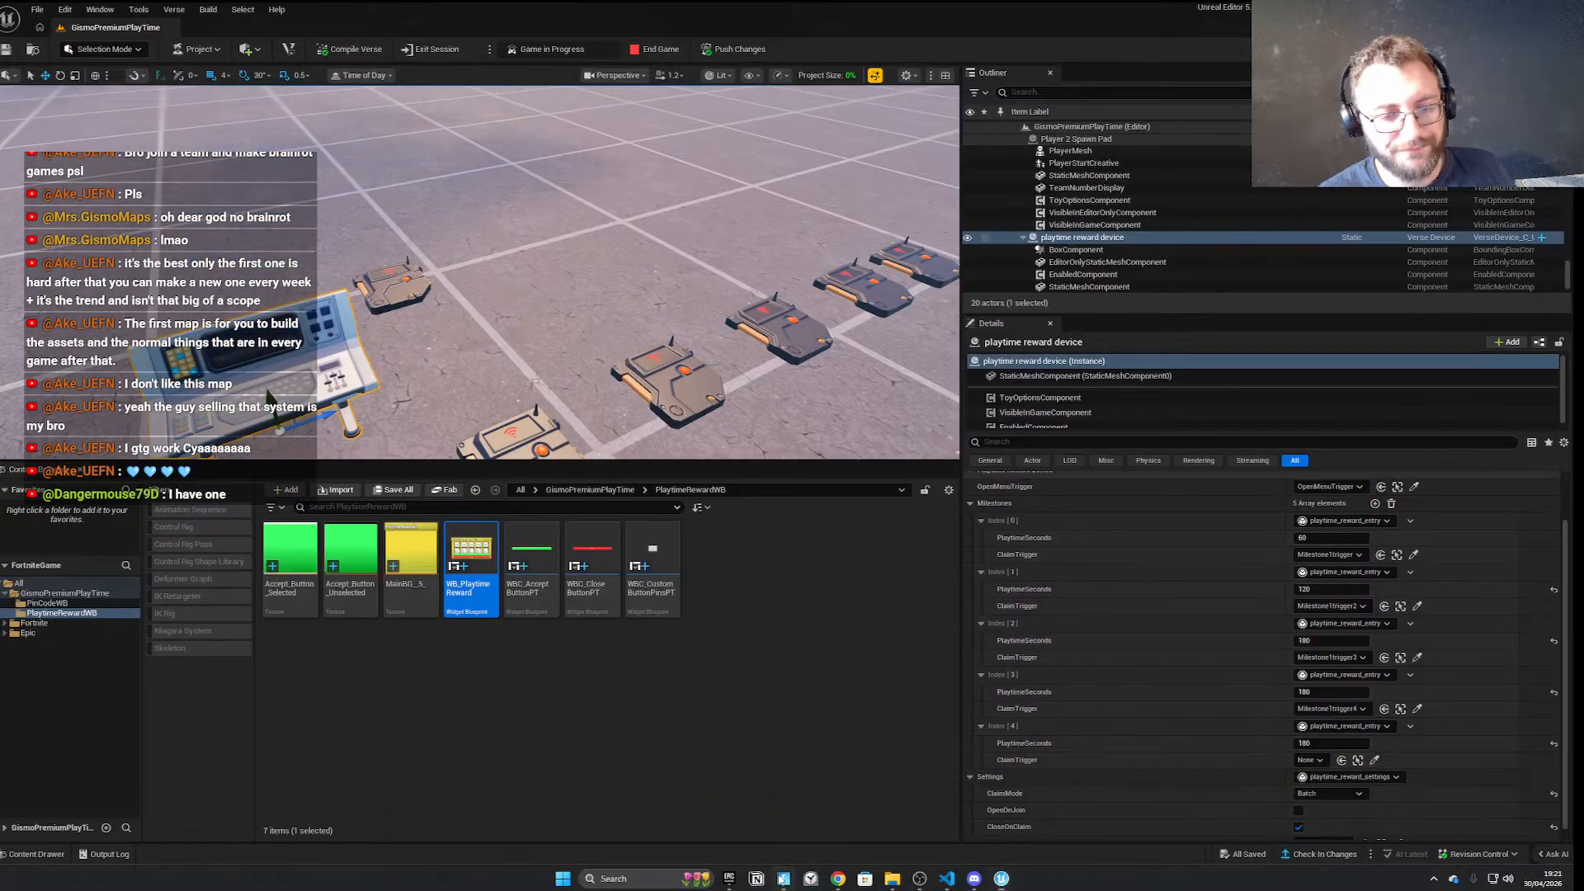
key("alt+Tab")
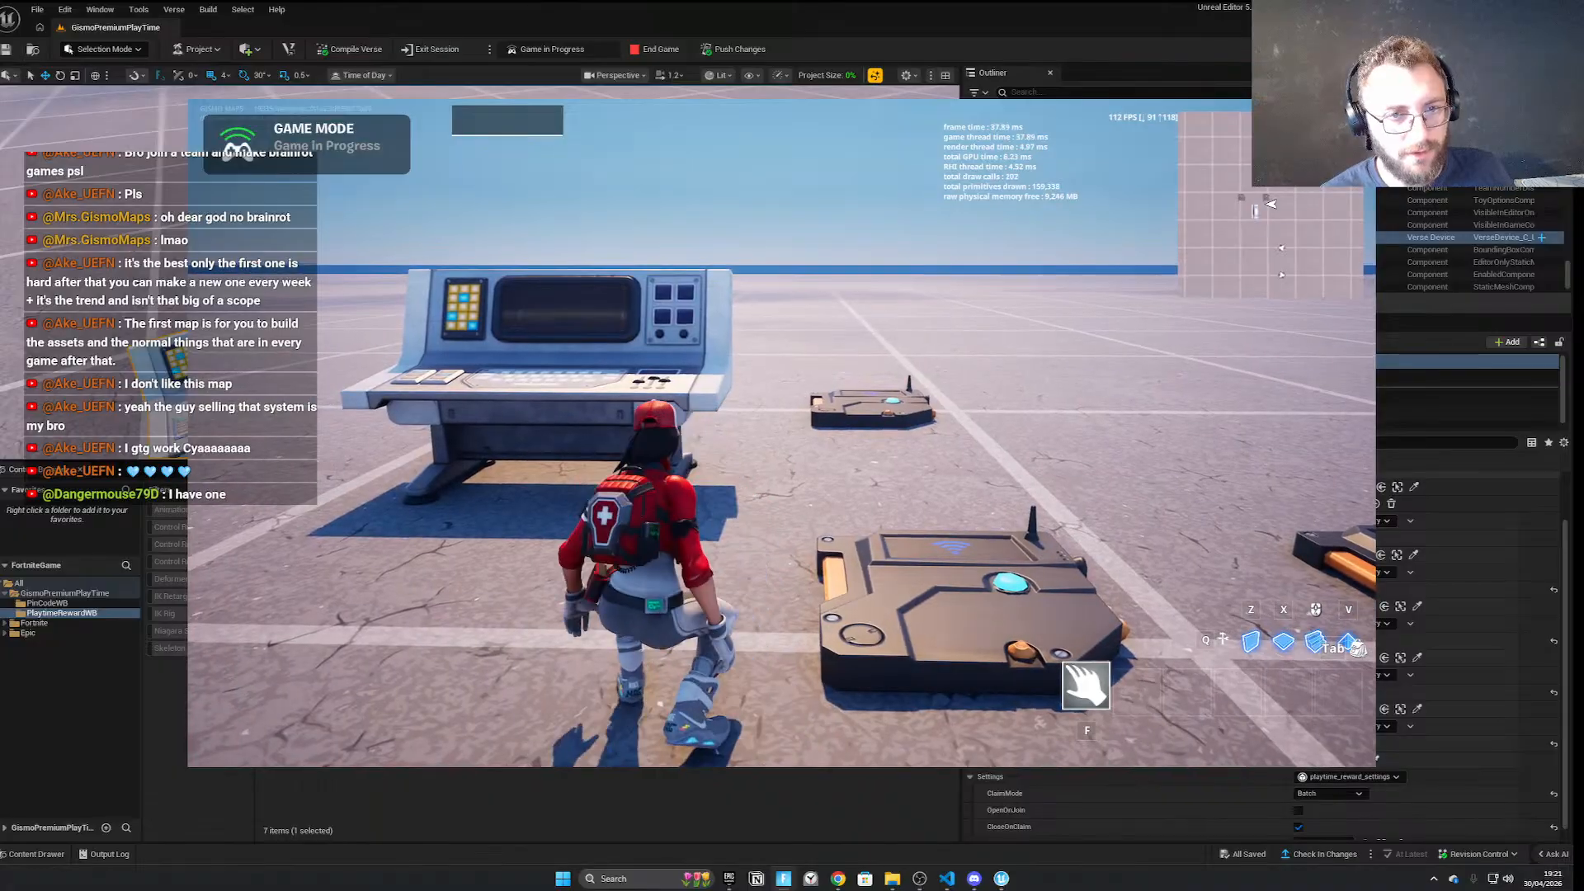
key("t")
key("space")
key("w")
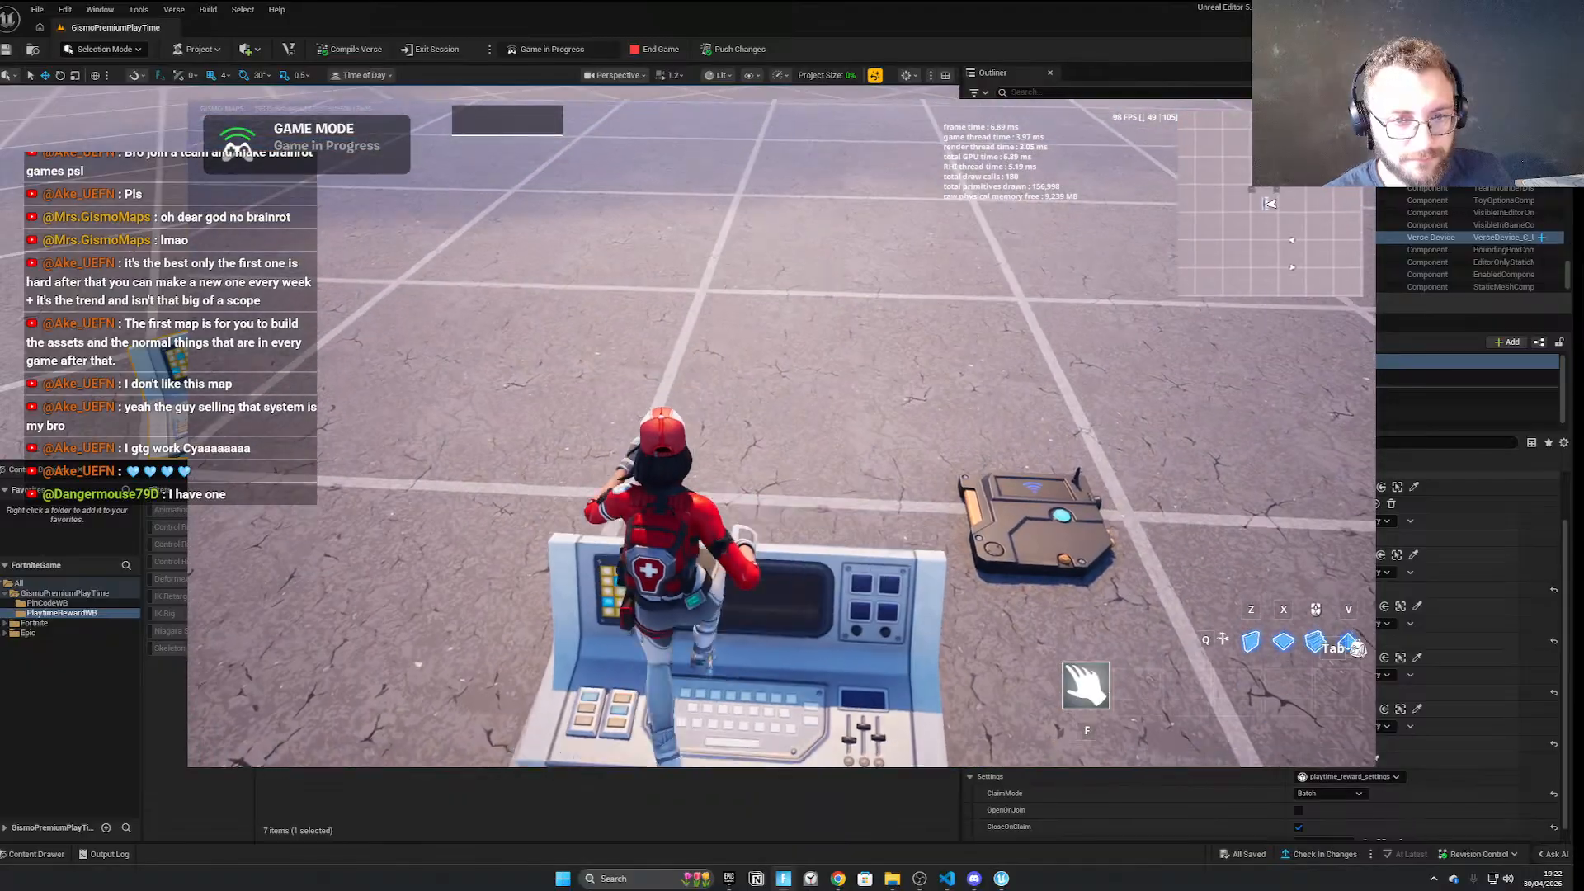
key("Escape")
left_click(1161, 424)
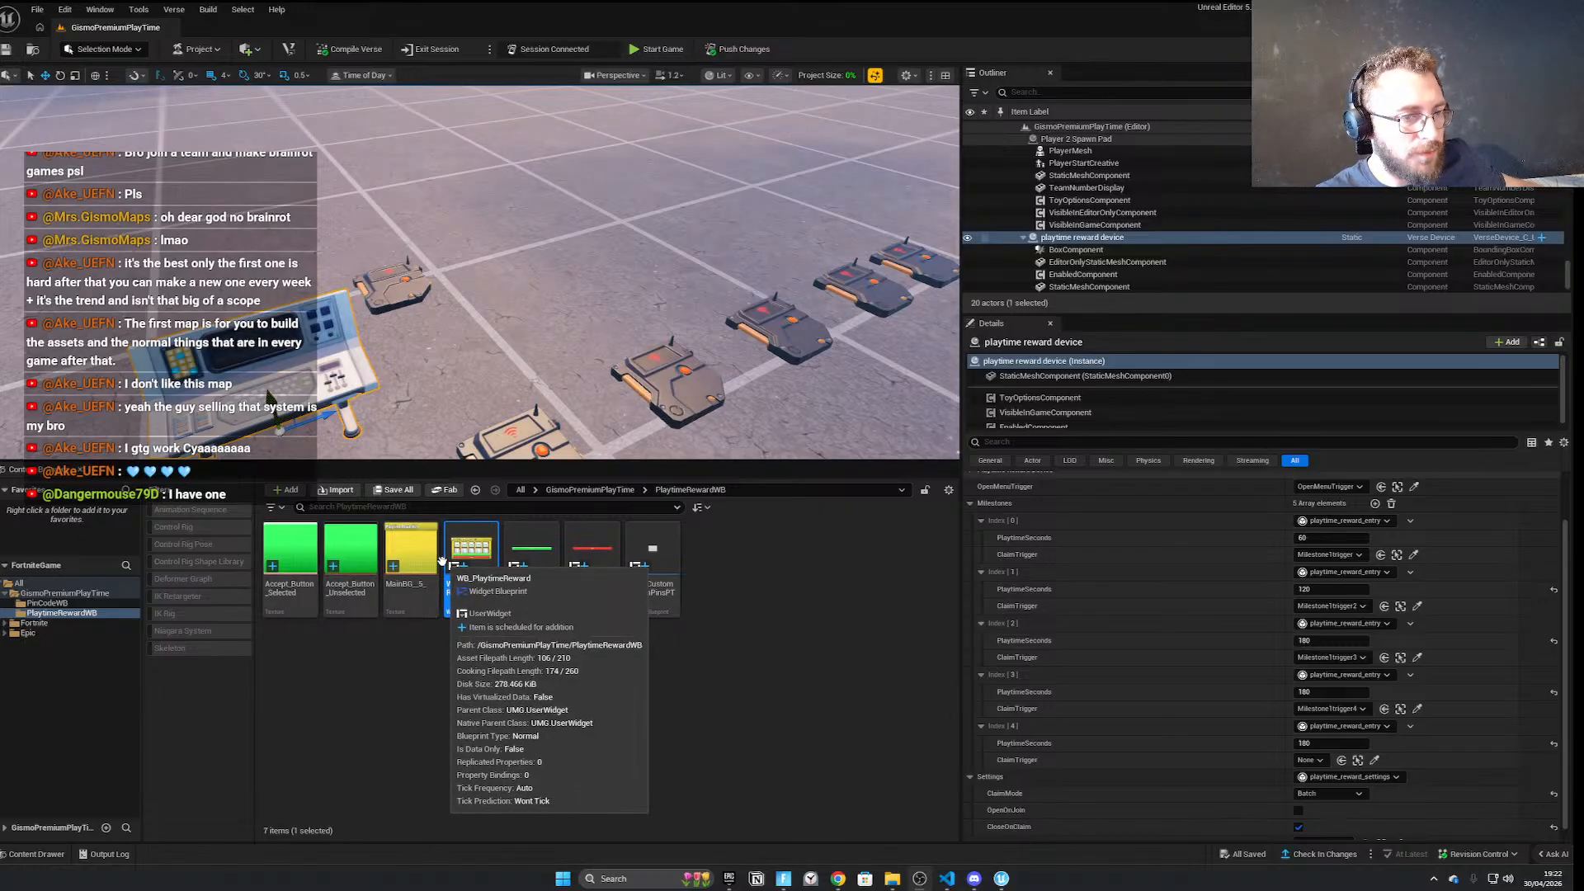
Open the MainBG texture of the rewards menu and shift its Hue adjustment to turn the background green
left_click(529, 660)
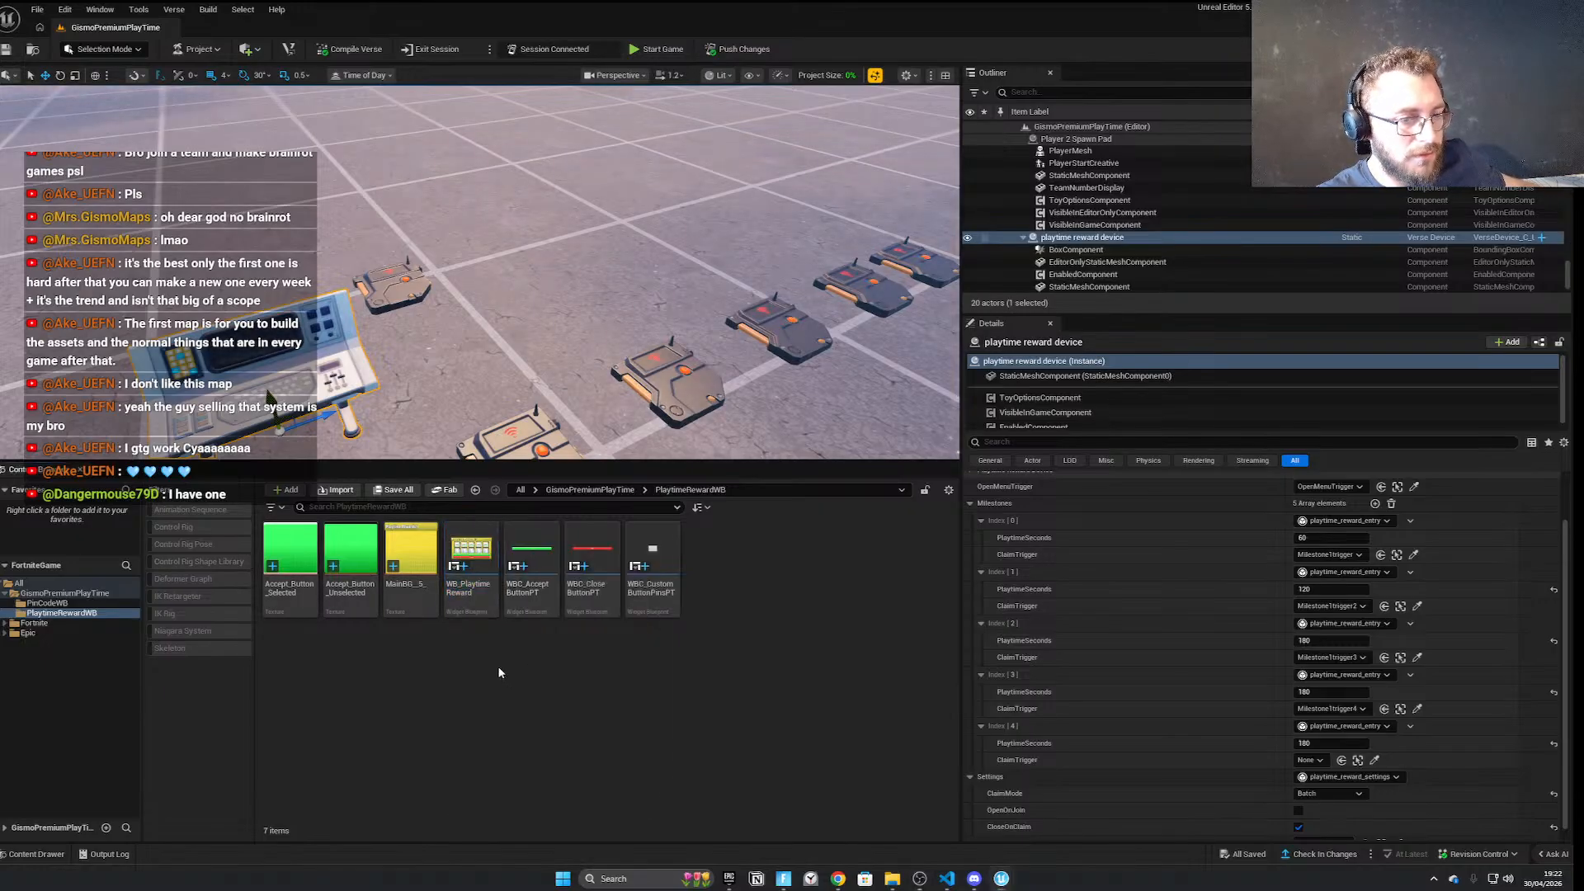
double_click(423, 591)
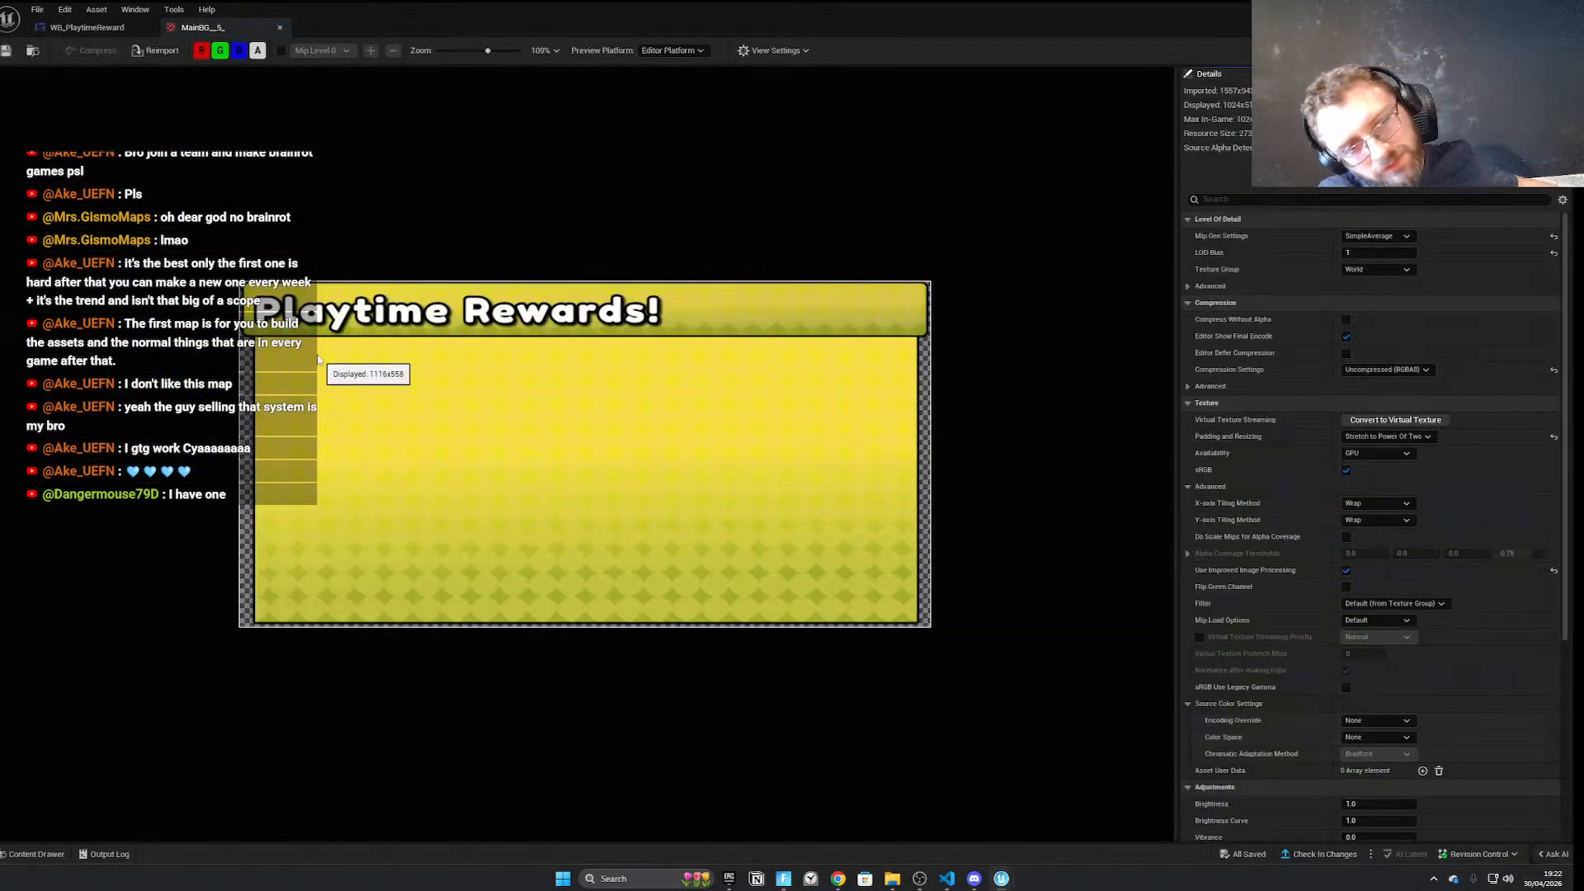
scroll(355, 372, "up", 1)
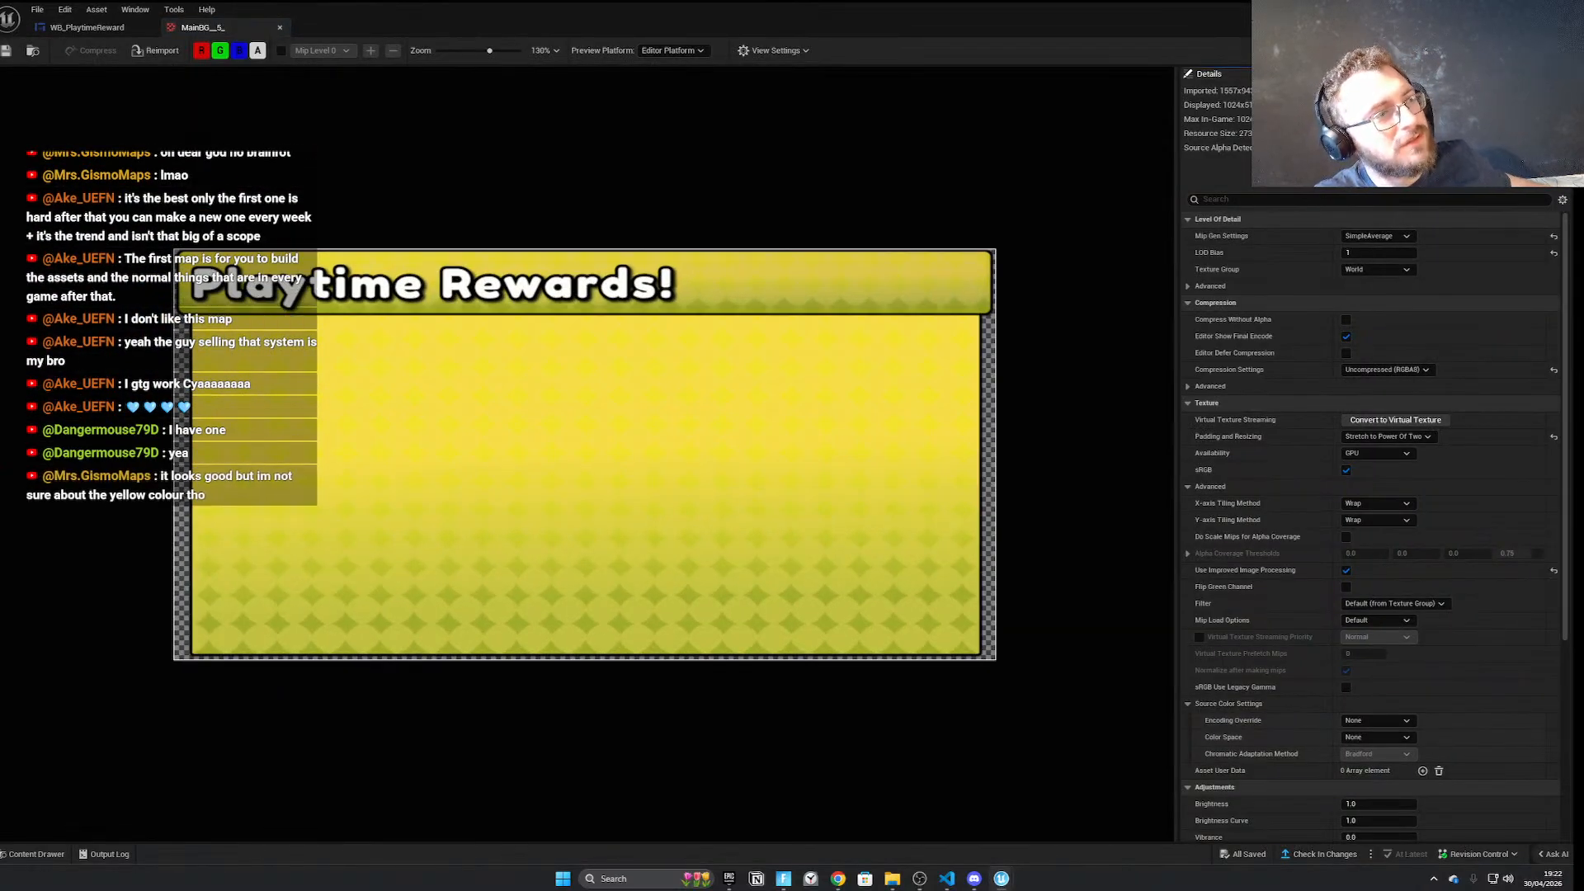
scroll(1292, 601, "down", 5)
mouse_move(1389, 573)
left_mouse_down()
mouse_move(1361, 563)
mouse_move(1391, 565)
left_mouse_up()
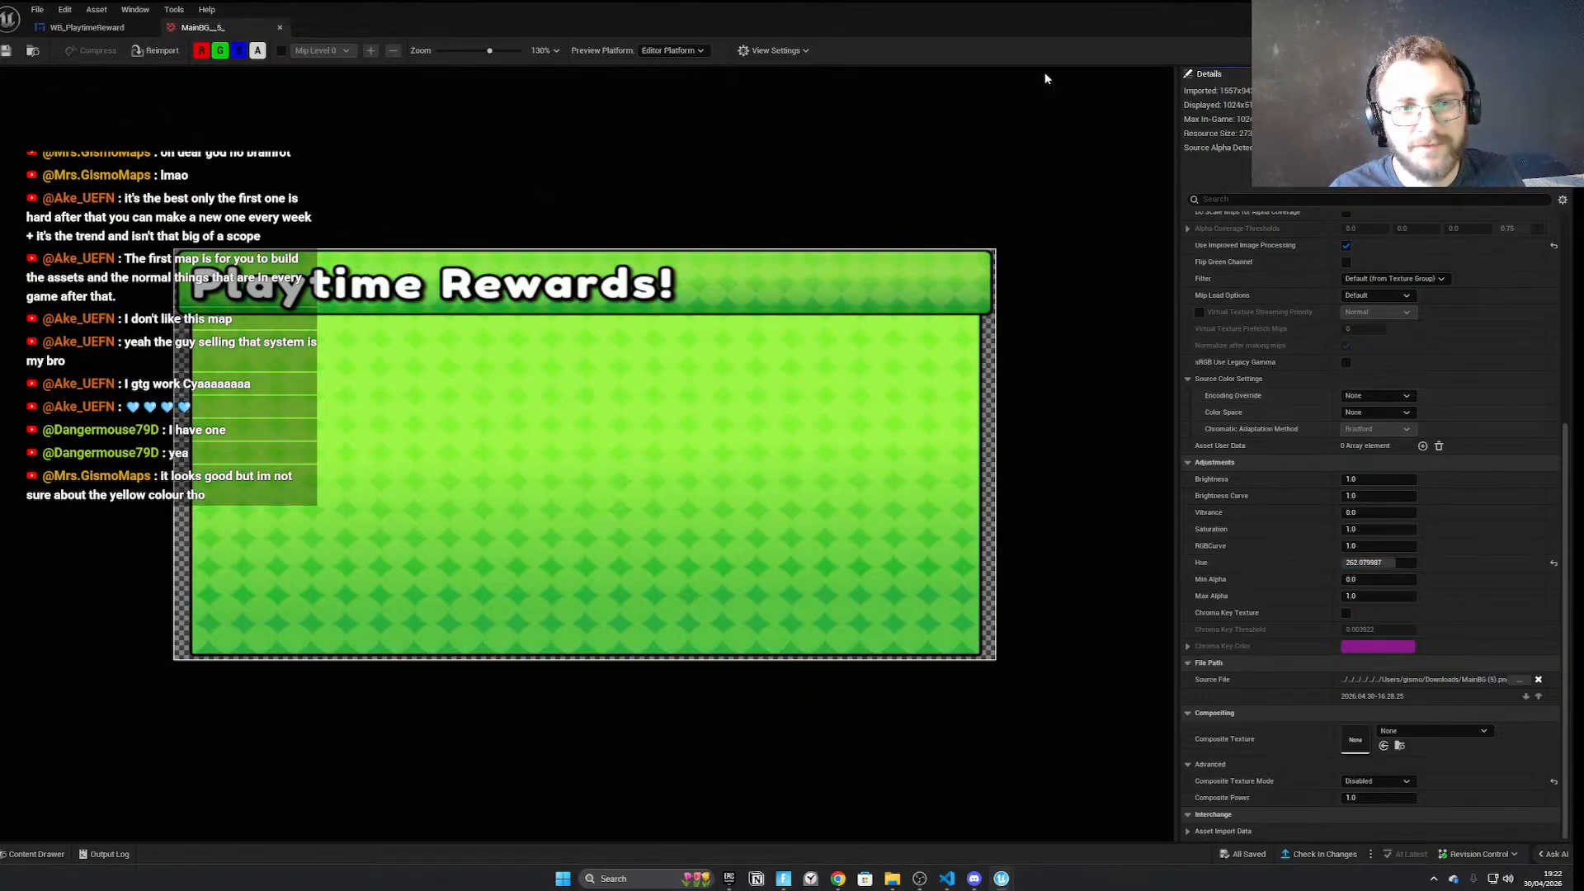
left_click(1483, 8)
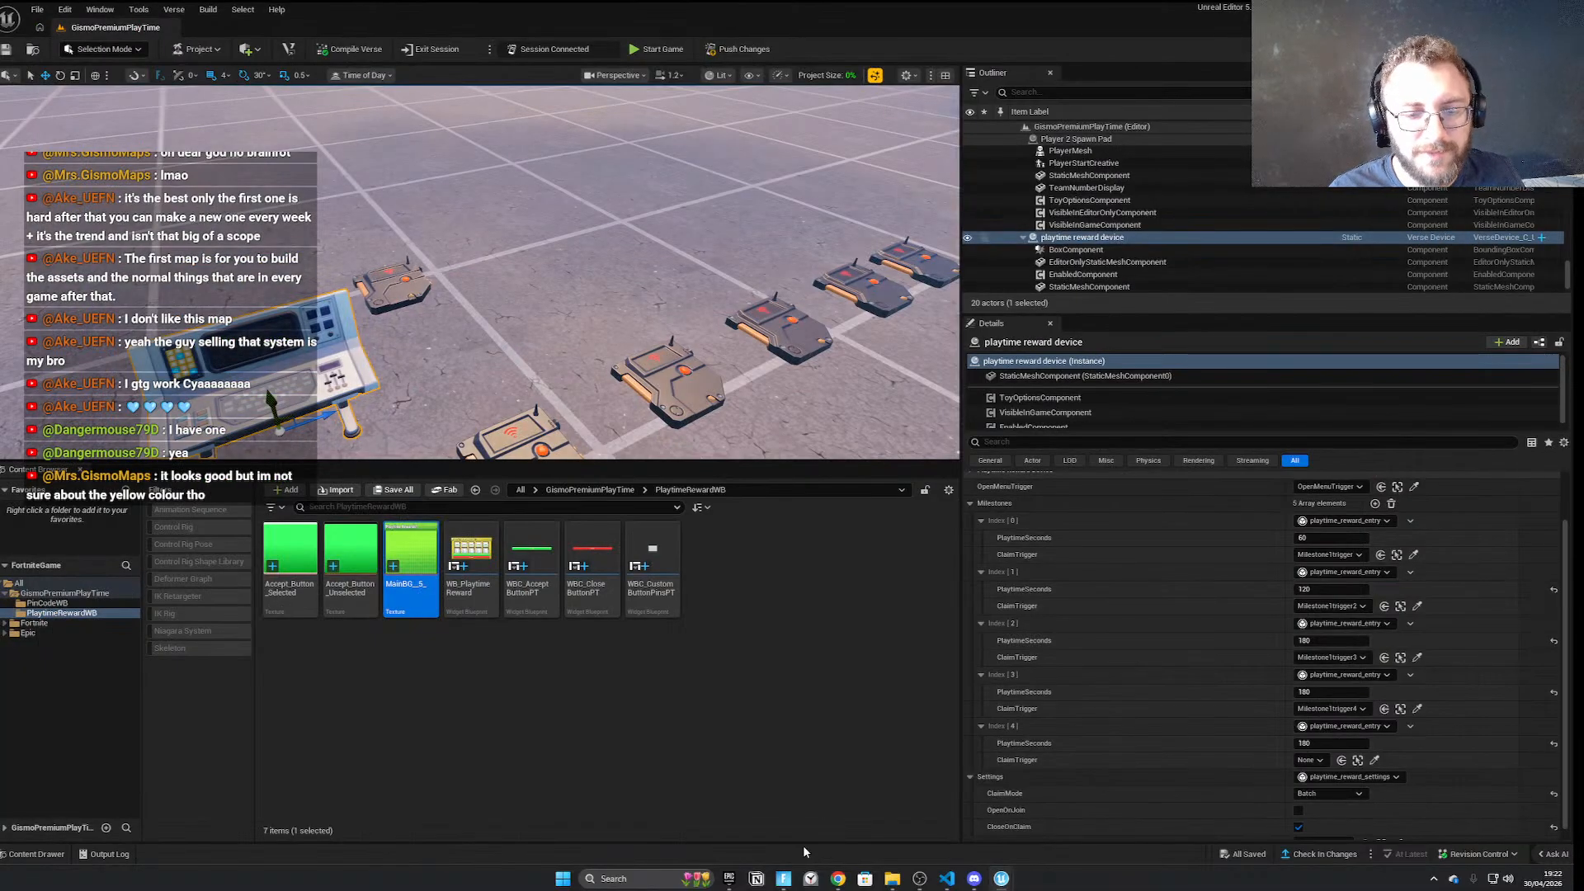
Open the WB_PlaytimeReward widget and examine how its labels, icons and buttons look on the green background
double_click(469, 587)
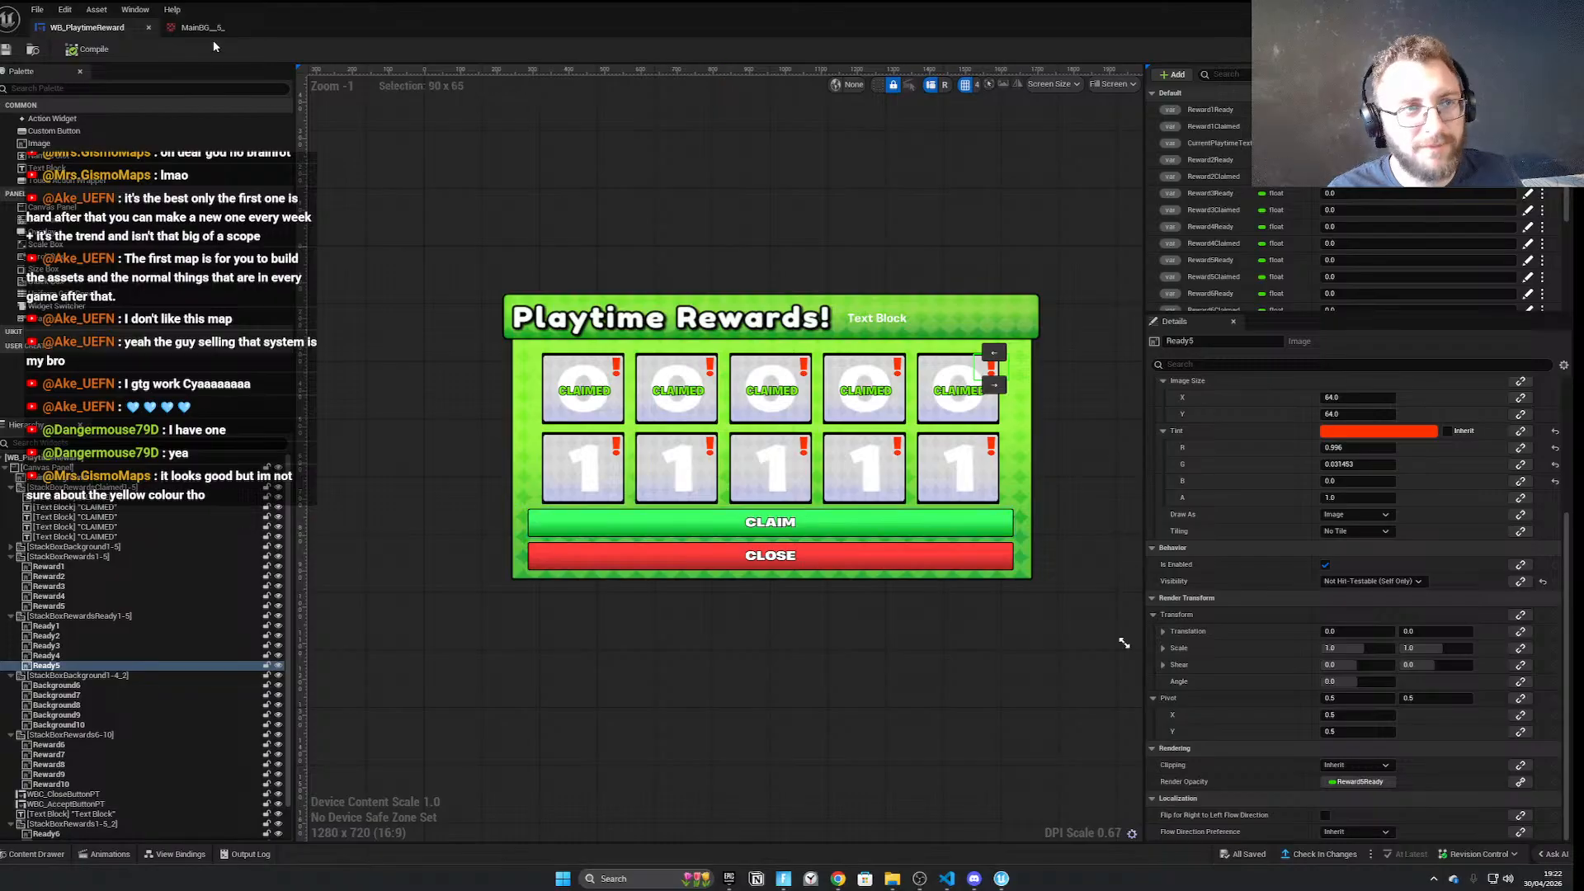
scroll(524, 327, "up", 4)
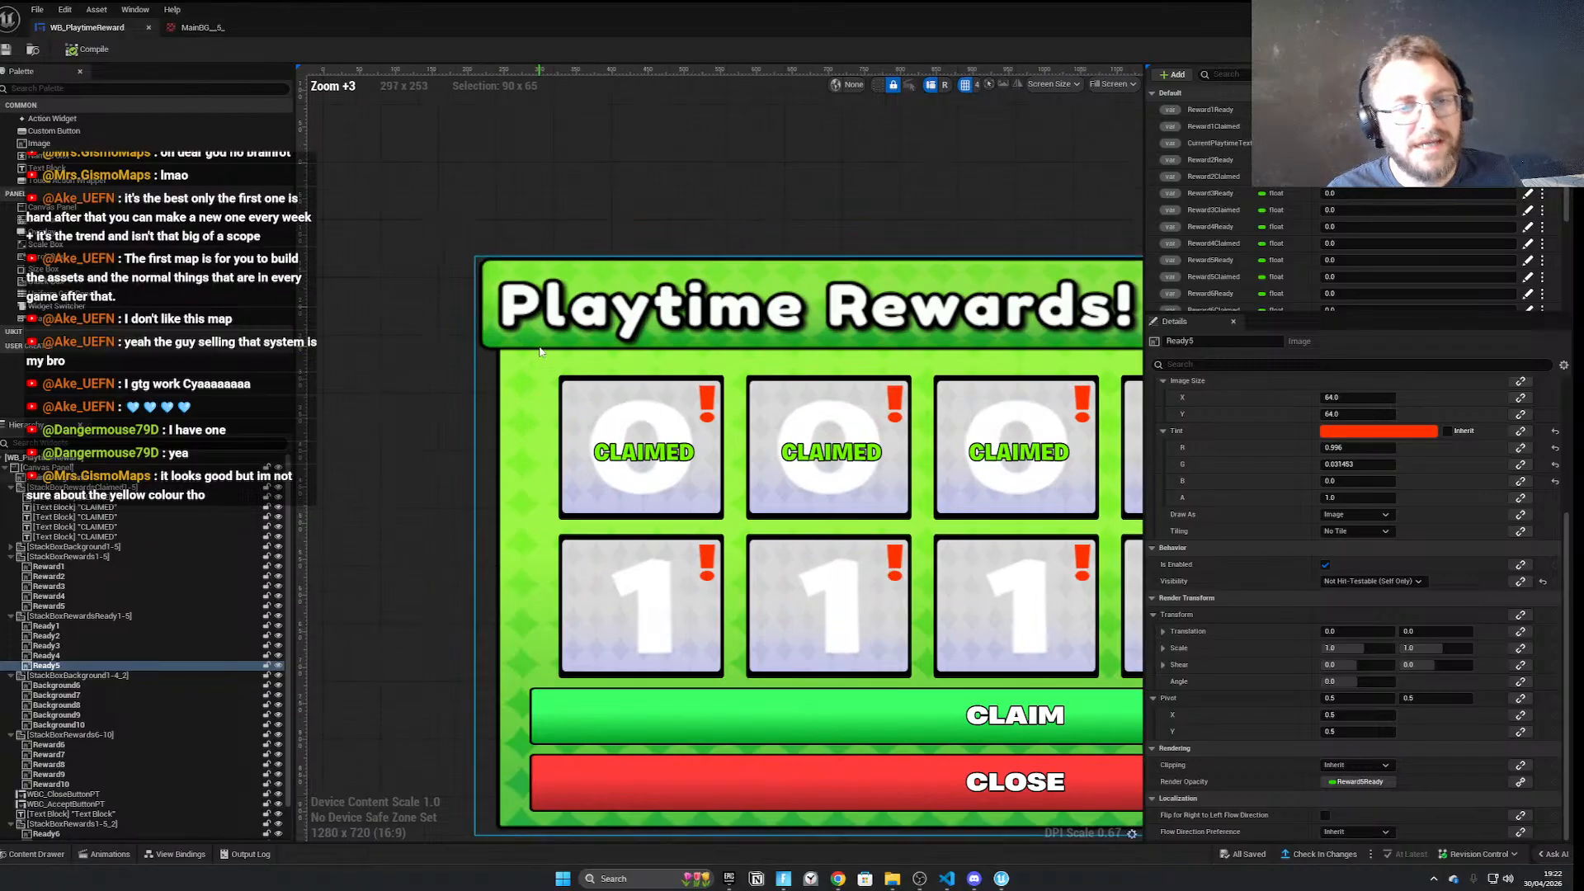
left_click(661, 462)
left_click(833, 458)
left_click(1019, 456)
left_click(930, 255)
scroll(706, 496, "down", 3)
right_click_drag(704, 494, 582, 490)
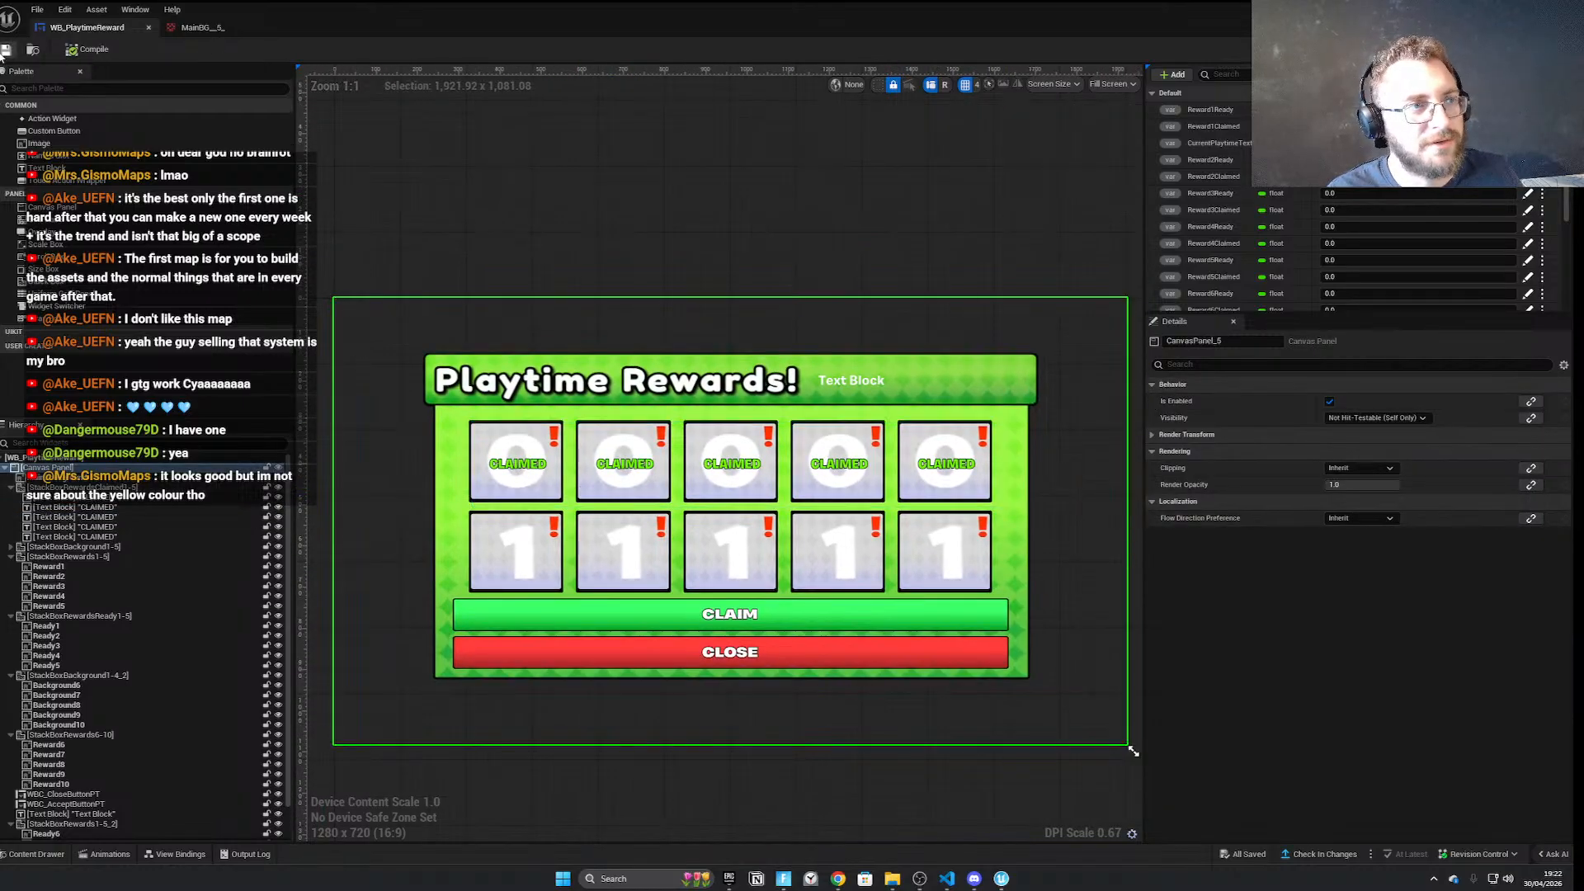
scroll(694, 214, "up", 4)
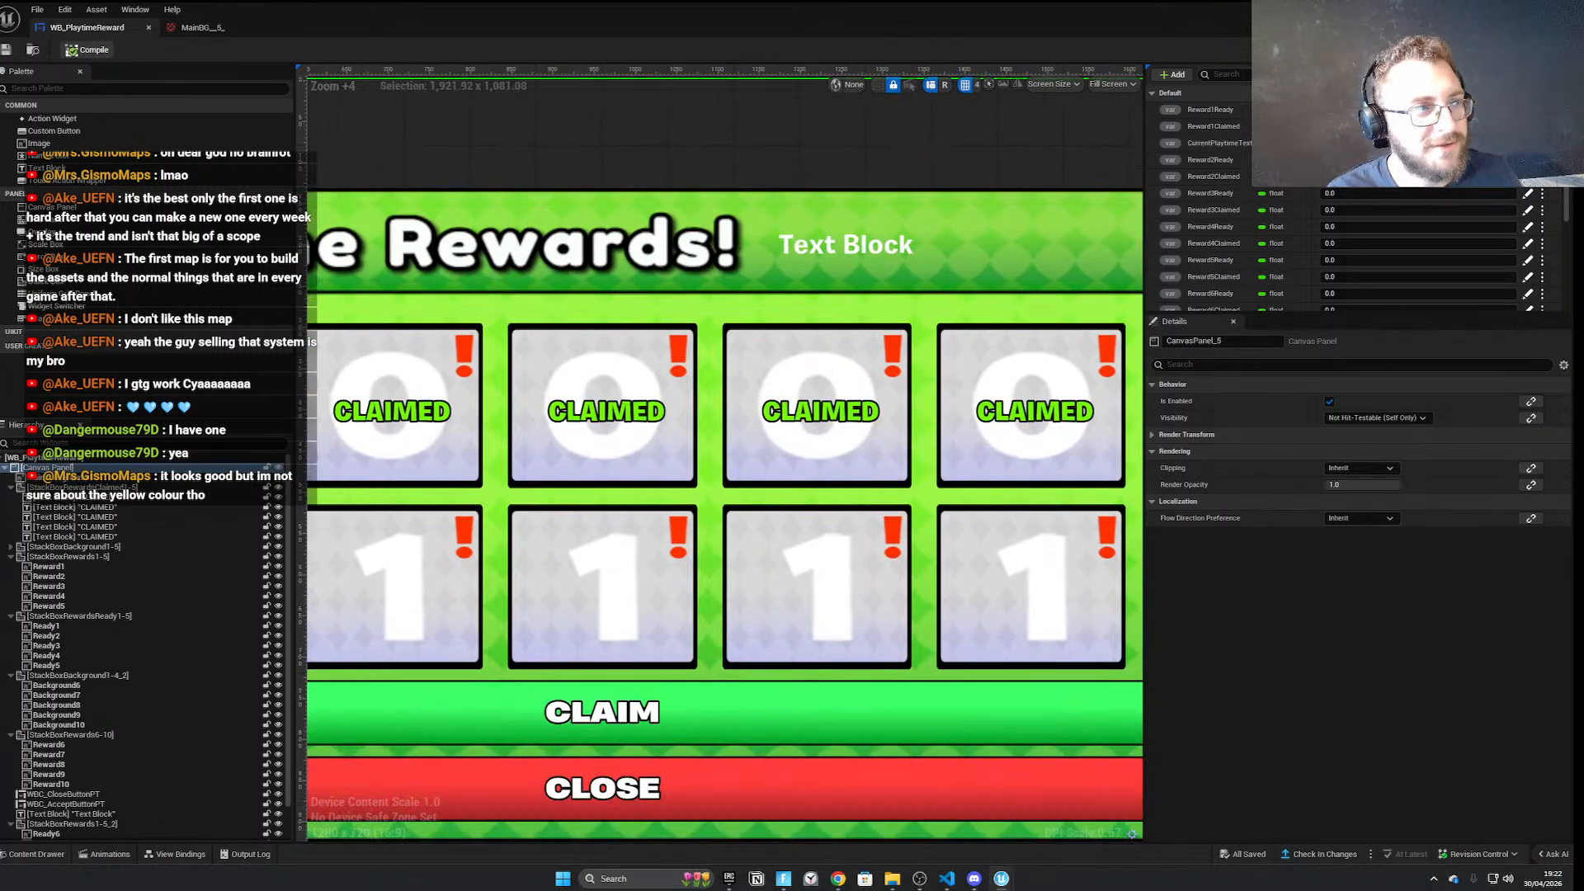
Go back to the MainBG texture and set its Hue to 360 for a blue background
left_click(219, 25)
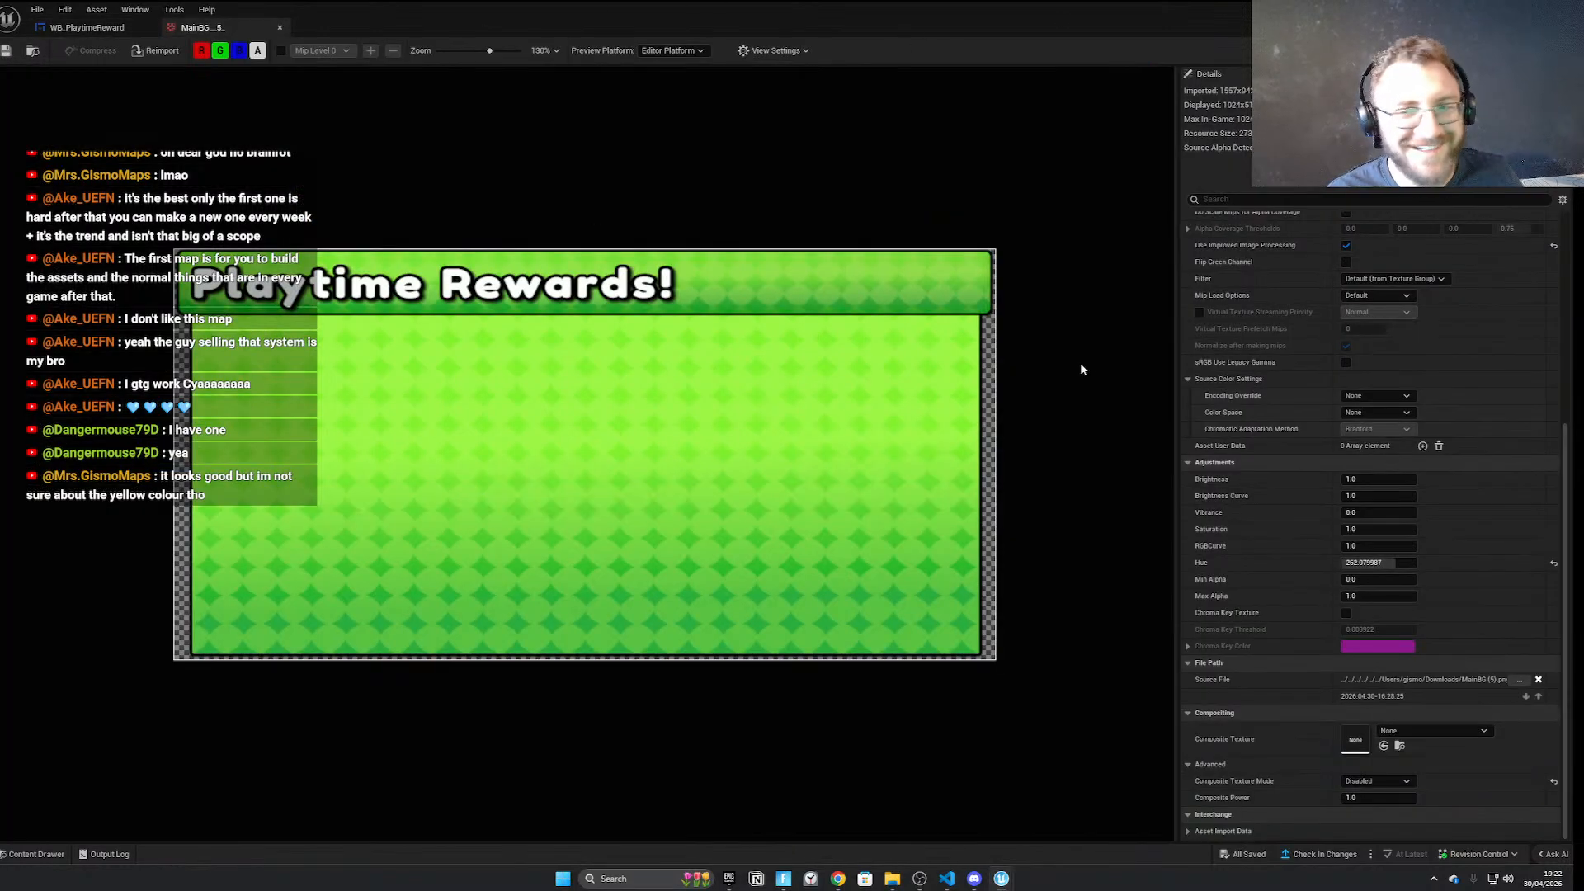
left_click_drag(1407, 562, 1373, 562)
left_click(1379, 563)
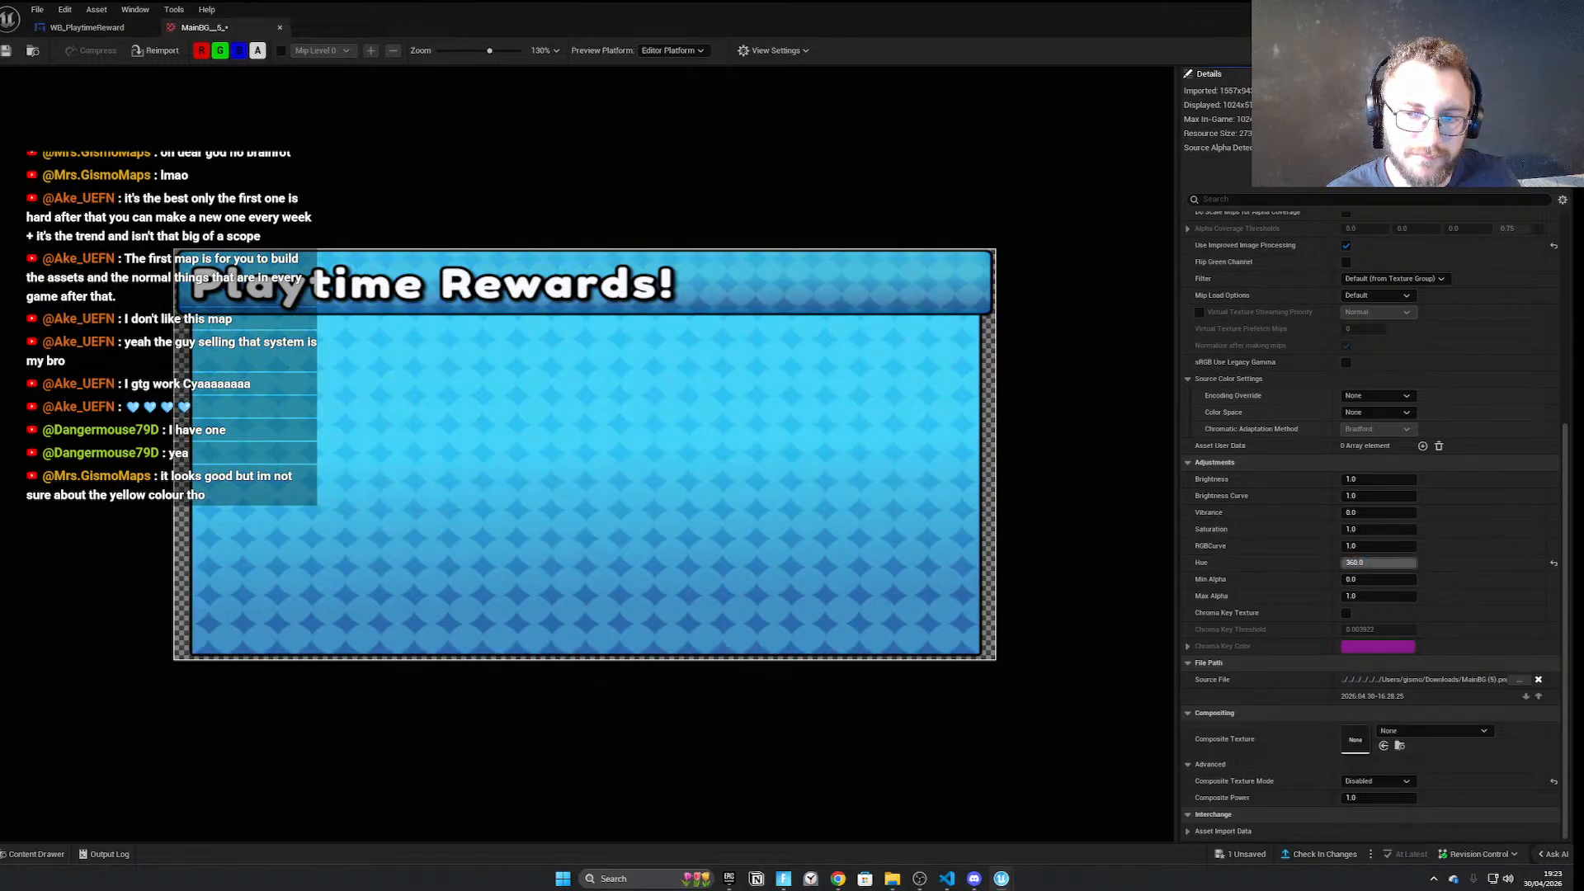
Set the MainBG texture's Hue to 270, save it, and check the green MainBackground in the WB_PlaytimeReward widget
key("Return")
left_click(5, 51)
left_click(71, 29)
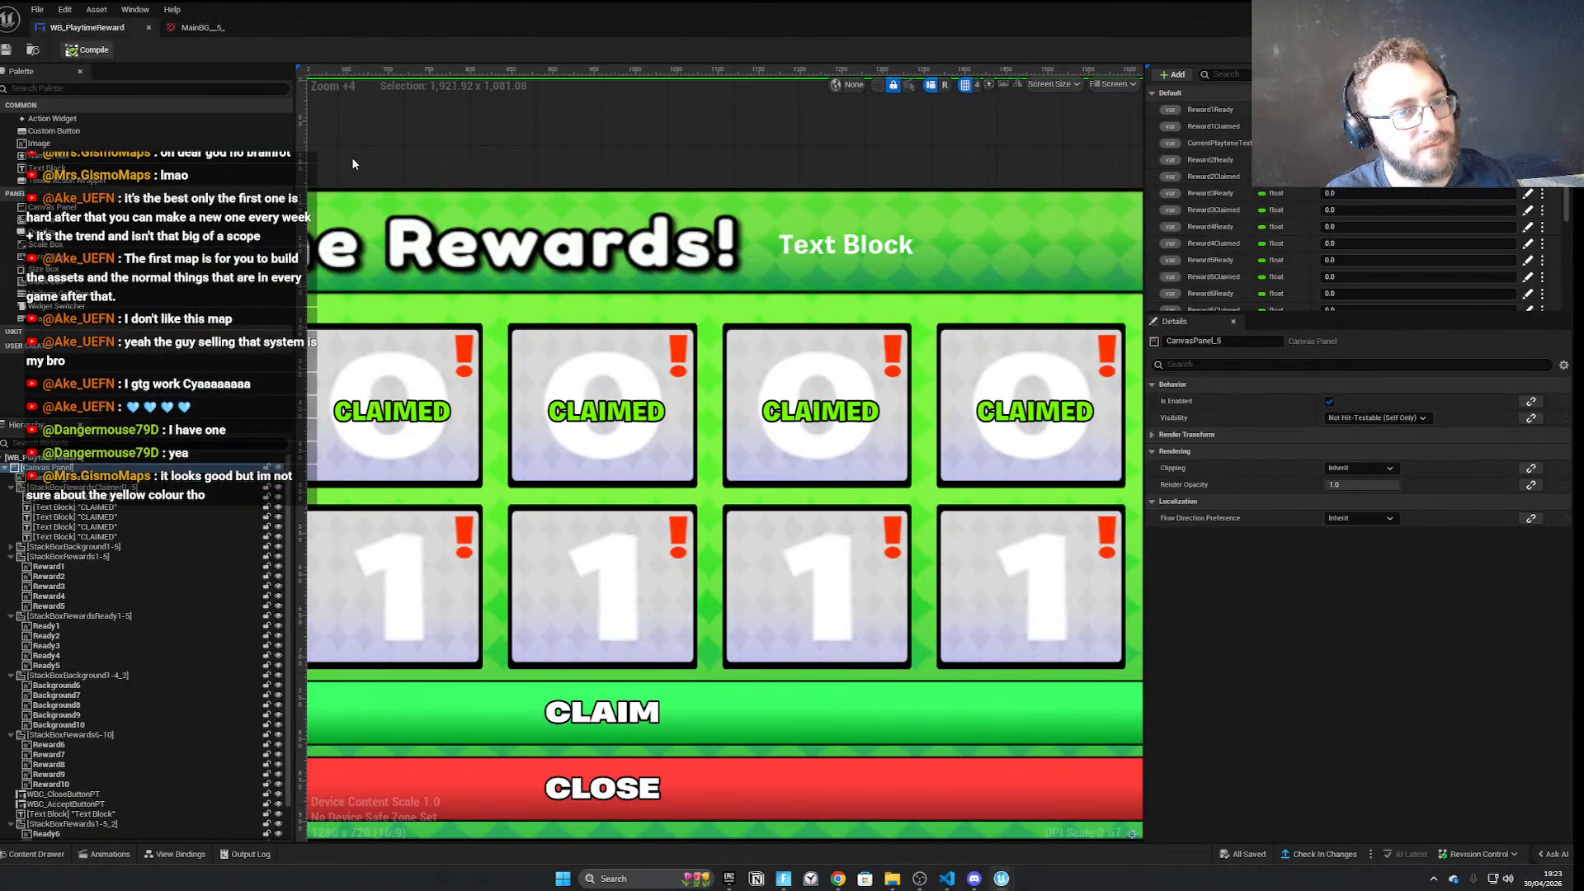
scroll(692, 299, "down", 5)
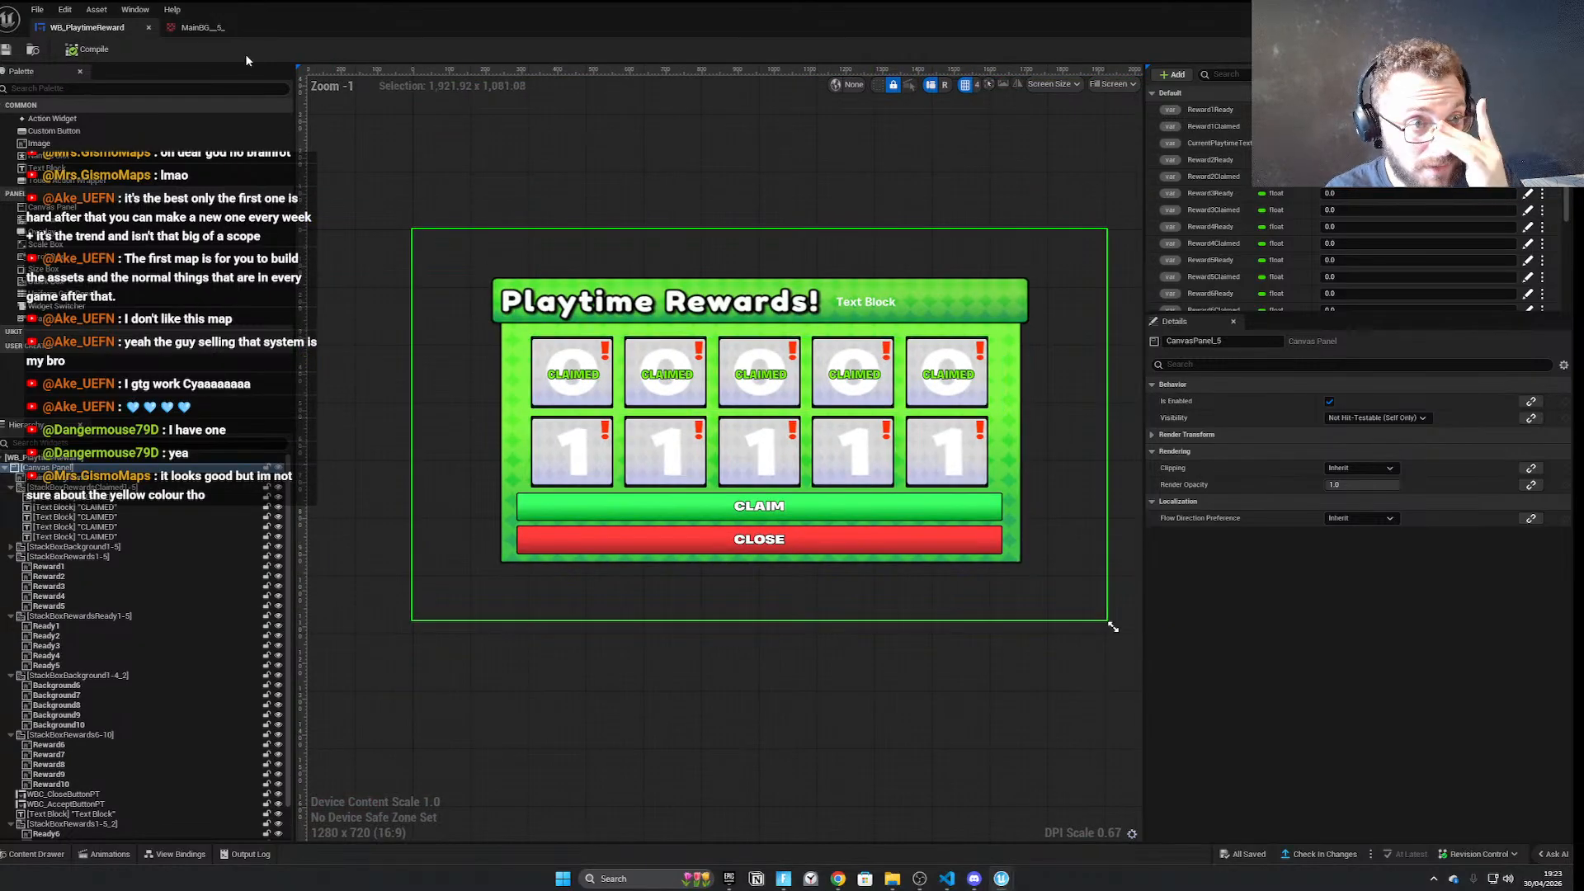
scroll(516, 260, "down", 2)
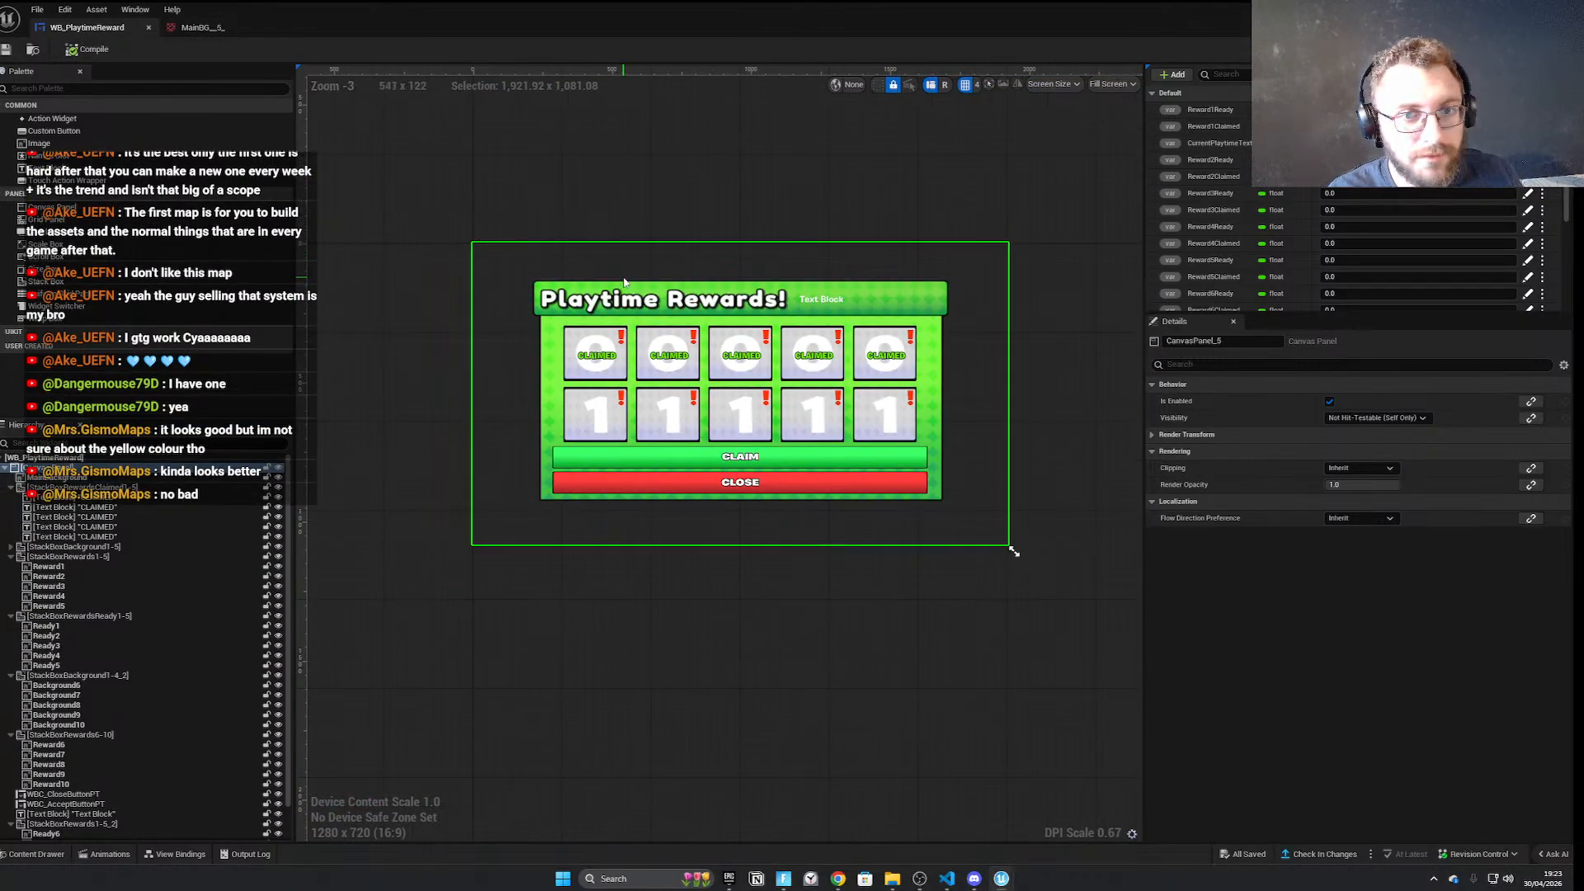
left_click(551, 371)
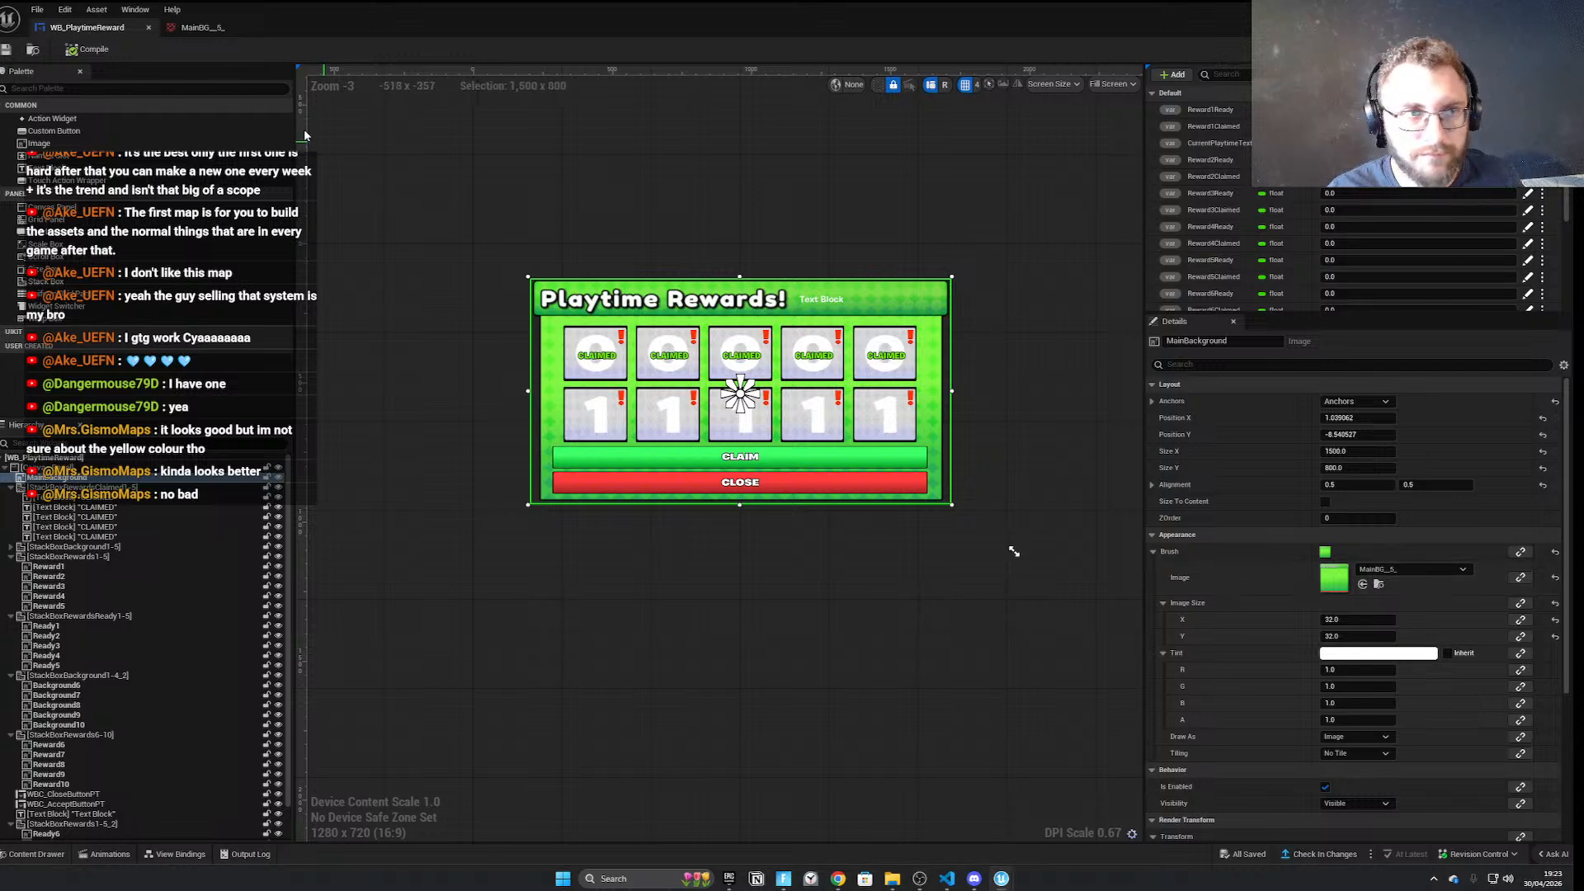
Reset the MainBG texture's Hue to its default, save it and go back to the WB_PlaytimeReward widget
left_click(201, 33)
scroll(1402, 545, "up", 6)
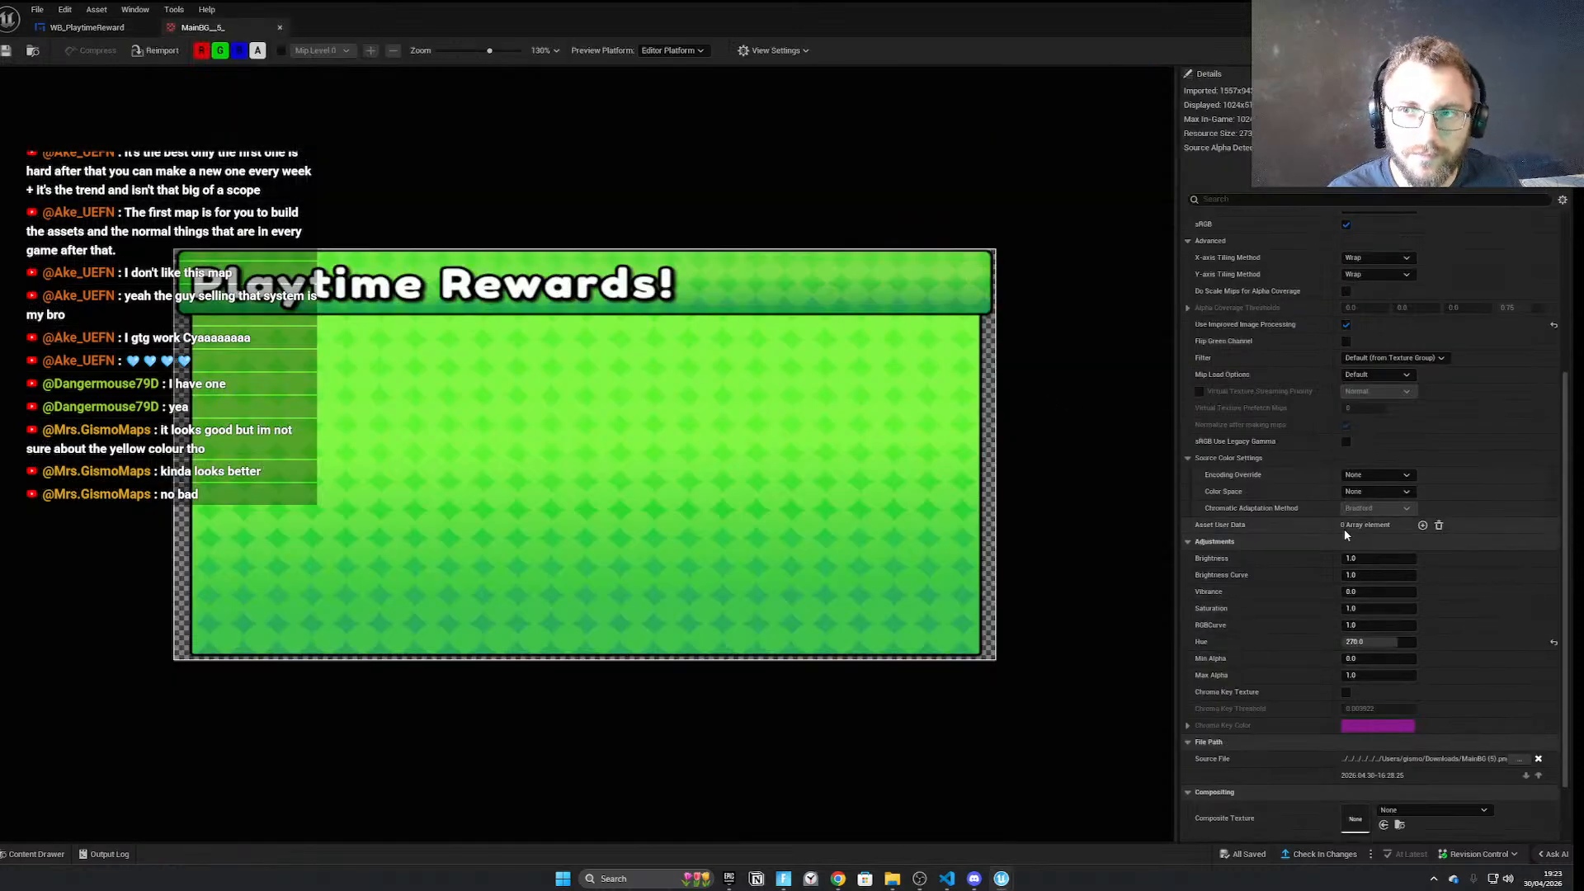
scroll(1109, 581, "up", 2)
scroll(1040, 561, "up", 2)
scroll(578, 496, "down", 5)
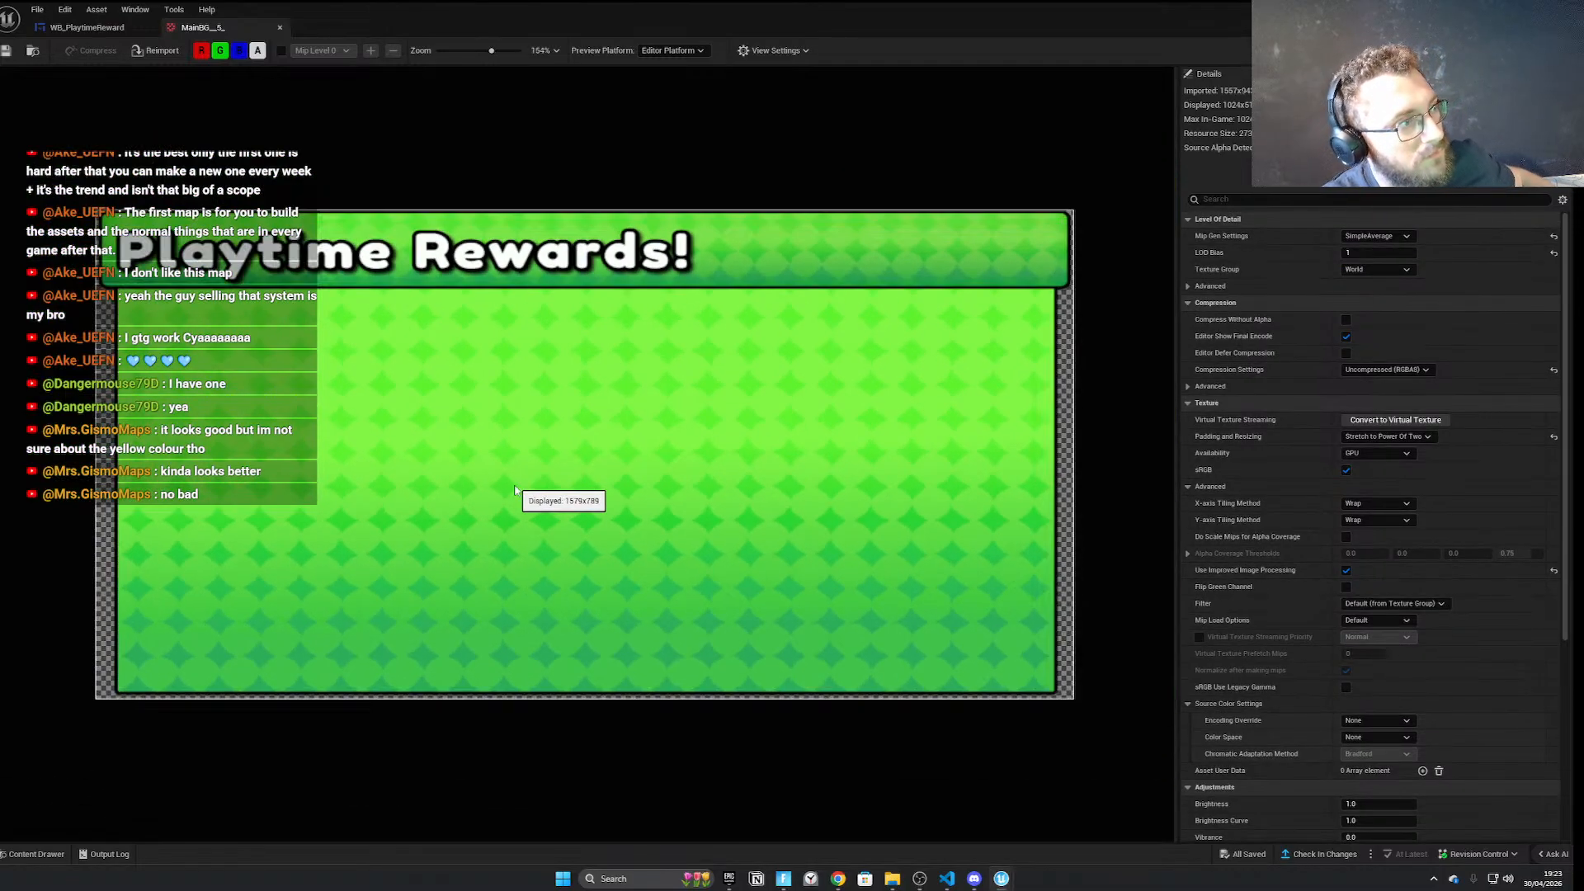
scroll(289, 476, "up", 1)
scroll(86, 295, "up", 4)
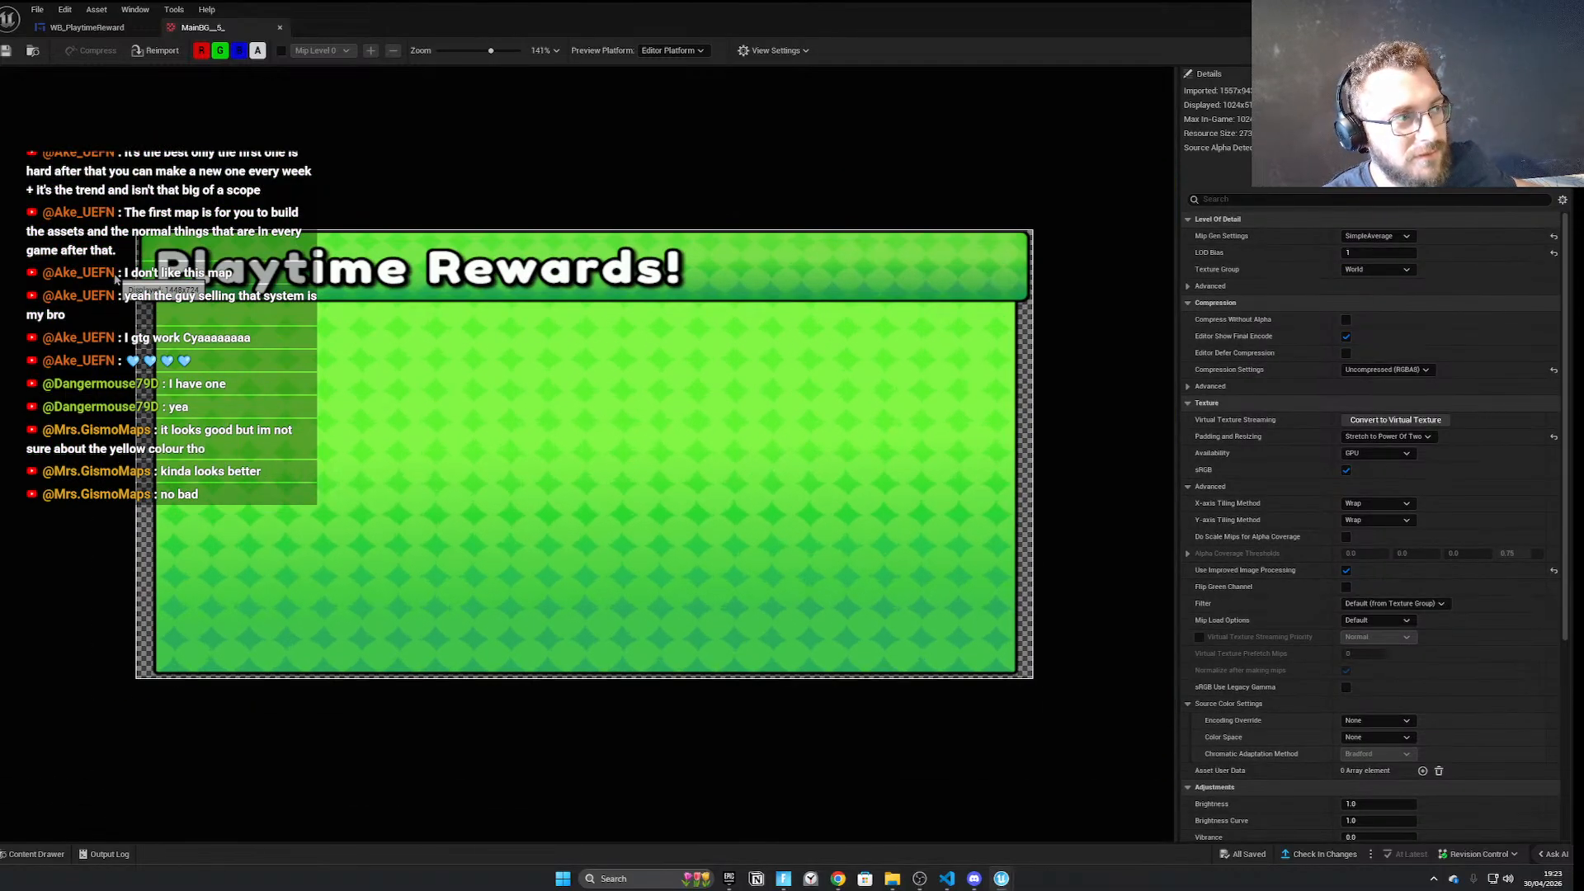
scroll(1271, 627, "down", 5)
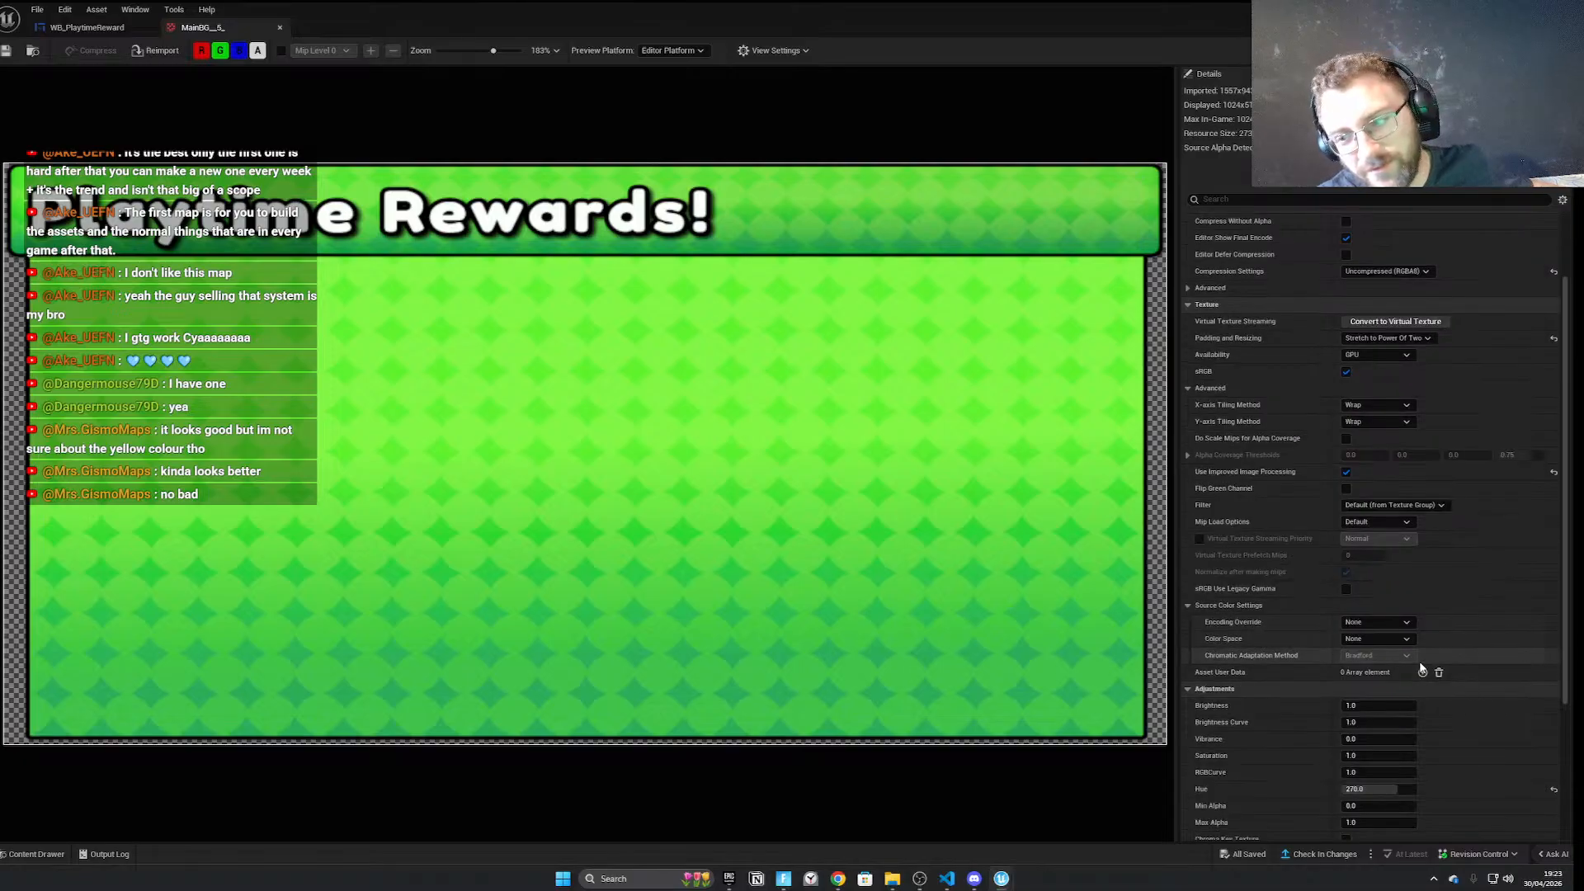
left_click(1553, 689)
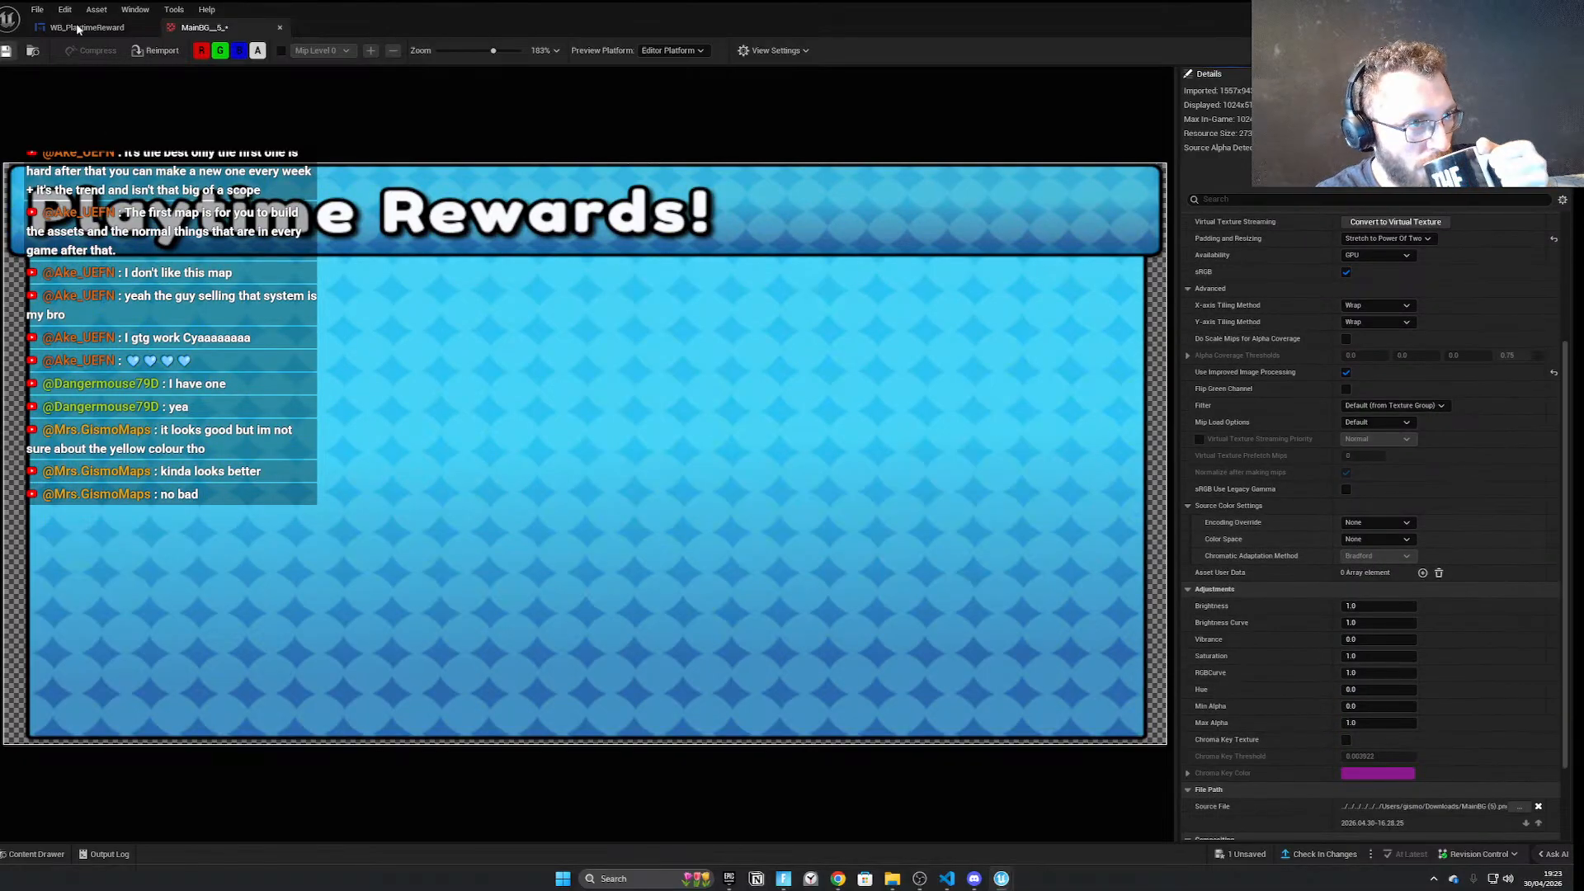
left_click(78, 28)
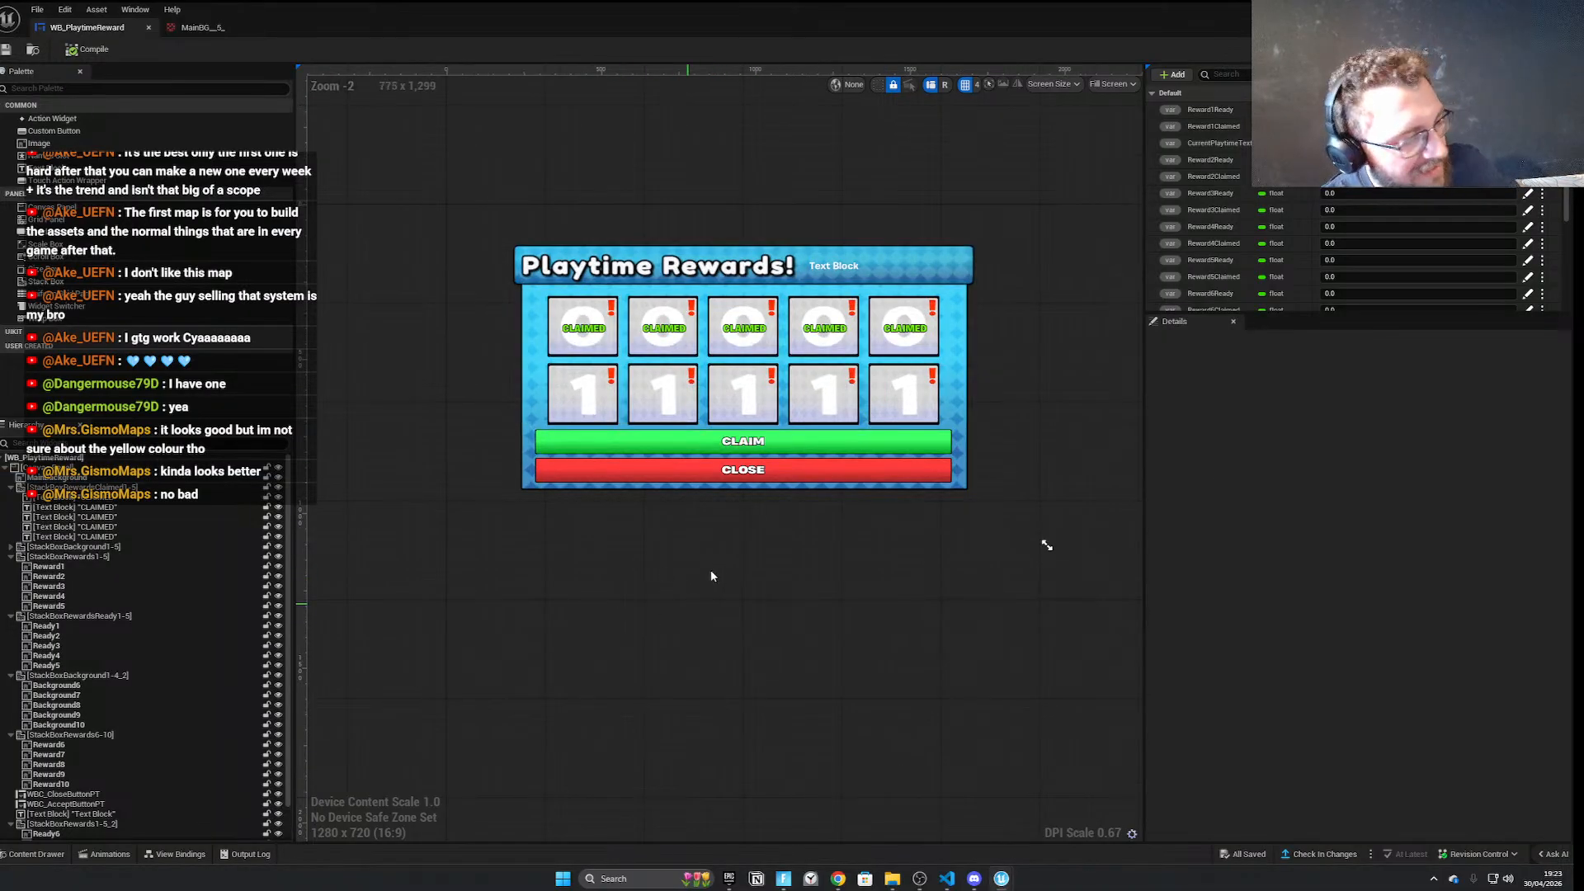
Locate the MainBackground image's texture in the project content, create a material from it and open that material
left_click(907, 242)
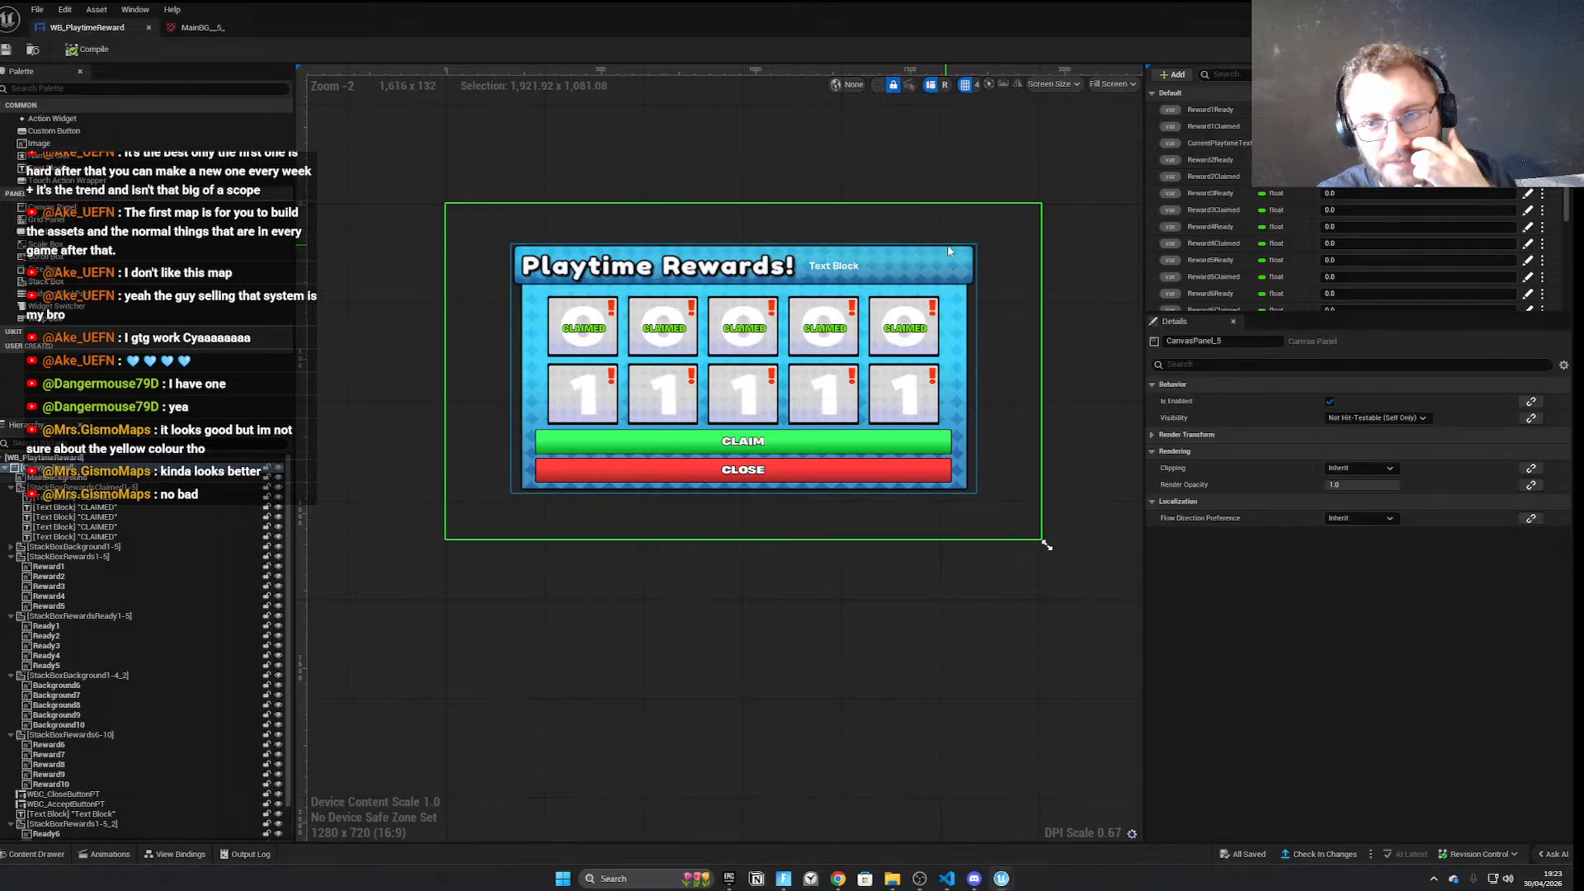
left_click(947, 254)
left_click(1378, 585)
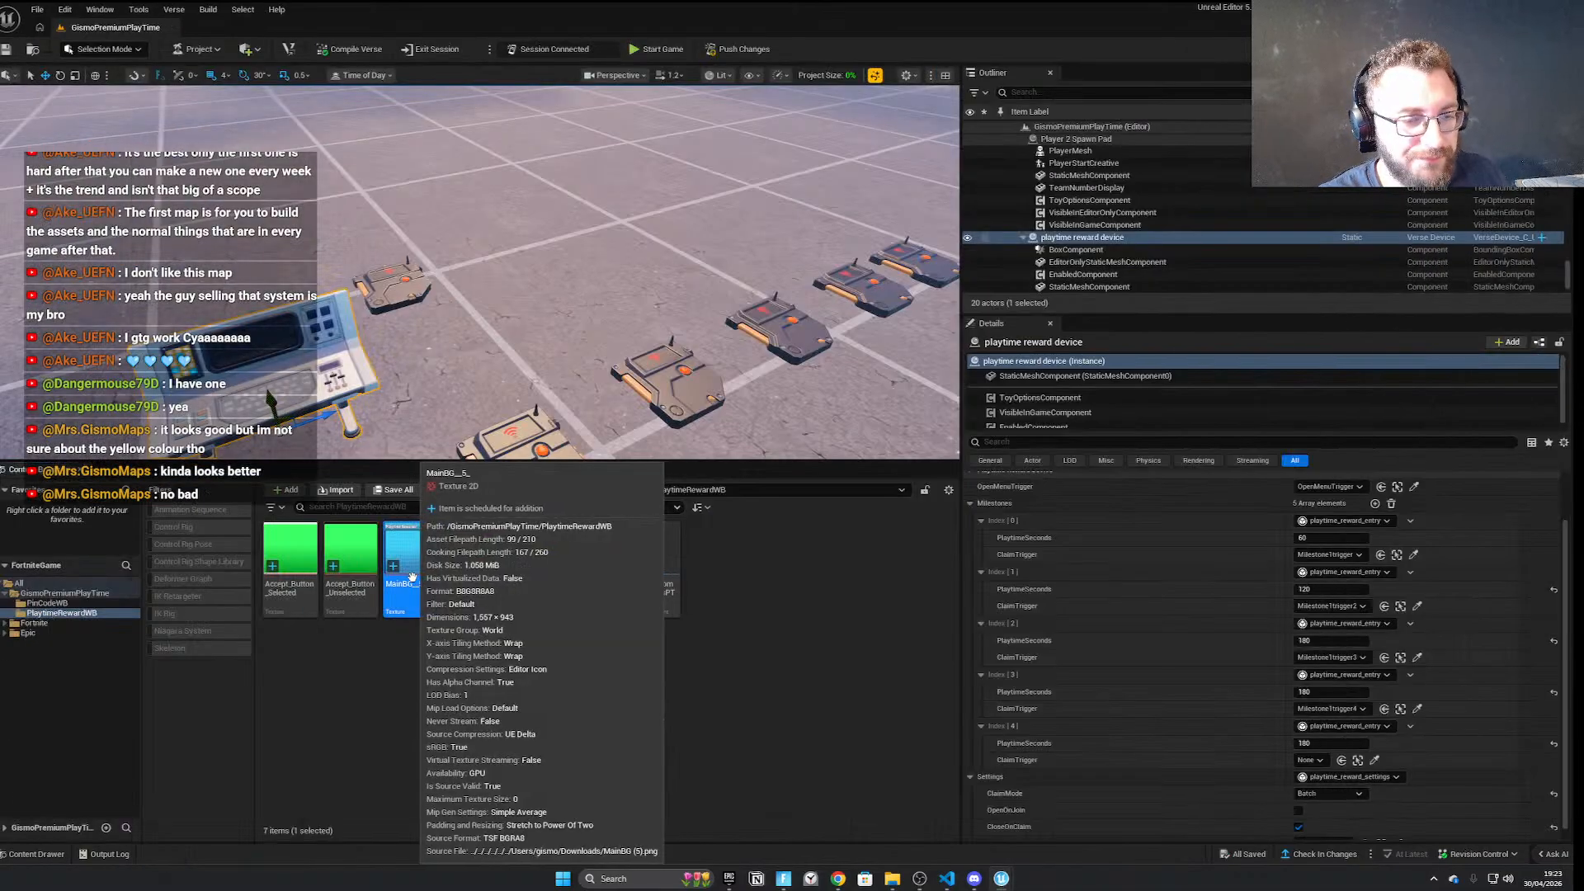
right_click(408, 571)
left_click(483, 168)
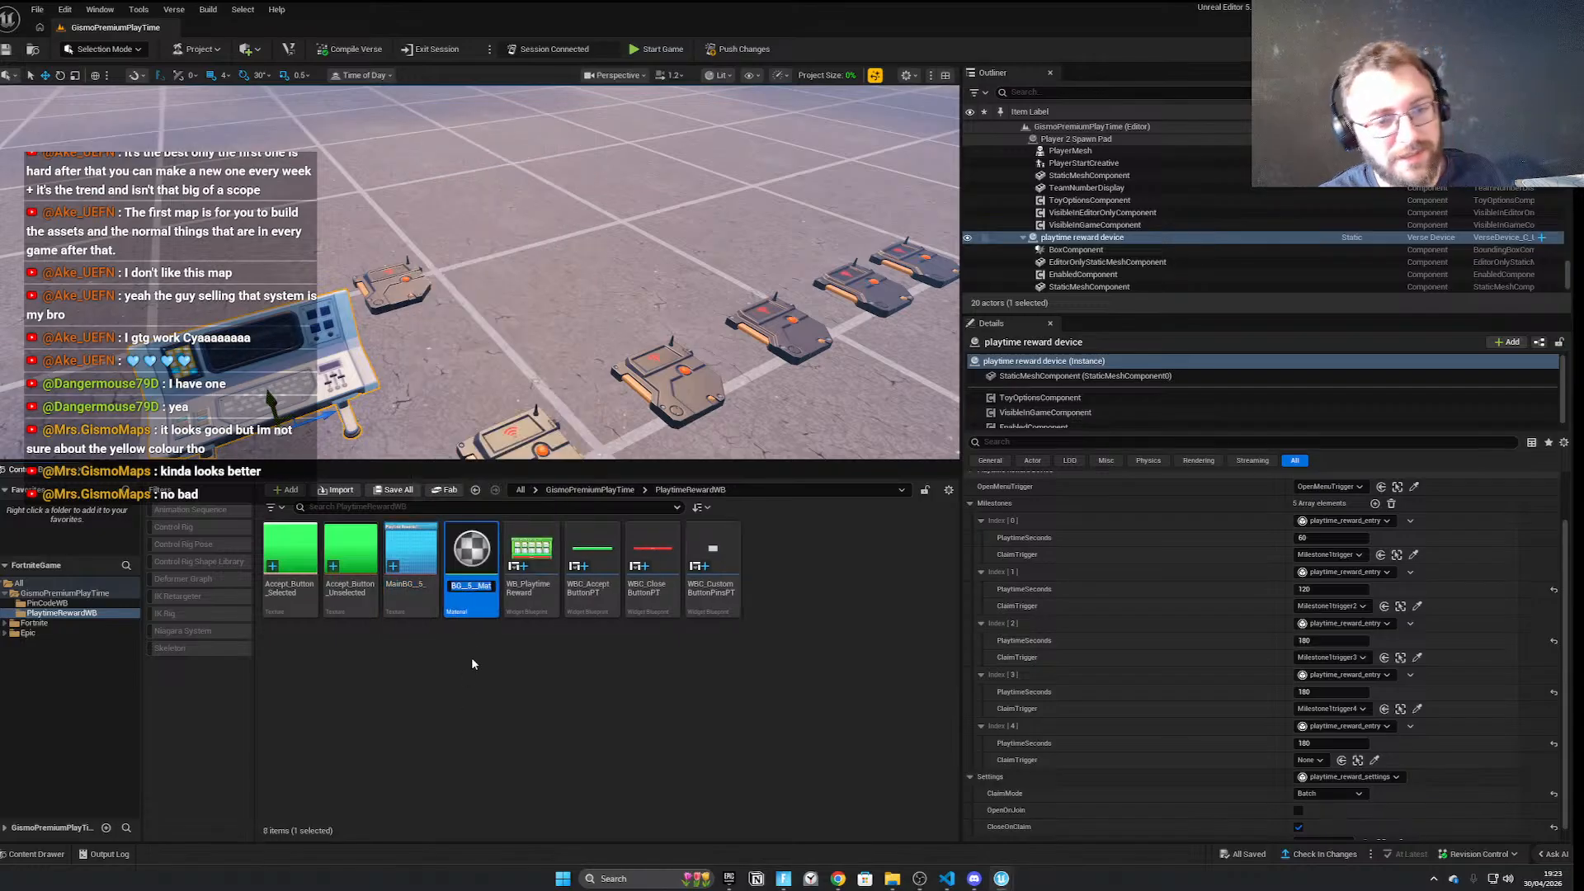
double_click(464, 569)
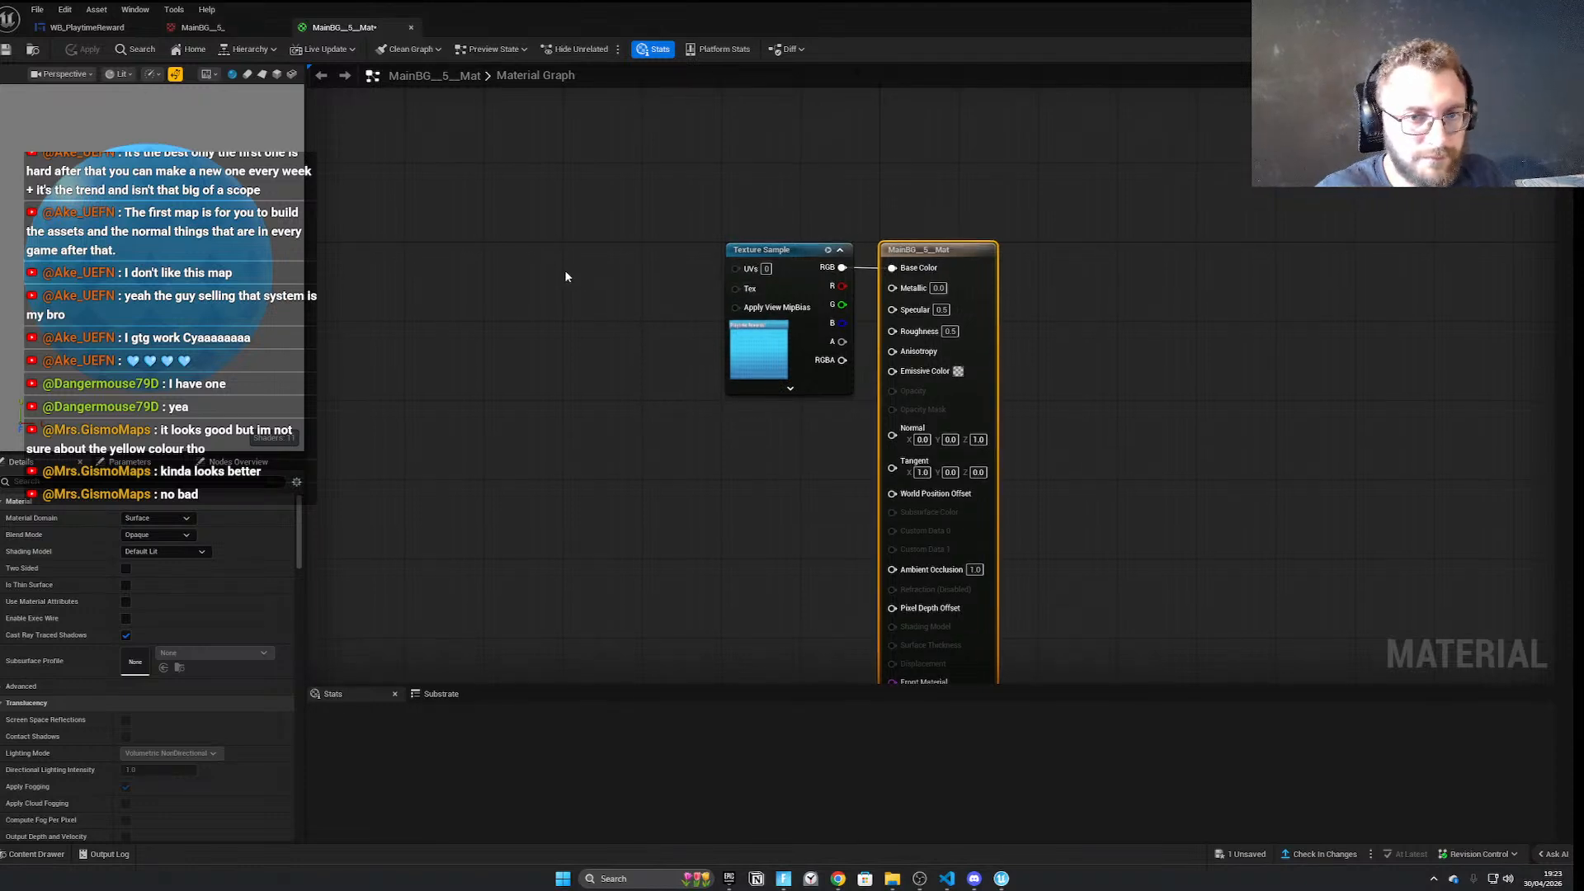
Add a Multiply node and route the Texture Sample's RGB through its A input into Base Color, spacing out the nodes
right_click(545, 303)
type("multi")
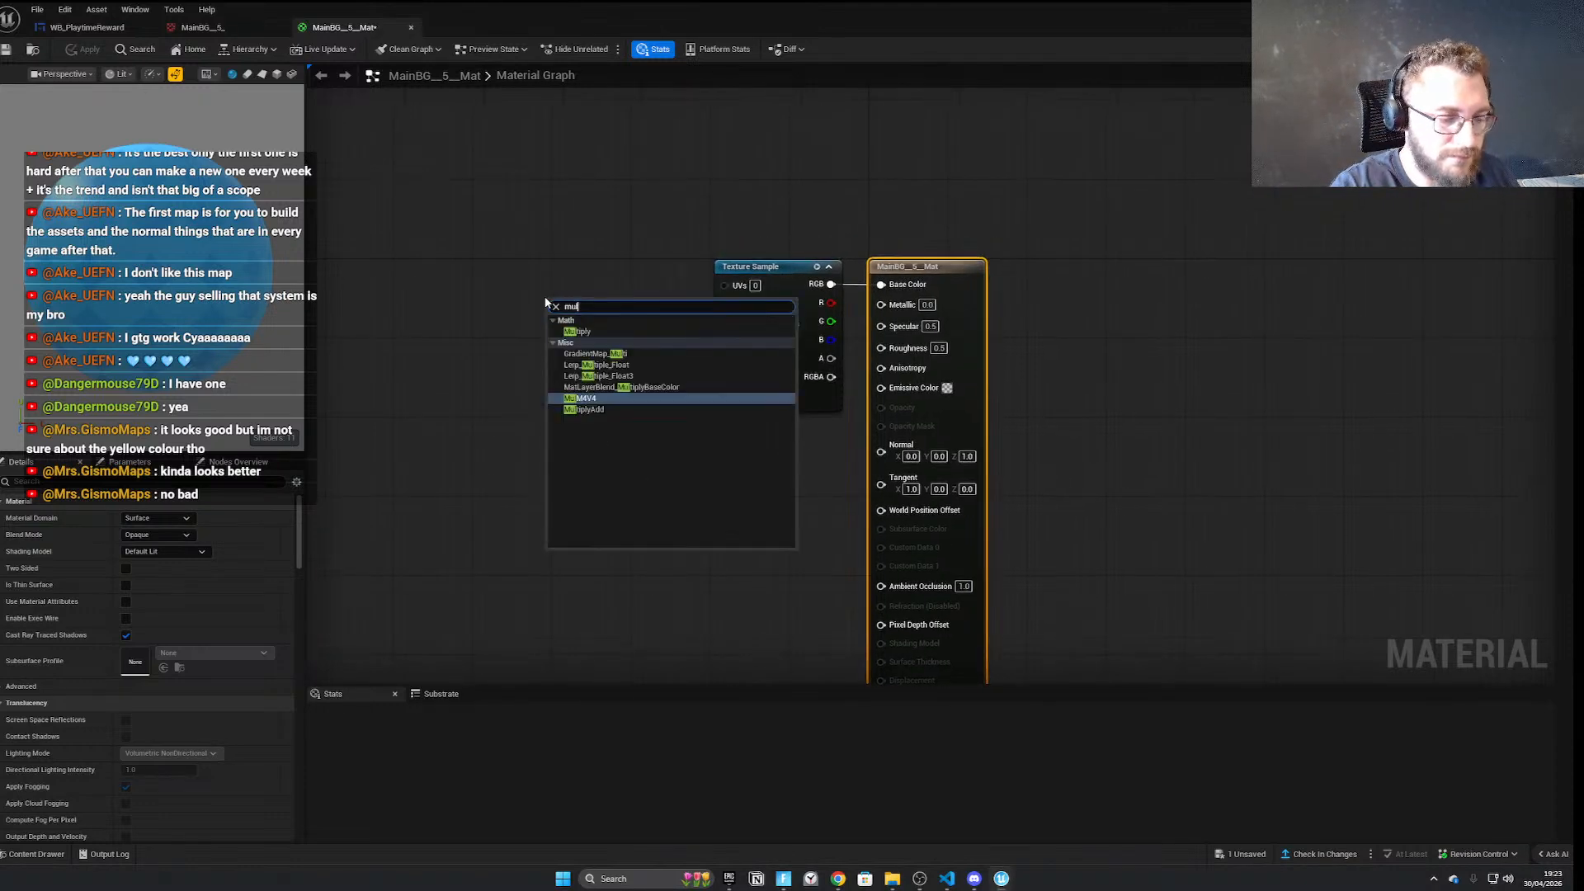
key("BackSpace")
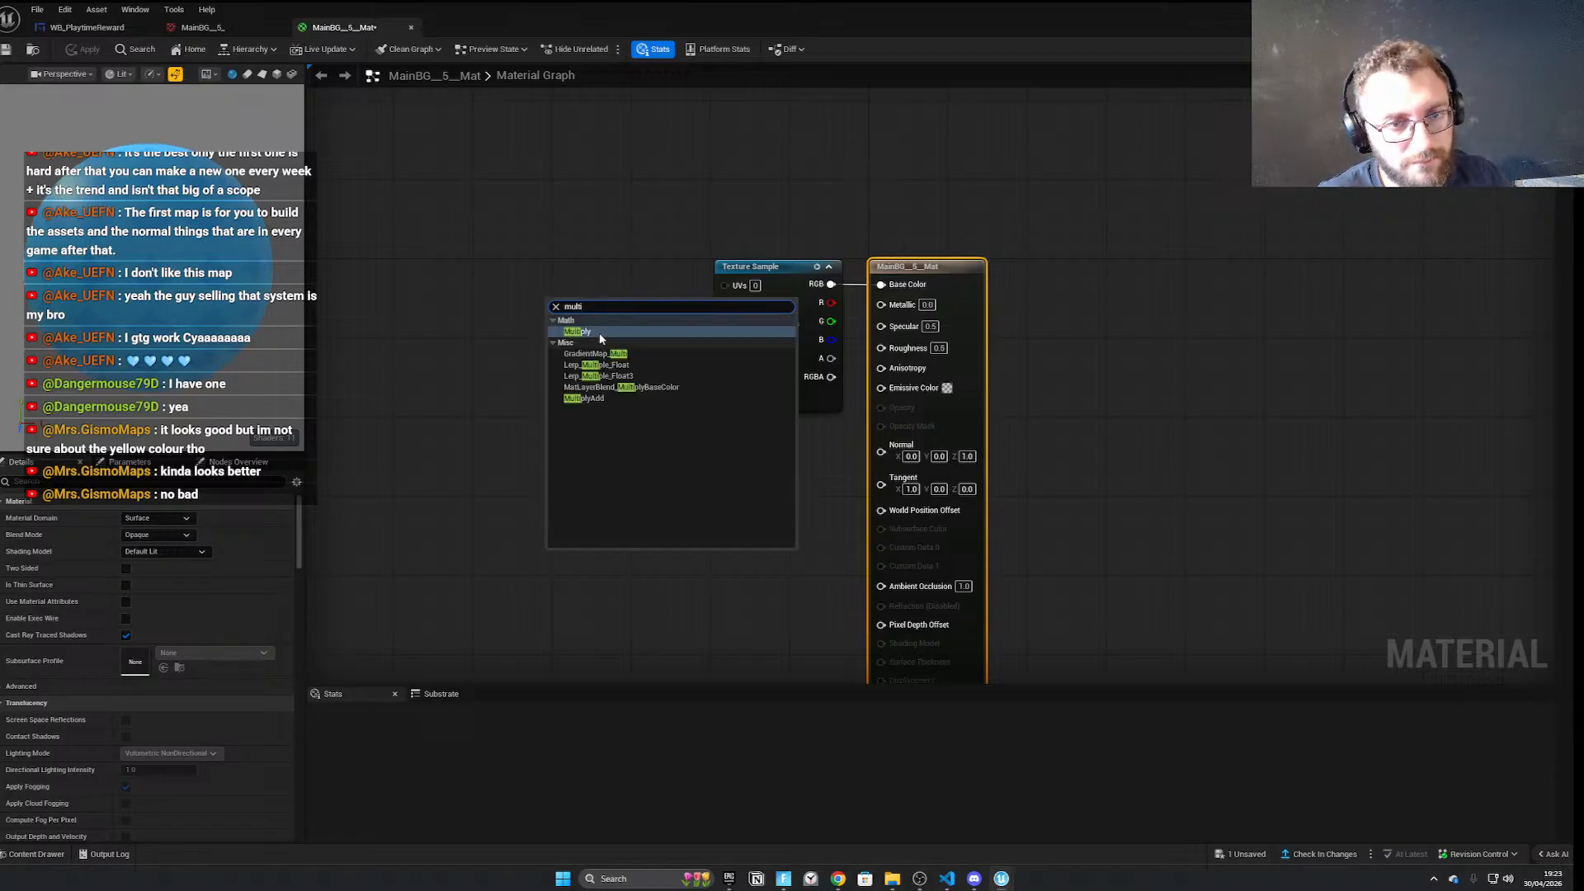
left_click(598, 335)
left_click_drag(763, 274, 651, 447)
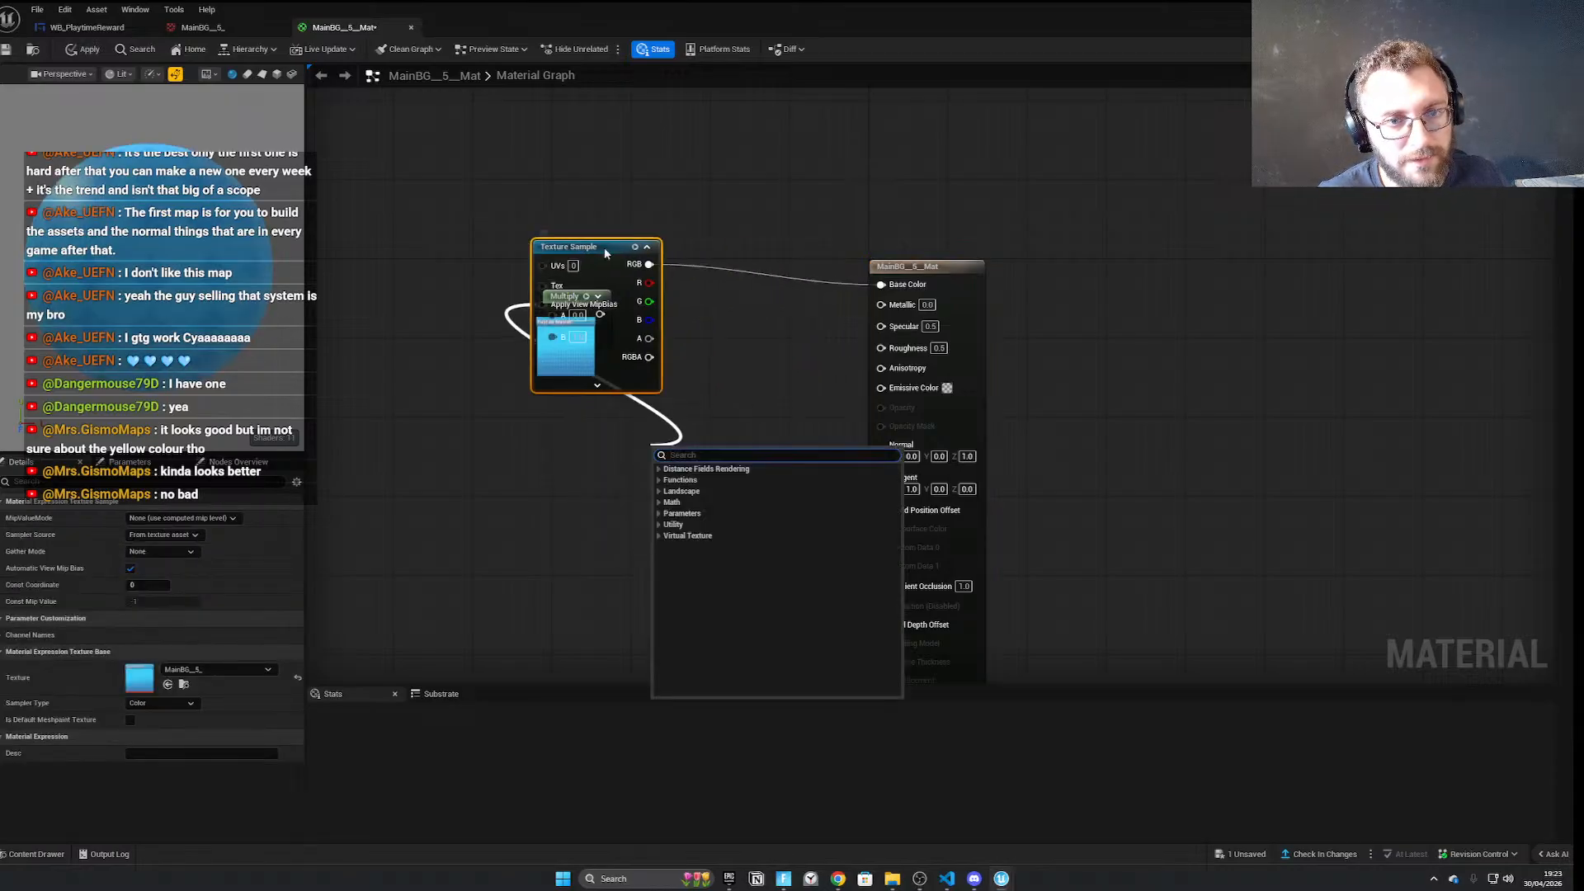
left_click_drag(598, 245, 630, 195)
left_click_drag(554, 296, 713, 286)
left_click_drag(687, 215, 668, 284)
left_click_drag(758, 304, 881, 284)
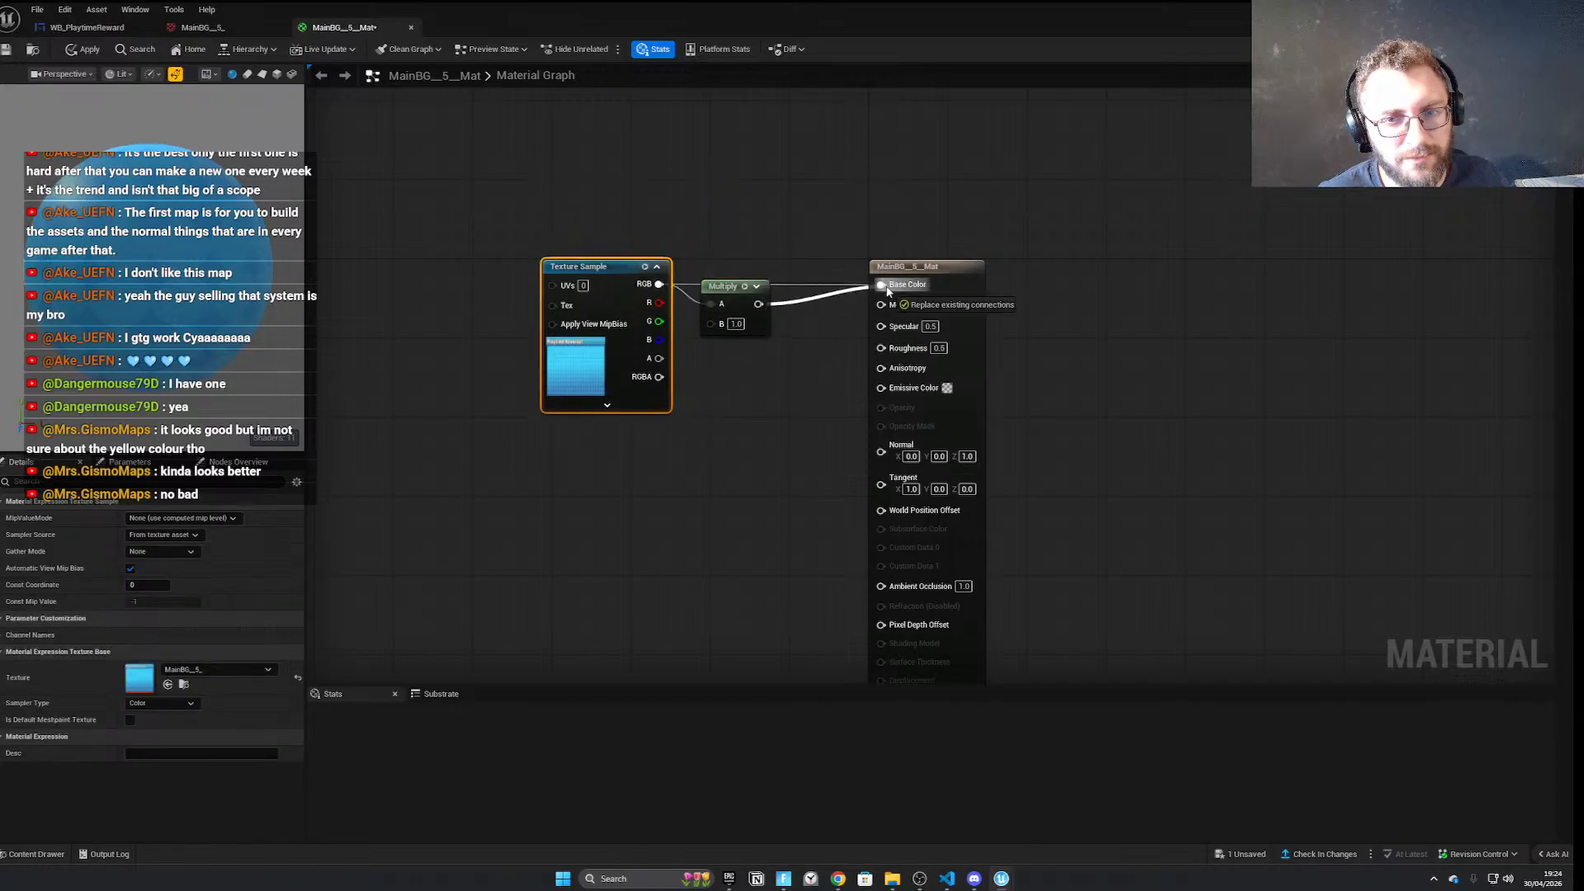
left_click_drag(659, 283, 711, 303)
left_click_drag(614, 295, 545, 236)
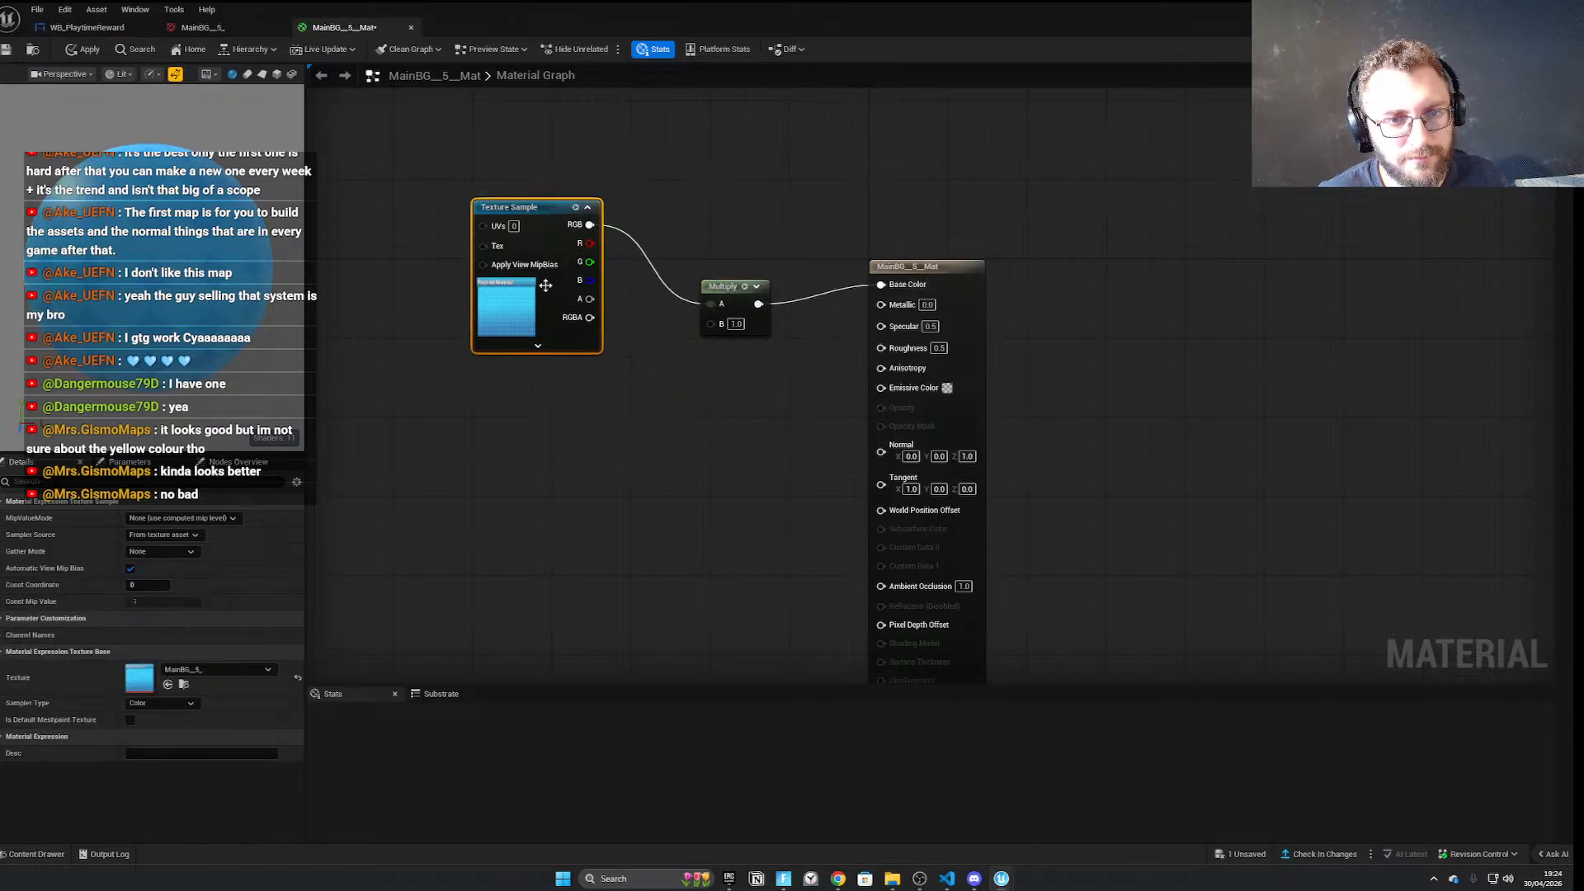
key("1")
left_click(561, 431)
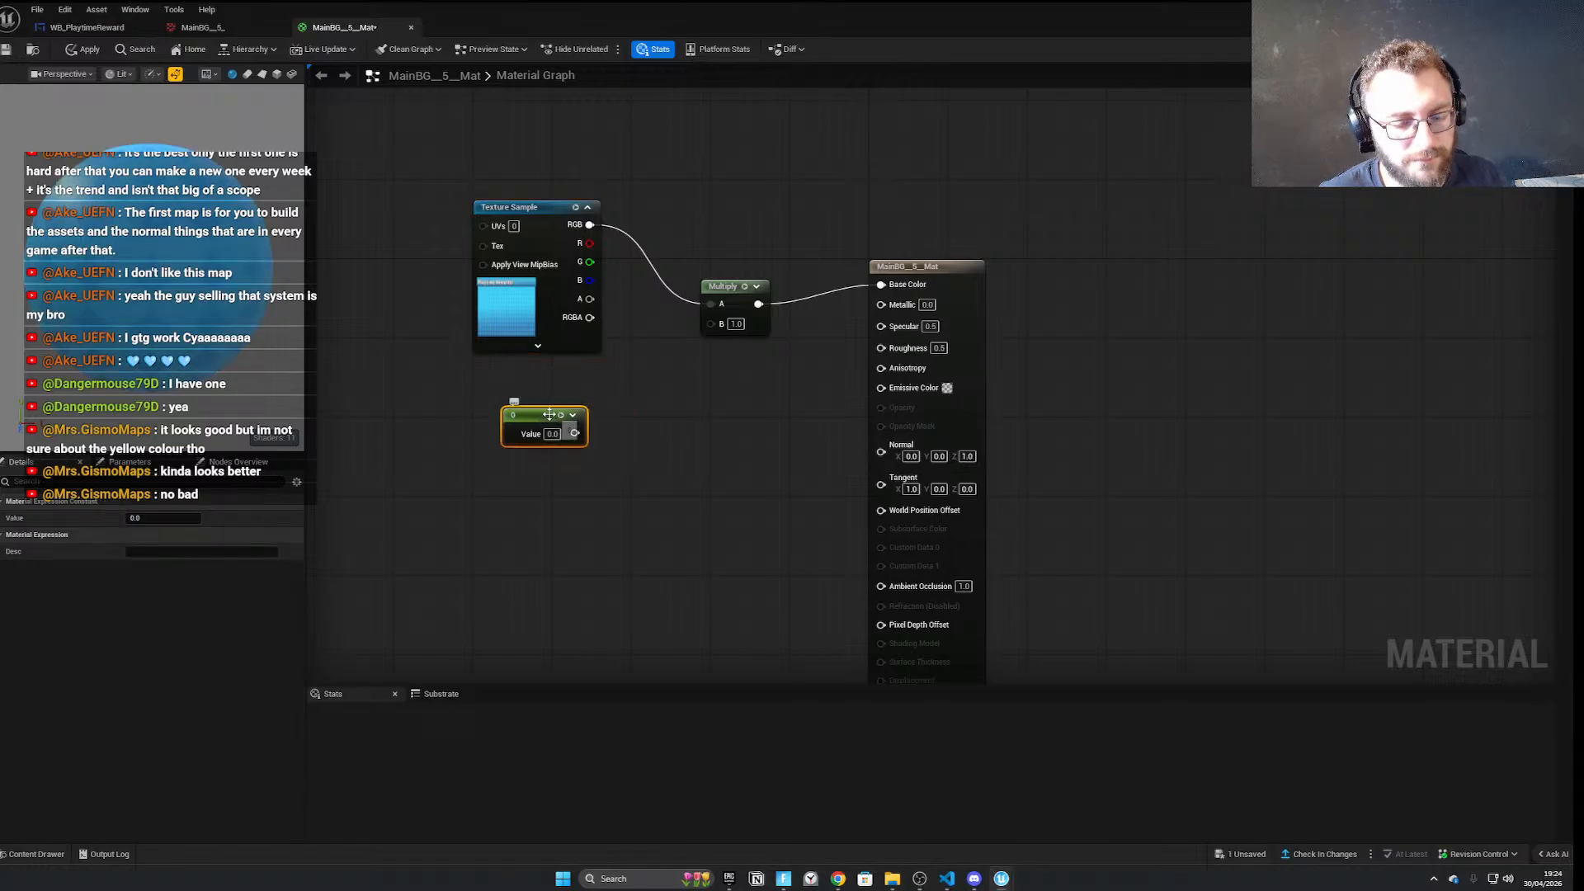
key("Delete")
Add a three-component constant colour node below the Texture Sample and connect it to the Multiply node's B input
key("3")
left_click(548, 412)
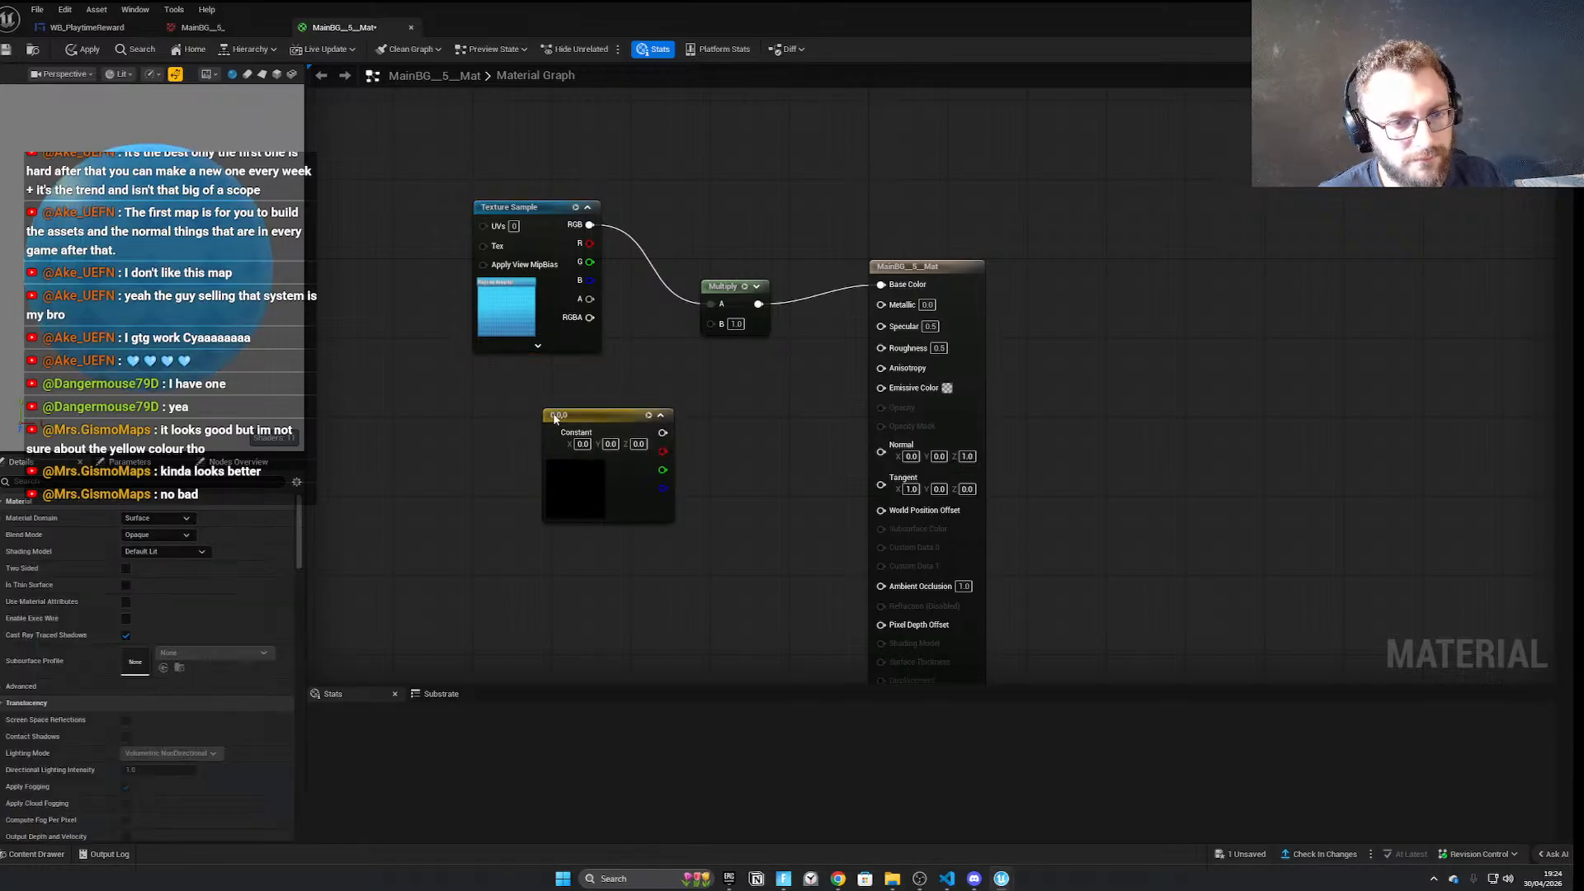
left_click_drag(711, 319, 713, 324)
right_click_drag(622, 415, 612, 421)
key("Escape")
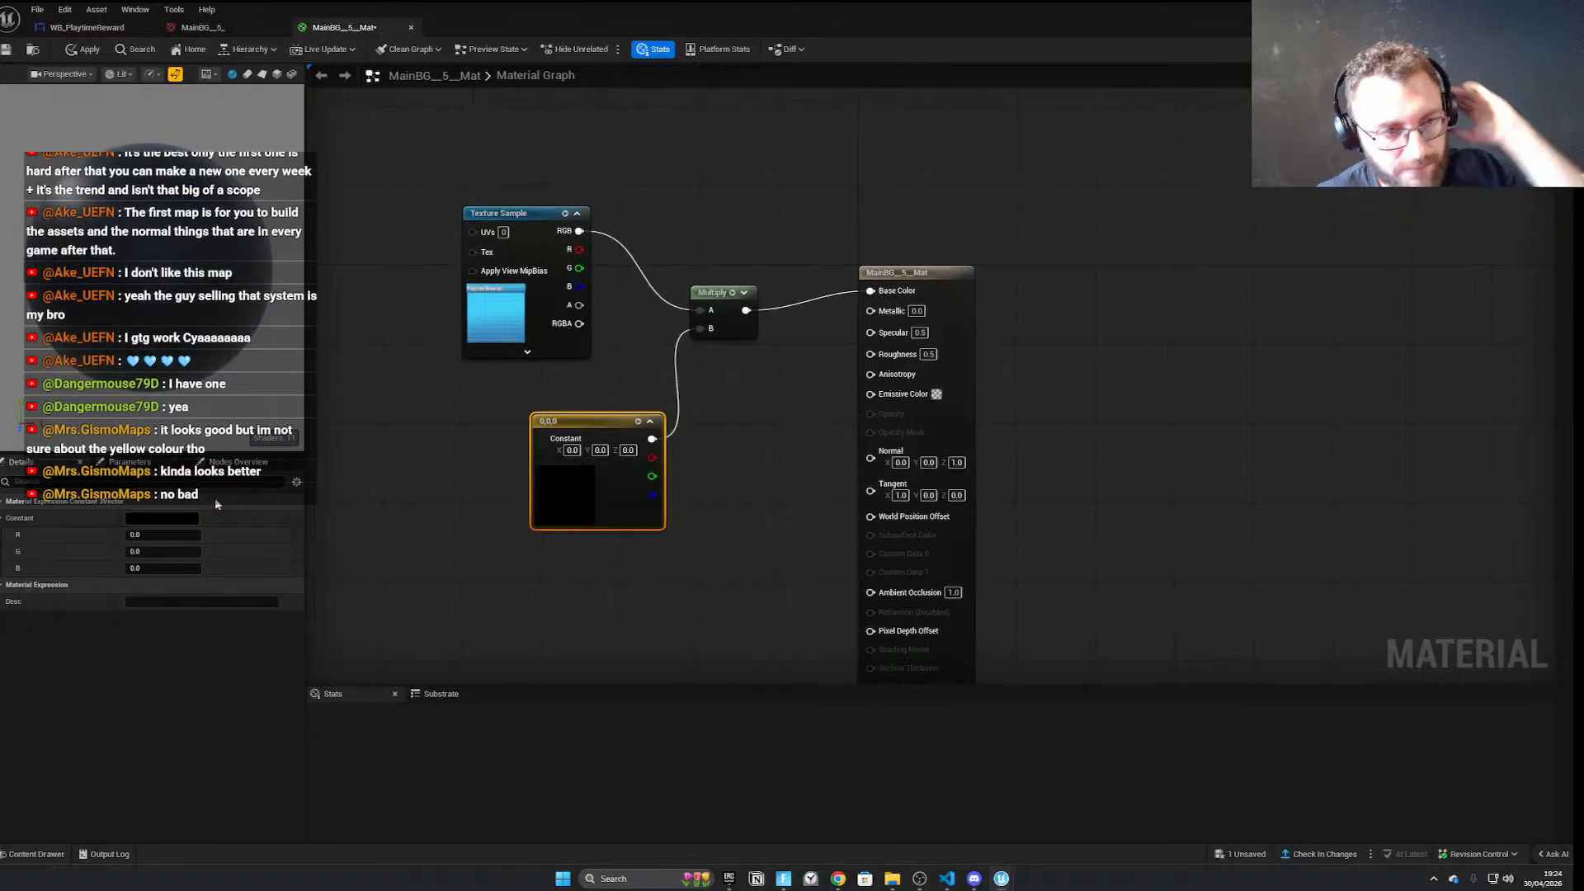
Set the constant's colour to a mint green with R 0.11, G 1.0 and B 0.525724
left_click(448, 417)
double_click(590, 487)
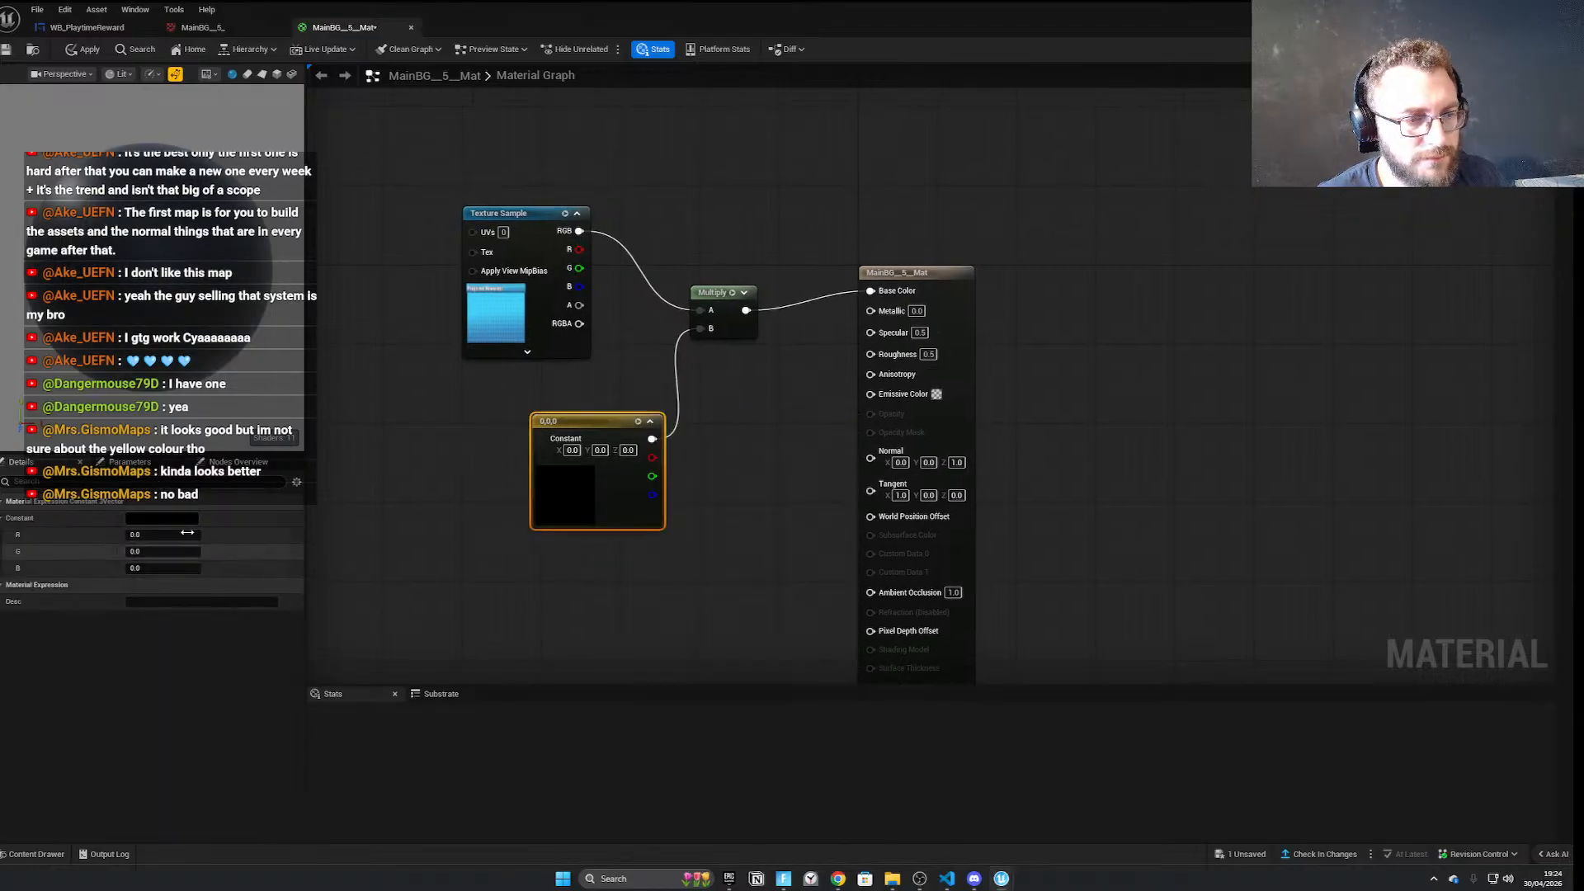
left_click(277, 592)
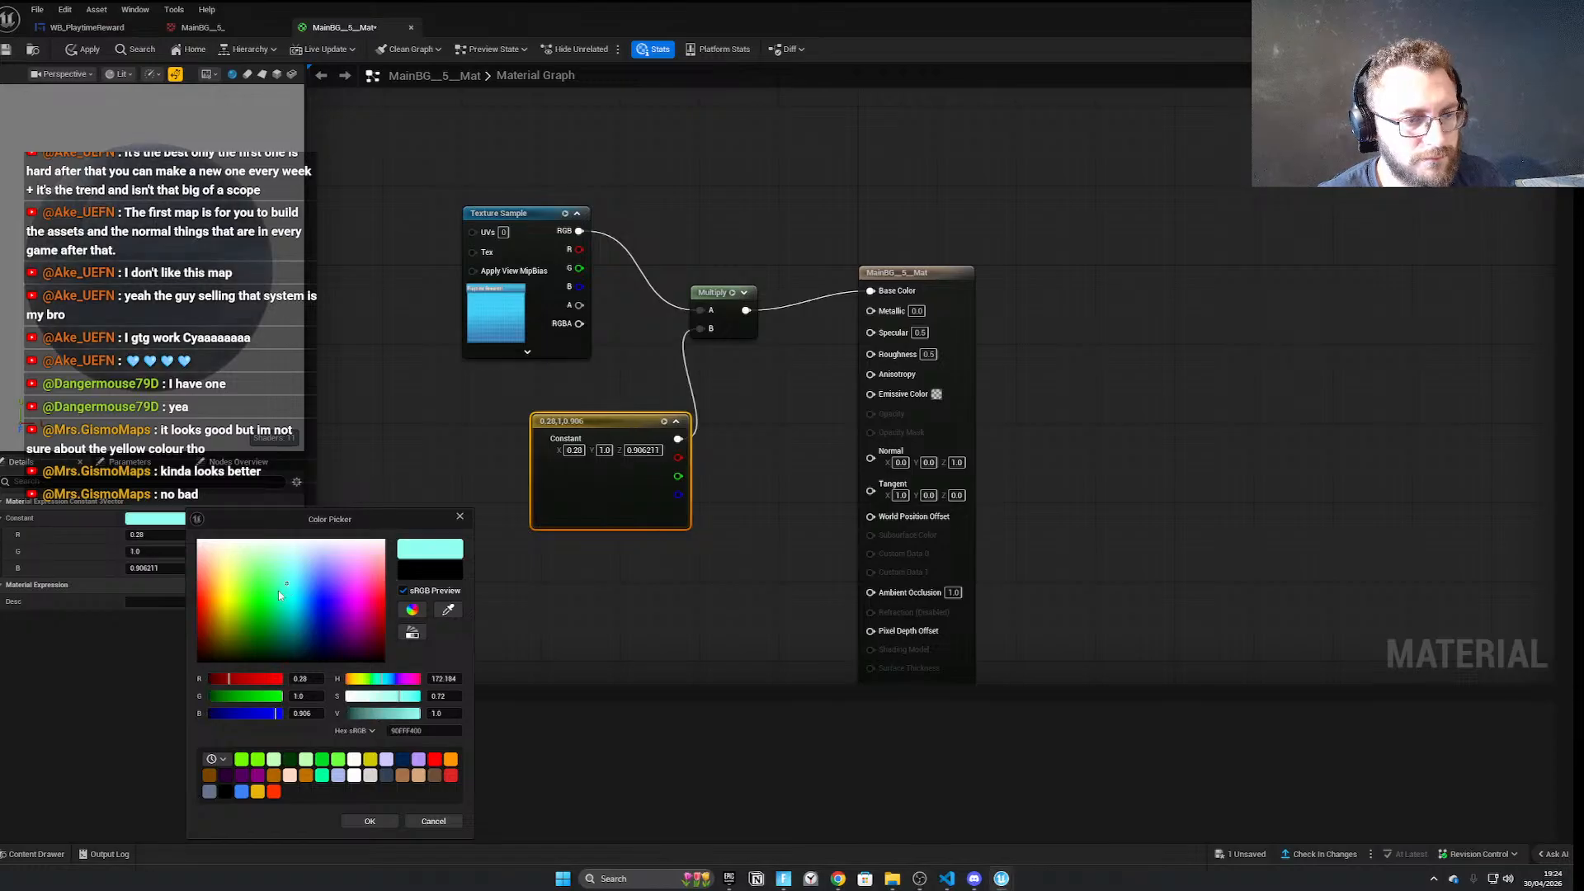
left_click(373, 821)
Change the Material Domain to User Interface and connect the Multiply output to Final Color
left_click(132, 462)
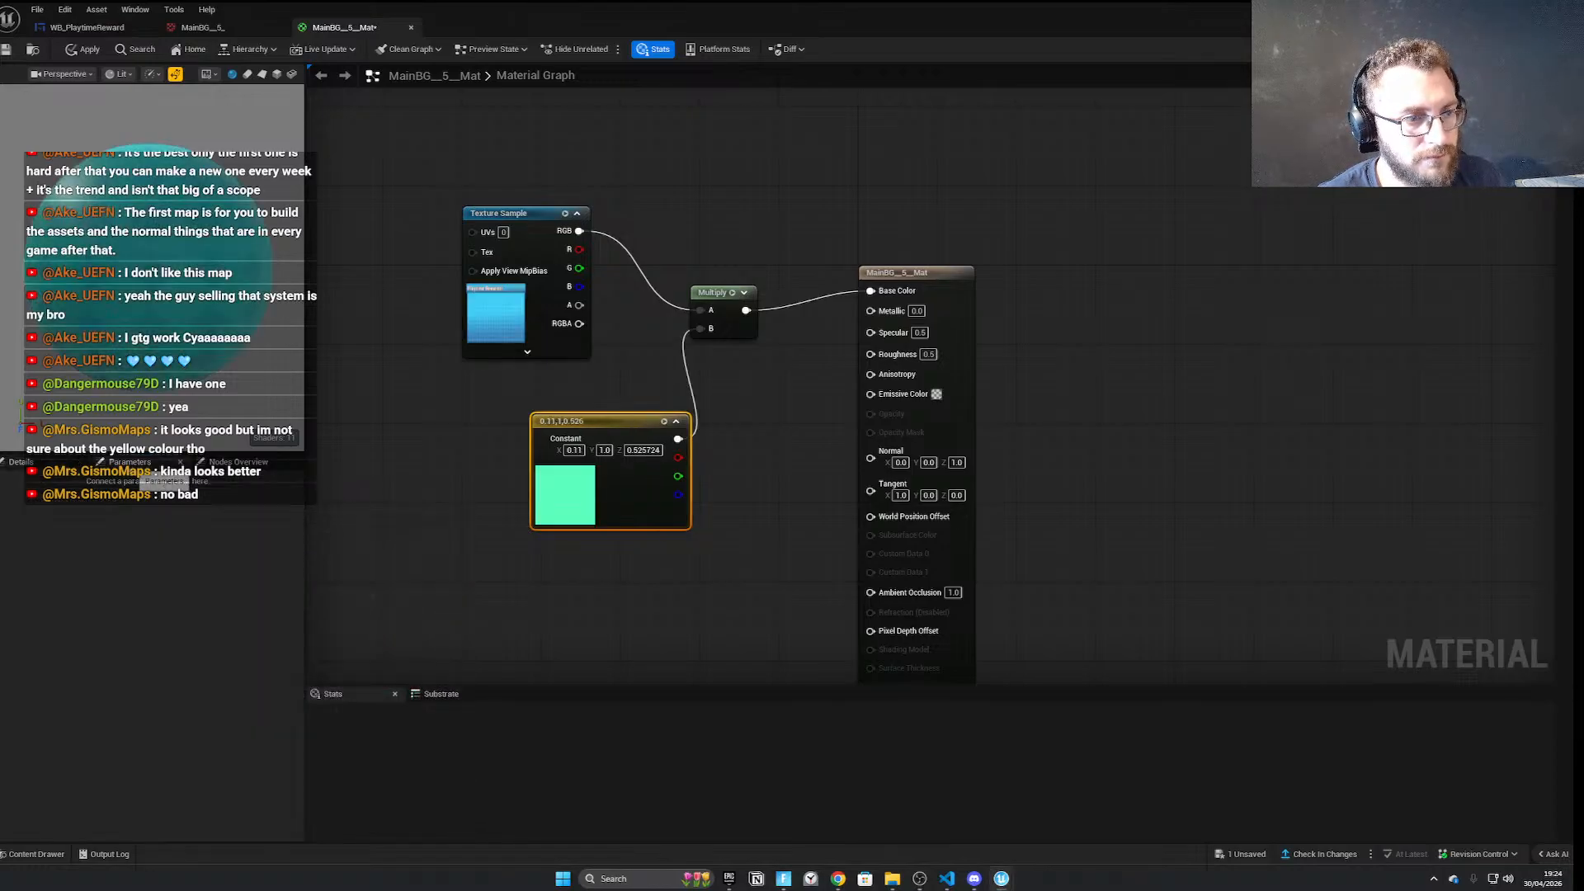
left_click(500, 408)
left_click(20, 462)
left_click(157, 518)
left_click(156, 530)
left_click(165, 535)
left_click(166, 517)
left_click(146, 589)
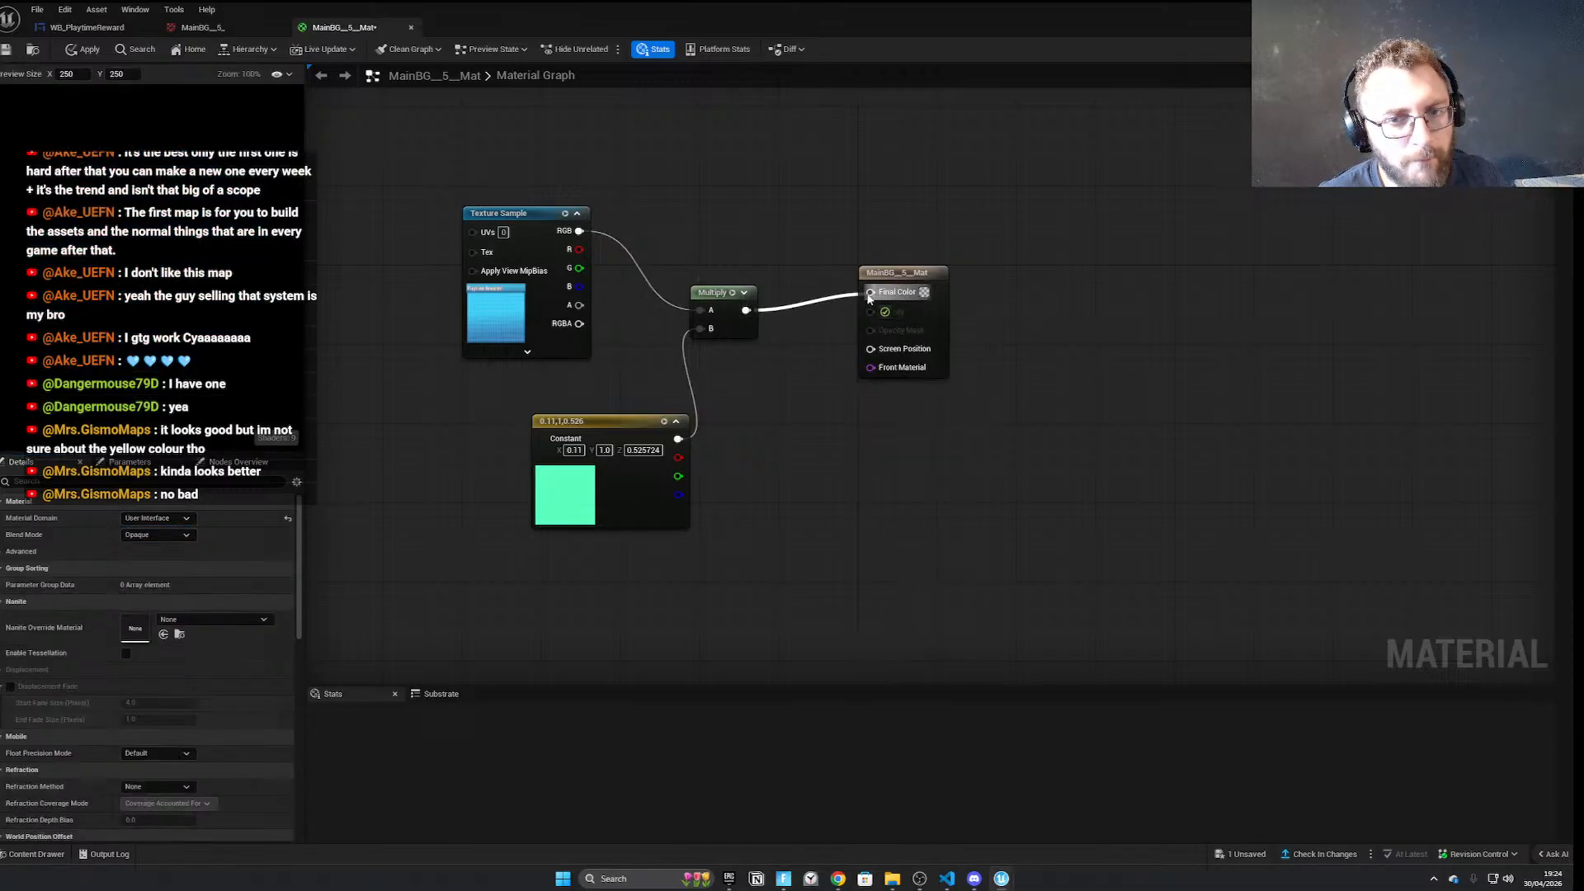
left_click_drag(869, 299, 871, 293)
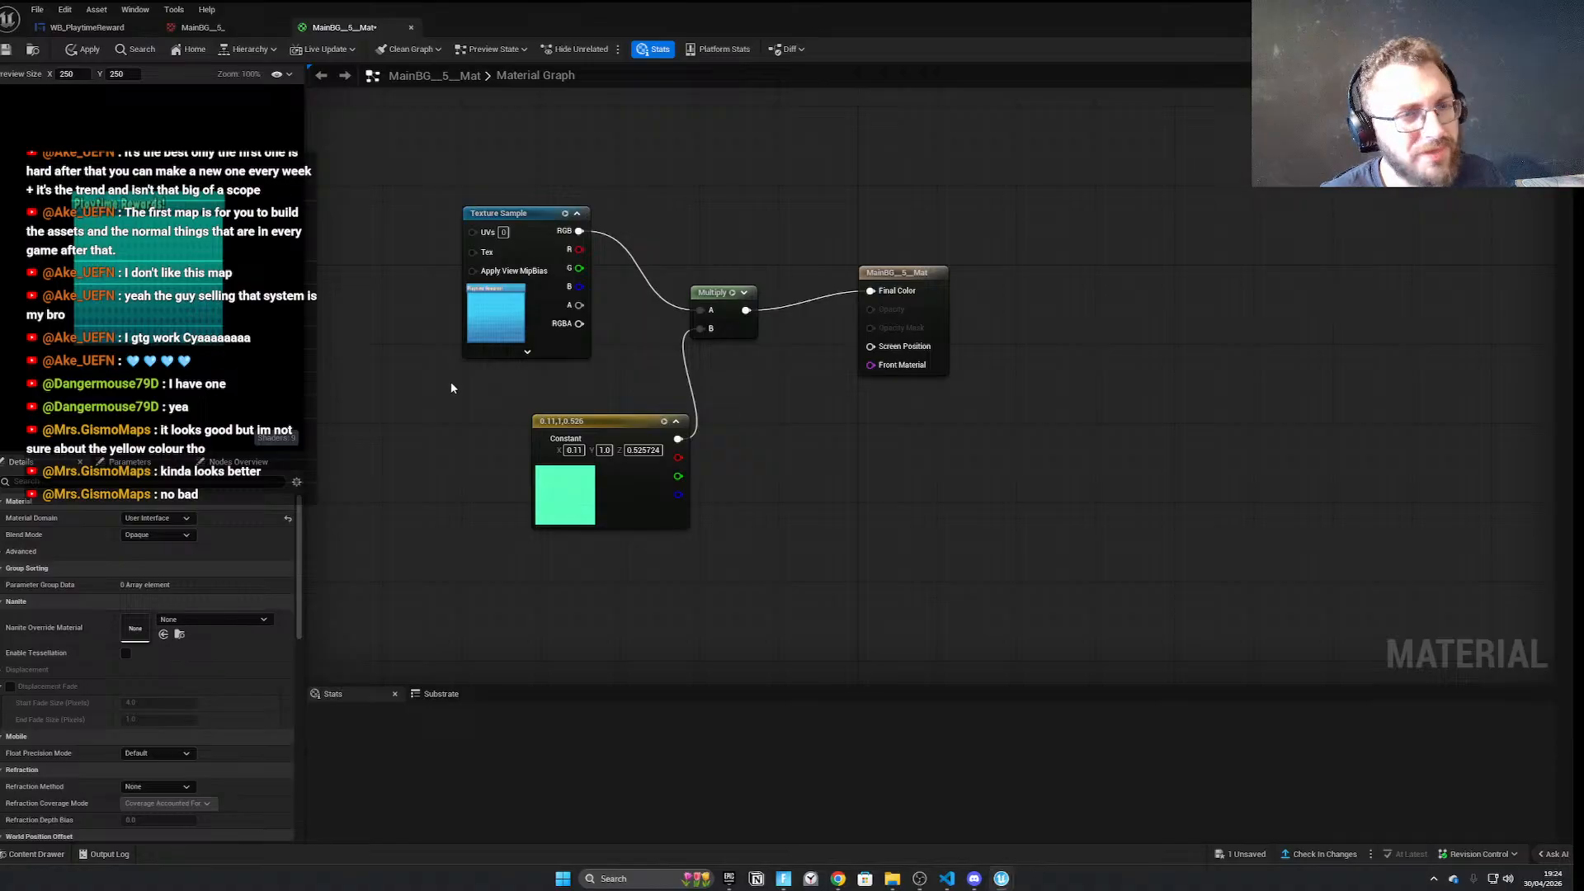
Inspect the tinted background in the material preview and assign MainBG__5__Mat as the MainBackground image in the WB_PlaytimeReward widget
scroll(95, 165, "up", 5)
scroll(87, 153, "up", 2)
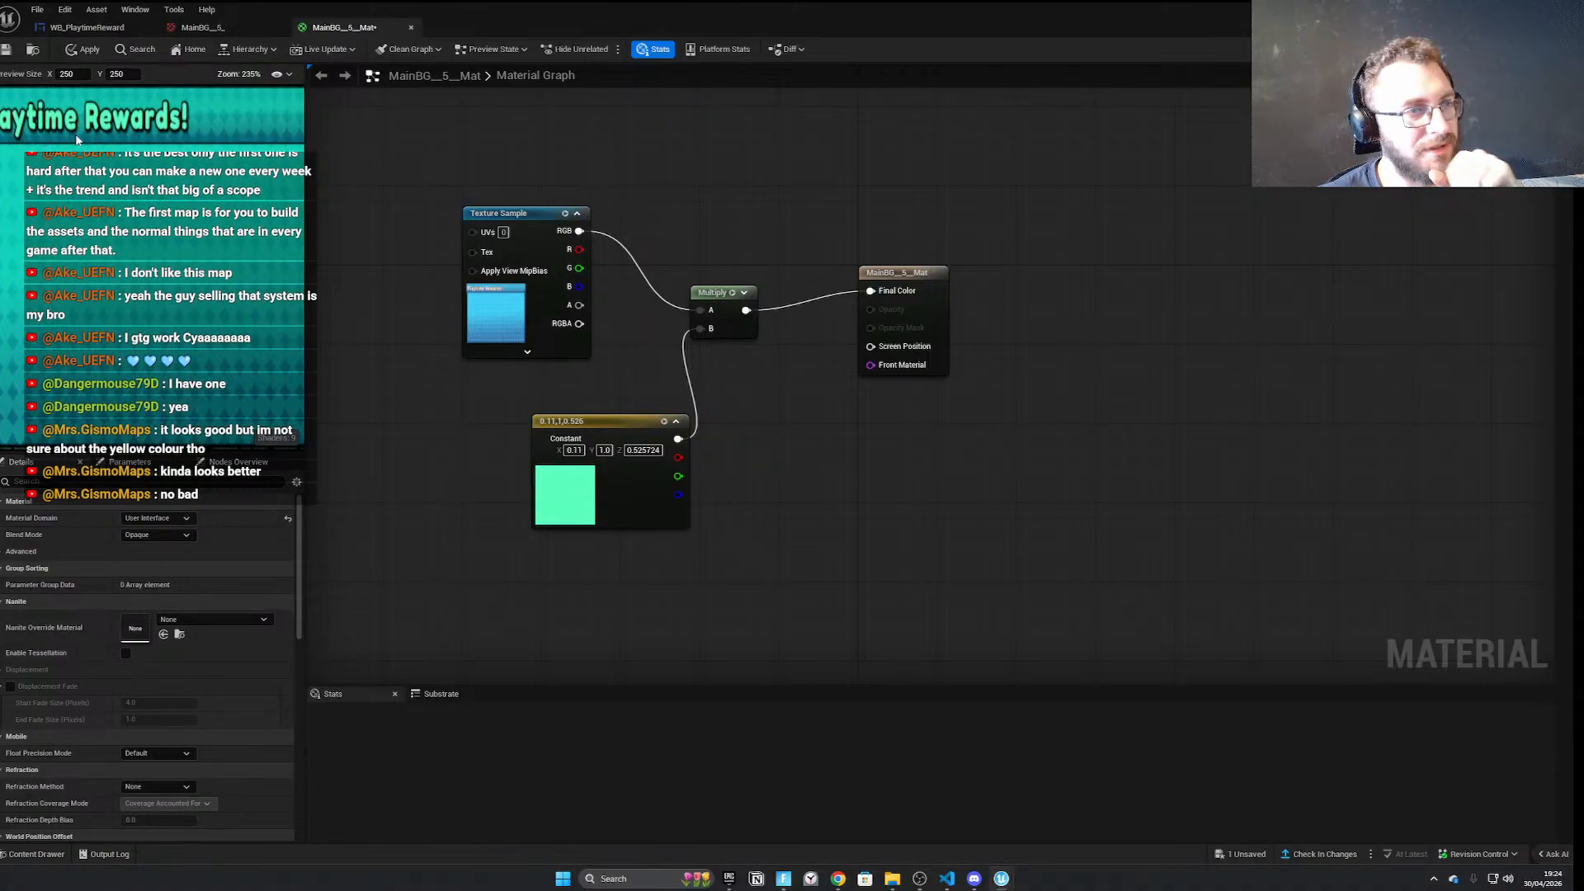
left_click_drag(76, 141, 129, 219)
left_click(591, 418)
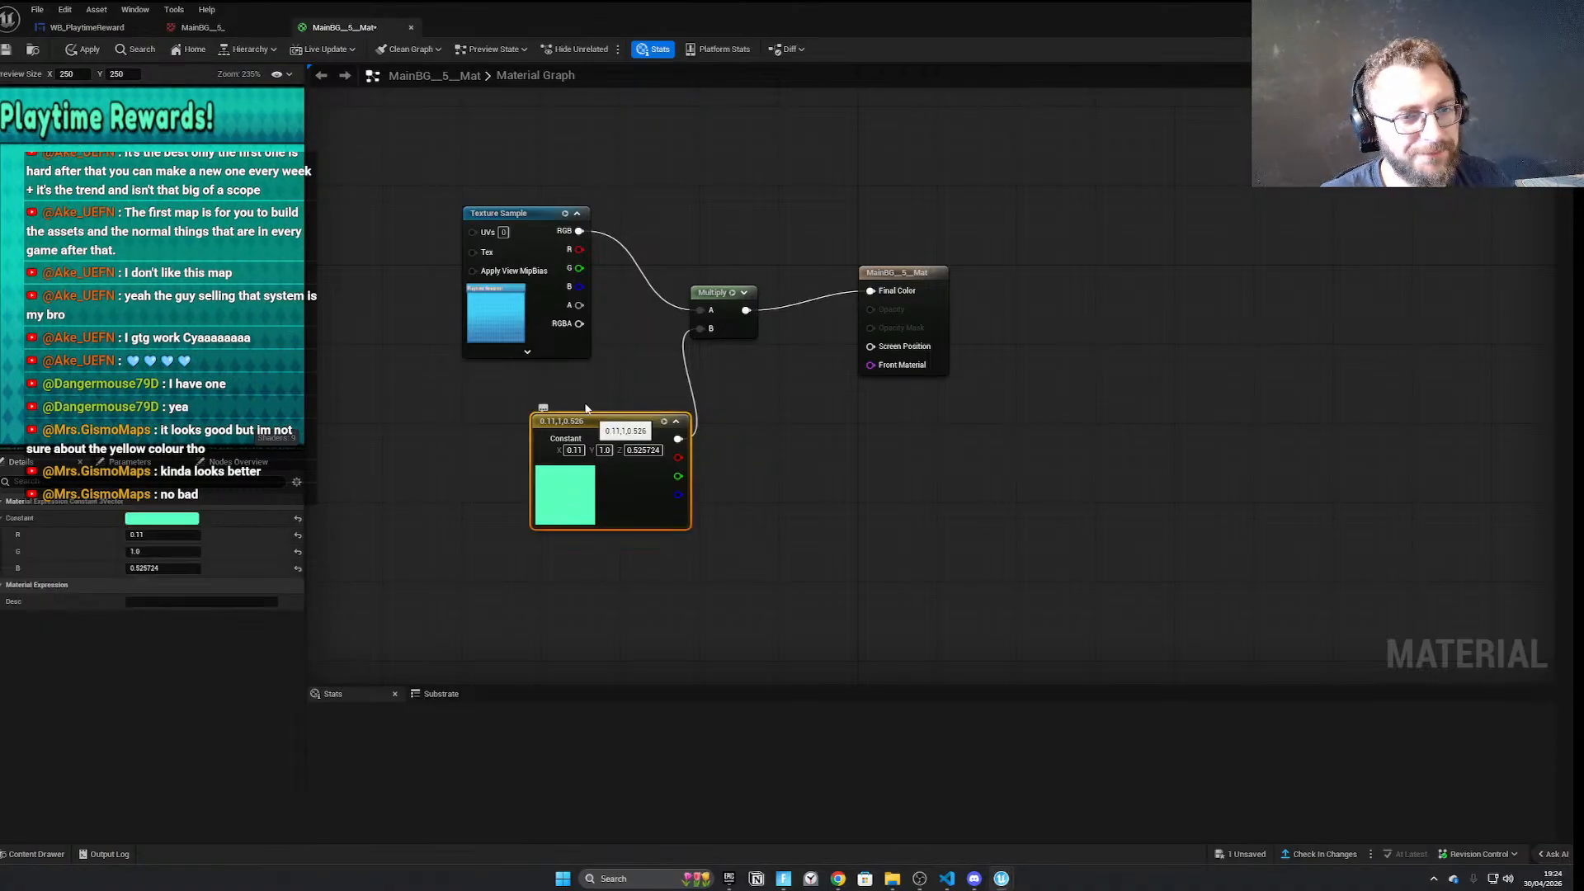
scroll(105, 186, "down", 3)
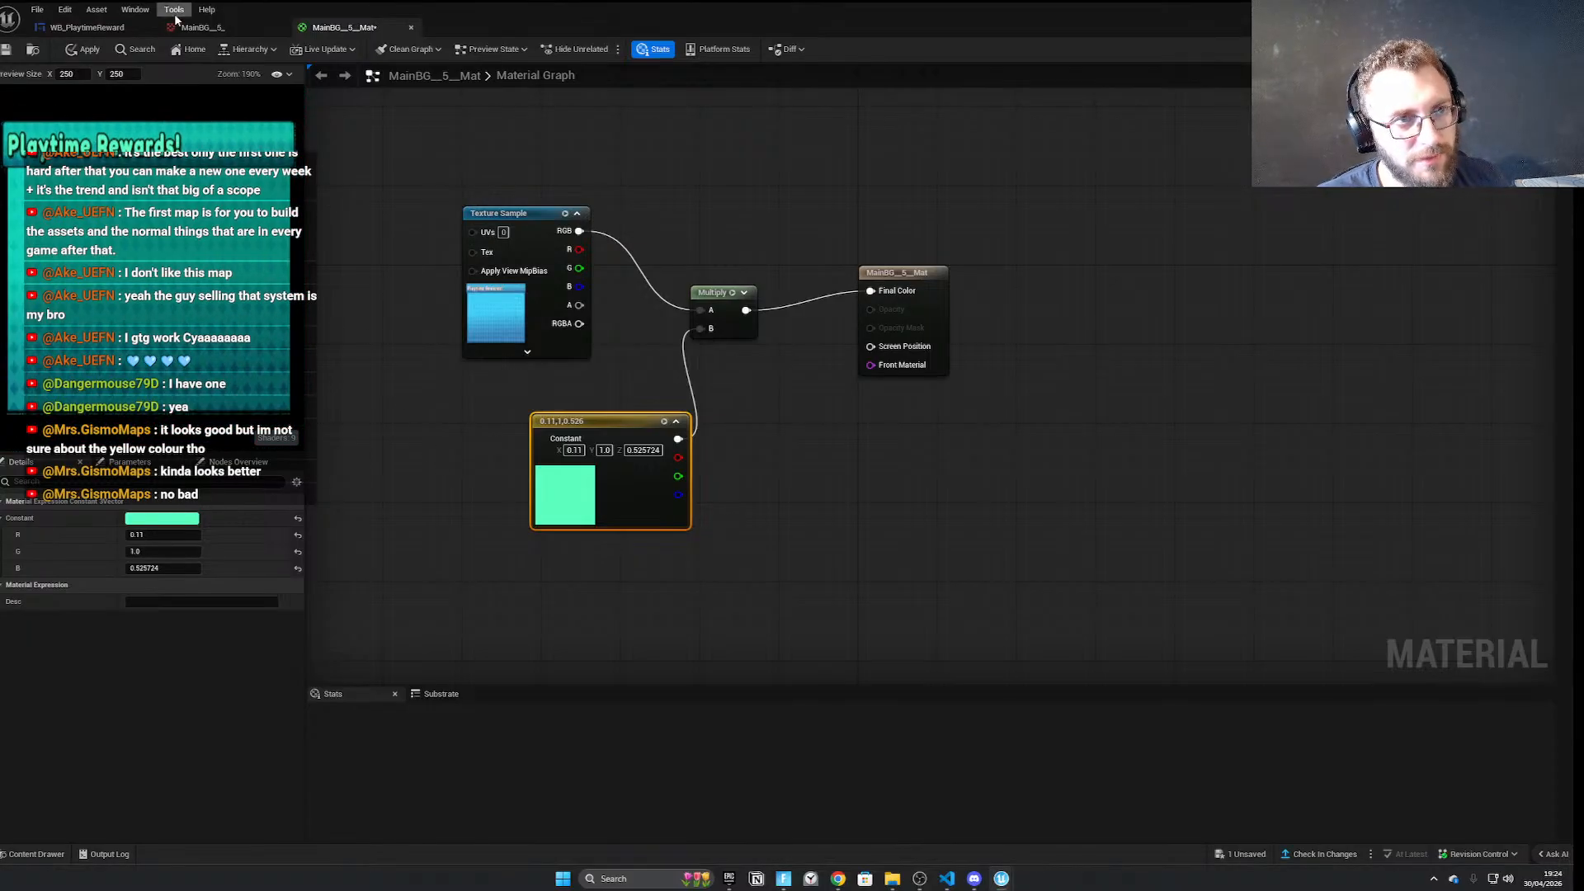
left_click(87, 27)
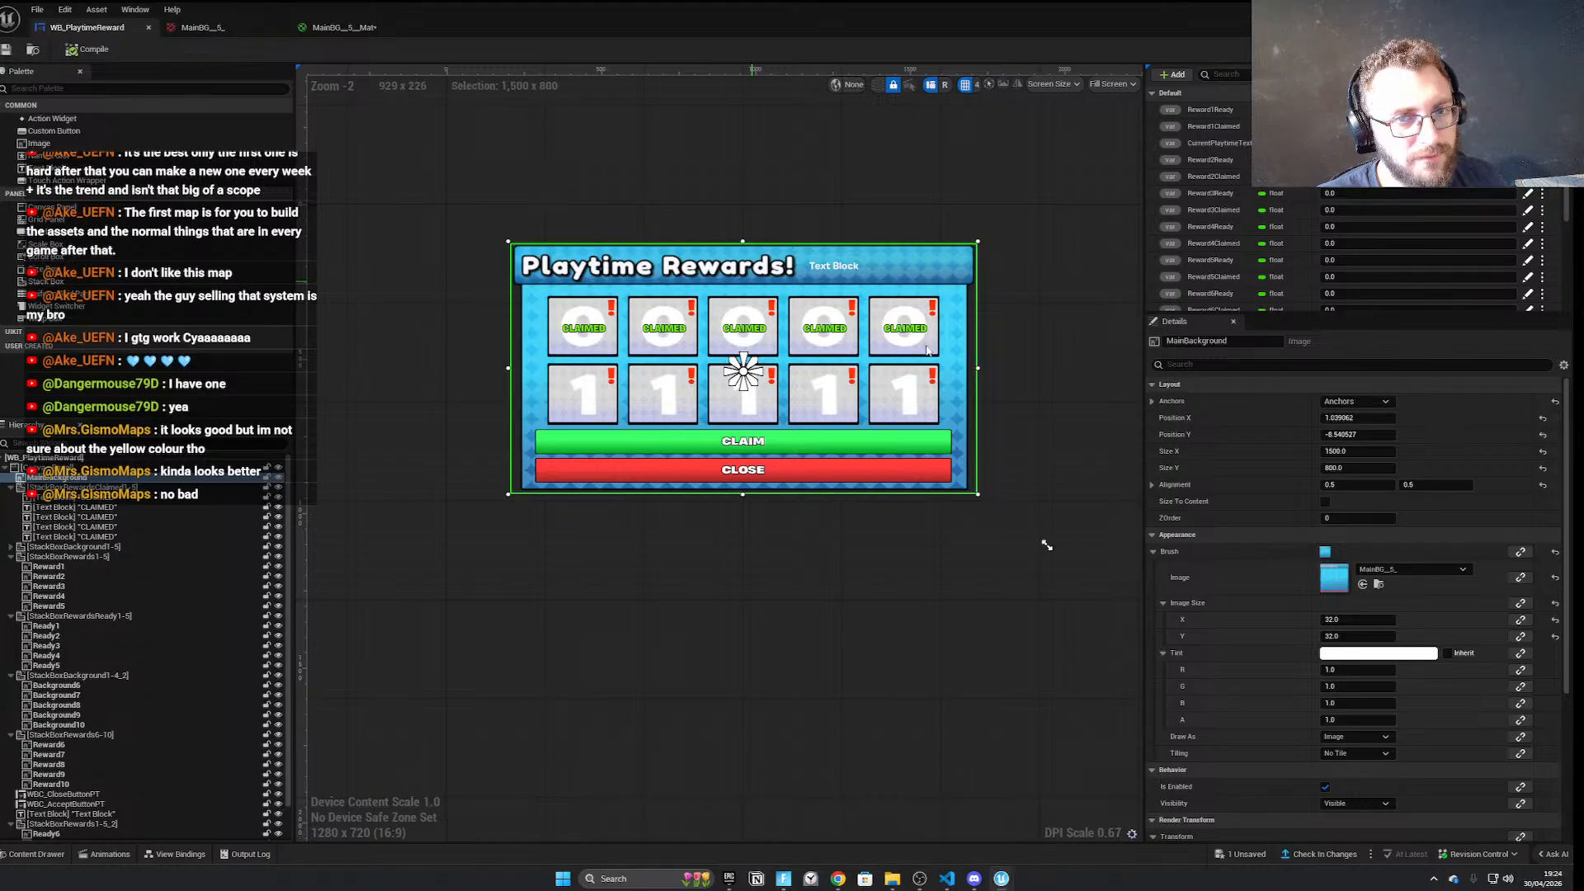
left_click(1413, 569)
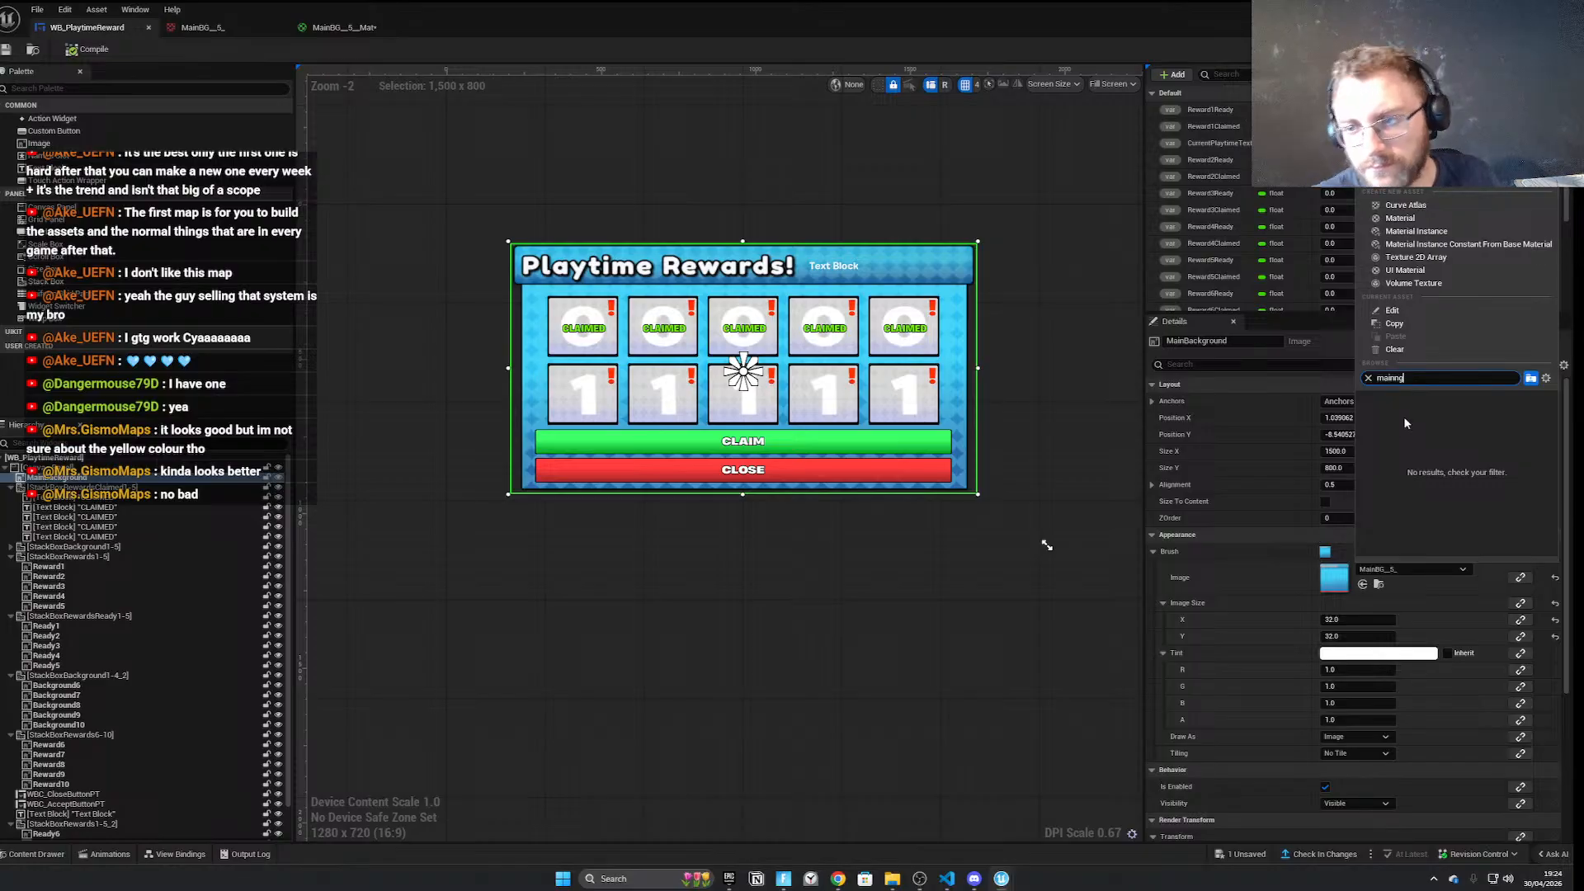
key("BackSpace")
key("BackSpace")
type("bg")
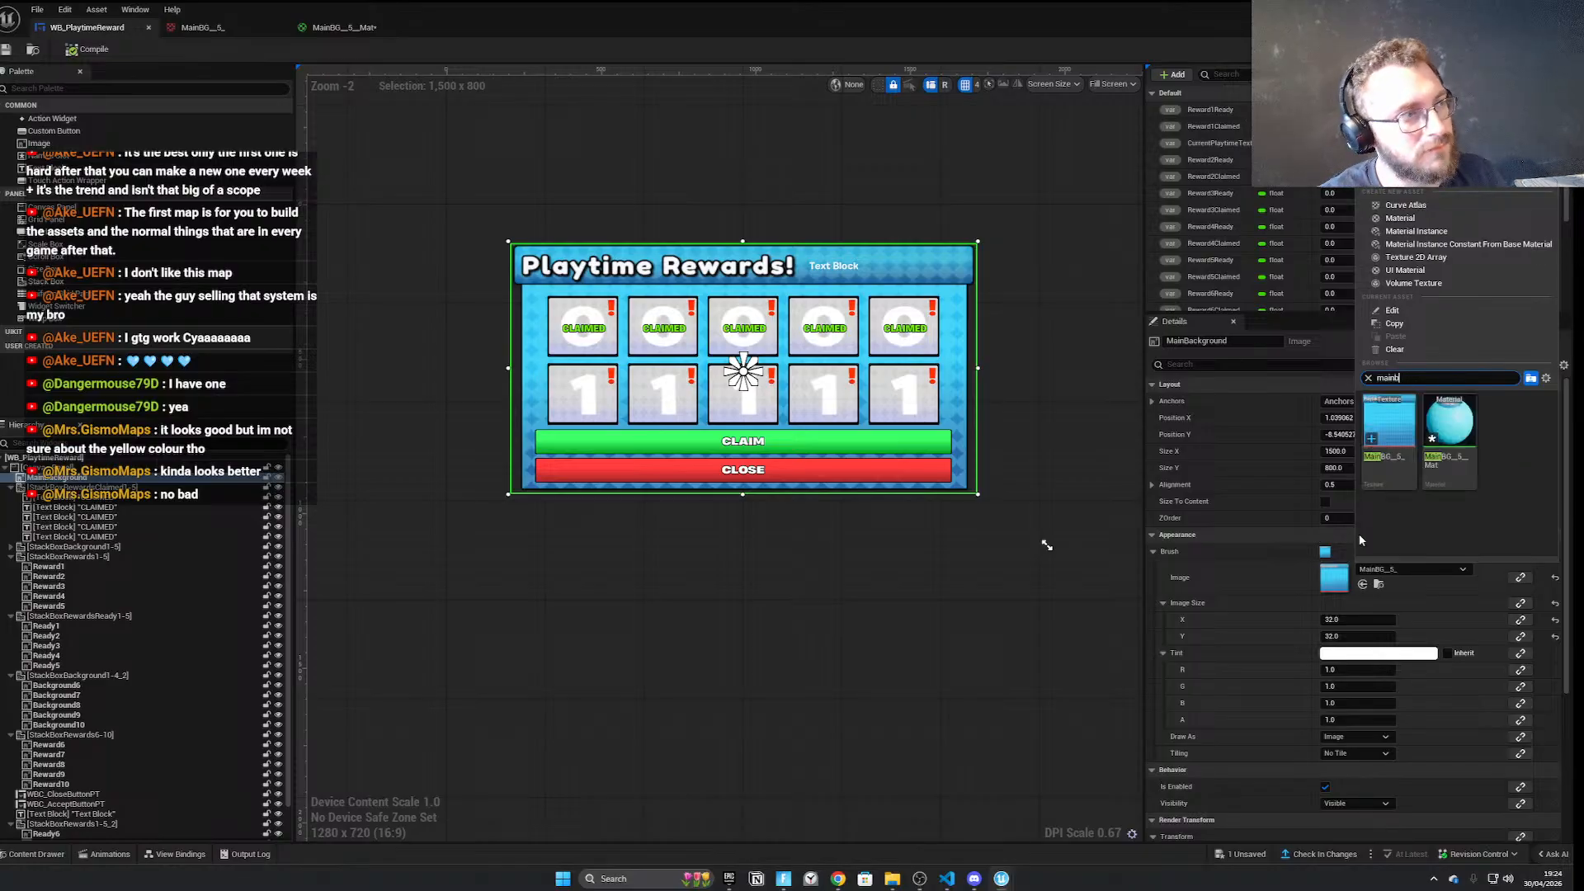
left_click(1464, 462)
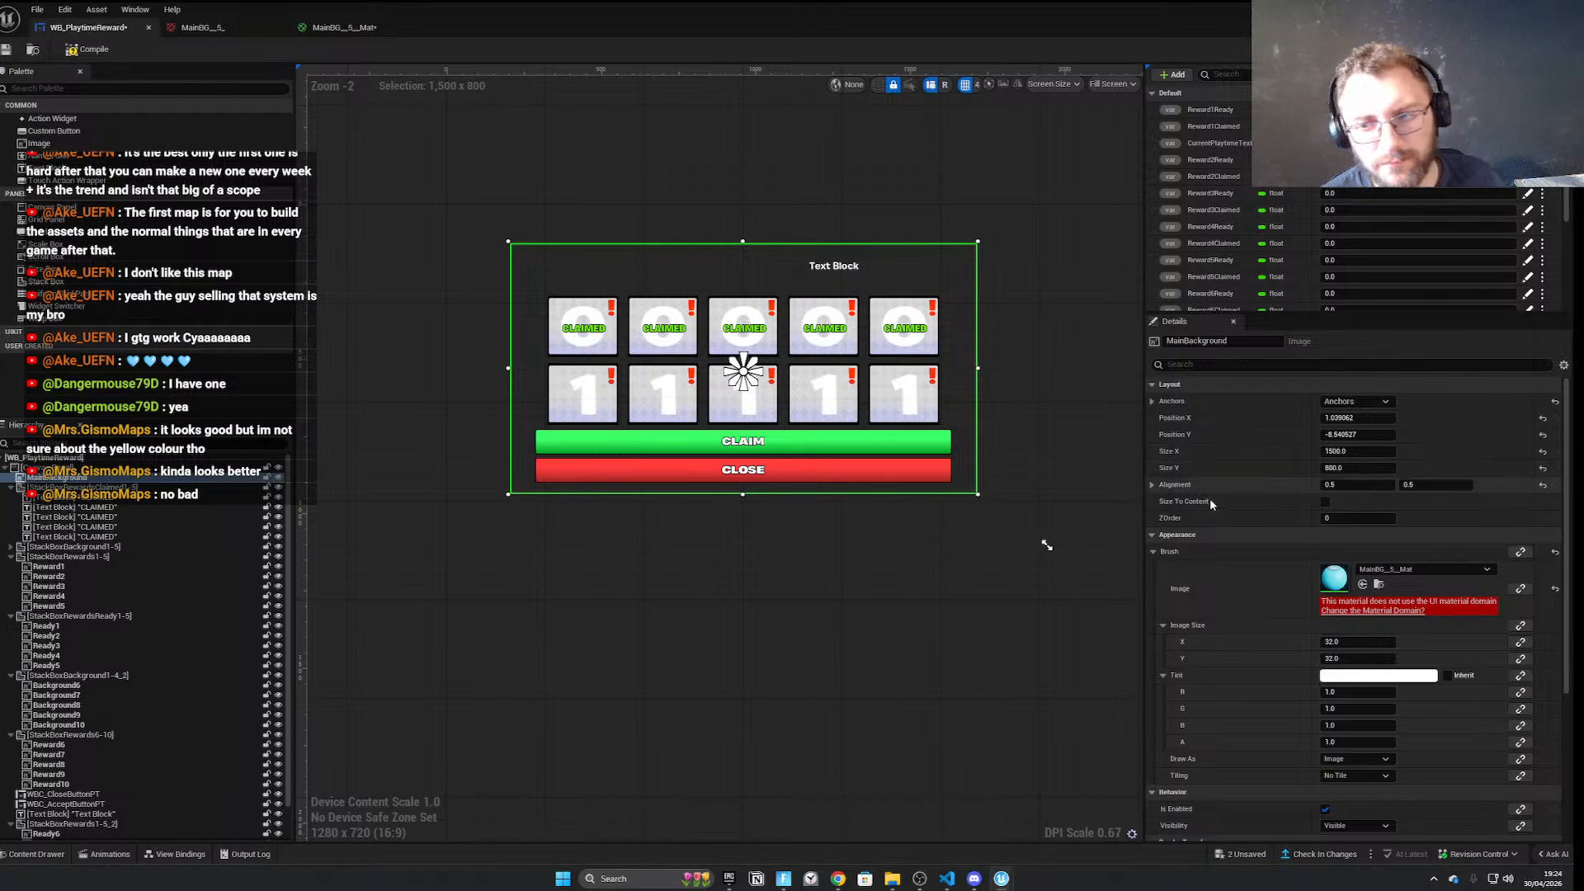
left_click(266, 31)
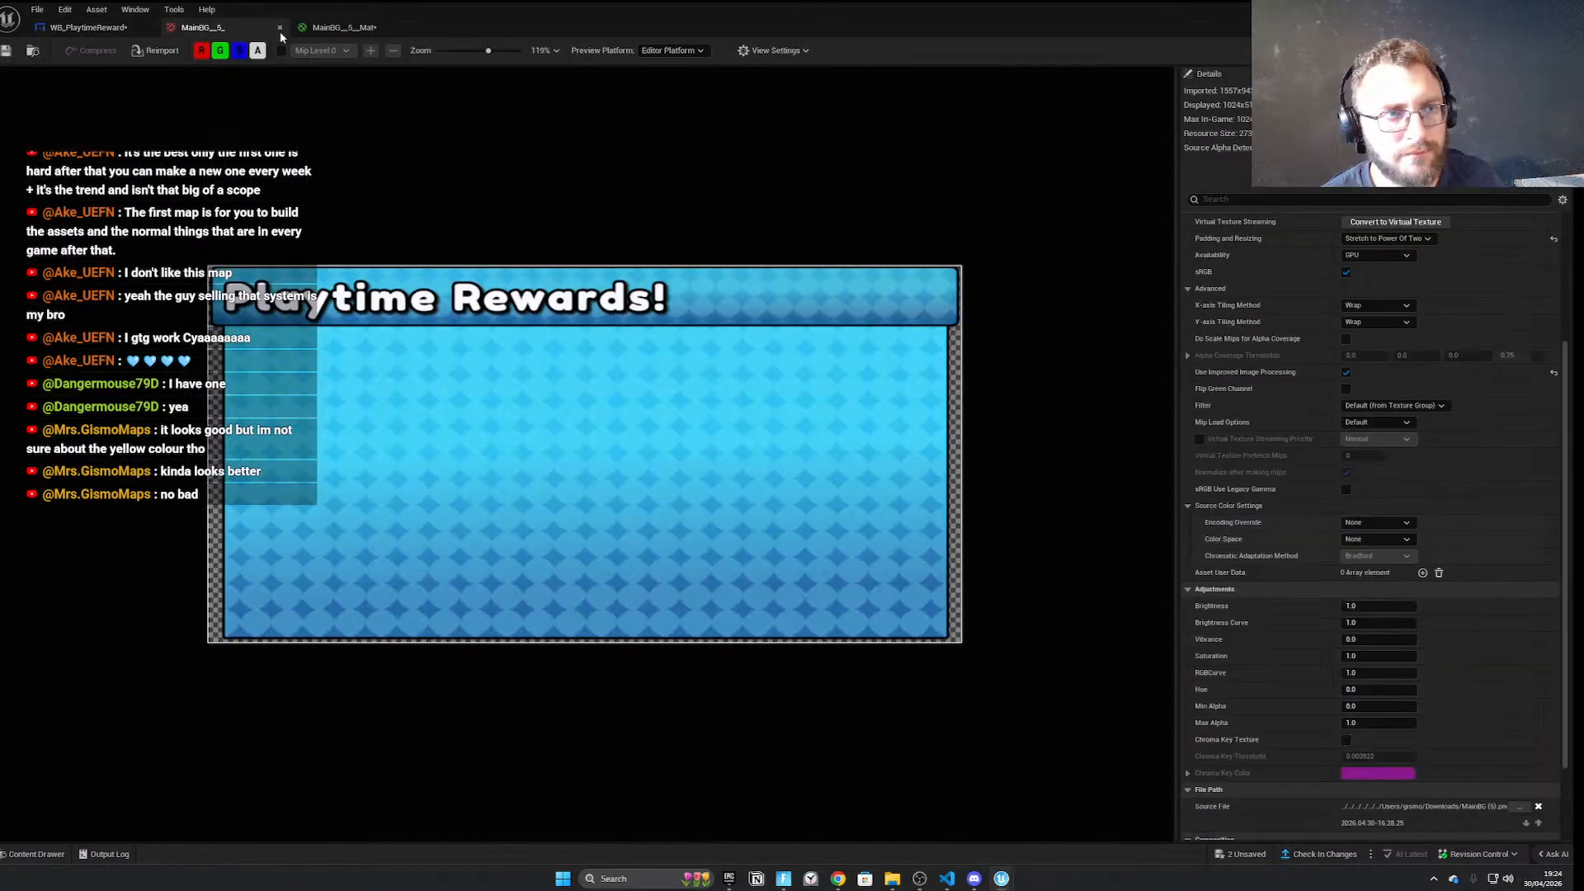
Save the MainBG__5__Mat material and inspect the tinted background's edges in the WB_PlaytimeReward widget
left_click(330, 29)
left_click(73, 52)
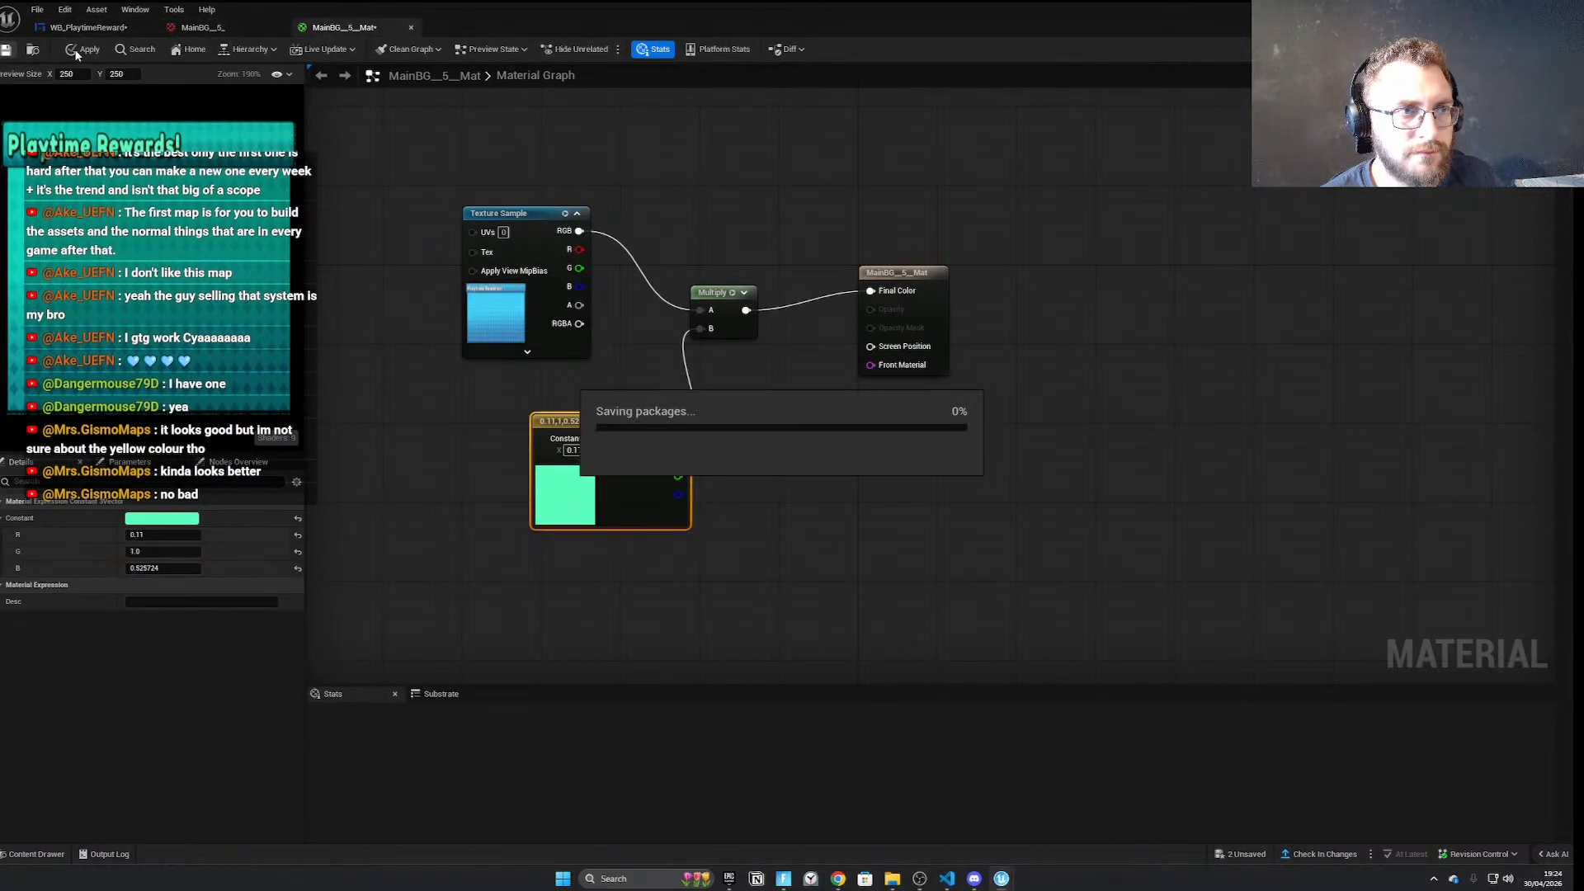
left_click(88, 27)
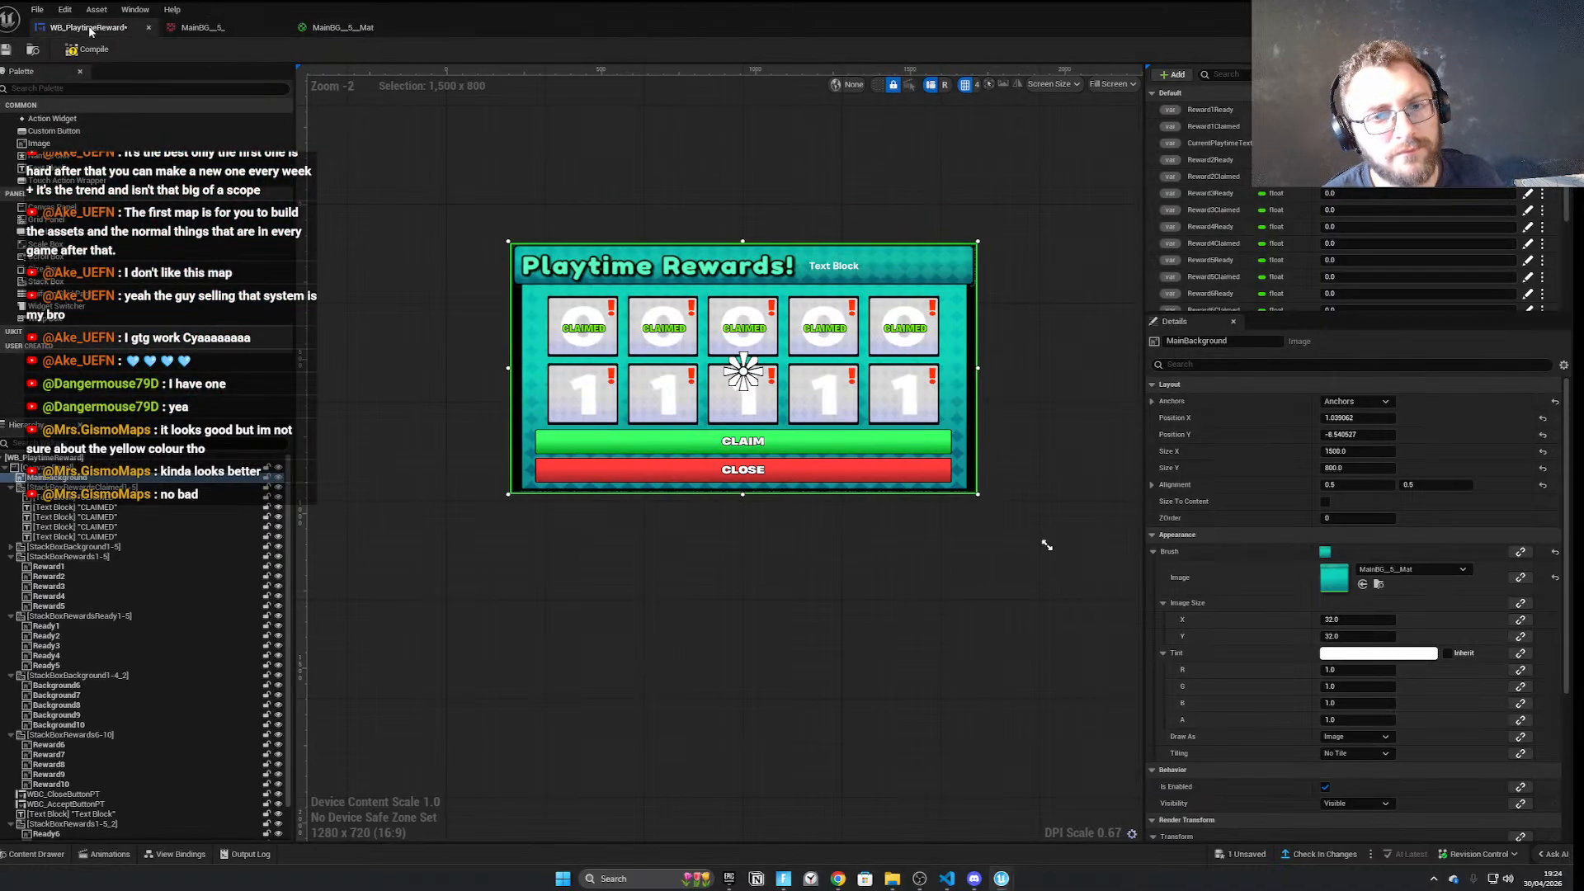
scroll(731, 377, "up", 6)
scroll(605, 342, "down", 5)
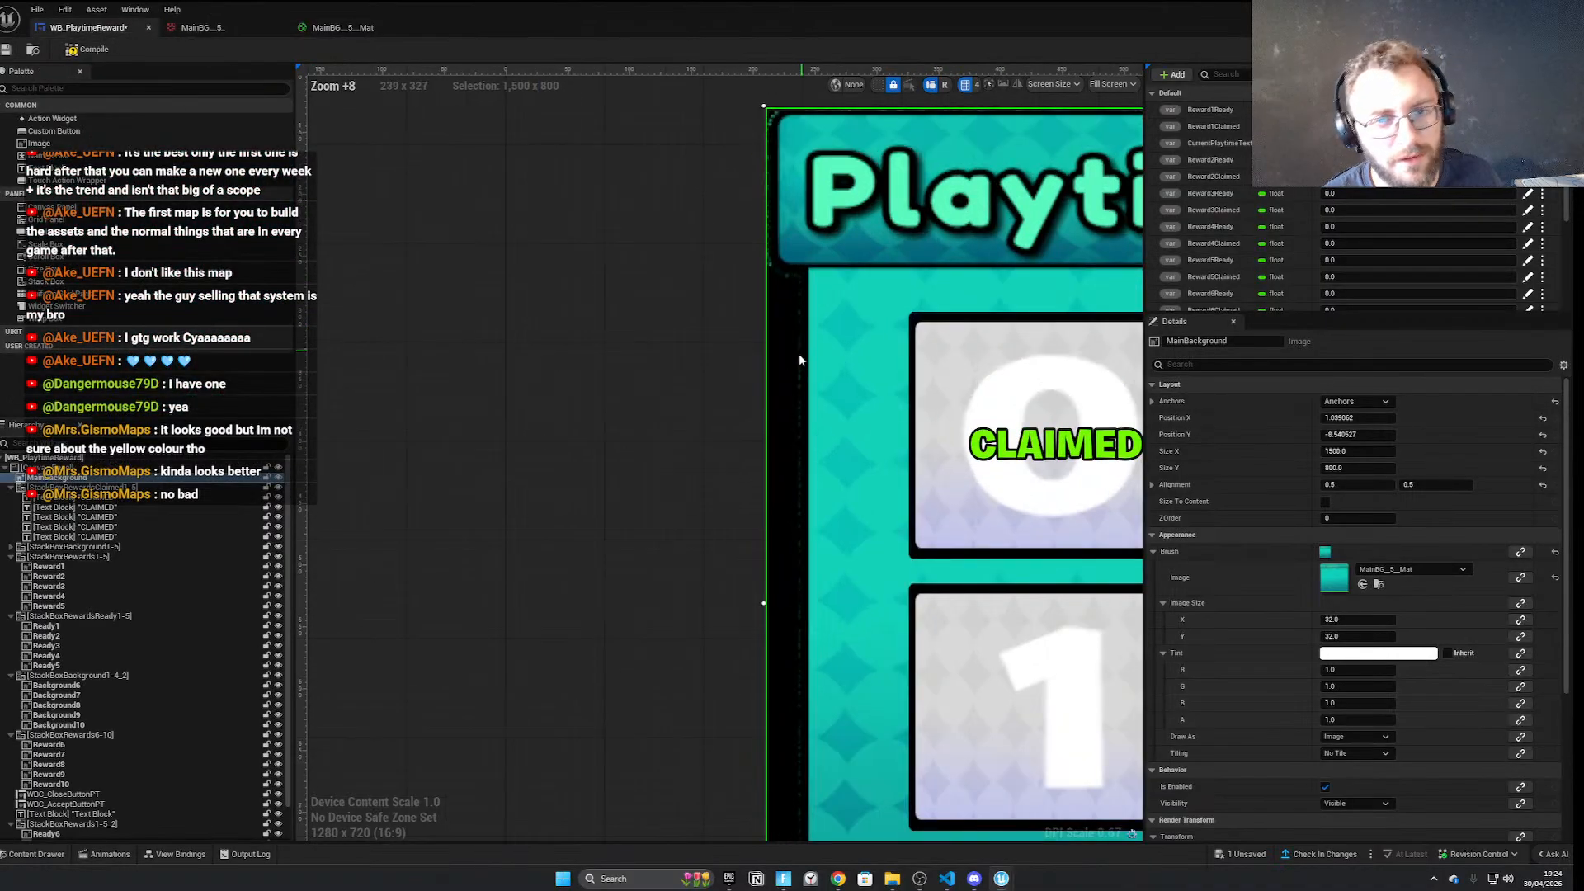
Set the MainBackground image to the MainBG__5_ texture instead of the material
left_click(1408, 575)
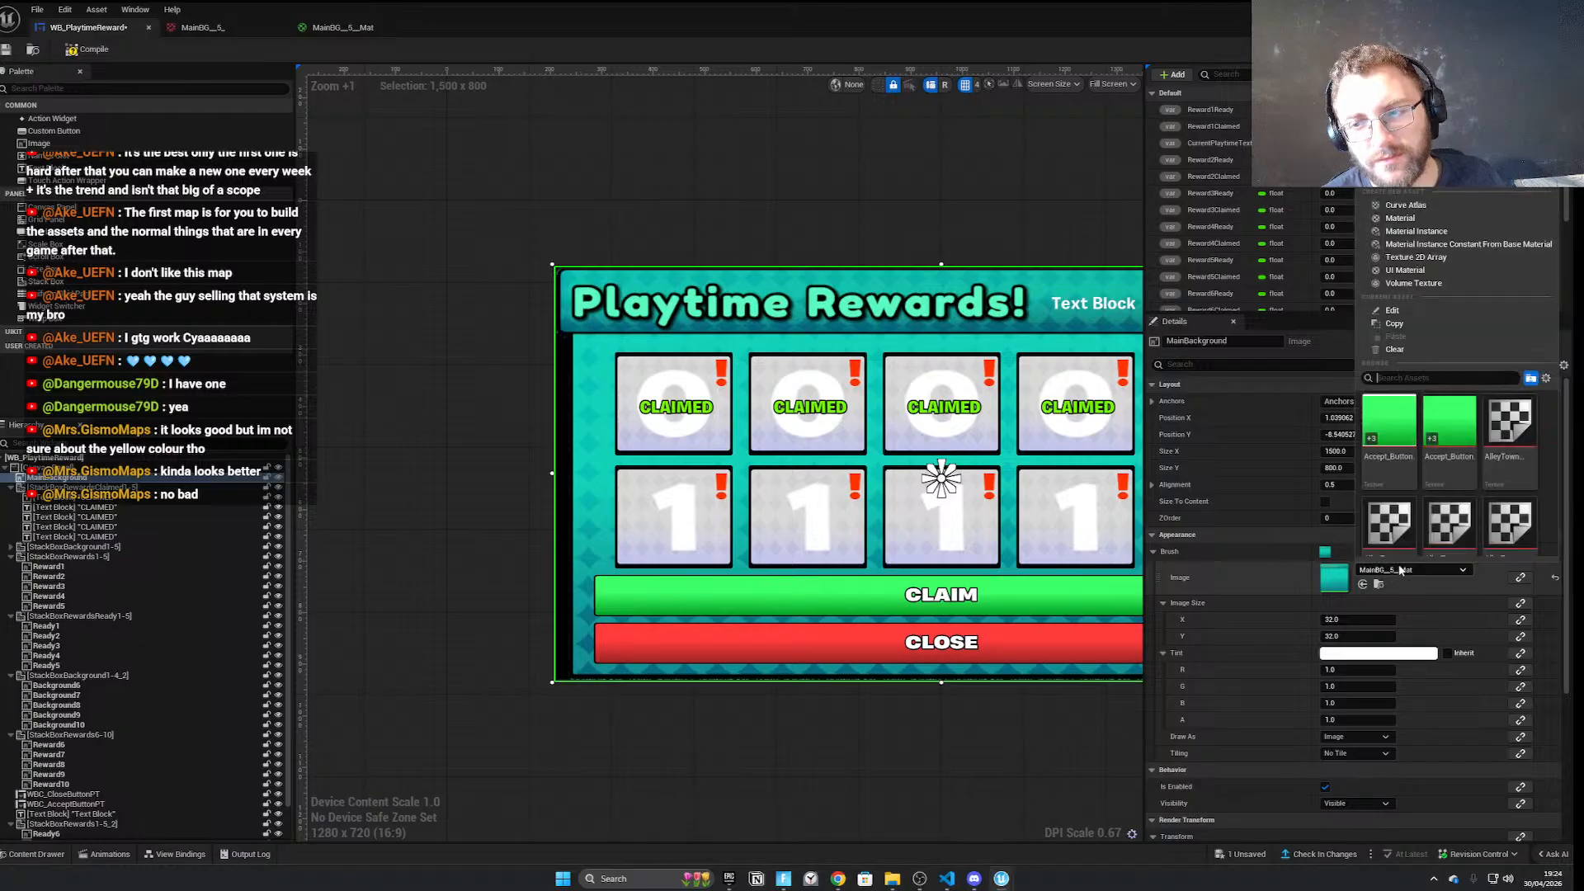
type("main")
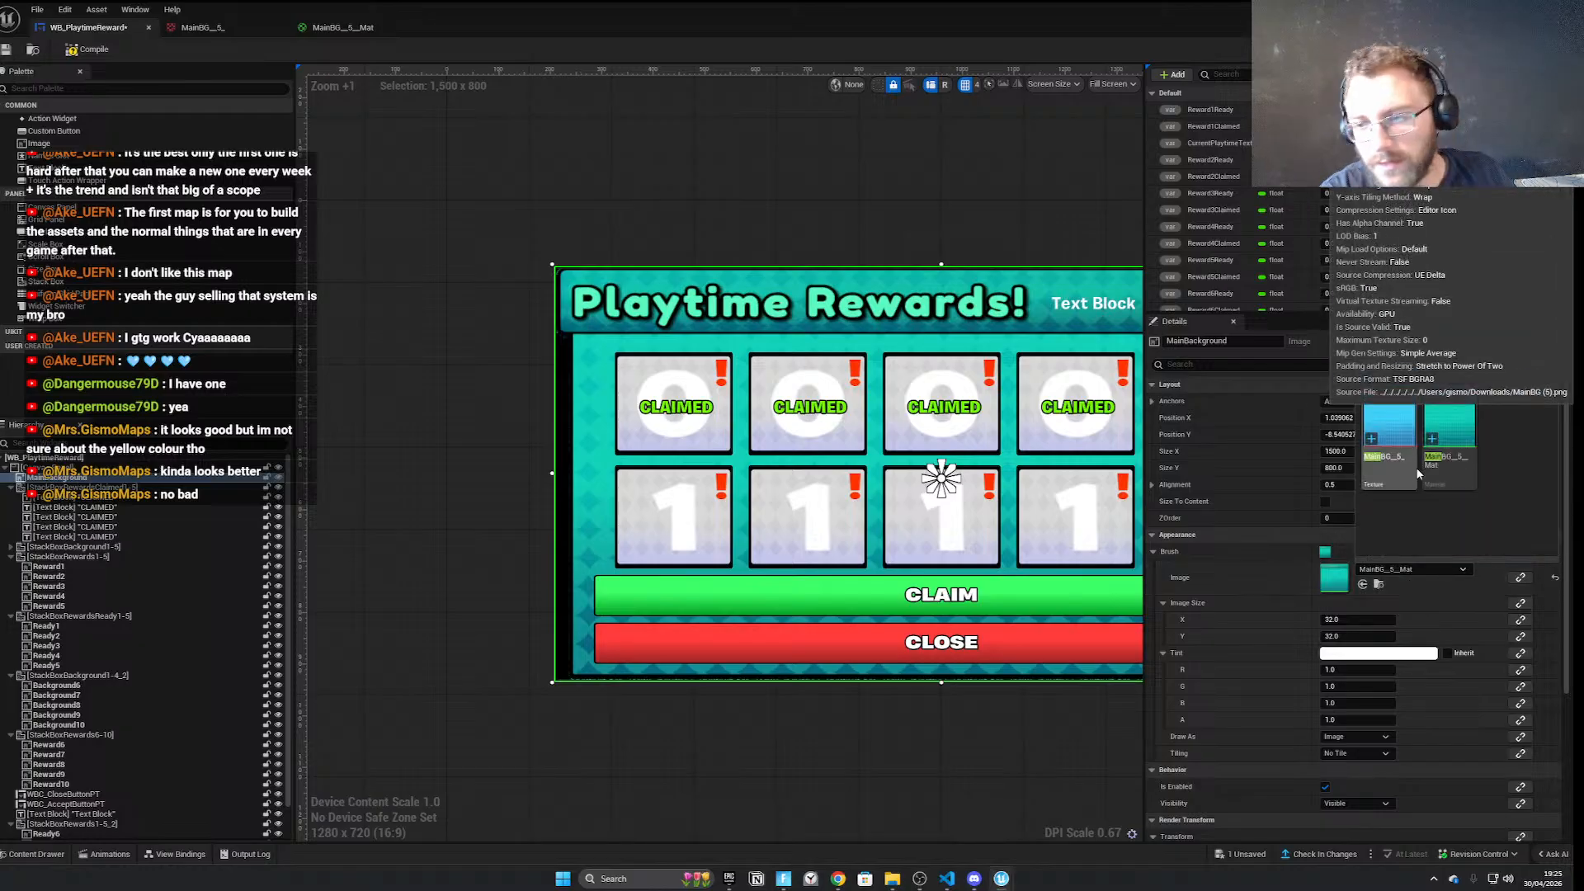
left_click(1393, 410)
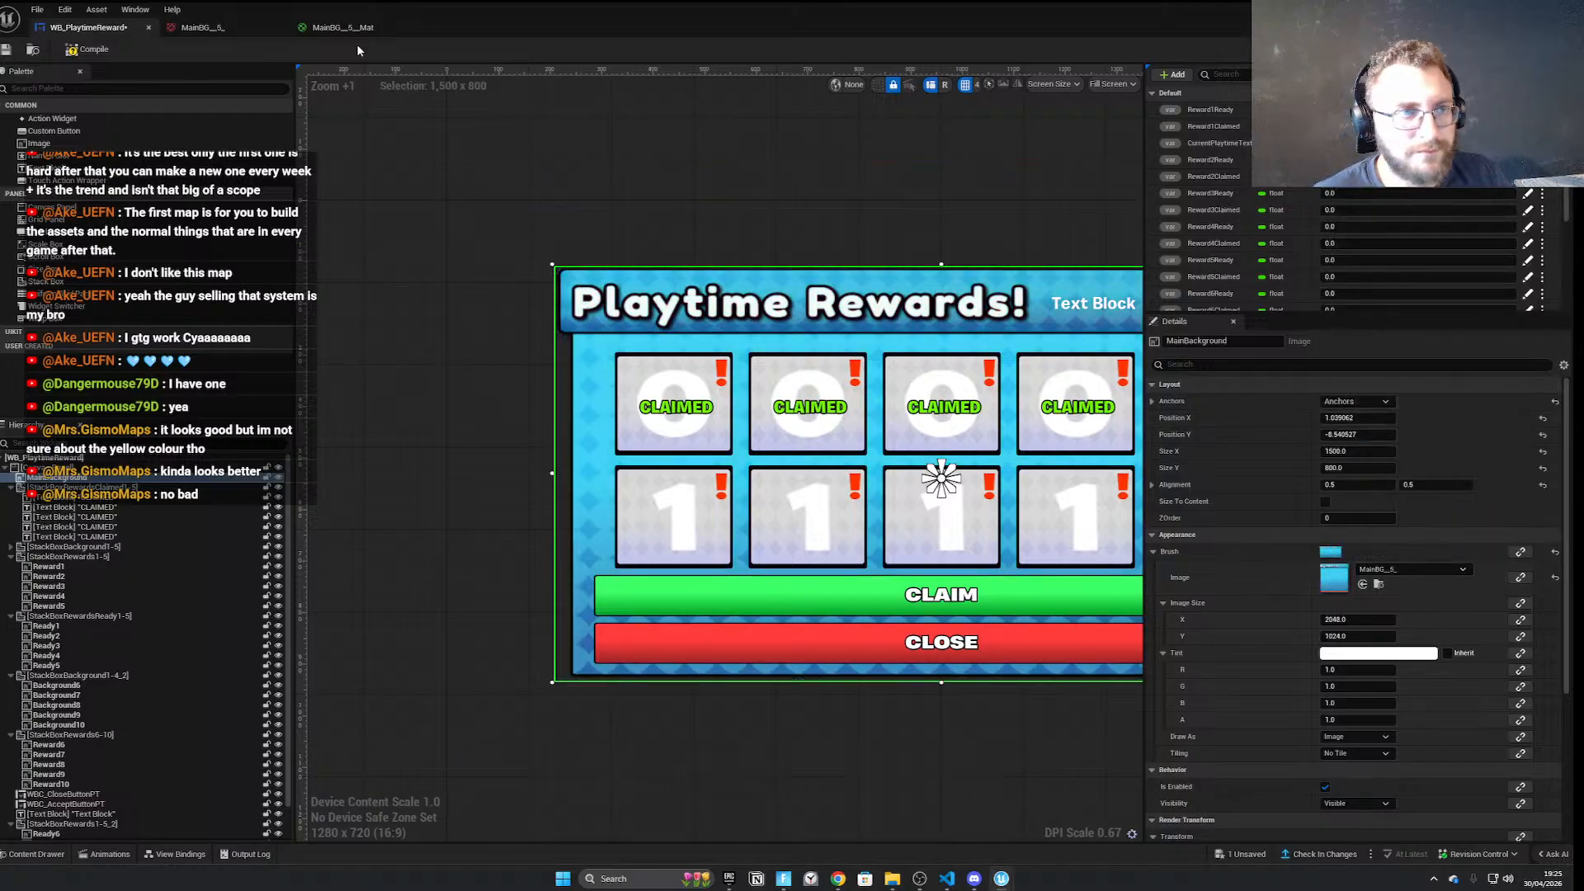
Close the MainBG__5__Mat editor and delete that material asset from the PlaytimeRewardWB folder
left_click(398, 27)
left_click(412, 28)
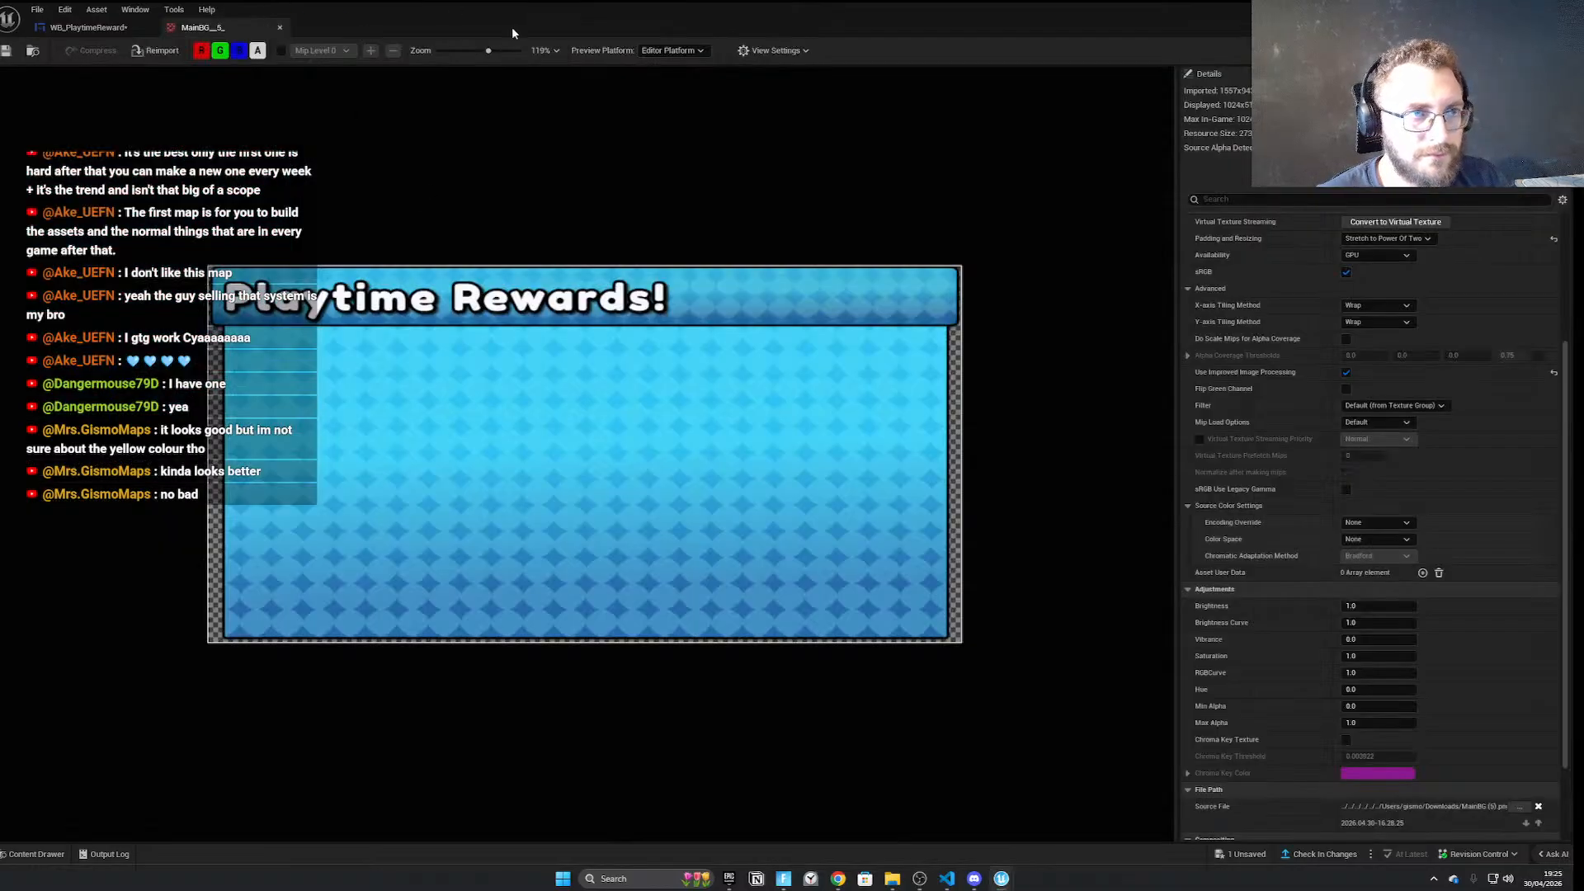
double_click(453, 9)
left_click(419, 569)
left_click(471, 569)
key("Delete")
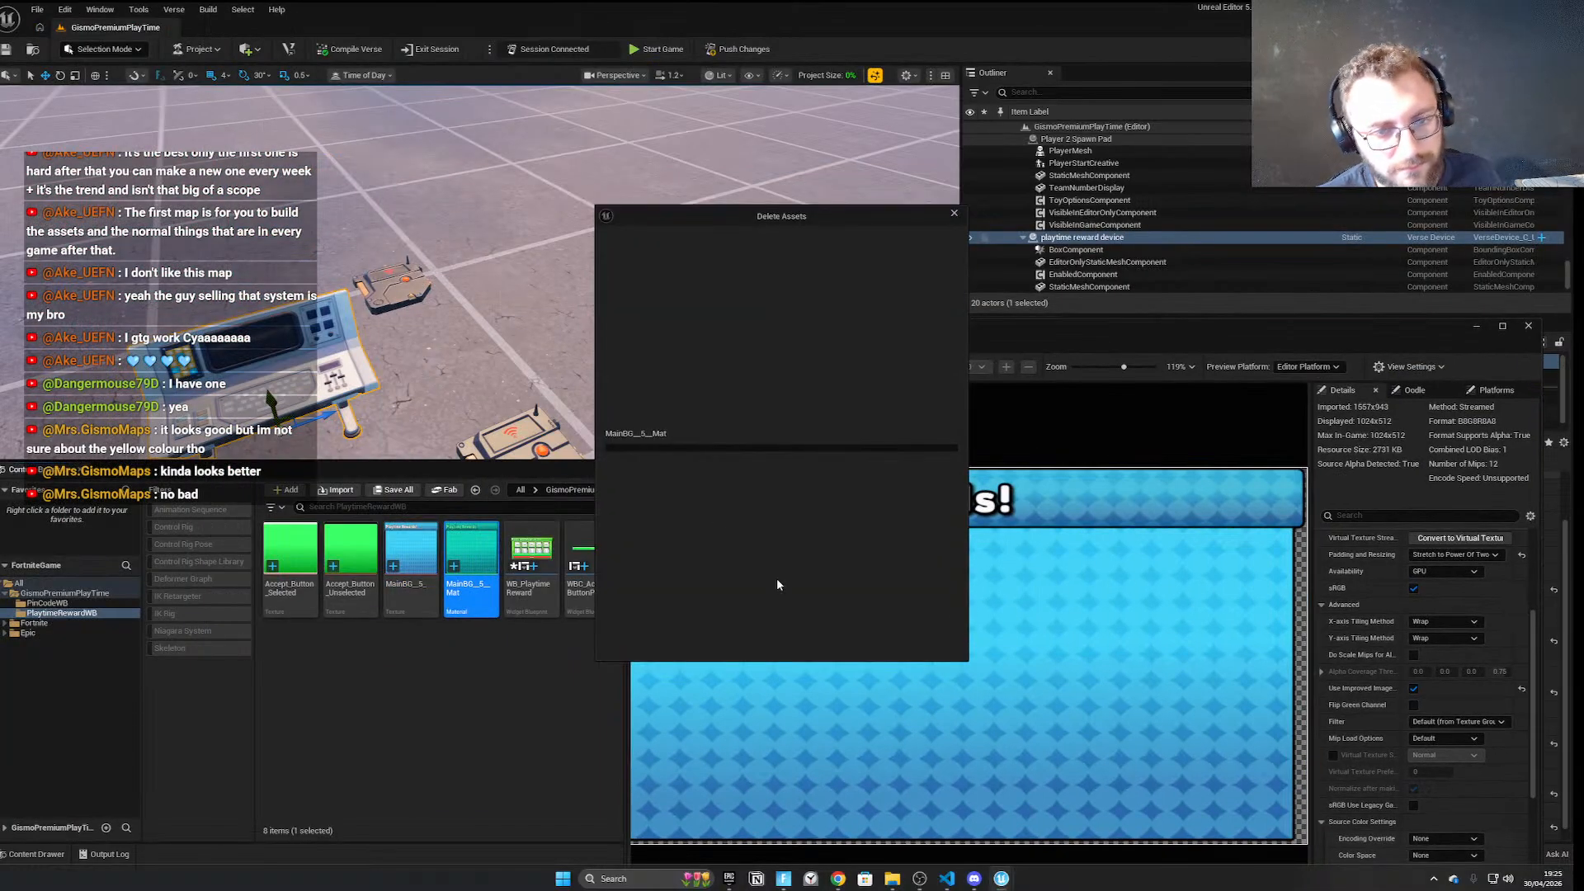
left_click(751, 634)
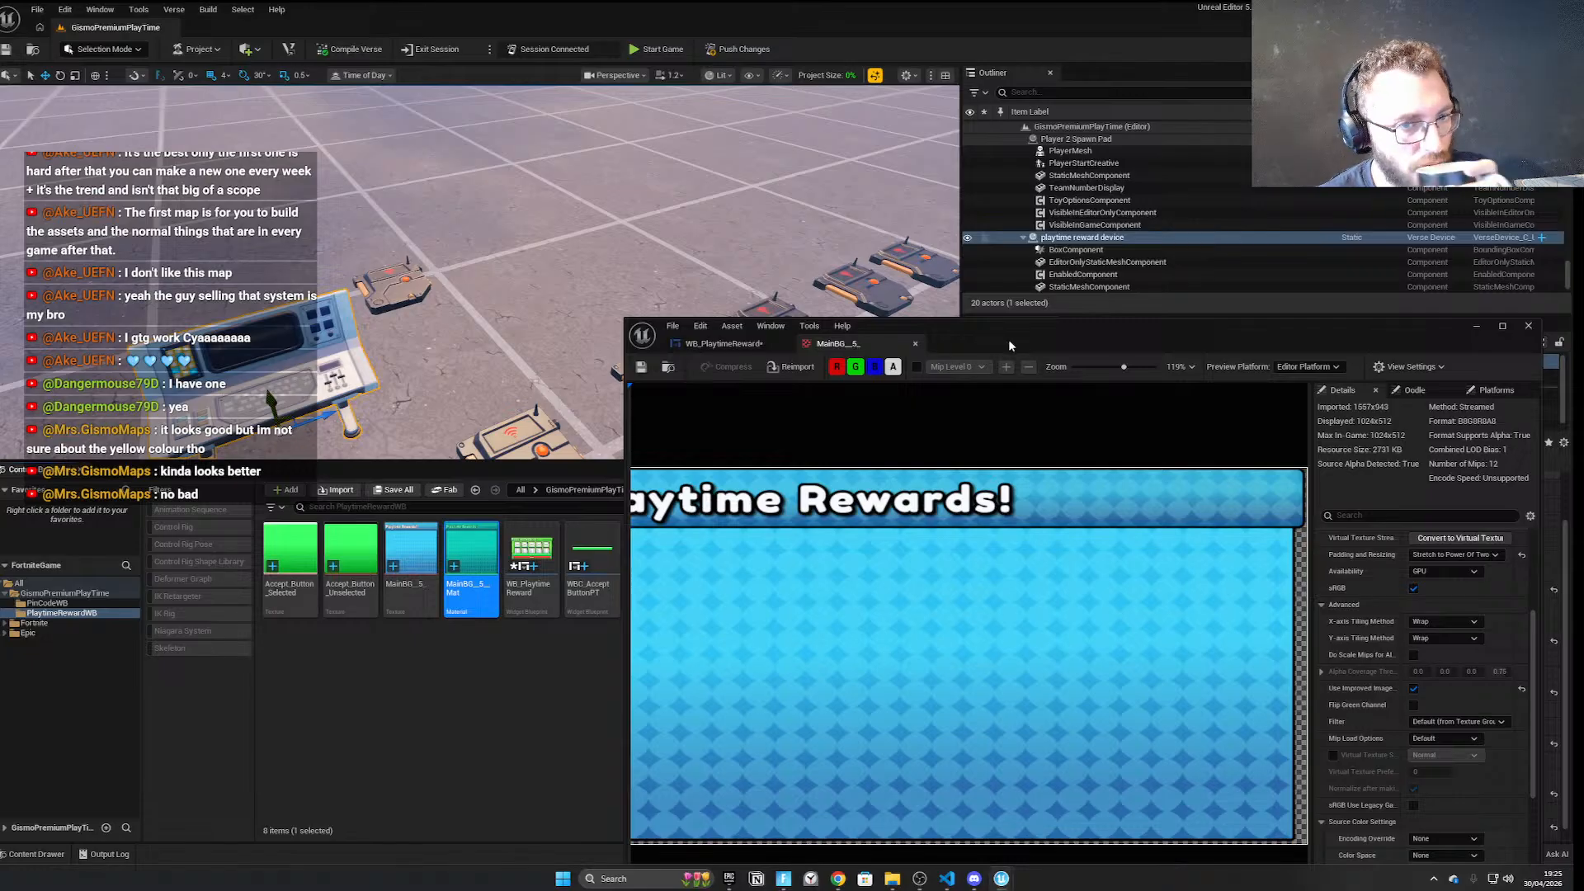
Save all project changes and return to the WB_PlaytimeReward widget editor at full window size
left_click(37, 10)
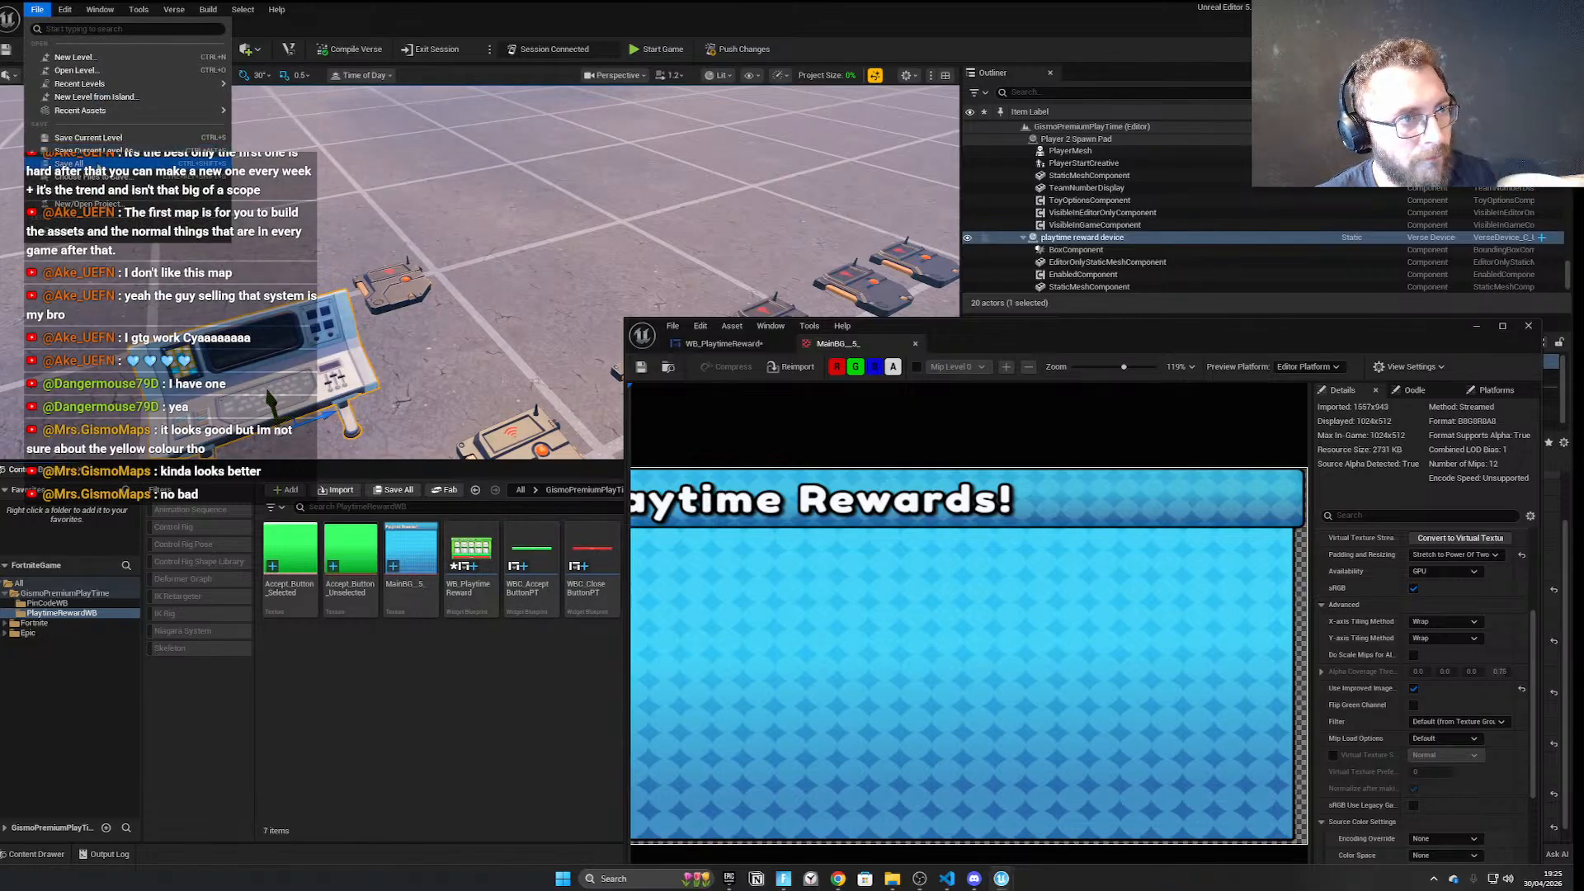
left_click(74, 155)
left_click(730, 343)
left_click_drag(1181, 341, 1089, 4)
Examine the whole Playtime Rewards layout against its original blue background
scroll(813, 355, "down", 3)
left_click(809, 270)
scroll(869, 392, "up", 3)
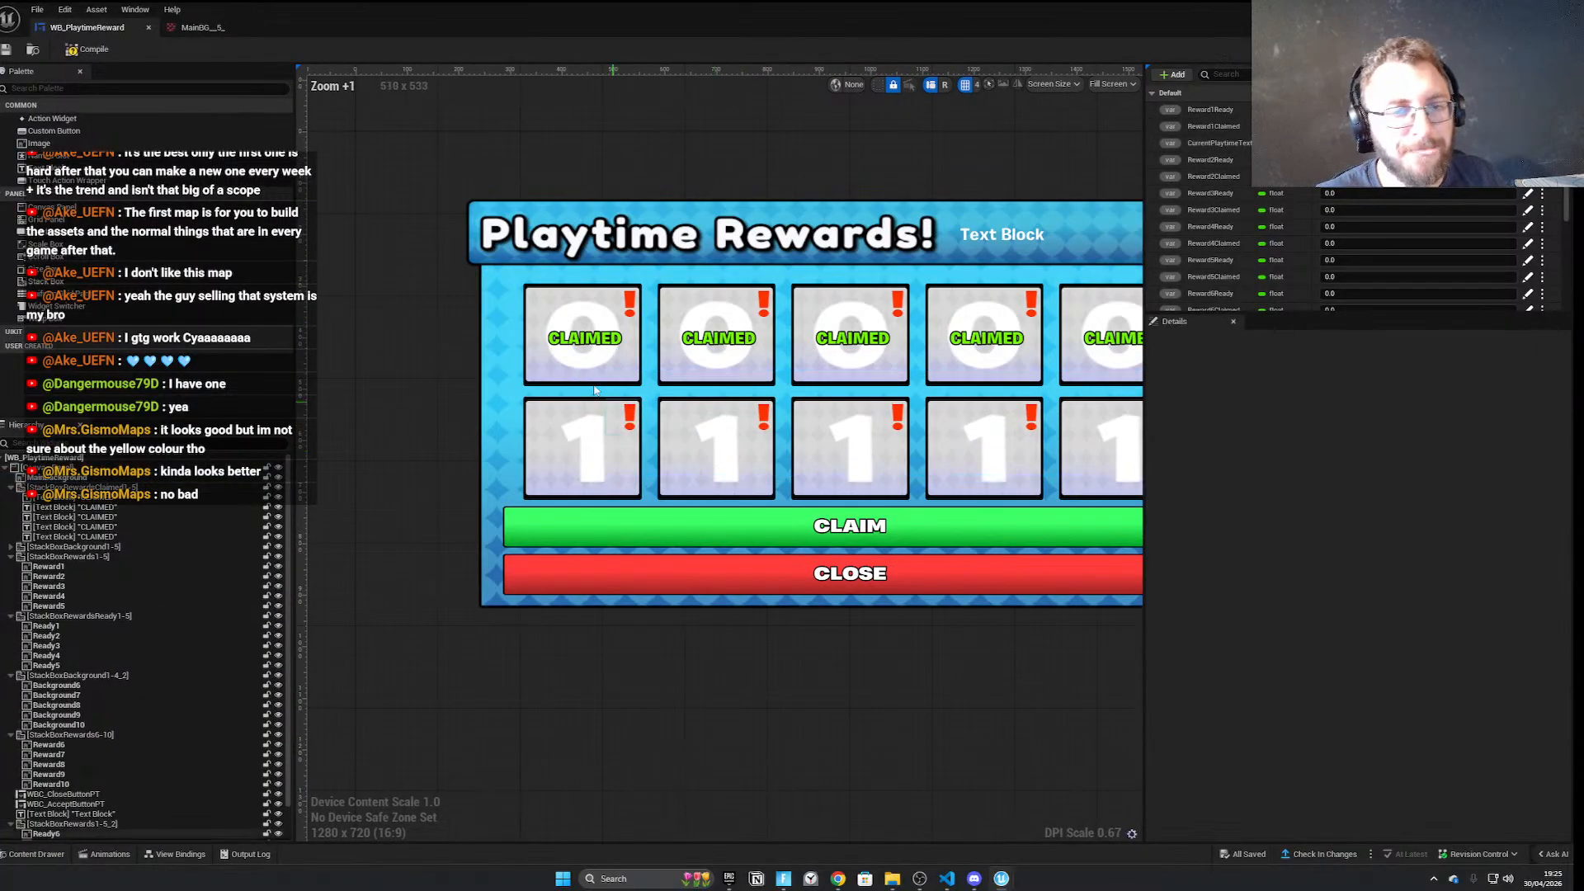
right_click_drag(649, 309, 495, 378)
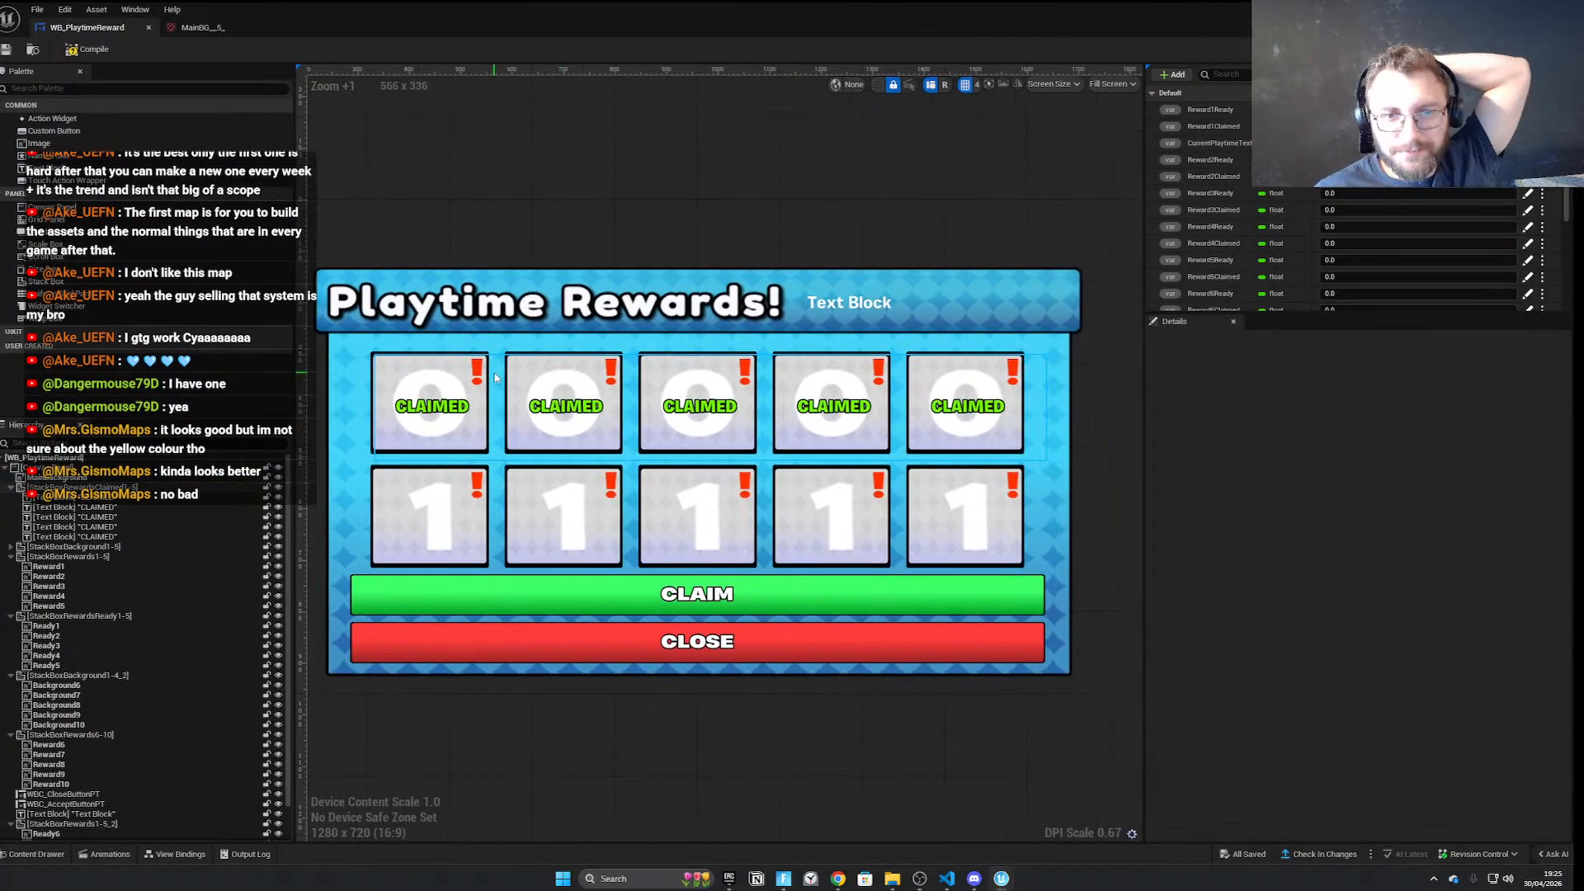
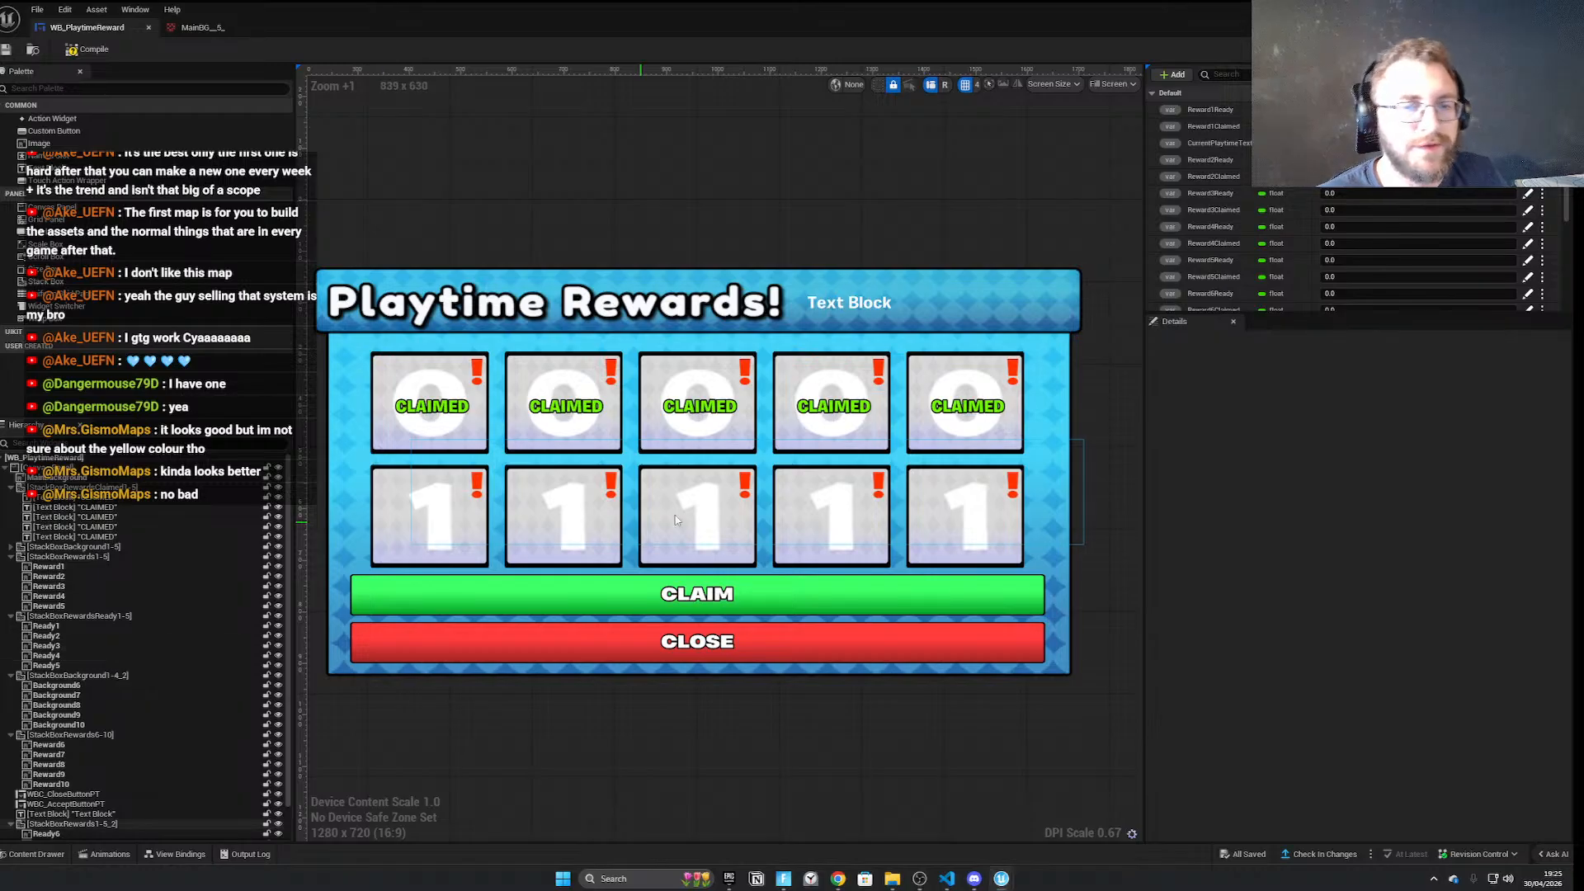
right_click_drag(318, 693, 503, 649)
scroll(464, 719, "down", 3)
scroll(427, 683, "up", 1)
scroll(427, 684, "up", 1)
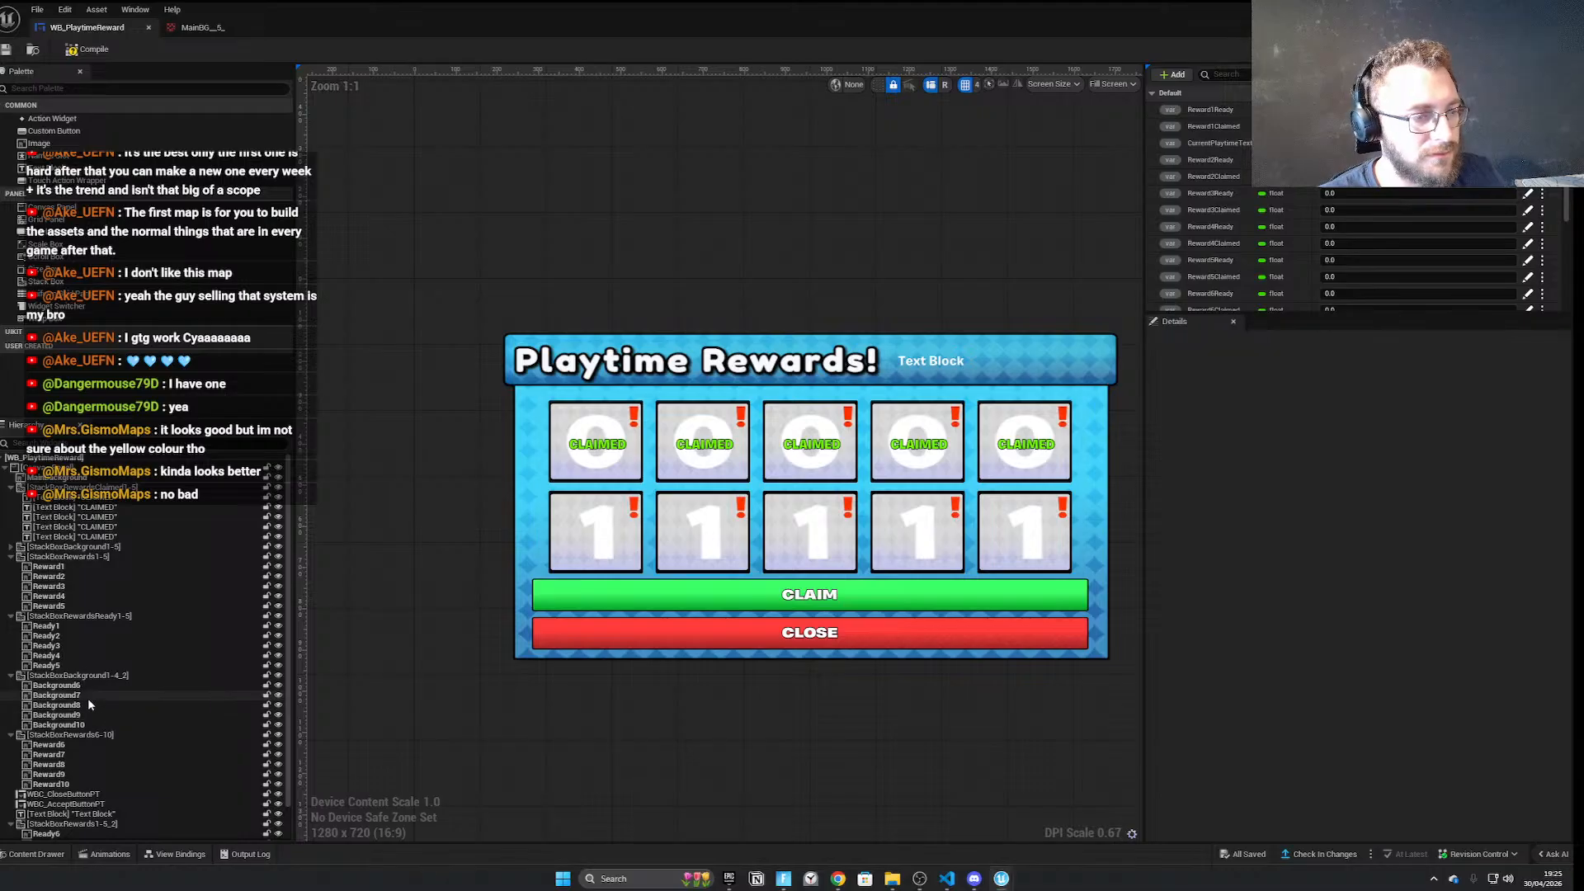
Try a bright green tint on the Ready1 to Ready5 exclamation mark images
left_click(77, 566)
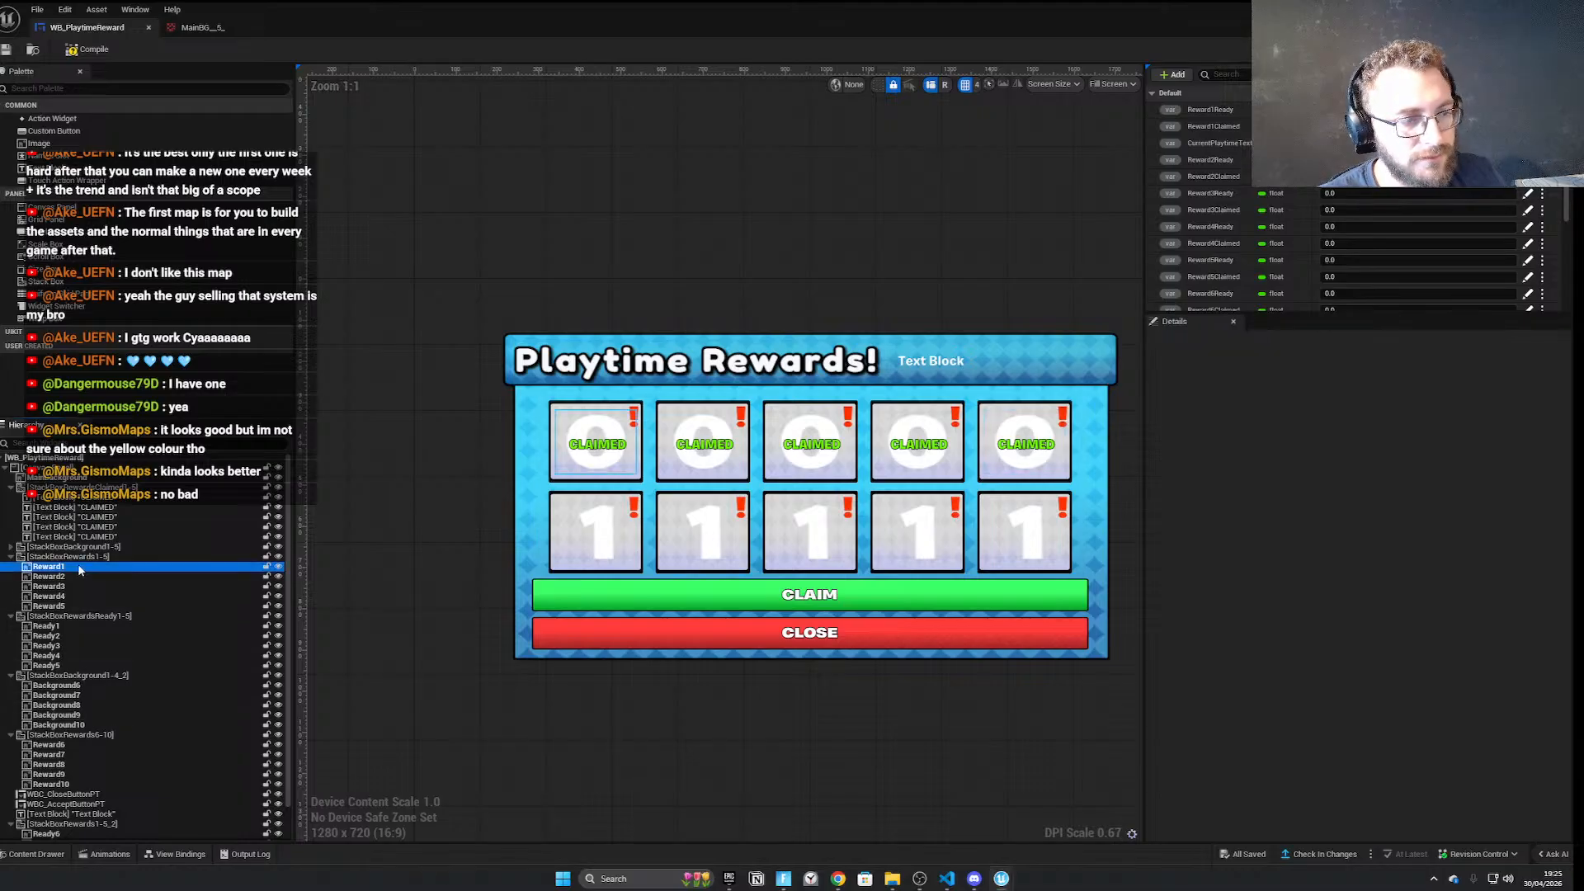
left_click(64, 624)
left_click(71, 665, "shift")
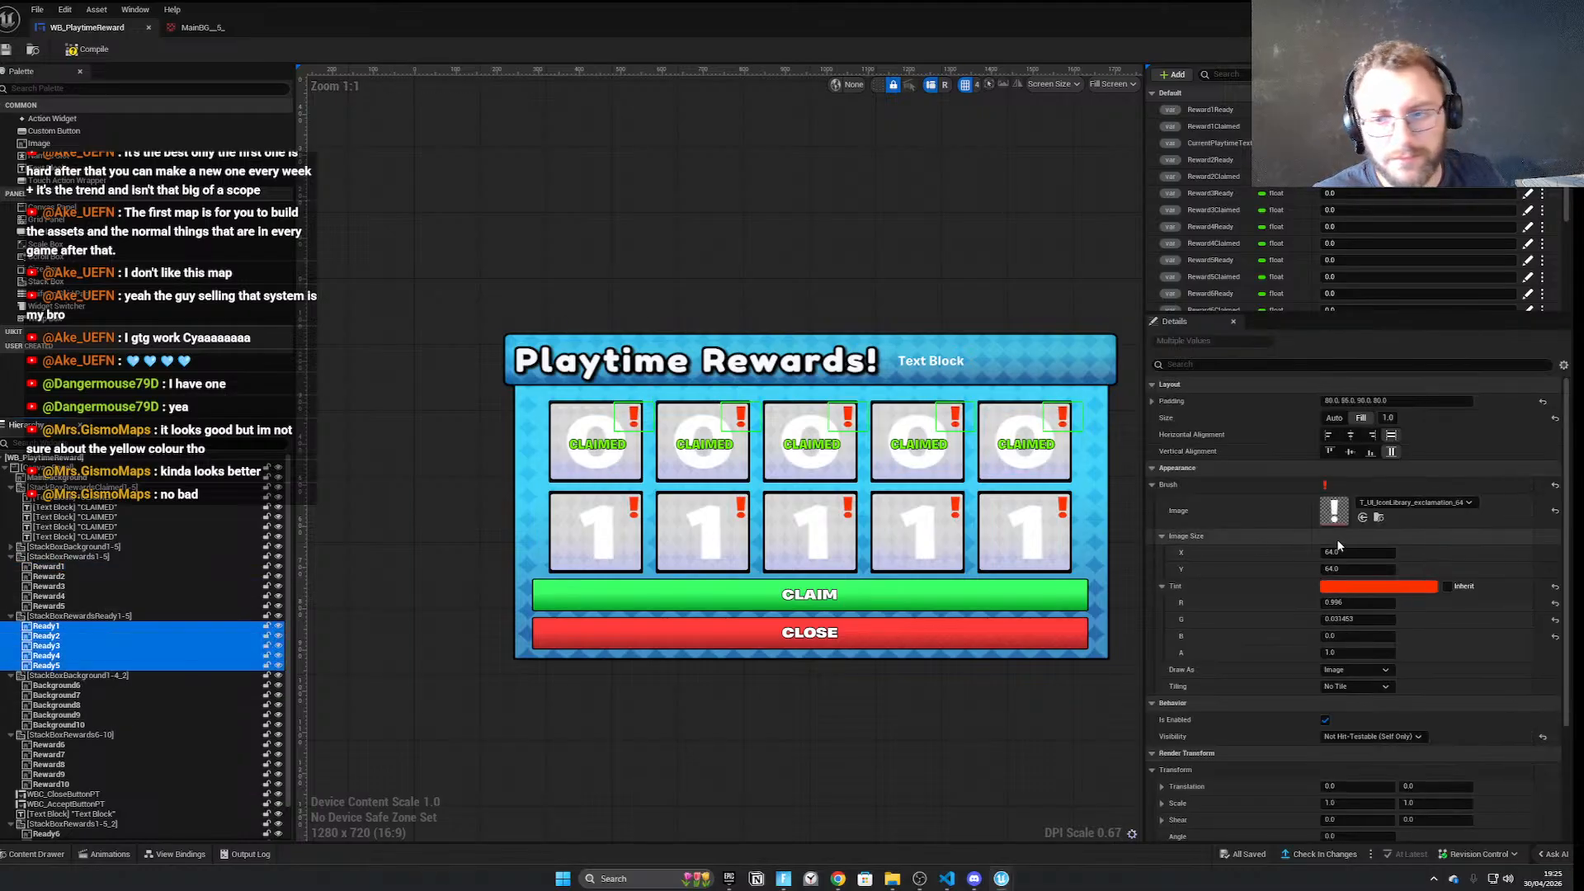
left_click(1363, 588)
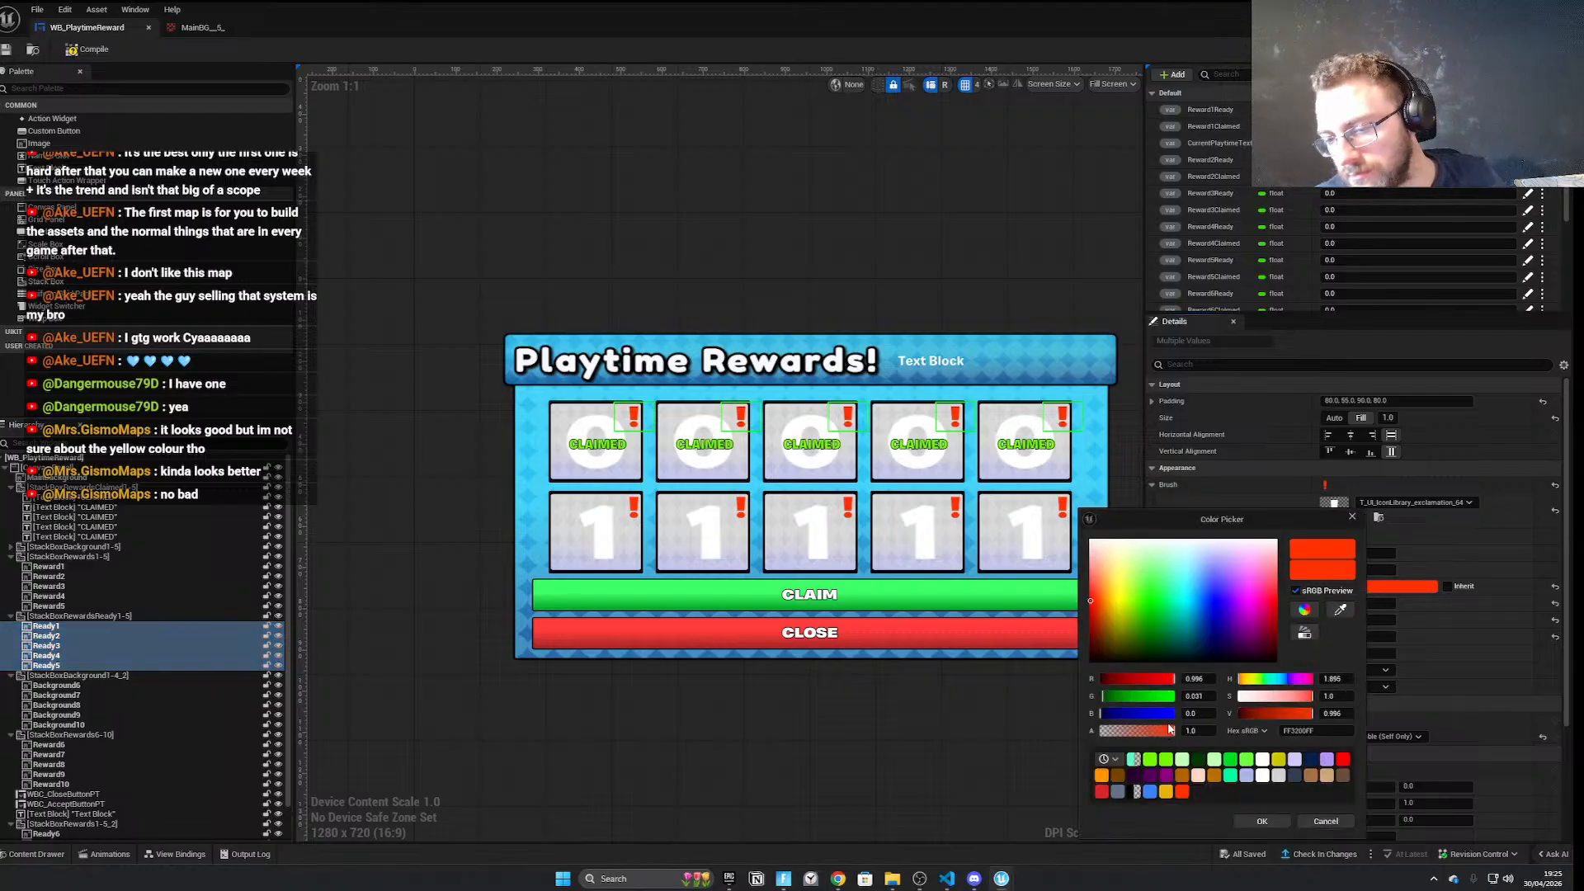
left_click(1168, 764)
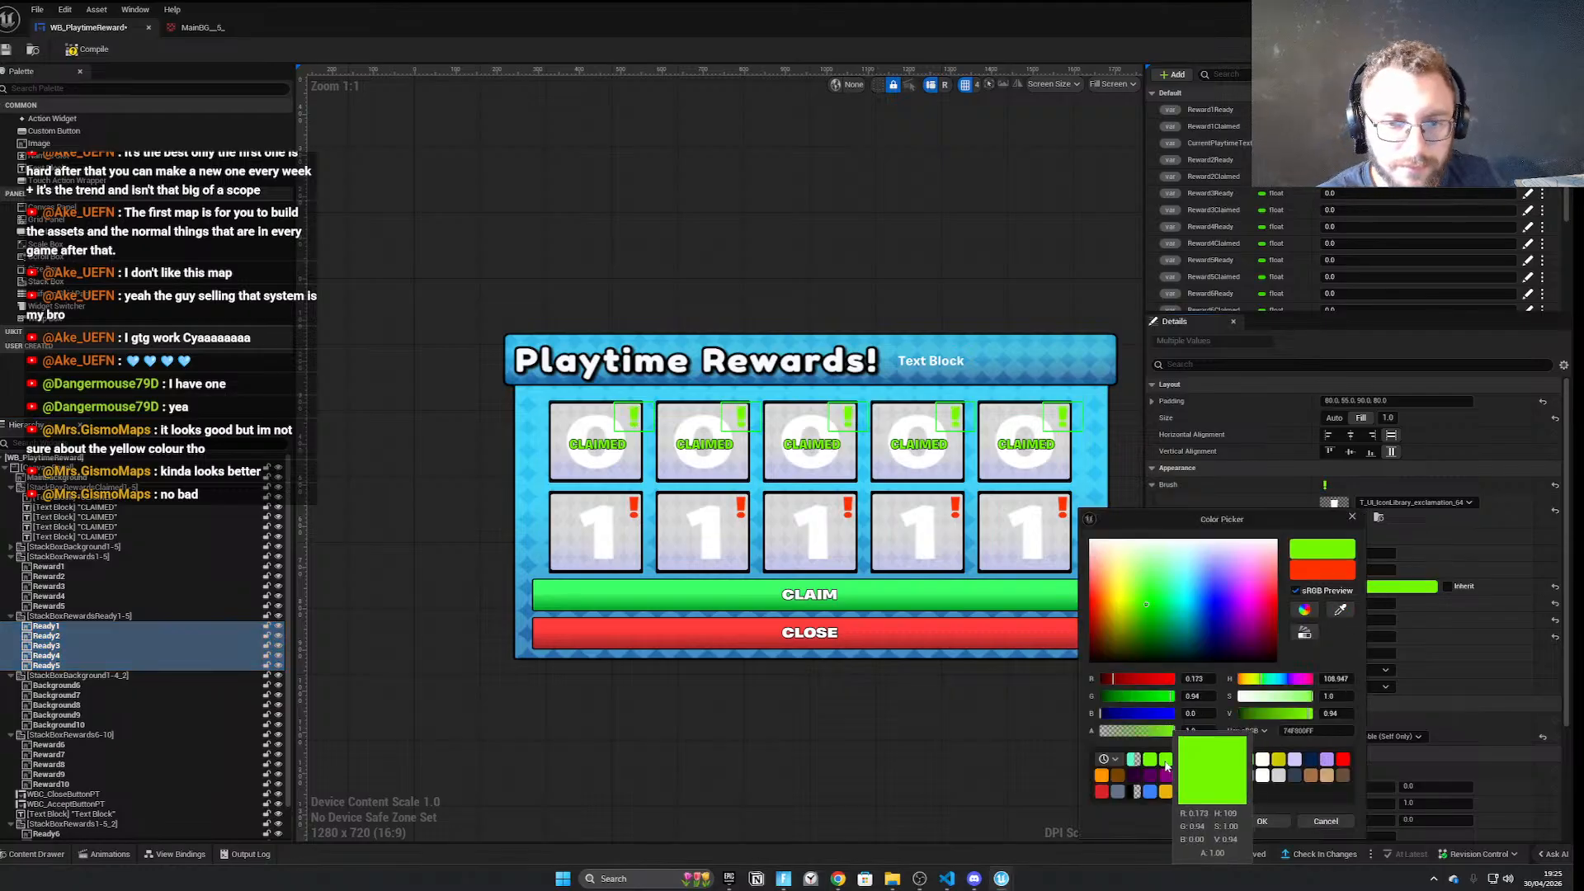
left_click(1312, 820)
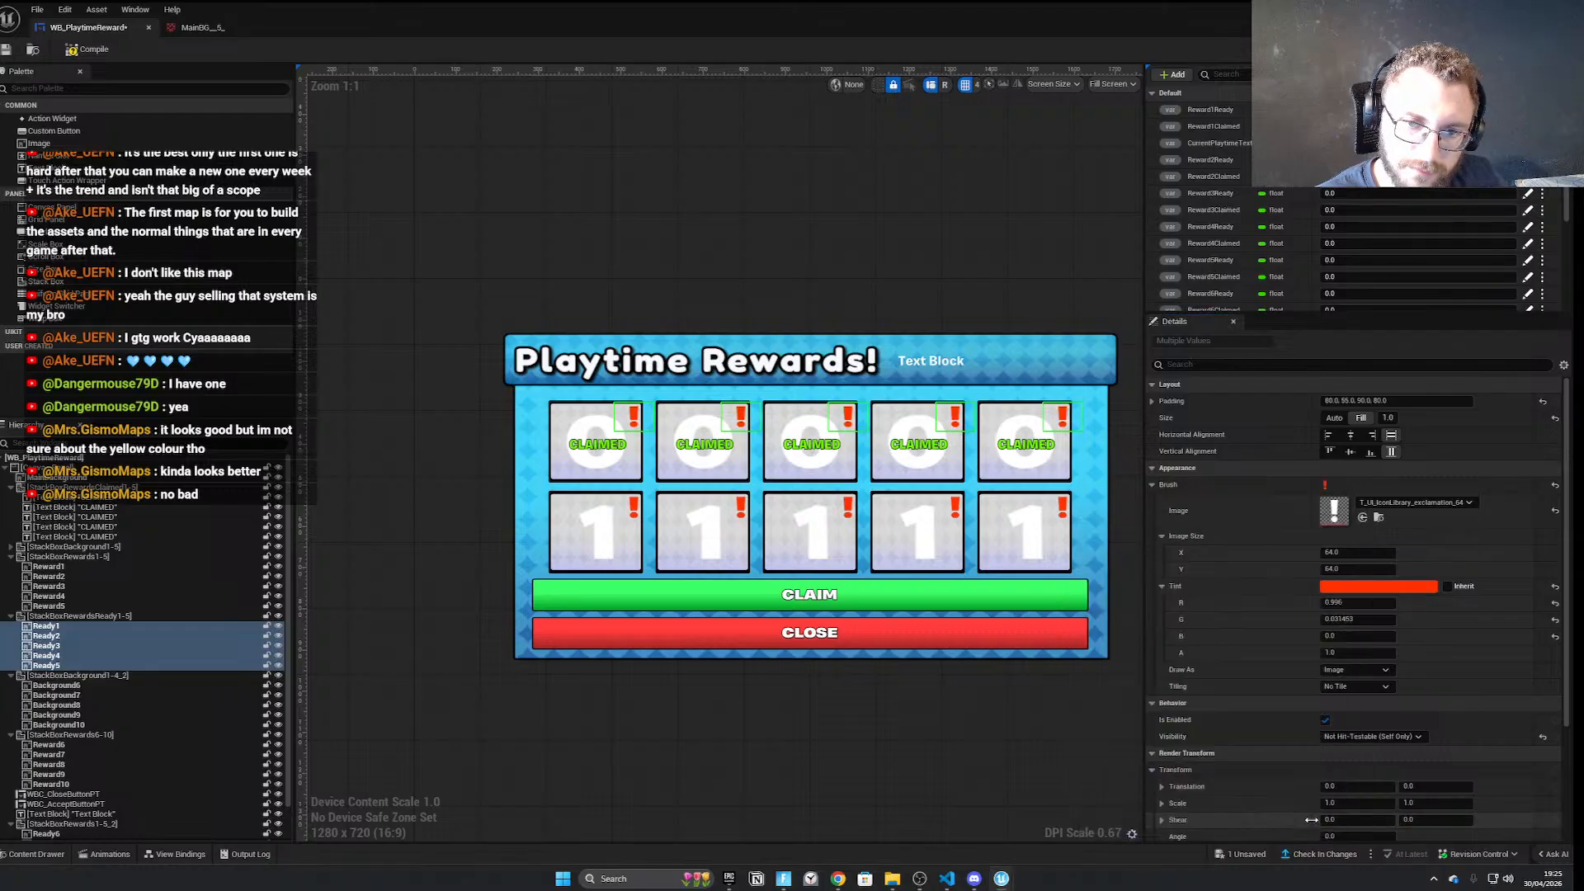
Save the WB_PlaytimeReward widget and close the MainBG__5_ texture editor
left_click(583, 426)
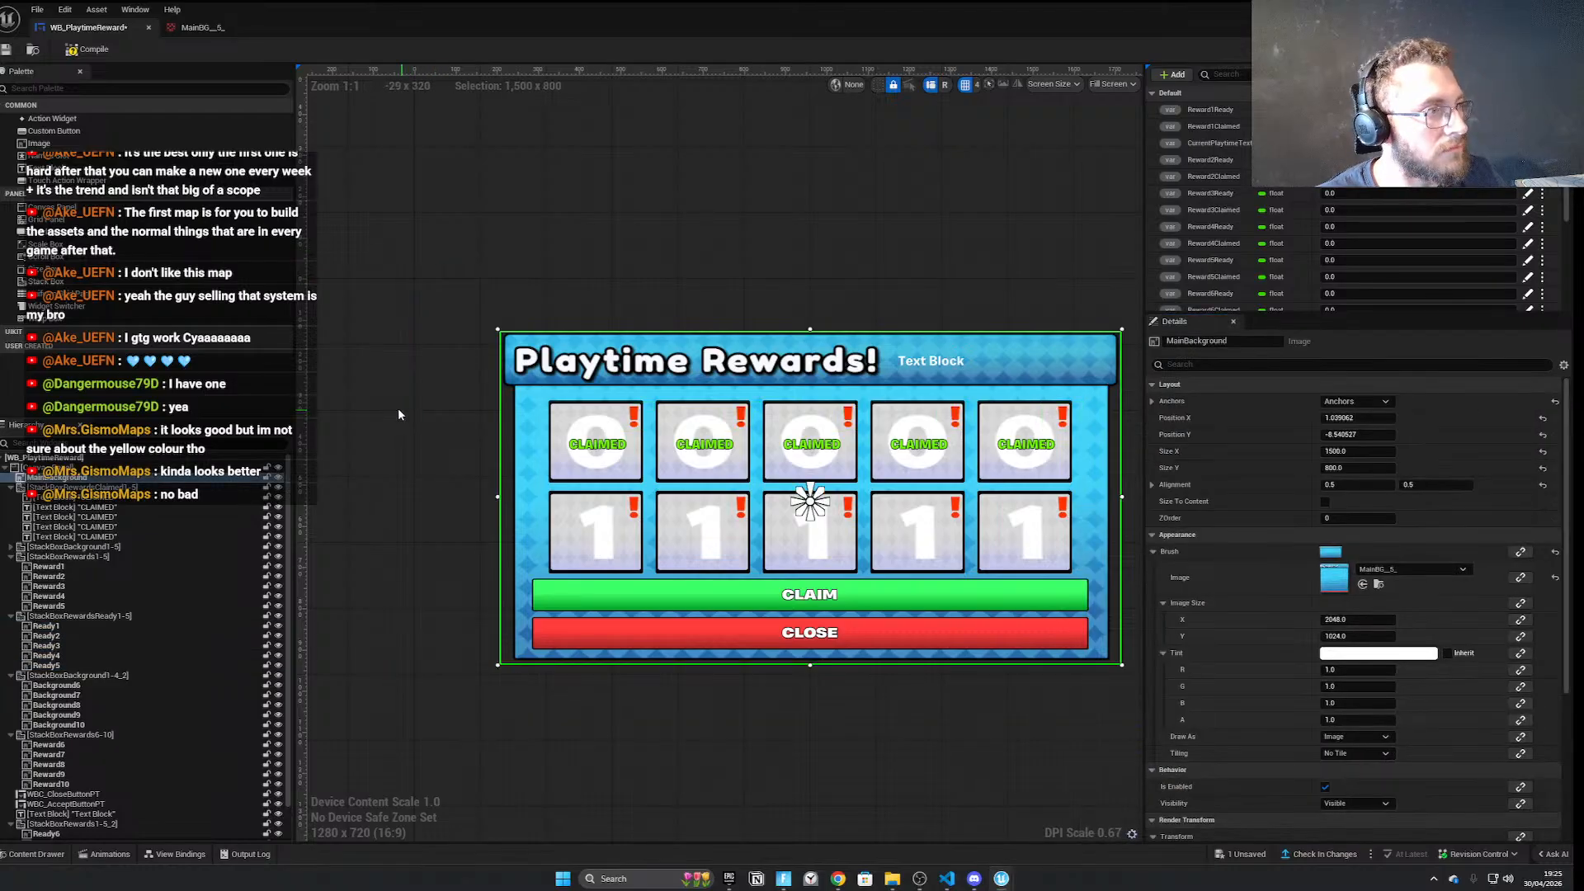
left_click(14, 51)
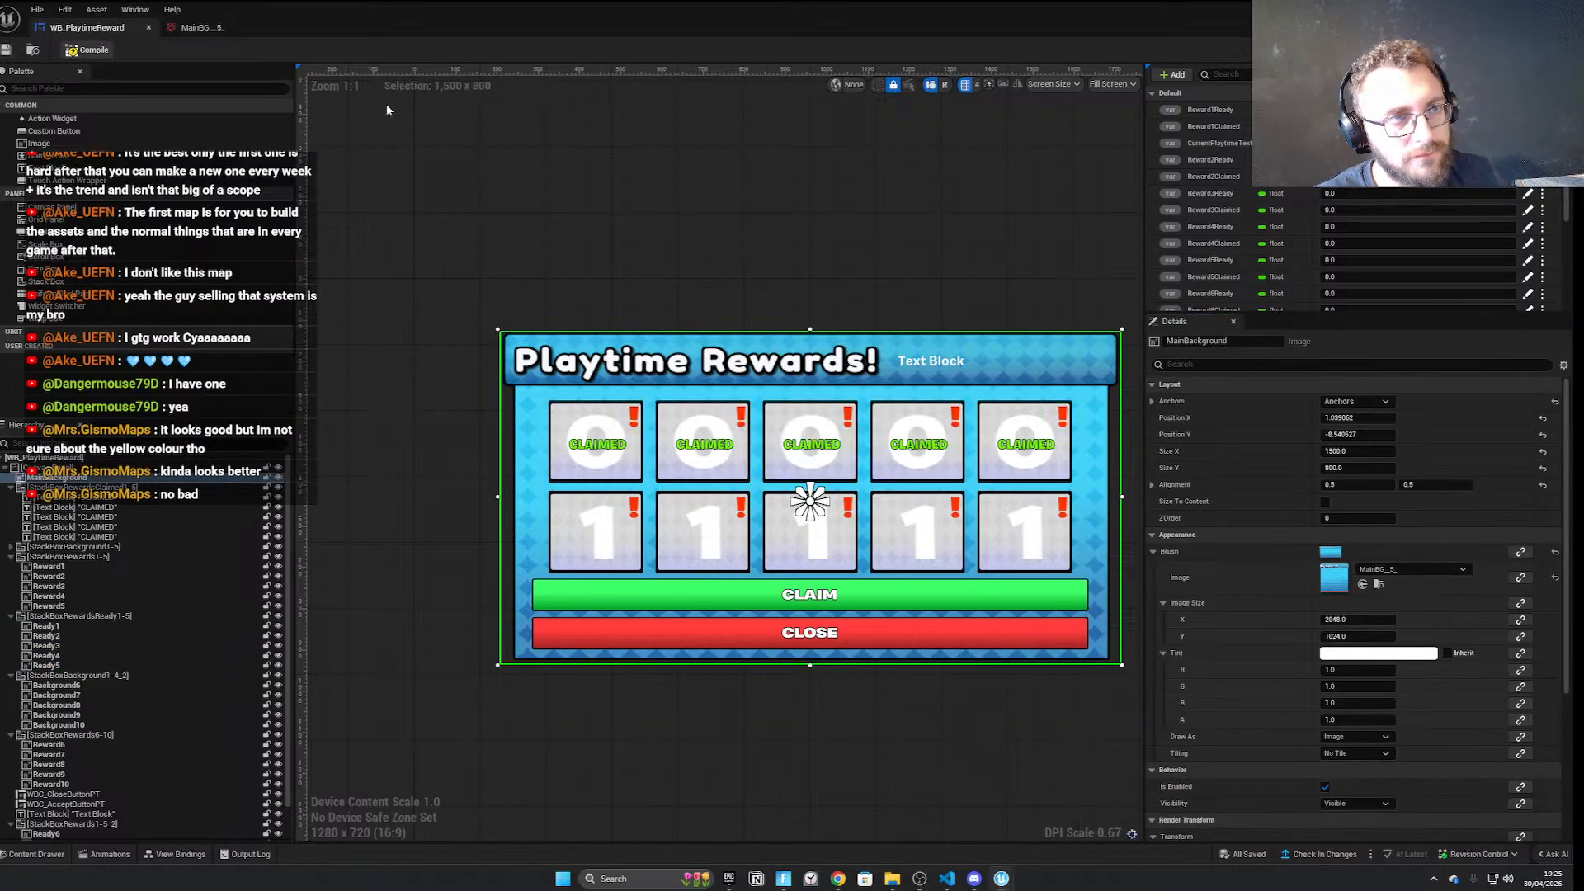
left_click(221, 30)
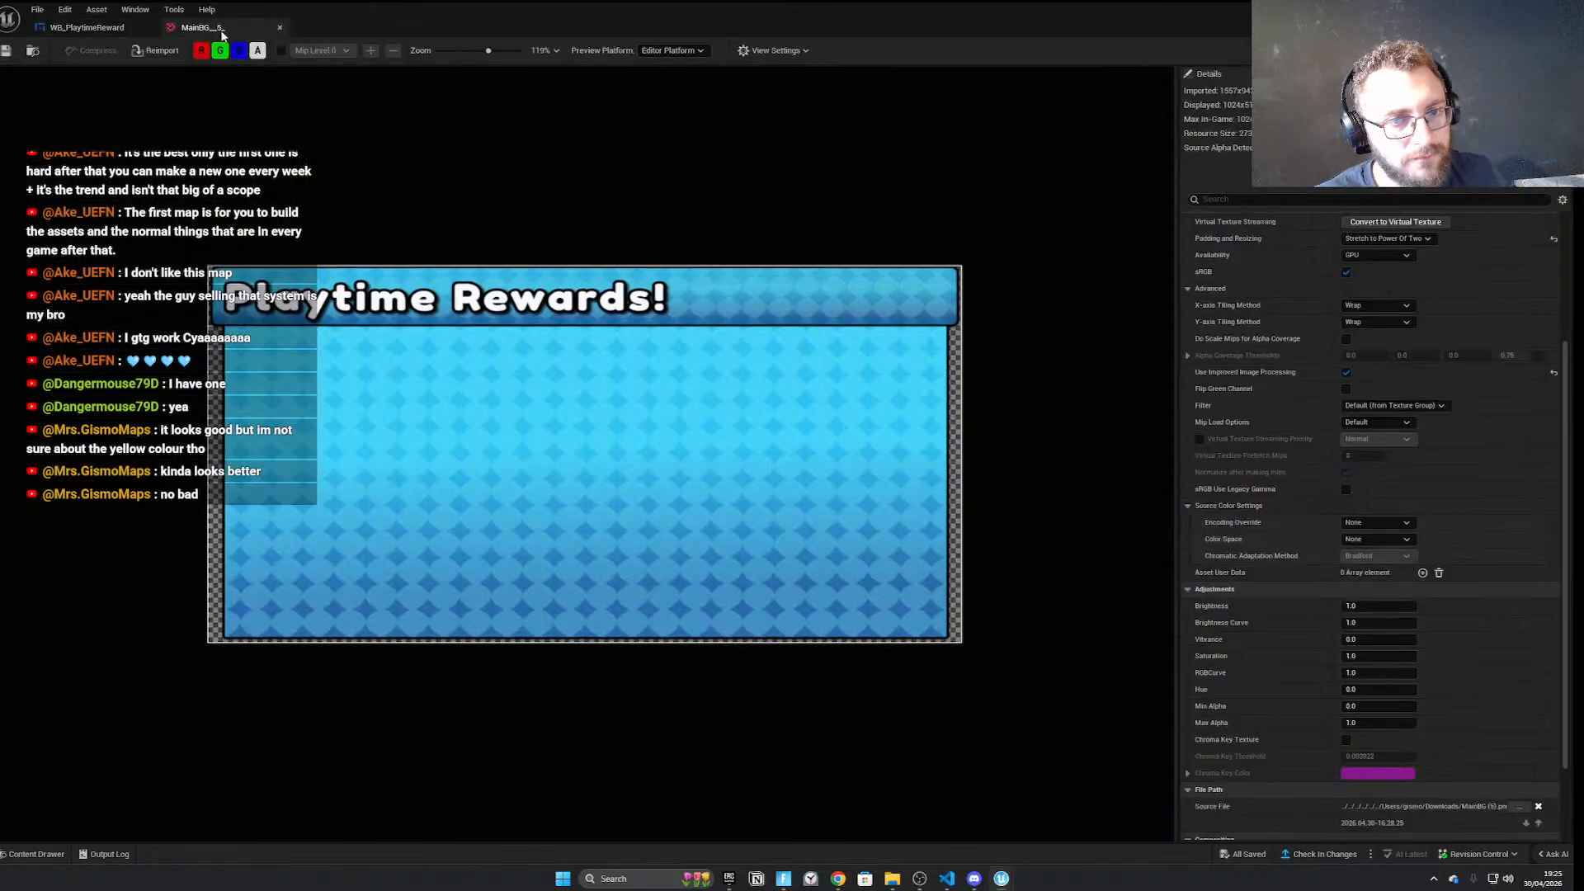
left_click(278, 29)
scroll(573, 278, "down", 2)
left_click(562, 185)
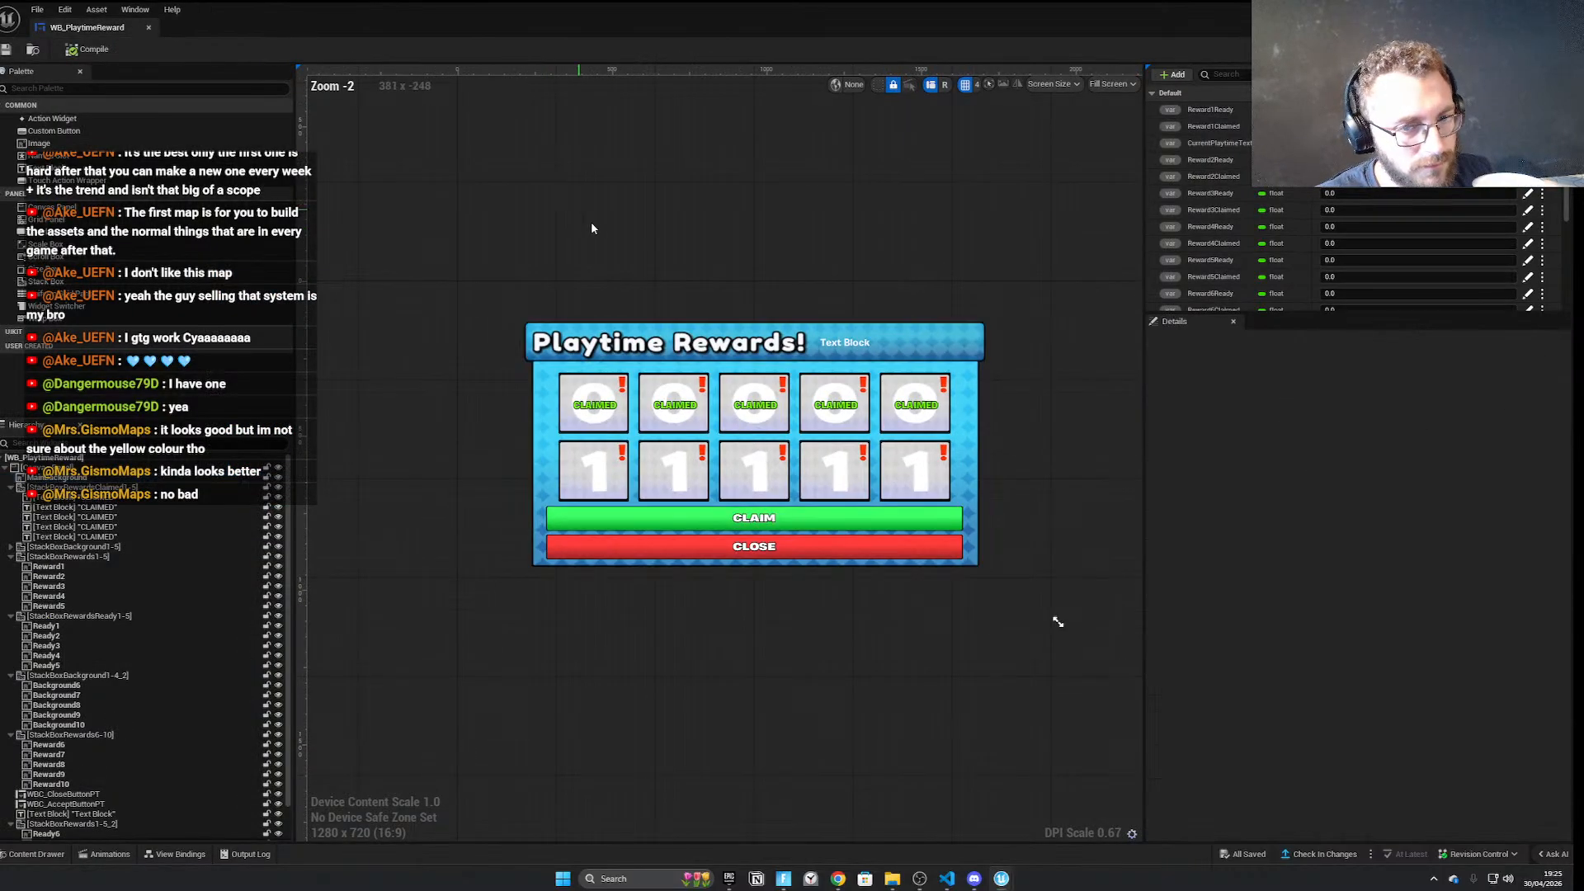
Duplicate the StackBoxRewardsClaimed1-5 stack box and place the copy directly under the Canvas Panel
left_click(602, 407)
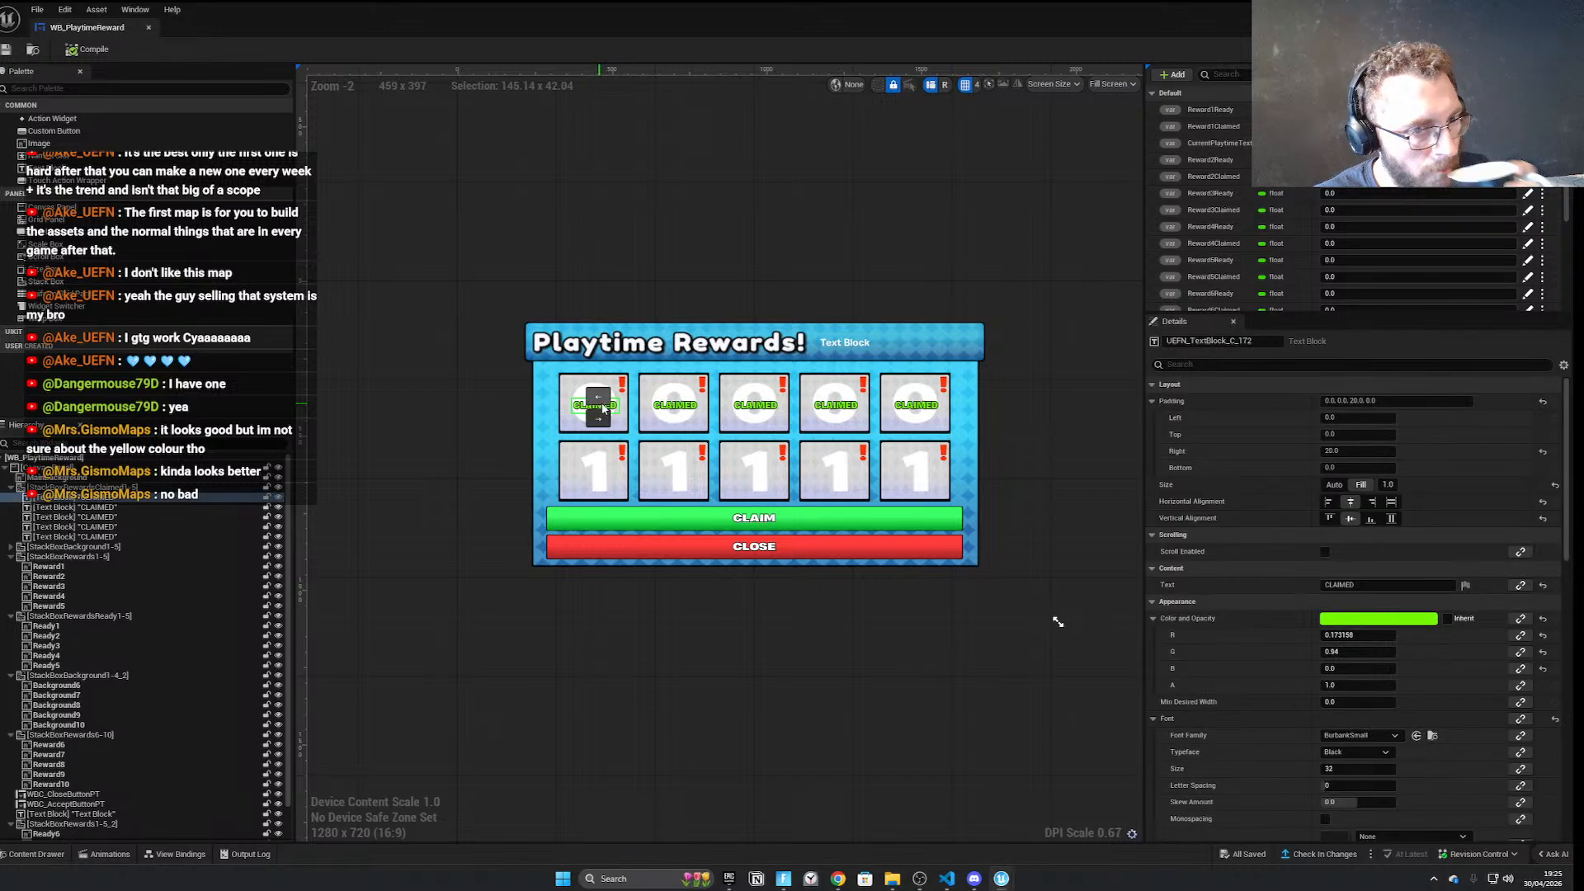
left_click(83, 488)
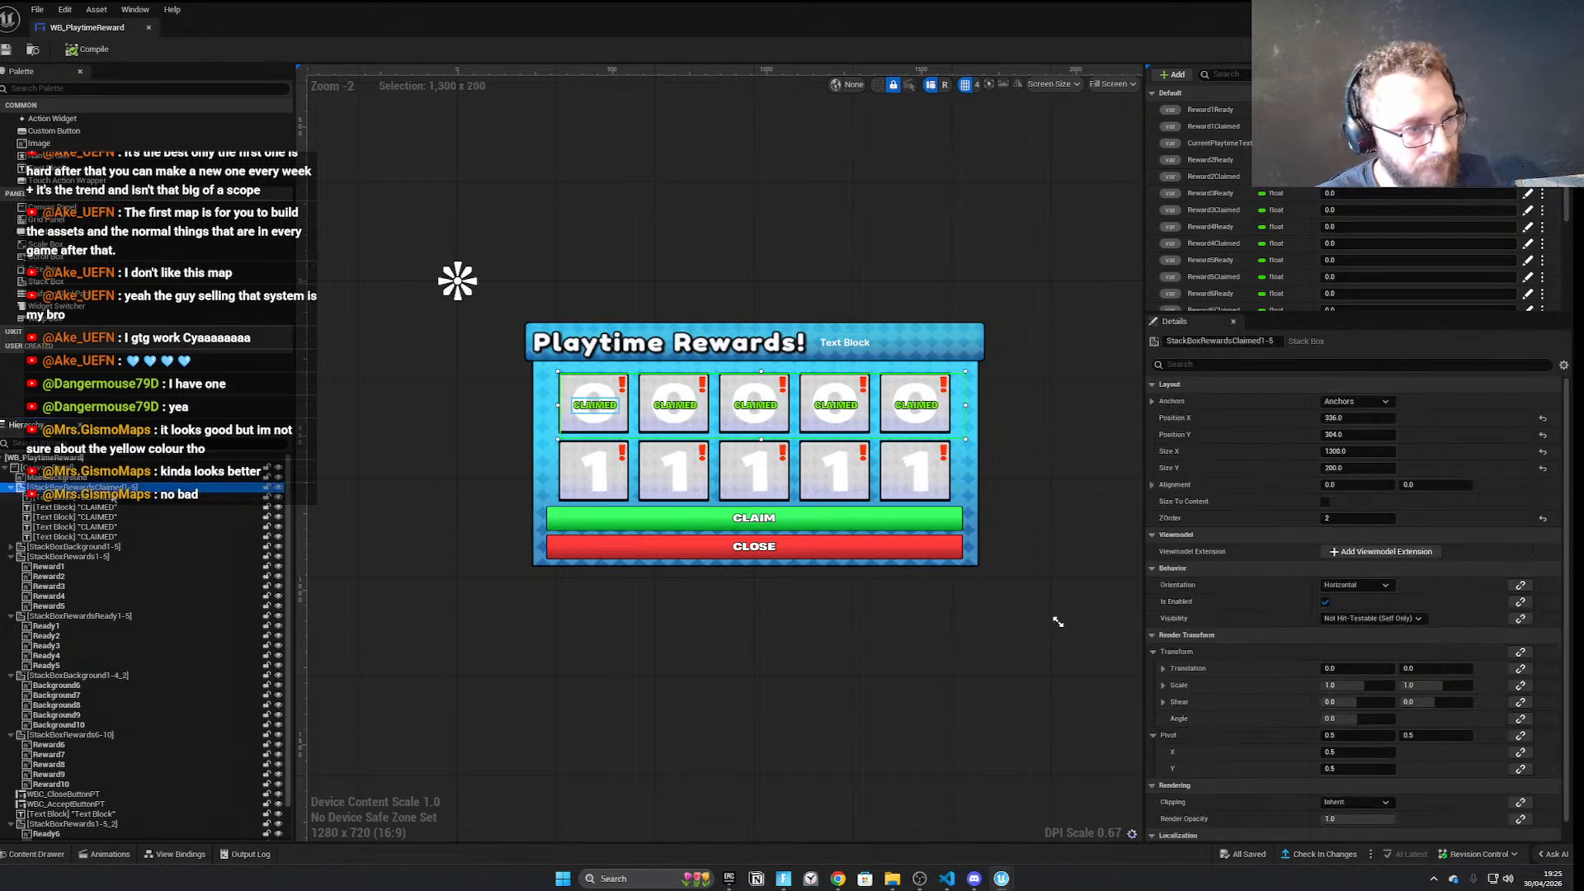
key("ctrl+v")
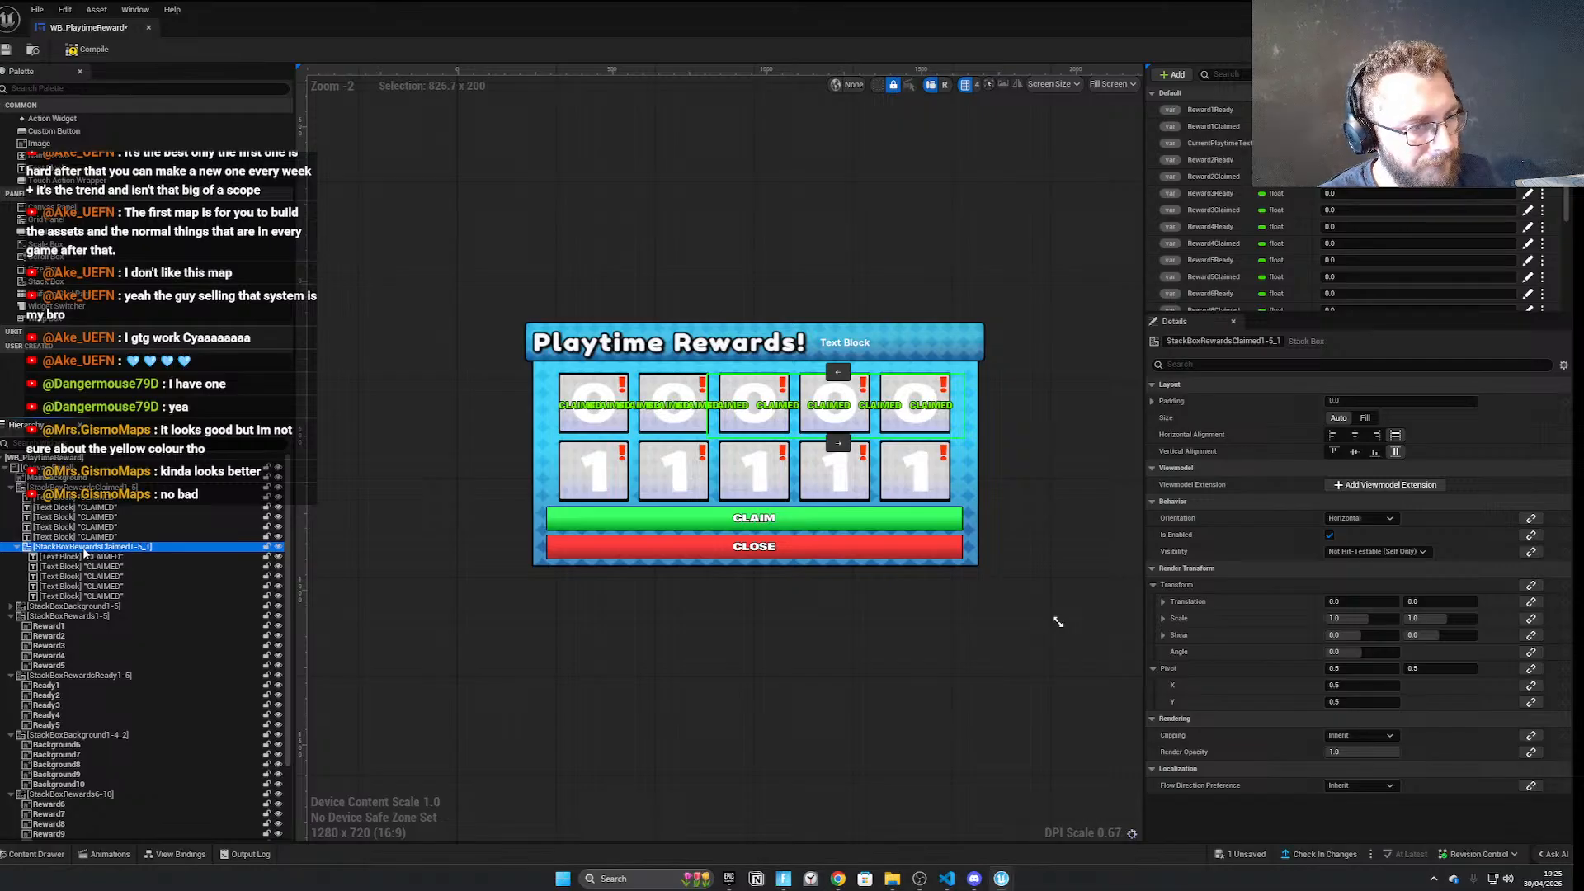
left_click_drag(75, 477, 76, 479)
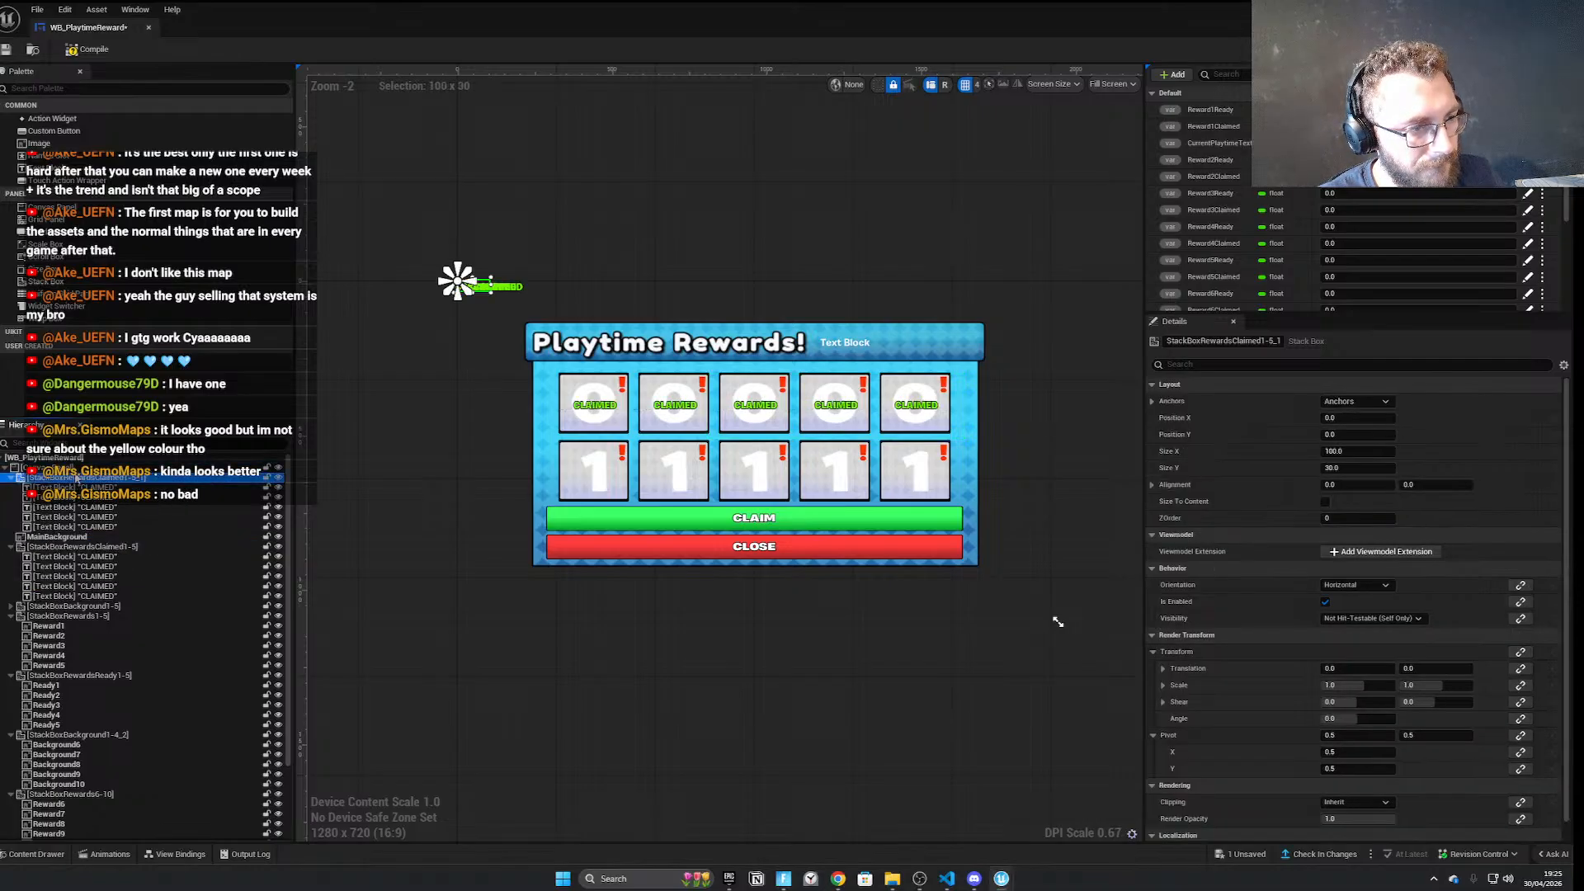
Set the duplicated claimed stack box to Size X 1300 and Size Y 200
left_click(1366, 457)
type("1300")
left_click(1369, 468)
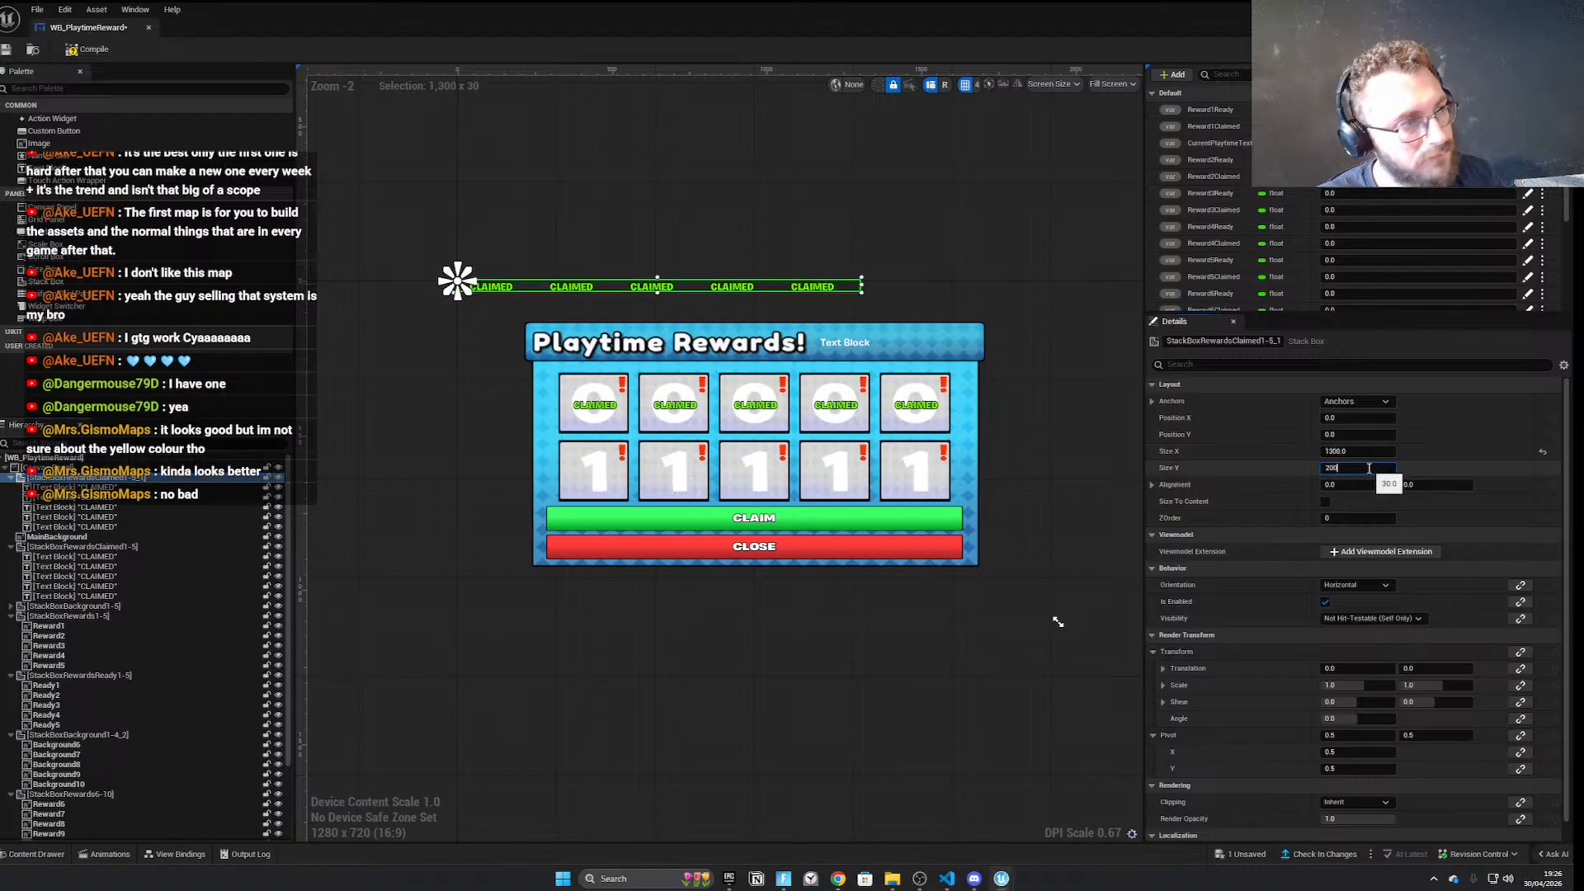
key("Return")
Anchor the copied stack box to the centre with 0.5 alignment and align its CLAIMED labels over the second reward row, at about X 25, Y 75
left_click_drag(573, 301, 764, 460)
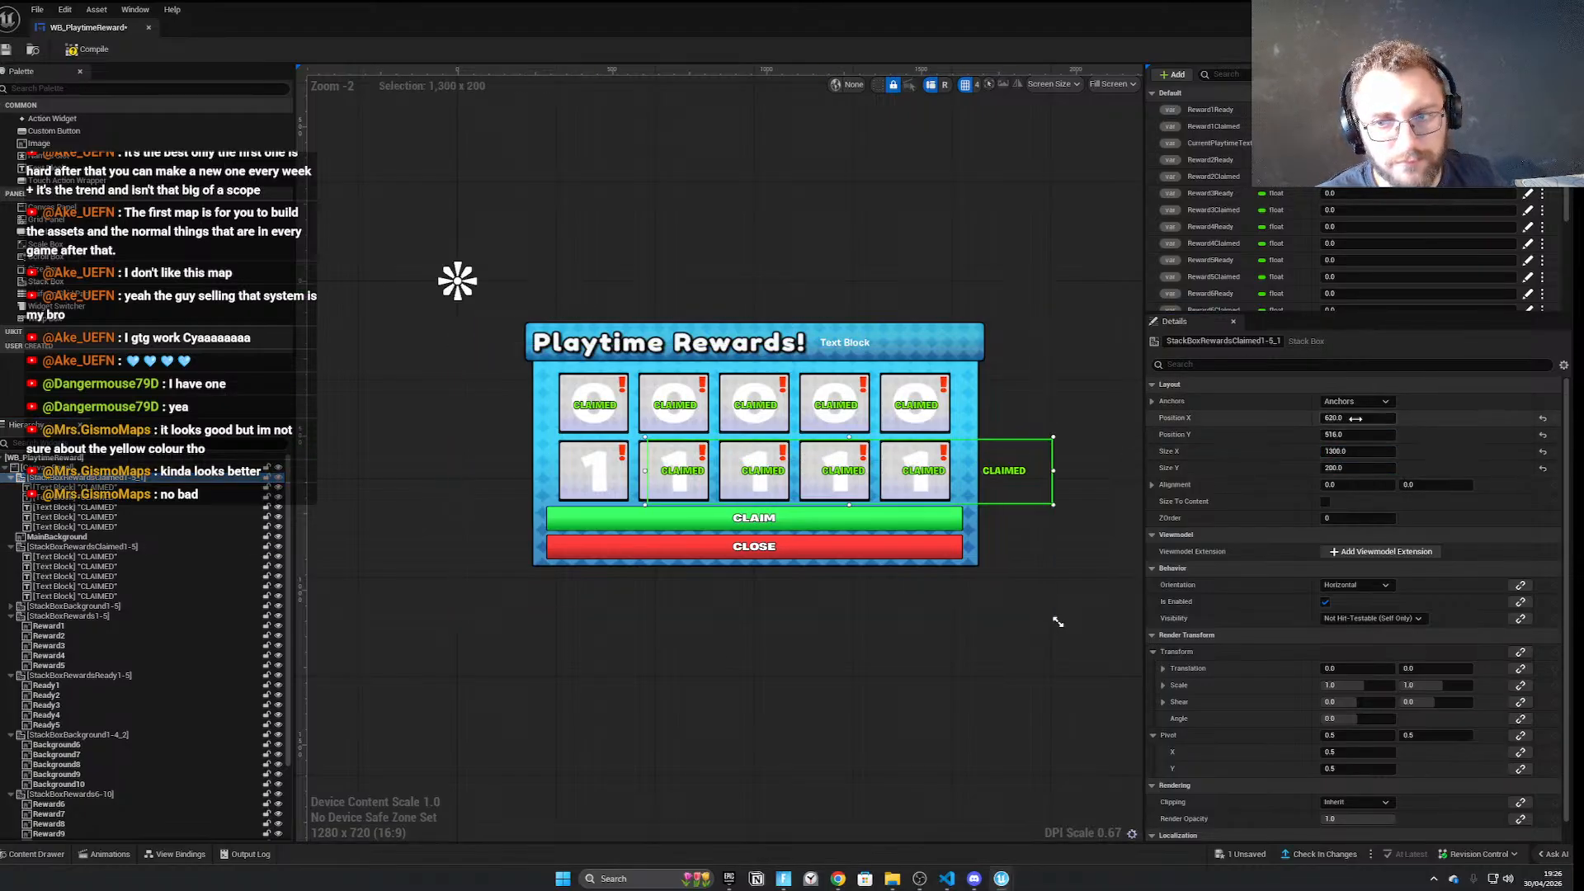
left_click(1356, 403)
left_click(1388, 484, "shift")
left_click_drag(513, 426, 624, 454)
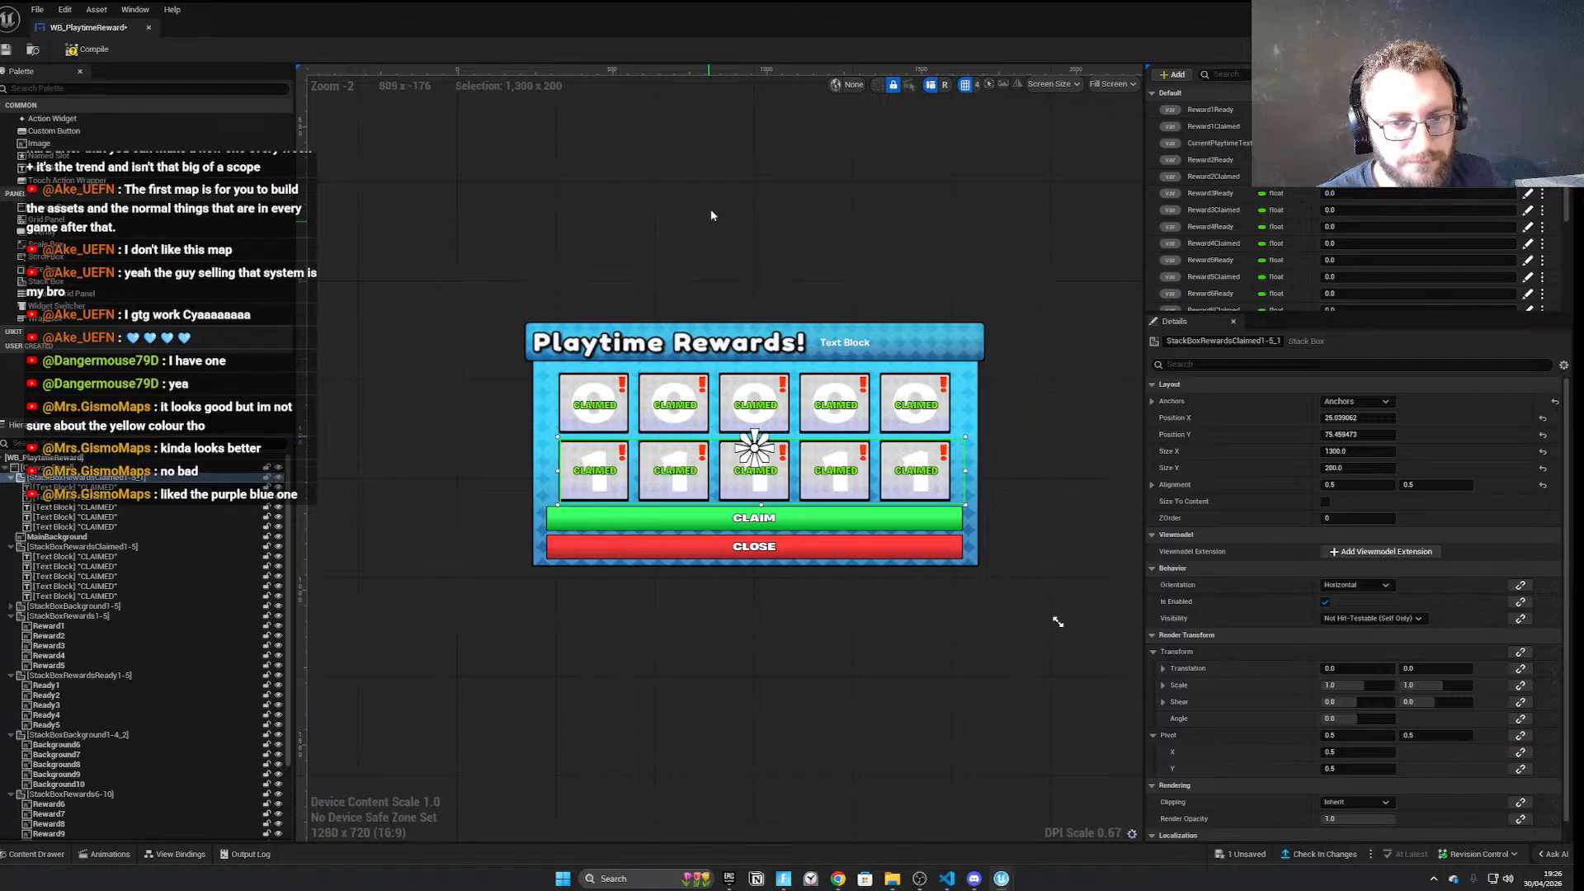
left_click(578, 269)
scroll(591, 374, "down", 1)
right_click_drag(557, 369, 484, 381)
scroll(499, 392, "up", 4)
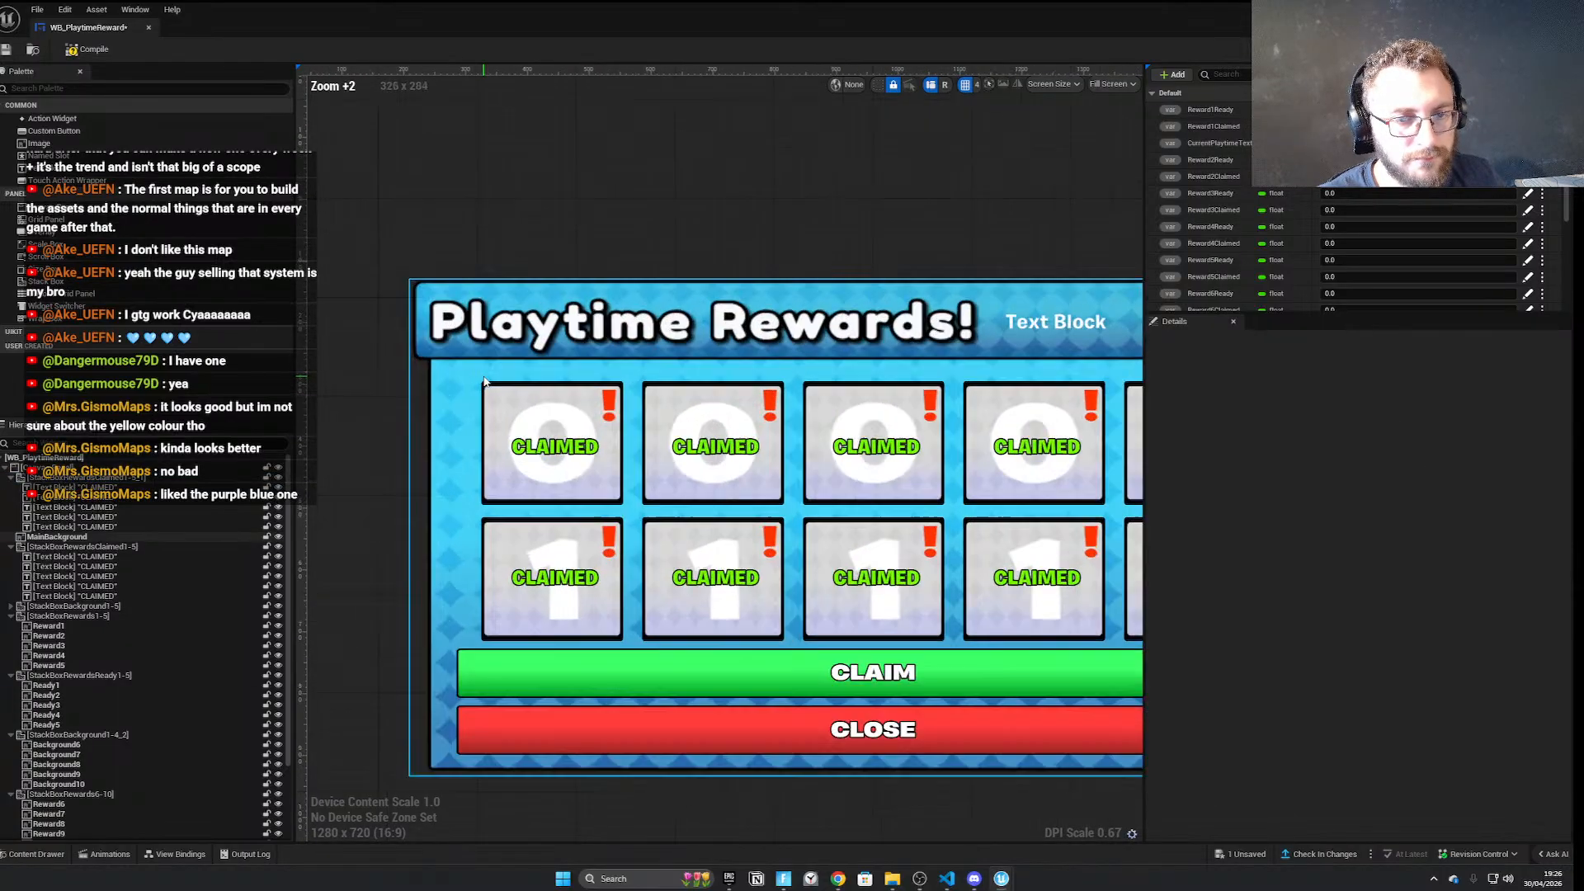
scroll(528, 372, "down", 3)
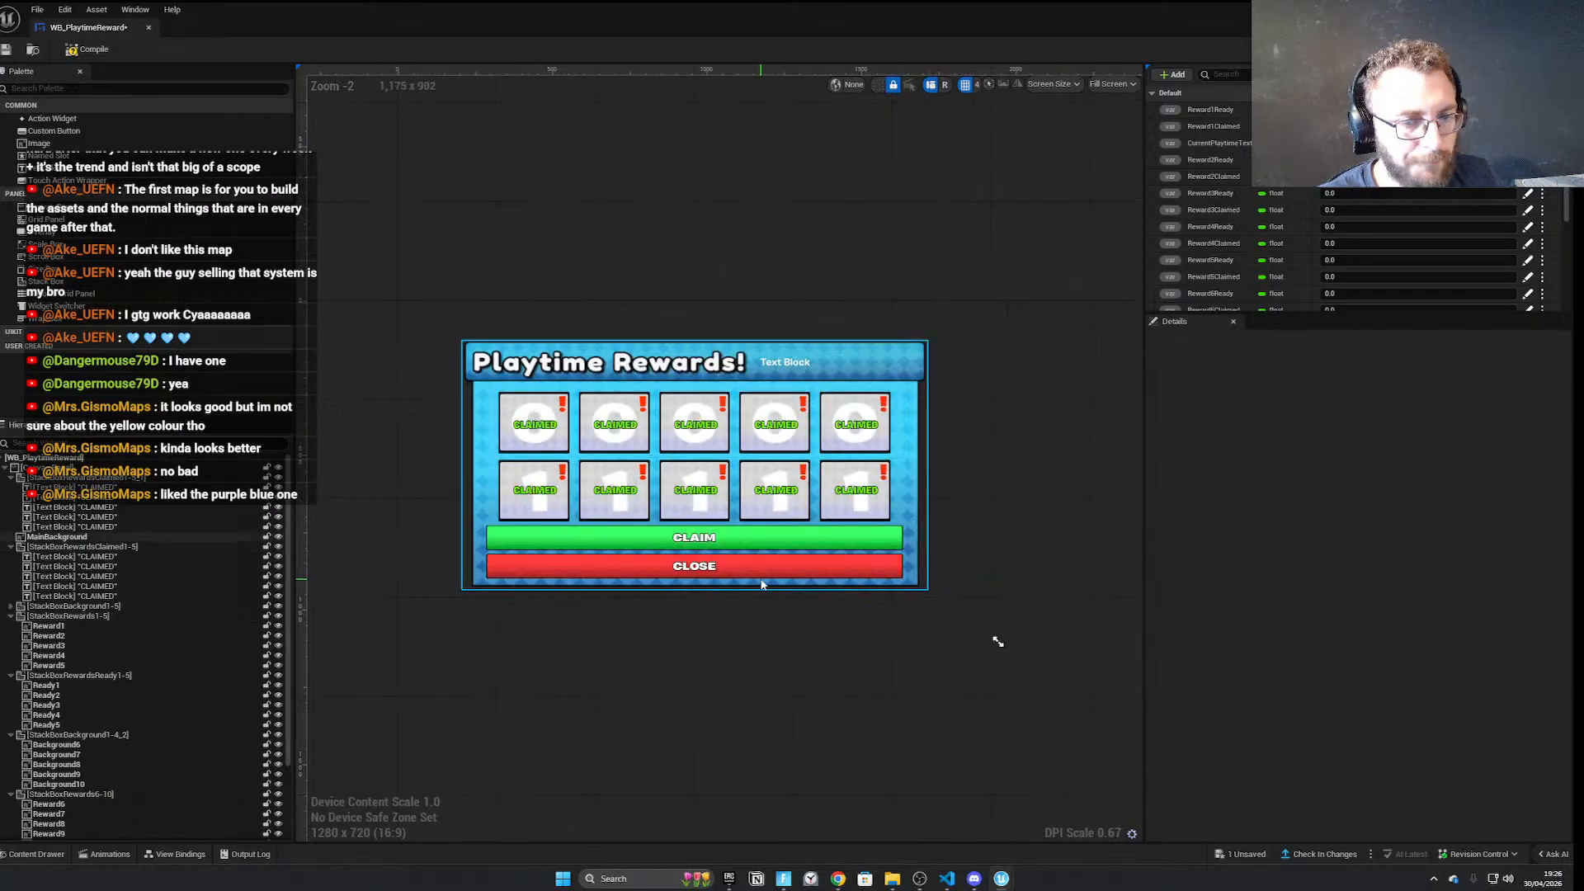
Open the MainBG__5_ texture from the project assets and set its Hue adjustment to about 28.8
left_click(748, 344)
left_click_drag(1220, 22, 1322, 420)
double_click(411, 561)
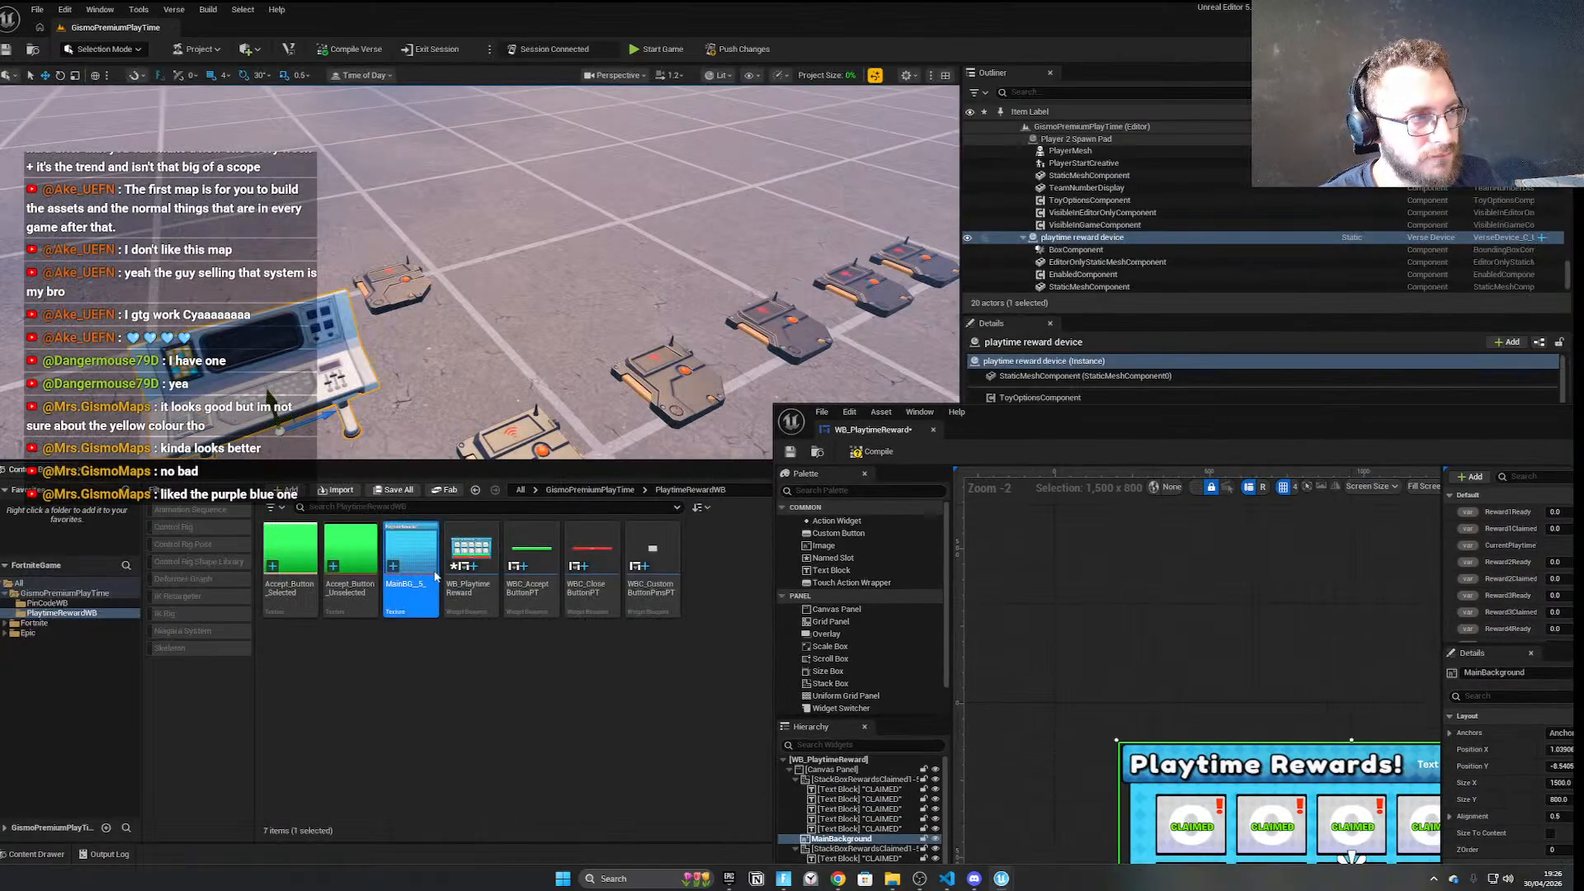
double_click(1176, 428)
scroll(1356, 789, "down", 2)
scroll(1356, 790, "down", 3)
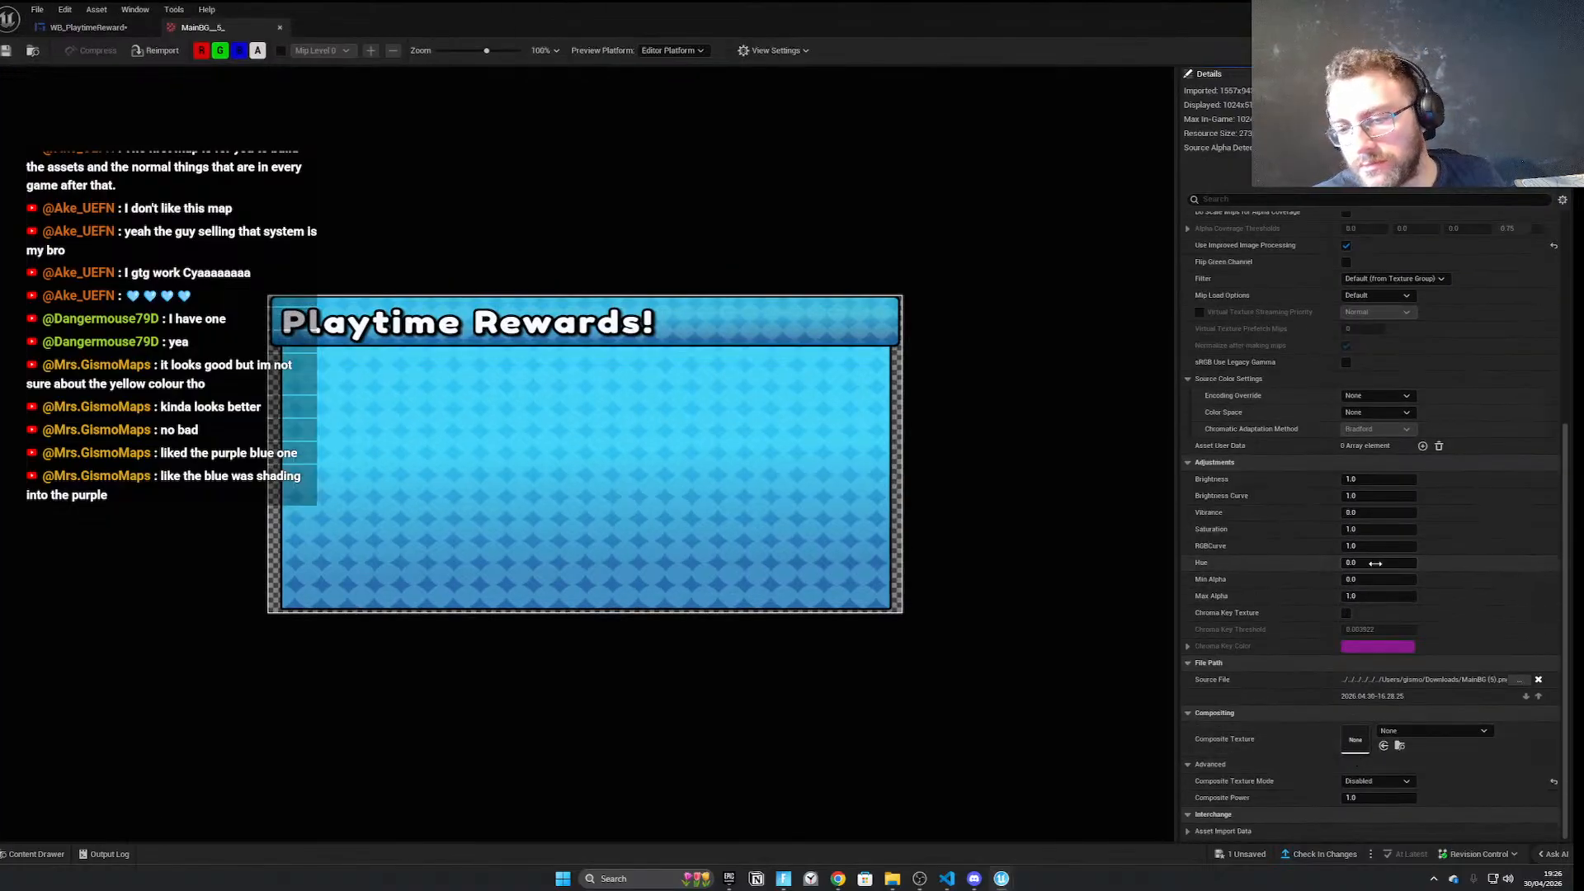
key("Return")
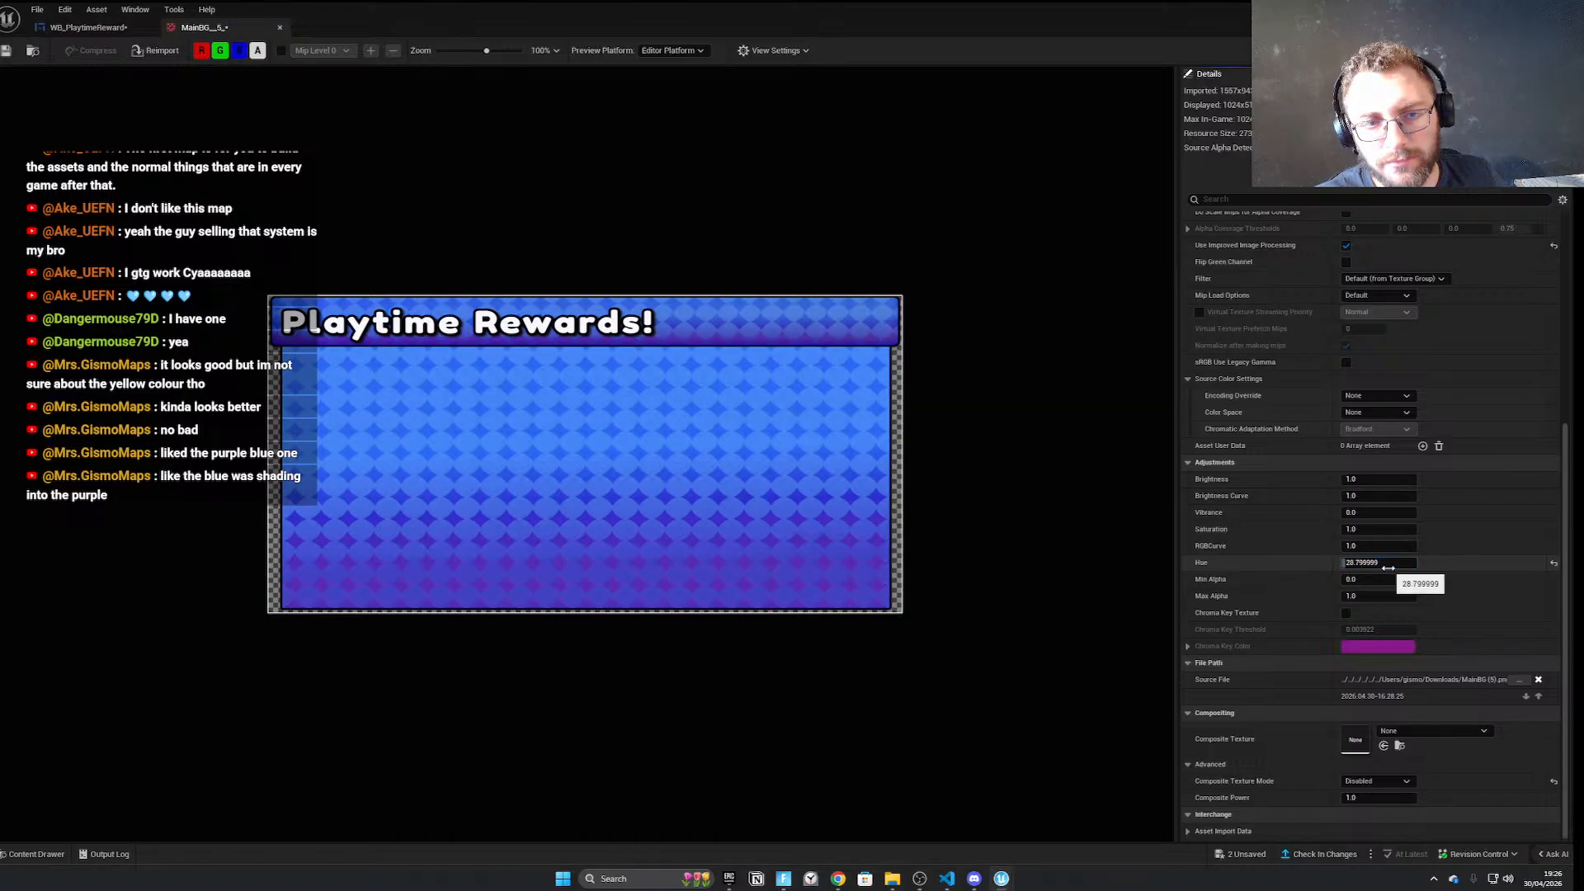
Set the MainBG__5_ texture's Hue adjustment to about 37.44 and review the saved recolour in the WB_PlaytimeReward widget
left_click_drag(1384, 563, 1420, 564)
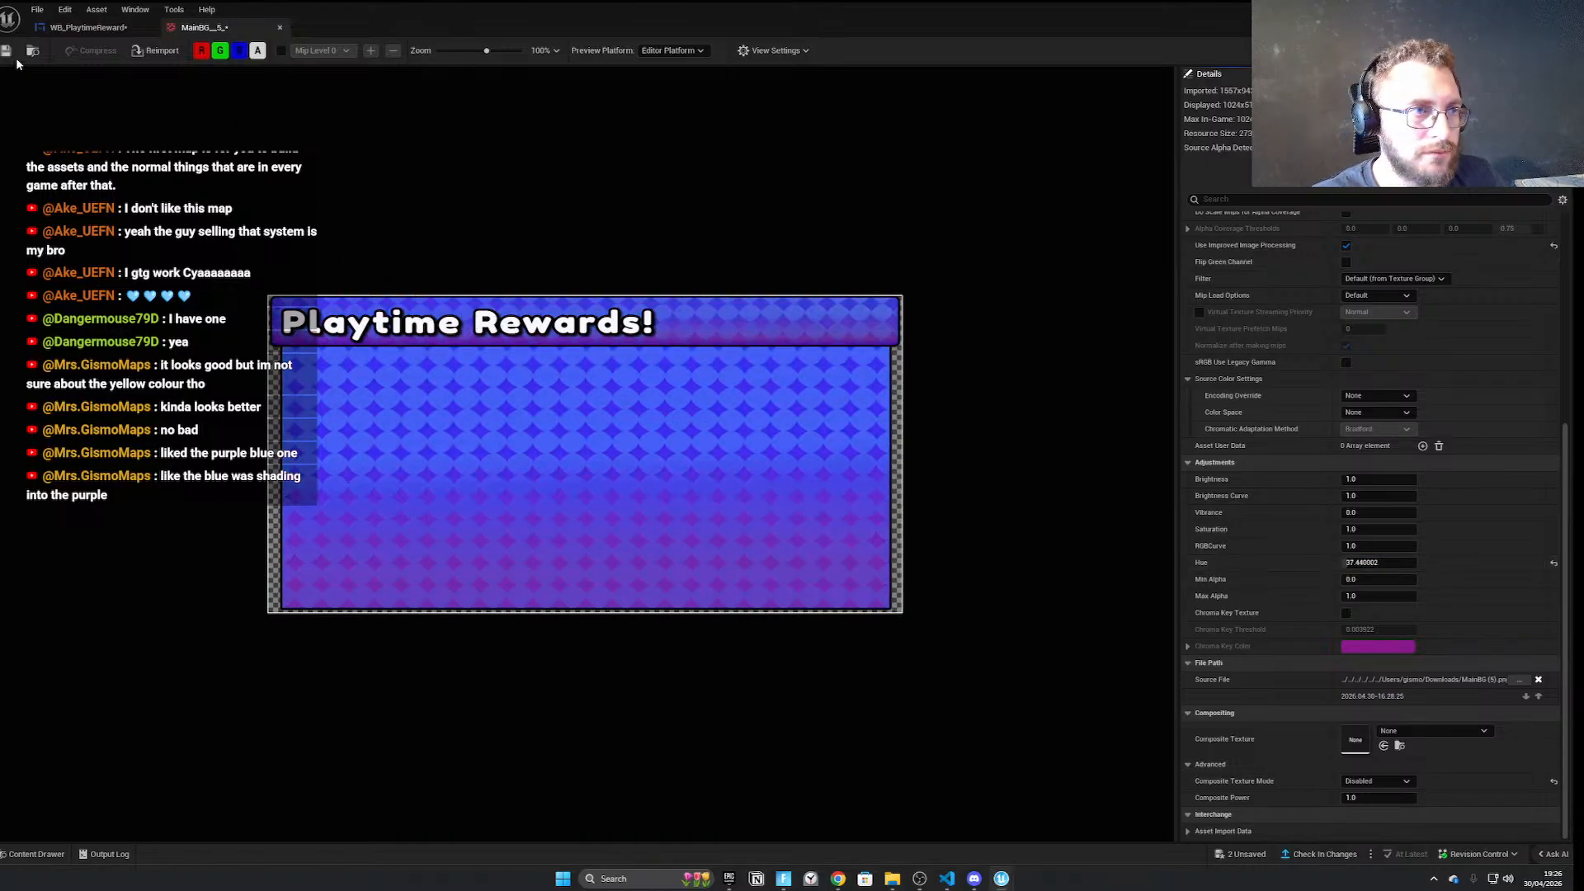
left_click(83, 27)
scroll(547, 141, "up", 1)
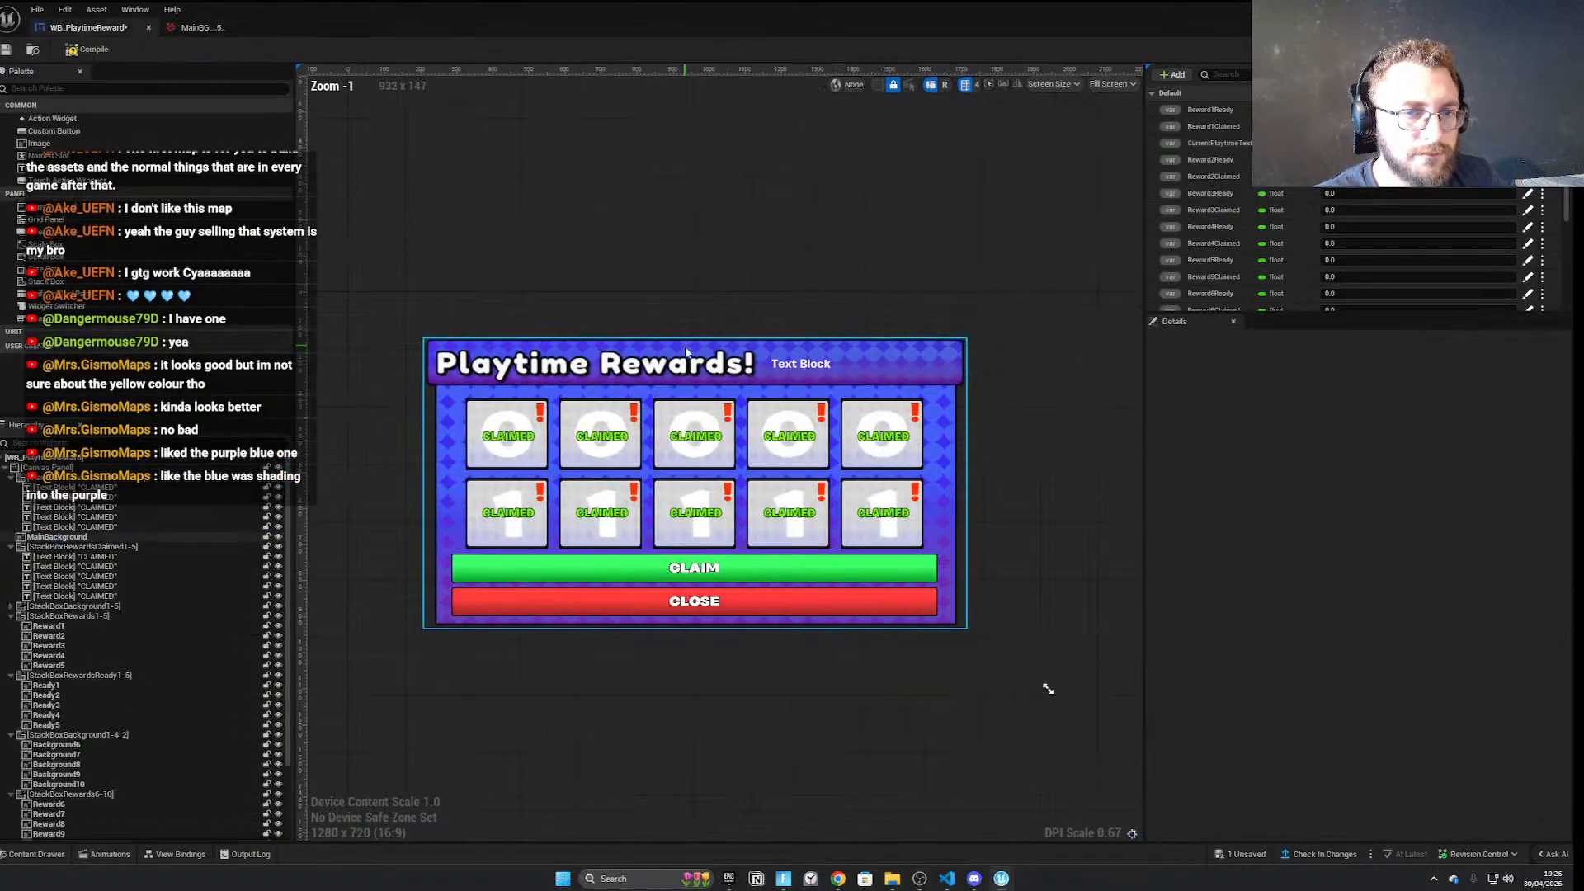
scroll(532, 394, "up", 2)
scroll(449, 284, "down", 1)
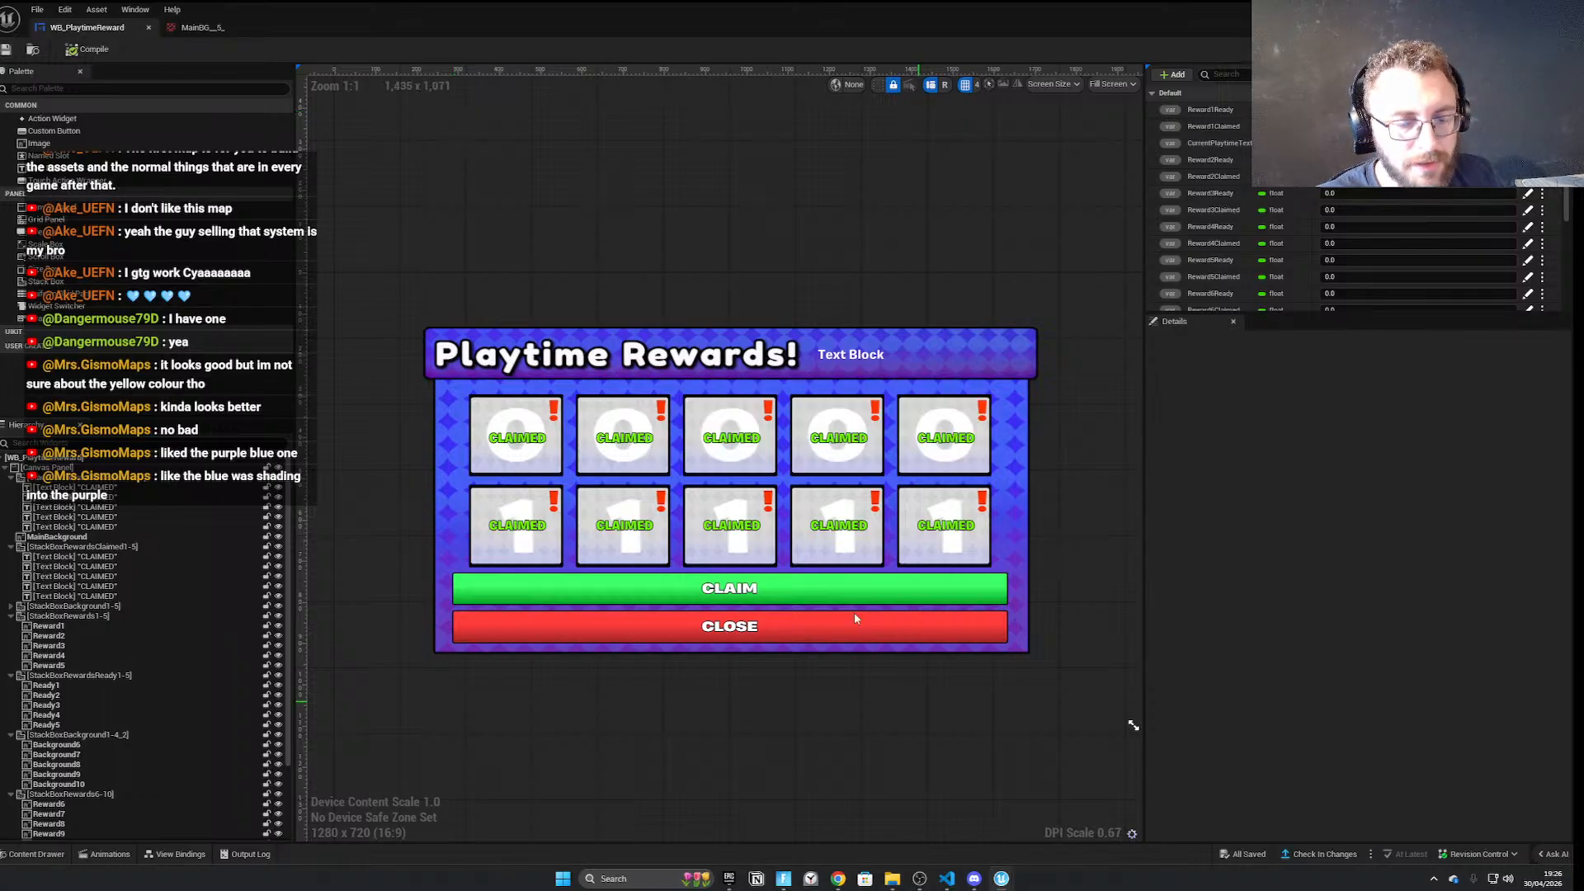
scroll(734, 485, "down", 1)
scroll(735, 484, "up", 2)
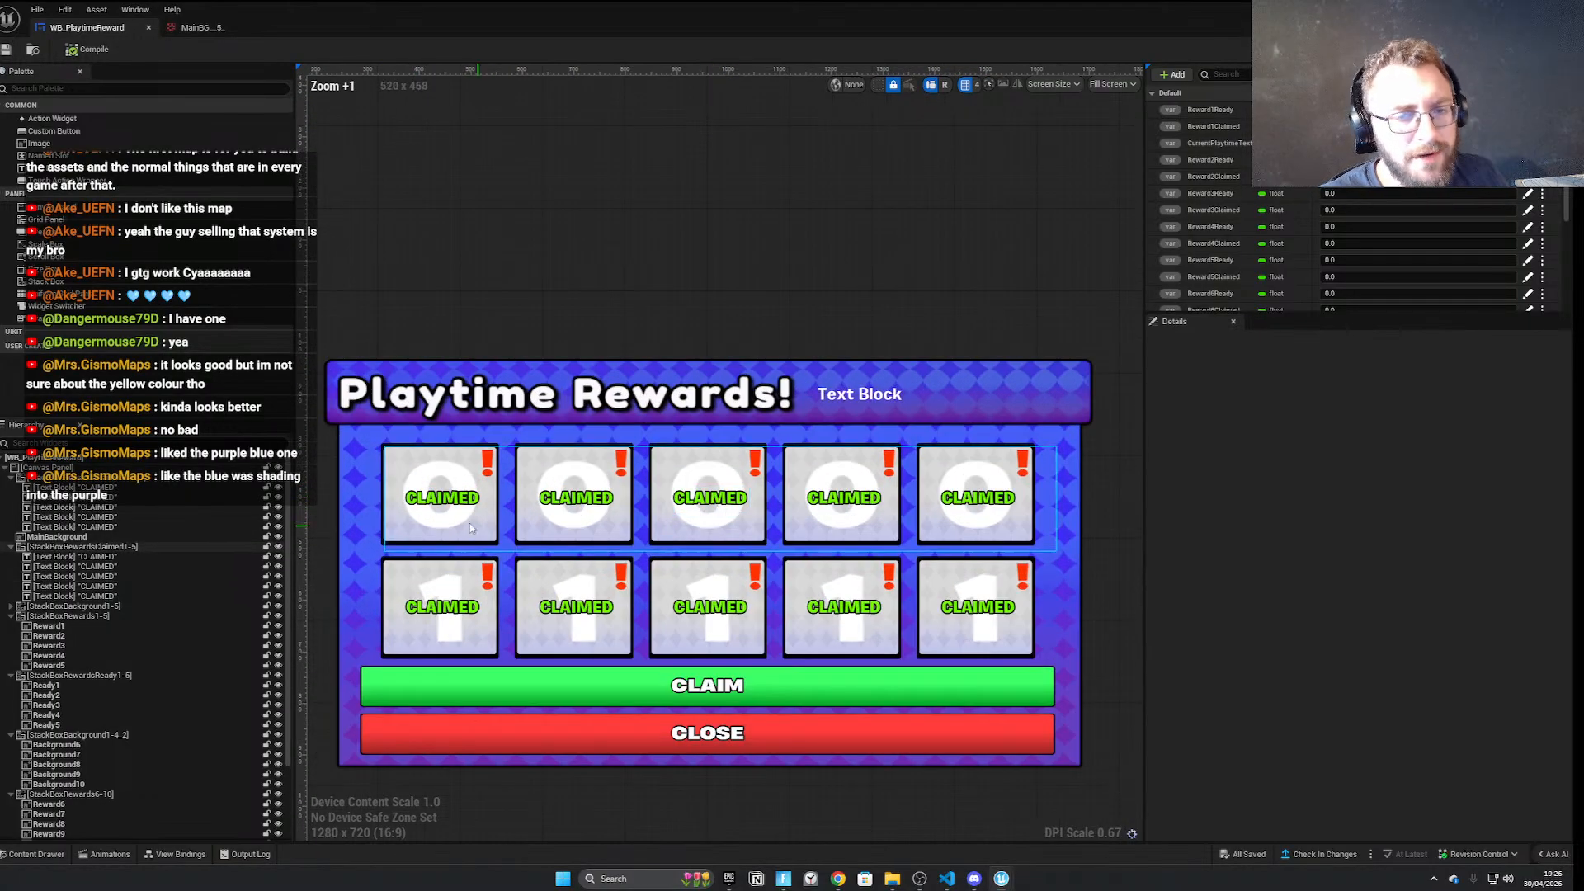
Rename the stack box holding the upper row's CLAIMED labels as StackBoxRewardsClaimed6-10
scroll(106, 640, "down", 2)
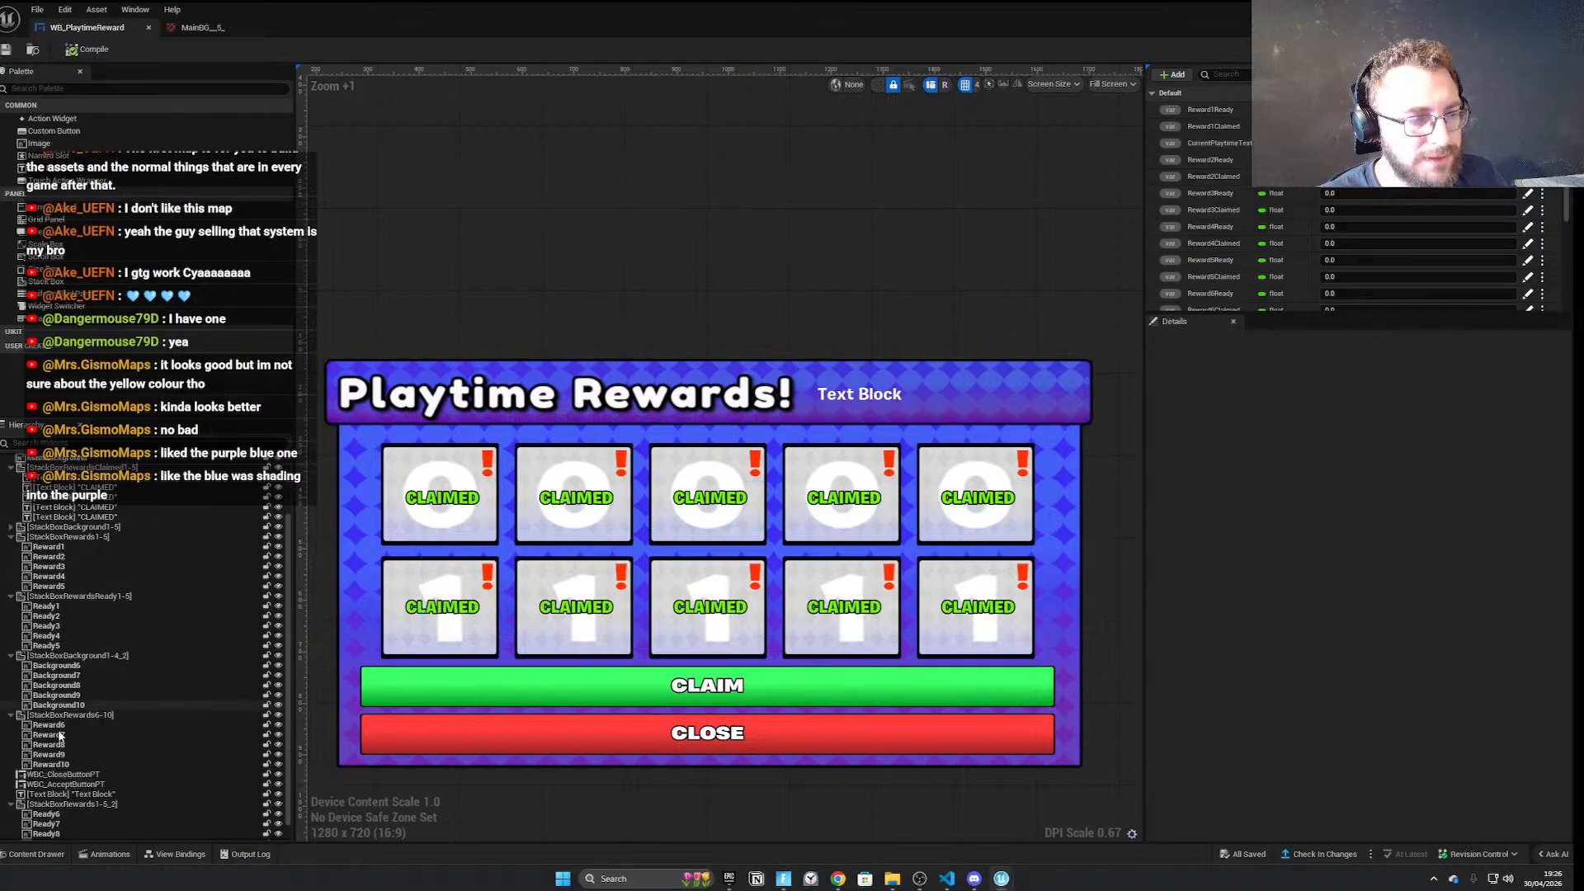
scroll(83, 621, "up", 1)
left_click(127, 520)
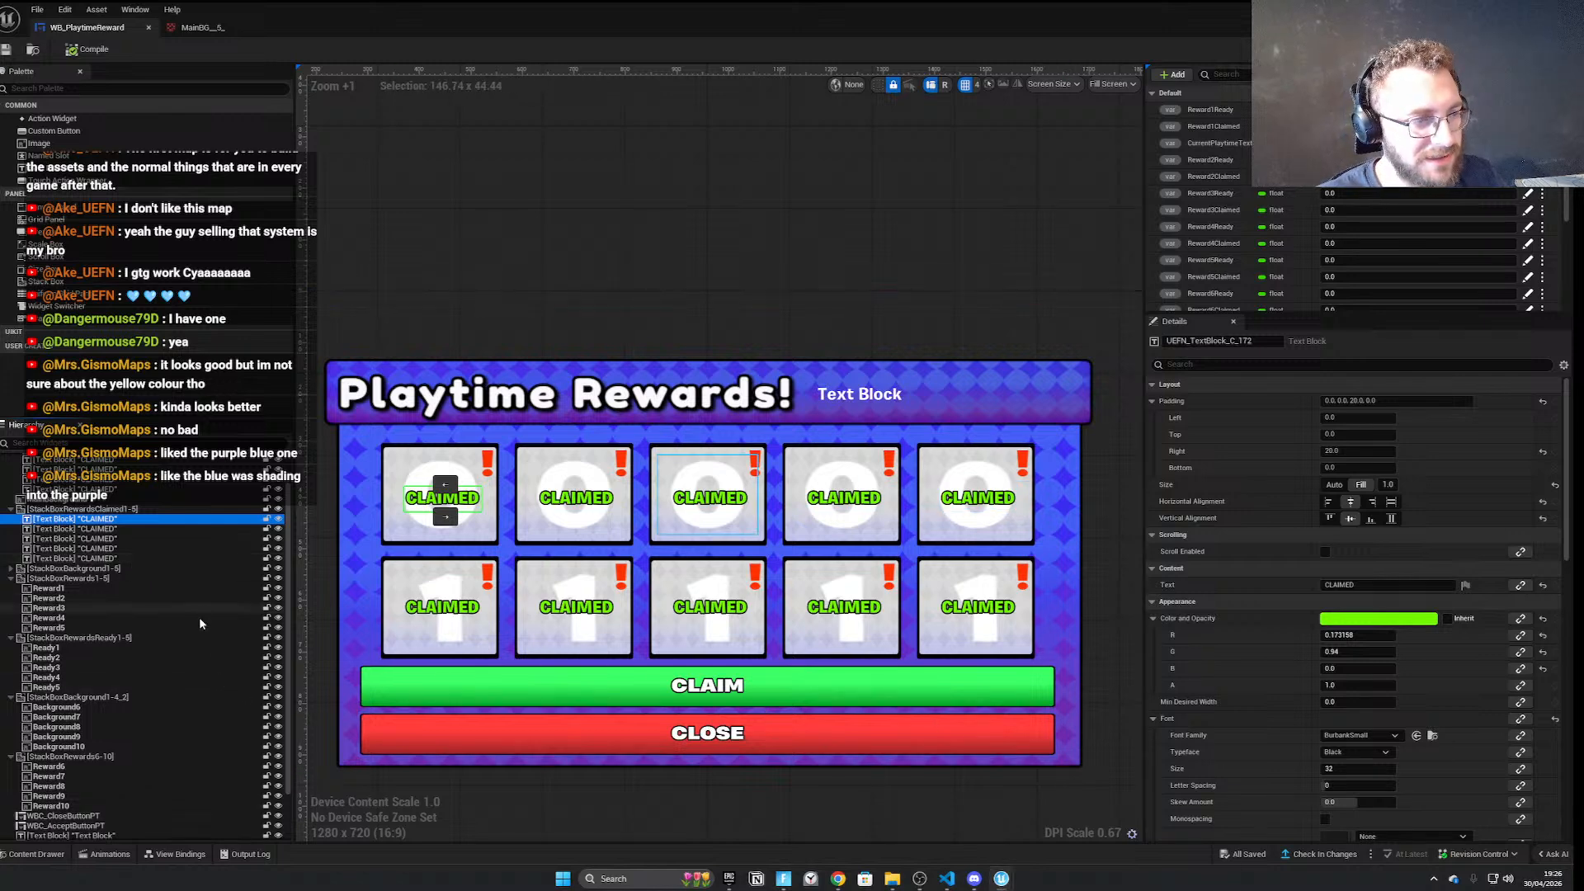
scroll(148, 627, "up", 2)
double_click(114, 546)
key("Right")
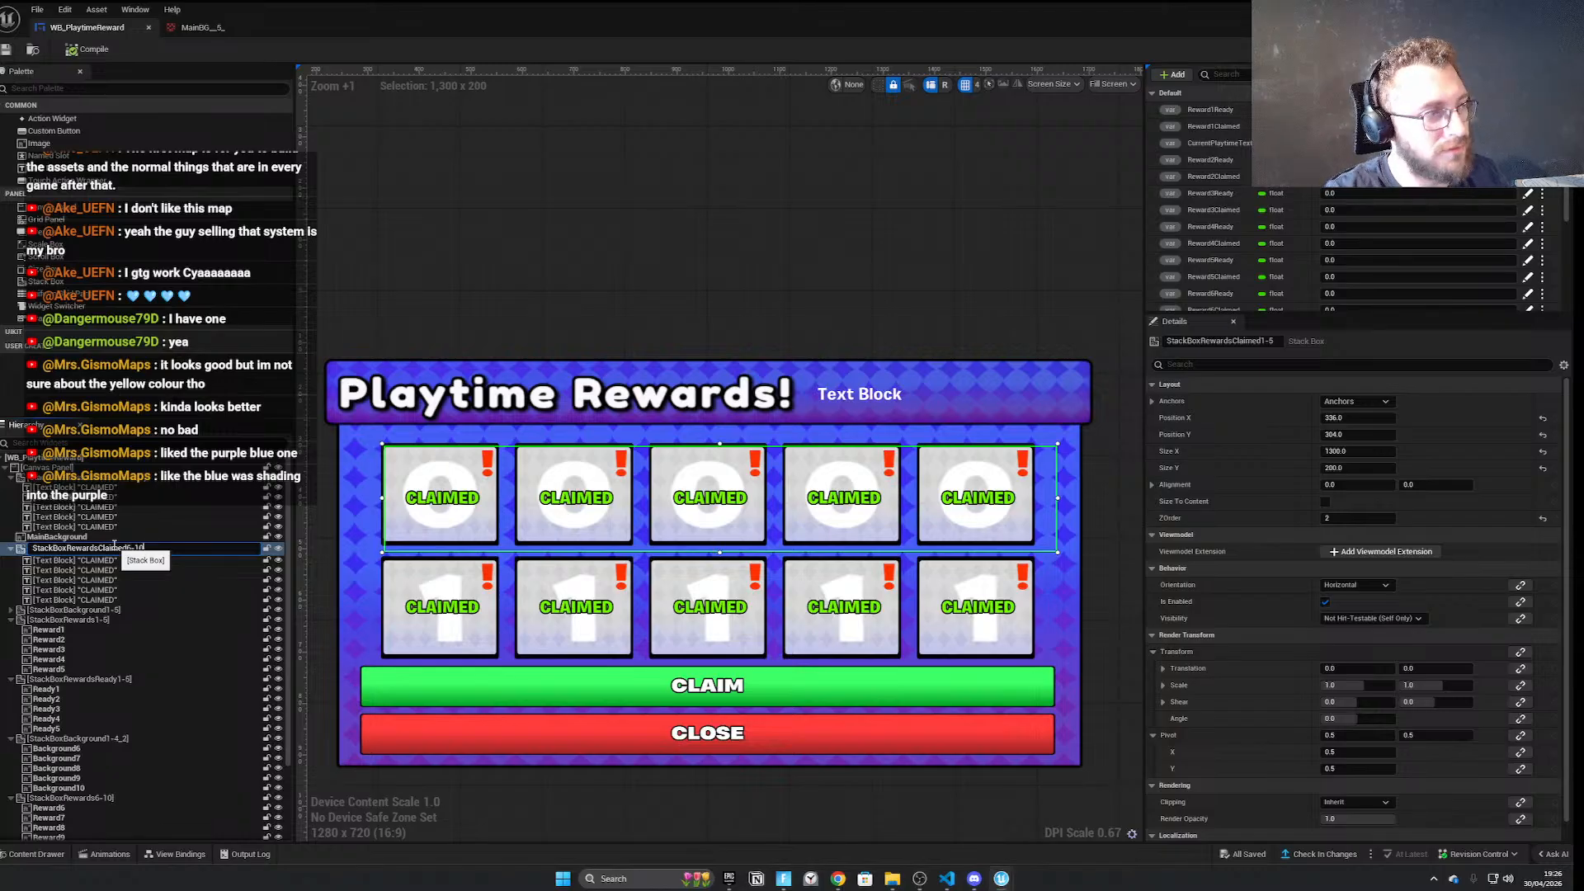
key("Return")
Examine the first CLAIMED label's Render Opacity binding and which reward row each claimed label and stack box belongs to
left_click(117, 556)
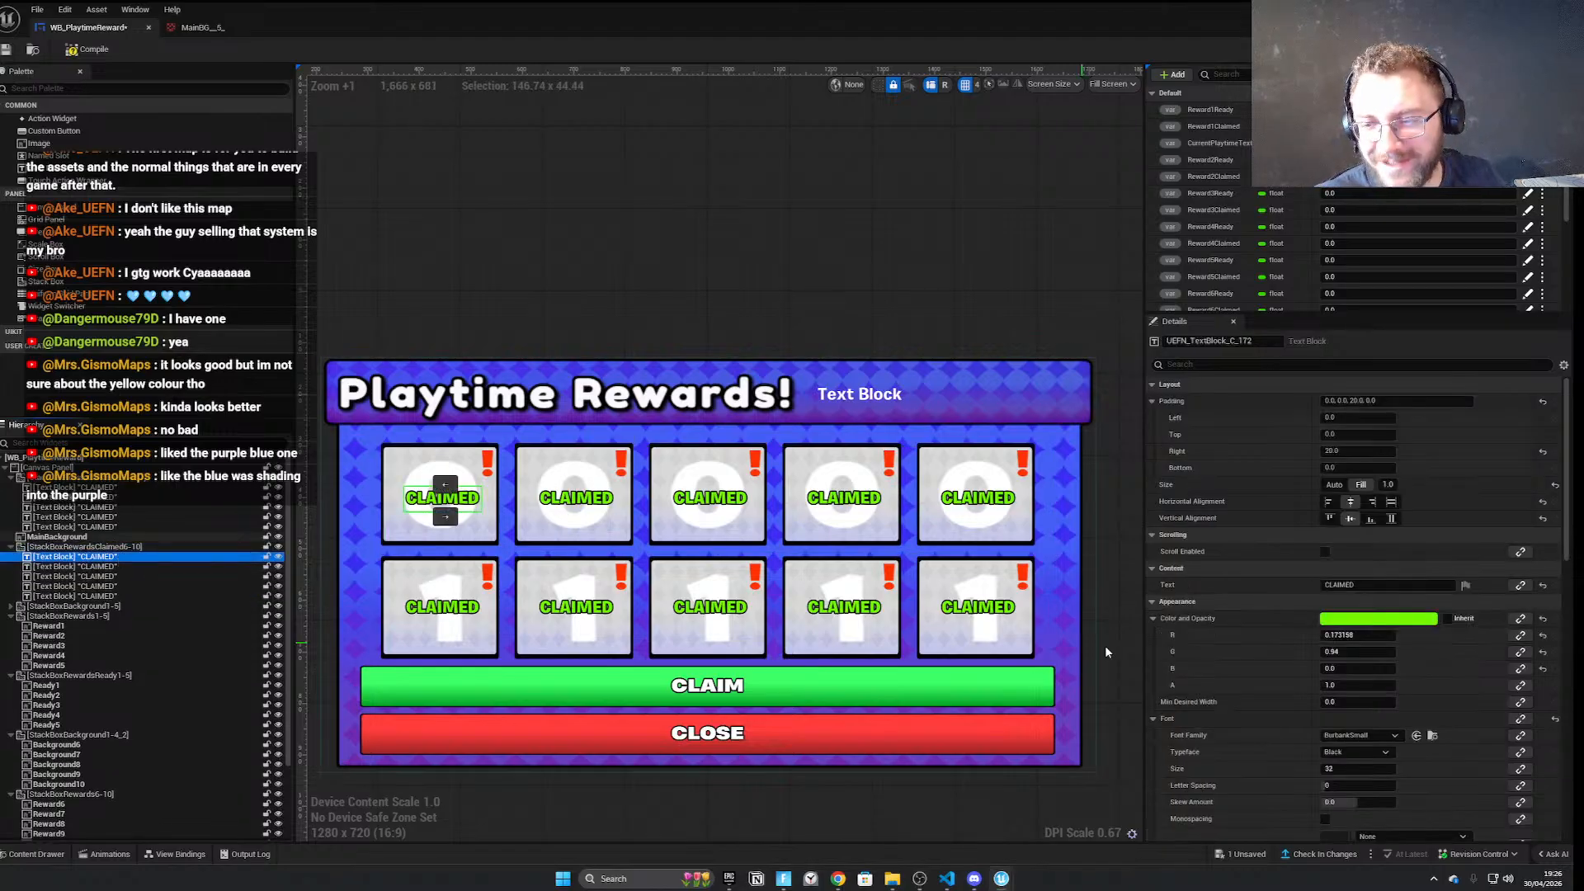
scroll(1495, 777, "down", 10)
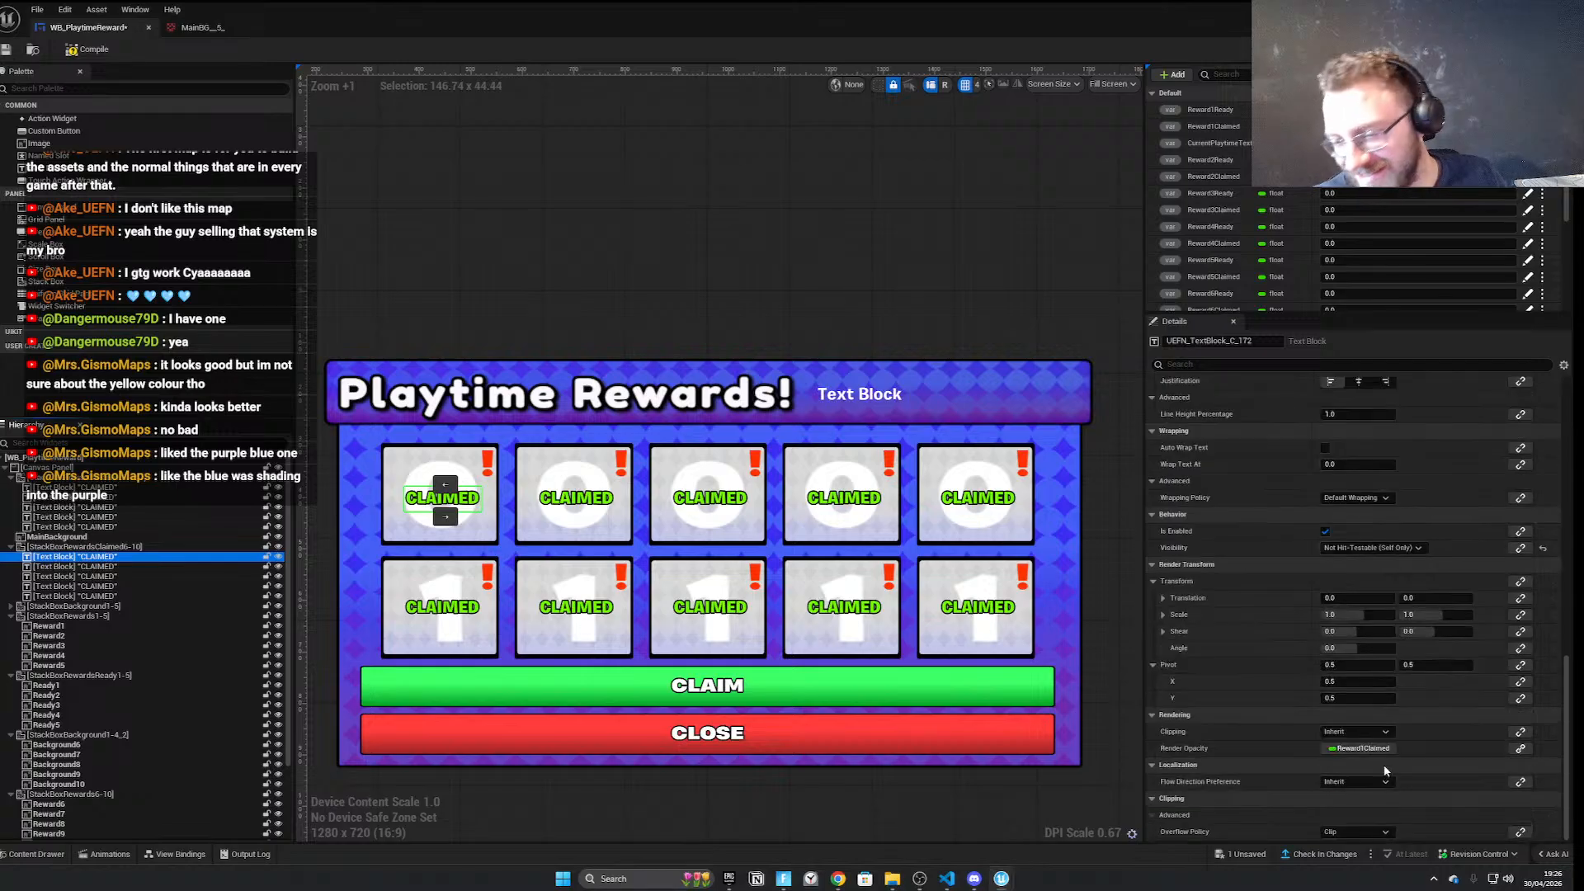
left_click(1366, 749)
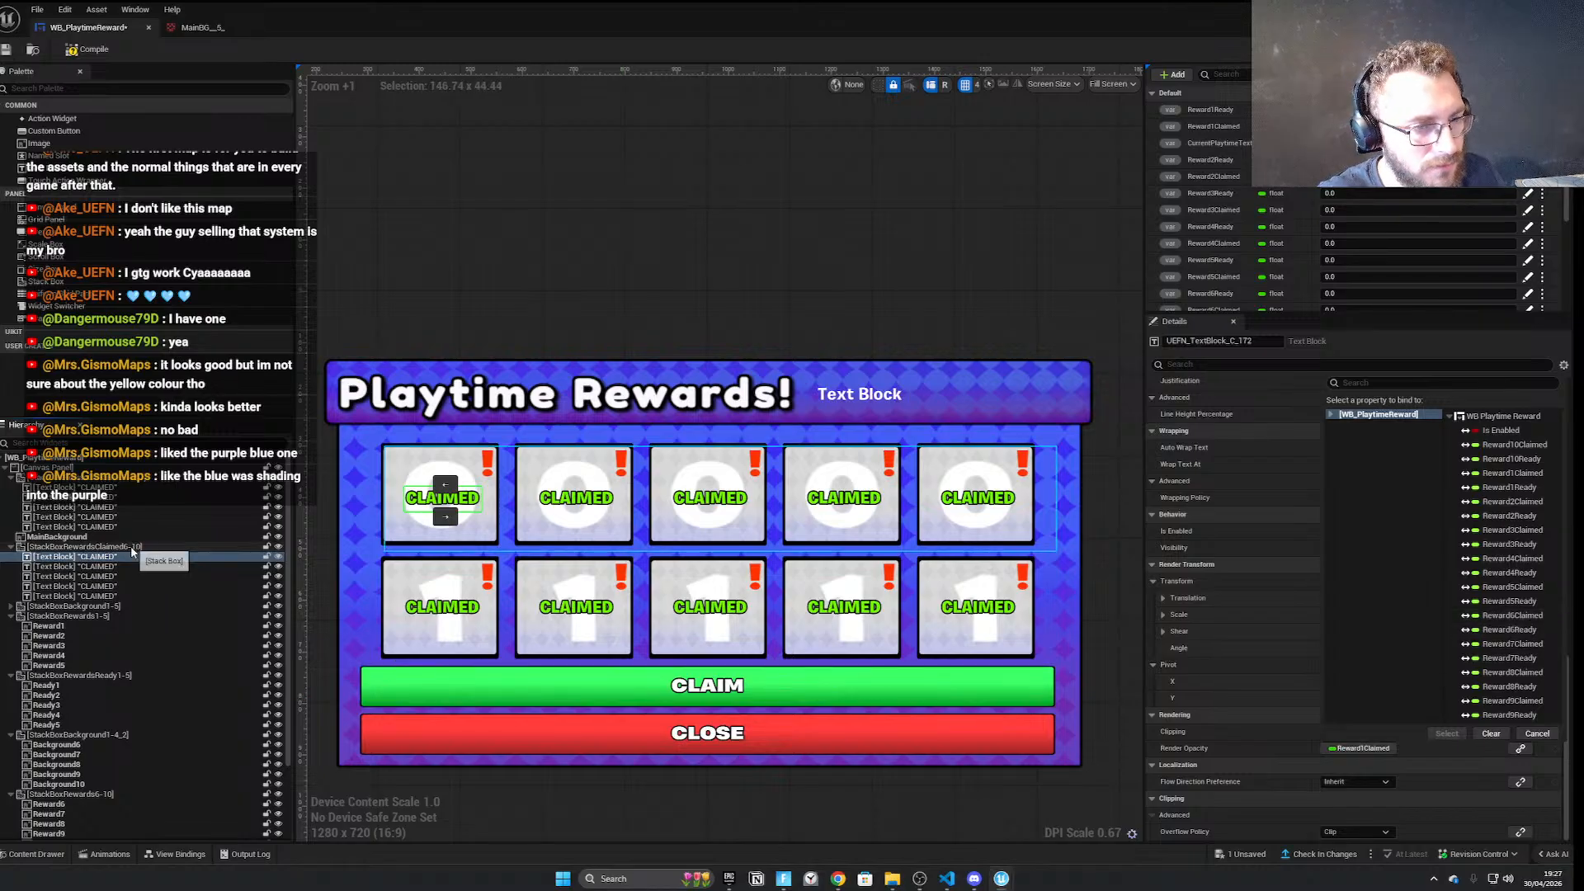
left_click(116, 567)
left_click(116, 576)
left_click(116, 587)
left_click(116, 596)
left_click(115, 606)
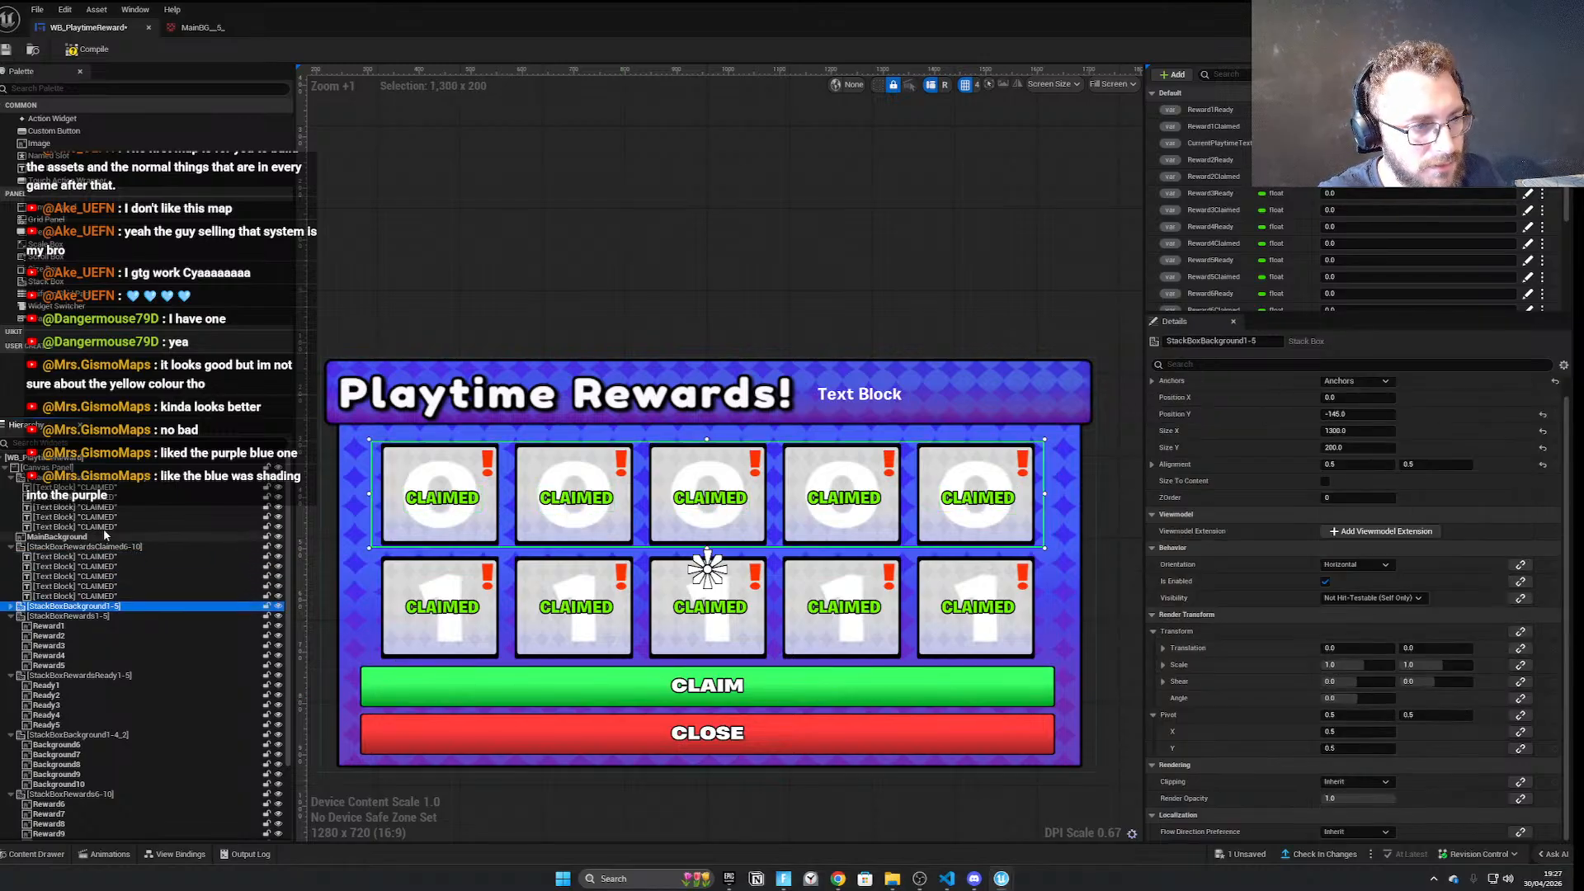
left_click(107, 527)
left_click(107, 507)
left_click(104, 497)
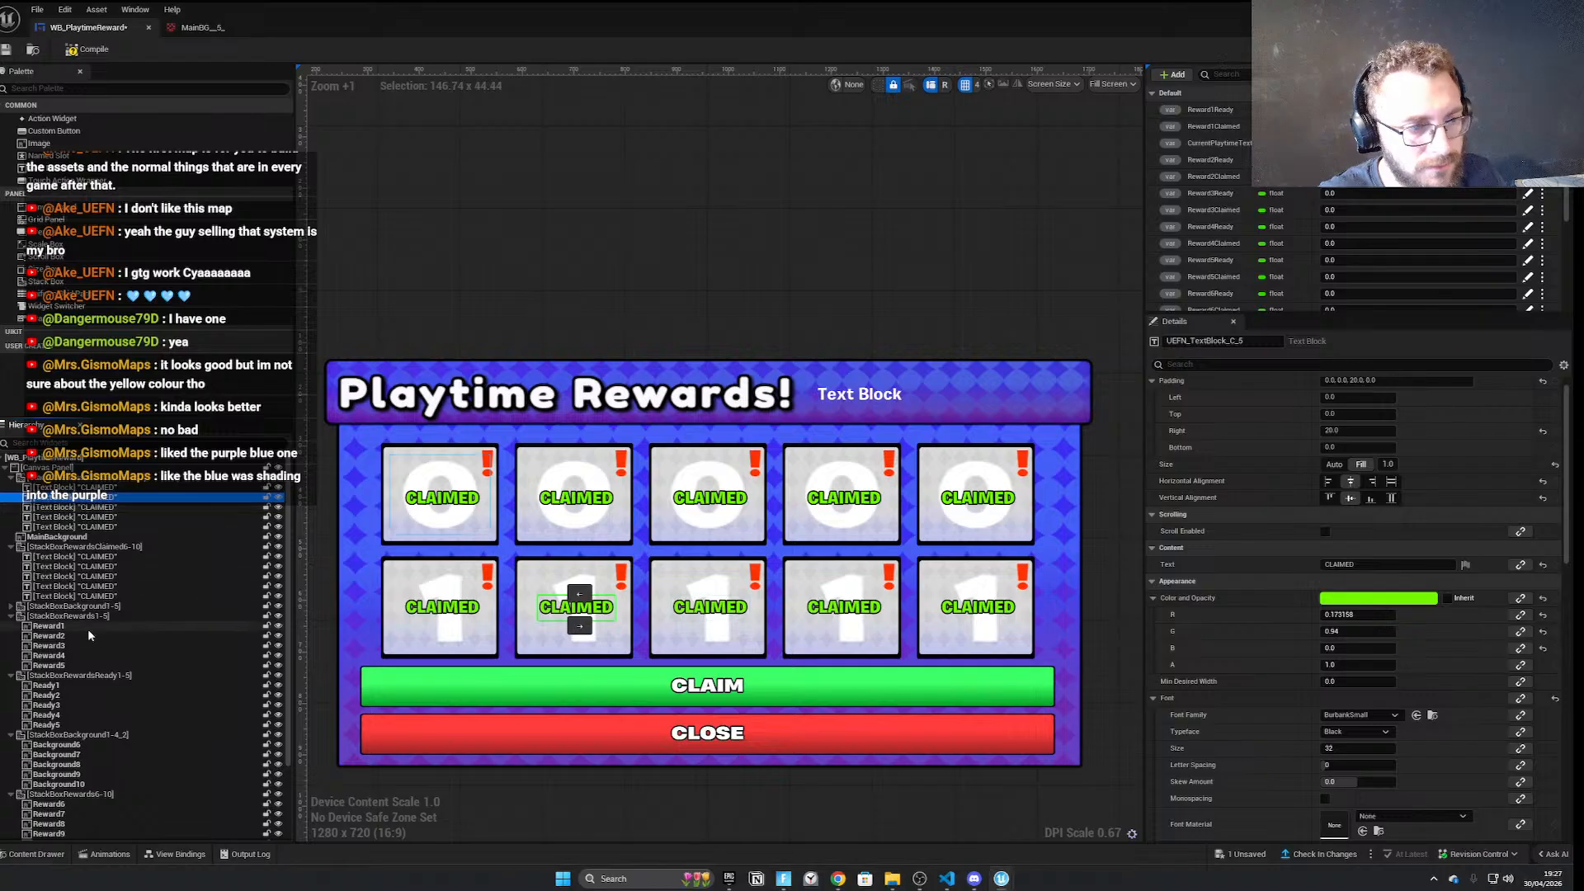
left_click(86, 636)
left_click(86, 626)
left_click(115, 557)
left_click(124, 547)
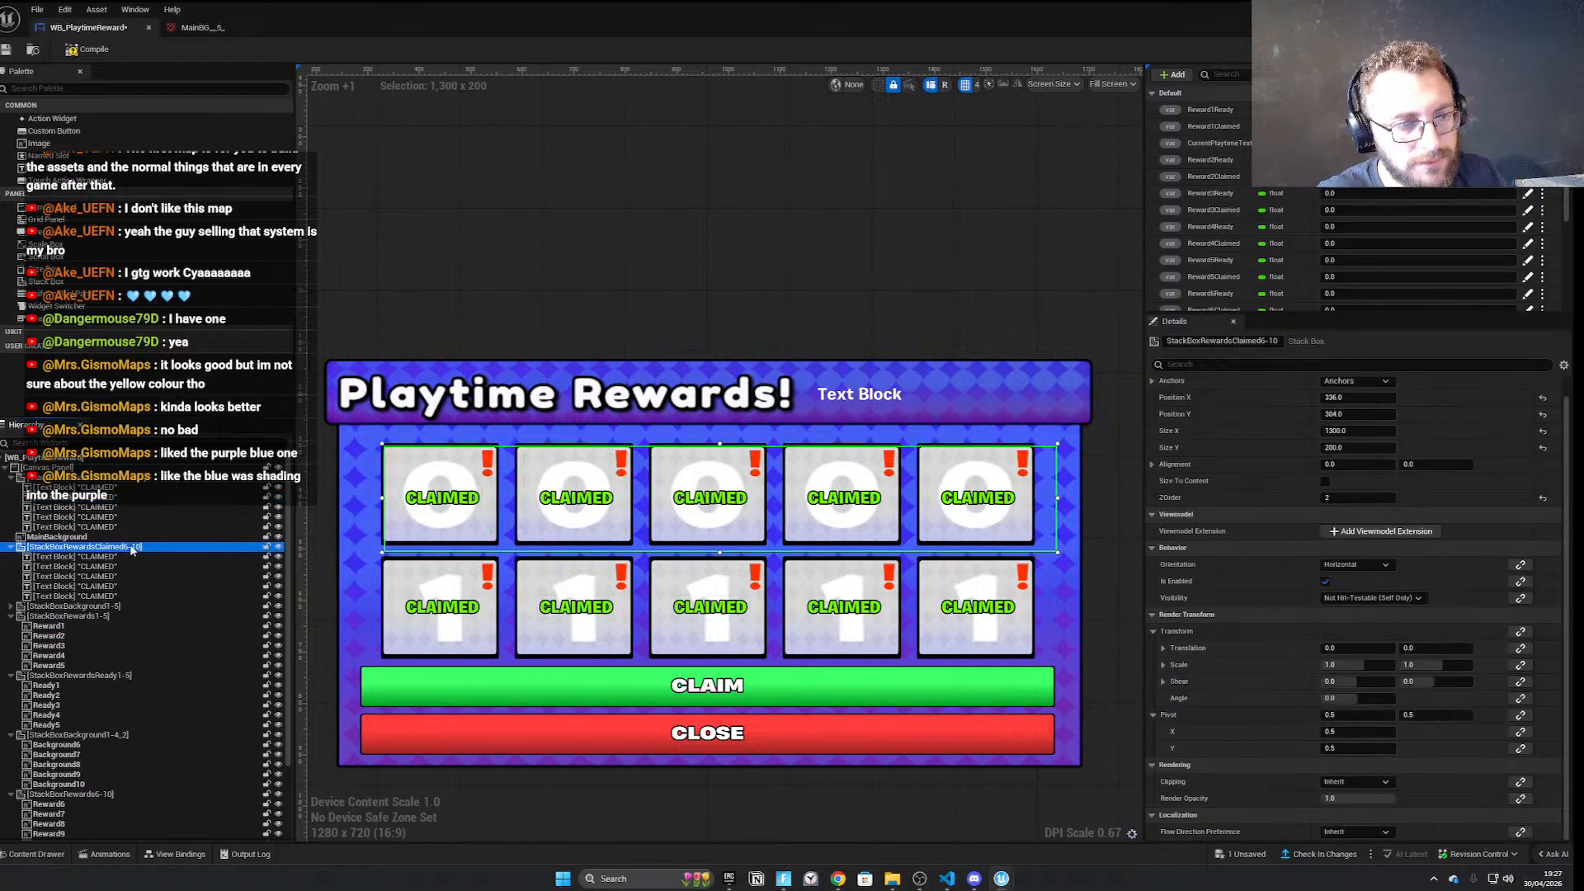
Rename the upper row's claimed stack box as StackBoxRewardsClaimed1-5
key("F2")
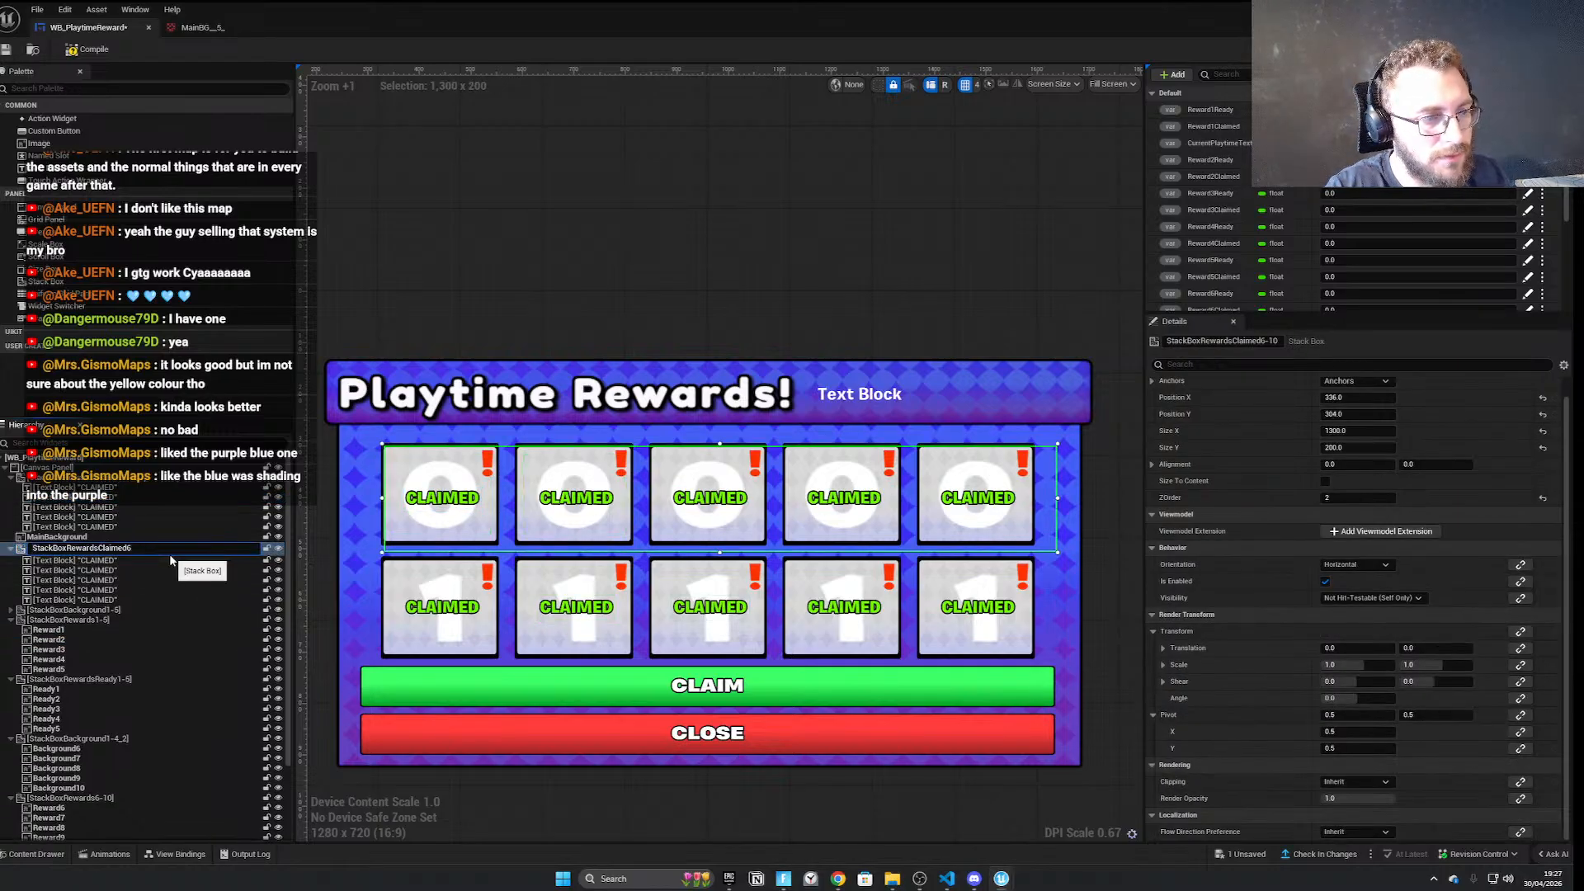
type("10-")
key("BackSpace")
key("BackSpace")
type("-5")
key("Return")
Rename the lower row's claimed stack box as StackBoxRewardsClaimed6-10
left_click(150, 478)
key("F2")
key("Right")
key("BackSpace")
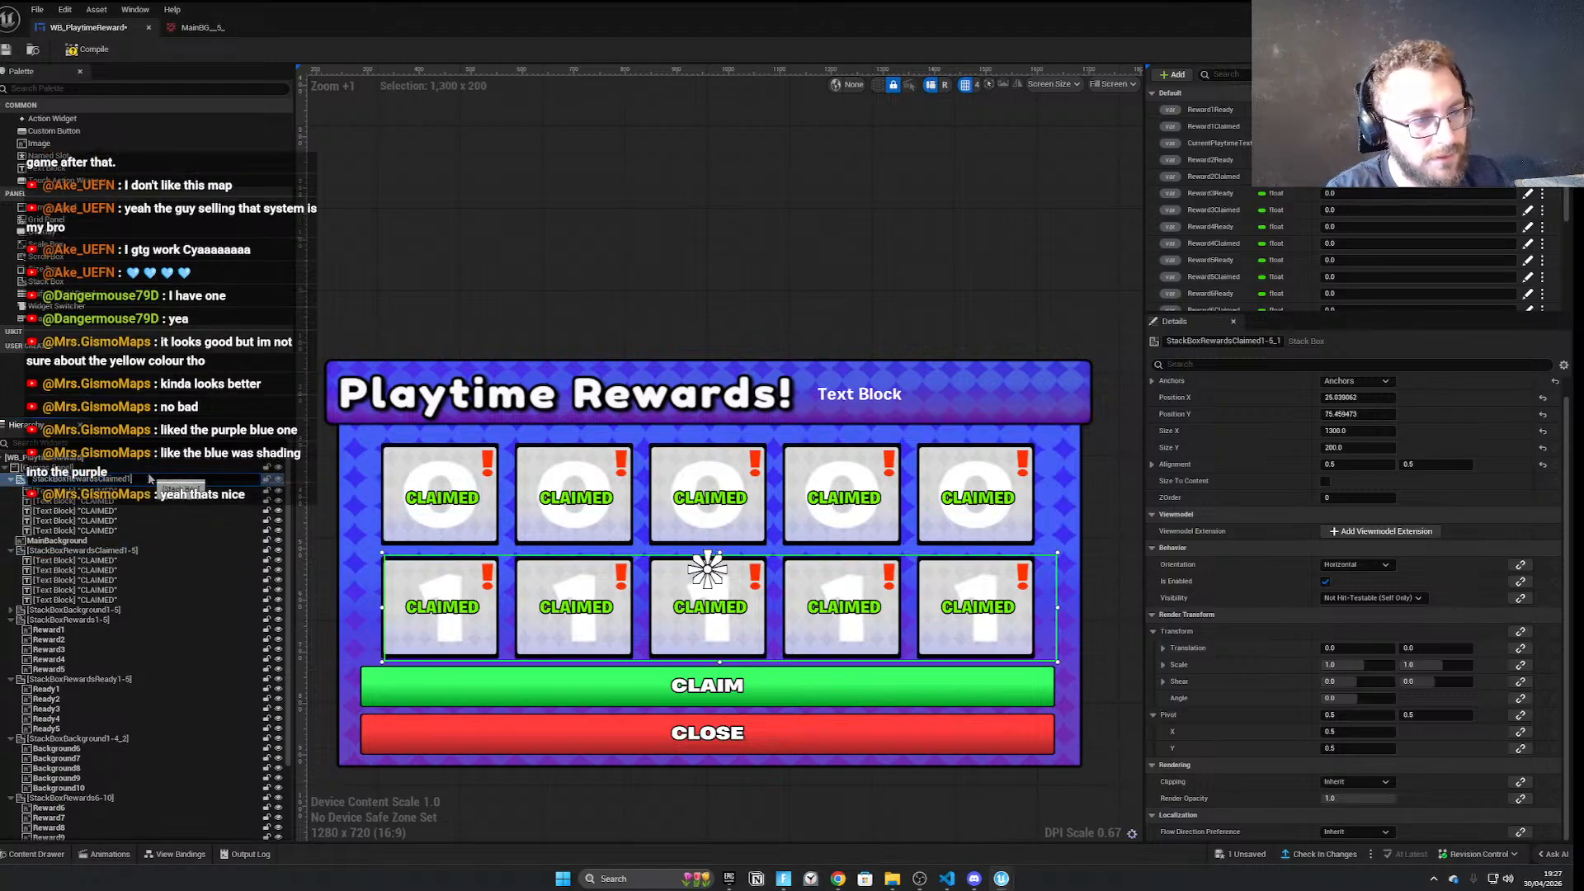
key("Return")
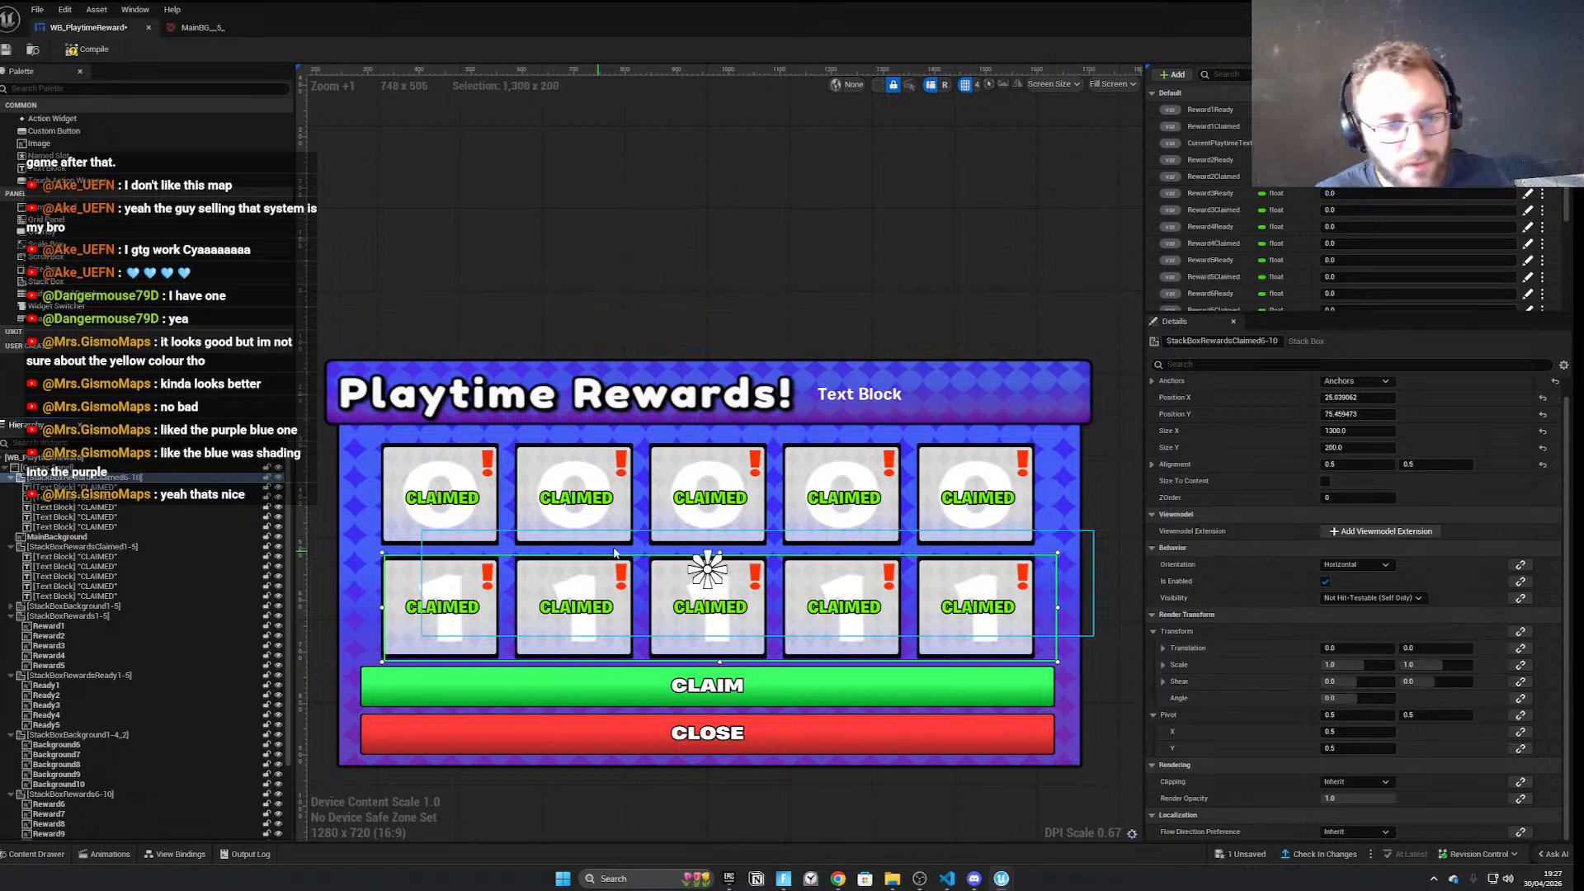
Bind the Render Opacity of the first CLAIMED label in the lower row to Reward6Claimed
left_click(91, 488)
scroll(1359, 716, "down", 15)
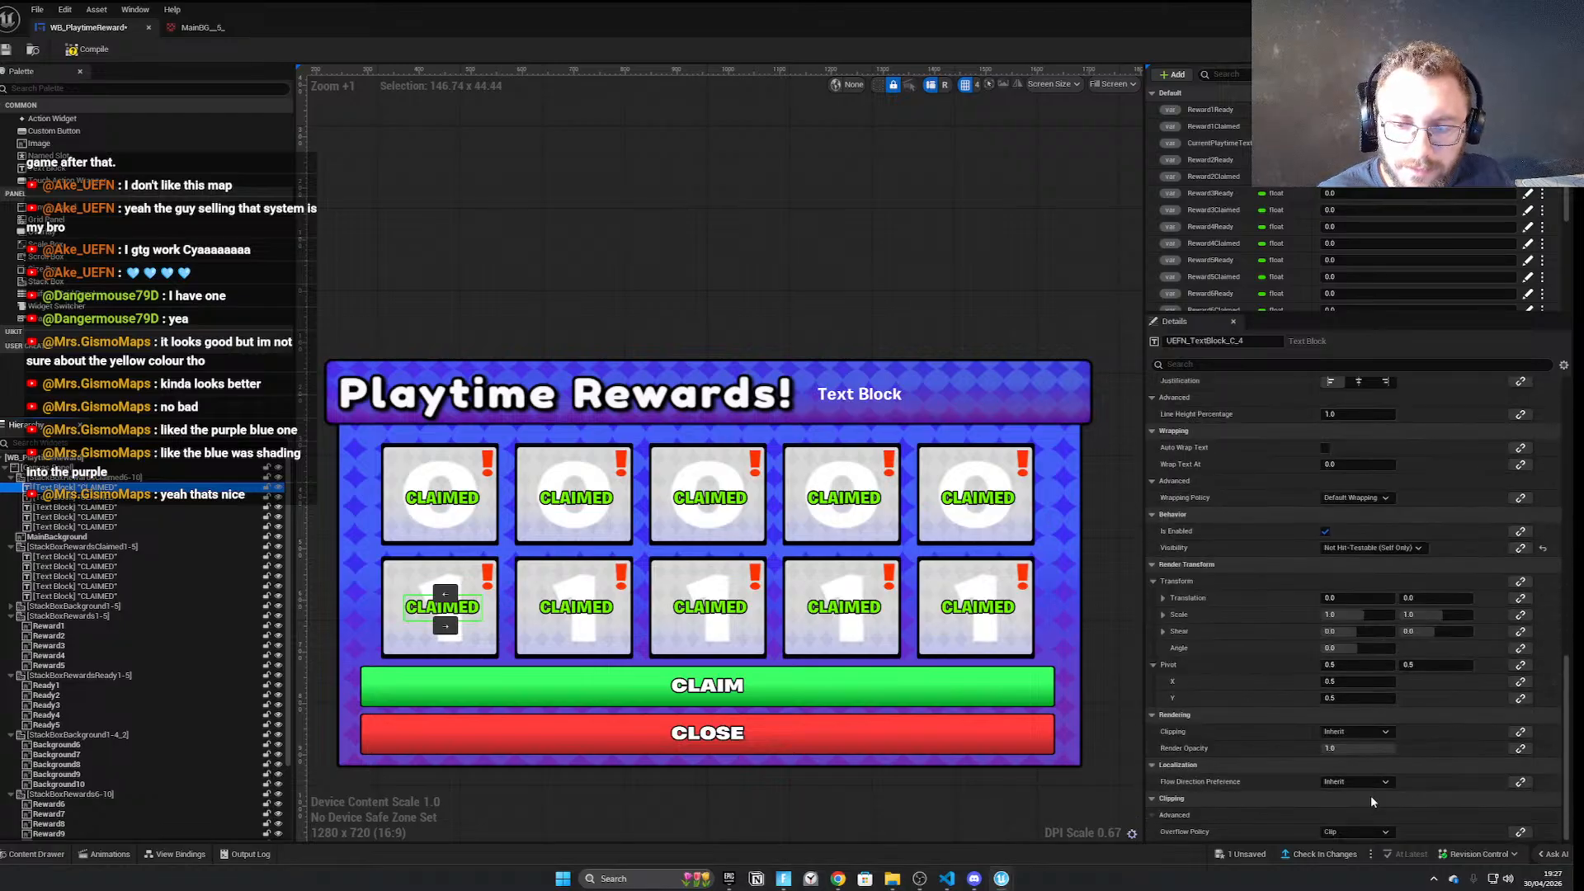
left_click(1520, 748)
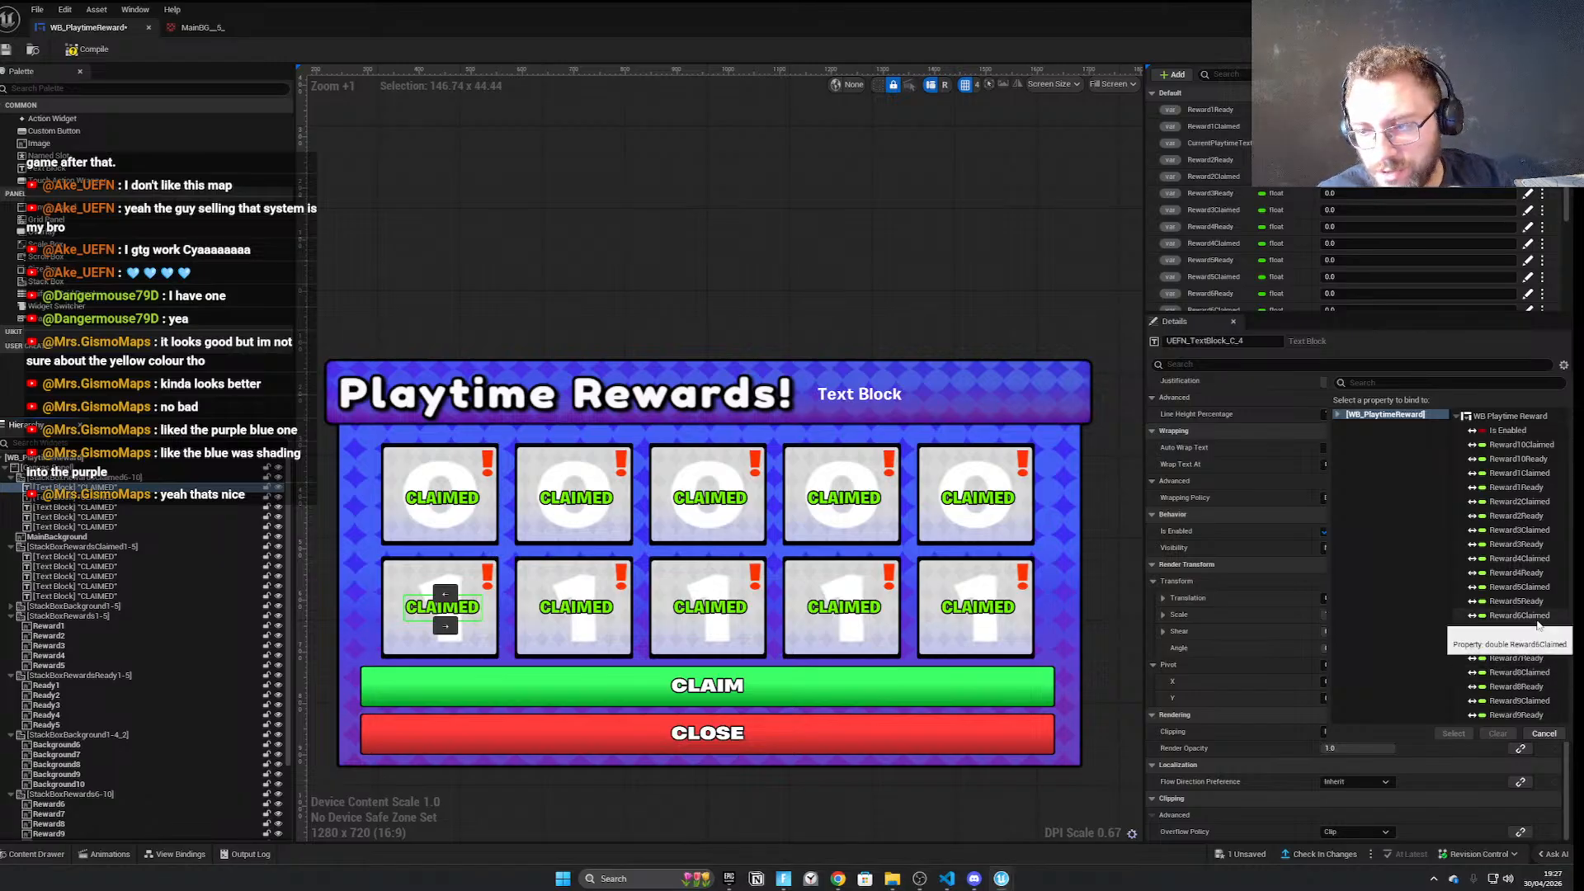
left_click(1535, 617)
left_click(1455, 733)
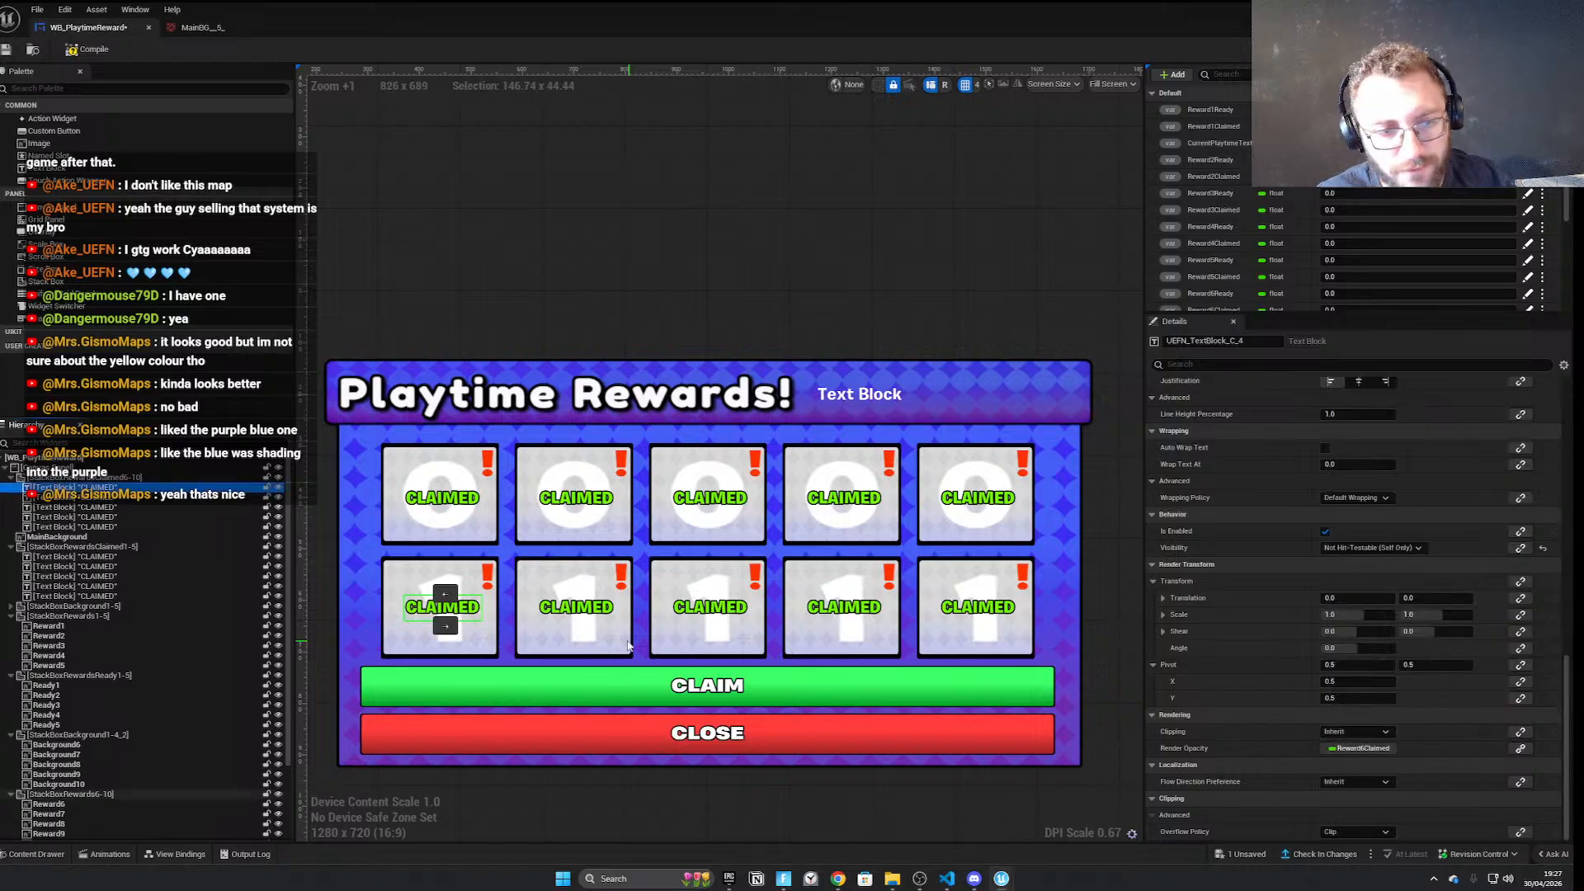
Bind the Render Opacity of the second CLAIMED label in the lower row to Reward7Ready
left_click(77, 499)
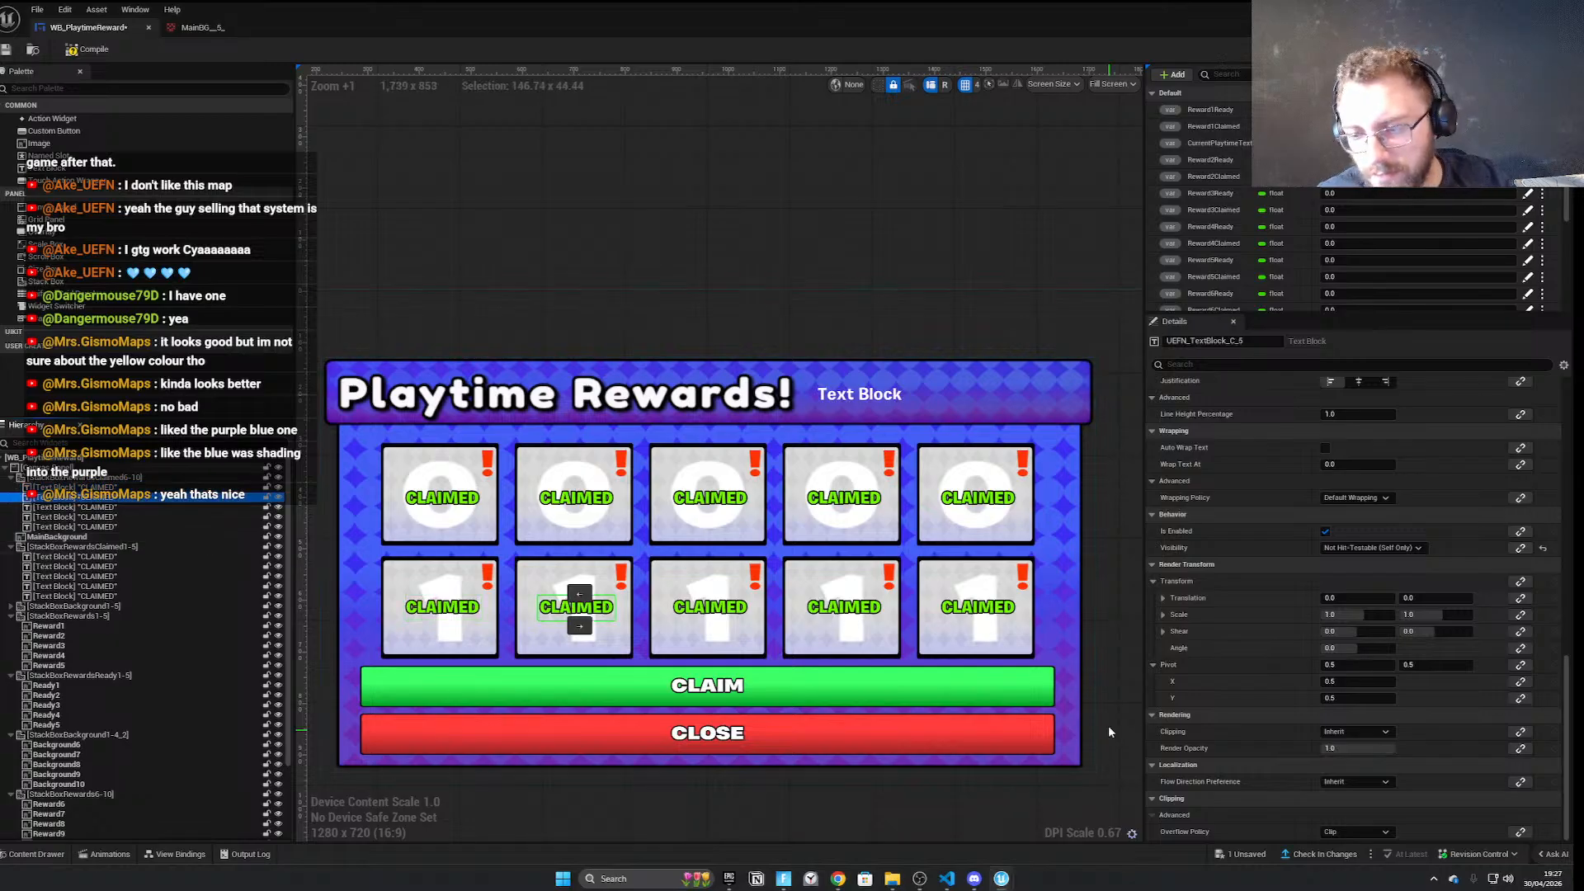
left_click(1524, 750)
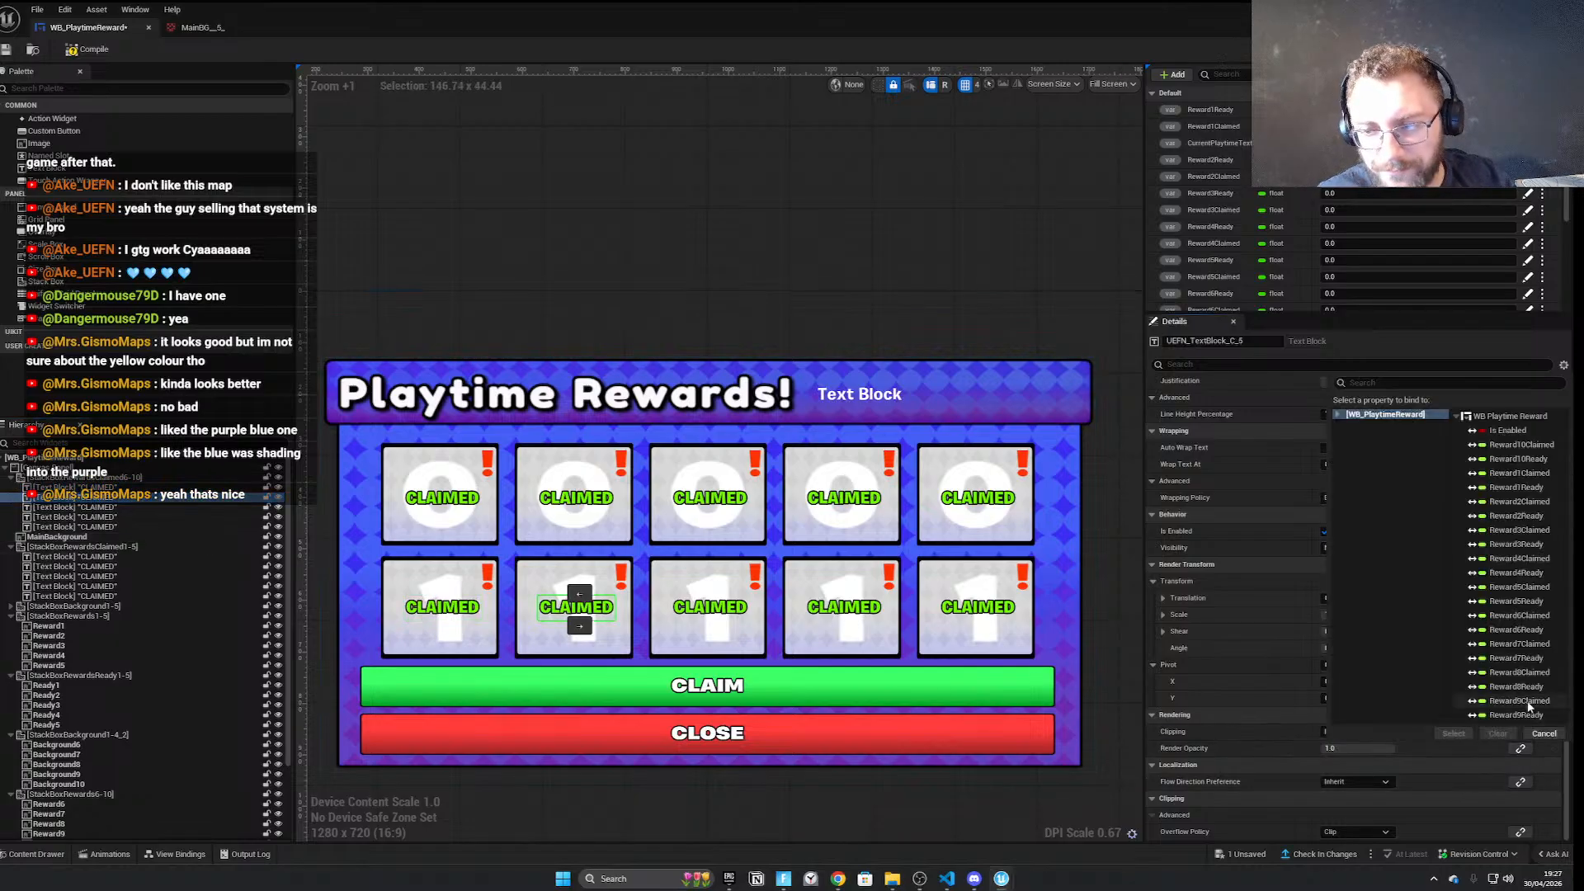
left_click(1516, 658)
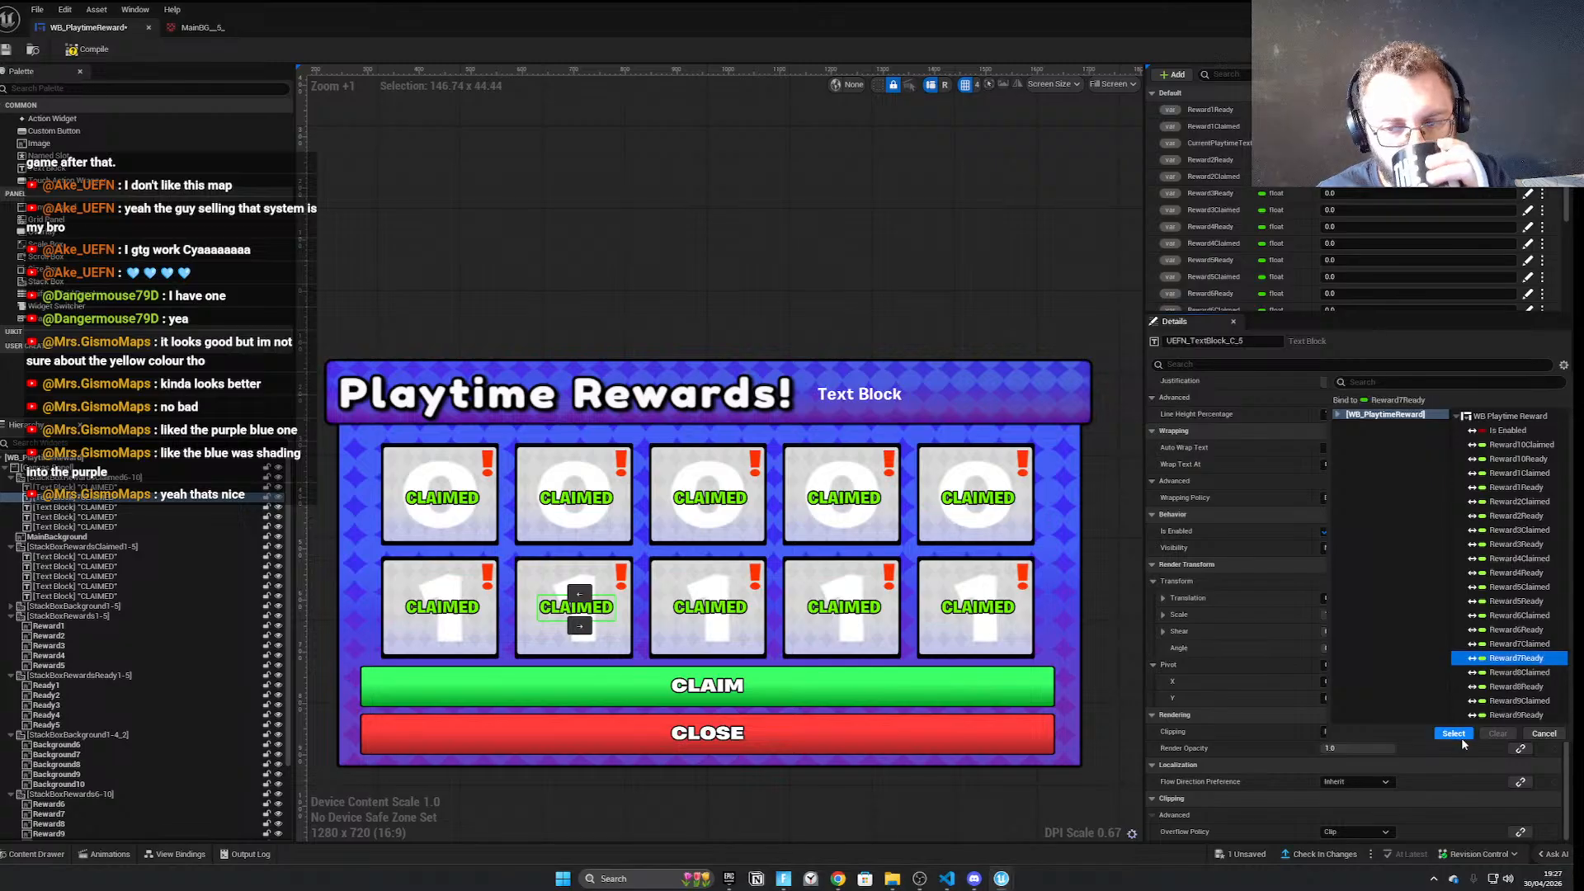
left_click(1454, 733)
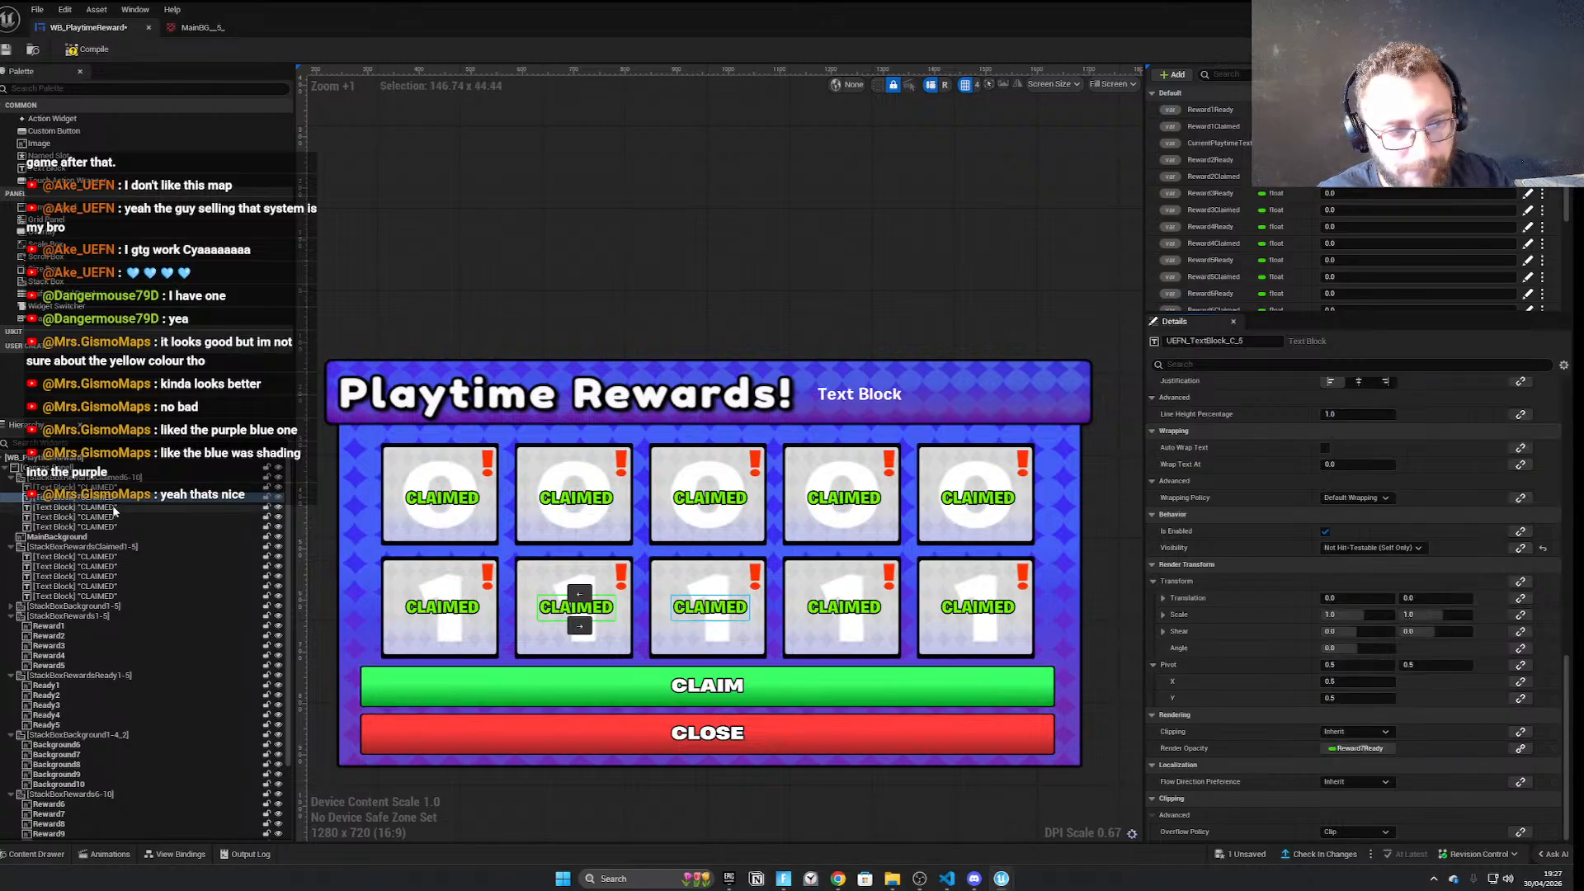
Bind the Render Opacity of the third CLAIMED label in the lower row to Reward8Claimed
left_click(76, 507)
left_click(1521, 748)
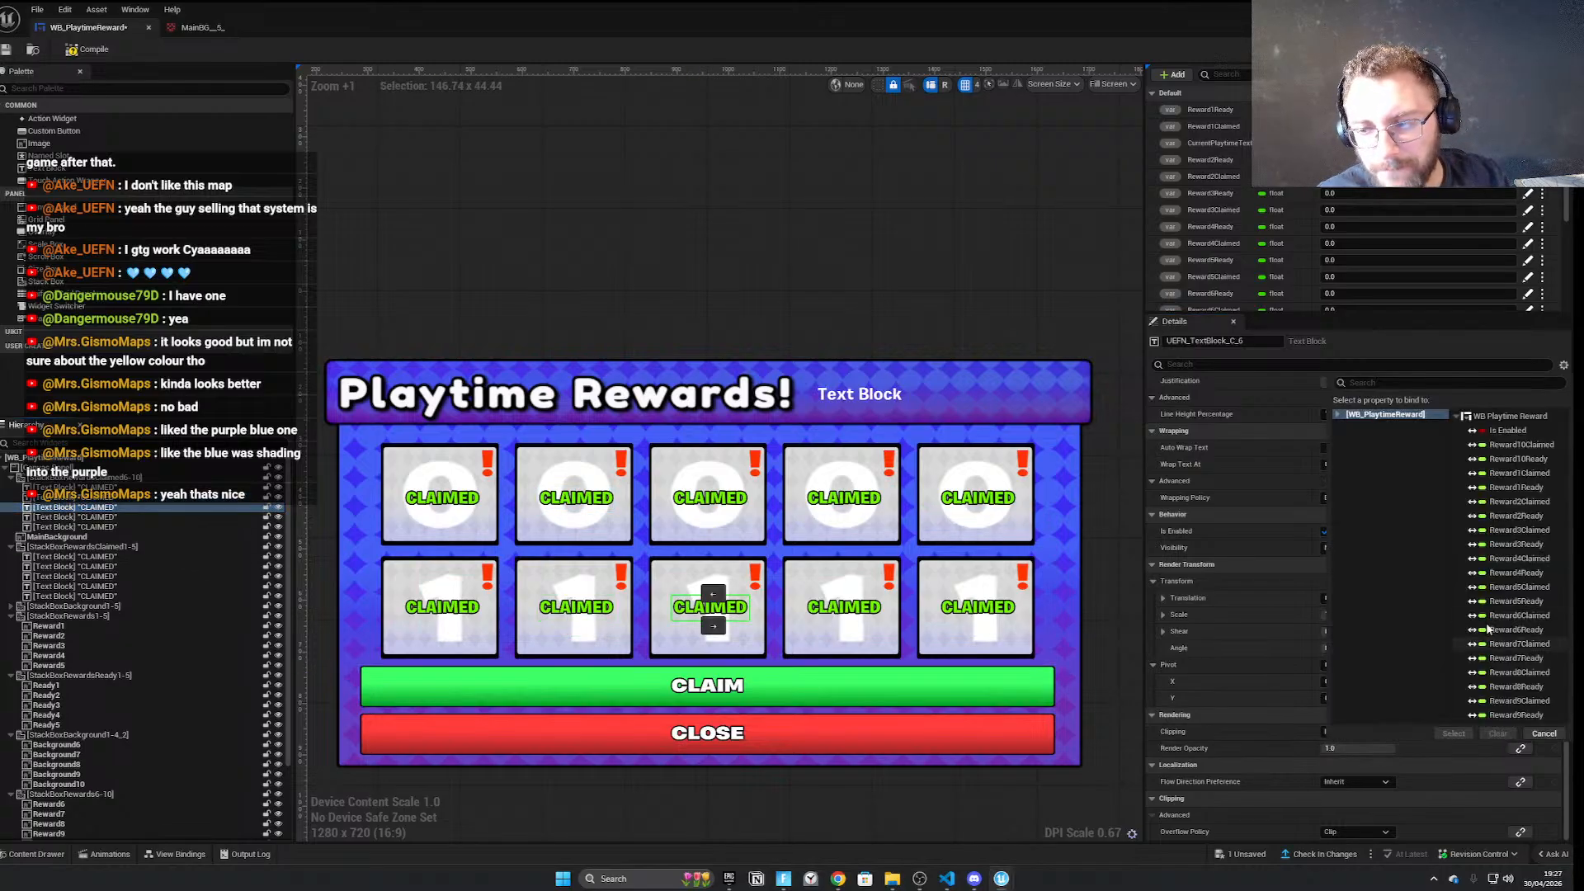
left_click(1518, 671)
left_click(1454, 734)
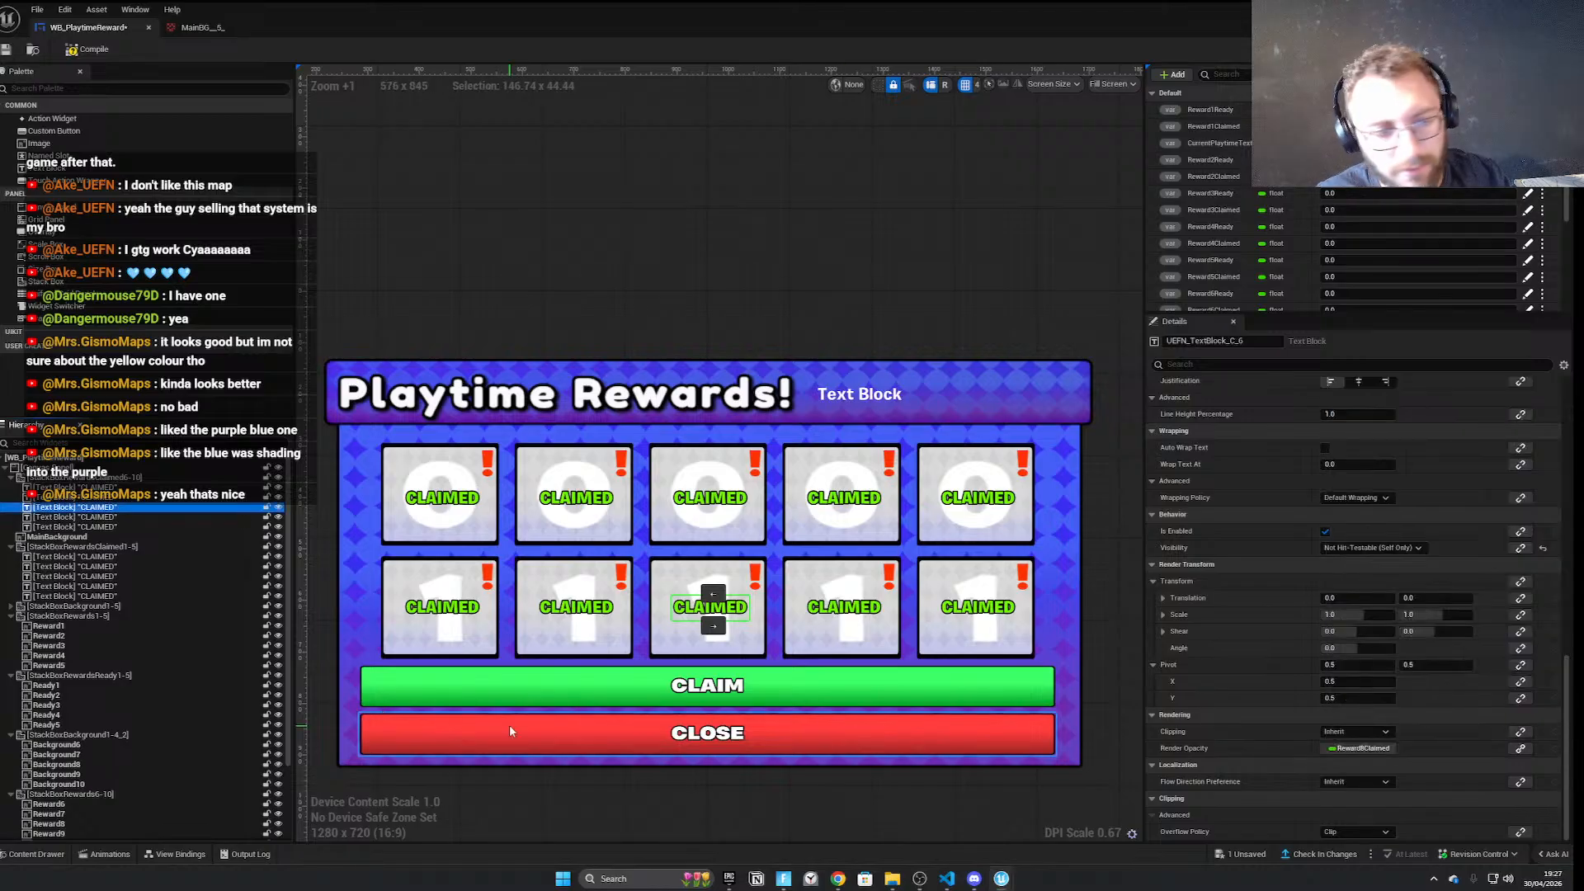
Bind the Render Opacity of the fourth CLAIMED label in the lower row to Reward9Claimed
left_click(77, 516)
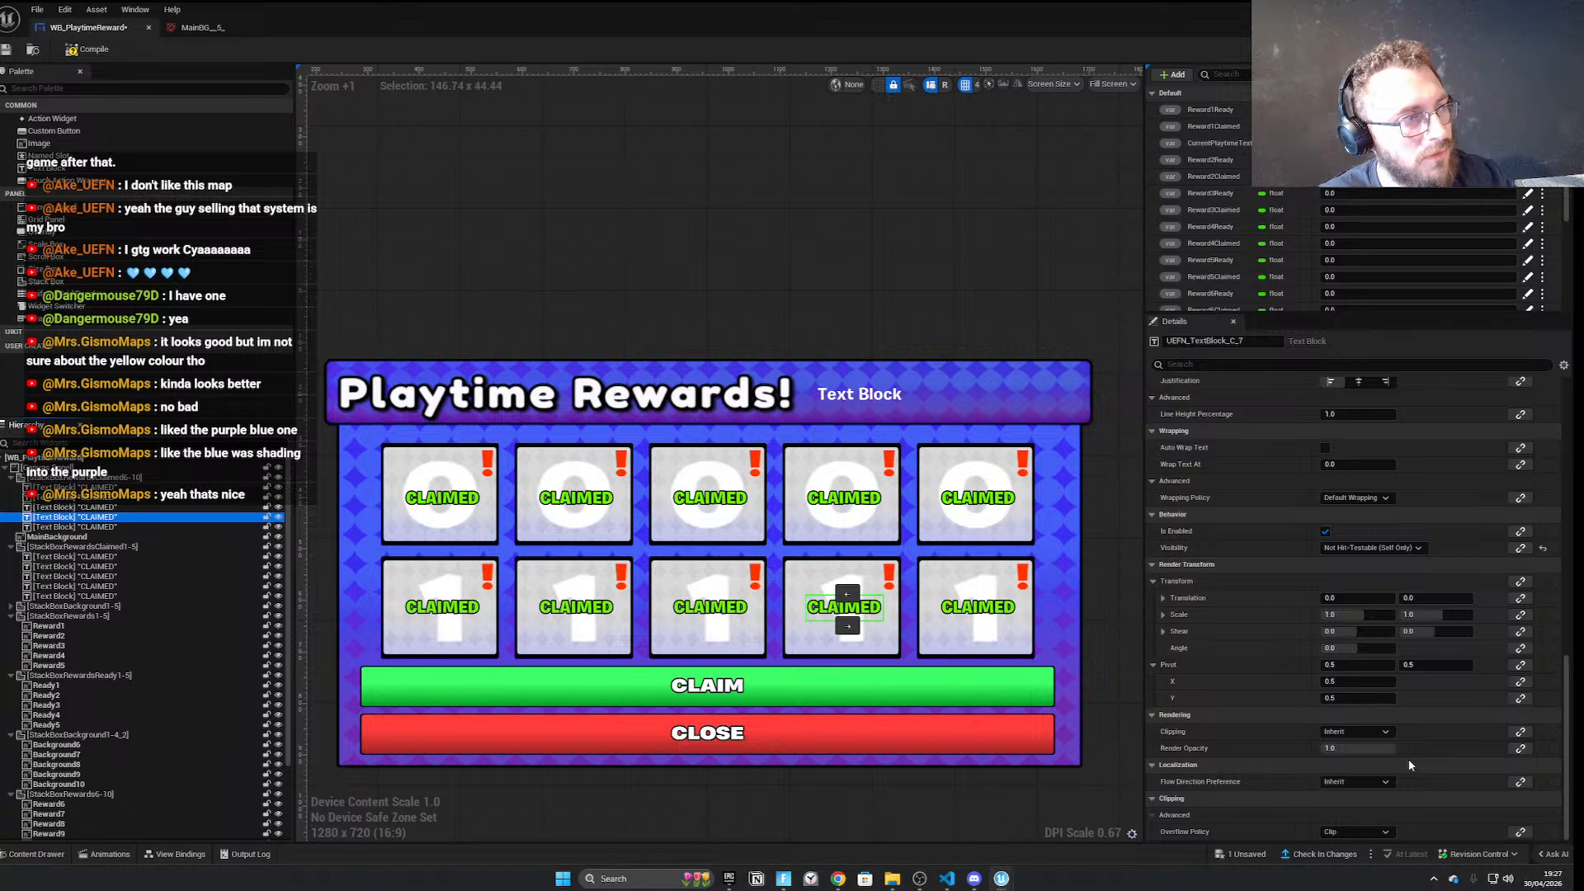
left_click(1521, 749)
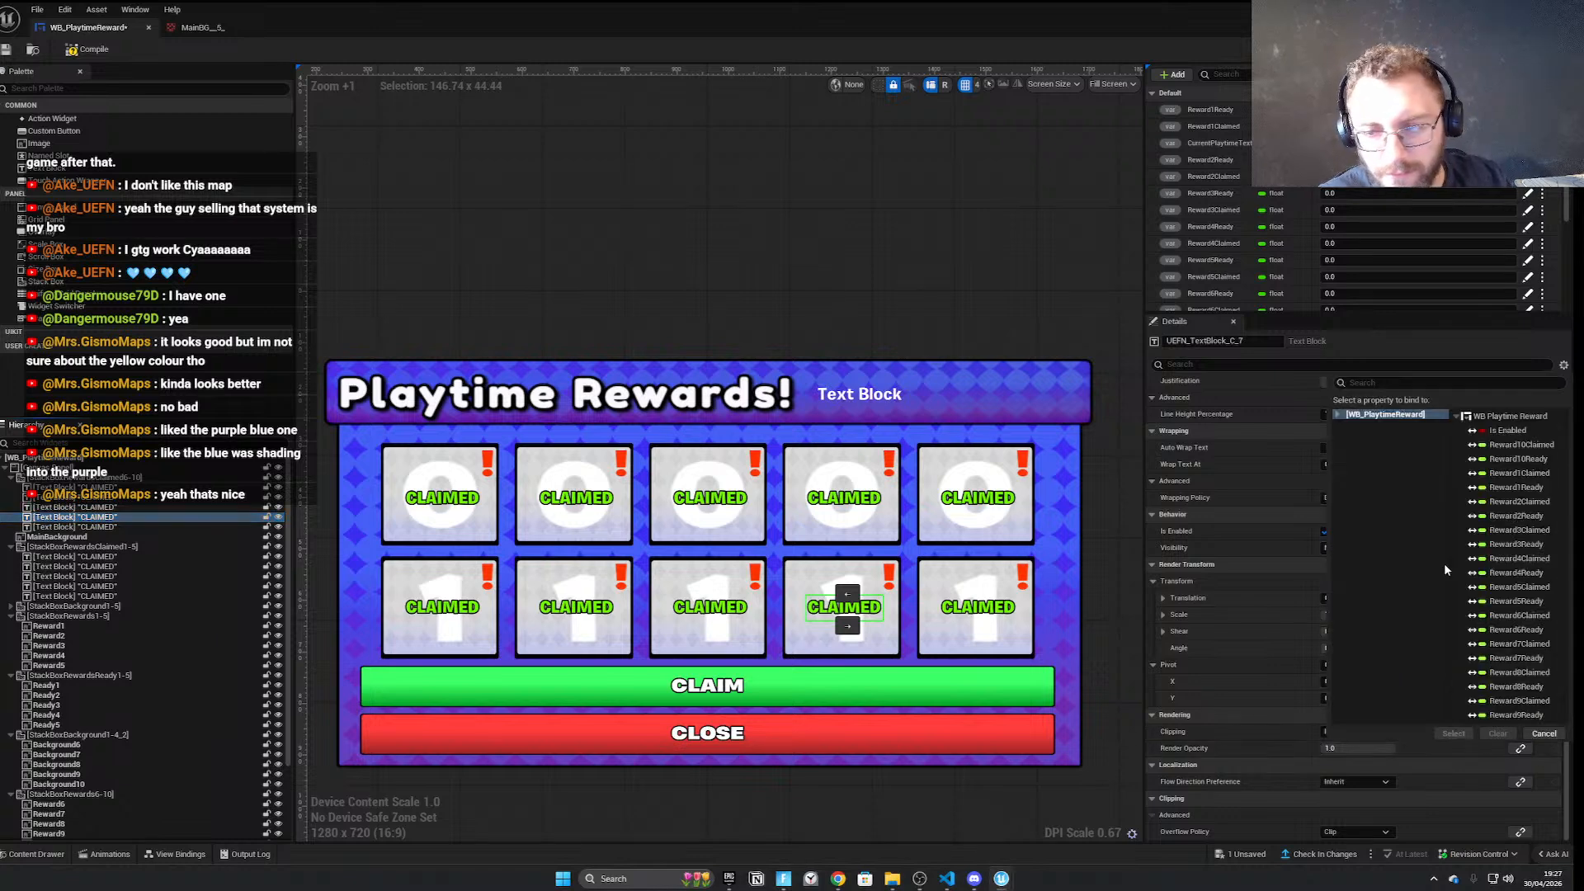
left_click(1542, 704)
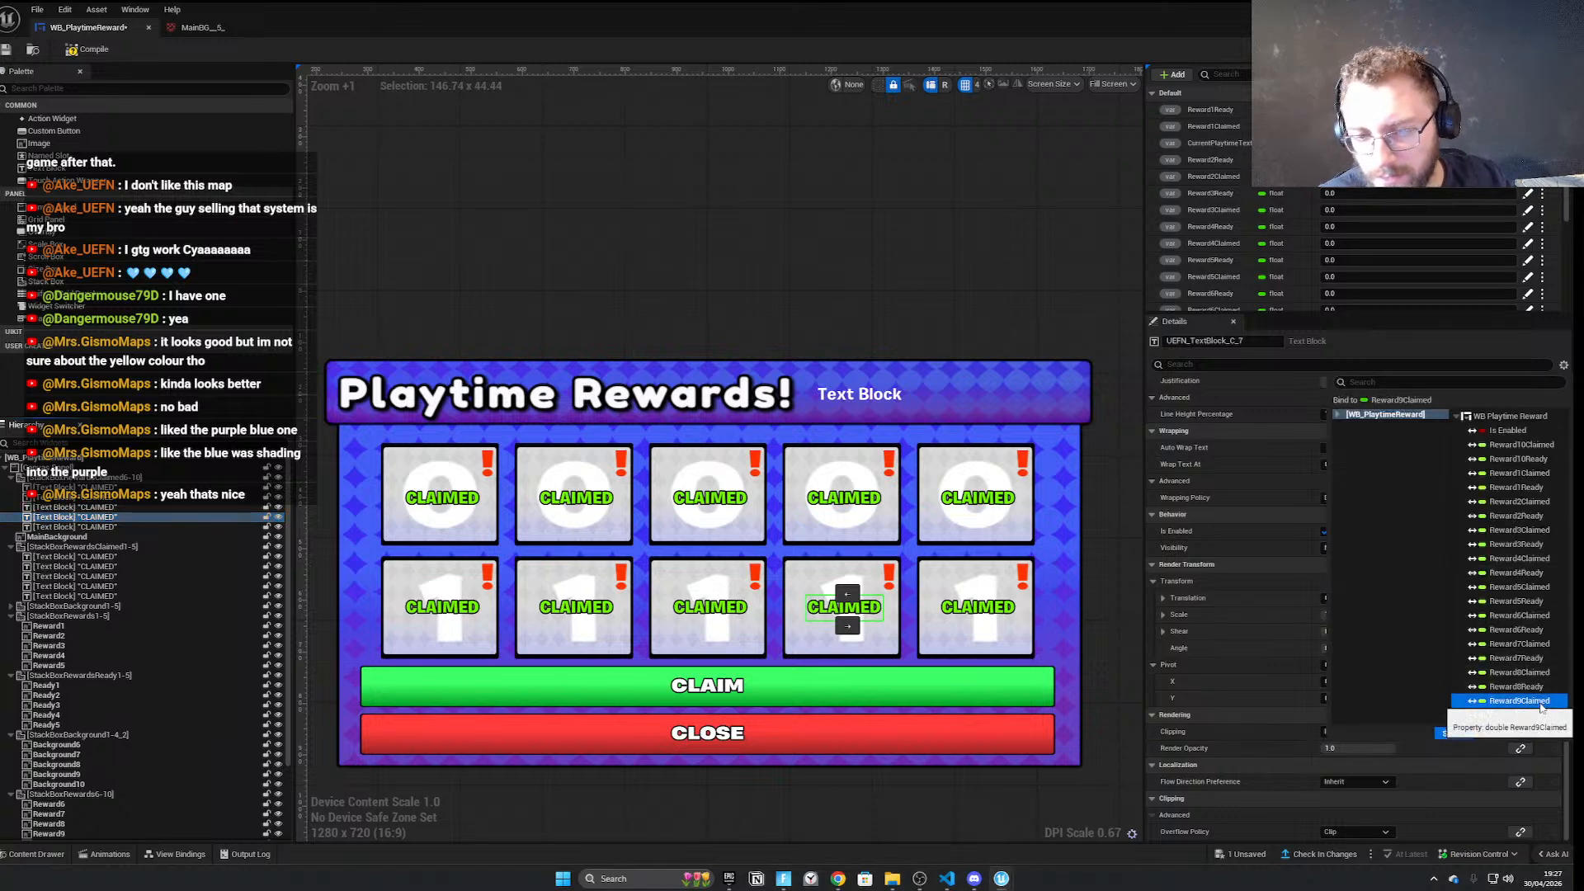
left_click(1541, 715)
left_click(1540, 703)
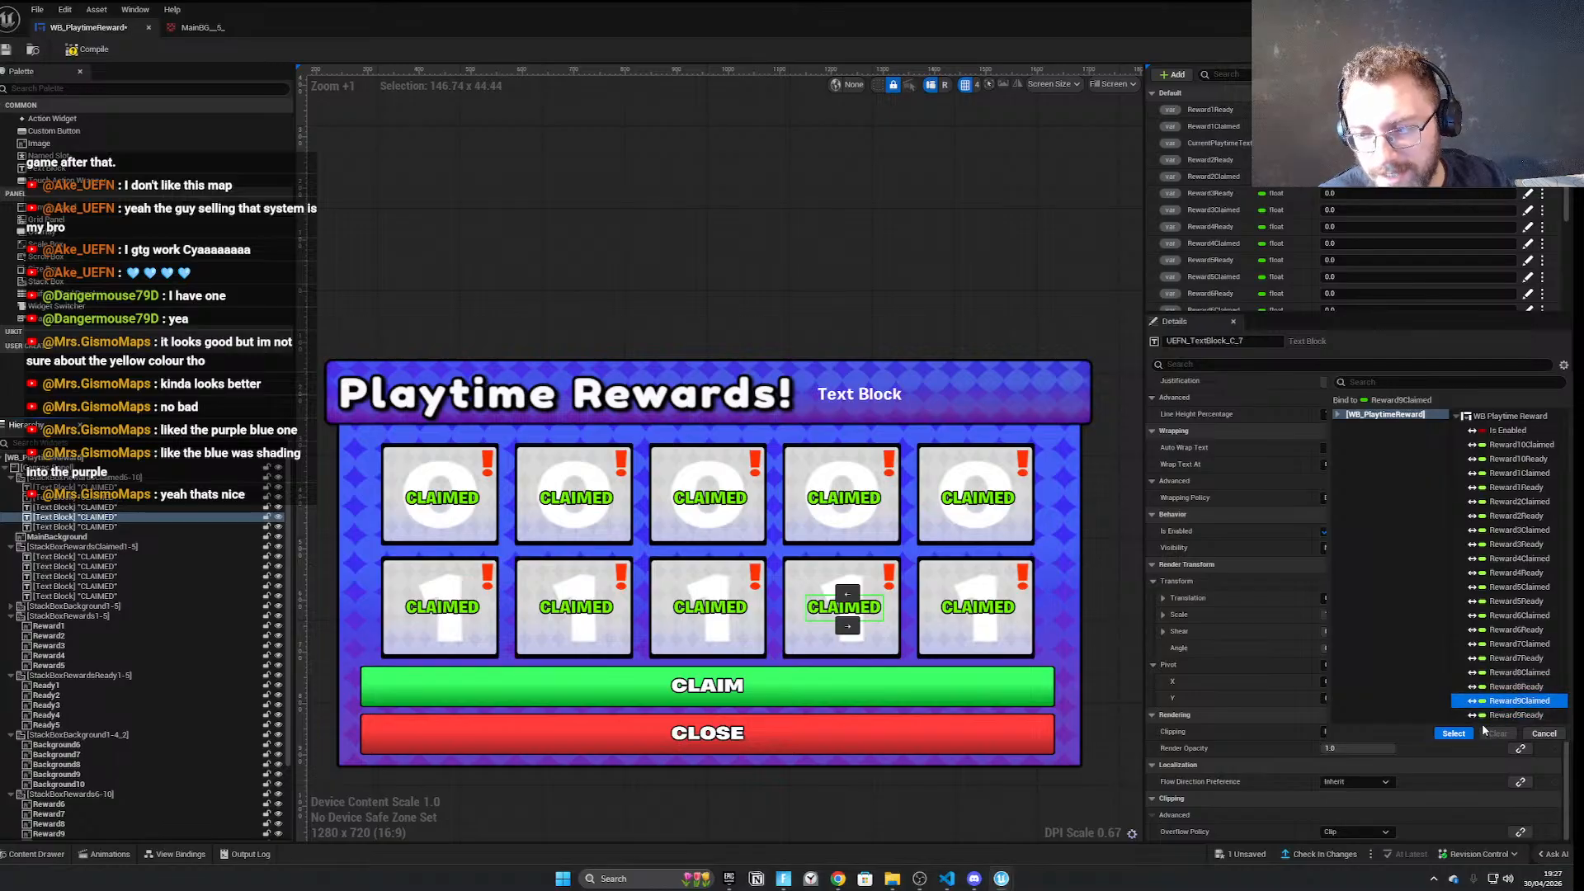
left_click(1454, 733)
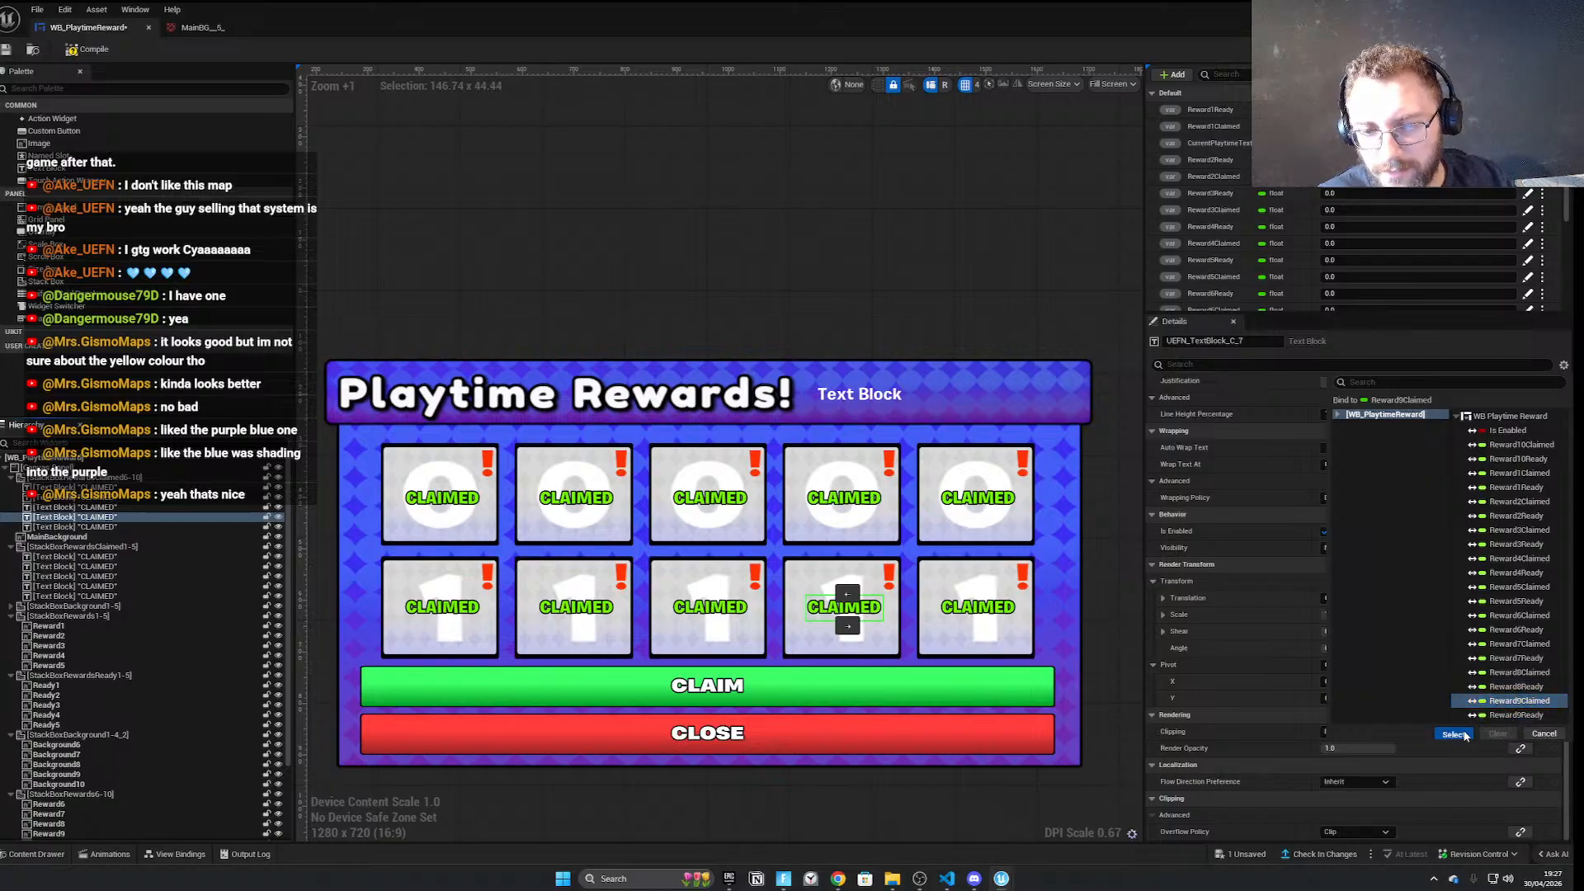
Bind the Render Opacity of the fifth CLAIMED label in the lower row to Reward10Claimed and save the widget
left_click(124, 526)
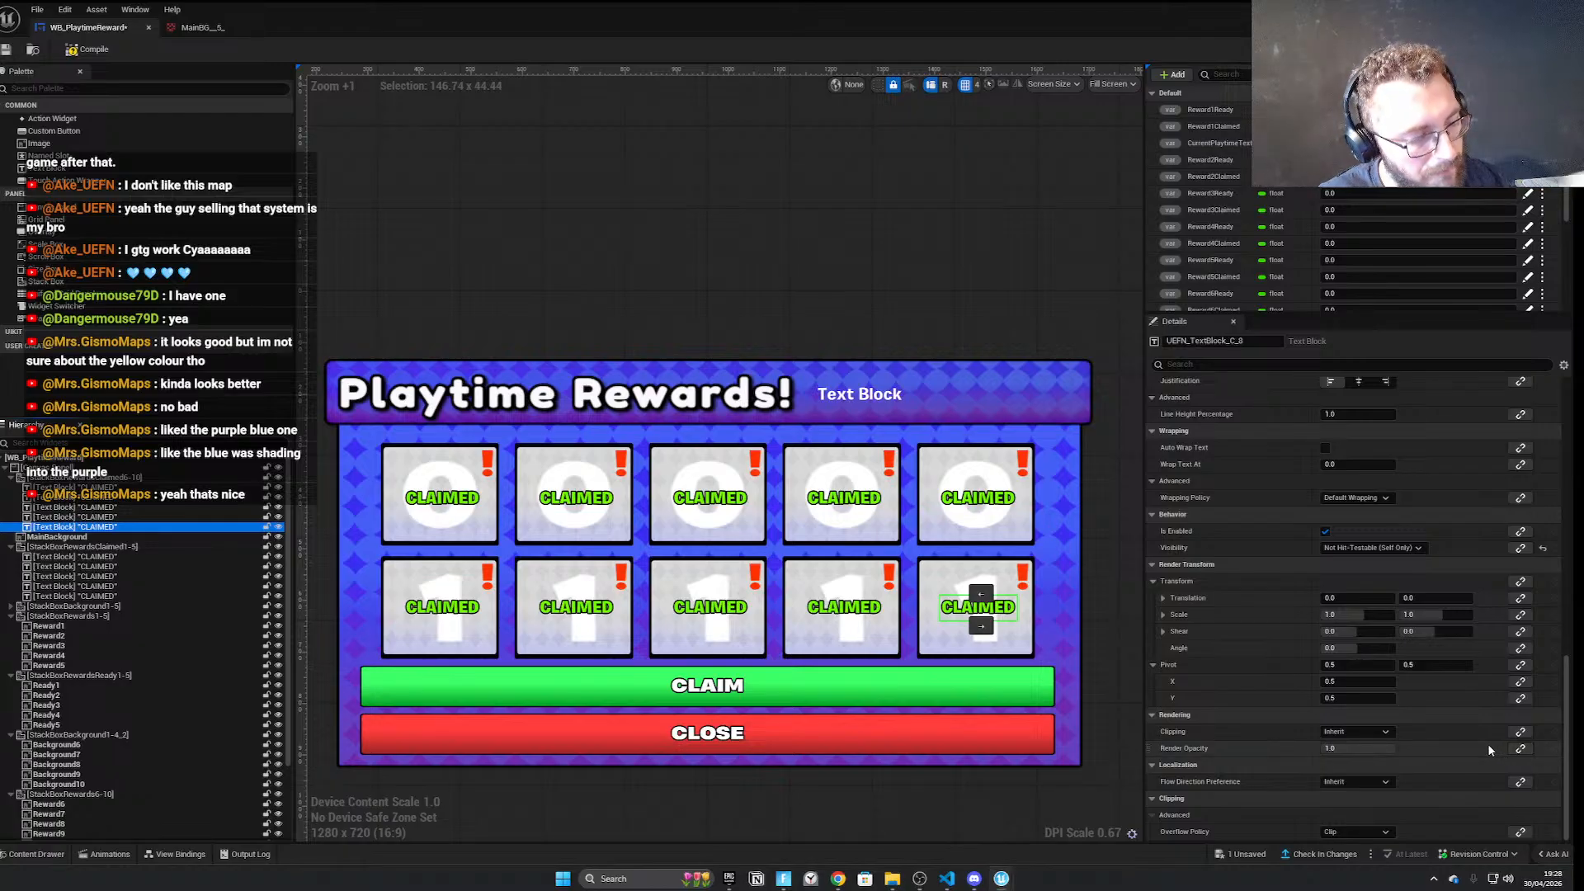
left_click(1520, 748)
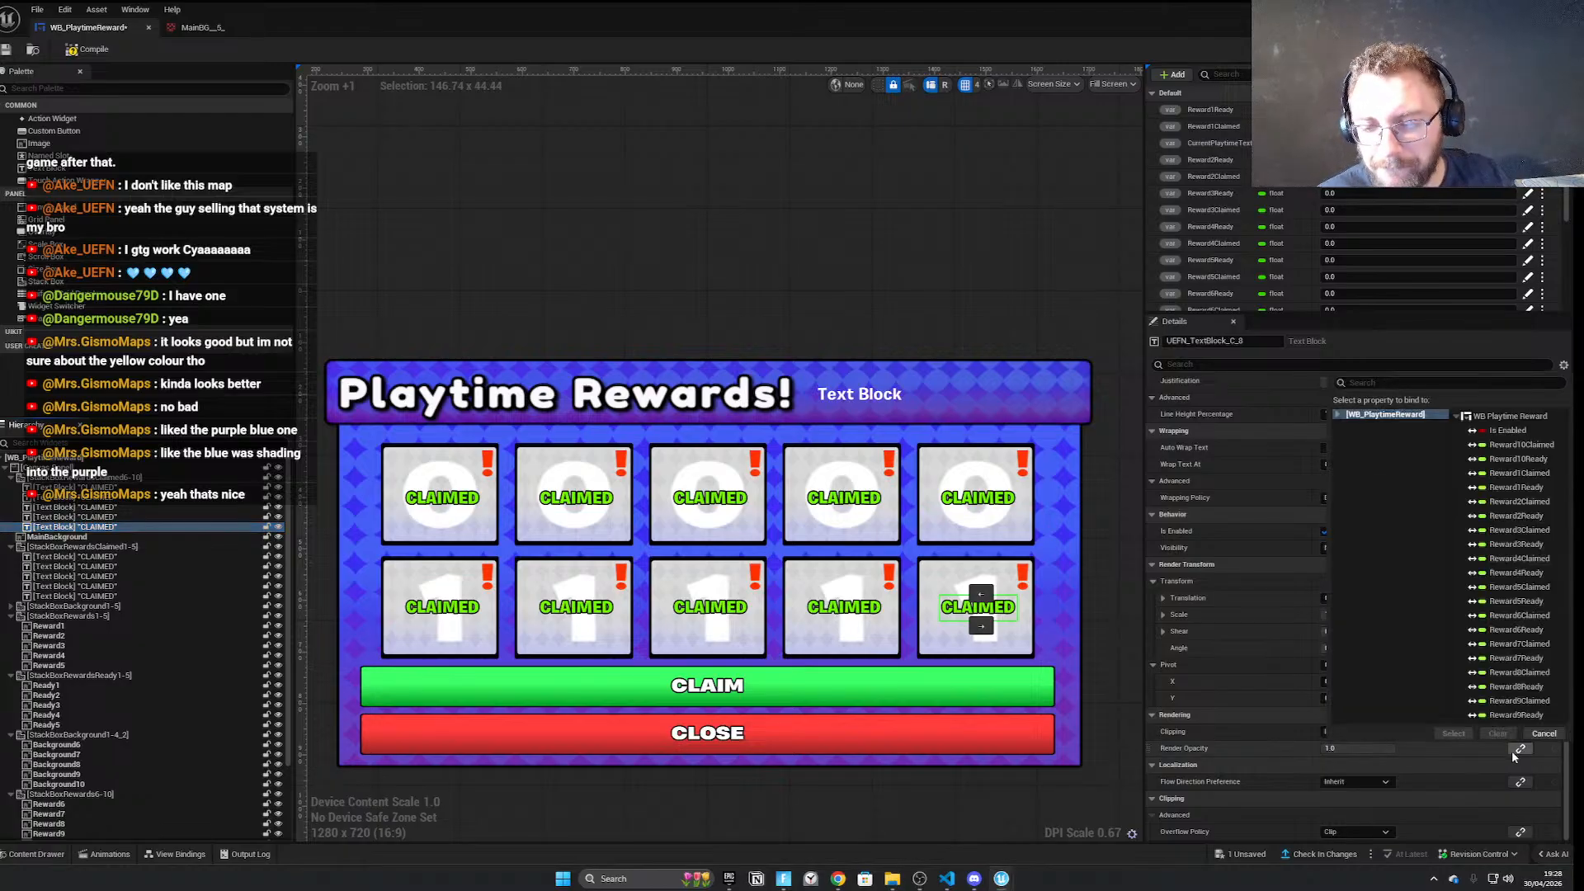
left_click(1517, 445)
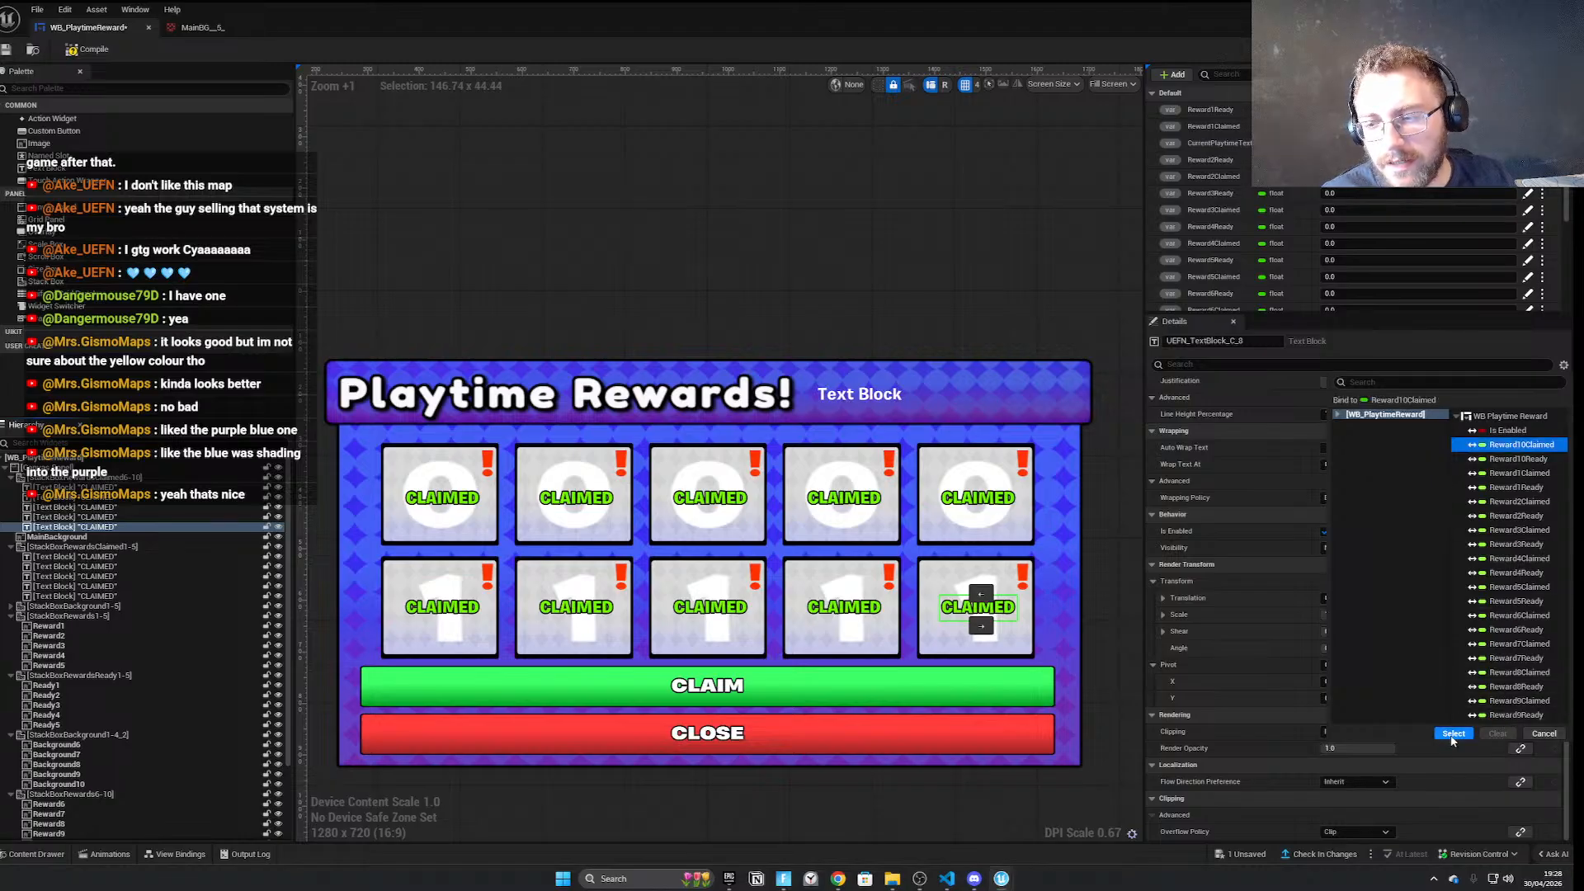
left_click(1454, 733)
left_click(74, 557)
left_click(8, 50)
scroll(1007, 707, "down", 2)
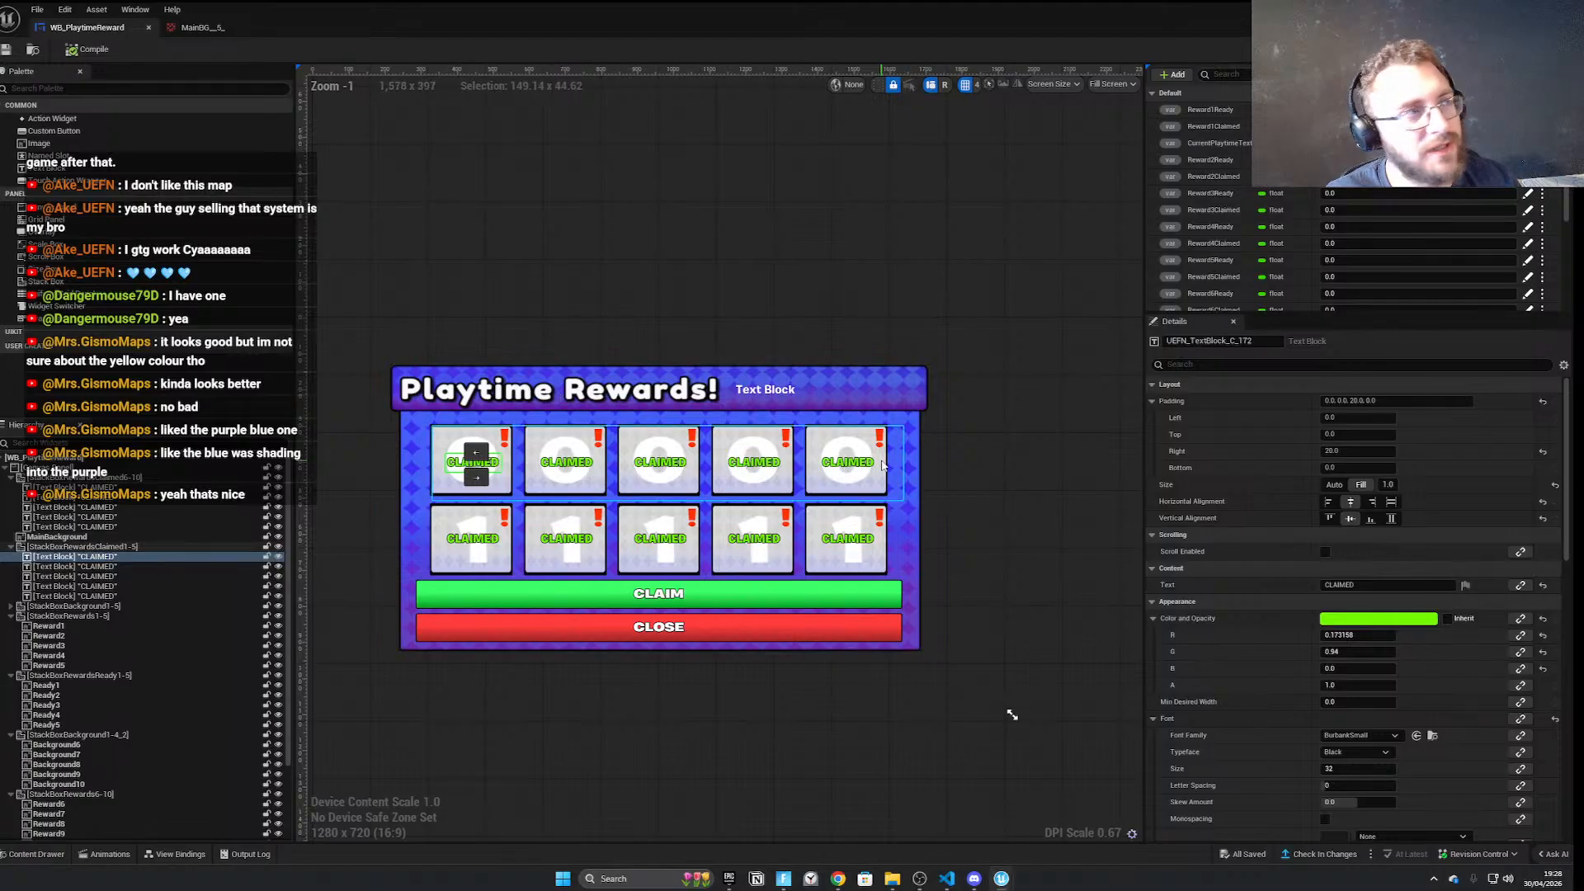
right_click_drag(825, 350, 766, 379)
scroll(765, 378, "up", 3)
scroll(792, 363, "down", 2)
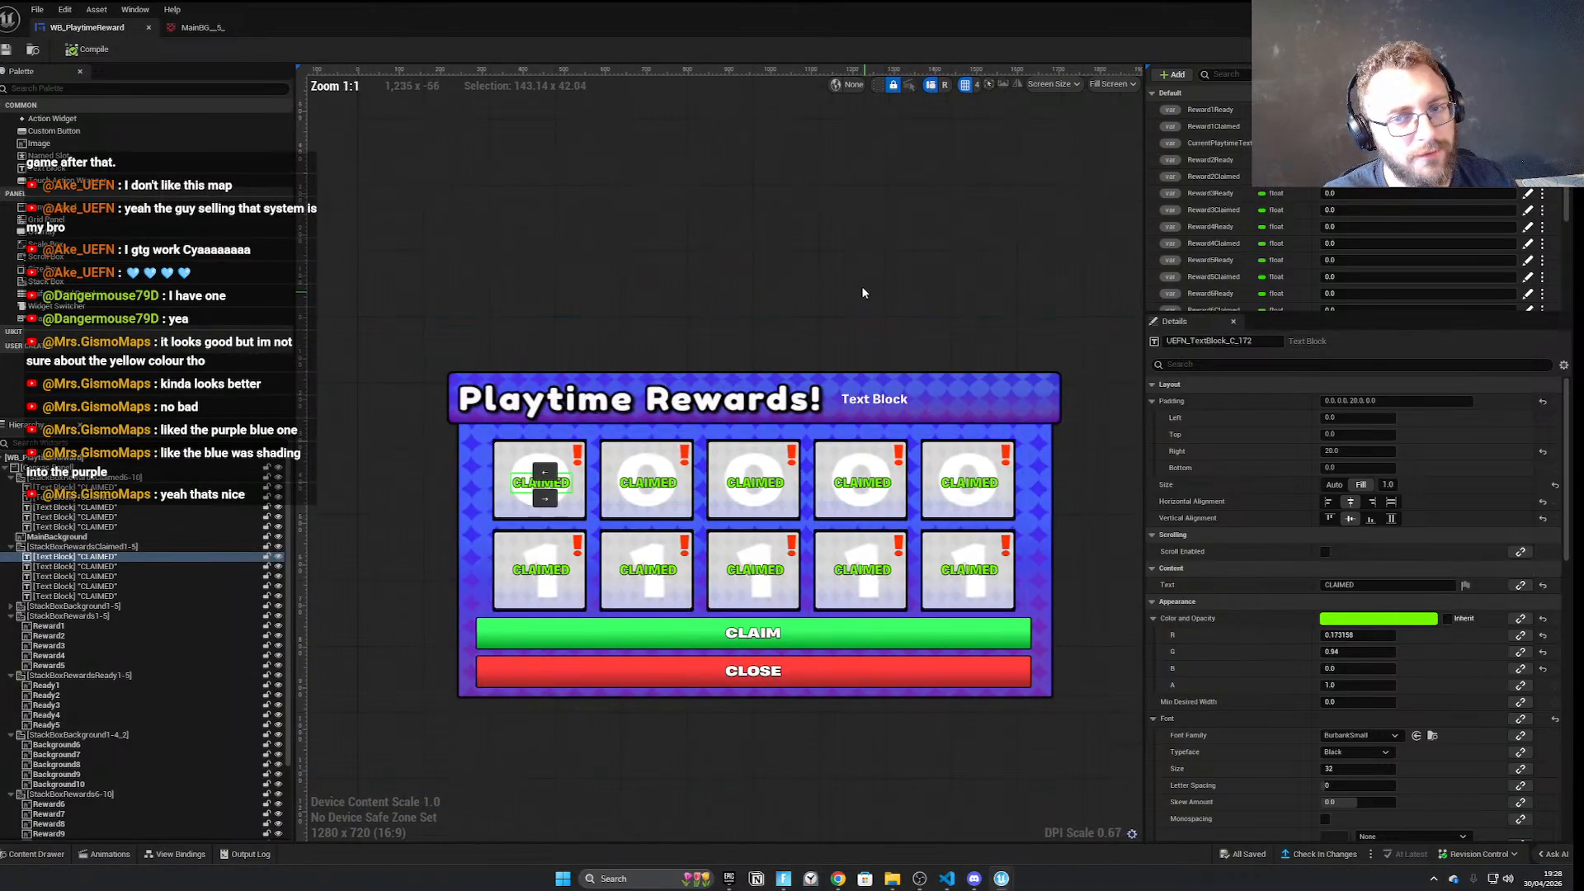
left_click(644, 337)
left_click_drag(768, 22, 917, 307)
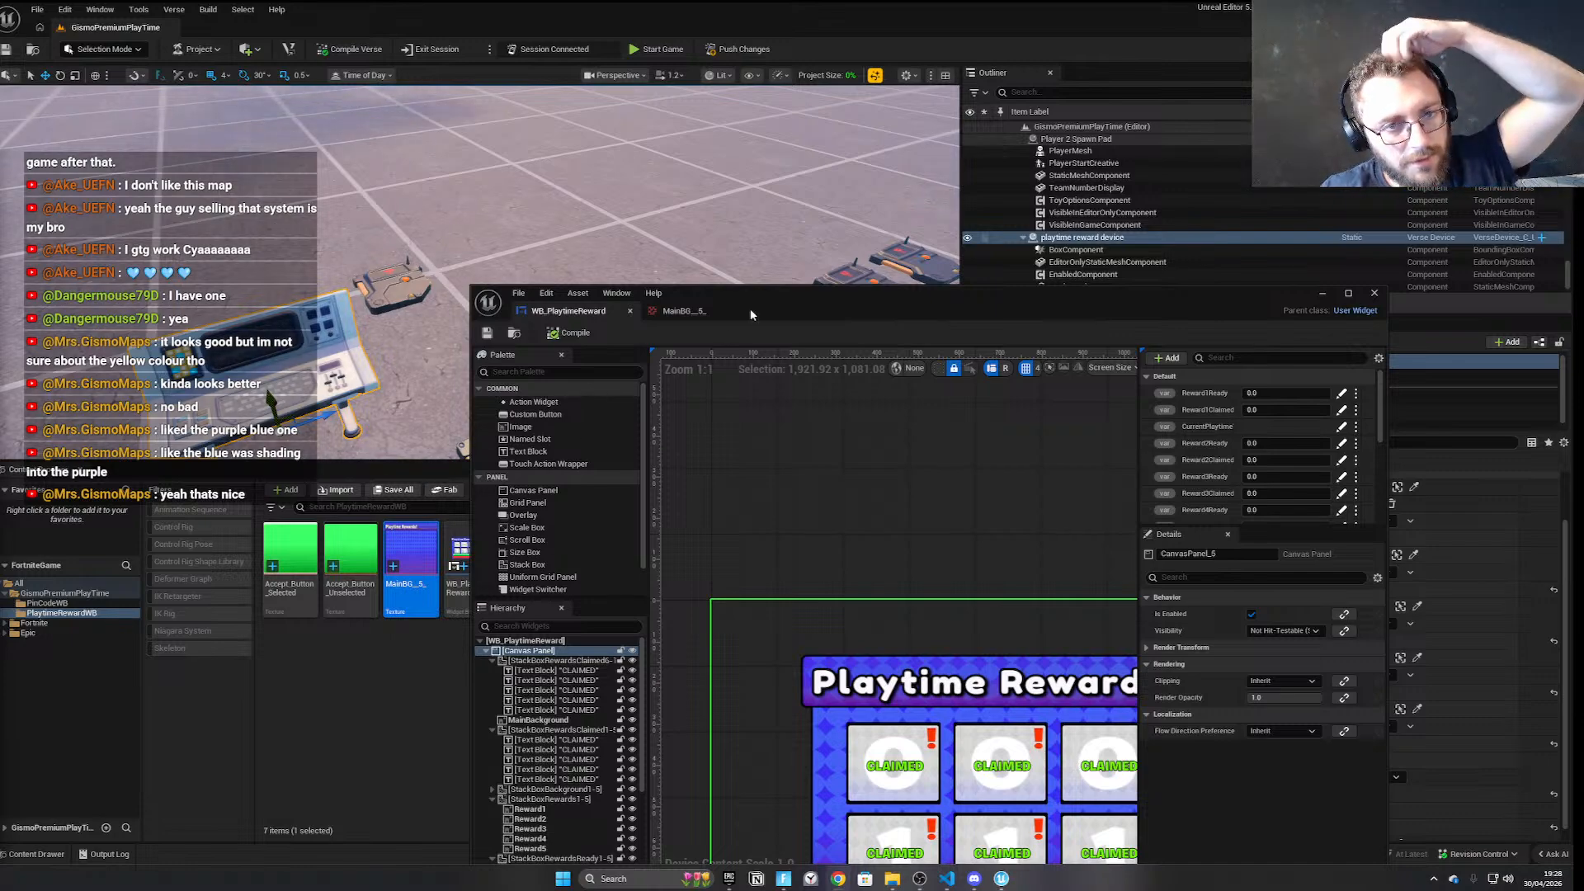
left_click(683, 310)
left_click_drag(861, 307, 875, 7)
left_click(111, 28)
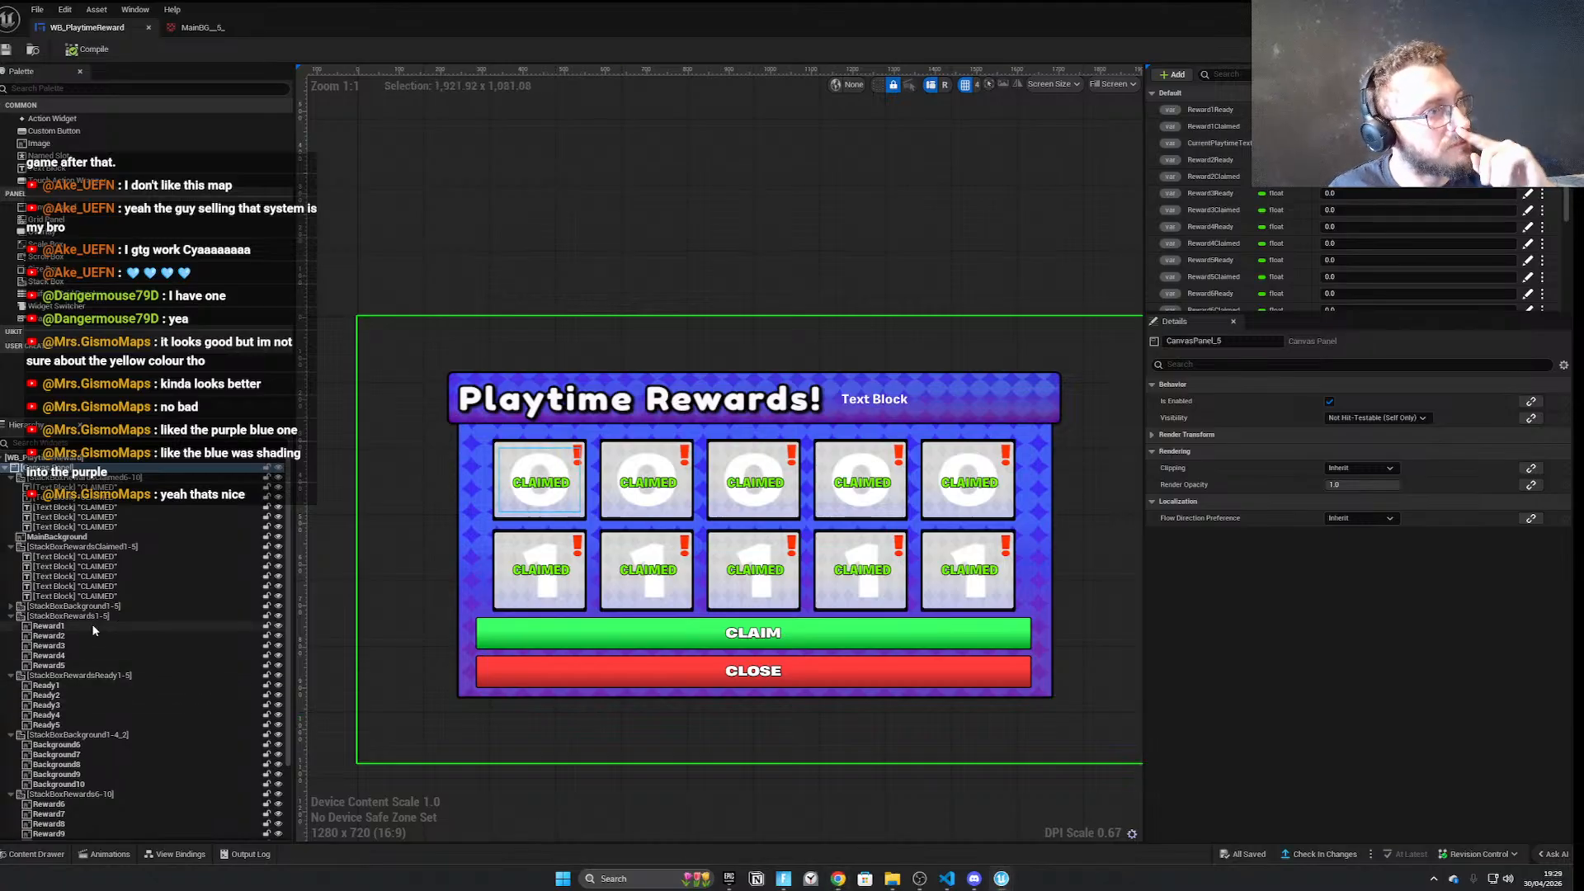
right_click_drag(428, 388, 406, 352)
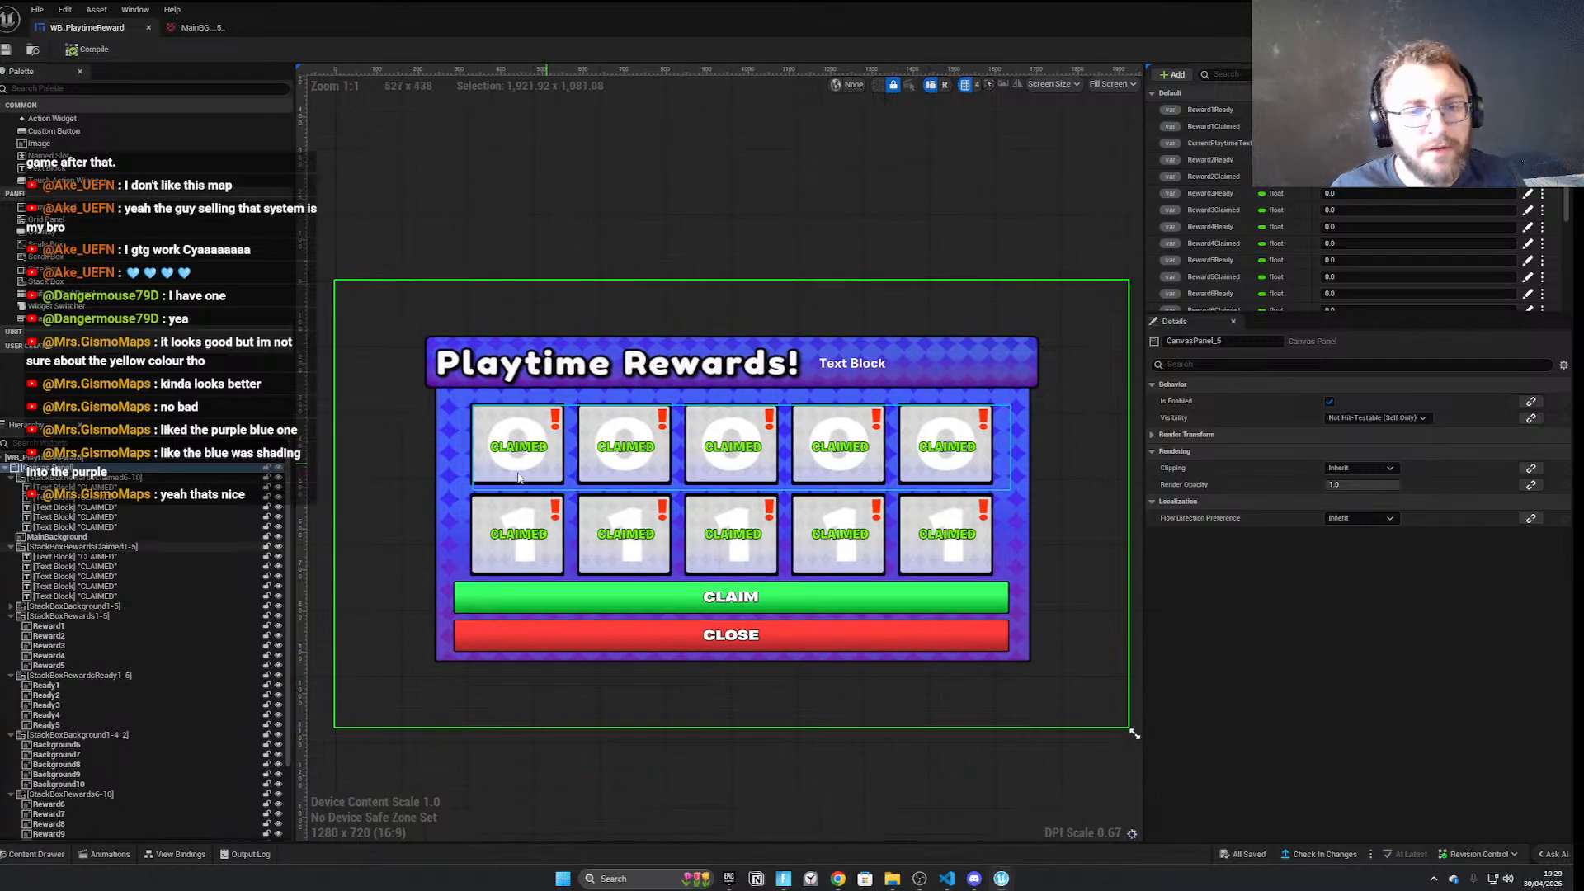
Review the Render Opacity bindings of the Ready exclamation images, from Ready6 to Ready10 in the lower row
left_click(72, 606)
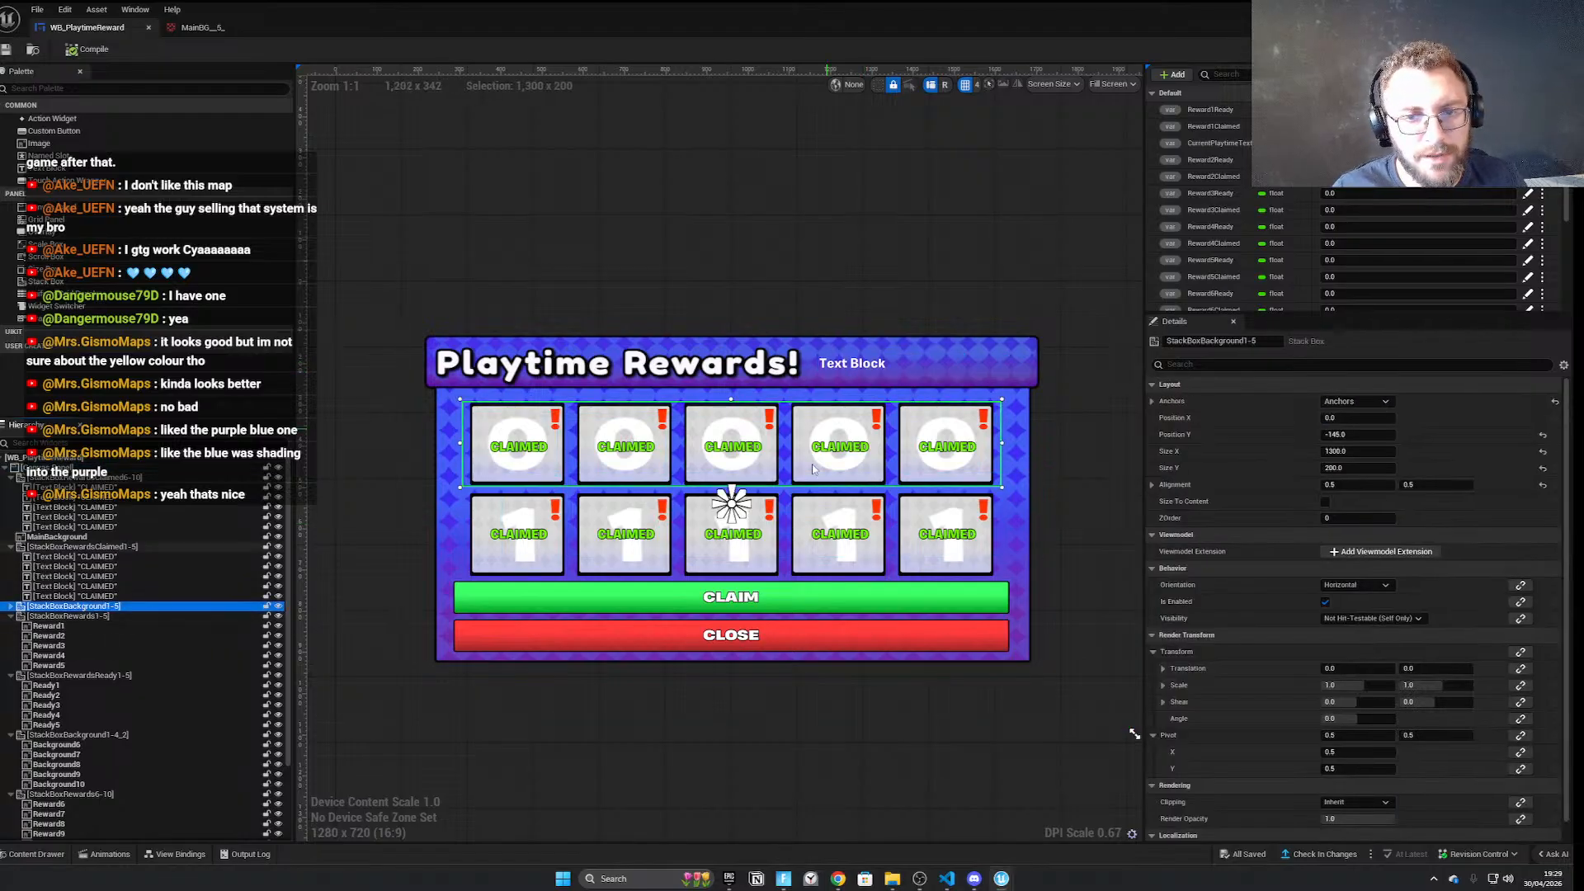
right_click_drag(578, 710, 615, 686)
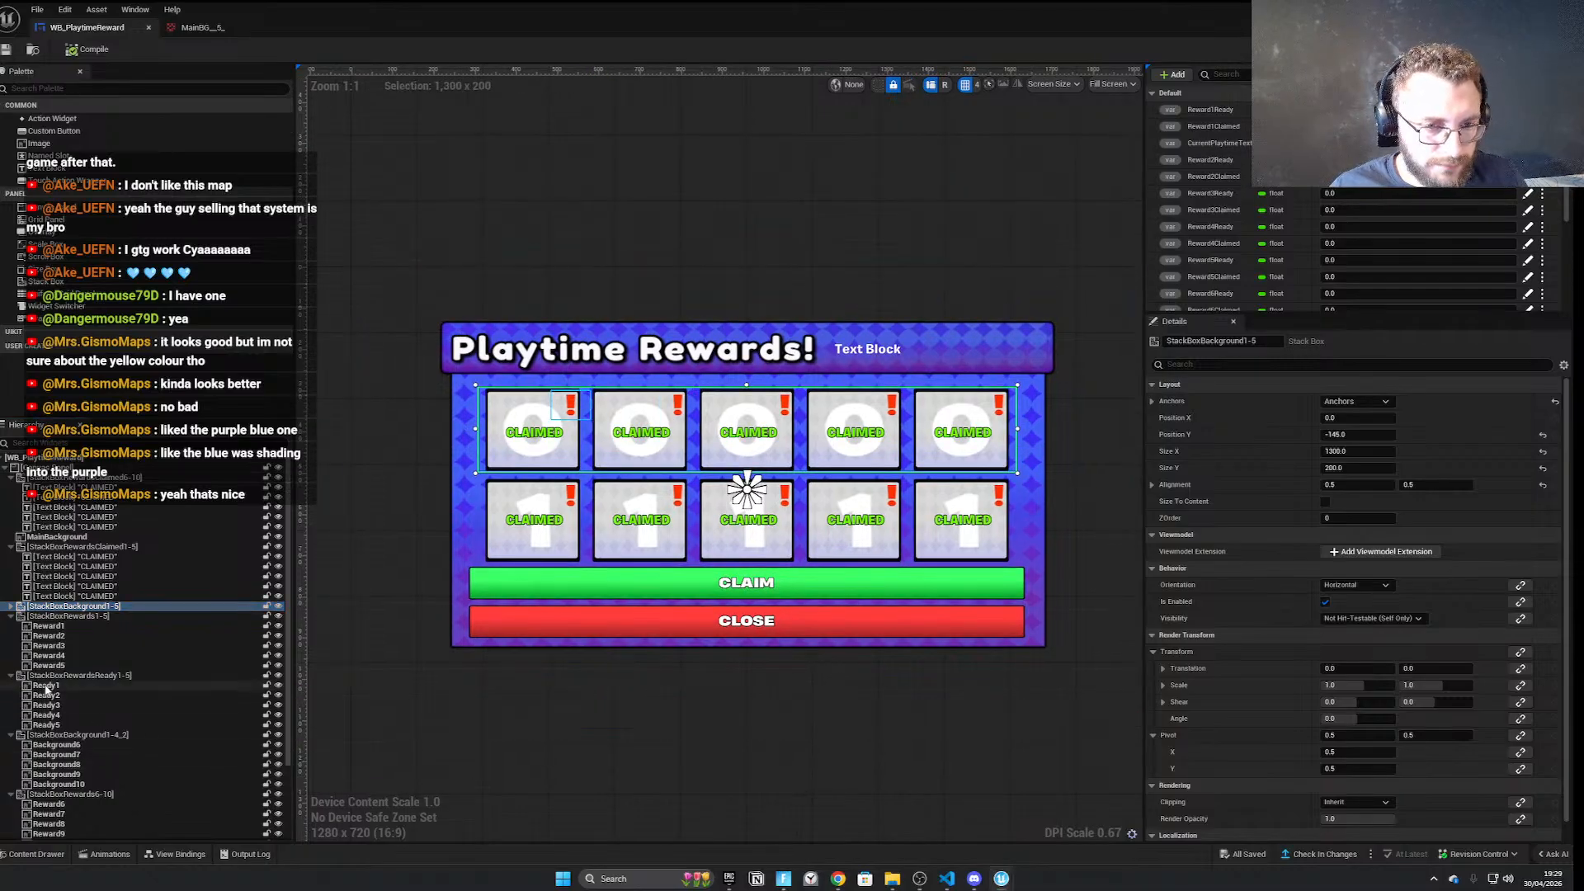
left_click(133, 685)
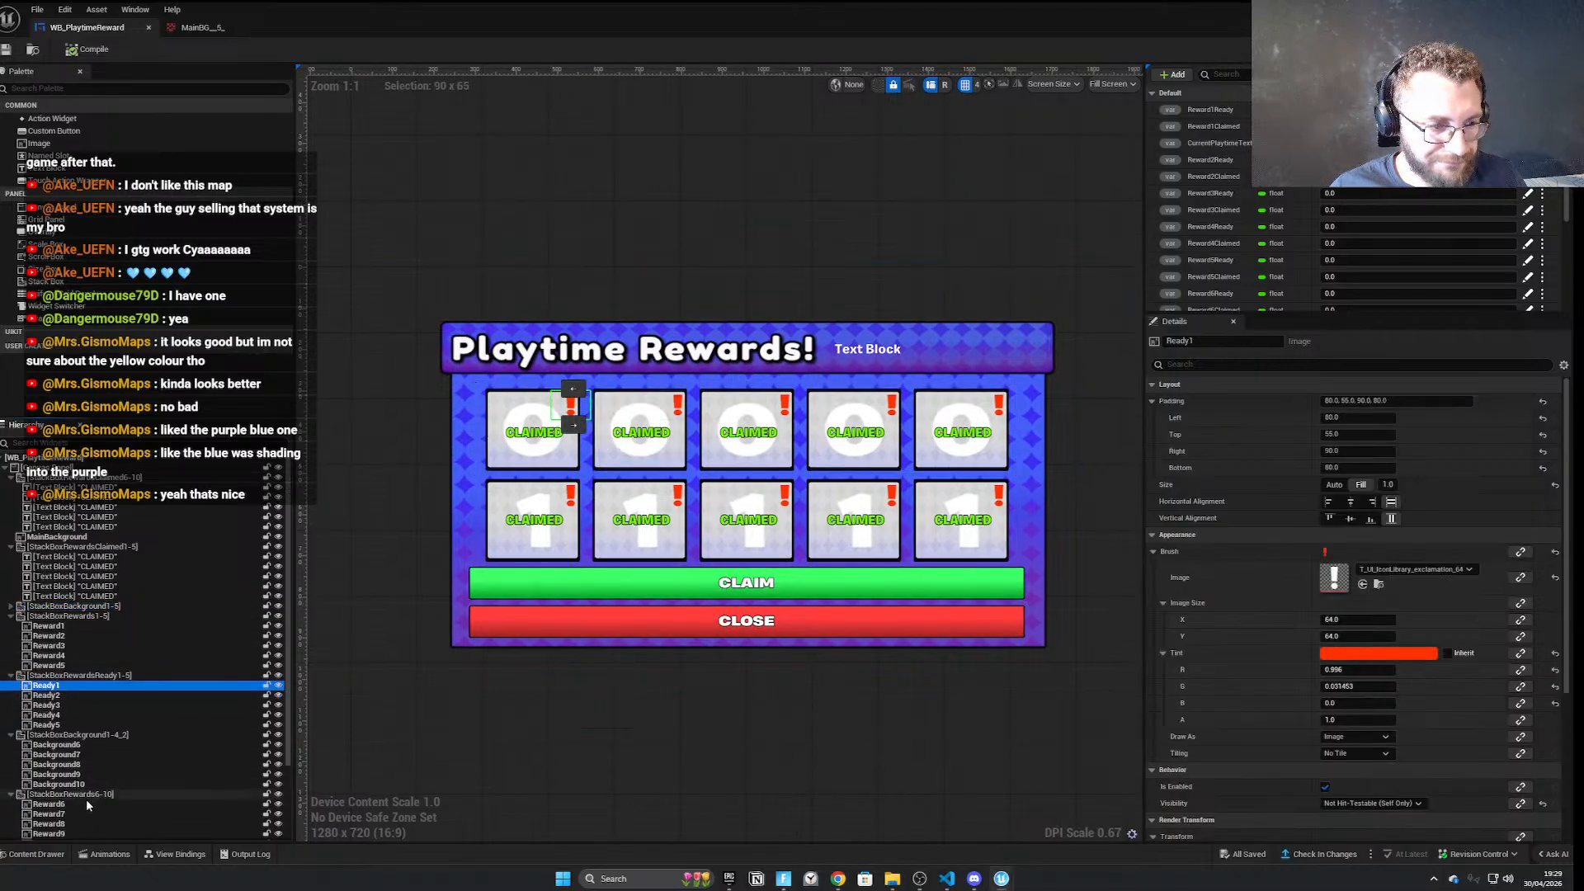
scroll(76, 759, "down", 3)
left_click(46, 796)
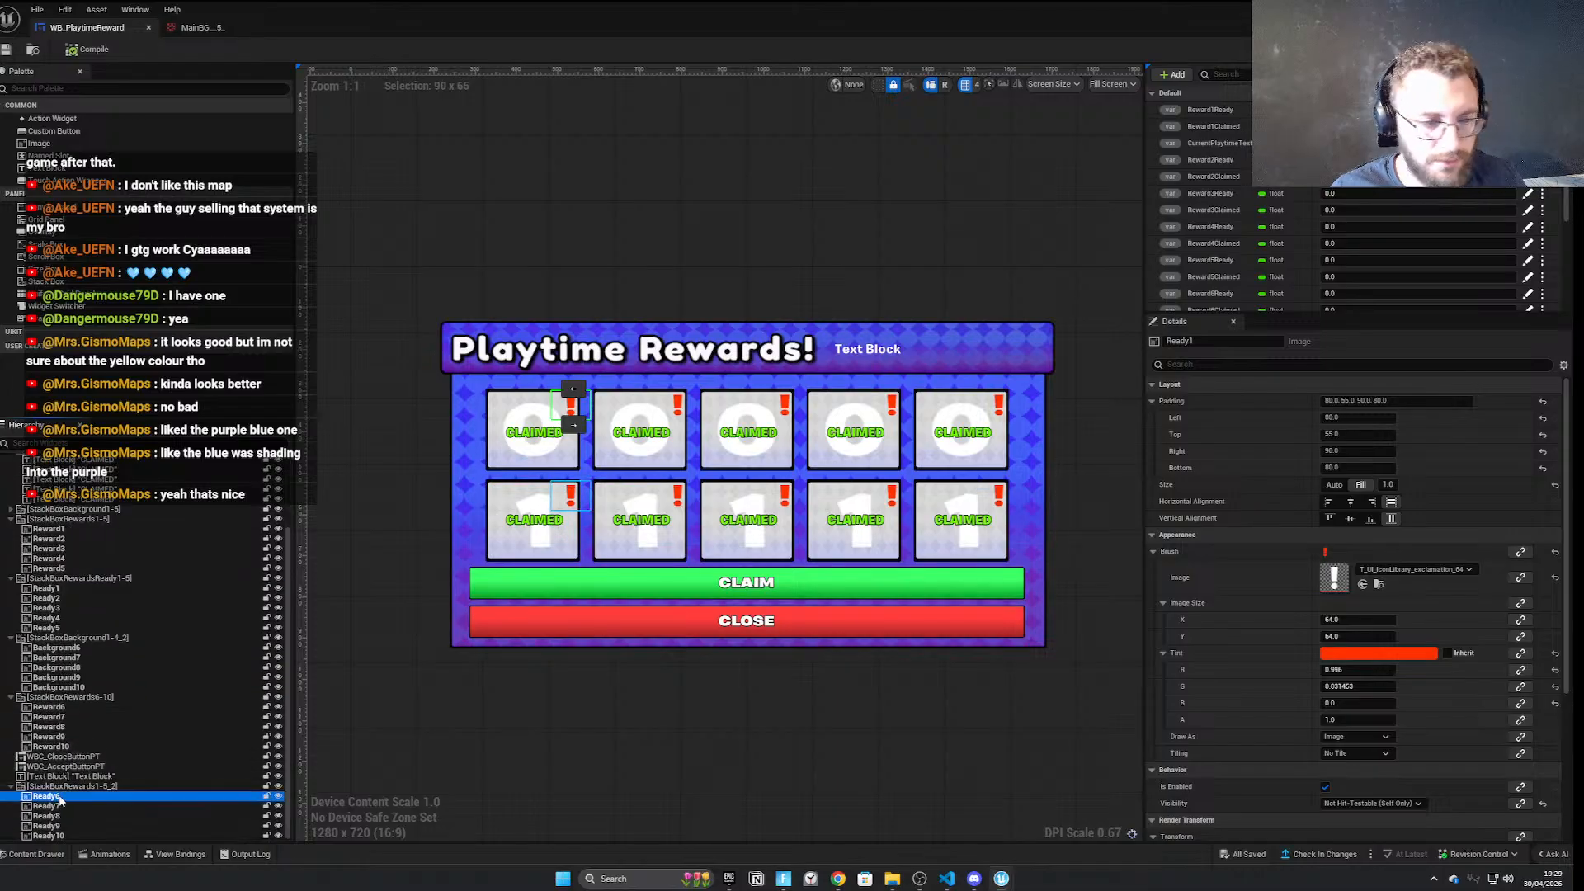
scroll(1394, 776, "down", 5)
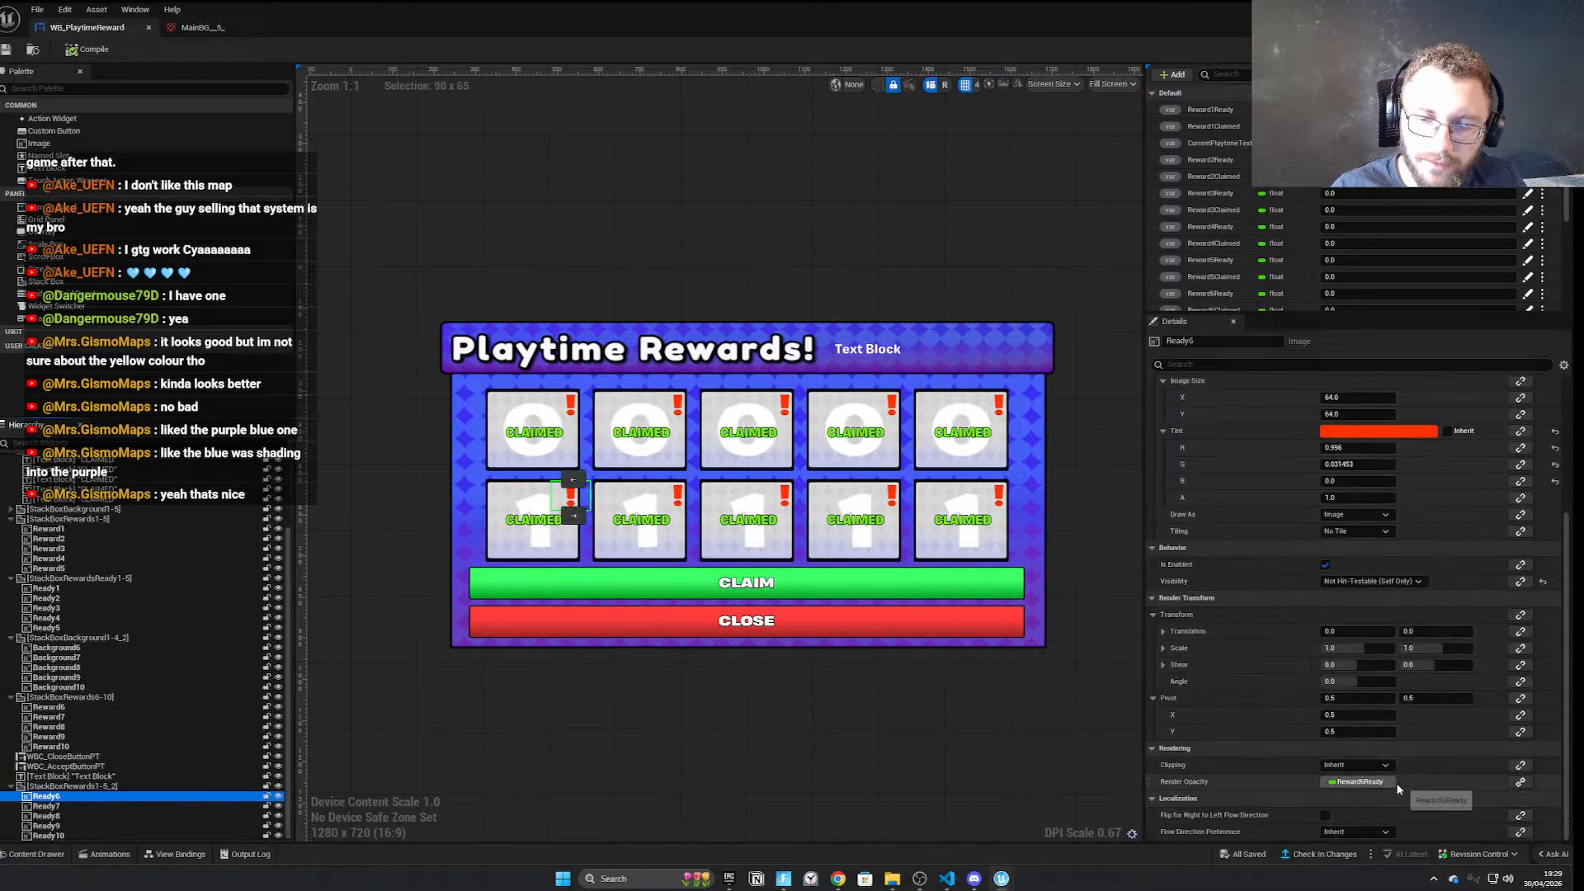
left_click(83, 814)
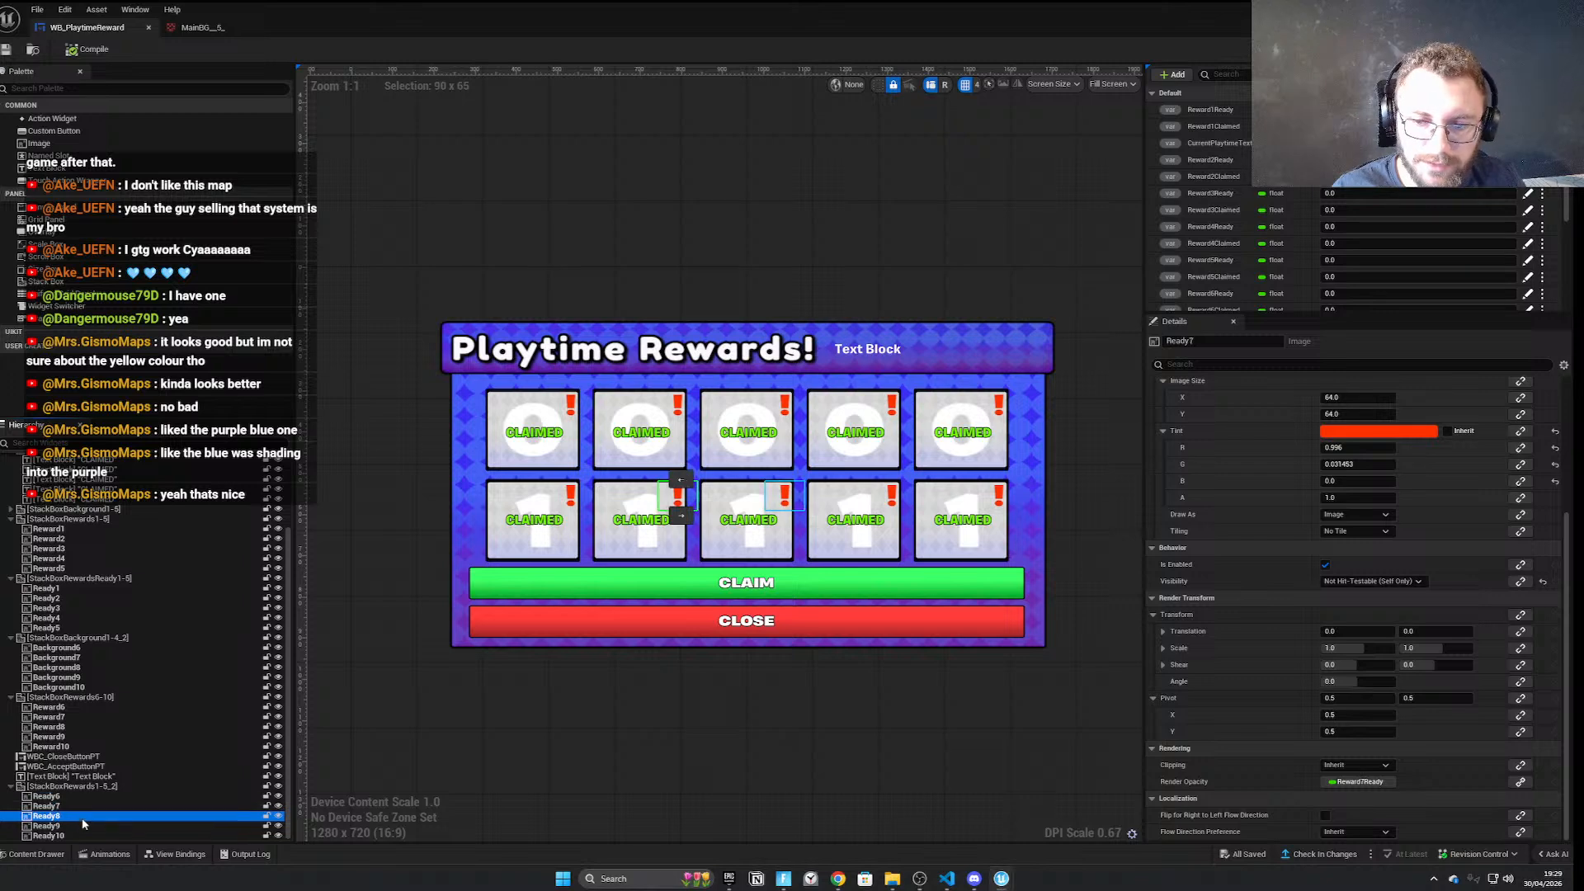
left_click(77, 825)
left_click(52, 836)
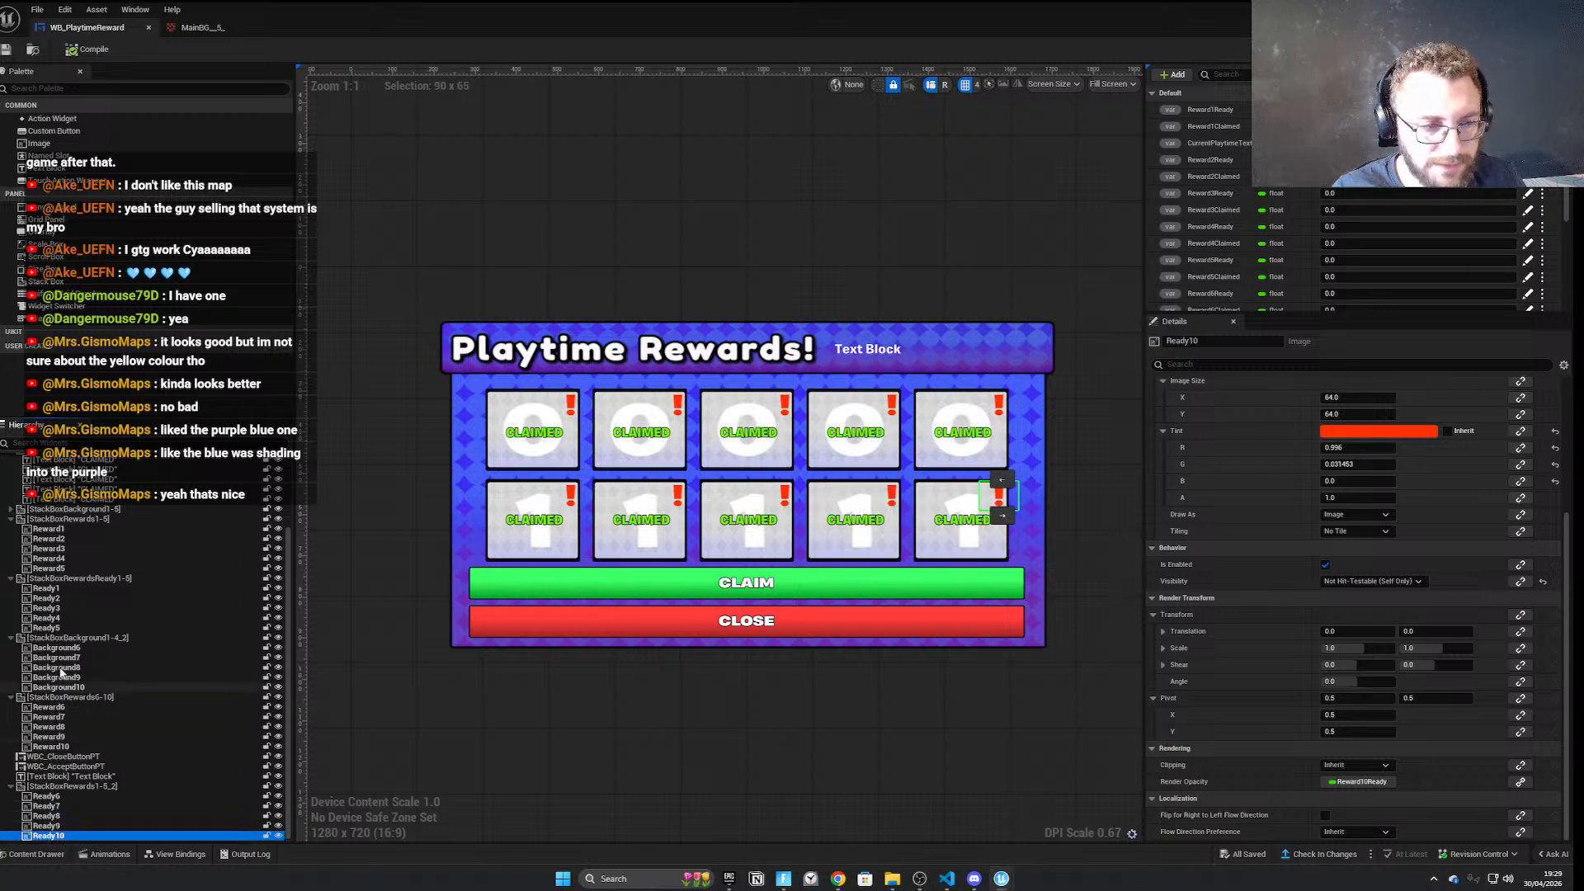
left_click(58, 737)
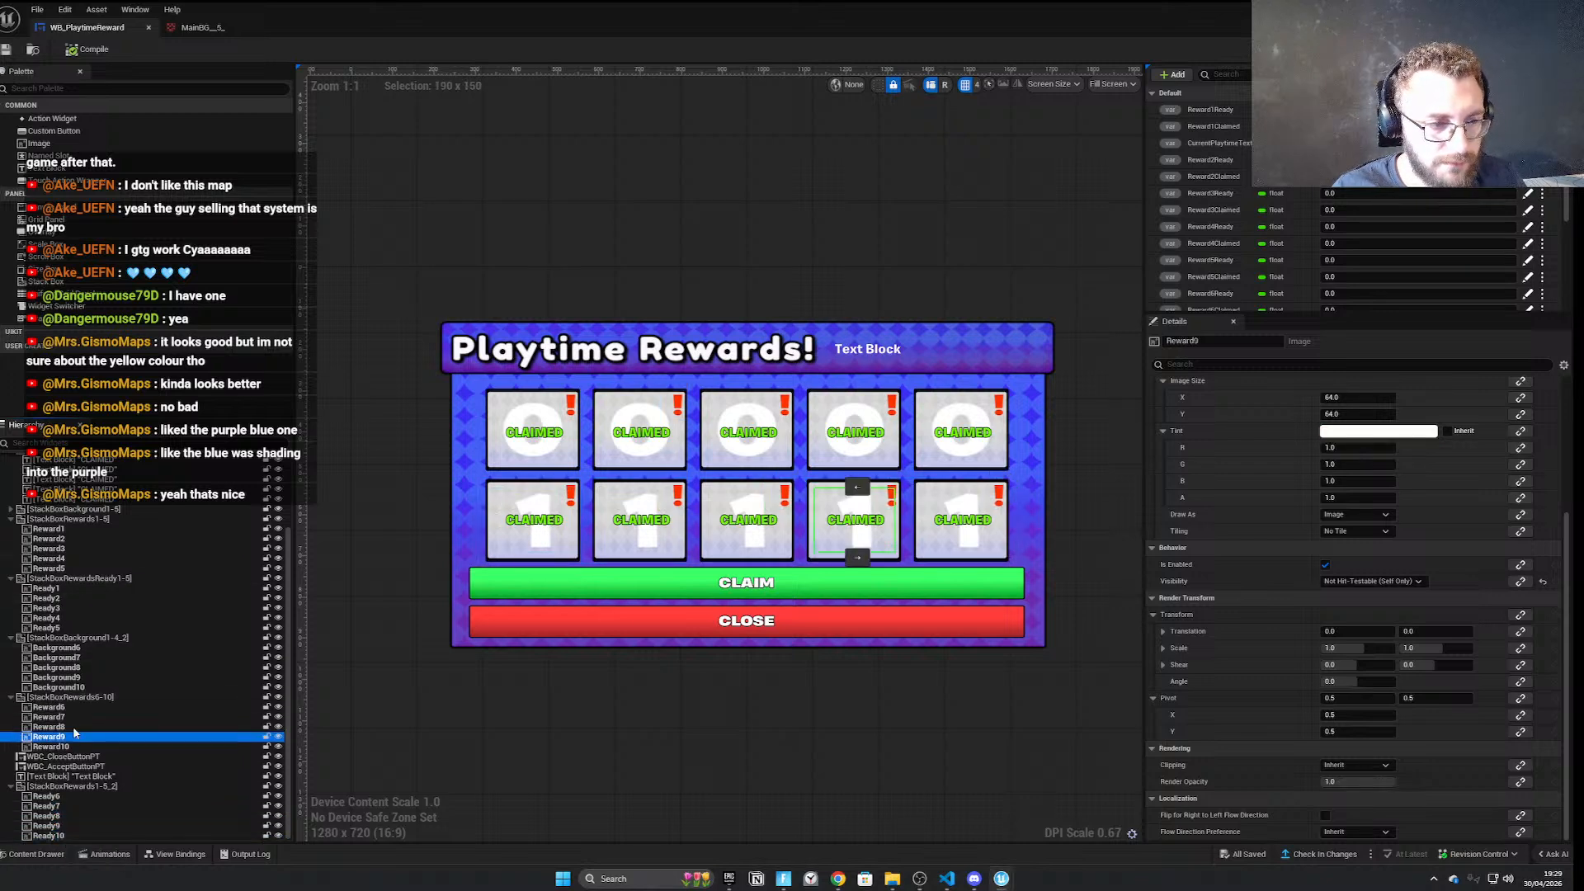
Inspect the settings of the StackBoxRewards1-5 box and the last two CLAIMED labels in the upper row
scroll(70, 685, "up", 3)
left_click(77, 558)
left_click(66, 616)
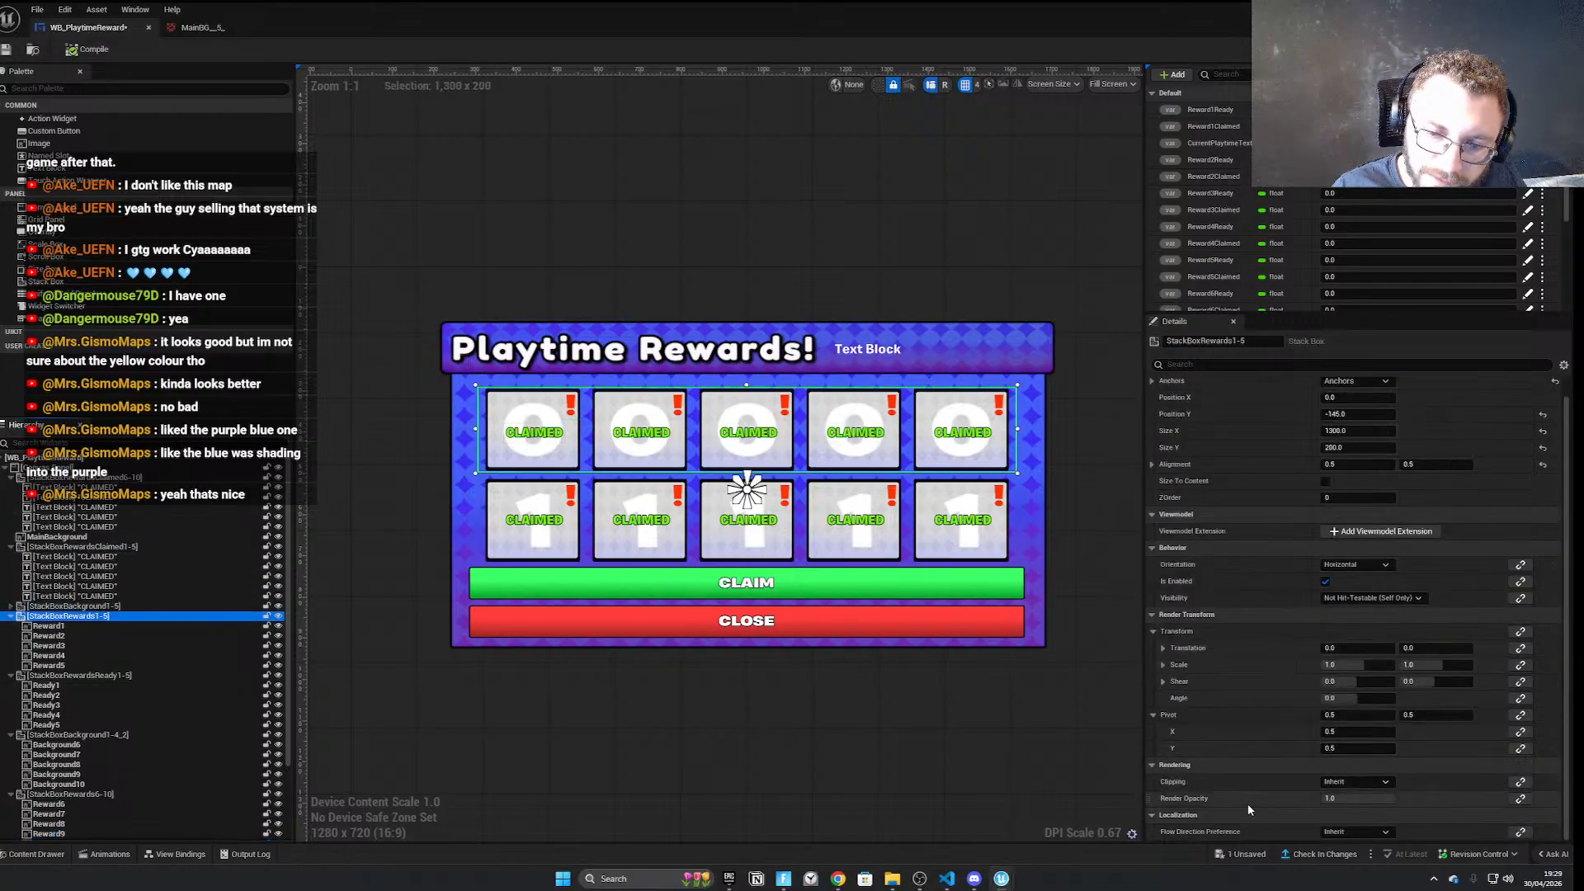
left_click(121, 586)
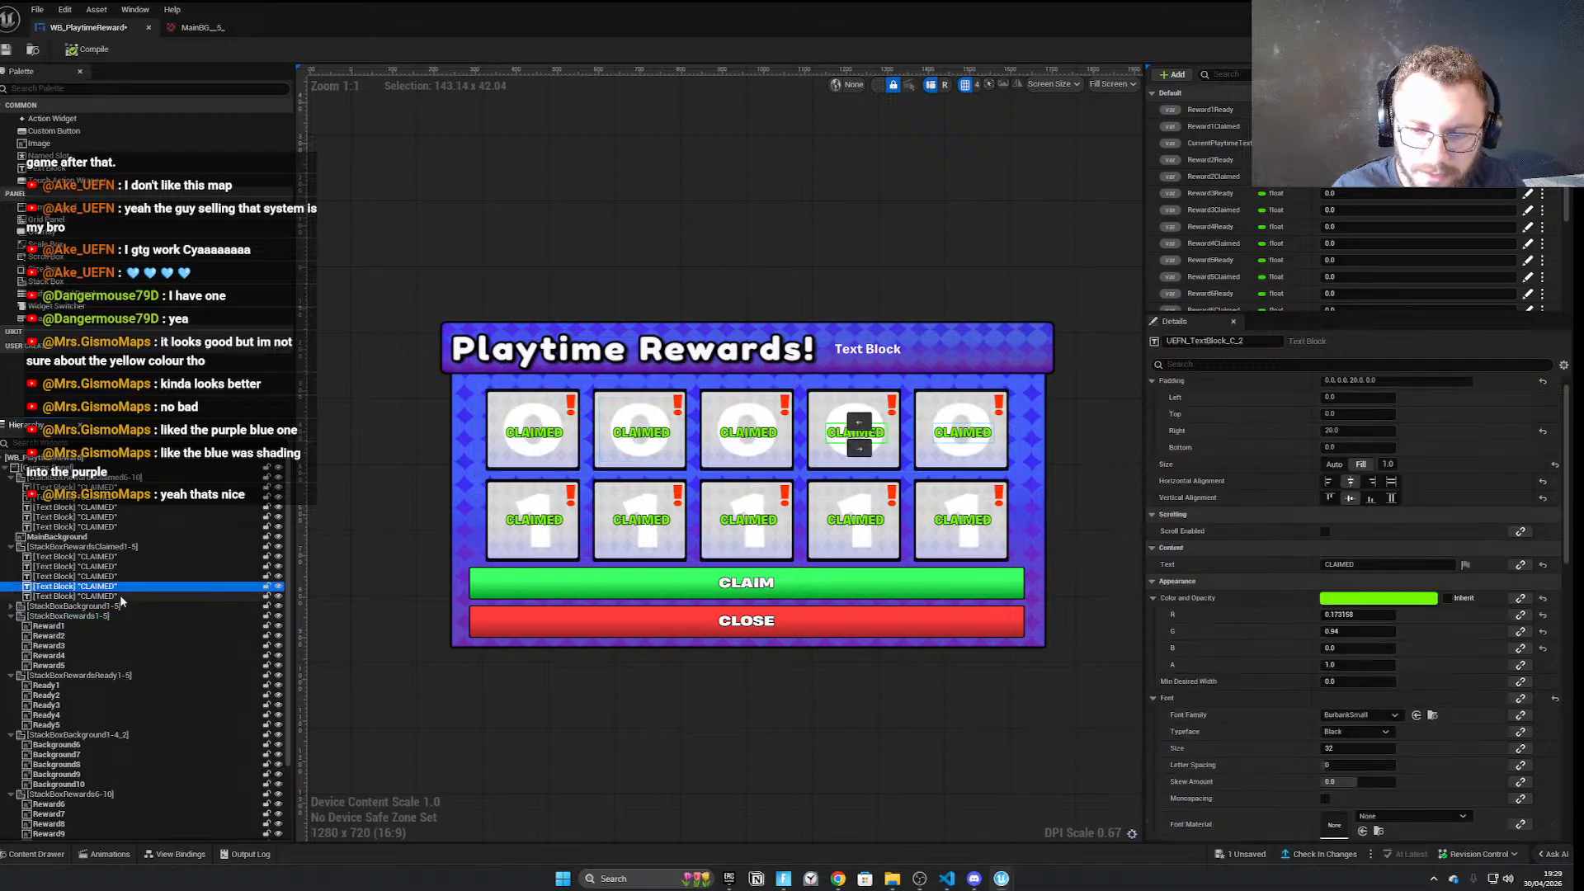
left_click(116, 595)
scroll(1334, 702, "down", 2)
scroll(1334, 702, "down", 10)
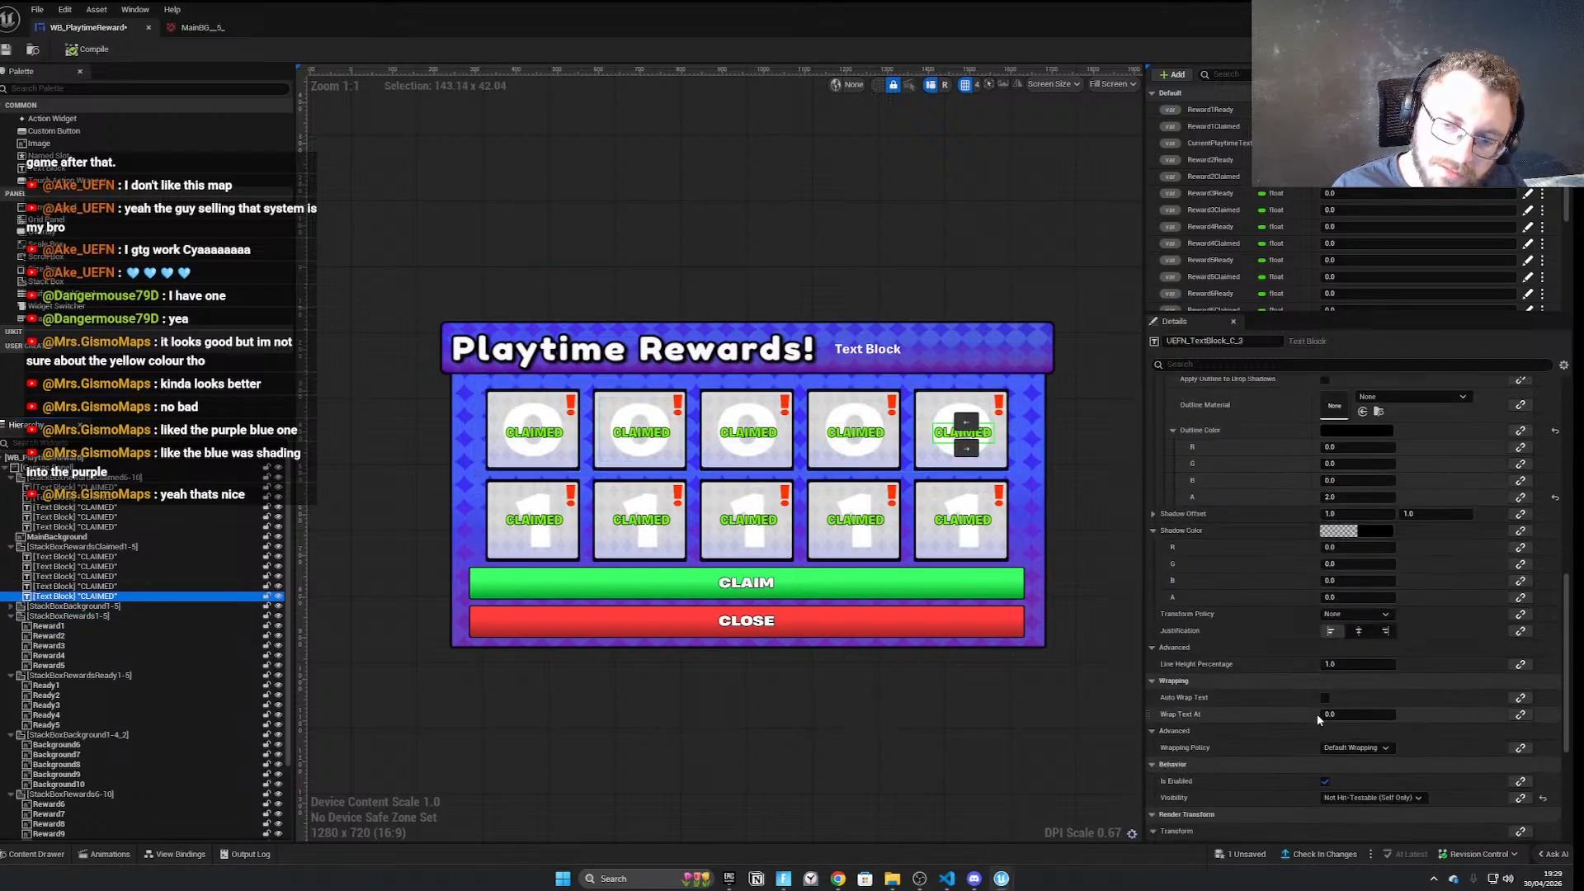
Save the widget and close the MainBG__5_ texture, keeping the widget editor maximized
left_click(850, 692)
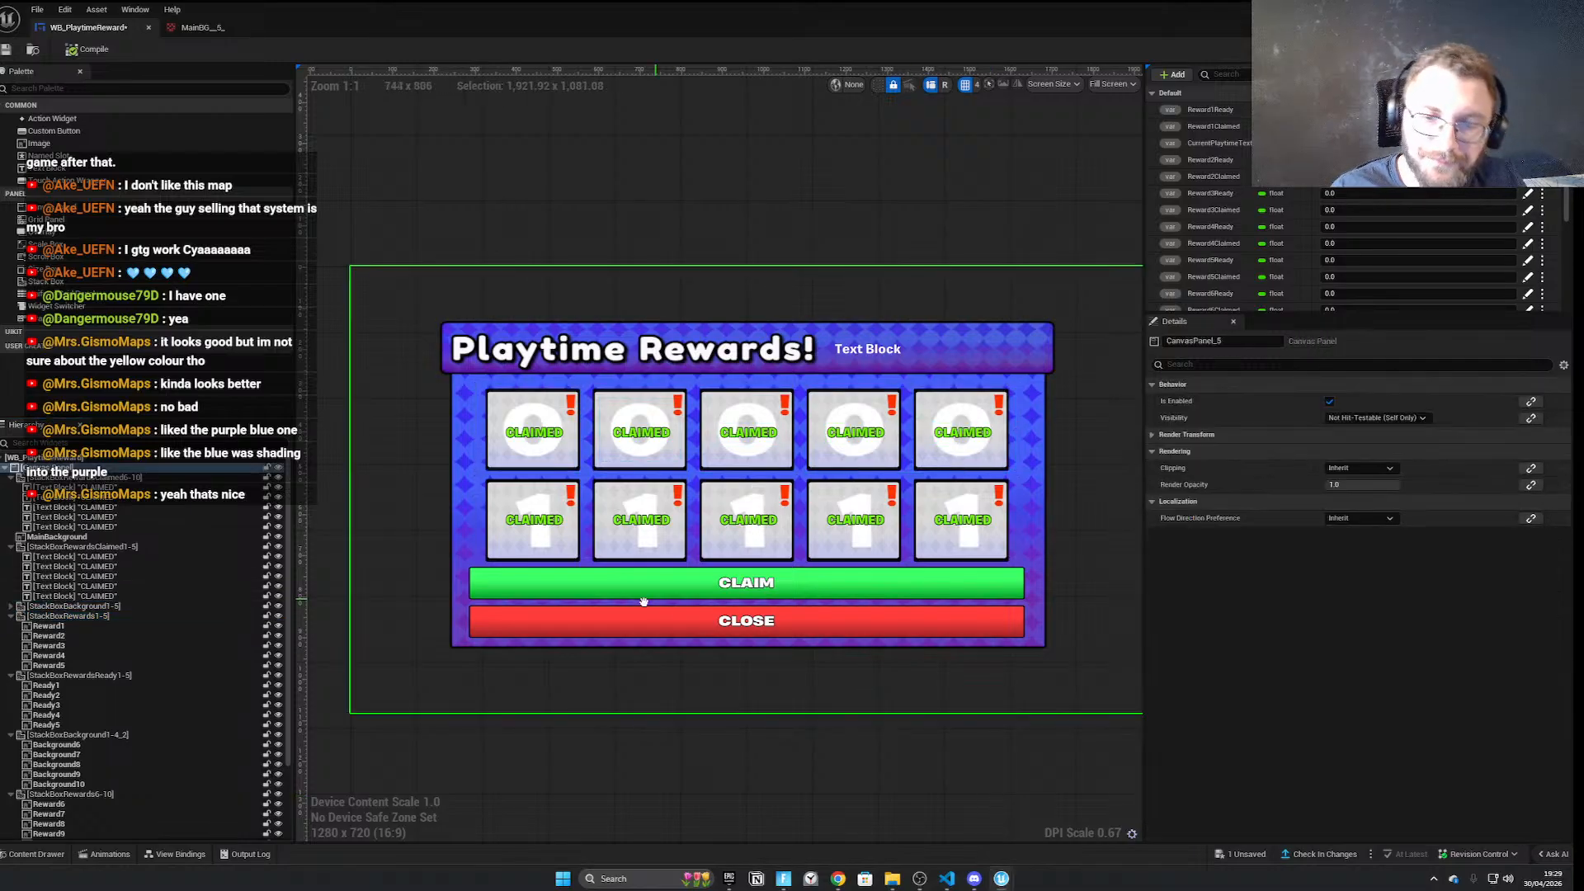
right_click_drag(656, 598, 593, 636)
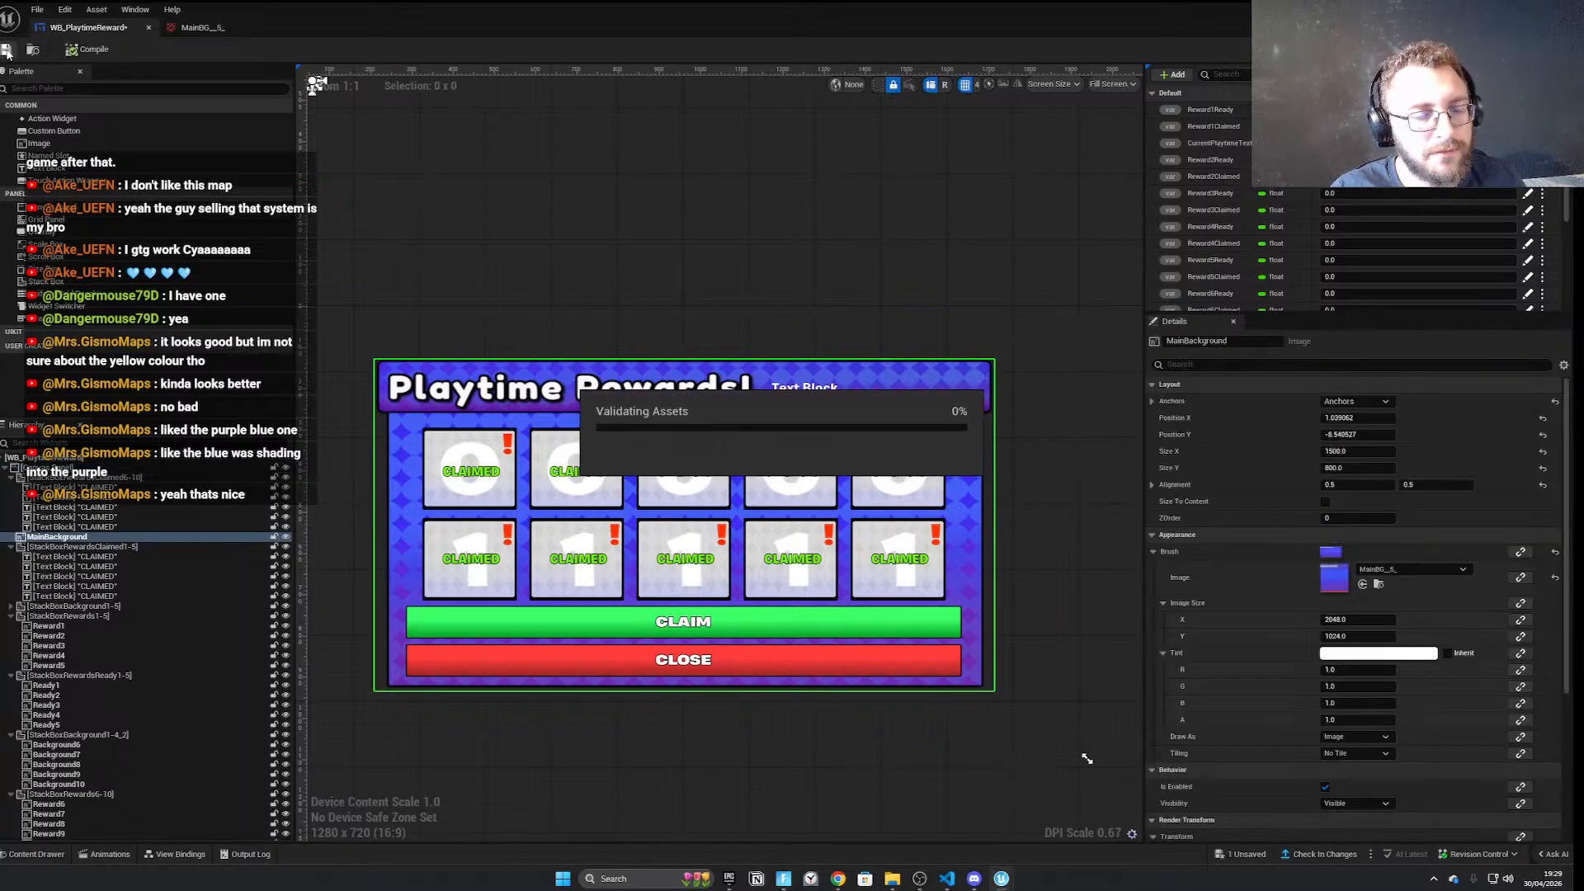
left_click(206, 27)
left_click(280, 27)
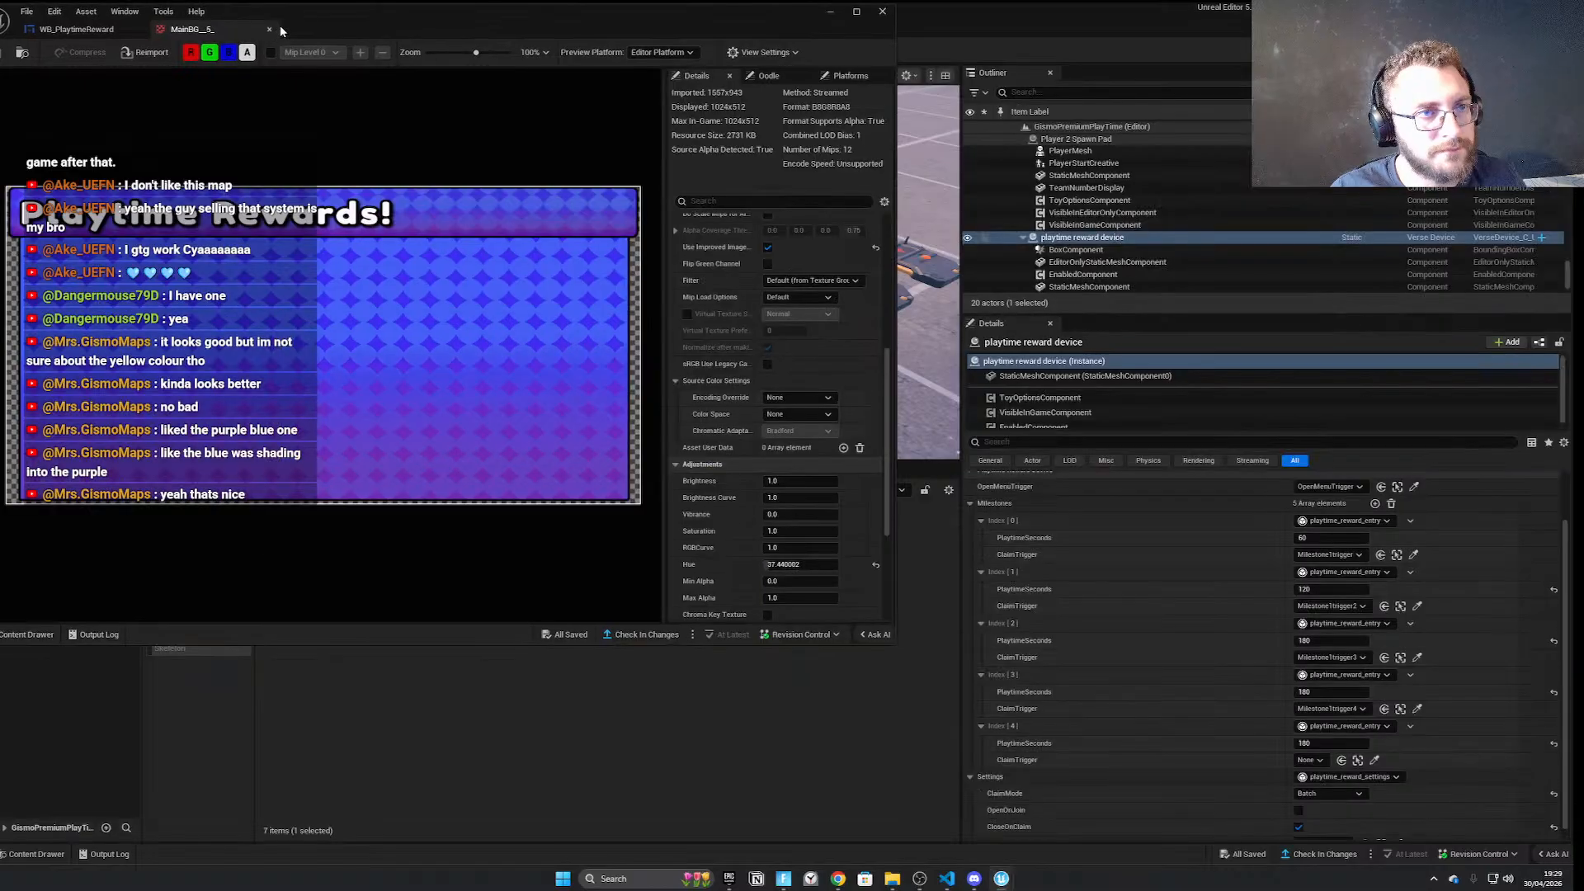
double_click(820, 10)
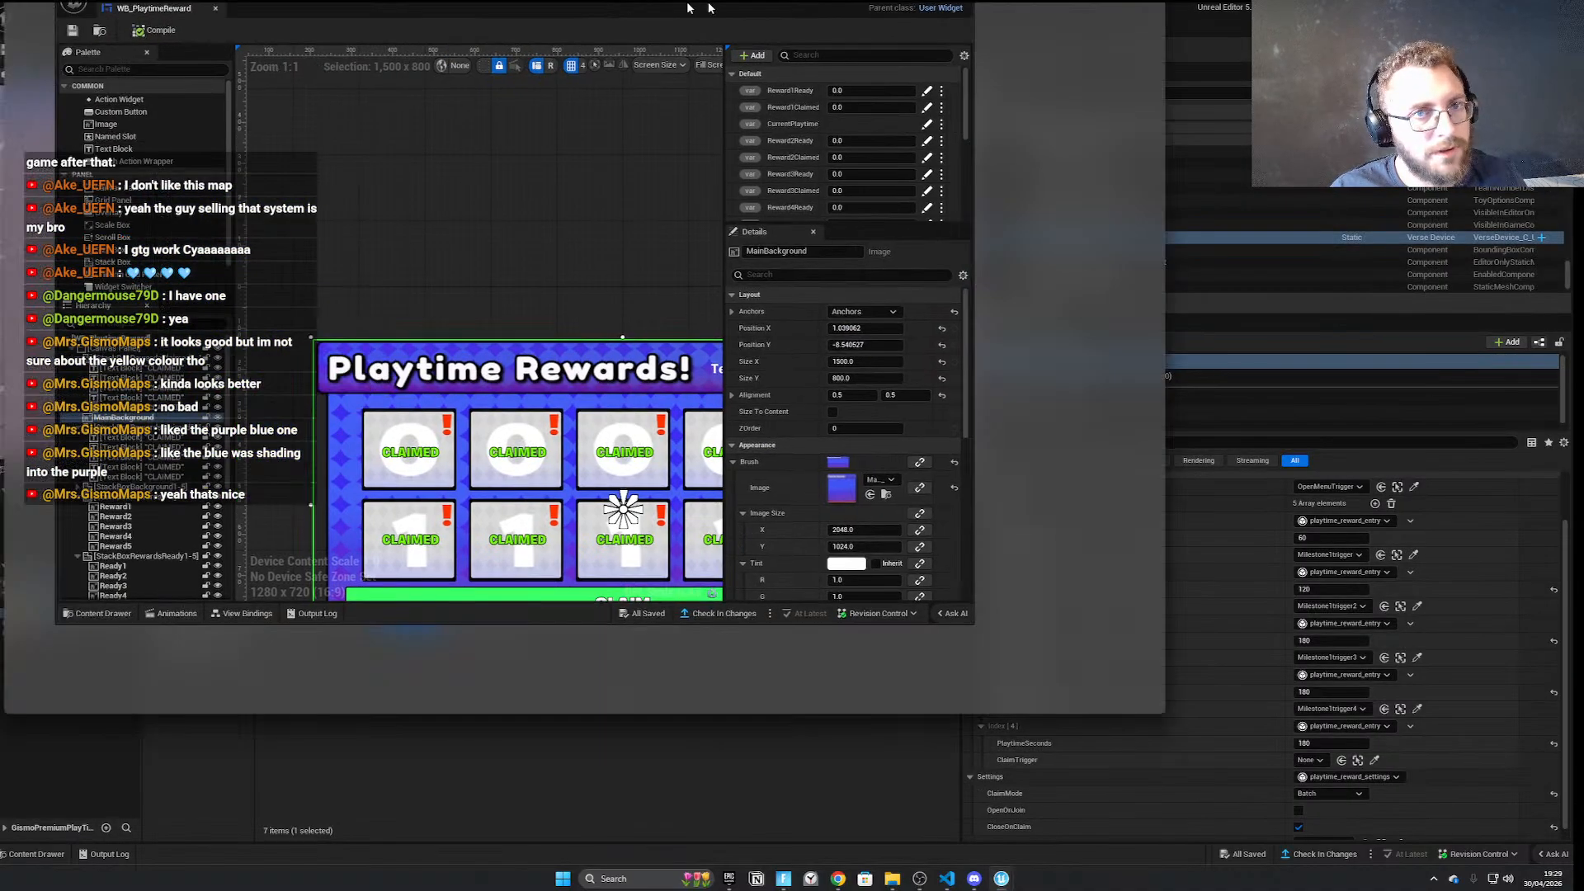
Inspect the image settings of the Reward1 to Reward4 images in the upper row
scroll(427, 442, "up", 2)
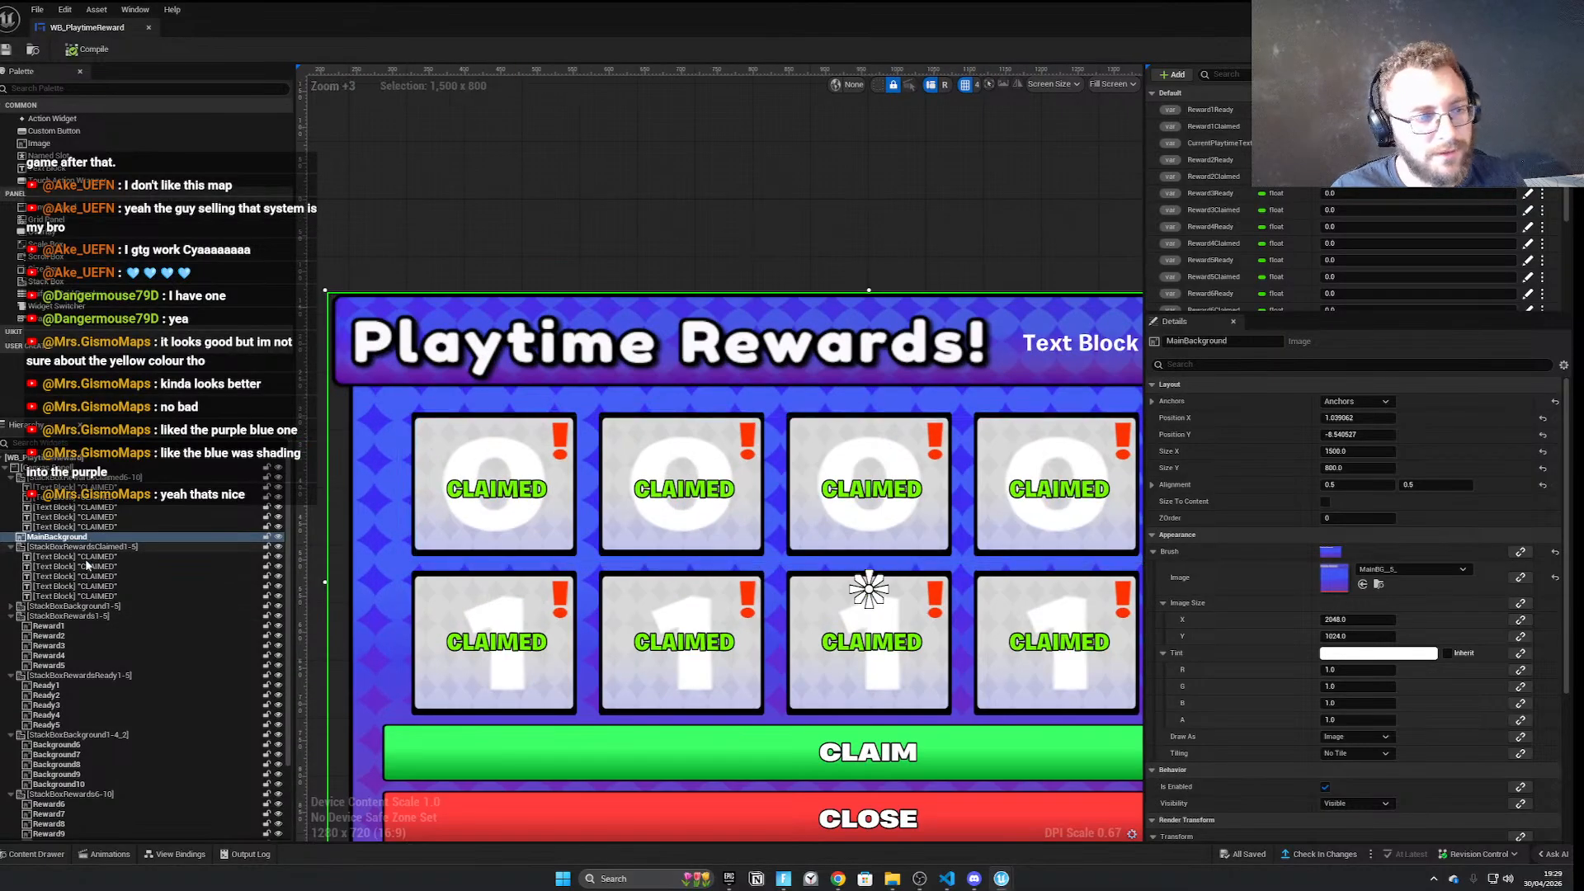
left_click(82, 636)
left_click(80, 628)
left_click(81, 647)
left_click(86, 657)
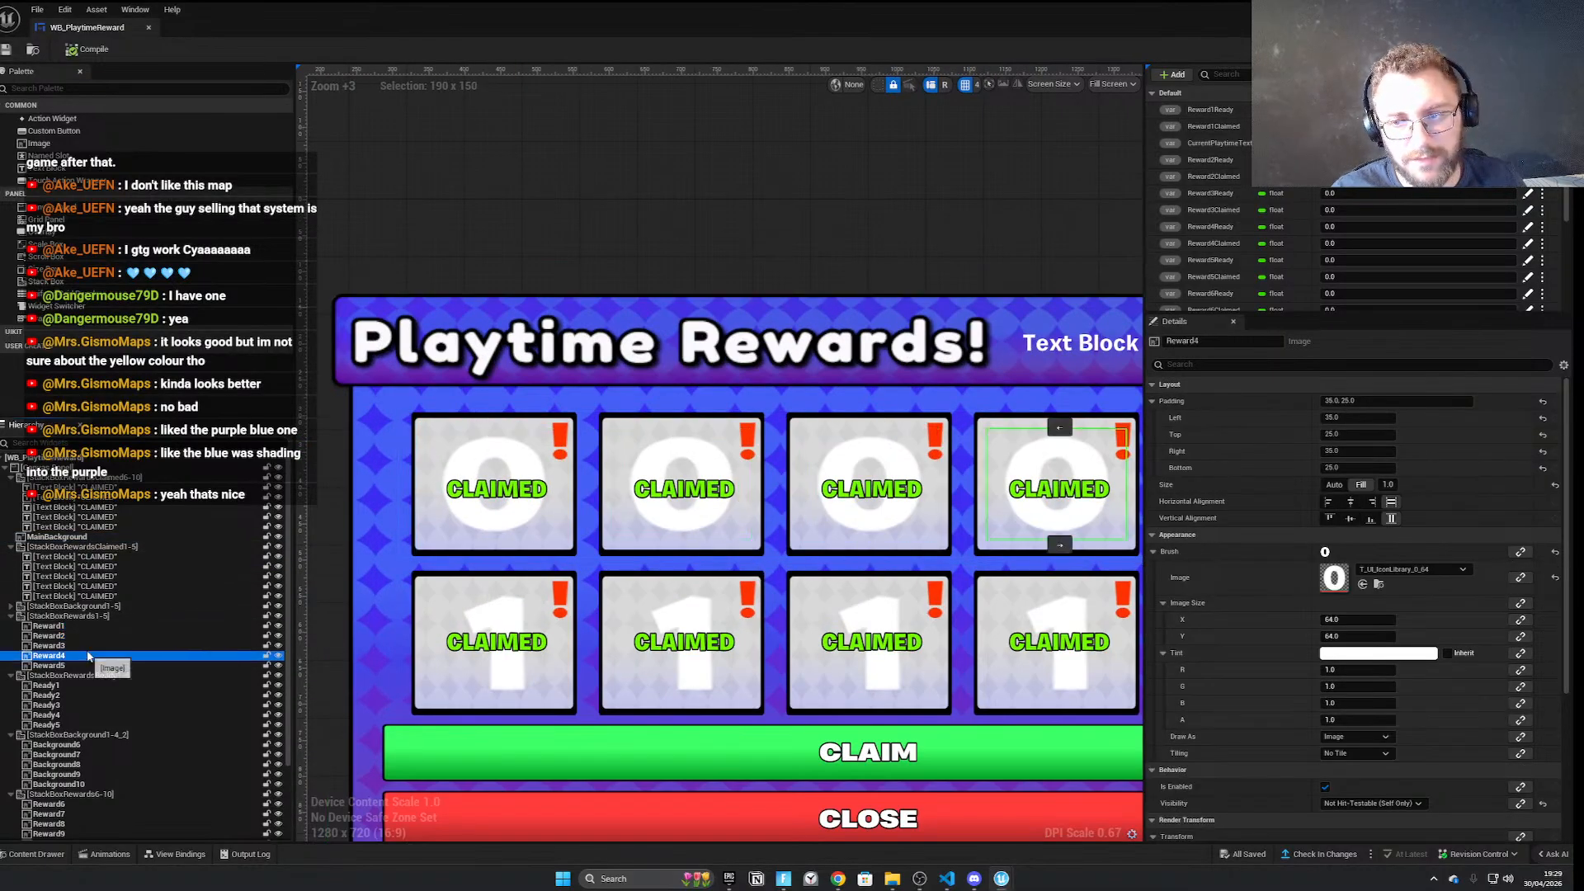
left_click(51, 629)
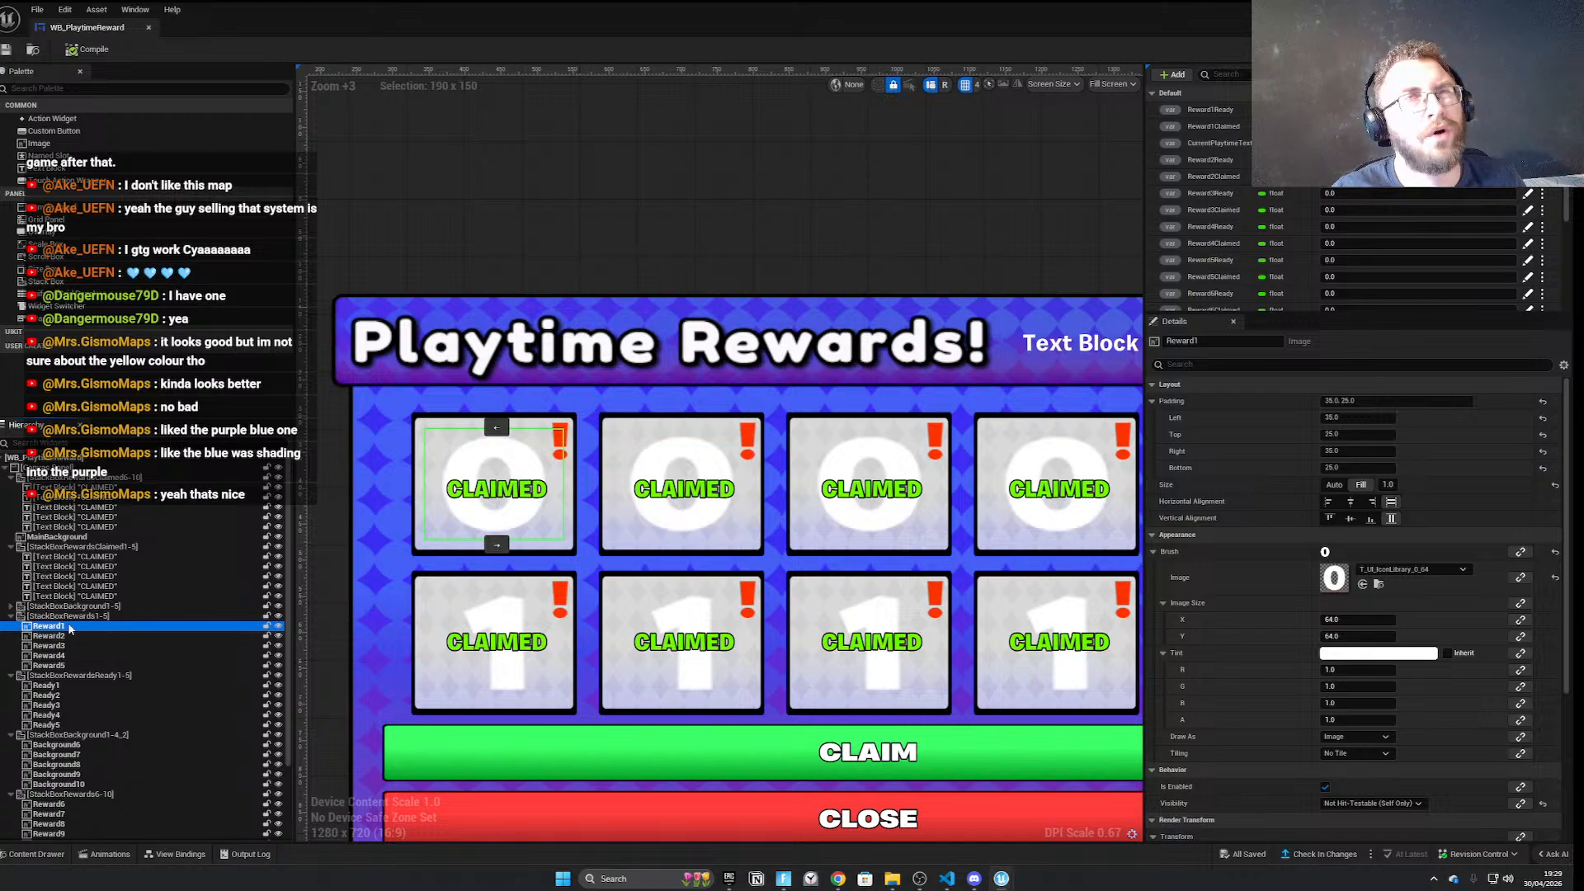
Examine the milestone entries of the playtime reward device in the level editor and return to the widget
left_click_drag(969, 27, 539, 130)
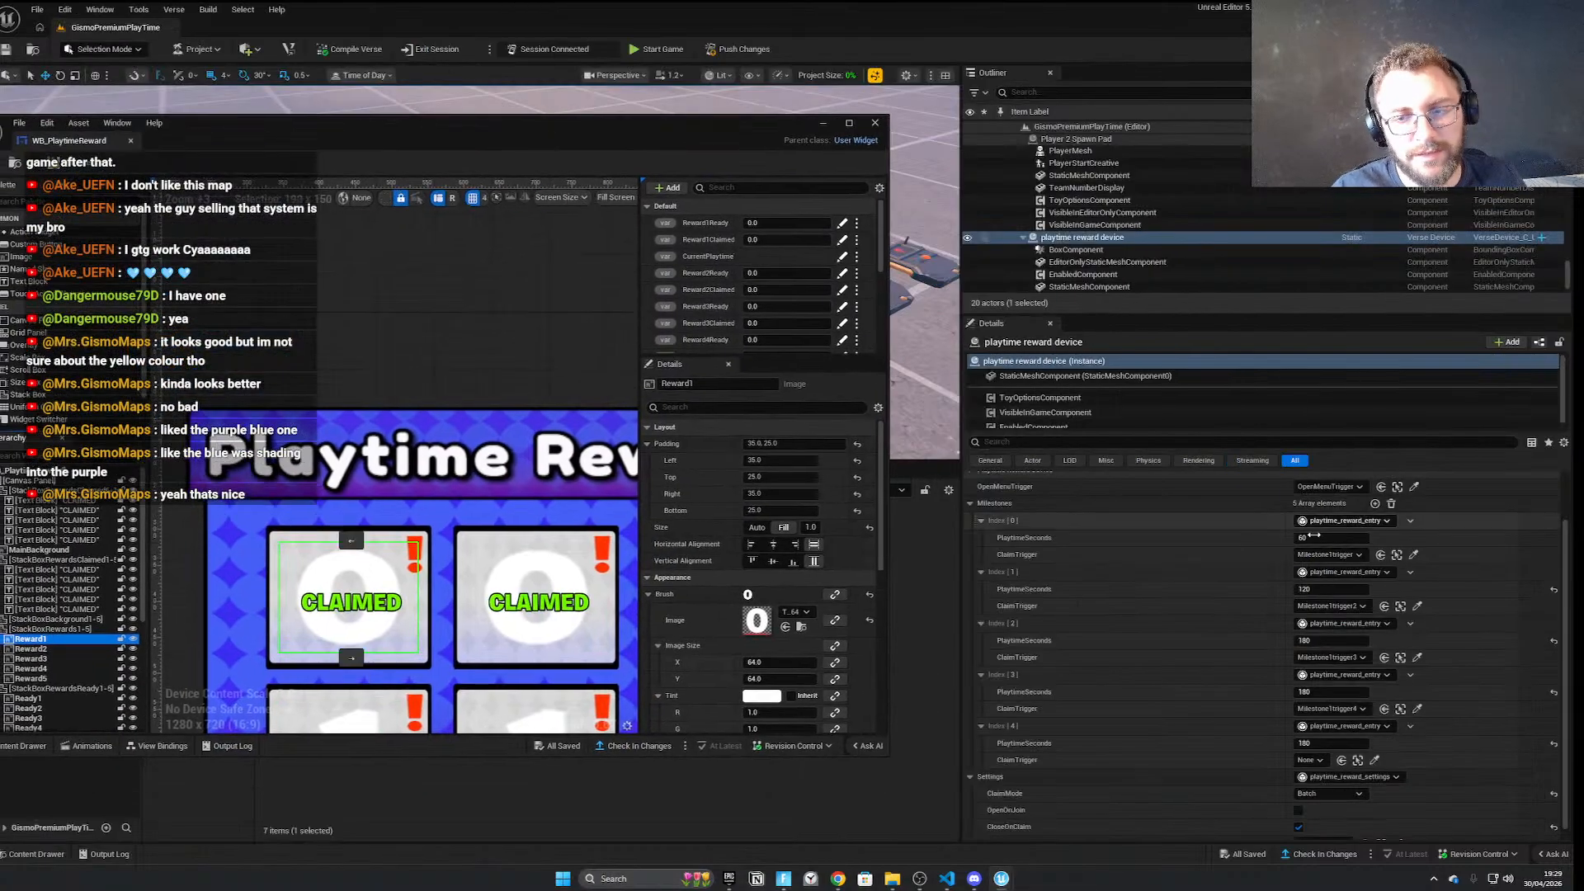
scroll(1107, 629, "up", 3)
left_click_drag(667, 144, 677, 438)
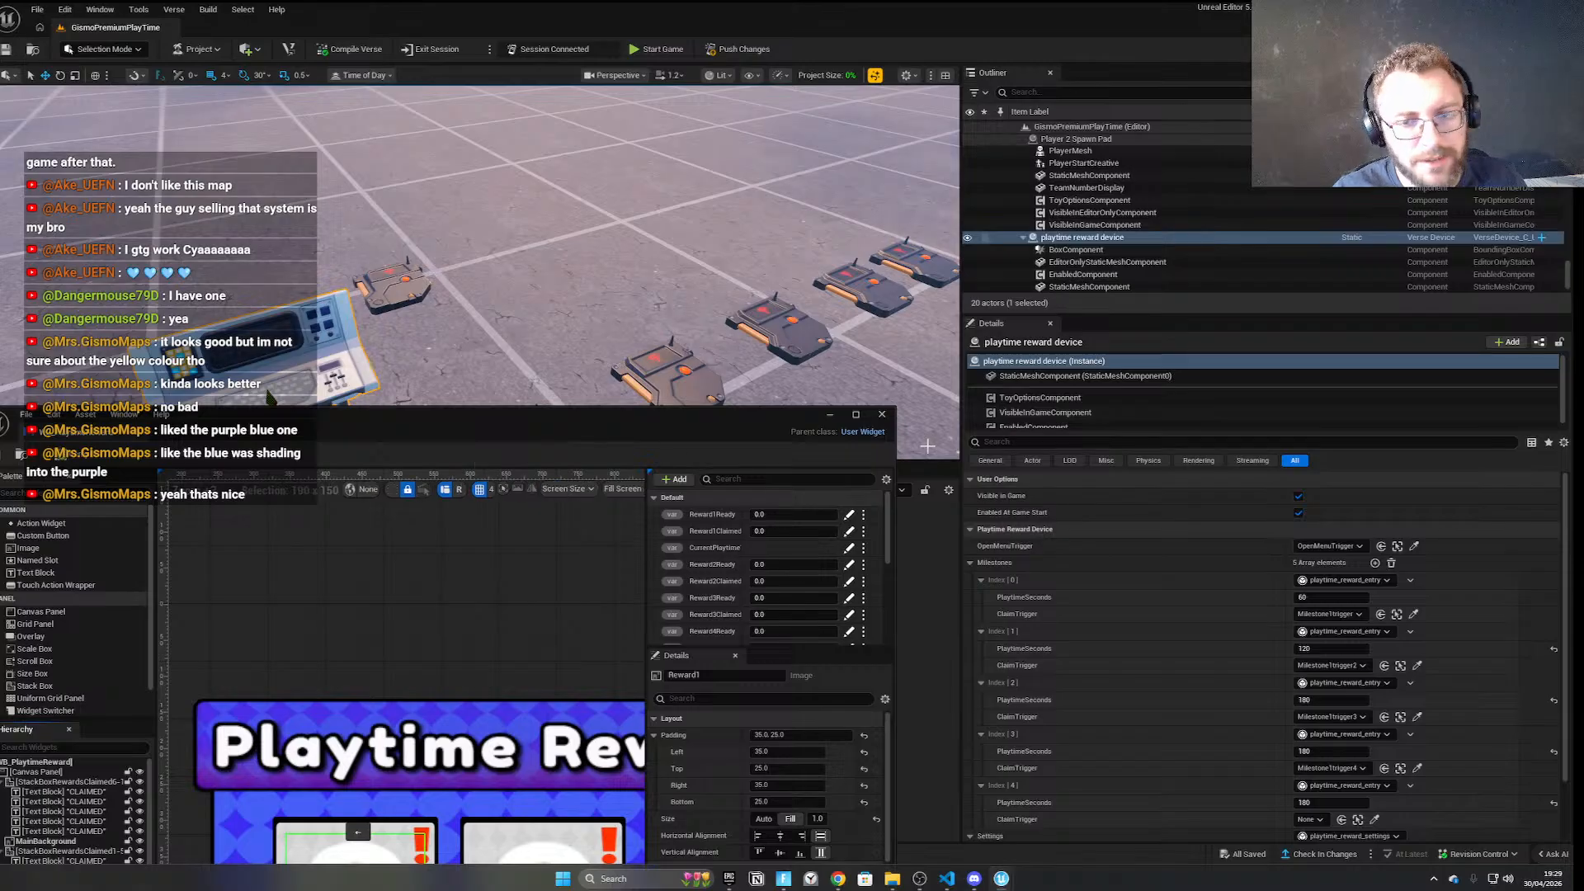
left_click_drag(728, 403, 817, 1)
Add a widget variable named Reward1Texture with the texture type
scroll(1180, 207, "down", 5)
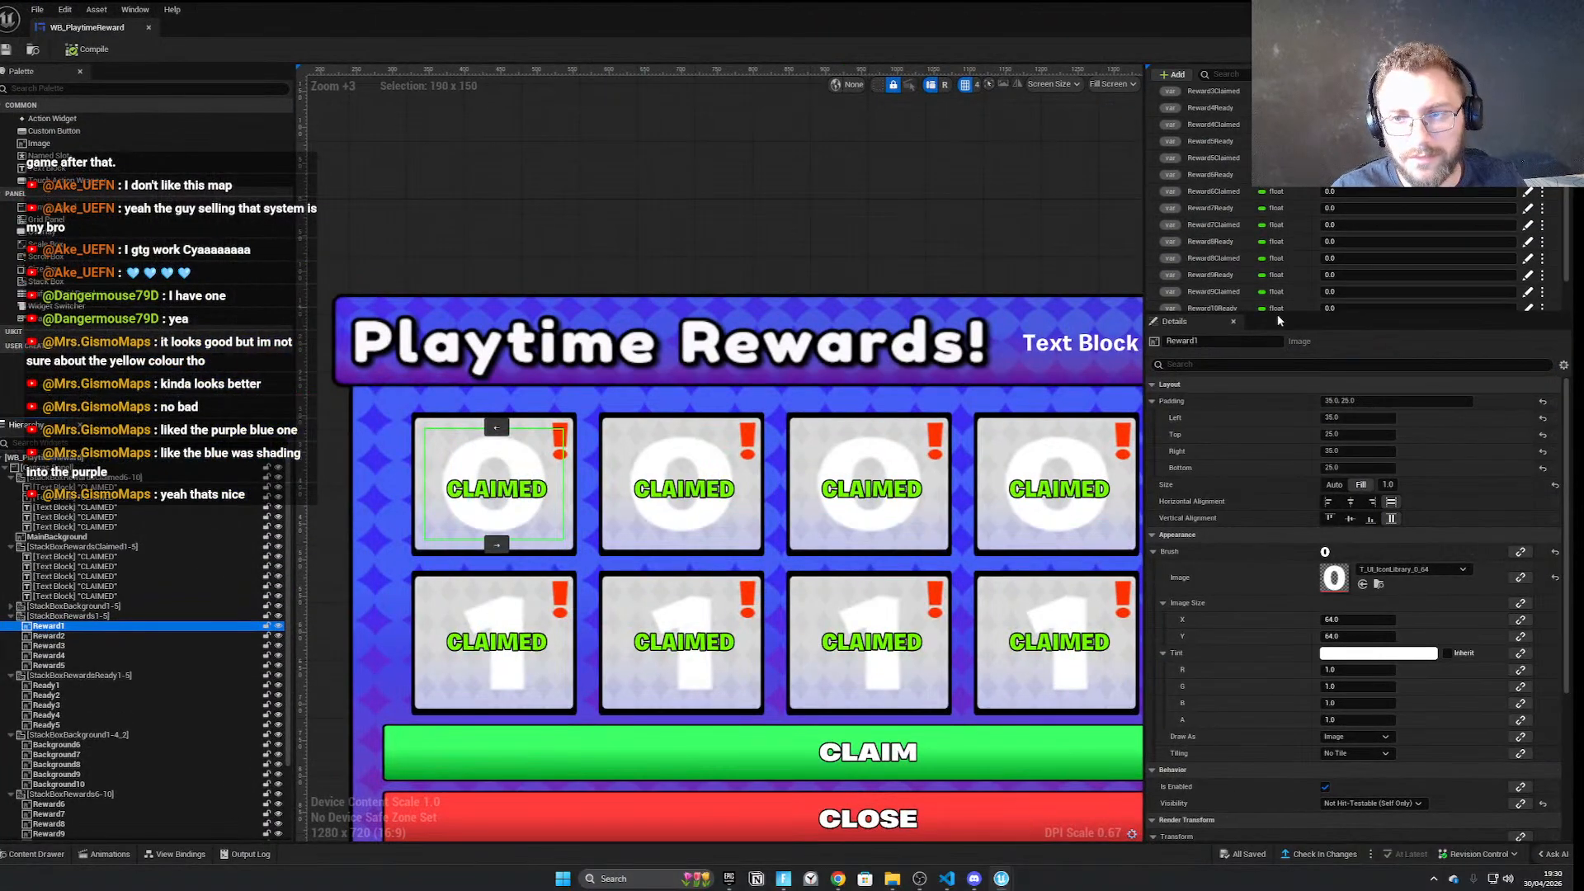
left_click(1172, 75)
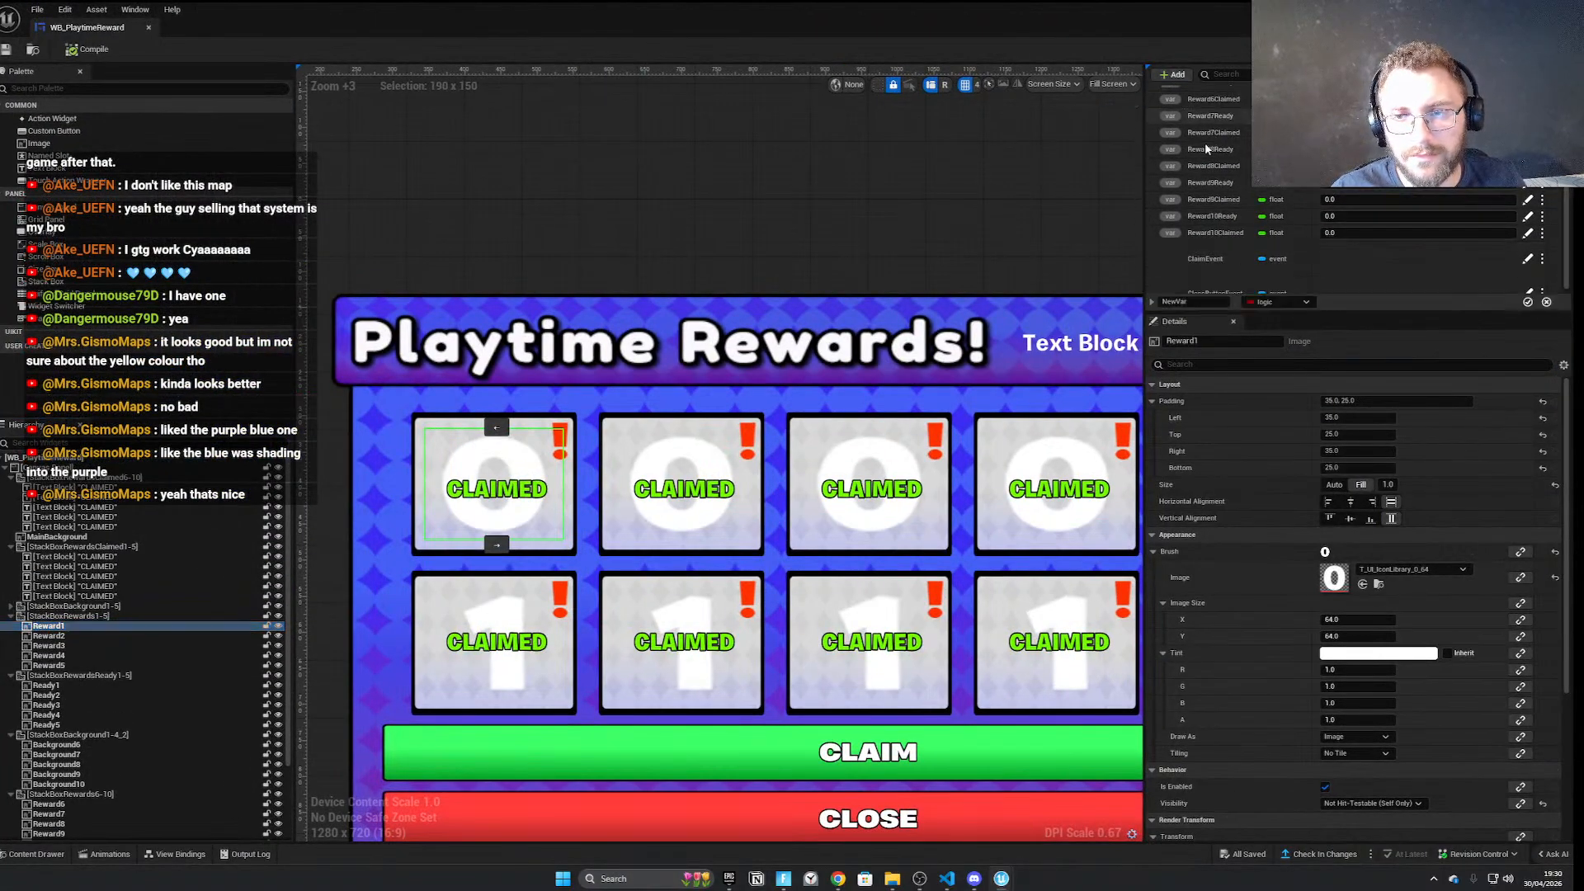
type("Reward1")
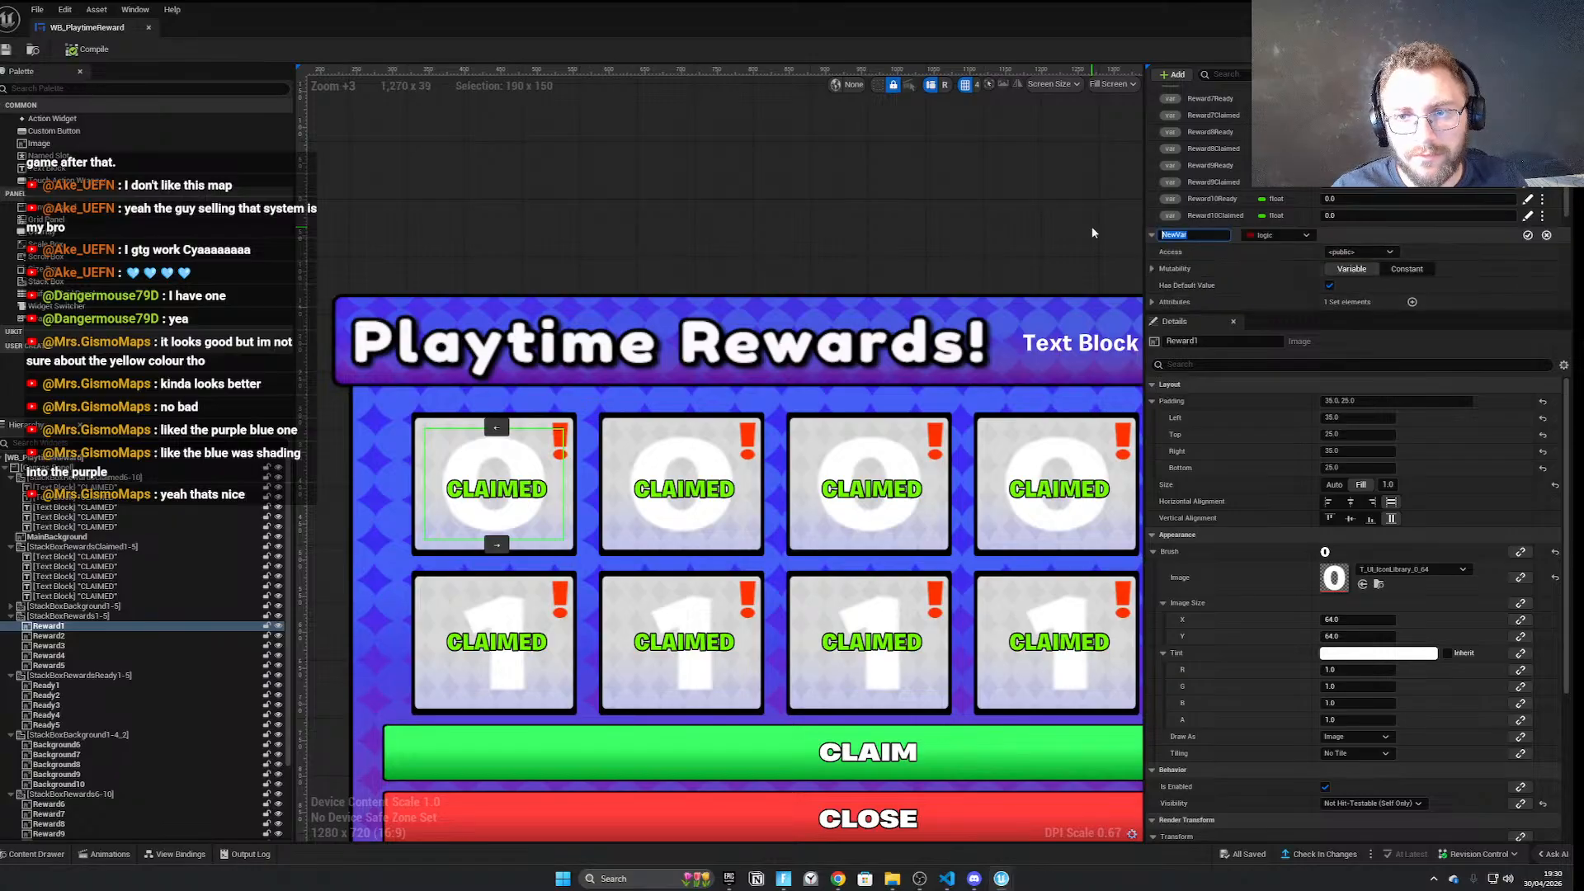
type("Texture")
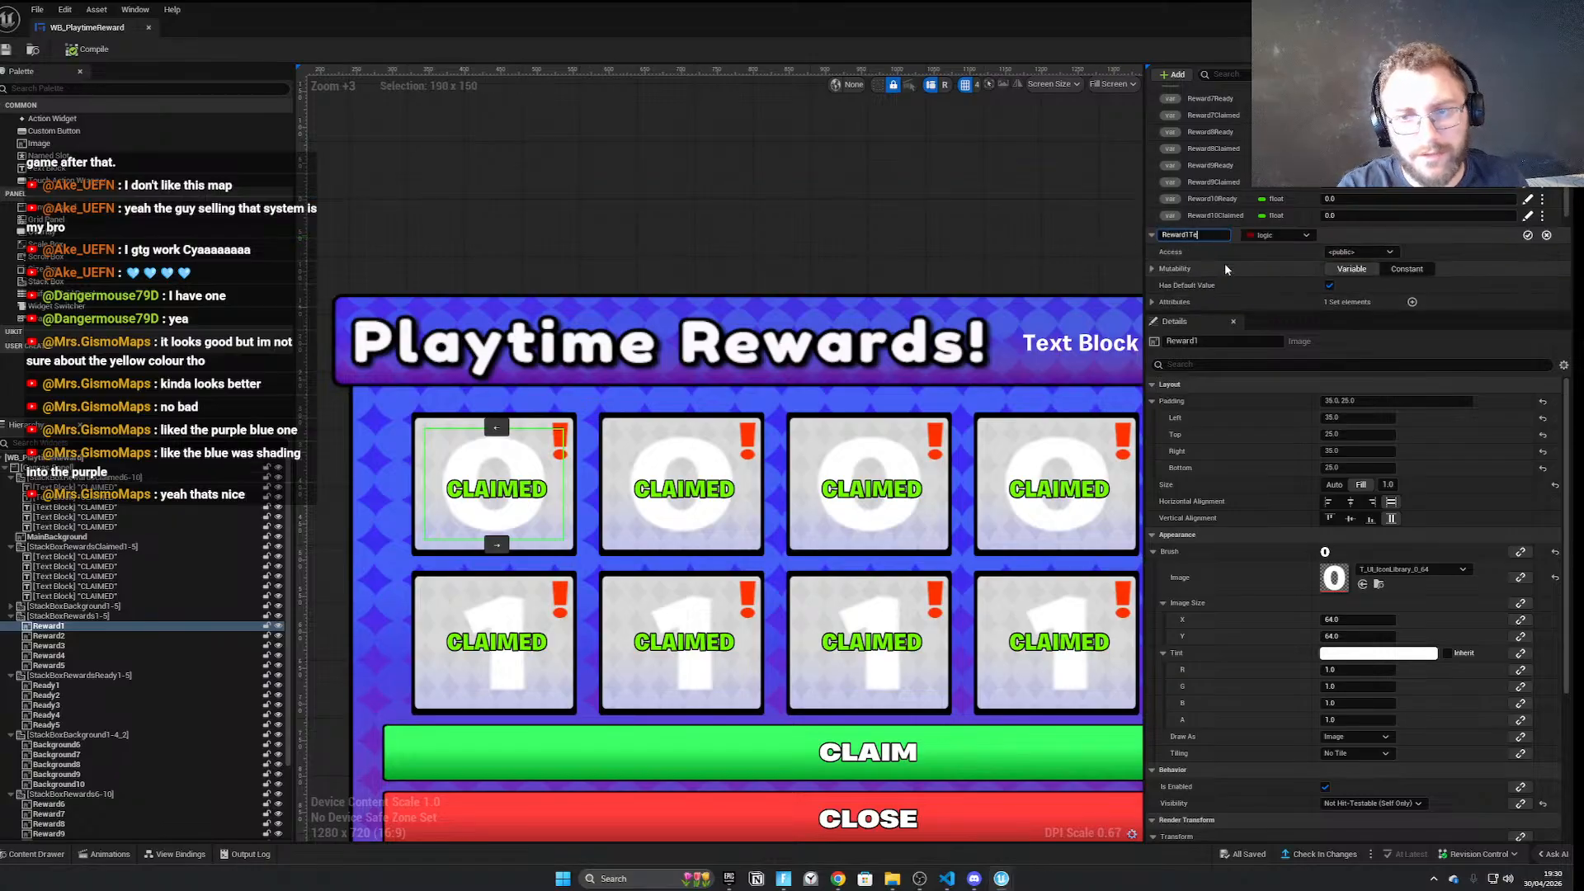
key("Return")
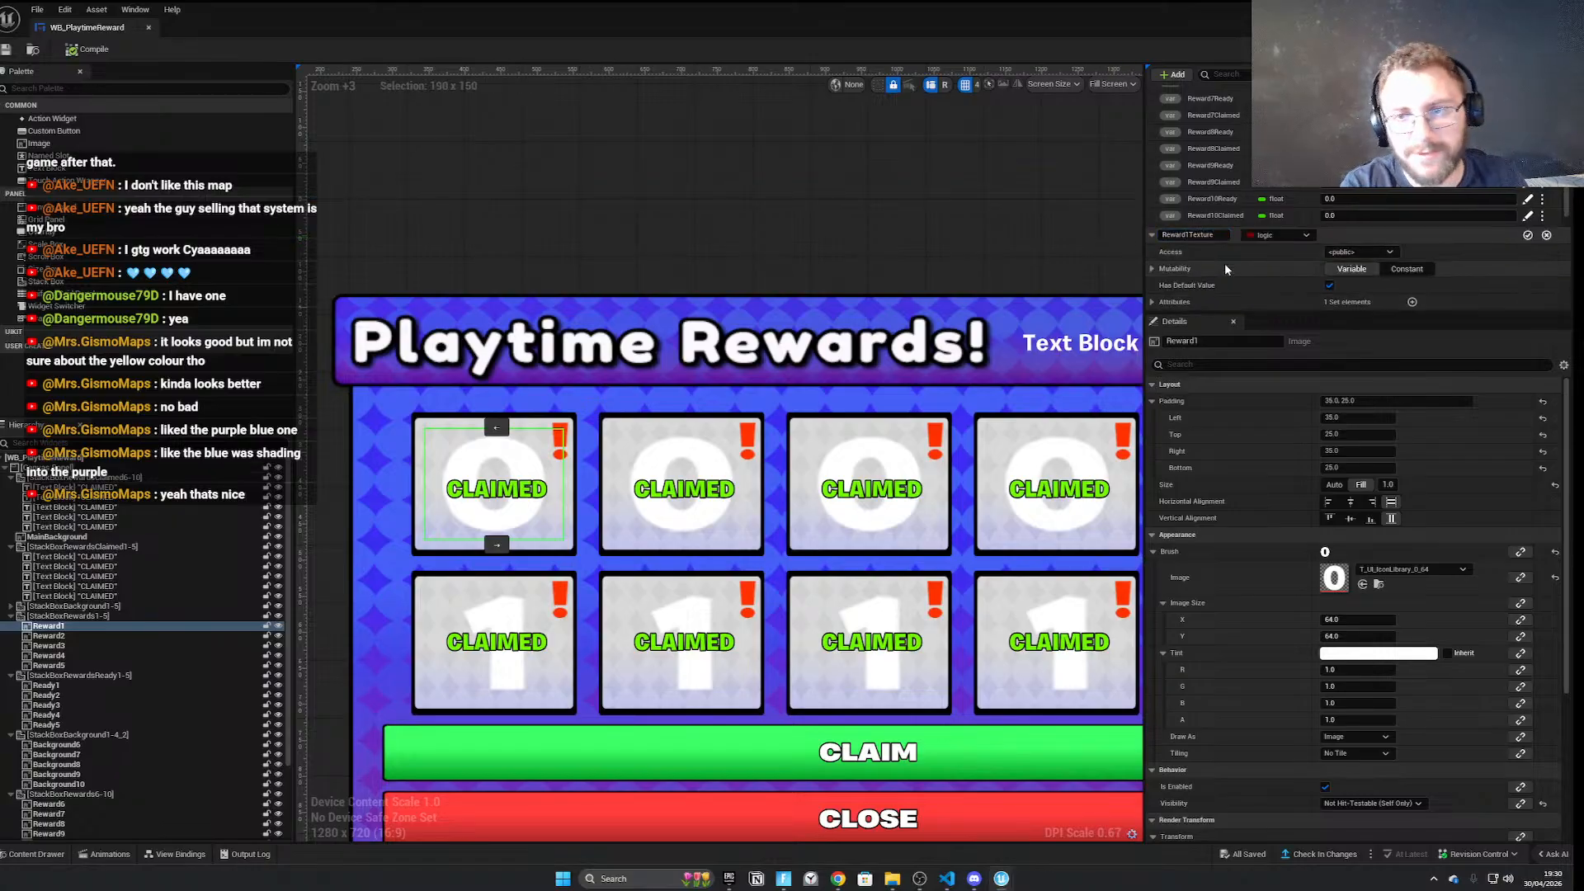
left_click(1277, 236)
left_click(1266, 368)
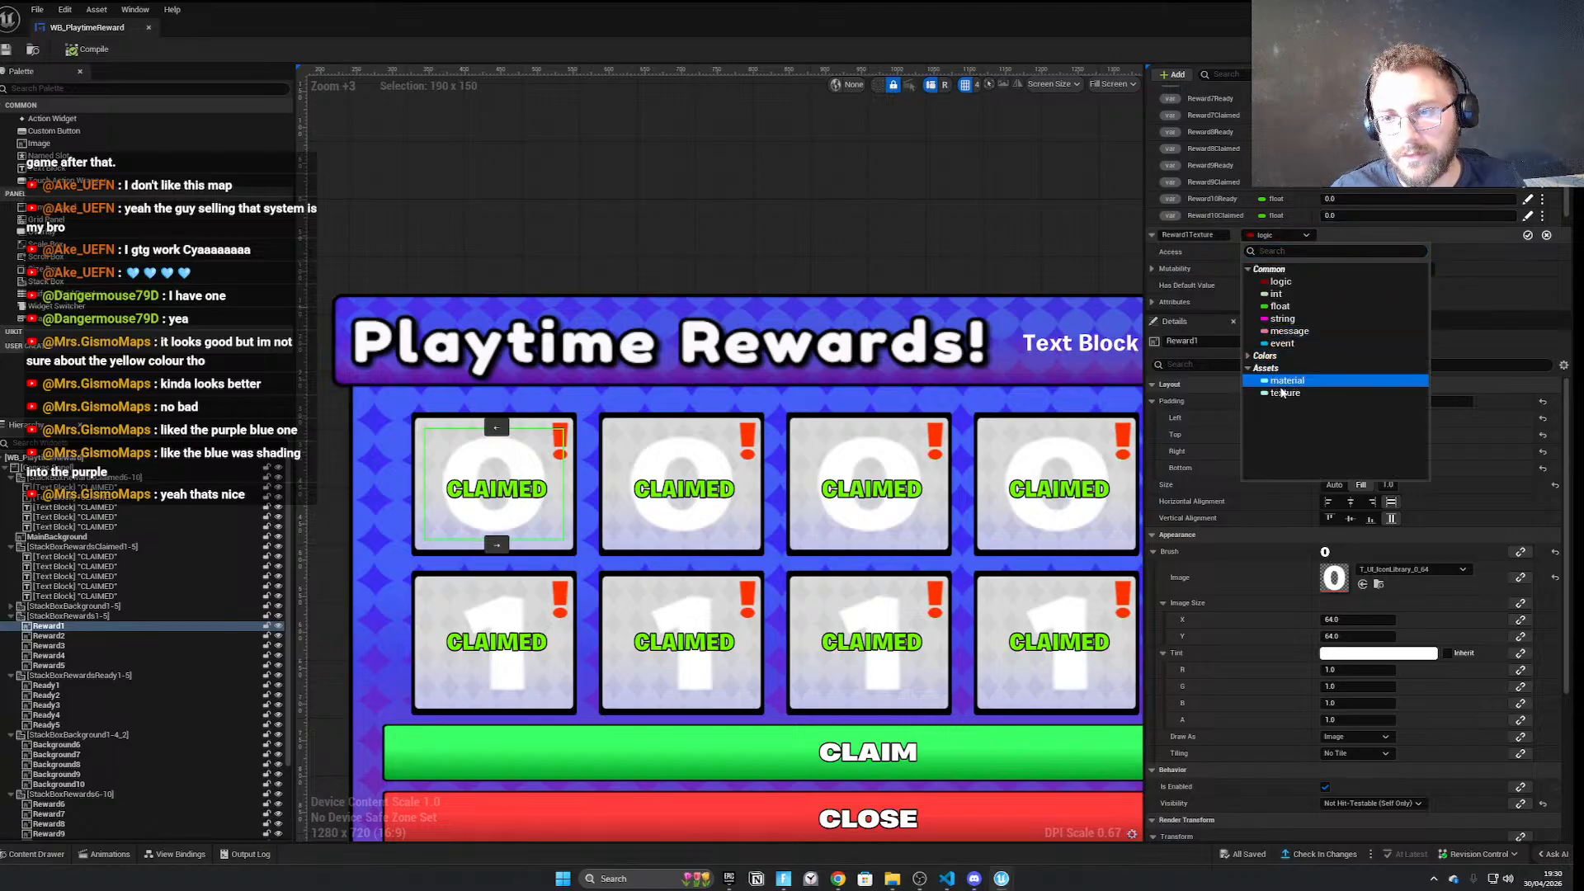
left_click(1284, 381)
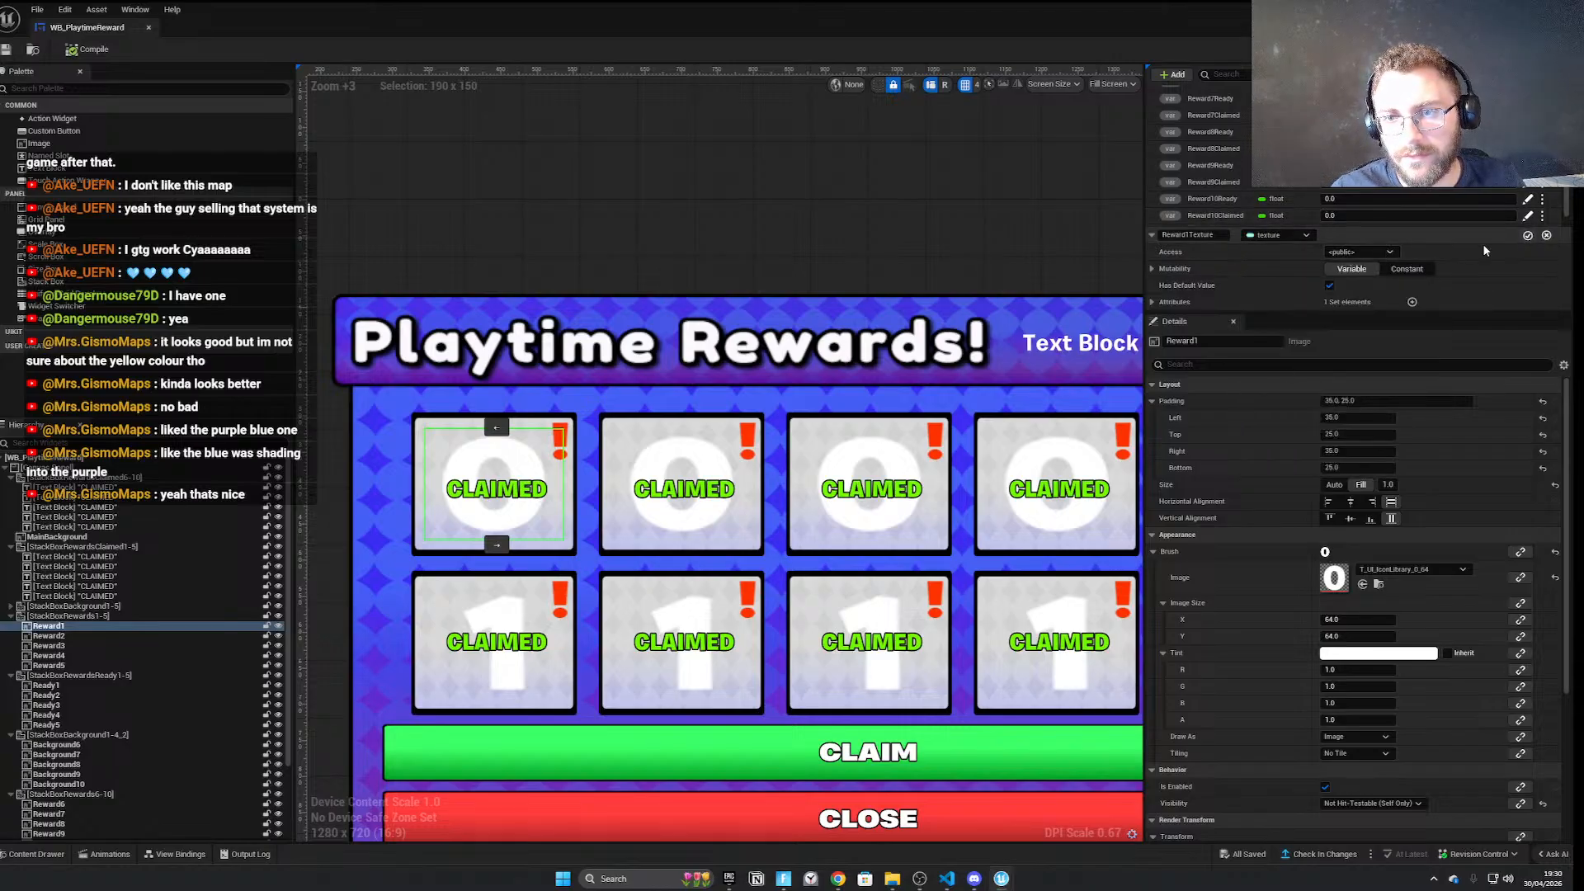
left_click(1529, 236)
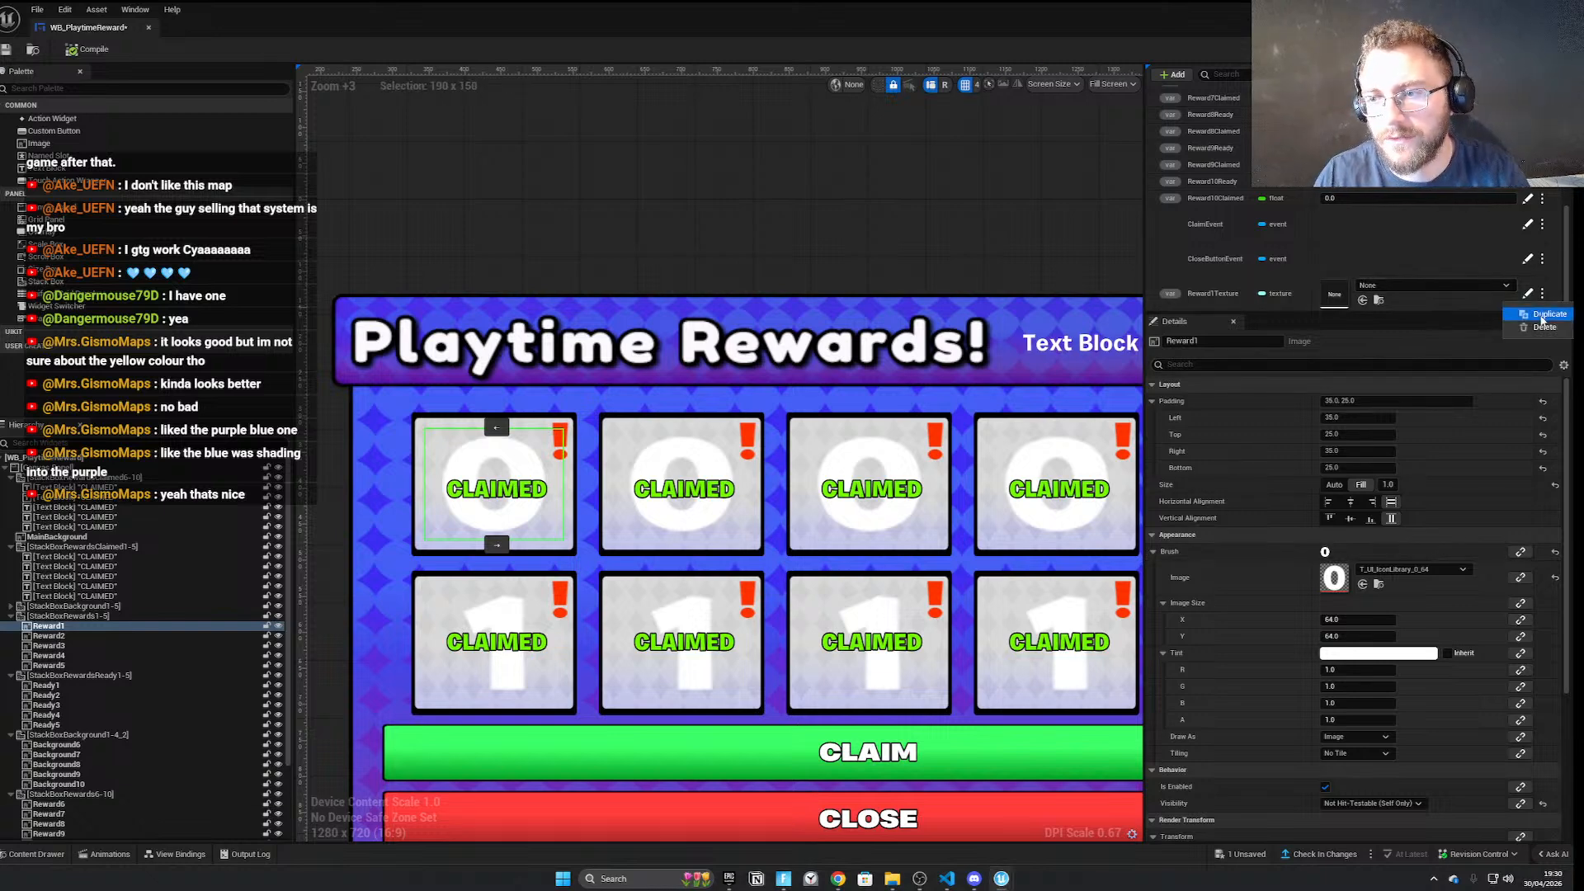
Duplicate the Reward1Texture variable and rename the copy Reward2Texture
left_click(1528, 293)
scroll(1482, 308, "down", 3)
left_click(1223, 168)
key("BackSpace")
key("BackSpace")
left_click(1190, 168)
key("BackSpace")
type("2")
key("Return")
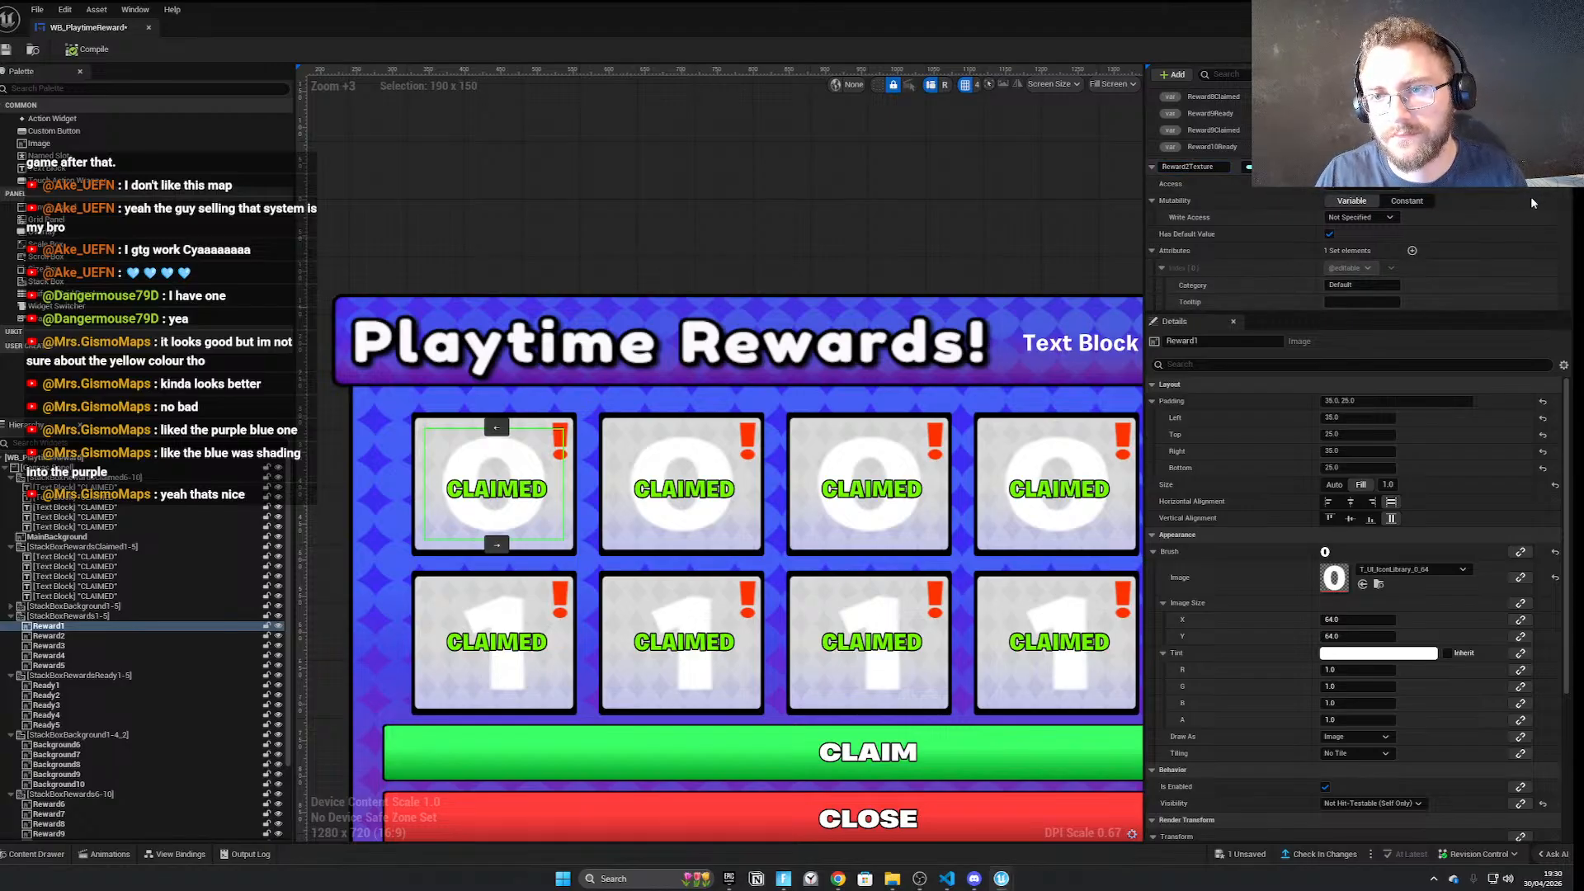
Duplicate the Reward2Texture variable
left_click(1544, 295)
left_click(1548, 315)
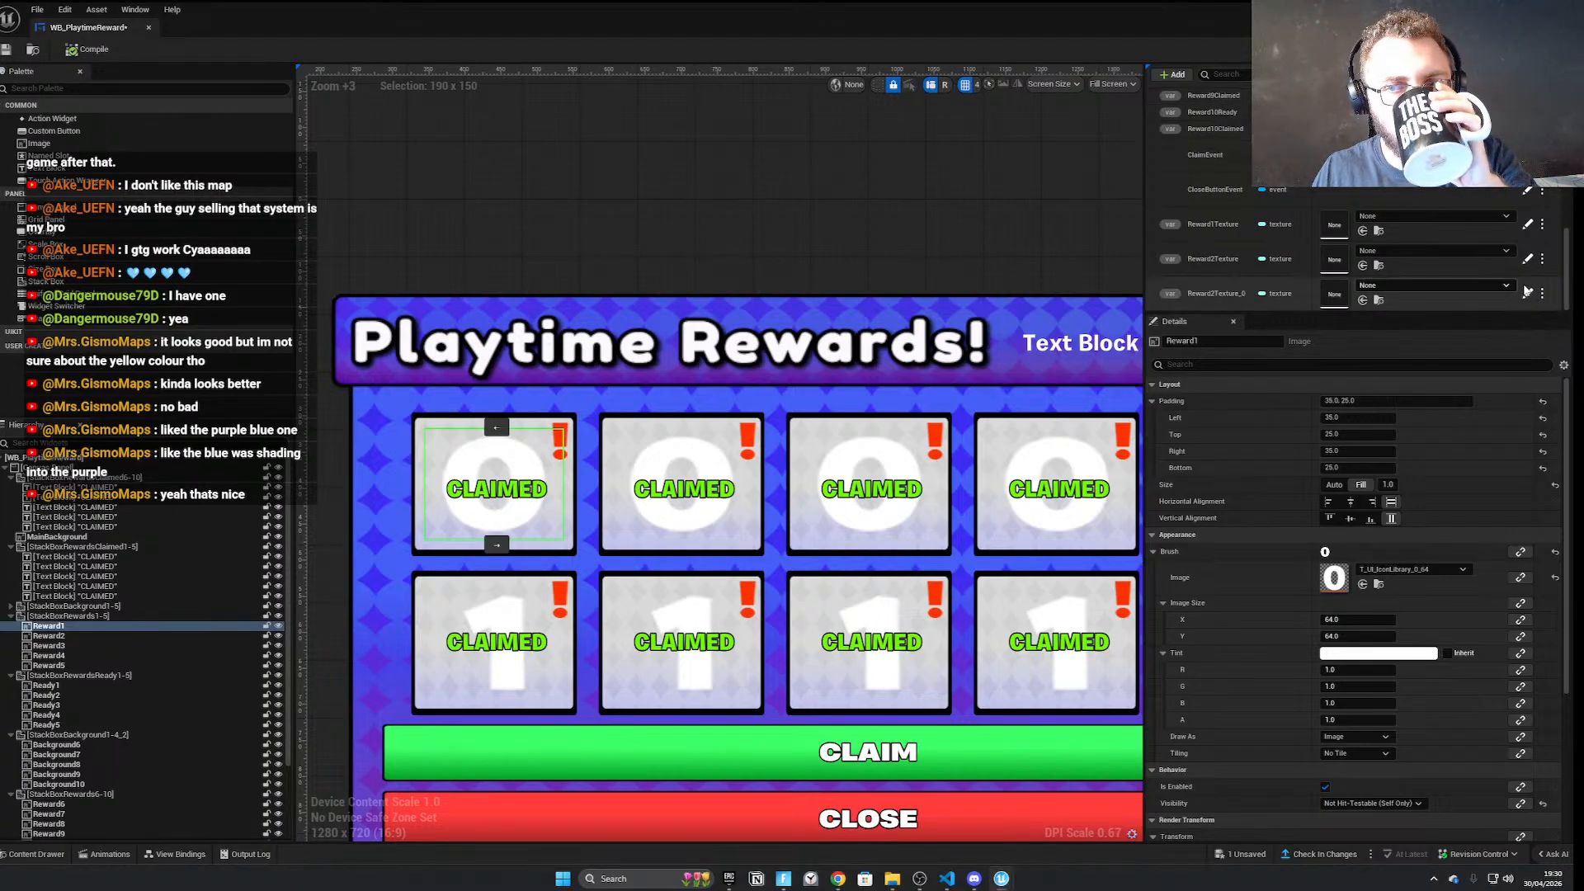
Rename the duplicated texture variable Reward2Texture_0 to Reward3Texture
left_click(1528, 294)
left_click(1223, 168)
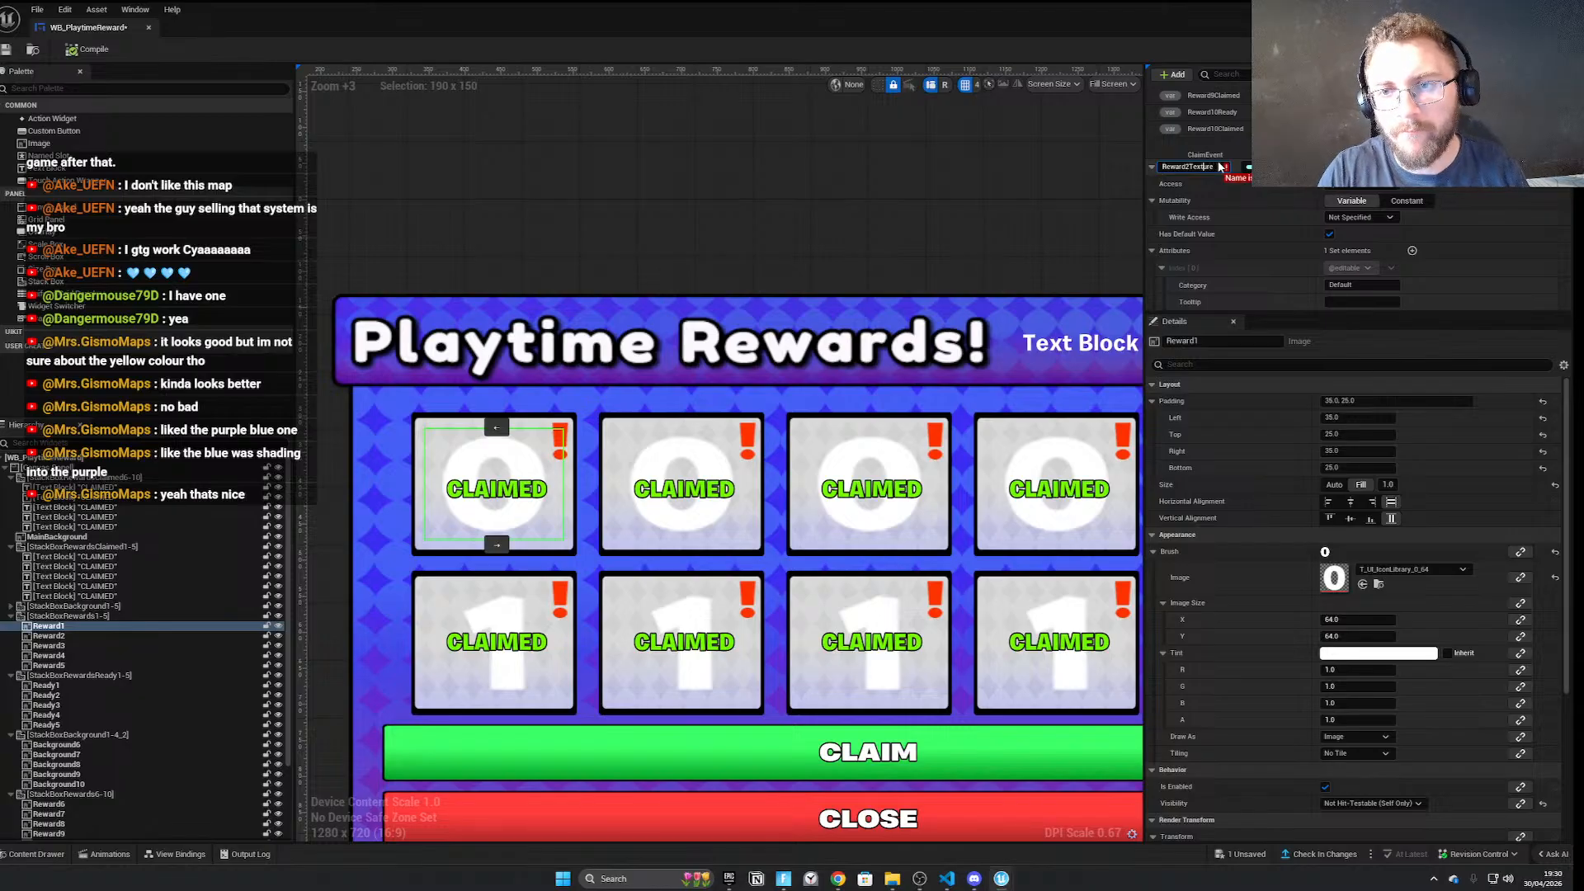
type("3")
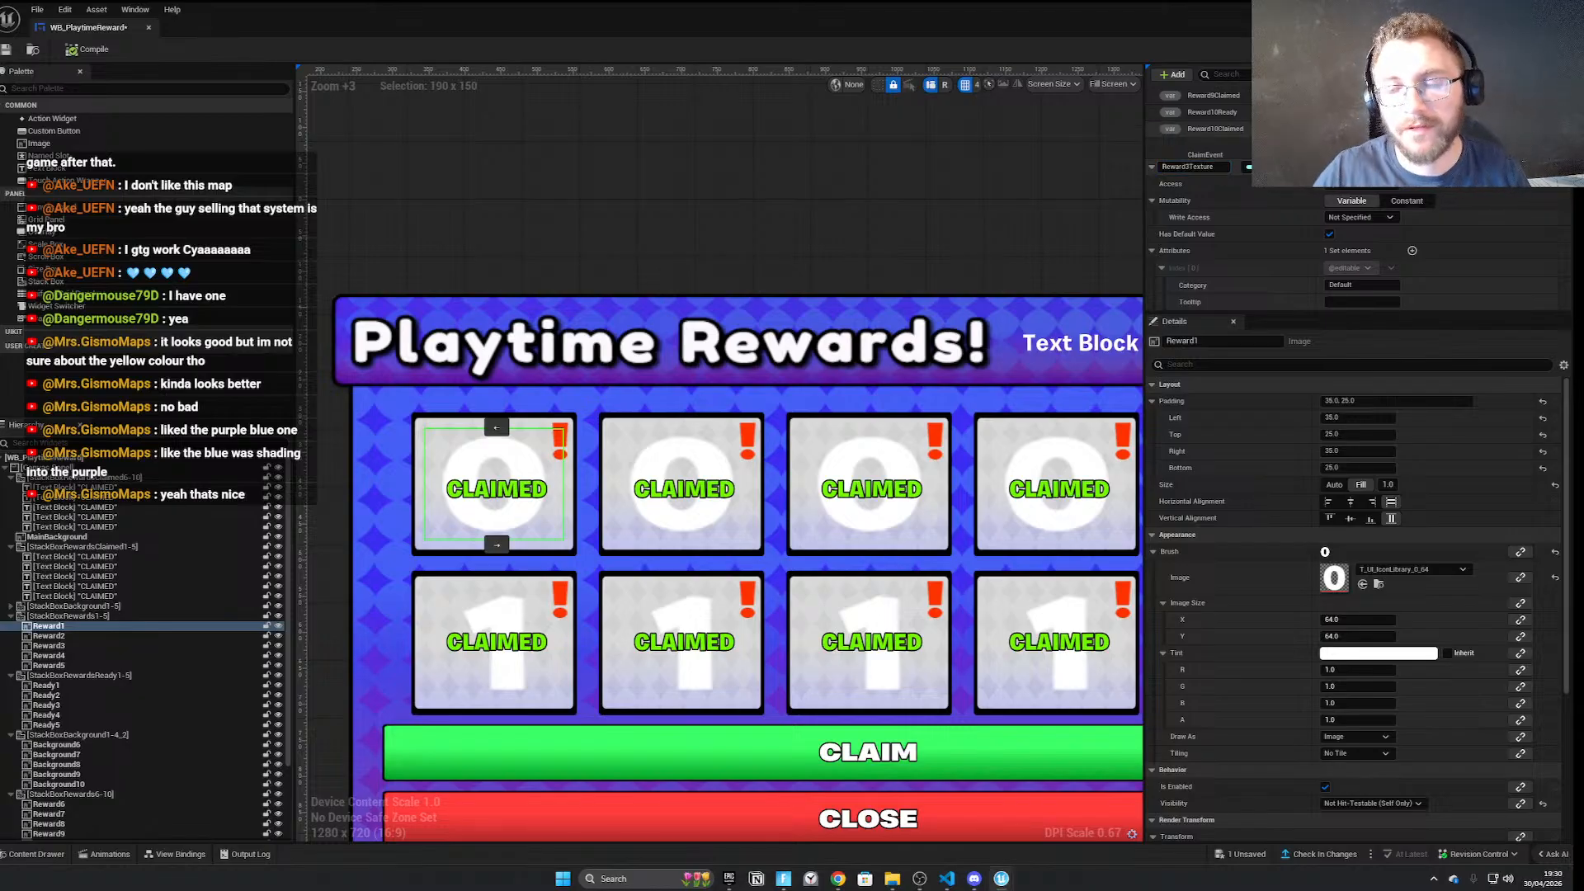
key("Return")
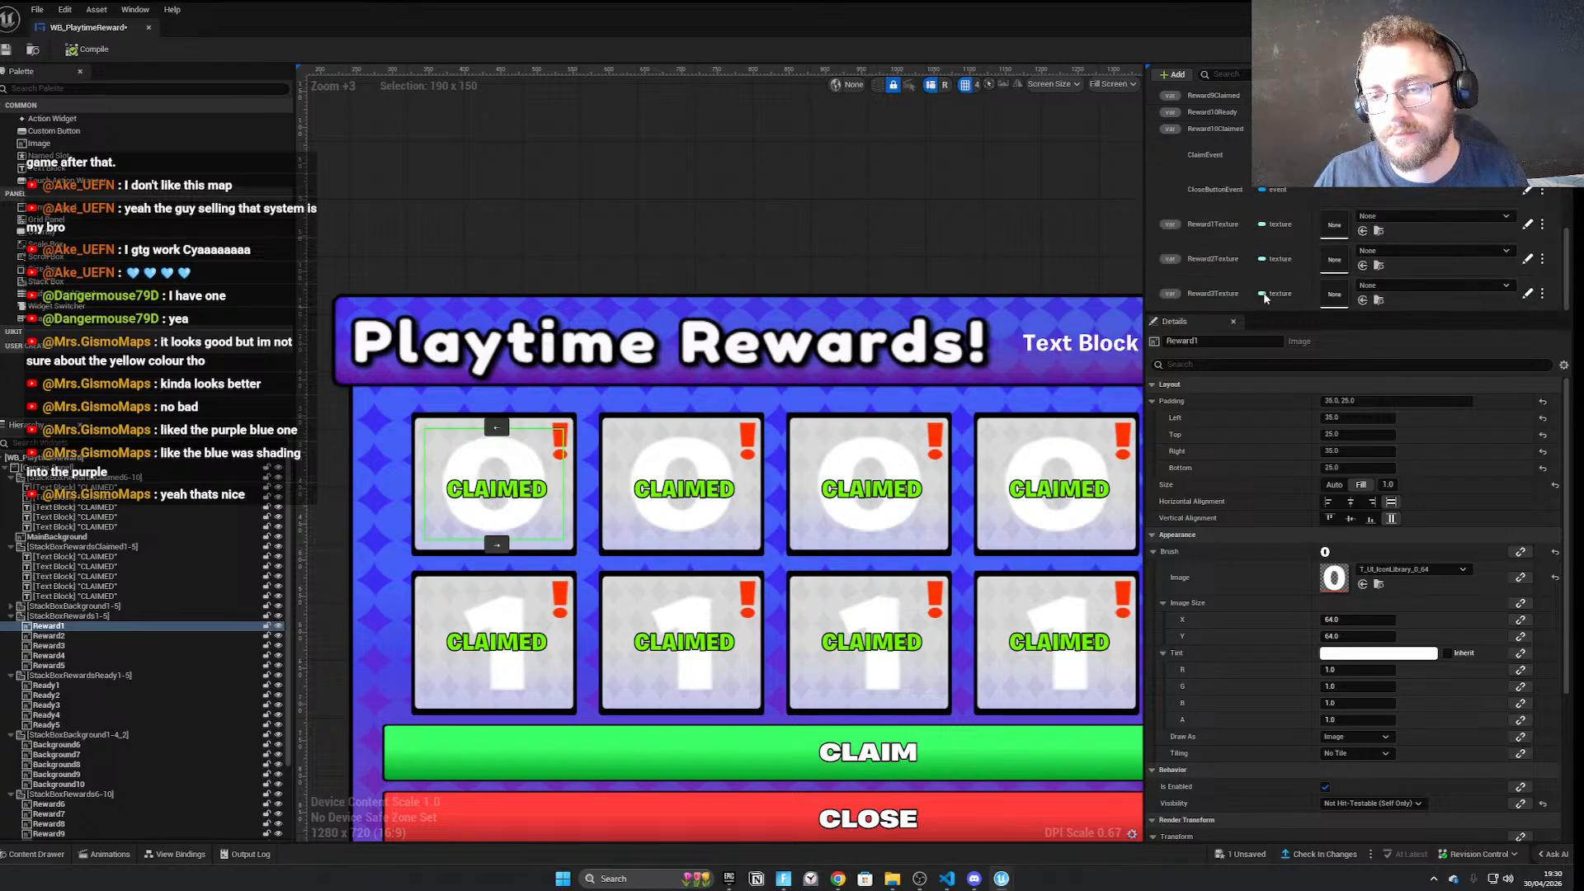
Duplicate the Reward3Texture variable and rename the copy Reward4Texture
key("ctrl+d")
left_click(1528, 299)
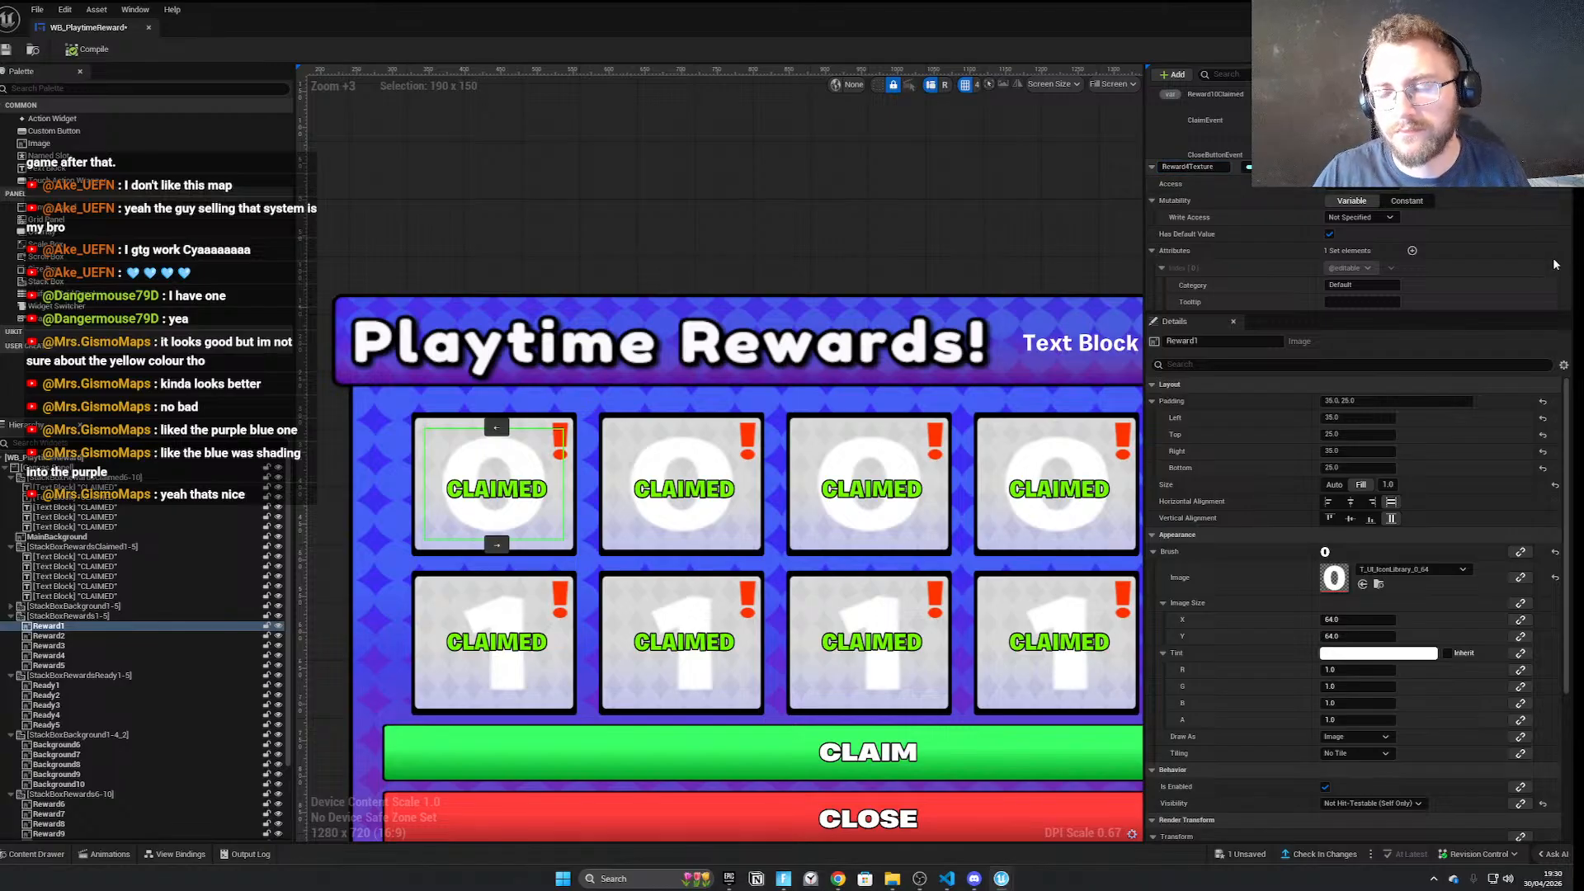
left_click(1527, 166)
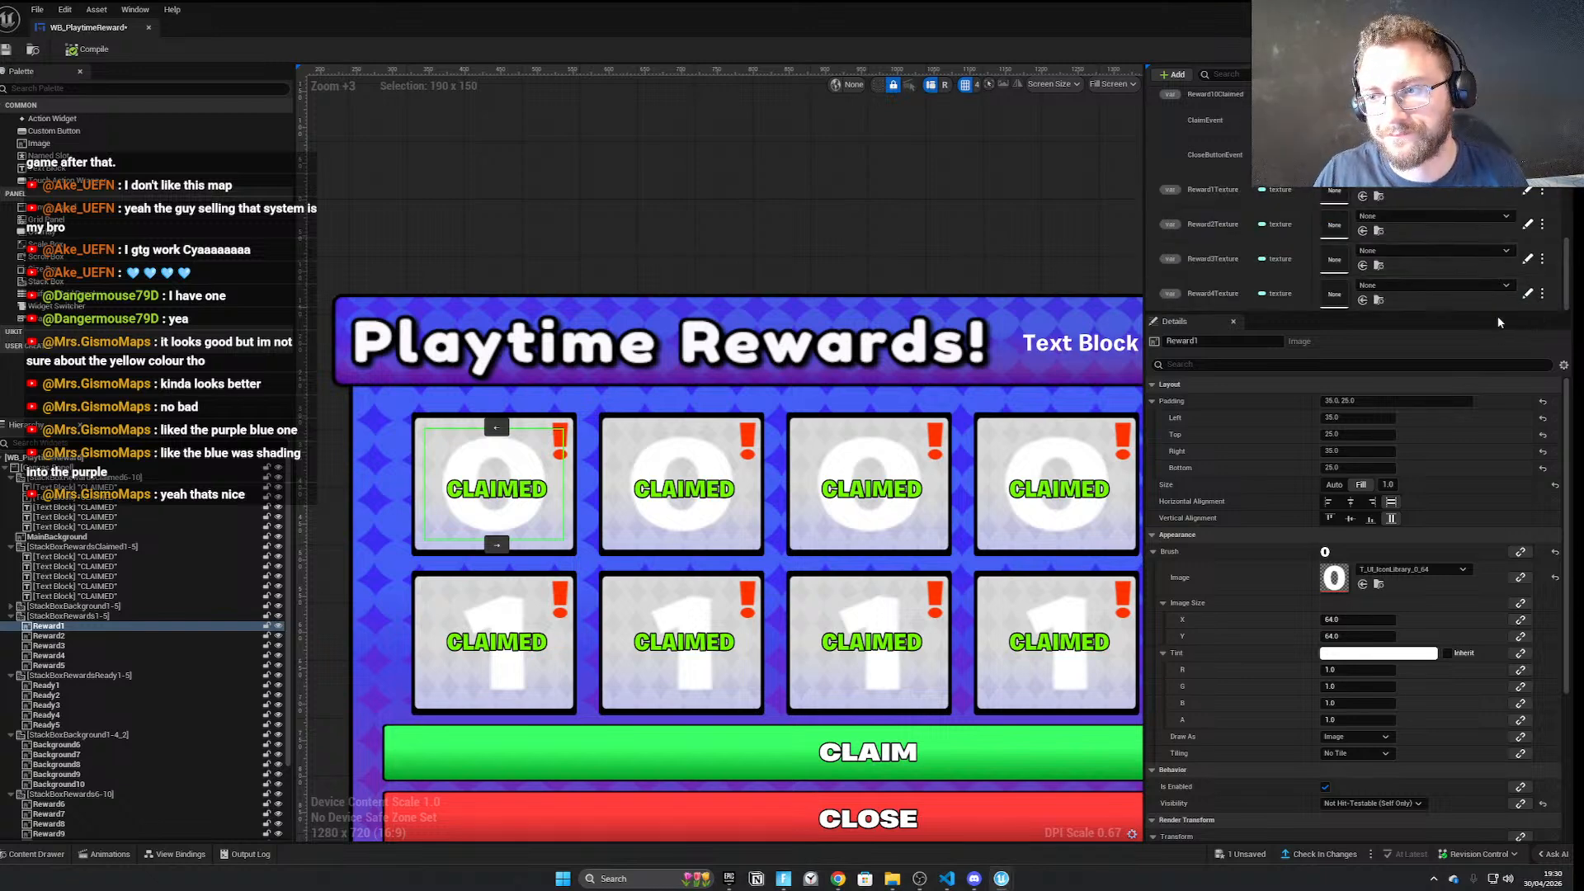
Duplicate the Reward4Texture variable and rename the copy Reward5Texture
left_click(1254, 293)
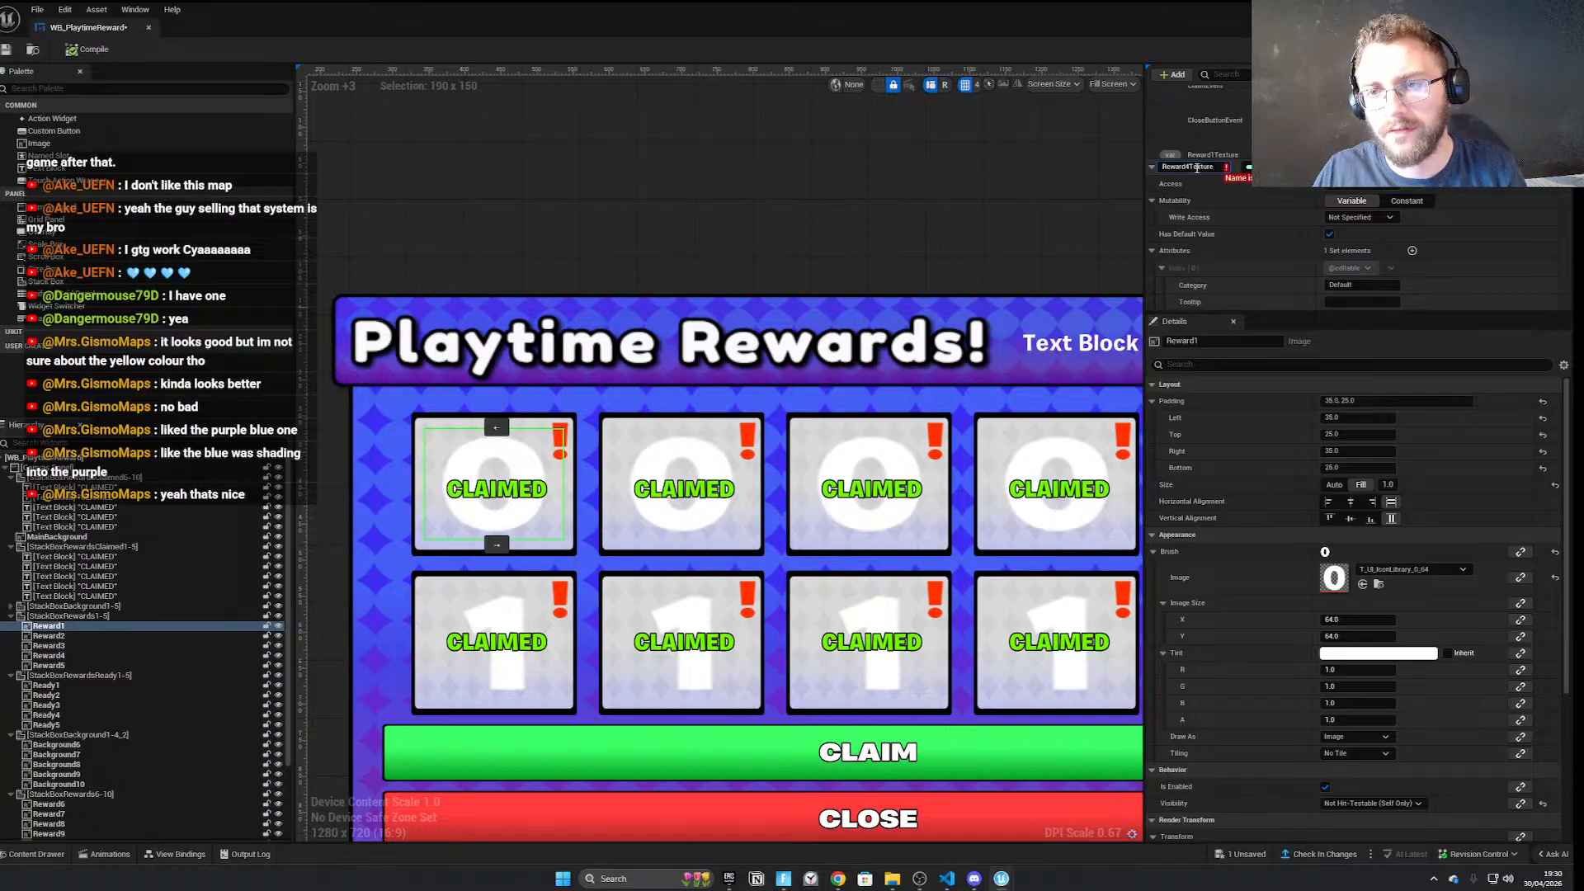
key("BackSpace")
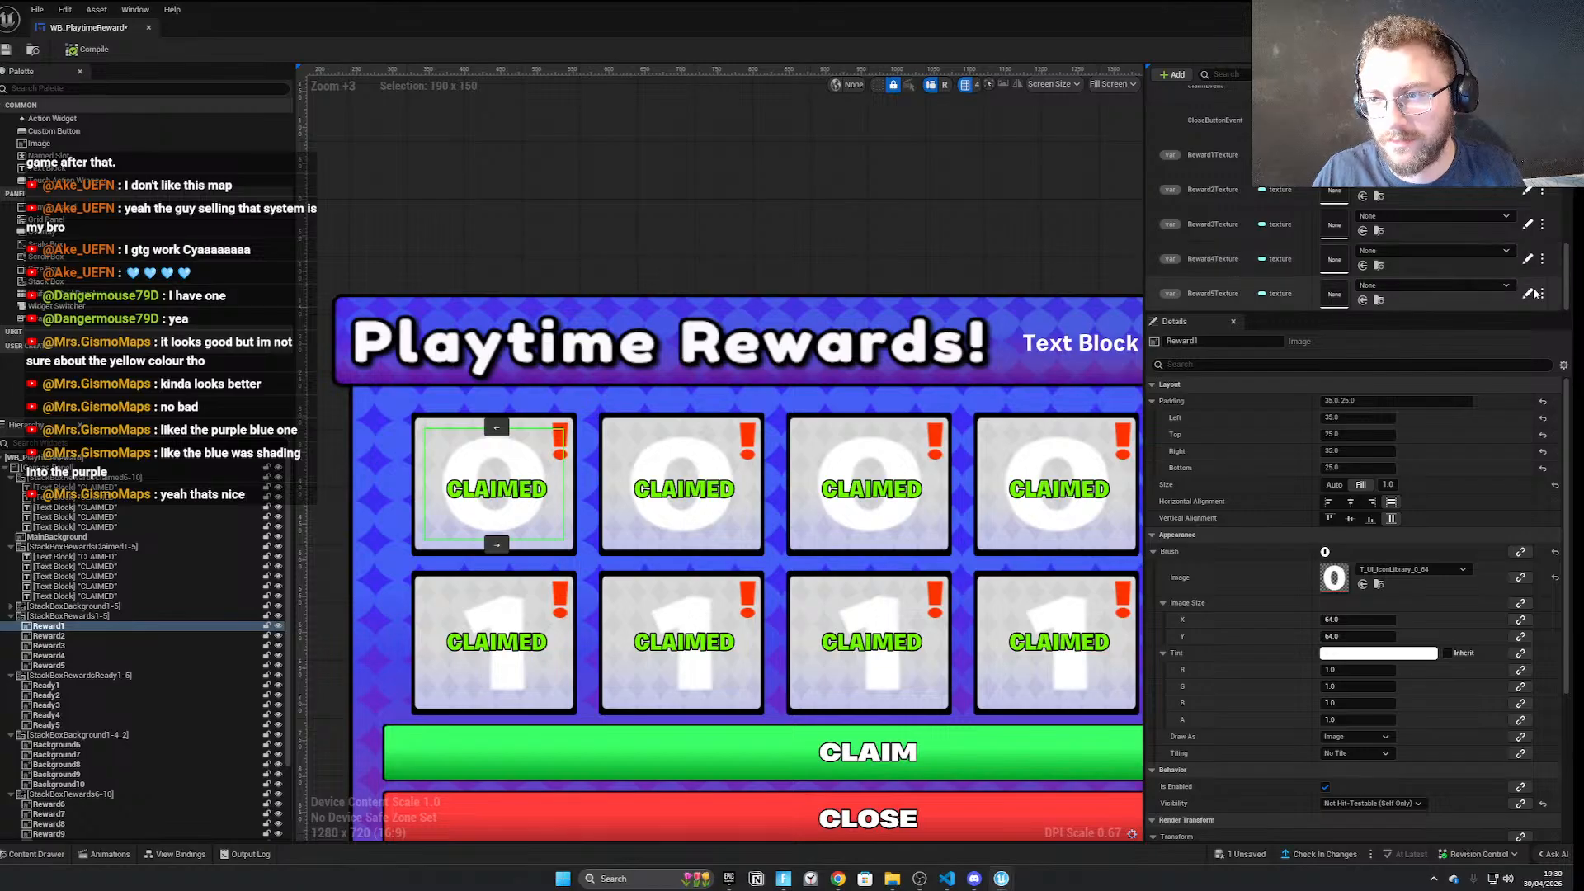
key("Return")
Duplicate the Reward5Texture variable and rename the copy Reward6Texture
left_click(1543, 294)
left_click(1539, 316)
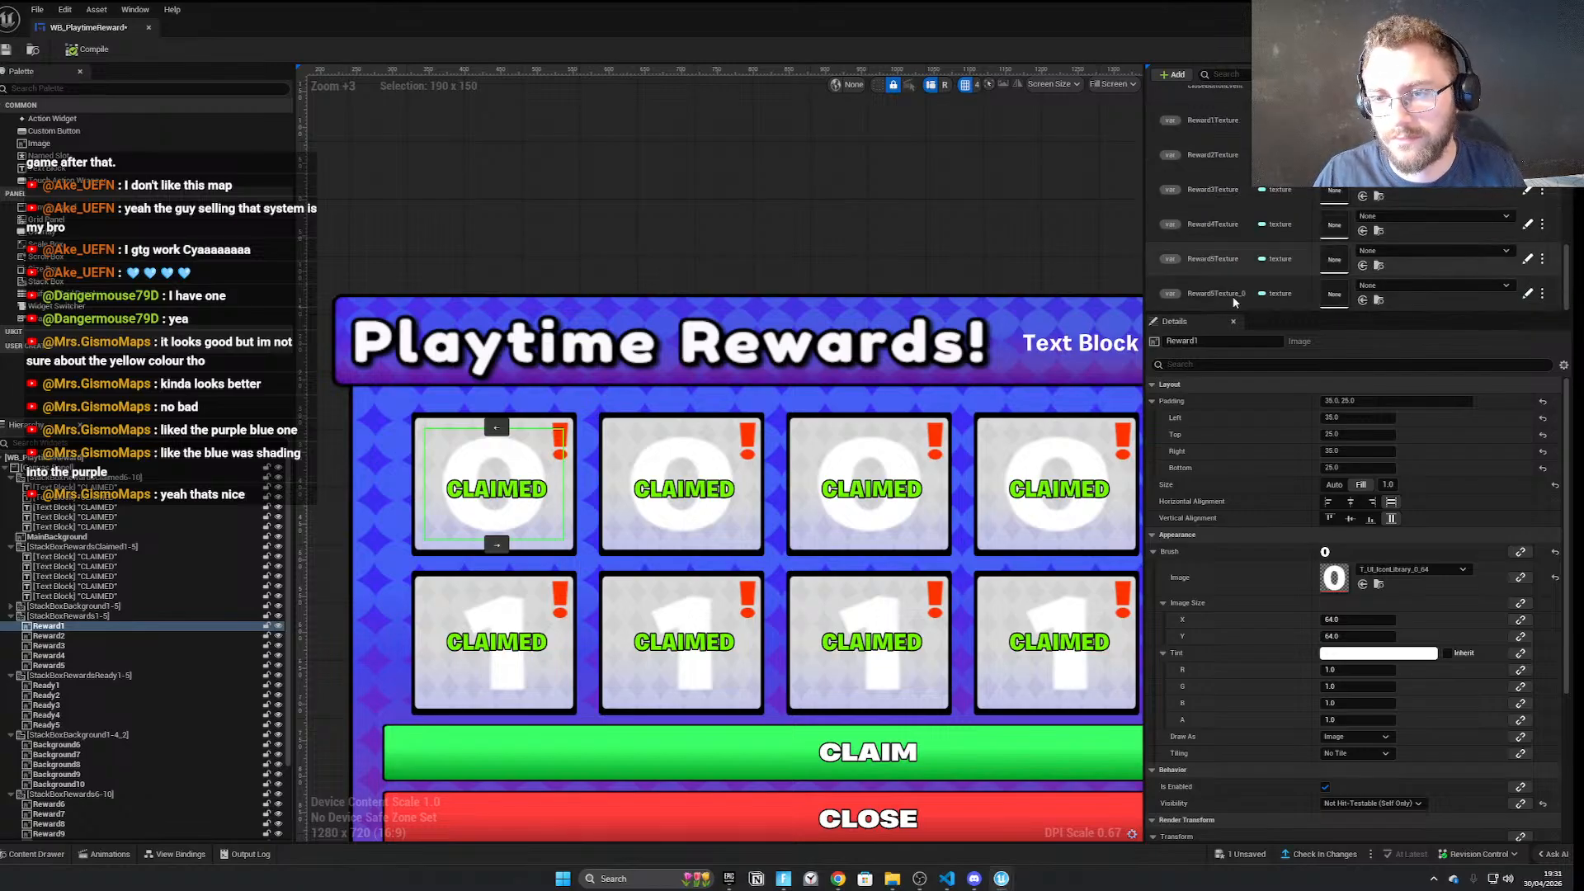
left_click(1529, 295)
left_click(1224, 167)
key("BackSpace")
type("6")
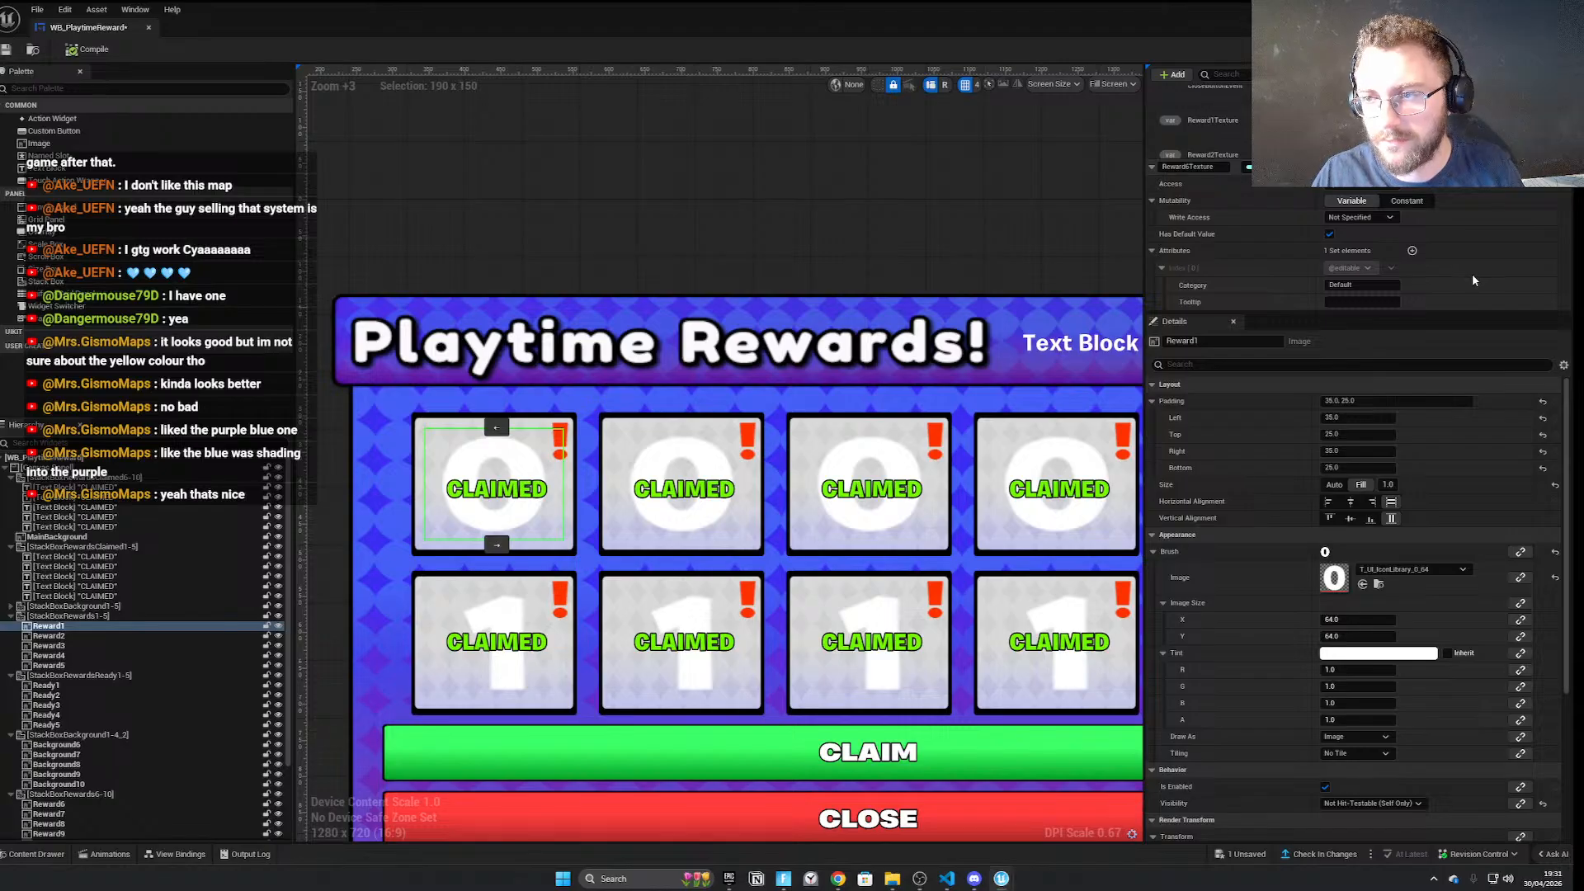
key("Return")
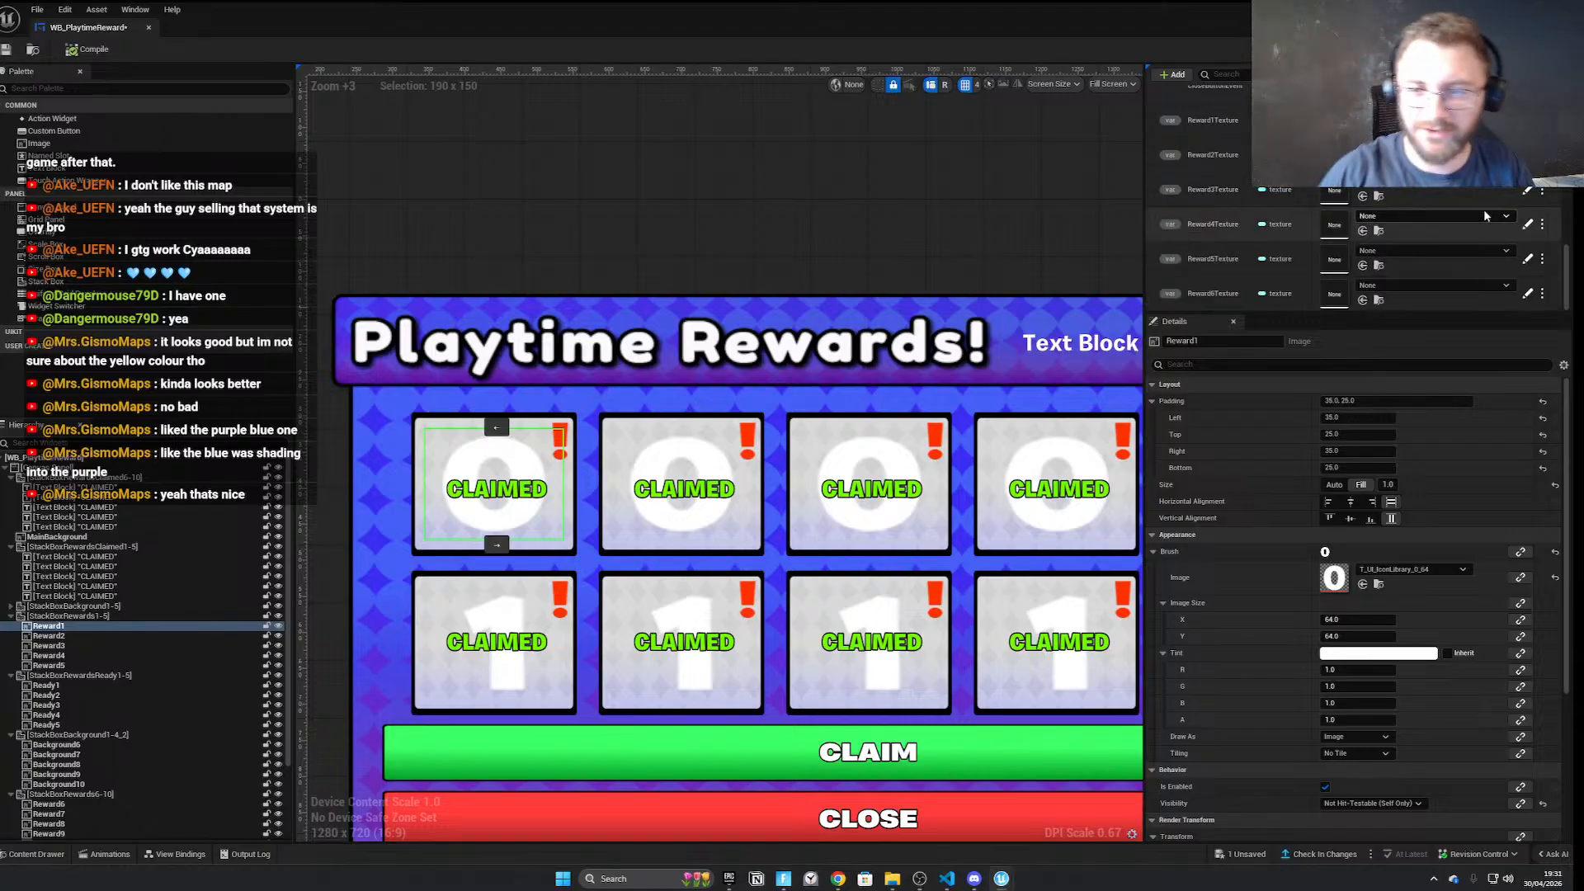
Duplicate the Reward6Texture variable and rename the copy Reward7Texture
left_click(1542, 294)
left_click(1543, 313)
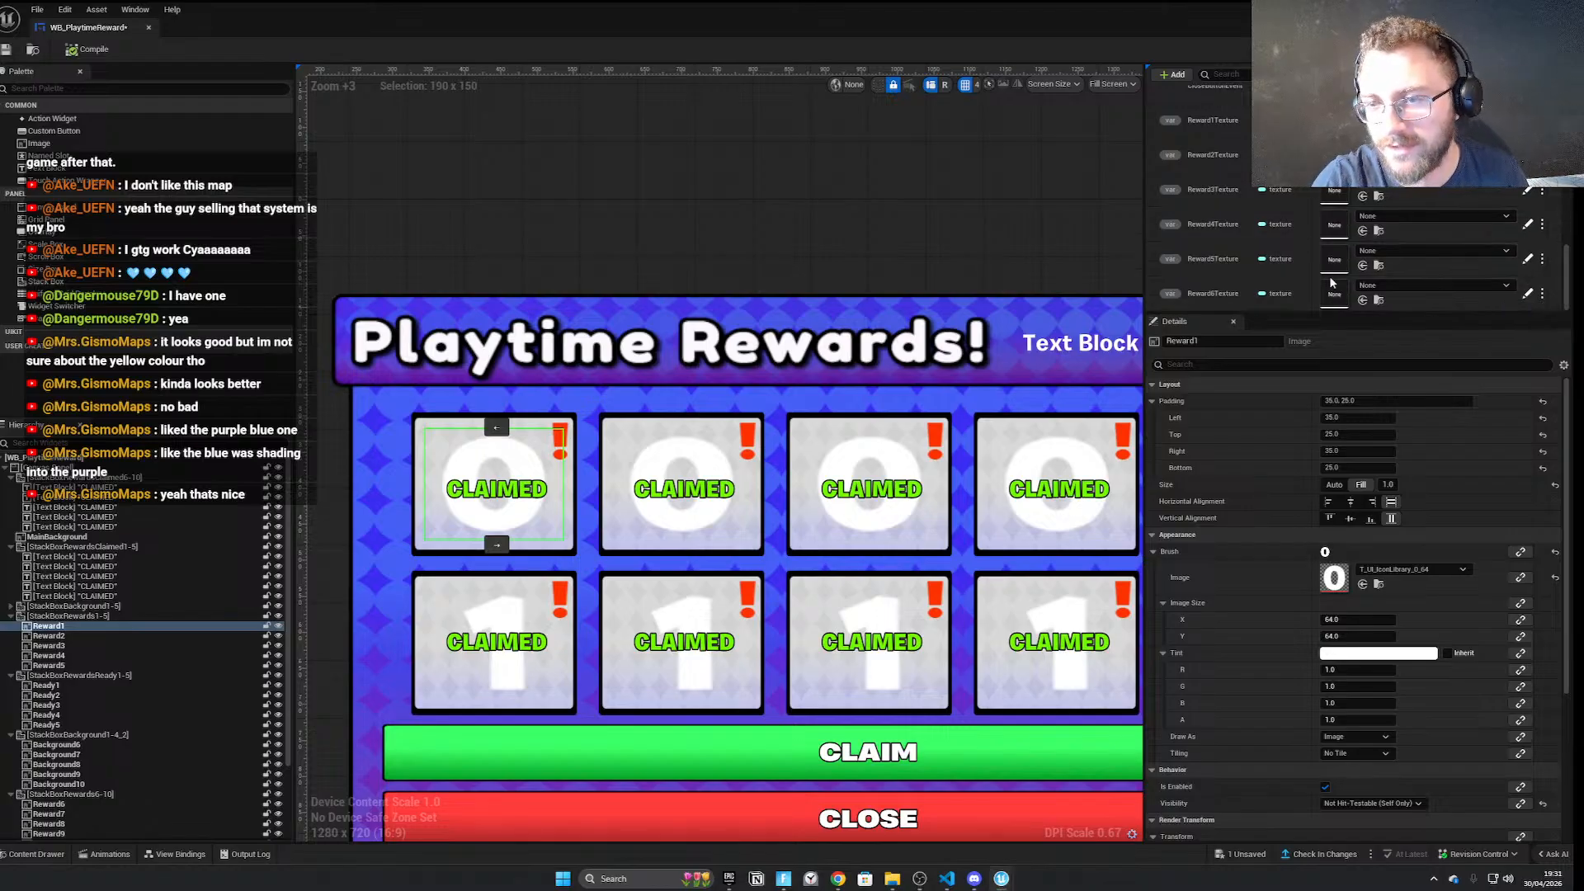
scroll(1267, 312, "down", 2)
left_click(1528, 296)
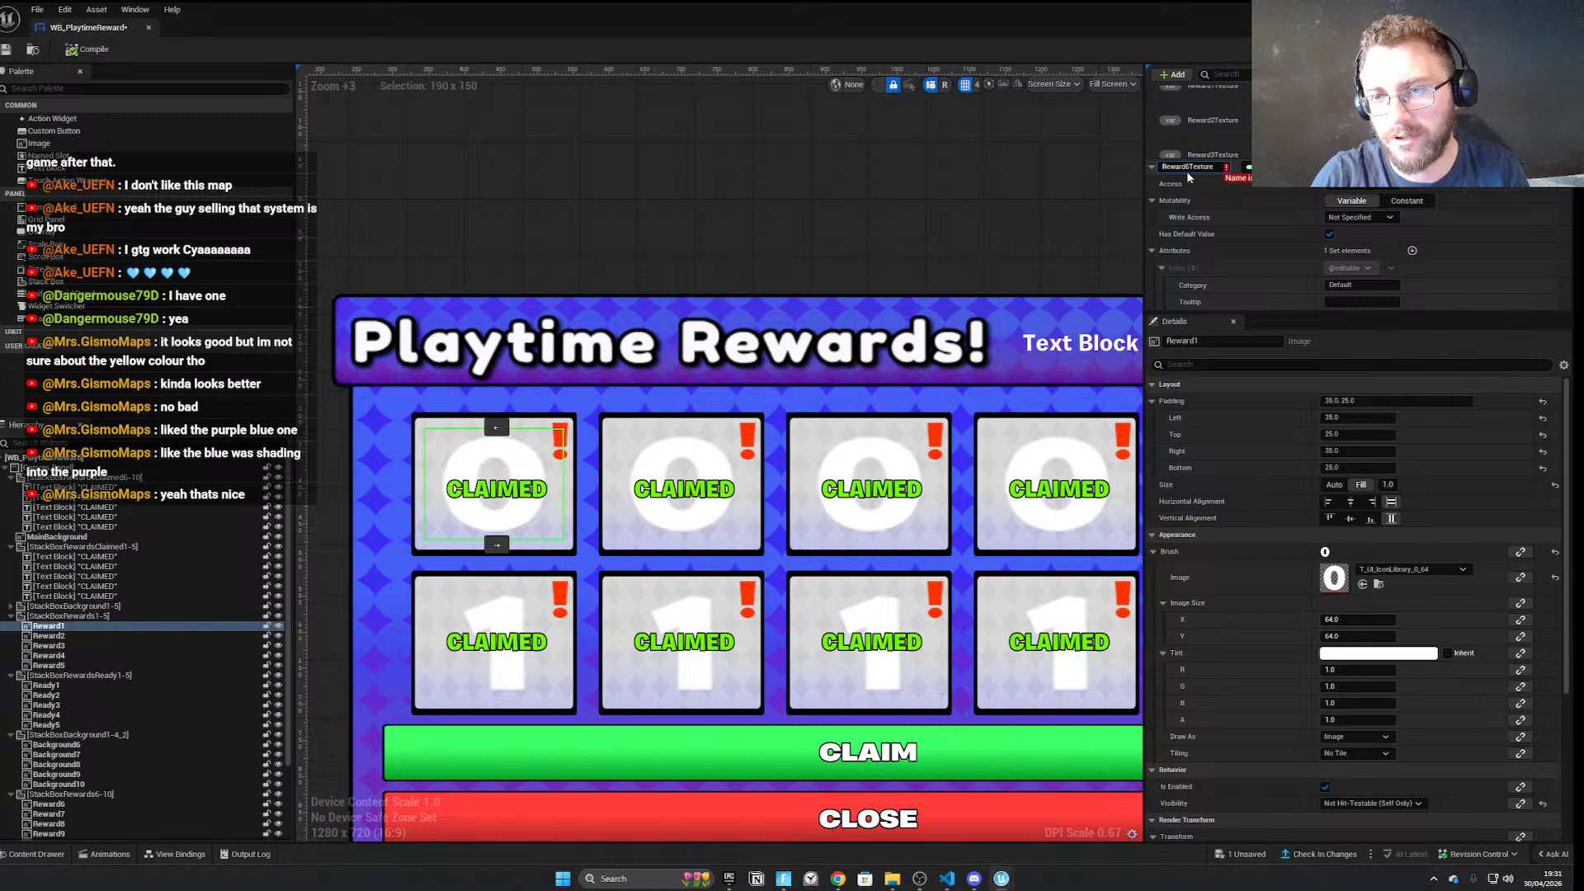
type("7")
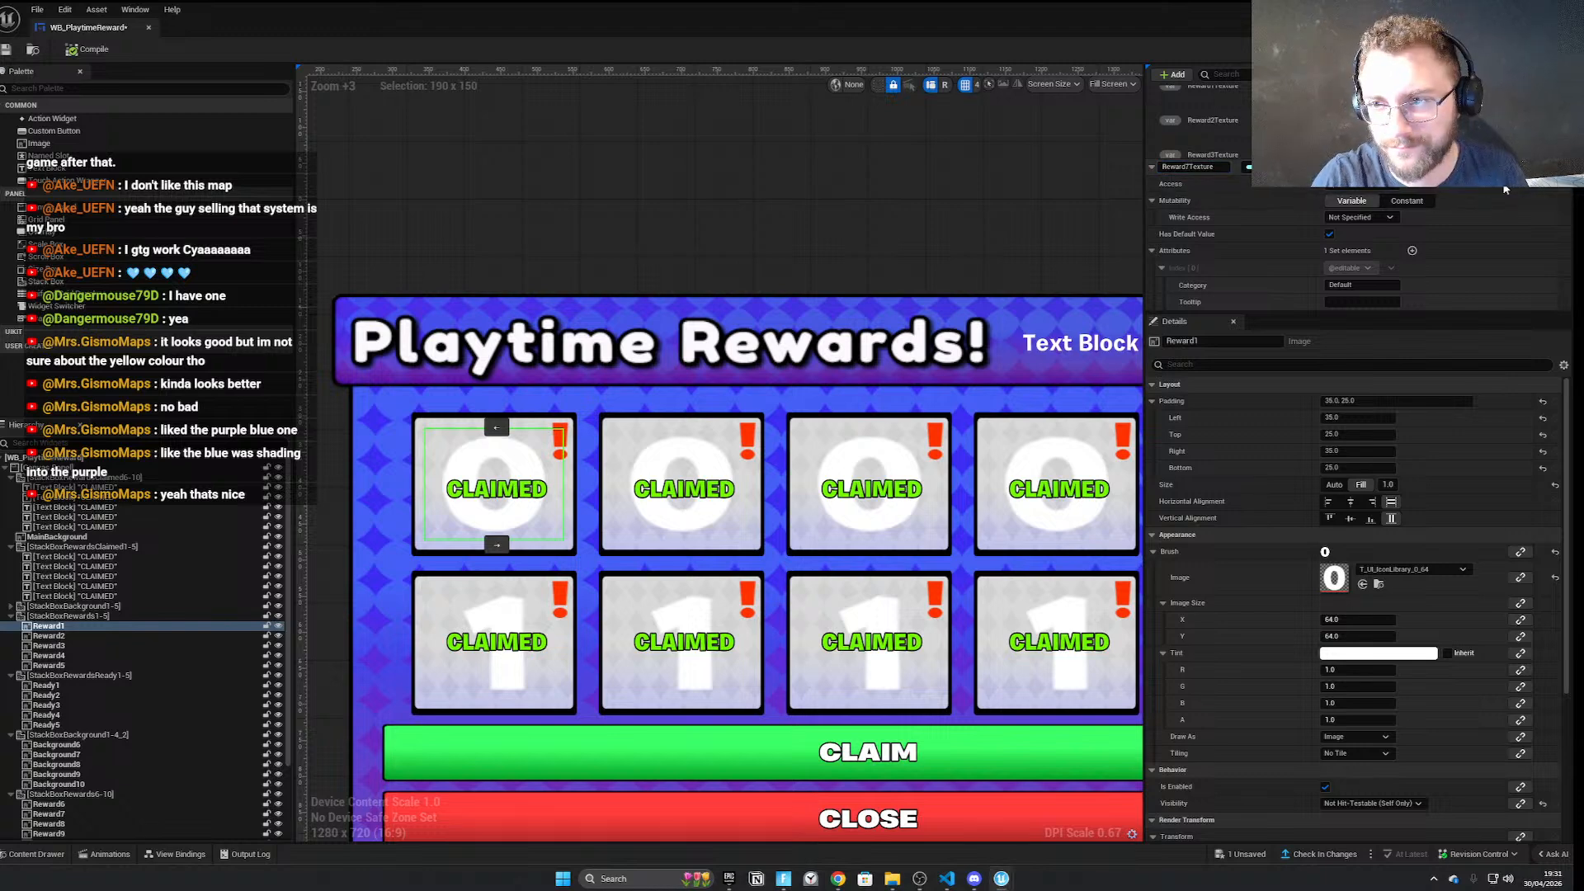
left_click(907, 288)
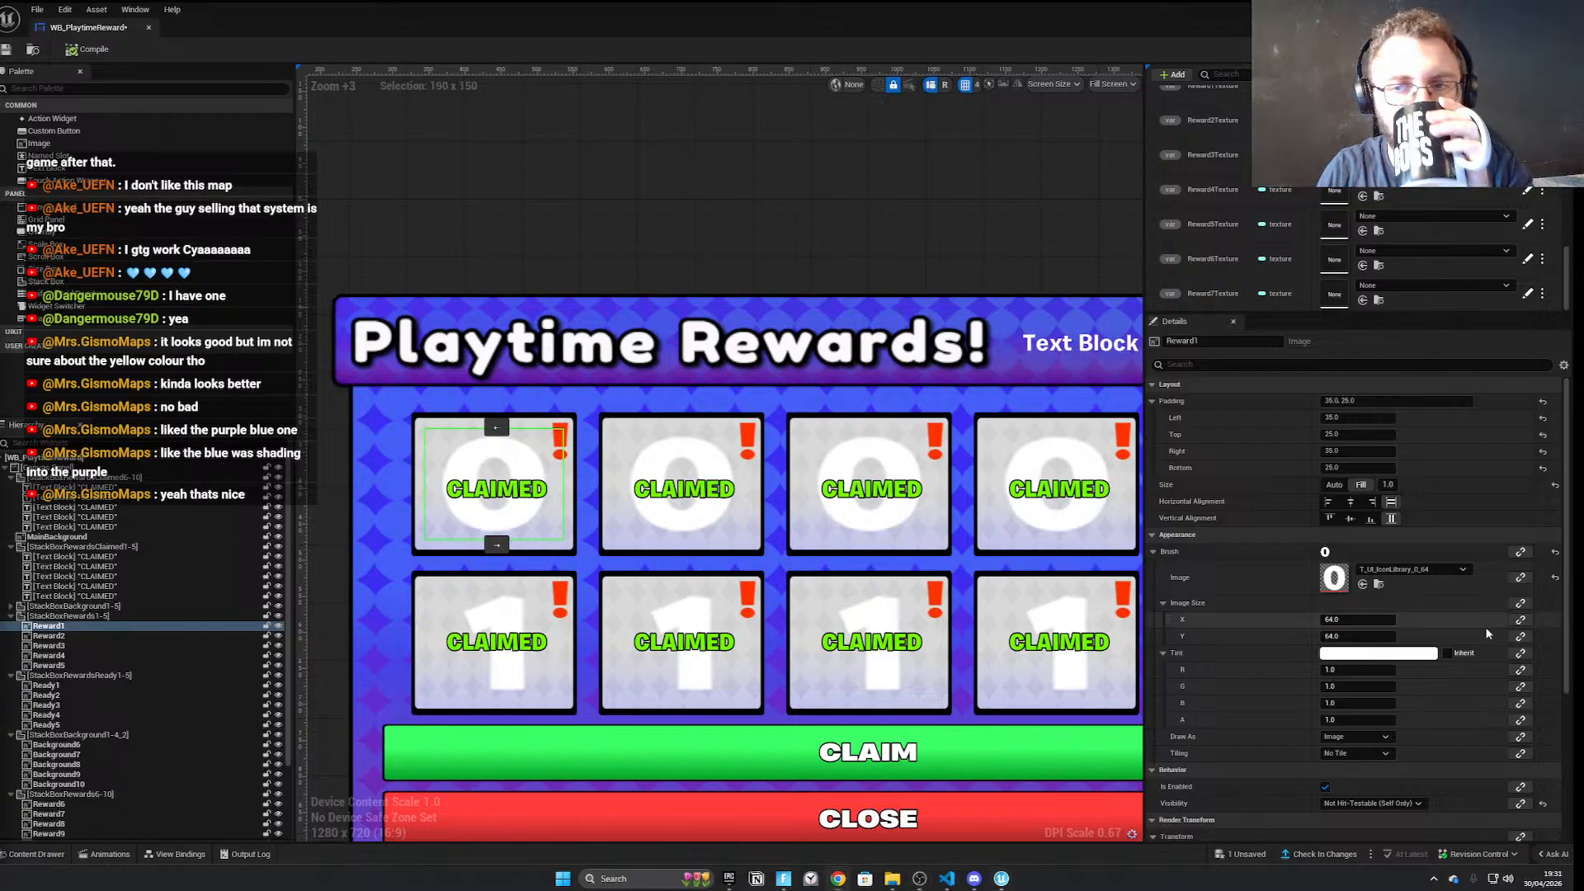
Duplicate the Reward7Texture variable and rename the copy Reward8Texture
left_click(1542, 294)
left_click(1547, 315)
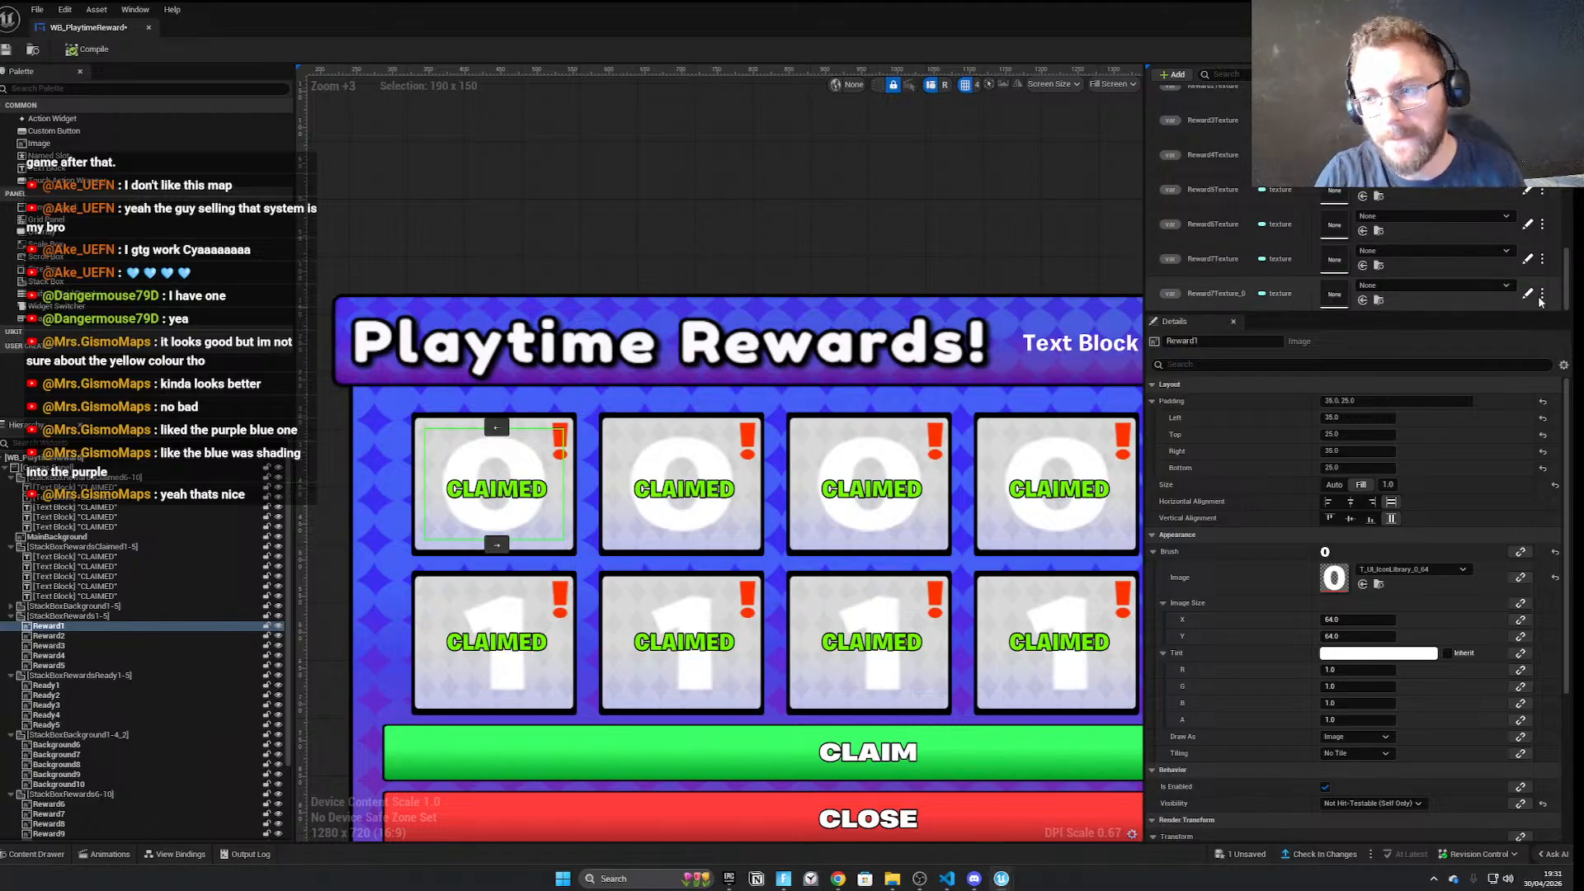
left_click(1529, 294)
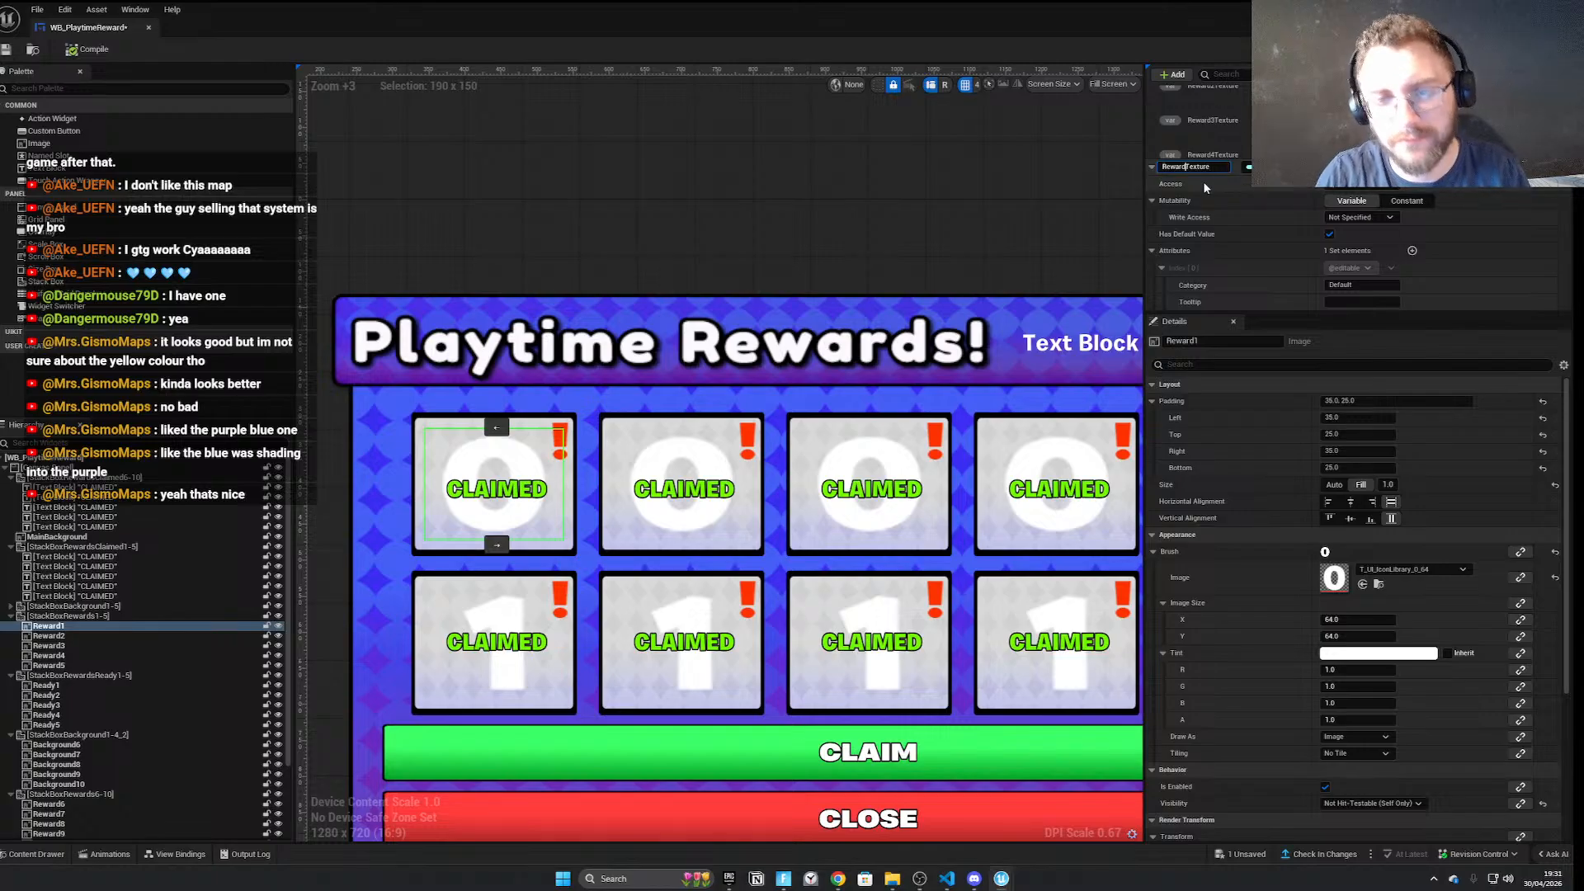
type("8")
key("Return")
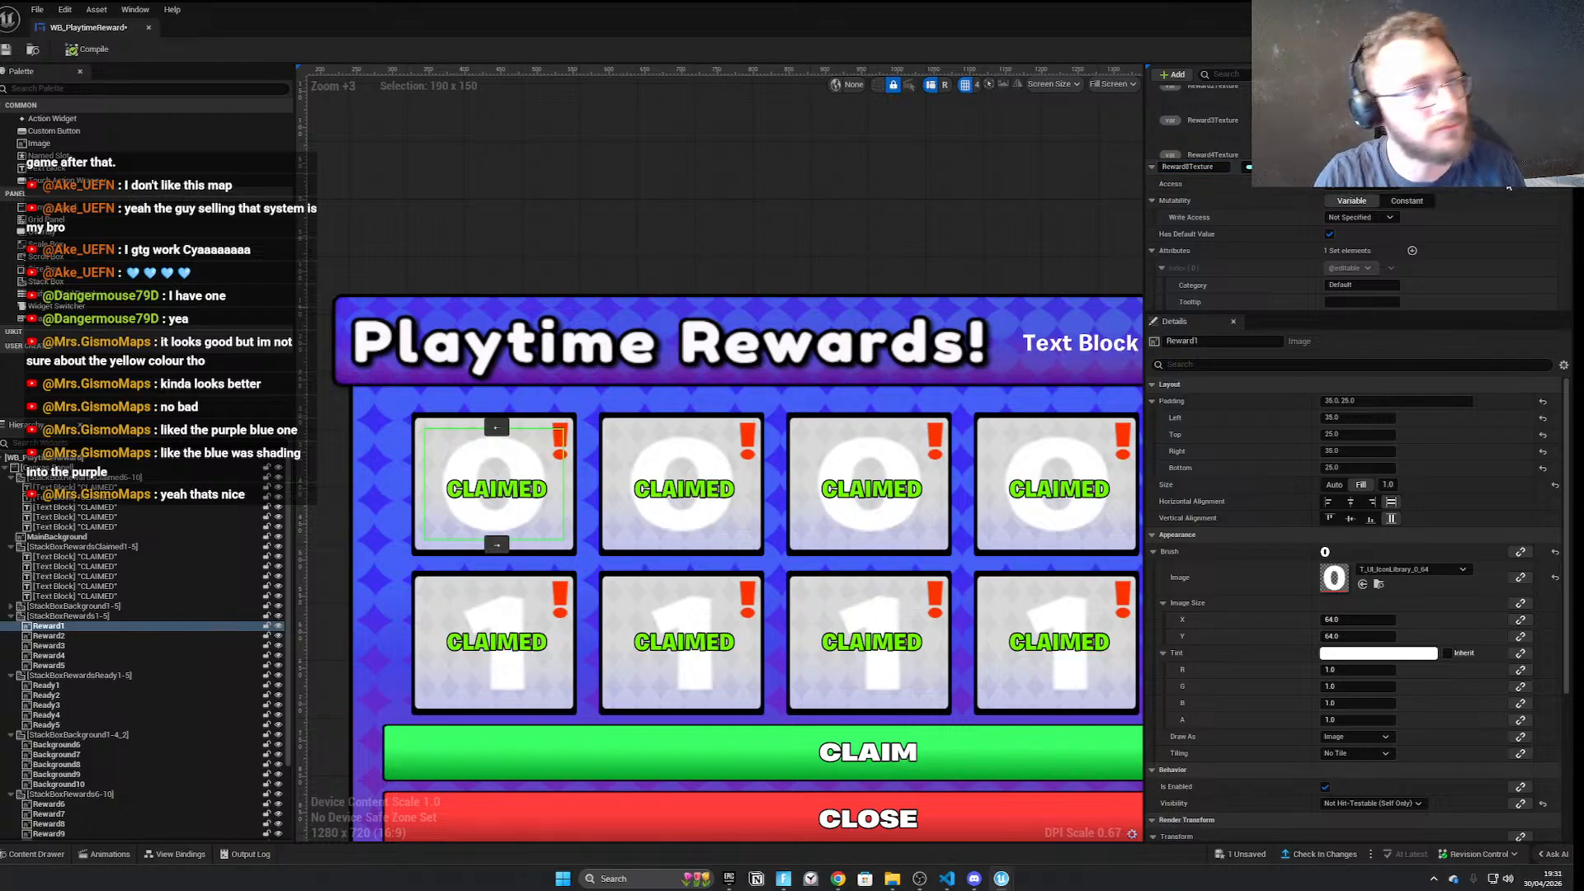
left_click(1528, 168)
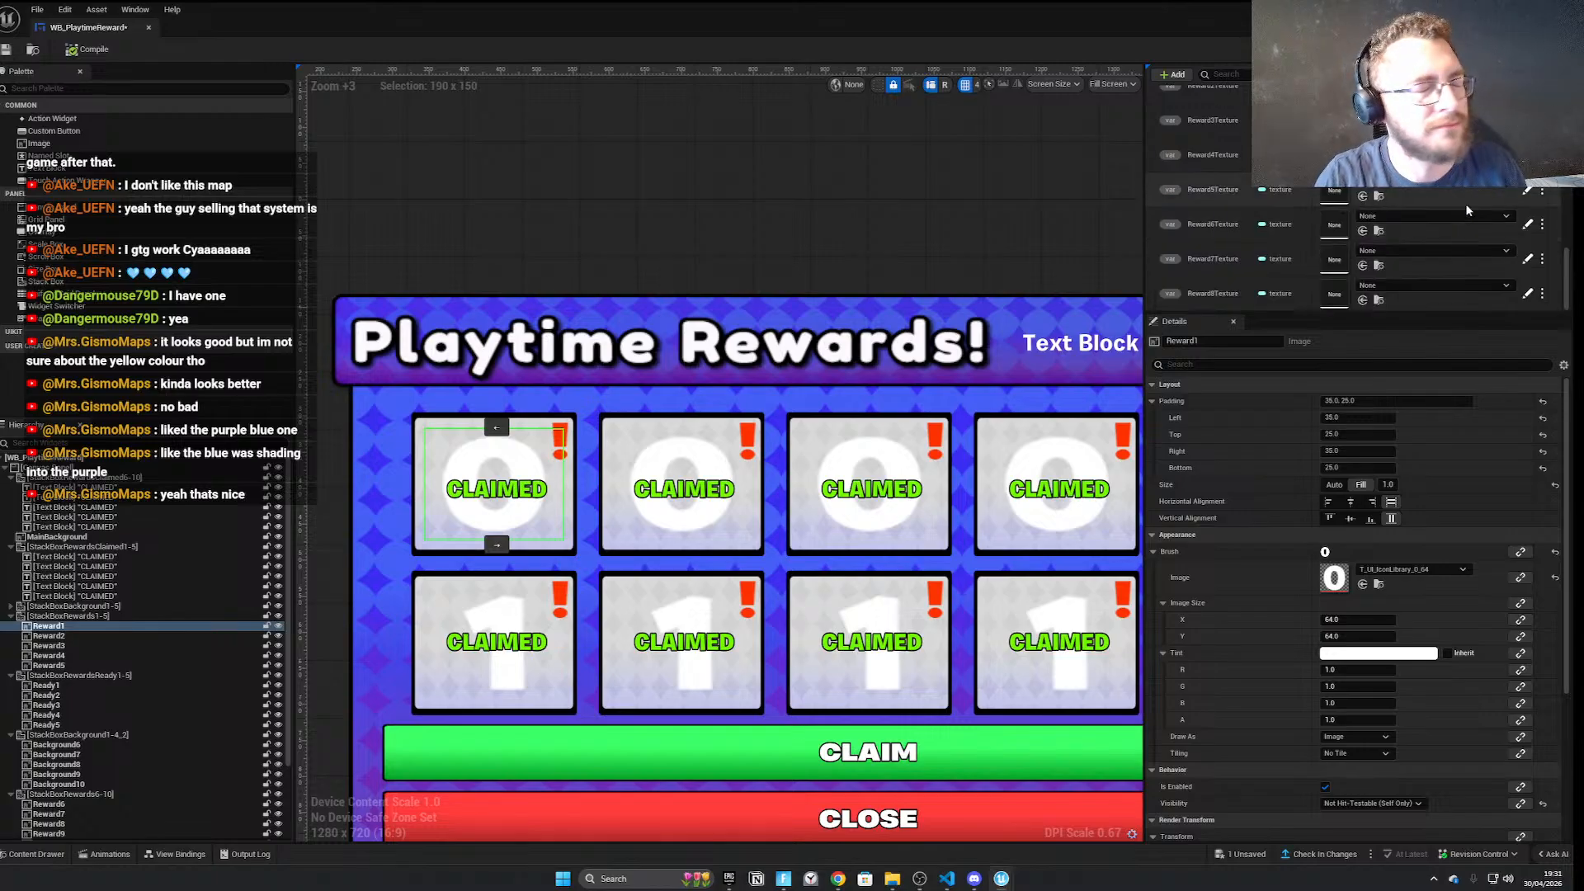
Rename the copy of the Reward8Texture variable to Reward9Texture and duplicate it
left_click(1527, 294)
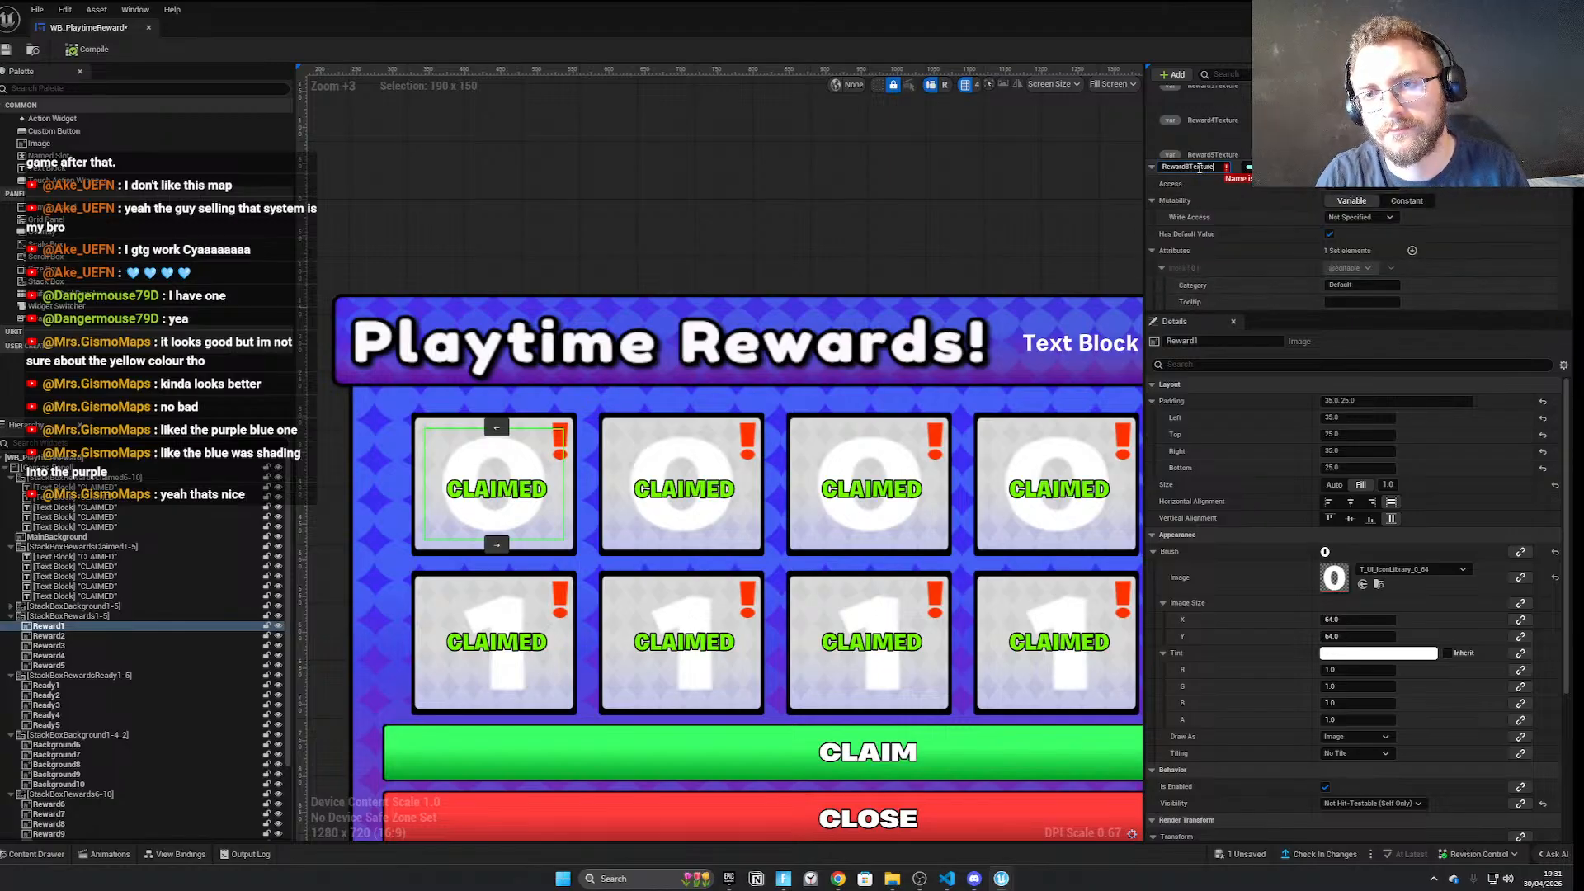
type("9")
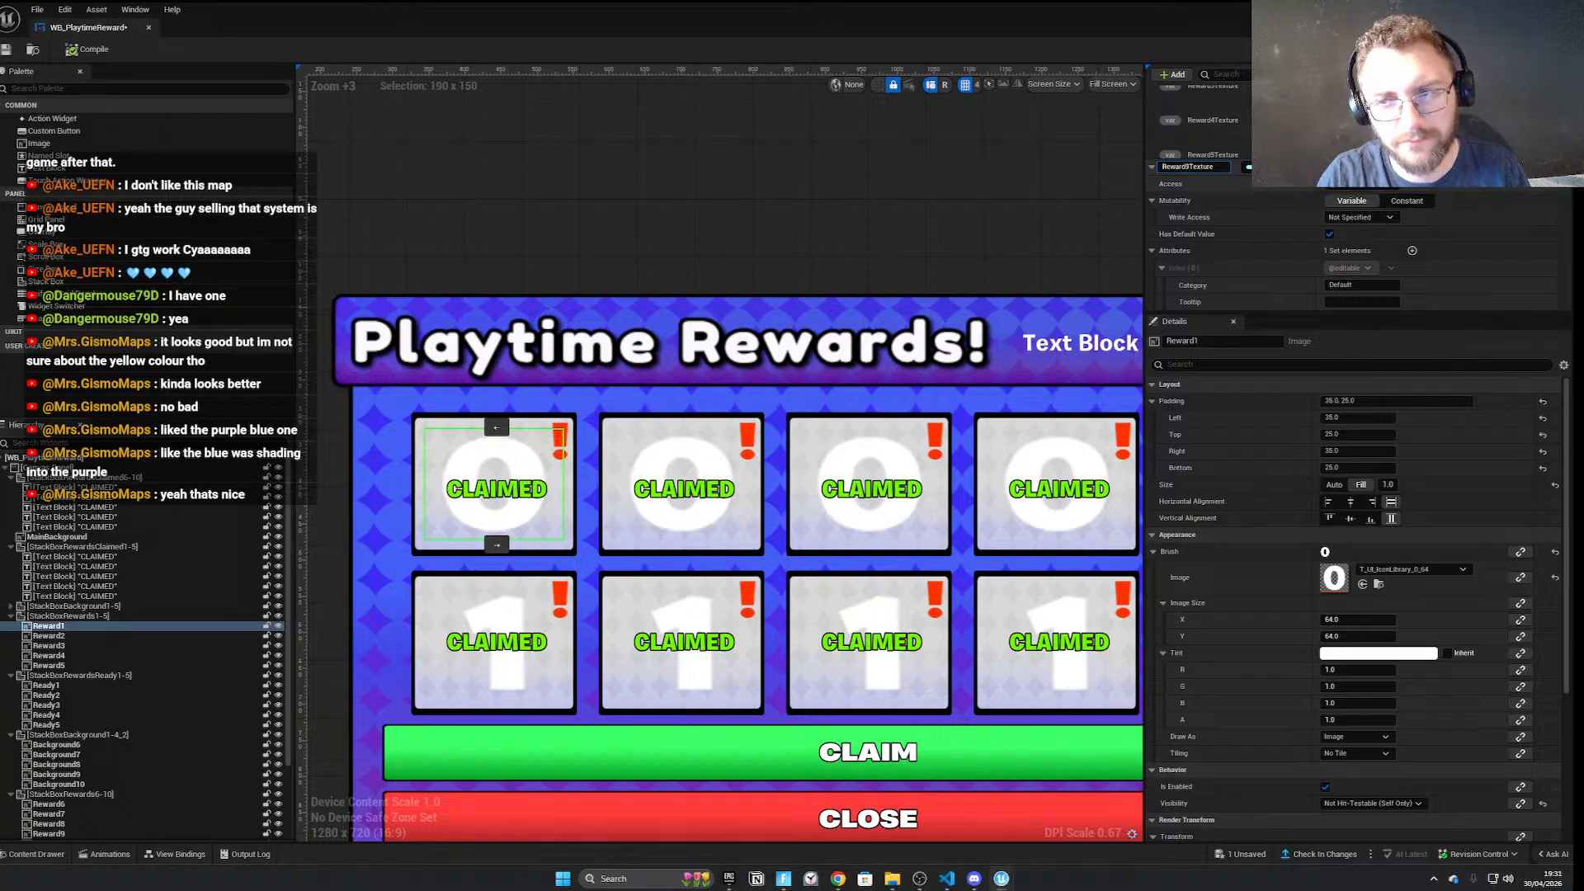
key("Return")
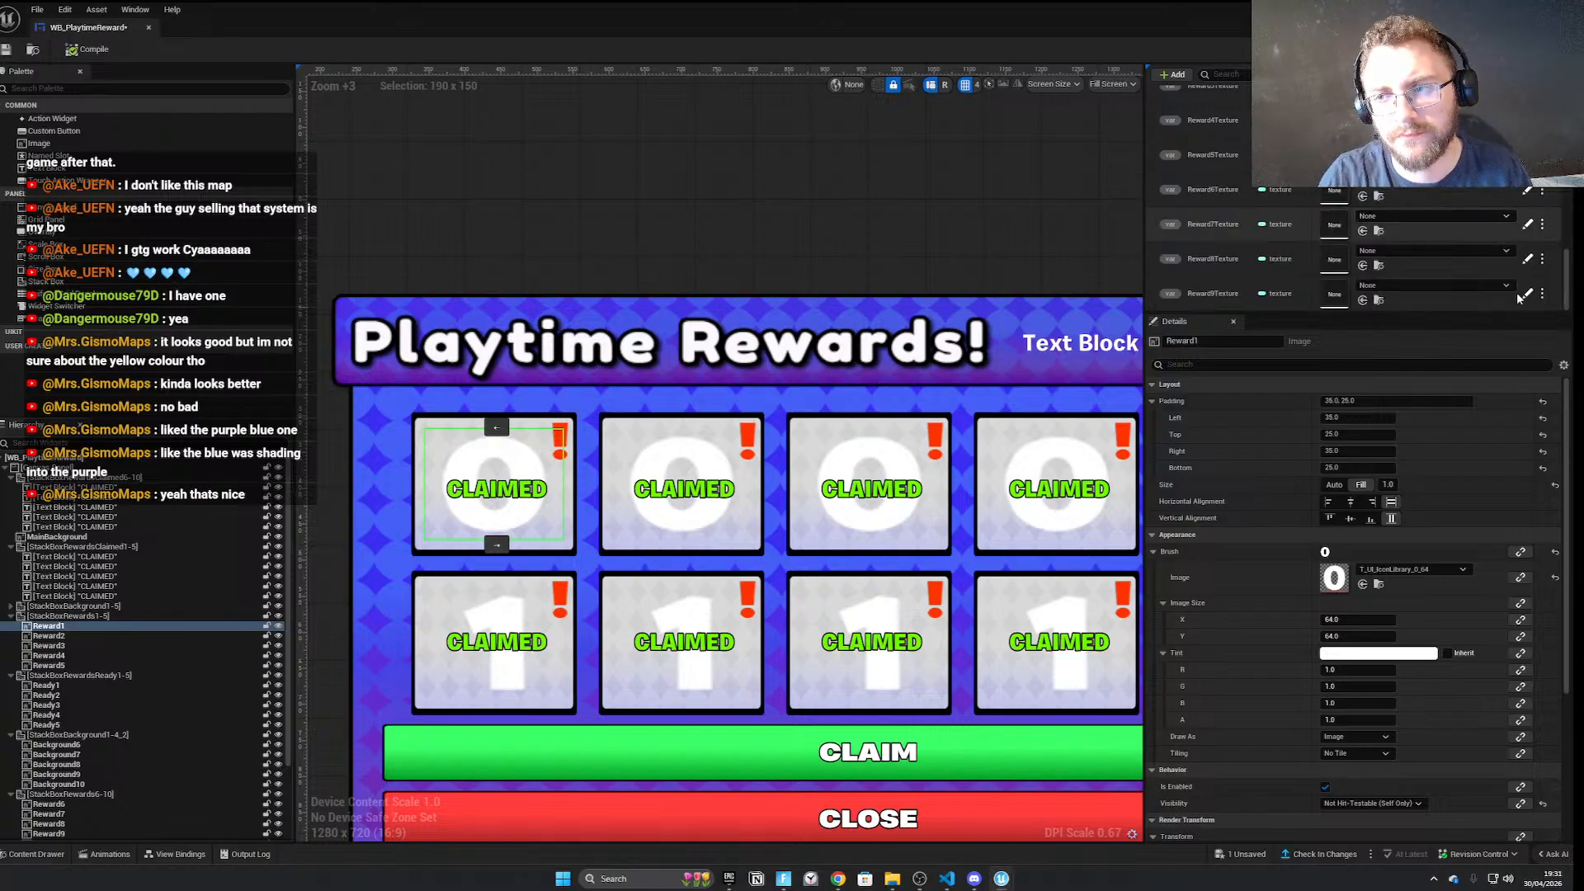
key("ctrl+d")
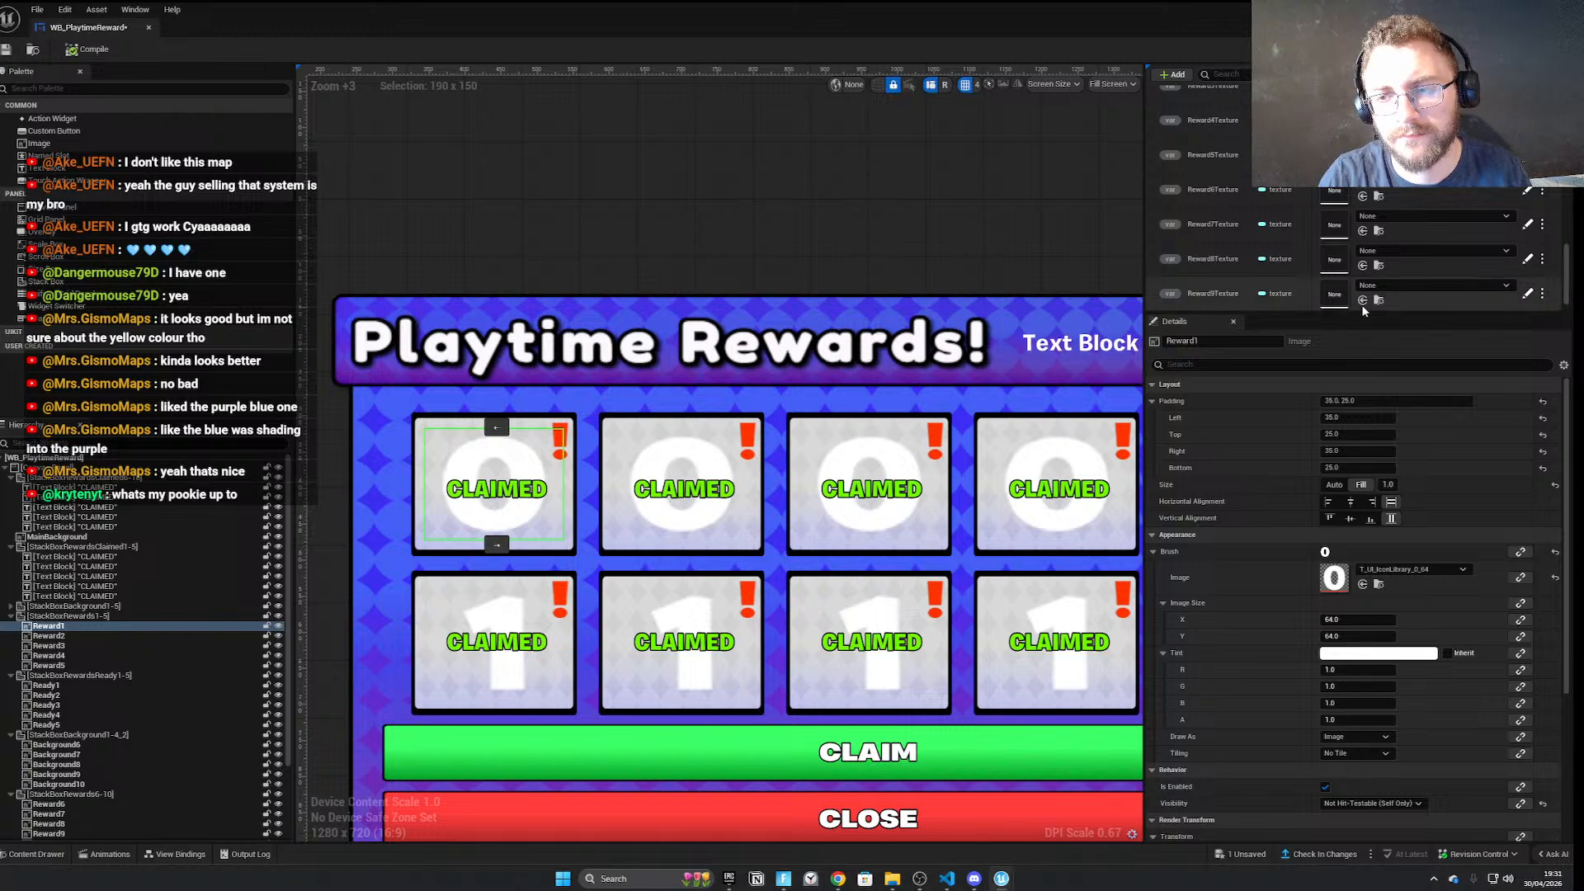
left_click(1386, 285)
type("Reward1")
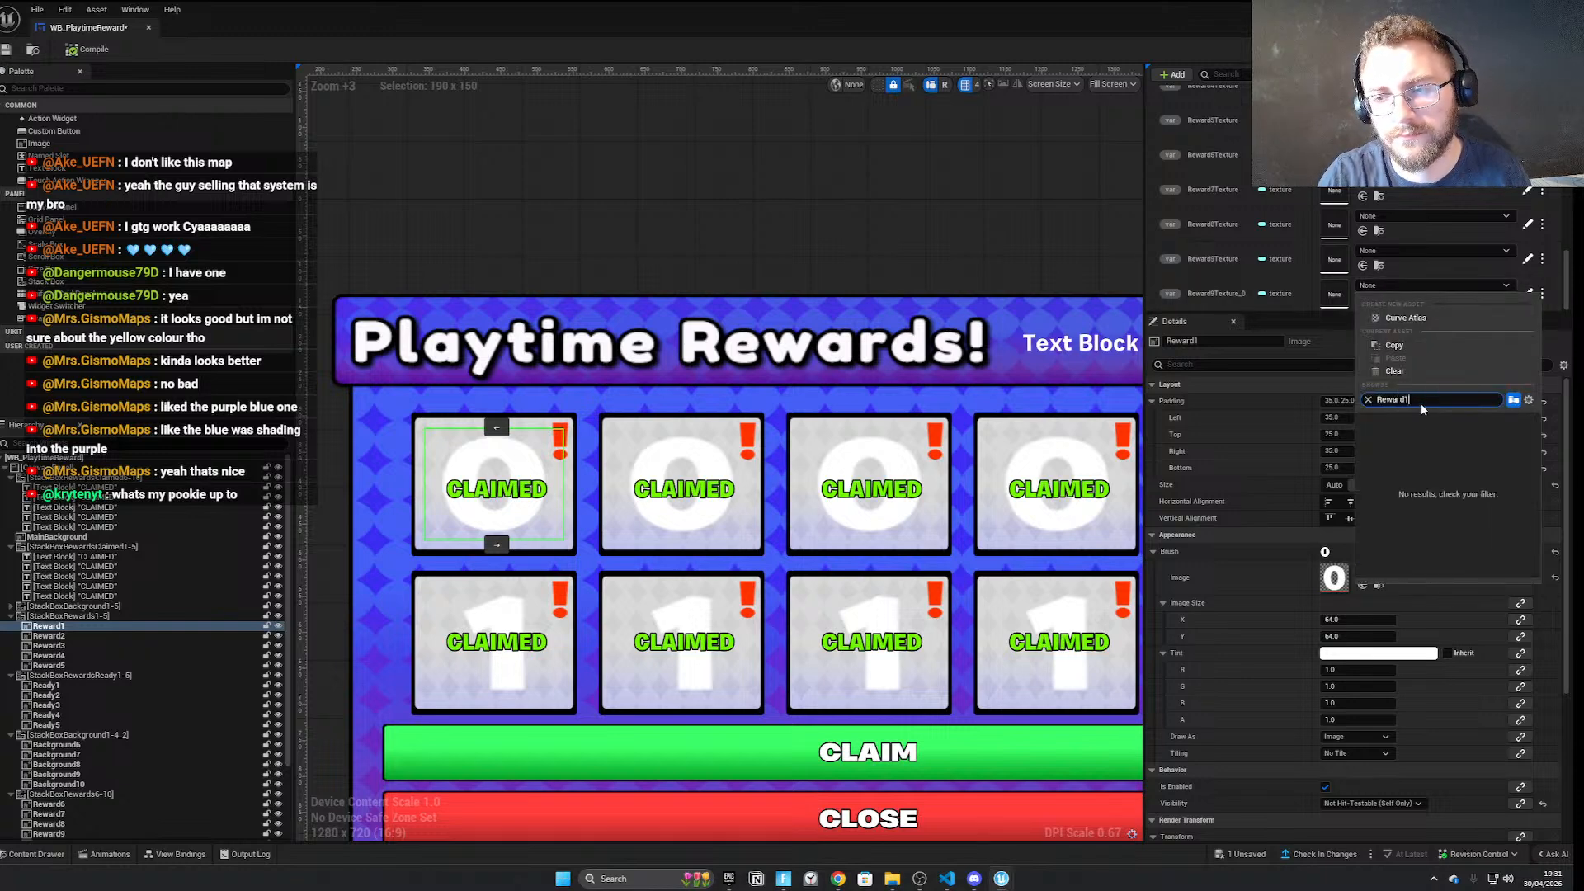
left_click(1264, 314)
Rename the duplicated Reward9Texture_0 variable to Reward10Texture
left_click(1529, 294)
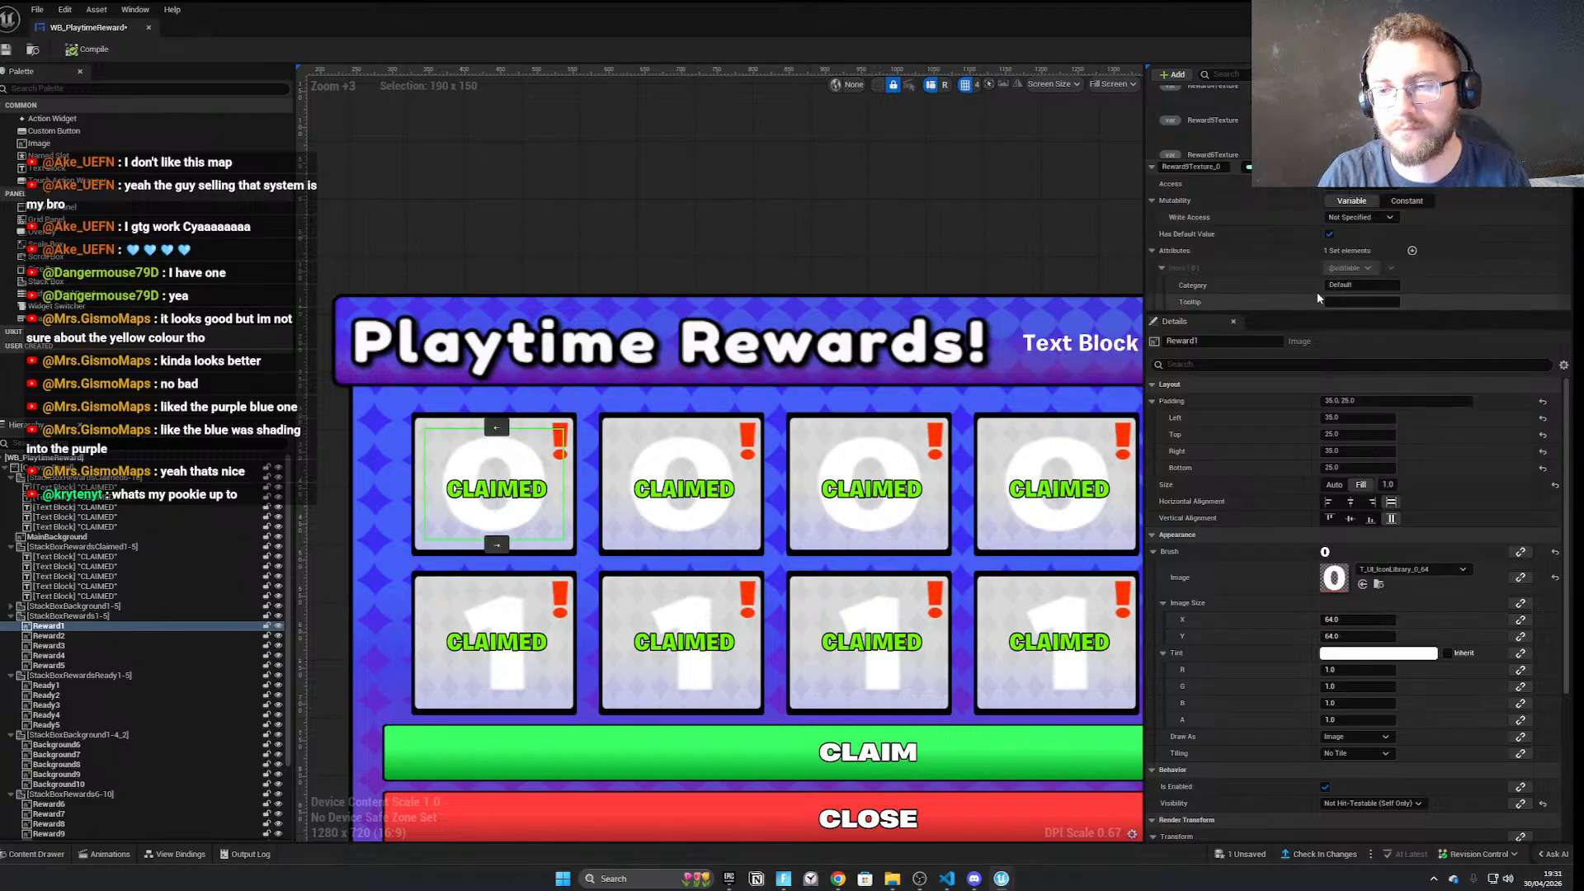
key("BackSpace")
type("10")
key("Return")
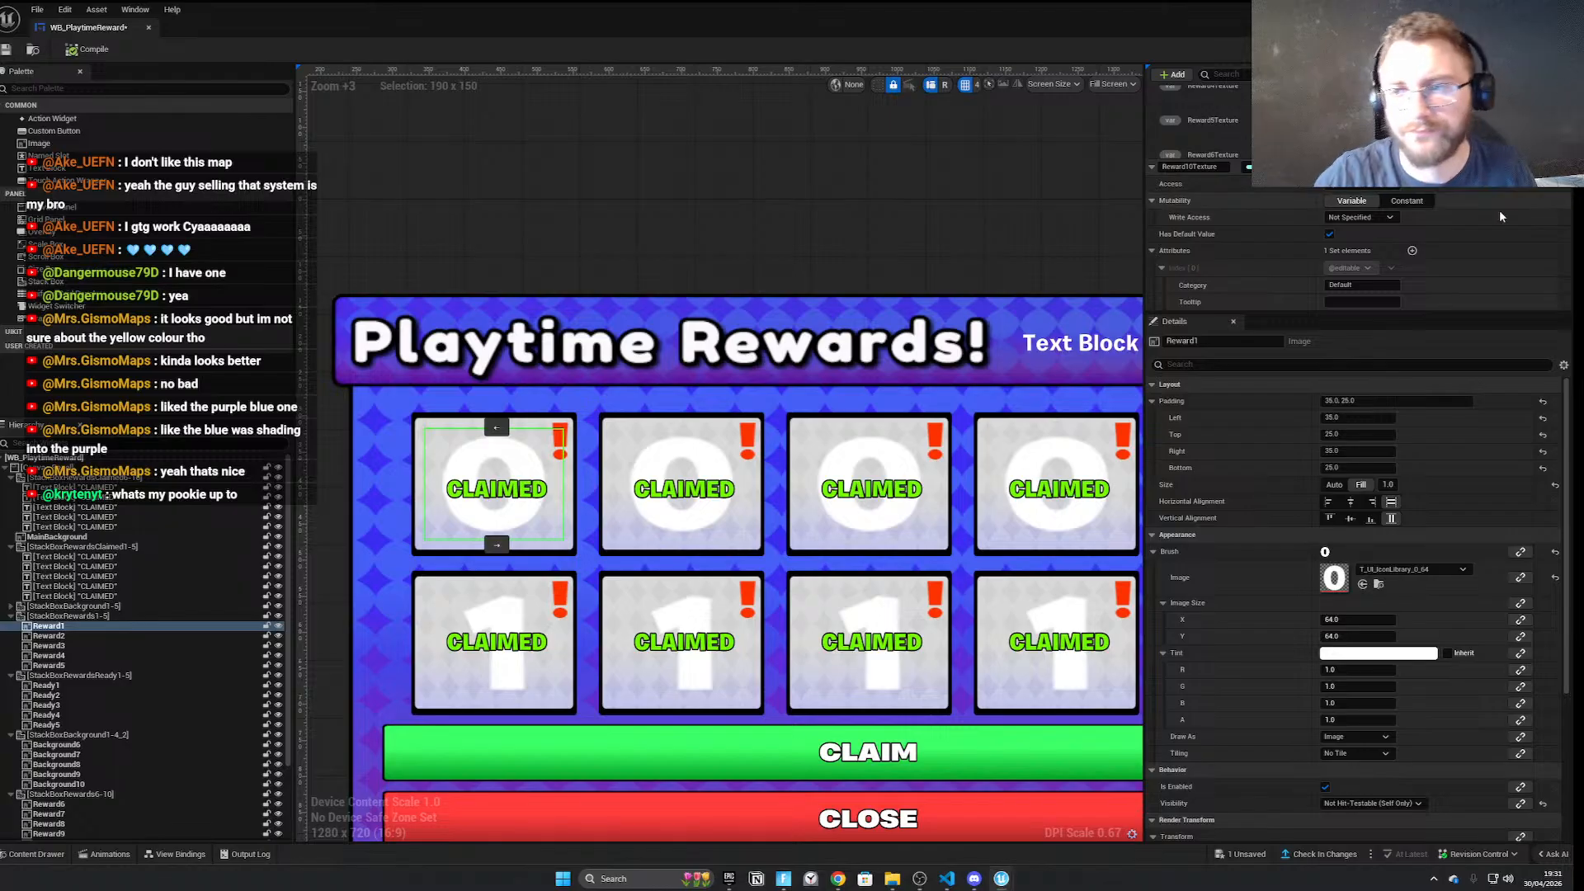
Compile and save the WB_PlaytimeReward widget with its reward texture variables
left_click(93, 49)
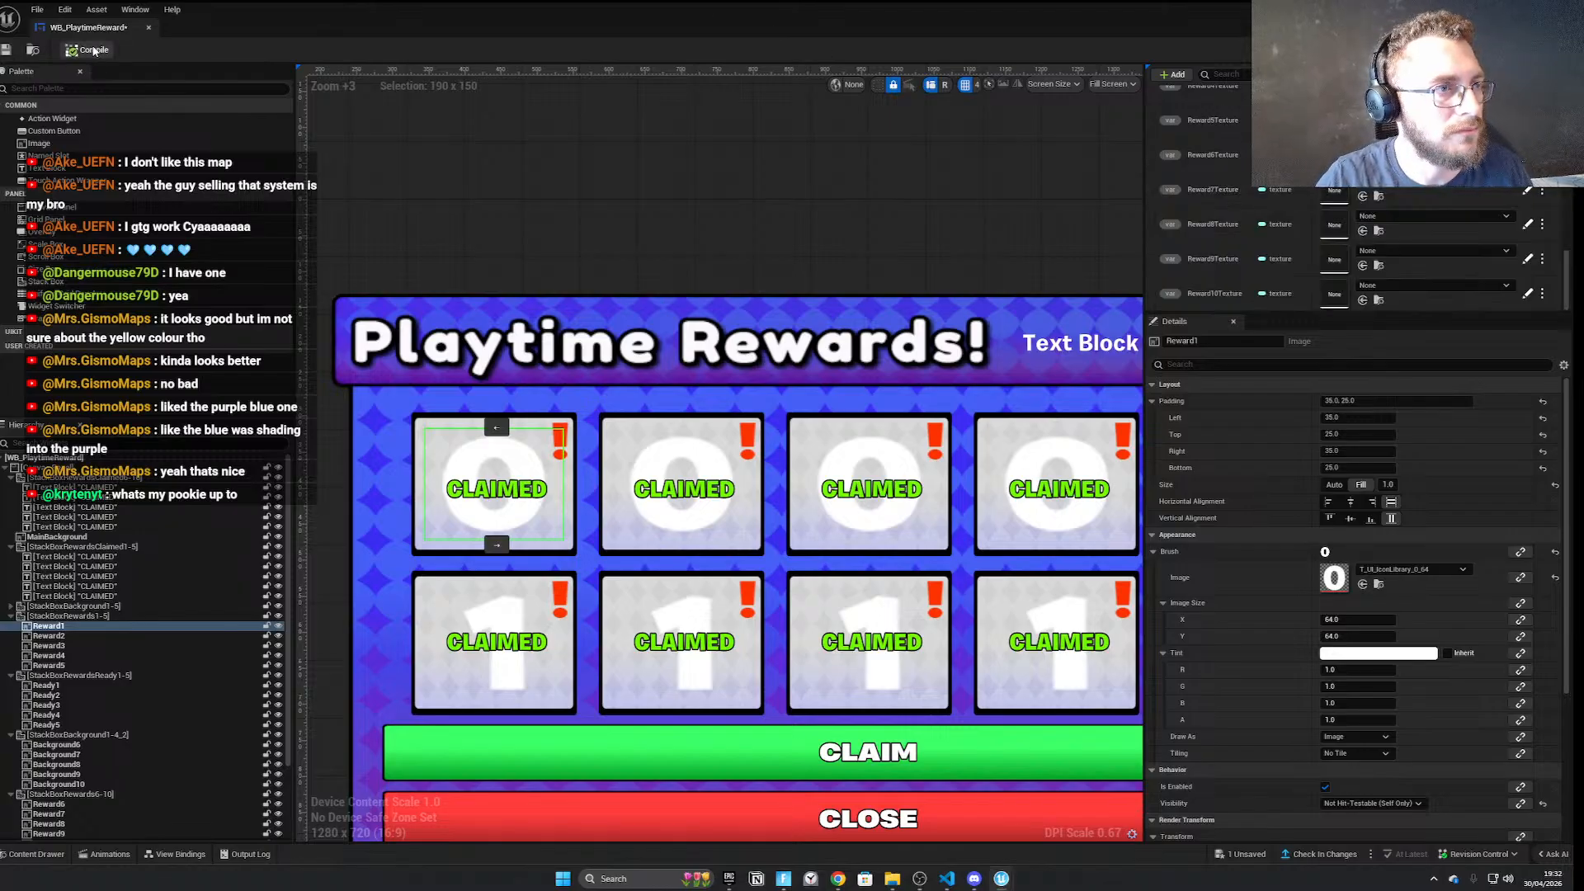
left_click(6, 50)
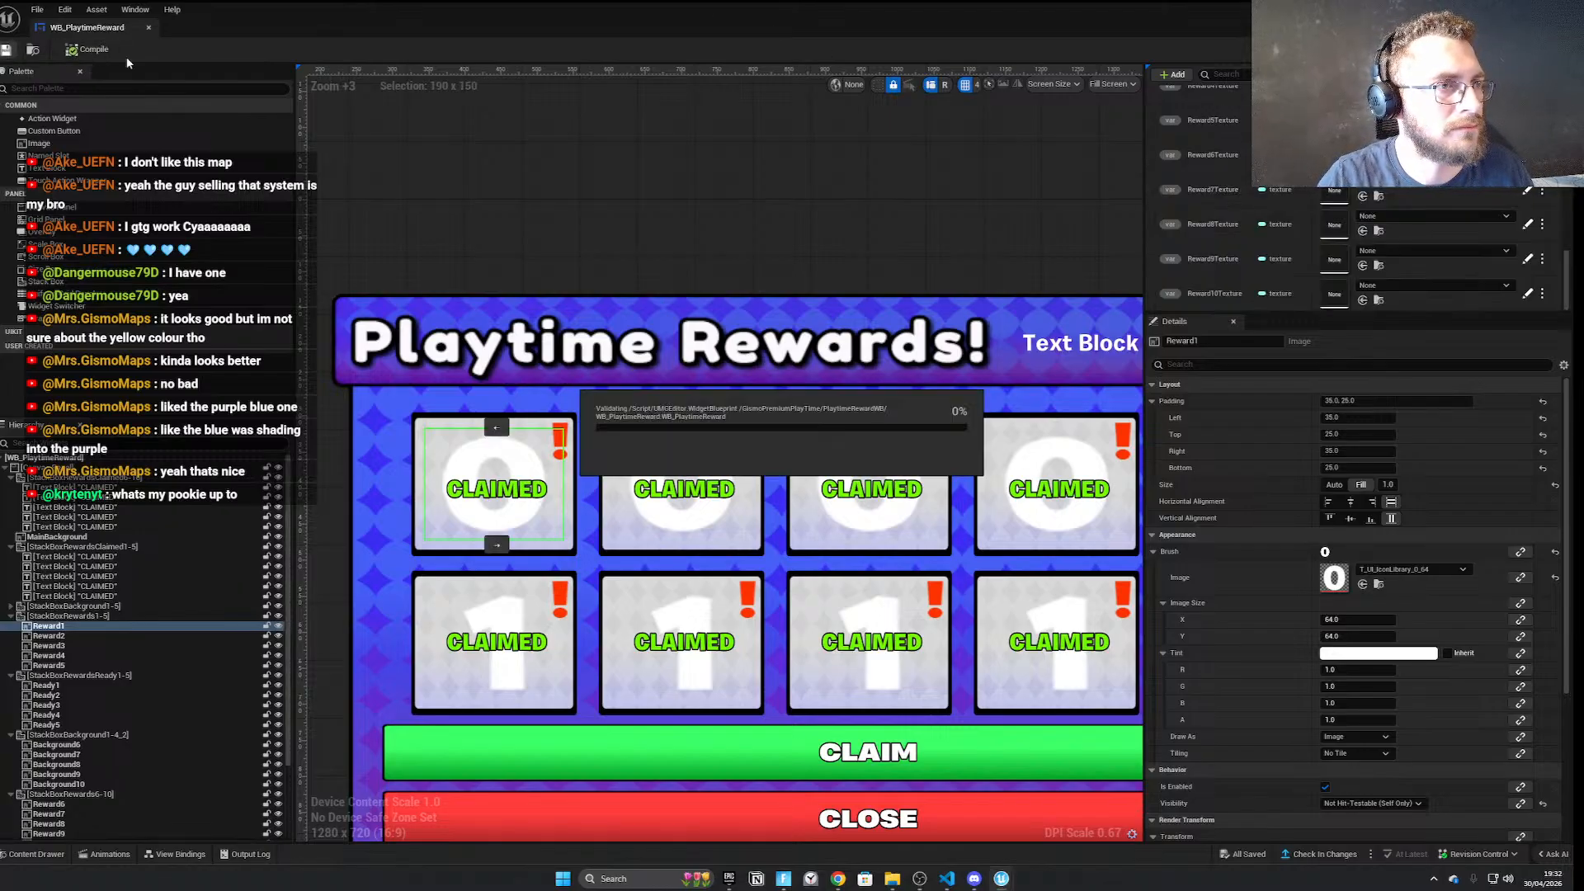
Examine the whole rewards widget layout, including its main background, canvas panel and header text block
left_click(551, 174)
scroll(644, 330, "down", 5)
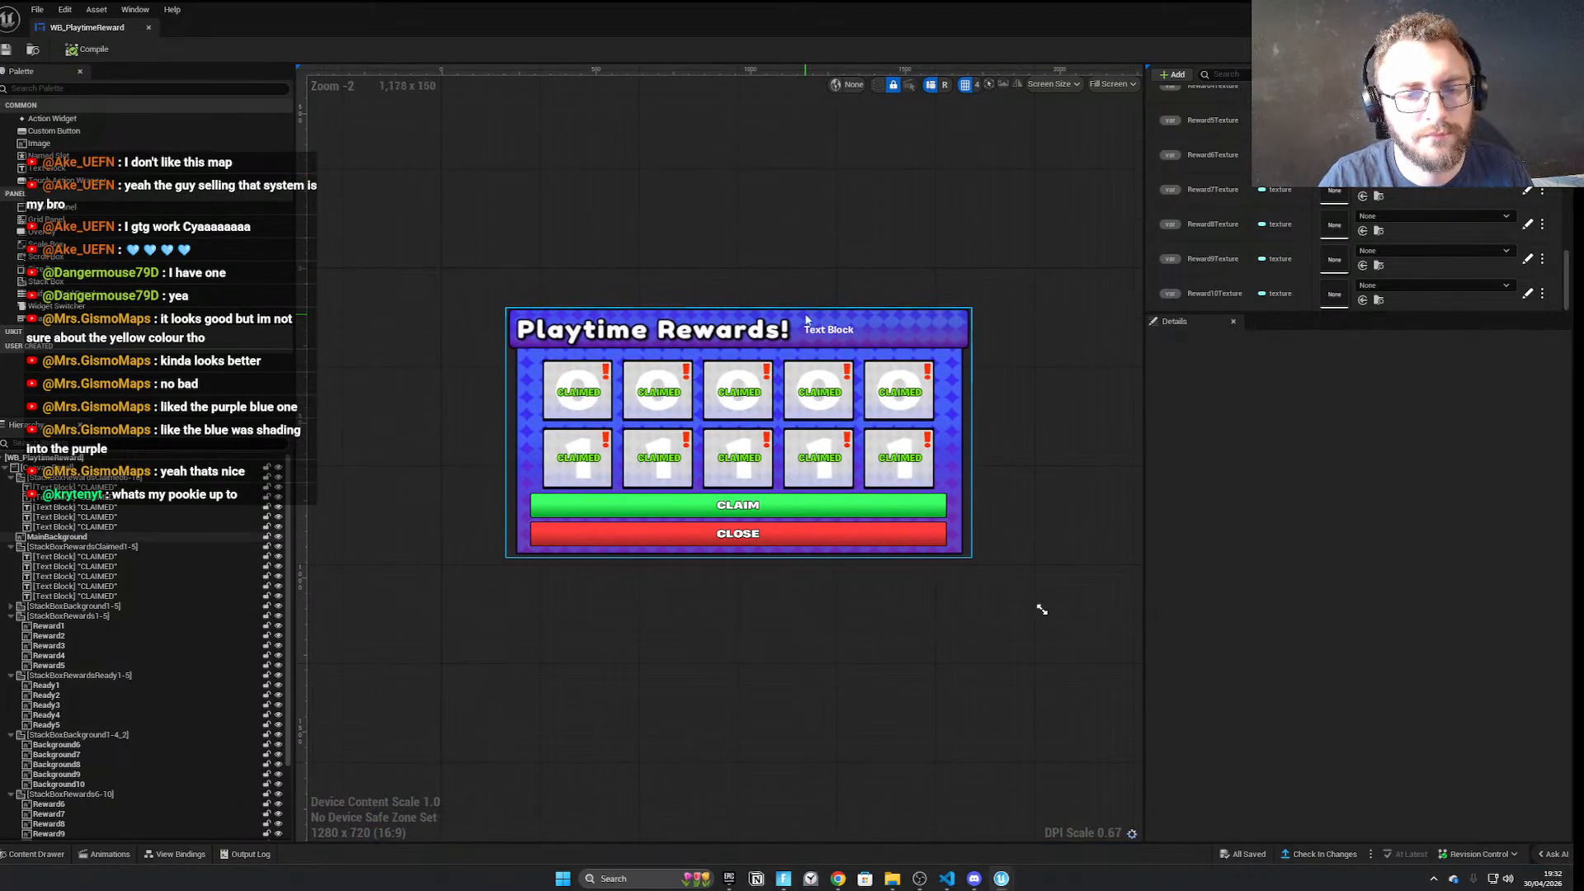
scroll(765, 453, "up", 3)
left_click(1003, 197)
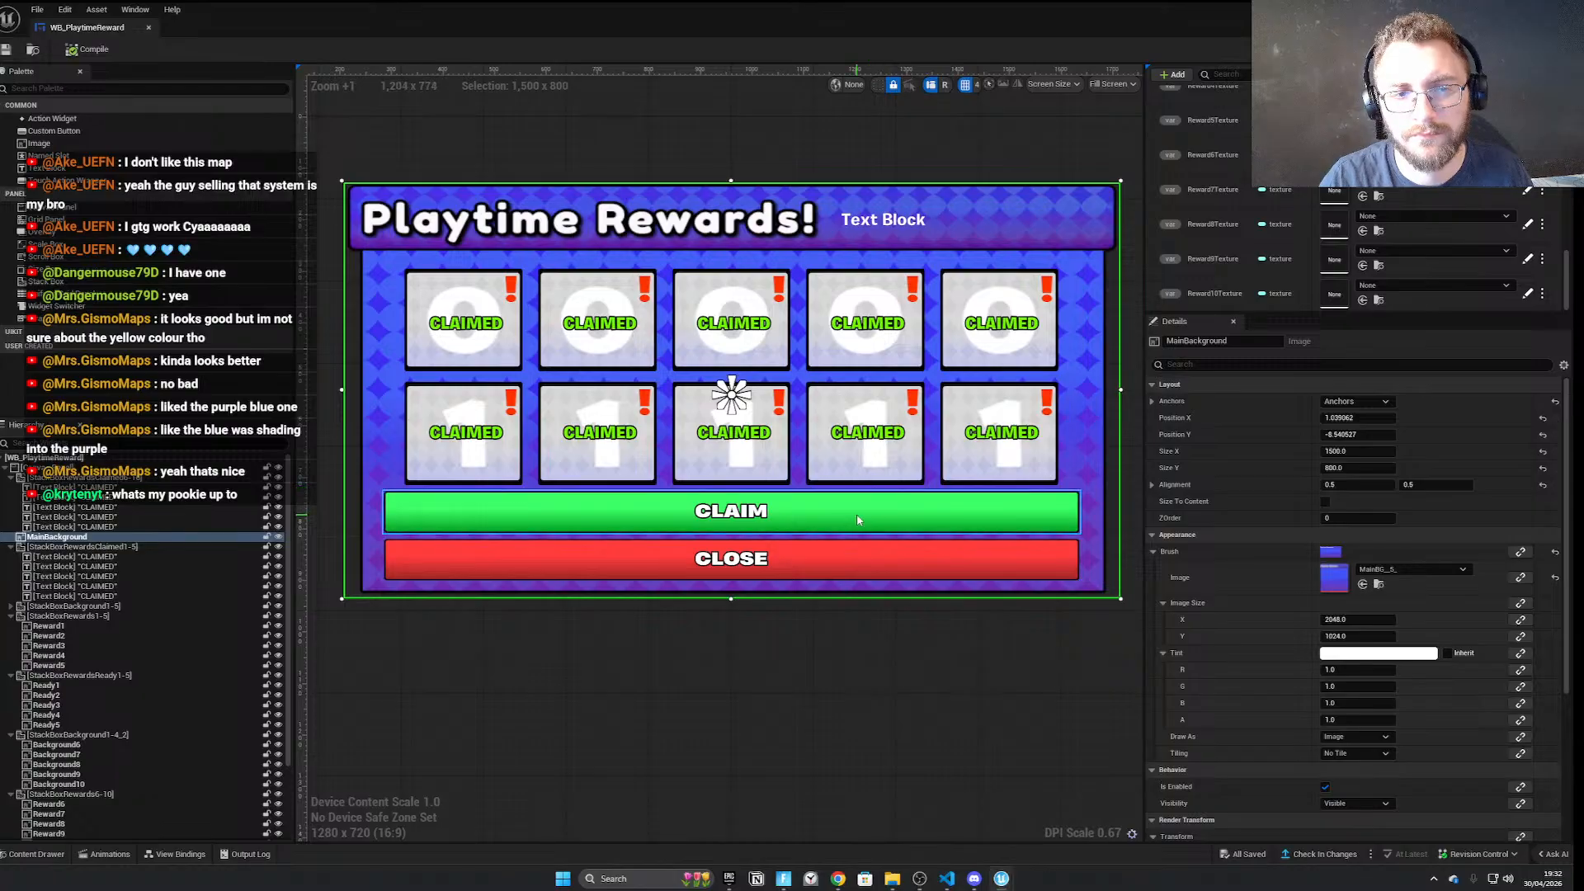
right_click_drag(859, 523, 876, 574)
left_click(725, 704)
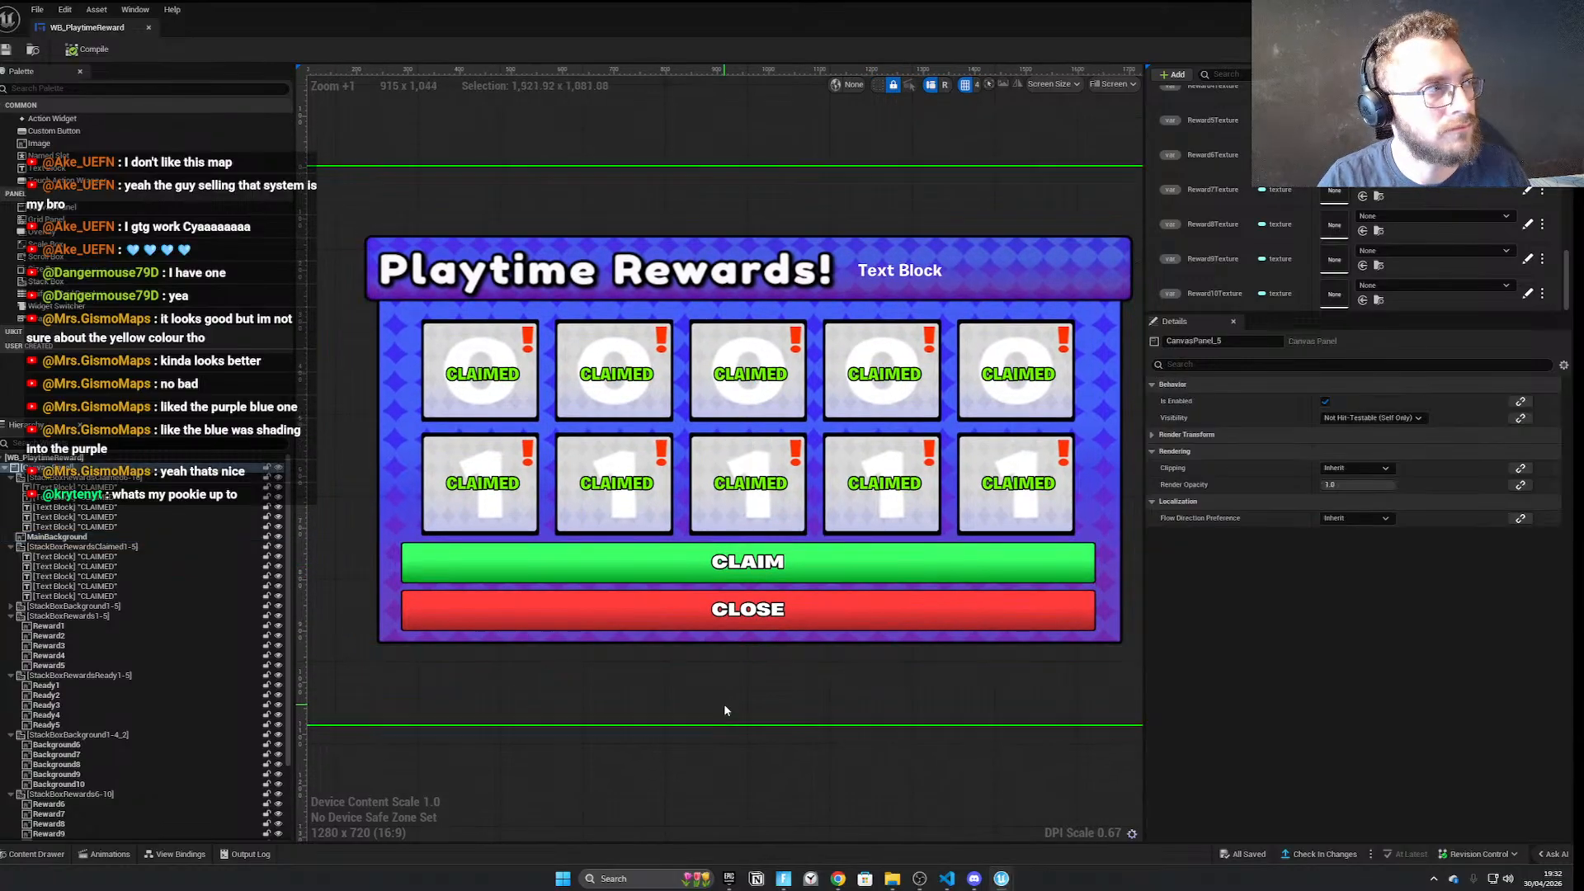
left_click(1026, 269)
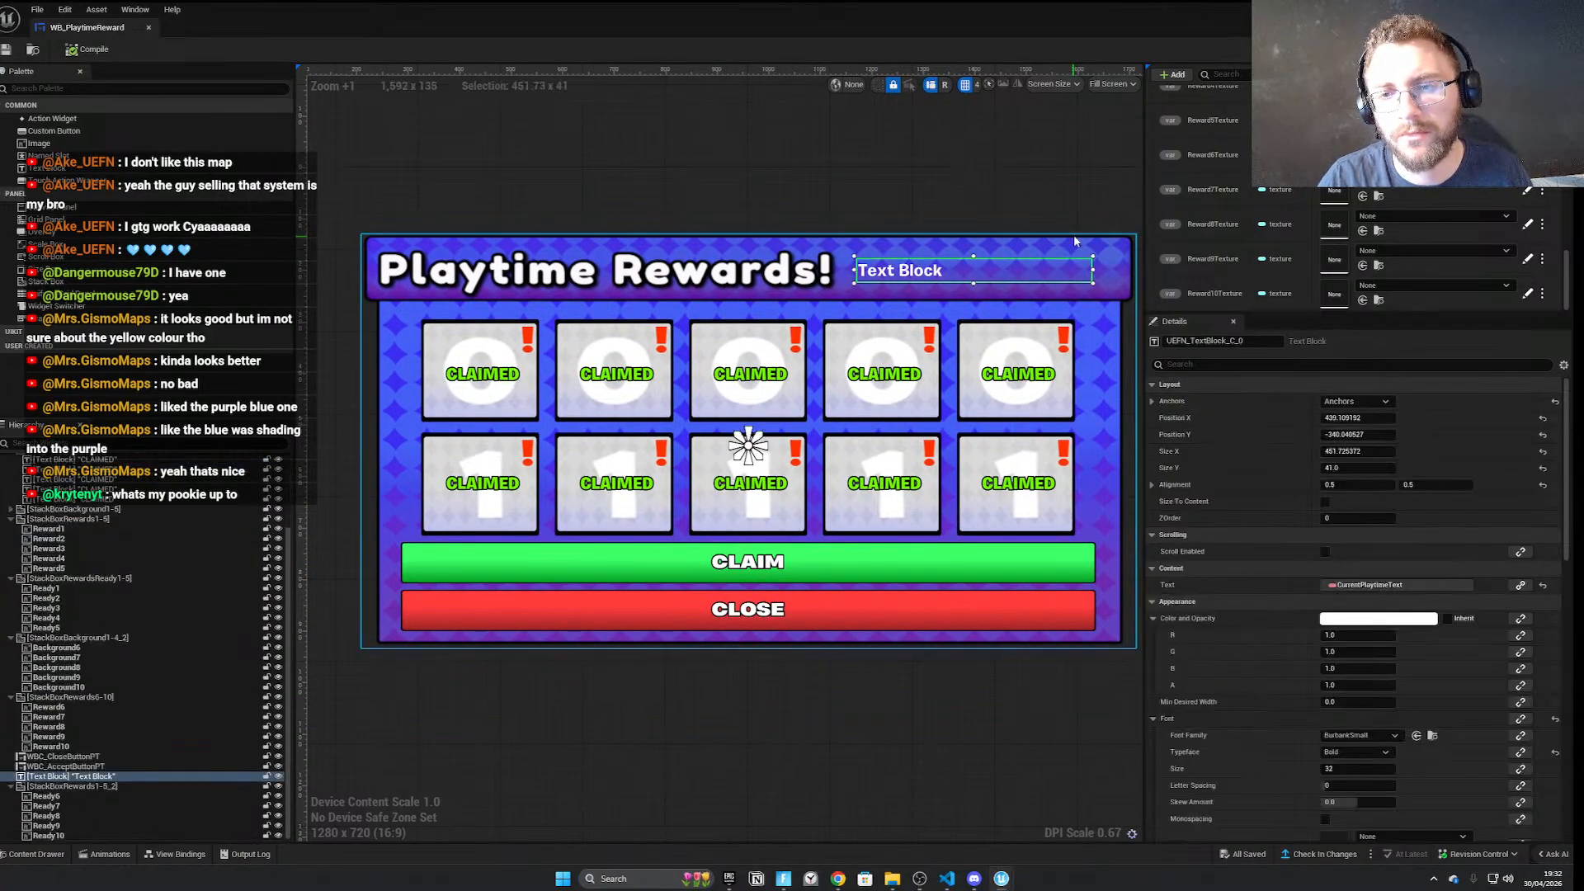
Locate the texture asset used by the MainBackground image in the project's content
left_click(1097, 251)
left_click(1379, 584)
left_click(1512, 8)
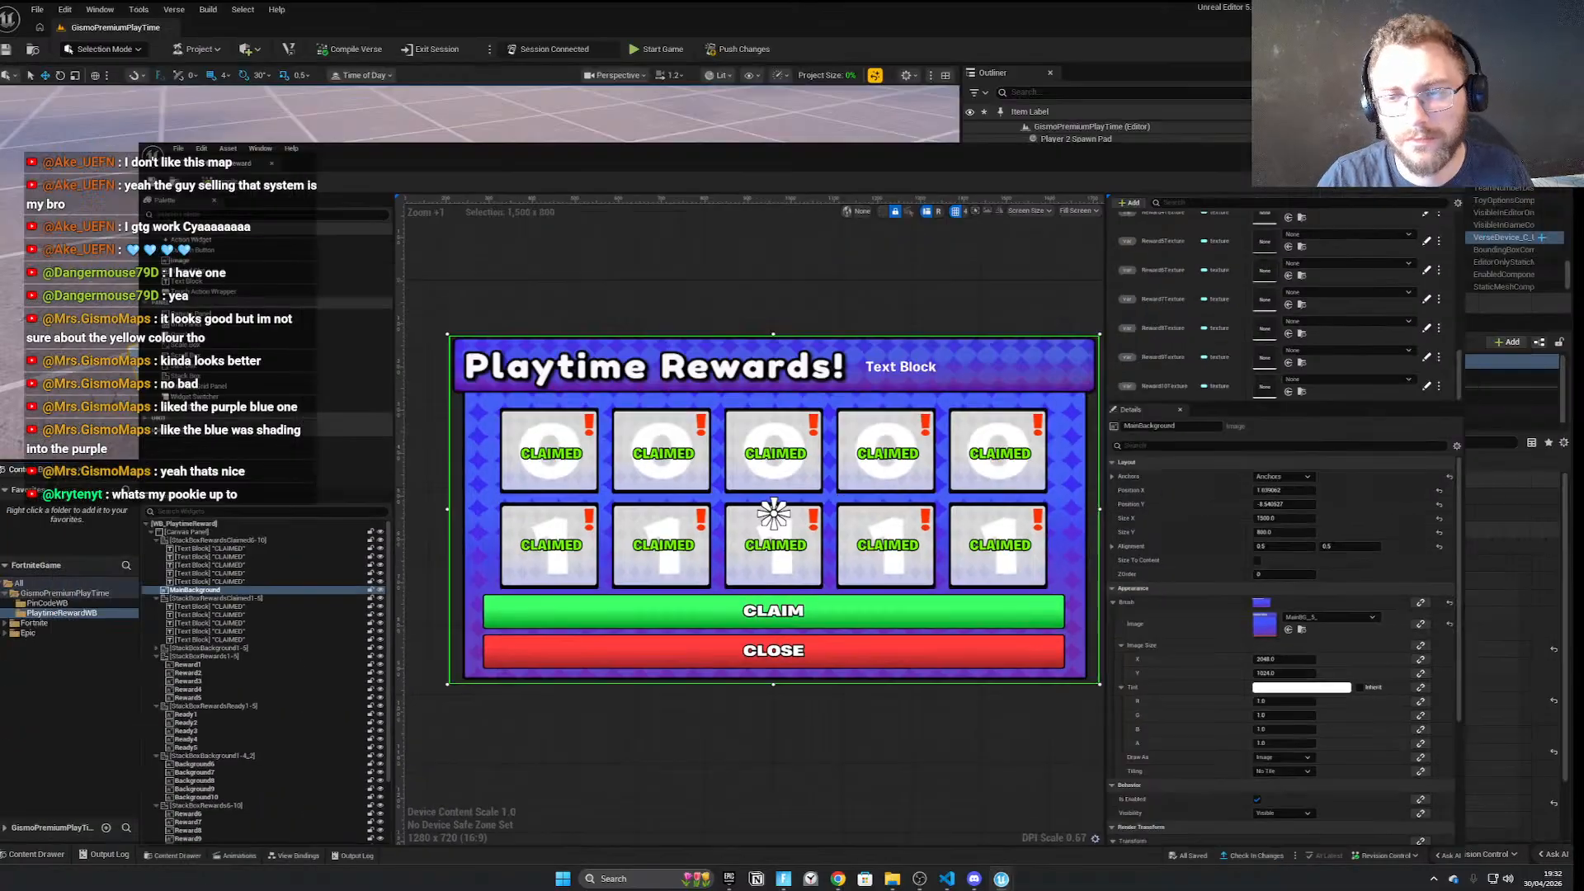
Create a material named MainBG_Mat from the main background texture and open it for editing
right_click(411, 570)
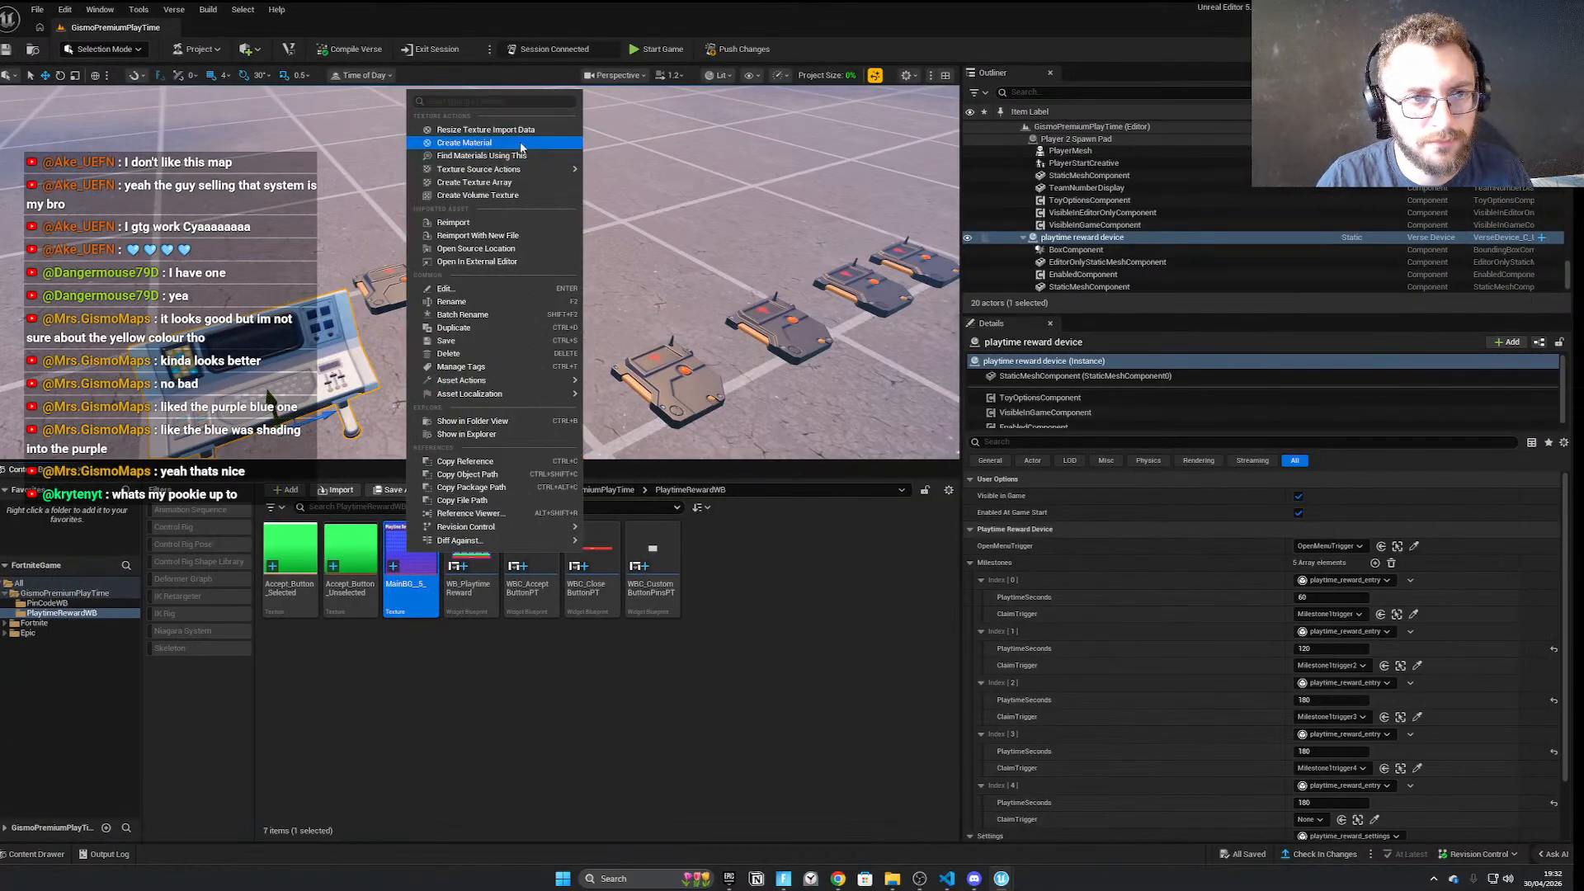
left_click(446, 154)
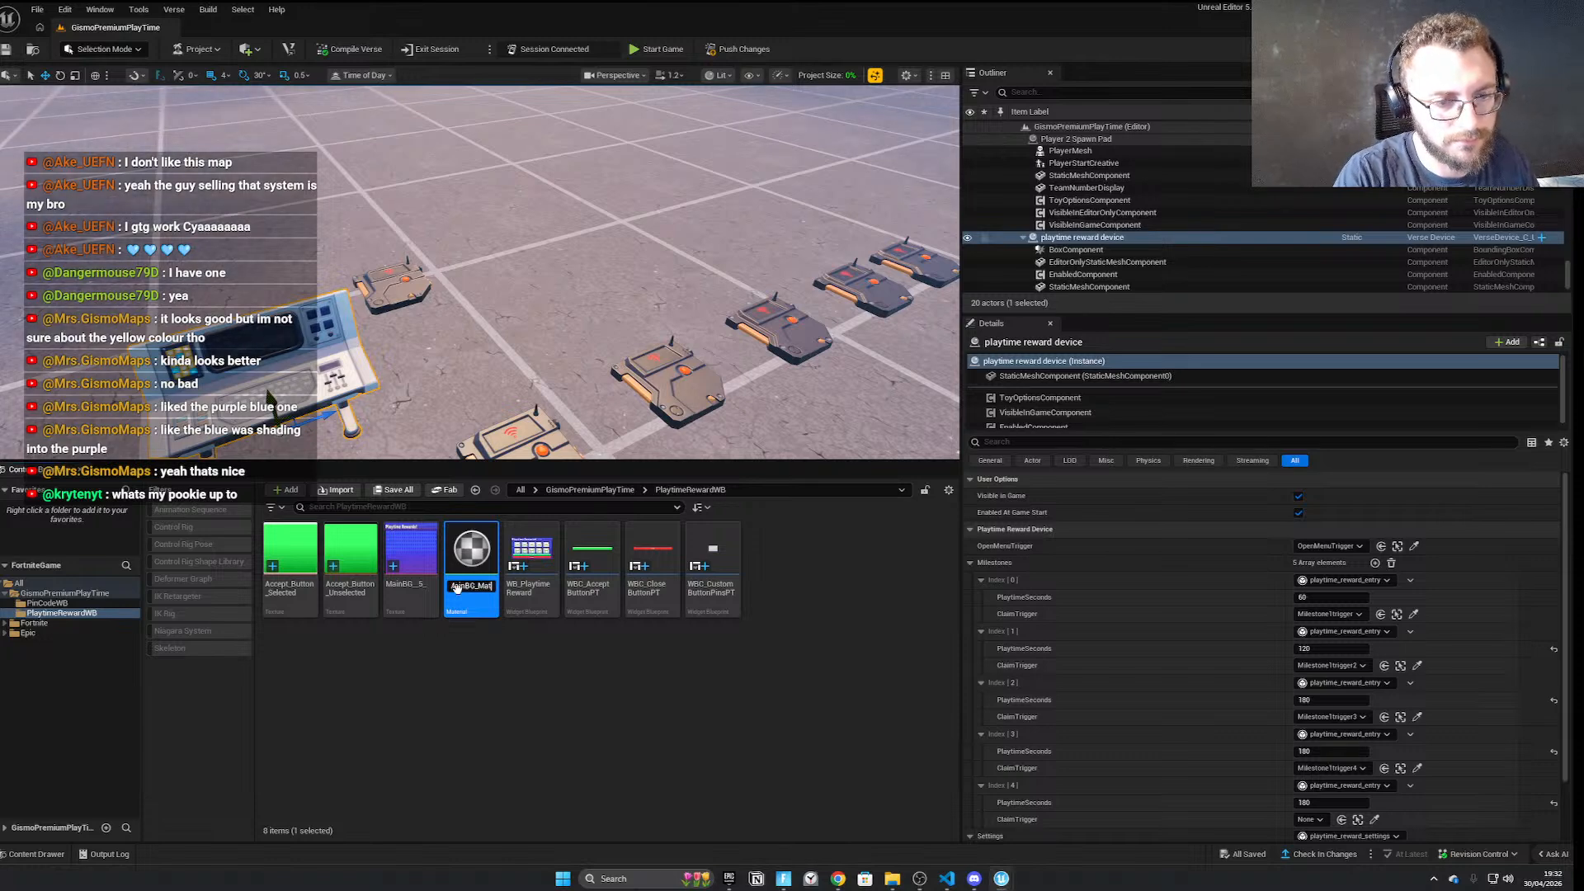
left_click(516, 664)
double_click(469, 561)
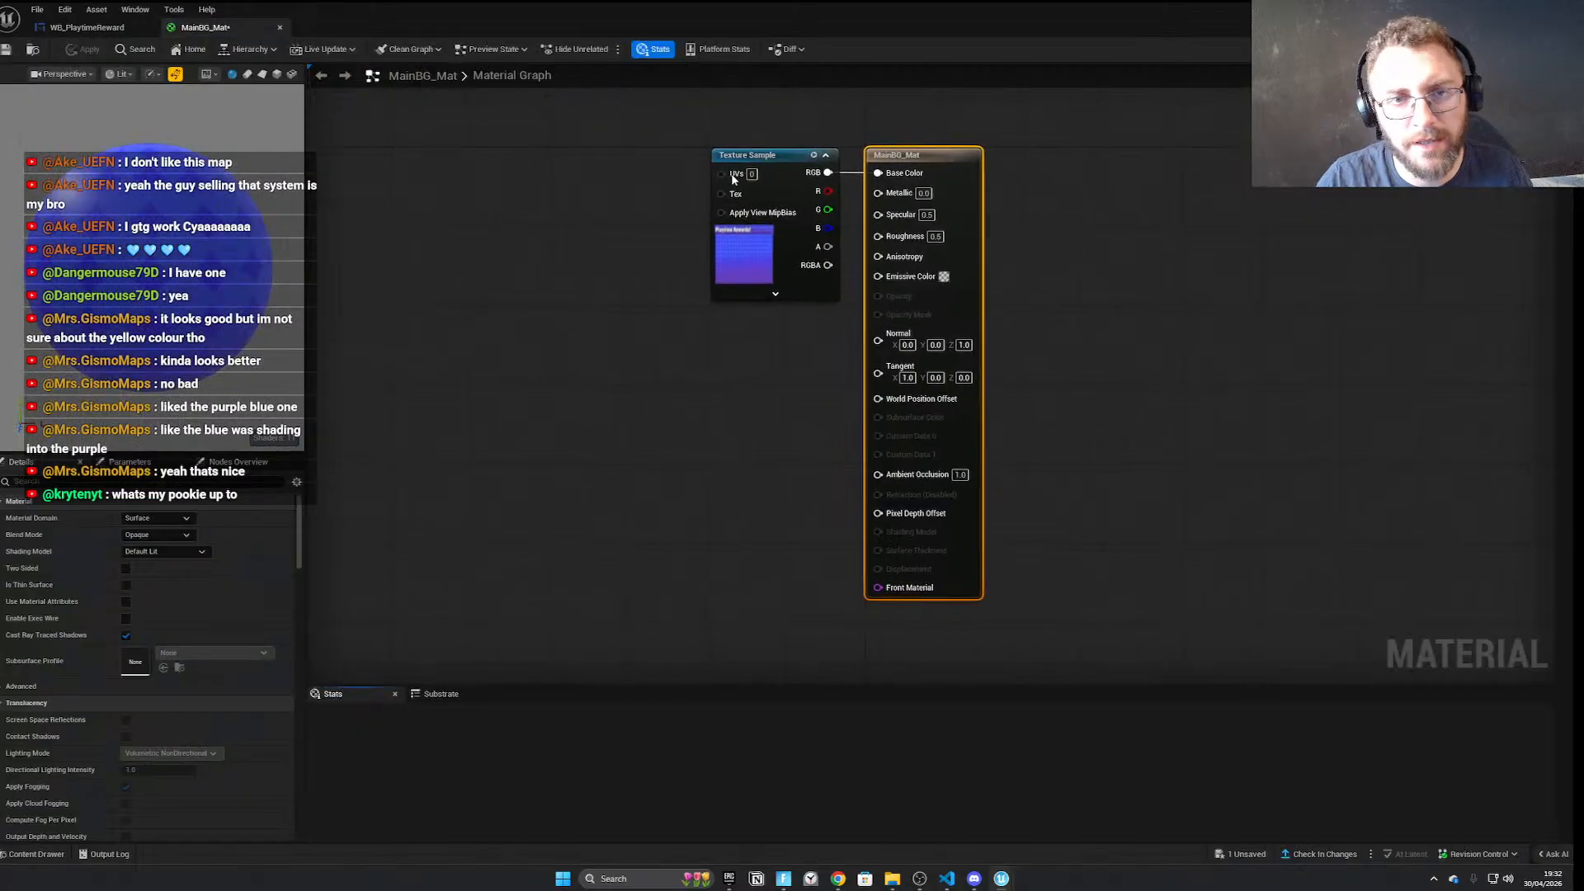
Add a HueShift node to the material graph and connect the texture sample's RGB output to its Hue Shift Percentage input
right_click_drag(733, 179, 831, 273)
left_click_drag(837, 252, 604, 233)
right_click(769, 392)
type("hue")
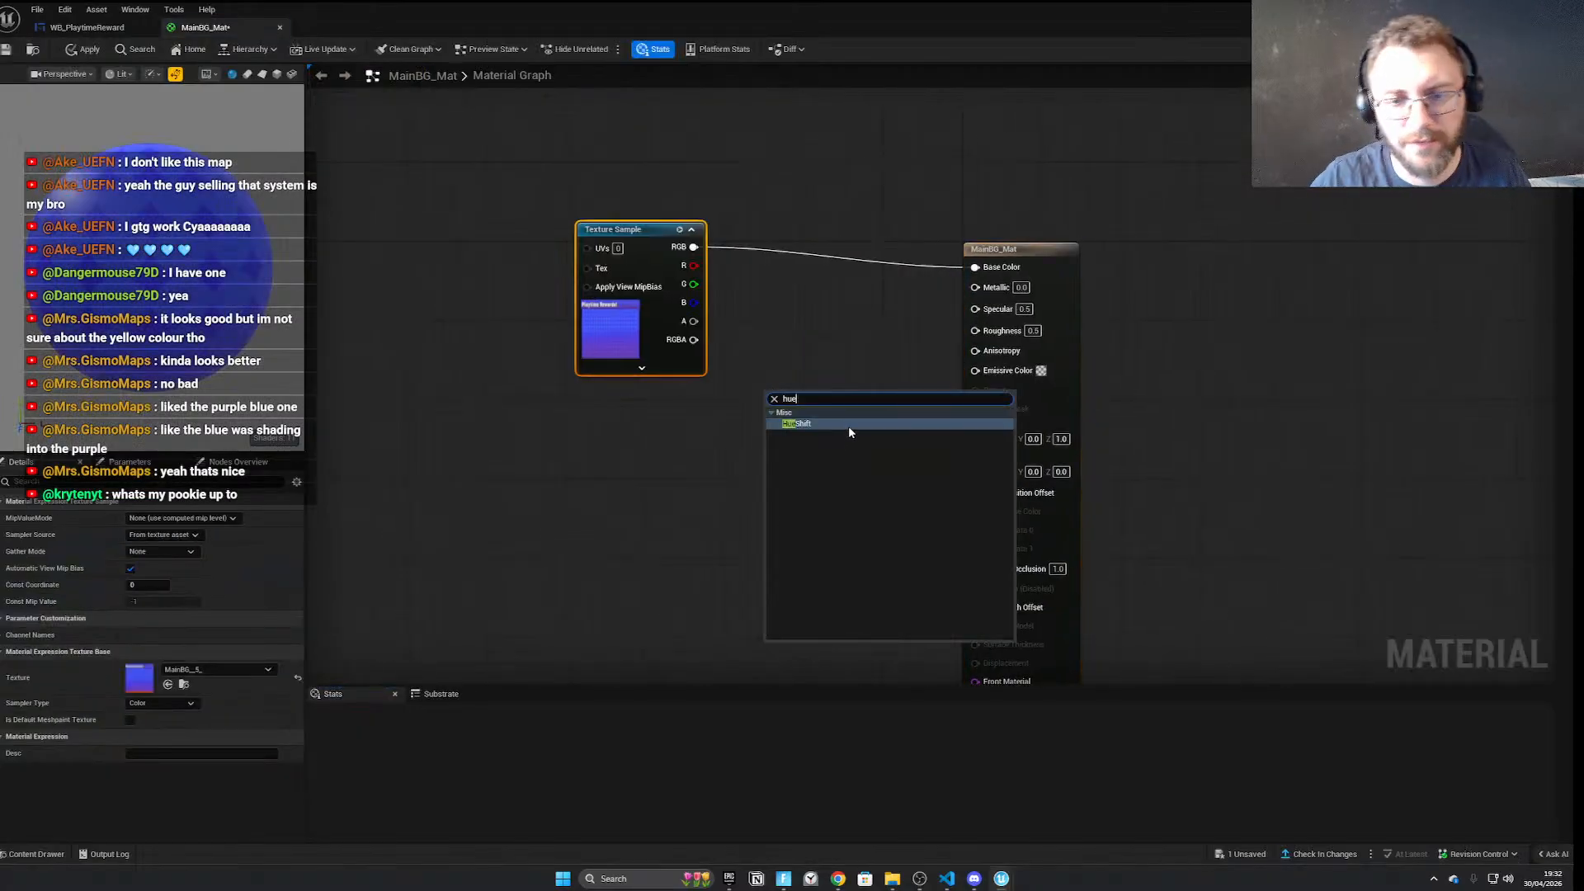
key("Return")
left_click_drag(694, 247, 766, 405)
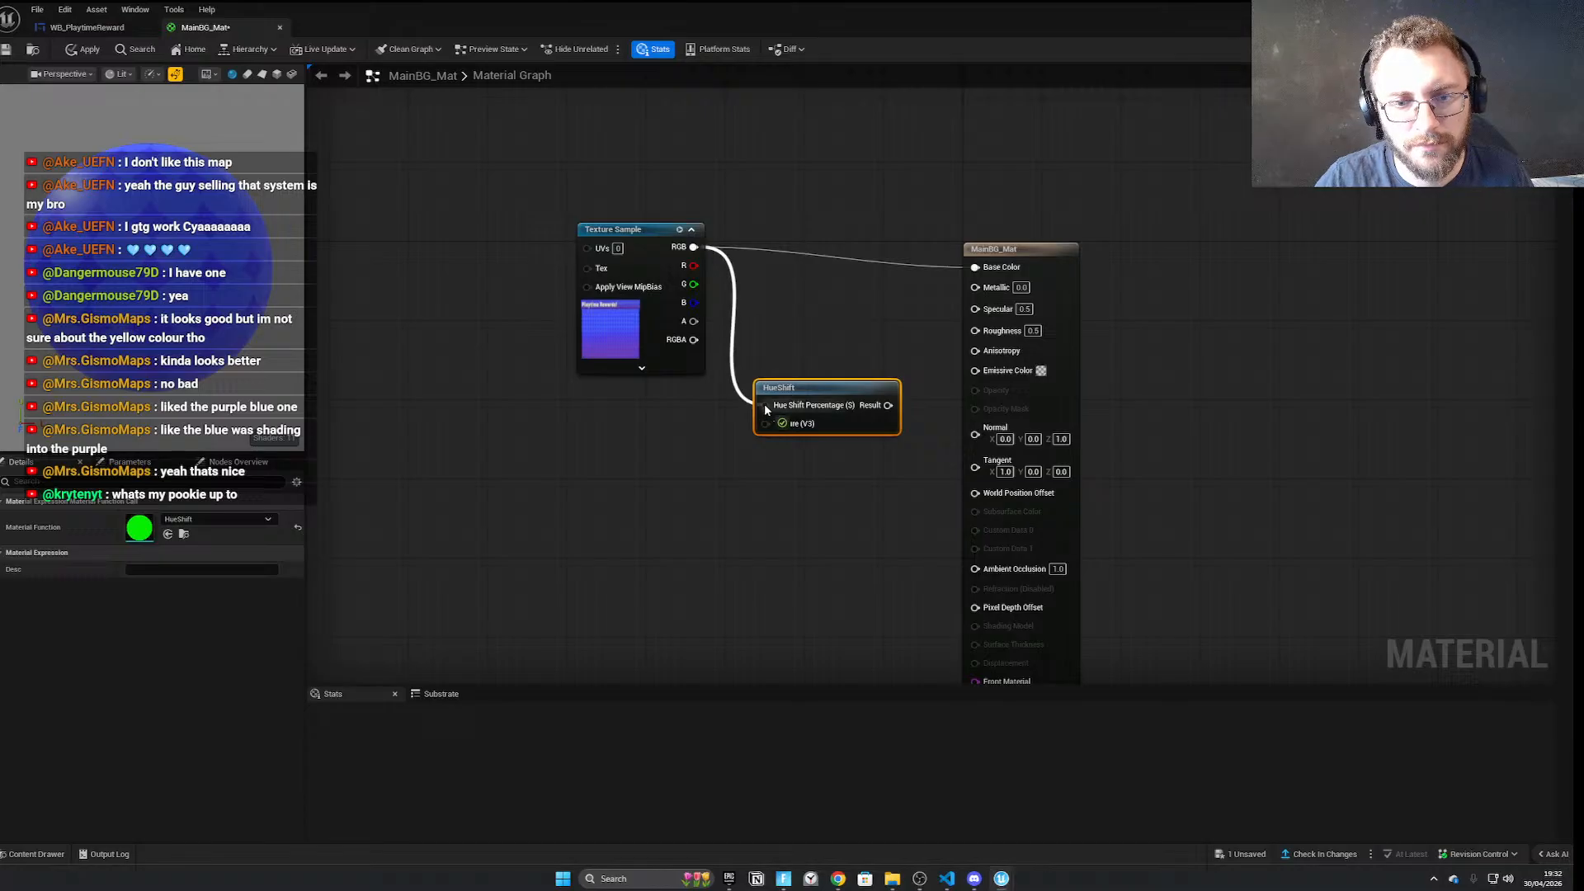
Try a single-value constant as HueShift's Texture input, with the HueShift result linked to Base Color
left_click(641, 459)
left_click_drag(698, 485, 765, 423)
left_click_drag(887, 405, 982, 268)
left_click(647, 431)
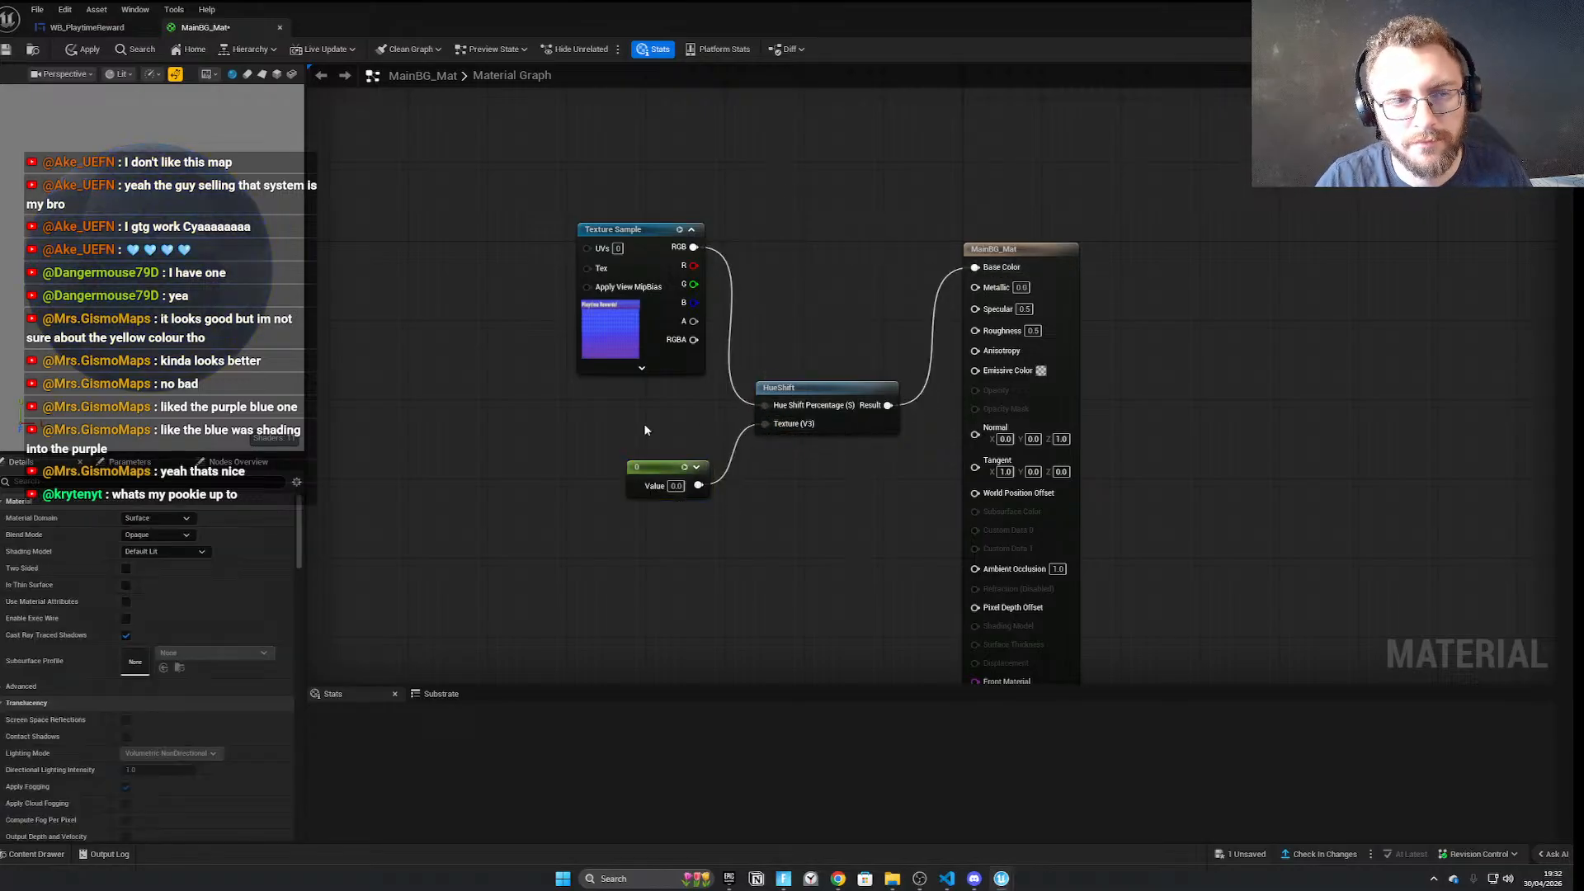
left_click(682, 485)
type("3")
left_click(652, 471)
key("Delete")
Add a three-component constant vector below the texture sample and connect it to HueShift's Texture input
left_click(644, 477)
left_click_drag(757, 494, 765, 423)
left_click_drag(653, 514, 573, 485)
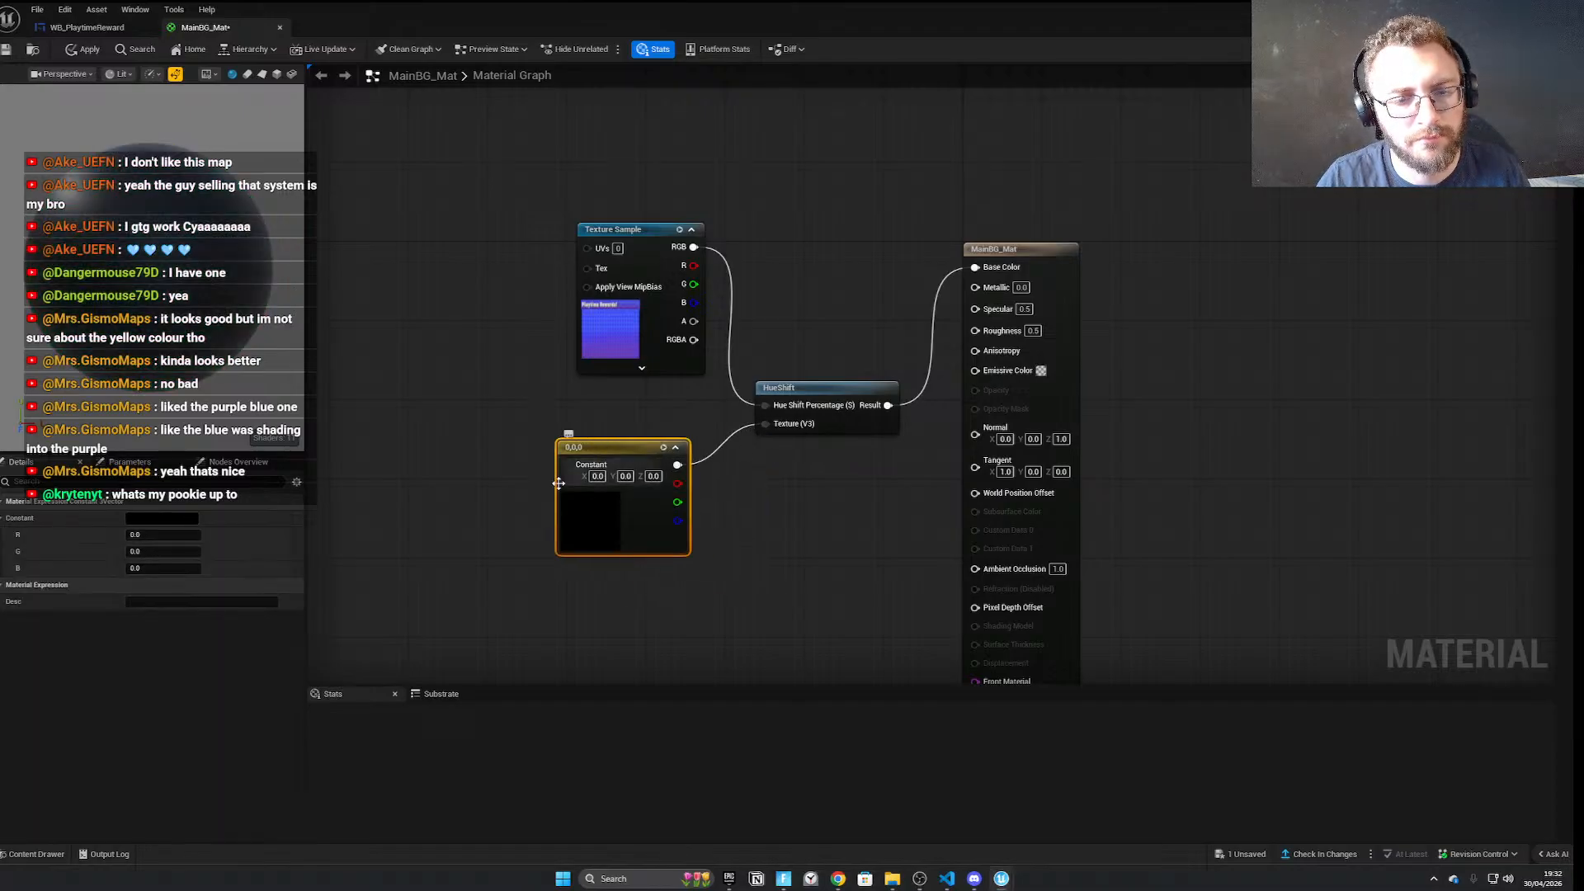
Switch the material domain to User Interface and save the material with the HueShift result feeding Final Color
left_click(566, 297)
left_click(157, 518)
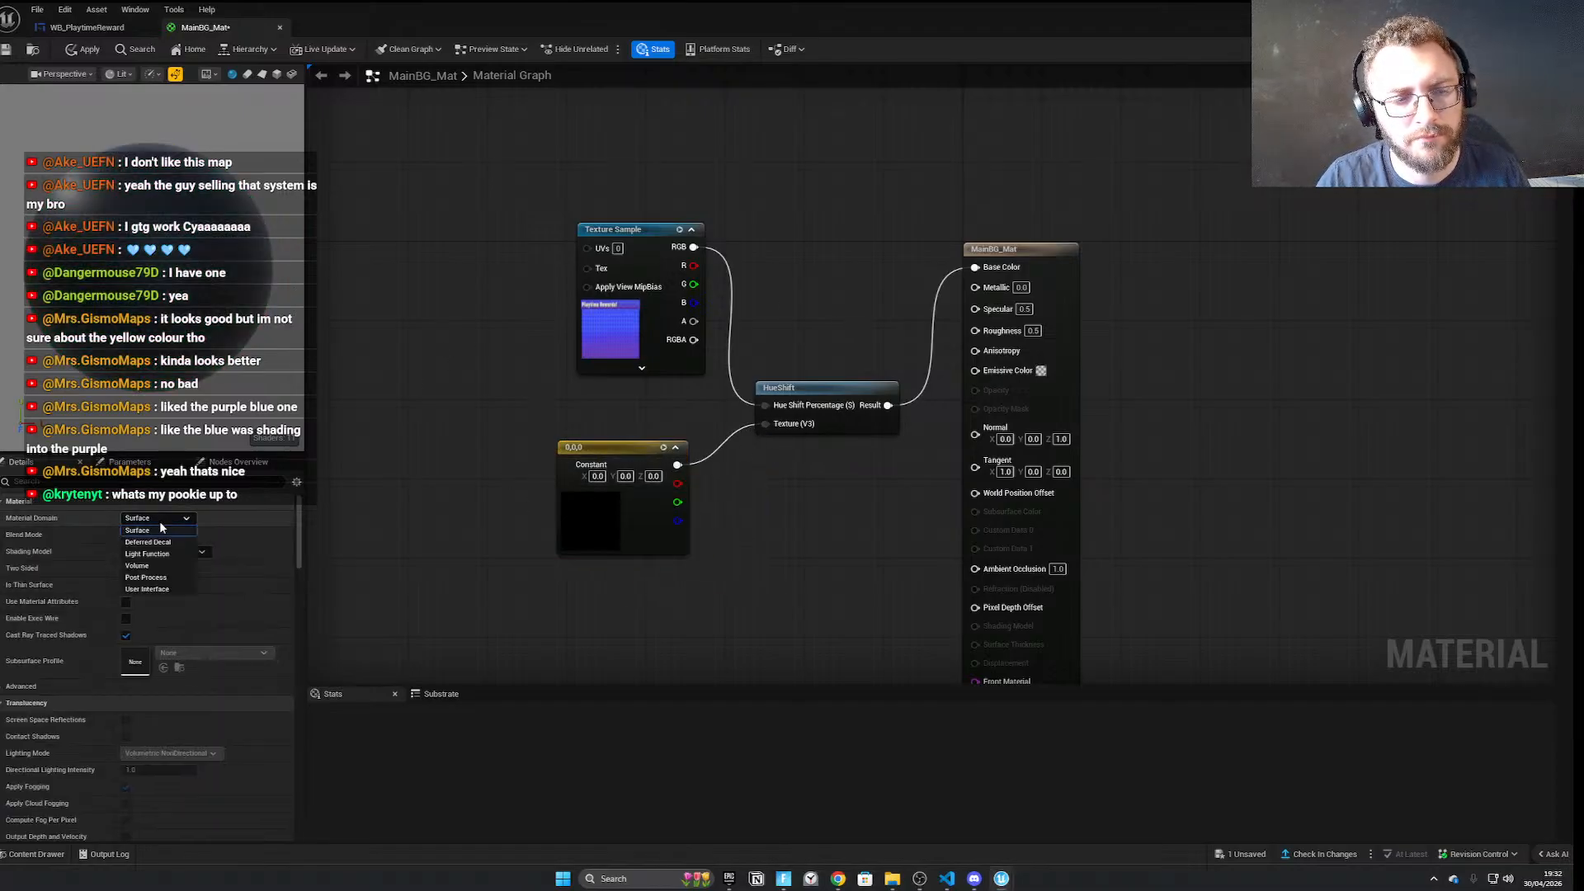
left_click(157, 586)
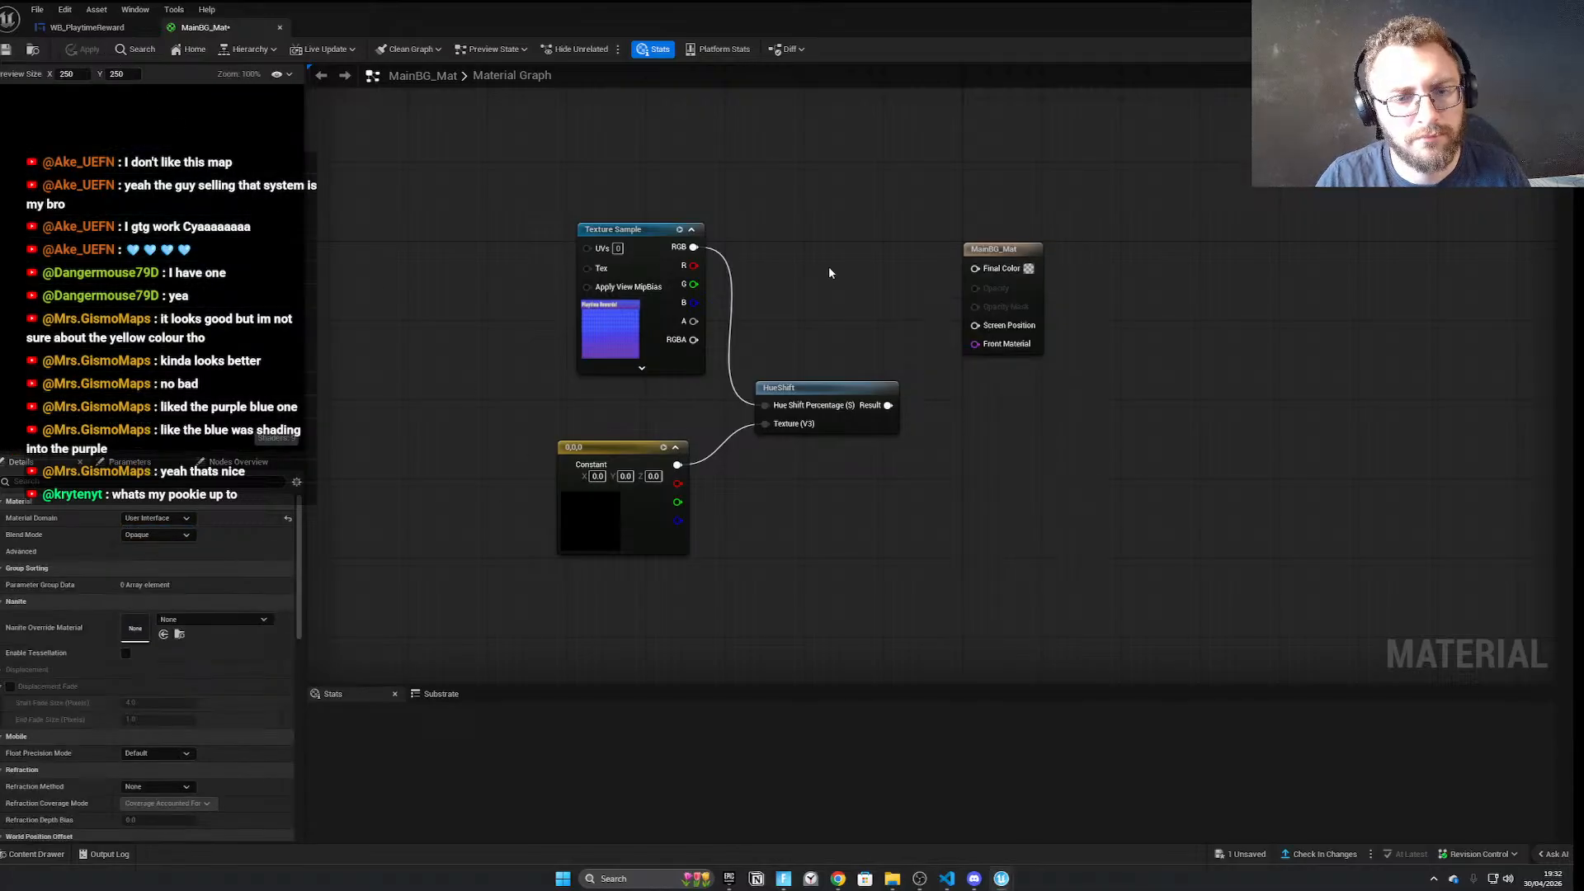
left_click_drag(888, 407, 958, 268)
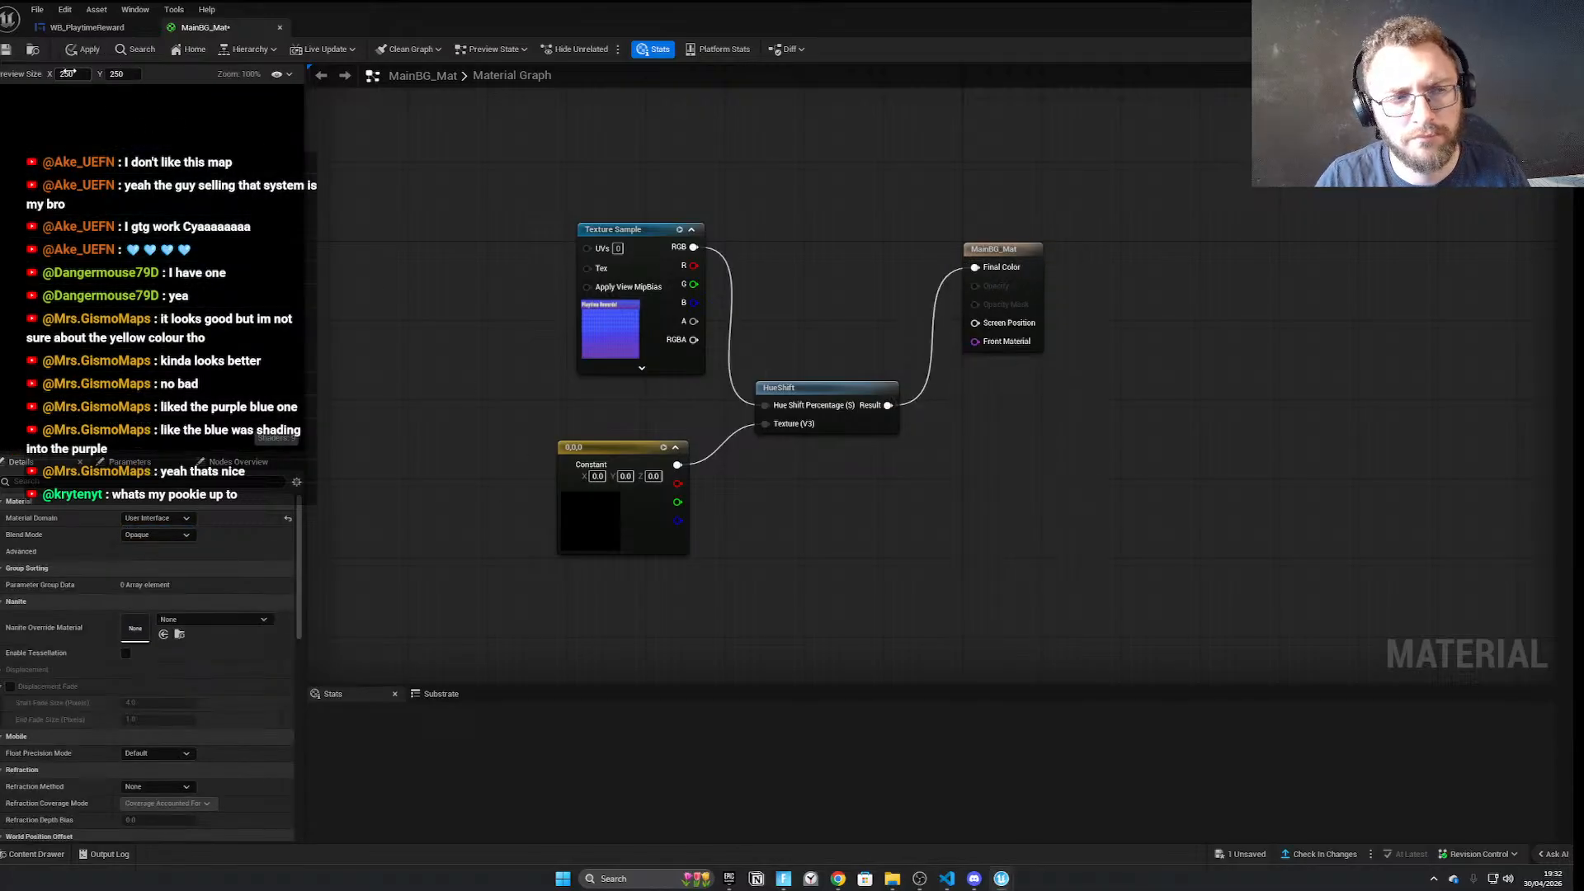
key("ctrl+s")
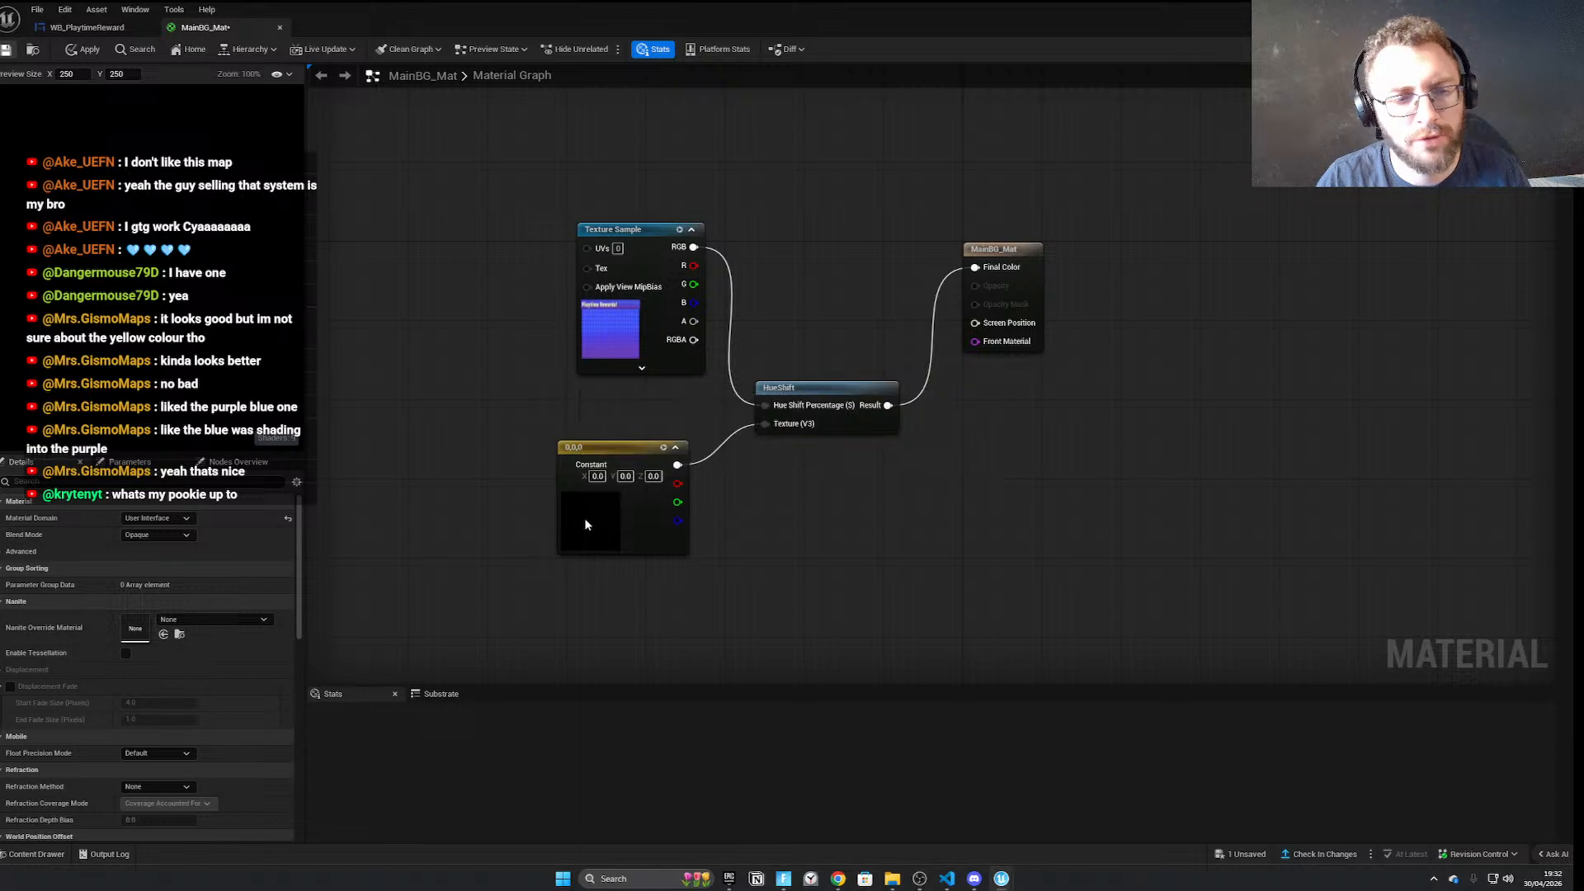
Try pink, light blue, red and yellow as the constant vector's colour
left_click(583, 518)
left_click(160, 518)
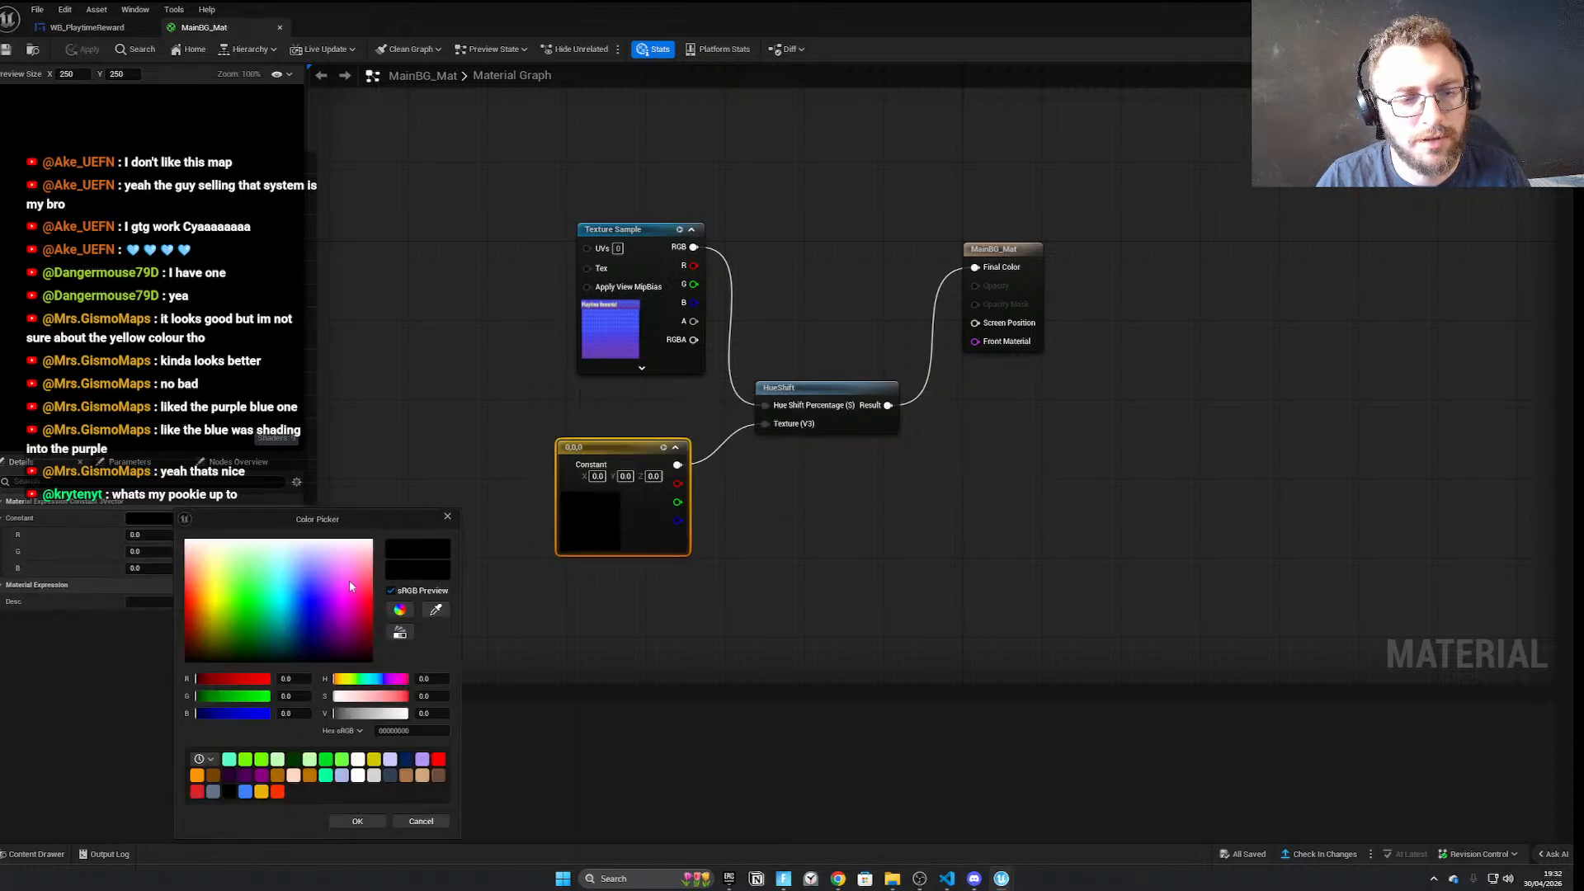
left_click(348, 582)
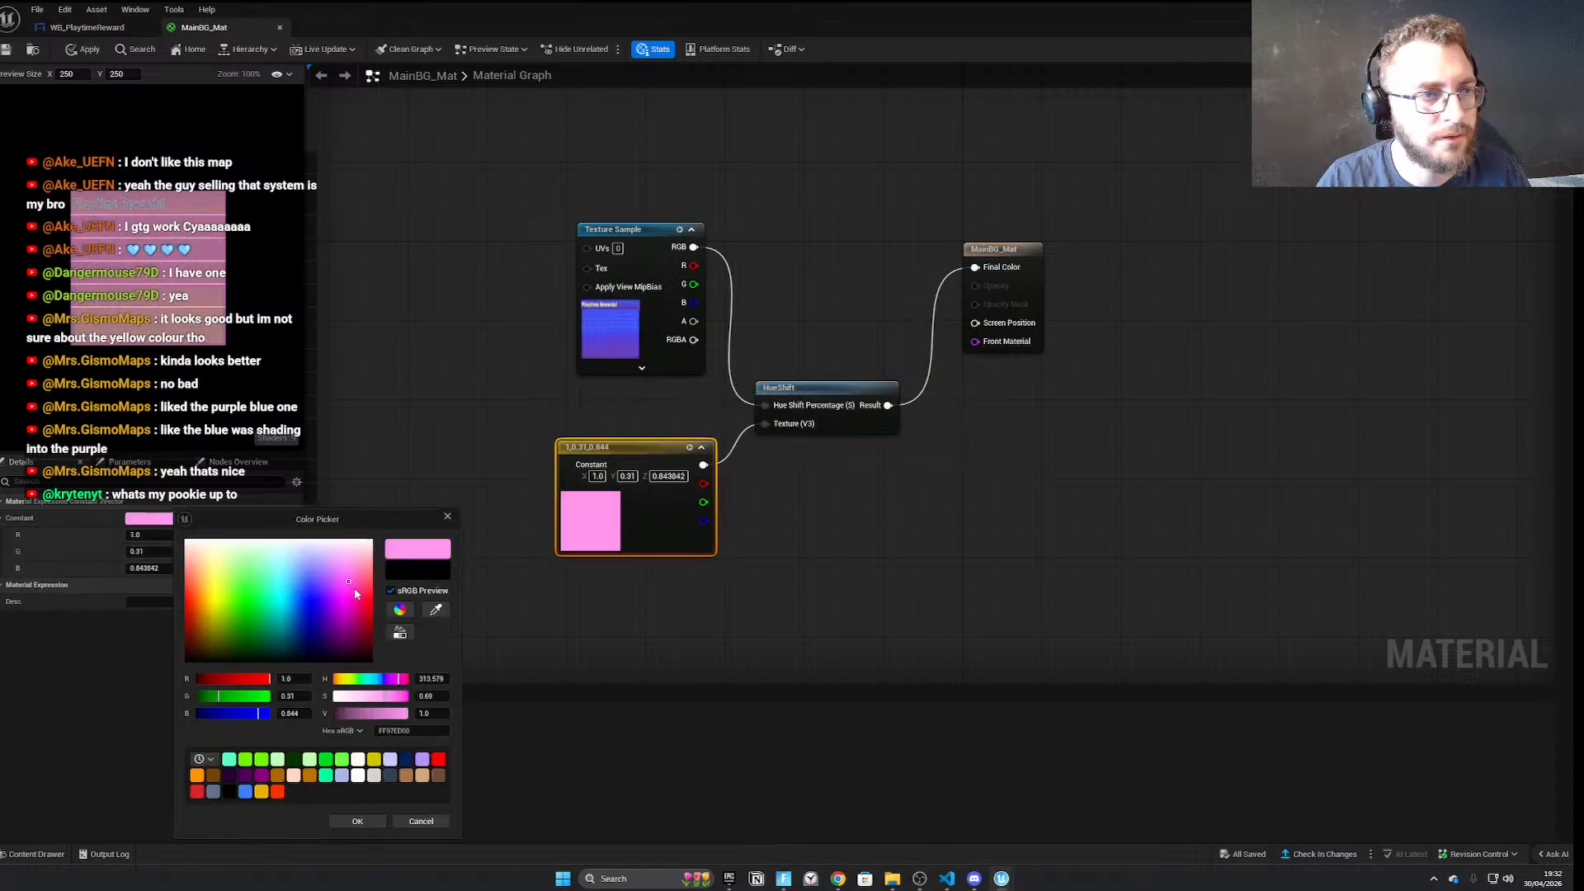
left_click(323, 589)
left_click(287, 575)
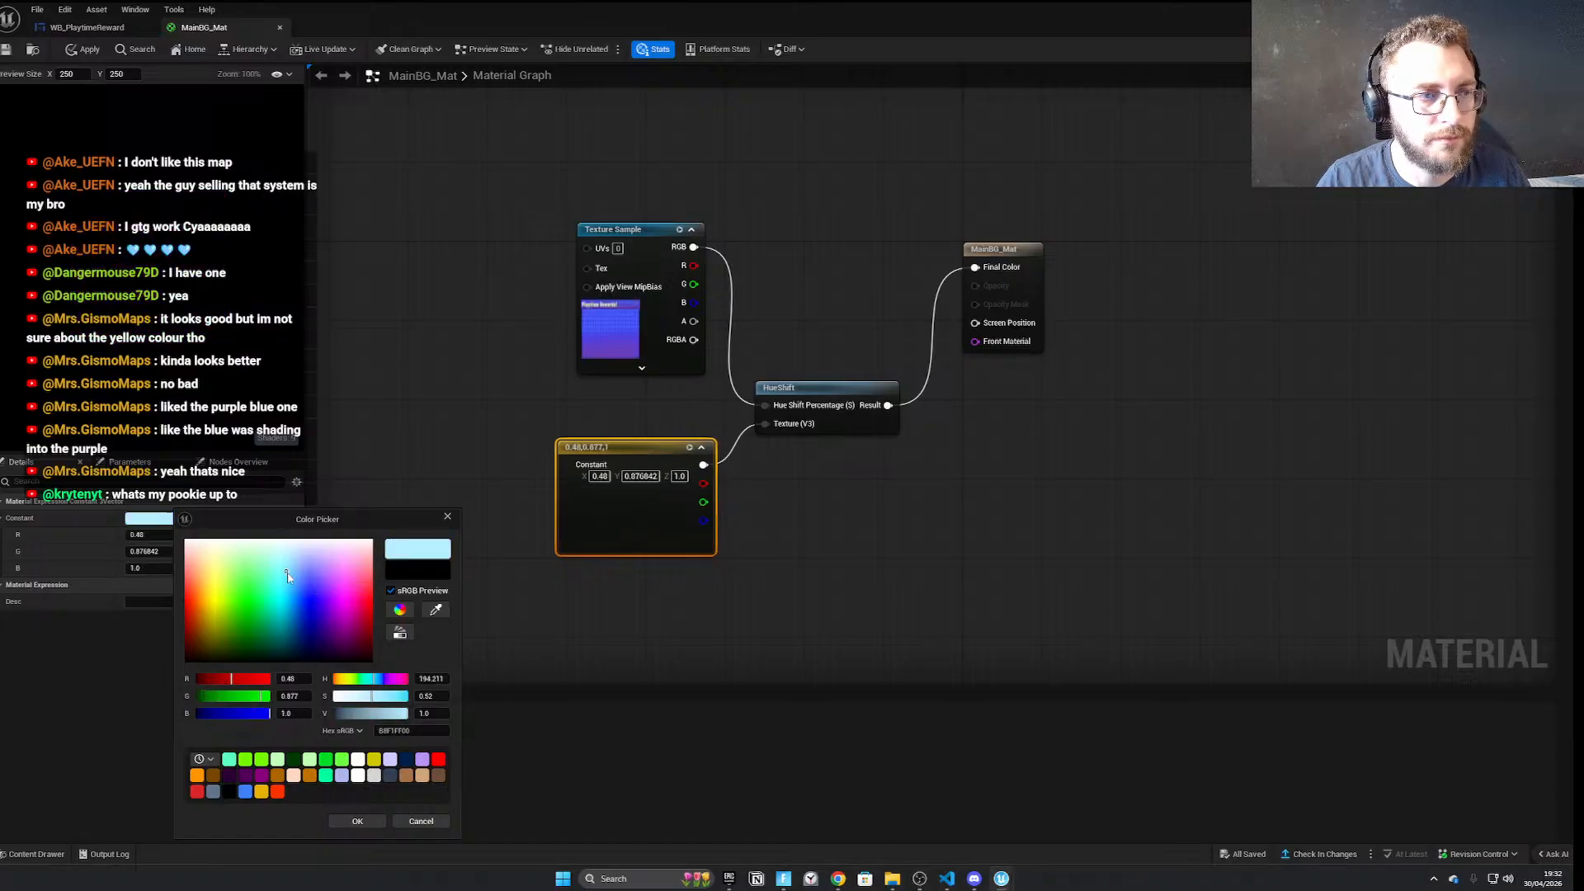
left_click(250, 566)
left_click(186, 540)
left_click_drag(201, 598, 185, 607)
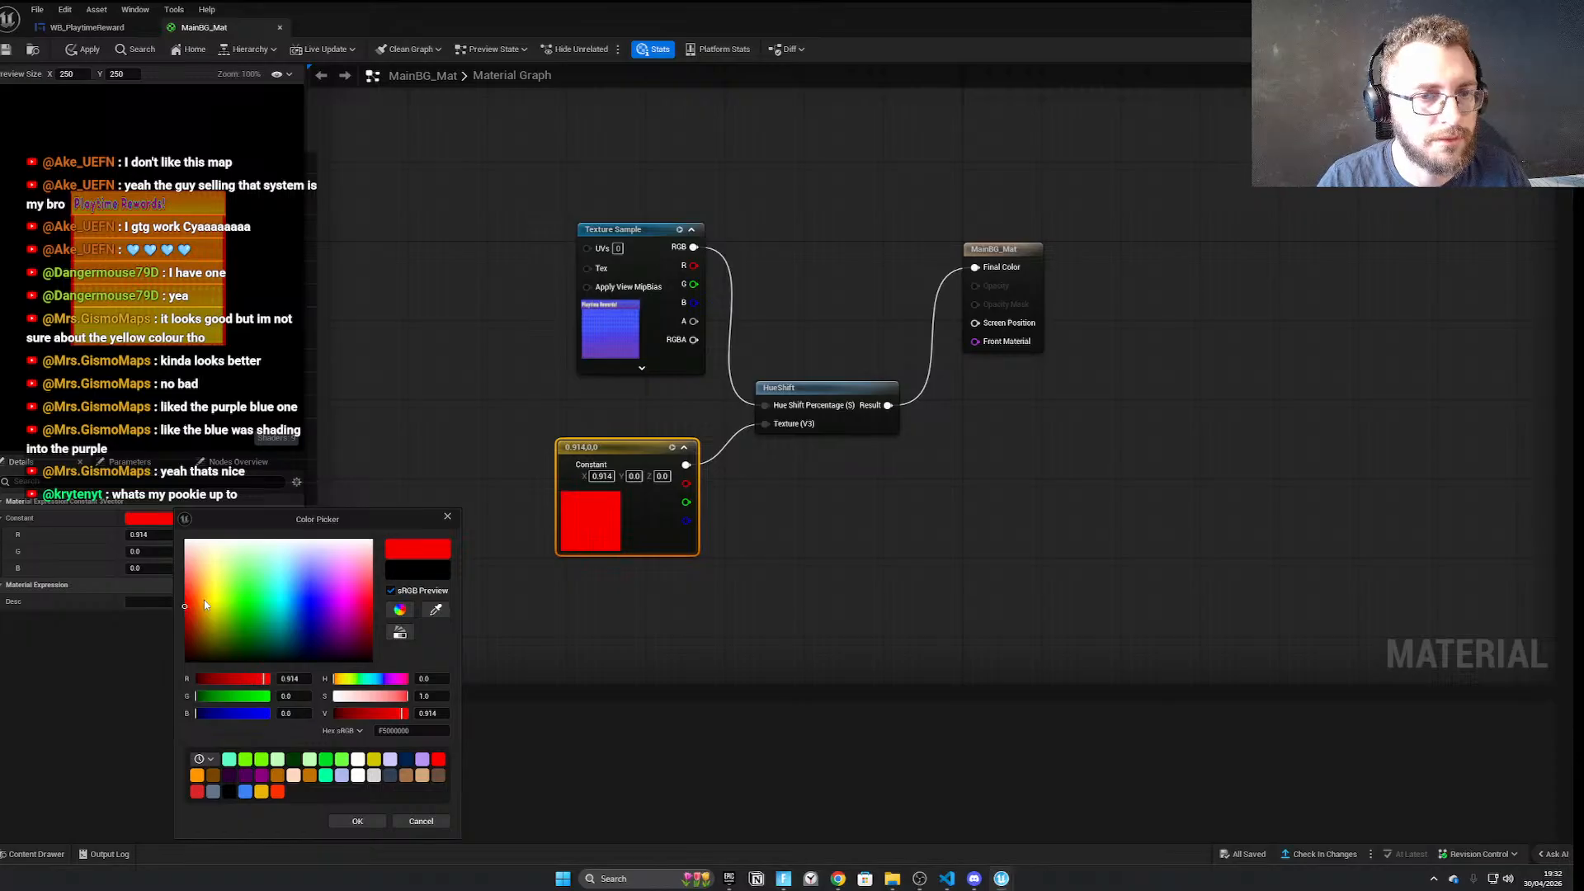
left_click(220, 601)
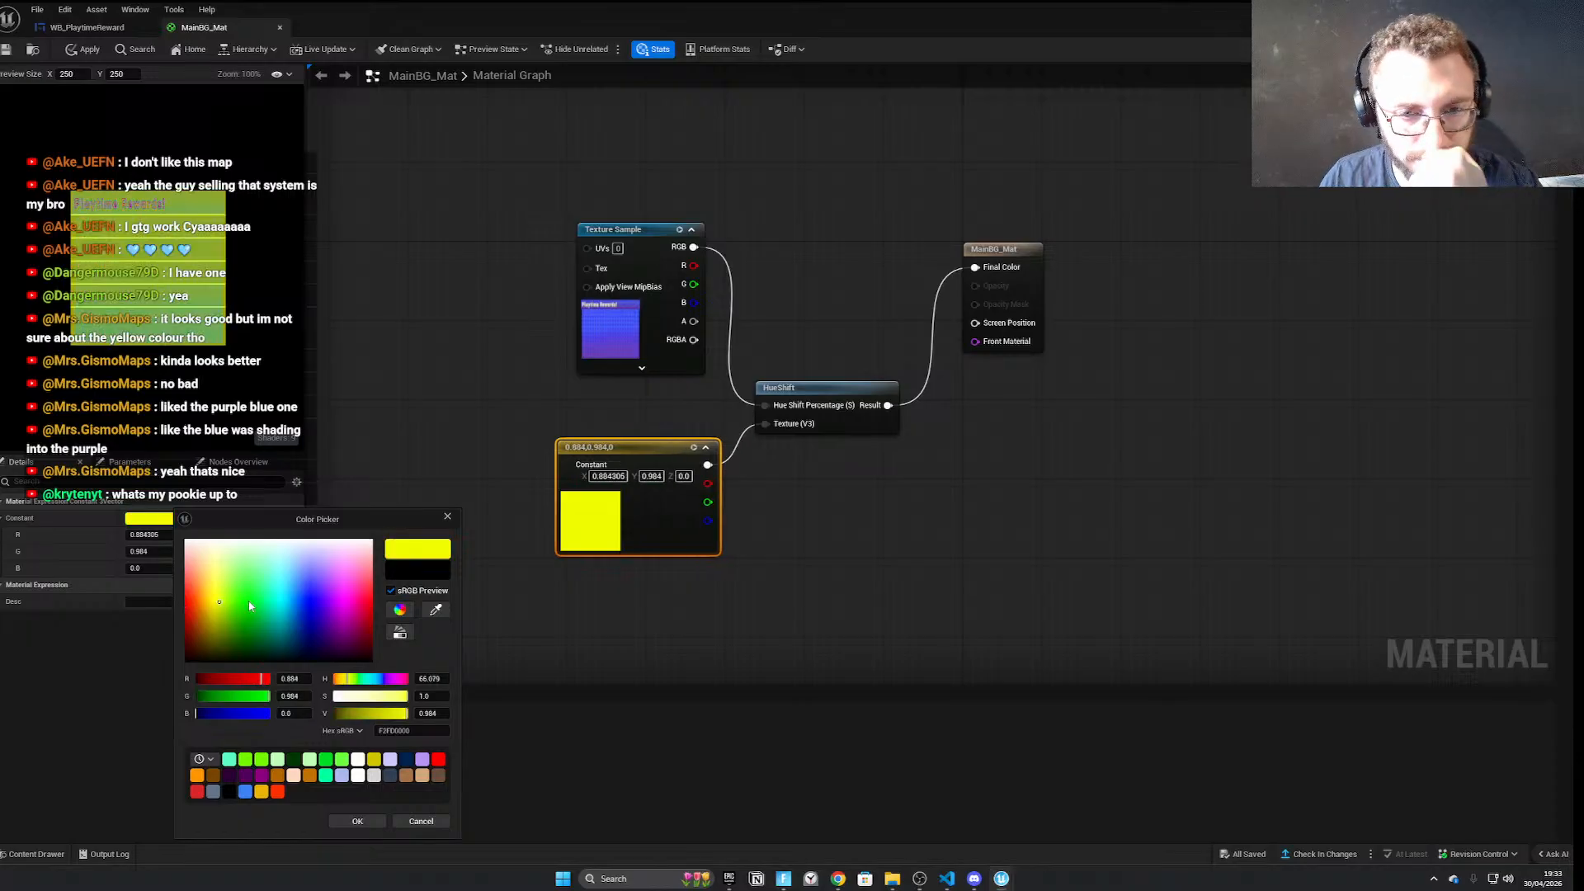
Rearrange the nodes and swap HueShift's inputs so the constant drives Hue Shift Percentage and the texture's RGB feeds Texture
left_click_drag(627, 446, 499, 271)
left_click_drag(637, 231, 565, 460)
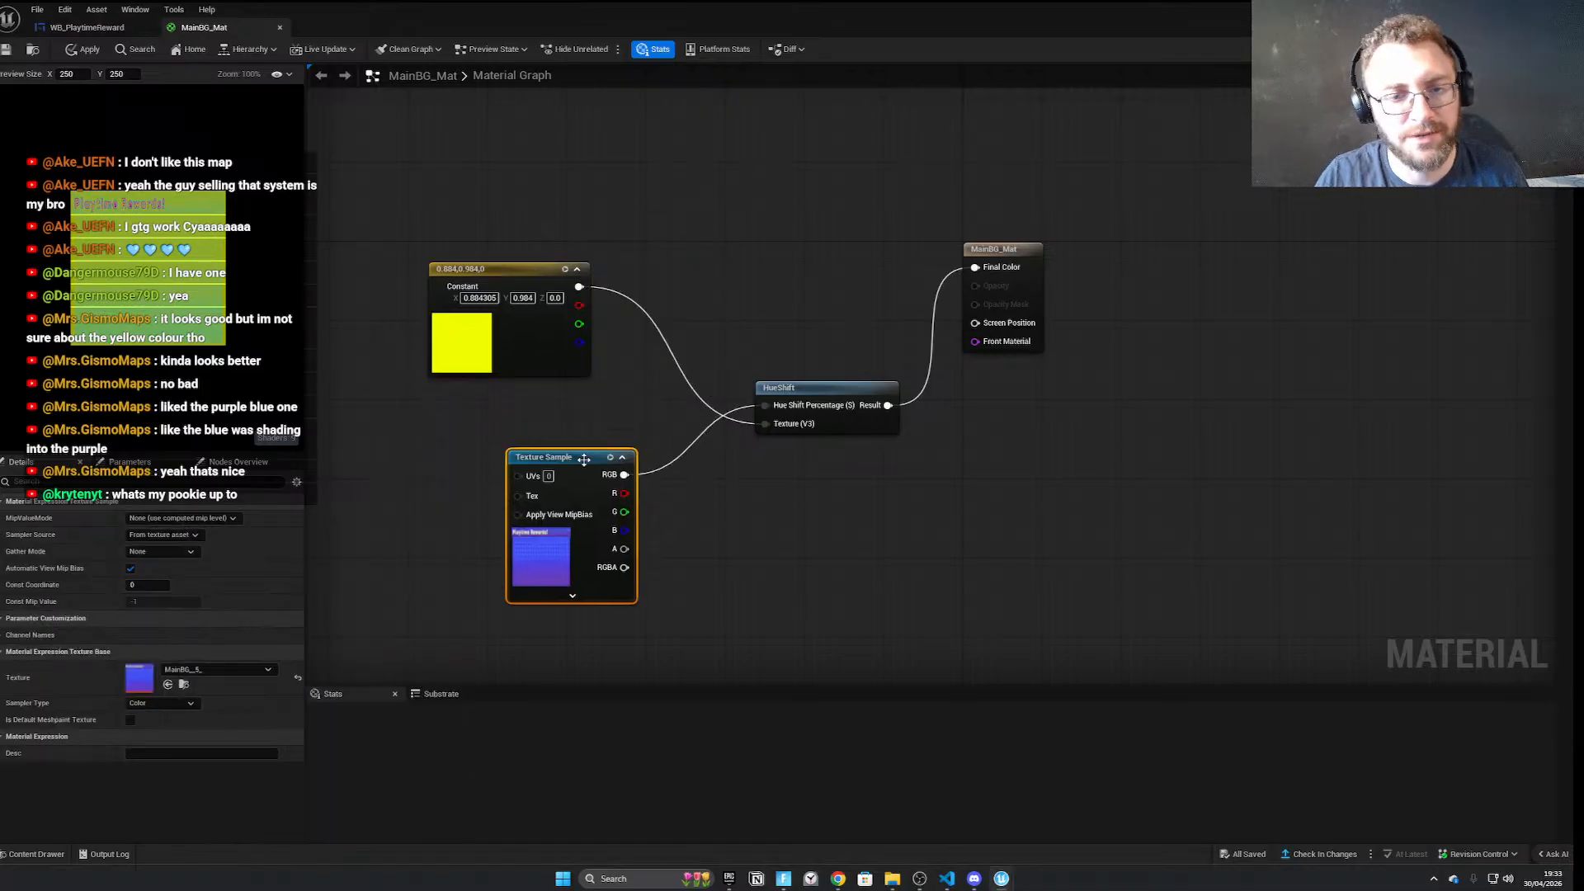
left_click_drag(579, 286, 761, 406)
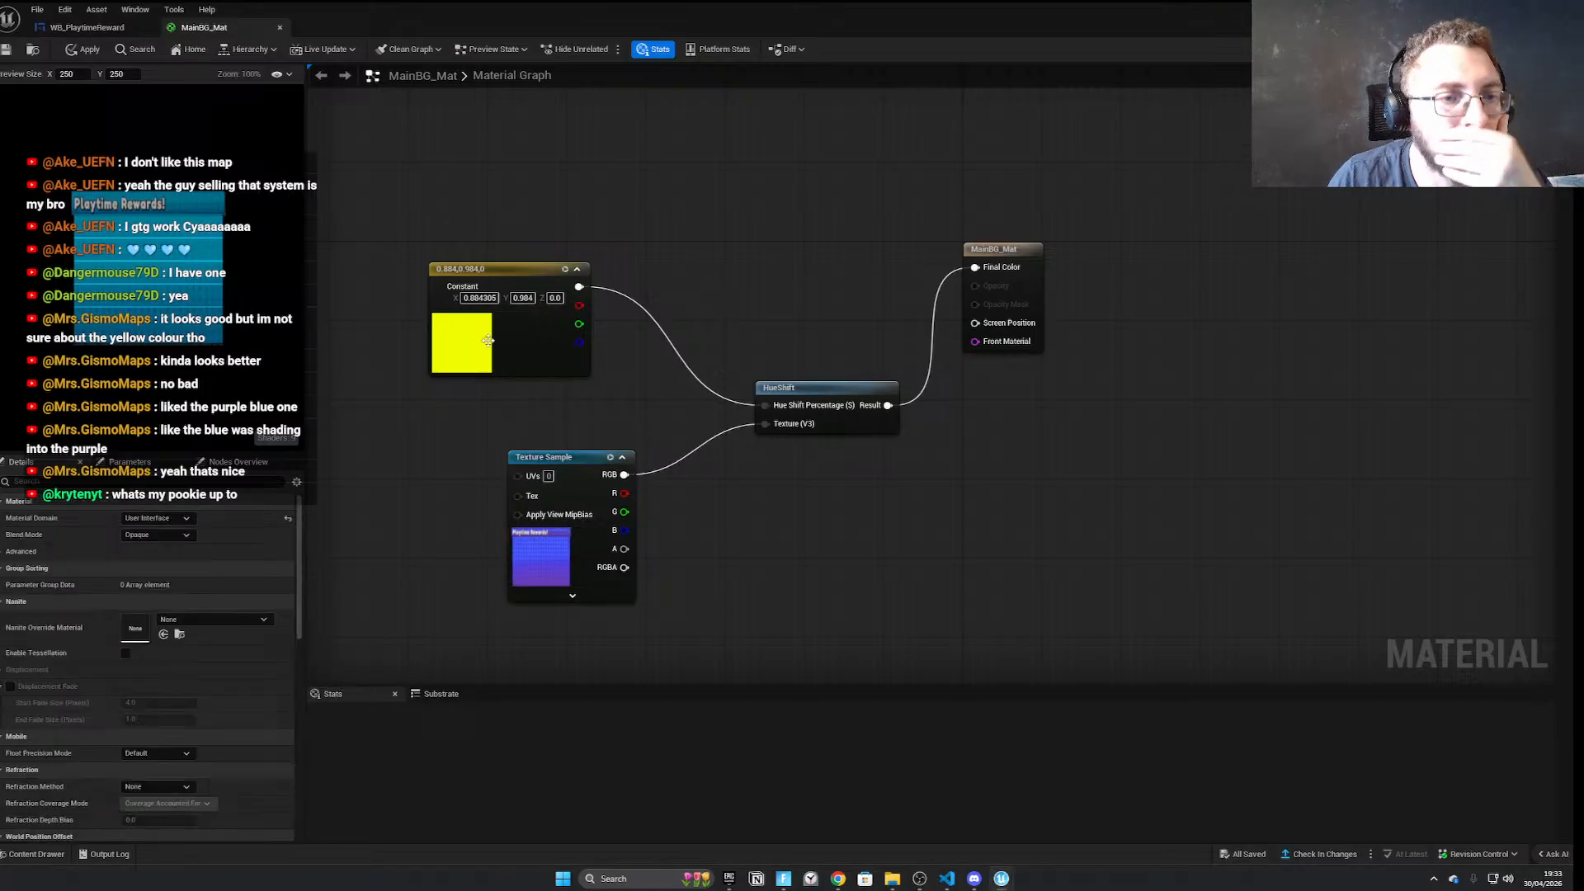
Set the constant vector to purple, about 0.455, 0.09, 1.0, and save the material
left_click(511, 326)
left_click(138, 518)
left_click(231, 599)
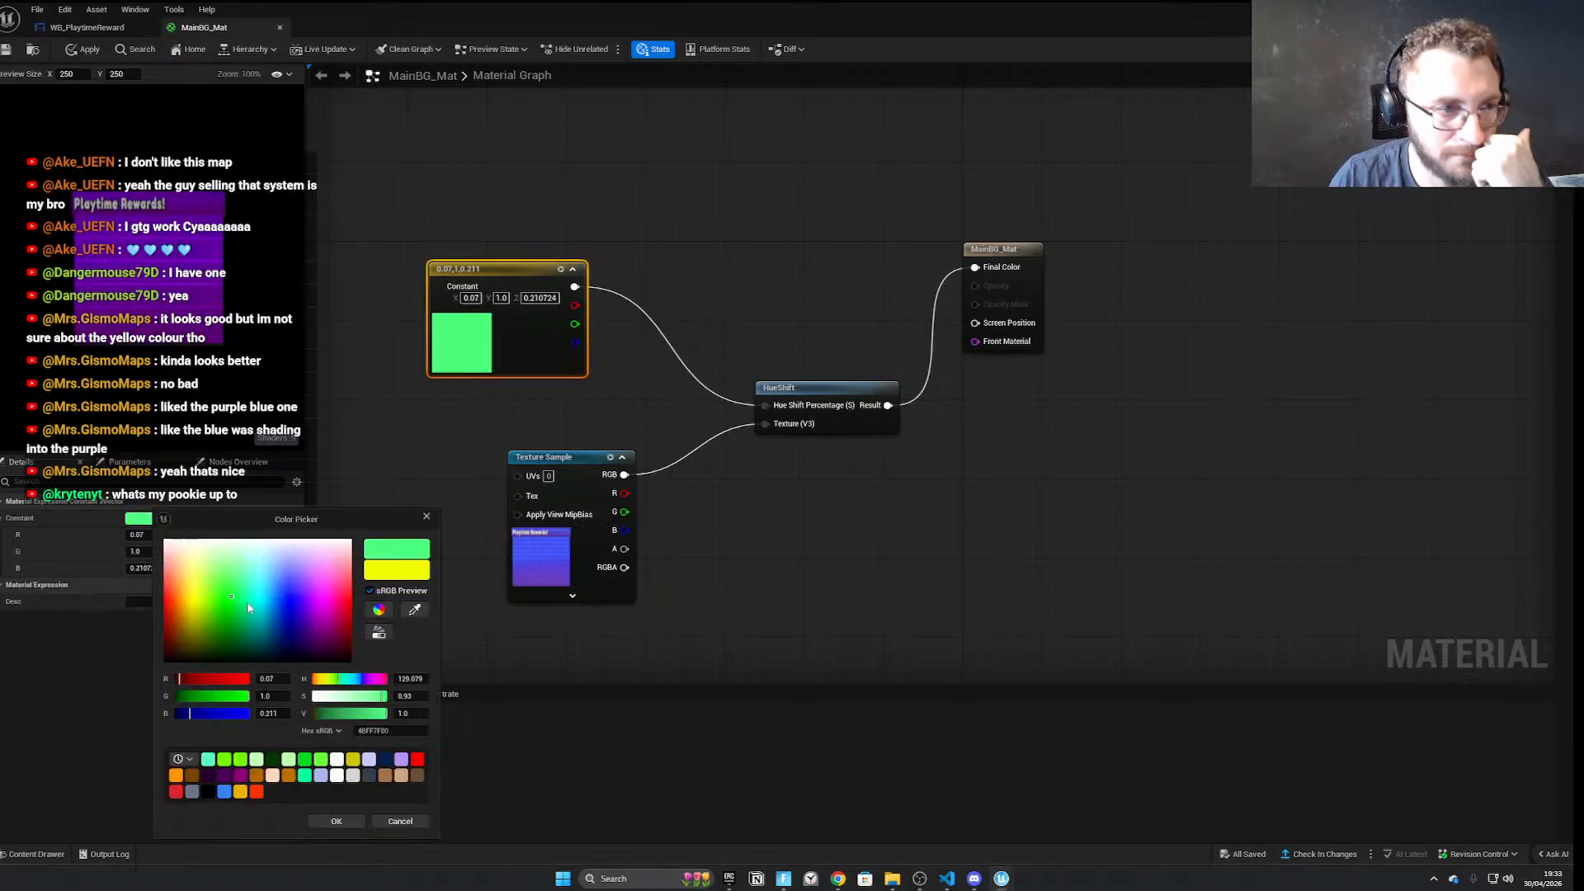
left_click(287, 598)
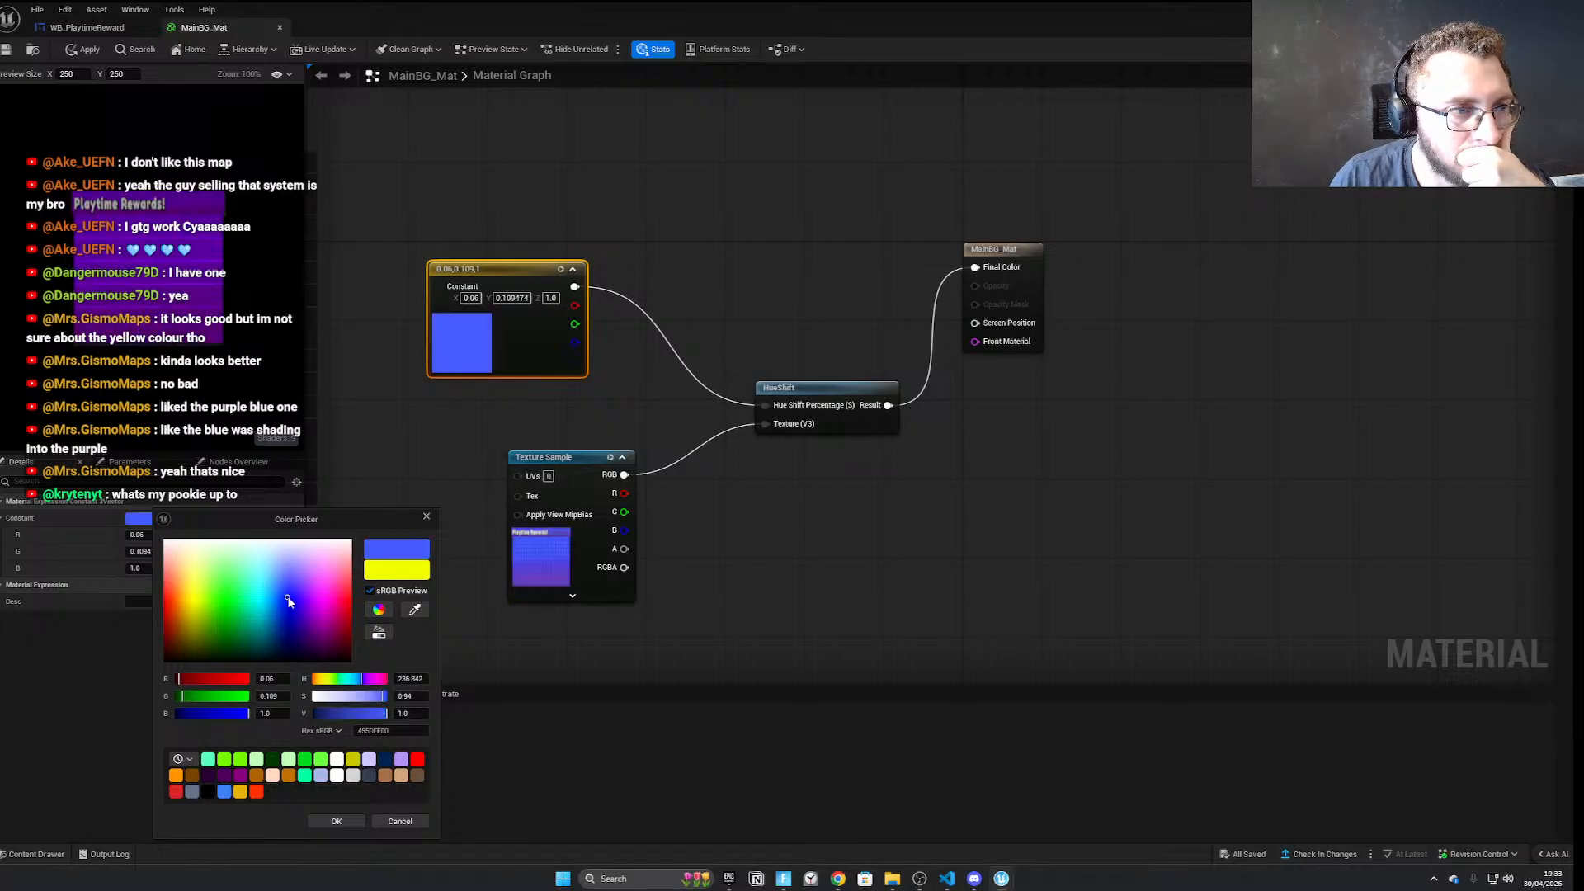
mouse_move(307, 606)
left_mouse_down()
mouse_move(359, 602)
mouse_move(287, 602)
left_mouse_up()
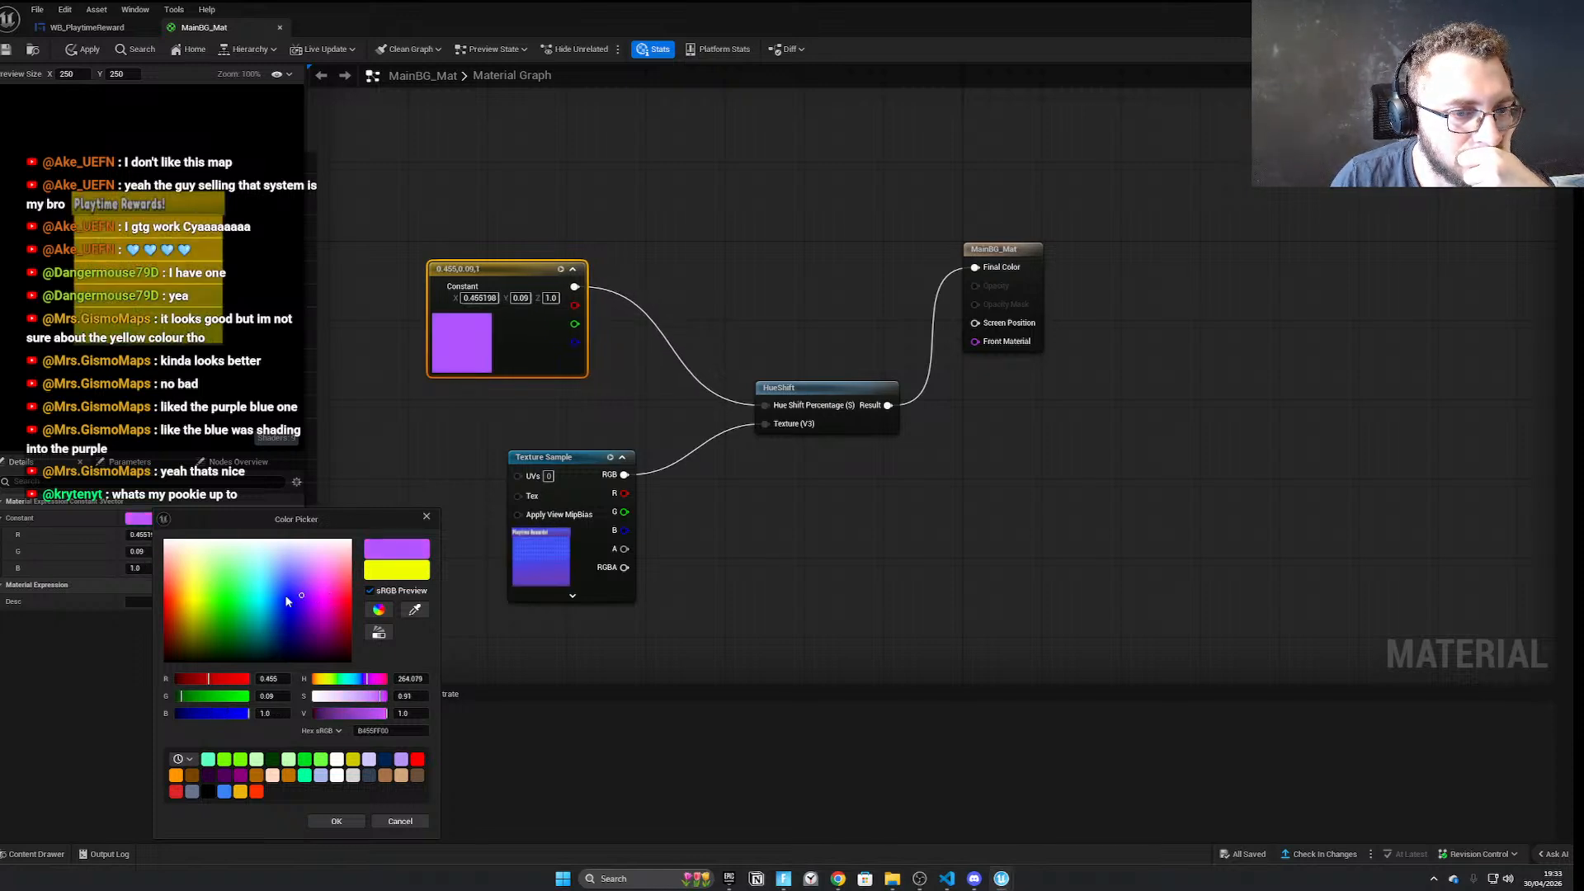
left_click(6, 50)
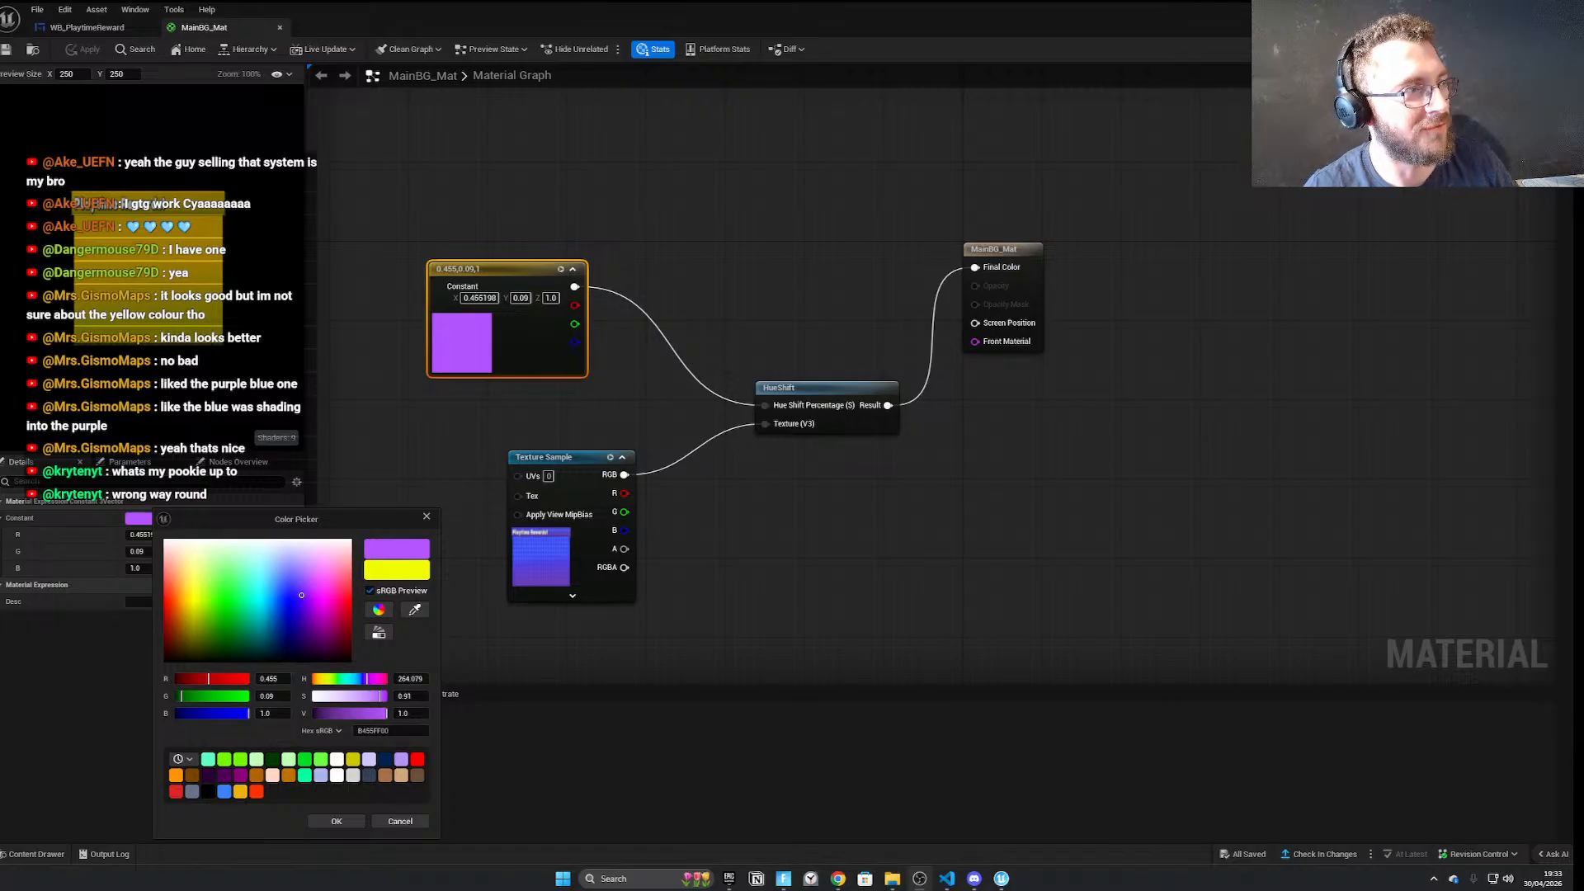
left_click(436, 161)
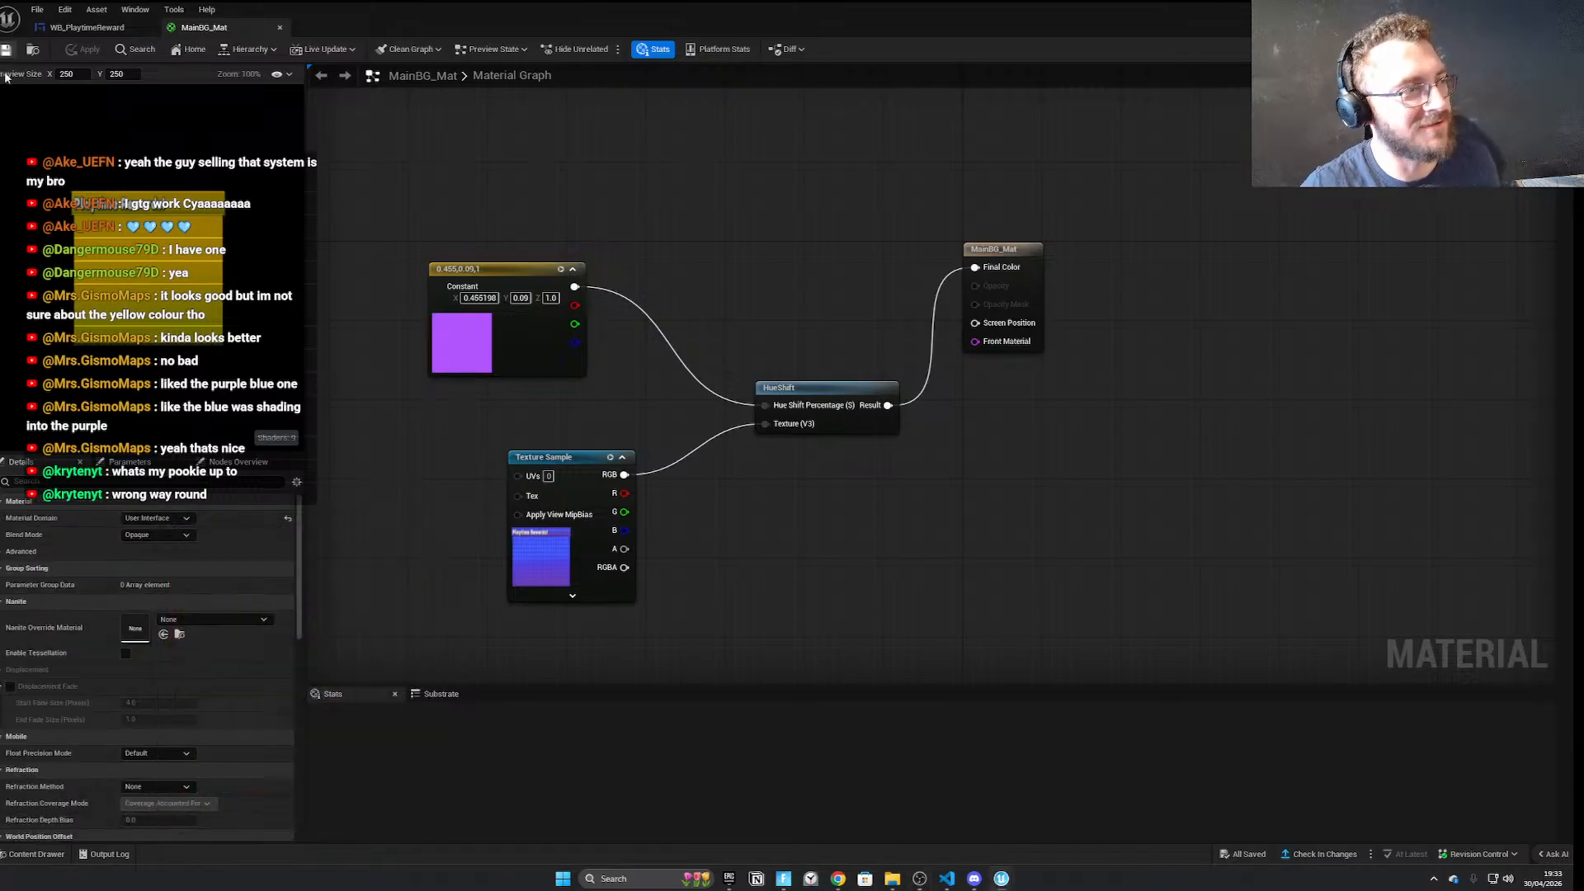
Assign MainBG_Mat as the brush image of MainBackground in the WB_PlaytimeReward widget
right_click(513, 139)
left_click_drag(525, 8, 662, 7)
left_click(464, 485)
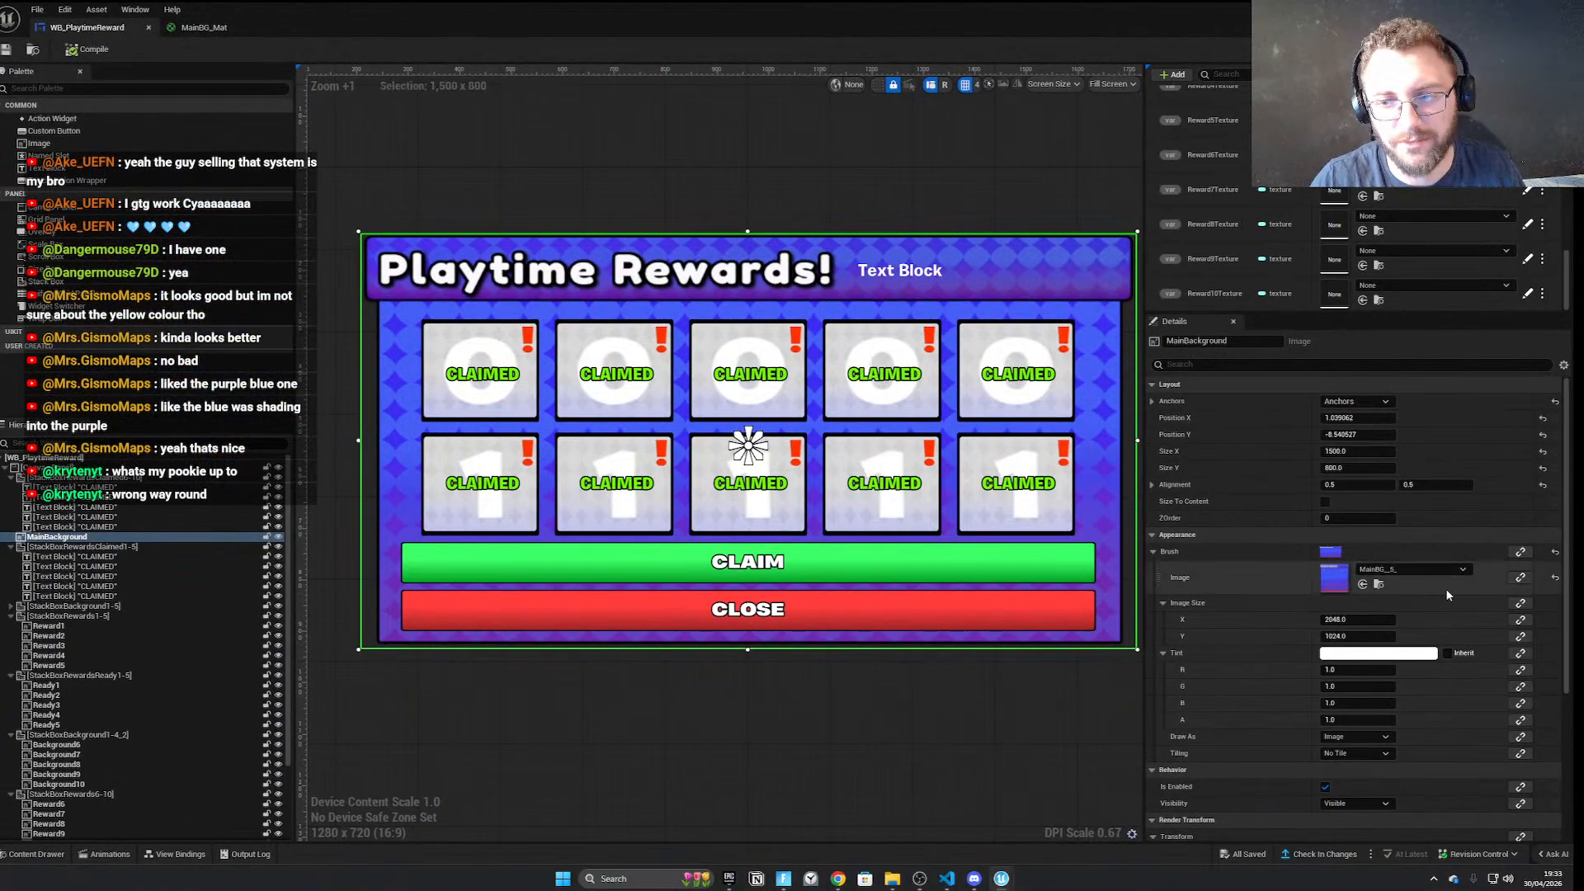
left_click(1459, 569)
type("maing")
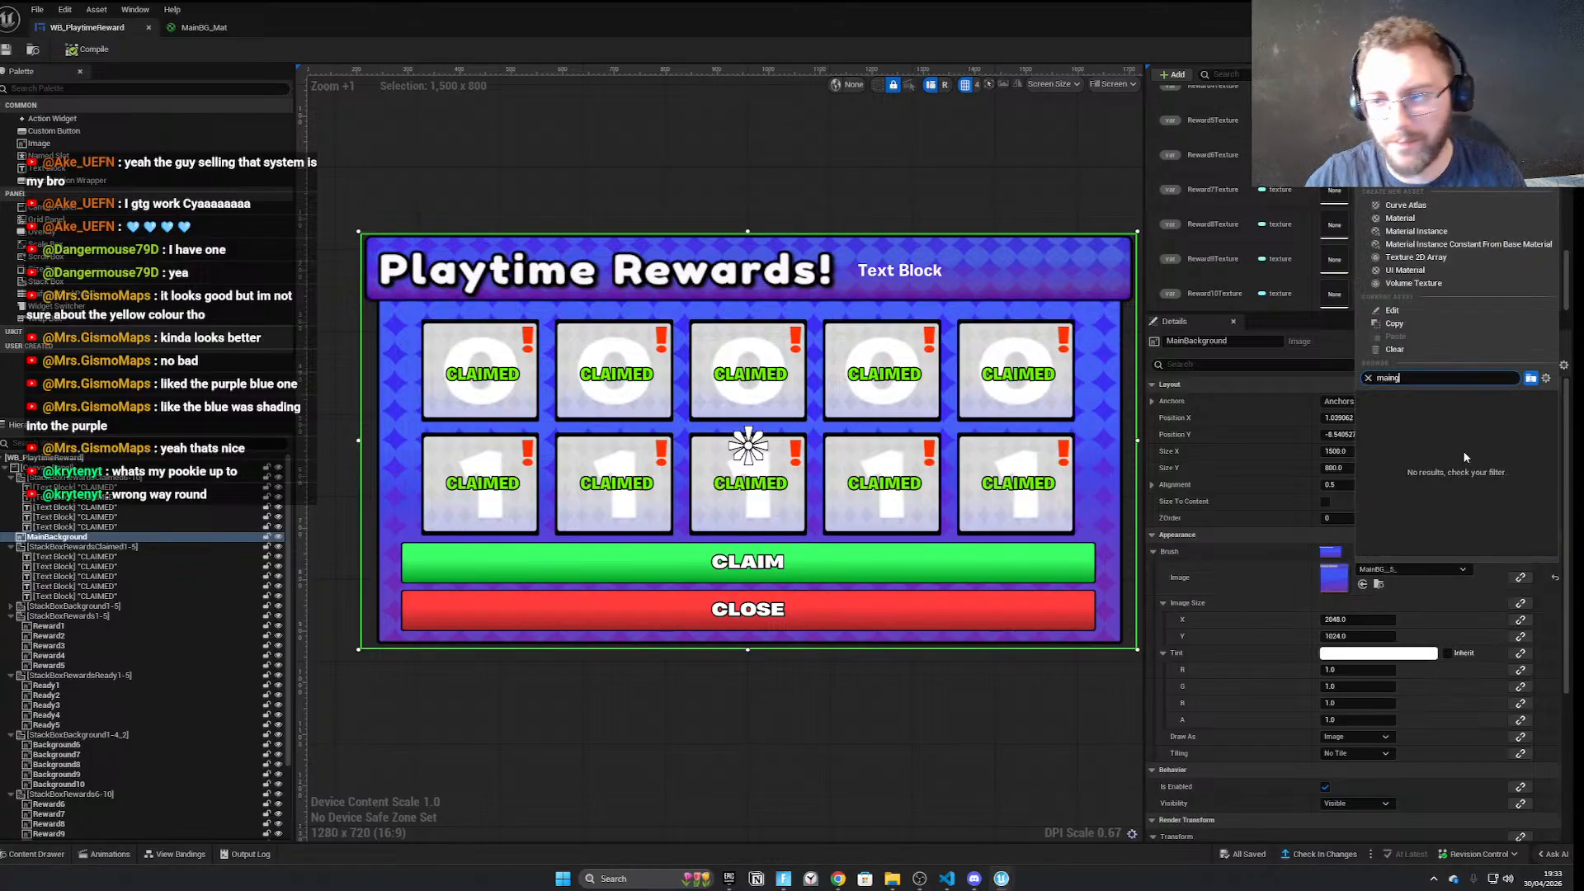
key("ctrl+a")
type("maing")
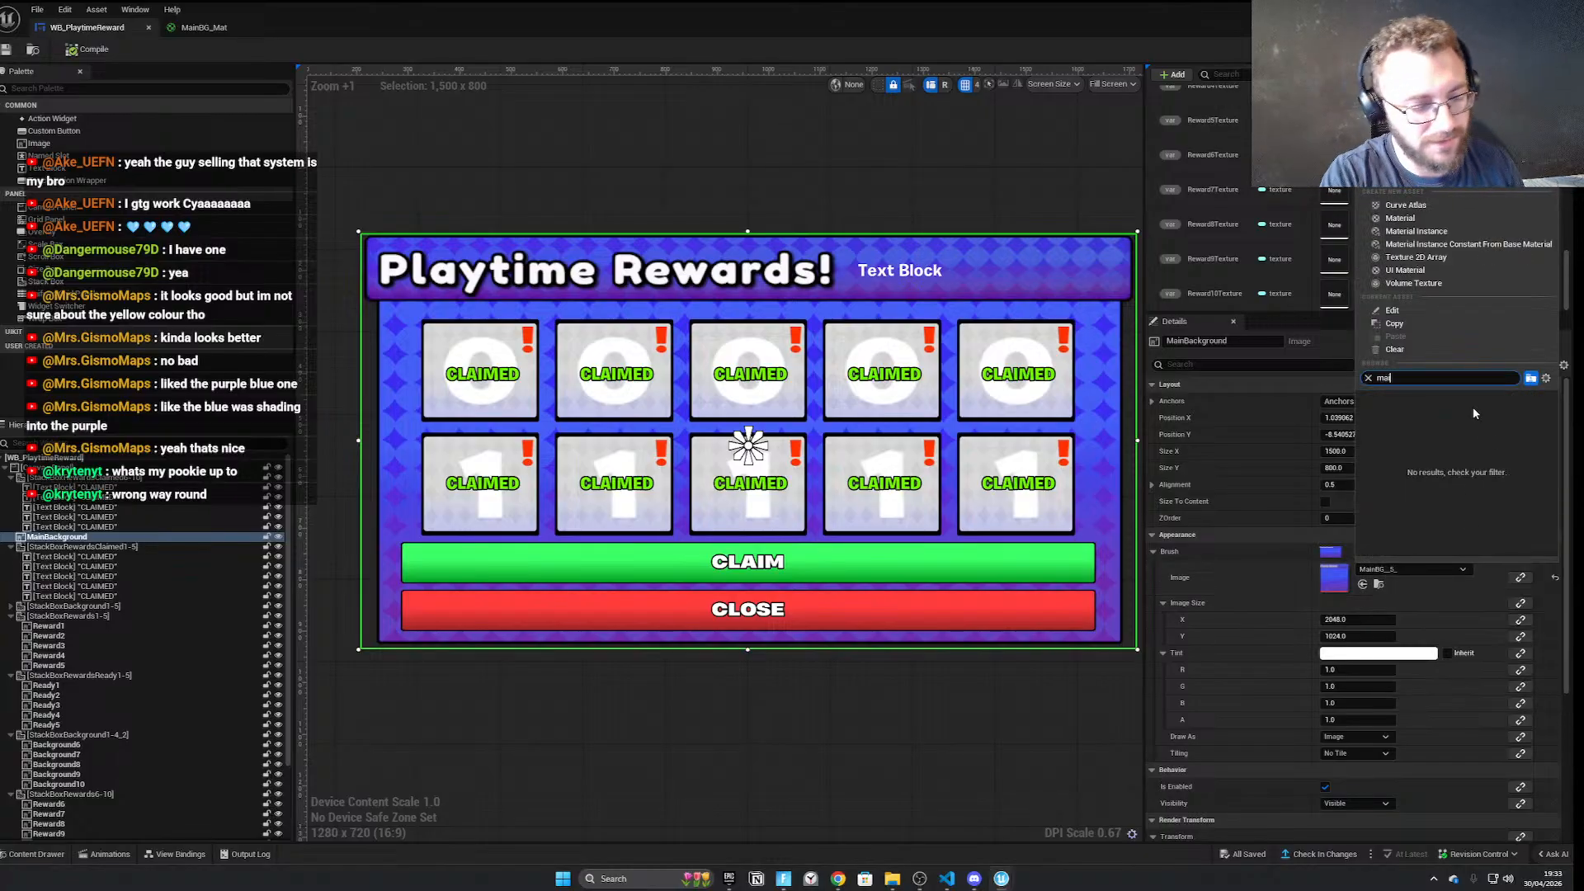
key("BackSpace")
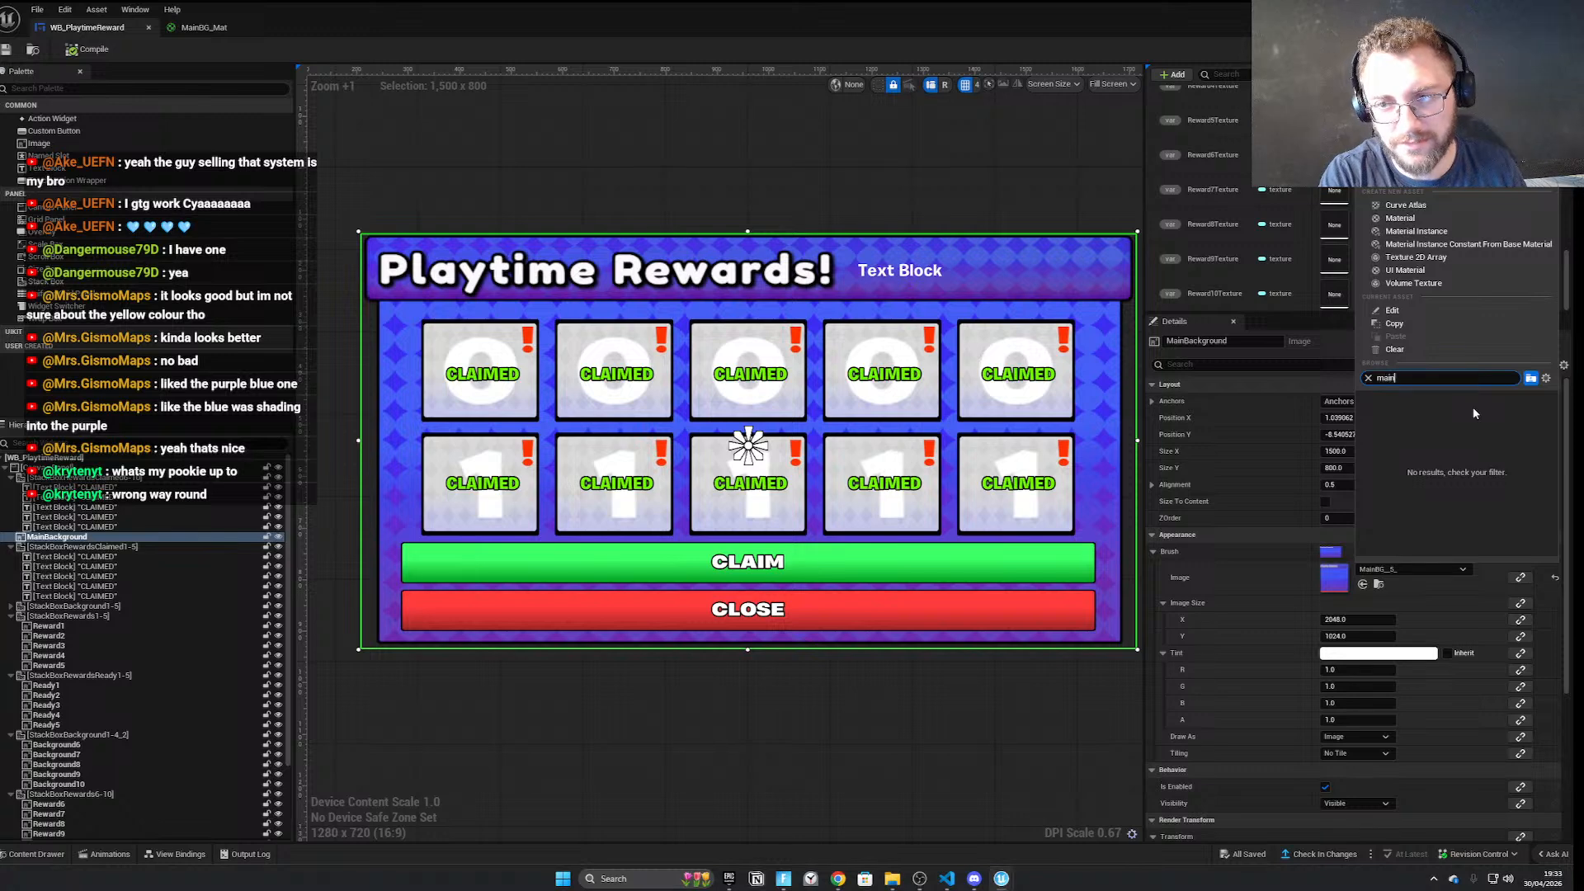
left_click(1463, 420)
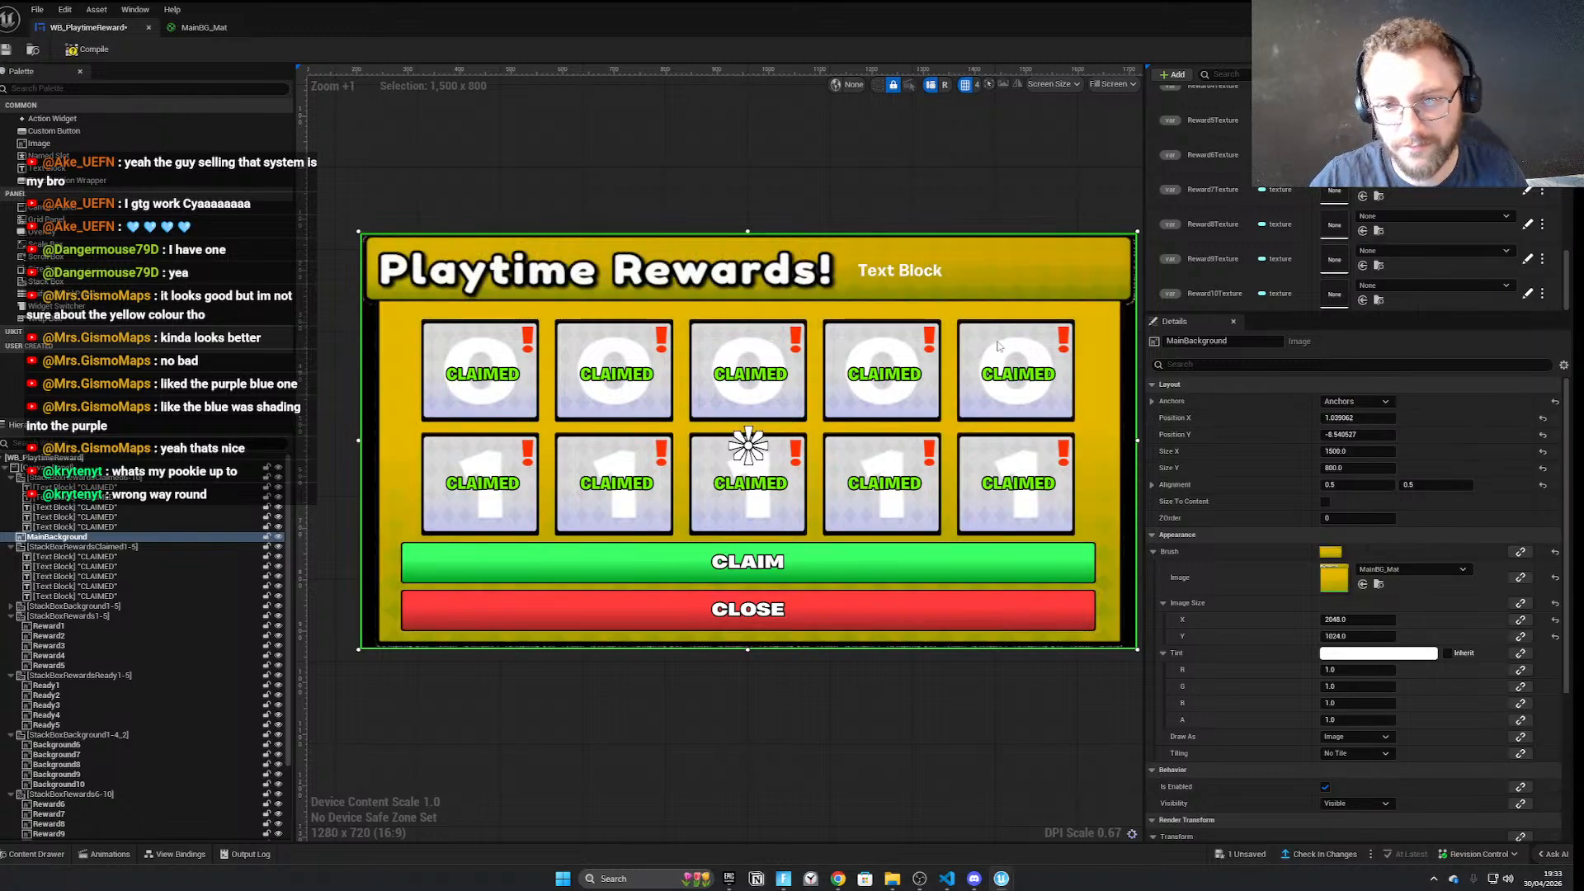
Check the background's edges in the widget and set MainBG_Mat's blend mode to Masked
left_click(839, 150)
scroll(958, 313, "up", 4)
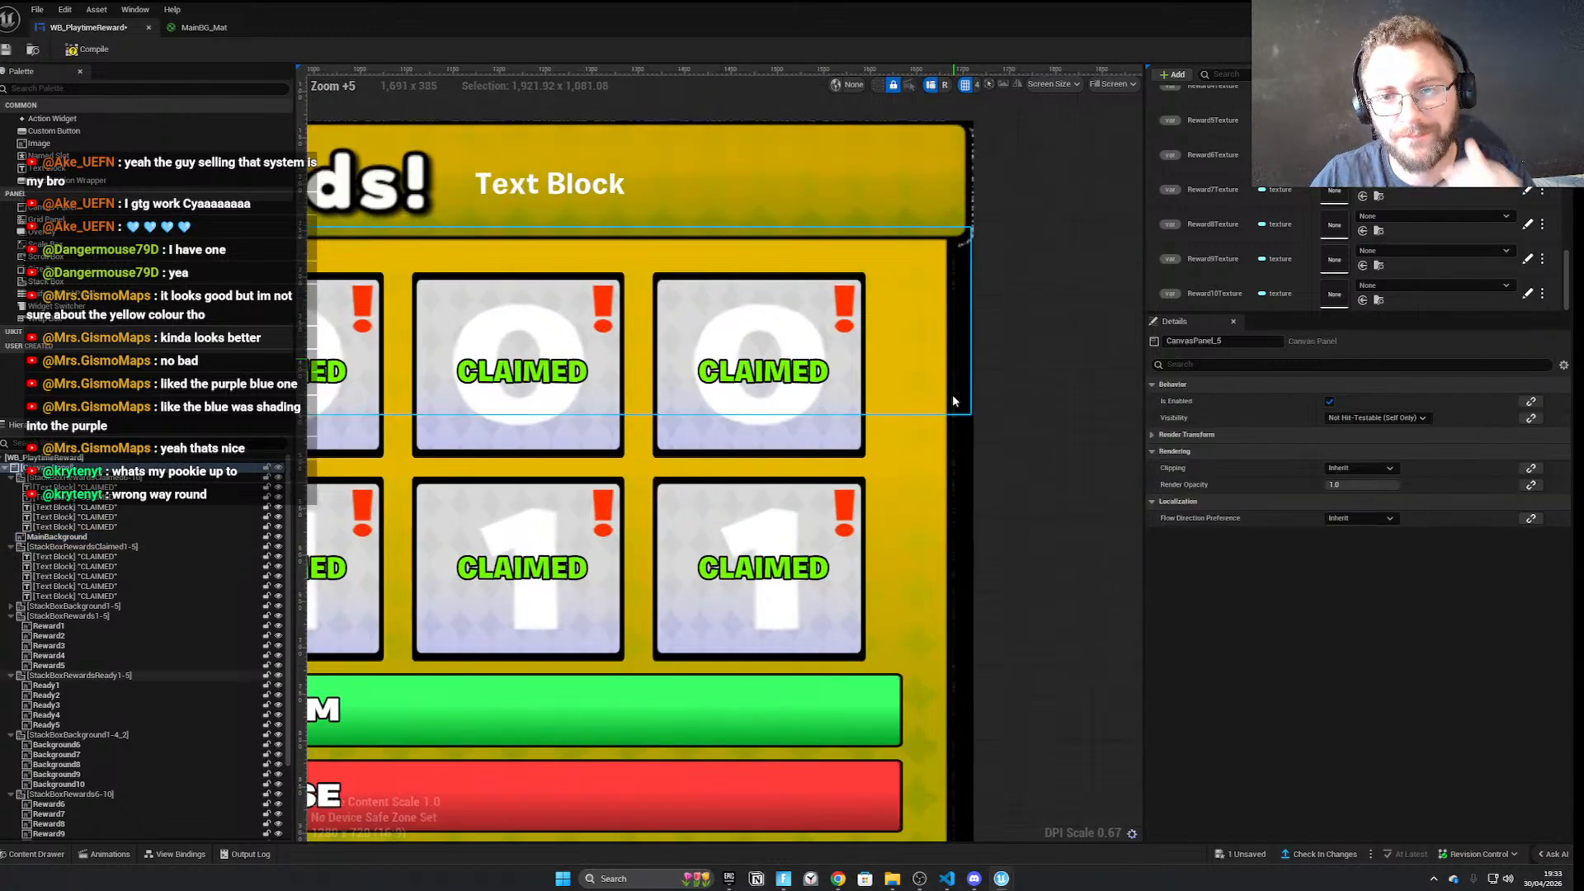
left_click(969, 569)
left_click_drag(1017, 12, 784, 8)
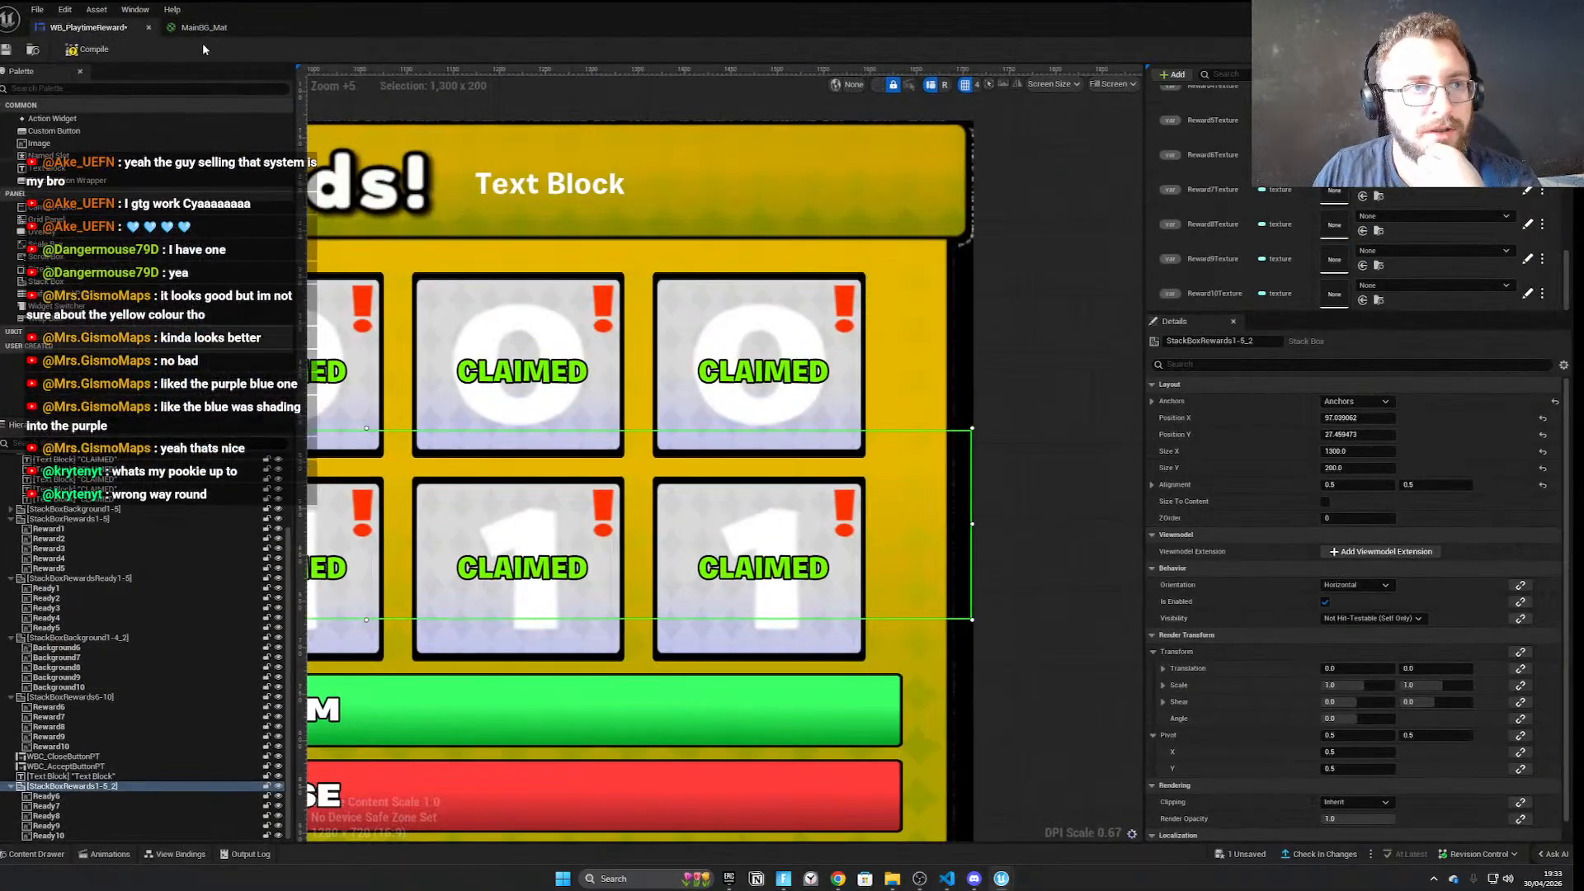
left_click(203, 27)
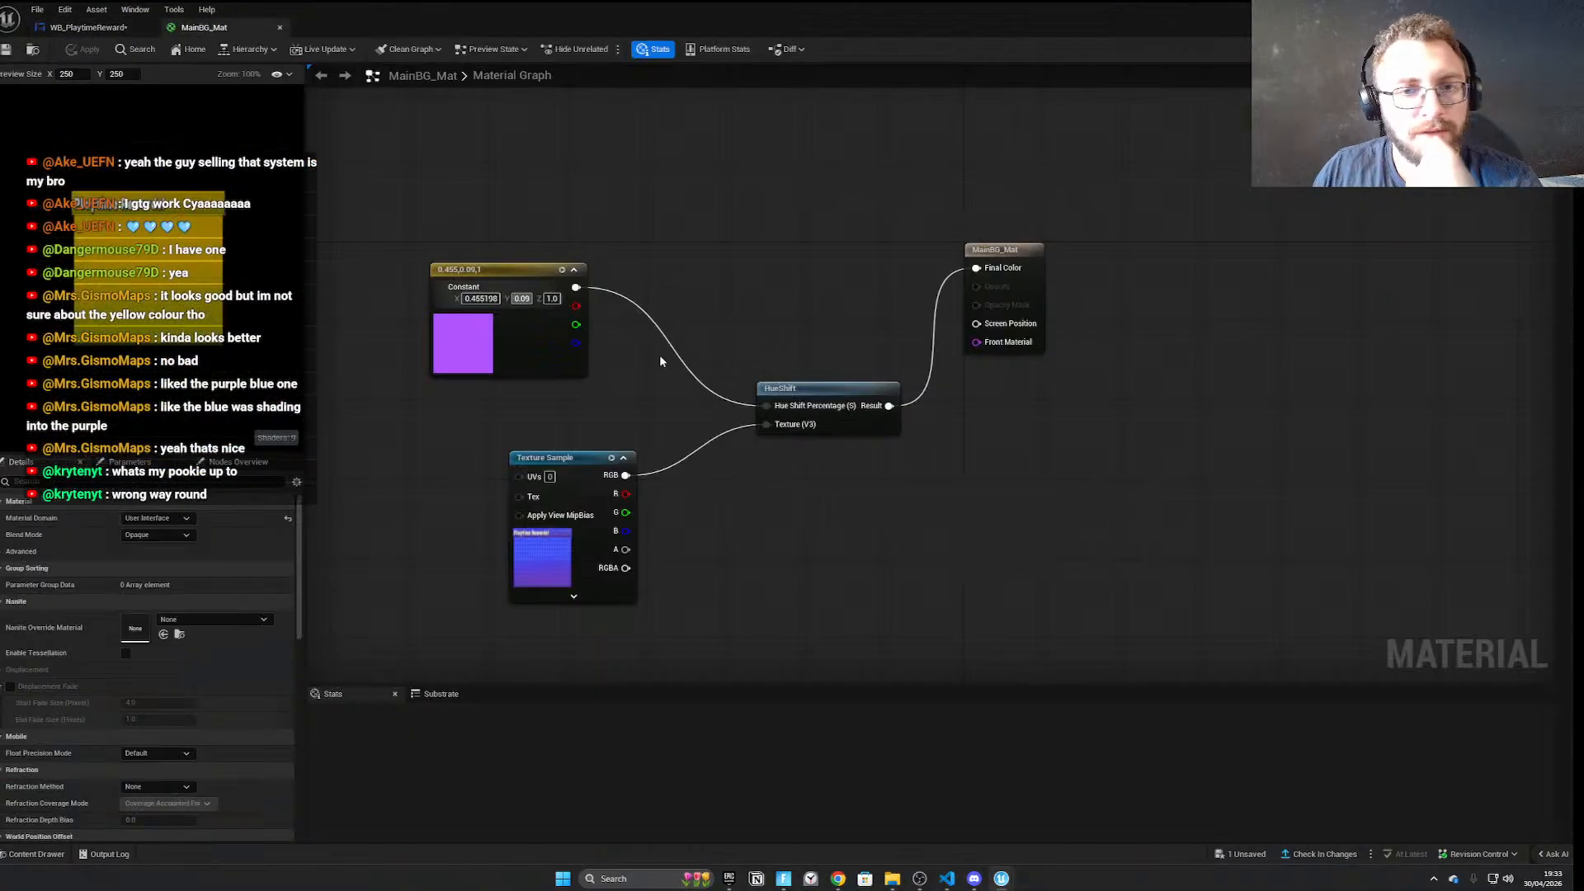
left_click(189, 534)
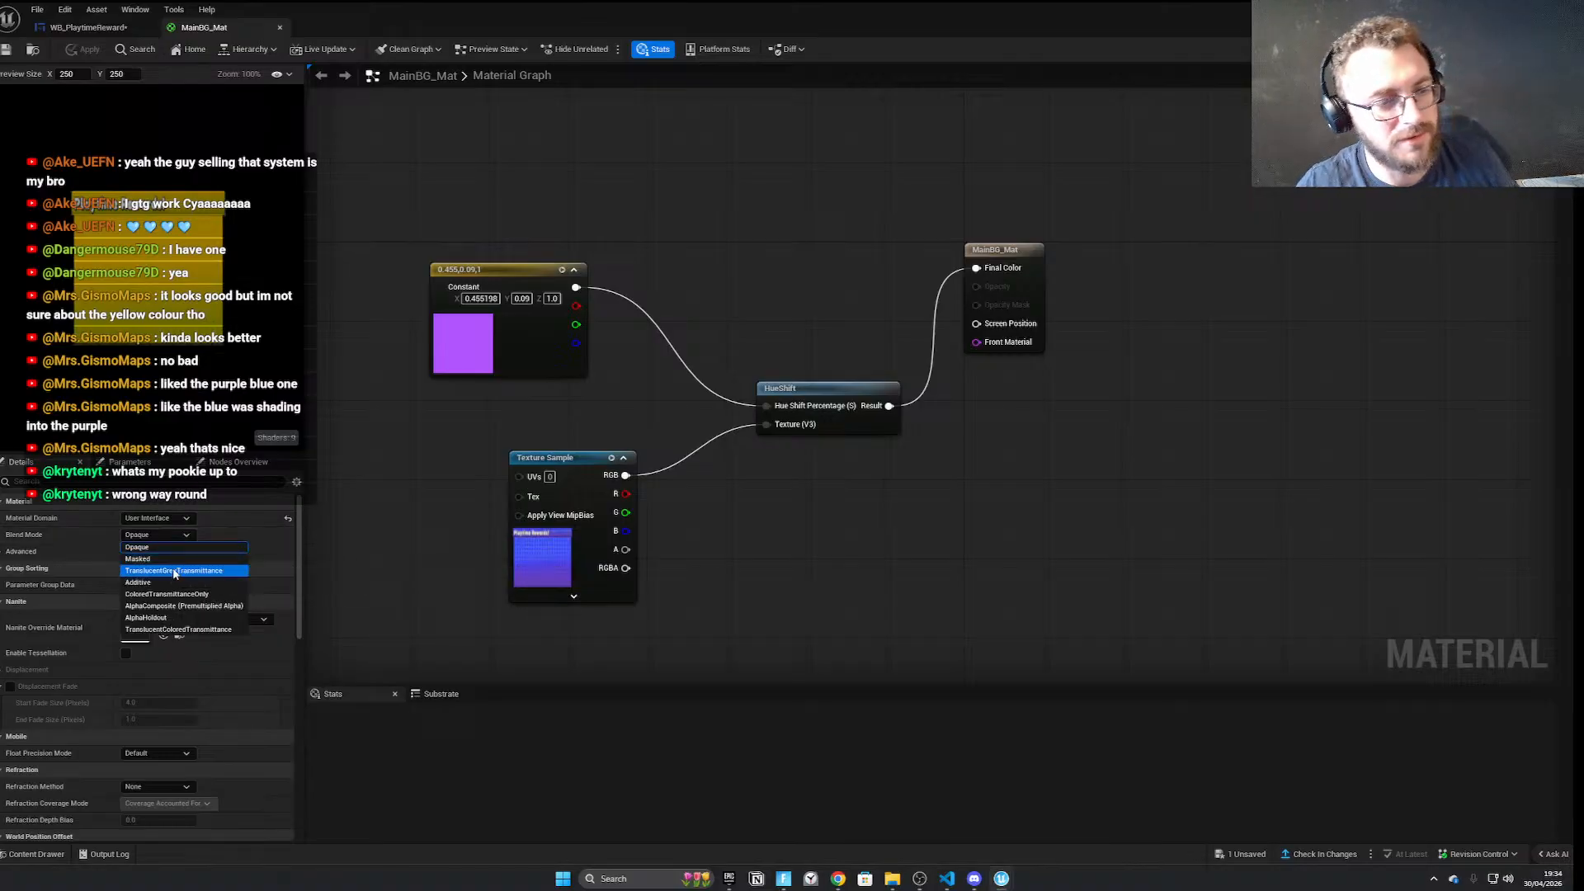
left_click(178, 543)
left_click(176, 537)
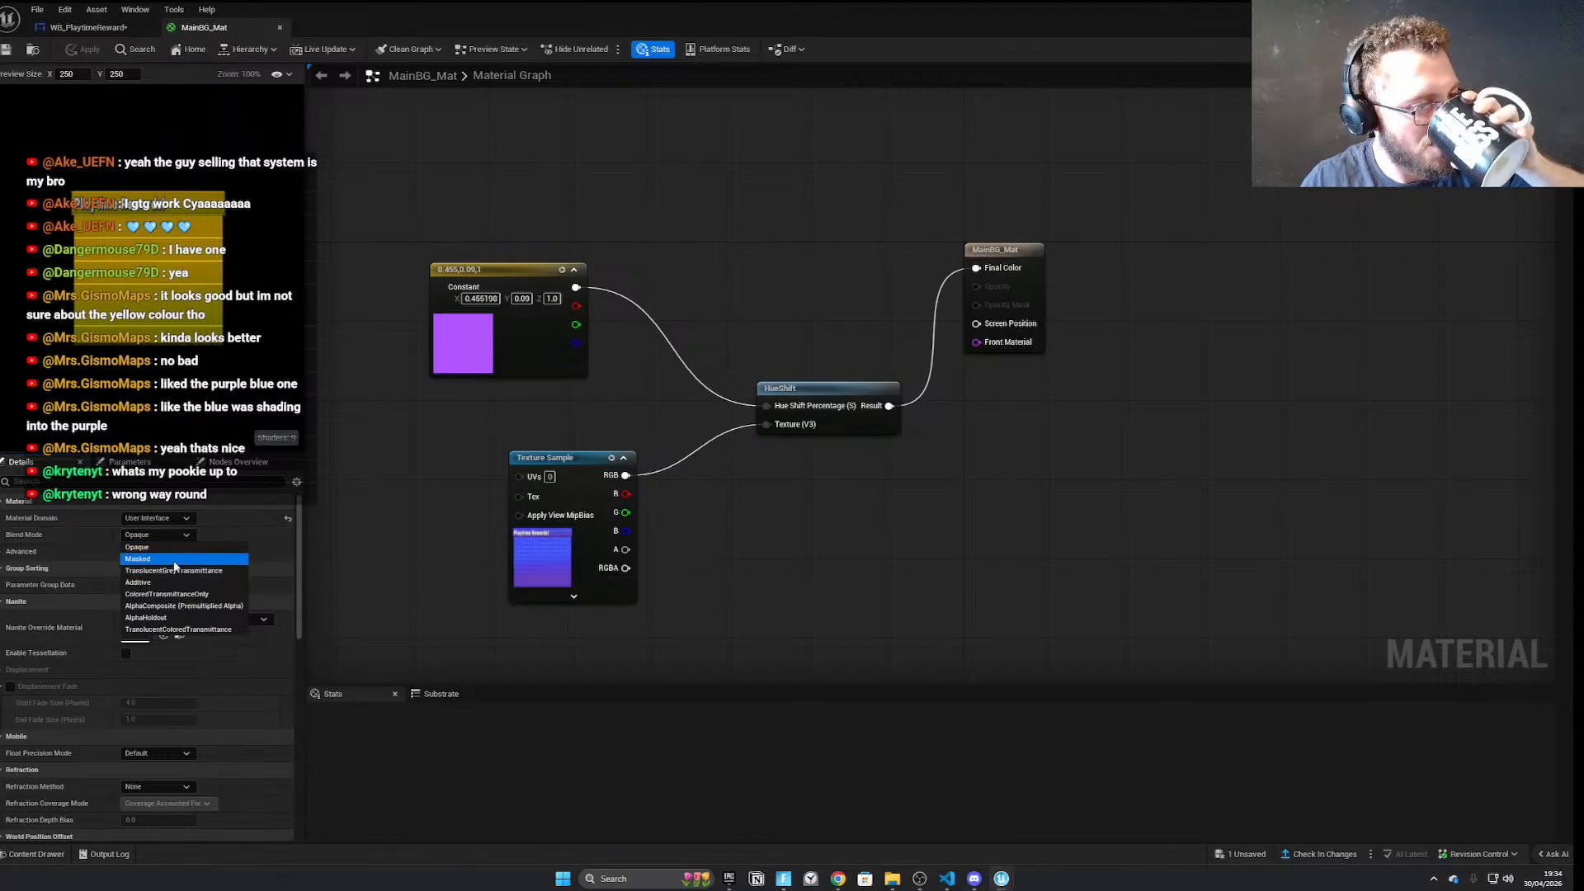
left_click(157, 559)
Connect the texture sample's alpha output to Opacity Mask and save MainBG_Mat
left_click_drag(835, 401, 716, 323)
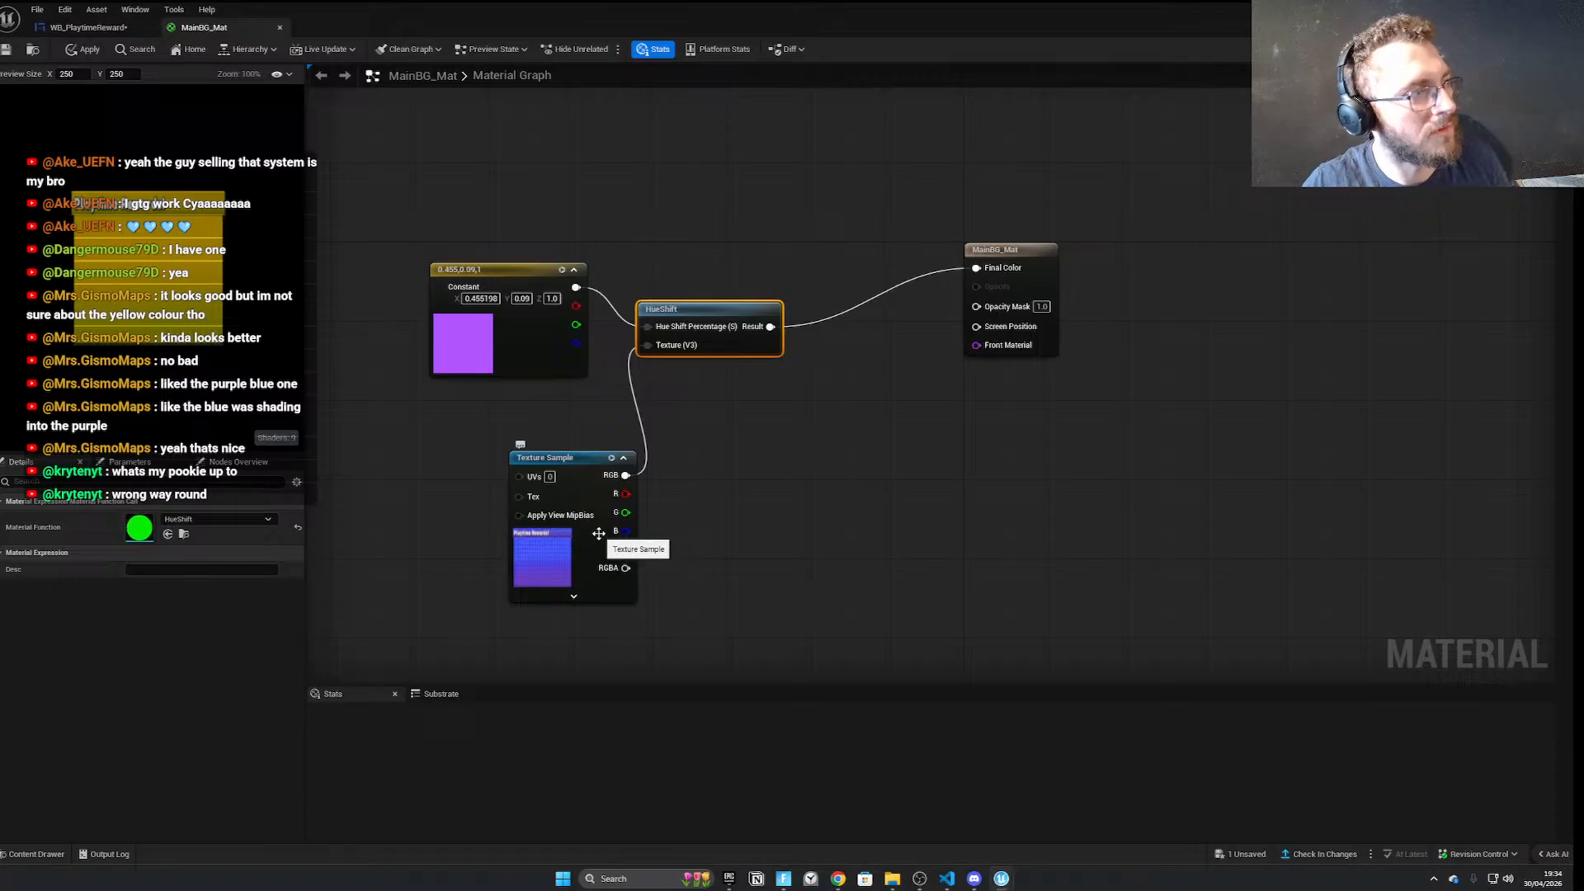
left_click_drag(627, 549, 976, 305)
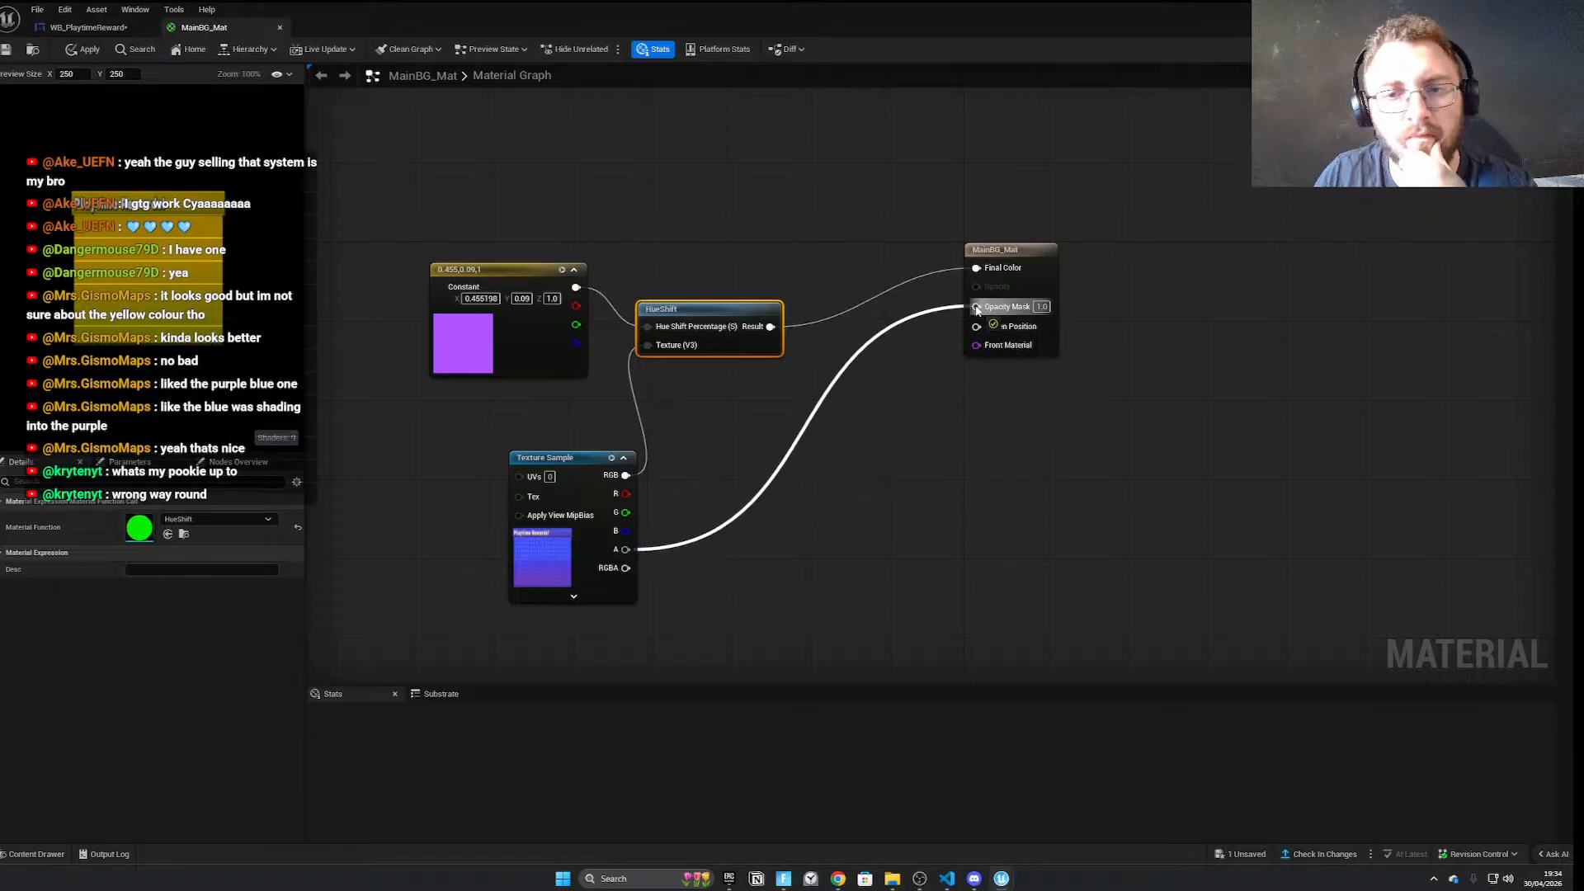
left_click(6, 49)
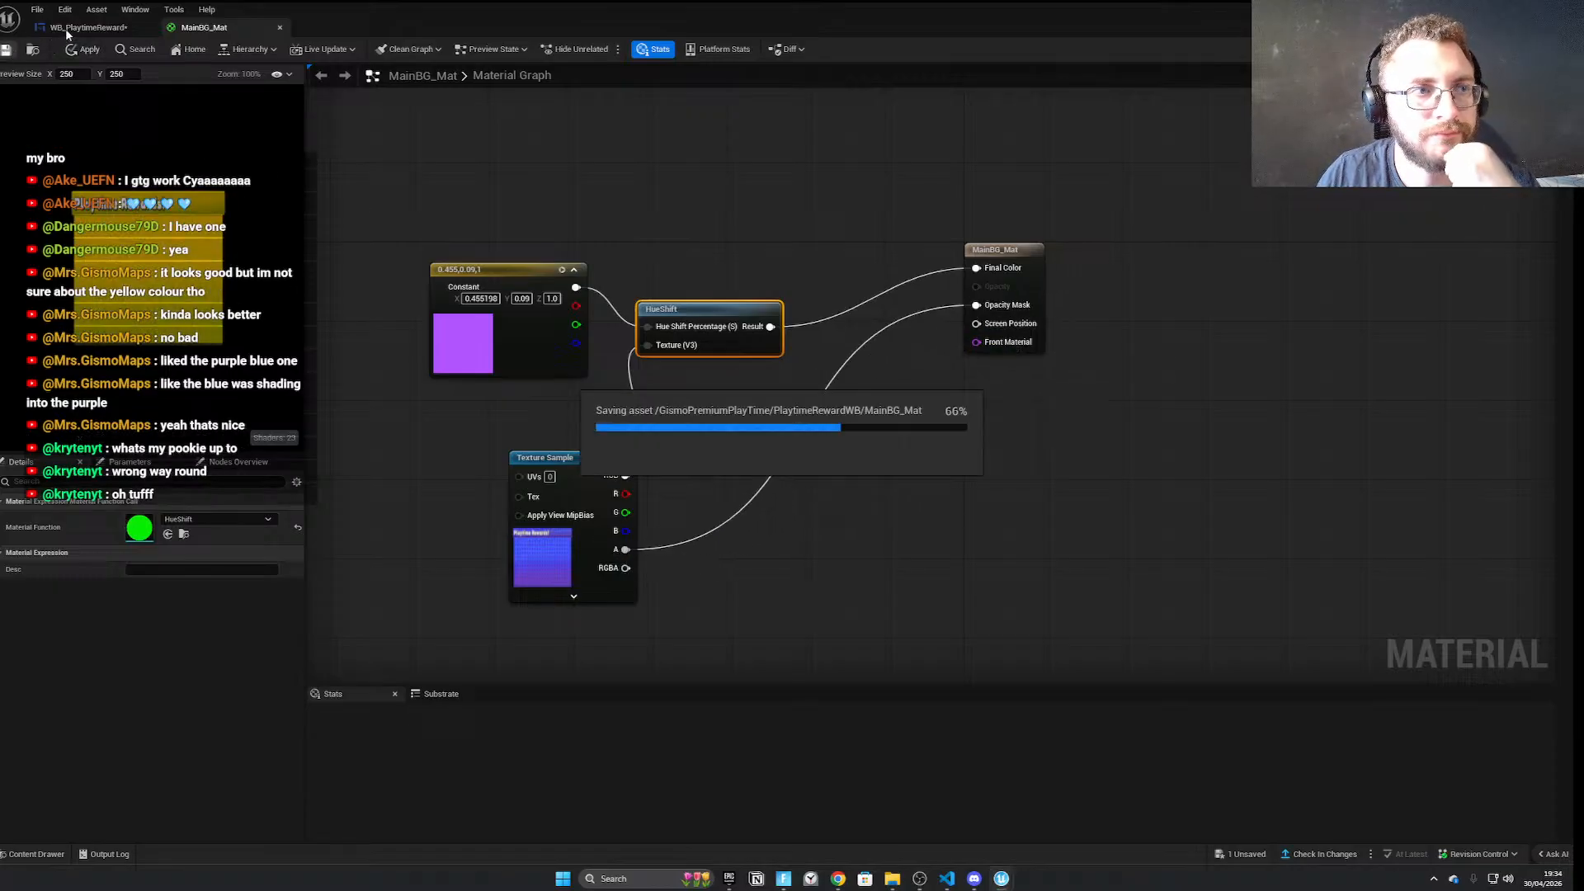
Return to the WB_PlaytimeReward widget and examine the edges of its main background
left_click(83, 28)
scroll(916, 447, "down", 3)
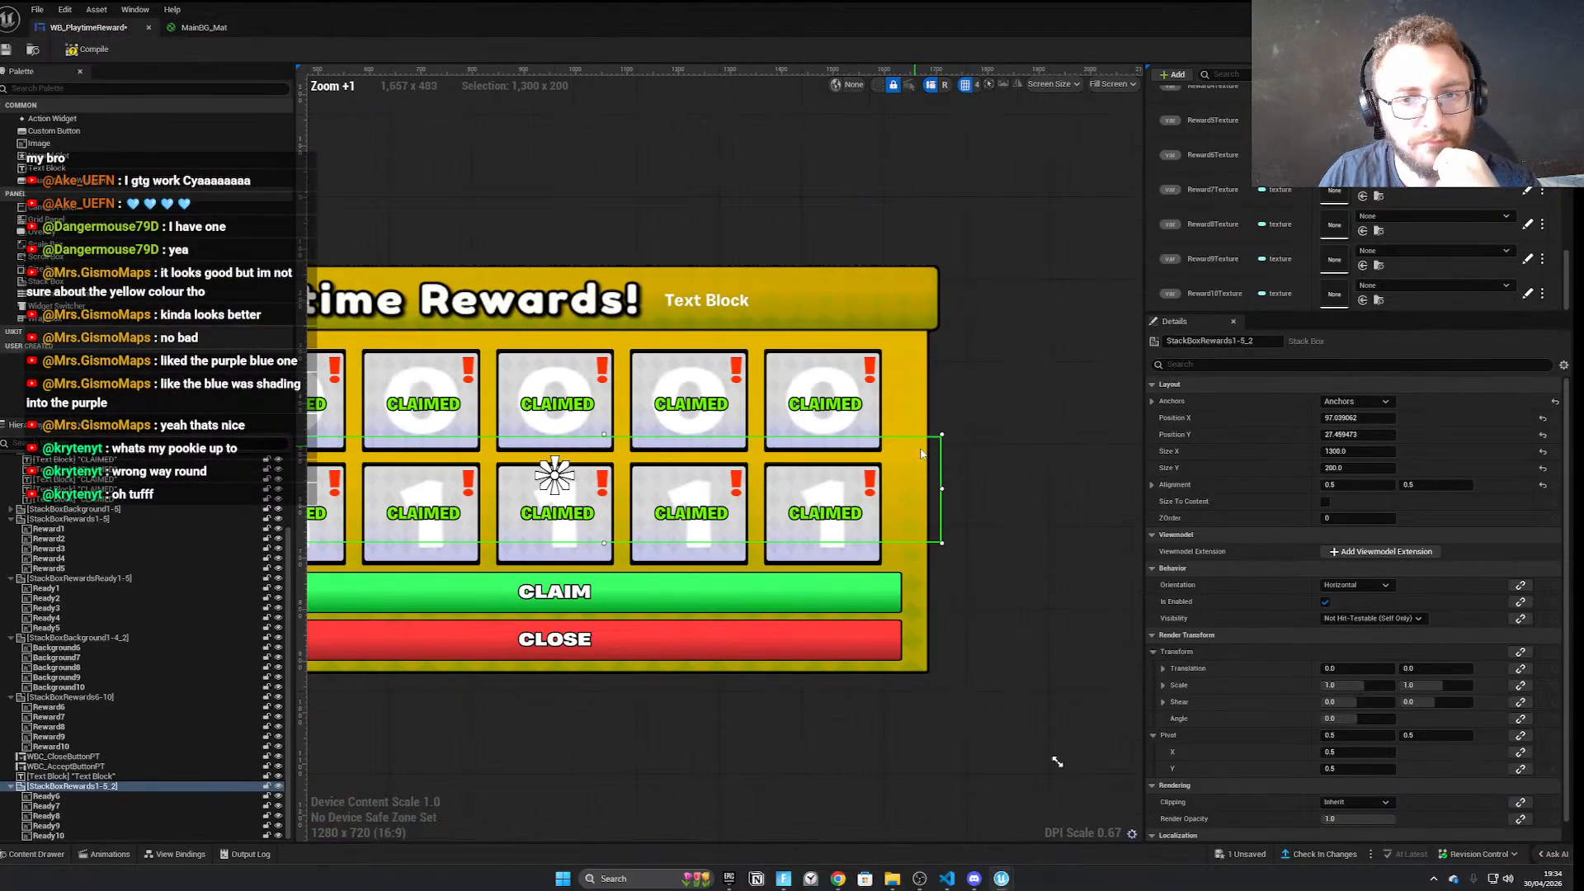
scroll(523, 186, "up", 2)
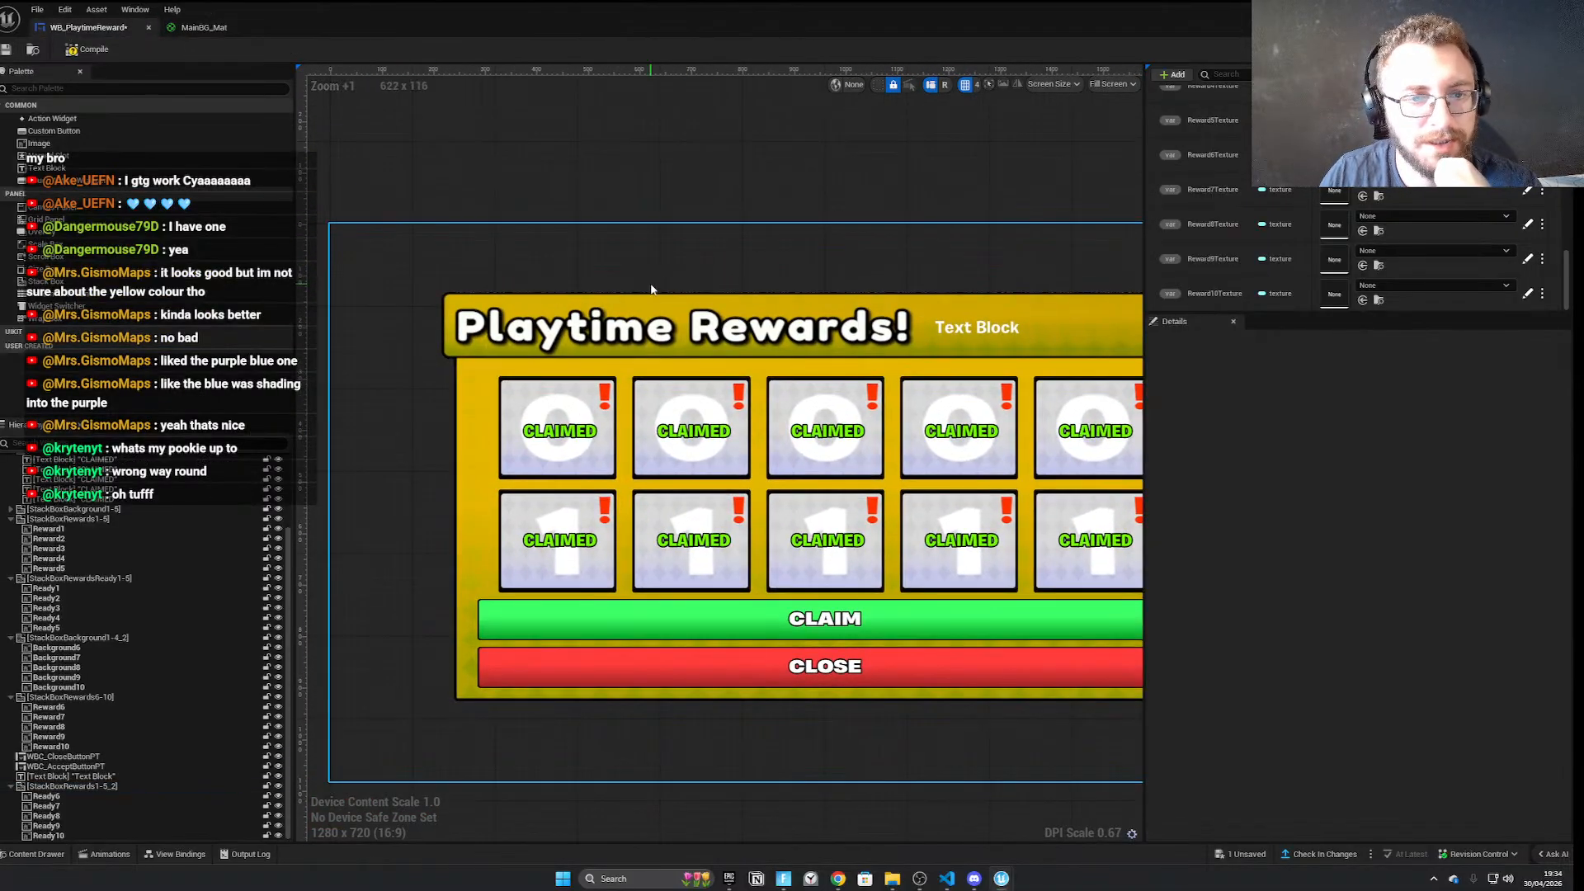
In MainBG_Mat, convert the constant colour to a parameter named HueShift, feed its RGB into Hue Shift Percentage, and save the material
left_click(204, 27)
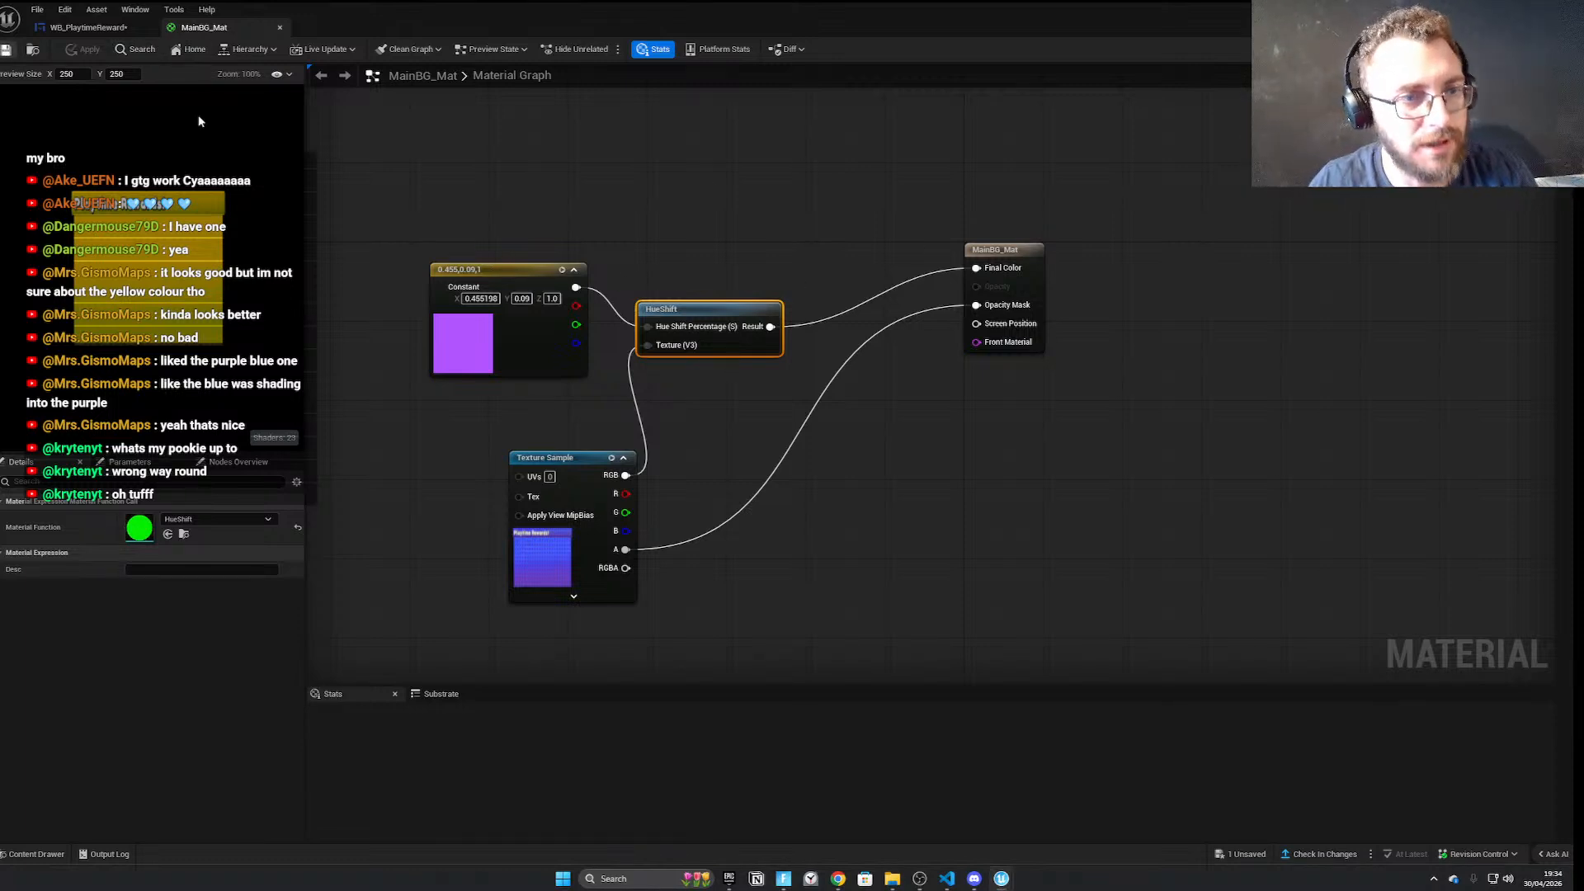
right_click(493, 272)
left_click(538, 306)
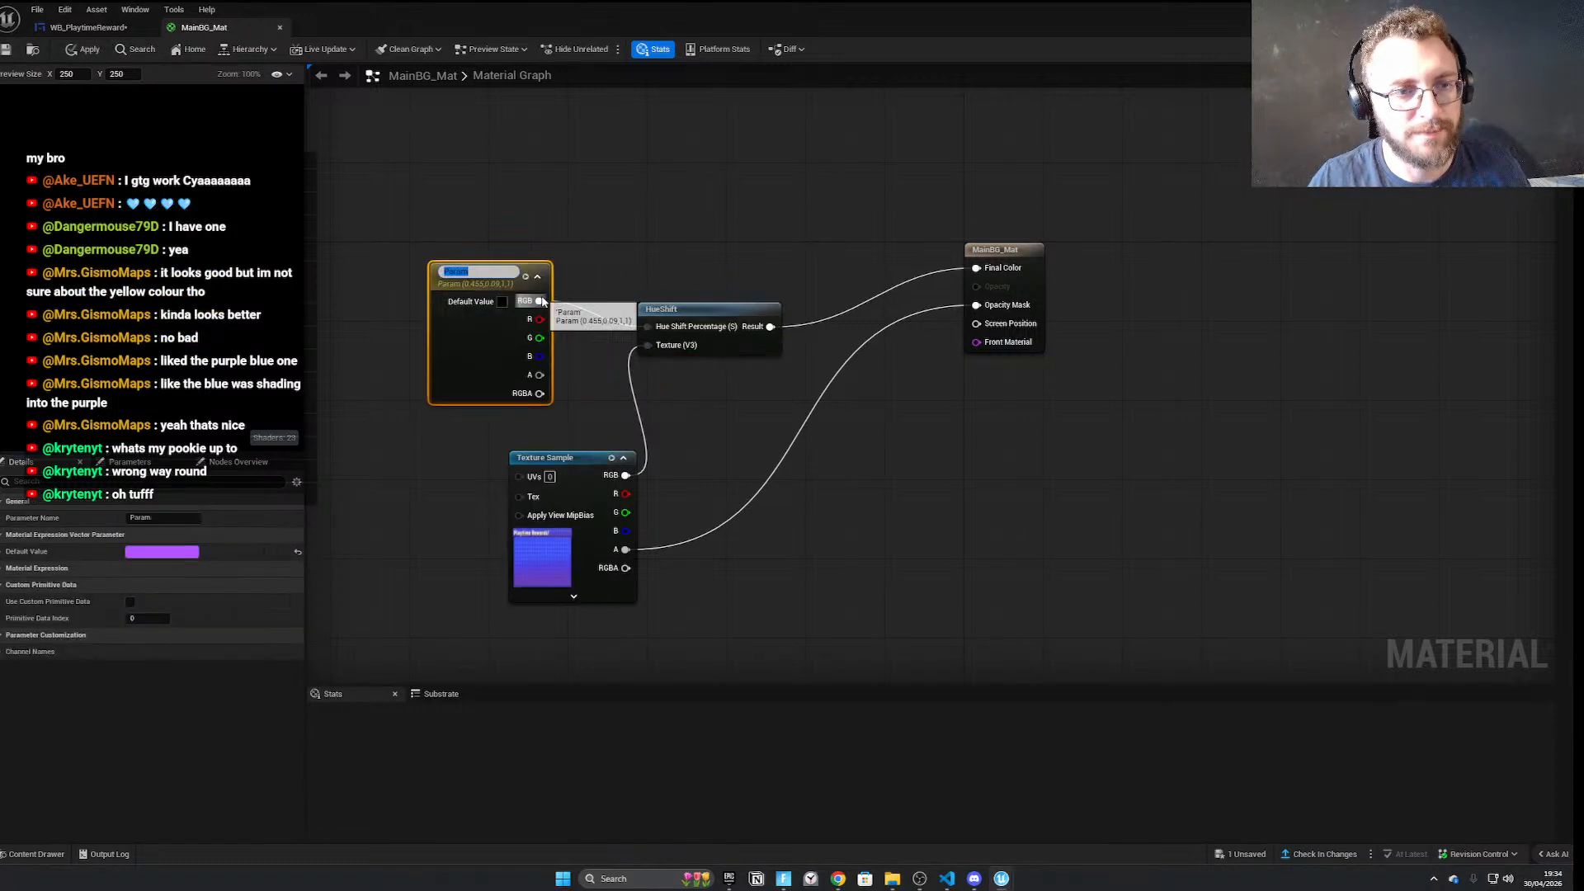
type("HueShift")
key("Return")
left_click_drag(540, 300, 647, 326)
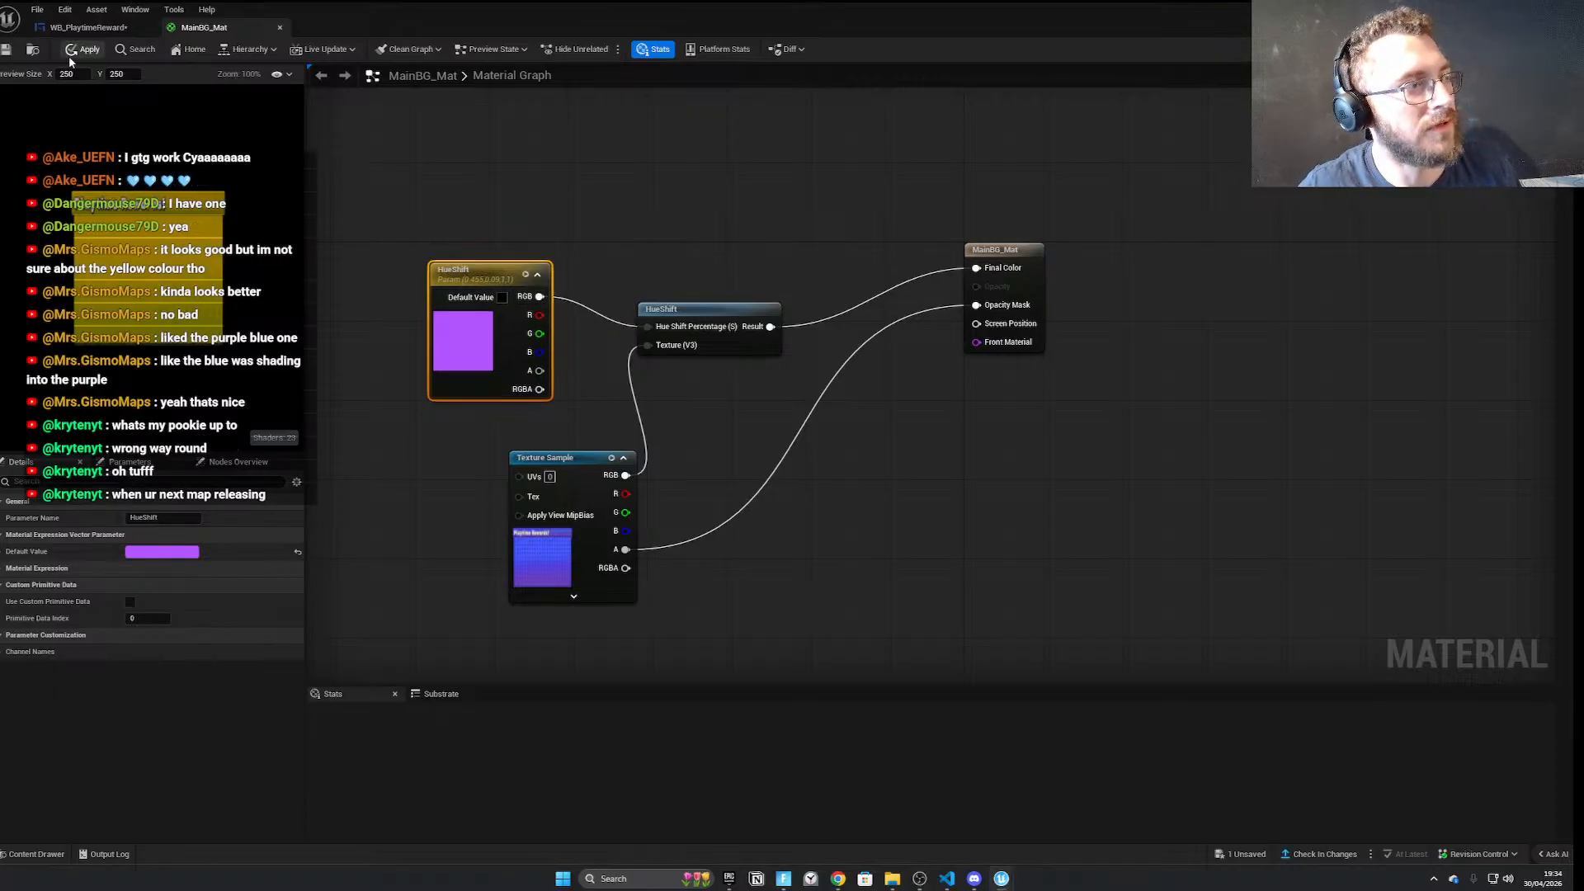
left_click(75, 40)
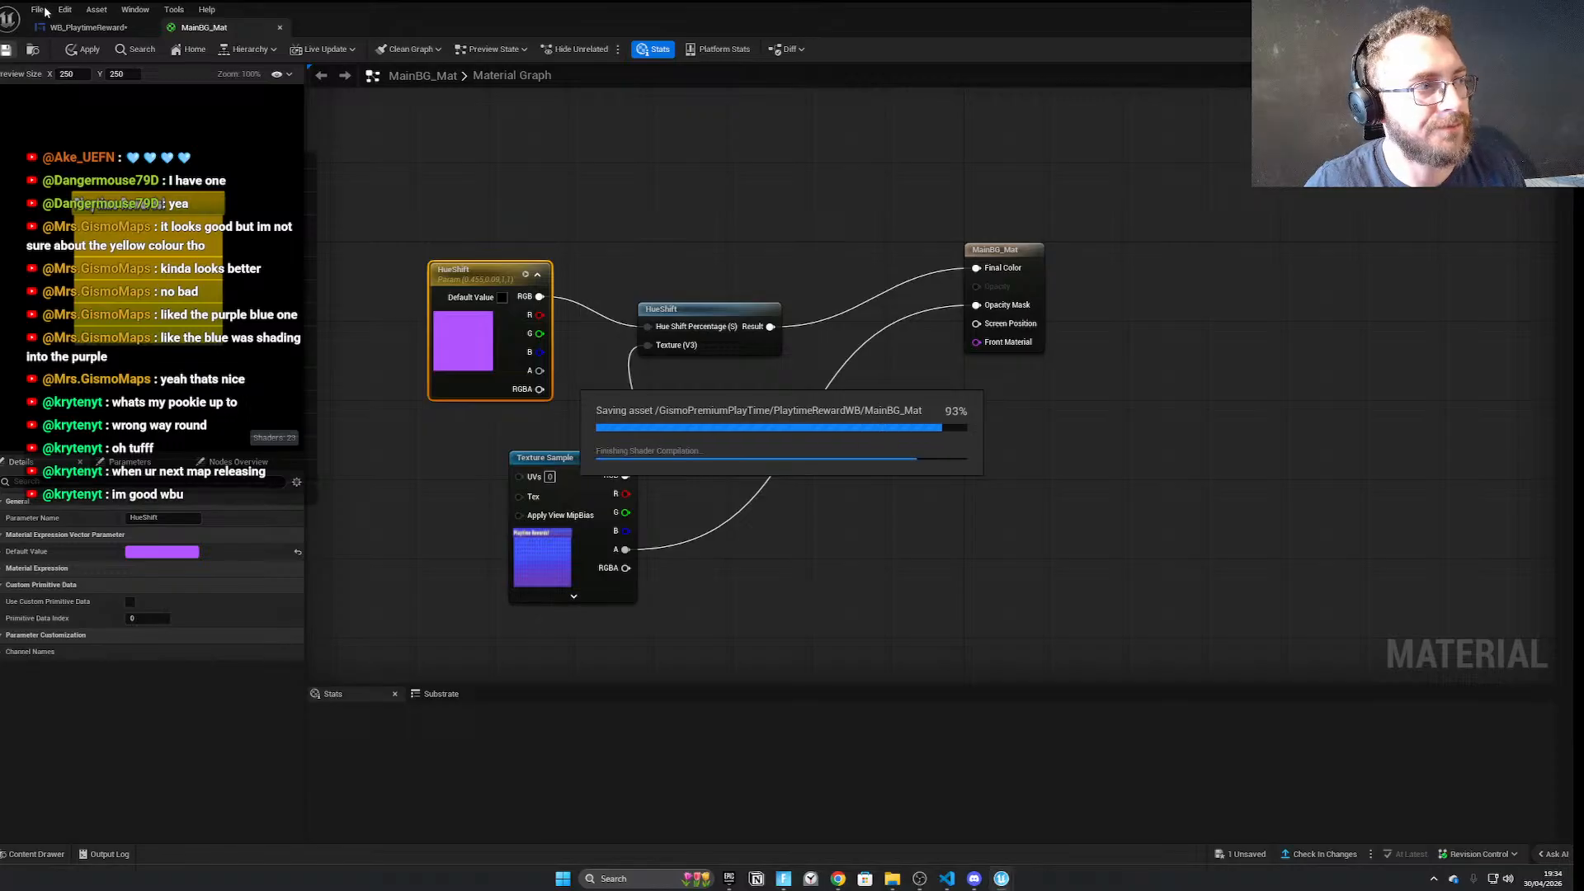
Leave the material editor for the level and save all unsaved project content
left_click(37, 9)
left_click(75, 99)
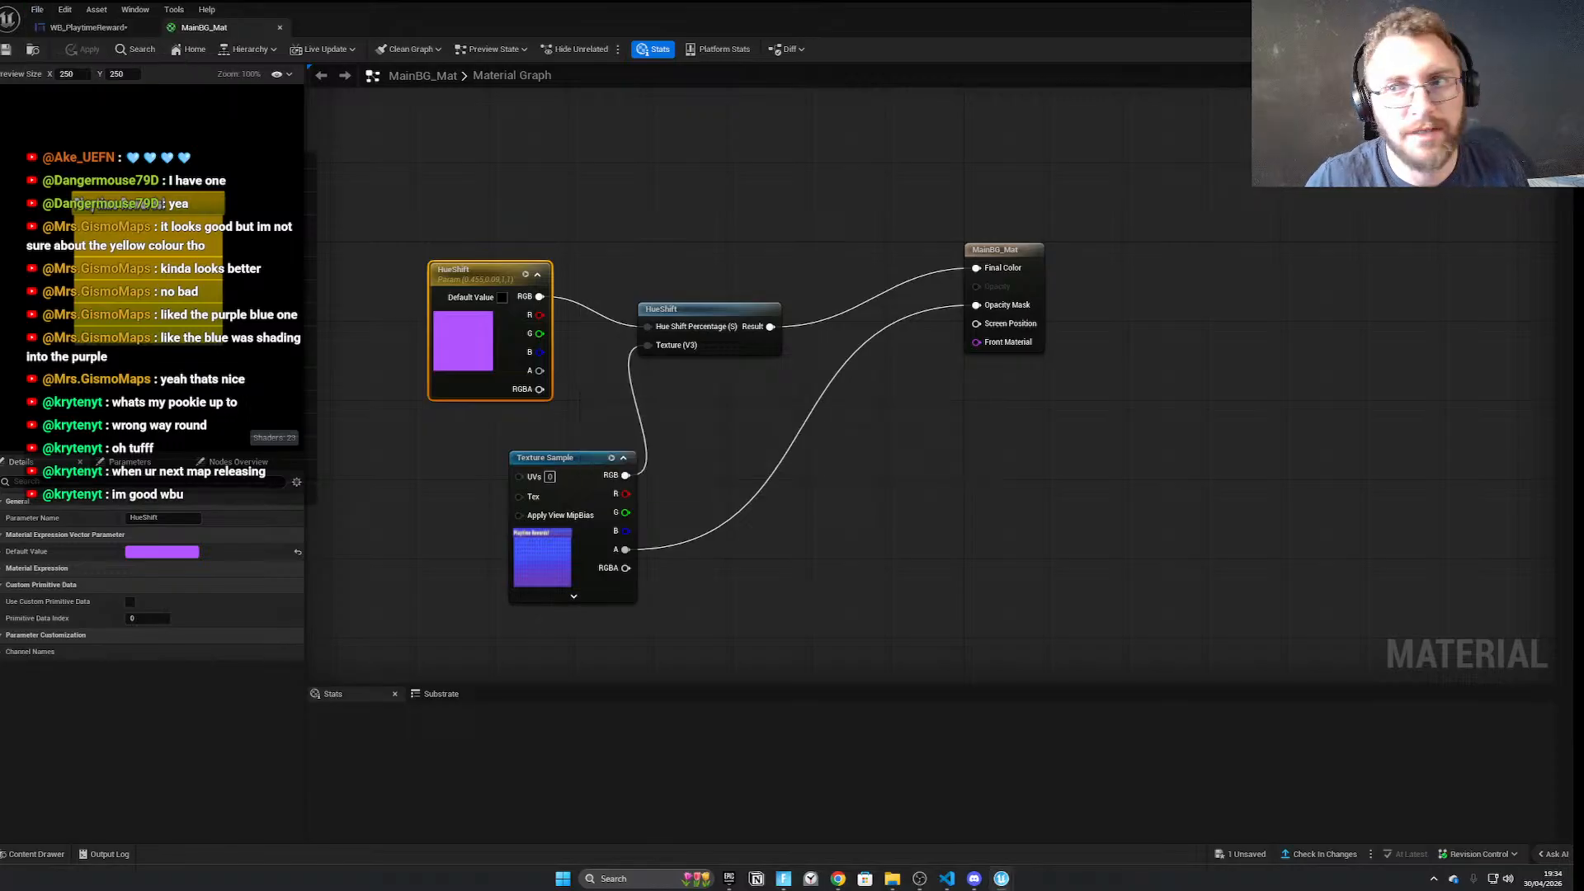
left_click(1486, 9)
left_click(35, 9)
left_click(74, 162)
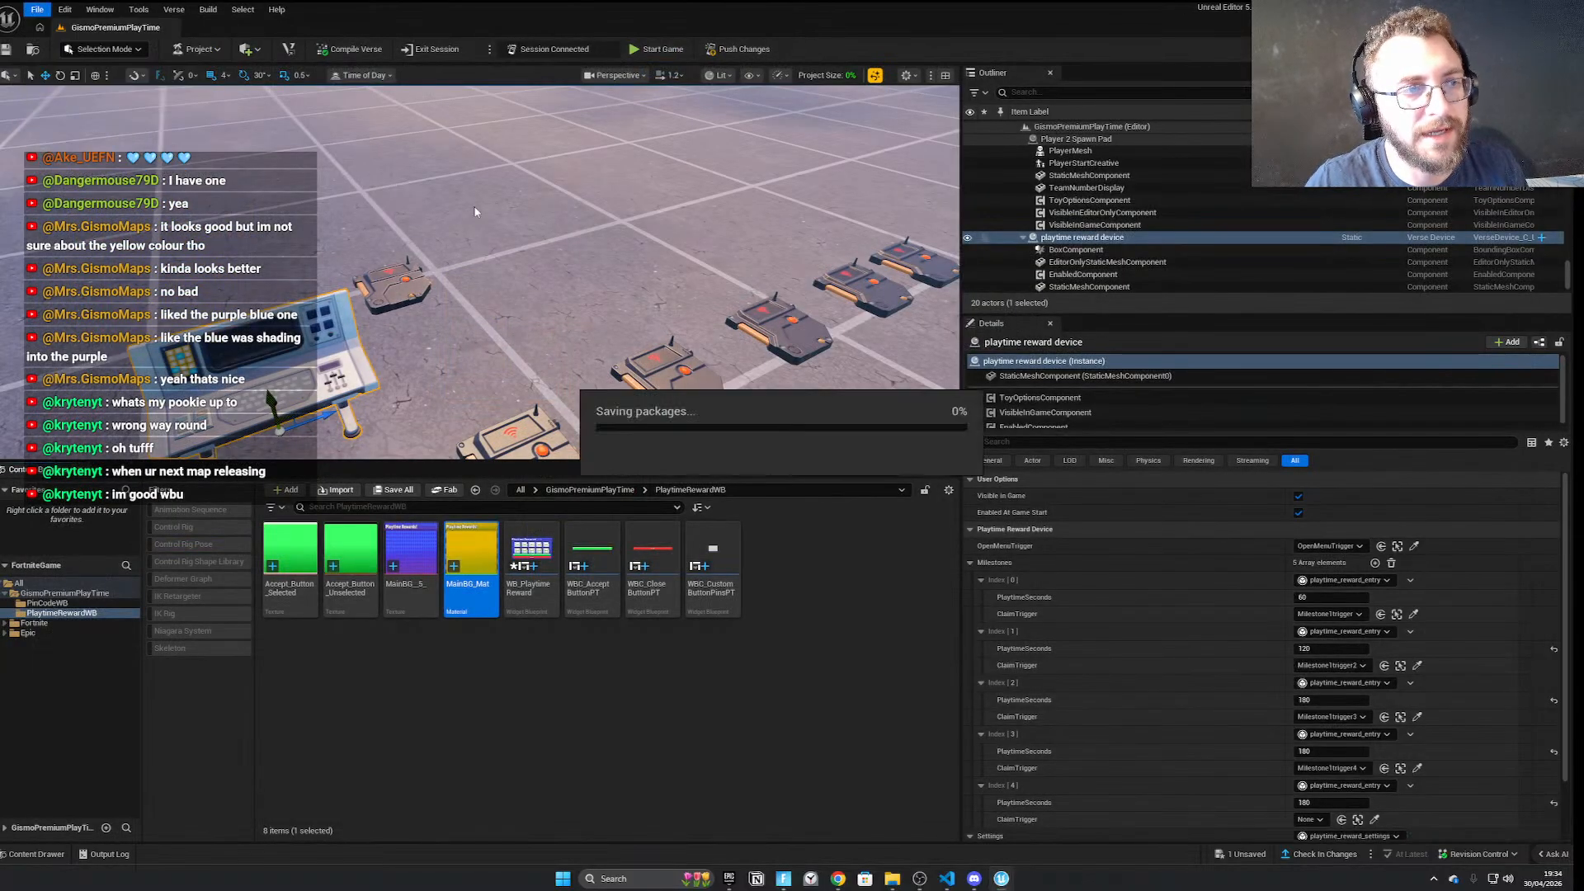
Look through the local projects in the Project Browser, including NewestVersionOfShop, SchoolFallGuy, HR_HITMAN_ROGUELIKE and KingdomRoguelike, and close it without opening one
right_click_drag(503, 273, 425, 230)
left_click(37, 9)
left_click(76, 32)
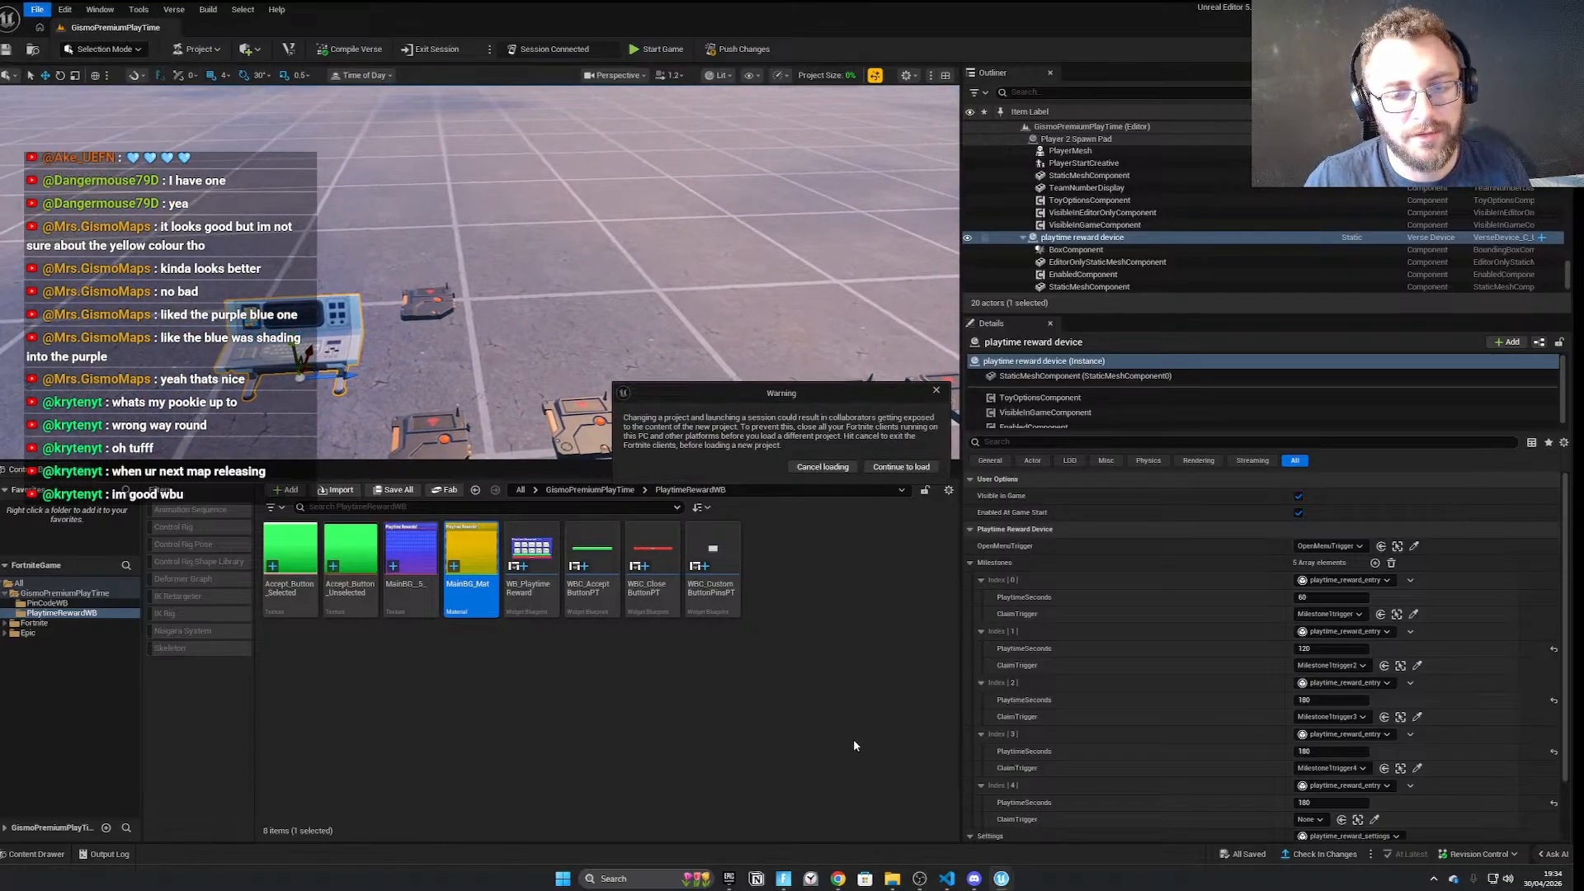
left_click(898, 468)
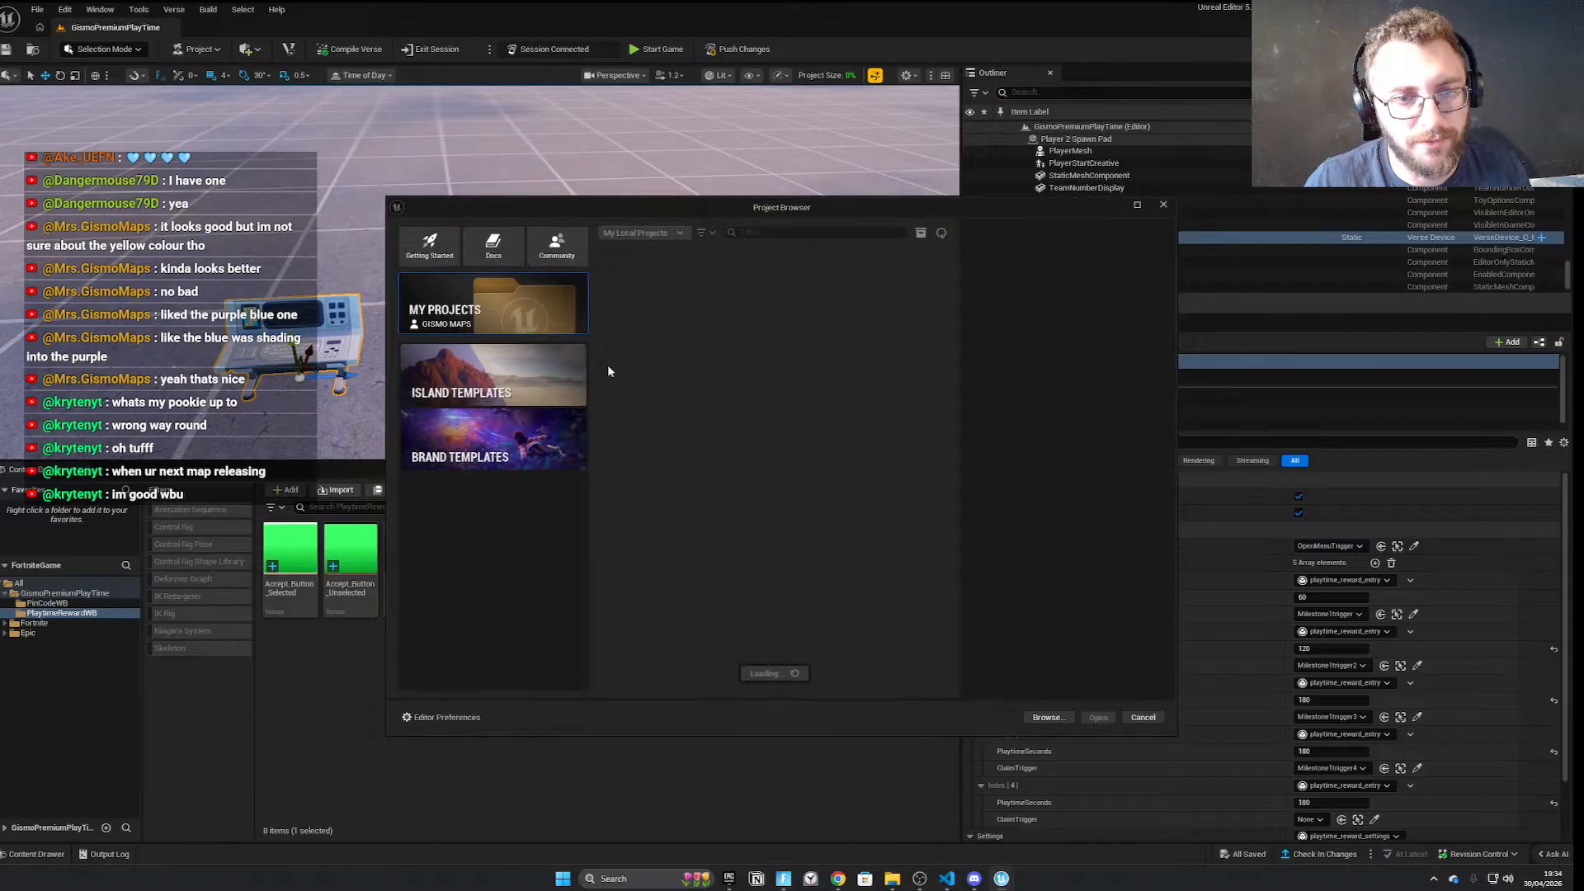
left_click(767, 289)
left_click(835, 284)
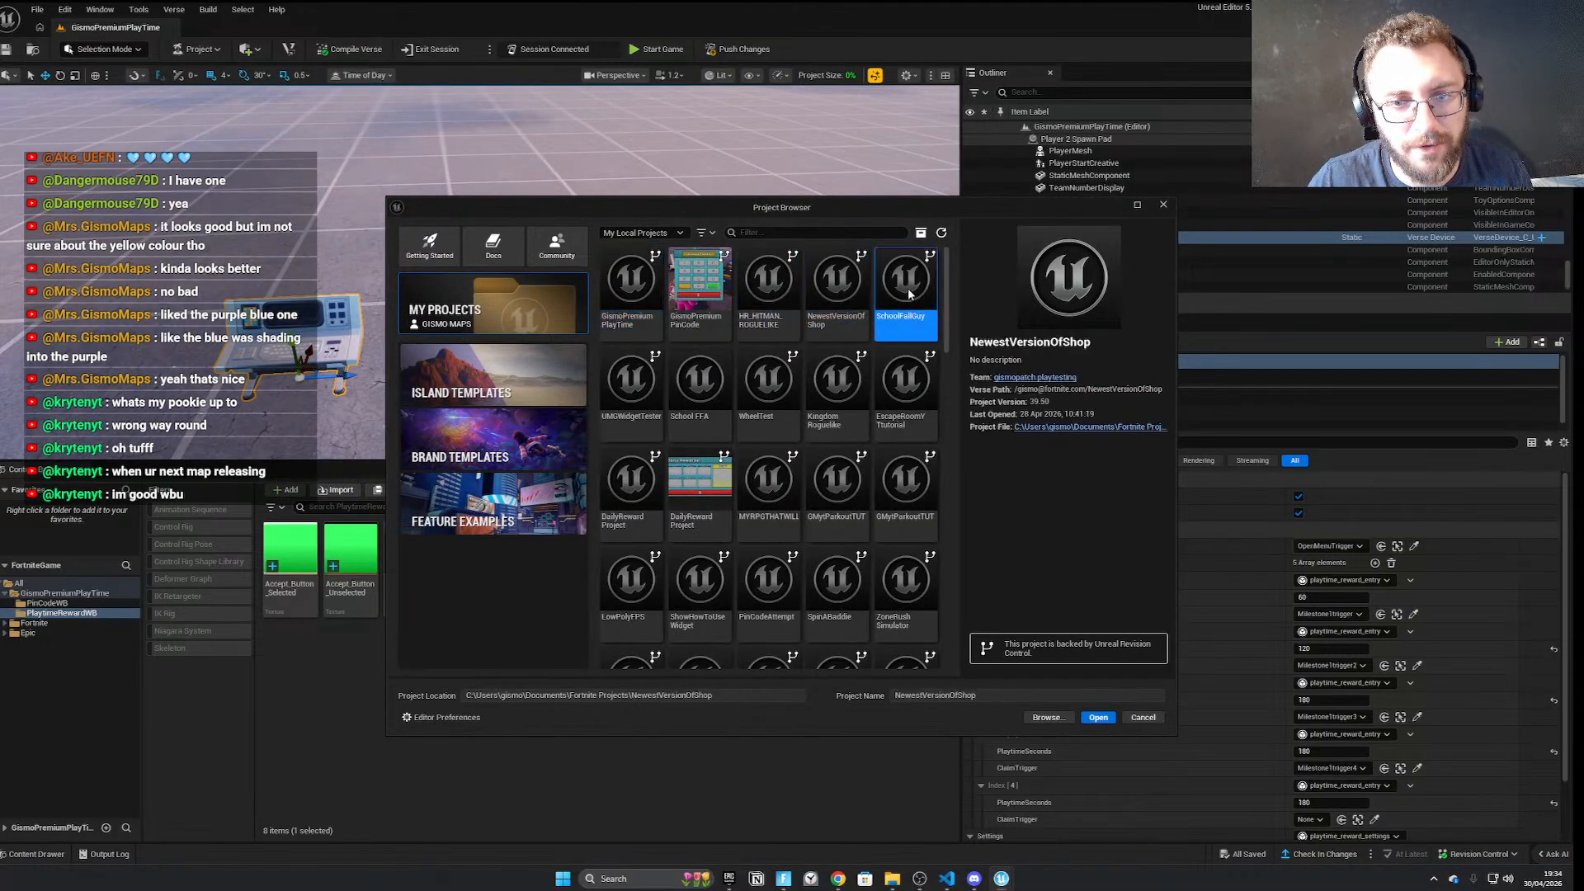
left_click(902, 375)
left_click(700, 379)
left_click(632, 380)
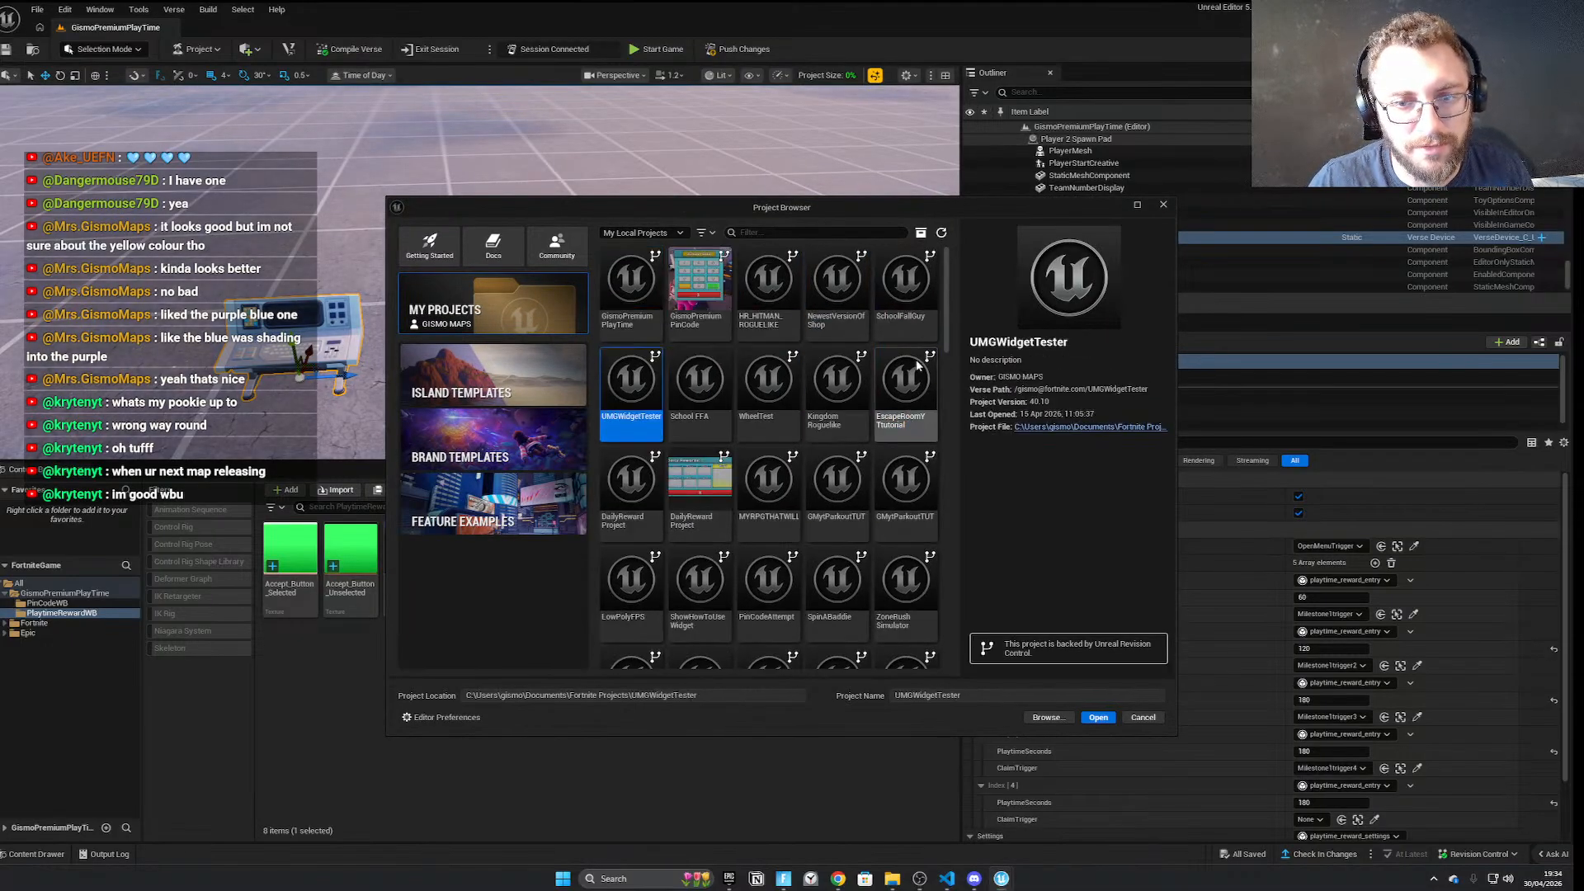
left_click(779, 276)
left_click(842, 282)
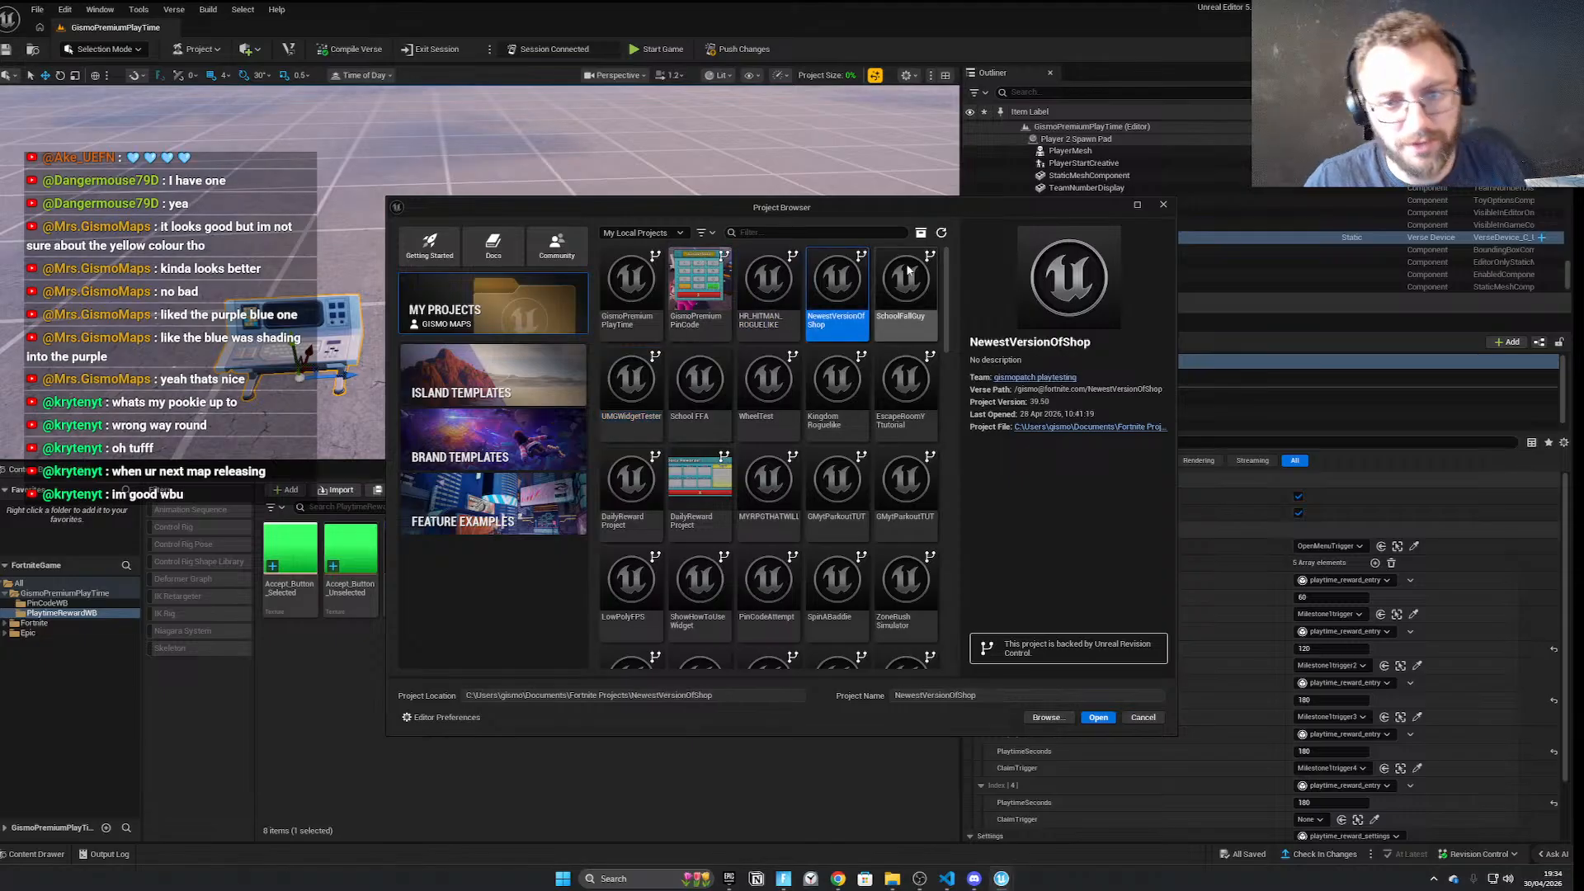
left_click(901, 288)
left_click(767, 285)
left_click(837, 284)
left_click(905, 287)
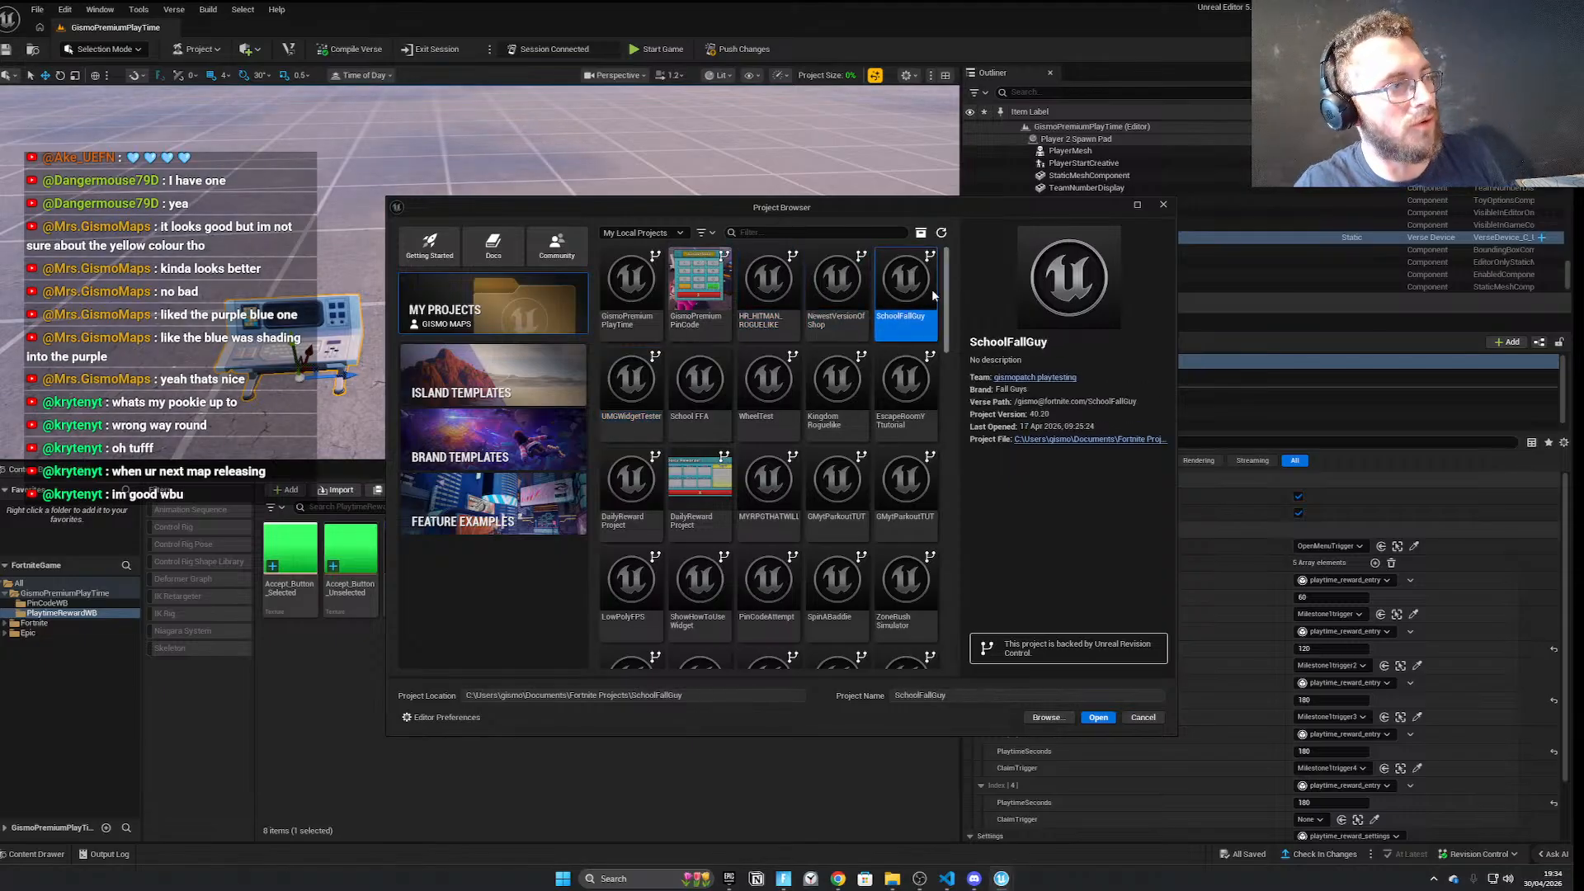
left_click(767, 284)
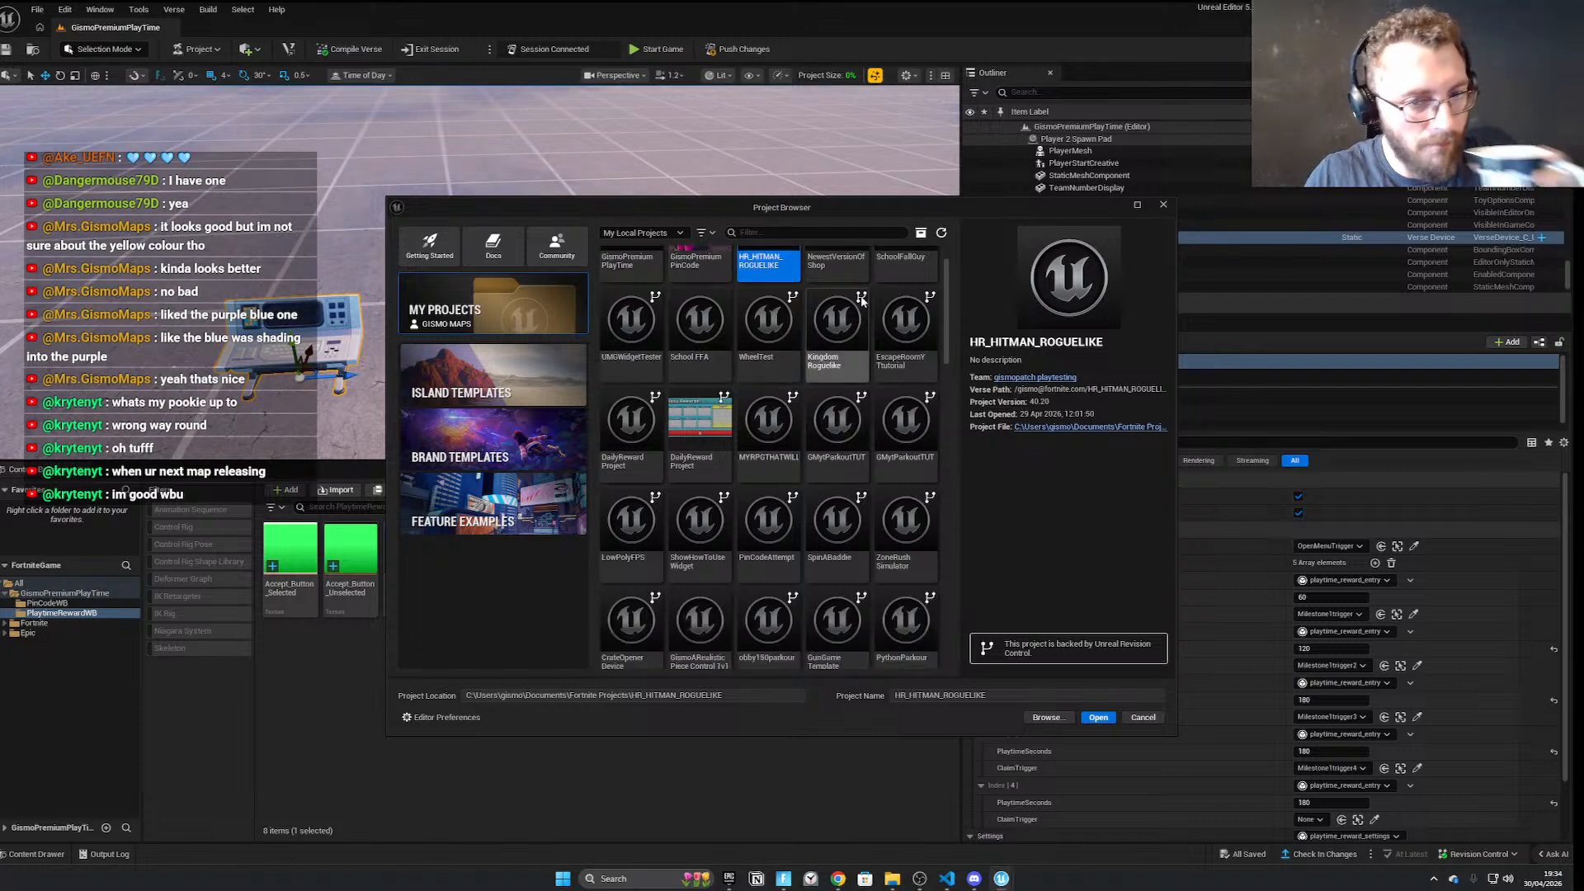
left_click(838, 378)
scroll(825, 377, "down", 3)
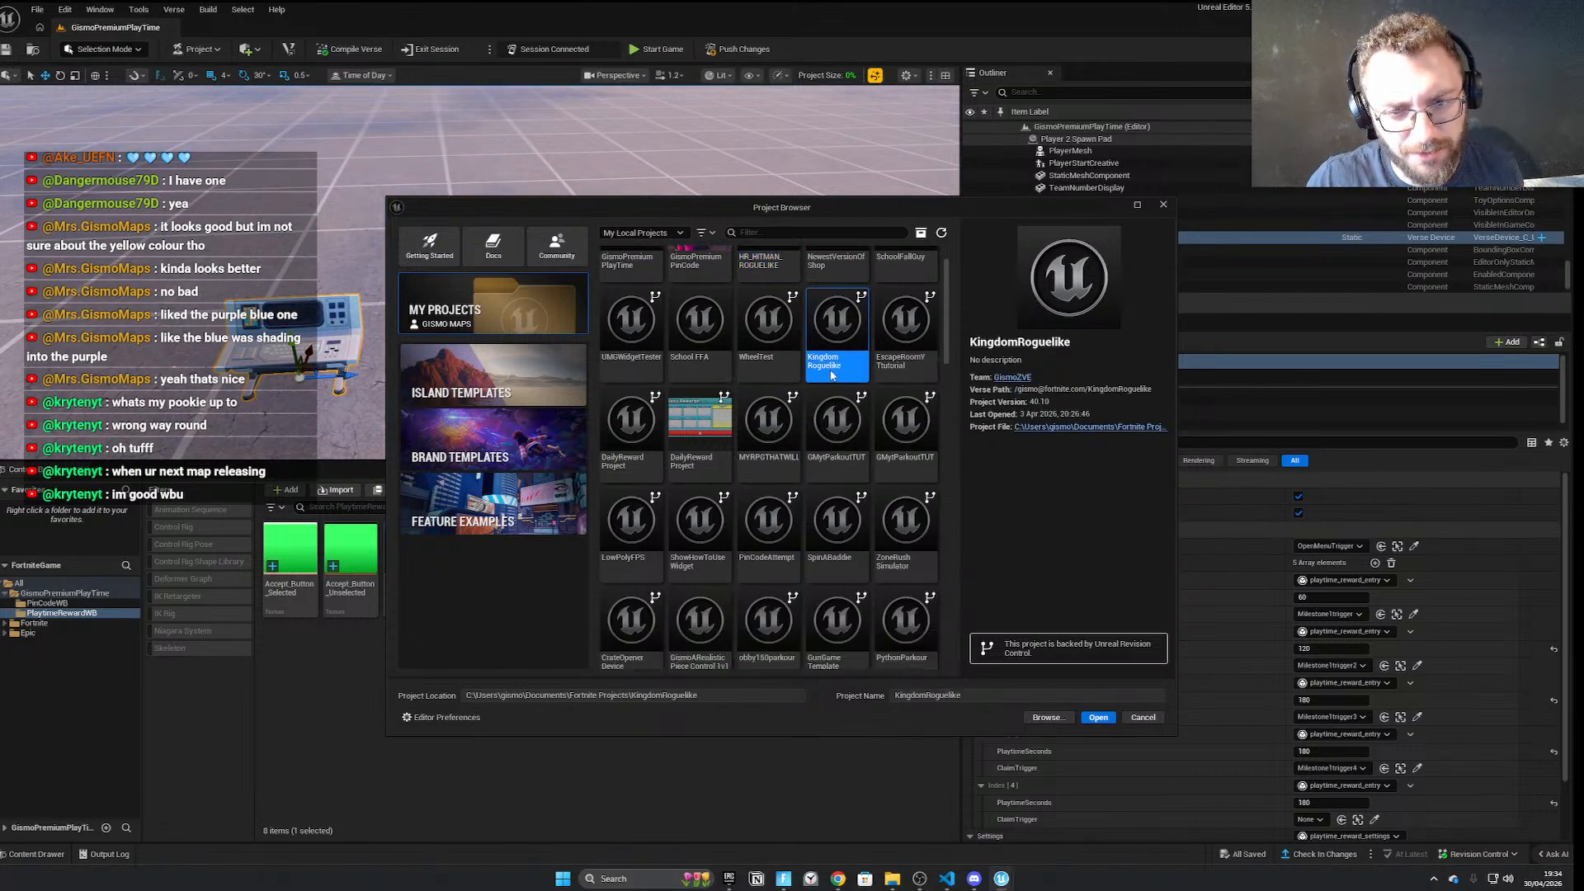
left_click(1164, 205)
mouse_move(641, 227)
right_mouse_down()
mouse_move(652, 239)
mouse_move(577, 231)
mouse_move(640, 227)
right_mouse_up()
left_click(37, 9)
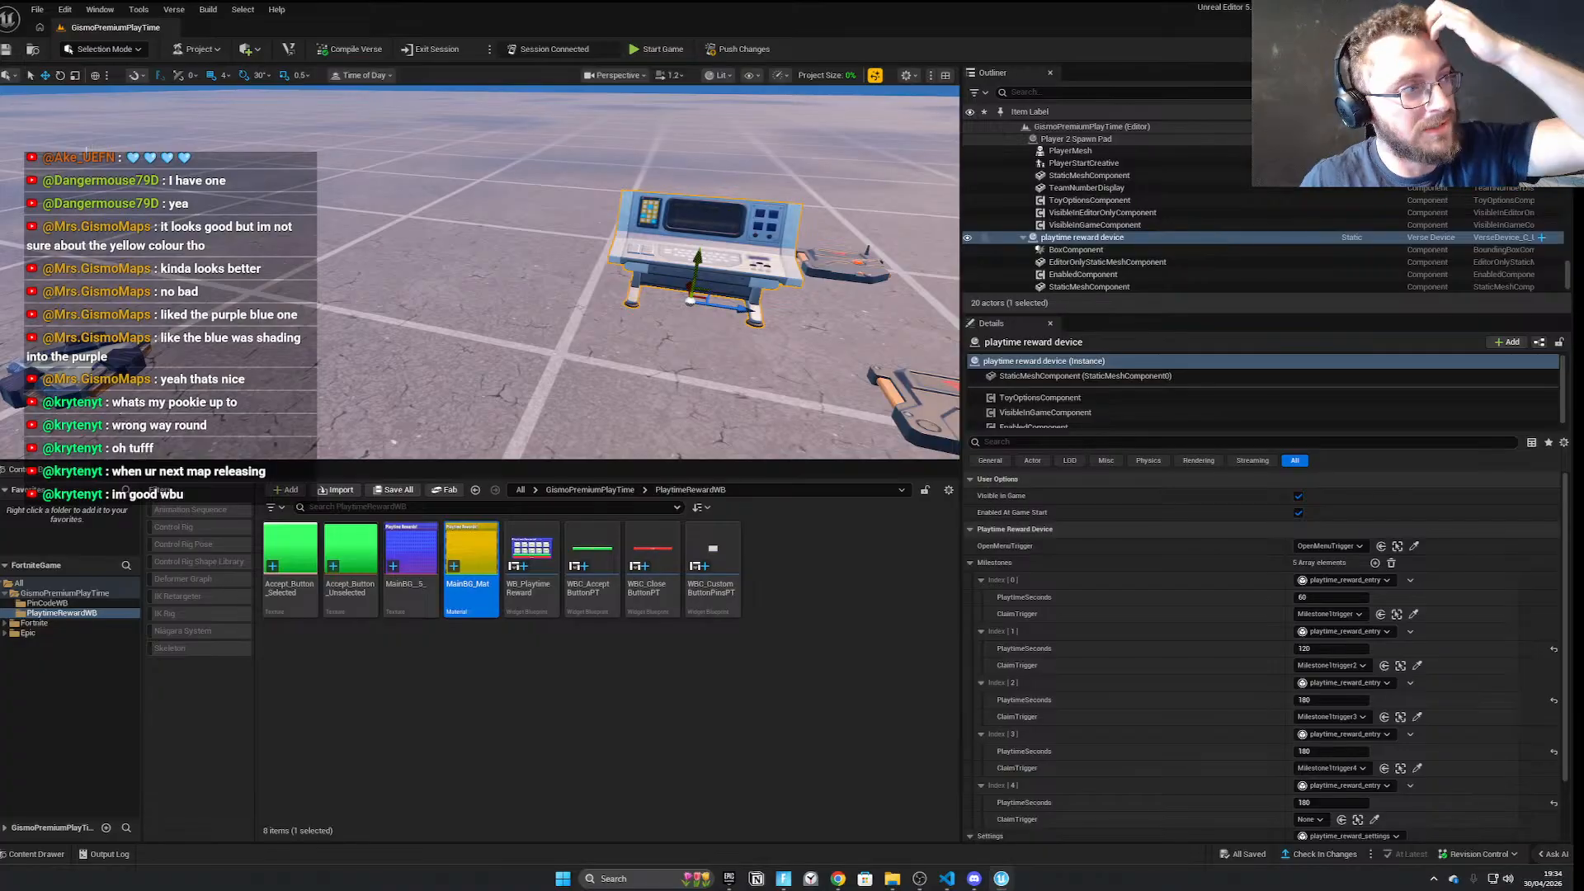
mouse_move(650, 238)
right_mouse_down()
mouse_move(726, 247)
mouse_move(677, 281)
mouse_move(651, 238)
mouse_move(665, 239)
right_mouse_up()
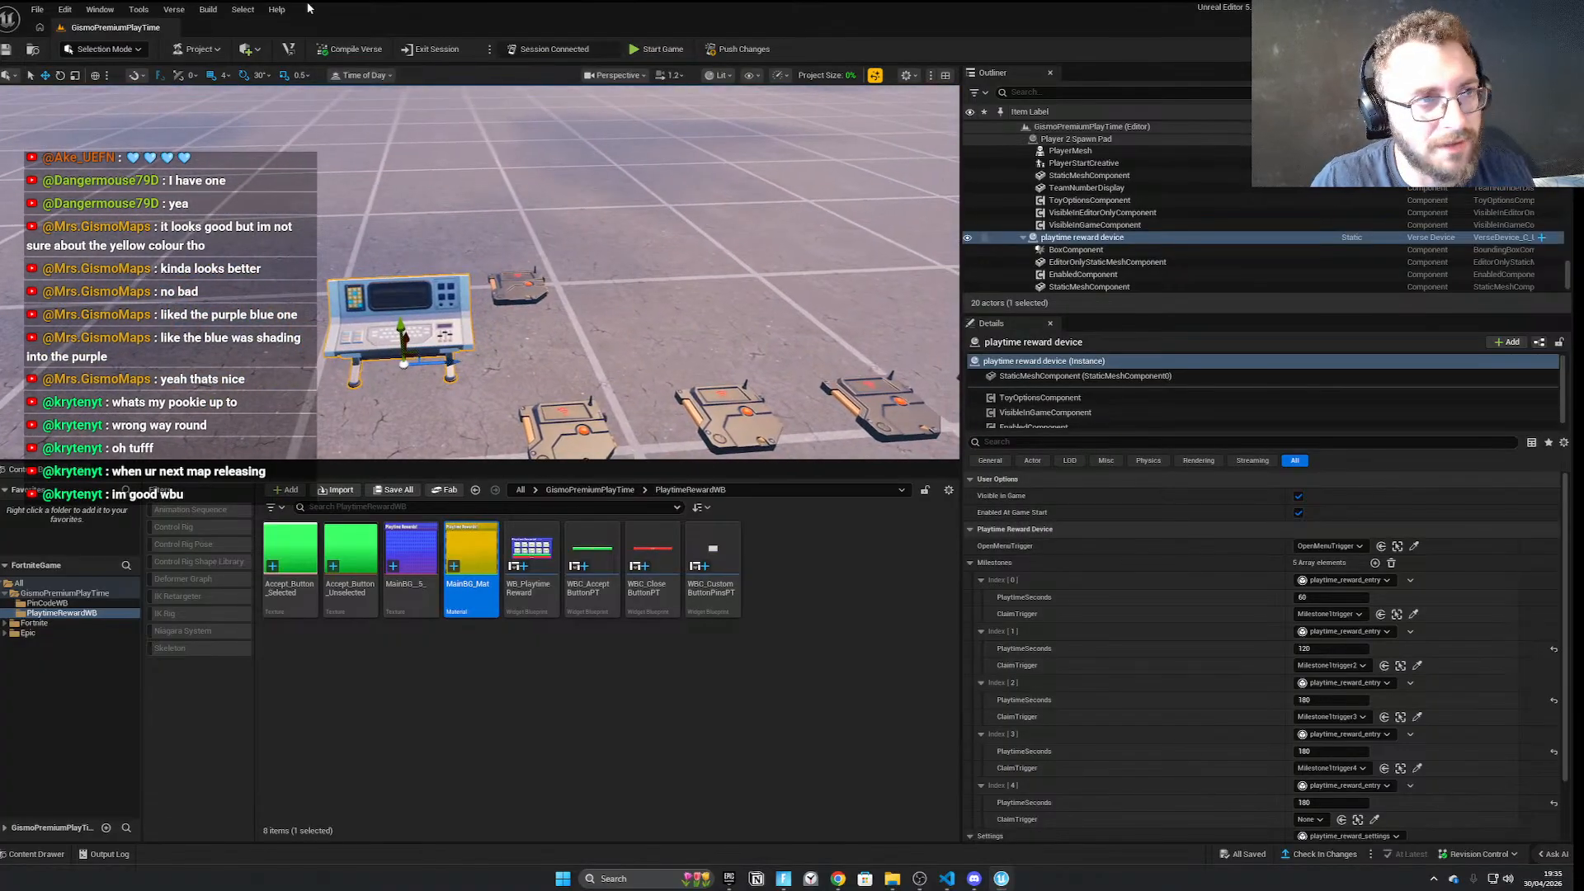
left_click(32, 9)
left_click(69, 161)
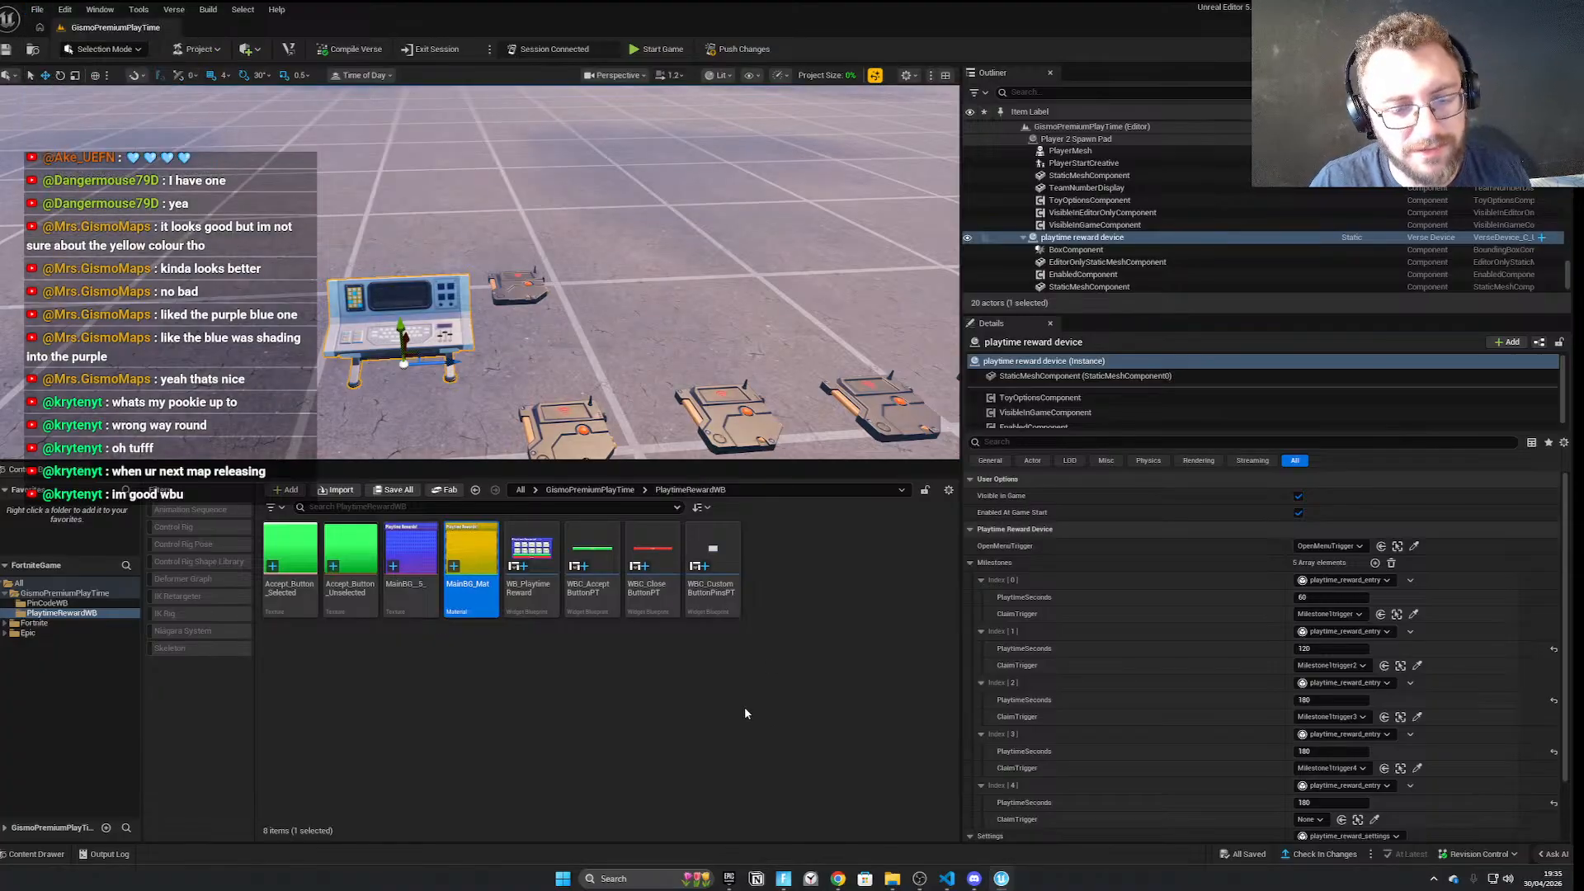
Nudge the playtime reward device toward the neighbouring trigger in the level and review its milestone and claim settings
right_click_drag(784, 347, 871, 352)
left_click_drag(340, 364, 399, 428)
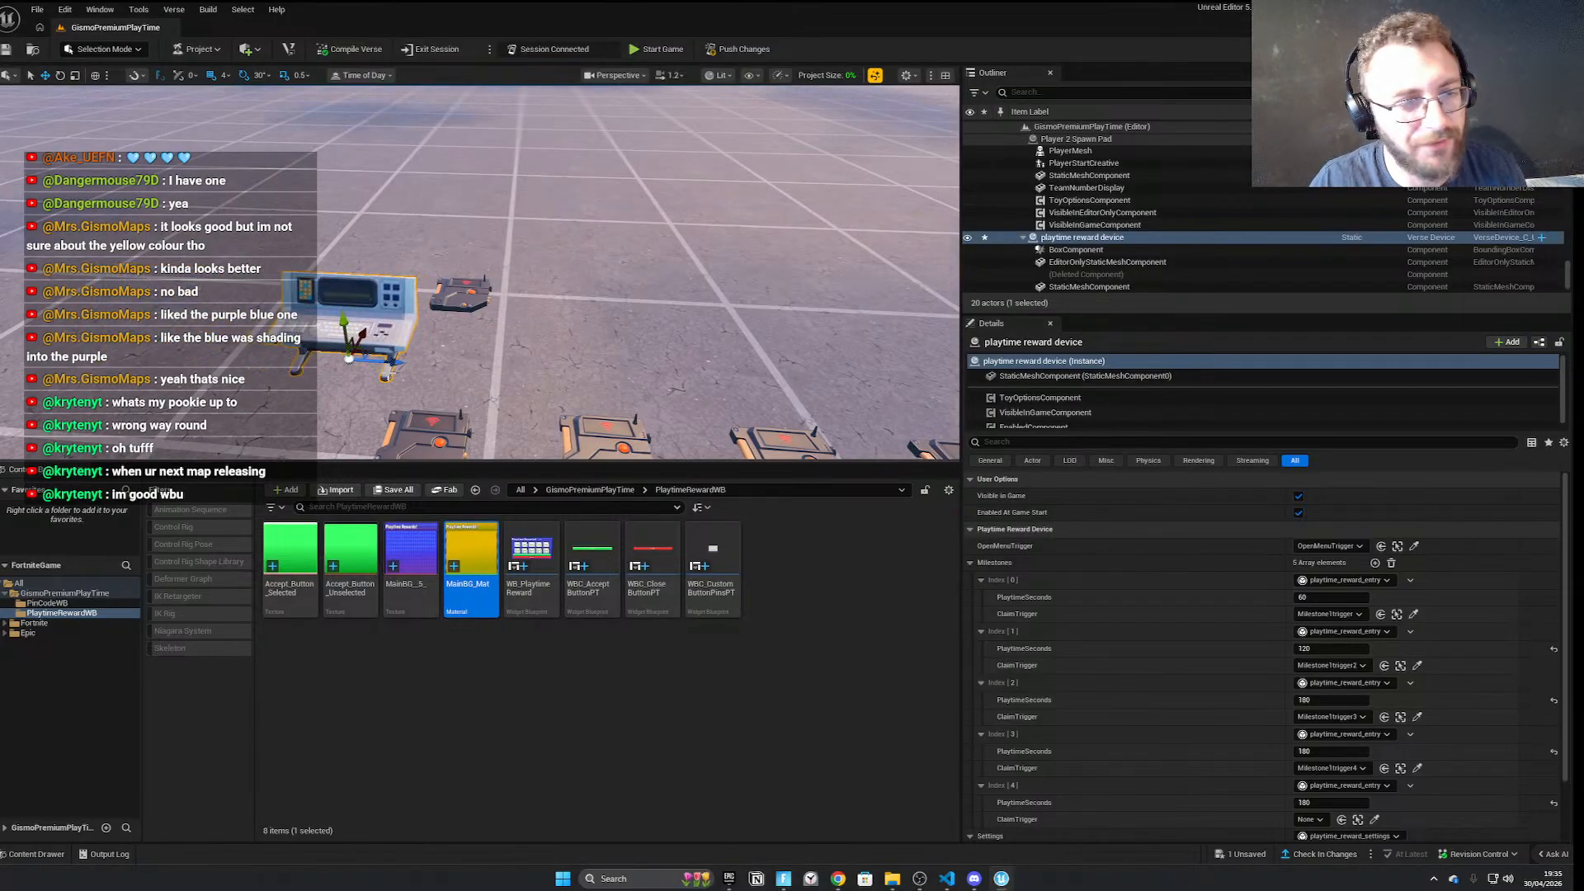
key("s")
right_click_drag(385, 397, 355, 395)
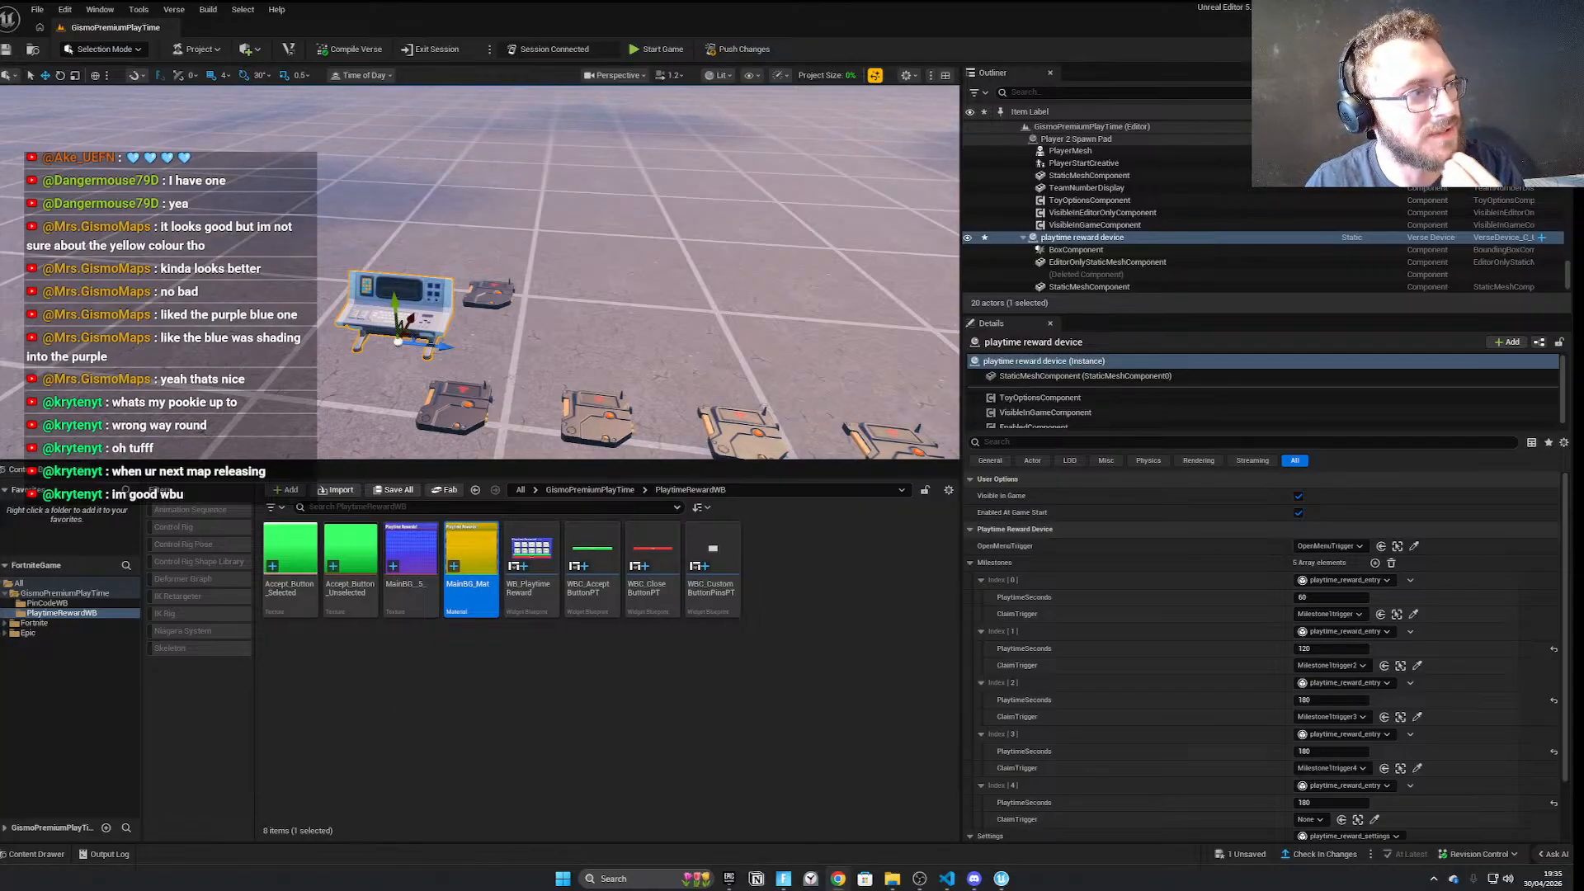
left_click_drag(441, 347, 493, 349)
key("w")
right_click_drag(493, 349, 527, 353)
key("s")
key("w")
key("s")
scroll(1279, 644, "down", 3)
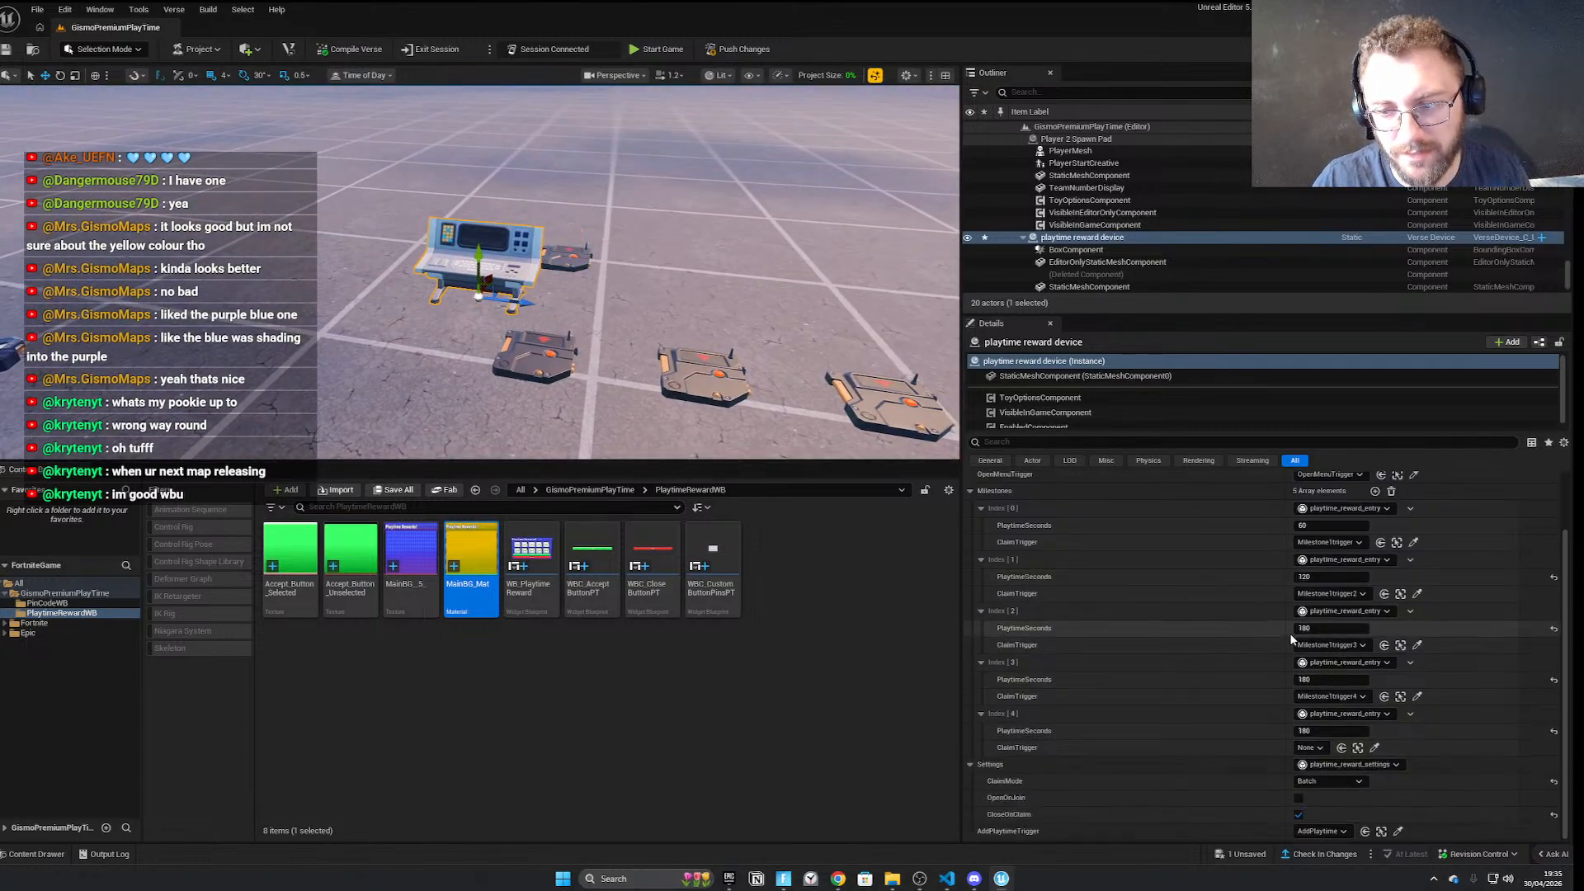
scroll(1193, 757, "up", 2)
scroll(1220, 767, "down", 2)
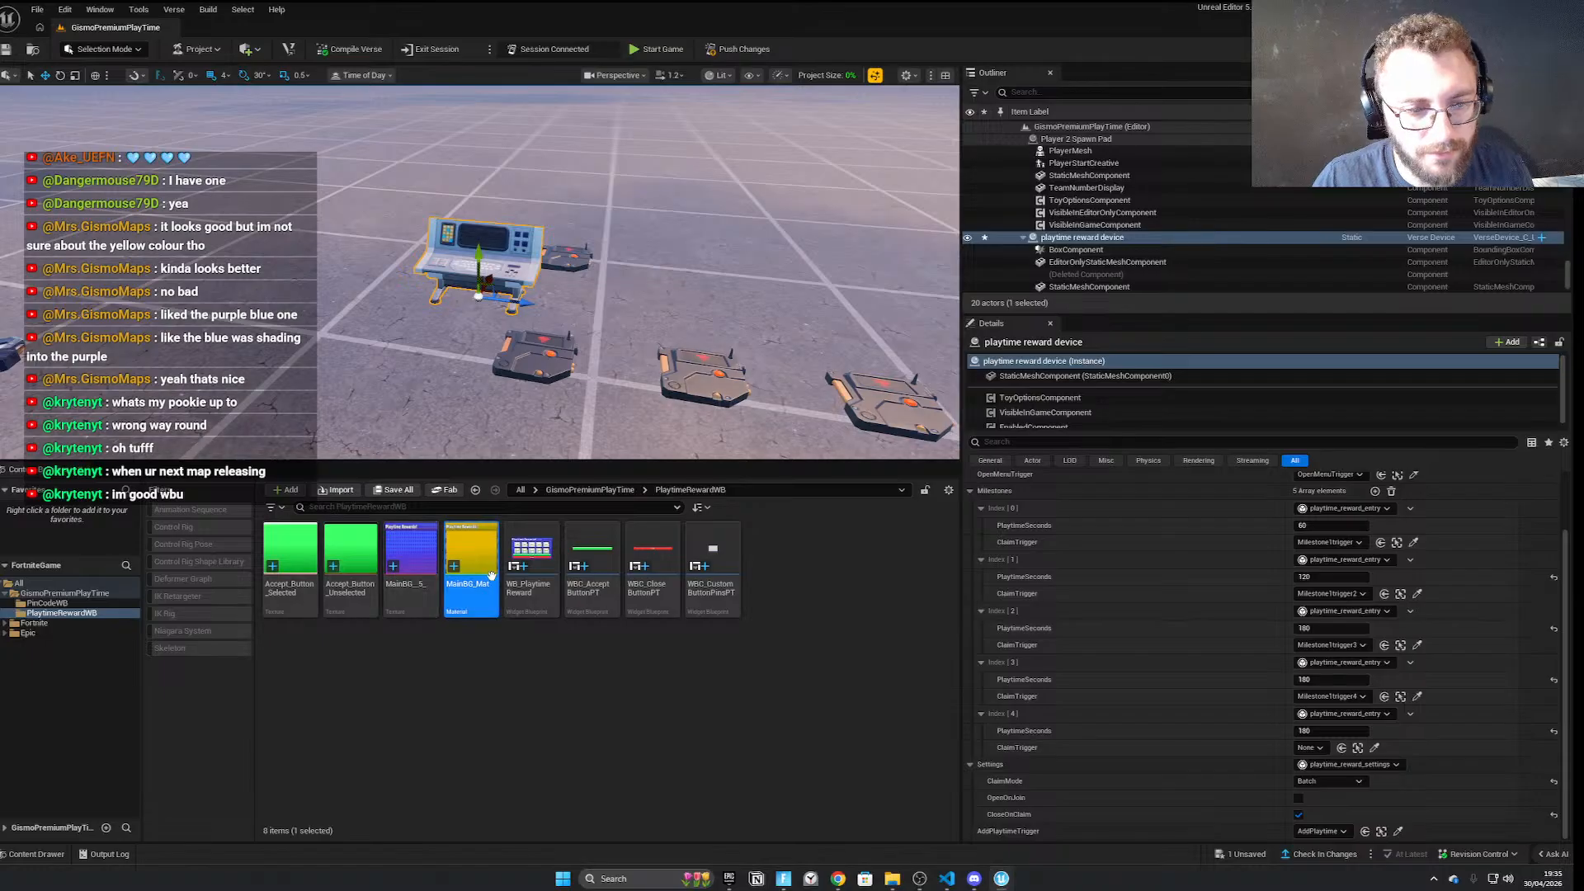
Open the WB_PlaytimeReward widget, select its MainBackground image, and shrink the editor window to reach the project assets
double_click(542, 553)
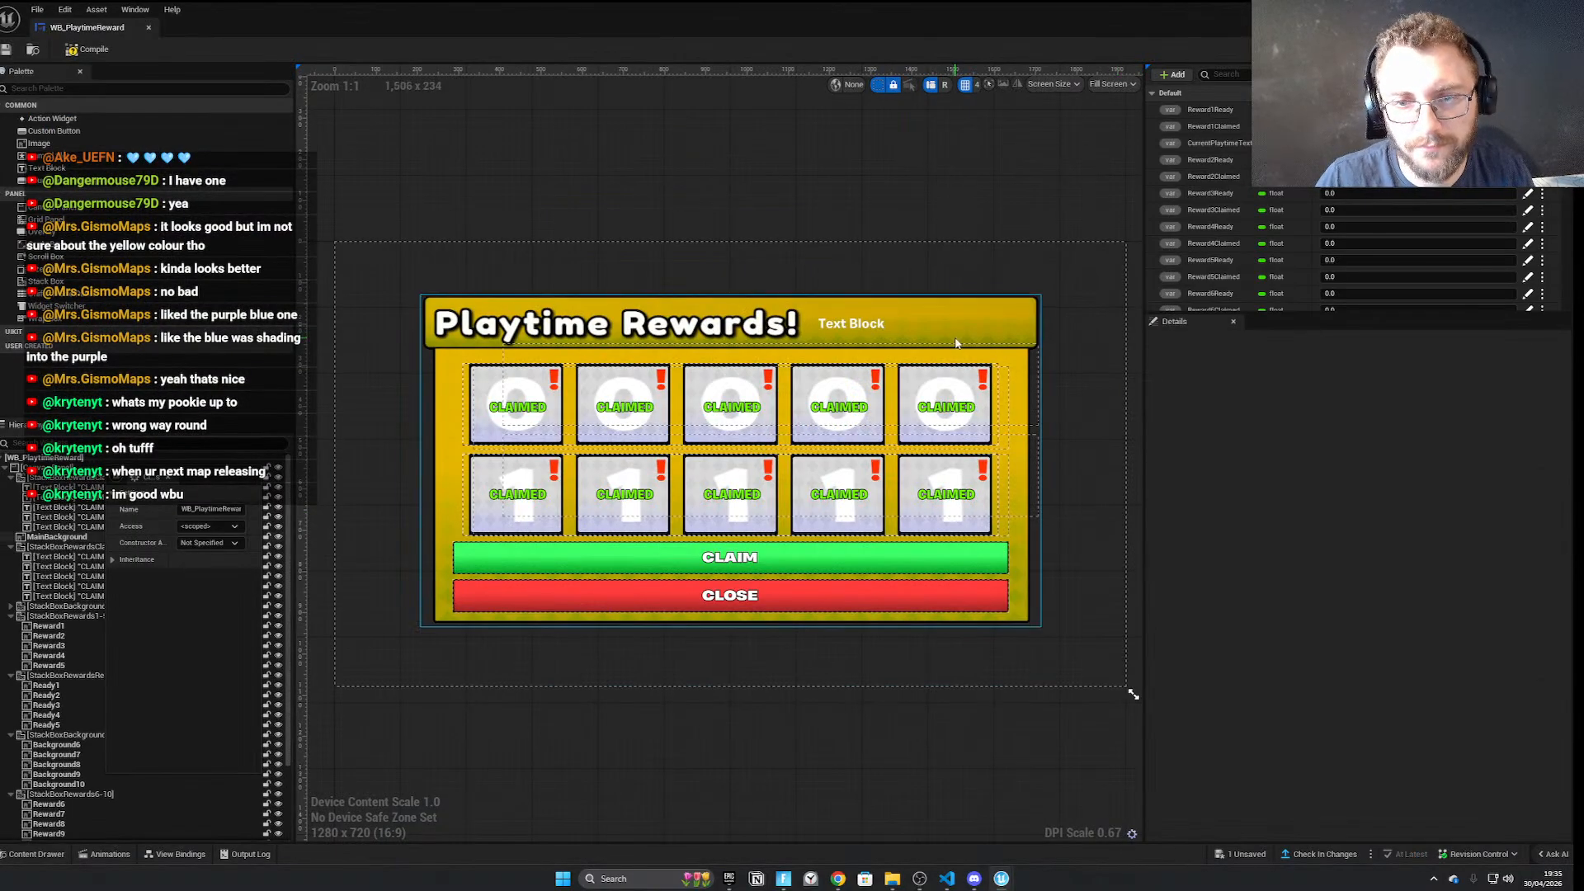
left_click(955, 343)
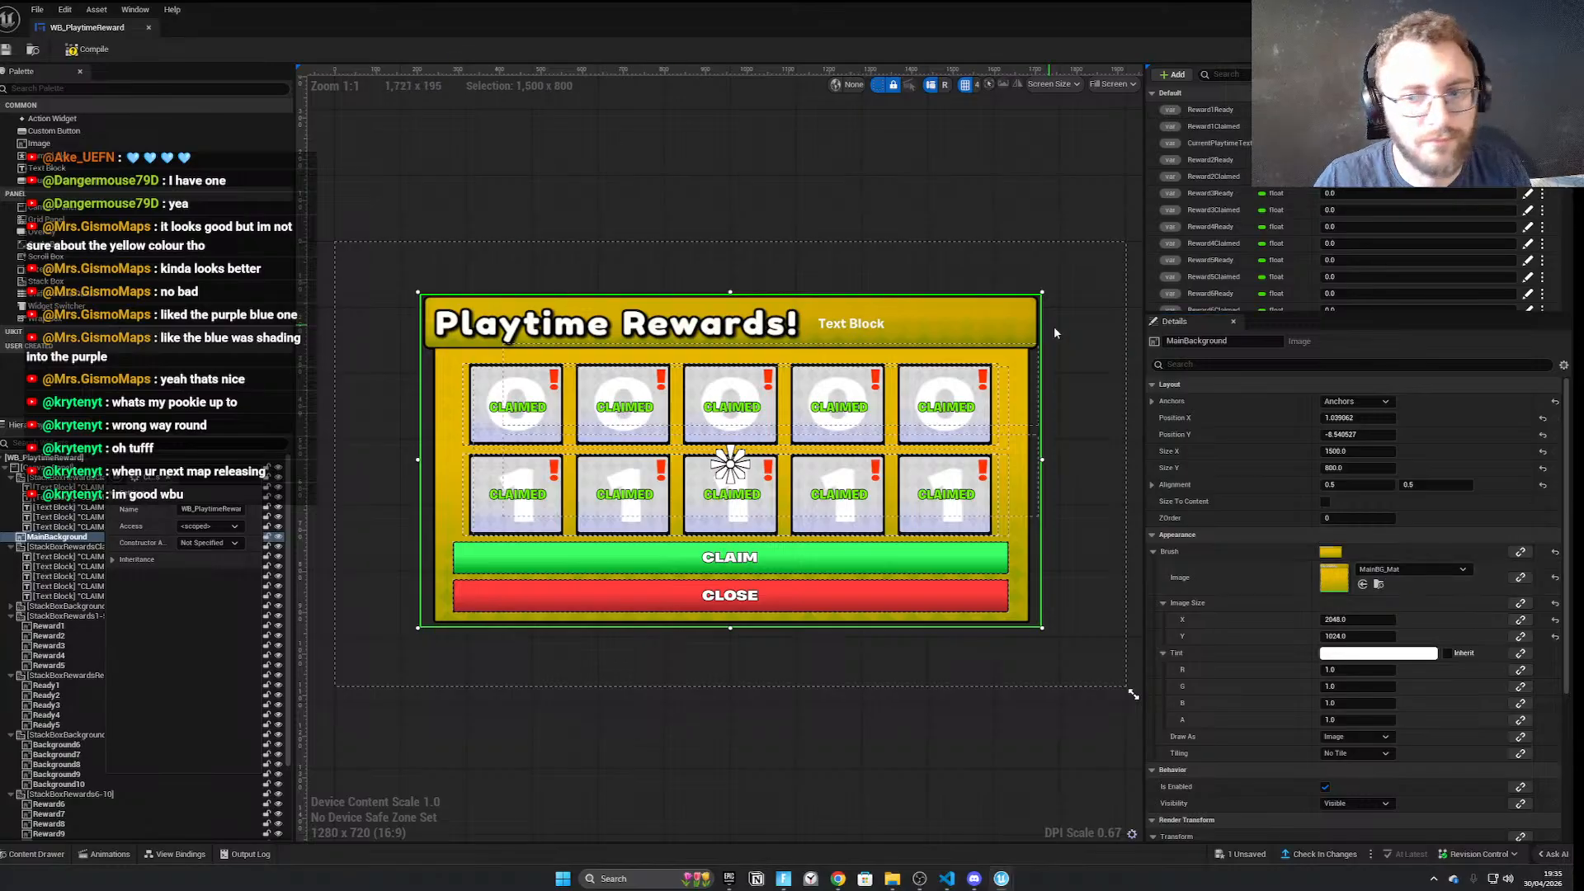
double_click(784, 33)
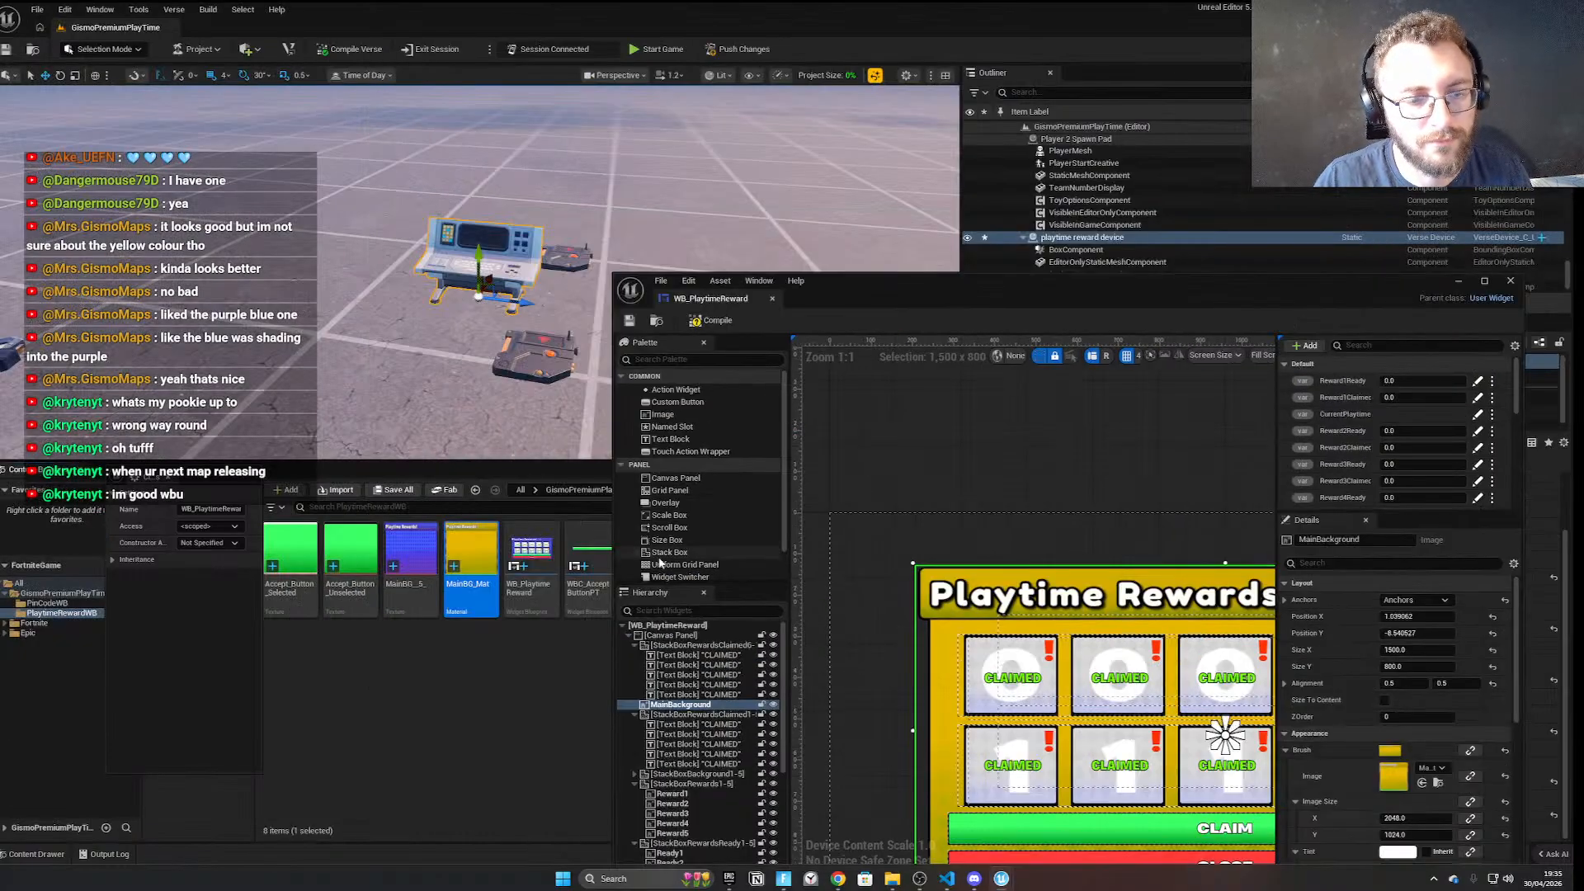
Open the MainBG__5_ texture, set its Hue adjustment to 0, and save it
double_click(411, 545)
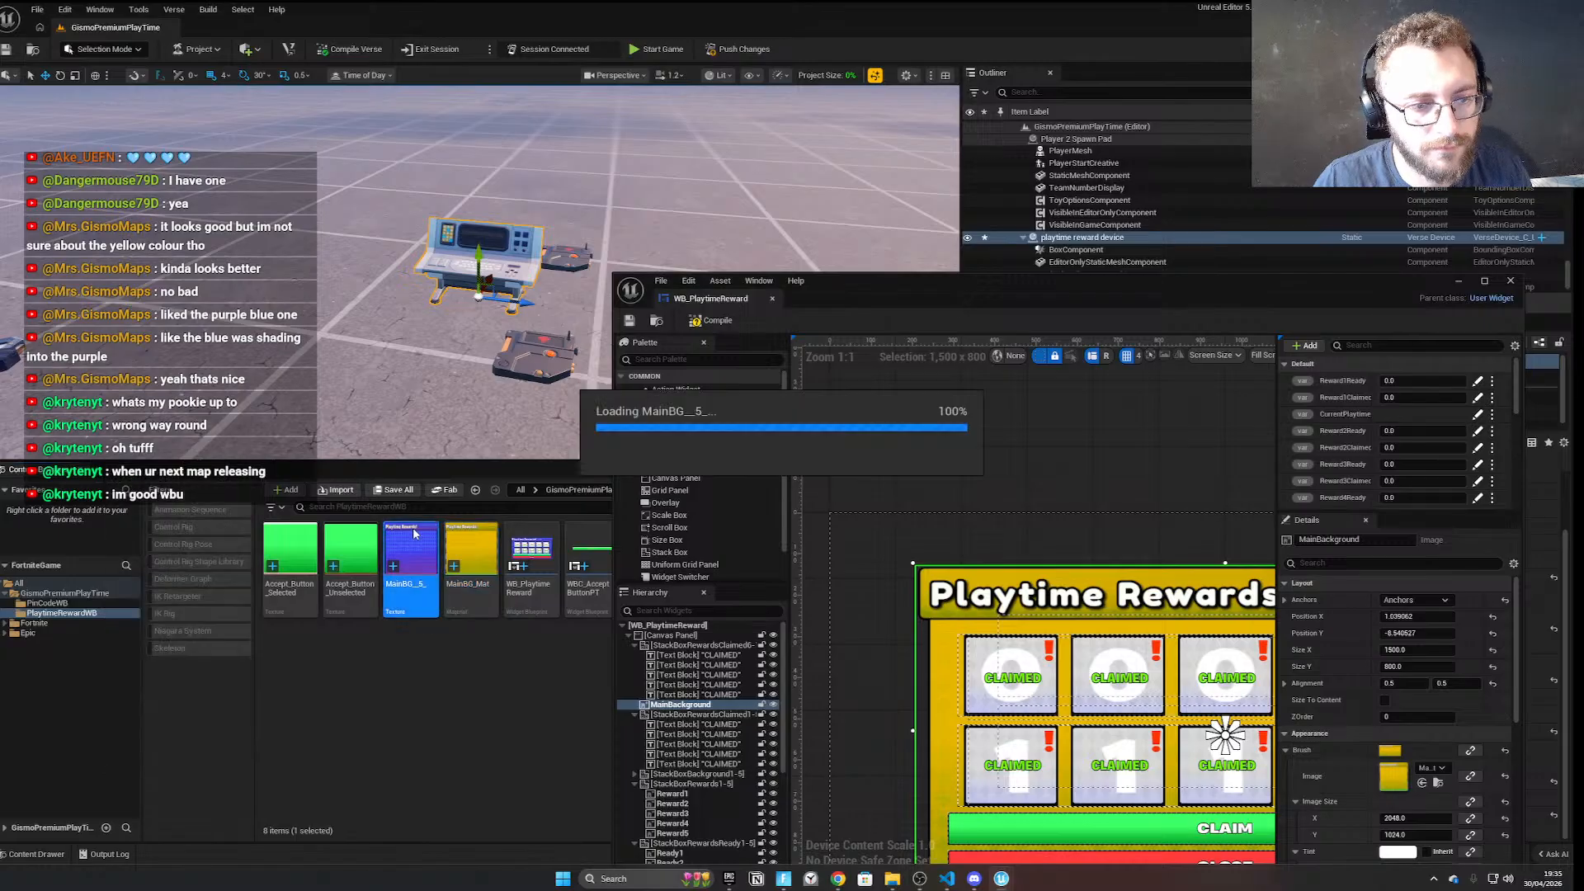
left_click_drag(1131, 296, 905, 179)
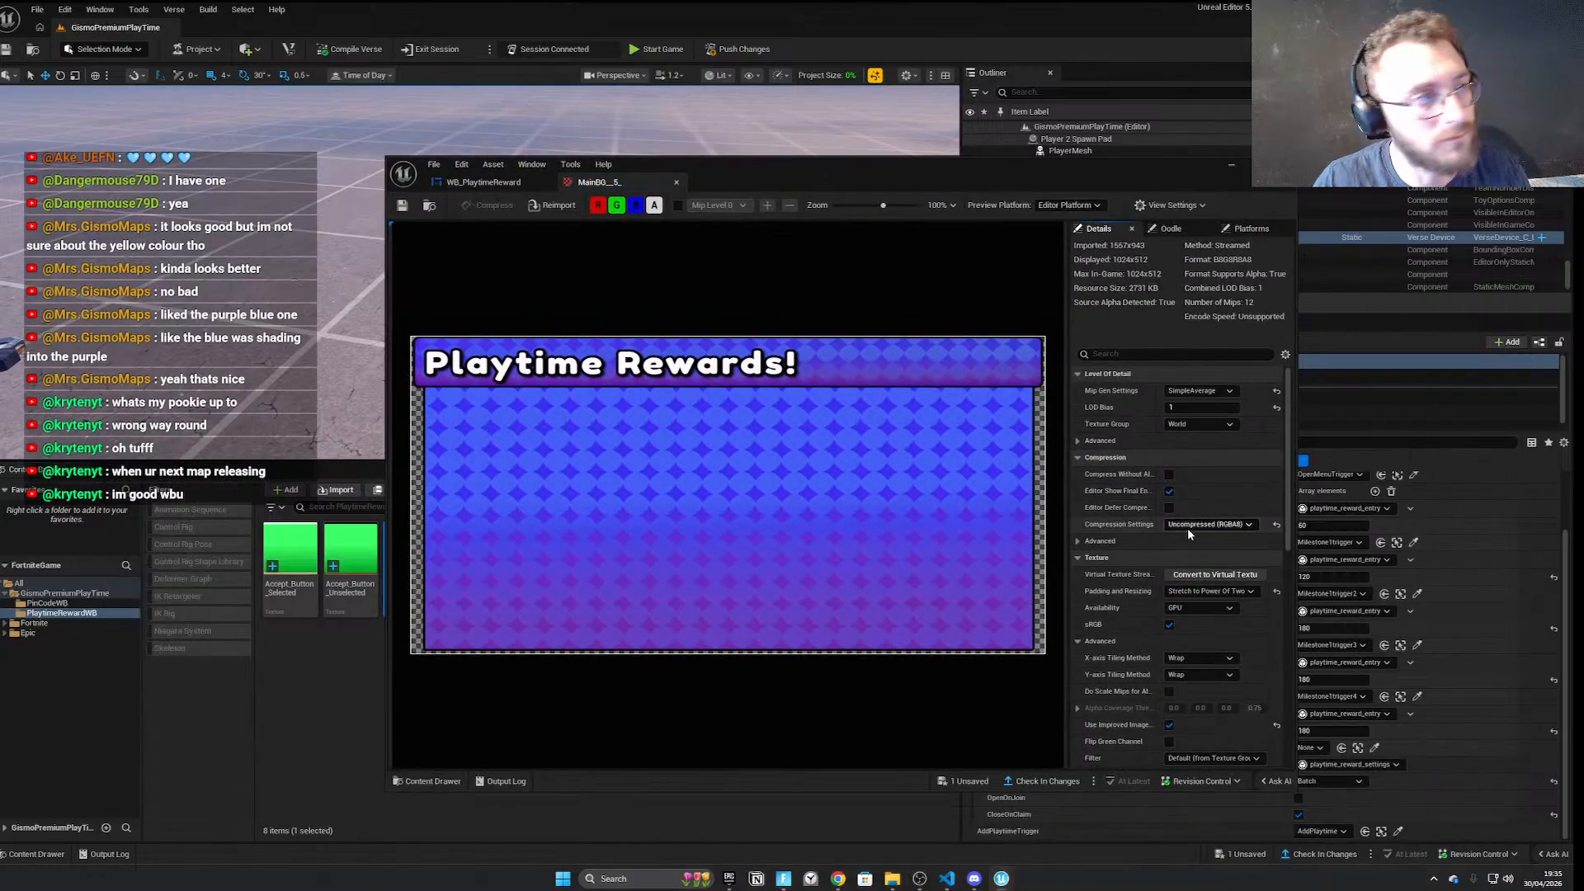
scroll(1180, 595, "down", 10)
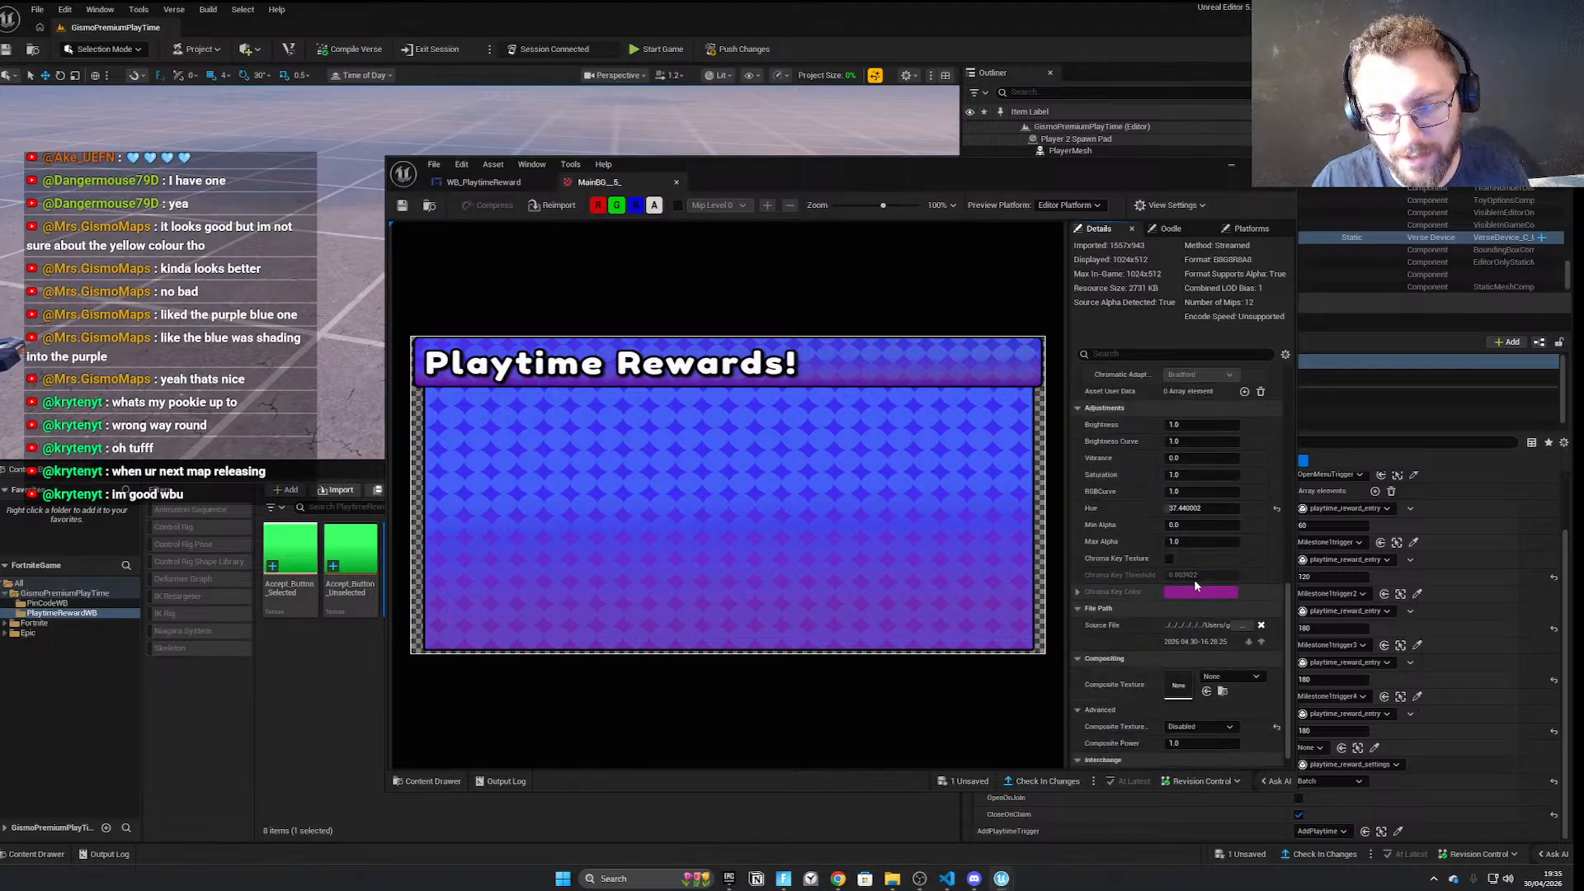
left_click(1202, 509)
type("0")
key("Return")
left_click(404, 205)
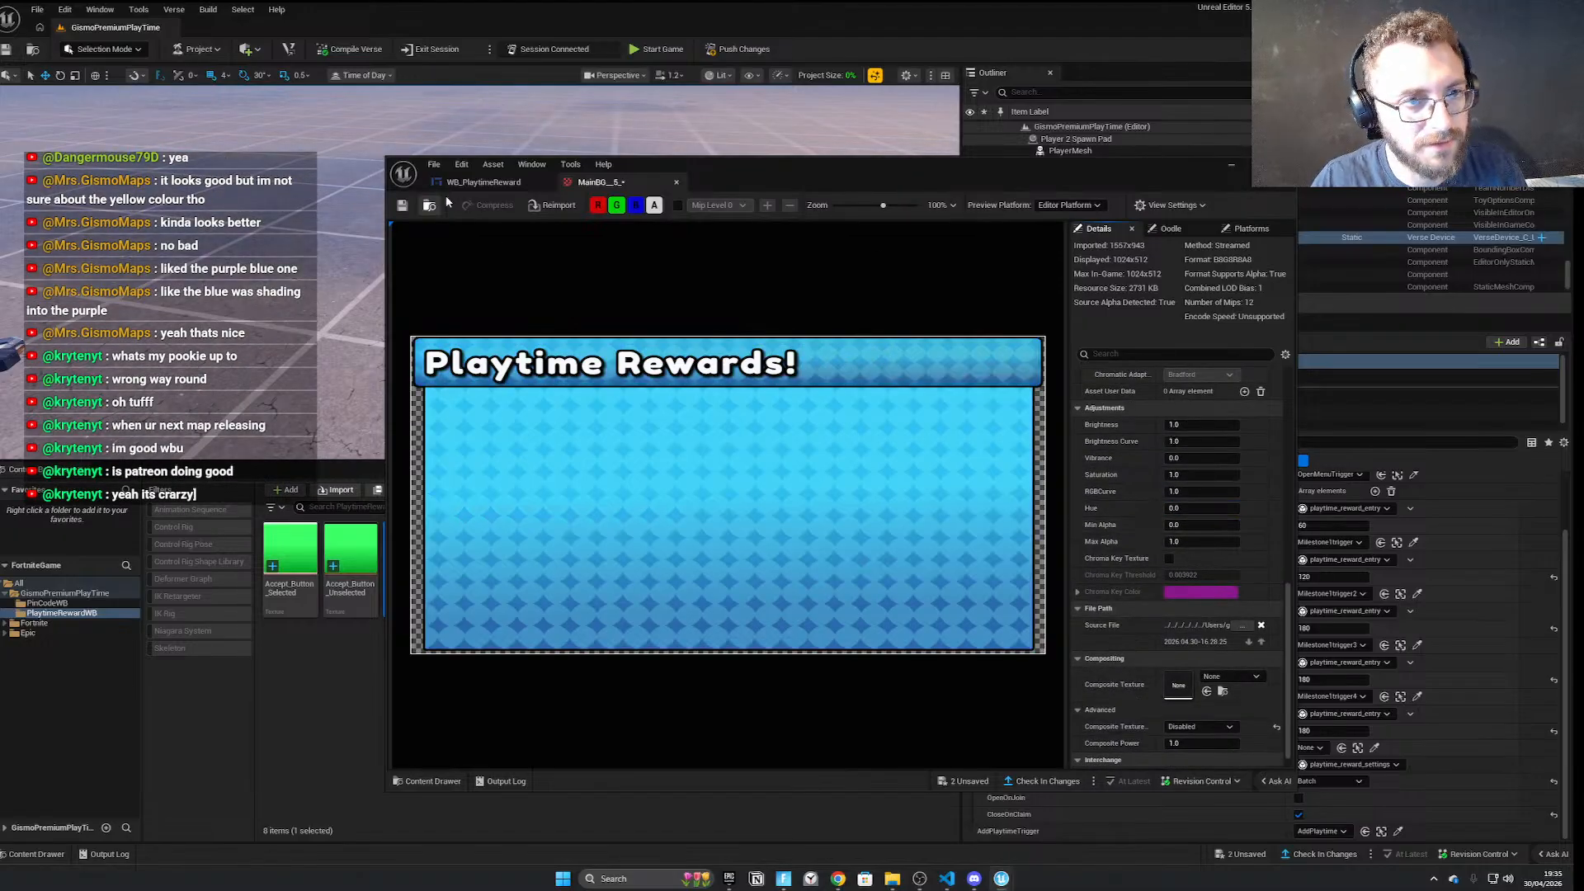
Check the recoloured background in WB_PlaytimeReward, save the widget, and open the MainBG_Mat material
left_click(468, 185)
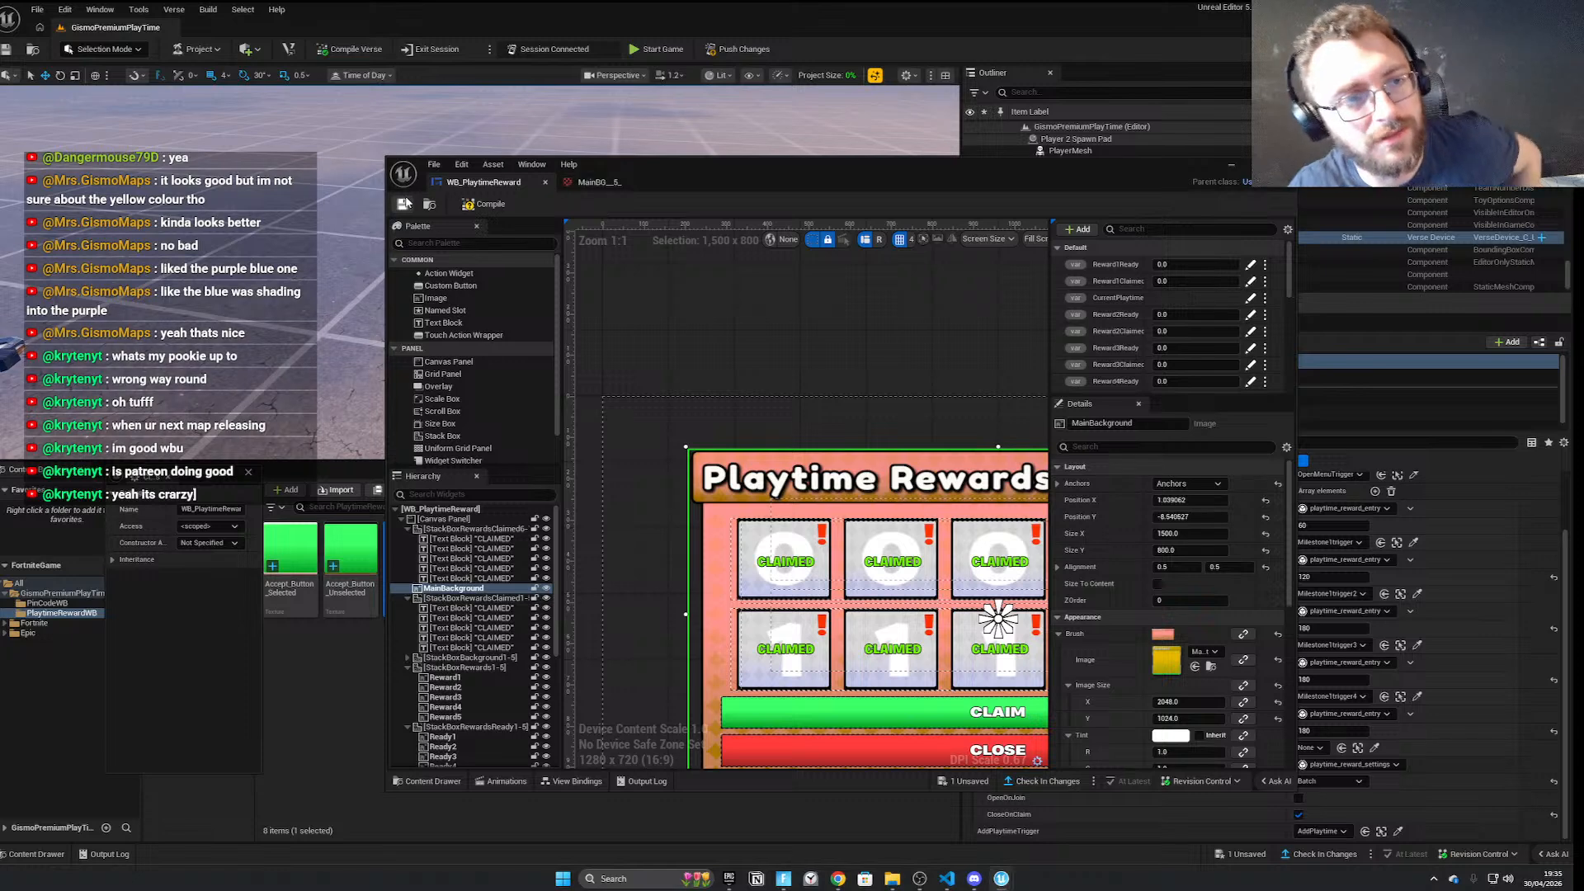
key("ctrl+s")
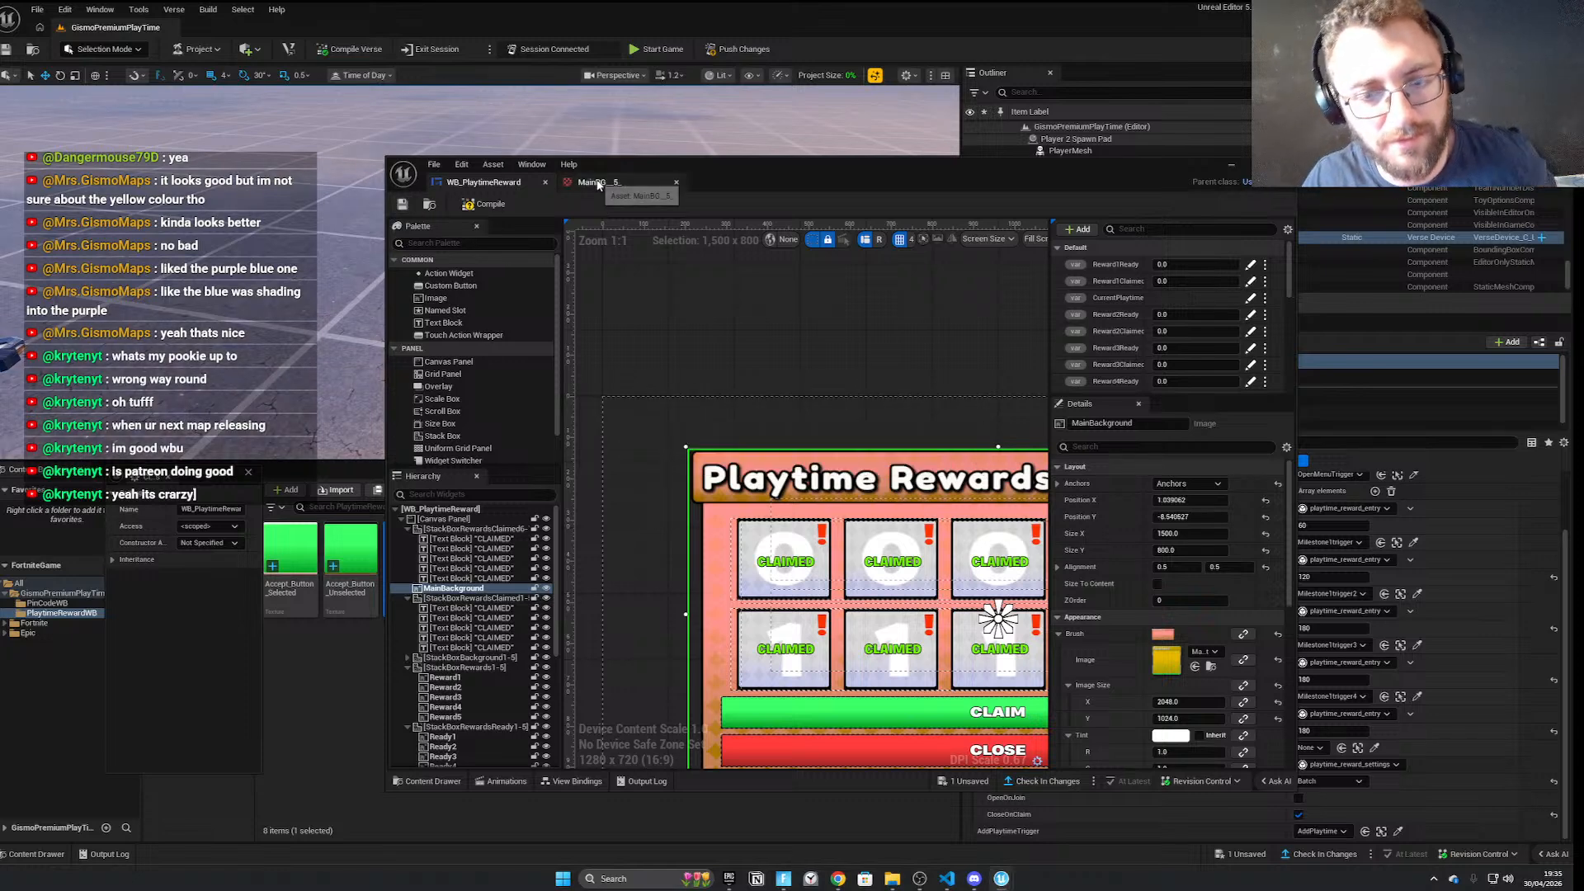
left_click(600, 182)
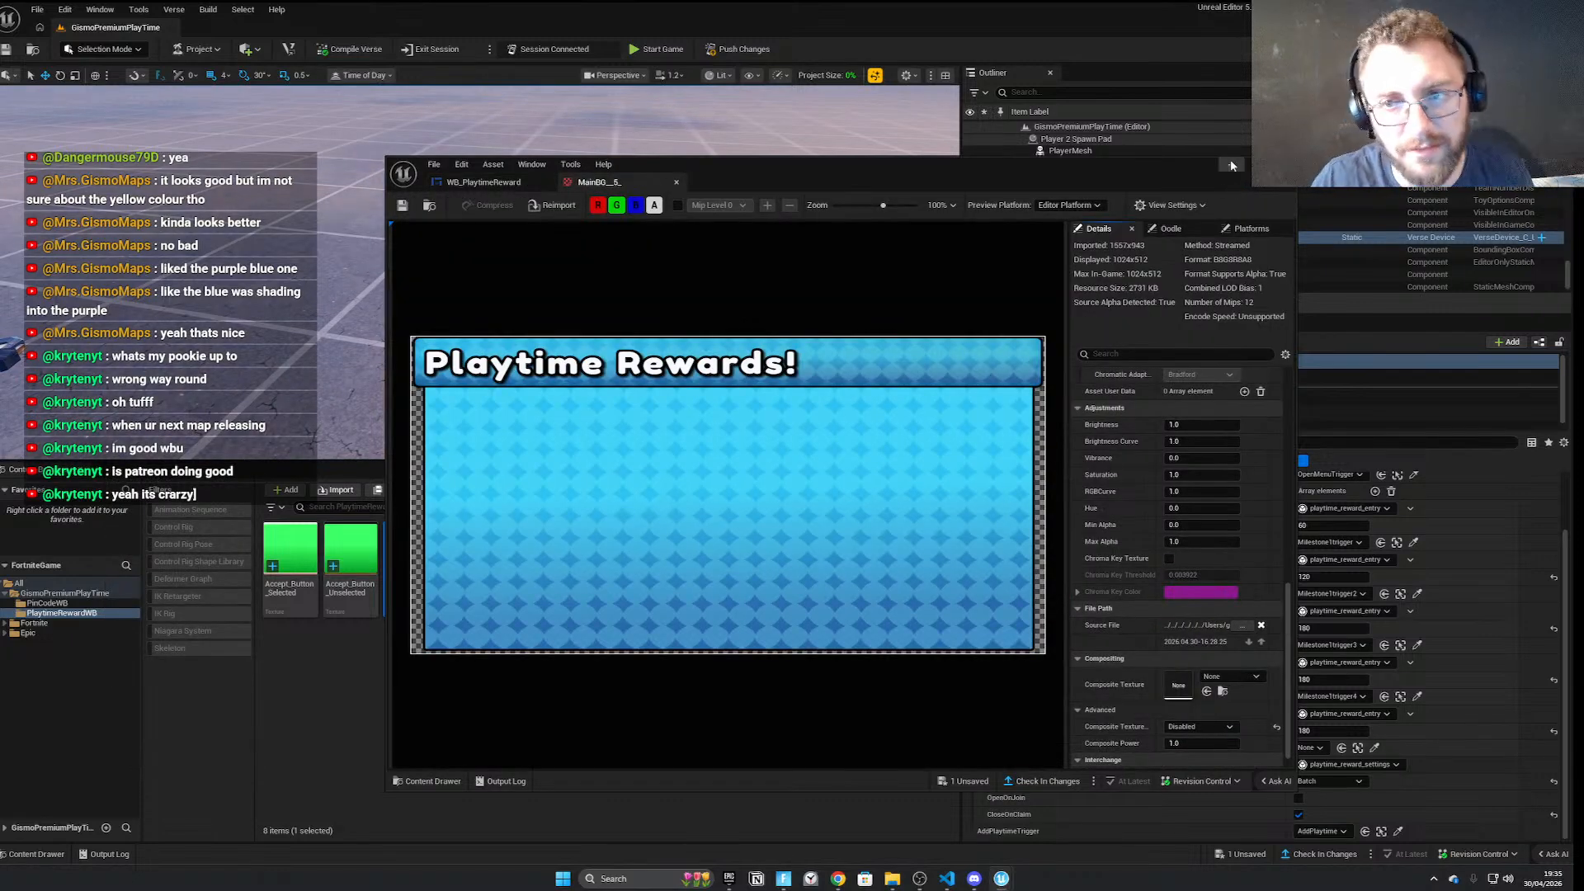
left_click(1231, 165)
double_click(476, 576)
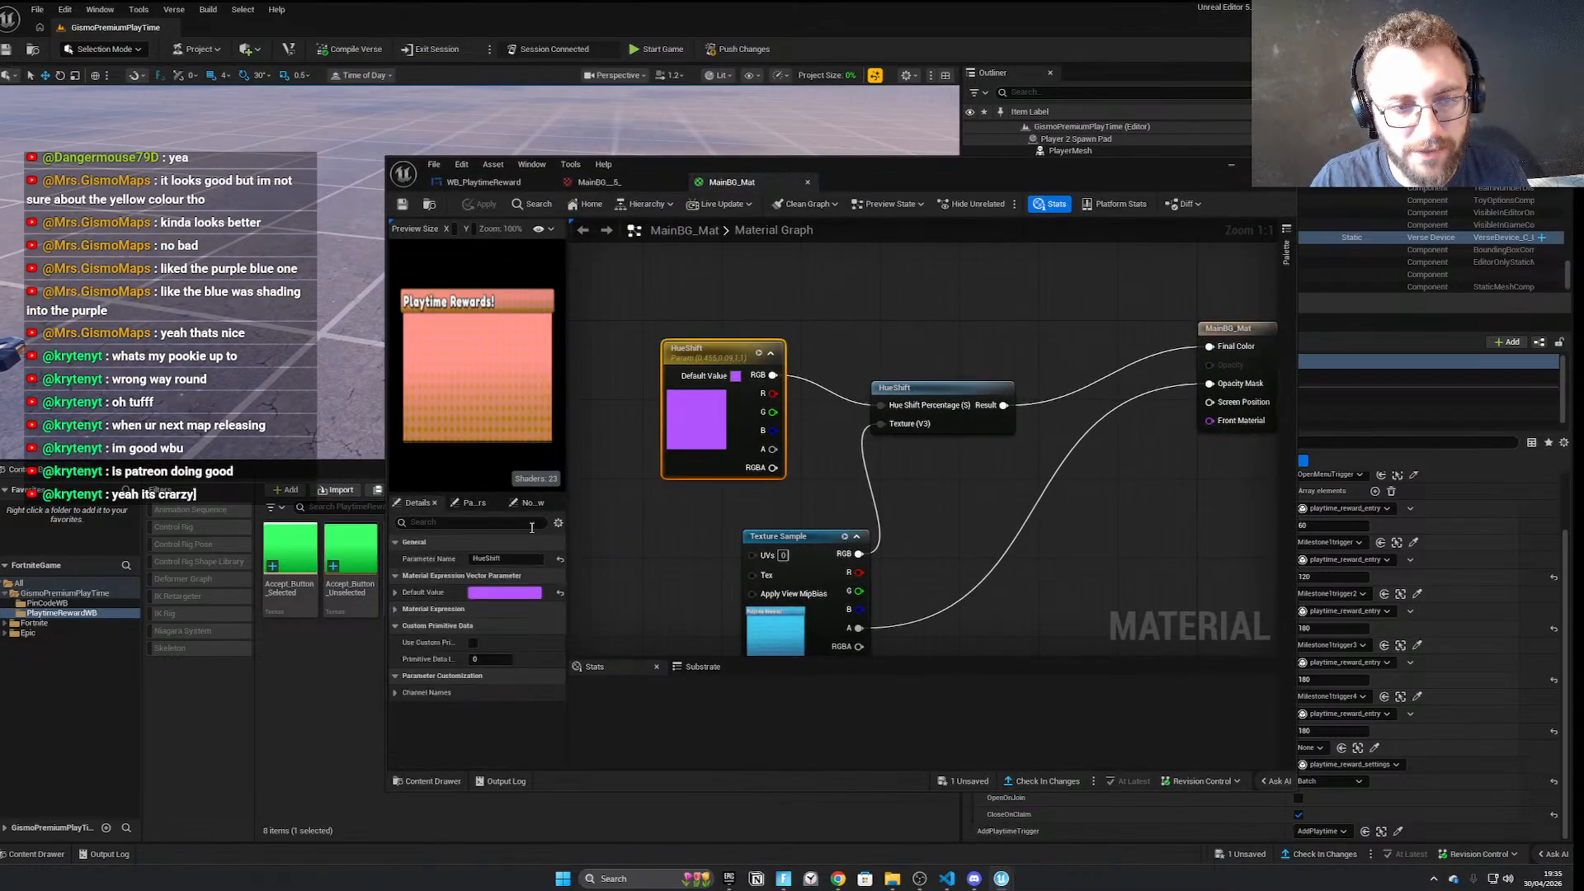
Set the HueShift parameter's default colour to yellow, hex FFFC3AFF
left_click(482, 594)
left_click_drag(493, 594, 519, 598)
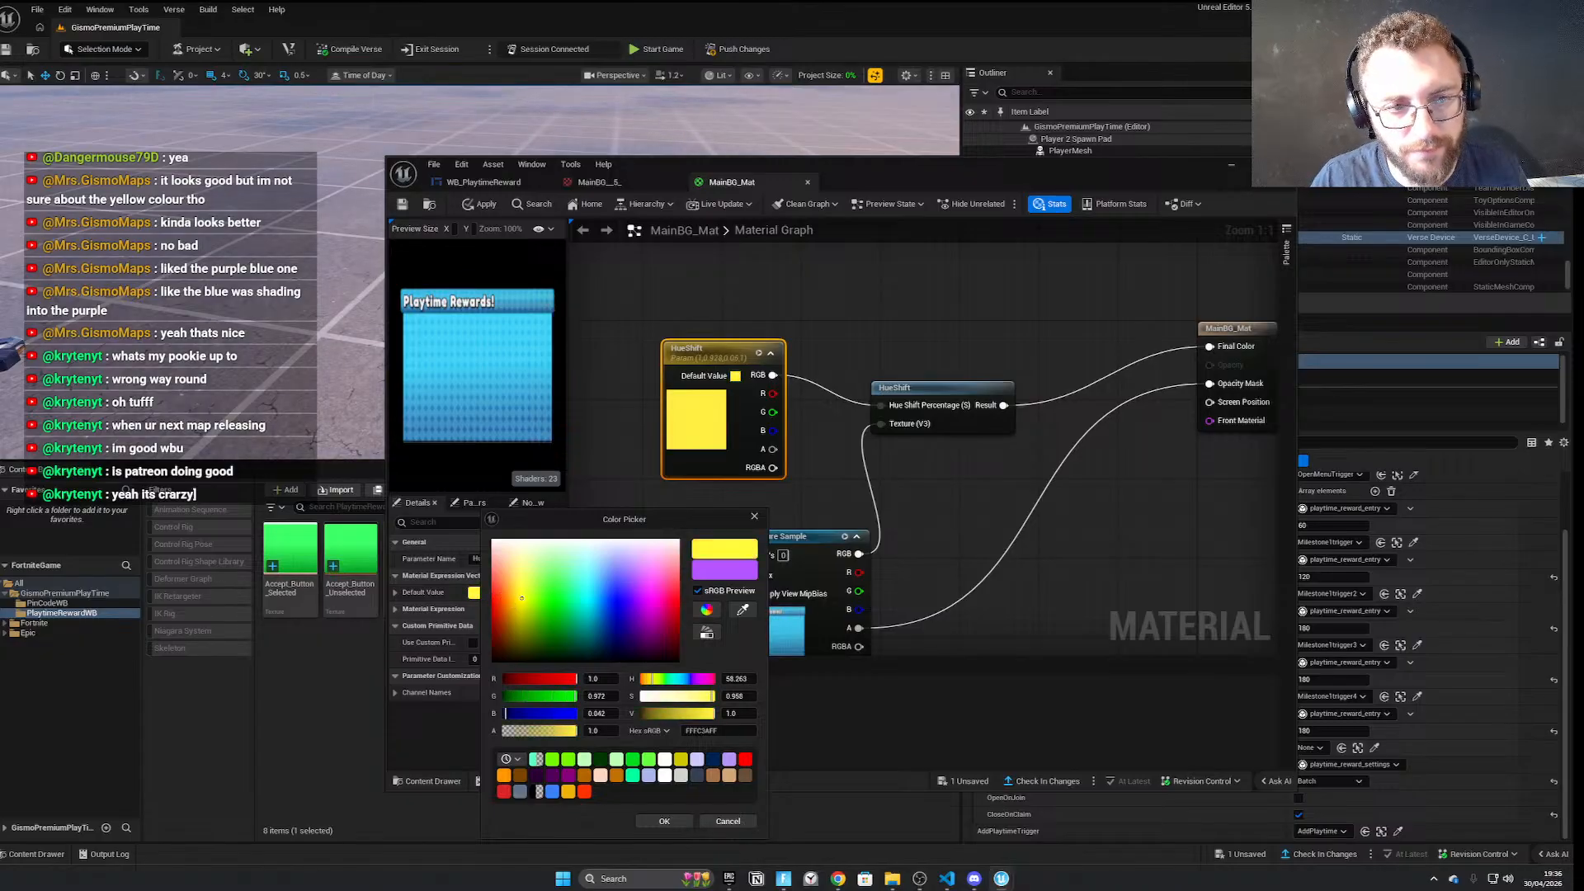
left_click(664, 823)
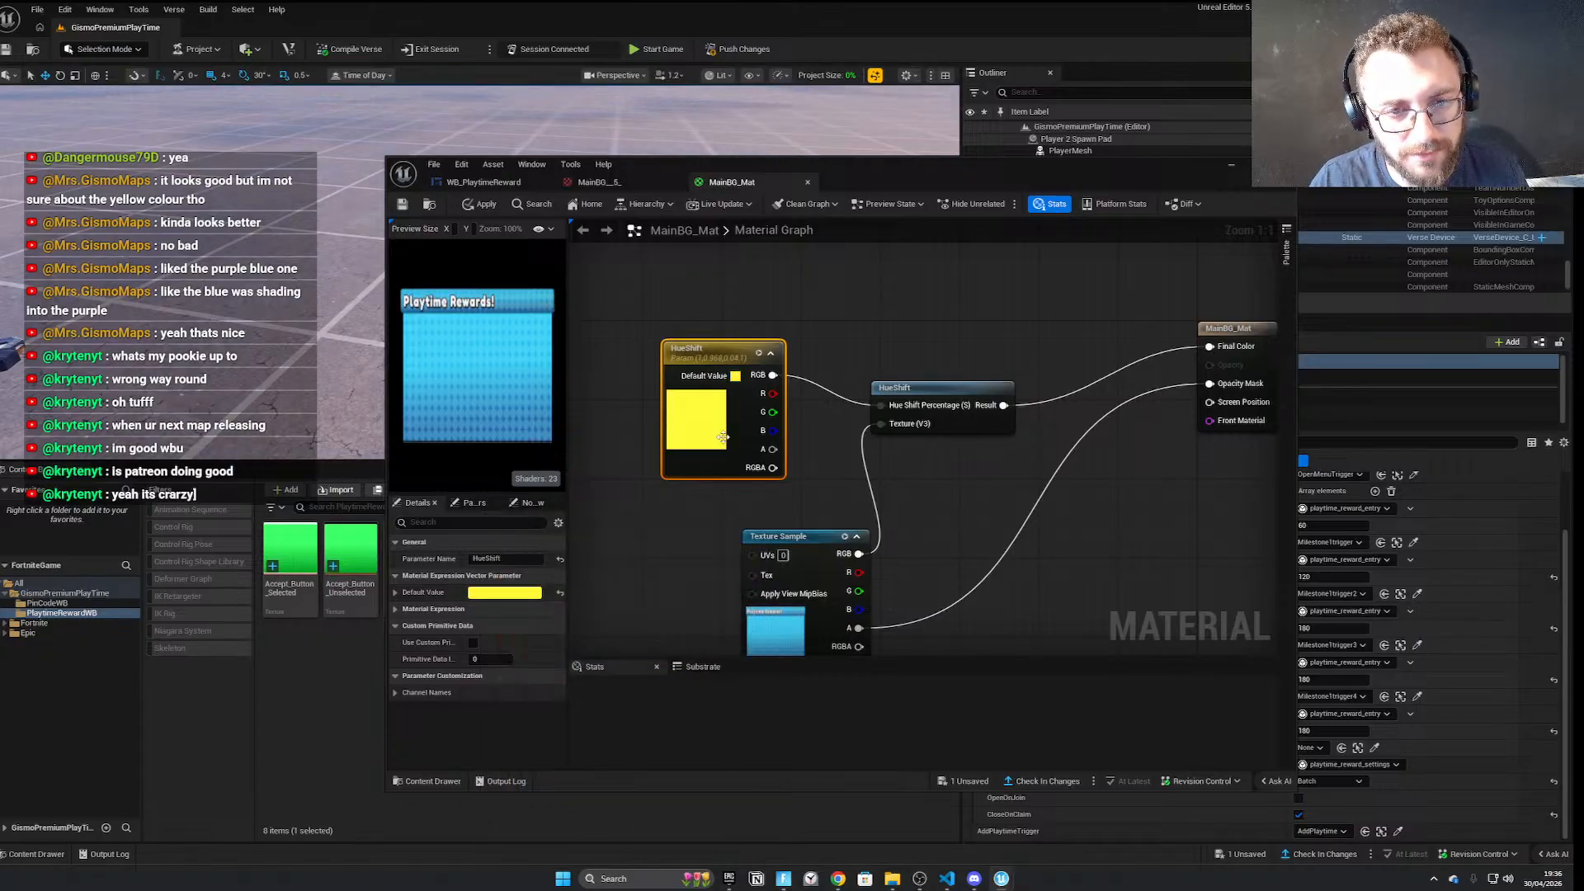
Set the HueShift parameter's default colour to dark purple (R 0.16, G 0.0, B 0.42) and check the result in WB_PlaytimeReward
left_click(508, 594)
mouse_move(568, 591)
left_mouse_down()
mouse_move(678, 615)
mouse_move(703, 647)
mouse_move(667, 641)
mouse_move(672, 656)
mouse_move(639, 628)
mouse_move(618, 652)
mouse_move(548, 651)
mouse_move(580, 659)
mouse_move(688, 630)
mouse_move(655, 632)
left_mouse_up()
left_click_drag(661, 632, 657, 636)
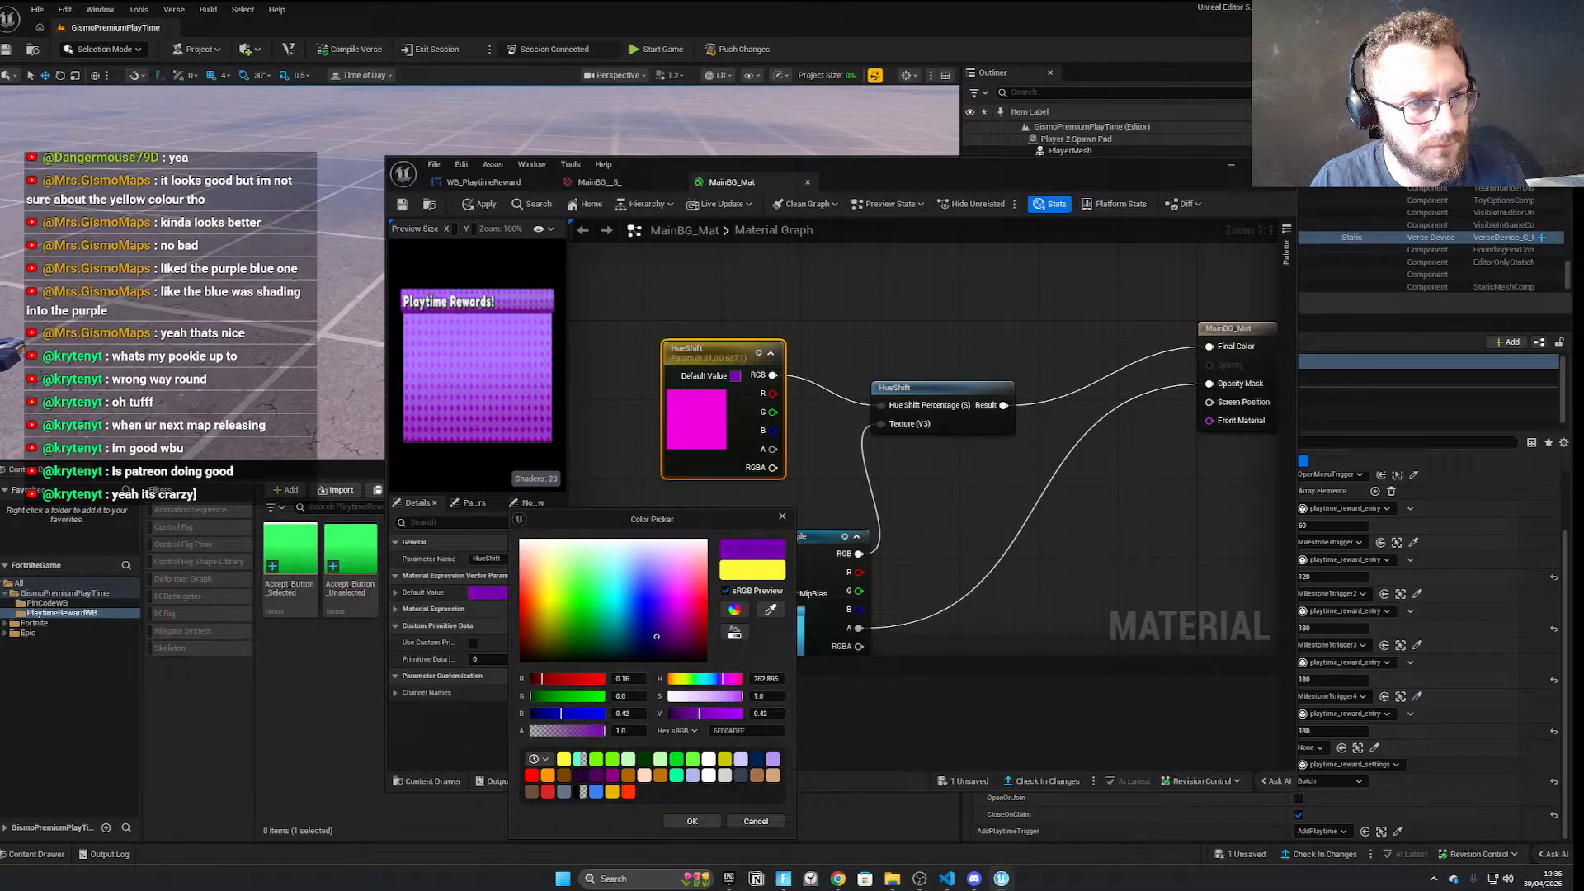
left_click(693, 821)
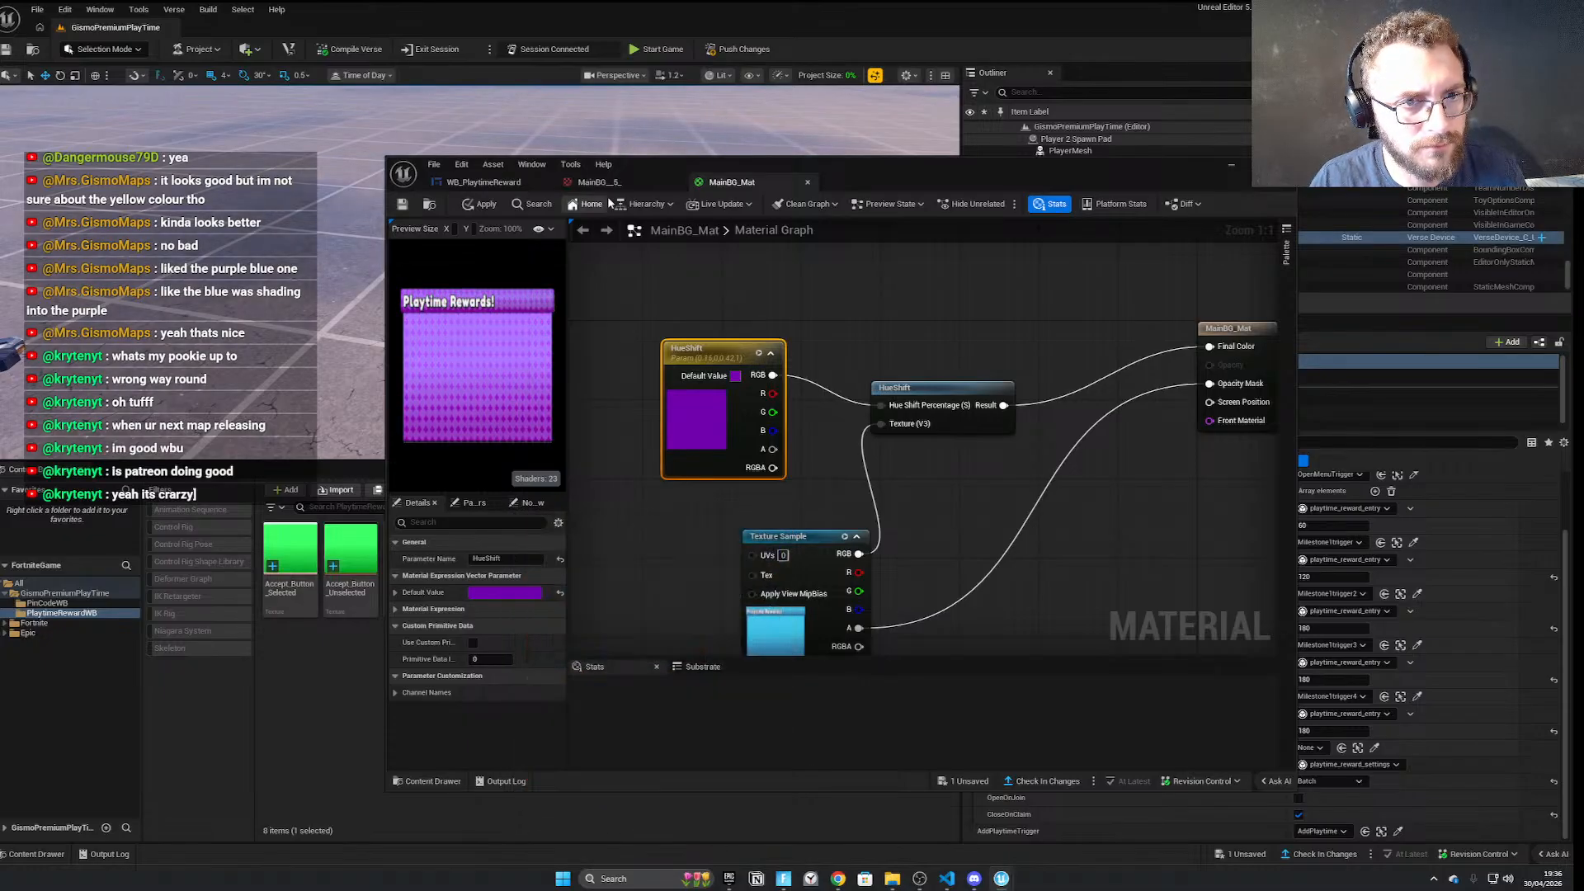
left_click(598, 182)
left_click(463, 183)
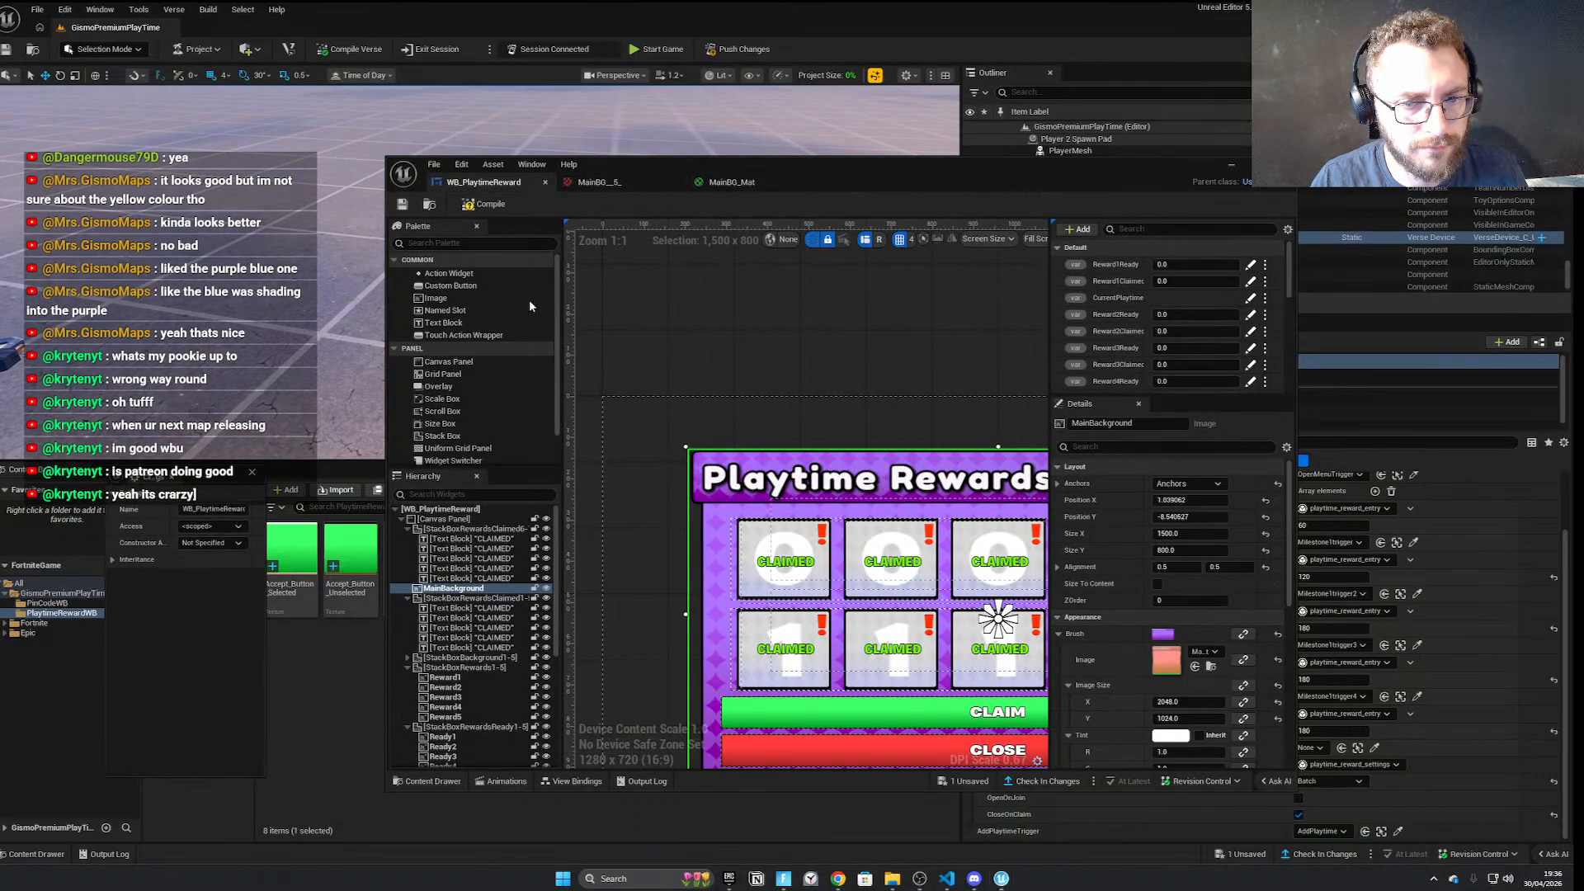
left_click(726, 183)
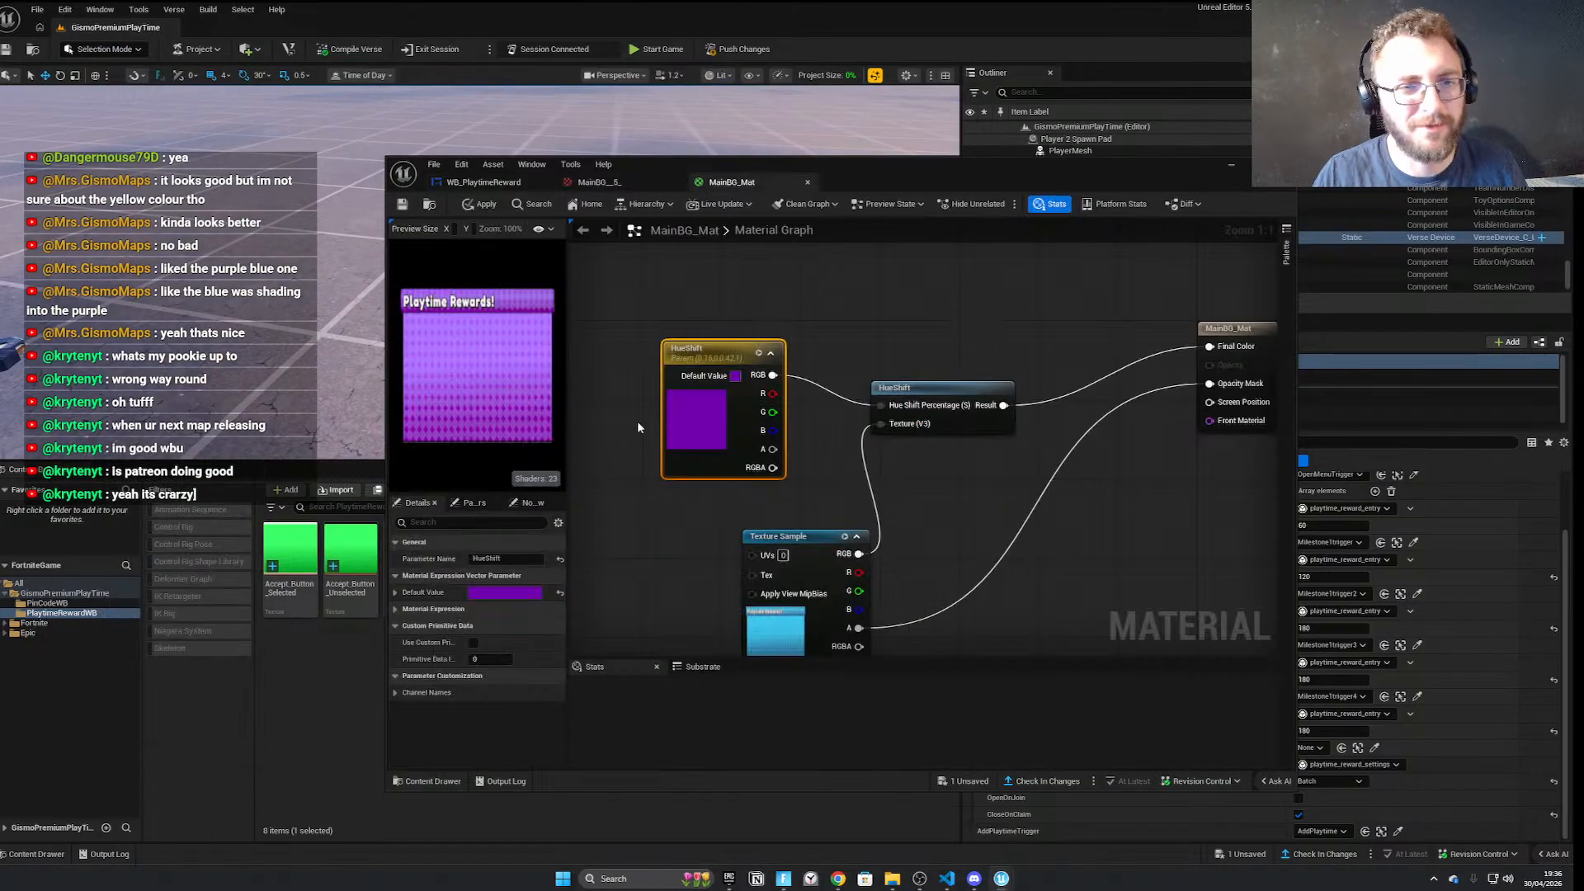
Try a brighter purple (R 0.241, G 0.0, B 0.914) as the HueShift default value and preview it in WB_PlaytimeReward
left_click(470, 609)
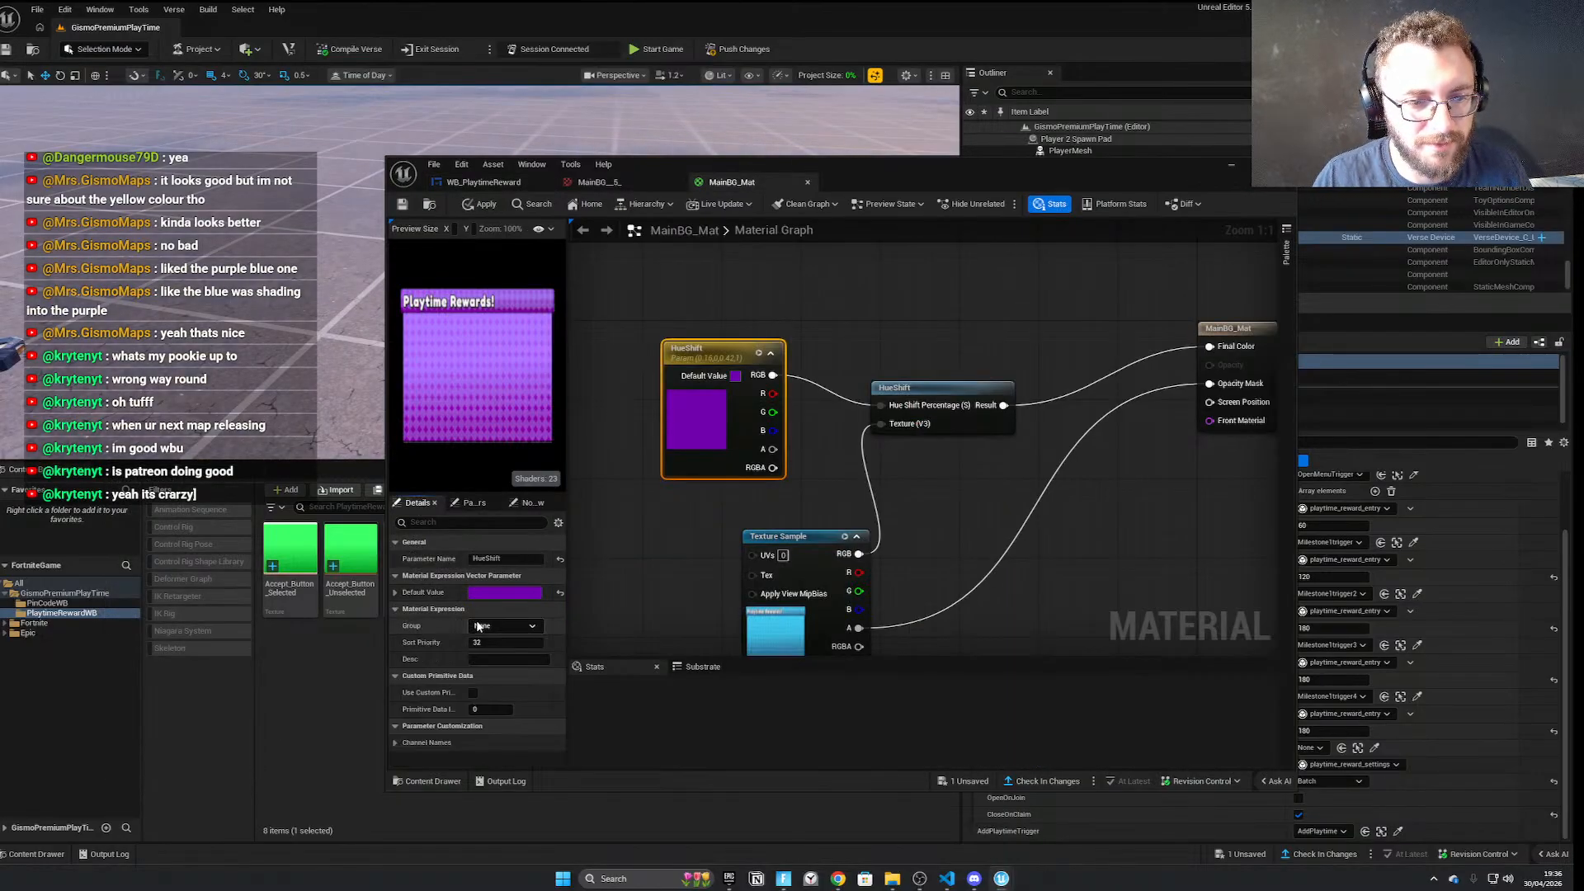
left_click(396, 592)
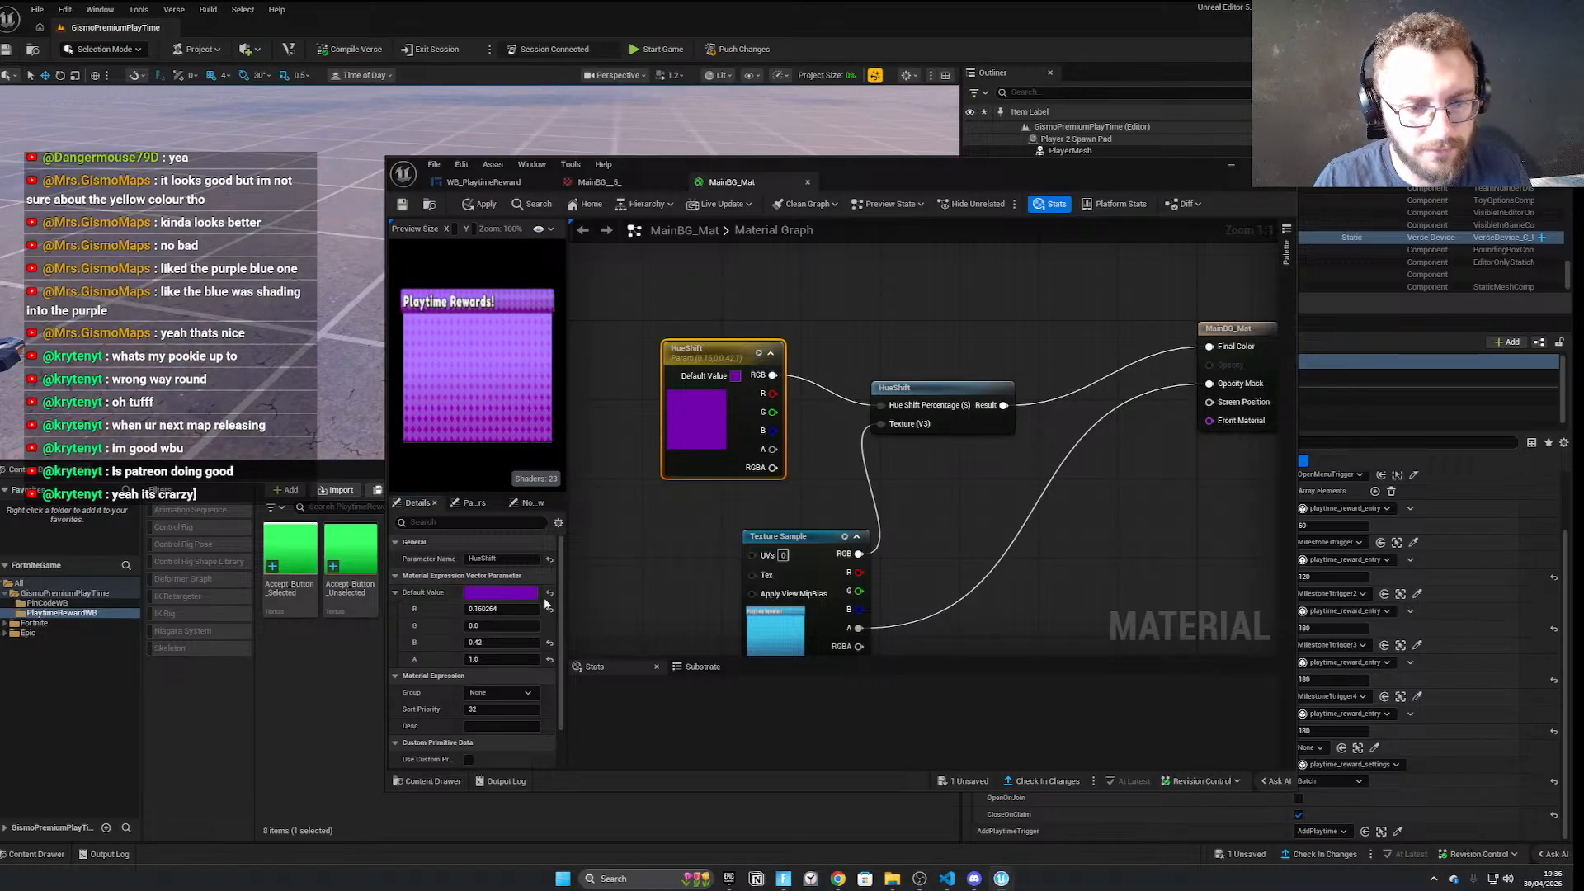
left_click(514, 592)
left_click_drag(668, 632, 659, 606)
left_click(463, 206)
left_click(470, 186)
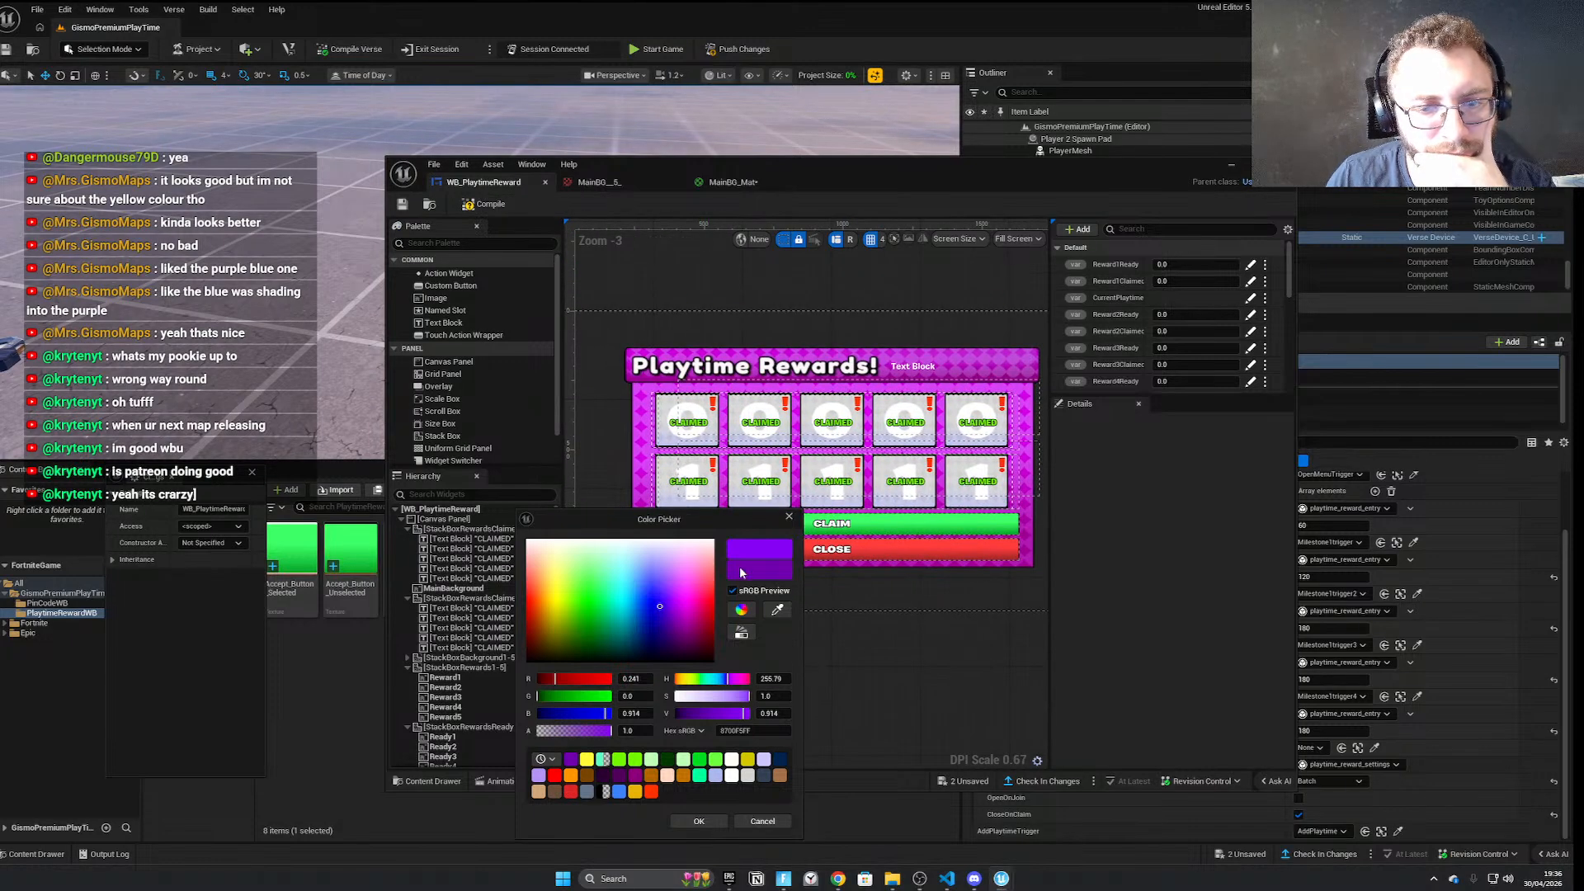
Set HueShift's default colour in MainBG_Mat to light green (R 0.256, G 1.0, B 0.066) and save the material
left_click(730, 182)
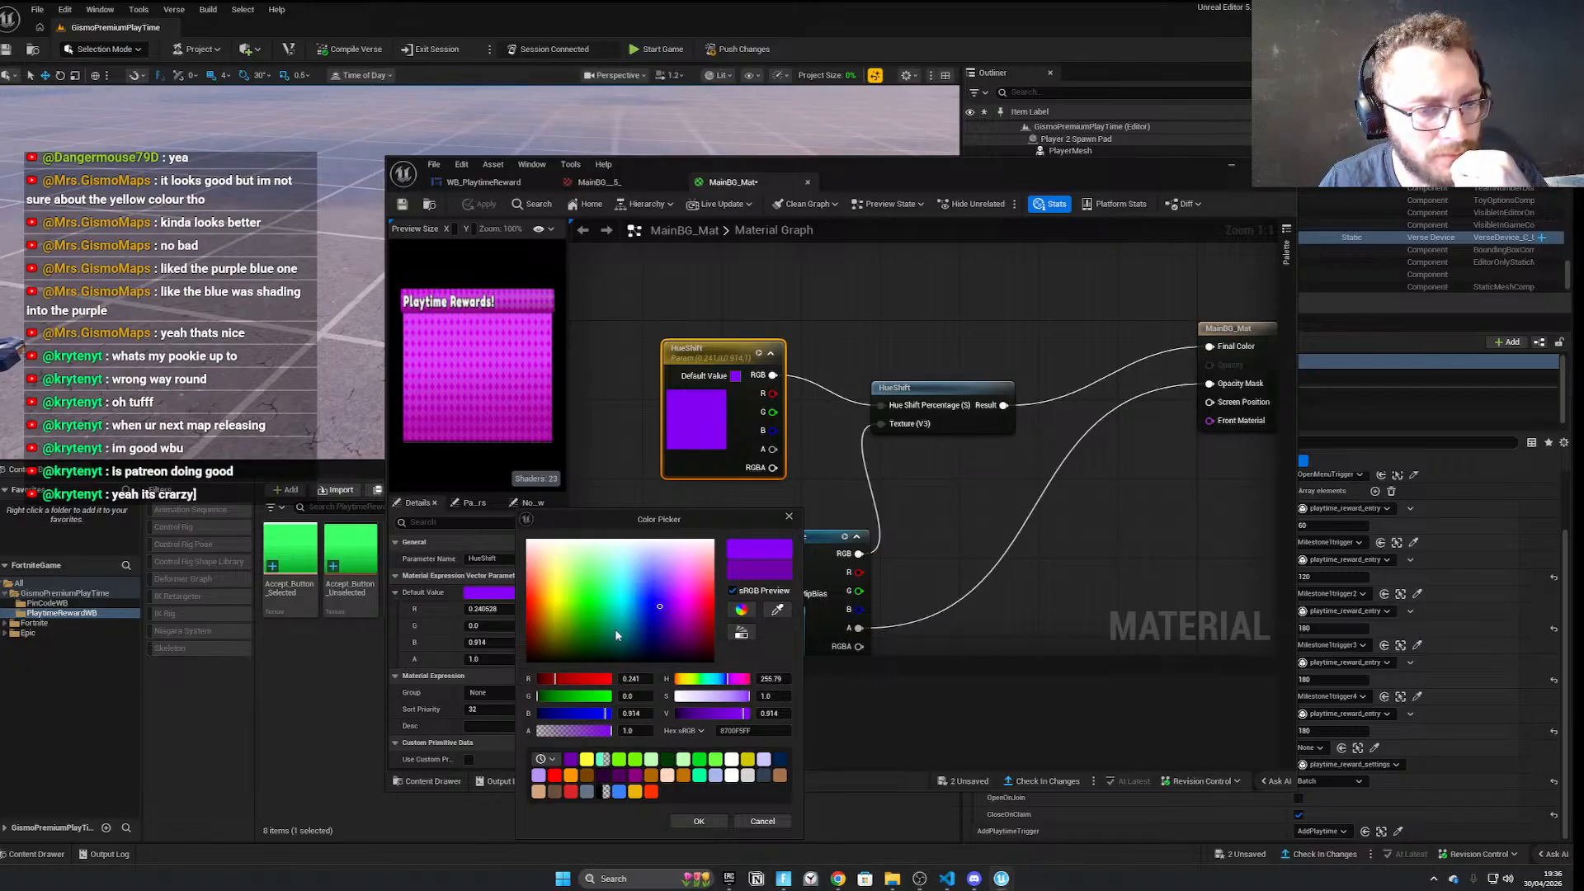
left_click_drag(629, 609, 583, 596)
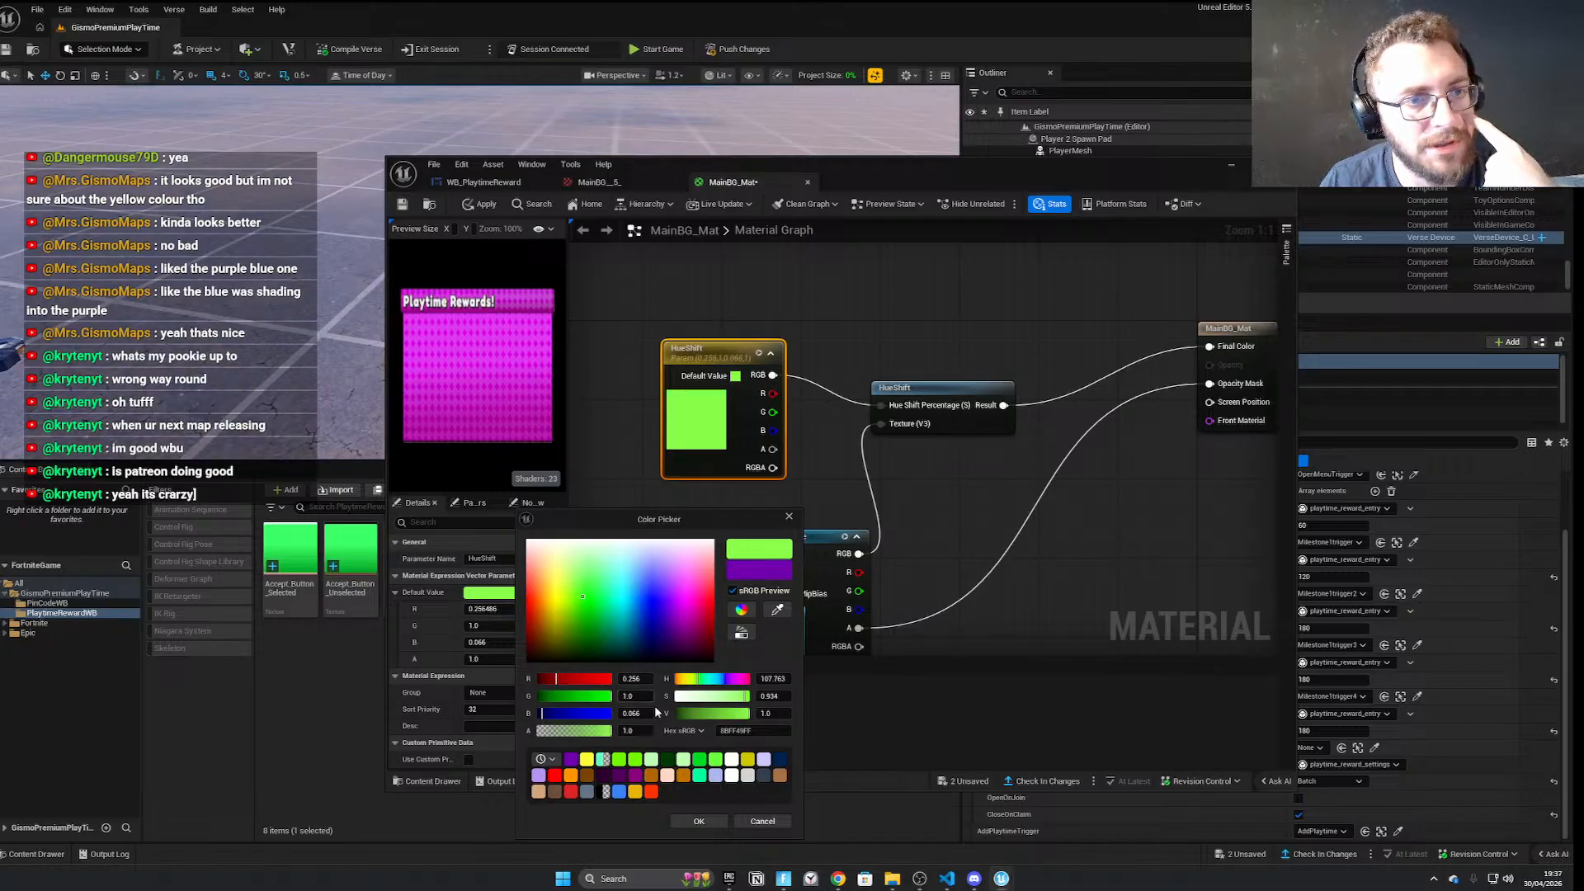
left_click(699, 821)
left_click(402, 204)
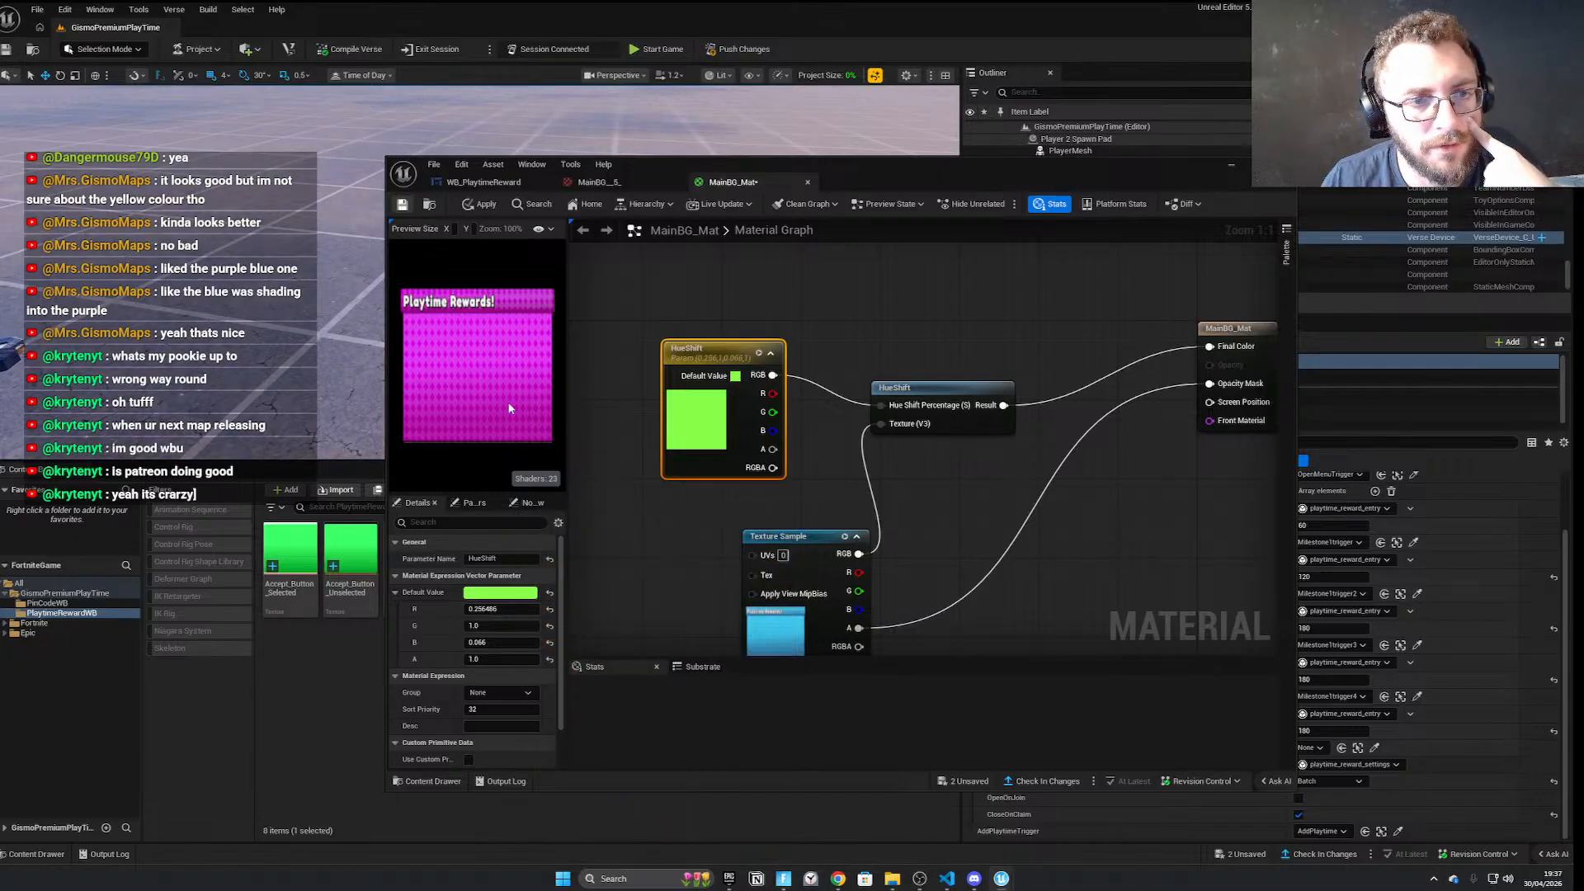
Examine the recoloured background in WB_PlaytimeReward behind the reward tiles and CLAIMED text blocks
left_click(483, 181)
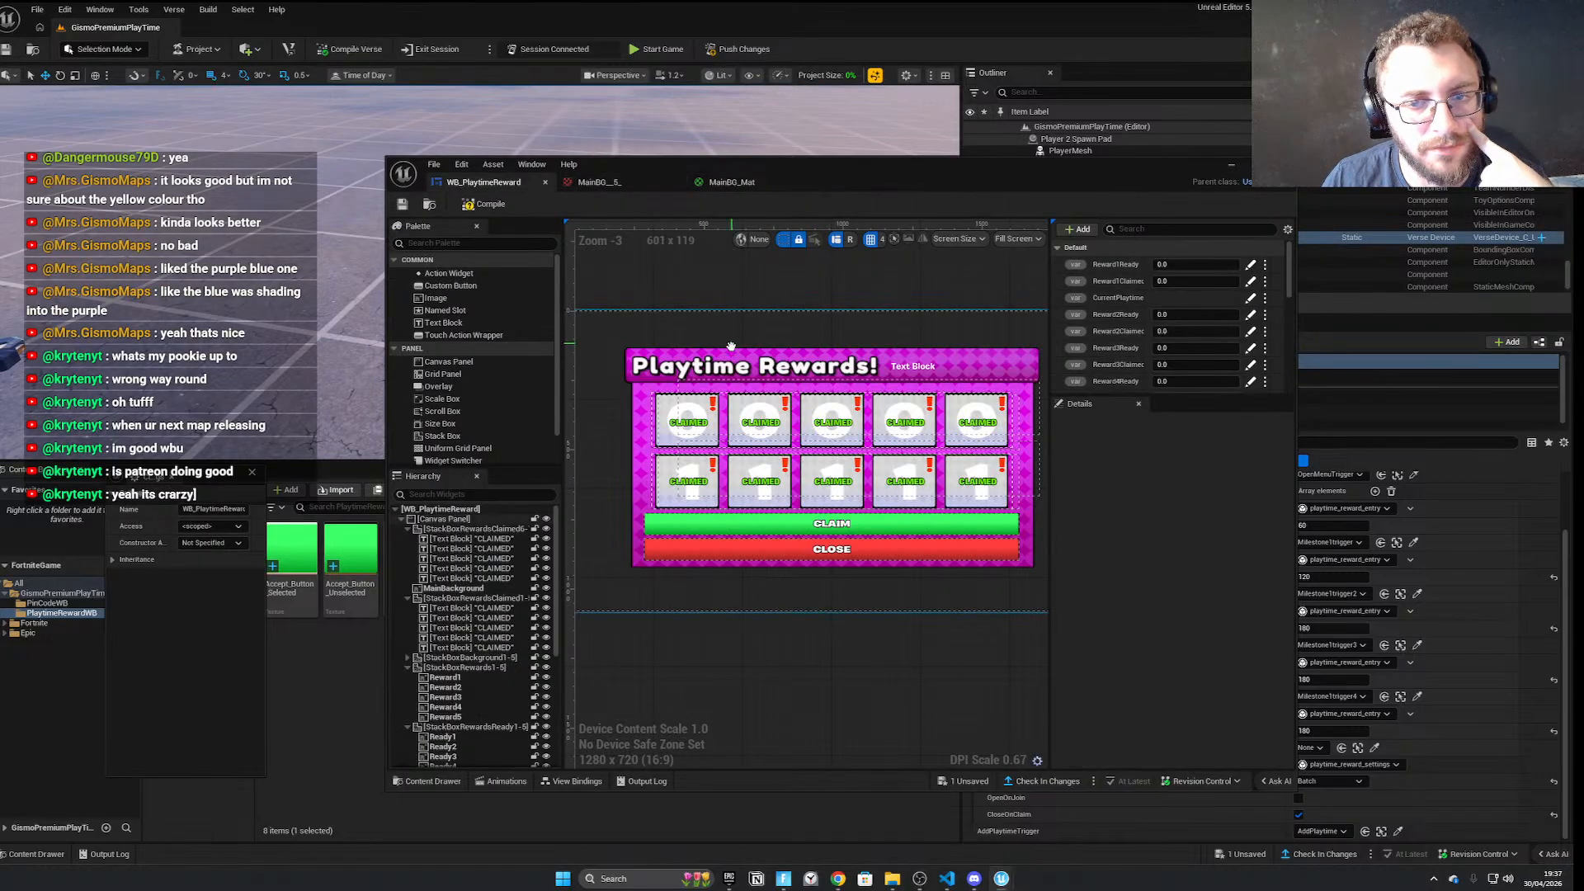
scroll(866, 426, "up", 4)
scroll(827, 479, "down", 2)
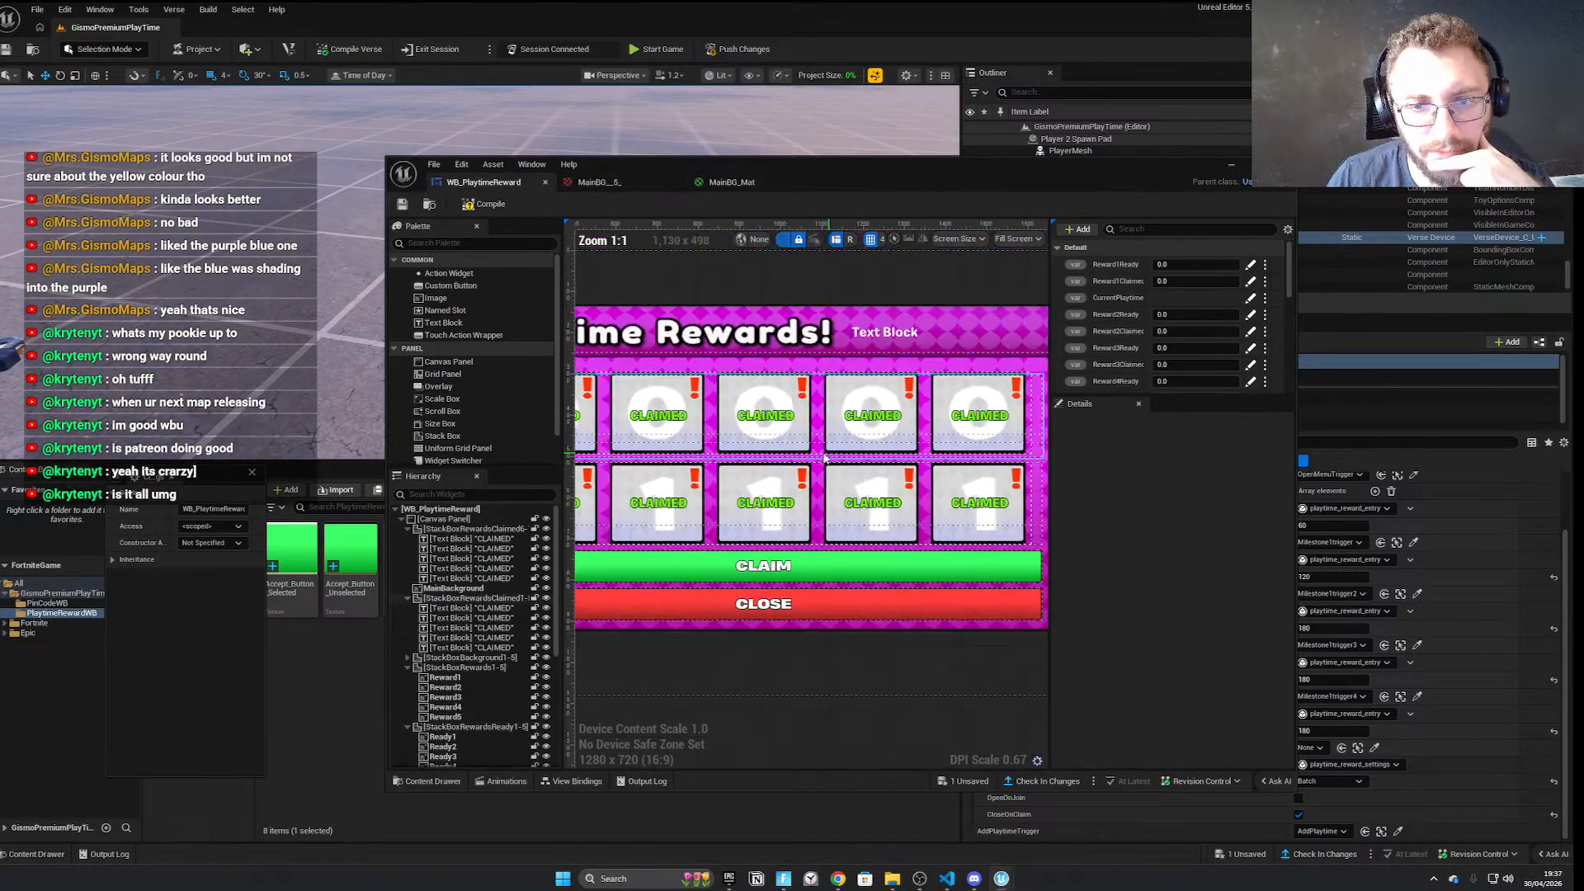
scroll(702, 417, "up", 6)
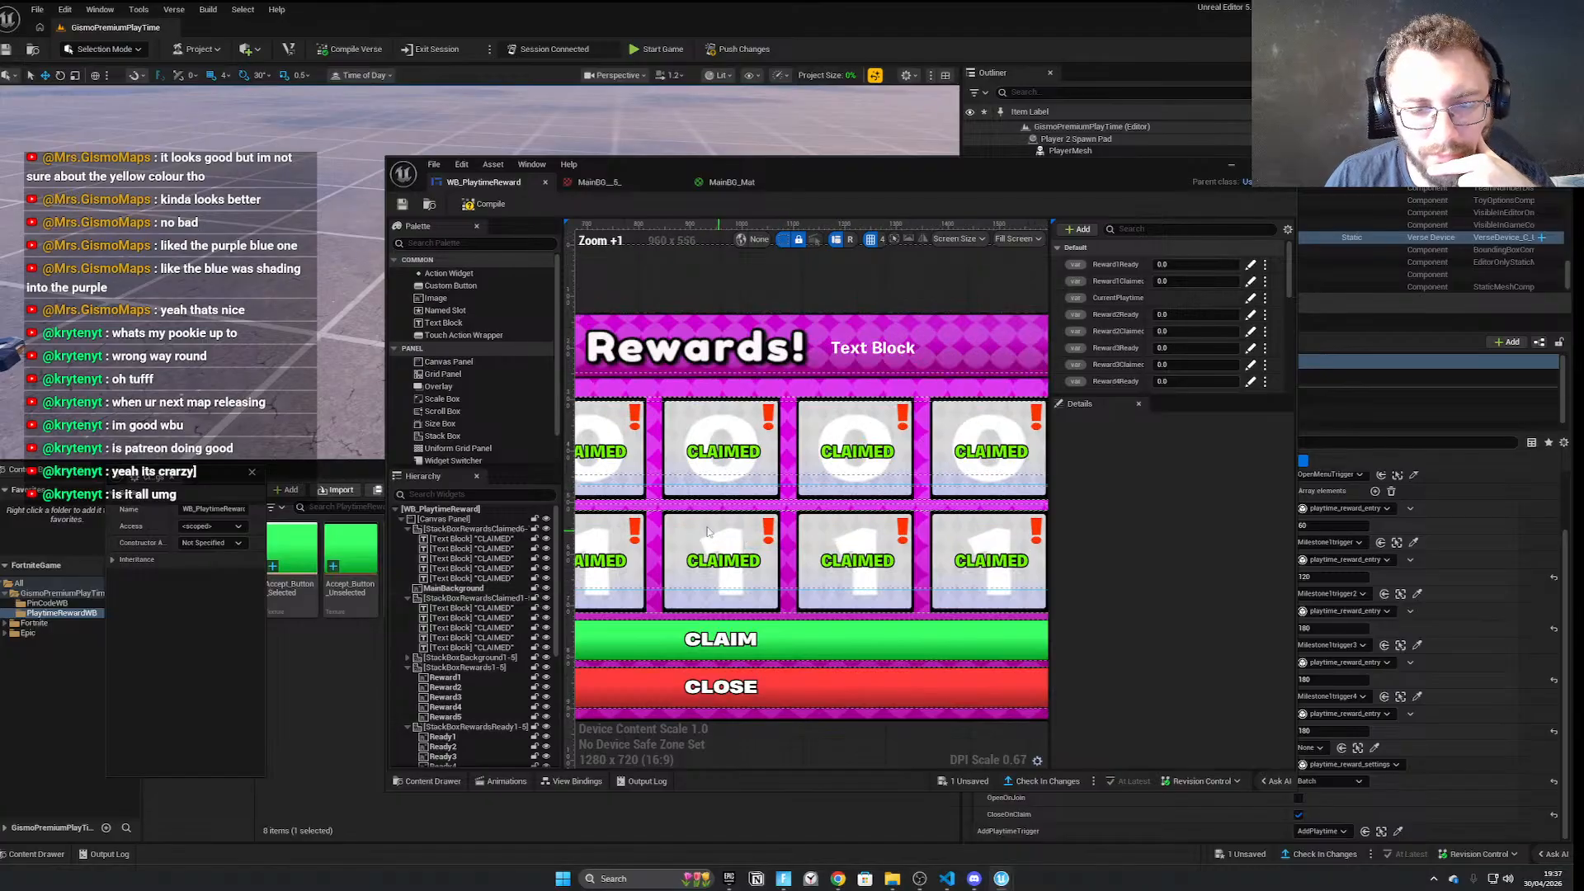
scroll(700, 415, "down", 4)
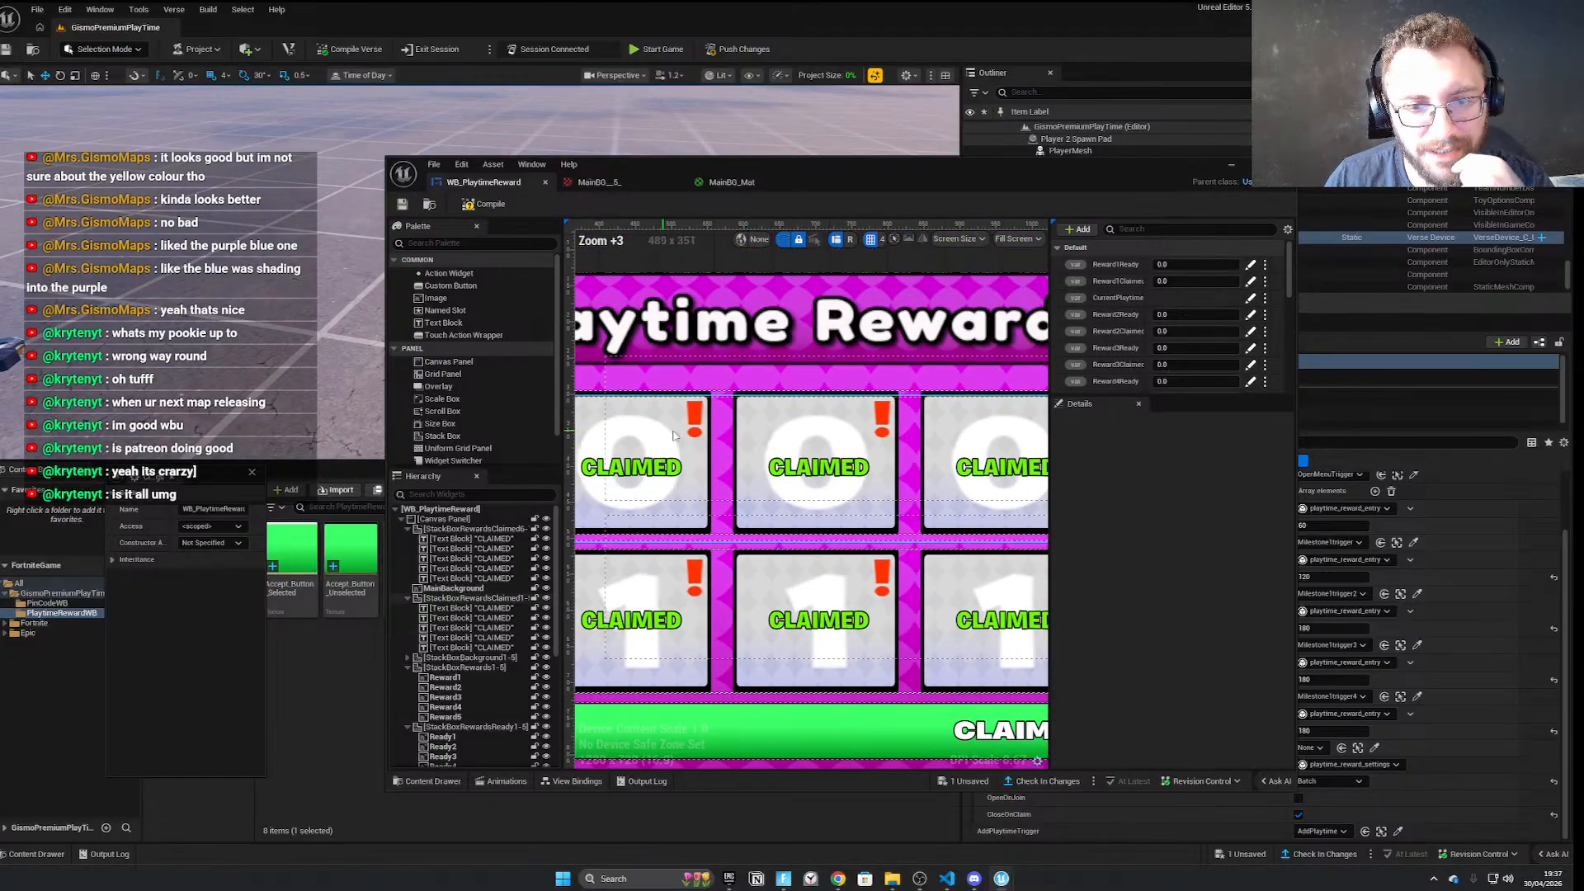
scroll(622, 358, "up", 2)
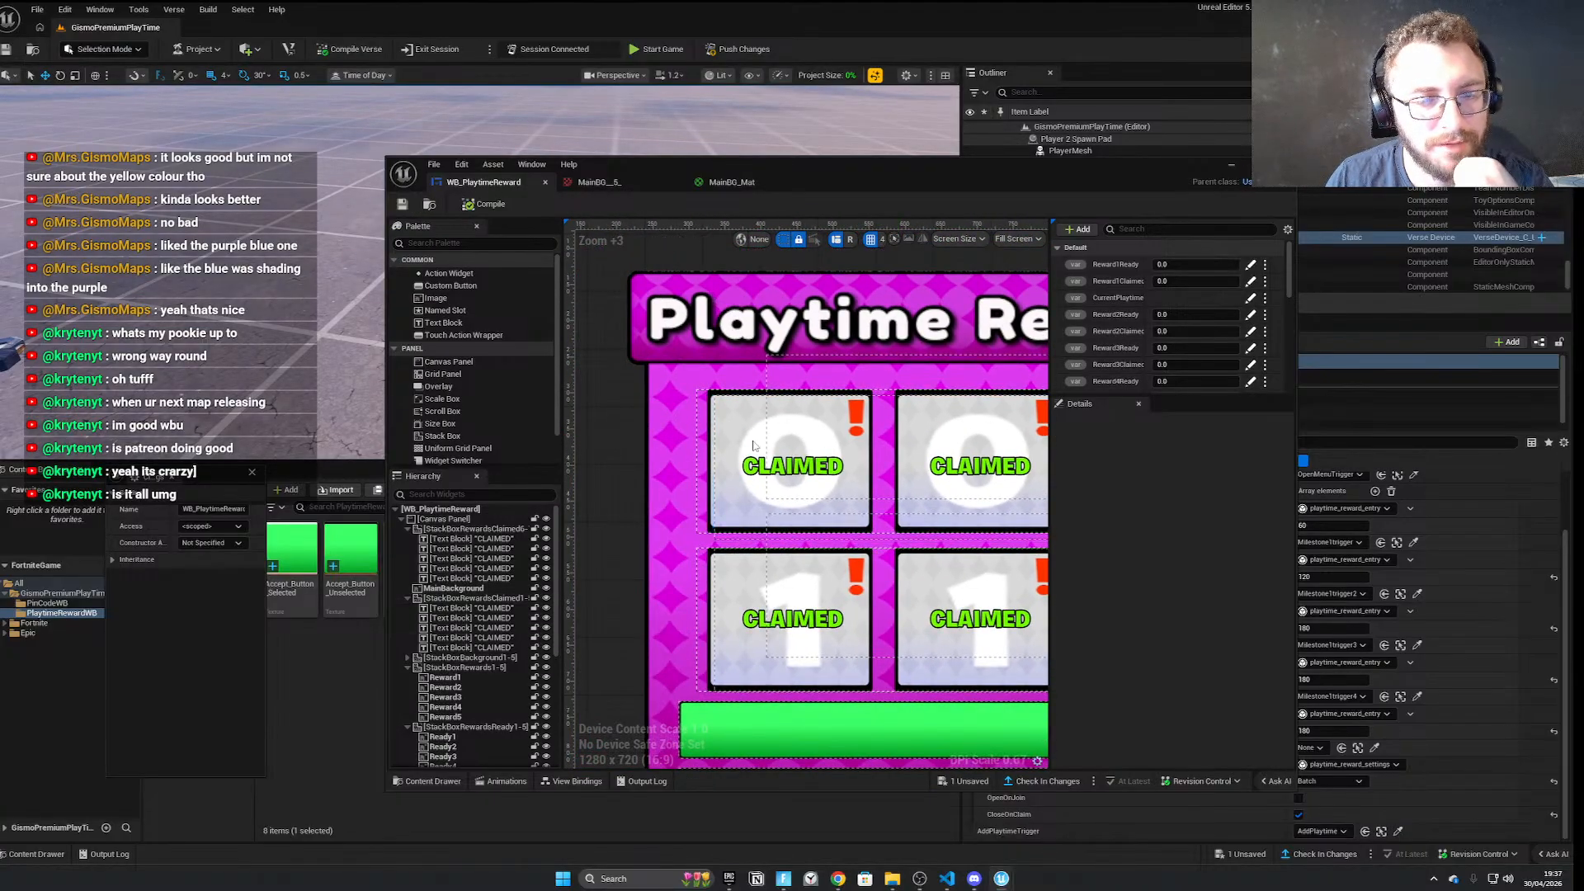
scroll(760, 460, "down", 3)
left_click(471, 549)
left_click(471, 539)
scroll(1002, 507, "down", 3)
right_click_drag(760, 489, 681, 448)
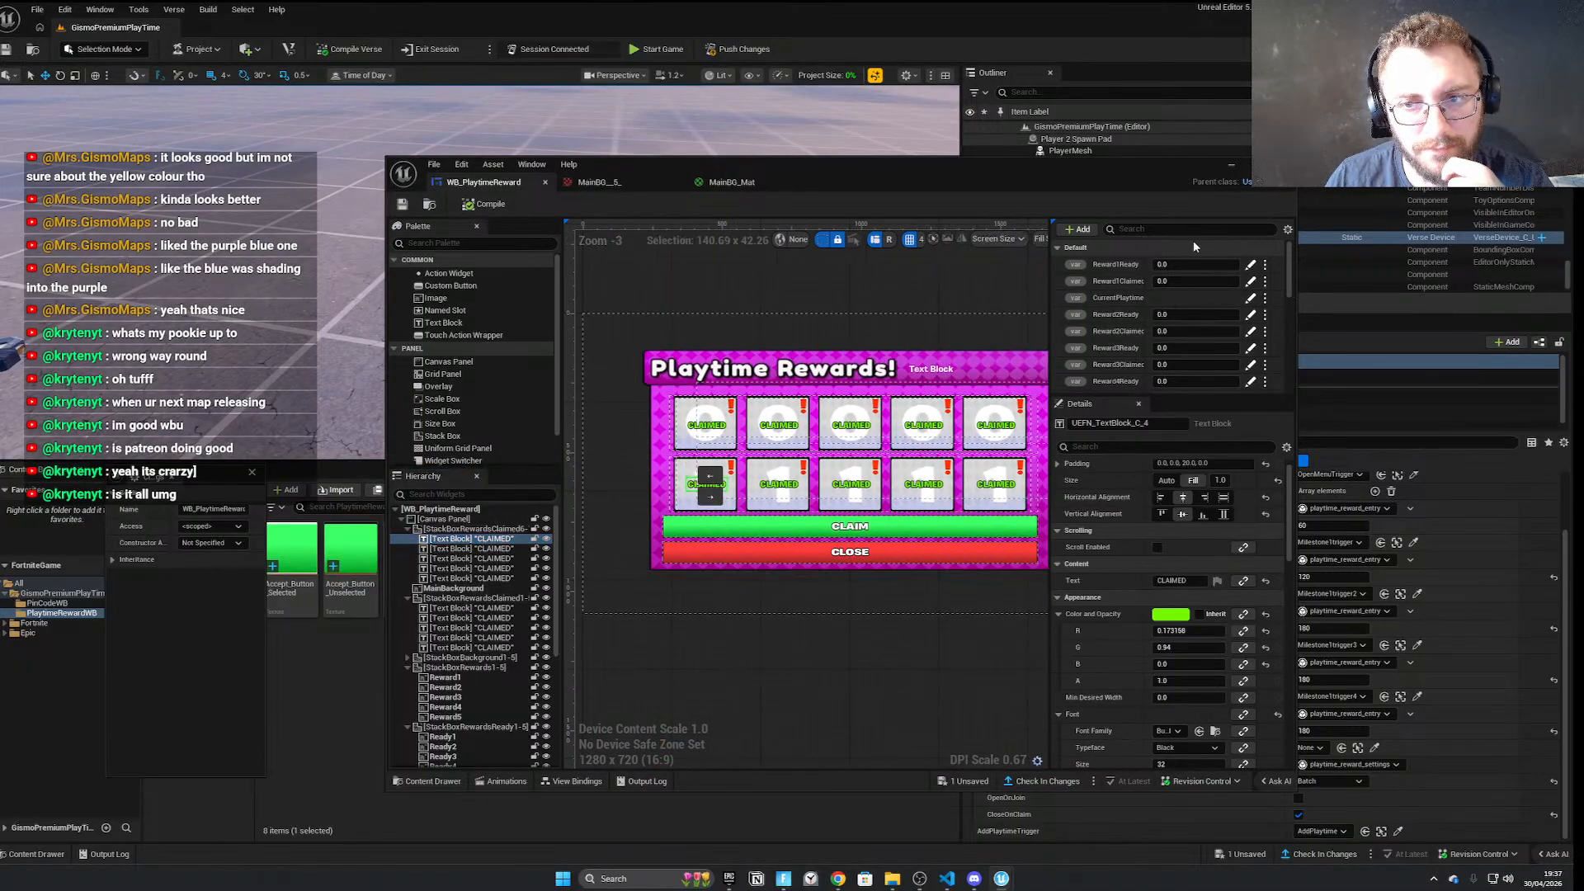
Move the widget editor window aside and review the playtime reward device's milestones and settings
left_click_drag(1188, 165, 751, 235)
scroll(1107, 563, "up", 2)
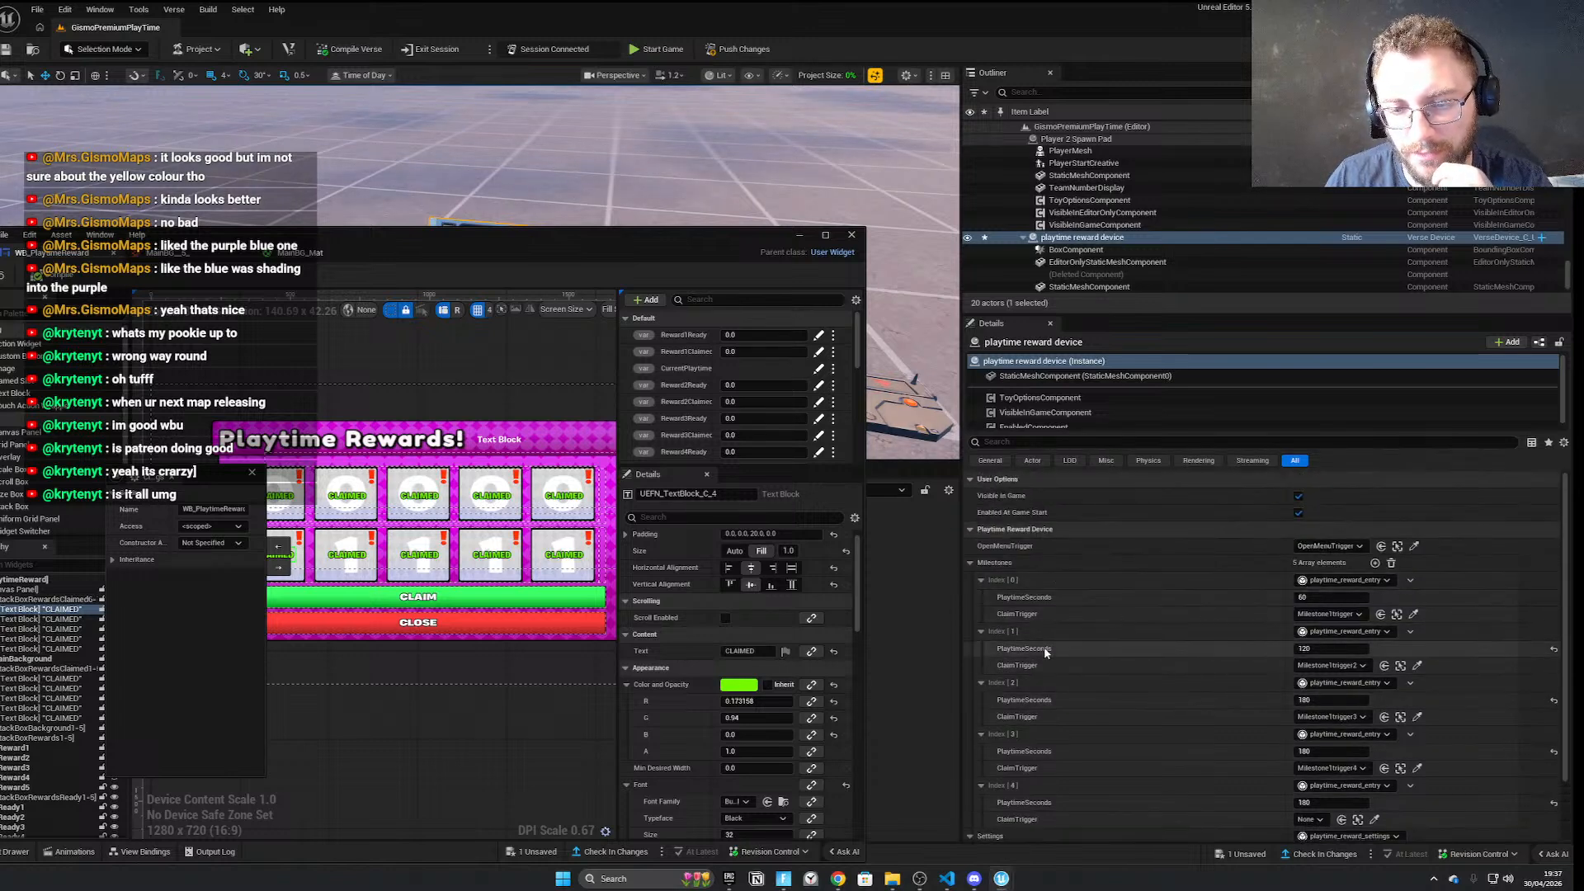
scroll(1155, 677, "down", 2)
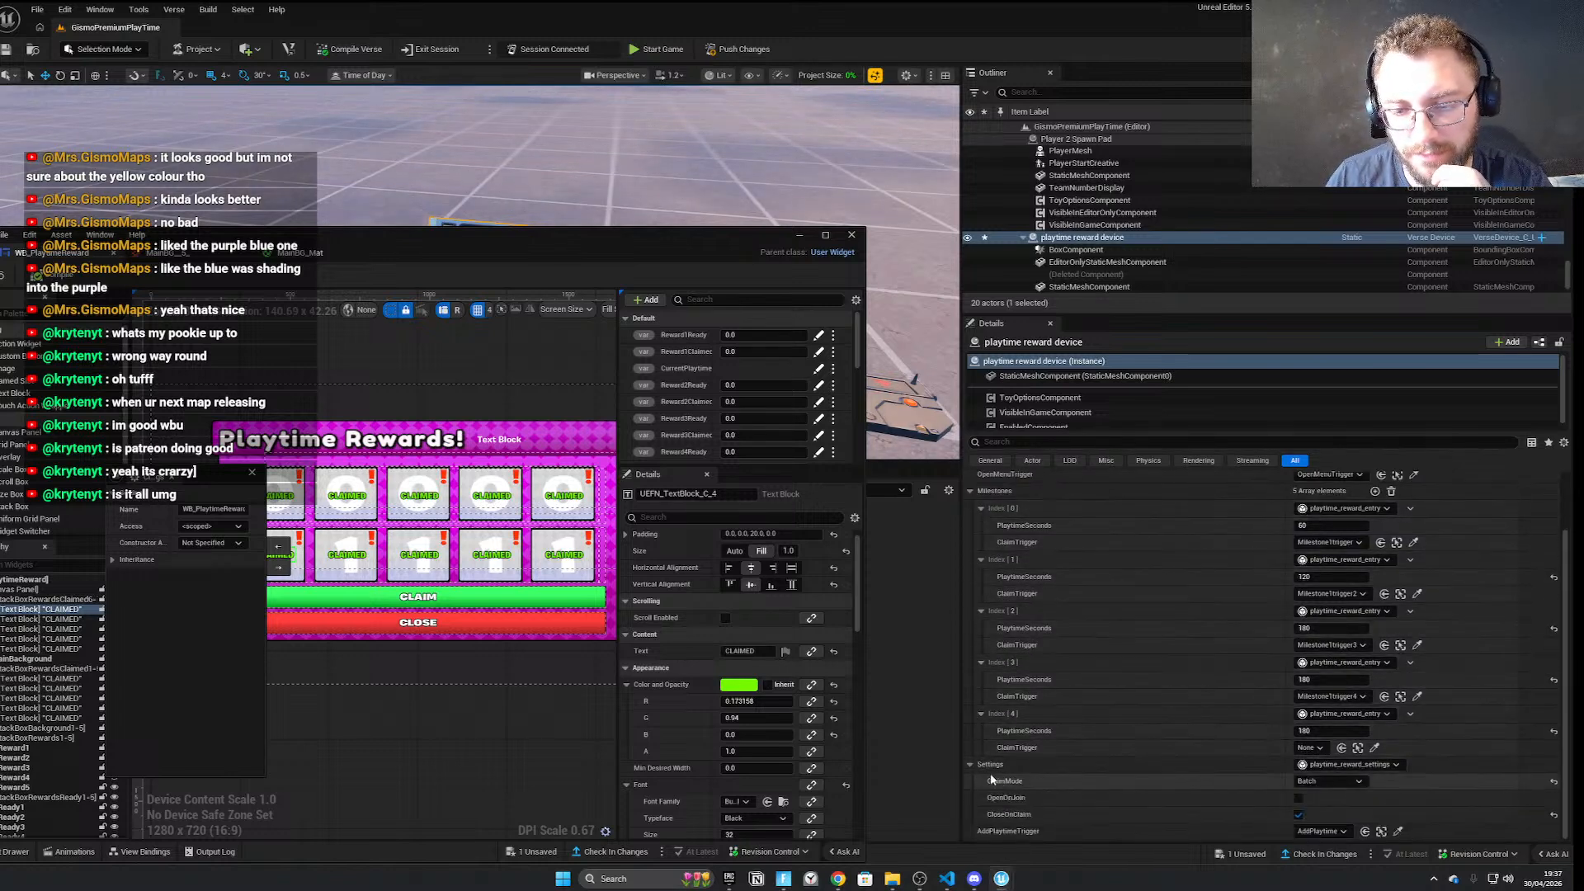
scroll(975, 765, "up", 2)
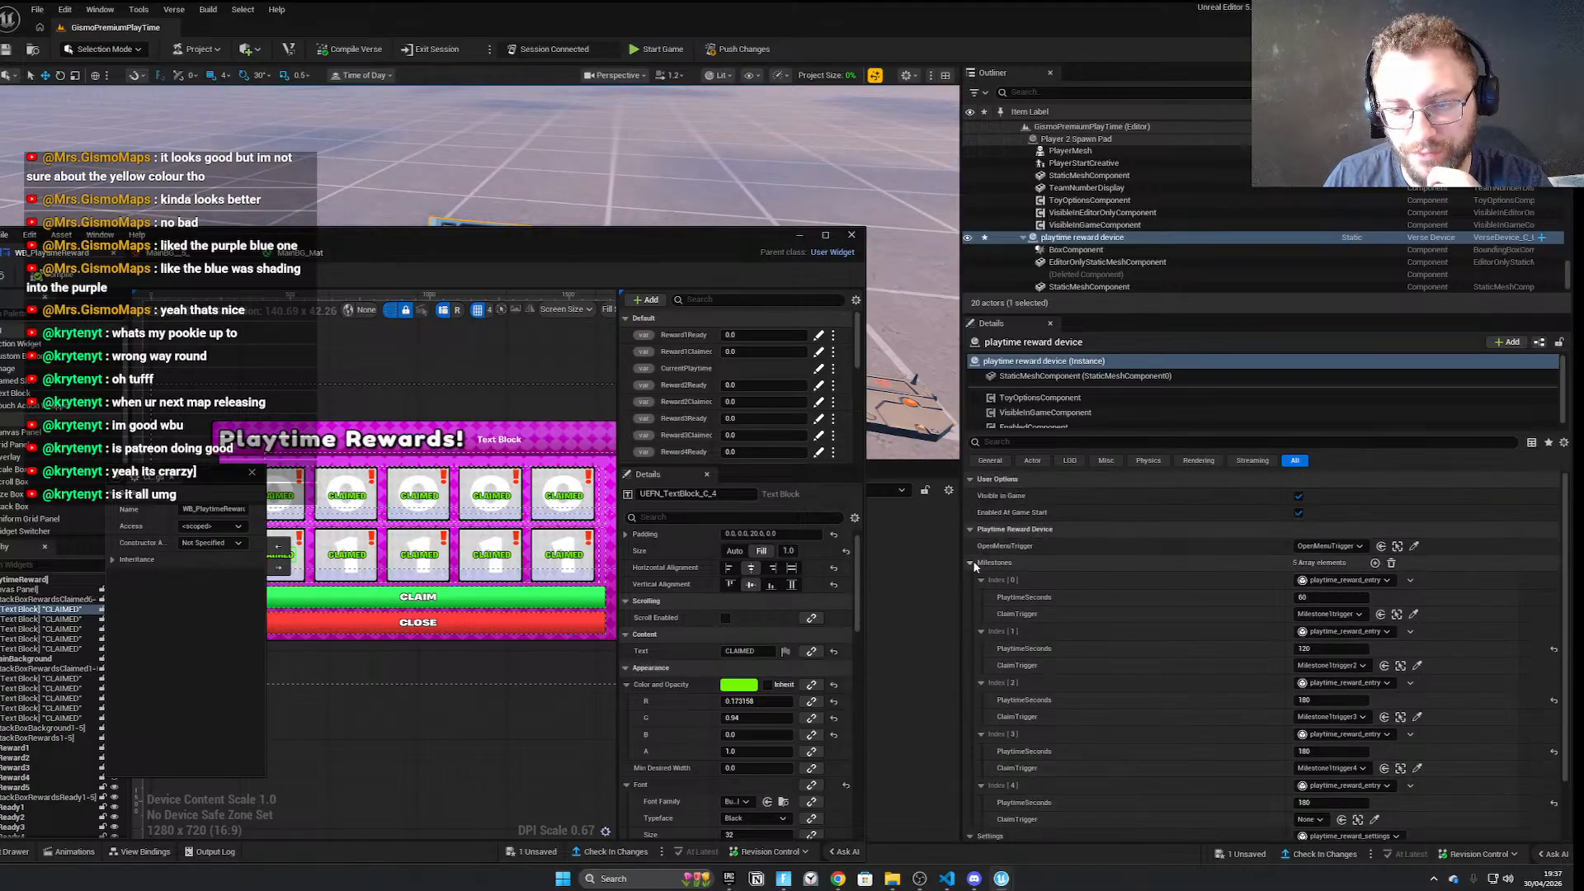
left_click_drag(688, 246, 748, 216)
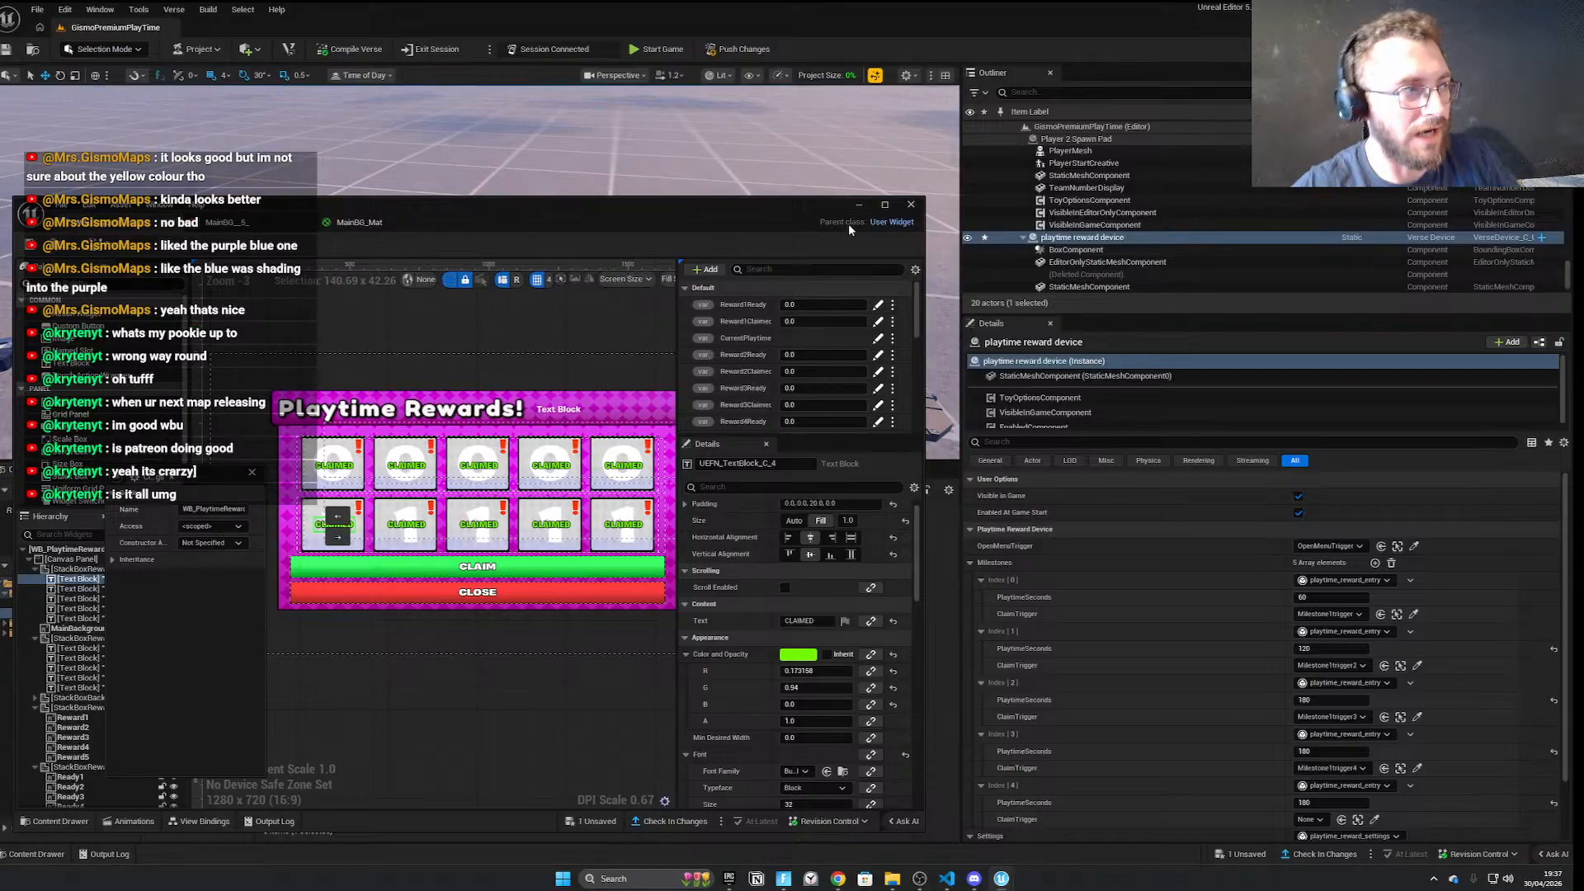
Compare the widget preview with the MainBG__5_ texture and the MainBG_Mat material graph
scroll(410, 404, "up", 2)
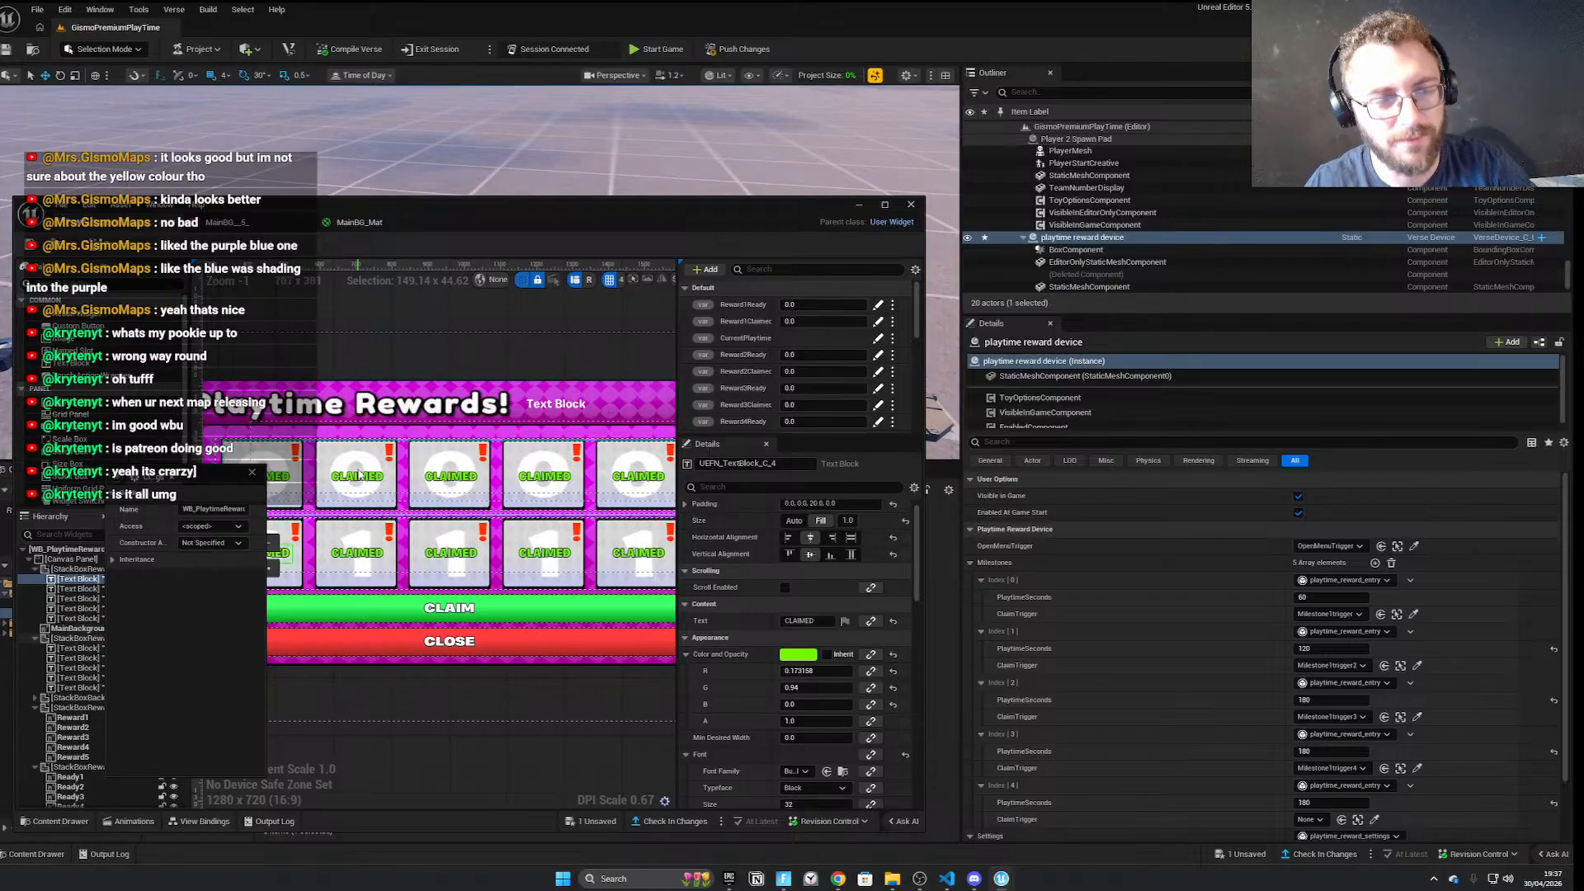
left_click_drag(652, 198, 734, 242)
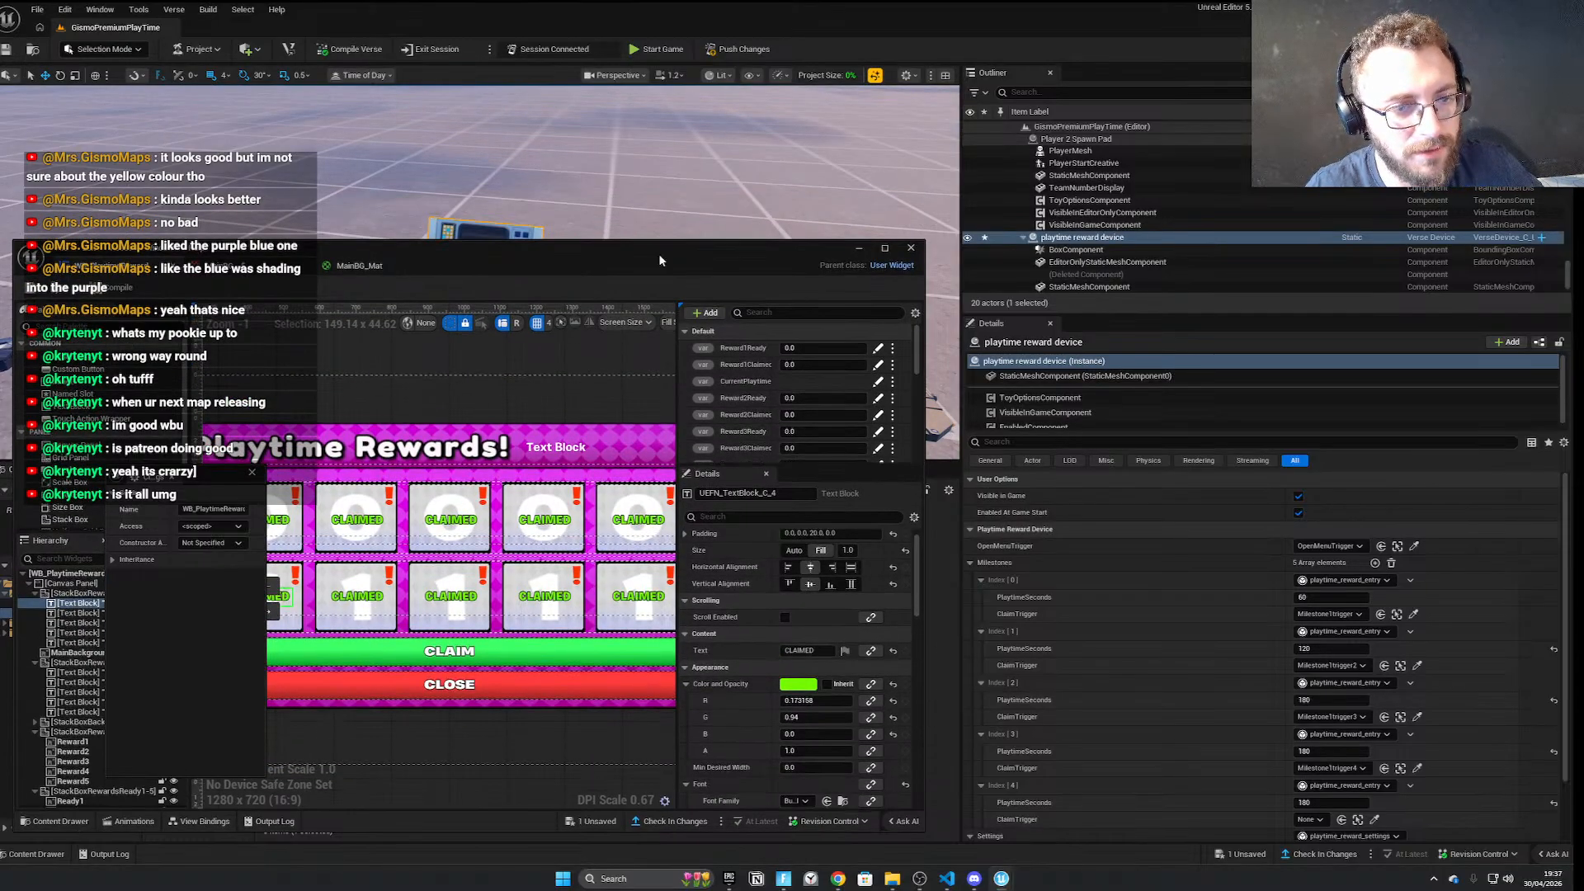
left_click_drag(611, 256, 762, 227)
left_click(470, 232)
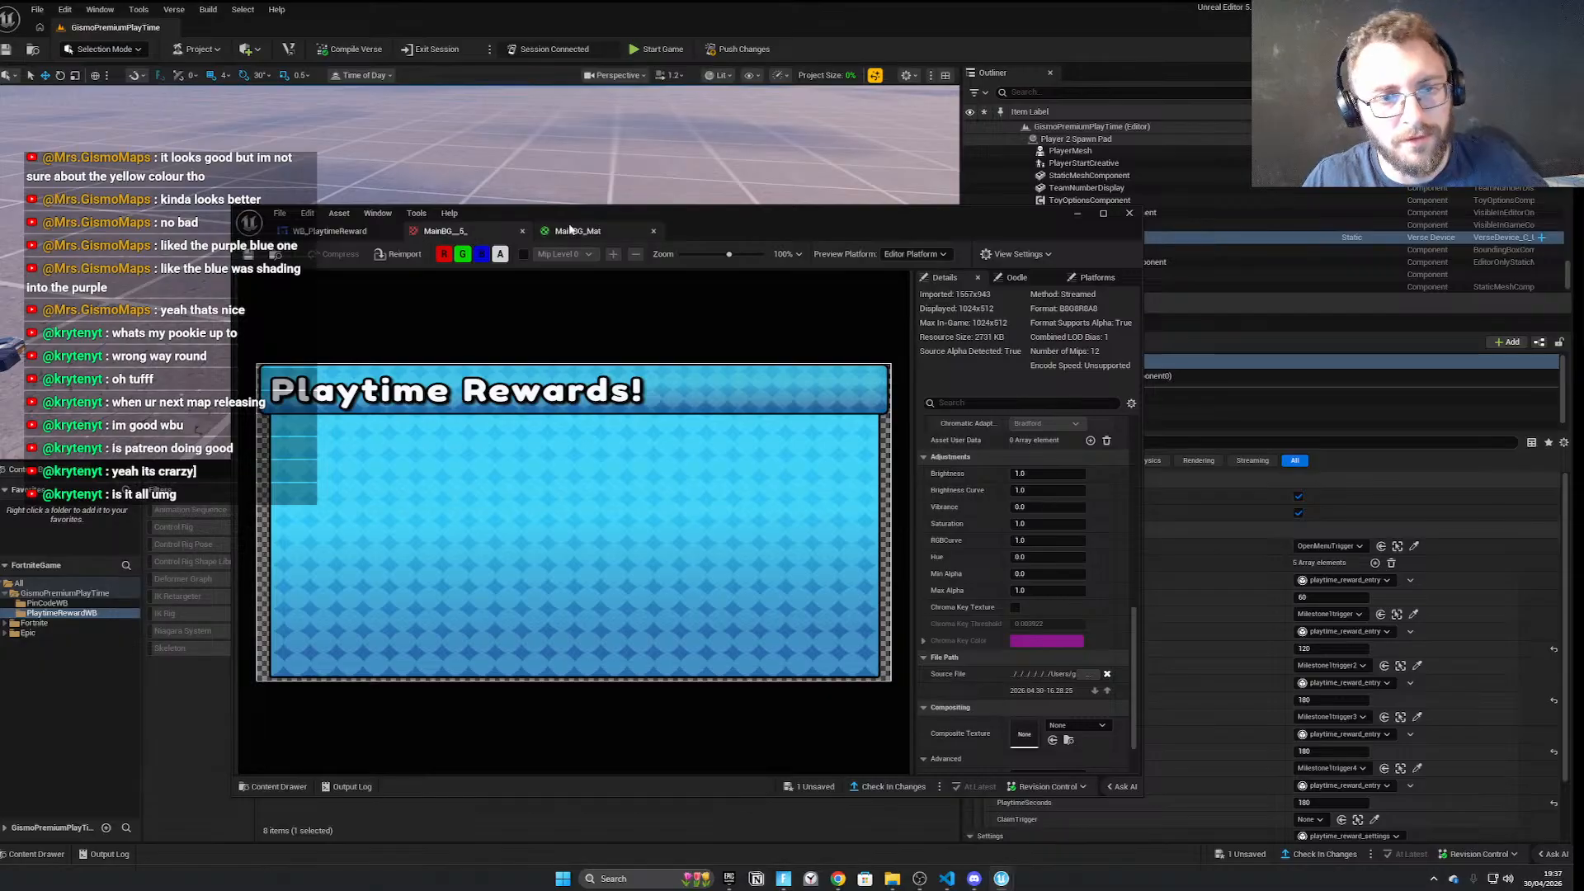
left_click(579, 232)
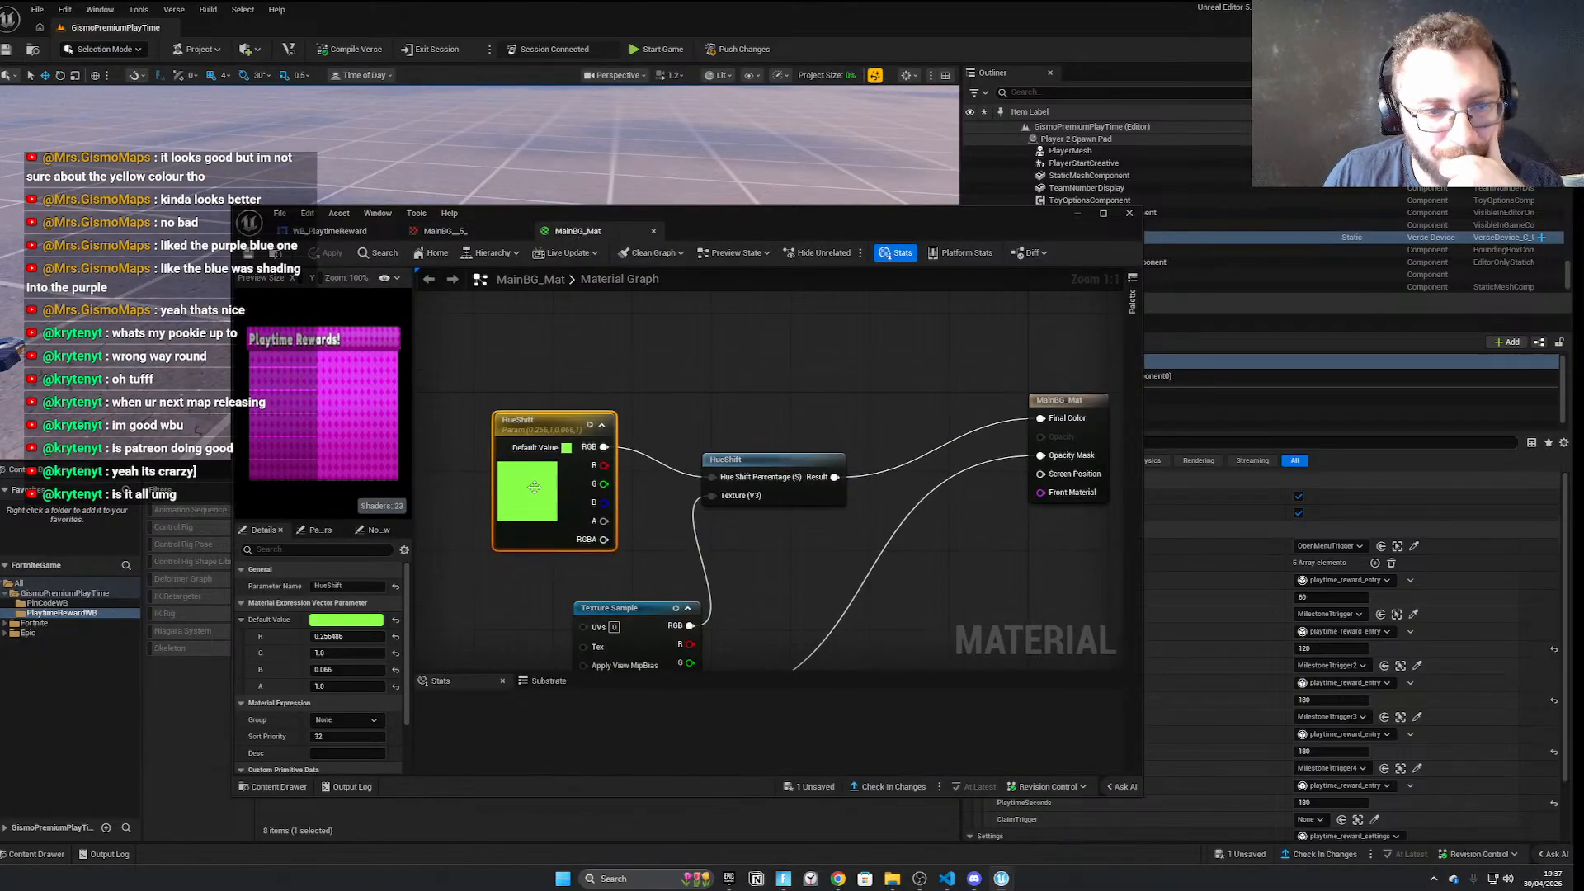
left_click(498, 234)
left_click(615, 228)
Look over the playtime reward device's claim triggers and Settings group again
left_click_drag(725, 211, 435, 298)
scroll(1165, 645, "down", 3)
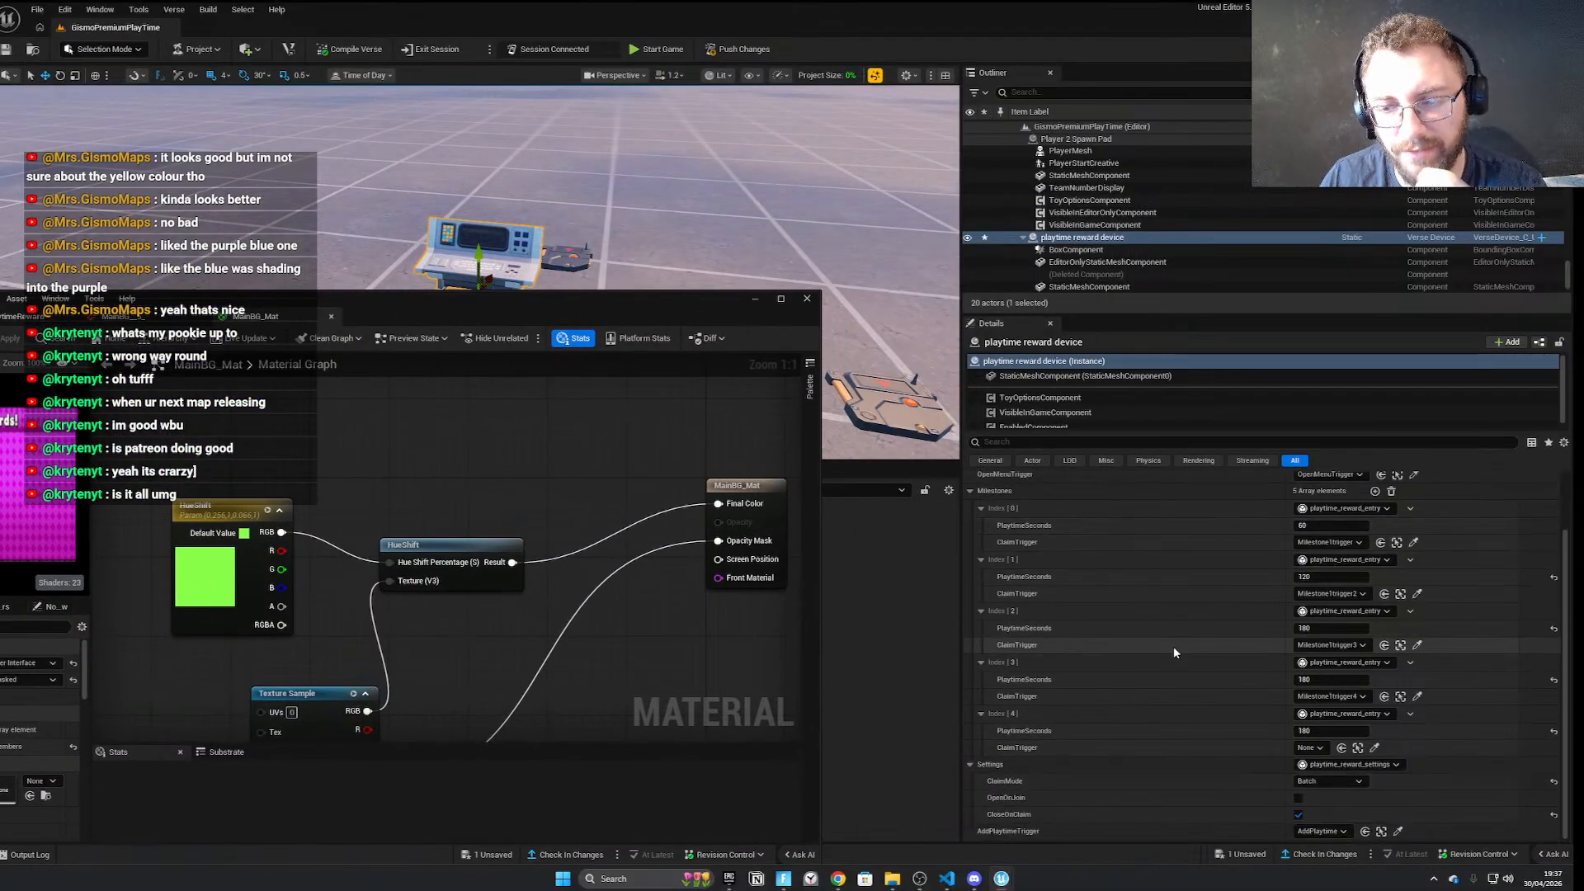
left_click_drag(627, 319, 762, 217)
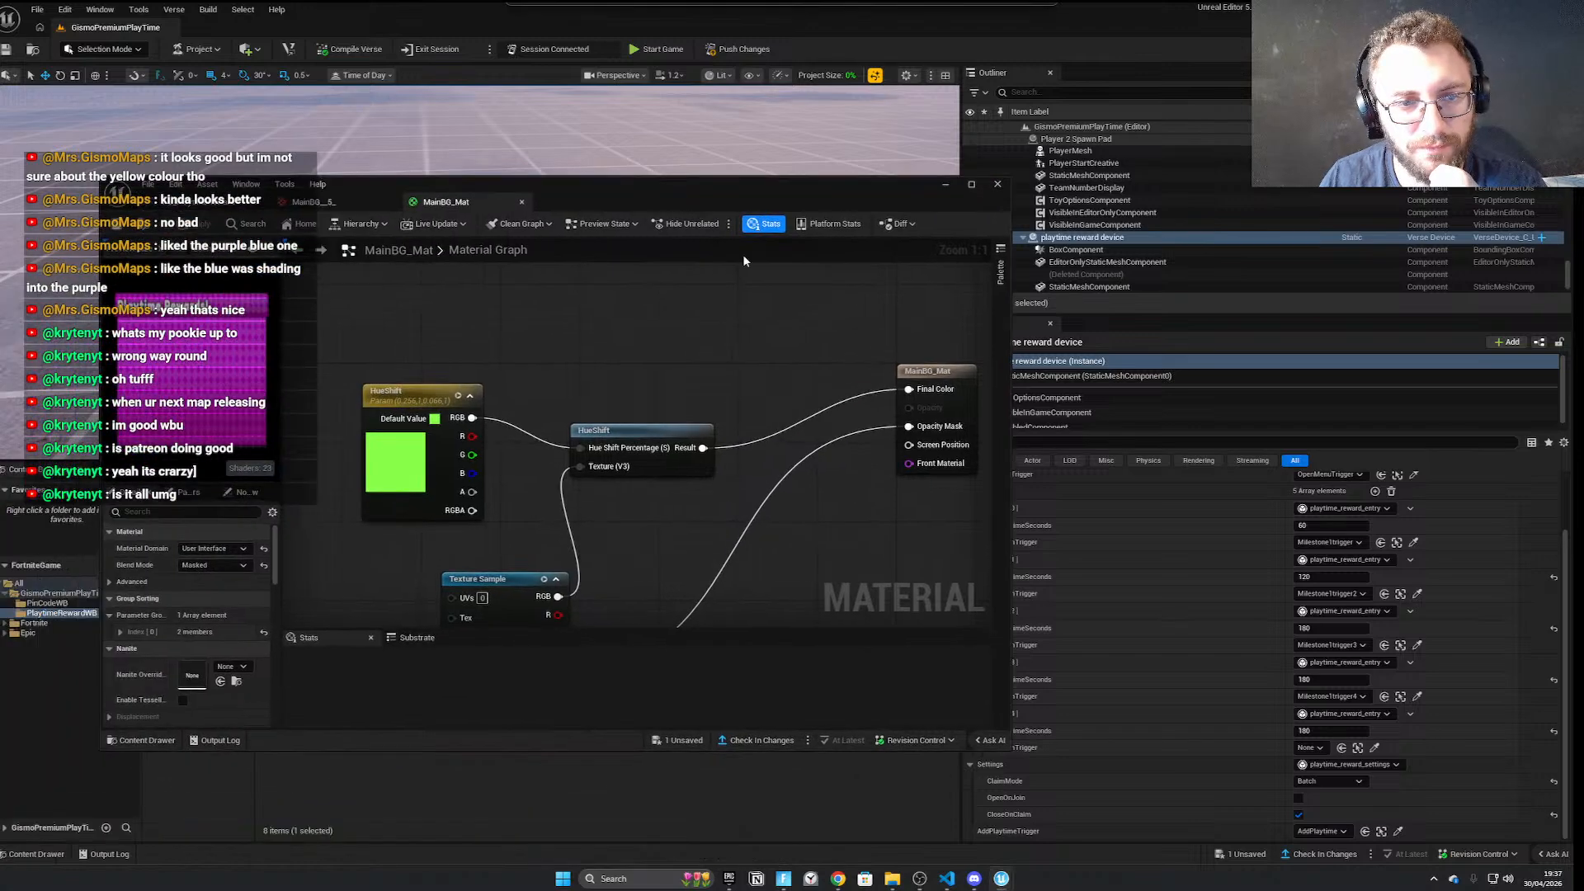
Pick a new default colour for the HueShift parameter in MainBG_Mat, comparing with the widget before accepting it
left_click(401, 396)
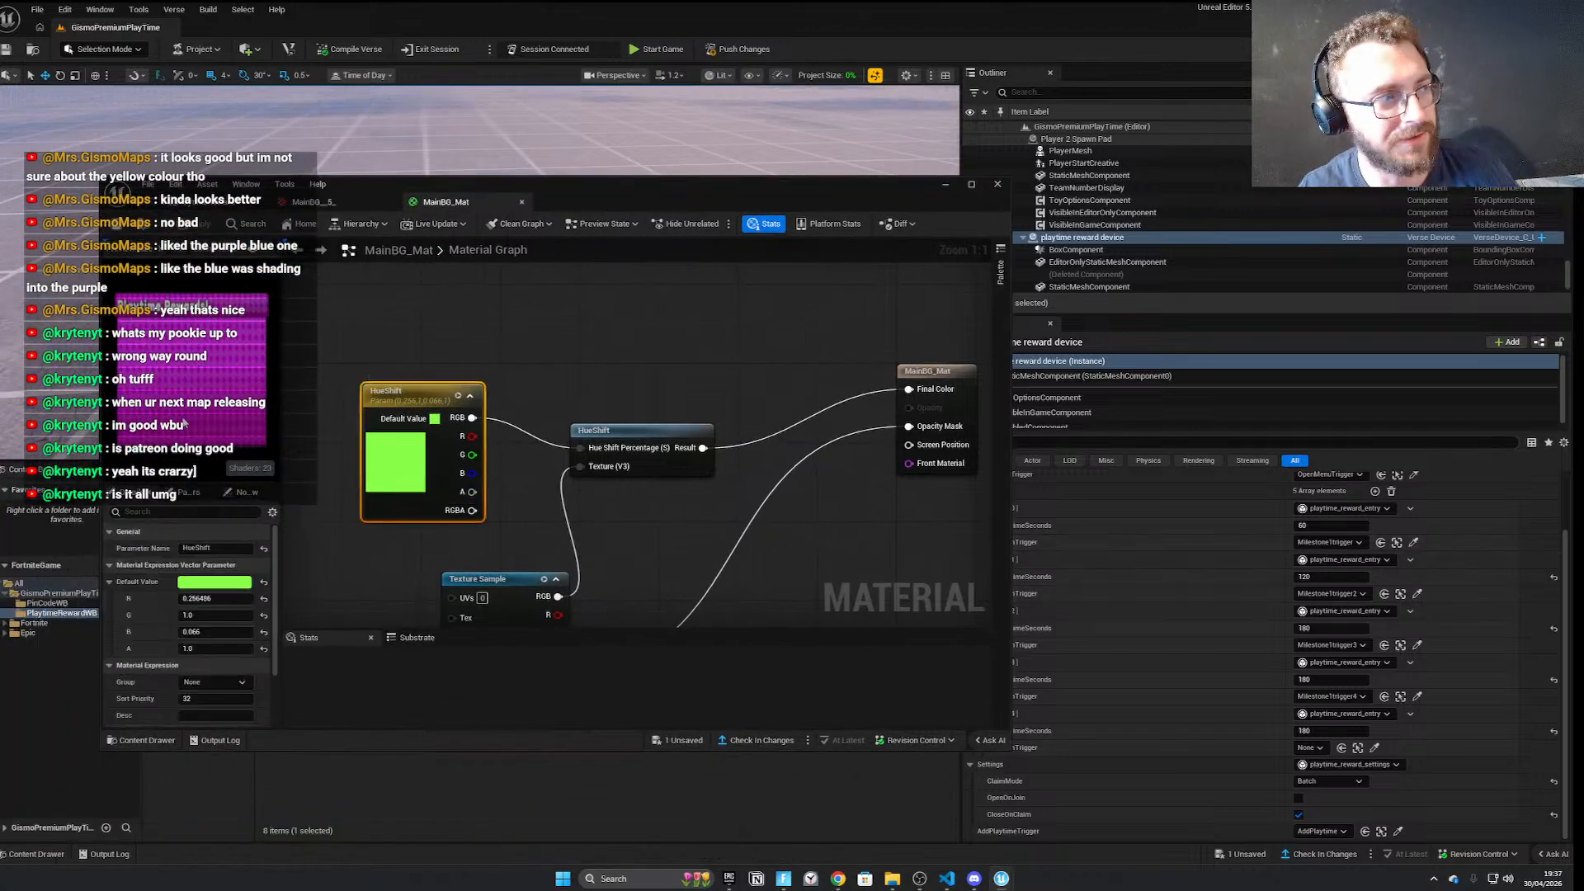
left_click(315, 201)
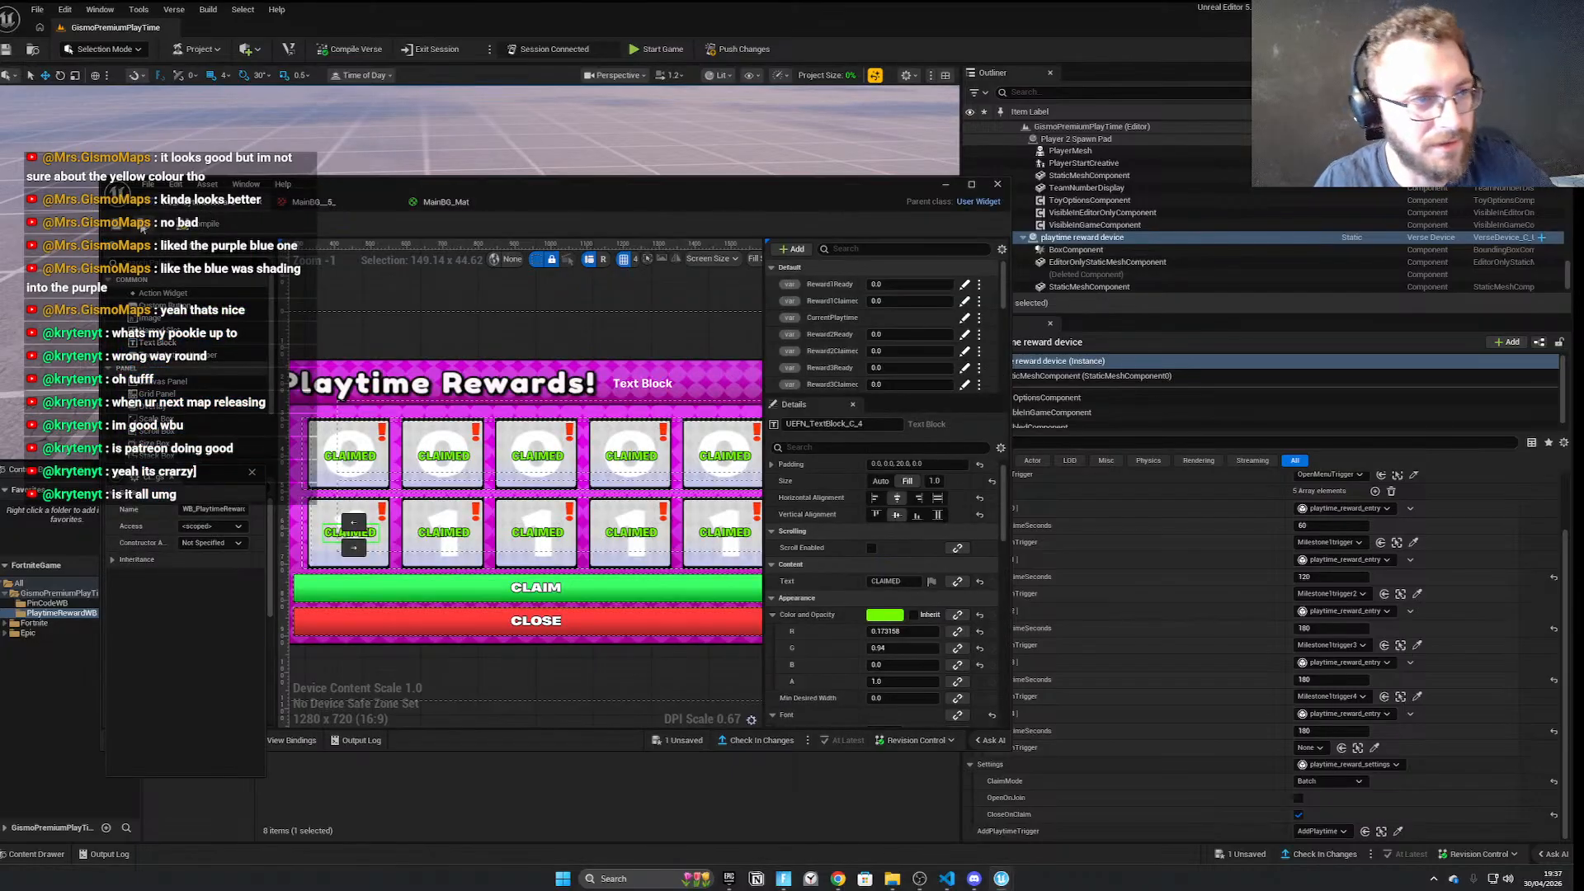
left_click(445, 201)
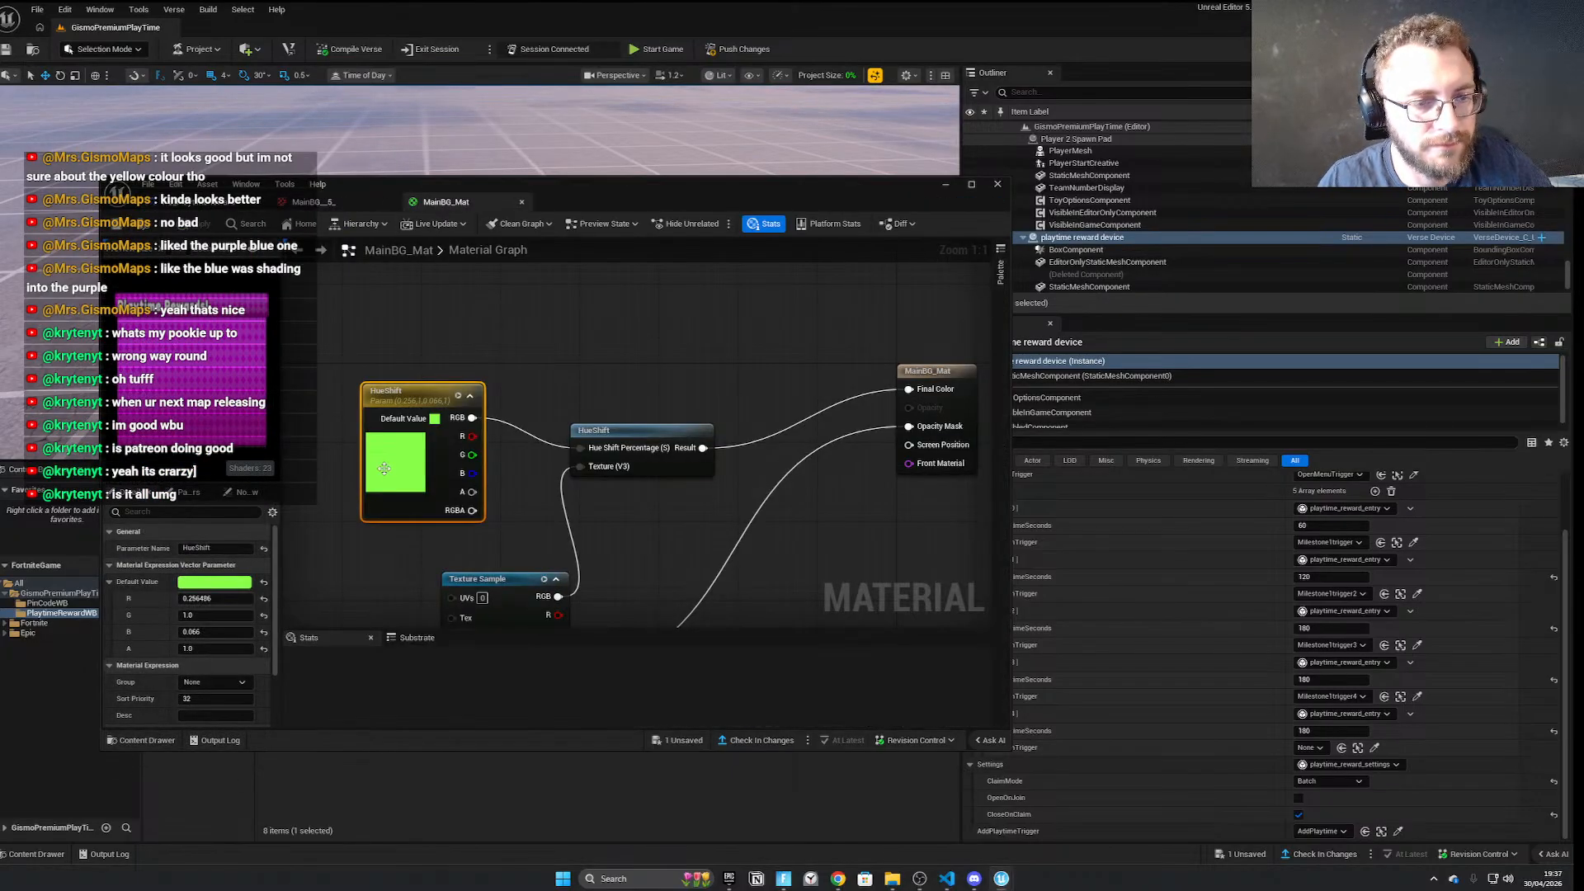
left_click(203, 586)
mouse_move(248, 577)
left_mouse_down()
mouse_move(241, 602)
mouse_move(254, 566)
mouse_move(386, 574)
mouse_move(299, 558)
mouse_move(384, 551)
mouse_move(265, 566)
mouse_move(241, 592)
mouse_move(268, 601)
left_mouse_up()
left_click(213, 203)
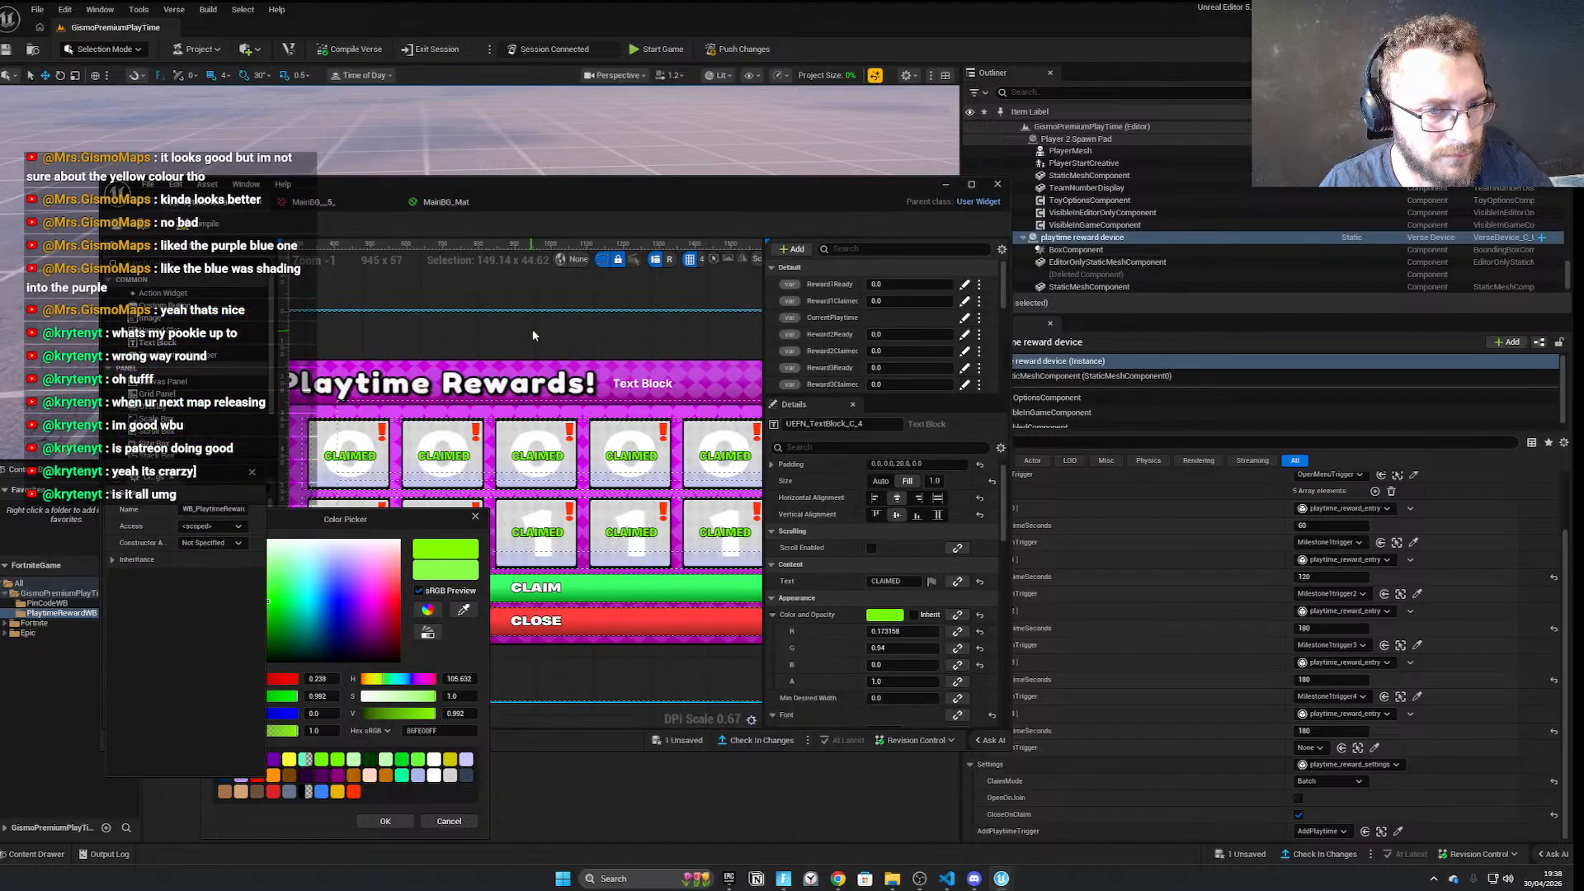
left_click(446, 202)
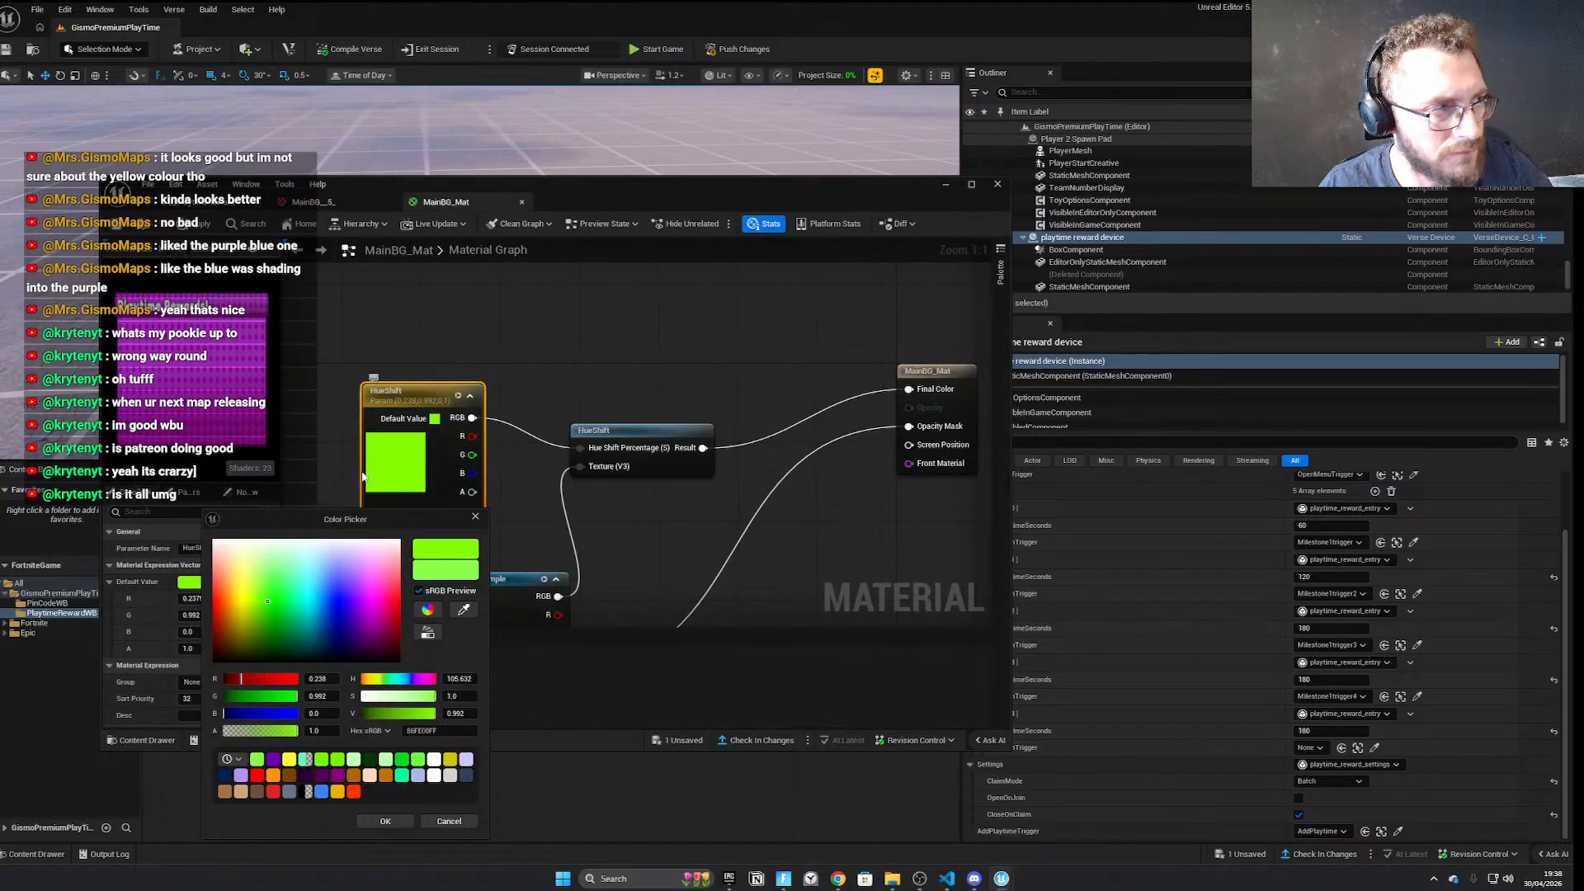
left_click_drag(292, 612, 348, 607)
left_click(385, 821)
Inspect WB_PlaytimeReward's MainBackground image and the claimed and ready reward stack boxes over the new background
left_click(206, 202)
scroll(632, 405, "down", 3)
left_click(569, 433)
scroll(551, 345, "up", 2)
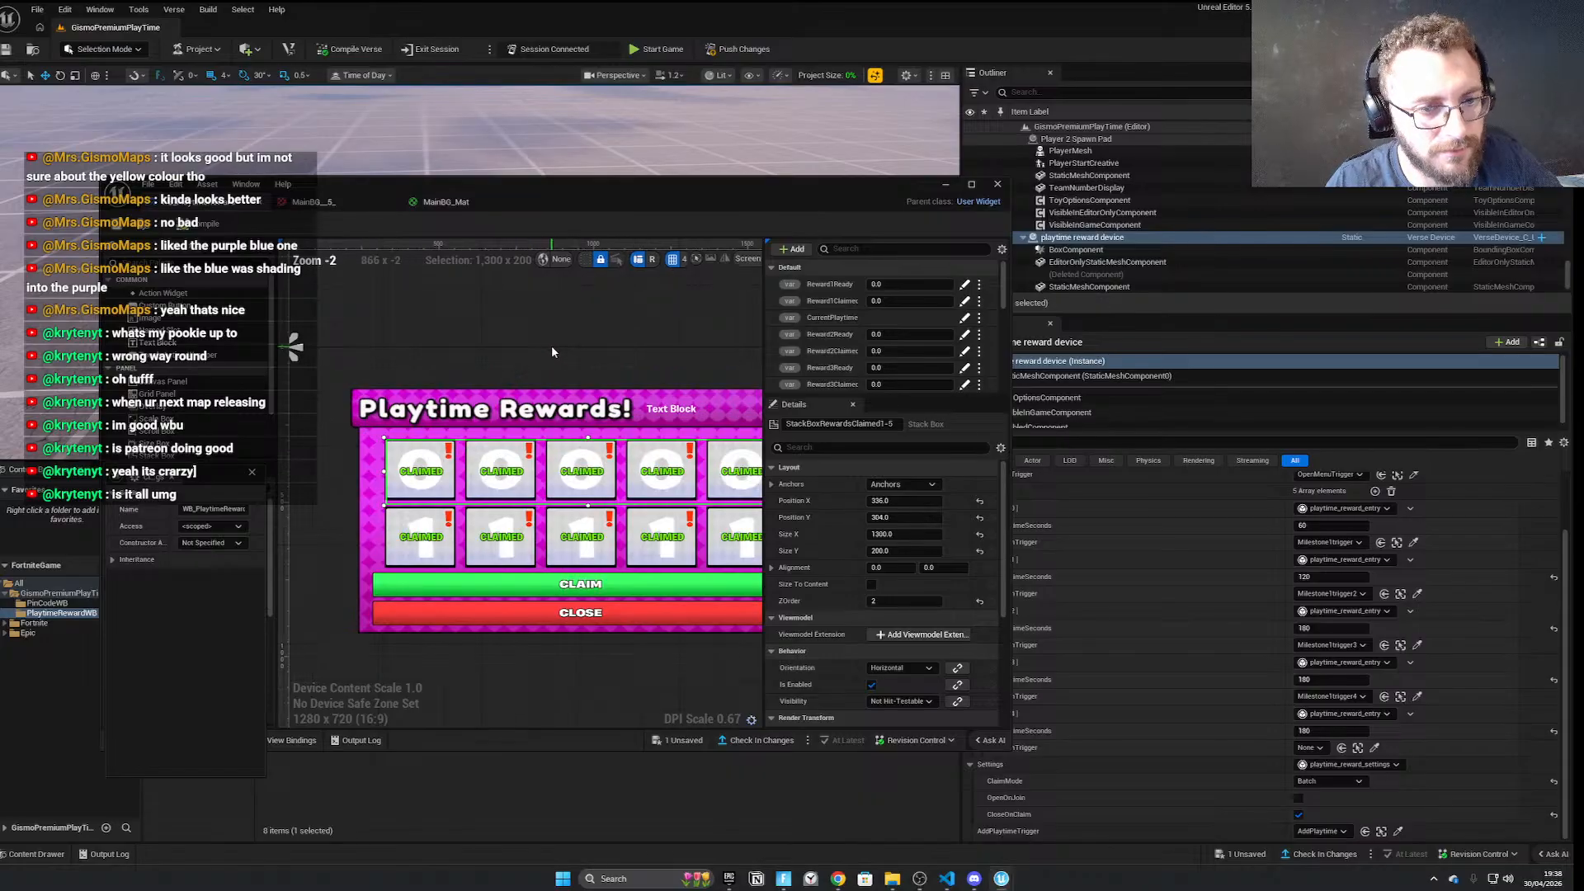
left_click(427, 449)
scroll(495, 432, "down", 2)
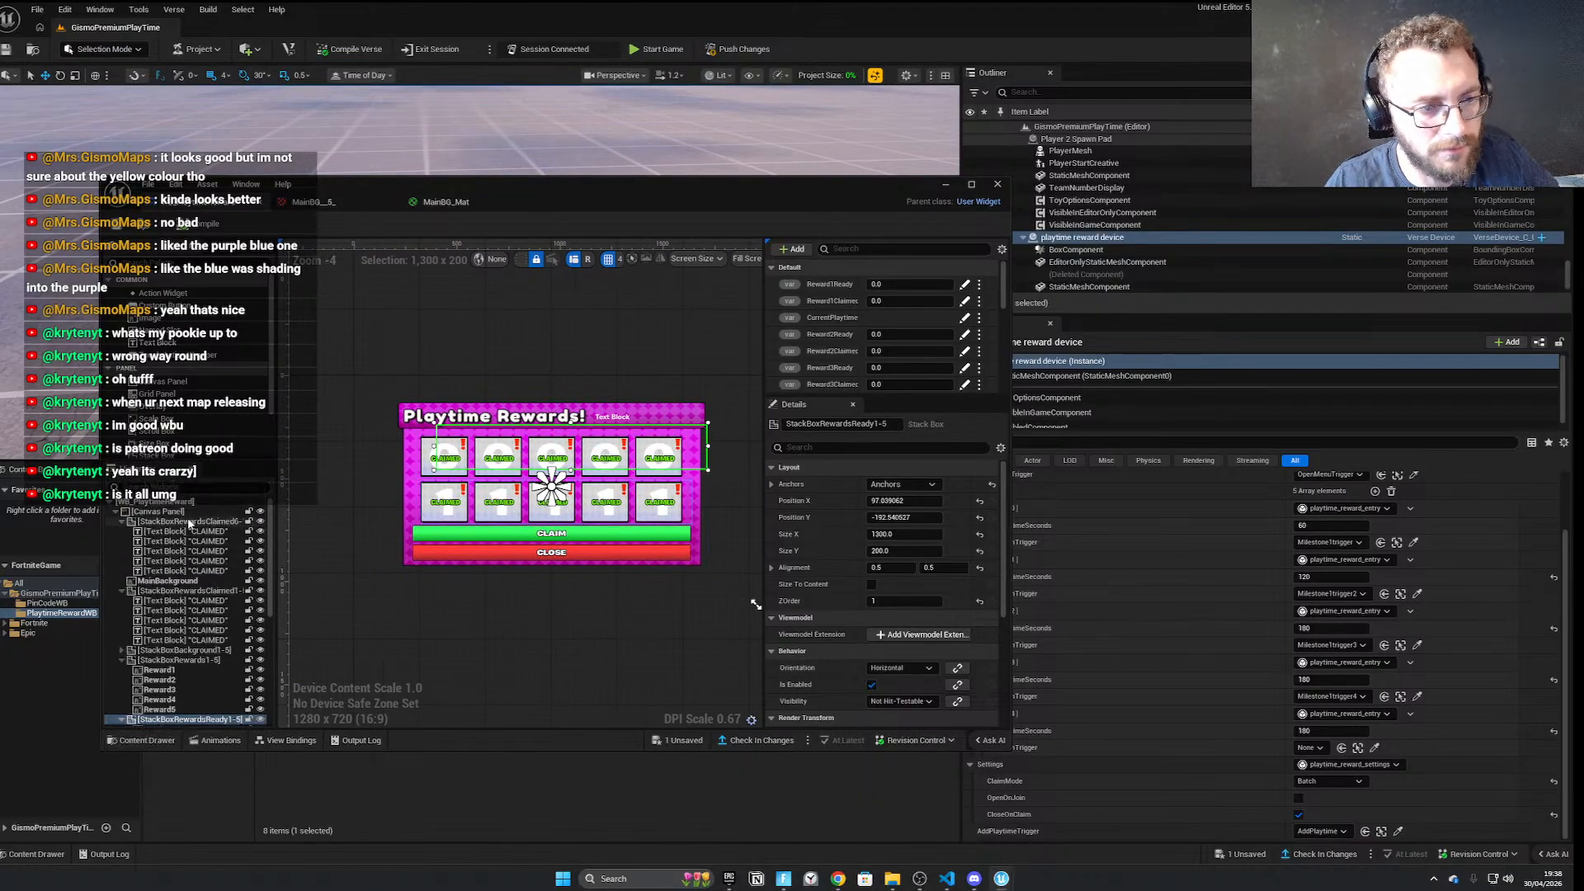
left_click(191, 523)
left_click(177, 581)
left_click(177, 594)
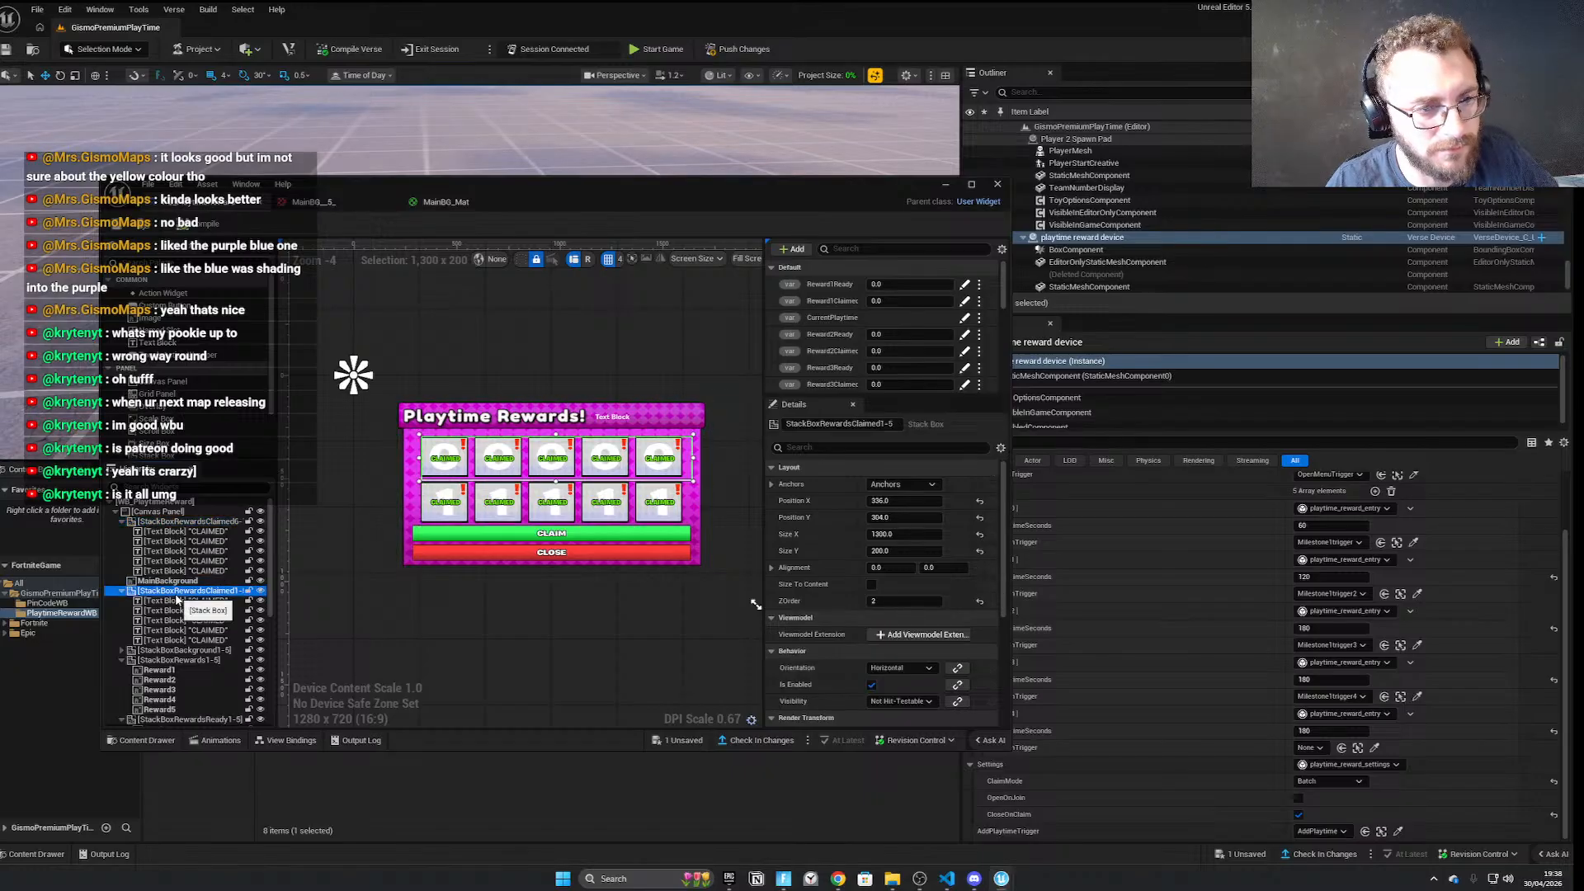
right_click_drag(377, 517, 489, 519)
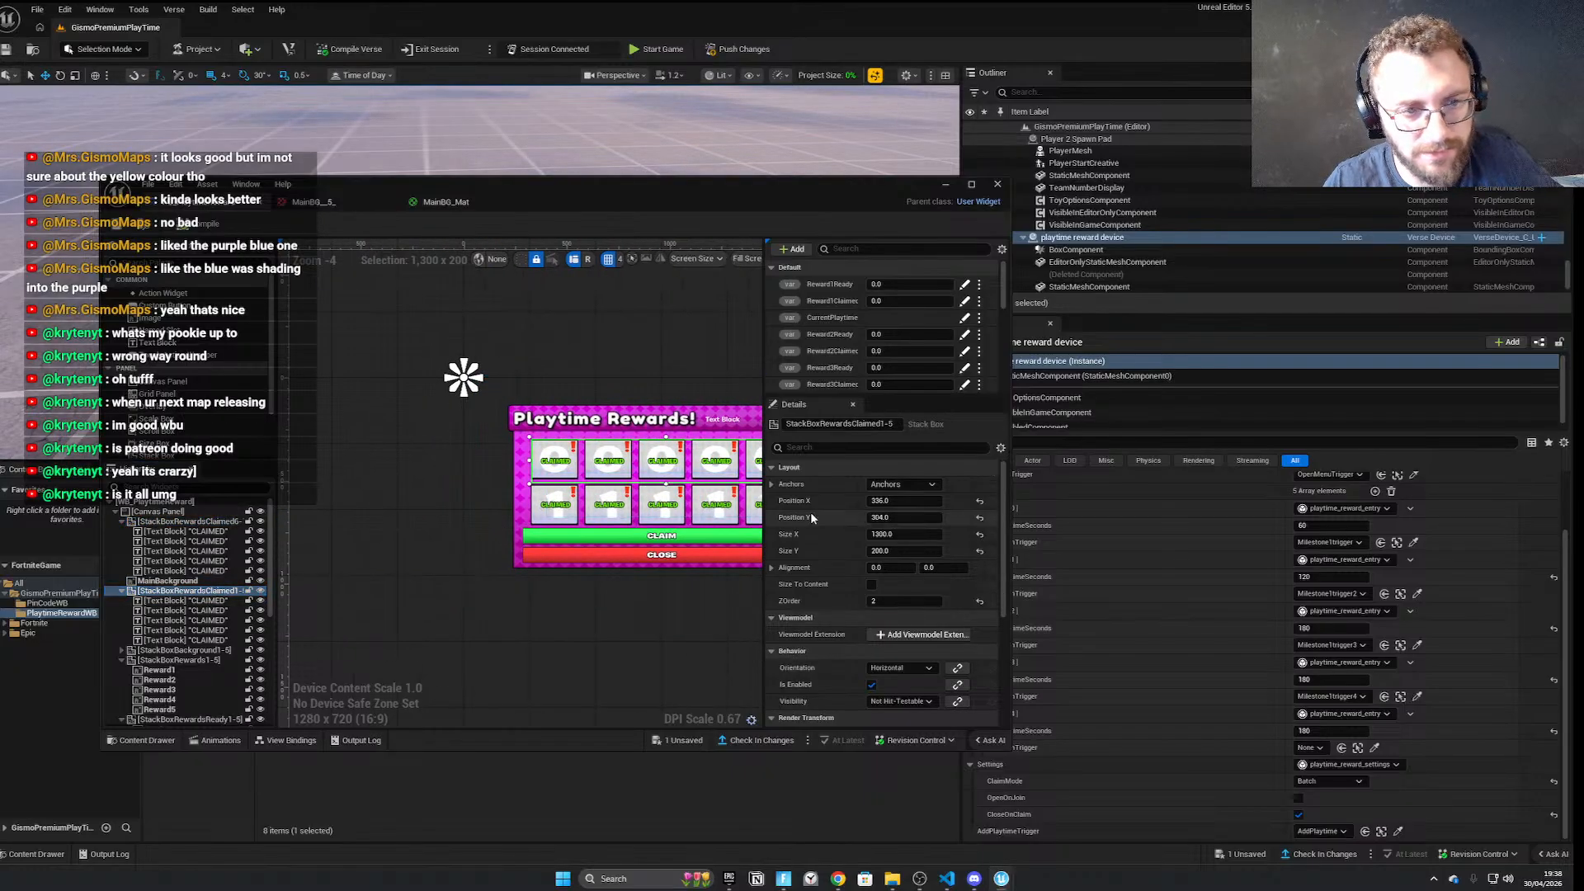
Anchor StackBoxRewardsClaimed1-5 to the canvas centre with 0.5 alignment and move it over the upper reward row, about X 22, Y -144
left_click(902, 484)
left_click(932, 560, "shift")
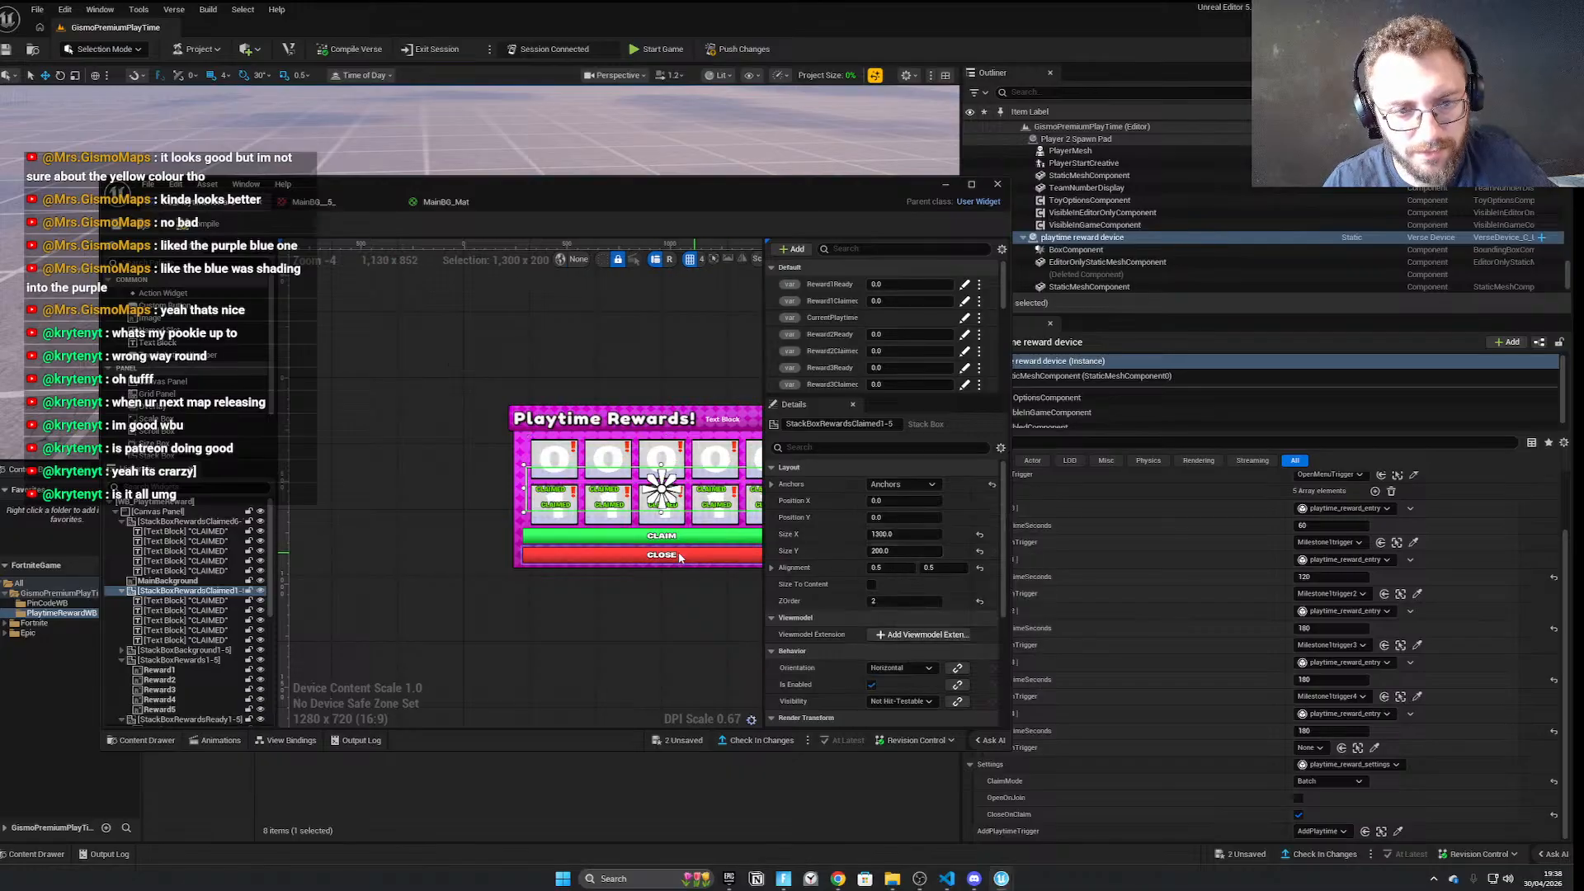
left_click_drag(911, 503, 862, 517)
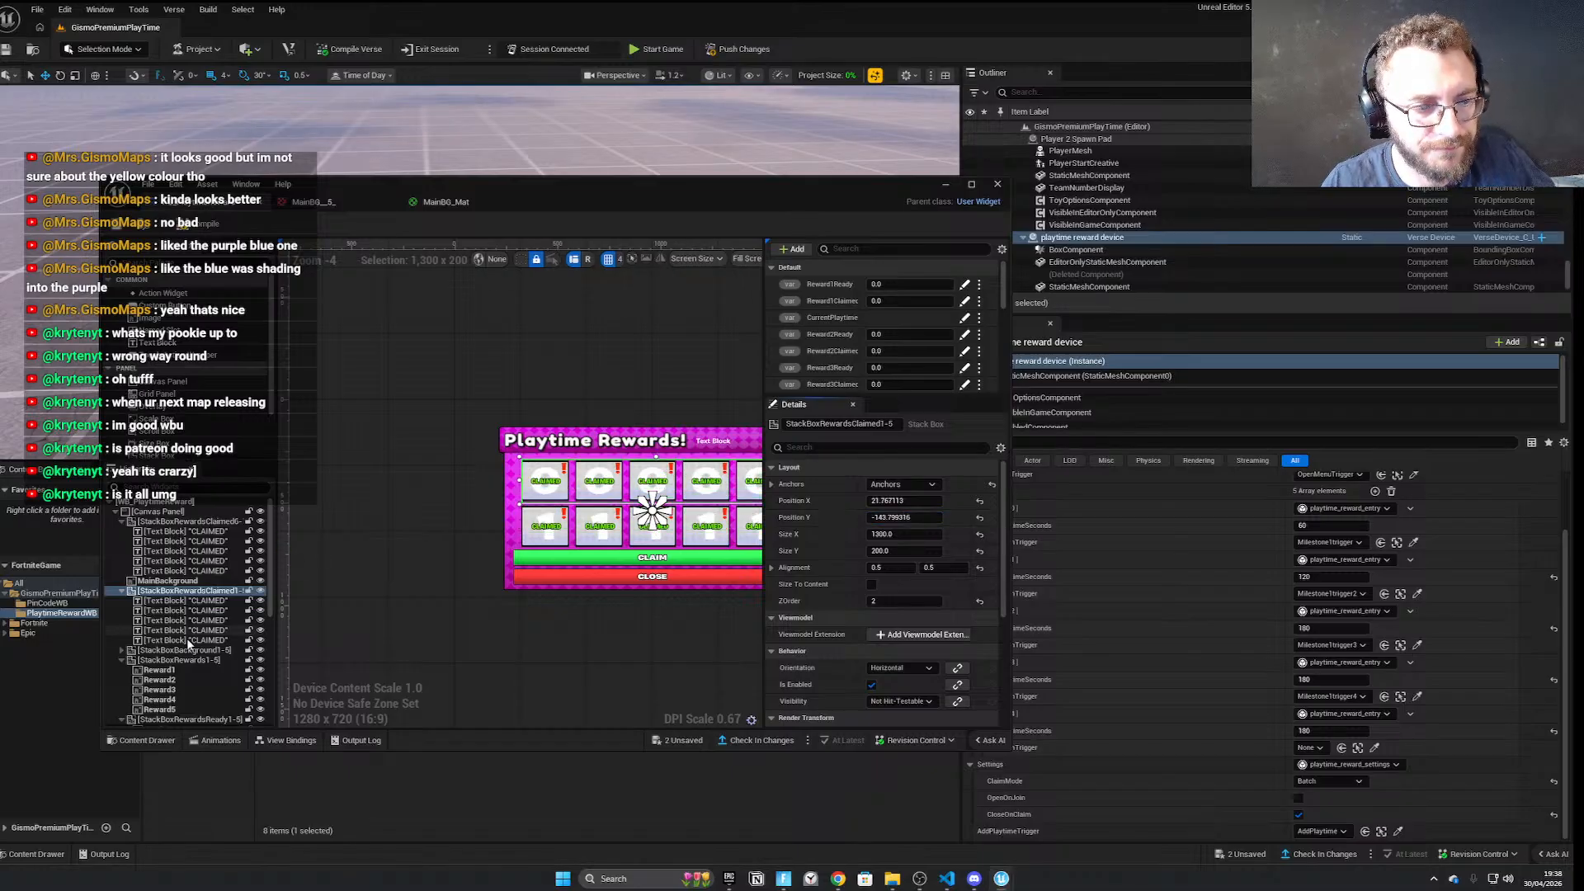
Check the anchors and positions of the reward, ready and background stack boxes, then view the whole widget with nothing selected
left_click(193, 660)
scroll(190, 656, "down", 3)
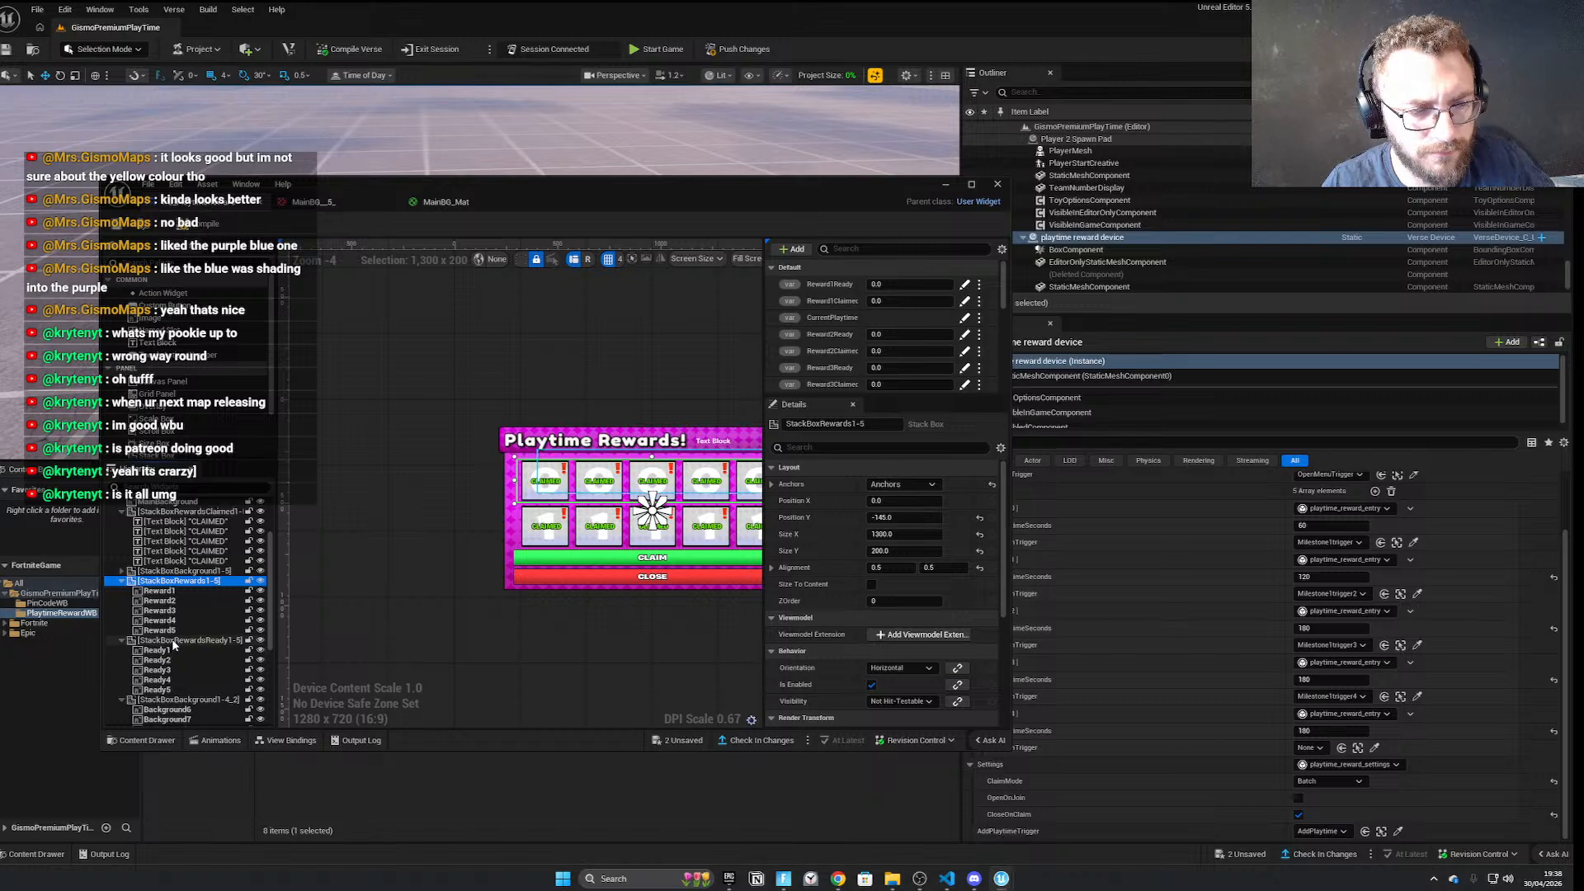
left_click(174, 641)
scroll(173, 641, "down", 1)
left_click(175, 681)
scroll(174, 681, "down", 3)
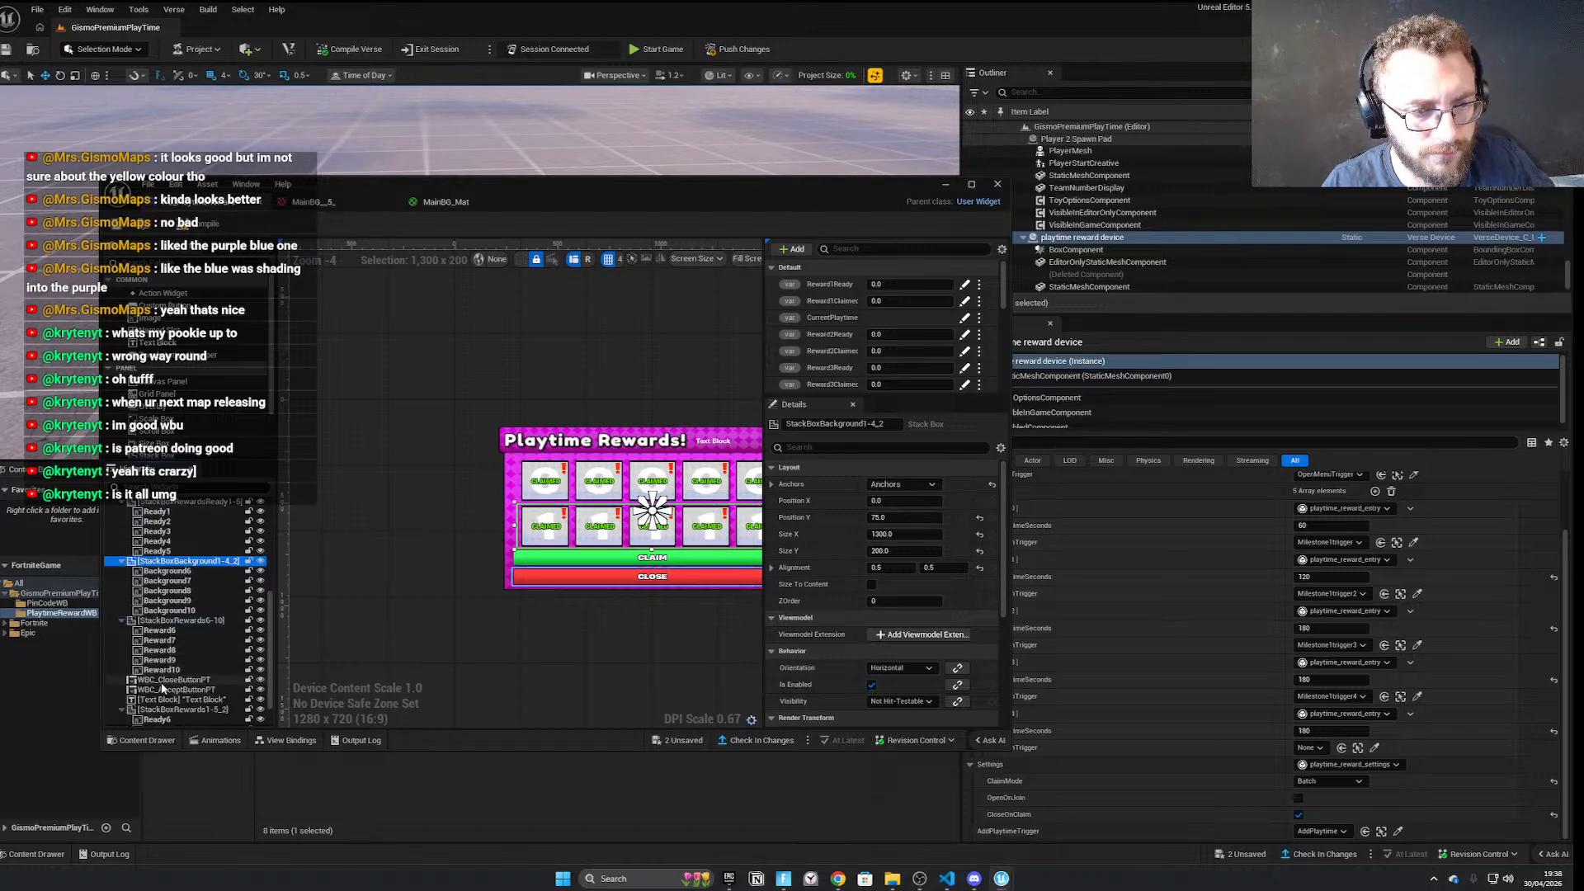
left_click(163, 711)
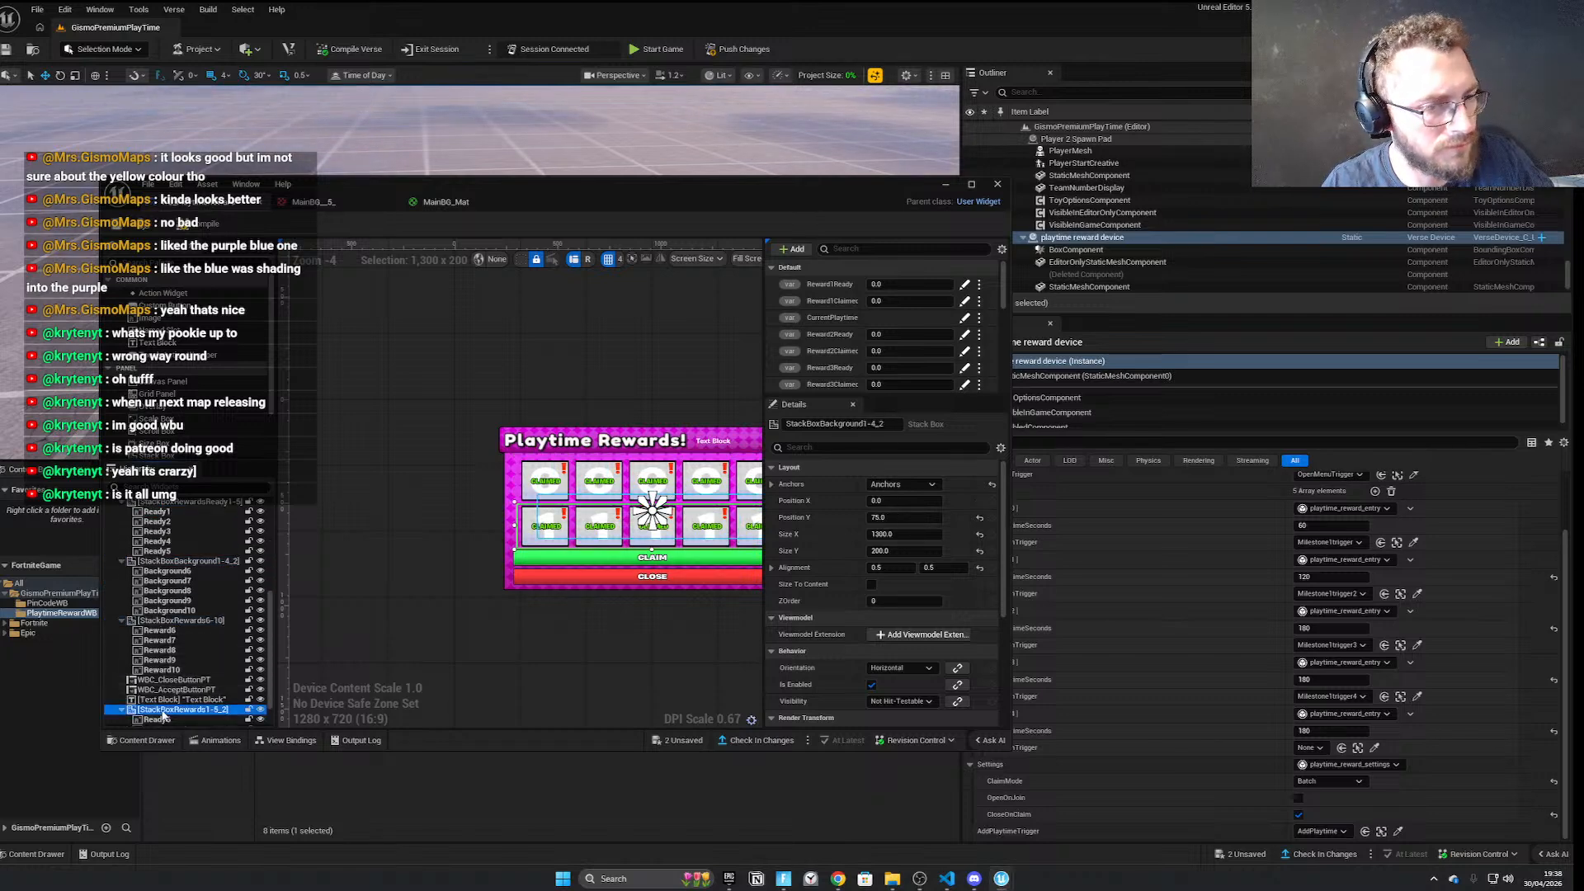
left_click(525, 629)
right_click_drag(565, 665, 420, 660)
left_click(421, 664)
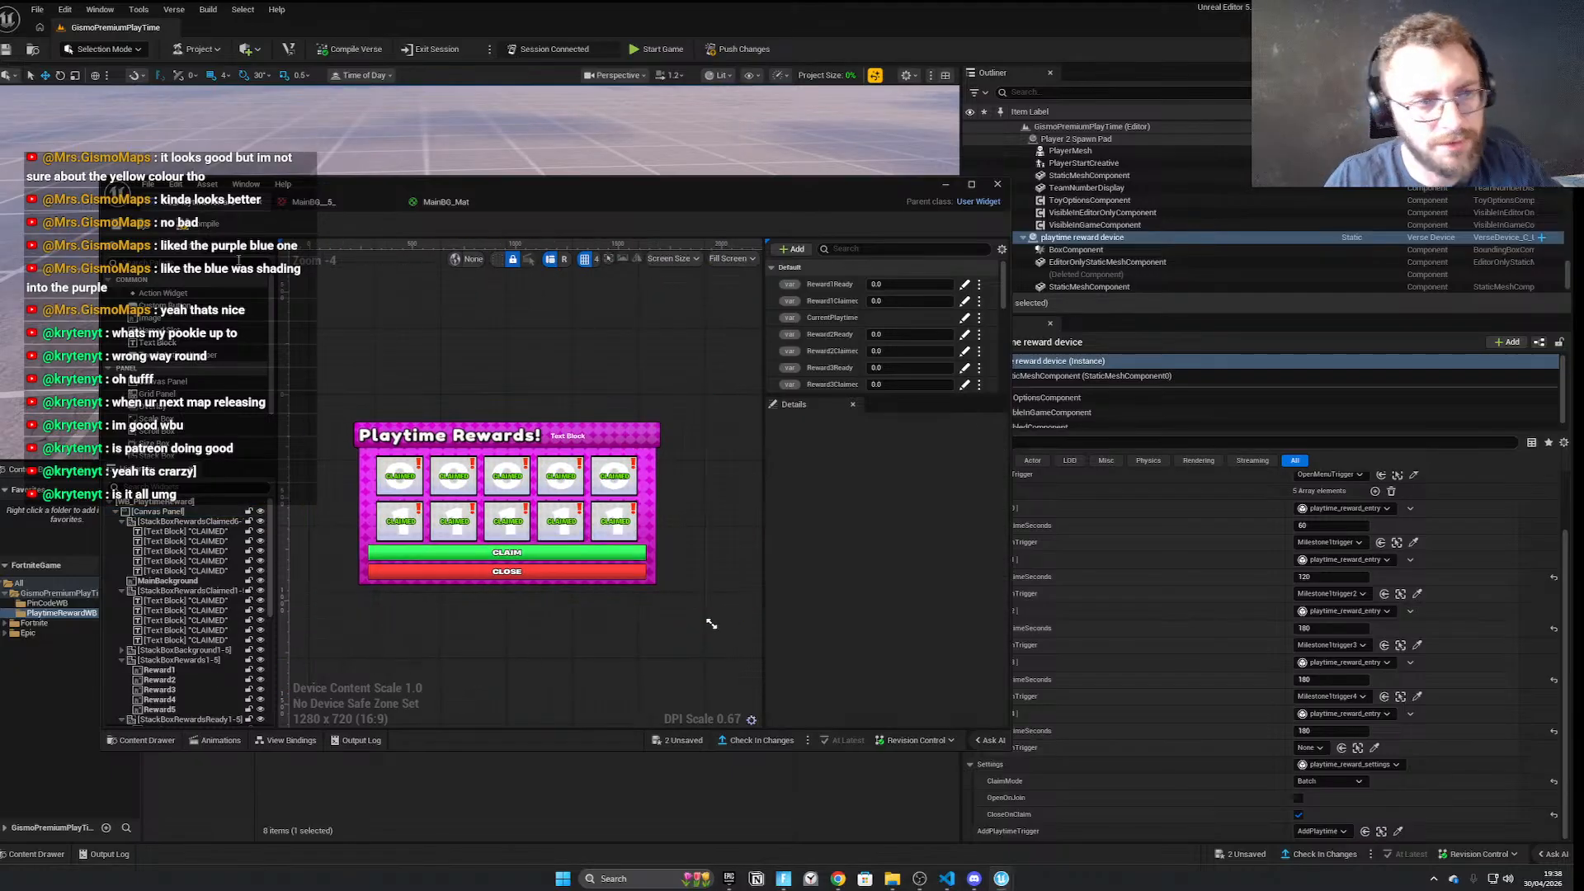
Save the widget and push the changes to the live session
key("ctrl+s")
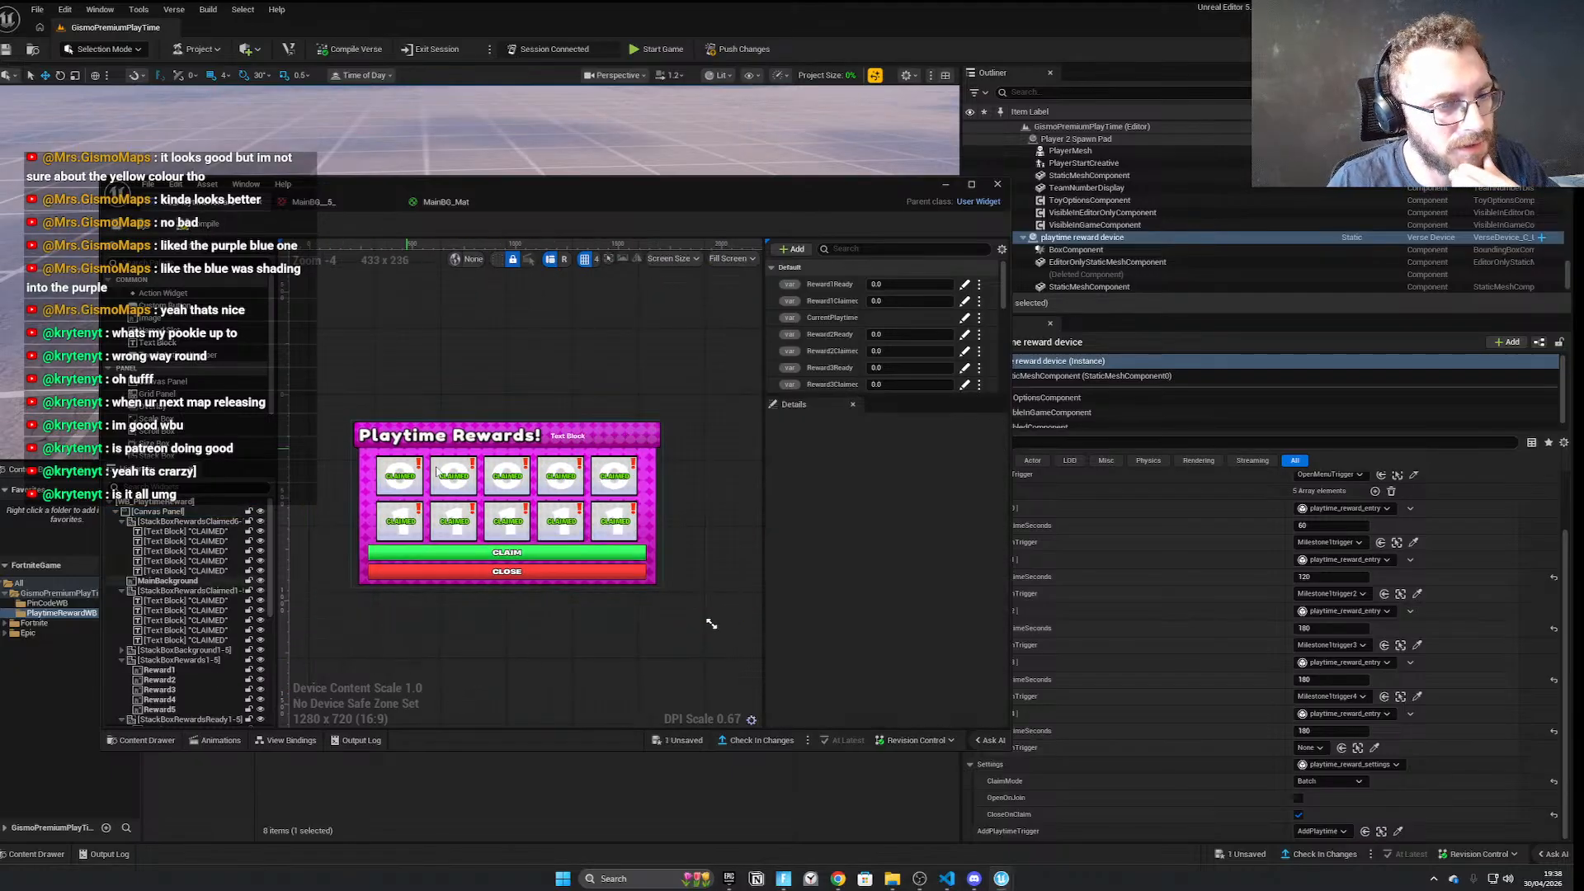
right_click_drag(399, 377, 437, 371)
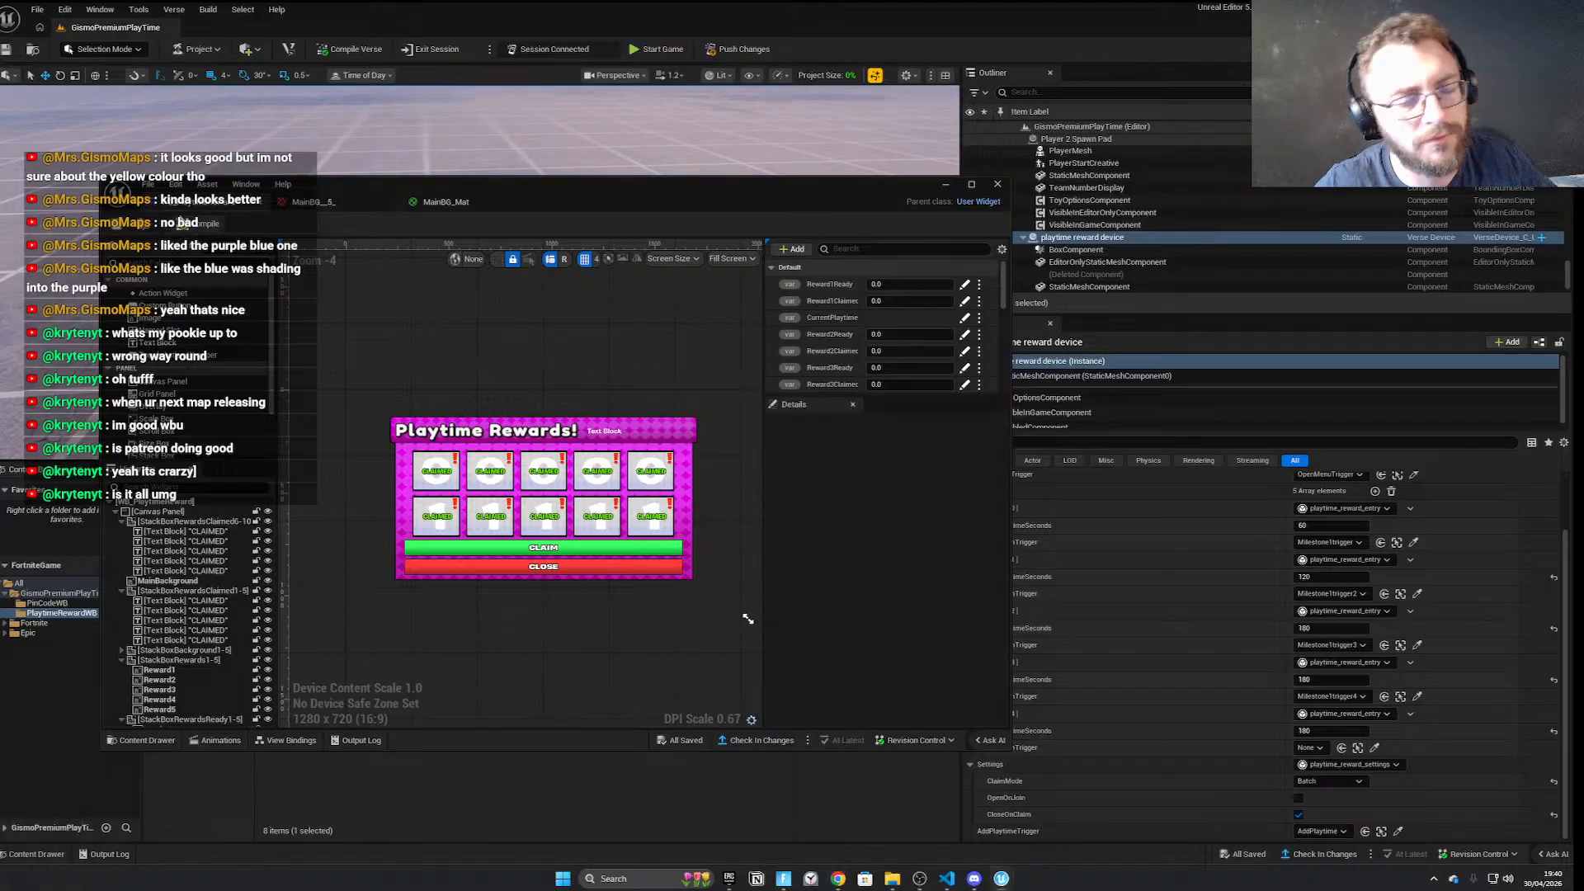
left_click(37, 9)
left_click(368, 156)
left_click(738, 49)
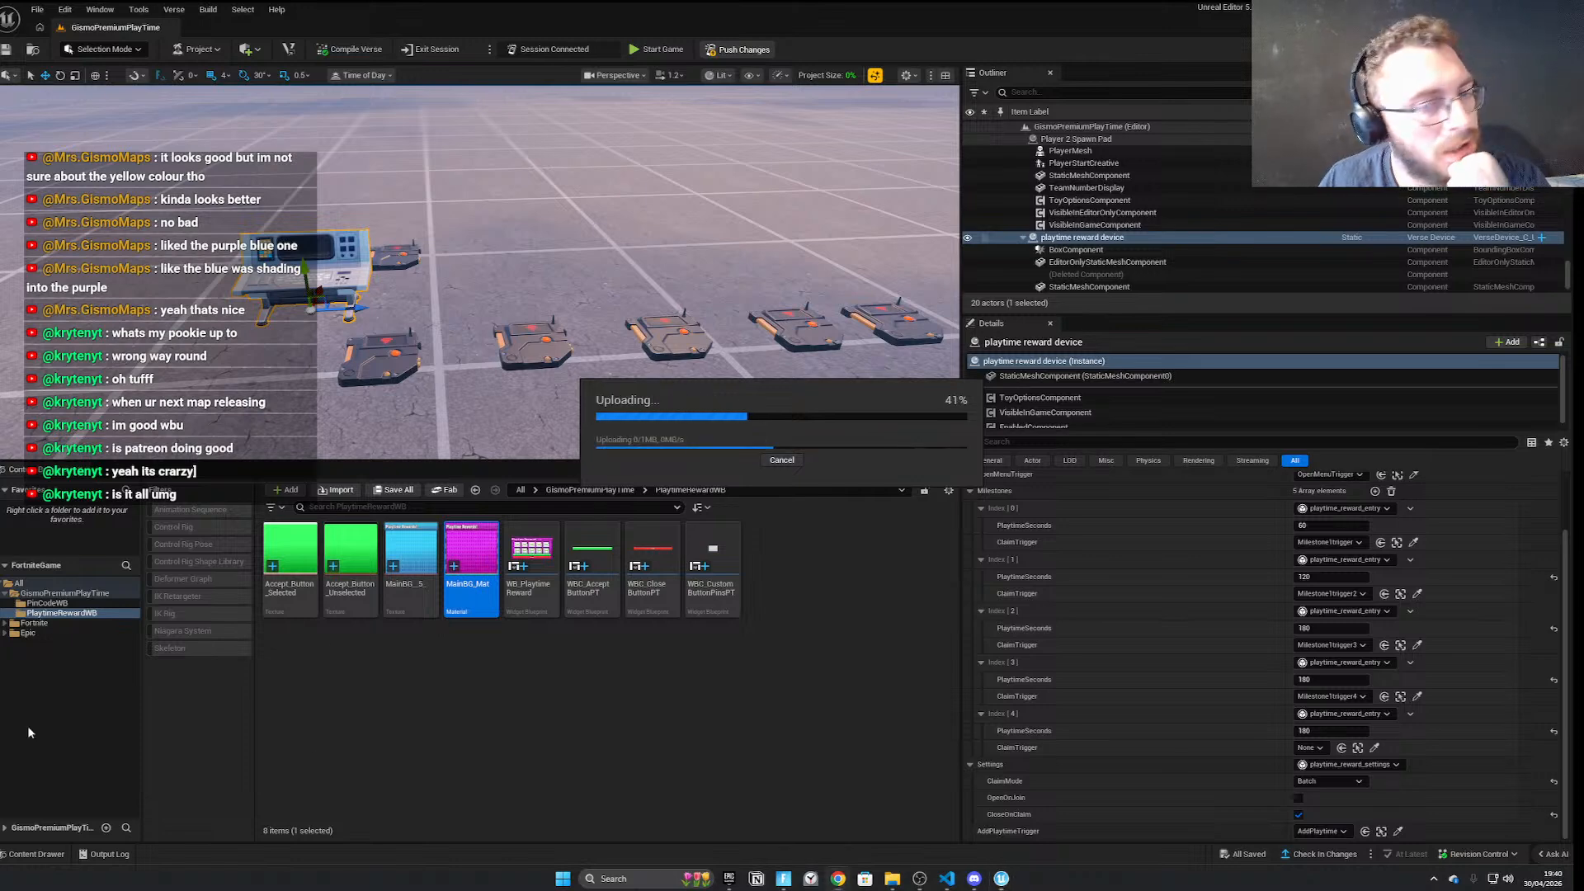
Switch to the Fortnite client and look over the reward console and triggers in edit mode, then return to the editor
mouse_move(835, 884)
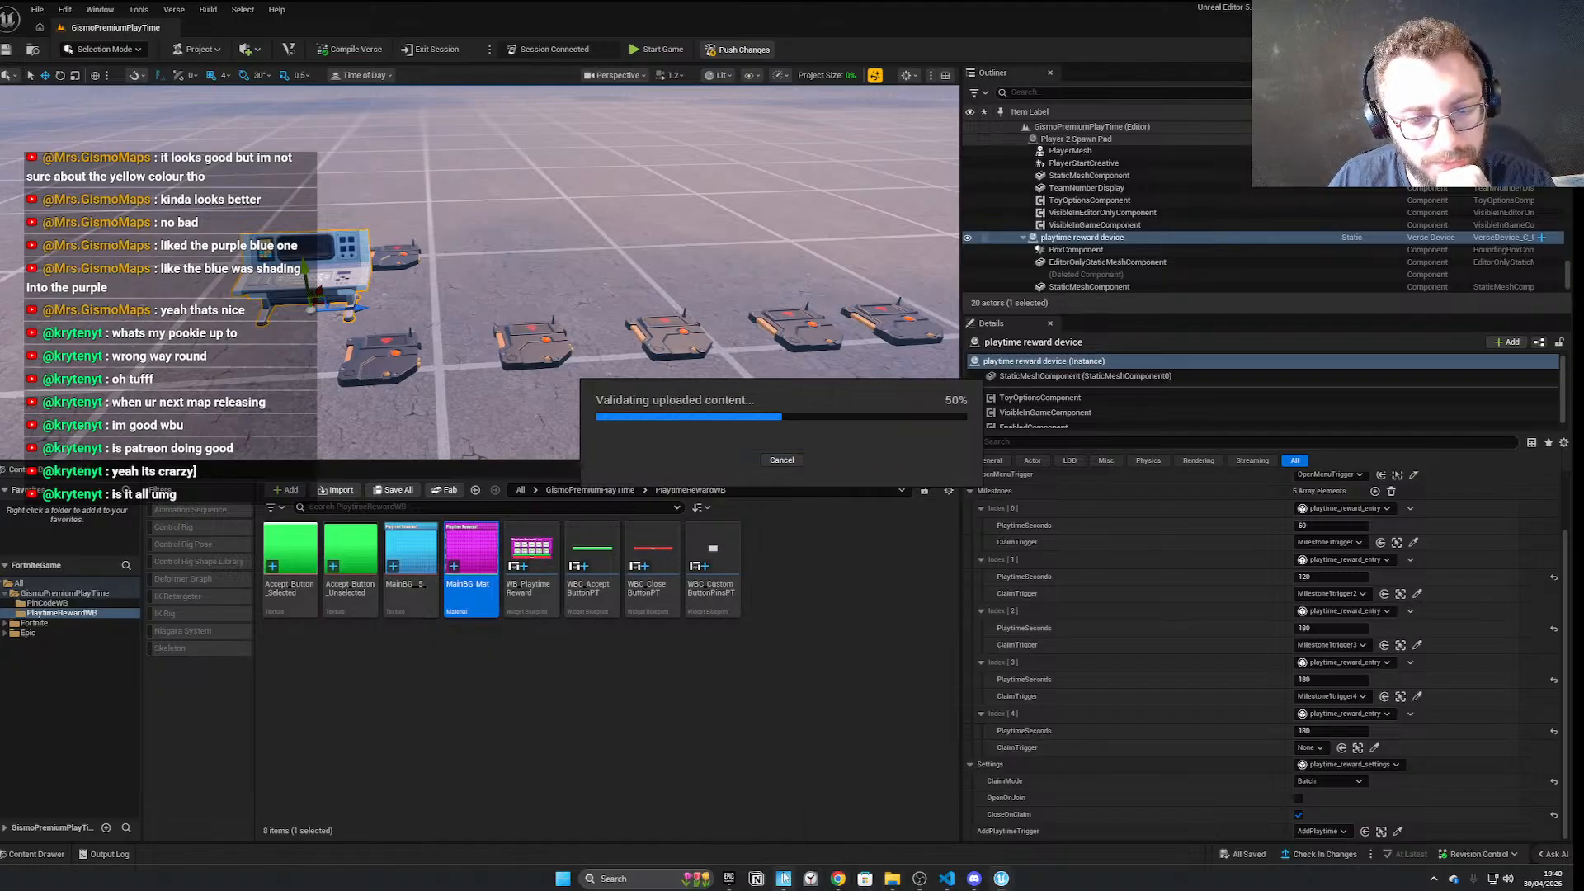
left_click(811, 877)
key("w")
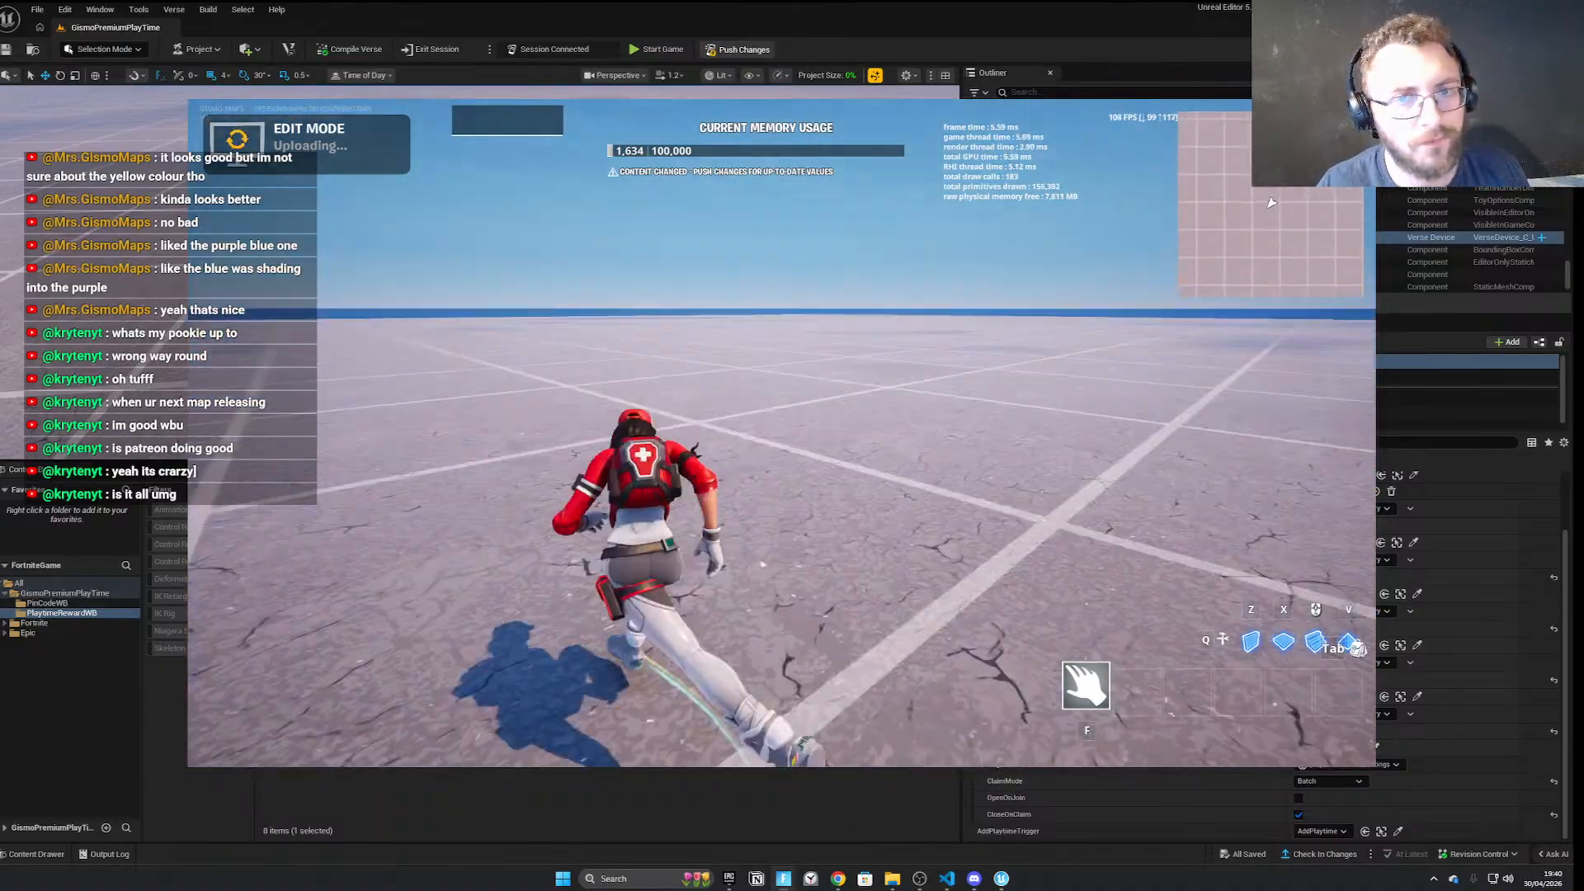
key("ctrl")
key("w")
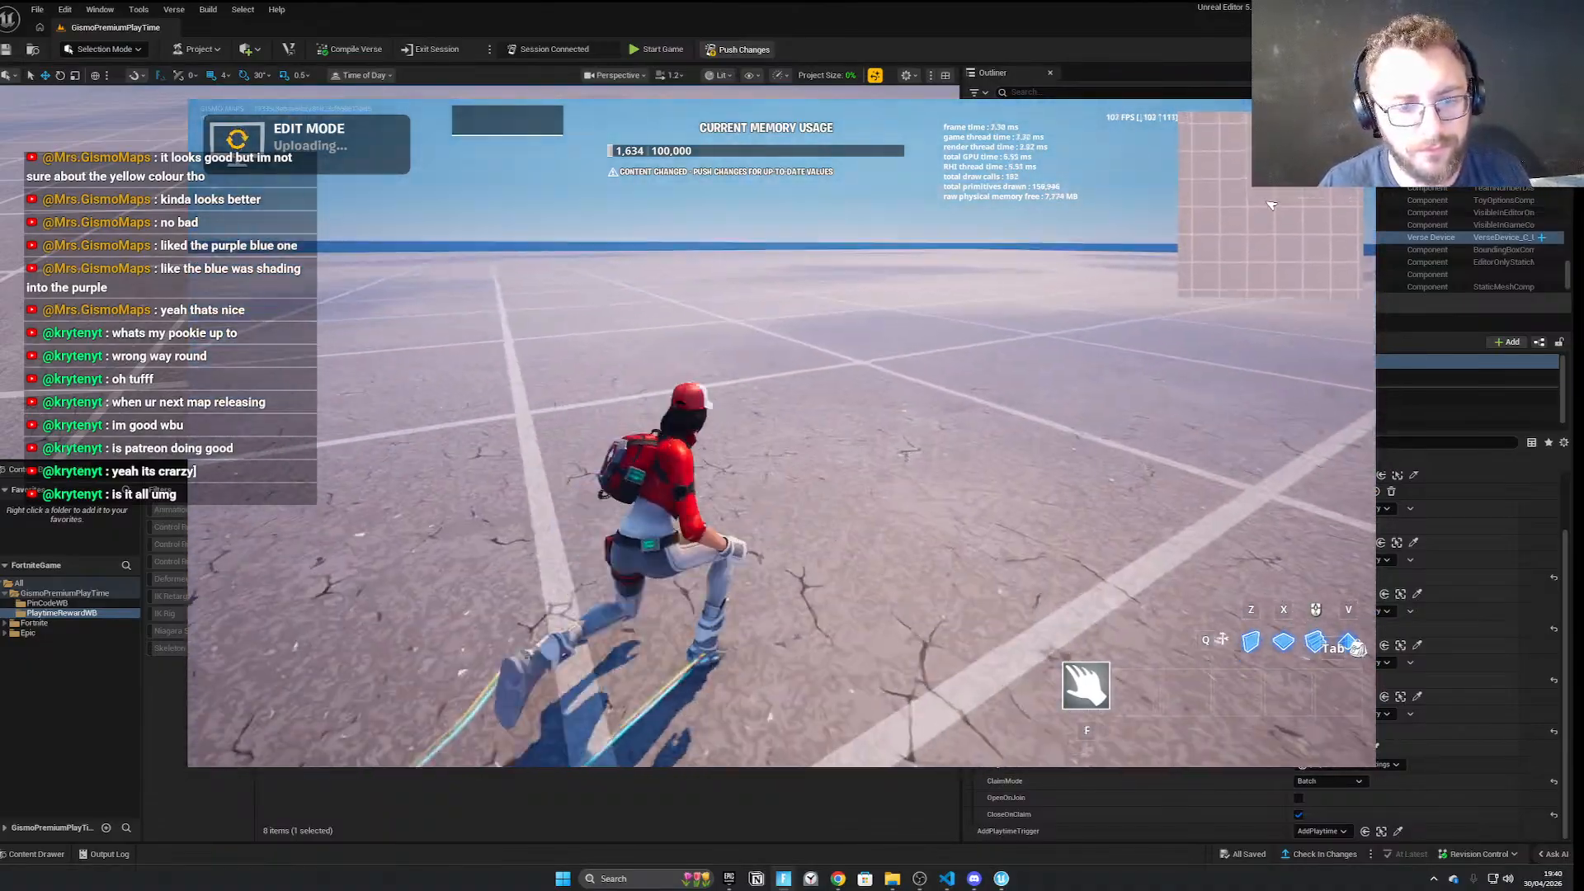
key("w")
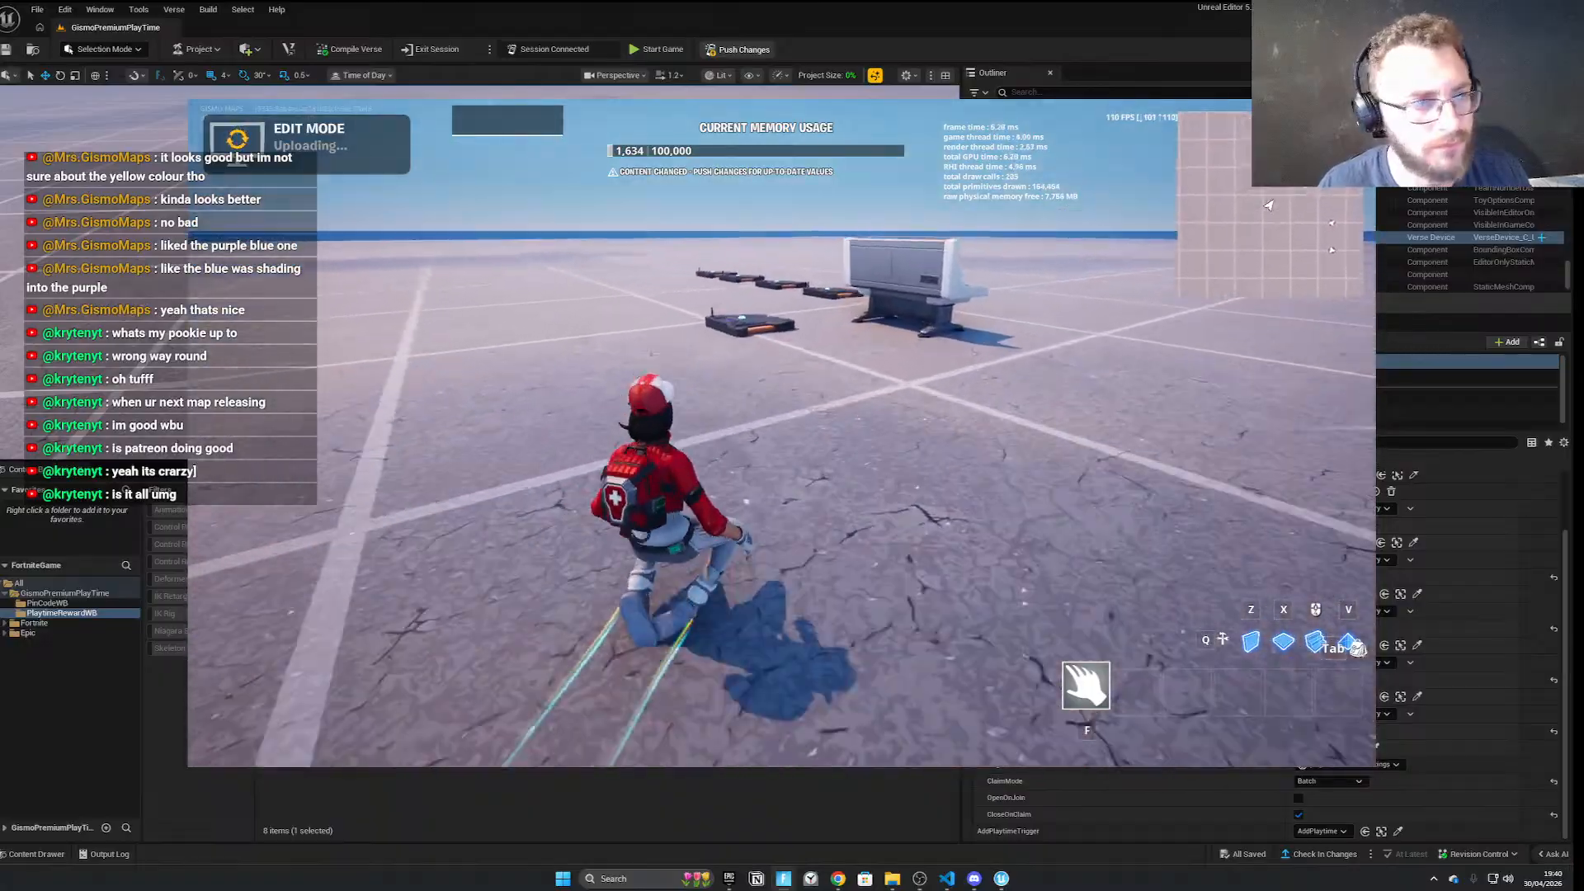
key("a")
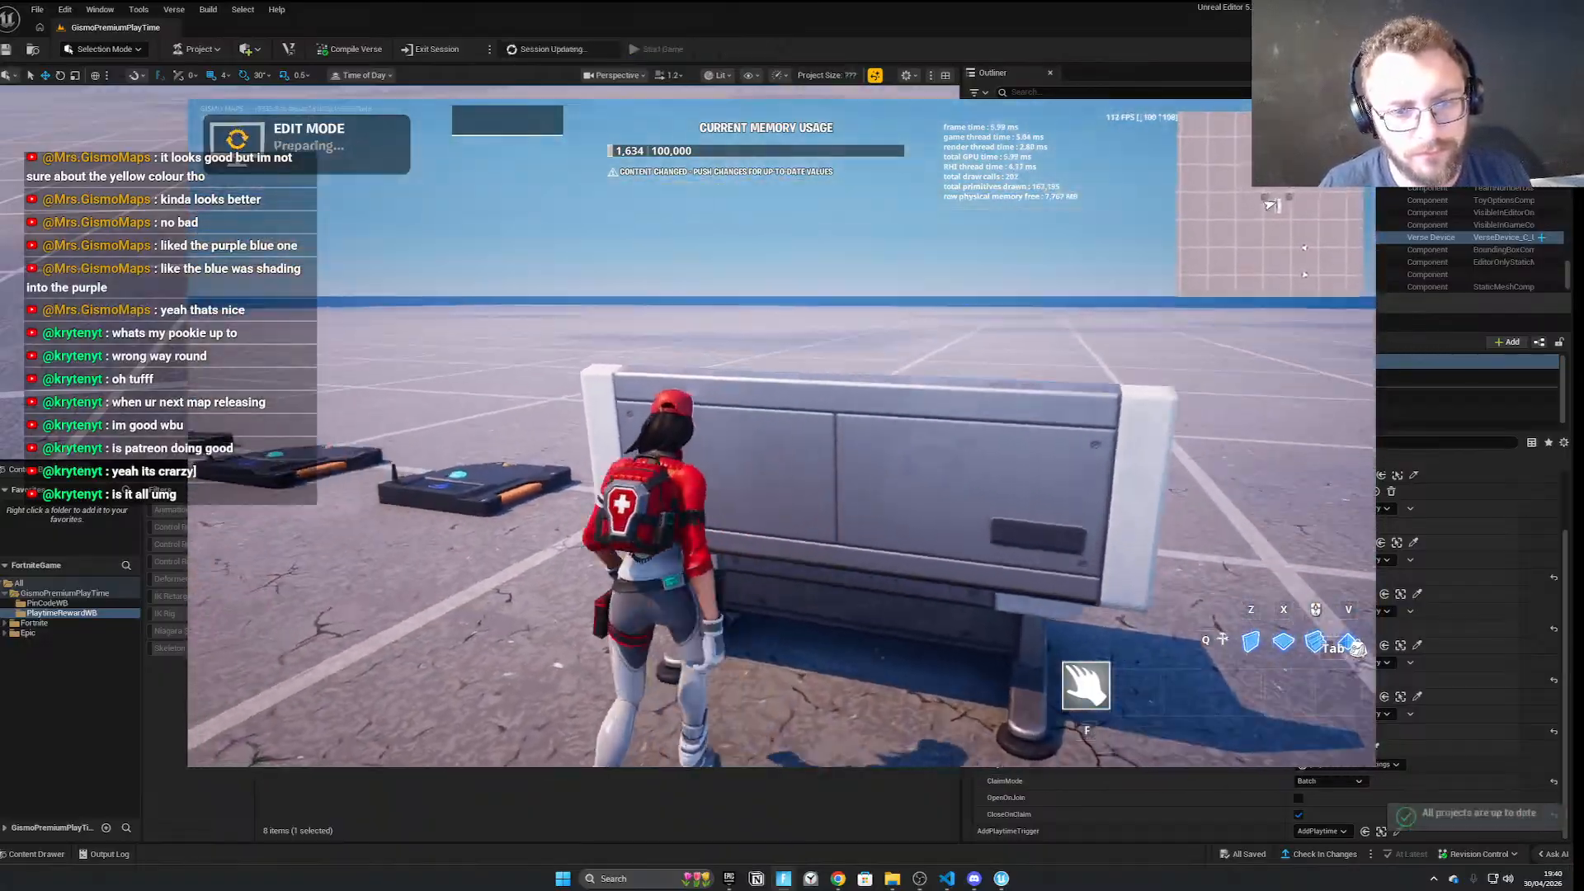
key("s")
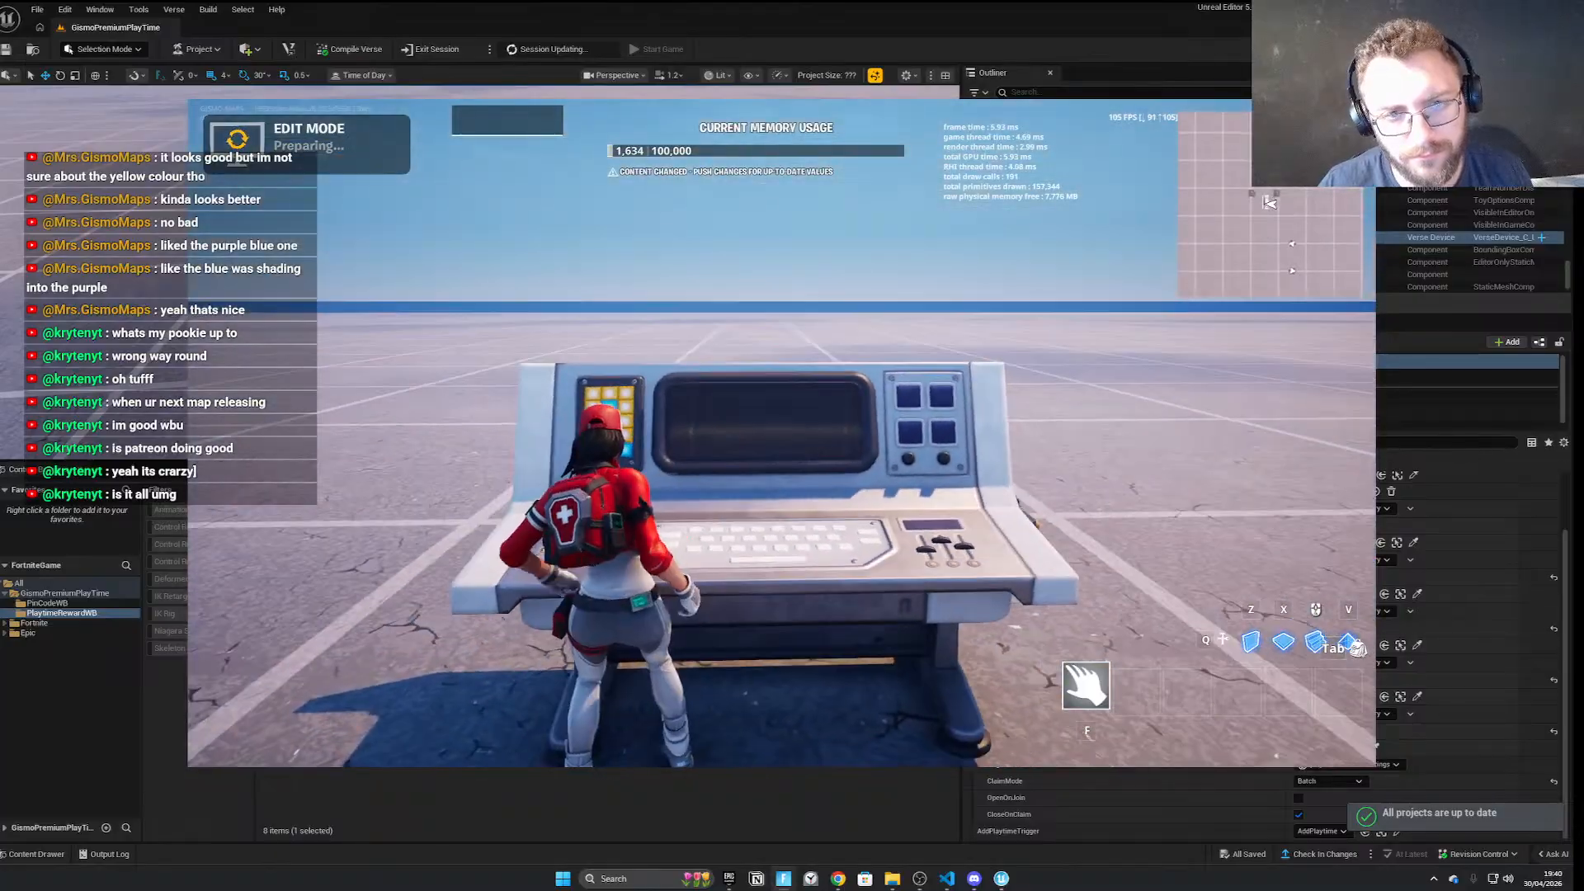
key("Escape")
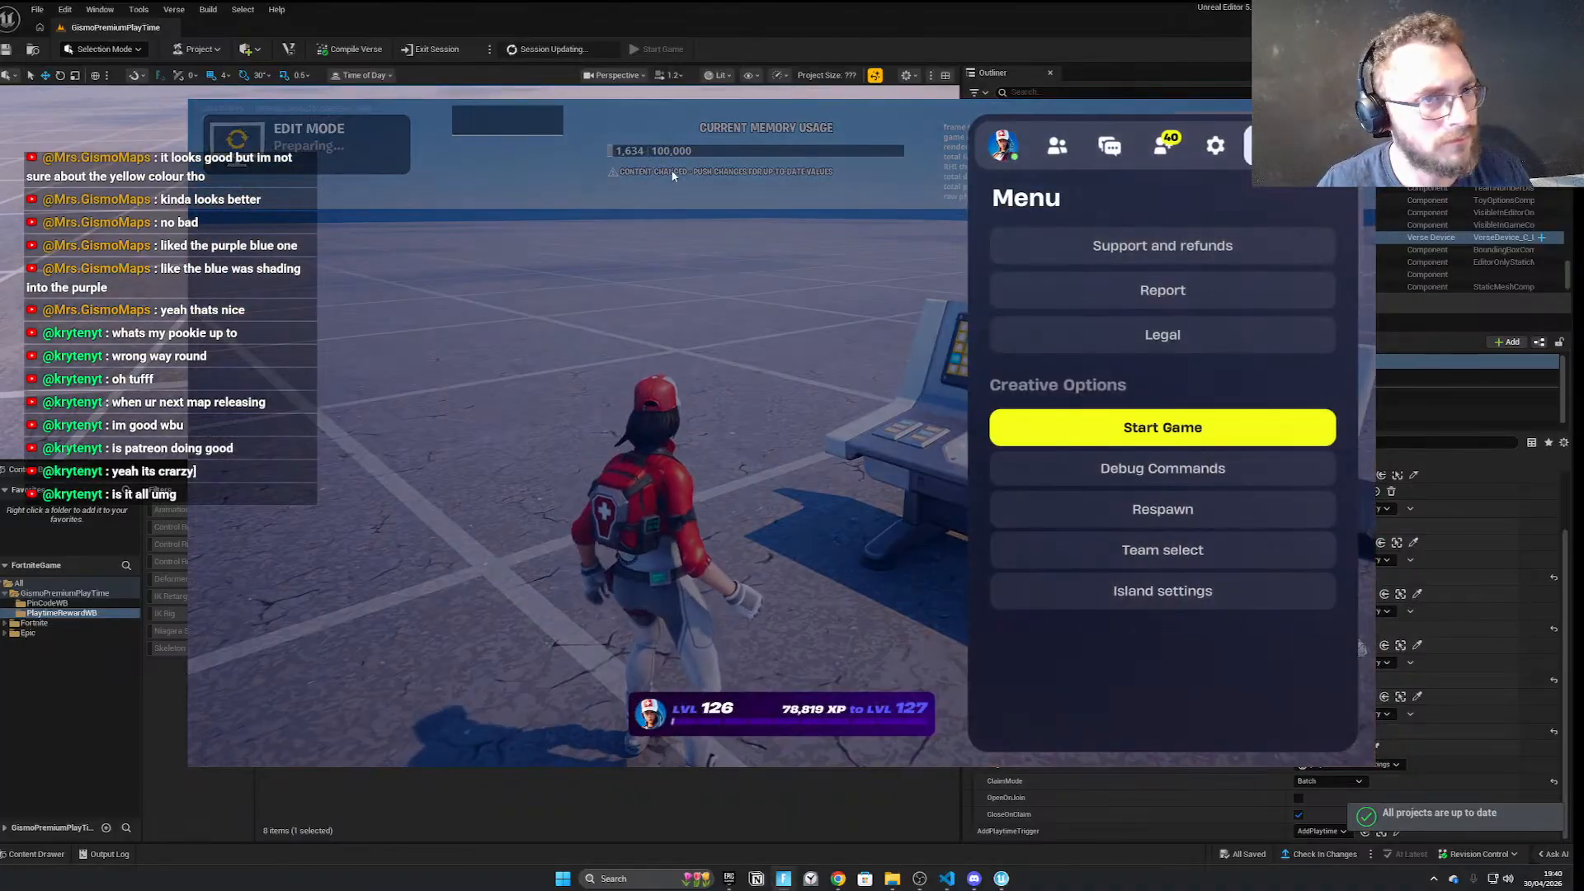
key("Escape")
key("alt+Tab")
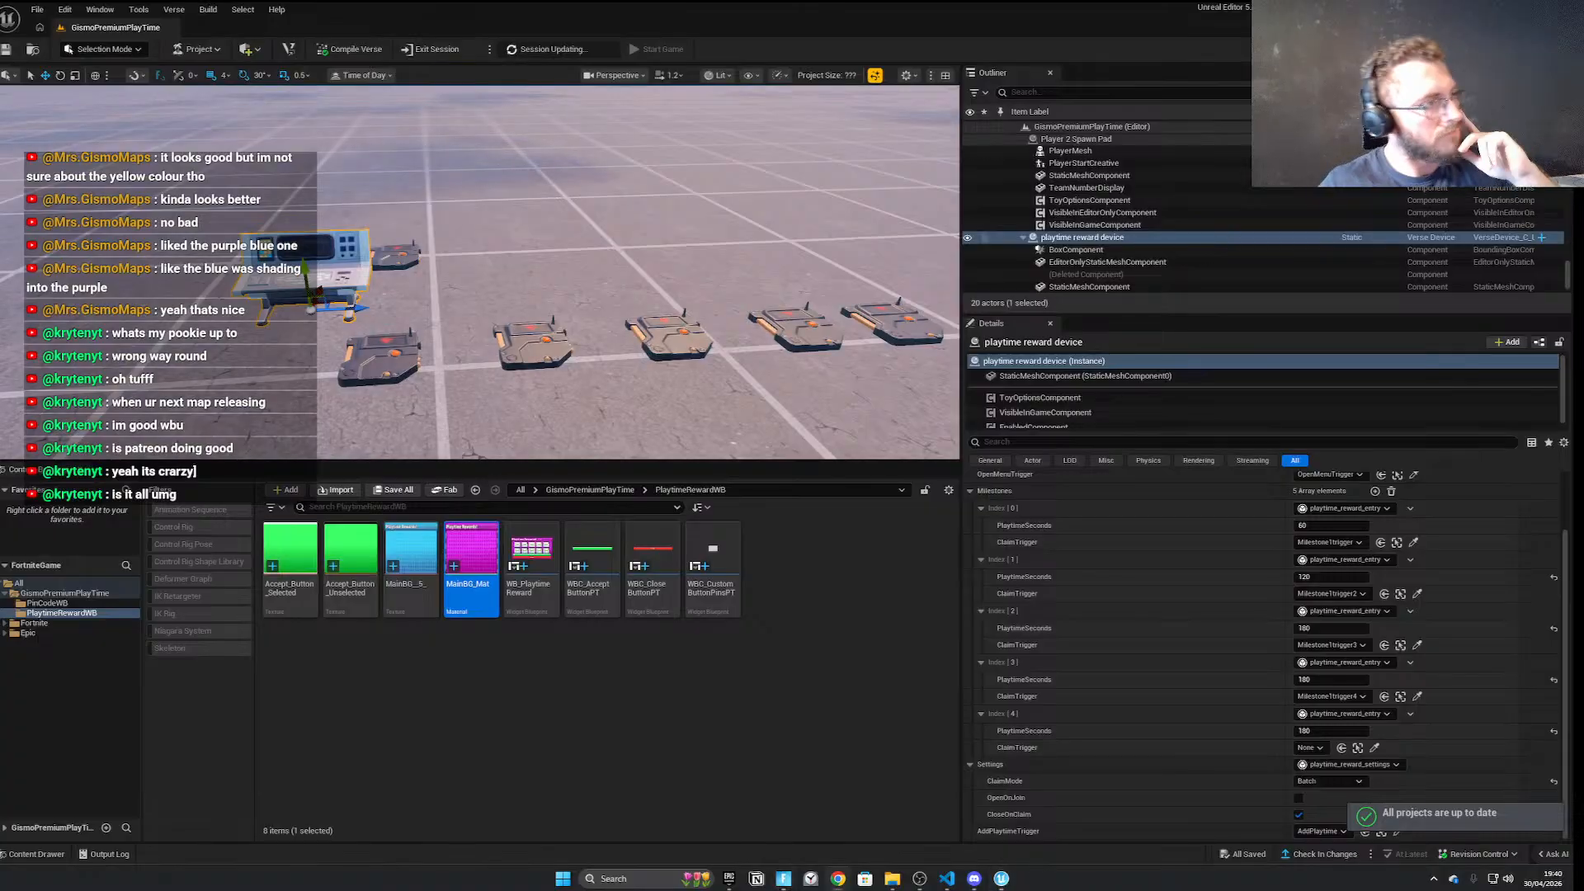
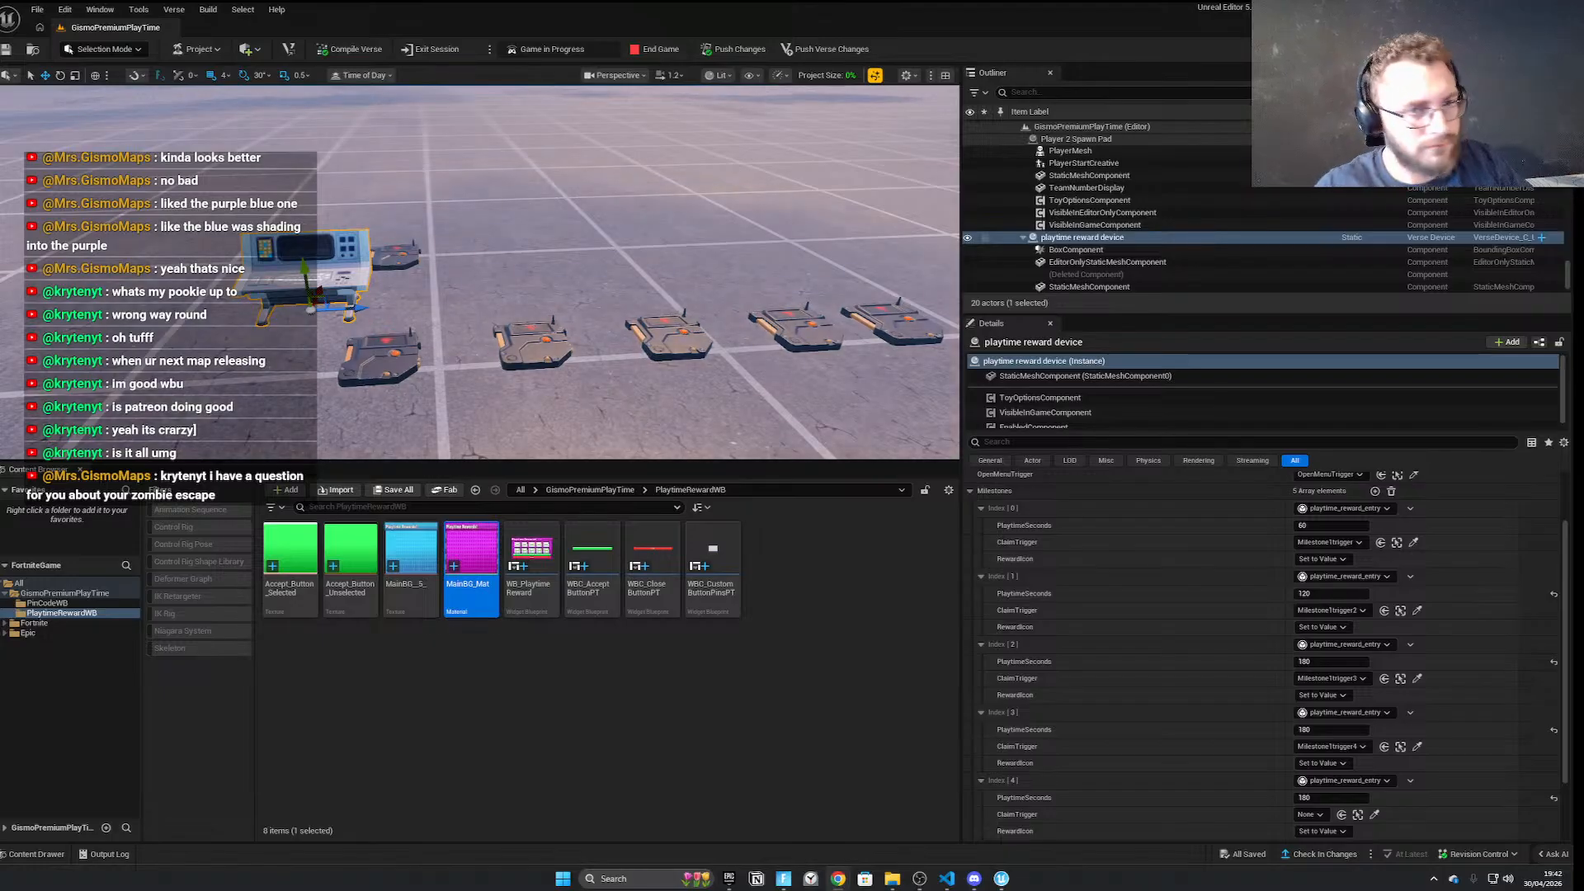
In the running Fortnite game, open the Playtime Rewards menu and claim the first reward
left_click(790, 877)
key("w")
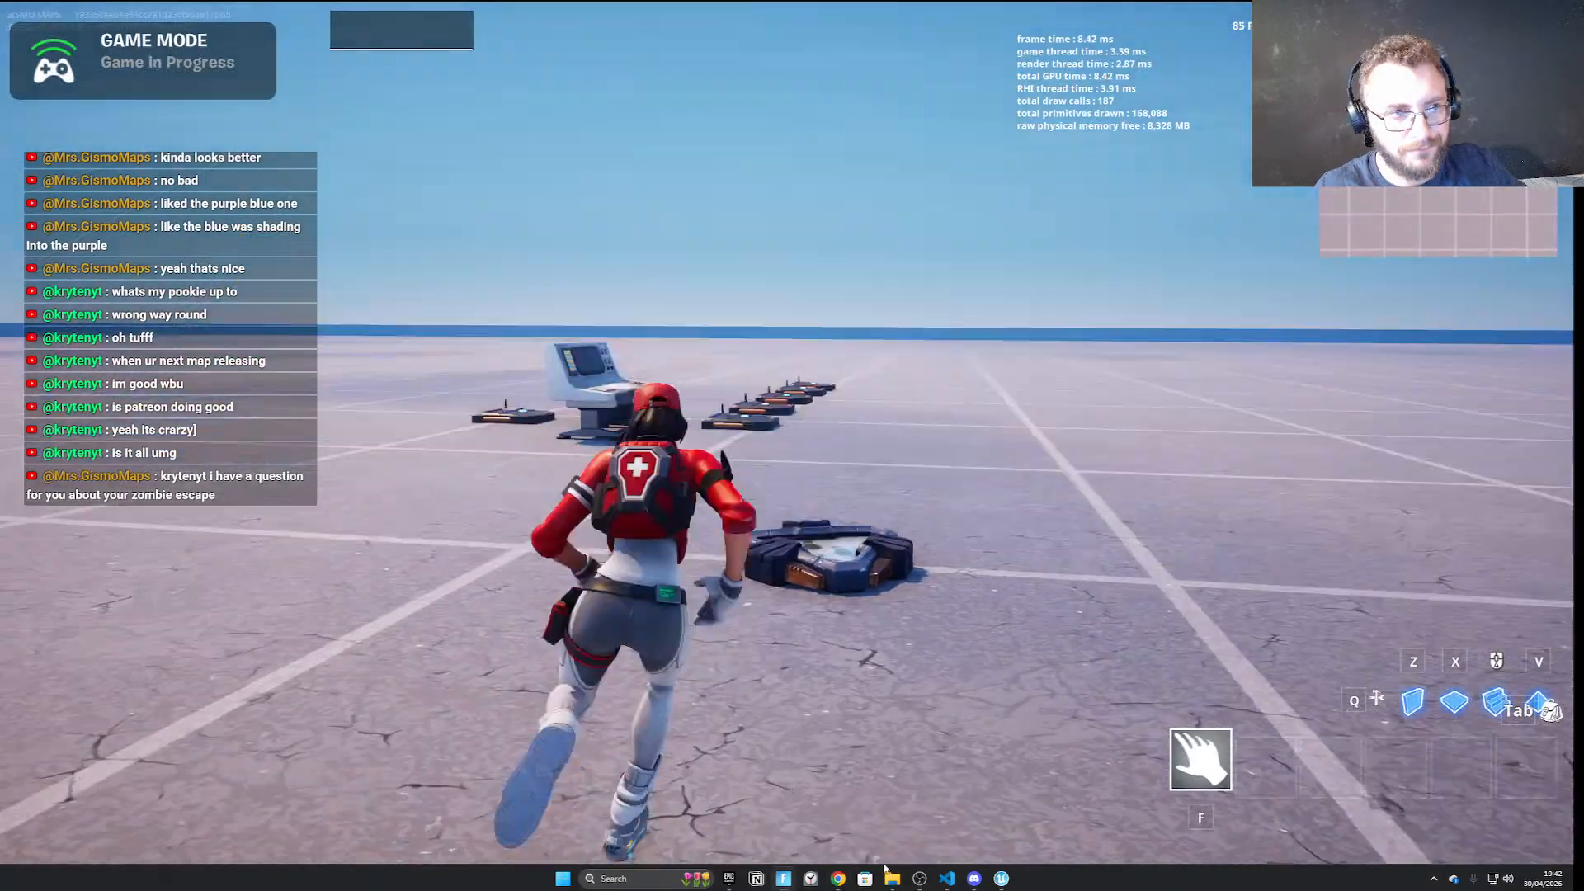
key("space")
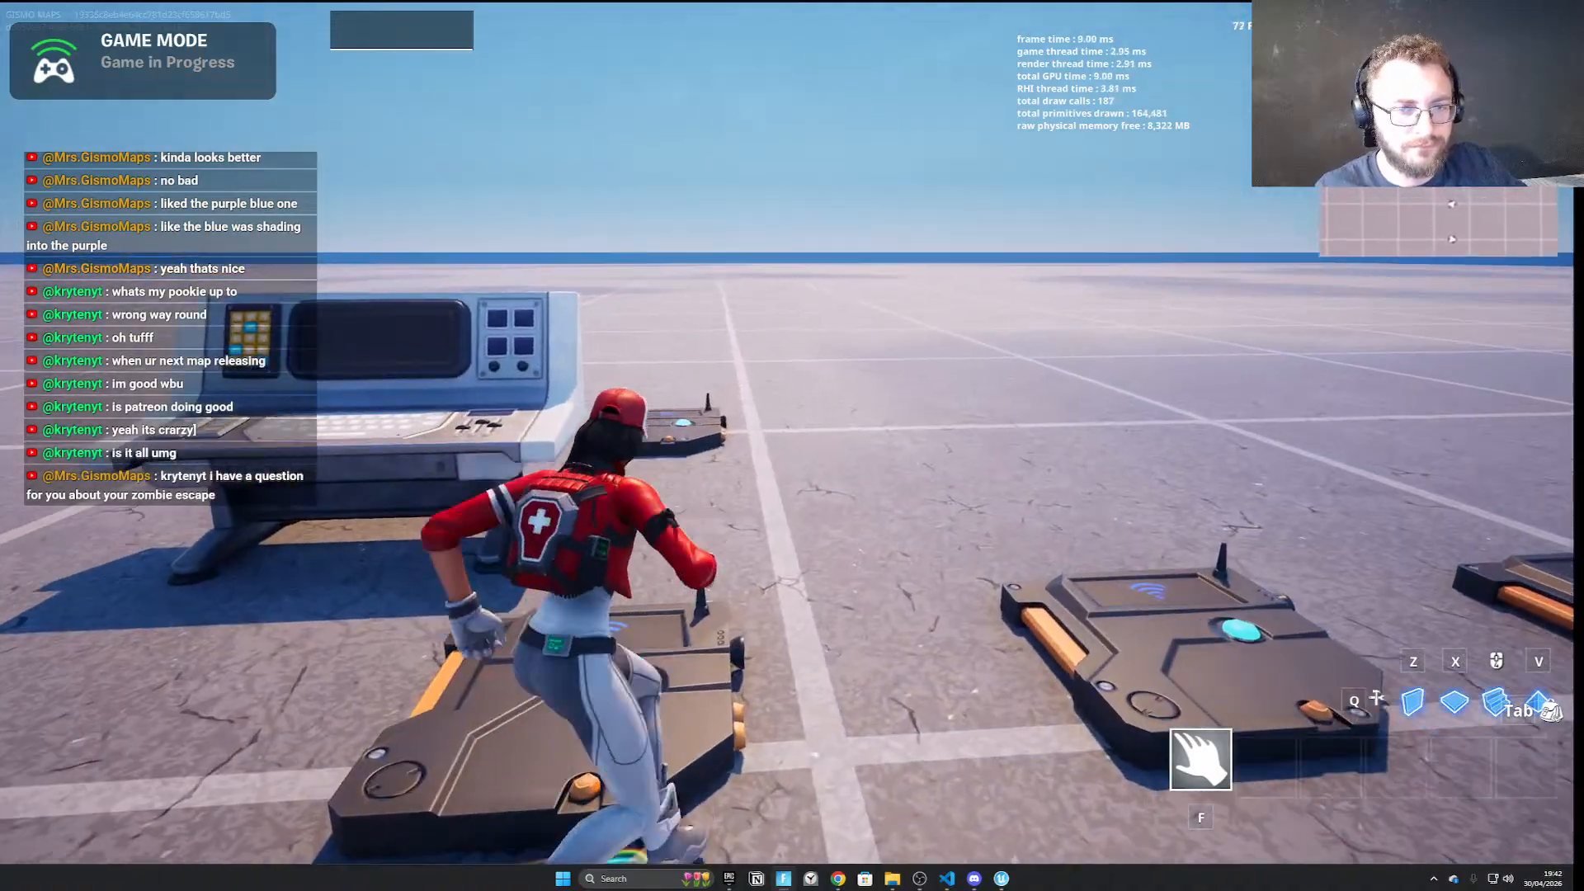
key("e")
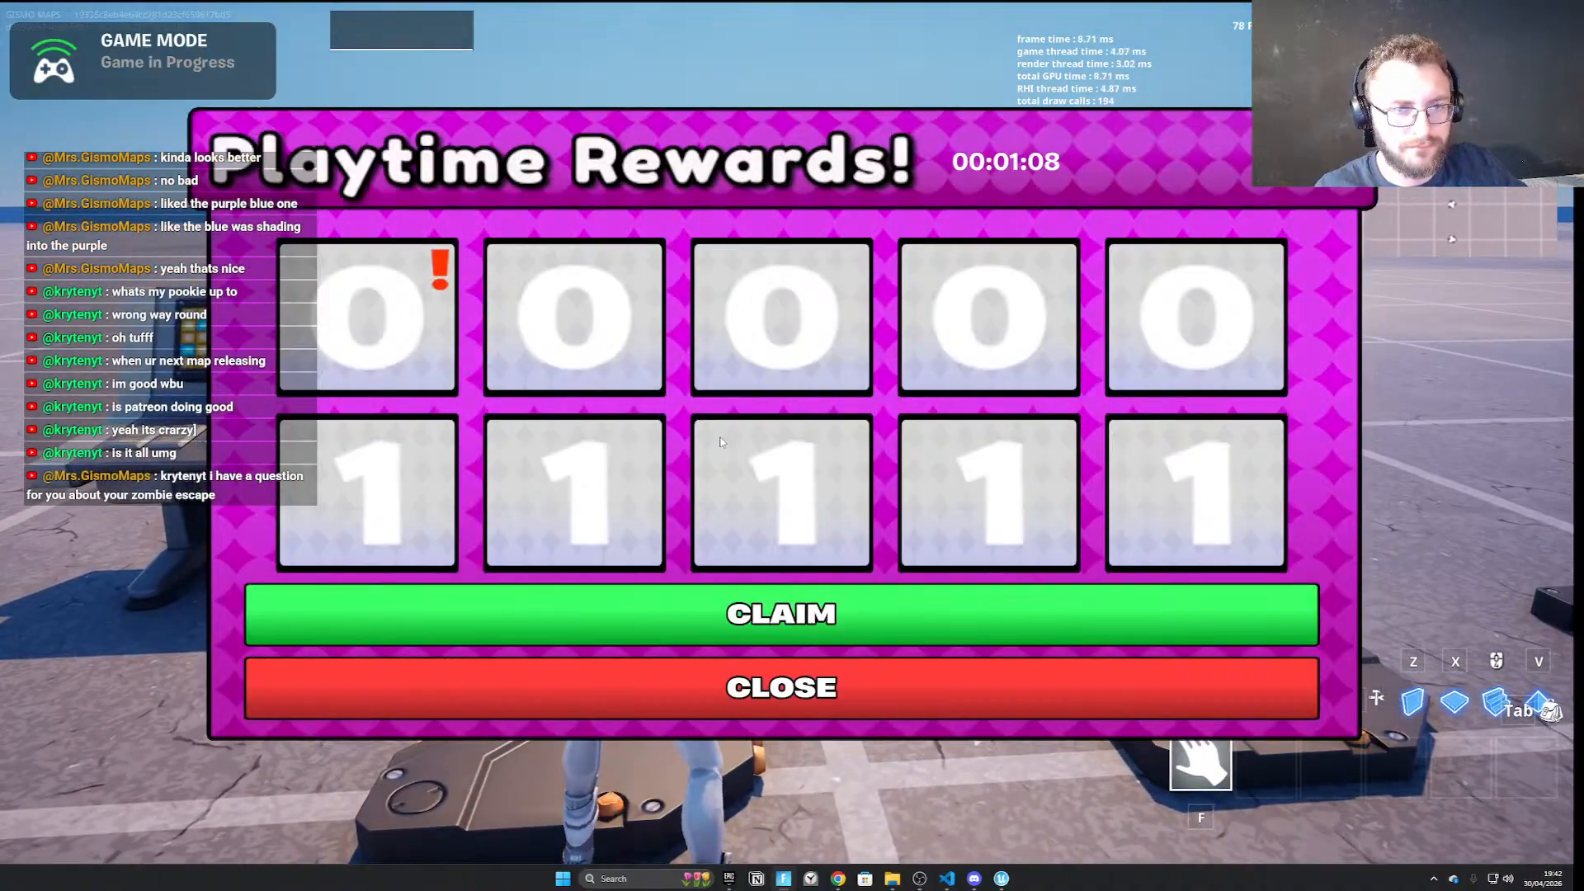
left_click(655, 638)
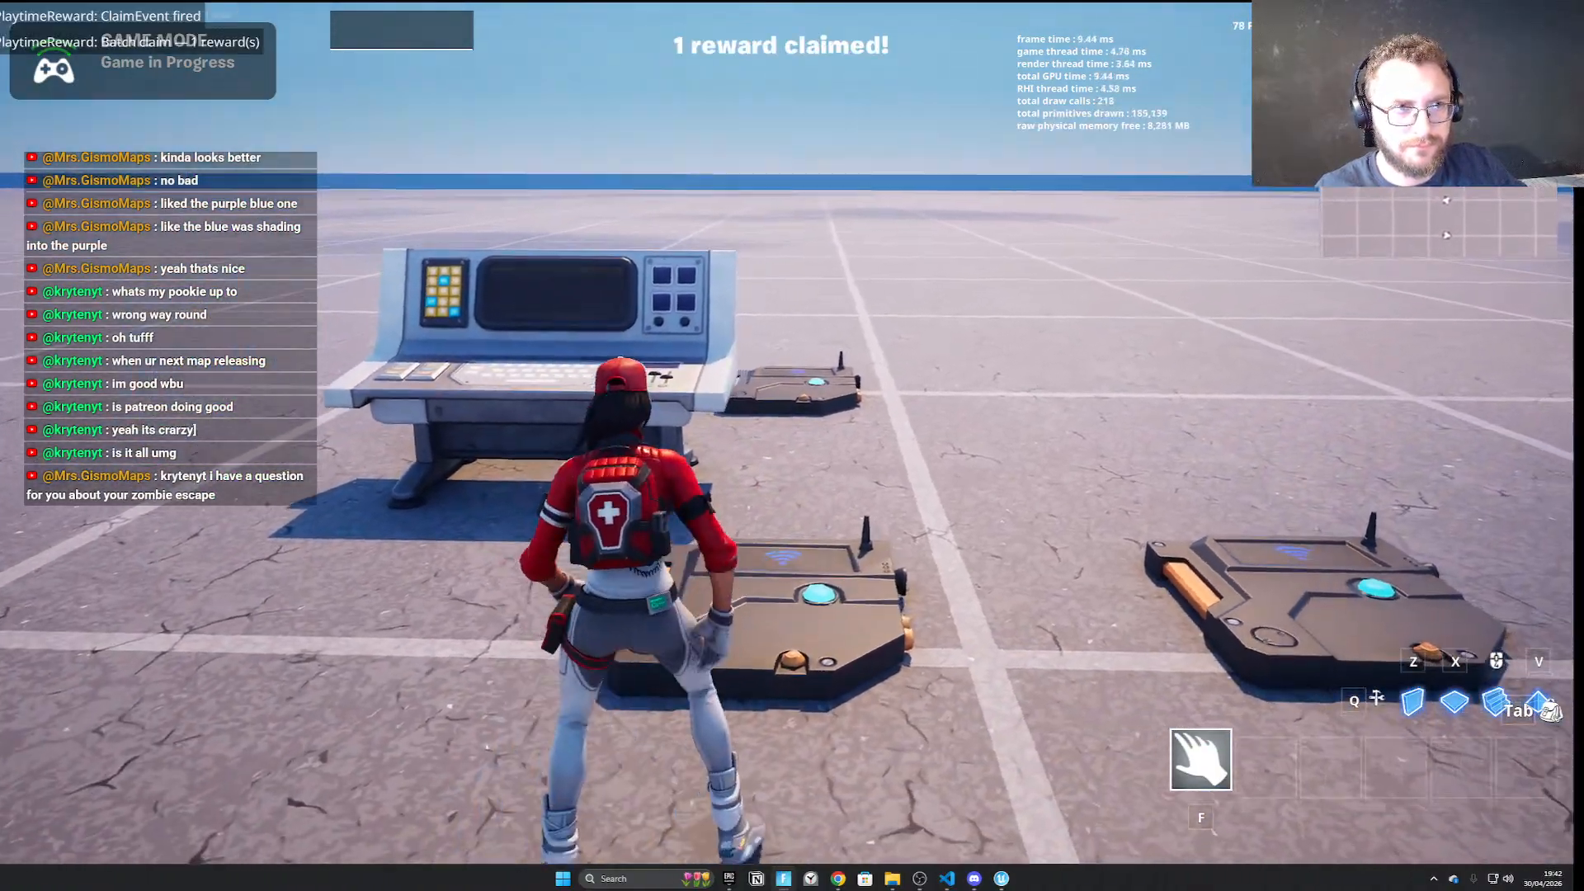
Check the first reward's claimed state, add 60 seconds of playtime at the test trigger, and claim the second reward
key("e")
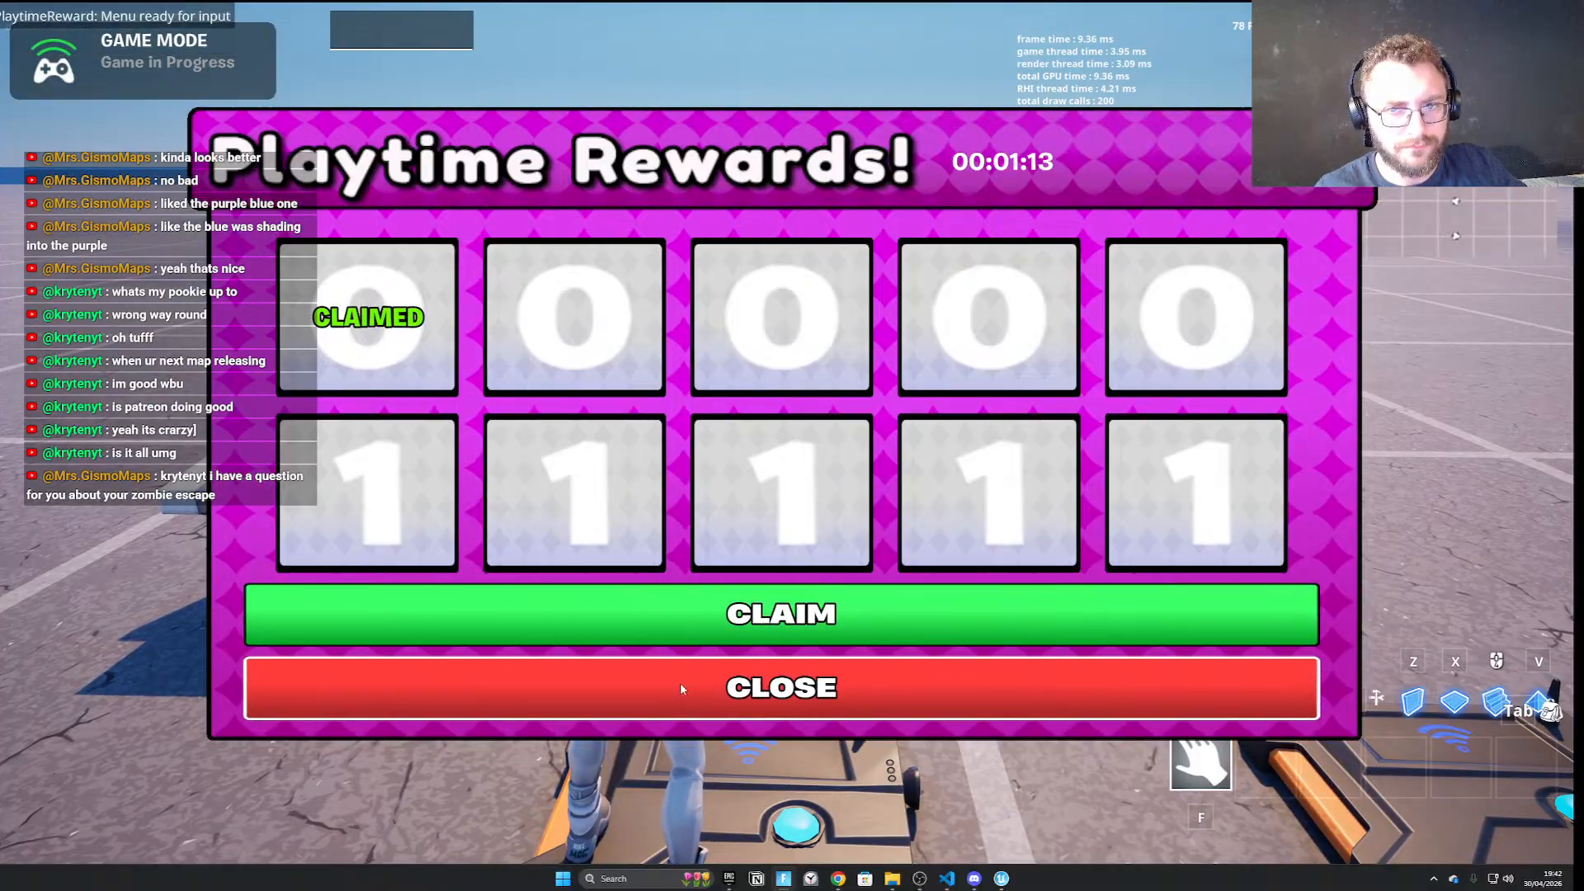
left_click(680, 683)
key("w")
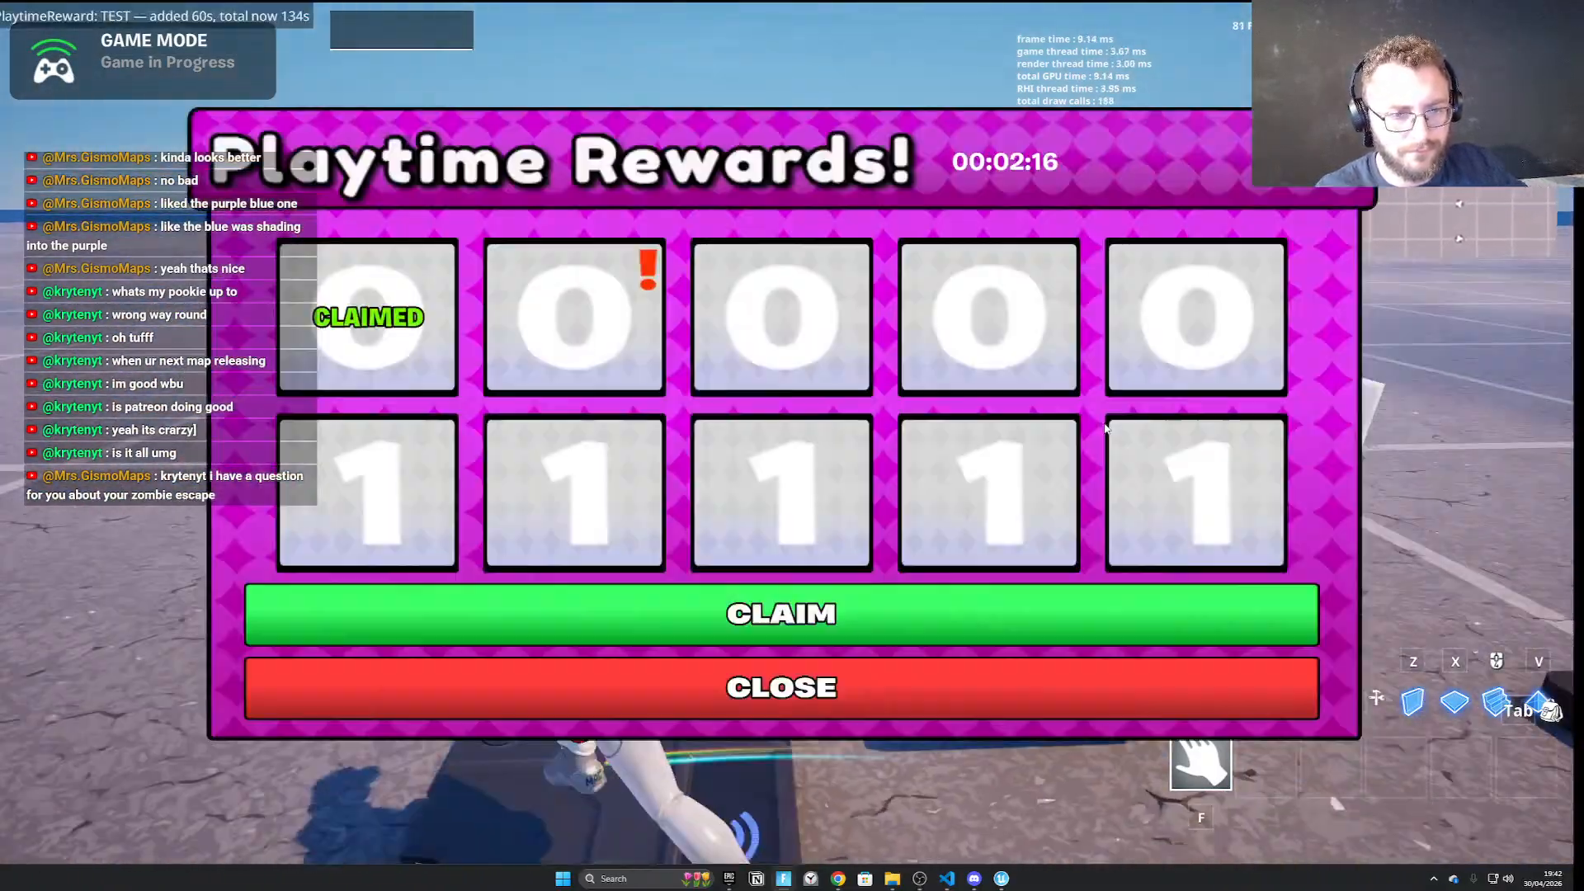
left_click(768, 612)
Reopen the rewards menu and test the claim button with no reward ready
key("w")
key("s")
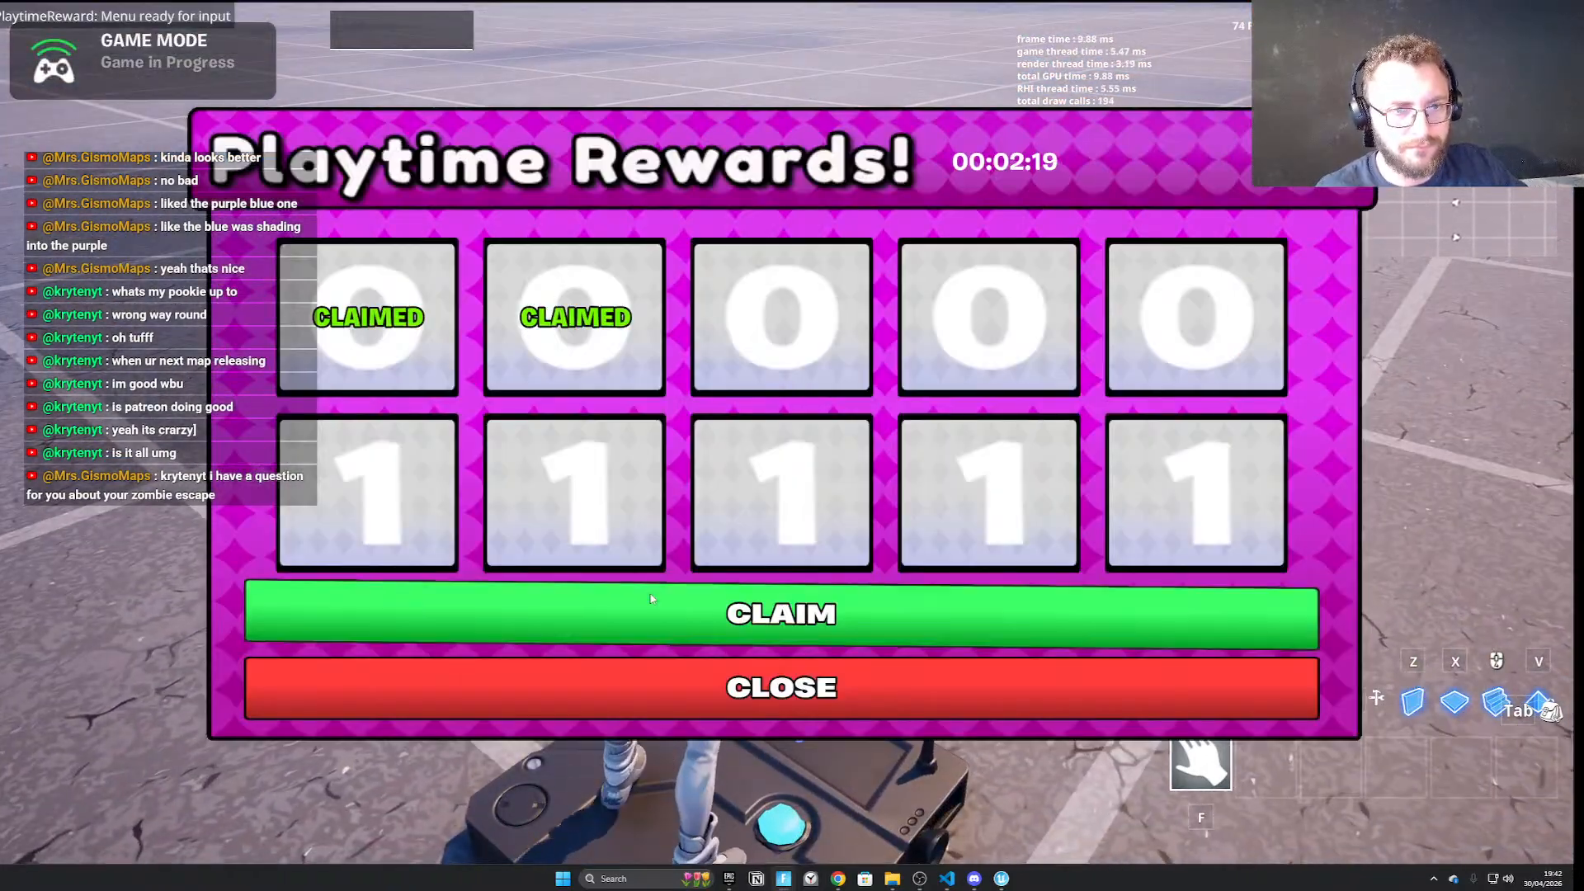
left_click(659, 607)
key("space")
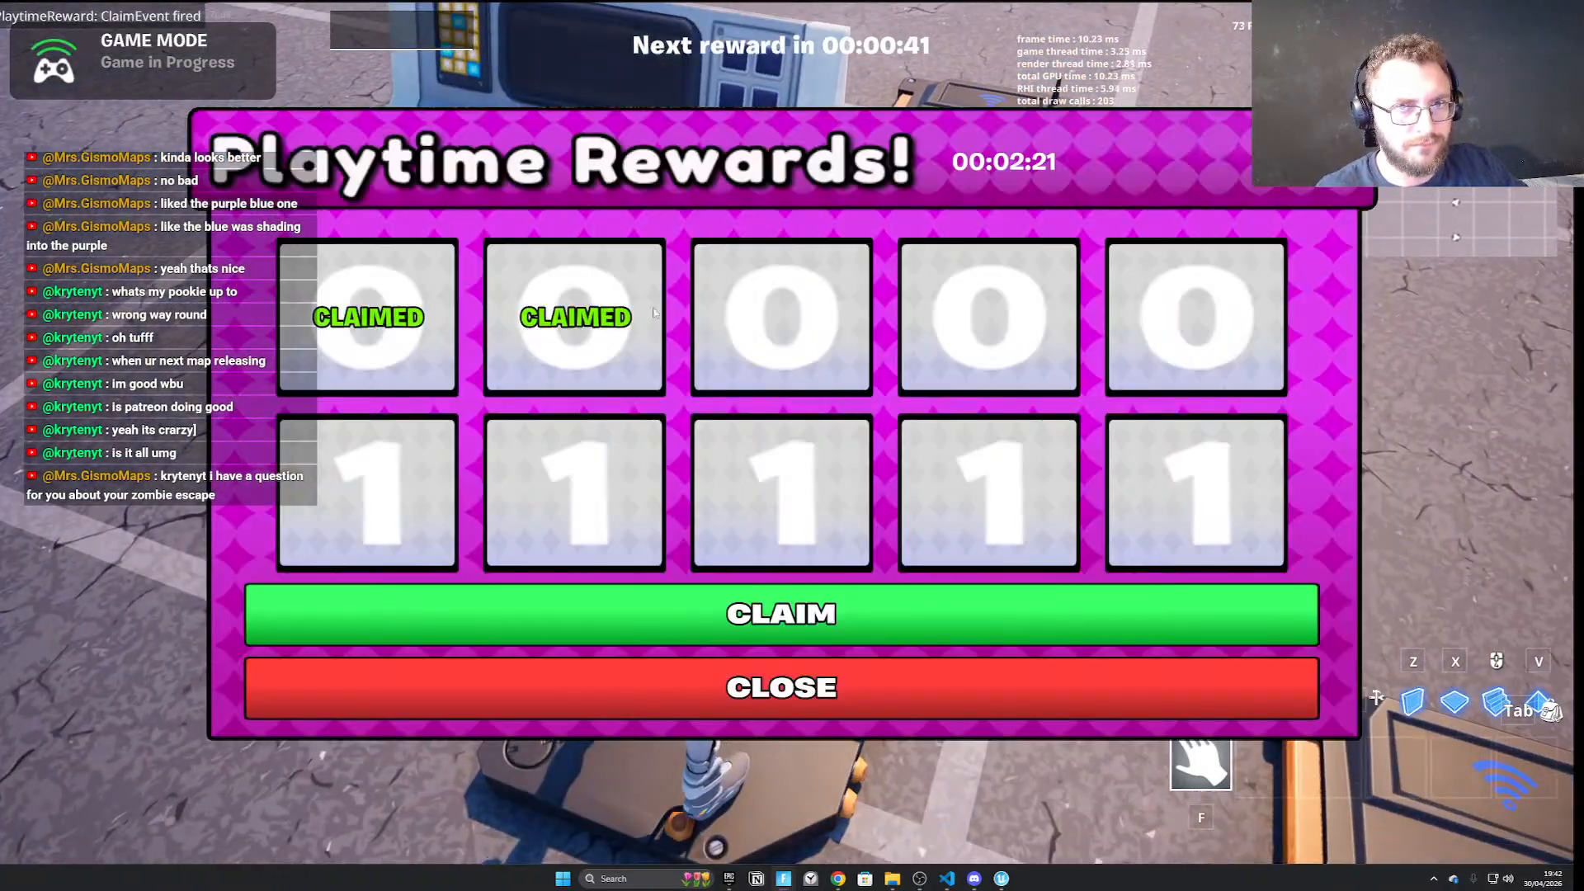
Close the menu, add another 60 seconds of playtime and claim the remaining three rewards together
left_click(632, 686)
key("w")
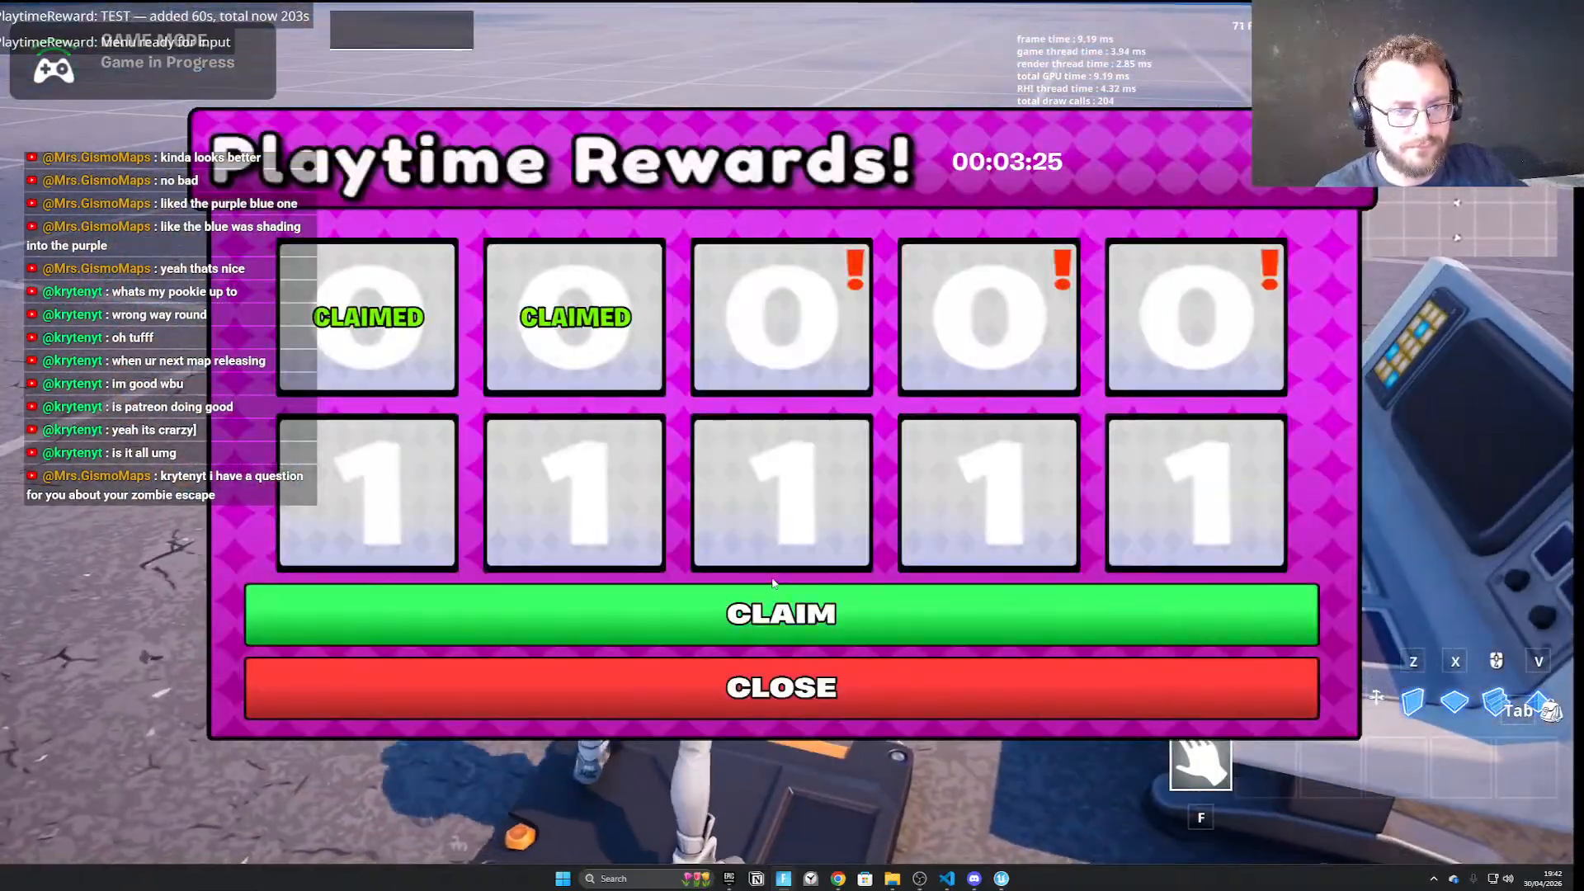
left_click(775, 607)
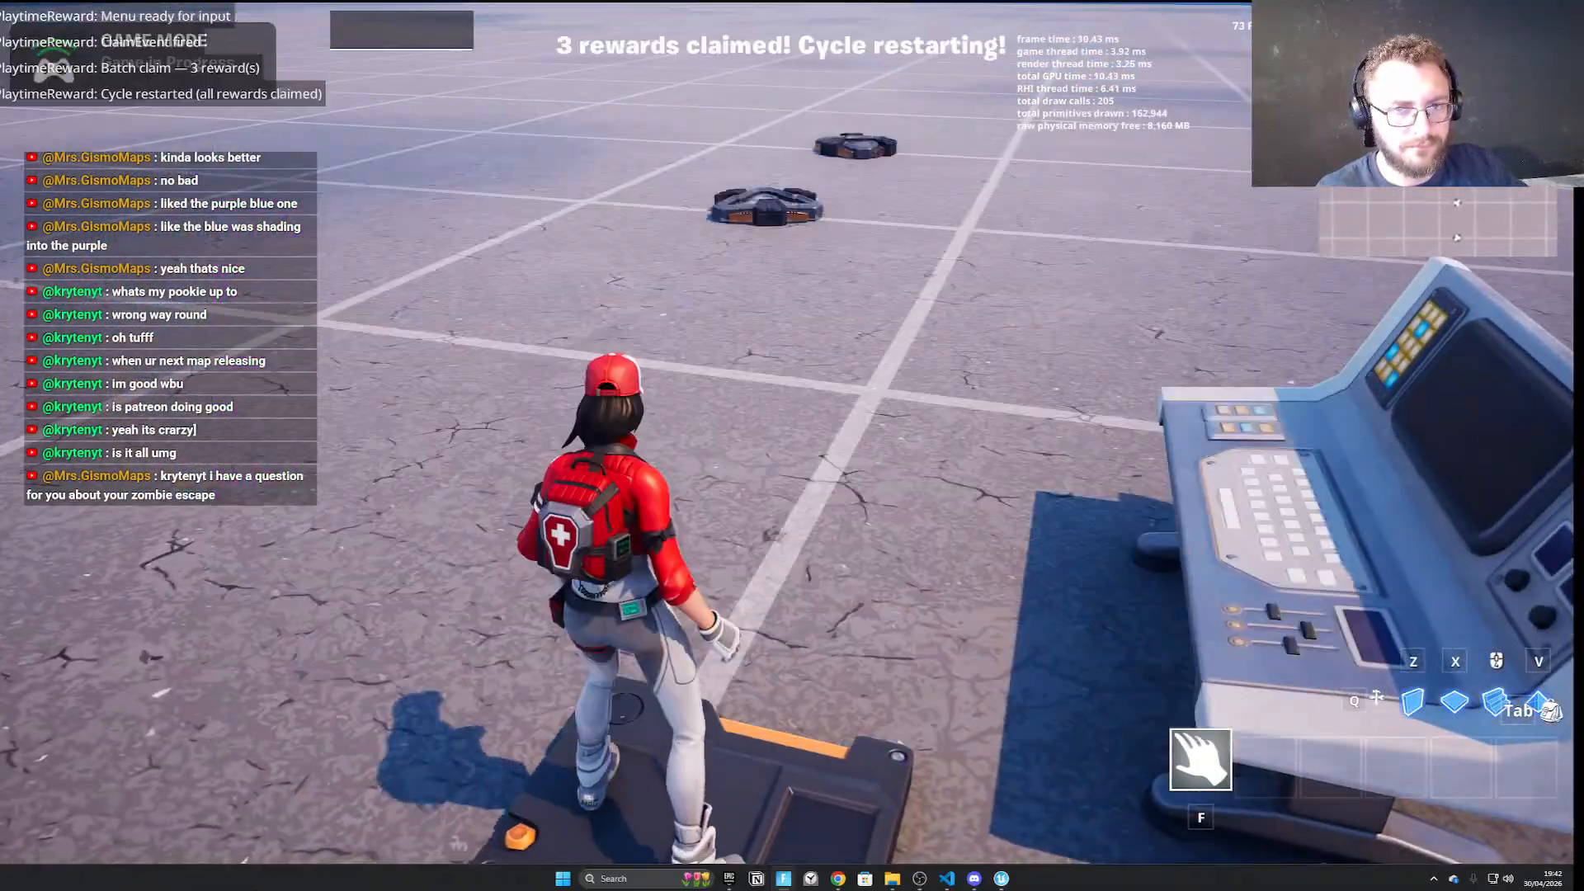
Add 60 seconds in the restarted cycle, claim the first reward, then reopen the menu to check it and close it
key("w")
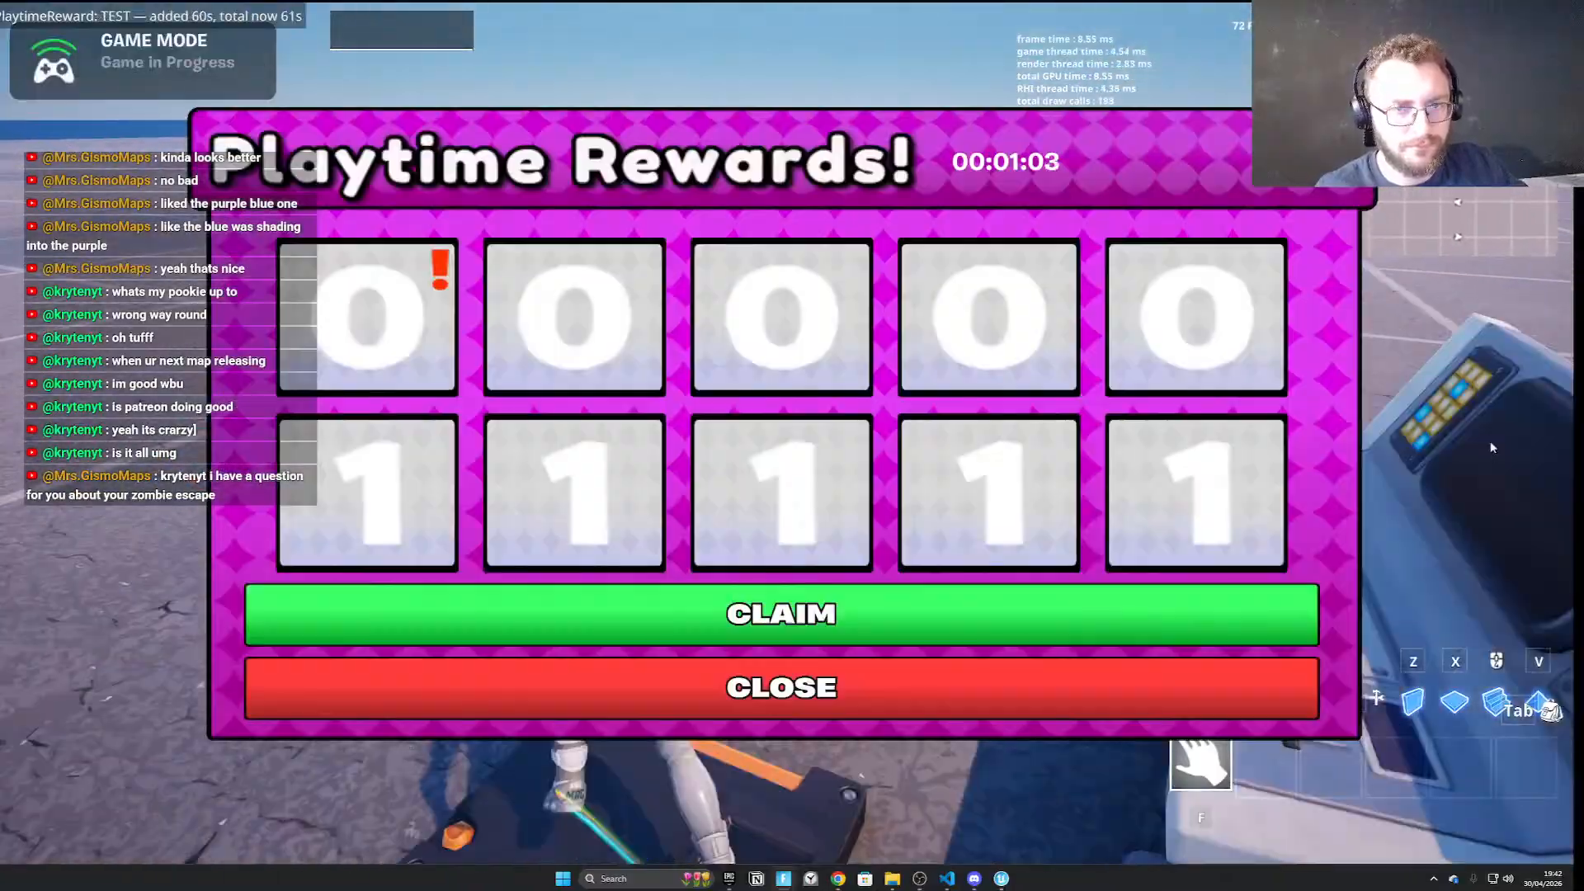
left_click(1088, 612)
key("a")
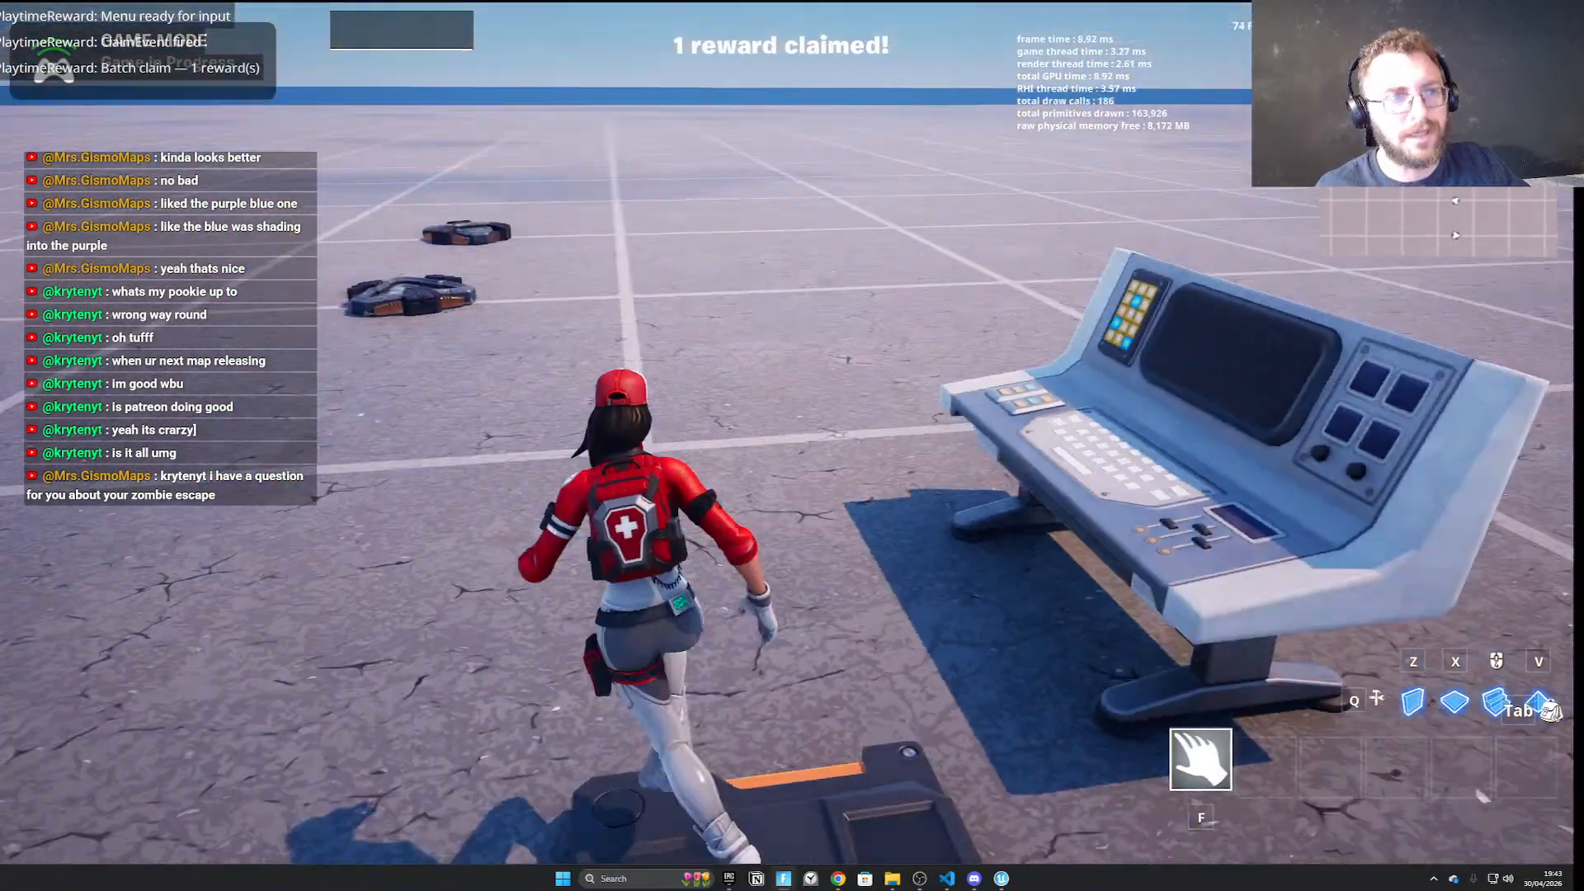
key("d")
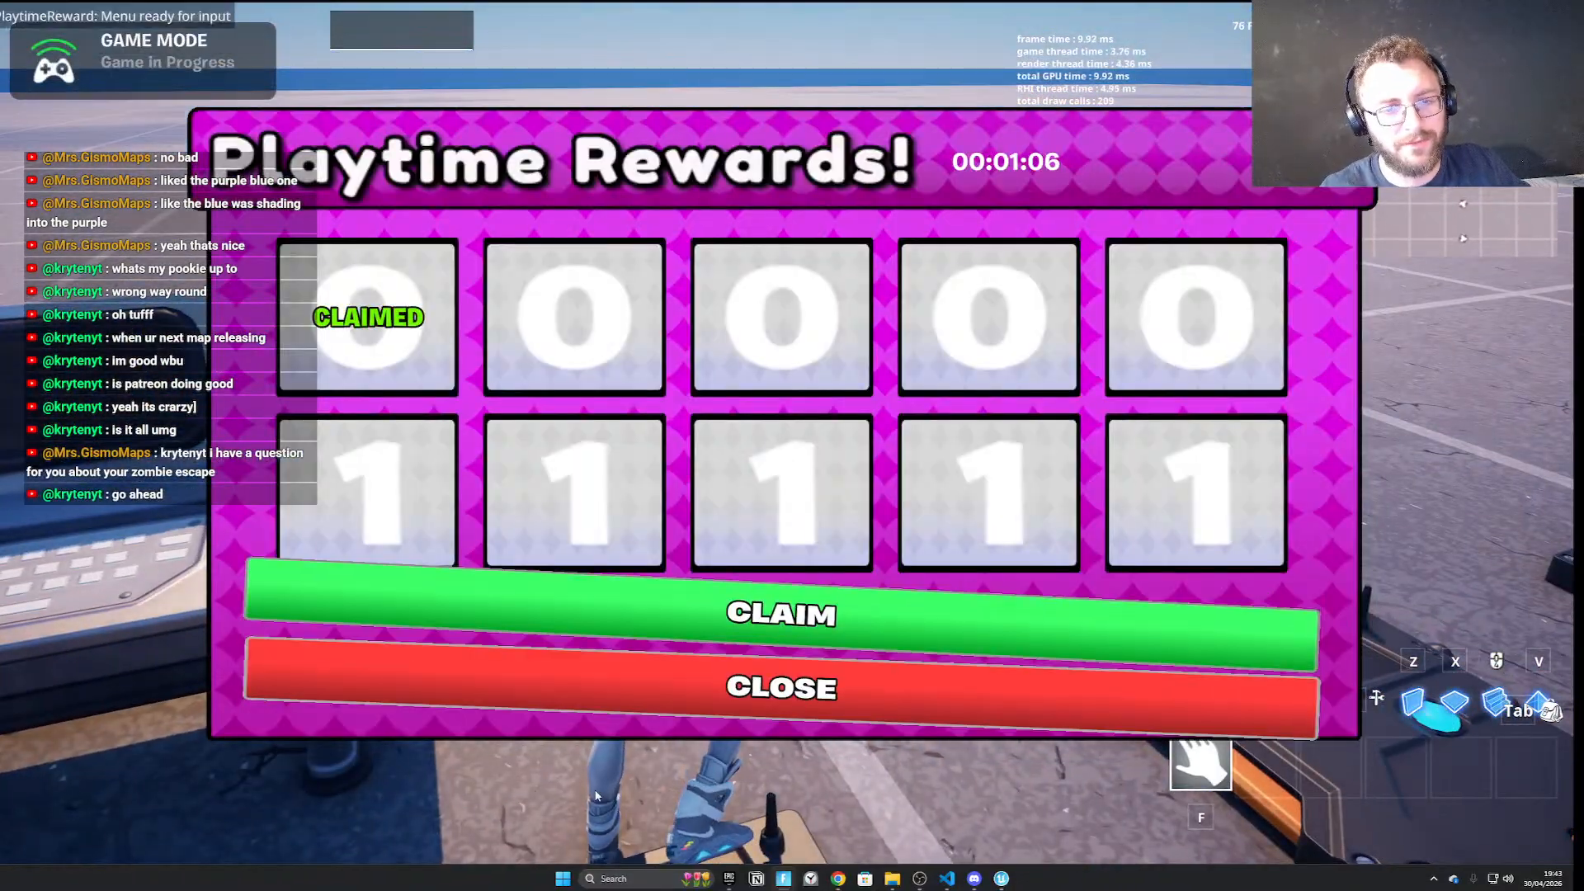
left_click(642, 709)
Return to the Unreal editor and extend the playtime reward device's Milestones array to 10 elements
key("alt+Tab")
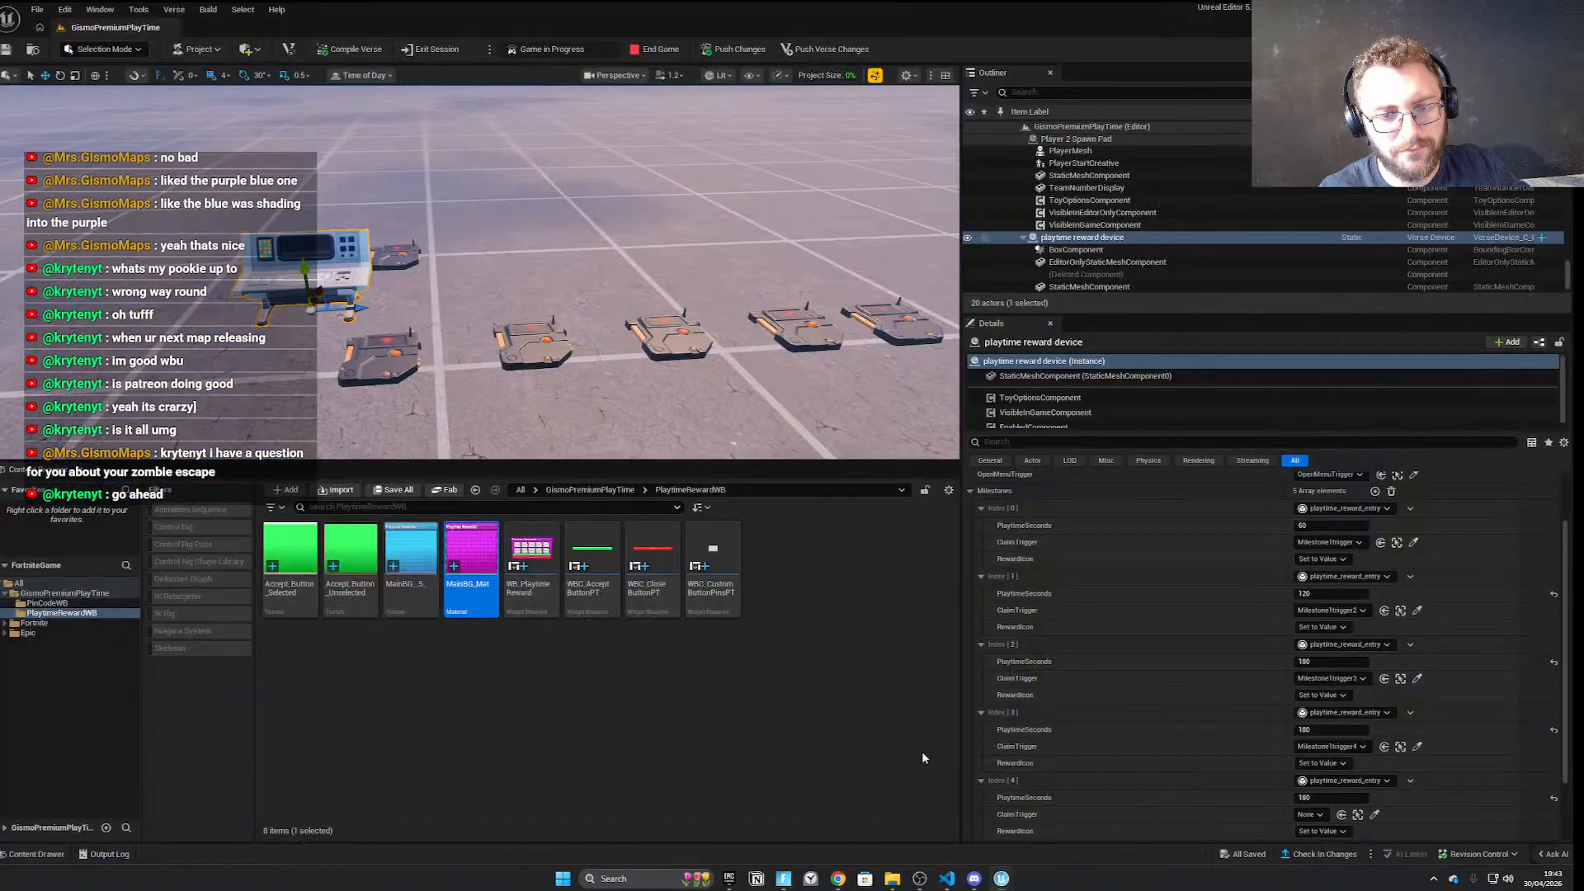
scroll(1021, 654, "down", 2)
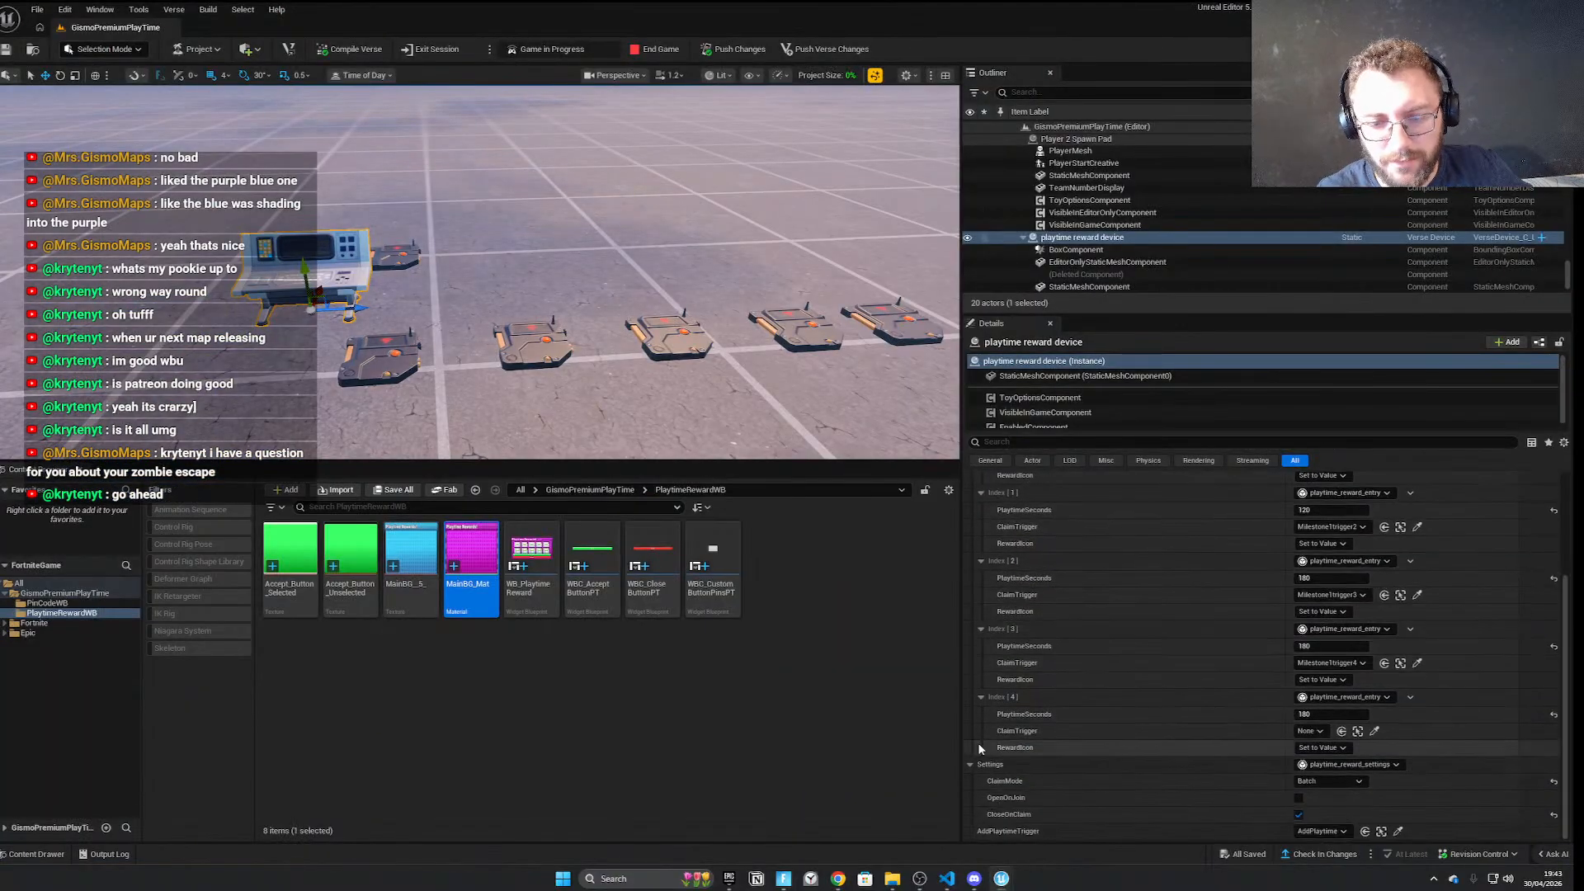
scroll(1005, 707, "up", 4)
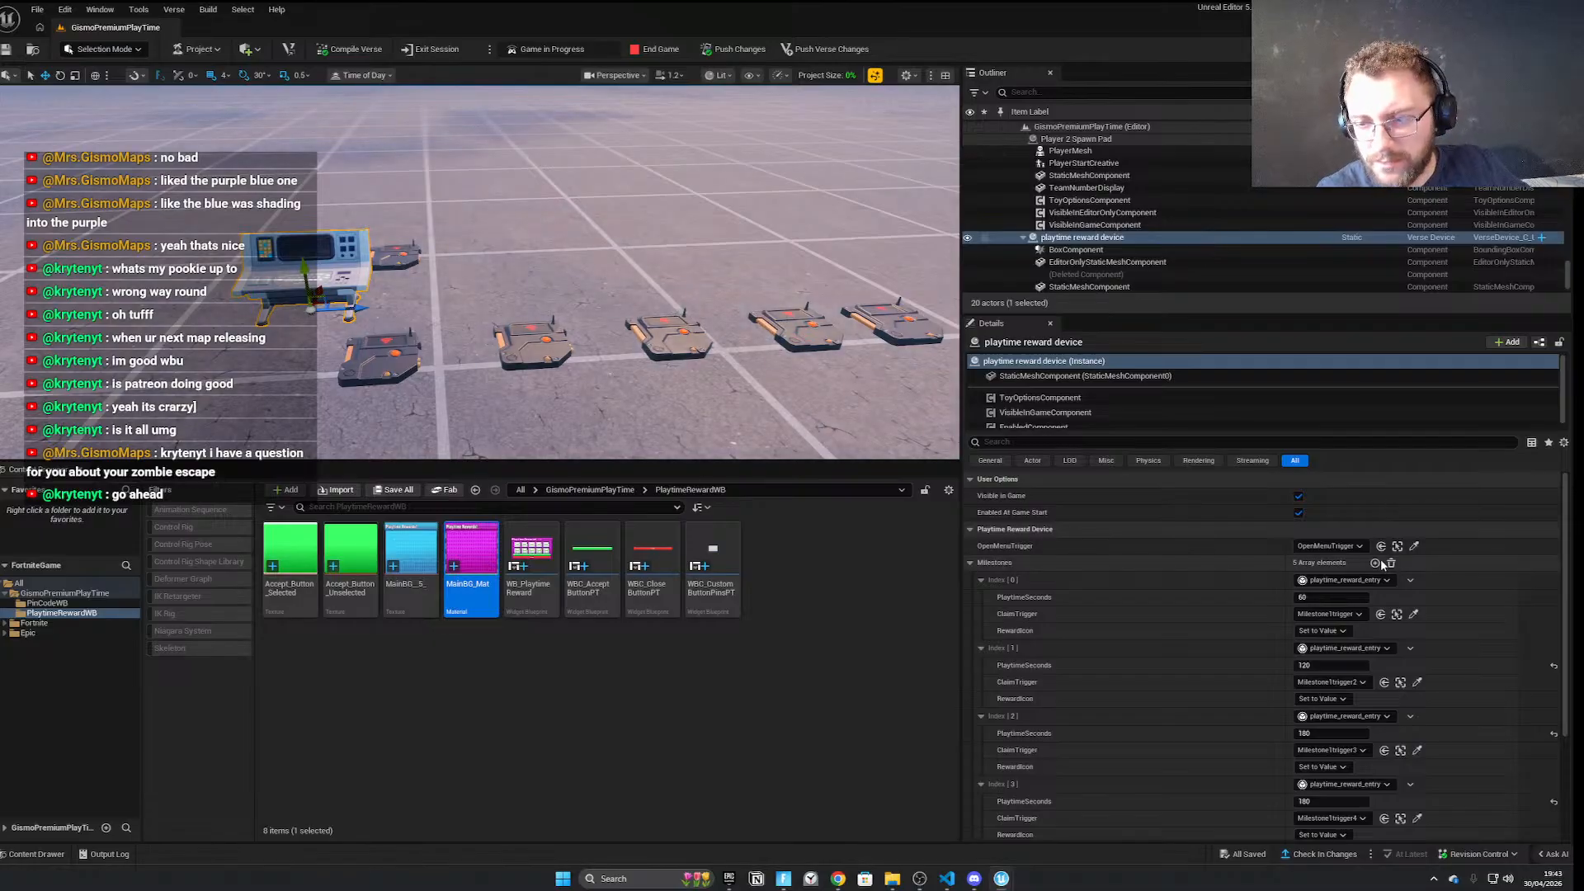
scroll(1387, 575, "down", 3)
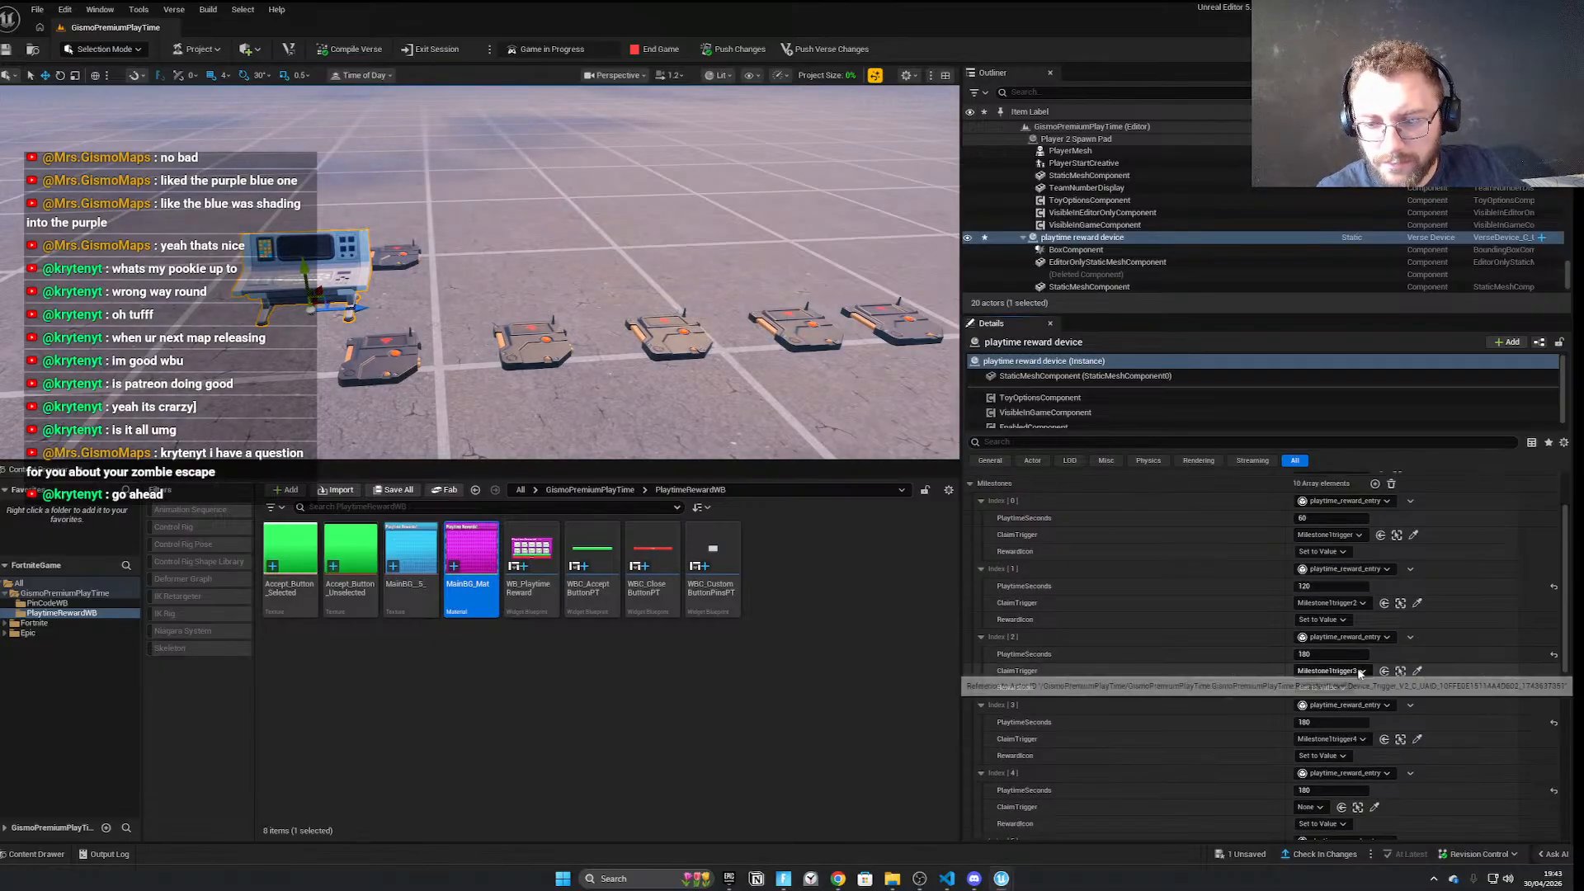
Set PlaytimeSeconds to 180 for Milestones Index 5 and Index 6 of the playtime reward device
scroll(1338, 661, "down", 3)
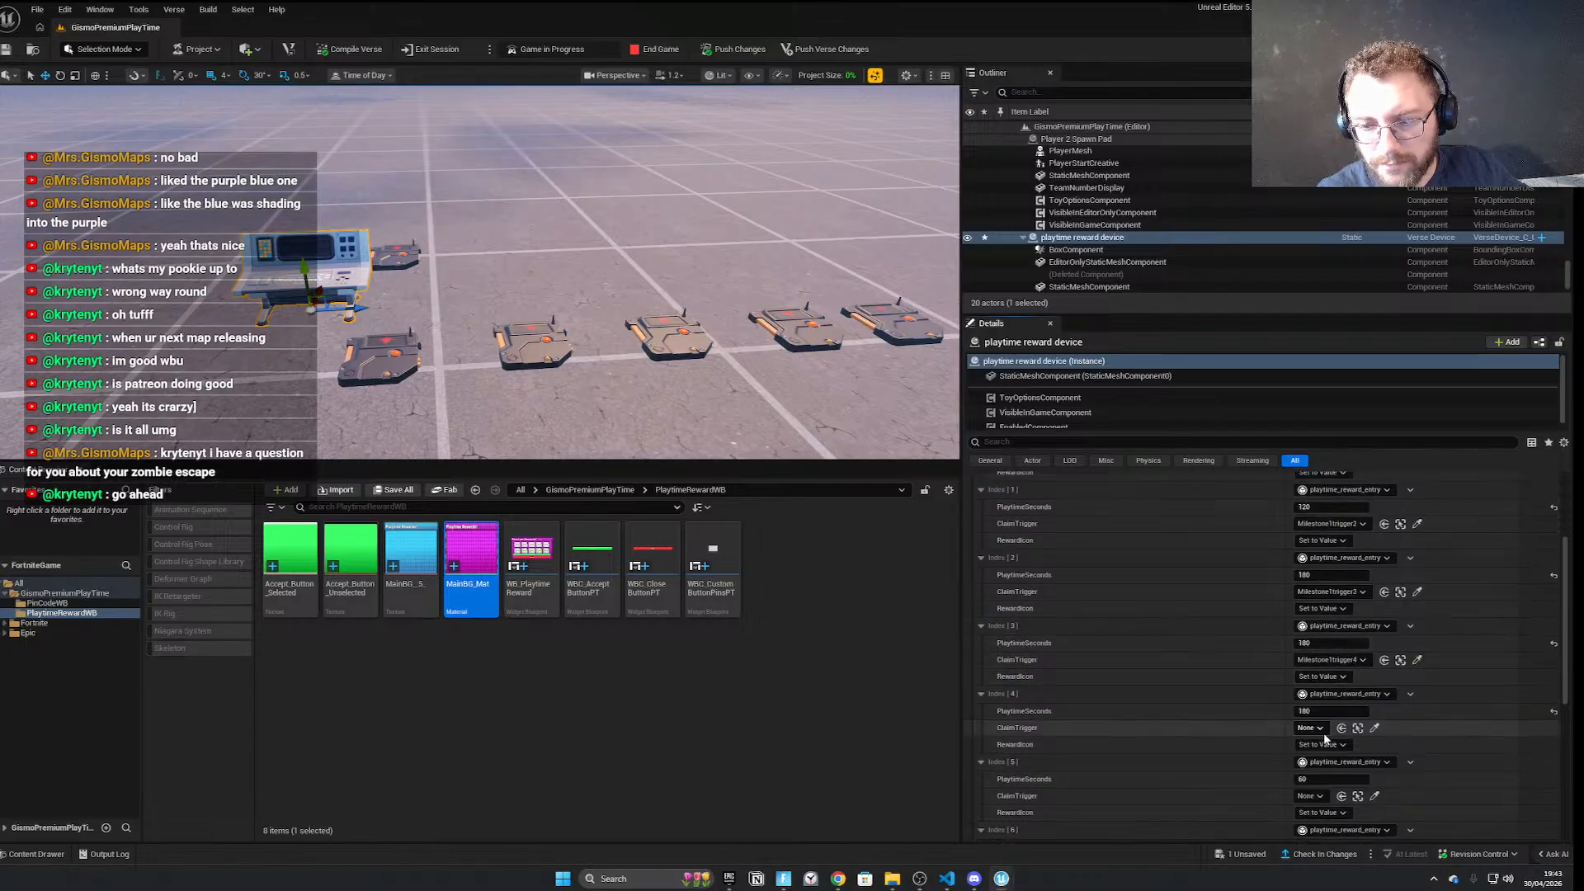
left_click_drag(1320, 725, 1312, 725)
type("180")
left_click(1331, 789)
type("180")
key("Return")
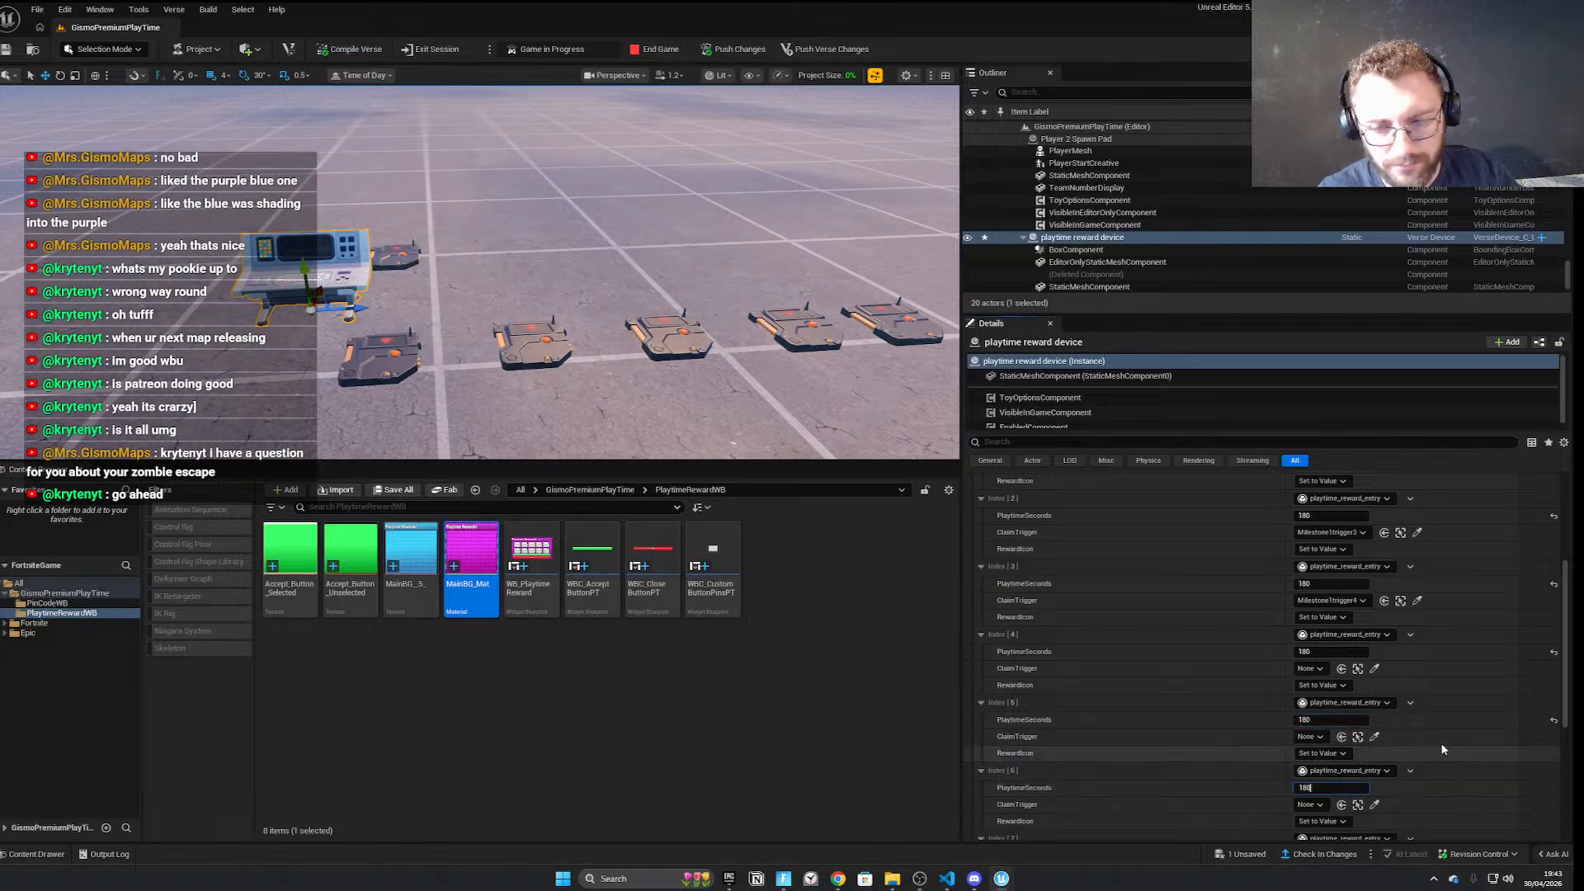
Set PlaytimeSeconds to 180 for Milestones Index 7, 8 and 9
scroll(1418, 747, "down", 2)
left_click(1322, 775)
type("180")
key("Return")
scroll(1439, 749, "down", 2)
left_click(1330, 761)
type("180")
key("Return")
scroll(1493, 662, "down", 3)
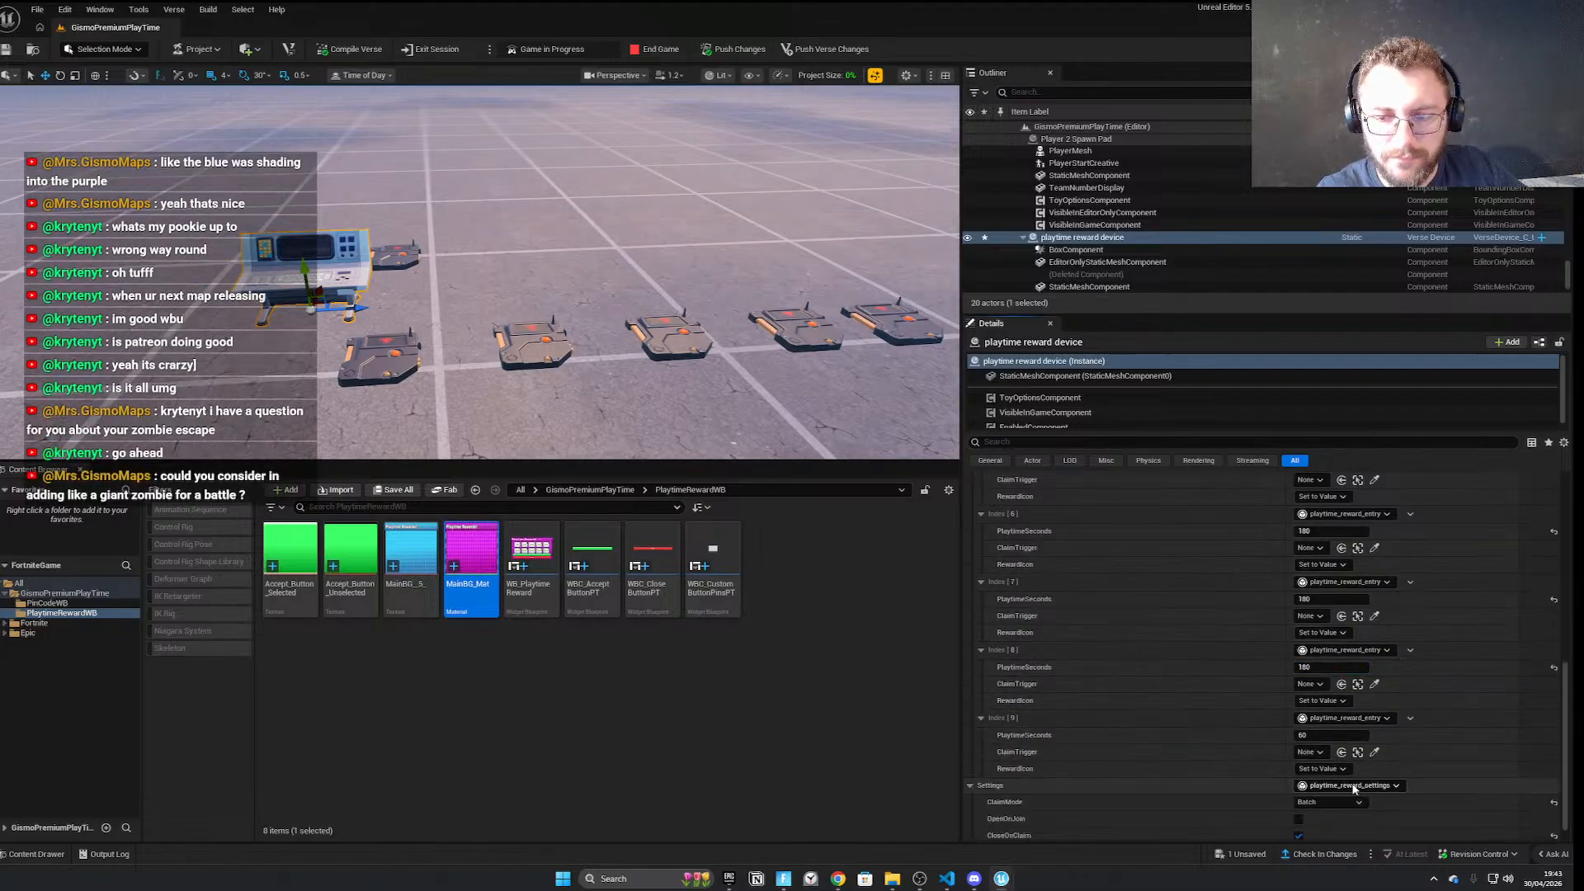
left_click(1328, 736)
type("180")
key("Return")
Save all project changes and push the Verse changes to the running session
scroll(1395, 689, "up", 7)
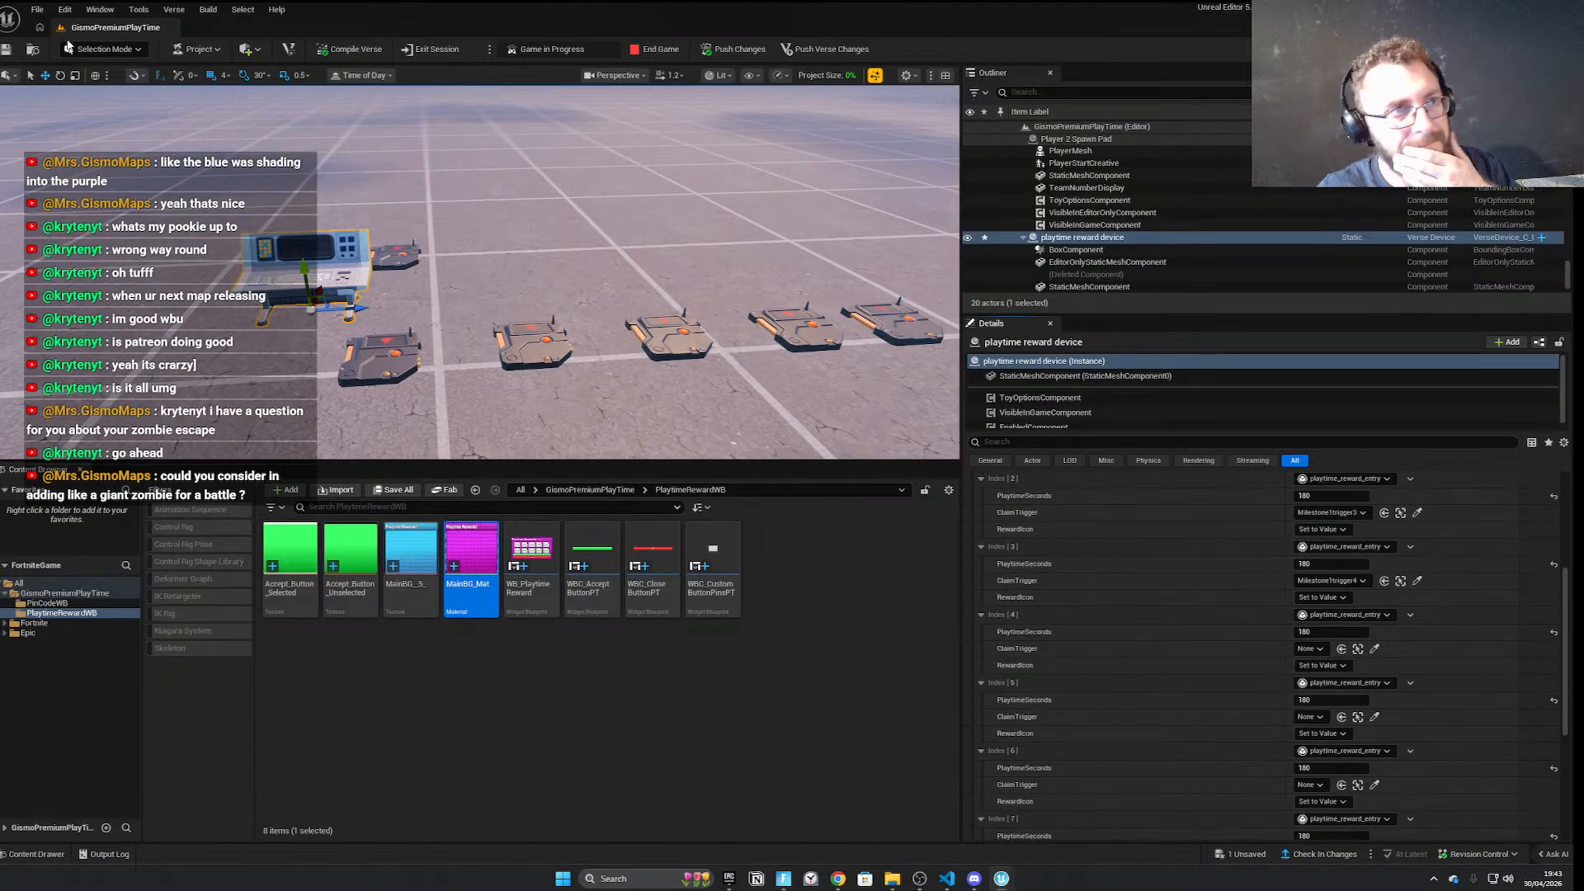
left_click(37, 9)
left_click(66, 111)
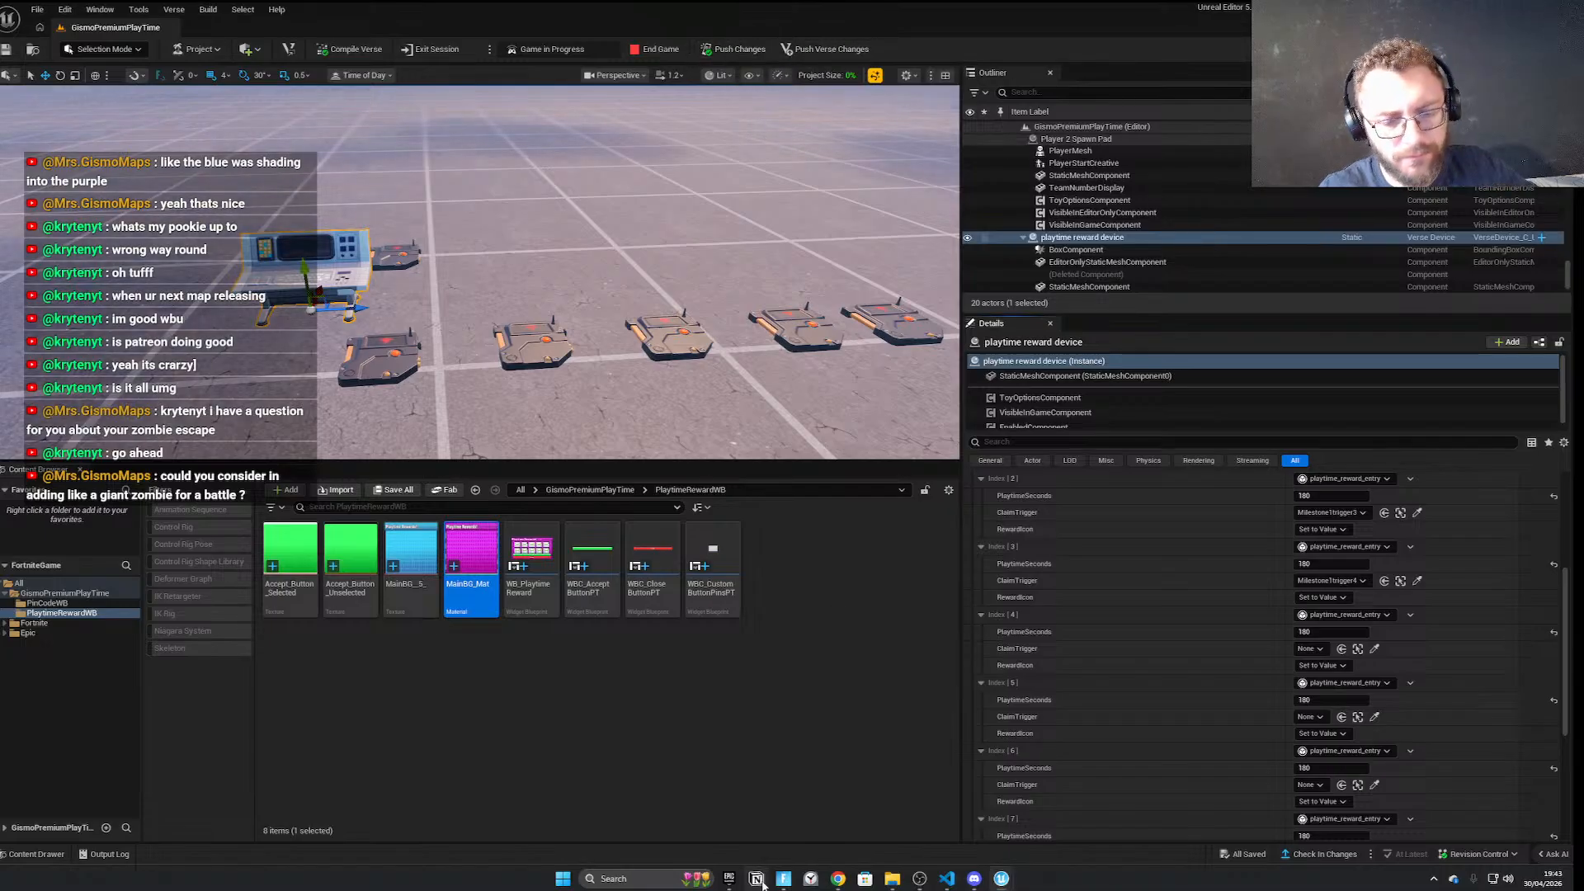
left_click(830, 49)
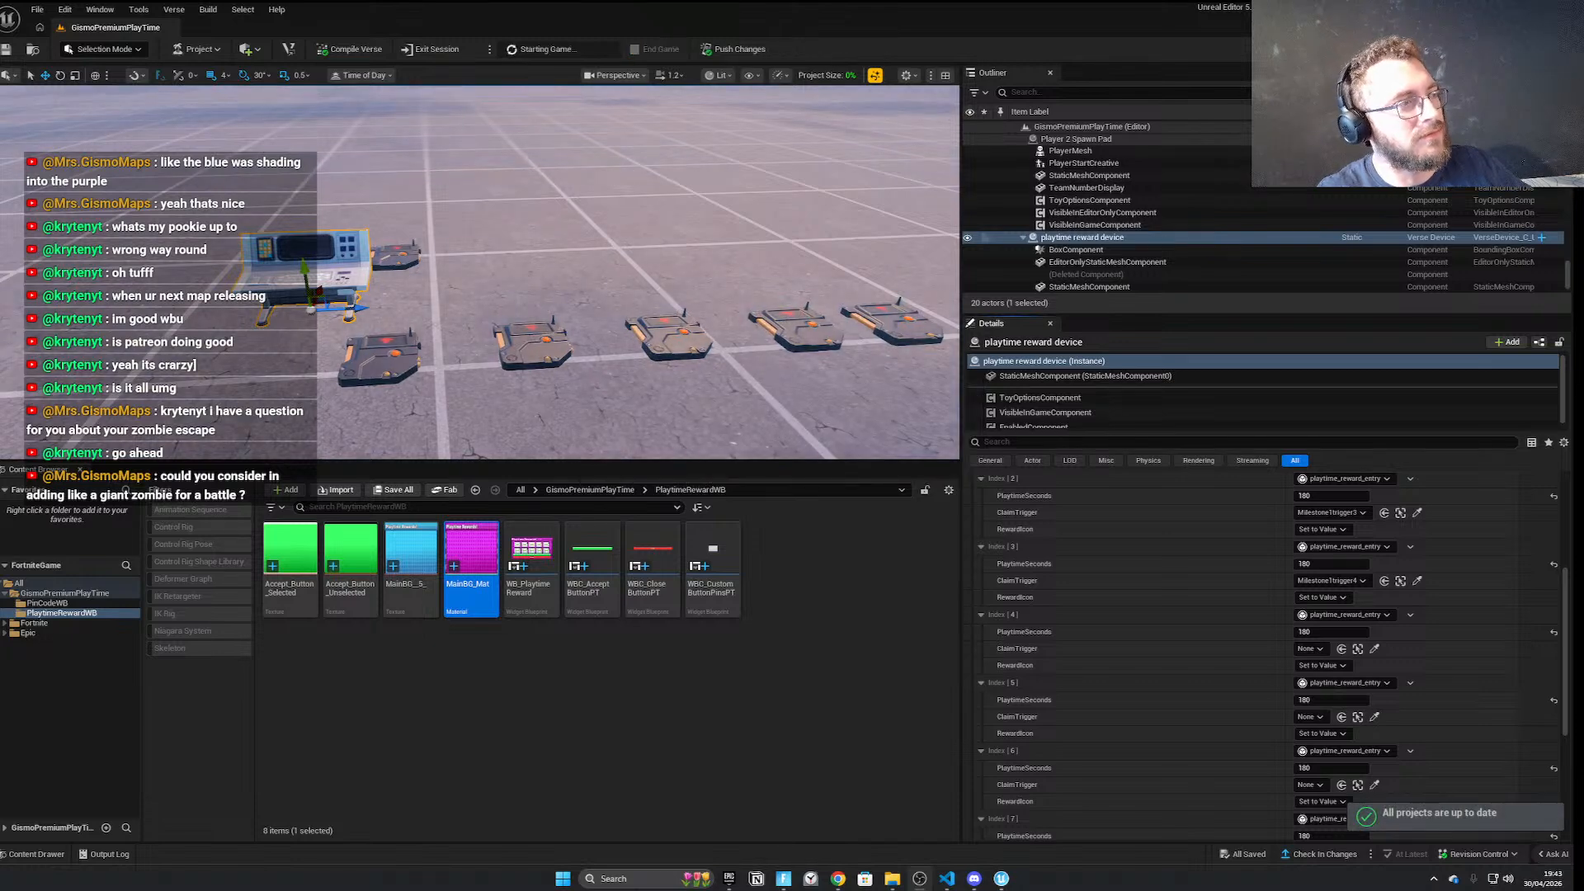
key("w")
mouse_move(320, 417)
right_mouse_down()
mouse_move(240, 384)
mouse_move(166, 390)
mouse_move(413, 382)
mouse_move(346, 338)
mouse_move(463, 334)
mouse_move(495, 363)
mouse_move(462, 413)
mouse_move(495, 376)
mouse_move(561, 409)
mouse_move(603, 367)
mouse_move(636, 404)
mouse_move(660, 383)
mouse_move(569, 380)
mouse_move(586, 367)
mouse_move(561, 359)
mouse_move(312, 421)
mouse_move(363, 396)
mouse_move(314, 392)
right_mouse_up()
scroll(320, 417, "up", 5)
scroll(334, 394, "down", 1)
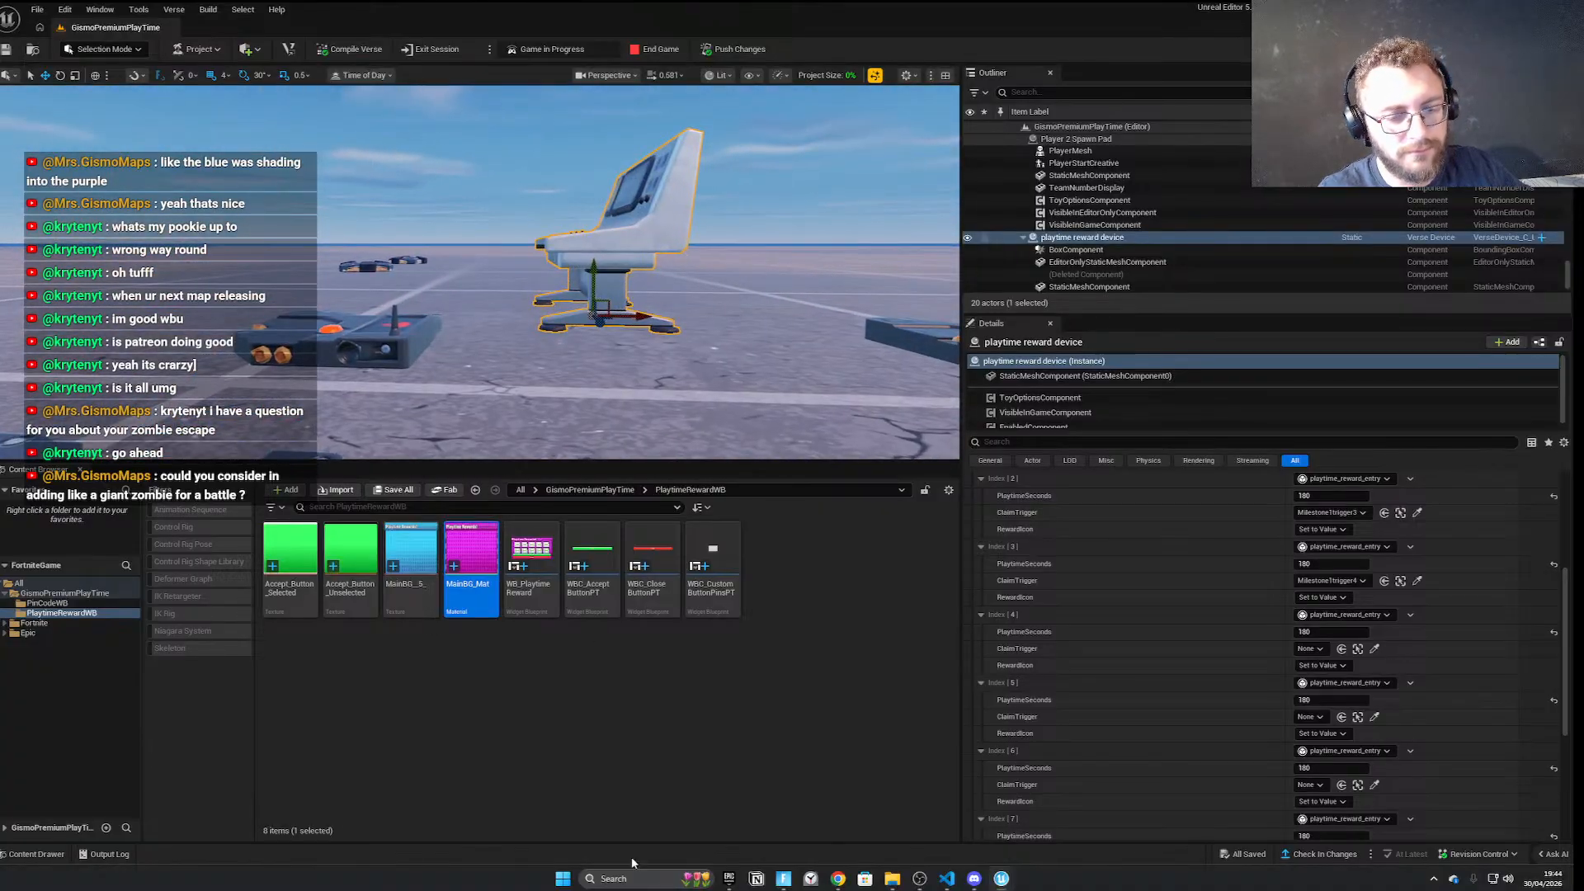
Switch to the Fortnite client, open the Playtime Rewards menu at its trigger and test claiming with no reward ready
left_click(783, 878)
key("w")
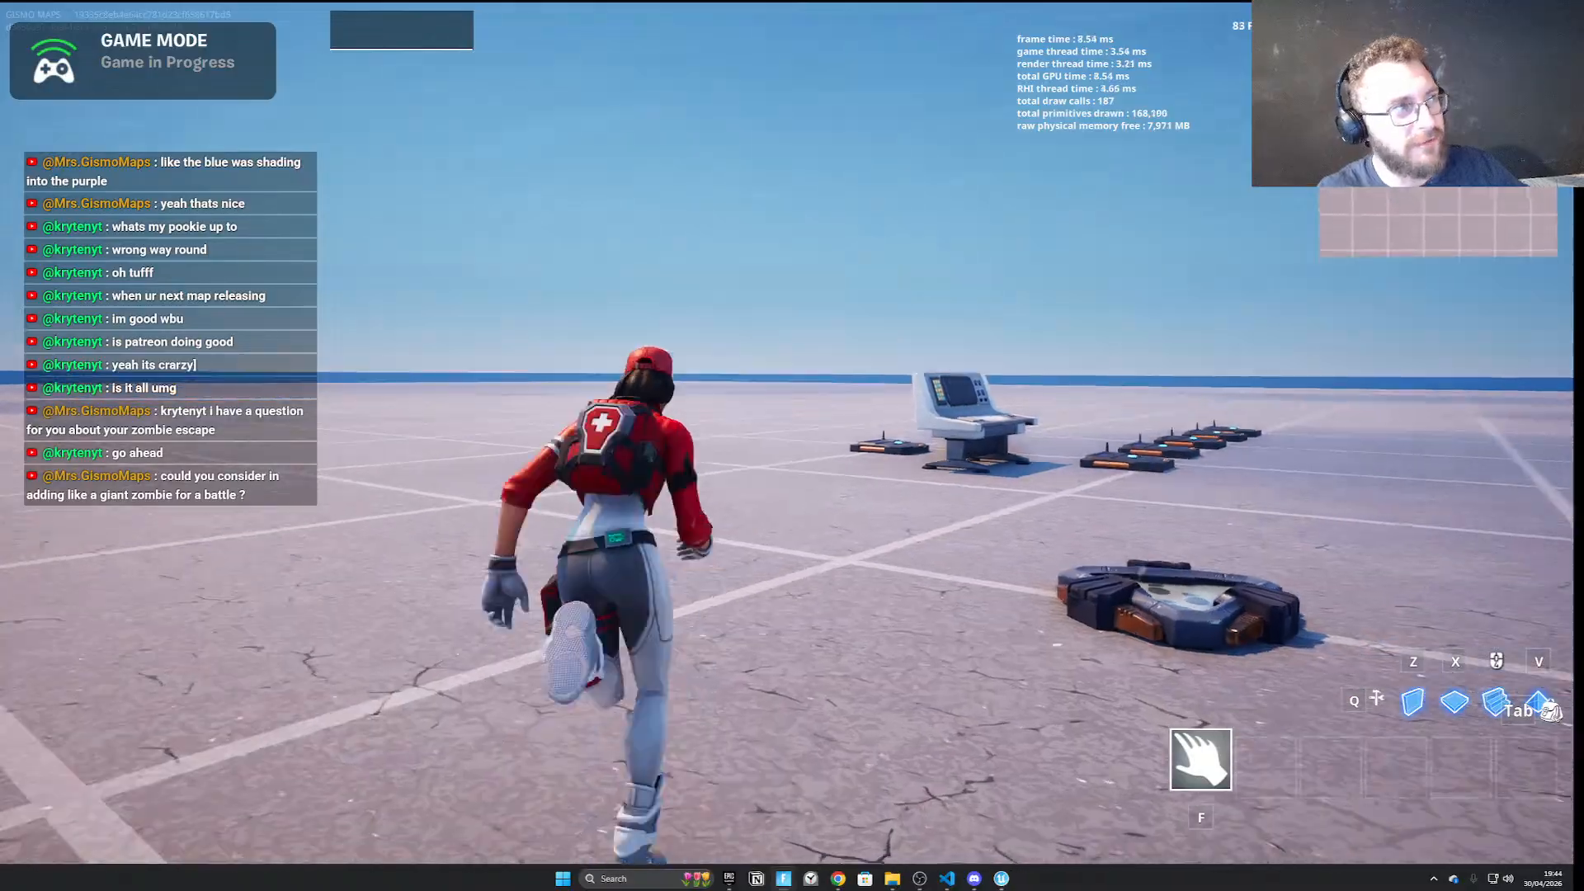
key("w")
key("space")
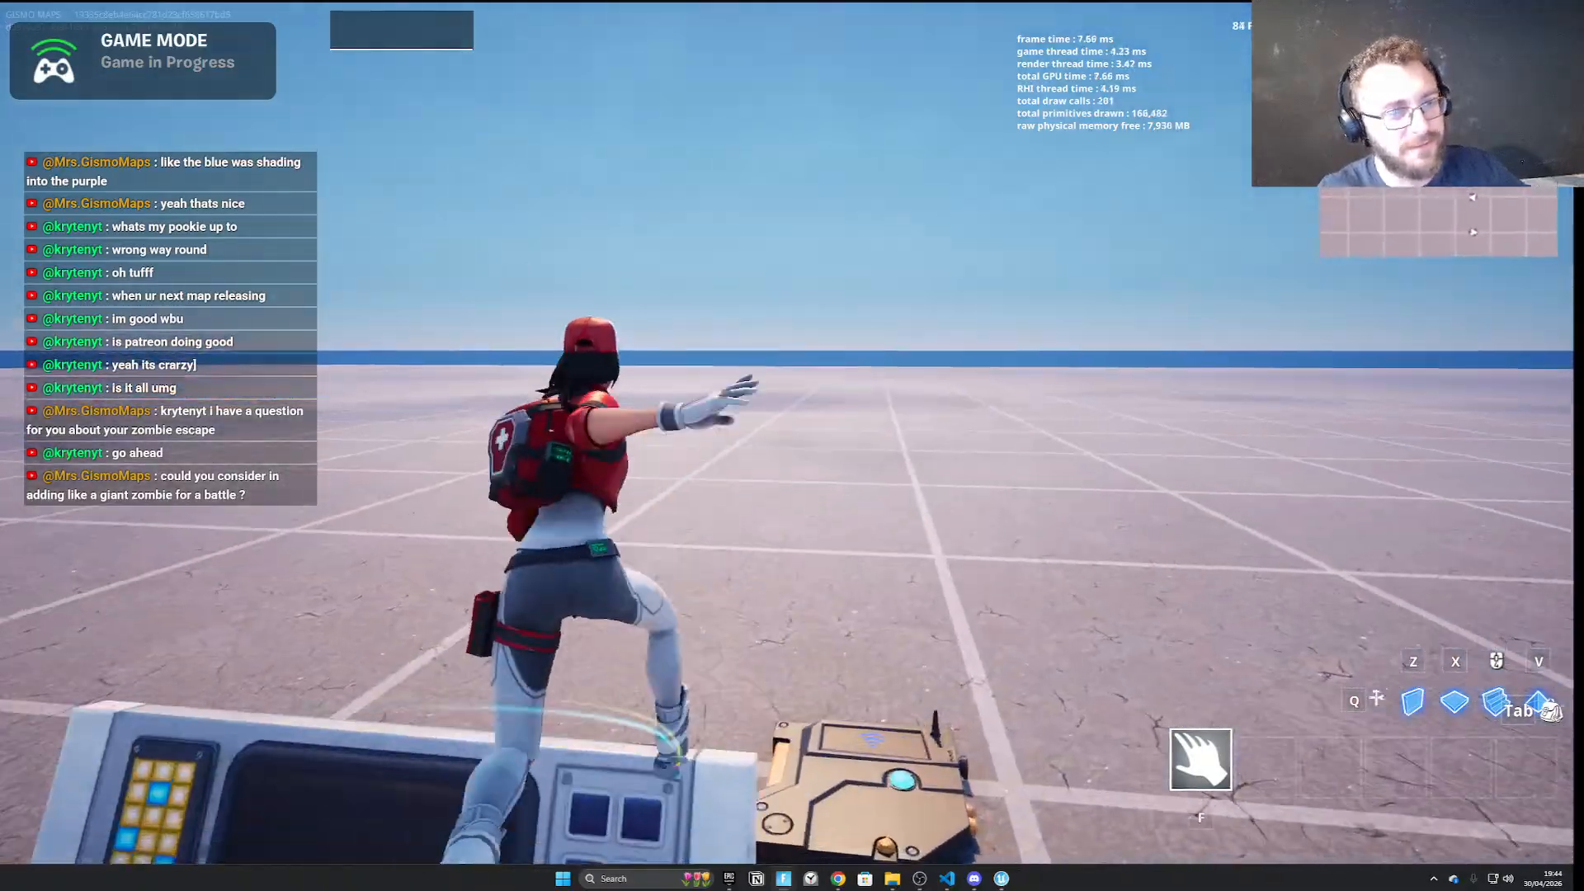
key("w")
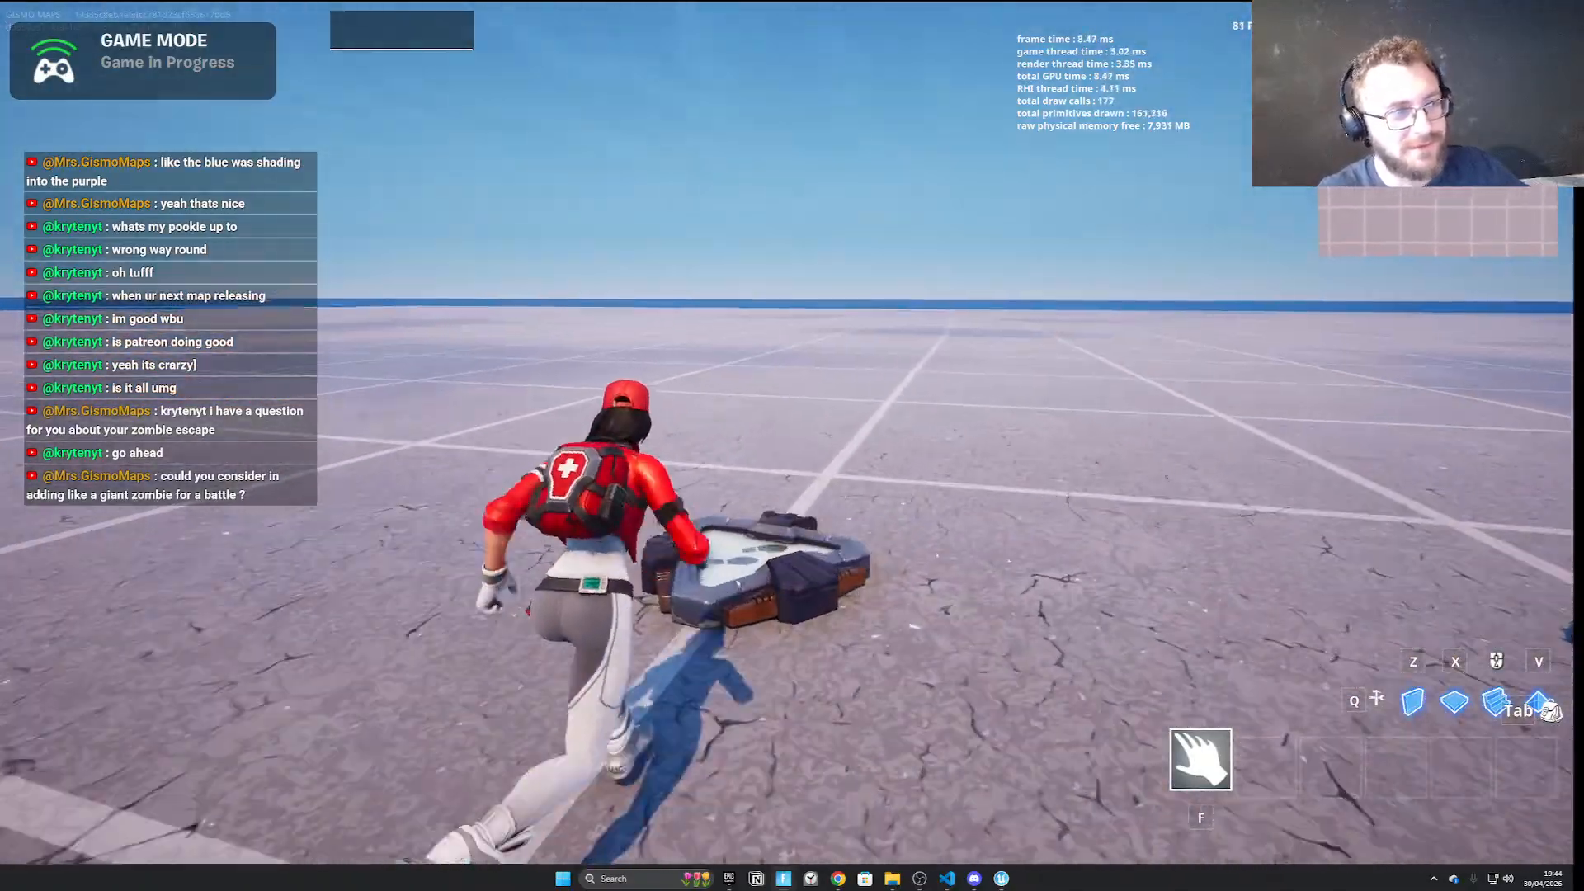
key("w")
key("space")
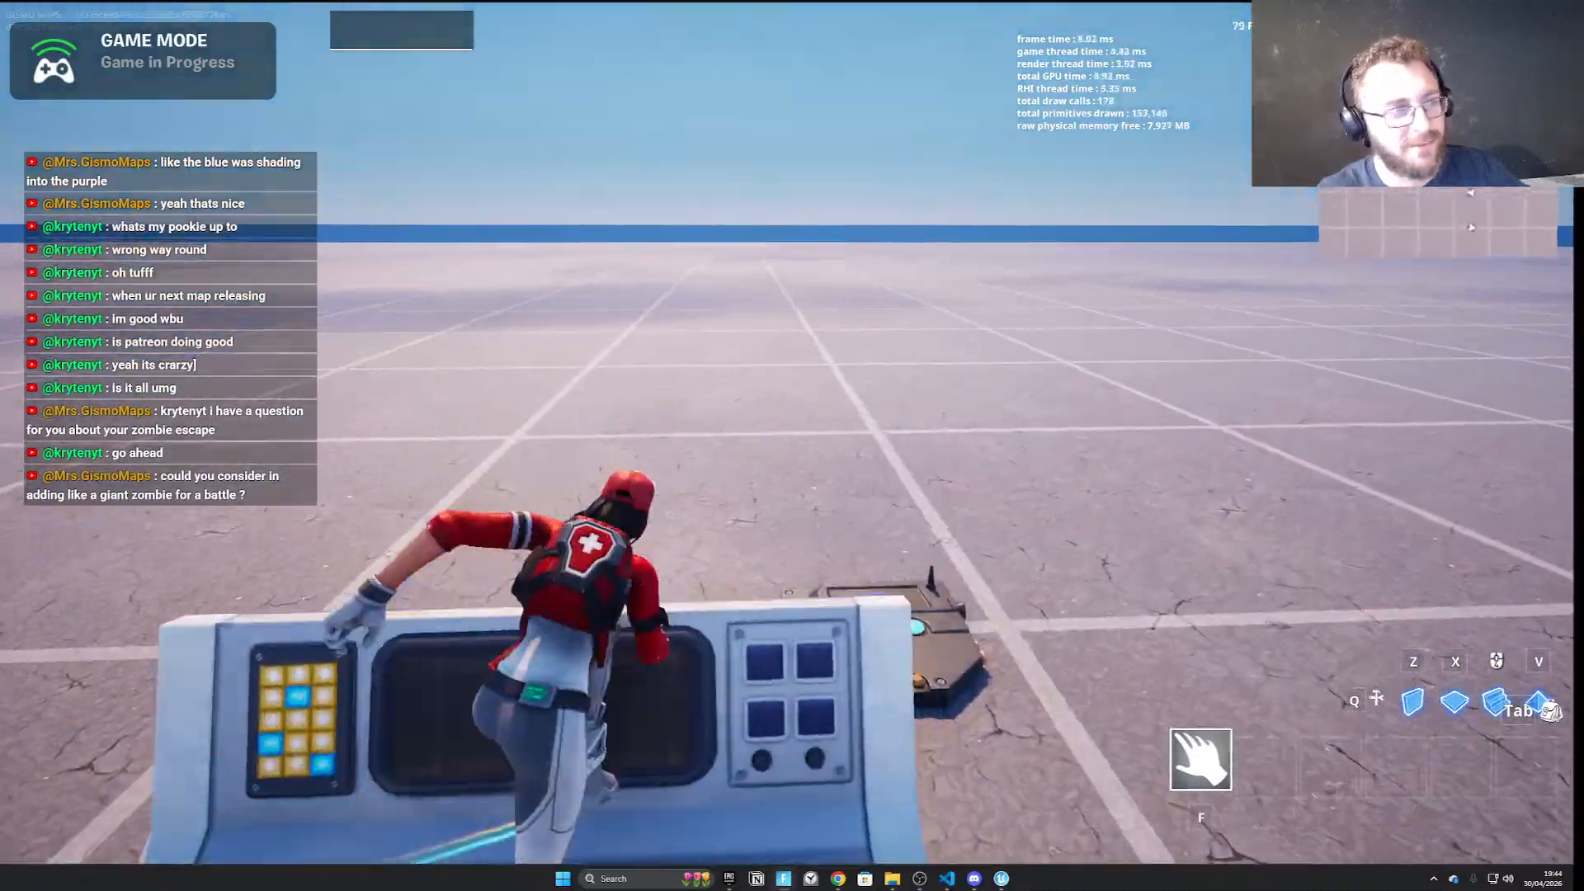
key("w")
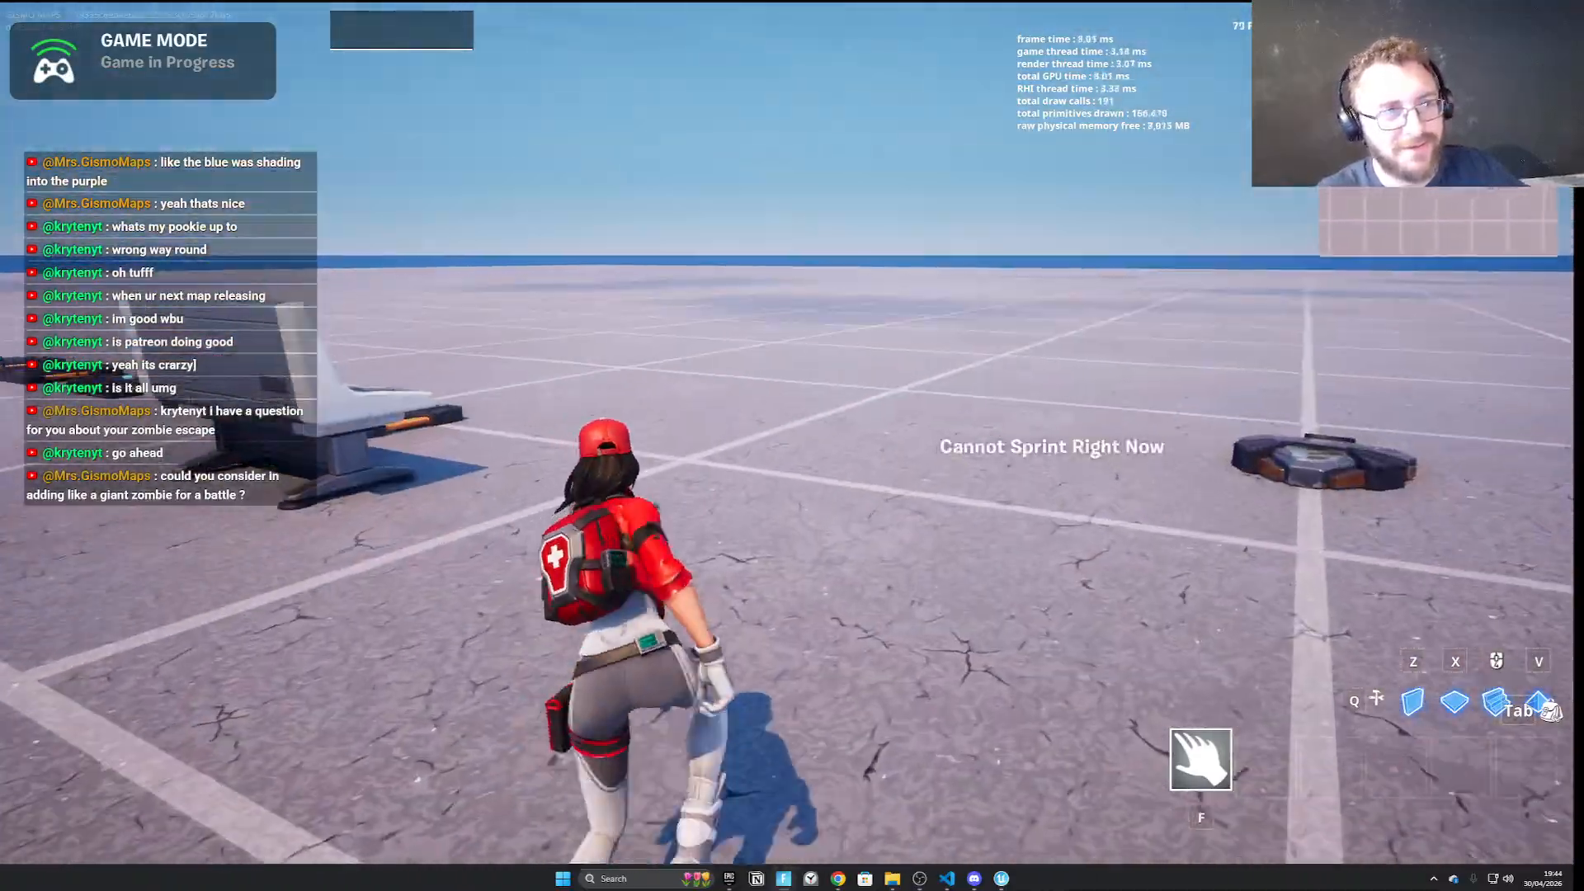
key("Escape")
key("Escape")
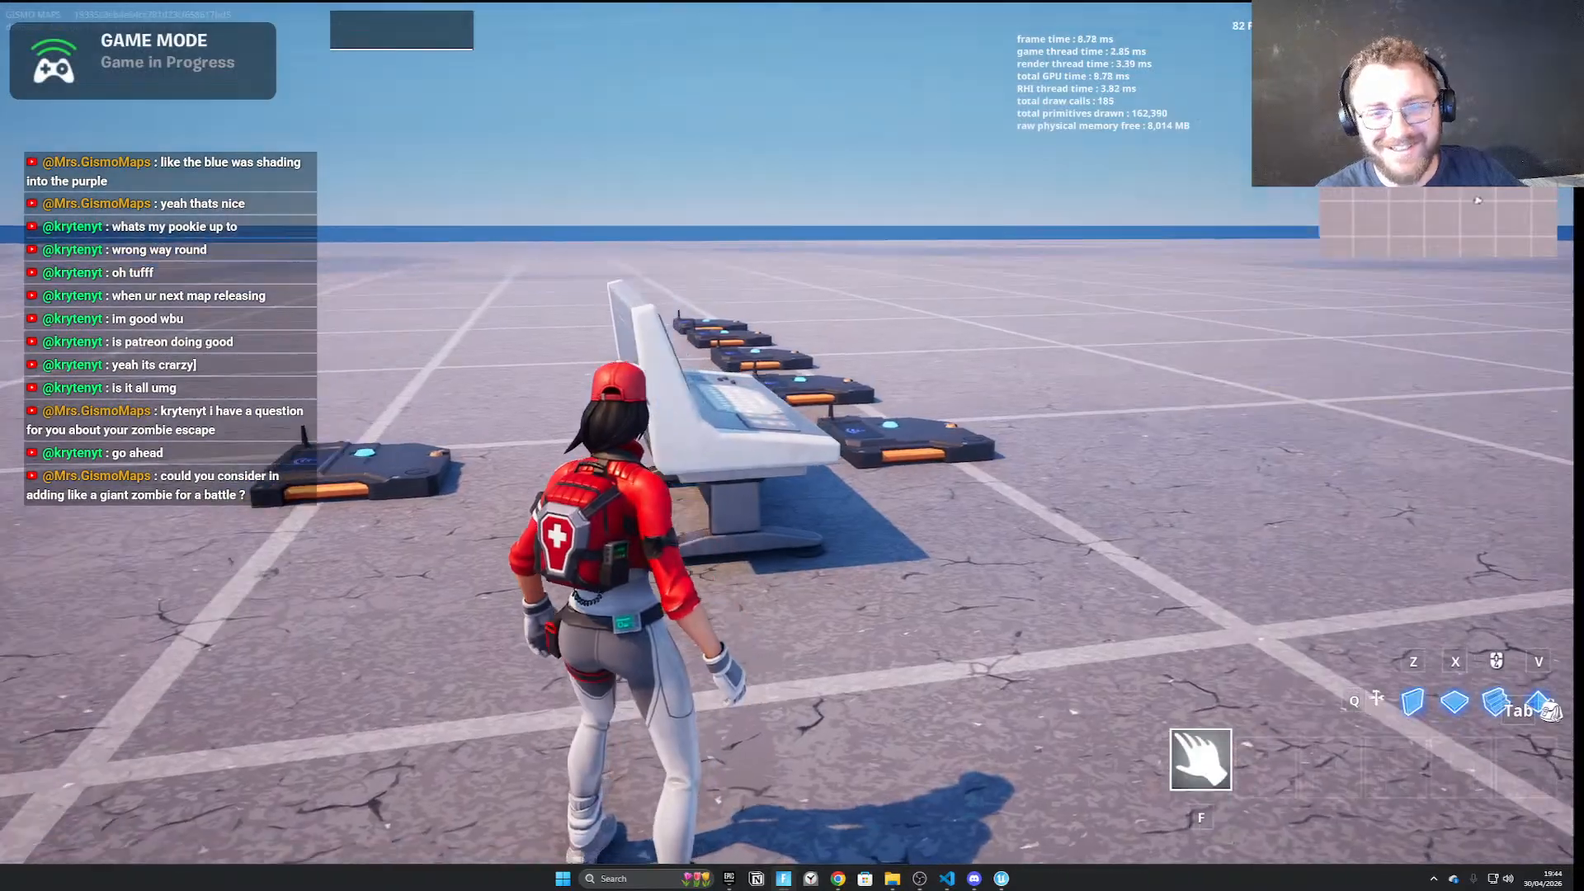
key("w")
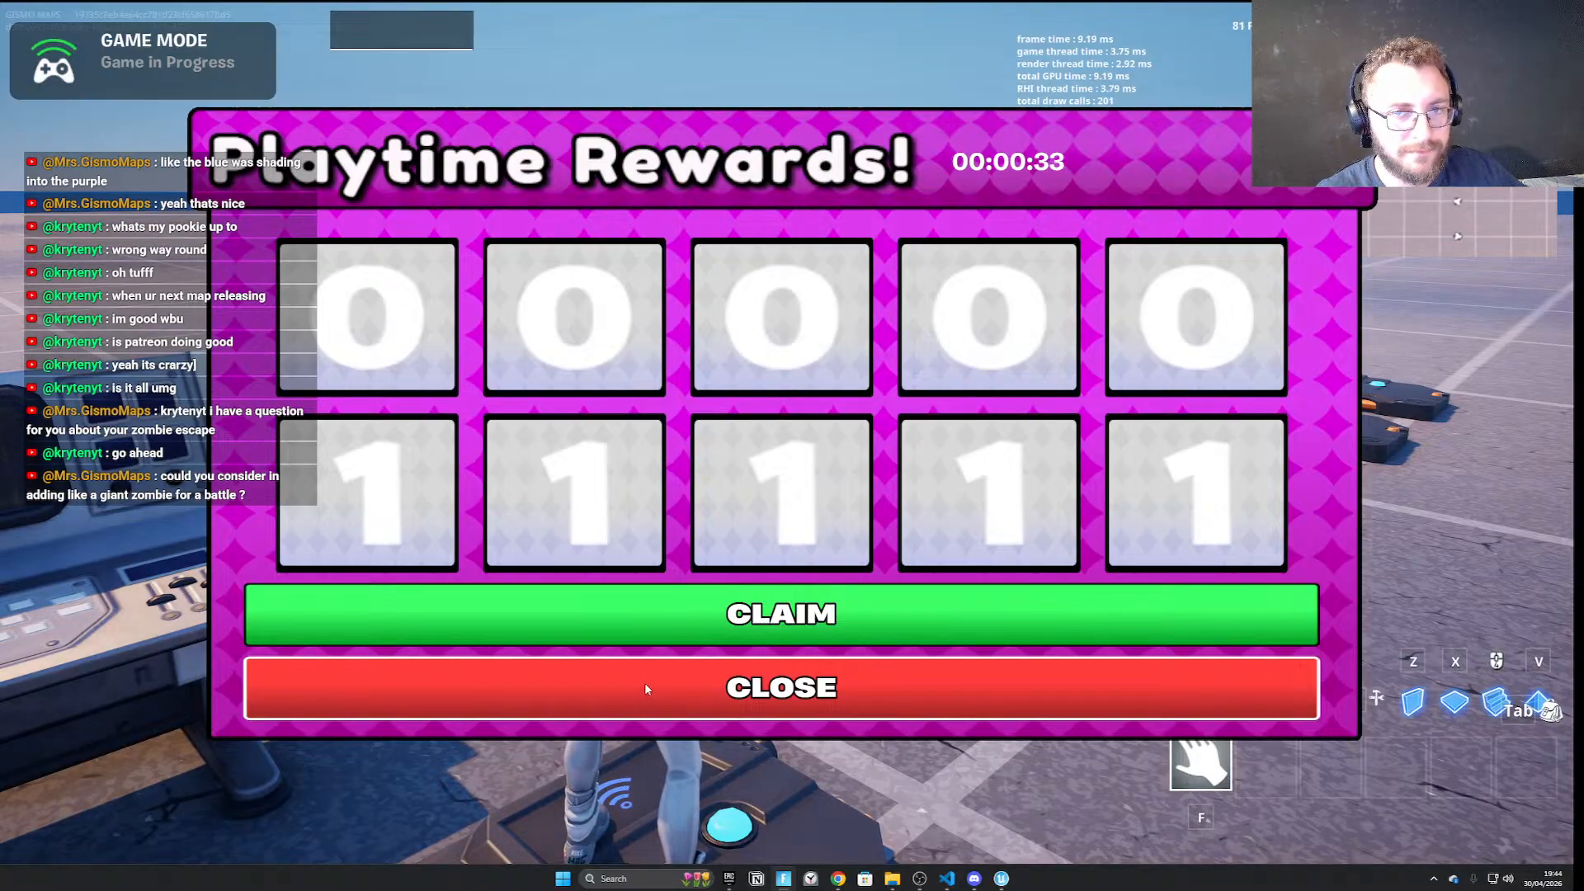
left_click(658, 618)
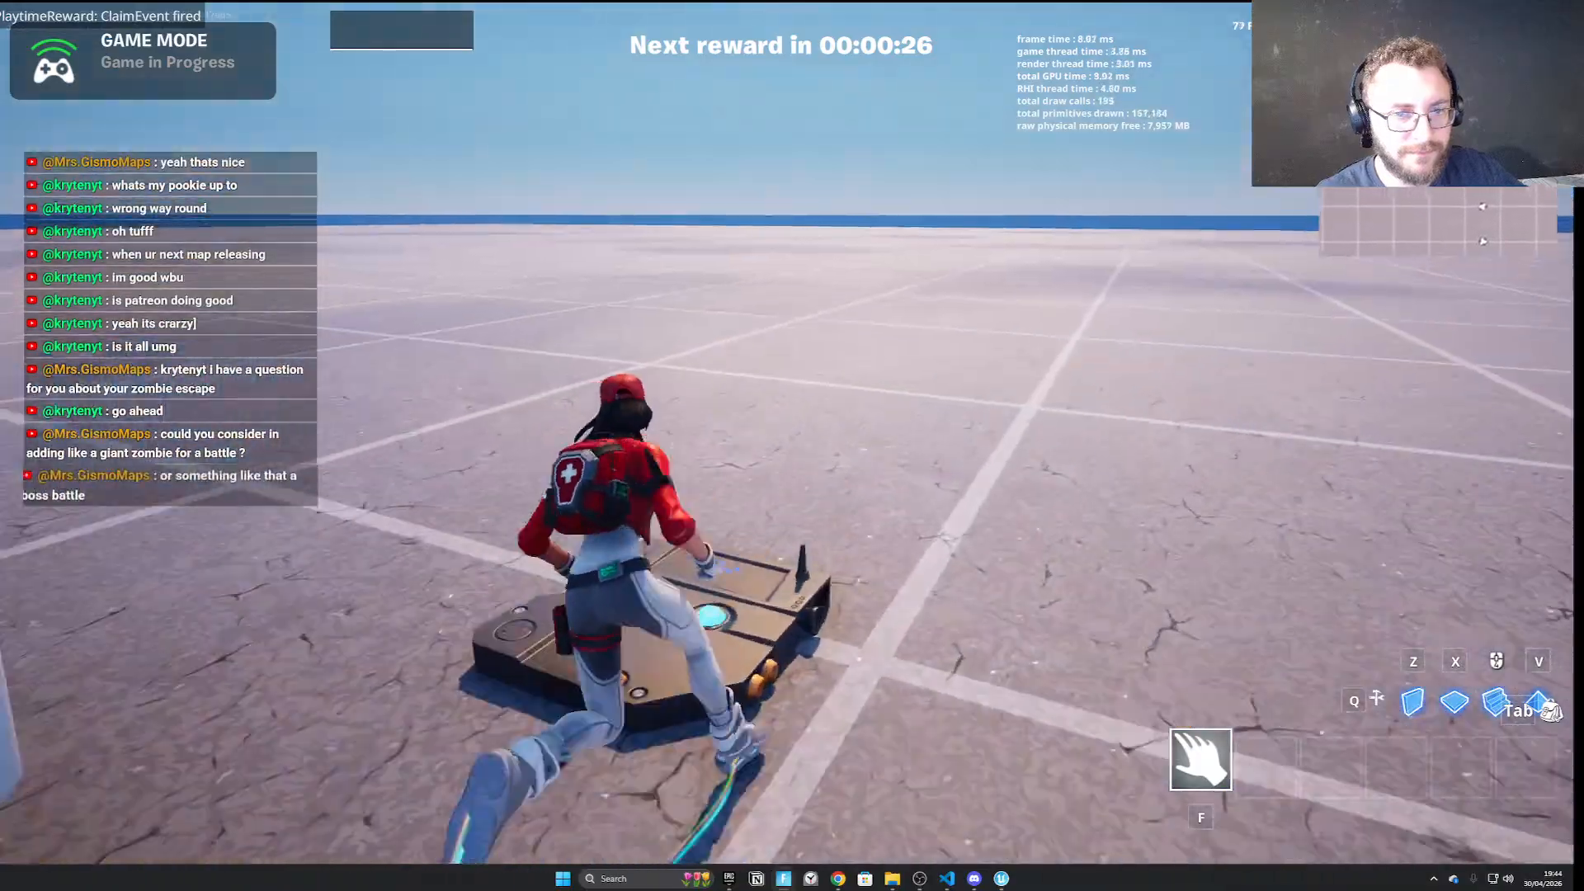
Add 60 seconds of playtime three times, claiming the ready rewards in the menu after each addition
key("w")
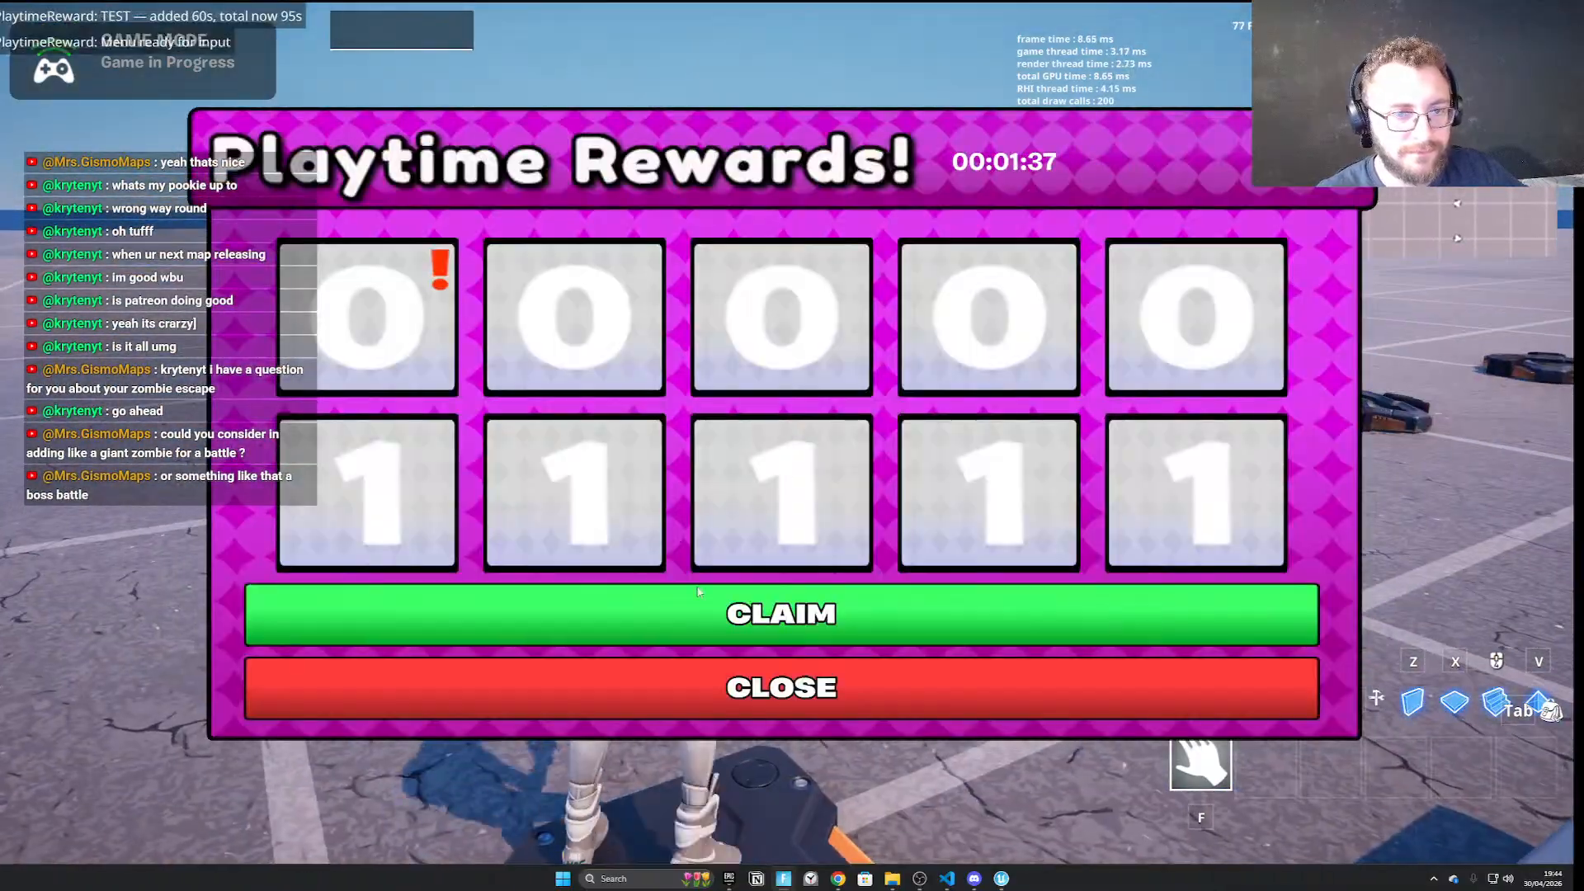
left_click(782, 613)
key("w")
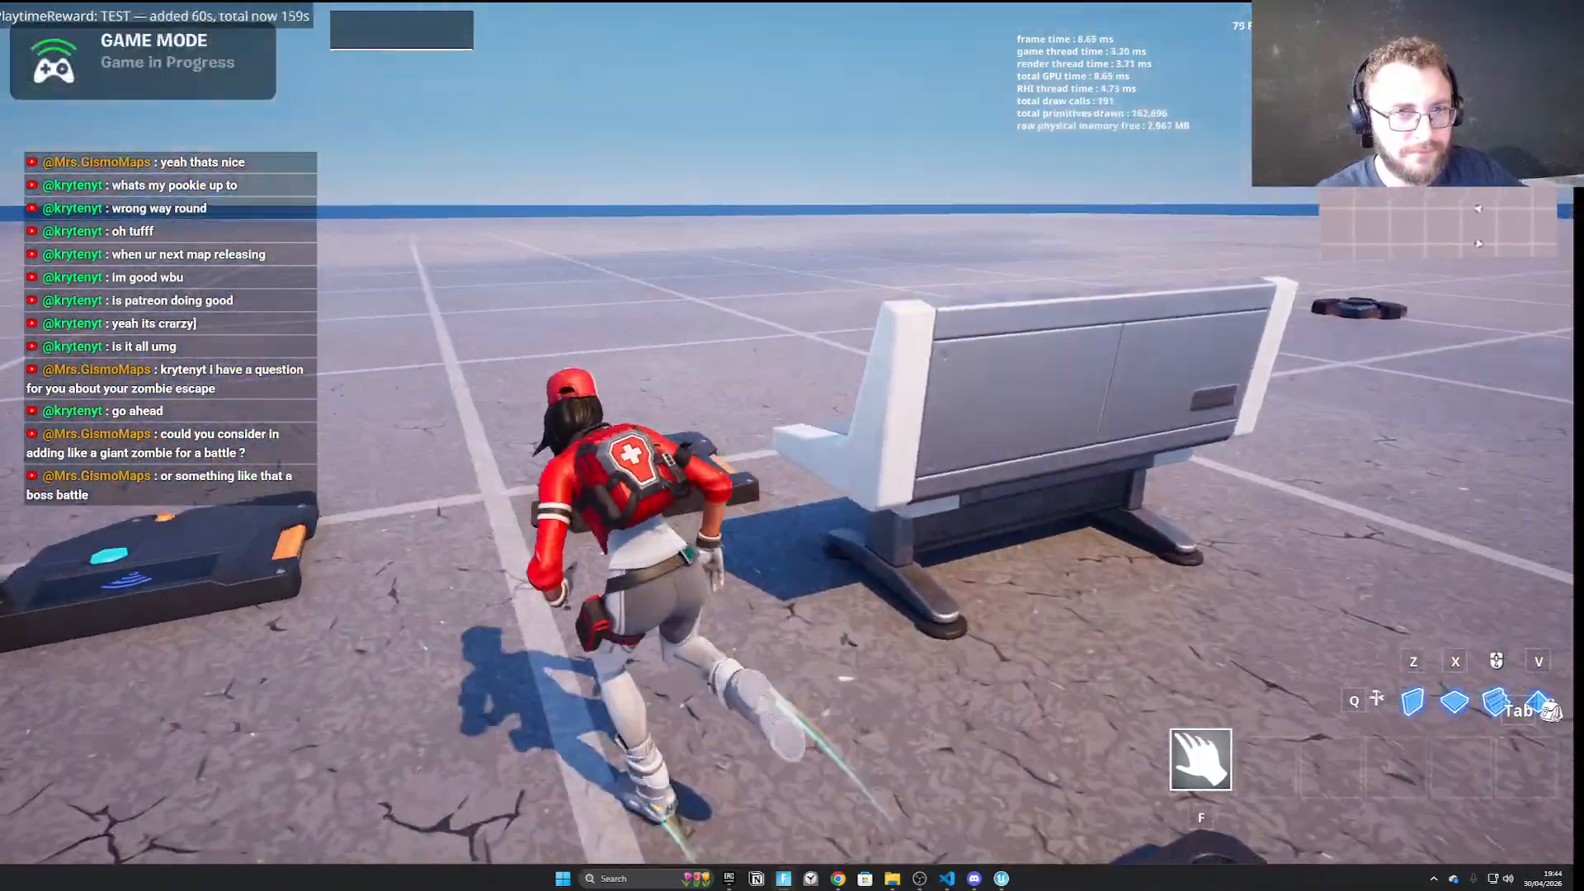
key("w")
left_click(781, 615)
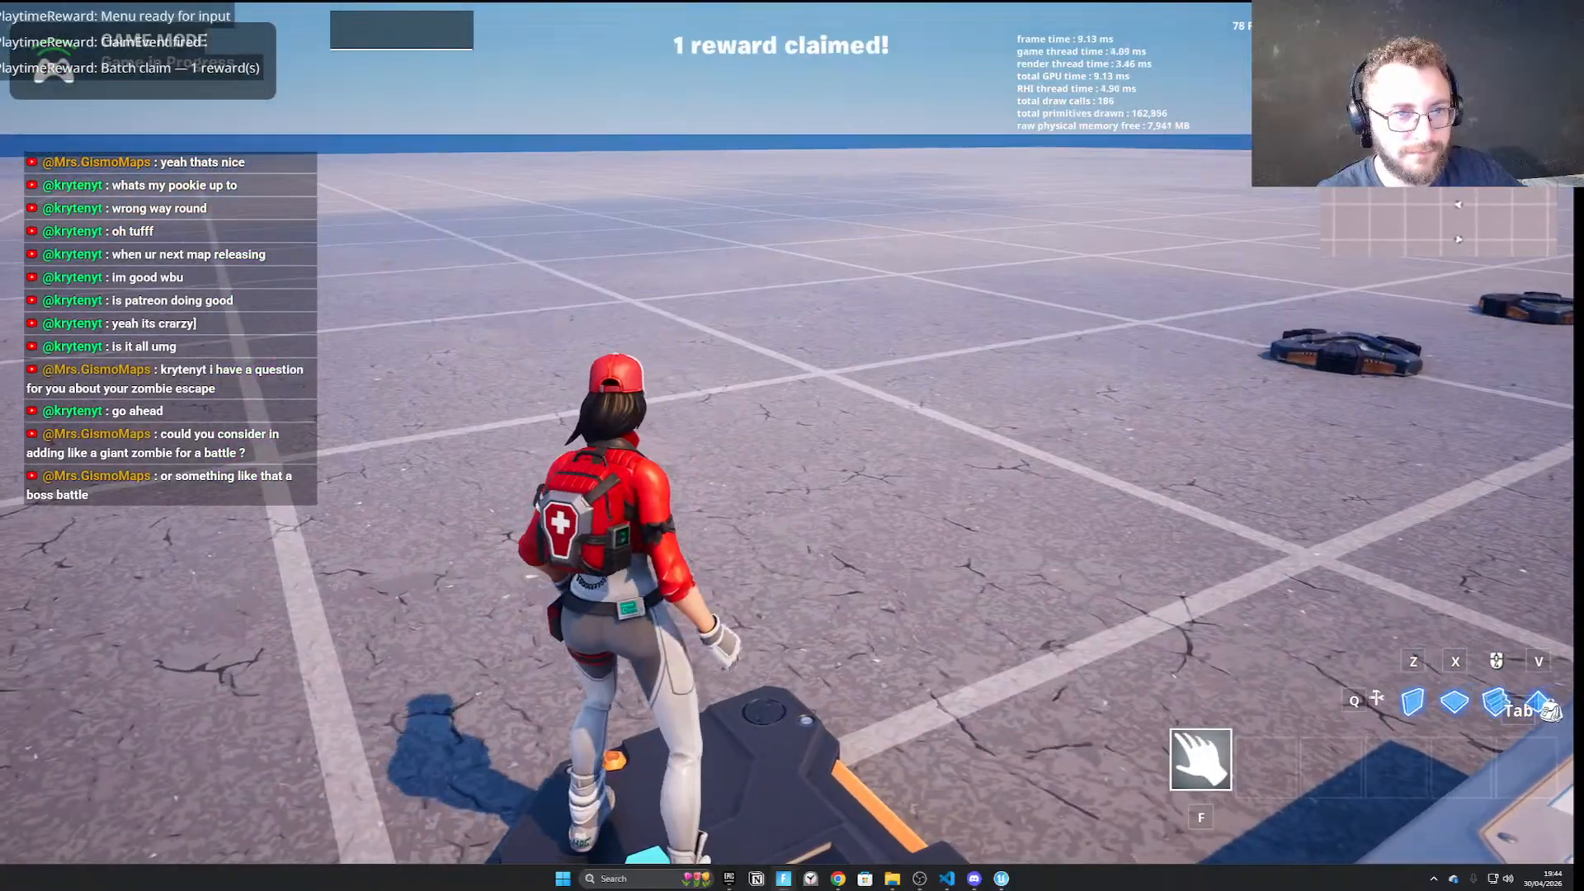
key("w")
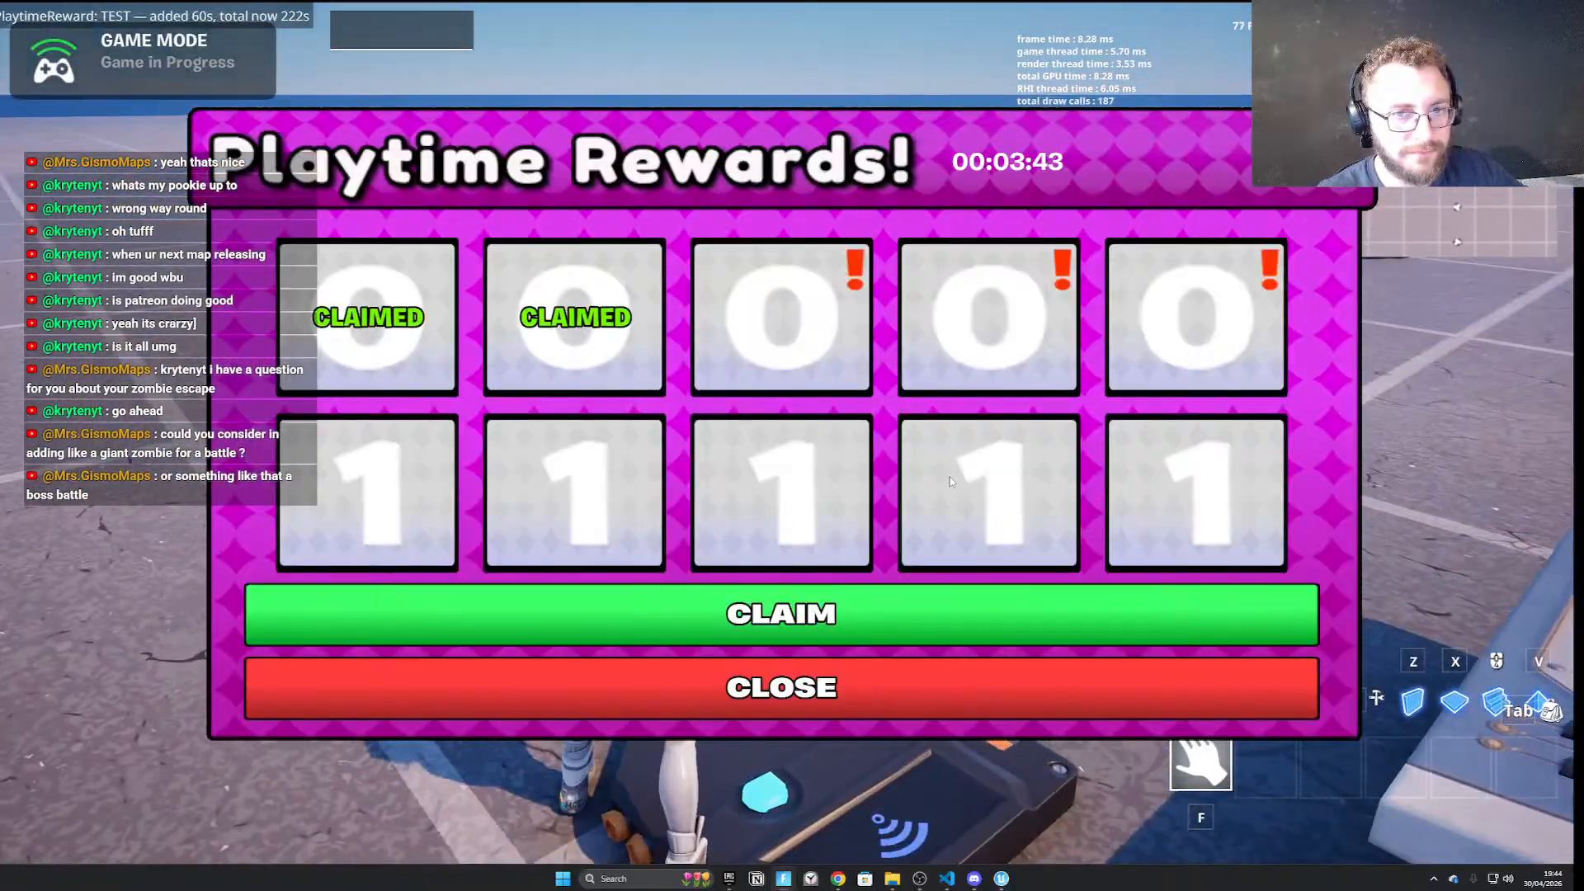
left_click(908, 615)
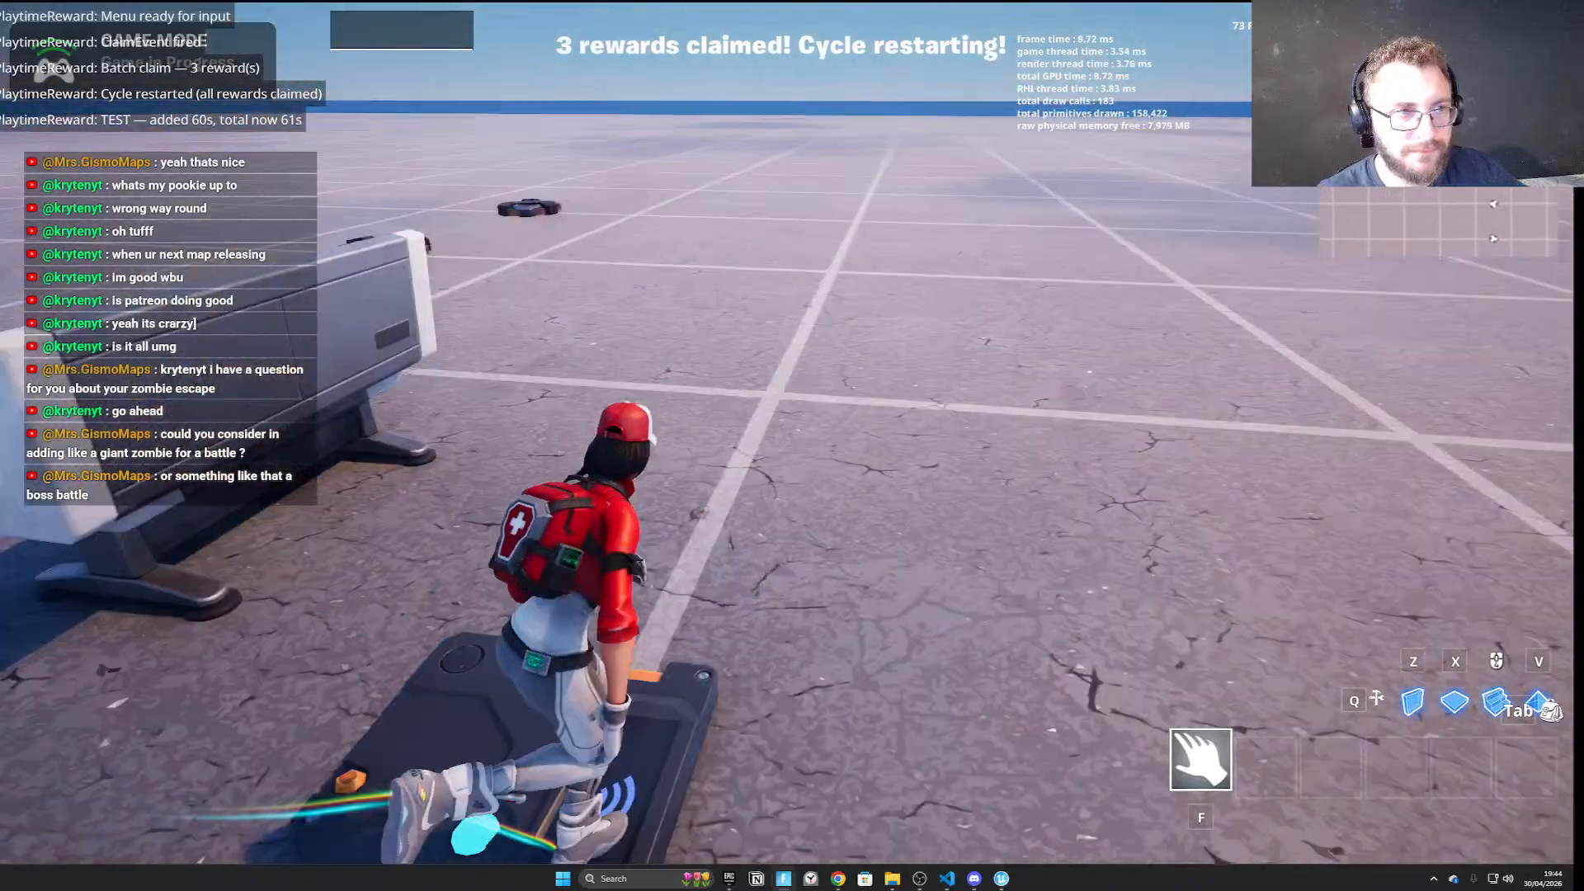
Return to the Unreal editor, push the changes to the session and open the WB_PlaytimeReward widget
key("alt+Tab")
left_click(731, 50)
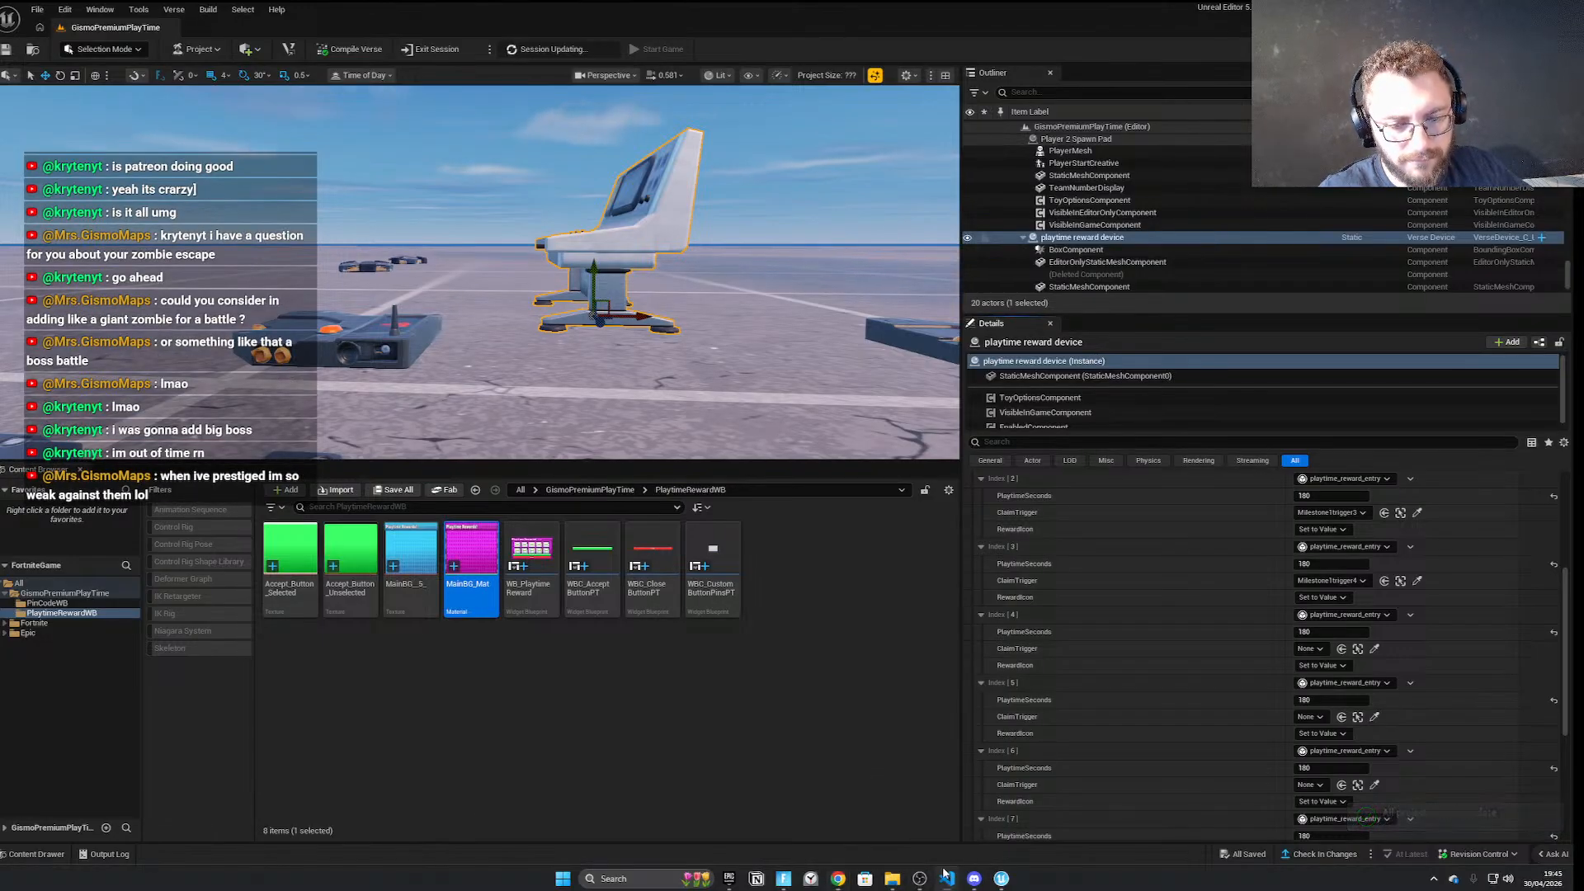
double_click(530, 561)
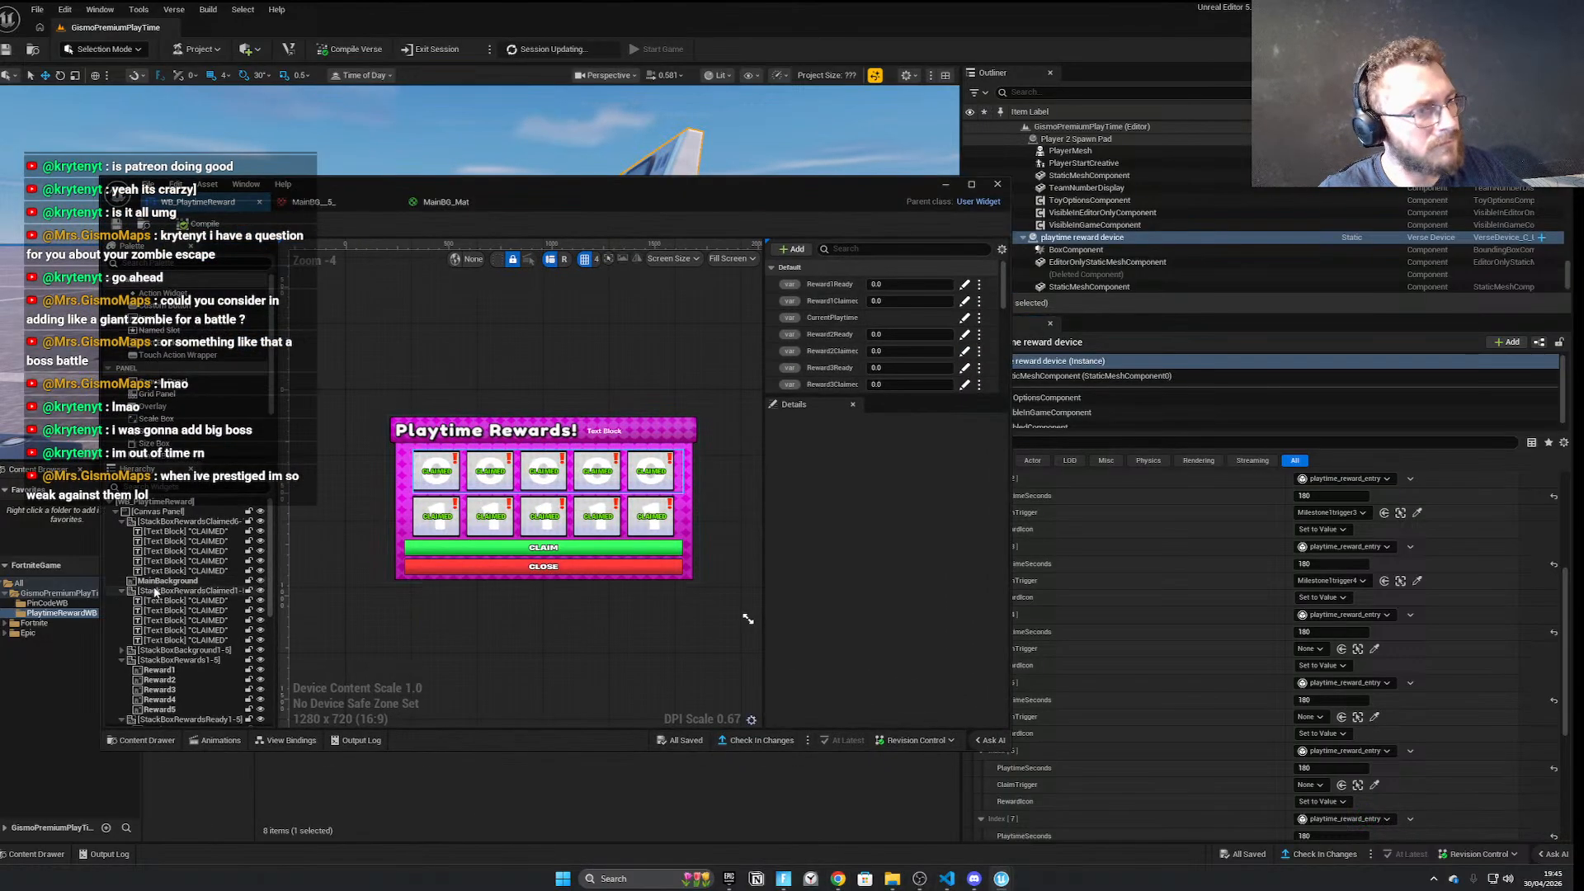
Enlarge the widget editor and its variables list to examine the reward texture variables and the layout preview
left_click_drag(841, 396, 837, 730)
scroll(834, 636, "down", 5)
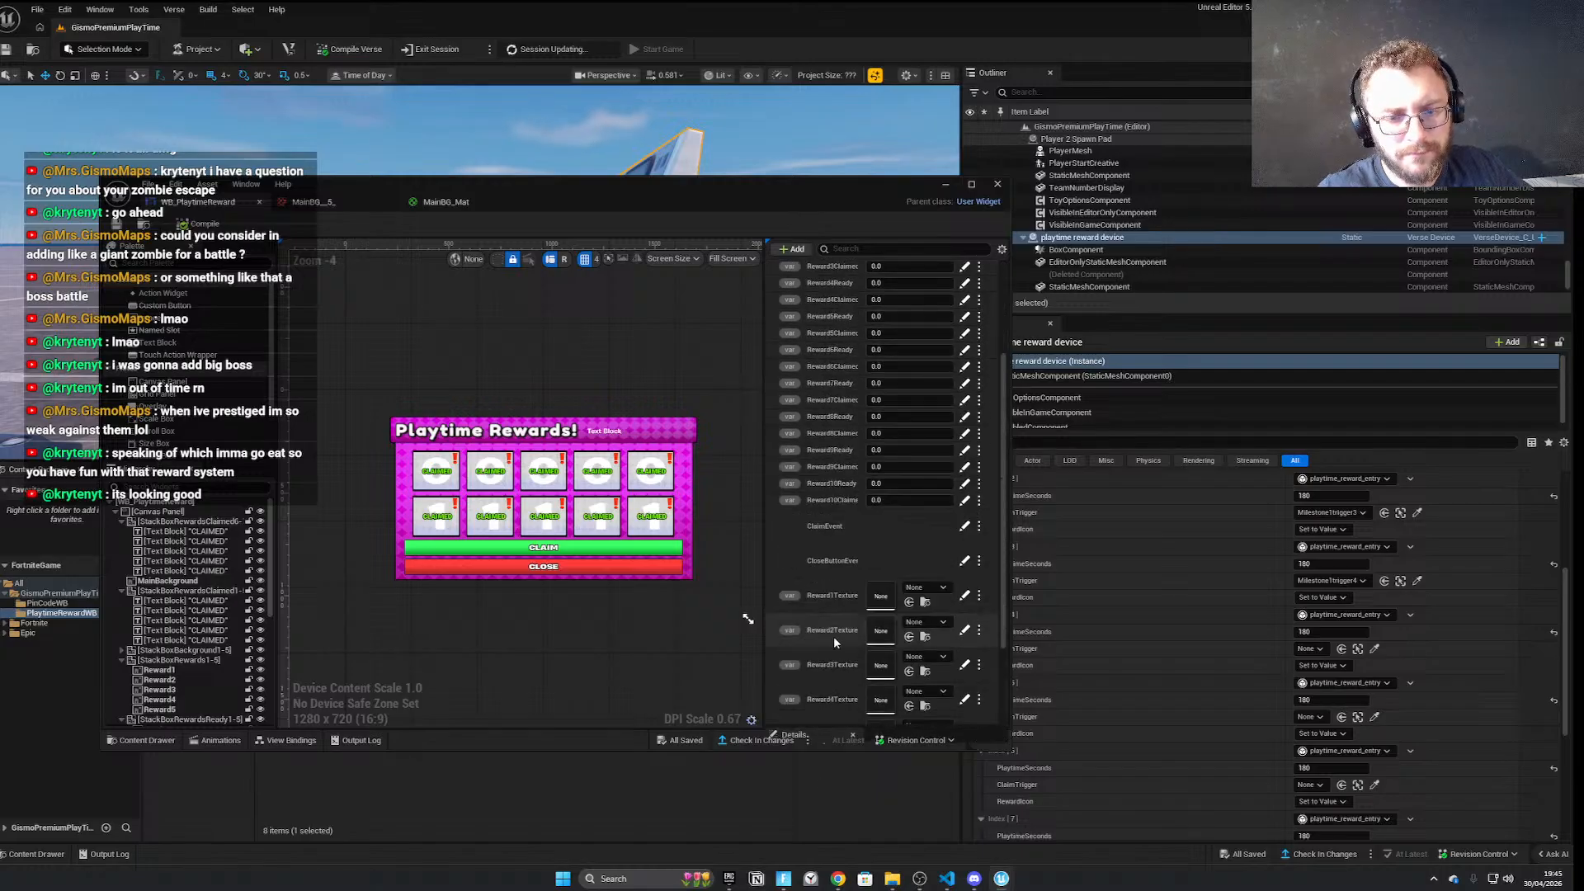
left_click_drag(764, 626, 584, 627)
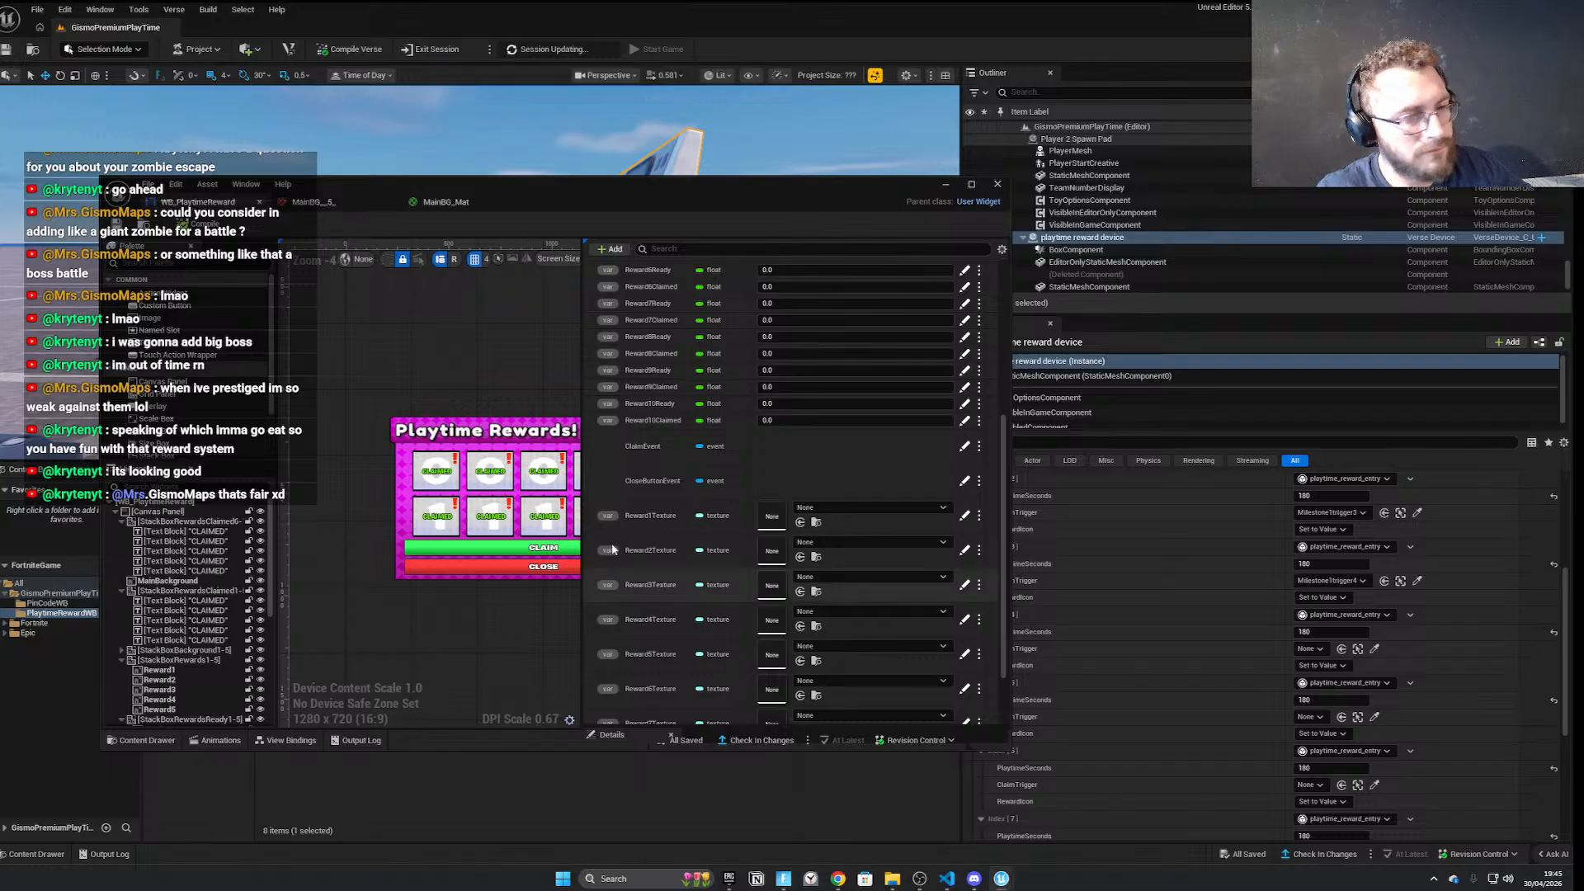
double_click(670, 201)
scroll(505, 269, "up", 6)
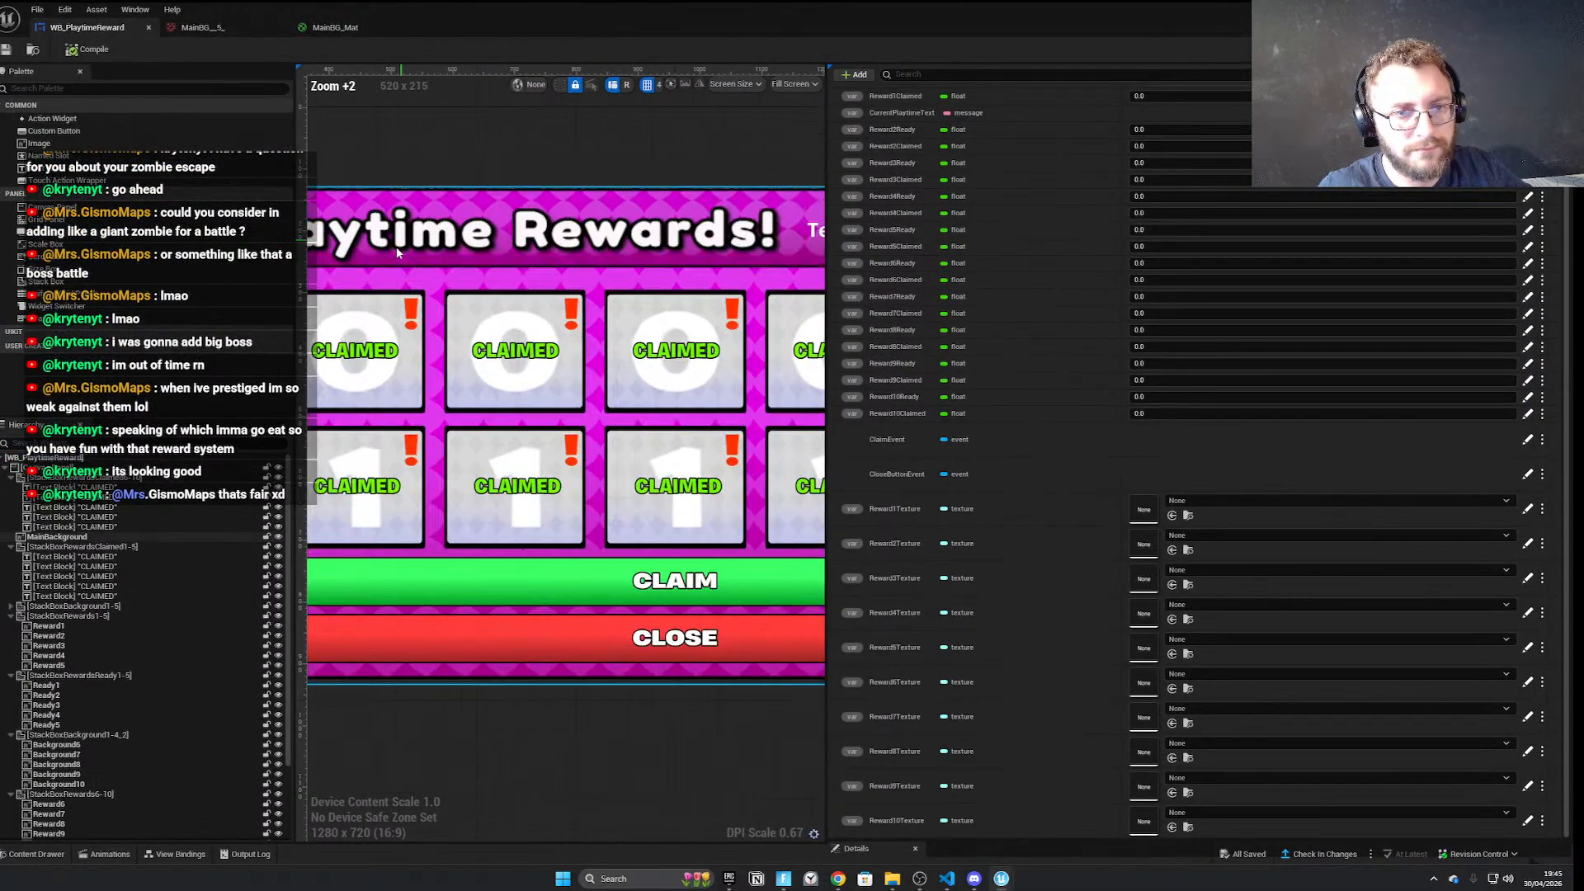
right_click_drag(505, 269, 668, 246)
left_click(569, 104)
left_click_drag(825, 117, 1384, 117)
Bind the Reward1 image's Brush to Reward1Texture using the Make Brush From Soft Texture conversion
left_click(49, 625)
scroll(902, 559, "down", 4)
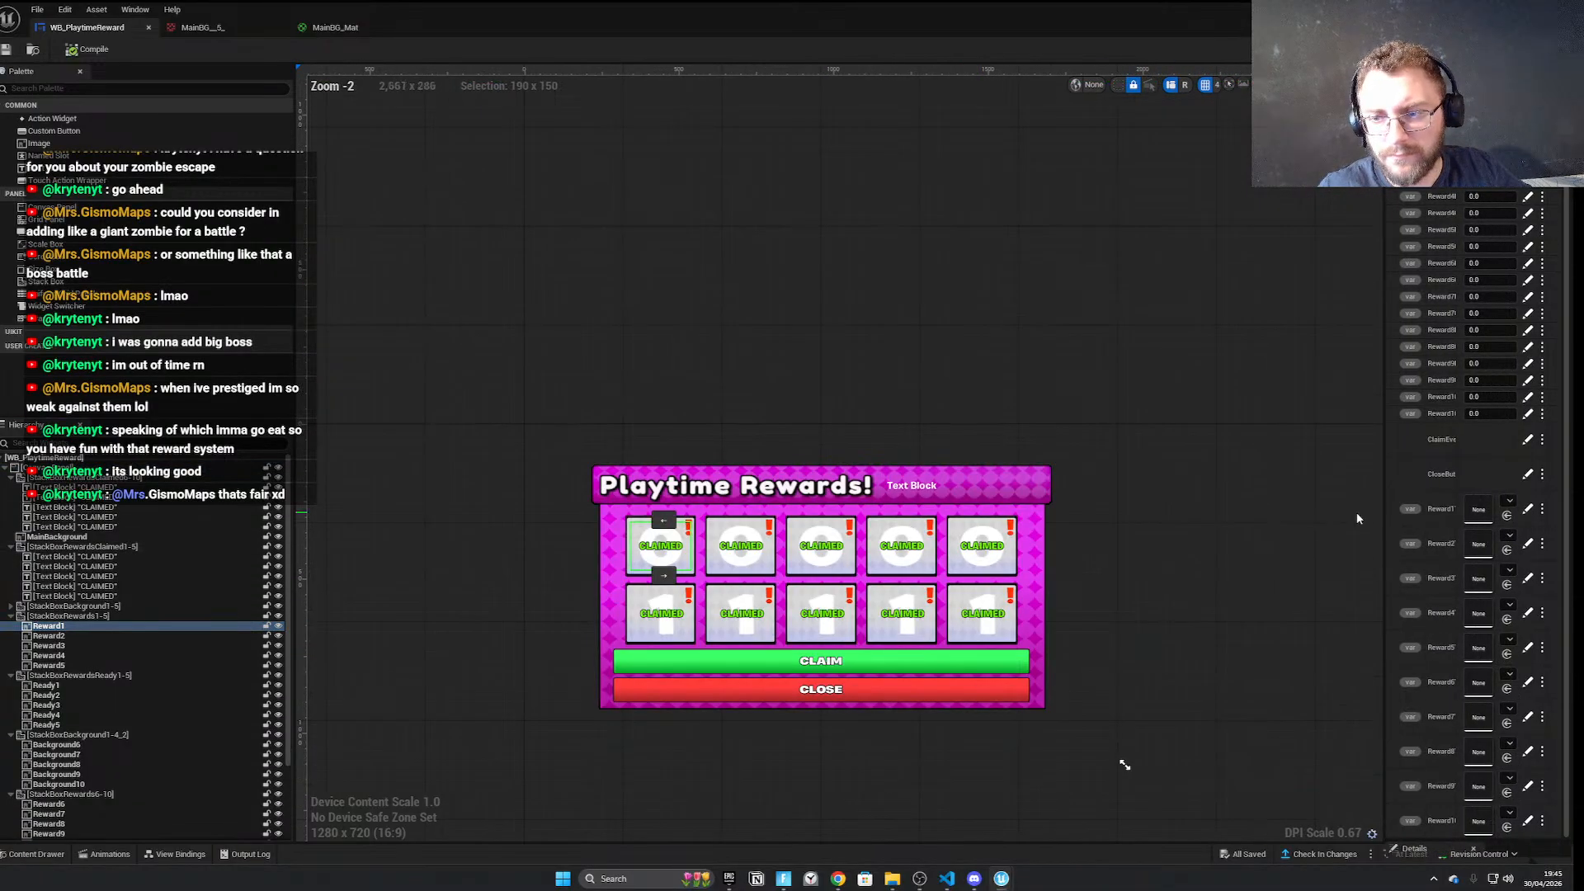
left_click_drag(1384, 518, 1252, 518)
left_click_drag(1362, 839, 1357, 554)
scroll(1531, 672, "down", 2)
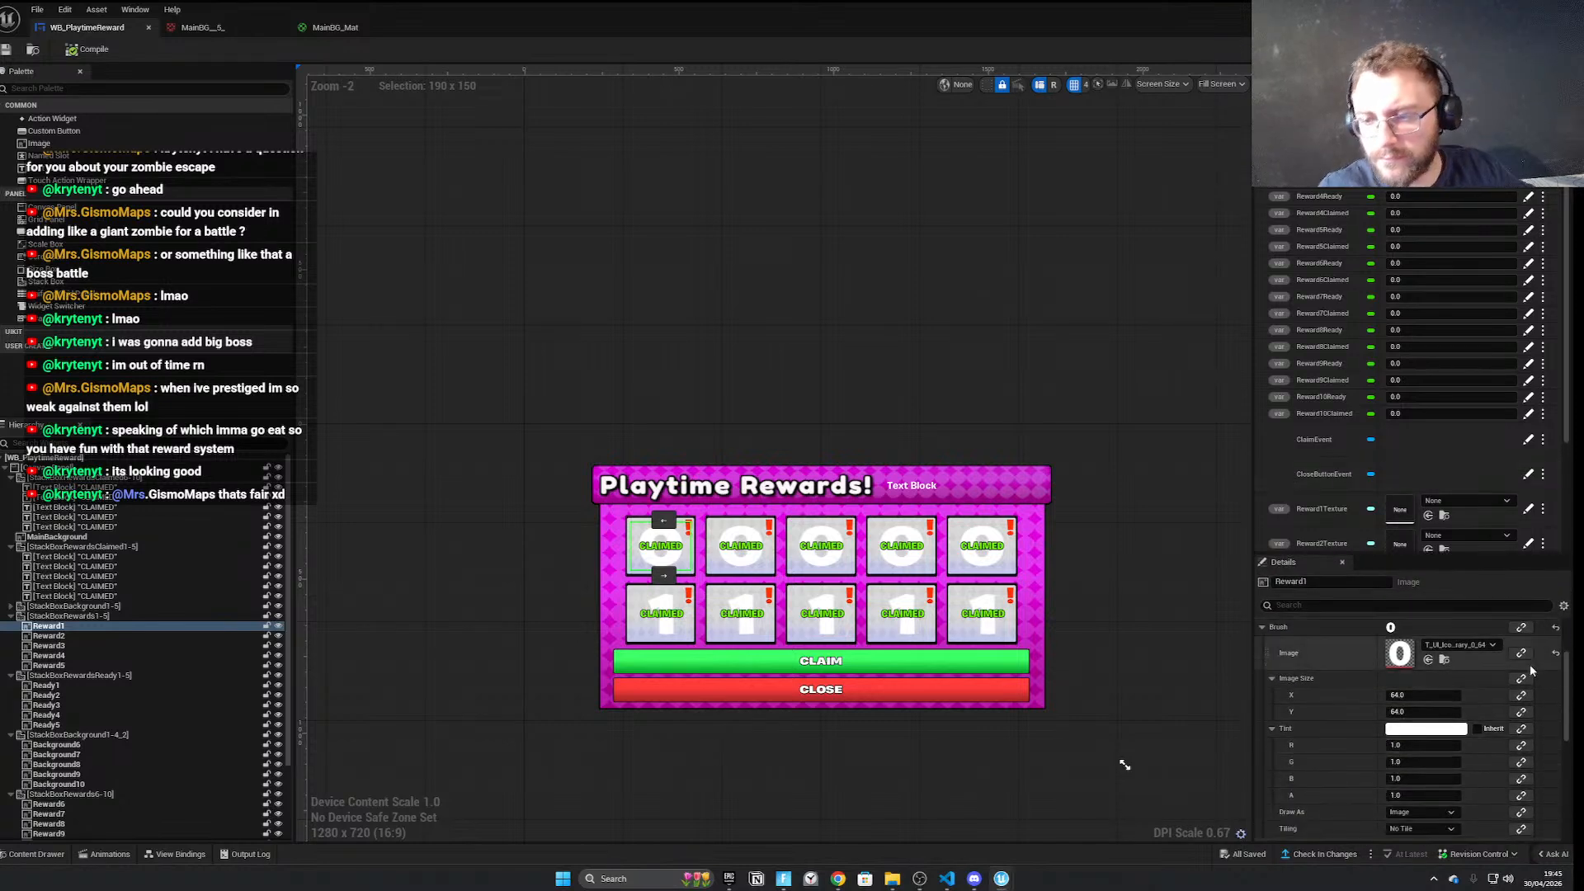
left_click(1523, 677)
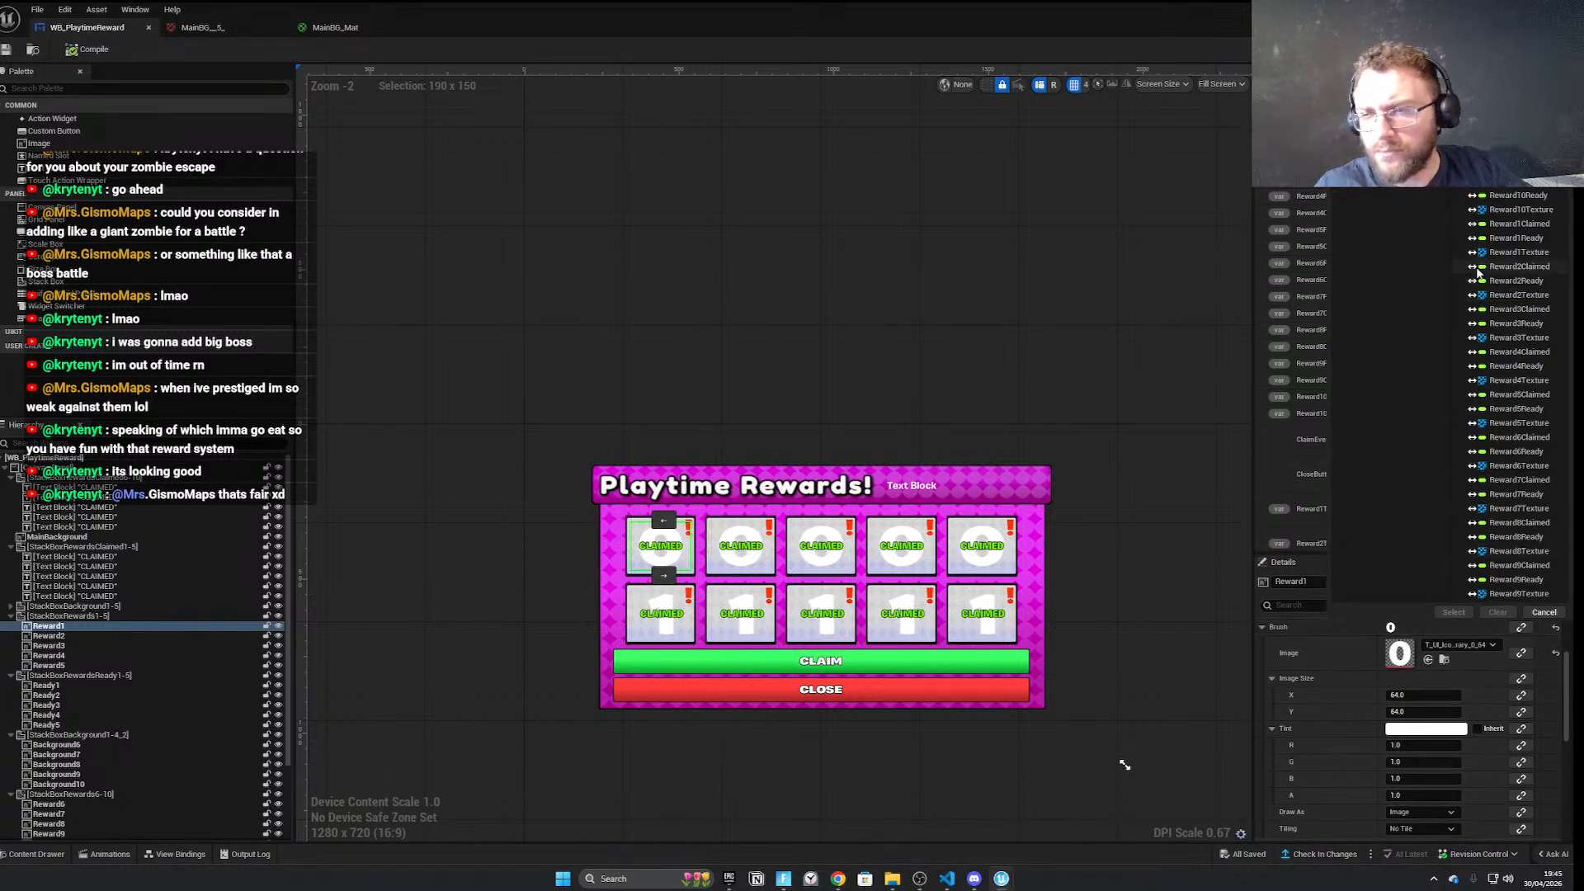
left_click(1519, 252)
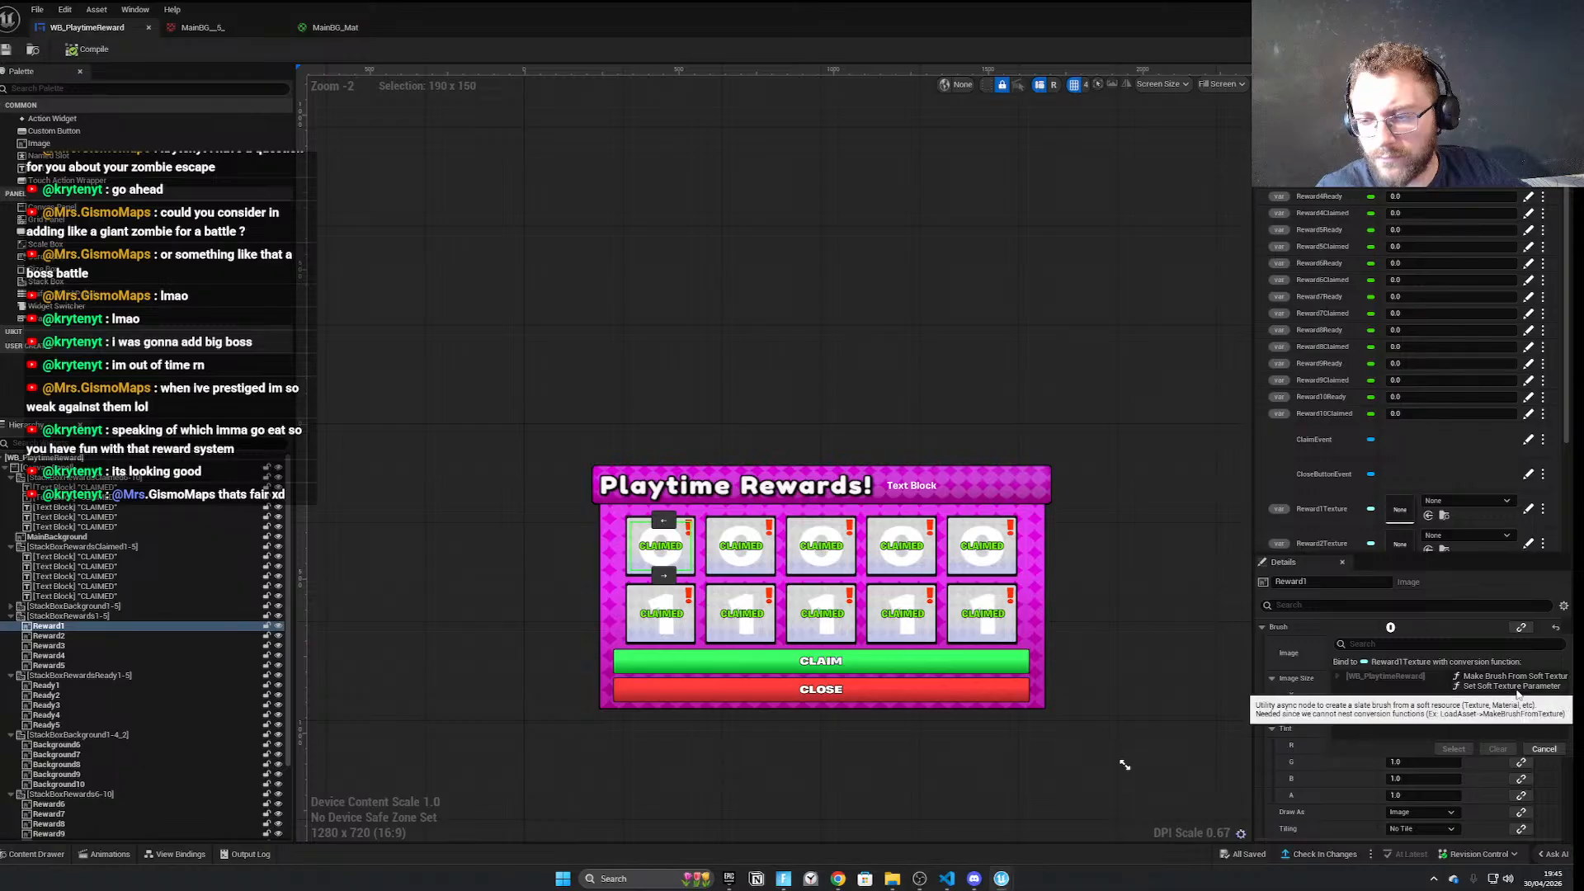
left_click(1497, 677)
left_click(1454, 748)
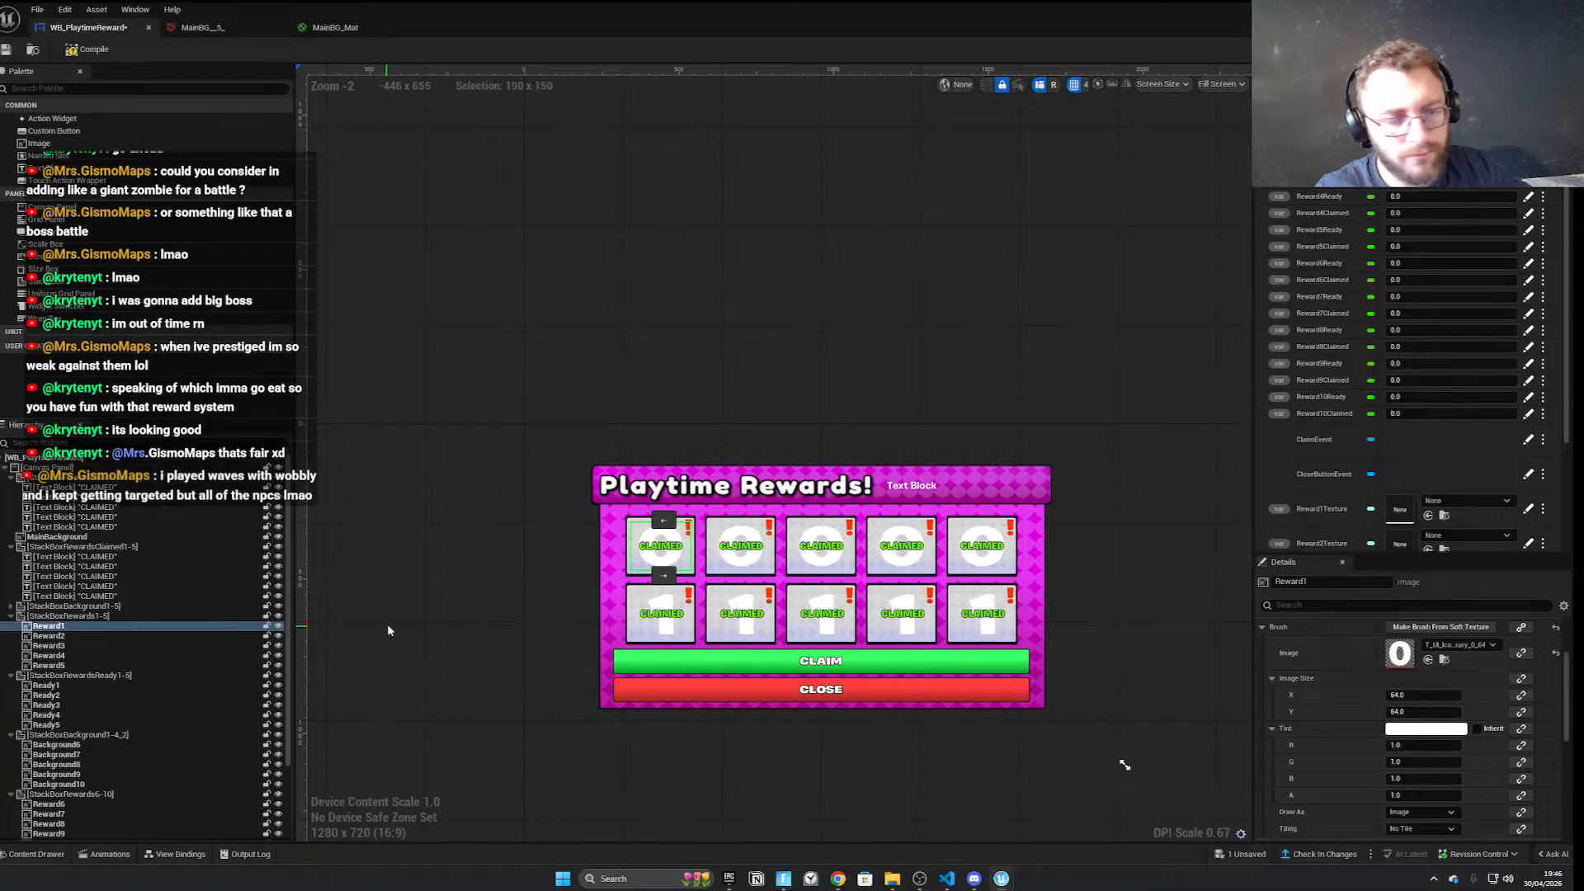
Bind the Reward2 image's Brush to Reward2Texture using the Make Brush From Soft Texture conversion
left_click(48, 635)
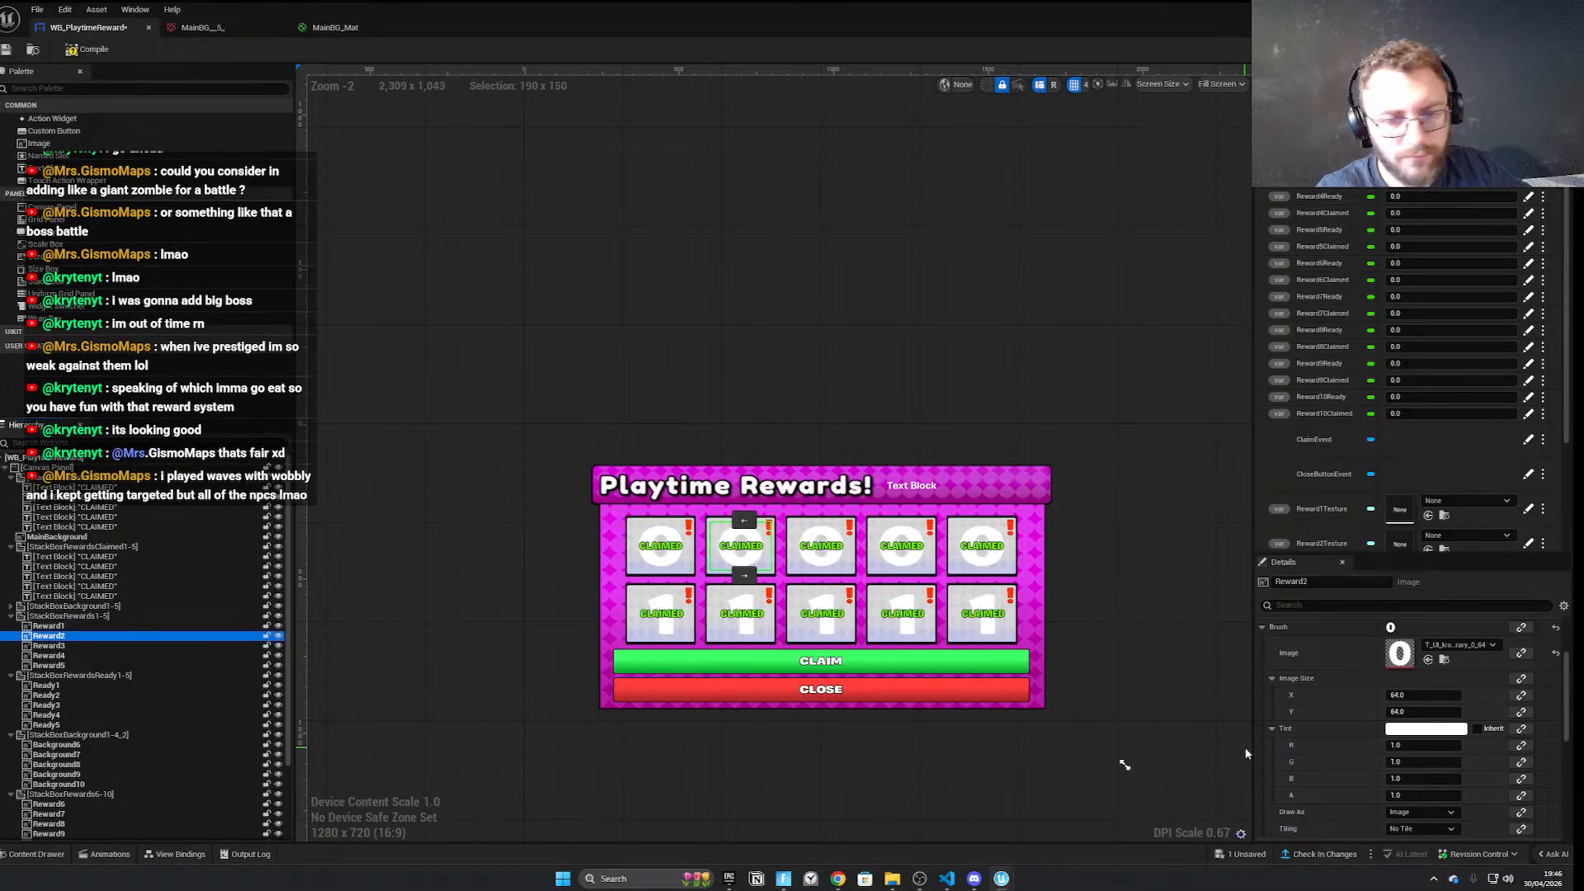
left_click(1519, 654)
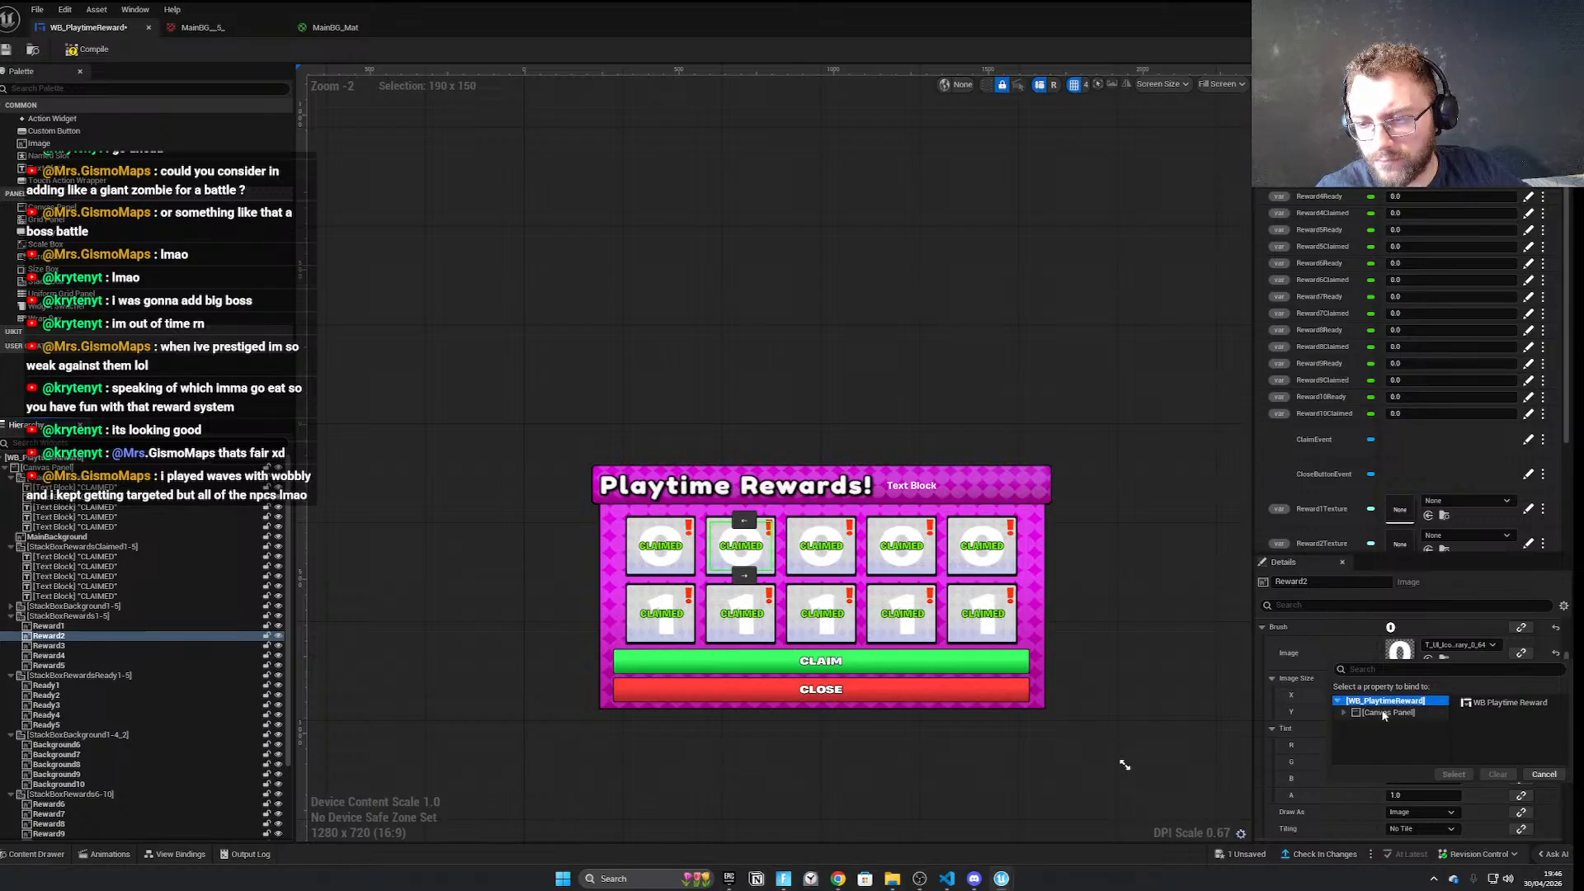
left_click(1375, 712)
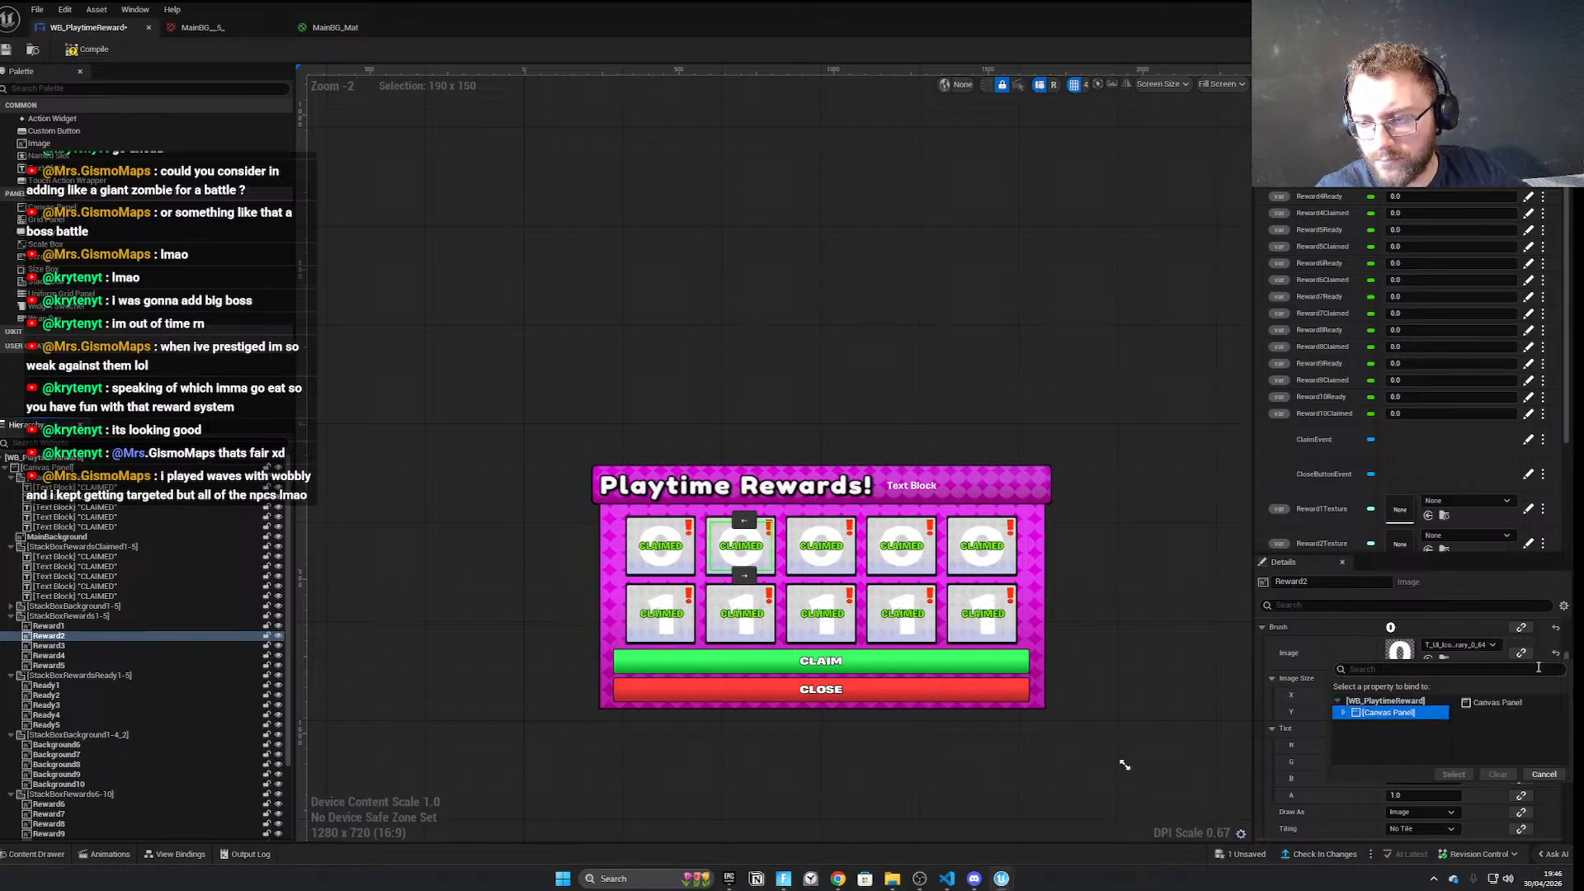
left_click(1523, 628)
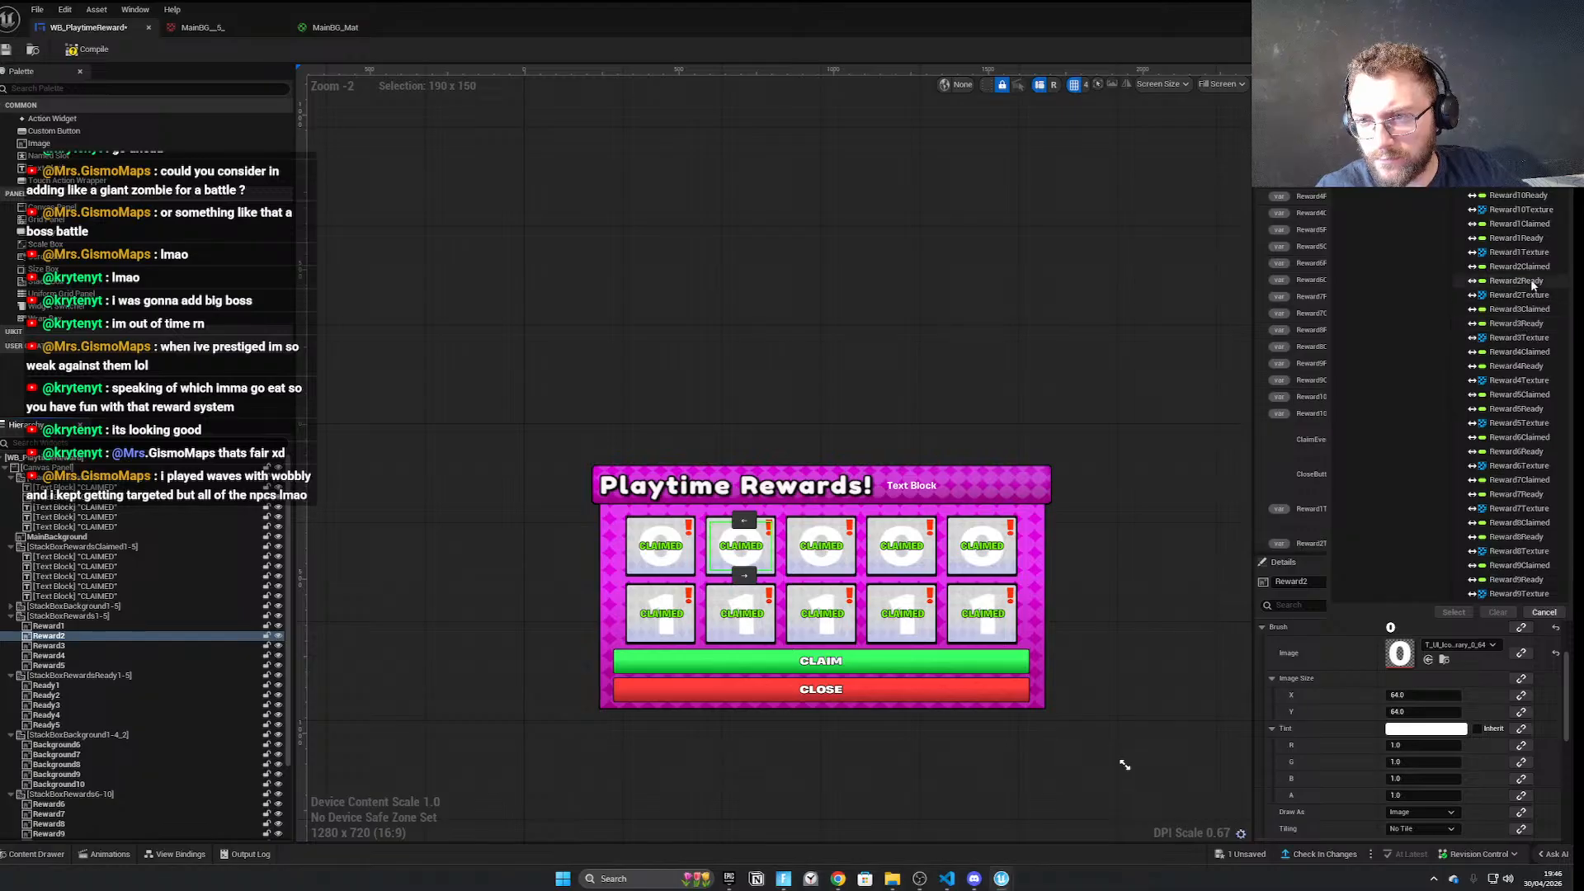
left_click(1519, 294)
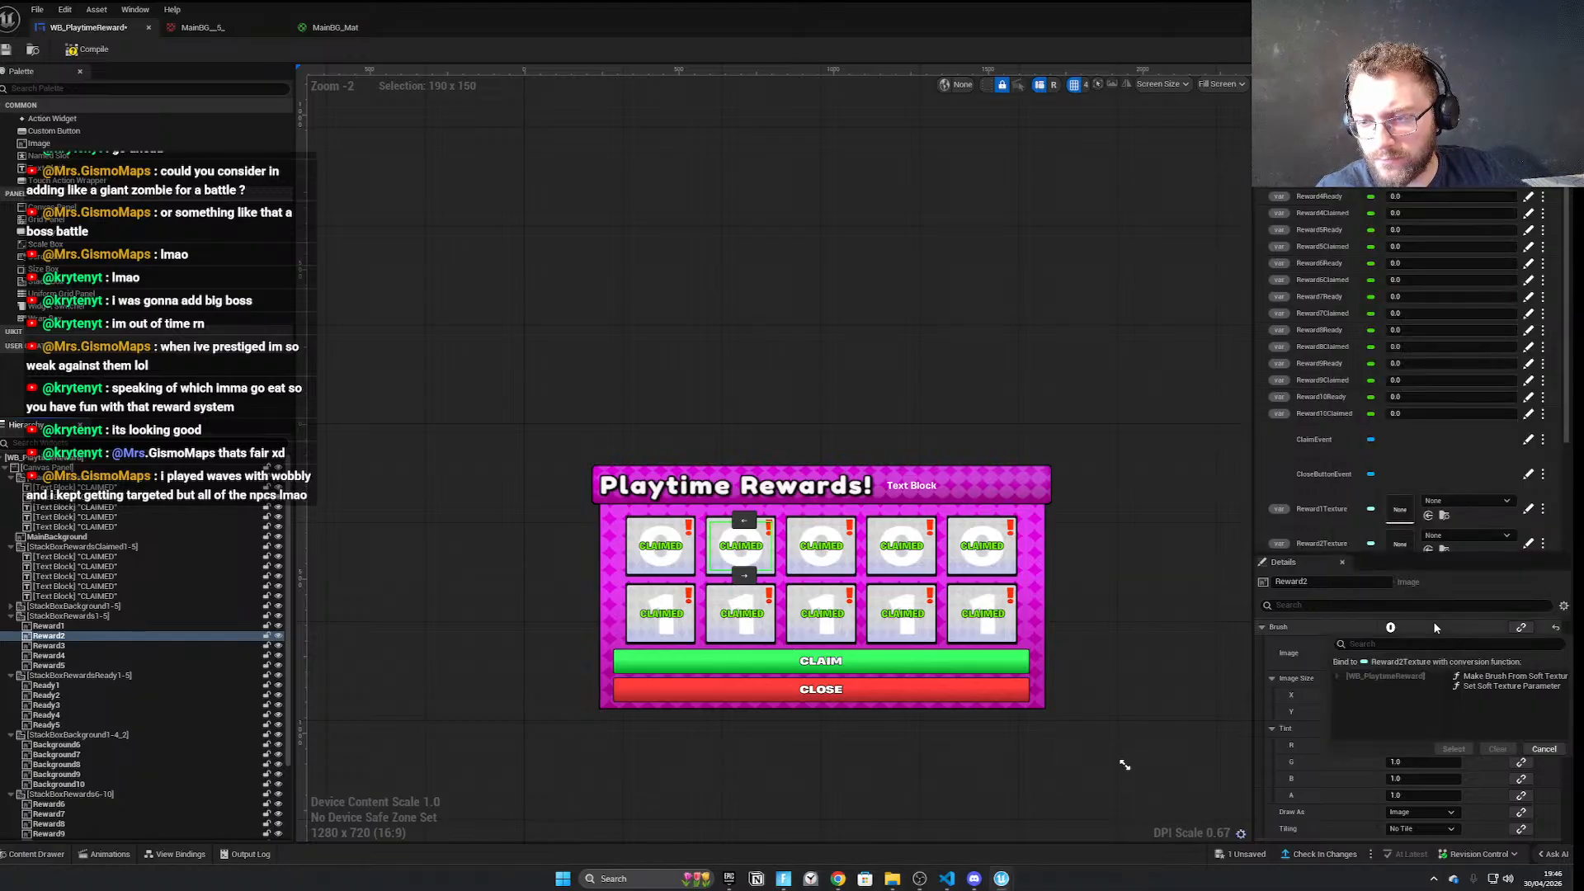
left_click(1484, 679)
left_click(1454, 749)
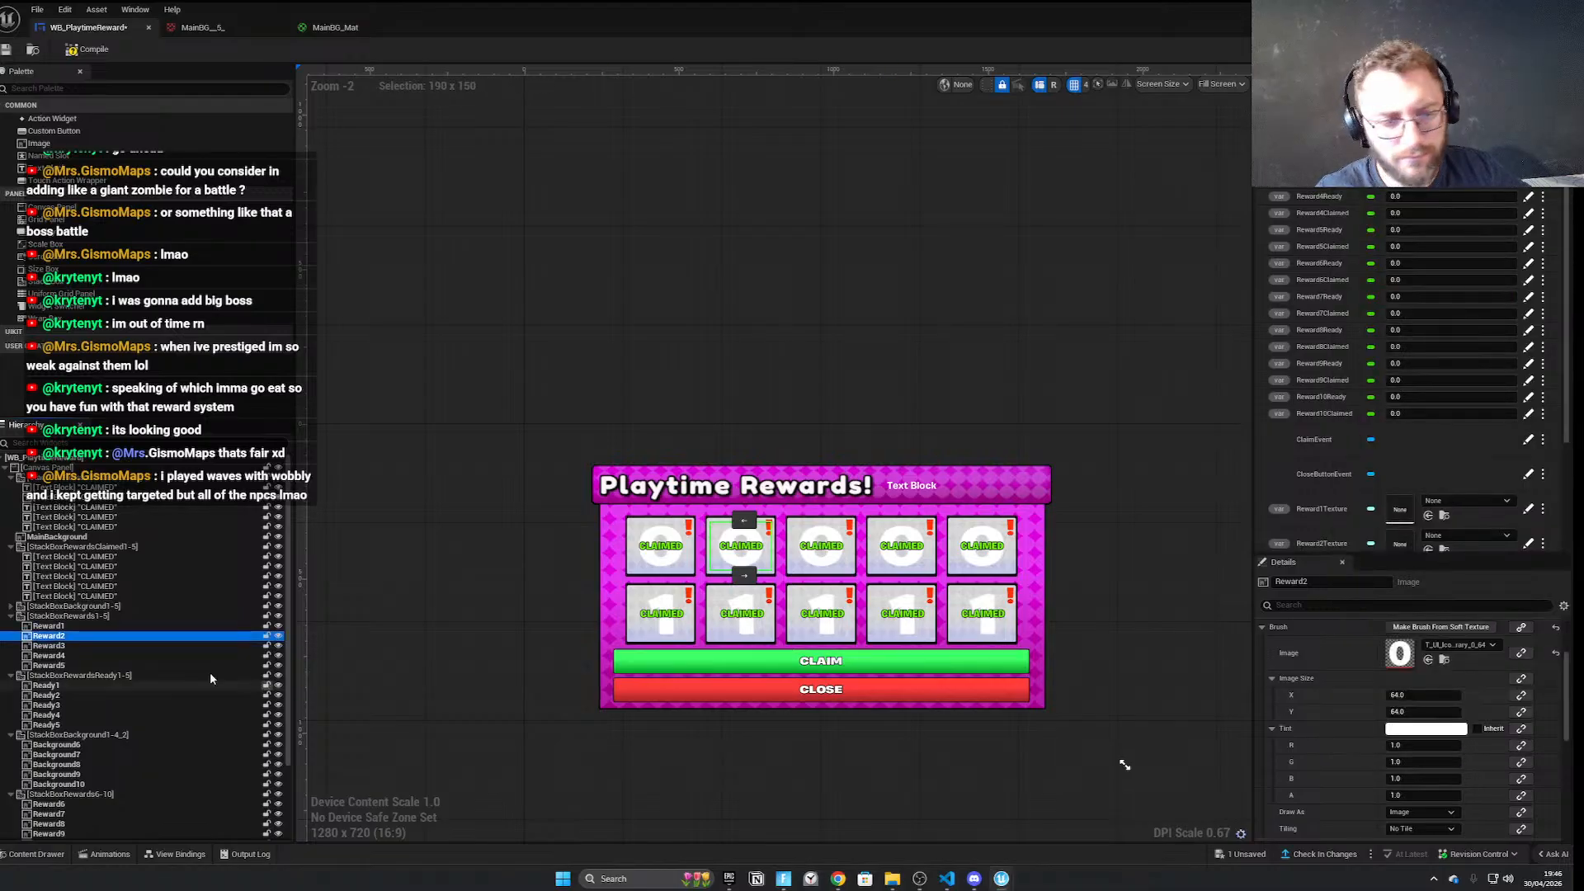
Bind the Reward3 image's Brush to Reward3Texture using the Make Brush From Soft Texture conversion
left_click(49, 645)
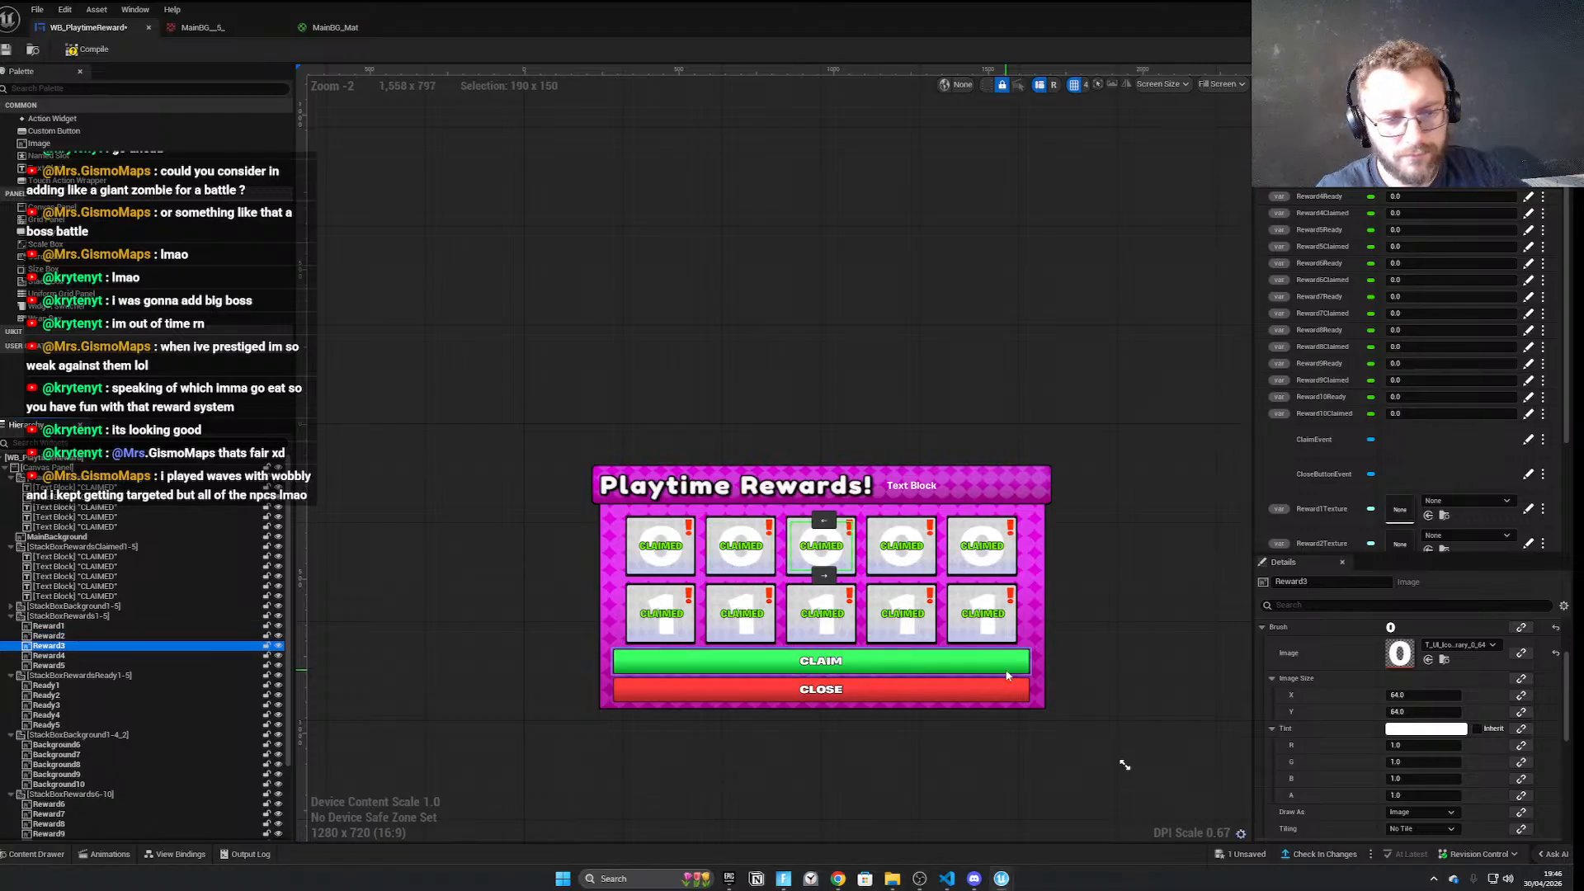
left_click(1521, 653)
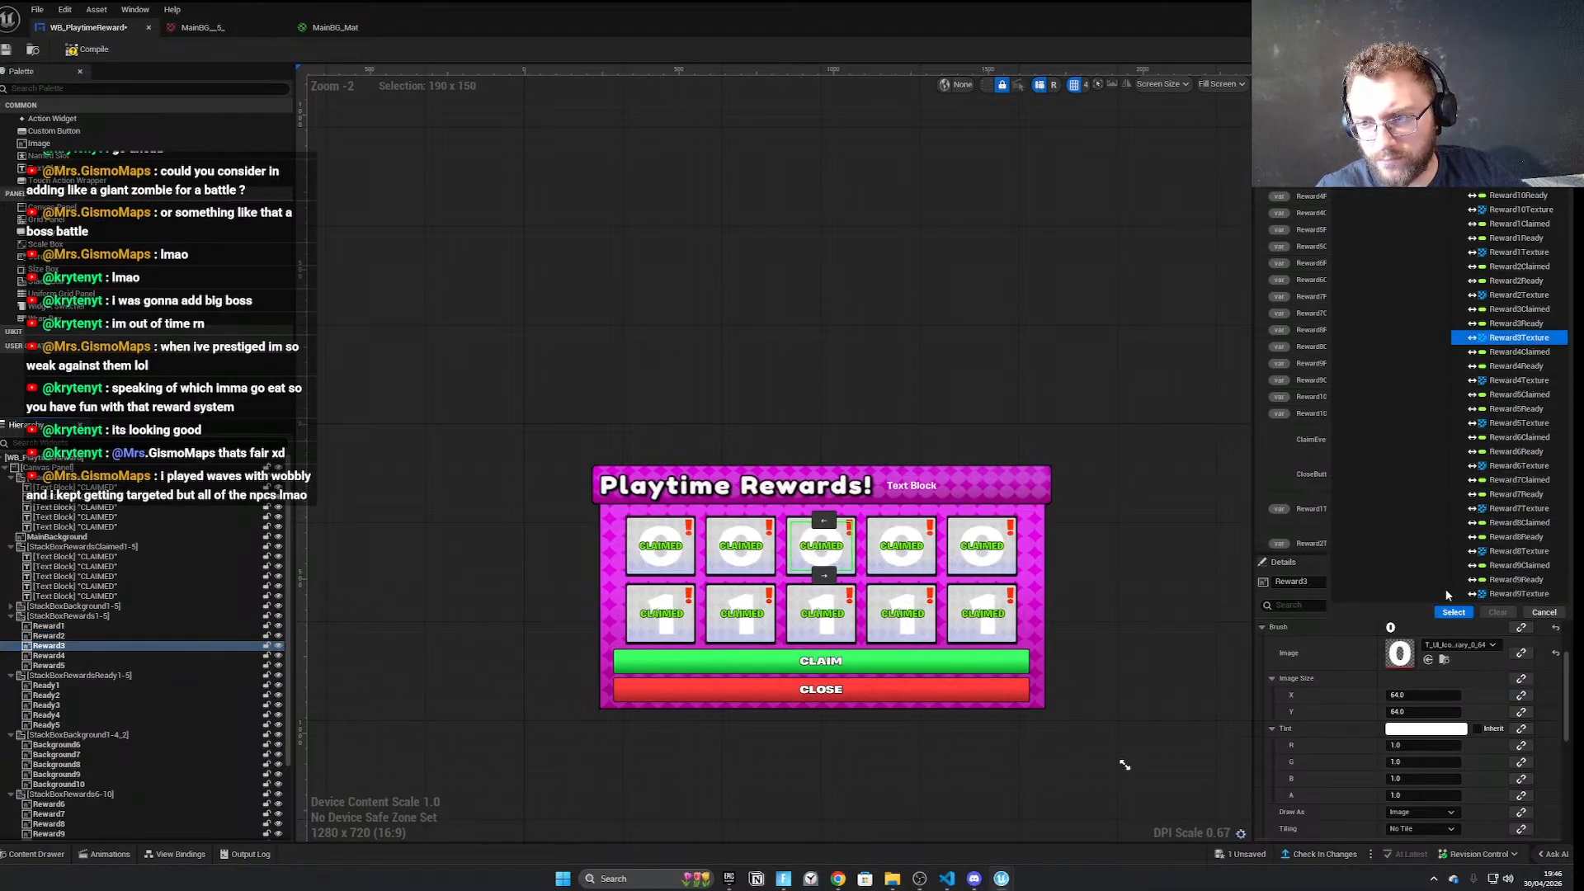
left_click(1518, 337)
left_click(1495, 676)
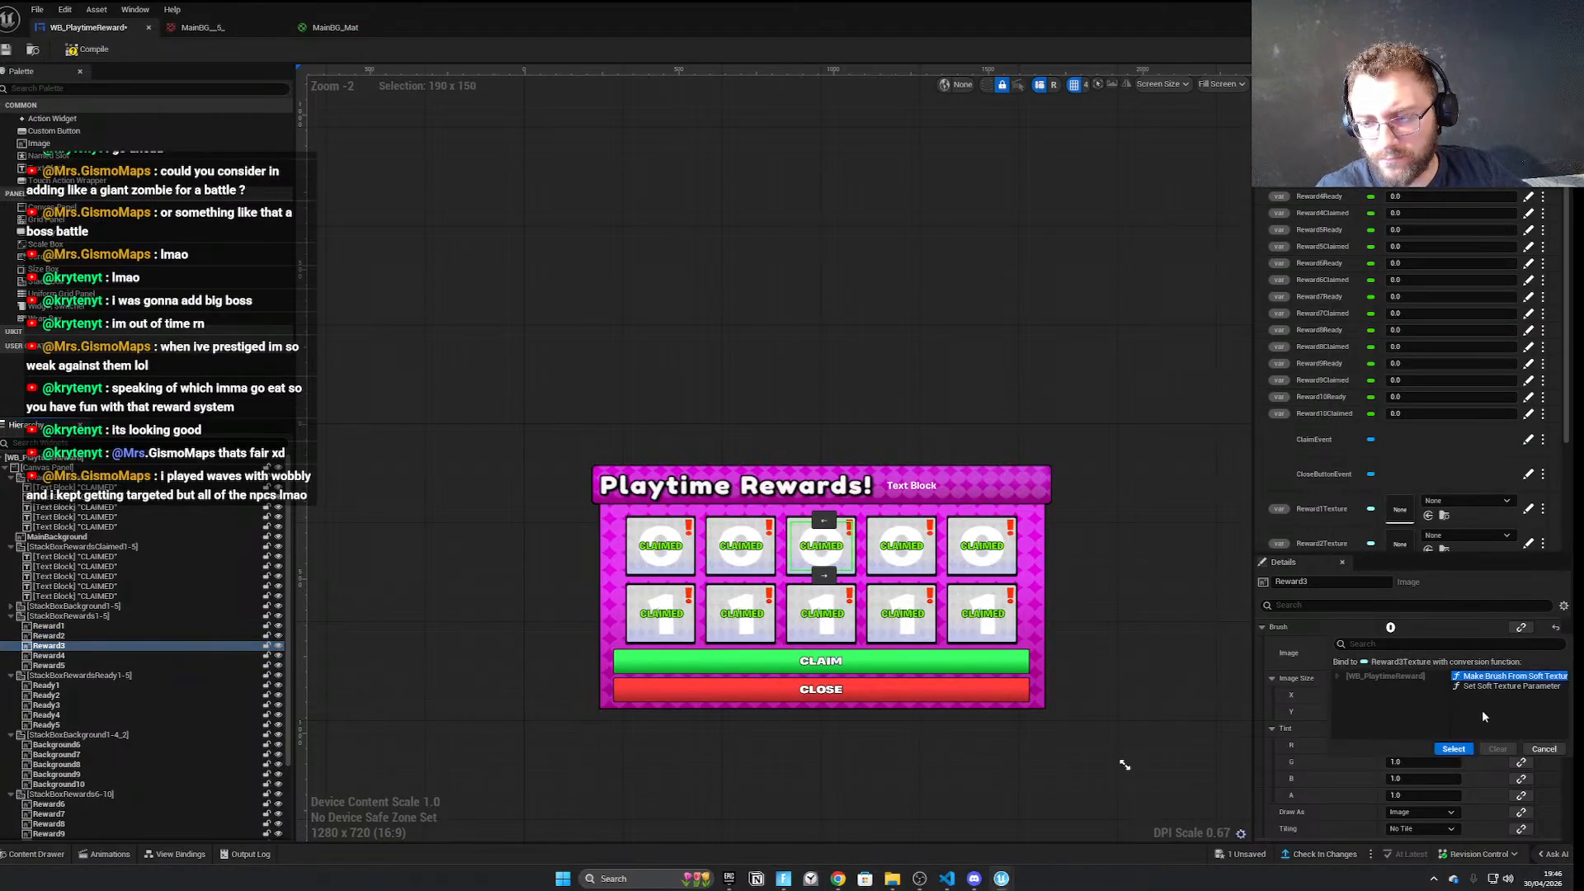
left_click(1454, 750)
Bind the Reward4 image's Brush to Reward4Texture using the Make Brush From Soft Texture conversion
left_click(50, 655)
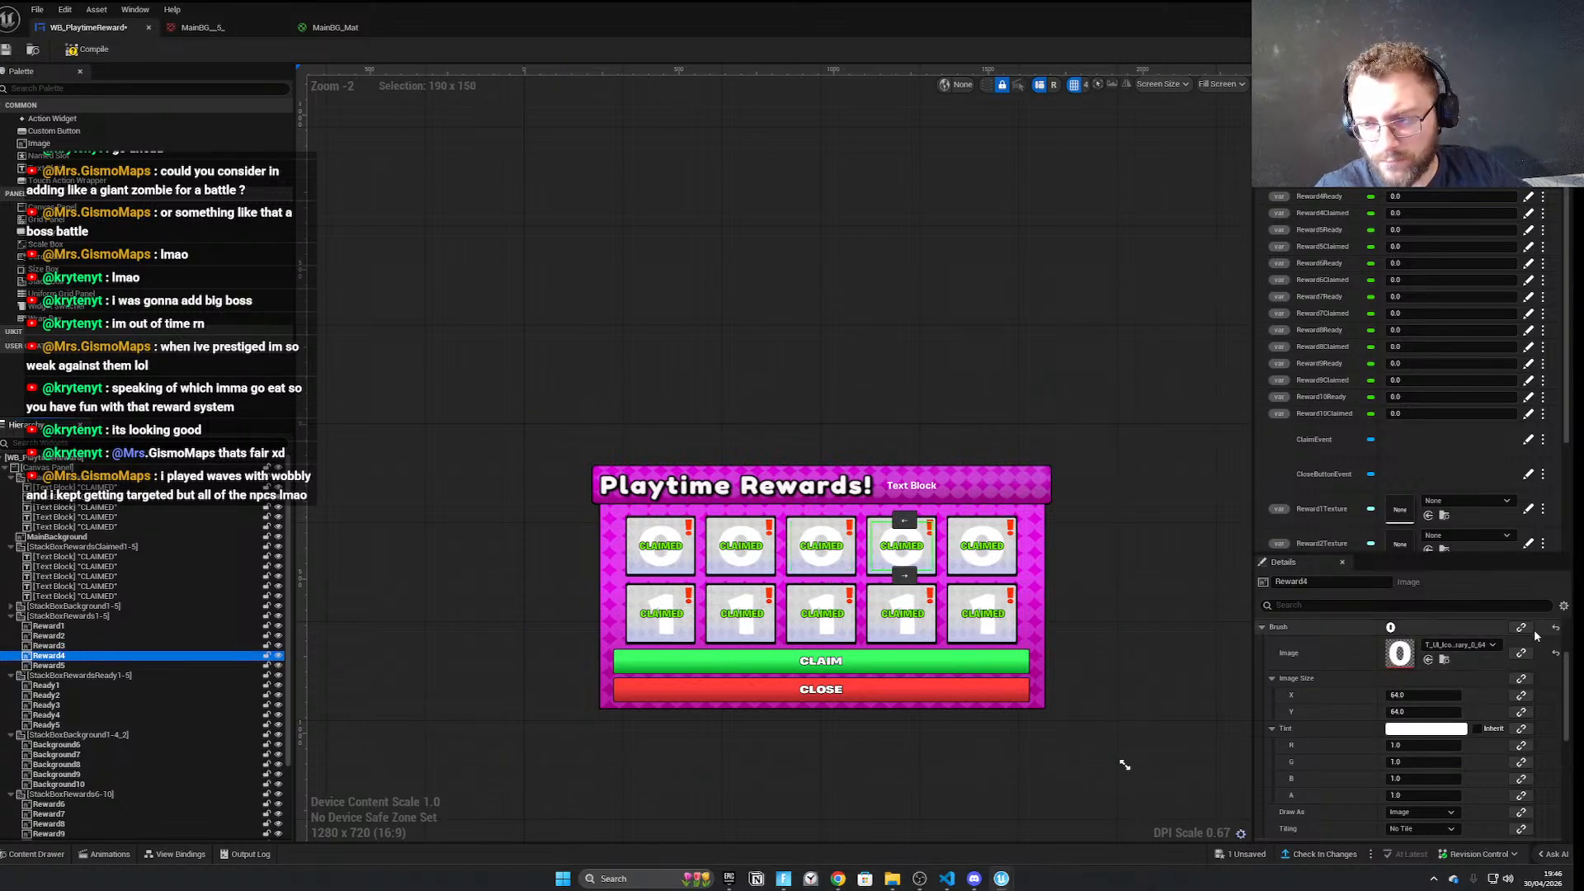
left_click(1522, 653)
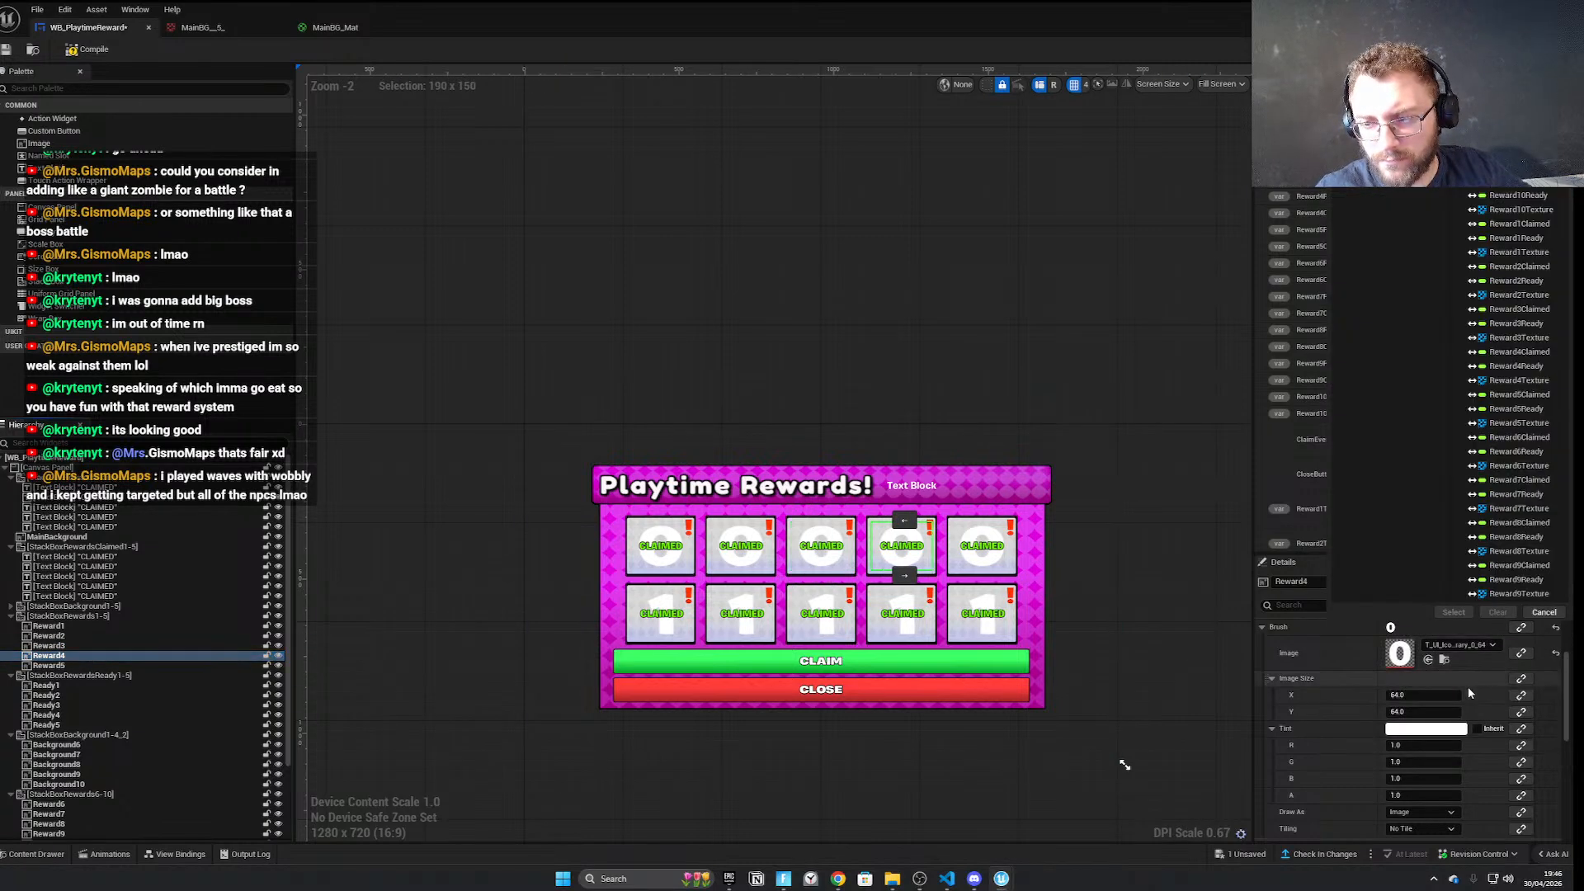
left_click(1518, 380)
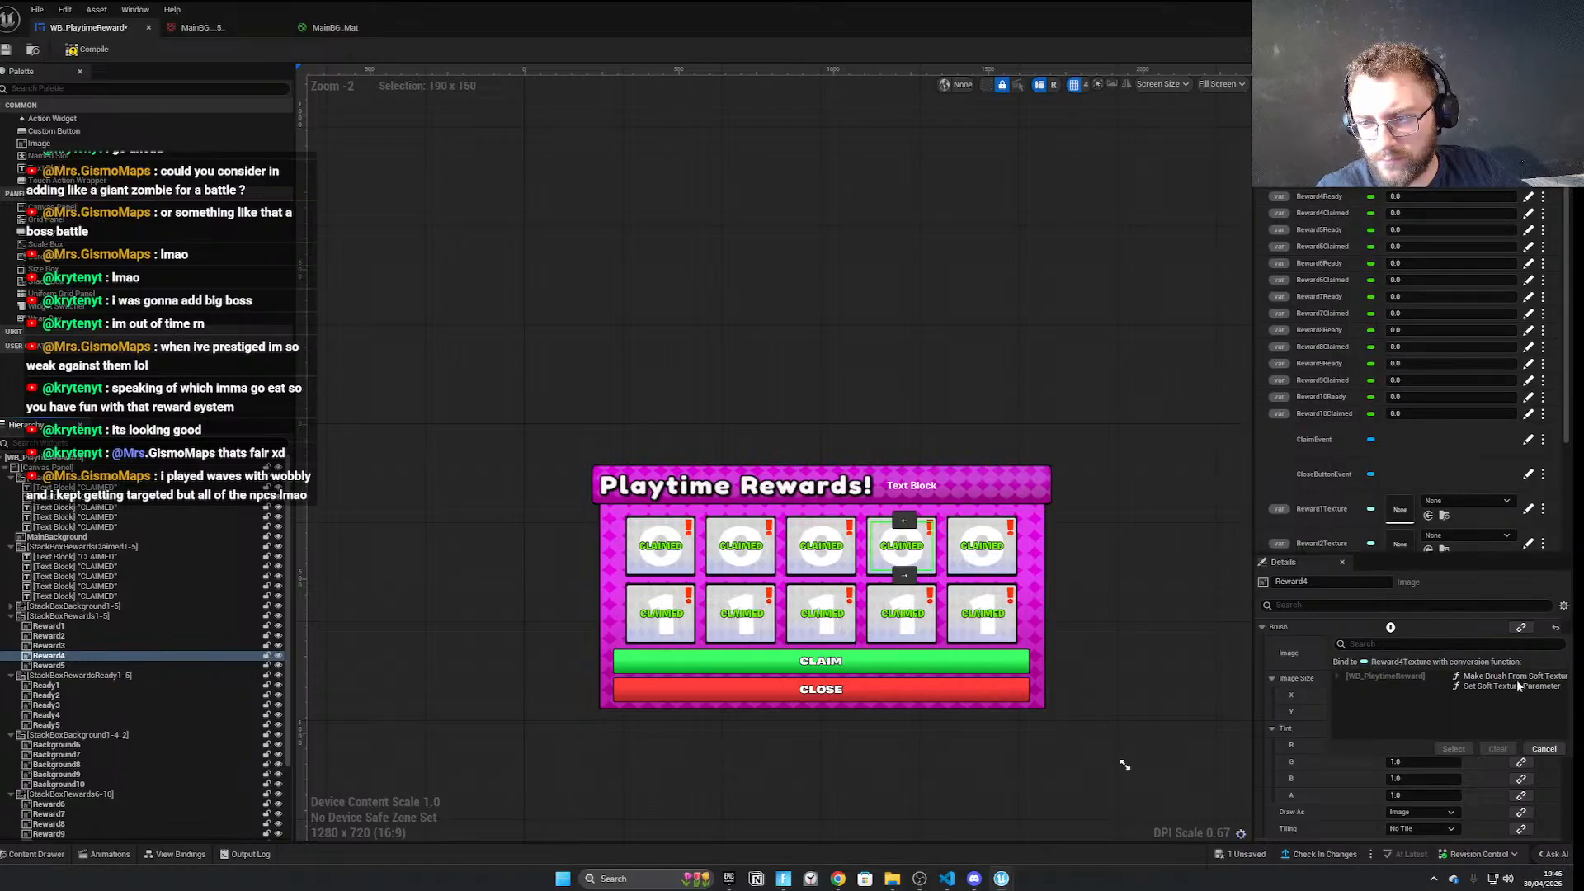
left_click(1470, 748)
Bind the Reward5 image's Brush to Reward5Texture using the Make Brush From Soft Texture conversion
left_click(49, 665)
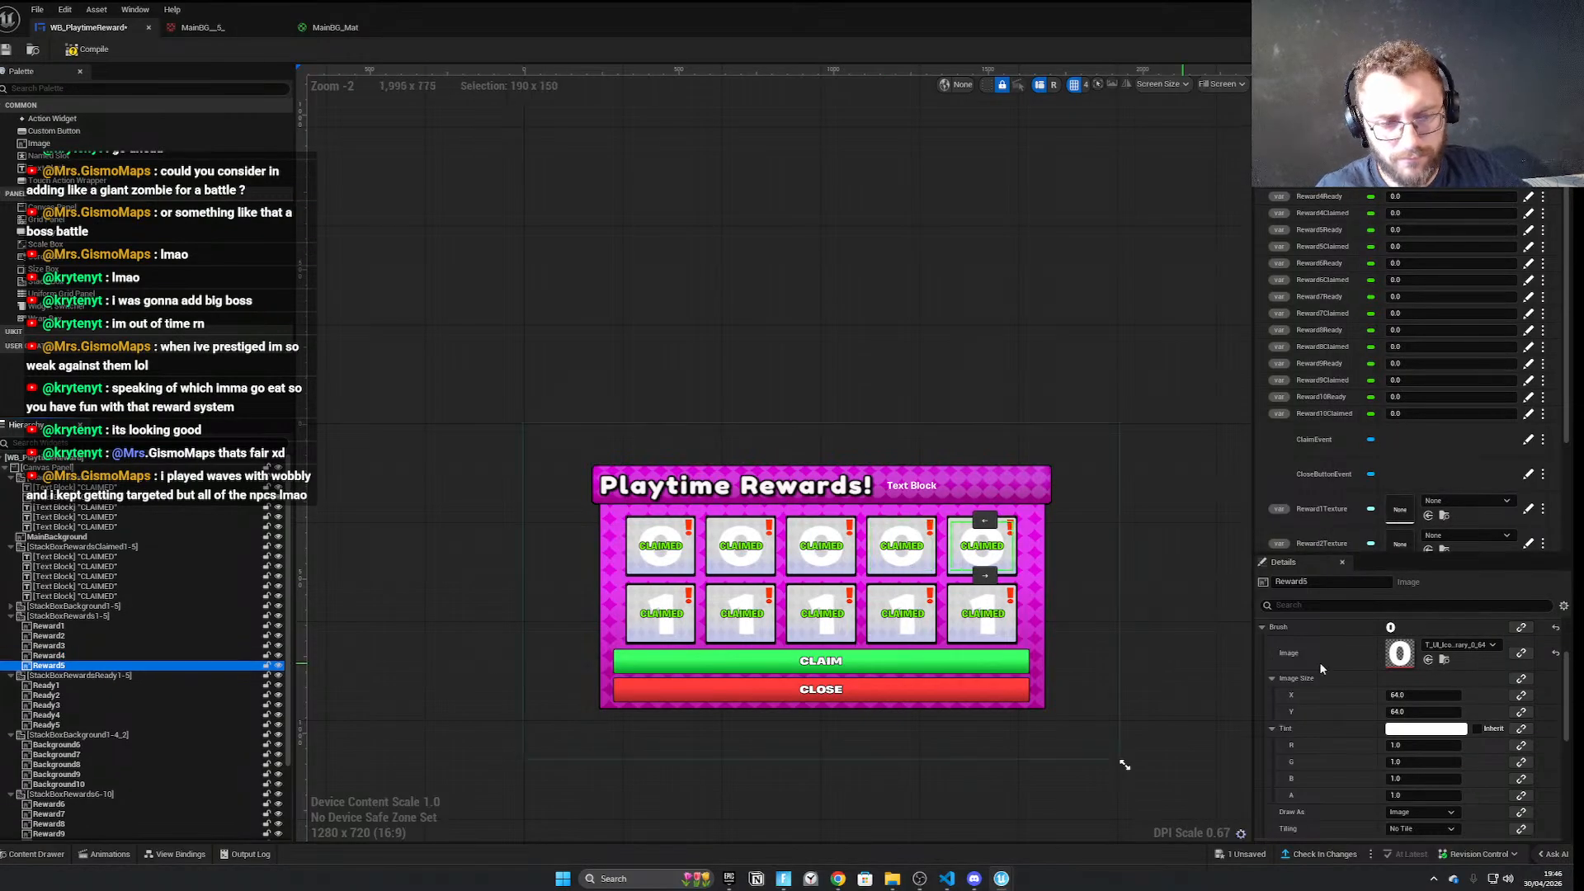
left_click(1518, 628)
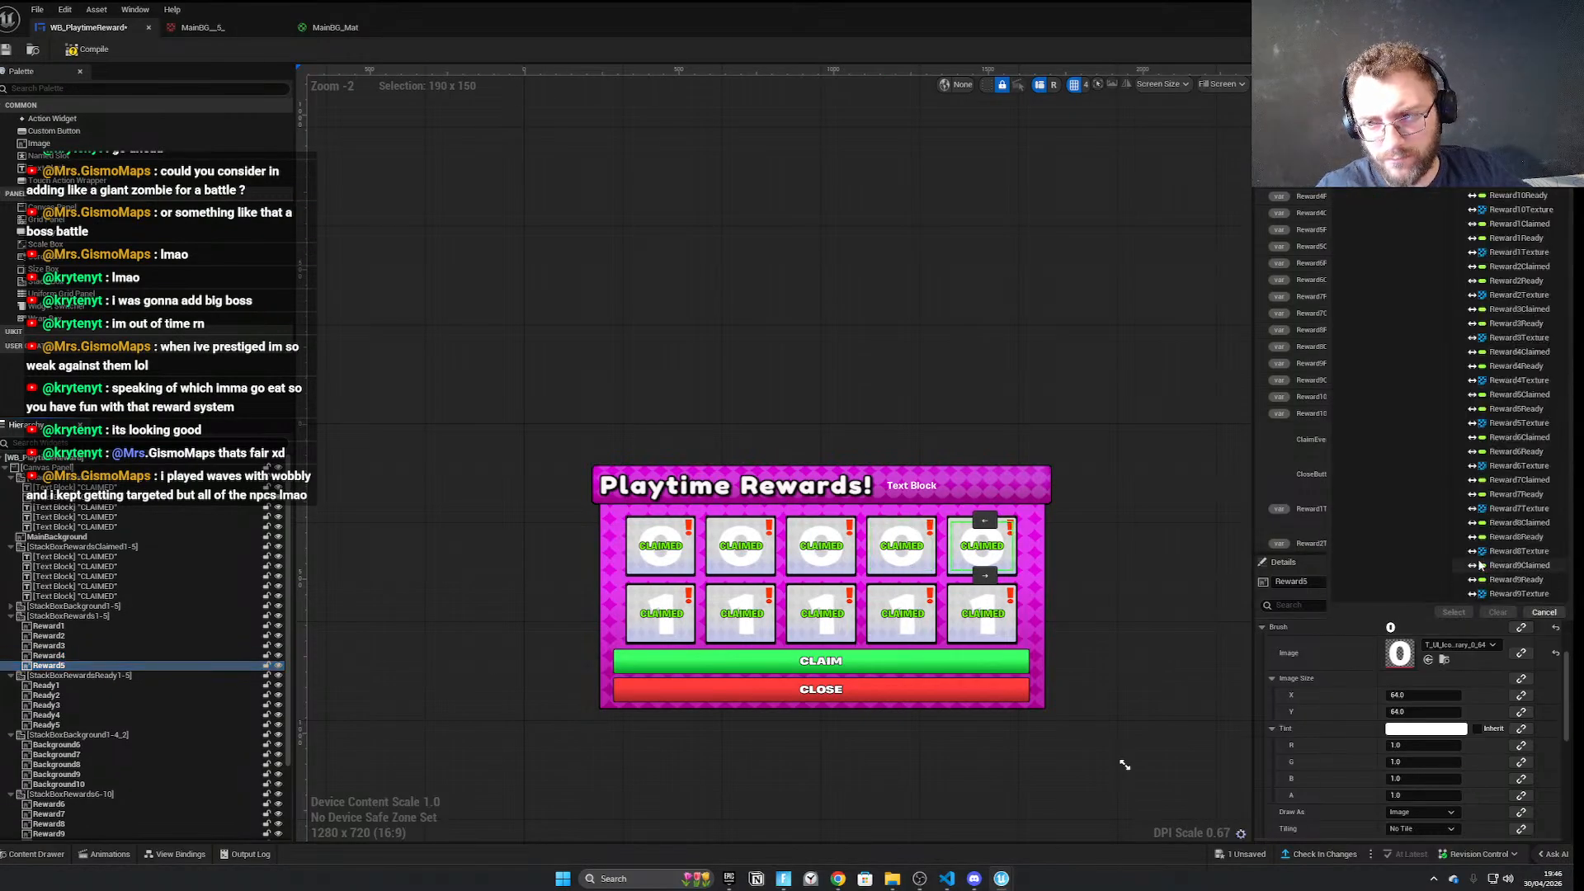
left_click(1520, 424)
left_click(1457, 613)
left_click(1502, 677)
left_click(1454, 749)
left_click(153, 665)
Try binding the Ready1 image's Brush to Reward6Texture with Make Brush From Soft Texture, and remove that binding
left_click(124, 686)
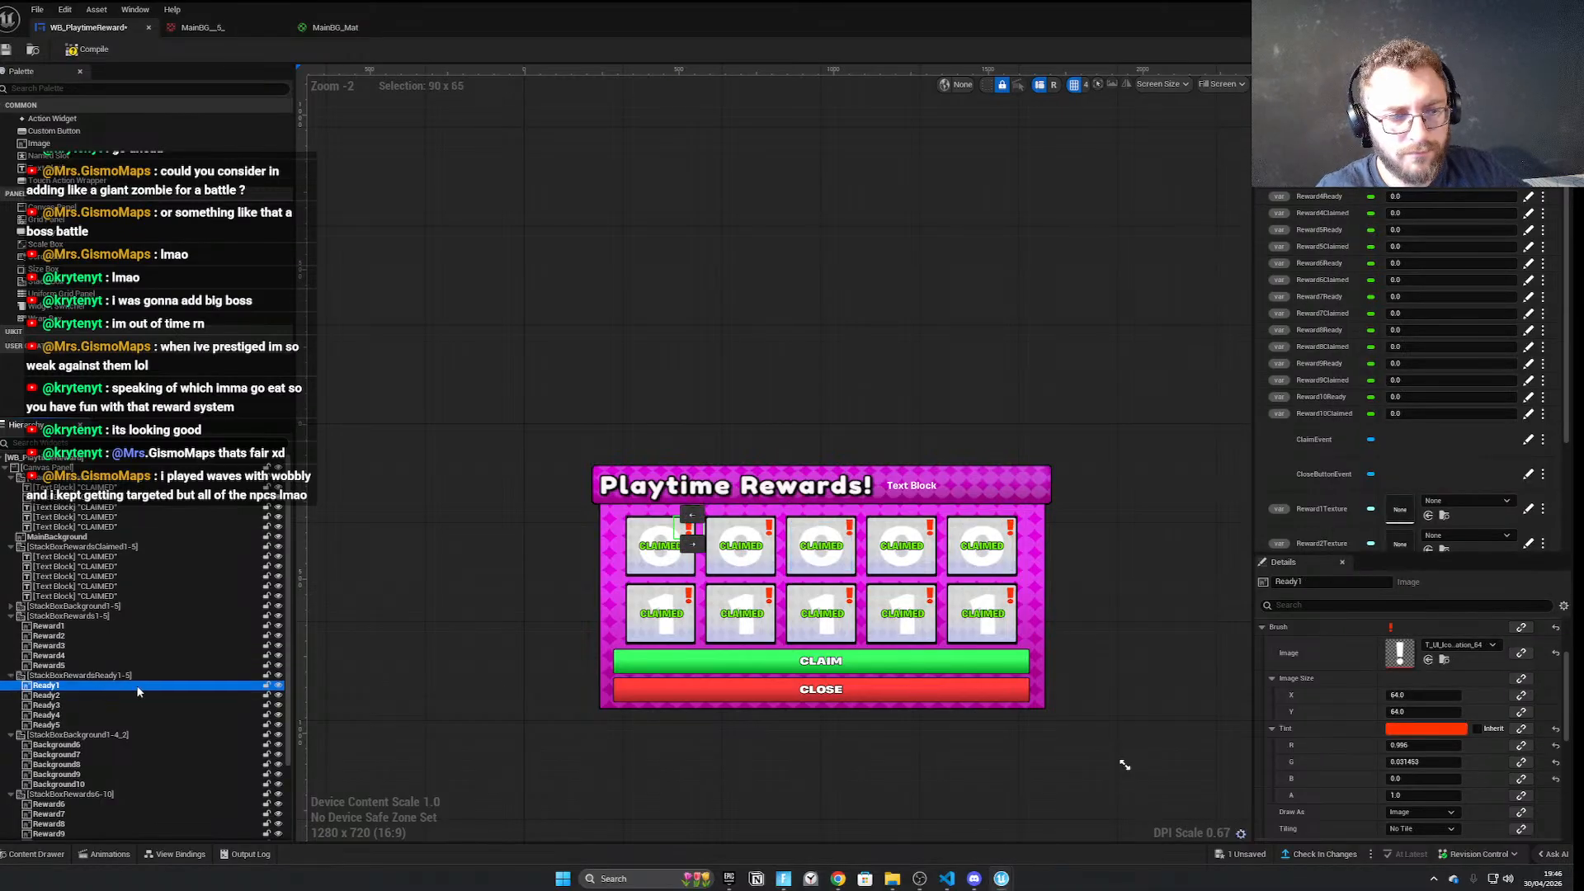
left_click(1498, 629)
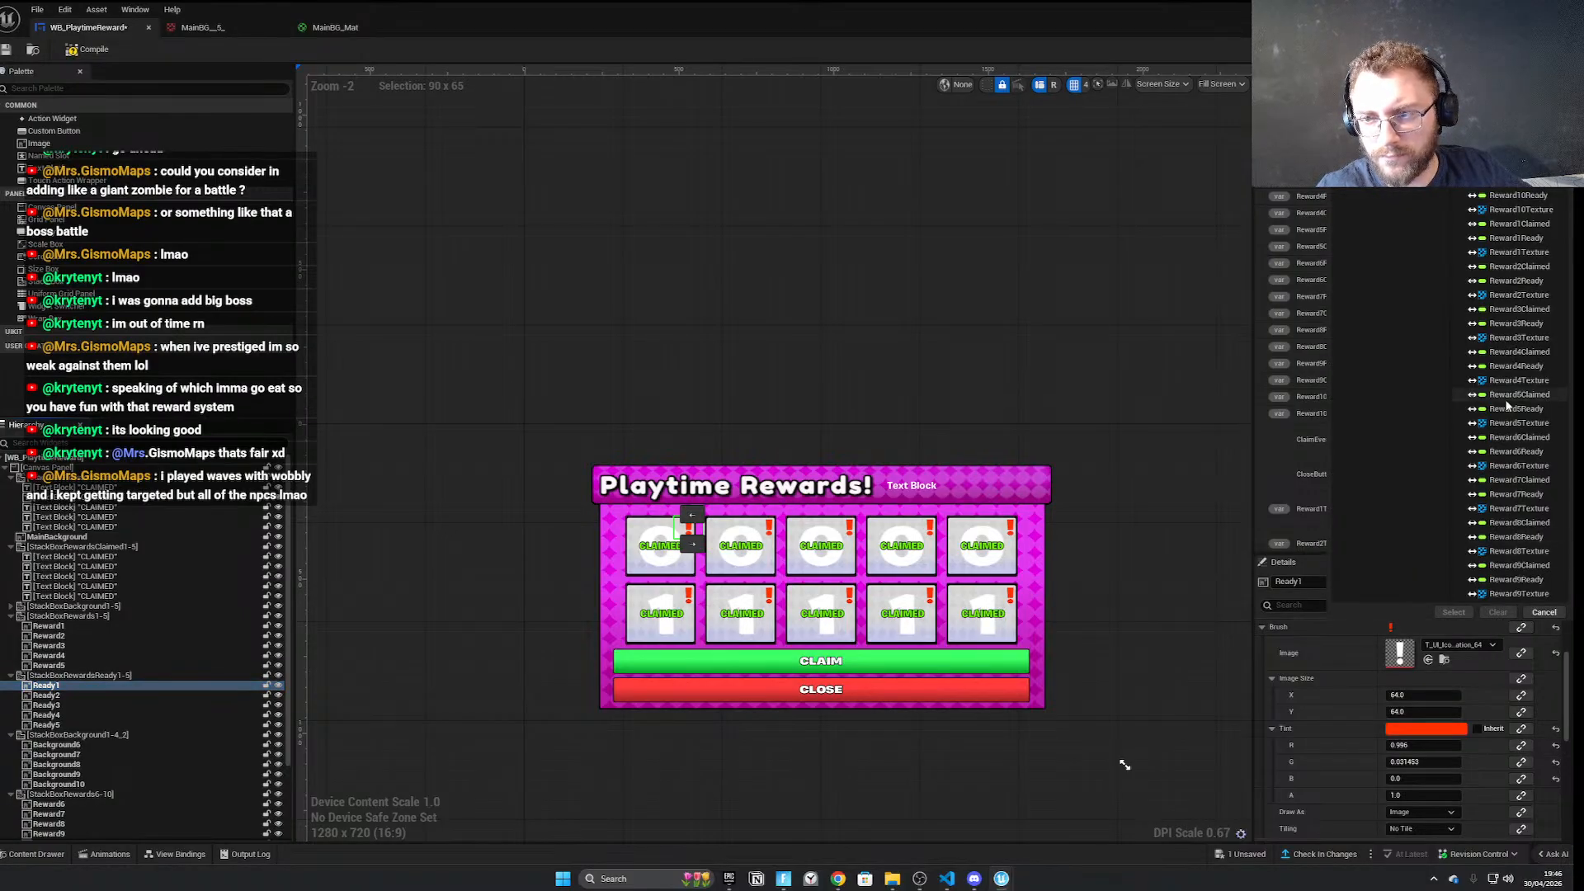
left_click(1520, 465)
left_click(1454, 612)
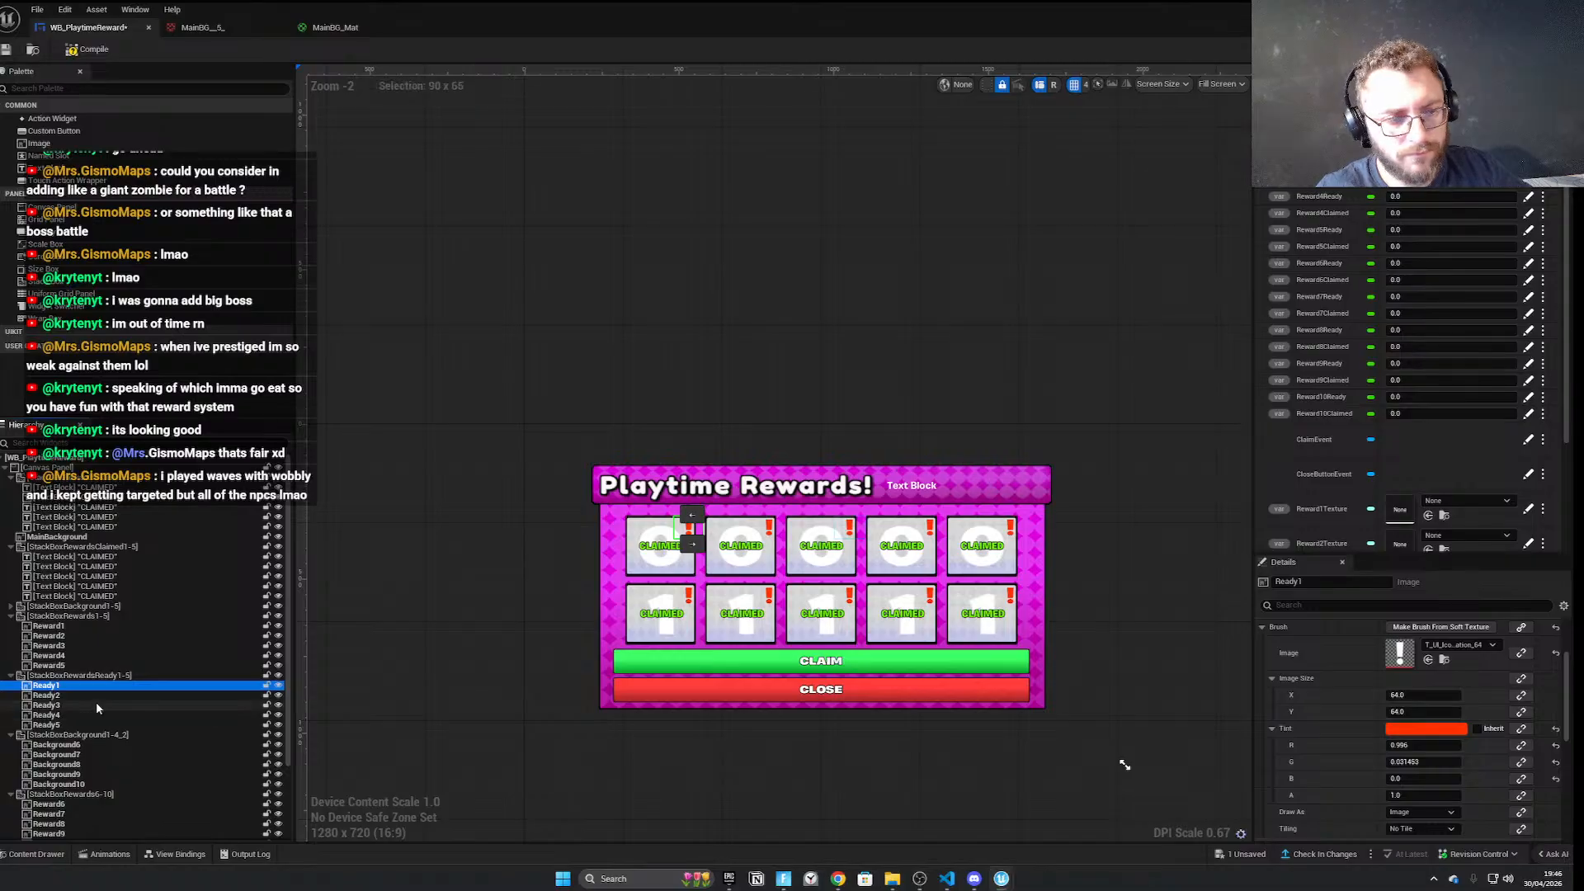
left_click(1521, 628)
left_click(1502, 657)
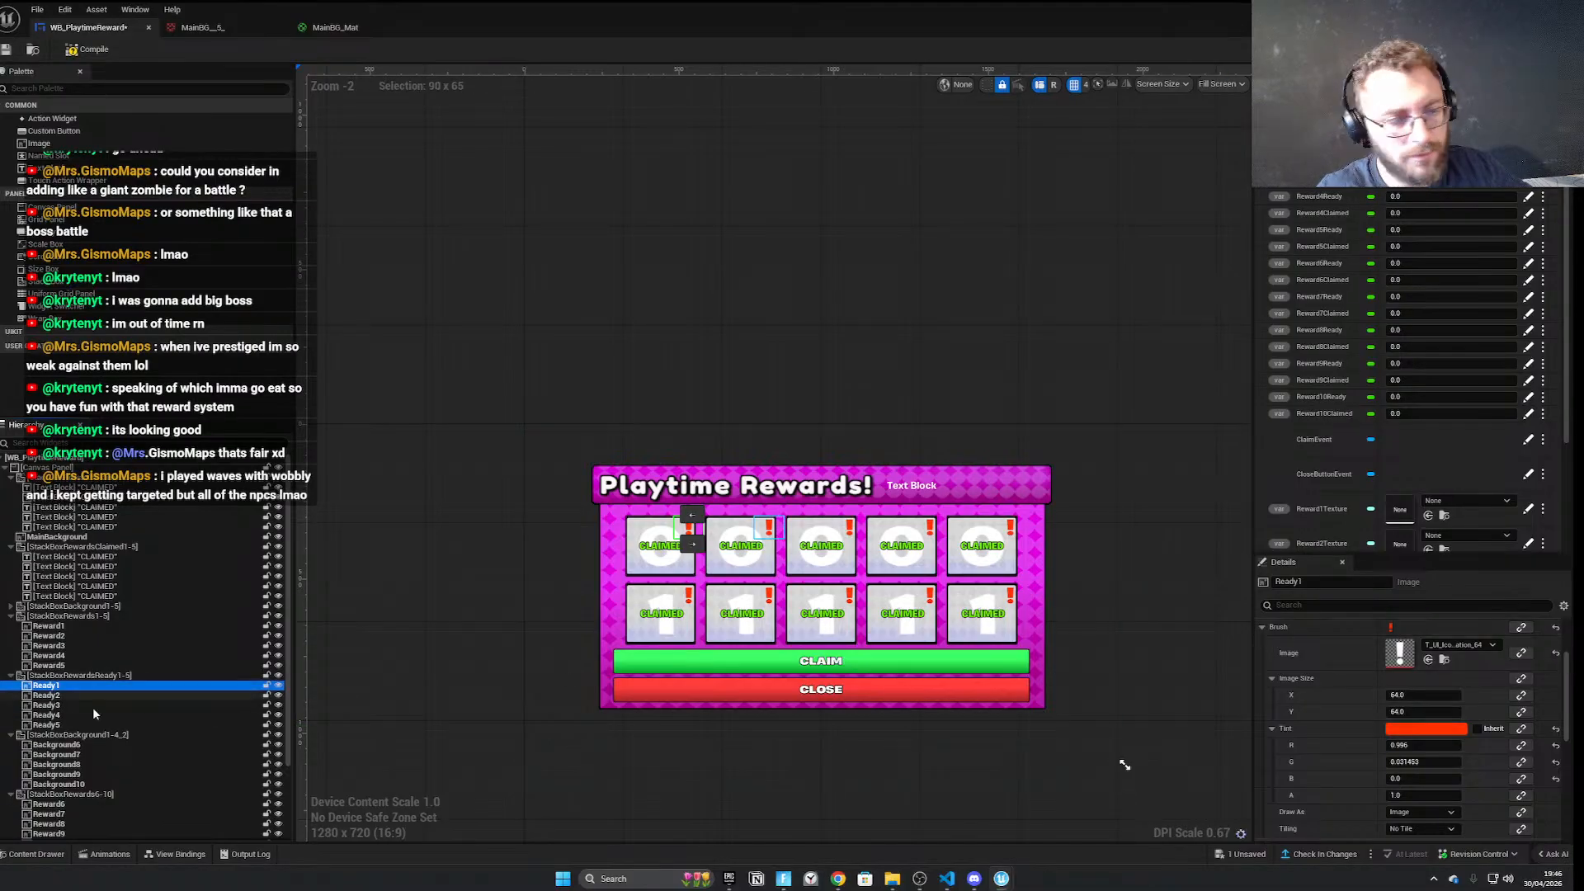
Check the Brush bindings of Reward1 through Reward5, and bind the Reward6 image's Brush to Reward6Texture with Make Brush From Soft Texture
left_click(70, 626)
left_click(70, 636)
left_click(70, 646)
left_click(70, 656)
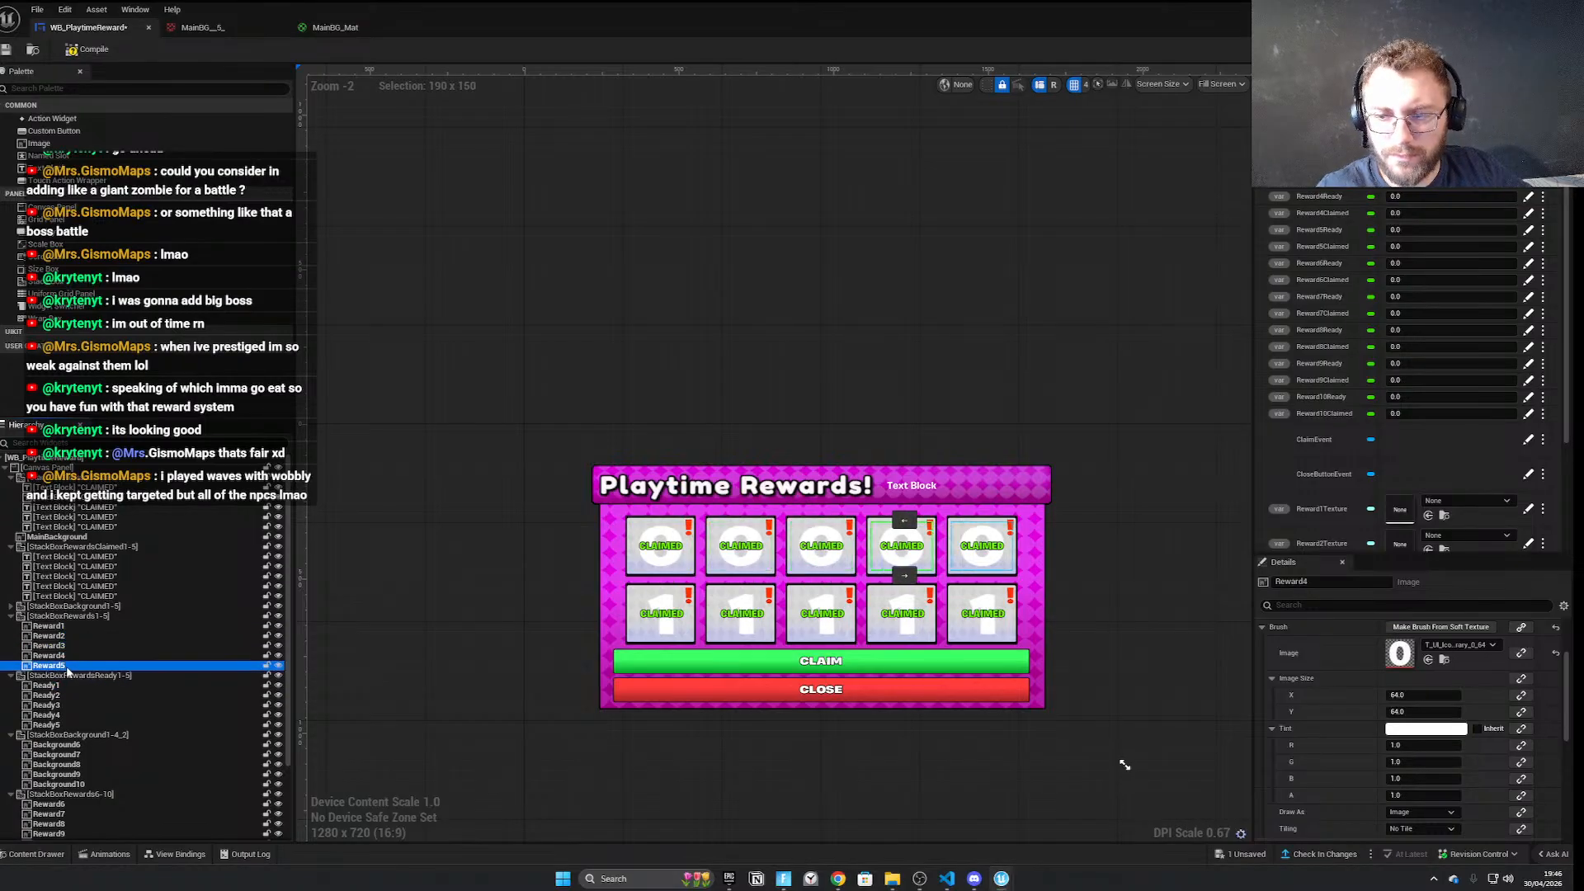
left_click(70, 666)
scroll(50, 693, "down", 3)
left_click(47, 708)
left_click(1521, 628)
left_click(1502, 657)
left_click(1523, 628)
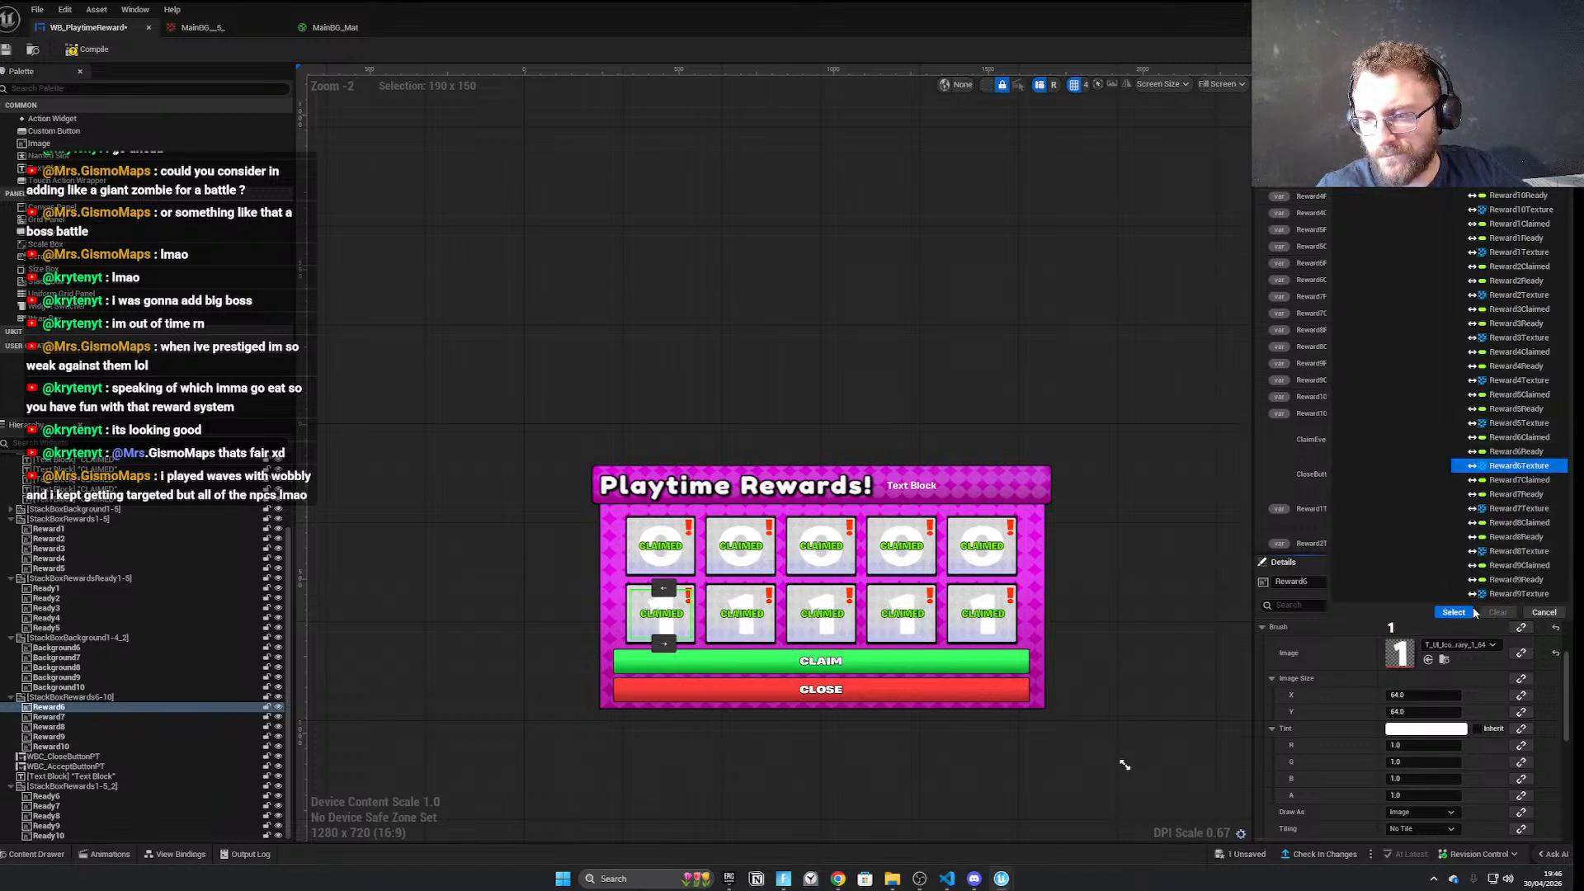
left_click(1520, 466)
left_click(1511, 676)
left_click(1466, 747)
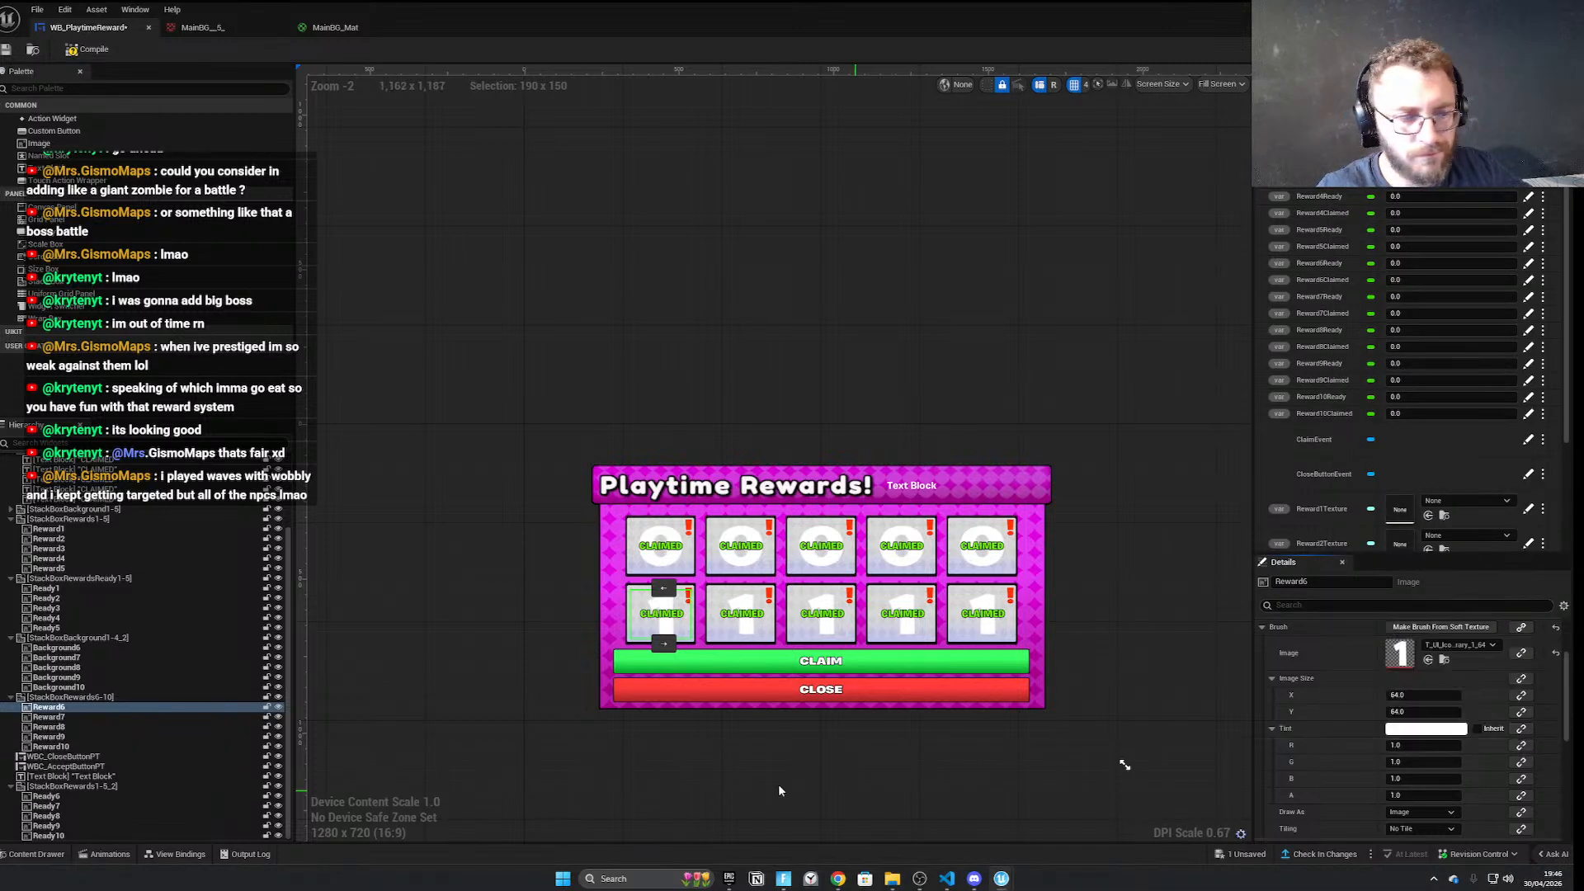
Bind the Reward7 image's Brush to Reward7Texture using the Make Brush From Soft Texture conversion
left_click(47, 717)
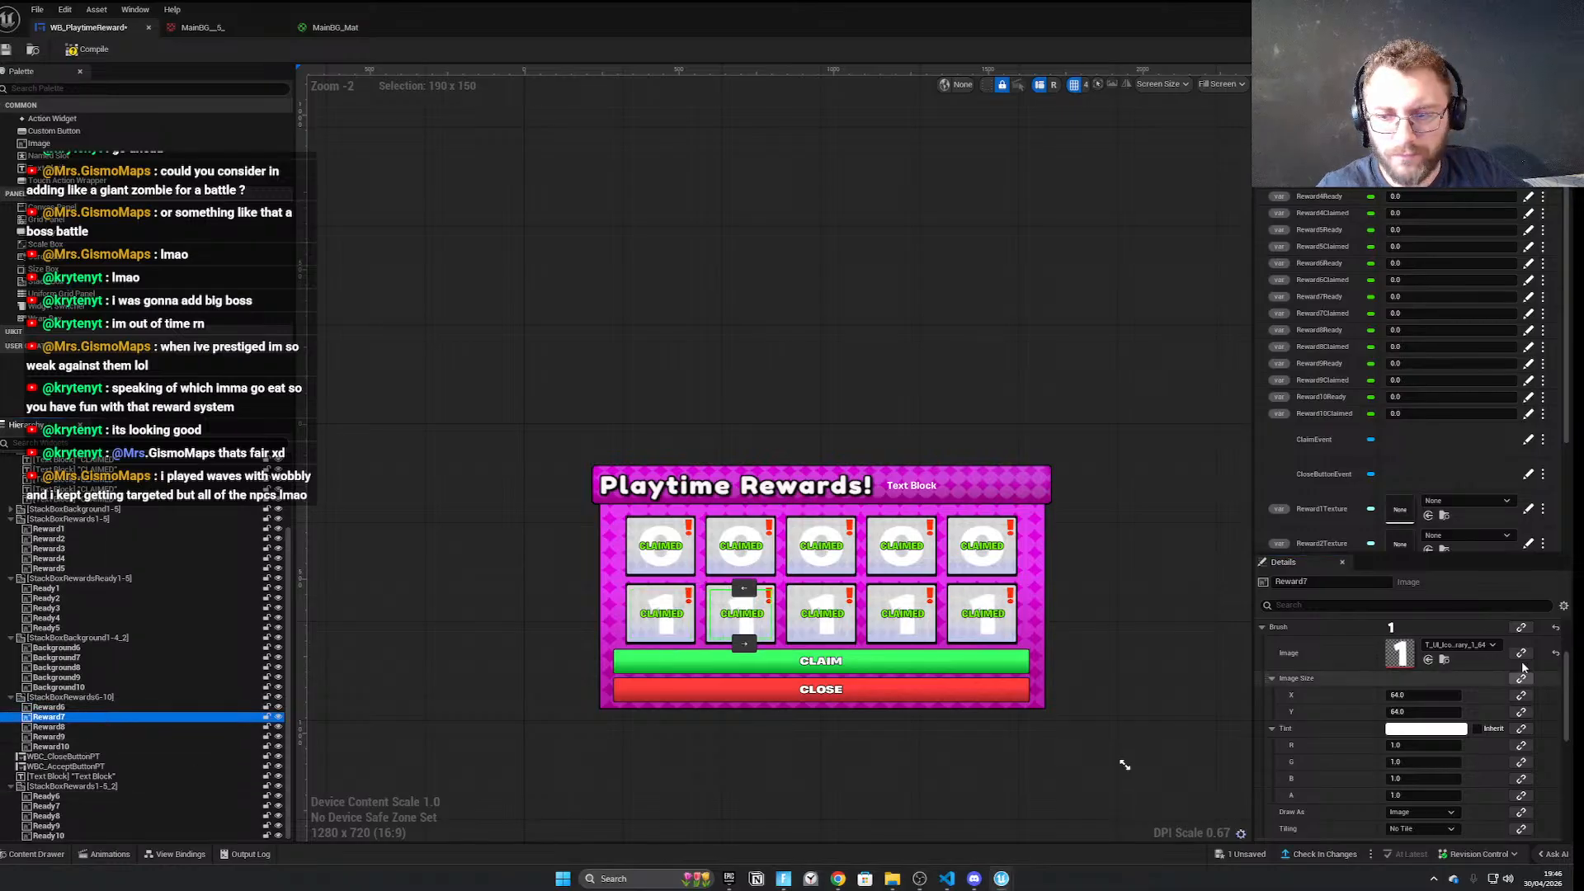
left_click(1523, 628)
left_click(1519, 509)
left_click(1489, 677)
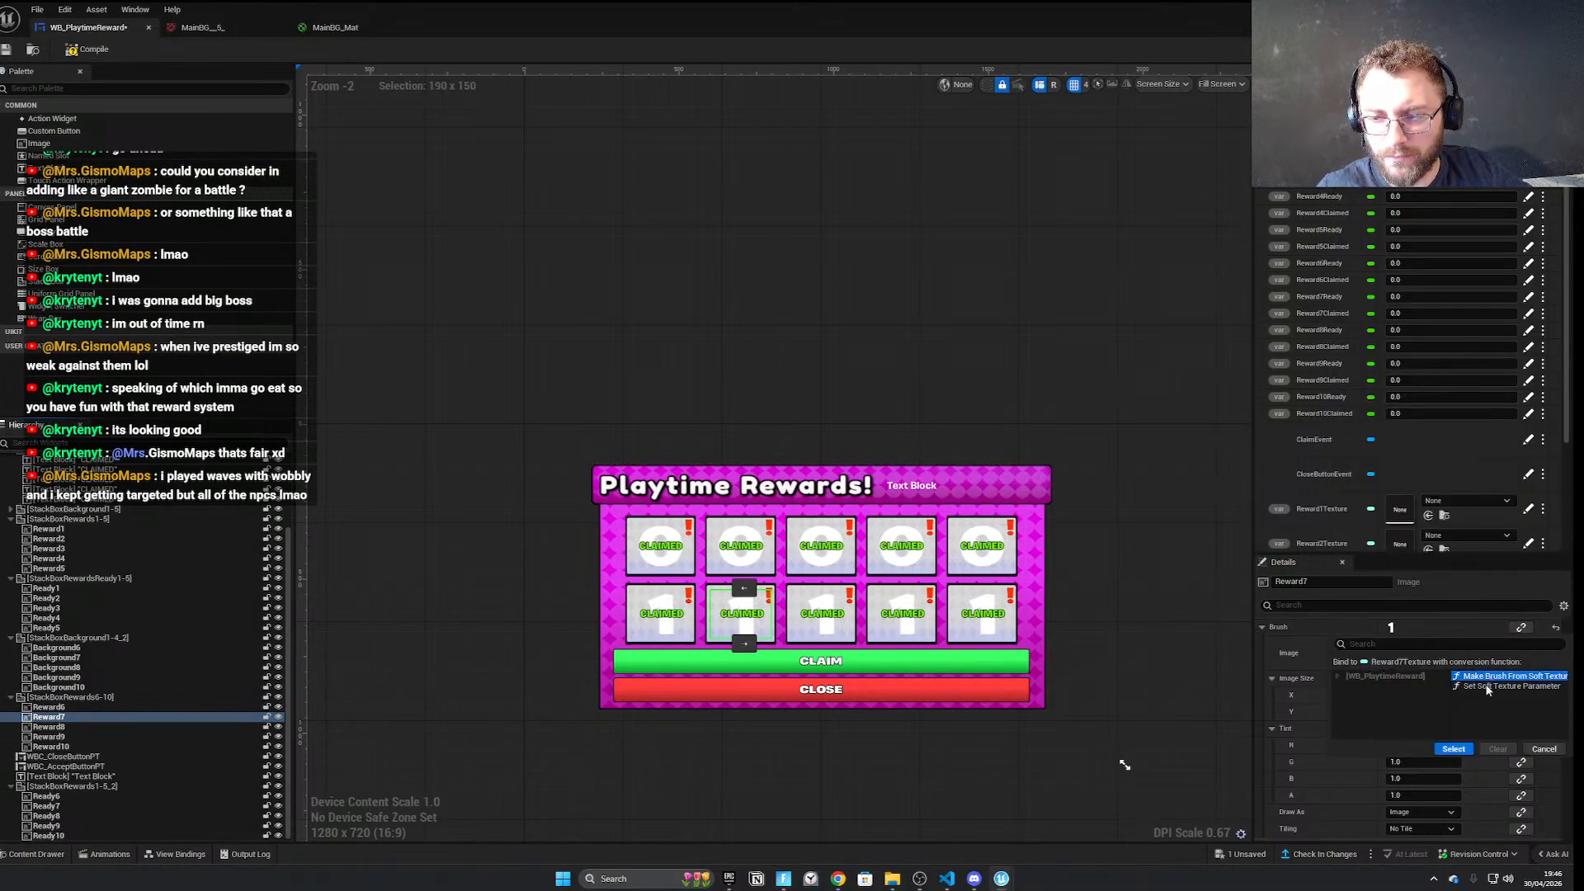
left_click(1454, 748)
Bind the Reward8 image's Brush to Reward8Texture using the Make Brush From Soft Texture conversion
left_click(72, 729)
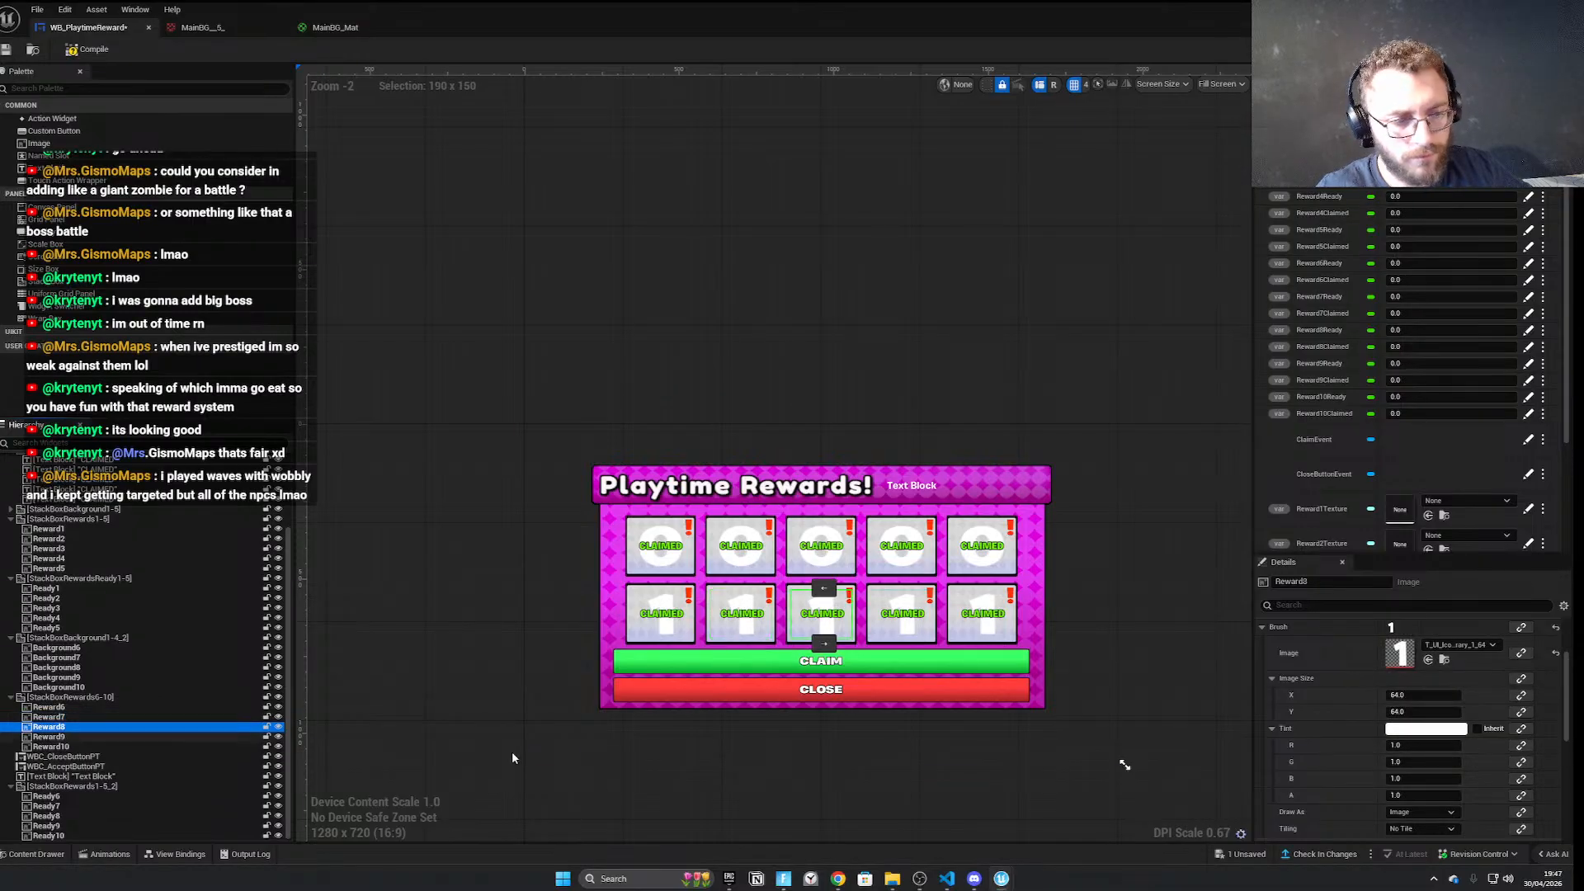
left_click(1523, 628)
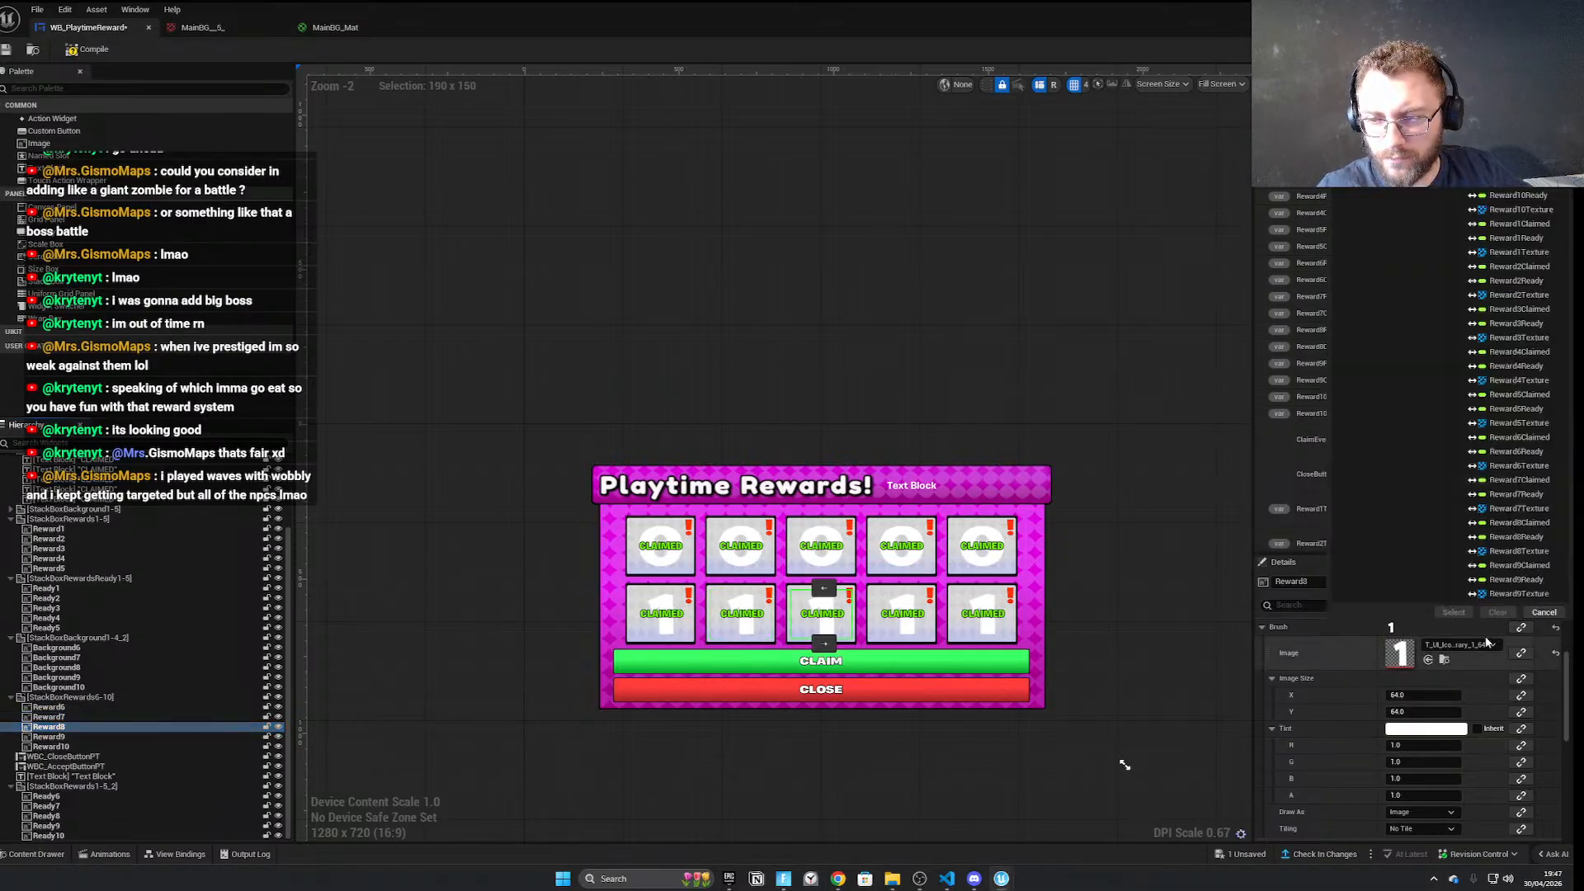
left_click(1519, 552)
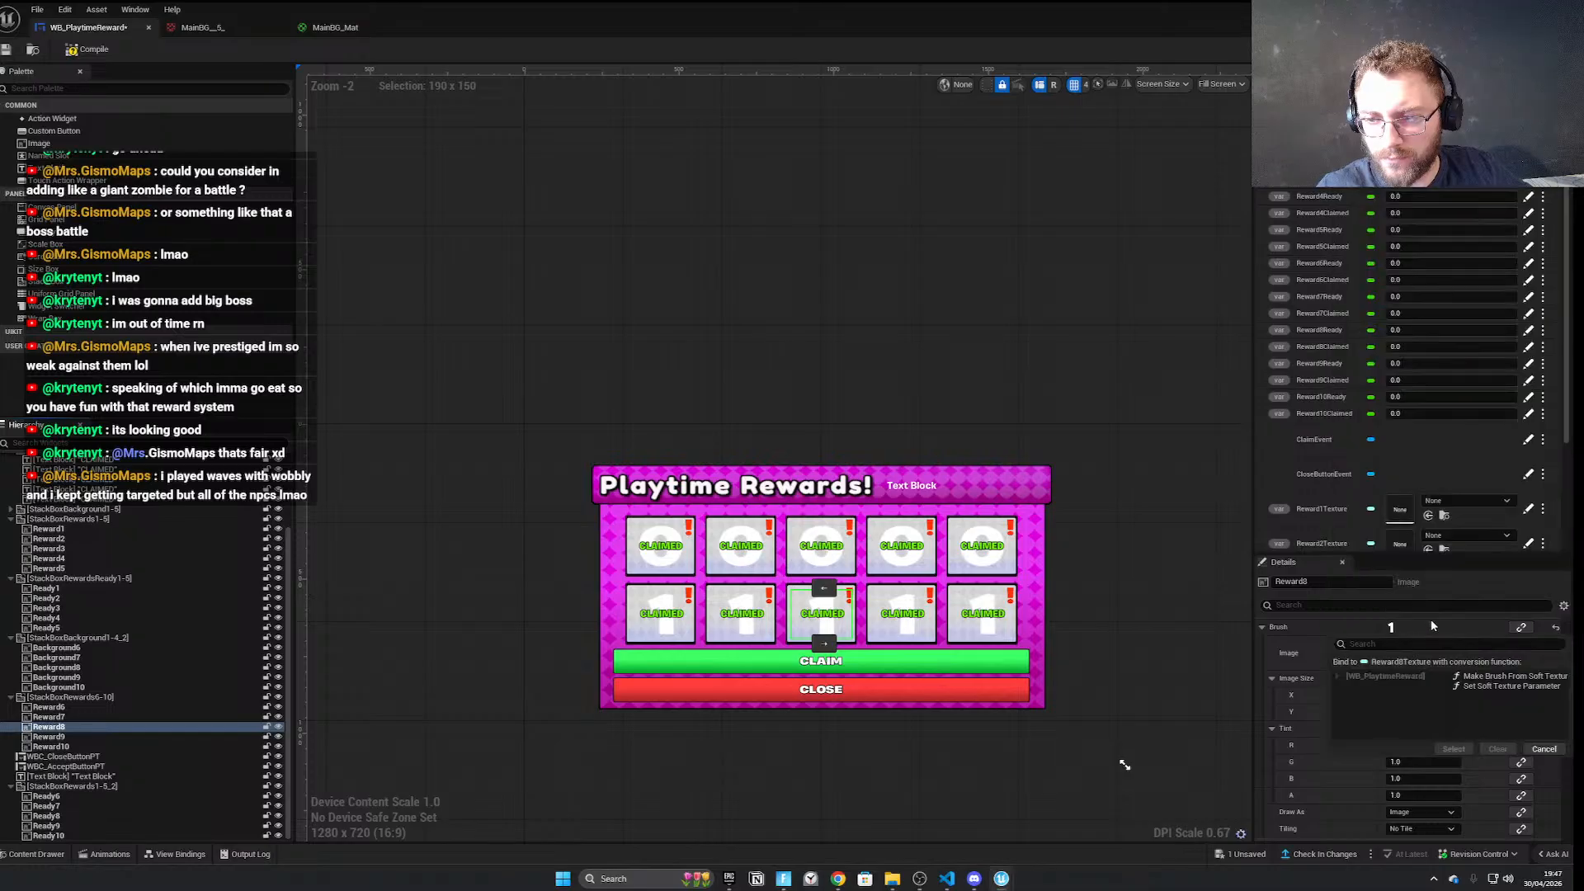
left_click(1487, 675)
left_click(1454, 748)
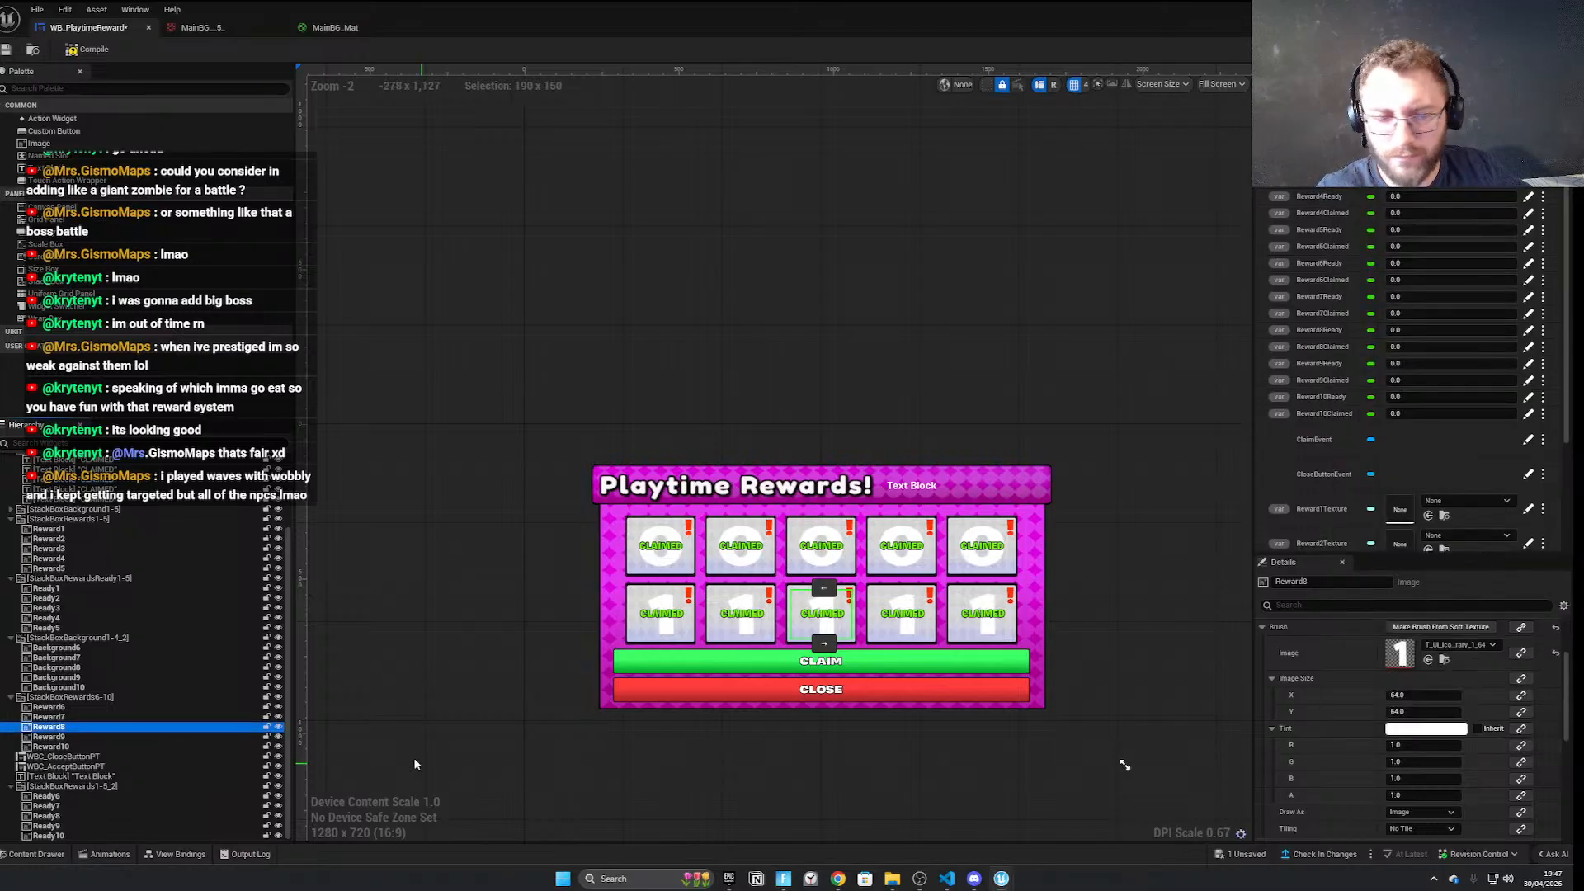
Bind the Reward9 image's Brush to Reward9Texture using the Make Brush From Soft Texture conversion
left_click(49, 737)
left_click(1523, 628)
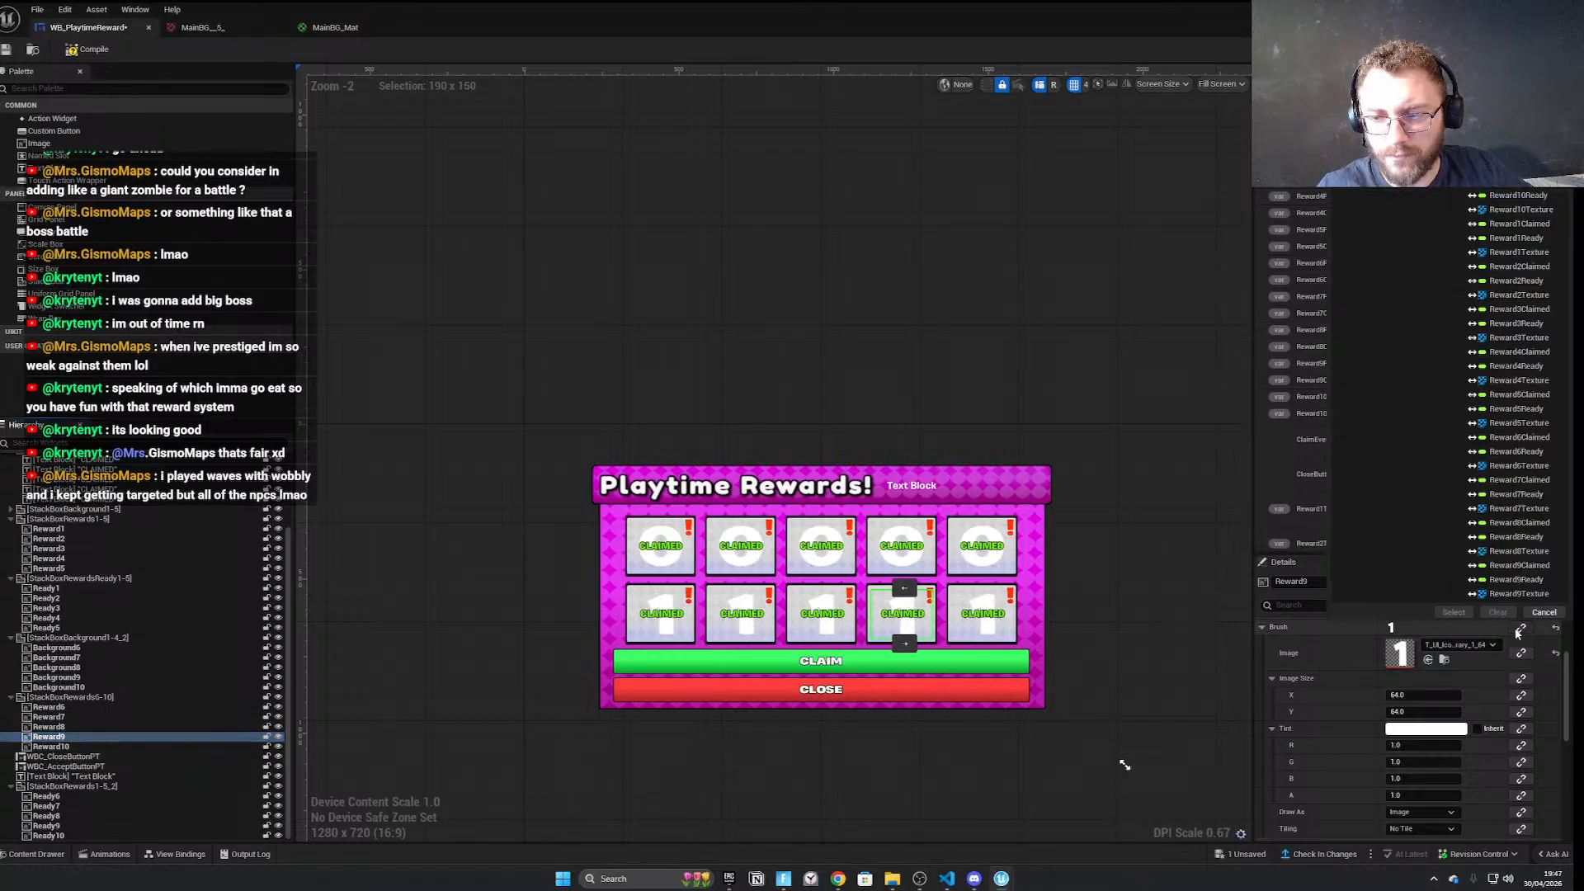
left_click(1512, 593)
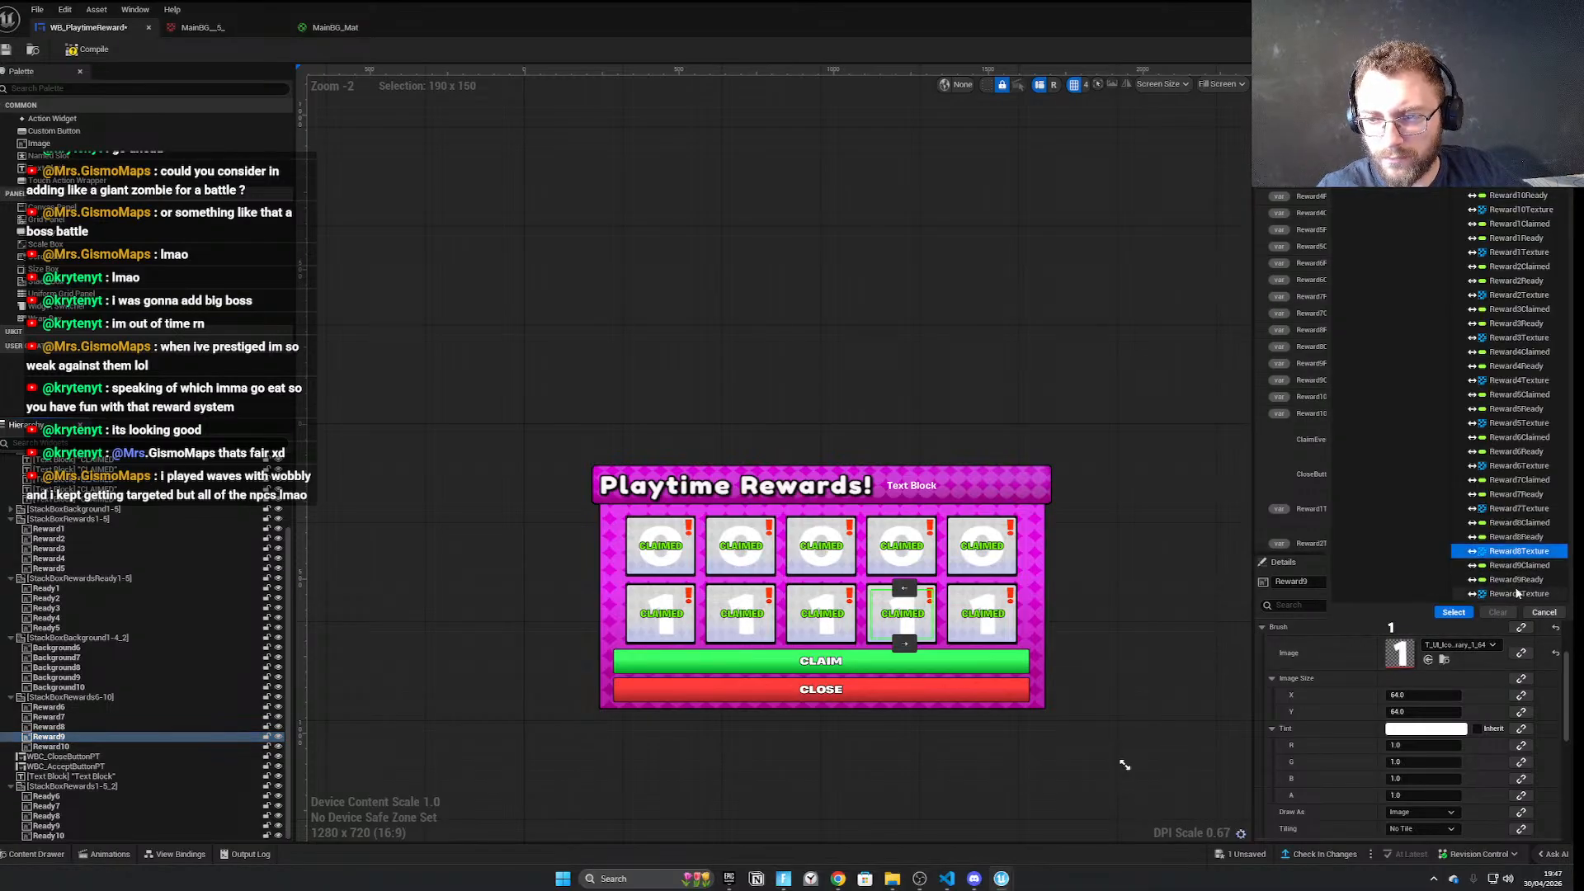
left_click(1463, 612)
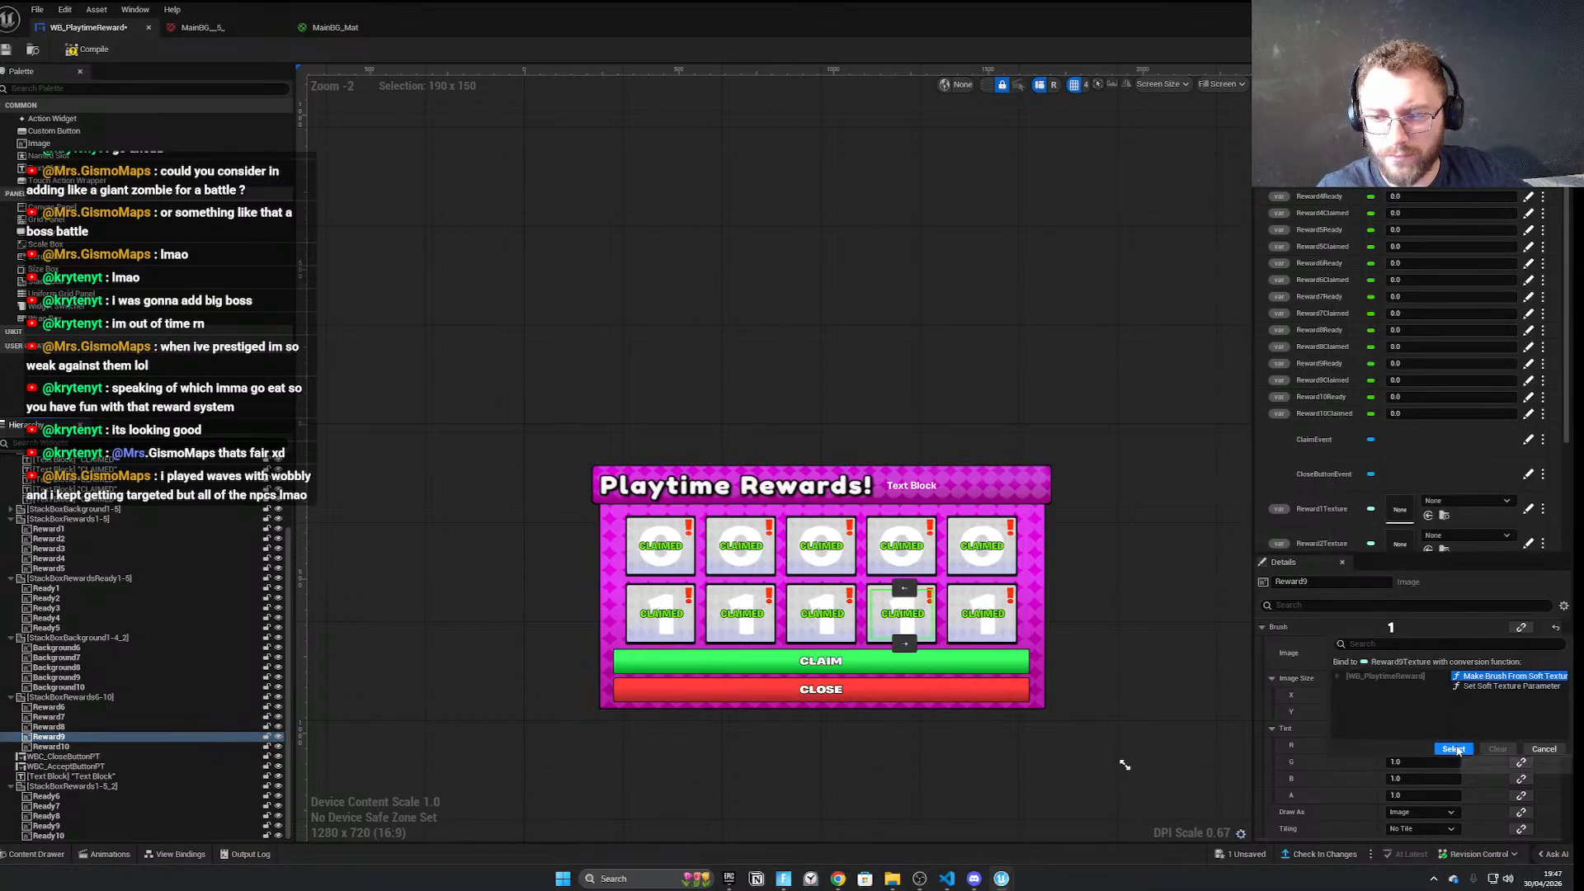
Bind the Reward10 image's Brush to Reward10Texture using Make Brush From Soft Texture, and save the widget
left_click(50, 747)
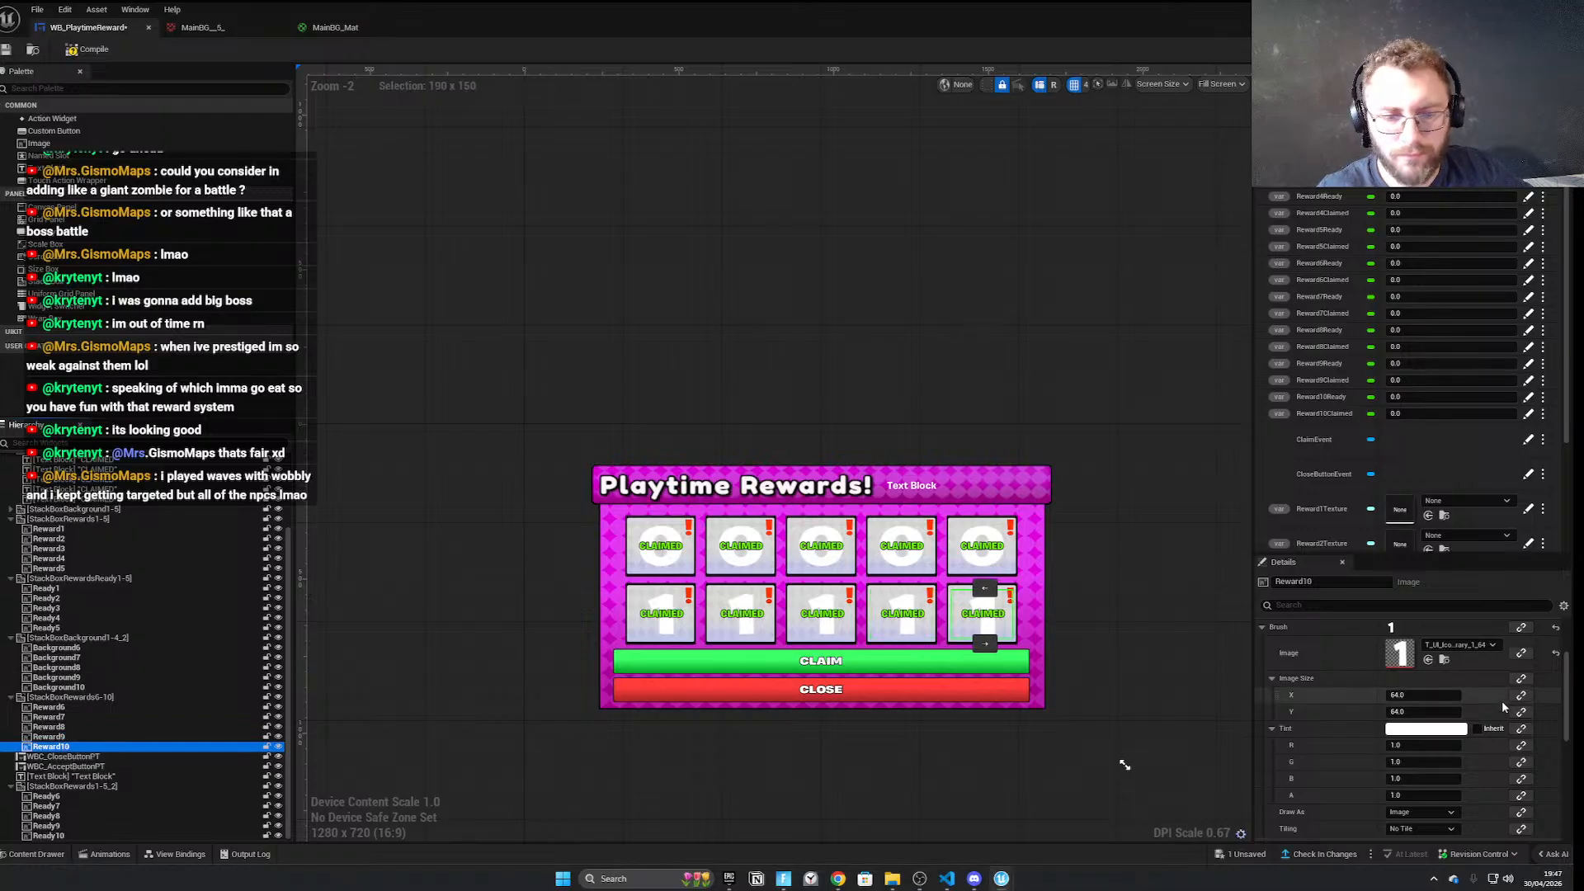
left_click(1521, 629)
left_click(1521, 210)
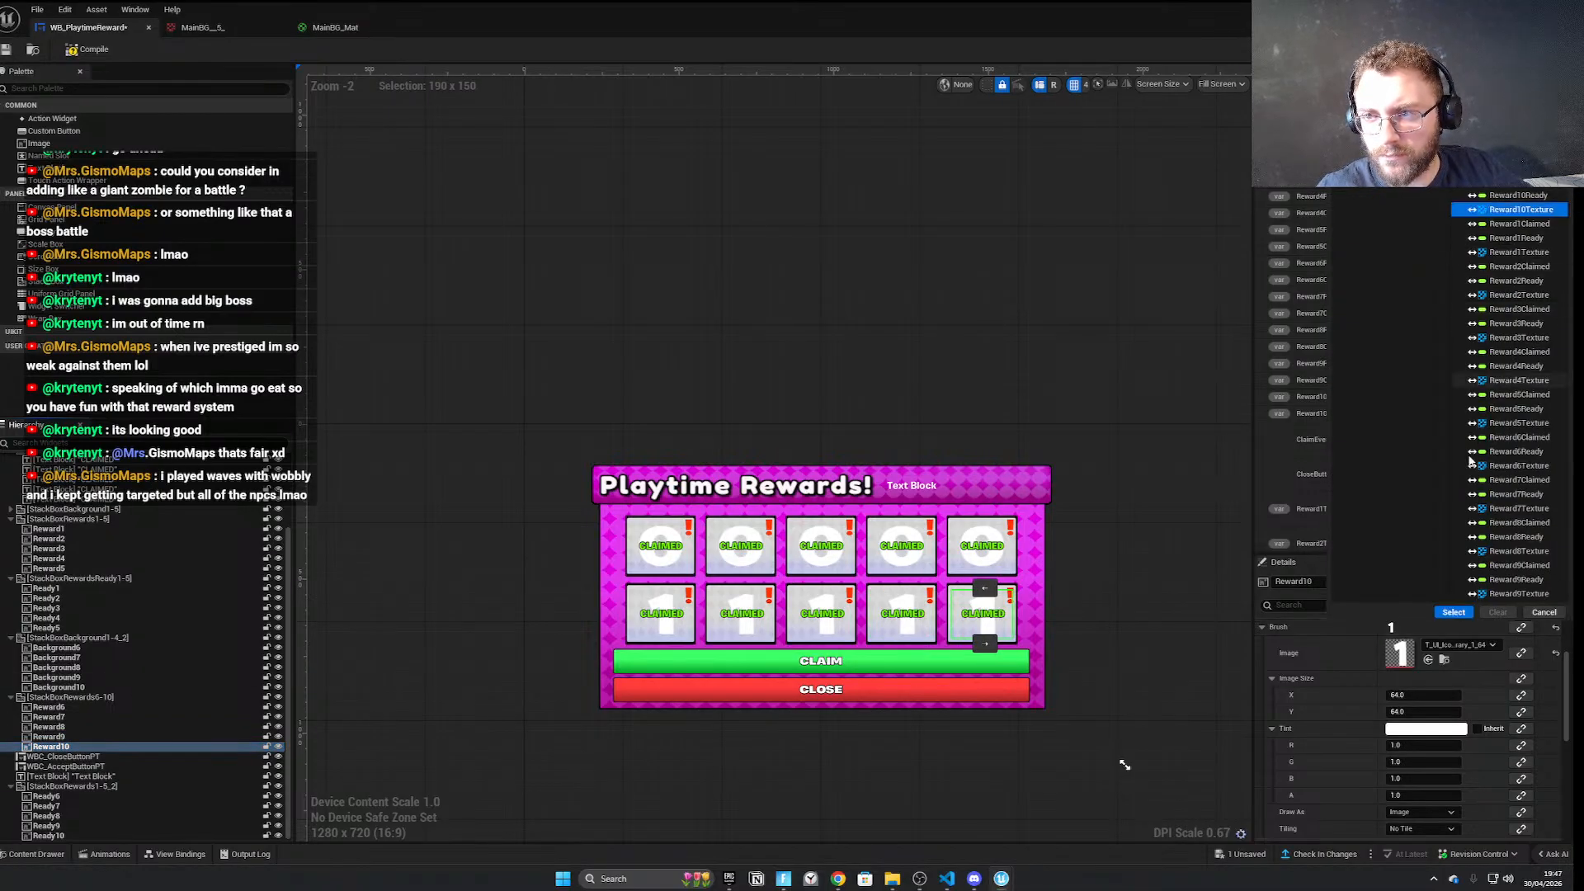
left_click(1454, 612)
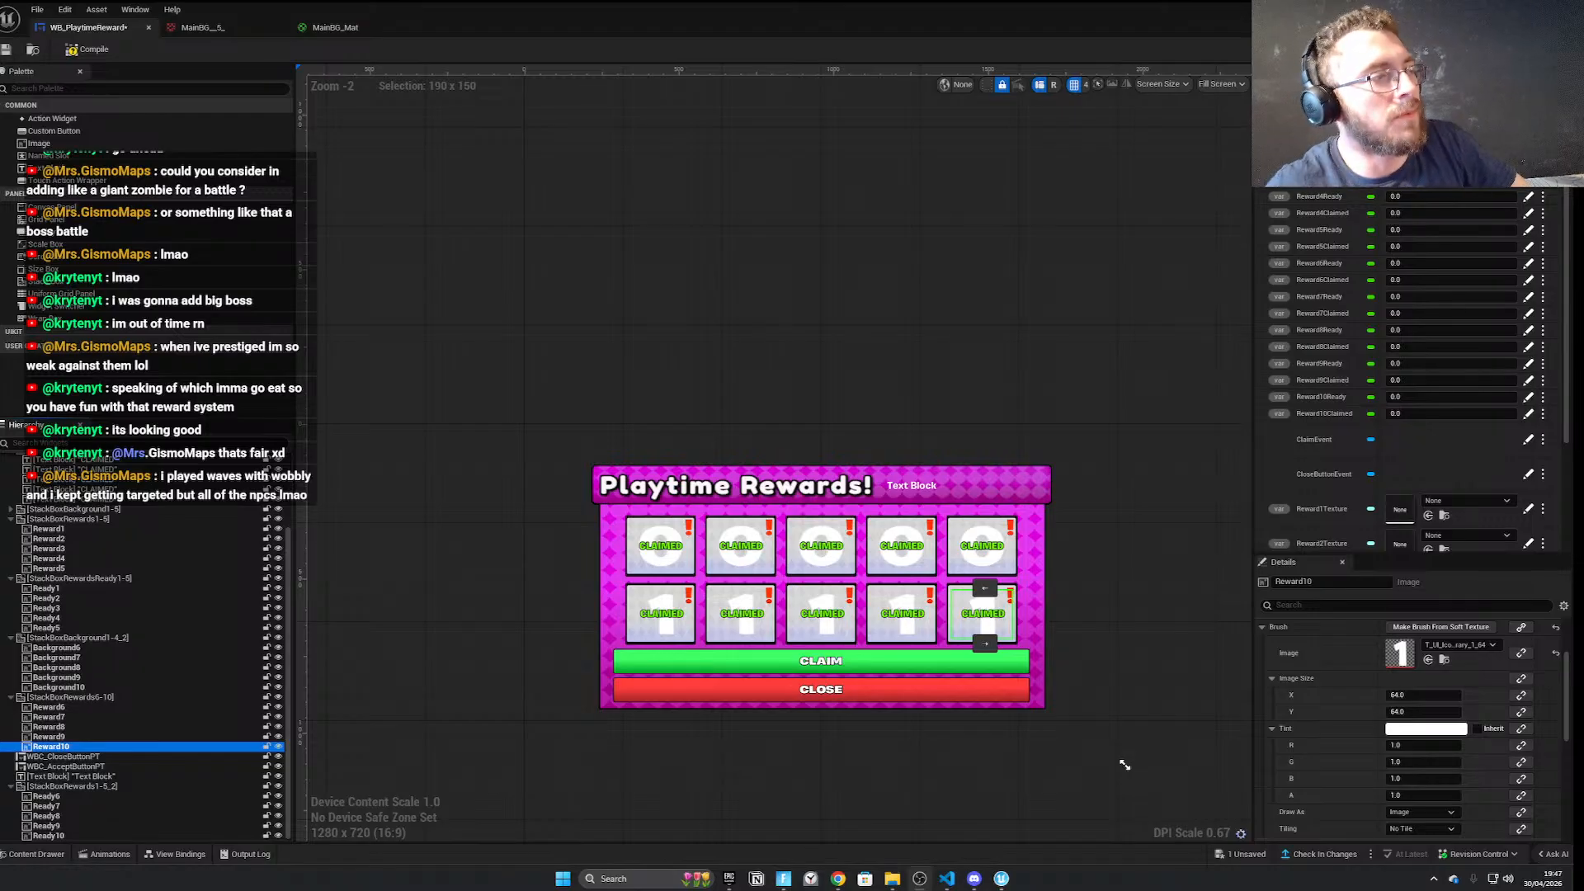
left_click(434, 447)
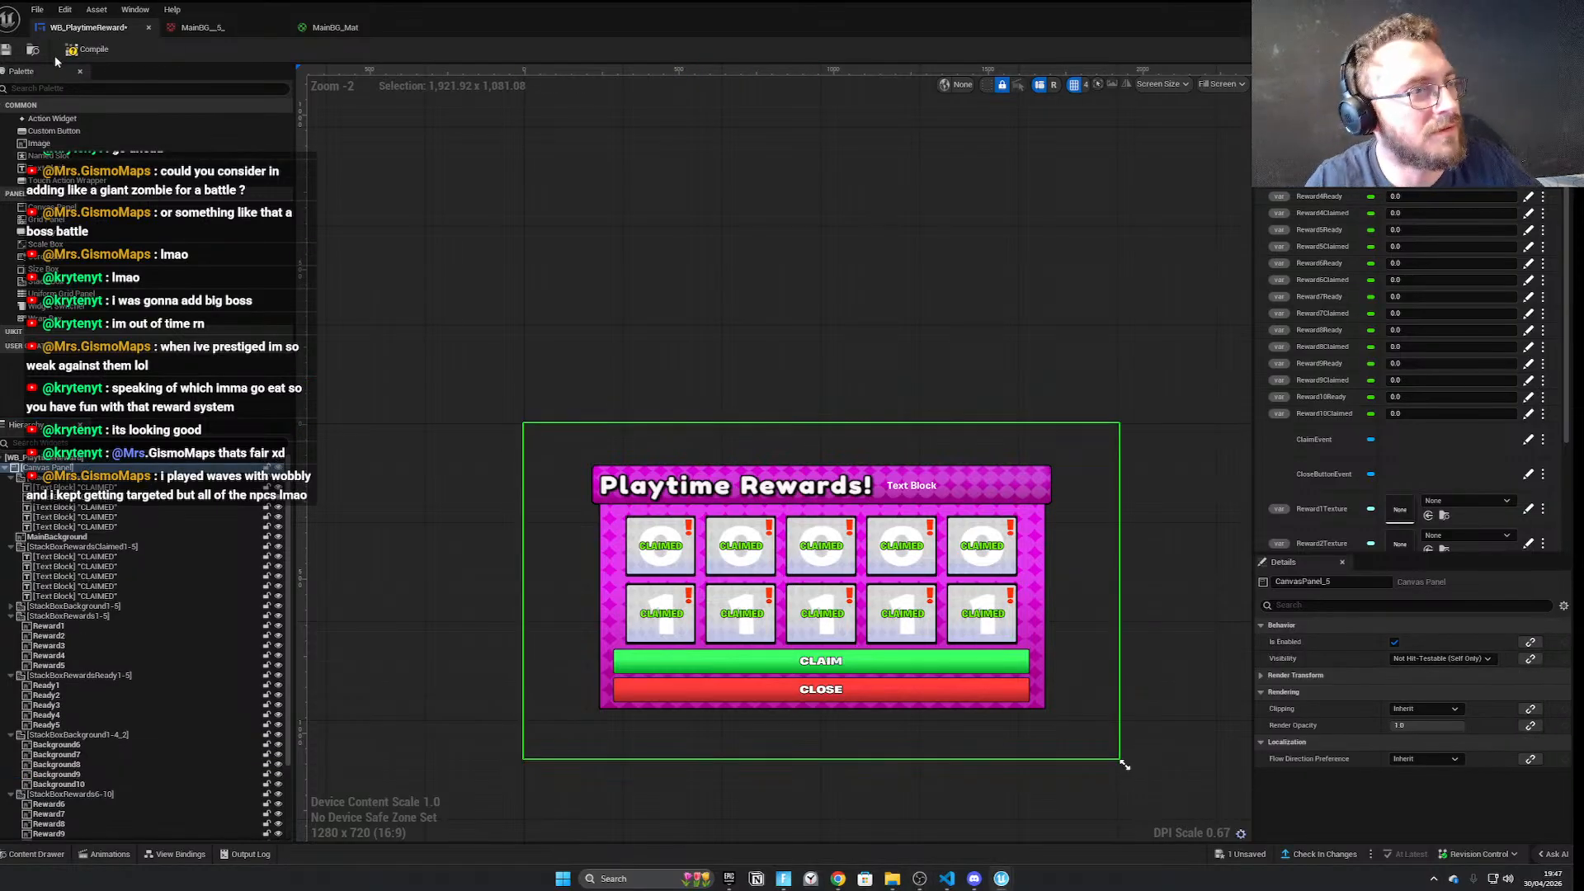
left_click(7, 49)
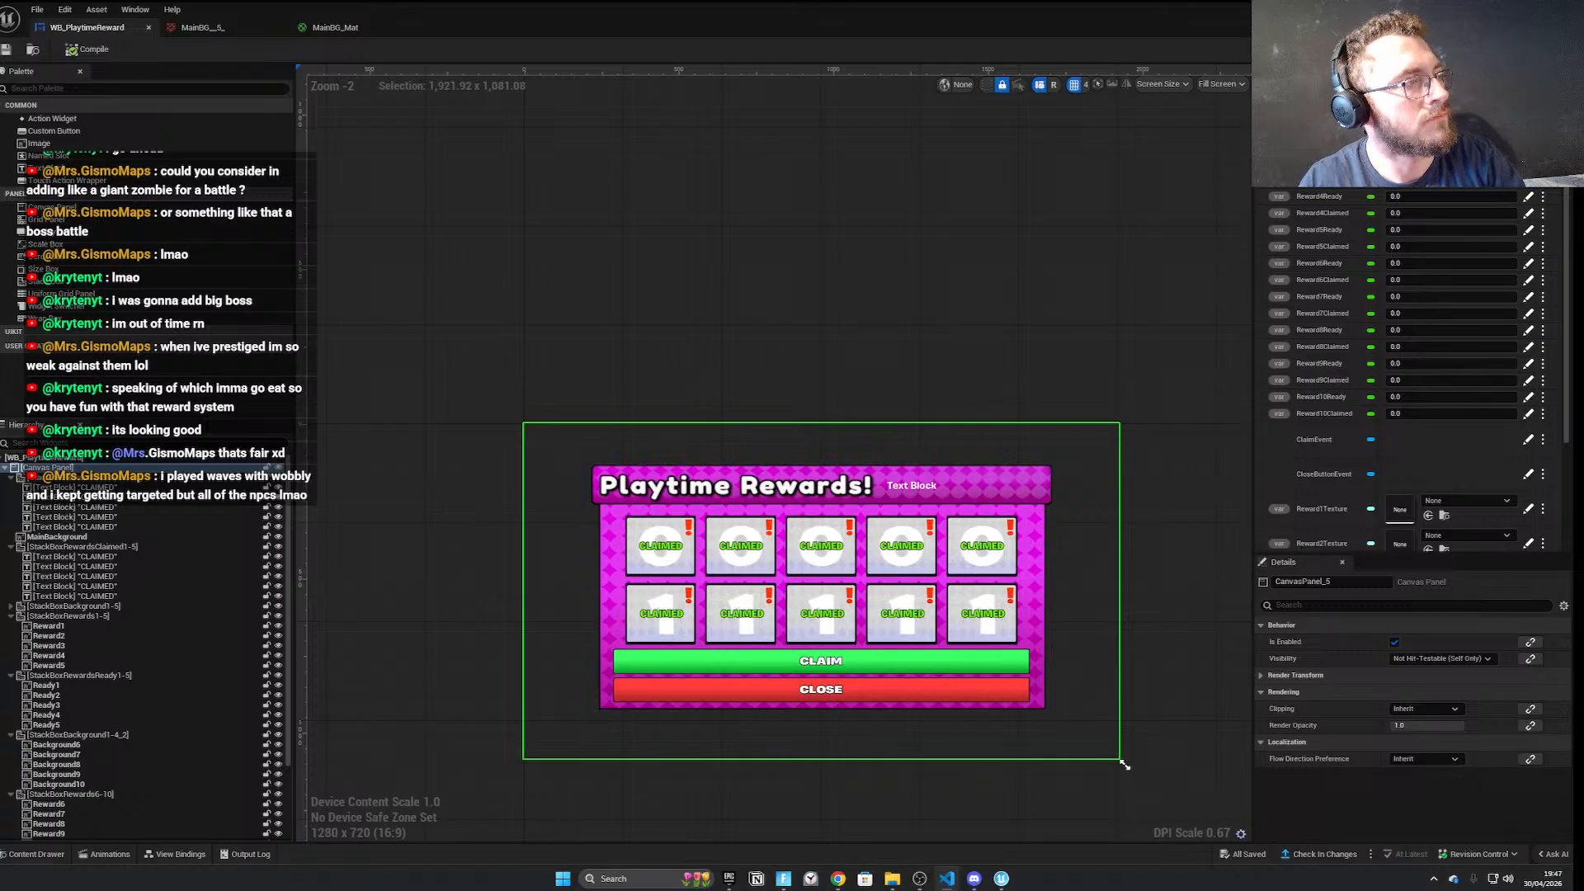
key("super+shift+s")
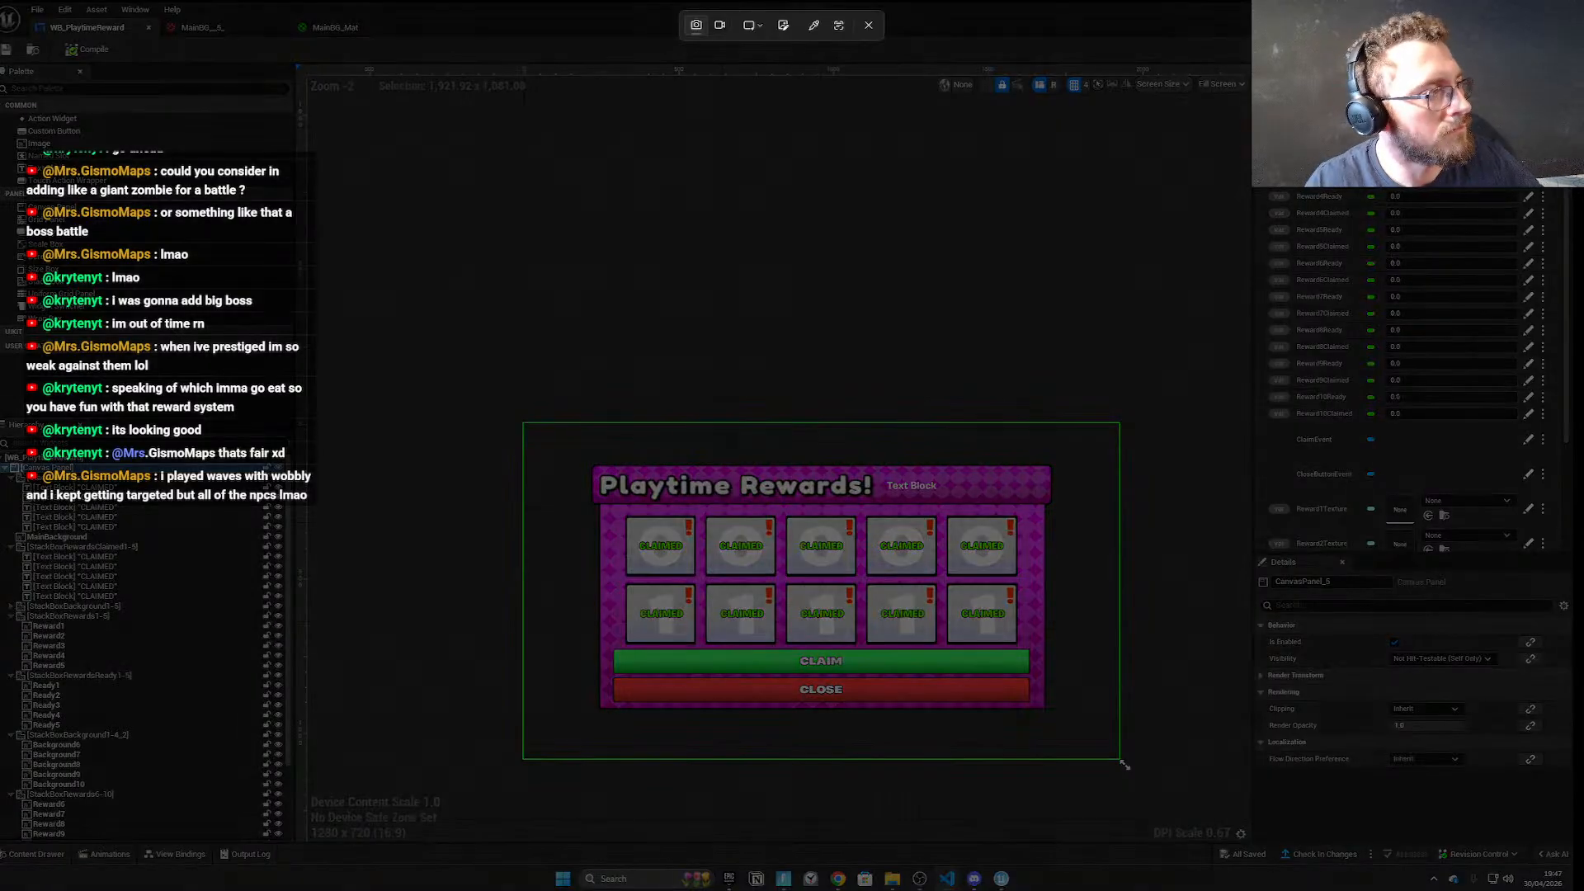
left_click(1124, 765)
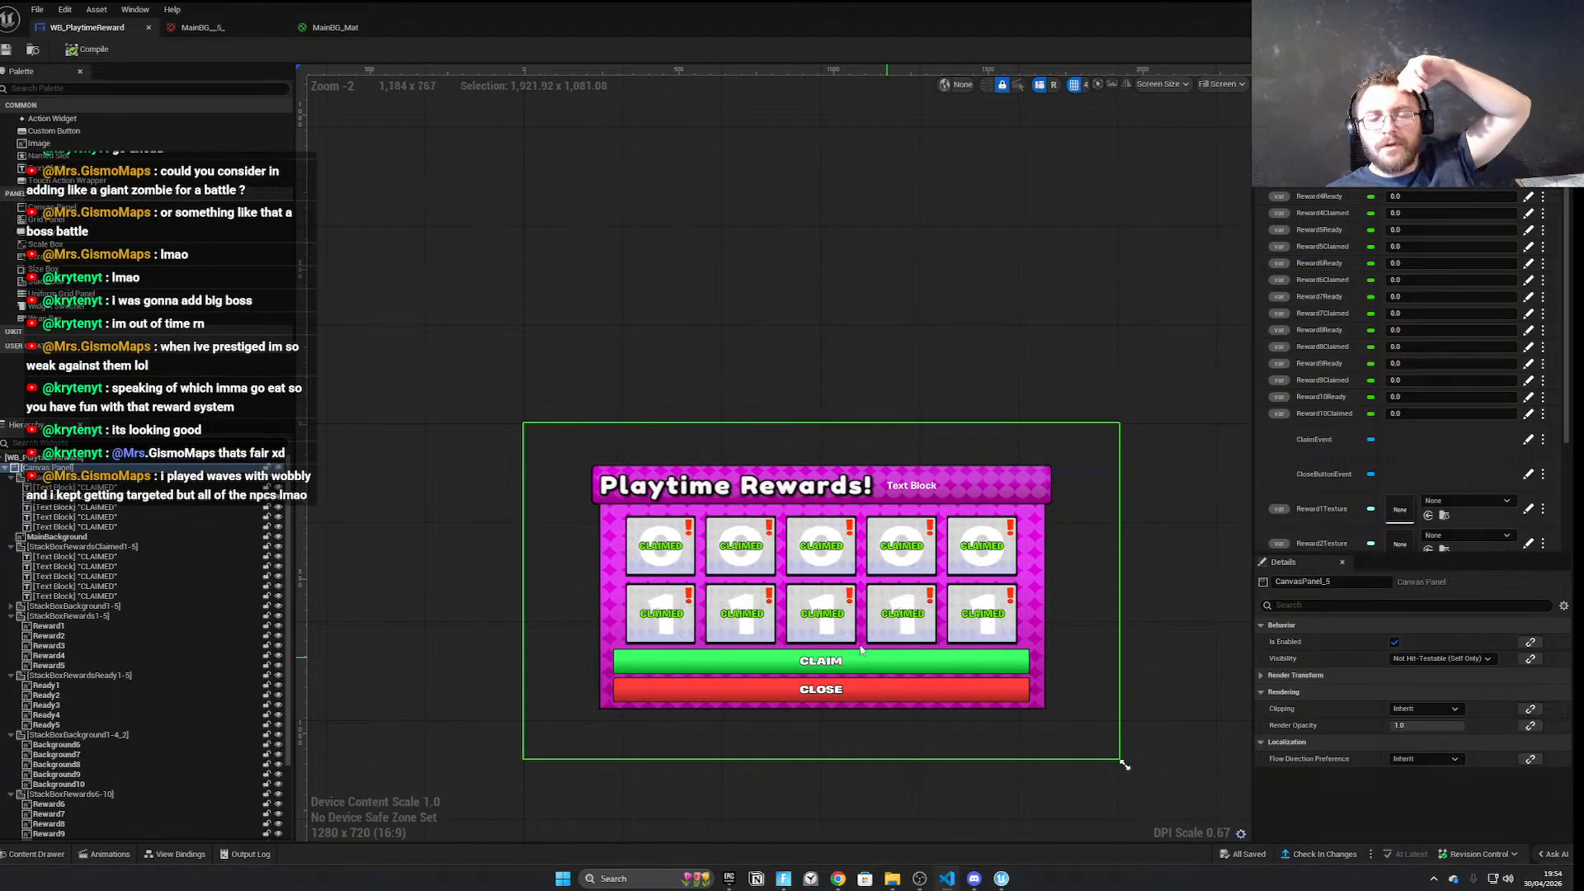
Move the widget editor aside, look inside the PinCodeWB folder, and return to the project root folder
left_click_drag(243, 27, 877, 654)
left_click(771, 548)
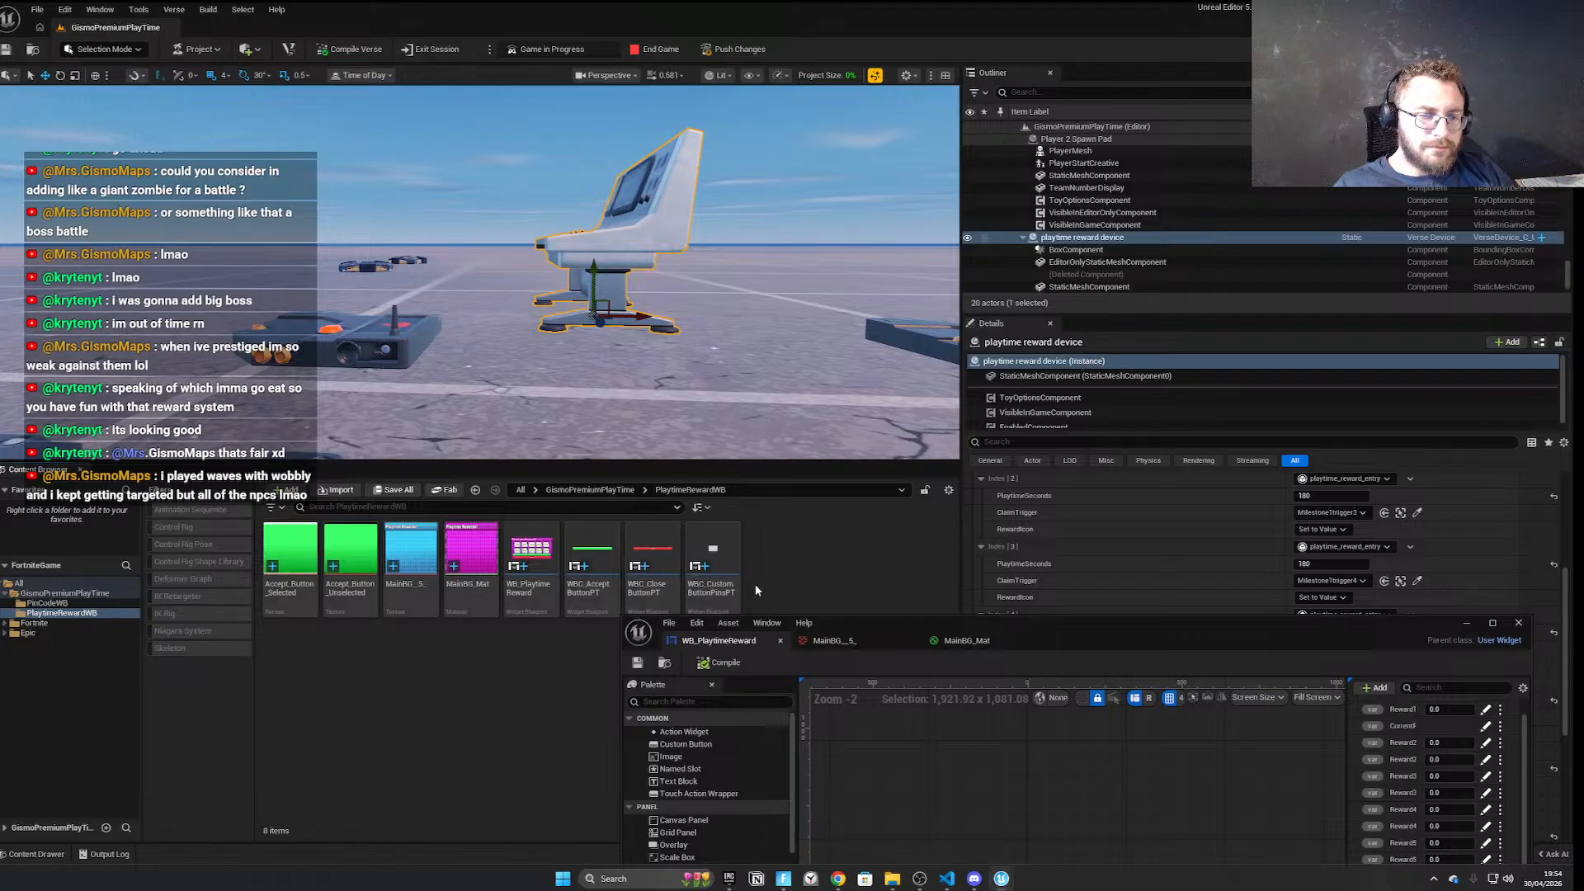
left_click(616, 491)
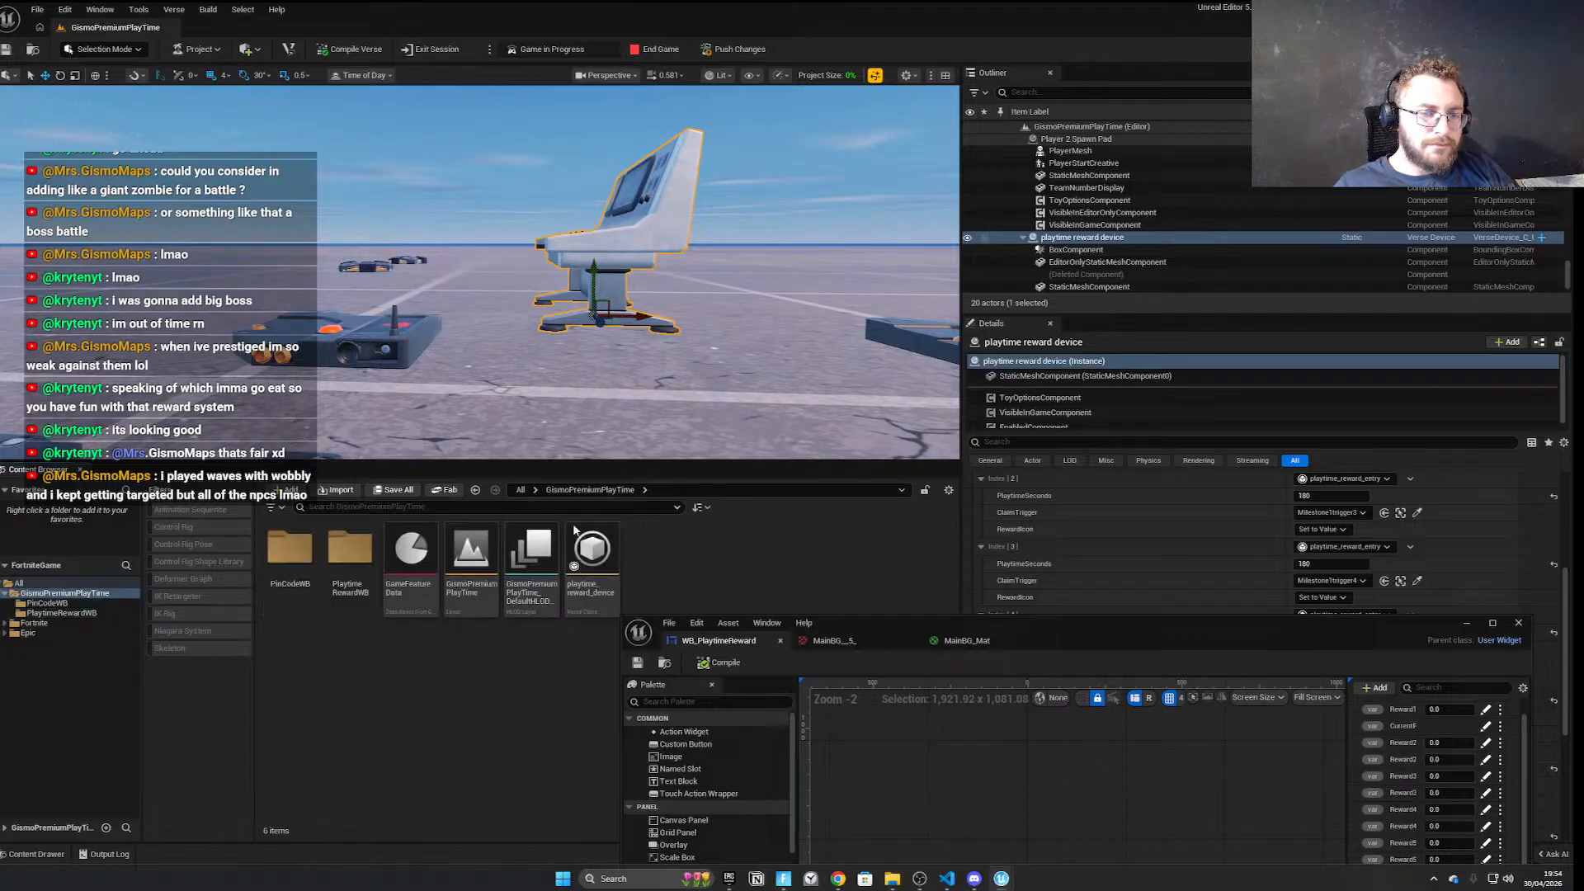
double_click(288, 553)
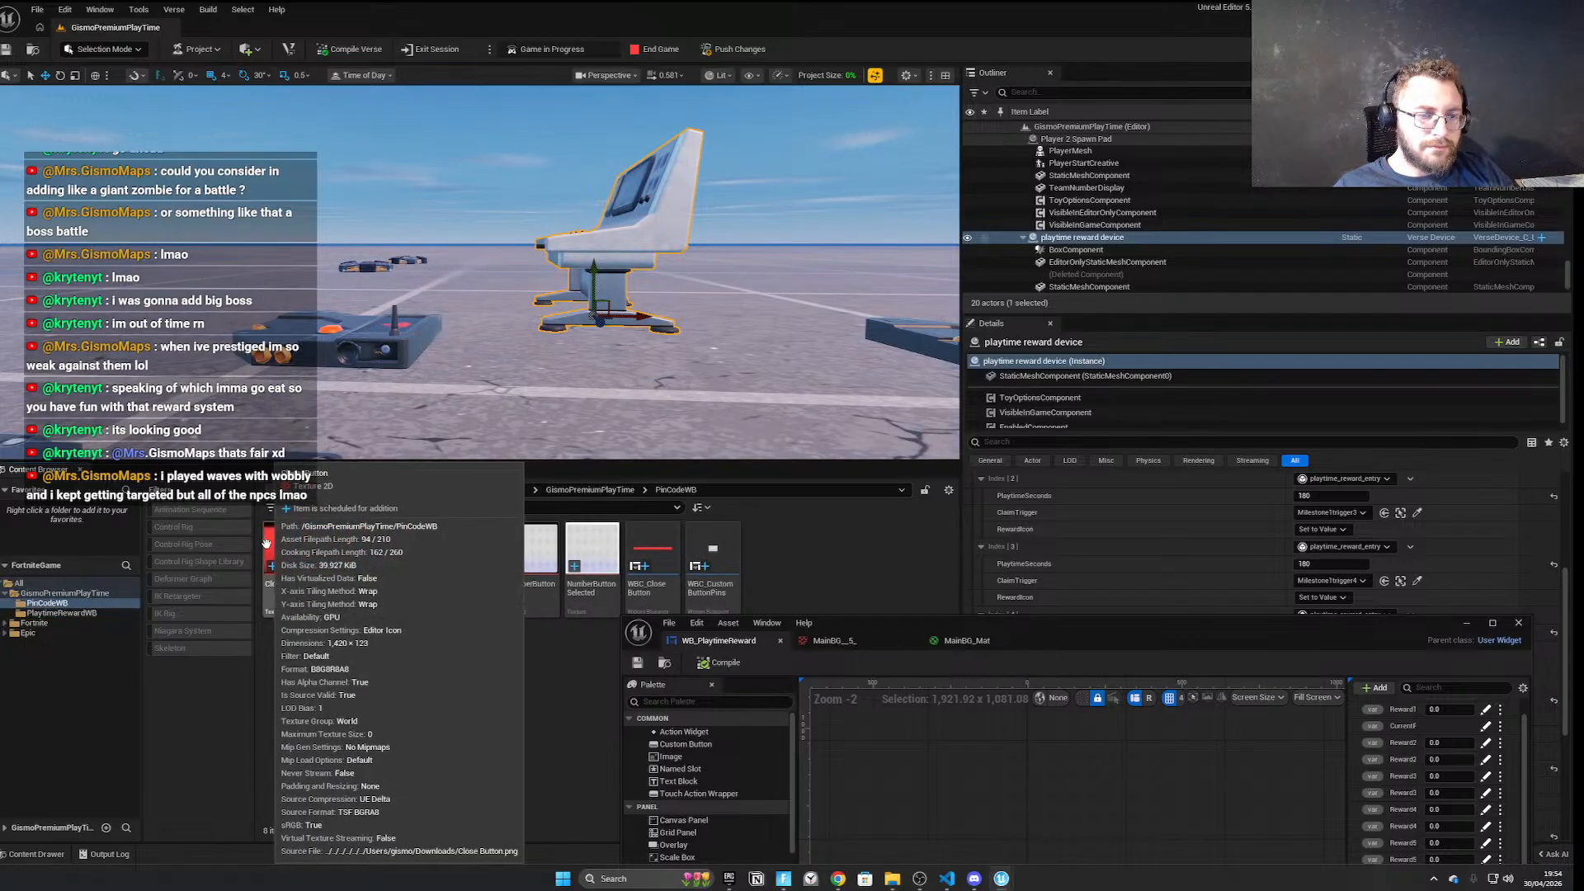
left_click(590, 491)
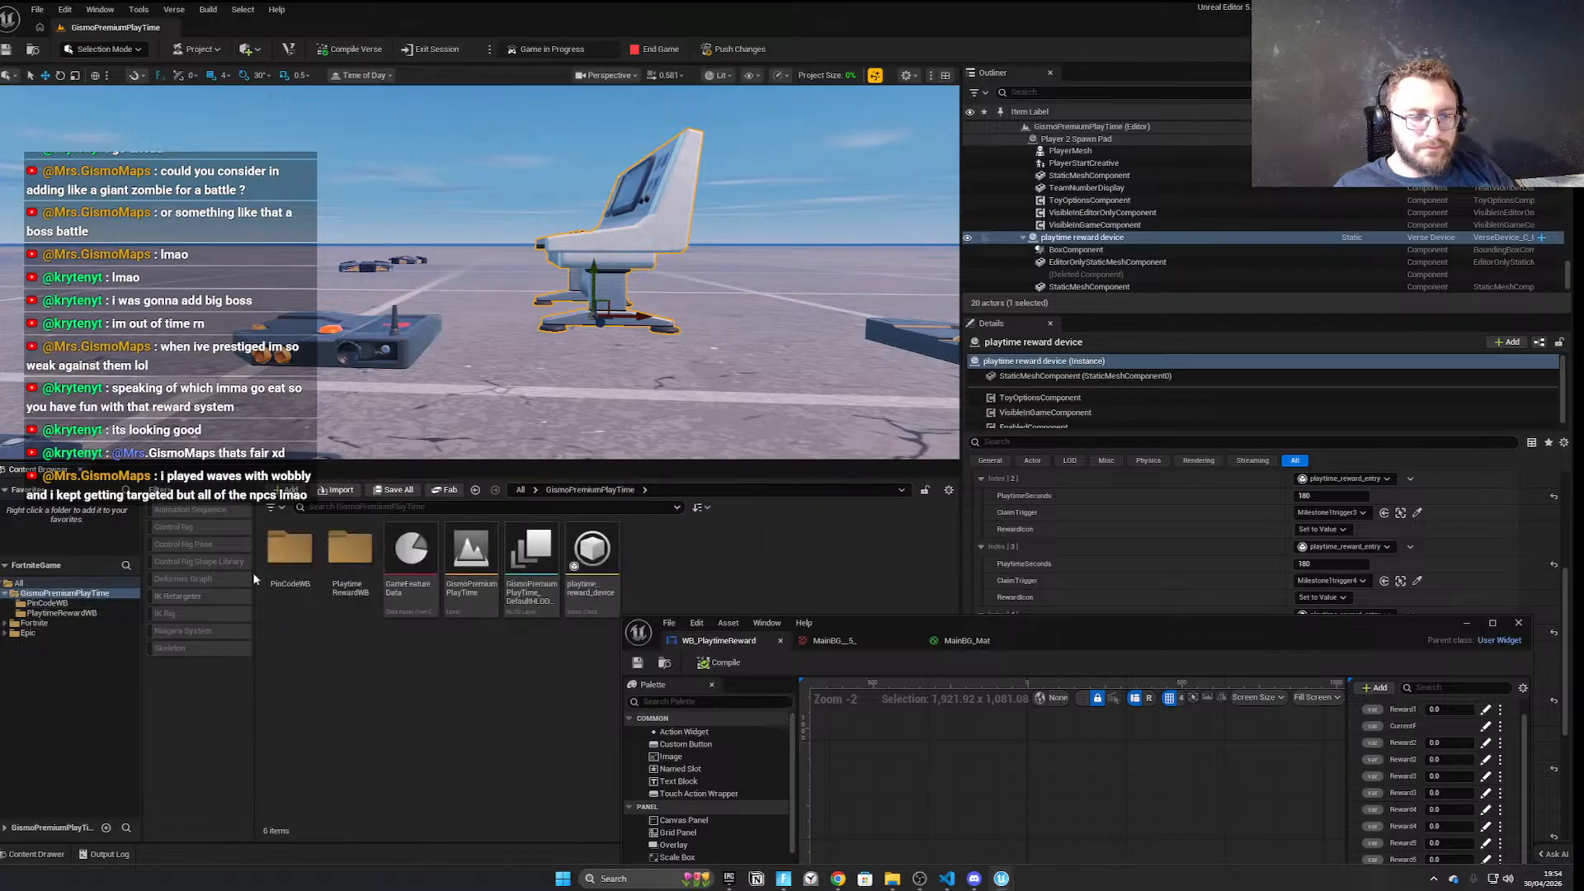
left_click(289, 553)
key("Delete")
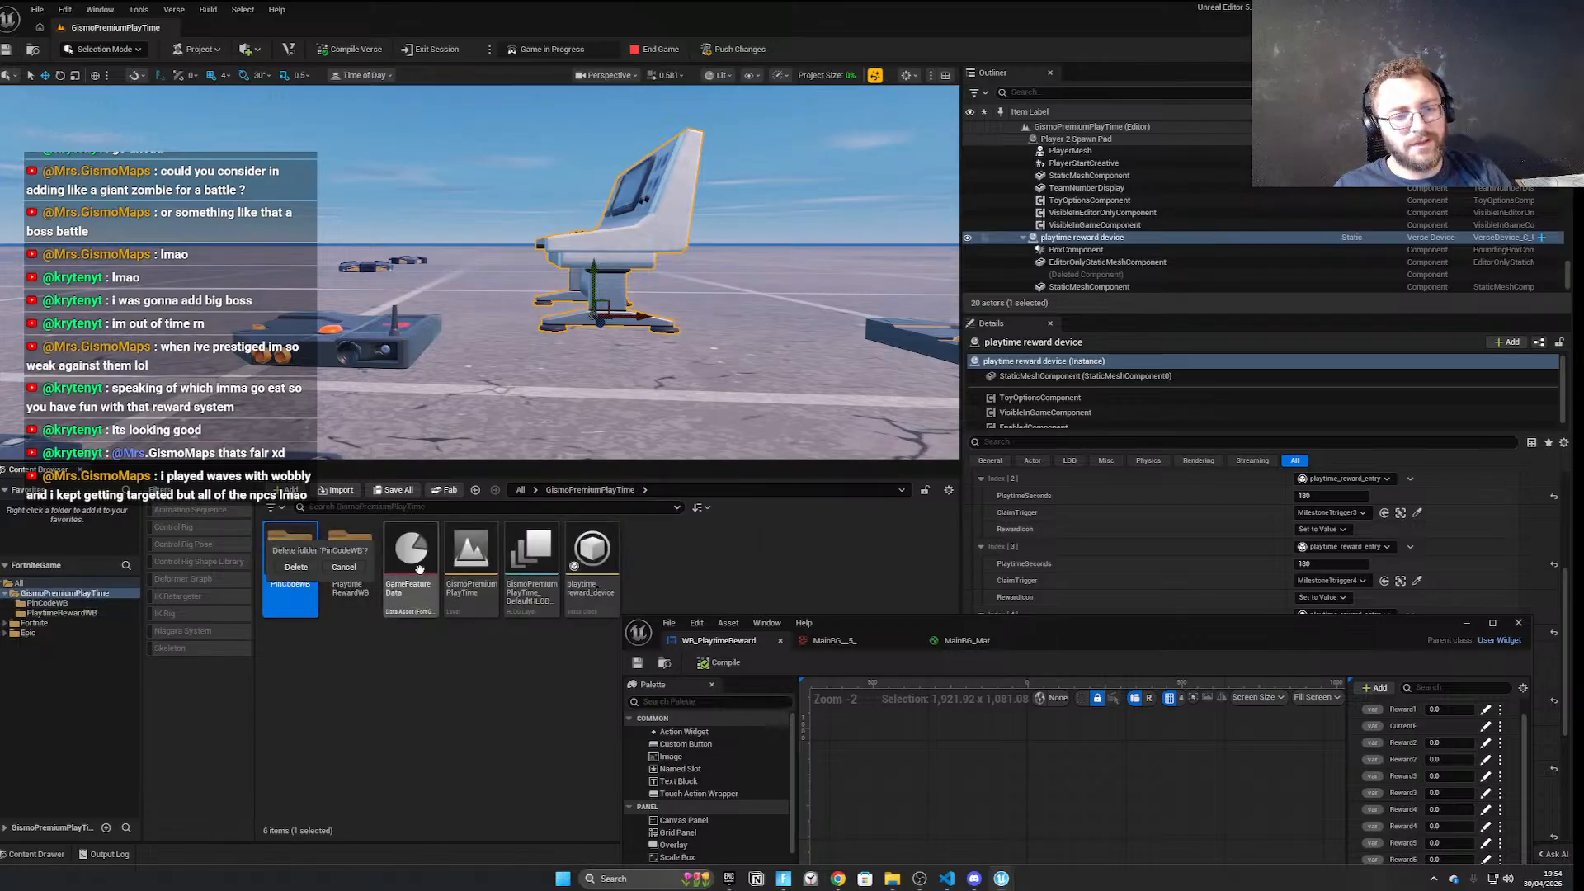
left_click(296, 567)
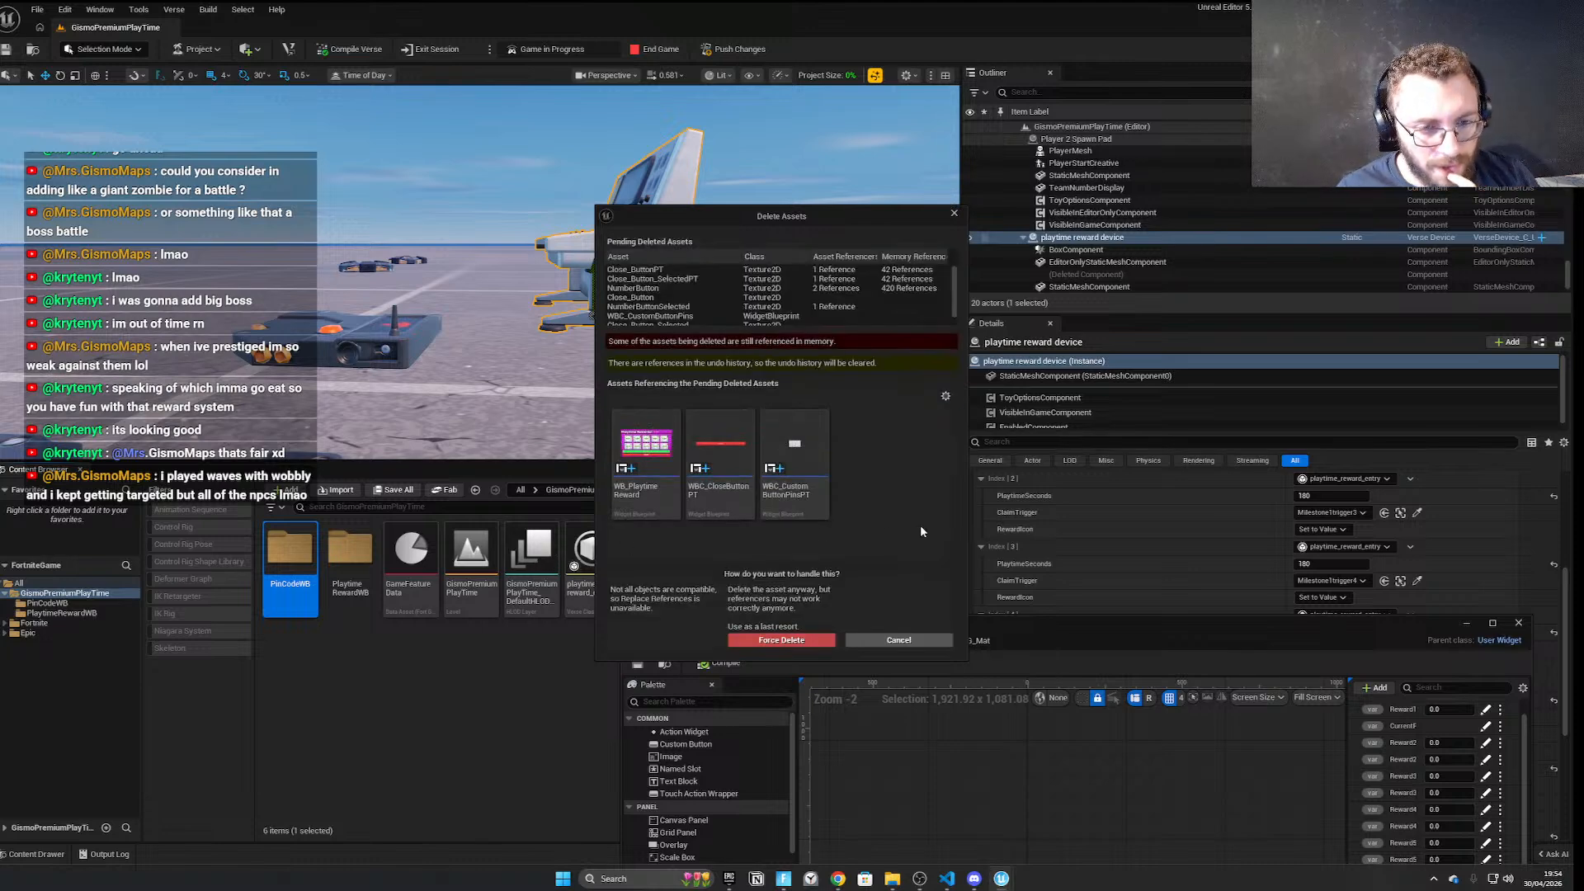
scroll(770, 314, "down", 2)
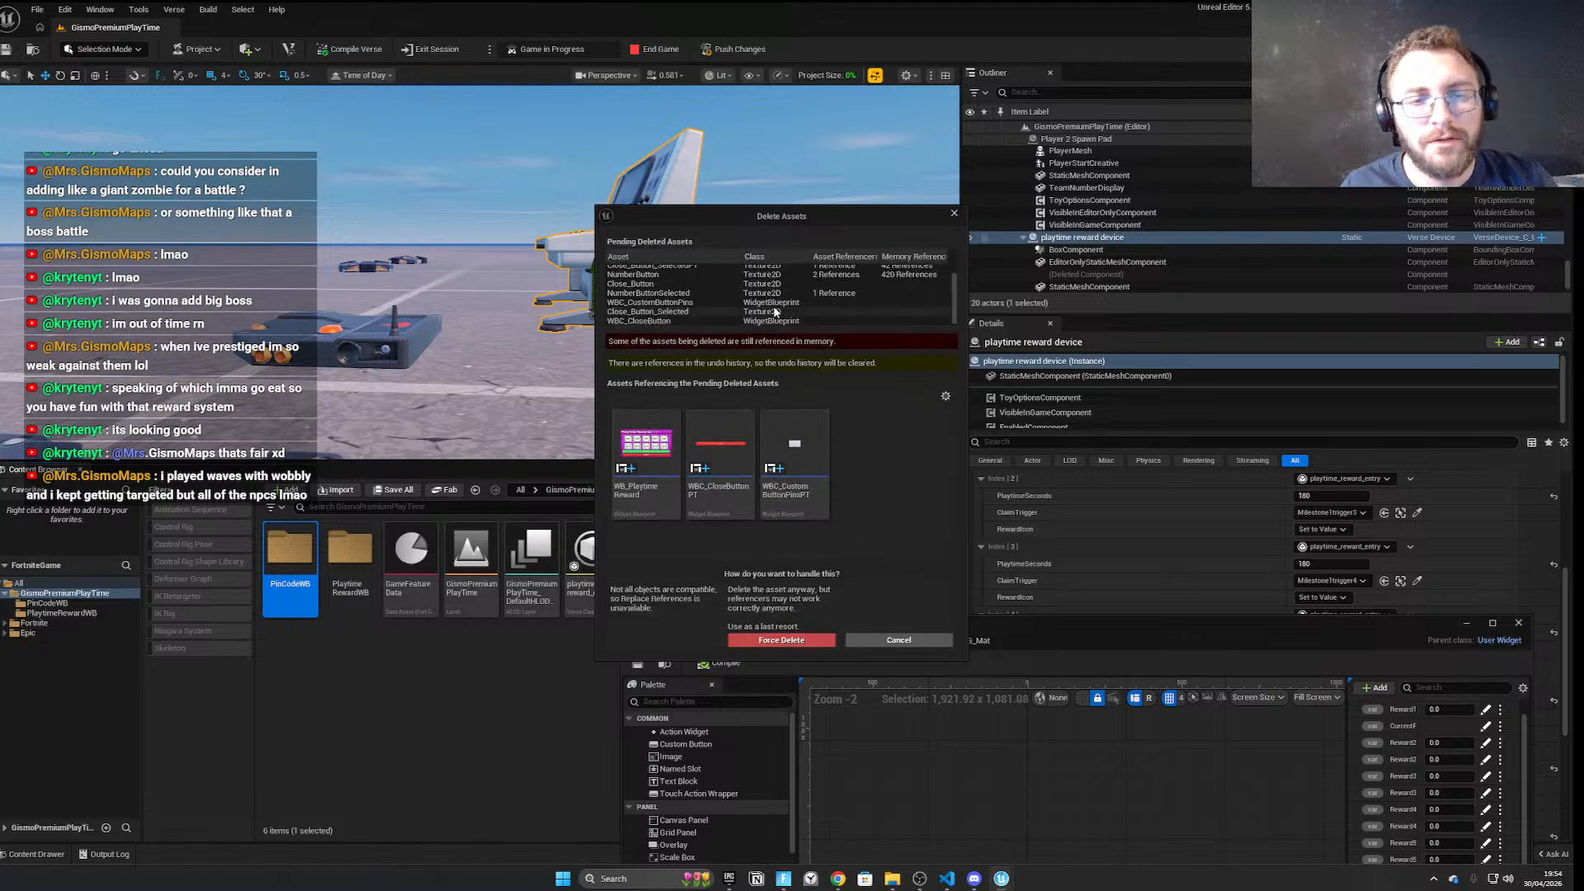
scroll(770, 317, "up", 2)
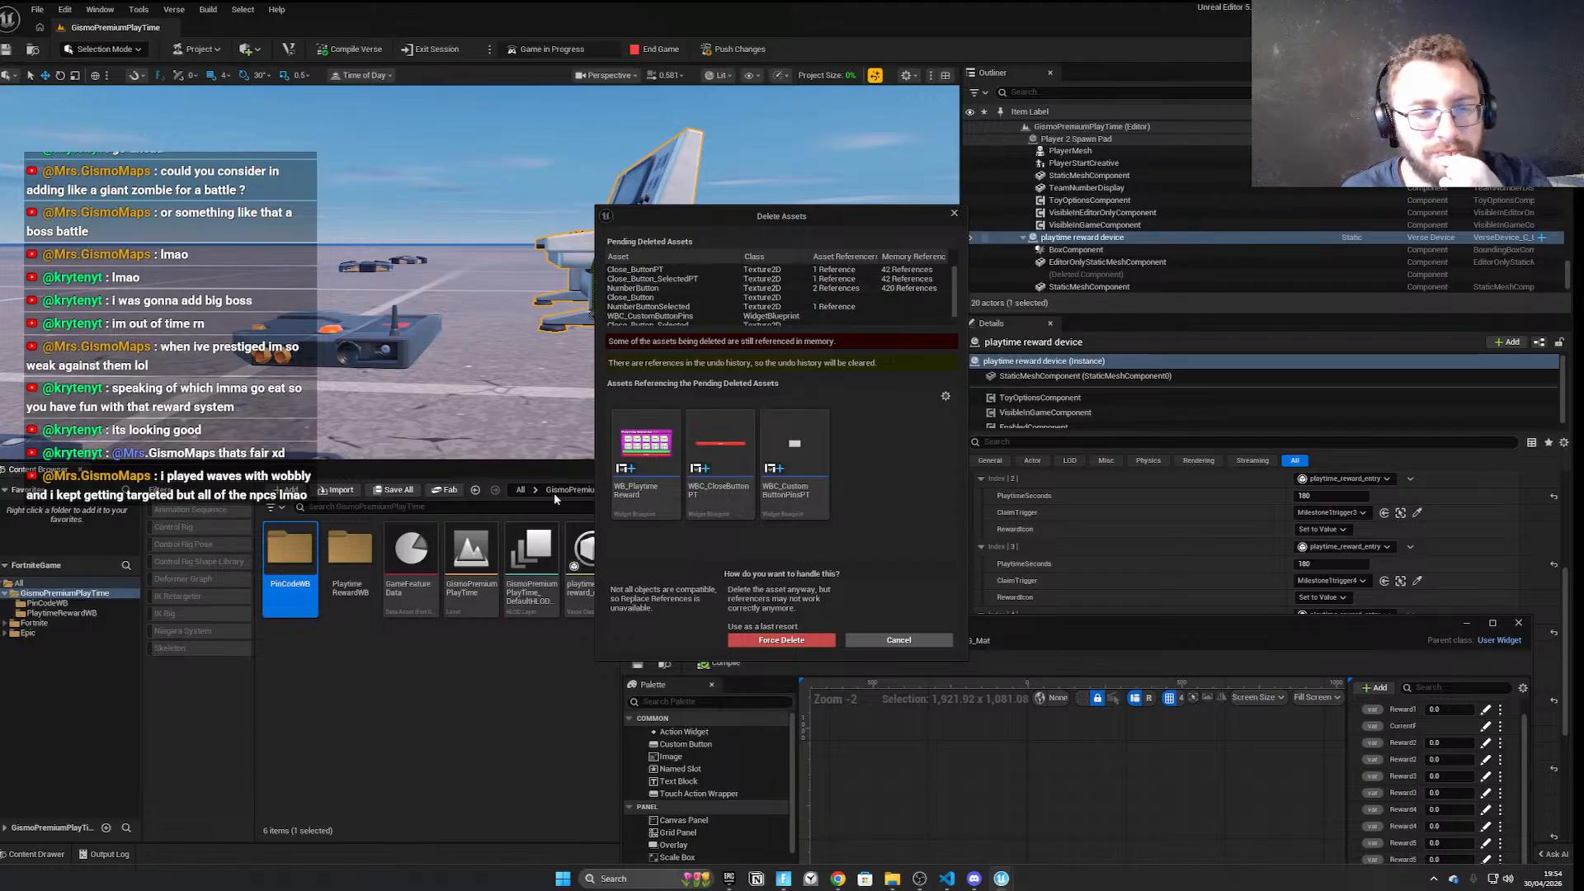
left_click(858, 641)
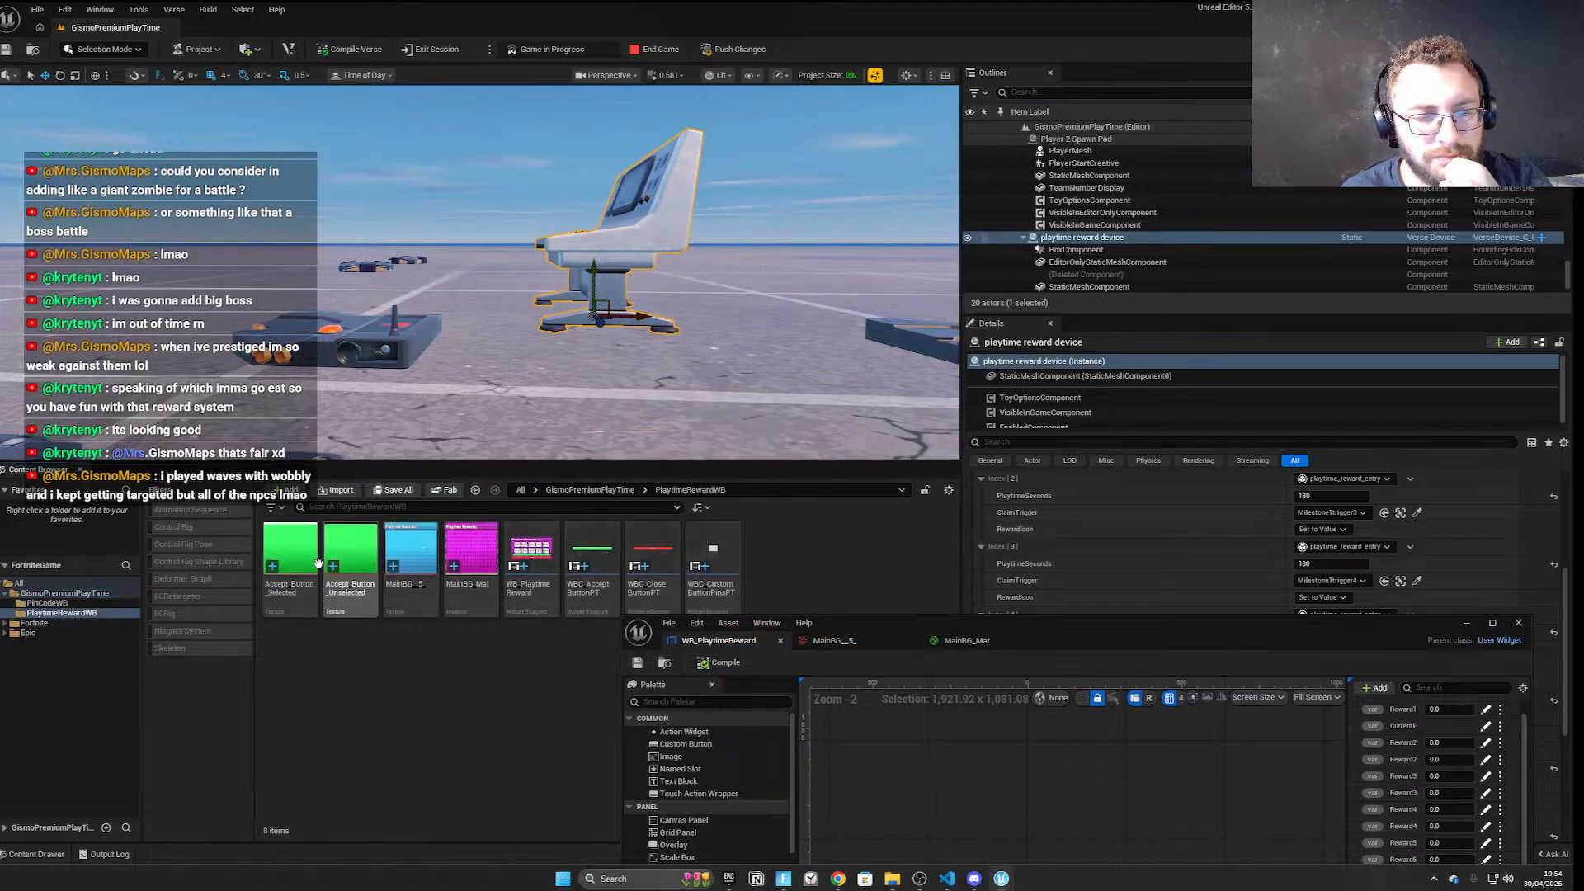
left_click(590, 489)
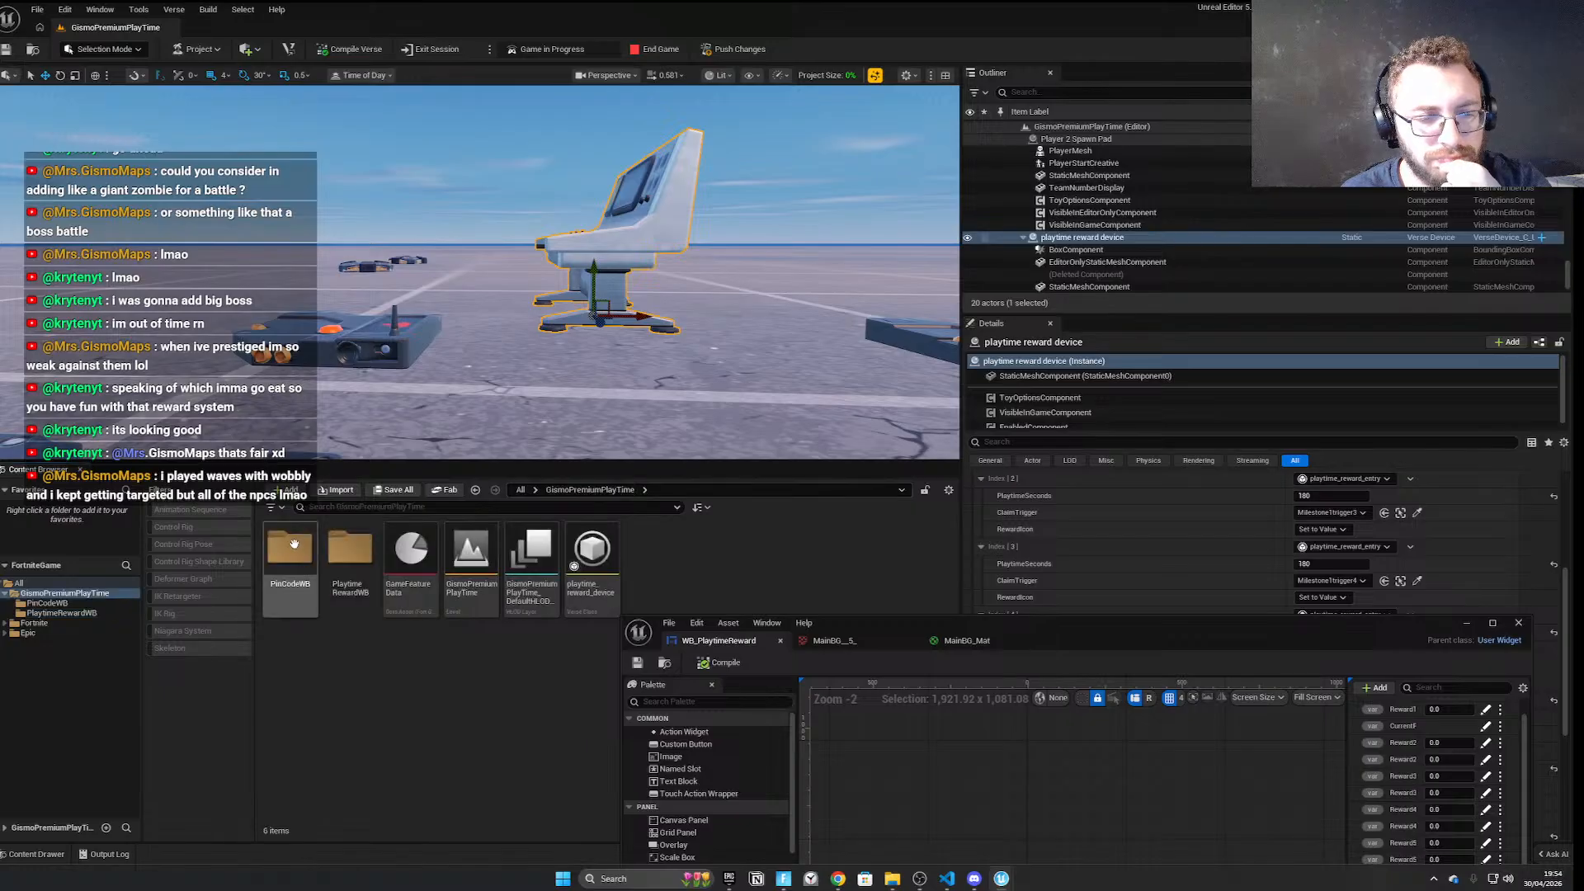
Save all assets and submit the project changes to revision control with the description DeletingExtraFolder
left_click(37, 9)
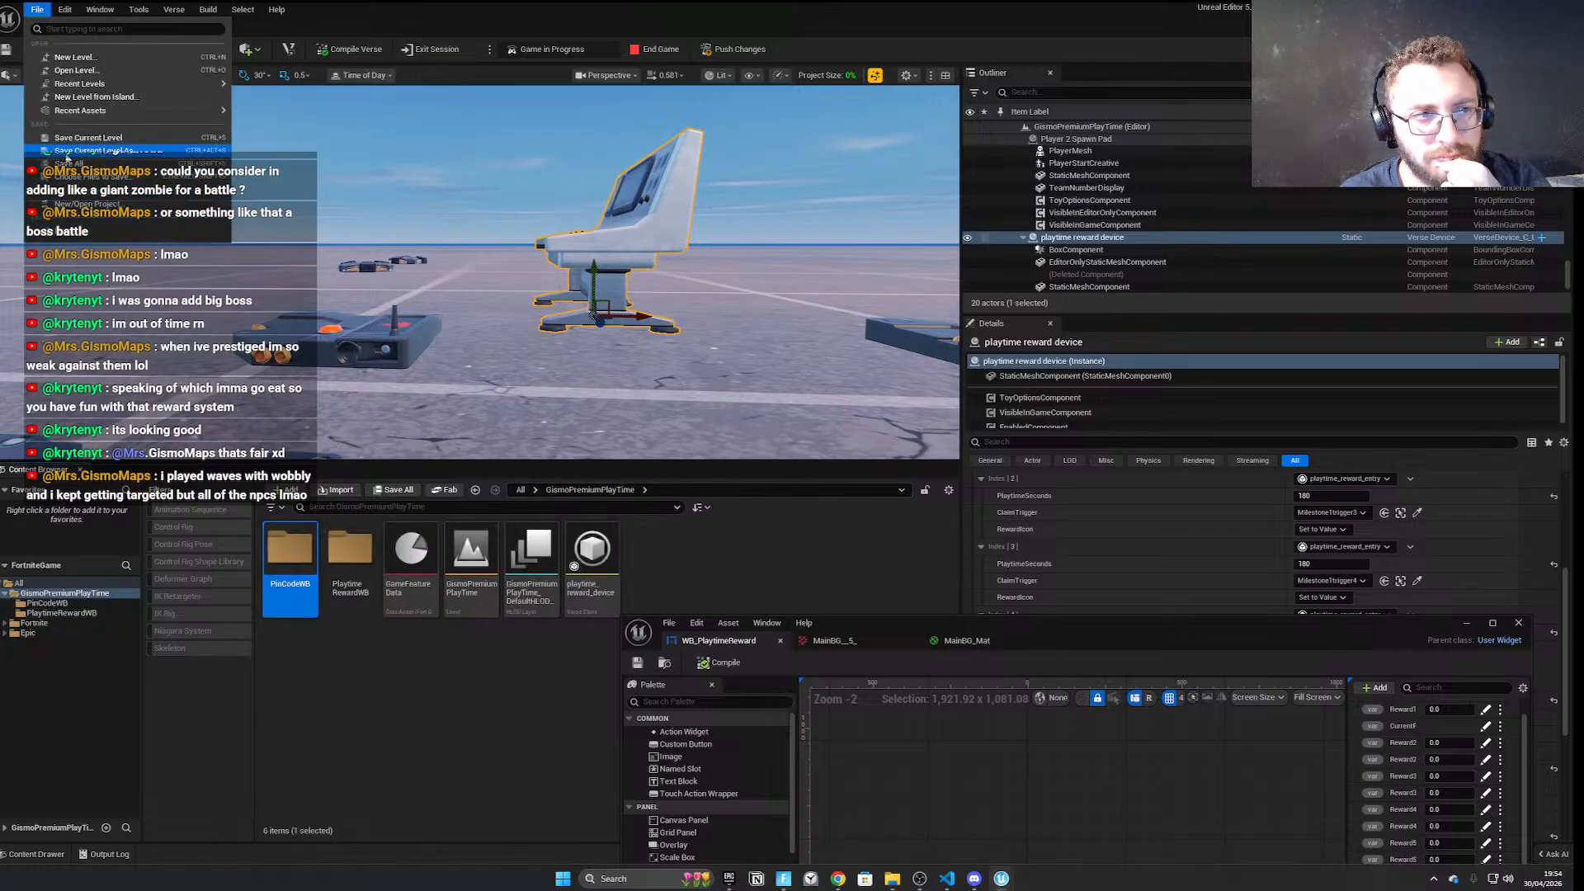
left_click(115, 164)
left_click_drag(1139, 623, 484, 378)
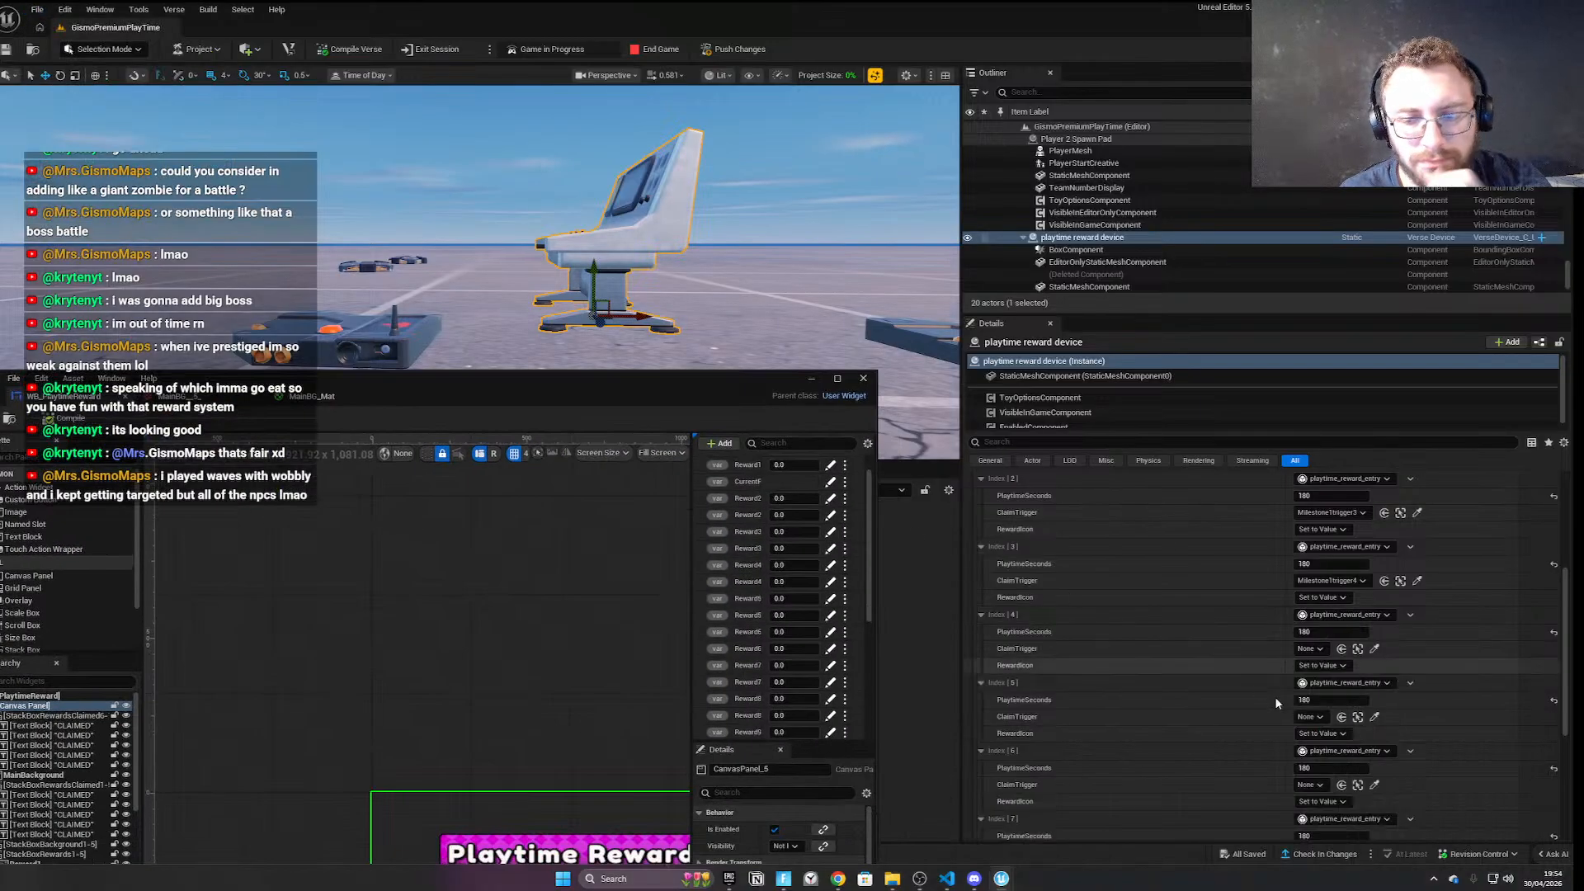
left_click(1319, 853)
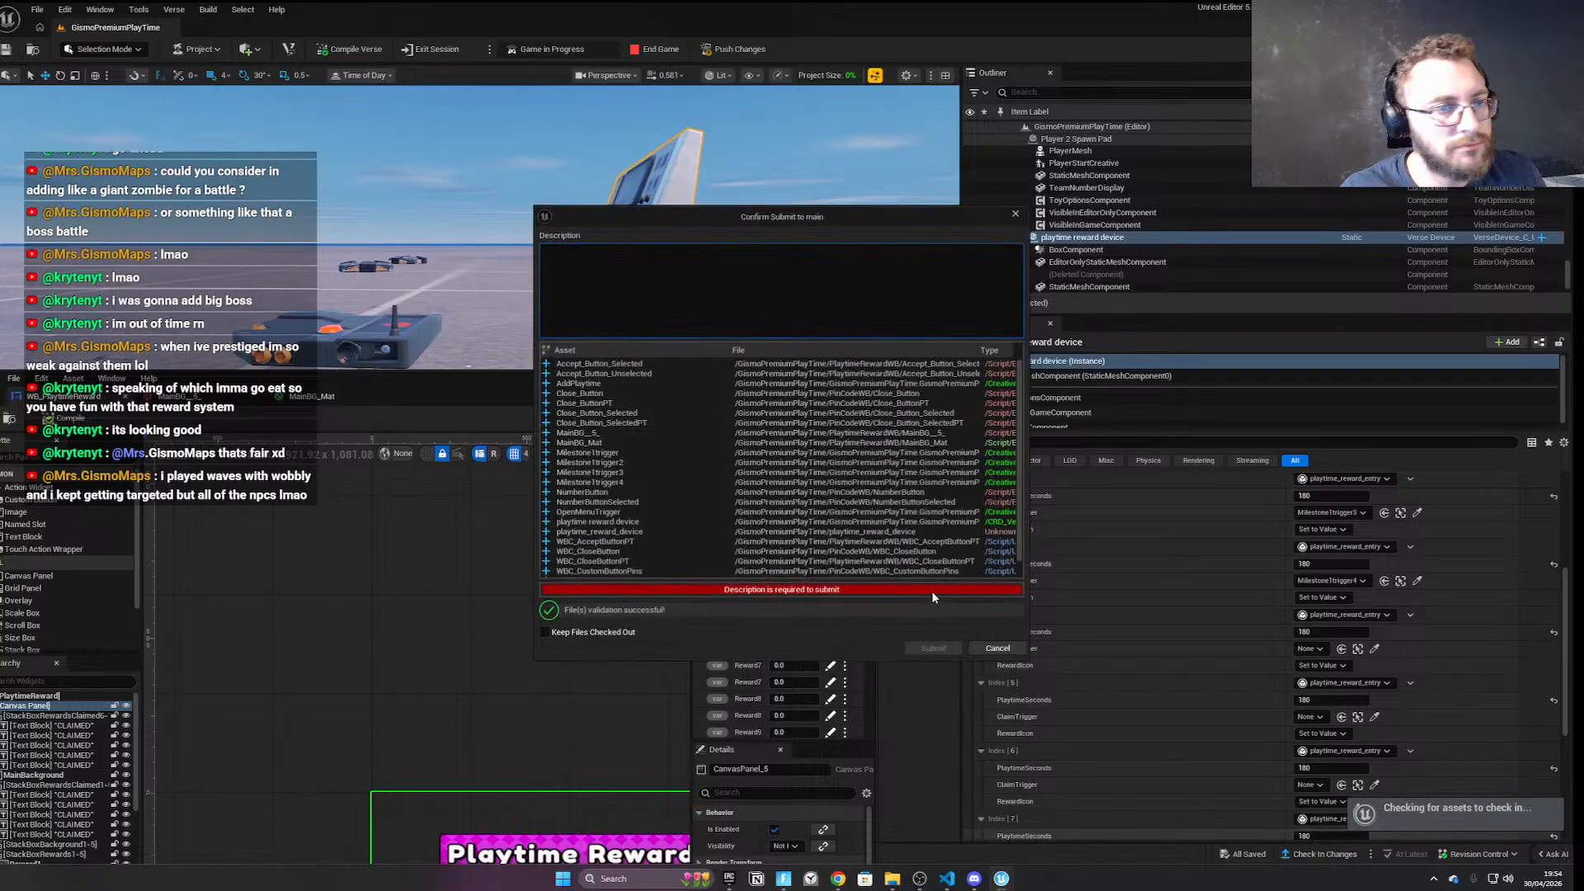
type("Delleting ExtraFolder")
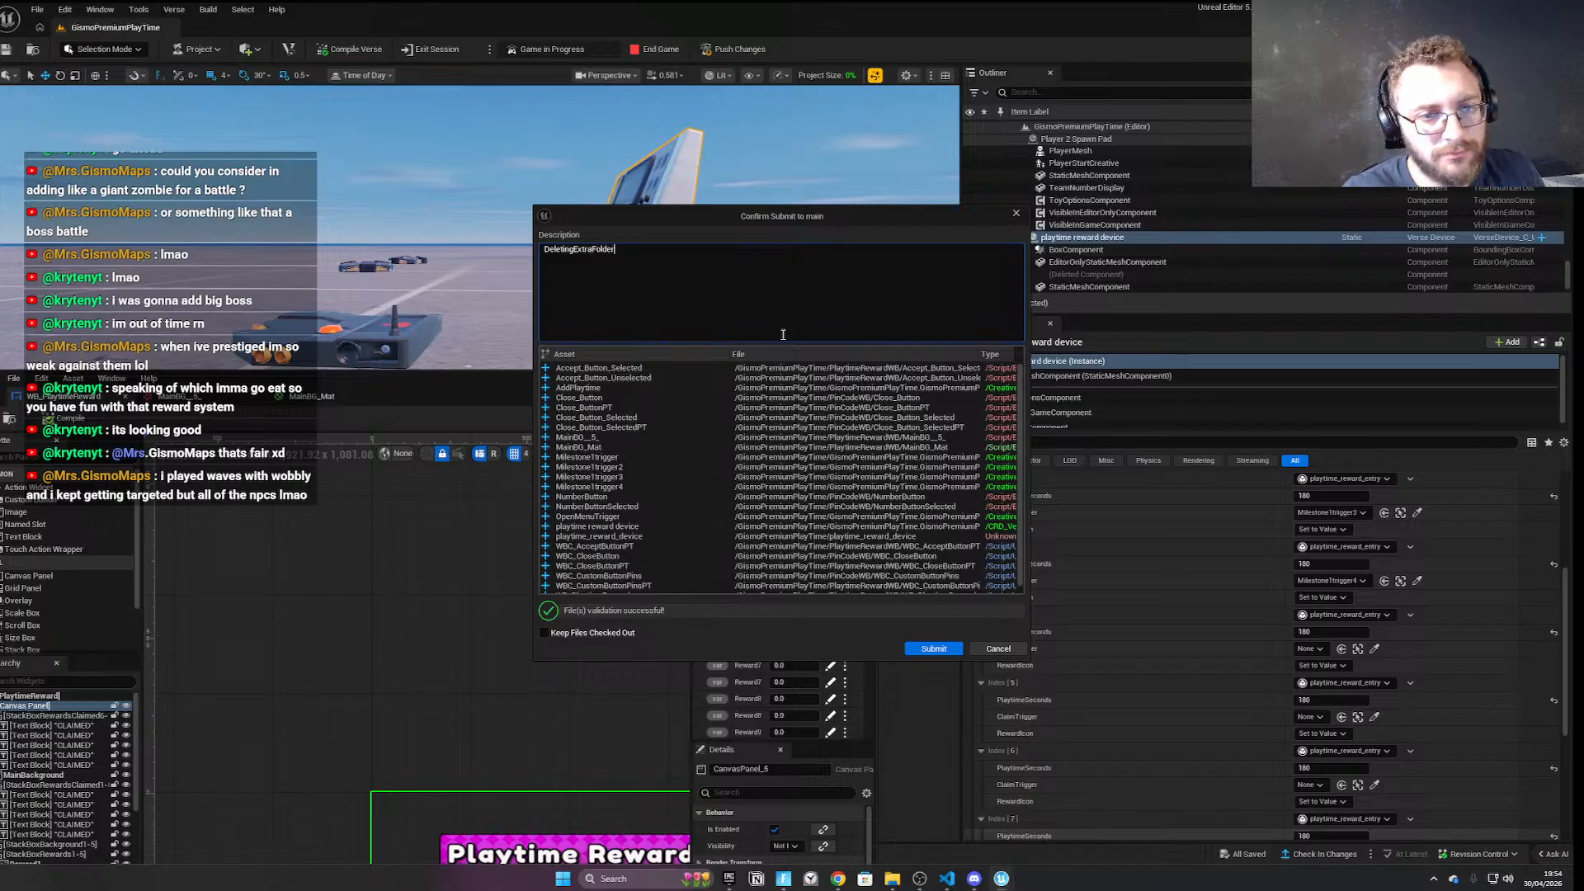
left_click(931, 648)
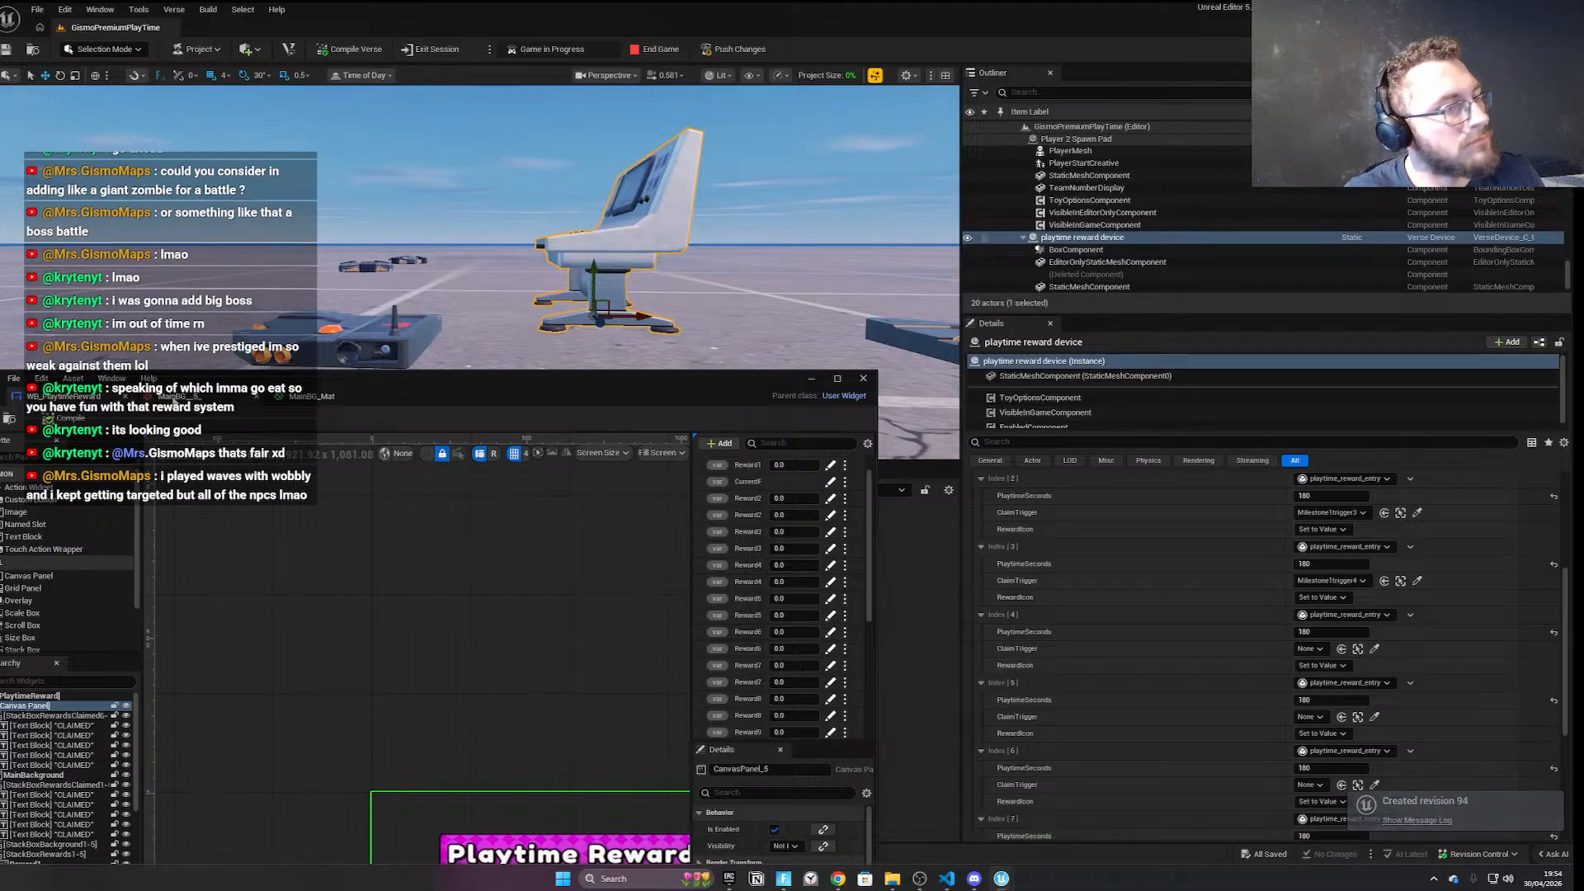
Force delete the PinCodeWB folder with all its assets despite the remaining references
left_click(812, 380)
left_click(334, 640)
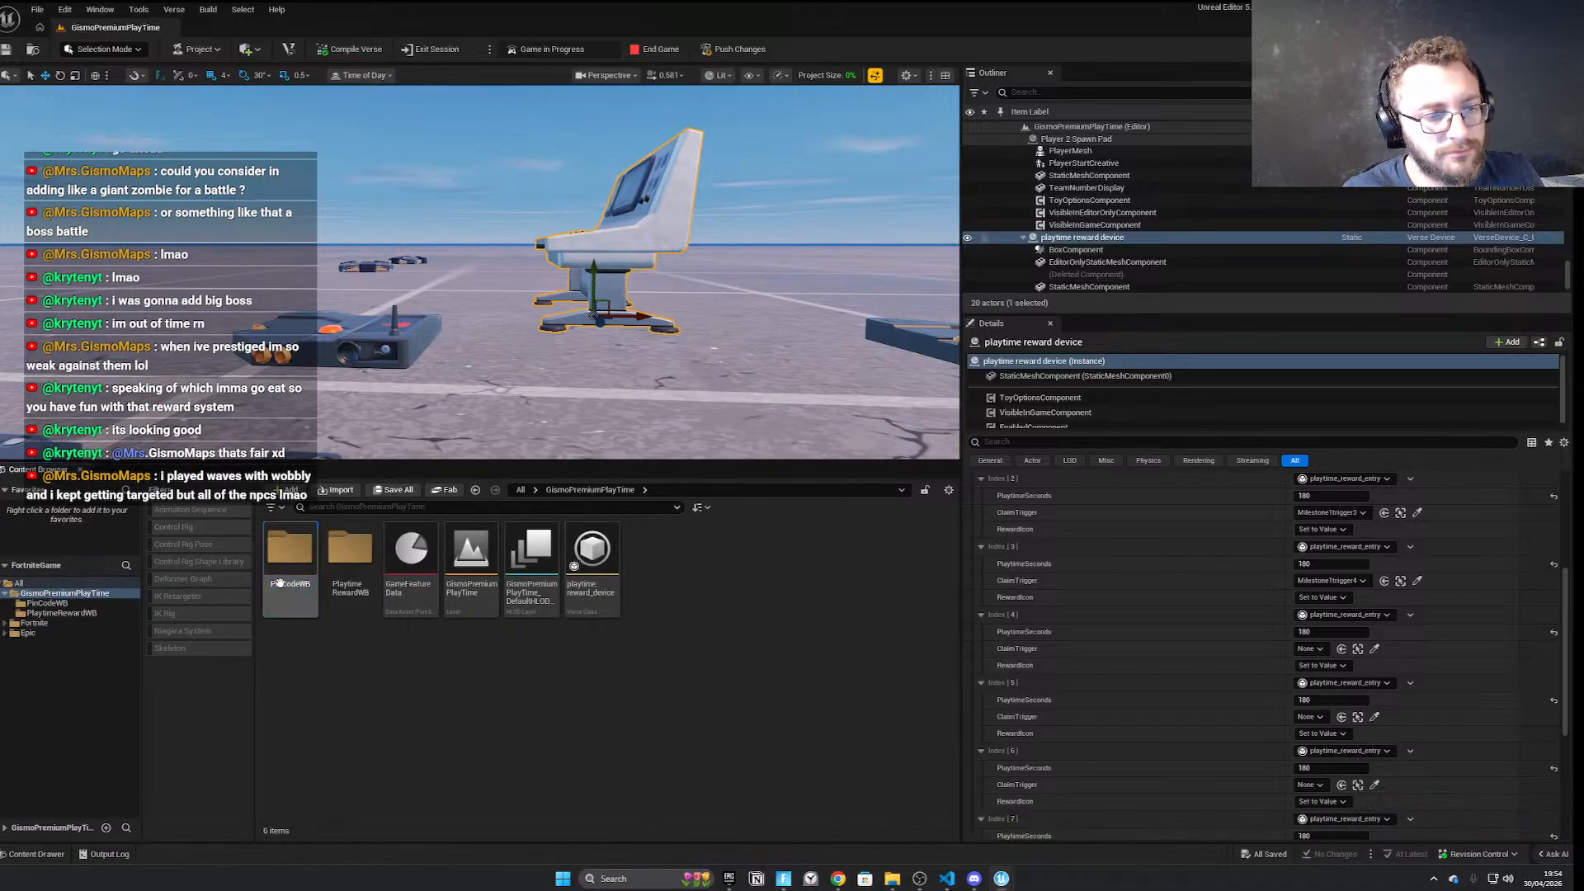
double_click(293, 568)
left_click(623, 490)
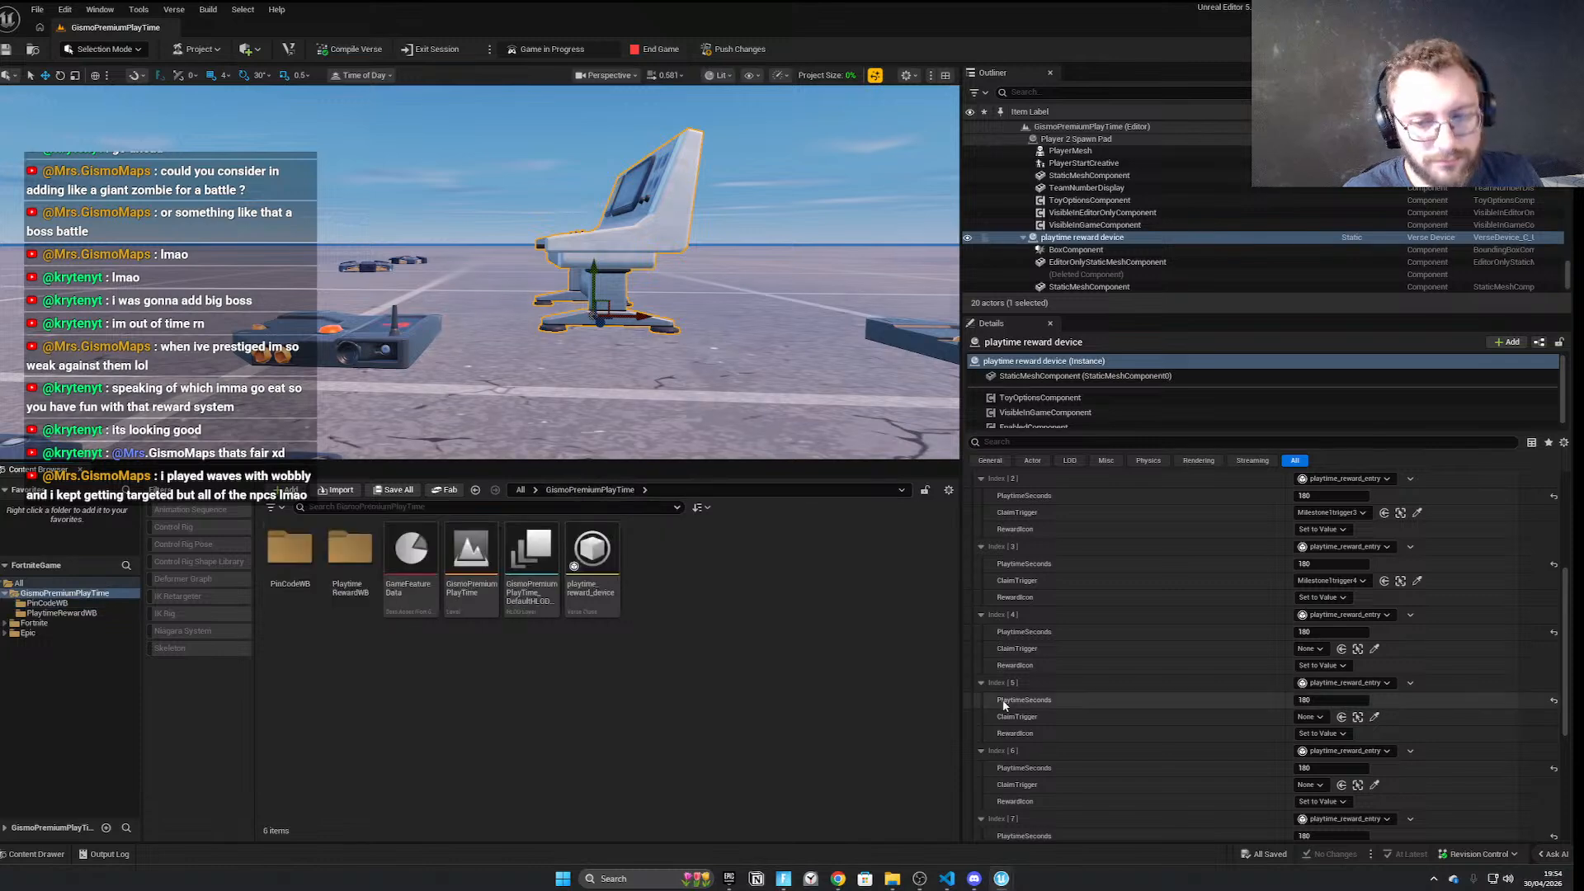
left_click(271, 553)
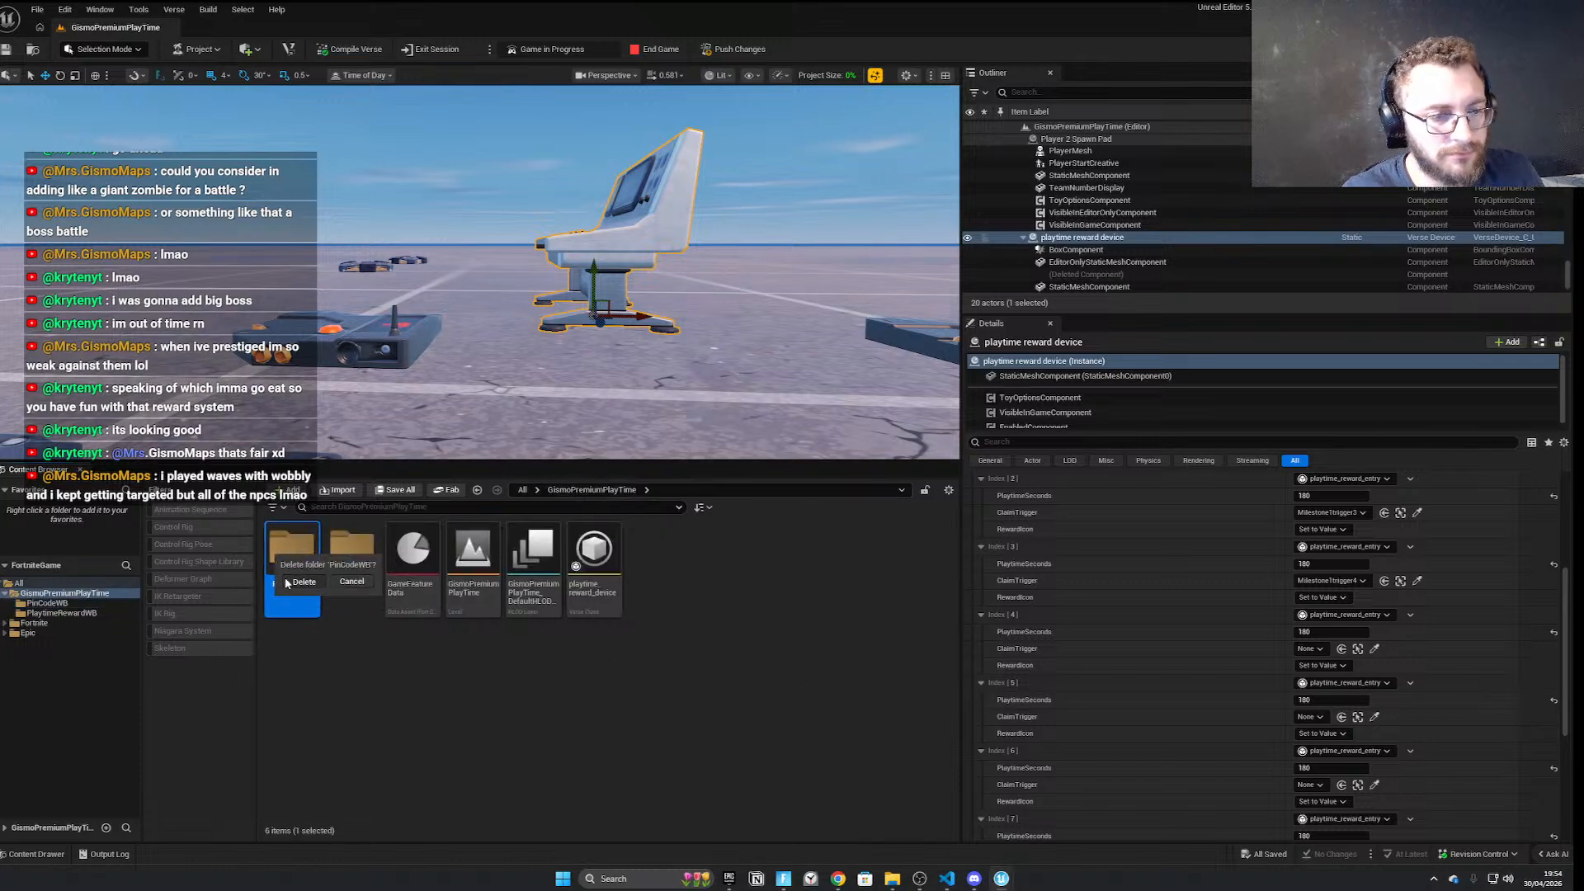
key("Delete")
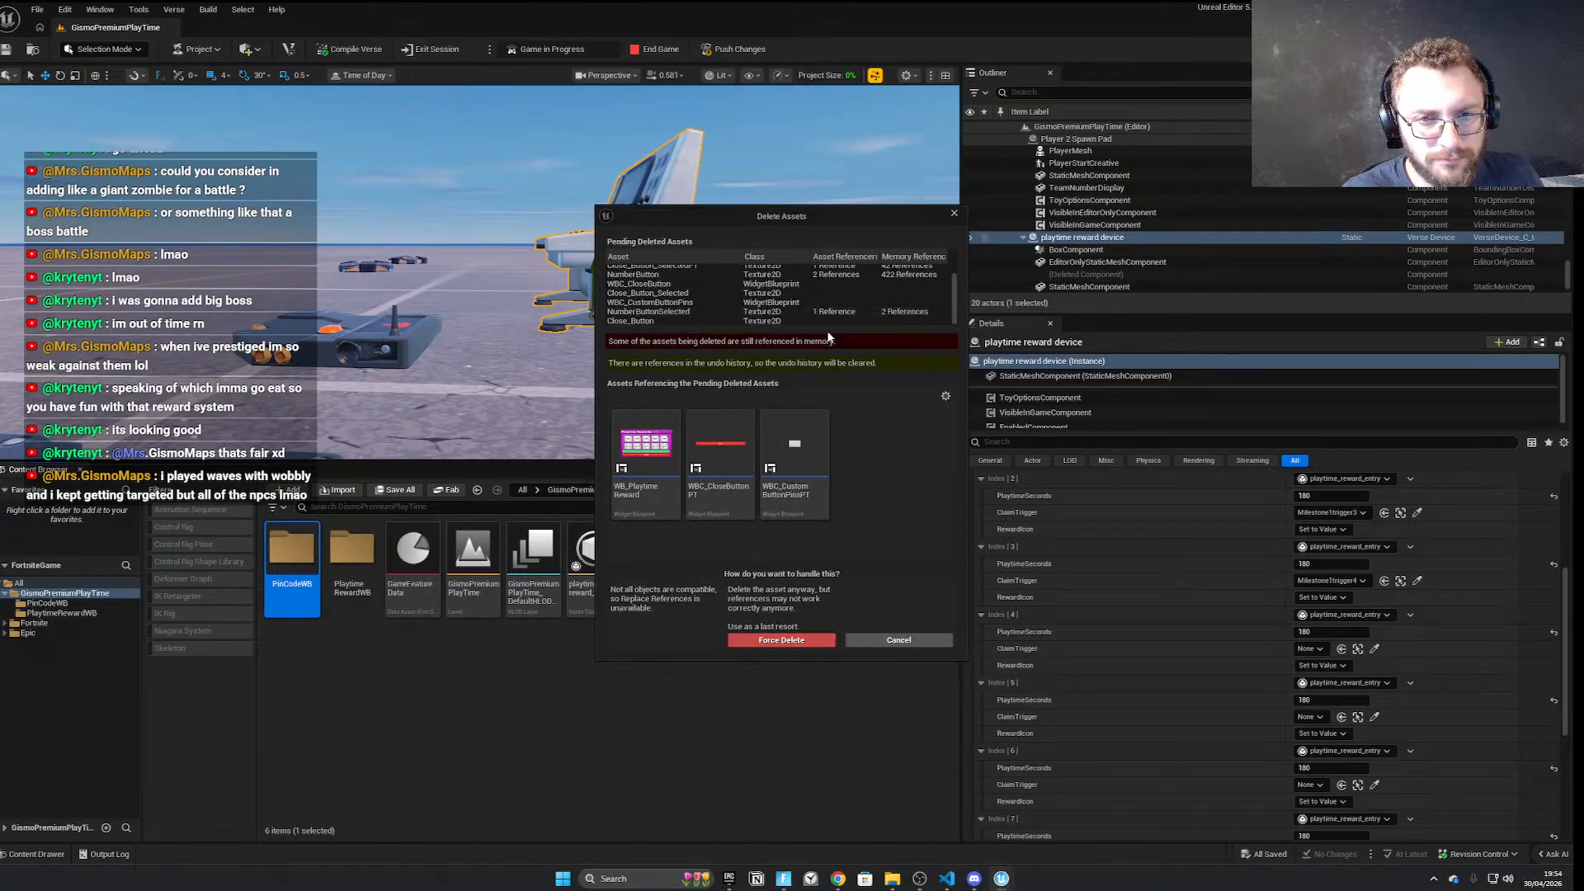
left_click(780, 641)
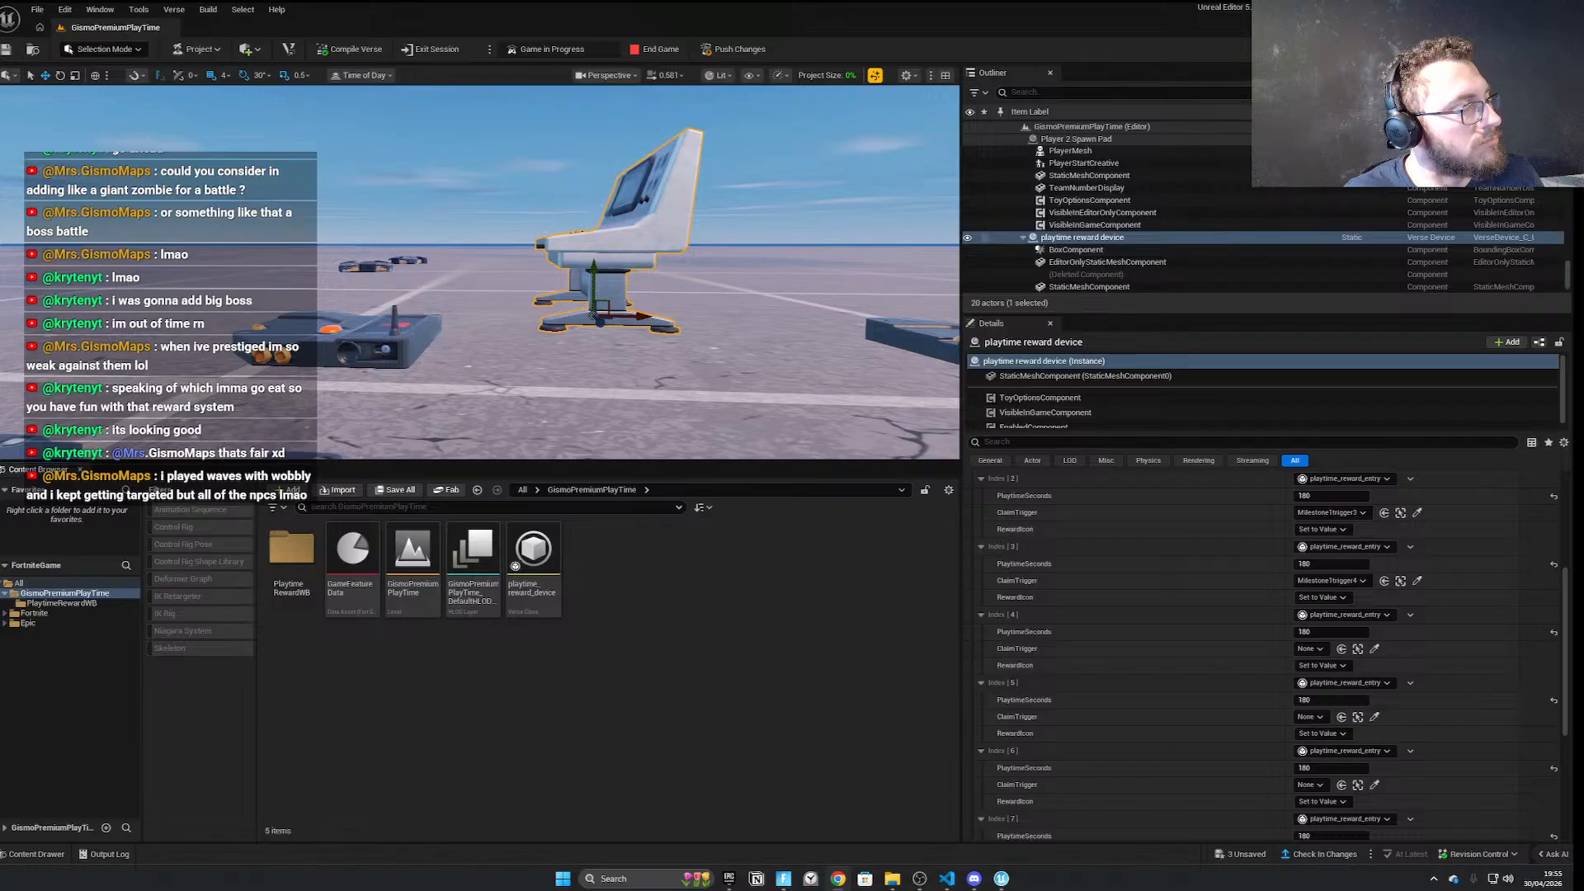
Open the WB_PlaytimeReward widget from the PlaytimeRewardWB folder and examine its reward tiles, buttons and stack box properties for missing textures
double_click(291, 551)
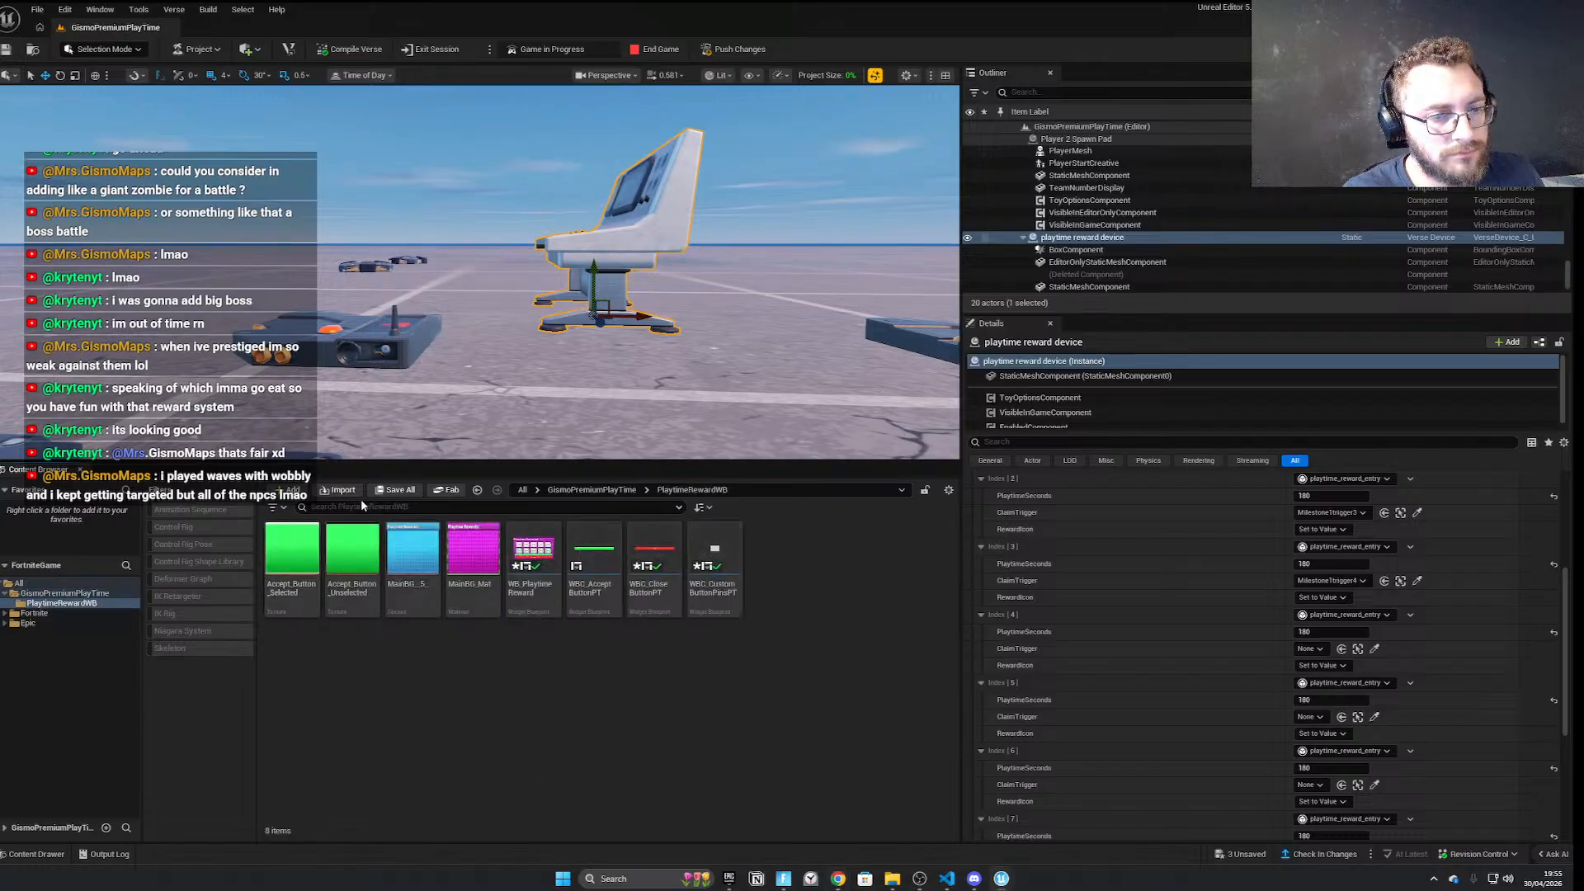
double_click(528, 565)
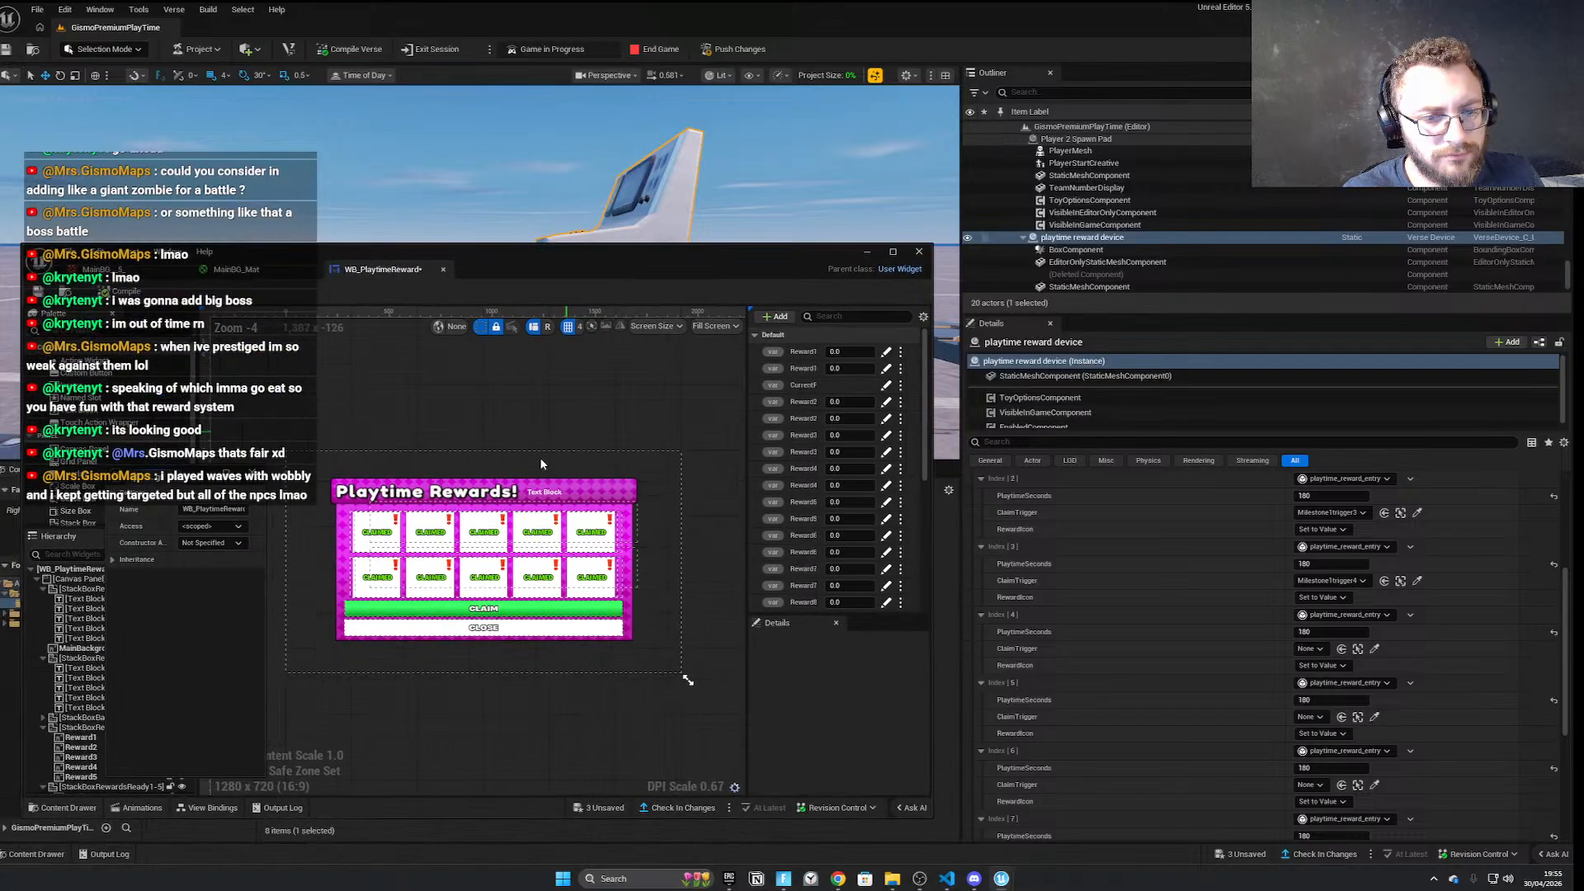
left_click(561, 557)
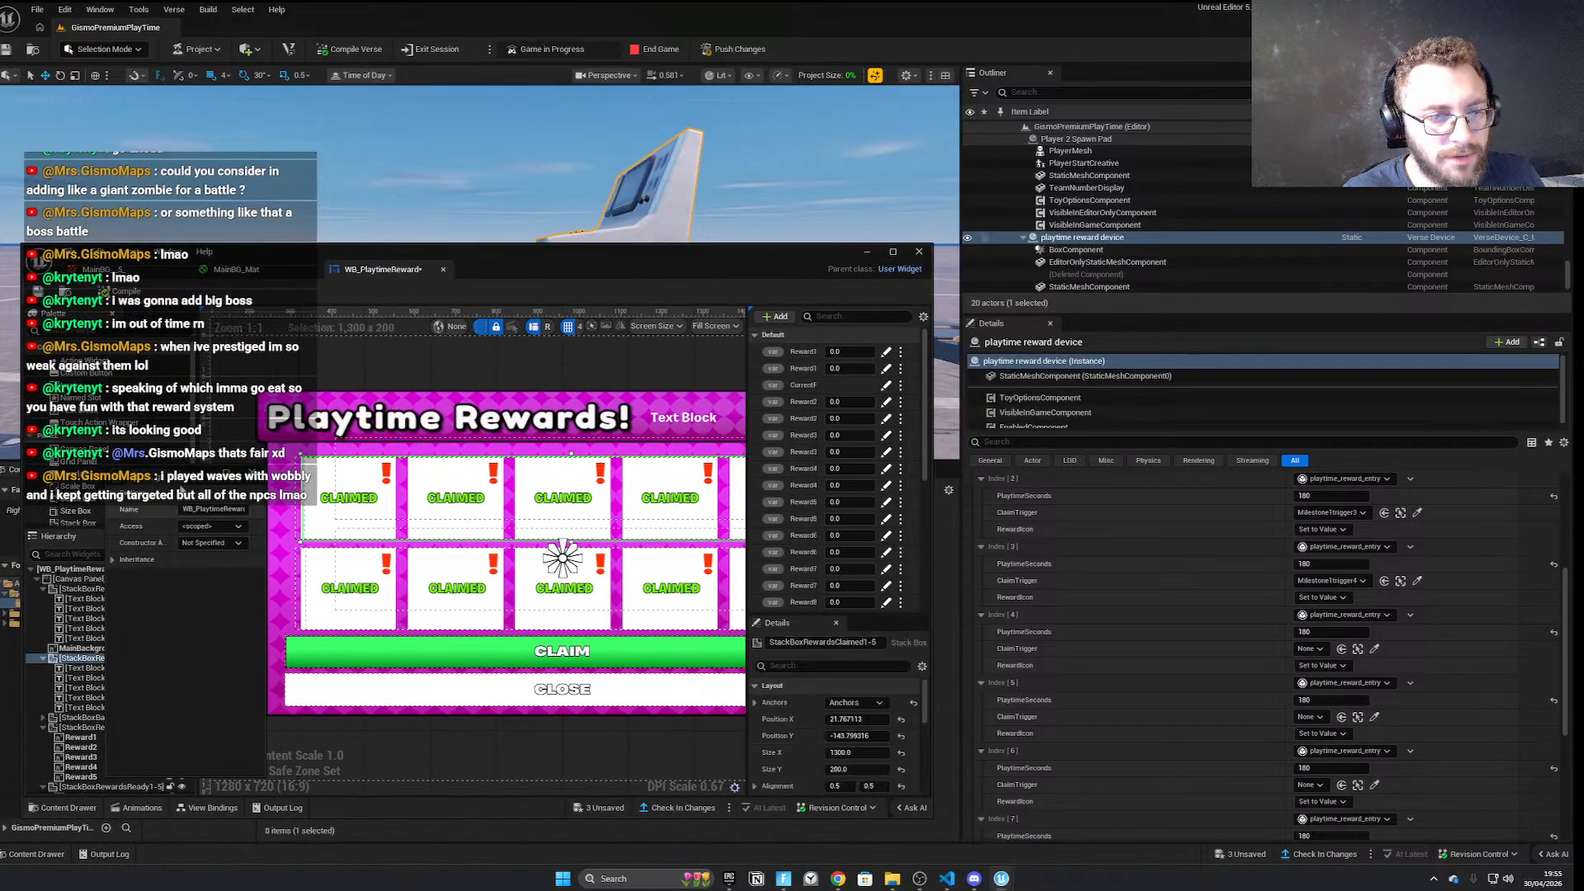
scroll(857, 750, "down", 5)
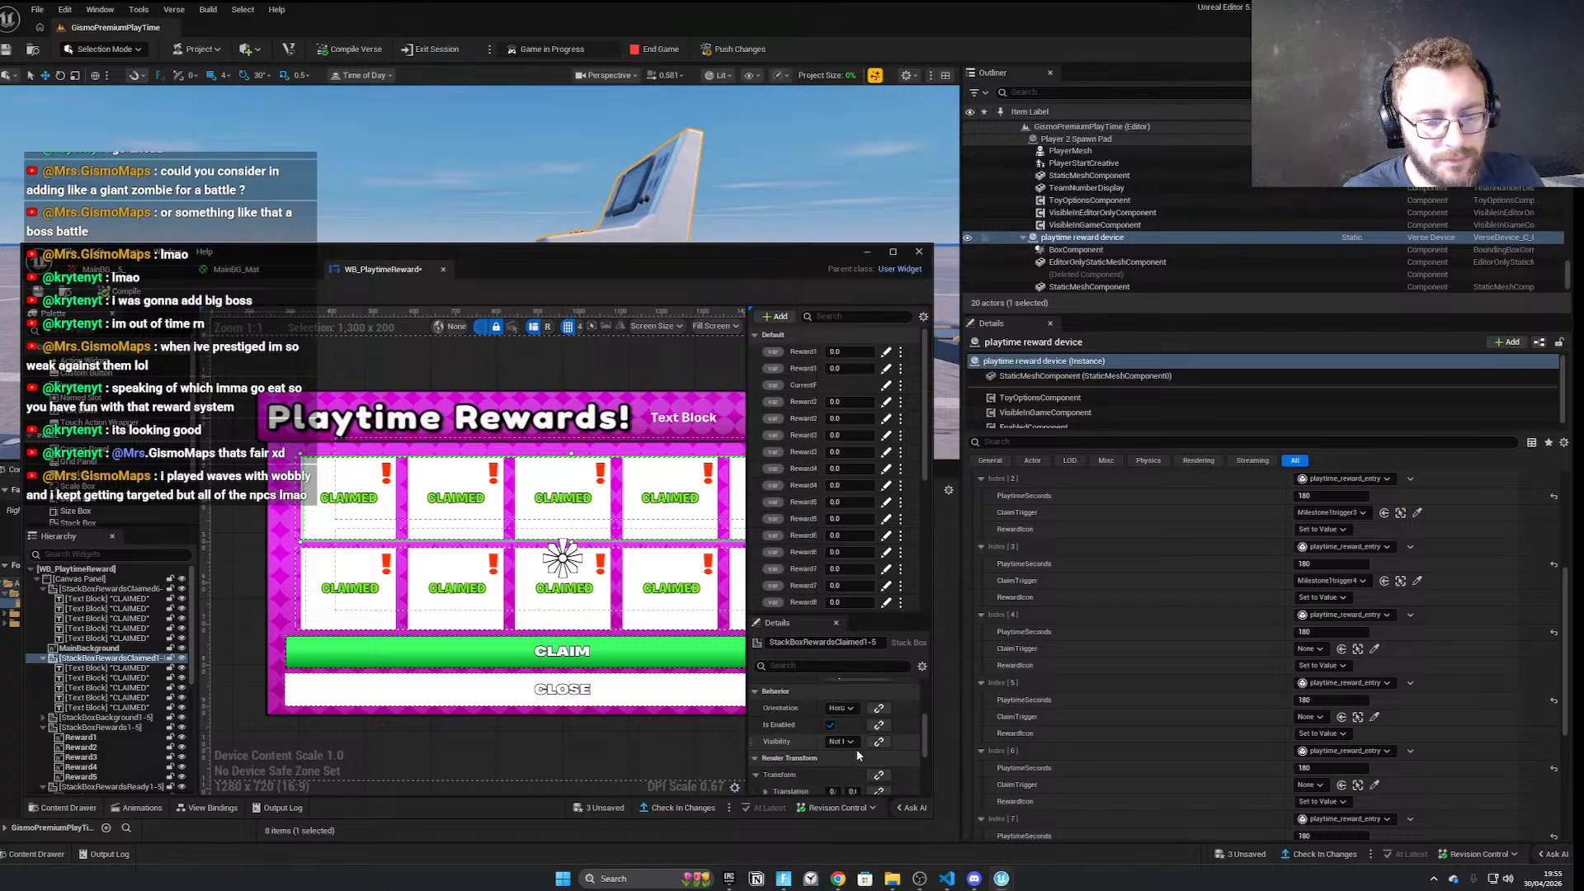
scroll(832, 757, "down", 2)
left_click_drag(769, 258, 796, 1)
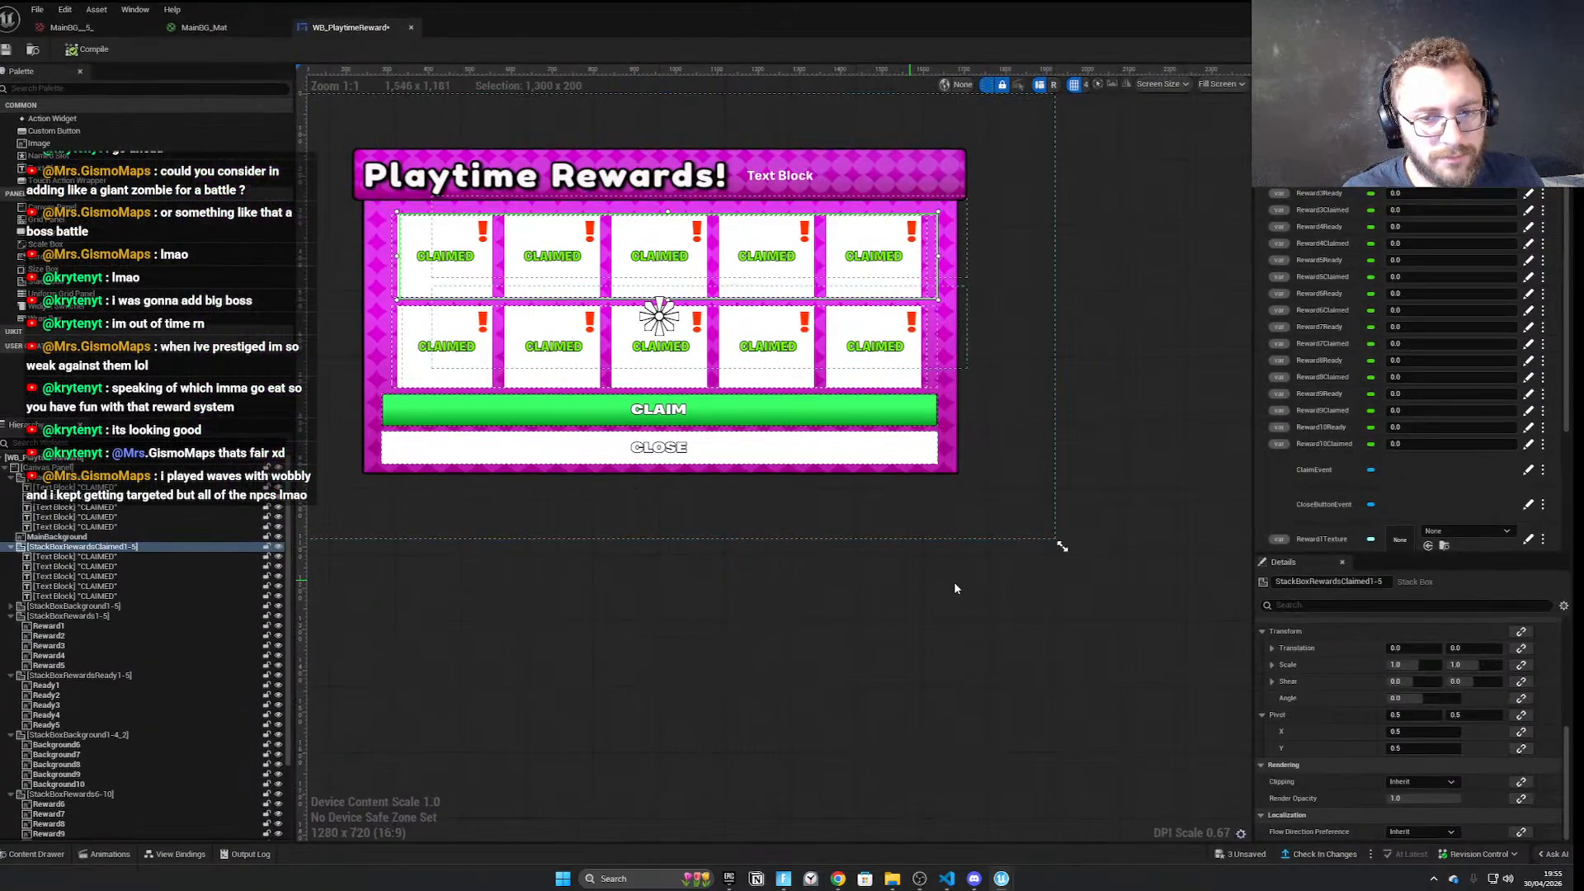
scroll(1244, 690, "up", 1)
scroll(1331, 734, "up", 1)
scroll(1331, 734, "up", 3)
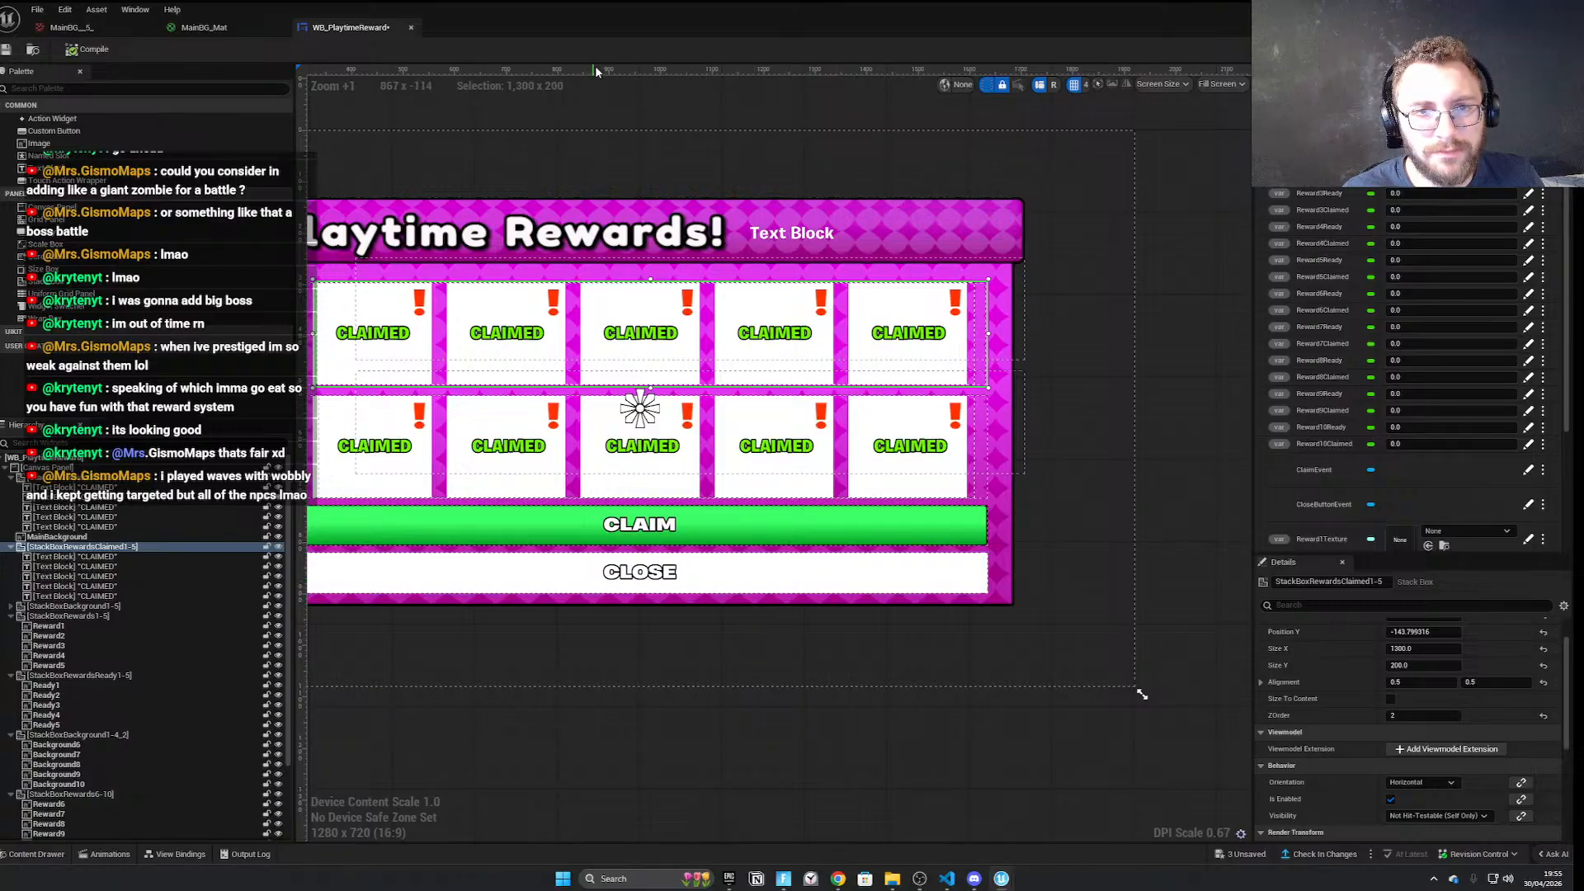
Revert all local changes to the last synced revision to undo the PinCodeWB folder deletion
left_click_drag(619, 13, 819, 768)
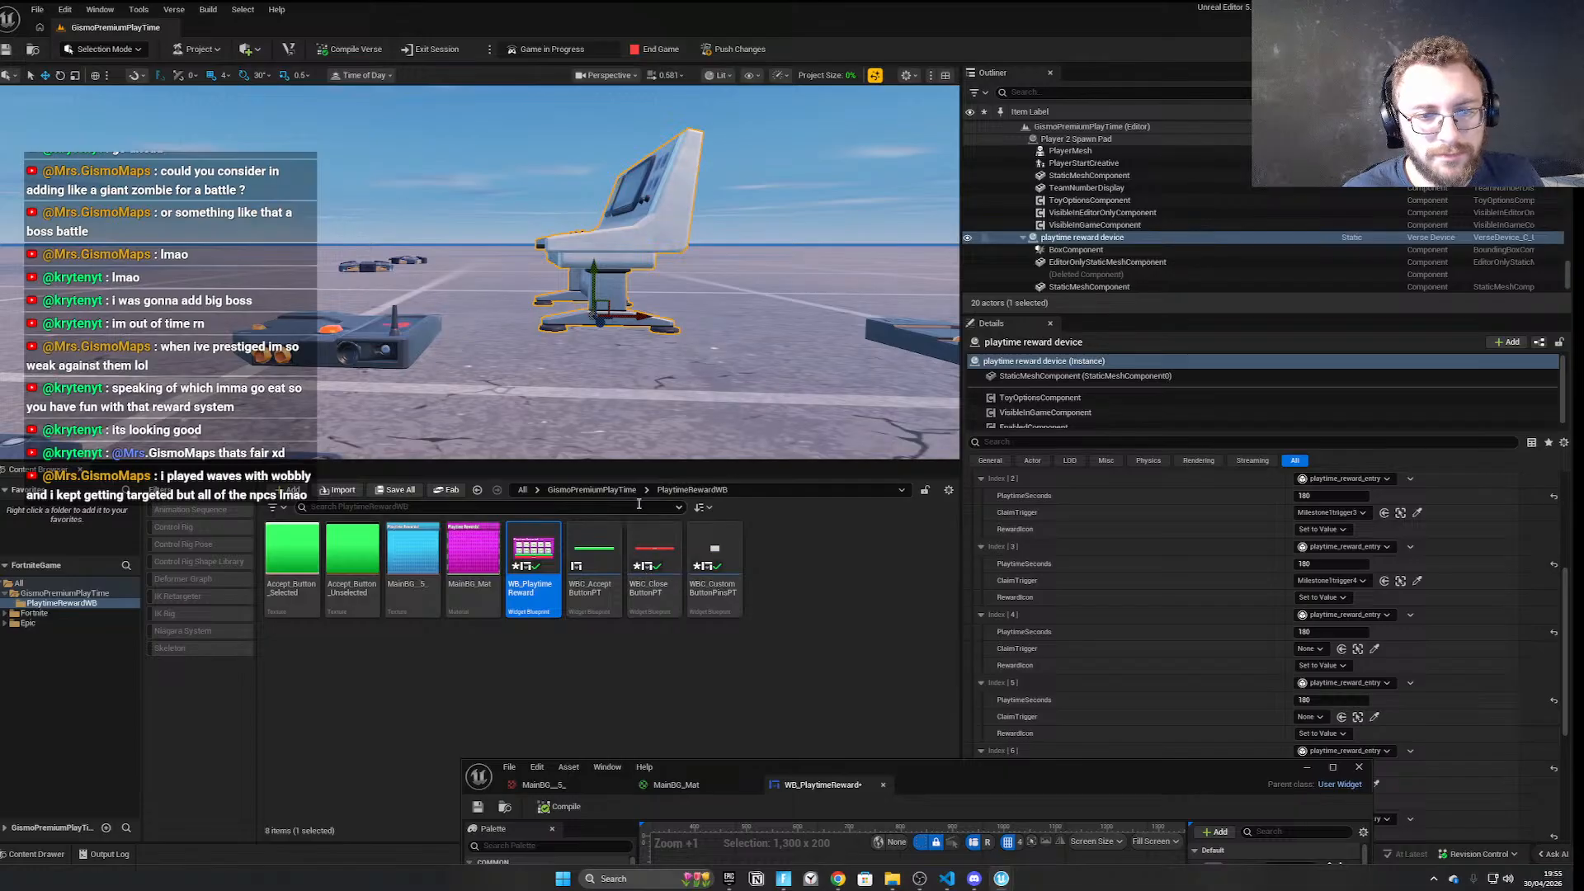
left_click(613, 496)
left_click(840, 657)
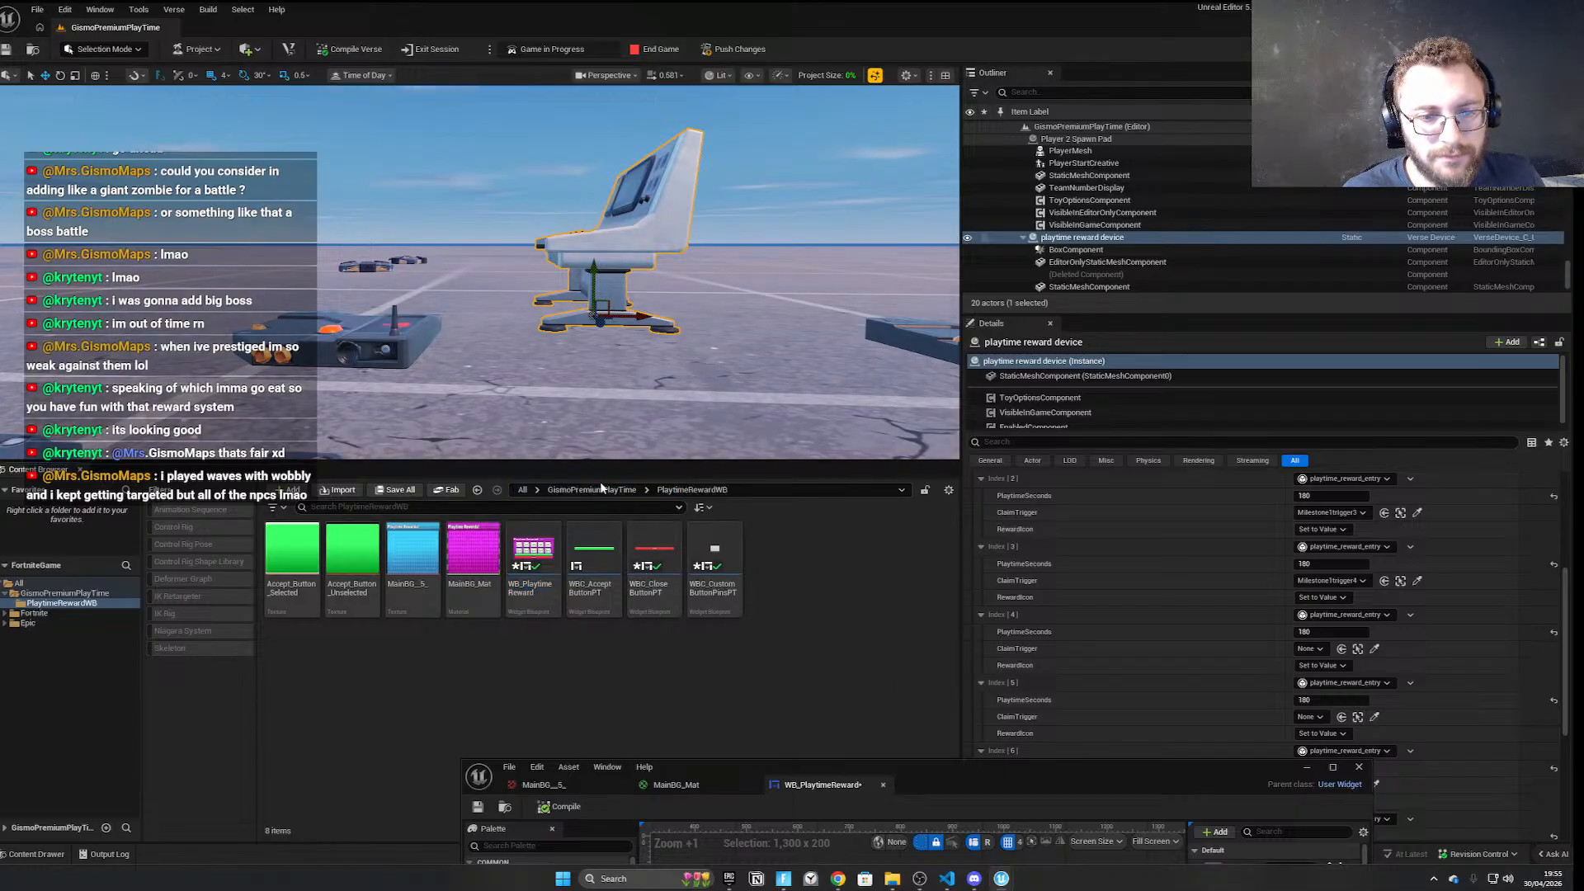
left_click(604, 488)
left_click_drag(973, 768, 671, 353)
left_click(1371, 855)
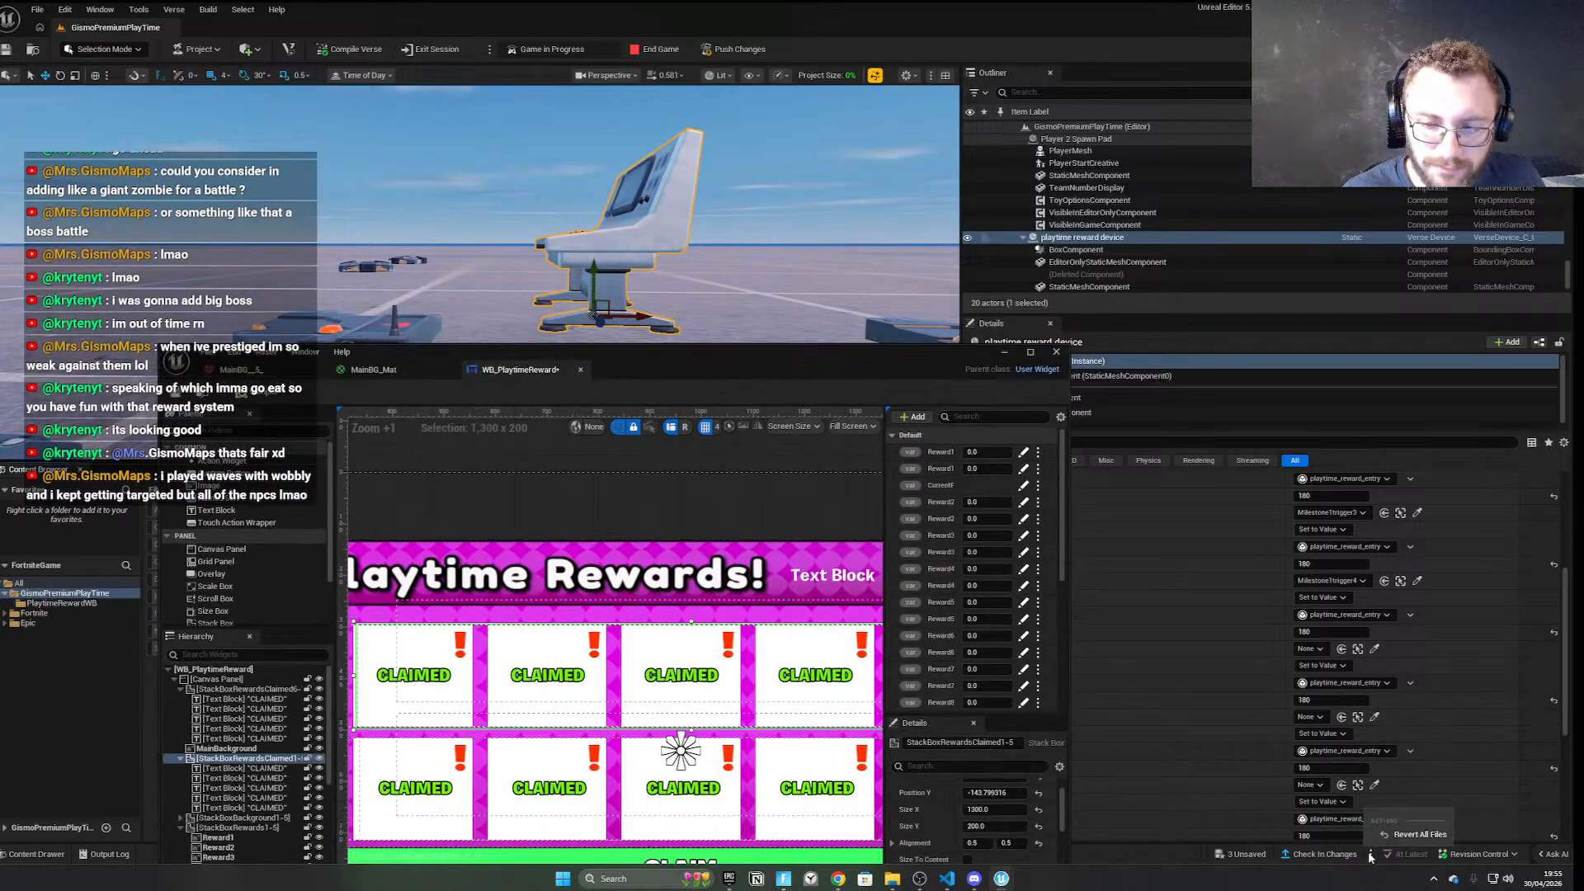
left_click(1403, 836)
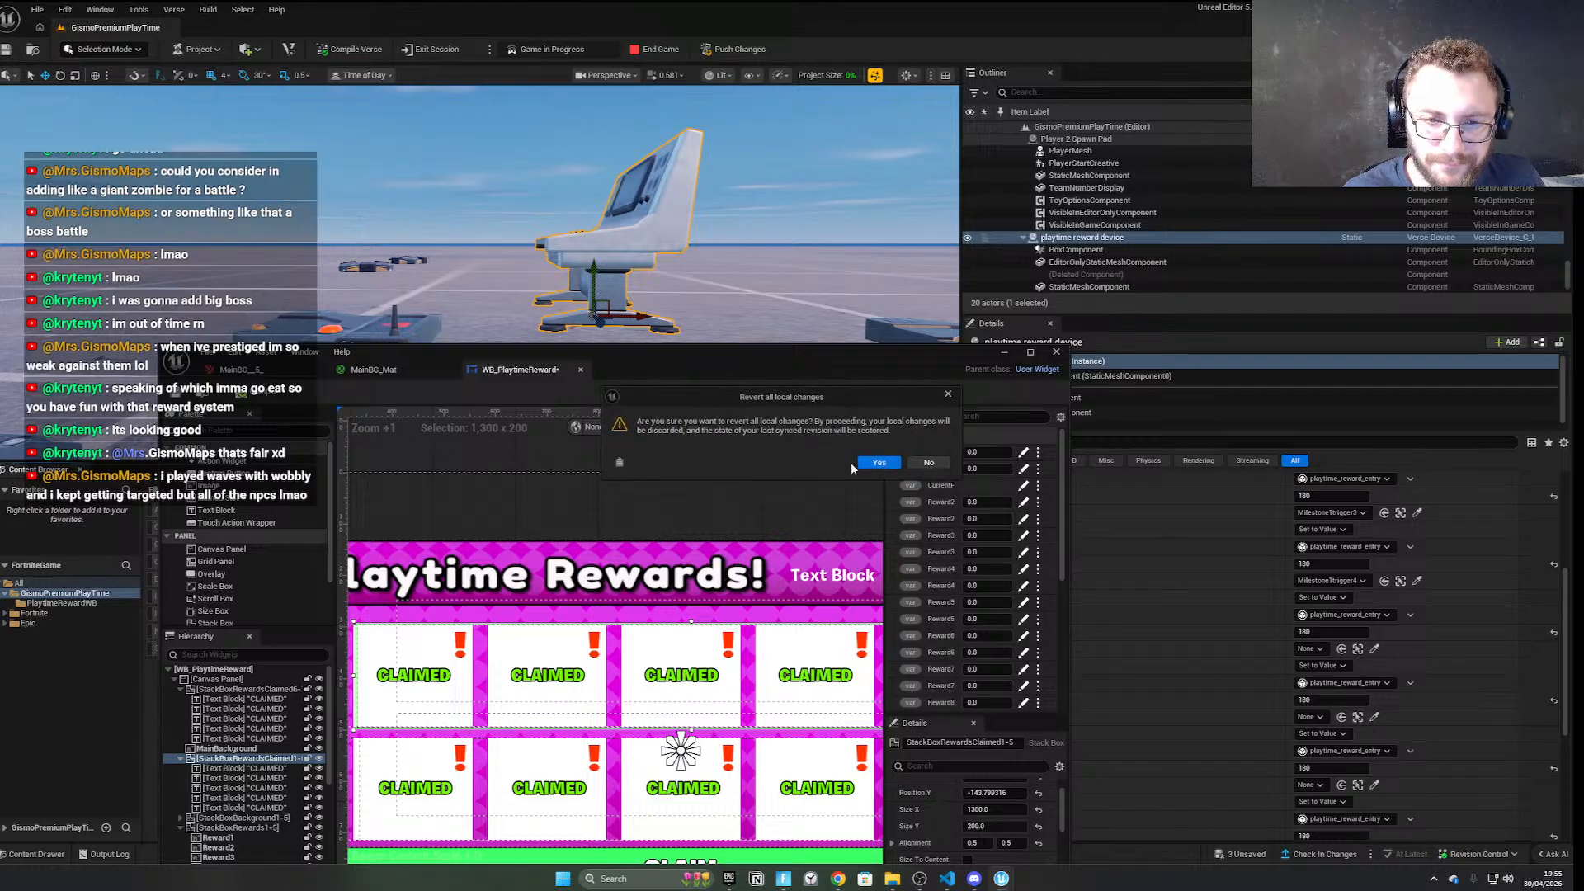
left_click(878, 464)
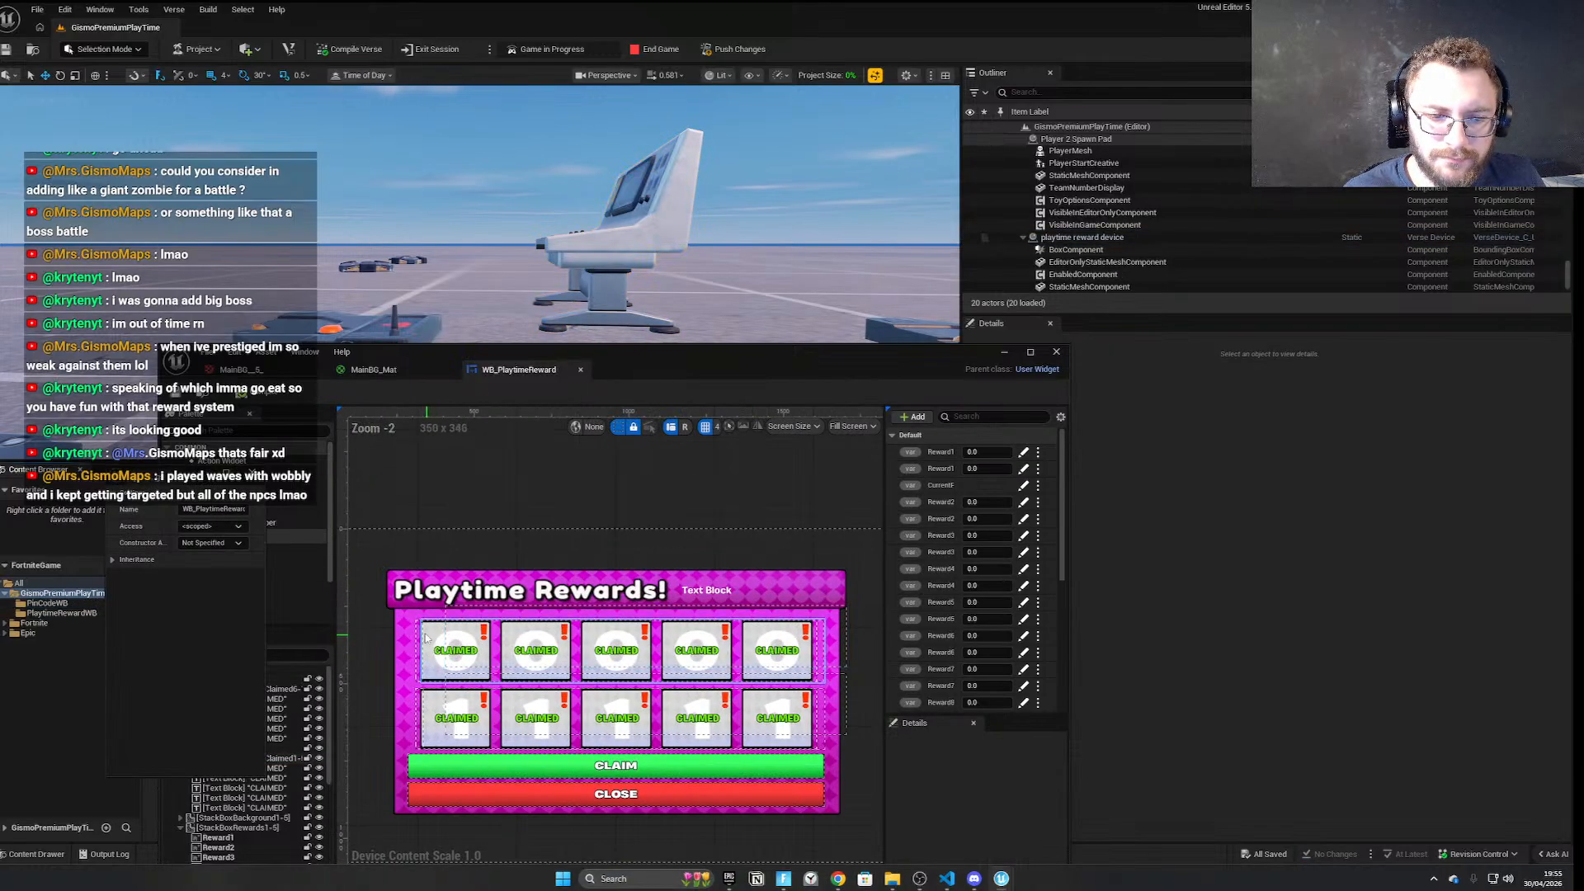
Check the reward panel in WB_PlaytimeReward, minimise its editor, and view the contents of the PinCodeWB folder
left_click(495, 639)
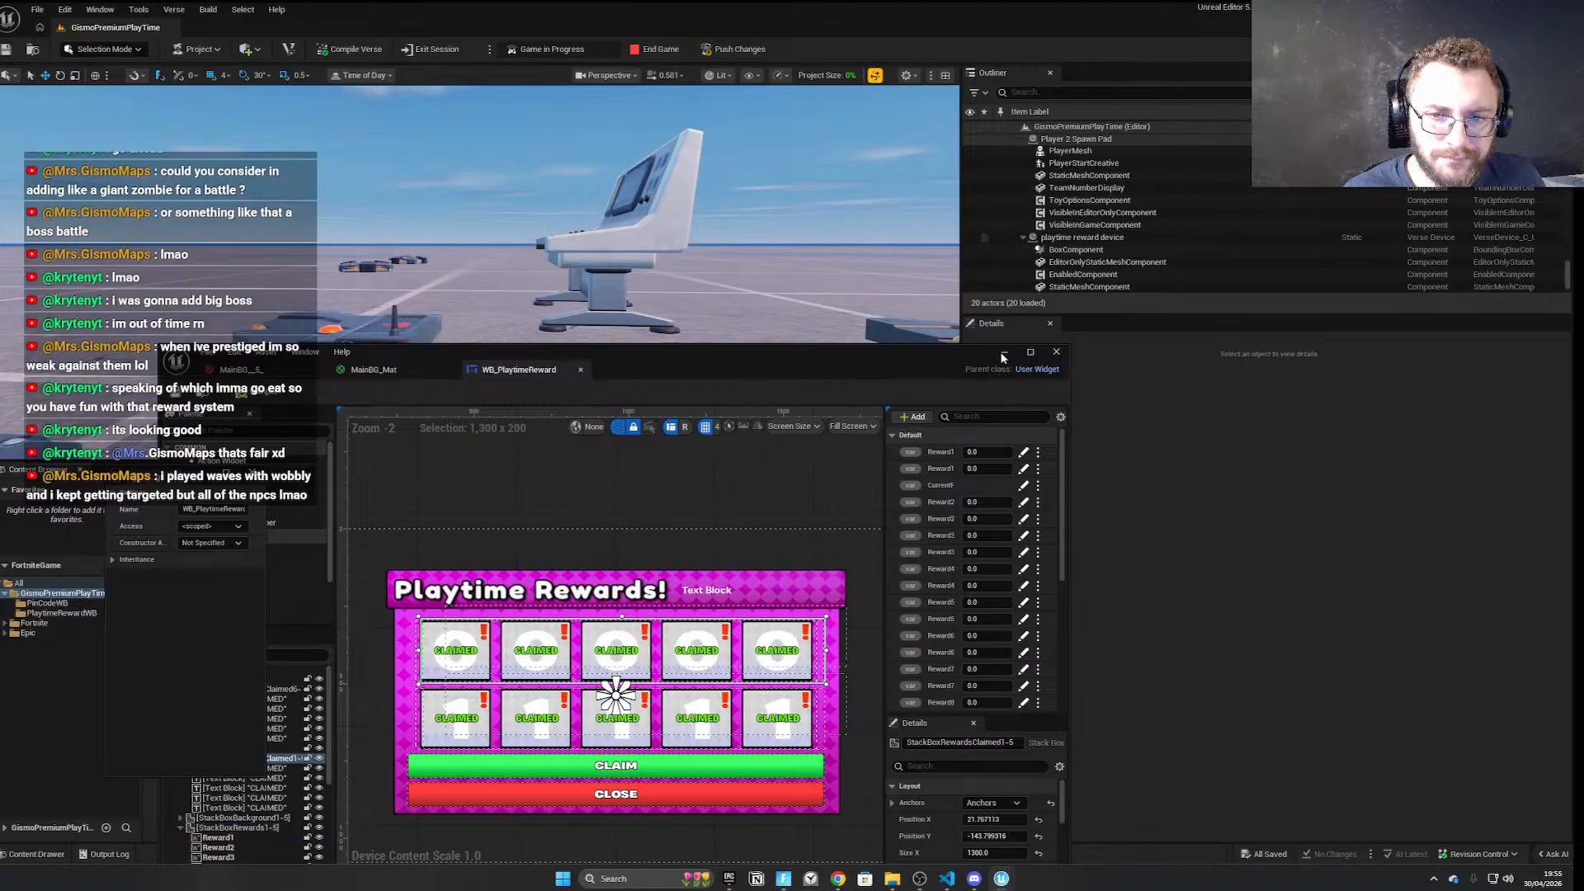
left_click(1003, 353)
double_click(290, 551)
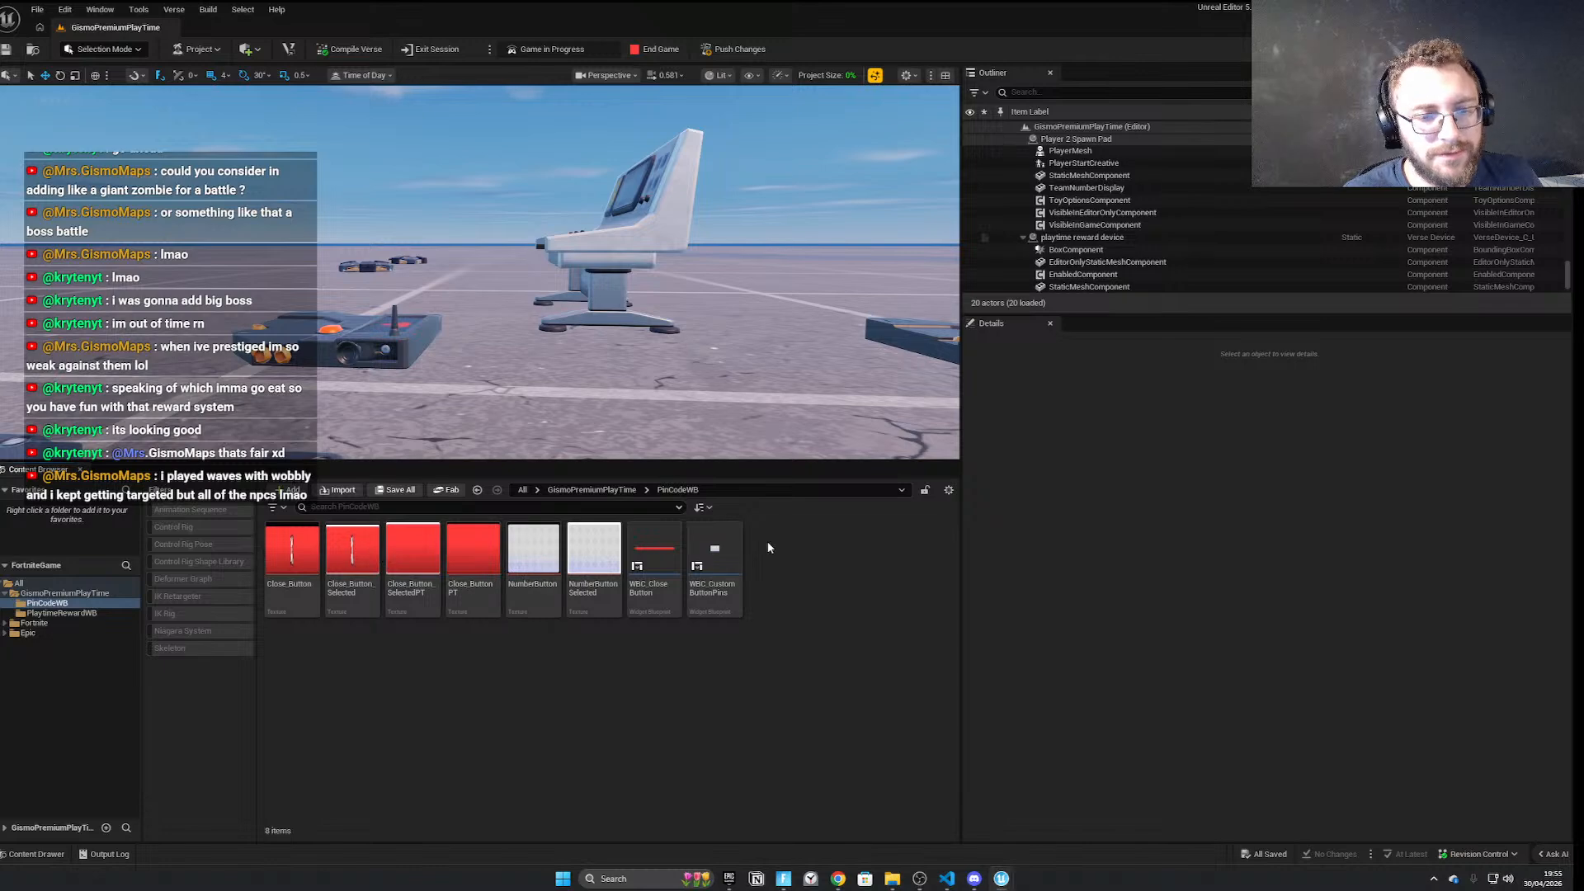
Select the playtime reward device in the level and examine its milestone entries, playtime seconds and claim triggers
right_click_drag(591, 368, 694, 404)
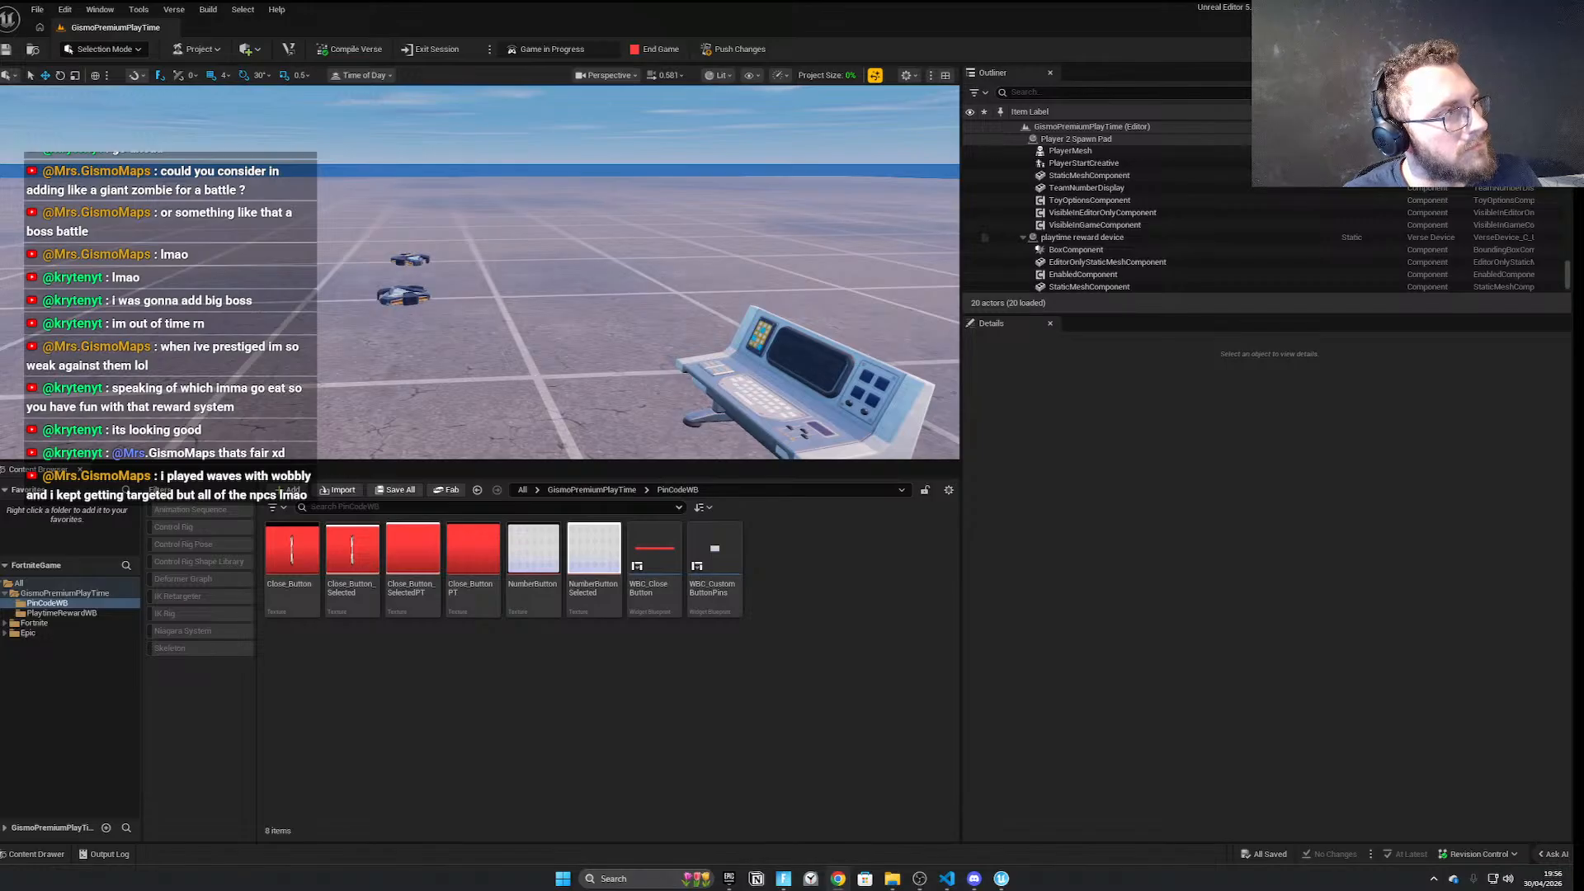
right_click_drag(479, 281, 726, 272)
left_click(276, 388)
scroll(1254, 656, "down", 10)
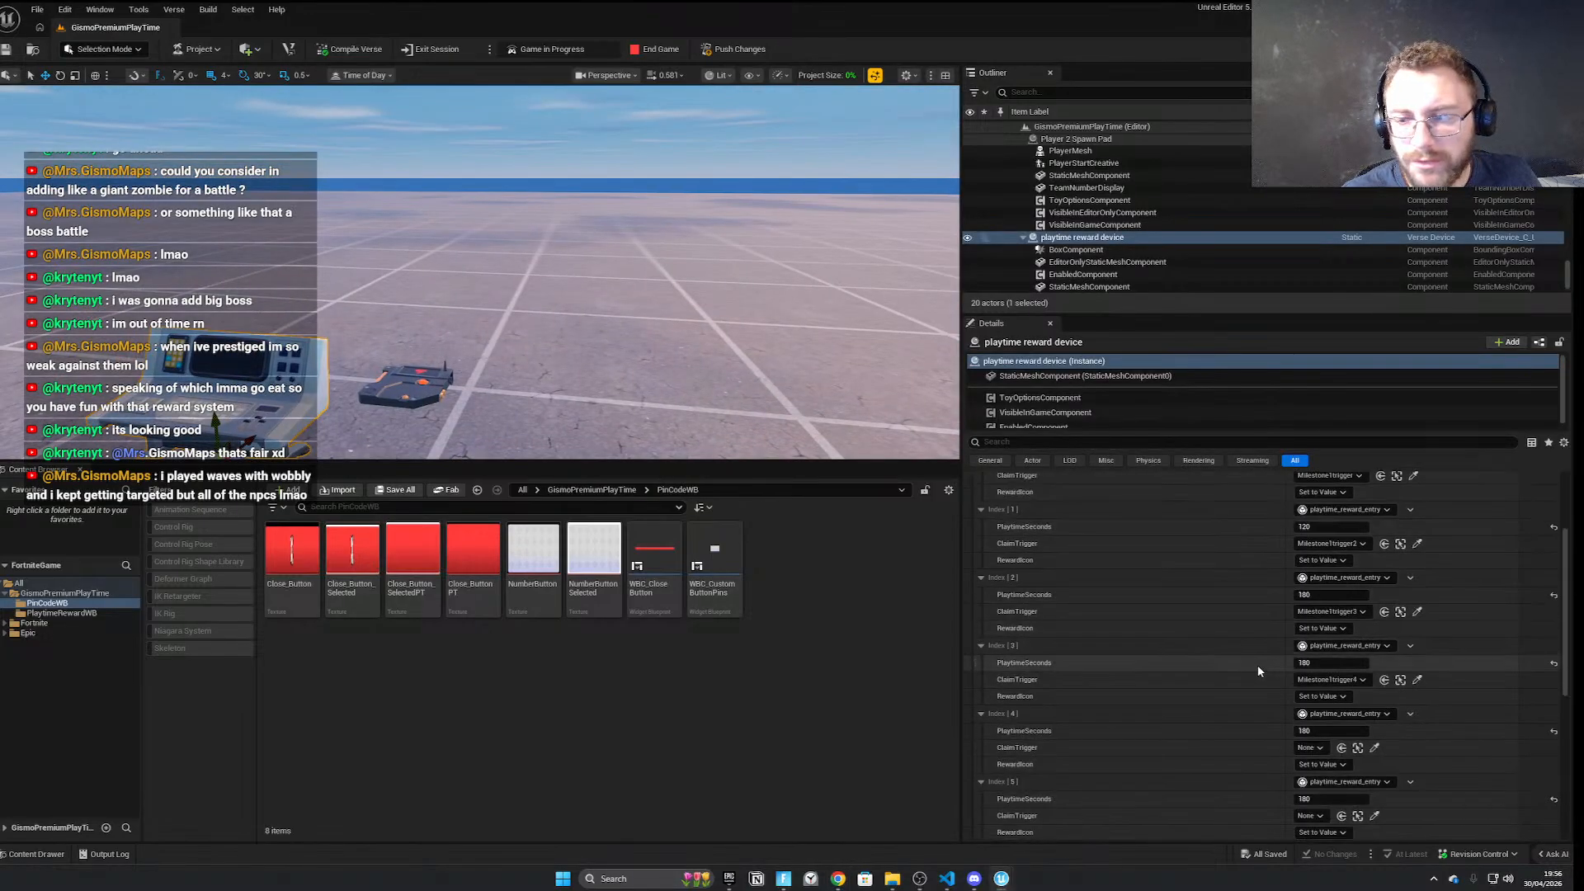
scroll(1263, 735, "up", 12)
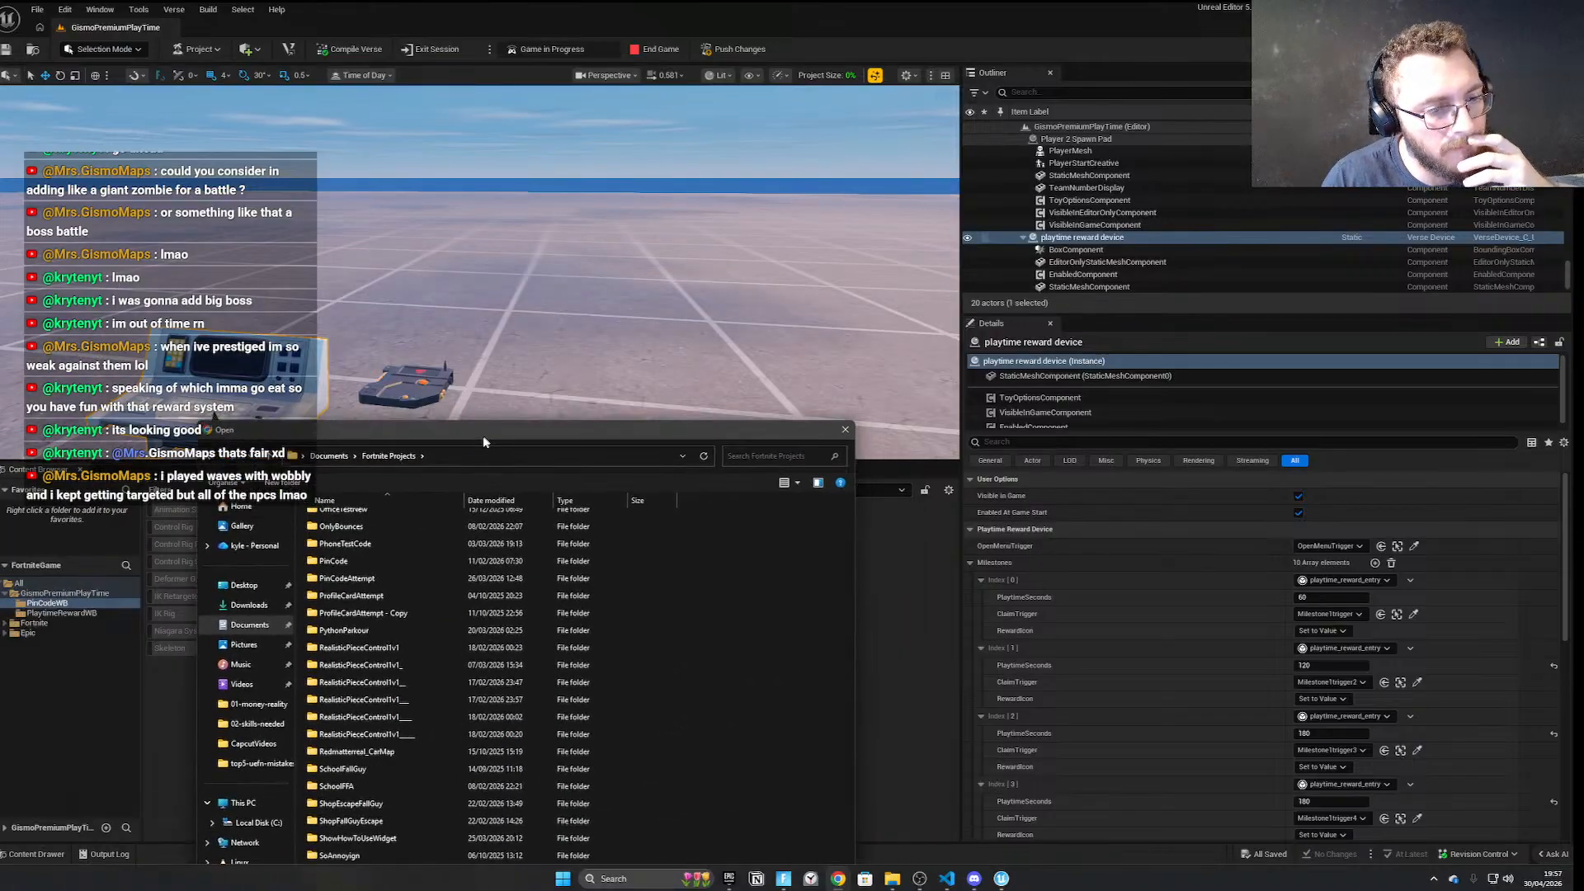
Open DataIndicator_HUD_Widget and RL_Powerup_Manager from the Content folder of the KingdomRoguelike project
scroll(406, 723, "up", 2)
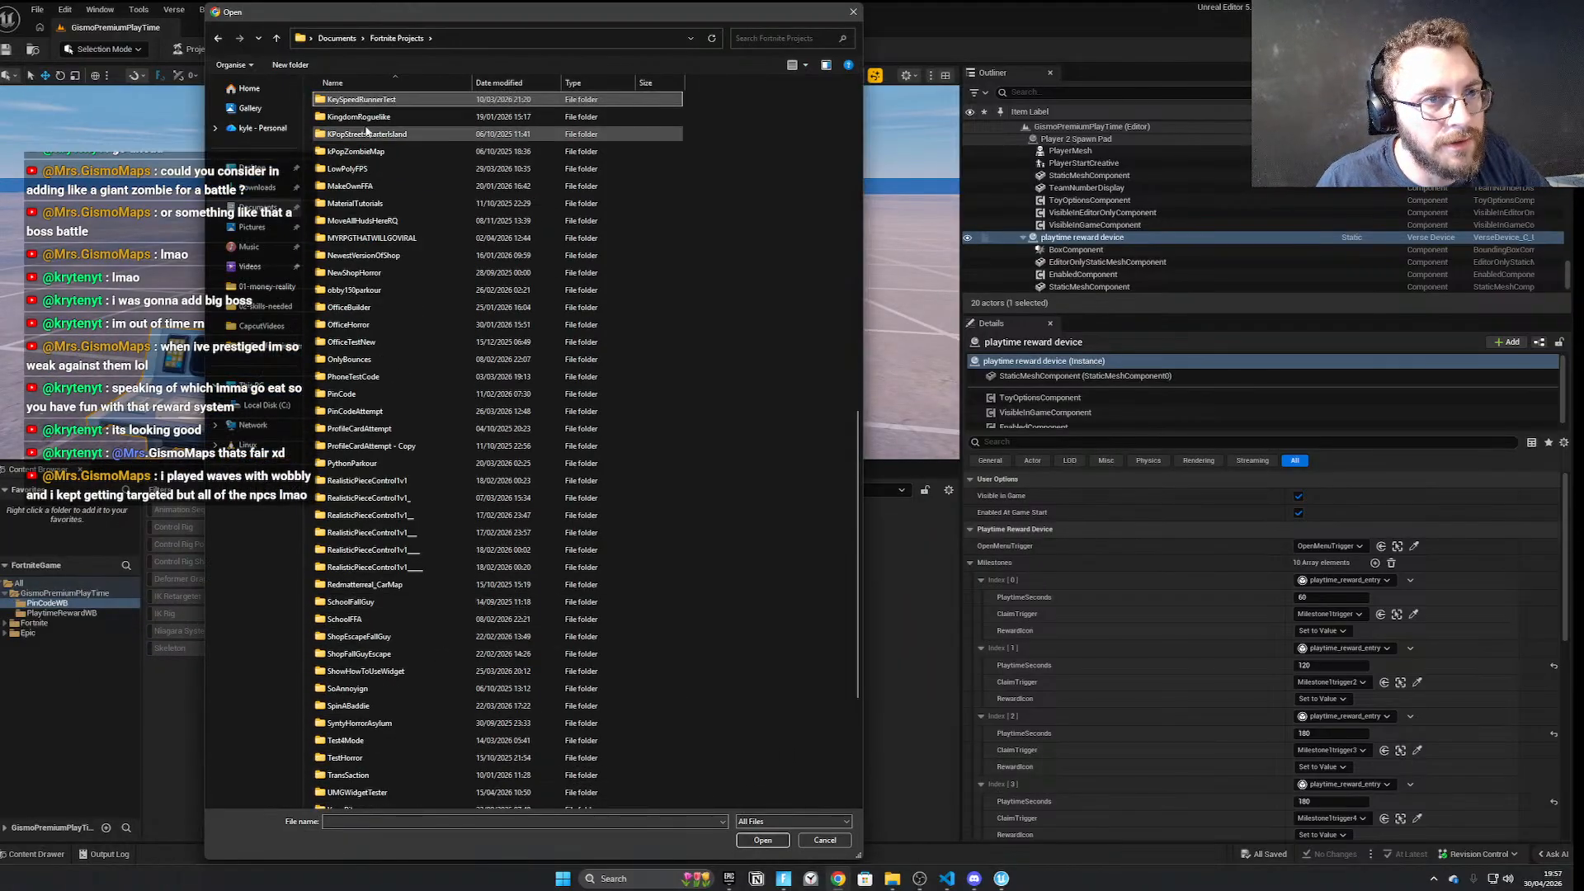
double_click(373, 118)
double_click(373, 120)
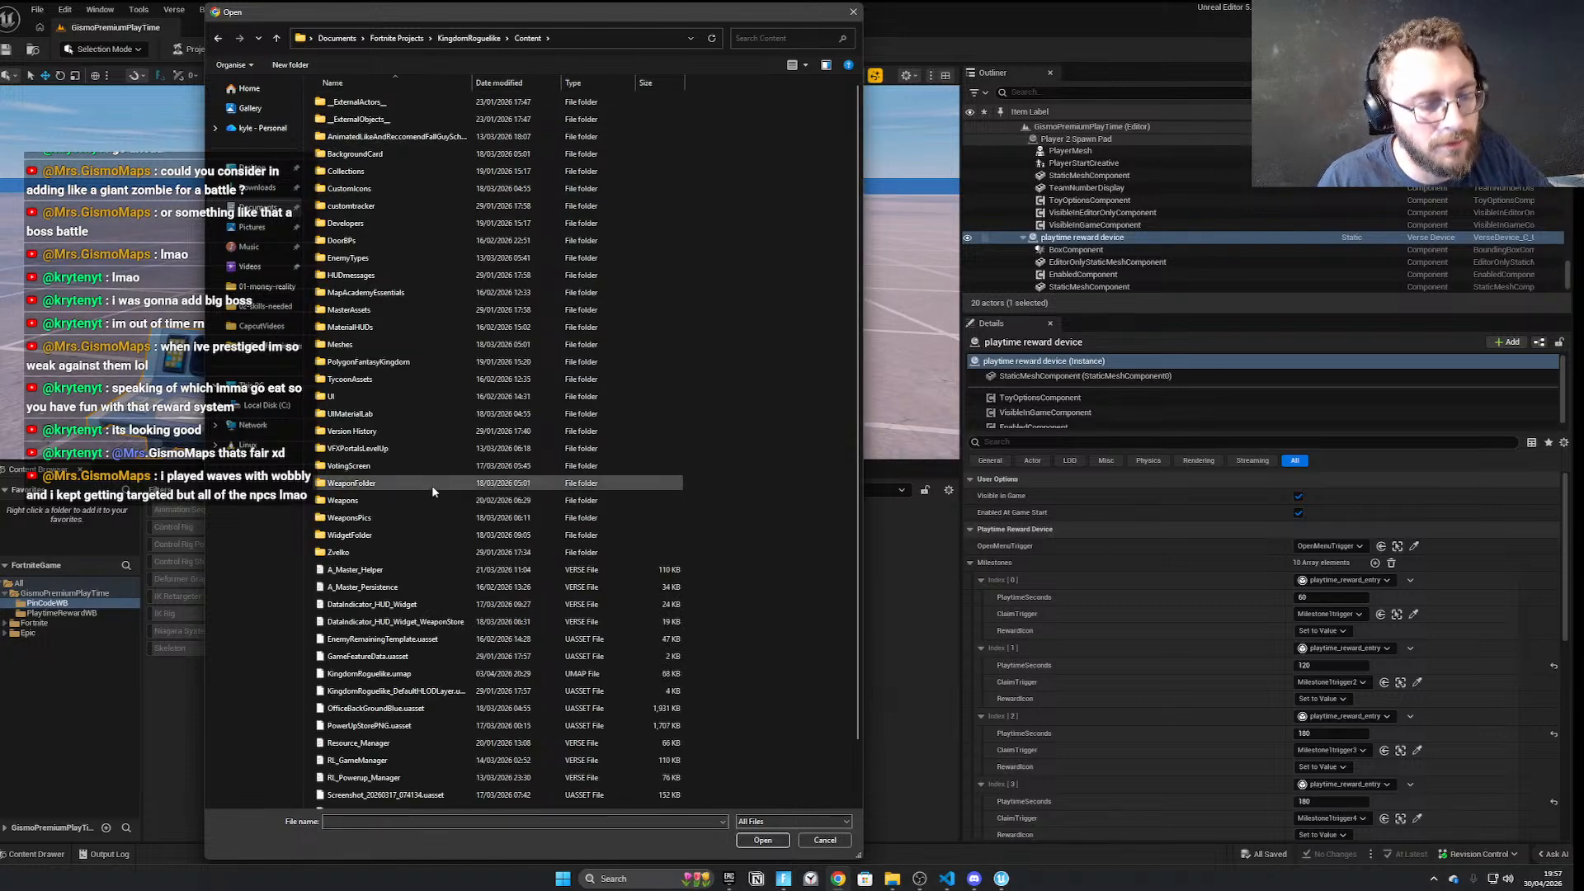
key("p")
key("p")
key("p")
scroll(400, 618, "down", 1)
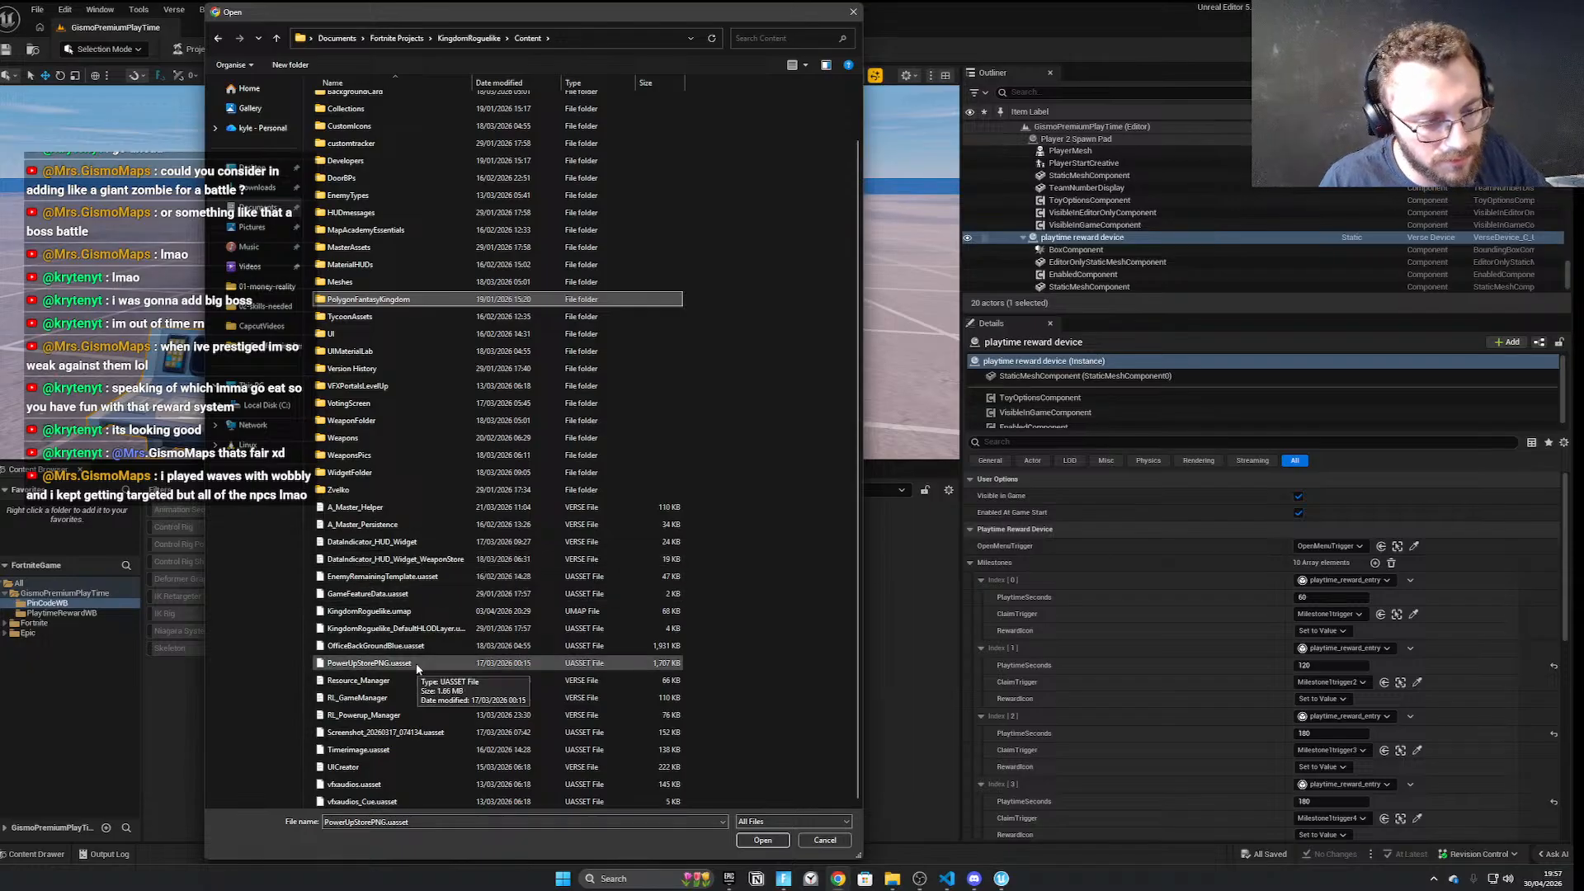
left_click(418, 544)
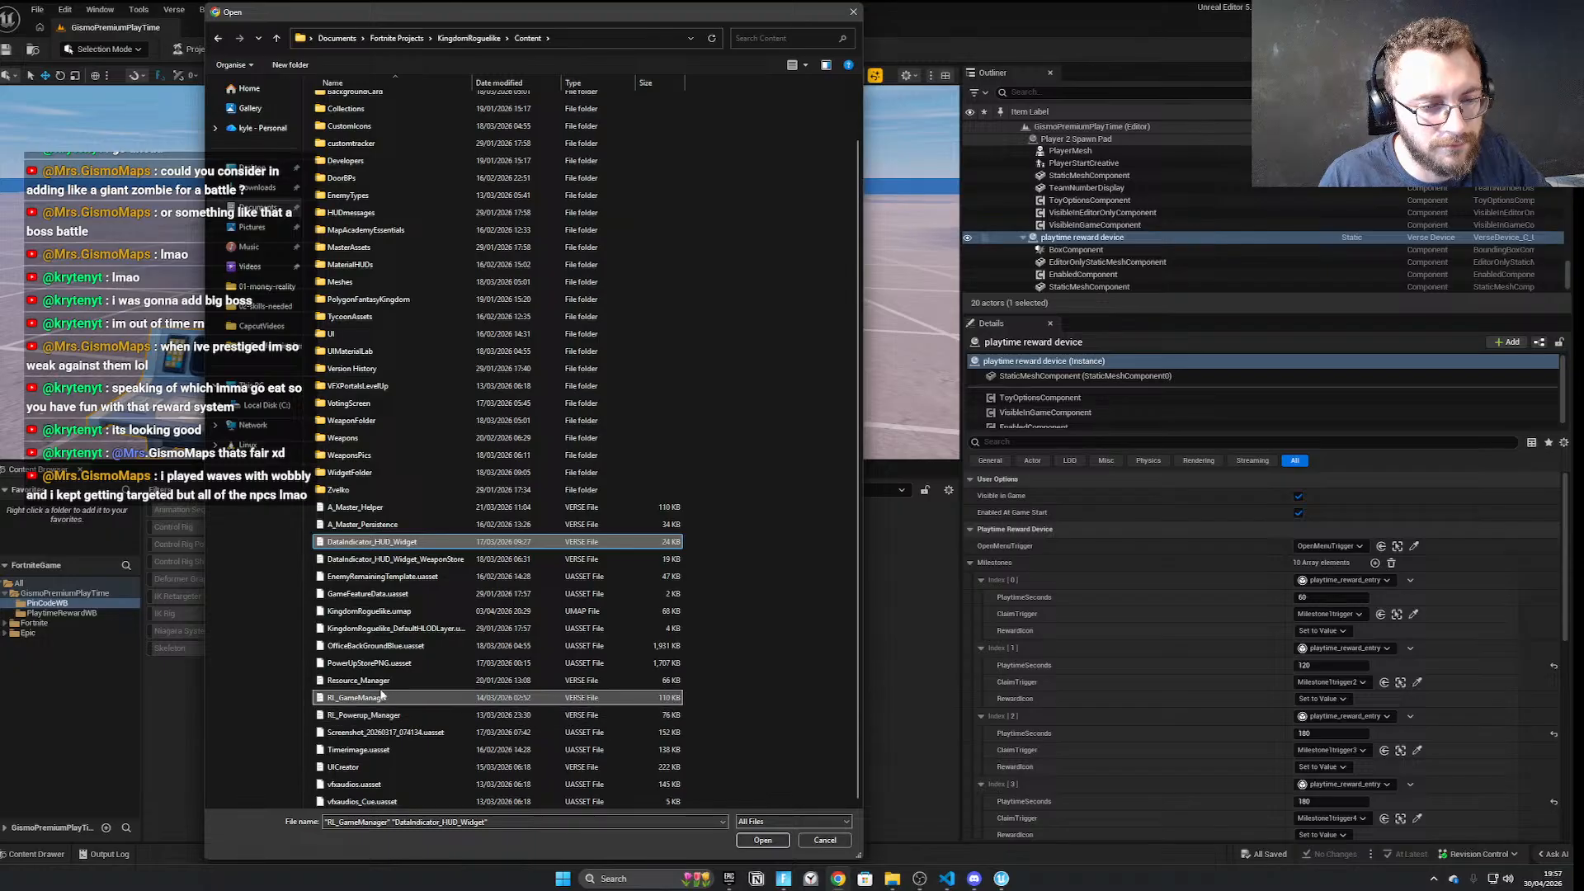
left_click(382, 714, "ctrl")
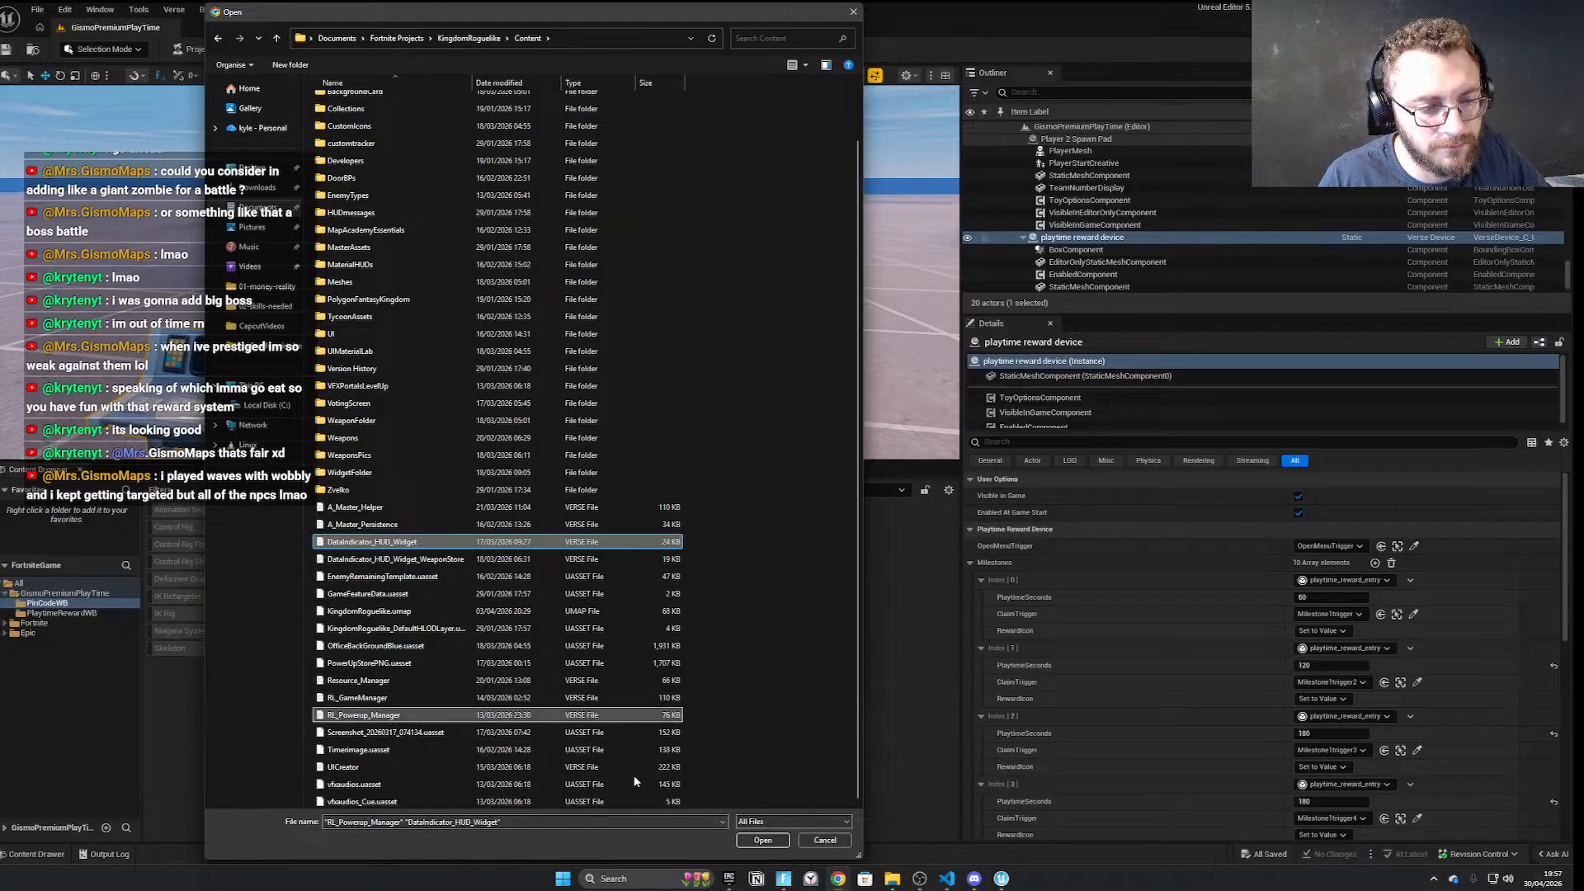
left_click(741, 842)
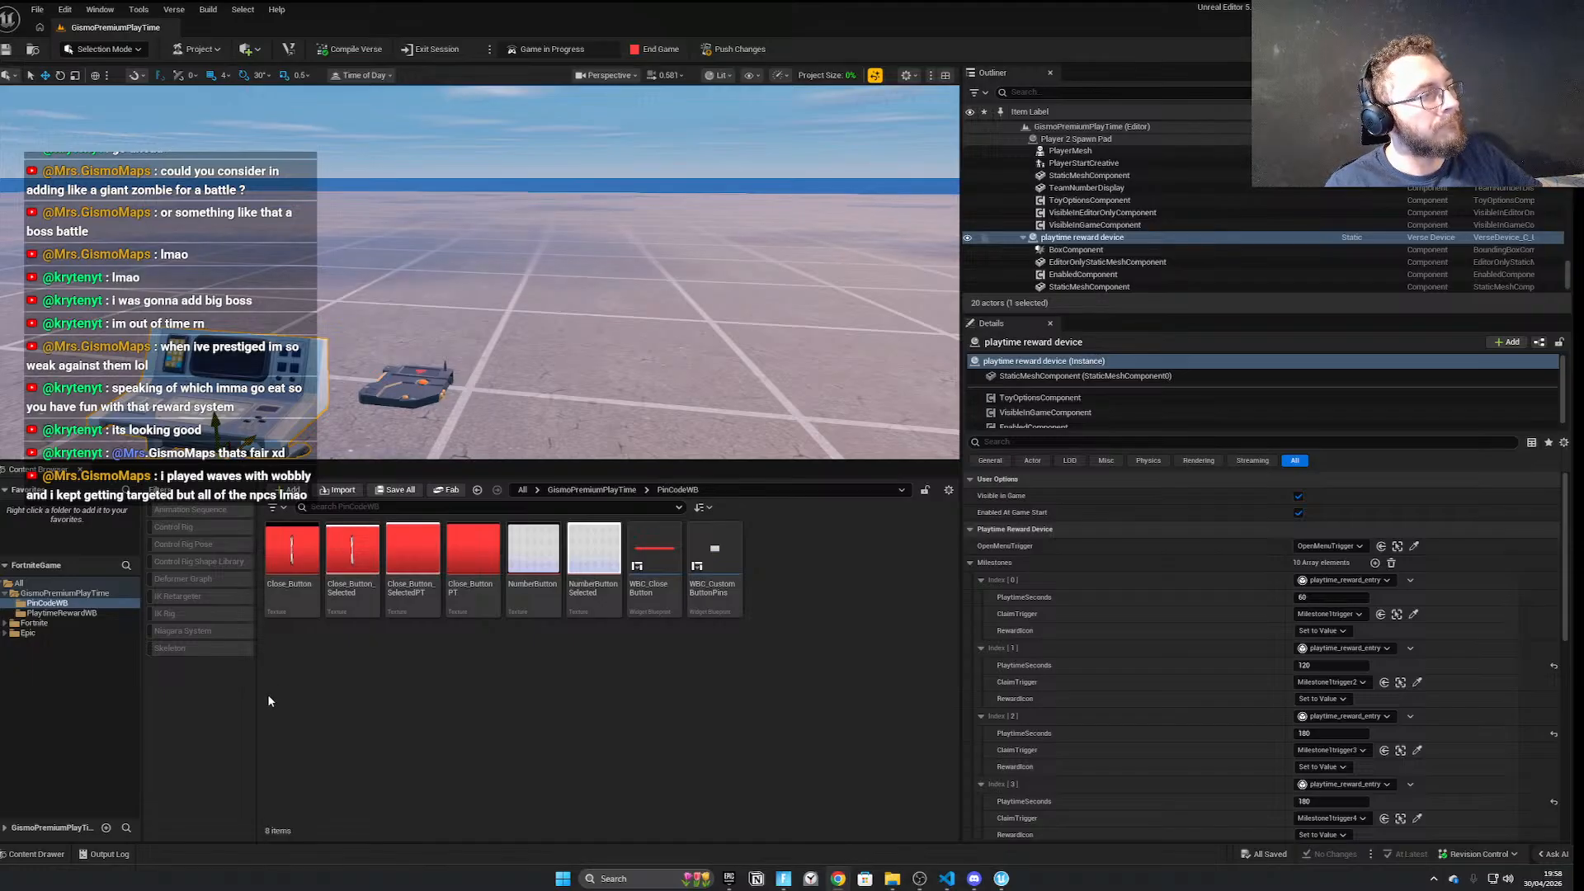
Open the WB_PlaytimeReward widget from the PlaytimeRewardWB folder
left_click(37, 10)
left_click(70, 164)
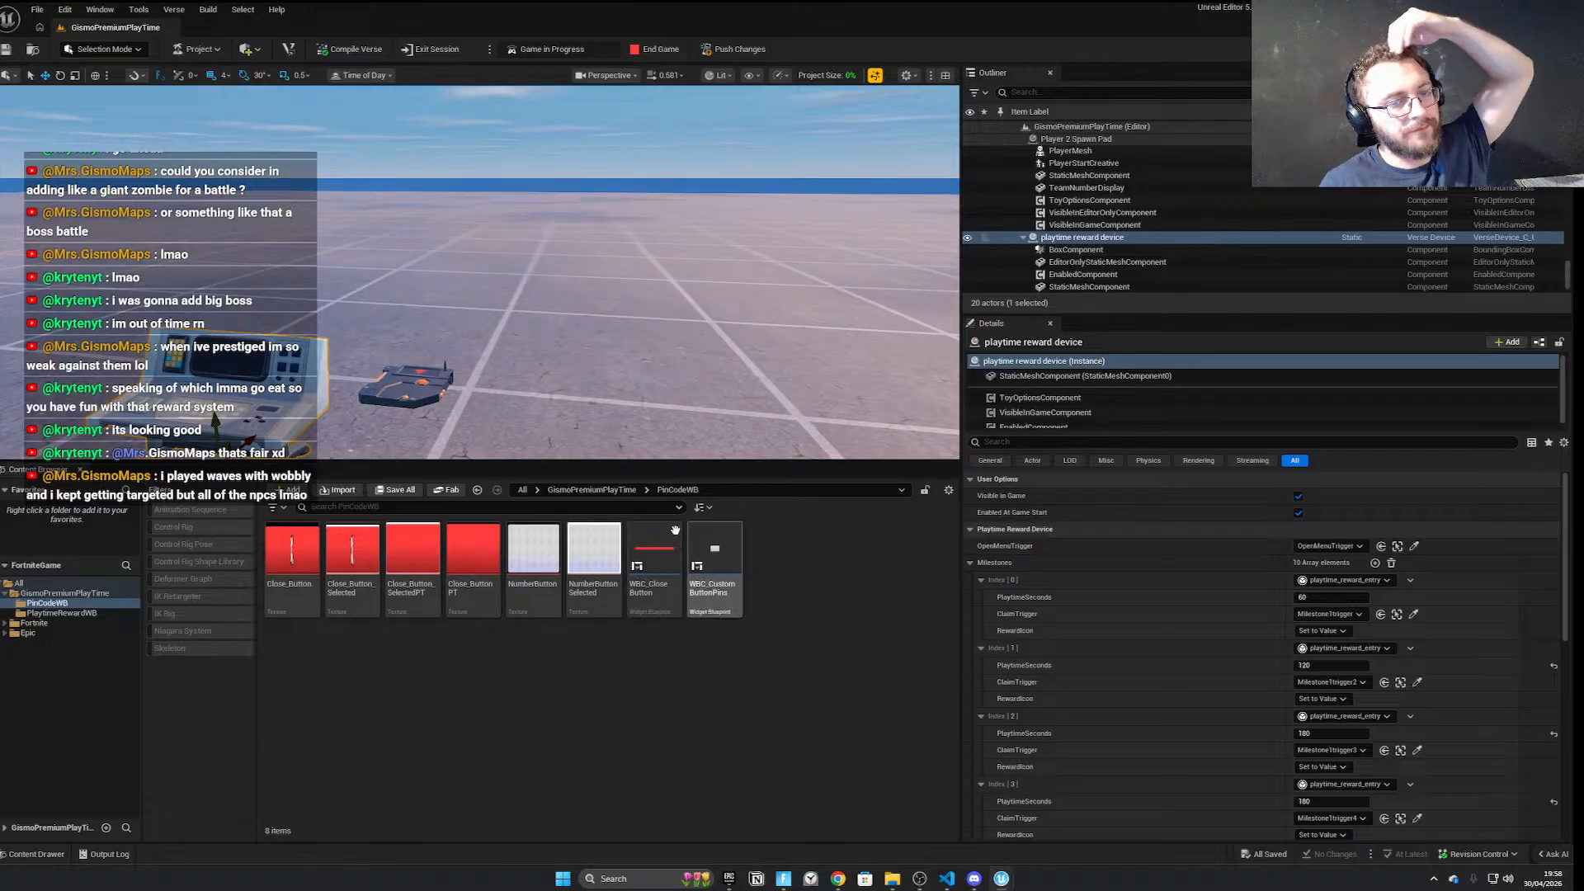
left_click(600, 491)
left_click(332, 557)
double_click(332, 557)
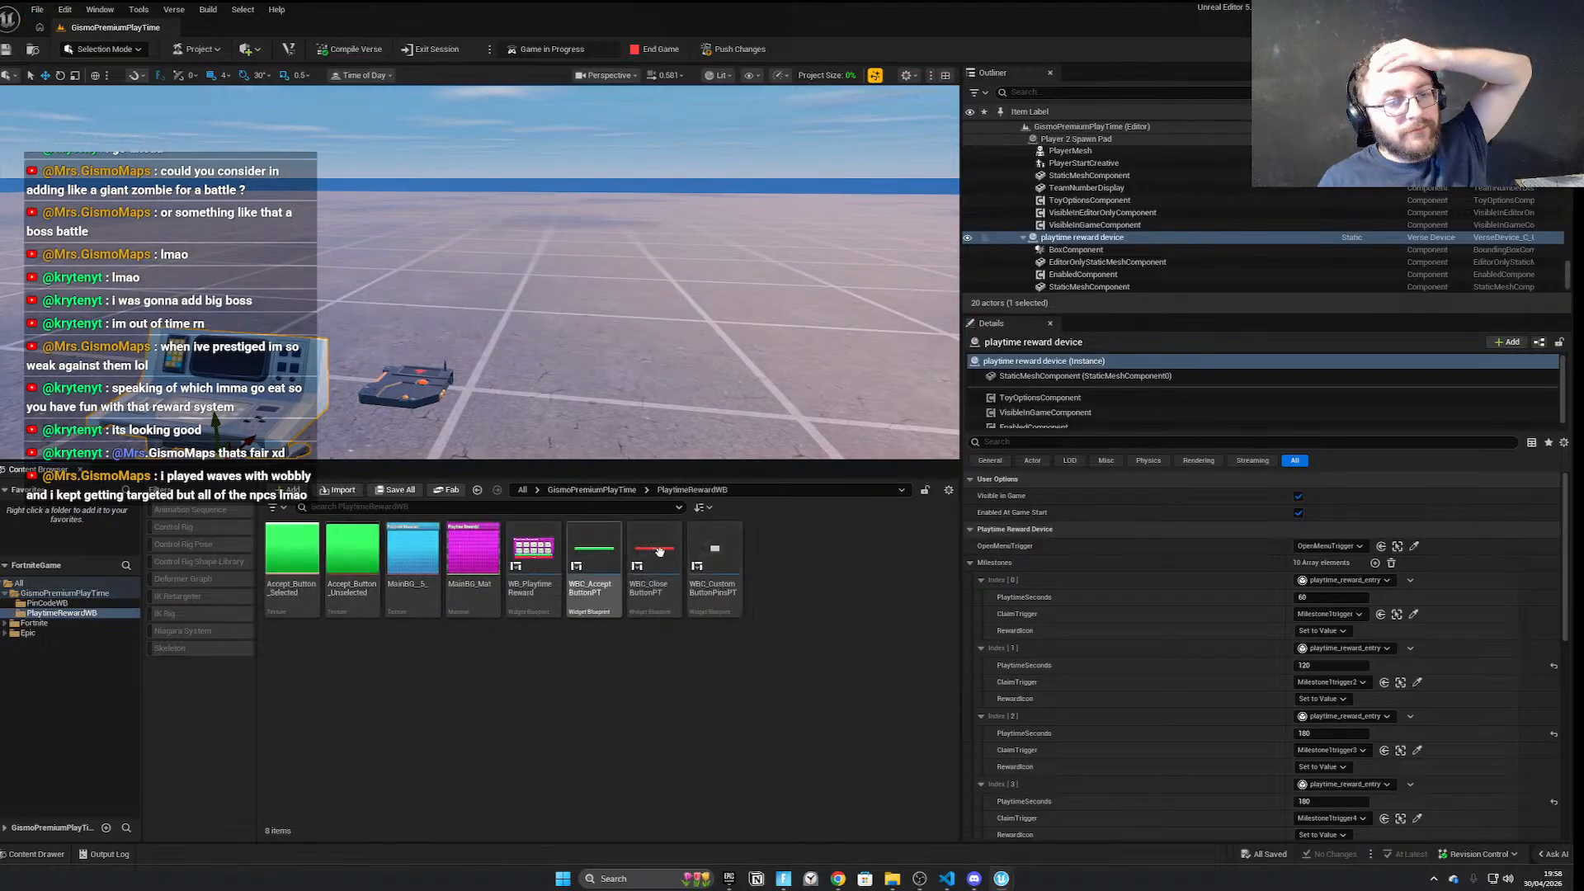
double_click(534, 561)
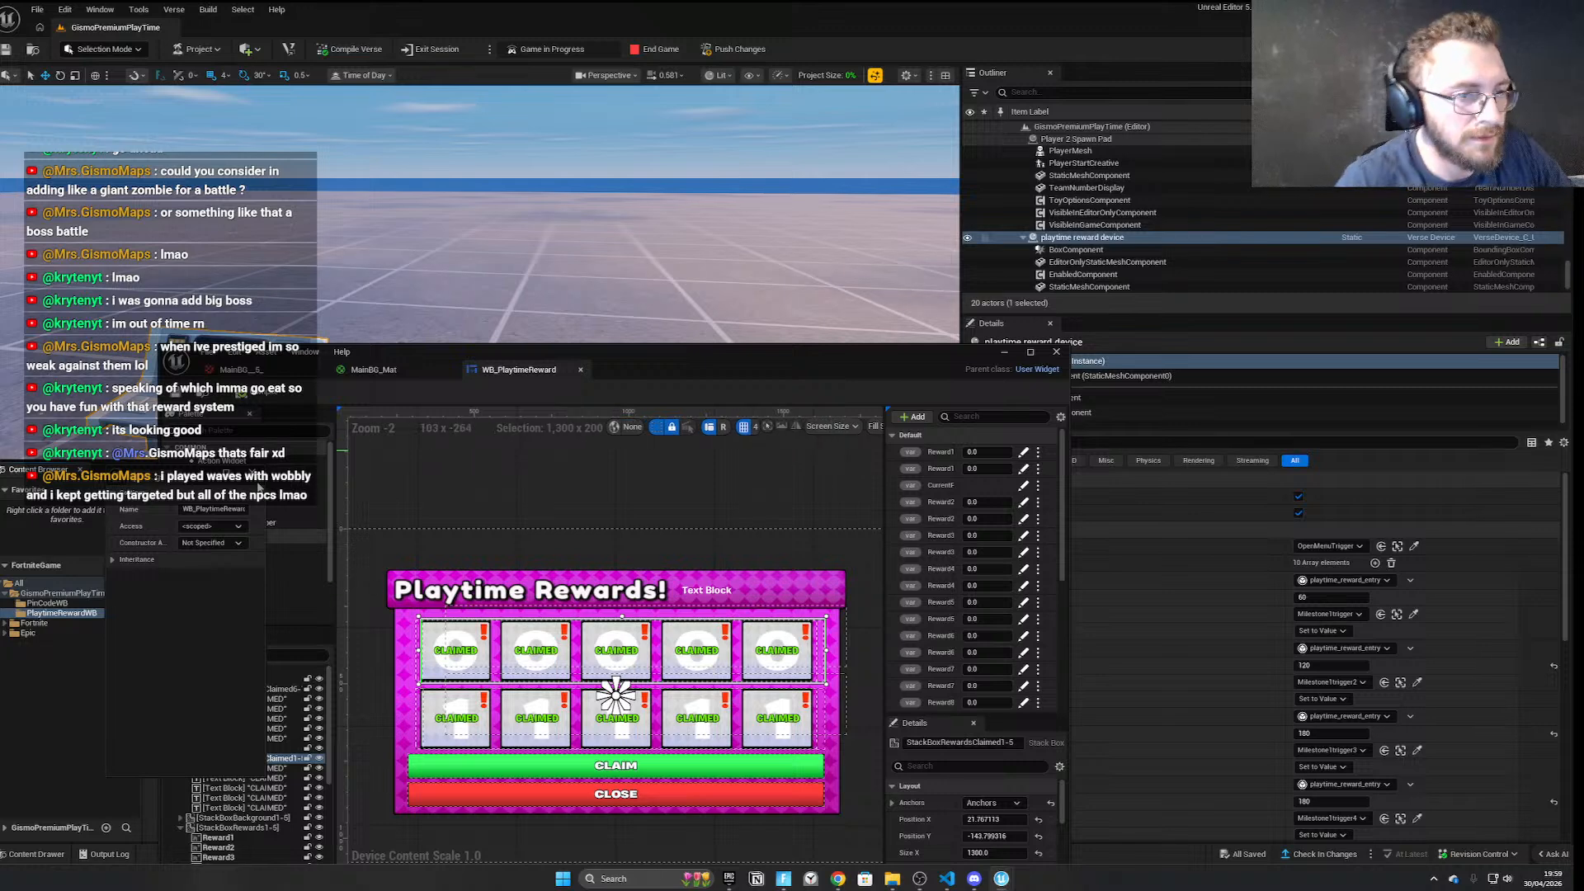
Review the MainBG_Mat material graph and the blue background texture alongside the WB_PlaytimeReward layout
left_click(199, 474)
left_click(417, 374)
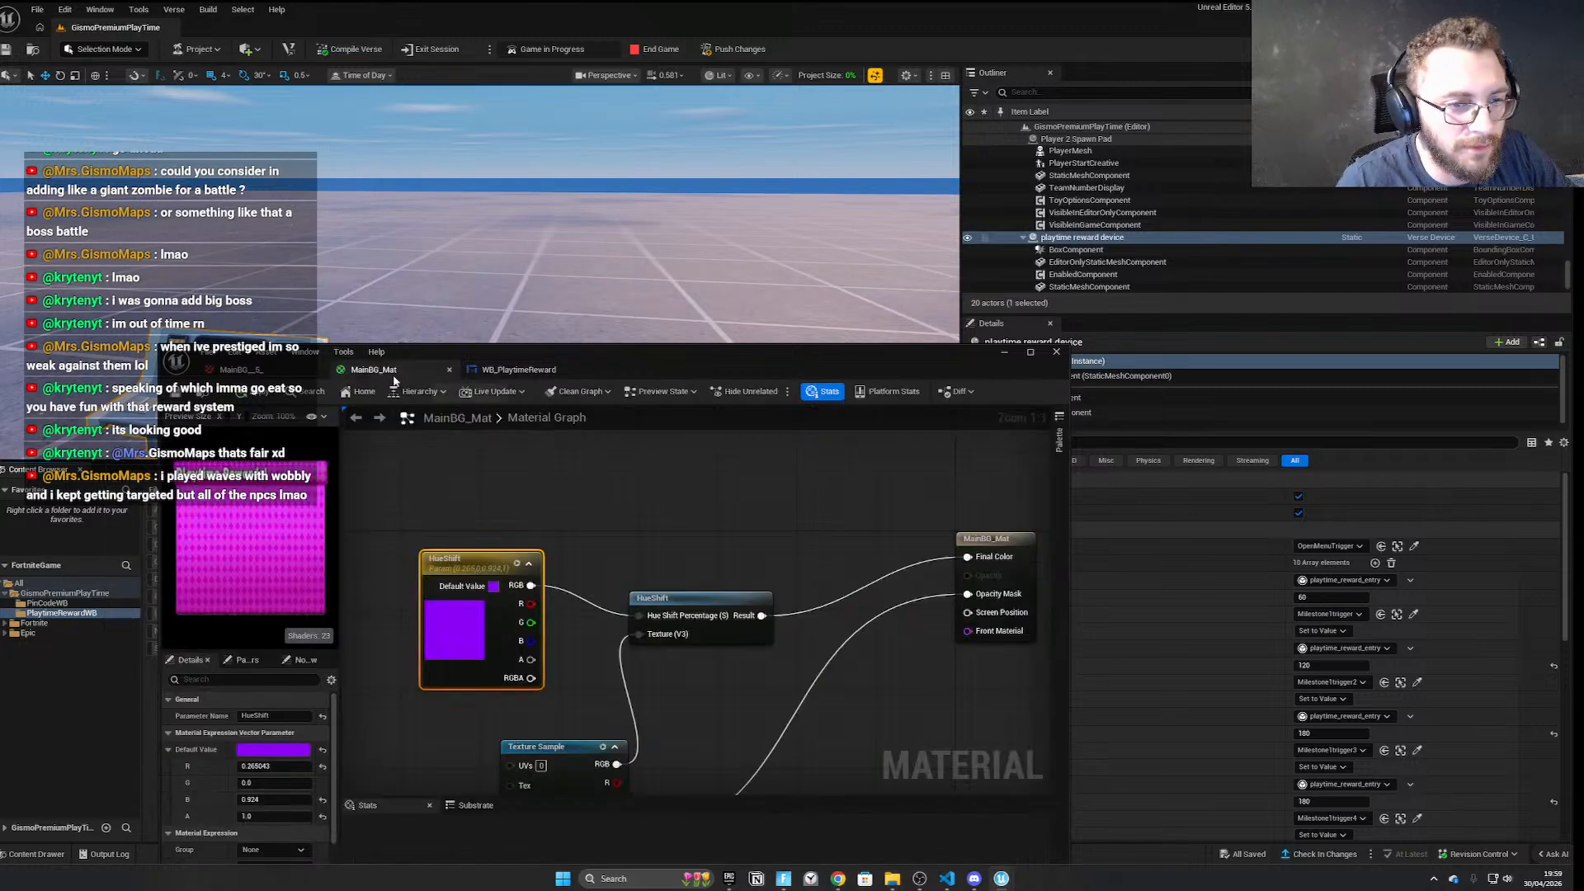
left_click(258, 372)
left_click(403, 370)
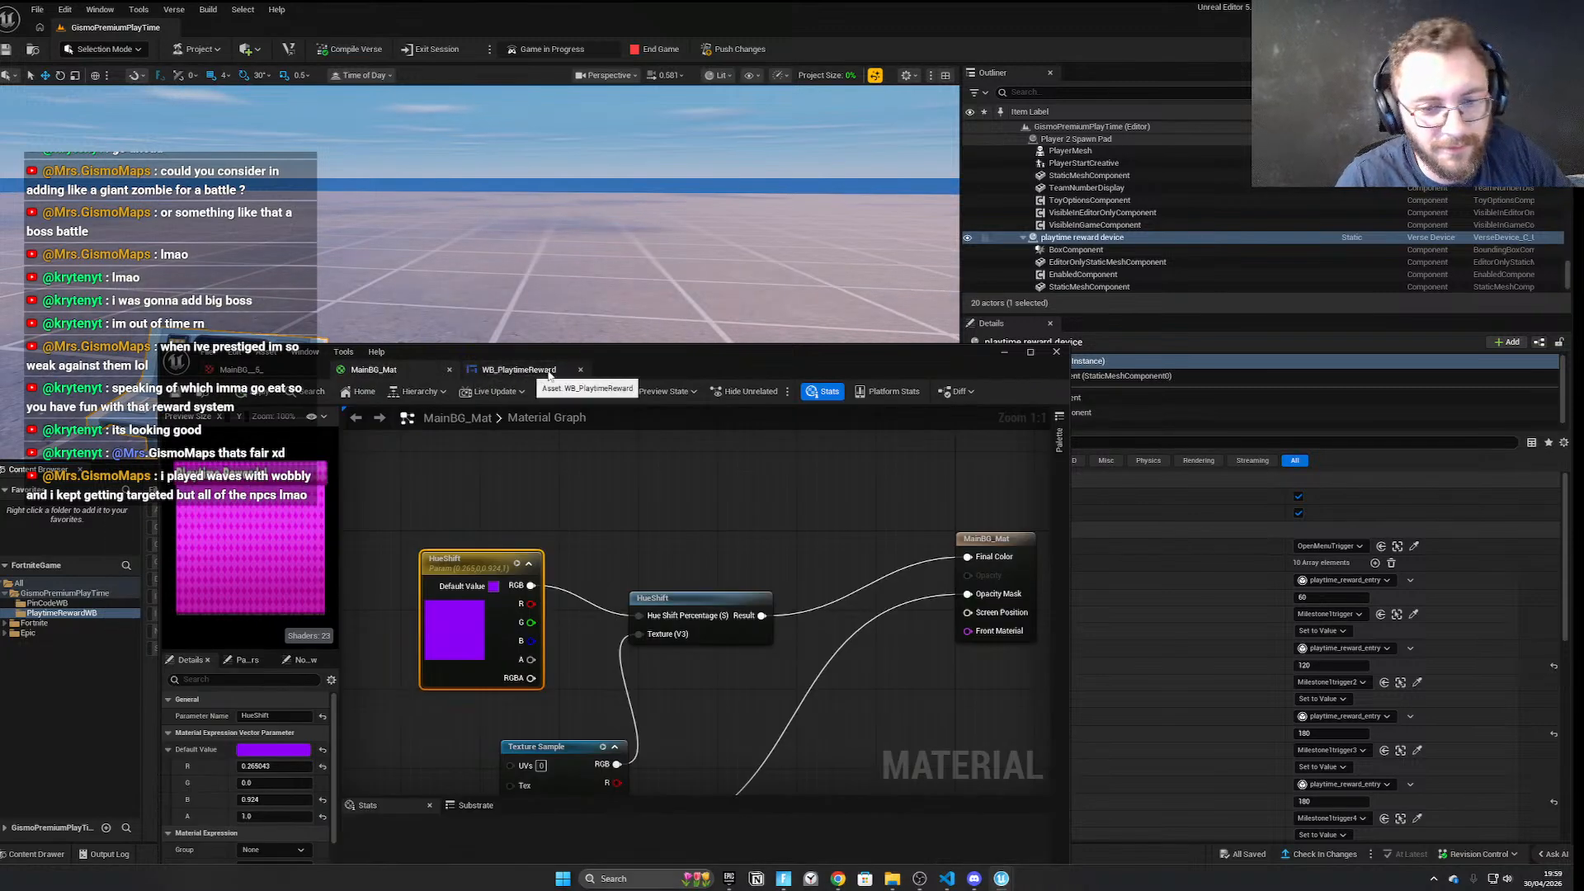
left_click(516, 370)
left_click(398, 372)
Close the MainBG_Mat material and blue background texture editors, and minimise the WB_PlaytimeReward window
left_click(448, 370)
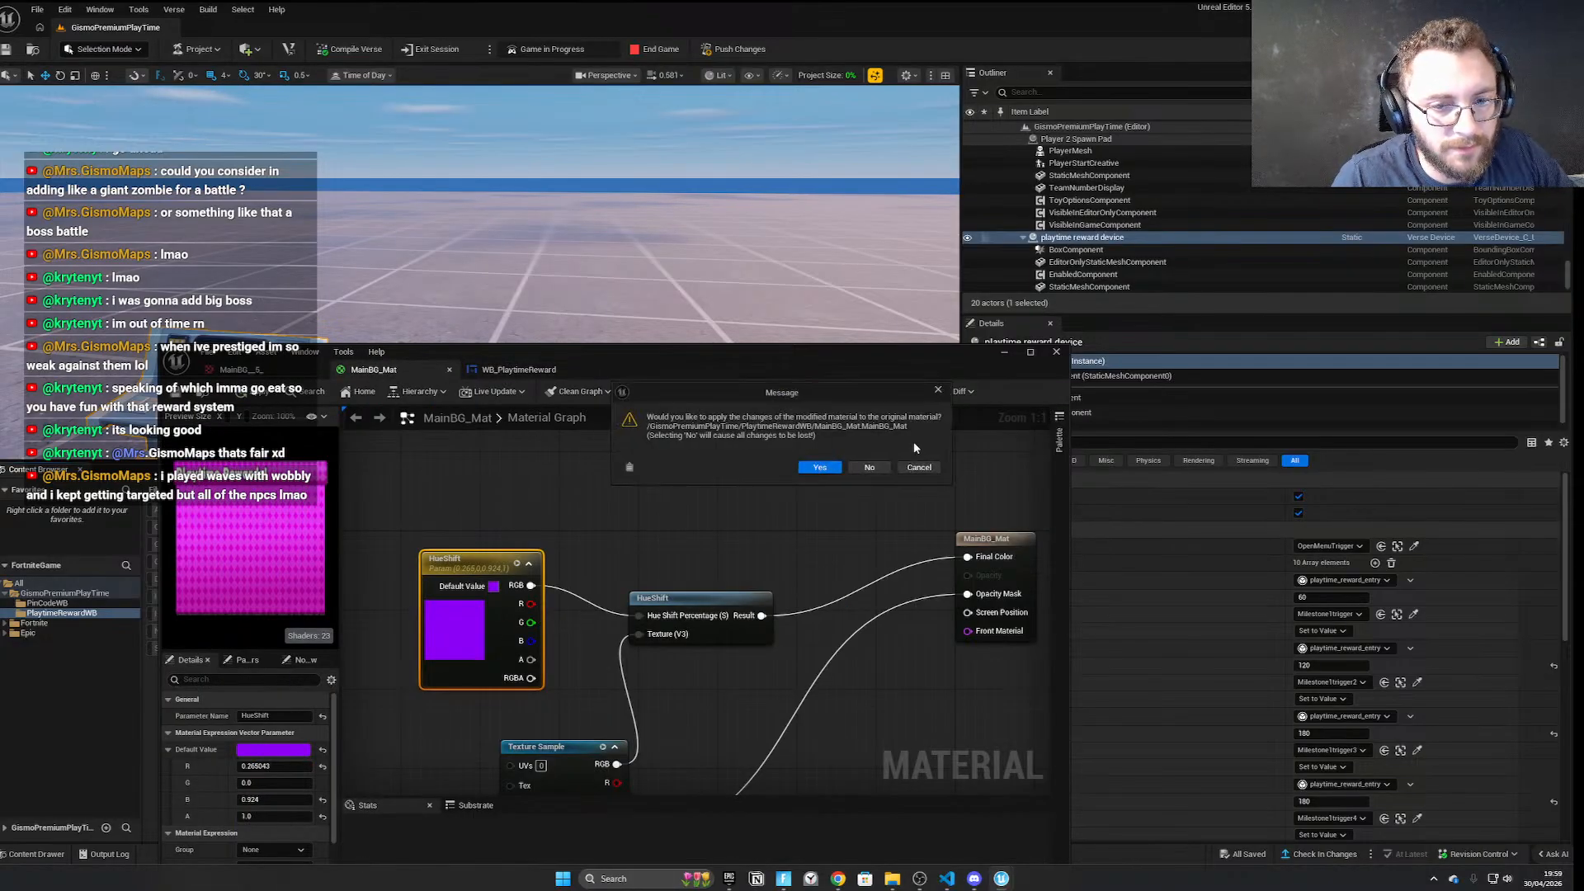
left_click(939, 389)
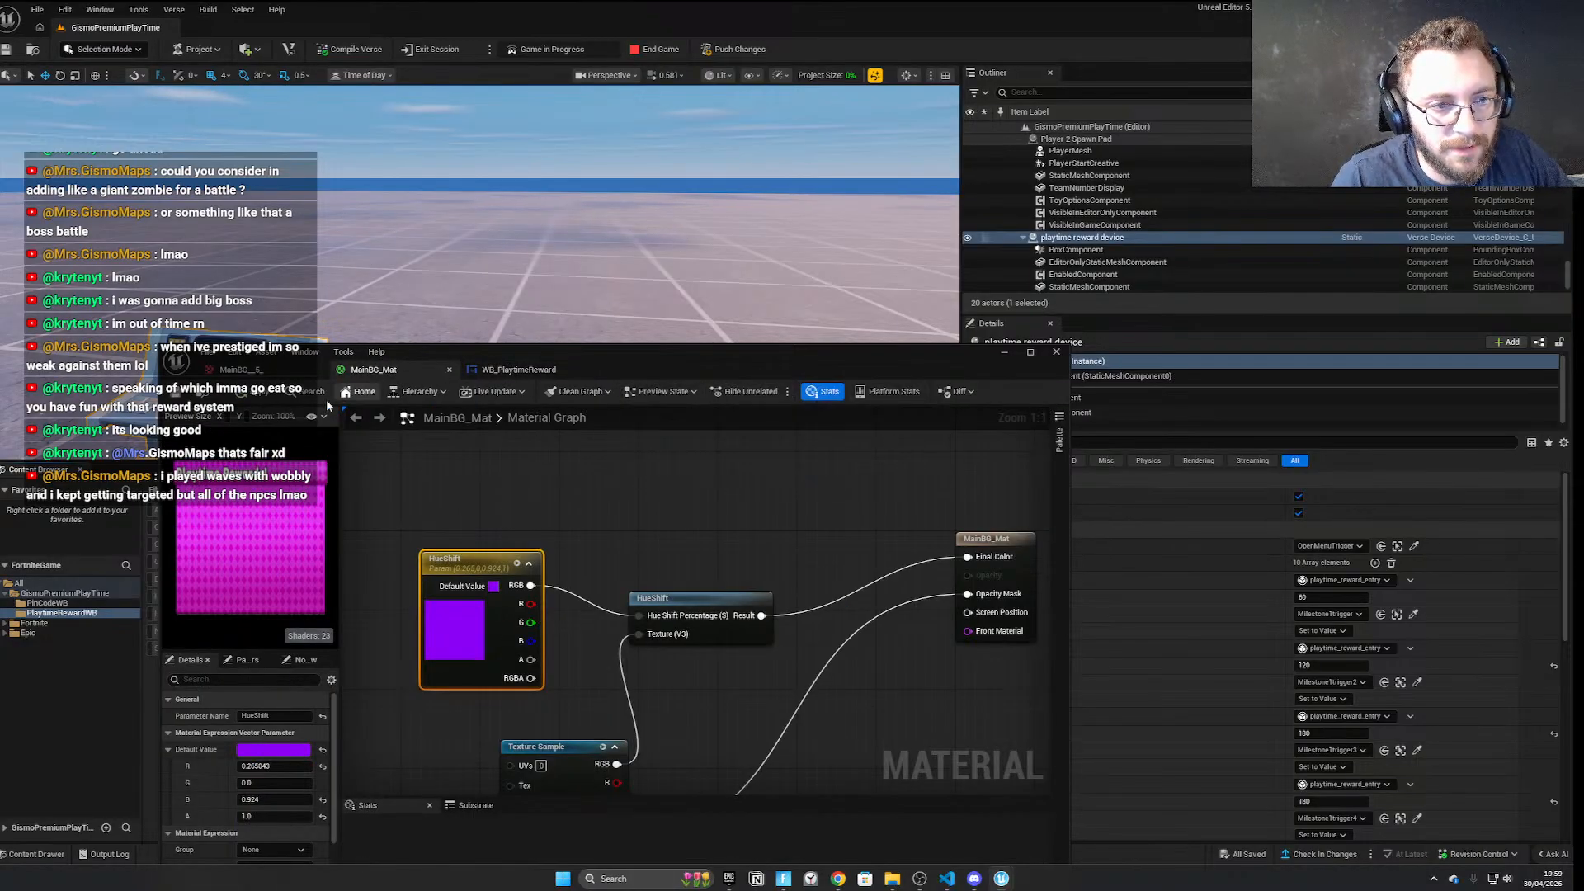
left_click(449, 370)
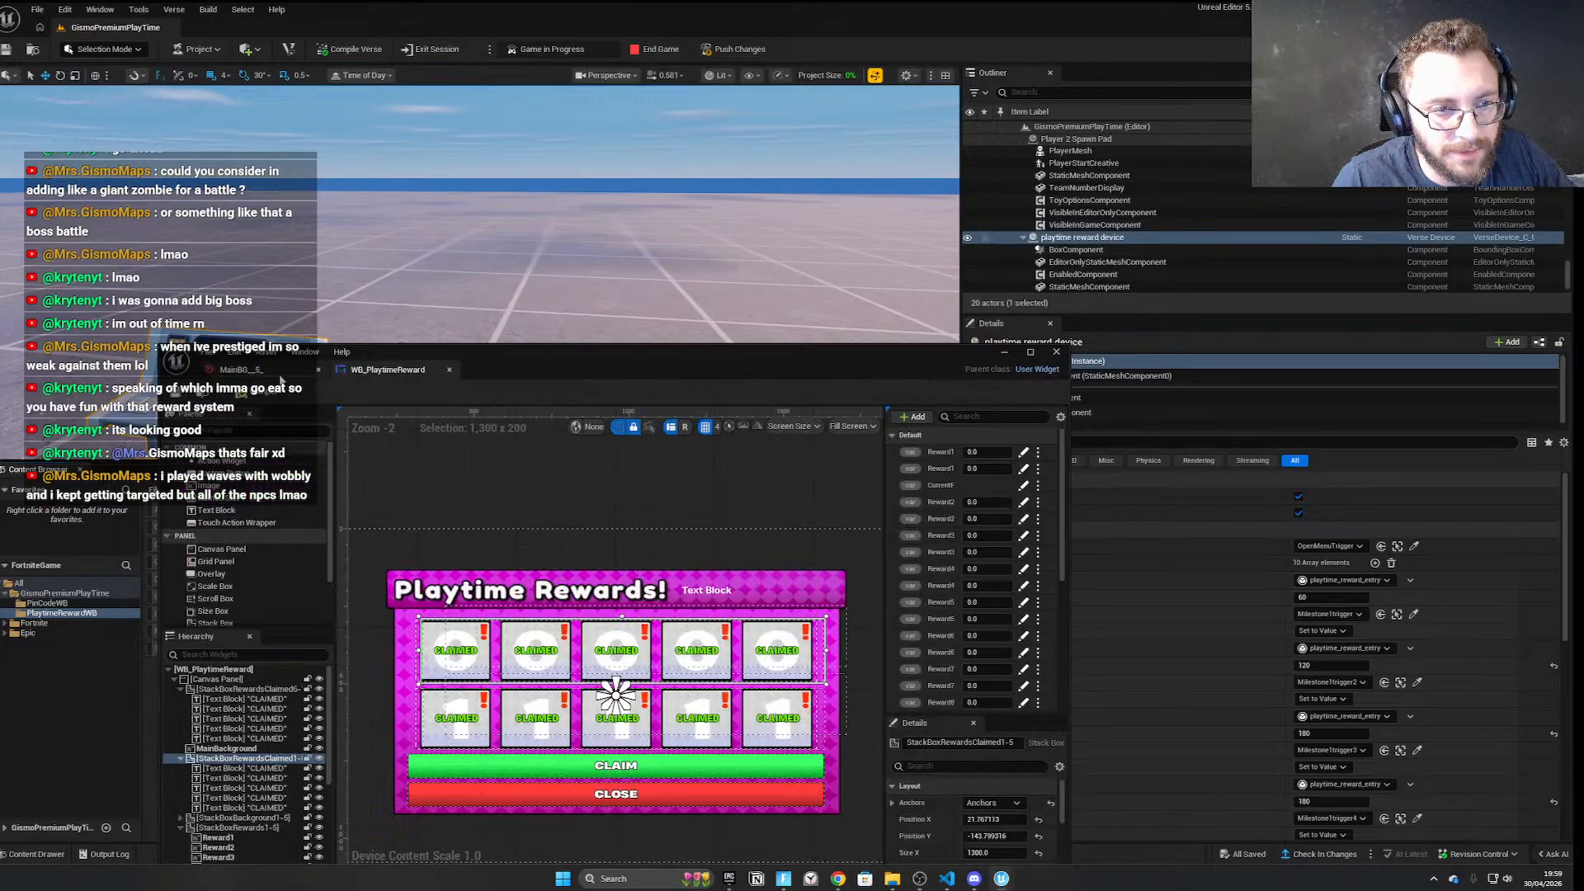
left_click(247, 370)
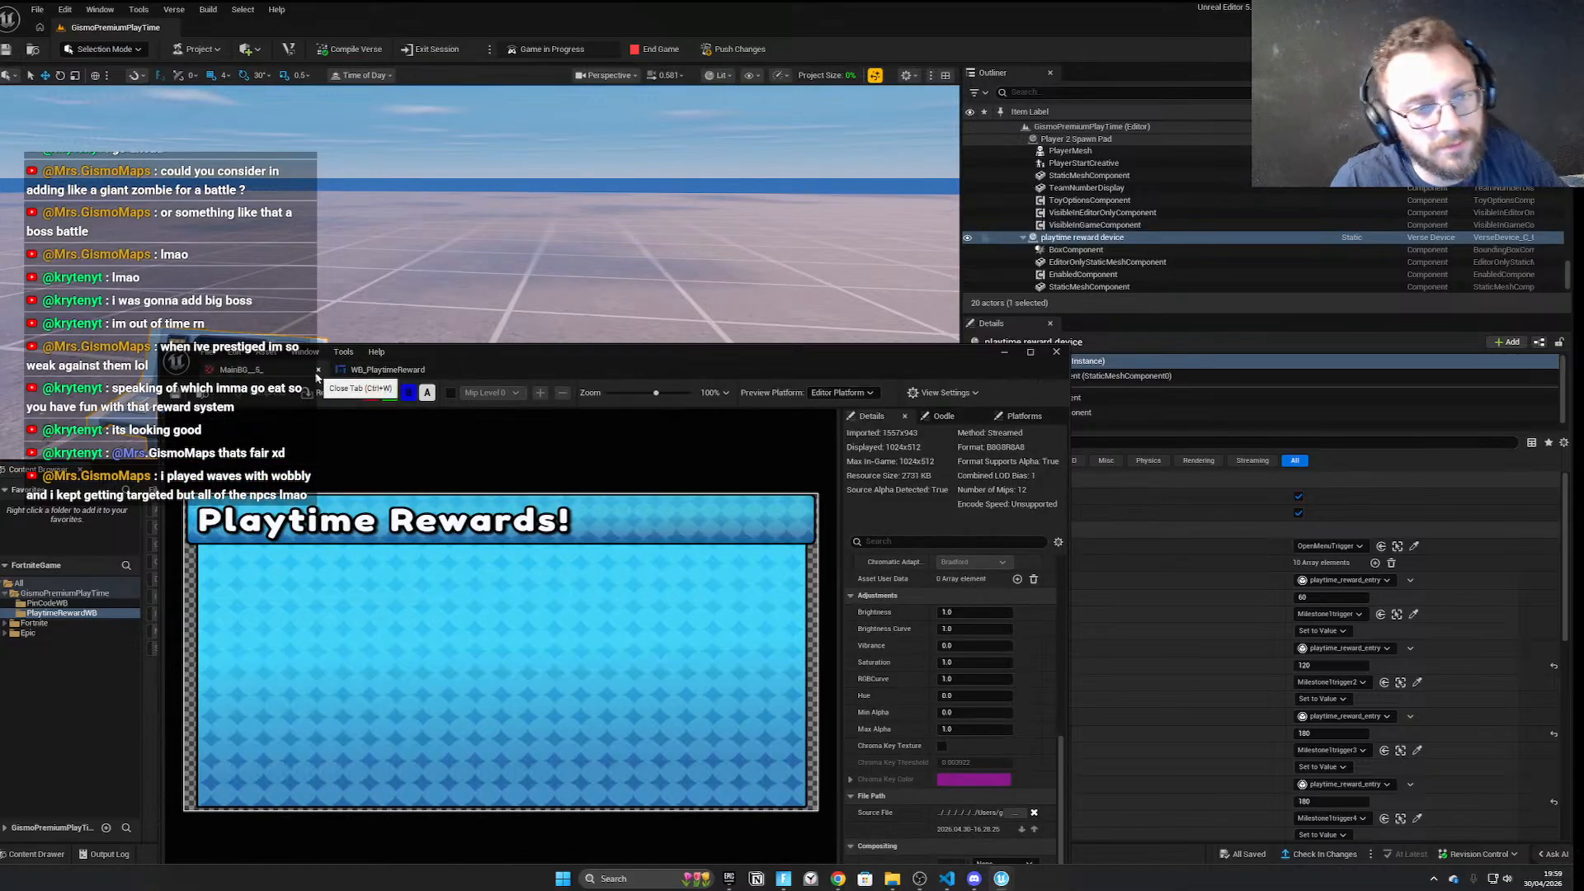
left_click(1004, 352)
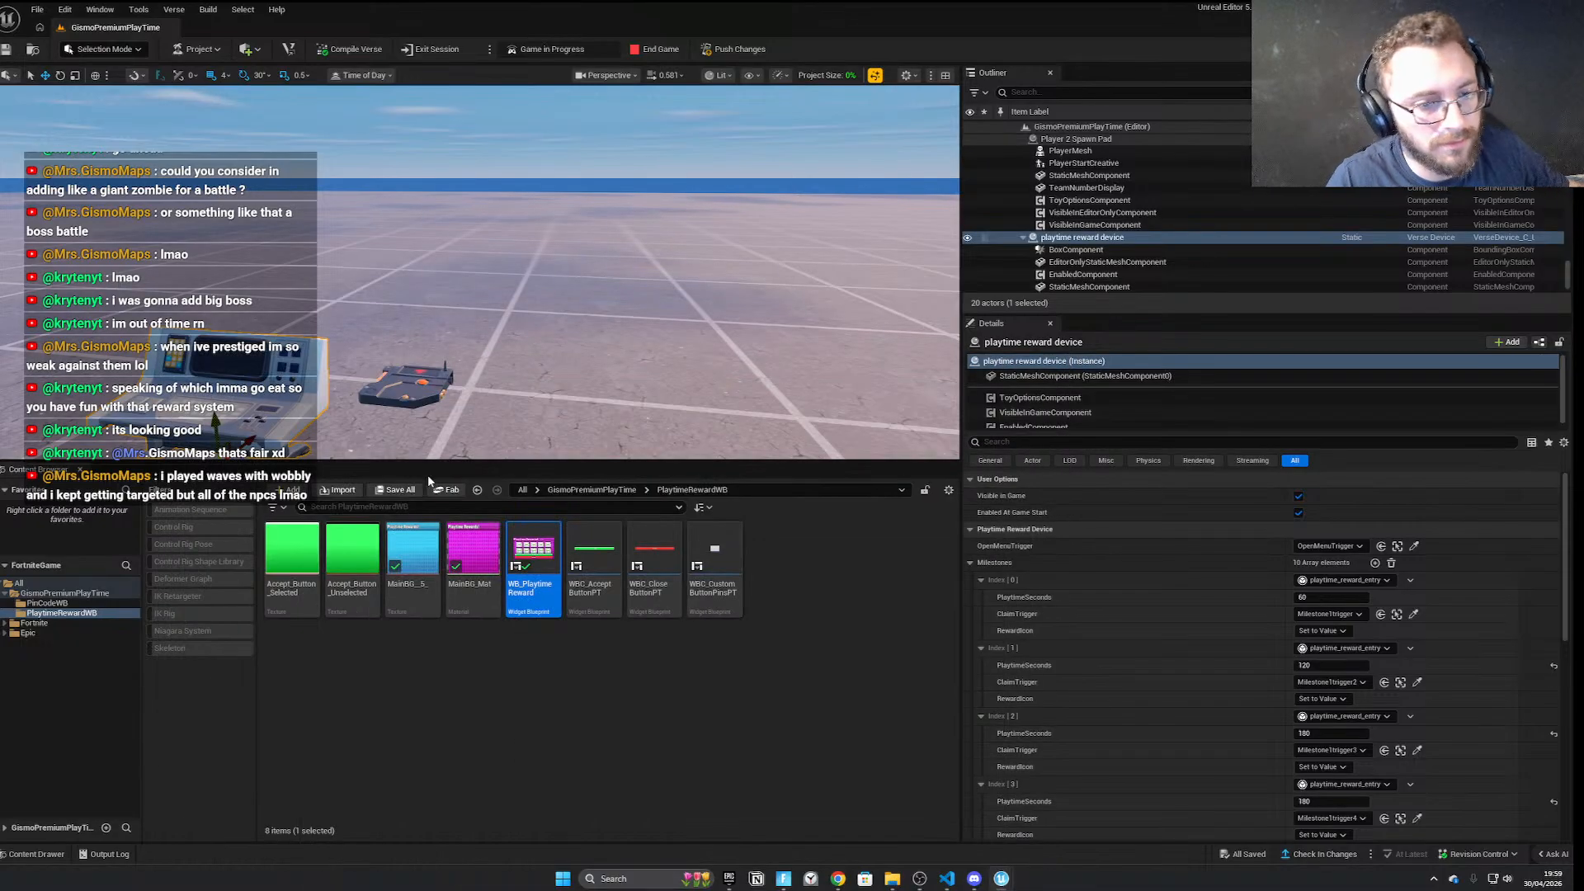
Switch to the running Fortnite session, walk to the reward trigger and claim the ready rewards in the Playtime Rewards menu
left_click(37, 10)
left_click(74, 177)
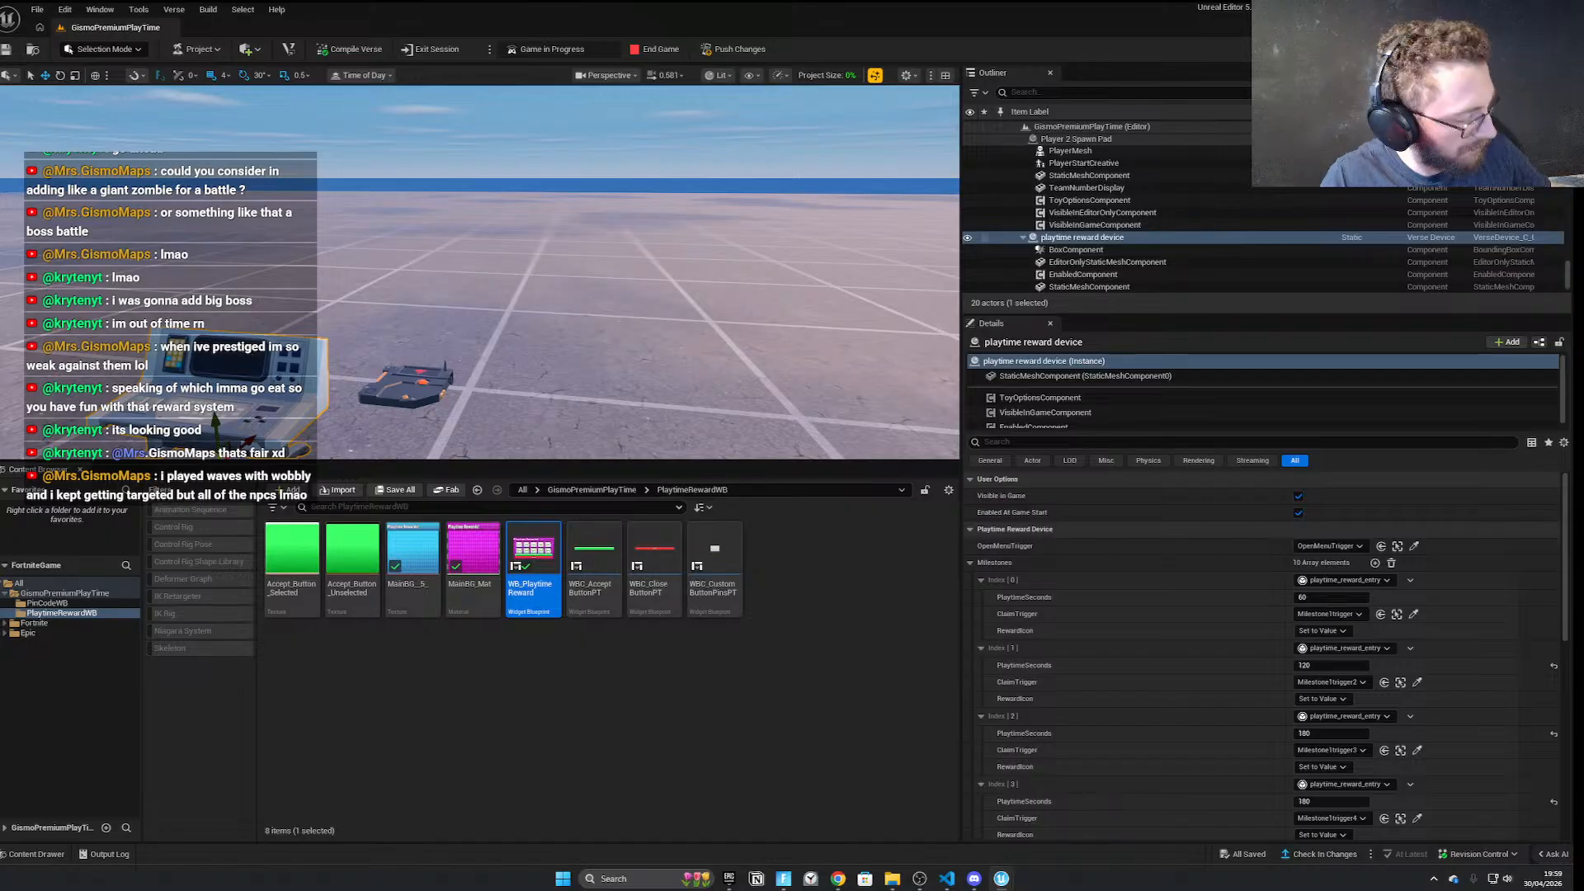
left_click(1488, 8)
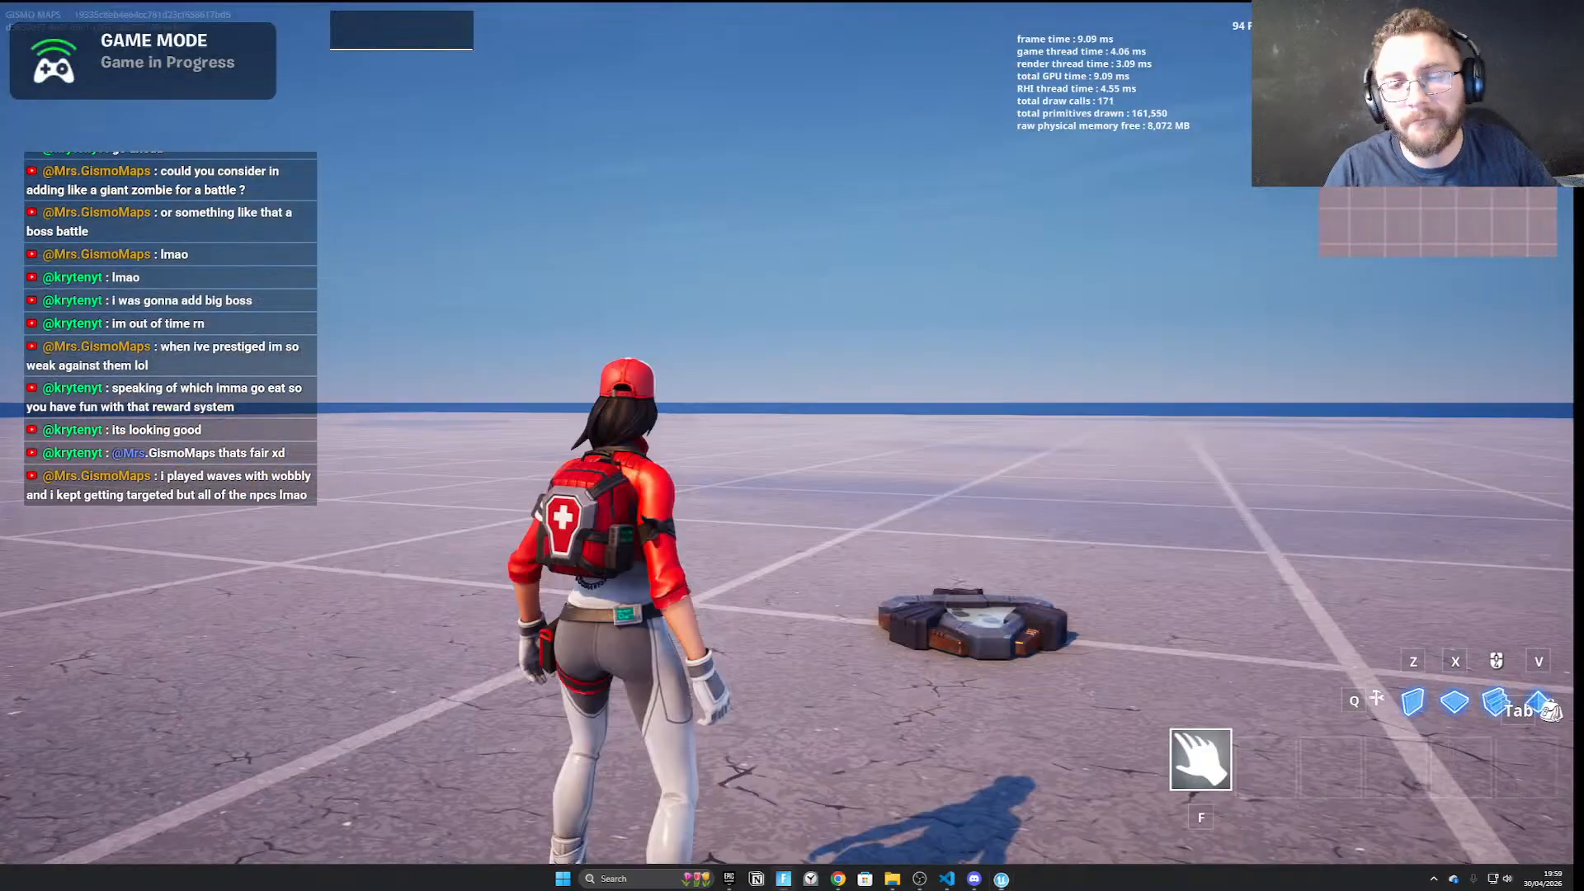
key("w")
key("w")
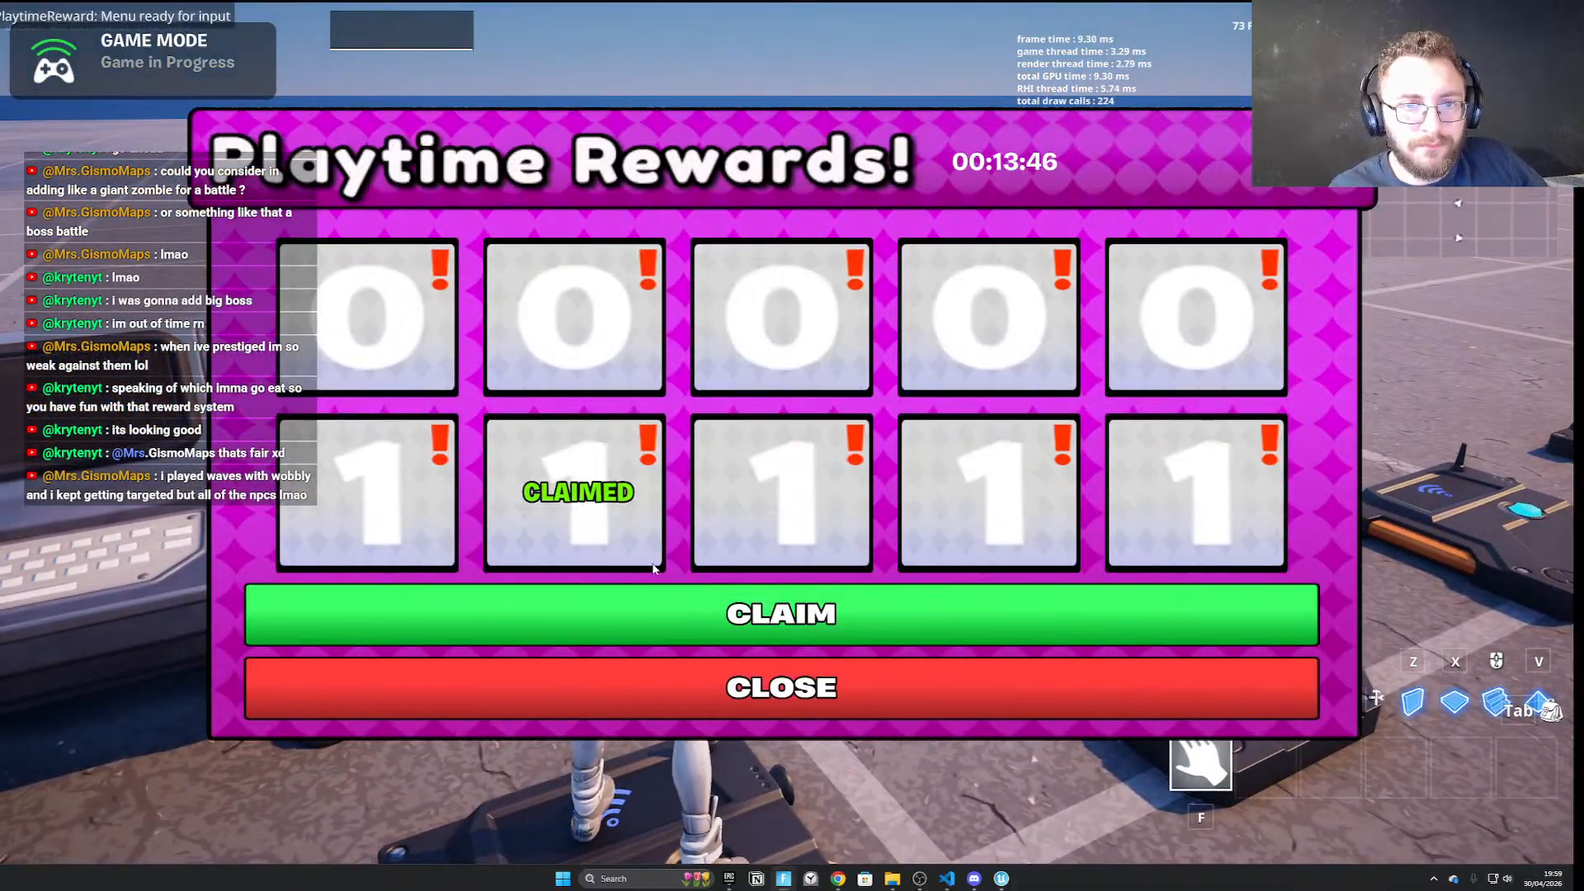
left_click(705, 621)
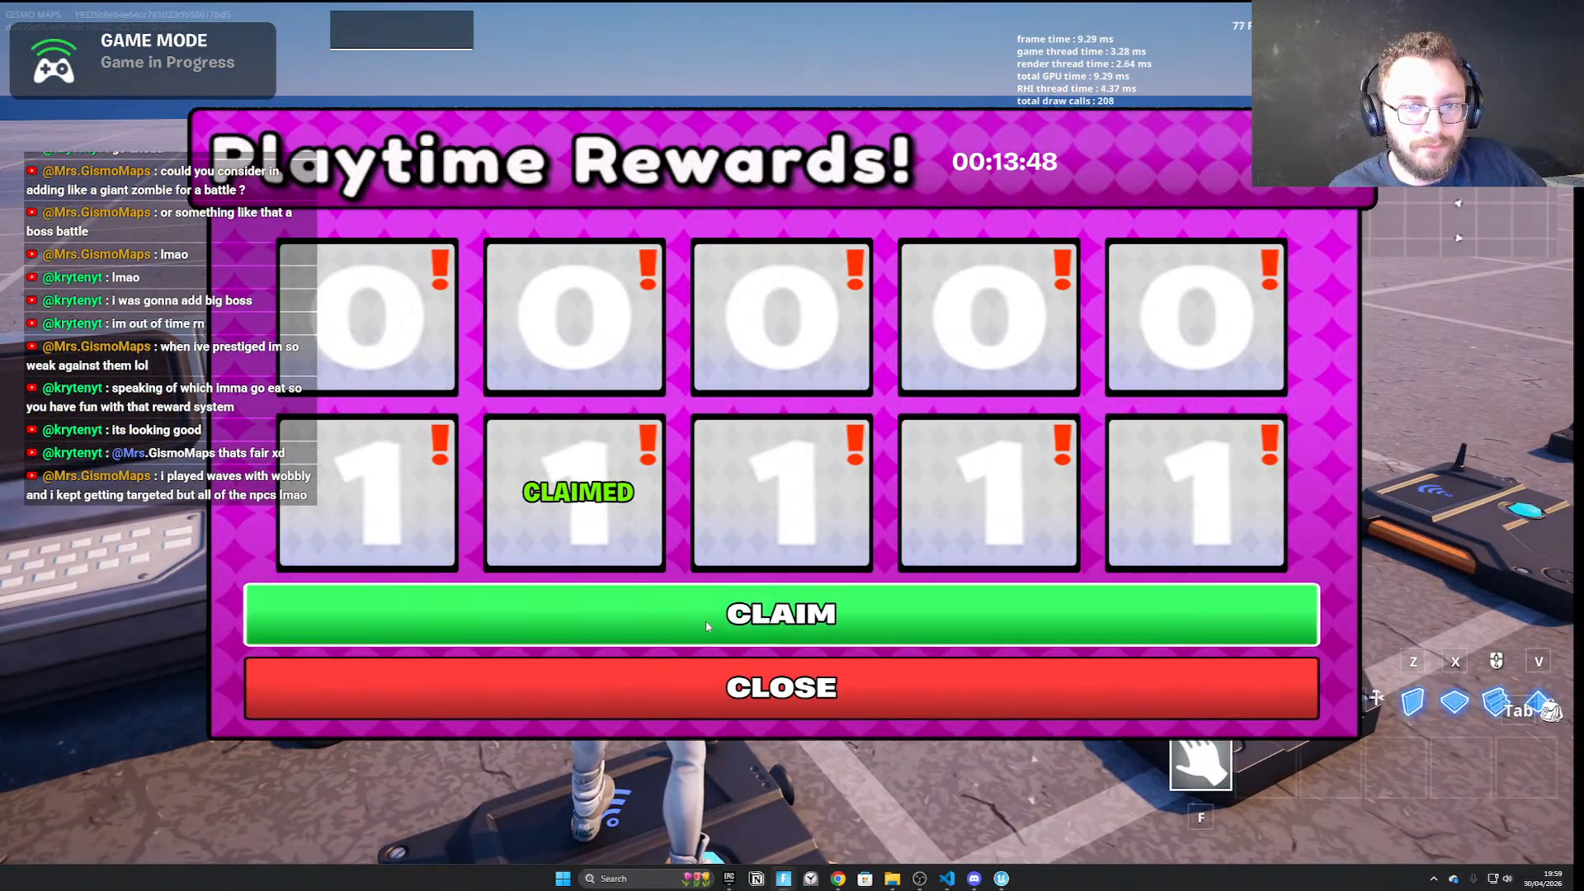
Reopen the Playtime Rewards menu after the batch claim, test claiming again early in the new cycle, and return to the editor
key("a")
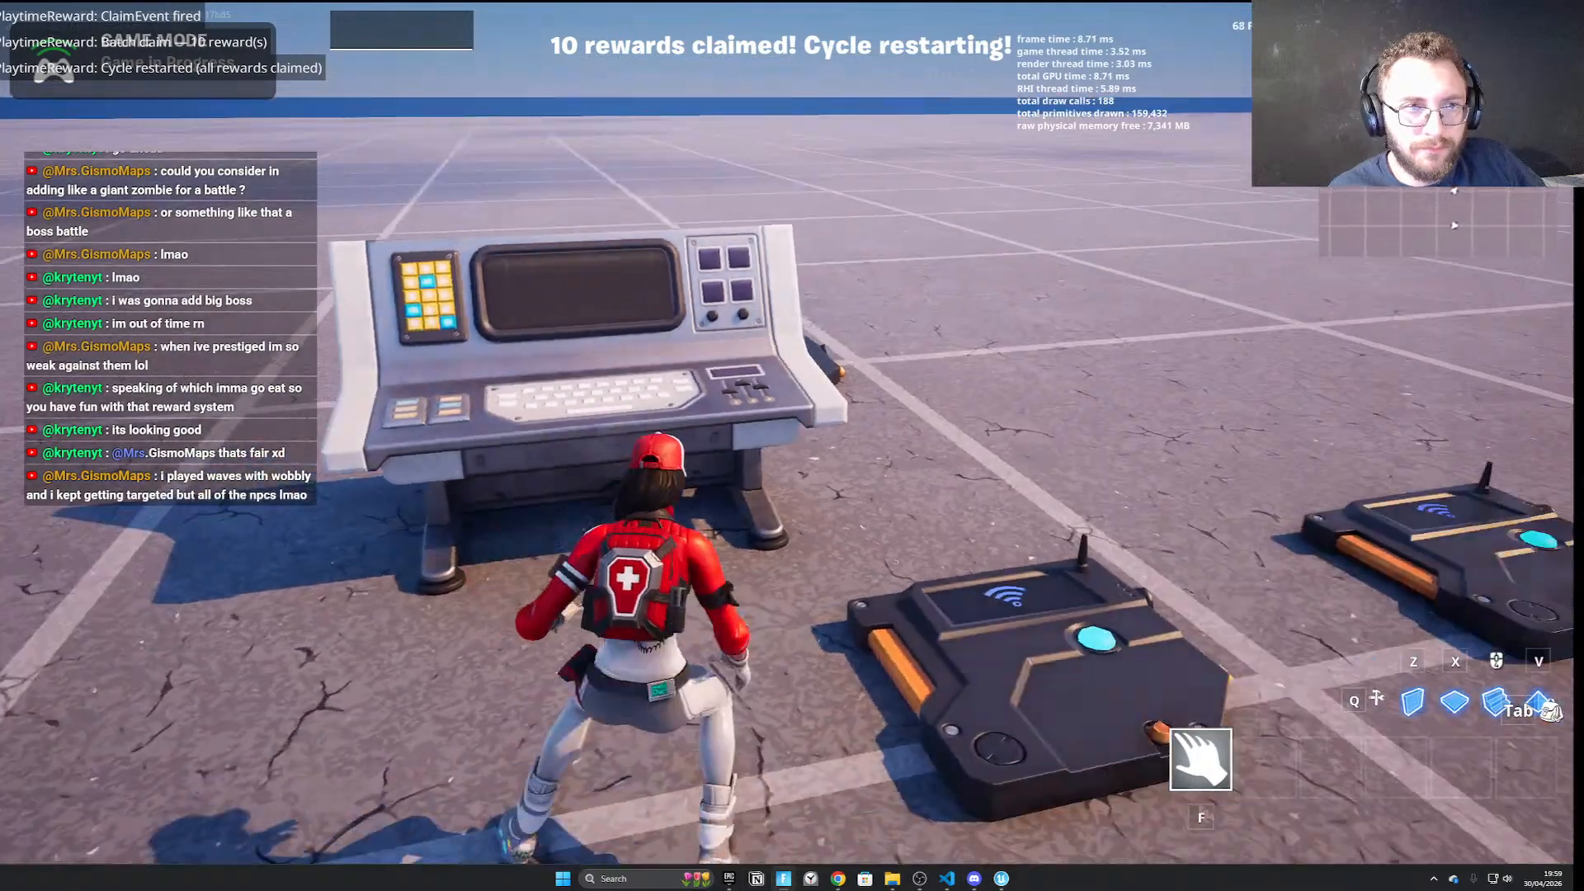
key("e")
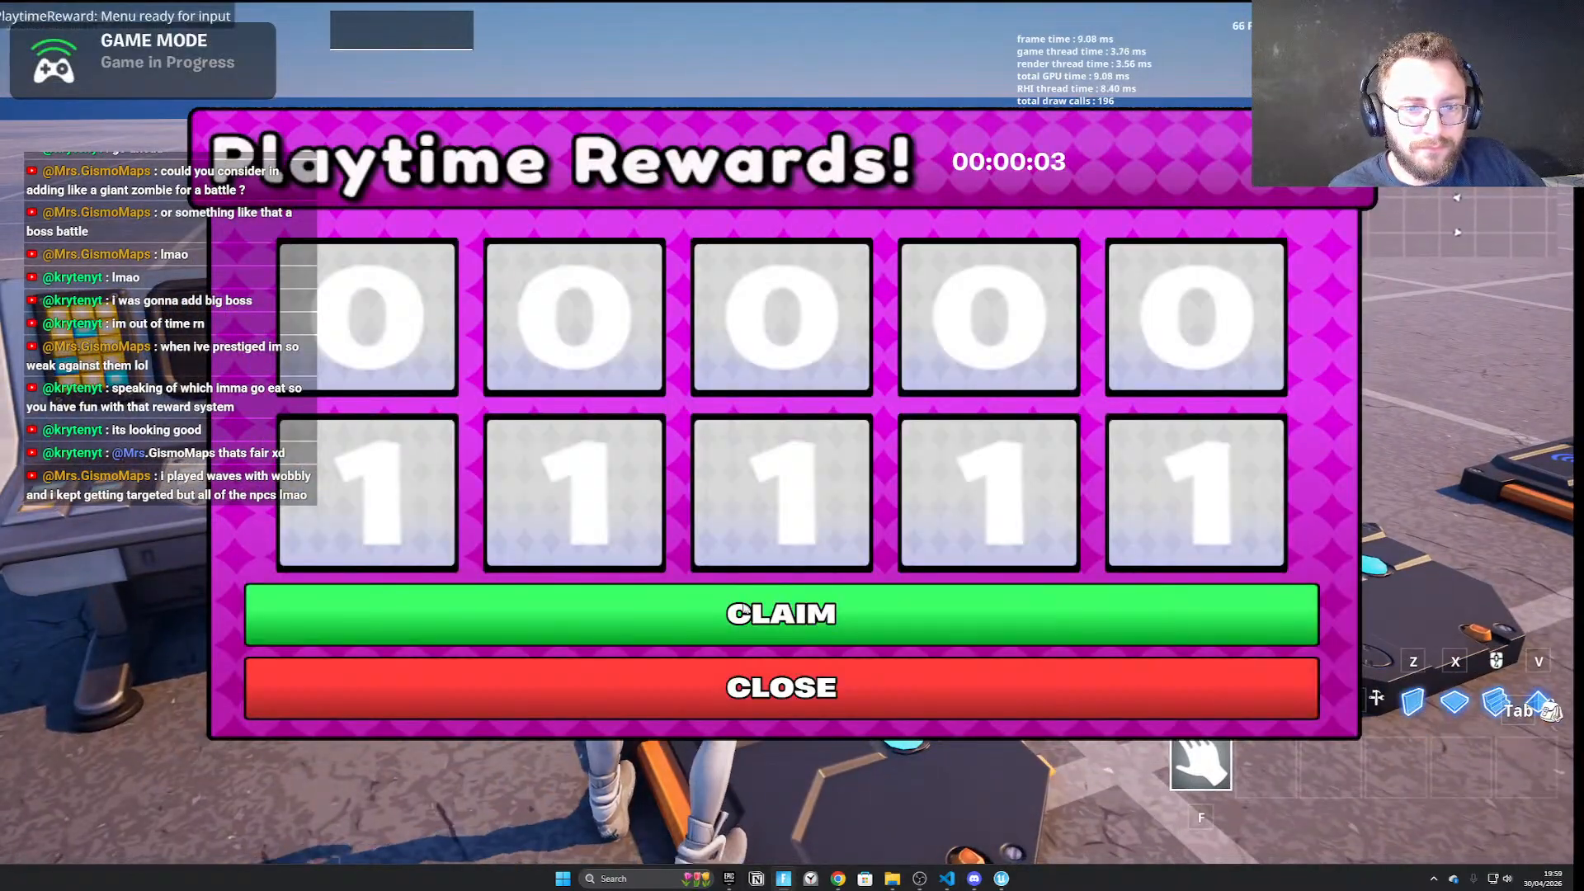
left_click(737, 610)
key("alt+Tab")
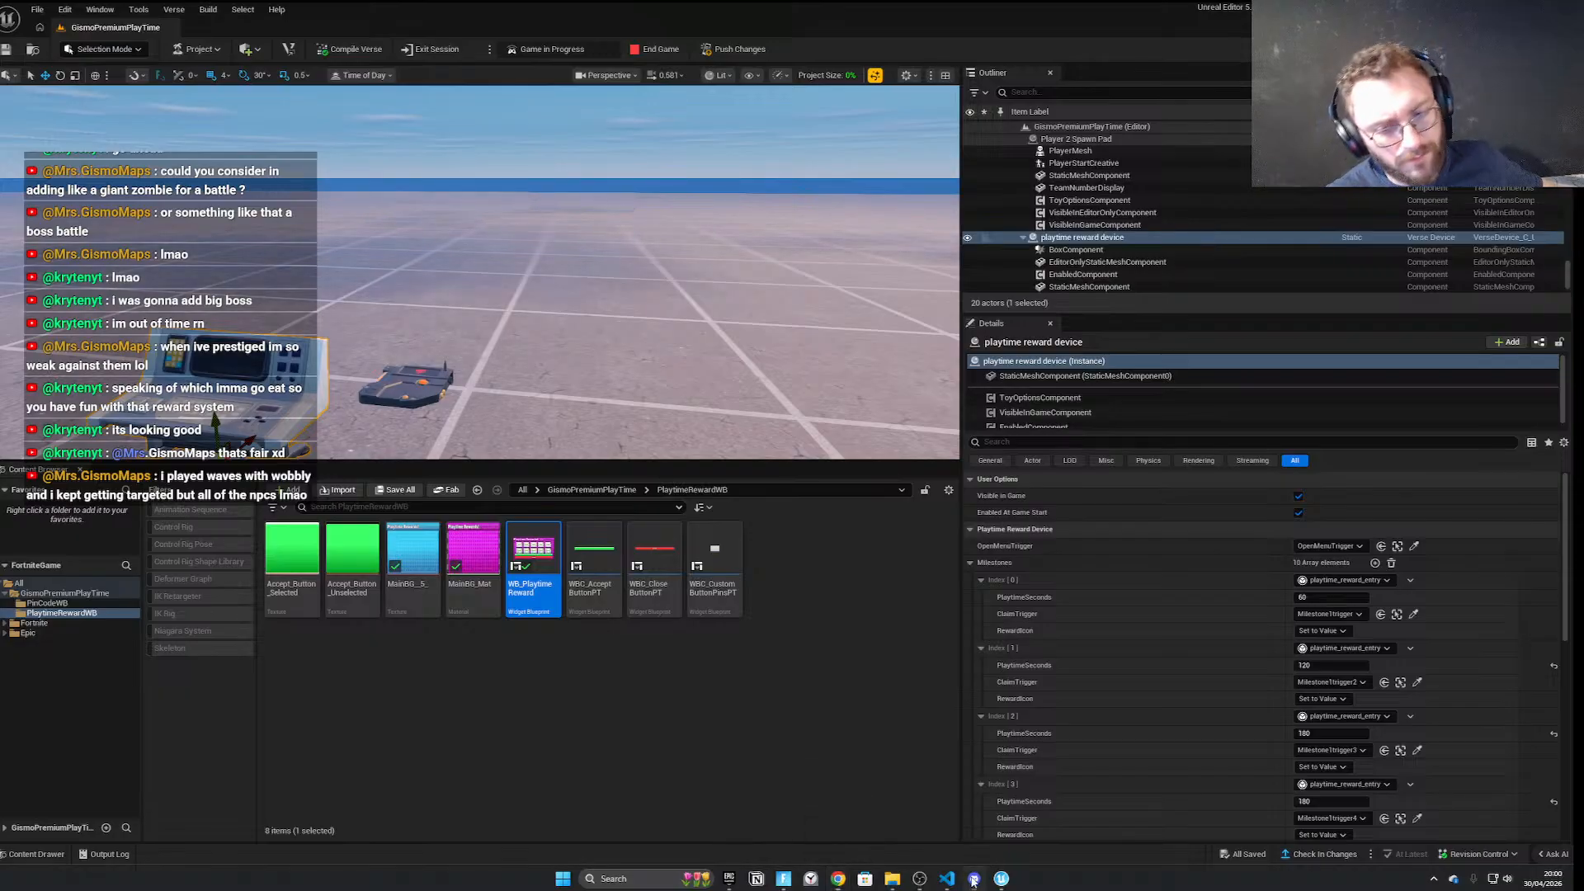
Bring up the WB_PlaytimeReward widget editor to check its claimed overlays and minimise it again
mouse_move(1001, 878)
left_click(1106, 813)
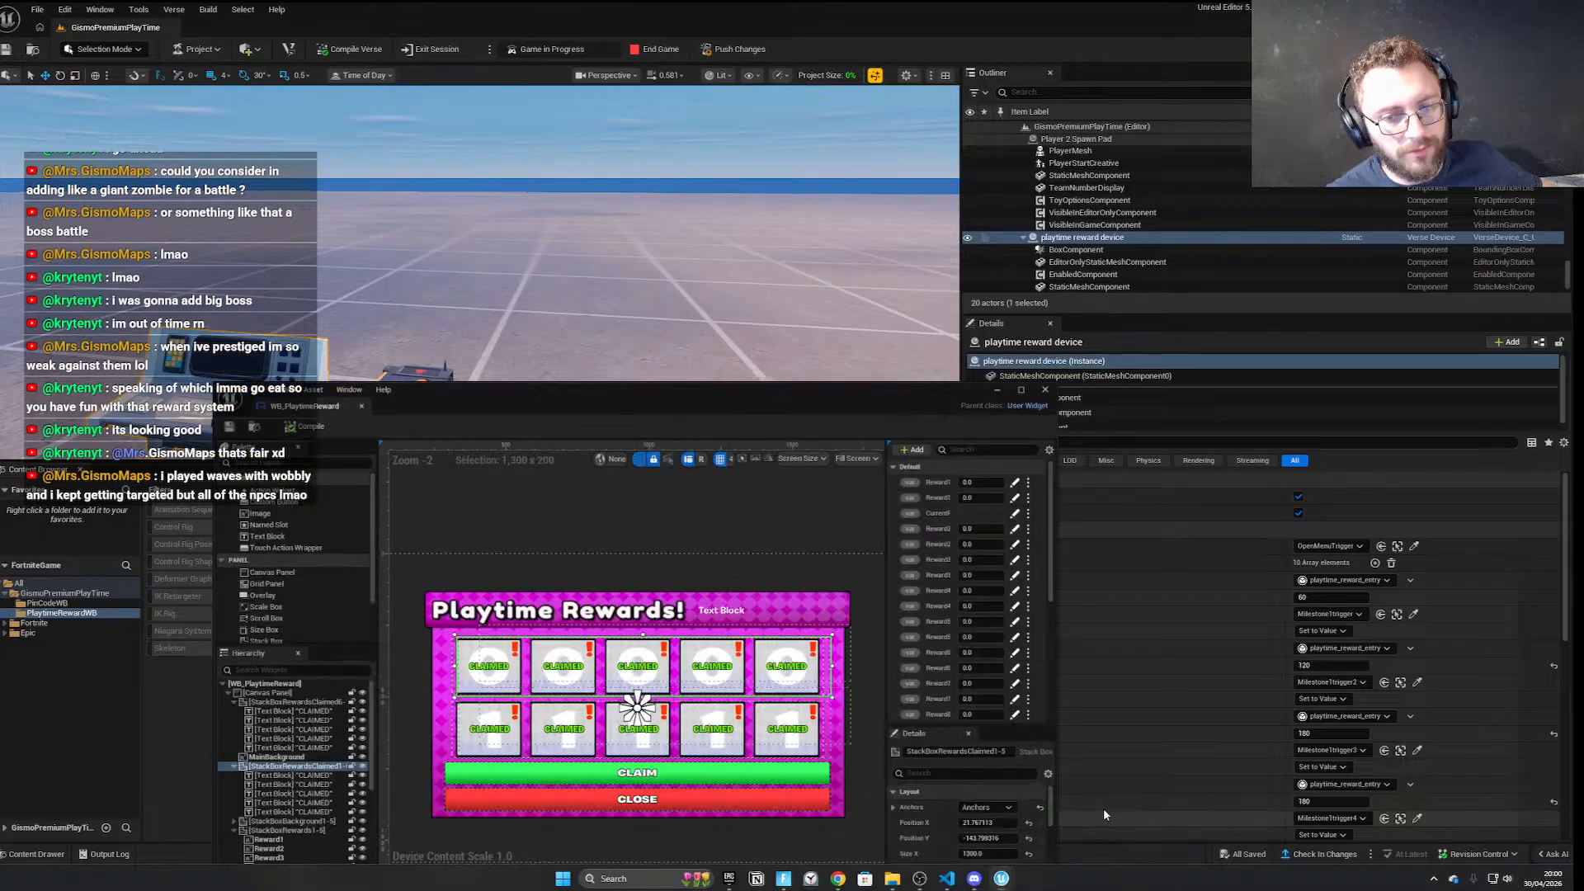
left_click(1003, 355)
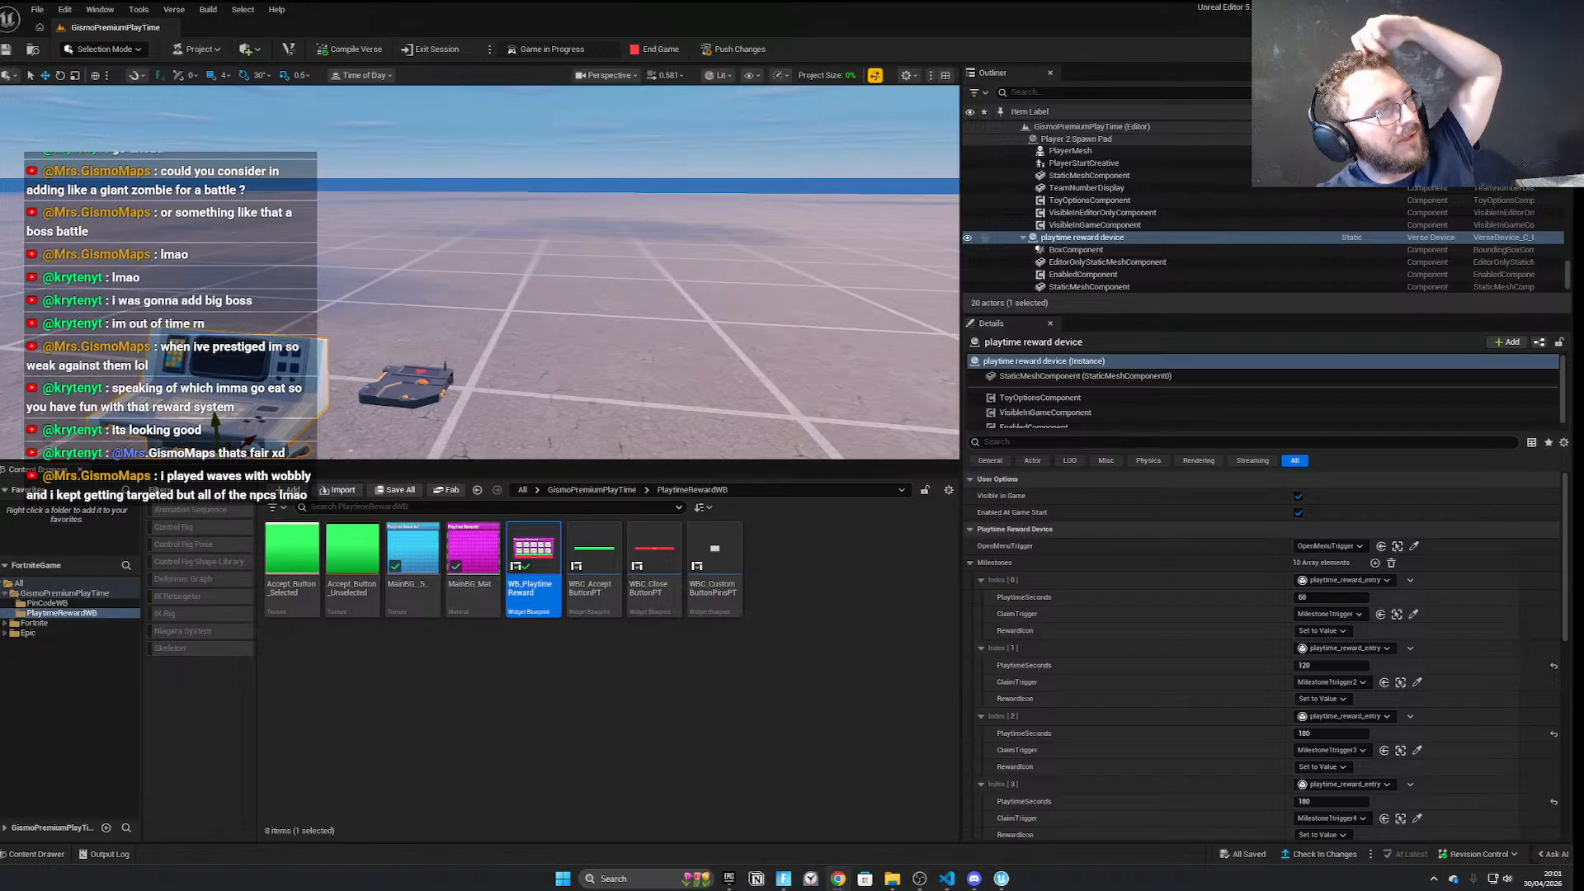
Capture a screenshot of the Verse code and its error message to the clipboard
left_click_drag(0, 793, 0, 544)
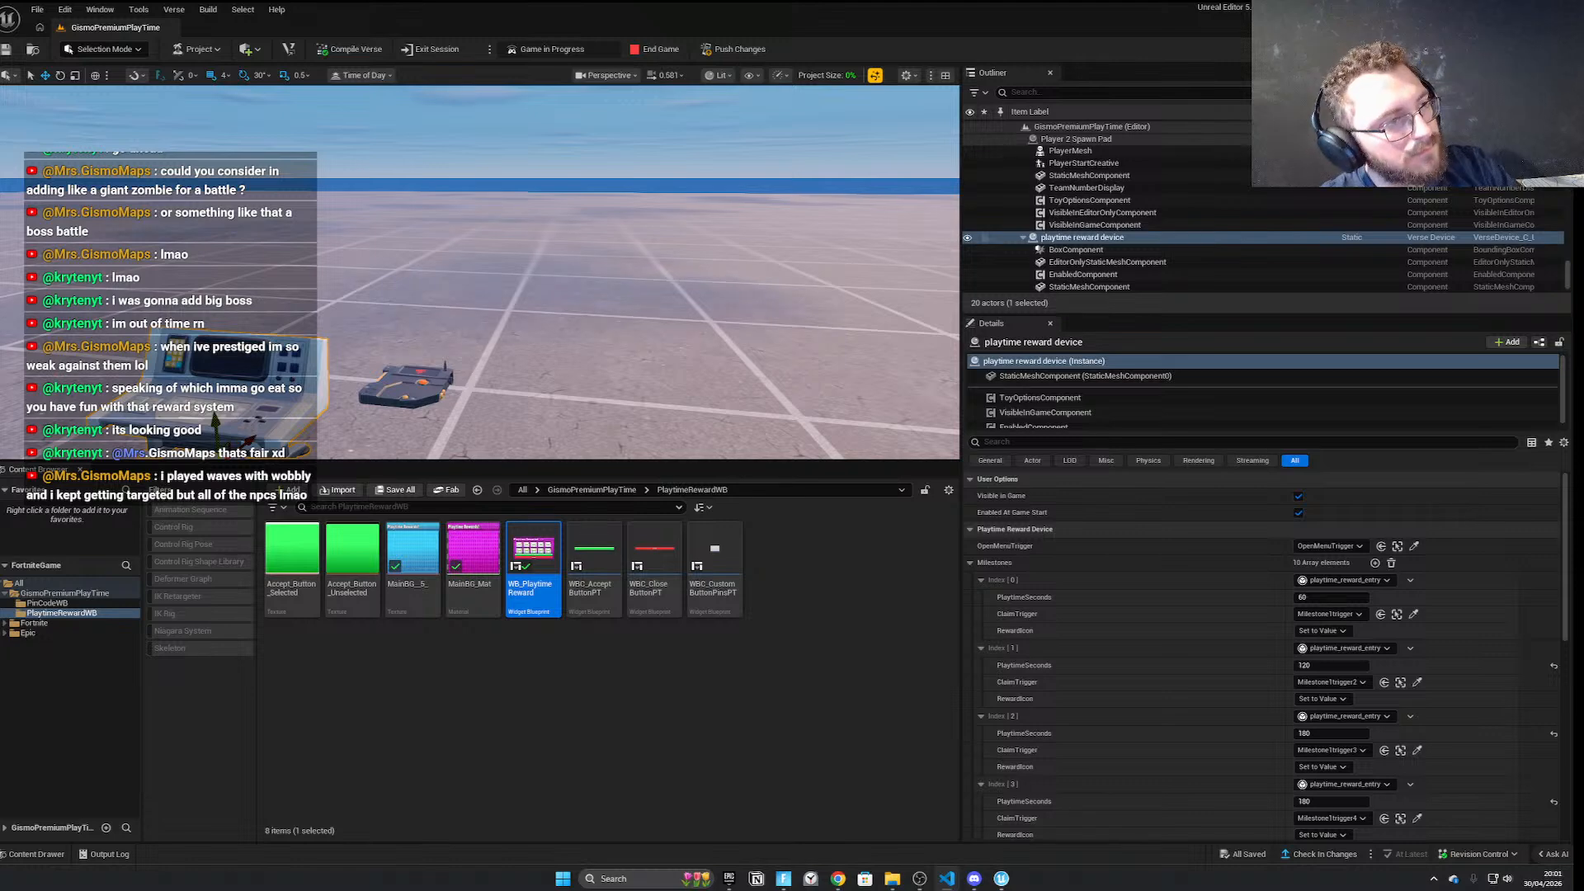
key("super+shift+s")
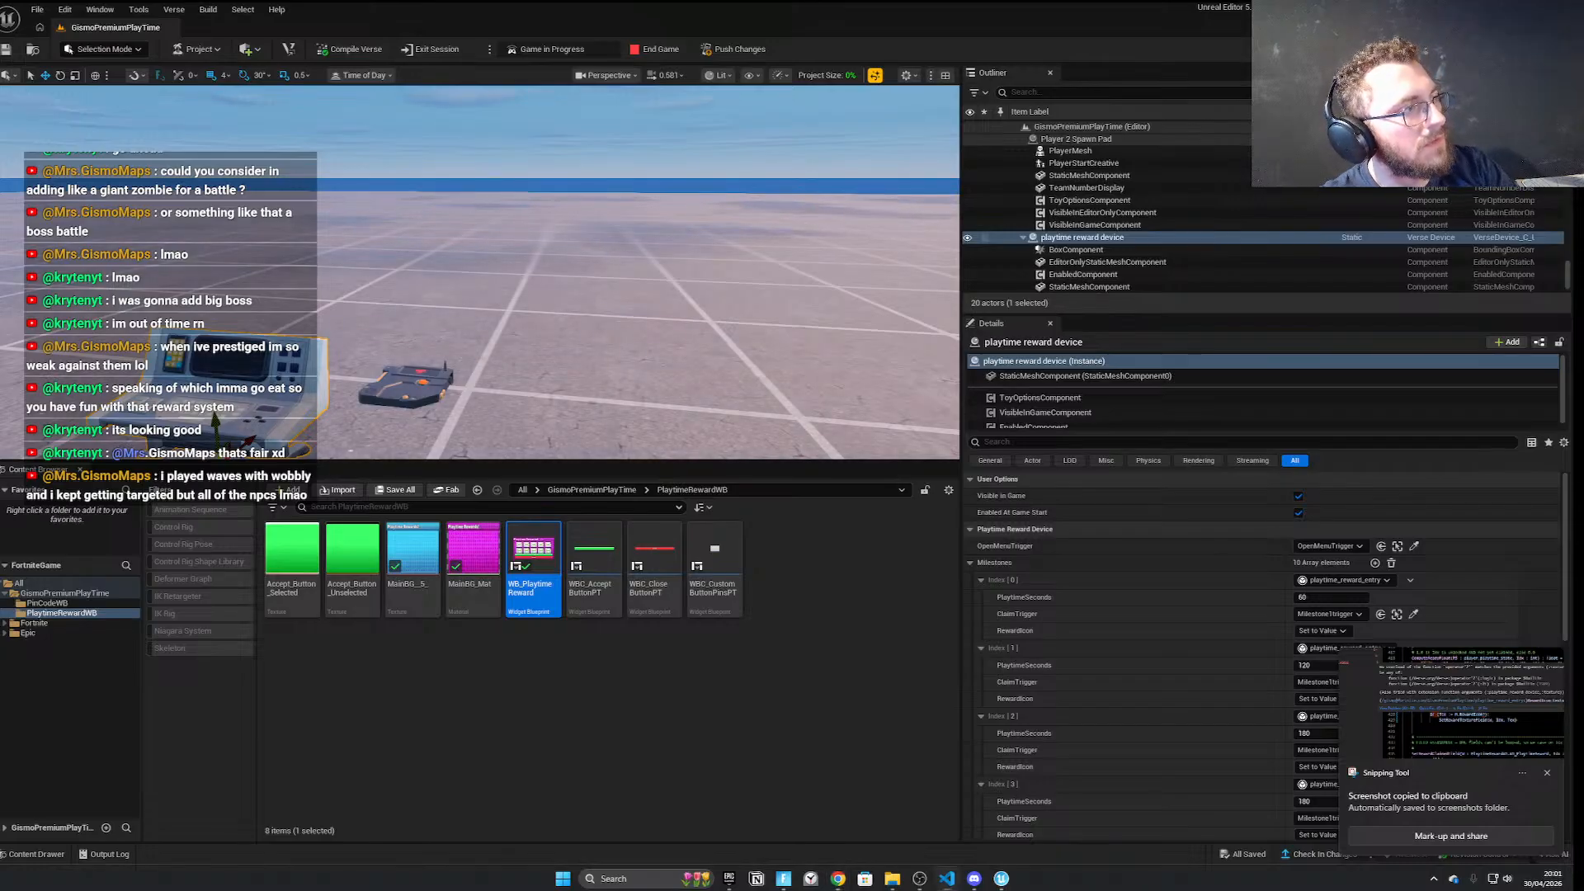
key("super+shift+s")
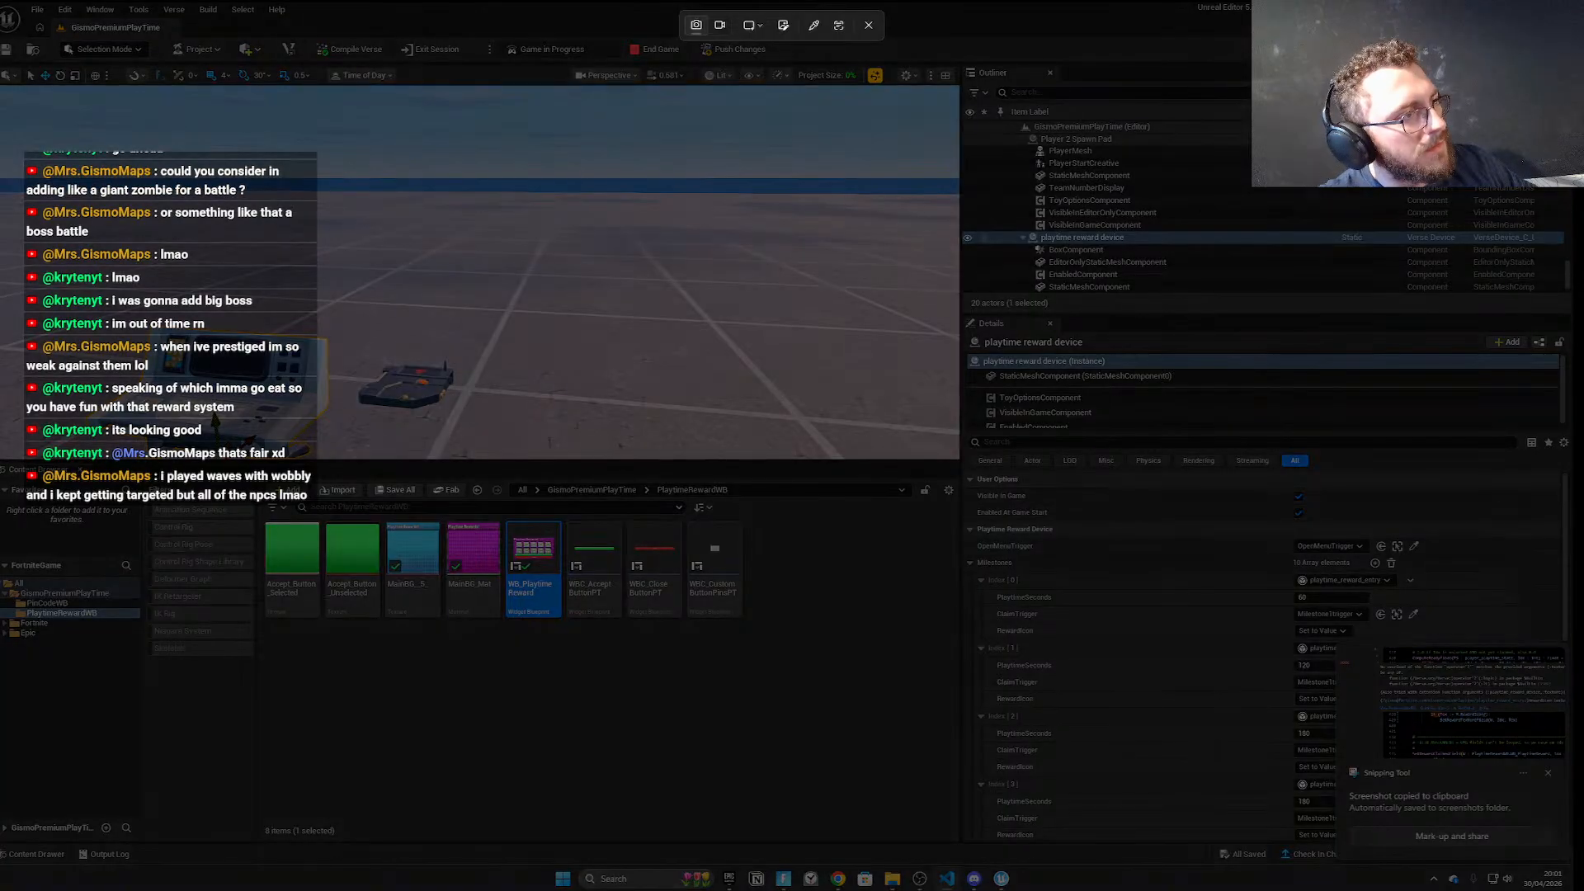
key("Escape")
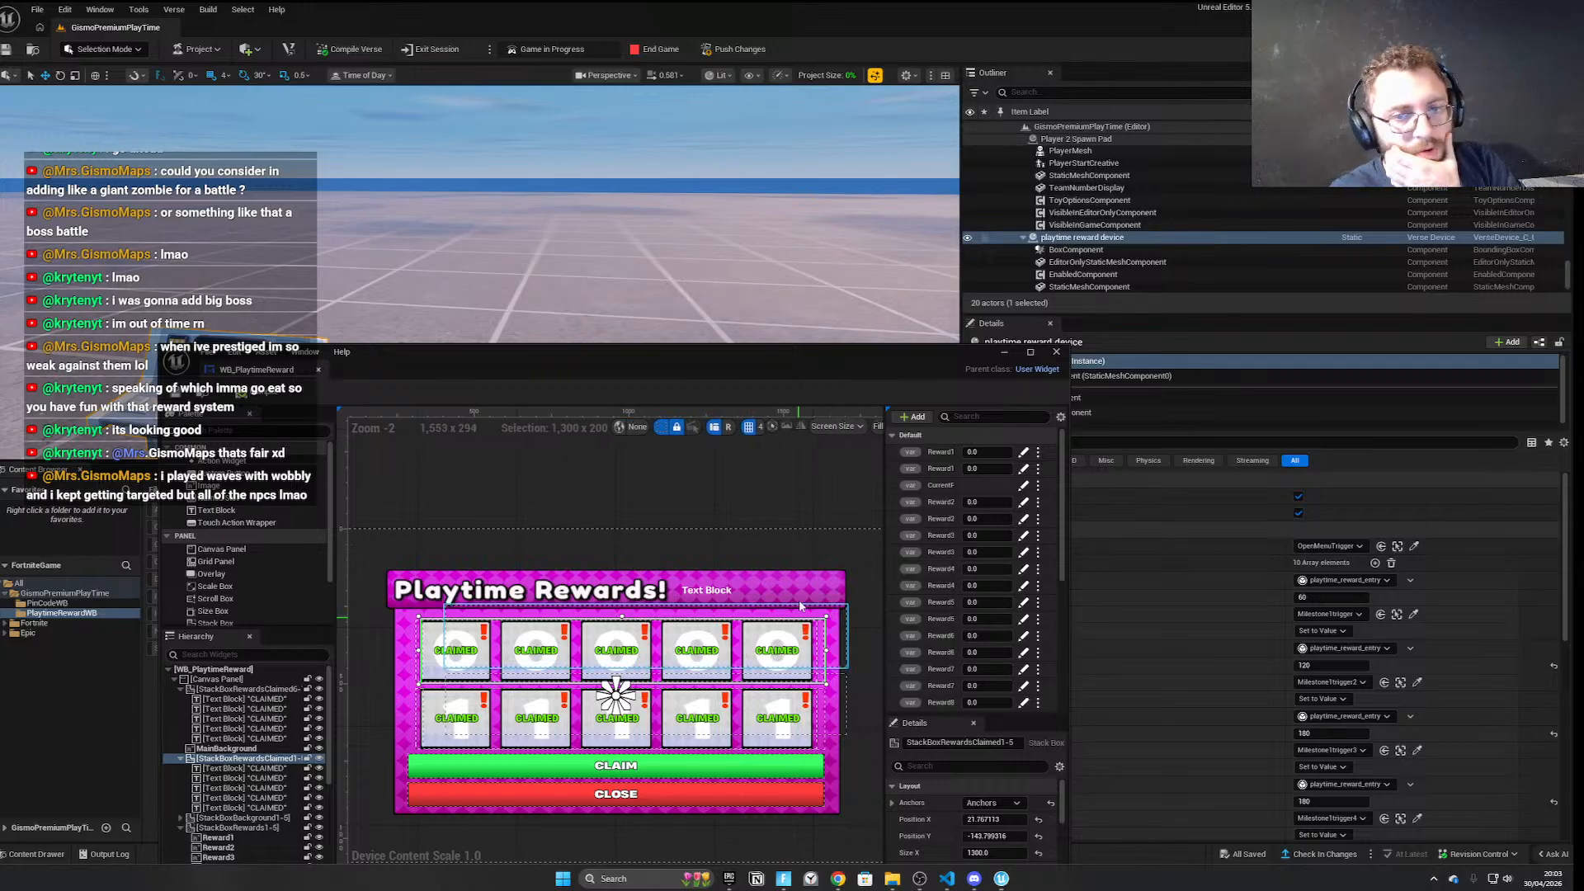
Move the WB_PlaytimeReward window up for inspection, and retest claiming all ready rewards in the running Fortnite session
left_click_drag(785, 361, 787, 191)
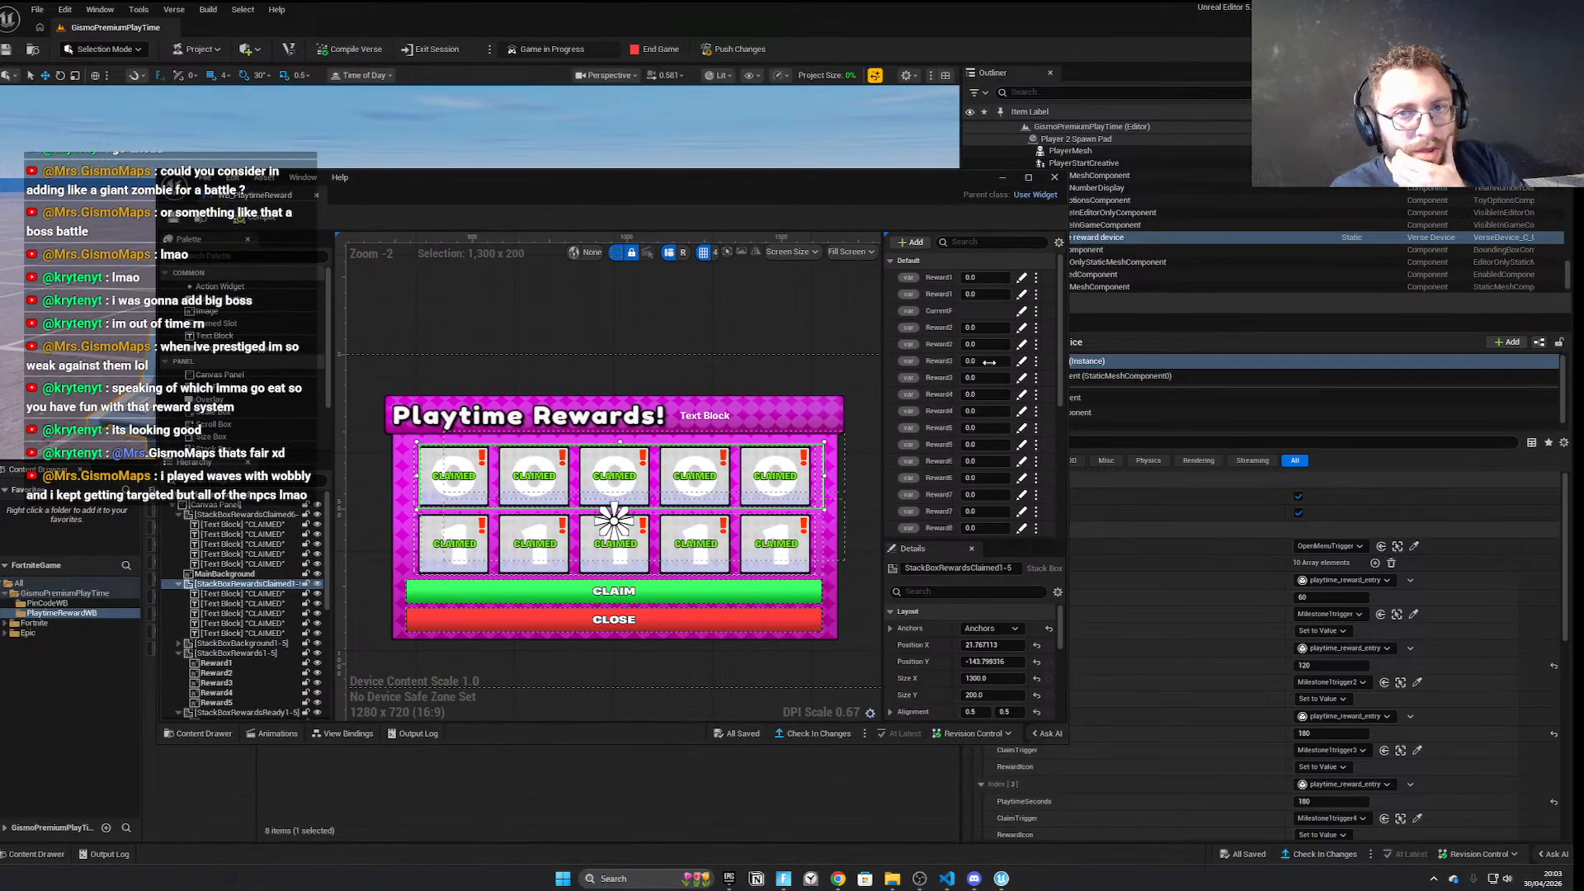
left_click(783, 878)
key("w")
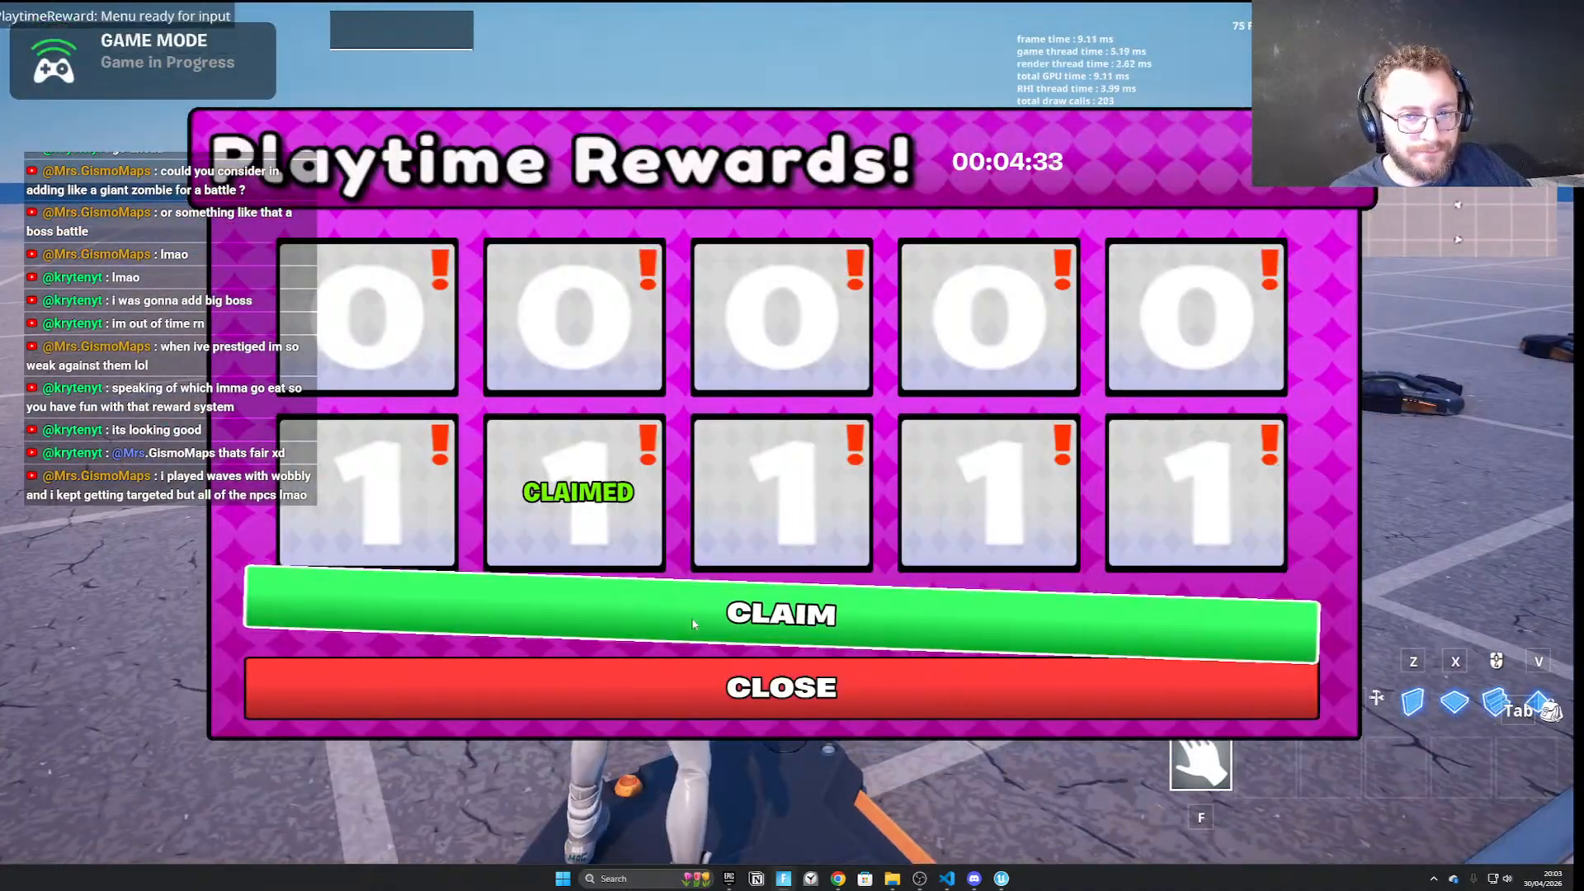
left_click(694, 625)
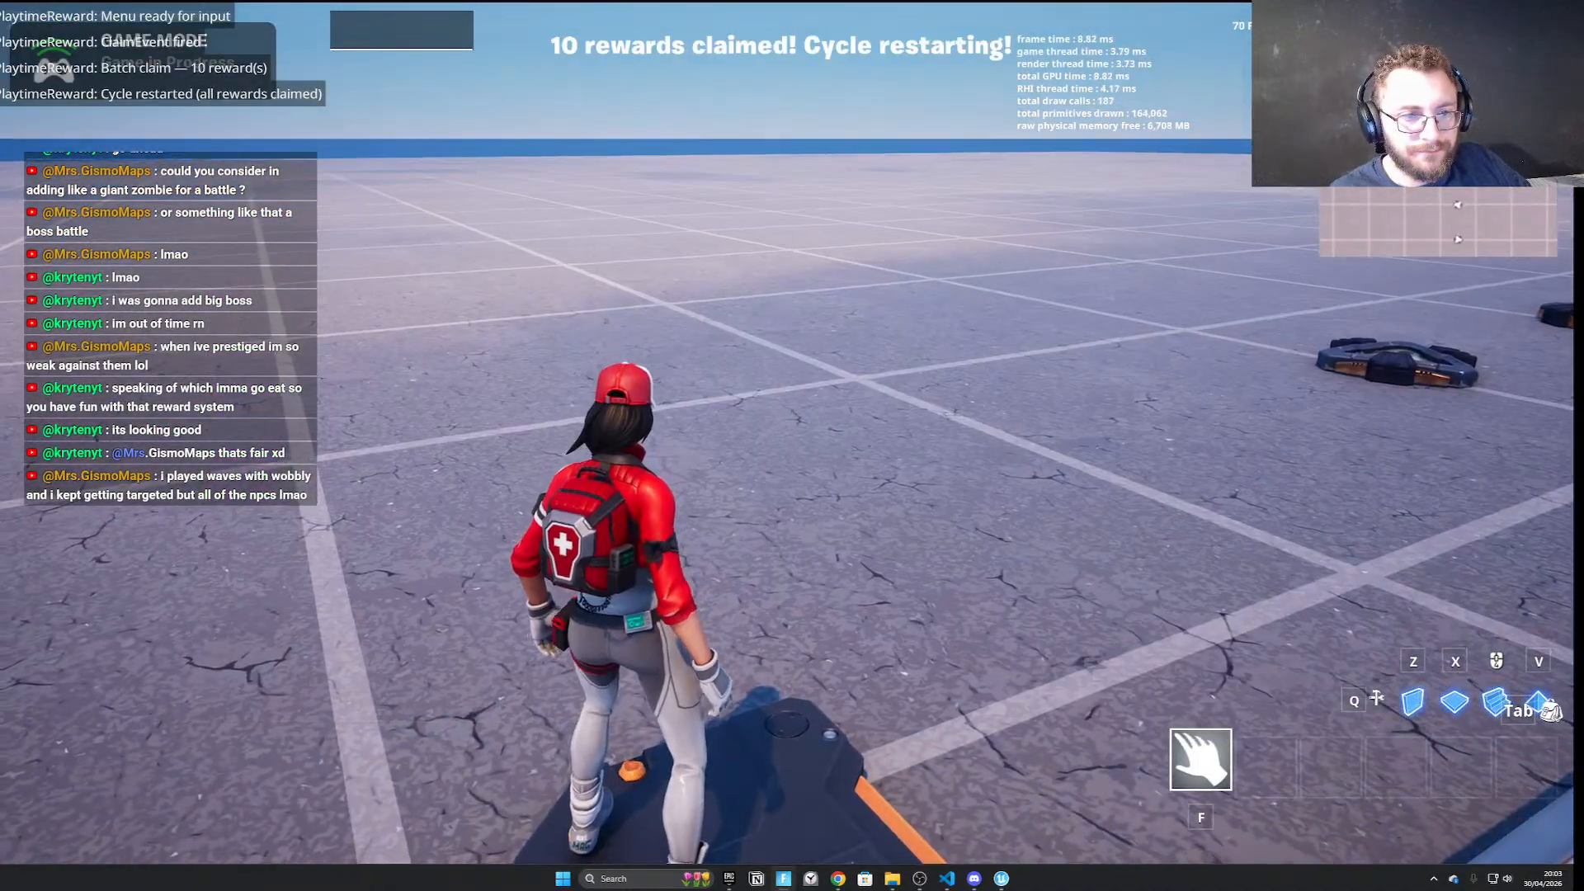
Return from the game to the editor, try to push the changes to the session, and put the message log and widget editor away
key("Escape")
left_click(1284, 425)
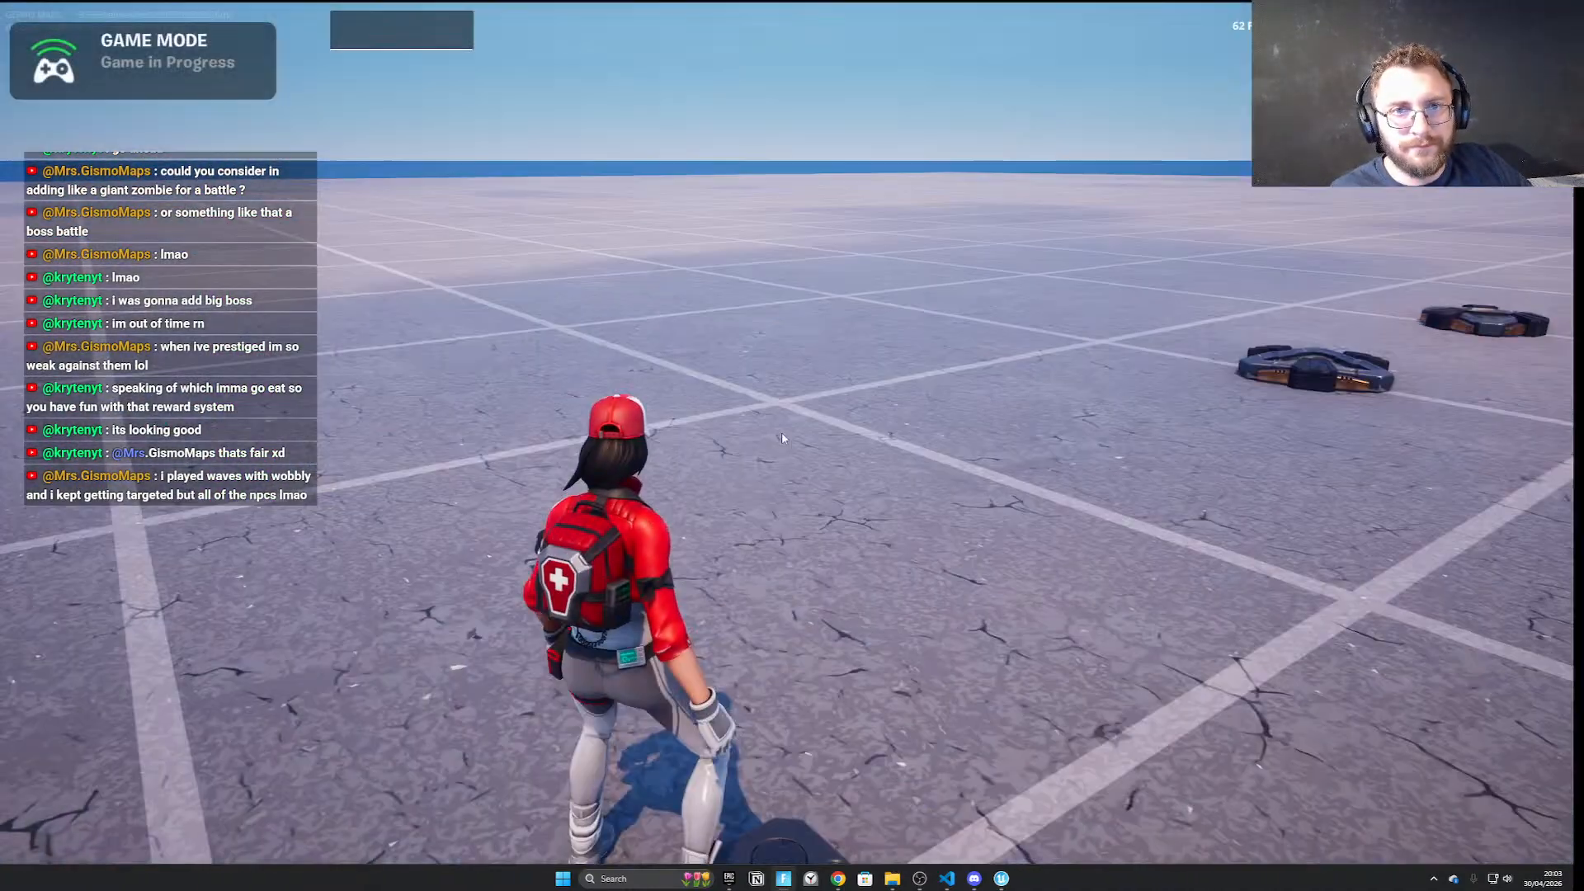
scroll(1175, 576, "down", 10)
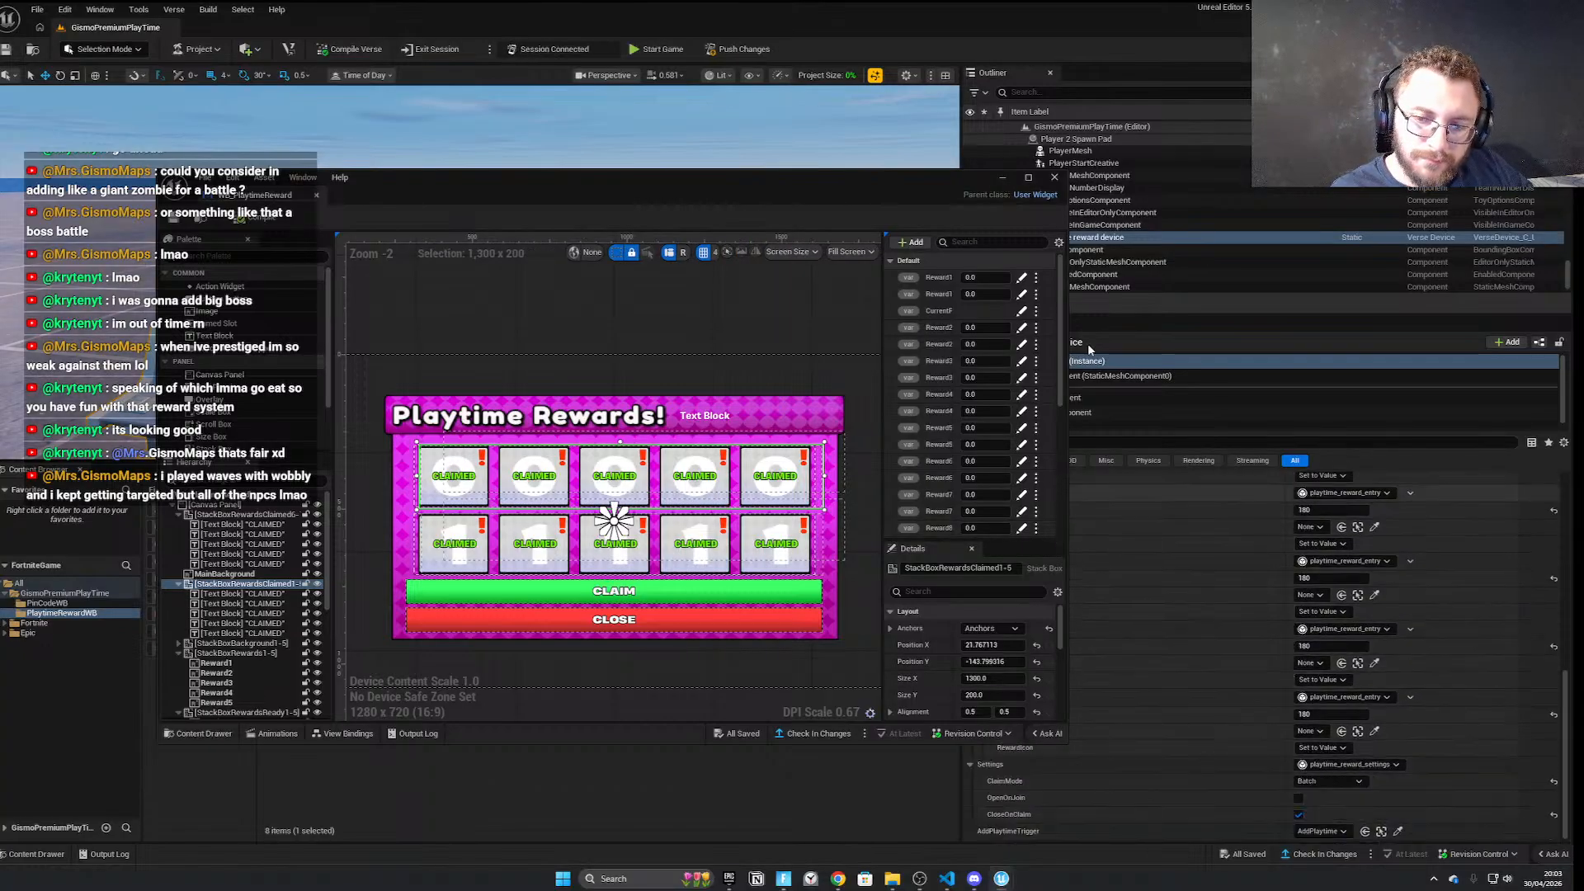
left_click_drag(918, 196, 909, 193)
left_click(711, 49)
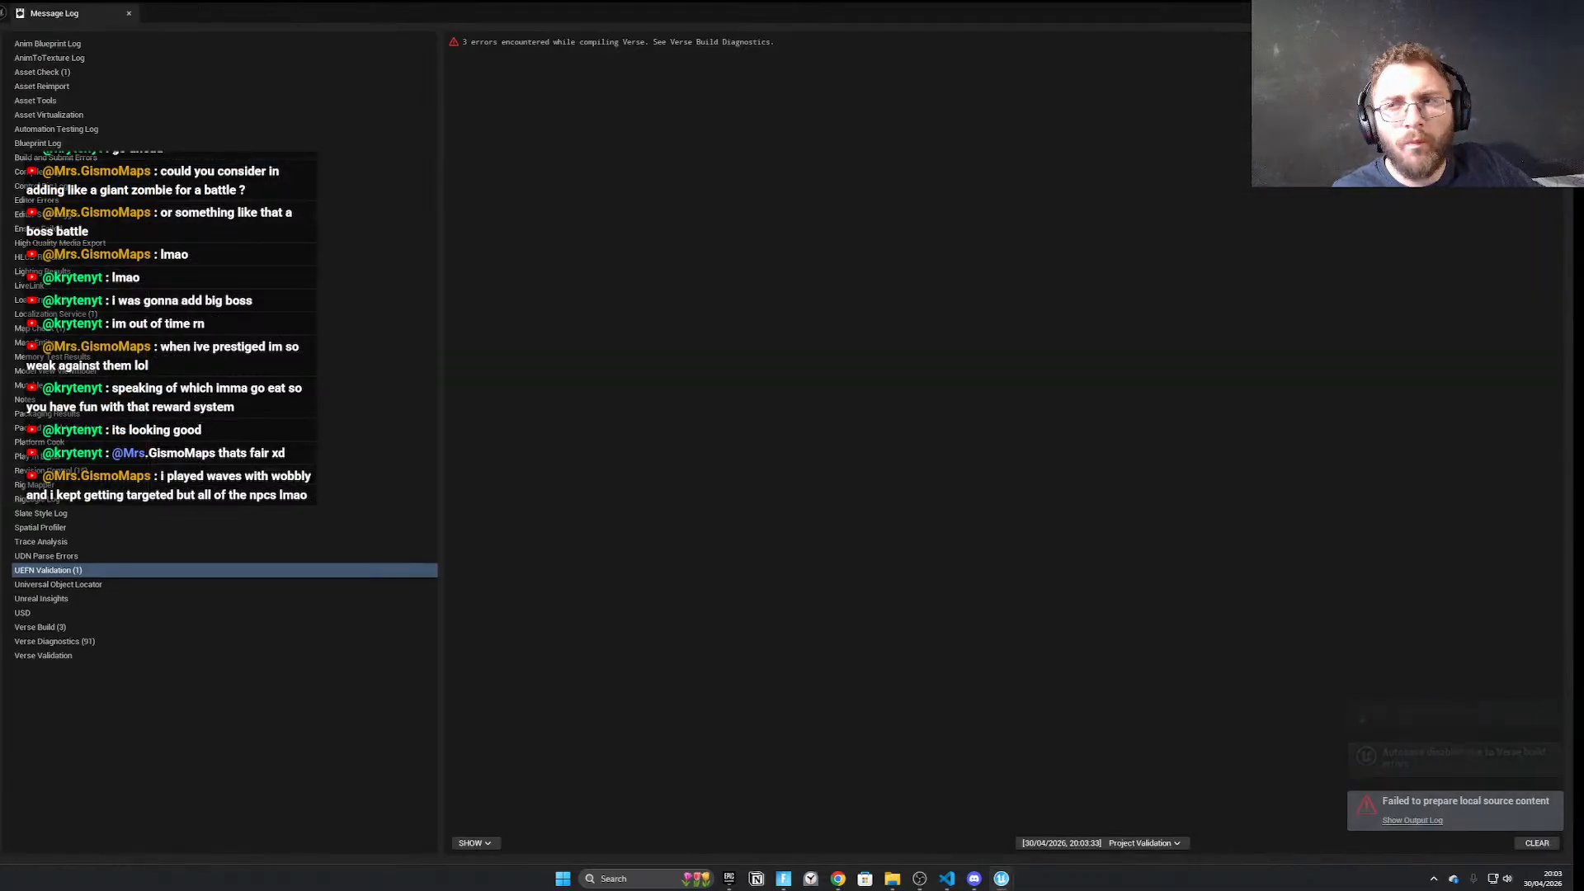
left_click(1559, 12)
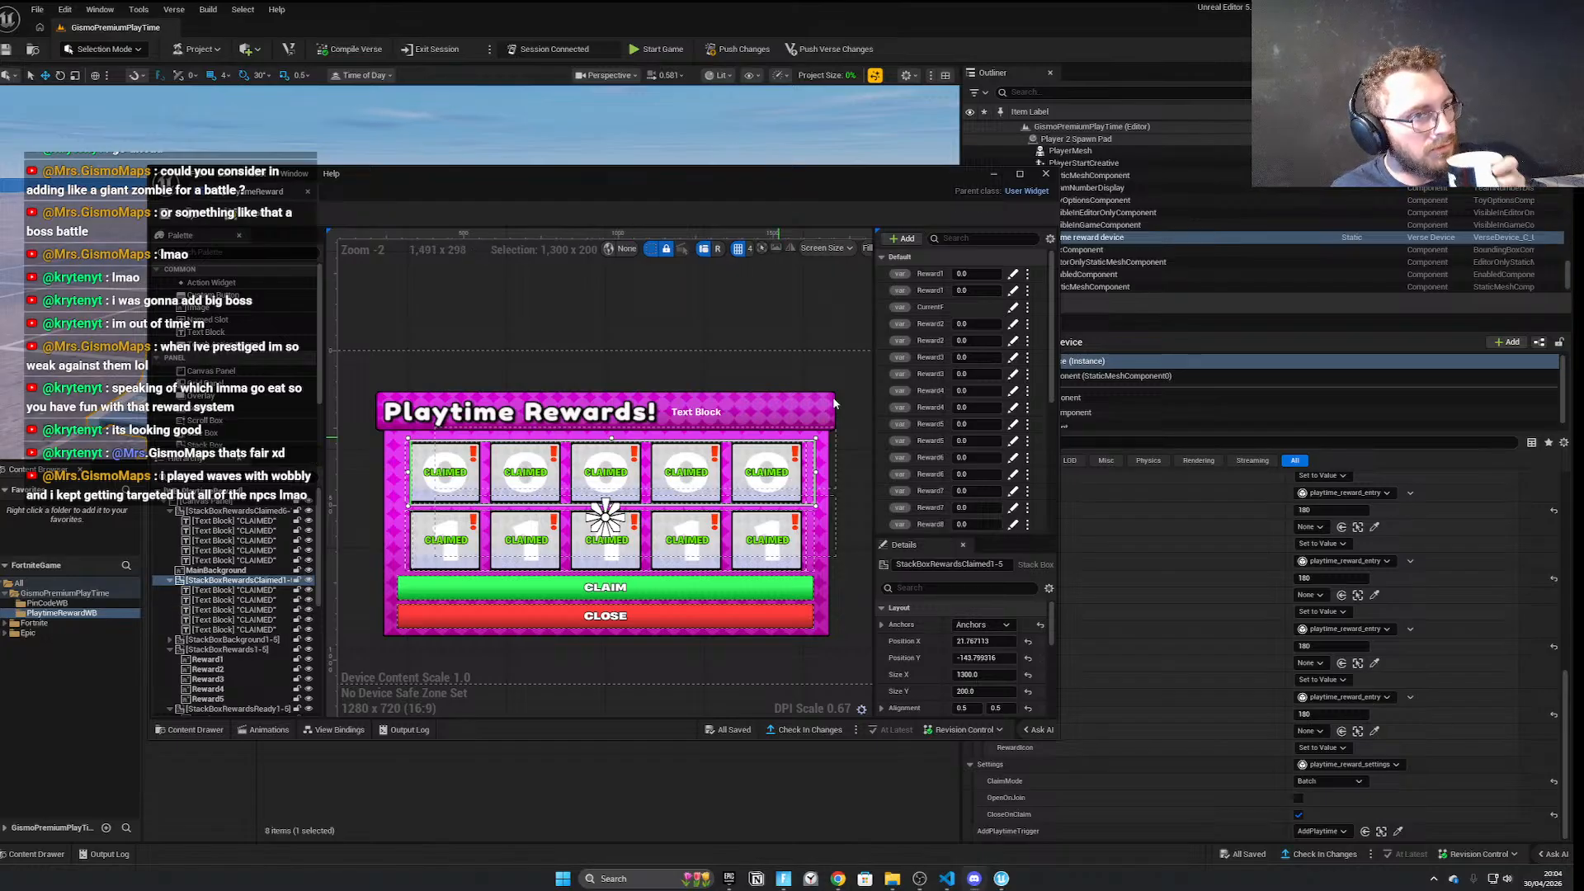
left_click(993, 175)
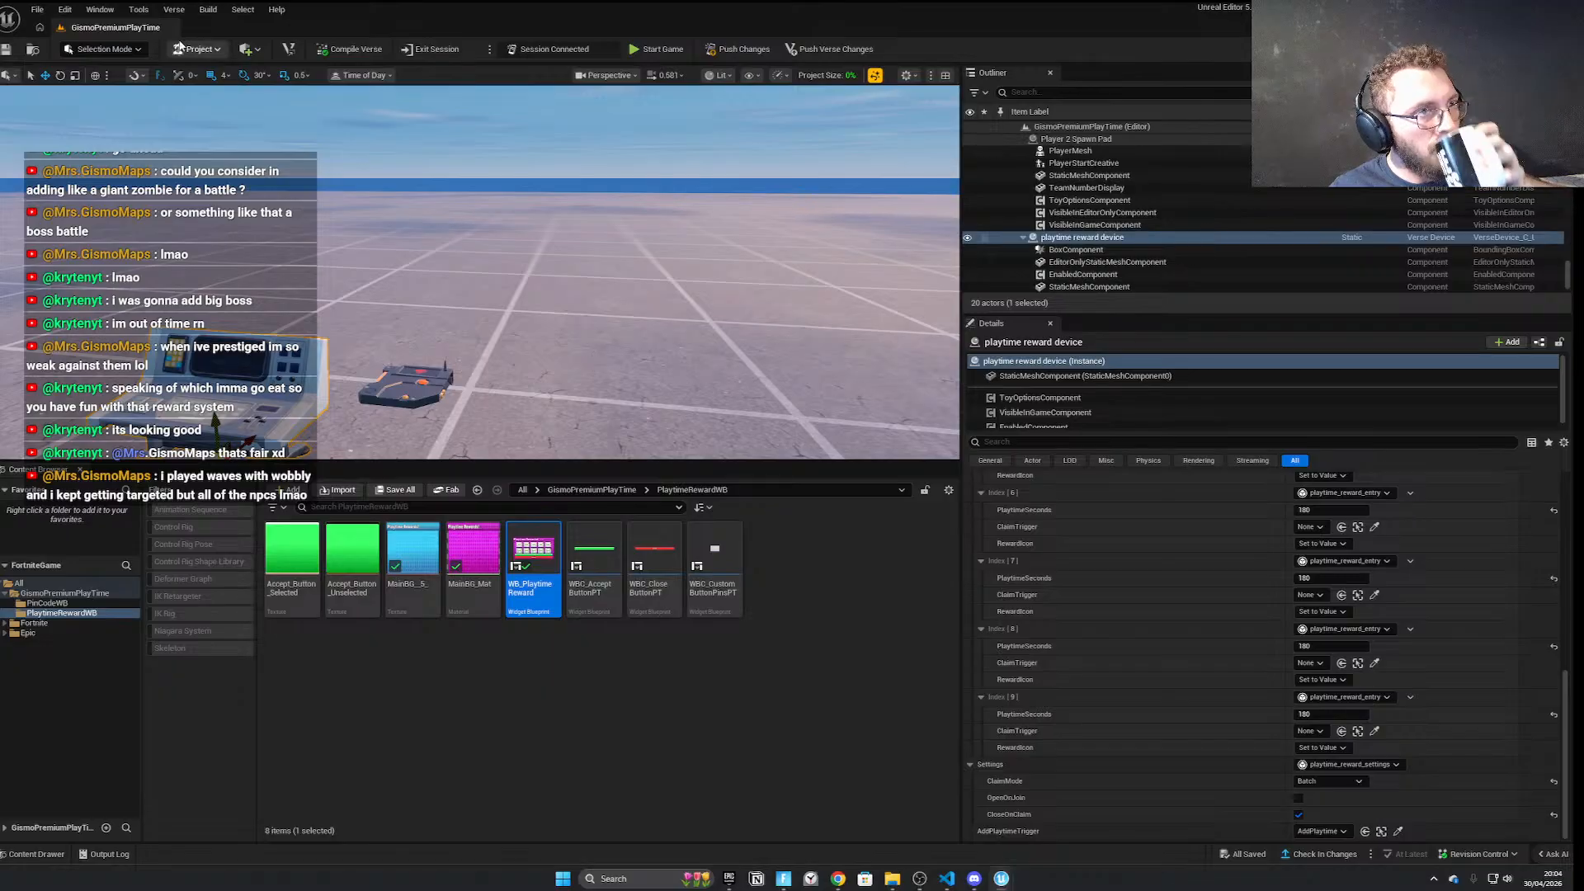
left_click(37, 9)
left_click(70, 165)
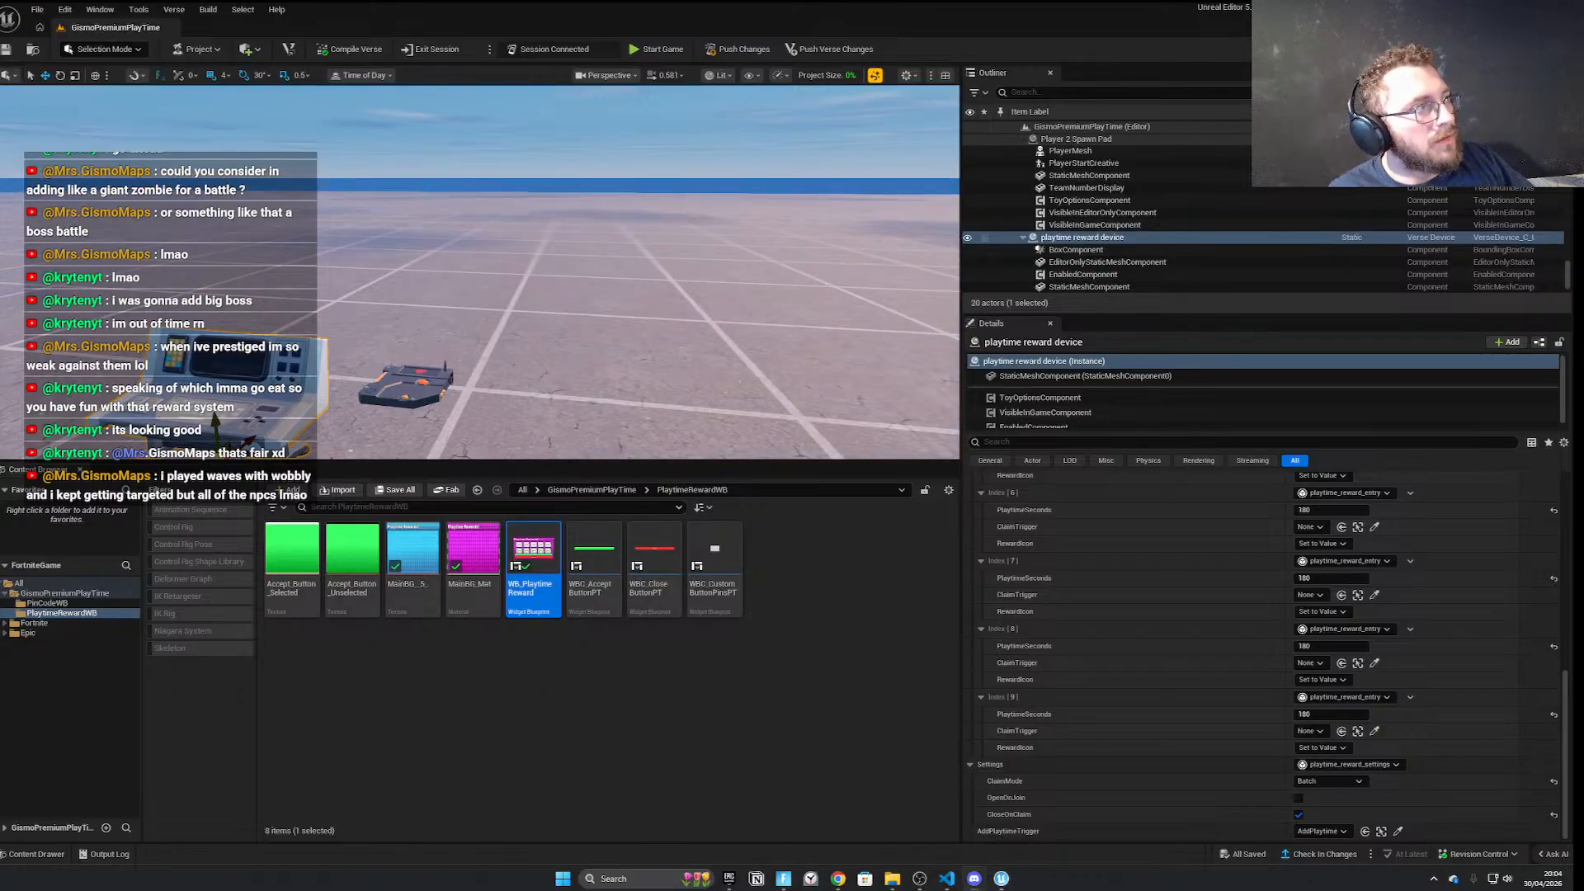
Set the RewardIcon of milestone index 0 on the playtime reward device to an Assets_texture value using T_UI_IconLibrary_1_64
right_click_drag(371, 396, 519, 400)
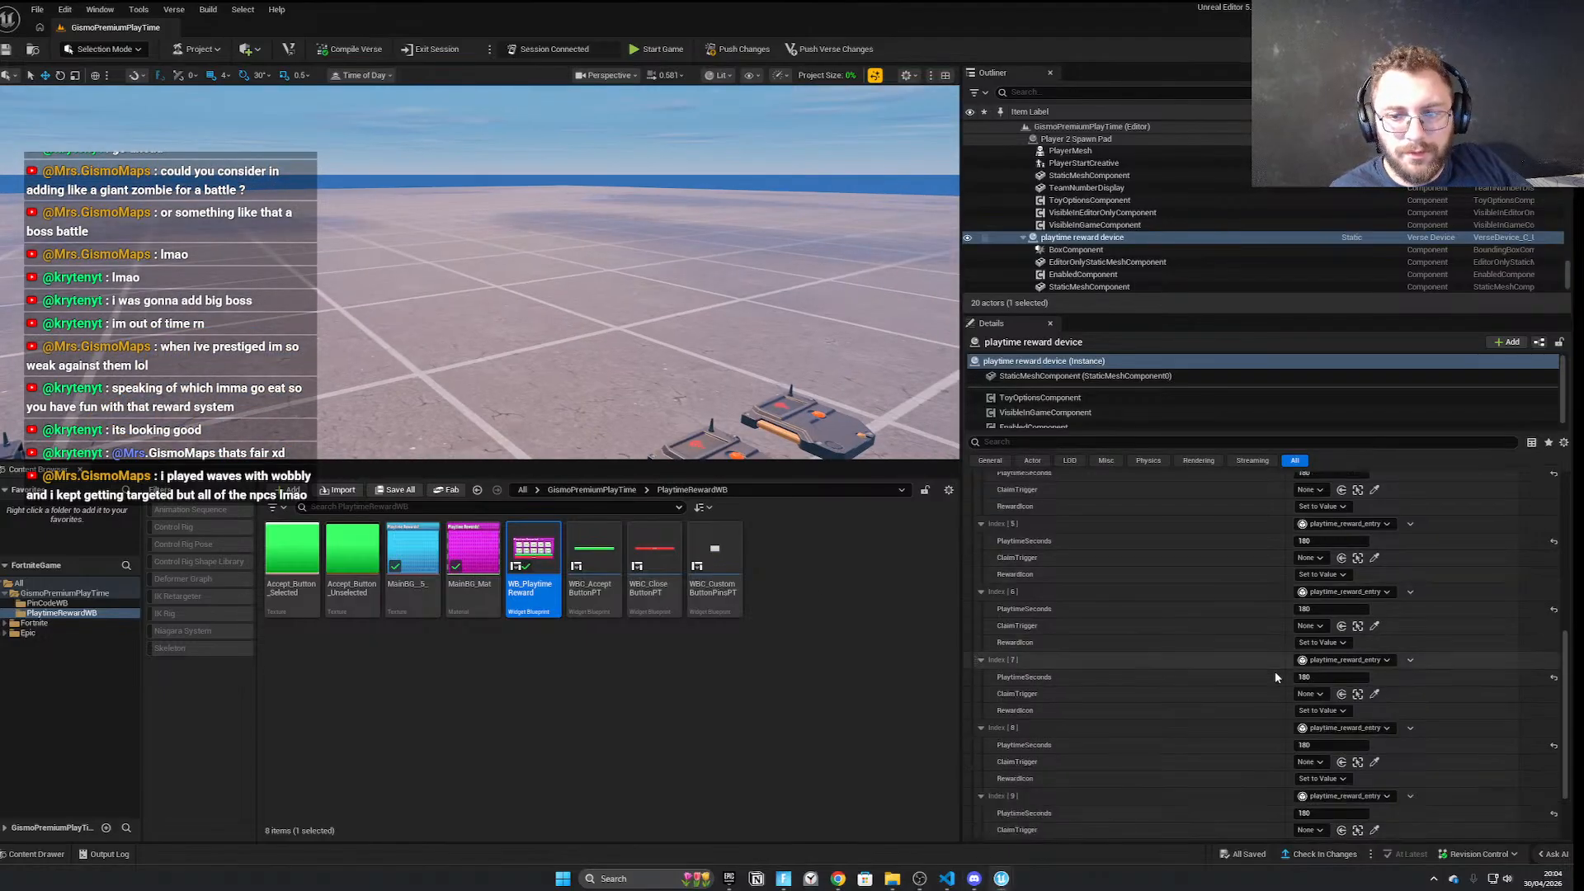
scroll(1297, 688, "up", 4)
scroll(1297, 687, "up", 8)
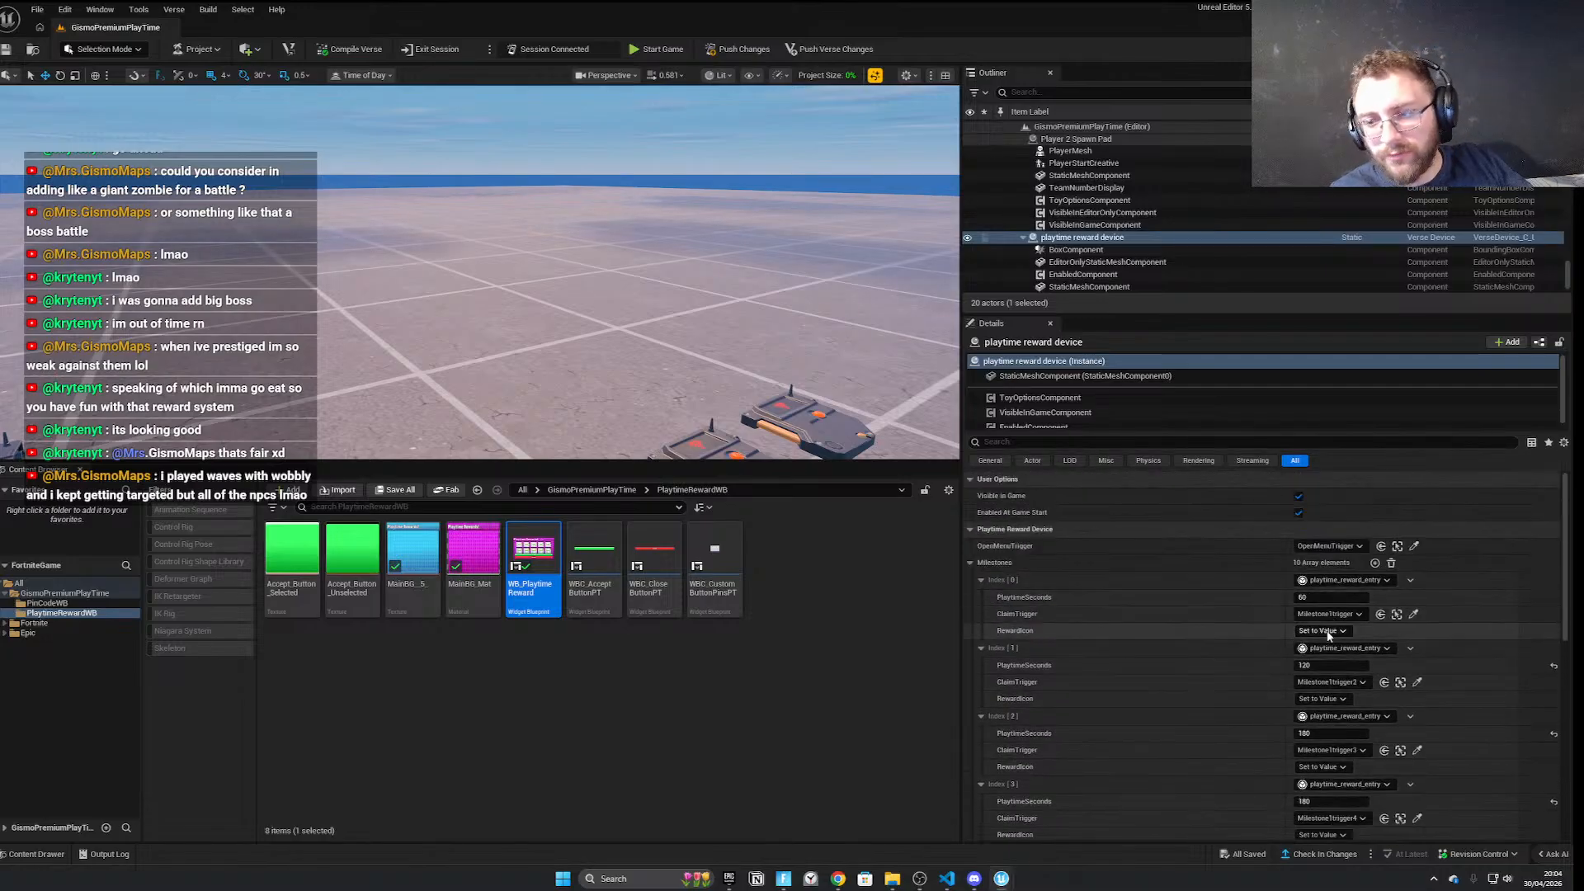
left_click(1318, 631)
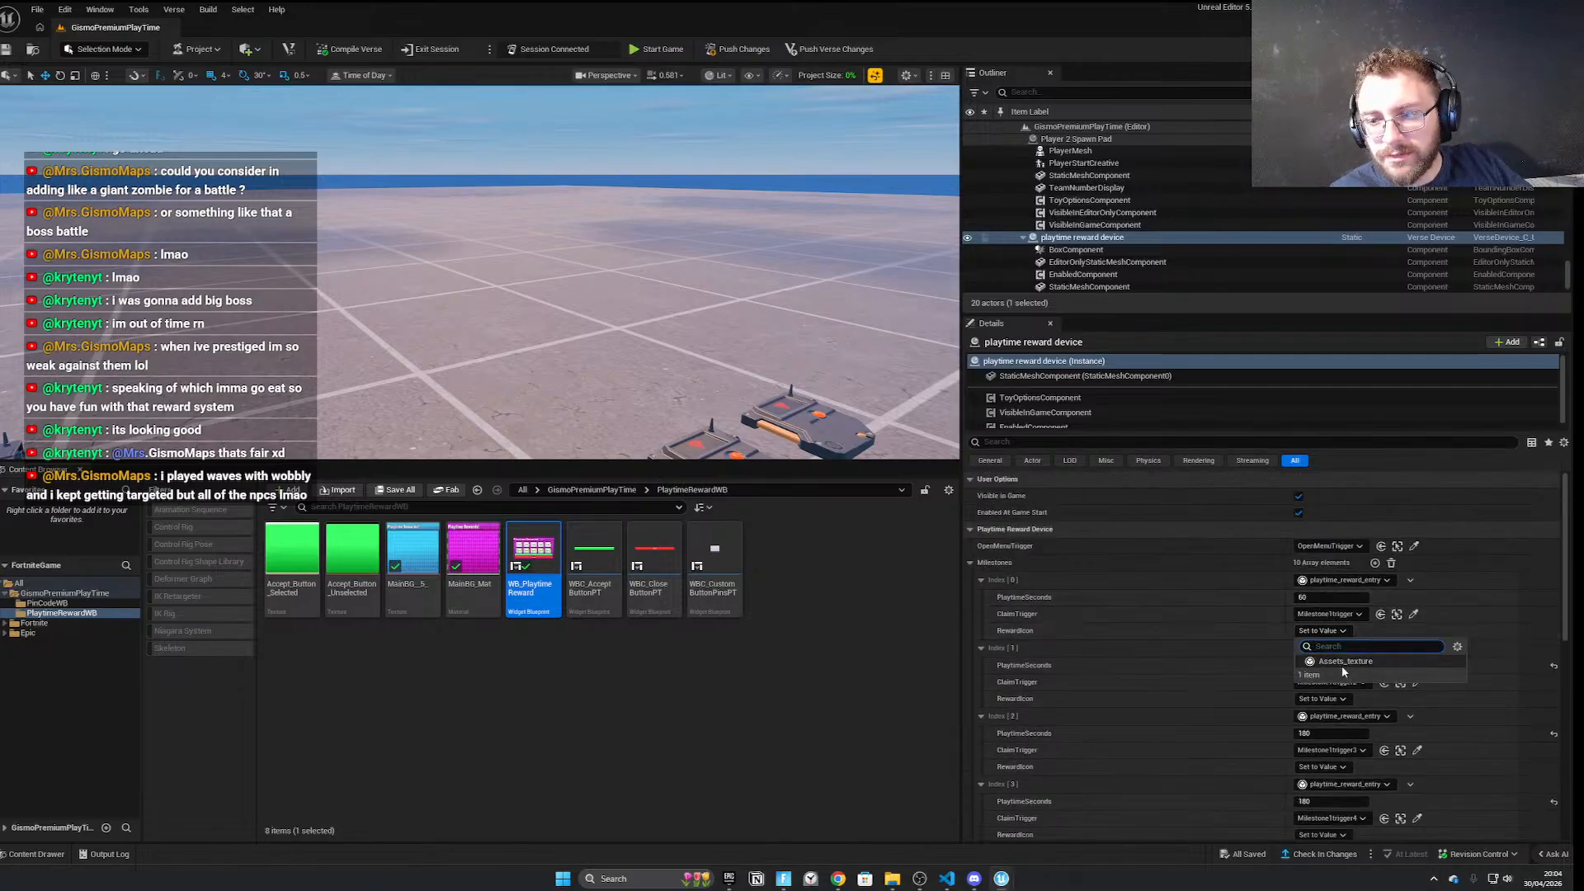
left_click(1344, 670)
left_click(1309, 644)
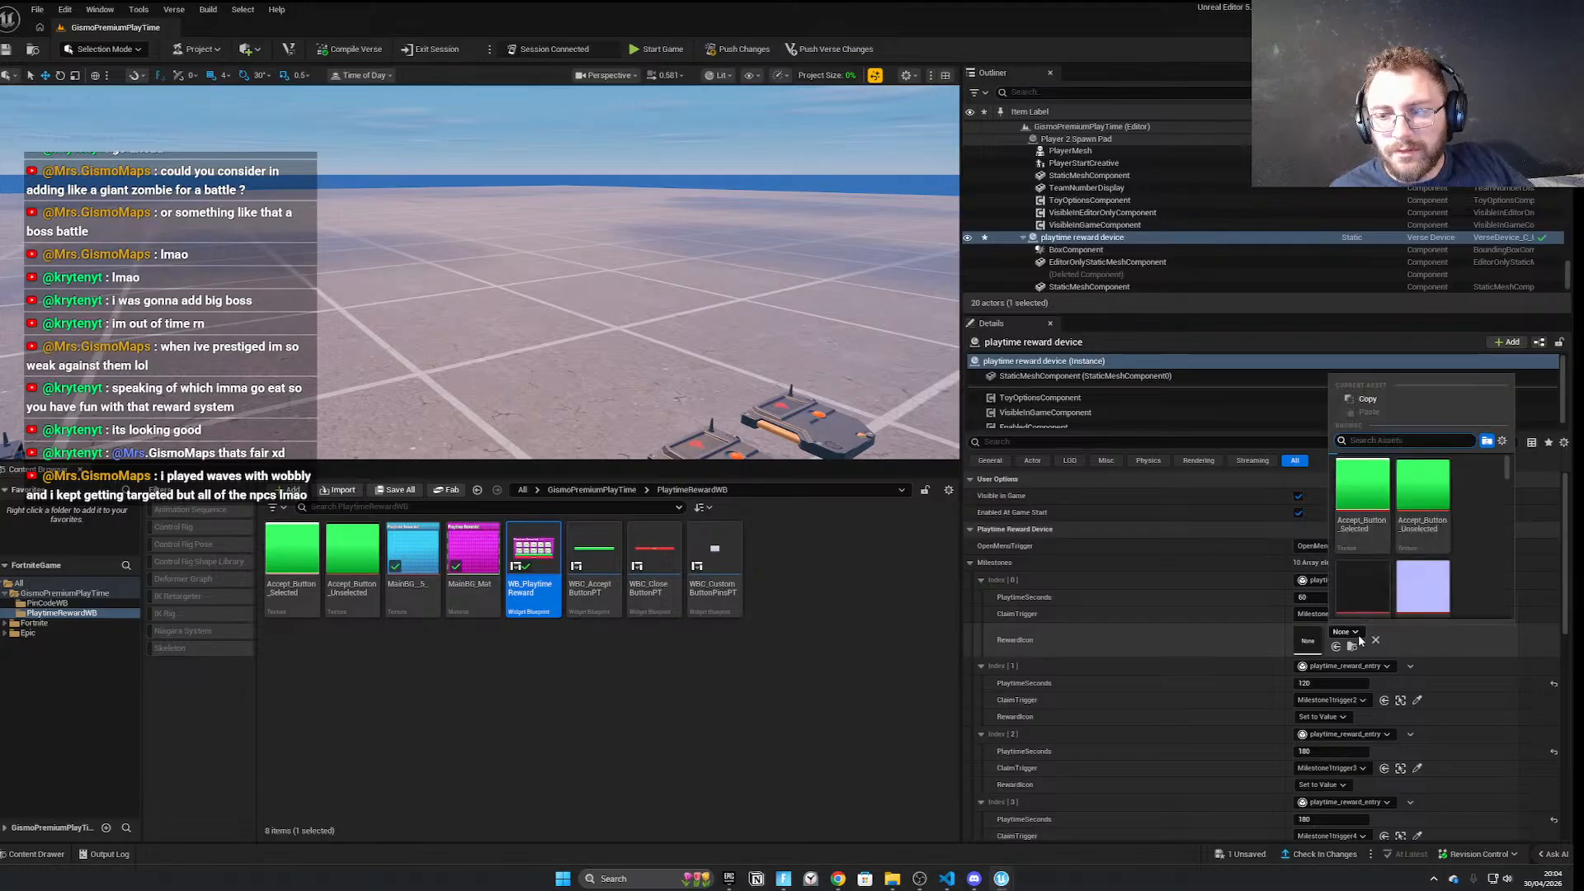
type("1")
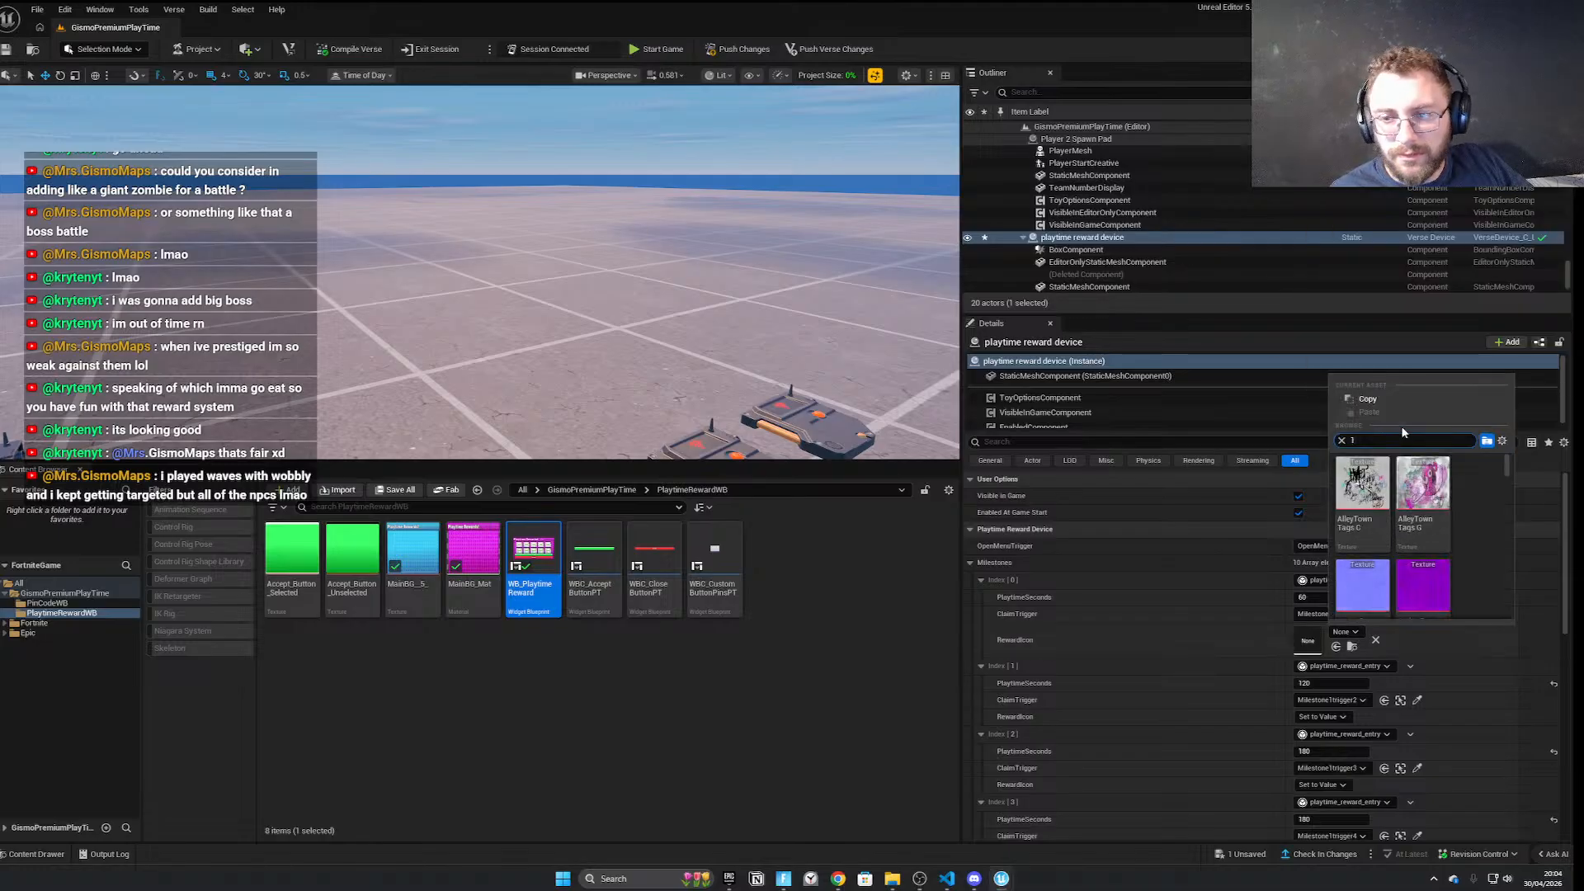
type(" iconj")
type("icon 1")
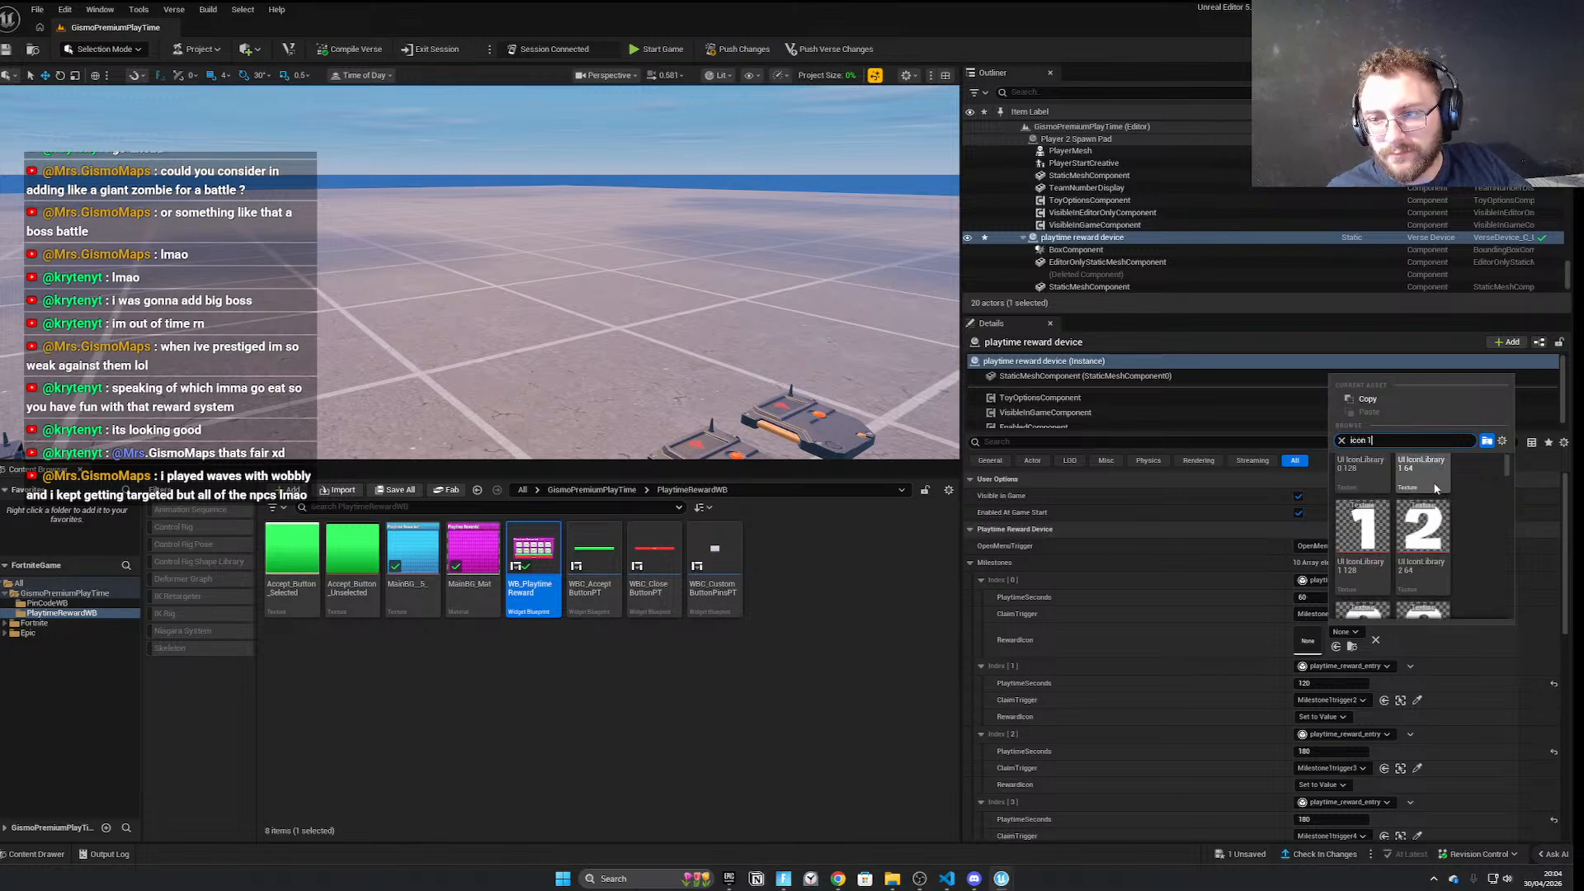
left_click(1432, 495)
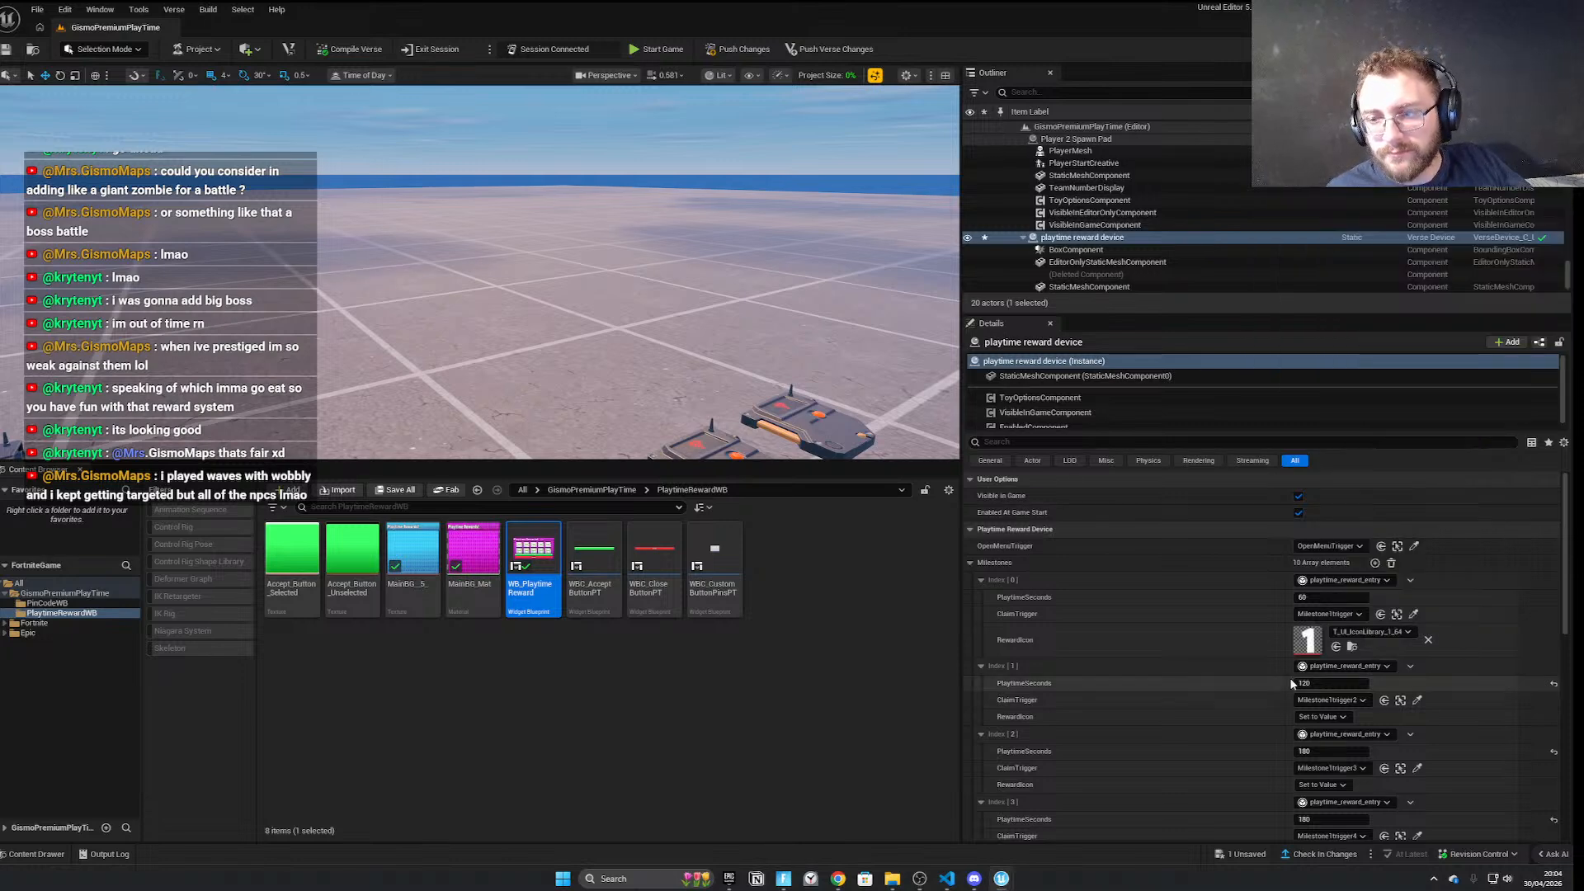
Set the RewardIcon of milestone index 1 to the Assets_texture T_UI_IconLibrary_2_128
left_click(1320, 717)
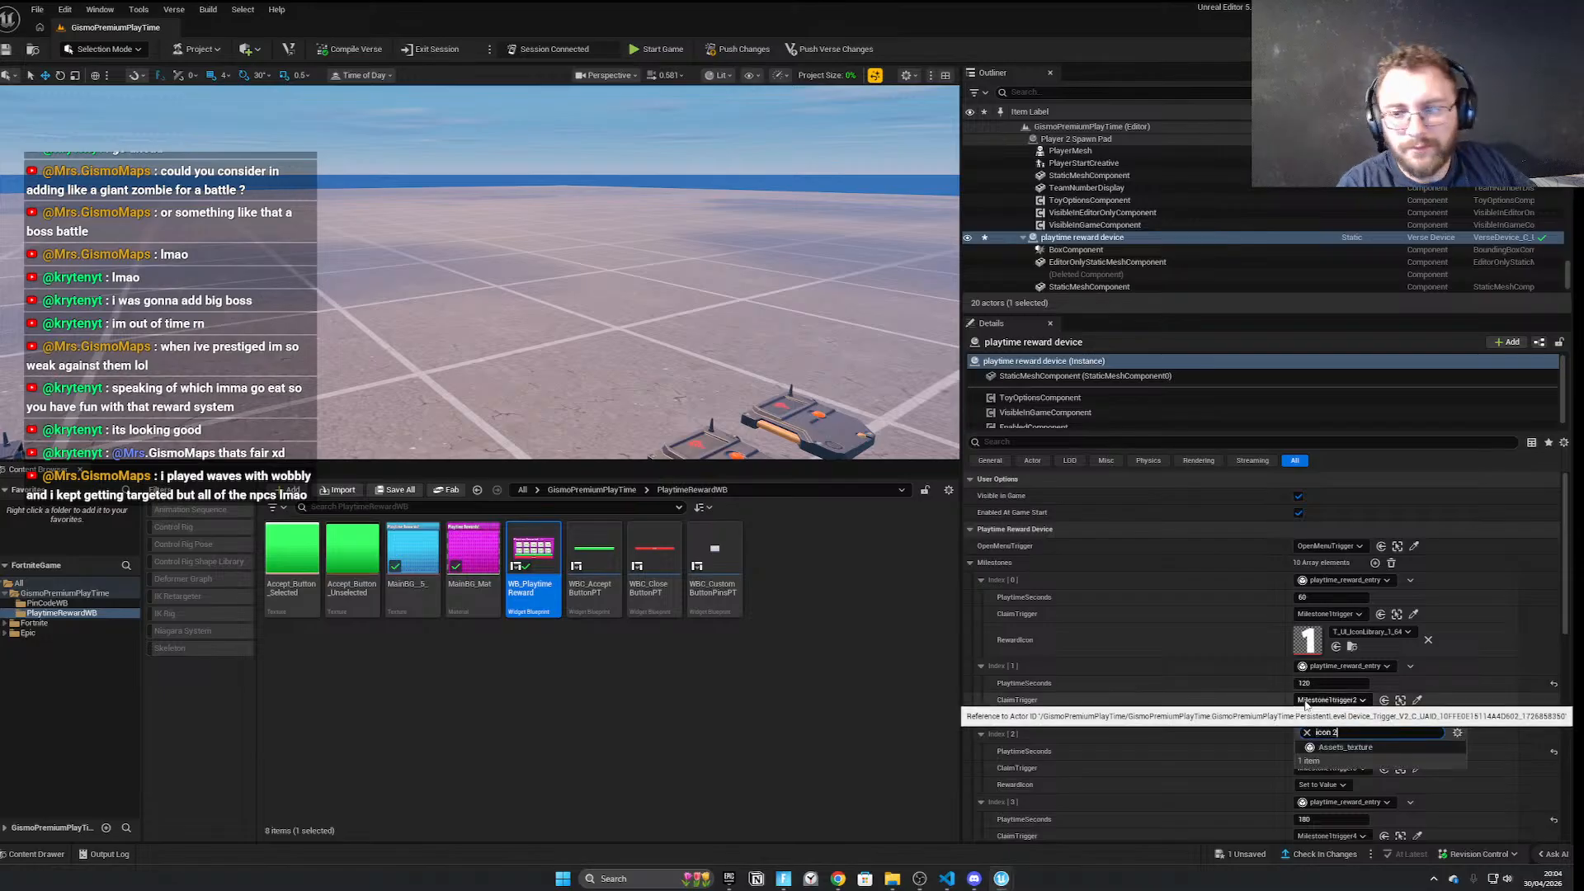
left_click(1335, 720)
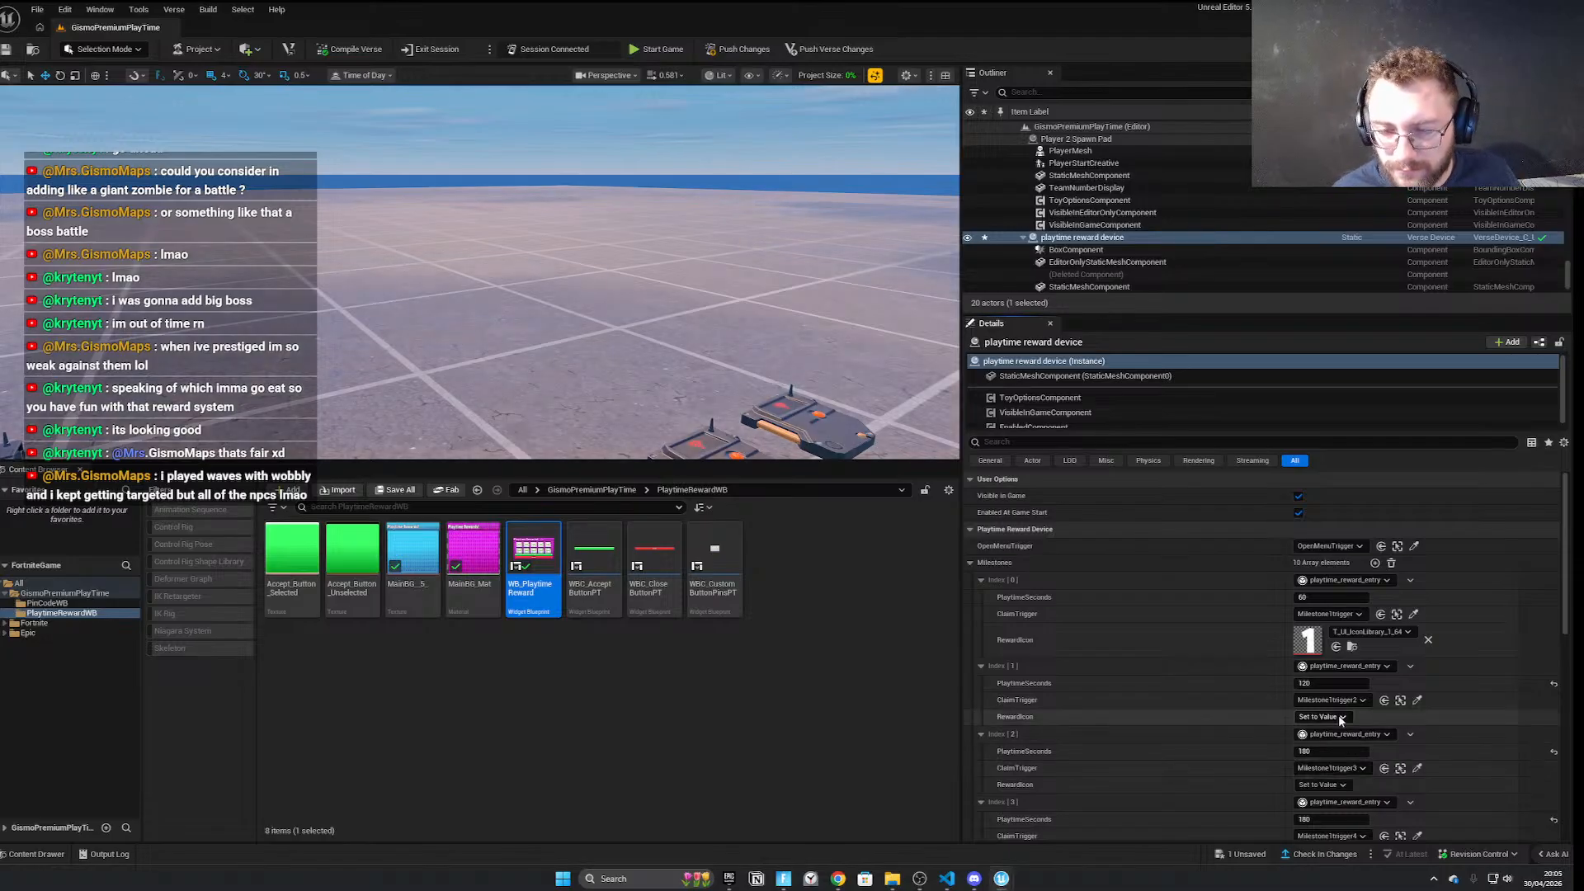
left_click(1339, 716)
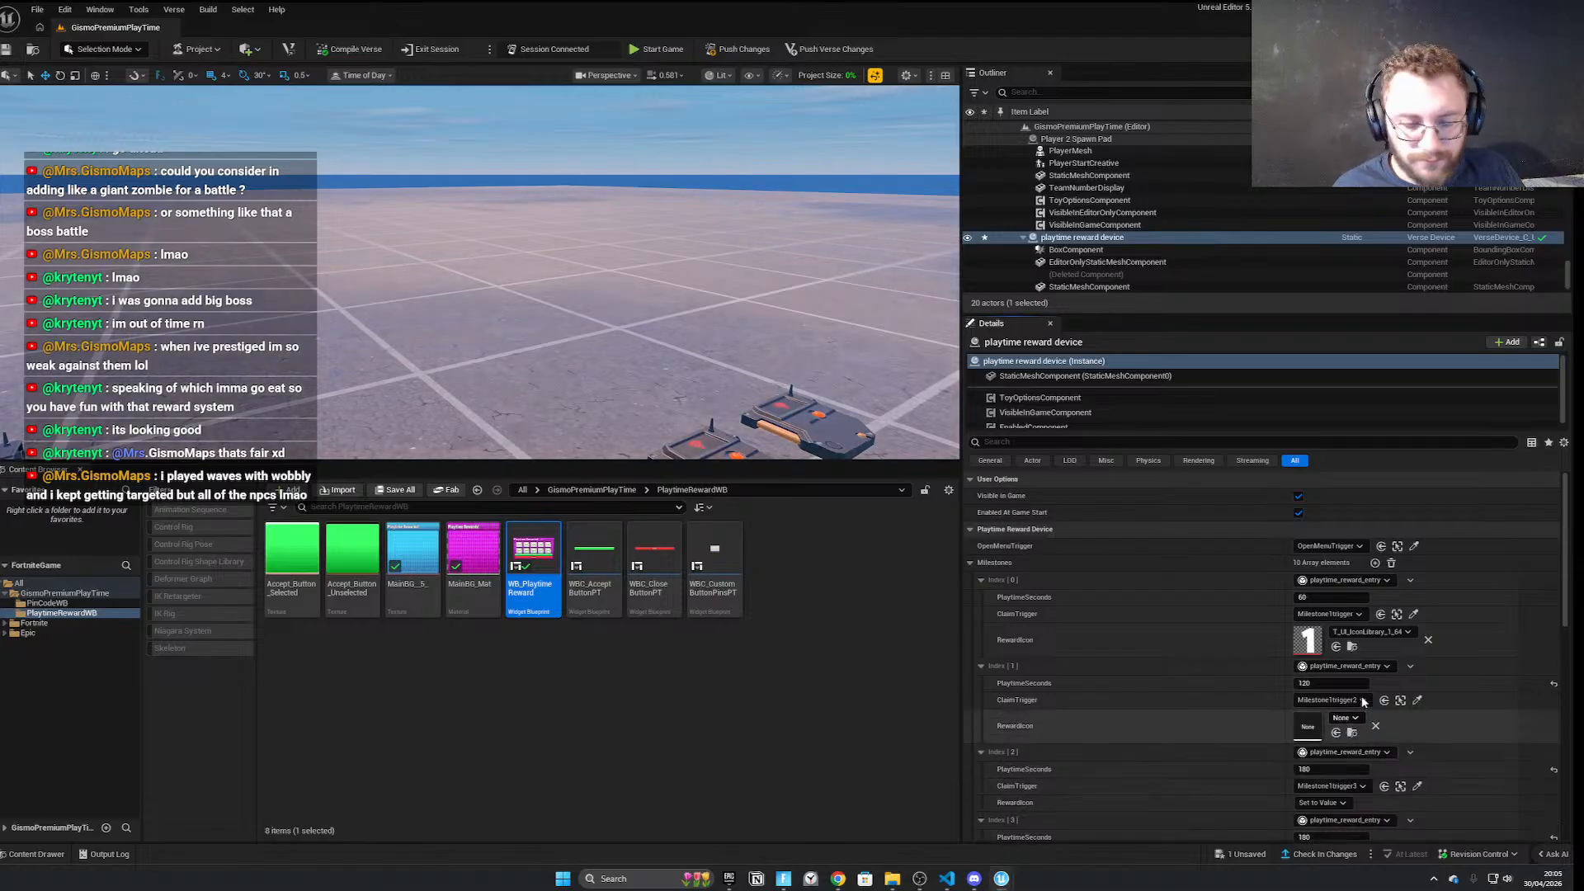
left_click(1347, 718)
type("icon 2")
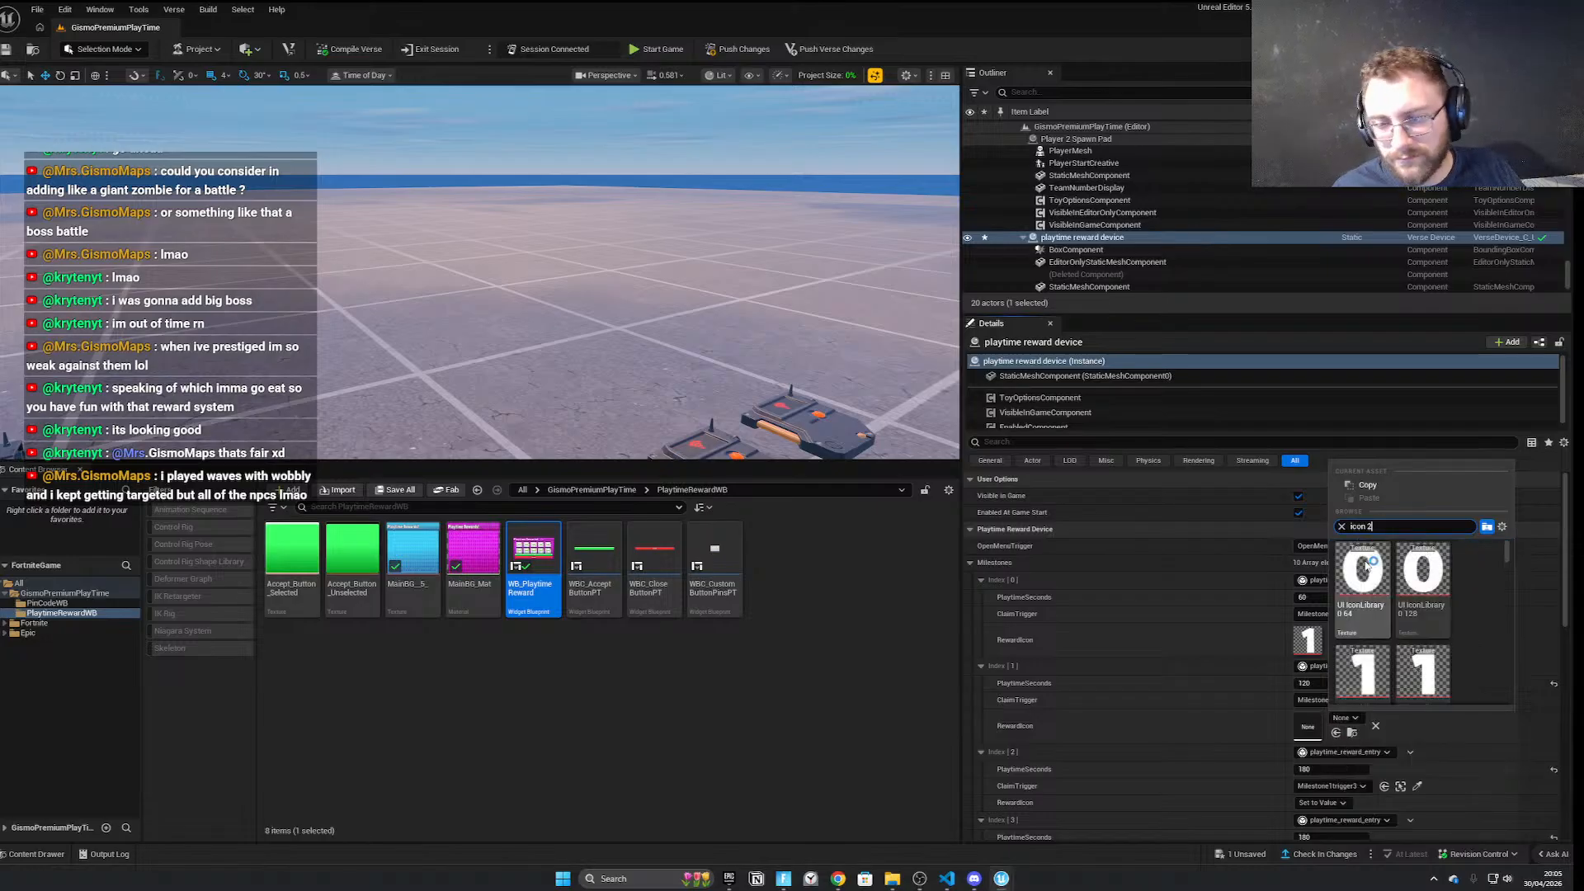
scroll(1395, 619, "down", 3)
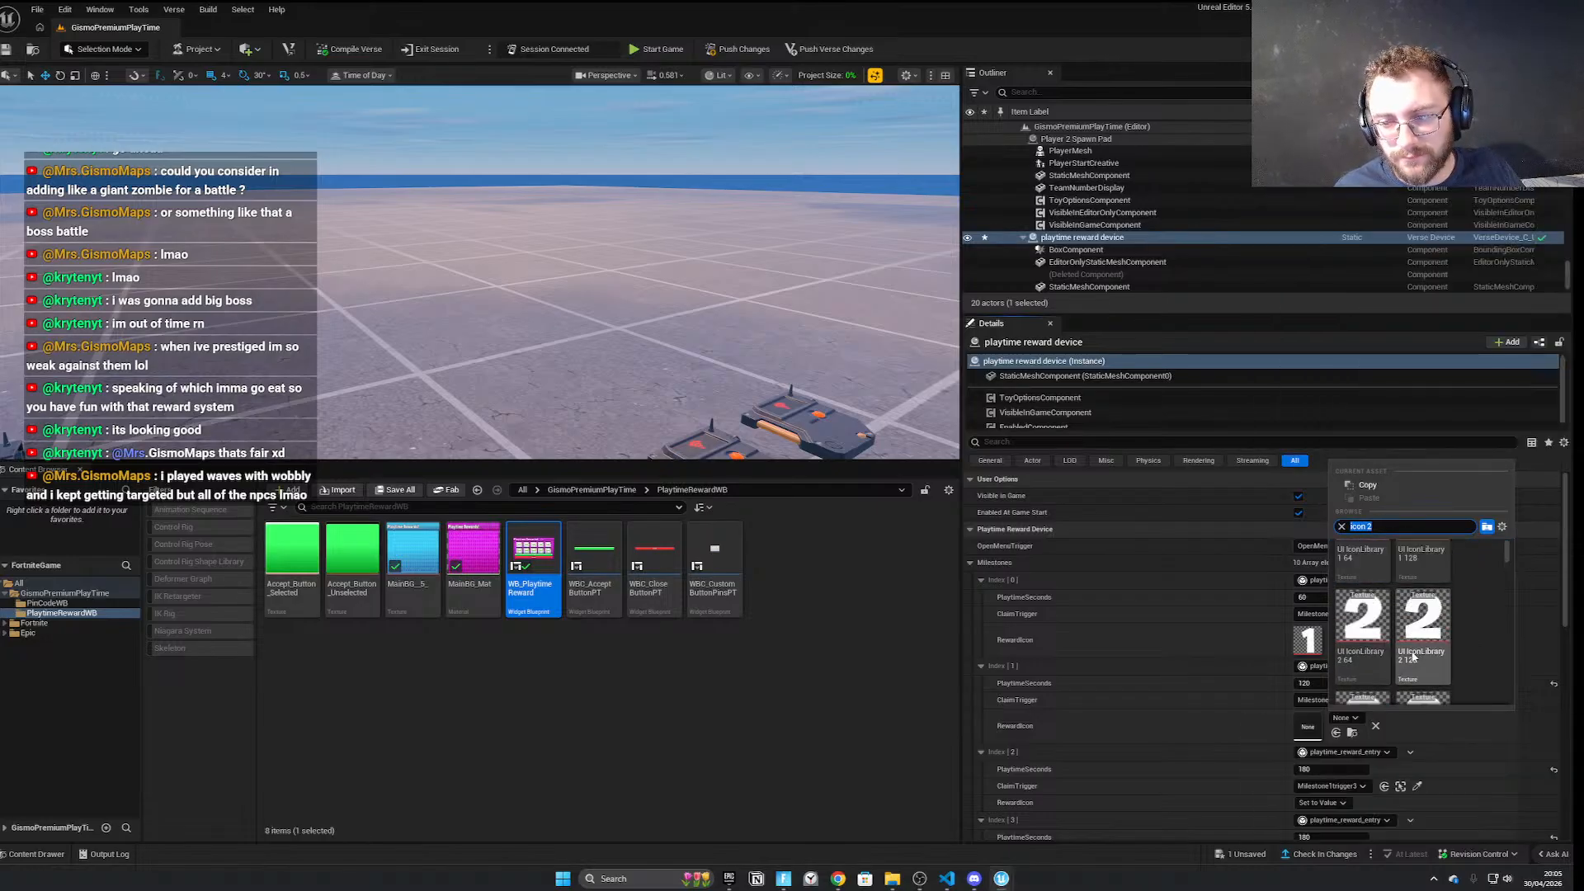
left_click(1408, 660)
Set the RewardIcon of milestone index 2 to the Assets_texture T_UI_IconLibrary_3_128
scroll(1395, 660, "down", 2)
left_click(1321, 724)
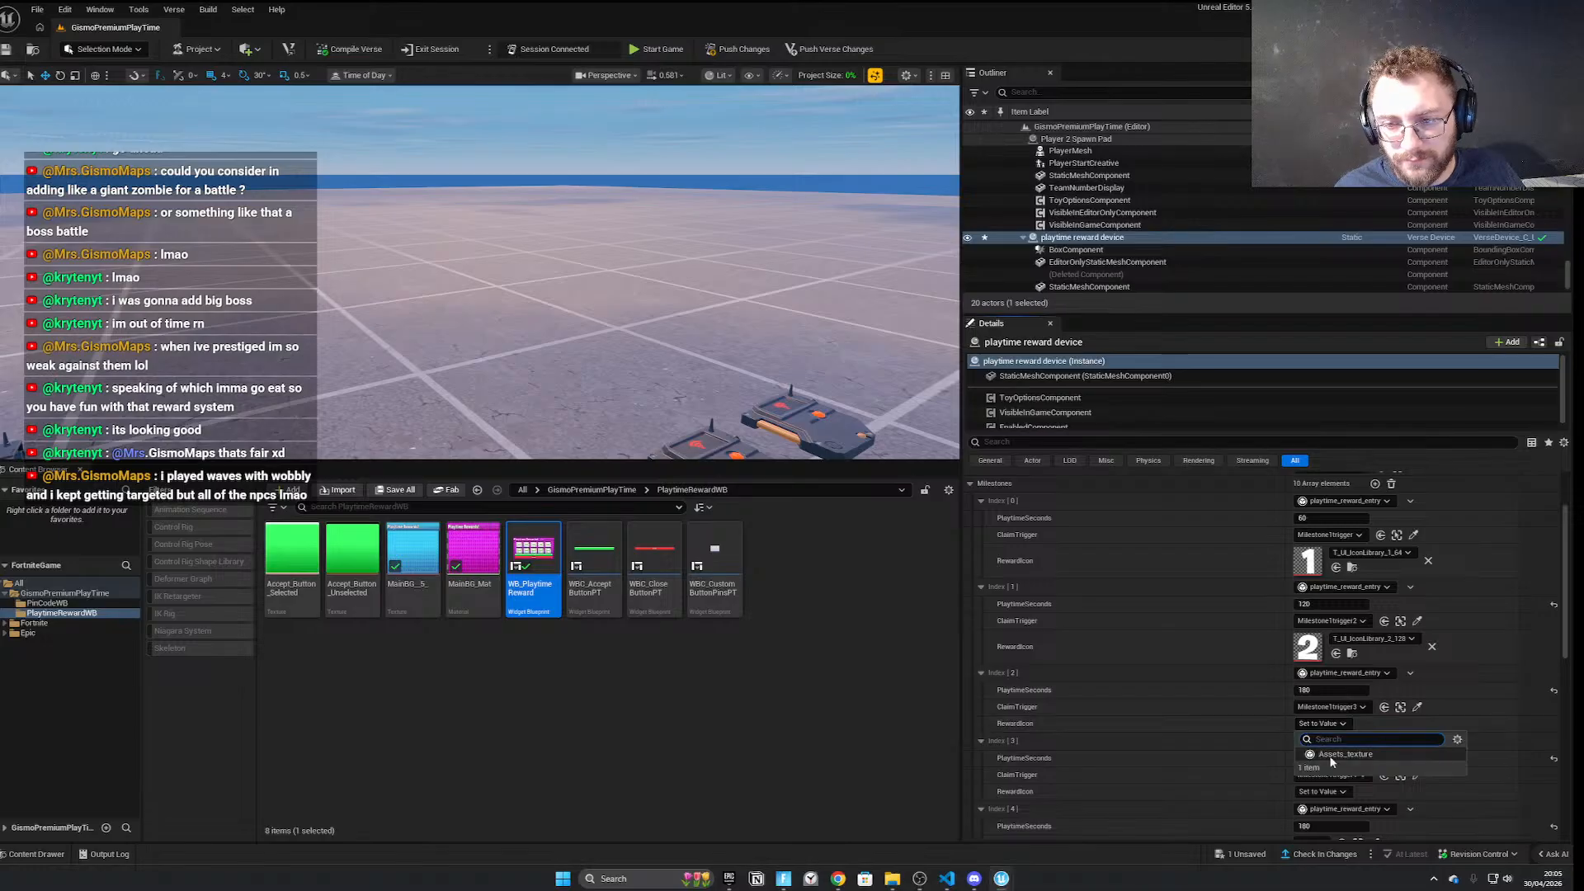
left_click(1334, 755)
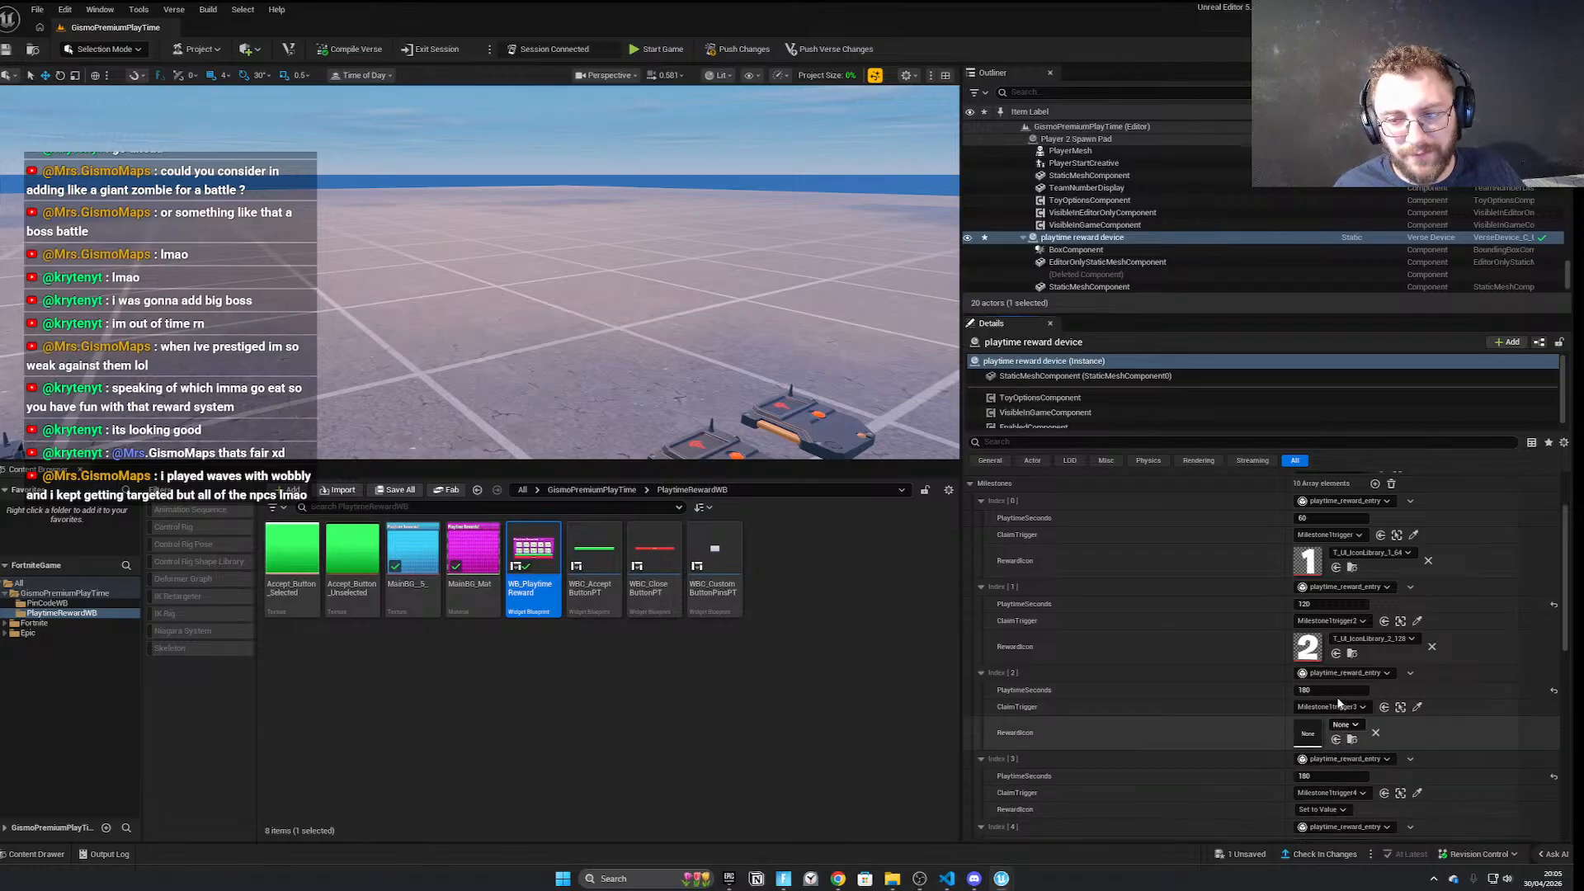
left_click(1343, 723)
type("icon 3")
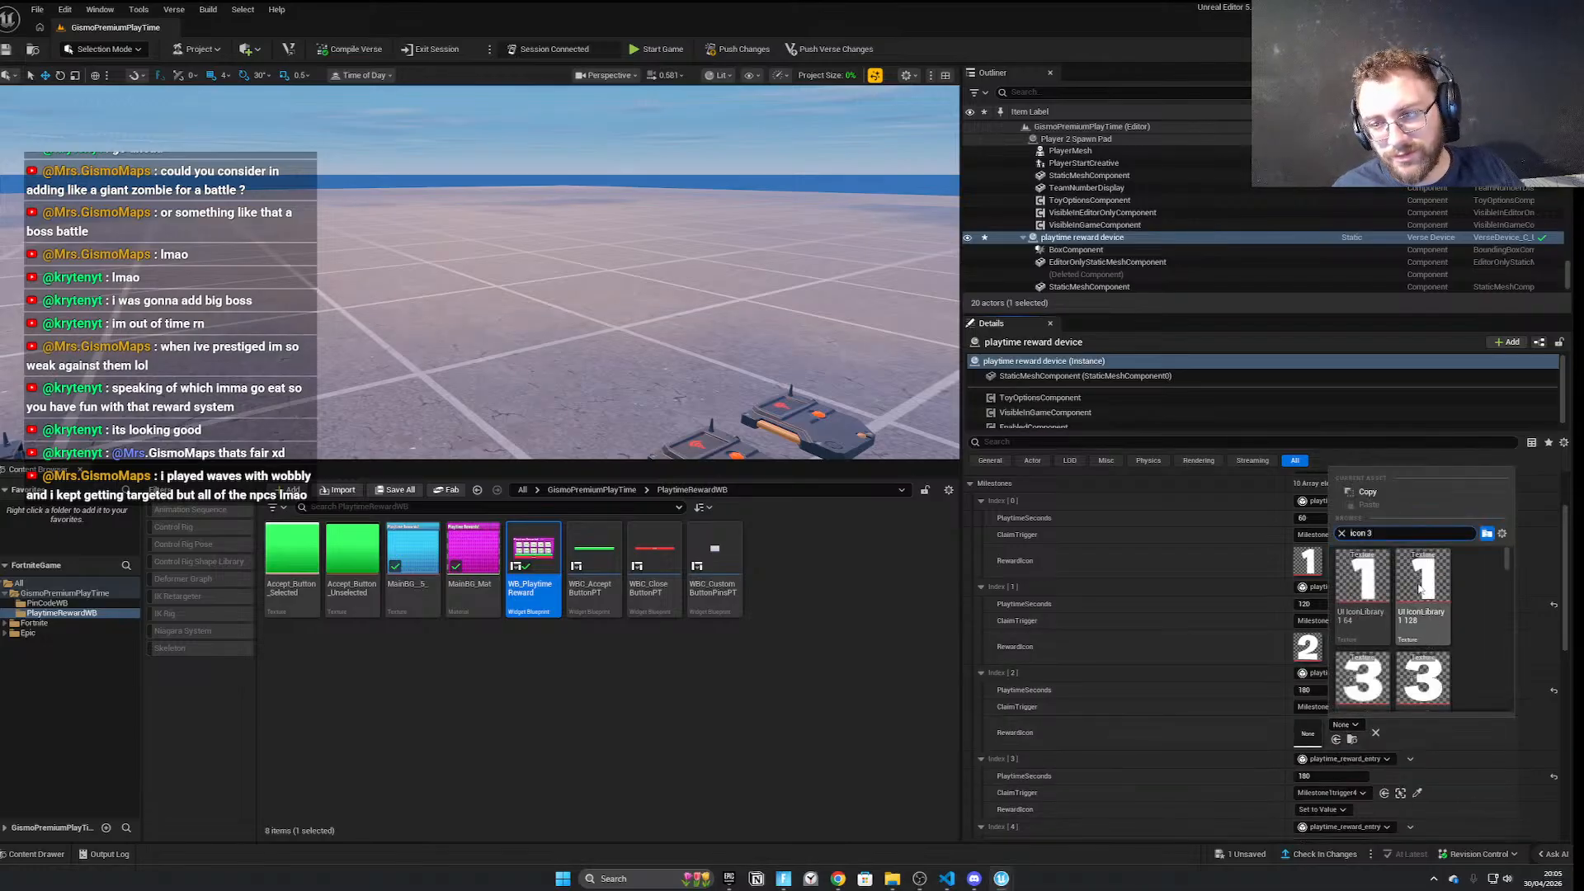
left_click(1423, 683)
Set the RewardIcon of milestone index 3 to the Assets_texture T_UI_IconLibrary_4_128
scroll(1403, 681, "down", 1)
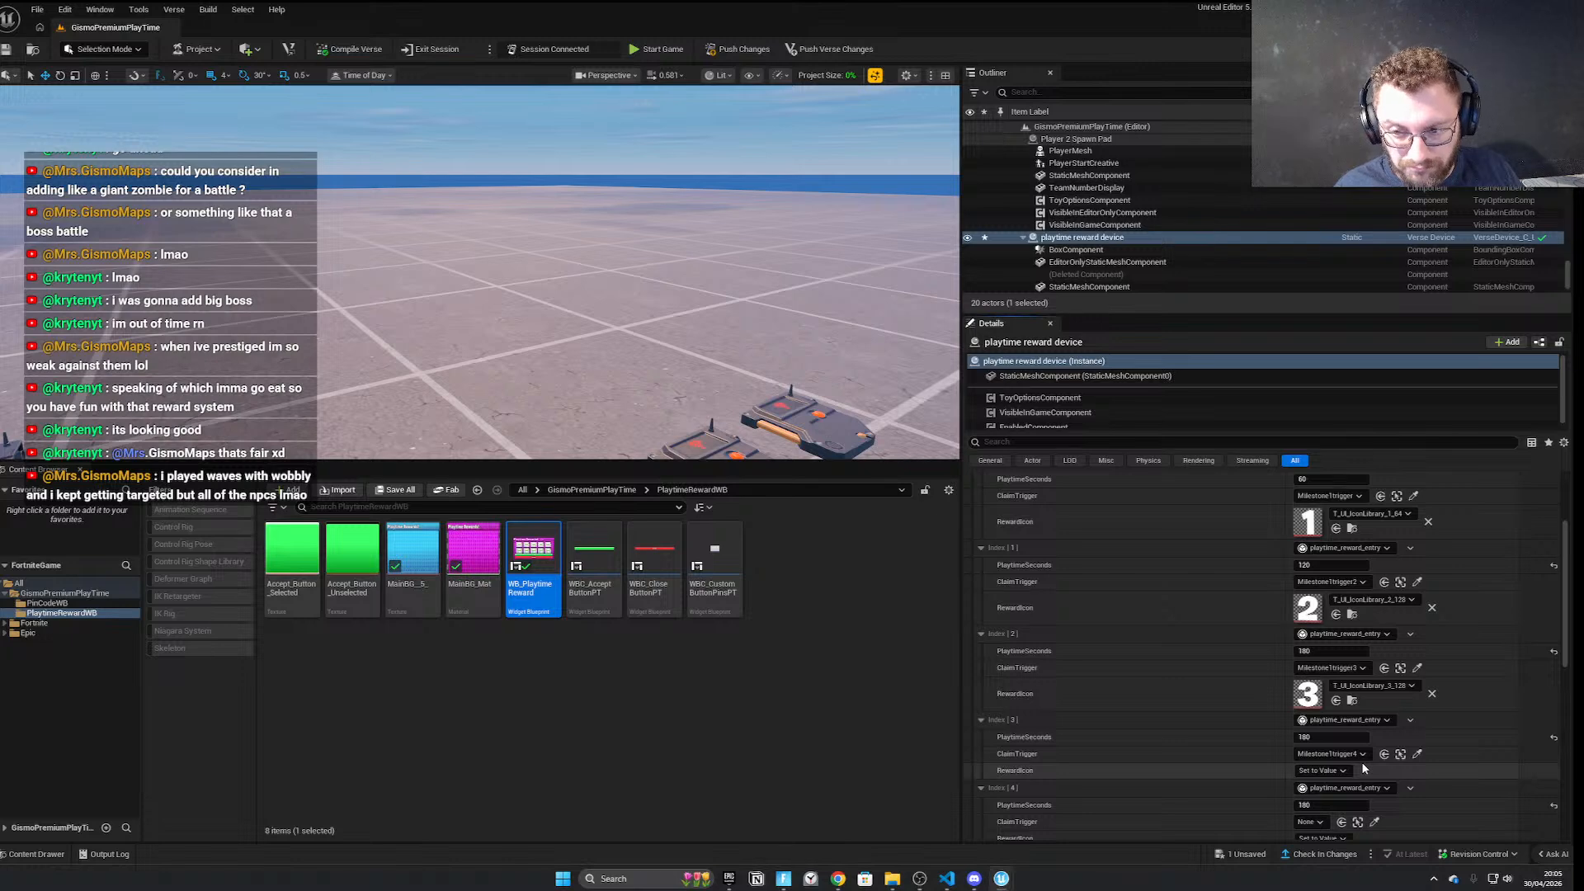
scroll(1363, 768, "down", 1)
left_click(1322, 711)
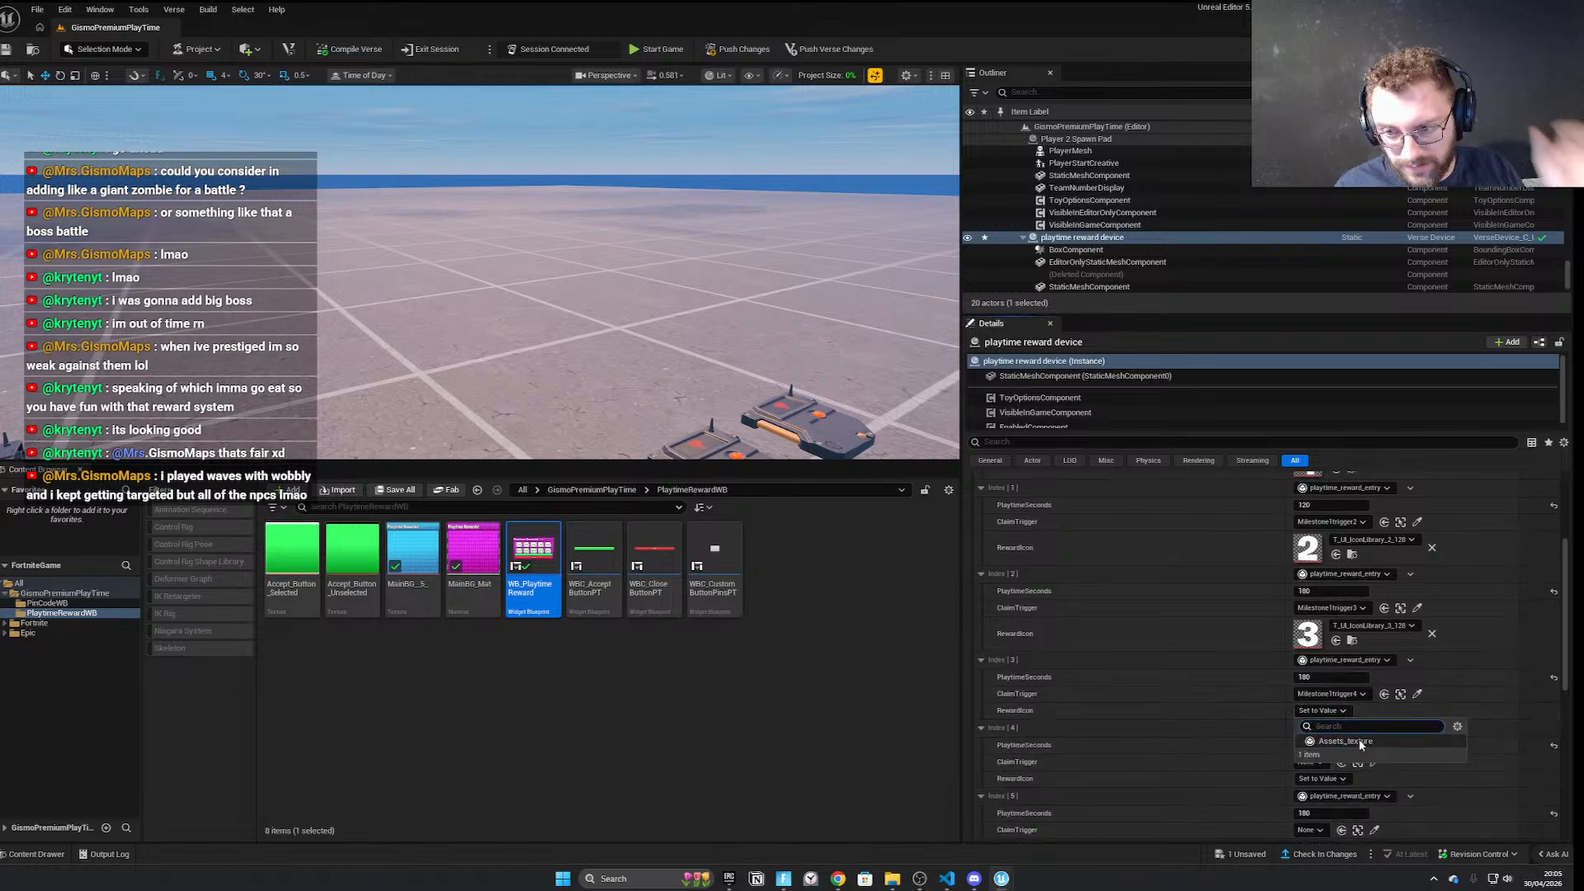
left_click(1360, 741)
left_click(1339, 711)
type("tcon 4")
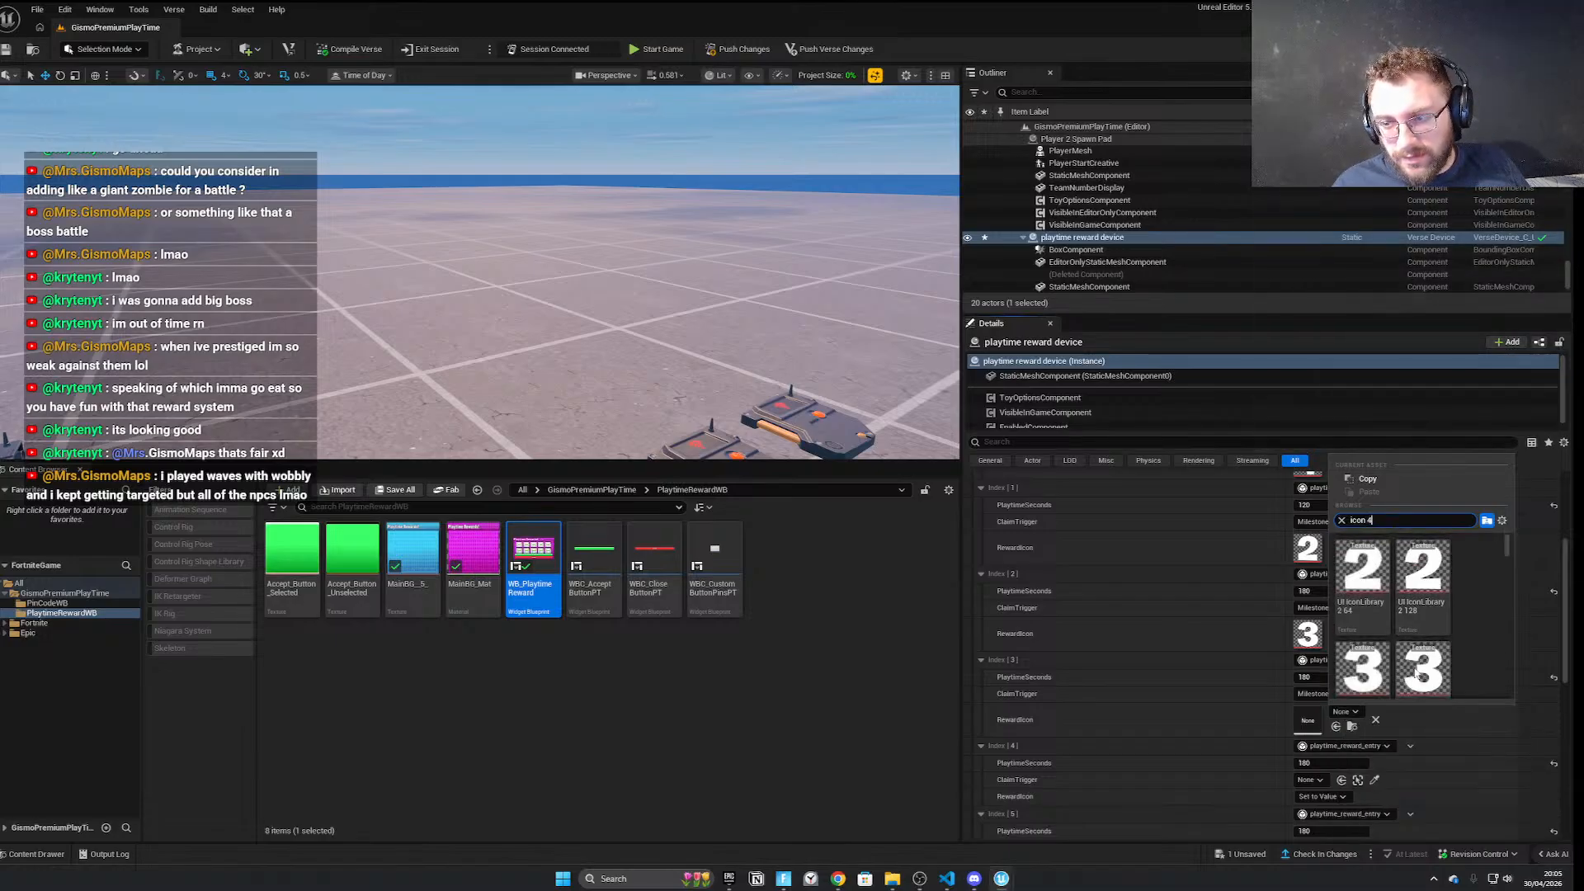
left_click(1421, 670)
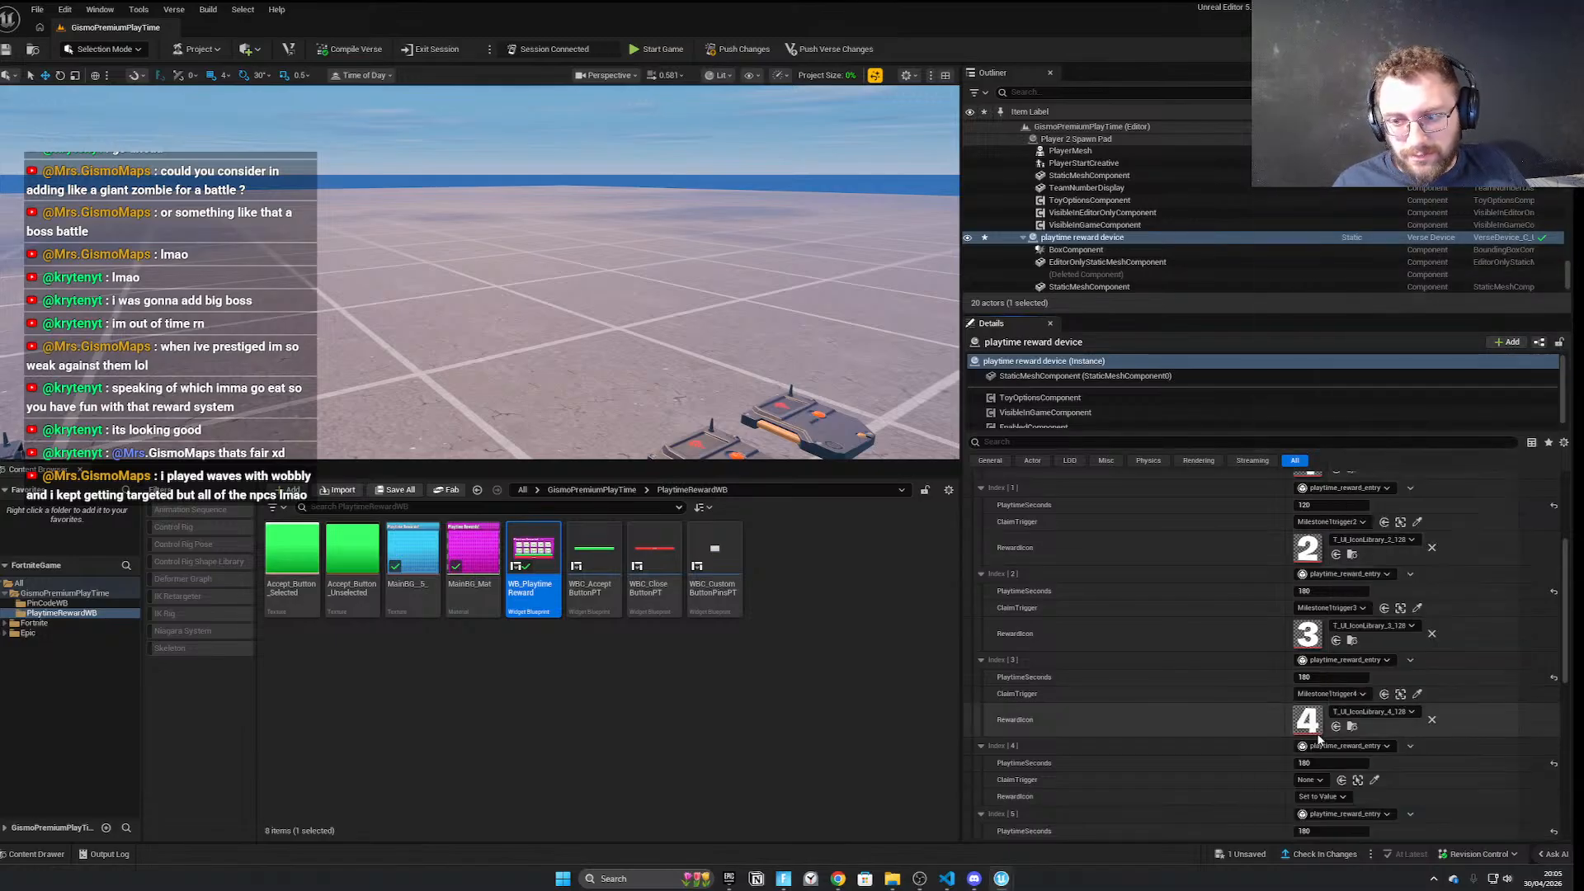
Set the RewardIcon of milestone index 4 to the Assets_texture T_UI_IconLibrary_5_128
left_click(1321, 782)
type("icon")
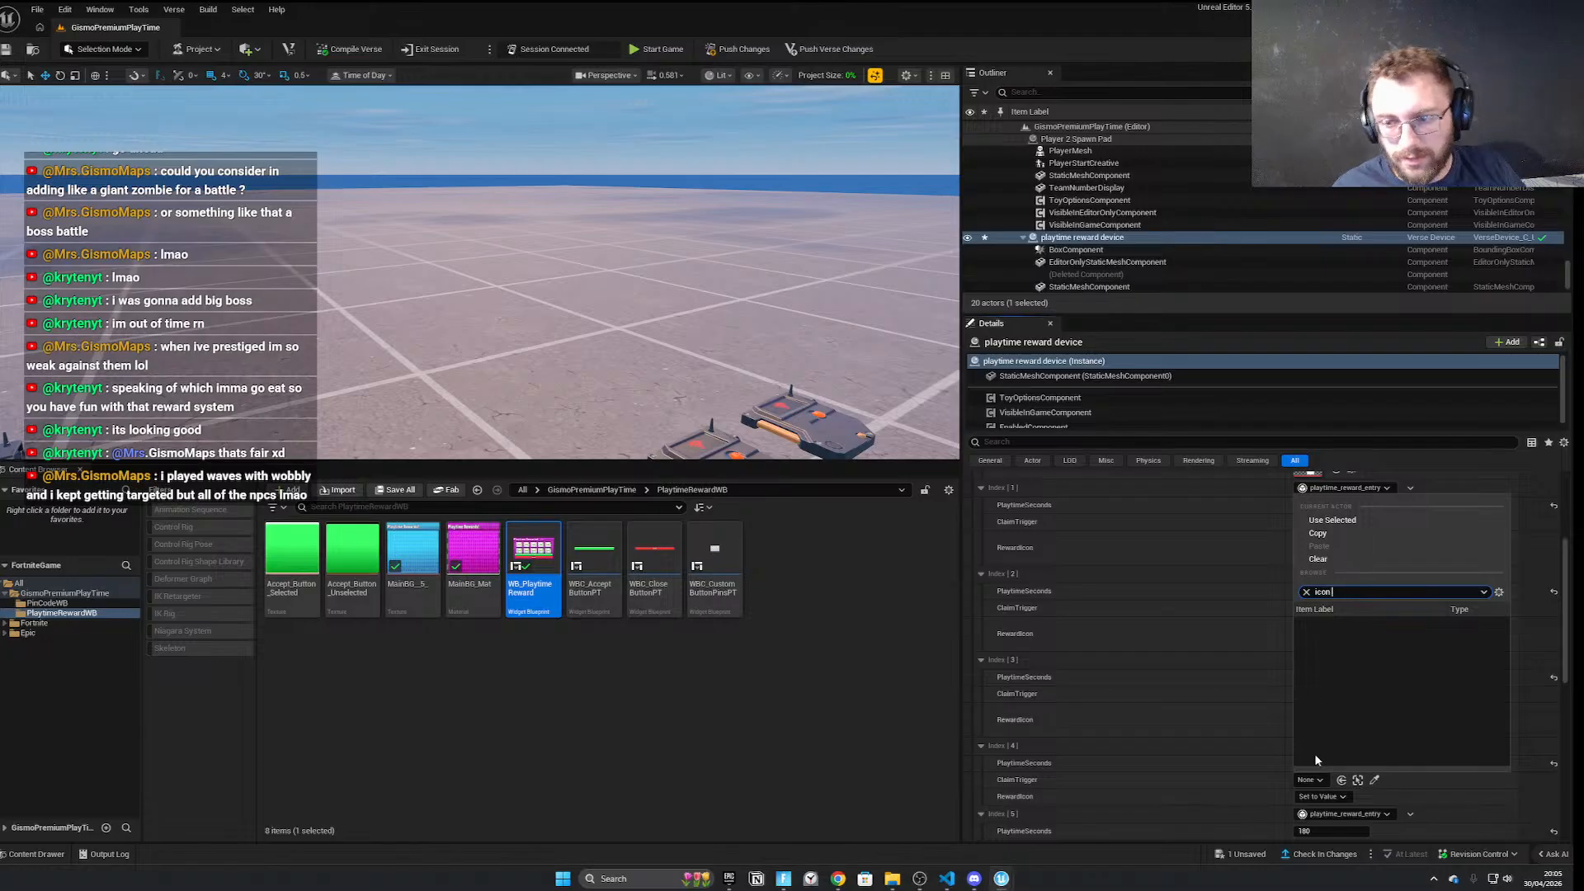
key("Escape")
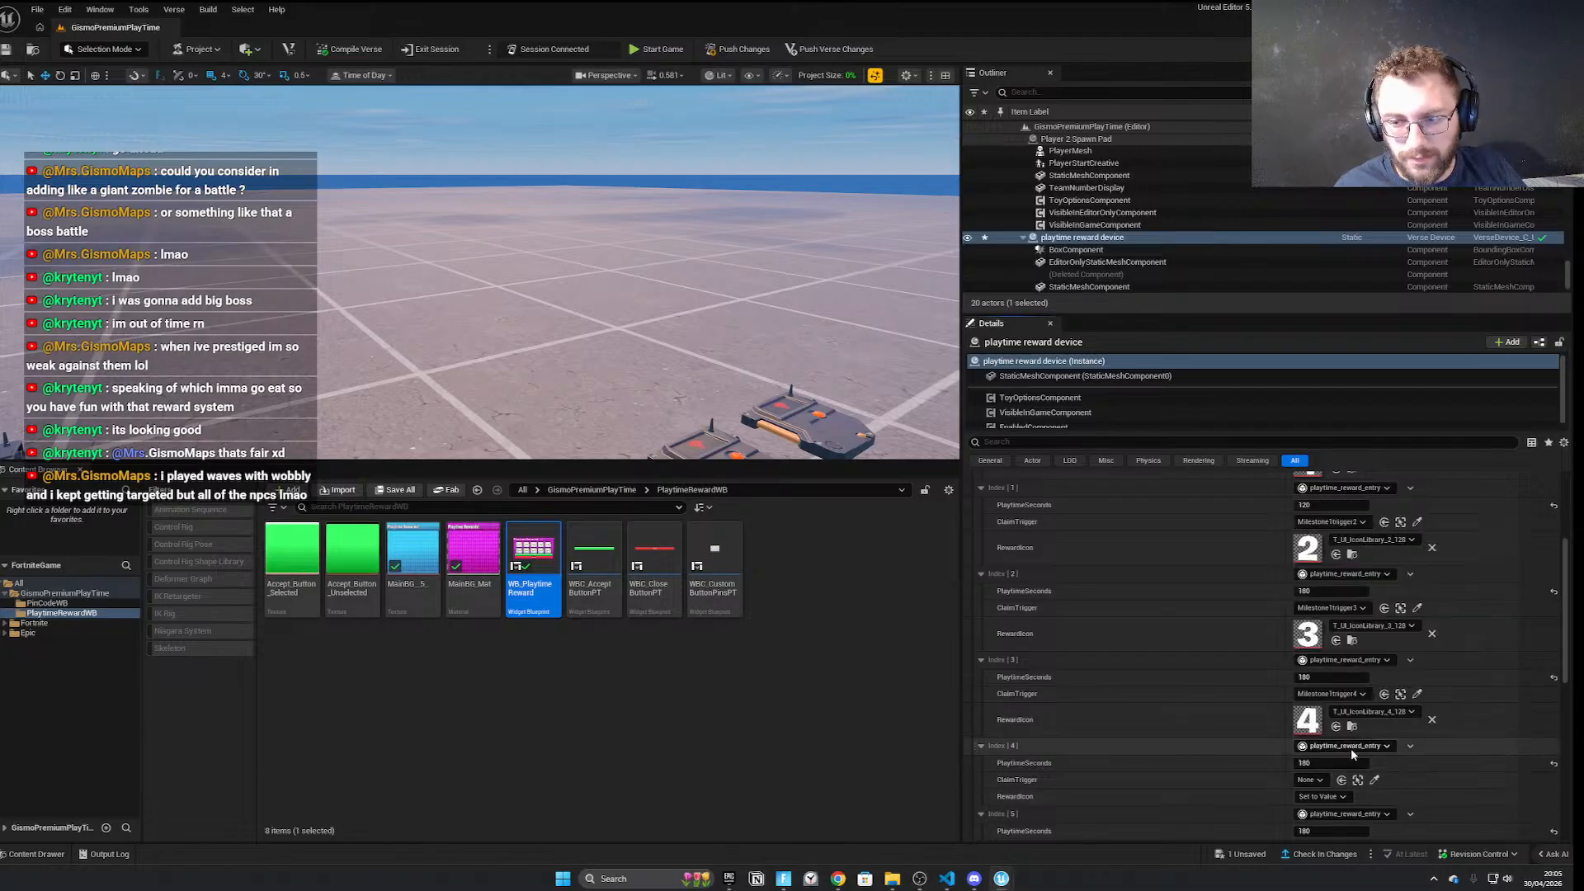
left_click(1318, 797)
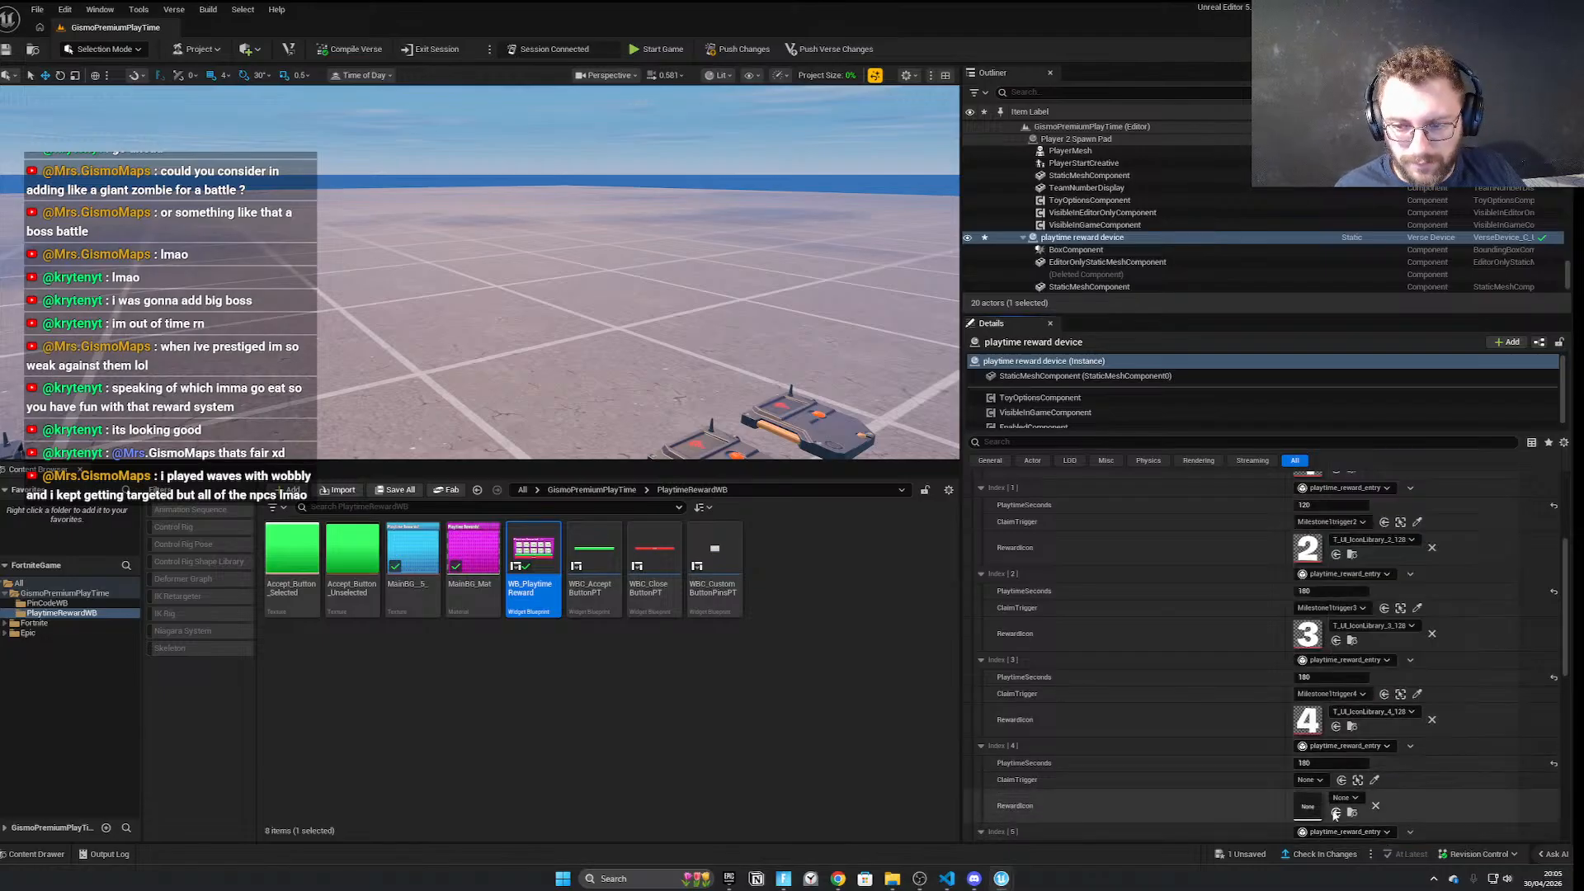
left_click(1347, 797)
type("icon 5")
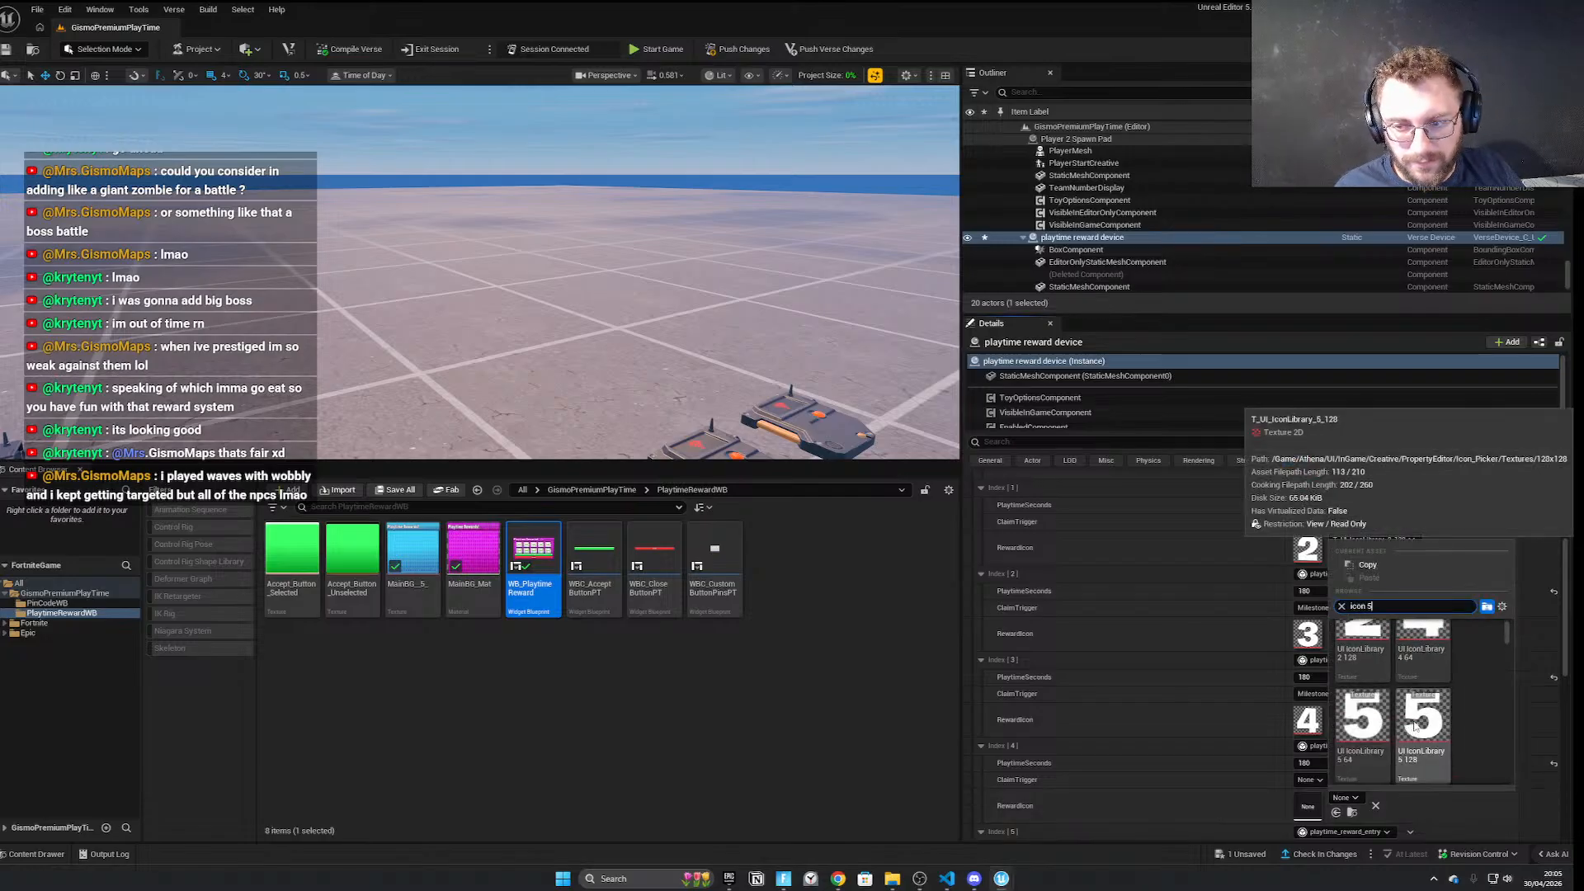
left_click(1364, 716)
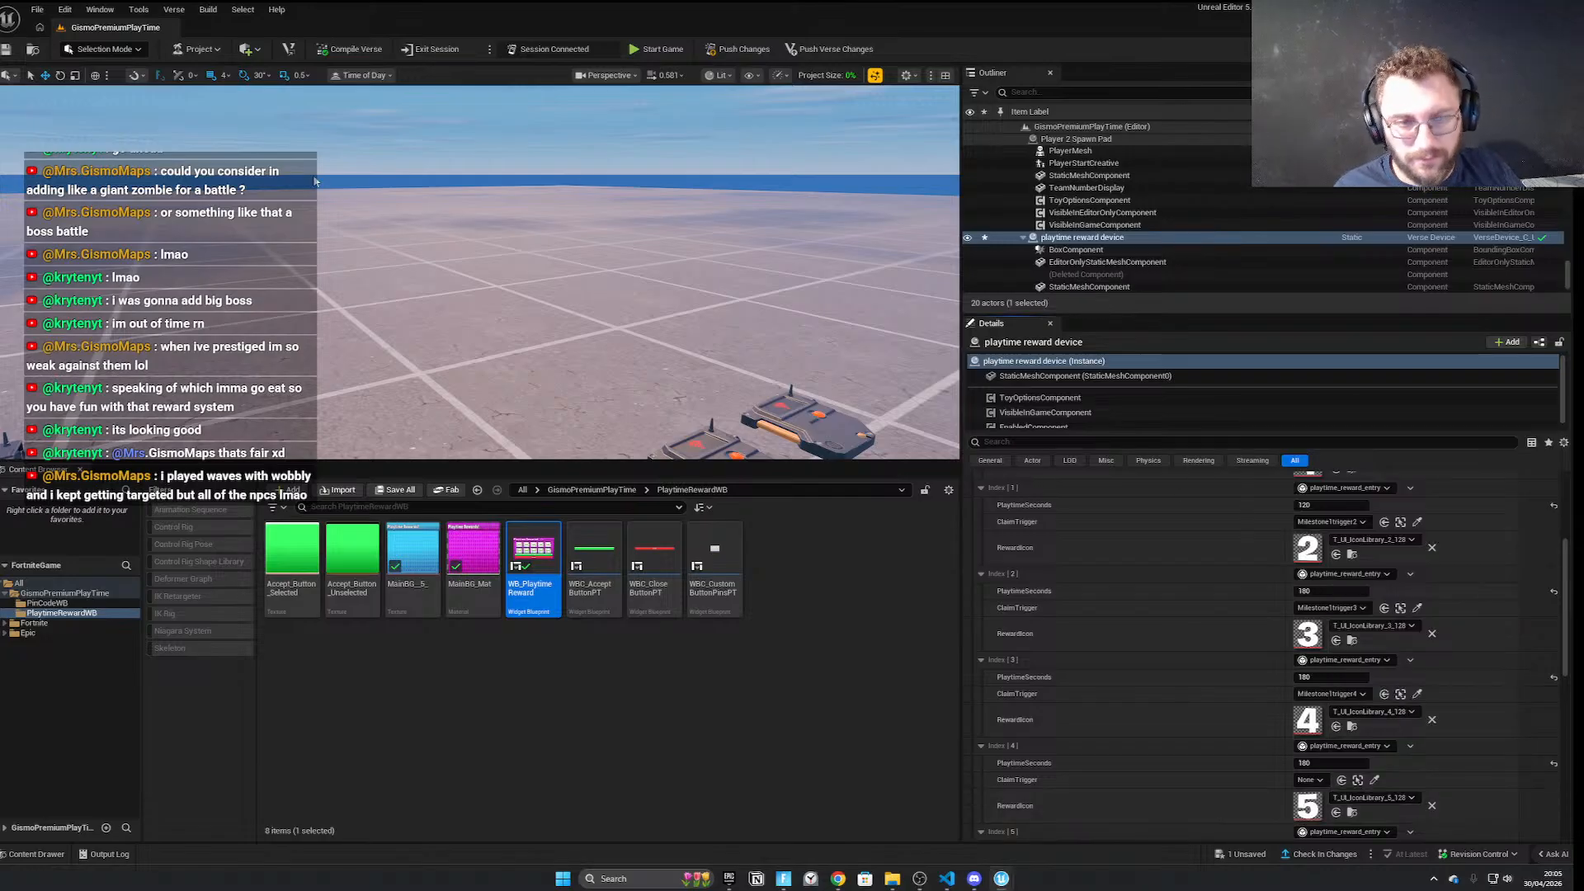
Save the project, push the changes to the live session, and switch to the Fortnite window
left_click(7, 49)
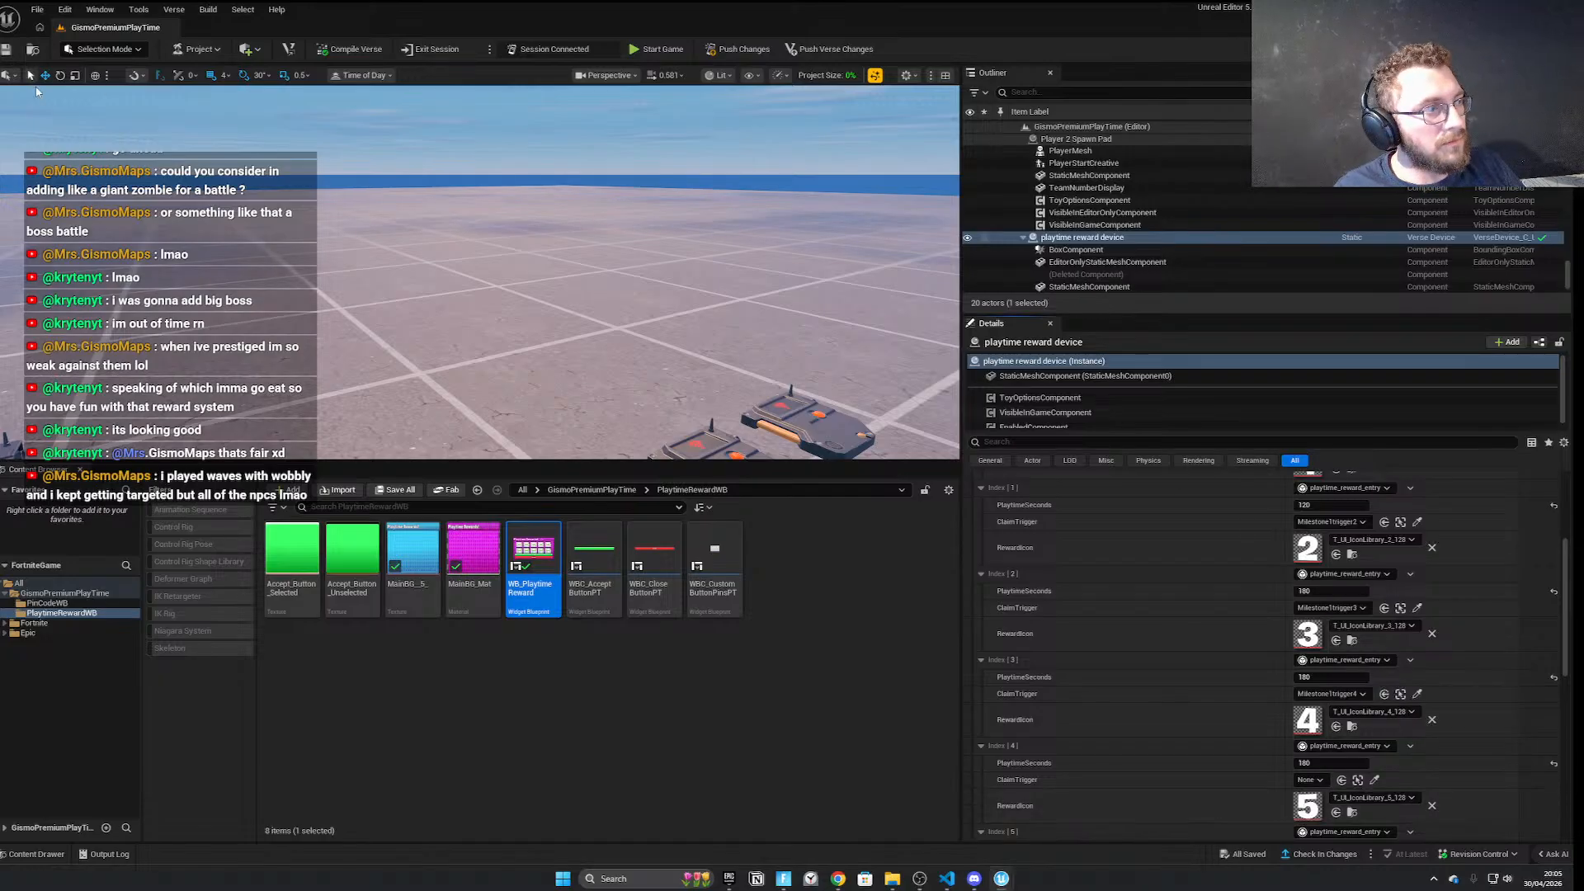
left_click(746, 50)
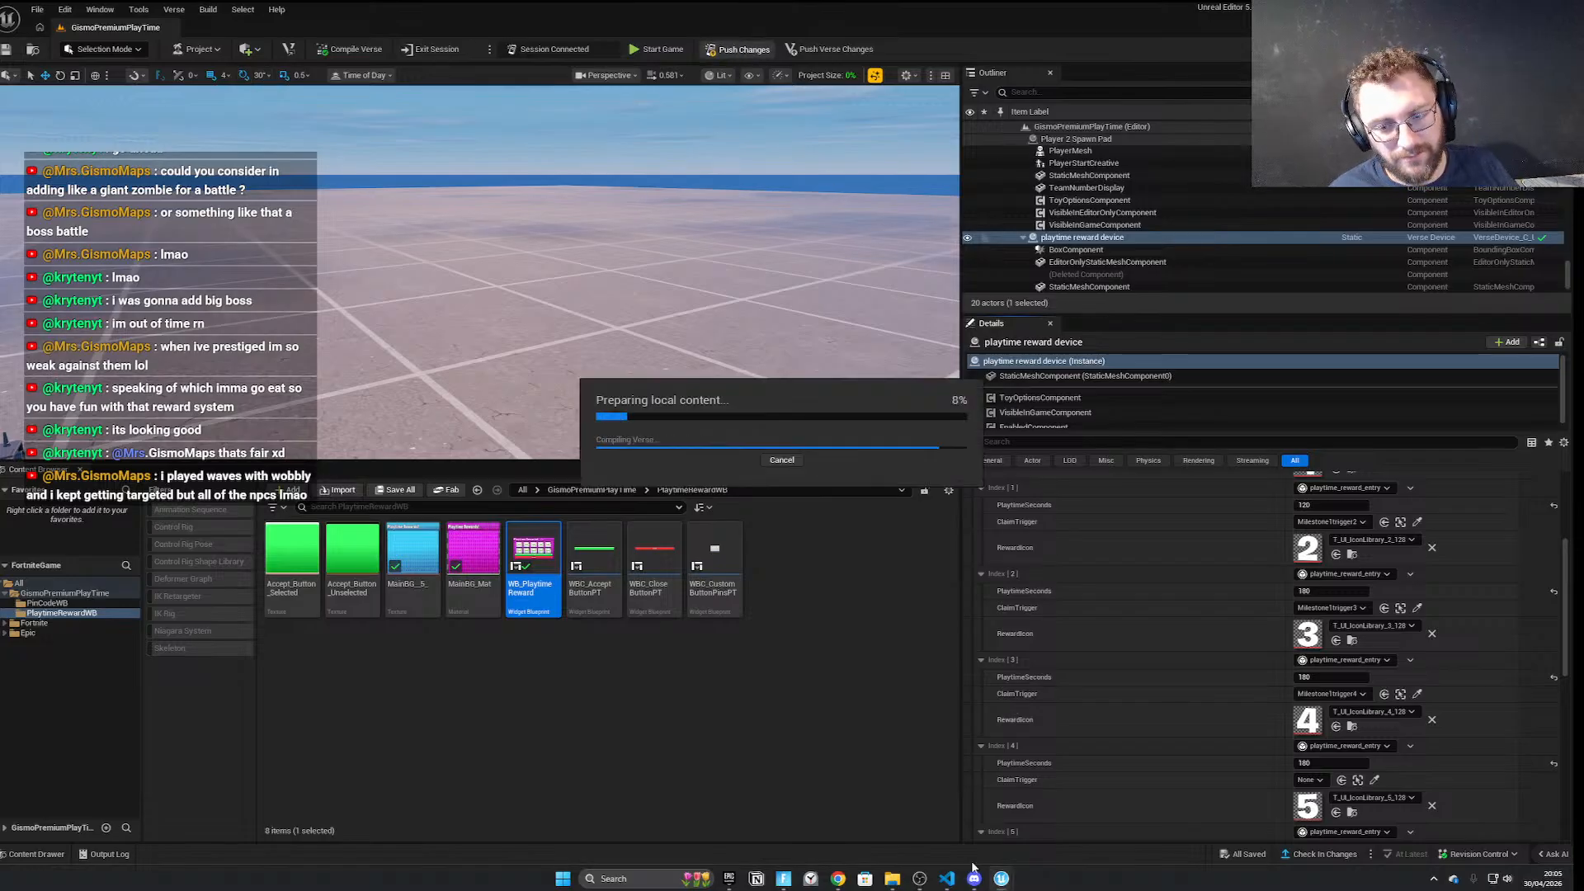
left_click(784, 880)
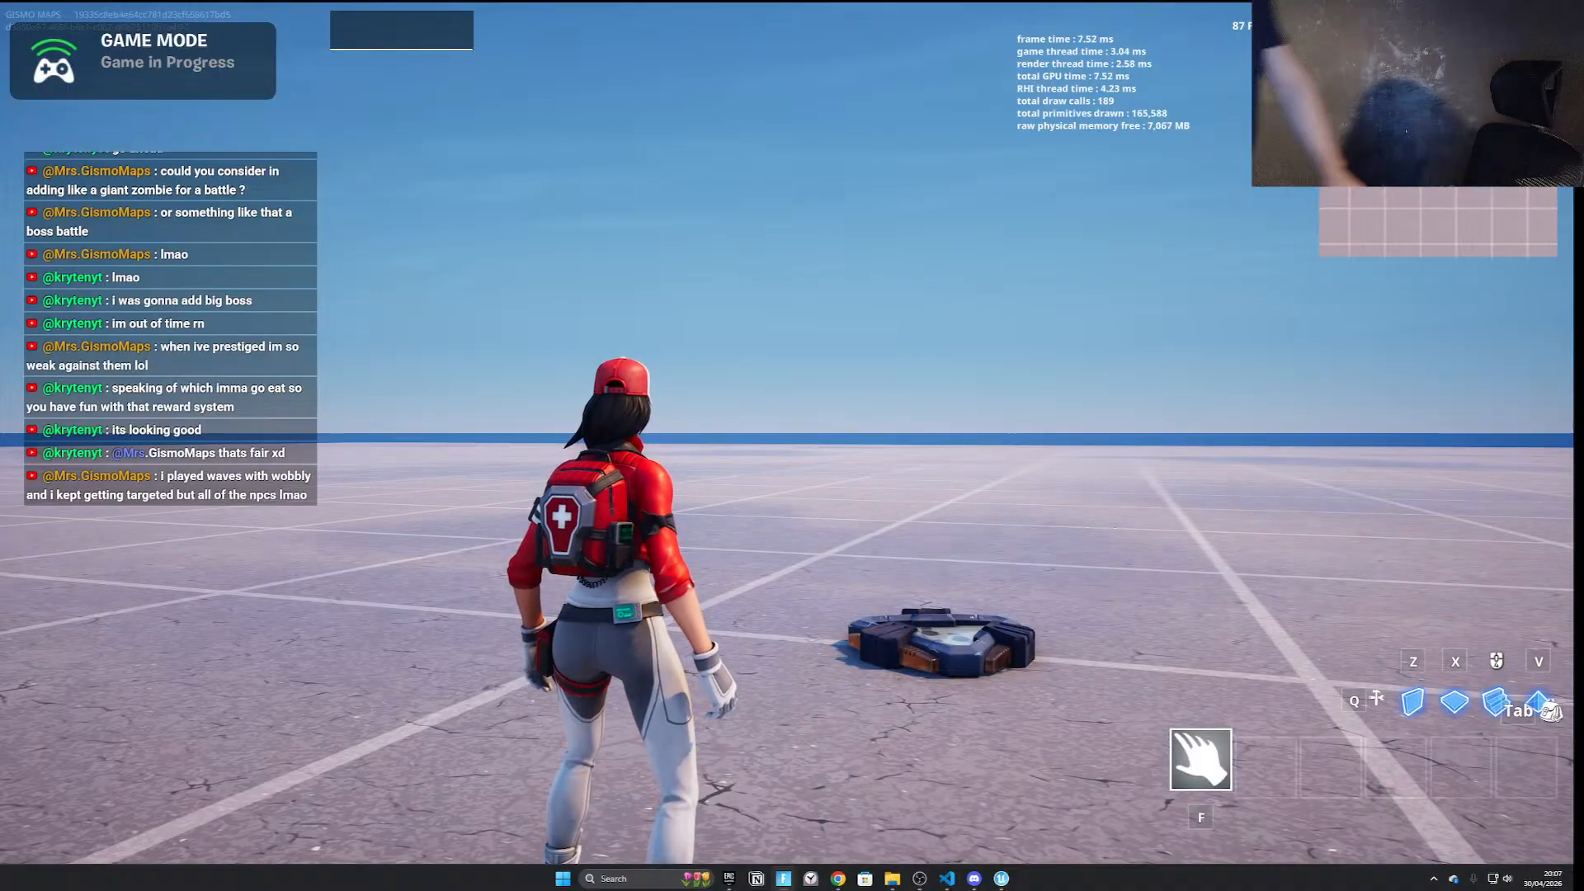
Walk onto the trigger to open the Playtime Rewards menu, check the numbered milestone icons, and close the menu
key("w")
key("w")
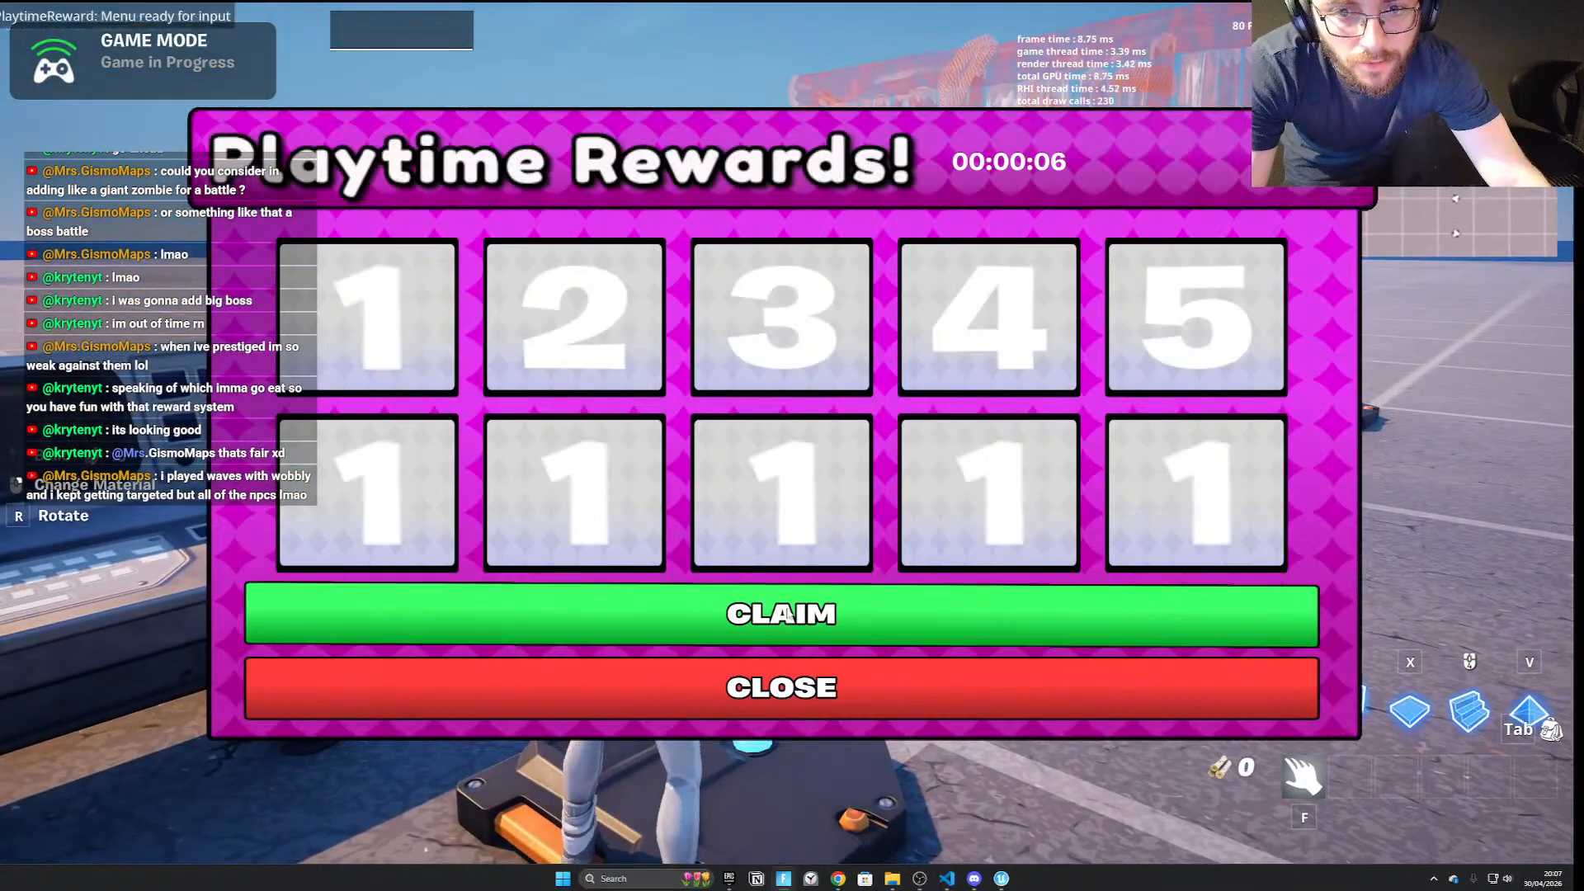
left_click(1287, 705)
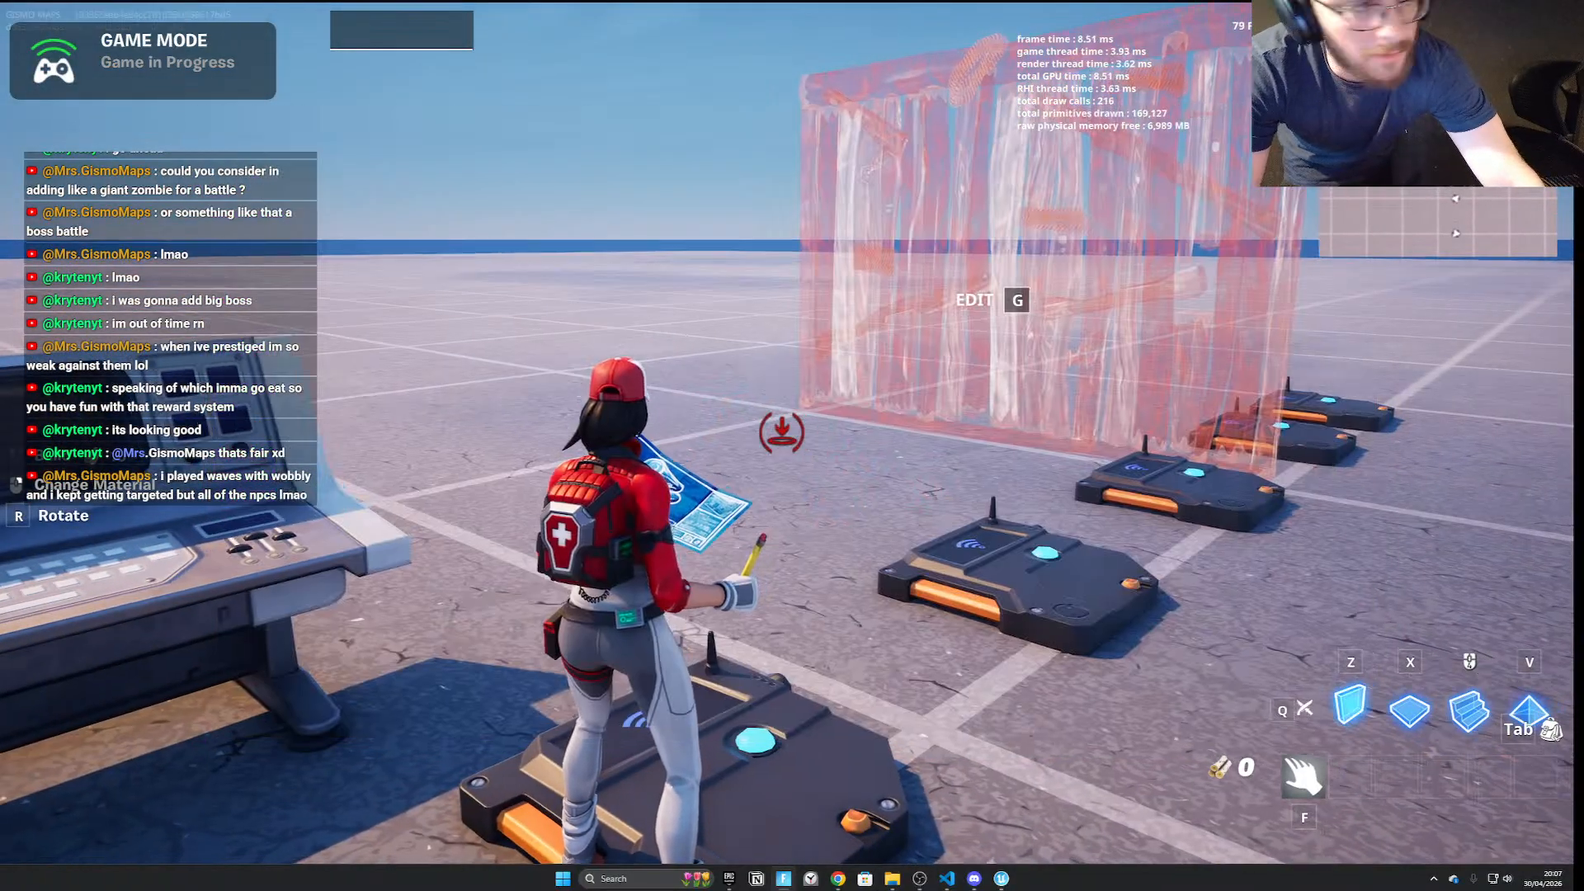
Leave the game for the desktop and bring up OBS to look at the stream setup
key("alt+Tab")
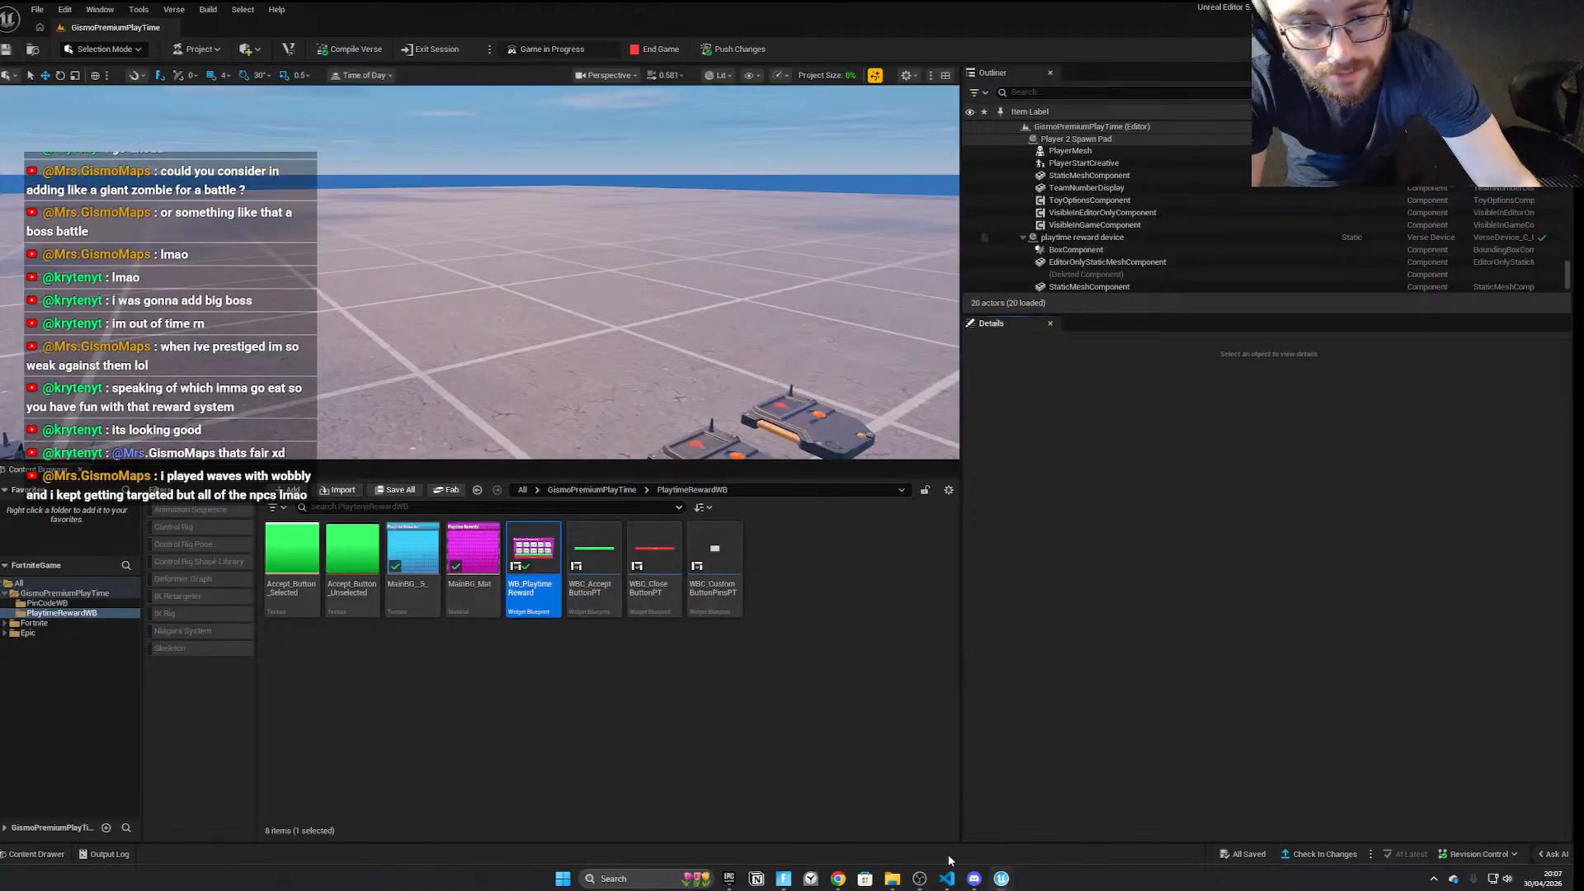
left_click(903, 876)
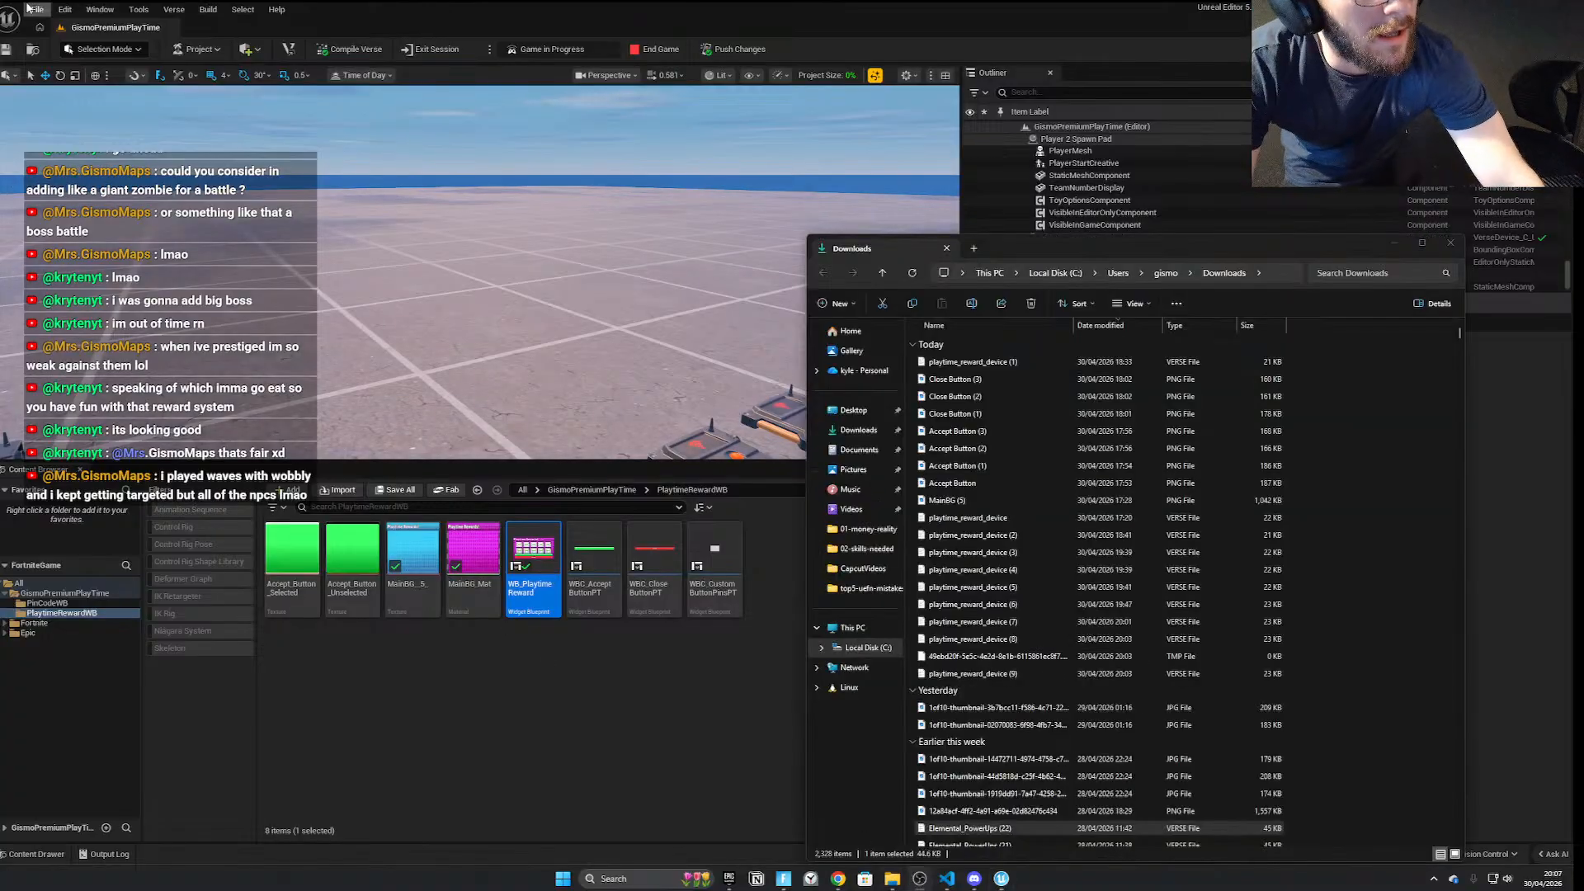
left_click_drag(0, 70, 1011, 1)
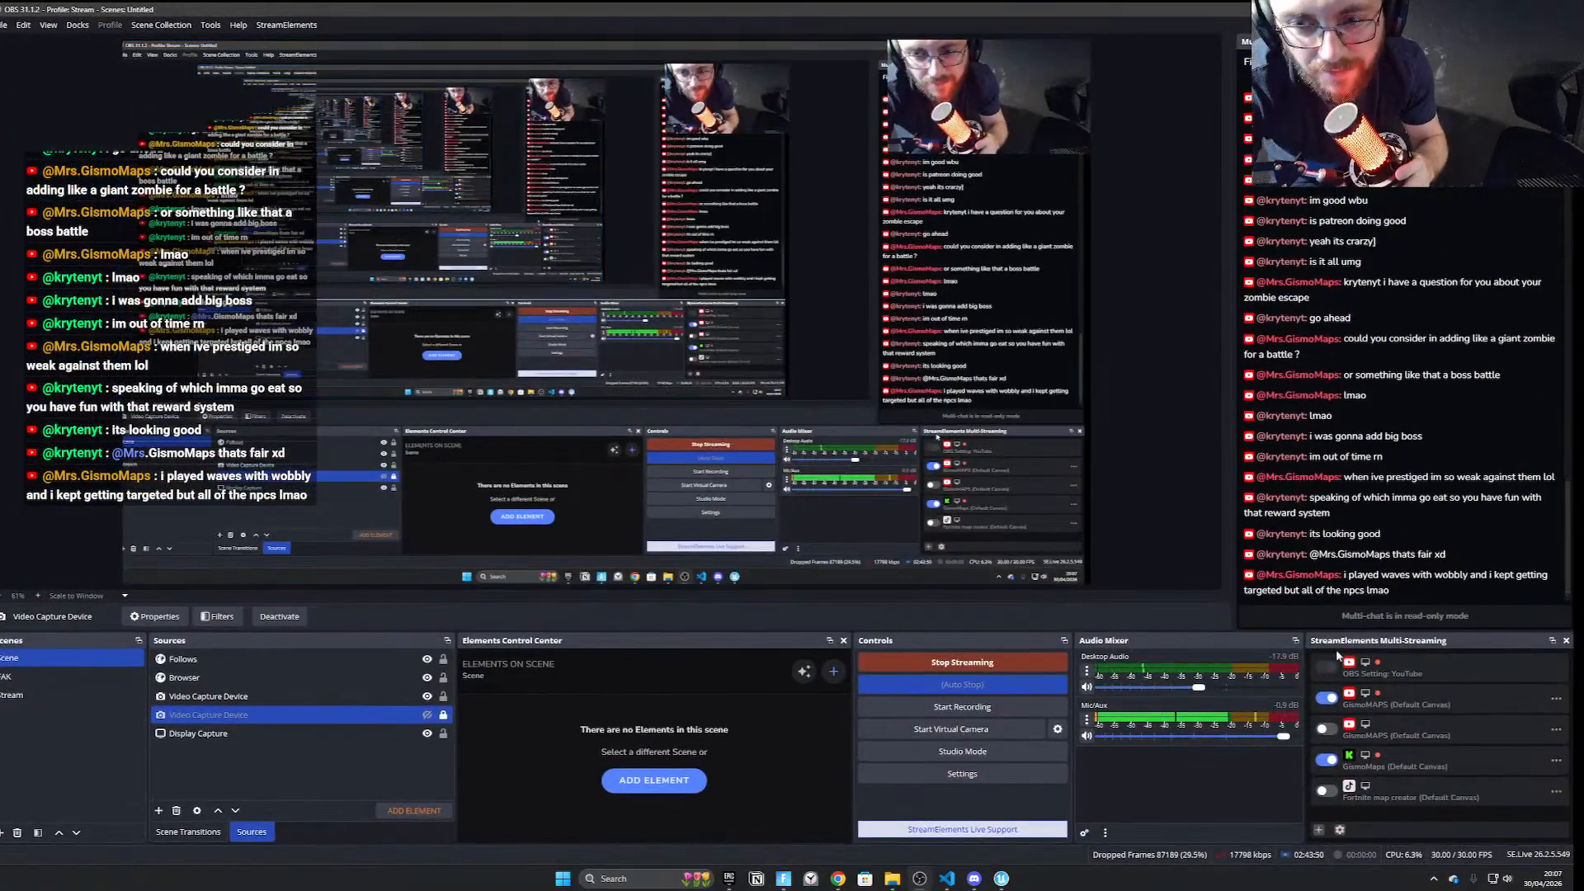